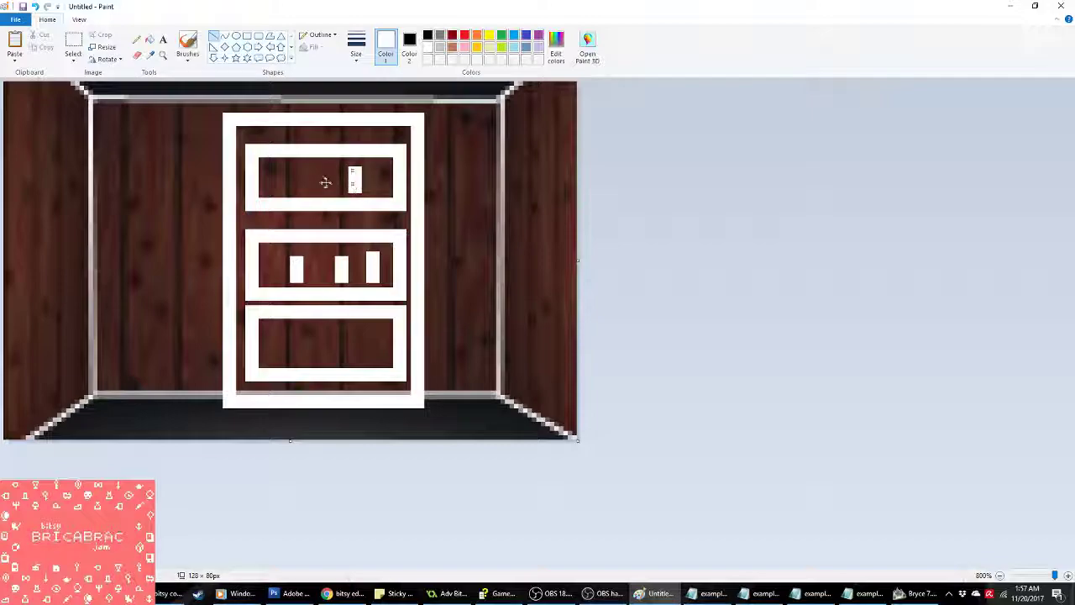
Step: Fill the cabinet's three shelves with small white items, adding a short vertical bar on the top shelf and freehand brush blobs on all three
{"action": "left_click_drag", "start_coordinate": [355, 179], "coordinate": [314, 181]}
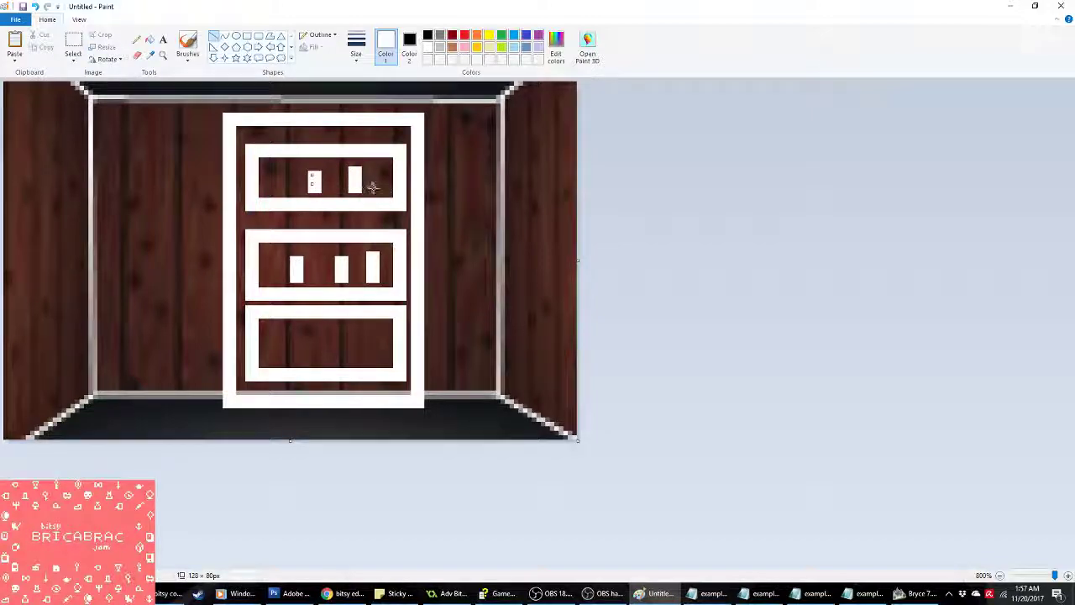
{"action": "left_click", "coordinate": [356, 339]}
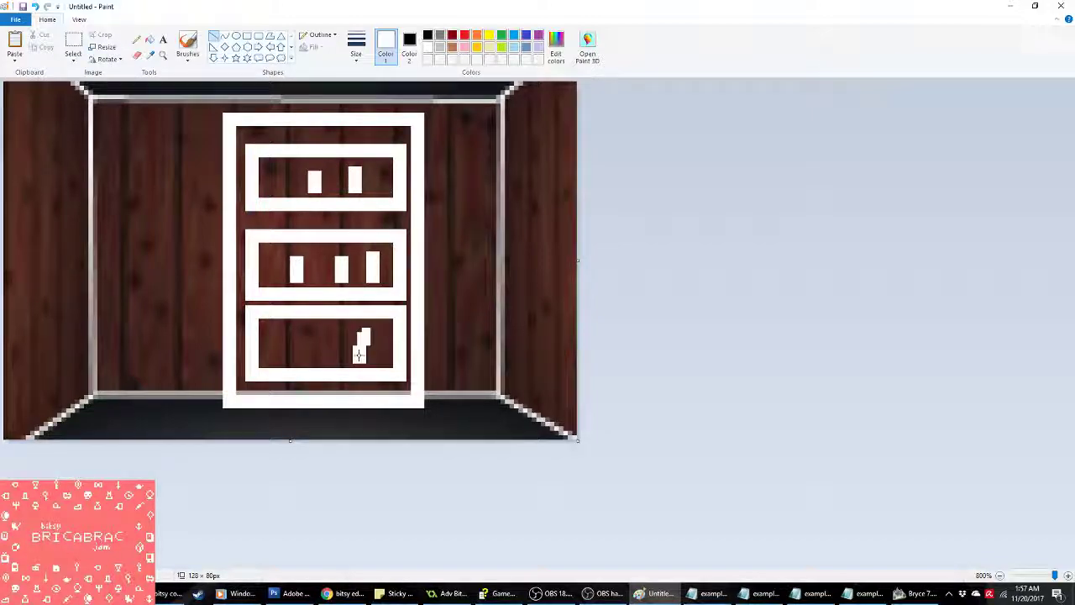
{"action": "left_click", "coordinate": [187, 56]}
{"action": "left_click", "coordinate": [193, 78]}
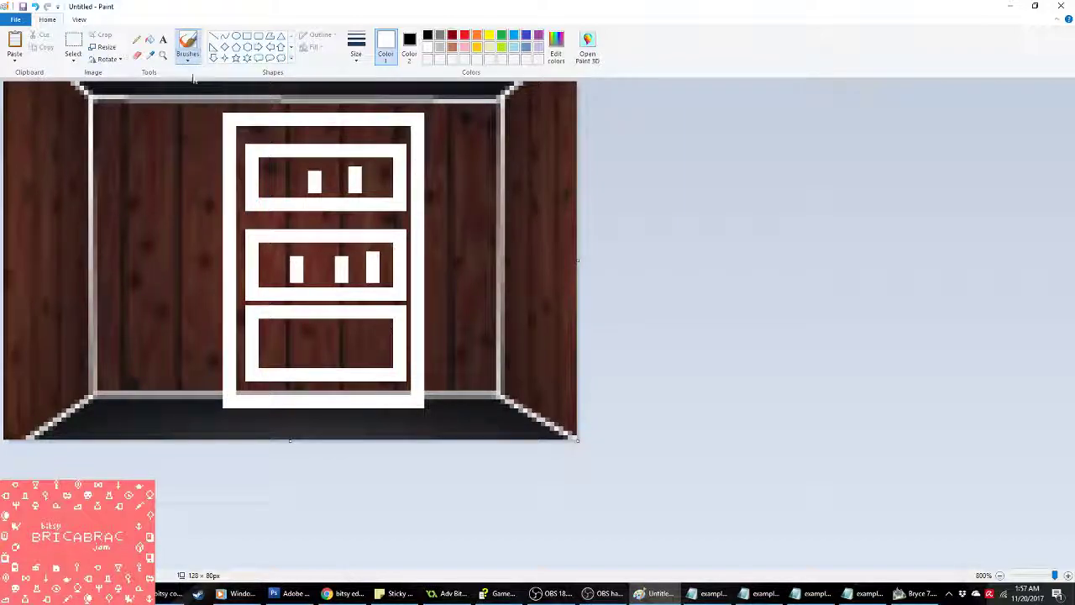
{"action": "mouse_move", "coordinate": [359, 341]}
{"action": "left_mouse_down"}
{"action": "mouse_move", "coordinate": [370, 346]}
{"action": "mouse_move", "coordinate": [286, 353]}
{"action": "left_mouse_up"}
{"action": "mouse_move", "coordinate": [264, 266]}
{"action": "left_mouse_down"}
{"action": "mouse_move", "coordinate": [266, 281]}
{"action": "mouse_move", "coordinate": [316, 267]}
{"action": "left_mouse_up"}
{"action": "left_click_drag", "start_coordinate": [260, 172], "coordinate": [295, 183]}
{"action": "mouse_move", "coordinate": [370, 175]}
{"action": "left_mouse_down"}
{"action": "mouse_move", "coordinate": [382, 187]}
{"action": "mouse_move", "coordinate": [340, 188]}
{"action": "left_mouse_up"}
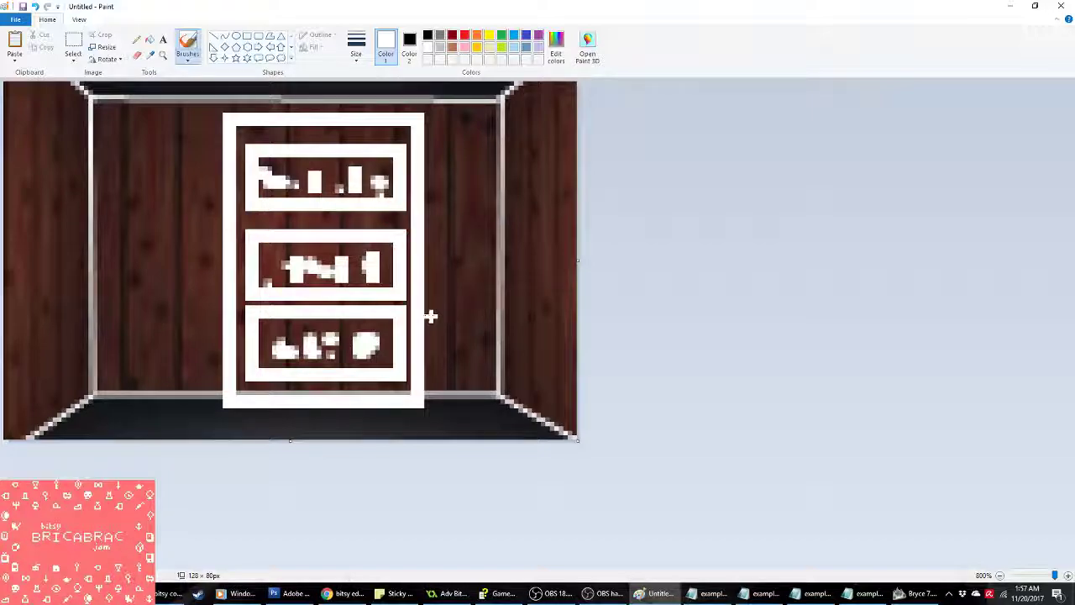
{"action": "left_click_drag", "start_coordinate": [338, 192], "coordinate": [345, 183]}
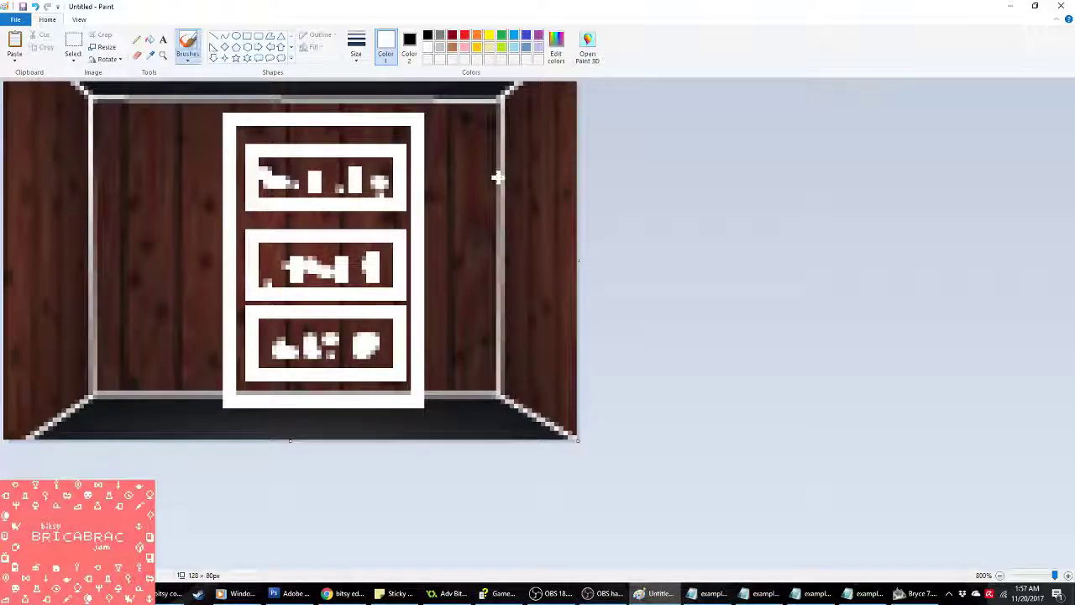
Step: Draw a white doorway outline on the right wall with straight lines: a slanted top edge and a vertical side down to the floor
{"action": "left_click", "coordinate": [213, 36]}
{"action": "left_click_drag", "start_coordinate": [522, 137], "coordinate": [606, 116]}
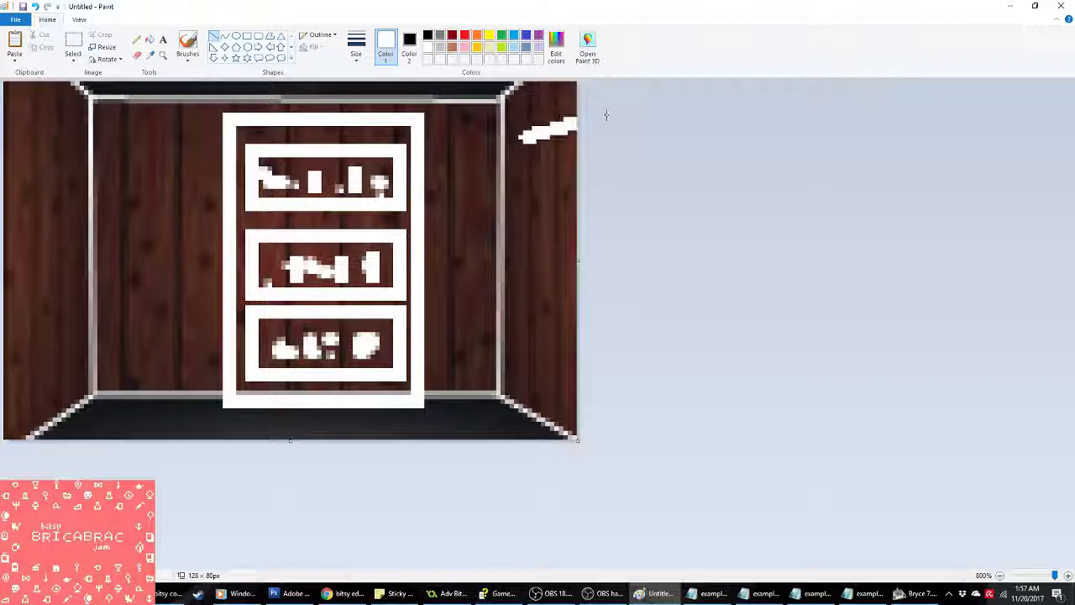
{"action": "key", "text": "ctrl+z"}
{"action": "left_click_drag", "start_coordinate": [523, 144], "coordinate": [596, 110]}
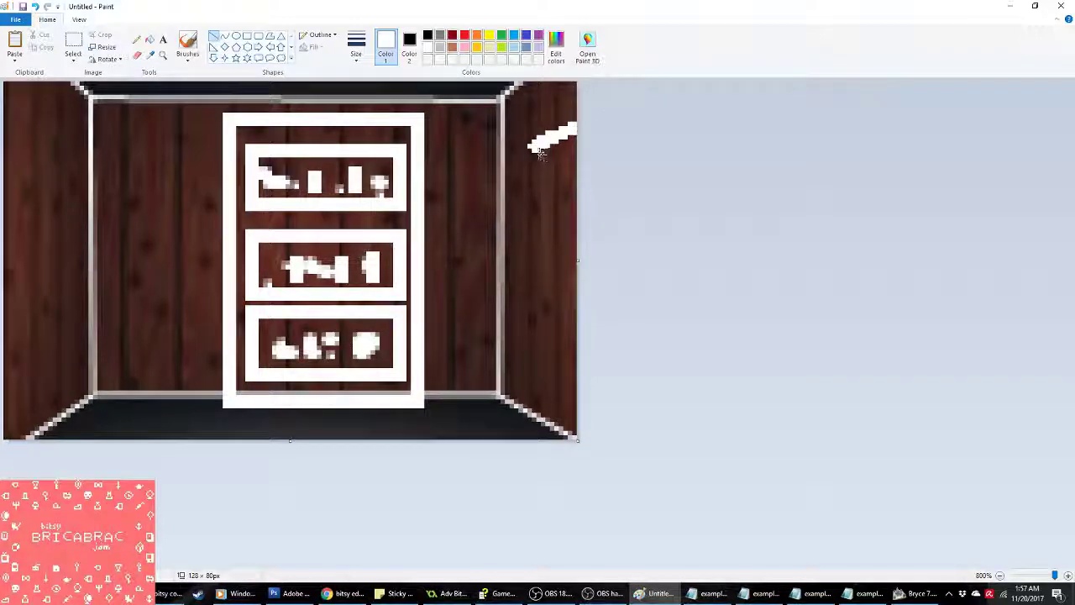
{"action": "left_click_drag", "start_coordinate": [533, 148], "coordinate": [534, 410]}
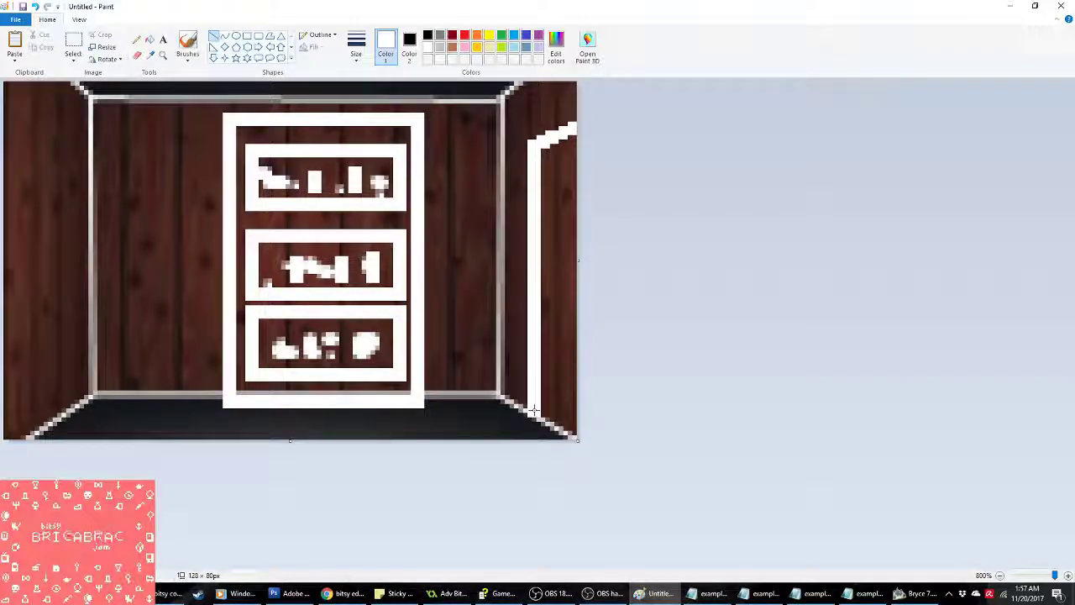
Step: Draw a white counter outline in perspective with straight lines, from the left wall to just before the cabinet and down to the floor
{"action": "mouse_move", "coordinate": [89, 304]}
{"action": "left_mouse_down"}
{"action": "mouse_move", "coordinate": [204, 304]}
{"action": "mouse_move", "coordinate": [84, 324]}
{"action": "mouse_move", "coordinate": [30, 380]}
{"action": "left_mouse_up"}
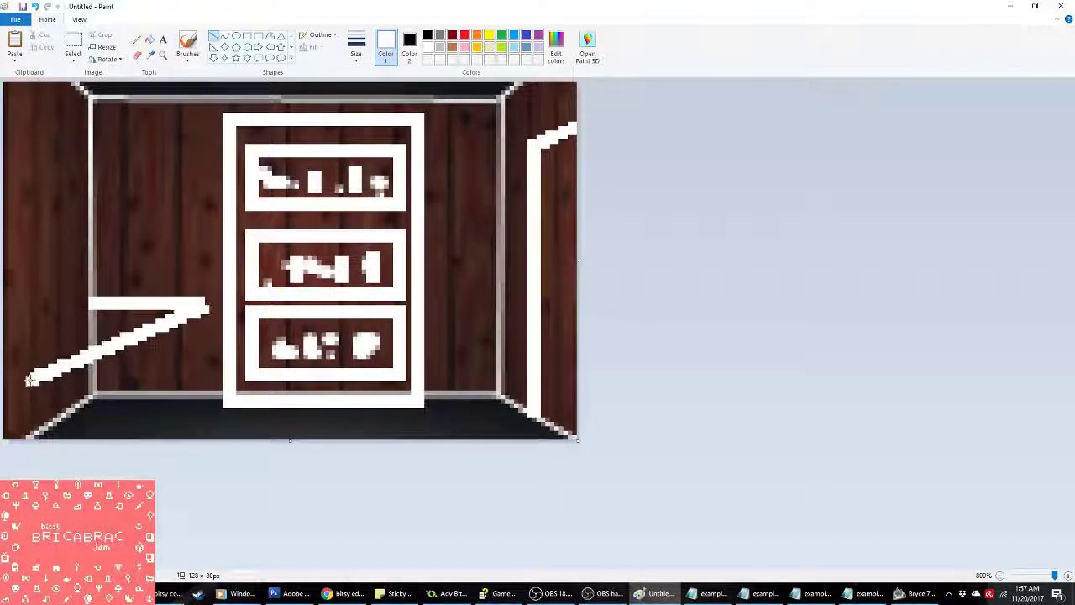
{"action": "left_click_drag", "start_coordinate": [92, 301], "coordinate": [1, 323]}
{"action": "left_click_drag", "start_coordinate": [29, 379], "coordinate": [3, 378]}
{"action": "left_click_drag", "start_coordinate": [201, 306], "coordinate": [196, 406]}
{"action": "mouse_move", "coordinate": [201, 308]}
{"action": "left_mouse_down"}
{"action": "mouse_move", "coordinate": [200, 393]}
{"action": "mouse_move", "coordinate": [200, 311]}
{"action": "left_mouse_up"}
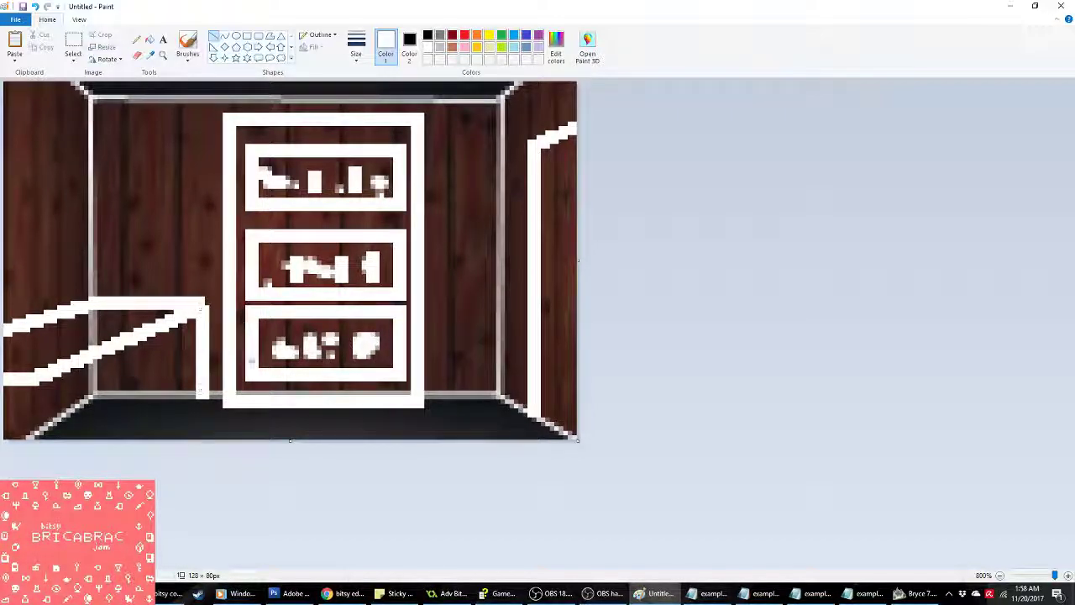
{"action": "left_click_drag", "start_coordinate": [202, 393], "coordinate": [73, 456]}
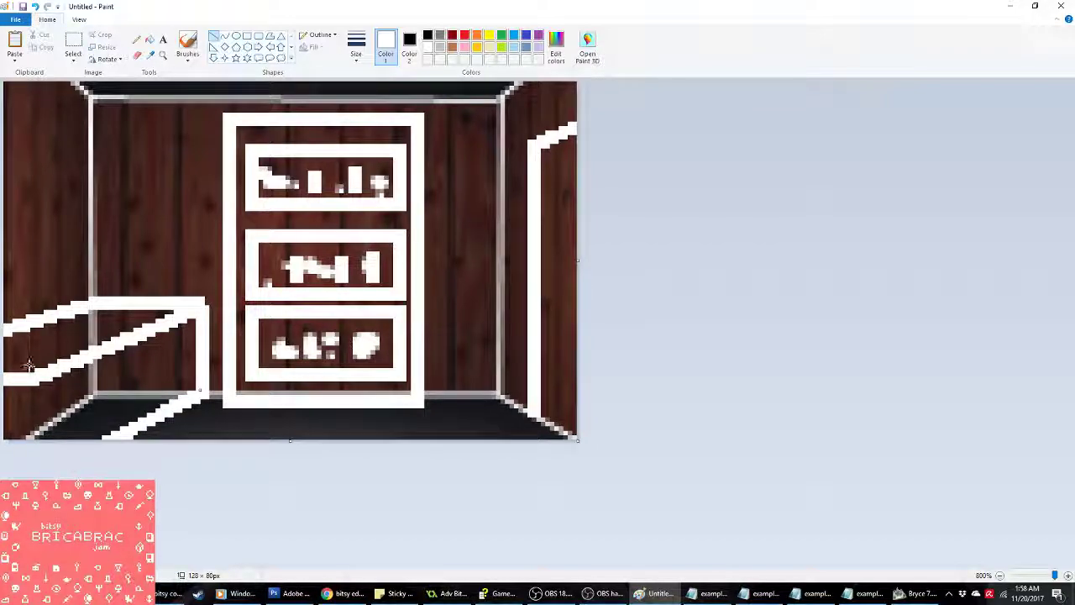
{"action": "left_click_drag", "start_coordinate": [36, 380], "coordinate": [34, 440]}
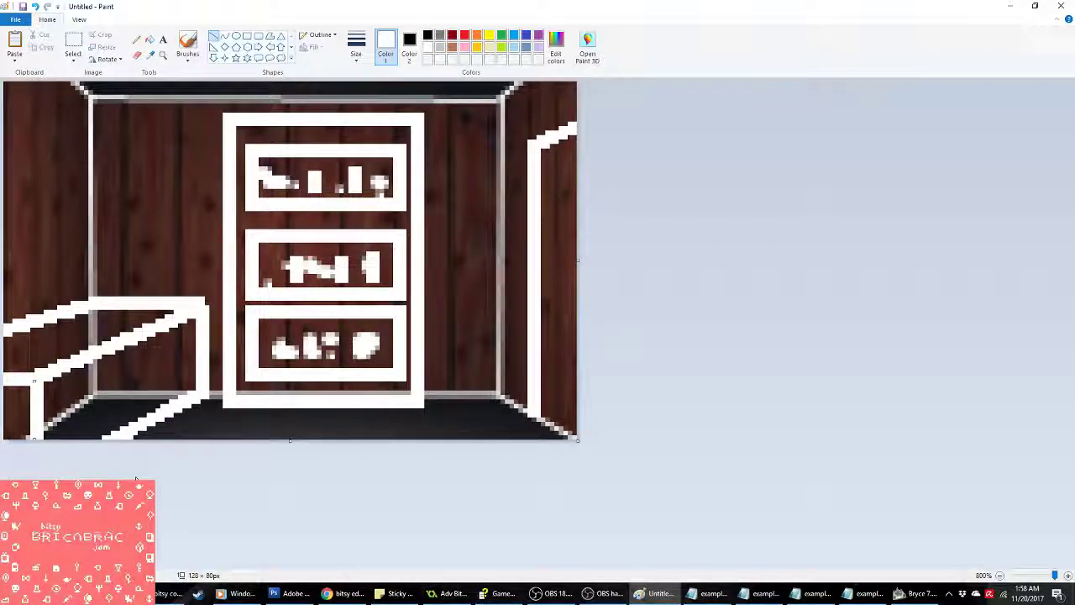
Step: Cover the room's corner and floor edge lines inside the counter's front with black lines
{"action": "right_click_drag", "start_coordinate": [94, 407], "coordinate": [94, 359]}
{"action": "right_click", "coordinate": [131, 391]}
{"action": "left_click", "coordinate": [125, 378]}
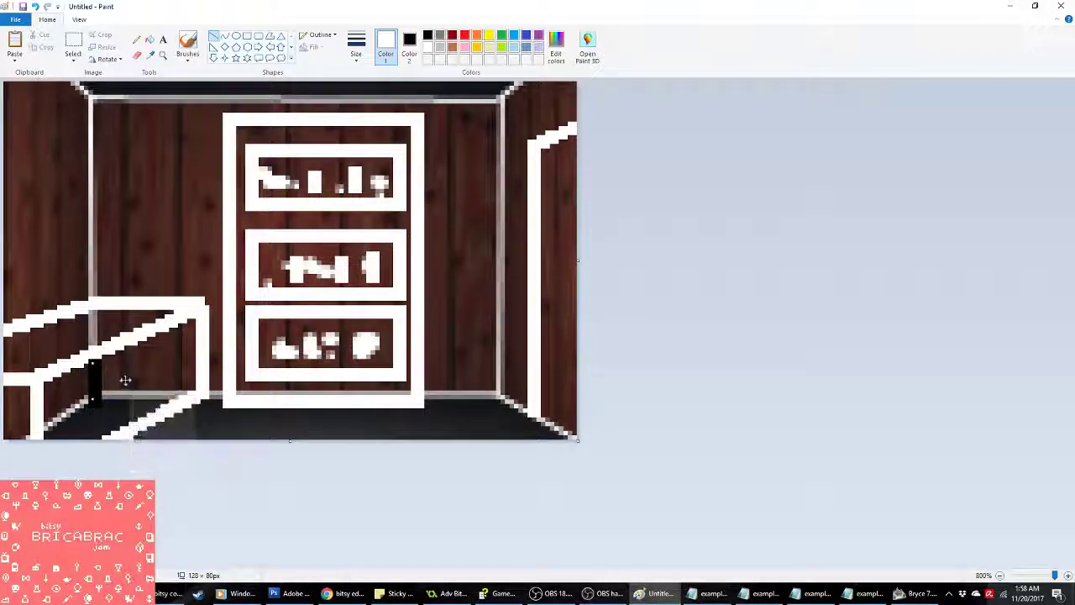
{"action": "mouse_move", "coordinate": [186, 392]}
{"action": "right_mouse_down"}
{"action": "mouse_move", "coordinate": [102, 393]}
{"action": "mouse_move", "coordinate": [211, 364]}
{"action": "mouse_move", "coordinate": [95, 389]}
{"action": "mouse_move", "coordinate": [52, 428]}
{"action": "right_mouse_up"}
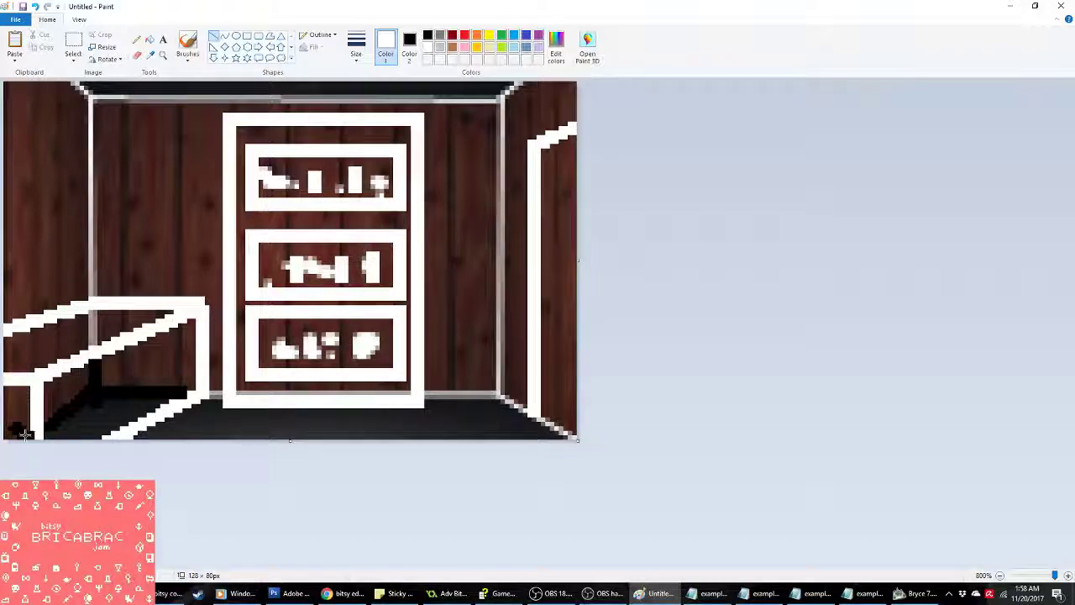
Step: View the image minotaur.png from the desktop, close it and return to the Paint drawing
{"action": "key", "text": "super+d"}
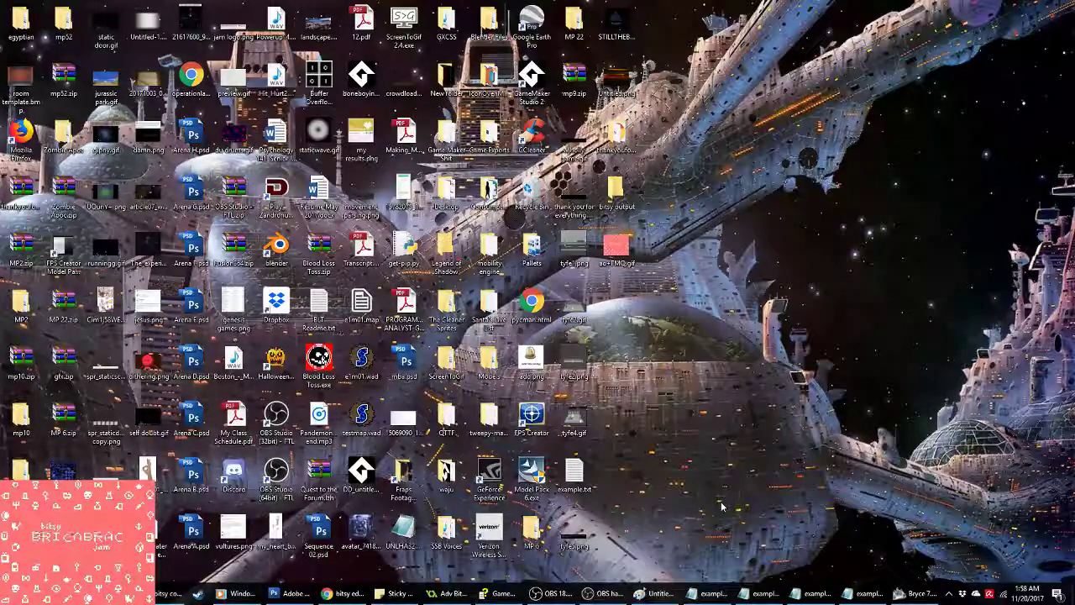
{"action": "double_click", "coordinate": [532, 394]}
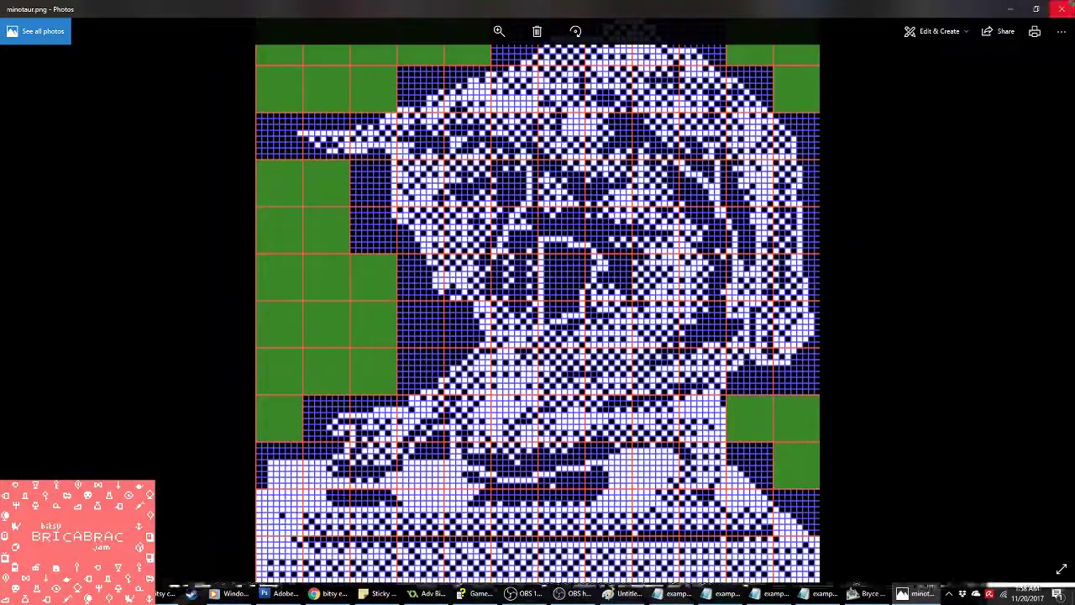
{"action": "left_click", "coordinate": [1057, 9]}
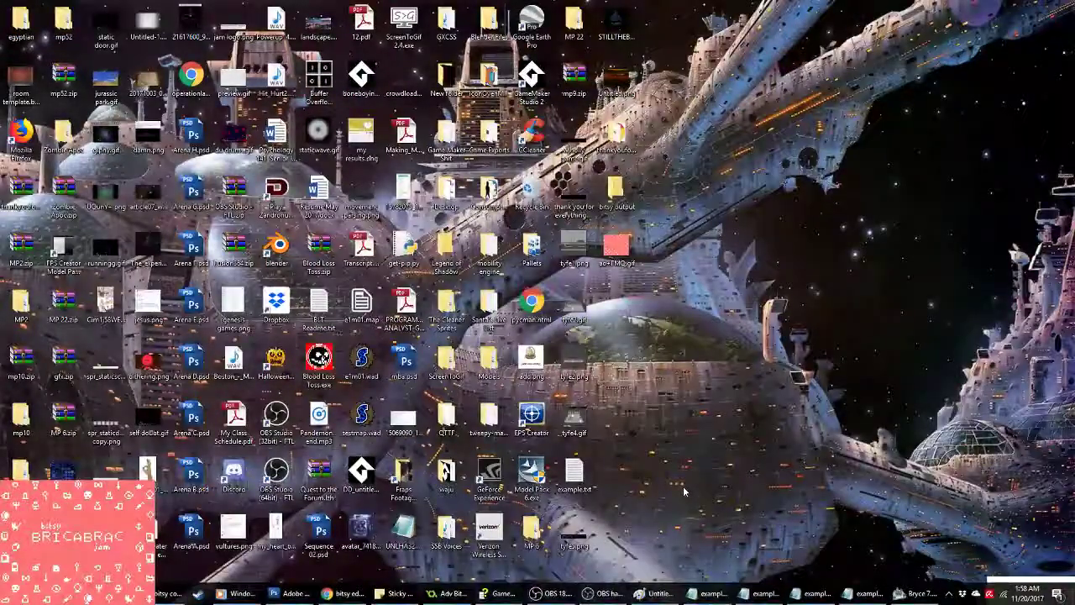
{"action": "left_click", "coordinate": [657, 593]}
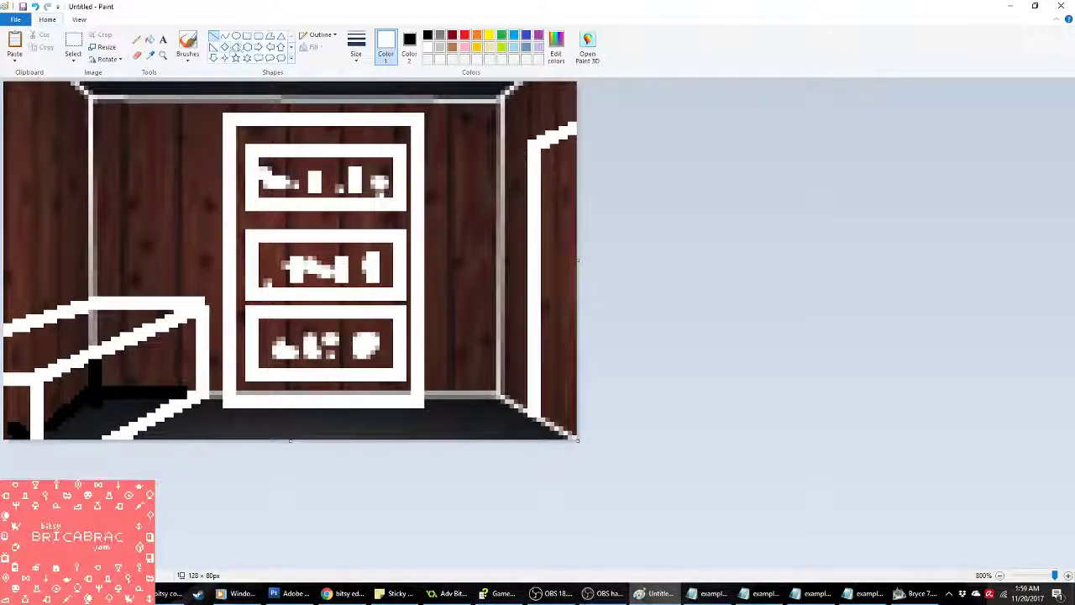
Step: Draw a black rectangle with solid color fill on the left wall above the counter, and set Color 1 to black
{"action": "left_click", "coordinate": [246, 39]}
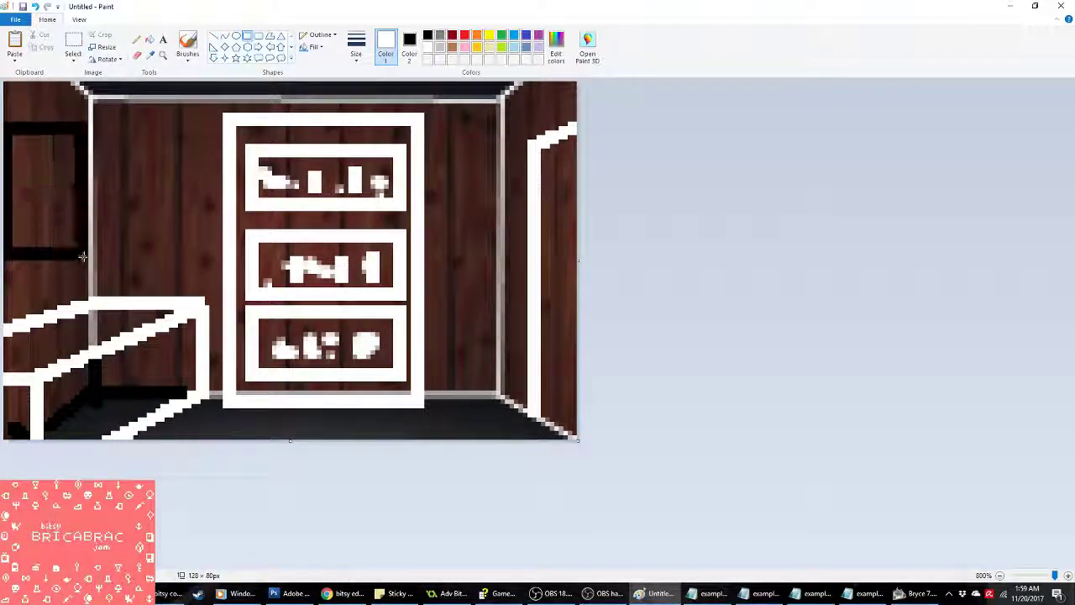
{"action": "left_click", "coordinate": [315, 47]}
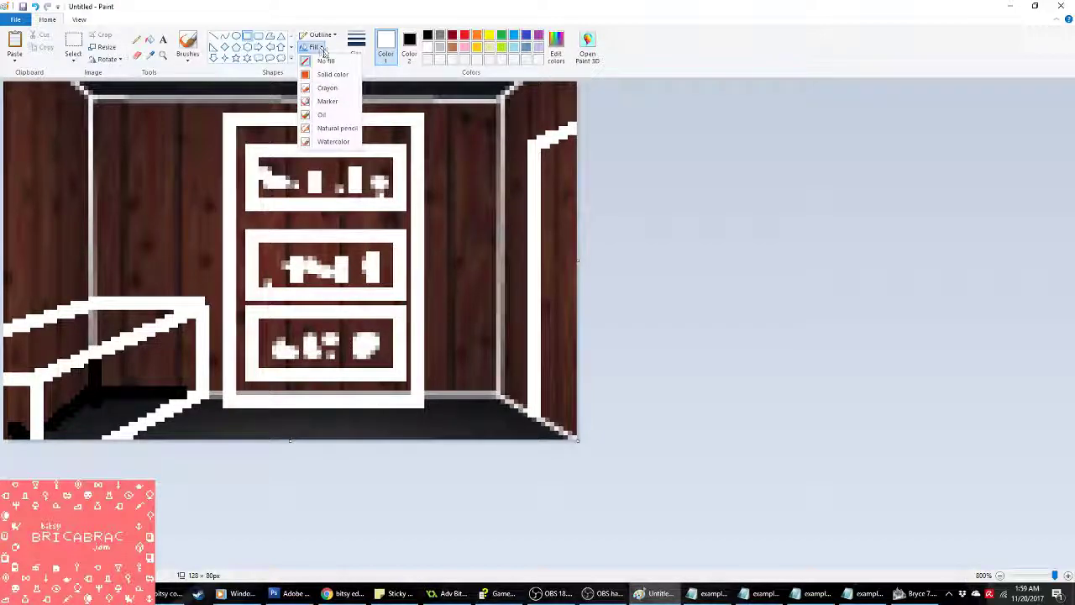
{"action": "left_click", "coordinate": [319, 74]}
{"action": "left_click_drag", "start_coordinate": [11, 122], "coordinate": [80, 295]}
{"action": "left_click", "coordinate": [428, 37]}
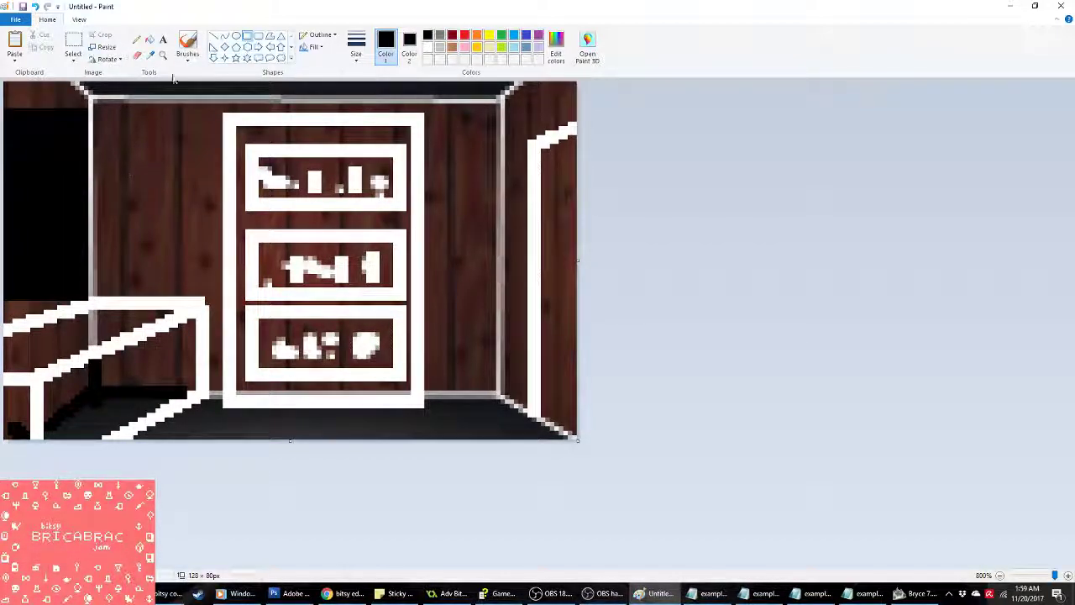
Step: Extend the black area across the room corner with a vertical line and a filled rectangle on the back wall above the counter
{"action": "left_click", "coordinate": [214, 37]}
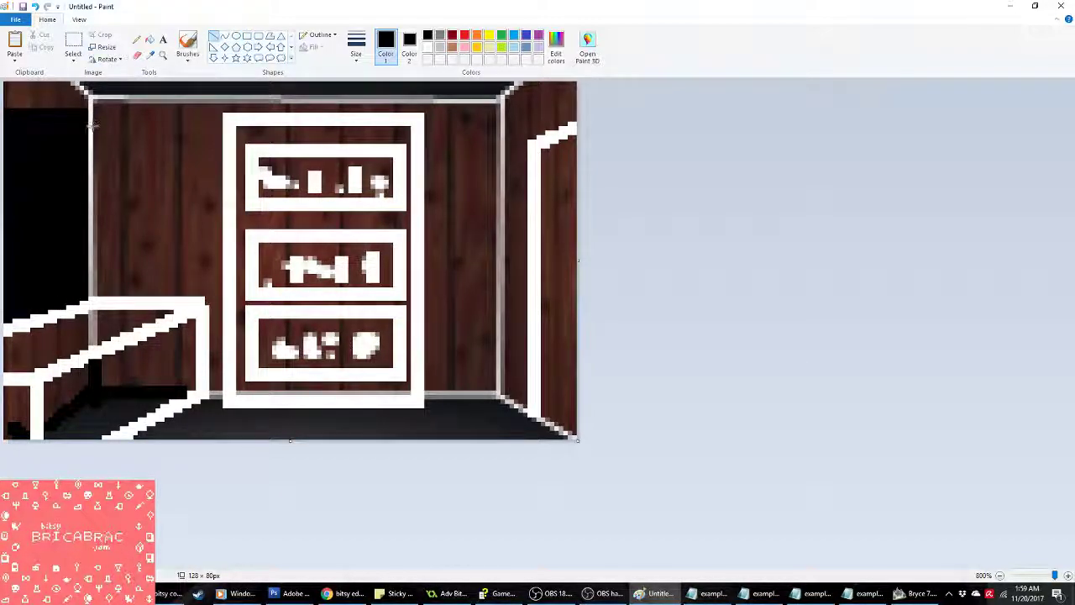
{"action": "left_click_drag", "start_coordinate": [95, 126], "coordinate": [95, 287]}
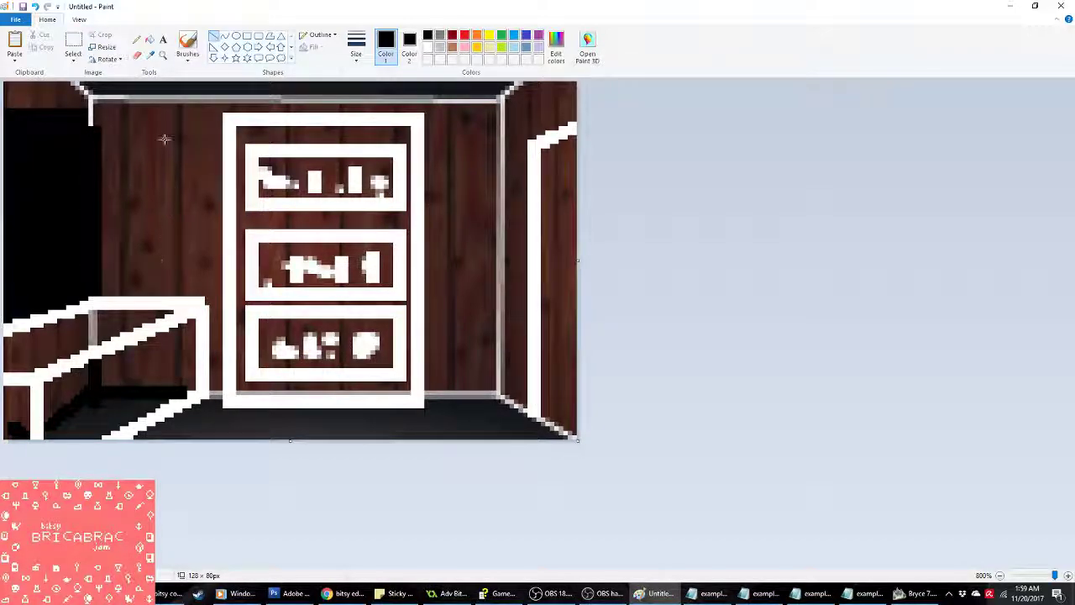
{"action": "left_click", "coordinate": [247, 36]}
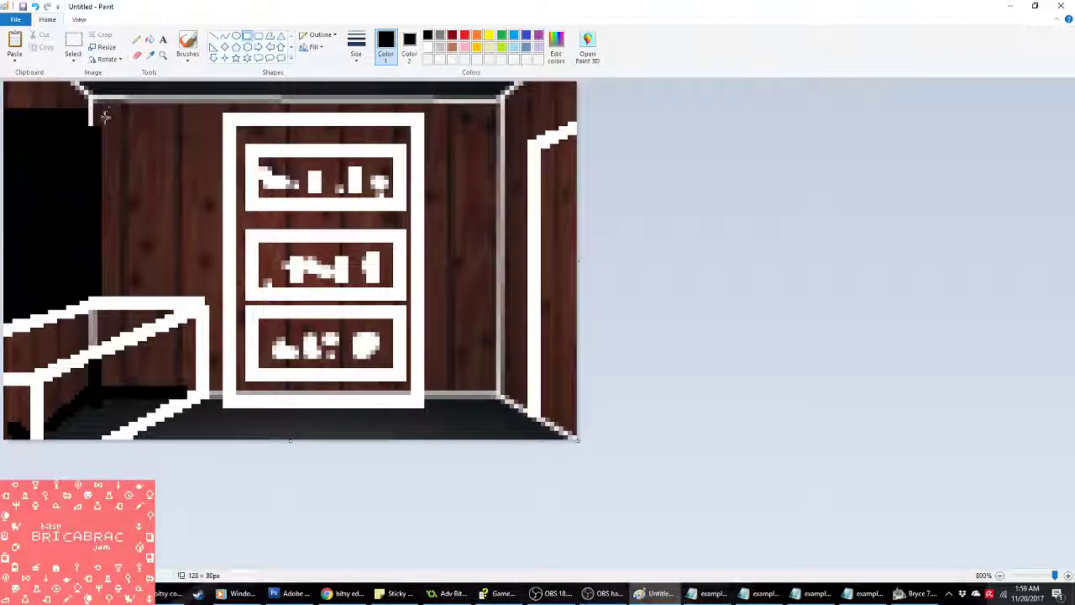
{"action": "left_click_drag", "start_coordinate": [99, 129], "coordinate": [192, 287]}
{"action": "left_click", "coordinate": [599, 417]}
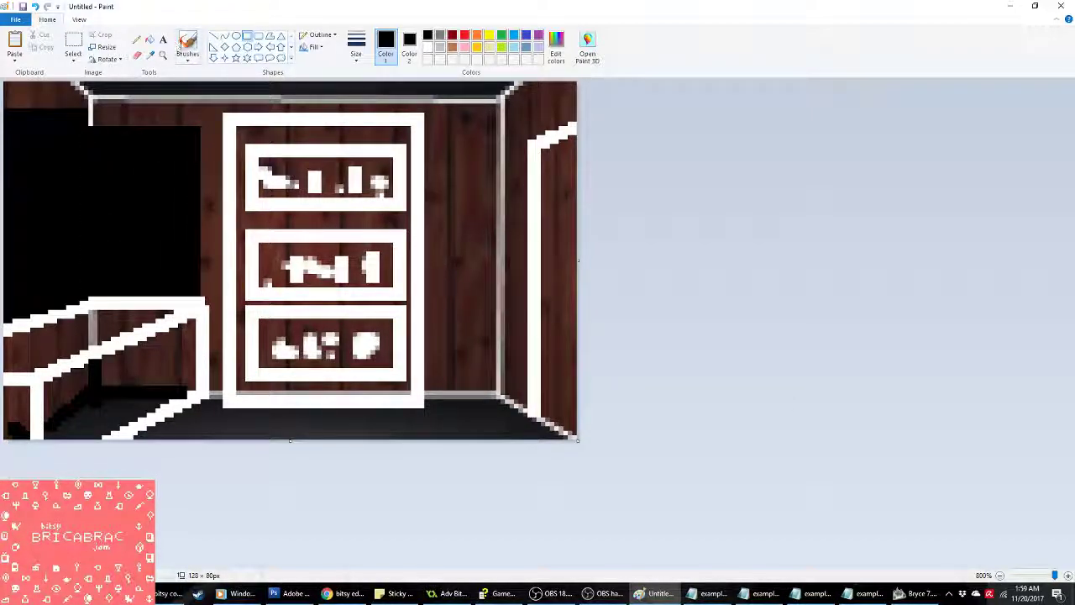
Step: Paint a white figure's head, shoulders and bent arm with the brush on the black area behind the counter
{"action": "left_click", "coordinate": [187, 46]}
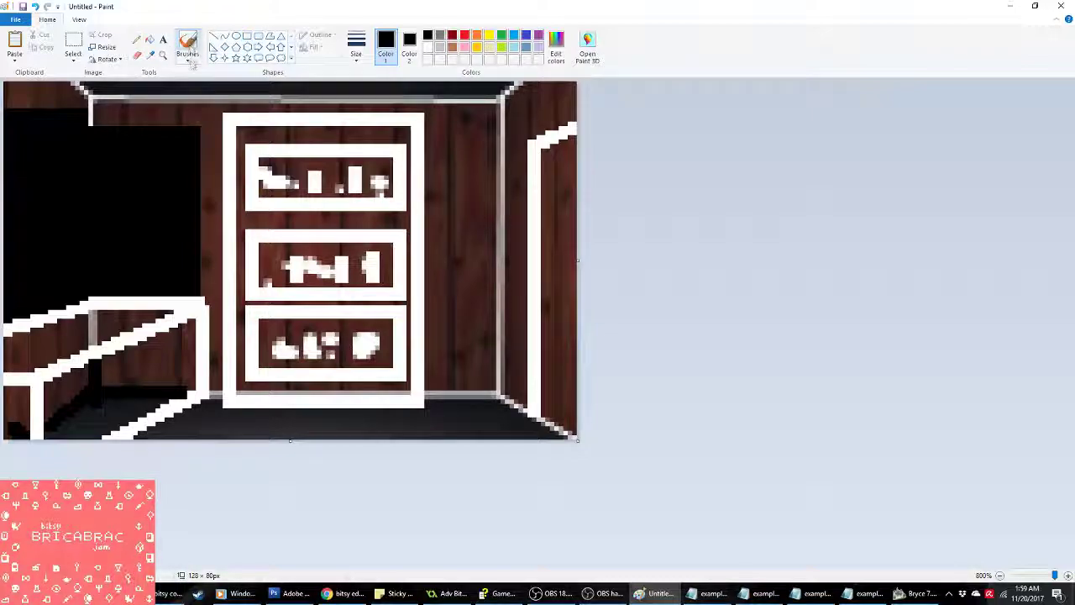
{"action": "left_click", "coordinate": [427, 47]}
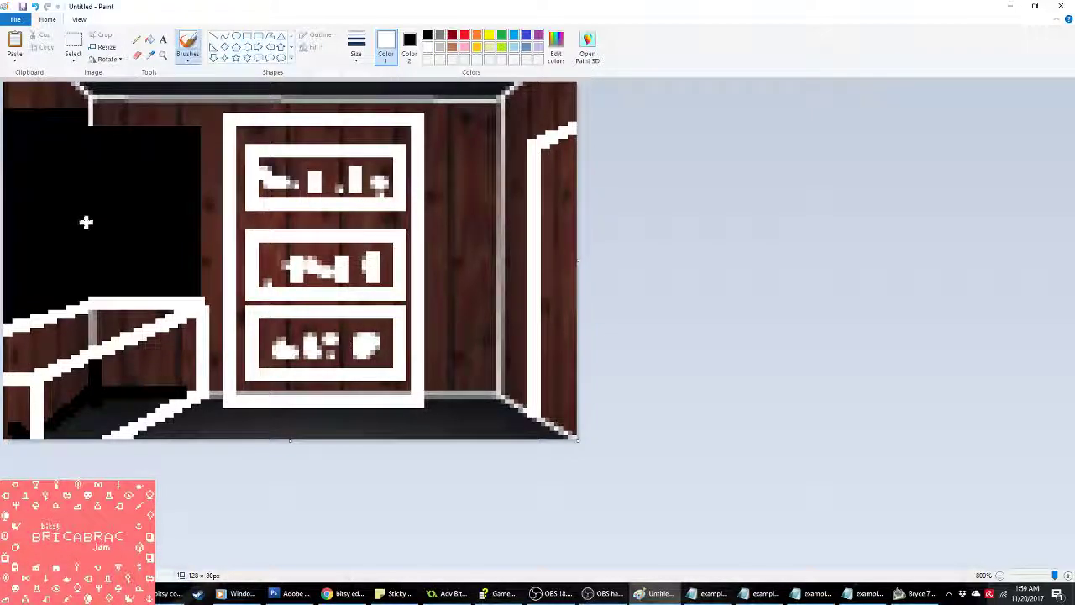
{"action": "mouse_move", "coordinate": [107, 208]}
{"action": "left_mouse_down"}
{"action": "mouse_move", "coordinate": [114, 233]}
{"action": "mouse_move", "coordinate": [80, 227]}
{"action": "mouse_move", "coordinate": [119, 200]}
{"action": "mouse_move", "coordinate": [99, 205]}
{"action": "left_mouse_up"}
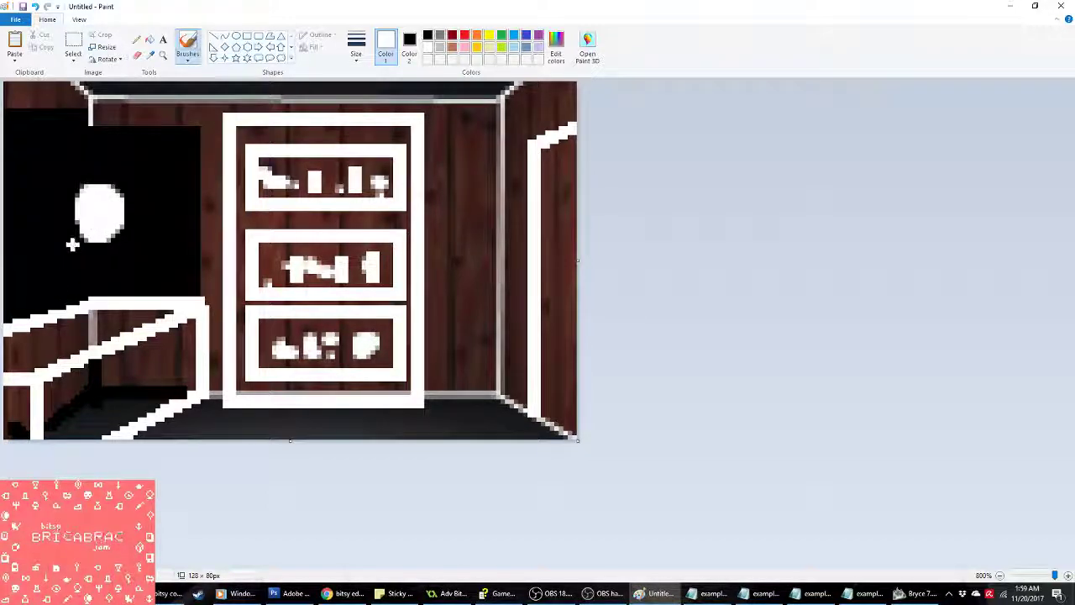
{"action": "left_click_drag", "start_coordinate": [72, 244], "coordinate": [56, 252]}
{"action": "mouse_move", "coordinate": [108, 246]}
{"action": "left_mouse_down"}
{"action": "mouse_move", "coordinate": [59, 267]}
{"action": "mouse_move", "coordinate": [59, 253]}
{"action": "mouse_move", "coordinate": [46, 302]}
{"action": "left_mouse_up"}
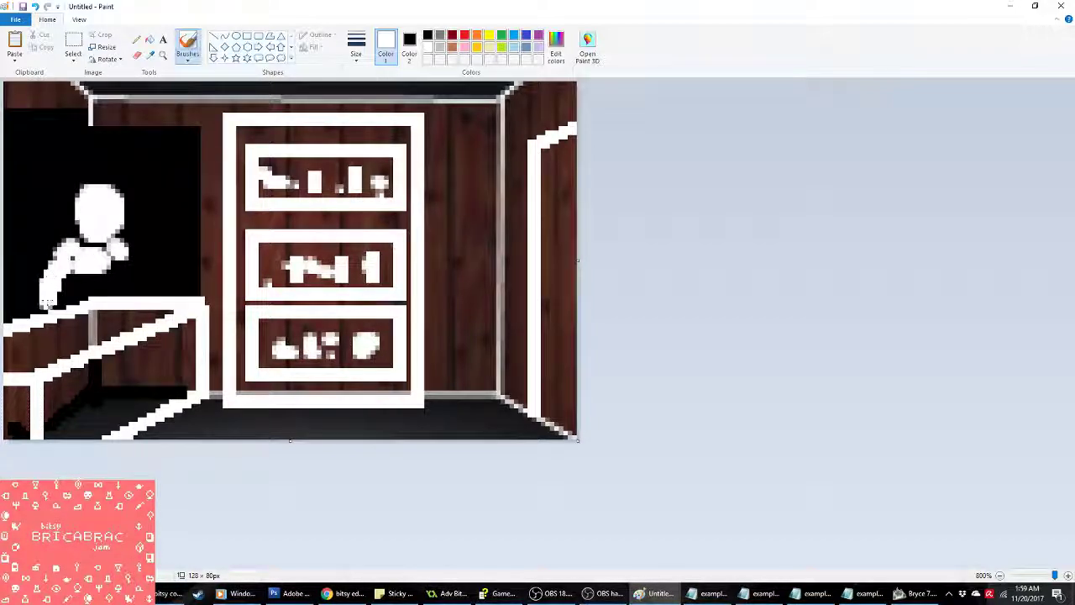
{"action": "left_click_drag", "start_coordinate": [56, 262], "coordinate": [53, 306]}
Step: Black out the counter's edge beneath the figure's resting arm, and paint the figure's other arm, neck and torso in white
{"action": "right_click_drag", "start_coordinate": [47, 316], "coordinate": [117, 318]}
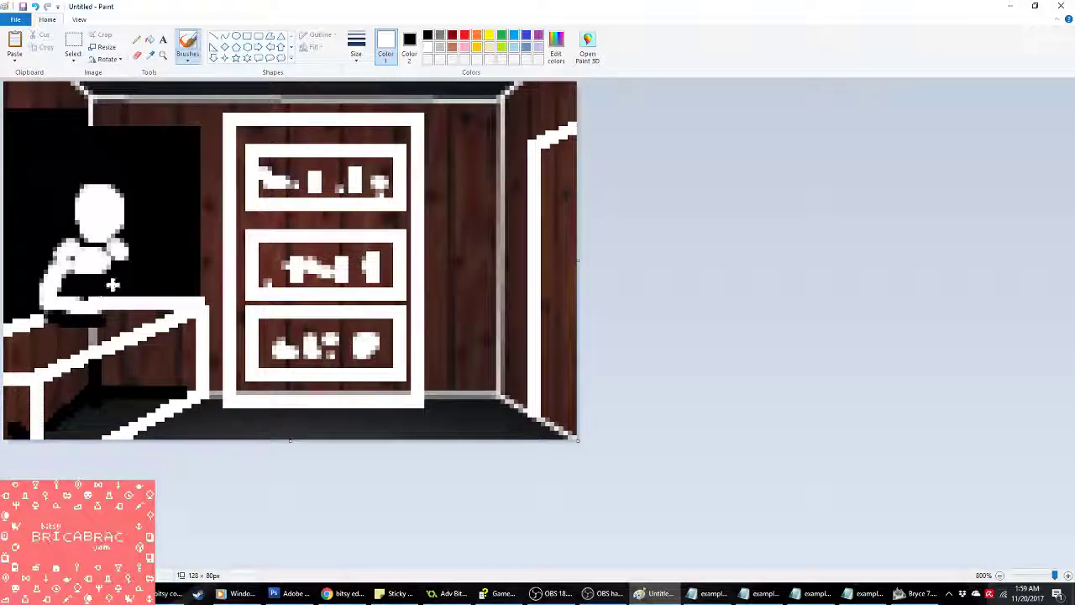
{"action": "right_click_drag", "start_coordinate": [99, 317], "coordinate": [93, 333]}
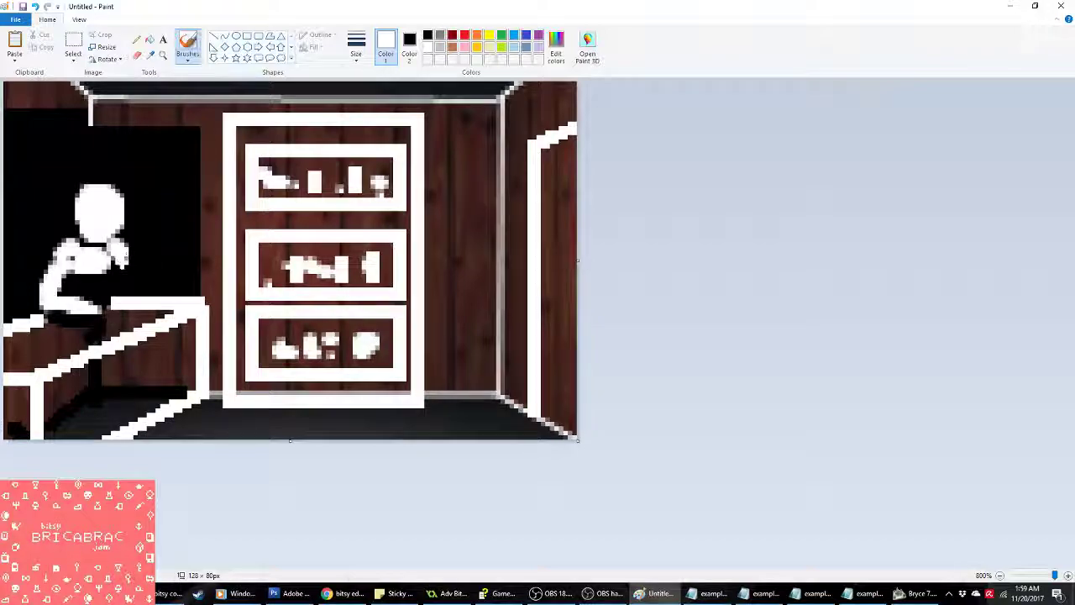
{"action": "mouse_move", "coordinate": [122, 256]}
{"action": "left_mouse_down"}
{"action": "mouse_move", "coordinate": [134, 277]}
{"action": "mouse_move", "coordinate": [80, 285]}
{"action": "mouse_move", "coordinate": [76, 237]}
{"action": "left_mouse_up"}
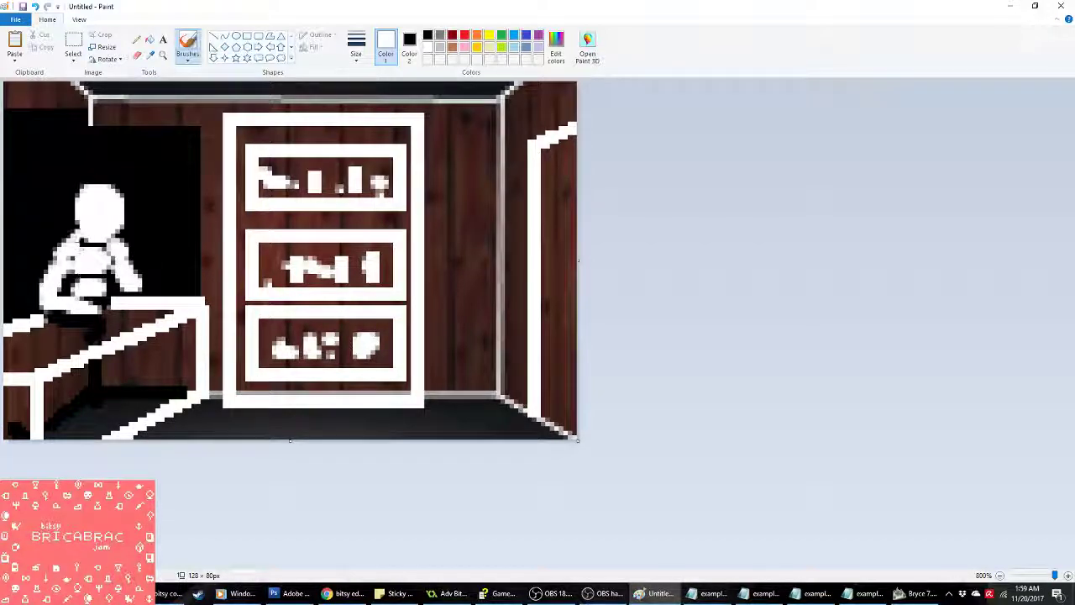
Step: Draw the figure's hair with white Pencil strokes around the head and add black facial features
{"action": "left_click", "coordinate": [136, 40]}
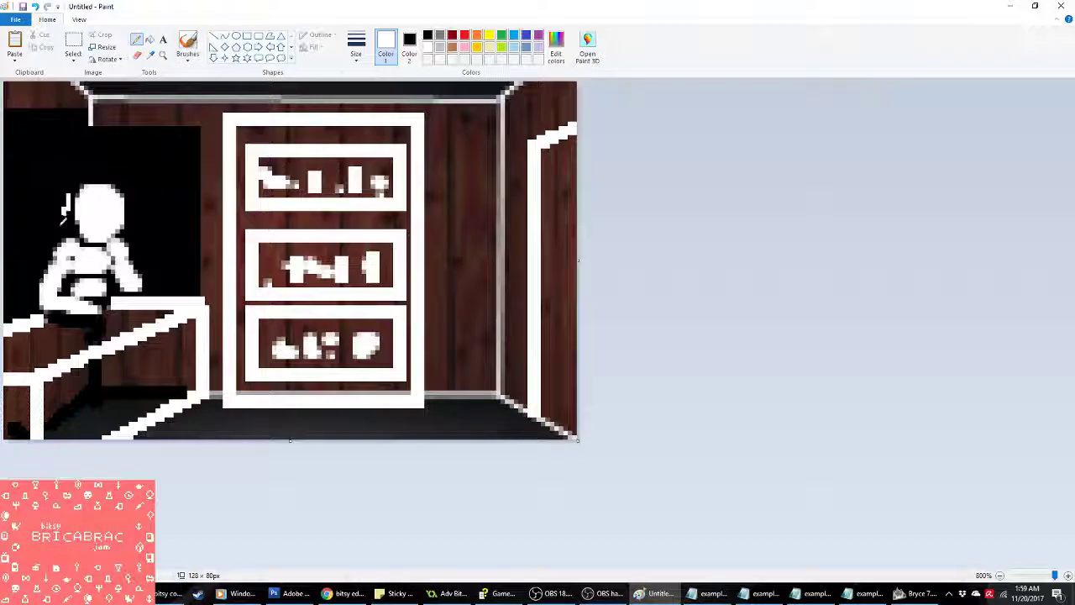
{"action": "mouse_move", "coordinate": [61, 199]}
{"action": "left_mouse_down"}
{"action": "mouse_move", "coordinate": [56, 229]}
{"action": "mouse_move", "coordinate": [75, 180]}
{"action": "left_mouse_up"}
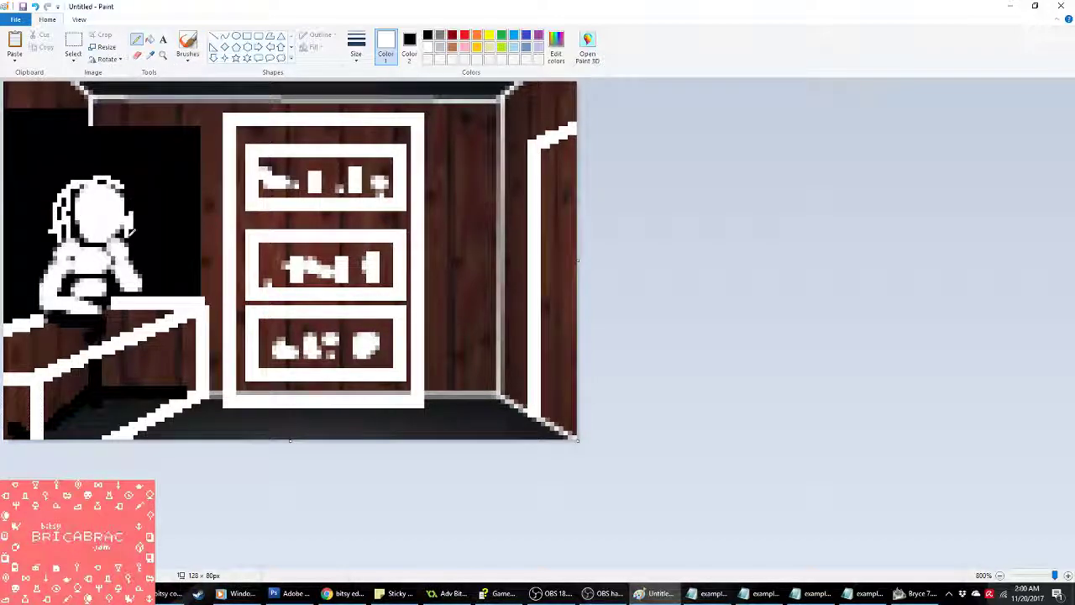
{"action": "right_click_drag", "start_coordinate": [89, 213], "coordinate": [95, 210]}
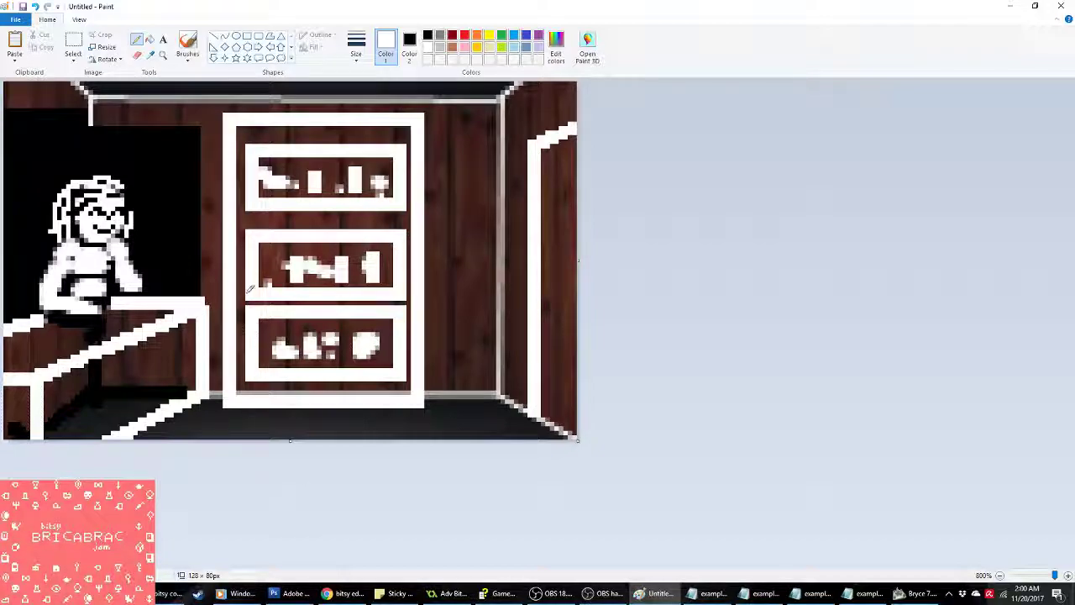
Step: Cover the upper edge of the black area beside the figure with copied rectangular patches of the wood-panelled wall
{"action": "left_click", "coordinate": [73, 46]}
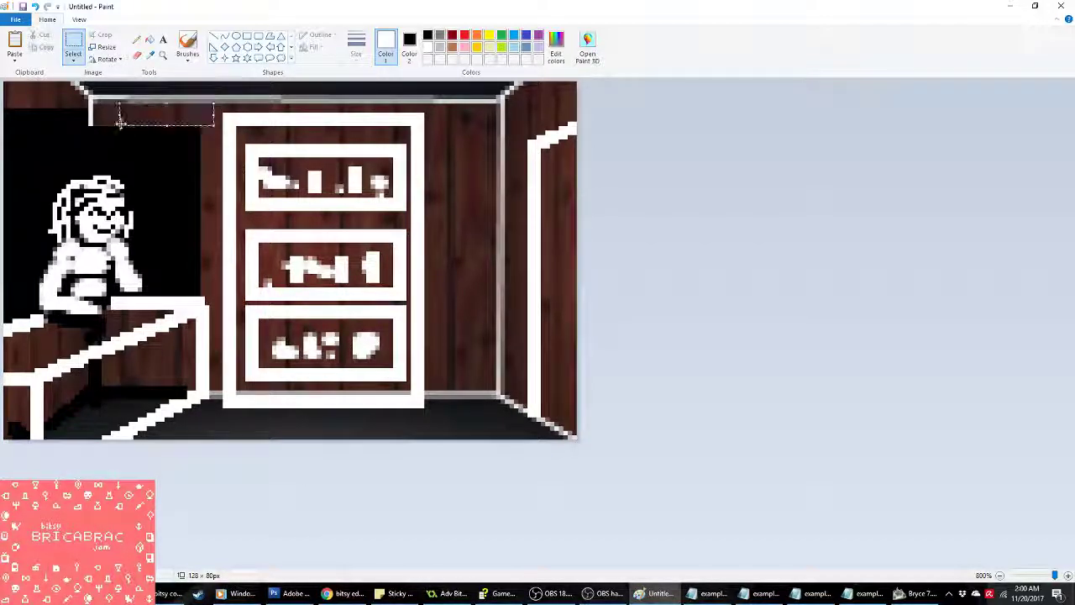
{"action": "left_click_drag", "start_coordinate": [96, 104], "coordinate": [166, 198]}
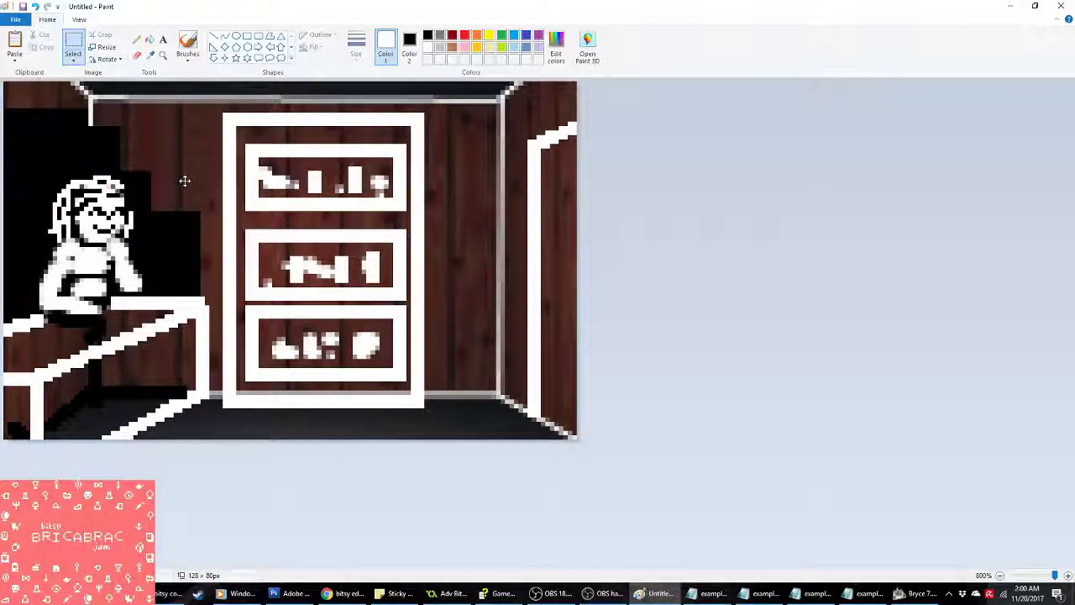
{"action": "left_click_drag", "start_coordinate": [151, 170], "coordinate": [210, 216]}
{"action": "left_click", "coordinate": [260, 185]}
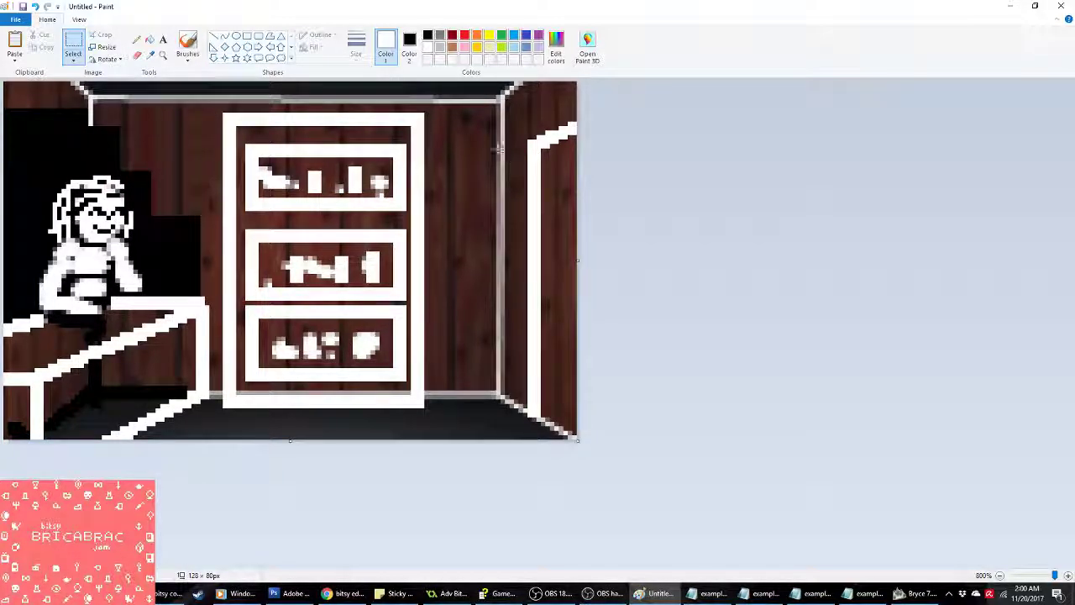
Step: Copy a patch of wall between the cabinet and the far corner and place it over the black area beside the figure's arm
{"action": "left_click_drag", "start_coordinate": [475, 141], "coordinate": [427, 242]}
{"action": "key", "text": "ctrl+c"}
{"action": "key", "text": "ctrl+v"}
{"action": "left_click_drag", "start_coordinate": [14, 121], "coordinate": [178, 243]}
{"action": "left_click", "coordinate": [349, 264]}
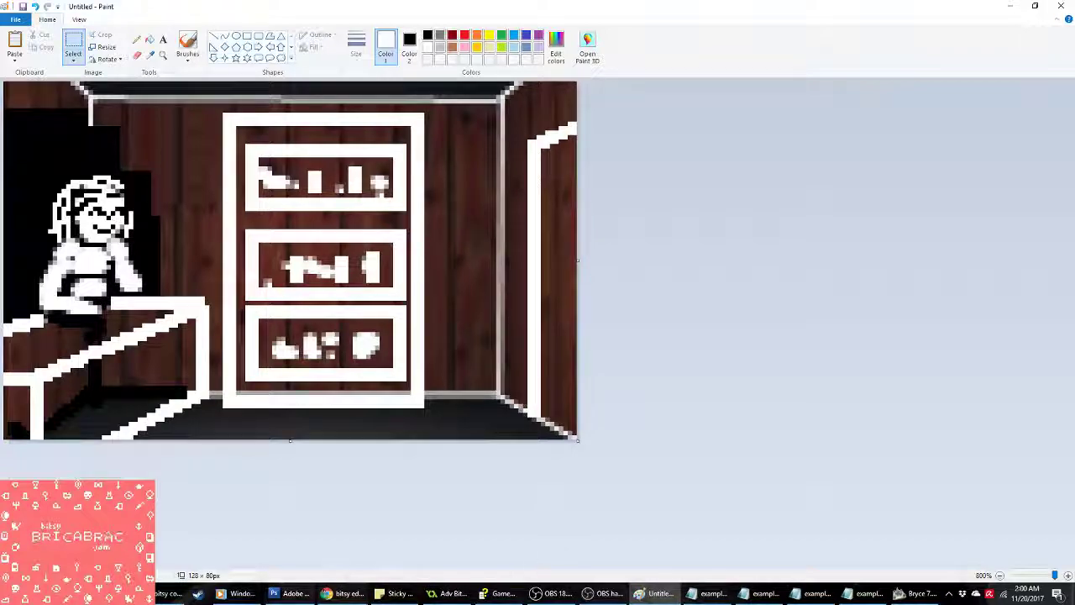
Step: Switch to Photoshop and paste the edited scene as a new layer
{"action": "left_click", "coordinate": [289, 593]}
{"action": "key", "text": "ctrl+v"}
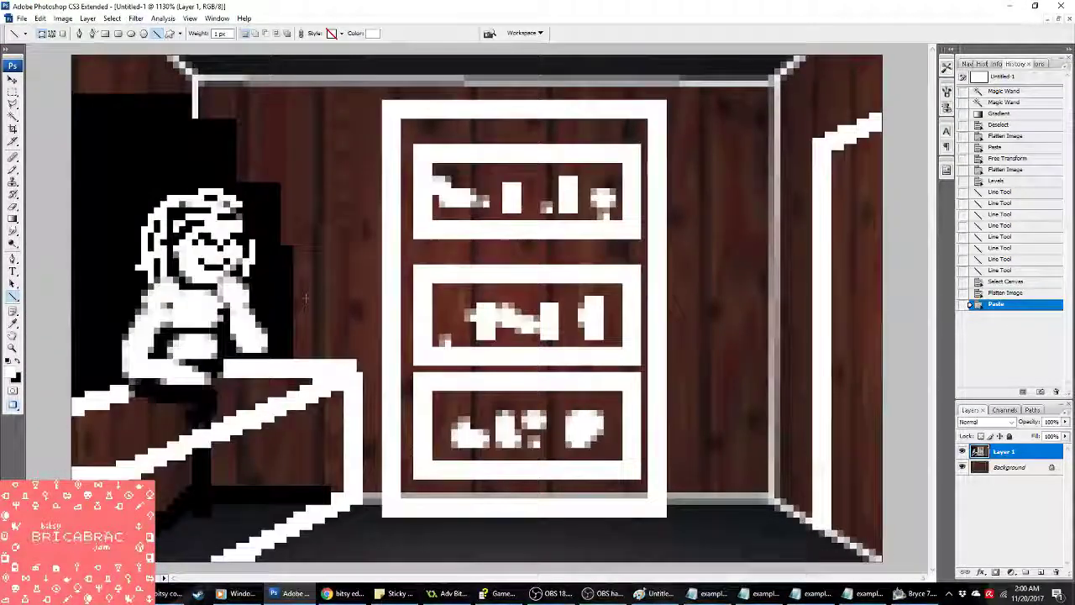
{"action": "left_click", "coordinate": [63, 18]}
{"action": "mouse_move", "coordinate": [72, 32]}
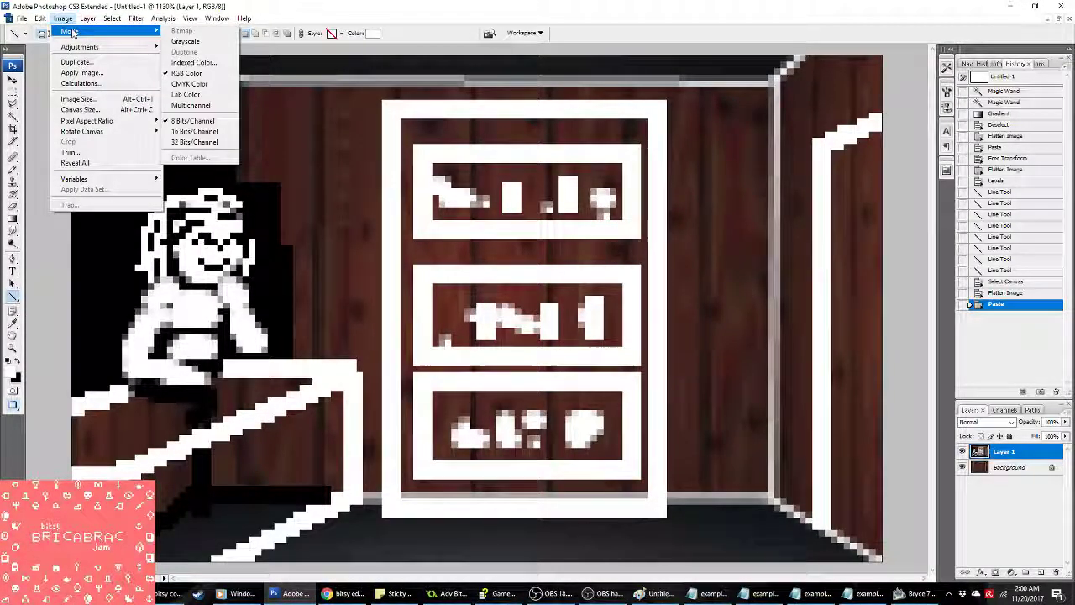
{"action": "left_click", "coordinate": [193, 62]}
{"action": "left_click", "coordinate": [496, 221]}
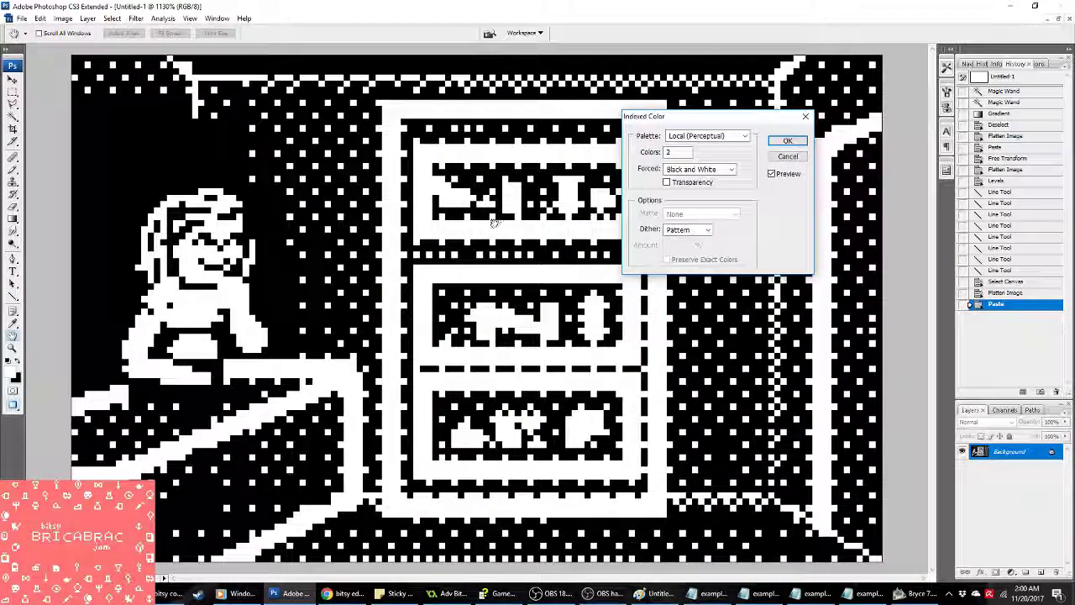
{"action": "left_click_drag", "start_coordinate": [702, 120], "coordinate": [738, 100]}
{"action": "left_click", "coordinate": [818, 131]}
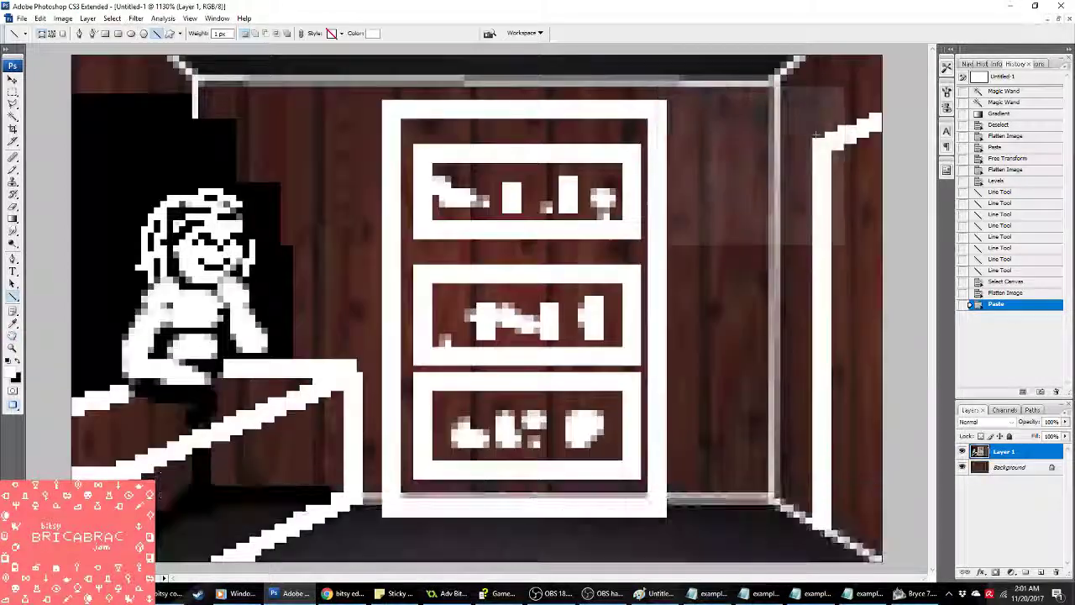
Step: Select the black area around the figure with the Magic Wand, cover it with wood panelling using a size 9 Clone Stamp brush, and deselect
{"action": "left_click", "coordinate": [13, 114]}
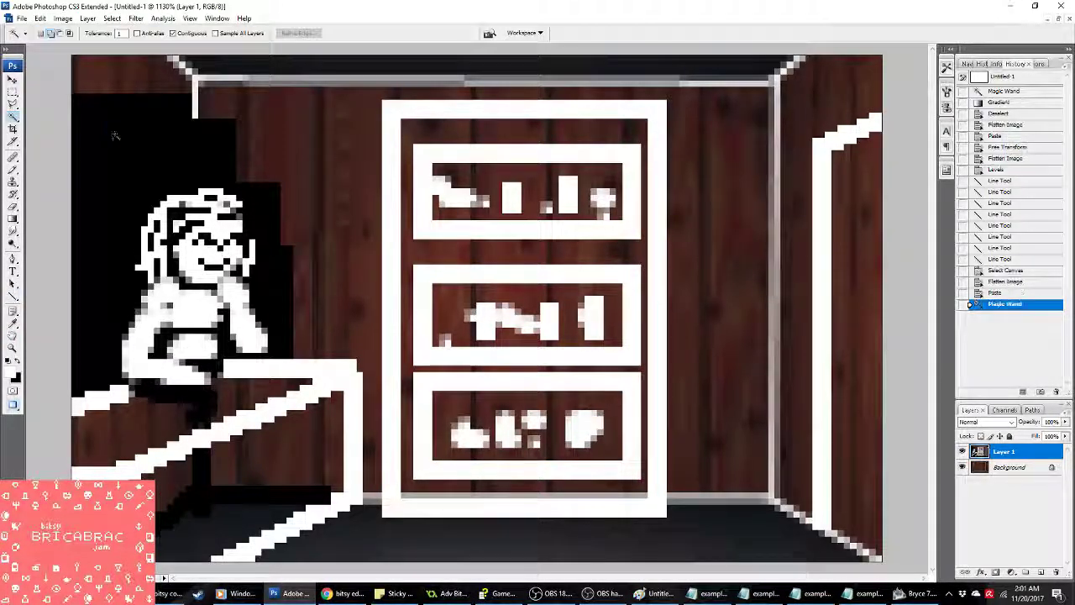
{"action": "left_click", "coordinate": [116, 136]}
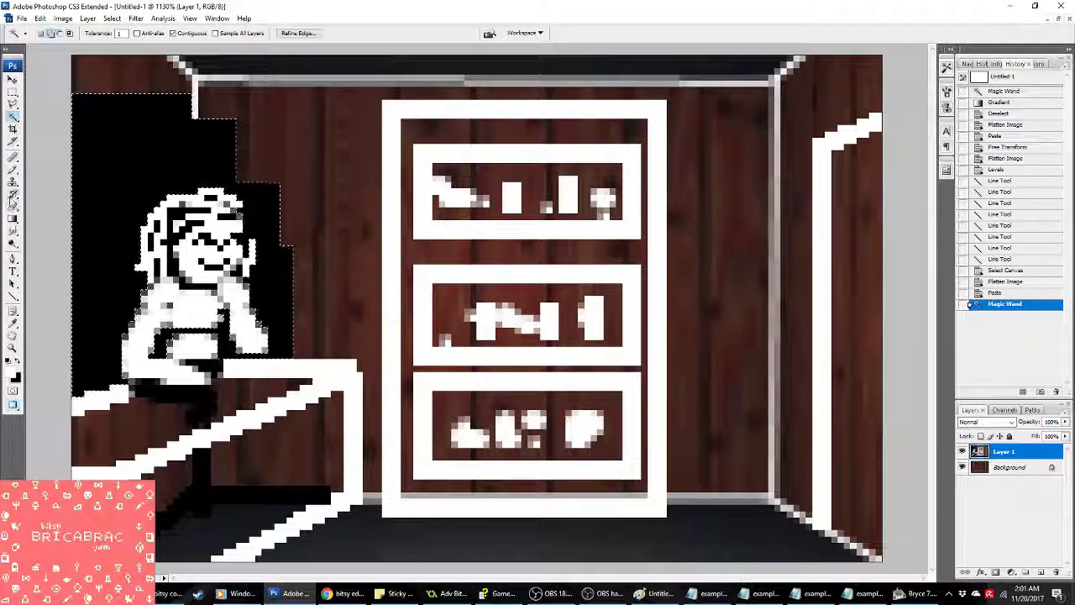
{"action": "left_click", "coordinate": [12, 181]}
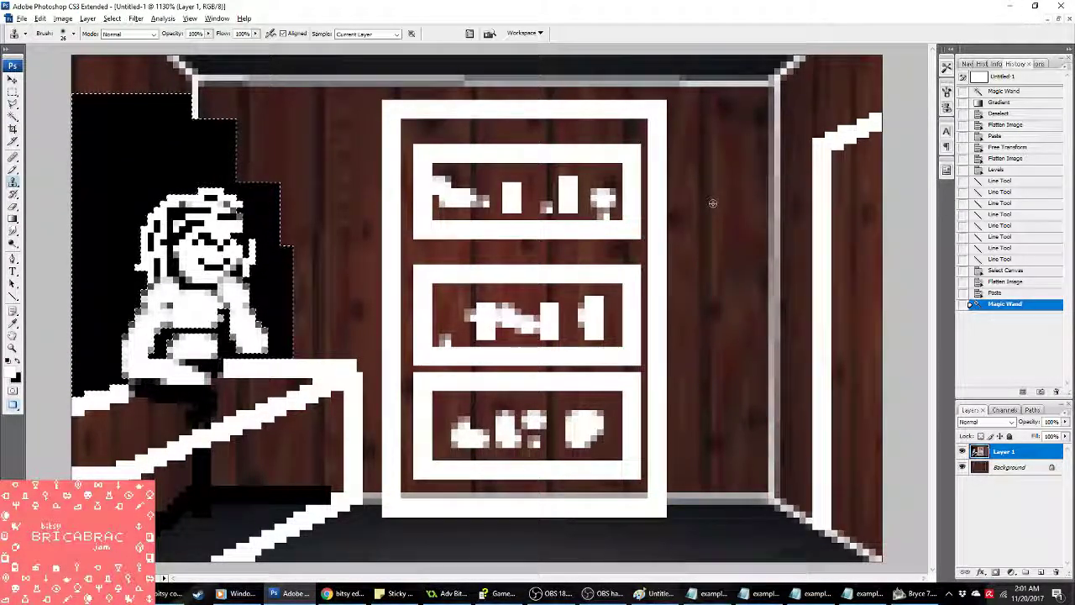
{"action": "left_click", "coordinate": [73, 33]}
{"action": "left_click_drag", "start_coordinate": [28, 64], "coordinate": [18, 65]}
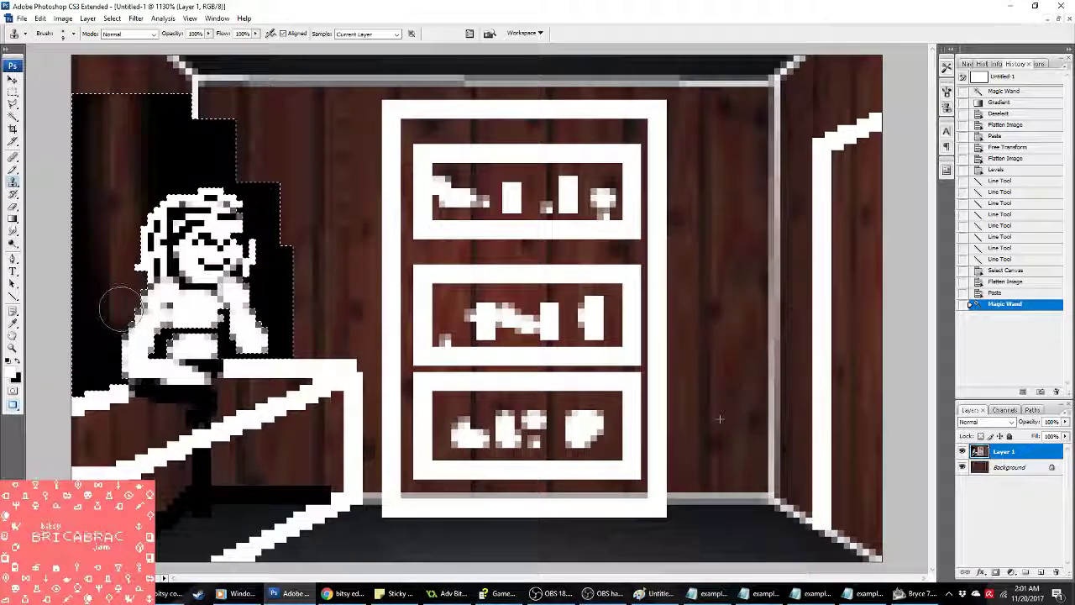
{"action": "left_click_drag", "start_coordinate": [120, 299], "coordinate": [111, 112]}
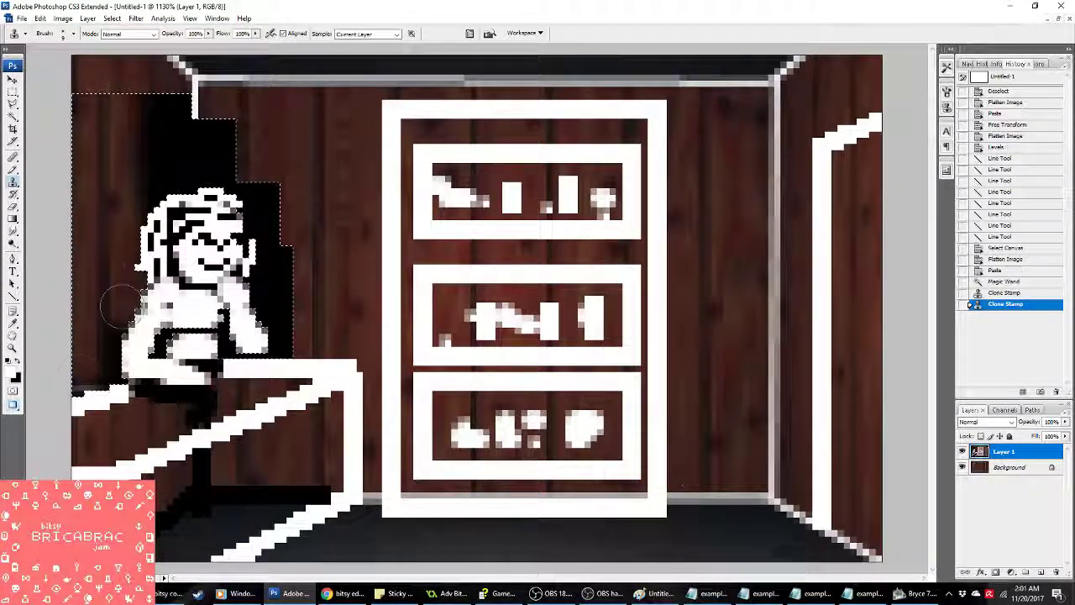
{"action": "mouse_move", "coordinate": [173, 97]}
{"action": "left_mouse_down"}
{"action": "mouse_move", "coordinate": [174, 150]}
{"action": "mouse_move", "coordinate": [171, 105]}
{"action": "mouse_move", "coordinate": [169, 134]}
{"action": "mouse_move", "coordinate": [172, 126]}
{"action": "left_mouse_up"}
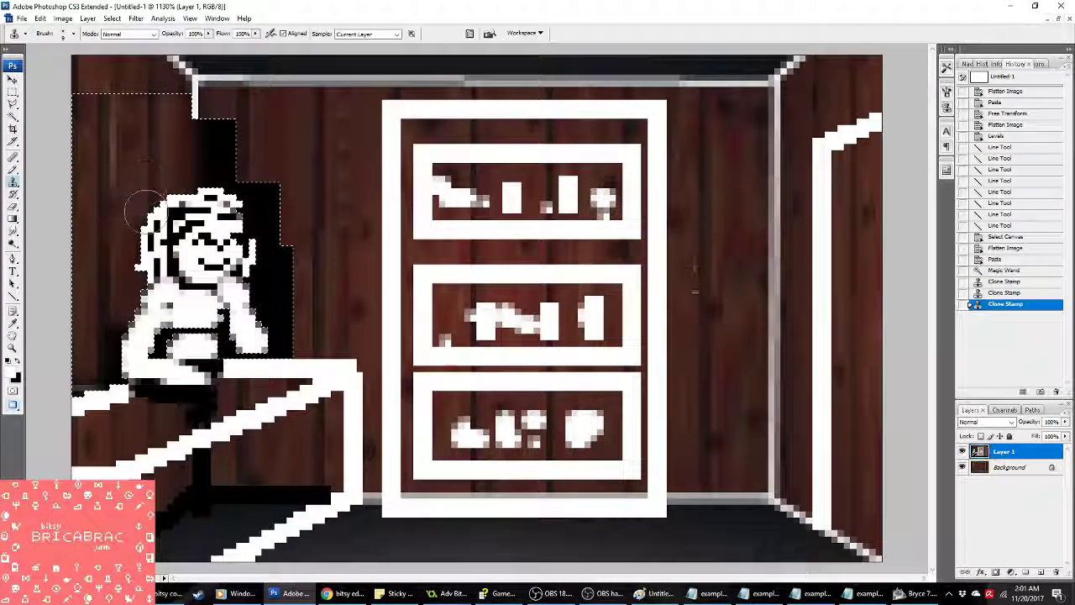
{"action": "mouse_move", "coordinate": [283, 126]}
{"action": "left_mouse_down"}
{"action": "mouse_move", "coordinate": [222, 134]}
{"action": "mouse_move", "coordinate": [223, 164]}
{"action": "left_mouse_up"}
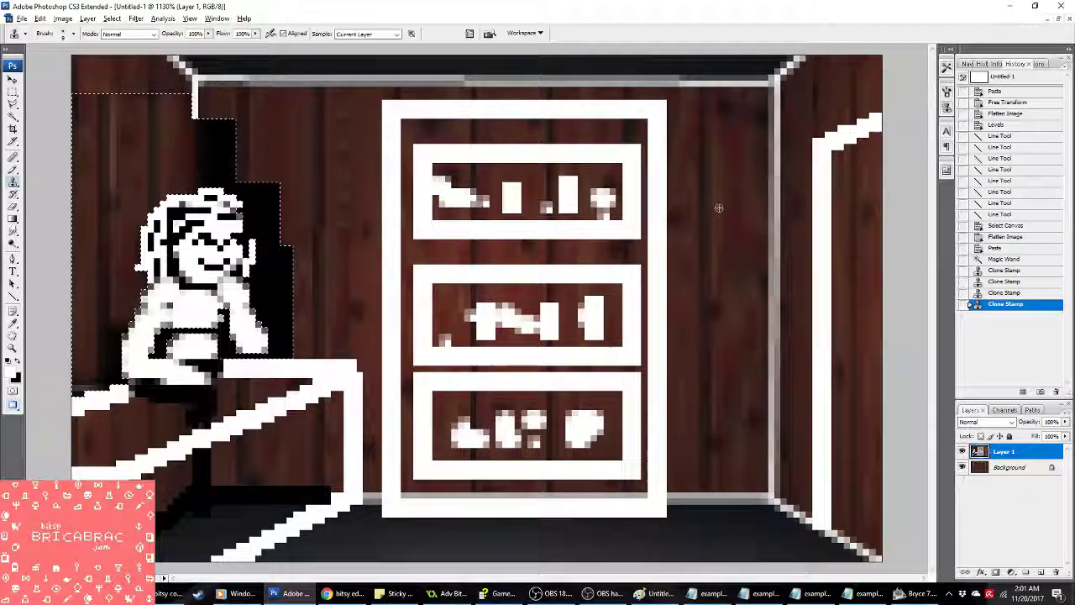
{"action": "left_click_drag", "start_coordinate": [267, 252], "coordinate": [267, 189]}
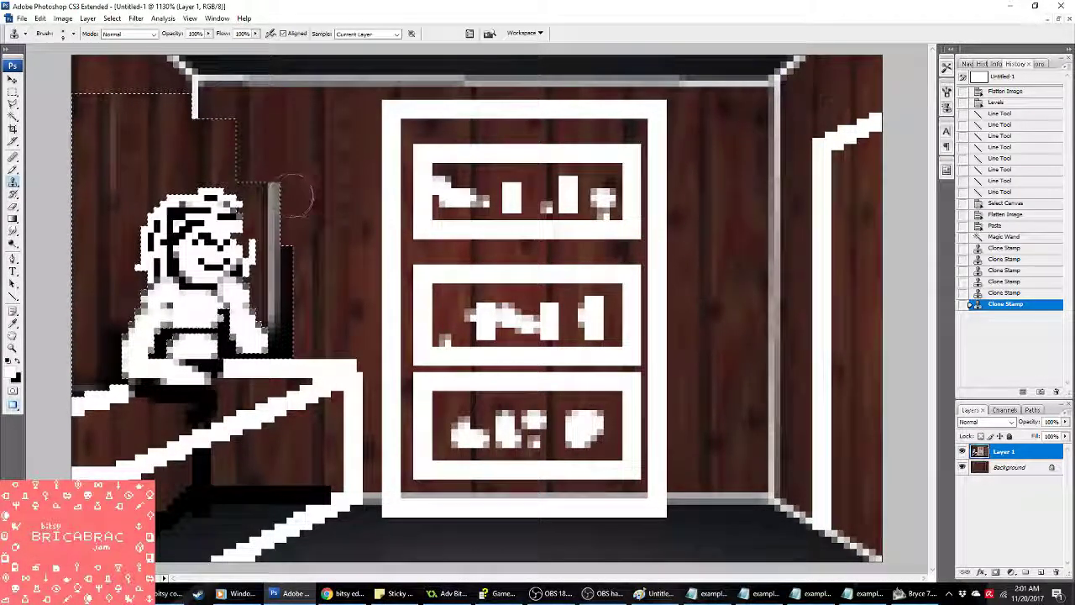
{"action": "mouse_move", "coordinate": [276, 192]}
{"action": "left_mouse_down"}
{"action": "mouse_move", "coordinate": [277, 336]}
{"action": "mouse_move", "coordinate": [267, 351]}
{"action": "left_mouse_up"}
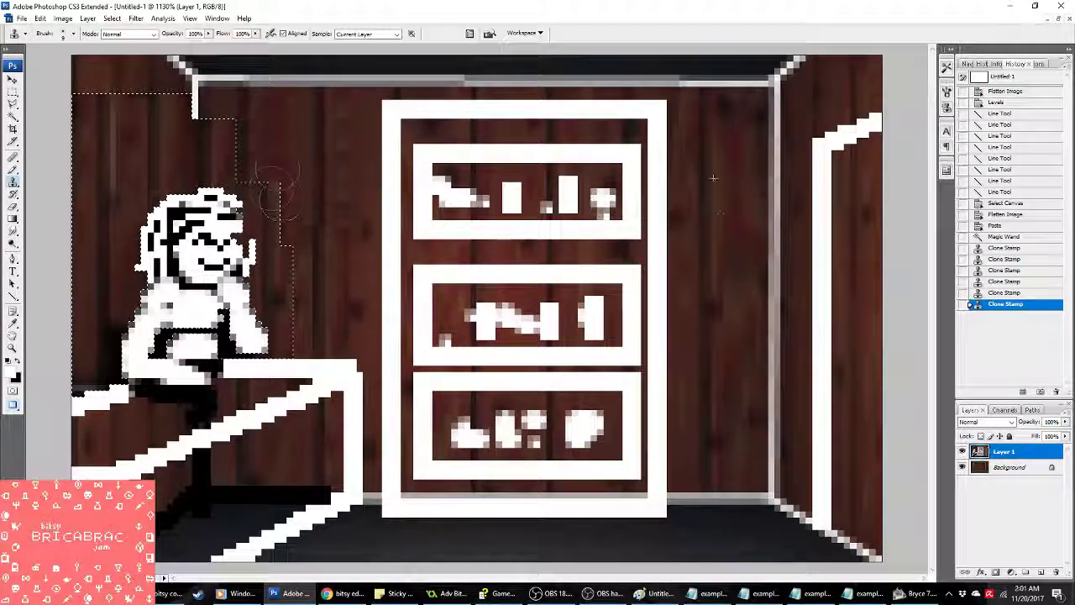
{"action": "left_click", "coordinate": [13, 91]}
{"action": "key", "text": "ctrl+d"}
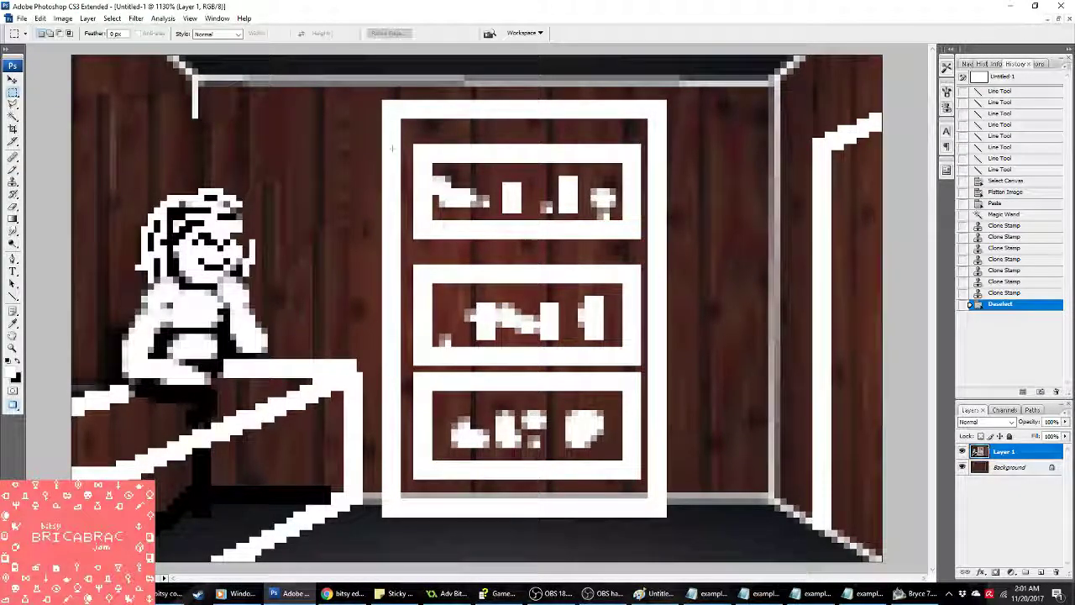
Step: Flatten and convert the image to Indexed Color with 2 colors, forced Black and White and Pattern dither, and select the whole canvas
{"action": "left_click", "coordinate": [63, 18]}
{"action": "mouse_move", "coordinate": [72, 32]}
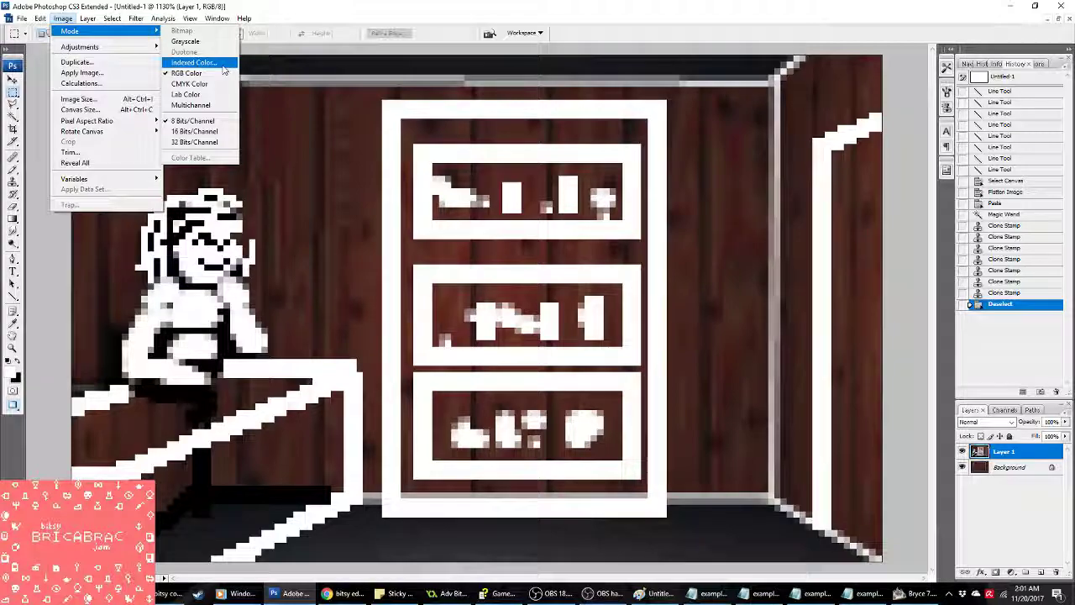
{"action": "left_click", "coordinate": [198, 62]}
{"action": "left_click", "coordinate": [499, 224]}
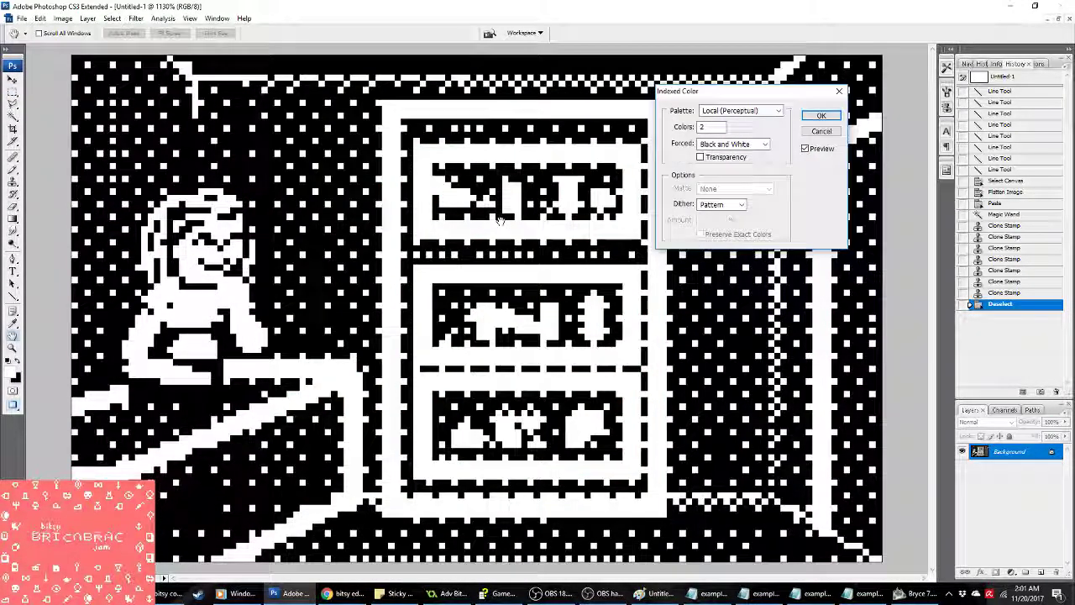
{"action": "left_click", "coordinate": [828, 115]}
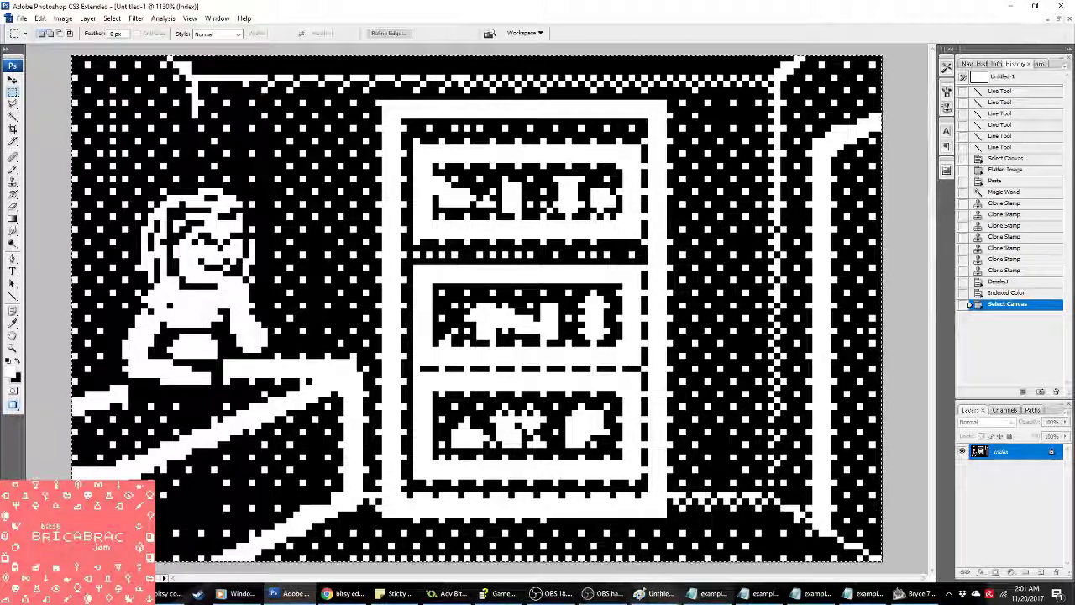
Step: Switch to Paint with the dithered scene pasted in and extend the white room corner line down to the figure's head with the Pencil
{"action": "key", "text": "alt+Tab"}
{"action": "left_click", "coordinate": [136, 39]}
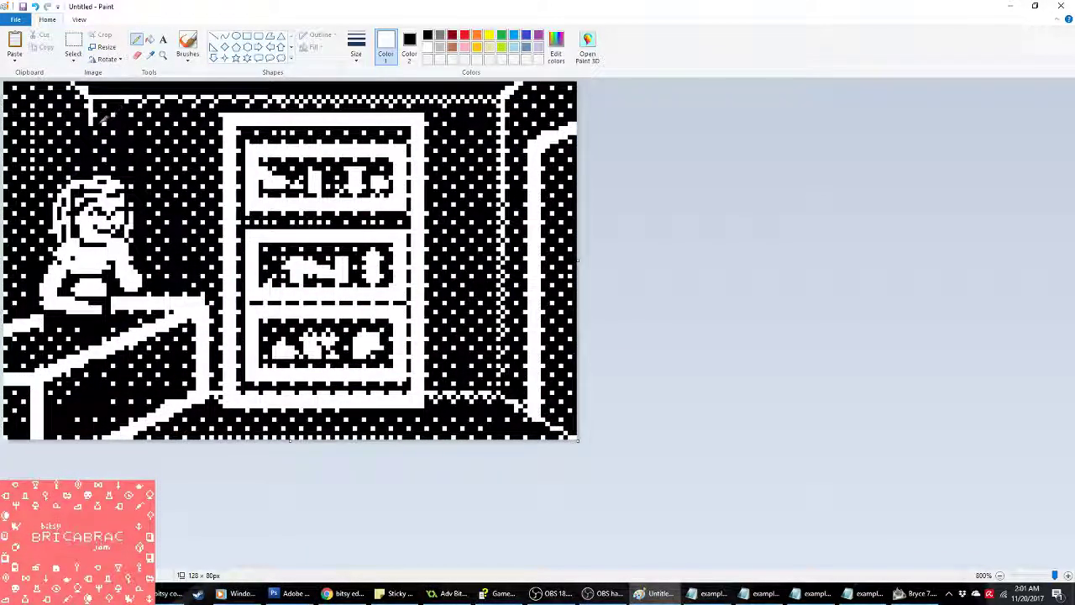
{"action": "left_click_drag", "start_coordinate": [93, 139], "coordinate": [91, 168]}
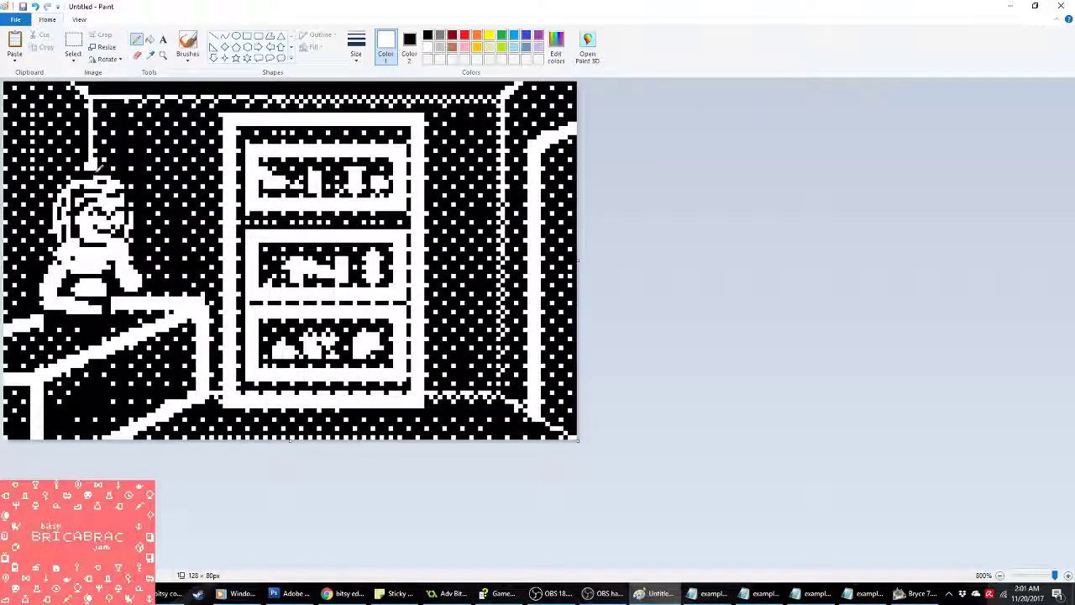
Step: Redraw the back wall's ceiling, far corner and floor edges and the floor's diagonal edge as solid white lines with the Line tool
{"action": "left_click", "coordinate": [213, 36]}
{"action": "left_click", "coordinate": [356, 46]}
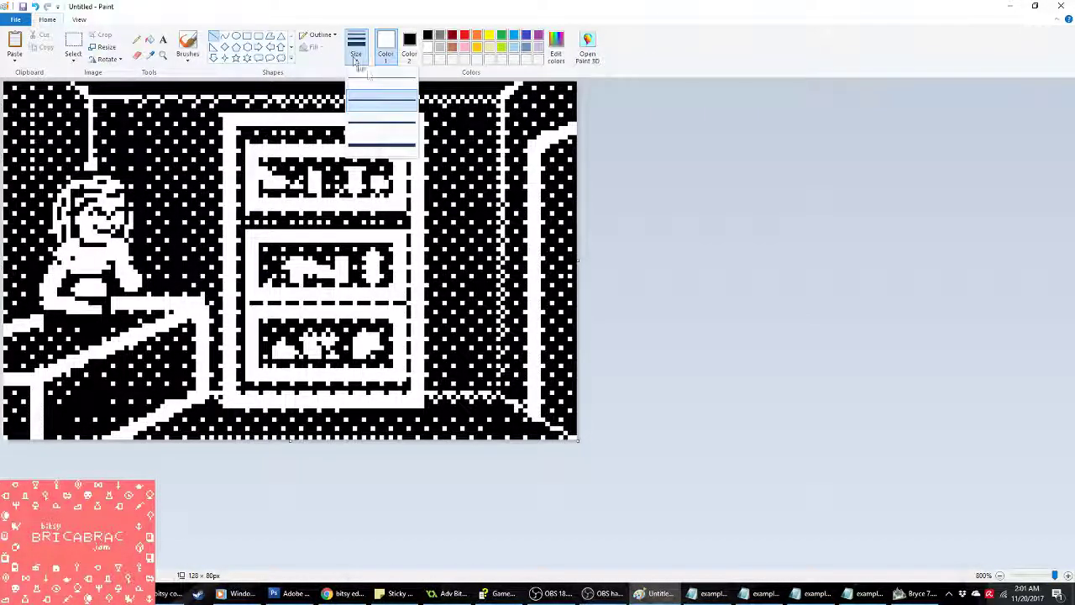
{"action": "left_click", "coordinate": [383, 99]}
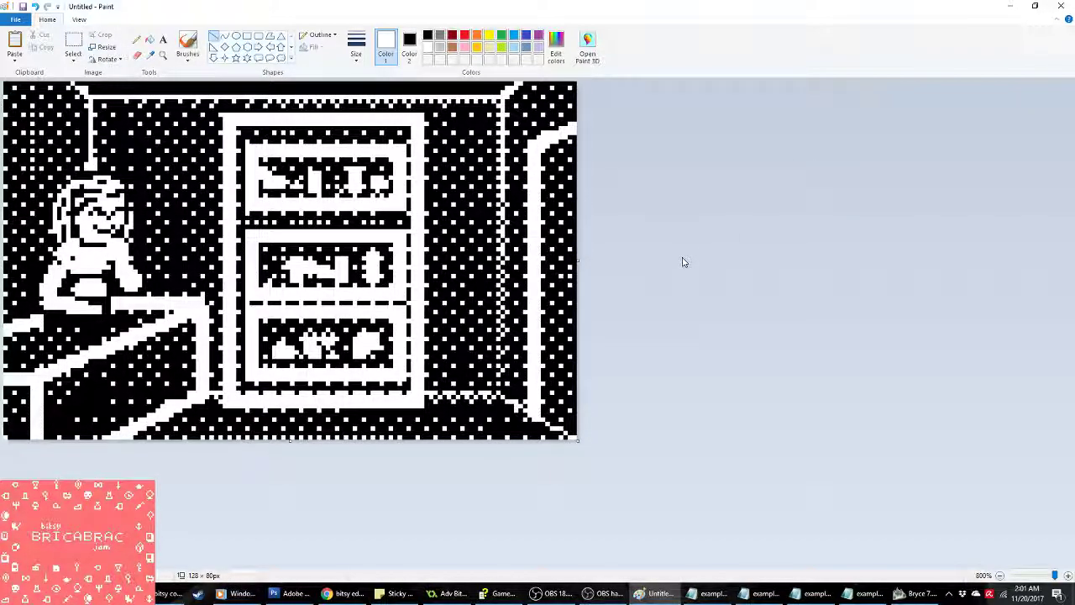
{"action": "left_click_drag", "start_coordinate": [506, 108], "coordinate": [503, 395]}
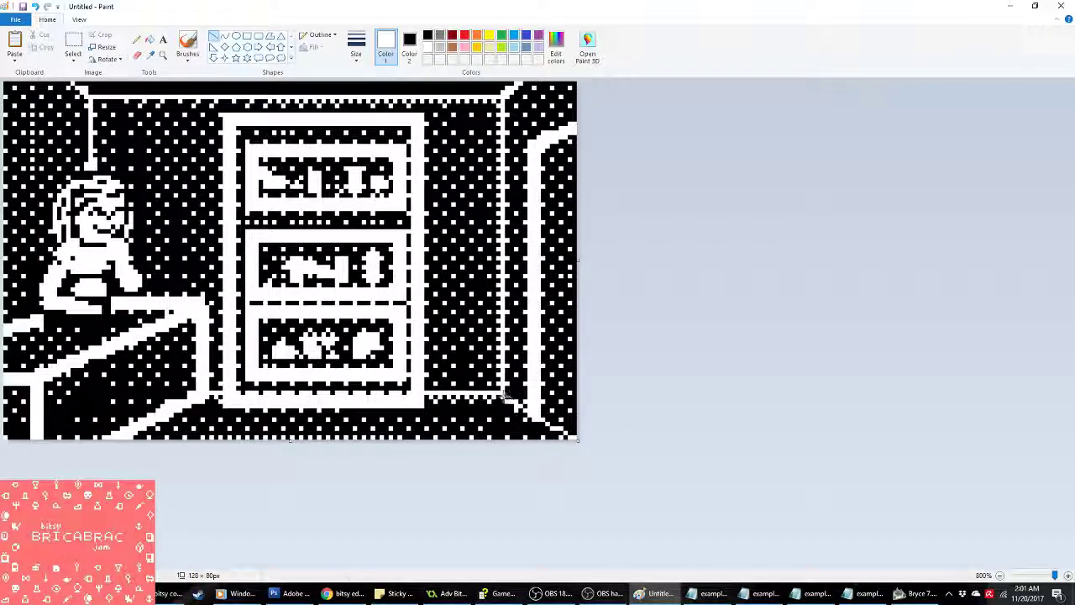
{"action": "left_click_drag", "start_coordinate": [504, 395], "coordinate": [574, 440]}
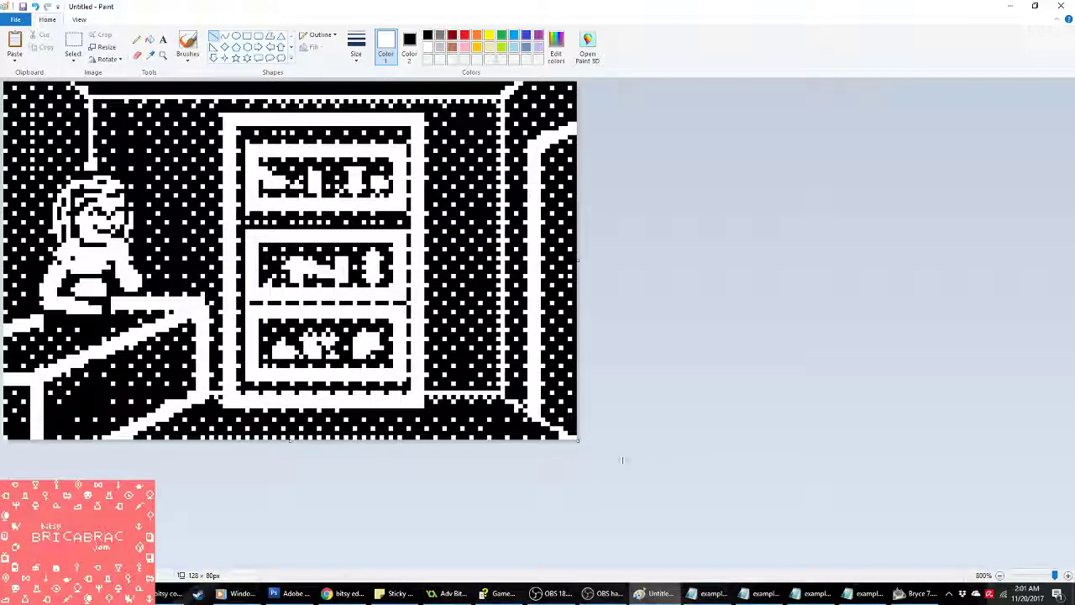
Step: Copy the whole scene into the spr_picturetest sprite in the GameMaker project and delete its two Bric-a-Brac Shop title frames
{"action": "key", "text": "ctrl+a"}
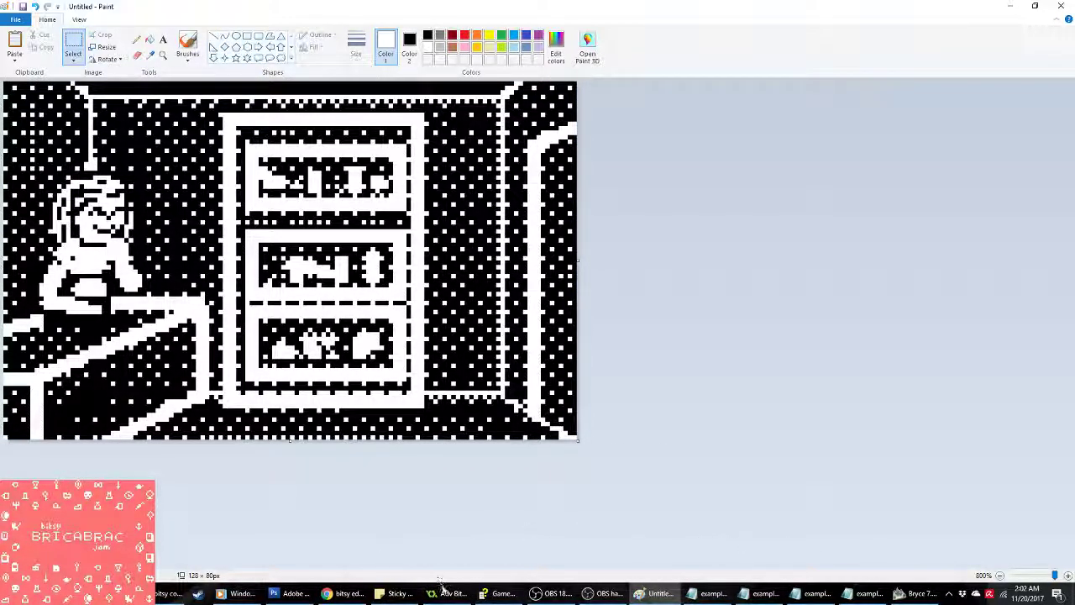
{"action": "left_click", "coordinate": [446, 592]}
{"action": "double_click", "coordinate": [58, 65]}
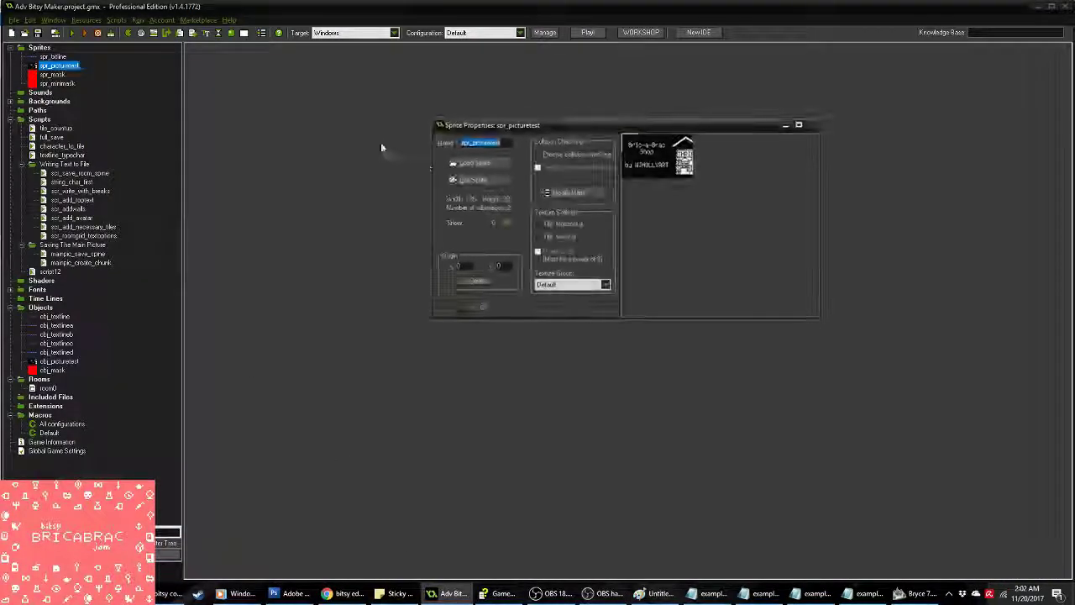
{"action": "left_click", "coordinate": [472, 179]}
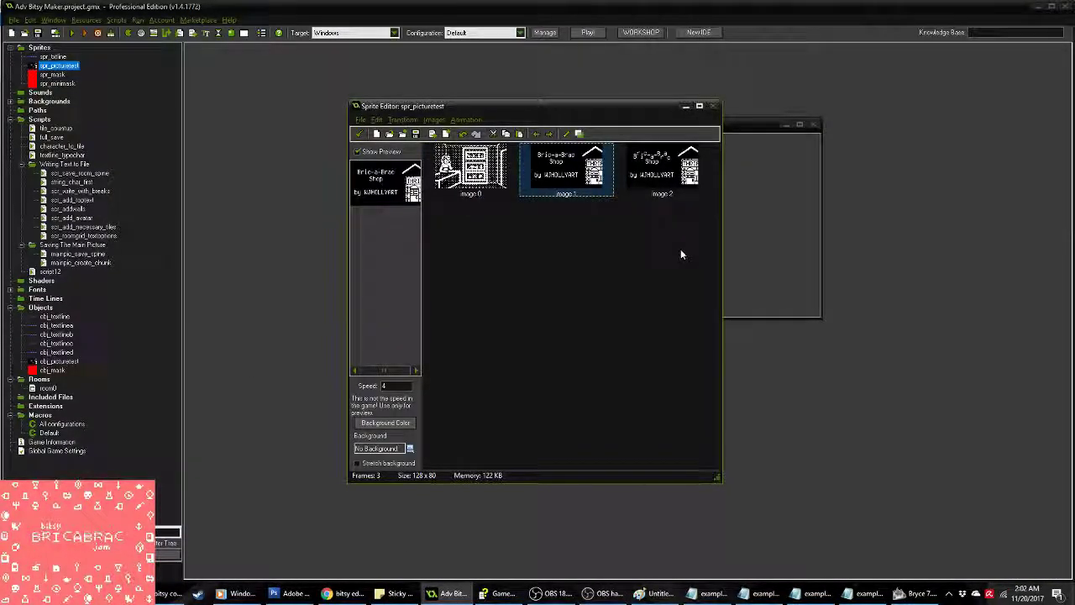
{"action": "key", "text": "Delete"}
{"action": "key", "text": "Delete"}
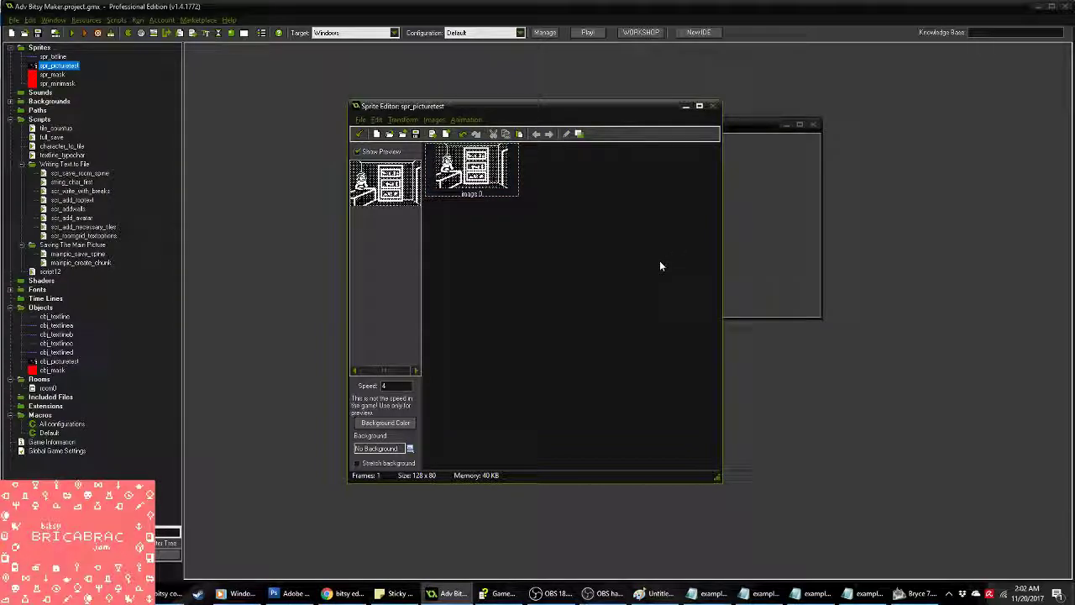
Step: Back in Paint, shift the figure's head slightly to the right and refine its chin, neck and hand with the Pencil
{"action": "left_click", "coordinate": [655, 593]}
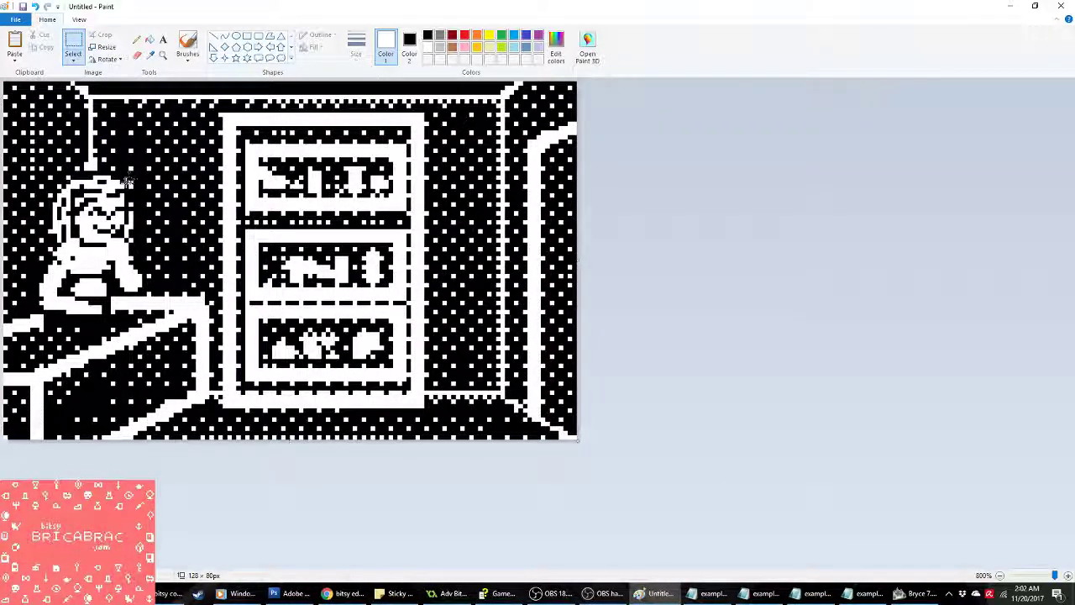
{"action": "left_click_drag", "start_coordinate": [132, 176], "coordinate": [58, 245]}
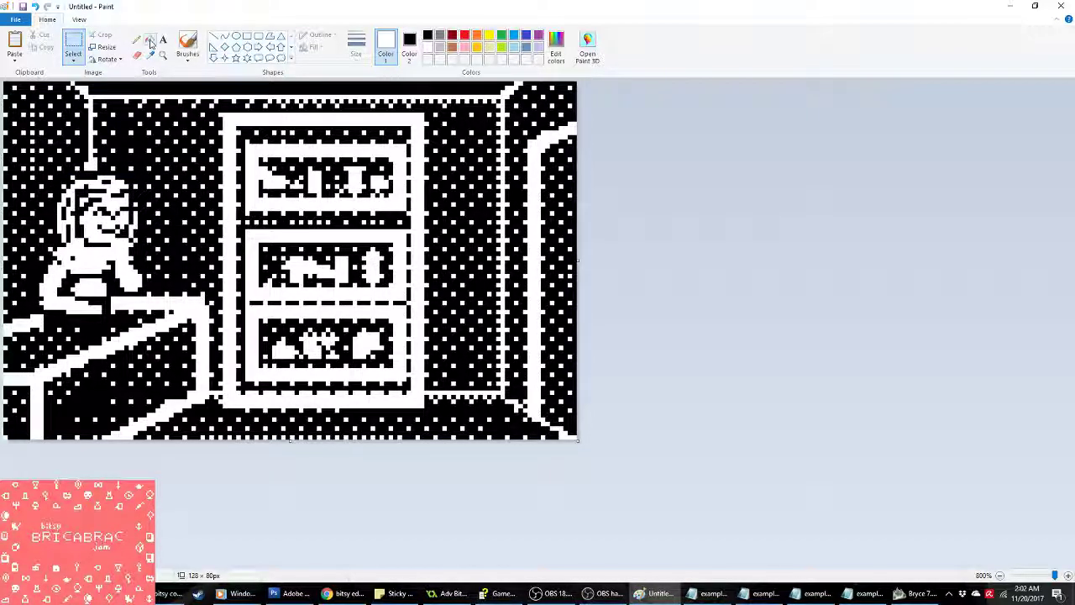
{"action": "left_click", "coordinate": [136, 38]}
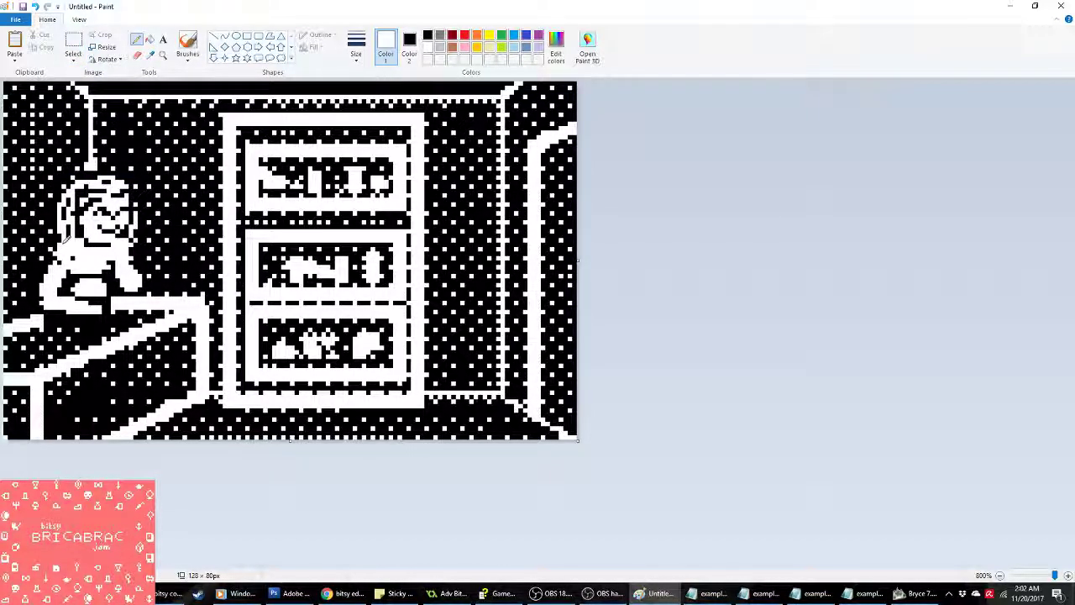
{"action": "left_click_drag", "start_coordinate": [84, 237], "coordinate": [97, 235]}
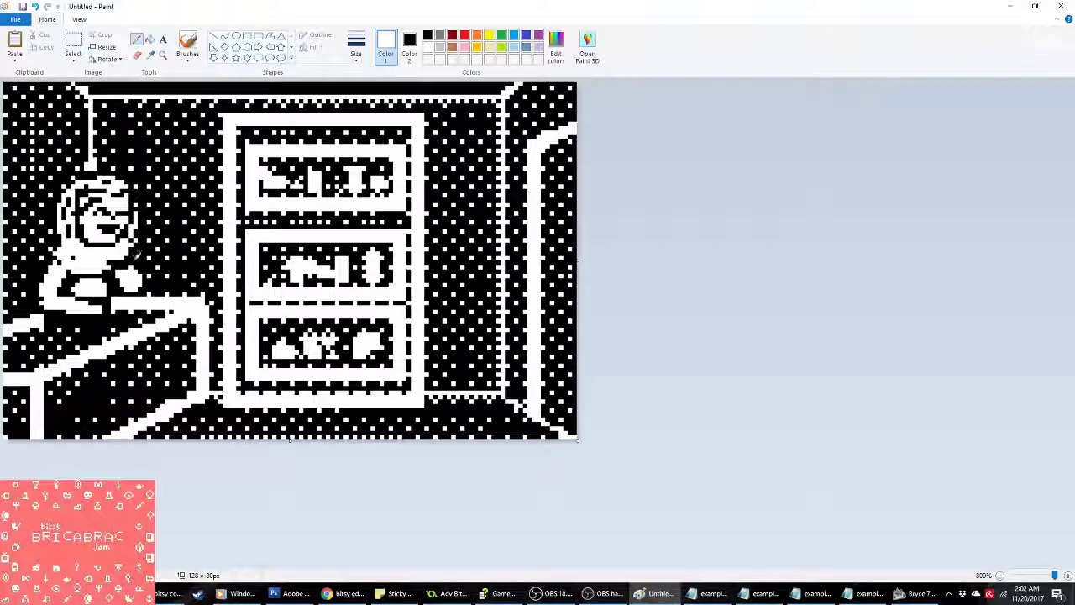
Step: Paint the figure's forearm as a white brush stroke reaching out toward the shelf
{"action": "left_click", "coordinate": [150, 40]}
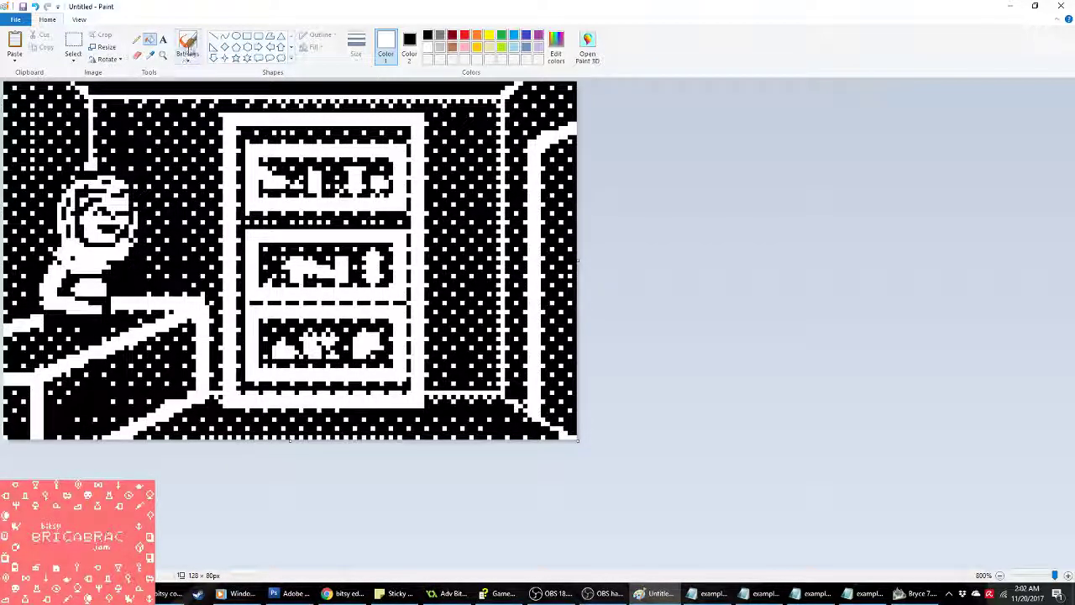
{"action": "left_click", "coordinate": [189, 57]}
{"action": "mouse_move", "coordinate": [148, 247]}
{"action": "left_mouse_down"}
{"action": "mouse_move", "coordinate": [186, 222]}
{"action": "mouse_move", "coordinate": [151, 251]}
{"action": "mouse_move", "coordinate": [185, 240]}
{"action": "left_mouse_up"}
{"action": "key", "text": "ctrl+z"}
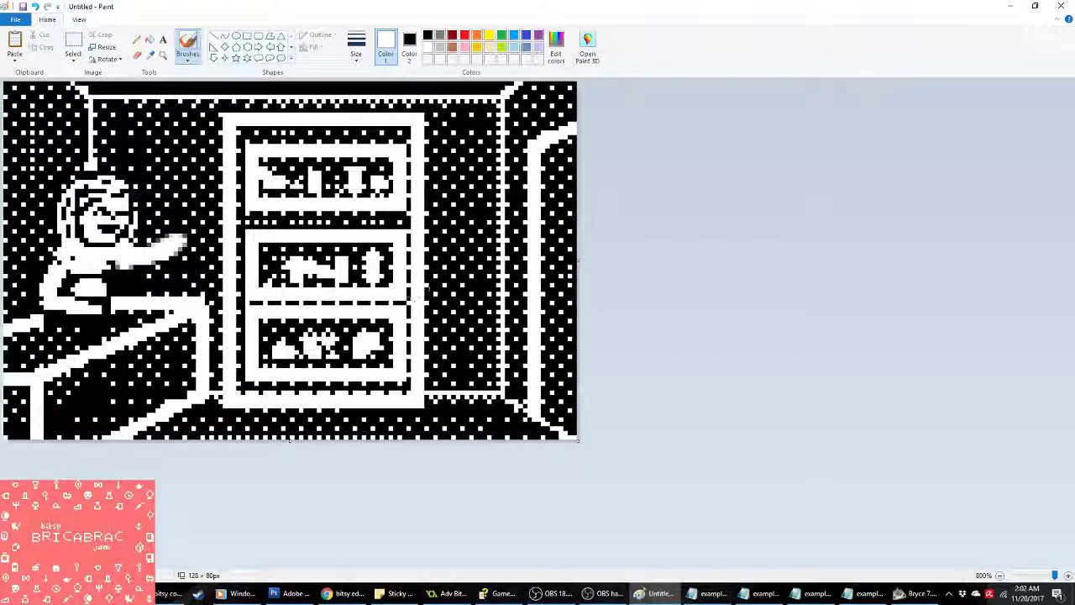
Step: Copy the whole Paint scene into the Photoshop document and copy the full black-and-white canvas from there
{"action": "left_click", "coordinate": [73, 46]}
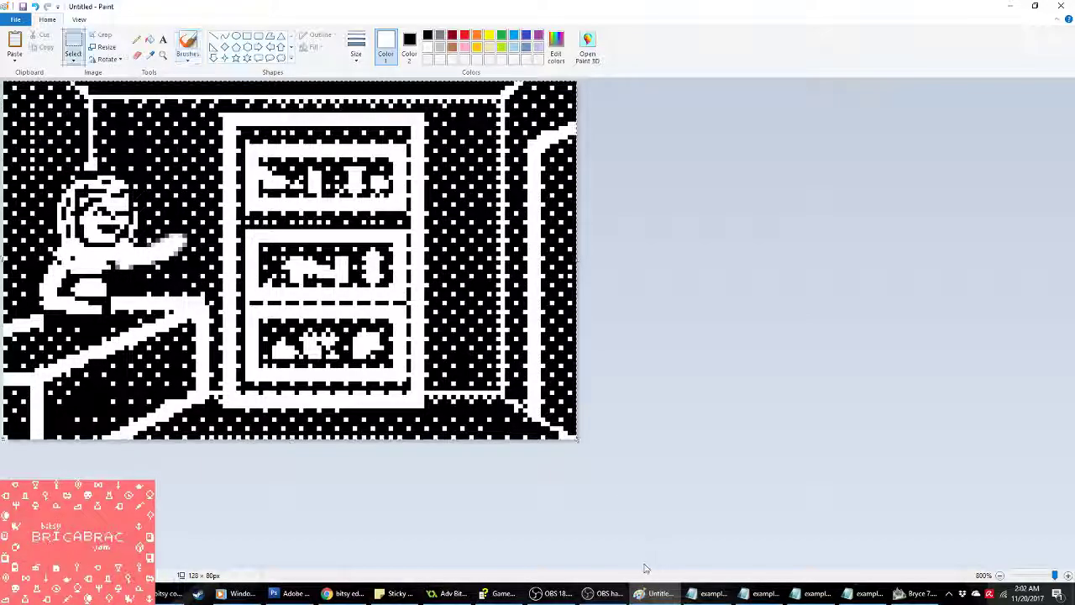
{"action": "left_click", "coordinate": [294, 593]}
{"action": "key", "text": "ctrl+v"}
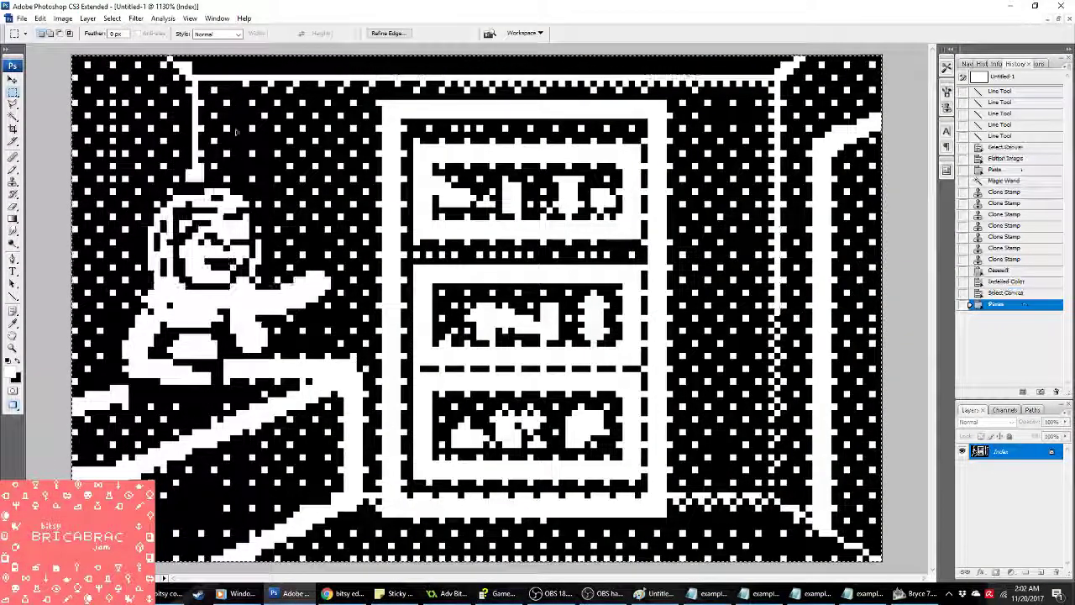
{"action": "key", "text": "ctrl+a"}
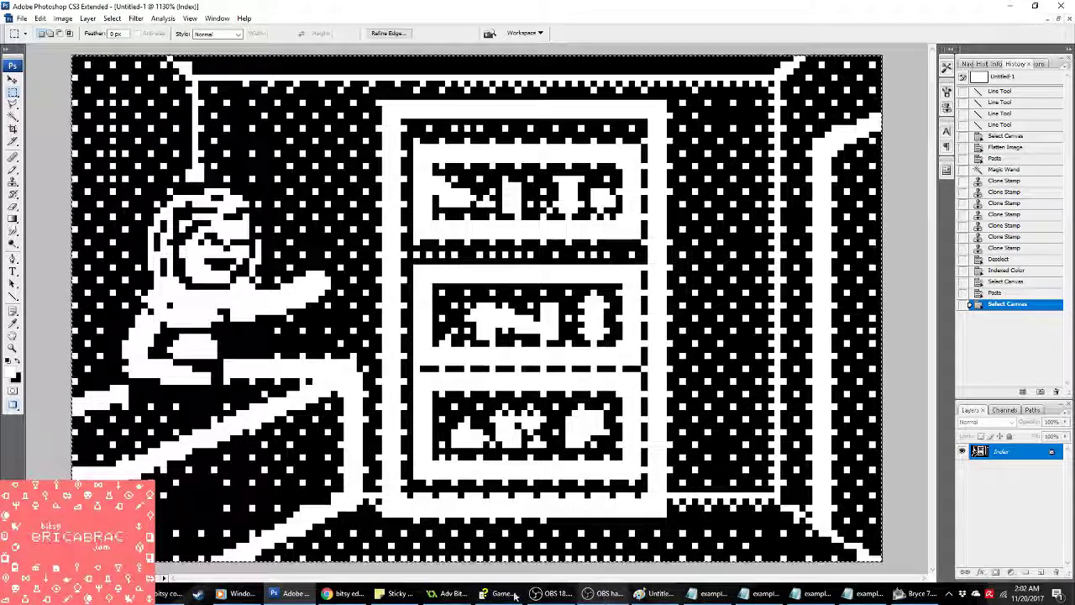
{"action": "key", "text": "ctrl+c"}
Step: Switch to GameMaker, paste the copied scene as a second frame of spr_picturetest, accept the sprite and save the project
{"action": "left_click", "coordinate": [446, 593]}
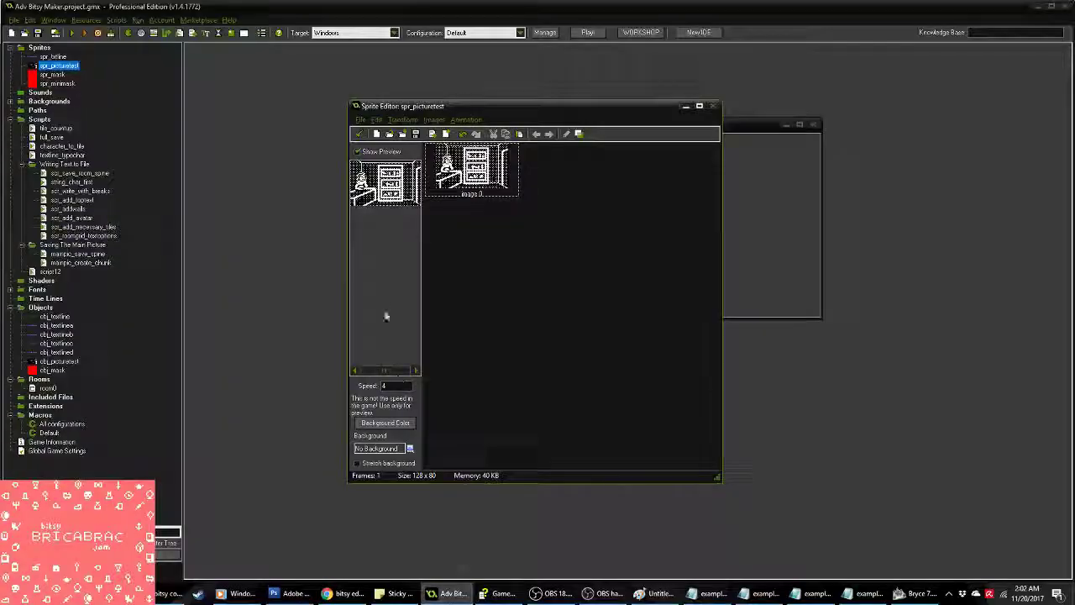
{"action": "key", "text": "ctrl+v"}
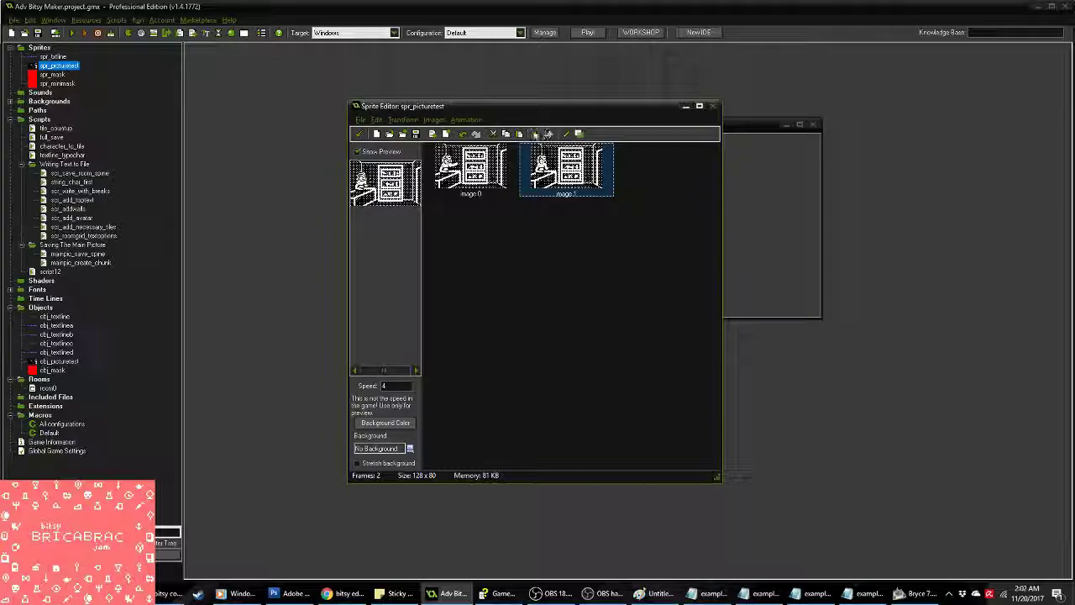
{"action": "left_click", "coordinate": [574, 319]}
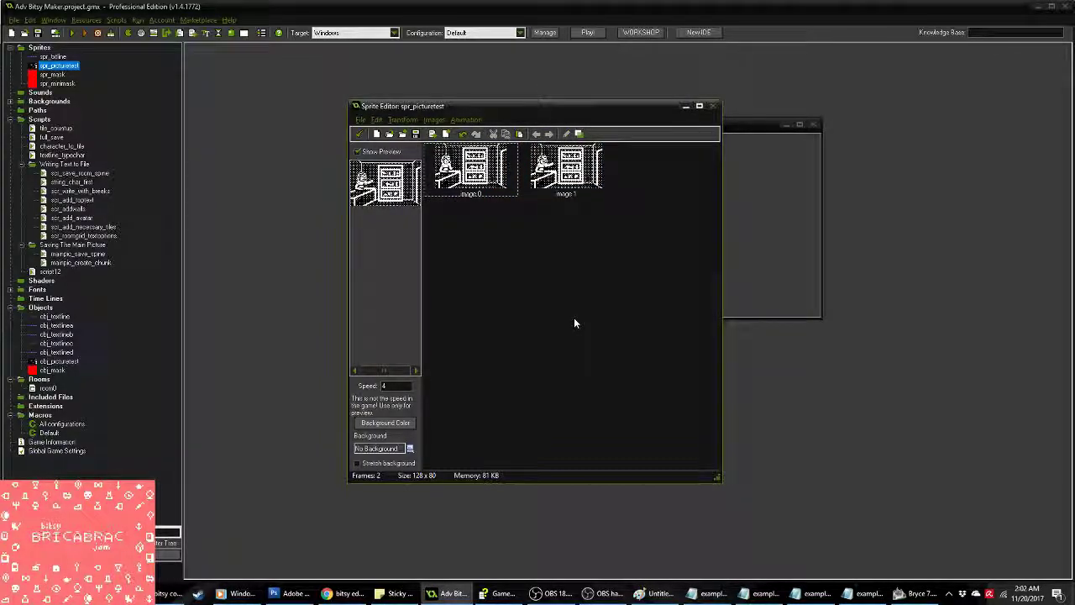
{"action": "left_click", "coordinate": [362, 135]}
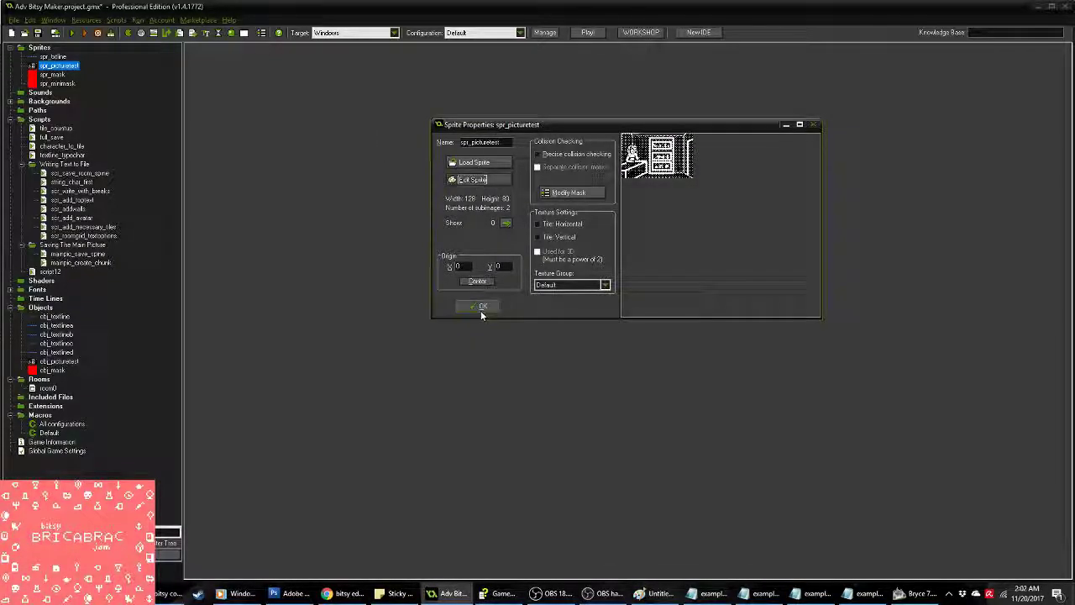
{"action": "left_click", "coordinate": [480, 309]}
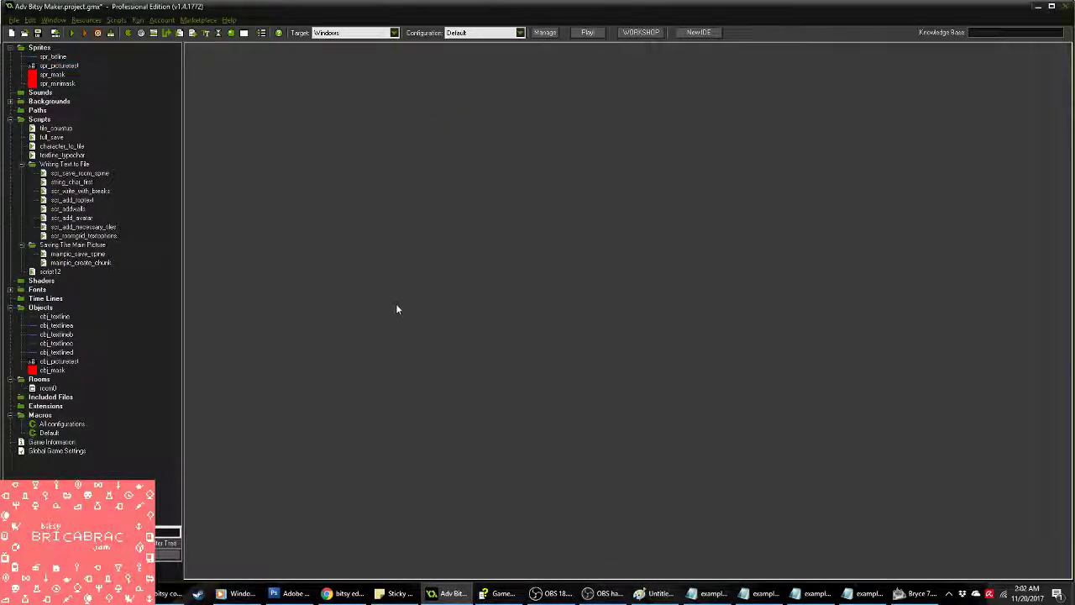
{"action": "left_click", "coordinate": [37, 33]}
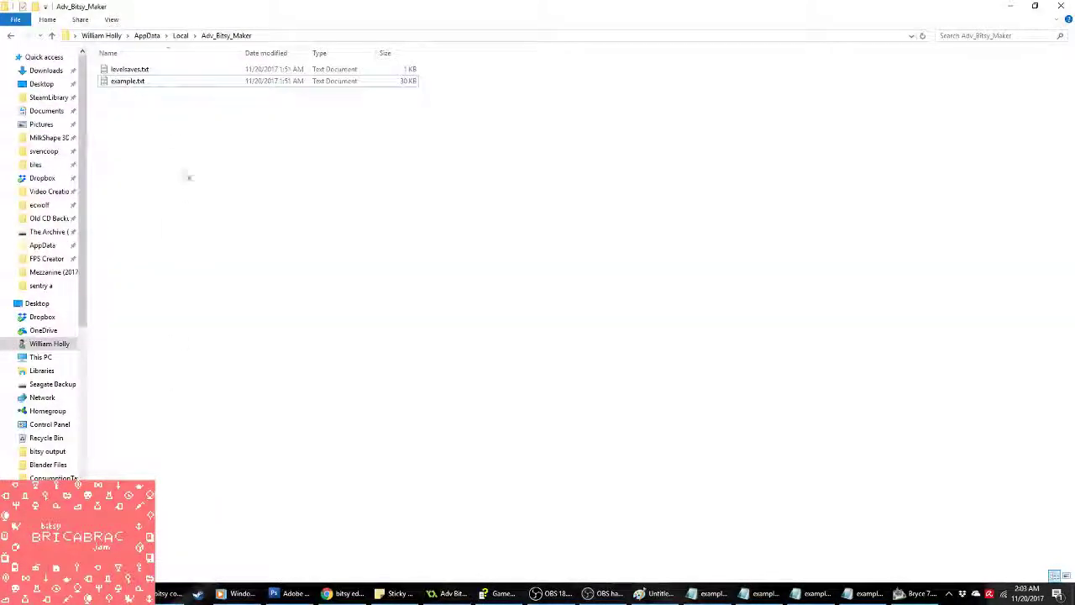
Step: Delete example.txt from the Adv_Bitsy_Maker folder and return to GameMaker to run the project
{"action": "left_click", "coordinate": [132, 82]}
{"action": "key", "text": "Delete"}
{"action": "key", "text": "Return"}
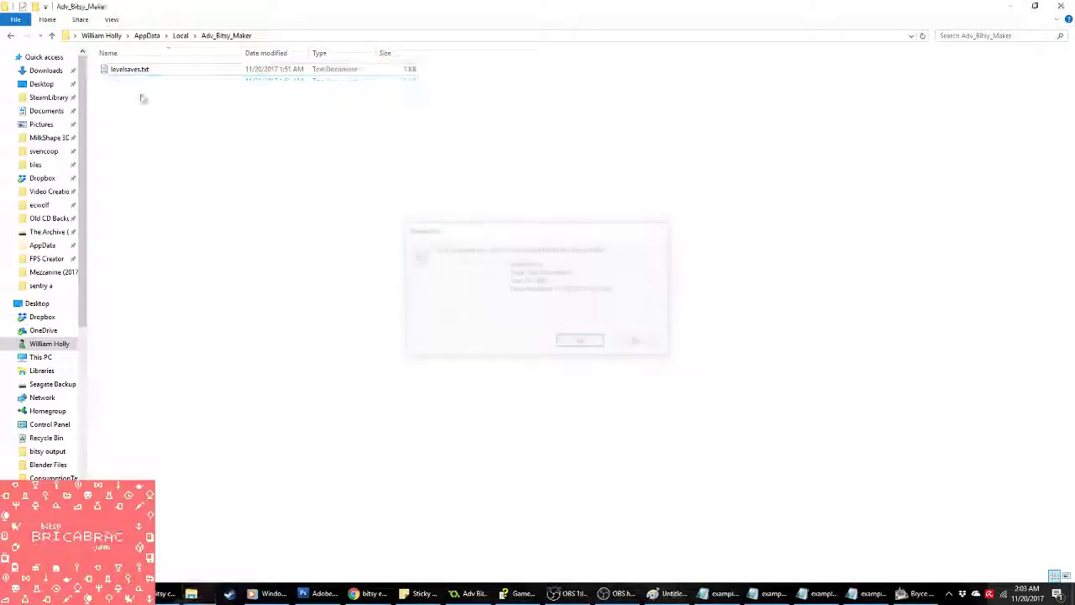
{"action": "left_click", "coordinate": [451, 593]}
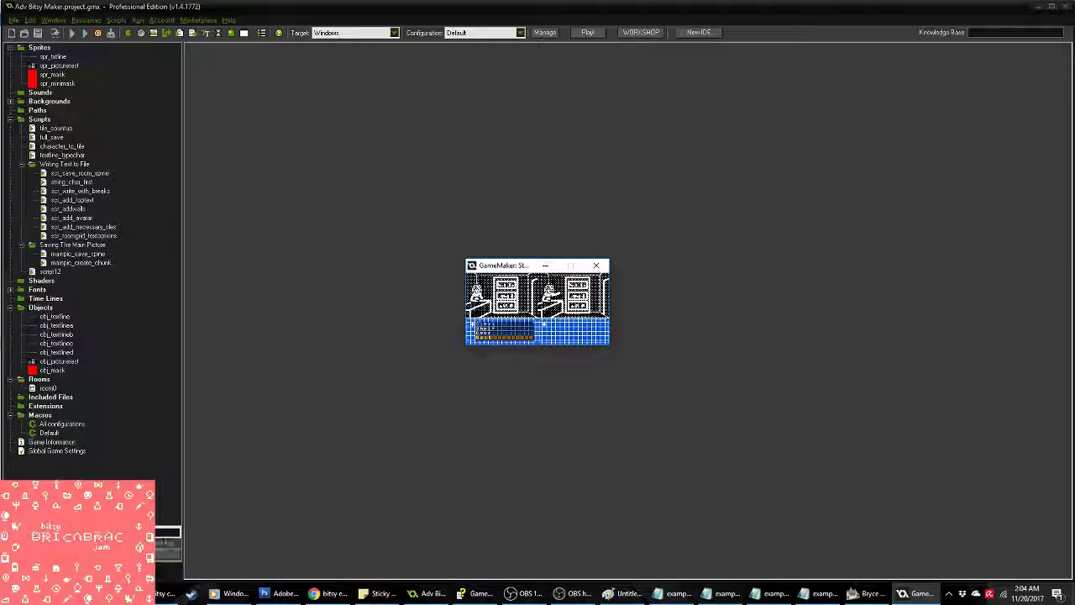
Step: Open the newly generated example.txt from the Adv_Bitsy_Maker folder and copy all of its text
{"action": "key", "text": "alt+Tab"}
{"action": "double_click", "coordinate": [126, 81]}
{"action": "key", "text": "ctrl+a"}
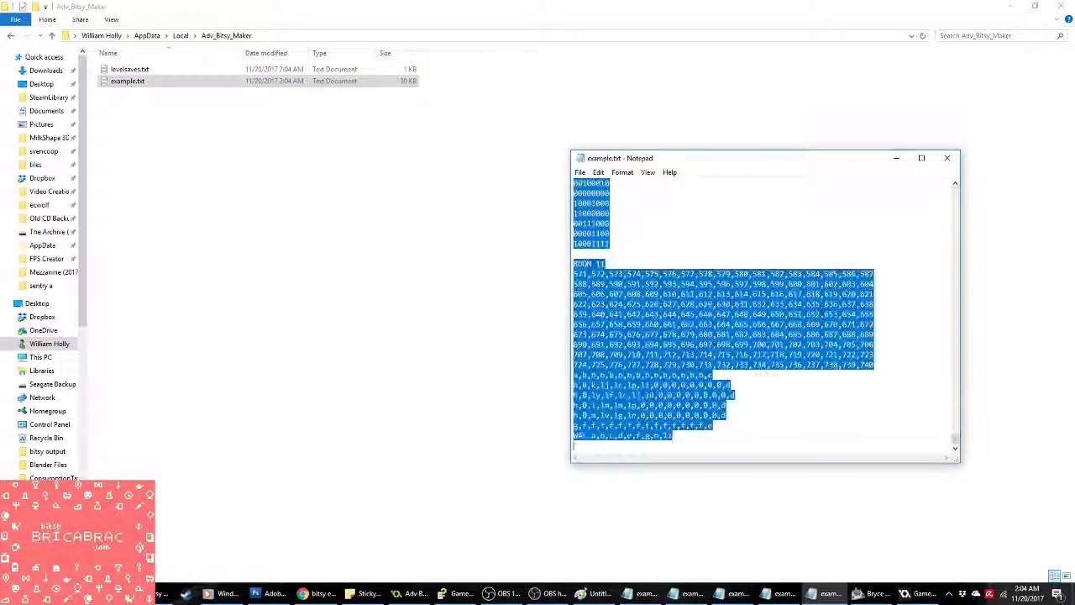
{"action": "key", "text": "alt+Tab"}
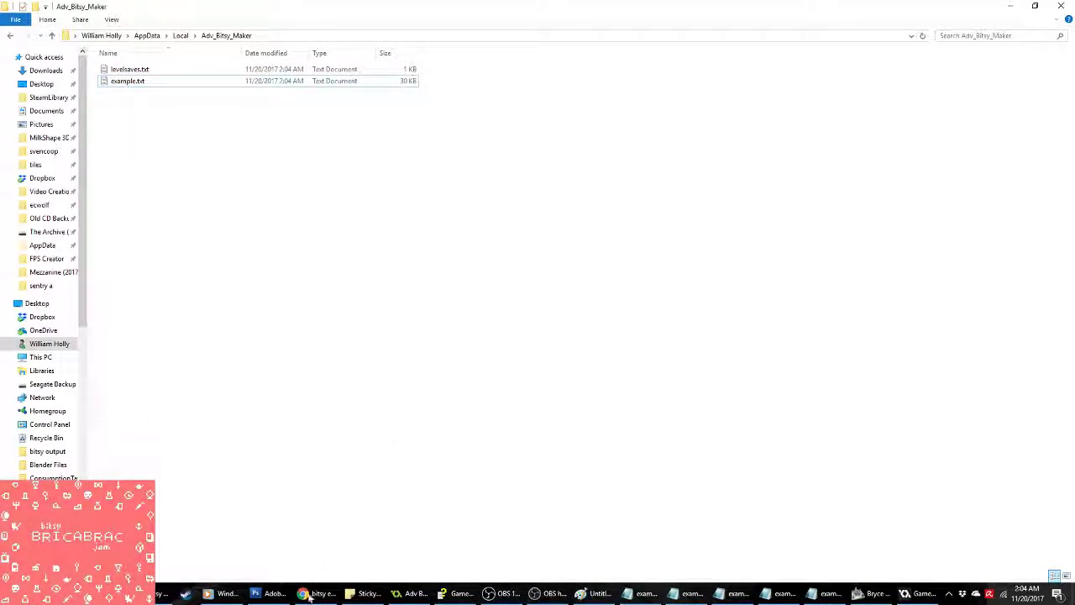
Step: Switch to the Bitsy editor in Chrome and append the copied tile and room text to the end of the game data
{"action": "left_click", "coordinate": [307, 594]}
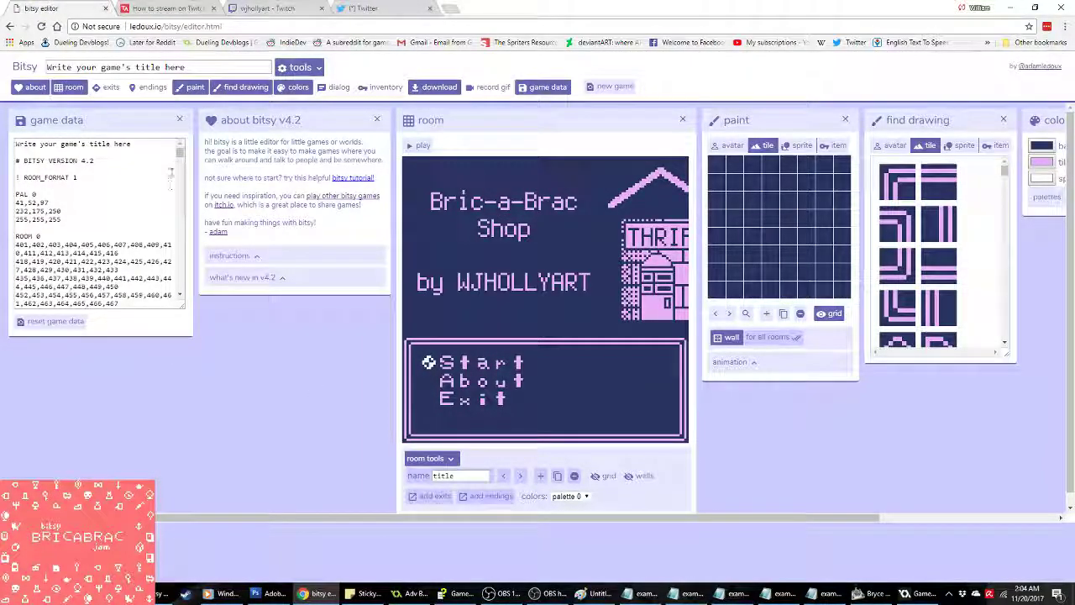
{"action": "left_click", "coordinate": [171, 168]}
{"action": "key", "text": "ctrl+a"}
{"action": "key", "text": "ctrl+v"}
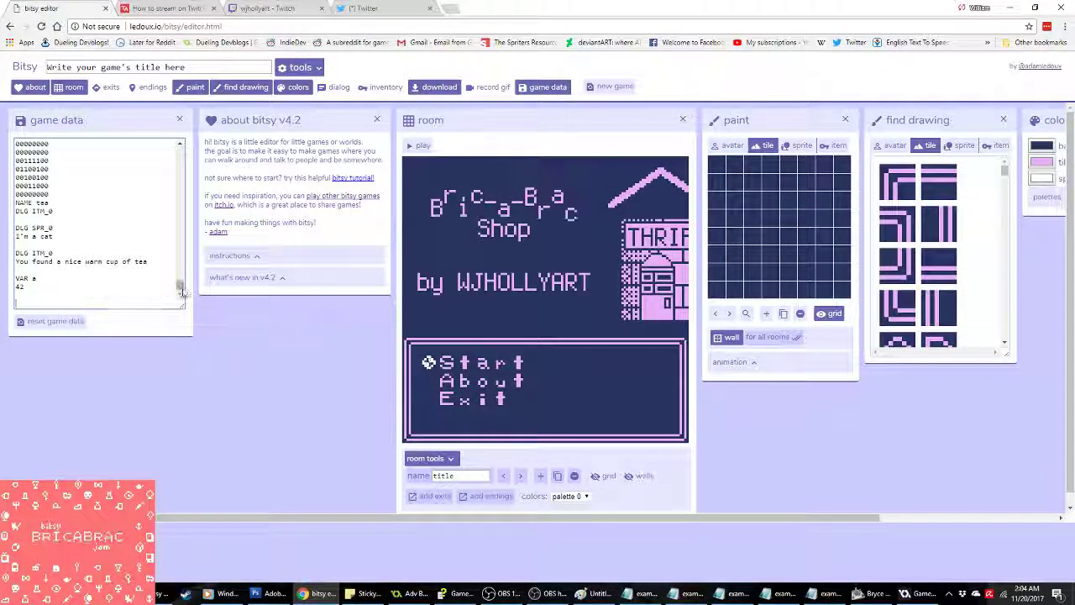
{"action": "key", "text": "ctrl+z"}
{"action": "key", "text": "ctrl+y"}
{"action": "key", "text": "ctrl+z"}
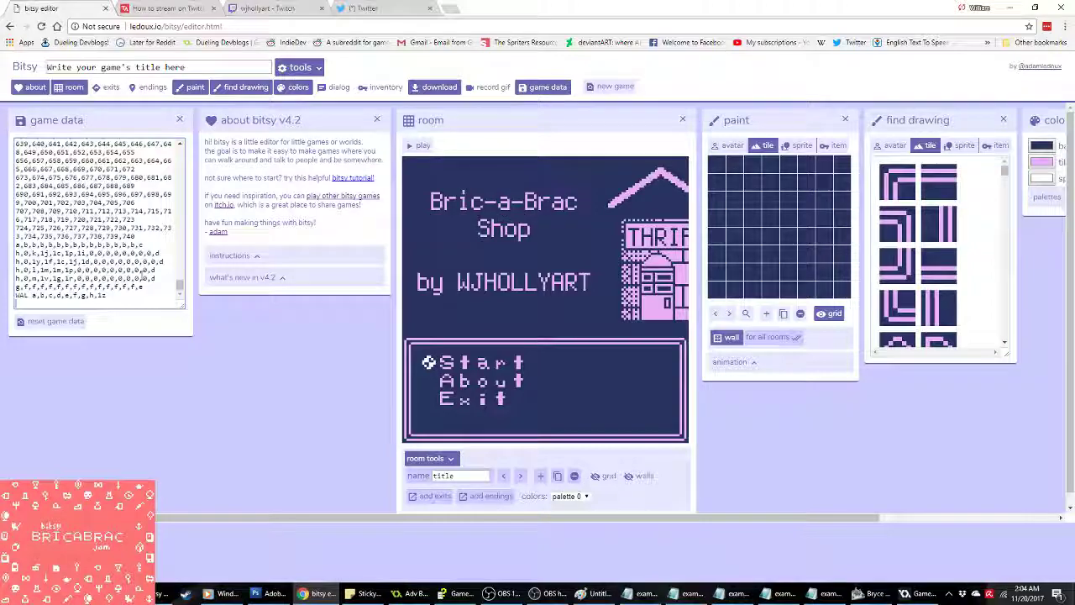
{"action": "key", "text": "ctrl+y"}
{"action": "key", "text": "ctrl+z"}
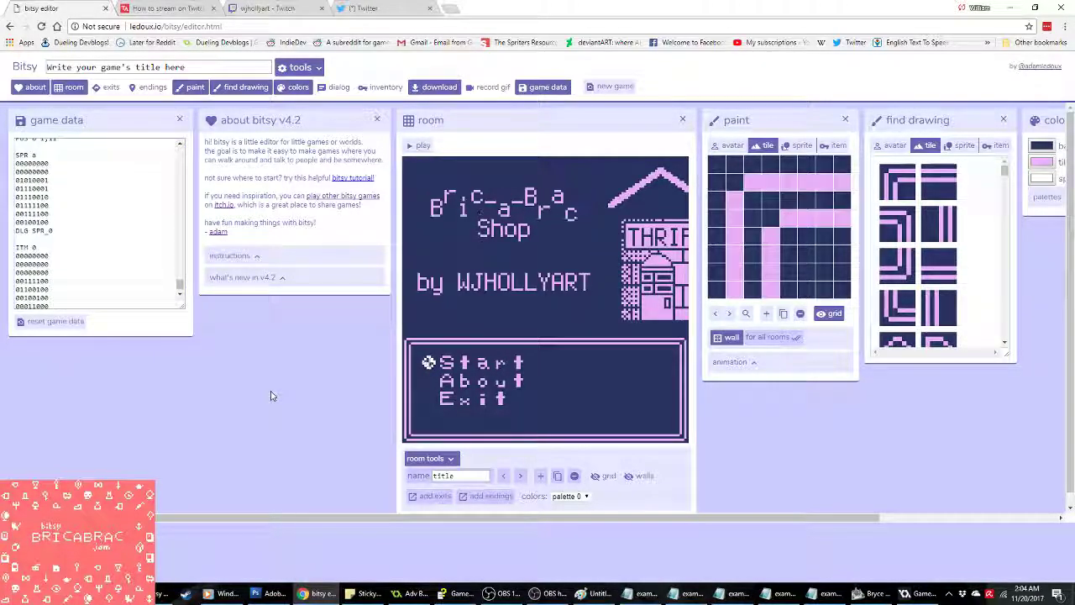
Step: Display room 11 with the animated shop scene in the room view
{"action": "left_click", "coordinate": [504, 476]}
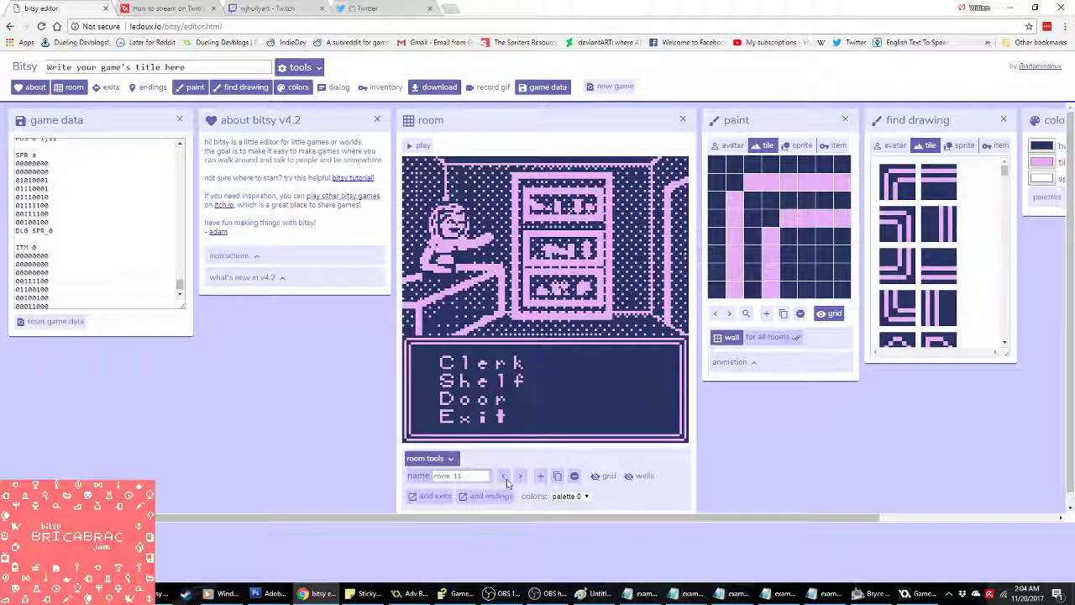
{"action": "left_click", "coordinate": [520, 476]}
{"action": "left_click", "coordinate": [504, 477]}
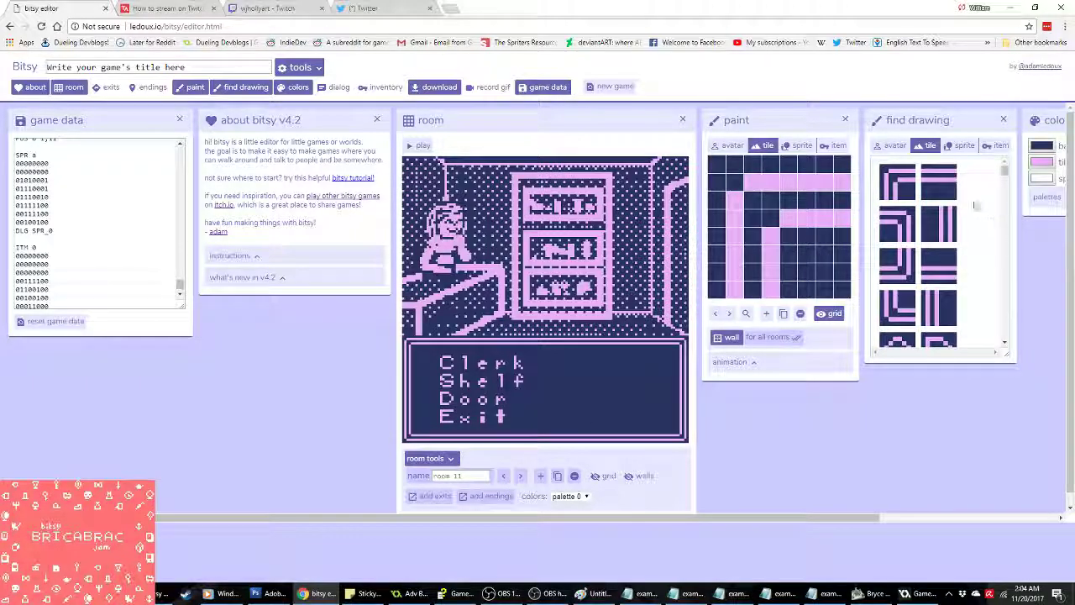
Step: Enlarge the find drawing panel to show five tiles per row and look through the tile list
{"action": "scroll", "coordinate": [1006, 174], "scroll_direction": "down", "scroll_amount": 2}
{"action": "scroll", "coordinate": [1006, 174], "scroll_direction": "down", "scroll_amount": 5}
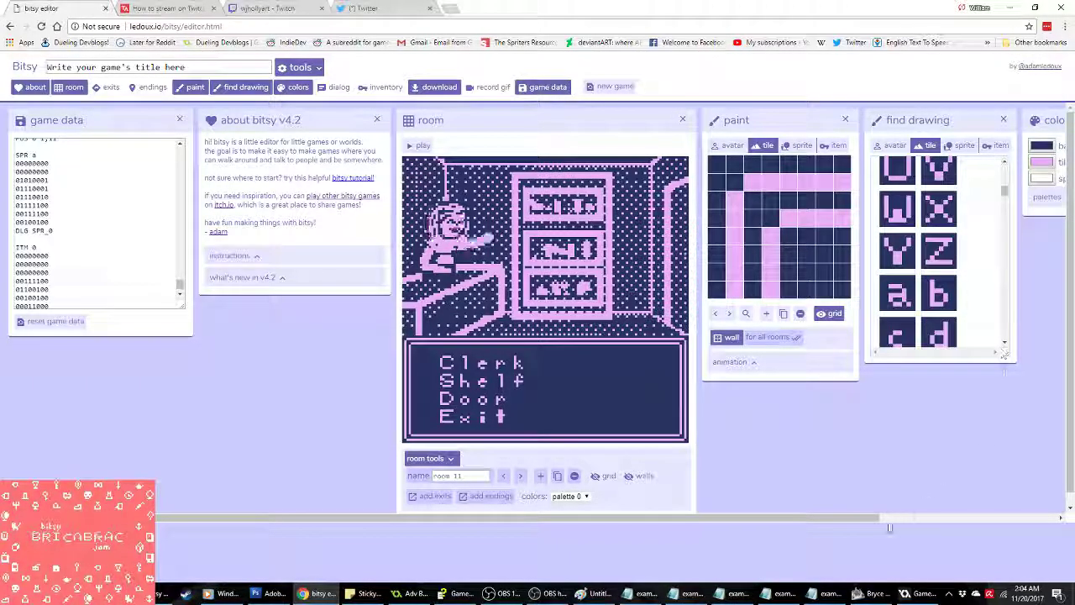
{"action": "scroll", "coordinate": [843, 356], "scroll_direction": "right", "scroll_amount": 2}
{"action": "mouse_move", "coordinate": [843, 356]}
{"action": "left_mouse_down"}
{"action": "mouse_move", "coordinate": [884, 383]}
{"action": "mouse_move", "coordinate": [1062, 401]}
{"action": "mouse_move", "coordinate": [946, 402]}
{"action": "left_mouse_up"}
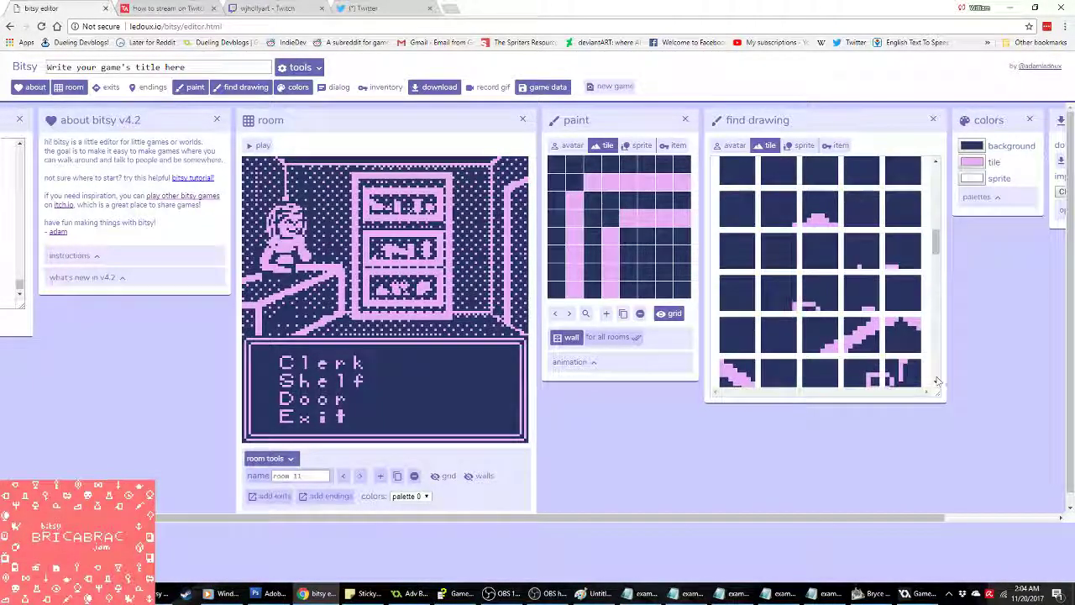
{"action": "scroll", "coordinate": [937, 245], "scroll_direction": "down", "scroll_amount": 1}
{"action": "left_click_drag", "start_coordinate": [943, 182], "coordinate": [945, 246]}
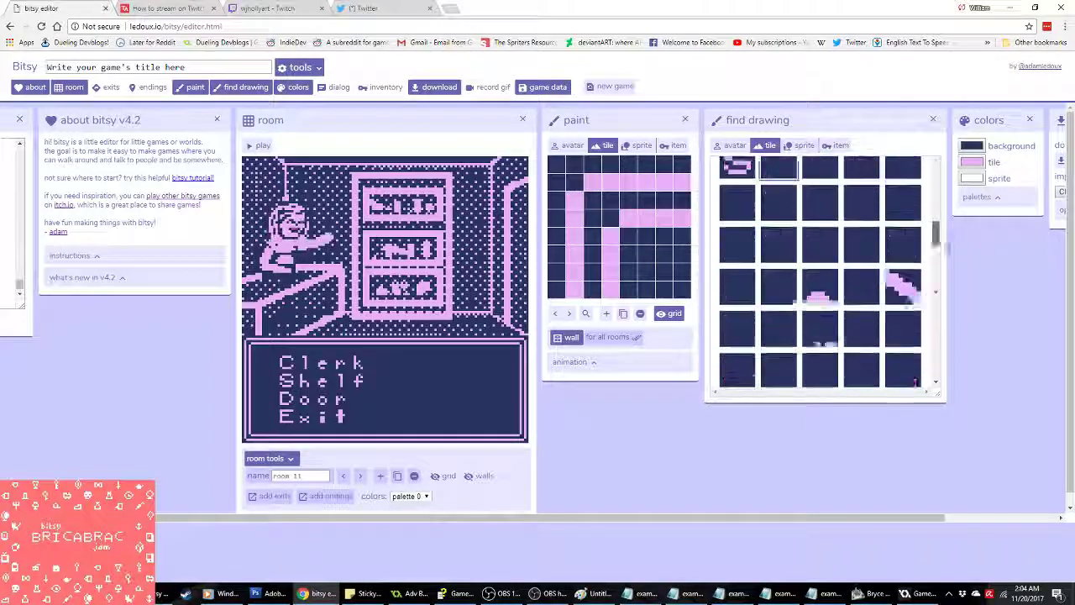
{"action": "left_click_drag", "start_coordinate": [950, 323], "coordinate": [949, 332]}
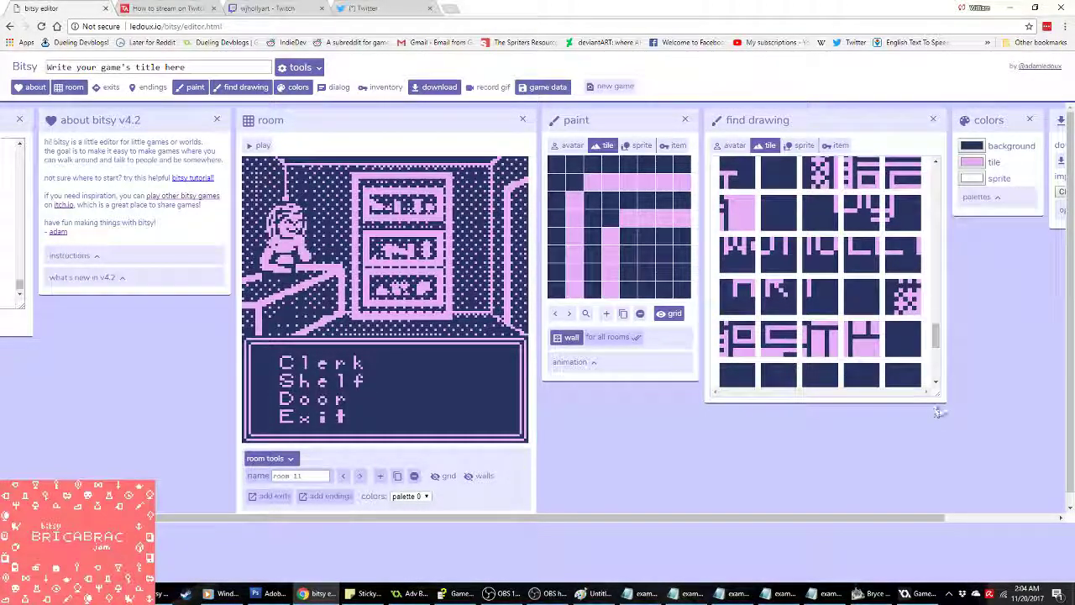
{"action": "left_click_drag", "start_coordinate": [938, 411], "coordinate": [943, 505]}
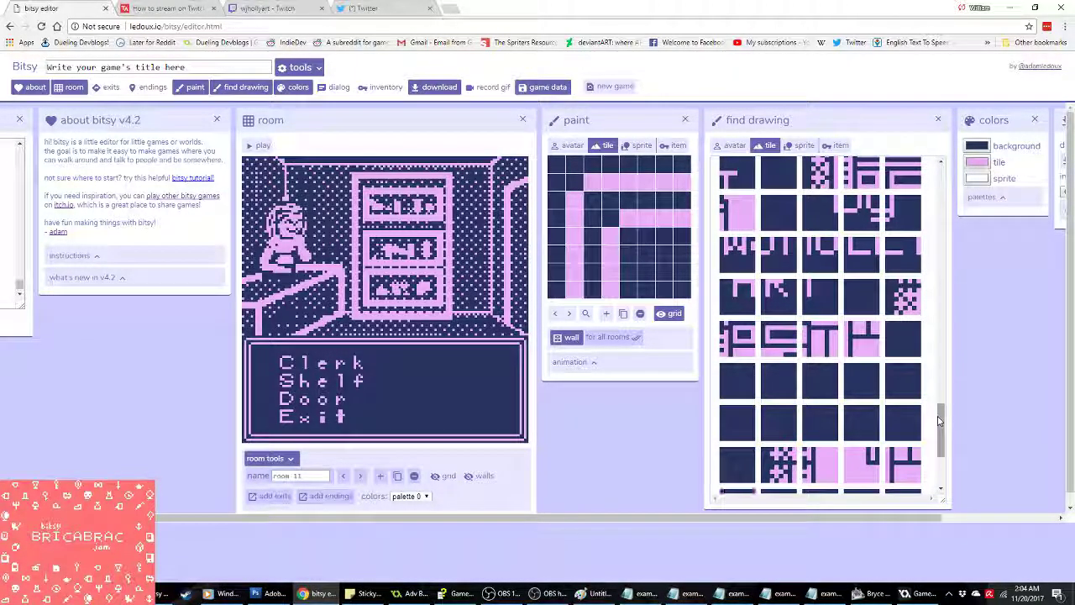
{"action": "mouse_move", "coordinate": [940, 420]}
{"action": "left_mouse_down"}
{"action": "mouse_move", "coordinate": [943, 458]}
{"action": "mouse_move", "coordinate": [945, 386]}
{"action": "left_mouse_up"}
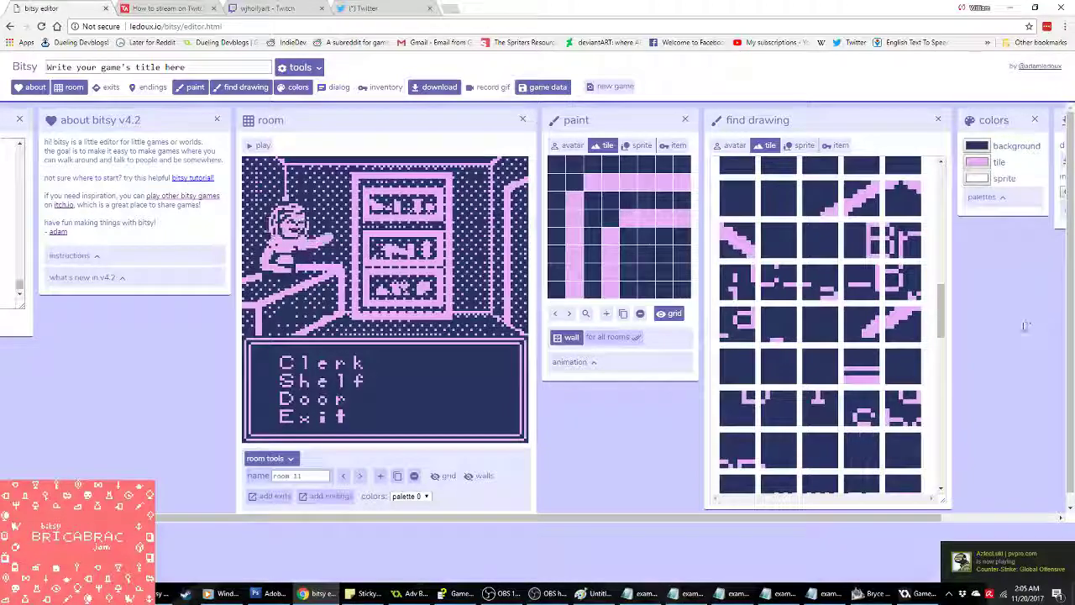
Step: Locate the clerk's animated tiles in the tile list and examine their two animation frames
{"action": "left_click", "coordinate": [787, 146]}
{"action": "left_click", "coordinate": [769, 147]}
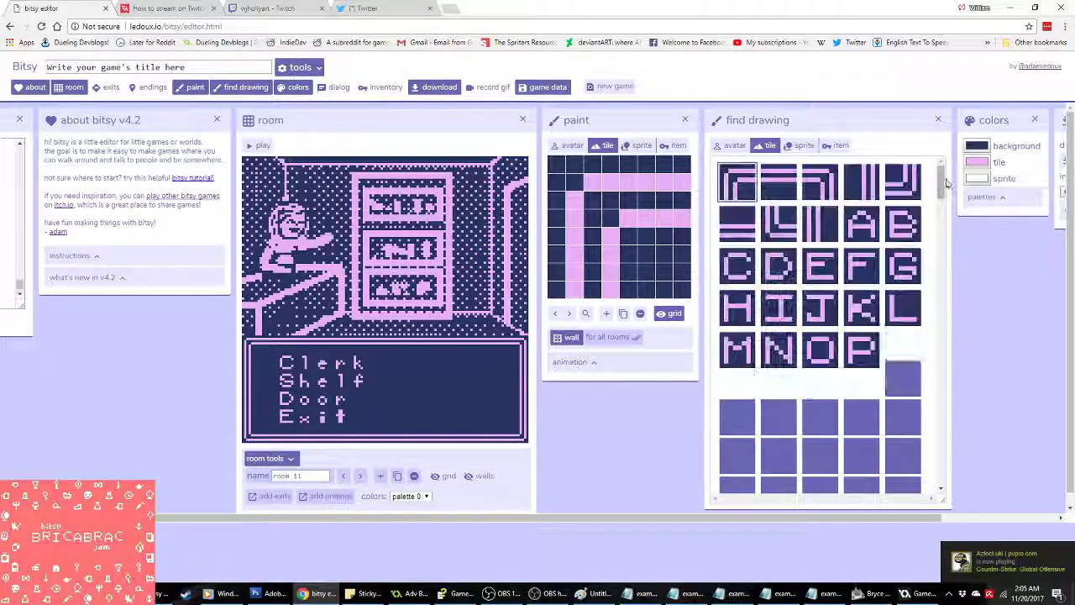
{"action": "mouse_move", "coordinate": [942, 172]}
{"action": "left_mouse_down"}
{"action": "mouse_move", "coordinate": [941, 438]}
{"action": "mouse_move", "coordinate": [942, 409]}
{"action": "left_mouse_up"}
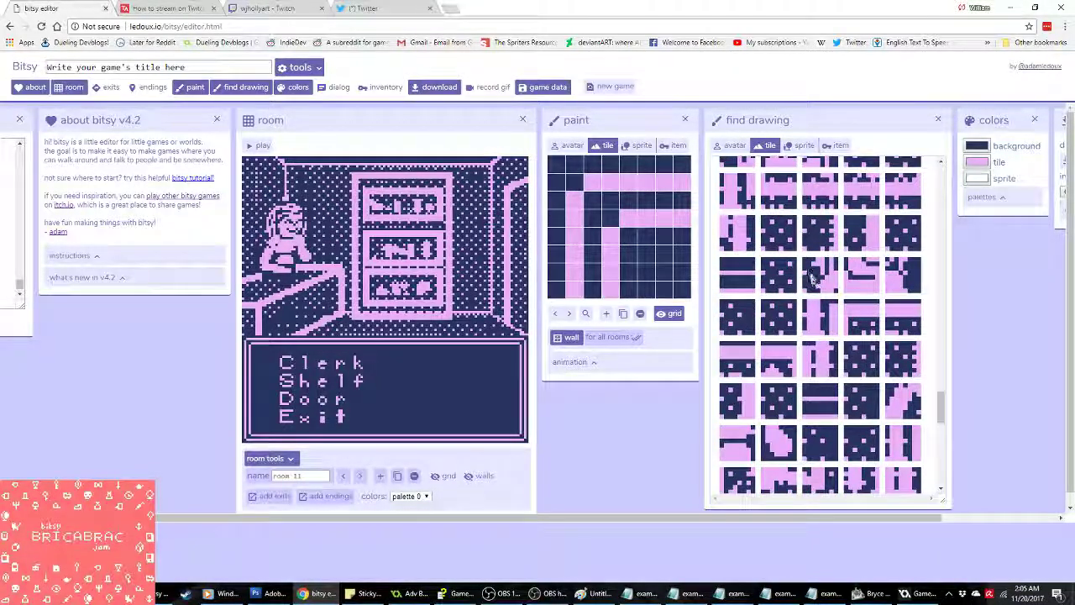
{"action": "left_click", "coordinate": [809, 269]}
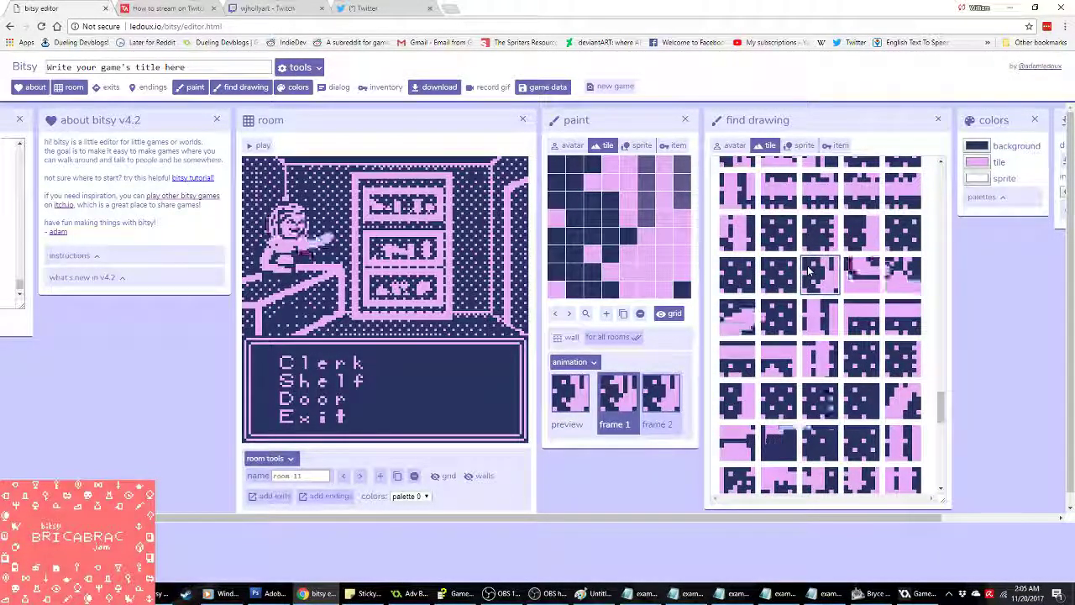
{"action": "scroll", "coordinate": [839, 290], "scroll_direction": "up", "scroll_amount": 2}
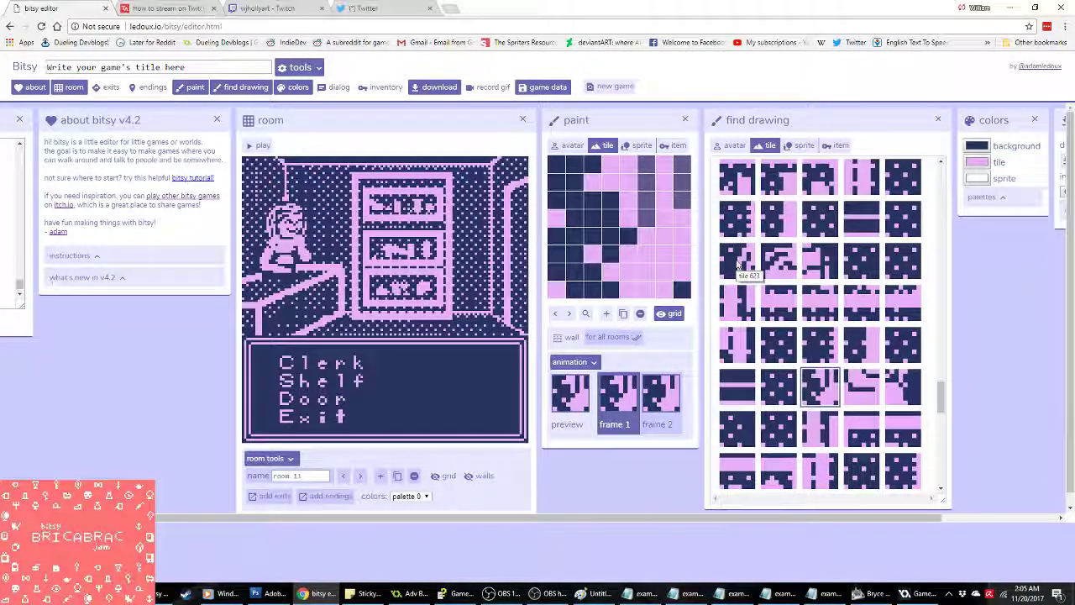
{"action": "scroll", "coordinate": [800, 313], "scroll_direction": "up", "scroll_amount": 2}
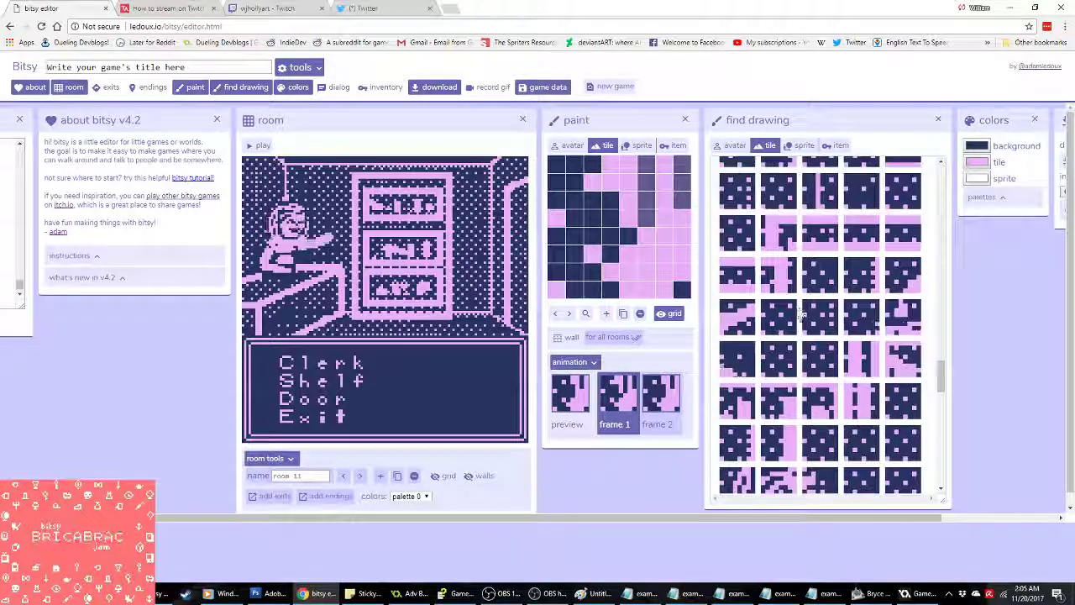
{"action": "left_click", "coordinate": [741, 366]}
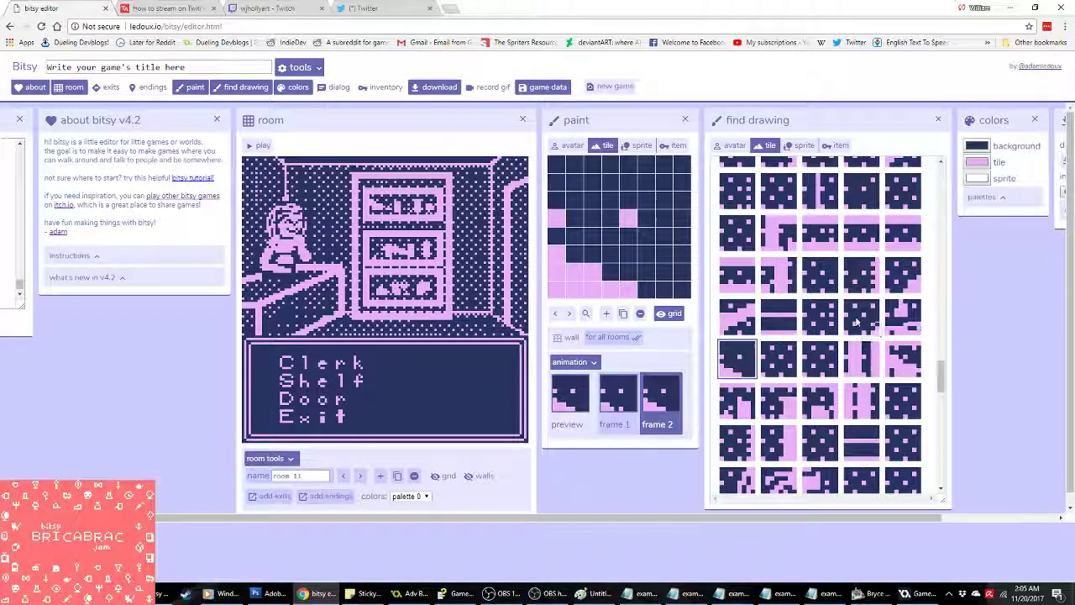
{"action": "left_click", "coordinate": [633, 409]}
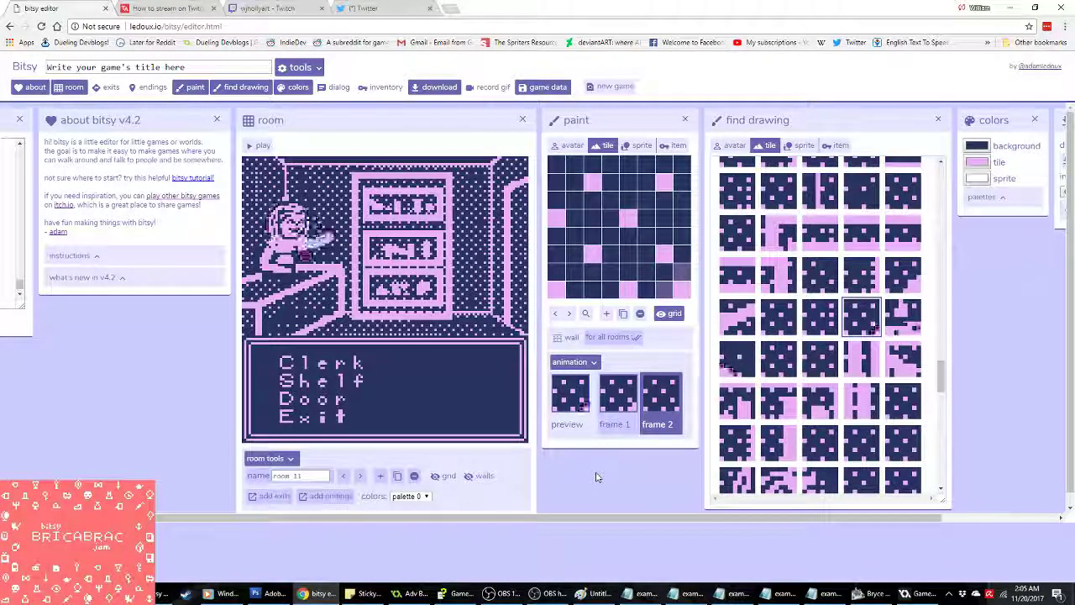
{"action": "scroll", "coordinate": [596, 472], "scroll_direction": "left", "scroll_amount": 1}
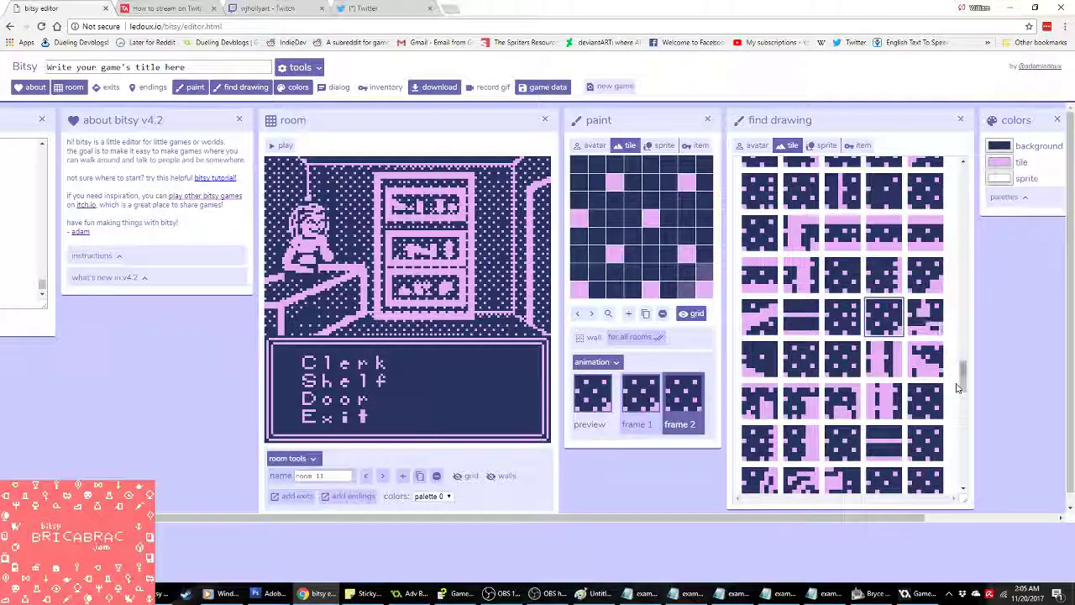
Step: Look through the imported tiles in the tile list and check the item drawings
{"action": "left_click_drag", "start_coordinate": [962, 379], "coordinate": [964, 351]}
{"action": "scroll", "coordinate": [976, 282], "scroll_direction": "up", "scroll_amount": 2}
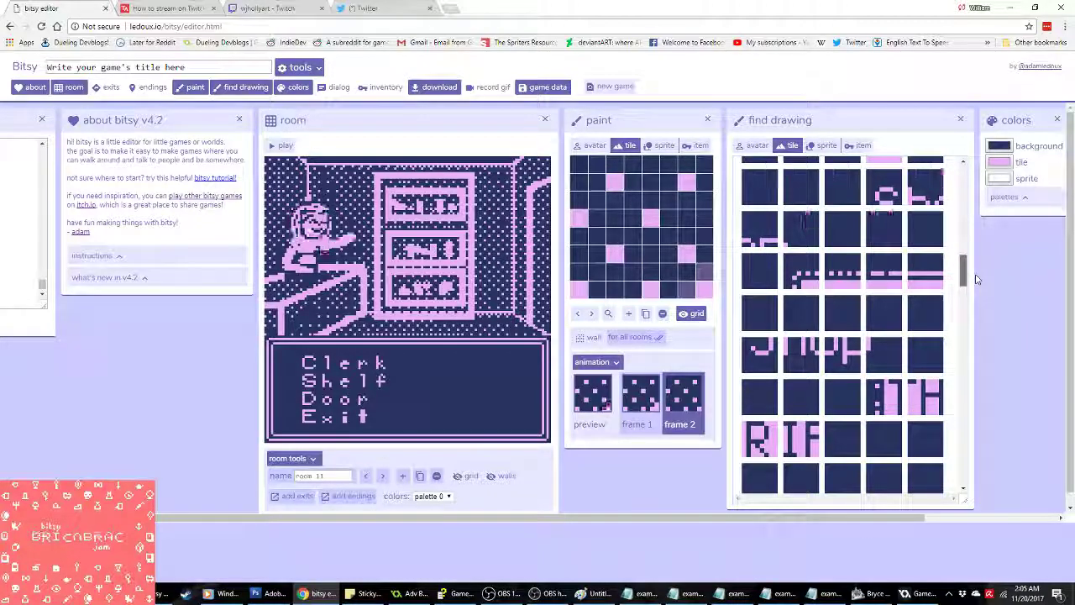
{"action": "left_click_drag", "start_coordinate": [970, 461], "coordinate": [974, 437]}
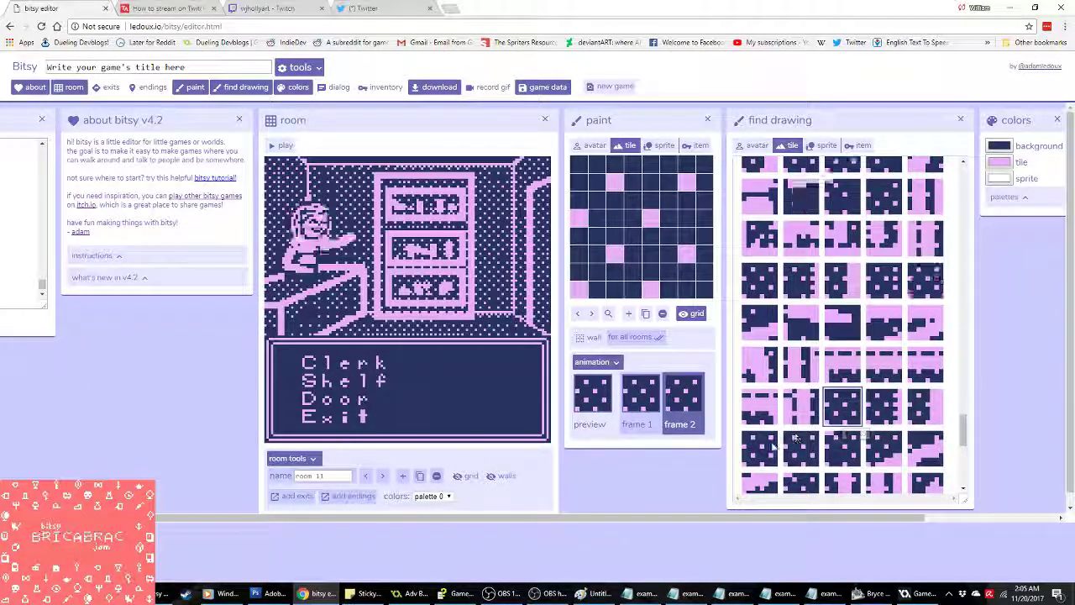
{"action": "scroll", "coordinate": [836, 374], "scroll_direction": "down", "scroll_amount": 1}
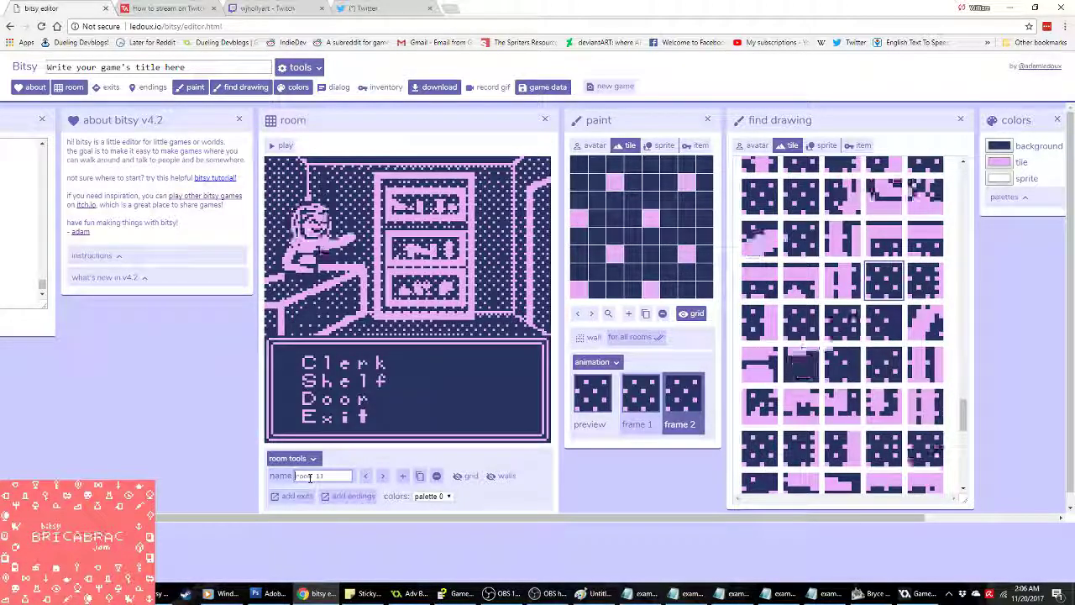
{"action": "left_click", "coordinate": [695, 145]}
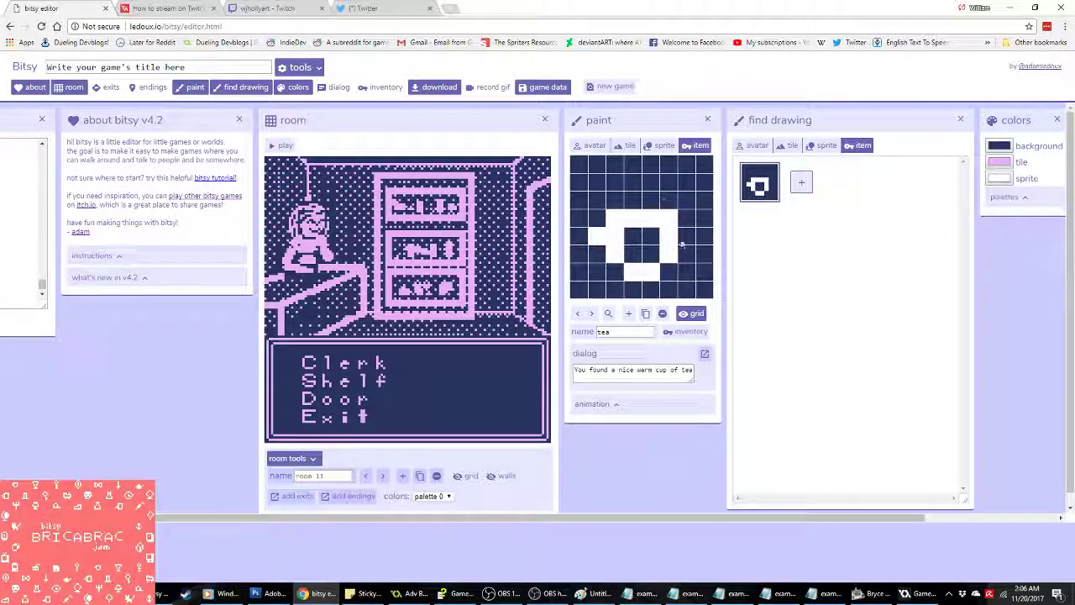
{"action": "left_click", "coordinate": [627, 148]}
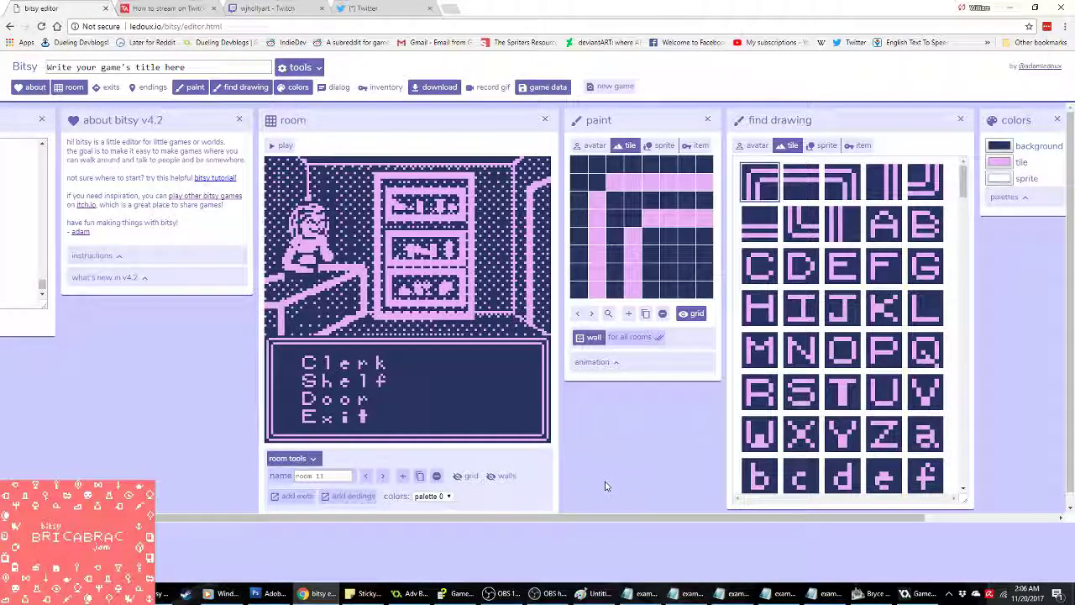
Step: Find a dotted background tile of the shop scene and compare its two animation frames
{"action": "scroll", "coordinate": [889, 372], "scroll_direction": "down", "scroll_amount": 5}
{"action": "scroll", "coordinate": [889, 372], "scroll_direction": "down", "scroll_amount": 5}
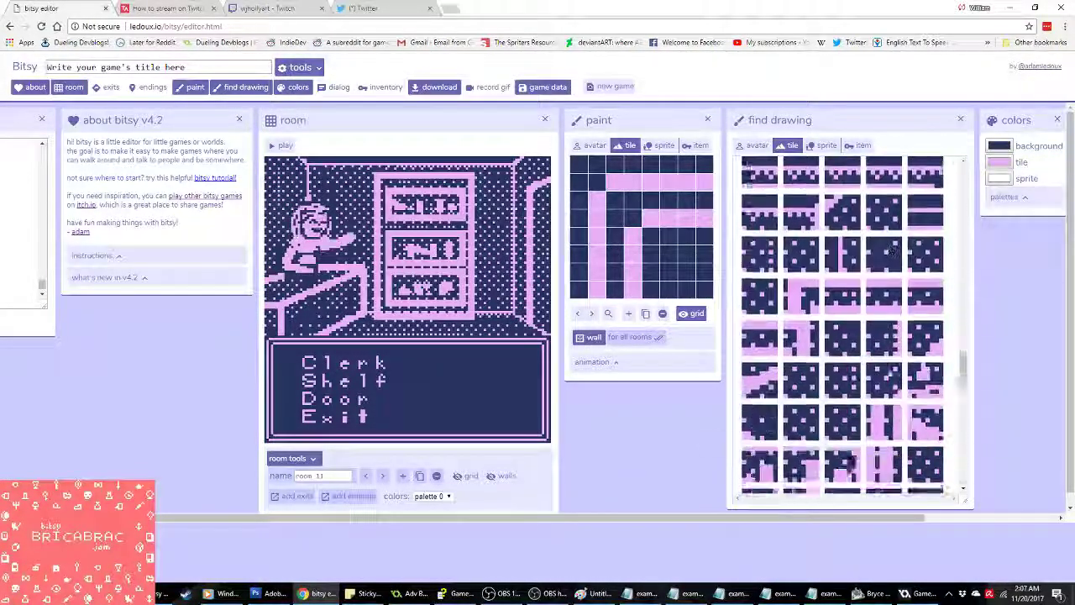
{"action": "left_click", "coordinate": [842, 205]}
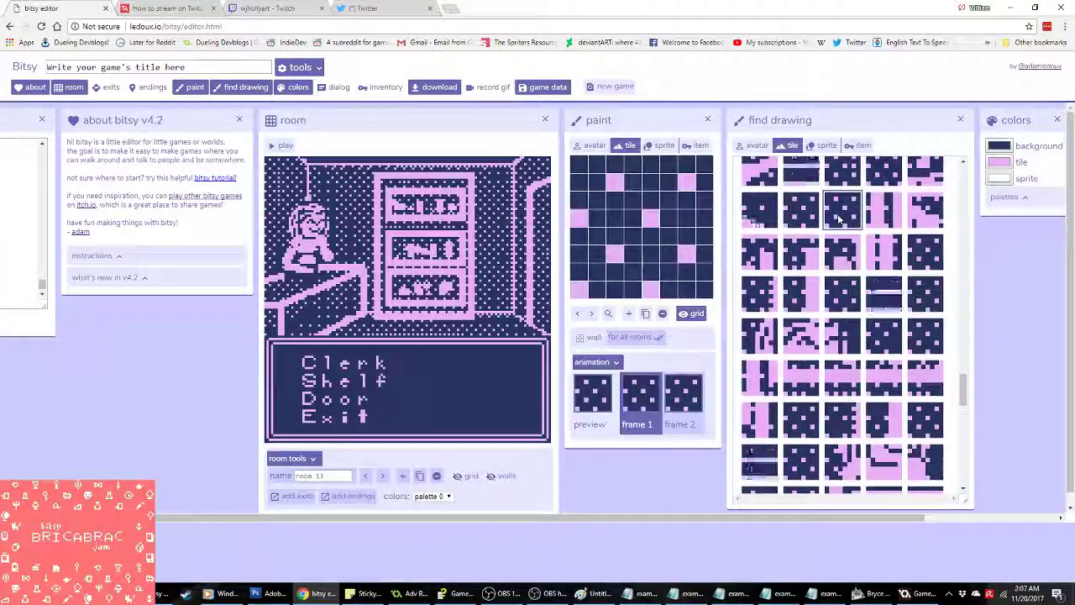
{"action": "left_click", "coordinate": [682, 396]}
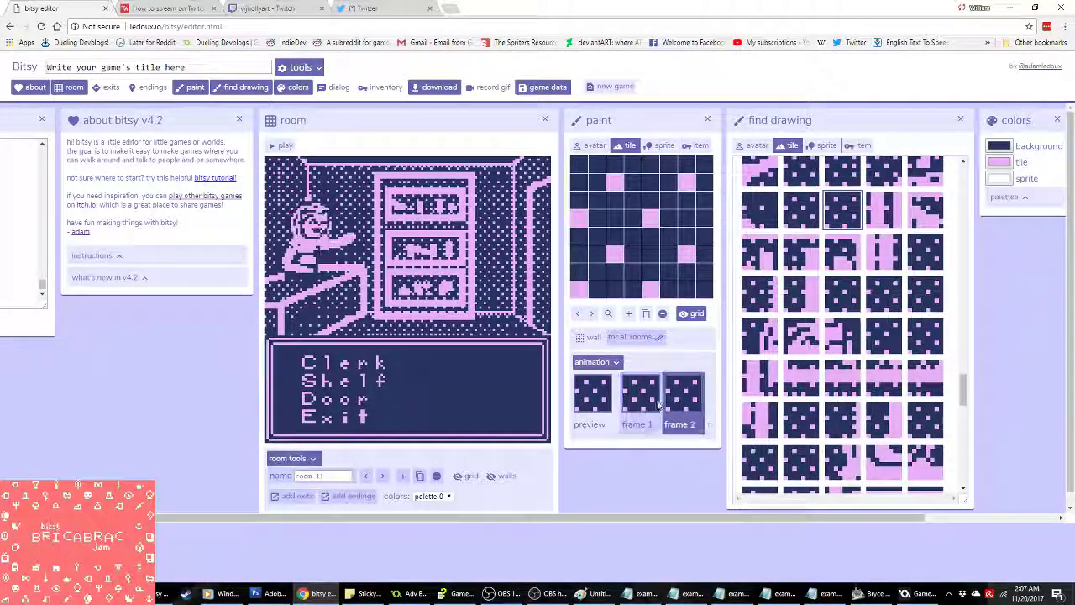
{"action": "left_click", "coordinate": [648, 409]}
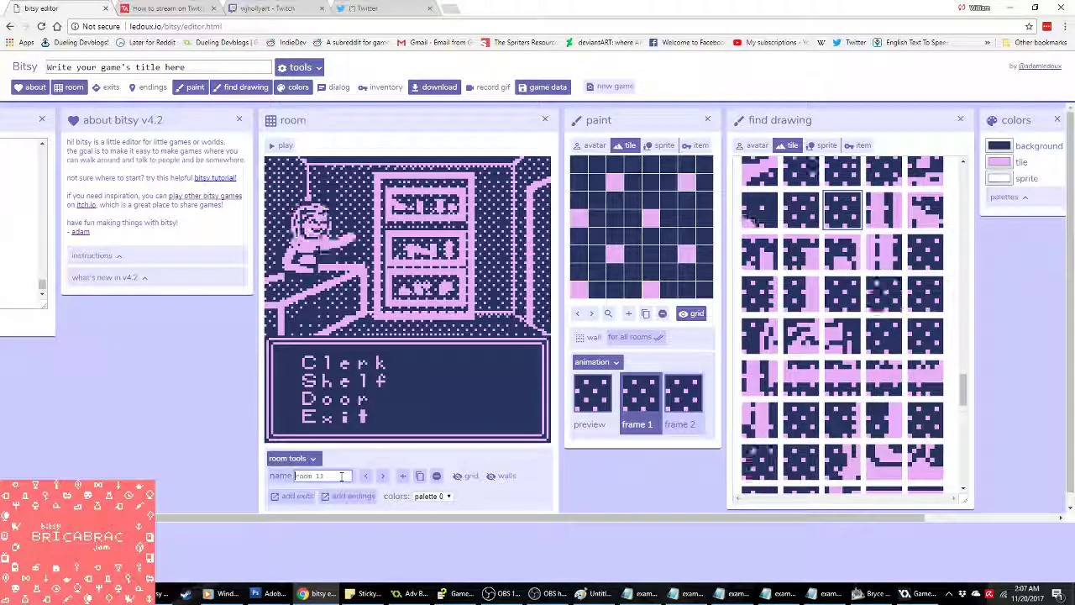
{"action": "type", "text": "clerk"}
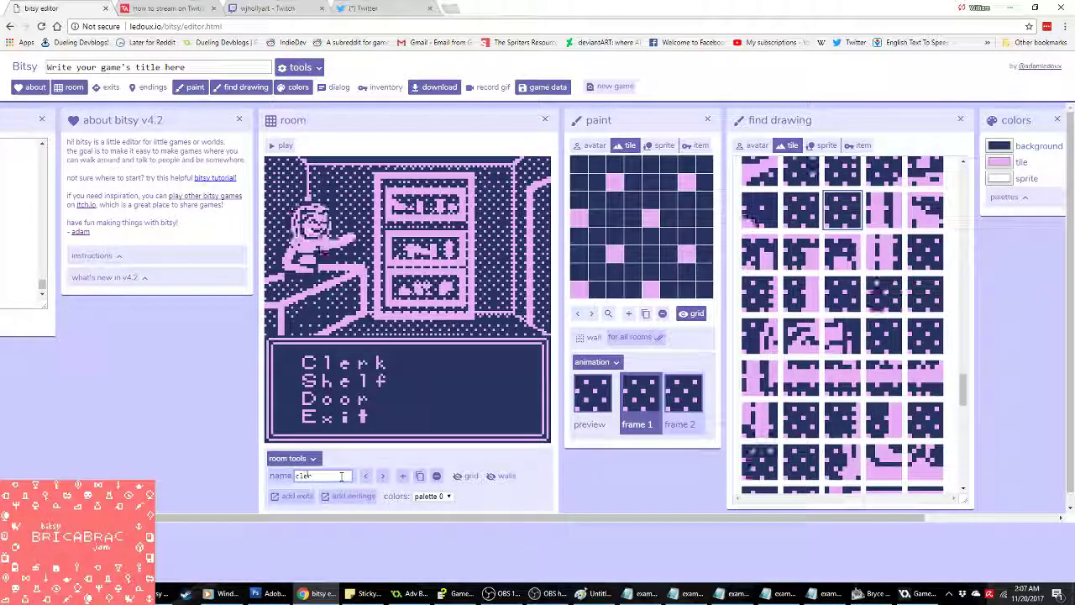
{"action": "key", "text": "BackSpace"}
{"action": "key", "text": "BackSpace"}
{"action": "key", "text": "BackSpace"}
{"action": "key", "text": "BackSpace"}
{"action": "key", "text": "BackSpace"}
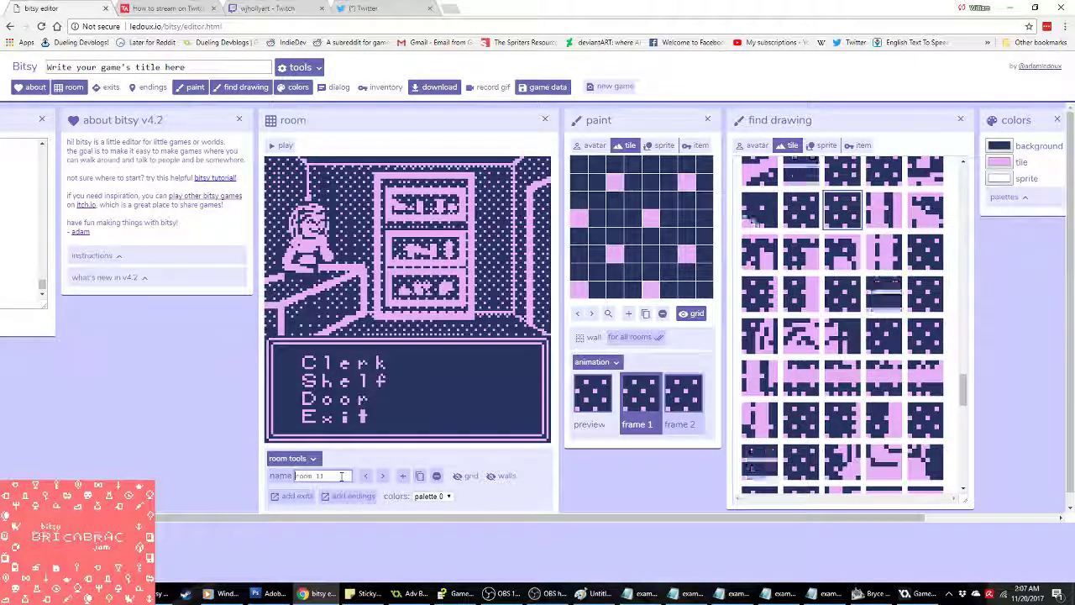
{"action": "type", "text": "store"}
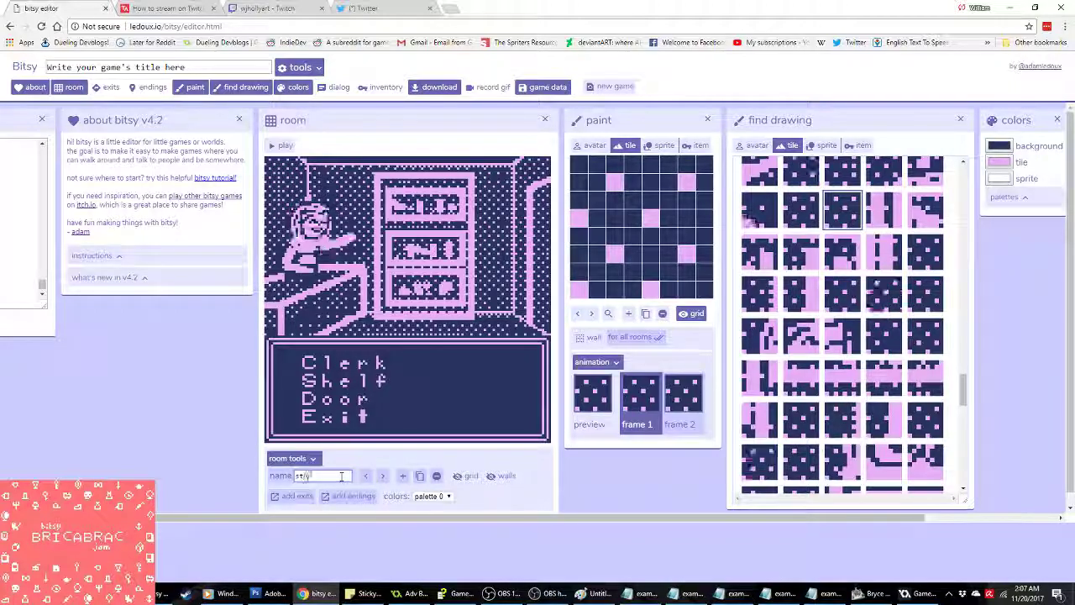
{"action": "key", "text": "BackSpace"}
{"action": "key", "text": "BackSpace"}
Step: Rename the shop scene room as front and display the title room
{"action": "type", "text": "front"}
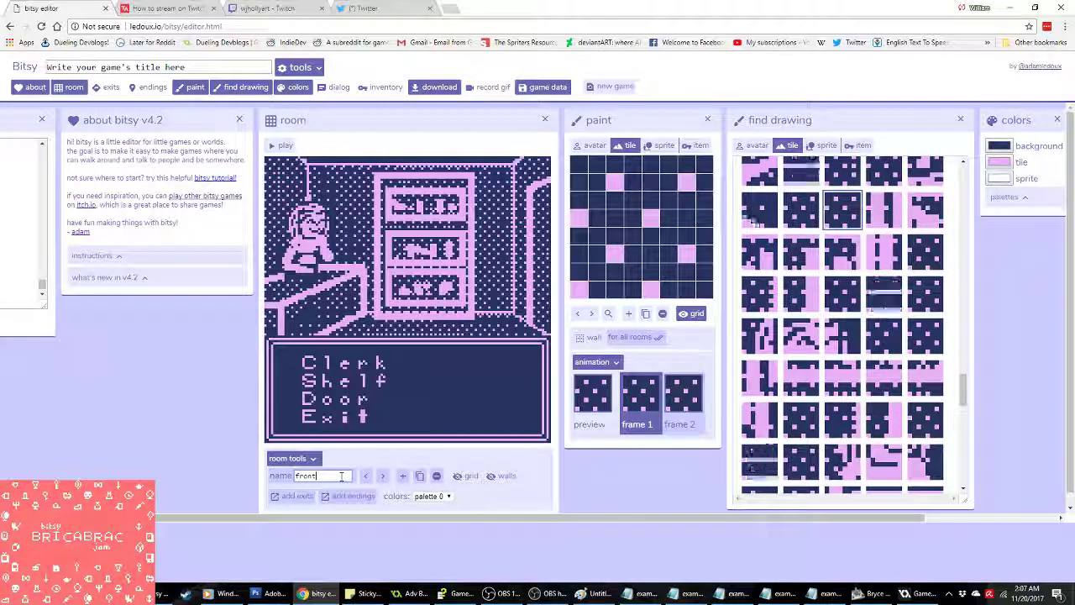
{"action": "left_click", "coordinate": [382, 475]}
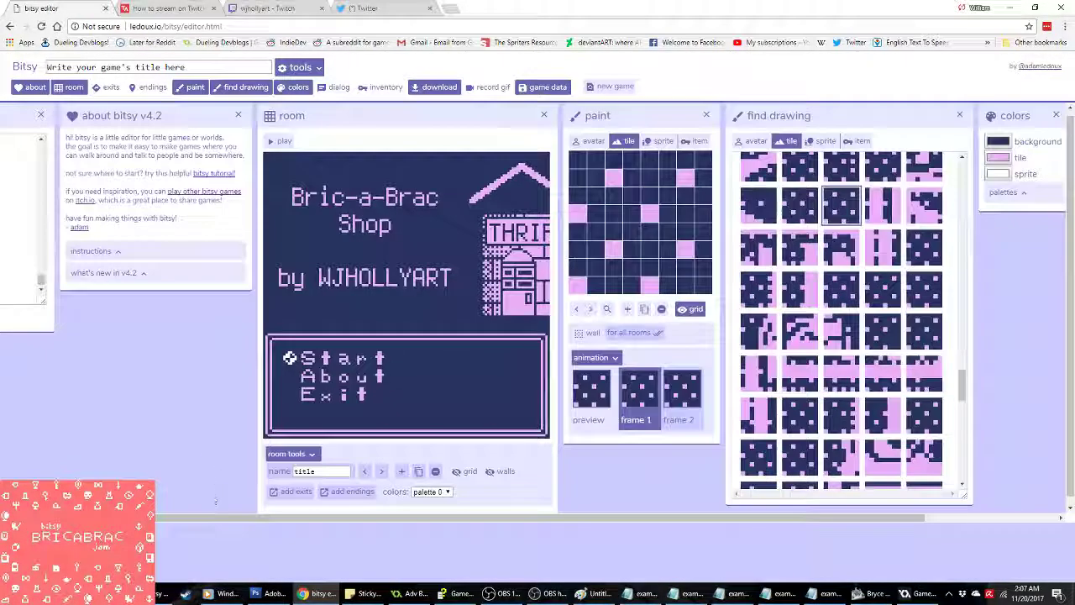
Step: Place an exit on the title room's Start option that leads to the spot beside Clerk in the front room
{"action": "left_click_drag", "start_coordinate": [206, 518], "coordinate": [110, 518]}
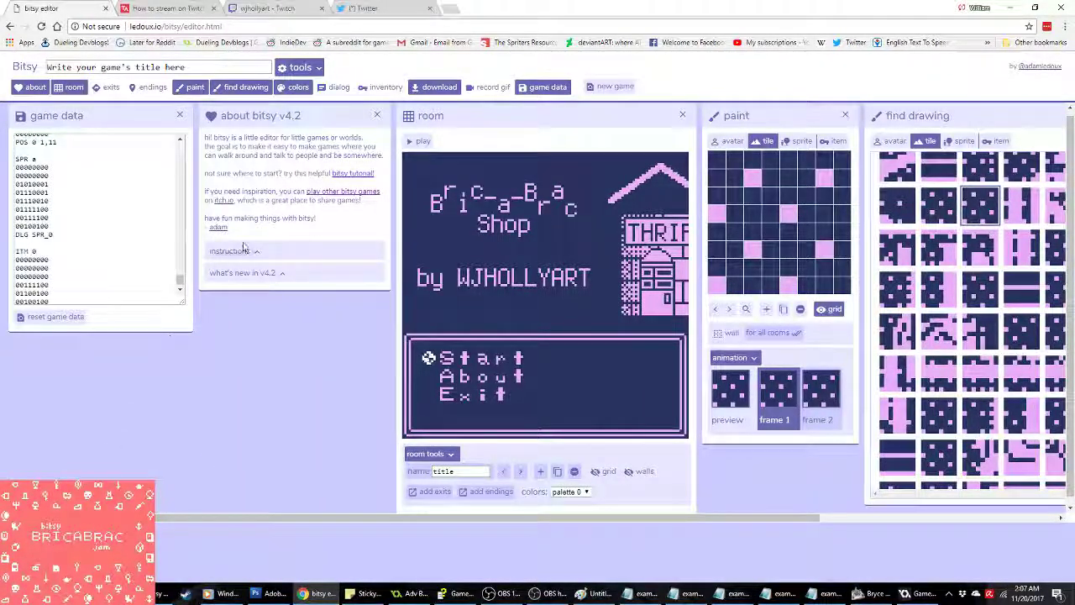
{"action": "left_click", "coordinate": [433, 491]}
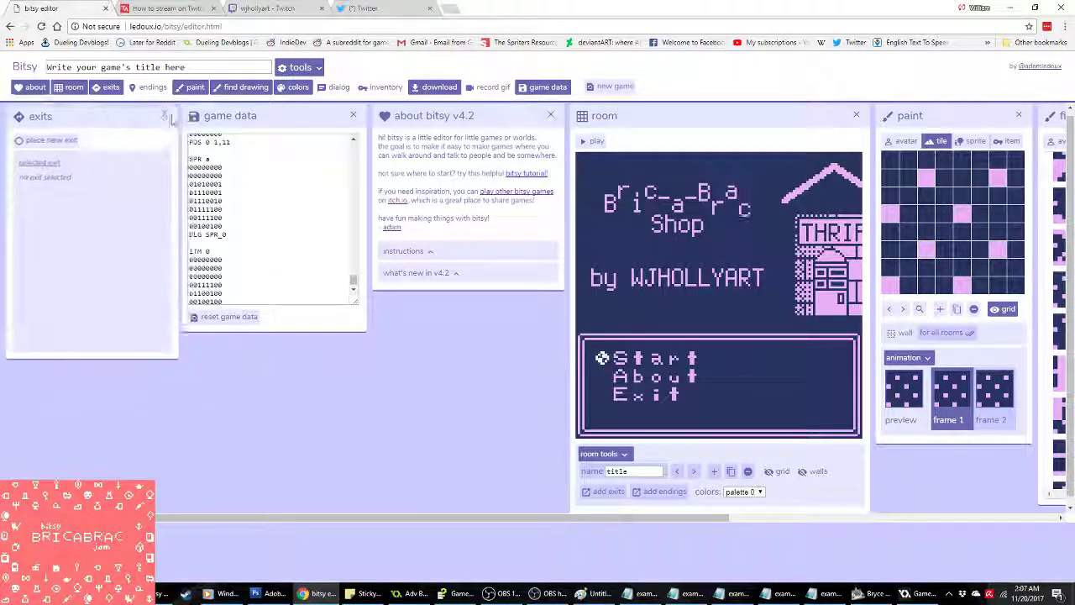
{"action": "left_click_drag", "start_coordinate": [534, 115], "coordinate": [529, 105]}
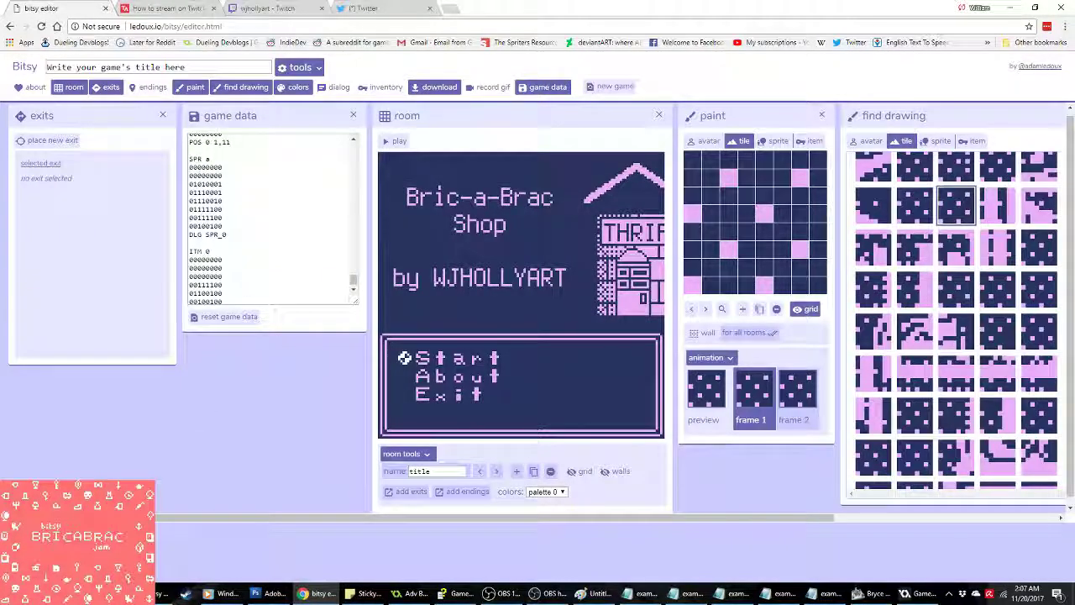
{"action": "left_click", "coordinate": [44, 142]}
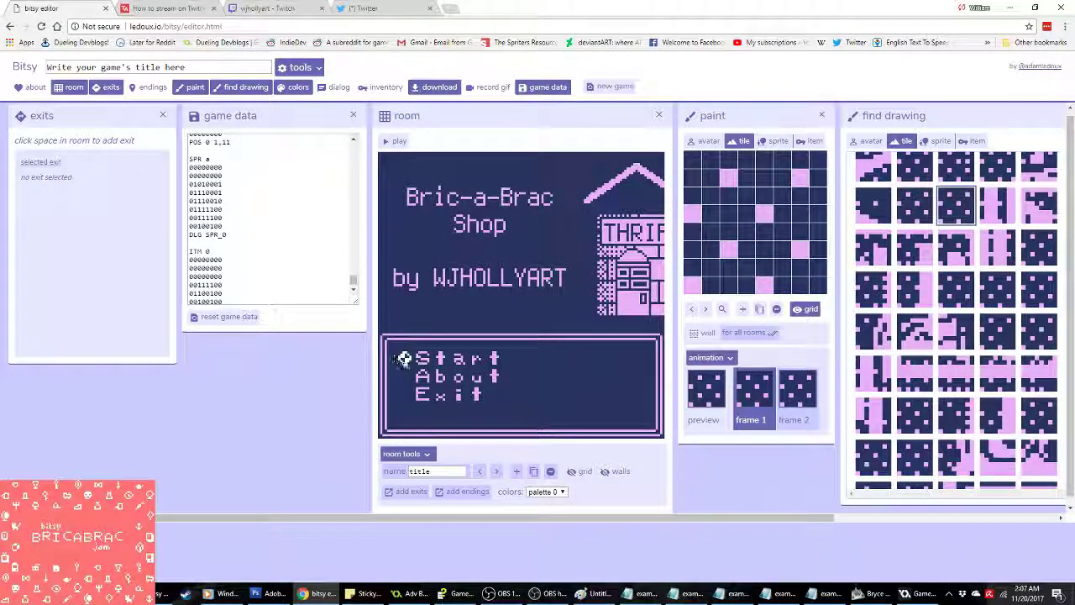
{"action": "left_click", "coordinate": [422, 360]}
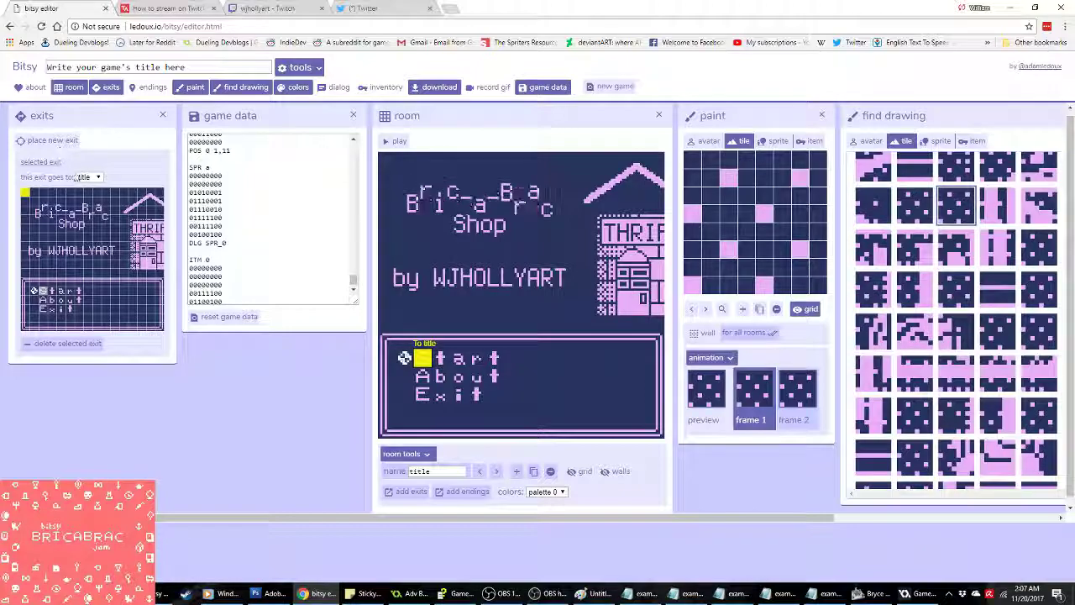
{"action": "left_click", "coordinate": [94, 178]}
{"action": "left_click", "coordinate": [85, 197]}
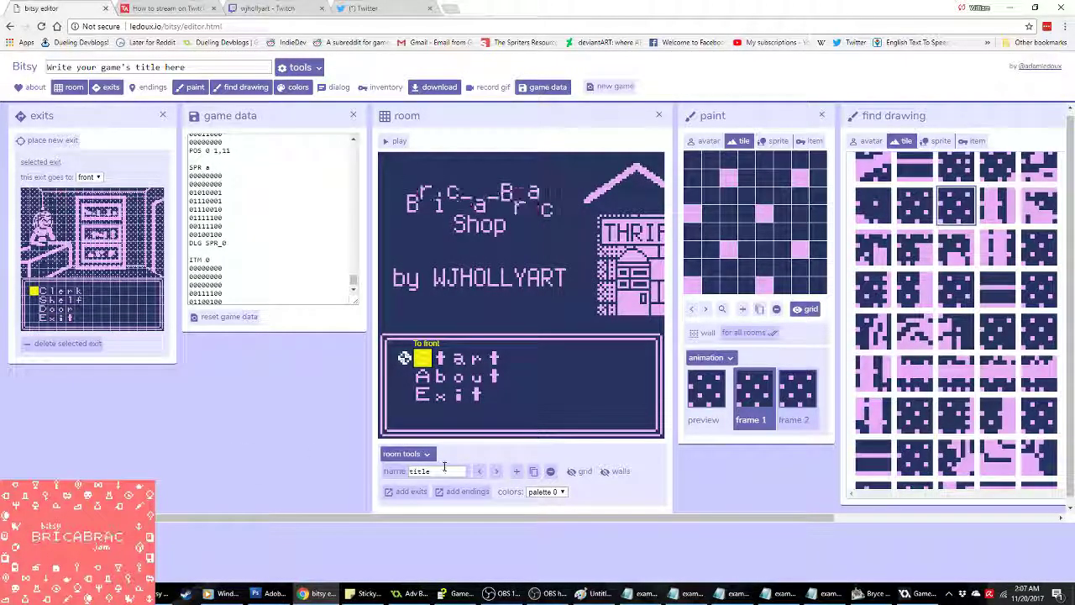
Step: Place an exit on the front room's Exit option that leads to the spot beside Start in the title room
{"action": "left_click", "coordinate": [496, 471]}
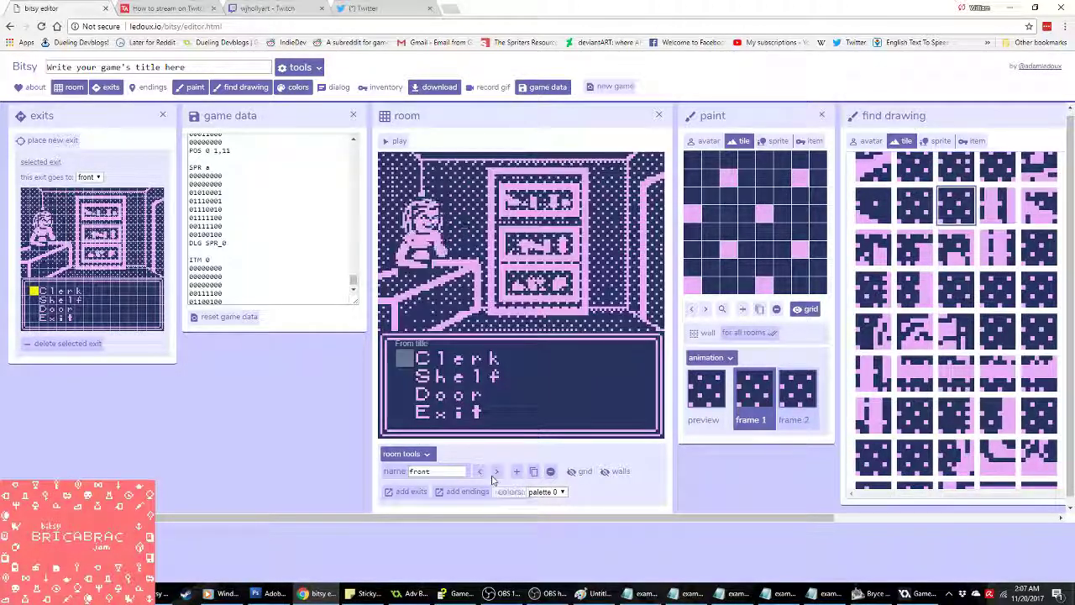
{"action": "left_click", "coordinate": [617, 471]}
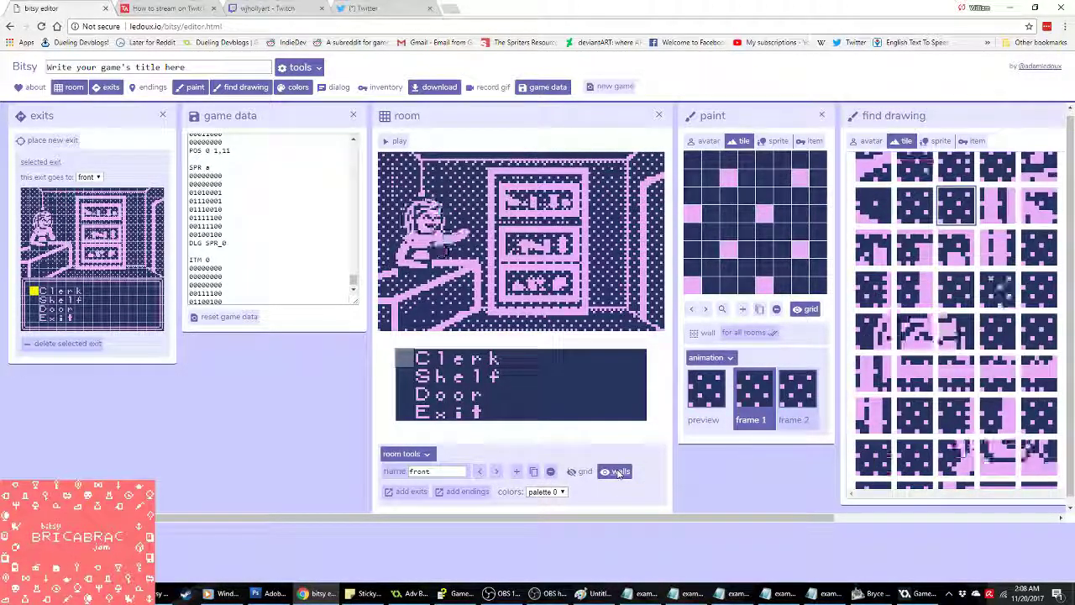
{"action": "left_click", "coordinate": [617, 471]}
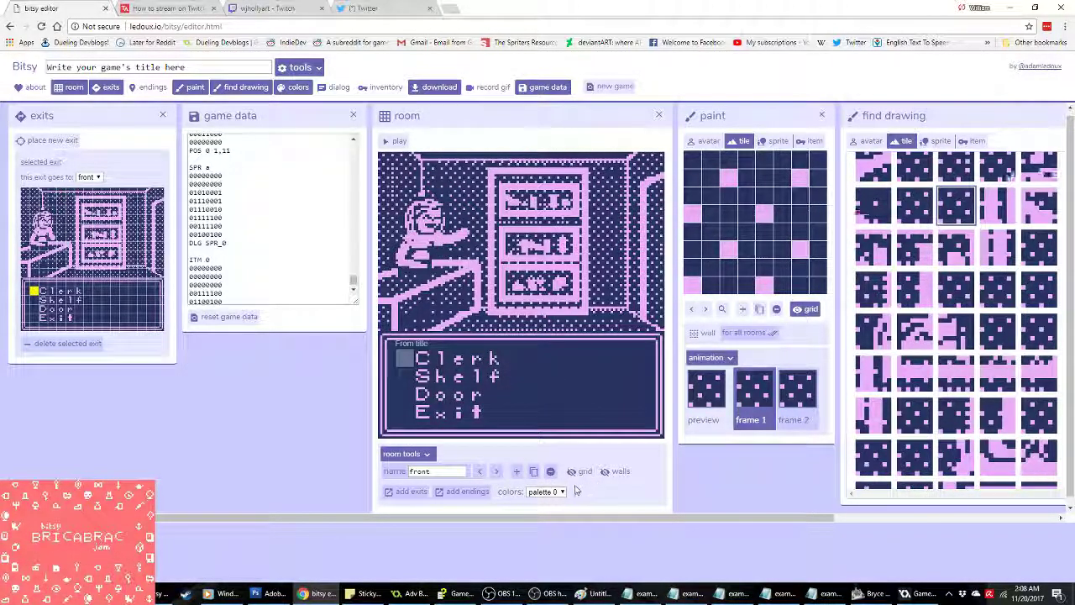
{"action": "left_click", "coordinate": [50, 140]}
{"action": "left_click", "coordinate": [422, 412]}
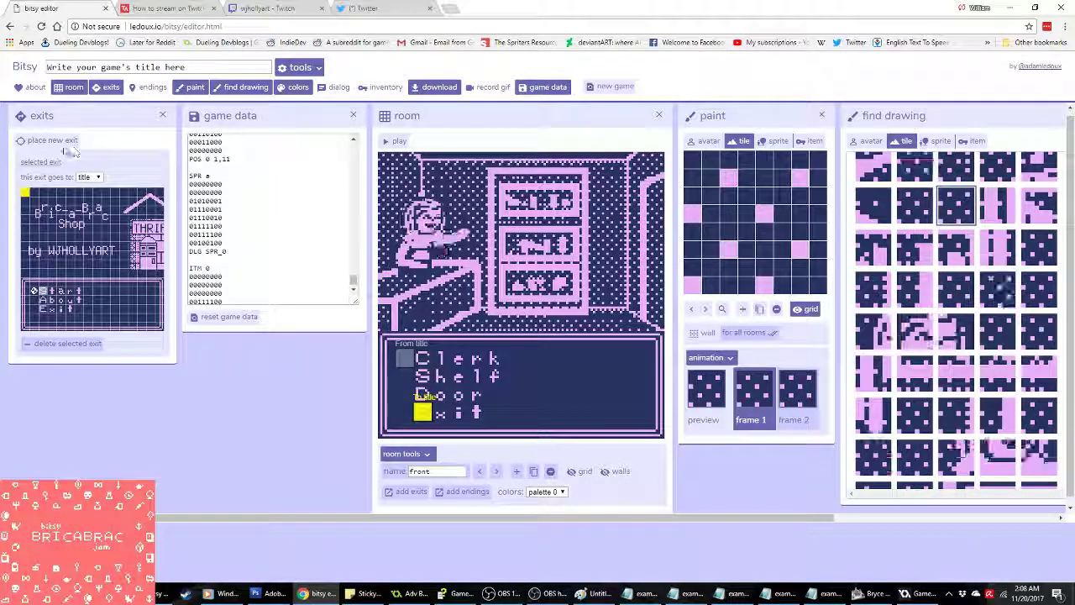
{"action": "left_click", "coordinate": [35, 291]}
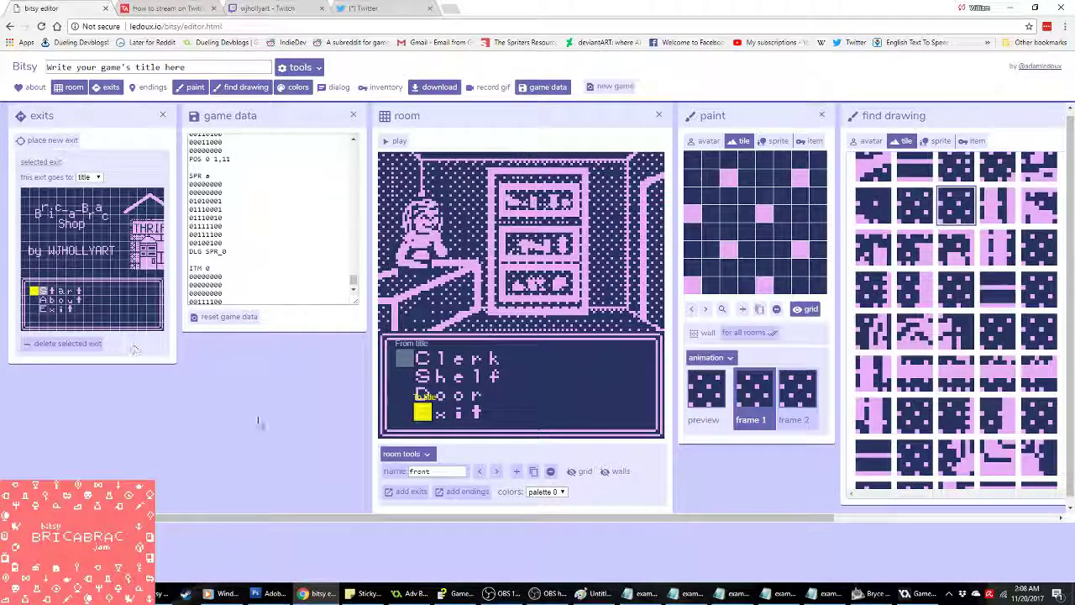
Step: Playtest the game by moving the cursor through the title menu and entering the front room through Start
{"action": "left_click", "coordinate": [394, 140]}
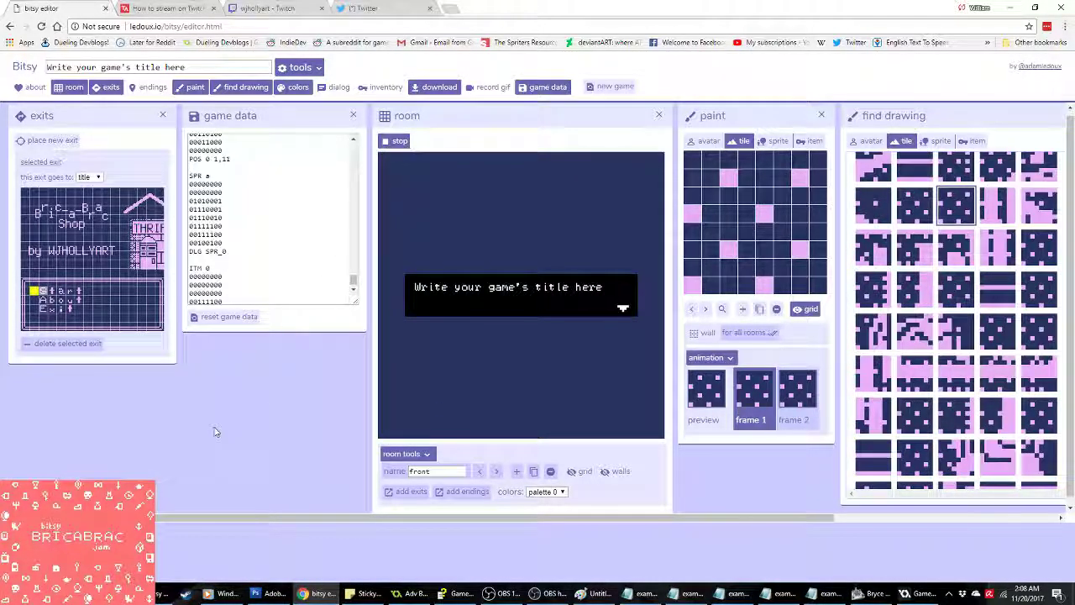
{"action": "key", "text": "space"}
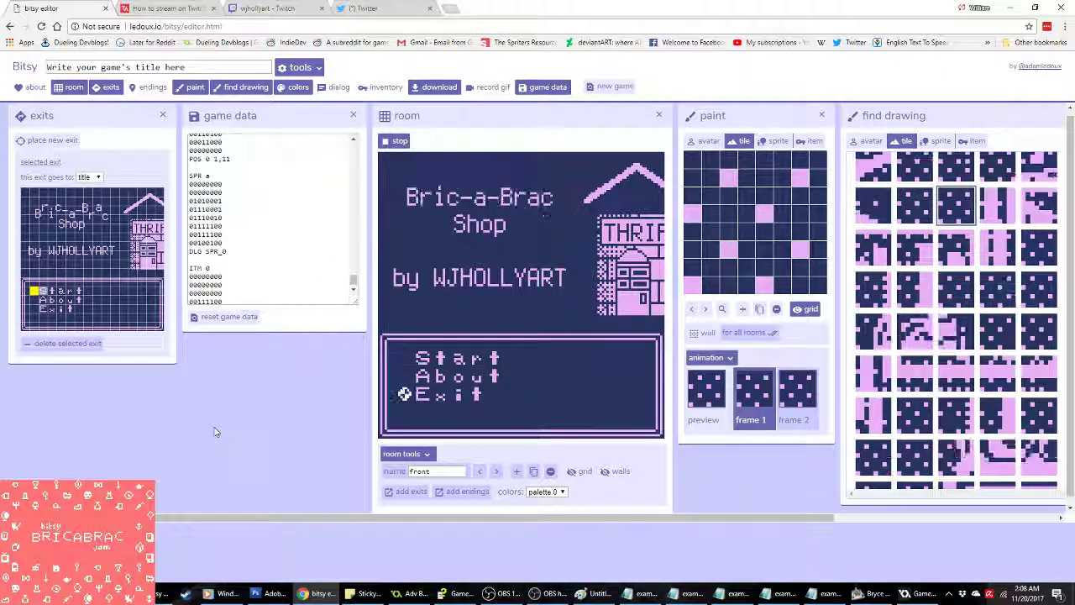
{"action": "key", "text": "Down"}
{"action": "key", "text": "Down"}
{"action": "key", "text": "Up"}
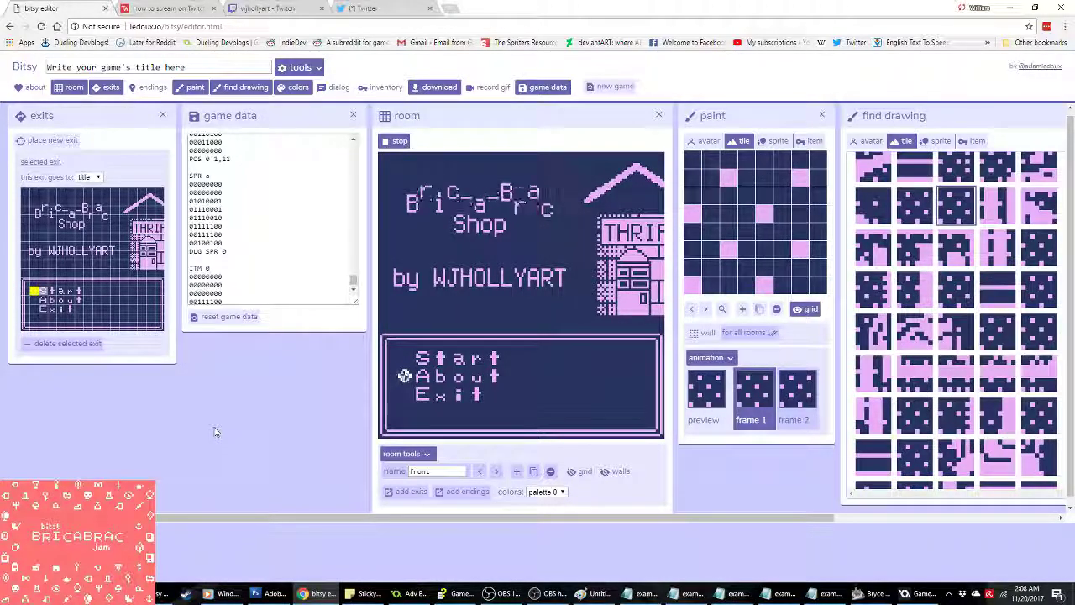
{"action": "key", "text": "Up"}
{"action": "key", "text": "space"}
{"action": "key", "text": "Down"}
{"action": "key", "text": "Down"}
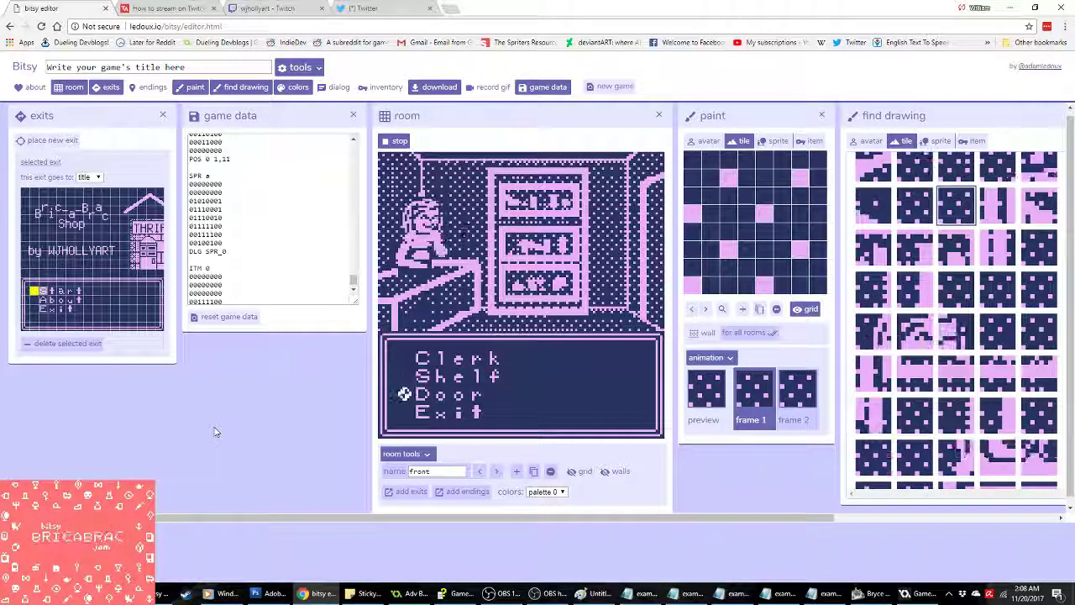
Step: Test the front room's menu cursor and its exit back to the title room, and end the playtest
{"action": "key", "text": "space"}
{"action": "key", "text": "Down"}
{"action": "key", "text": "Down"}
{"action": "key", "text": "Up"}
{"action": "key", "text": "Up"}
{"action": "key", "text": "space"}
{"action": "key", "text": "Down"}
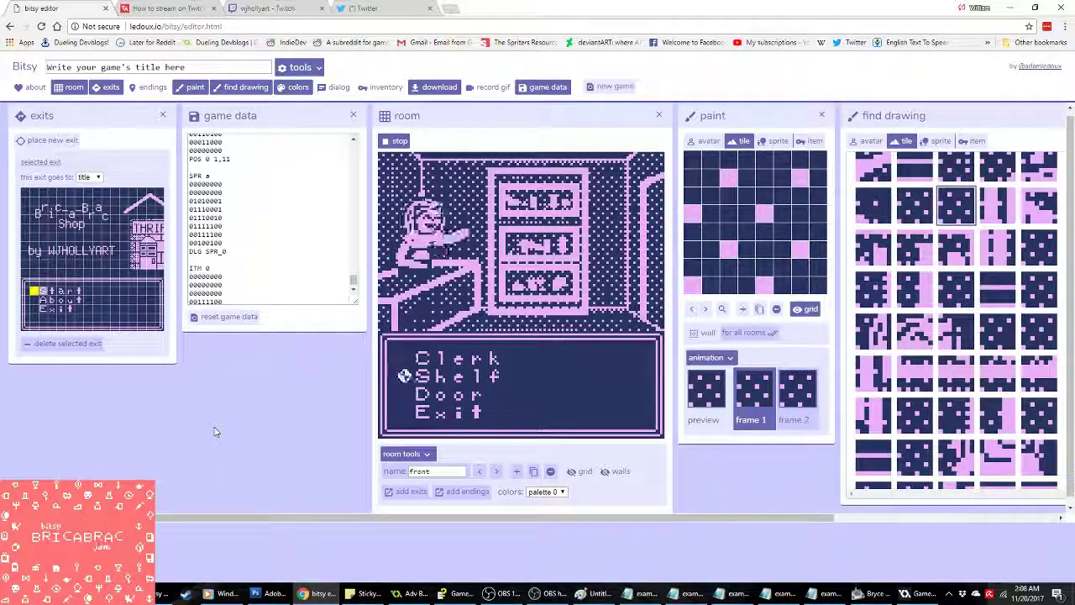
{"action": "key", "text": "Down"}
{"action": "key", "text": "space"}
{"action": "key", "text": "space"}
{"action": "key", "text": "Down"}
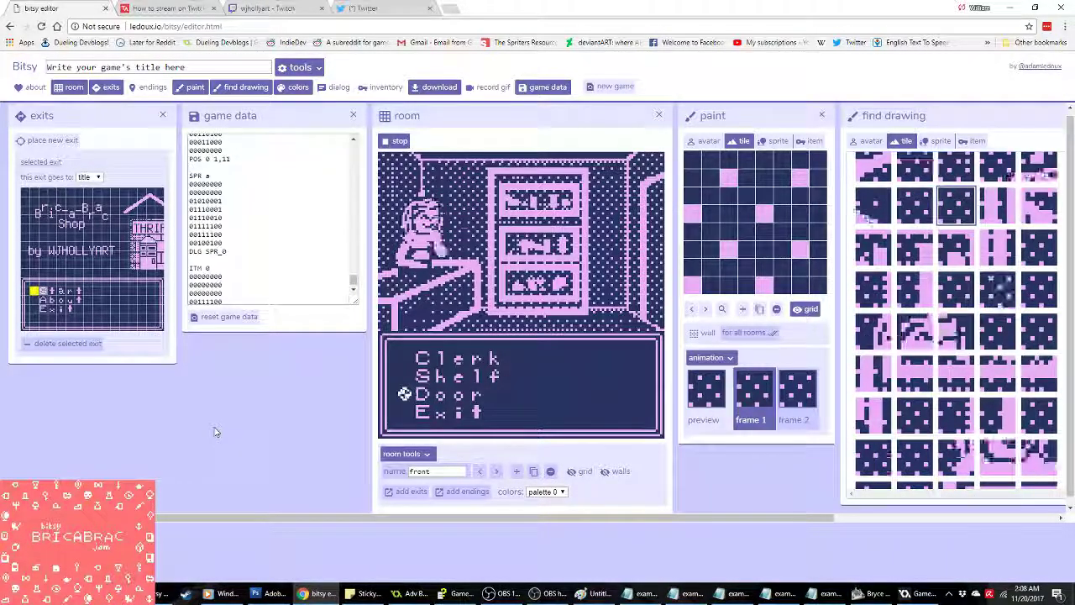
{"action": "key", "text": "Down"}
{"action": "key", "text": "Up"}
{"action": "key", "text": "Up"}
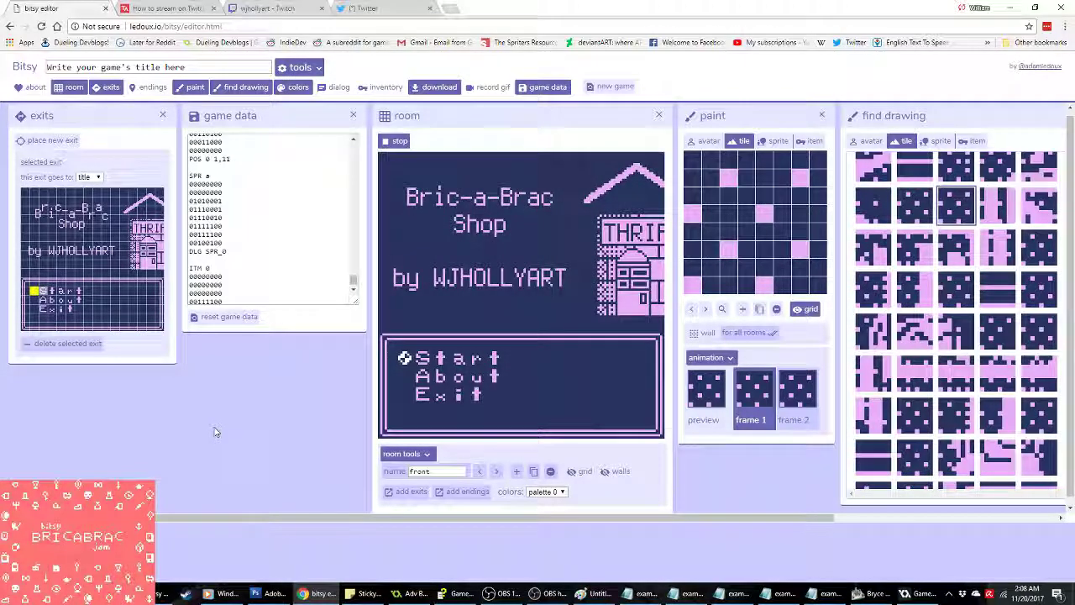
{"action": "key", "text": "Right"}
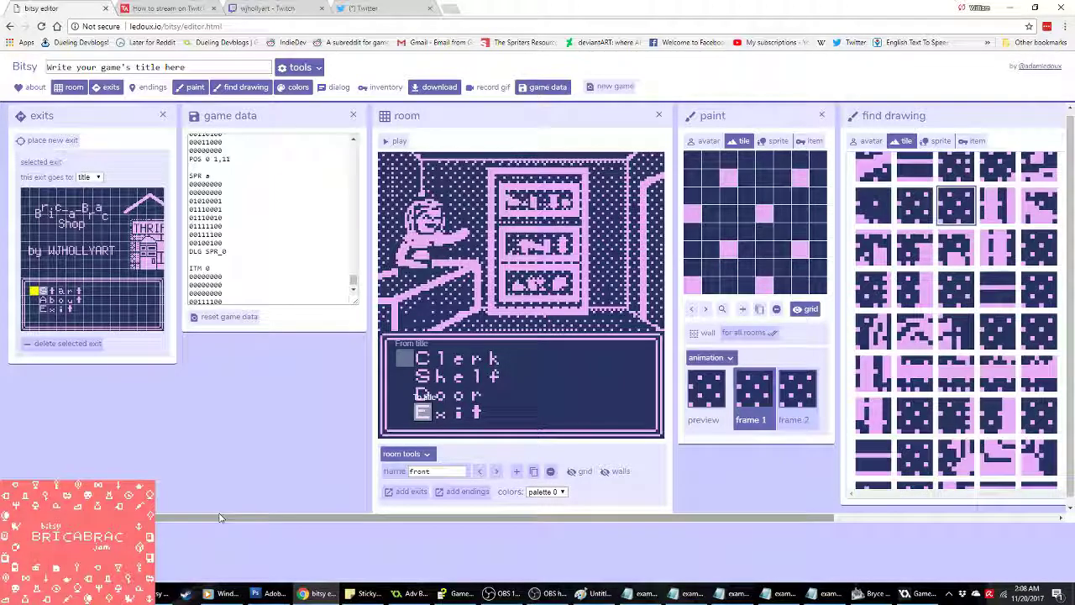
Step: Switch to Notepad and bring up example.txt with the room 11 data
{"action": "scroll", "coordinate": [242, 521], "scroll_direction": "right", "scroll_amount": 3}
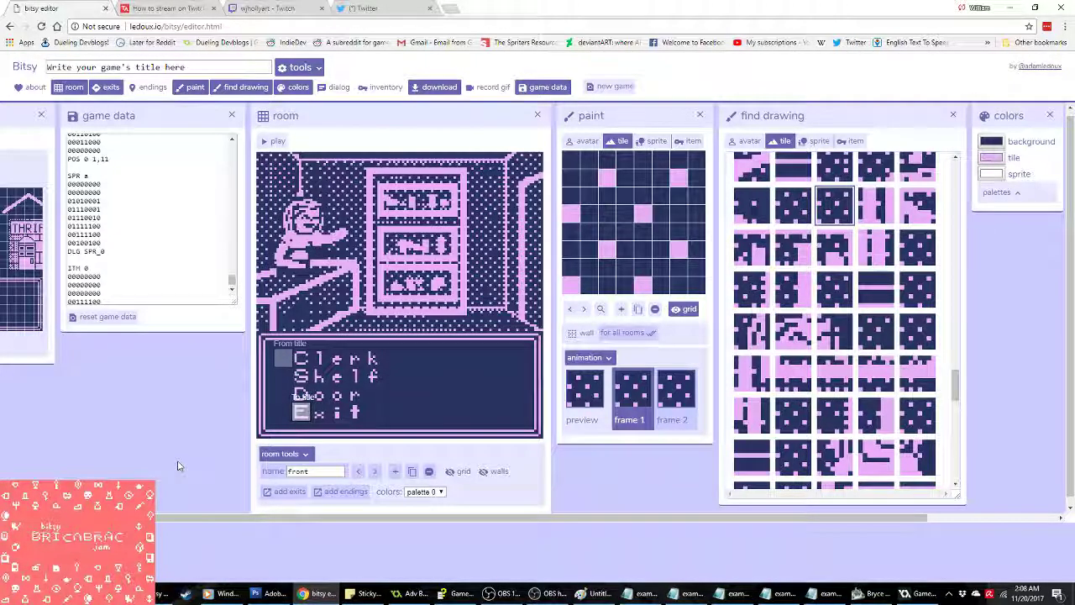
{"action": "left_click", "coordinate": [827, 594]}
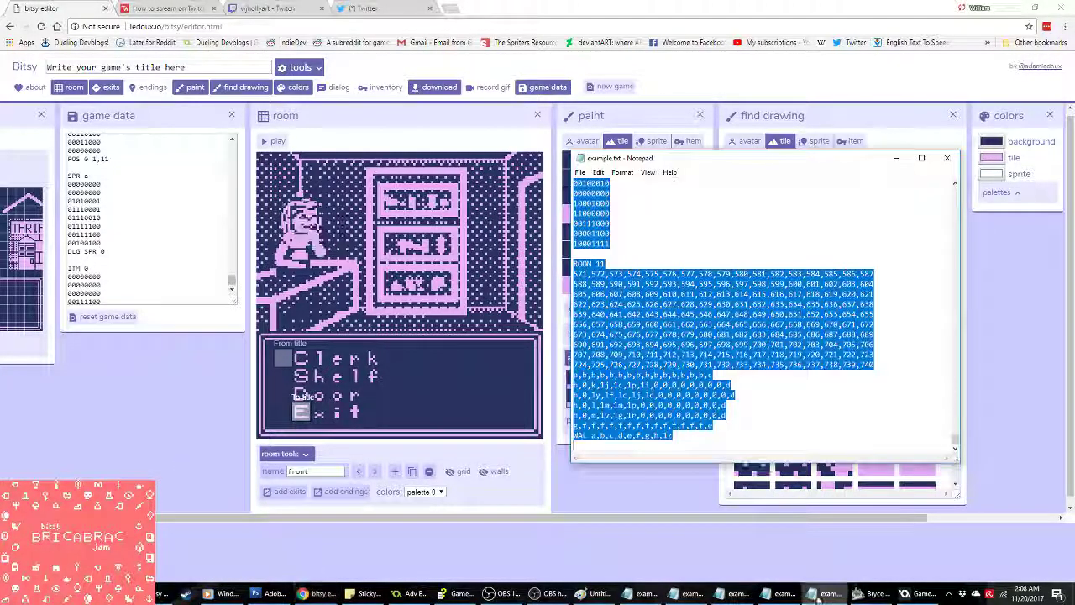
Step: Close all the open example.txt Notepad windows
{"action": "left_click", "coordinate": [947, 158]}
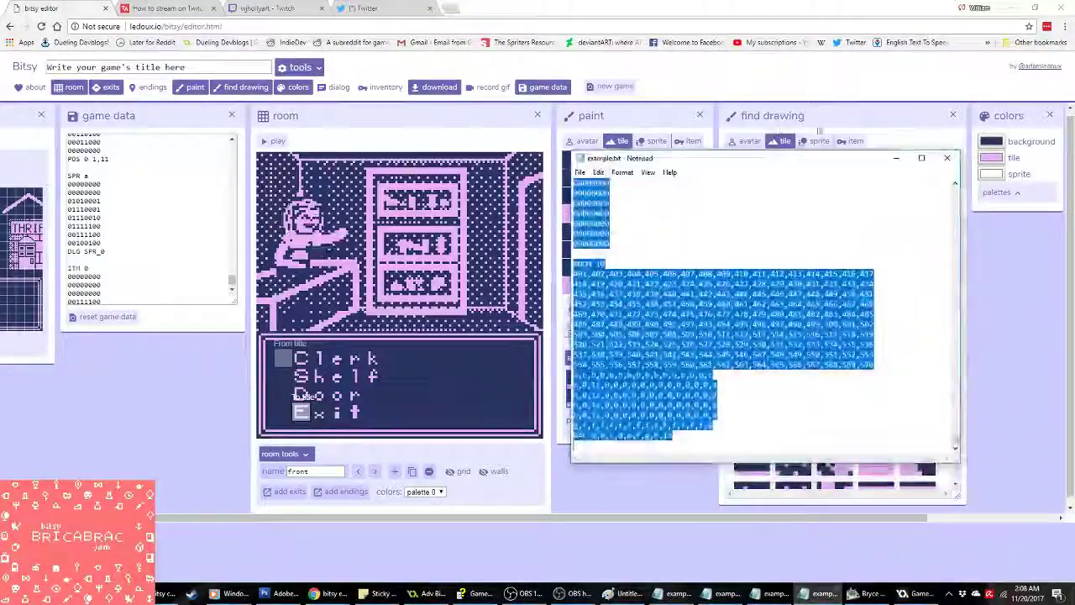
{"action": "left_click", "coordinate": [946, 158]}
{"action": "left_click", "coordinate": [819, 594]}
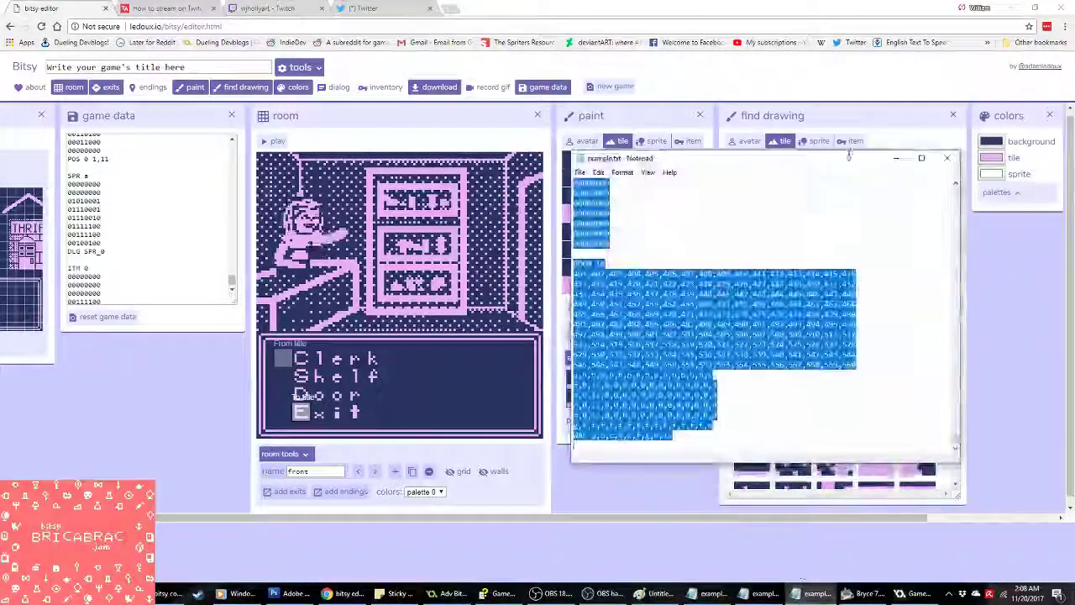
{"action": "left_click", "coordinate": [947, 158]}
{"action": "left_click", "coordinate": [808, 594]}
{"action": "left_click", "coordinate": [946, 157]}
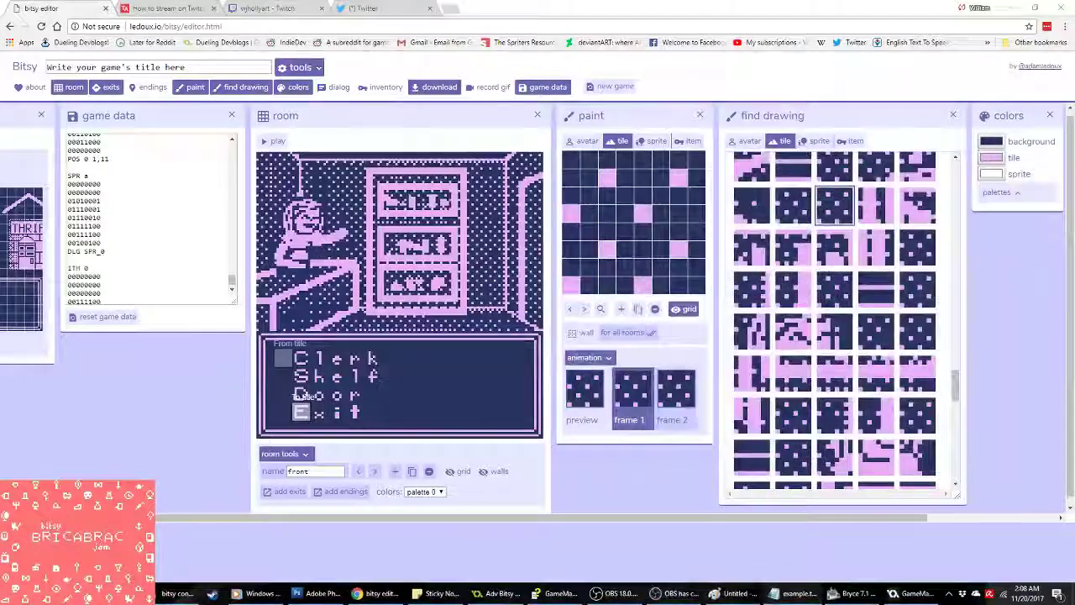
{"action": "left_click", "coordinate": [796, 594]}
{"action": "left_click", "coordinate": [946, 158]}
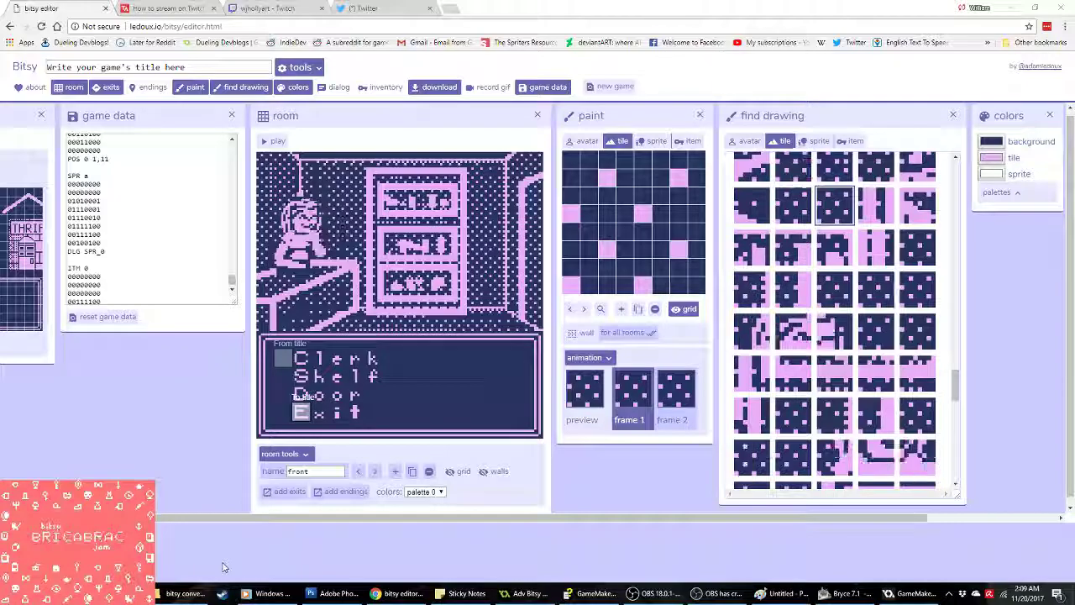
Step: Switch to the bitsy conversion stuff folder, open 20171120_000138.jpg in Adobe Photoshop CS3, and place it in a floating window
{"action": "left_click", "coordinate": [180, 593]}
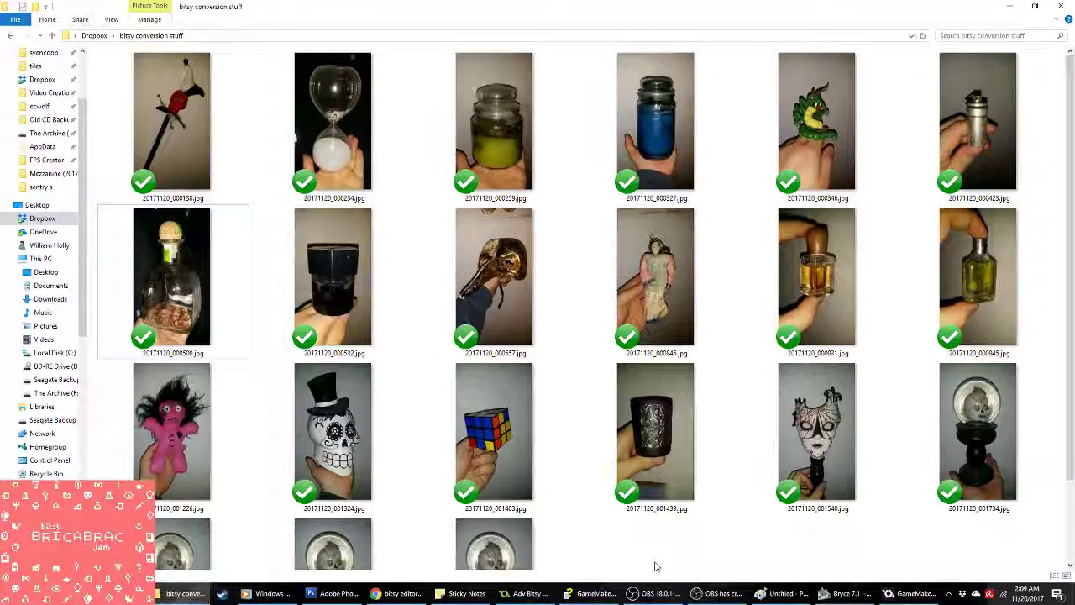
{"action": "scroll", "coordinate": [656, 568], "scroll_direction": "down", "scroll_amount": 2}
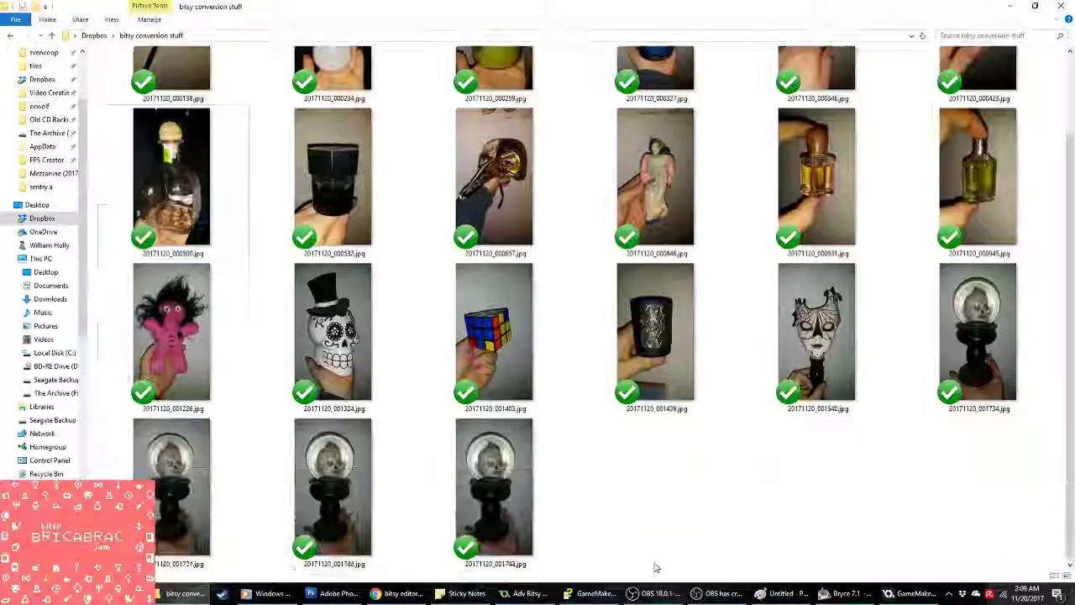
{"action": "scroll", "coordinate": [656, 567], "scroll_direction": "up", "scroll_amount": 1}
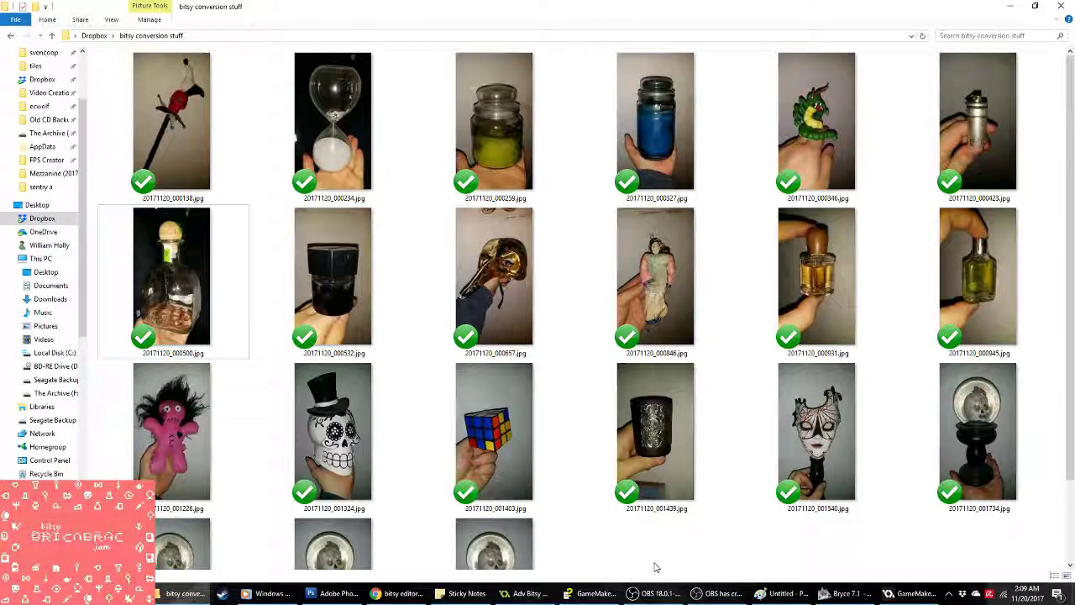
{"action": "right_click", "coordinate": [186, 118]}
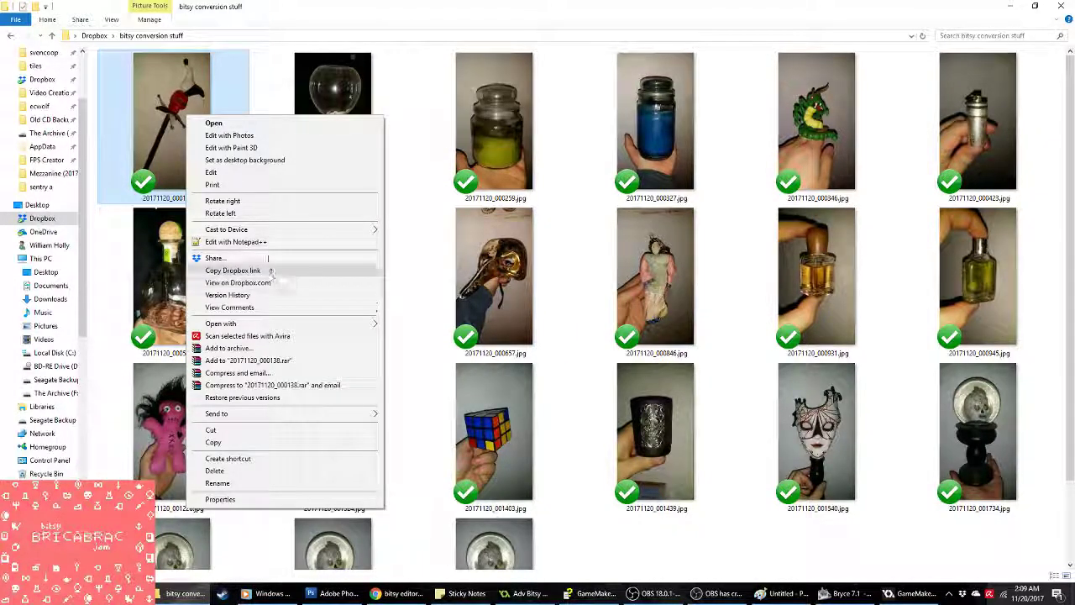
{"action": "mouse_move", "coordinate": [277, 324]}
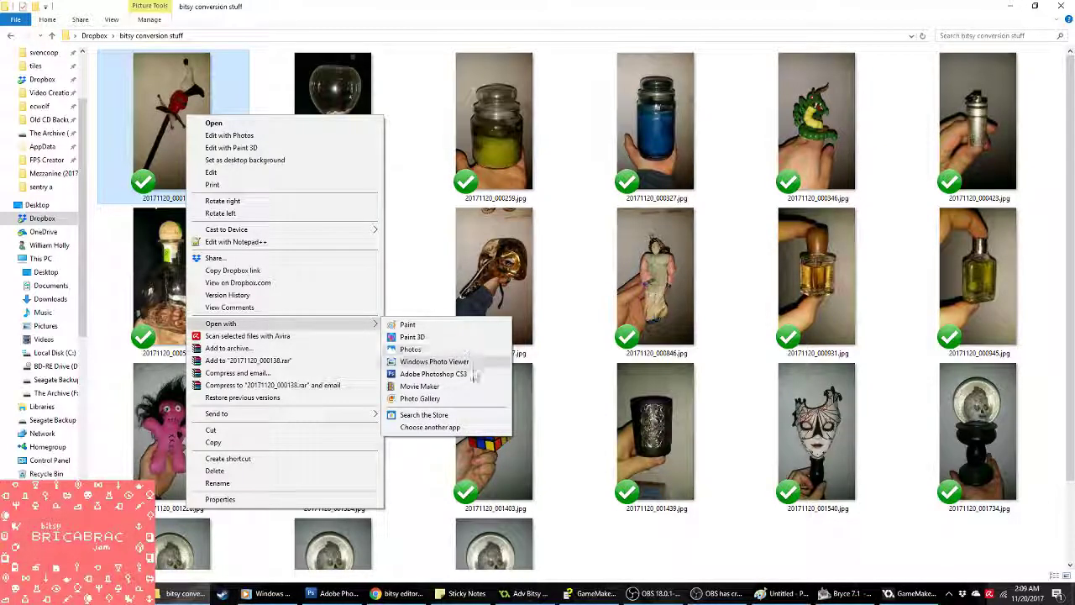
{"action": "left_click", "coordinate": [471, 374]}
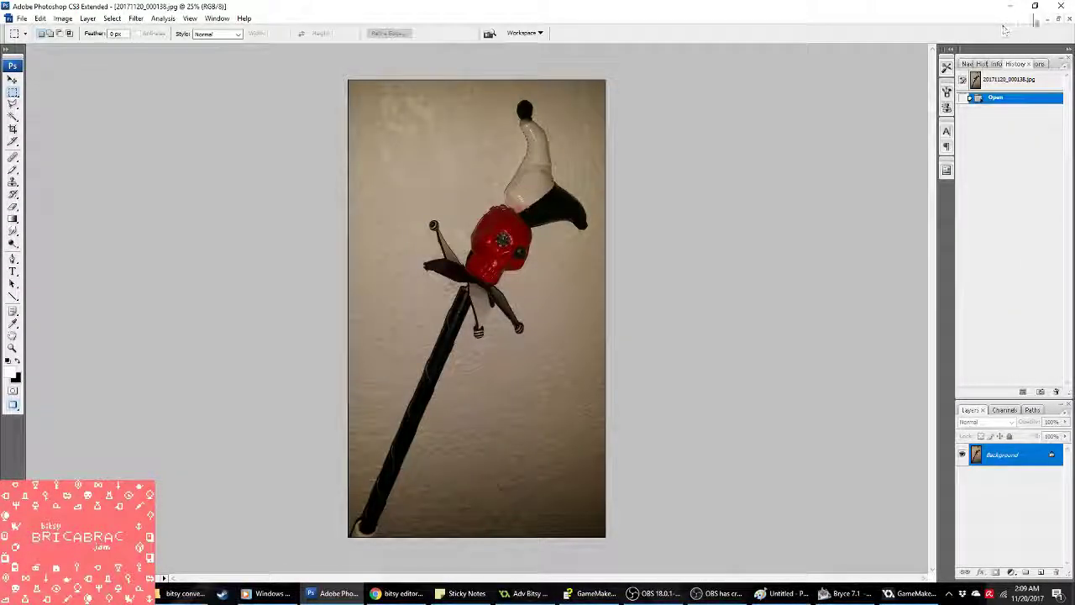
{"action": "left_click", "coordinate": [1058, 17]}
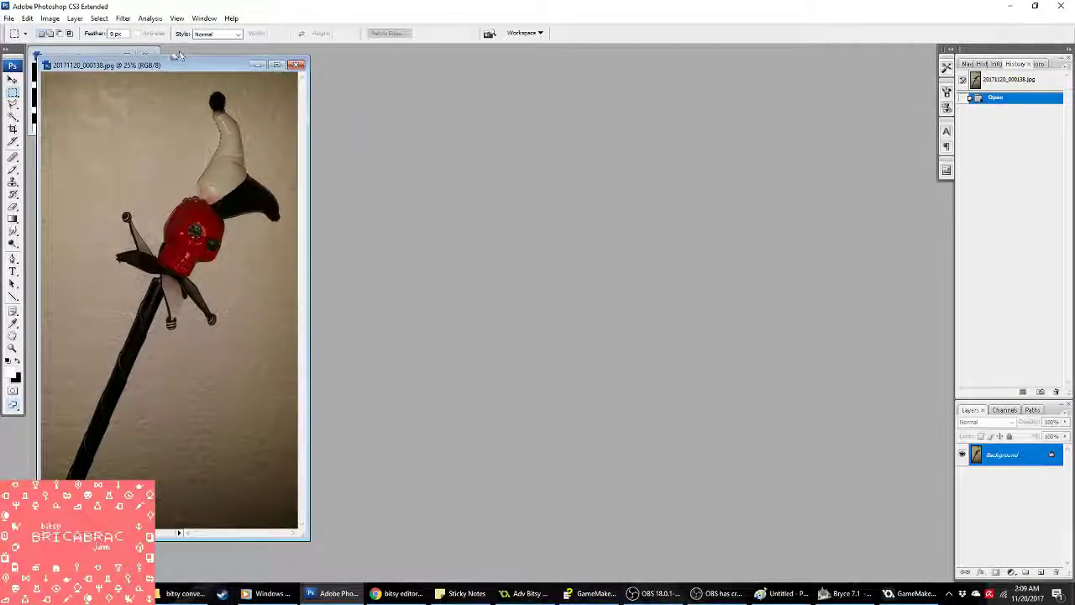
{"action": "left_click_drag", "start_coordinate": [179, 55], "coordinate": [612, 58]}
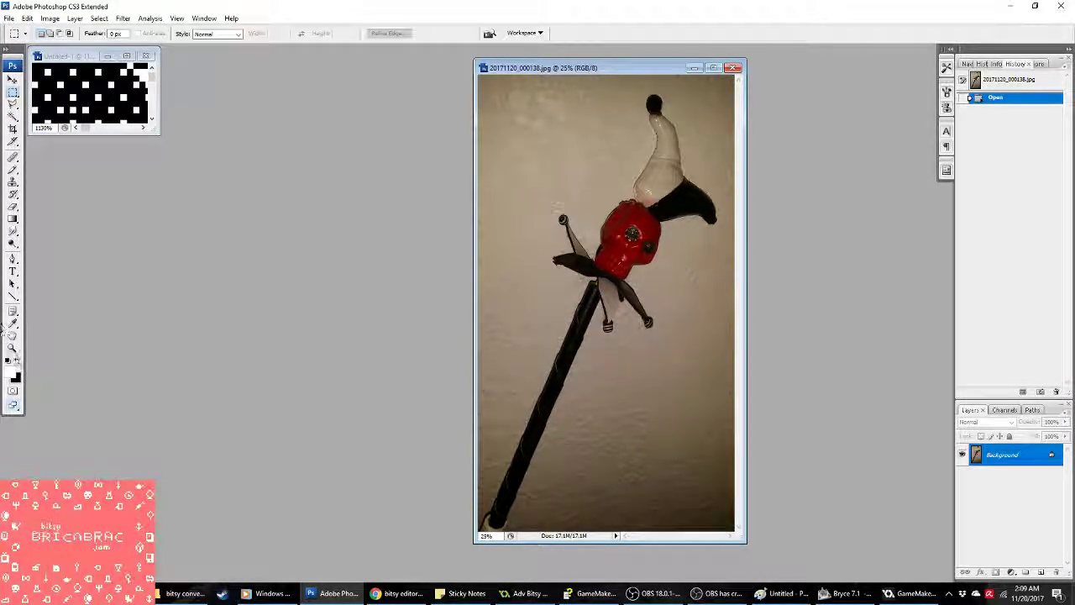
Step: Examine the sceptre photo close up at 100% and fit the whole image back on screen
{"action": "key", "text": "z"}
{"action": "left_click", "coordinate": [608, 298]}
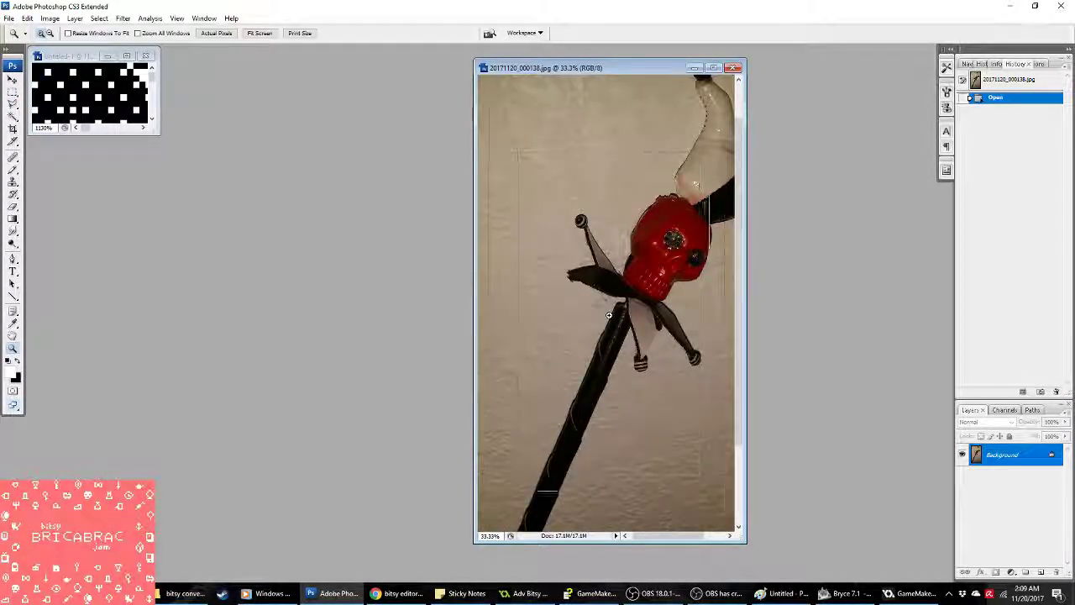
{"action": "left_click", "coordinate": [616, 294]}
{"action": "left_click", "coordinate": [613, 291]}
{"action": "left_click", "coordinate": [592, 285]}
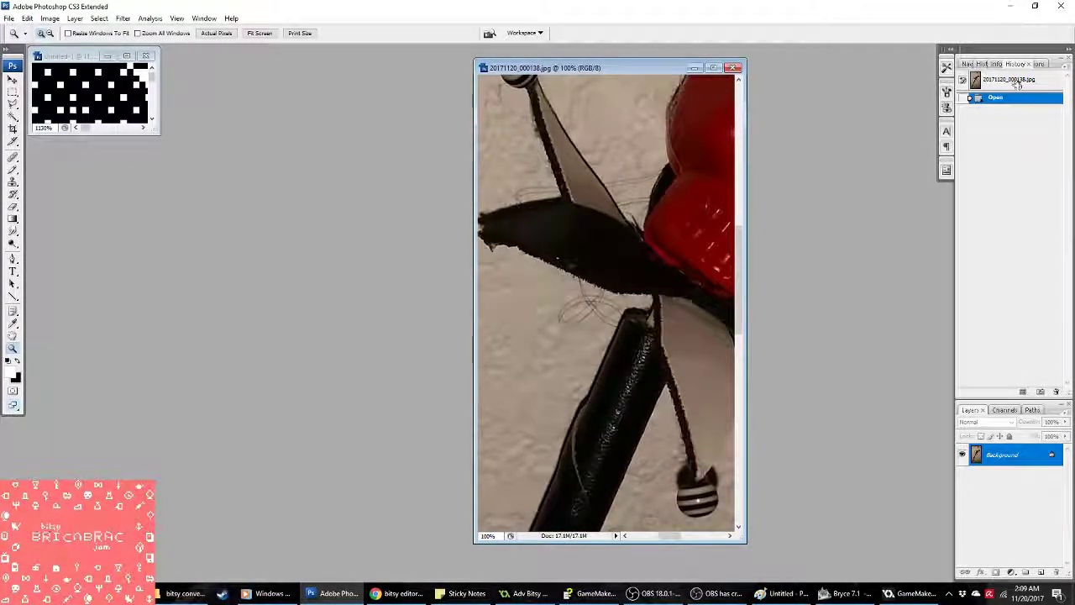
{"action": "left_click", "coordinate": [1012, 79]}
{"action": "left_click", "coordinate": [1016, 98]}
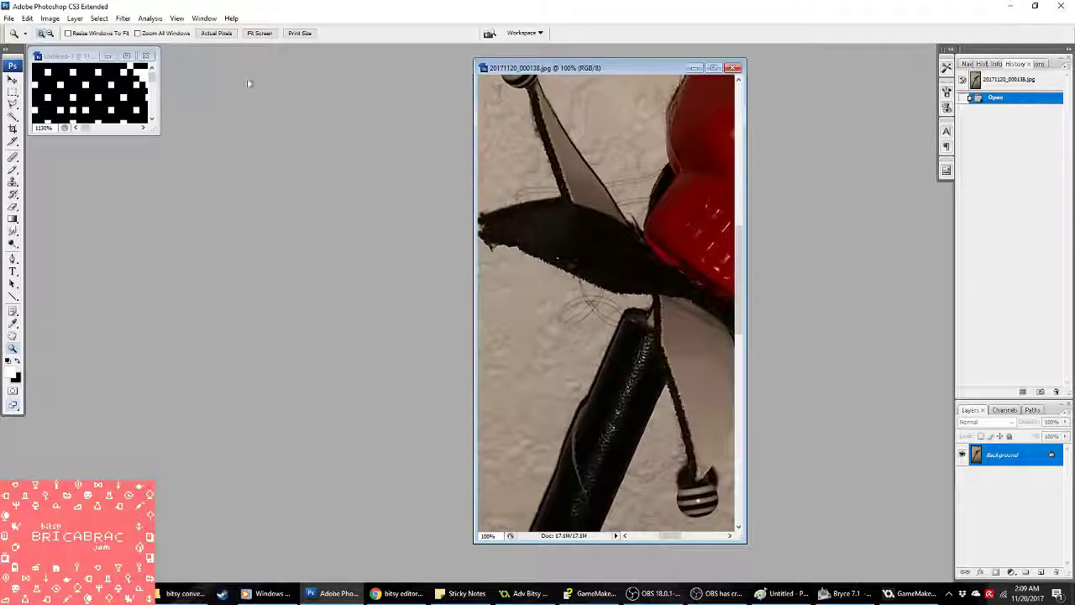
{"action": "left_click", "coordinate": [260, 34]}
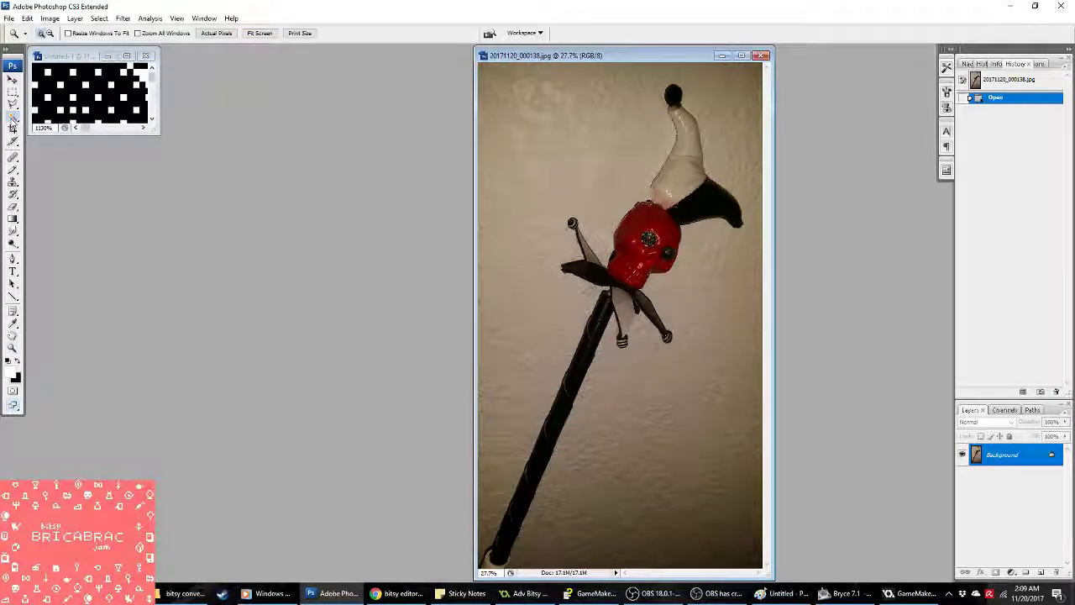
Step: Select the wall around the sceptre with Quick Selection and convert the Background into the regular layer Layer 0
{"action": "left_click", "coordinate": [13, 118]}
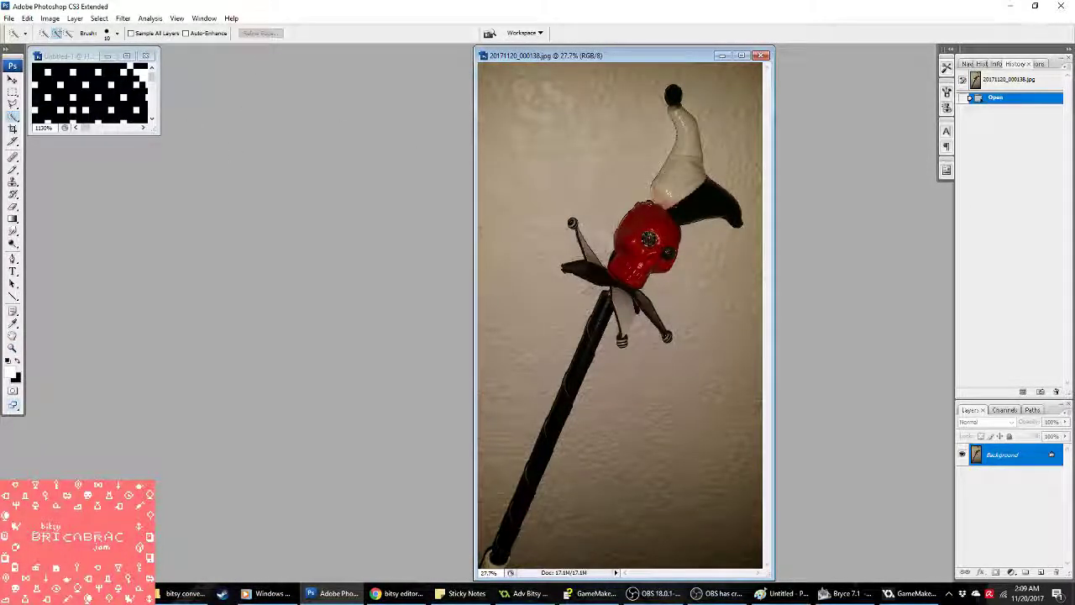
{"action": "mouse_move", "coordinate": [538, 143]}
{"action": "left_mouse_down"}
{"action": "mouse_move", "coordinate": [598, 151]}
{"action": "mouse_move", "coordinate": [673, 118]}
{"action": "left_mouse_up"}
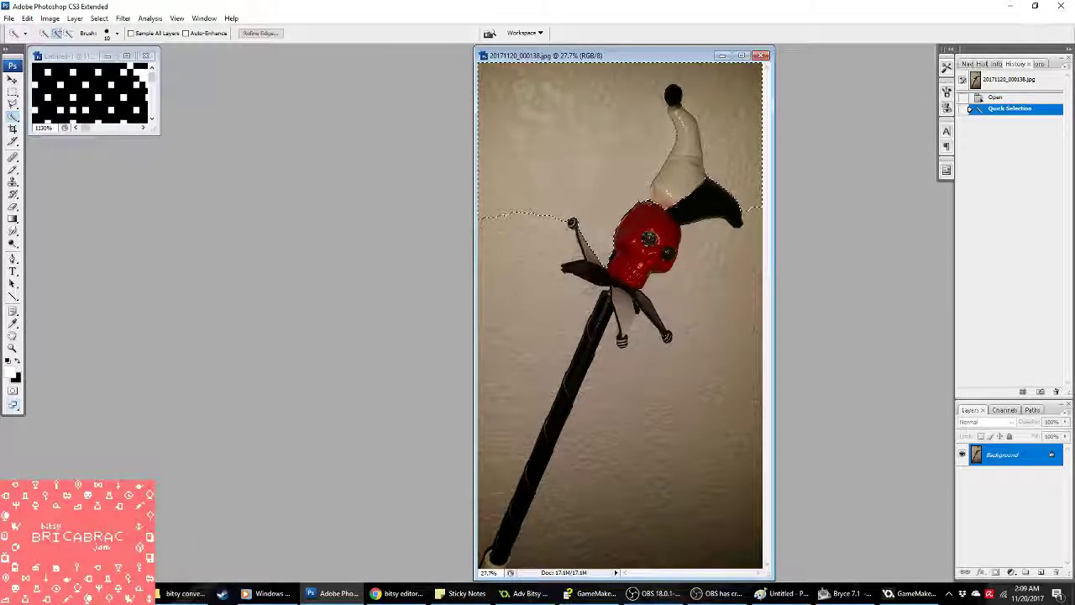
{"action": "left_click", "coordinate": [731, 319]}
{"action": "left_click", "coordinate": [626, 302]}
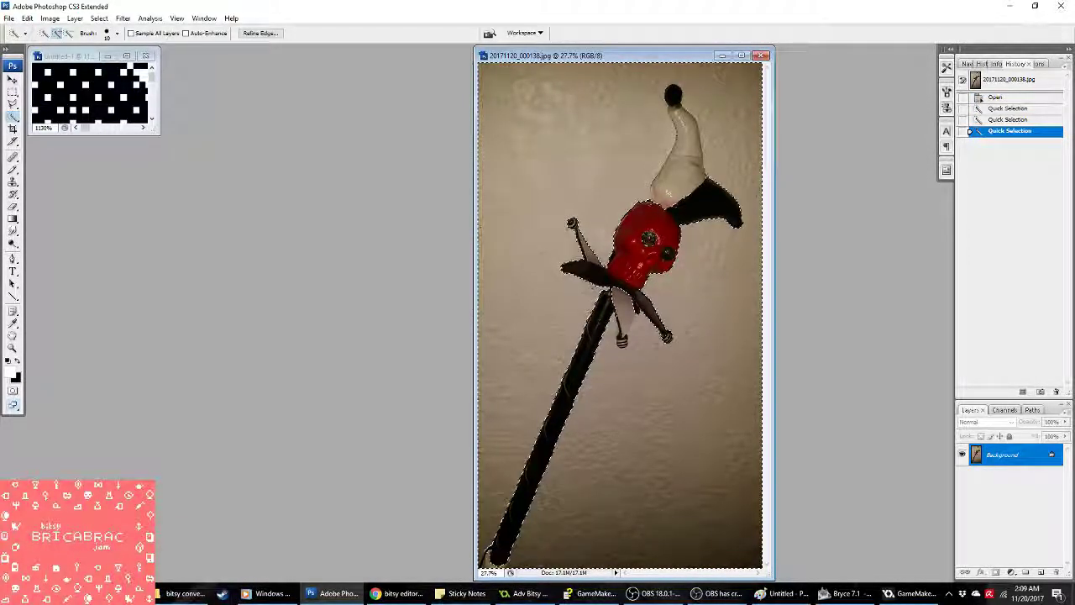
{"action": "left_click", "coordinate": [485, 359]}
{"action": "right_click", "coordinate": [1019, 480]}
{"action": "left_click", "coordinate": [1008, 451]}
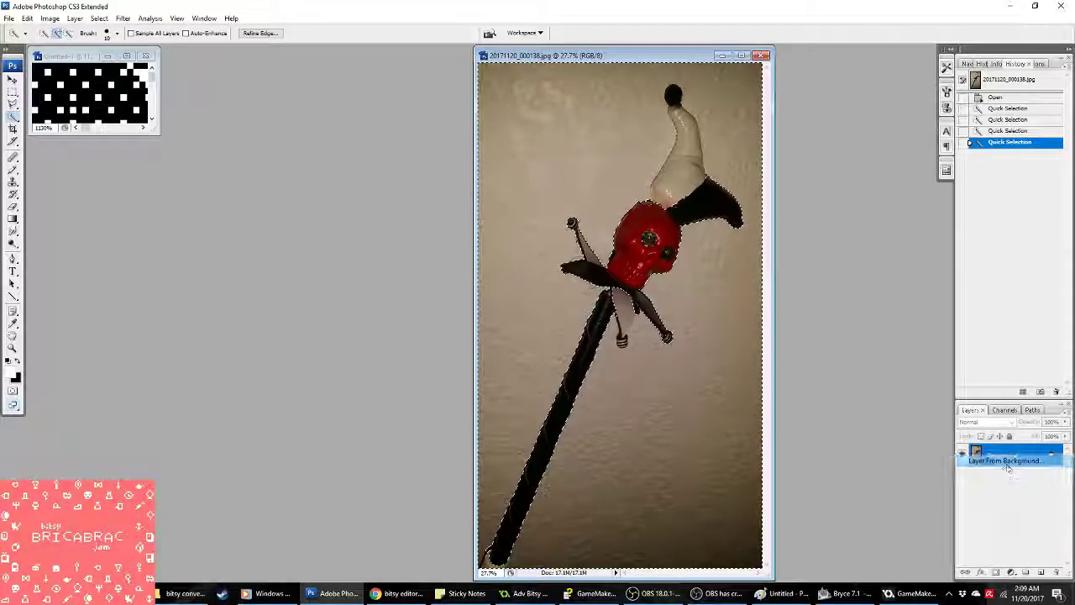
Step: Subtract the sceptre's hat and collar points from the selection, delete the selected wall, and deselect
{"action": "left_click", "coordinate": [632, 192]}
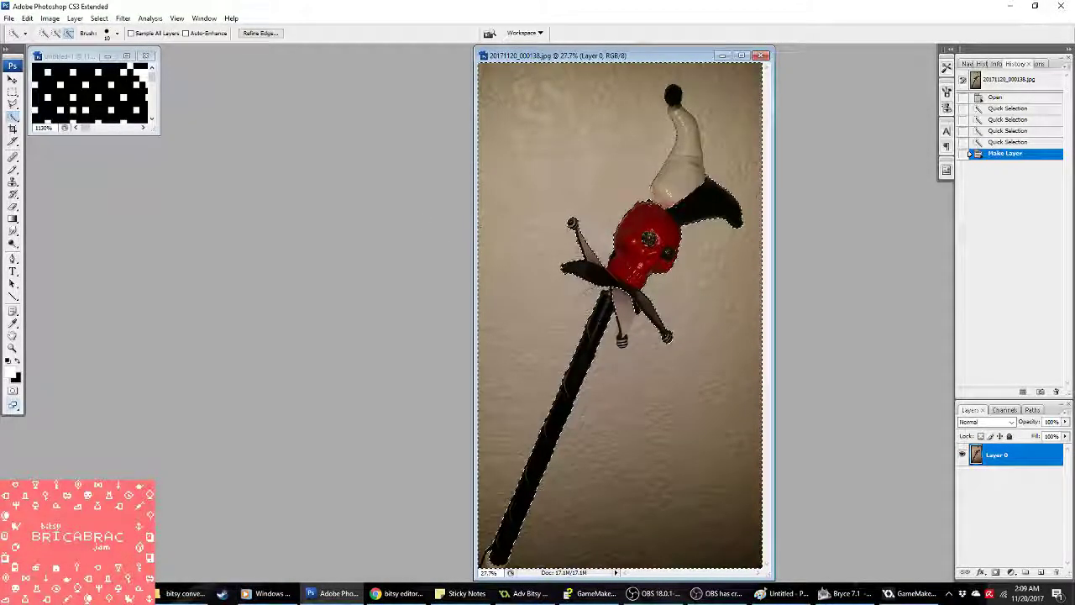
{"action": "left_click", "coordinate": [685, 168]}
{"action": "left_click", "coordinate": [686, 116]}
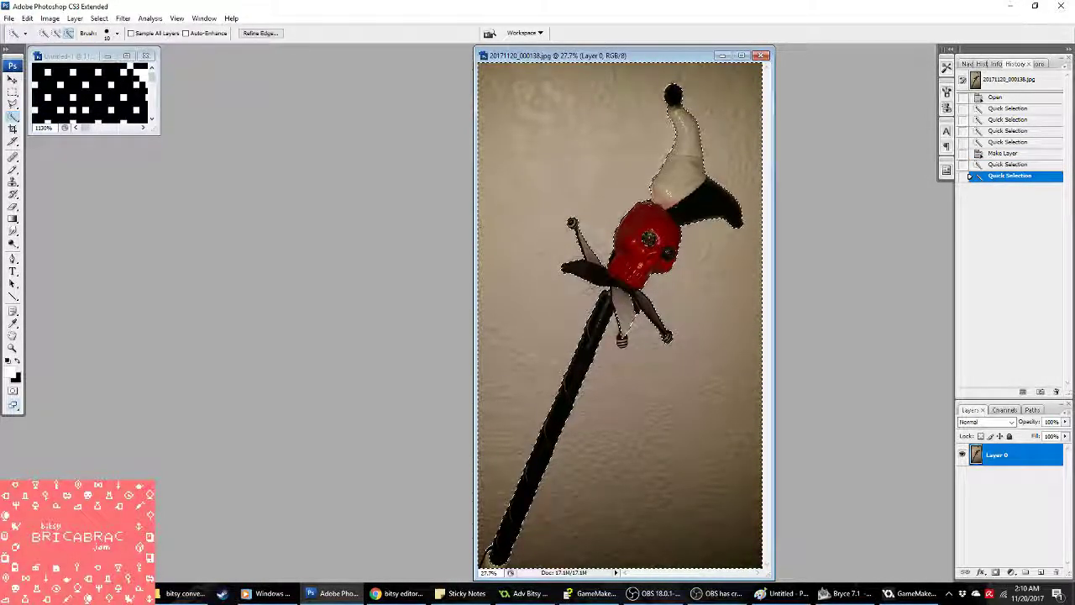
{"action": "left_click", "coordinate": [580, 268]}
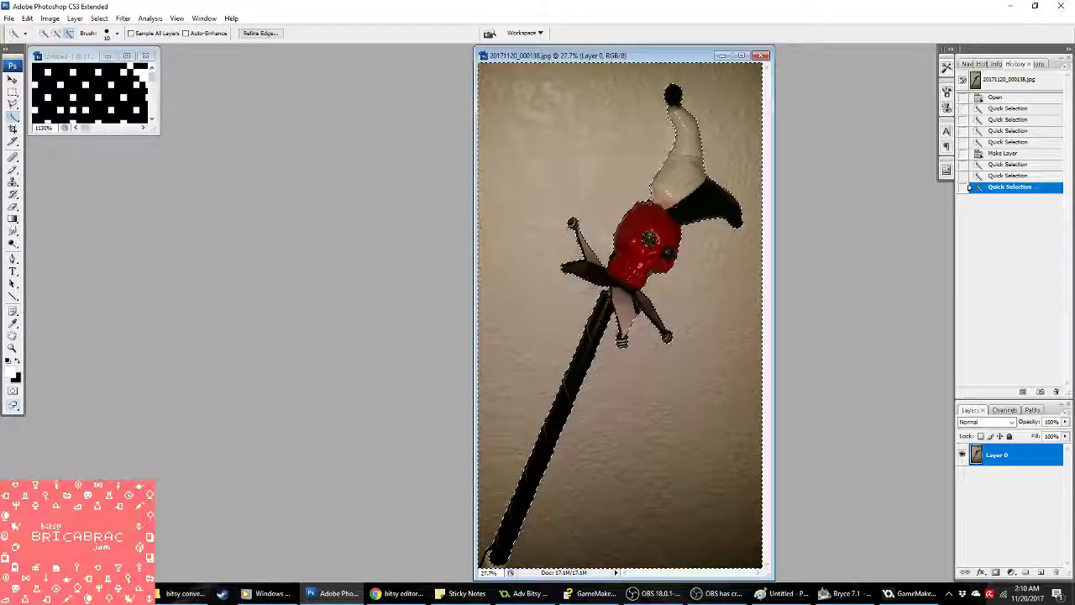
{"action": "left_click", "coordinate": [573, 251]}
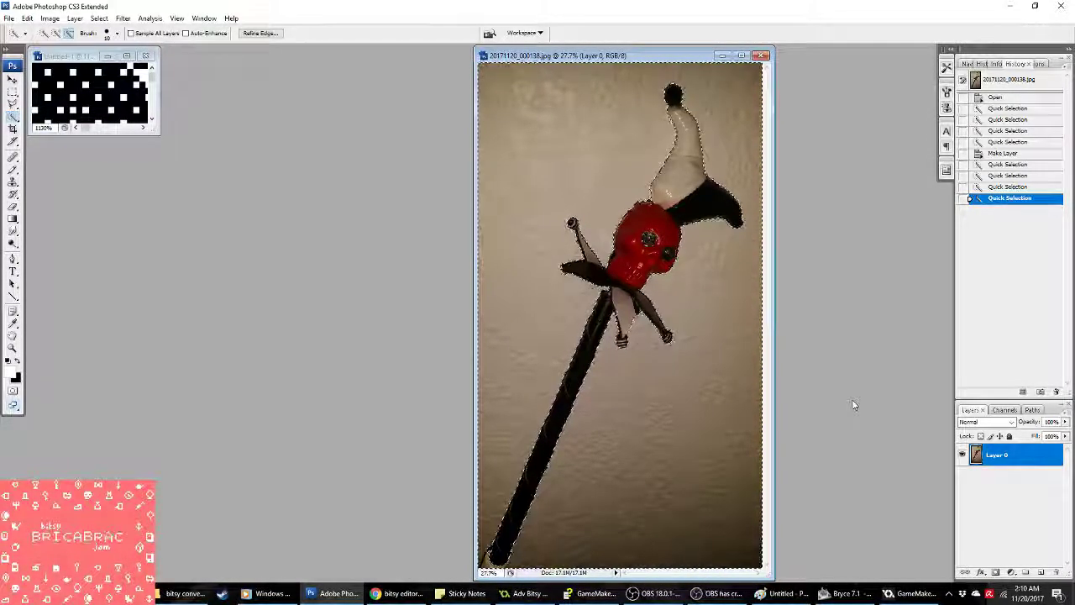
{"action": "key", "text": "Delete"}
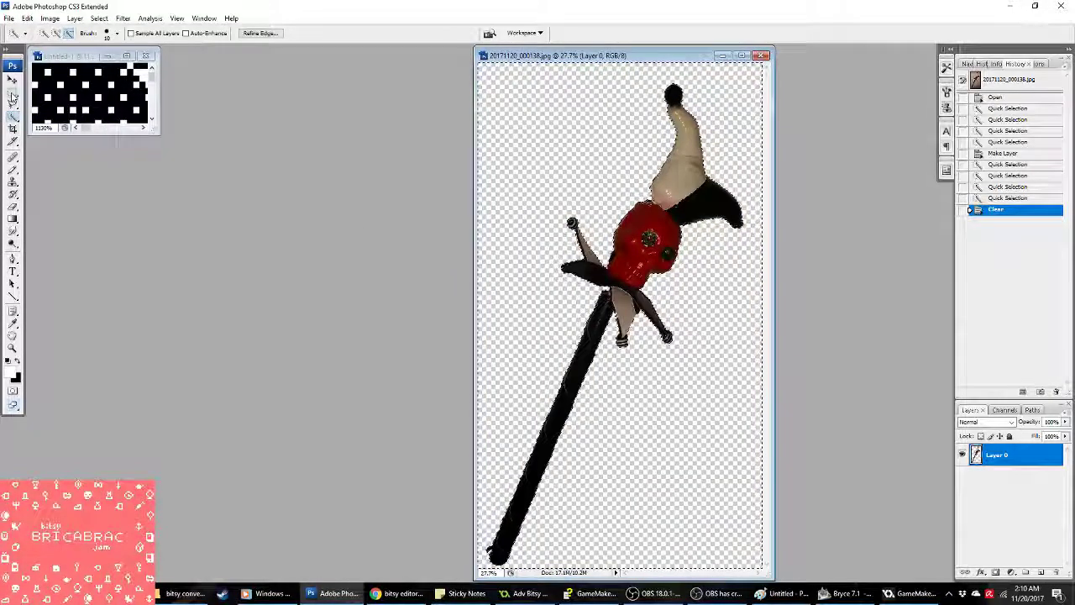
{"action": "left_click", "coordinate": [13, 91]}
{"action": "left_click", "coordinate": [744, 356]}
Step: Add a new layer beneath the sceptre cutout and fill it with black using the Paint Bucket
{"action": "left_click", "coordinate": [1039, 572]}
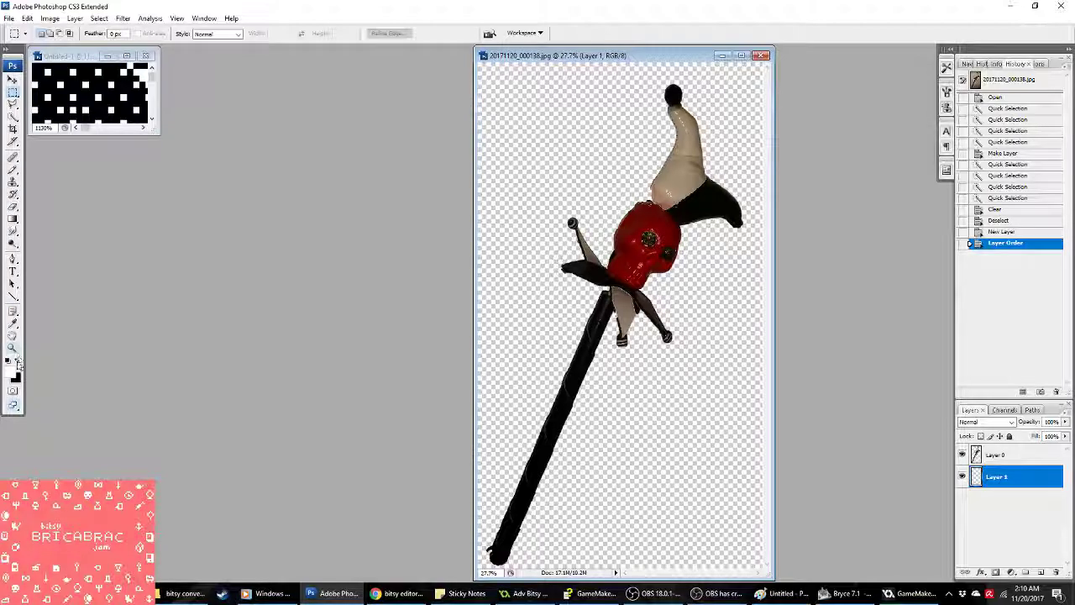
{"action": "left_click", "coordinate": [12, 230]}
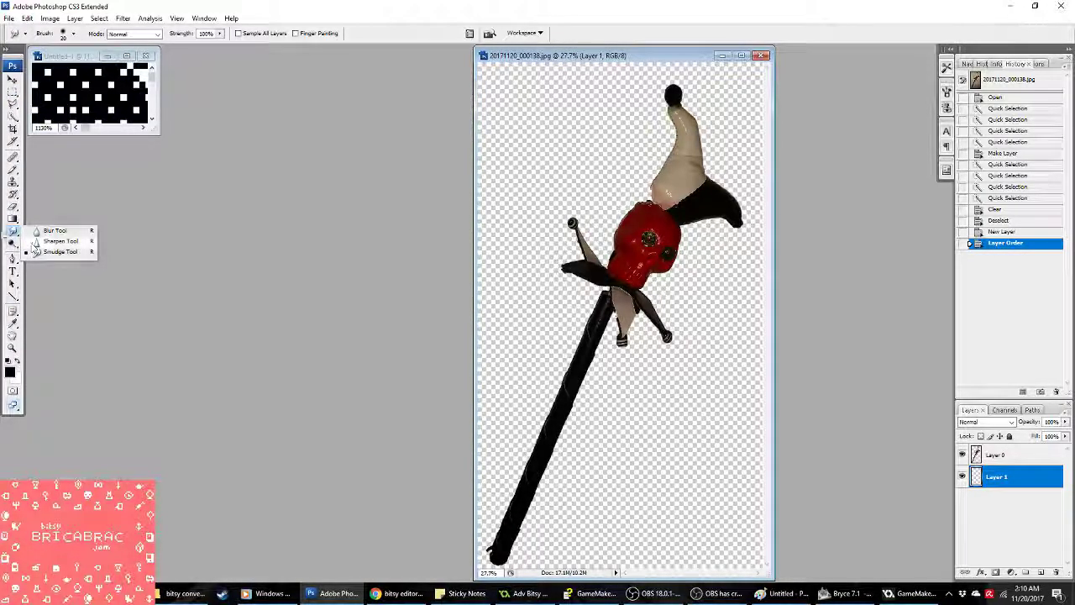
{"action": "left_click", "coordinate": [13, 218]}
{"action": "left_click", "coordinate": [37, 229]}
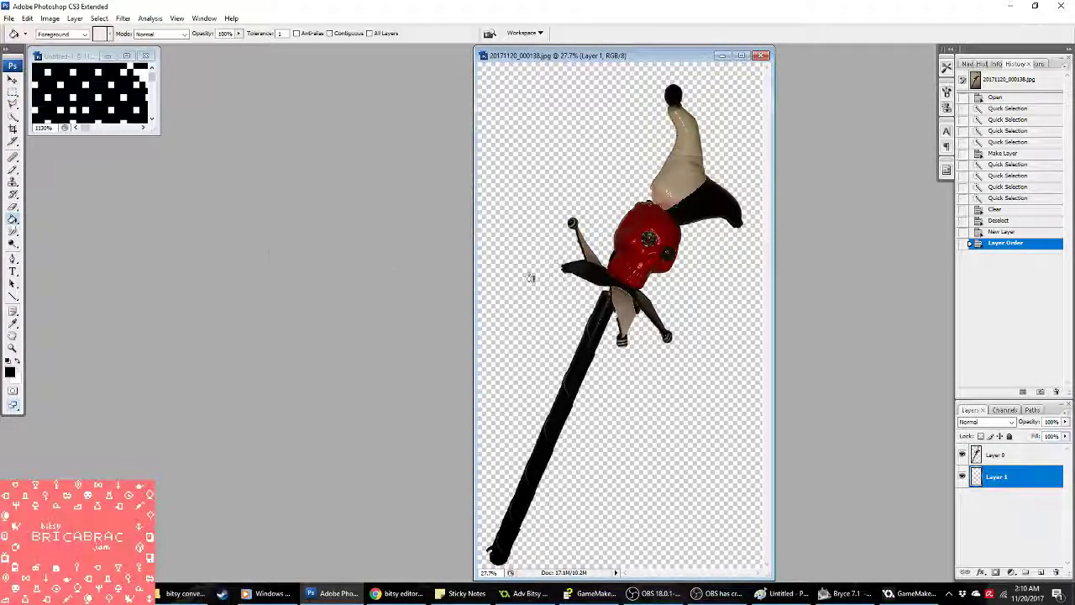
{"action": "left_click", "coordinate": [619, 356]}
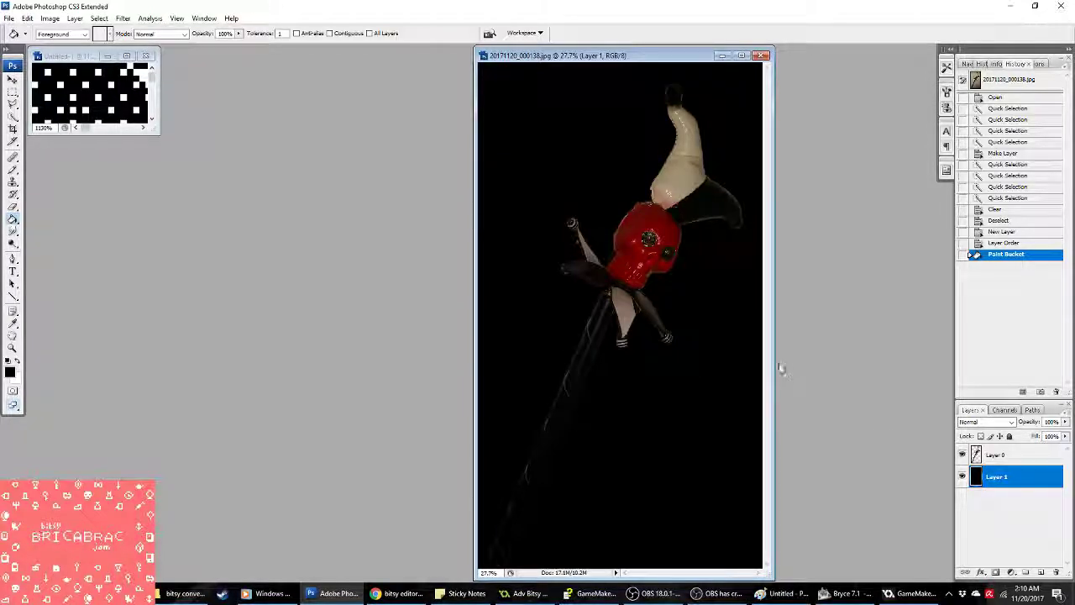
Step: Try cropping the image to a near-square area around the sceptre's skull and hat, and undo the crop
{"action": "left_click_drag", "start_coordinate": [779, 366], "coordinate": [912, 366]}
{"action": "left_click_drag", "start_coordinate": [475, 335], "coordinate": [405, 336]}
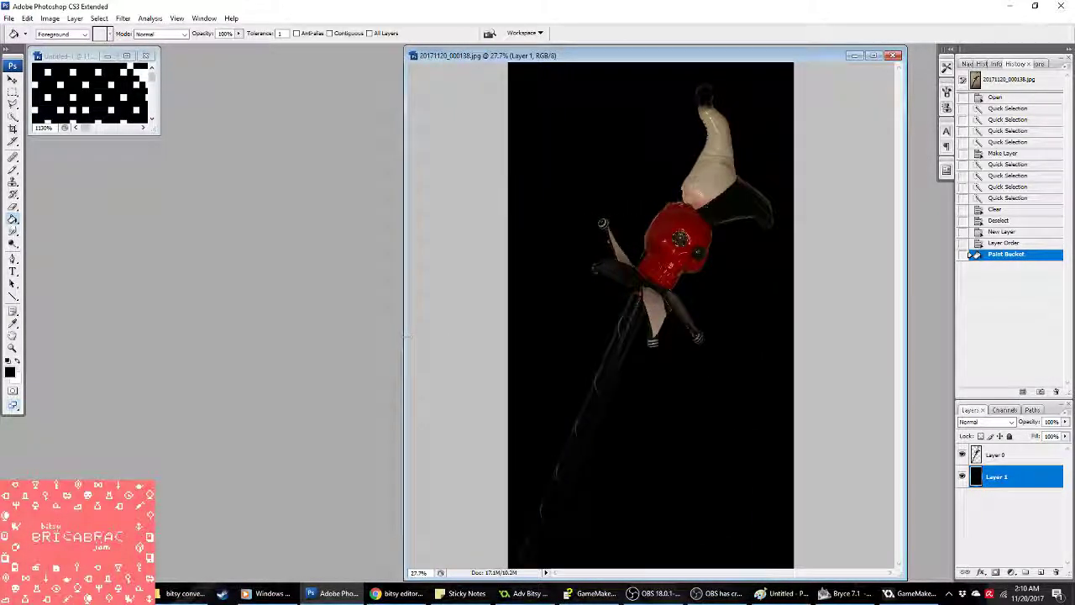
{"action": "left_click", "coordinate": [13, 128]}
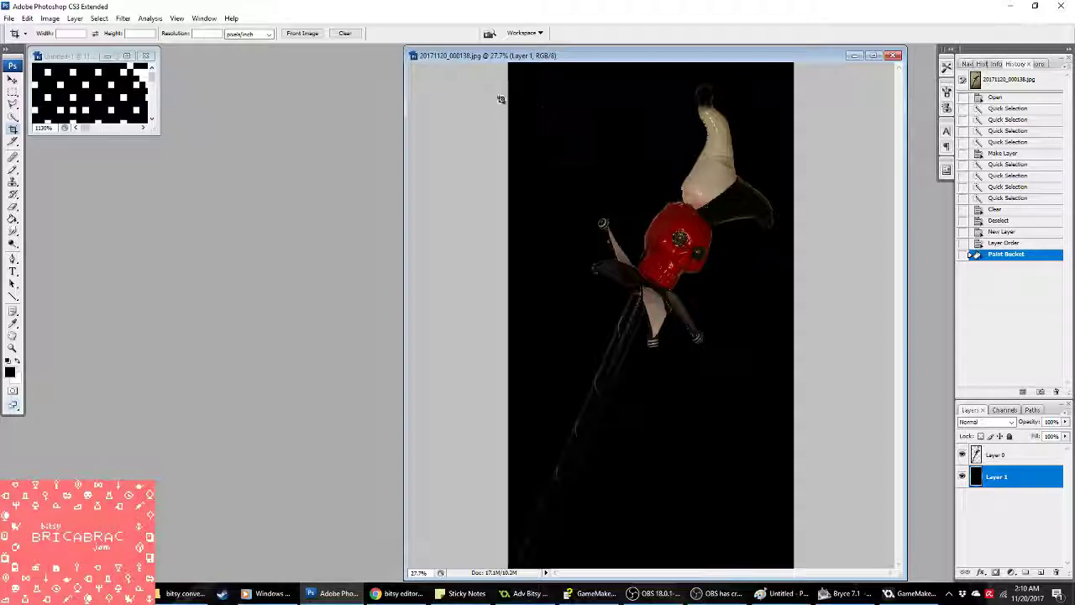
{"action": "left_click_drag", "start_coordinate": [507, 103], "coordinate": [793, 422]}
{"action": "left_click_drag", "start_coordinate": [674, 242], "coordinate": [681, 220]}
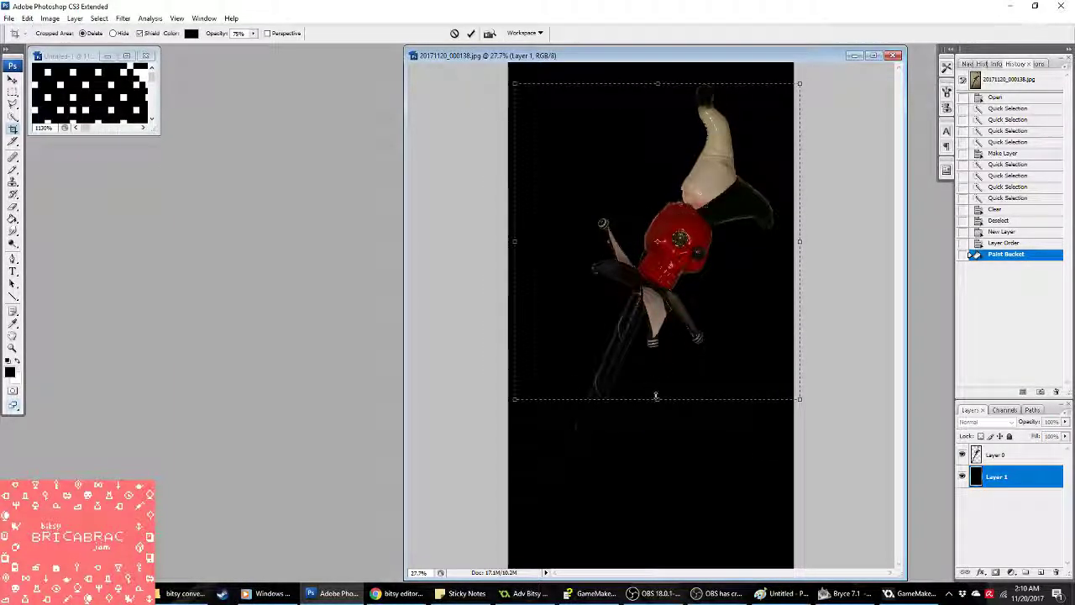
{"action": "left_click_drag", "start_coordinate": [660, 400], "coordinate": [663, 352]}
{"action": "key", "text": "Return"}
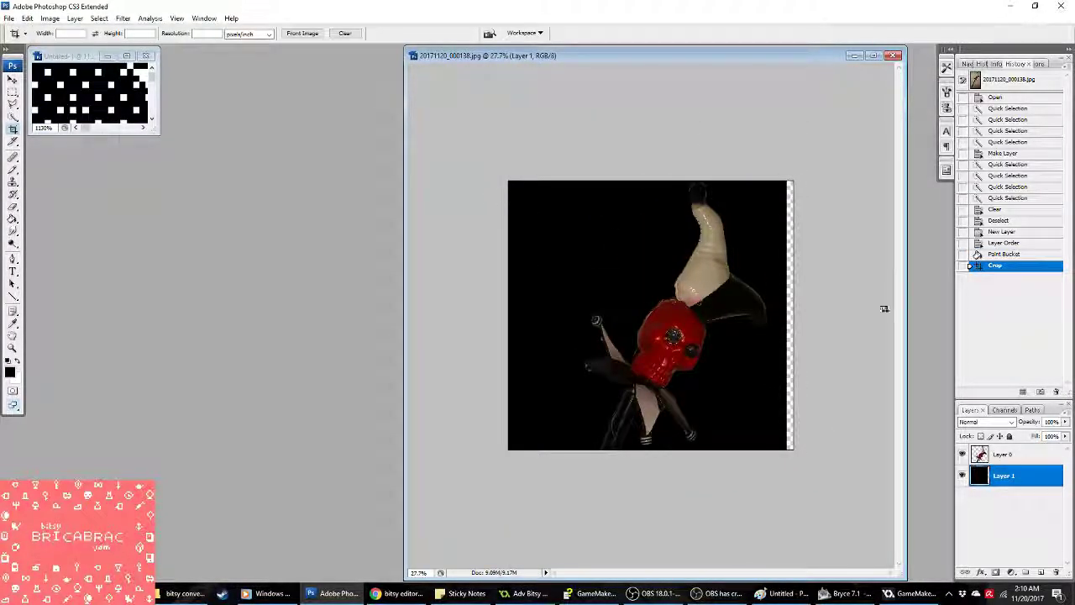
{"action": "left_click", "coordinate": [1004, 254]}
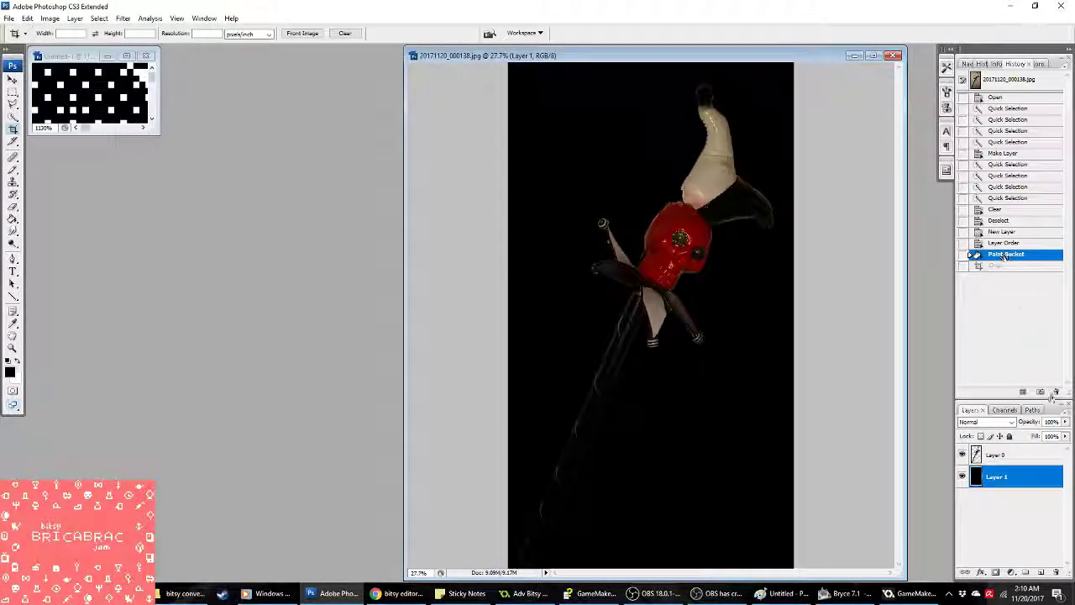
Step: Free-transform the sceptre on Layer 0: shrink it to about 48%, rotate it about -81.3°, and place it in the canvas's upper half
{"action": "right_click", "coordinate": [1023, 459]}
{"action": "key", "text": "Escape"}
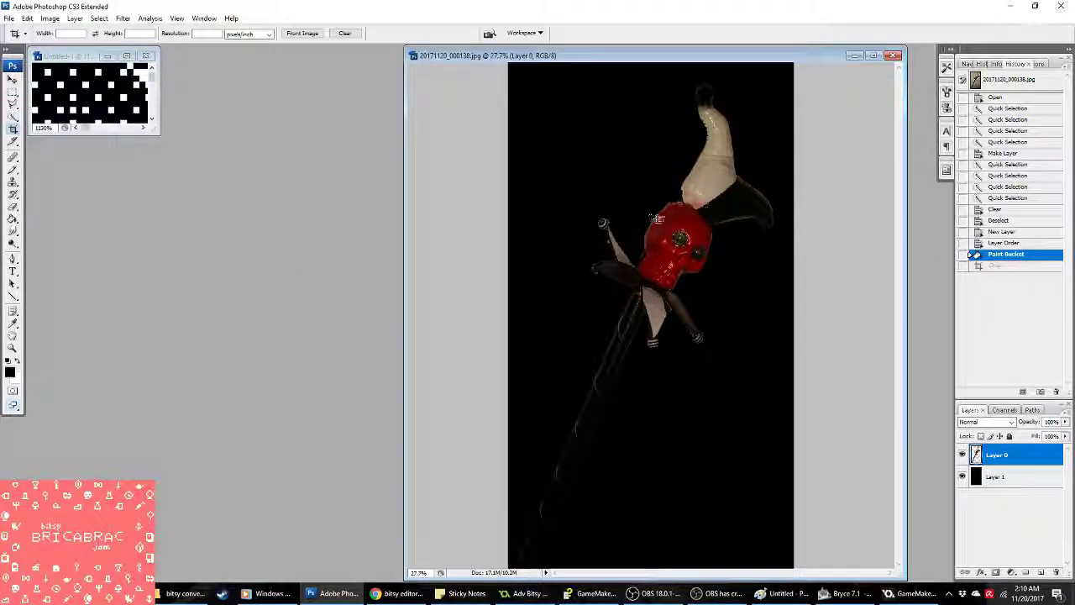
{"action": "left_click", "coordinate": [12, 92]}
{"action": "right_click", "coordinate": [709, 239]}
{"action": "left_click", "coordinate": [739, 335]}
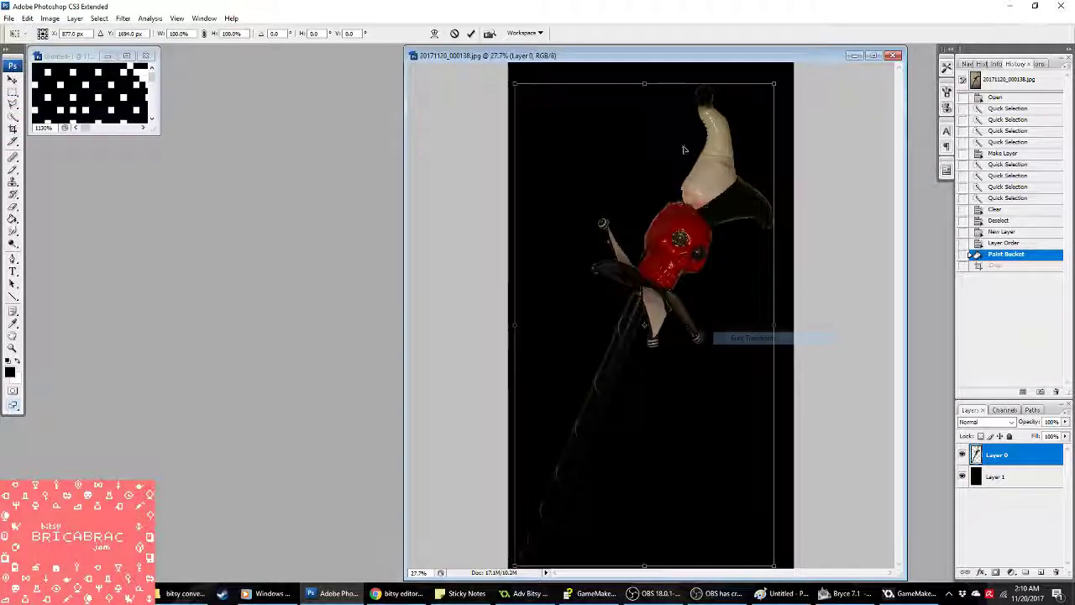
{"action": "left_click_drag", "start_coordinate": [776, 81], "coordinate": [579, 265]}
{"action": "left_click_drag", "start_coordinate": [702, 361], "coordinate": [649, 260]}
{"action": "left_click_drag", "start_coordinate": [529, 158], "coordinate": [571, 193]}
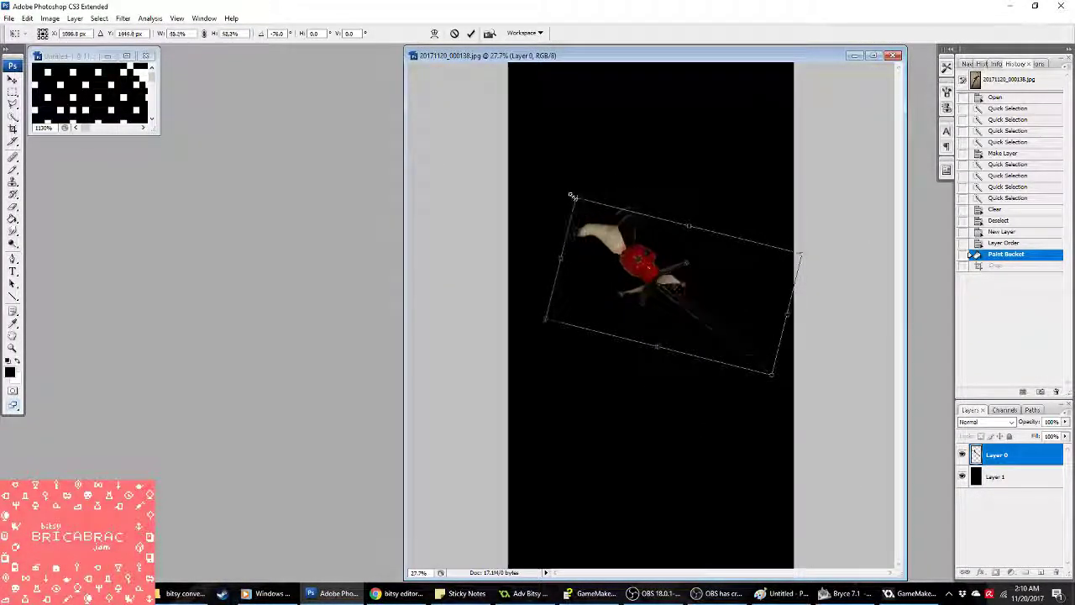
{"action": "mouse_move", "coordinate": [663, 286]}
{"action": "left_mouse_down"}
{"action": "mouse_move", "coordinate": [688, 279]}
{"action": "mouse_move", "coordinate": [673, 269]}
{"action": "left_mouse_up"}
{"action": "double_click", "coordinate": [673, 267]}
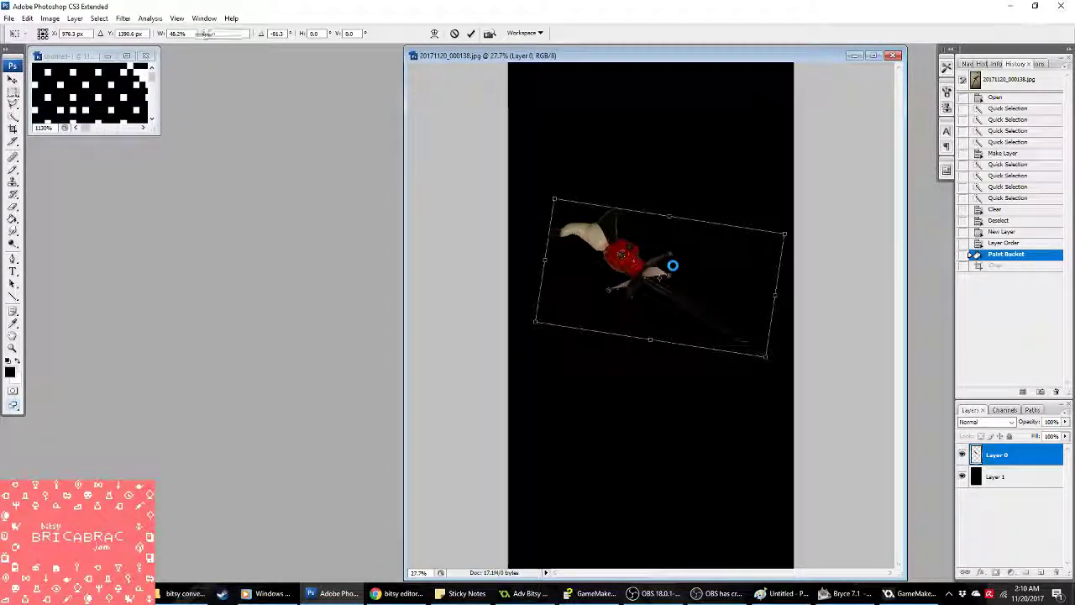
Step: Crop the image to a landscape area around the rotated sceptre and fit it to the screen
{"action": "left_click", "coordinate": [13, 129]}
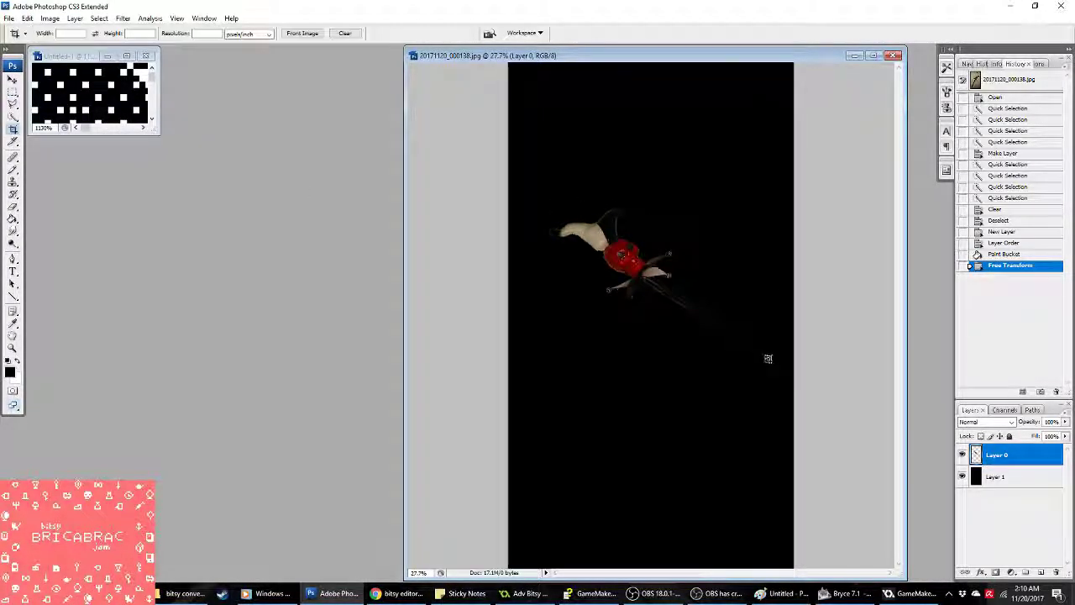
{"action": "left_click_drag", "start_coordinate": [767, 356], "coordinate": [542, 195]}
{"action": "key", "text": "Return"}
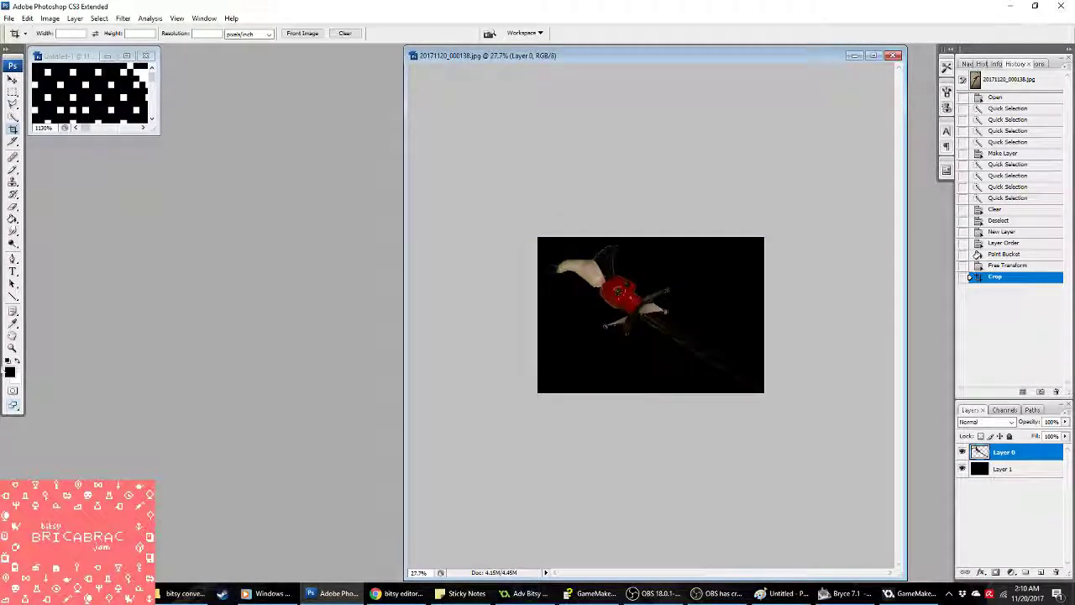
{"action": "left_click", "coordinate": [13, 347]}
{"action": "left_click", "coordinate": [260, 33]}
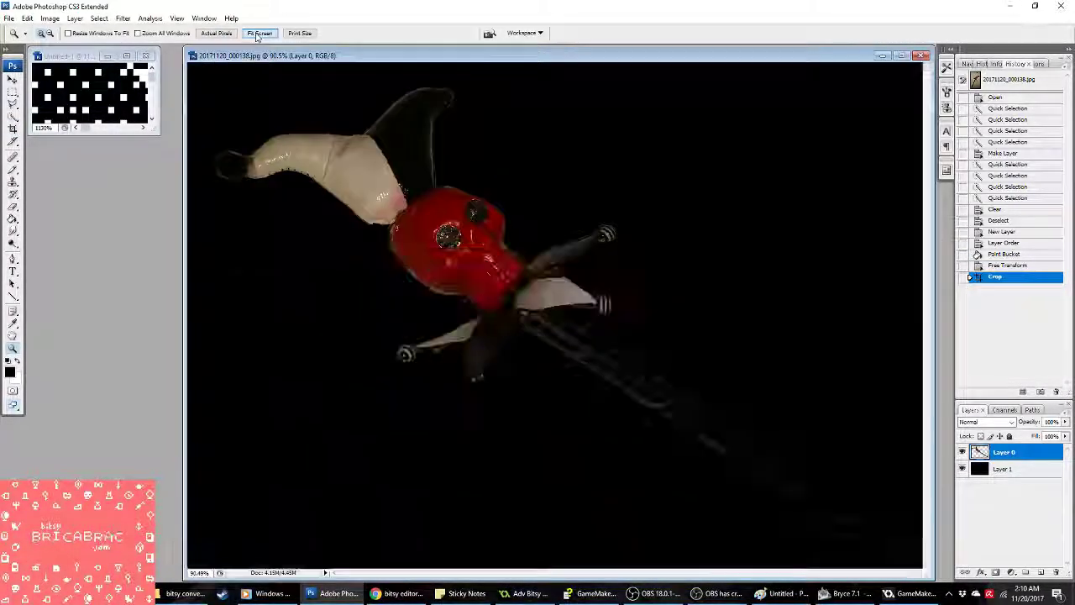
Step: Give the sceptre layer a white Outer Glow at 100% opacity, with raised spread and size to form a thick outline
{"action": "right_click", "coordinate": [1034, 455]}
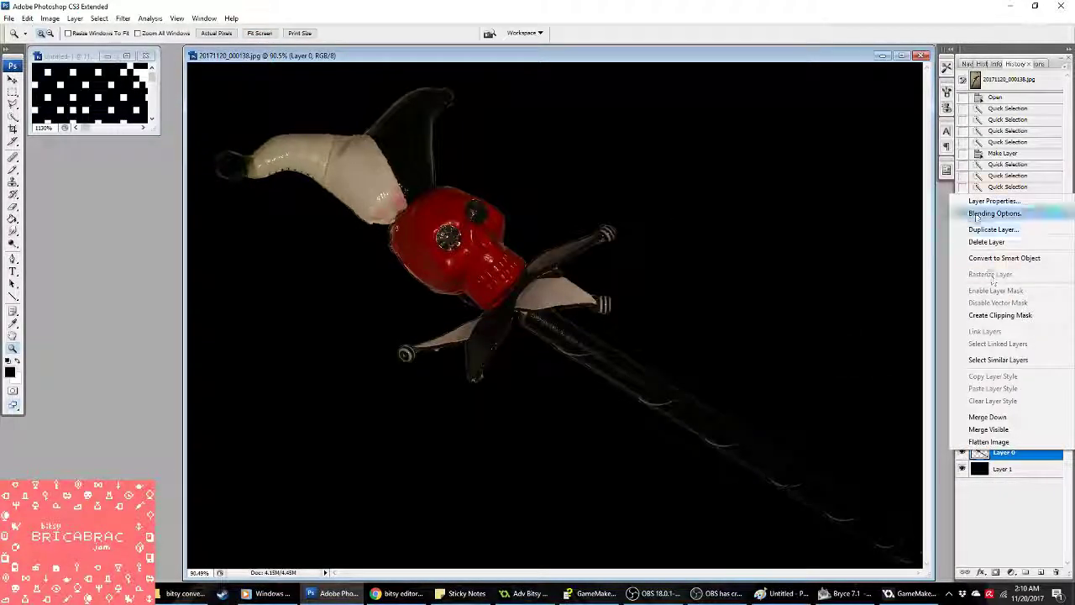
{"action": "left_click", "coordinate": [974, 267]}
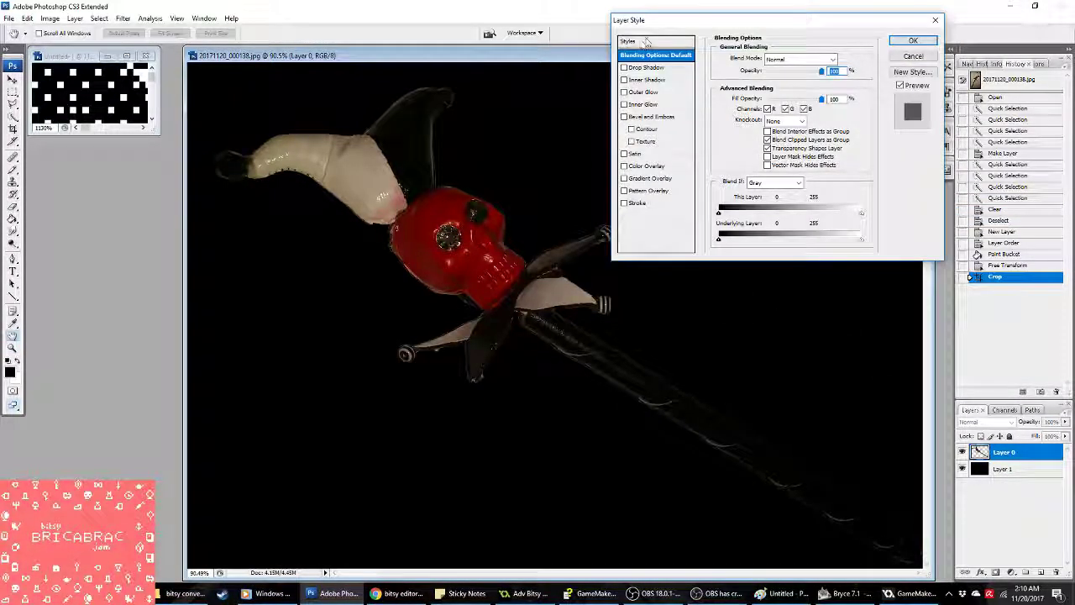
{"action": "left_click", "coordinate": [651, 93]}
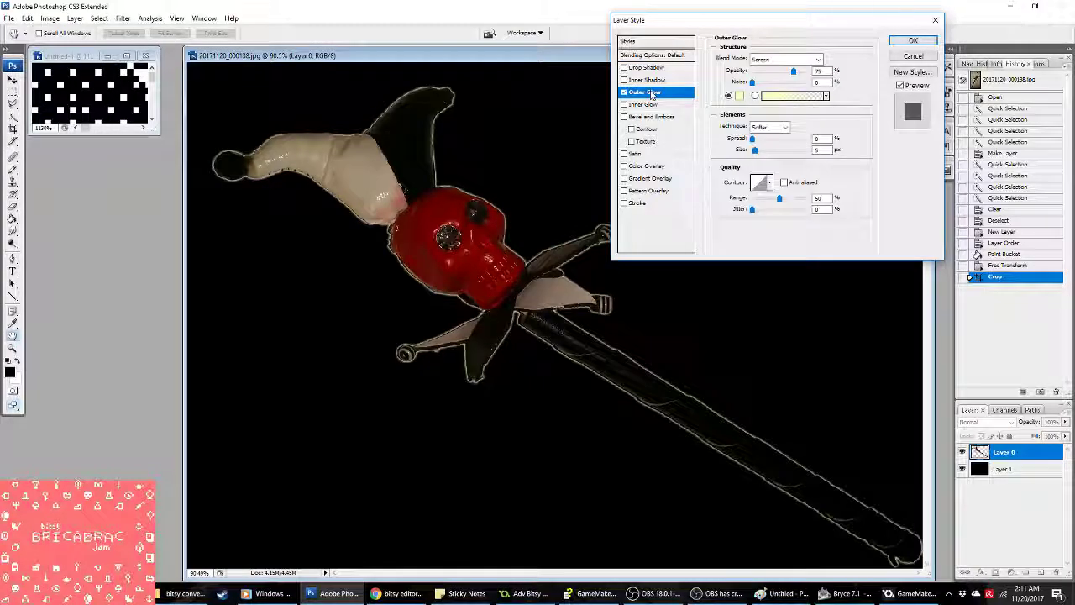
{"action": "left_click", "coordinate": [739, 96]}
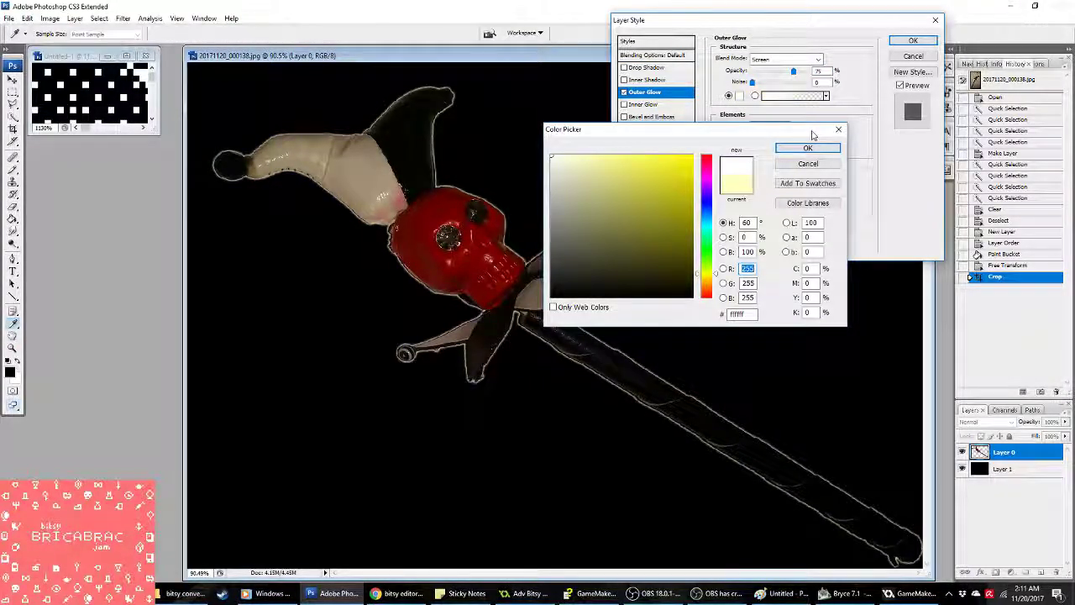
{"action": "key", "text": "Escape"}
{"action": "left_click_drag", "start_coordinate": [792, 71], "coordinate": [848, 73]}
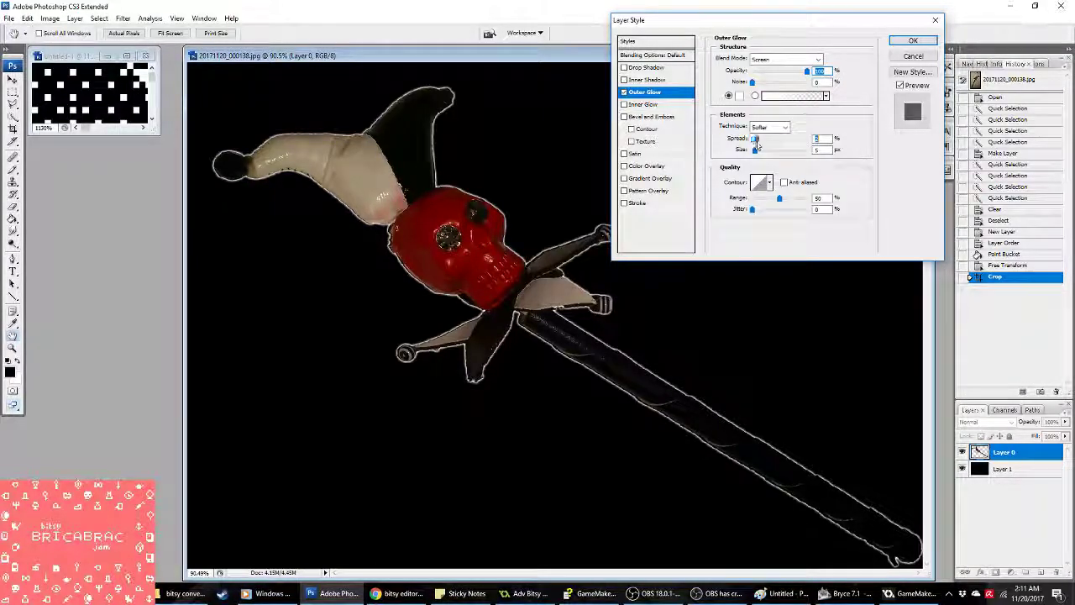
{"action": "mouse_move", "coordinate": [756, 142]}
{"action": "left_mouse_down"}
{"action": "mouse_move", "coordinate": [797, 142]}
{"action": "mouse_move", "coordinate": [758, 151]}
{"action": "left_mouse_up"}
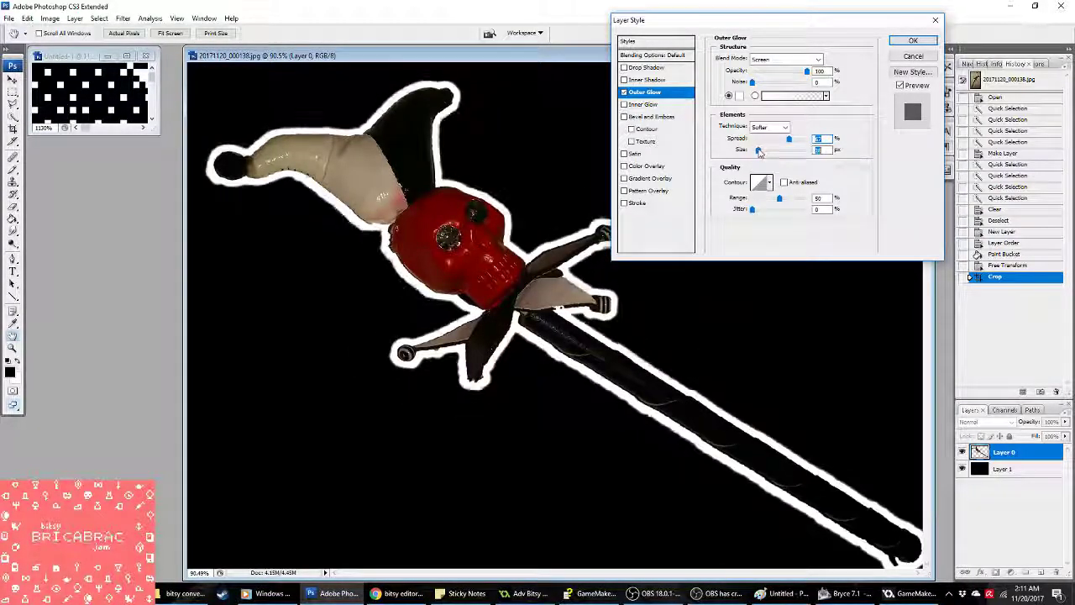
{"action": "left_click", "coordinate": [911, 40]}
Step: Brighten the sceptre layer with auto Levels, a midtone of 1.41, a white input of 162, and a slightly raised black input
{"action": "left_click", "coordinate": [50, 17]}
{"action": "mouse_move", "coordinate": [72, 42]}
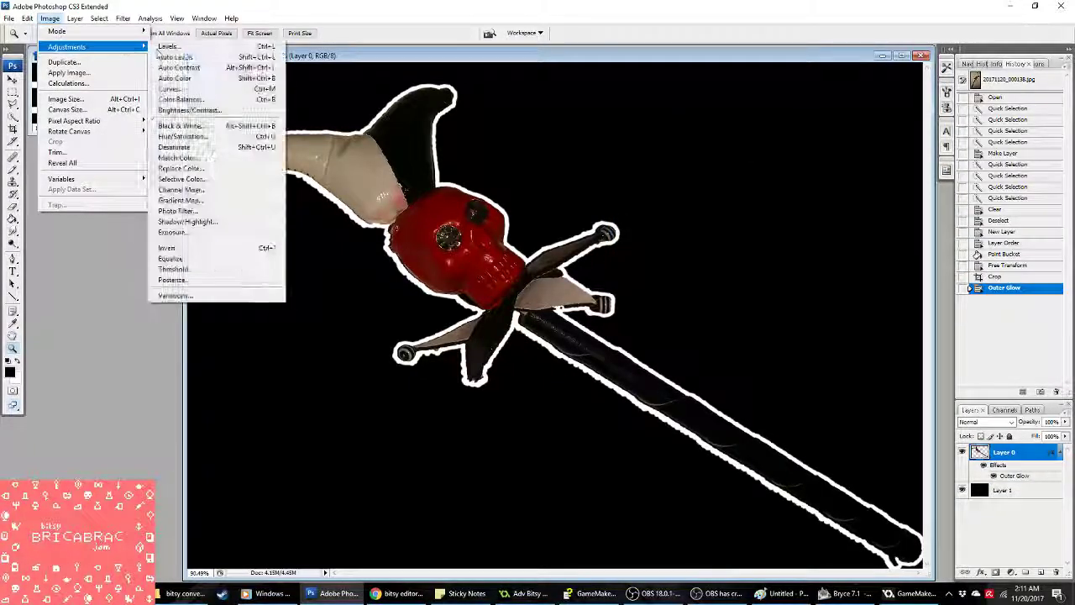
{"action": "left_click", "coordinate": [168, 40]}
{"action": "left_click", "coordinate": [732, 175]}
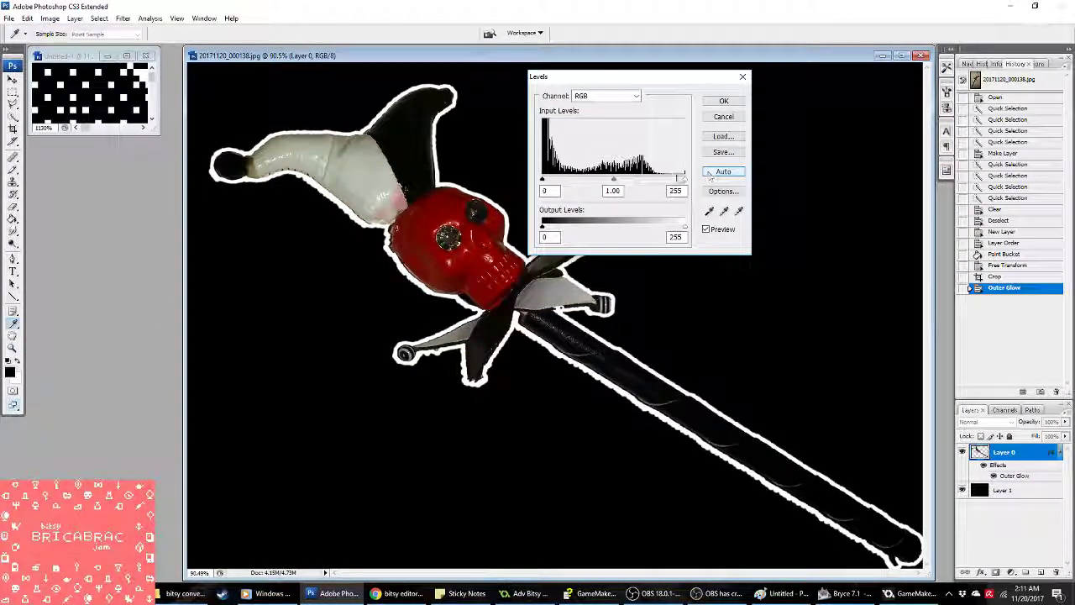
{"action": "mouse_move", "coordinate": [613, 179]}
{"action": "left_mouse_down"}
{"action": "mouse_move", "coordinate": [579, 185]}
{"action": "mouse_move", "coordinate": [602, 184]}
{"action": "left_mouse_up"}
{"action": "left_click_drag", "start_coordinate": [683, 179], "coordinate": [632, 179]}
{"action": "mouse_move", "coordinate": [542, 180]}
{"action": "left_mouse_down"}
{"action": "mouse_move", "coordinate": [565, 184]}
{"action": "mouse_move", "coordinate": [548, 182]}
{"action": "left_mouse_up"}
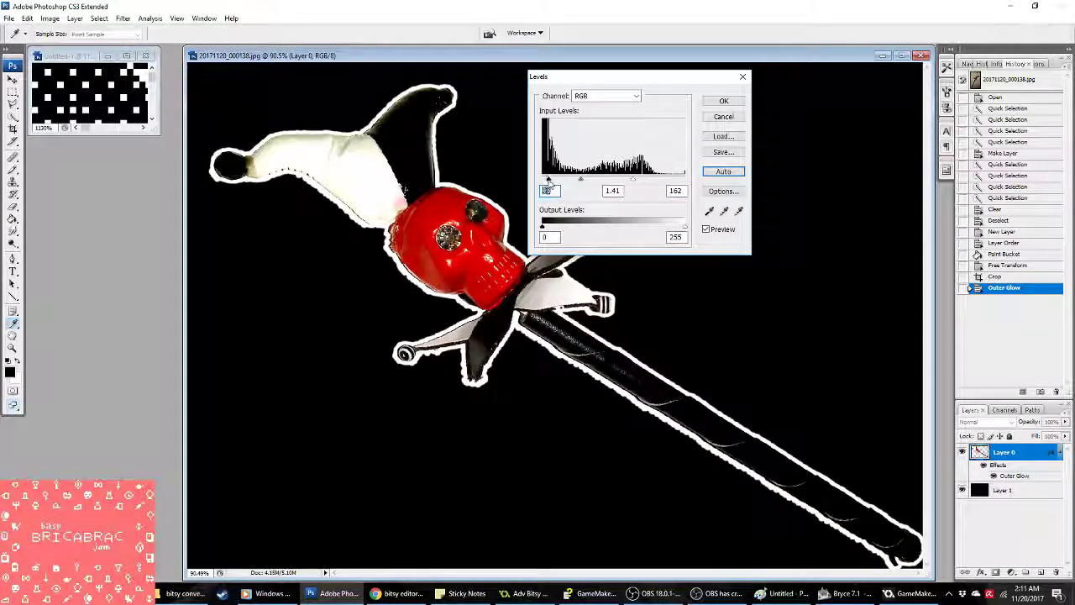
{"action": "left_click", "coordinate": [724, 100]}
Step: Crop the image more tightly around the outlined sceptre, trimming the empty top and left edges
{"action": "key", "text": "z"}
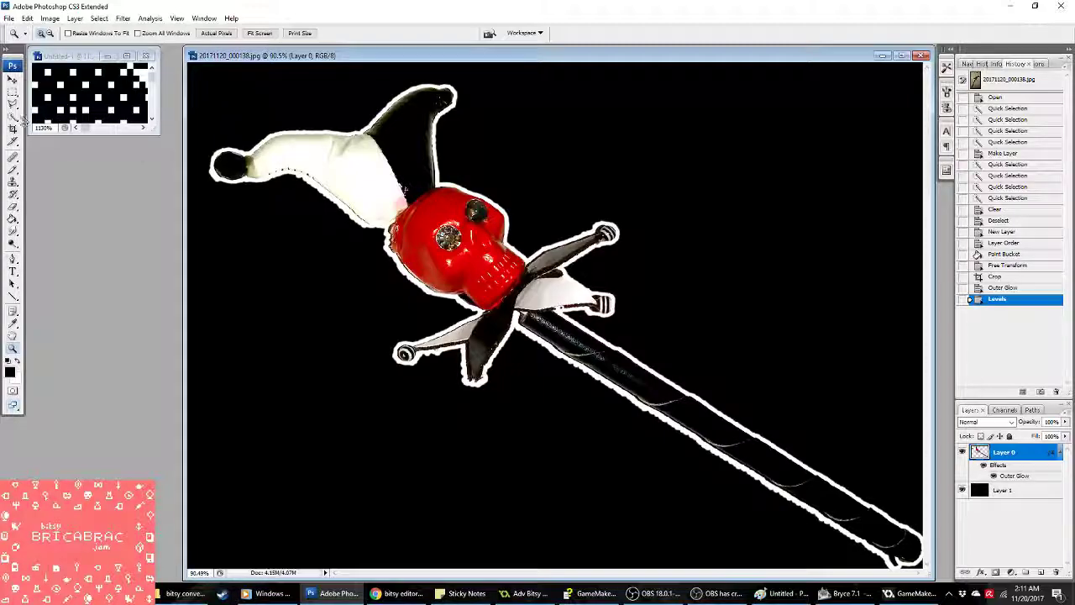
{"action": "left_click", "coordinate": [13, 128]}
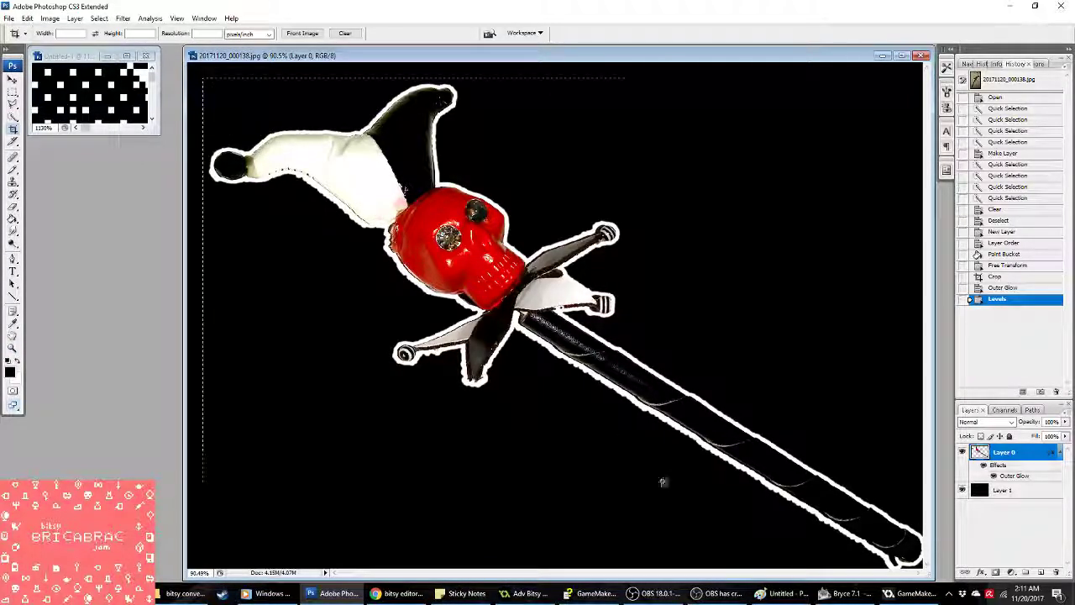
{"action": "left_click_drag", "start_coordinate": [663, 482], "coordinate": [922, 568]}
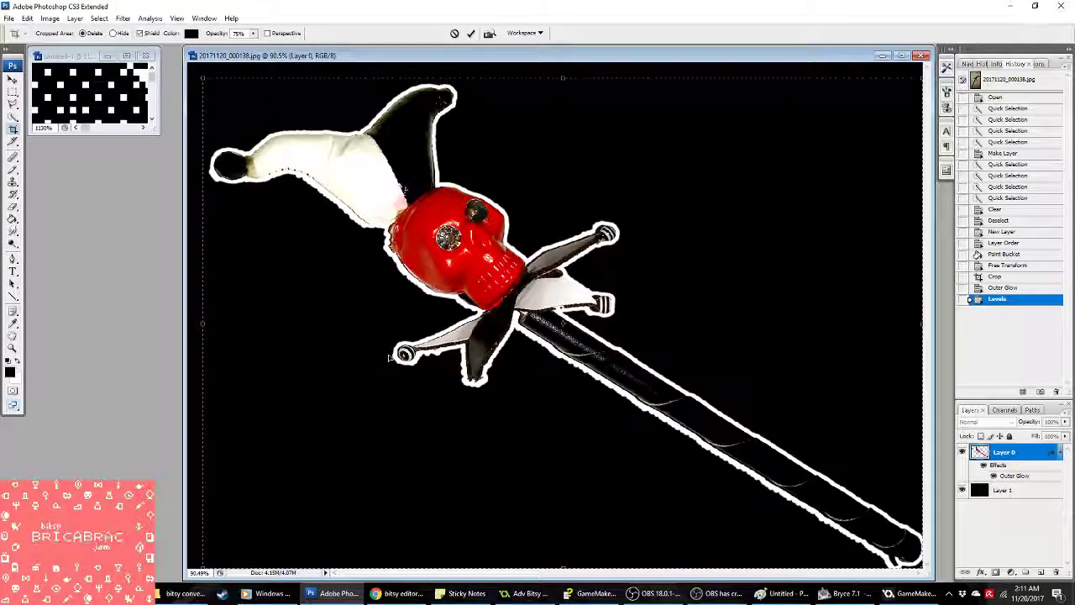
{"action": "key", "text": "Return"}
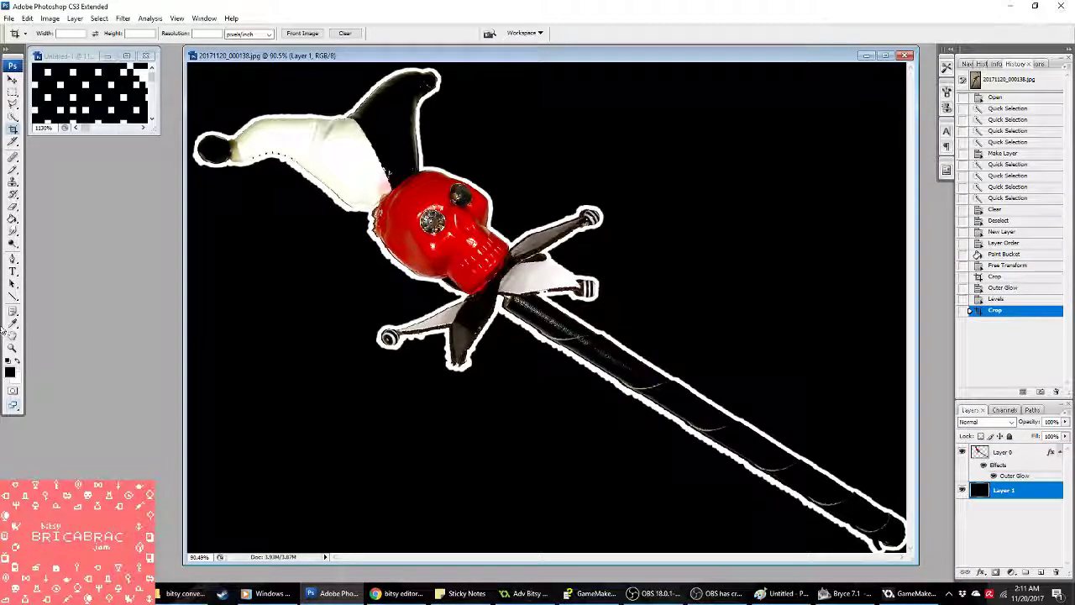
Step: Fill the black background Layer 1 with a radial white-to-black gradient centred behind the sceptre
{"action": "left_click_drag", "start_coordinate": [12, 218], "coordinate": [59, 227]}
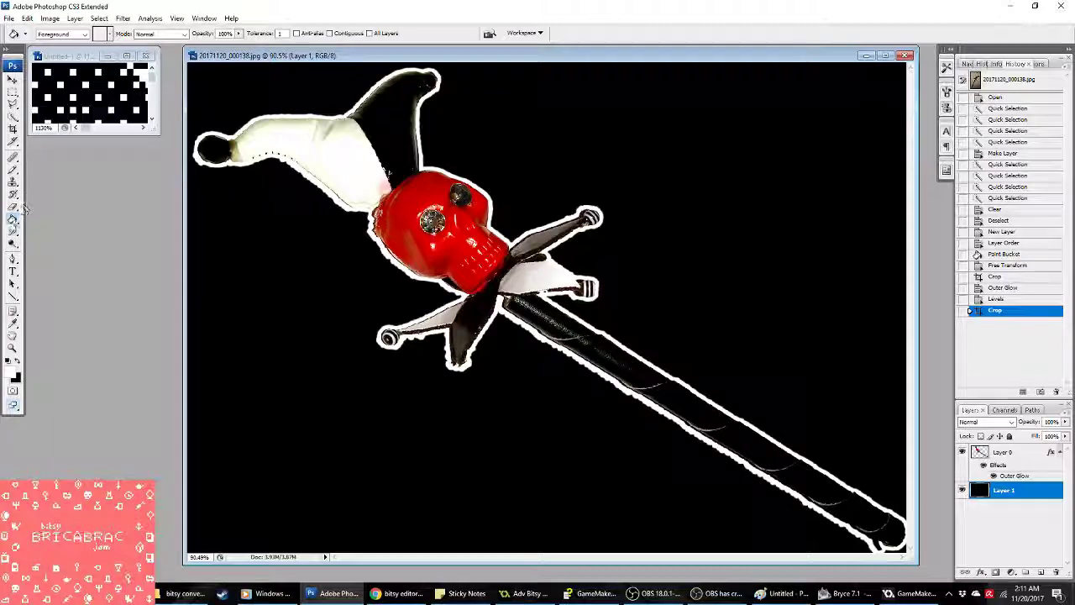
{"action": "left_click_drag", "start_coordinate": [12, 219], "coordinate": [50, 217]}
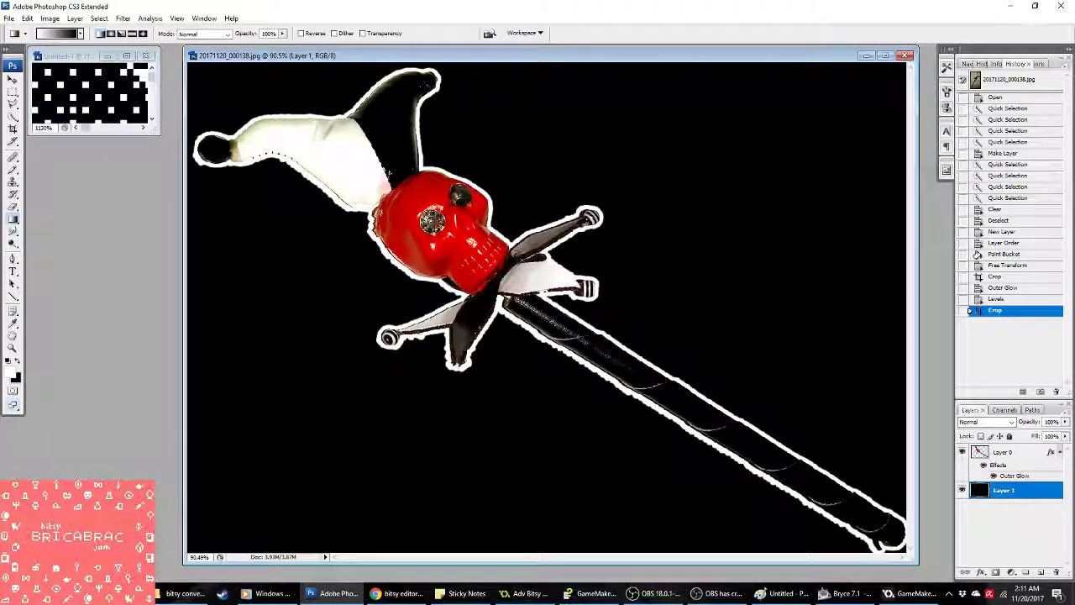
{"action": "left_click_drag", "start_coordinate": [537, 210], "coordinate": [874, 151]}
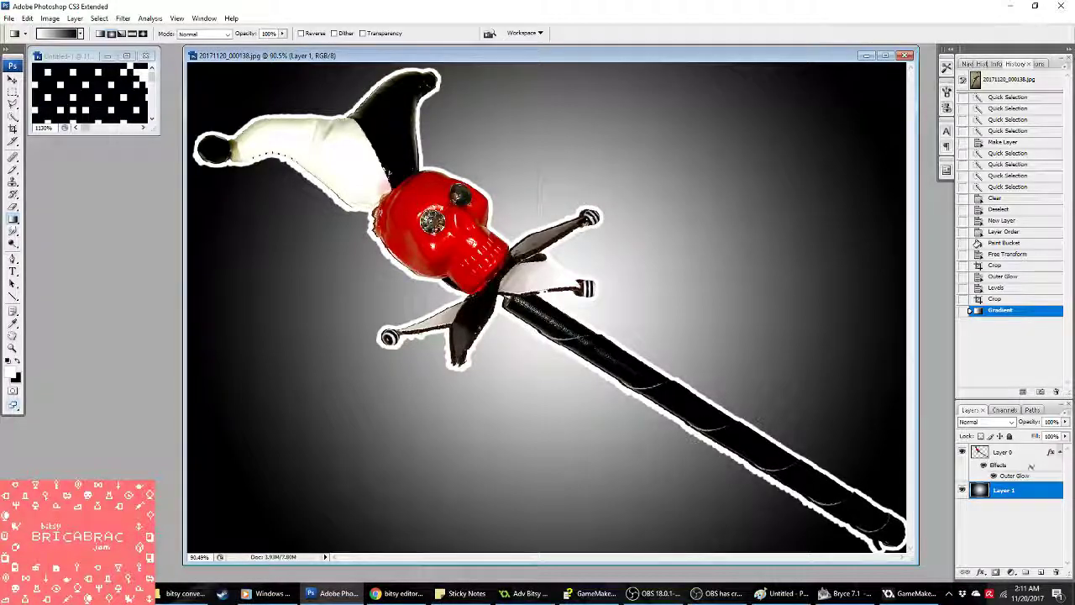
Step: Darken the background gradient with Levels by lowering the white output level to about 60
{"action": "left_click", "coordinate": [50, 18]}
{"action": "mouse_move", "coordinate": [78, 41]}
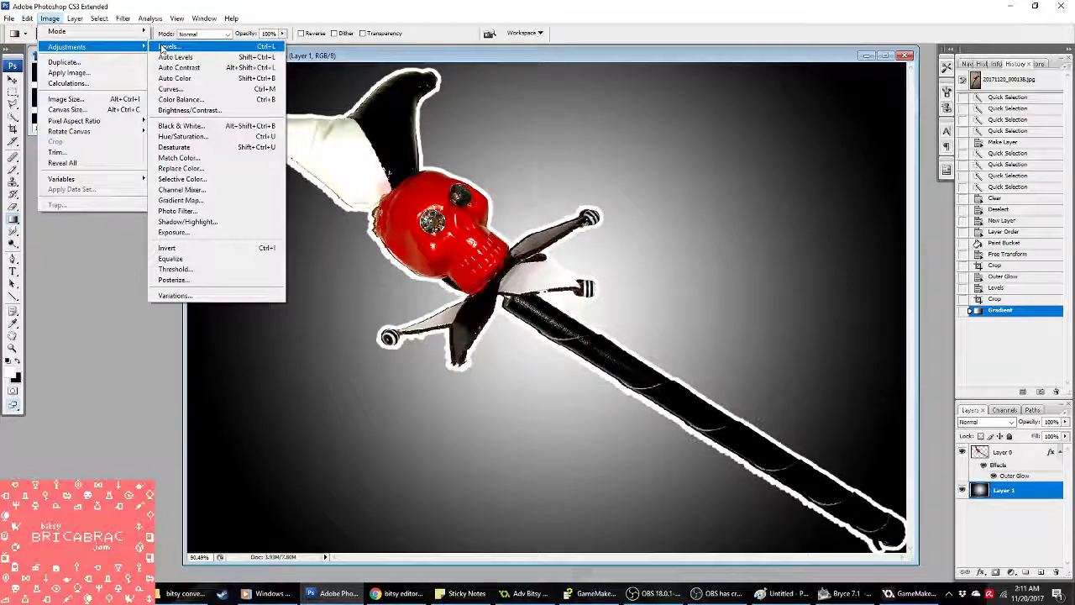
{"action": "left_click", "coordinate": [167, 45]}
{"action": "left_click_drag", "start_coordinate": [683, 229], "coordinate": [584, 237]}
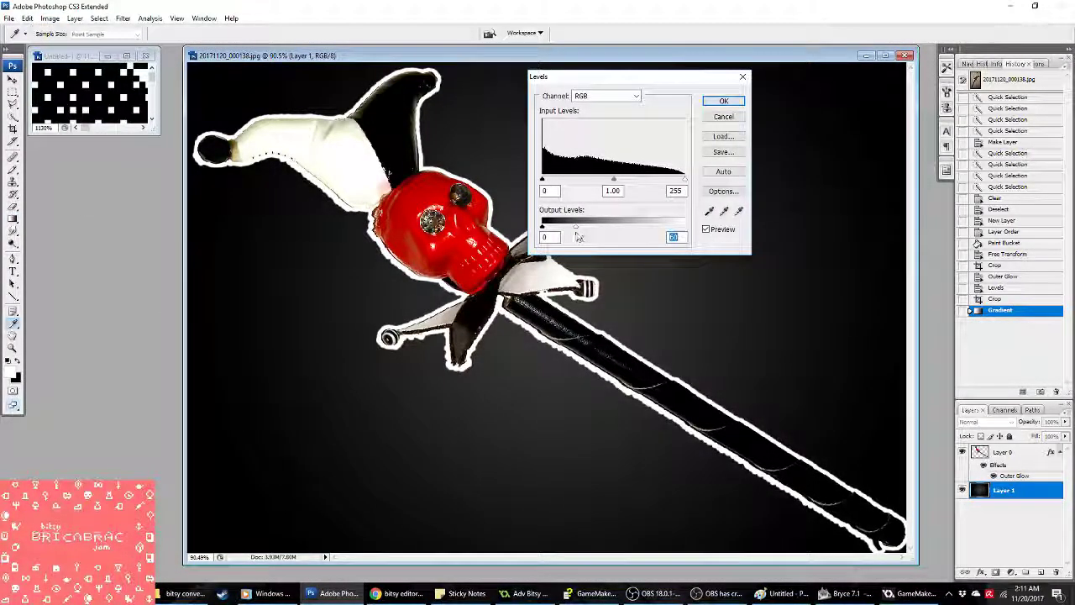
{"action": "left_click", "coordinate": [724, 100]}
Step: Flatten the sceptre image, copy the whole canvas, and switch to the Untitled-1 document
{"action": "right_click", "coordinate": [1024, 491]}
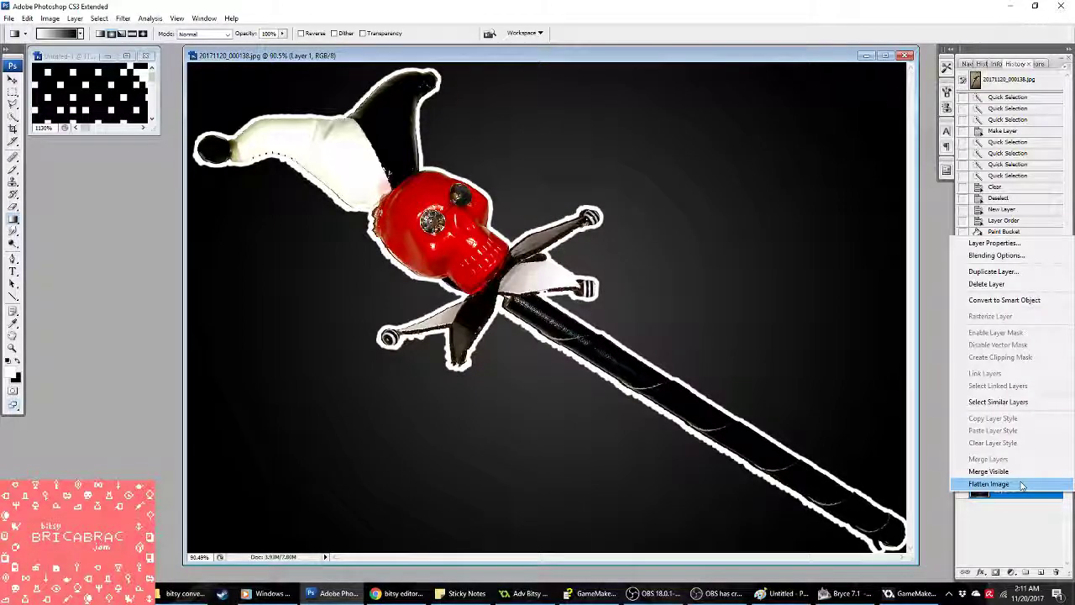
{"action": "left_click", "coordinate": [995, 485]}
{"action": "key", "text": "ctrl+a"}
{"action": "key", "text": "ctrl+c"}
{"action": "key", "text": "ctrl+Tab"}
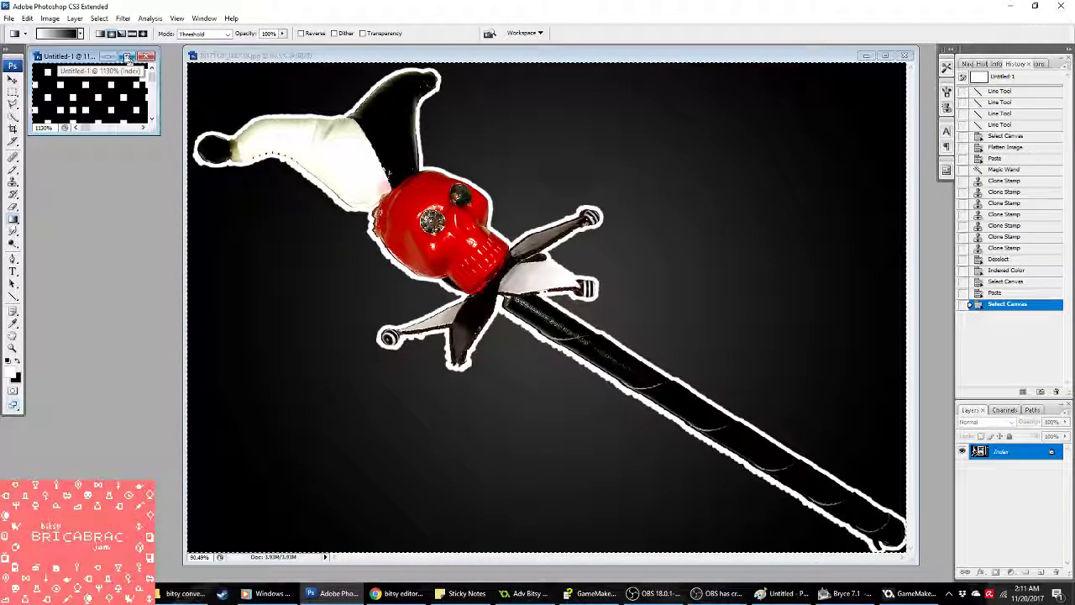
Step: Try pasting the sceptre into the indexed Untitled-1 image and scaling it to 11.8%, and undo the paste
{"action": "key", "text": "ctrl+a"}
{"action": "key", "text": "ctrl+v"}
{"action": "key", "text": "m"}
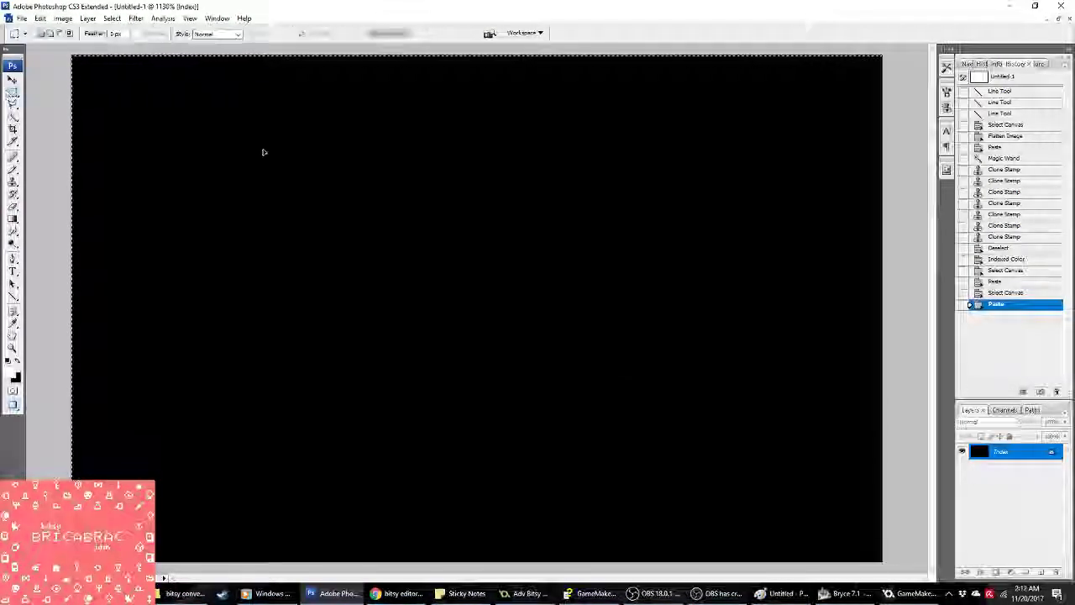
{"action": "right_click", "coordinate": [262, 151]}
{"action": "left_click", "coordinate": [311, 281]}
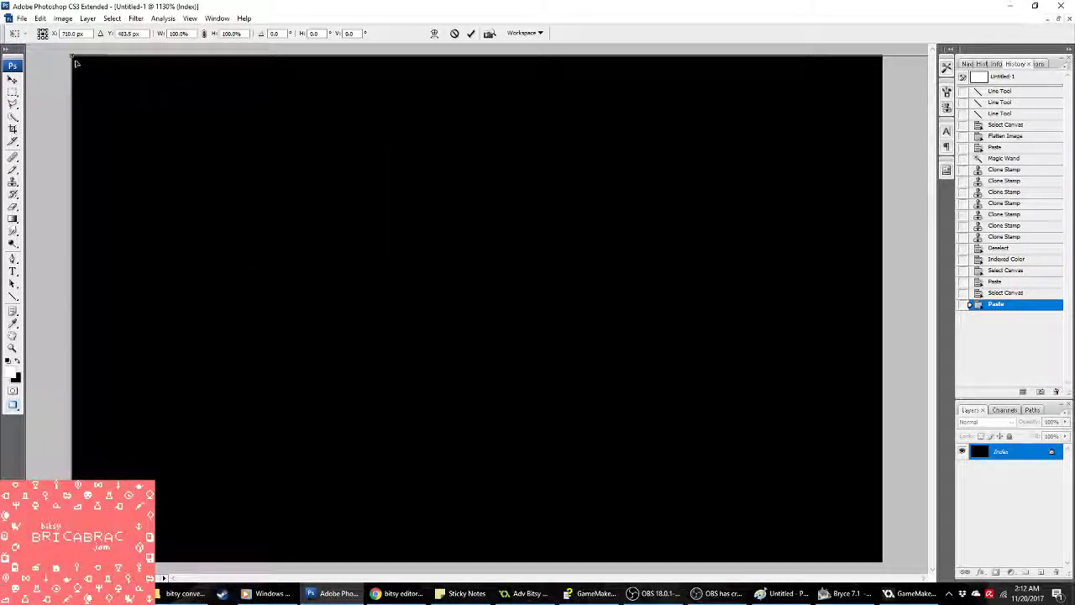
{"action": "left_click_drag", "start_coordinate": [75, 59], "coordinate": [126, 123]}
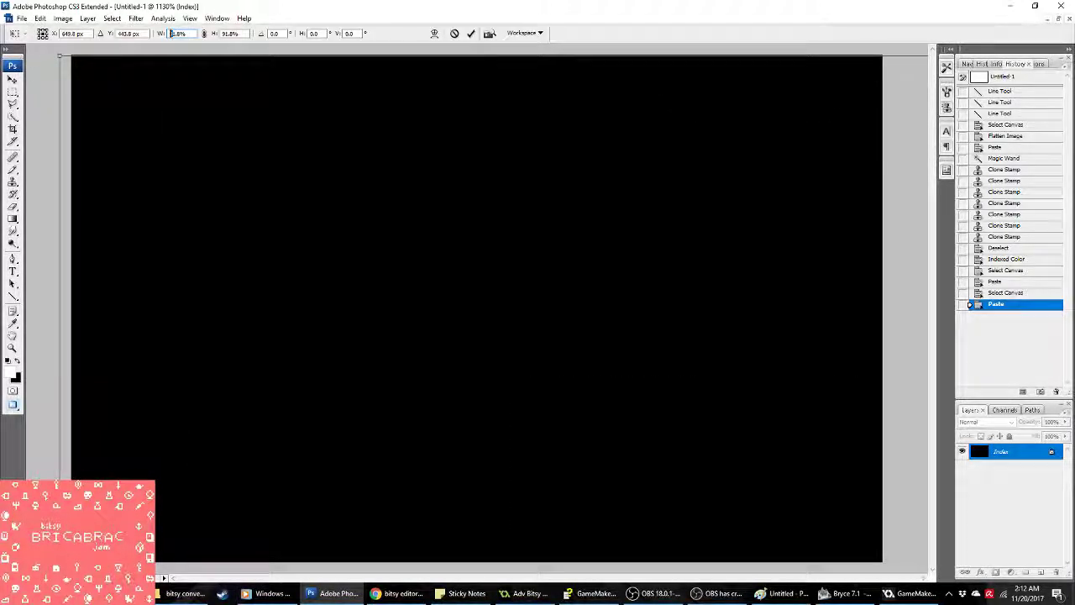
{"action": "left_click", "coordinate": [175, 33]}
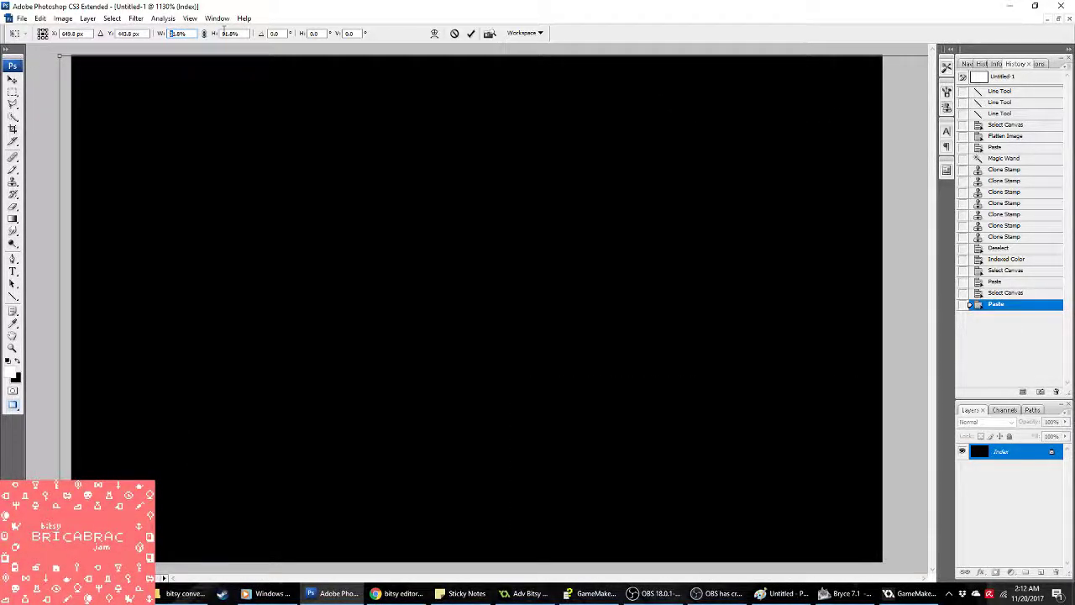
{"action": "left_click", "coordinate": [229, 34]}
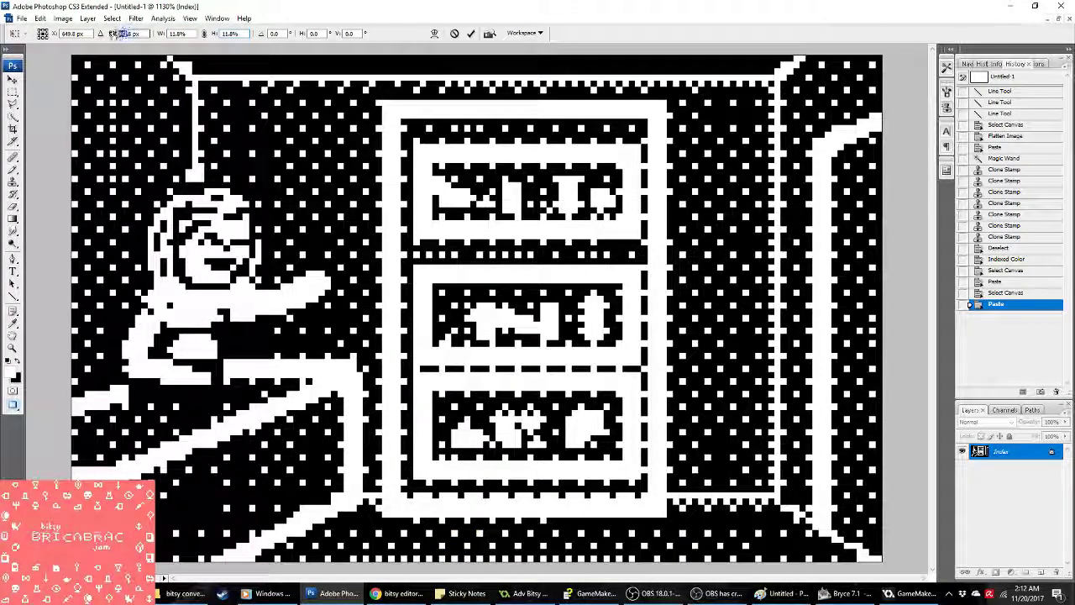
{"action": "left_click_drag", "start_coordinate": [394, 277], "coordinate": [731, 519]}
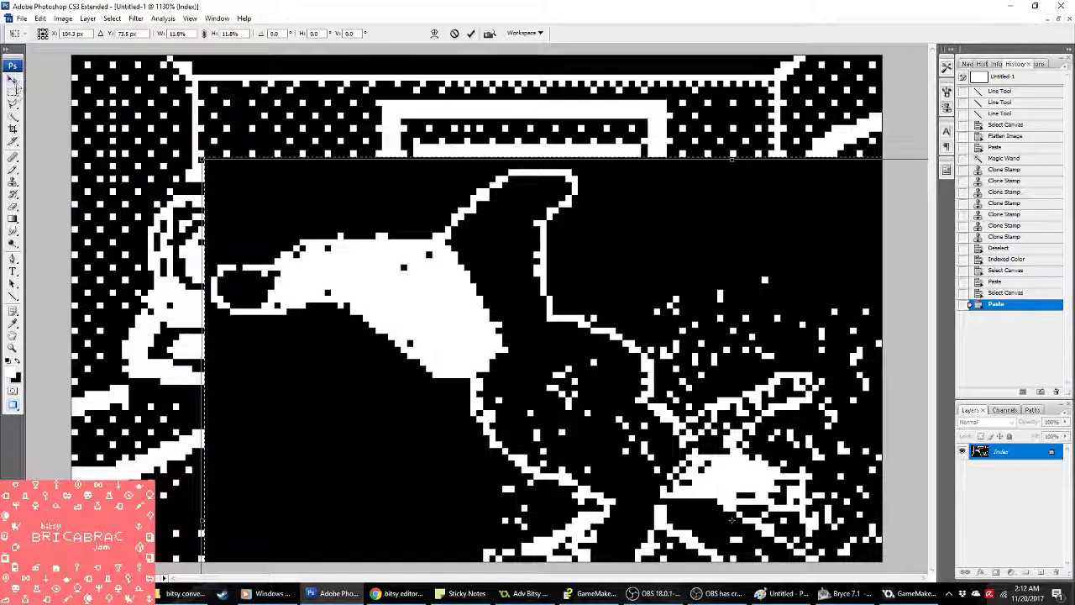
{"action": "key", "text": "m"}
{"action": "left_click", "coordinate": [623, 224]}
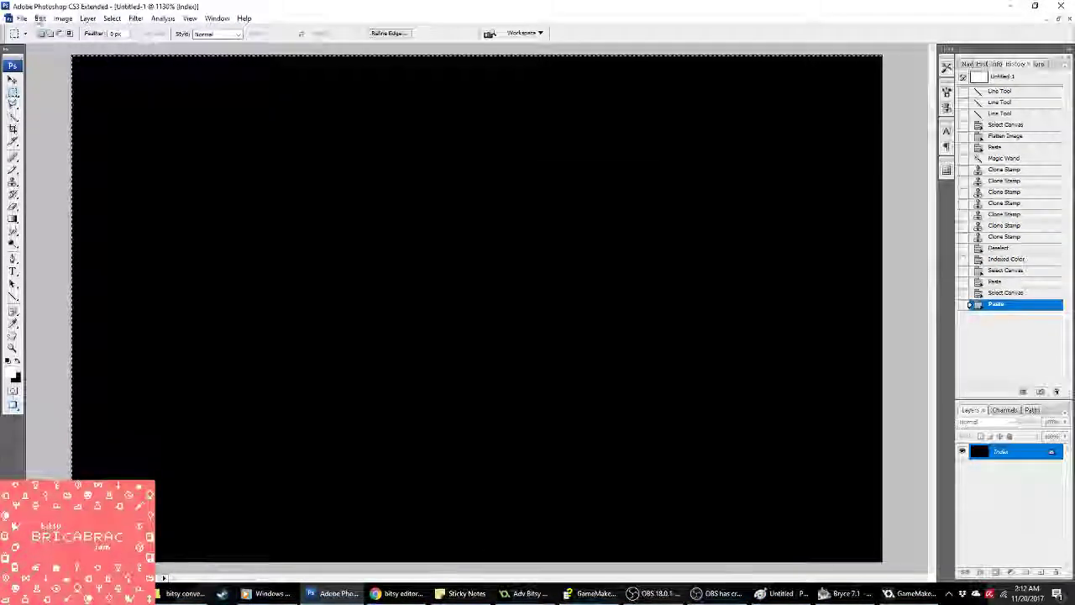
{"action": "left_click", "coordinate": [1019, 292]}
Step: Convert the indexed Untitled-1 image to RGB Color mode and paste the copied sceptre as a new layer
{"action": "left_click", "coordinate": [63, 18]}
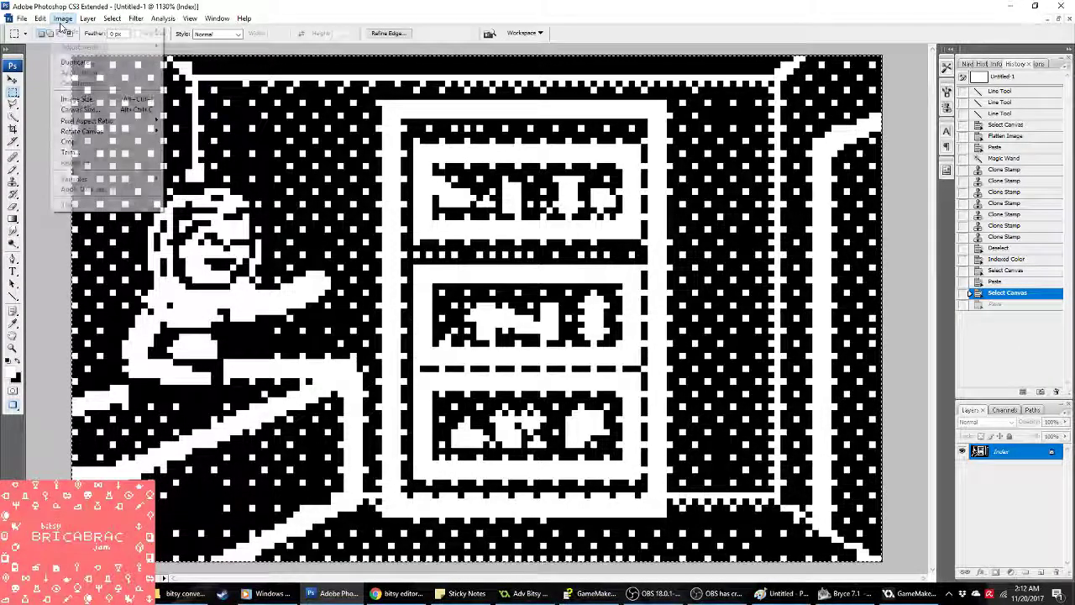
{"action": "mouse_move", "coordinate": [75, 32]}
{"action": "left_click", "coordinate": [203, 74]}
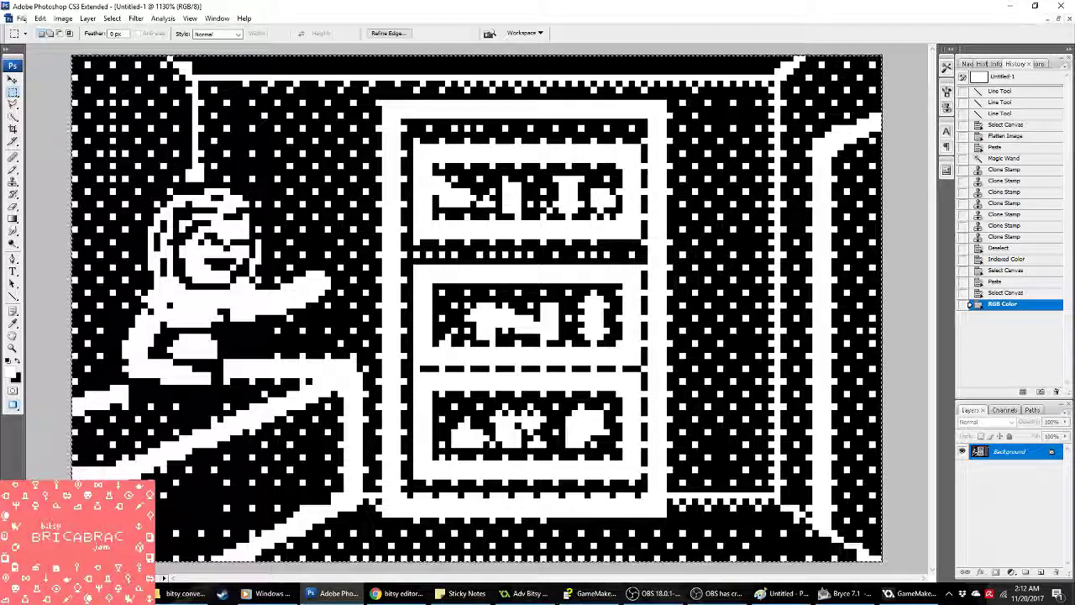
{"action": "key", "text": "ctrl+v"}
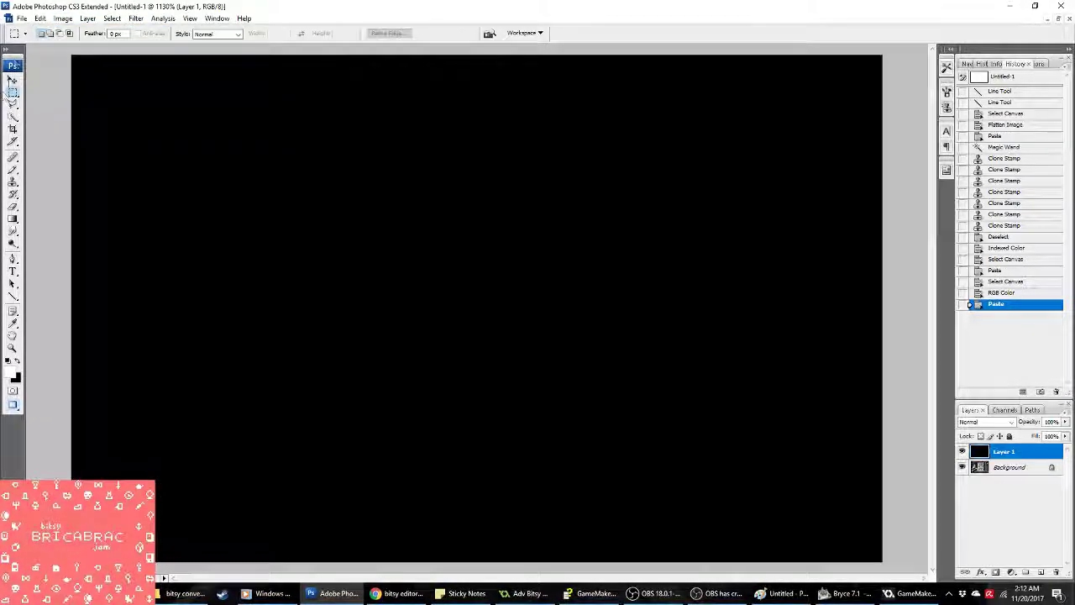
Step: Free-transform the pasted sceptre down to about 9.1% and position it to fill the small canvas
{"action": "right_click", "coordinate": [296, 229]}
{"action": "left_click", "coordinate": [336, 324]}
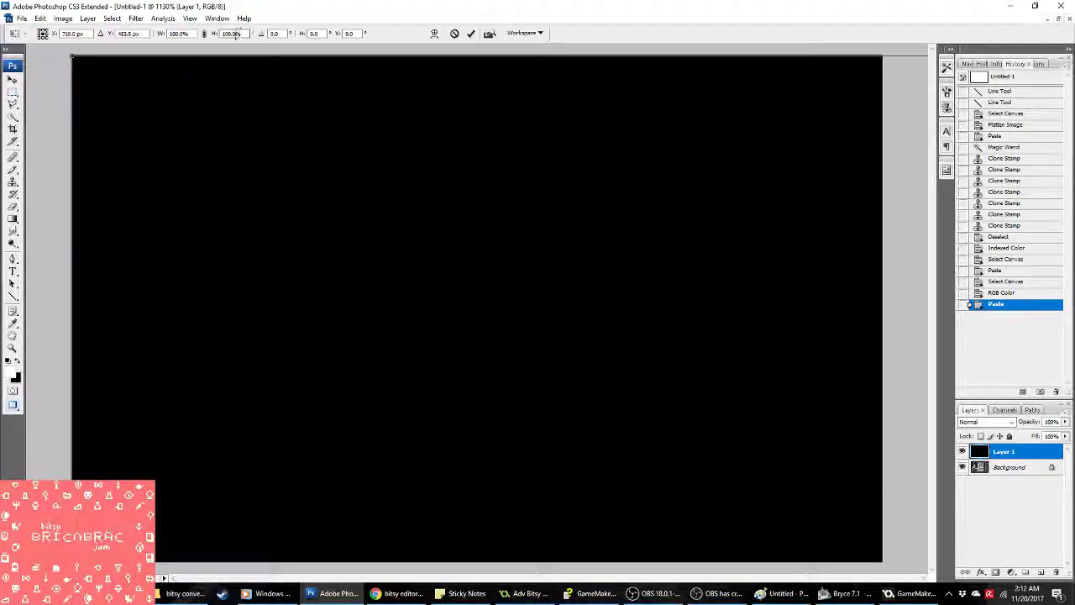
{"action": "left_click", "coordinate": [178, 33]}
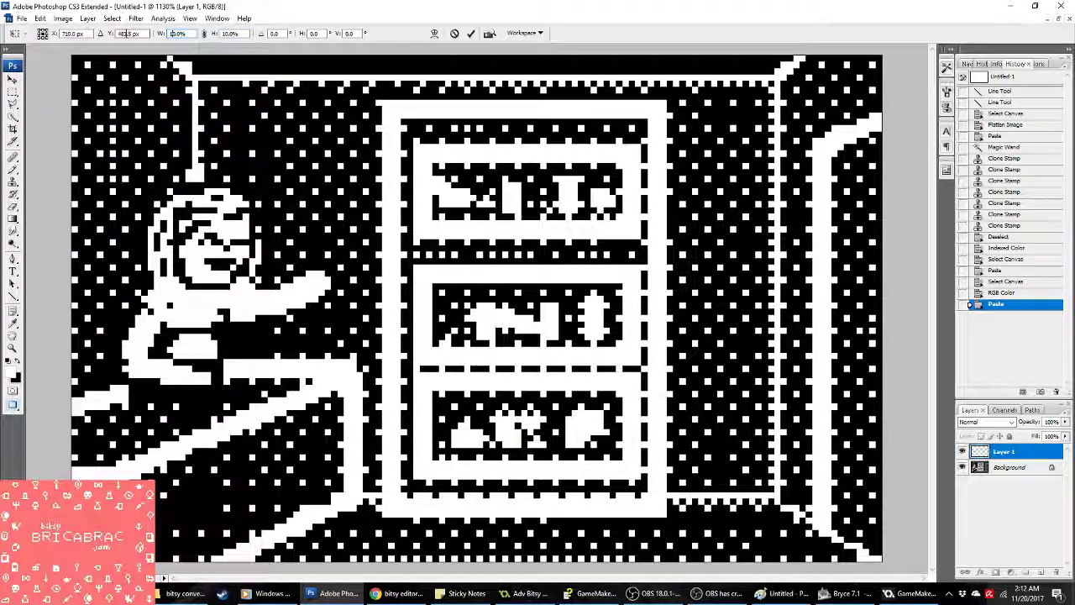
{"action": "left_click_drag", "start_coordinate": [252, 252], "coordinate": [174, 119]}
{"action": "left_click_drag", "start_coordinate": [756, 518], "coordinate": [907, 588]}
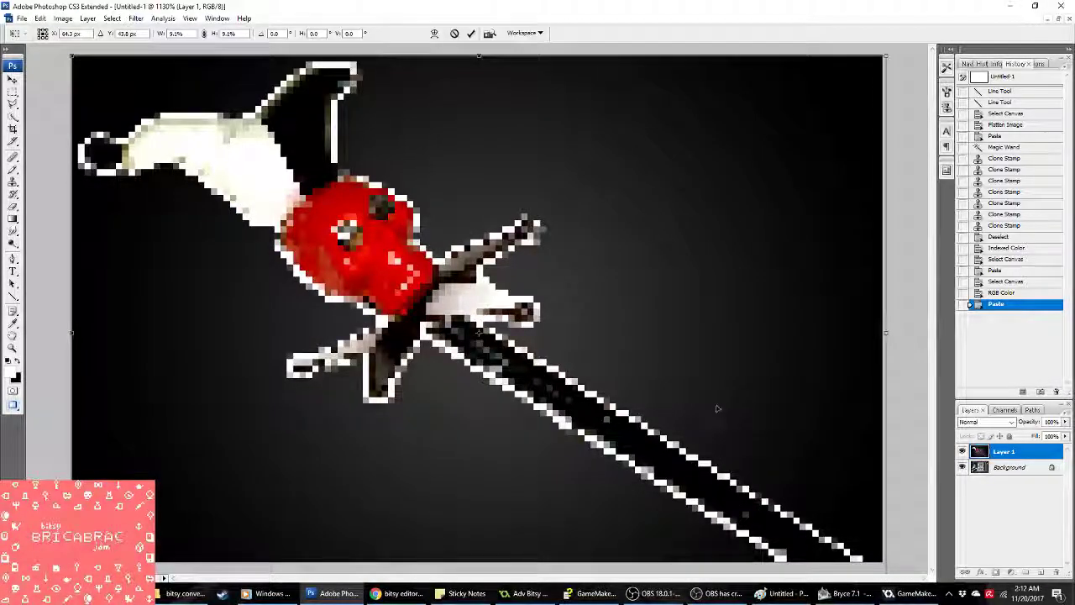
{"action": "key", "text": "Up"}
{"action": "key", "text": "Up"}
{"action": "key", "text": "Return"}
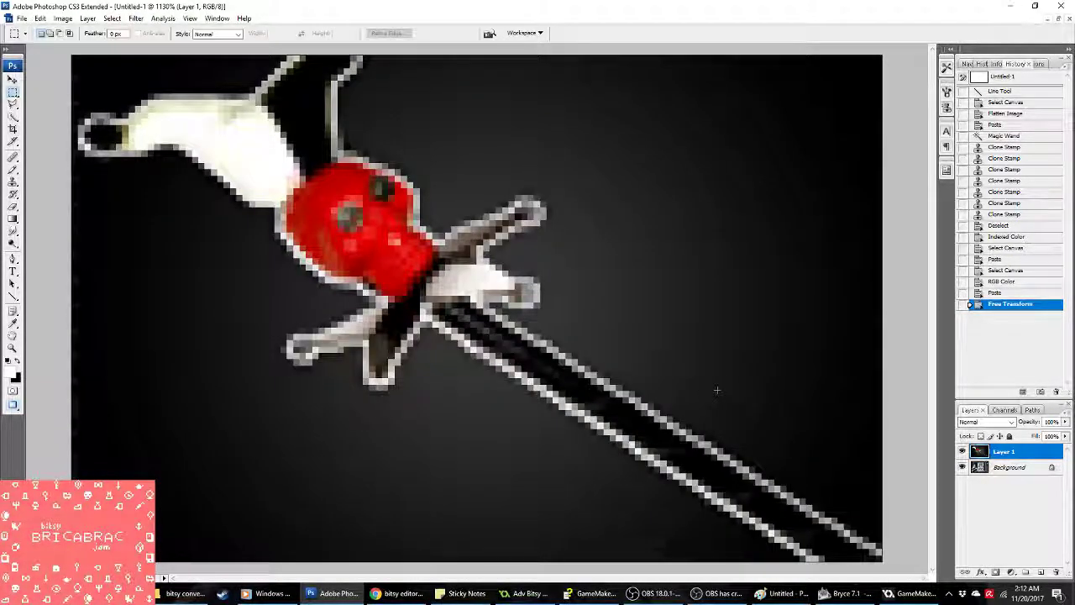
Step: Preview the sceptre as a flattened two-colour Indexed Color image with Pattern dither, and cancel the conversion
{"action": "key", "text": "z"}
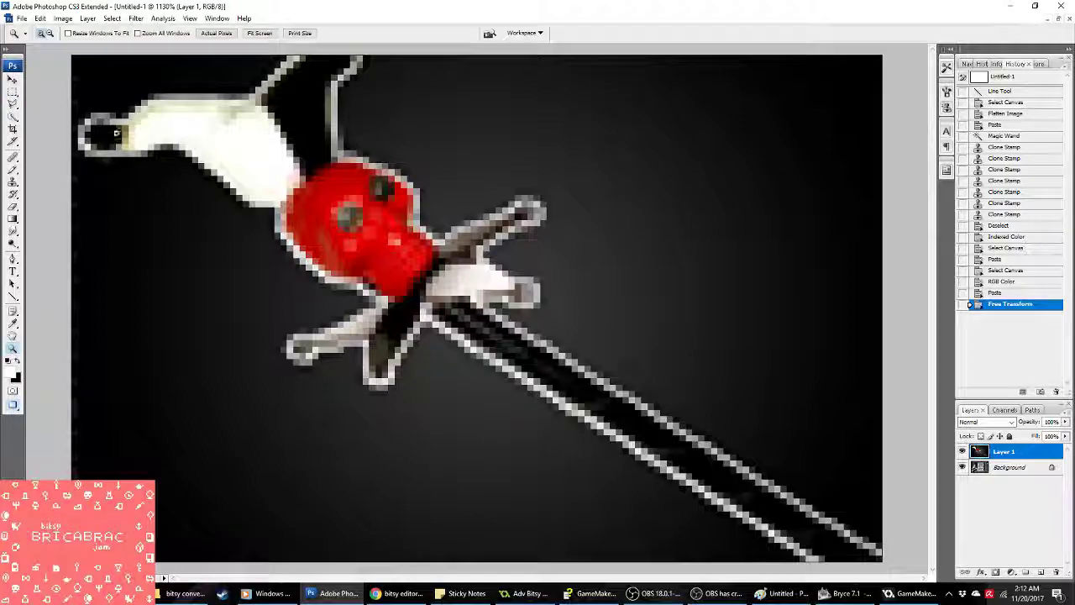
{"action": "left_click", "coordinate": [215, 32]}
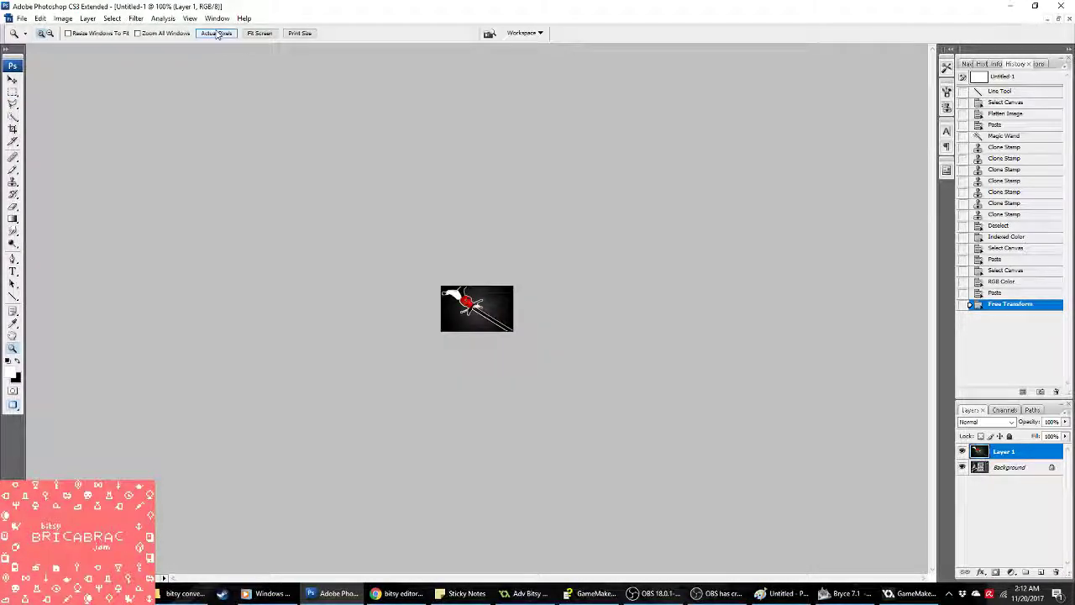
{"action": "left_click", "coordinate": [244, 33]}
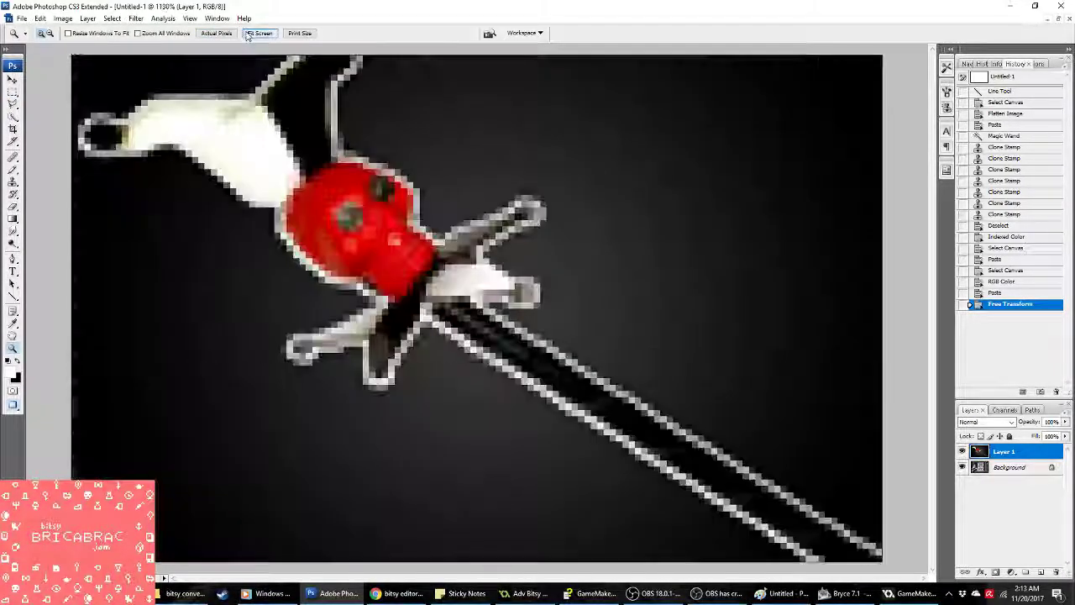
{"action": "left_click", "coordinate": [63, 17]}
{"action": "mouse_move", "coordinate": [88, 32]}
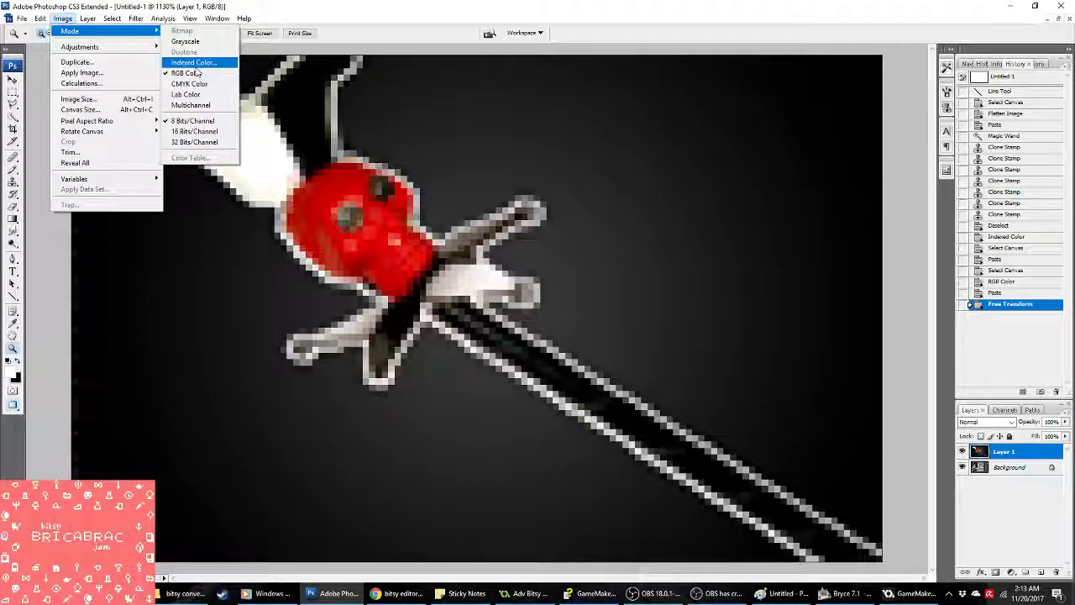
{"action": "left_click", "coordinate": [193, 62]}
{"action": "left_click", "coordinate": [498, 220]}
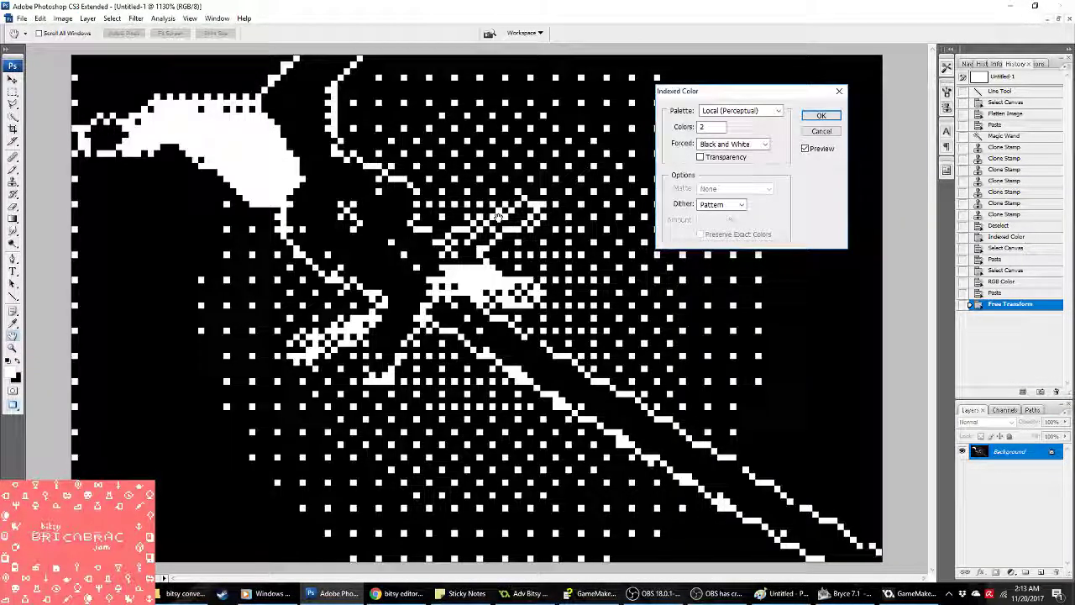
{"action": "left_click", "coordinate": [821, 131]}
{"action": "left_click", "coordinate": [1018, 304]}
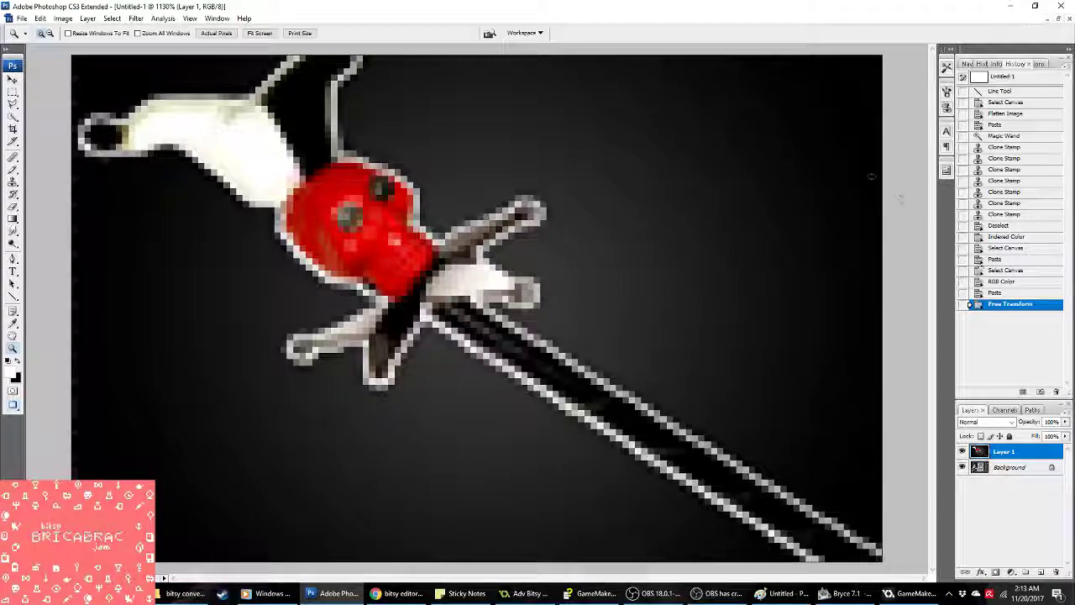
Step: Keep the sceptre's scaled state and shift Layer 1 about one pixel left and one pixel down
{"action": "left_click", "coordinate": [999, 292]}
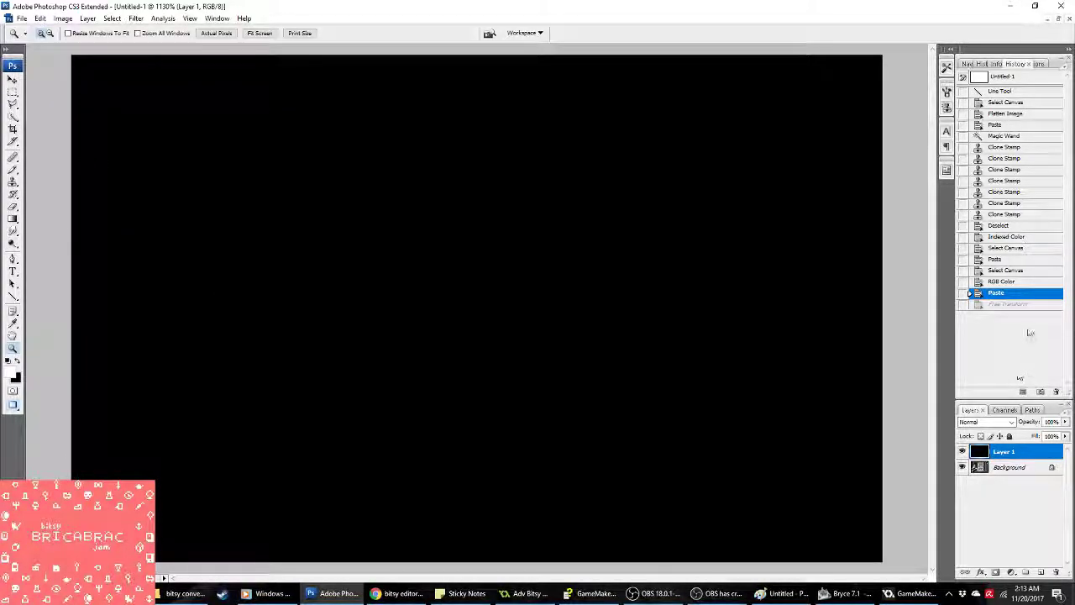
{"action": "left_click", "coordinate": [1018, 304]}
{"action": "key", "text": "v"}
{"action": "left_click_drag", "start_coordinate": [267, 152], "coordinate": [260, 156]}
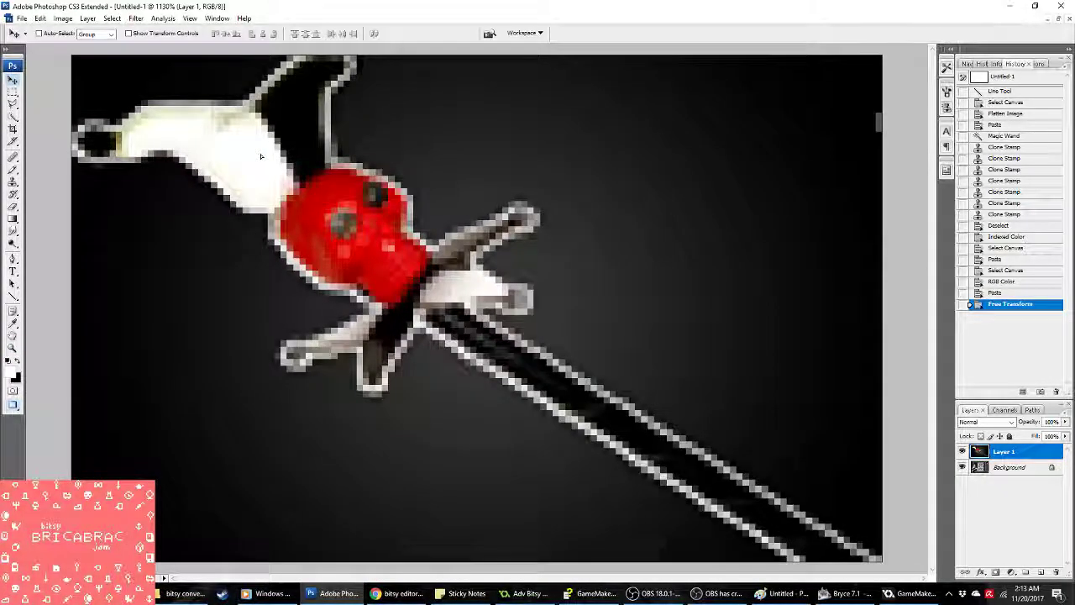
Step: Free-transform the sceptre layer to about 101.1% by extending its upper-right corner just past the canvas edge
{"action": "left_click", "coordinate": [14, 104]}
{"action": "right_click", "coordinate": [252, 185]}
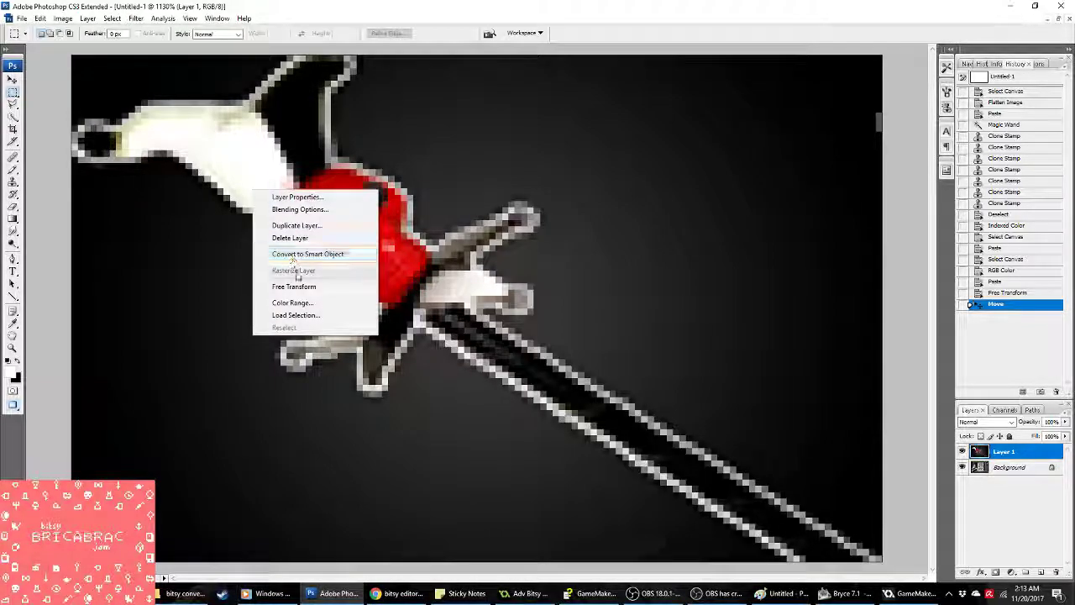
{"action": "left_click", "coordinate": [294, 286]}
{"action": "left_click", "coordinate": [605, 160]}
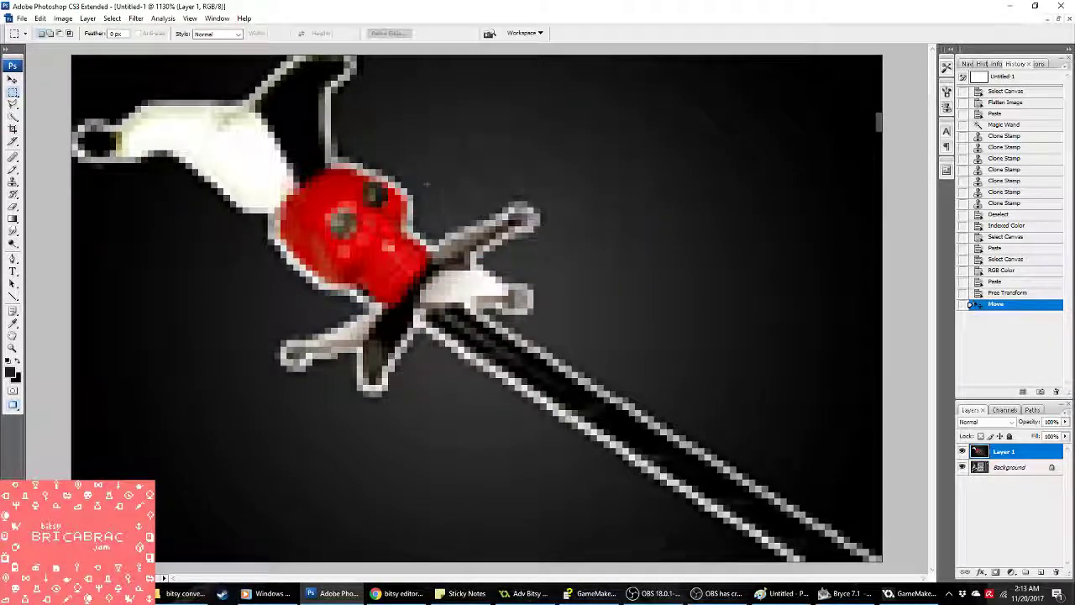
{"action": "right_click", "coordinate": [427, 185]}
{"action": "left_click", "coordinate": [508, 280]}
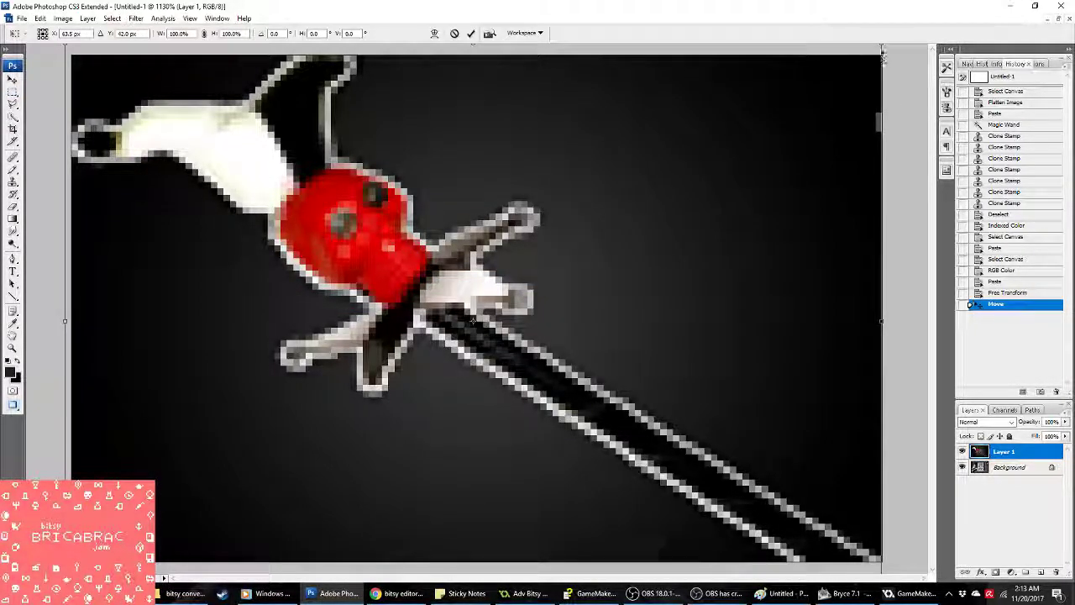
{"action": "left_click_drag", "start_coordinate": [882, 42], "coordinate": [890, 38]}
{"action": "key", "text": "Return"}
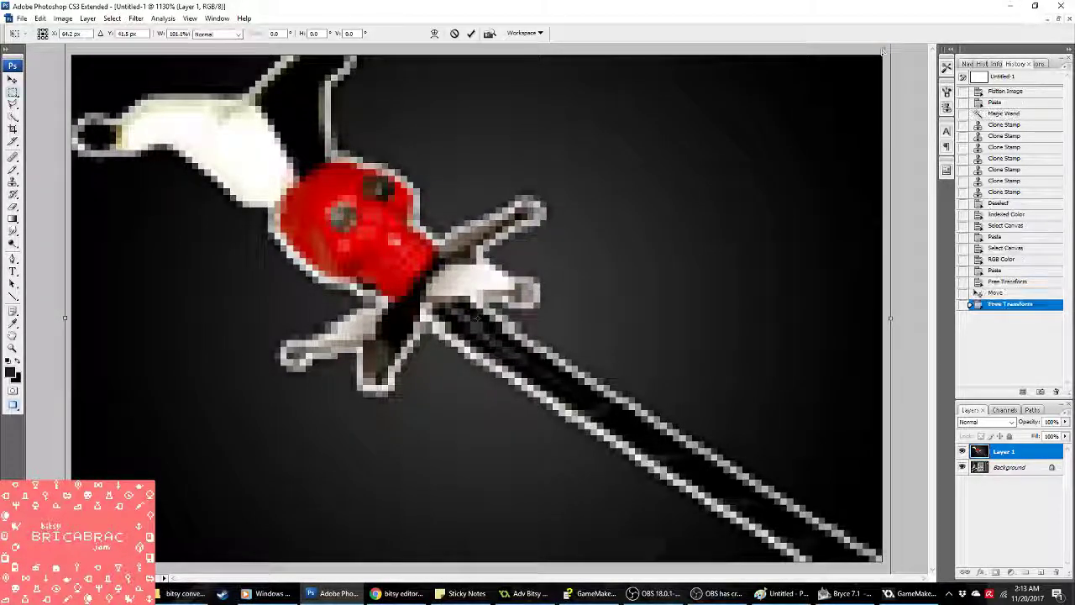
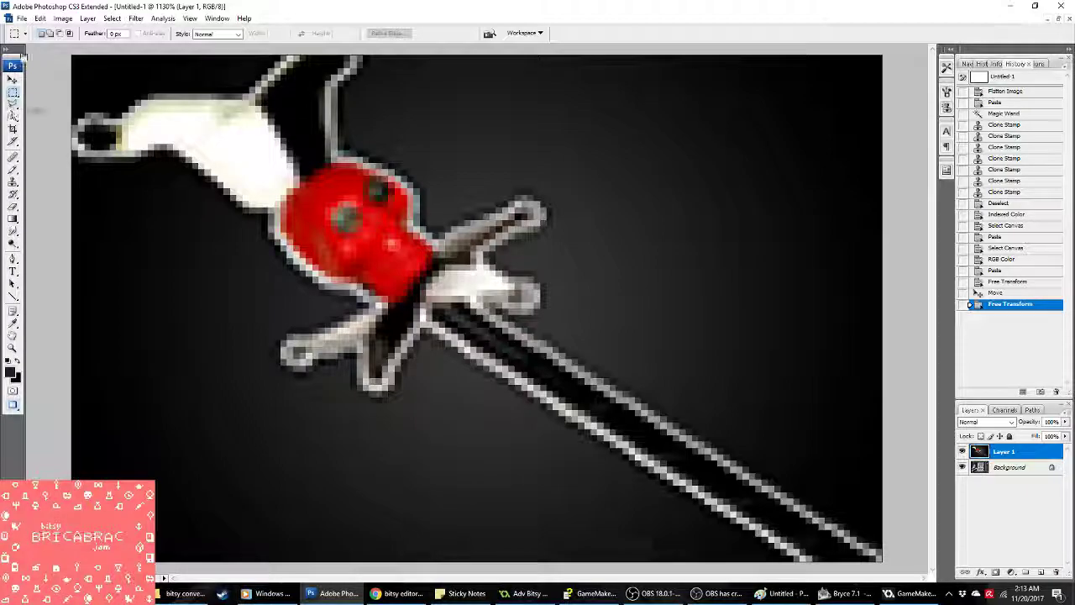
Step: Set up the Pencil tool with a 1 px brush diameter
{"action": "left_click", "coordinate": [63, 18]}
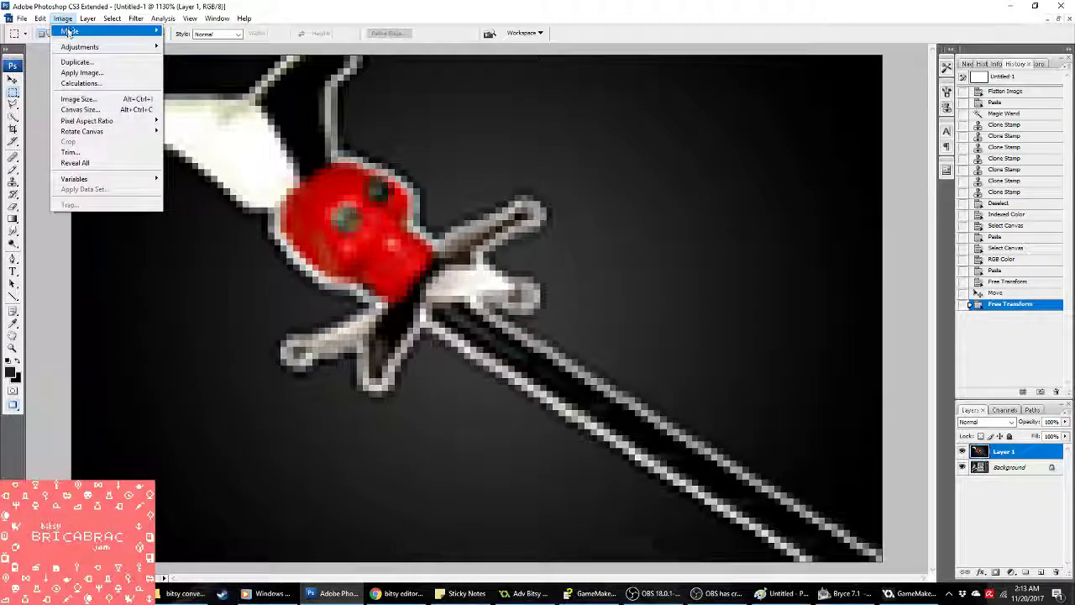
{"action": "left_click", "coordinate": [87, 18]}
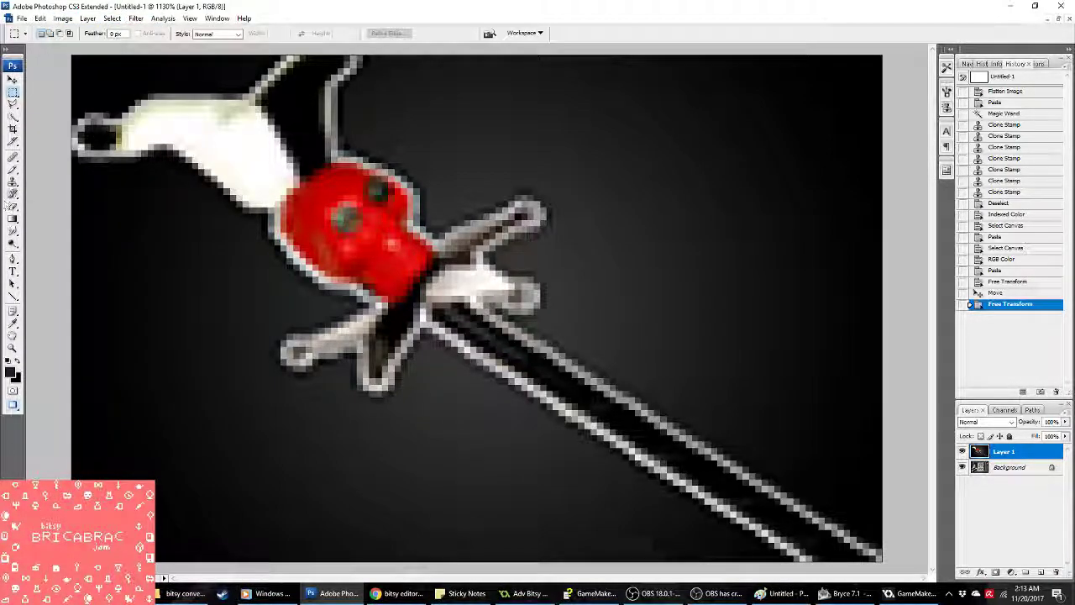
{"action": "left_click", "coordinate": [13, 168]}
{"action": "left_click", "coordinate": [67, 34]}
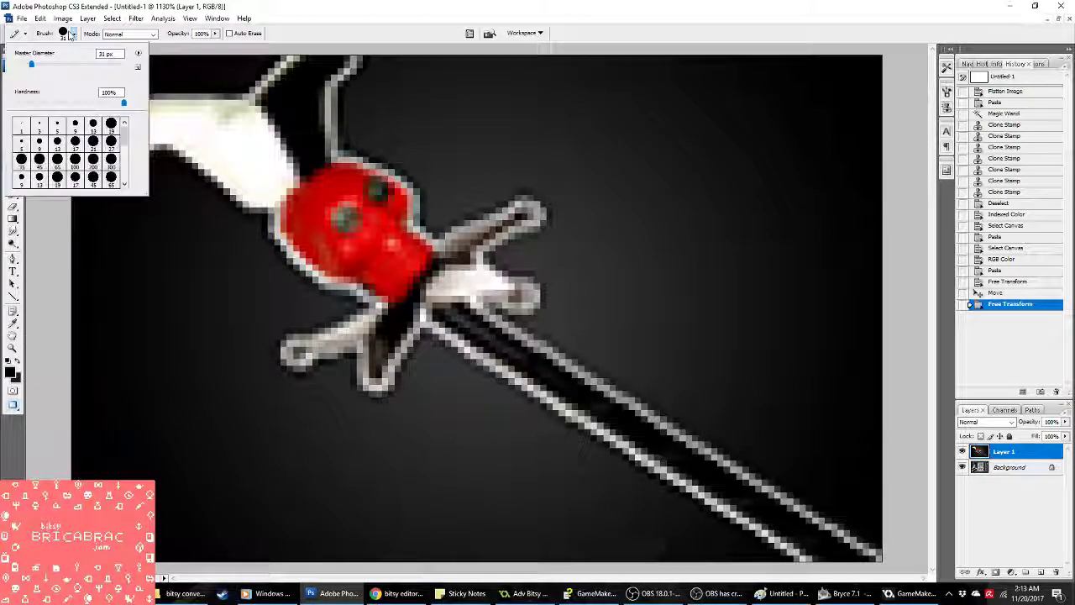
{"action": "key", "text": "Return"}
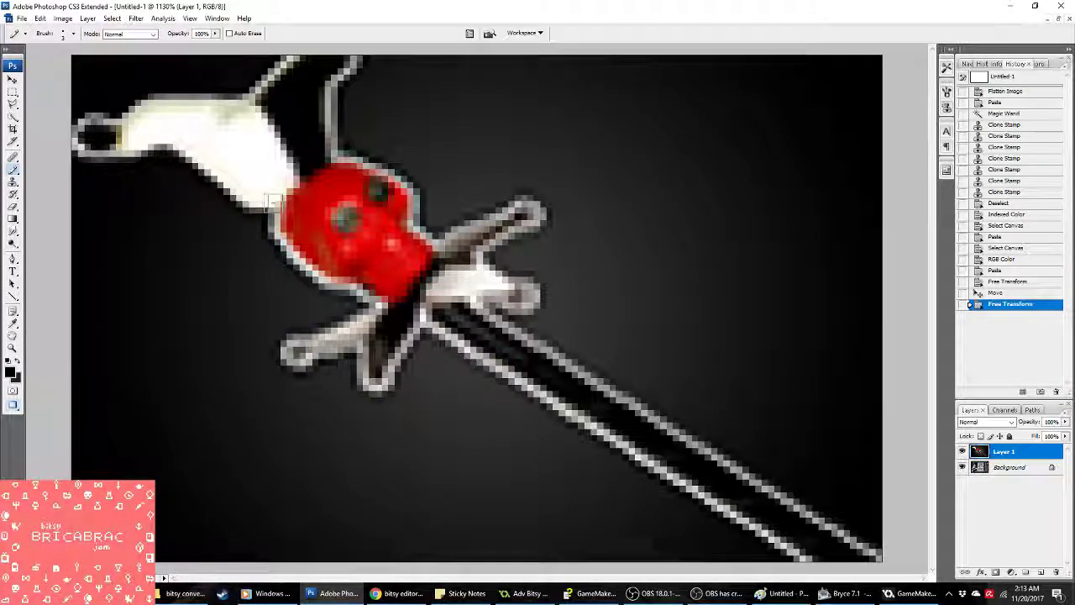
{"action": "left_click", "coordinate": [73, 34]}
{"action": "key", "text": "bracketleft"}
{"action": "key", "text": "bracketleft"}
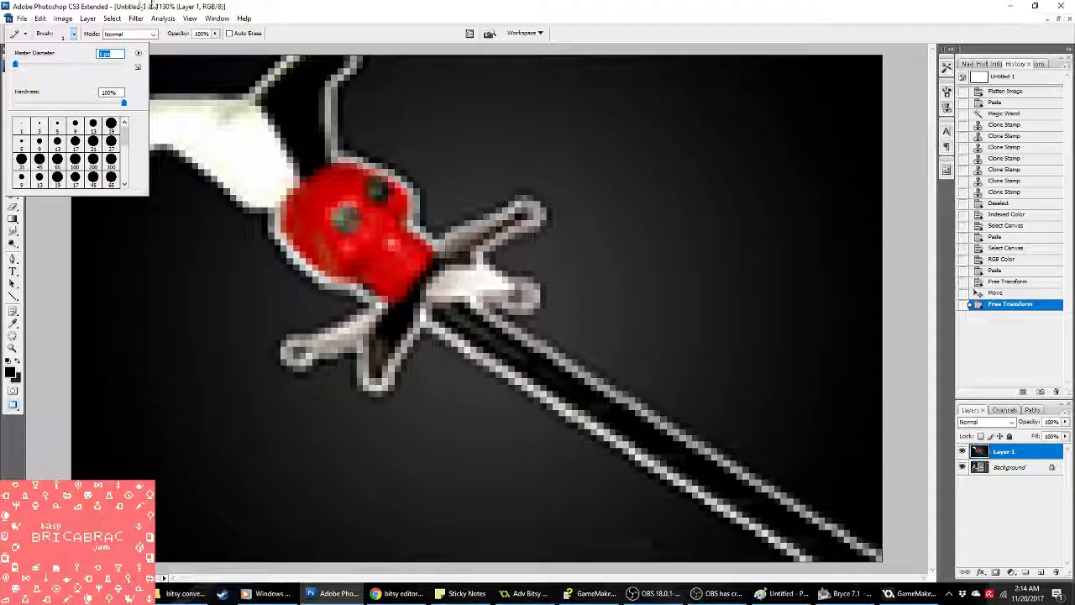
{"action": "left_click", "coordinate": [187, 7]}
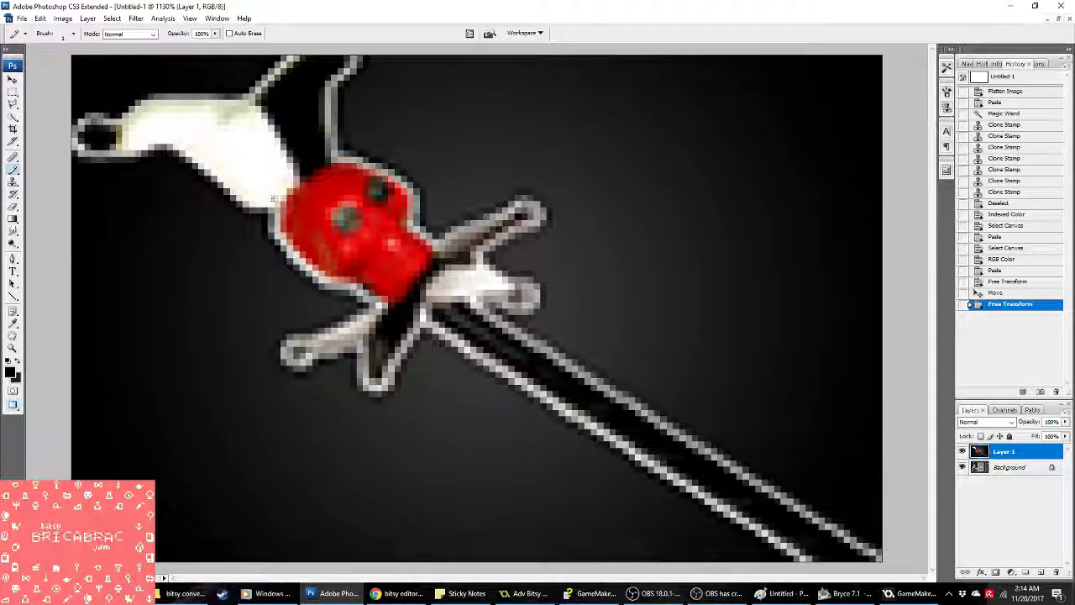
Step: Pencil a black diagonal line of pixels separating the white horn from the red skull
{"action": "left_click", "coordinate": [307, 174]}
{"action": "left_click", "coordinate": [298, 181]}
{"action": "left_click", "coordinate": [286, 192]}
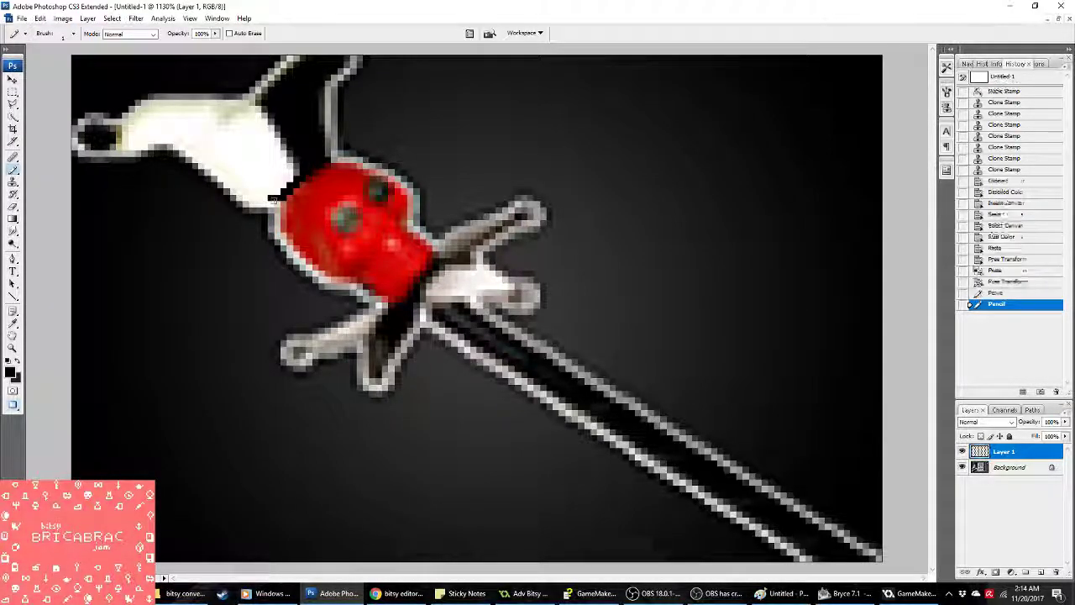
{"action": "left_click", "coordinate": [275, 202]}
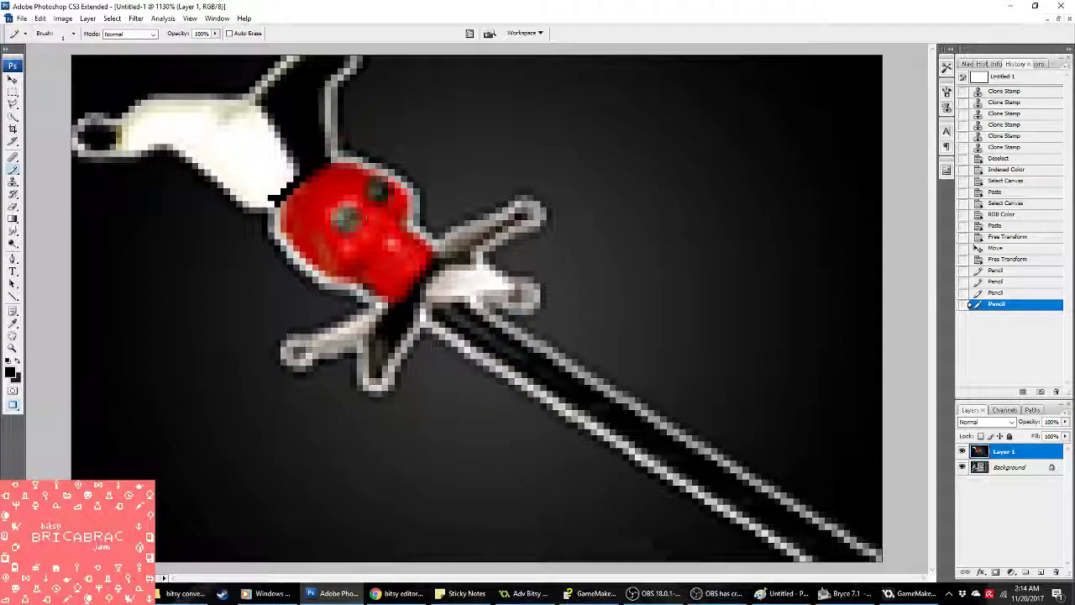
Step: Outline both of the skull's eyes with black square frames, undoing and redrawing the smaller eye's outline
{"action": "mouse_move", "coordinate": [354, 204]}
{"action": "left_mouse_down"}
{"action": "mouse_move", "coordinate": [361, 225]}
{"action": "mouse_move", "coordinate": [337, 232]}
{"action": "mouse_move", "coordinate": [334, 207]}
{"action": "left_mouse_up"}
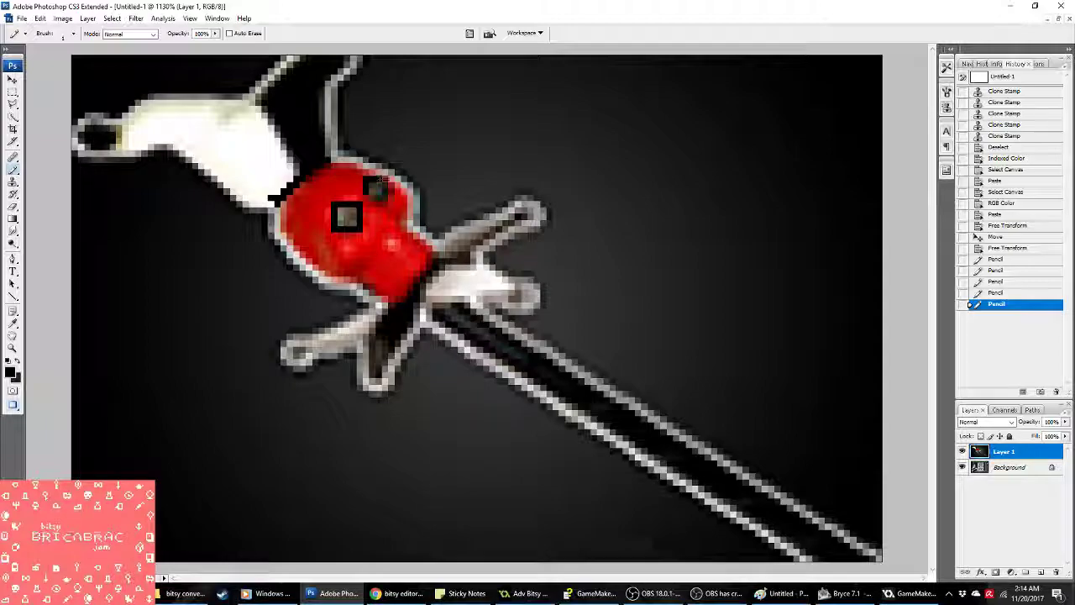
{"action": "left_click", "coordinate": [369, 200]}
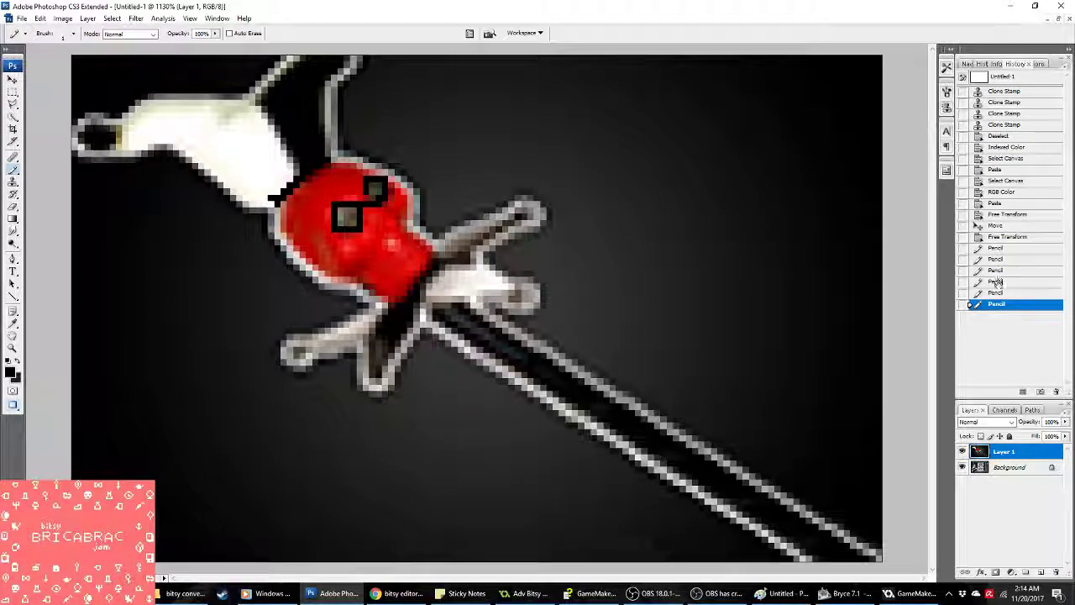
{"action": "key", "text": "ctrl+z"}
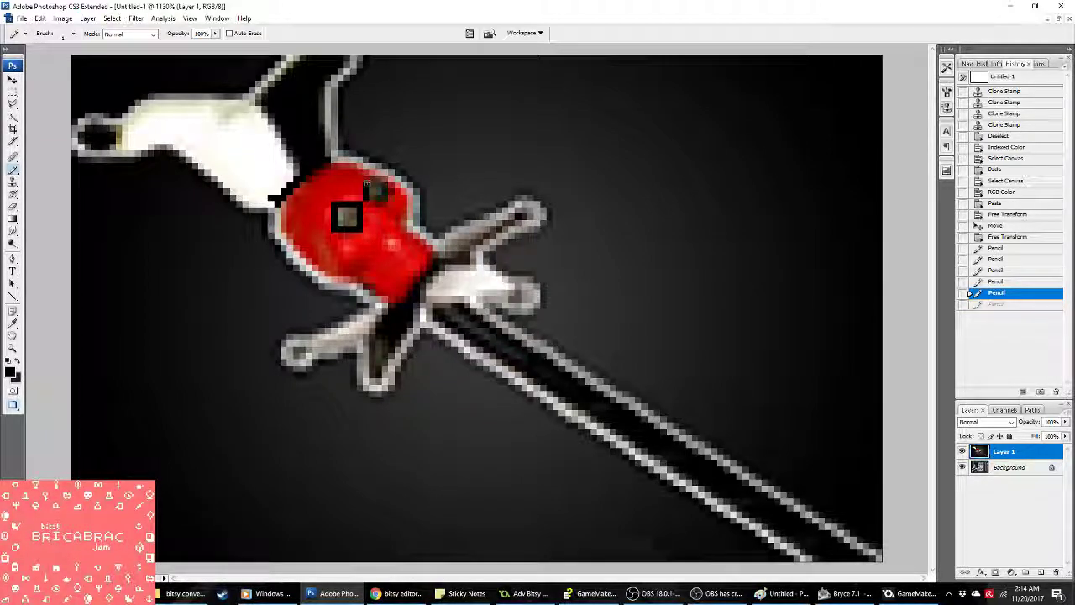
{"action": "left_click", "coordinate": [375, 193]}
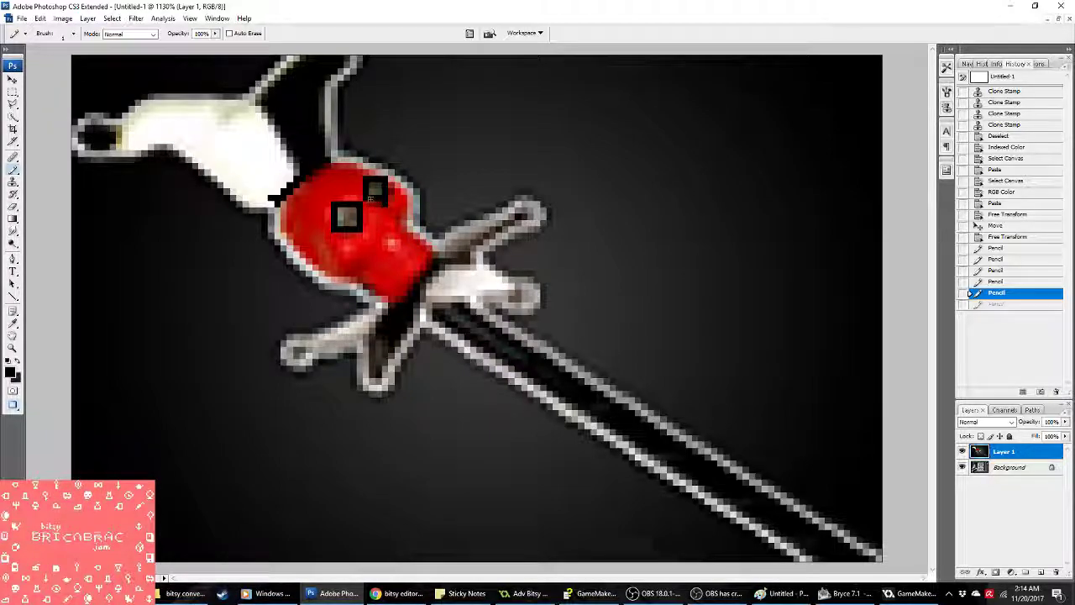
Step: Pencil a small black nose mark on the skull between the eyes and mouth, undoing the stray last pixel
{"action": "left_click", "coordinate": [379, 215]}
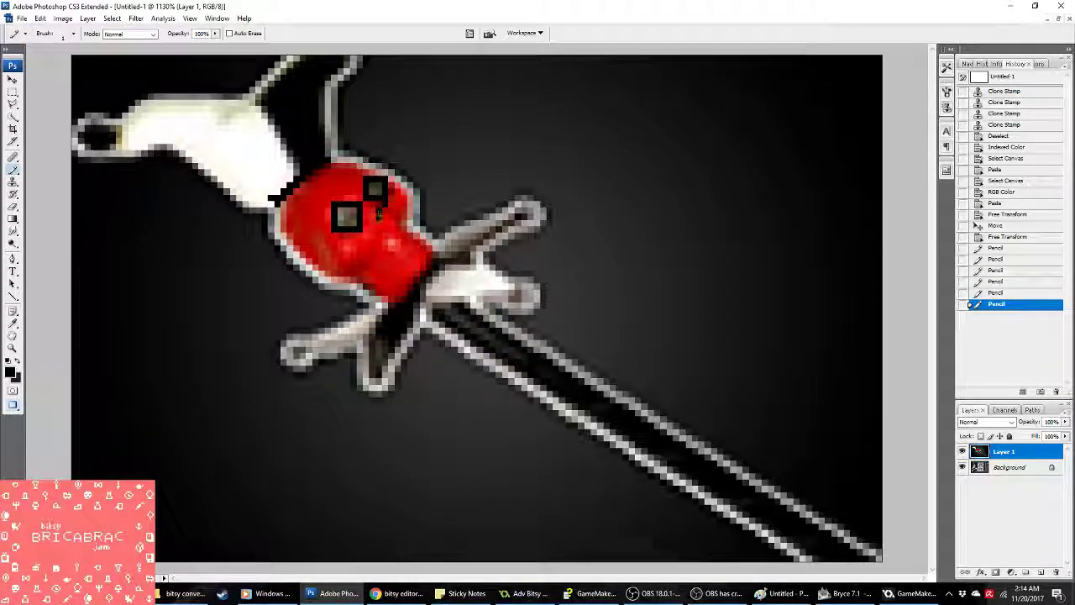
{"action": "left_click", "coordinate": [392, 213]}
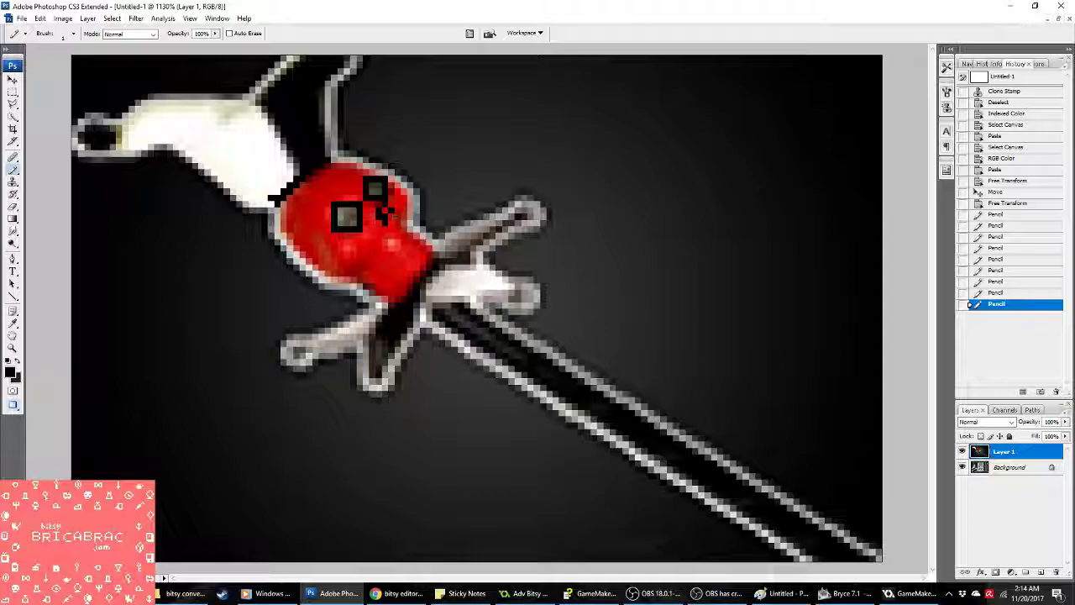
{"action": "left_click", "coordinate": [971, 293]}
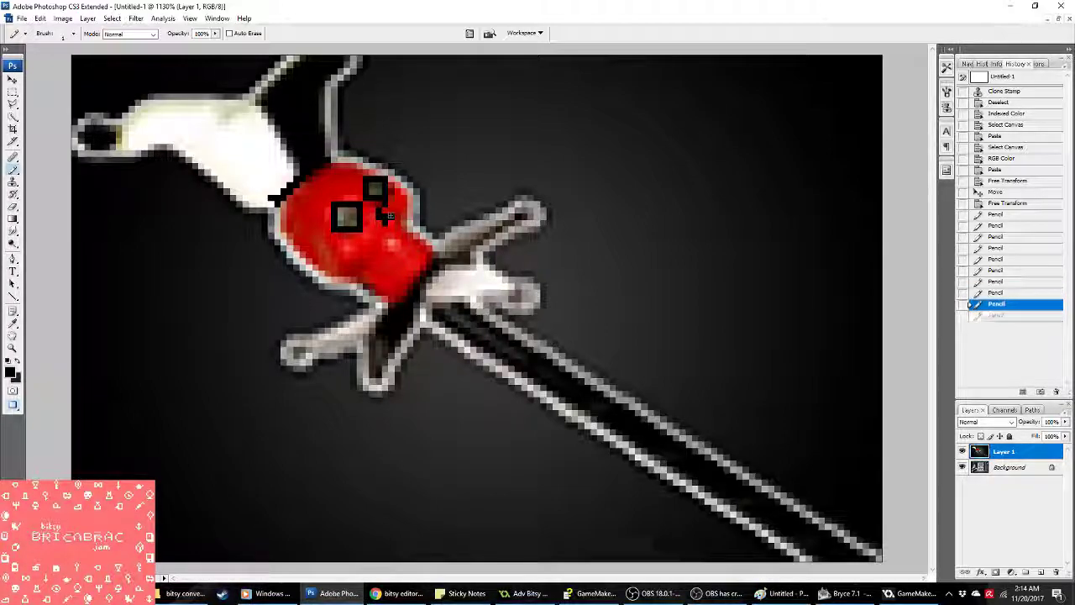
{"action": "left_click", "coordinate": [995, 303]}
Step: Pencil a black diagonal mouth line across the skull's jaw with small tooth pixels, plus a short mark on its cheek
{"action": "left_click", "coordinate": [378, 254]}
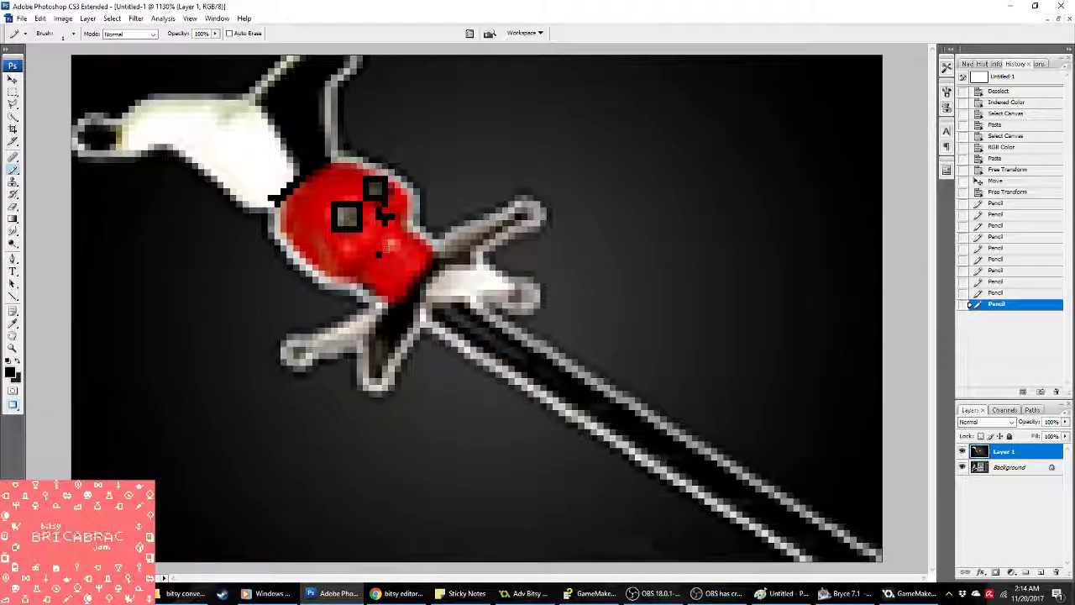
{"action": "left_click", "coordinate": [387, 245]}
{"action": "left_click", "coordinate": [394, 239]}
{"action": "left_click", "coordinate": [402, 232]}
{"action": "left_click", "coordinate": [408, 225]}
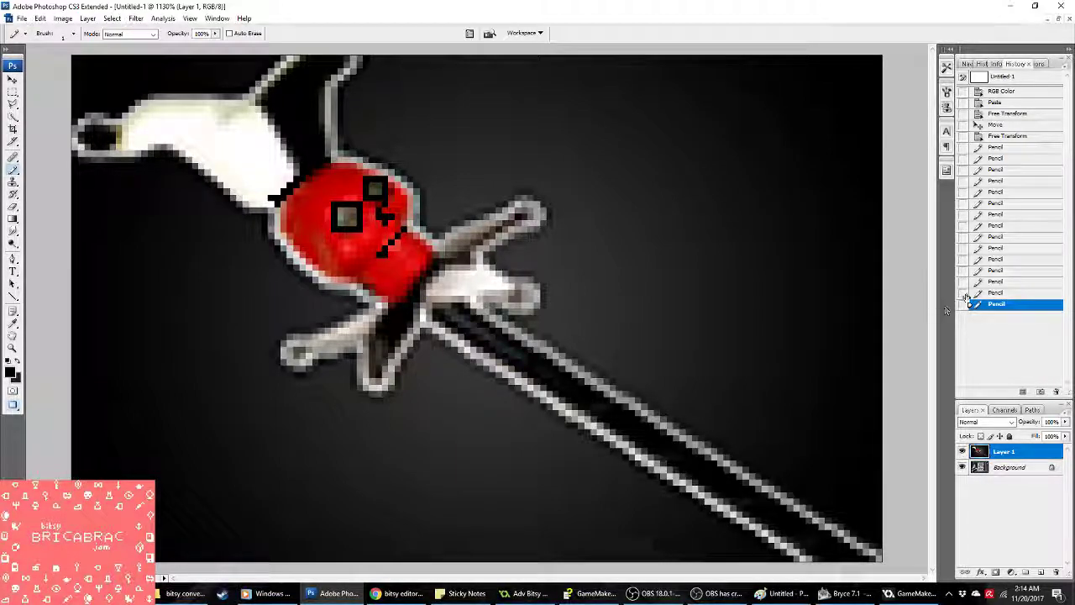
{"action": "left_click", "coordinate": [979, 293]}
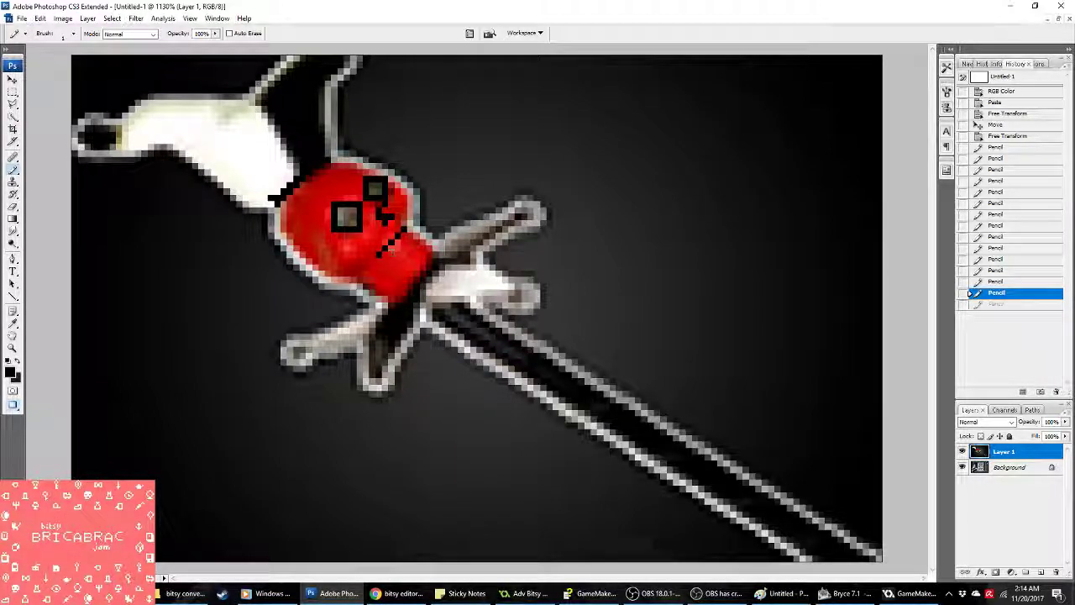
{"action": "left_click", "coordinate": [391, 251]}
{"action": "left_click", "coordinate": [401, 244]}
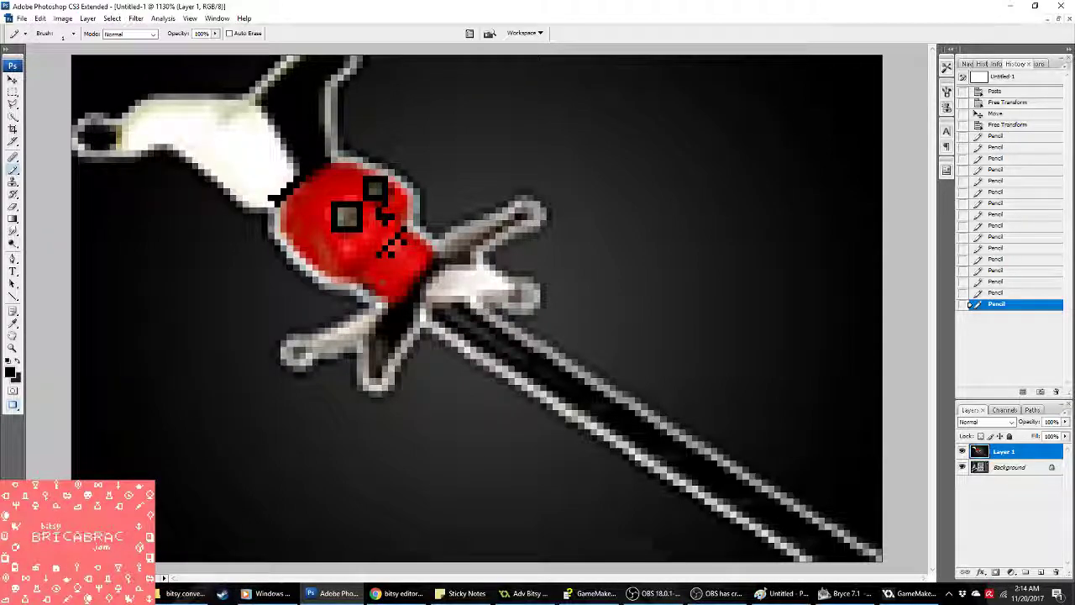
{"action": "left_click", "coordinate": [370, 260]}
{"action": "left_click", "coordinate": [366, 262]}
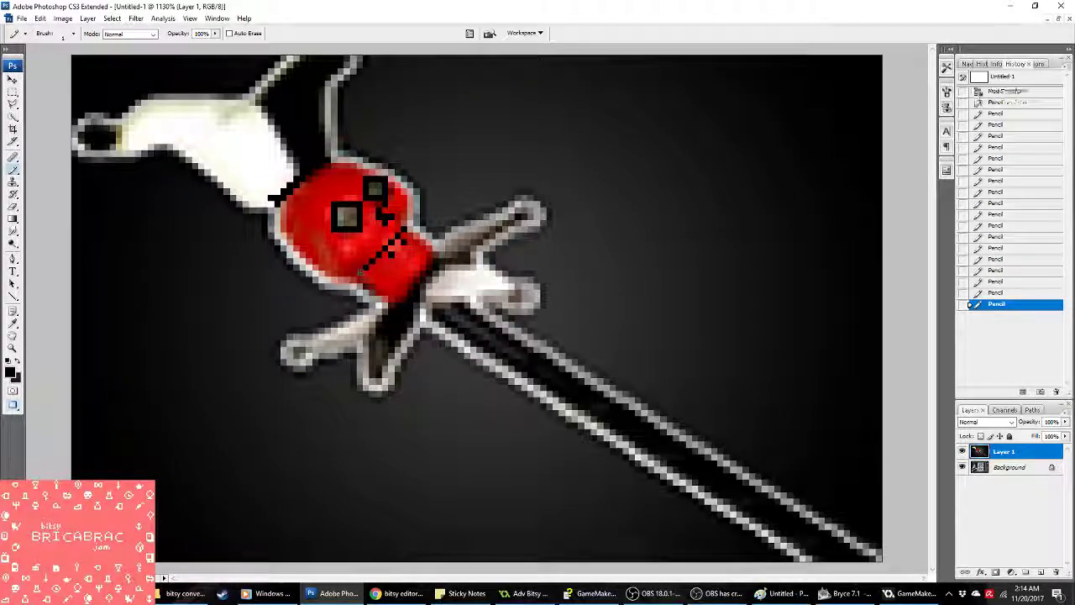
{"action": "left_click", "coordinate": [357, 273]}
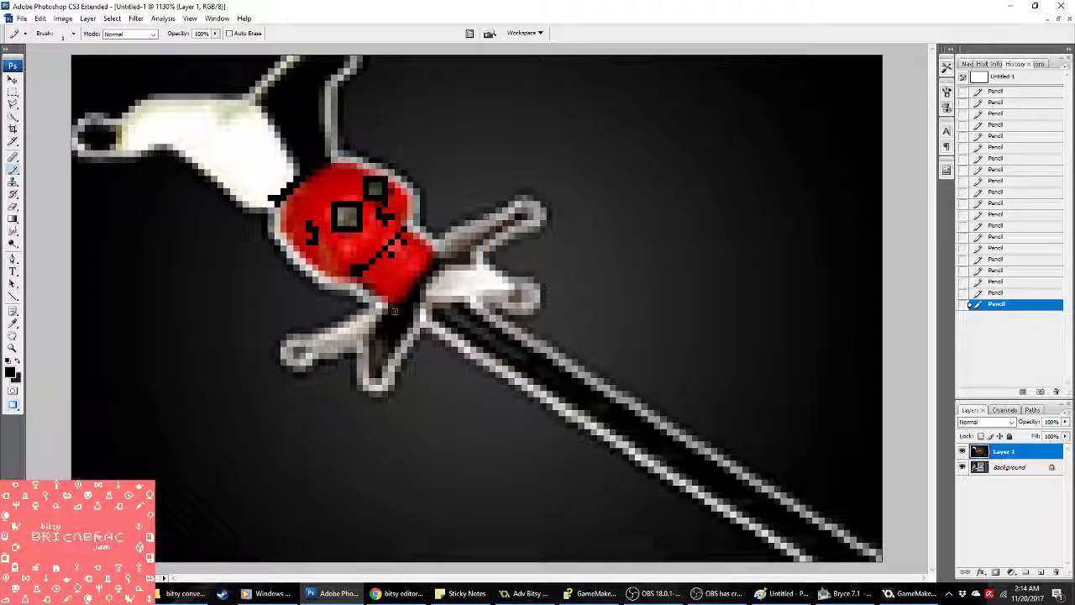
Step: Preview the flattened image as 2-colour Indexed Color with forced black and white and Pattern dither, then cancel
{"action": "left_click", "coordinate": [63, 18]}
{"action": "mouse_move", "coordinate": [84, 30]}
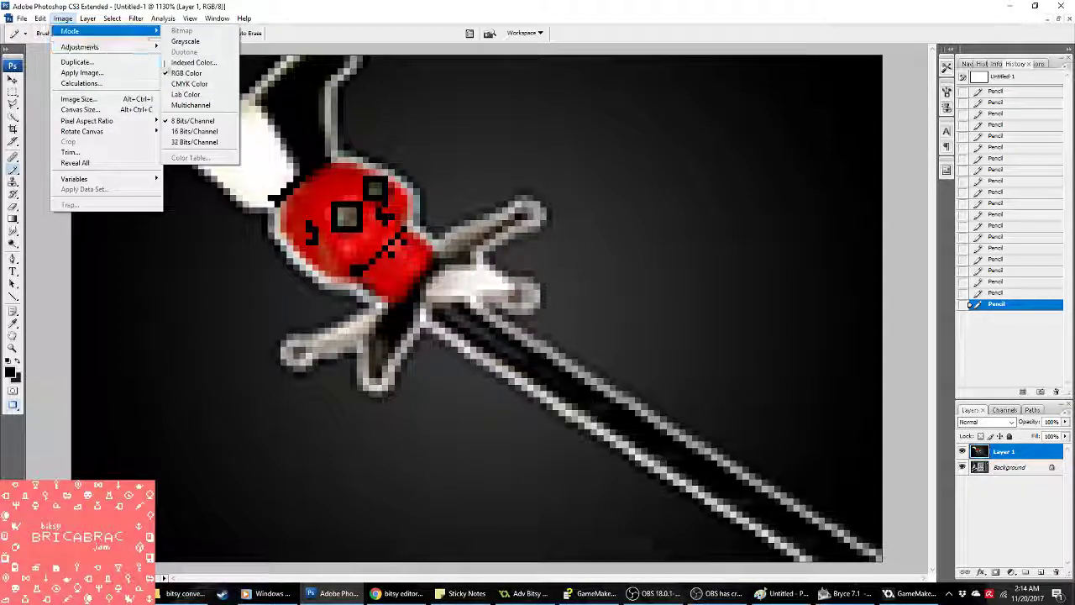
{"action": "left_click", "coordinate": [173, 63]}
{"action": "left_click", "coordinate": [496, 221]}
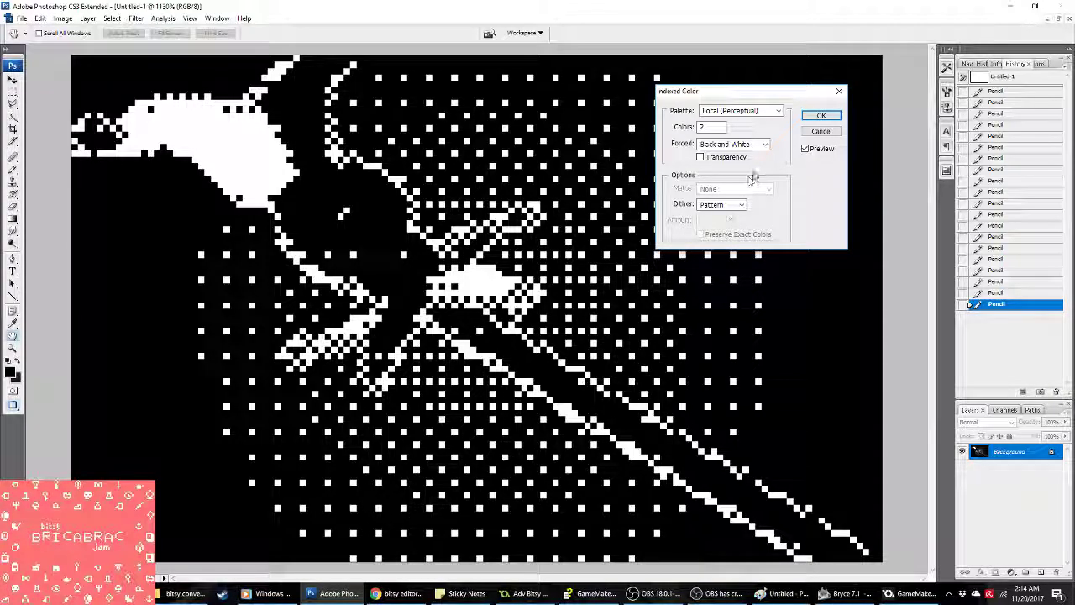
{"action": "left_click", "coordinate": [821, 132]}
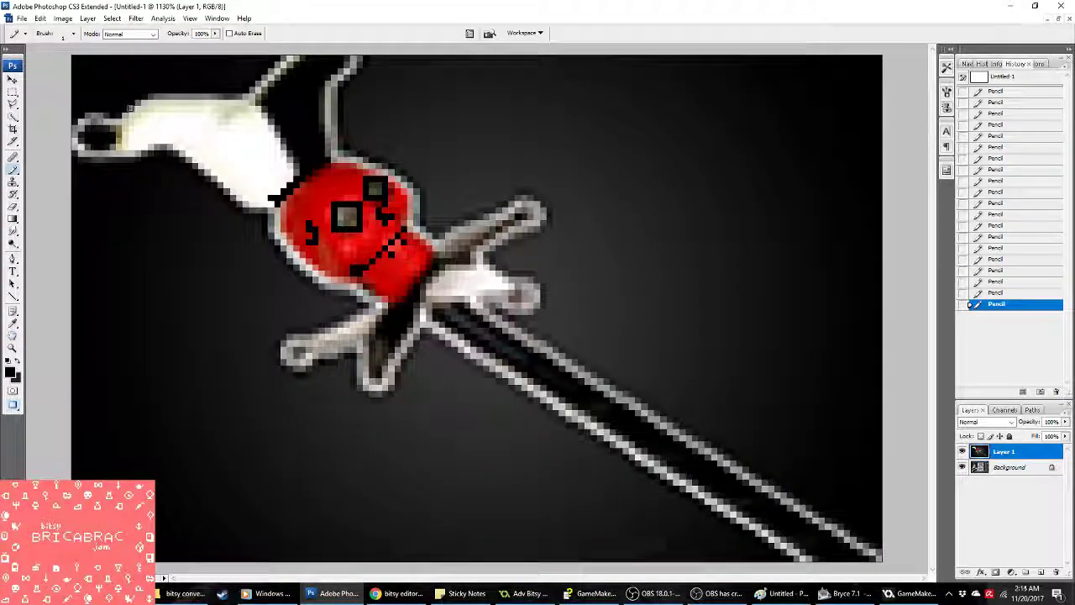
{"action": "left_click", "coordinate": [63, 17]}
{"action": "mouse_move", "coordinate": [84, 52]}
{"action": "left_click", "coordinate": [324, 50]}
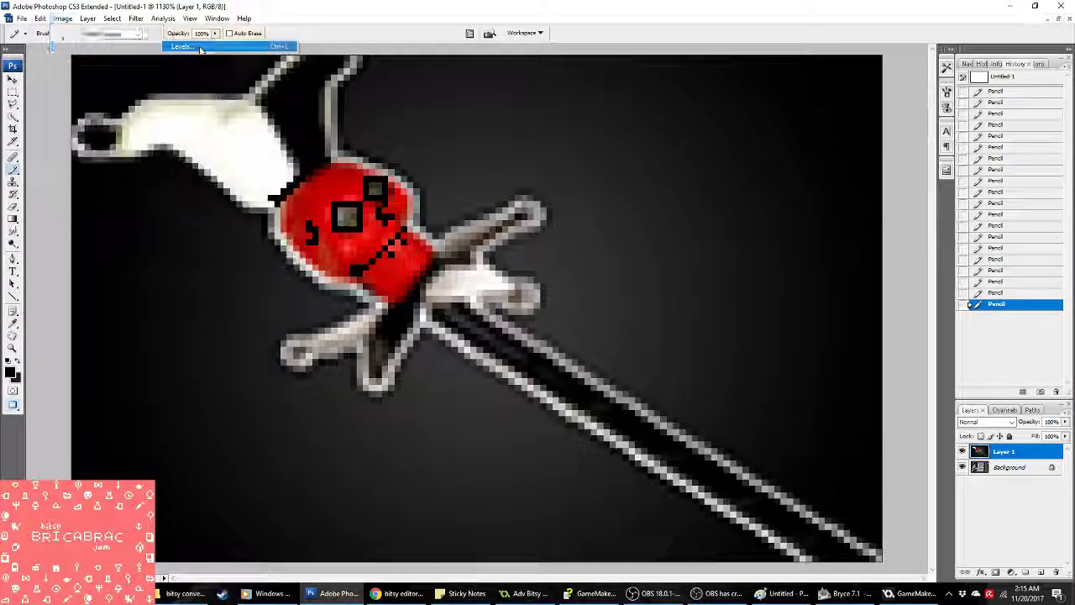
{"action": "mouse_move", "coordinate": [613, 180]}
{"action": "left_mouse_down"}
{"action": "mouse_move", "coordinate": [559, 182]}
{"action": "mouse_move", "coordinate": [613, 180]}
{"action": "left_mouse_up"}
{"action": "left_click", "coordinate": [723, 101]}
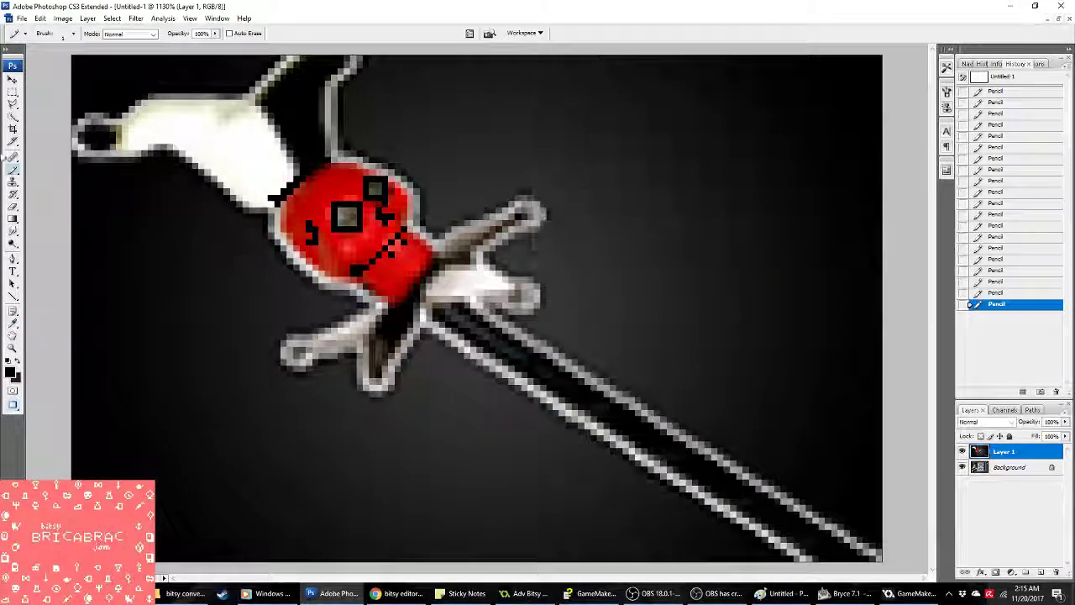
Step: Quick-select the red skull with a 3 px brush and brighten it using Levels, with input white at 11 and a raised output black
{"action": "left_click", "coordinate": [13, 116]}
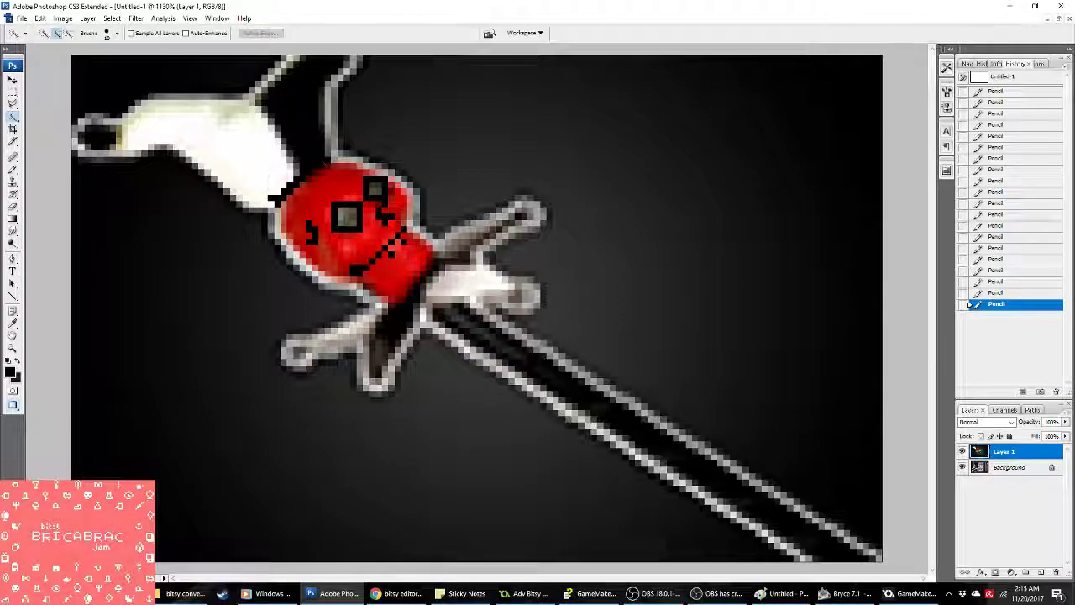
{"action": "left_click", "coordinate": [116, 32]}
{"action": "left_click_drag", "start_coordinate": [87, 67], "coordinate": [57, 68]}
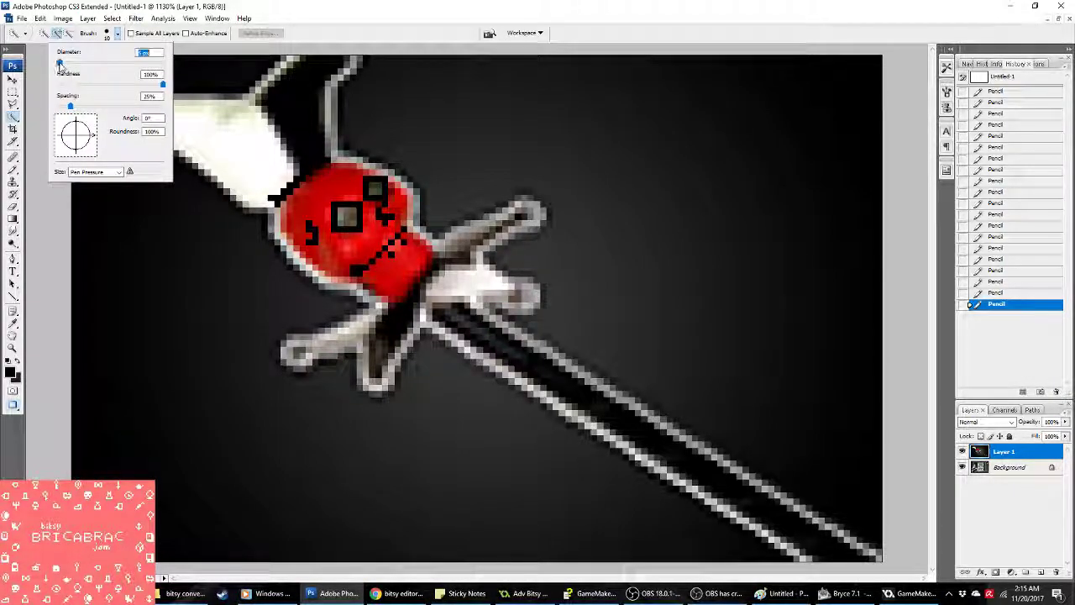
{"action": "key", "text": "Return"}
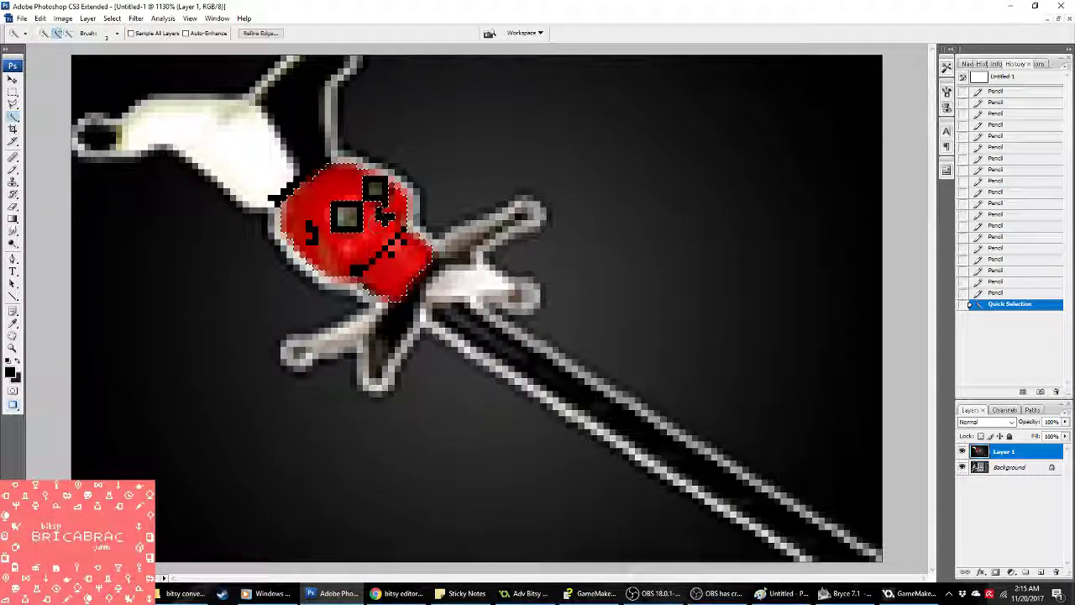
{"action": "left_click", "coordinate": [63, 17]}
{"action": "mouse_move", "coordinate": [80, 46]}
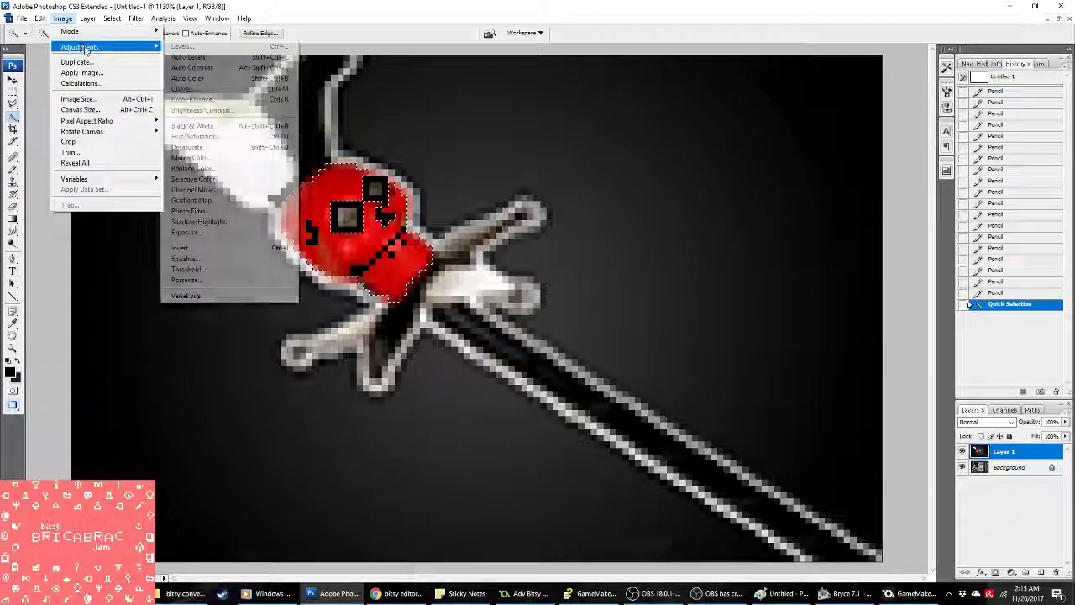
{"action": "left_click", "coordinate": [219, 49]}
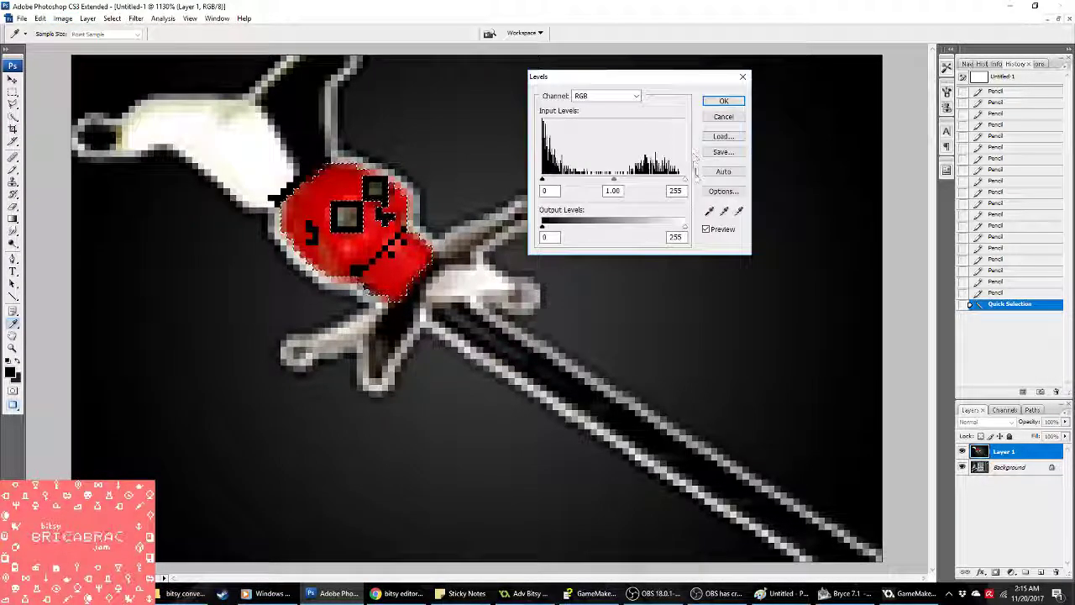
{"action": "left_click_drag", "start_coordinate": [680, 180], "coordinate": [579, 182]}
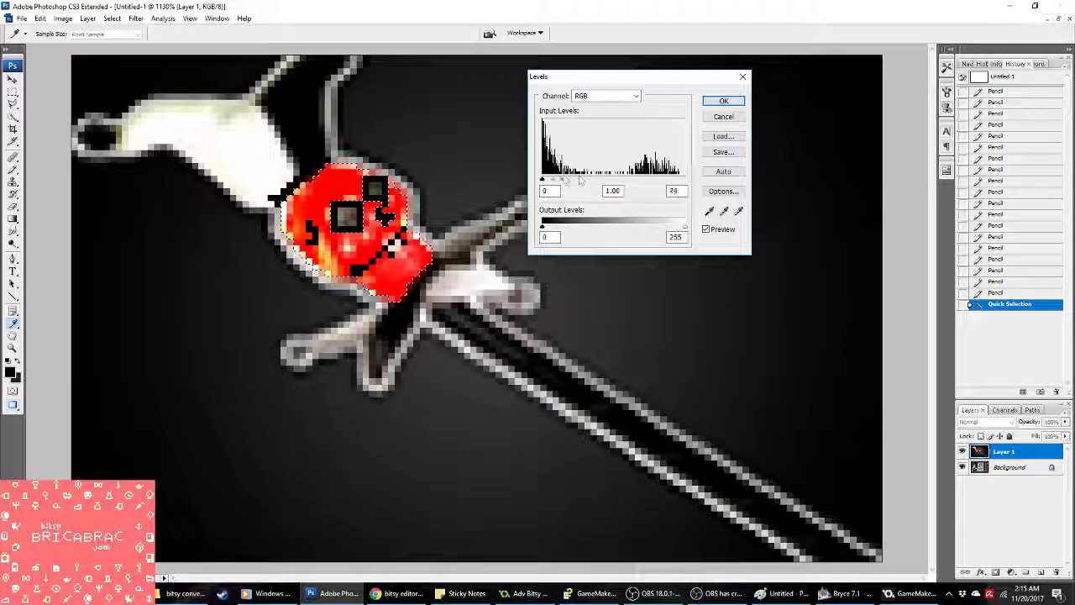
{"action": "left_click", "coordinate": [675, 190]}
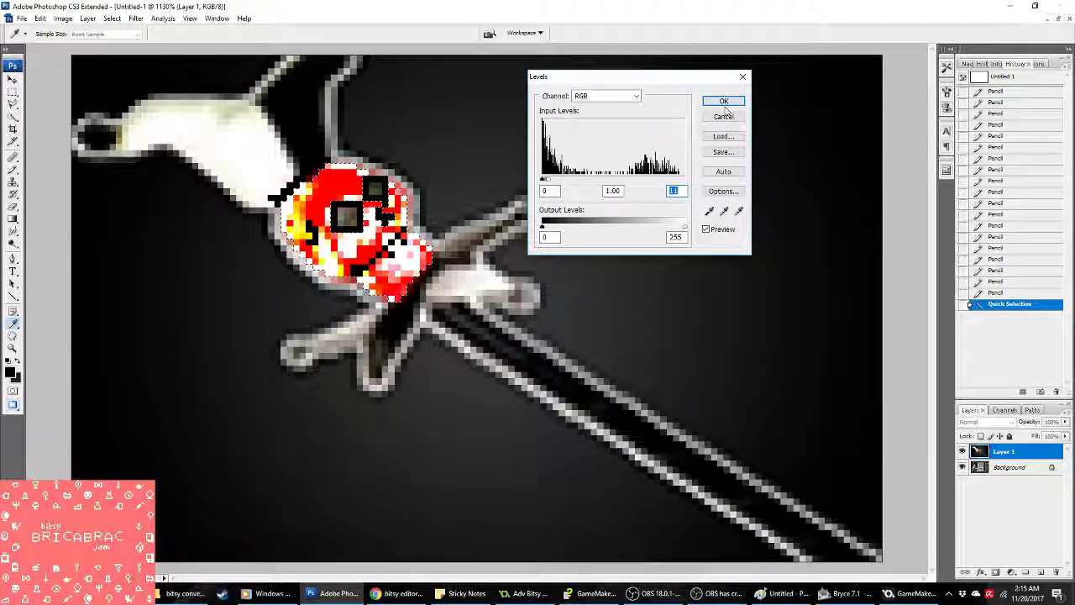
{"action": "left_click_drag", "start_coordinate": [542, 227], "coordinate": [577, 227]}
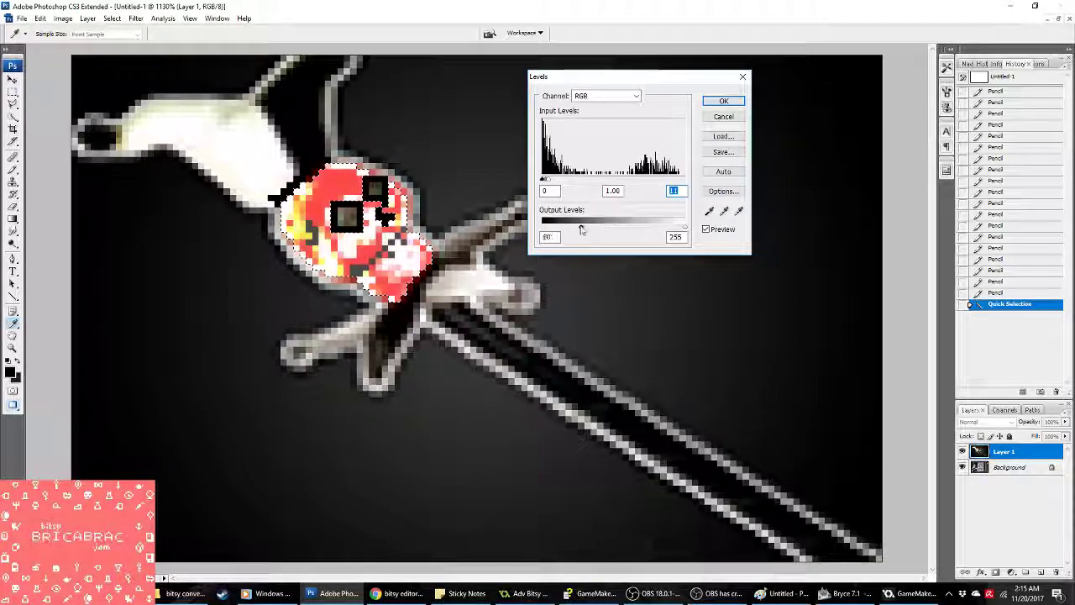
{"action": "key", "text": "Return"}
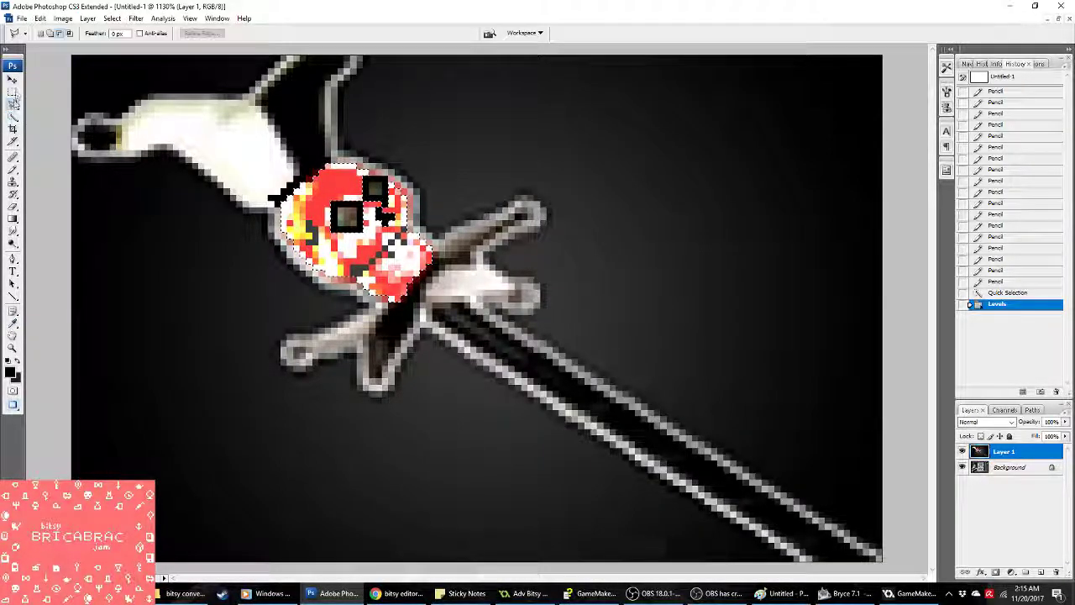
Step: Deselect the skull and preview the flattened 2-colour Indexed Color conversion with forced black and white and Pattern dither, then cancel
{"action": "left_click", "coordinate": [62, 18]}
{"action": "mouse_move", "coordinate": [82, 45]}
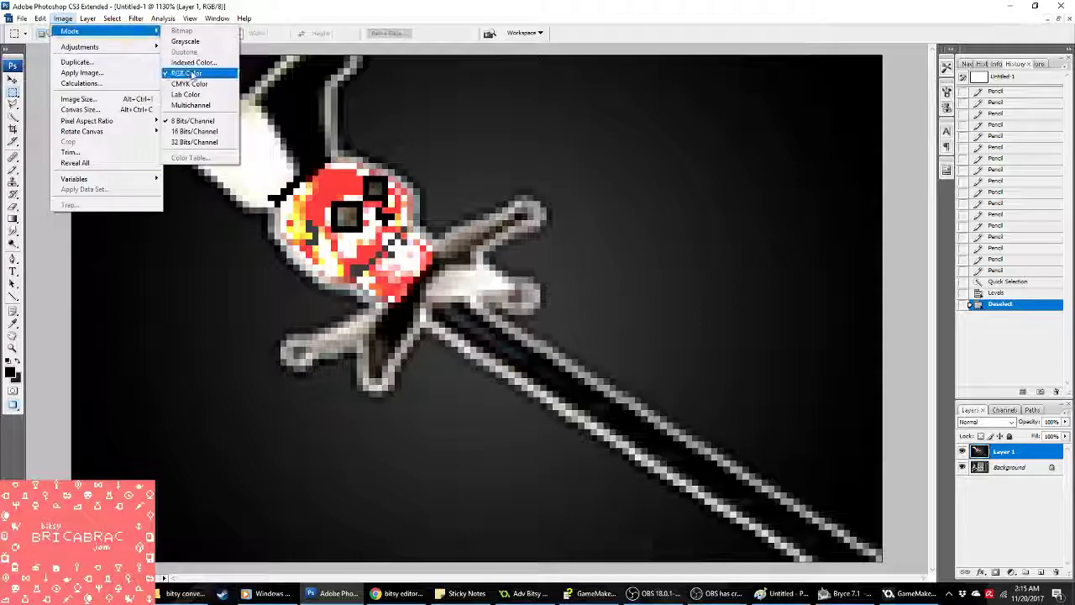
{"action": "left_click", "coordinate": [192, 65]}
{"action": "left_click", "coordinate": [500, 223]}
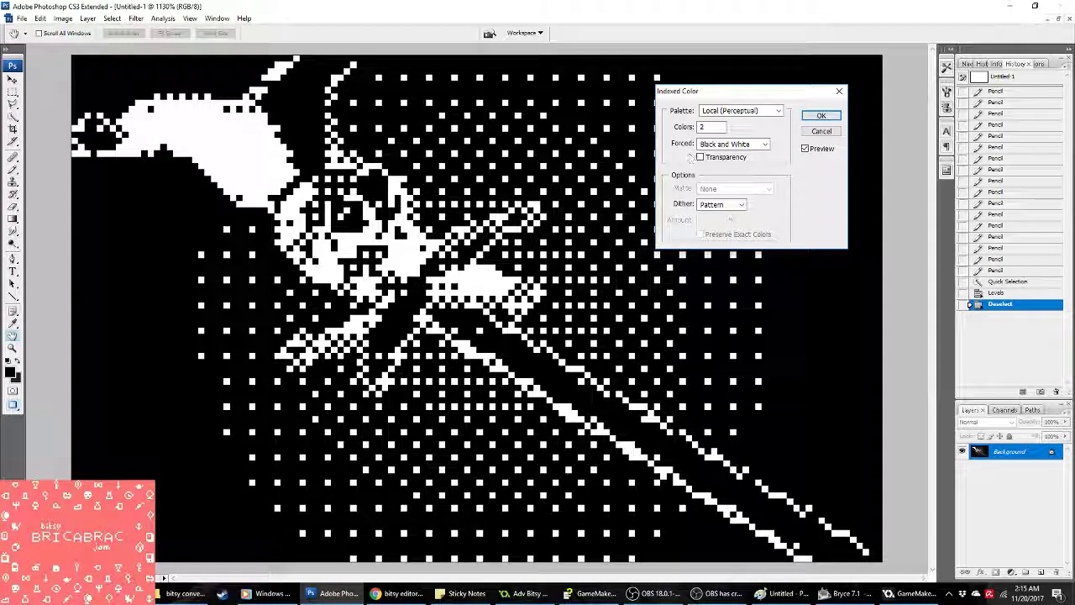
{"action": "left_click", "coordinate": [821, 131]}
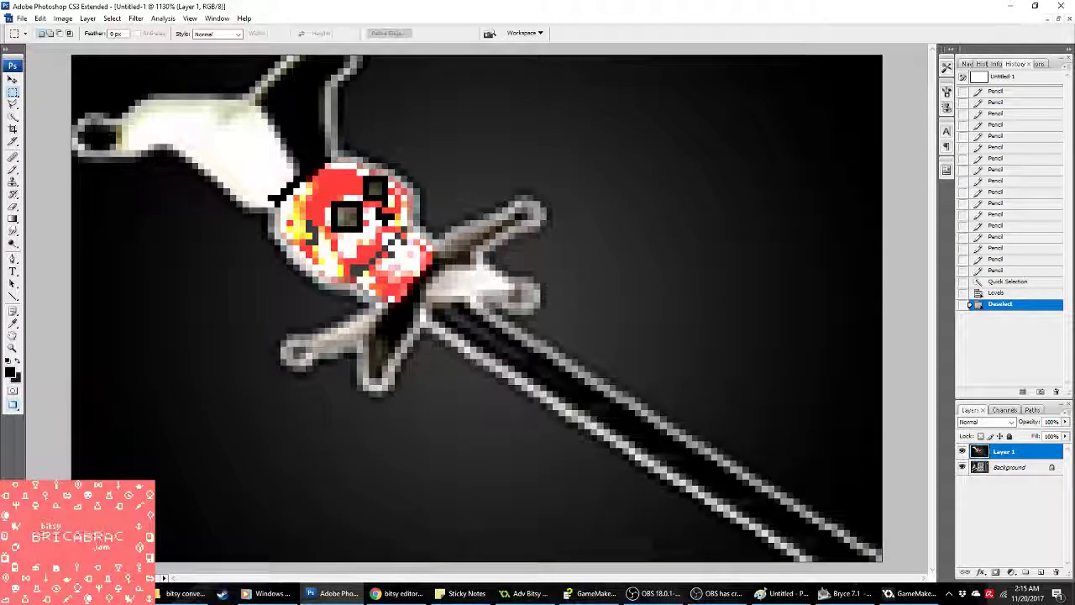
Step: Select the skull's greyed nose, mouth and cheek lines with the Magic Wand, darken them to black using Levels, and deselect
{"action": "left_click", "coordinate": [13, 116]}
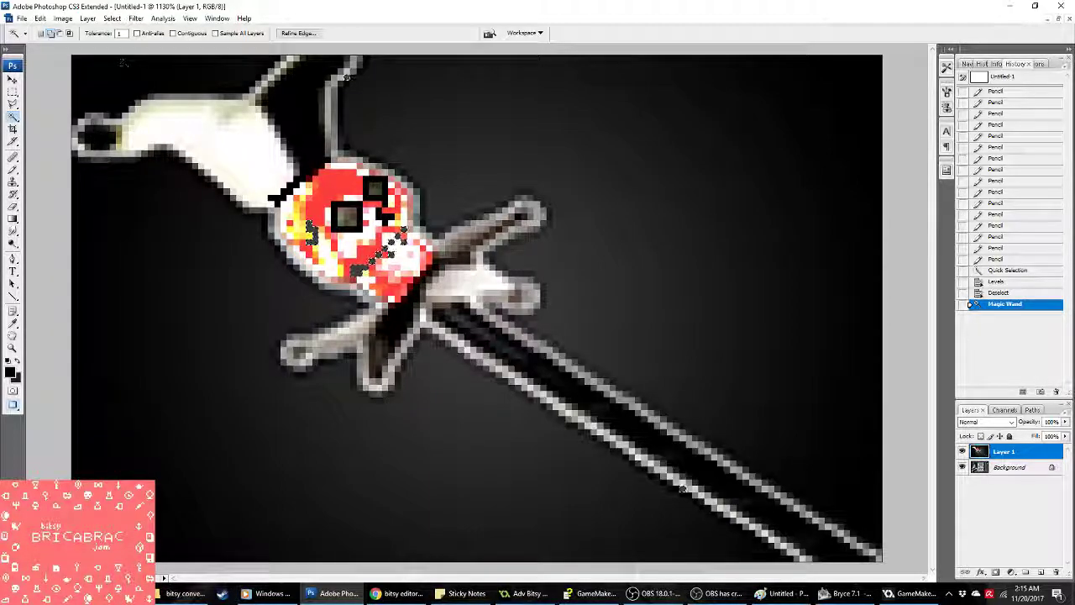
{"action": "left_click", "coordinate": [63, 18]}
{"action": "mouse_move", "coordinate": [84, 42]}
{"action": "left_click", "coordinate": [248, 42]}
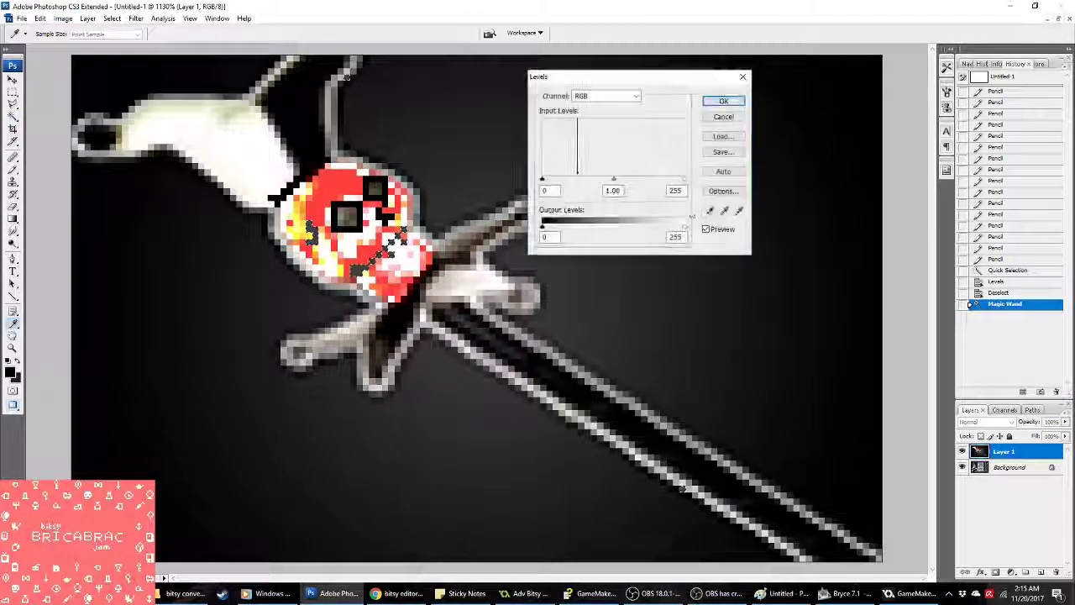
{"action": "left_click", "coordinate": [723, 101]}
{"action": "key", "text": "m"}
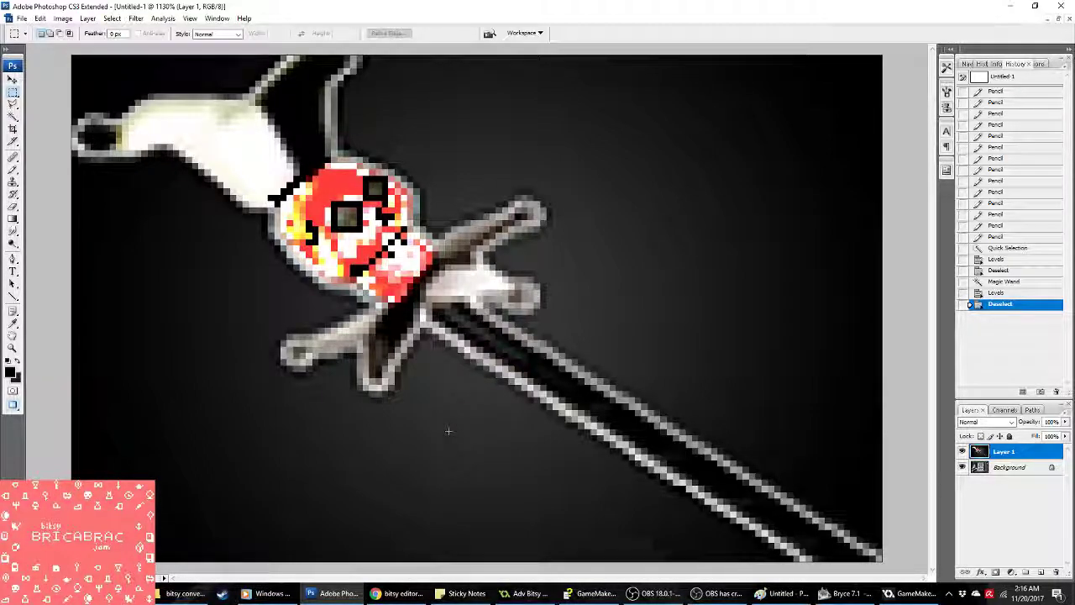
Step: Select the skull's red areas with the Magic Wand, lighten them using Levels with output black at 77, and deselect
{"action": "left_click", "coordinate": [63, 18]}
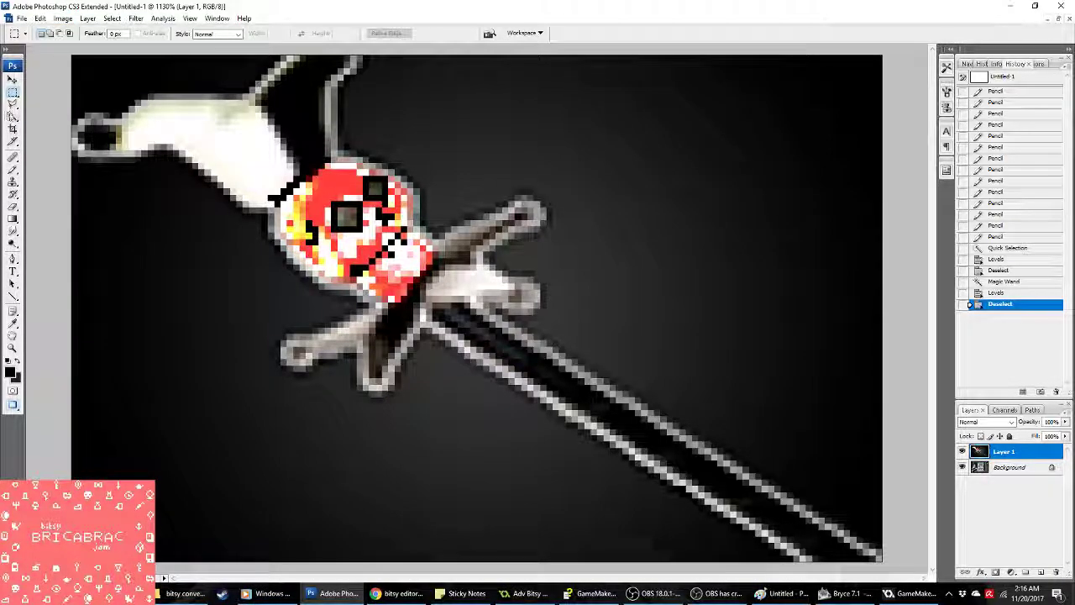
{"action": "left_click", "coordinate": [12, 116]}
{"action": "left_click", "coordinate": [332, 181]}
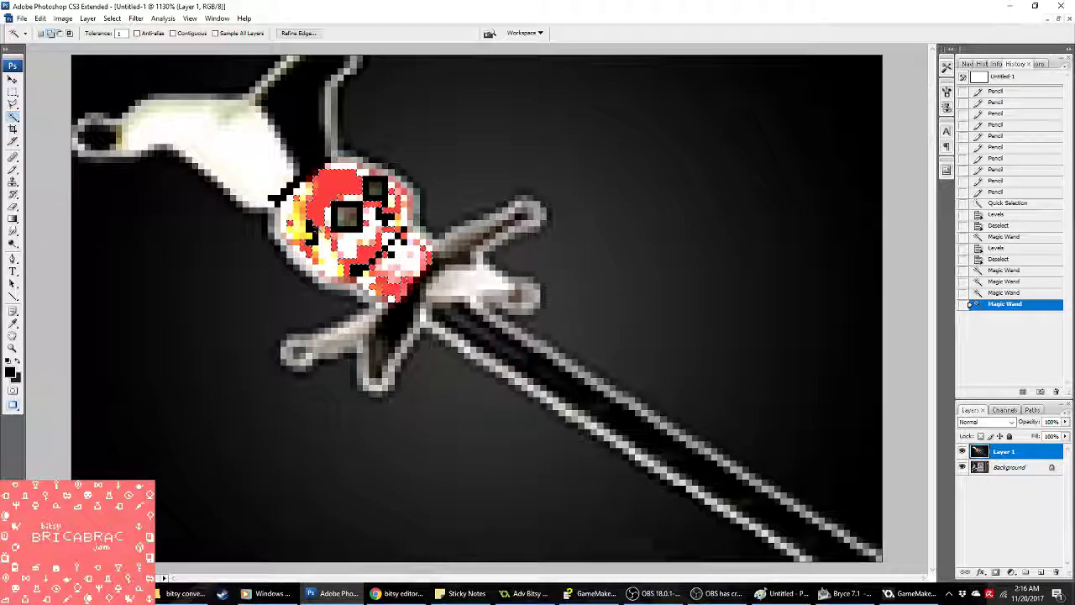
{"action": "left_click", "coordinate": [63, 17]}
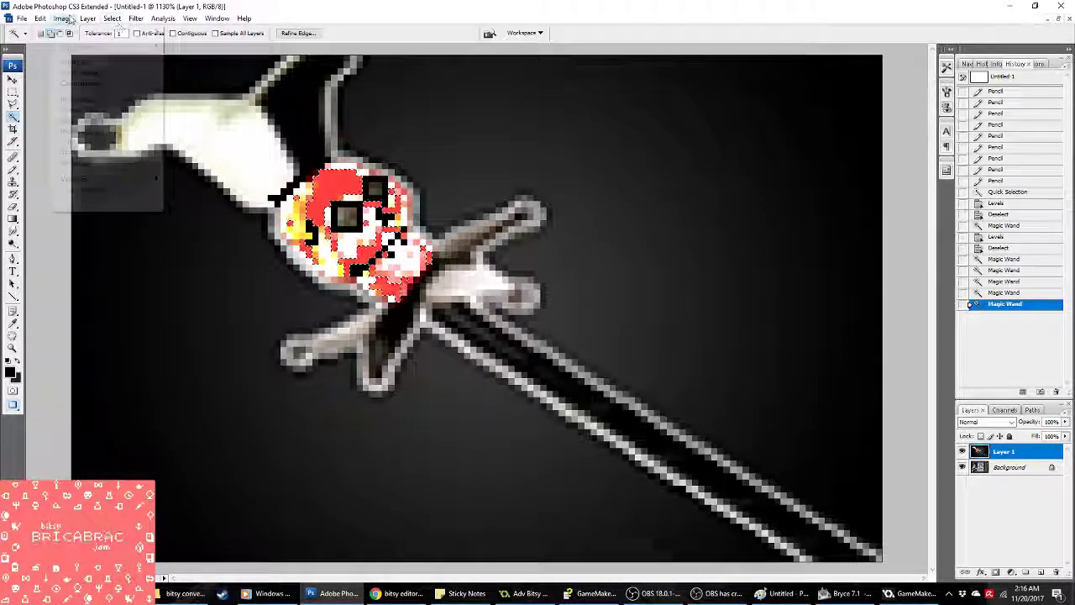
{"action": "mouse_move", "coordinate": [84, 41]}
{"action": "left_click", "coordinate": [192, 46]}
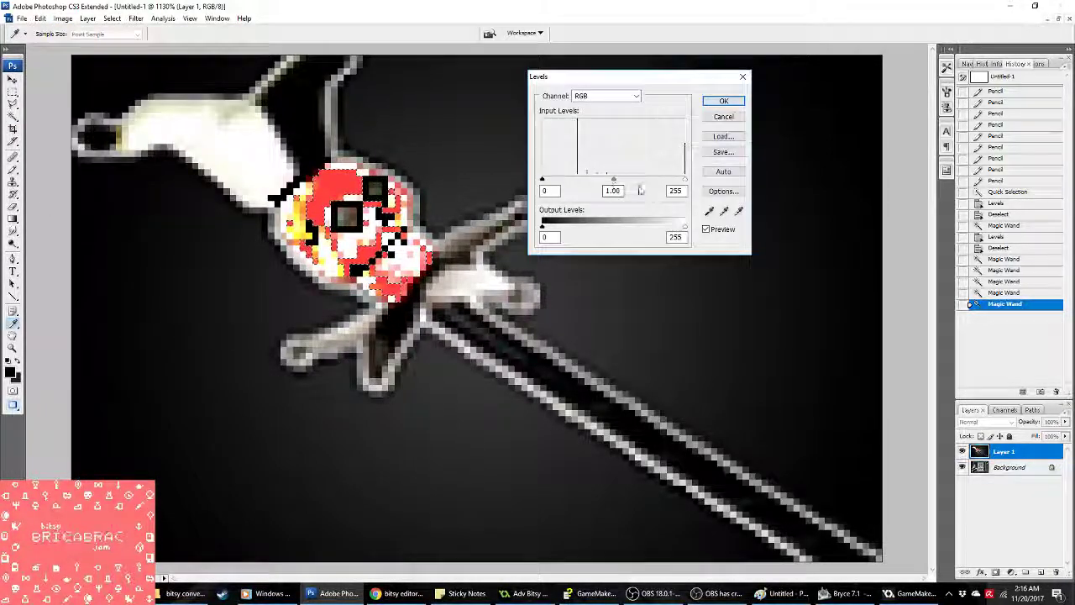
{"action": "left_click", "coordinate": [549, 235]}
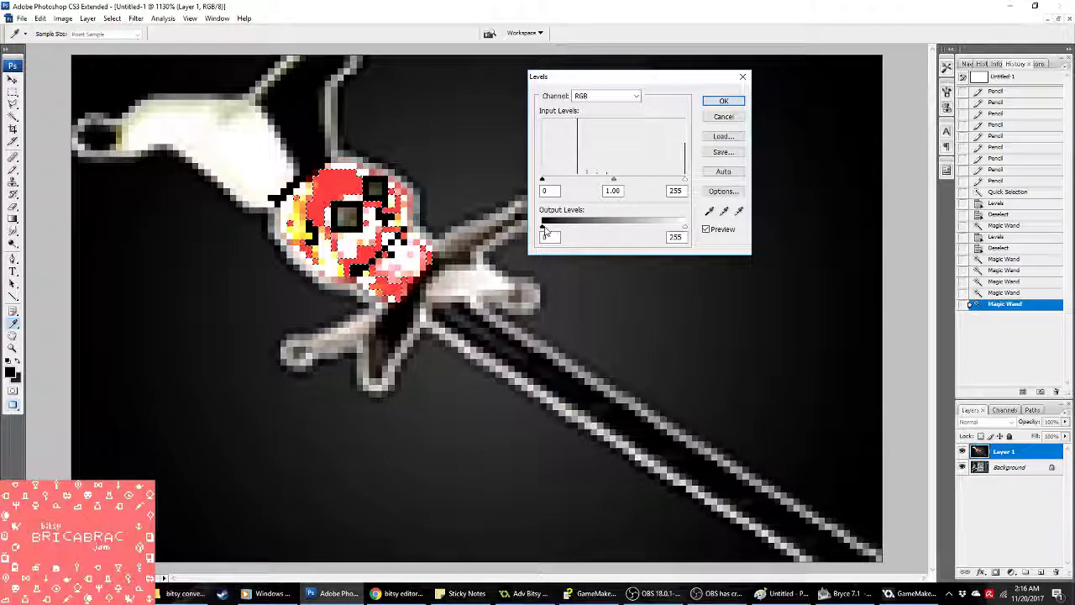
{"action": "type", "text": "77"}
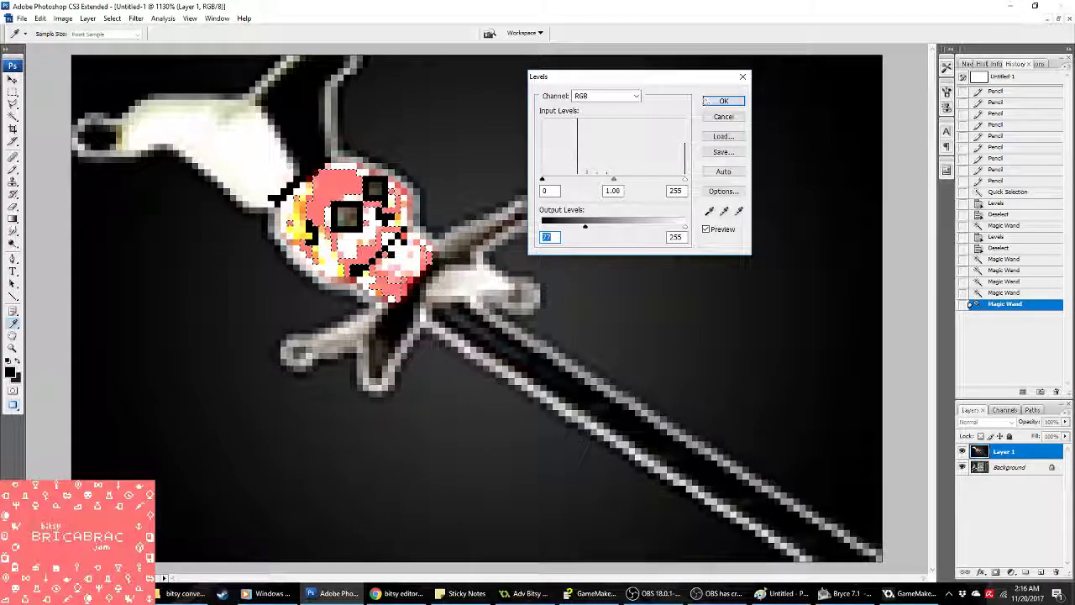
{"action": "left_click", "coordinate": [724, 101]}
{"action": "key", "text": "ctrl+d"}
{"action": "key", "text": "m"}
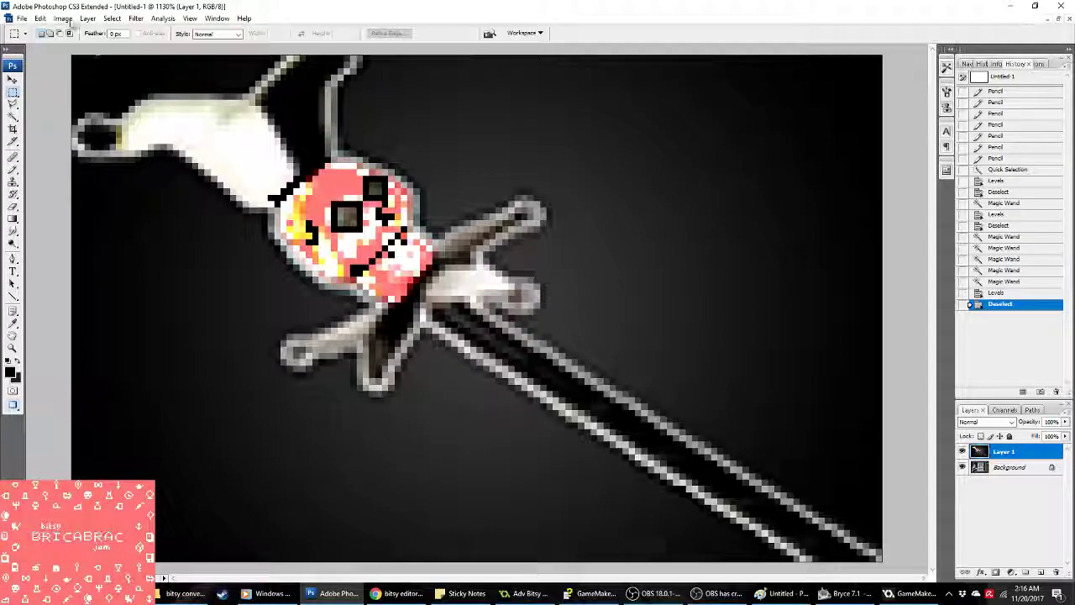
Step: Flatten and convert the image to 2-colour Indexed Color with forced black and white and Pattern dither, then check it at actual size
{"action": "left_click", "coordinate": [63, 17]}
{"action": "mouse_move", "coordinate": [84, 47]}
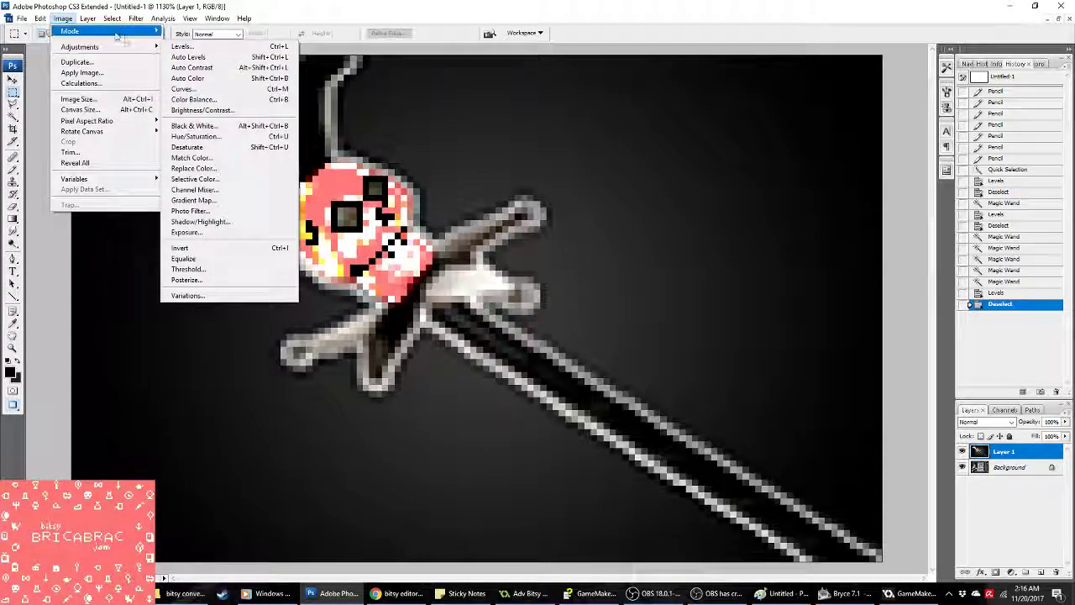
{"action": "mouse_move", "coordinate": [114, 35]}
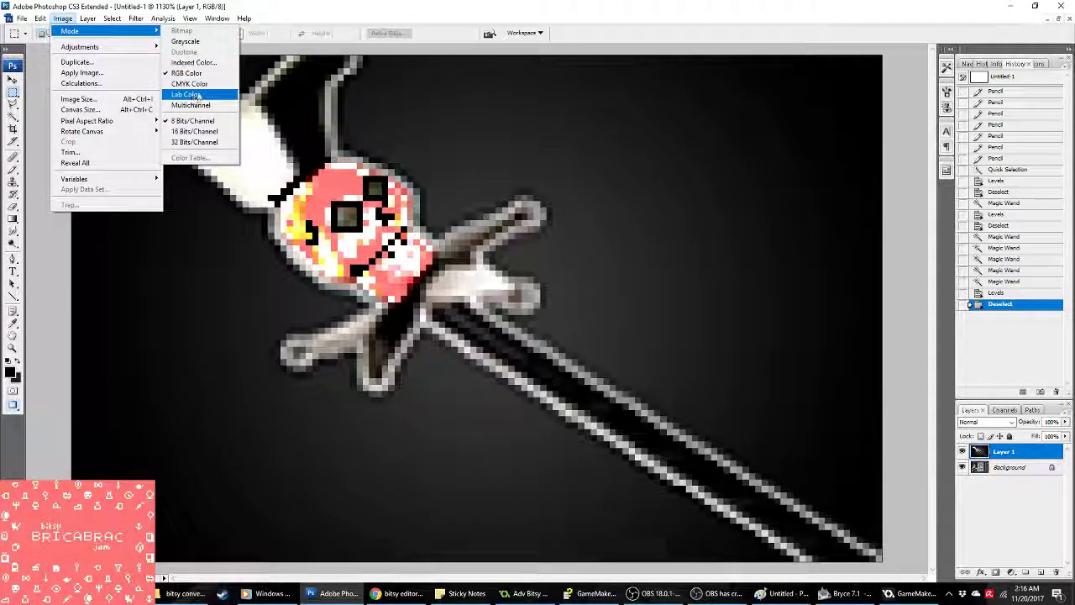
{"action": "left_click", "coordinate": [195, 62]}
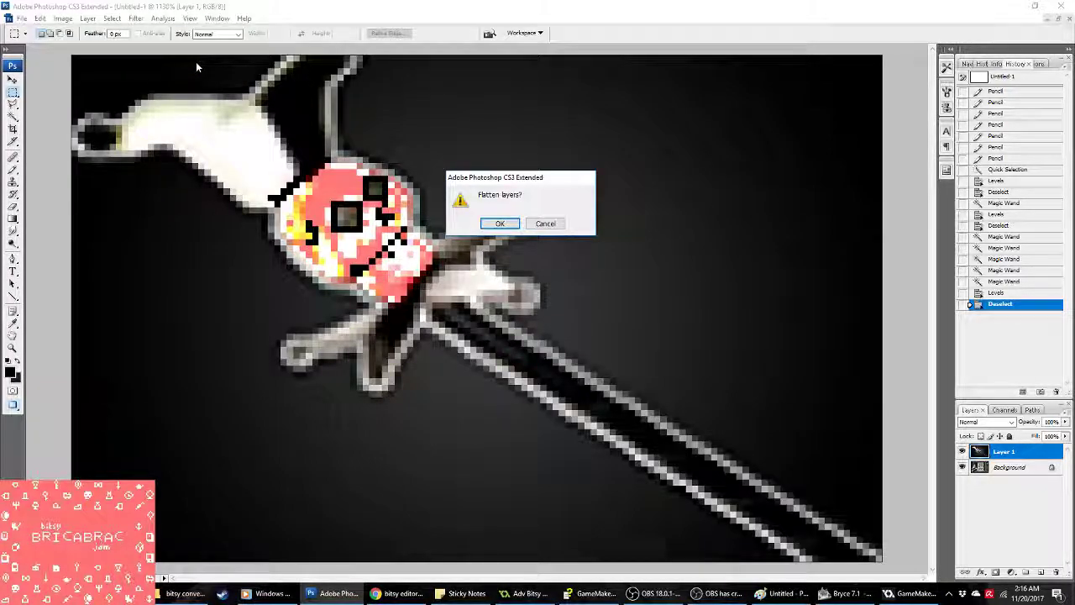
{"action": "left_click", "coordinate": [499, 224]}
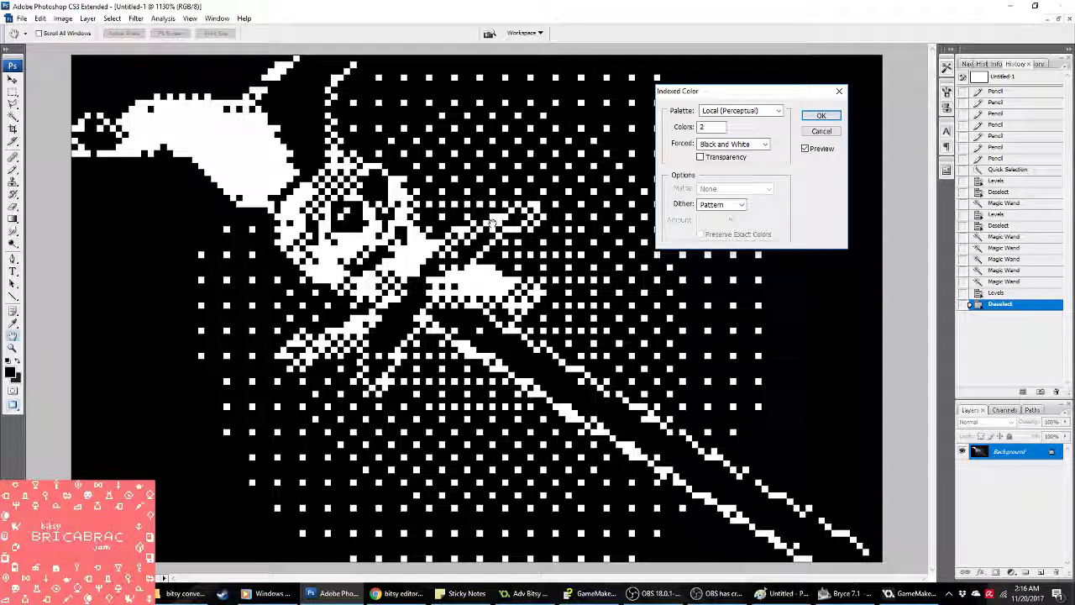
{"action": "left_click", "coordinate": [819, 115]}
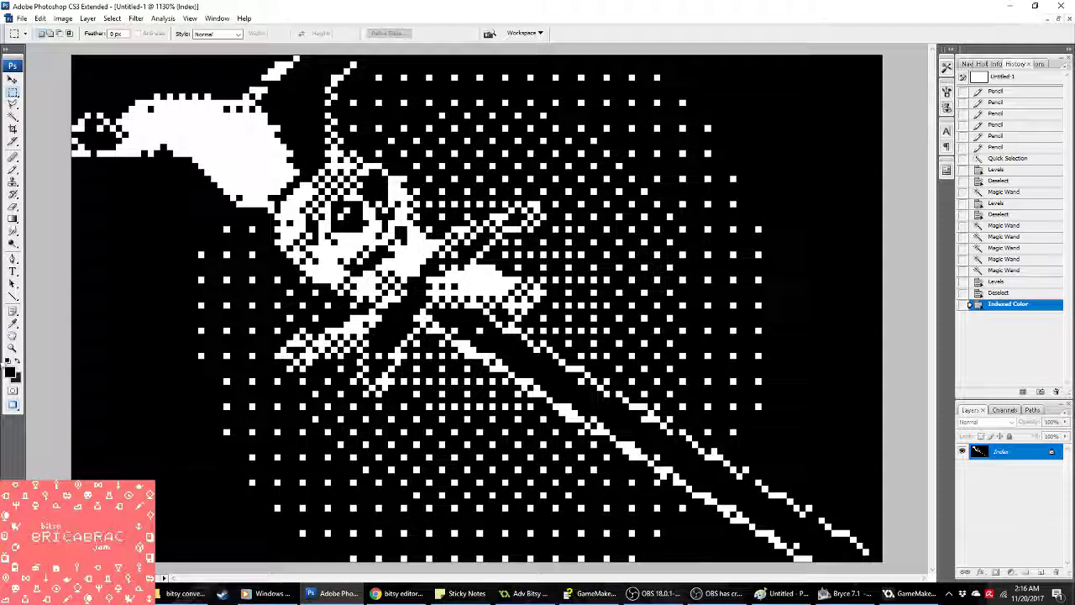
{"action": "key", "text": "z"}
{"action": "left_click", "coordinate": [224, 34]}
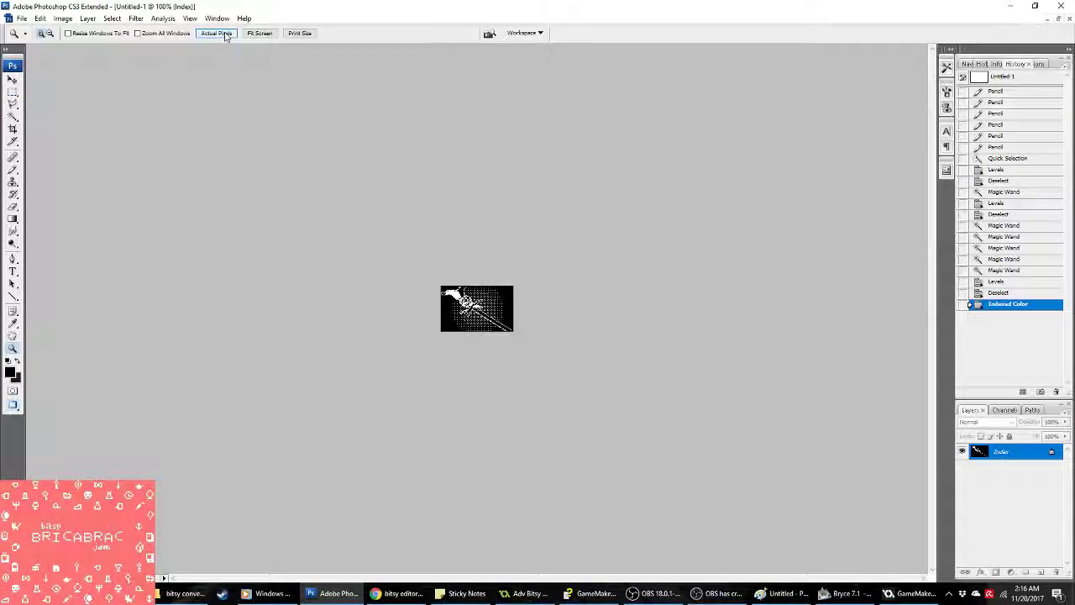
{"action": "left_click", "coordinate": [260, 33]}
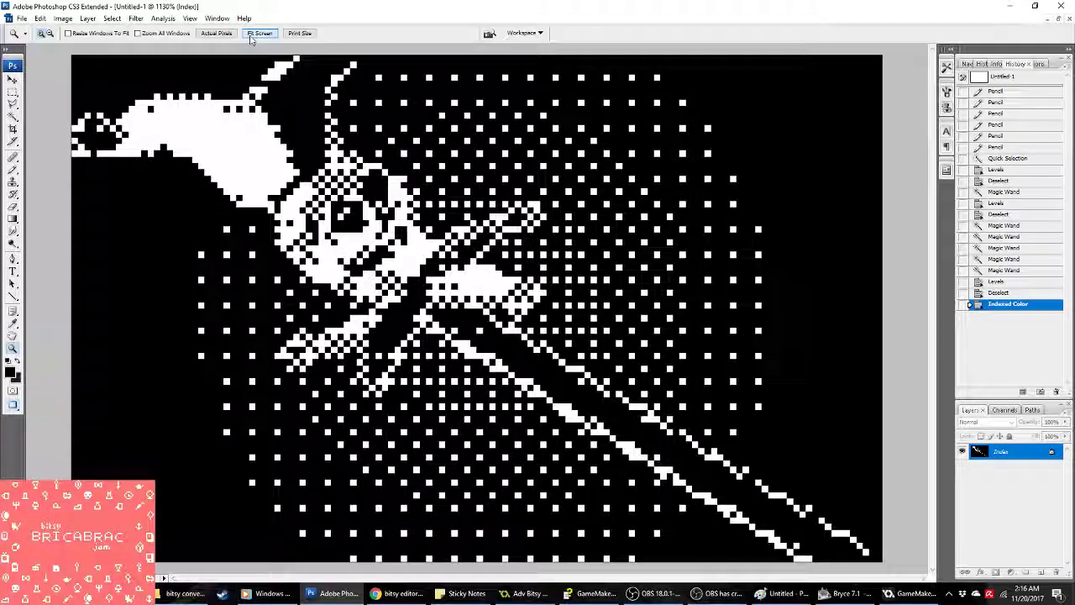
Step: Copy the entire dithered sceptre image and switch to Paint to paste it over the canvas
{"action": "key", "text": "ctrl+a"}
{"action": "key", "text": "ctrl+c"}
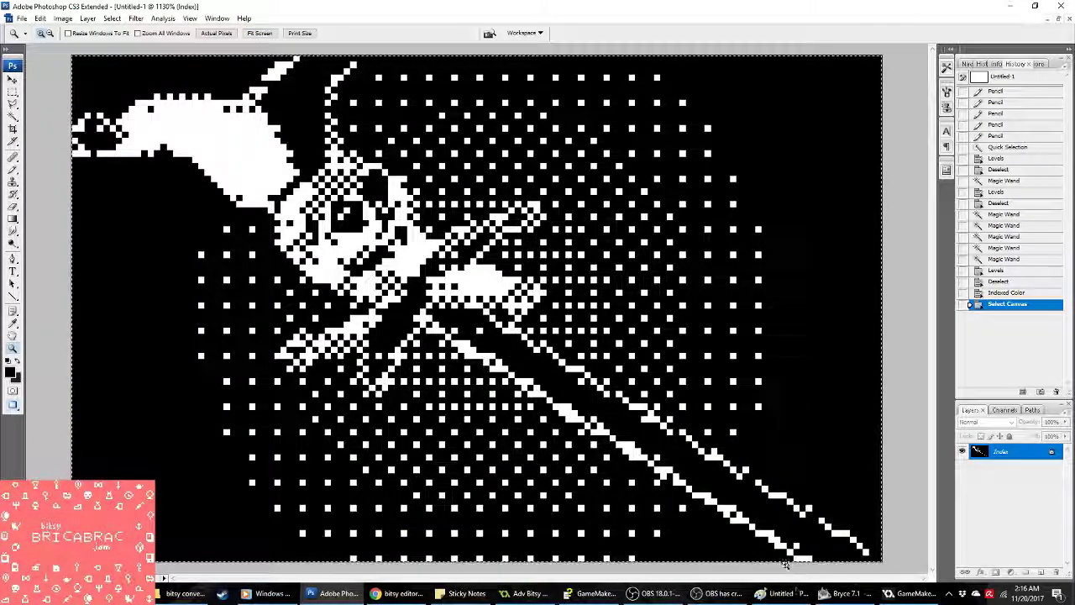
{"action": "left_click", "coordinate": [781, 593]}
{"action": "key", "text": "ctrl+v"}
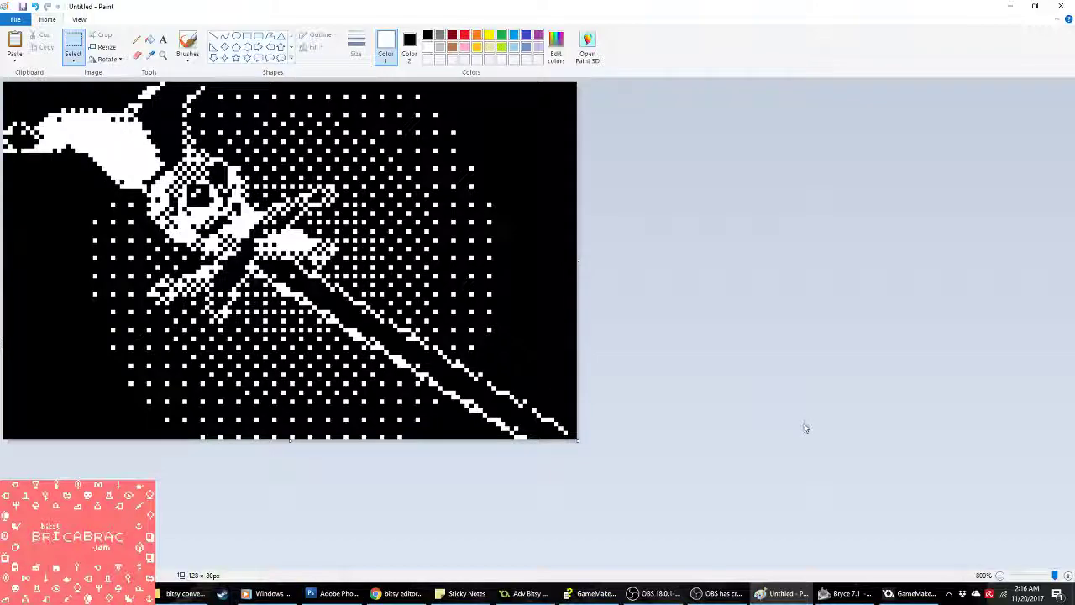
Step: Close the running GameMaker game window, switch to File Explorer and delete example.txt from the Adv_Bitsy_Maker folder
{"action": "left_click", "coordinate": [907, 593]}
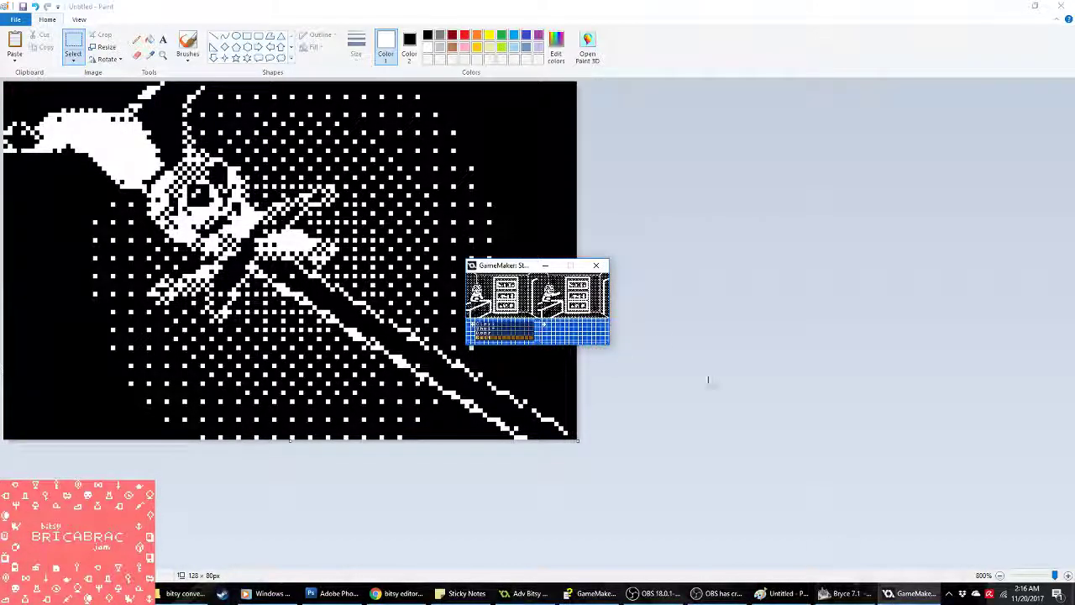
{"action": "left_click", "coordinate": [596, 266]}
{"action": "key", "text": "alt+Tab"}
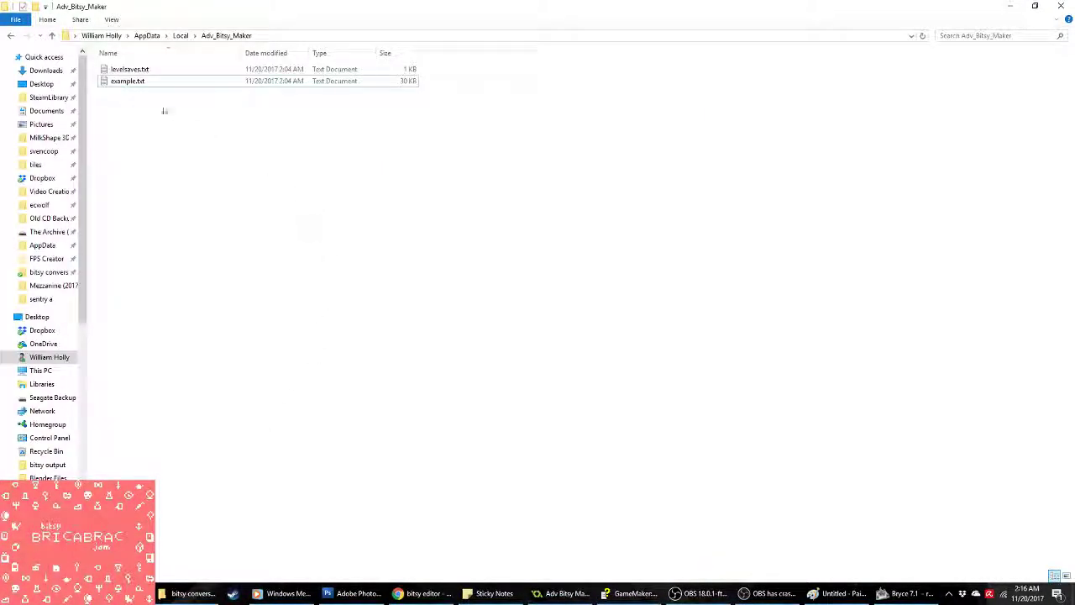
{"action": "left_click", "coordinate": [140, 87]}
{"action": "key", "text": "Delete"}
{"action": "left_click", "coordinate": [576, 341]}
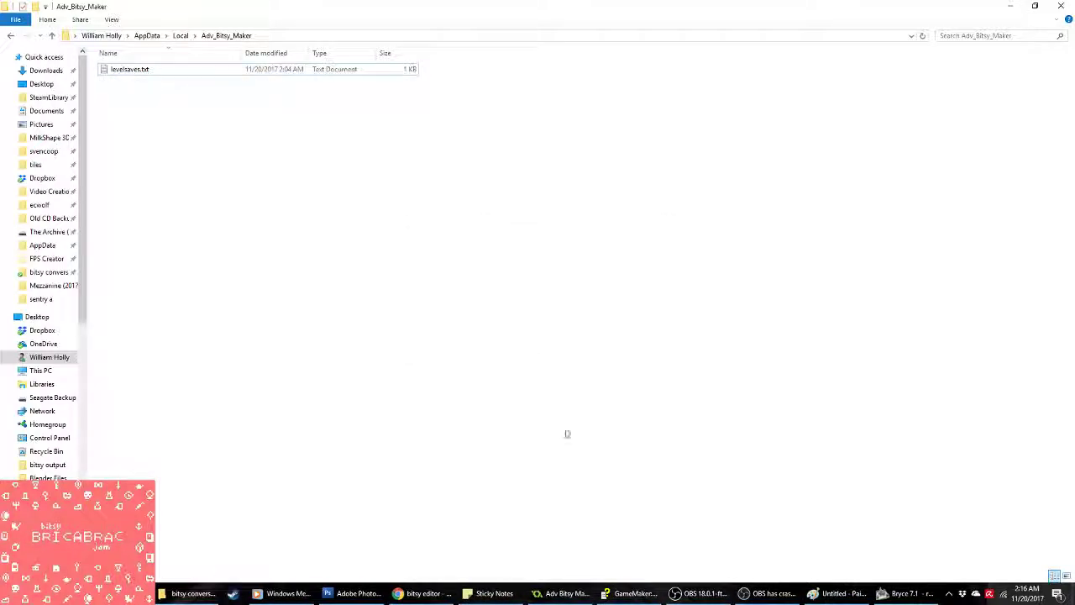
Step: Switch to the GameMaker project and replace the room picture in spr_picturetest with the copied sceptre image as its only frame
{"action": "left_click", "coordinate": [568, 591]}
{"action": "double_click", "coordinate": [59, 65]}
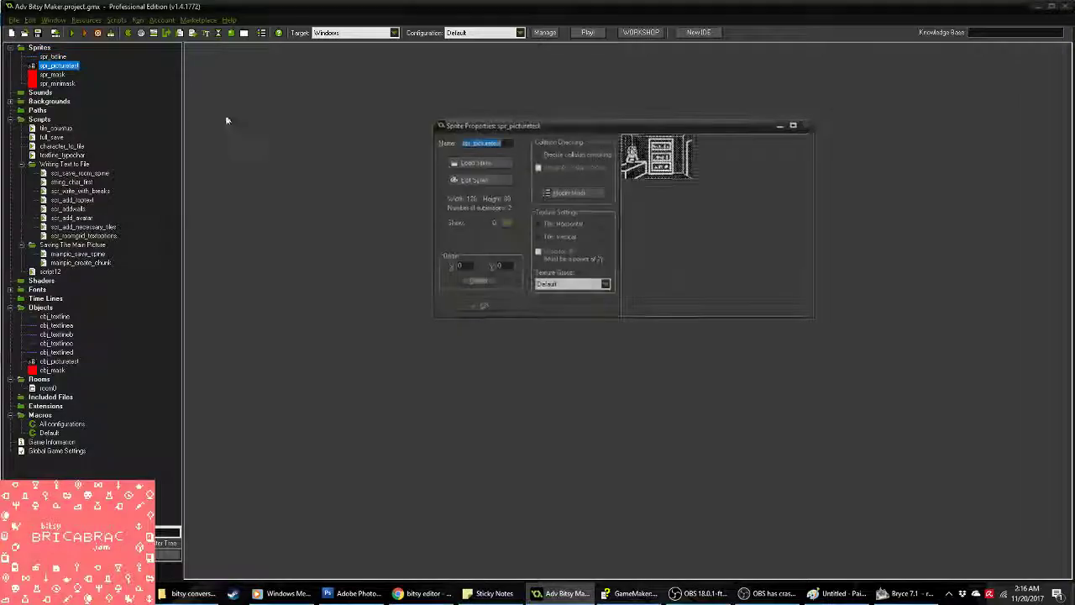
{"action": "left_click", "coordinate": [474, 180]}
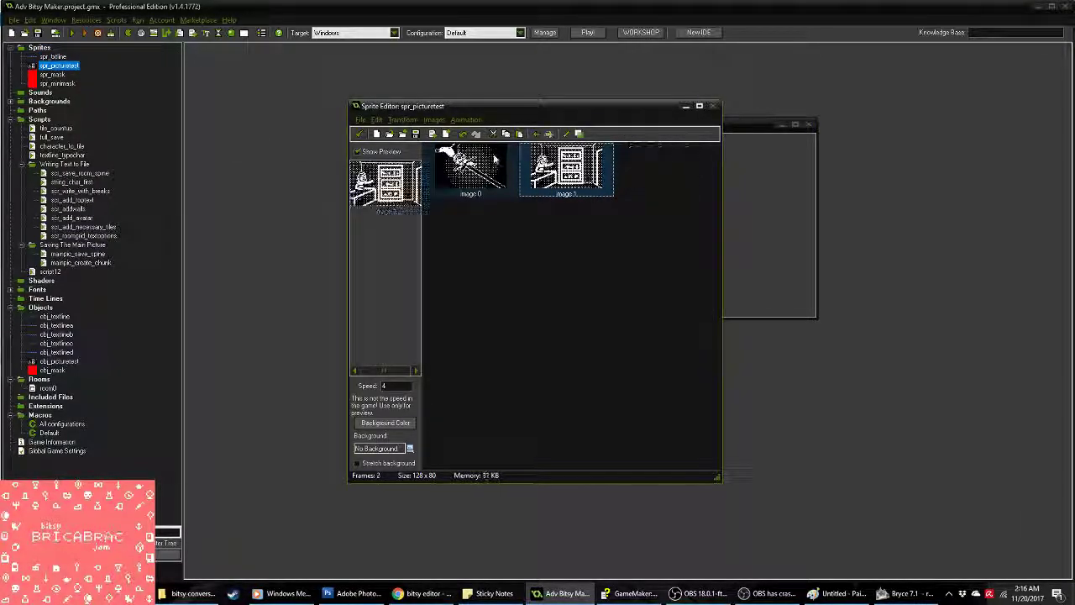
{"action": "key", "text": "Delete"}
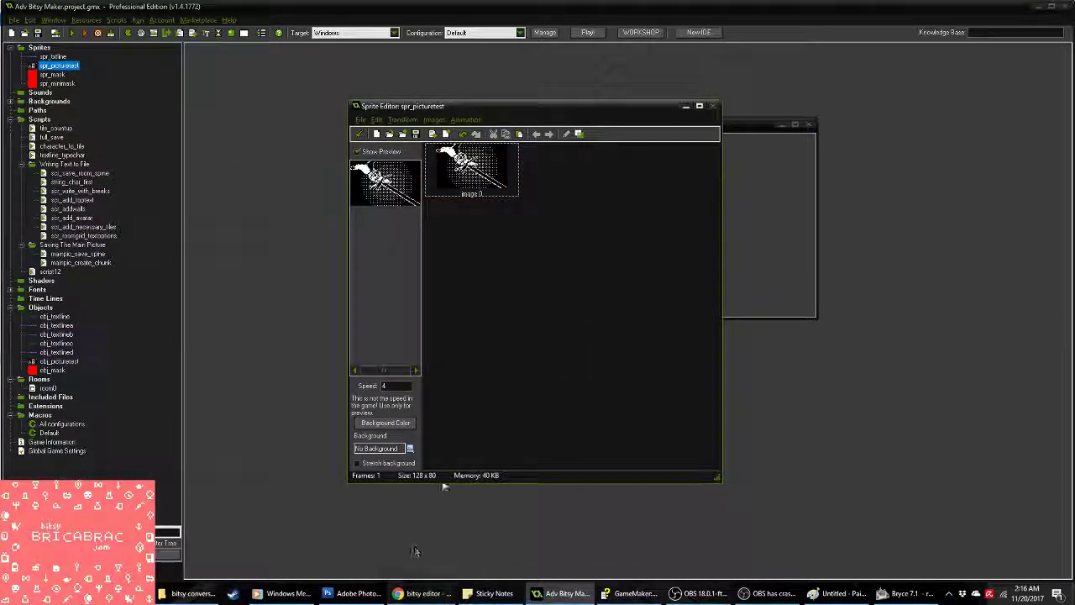
Step: Return to Photoshop, revert to the state before the Indexed Color conversion, and brighten Layer 1 using Levels with output black at 41
{"action": "left_click", "coordinate": [353, 593]}
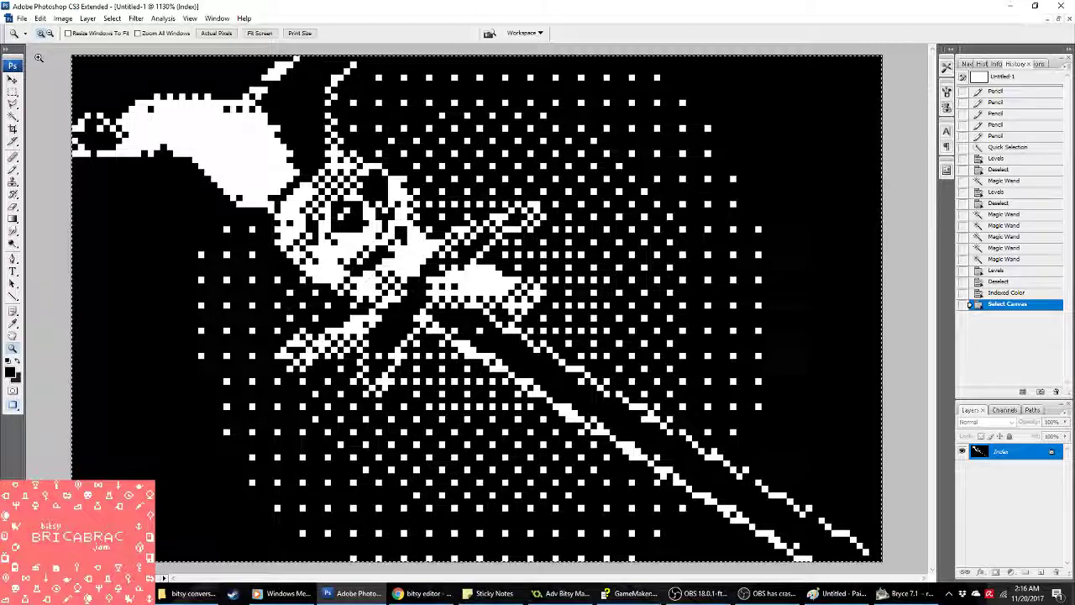
{"action": "left_click", "coordinate": [999, 281]}
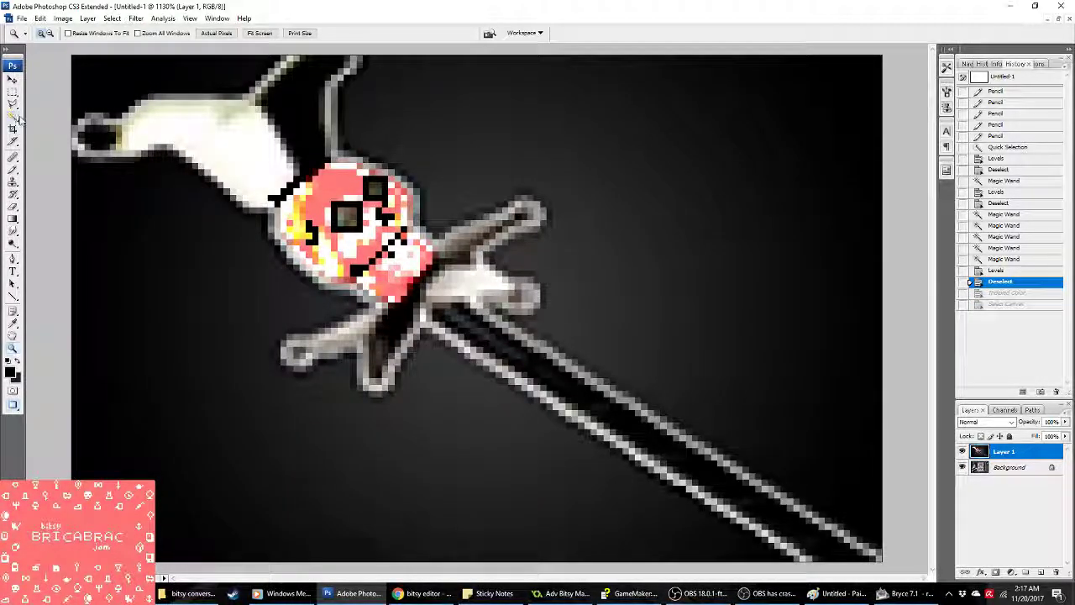
{"action": "mouse_move", "coordinate": [19, 120]}
{"action": "left_mouse_down"}
{"action": "mouse_move", "coordinate": [51, 110]}
{"action": "mouse_move", "coordinate": [75, 125]}
{"action": "left_mouse_up"}
{"action": "left_click", "coordinate": [63, 19]}
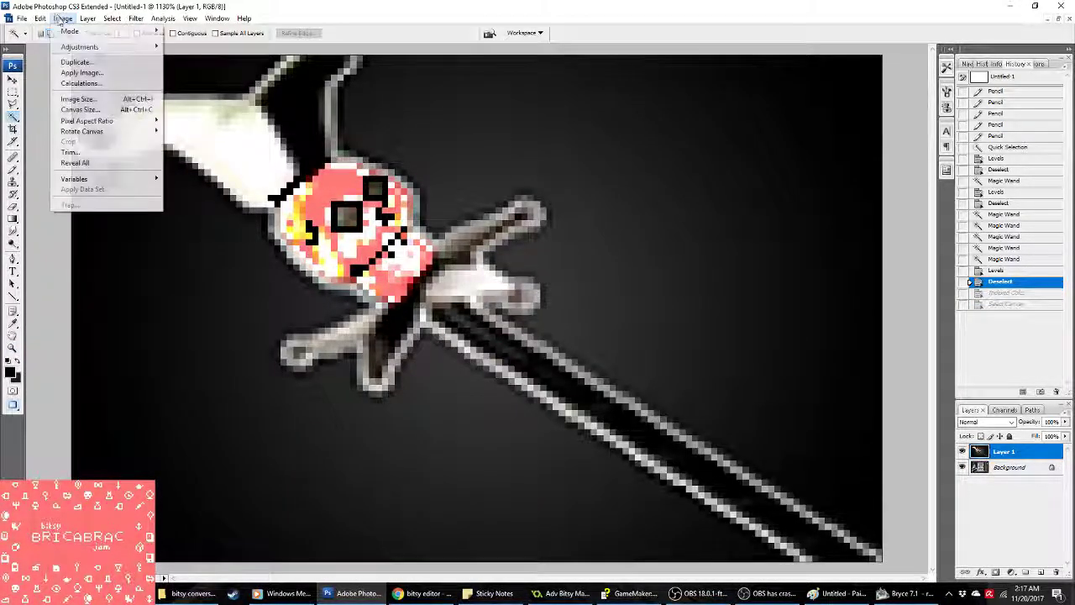
{"action": "mouse_move", "coordinate": [80, 47]}
{"action": "left_click", "coordinate": [323, 47]}
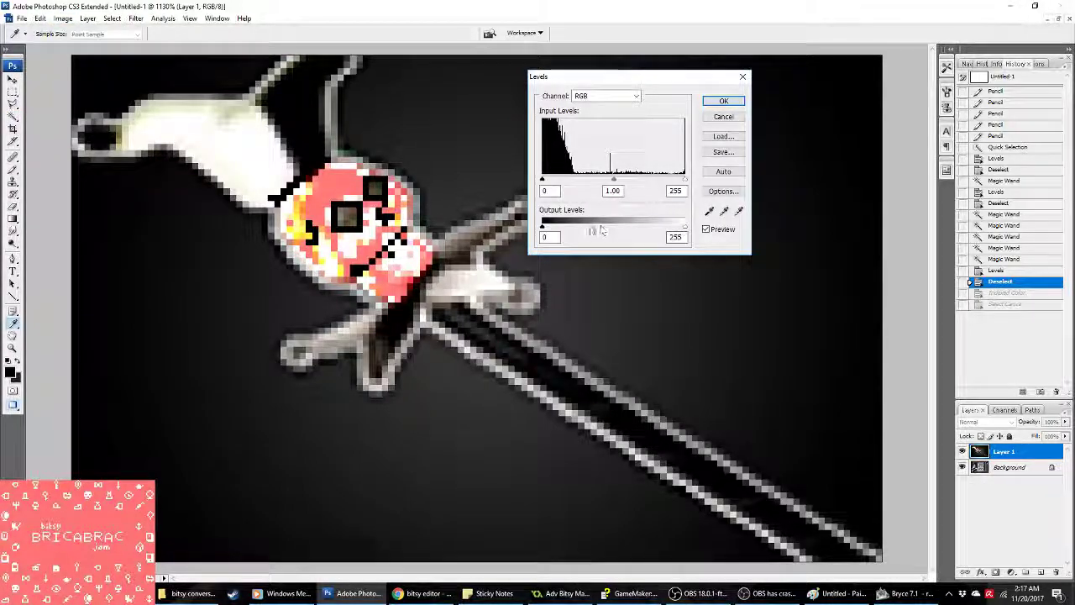
{"action": "left_click_drag", "start_coordinate": [542, 227], "coordinate": [565, 226]}
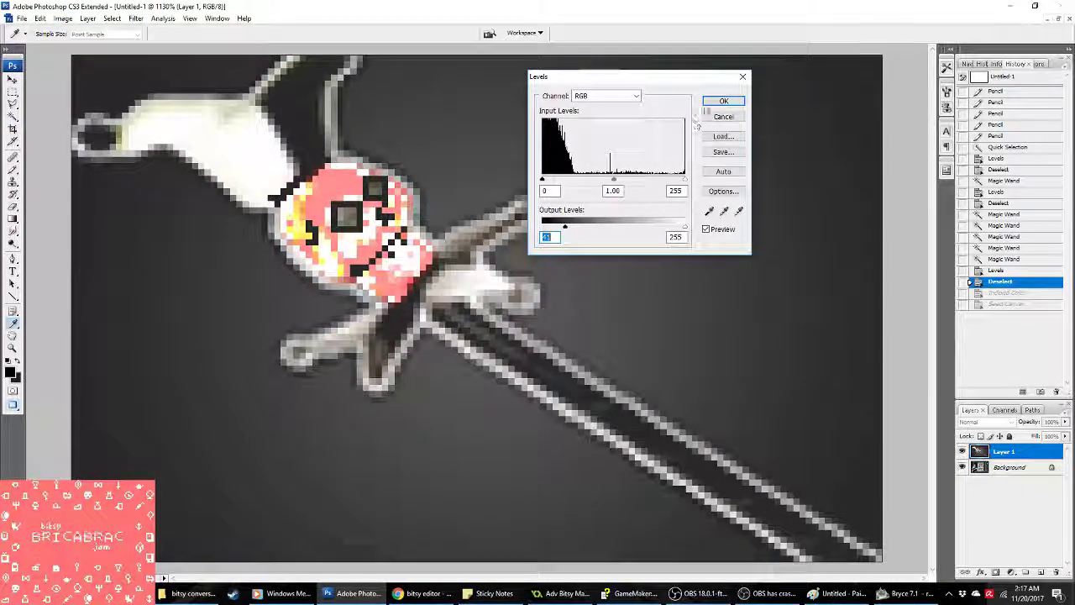
{"action": "key", "text": "Return"}
Step: Flatten and convert the brightened image to Indexed Color, then copy it into GameMaker's spr_picturetest as a second frame
{"action": "key", "text": "ctrl+a"}
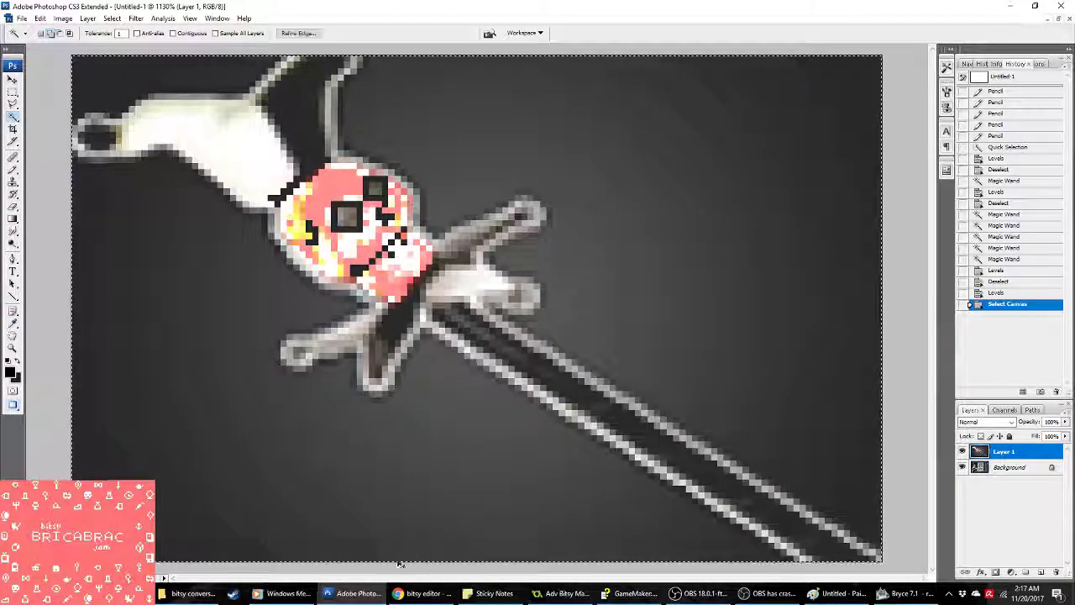
{"action": "left_click", "coordinate": [63, 18]}
{"action": "mouse_move", "coordinate": [40, 18]}
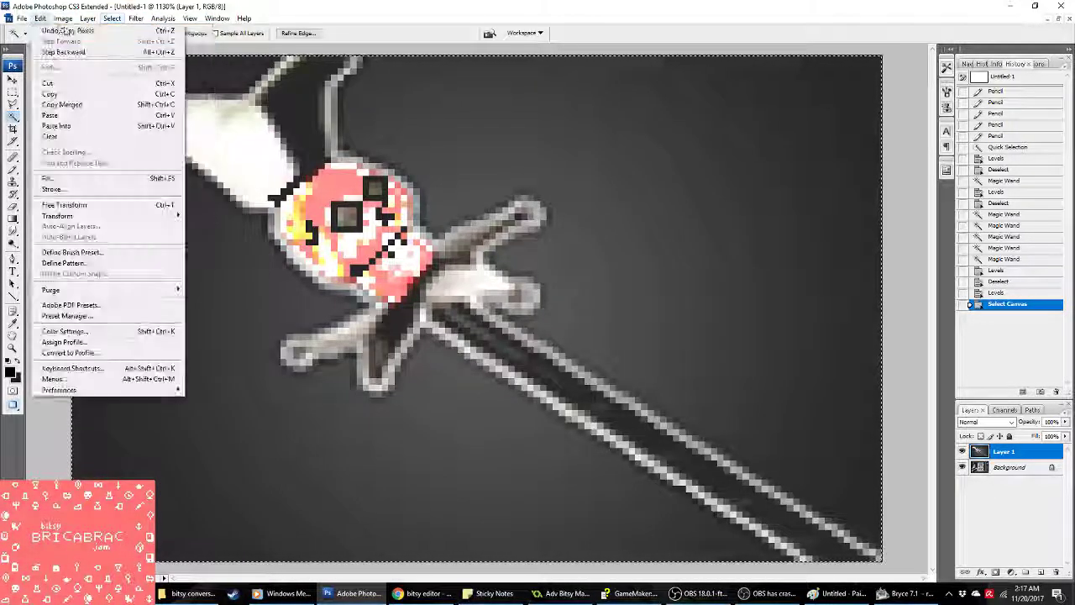
{"action": "left_click", "coordinate": [208, 66]}
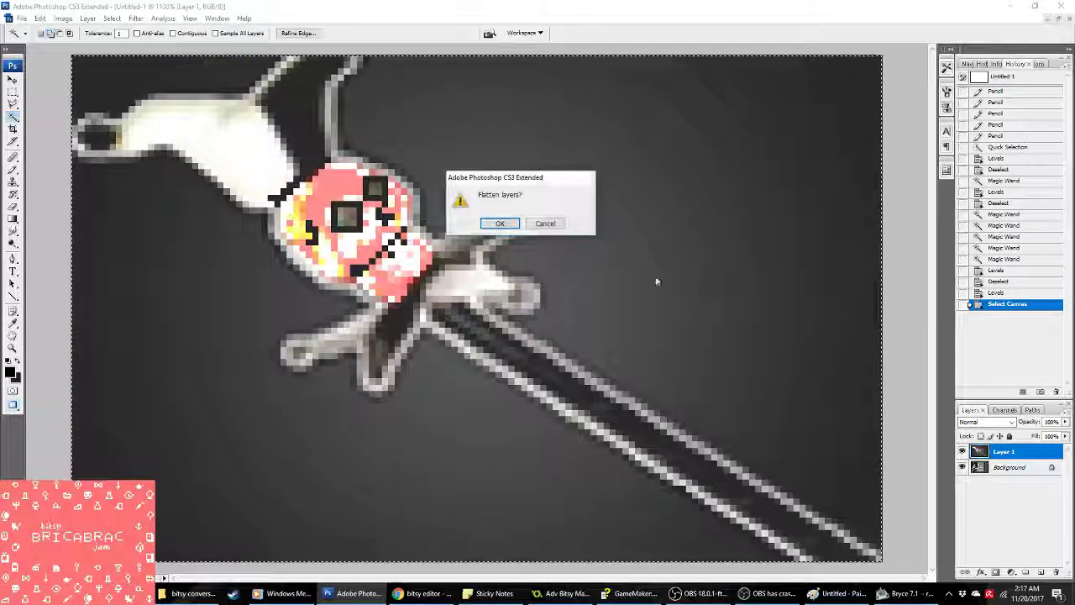
{"action": "left_click", "coordinate": [499, 224]}
{"action": "left_click", "coordinate": [816, 114]}
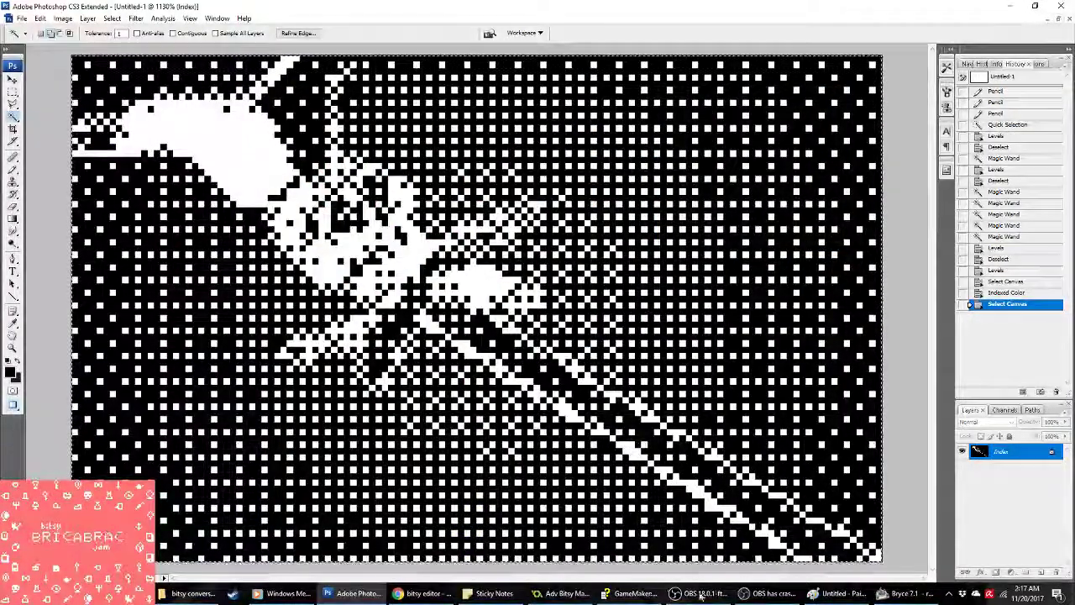
{"action": "left_click", "coordinate": [561, 593]}
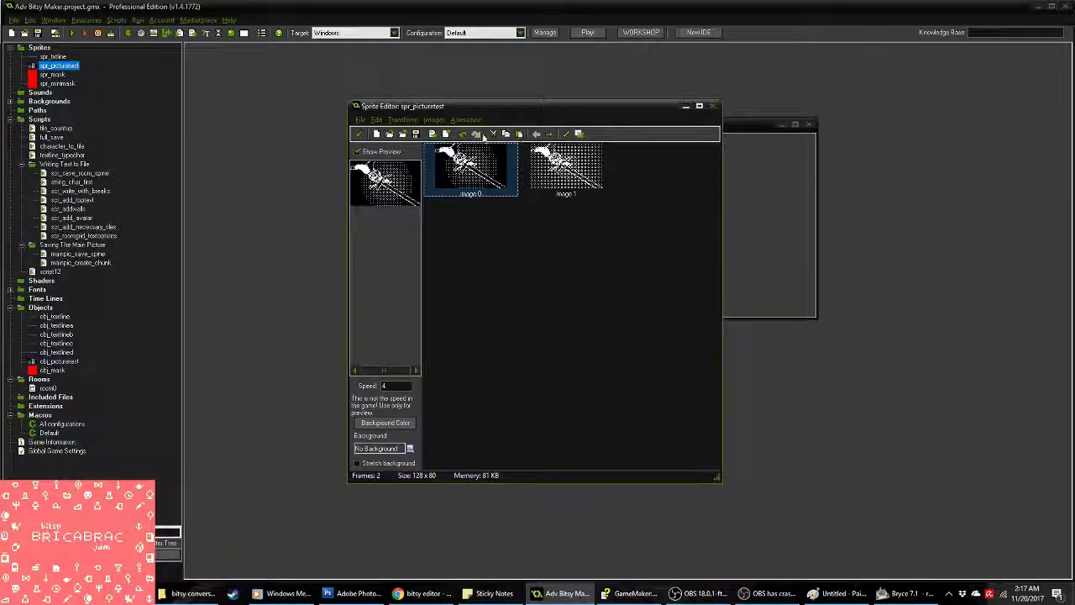
{"action": "left_click", "coordinate": [424, 593]}
Step: Switch to Photoshop, revert to the Deselect state before the last Levels change, and brighten Layer 1 using Levels with midtones at 1.80
{"action": "left_click", "coordinate": [357, 593]}
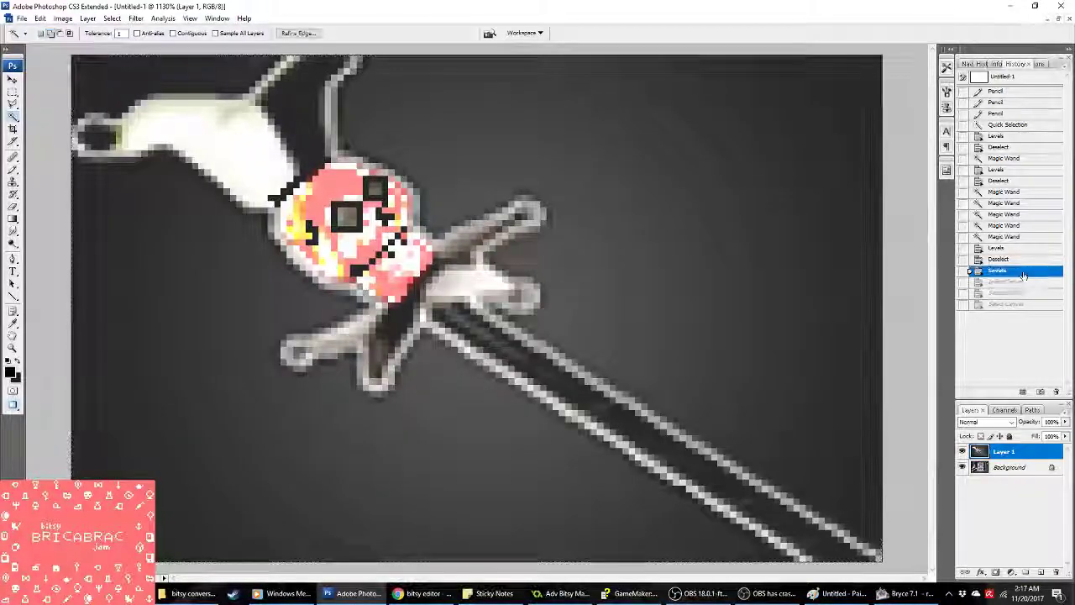
{"action": "left_click", "coordinate": [999, 259]}
{"action": "left_click", "coordinate": [63, 17]}
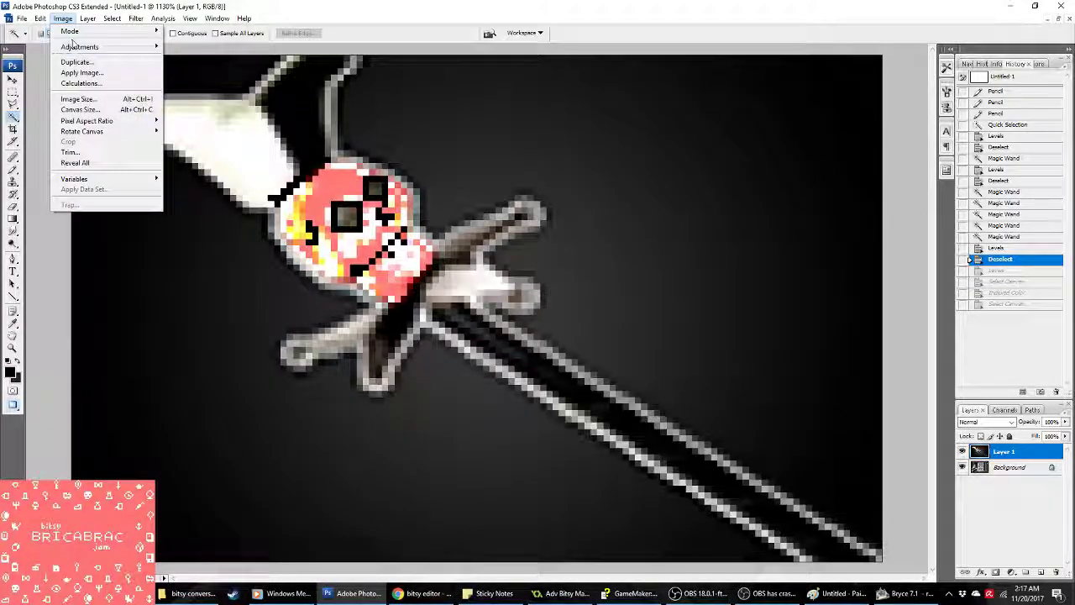
{"action": "mouse_move", "coordinate": [84, 42]}
{"action": "left_click", "coordinate": [252, 44]}
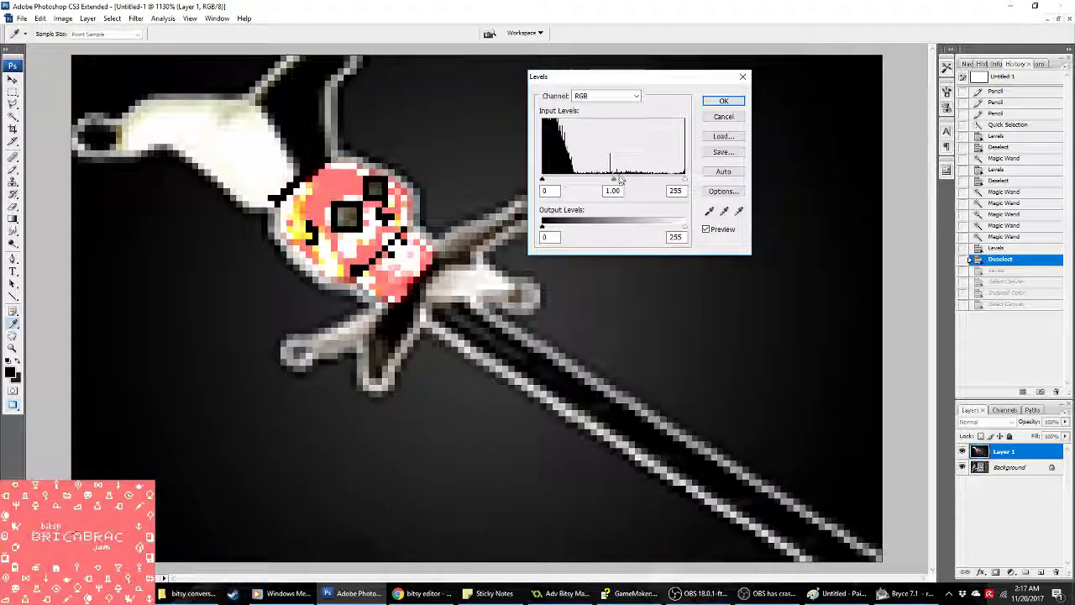
{"action": "left_click_drag", "start_coordinate": [613, 179], "coordinate": [596, 178]}
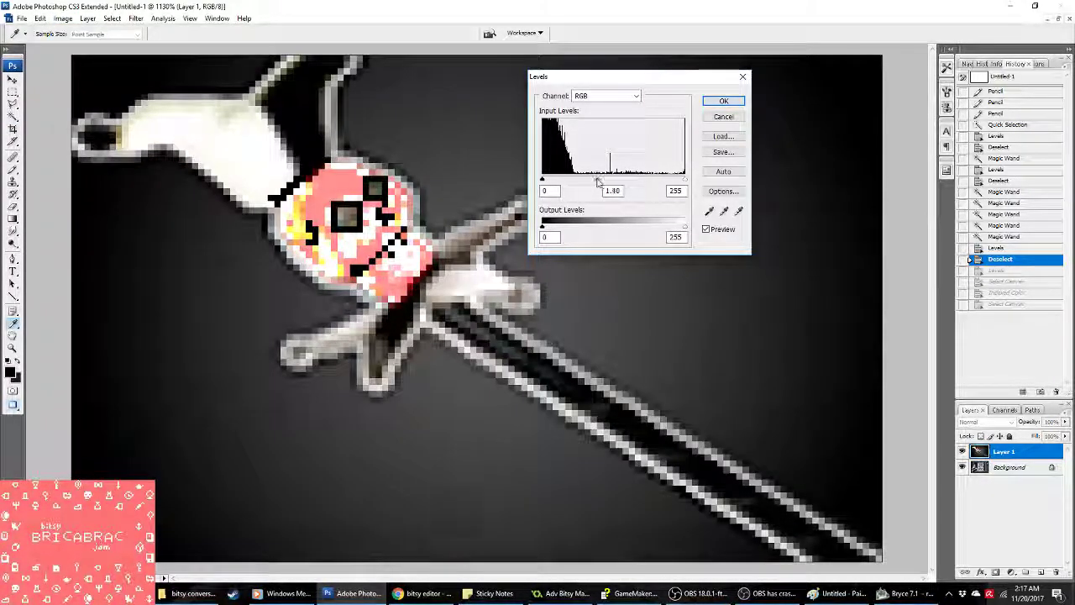
{"action": "left_click", "coordinate": [720, 101]}
Step: Flatten and convert the image to Indexed Color with 2 colors, forced Black and White and Pattern dither, then select and copy it
{"action": "left_click", "coordinate": [63, 18]}
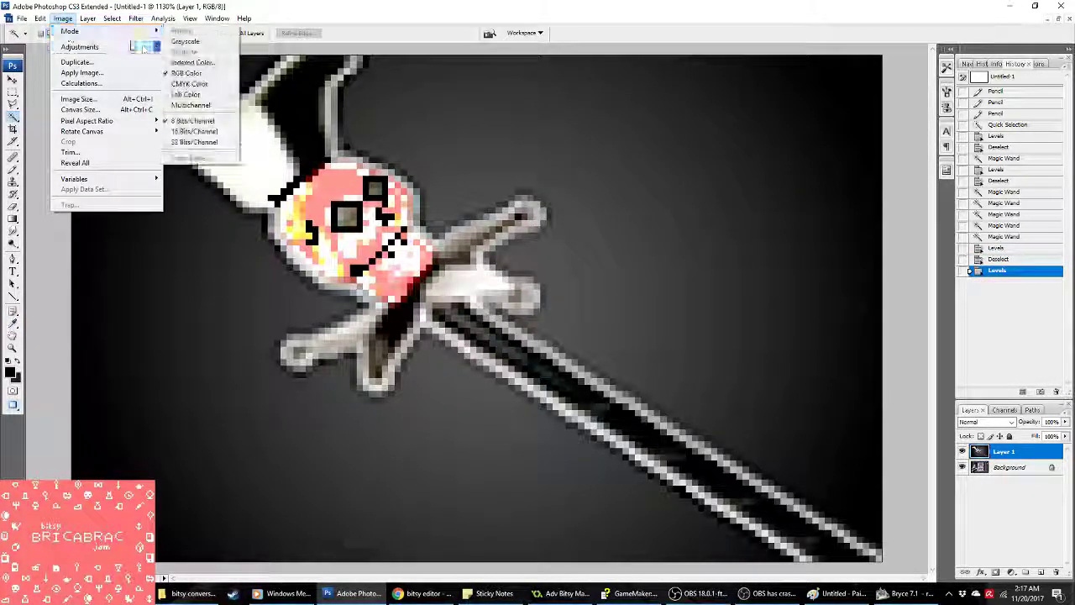
{"action": "left_click", "coordinate": [192, 62]}
{"action": "left_click", "coordinate": [499, 221]}
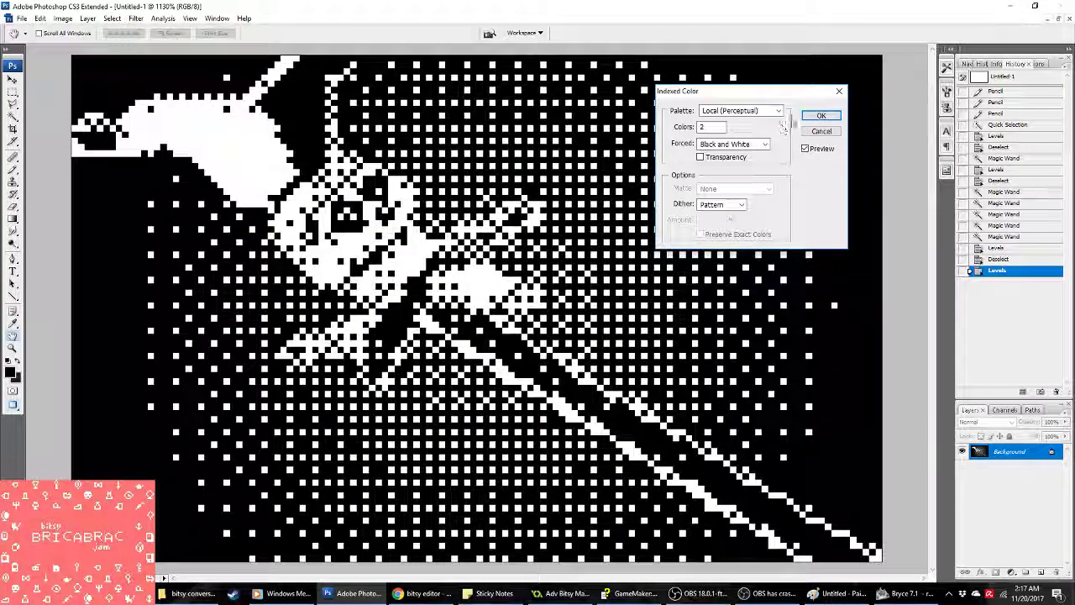
{"action": "key", "text": "Return"}
{"action": "key", "text": "w"}
{"action": "key", "text": "ctrl+a"}
Step: Switch to GameMaker, paste the copied image beside the remaining frame of spr_picturetest, and accept the sprite changes
{"action": "left_click", "coordinate": [561, 593]}
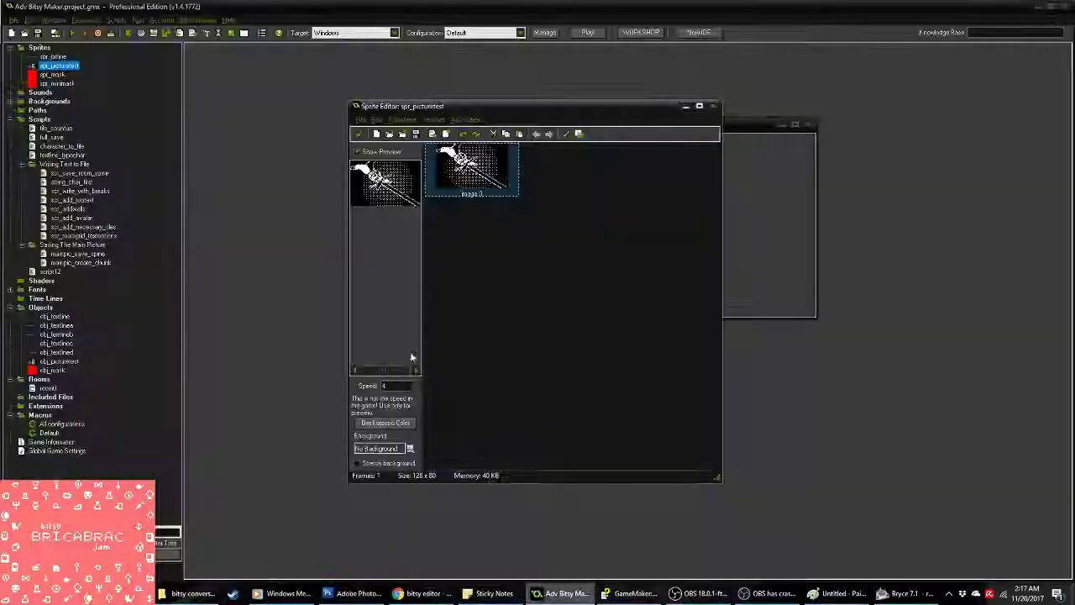
{"action": "key", "text": "ctrl+v"}
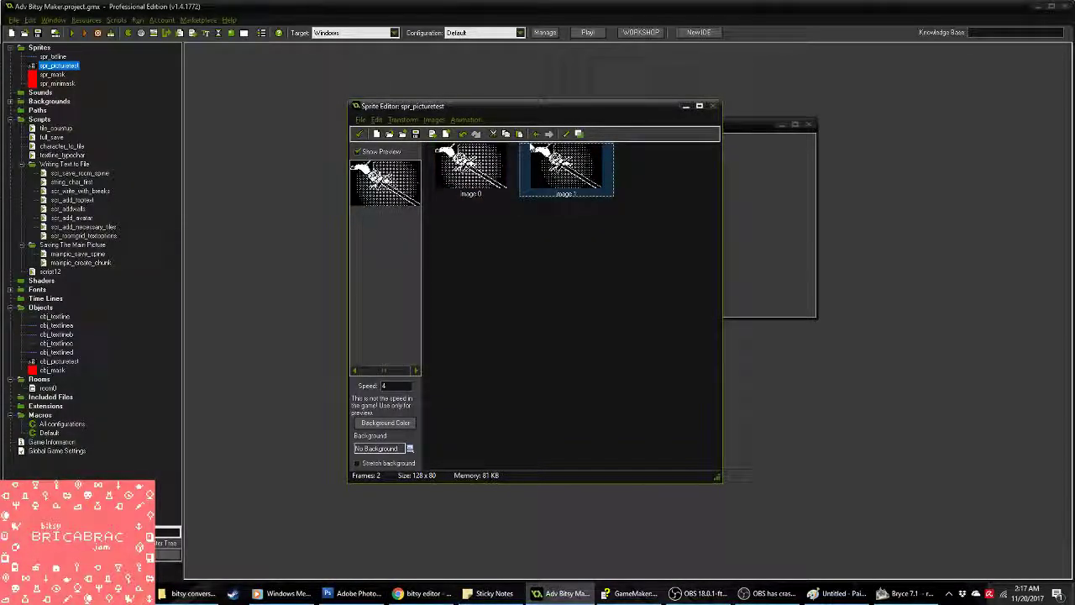
{"action": "left_click", "coordinate": [518, 185]}
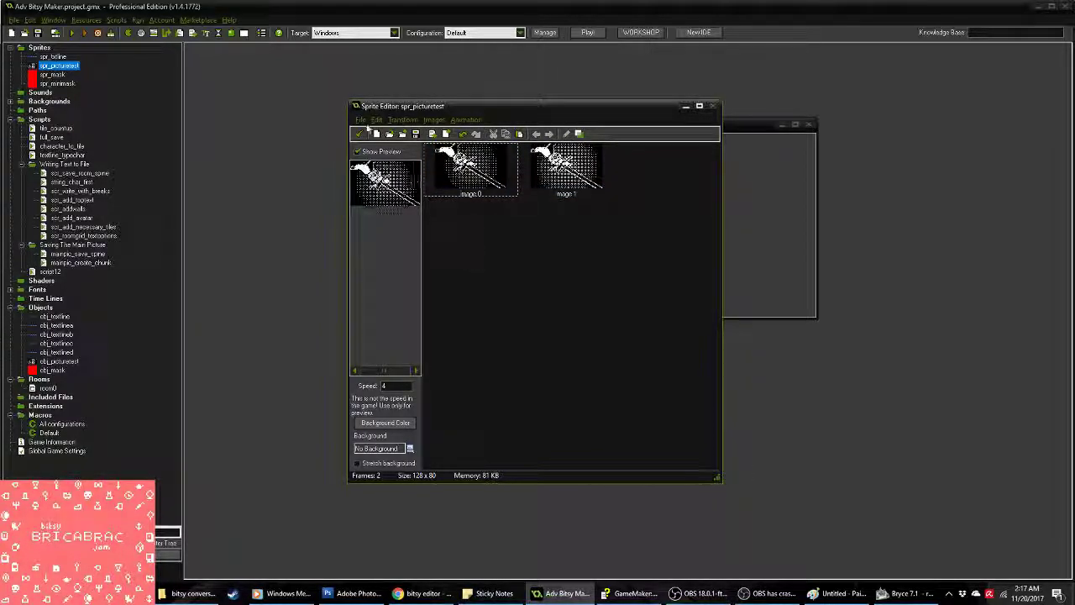
{"action": "left_click", "coordinate": [358, 134]}
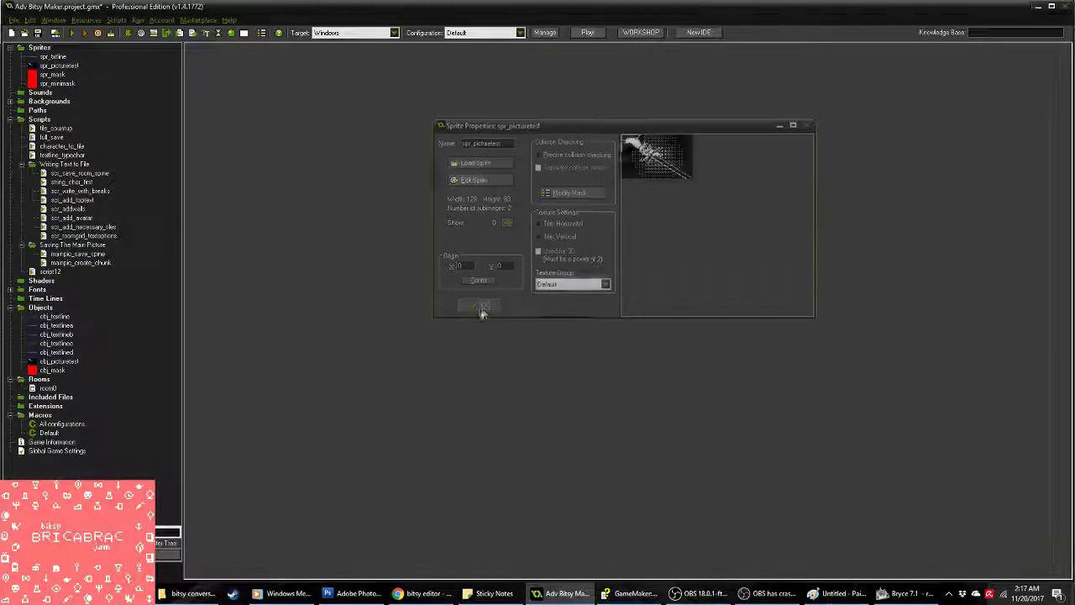
{"action": "left_click", "coordinate": [482, 307]}
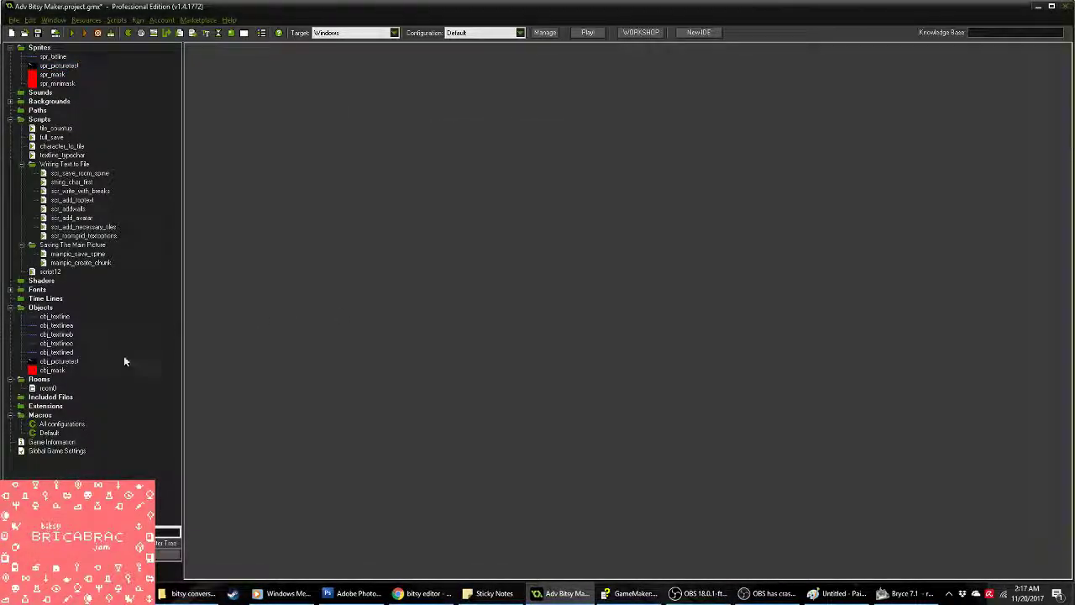
Step: Run and close the GameMaker converter to generate its output, then open example.txt from the Adv_Bitsy_Maker folder
{"action": "left_click", "coordinate": [72, 33]}
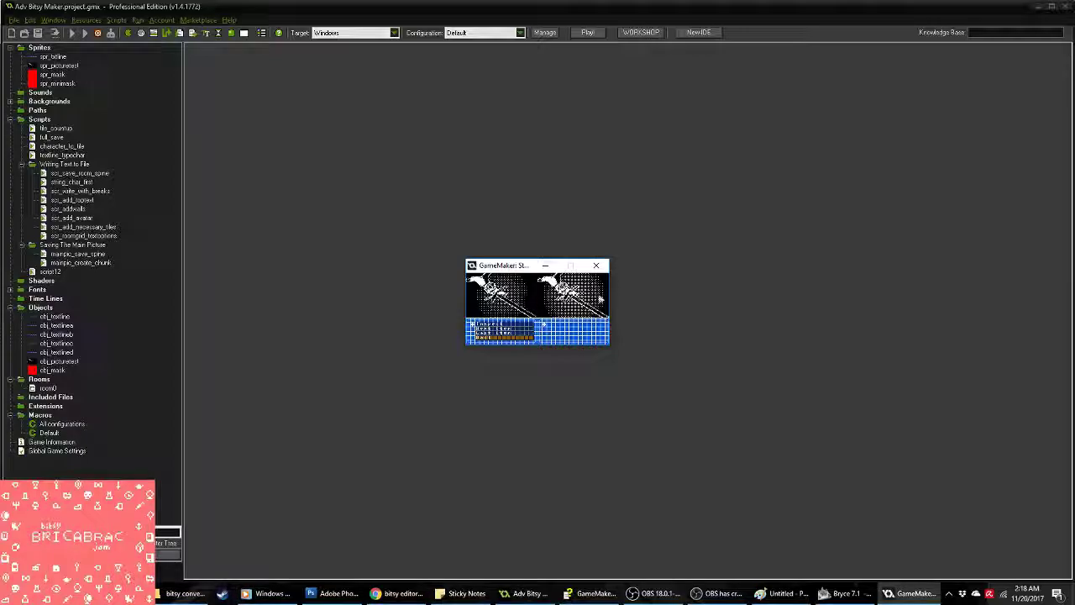
{"action": "left_click", "coordinate": [597, 266]}
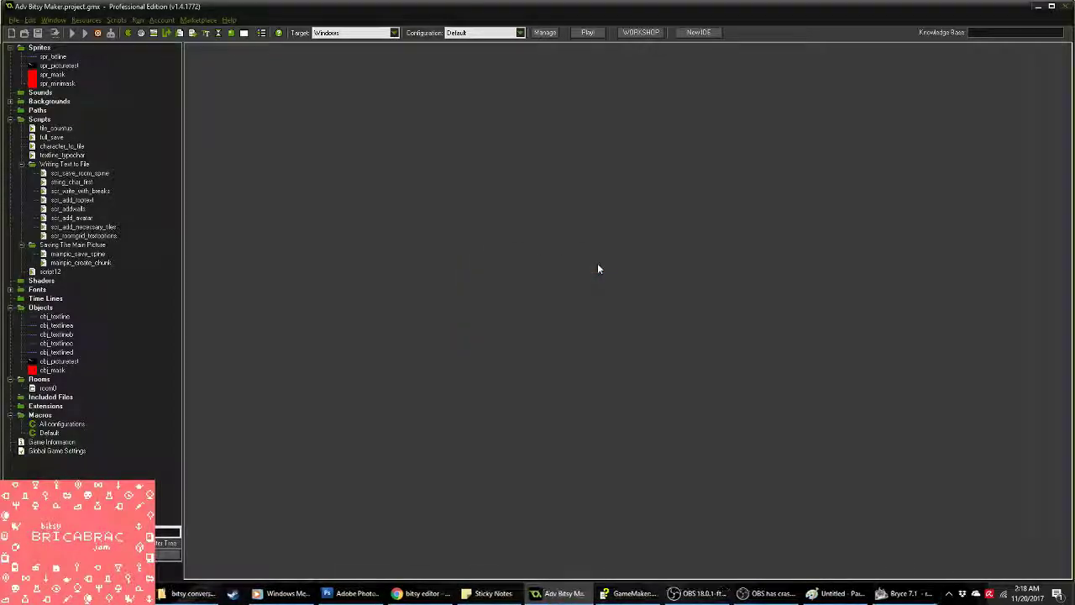
{"action": "left_click", "coordinate": [180, 593]}
{"action": "left_click", "coordinate": [180, 593]}
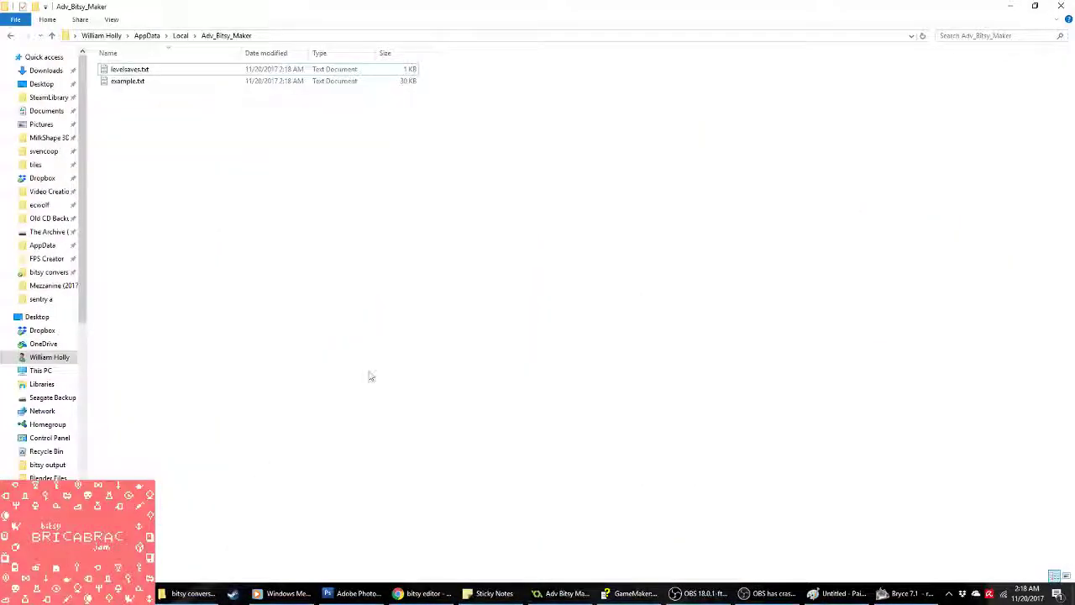
{"action": "double_click", "coordinate": [149, 84]}
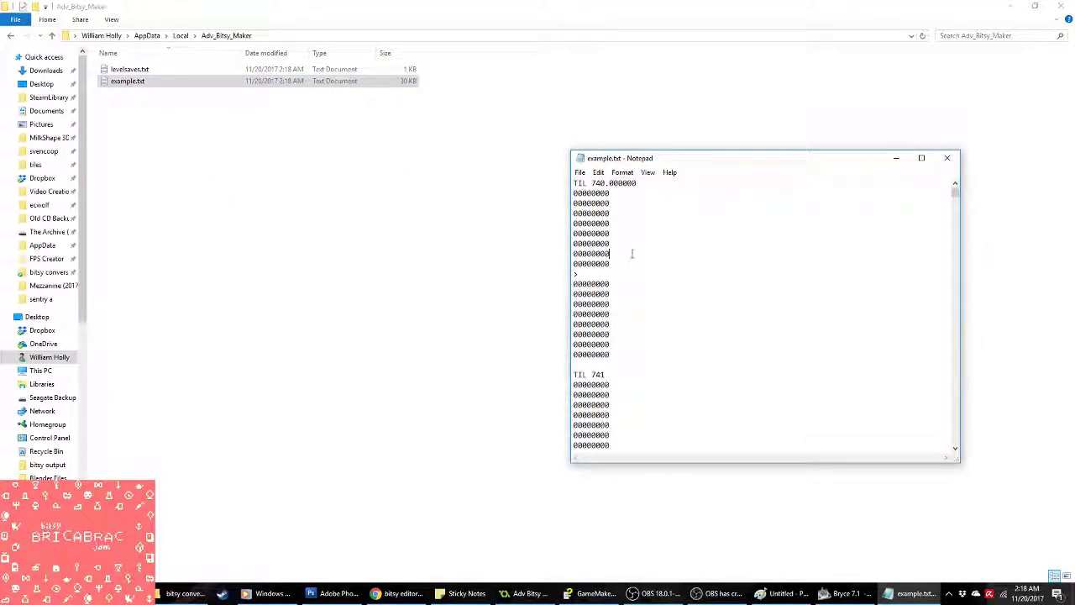
Step: Copy all of example.txt and paste it into the game data in the Bitsy editor
{"action": "key", "text": "ctrl+a"}
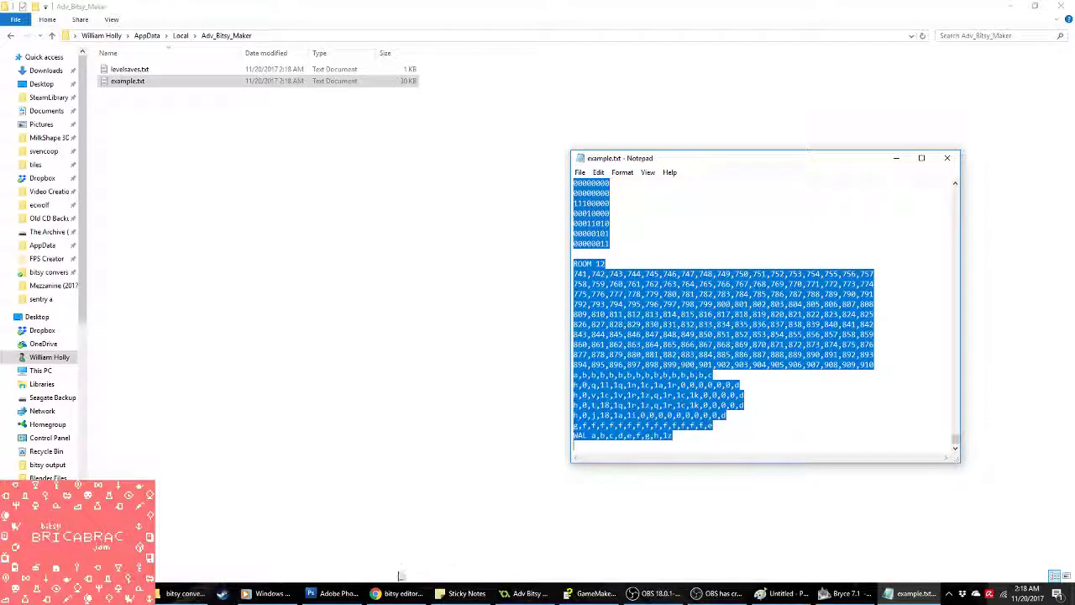
{"action": "left_click", "coordinate": [401, 591]}
{"action": "left_click", "coordinate": [187, 263]}
{"action": "key", "text": "ctrl+v"}
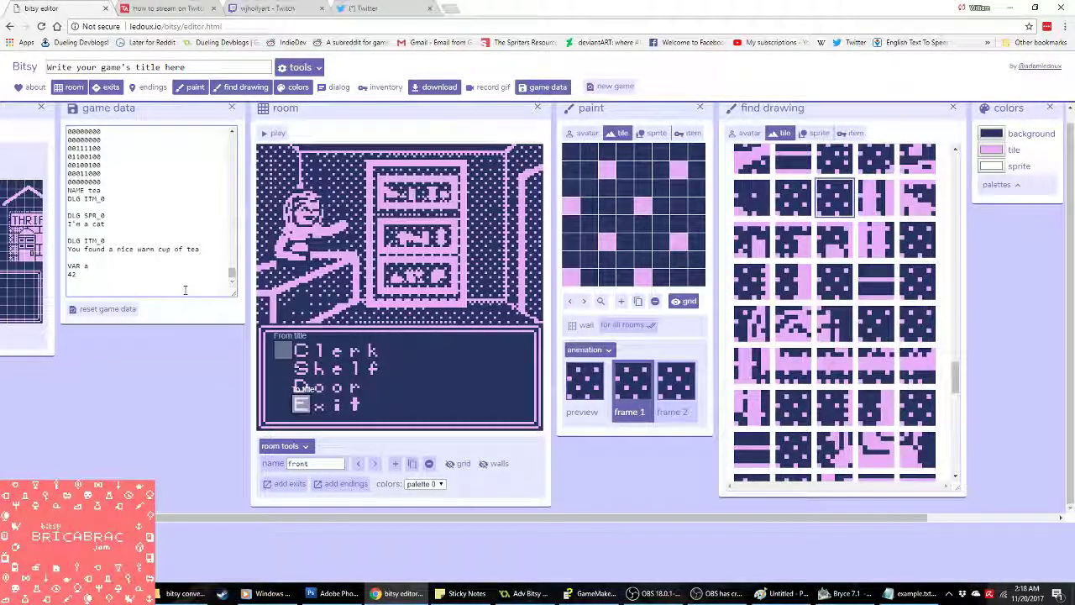
{"action": "scroll", "coordinate": [184, 290], "scroll_direction": "up", "scroll_amount": 5}
Step: Go to the imported sceptre room, room 12, and rename it shelf_a
{"action": "left_click", "coordinate": [374, 463]}
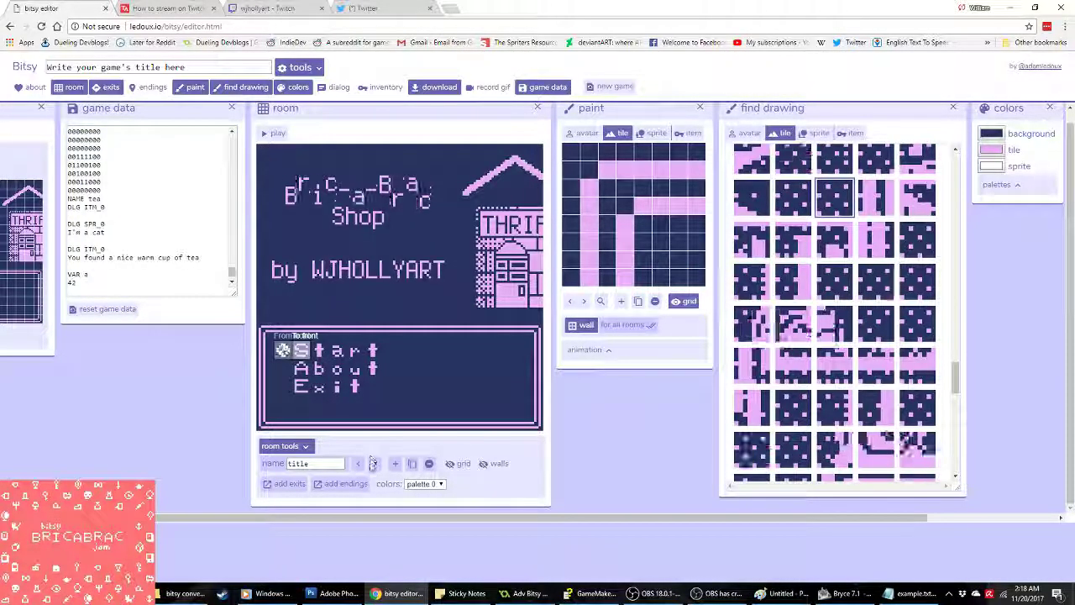
{"action": "left_click", "coordinate": [373, 463]}
{"action": "left_click", "coordinate": [373, 463]}
{"action": "left_click", "coordinate": [373, 463]}
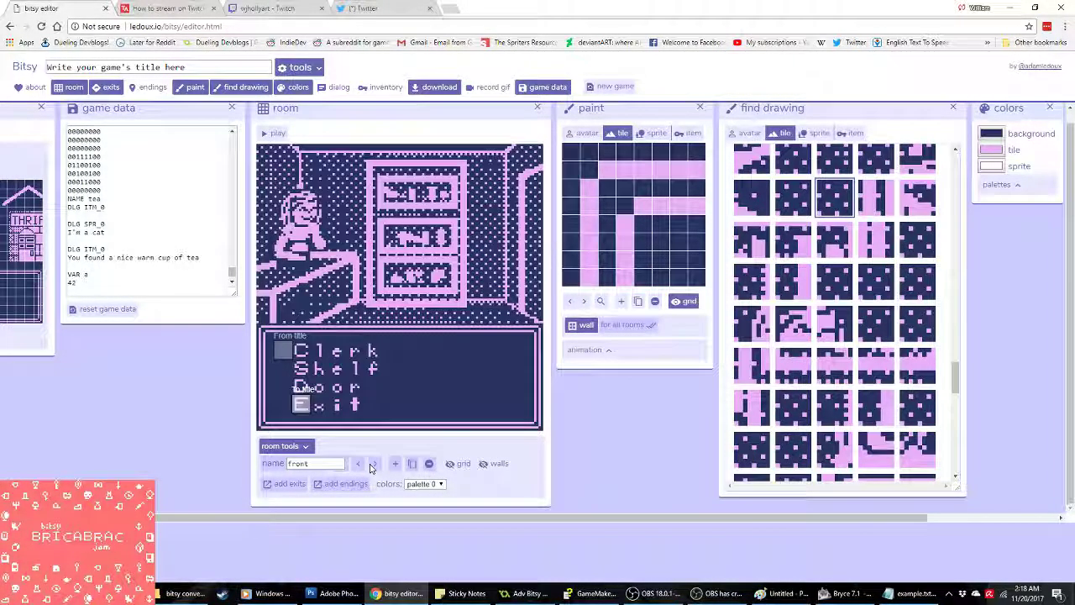
{"action": "left_click", "coordinate": [373, 463]}
{"action": "left_click", "coordinate": [373, 463]}
{"action": "left_click", "coordinate": [373, 463]}
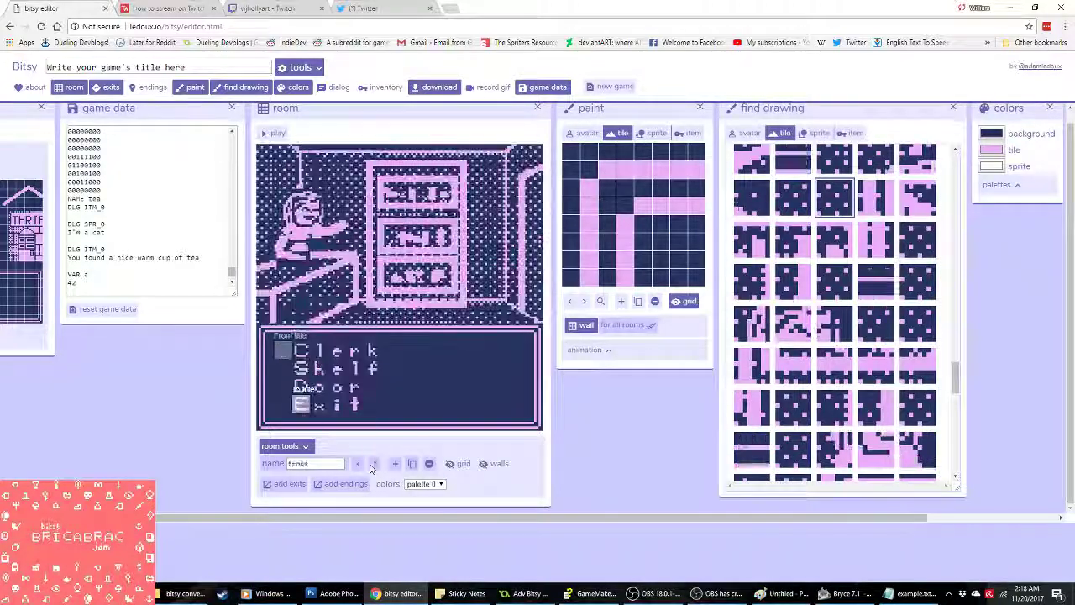
{"action": "left_click", "coordinate": [373, 463]}
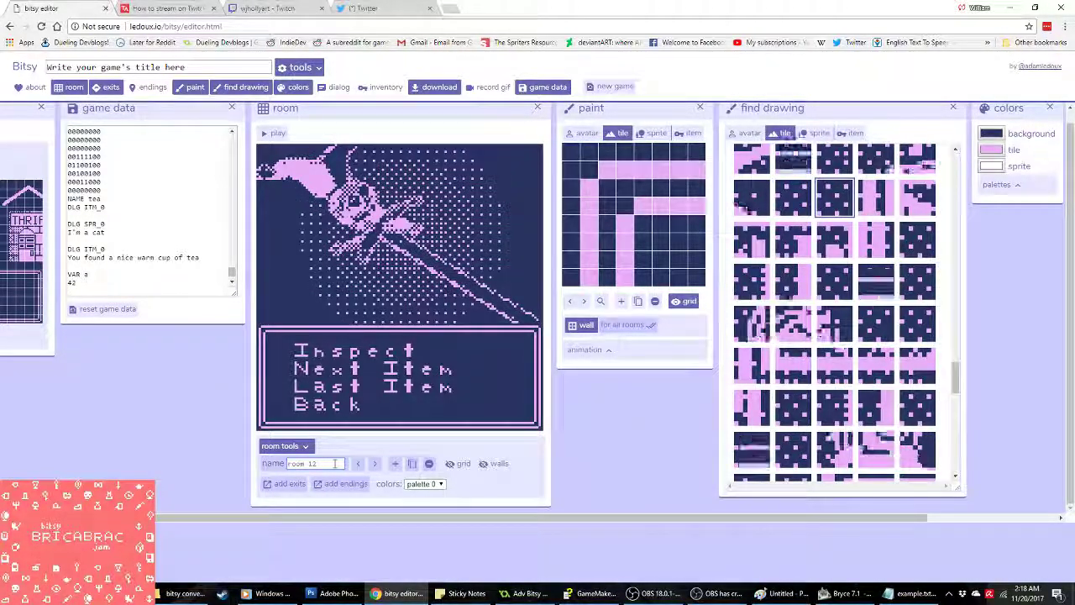
{"action": "type", "text": "shelf_a"}
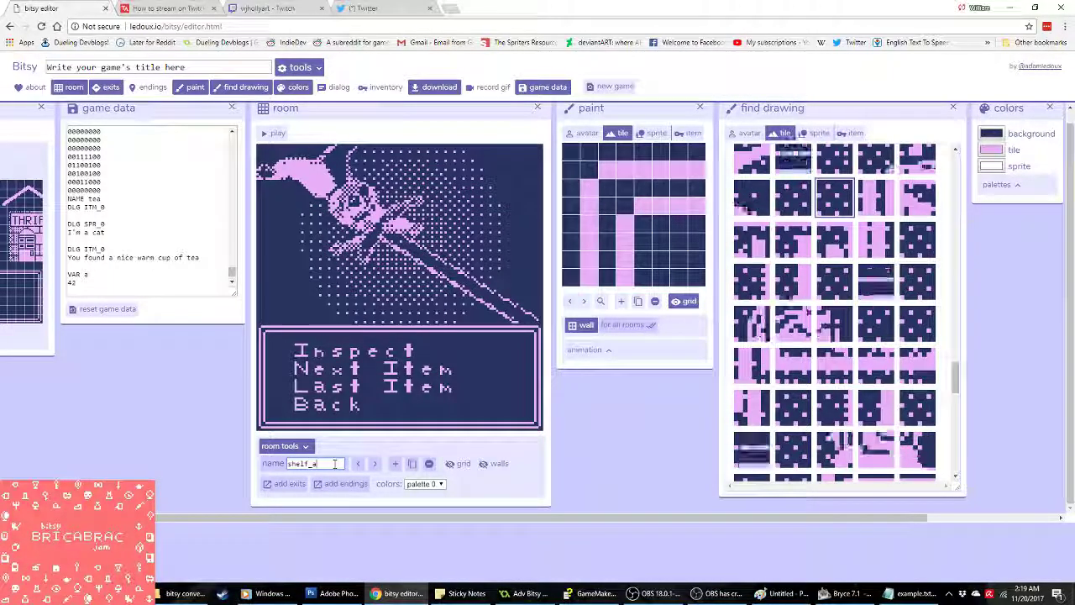
Step: Add an exit on the Shelf option of the front room leading to the tile beside Inspect in shelf_a
{"action": "left_click", "coordinate": [357, 464]}
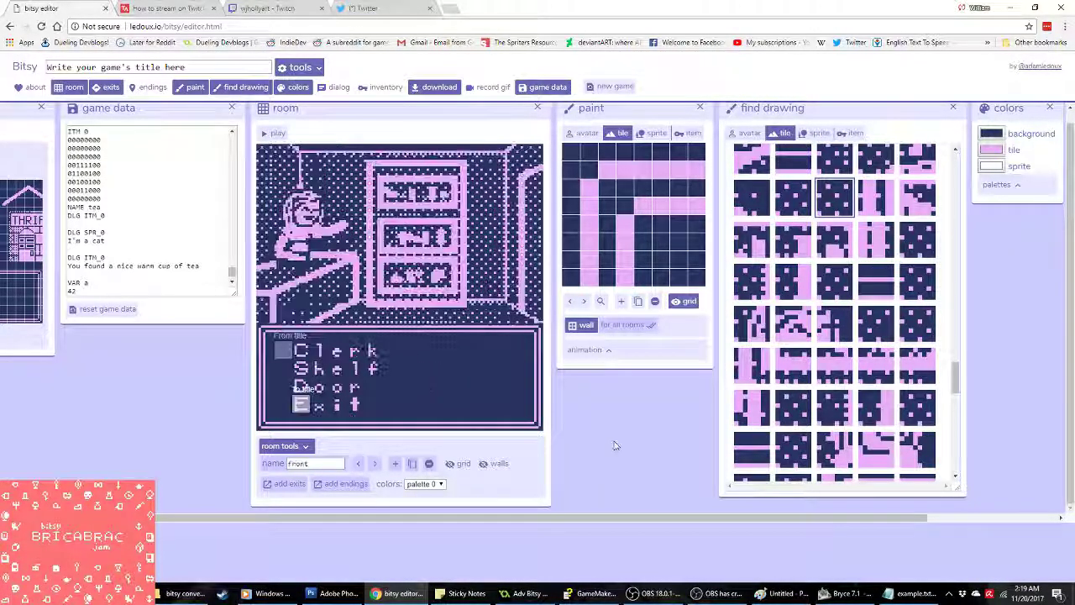
{"action": "scroll", "coordinate": [613, 446], "scroll_direction": "left", "scroll_amount": 2}
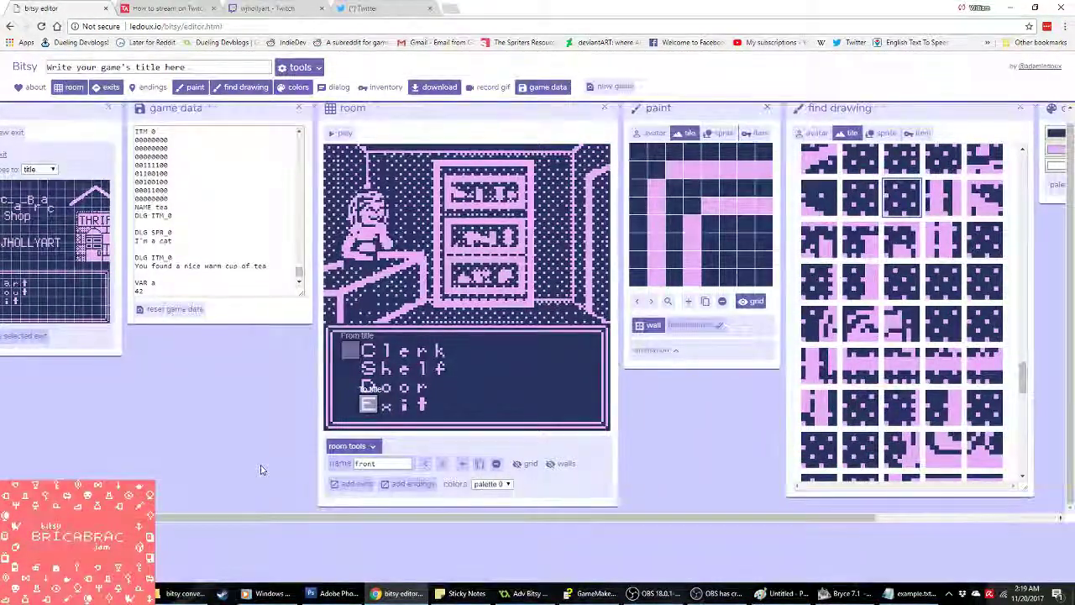
{"action": "scroll", "coordinate": [260, 470], "scroll_direction": "left", "scroll_amount": 2}
{"action": "left_click", "coordinate": [52, 336]}
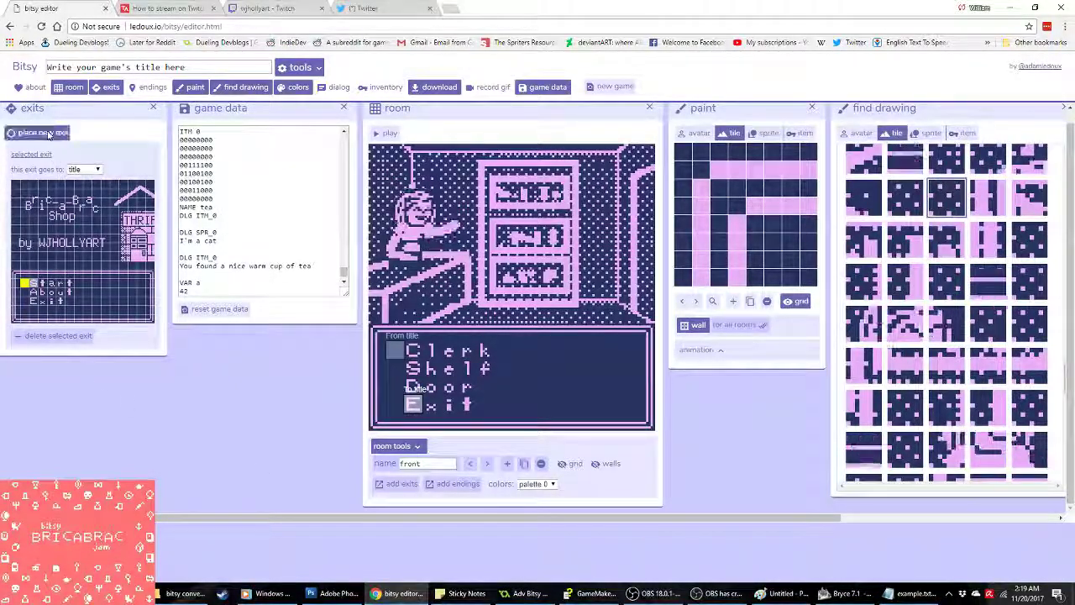
{"action": "left_click", "coordinate": [41, 131]}
{"action": "left_click", "coordinate": [412, 369]}
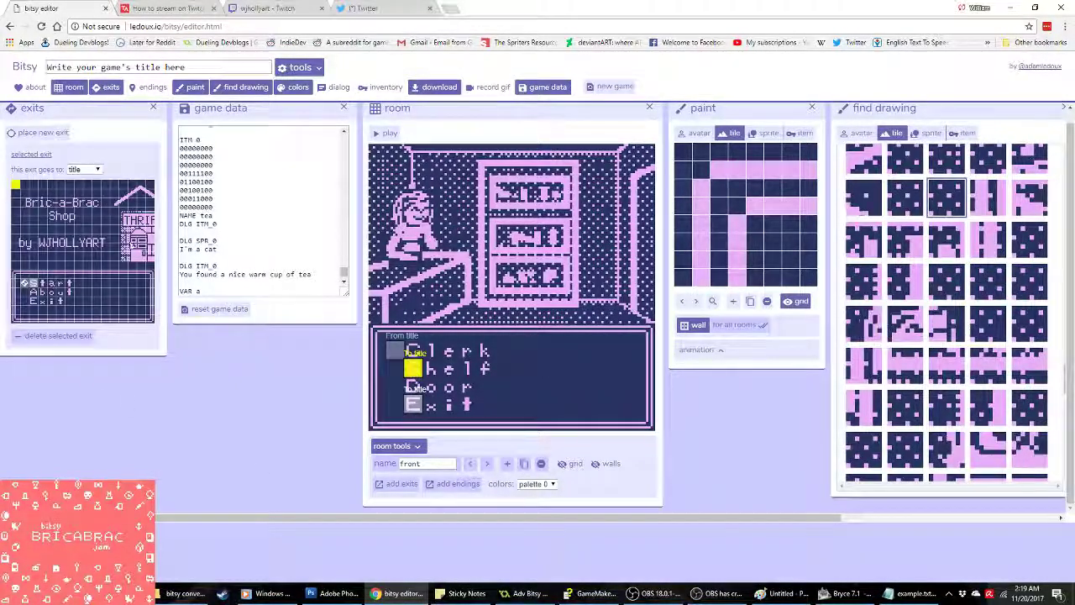
{"action": "left_click", "coordinate": [99, 170]}
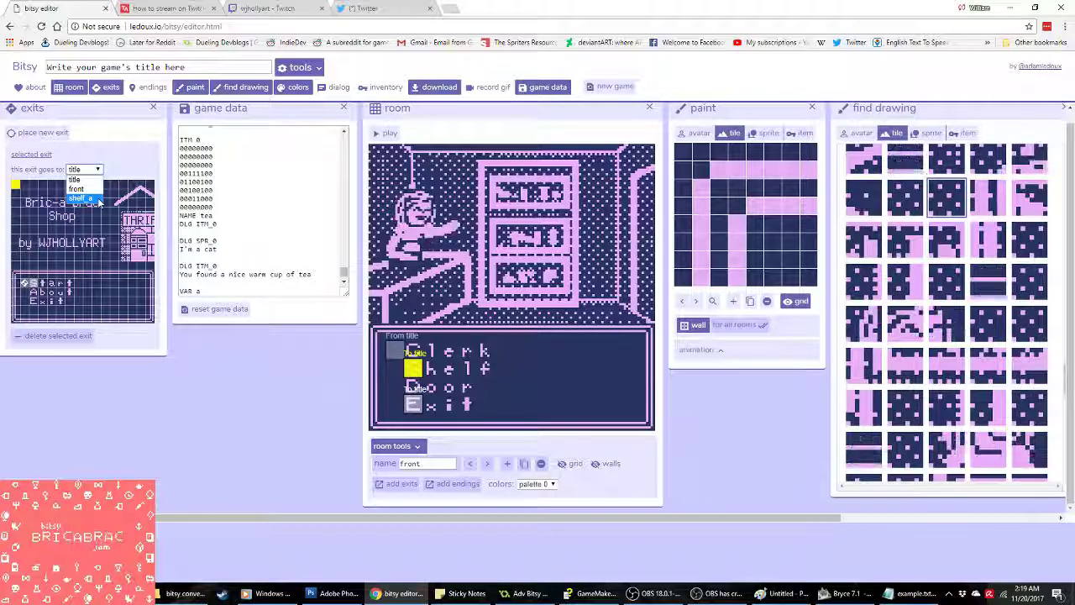
{"action": "left_click", "coordinate": [80, 190]}
{"action": "left_click", "coordinate": [25, 284]}
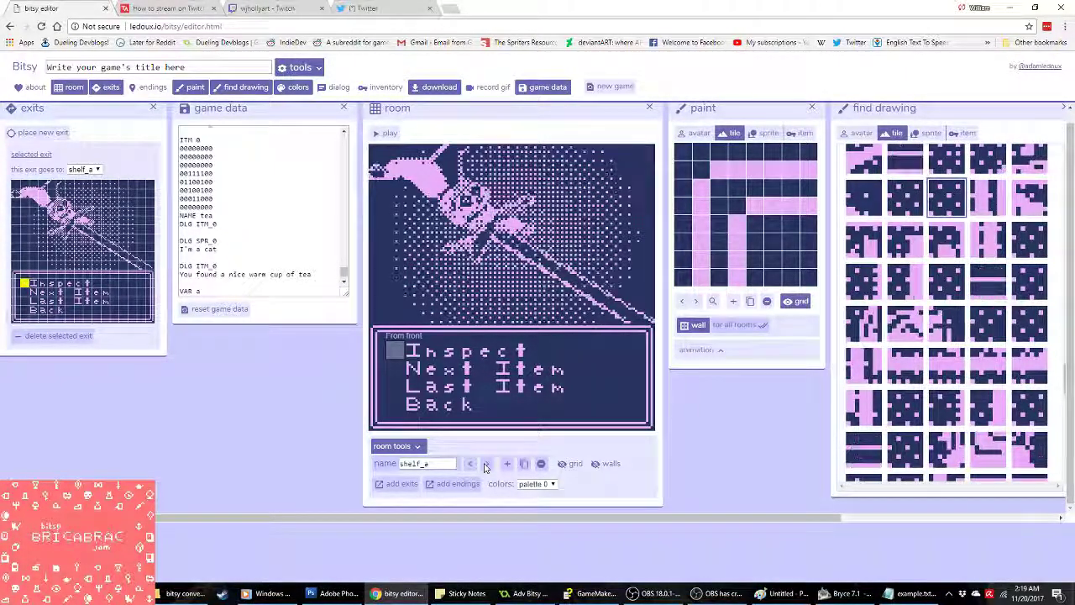
Step: Detach the Twitch tab into a narrow window beside the Bitsy editor, and turn on its Channel Feed
{"action": "left_click", "coordinate": [294, 6]}
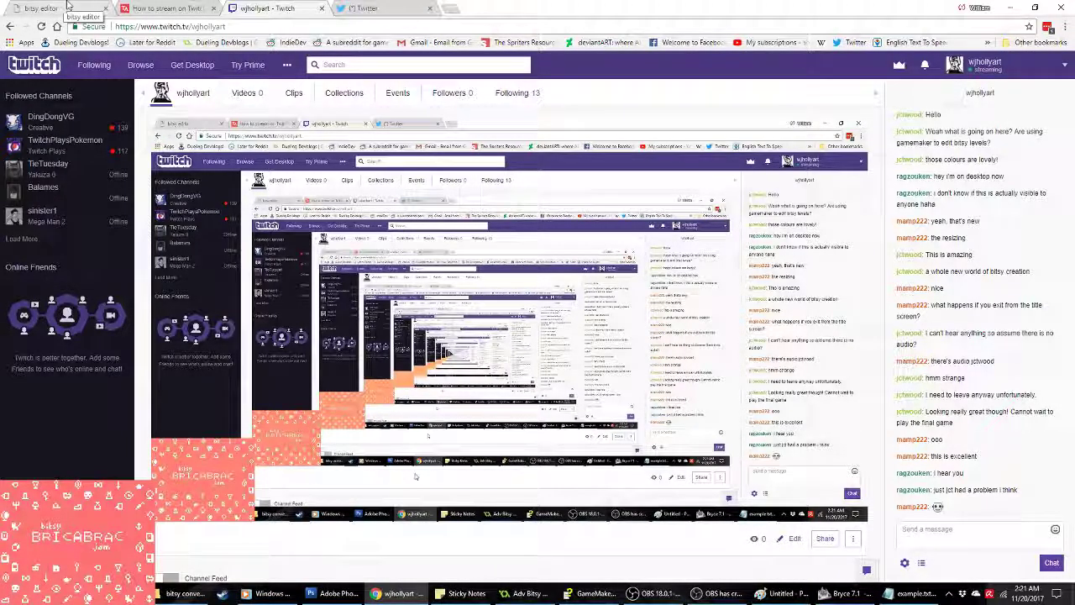
{"action": "left_click_drag", "start_coordinate": [269, 7], "coordinate": [924, 168]}
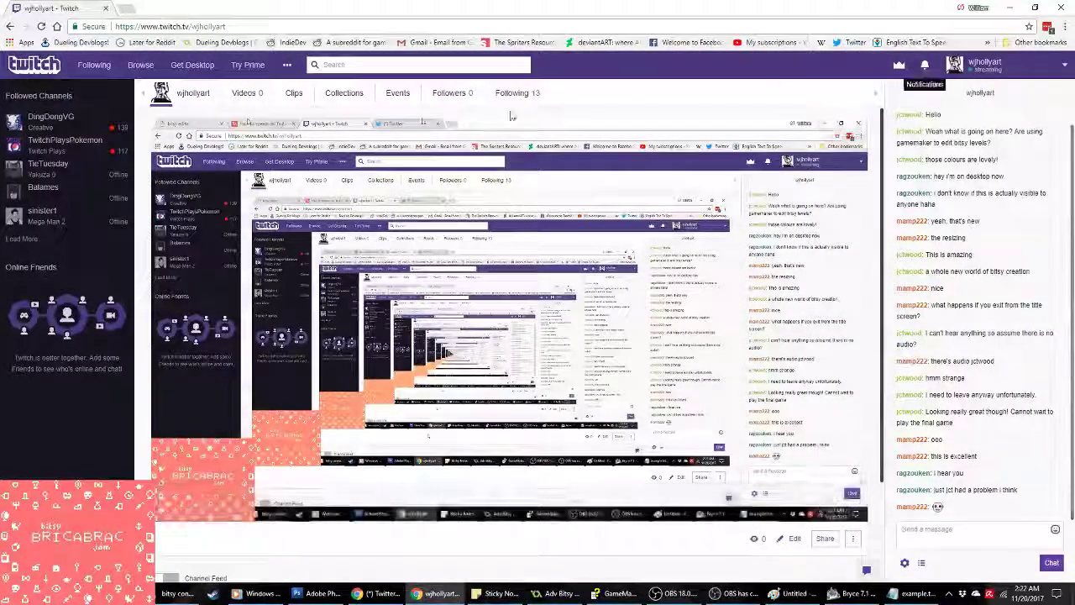
{"action": "key", "text": "super+Right"}
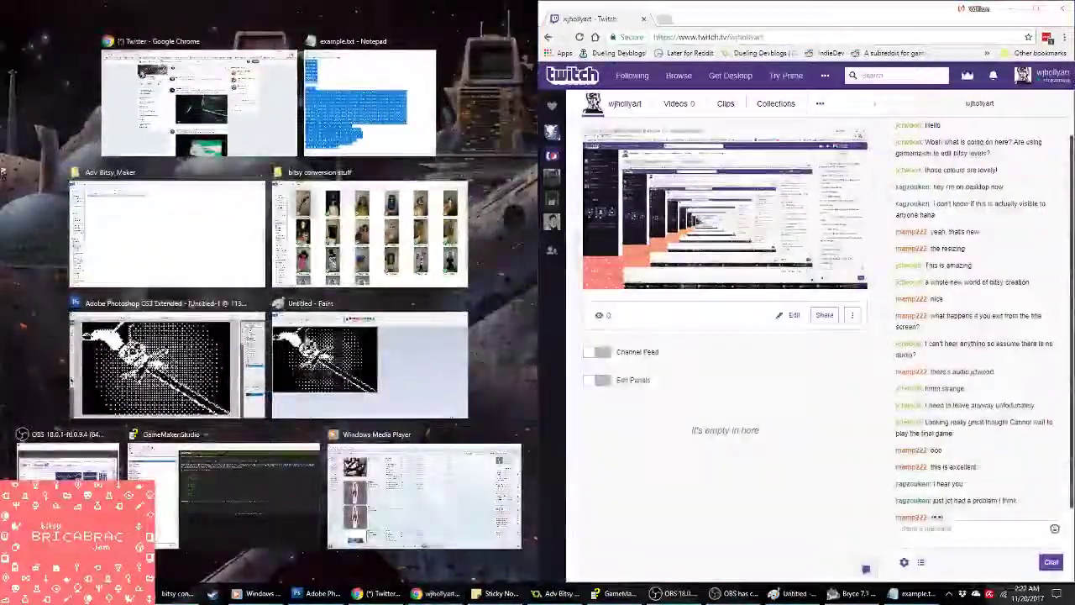
{"action": "left_click", "coordinate": [210, 109]}
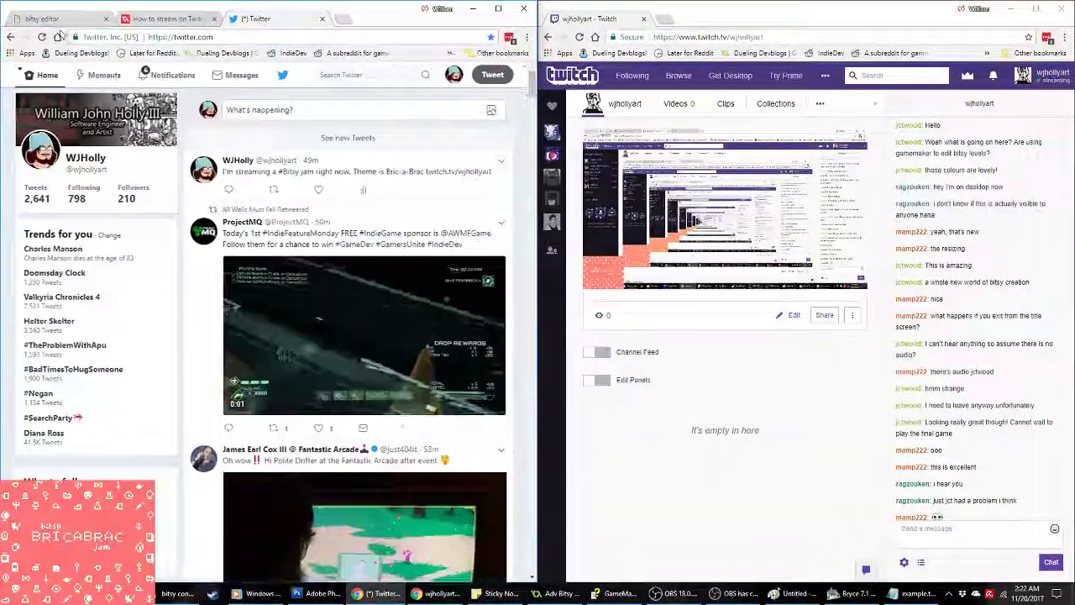
{"action": "left_click", "coordinate": [42, 18]}
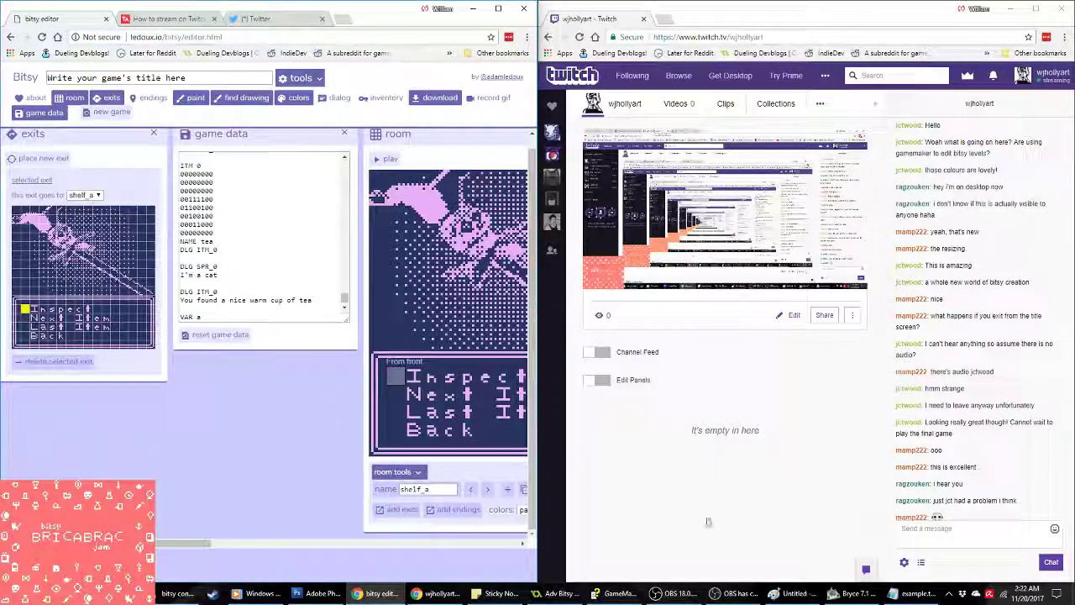
{"action": "left_click_drag", "start_coordinate": [541, 460], "coordinate": [875, 478]}
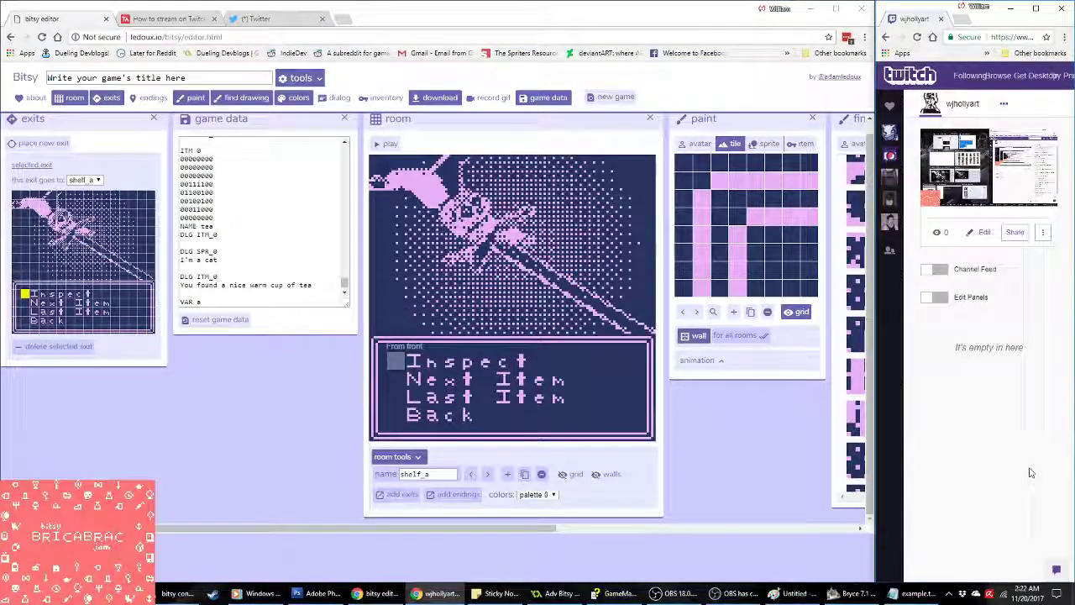
{"action": "left_click", "coordinate": [934, 270]}
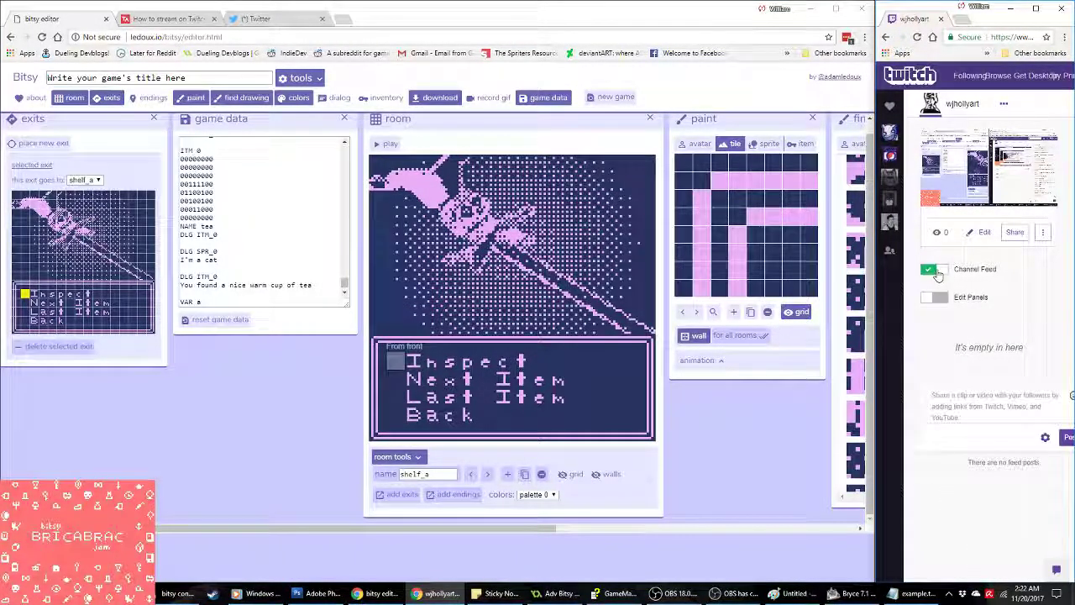
Step: Turn off the Twitch Channel Feed, and briefly enable Edit Panels to see its options before disabling it again
{"action": "left_click", "coordinate": [938, 272]}
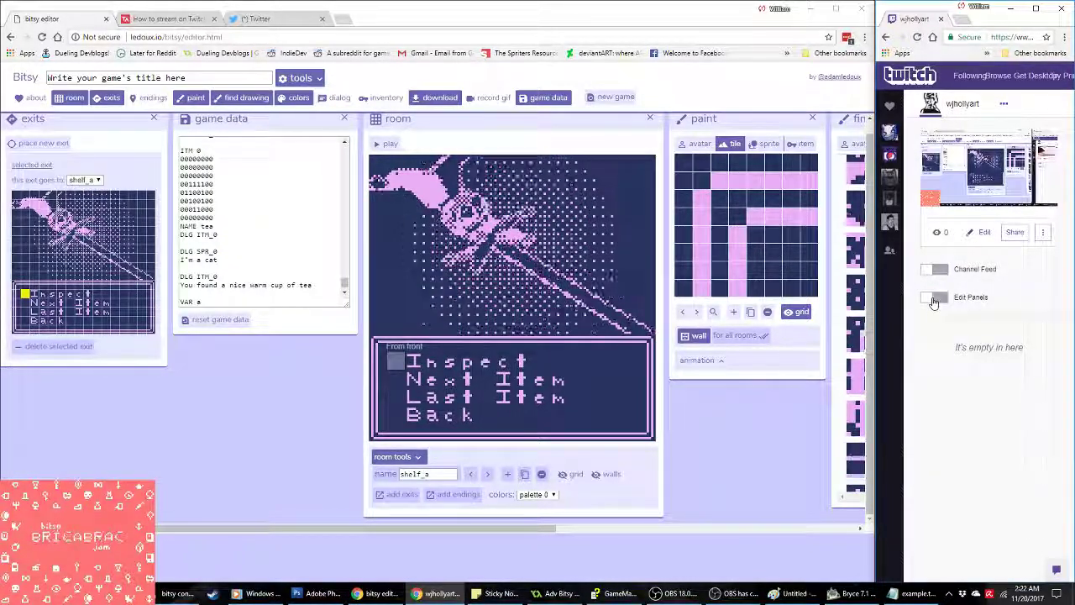
{"action": "left_click", "coordinate": [934, 298]}
{"action": "left_click", "coordinate": [934, 300]}
{"action": "left_click", "coordinate": [934, 299]}
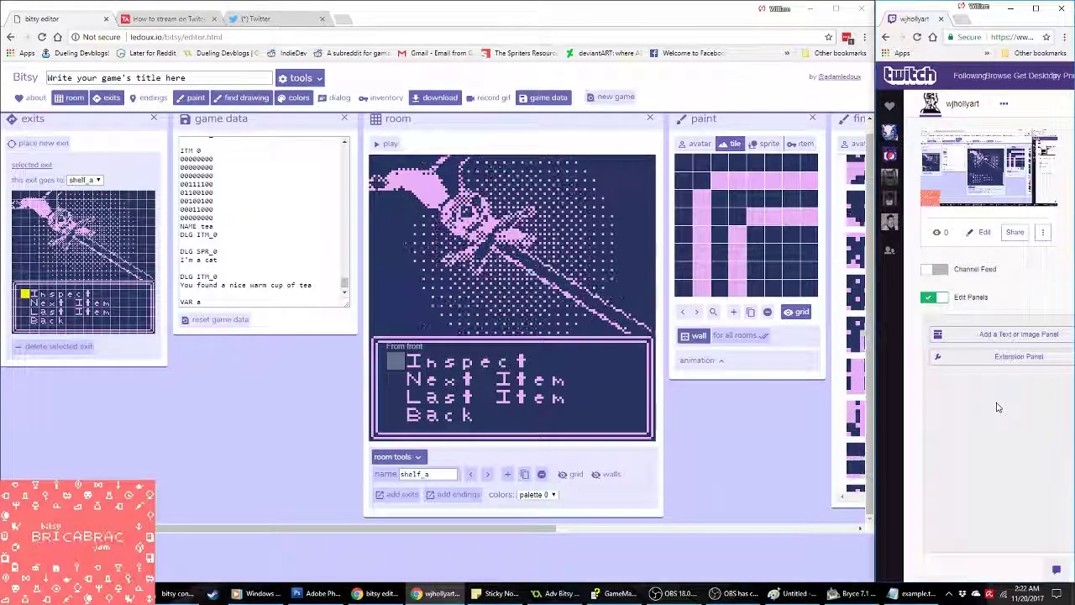
{"action": "left_click", "coordinate": [939, 299]}
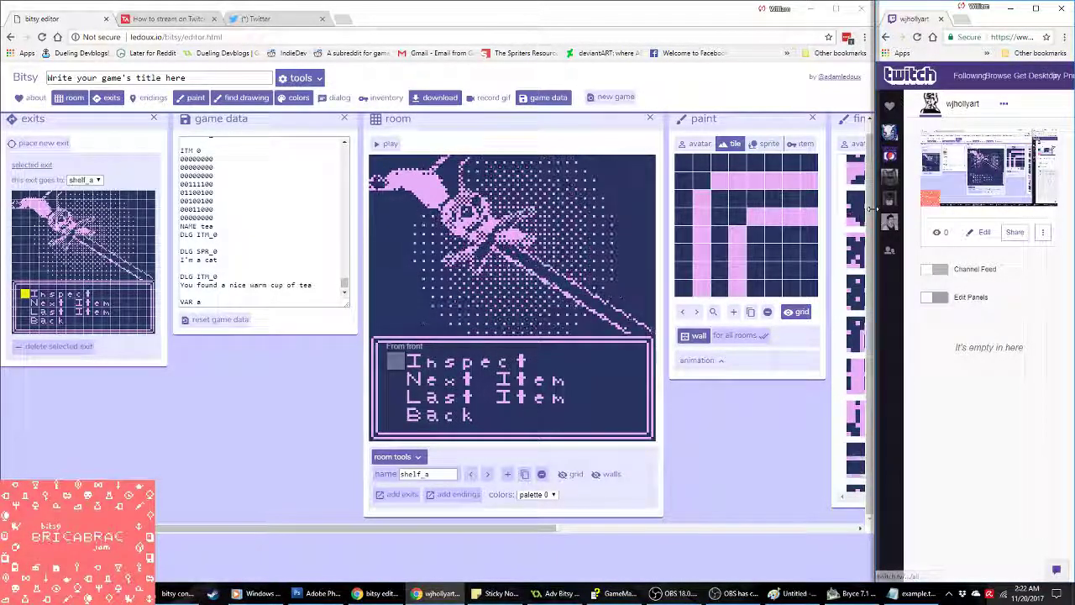
Step: Widen Twitch to read its chat, maximize the Bitsy editor and Twitch windows again, and close the unneeded Windows window
{"action": "left_click_drag", "start_coordinate": [876, 217], "coordinate": [469, 240]}
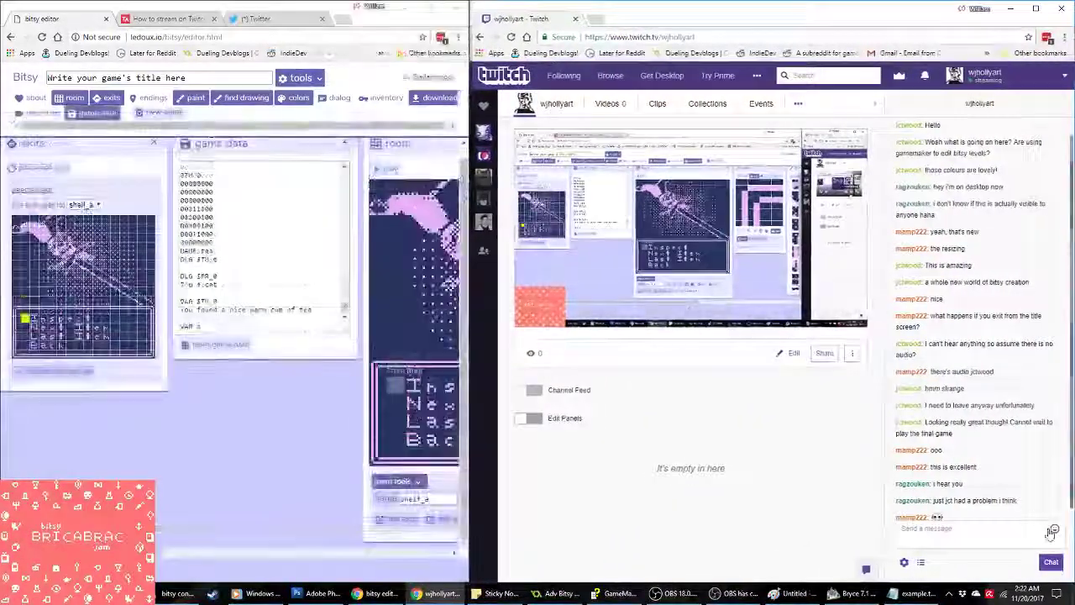
{"action": "left_click", "coordinate": [972, 512]}
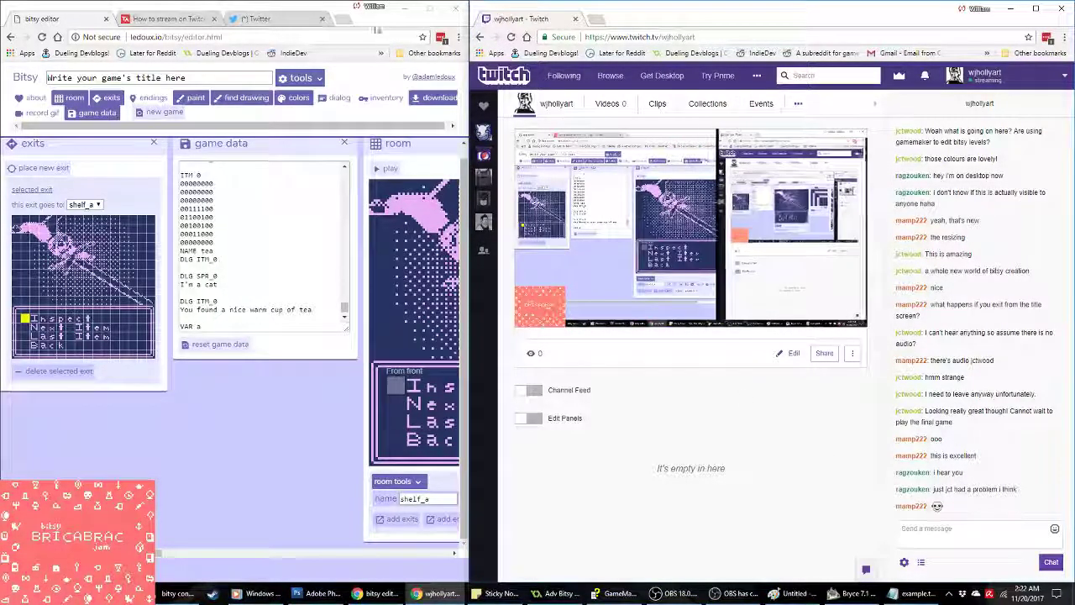
{"action": "left_click_drag", "start_coordinate": [382, 32], "coordinate": [869, 67]}
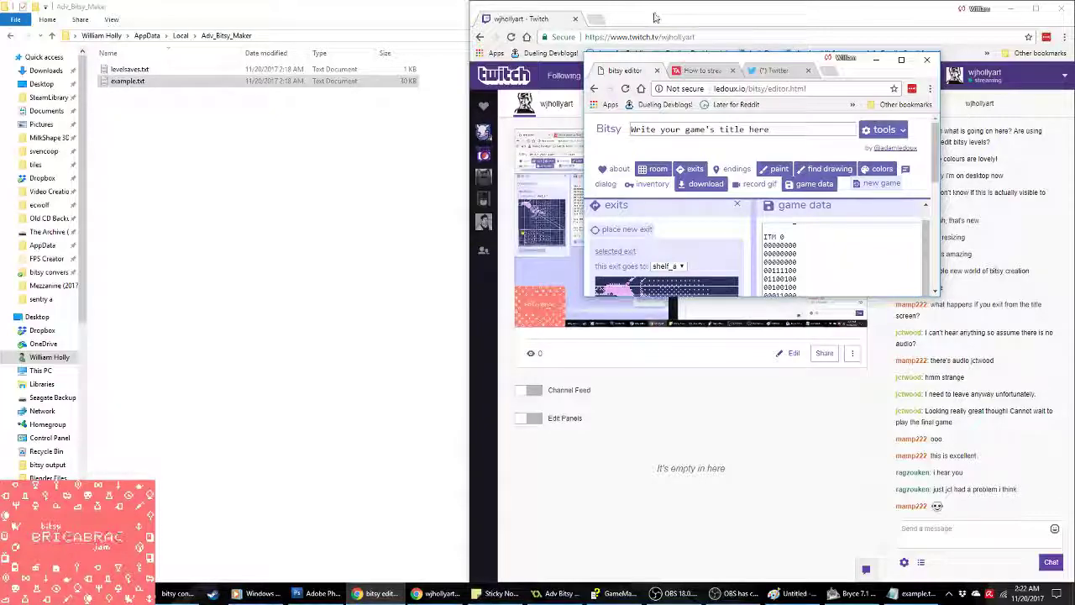
{"action": "left_click", "coordinate": [376, 593]}
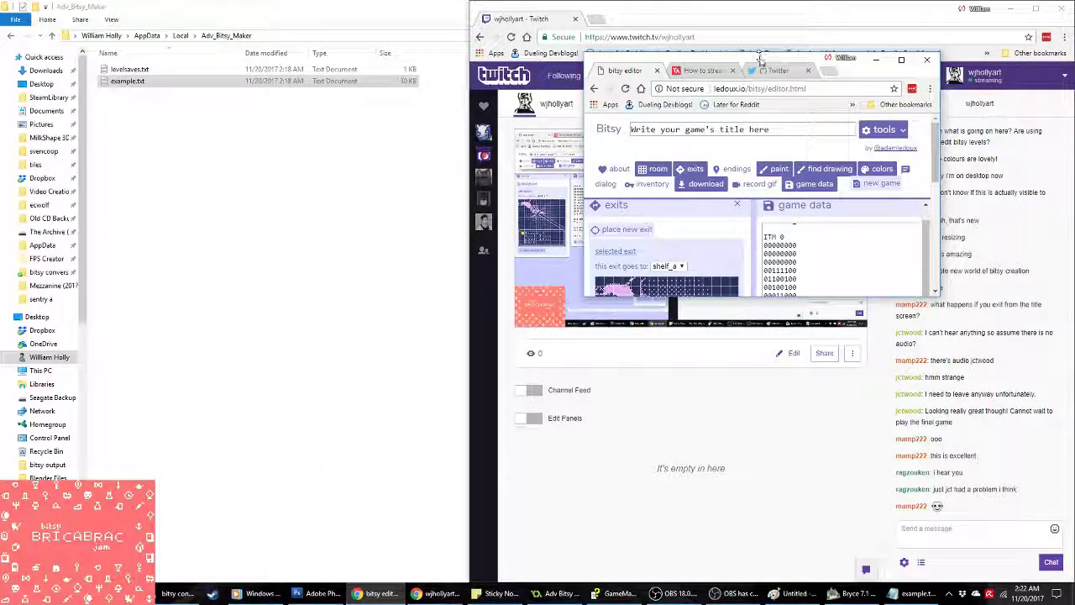
{"action": "left_click_drag", "start_coordinate": [761, 61], "coordinate": [537, 2]}
{"action": "key", "text": "super+Left"}
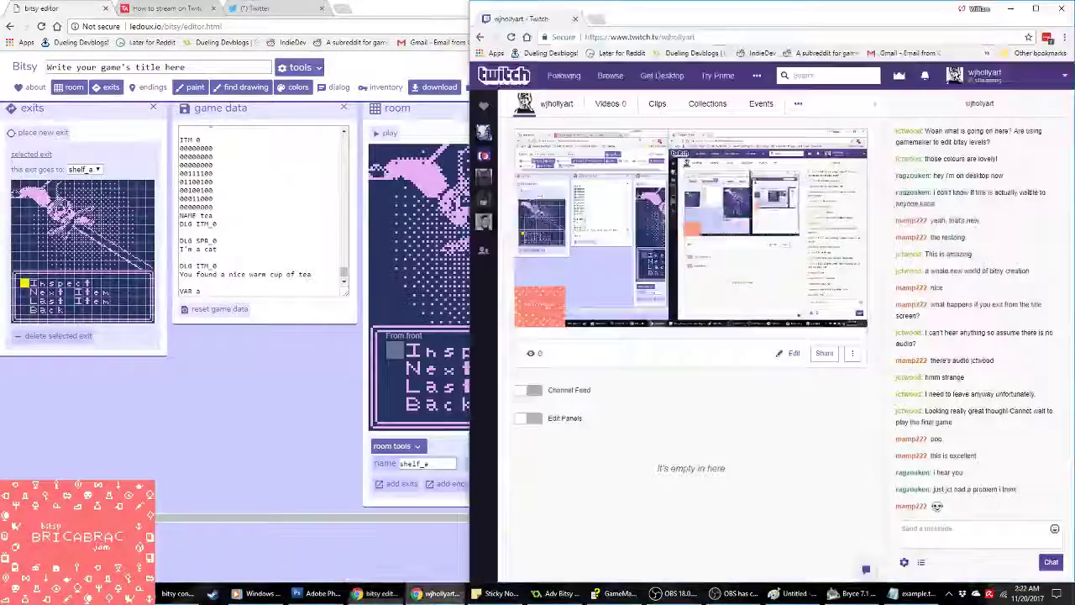
{"action": "key", "text": "super+Up"}
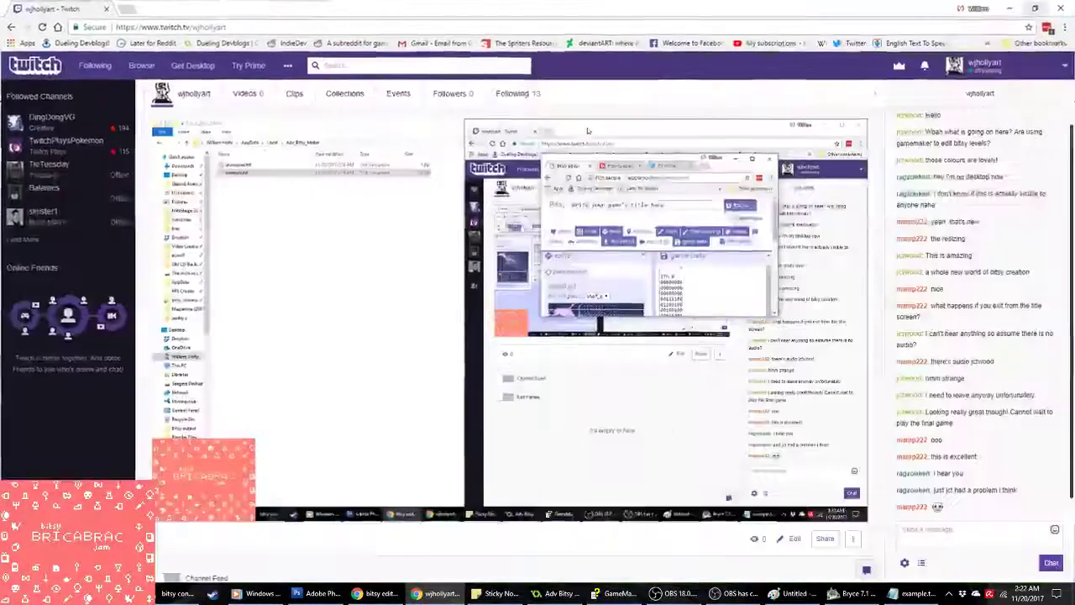
{"action": "right_click", "coordinate": [263, 595]}
{"action": "left_click", "coordinate": [260, 576]}
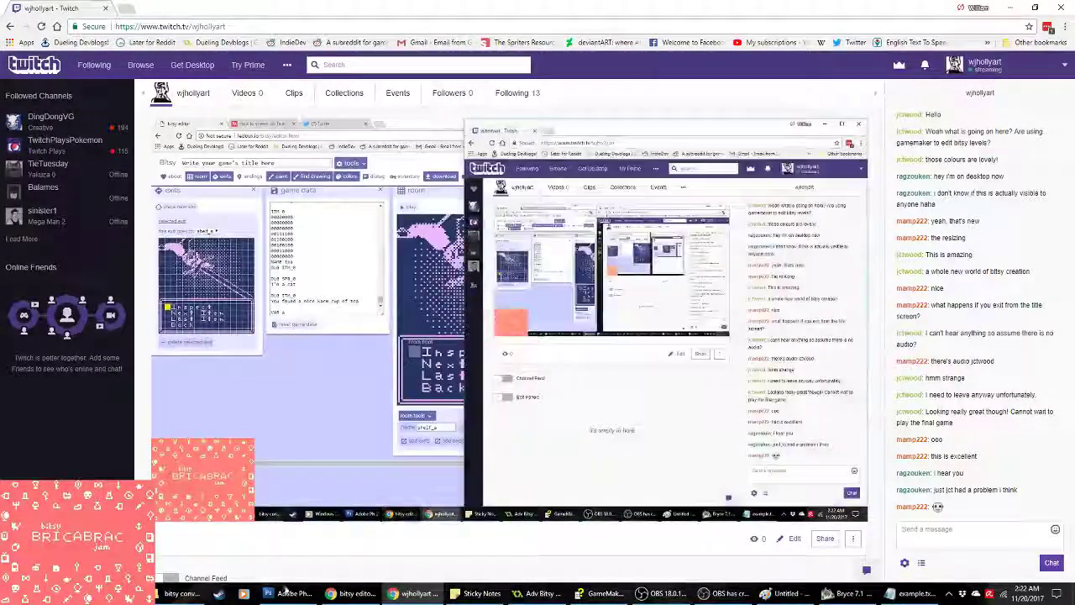
Step: Switch to Photoshop and close the original sceptre photo, keeping the dithered Untitled-1 image open
{"action": "mouse_move", "coordinate": [345, 598]}
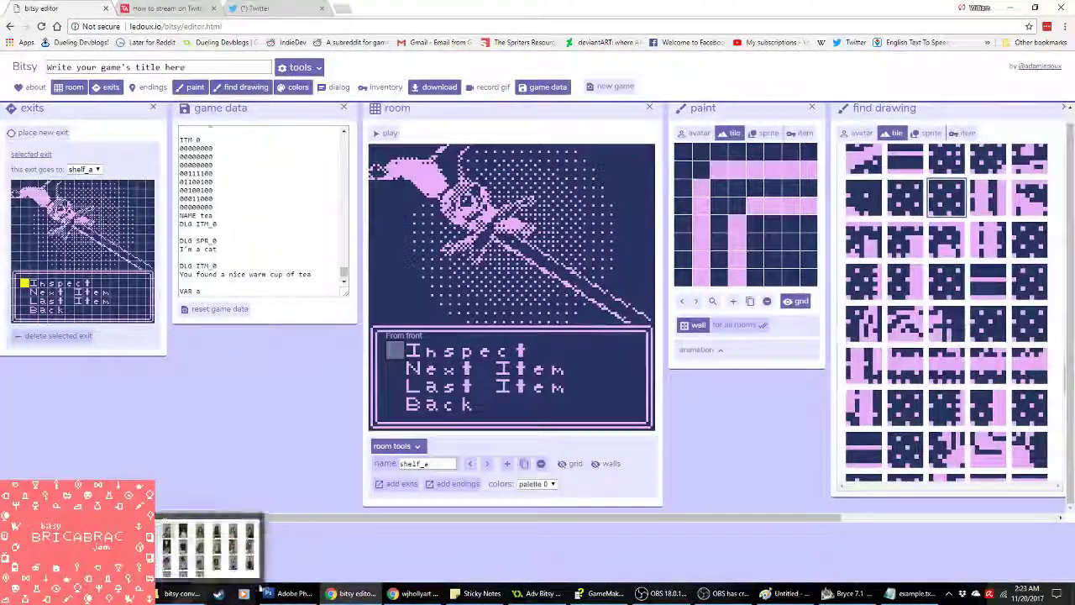
{"action": "left_click", "coordinate": [288, 593]}
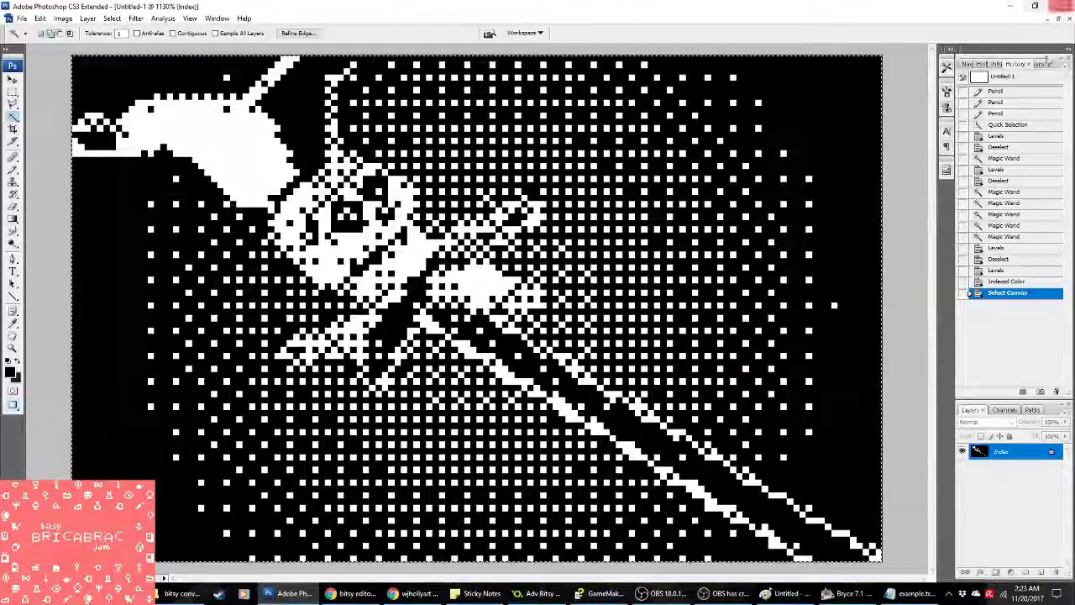
{"action": "left_click", "coordinate": [907, 47]}
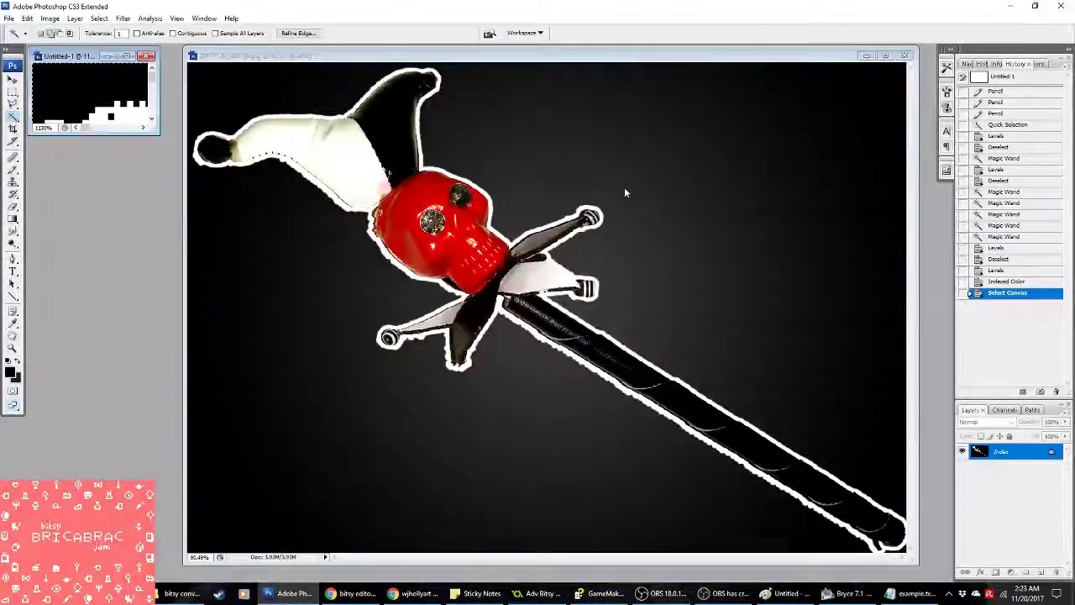
{"action": "left_click", "coordinate": [905, 55]}
{"action": "left_click", "coordinate": [546, 229]}
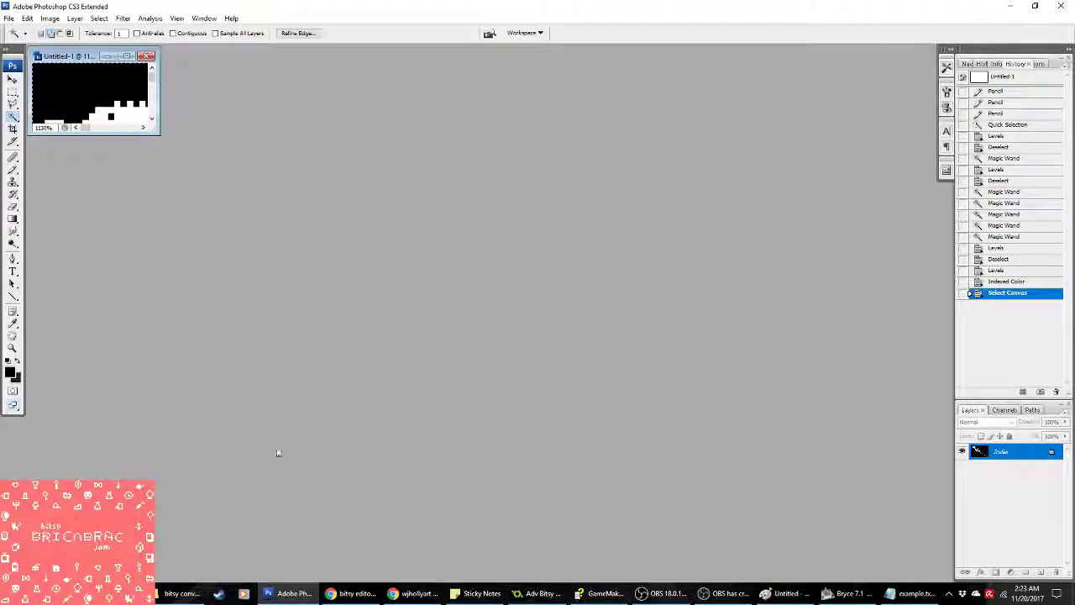
Step: Open the hourglass photo 20171120_000234.jpg from the bitsy conversion stuff folder in Photoshop, and enlarge and centre its window
{"action": "left_click", "coordinate": [181, 593]}
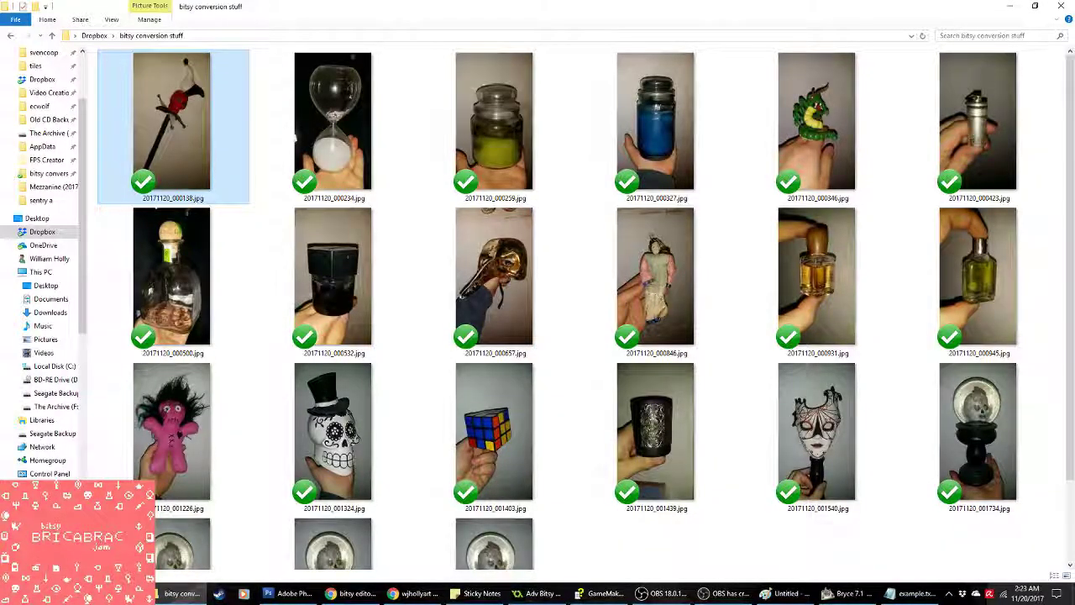
{"action": "right_click", "coordinate": [339, 144]}
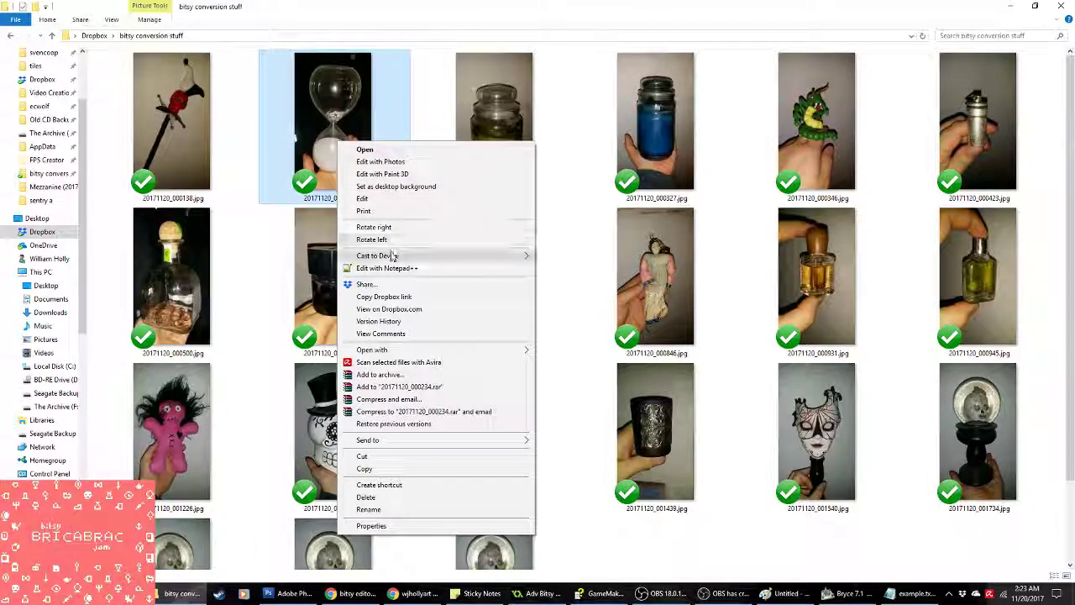
{"action": "mouse_move", "coordinate": [470, 349]}
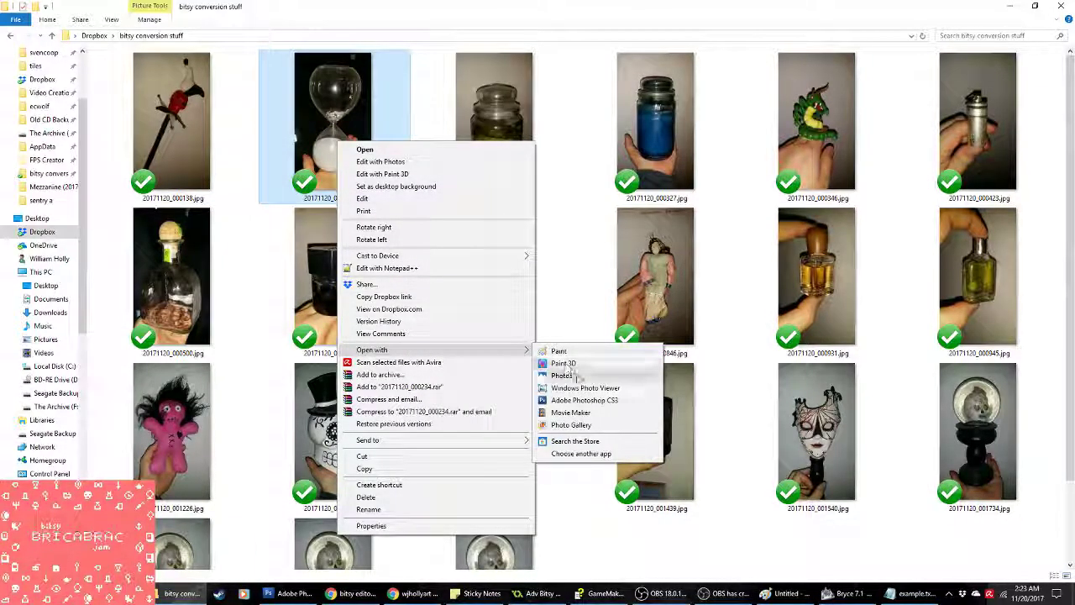
{"action": "left_click", "coordinate": [585, 399]}
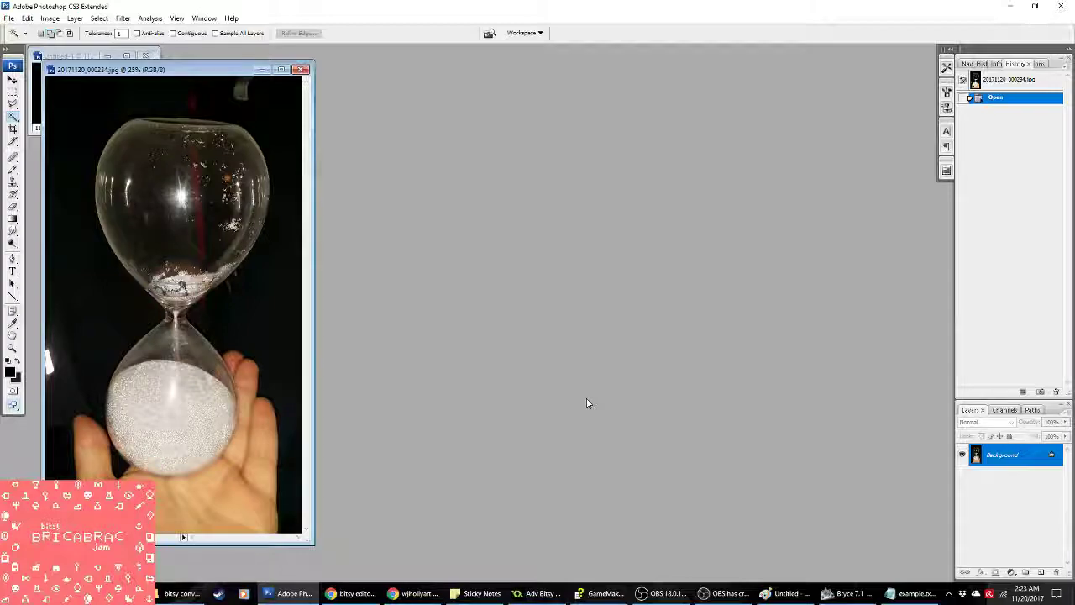
{"action": "left_click_drag", "start_coordinate": [314, 543], "coordinate": [631, 554]}
{"action": "left_click_drag", "start_coordinate": [336, 69], "coordinate": [571, 60]}
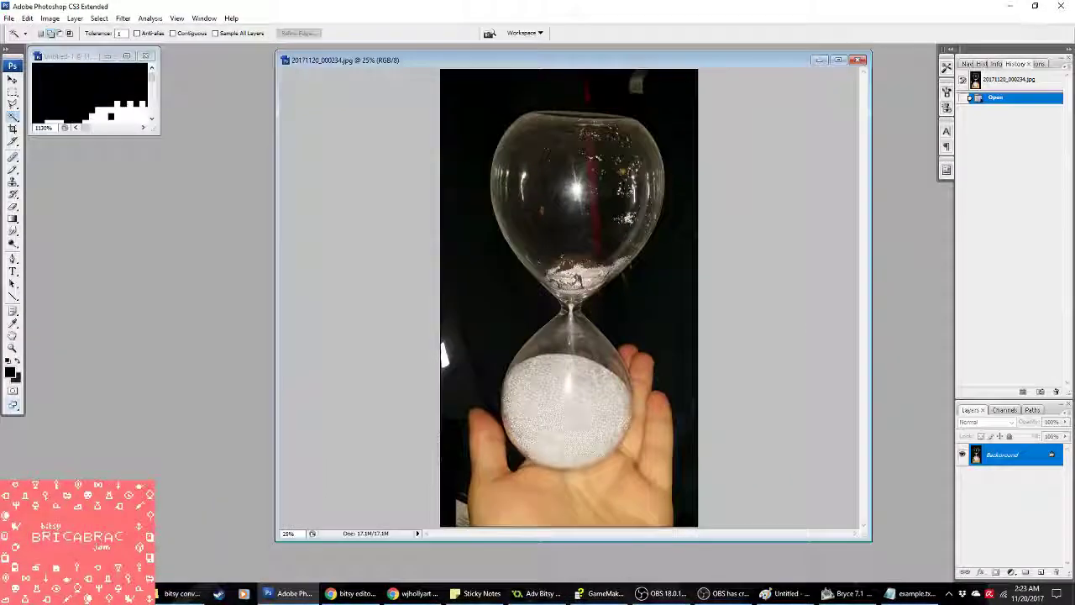
Step: Select the hourglass's upper bulb and the sand at its neck using Quick Selection, enlarging the brush to 33
{"action": "left_click_drag", "start_coordinate": [13, 115], "coordinate": [54, 114]}
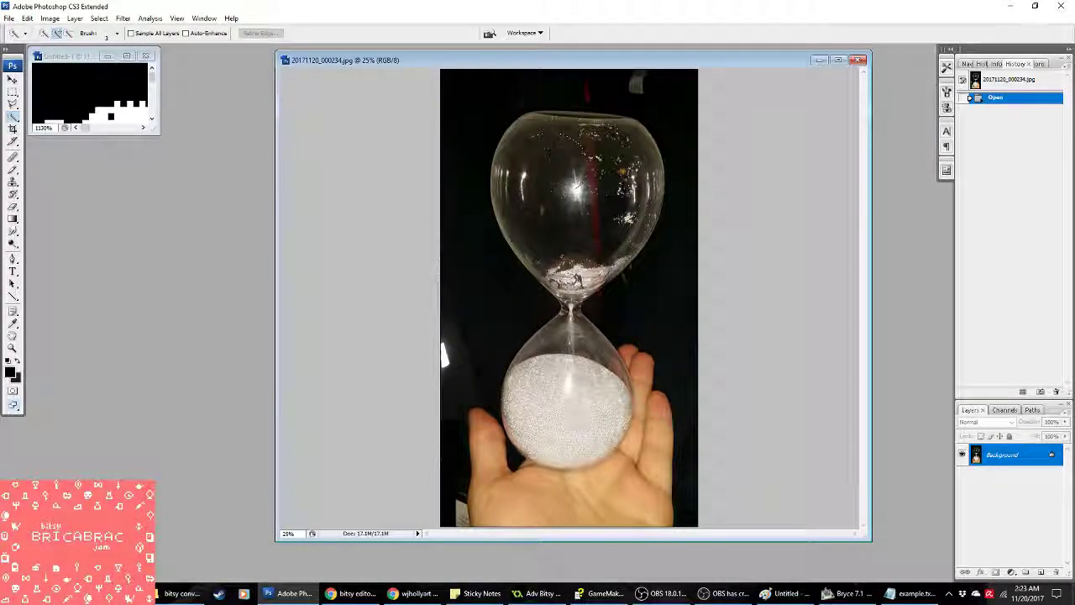
{"action": "left_click_drag", "start_coordinate": [545, 150], "coordinate": [576, 186]}
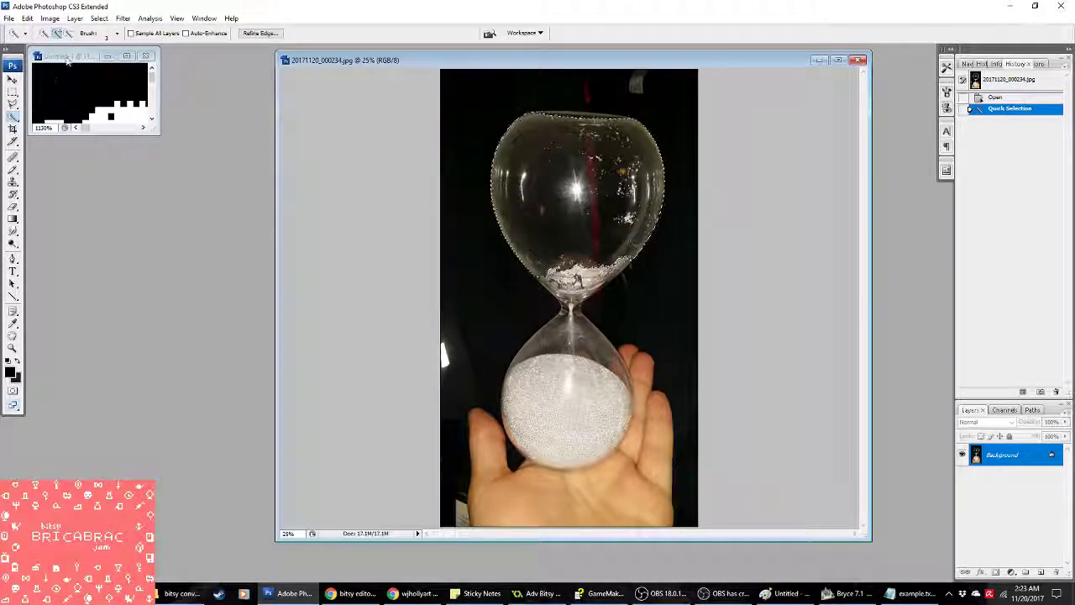
{"action": "left_click", "coordinate": [117, 33]}
{"action": "left_click_drag", "start_coordinate": [75, 63], "coordinate": [80, 63]}
{"action": "left_click", "coordinate": [571, 278]}
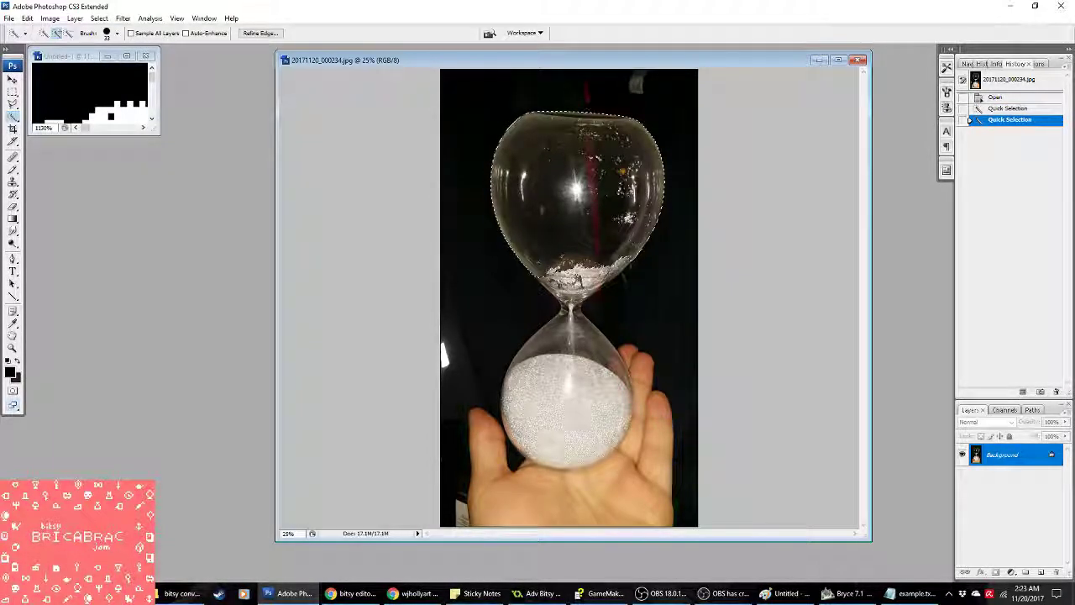
Step: Add the hourglass's lower bulb, its edge beside the fingers and the neck to the Quick Selection
{"action": "mouse_move", "coordinate": [572, 366]}
{"action": "left_mouse_down"}
{"action": "mouse_move", "coordinate": [599, 379]}
{"action": "mouse_move", "coordinate": [548, 380]}
{"action": "mouse_move", "coordinate": [629, 396]}
{"action": "left_mouse_up"}
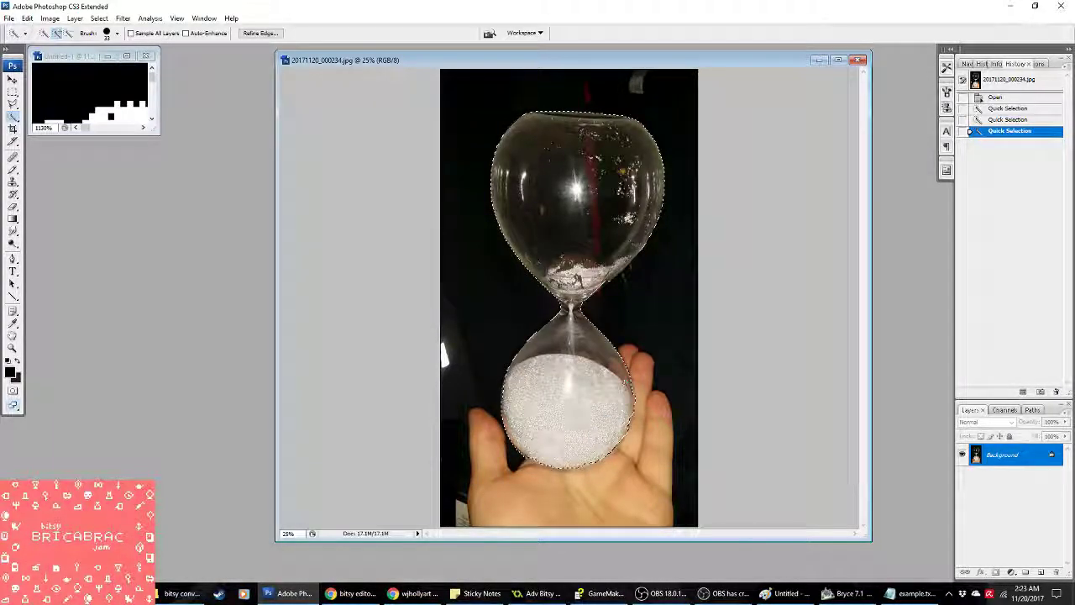
{"action": "left_click", "coordinate": [629, 392]}
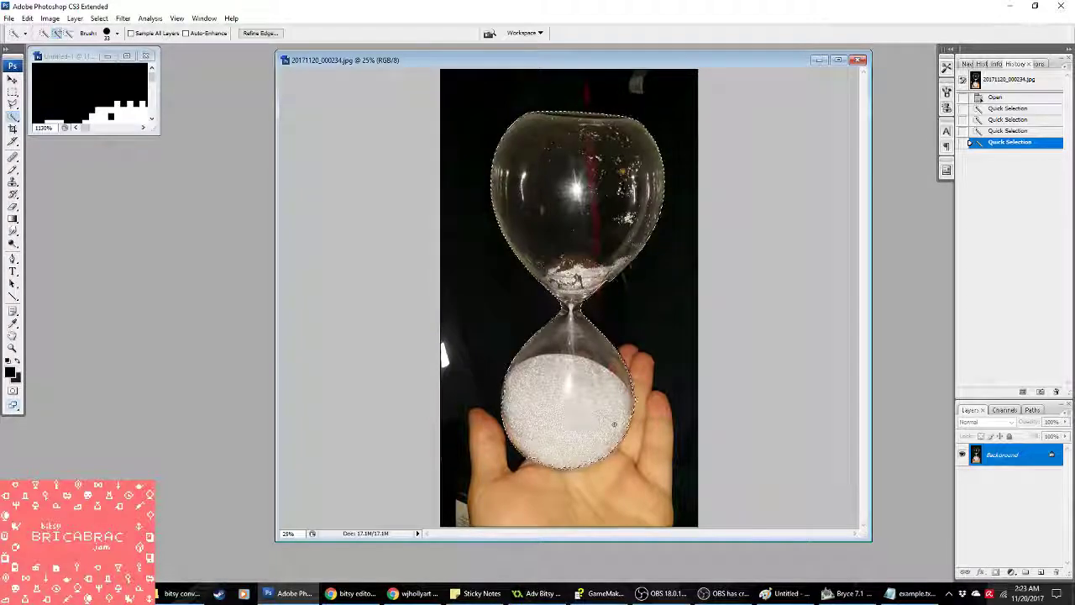
{"action": "left_click", "coordinate": [632, 393]}
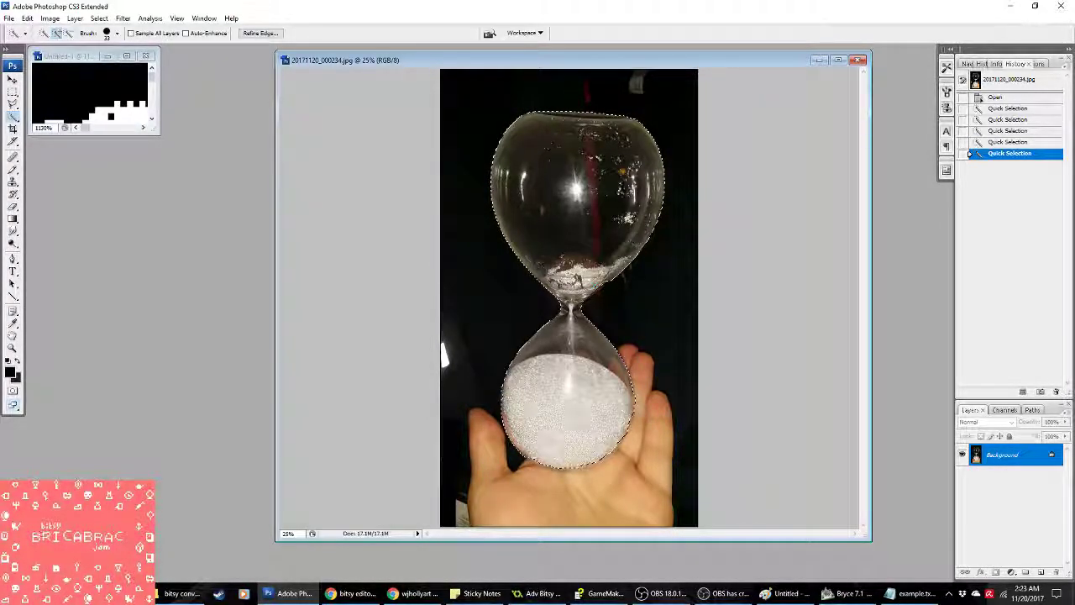
{"action": "left_click", "coordinate": [606, 276]}
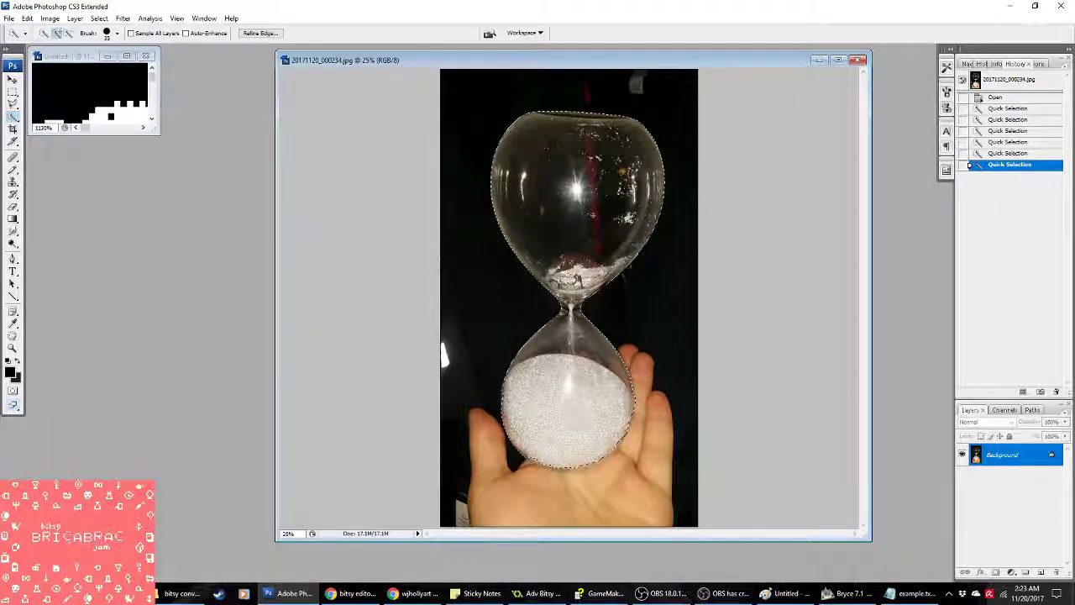
Step: Copy the selected hourglass, close the photo, and paste the cutout into a new white document using the Clipboard preset
{"action": "left_click", "coordinate": [859, 60]}
{"action": "left_click", "coordinate": [8, 18]}
{"action": "left_click", "coordinate": [19, 28]}
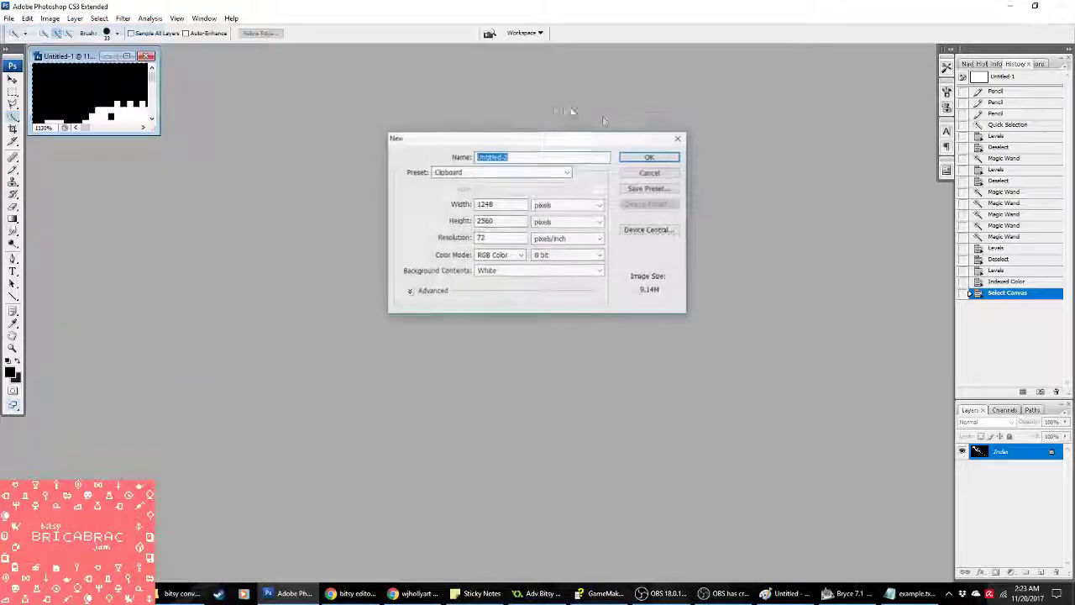
{"action": "left_click", "coordinate": [633, 157]}
{"action": "key", "text": "ctrl+v"}
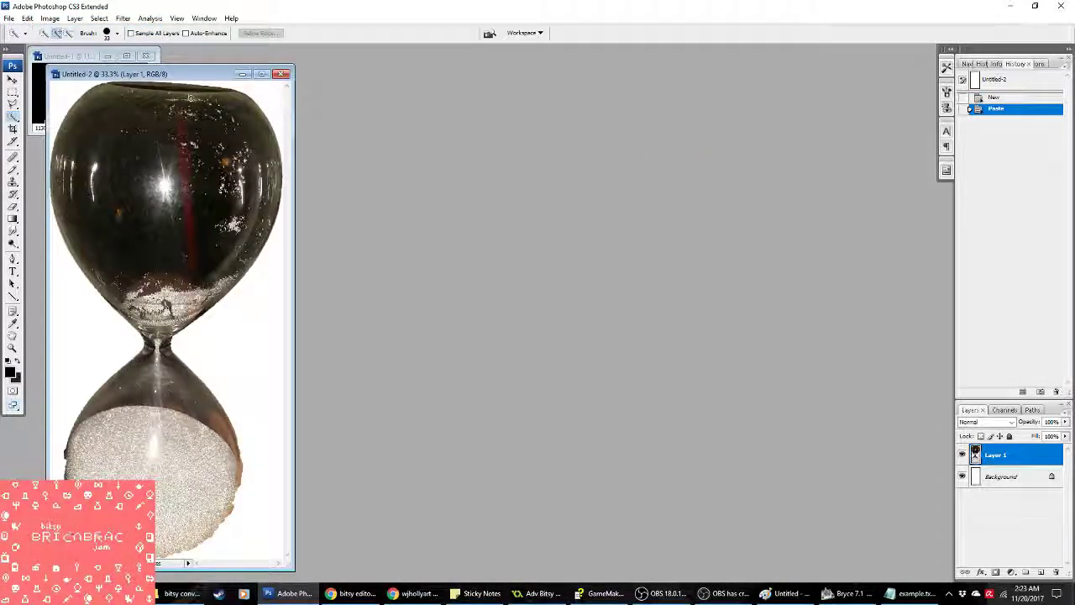
{"action": "left_click_drag", "start_coordinate": [126, 74], "coordinate": [556, 76]}
Step: Fill the Background layer behind the hourglass with black using the Paint Bucket
{"action": "left_click", "coordinate": [989, 476]}
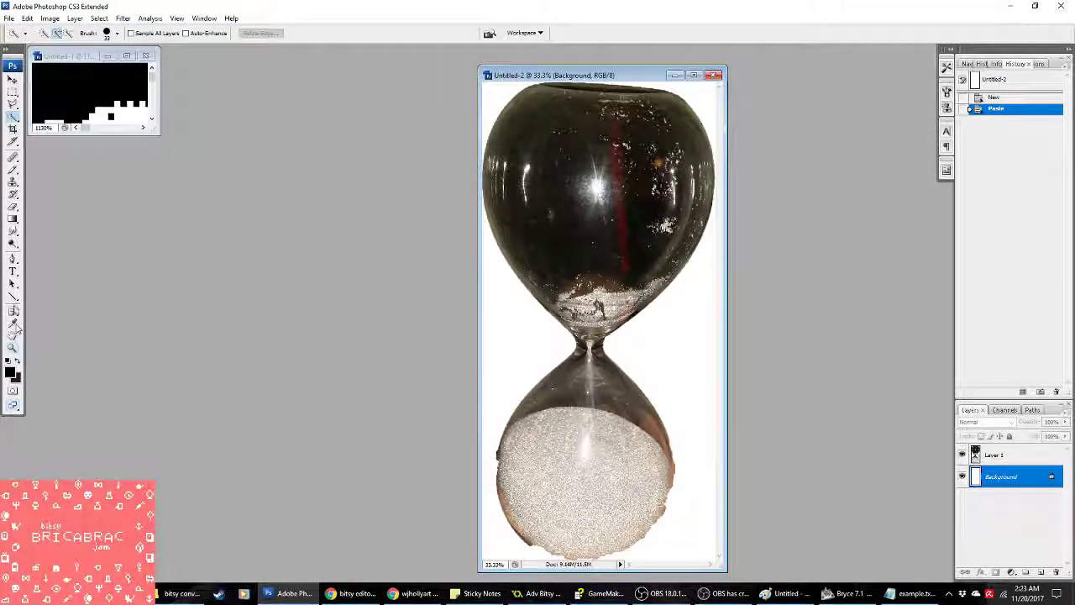
{"action": "left_click", "coordinate": [13, 220]}
{"action": "left_click", "coordinate": [65, 228]}
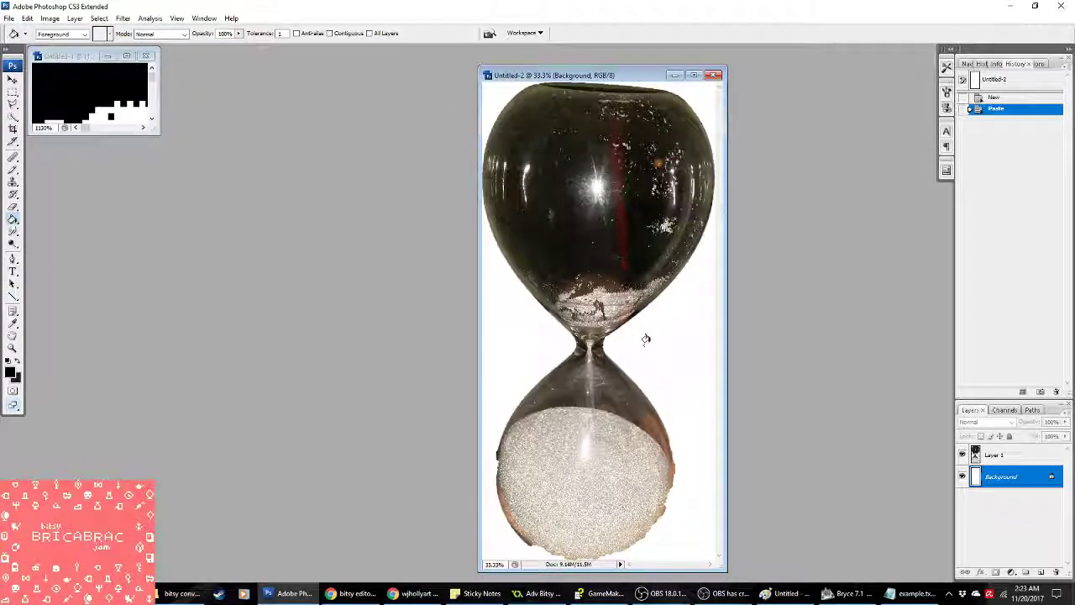
{"action": "left_click", "coordinate": [644, 339]}
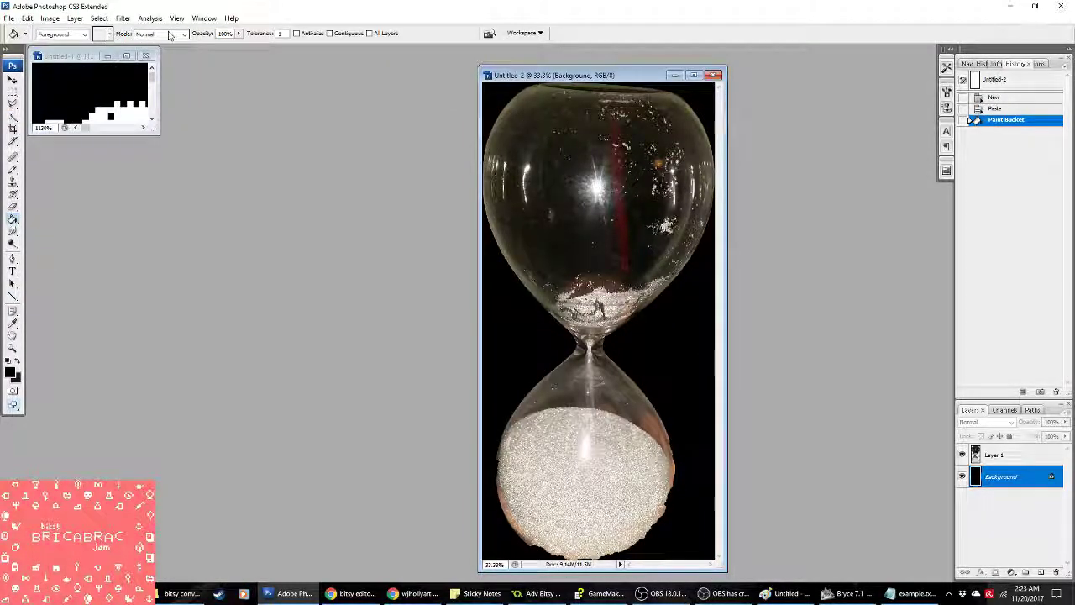
Step: Widen the hourglass document window and draw an elliptical marquee around the sand in the lower bulb
{"action": "left_click_drag", "start_coordinate": [727, 211], "coordinate": [881, 211]}
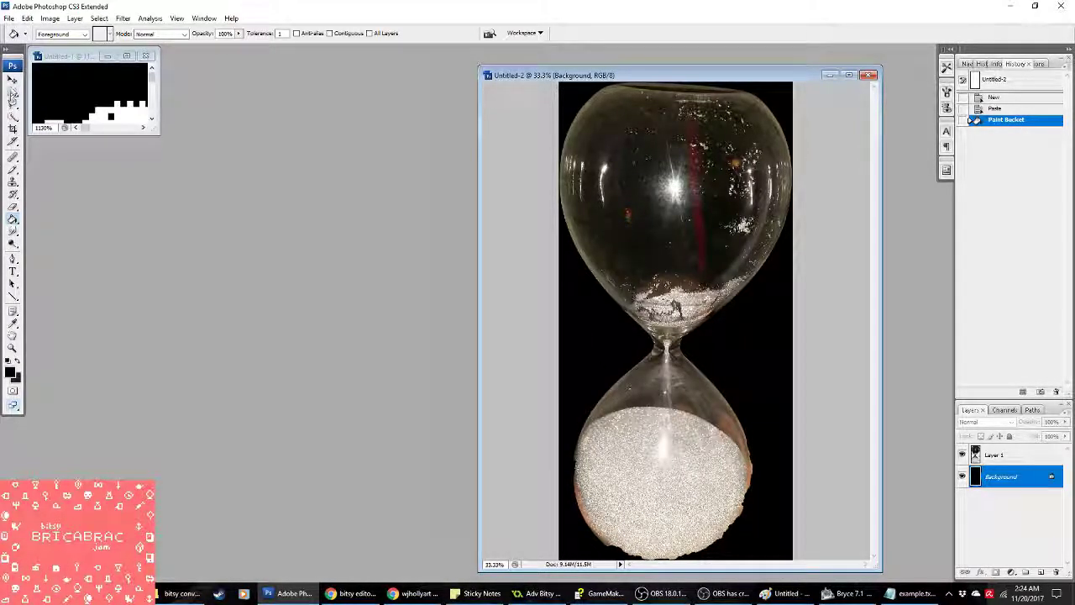
{"action": "left_click", "coordinate": [12, 93]}
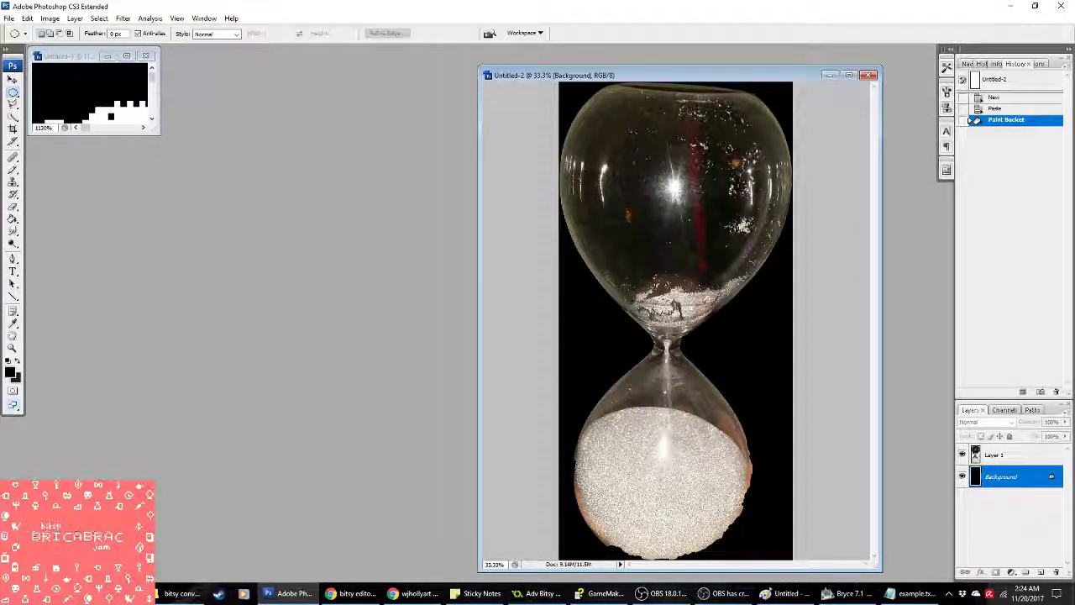
{"action": "left_click_drag", "start_coordinate": [575, 418], "coordinate": [754, 554]}
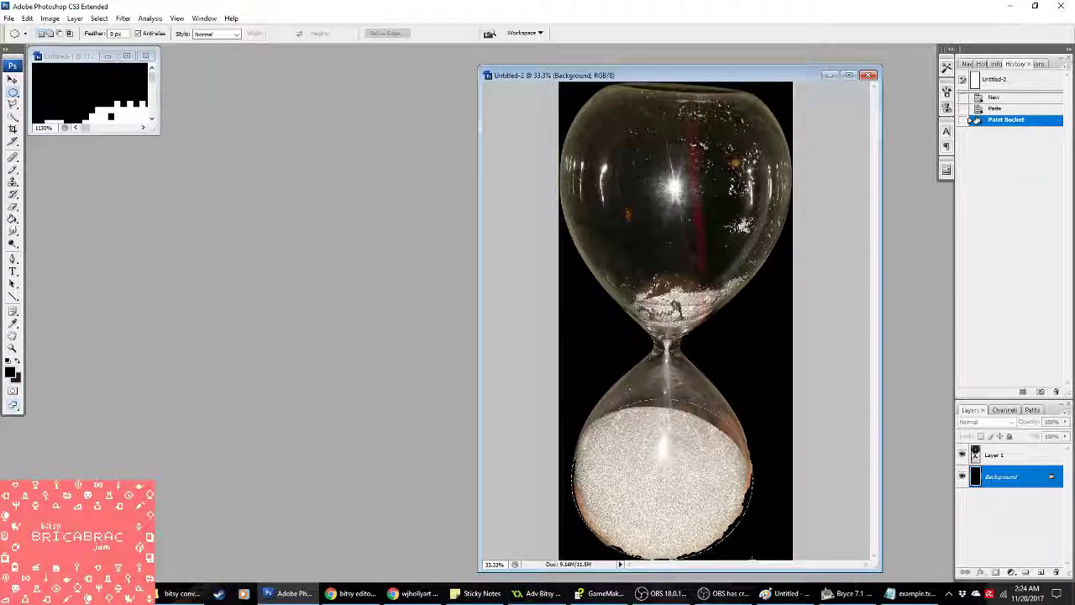
Step: Try transforming the elliptical selection to about 99.1% width and 113.6% height to fit the lower bulb
{"action": "right_click", "coordinate": [699, 275]}
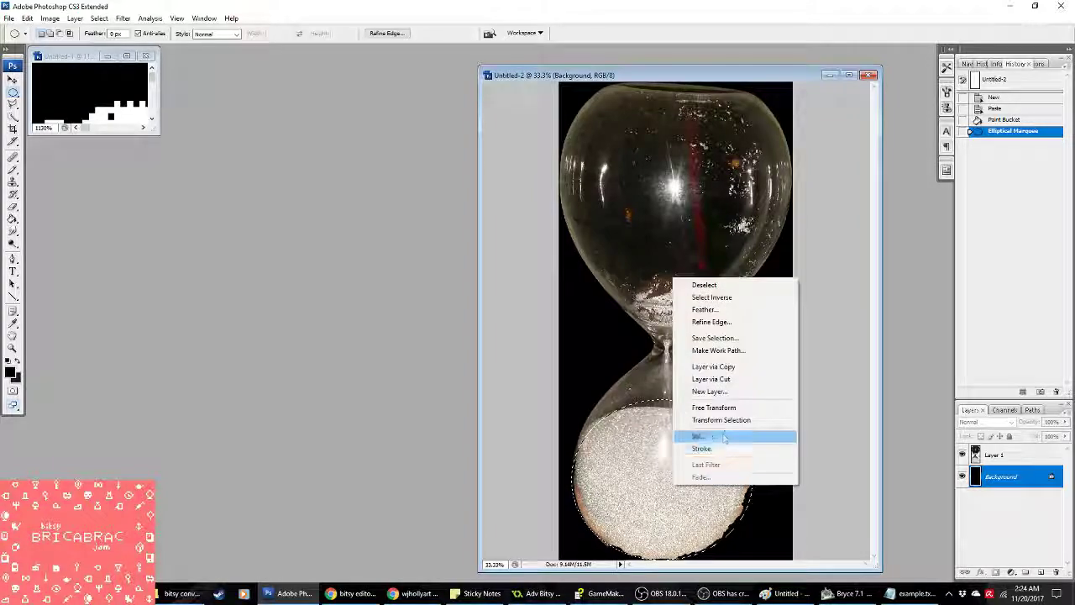
{"action": "left_click", "coordinate": [731, 422]}
{"action": "left_click_drag", "start_coordinate": [663, 395], "coordinate": [663, 385]}
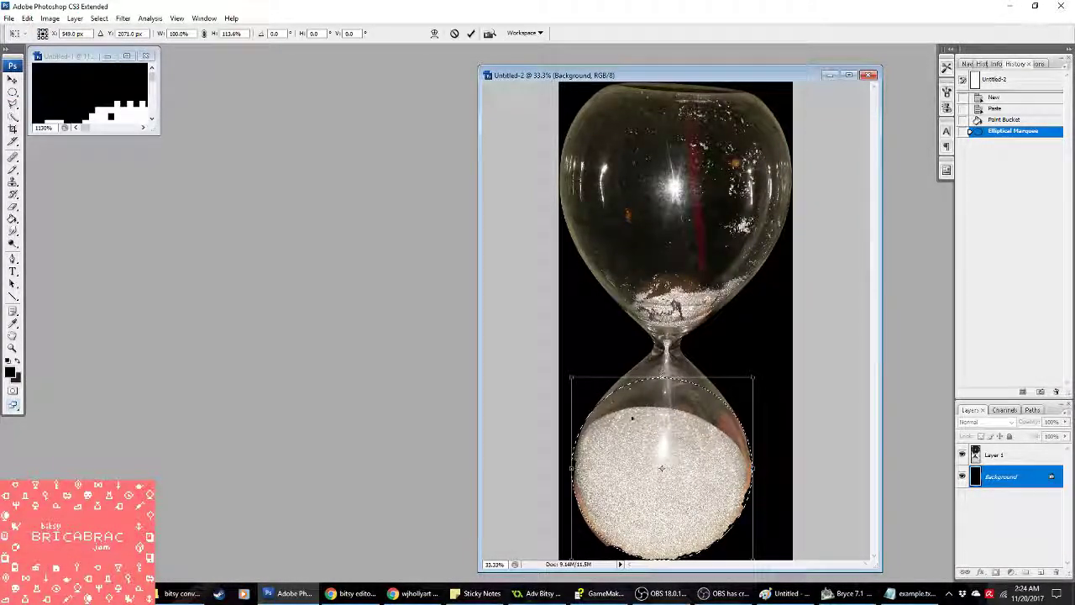
{"action": "left_click_drag", "start_coordinate": [574, 468], "coordinate": [574, 468]}
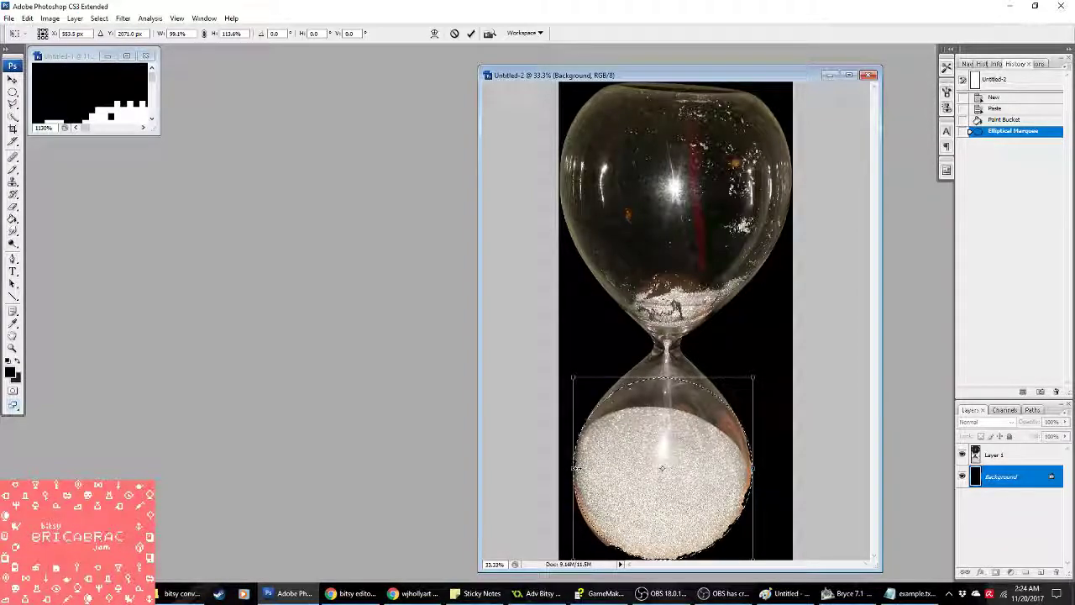
{"action": "key", "text": "Return"}
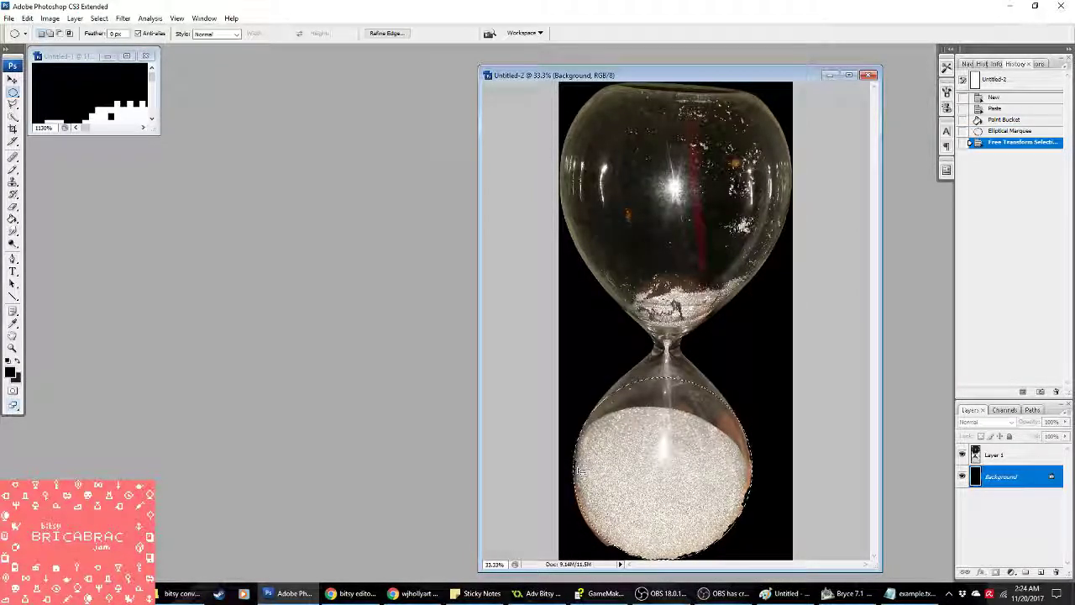
{"action": "left_click", "coordinate": [1008, 131]}
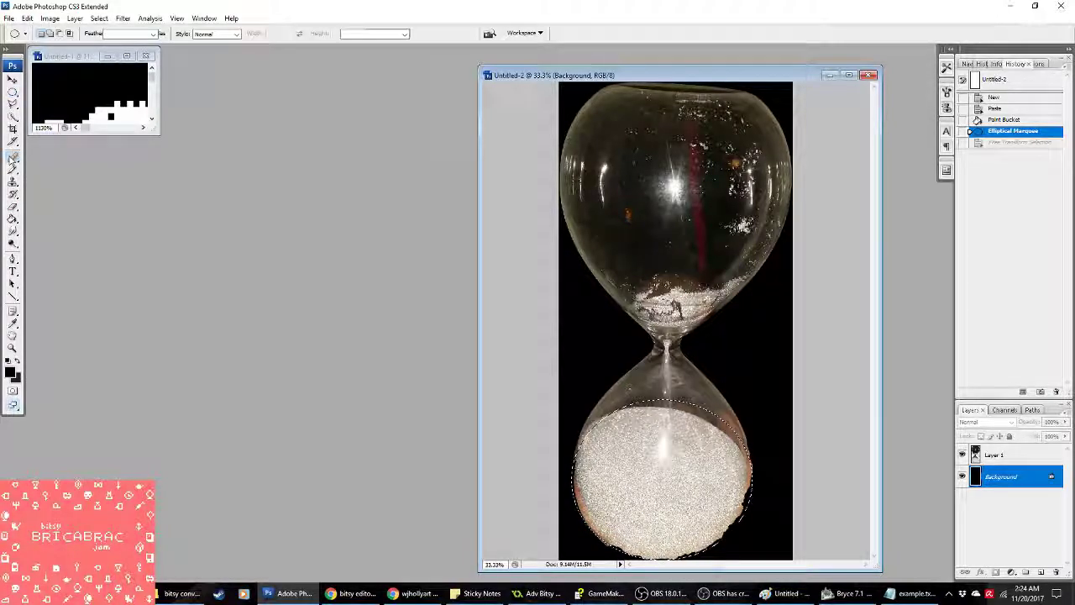
Step: Clone sand over the ragged bottom edge of the lower bulb on Layer 1 with a 154 px Clone Stamp brush
{"action": "left_click", "coordinate": [13, 158]}
{"action": "left_click", "coordinate": [14, 183]}
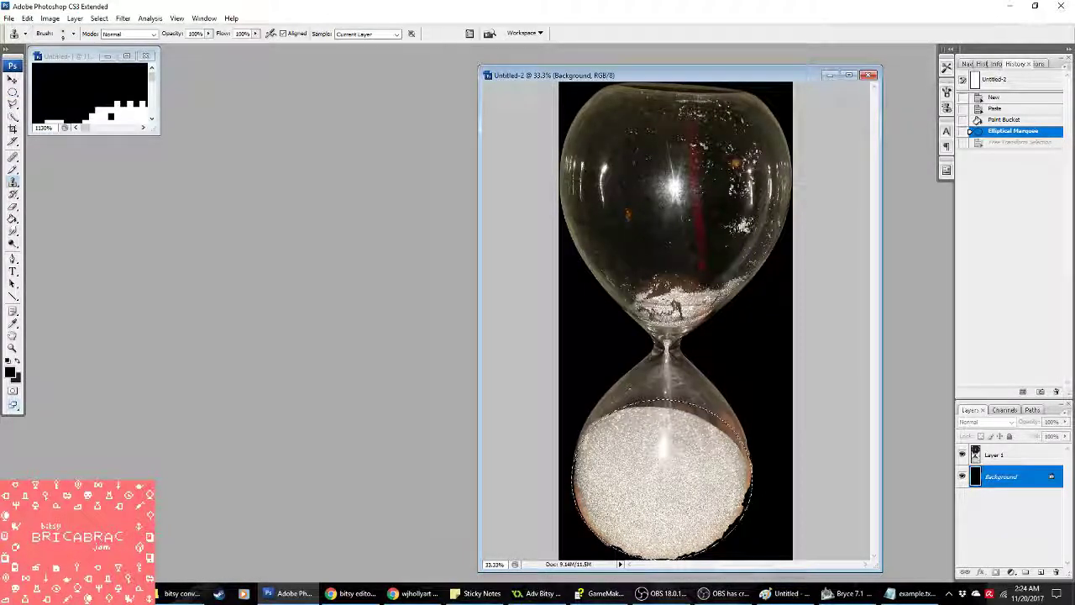
{"action": "left_click", "coordinate": [73, 34]}
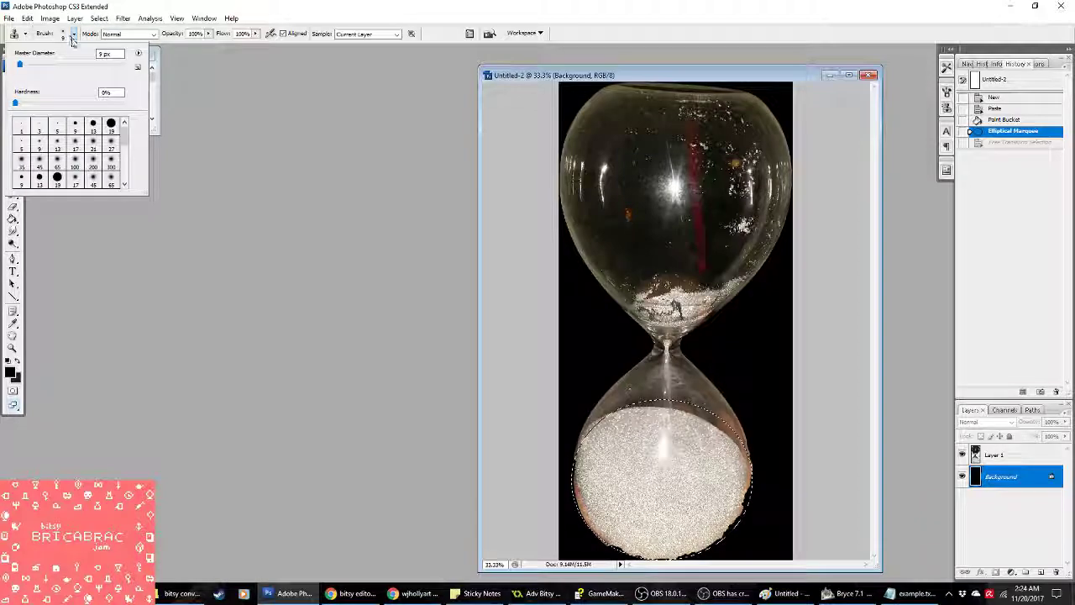
{"action": "key", "text": "Return"}
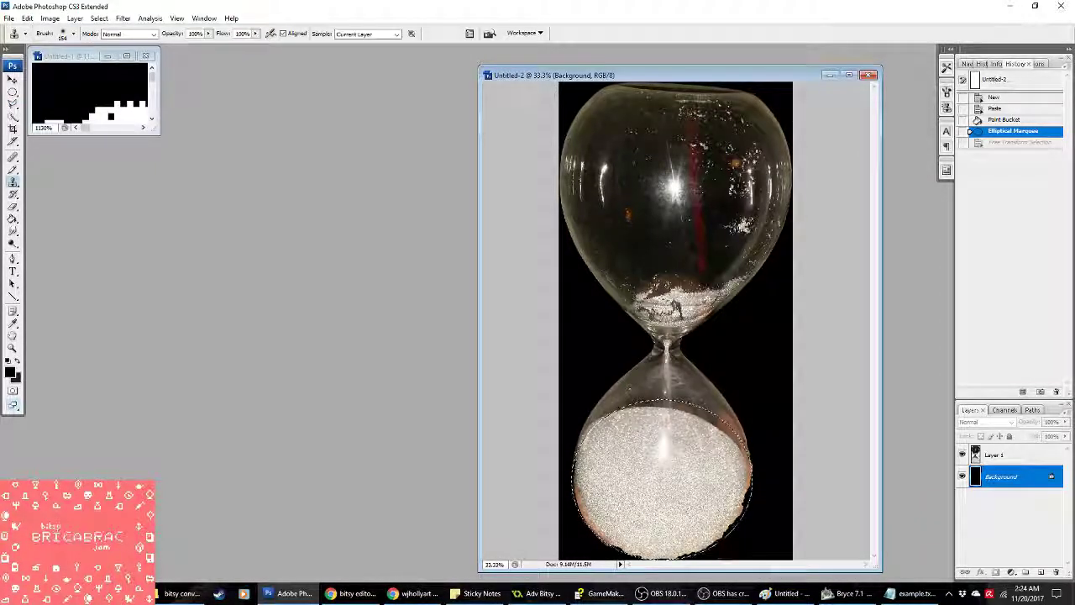
{"action": "left_click", "coordinate": [1015, 457]}
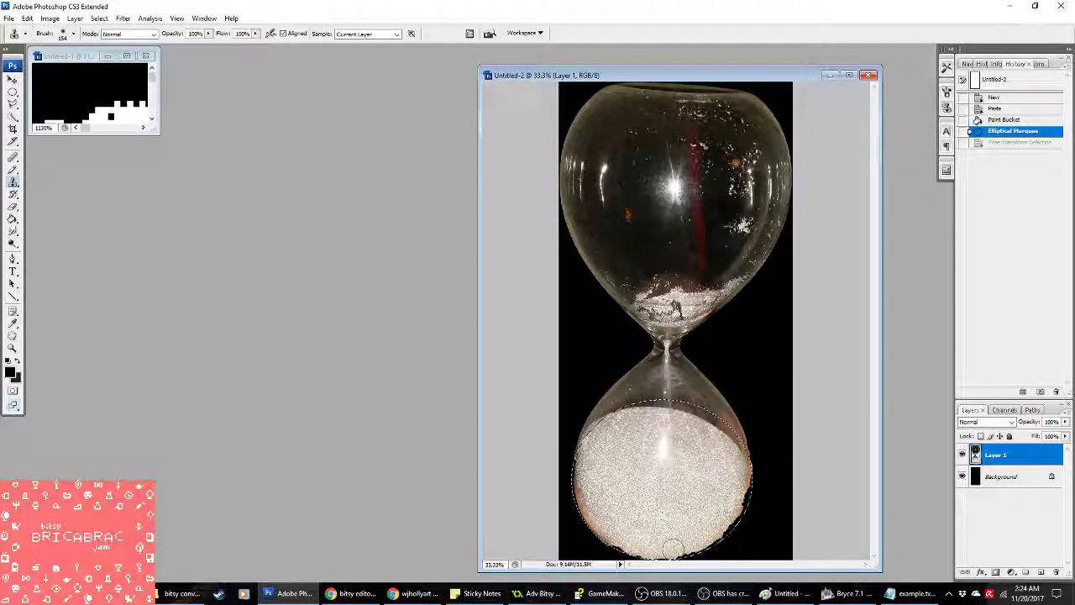
{"action": "mouse_move", "coordinate": [672, 547]}
{"action": "left_mouse_down"}
{"action": "mouse_move", "coordinate": [609, 546]}
{"action": "mouse_move", "coordinate": [724, 550]}
{"action": "left_mouse_up"}
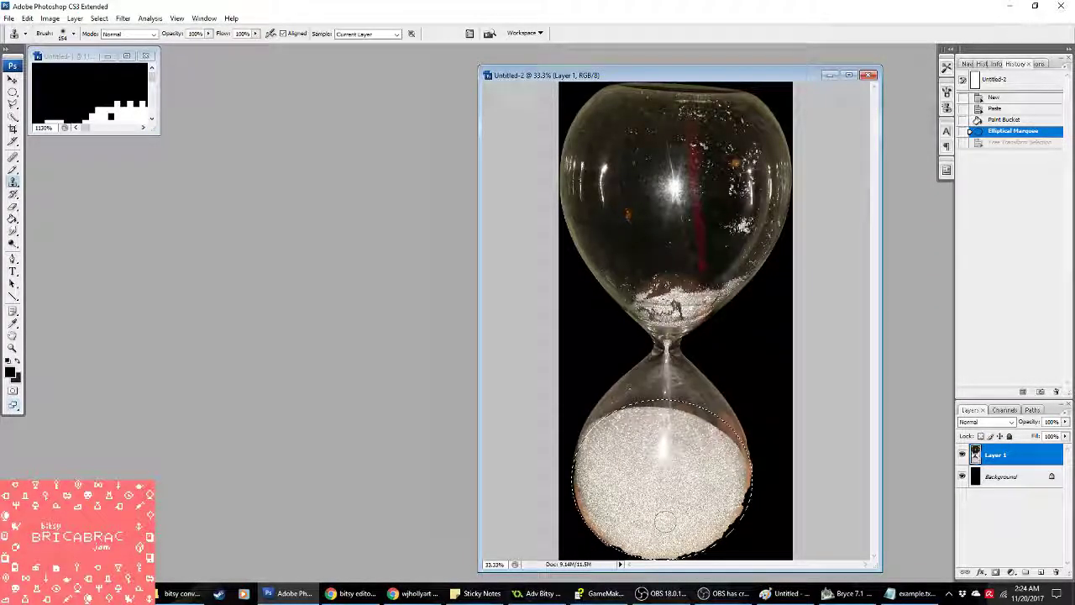
Step: Clone-stamp the sand texture over the uneven edges of the lower bulb inside the elliptical selection, and deselect
{"action": "mouse_move", "coordinate": [645, 550]}
{"action": "left_mouse_down"}
{"action": "mouse_move", "coordinate": [730, 548]}
{"action": "mouse_move", "coordinate": [734, 497]}
{"action": "left_mouse_up"}
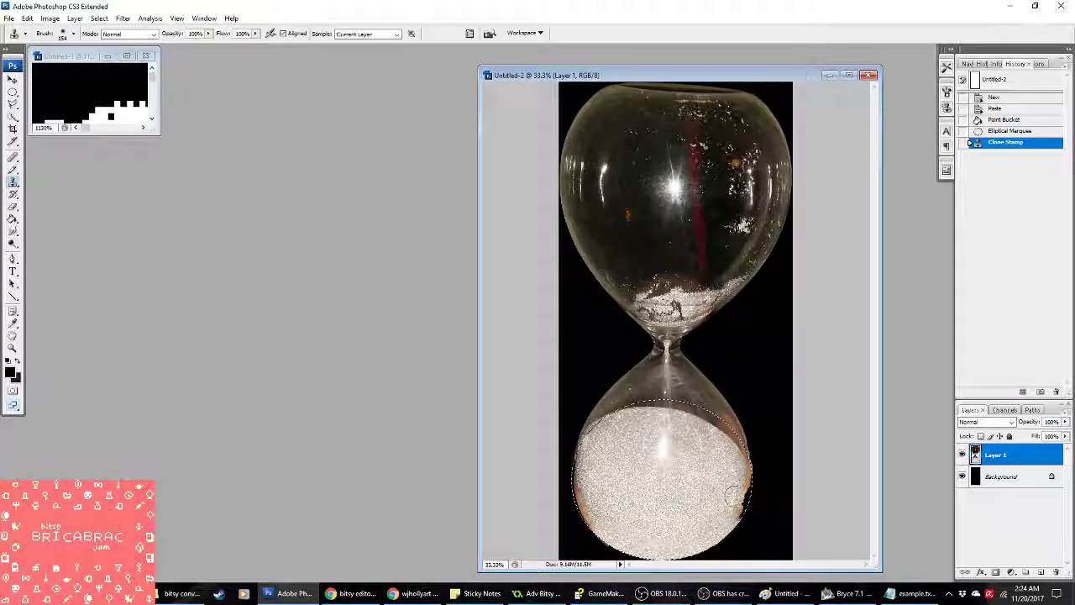
{"action": "left_click_drag", "start_coordinate": [756, 467], "coordinate": [747, 504]}
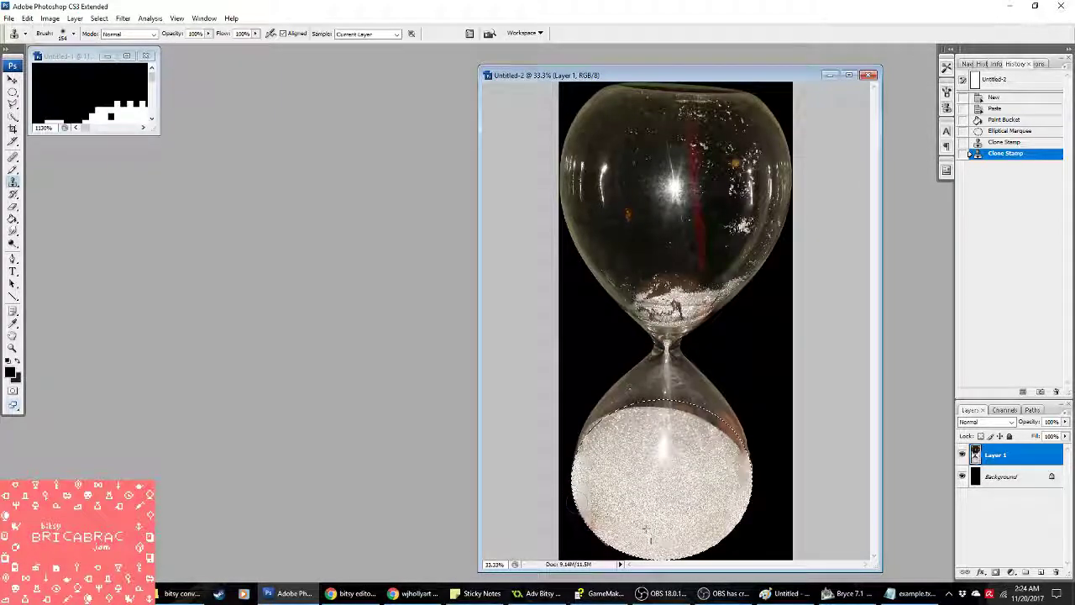
{"action": "left_click_drag", "start_coordinate": [647, 531], "coordinate": [626, 536]}
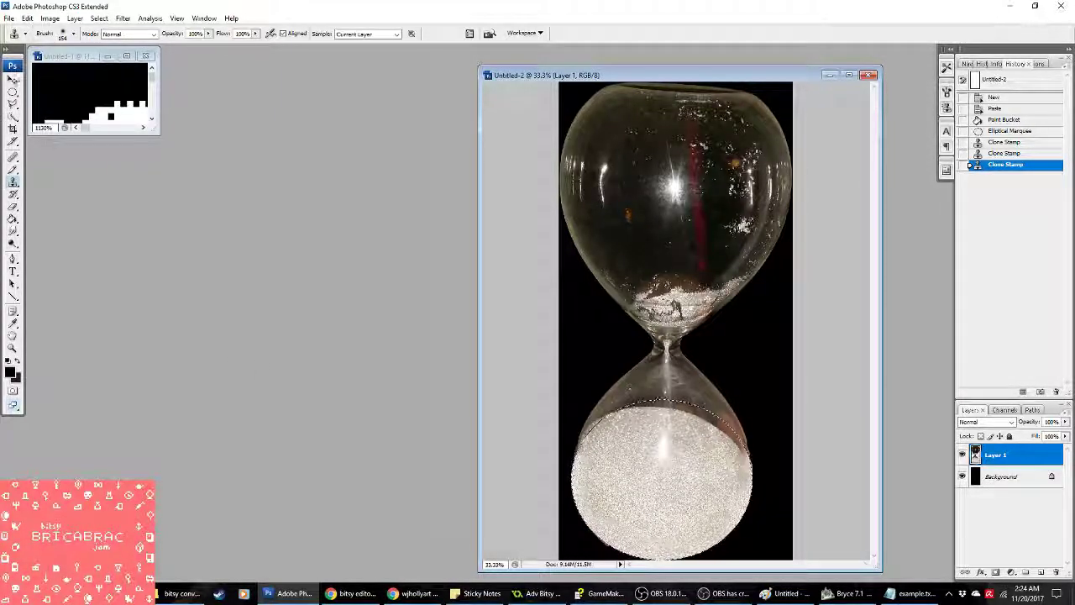
{"action": "left_click", "coordinate": [13, 92]}
{"action": "left_click", "coordinate": [629, 256]}
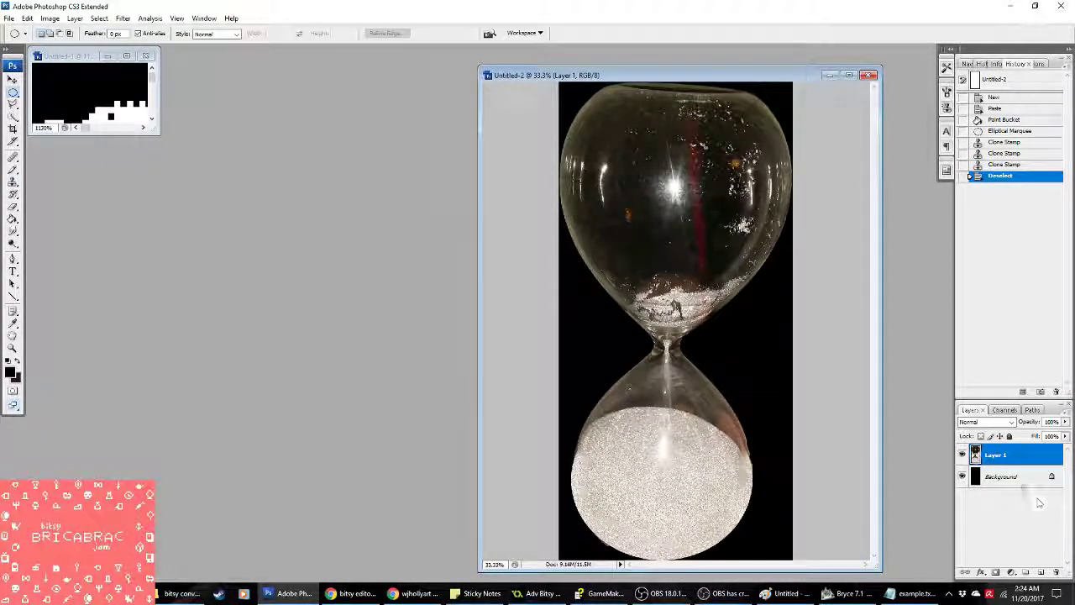
Step: Extend the canvas relatively by 4 inches in width and 4 inches in height, with the Background layer active
{"action": "left_click", "coordinate": [1001, 475]}
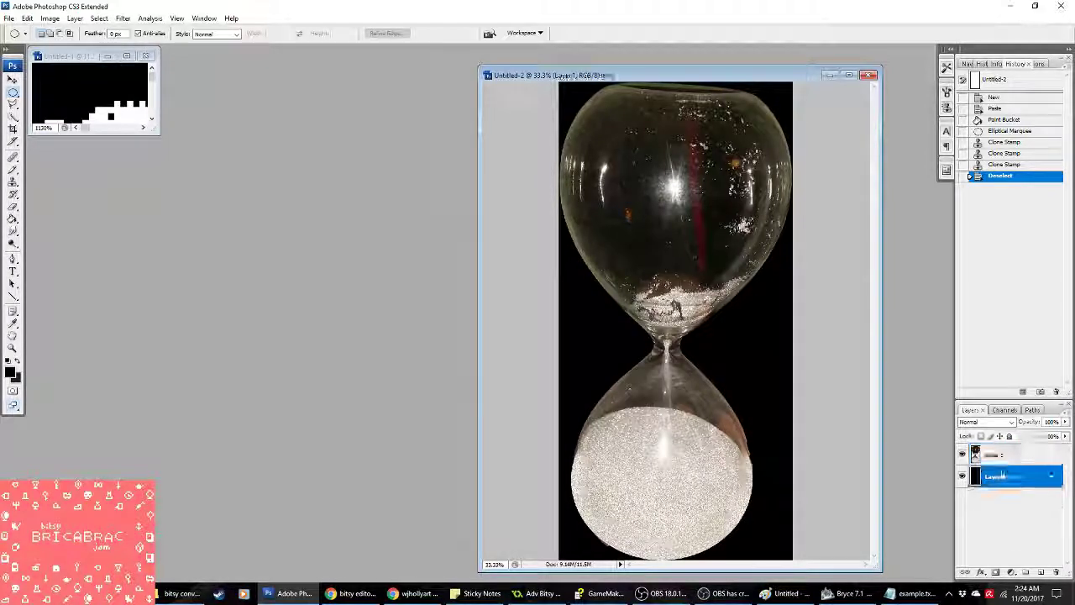
{"action": "left_click", "coordinate": [75, 17]}
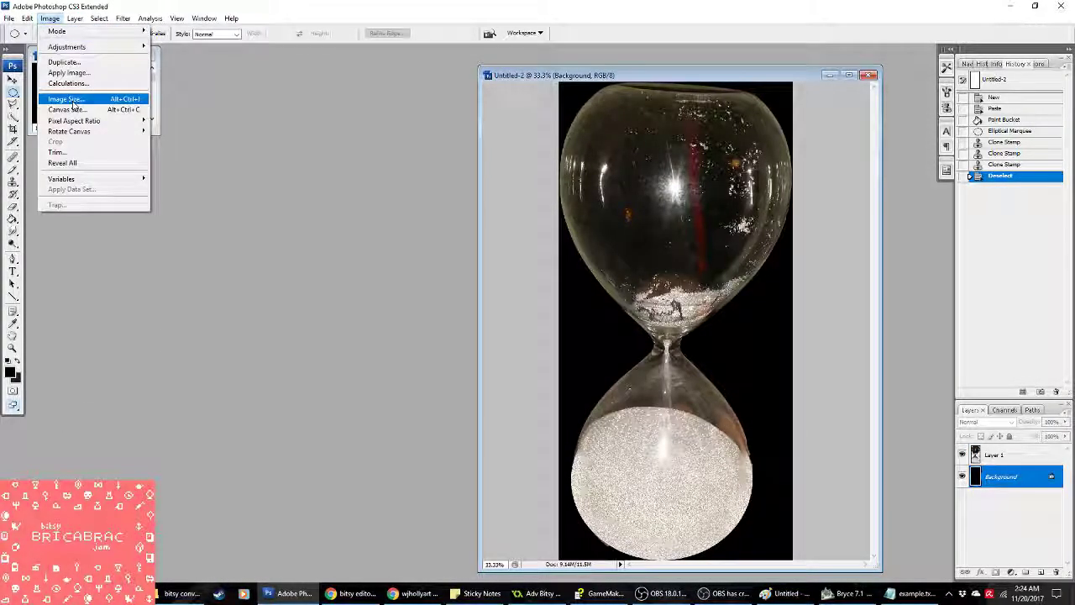
{"action": "left_click", "coordinate": [92, 104]}
{"action": "left_click", "coordinate": [745, 345]}
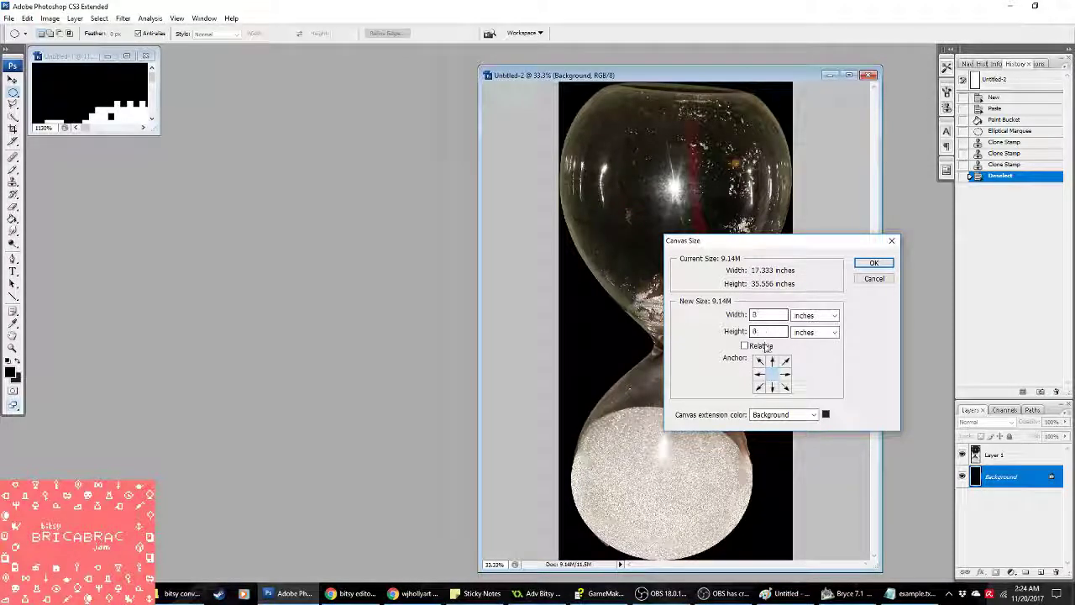
{"action": "type", "text": "4"}
{"action": "key", "text": "Tab"}
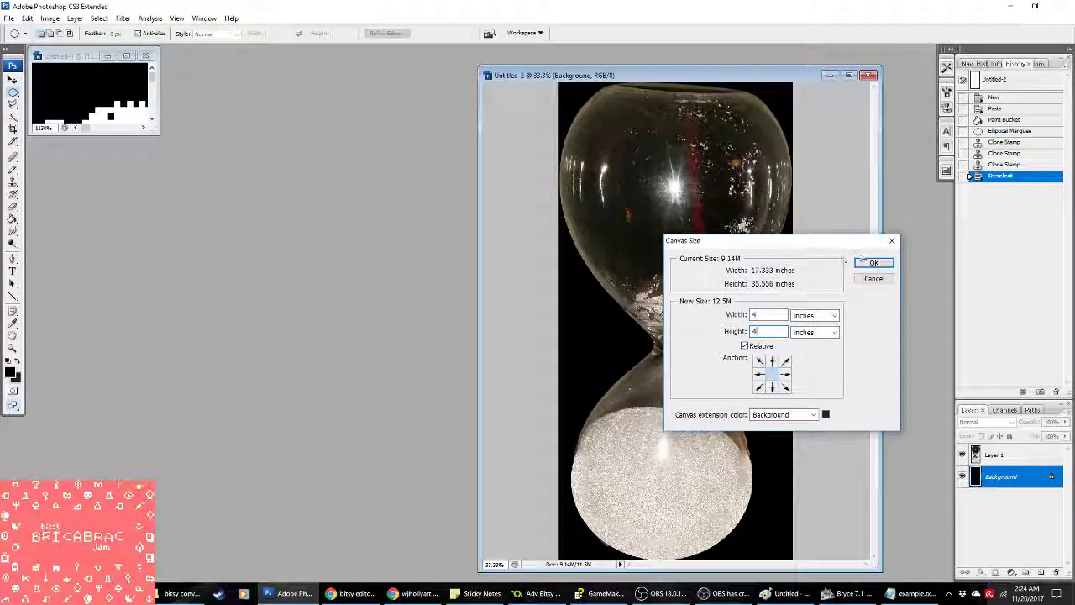
{"action": "type", "text": "4"}
{"action": "left_click", "coordinate": [872, 263]}
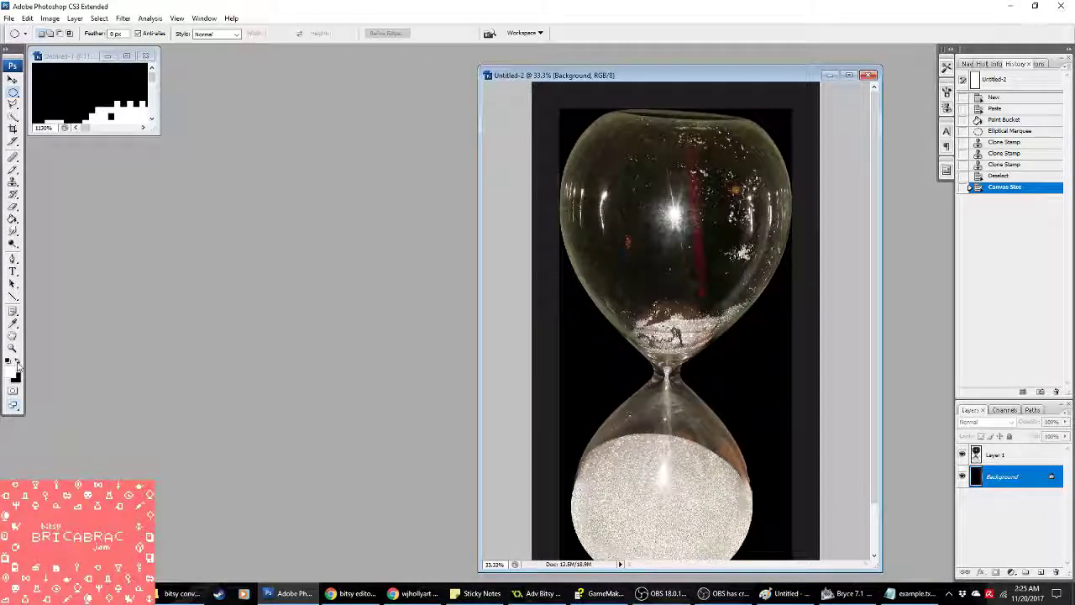
Step: Fill the dark grey canvas border on the Background layer with black using the Paint Bucket
{"action": "left_click", "coordinate": [17, 364]}
{"action": "left_click", "coordinate": [11, 373]}
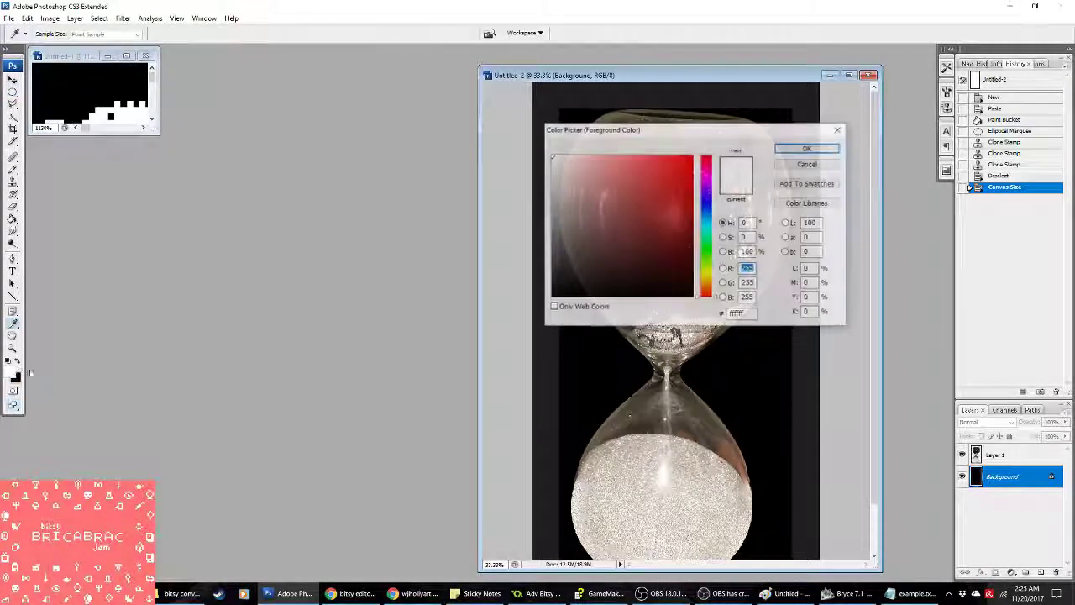
{"action": "key", "text": "Escape"}
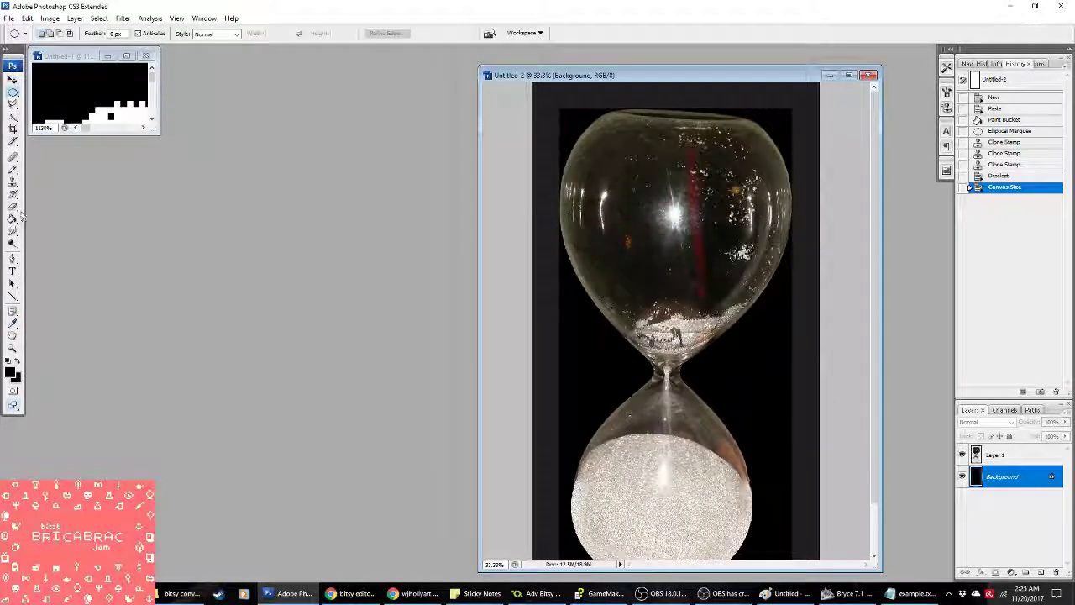
{"action": "key", "text": "g"}
{"action": "left_click", "coordinate": [540, 93]}
{"action": "scroll", "coordinate": [806, 369], "scroll_direction": "down", "scroll_amount": 2}
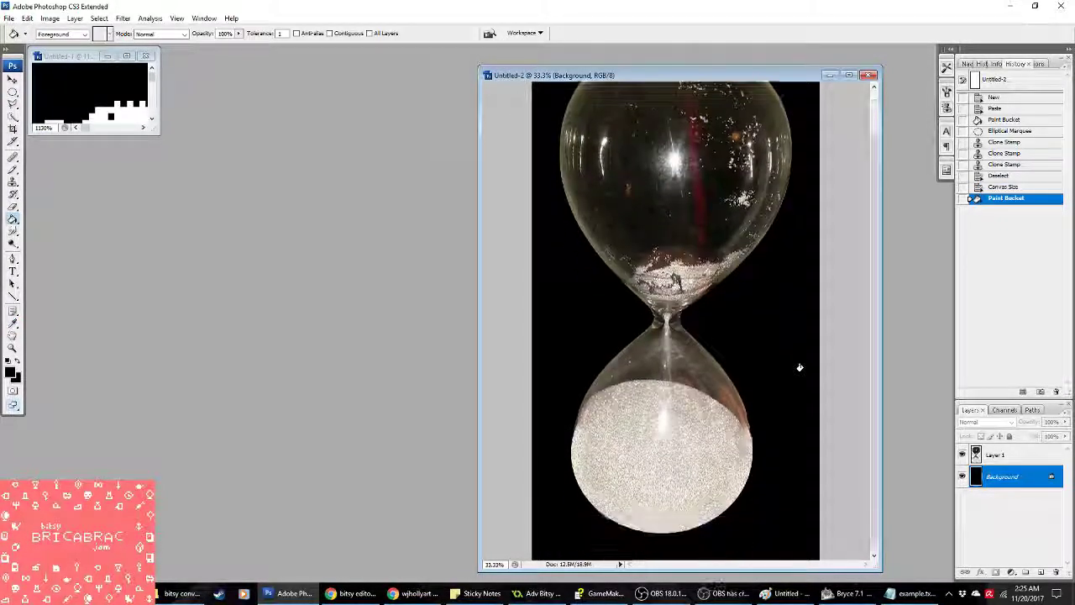
Step: Add an Outer Glow to Layer 1 with 100% opacity, 45% spread and an enlarged size
{"action": "left_click_drag", "start_coordinate": [475, 353], "coordinate": [291, 352]}
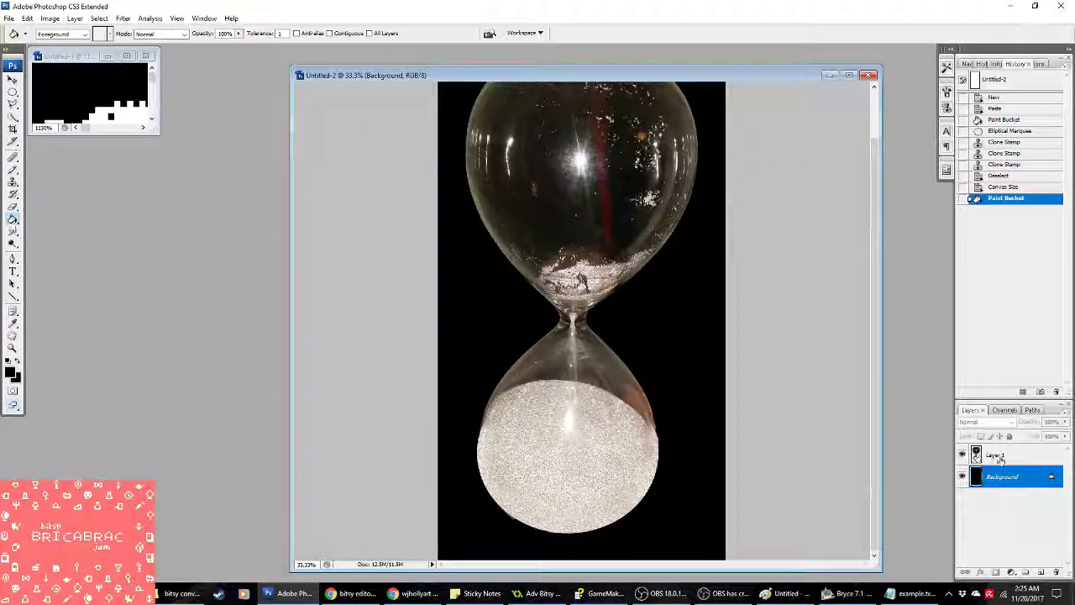
{"action": "right_click", "coordinate": [1015, 463]}
{"action": "left_click", "coordinate": [974, 223]}
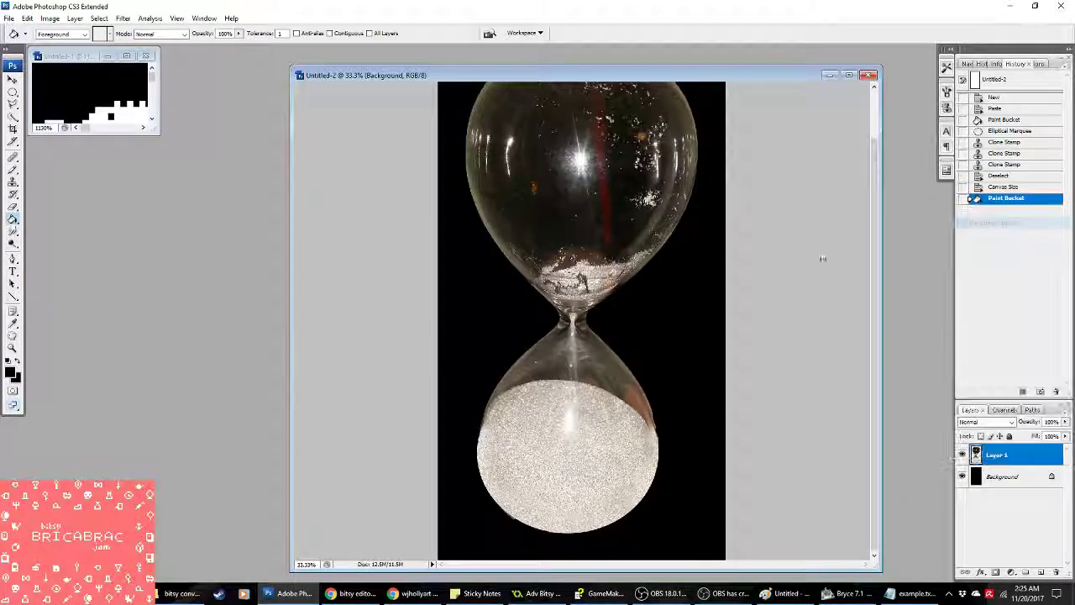
{"action": "left_click", "coordinate": [656, 91]}
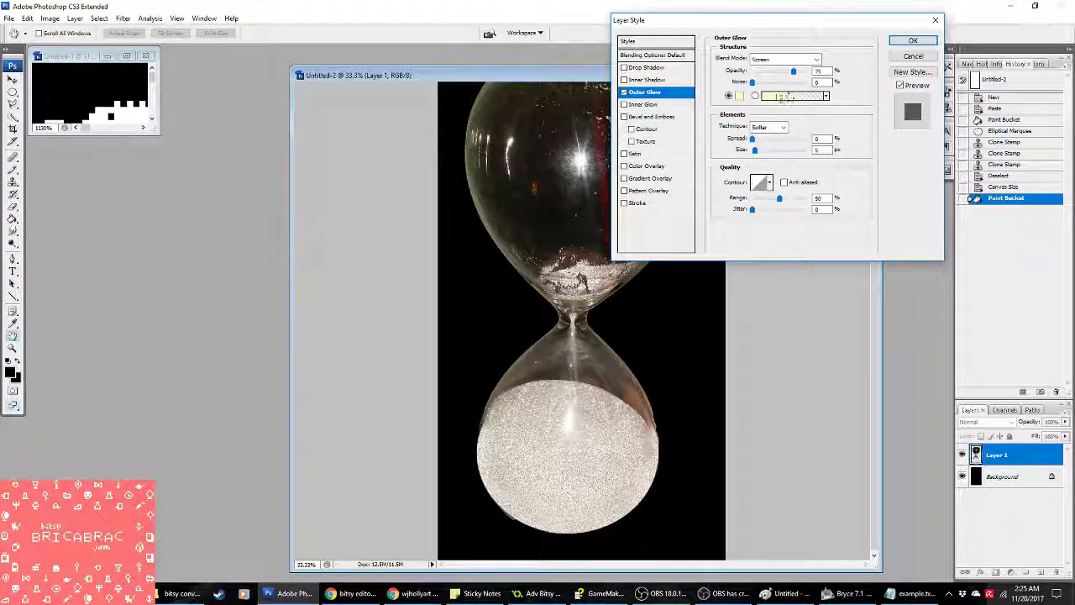
{"action": "type", "text": "100"}
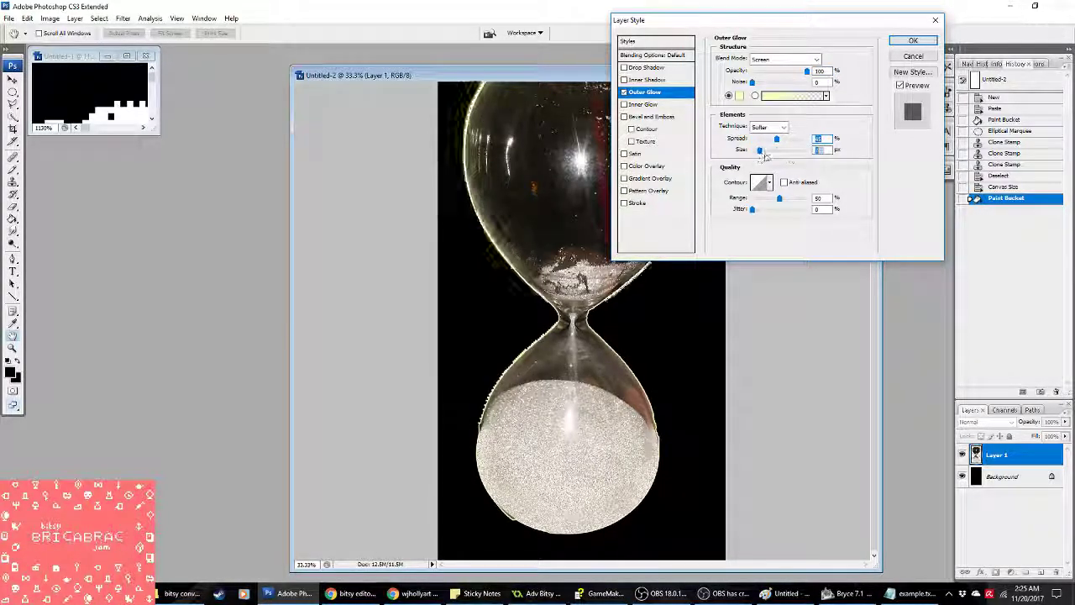
{"action": "left_click_drag", "start_coordinate": [755, 150], "coordinate": [766, 151]}
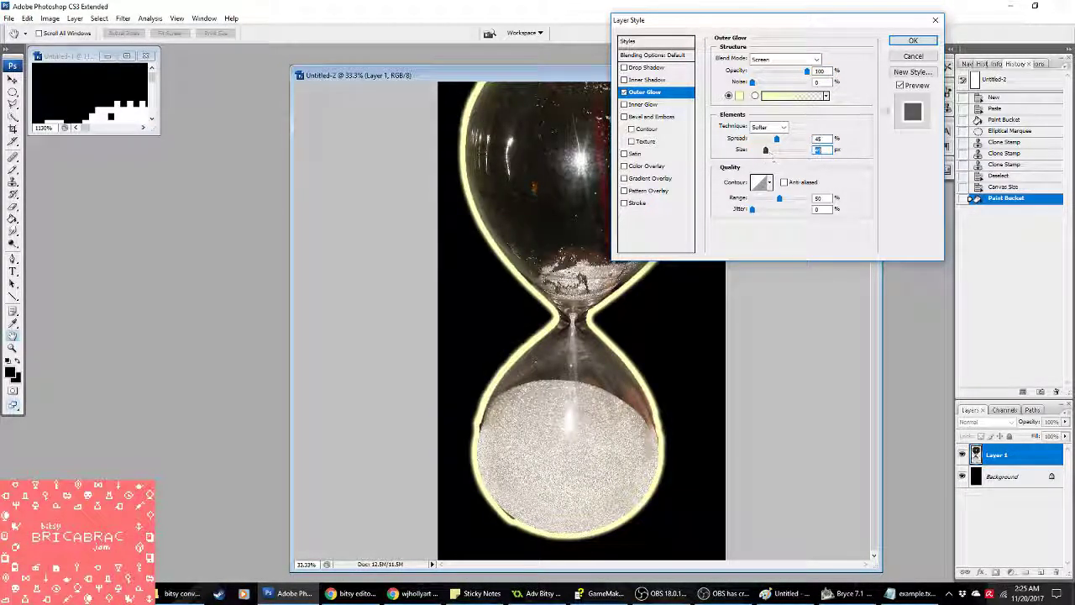
Step: Make the outer glow white (ffffff), set its spread to 100% and reduce its size, and apply the layer style
{"action": "left_click", "coordinate": [740, 95]}
{"action": "left_click", "coordinate": [551, 157]}
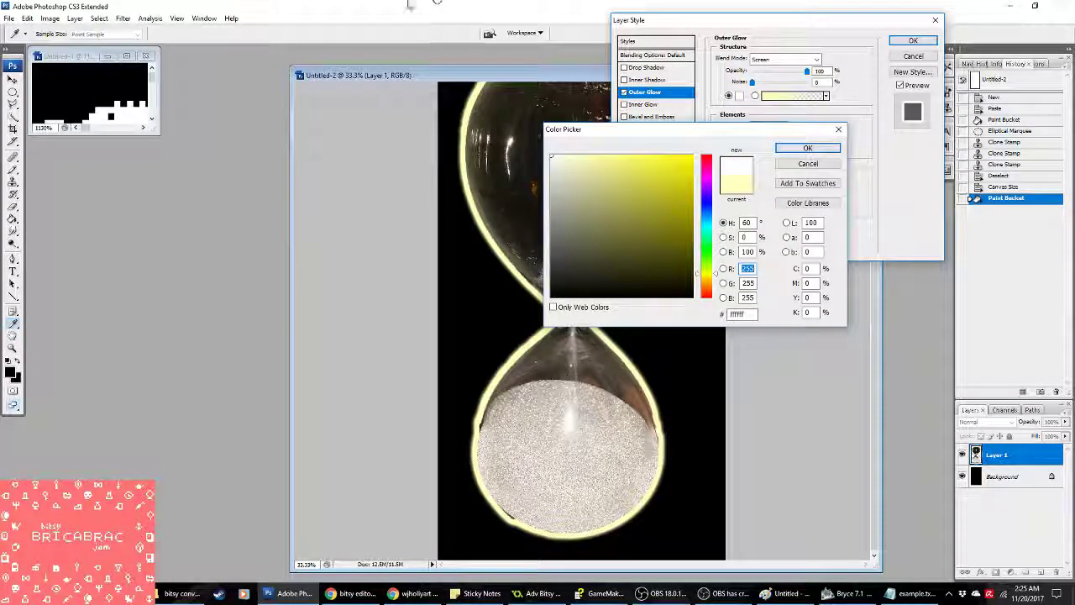
{"action": "left_click", "coordinate": [807, 148]}
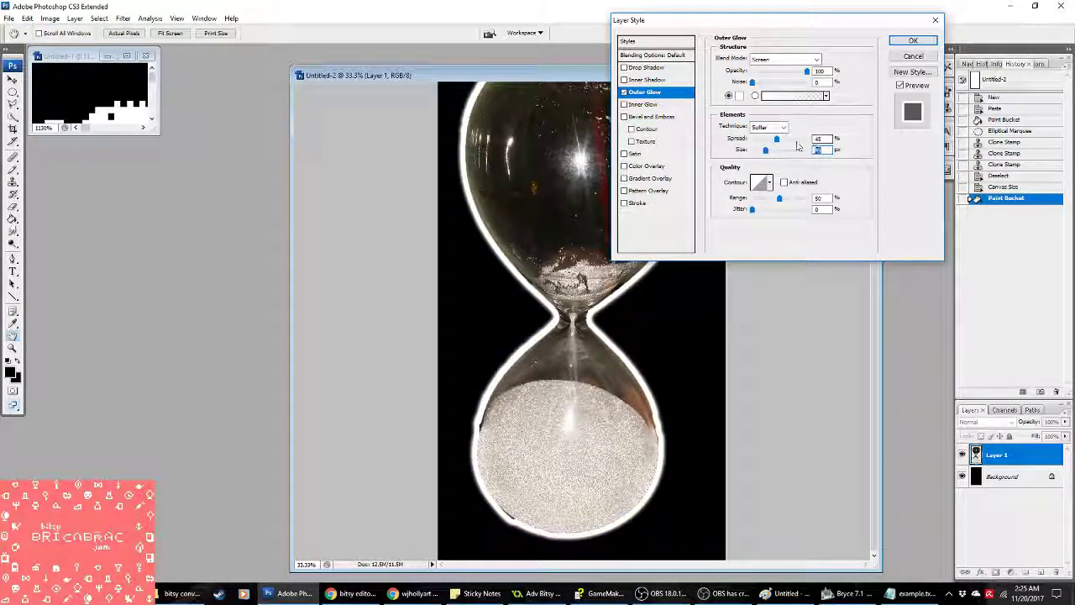
{"action": "left_click_drag", "start_coordinate": [765, 151], "coordinate": [760, 153]}
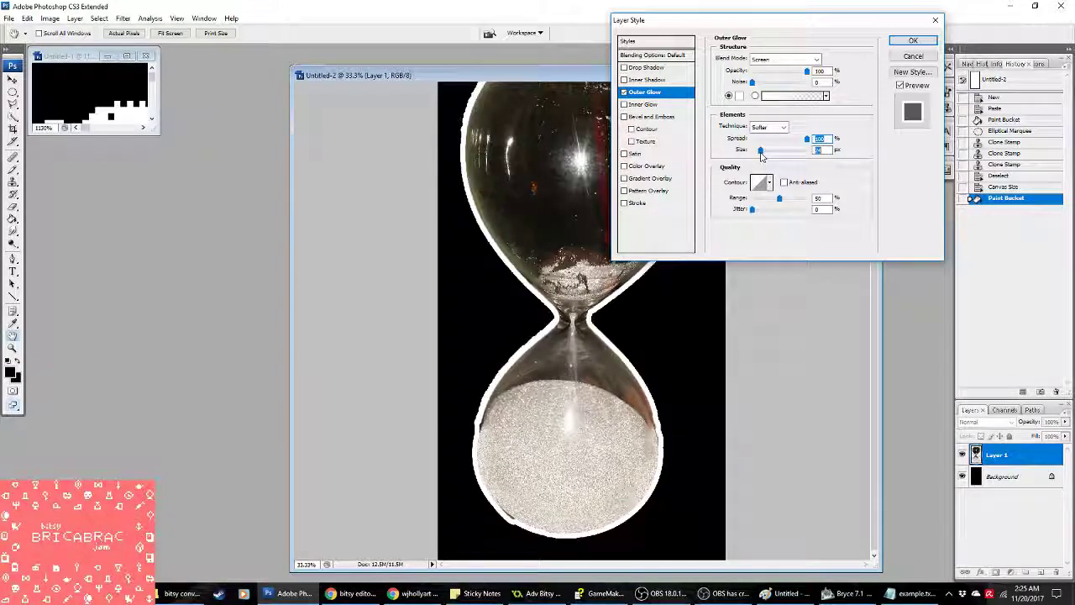
{"action": "left_click", "coordinate": [913, 40]}
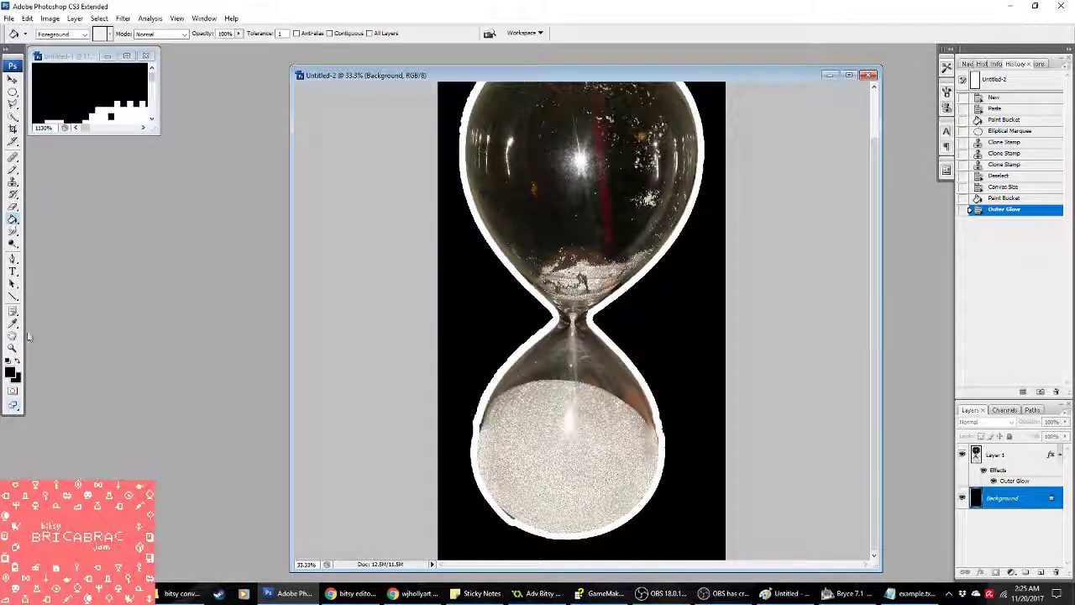
Step: Try a white-to-black radial gradient on the Background layer, starting beside the hourglass neck
{"action": "left_click_drag", "start_coordinate": [13, 219], "coordinate": [50, 220]}
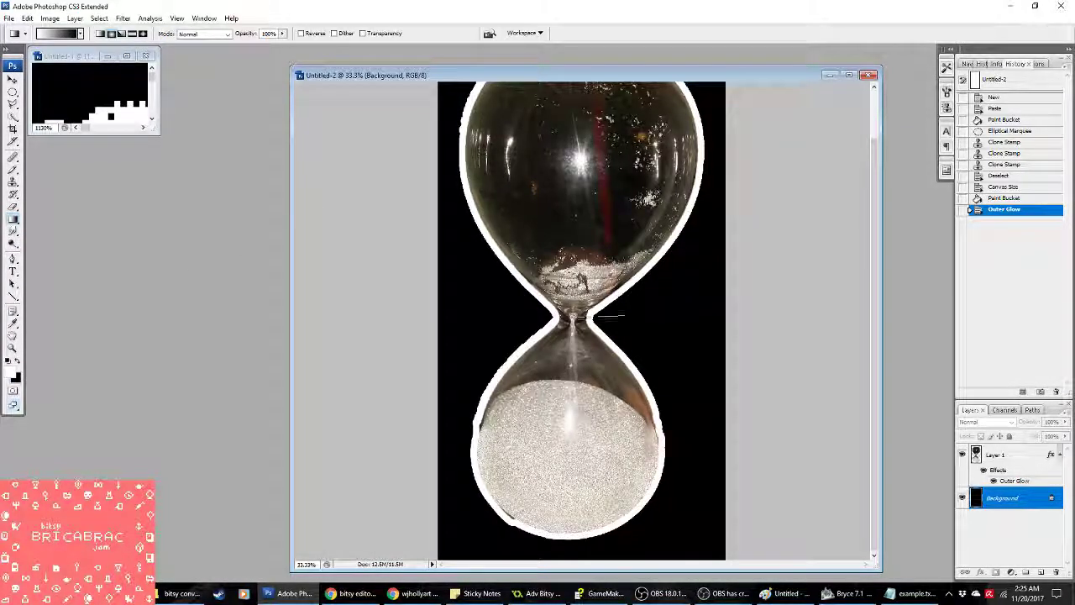
{"action": "left_click_drag", "start_coordinate": [625, 316], "coordinate": [727, 316]}
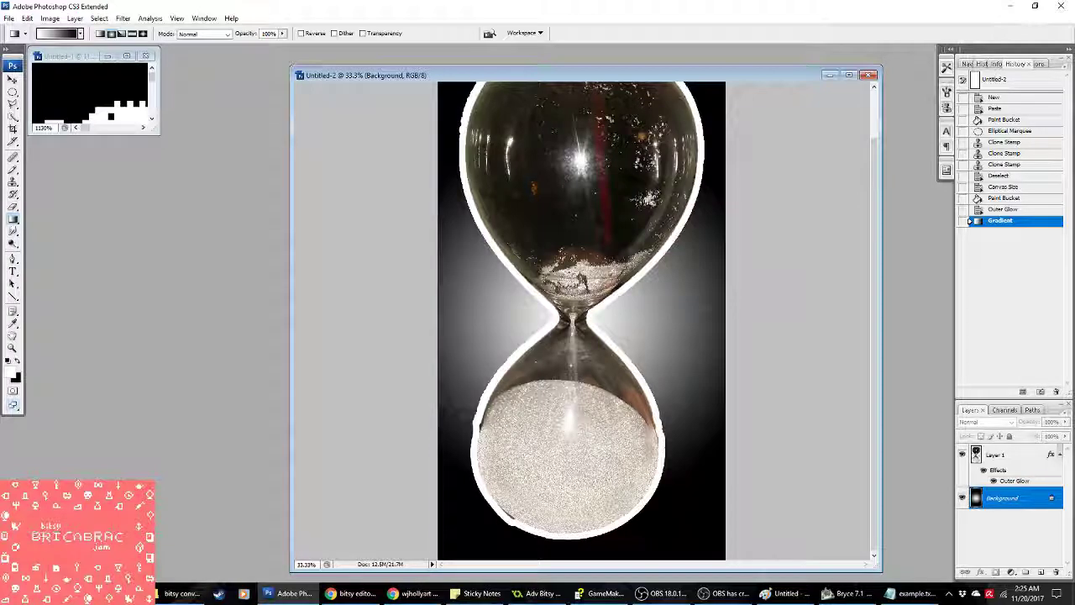
{"action": "key", "text": "ctrl+z"}
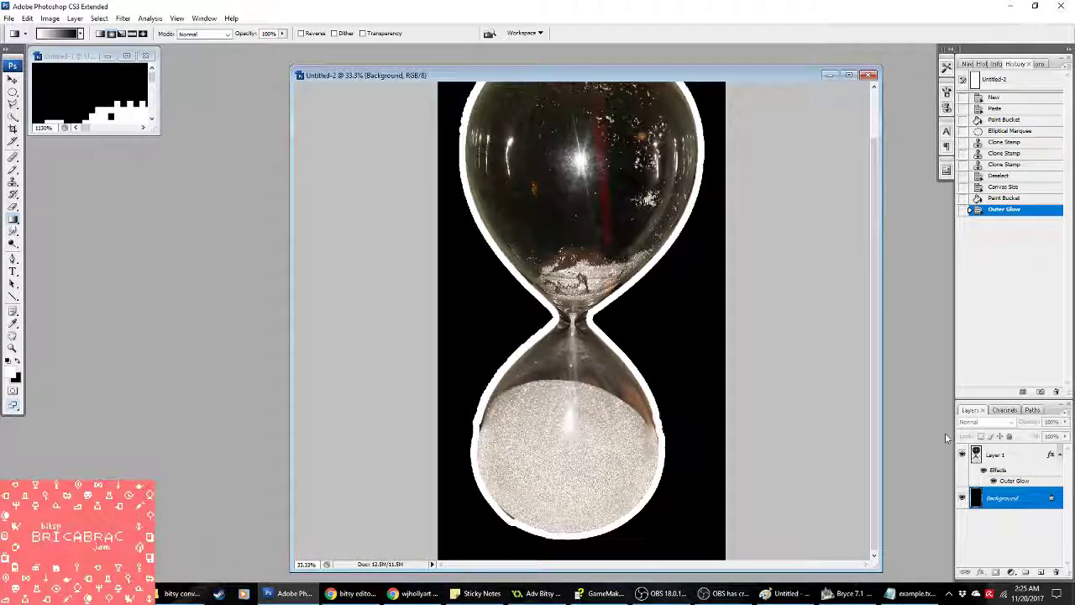
Step: Enlarge the Untitled-1 document window and revert its history to the last Levels state
{"action": "left_click", "coordinate": [84, 59]}
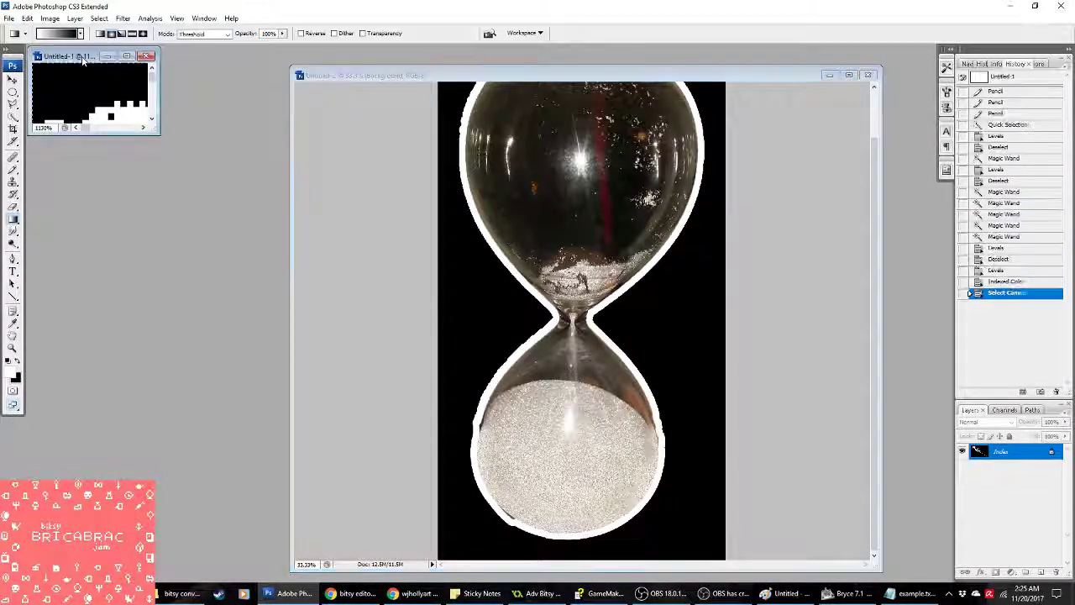
{"action": "left_click_drag", "start_coordinate": [152, 130], "coordinate": [895, 568]}
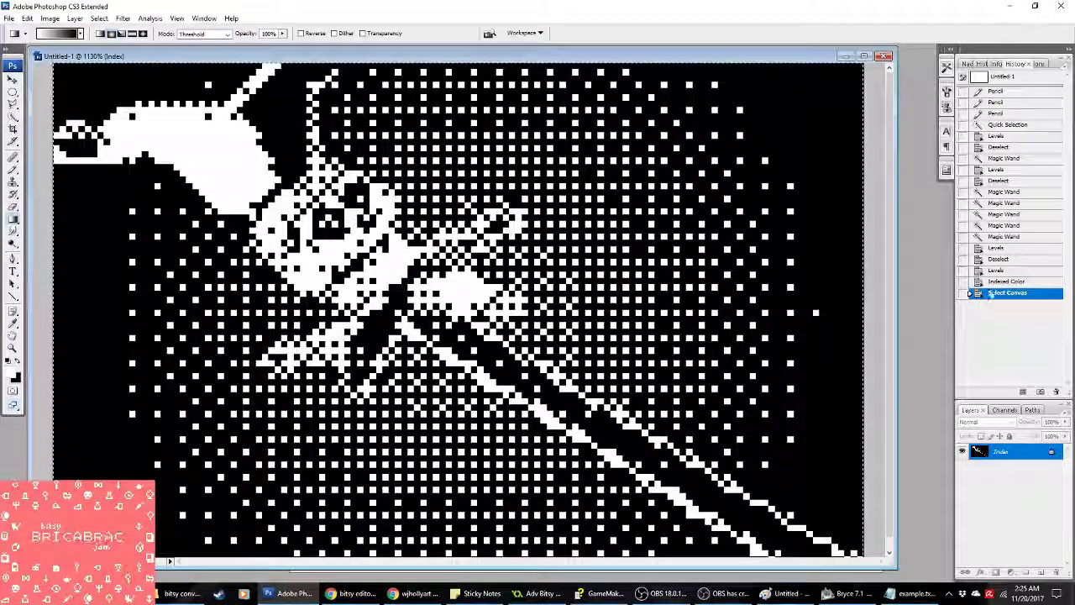
{"action": "left_click", "coordinate": [995, 269]}
Step: Delete Layer 1 from Untitled-1 and clear the whole Background canvas to black
{"action": "right_click", "coordinate": [999, 451]}
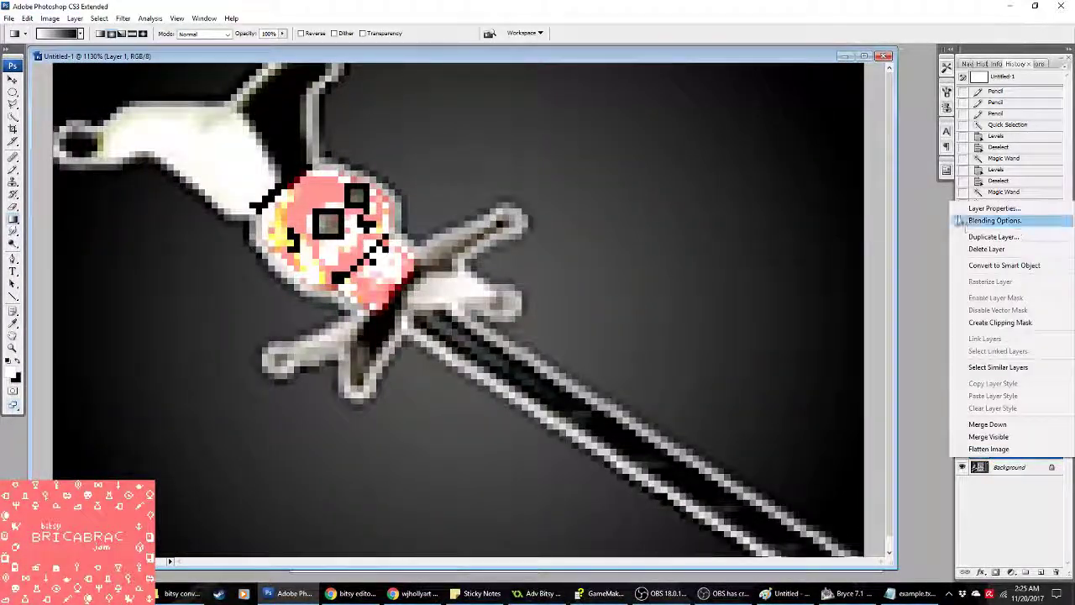
{"action": "left_click", "coordinate": [987, 249]}
{"action": "left_click", "coordinate": [497, 221]}
{"action": "key", "text": "ctrl+a"}
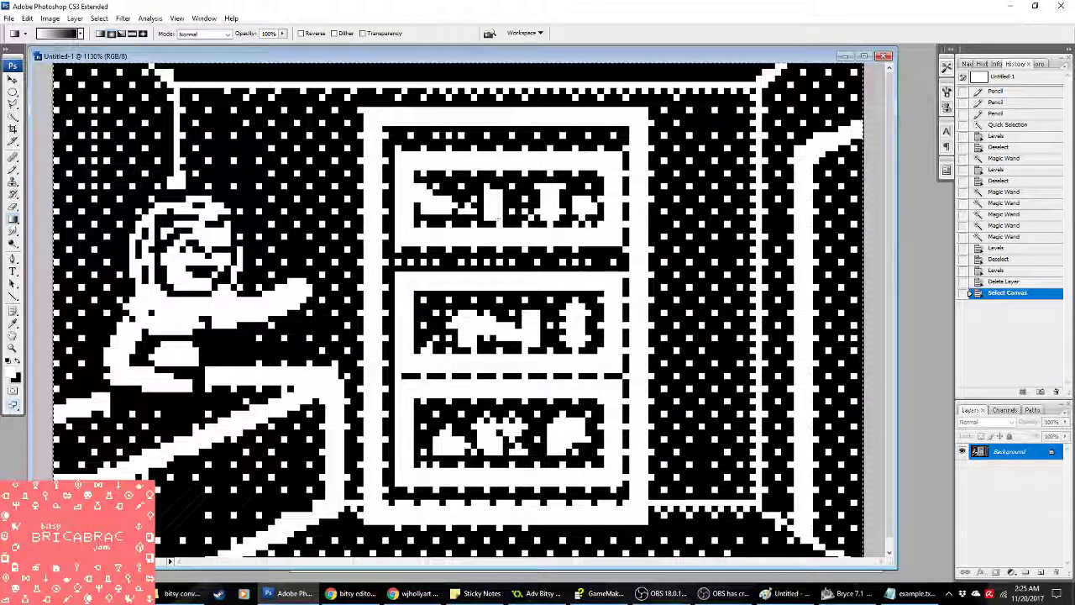
{"action": "key", "text": "Delete"}
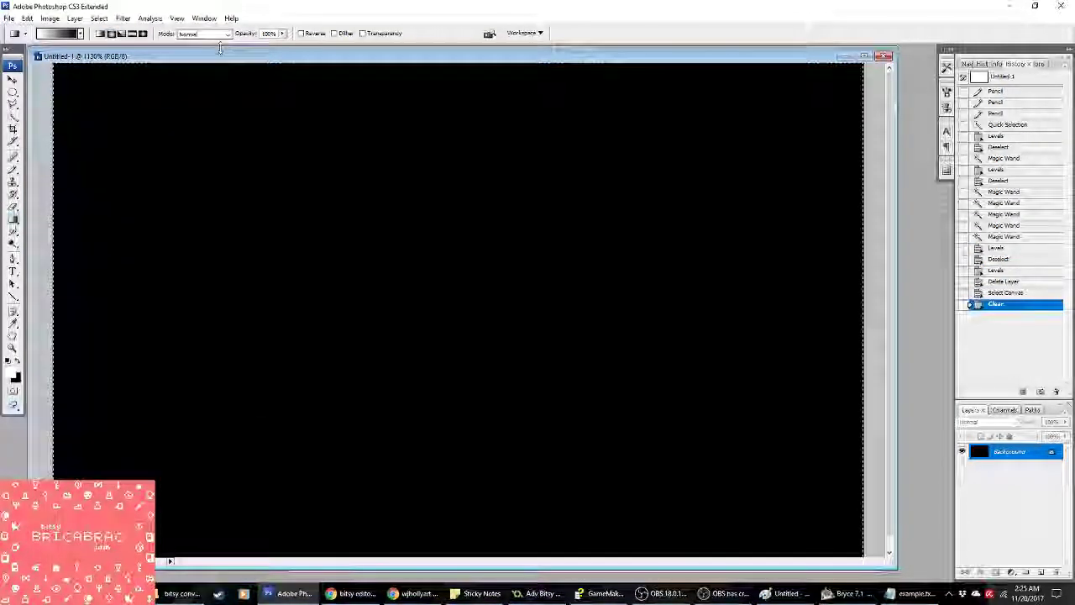
Step: Flatten the hourglass image in Untitled-2 and copy its entire canvas
{"action": "left_click_drag", "start_coordinate": [220, 50], "coordinate": [212, 208]}
{"action": "key", "text": "ctrl+Tab"}
{"action": "left_click", "coordinate": [192, 215]}
{"action": "left_click", "coordinate": [406, 89]}
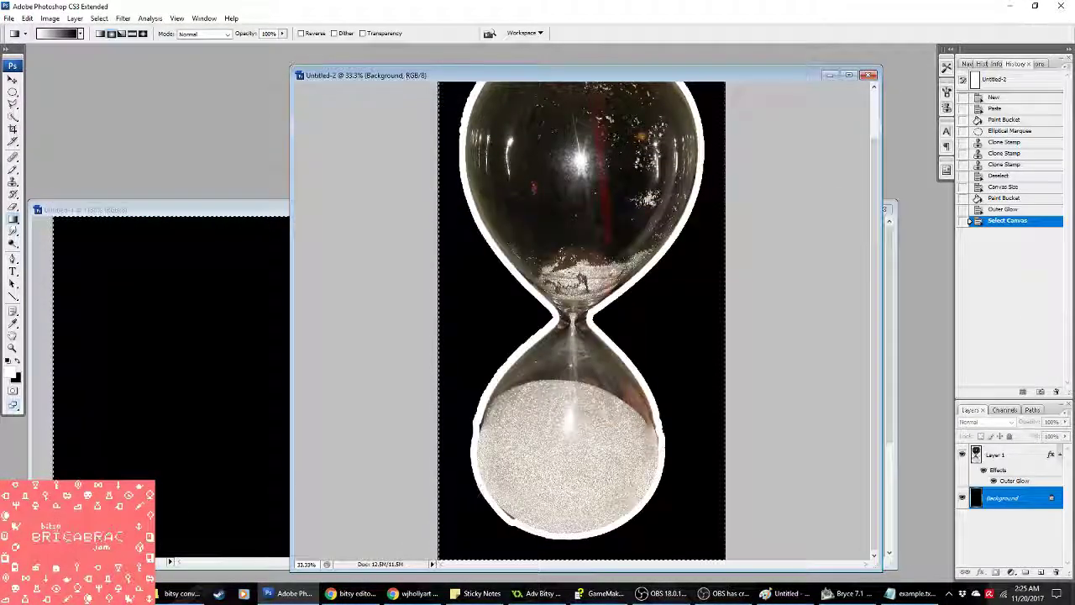
{"action": "right_click", "coordinate": [1037, 510]}
{"action": "left_click", "coordinate": [1008, 495]}
{"action": "key", "text": "ctrl+a"}
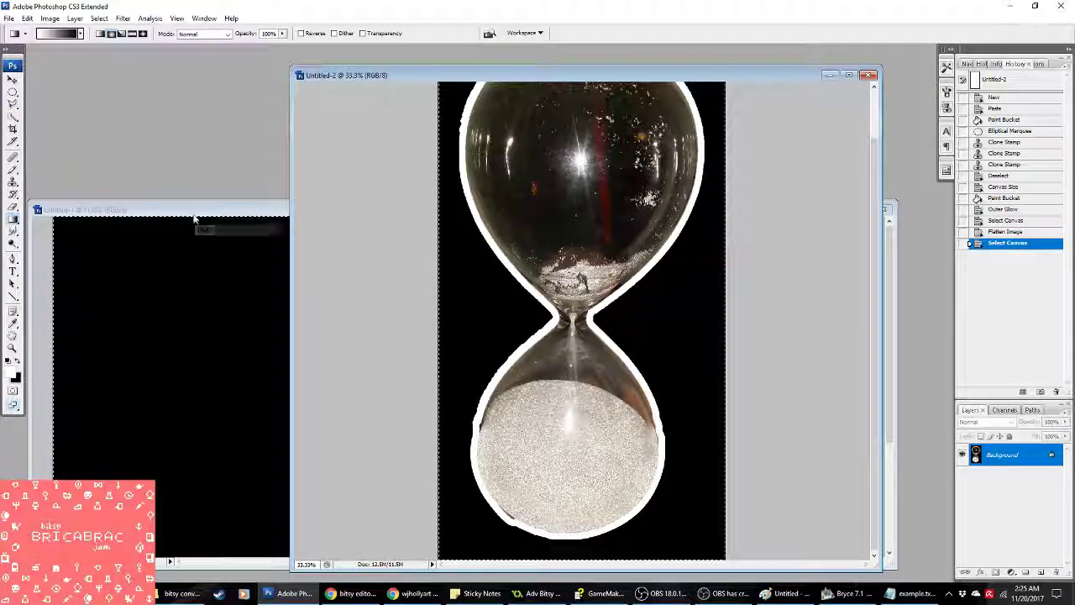
{"action": "key", "text": "ctrl+c"}
Step: Paste the copied hourglass image into Untitled-1 as a new layer
{"action": "left_click", "coordinate": [194, 217]}
{"action": "double_click", "coordinate": [202, 209]}
{"action": "key", "text": "ctrl+v"}
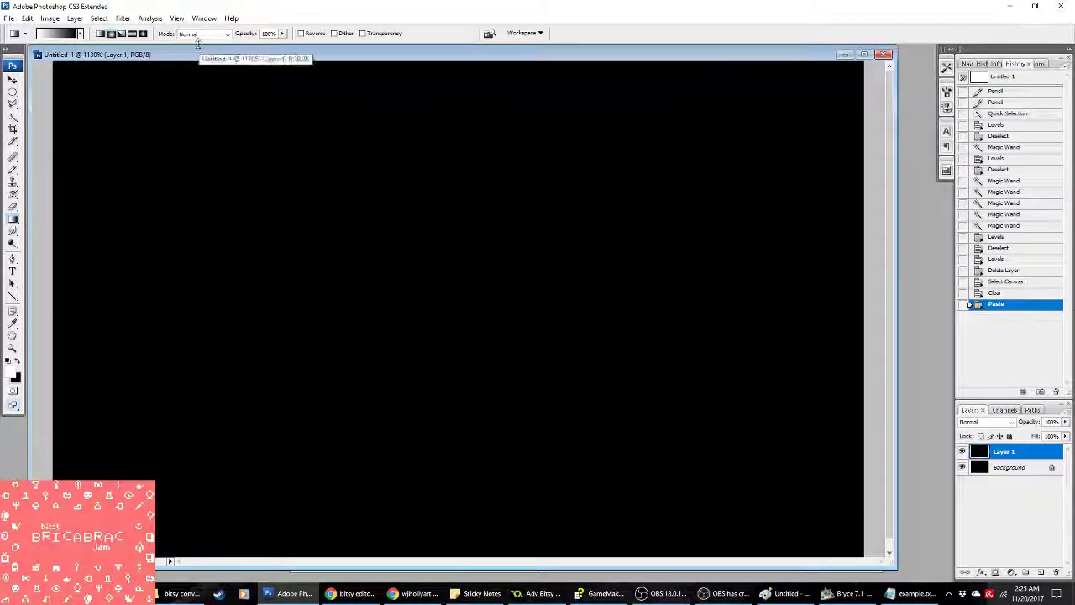
Step: Free-transform the pasted hourglass layer, shrinking it proportionally to about 2.7% and positioning it near the canvas centre
{"action": "left_click", "coordinate": [13, 91]}
{"action": "left_click", "coordinate": [84, 89]}
{"action": "right_click", "coordinate": [560, 255]}
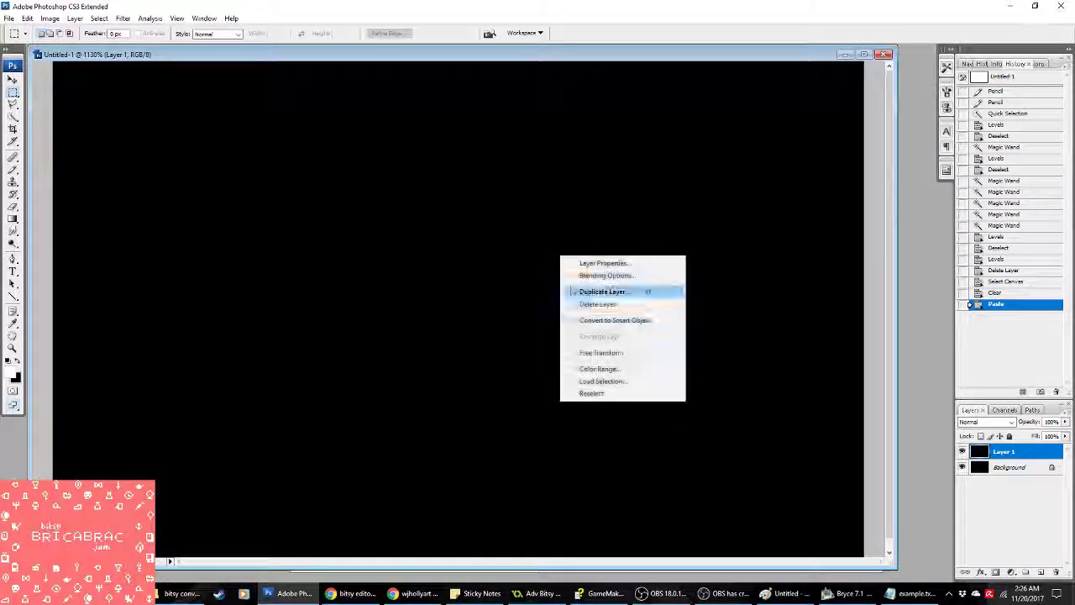
{"action": "left_click", "coordinate": [602, 352]}
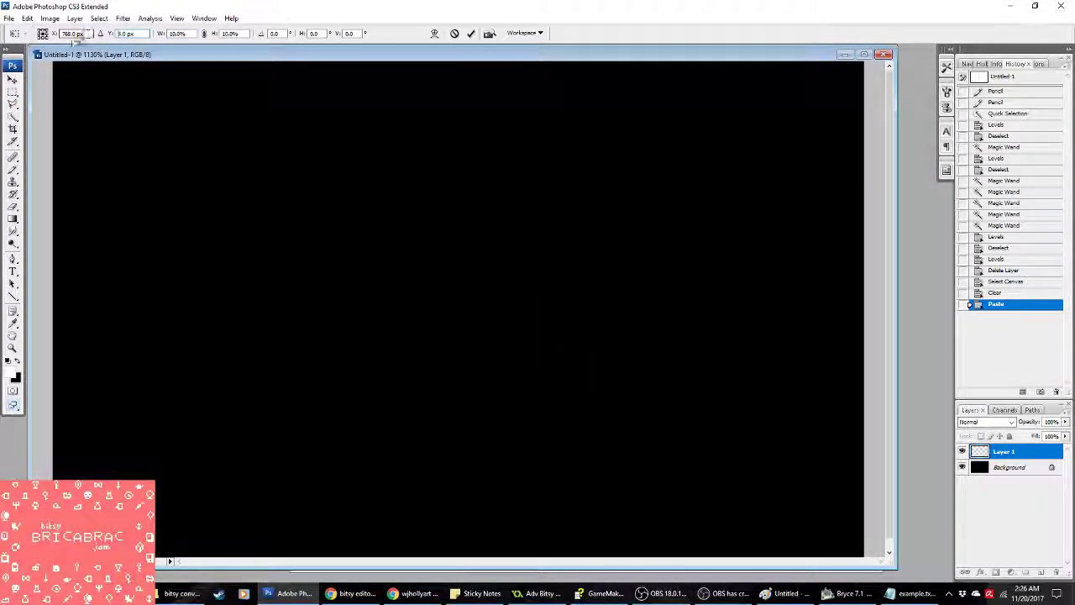
{"action": "left_click_drag", "start_coordinate": [336, 252], "coordinate": [277, 588]}
{"action": "left_click_drag", "start_coordinate": [72, 101], "coordinate": [272, 137]}
{"action": "left_click_drag", "start_coordinate": [99, 90], "coordinate": [372, 177]}
{"action": "left_click_drag", "start_coordinate": [481, 287], "coordinate": [445, 173]}
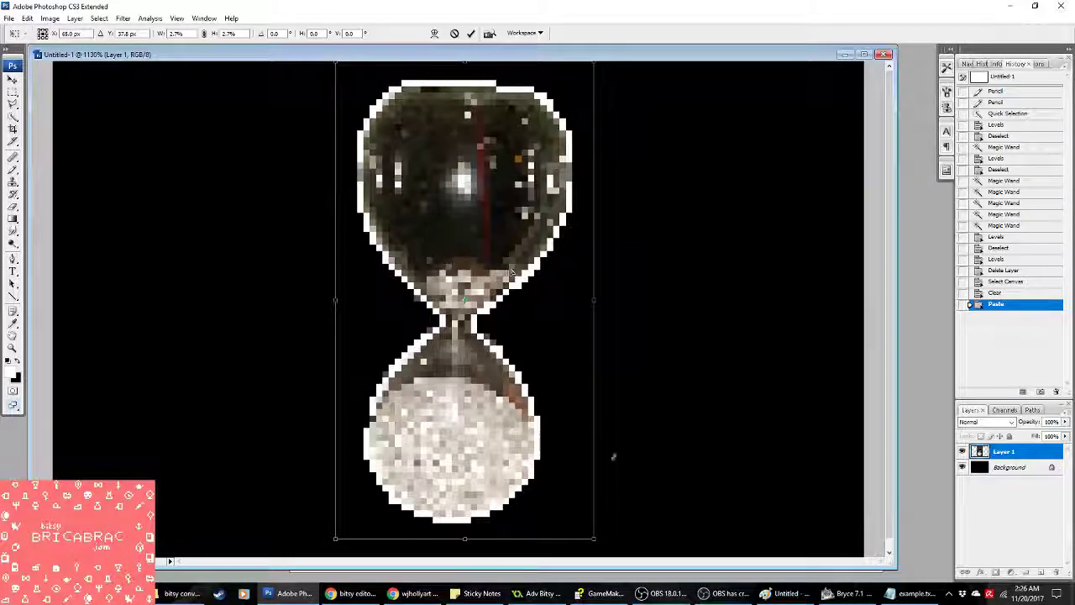
Step: Enlarge the hourglass to nearly fill the canvas height, reposition it, and apply the transform
{"action": "left_click_drag", "start_coordinate": [600, 550], "coordinate": [630, 581]}
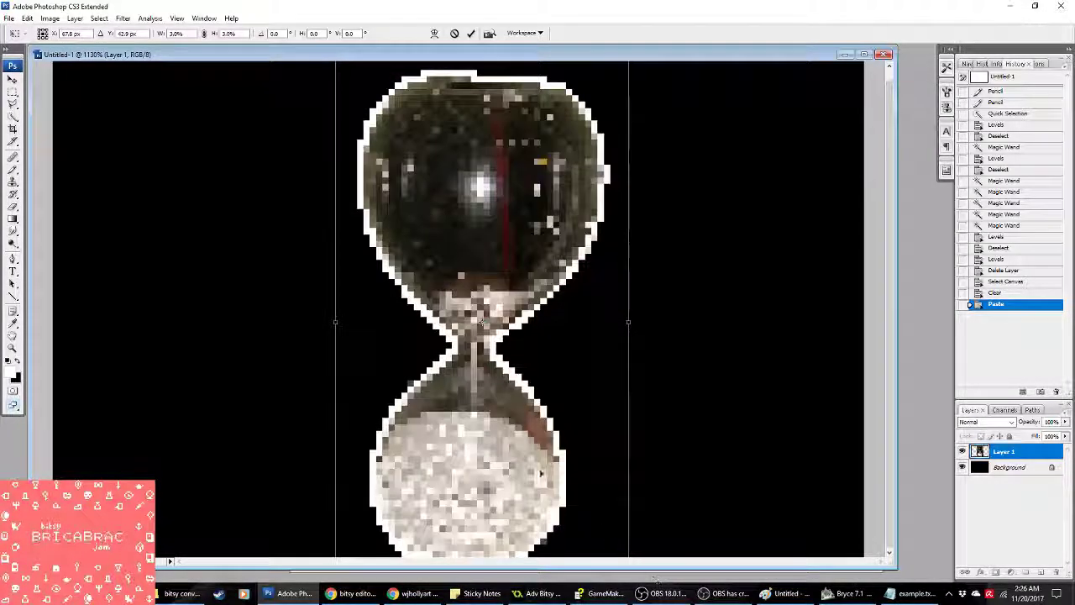
{"action": "left_click_drag", "start_coordinate": [504, 424], "coordinate": [520, 466]}
{"action": "left_click_drag", "start_coordinate": [352, 105], "coordinate": [367, 126]}
{"action": "left_click_drag", "start_coordinate": [509, 240], "coordinate": [479, 163]}
{"action": "key", "text": "Return"}
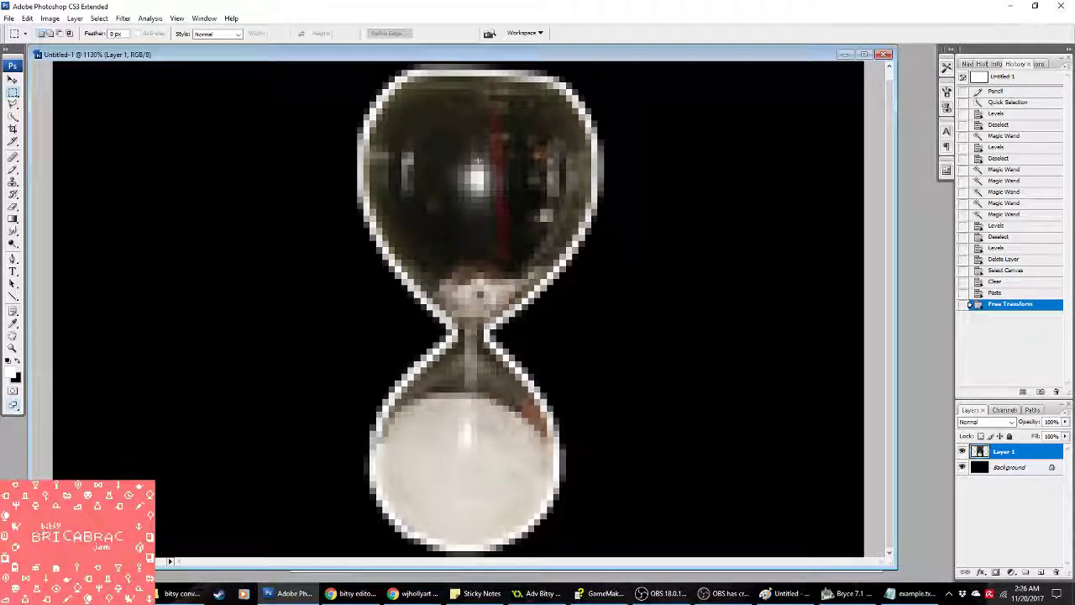
Step: Increase the hourglass layer's contrast with Levels, deepening the dark glass tones and brightening the sand
{"action": "left_click", "coordinate": [49, 17]}
{"action": "mouse_move", "coordinate": [71, 40]}
{"action": "left_click", "coordinate": [168, 40]}
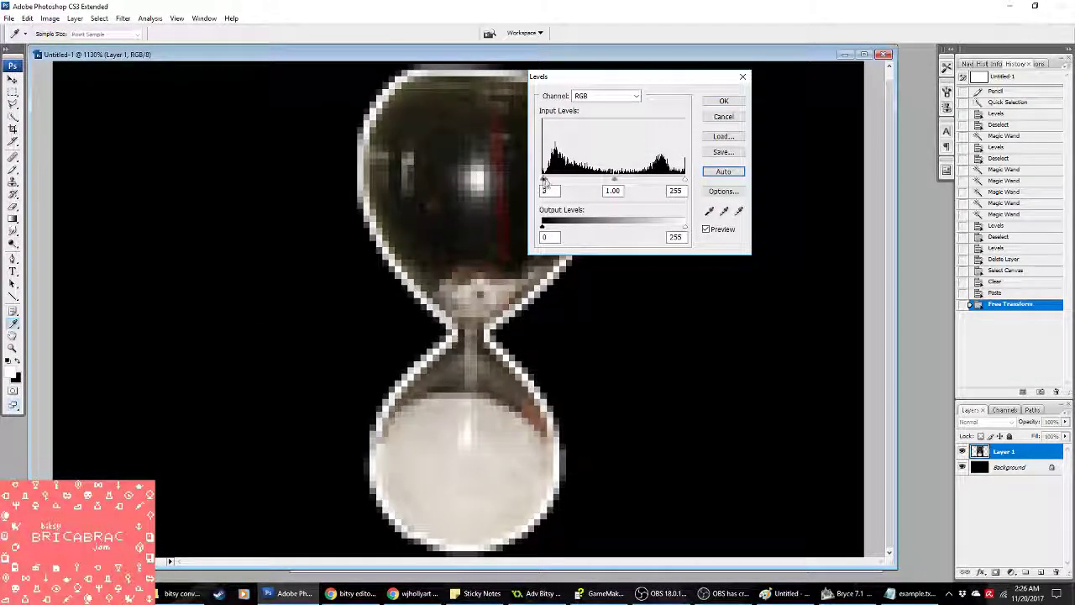
{"action": "left_click_drag", "start_coordinate": [542, 179], "coordinate": [549, 179]}
{"action": "left_click_drag", "start_coordinate": [619, 180], "coordinate": [671, 179]}
{"action": "left_click", "coordinate": [724, 102]}
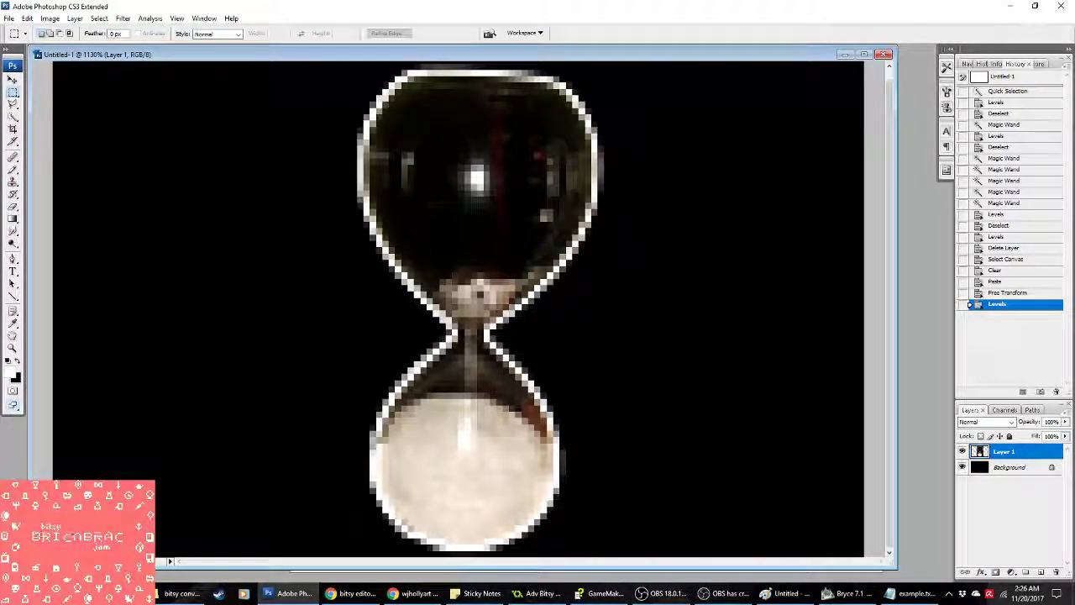
Step: Flatten the image and select its black areas by Color Range using Sampled Colors with fuzziness 66
{"action": "right_click", "coordinate": [1016, 451]}
{"action": "left_click", "coordinate": [1008, 442]}
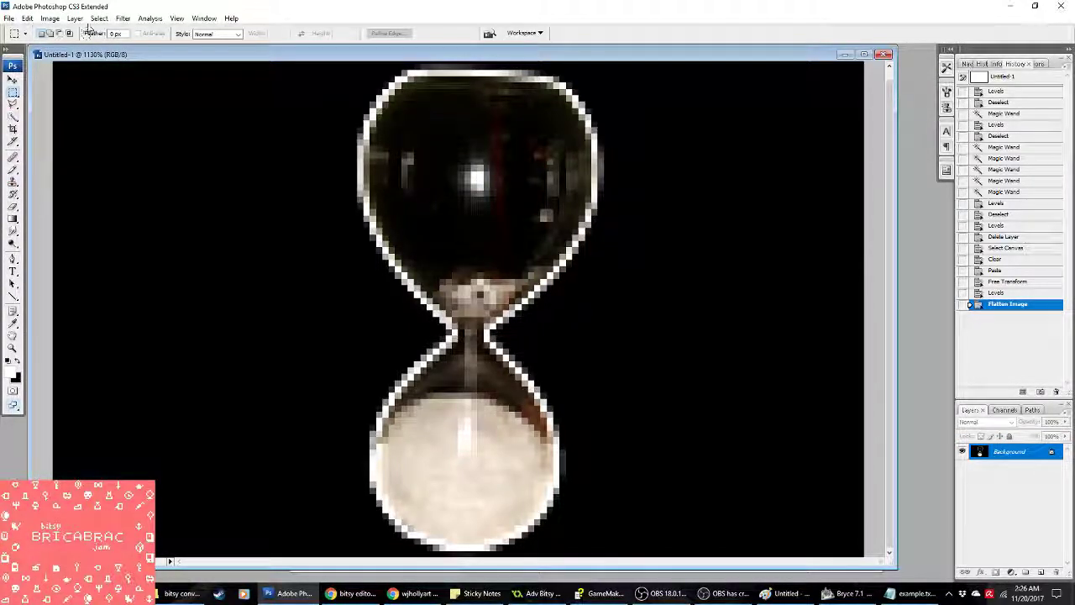
{"action": "left_click", "coordinate": [122, 19]}
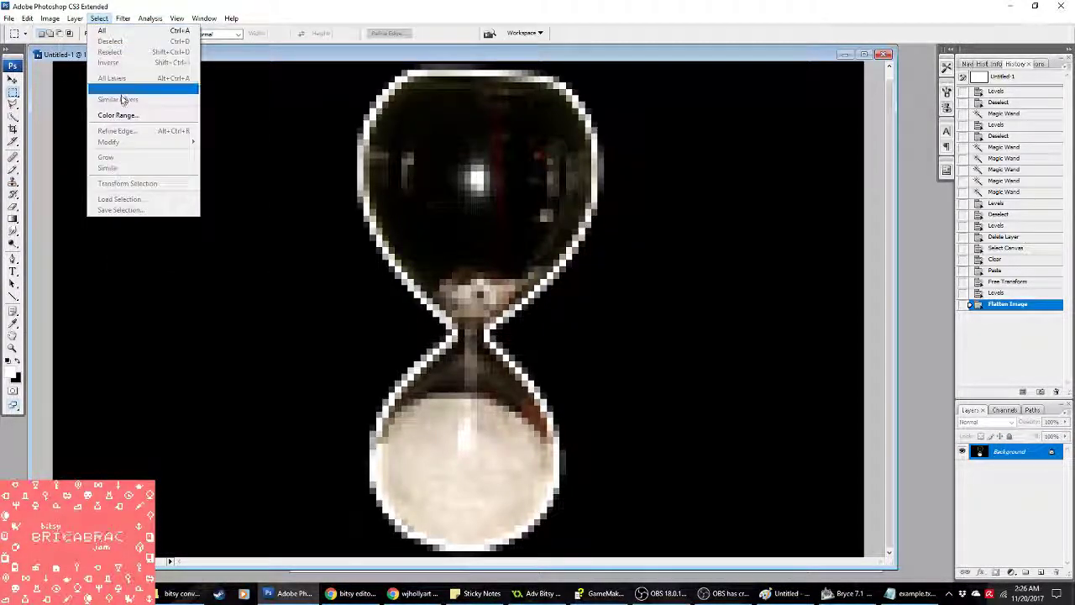
{"action": "left_click", "coordinate": [126, 114]}
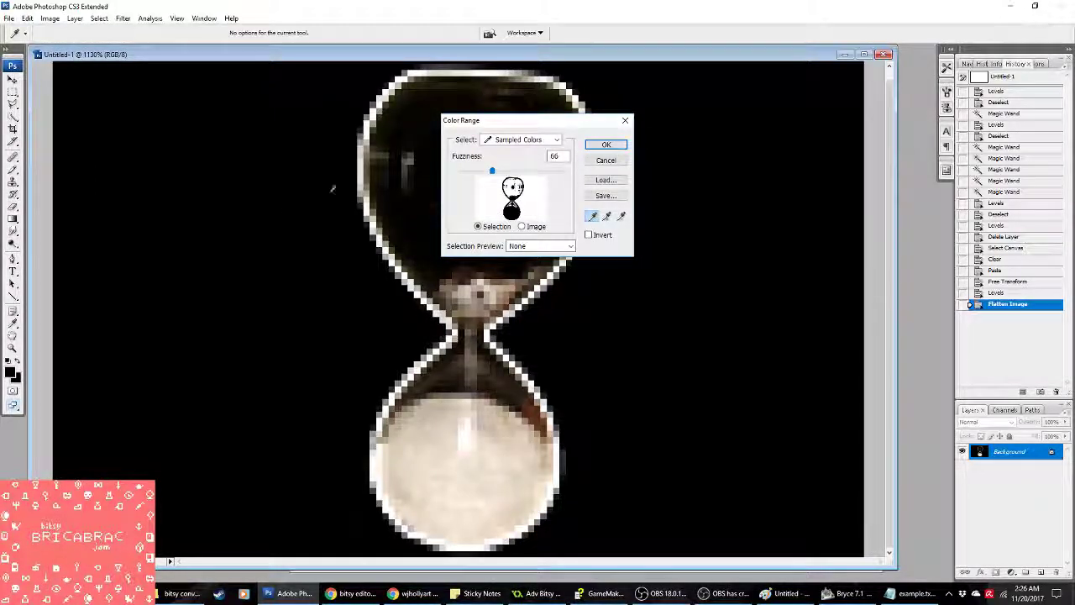
{"action": "left_click", "coordinate": [608, 144]}
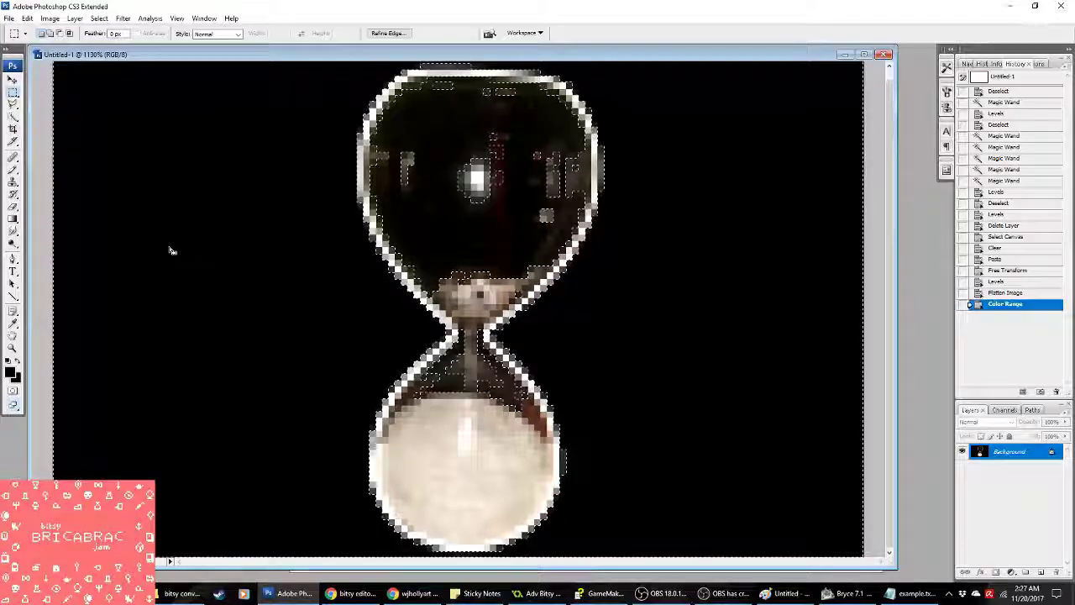
Step: Convert the Background into a regular layer, delete the selected black areas, and deselect
{"action": "right_click", "coordinate": [1007, 453]}
{"action": "left_click", "coordinate": [1020, 459]}
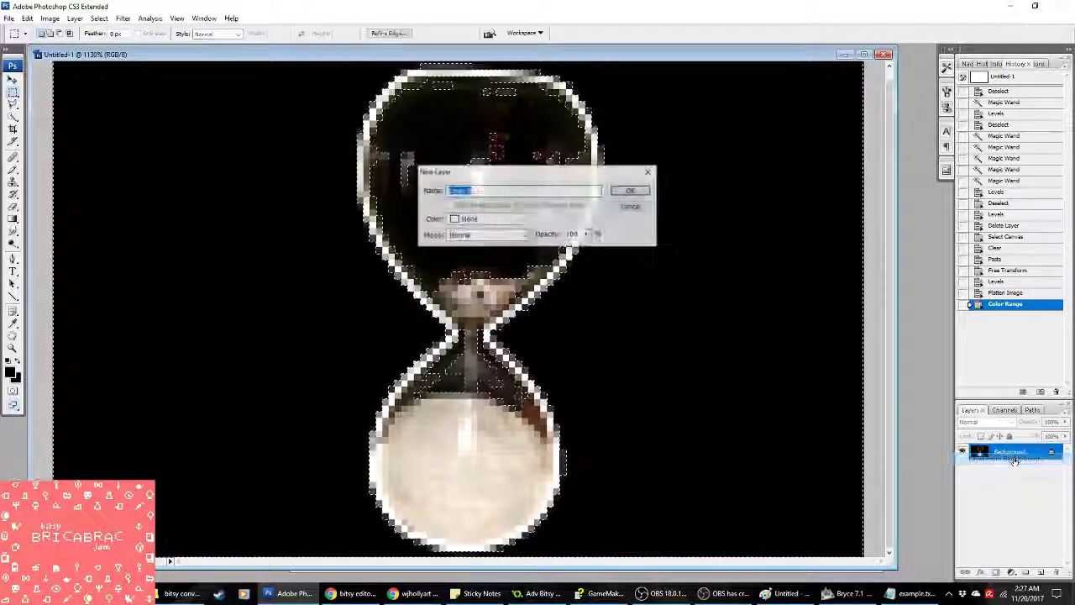
{"action": "key", "text": "Return"}
{"action": "key", "text": "Delete"}
{"action": "key", "text": "ctrl+d"}
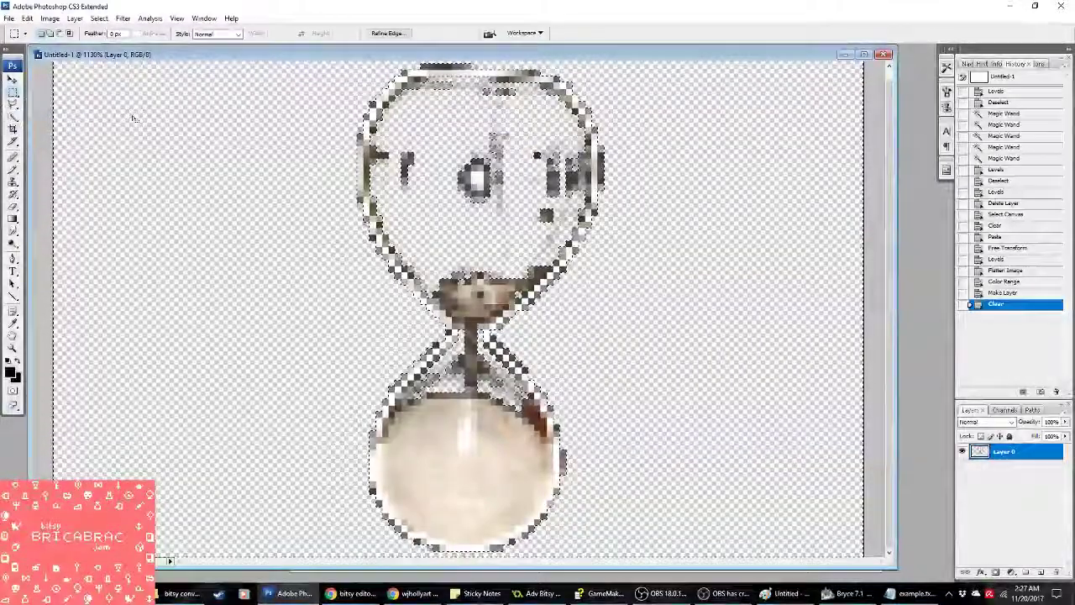
Step: Add a new layer beneath the hourglass layer and fill it with black
{"action": "key", "text": "ctrl+shift+alt+n"}
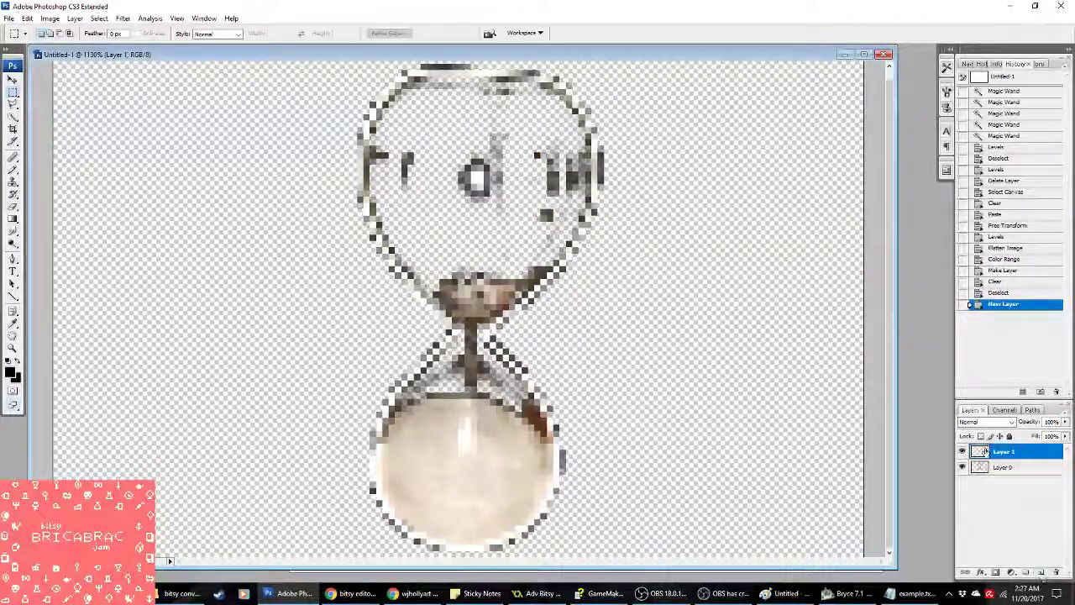
{"action": "key", "text": "ctrl+bracketleft"}
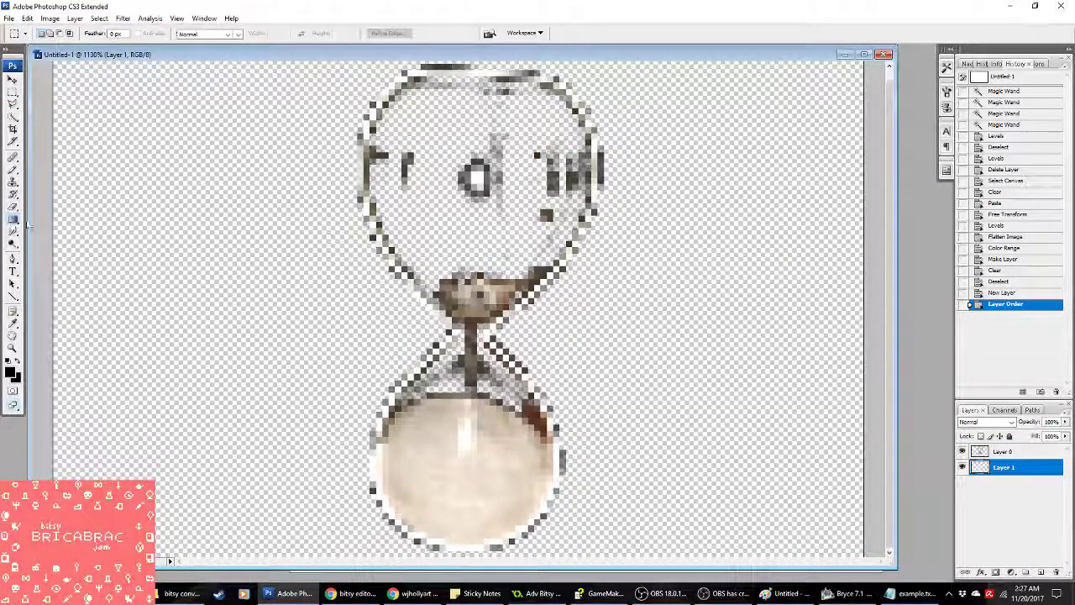
{"action": "key", "text": "g"}
{"action": "left_click", "coordinate": [92, 225]}
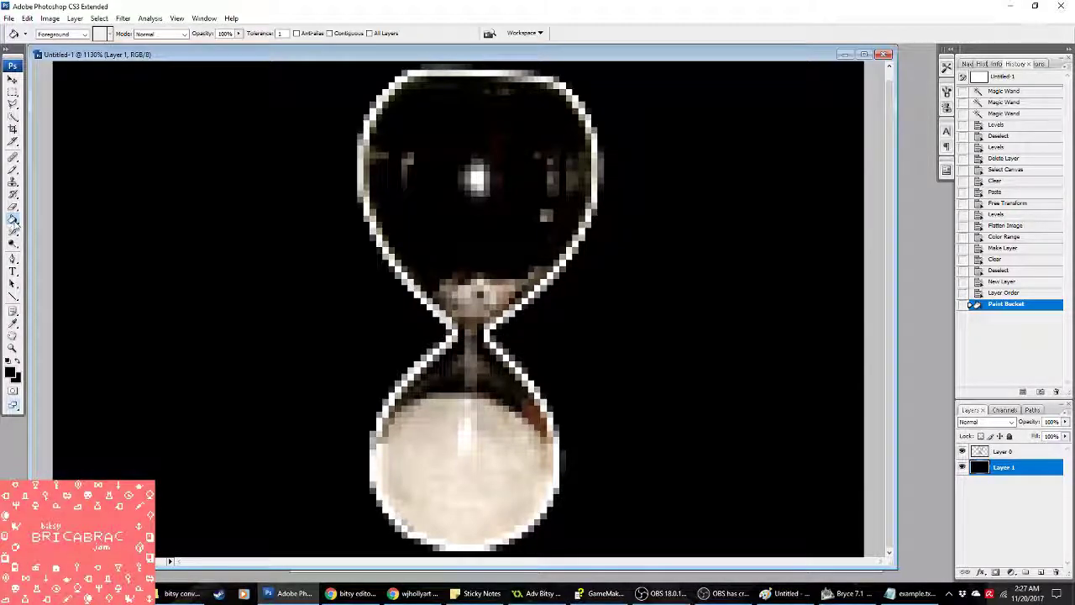
Step: Fill Layer 1 with a white-to-black radial gradient centred near the hourglass neck and fading out before the canvas sides
{"action": "left_click", "coordinate": [60, 218]}
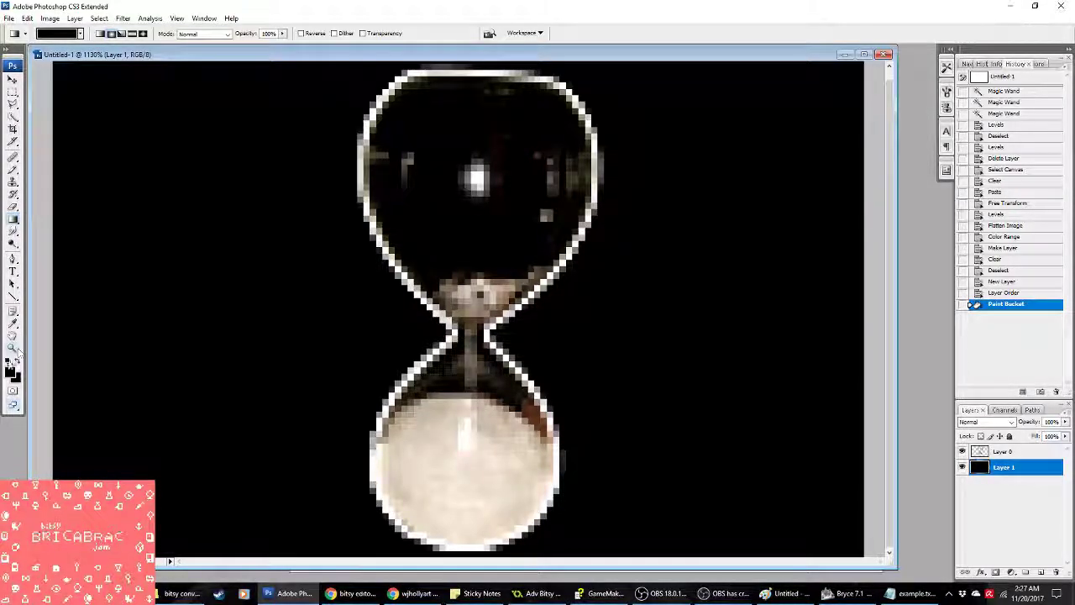
{"action": "left_click_drag", "start_coordinate": [475, 285], "coordinate": [787, 182]}
{"action": "key", "text": "ctrl+z"}
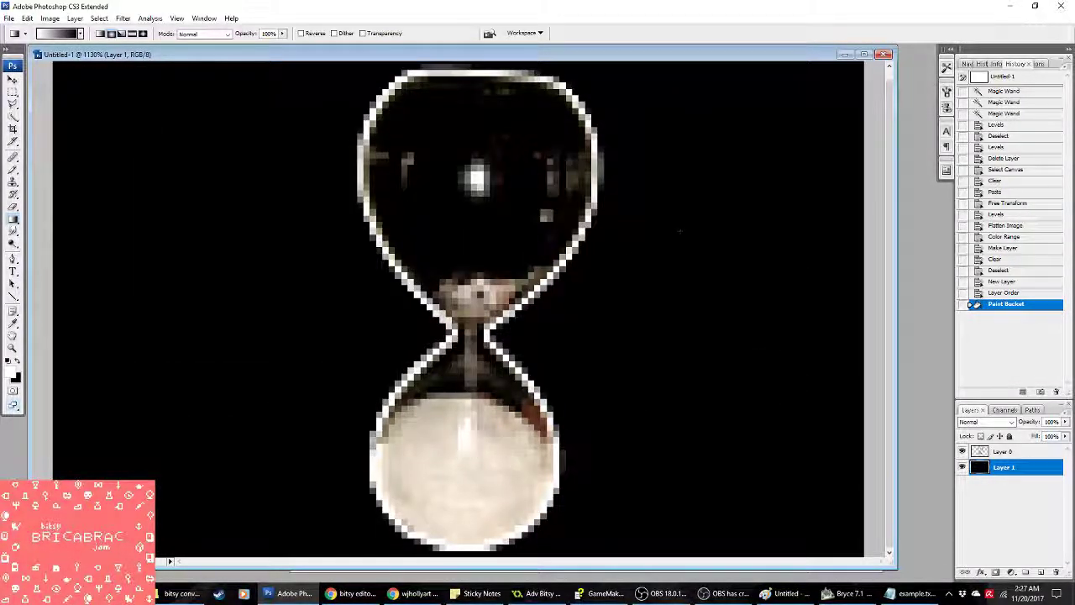
{"action": "key", "text": "ctrl+z"}
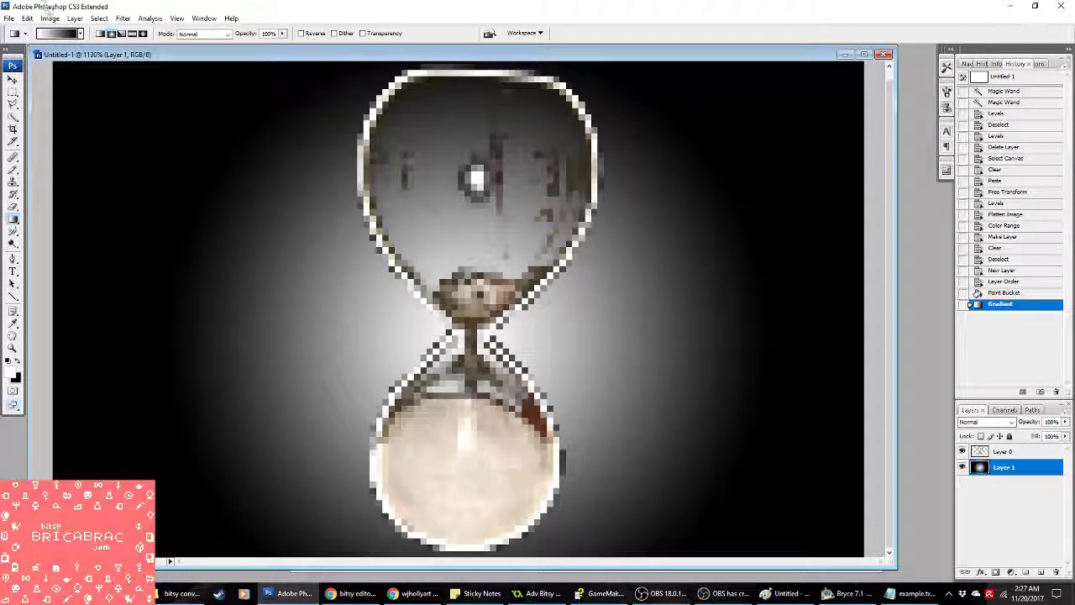
{"action": "left_click", "coordinate": [74, 19]}
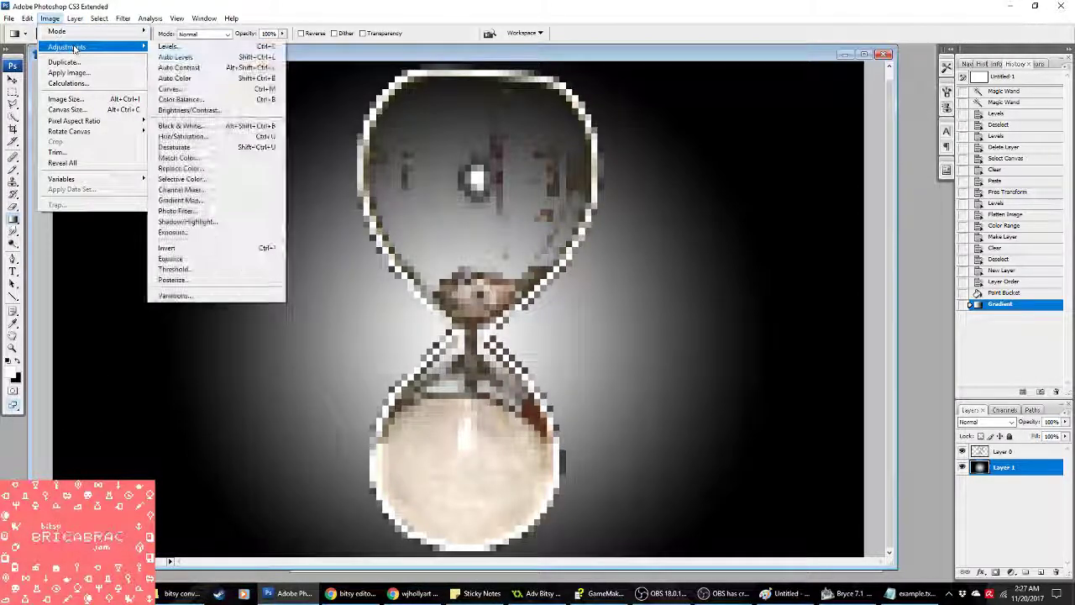
{"action": "key", "text": "Escape"}
{"action": "key", "text": "ctrl+z"}
{"action": "key", "text": "ctrl+z"}
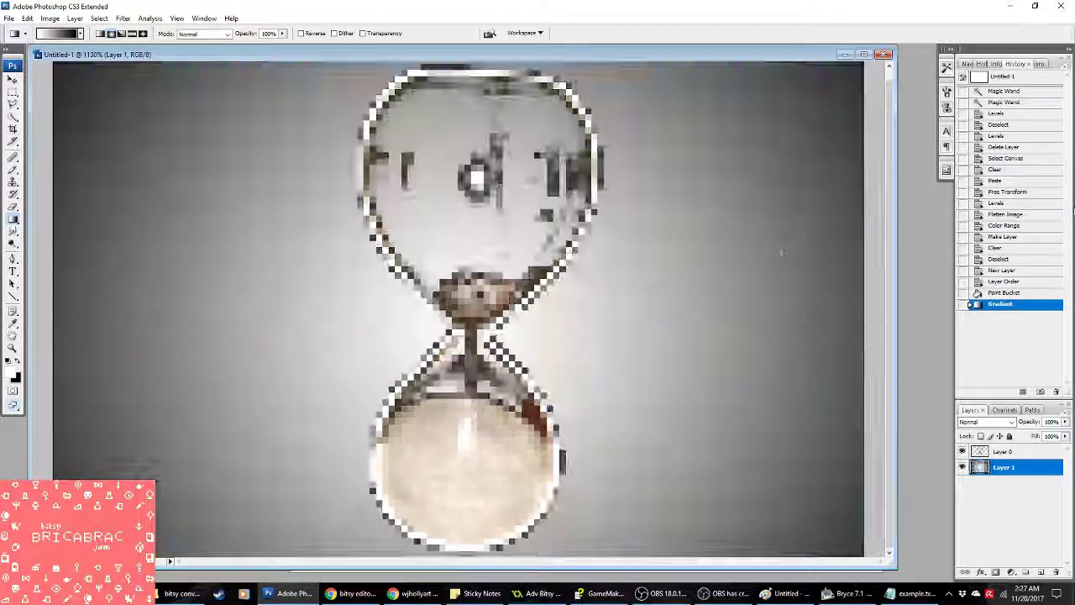
{"action": "key", "text": "ctrl+z"}
{"action": "left_click_drag", "start_coordinate": [481, 328], "coordinate": [799, 271]}
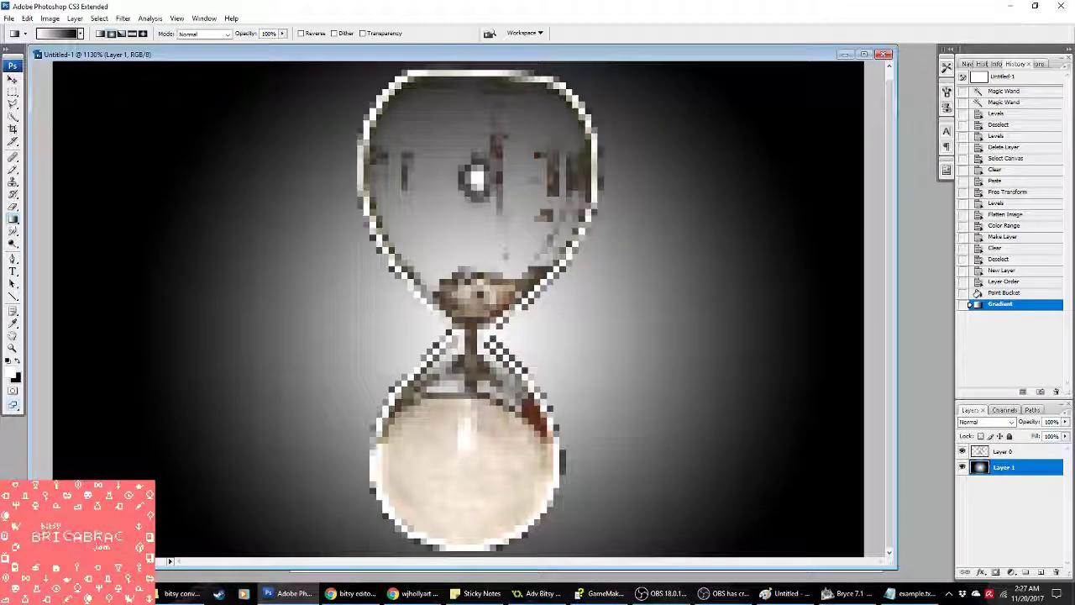
Step: Darken the gradient layer with Levels by lowering the maximum output level to 43
{"action": "left_click", "coordinate": [50, 18]}
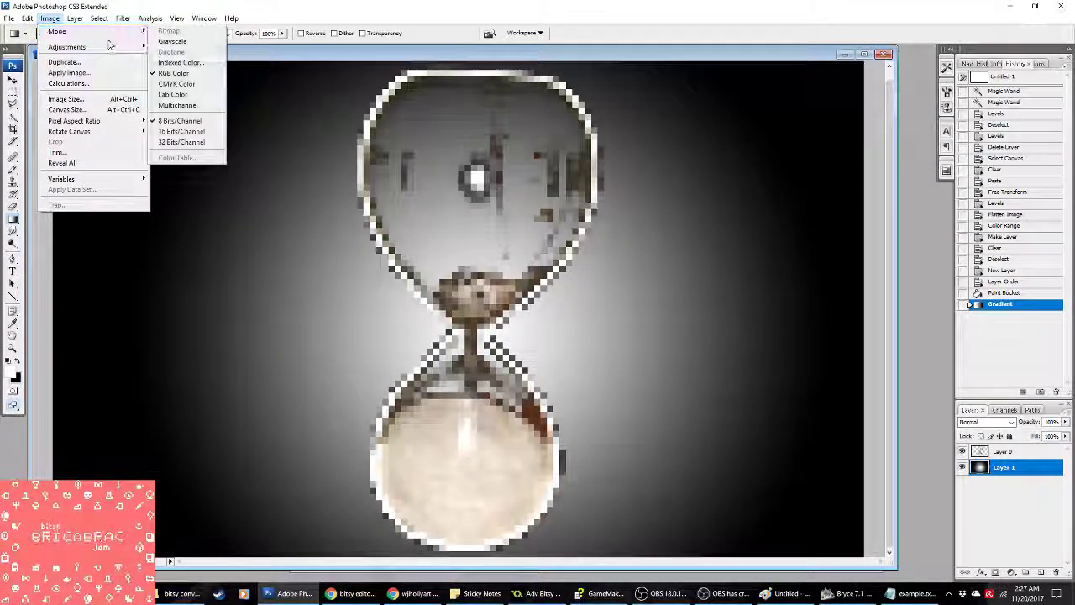
{"action": "mouse_move", "coordinate": [68, 46]}
{"action": "left_click", "coordinate": [168, 47]}
{"action": "left_click_drag", "start_coordinate": [685, 226], "coordinate": [567, 224]}
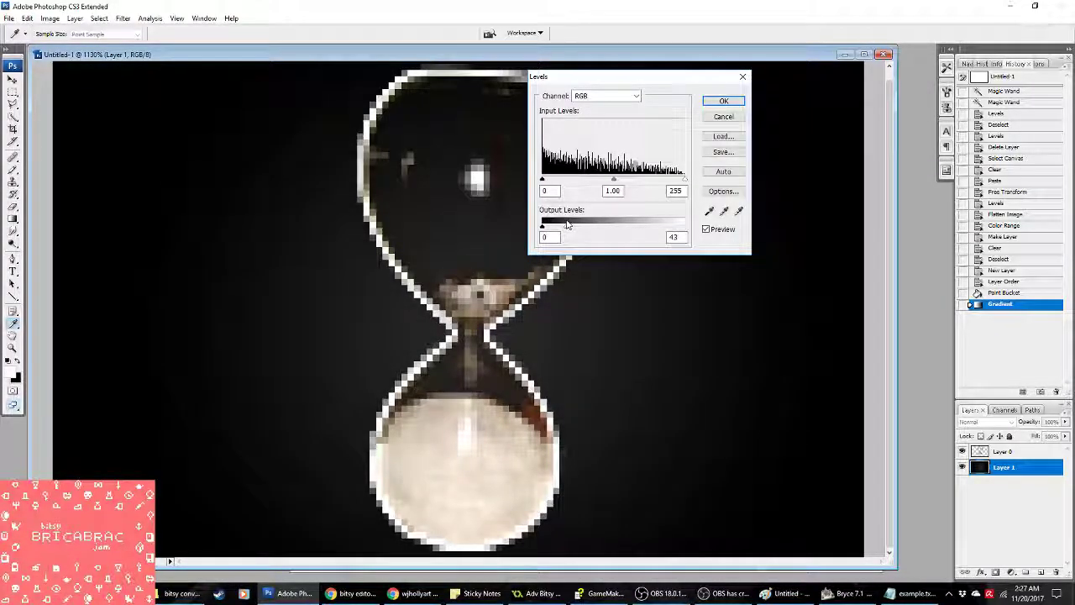
{"action": "left_click", "coordinate": [727, 102]}
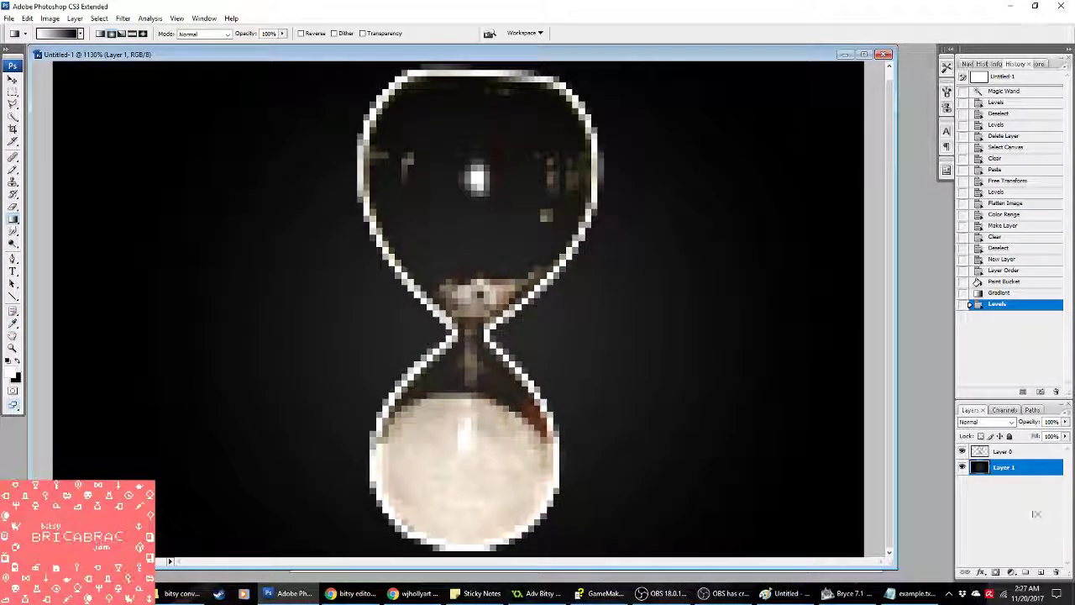
Step: Merge the layers and convert the image to Indexed Color with 2 colors, forced Black and White, and Pattern dither
{"action": "left_click", "coordinate": [50, 18]}
{"action": "mouse_move", "coordinate": [59, 41]}
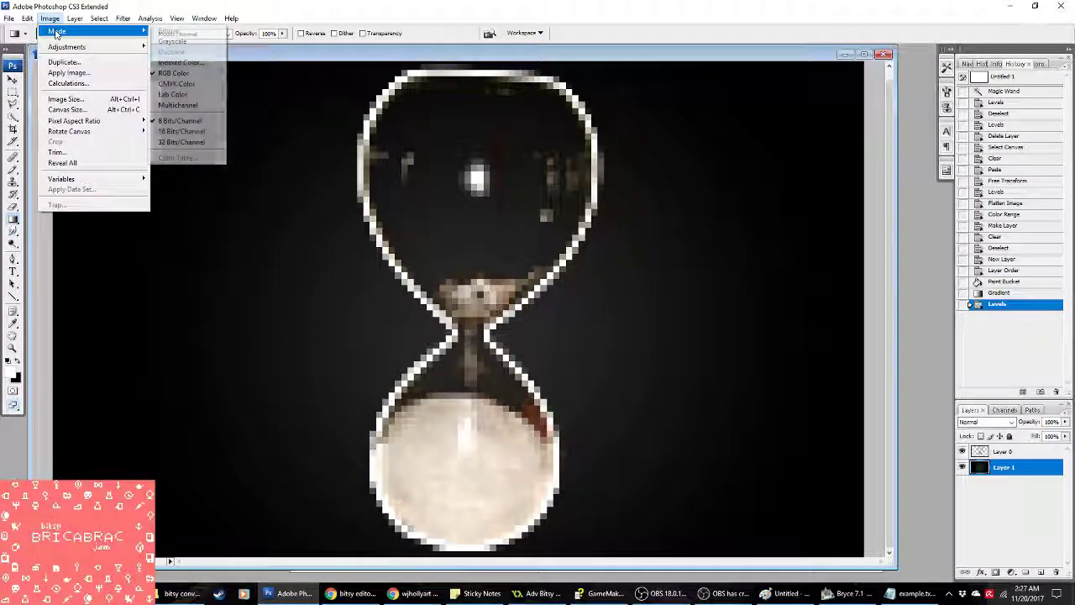
{"action": "left_click", "coordinate": [188, 62]}
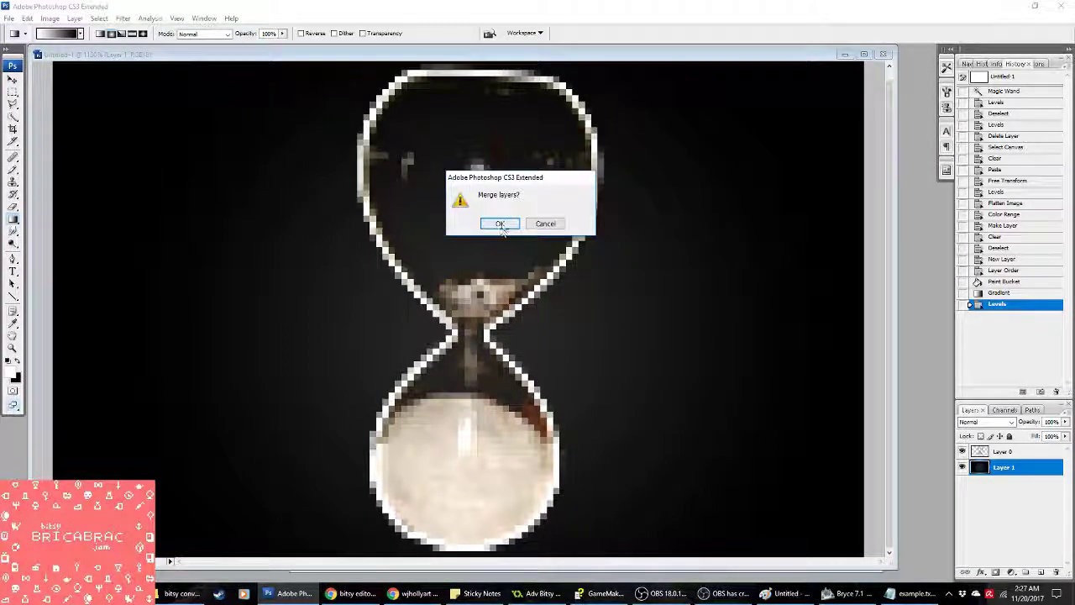
{"action": "left_click", "coordinate": [499, 221]}
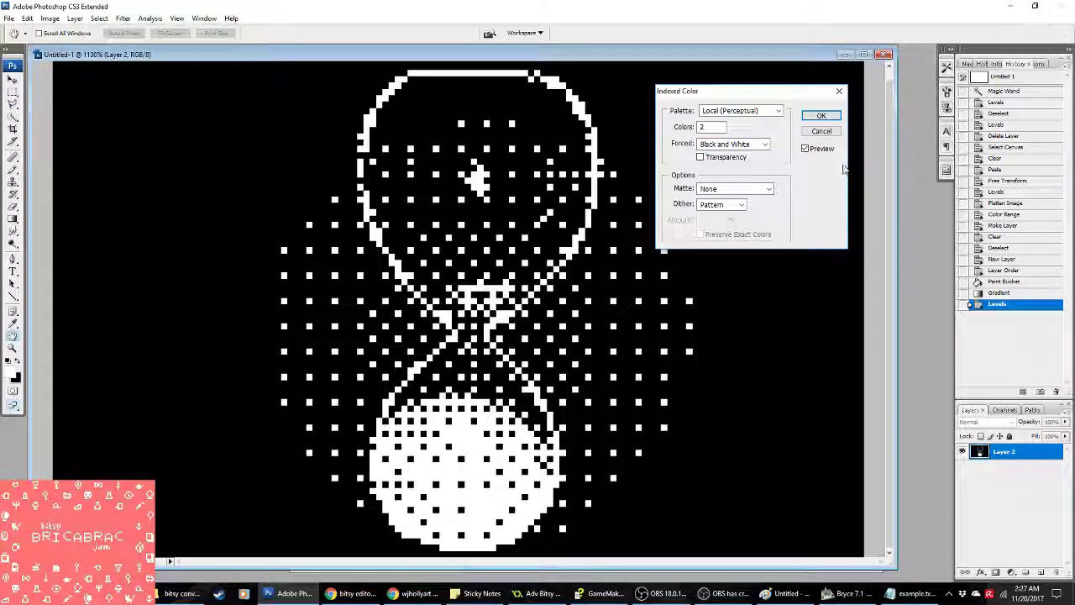
{"action": "left_click", "coordinate": [823, 115]}
Step: Copy the whole dithered canvas, switch to GameMaker, and replace the images in the spr_picturetest sprite with it
{"action": "key", "text": "g"}
{"action": "key", "text": "ctrl+a"}
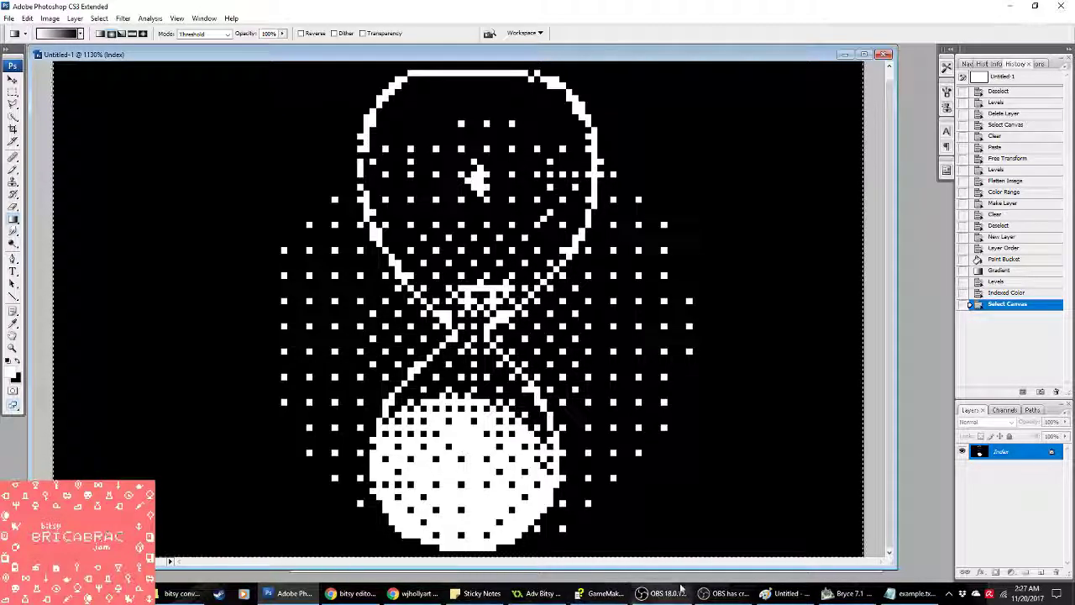
{"action": "left_click", "coordinate": [531, 593]}
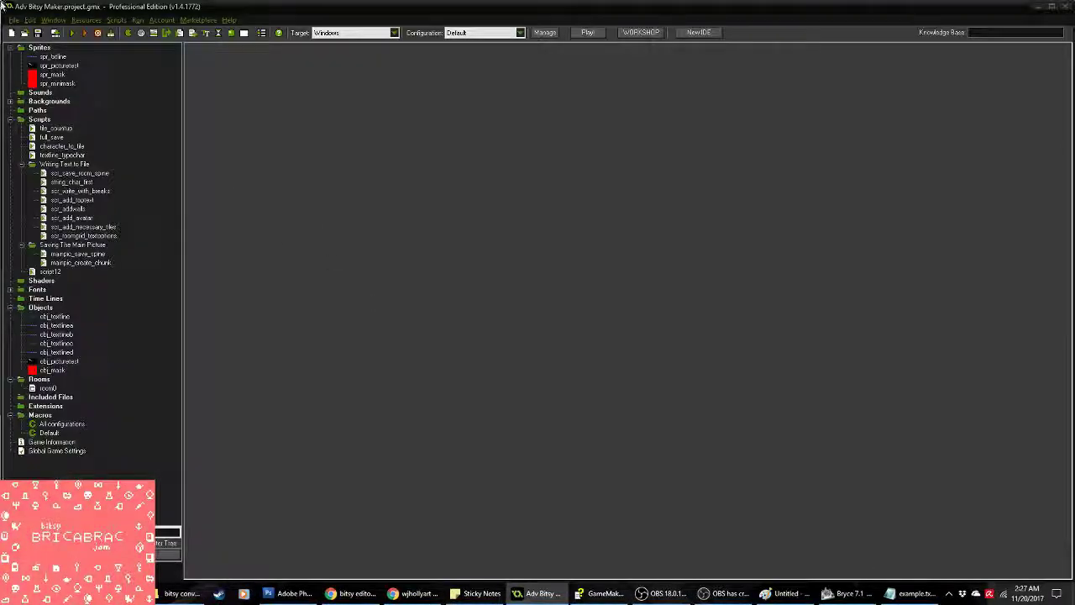
{"action": "double_click", "coordinate": [57, 65]}
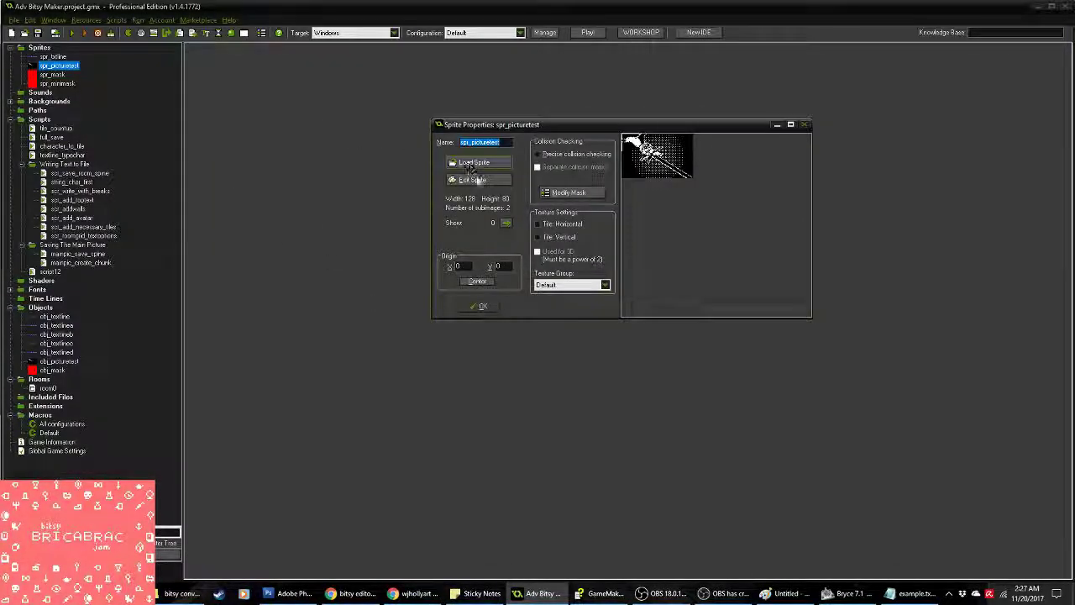
{"action": "left_click", "coordinate": [478, 178]}
{"action": "key", "text": "ctrl+v"}
{"action": "key", "text": "Delete"}
{"action": "key", "text": "Delete"}
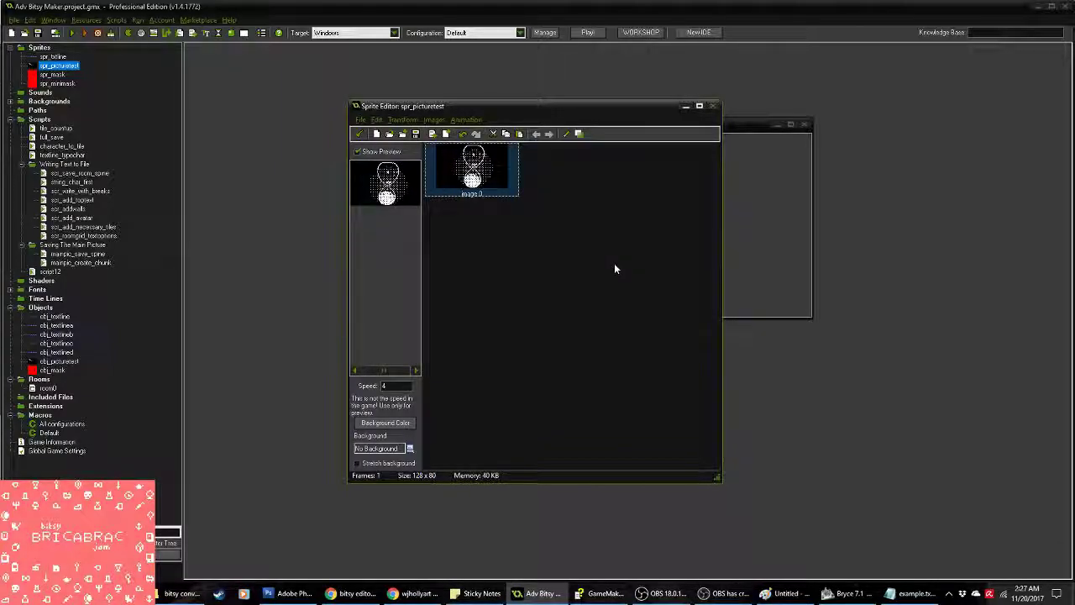
Step: Switch to Photoshop, revert the hourglass image to its state before the Indexed Color conversion, and brighten the gradient layer's midtones with Levels
{"action": "left_click", "coordinate": [290, 592]}
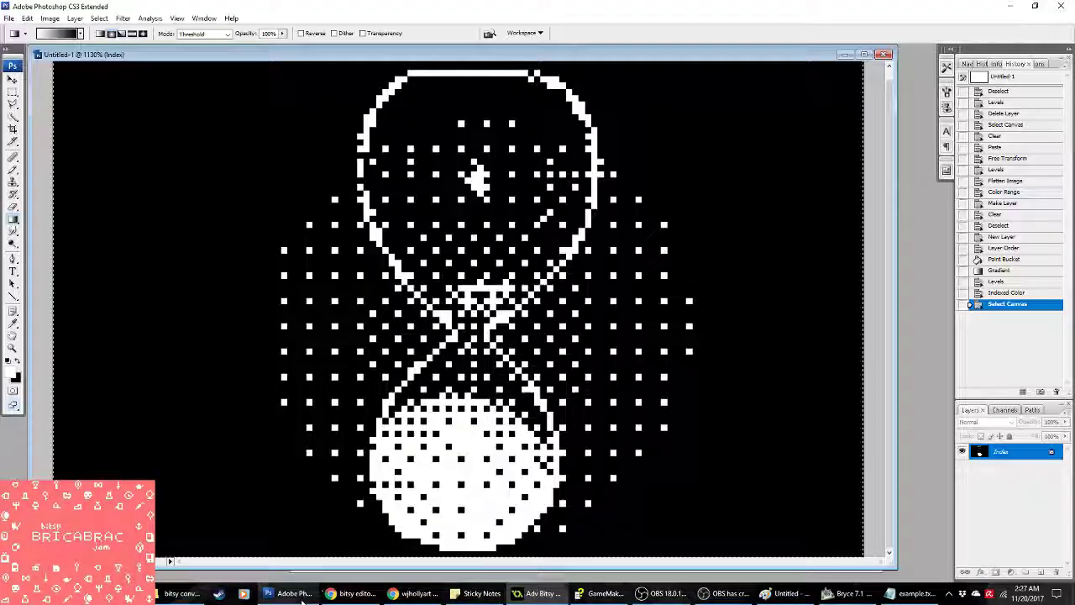
{"action": "left_click", "coordinate": [1012, 282]}
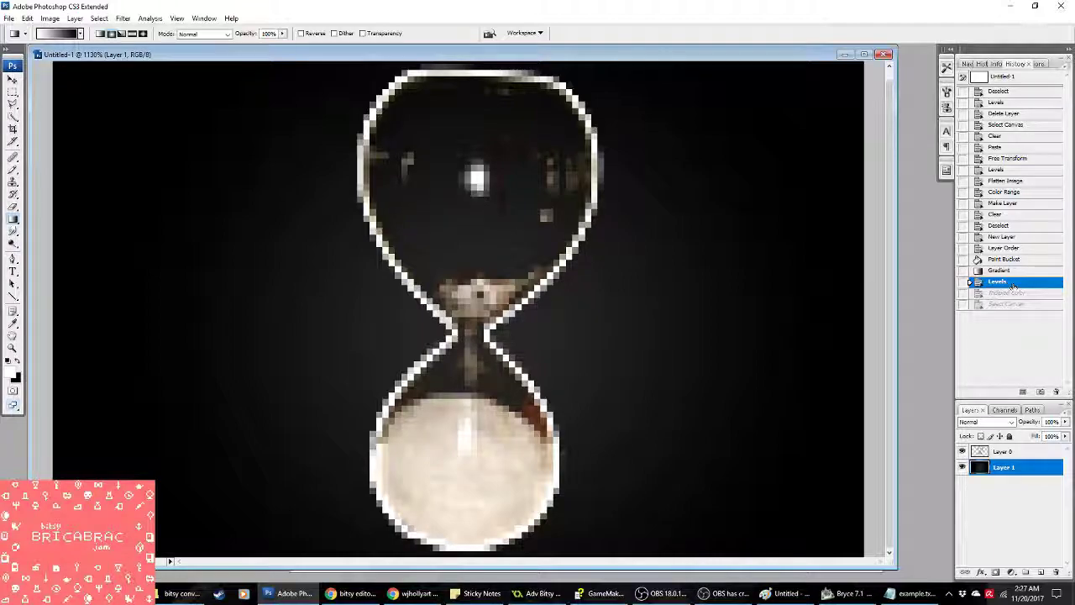
{"action": "left_click", "coordinate": [50, 18]}
{"action": "mouse_move", "coordinate": [76, 46]}
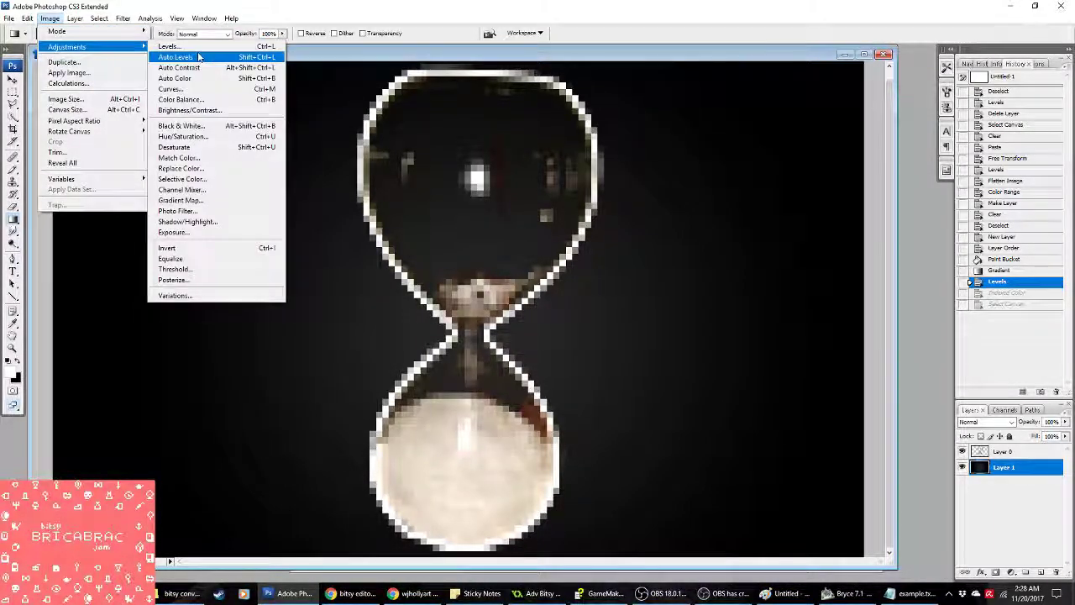
{"action": "left_click", "coordinate": [173, 47]}
{"action": "left_click_drag", "start_coordinate": [614, 183], "coordinate": [596, 180]}
{"action": "left_click", "coordinate": [723, 100]}
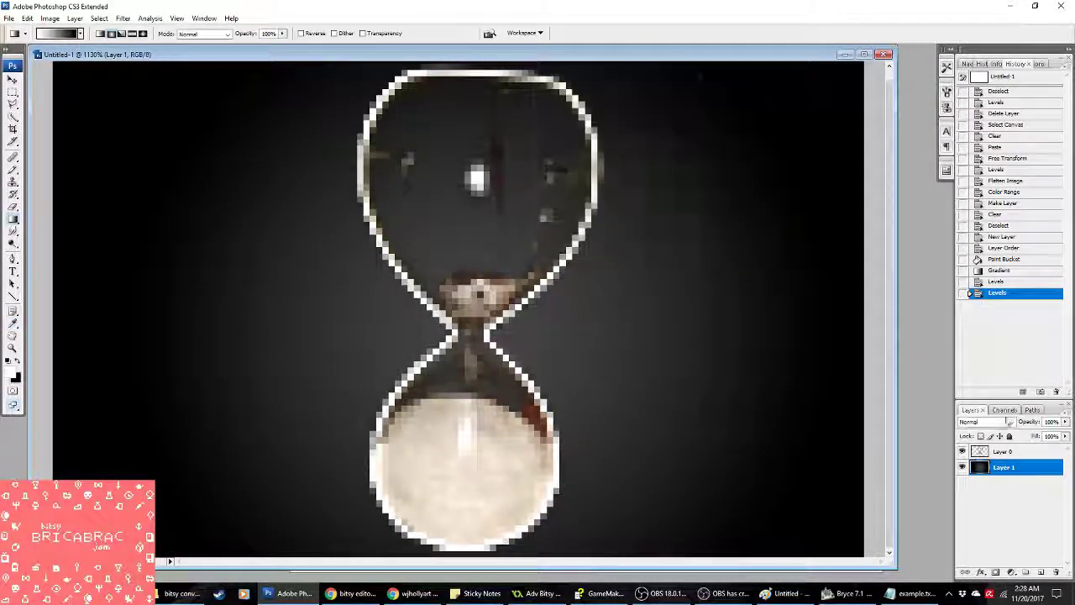
Step: Flatten the image, copy the whole canvas, try pasting it into the spr_picturetest sprite in GameMaker, and undo the paste
{"action": "right_click", "coordinate": [1004, 466]}
{"action": "left_click", "coordinate": [981, 476]}
{"action": "key", "text": "ctrl+a"}
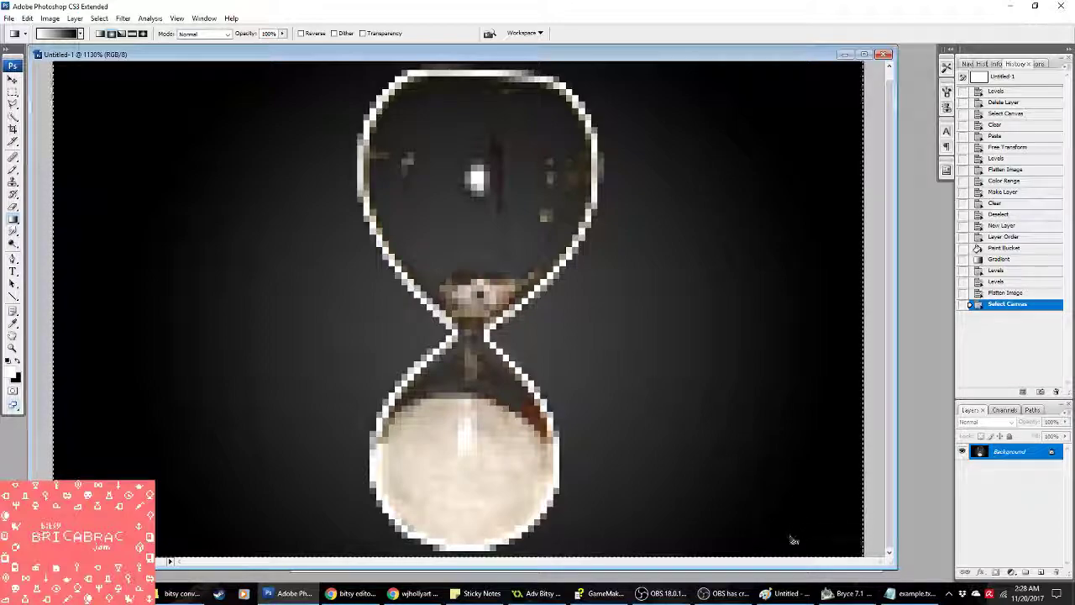
{"action": "left_click", "coordinate": [544, 595]}
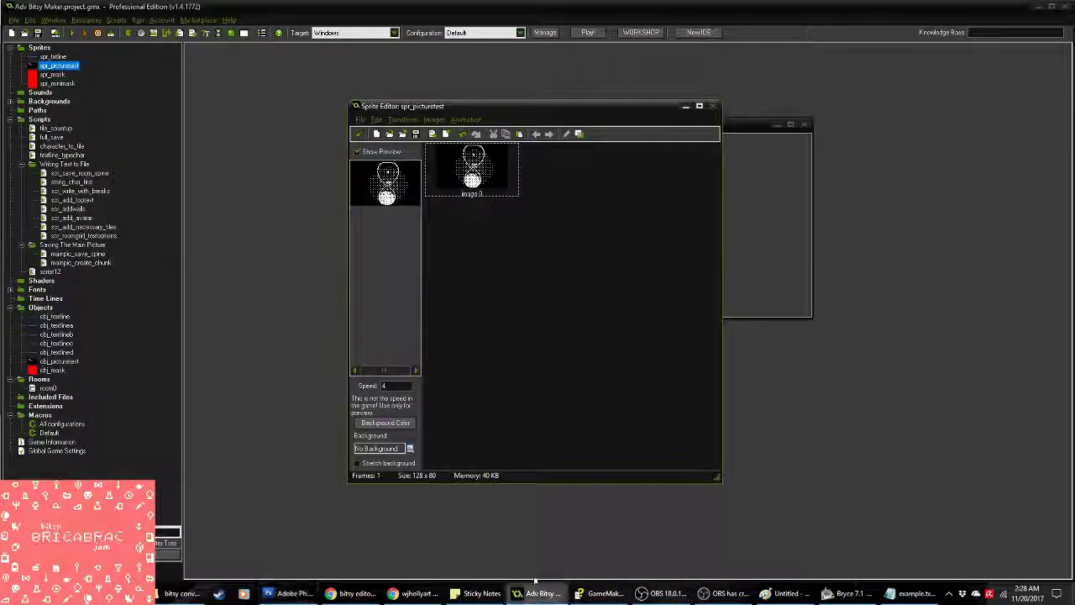
{"action": "key", "text": "ctrl+v"}
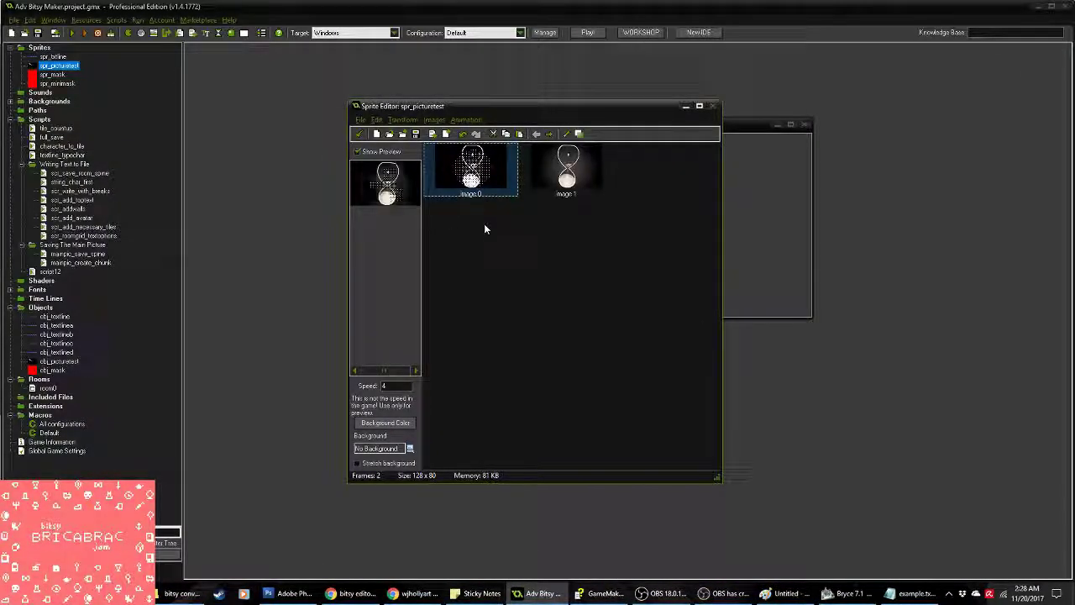
{"action": "key", "text": "ctrl+z"}
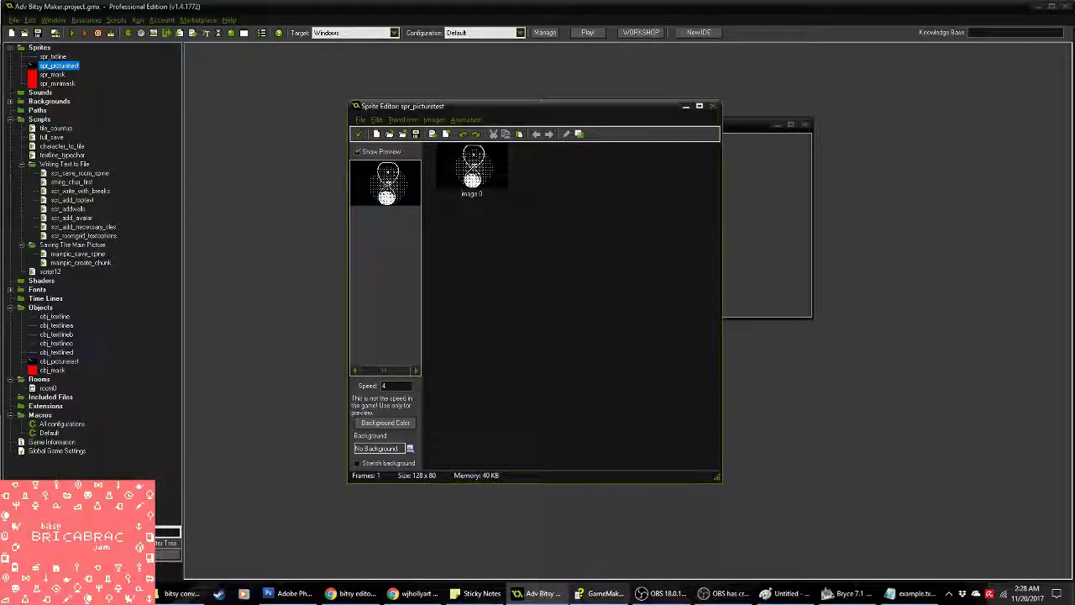
Step: Switch to Photoshop and convert the flattened image to Indexed Color with 2 colors, forced Black and White, and Pattern dither
{"action": "left_click", "coordinate": [290, 594]}
{"action": "left_click", "coordinate": [75, 18]}
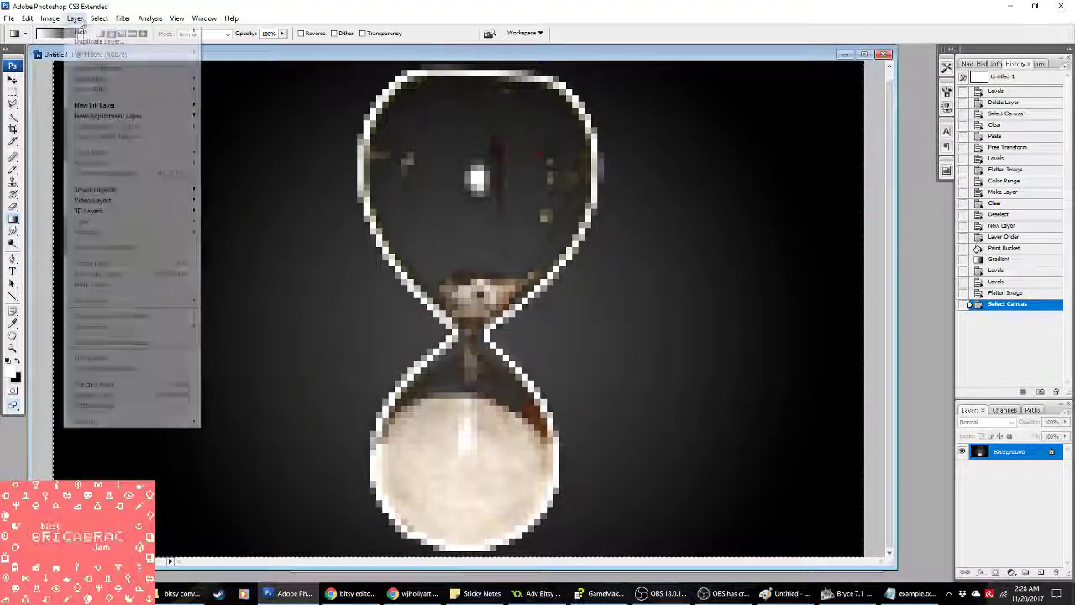
{"action": "mouse_move", "coordinate": [49, 18]}
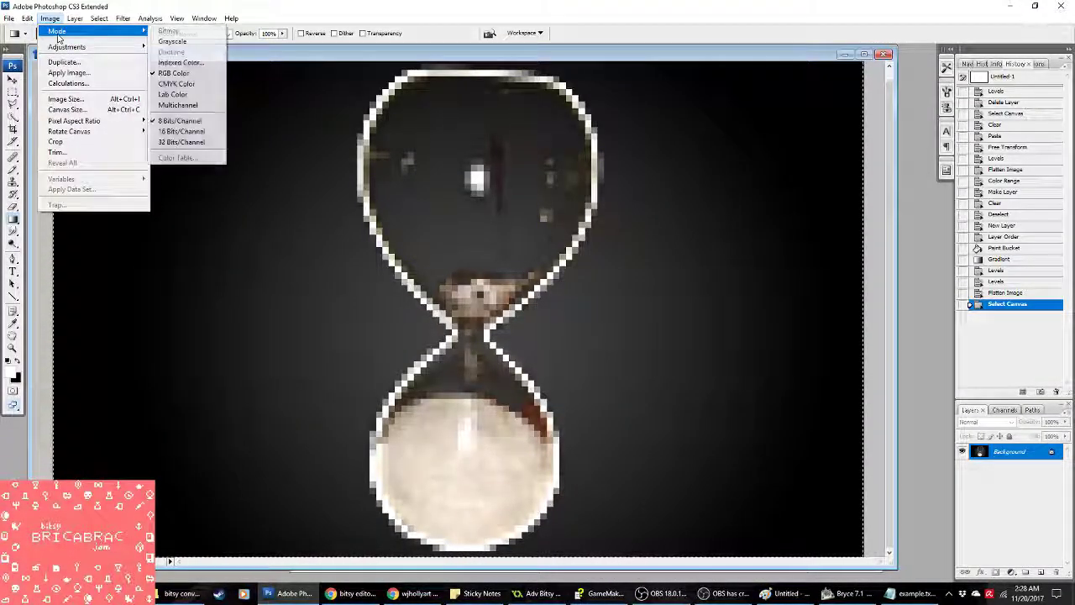
{"action": "left_click", "coordinate": [181, 62]}
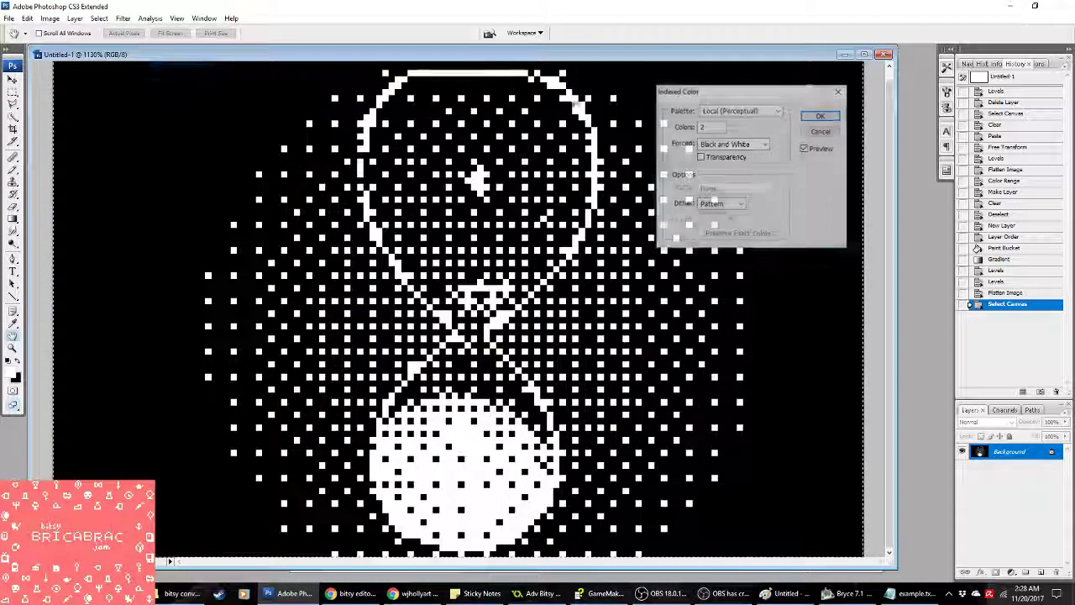
{"action": "left_click", "coordinate": [820, 117]}
Step: Switch to GameMaker, try the copied dithered canvas as a second frame in spr_picturetest, and delete it
{"action": "key", "text": "alt+Tab"}
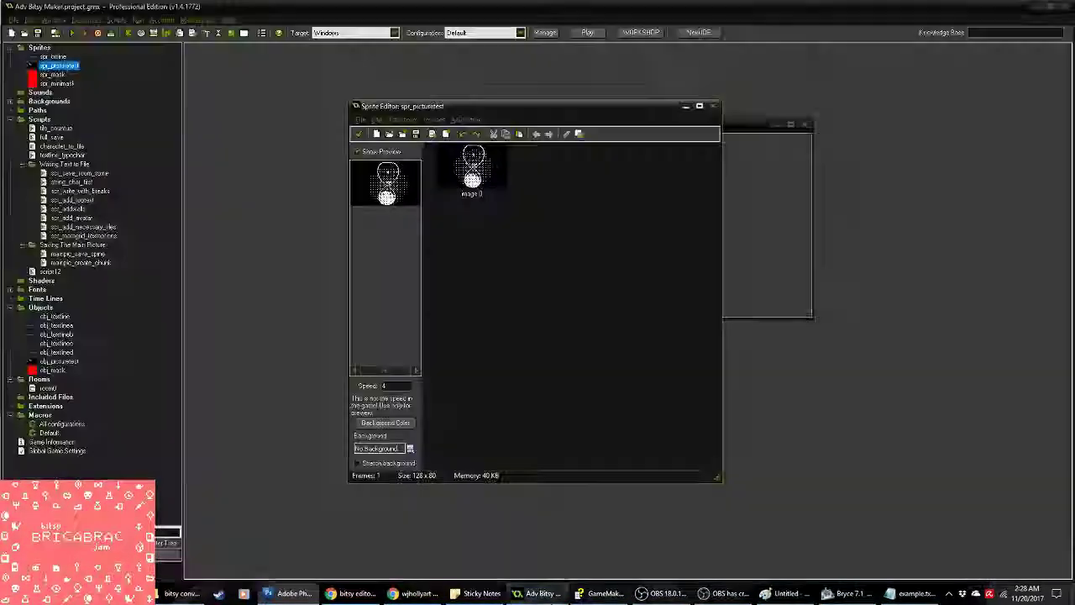
{"action": "key", "text": "ctrl+v"}
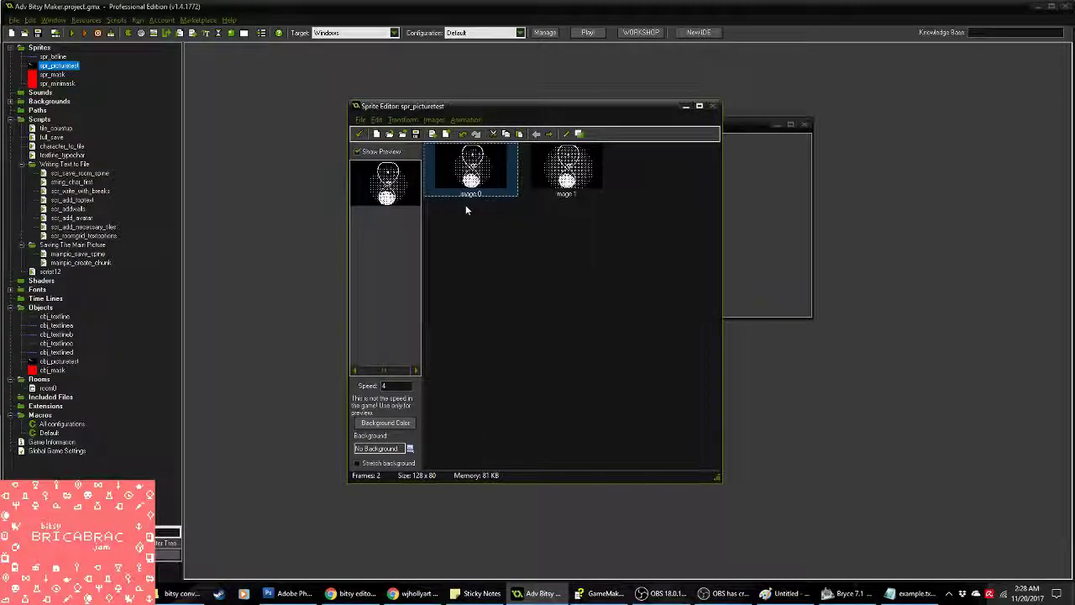
{"action": "key", "text": "Delete"}
Step: Switch to Photoshop and step the history back to the first Levels adjustment made after the gradient
{"action": "key", "text": "alt+Tab"}
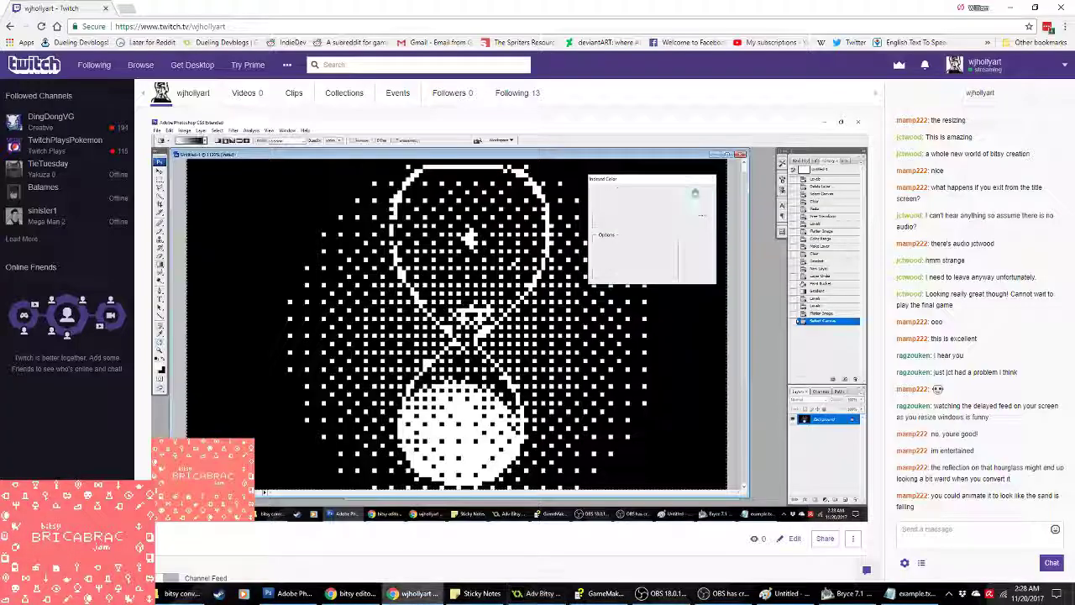
{"action": "left_click", "coordinate": [124, 19]}
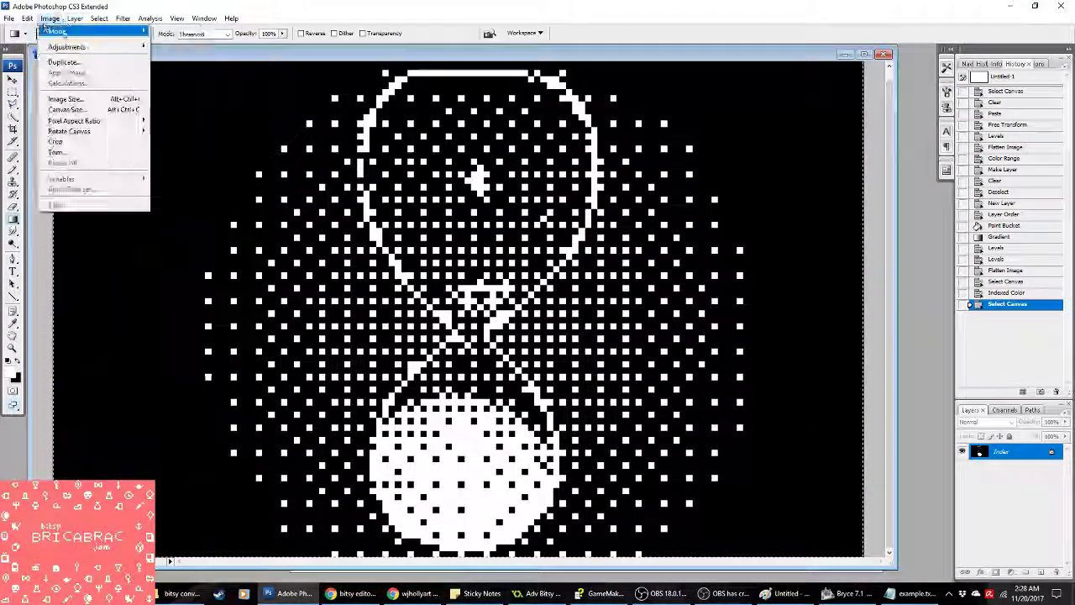
{"action": "key", "text": "Escape"}
{"action": "key", "text": "Escape"}
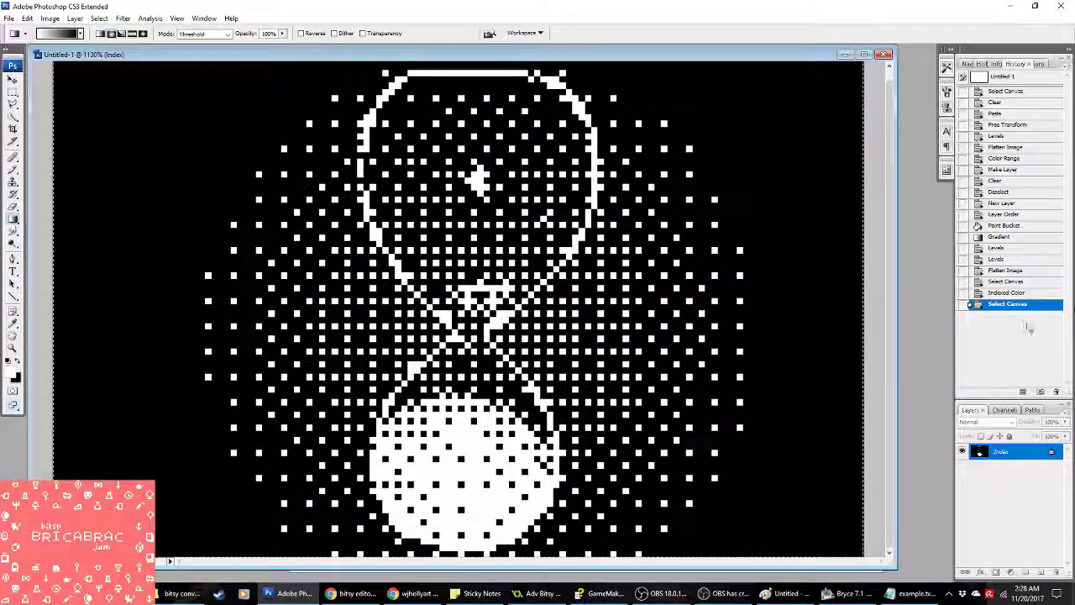
{"action": "left_click", "coordinate": [1010, 281]}
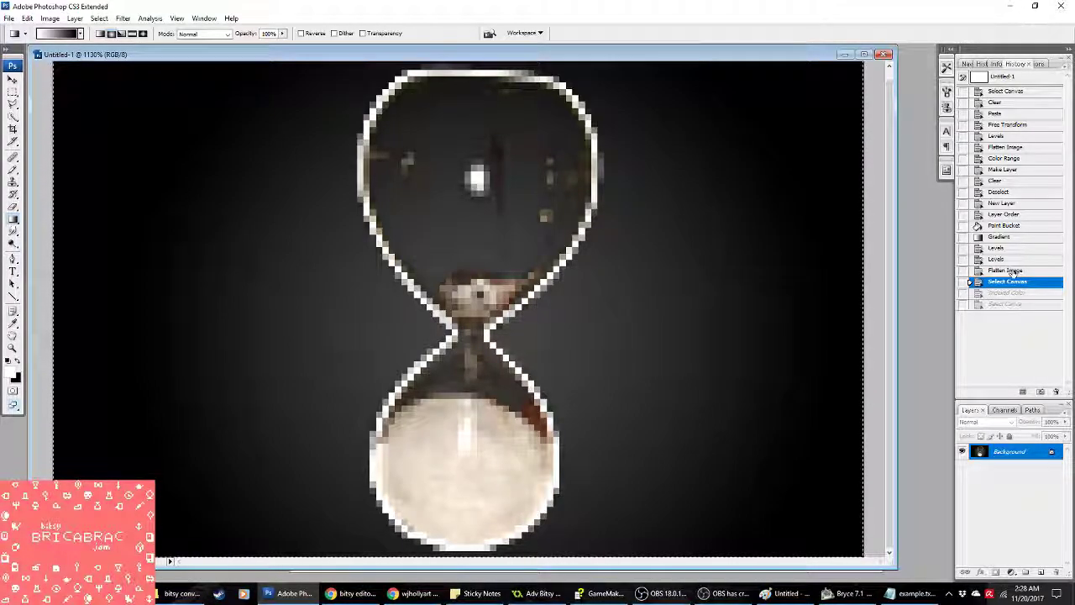
{"action": "left_click", "coordinate": [1009, 249]}
{"action": "left_click", "coordinate": [1004, 237]}
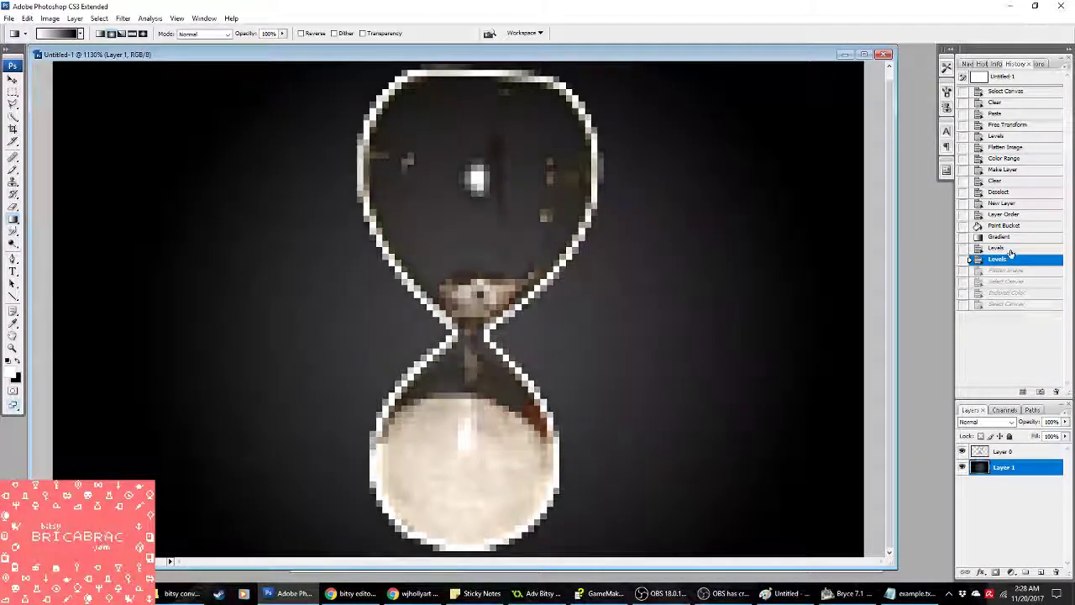
{"action": "left_click", "coordinate": [1004, 249]}
Step: Brighten the gradient layer slightly with Levels by nudging the midtone input toward the shadows
{"action": "left_click", "coordinate": [74, 19]}
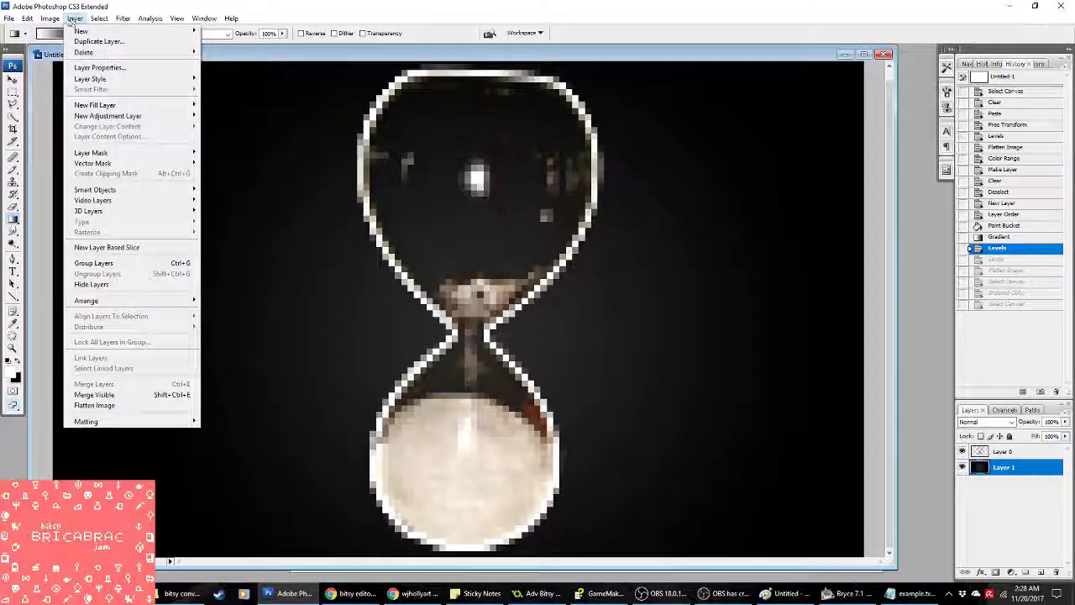
{"action": "mouse_move", "coordinate": [101, 43]}
{"action": "left_click", "coordinate": [193, 42]}
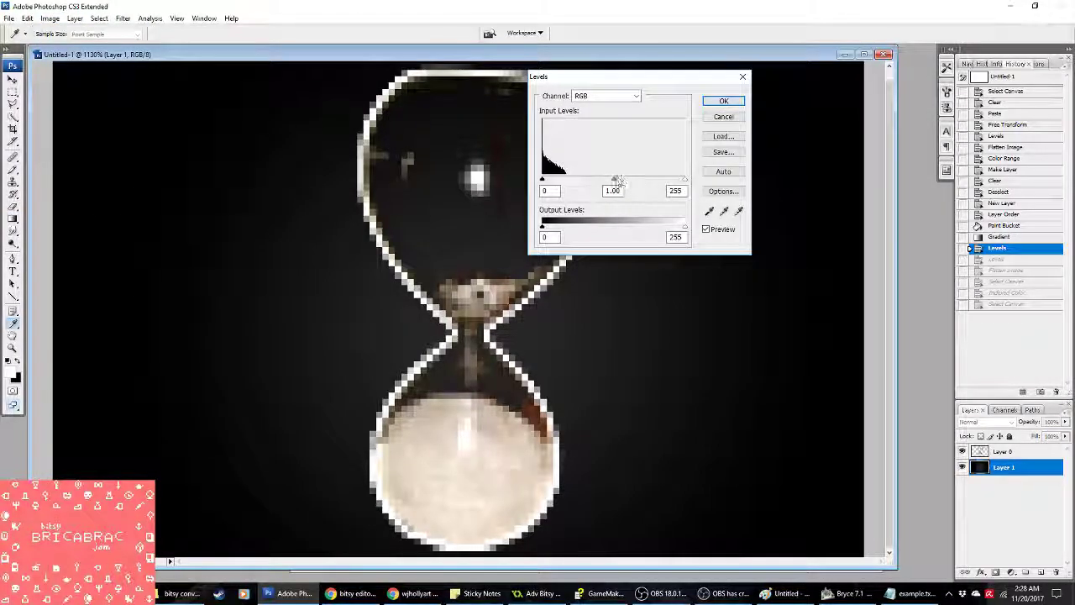
{"action": "left_click_drag", "start_coordinate": [613, 180], "coordinate": [608, 180]}
{"action": "left_click", "coordinate": [724, 101]}
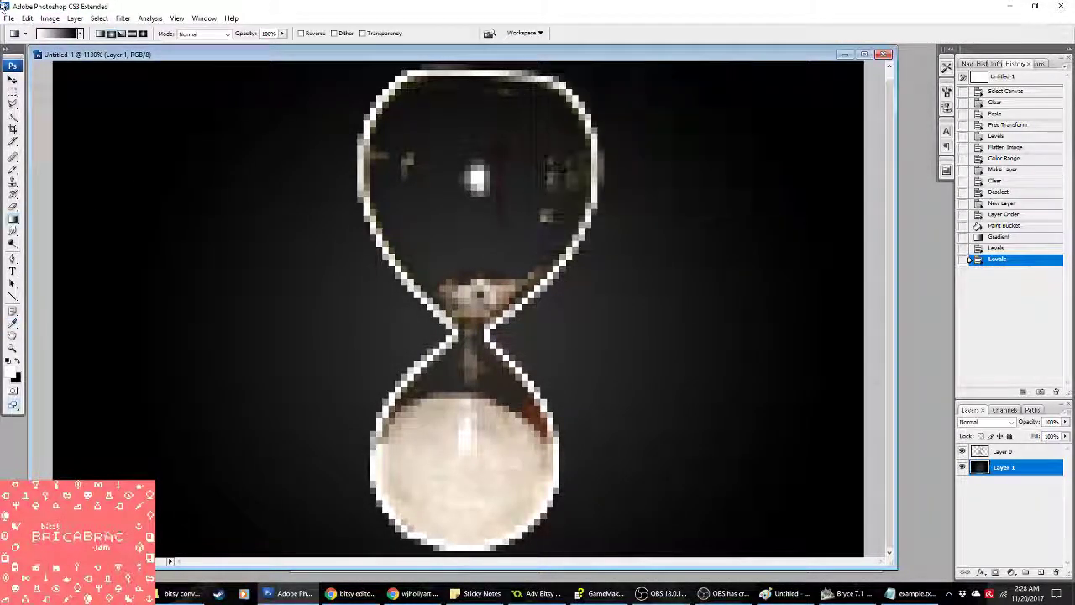
Step: Merge the layers and convert the image to Indexed Color with 2 colors, forced Black and White, and Pattern dither
{"action": "left_click", "coordinate": [50, 19]}
{"action": "mouse_move", "coordinate": [56, 31]}
{"action": "left_click", "coordinate": [167, 63]}
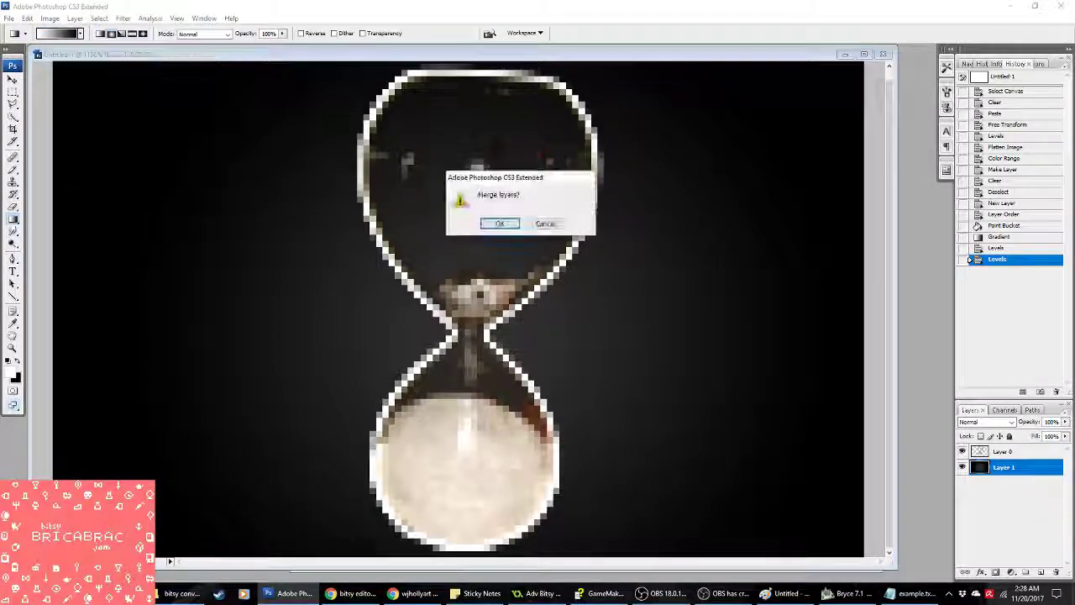
{"action": "left_click", "coordinate": [483, 220]}
{"action": "left_click", "coordinate": [807, 117]}
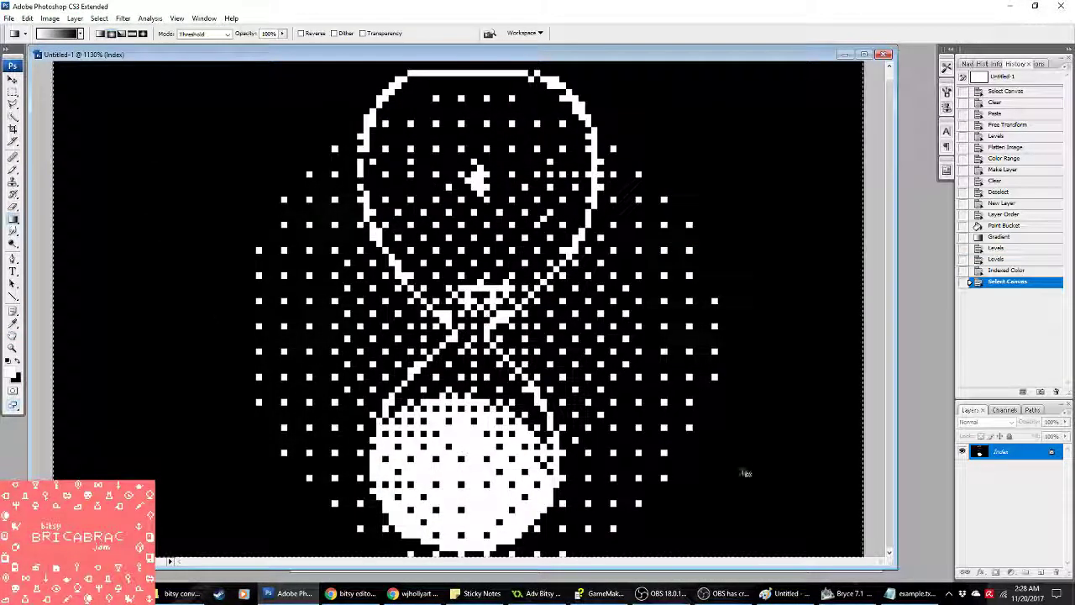
Step: Copy the whole dithered canvas, switch to GameMaker, and paste it into spr_picturetest as a second frame
{"action": "left_click", "coordinate": [538, 593]}
{"action": "key", "text": "ctrl+v"}
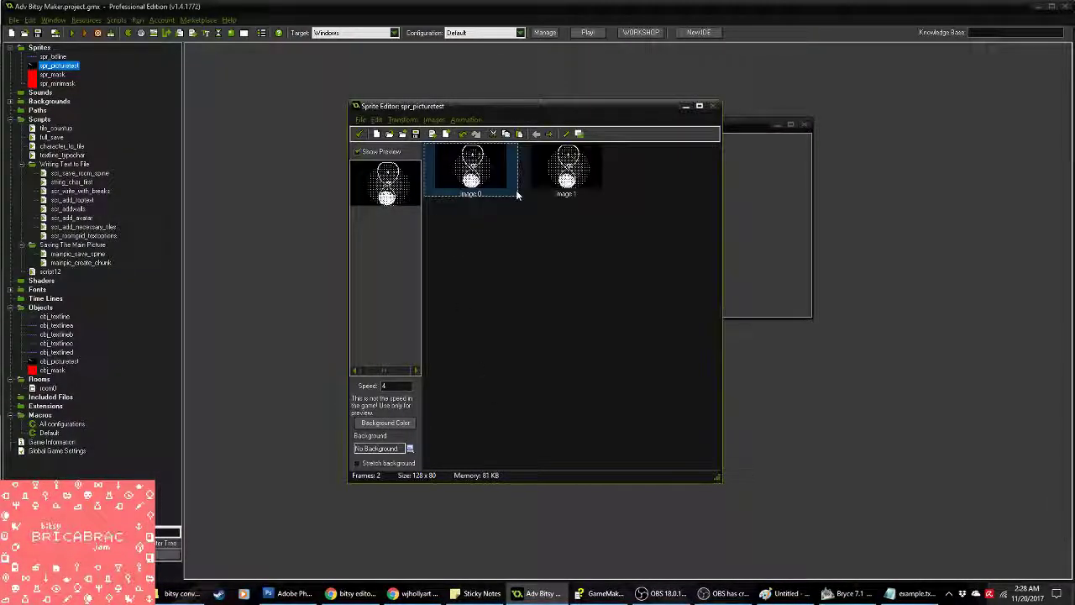
Step: Open the second frame in the image editor at 1600% zoom and compare its dithering around the hourglass neck with the first frame
{"action": "left_click", "coordinate": [557, 181]}
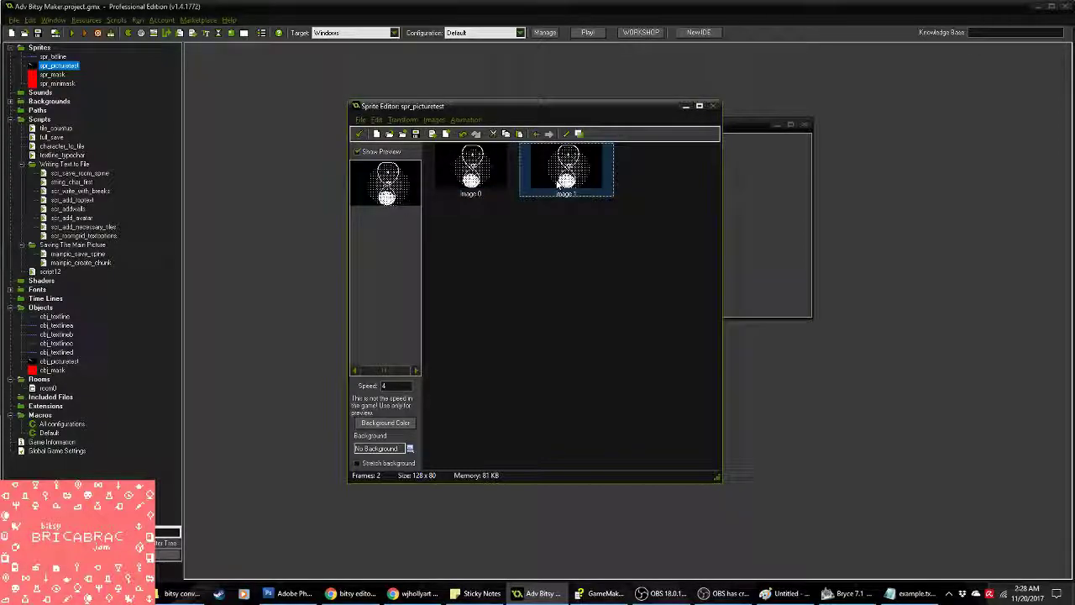
{"action": "left_click", "coordinate": [565, 135]}
{"action": "left_click", "coordinate": [487, 109]}
{"action": "left_click", "coordinate": [487, 109]}
{"action": "left_click", "coordinate": [487, 109]}
{"action": "left_click", "coordinate": [488, 110]}
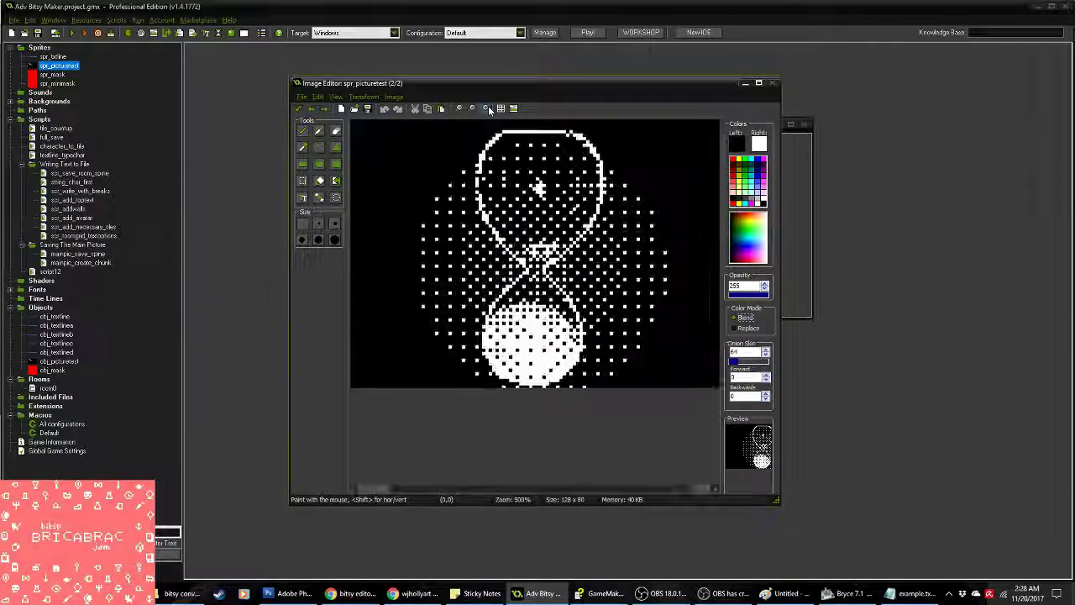
{"action": "left_click", "coordinate": [487, 110]}
{"action": "left_click", "coordinate": [487, 109]}
{"action": "left_click", "coordinate": [487, 109]}
{"action": "left_click", "coordinate": [488, 109]}
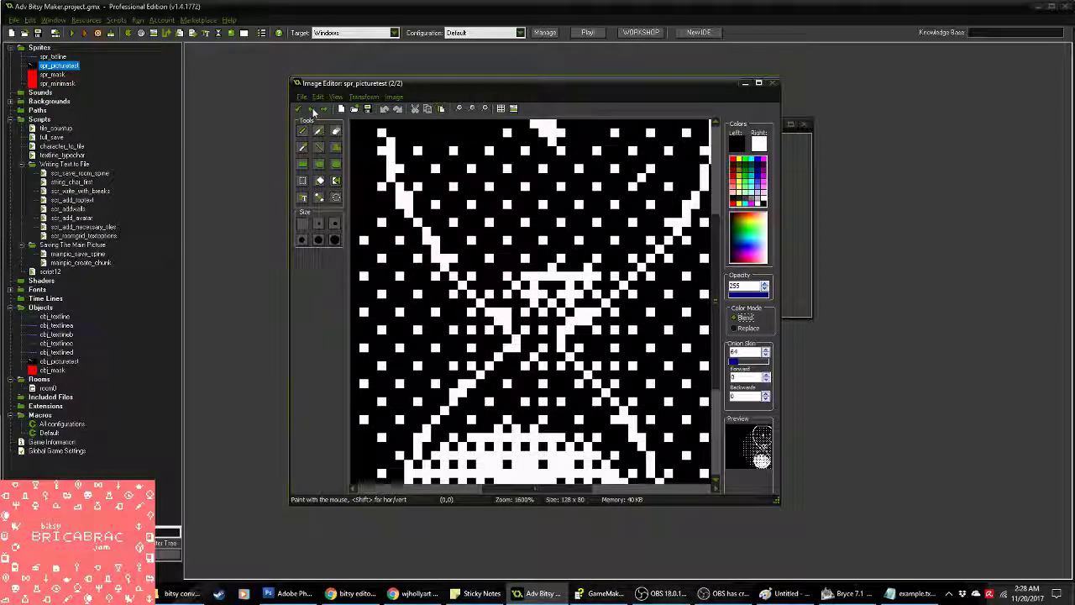
{"action": "left_click", "coordinate": [313, 112]}
{"action": "left_click", "coordinate": [325, 110]}
{"action": "left_click", "coordinate": [325, 110]}
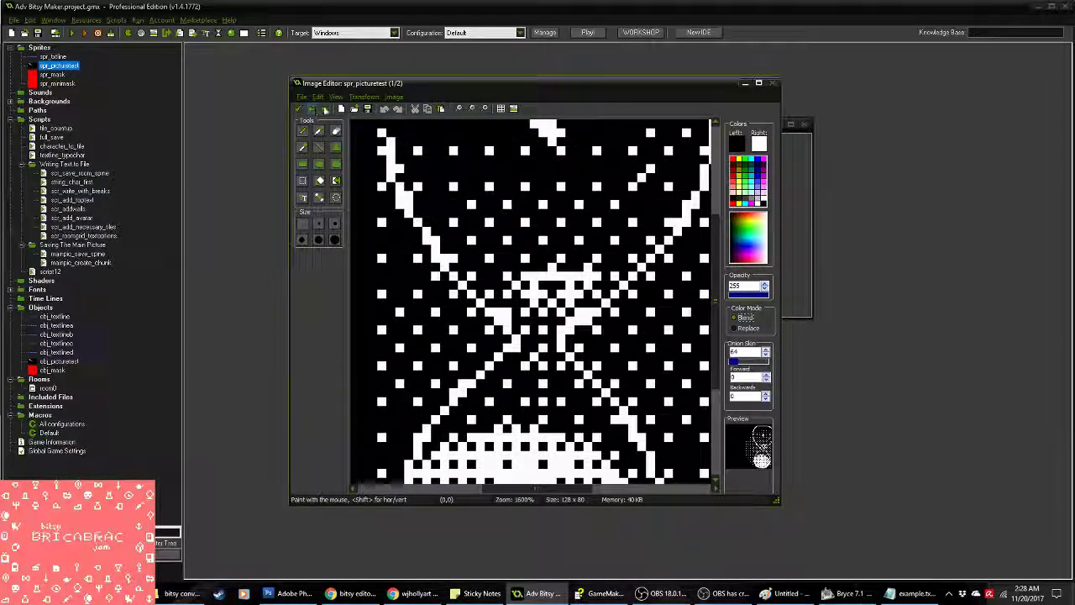
{"action": "left_click", "coordinate": [325, 110]}
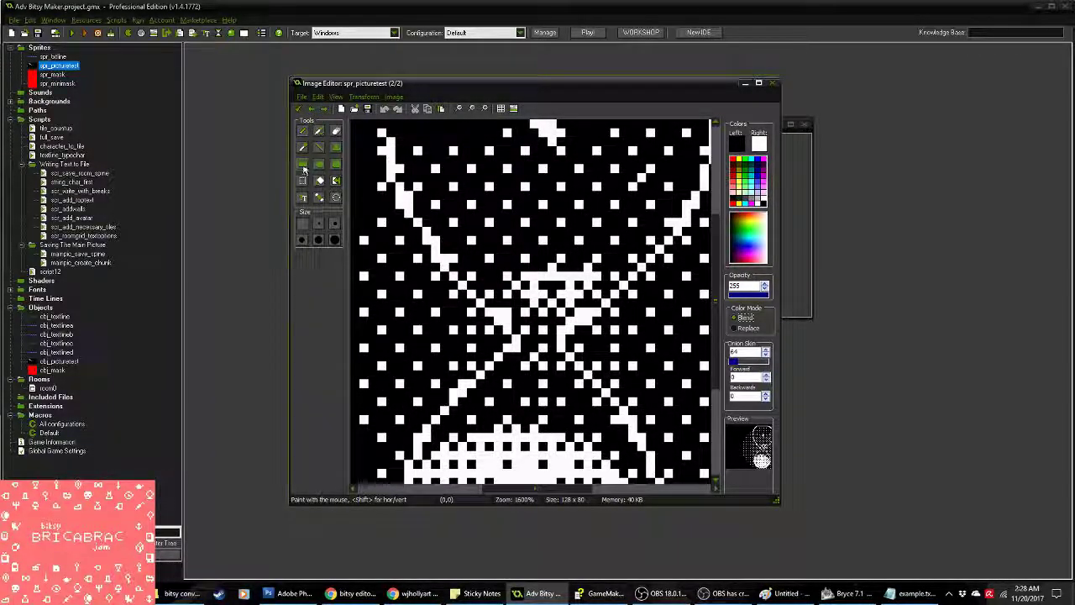
Step: Rework a one-pixel-wide column of pixels through the hourglass neck in the second frame to suggest falling sand, and accept the edited image
{"action": "left_click", "coordinate": [302, 164]}
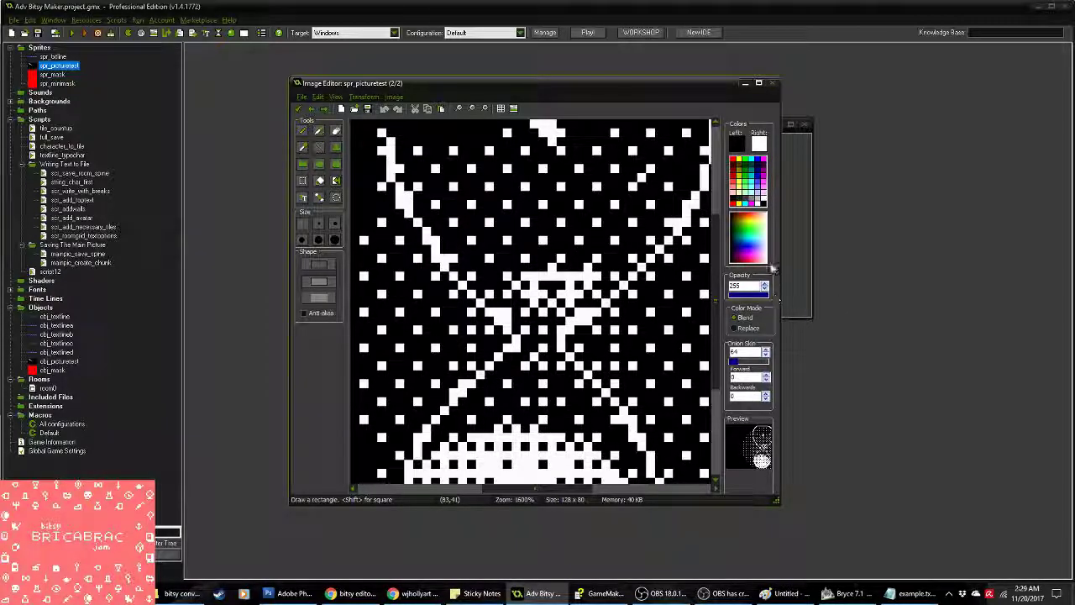
{"action": "right_click", "coordinate": [764, 200]}
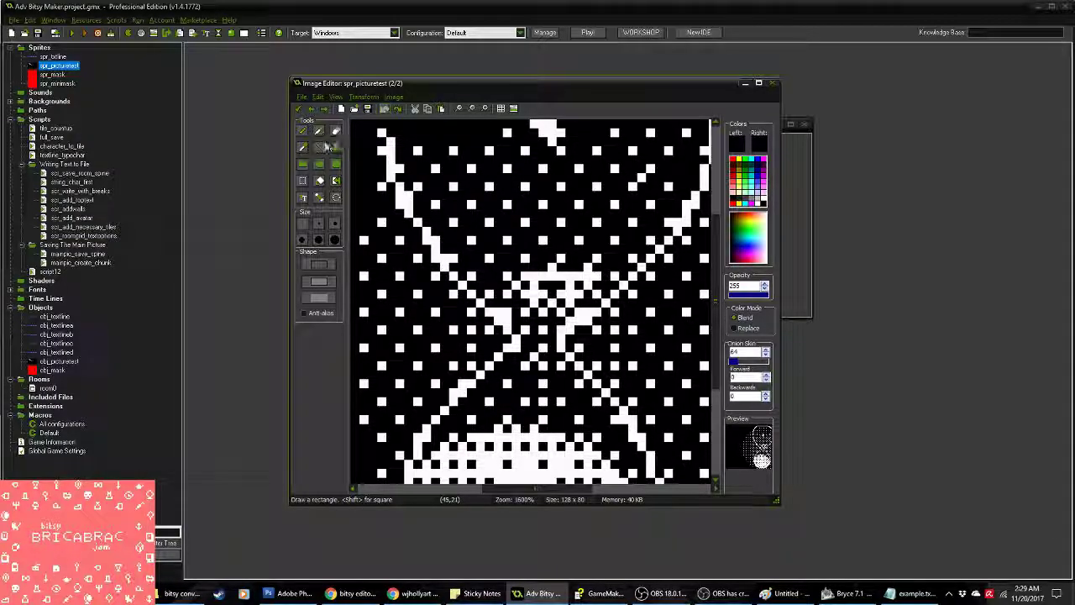
{"action": "left_click", "coordinate": [306, 181]}
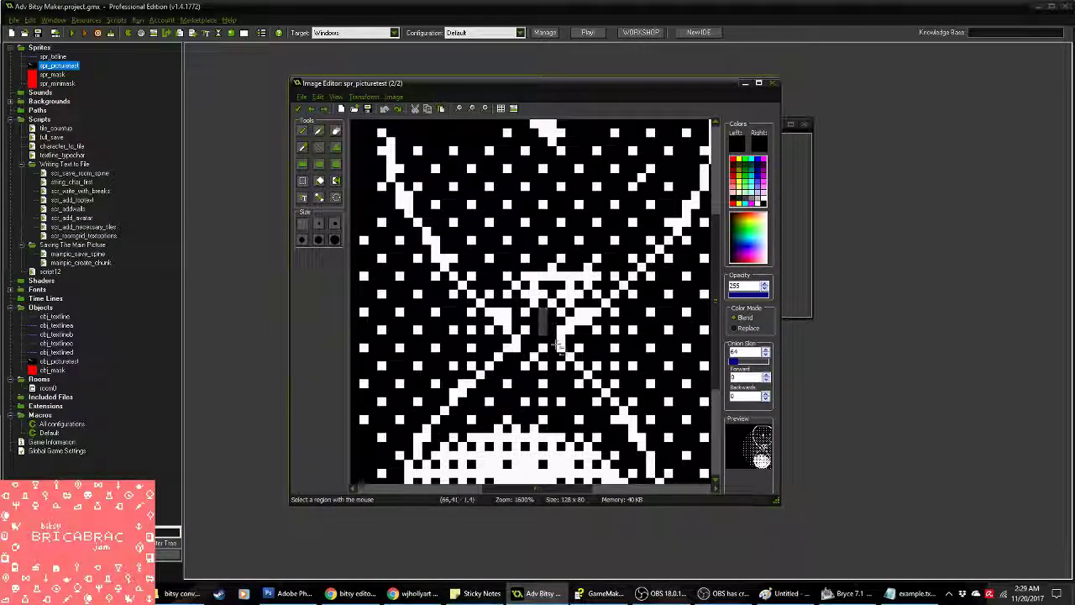
{"action": "left_click_drag", "start_coordinate": [554, 345], "coordinate": [542, 410]}
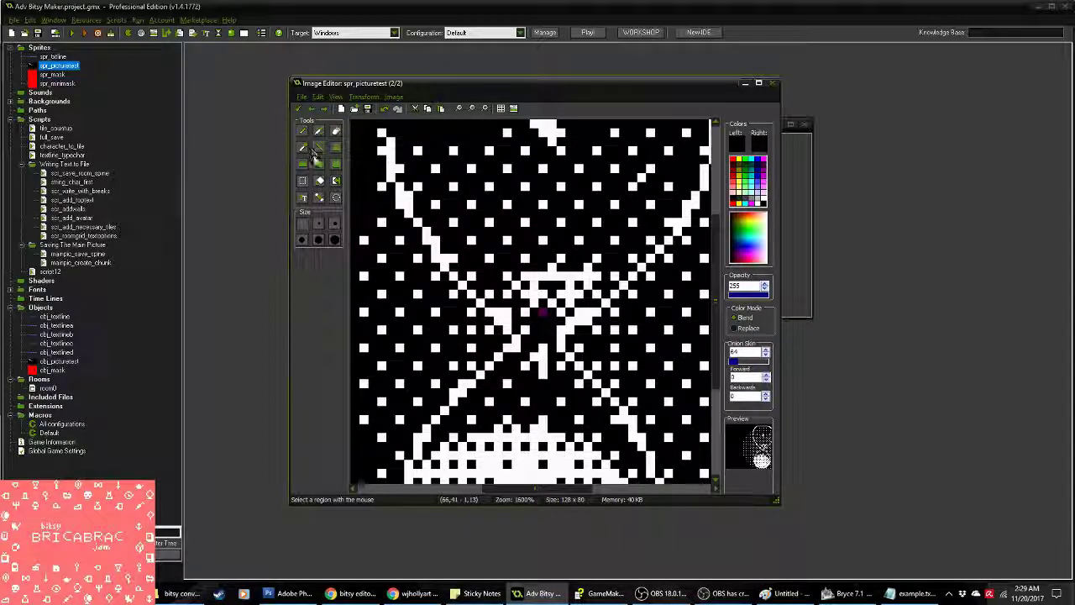
{"action": "left_click", "coordinate": [317, 149]}
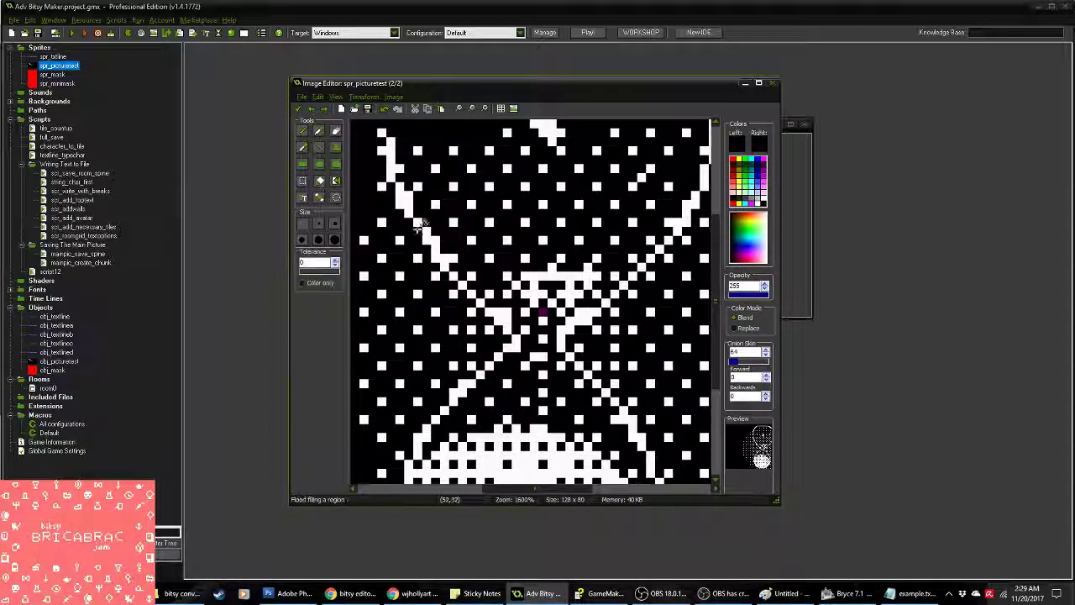
{"action": "left_click", "coordinate": [297, 109]}
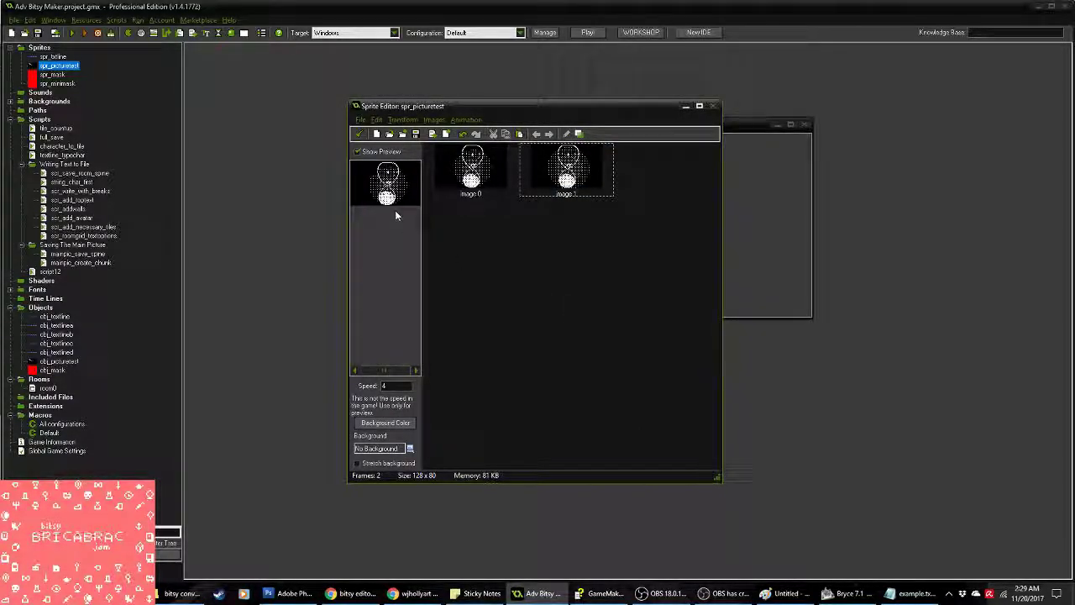
Step: Accept the spr_picturetest changes and run the project, clearing the old example.txt out of the Adv_Bitsy_Maker folder
{"action": "left_click", "coordinate": [358, 134]}
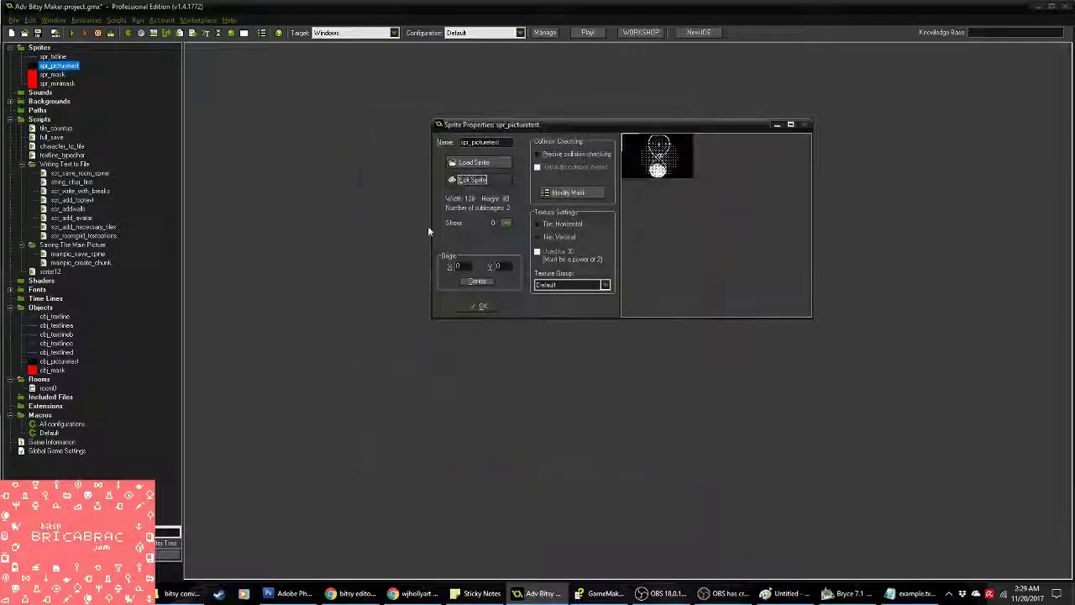
{"action": "left_click", "coordinate": [468, 307]}
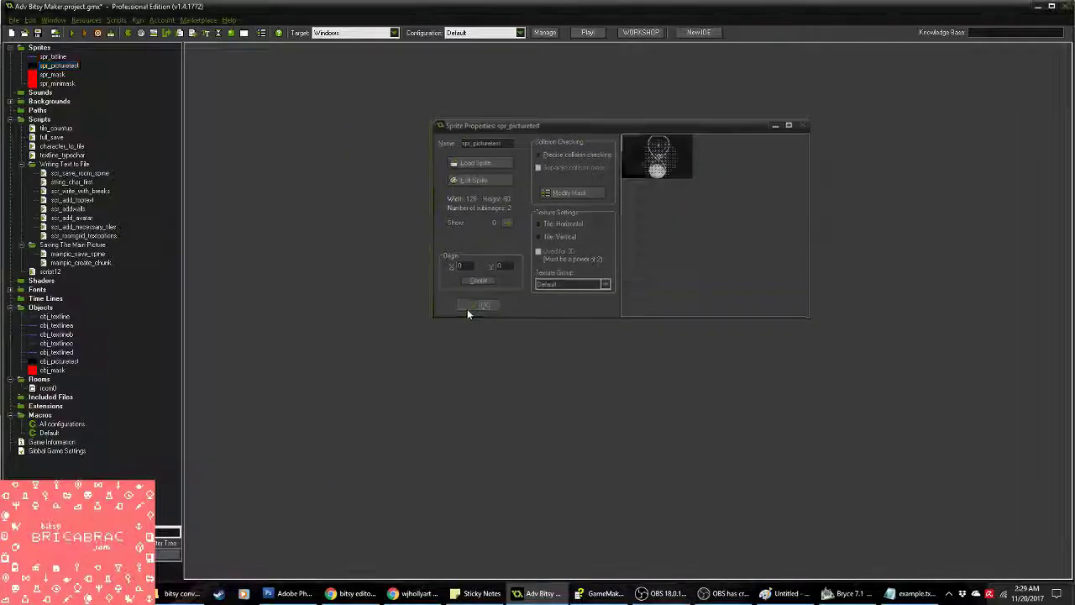
{"action": "left_click", "coordinate": [73, 33]}
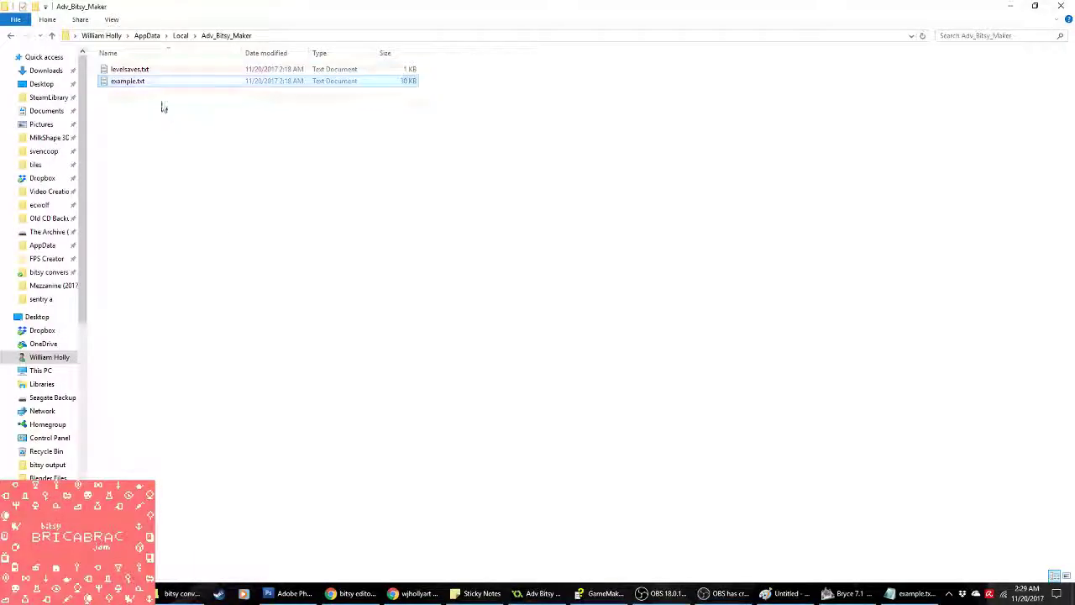
{"action": "key", "text": "Delete"}
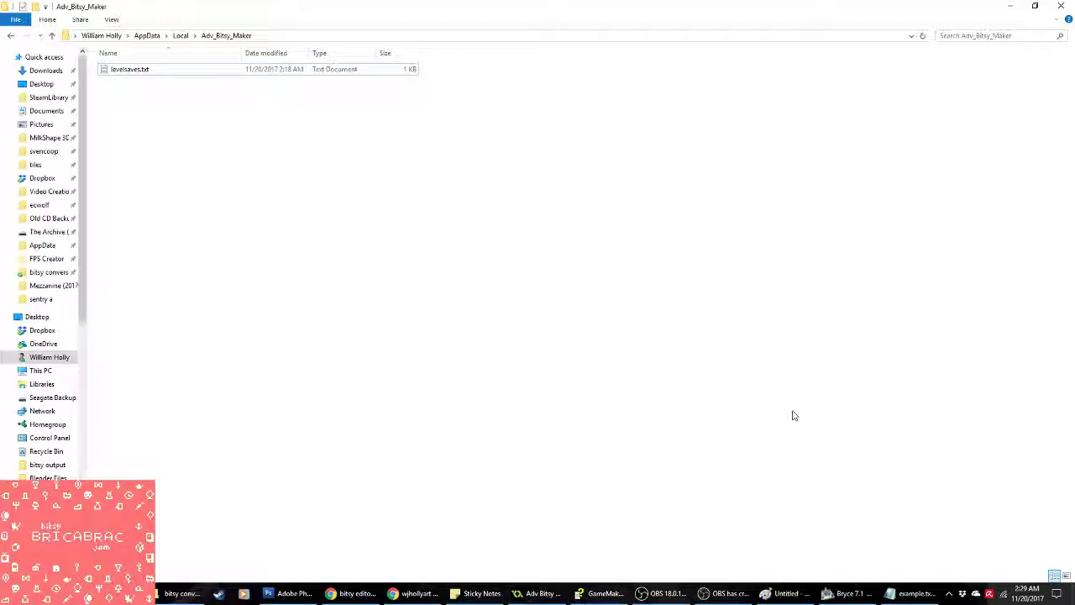
Step: Check the newest chat messages on the Twitch channel page and dismiss the chat rules
{"action": "left_click", "coordinate": [395, 593]}
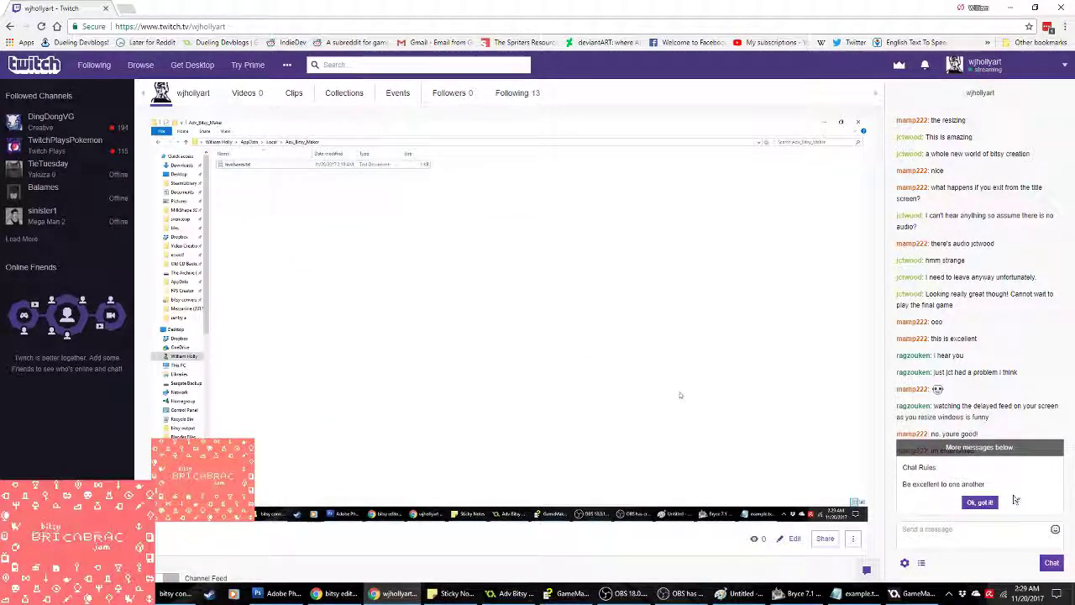
{"action": "left_click", "coordinate": [990, 449]}
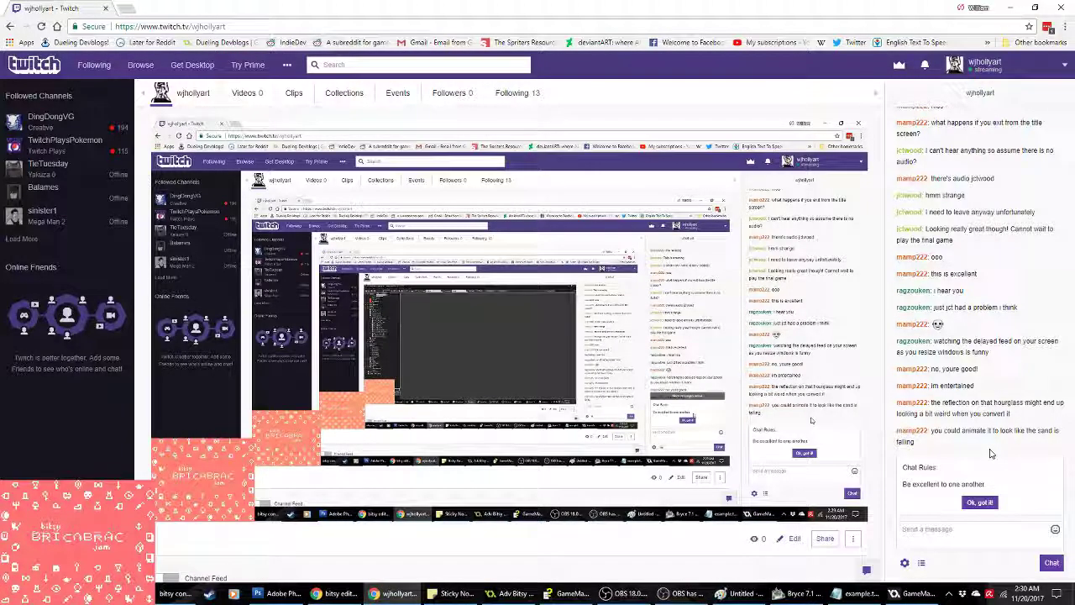
{"action": "left_click", "coordinate": [979, 501]}
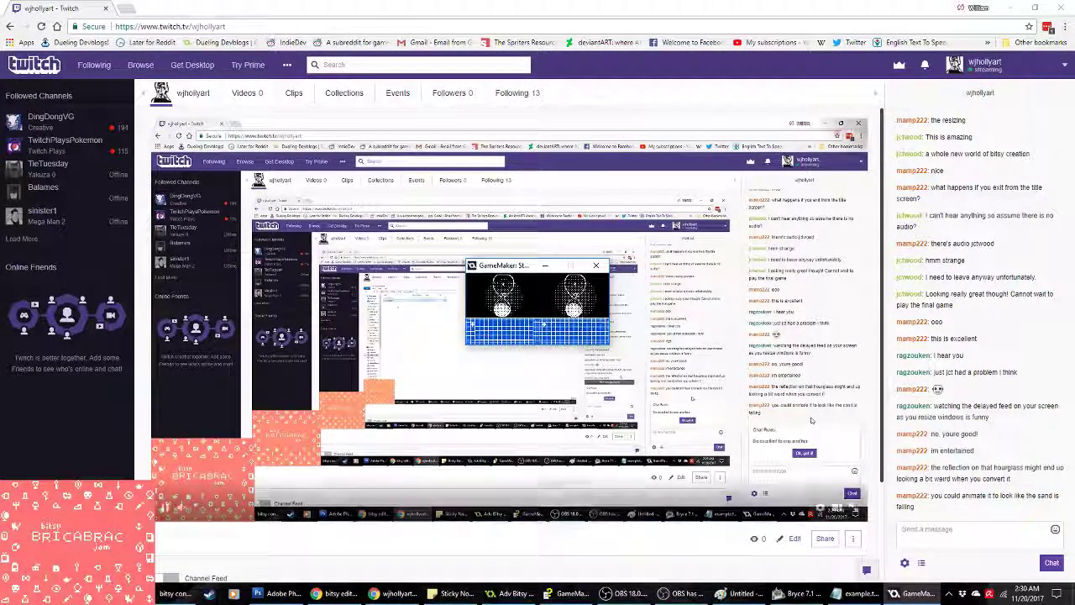
Step: Close the running game and copy the entire text of the newly exported example.txt in the Adv_Bitsy_Maker folder
{"action": "key", "text": "alt+Tab"}
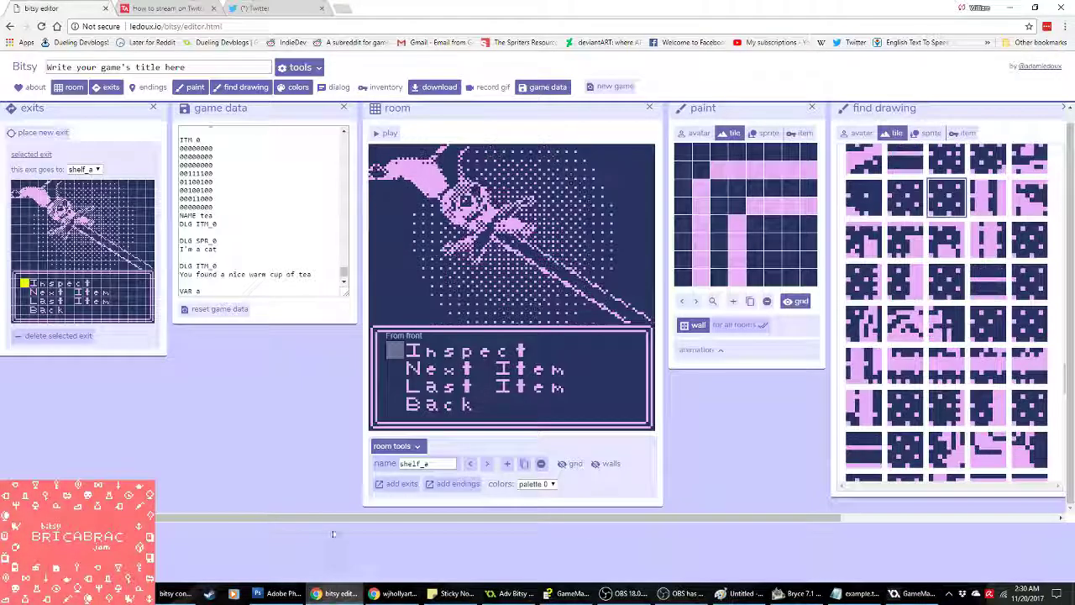
{"action": "left_click", "coordinate": [336, 592]}
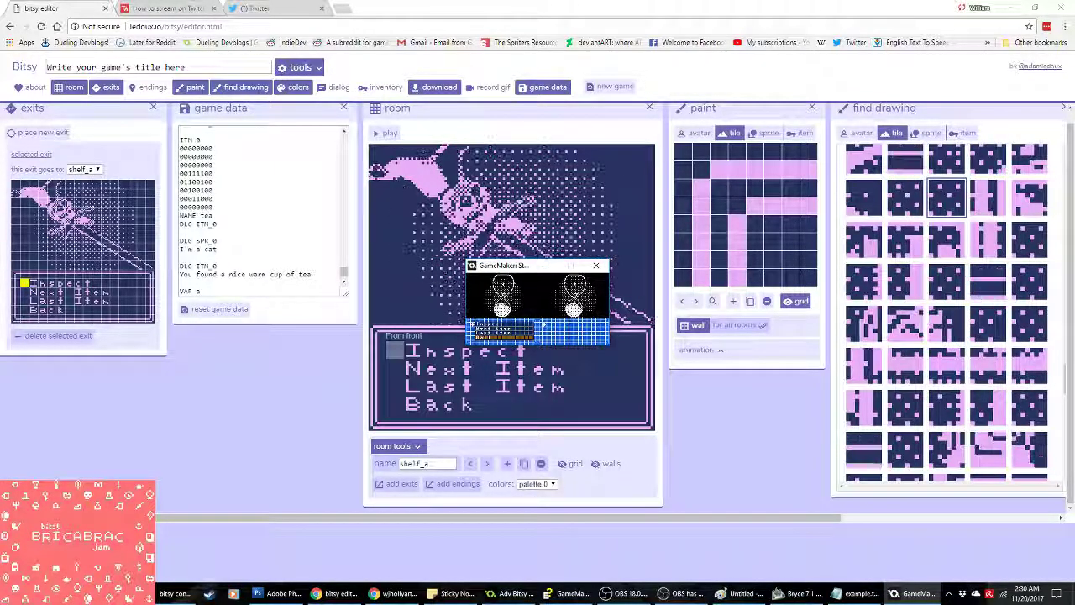
{"action": "left_click", "coordinate": [595, 268]}
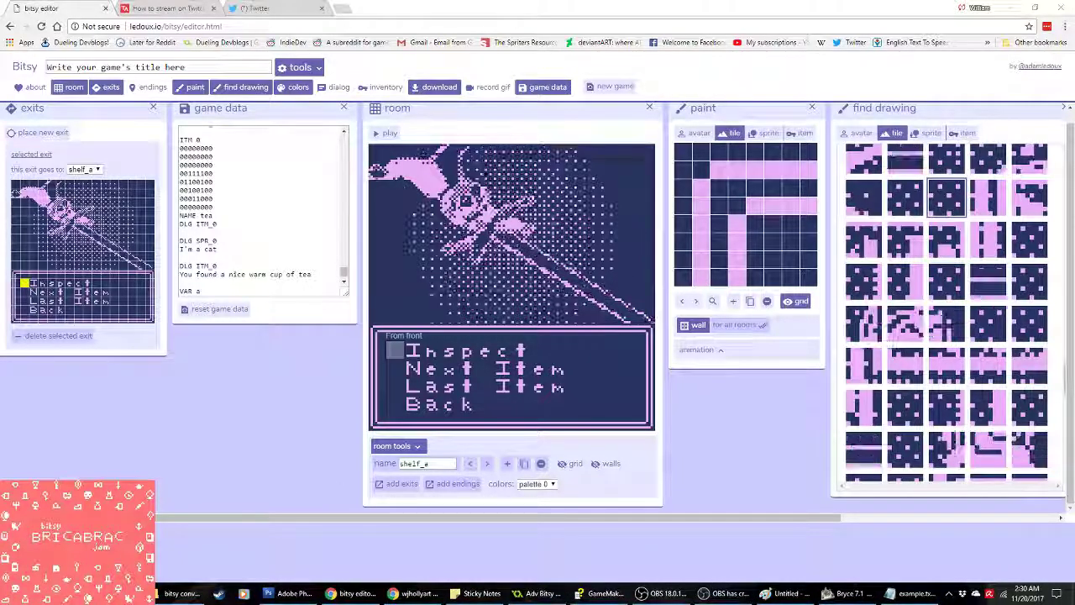
{"action": "key", "text": "alt+Tab"}
{"action": "double_click", "coordinate": [118, 87]}
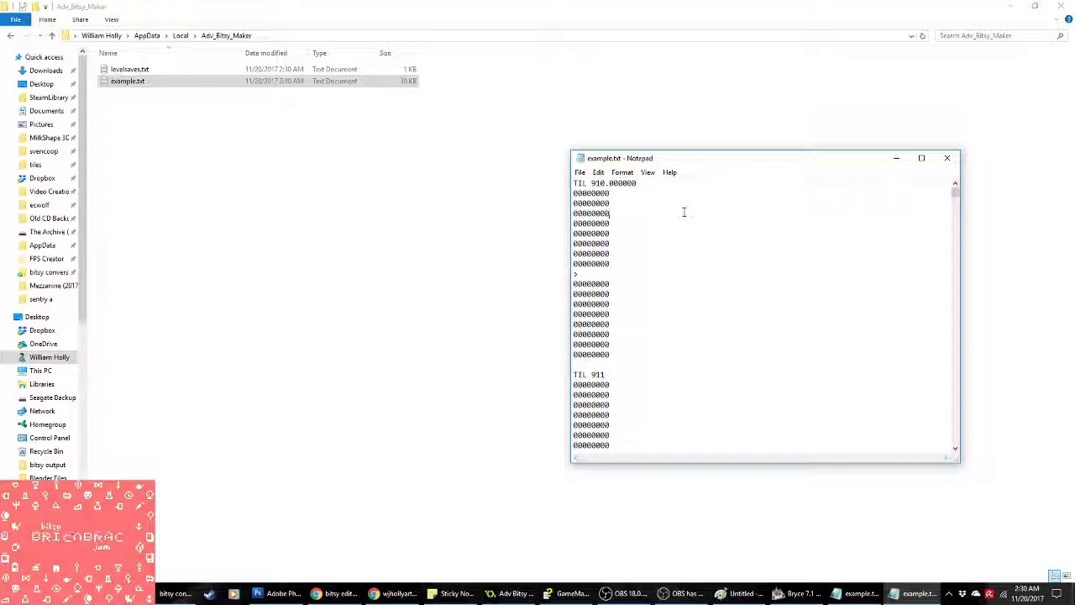
{"action": "key", "text": "ctrl+a"}
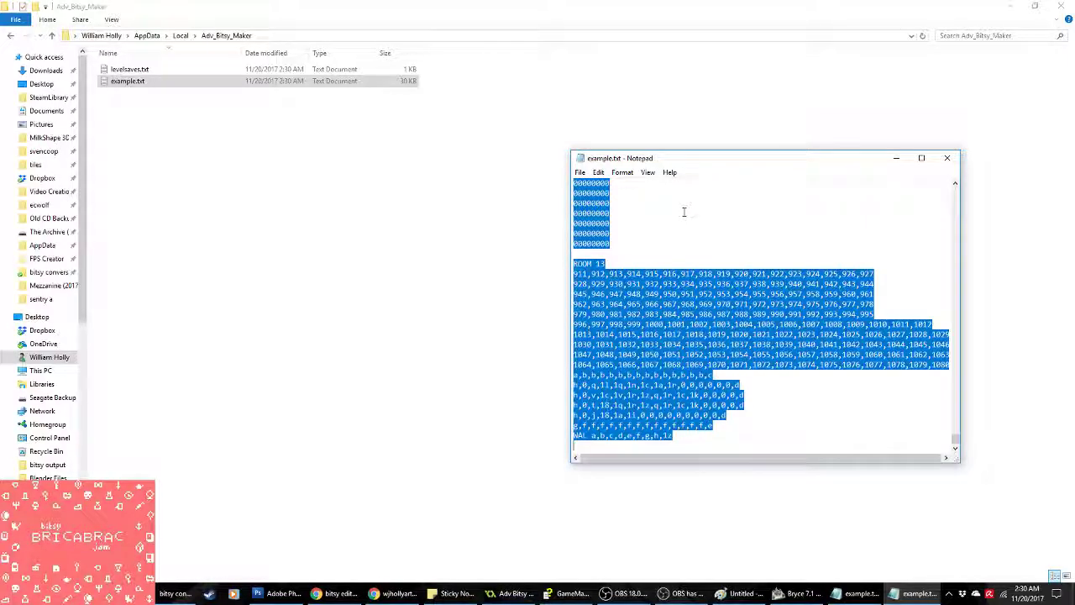
{"action": "left_click", "coordinate": [946, 158]}
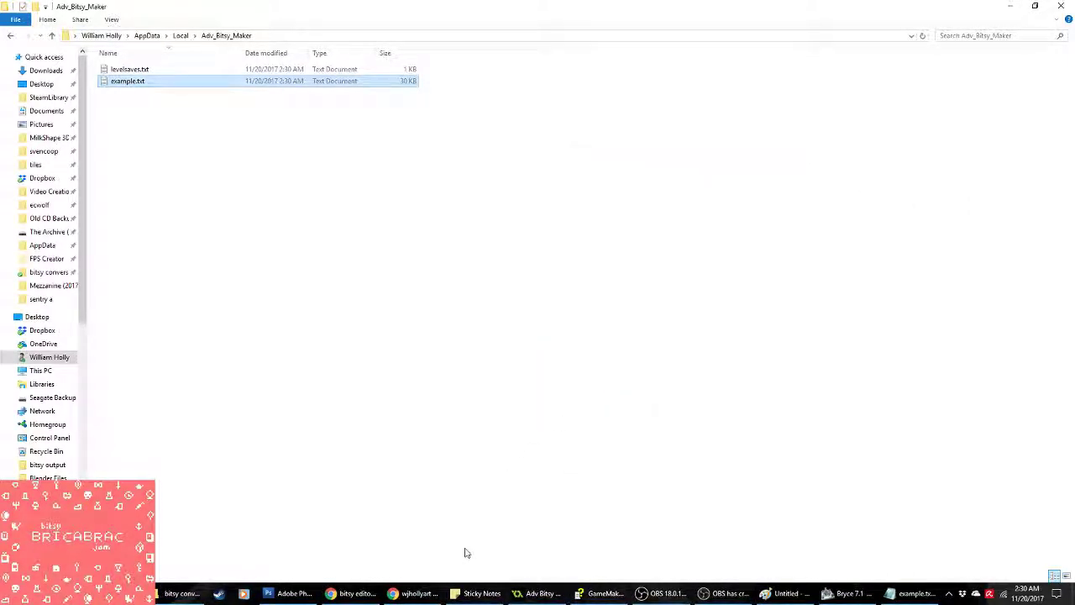
Step: Switch to the Bitsy editor and paste the exported tiles and room into the game data
{"action": "left_click", "coordinate": [353, 593]}
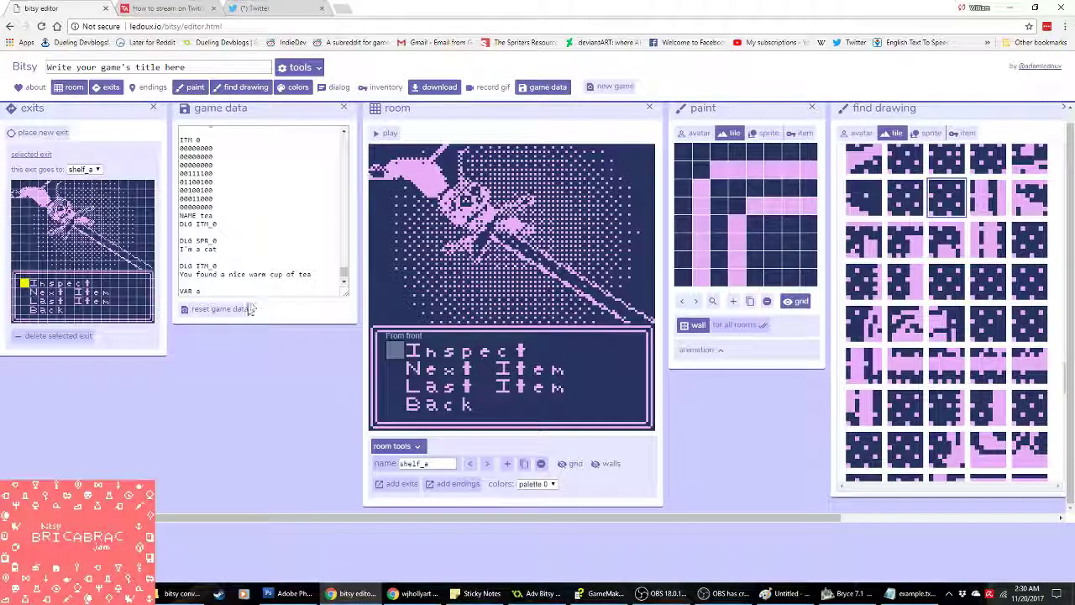
{"action": "scroll", "coordinate": [289, 277], "scroll_direction": "down", "scroll_amount": 2}
{"action": "key", "text": "ctrl+v"}
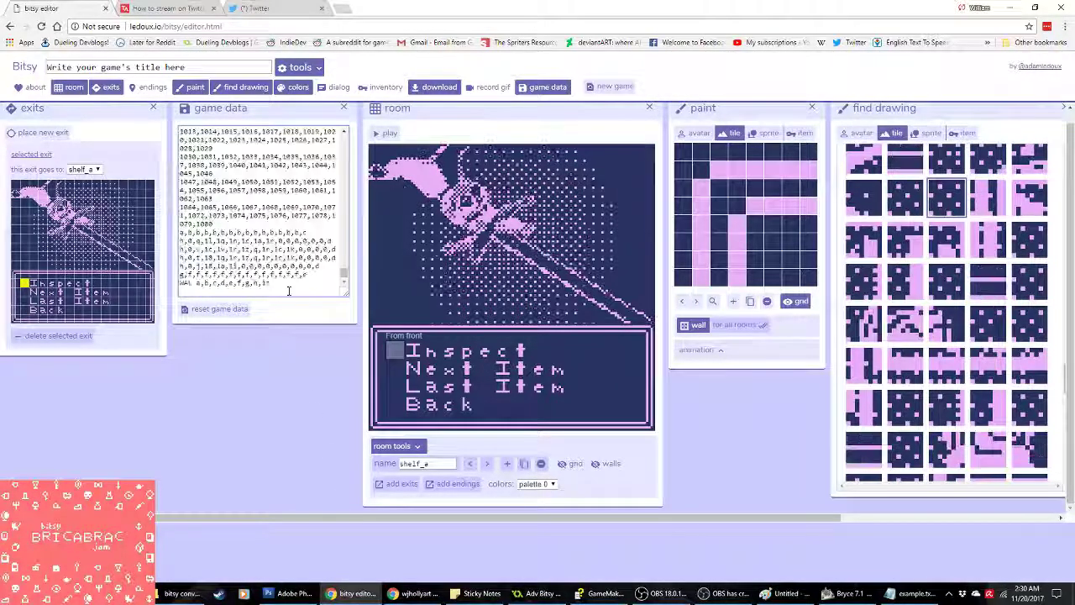
{"action": "left_click", "coordinate": [284, 372]}
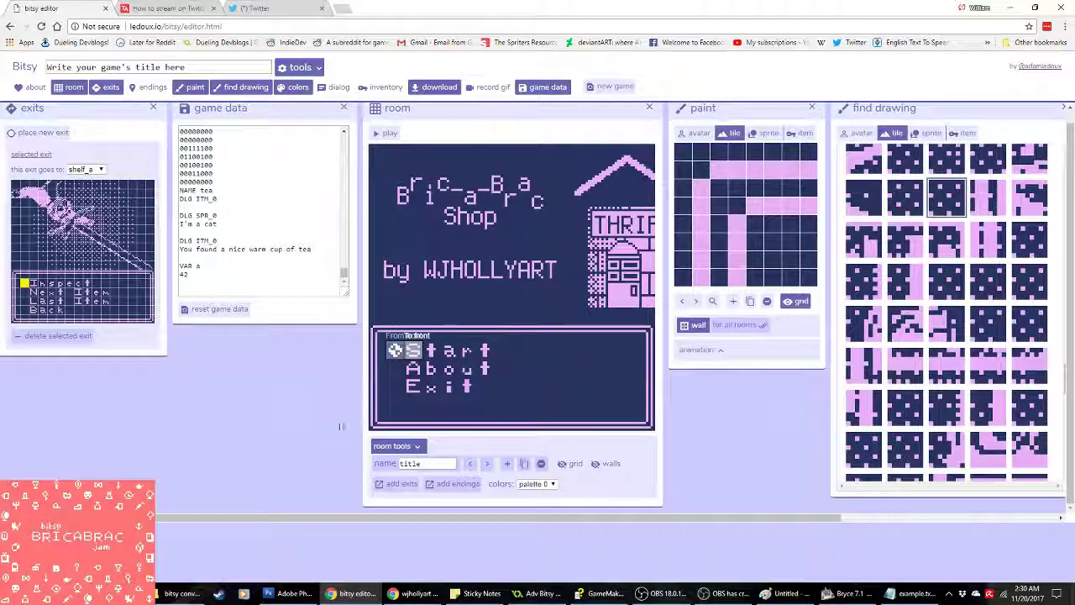
Step: In room shelf_a, add an exit on Next Item leading to room 13, arriving beside Inspect
{"action": "left_click", "coordinate": [486, 465]}
{"action": "left_click", "coordinate": [486, 464]}
{"action": "left_click", "coordinate": [486, 465]}
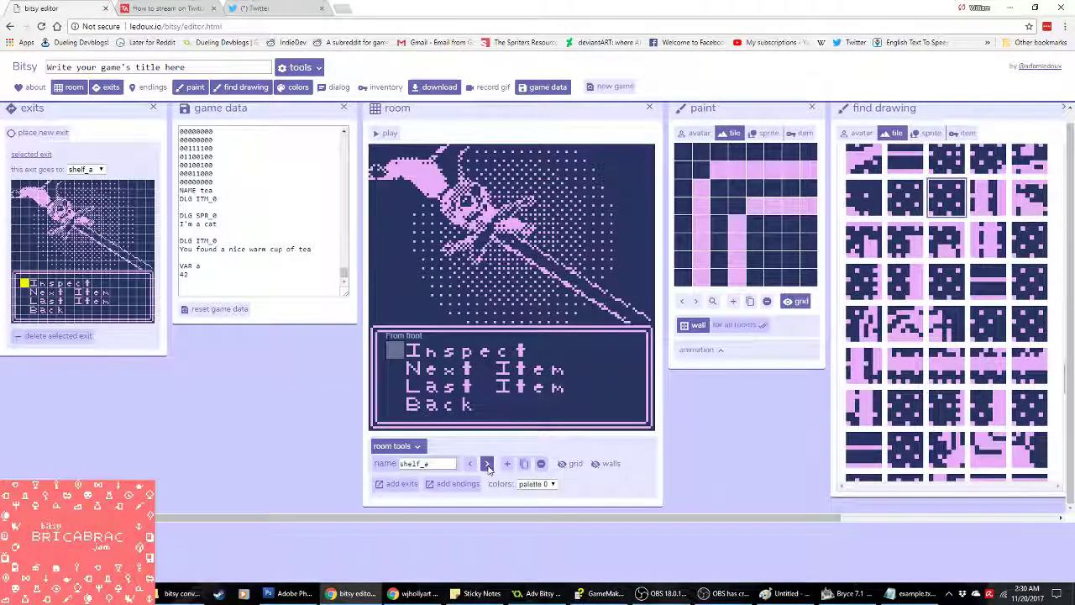
{"action": "left_click", "coordinate": [470, 464]}
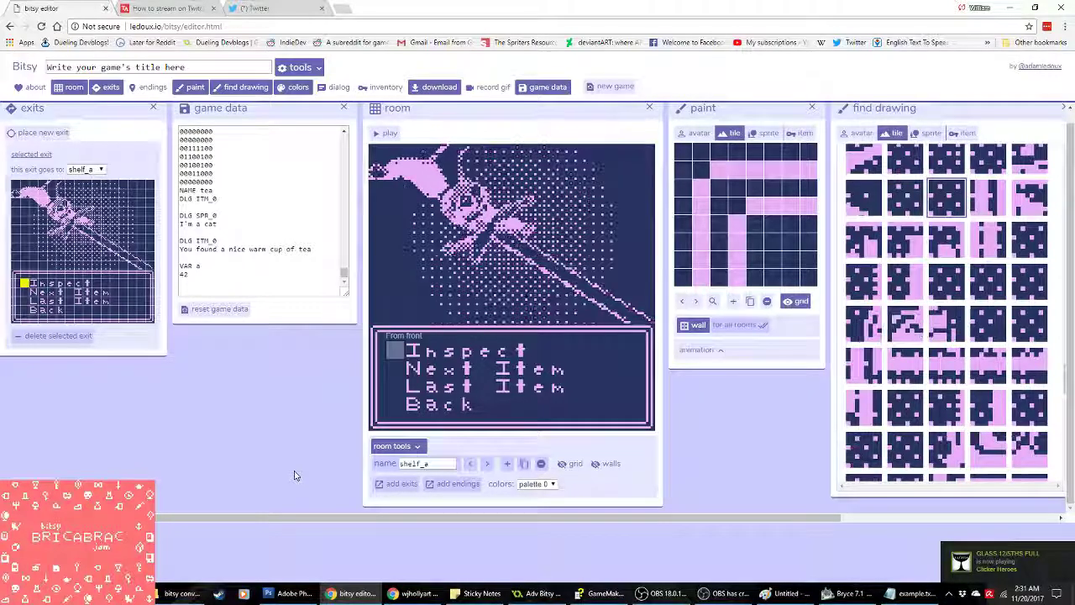
{"action": "left_click", "coordinate": [53, 130]}
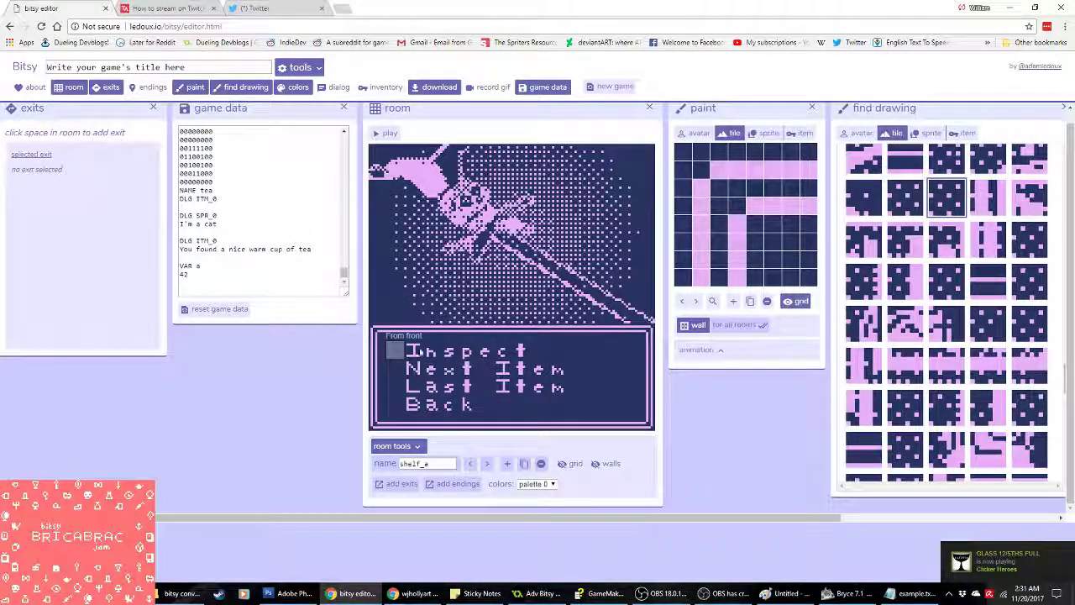
{"action": "left_click", "coordinate": [412, 368]}
{"action": "left_click", "coordinate": [91, 169]}
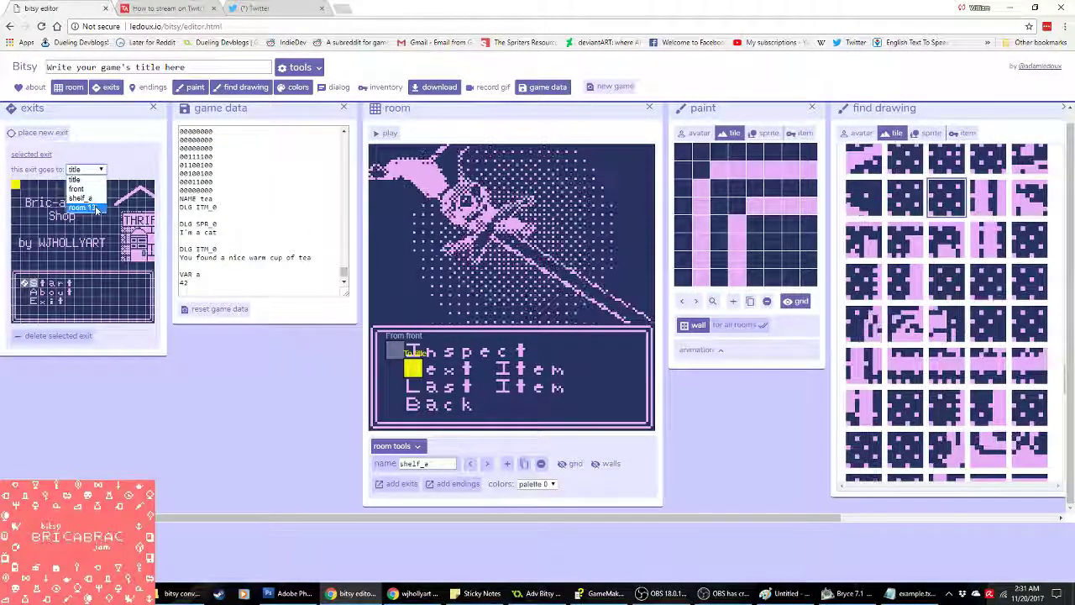
{"action": "left_click", "coordinate": [84, 207]}
{"action": "left_click", "coordinate": [25, 283]}
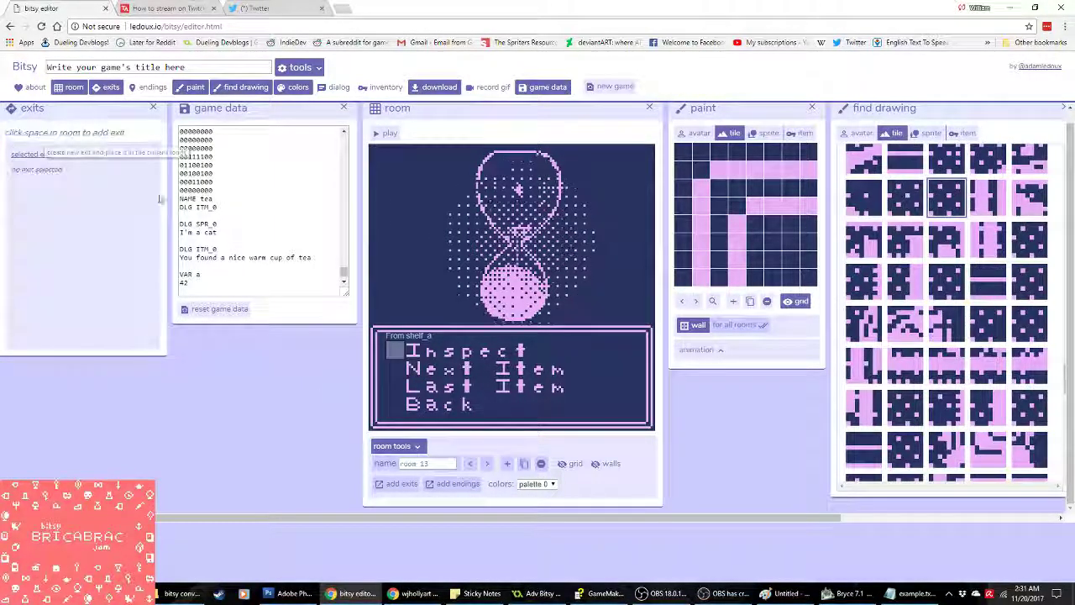
Step: In room 13, add an exit from Last Item to shelf_a beside Inspect and one from Back to front beside Clerk
{"action": "left_click", "coordinate": [416, 388]}
{"action": "left_click", "coordinate": [86, 169]}
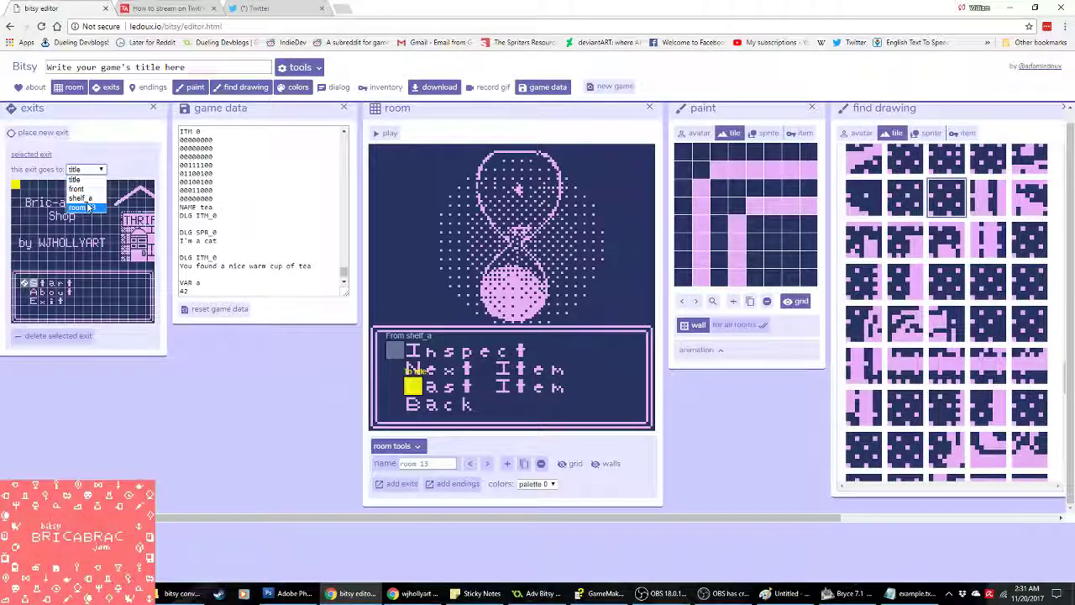
{"action": "left_click", "coordinate": [81, 199]}
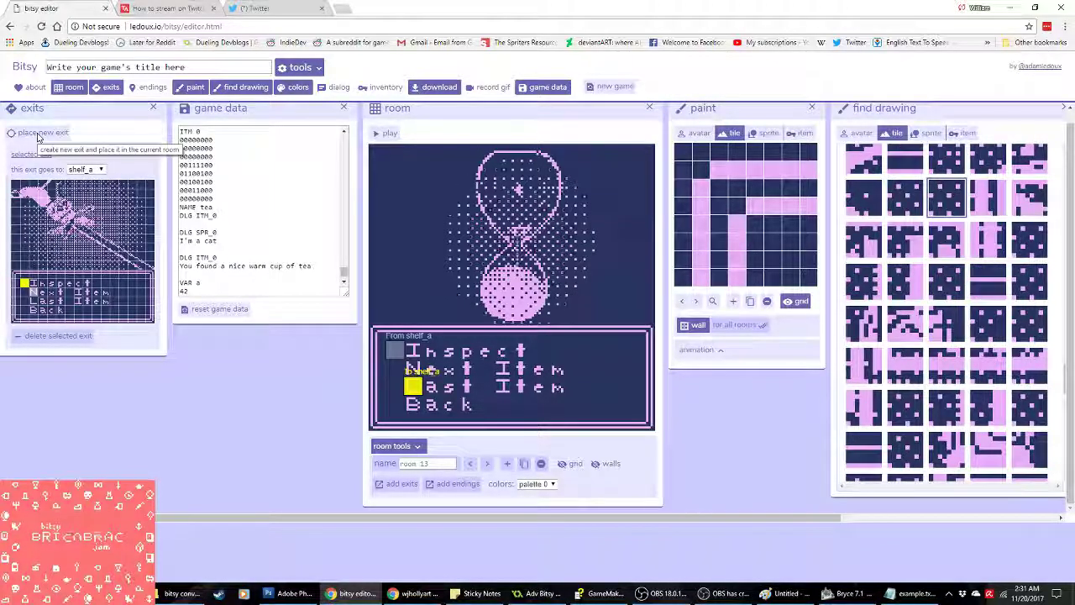
{"action": "left_click", "coordinate": [412, 404]}
{"action": "left_click", "coordinate": [98, 169]}
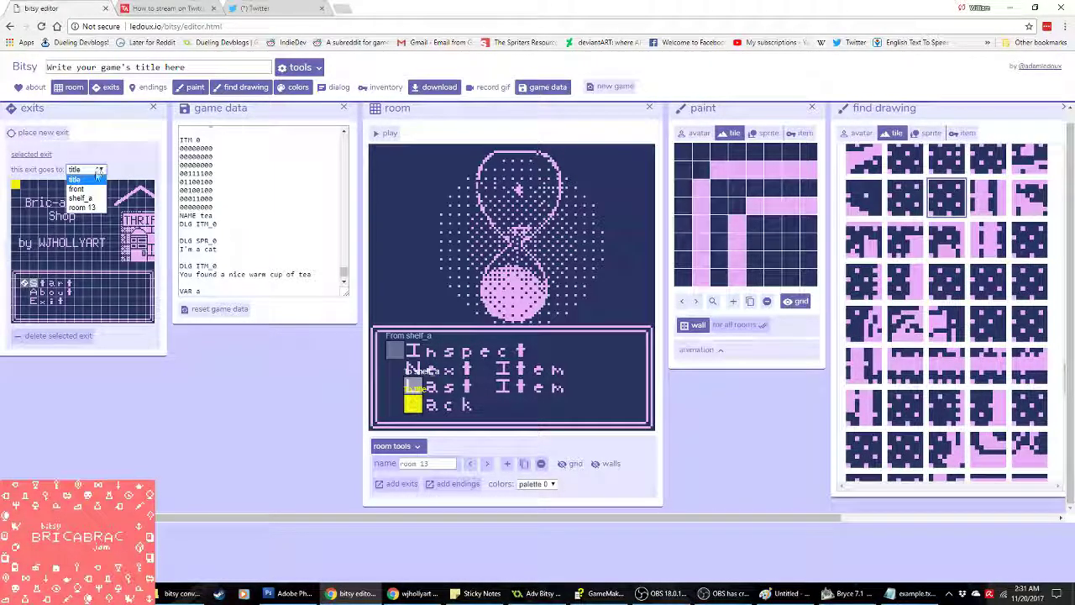
{"action": "left_click", "coordinate": [29, 283]}
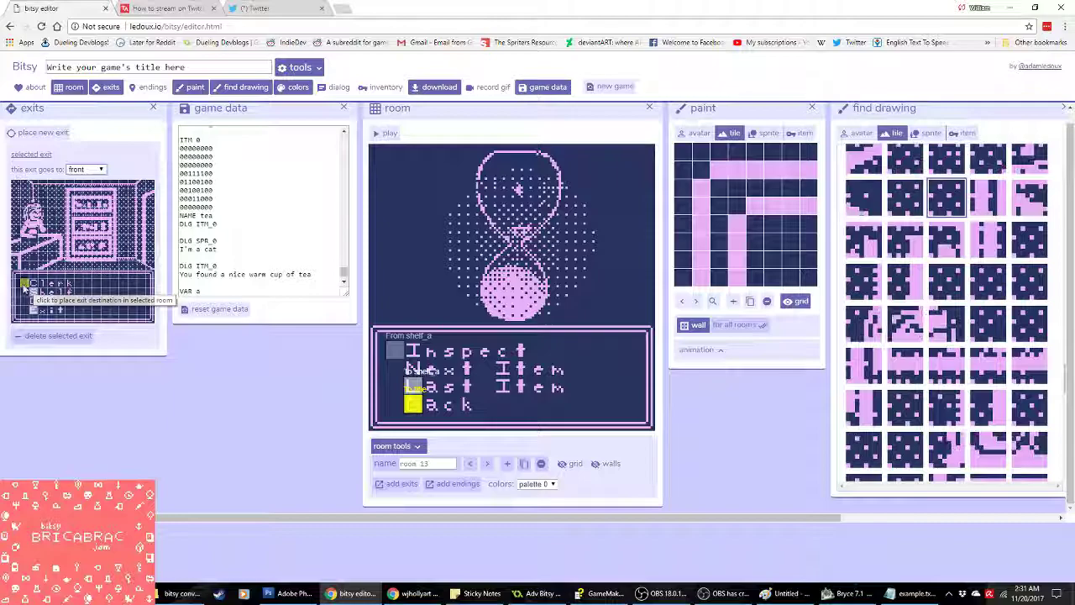
Step: In room shelf_a, add an exit on Back leading to the front room, arriving beside Clerk
{"action": "left_click", "coordinate": [36, 133]}
{"action": "left_click", "coordinate": [412, 404]}
{"action": "left_click", "coordinate": [81, 169]}
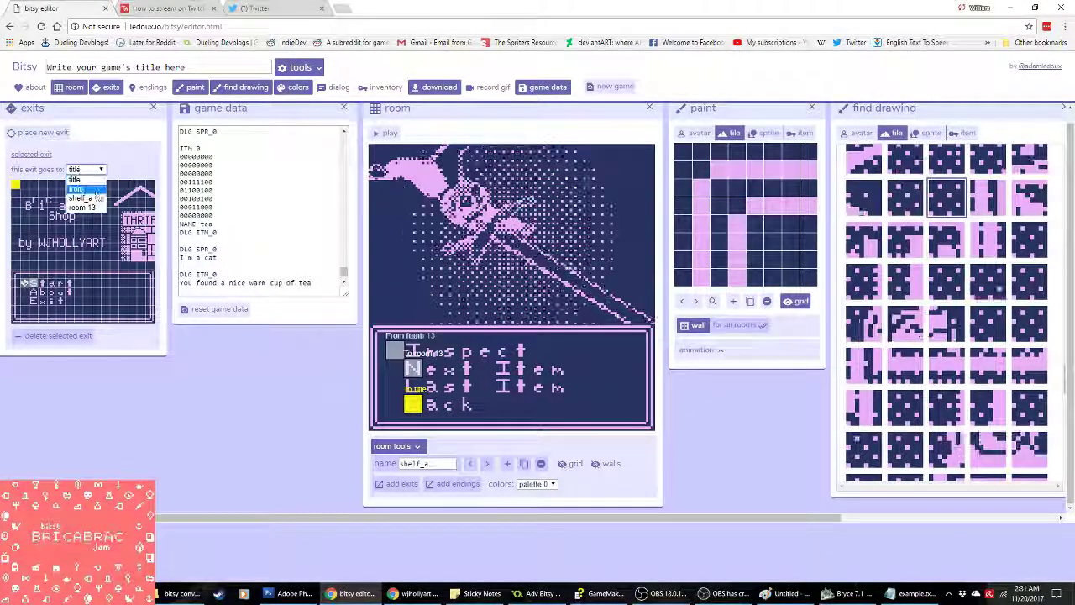
{"action": "left_click", "coordinate": [25, 283]}
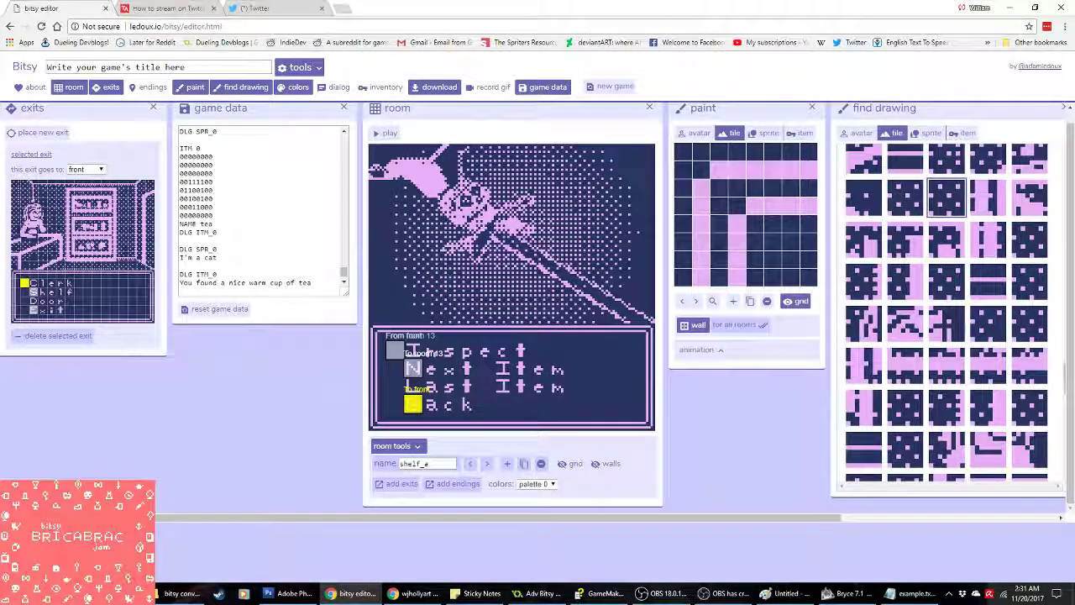
Step: Rename the hourglass room as shelf_b
{"action": "left_click", "coordinate": [489, 465]}
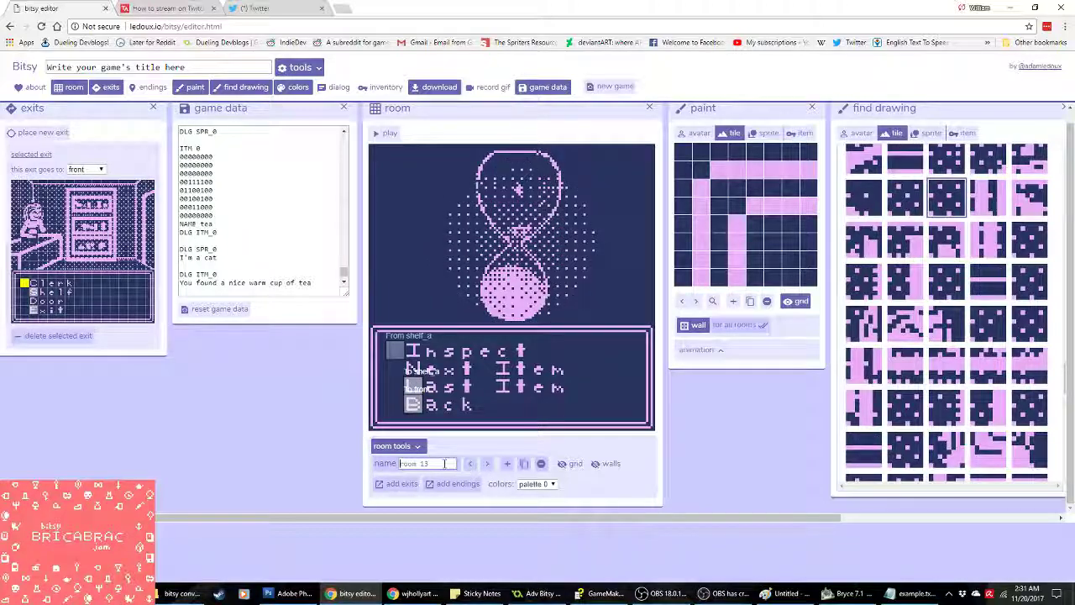
{"action": "type", "text": "shelf_b"}
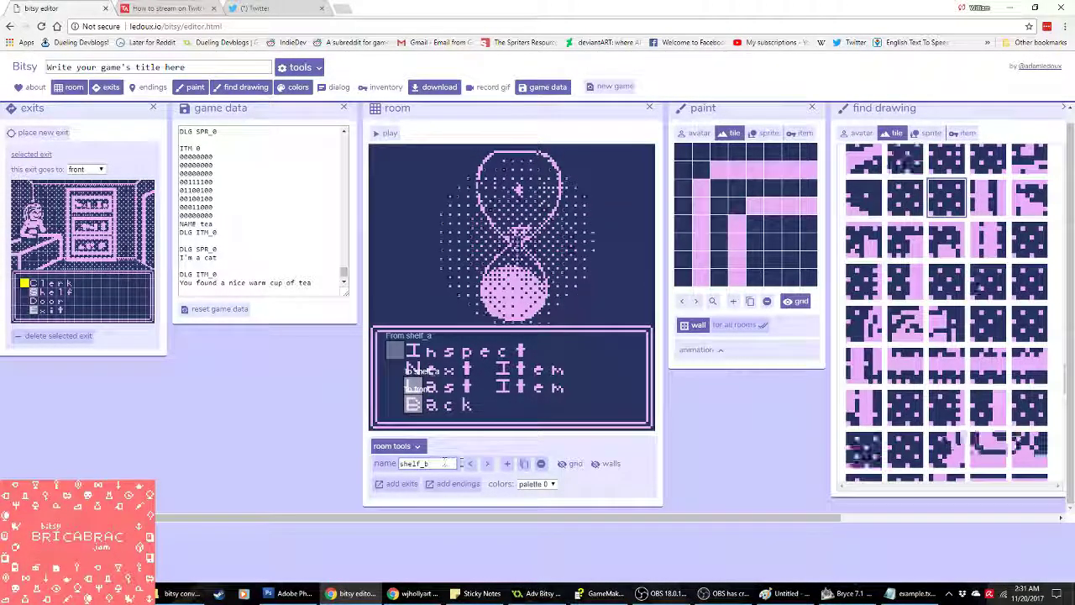
Step: Page through the shelf_a, shelf_b, front and title rooms to check their pictures and exits
{"action": "left_click", "coordinate": [489, 465]}
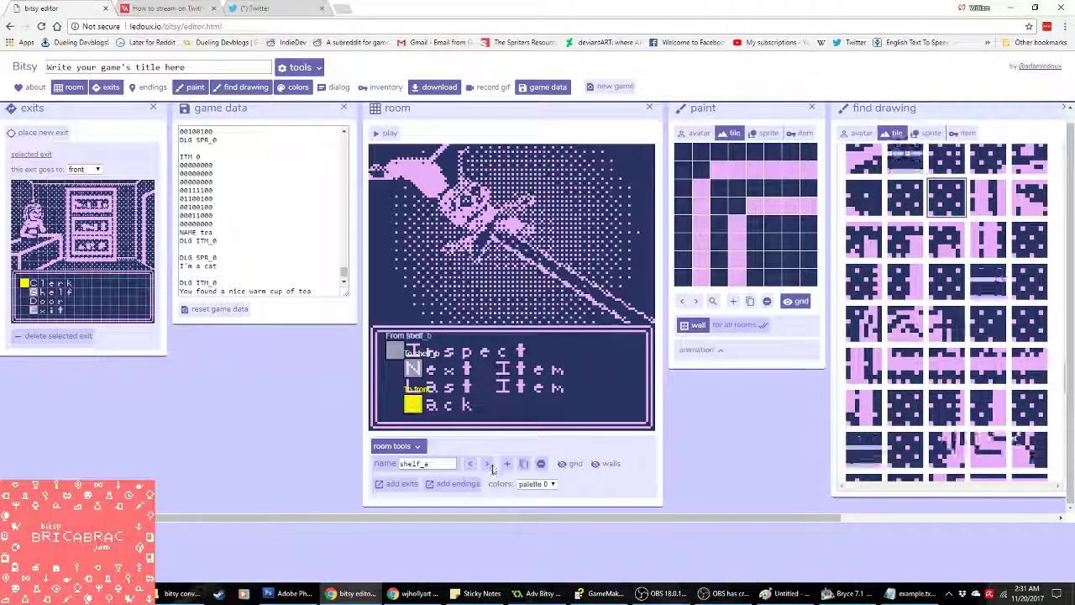
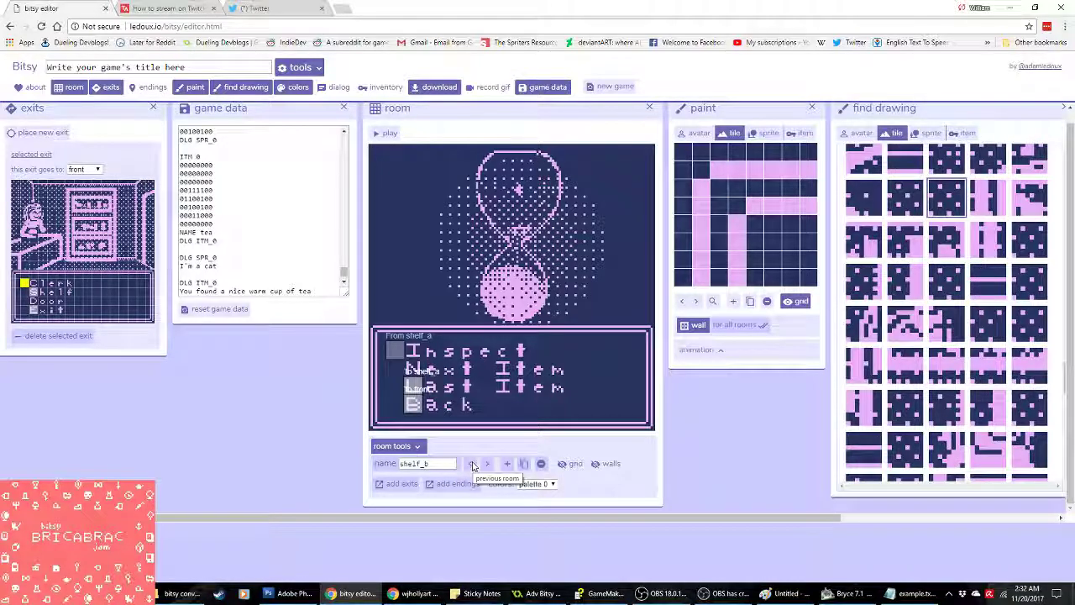
{"action": "left_click", "coordinate": [487, 464]}
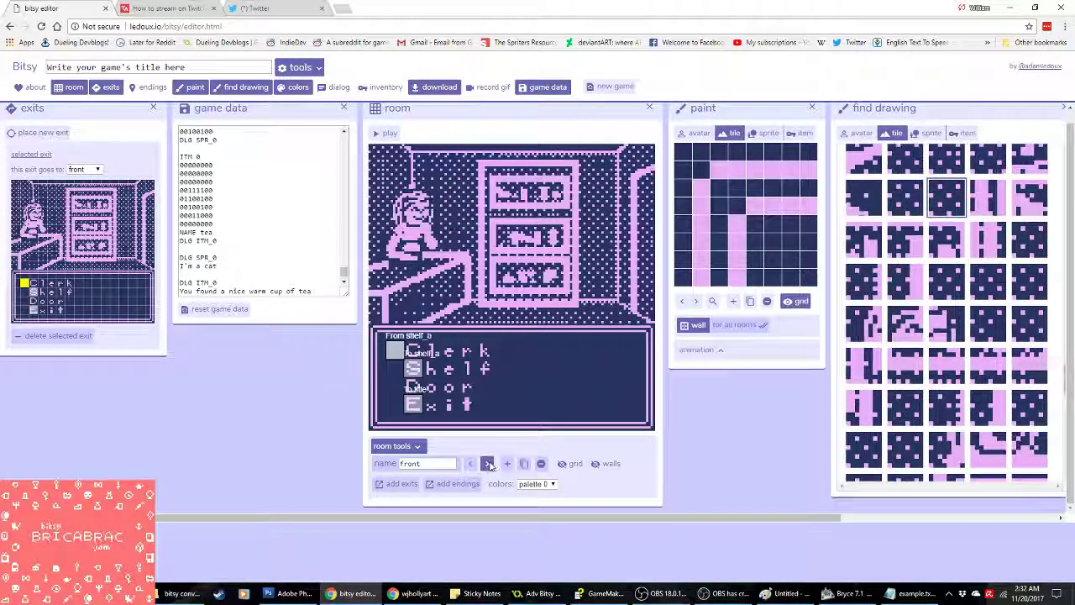
{"action": "left_click", "coordinate": [488, 464]}
{"action": "left_click", "coordinate": [487, 463]}
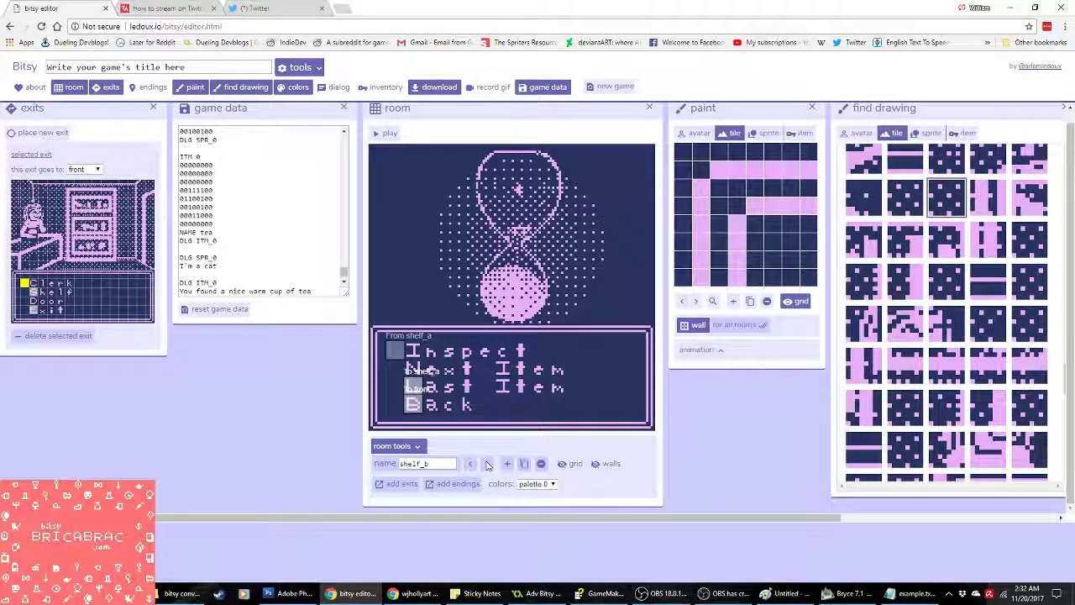
{"action": "left_click", "coordinate": [487, 464]}
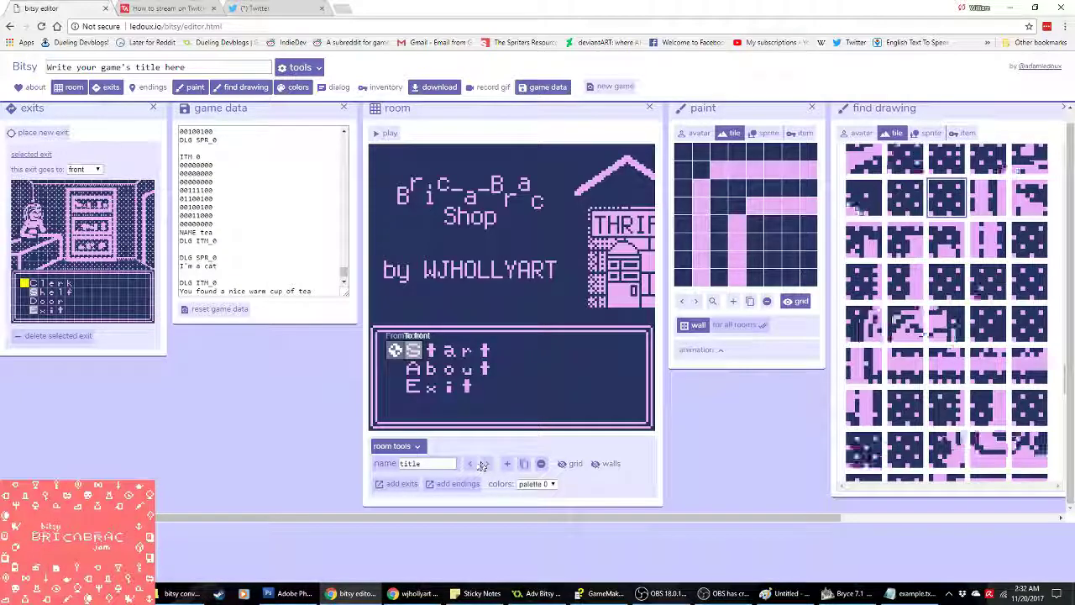
{"action": "left_click", "coordinate": [471, 465]}
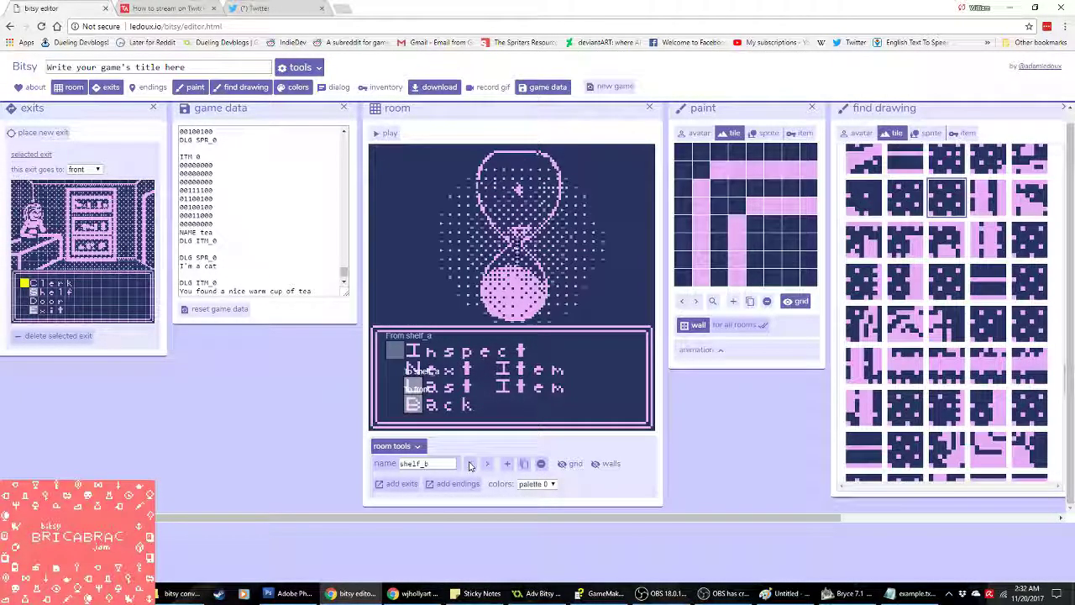
Step: Check the viewer comments in the Twitch stream chat and return to the Bitsy editor
{"action": "left_click", "coordinate": [416, 593]}
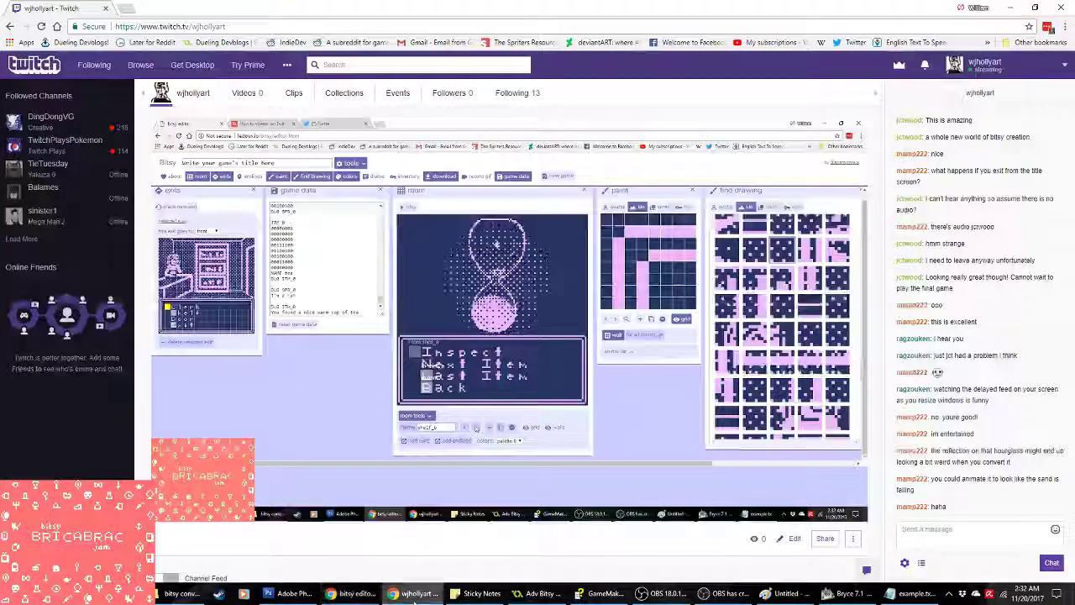
{"action": "left_click", "coordinate": [353, 594]}
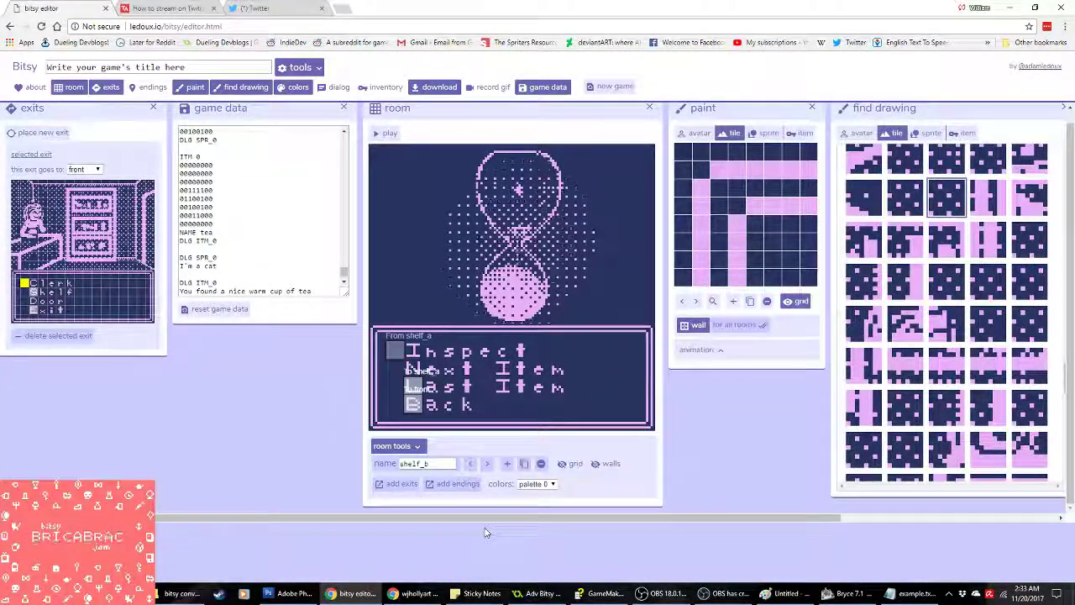
Step: Find the tile at the hourglass's upper rim among the drawings and repair its notched outline in both animation frames
{"action": "scroll", "coordinate": [941, 319], "scroll_direction": "down", "scroll_amount": 5}
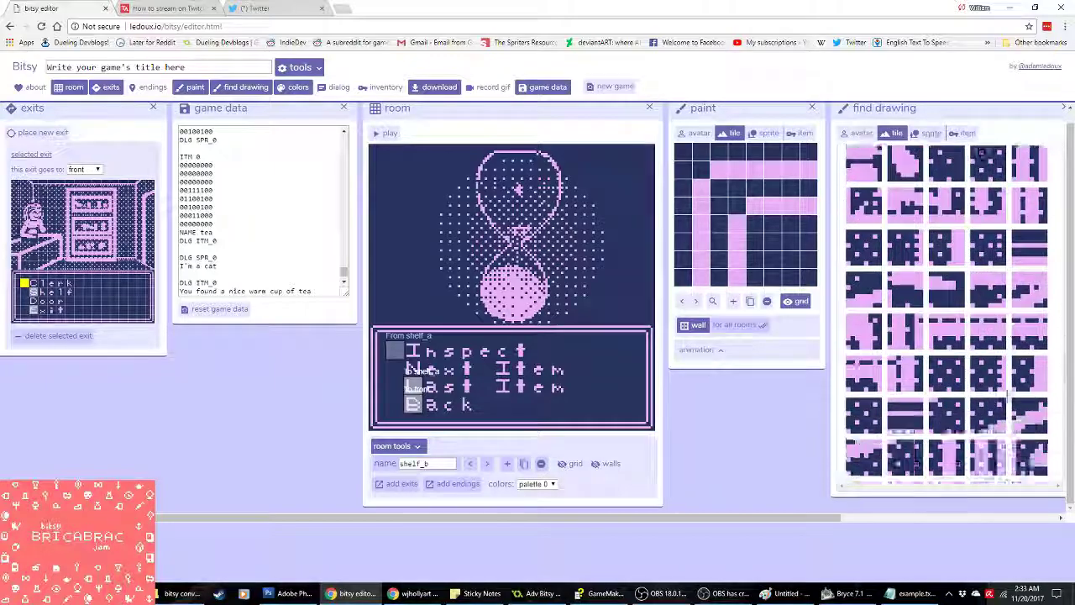
{"action": "left_click", "coordinate": [861, 133]}
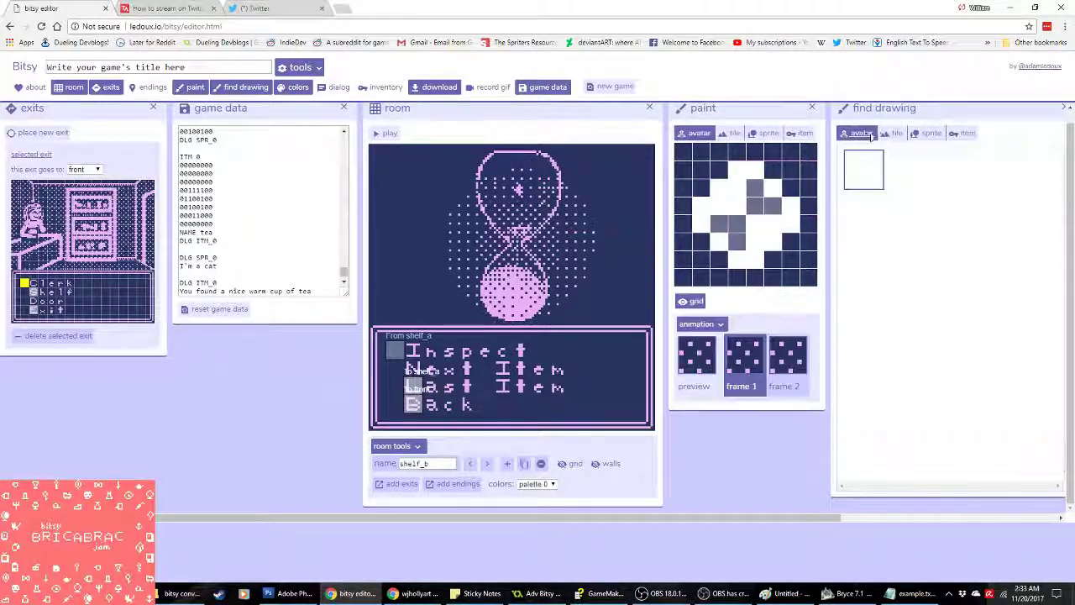
{"action": "left_click", "coordinate": [895, 132]}
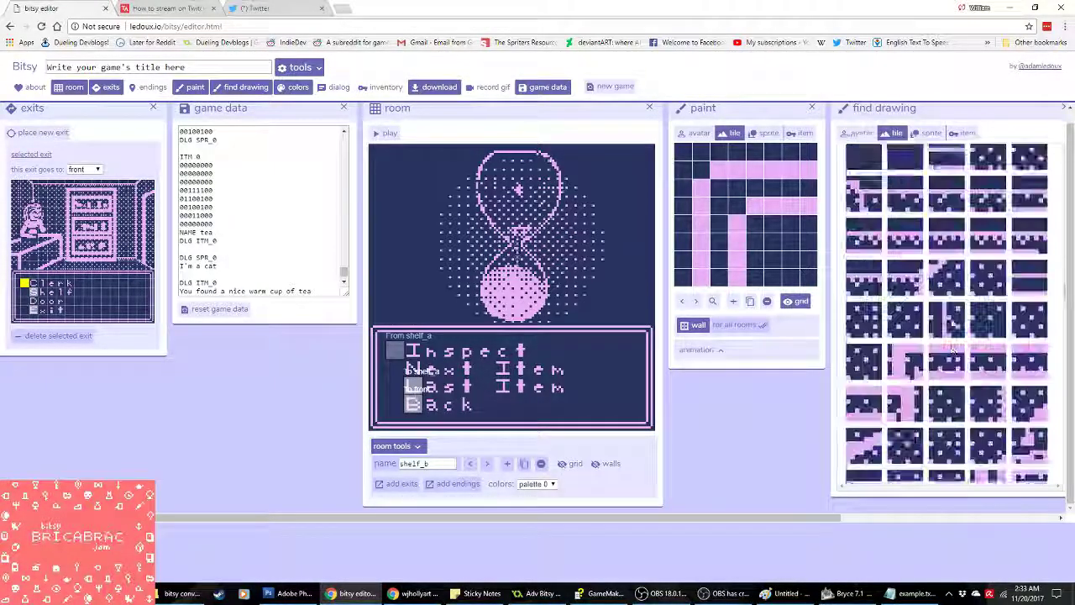
{"action": "scroll", "coordinate": [951, 324], "scroll_direction": "down", "scroll_amount": 5}
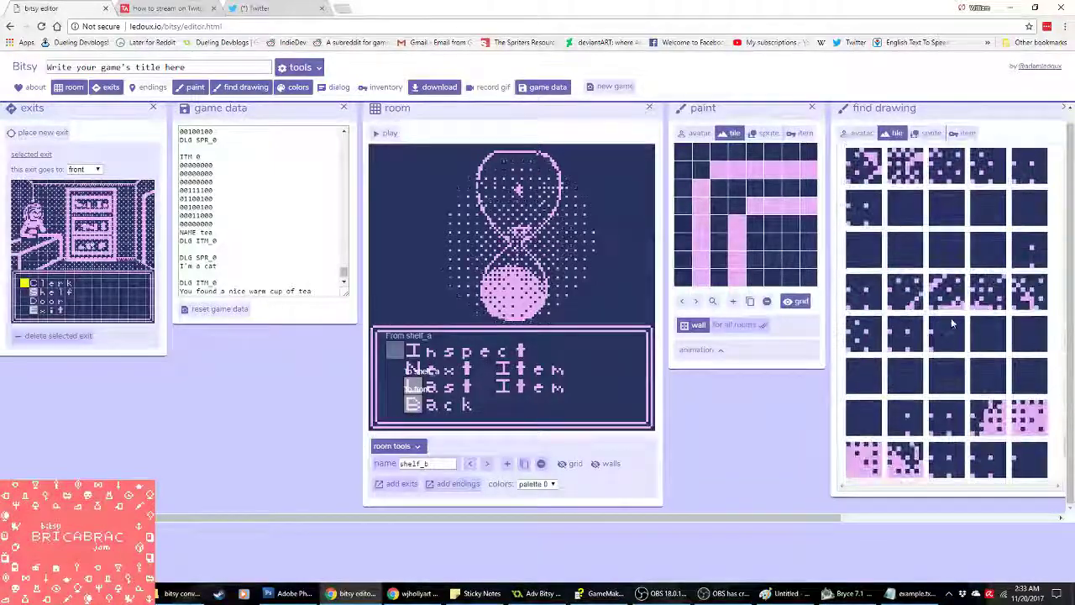
{"action": "left_click_drag", "start_coordinate": [722, 517], "coordinate": [848, 516]}
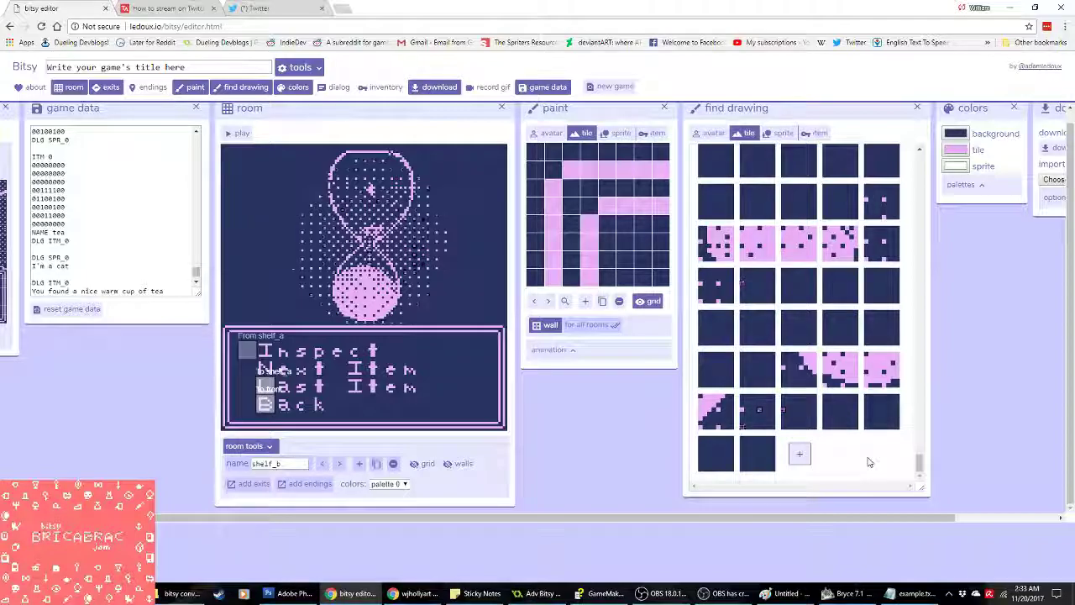
{"action": "scroll", "coordinate": [870, 462], "scroll_direction": "up", "scroll_amount": 1}
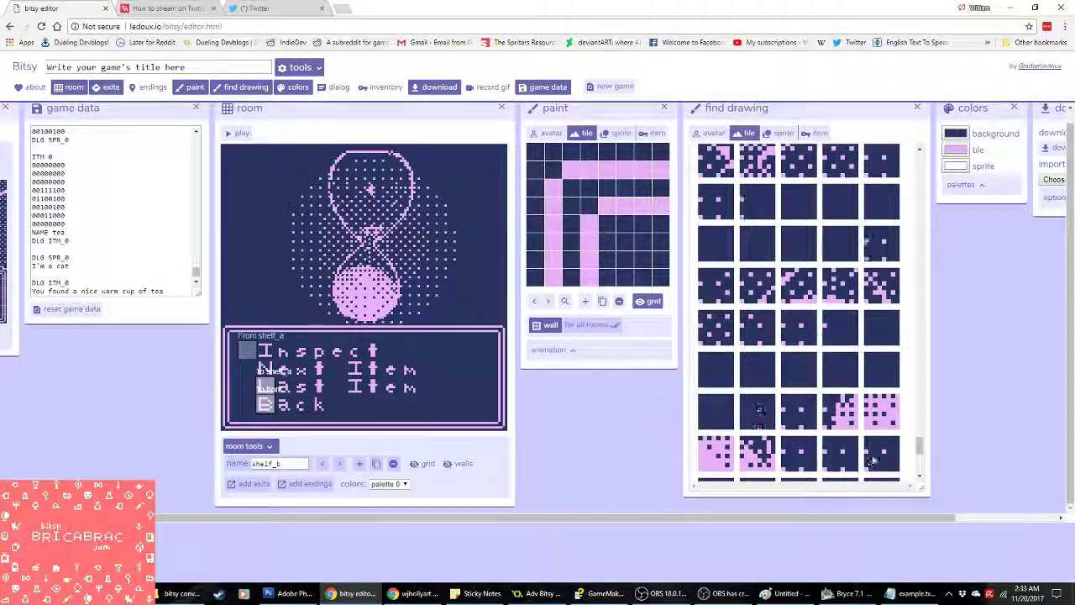
{"action": "mouse_move", "coordinate": [918, 459]}
{"action": "left_mouse_down"}
{"action": "mouse_move", "coordinate": [920, 471]}
{"action": "mouse_move", "coordinate": [920, 256]}
{"action": "mouse_move", "coordinate": [932, 481]}
{"action": "mouse_move", "coordinate": [920, 401]}
{"action": "left_mouse_up"}
{"action": "left_click", "coordinate": [803, 359]}
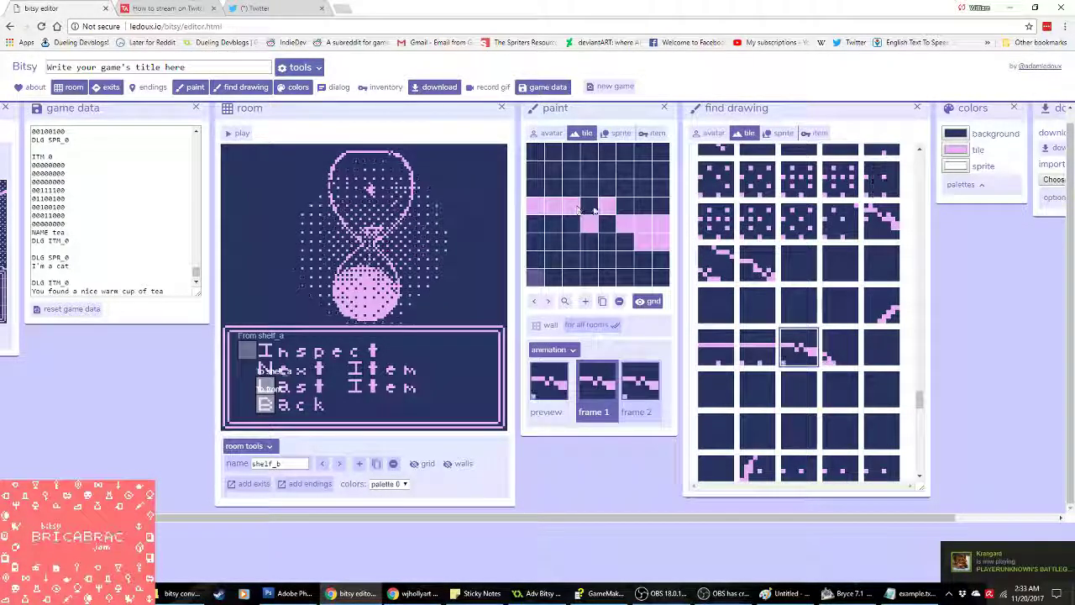
{"action": "left_click", "coordinate": [640, 380]}
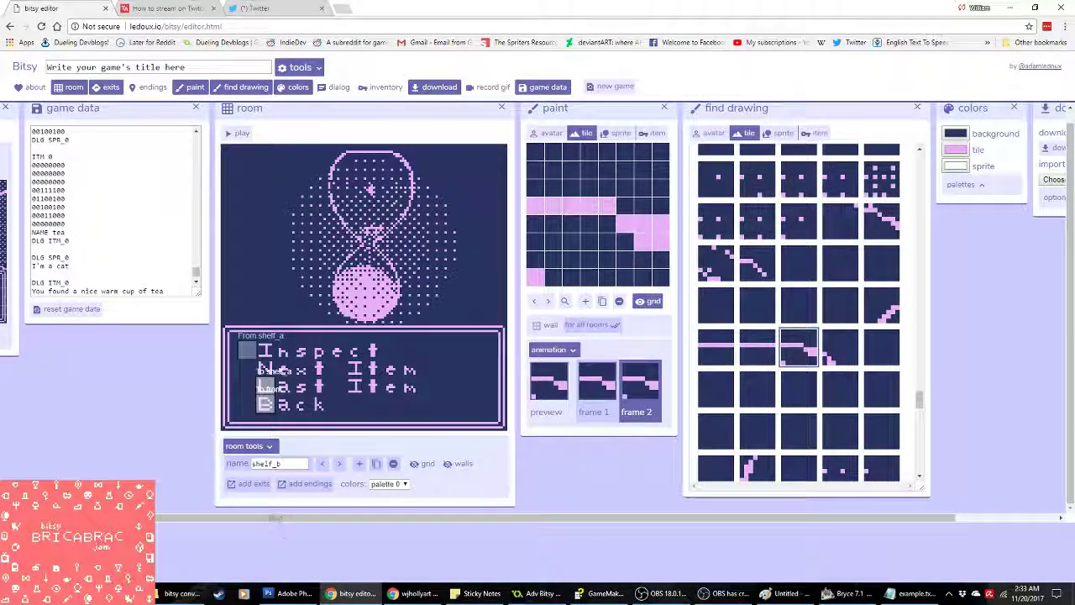
Step: Switch to Photoshop, move the dithered hourglass image out of the way and close the hourglass source photo
{"action": "key", "text": "alt+Tab"}
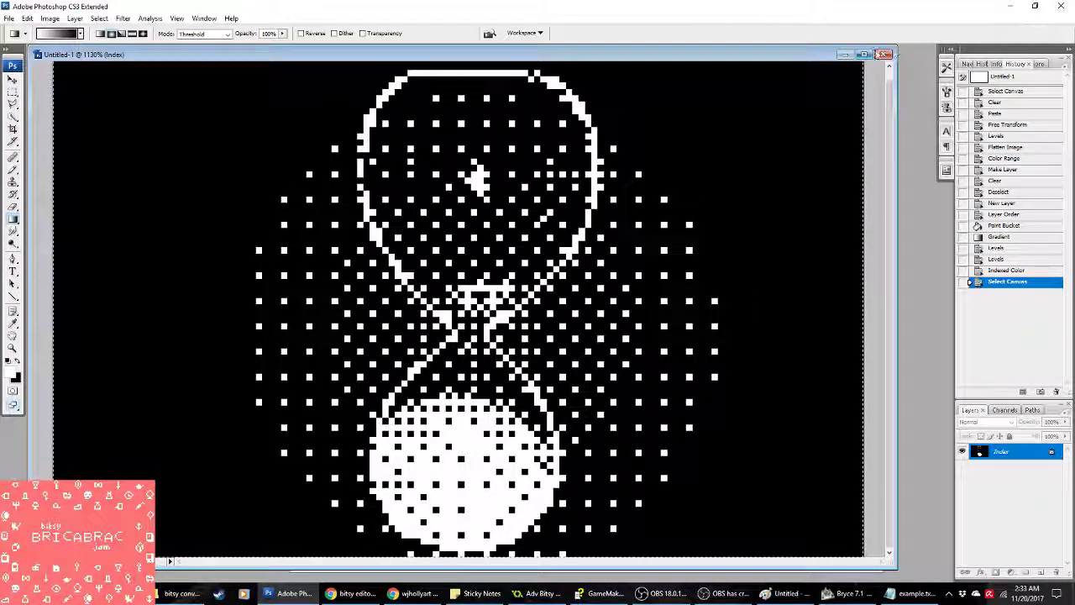
{"action": "left_click_drag", "start_coordinate": [895, 49], "coordinate": [519, 227]}
{"action": "left_click", "coordinate": [588, 168]}
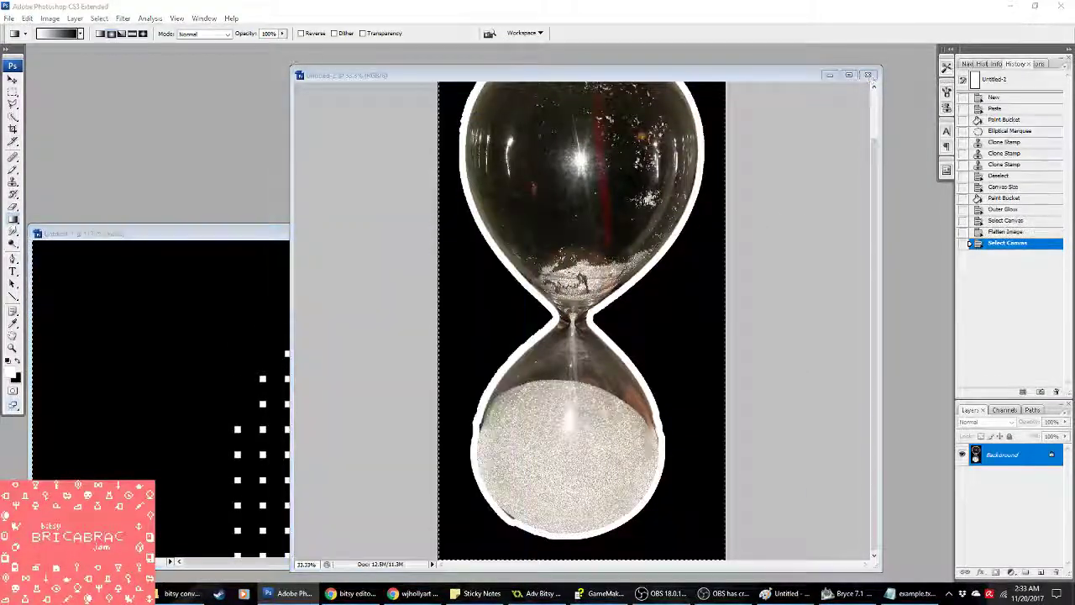
{"action": "left_click", "coordinate": [868, 75]}
{"action": "left_click", "coordinate": [546, 221]}
Step: Open the bitsy conversion stuff folder and preview the photos of the yellow-green jar and the blue jar
{"action": "left_click", "coordinate": [178, 593]}
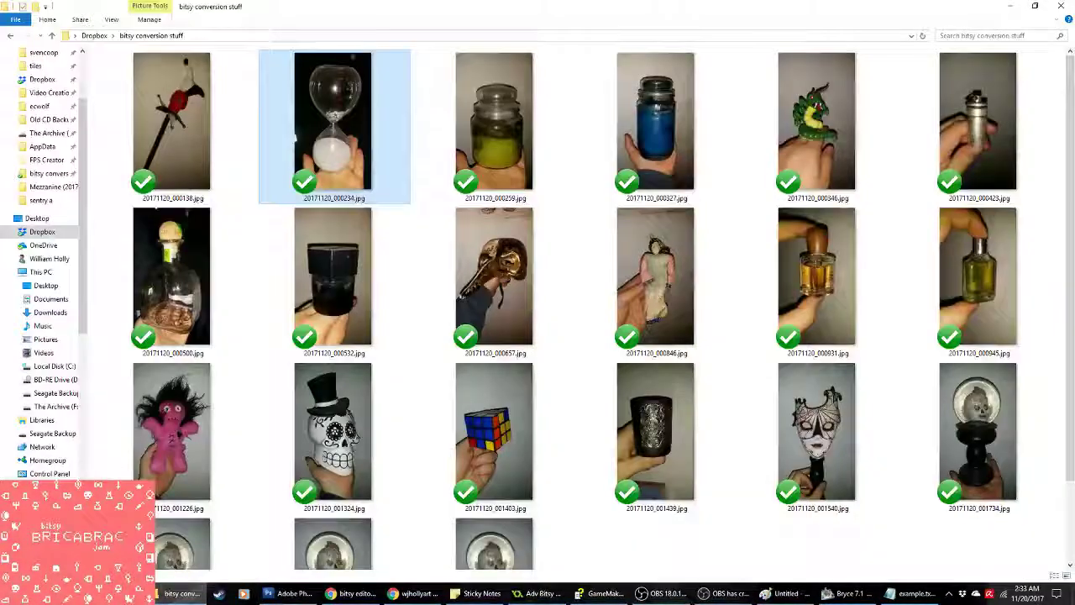
{"action": "double_click", "coordinate": [505, 134]}
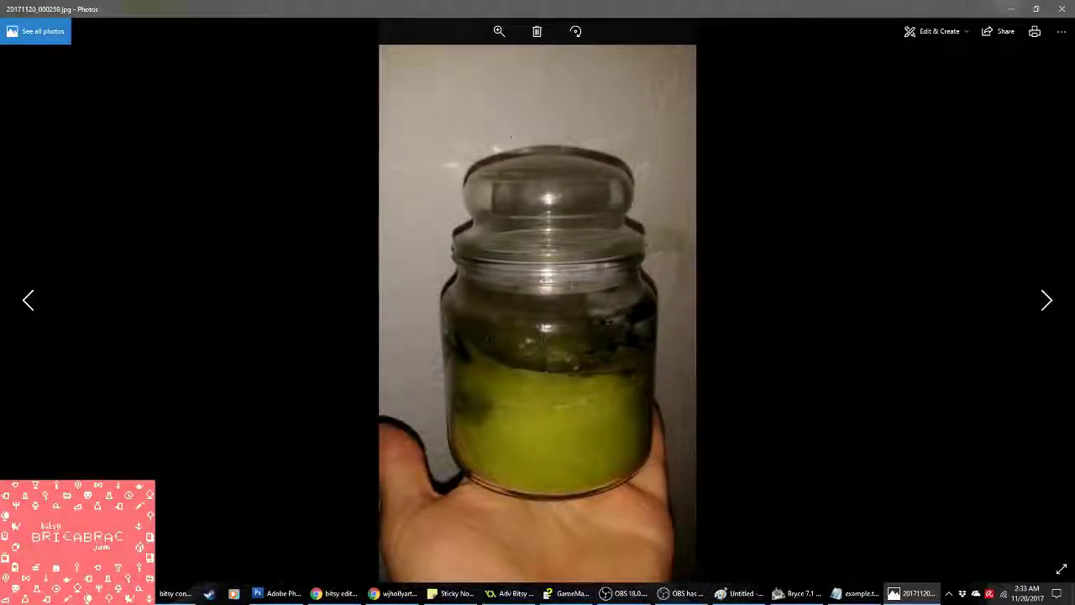
{"action": "key", "text": "alt+F4"}
{"action": "left_click", "coordinate": [655, 164]}
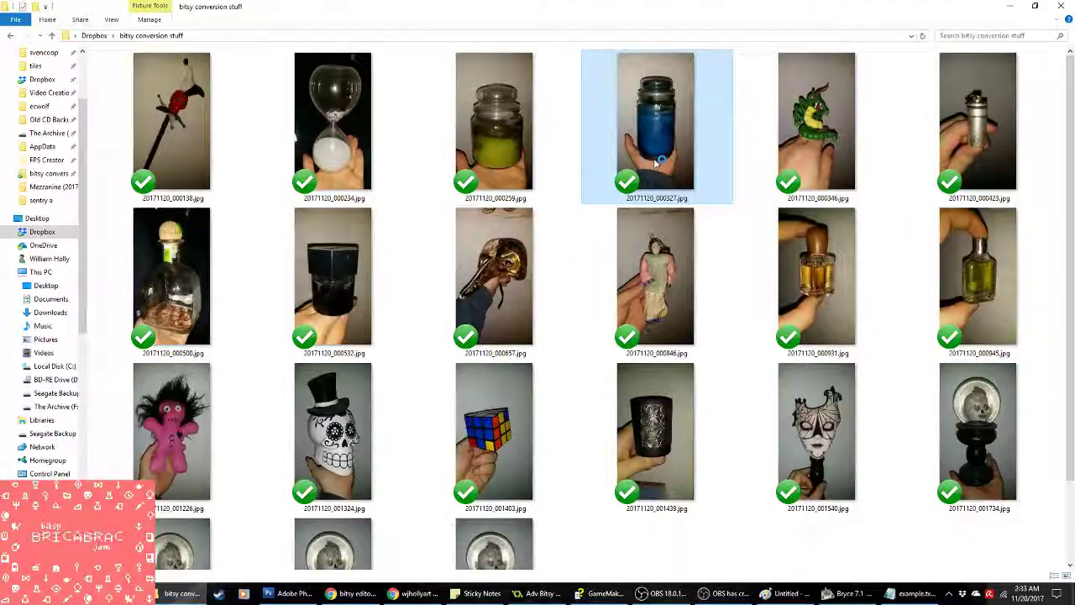
{"action": "double_click", "coordinate": [651, 160]}
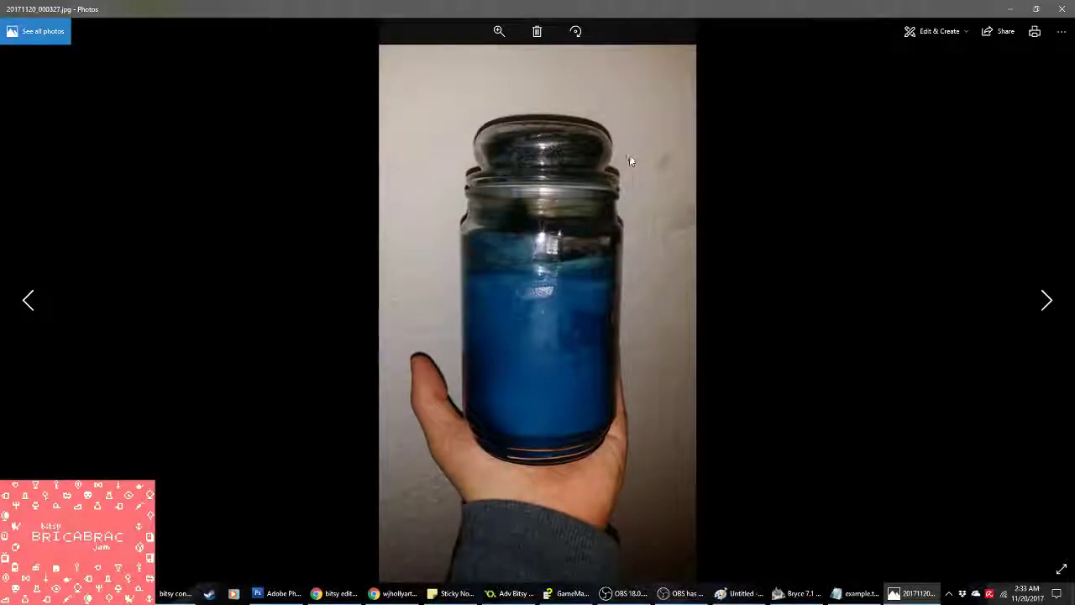
{"action": "key", "text": "alt+F4"}
Step: Preview the photos of the green dragon ring and the corked glass bottle, and look over the remaining item photos
{"action": "left_click", "coordinate": [845, 146]}
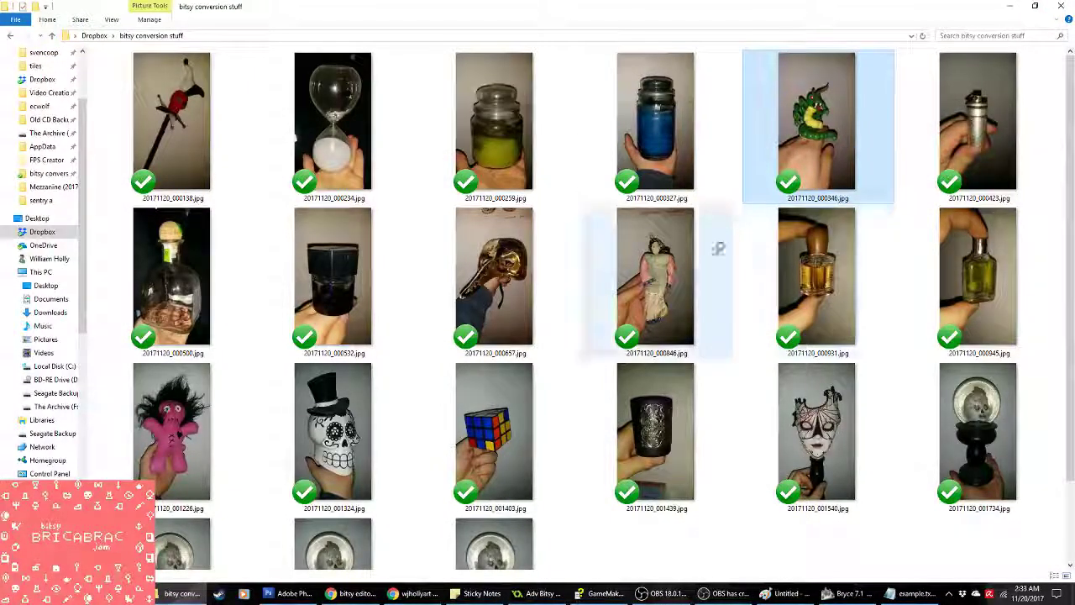
{"action": "key", "text": "Return"}
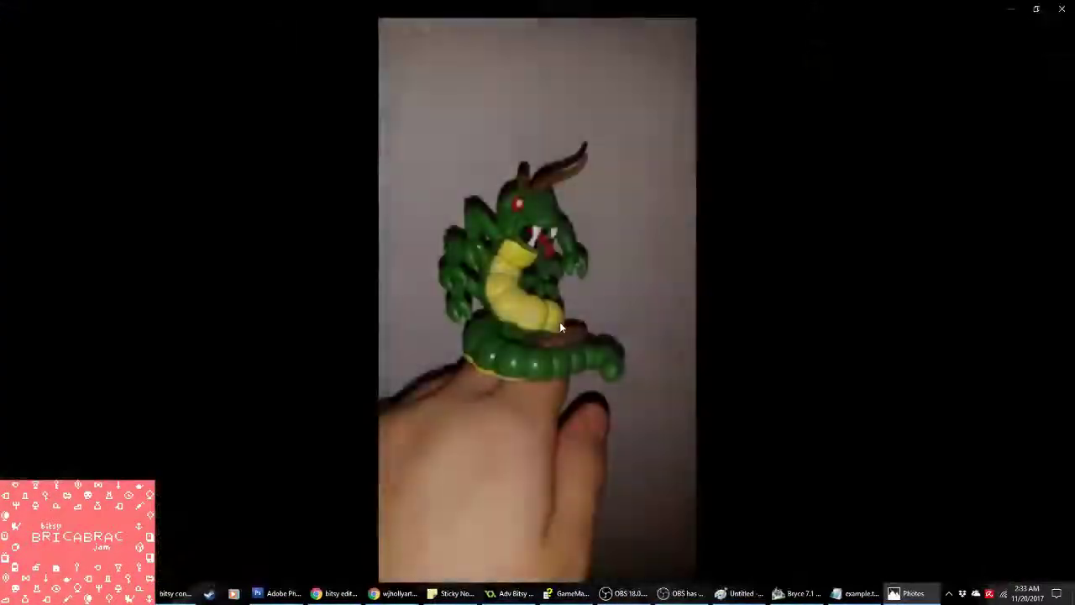
{"action": "key", "text": "alt+F4"}
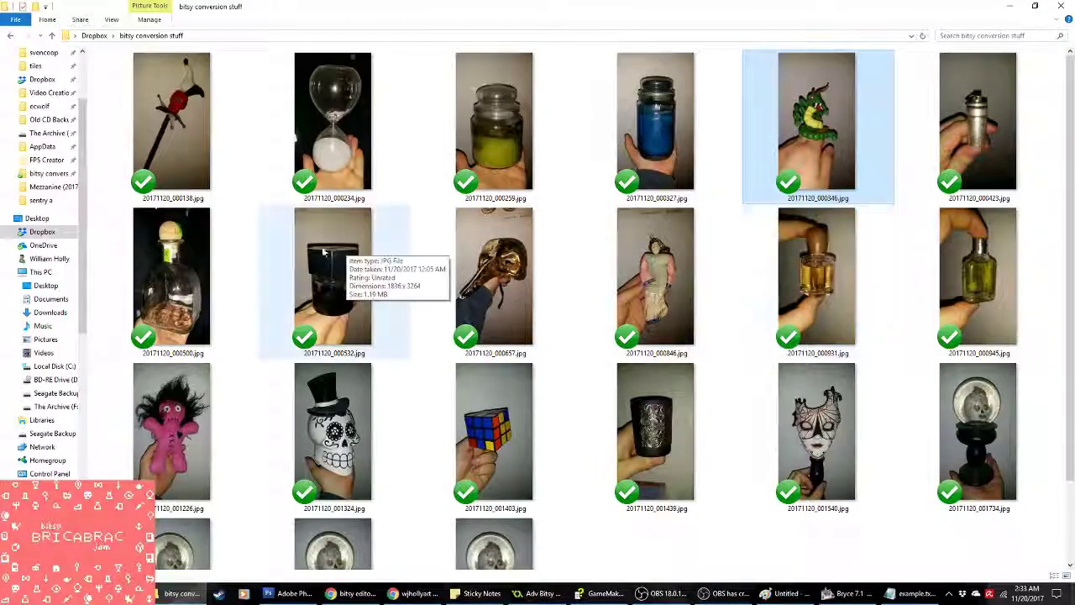
{"action": "left_click", "coordinate": [195, 298]}
{"action": "key", "text": "Return"}
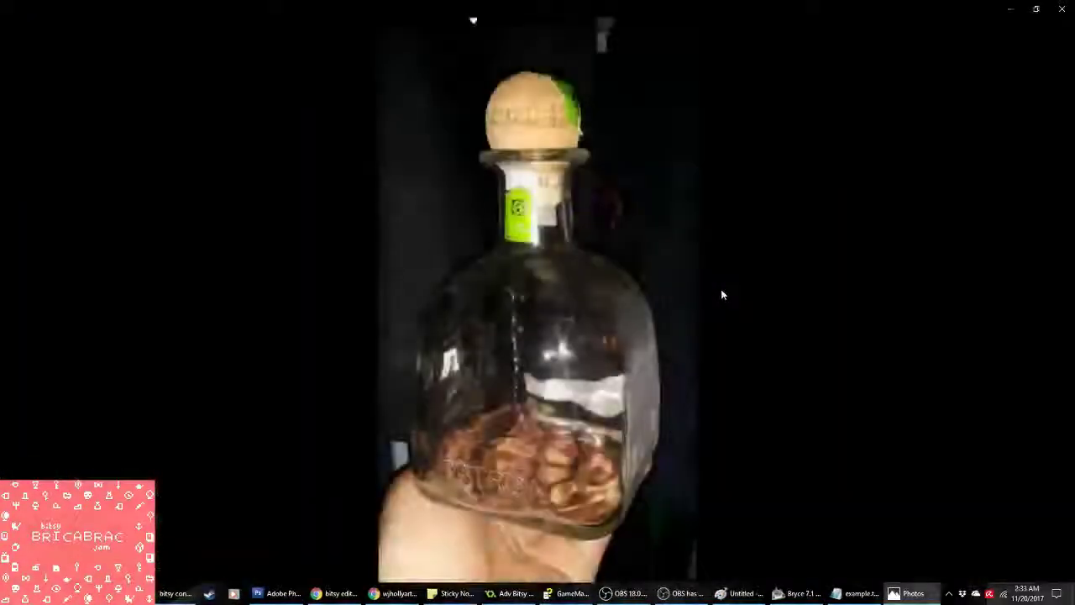
{"action": "key", "text": "alt+F4"}
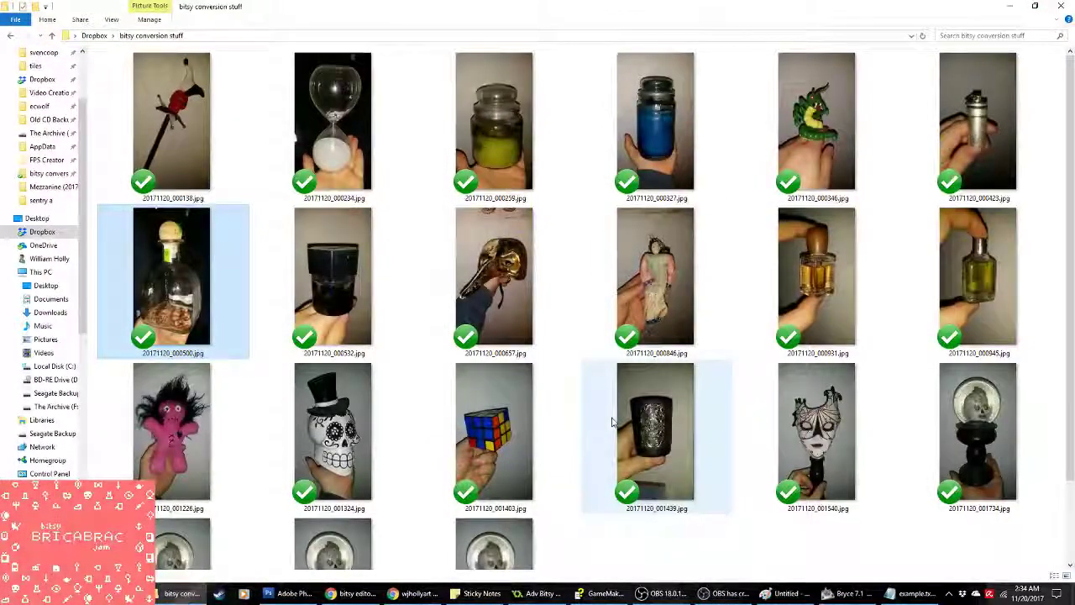
{"action": "scroll", "coordinate": [571, 448], "scroll_direction": "down", "scroll_amount": 1}
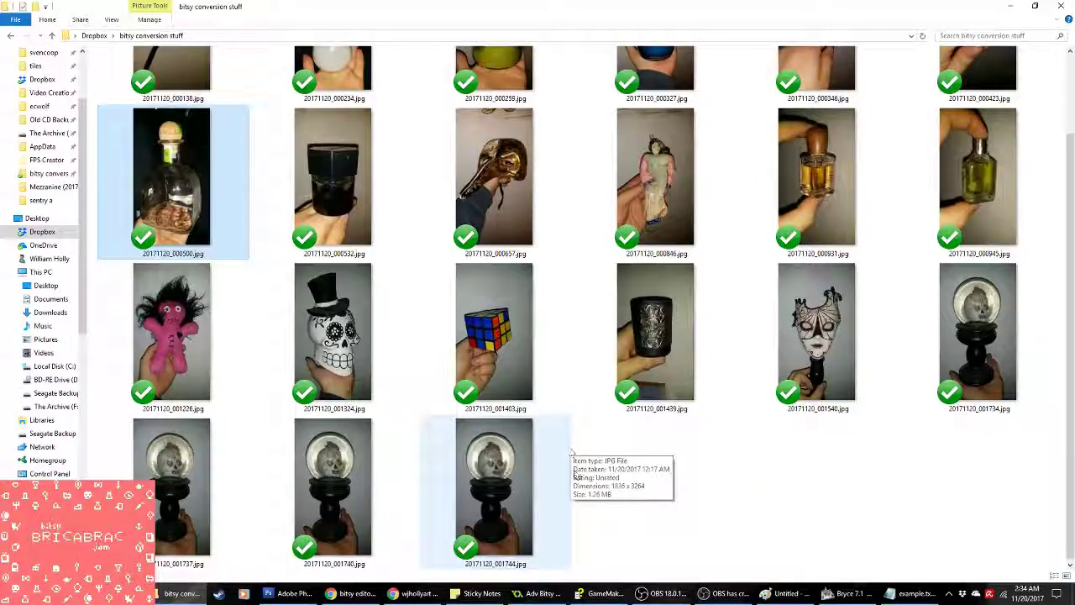
{"action": "scroll", "coordinate": [621, 533], "scroll_direction": "up", "scroll_amount": 2}
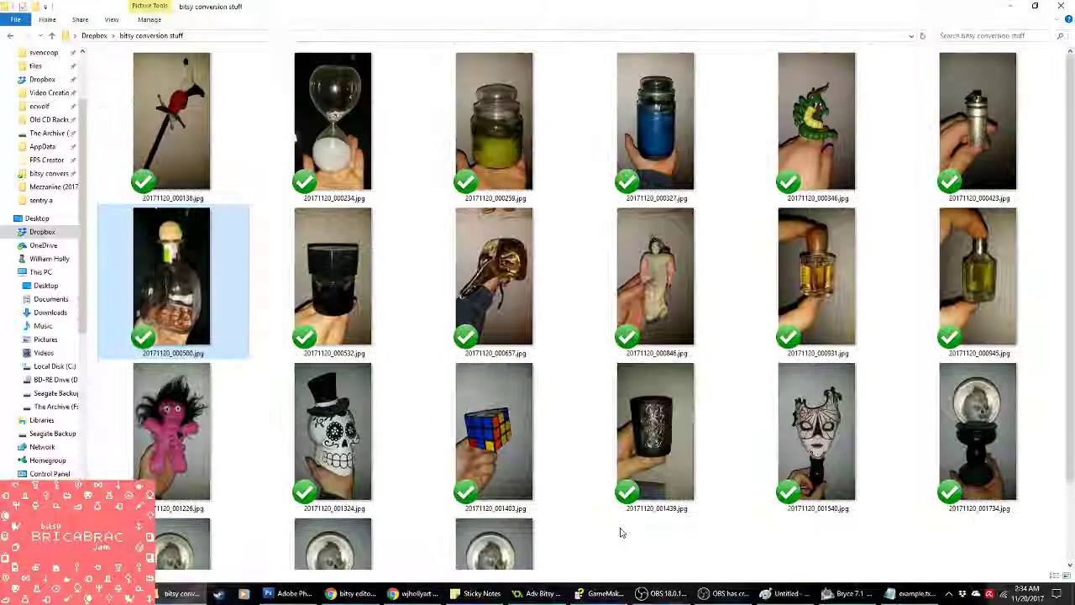
Step: Open 20171120_000259.jpg in Photoshop and widen and reposition its window beside the dithered hourglass
{"action": "right_click", "coordinate": [489, 123]}
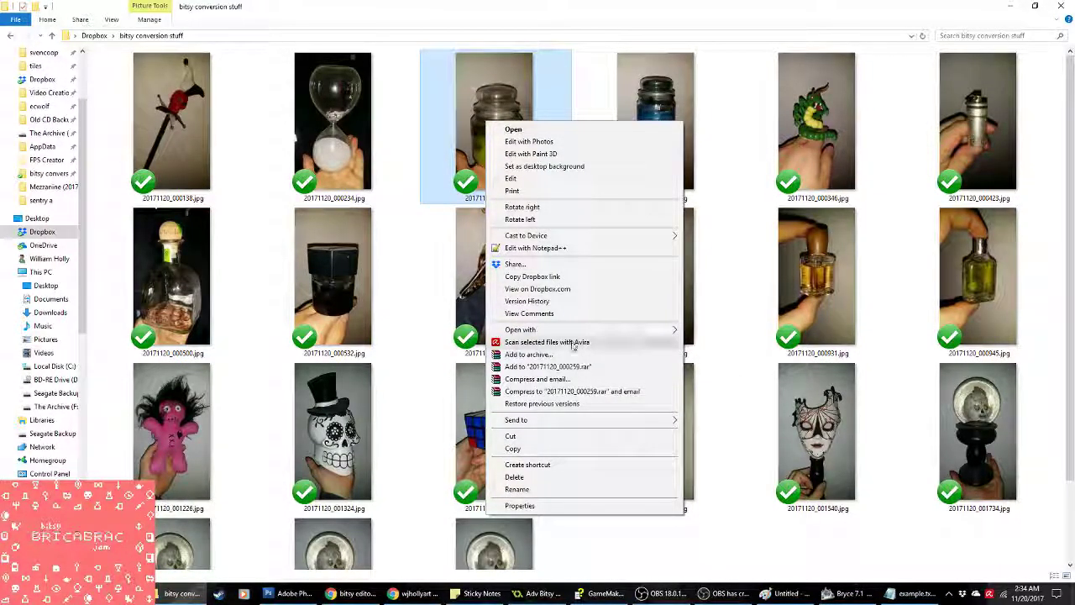
{"action": "mouse_move", "coordinate": [554, 329]}
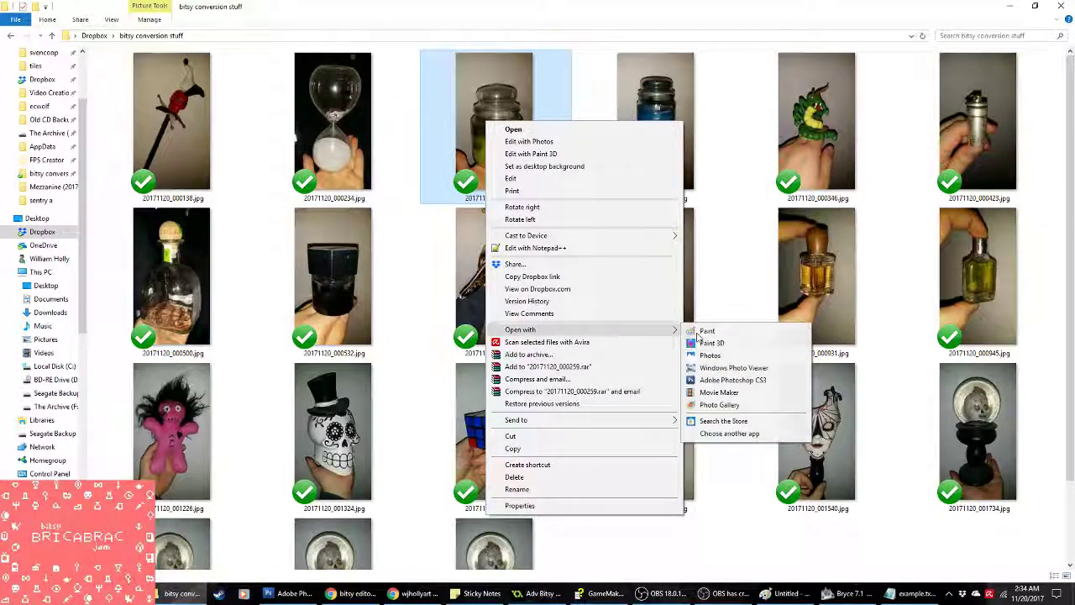
{"action": "left_click", "coordinate": [727, 379]}
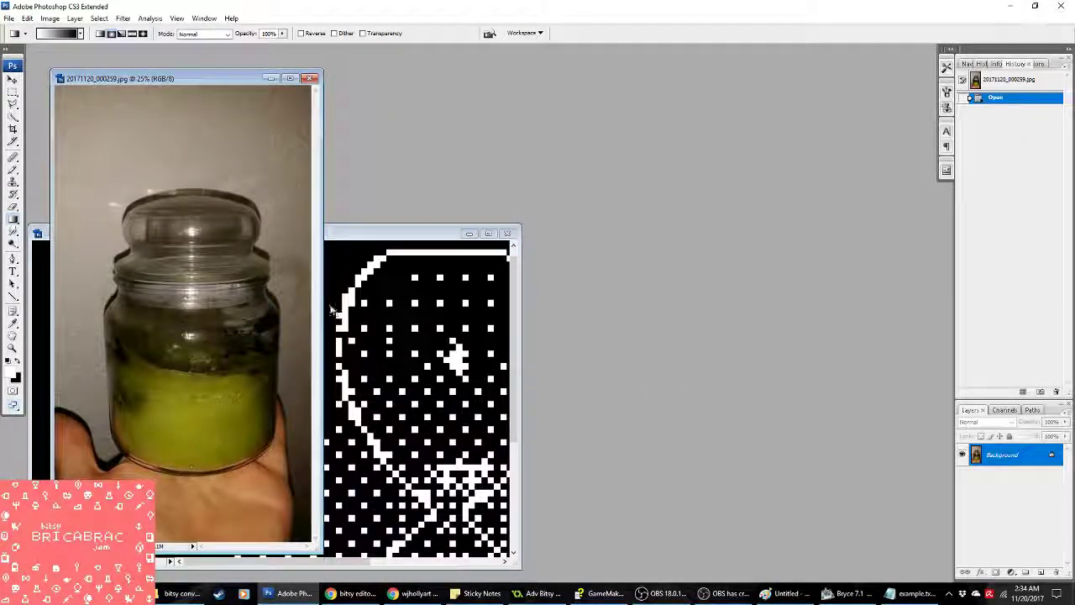
{"action": "left_click_drag", "start_coordinate": [323, 302], "coordinate": [588, 301]}
{"action": "left_click_drag", "start_coordinate": [252, 78], "coordinate": [554, 78]}
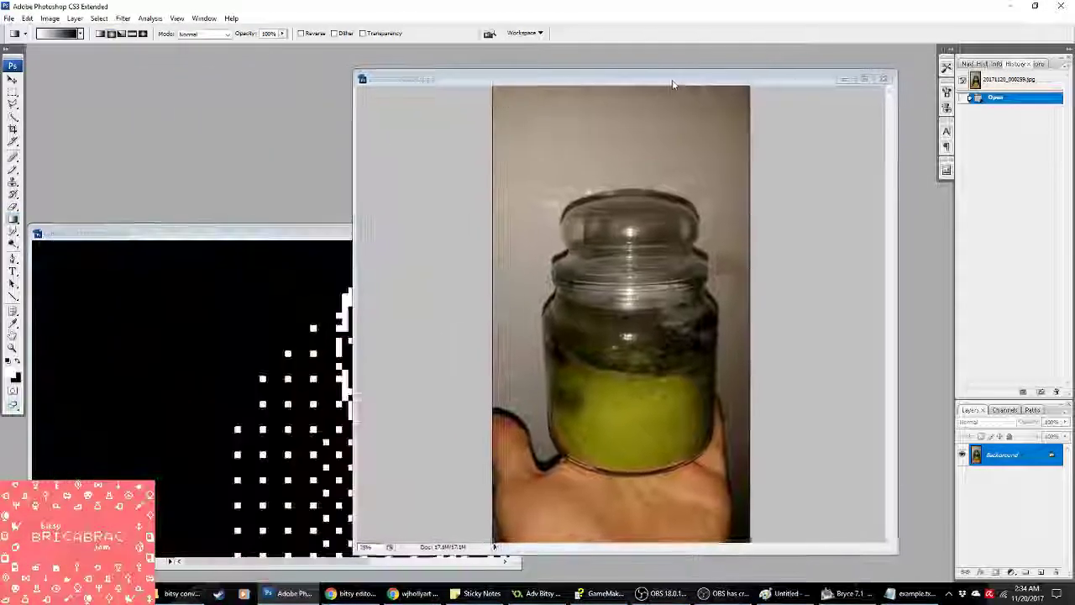
Step: Select the whole jar with the Quick Selection tool and invert the selection to cover the background and hand
{"action": "left_click", "coordinate": [12, 104]}
{"action": "left_click", "coordinate": [13, 117]}
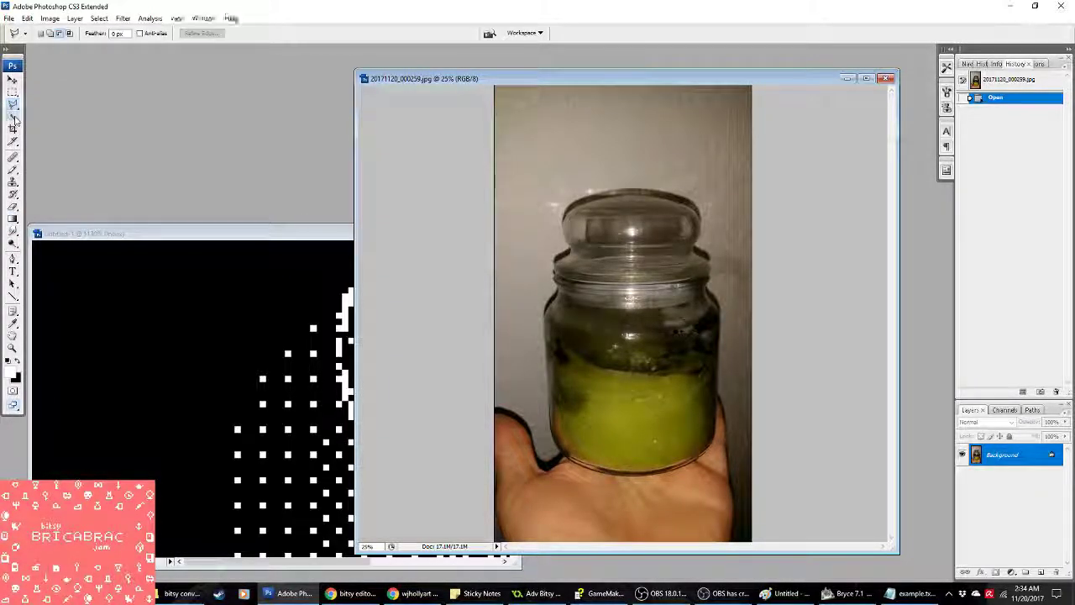
{"action": "left_click_drag", "start_coordinate": [622, 290], "coordinate": [631, 232]}
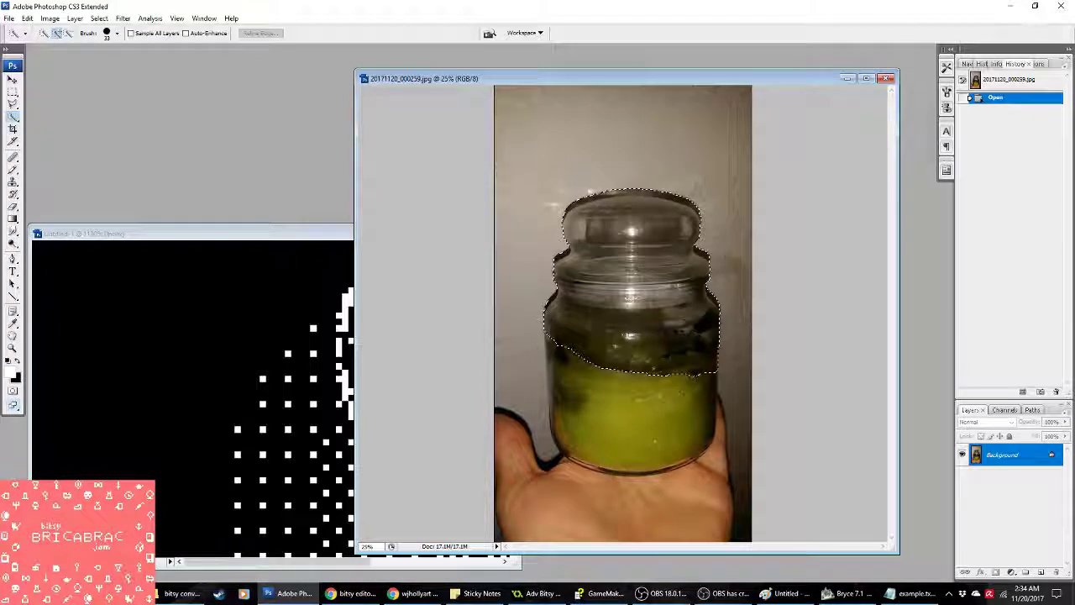
{"action": "left_click", "coordinate": [99, 18]}
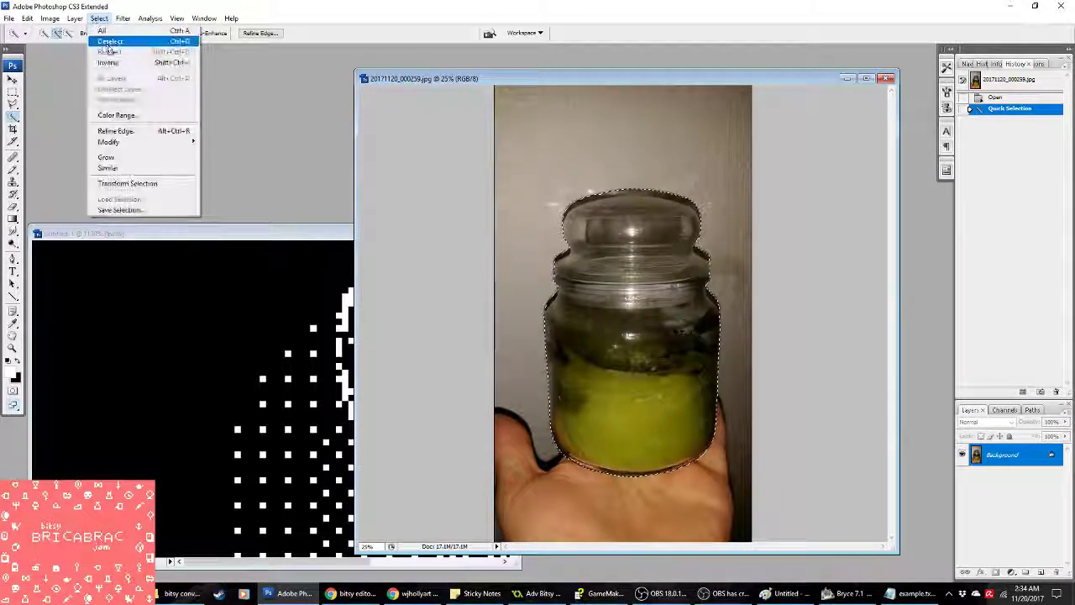
{"action": "left_click", "coordinate": [117, 63]}
Step: Convert the jar photo's locked background into a regular layer with the default settings
{"action": "right_click", "coordinate": [1001, 455]}
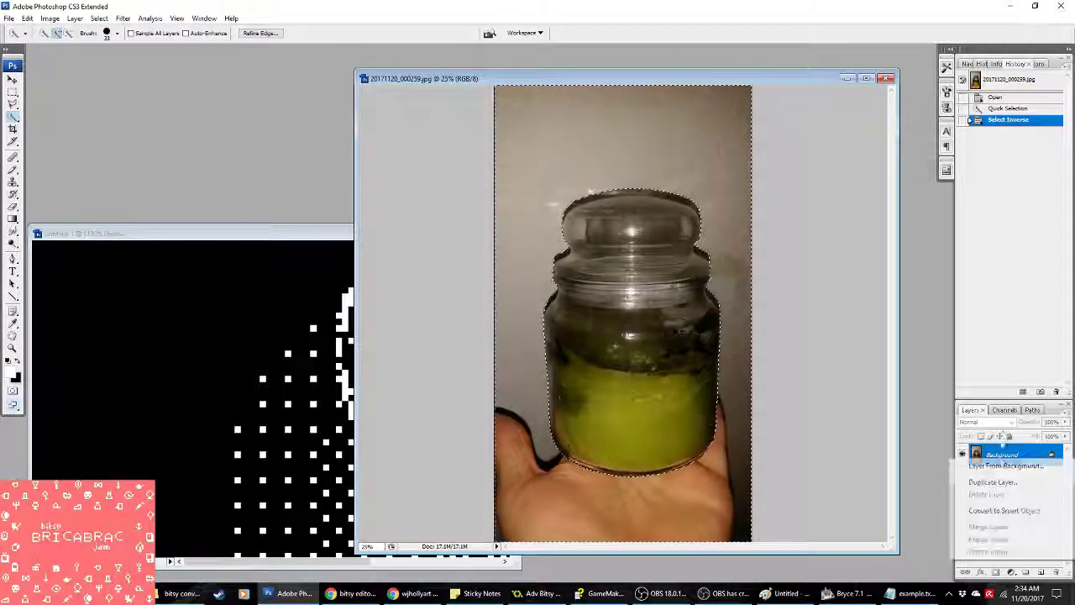
{"action": "left_click", "coordinate": [1003, 464]}
{"action": "key", "text": "Return"}
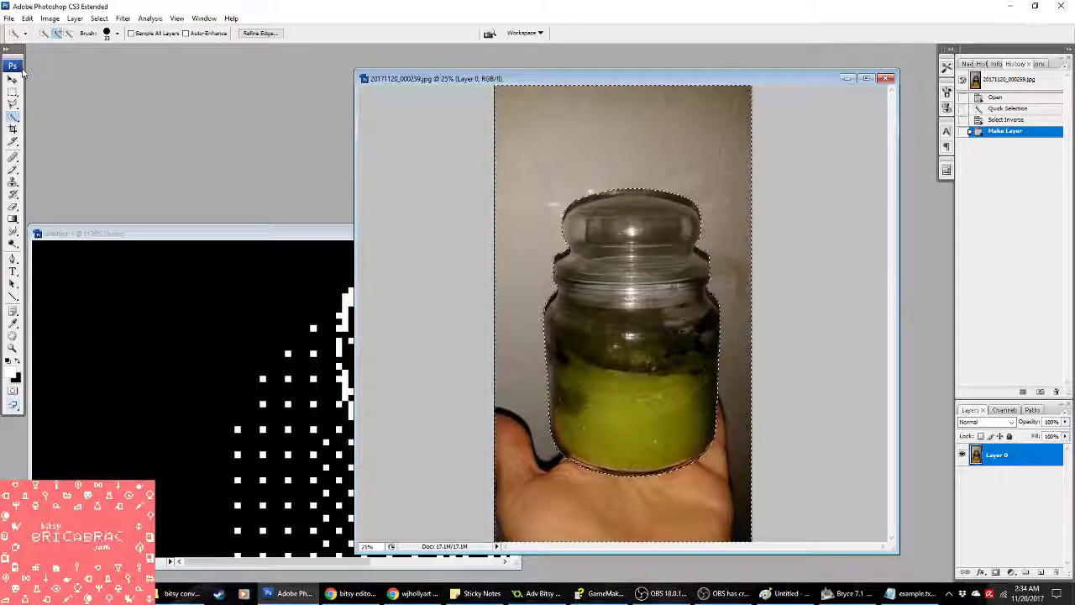
{"action": "left_click", "coordinate": [68, 33]}
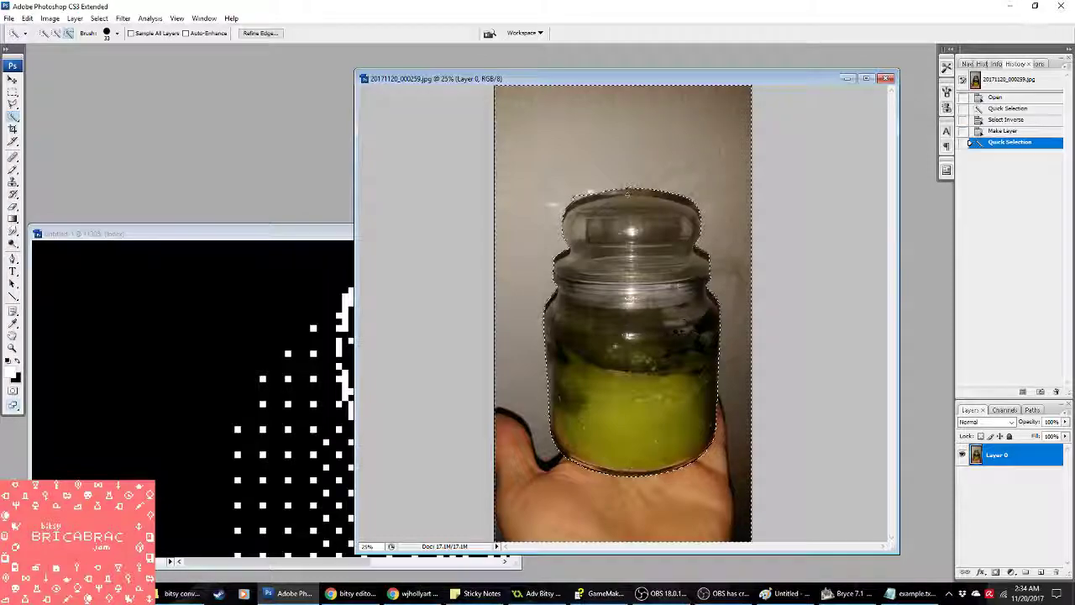
{"action": "key", "text": "ctrl+d"}
{"action": "key", "text": "ctrl+z"}
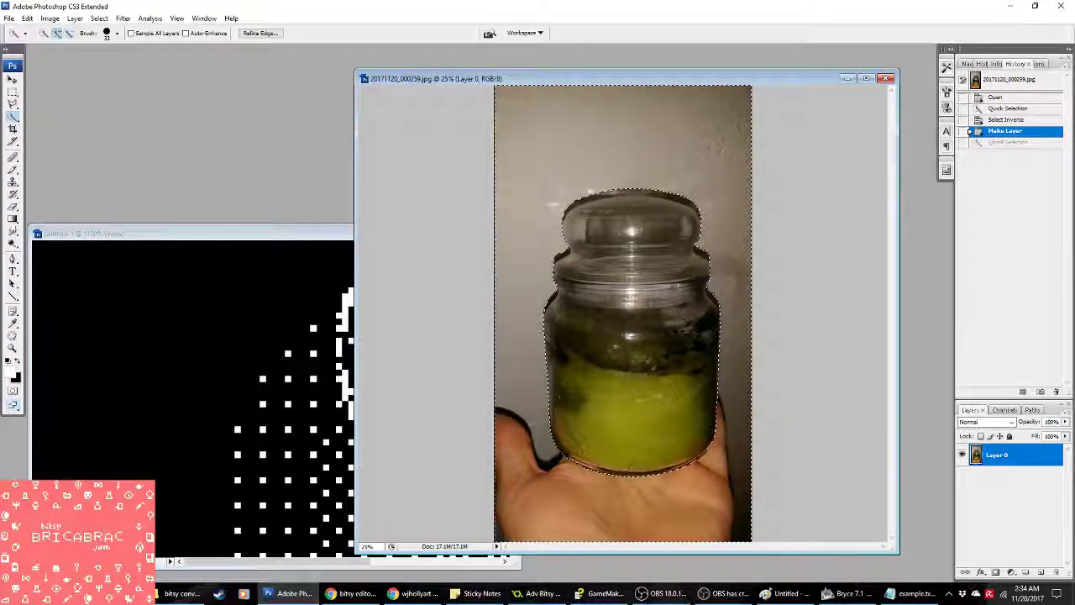
{"action": "left_click", "coordinate": [56, 33]}
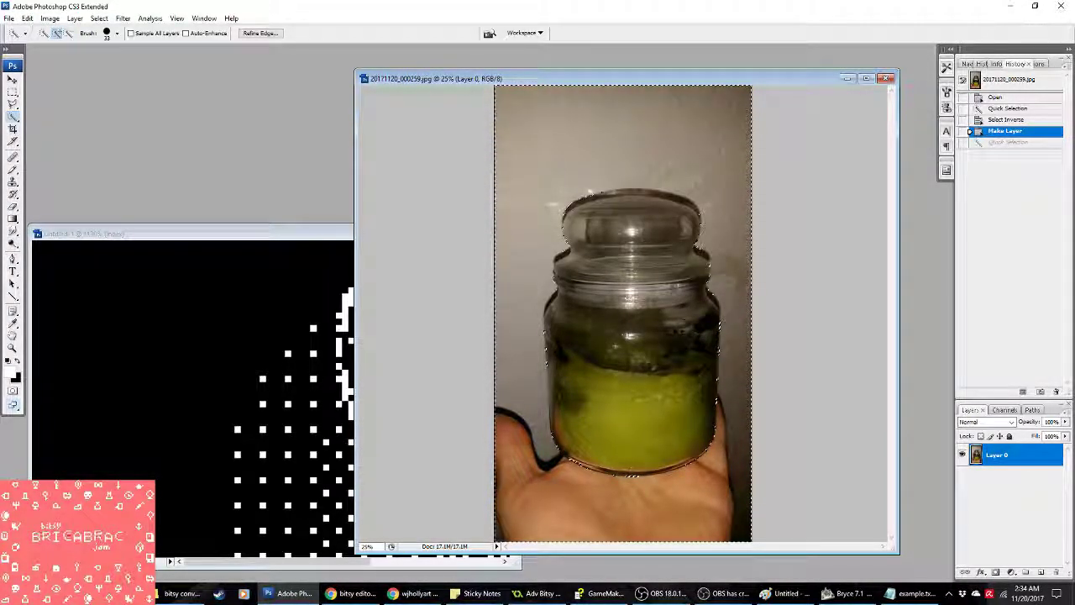
Step: Subtract the jar's lid, glass and contents from the background selection with the Quick Selection tool
{"action": "key", "text": "ctrl+z"}
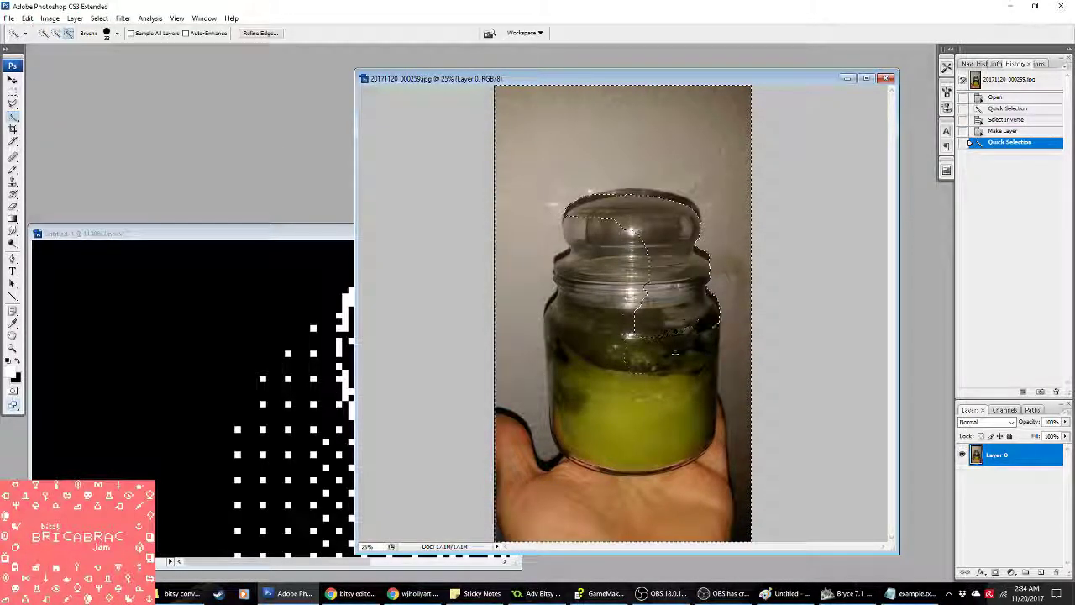
{"action": "mouse_move", "coordinate": [613, 394]}
{"action": "left_mouse_down"}
{"action": "mouse_move", "coordinate": [600, 401]}
{"action": "mouse_move", "coordinate": [608, 359]}
{"action": "left_mouse_up"}
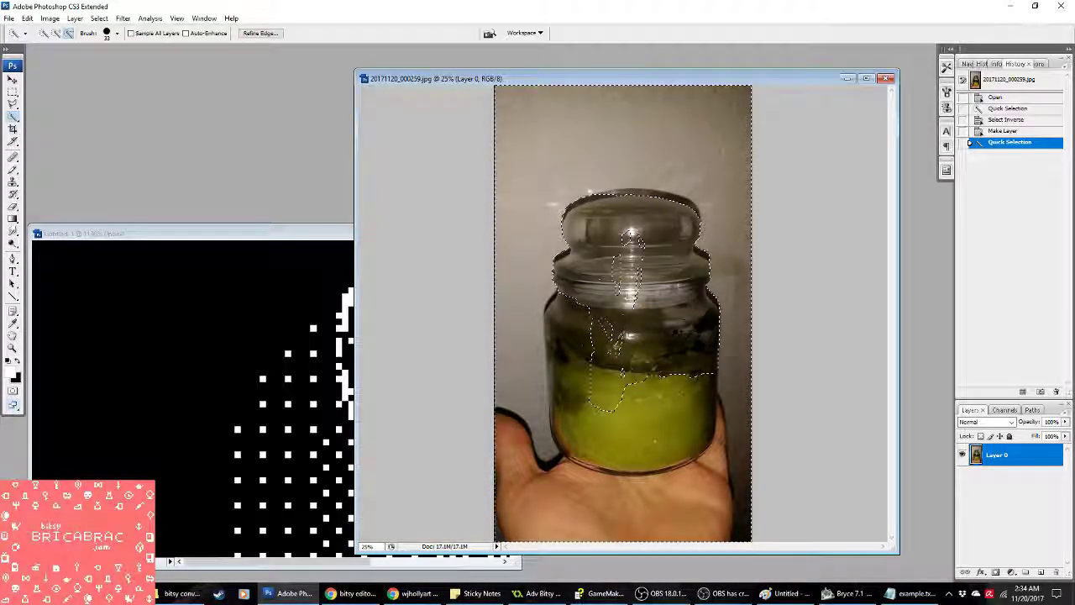
{"action": "left_click", "coordinate": [636, 414]}
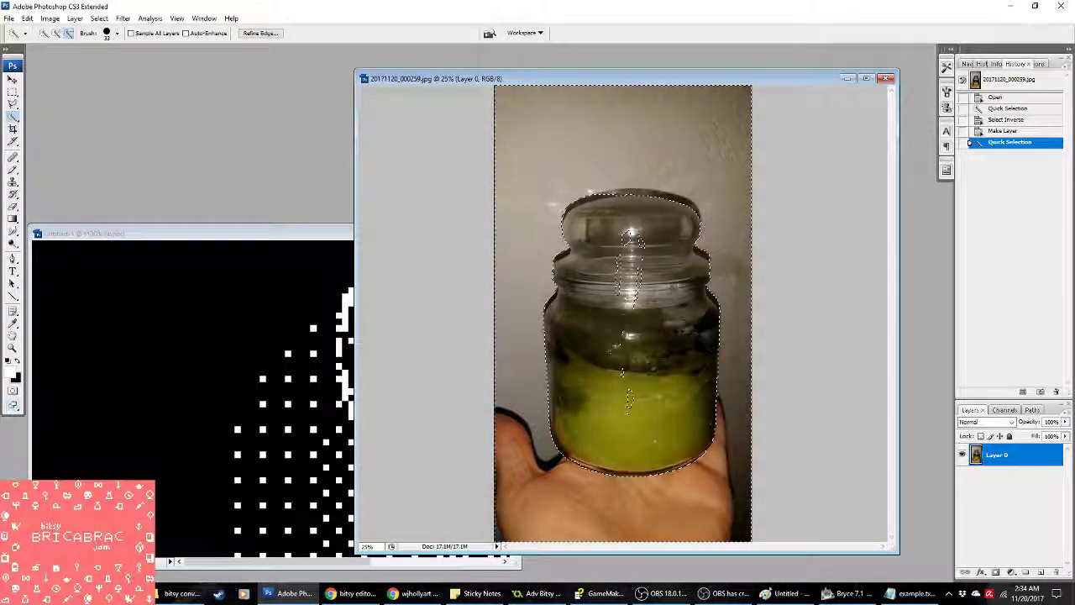
{"action": "left_click", "coordinate": [632, 401]}
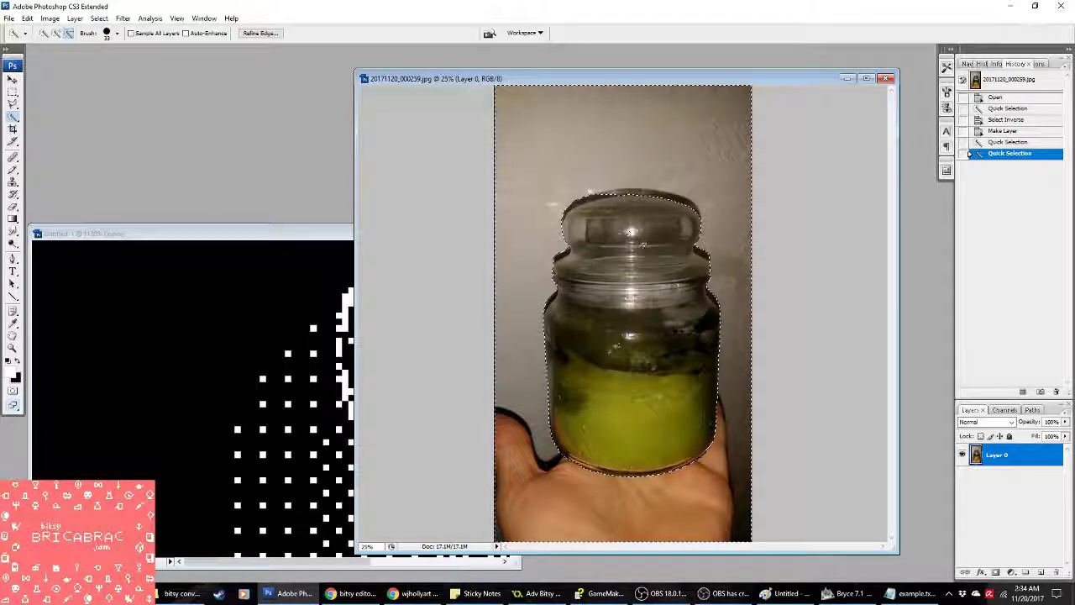
{"action": "left_click", "coordinate": [636, 228]}
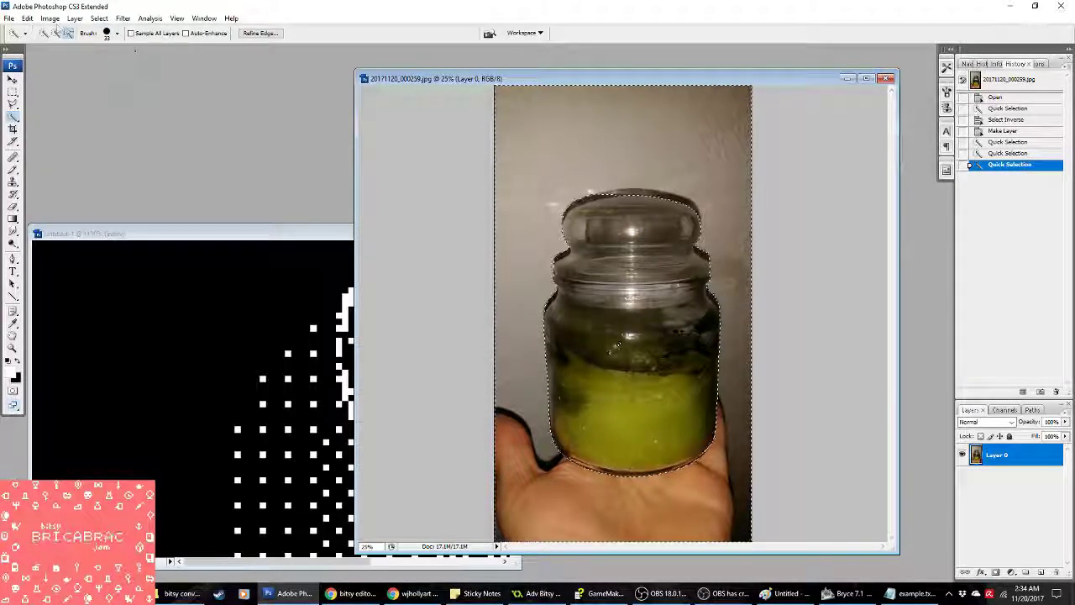
Step: Touch up the selection boundary along the jar's lid and shoulders with the Quick Selection tool
{"action": "left_click", "coordinate": [56, 32]}
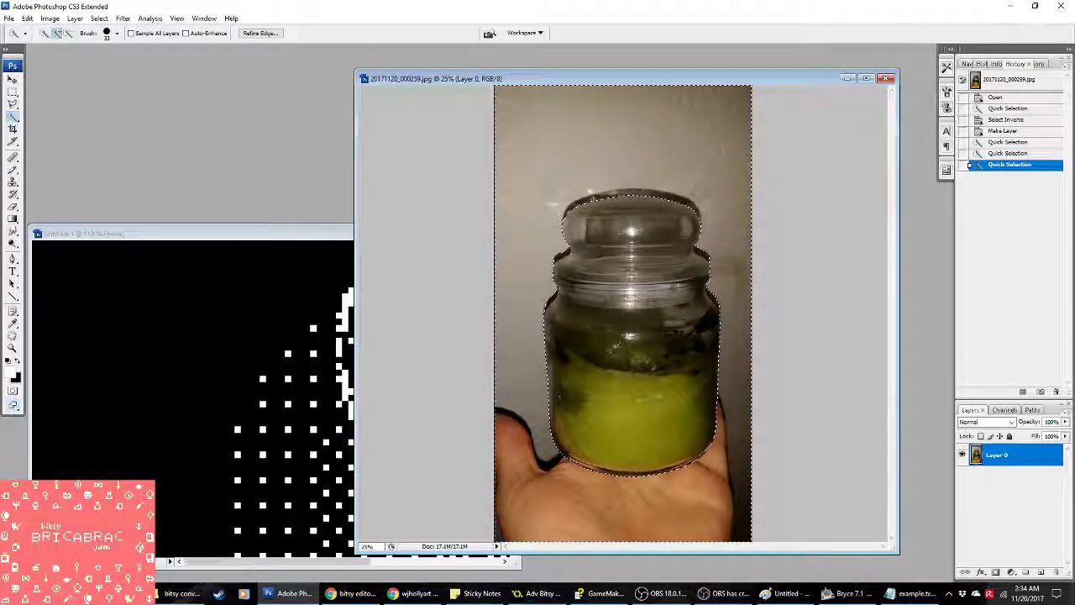
{"action": "left_click", "coordinate": [617, 343]}
{"action": "left_click", "coordinate": [664, 250]}
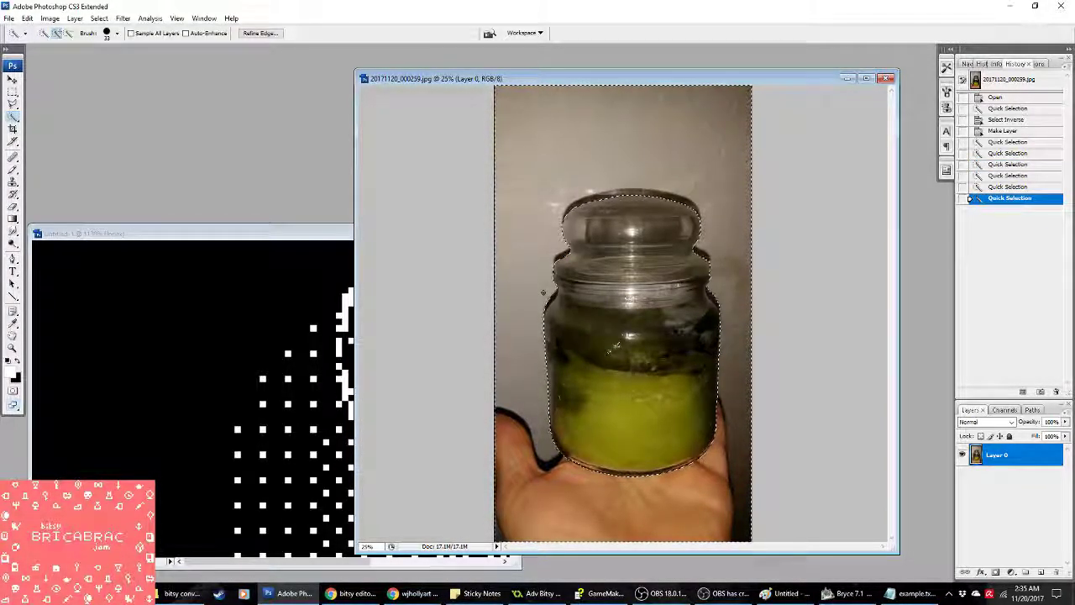
{"action": "left_click", "coordinate": [551, 296]}
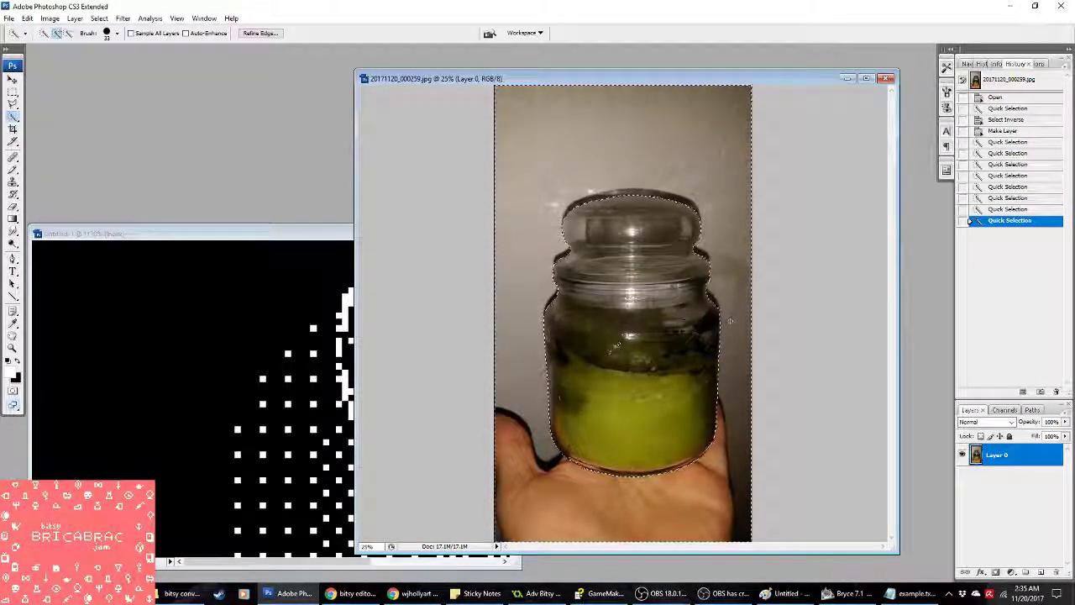
{"action": "left_click", "coordinate": [68, 33]}
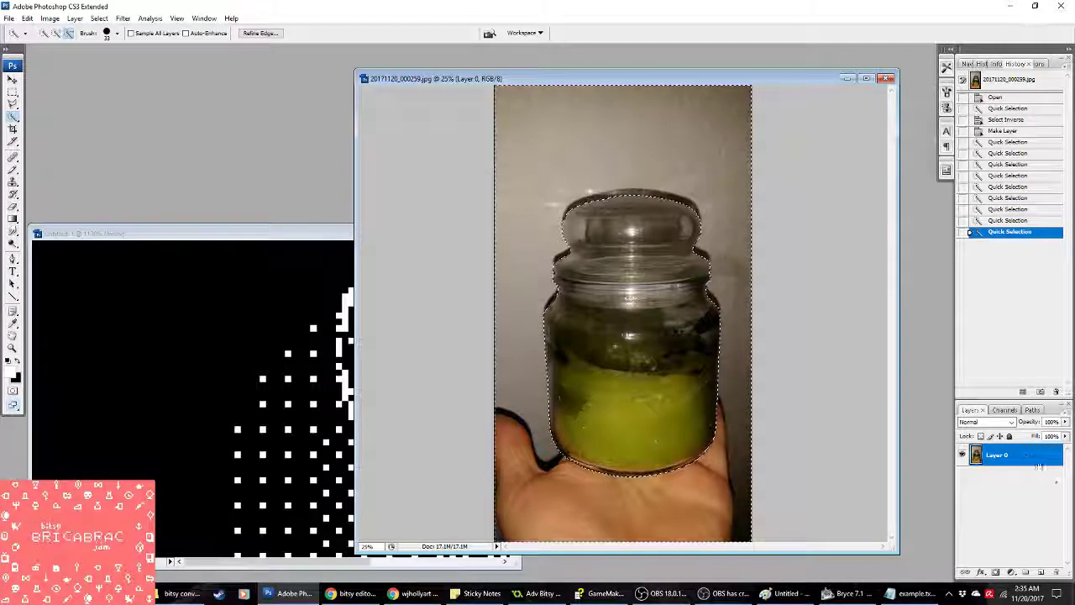
Step: Add a new layer, clear the selected background from Layer 0, and move Layer 0 above the new layer
{"action": "left_click", "coordinate": [1041, 571]}
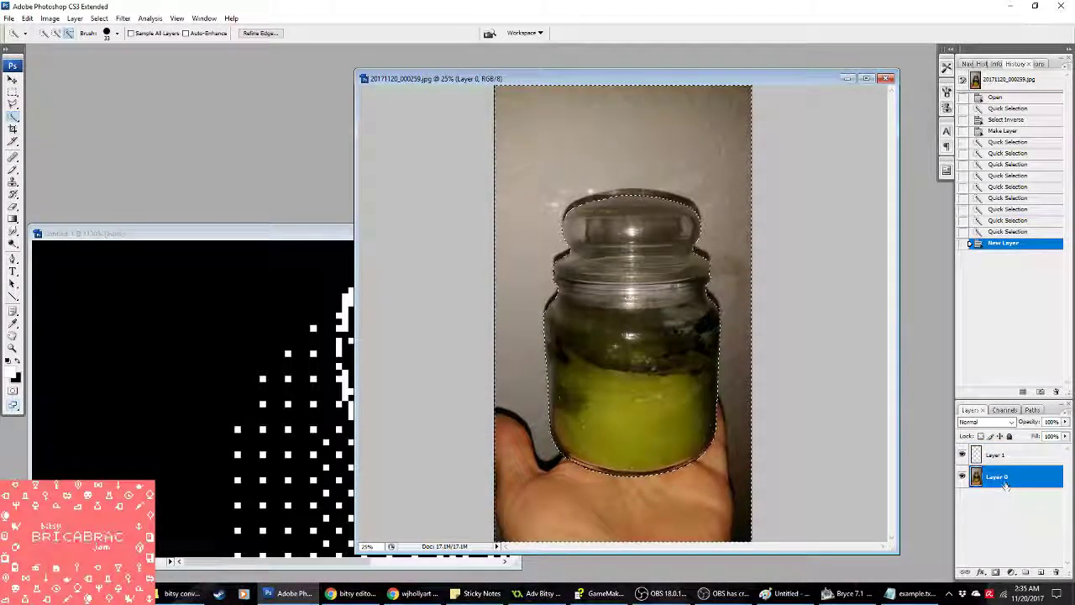
{"action": "key", "text": "Delete"}
{"action": "key", "text": "ctrl+bracketright"}
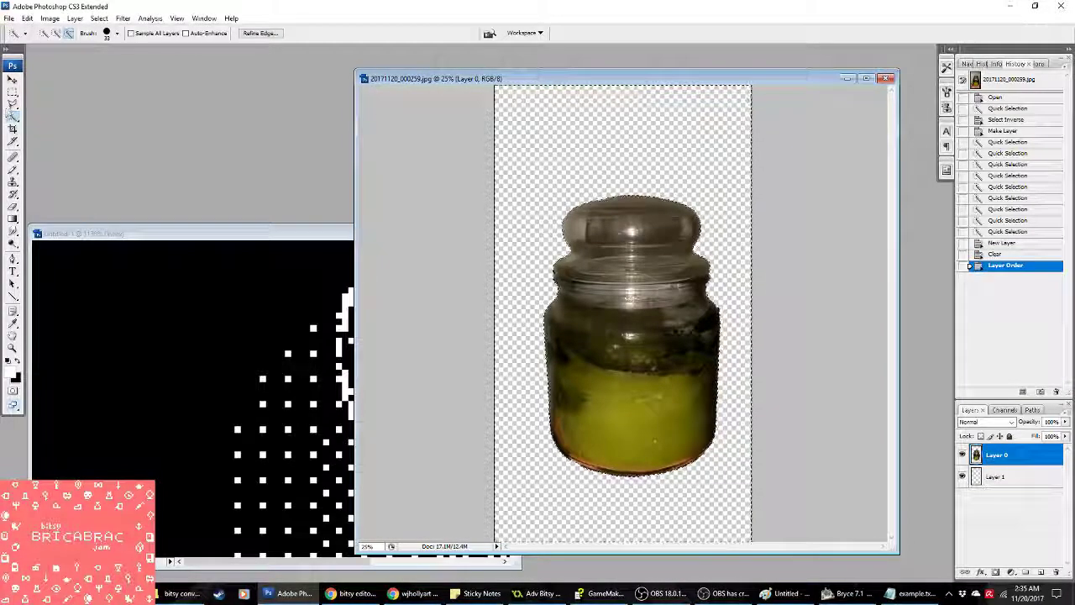
Step: Fill the selected area around the jar on Layer 1 with black using the Paint Bucket, and deselect
{"action": "left_click", "coordinate": [13, 218]}
{"action": "left_click", "coordinate": [65, 229]}
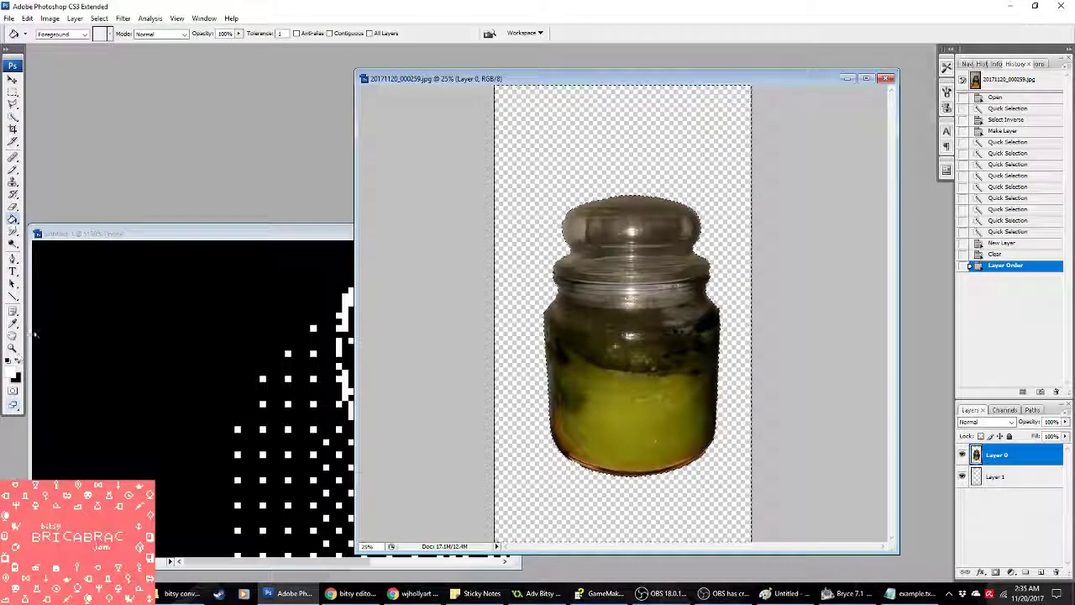
{"action": "left_click", "coordinate": [996, 477]}
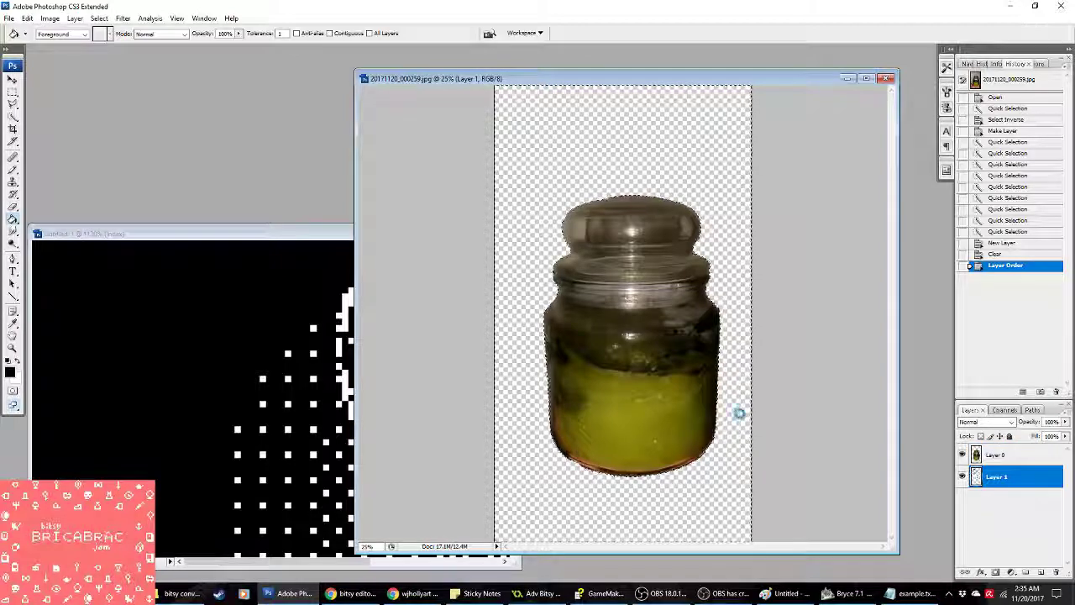
{"action": "left_click", "coordinate": [737, 412]}
{"action": "left_click", "coordinate": [12, 91]}
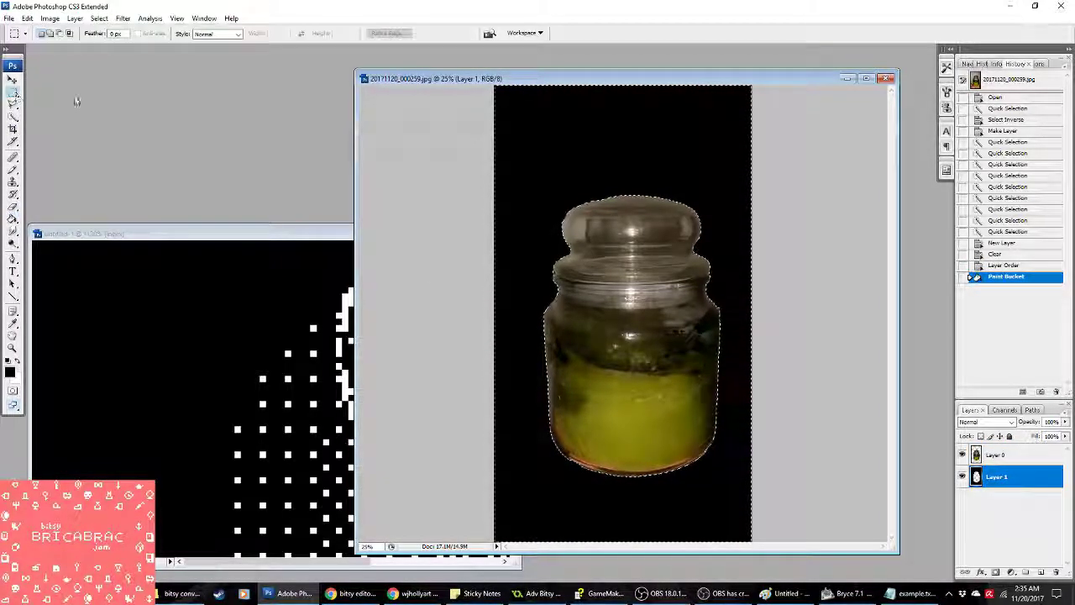
{"action": "key", "text": "ctrl+d"}
Step: Fill the remaining jar-shaped area and edge pixels of Layer 1 with black
{"action": "right_click", "coordinate": [1061, 457]}
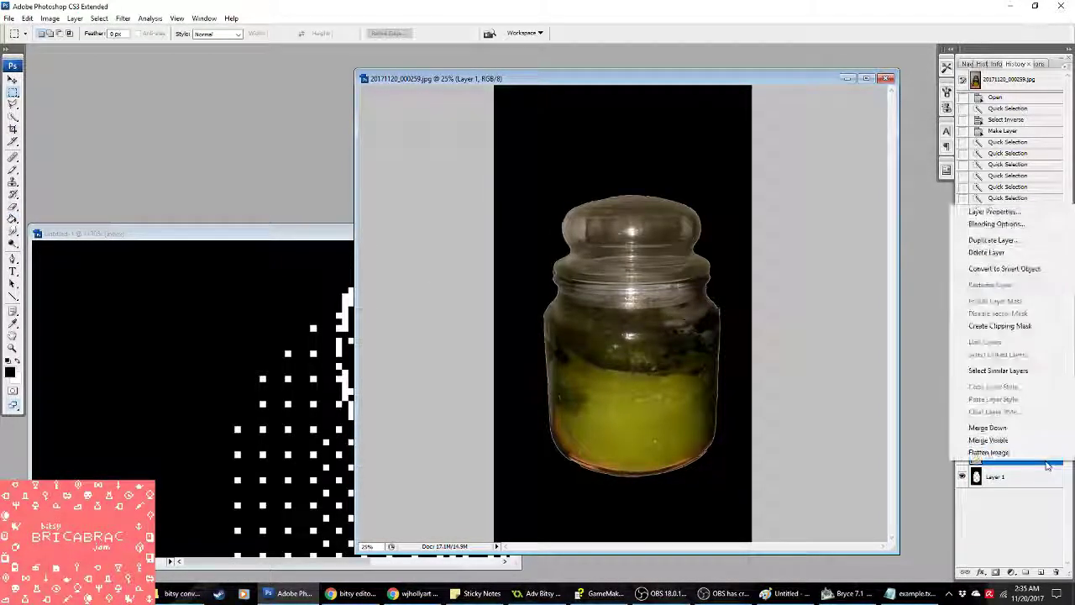
{"action": "key", "text": "Escape"}
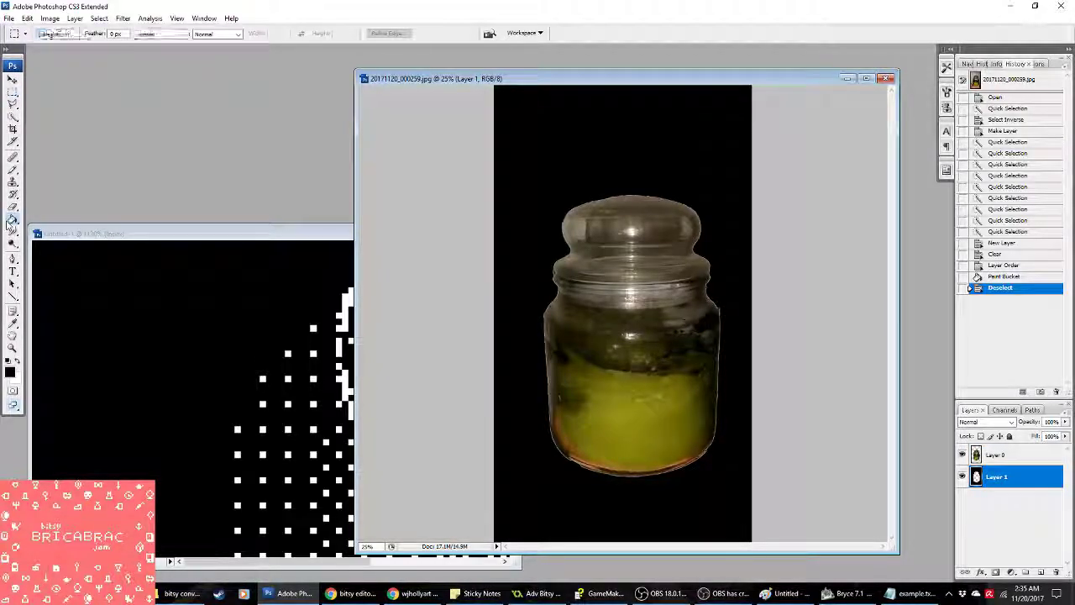
{"action": "left_click", "coordinate": [12, 220]}
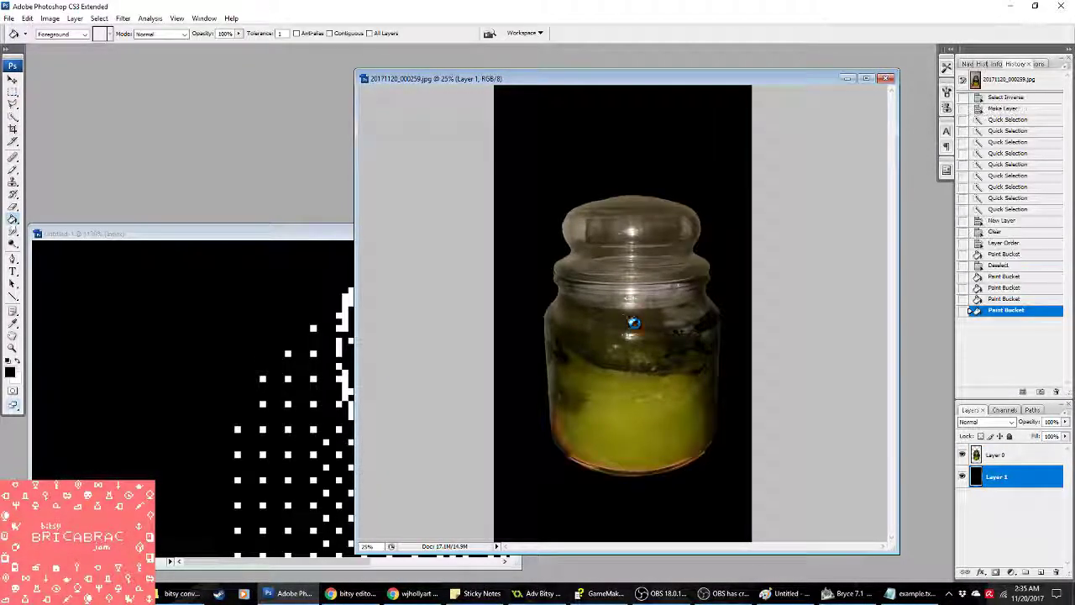
{"action": "left_click", "coordinate": [633, 322]}
Step: Add a white Outer Glow to the jar layer with 100% opacity, 100% spread and a slightly larger size
{"action": "right_click", "coordinate": [1008, 458]}
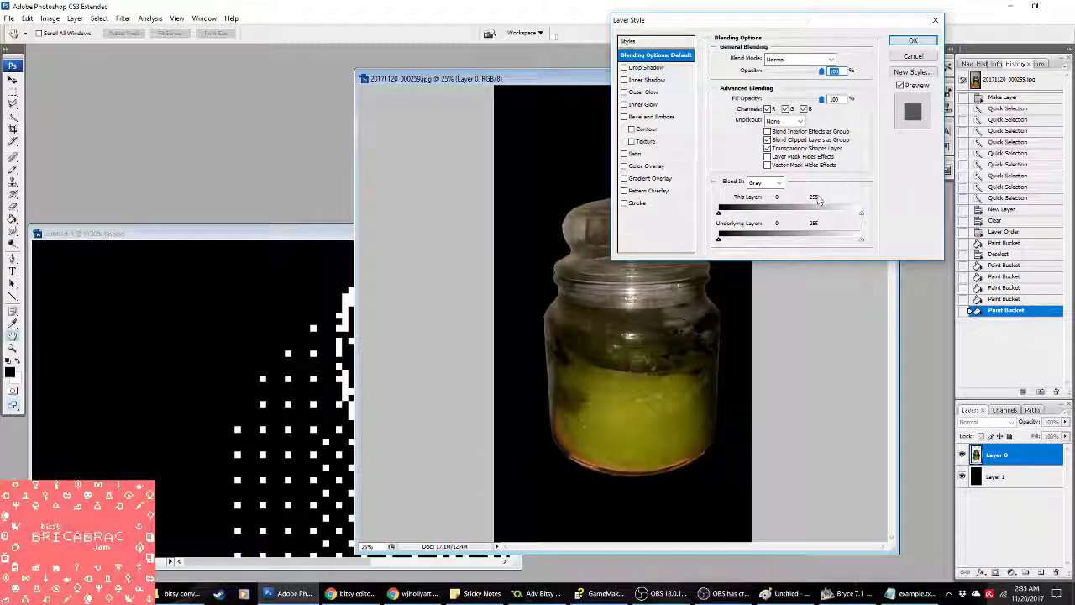
{"action": "left_click", "coordinate": [645, 91]}
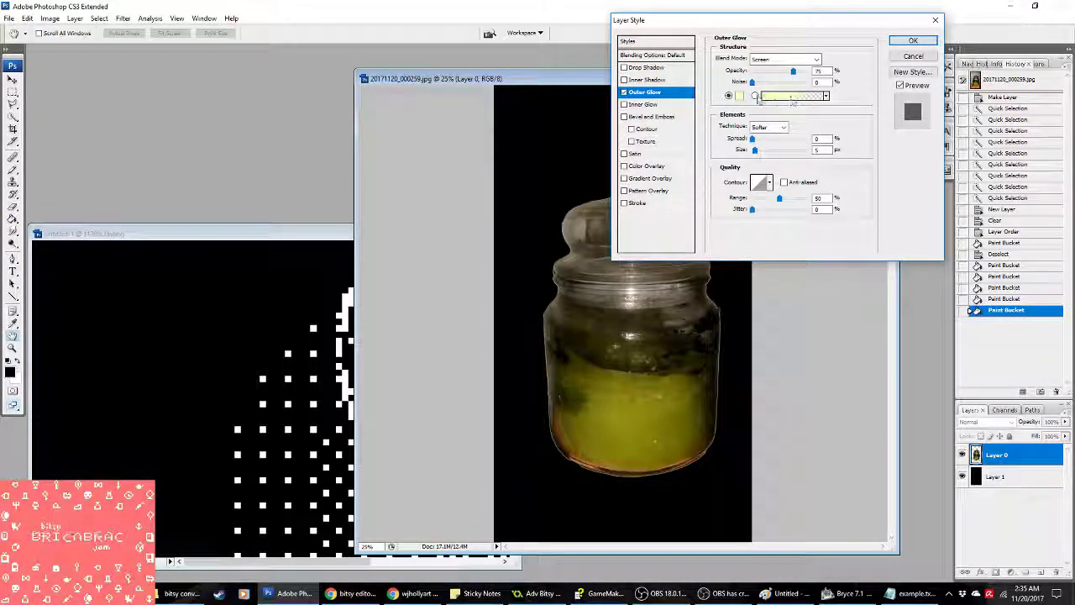
{"action": "left_click", "coordinate": [739, 95]}
{"action": "left_click", "coordinate": [816, 149]}
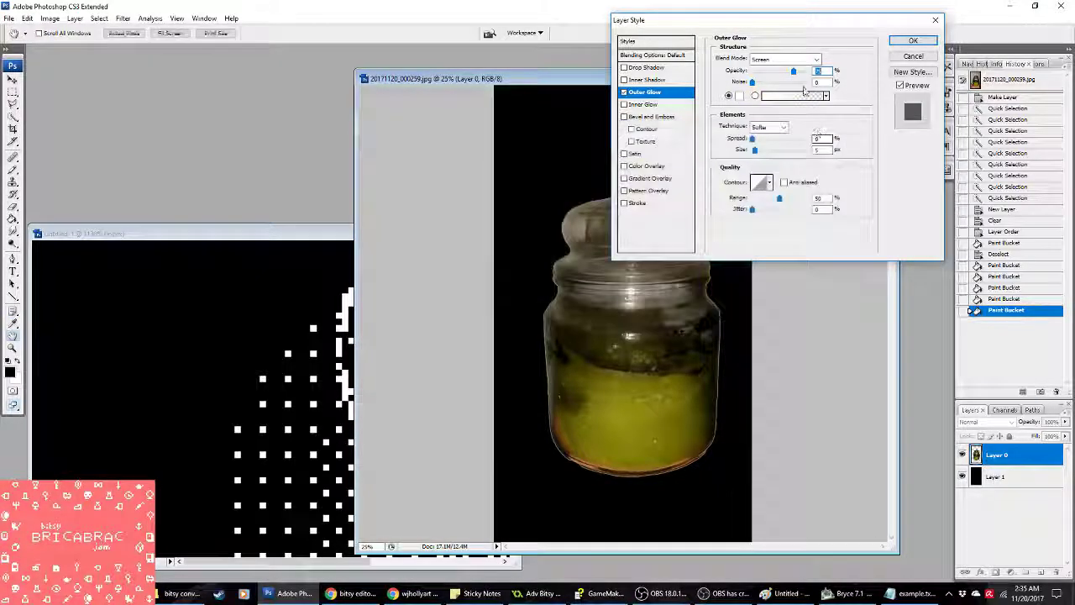
{"action": "left_click_drag", "start_coordinate": [793, 71], "coordinate": [808, 71]}
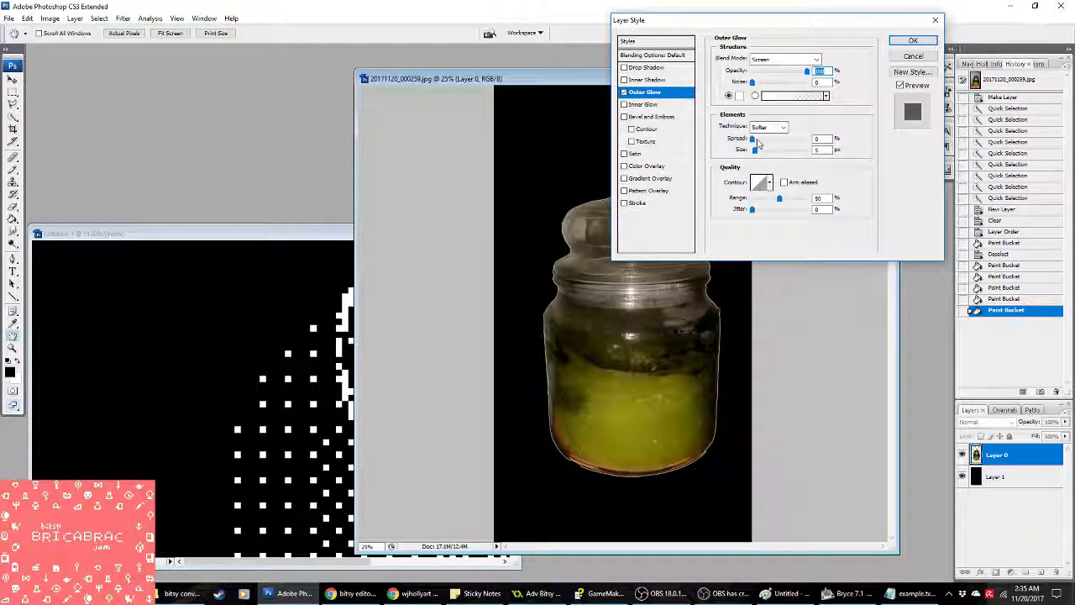
{"action": "left_click_drag", "start_coordinate": [753, 139], "coordinate": [865, 148]}
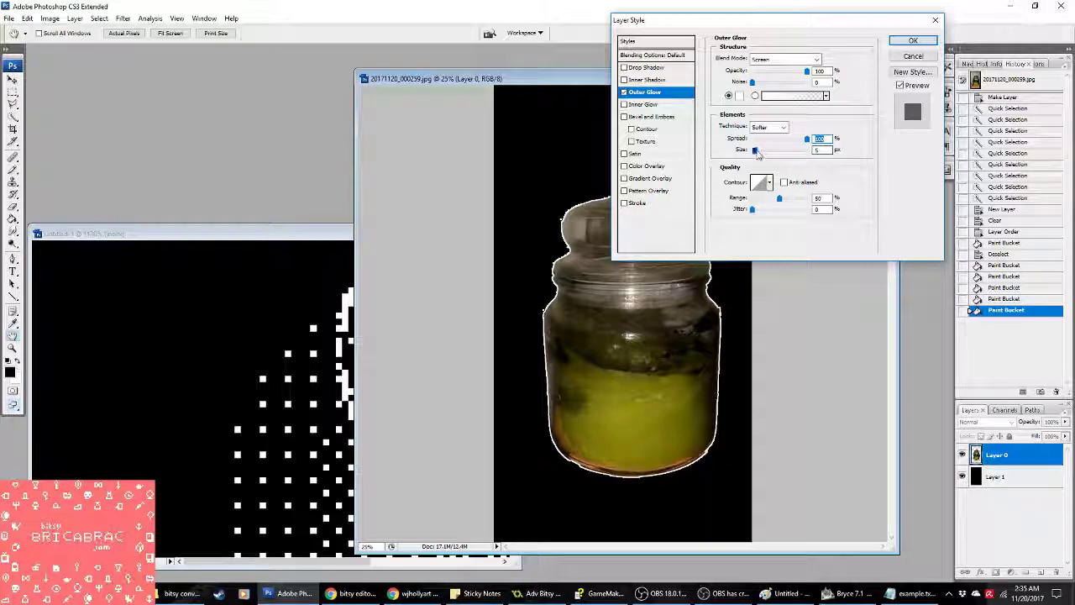
{"action": "left_click_drag", "start_coordinate": [755, 151], "coordinate": [758, 153]}
{"action": "left_click", "coordinate": [918, 40]}
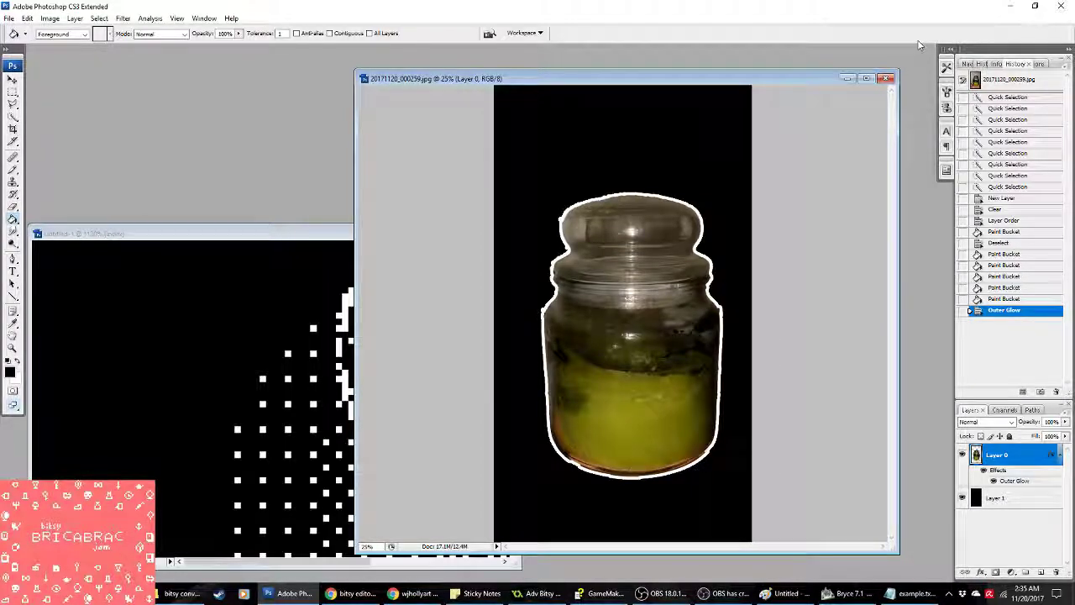
Step: Brighten the jar using Levels with the white input level at about 175, and flatten the image
{"action": "left_click", "coordinate": [49, 17]}
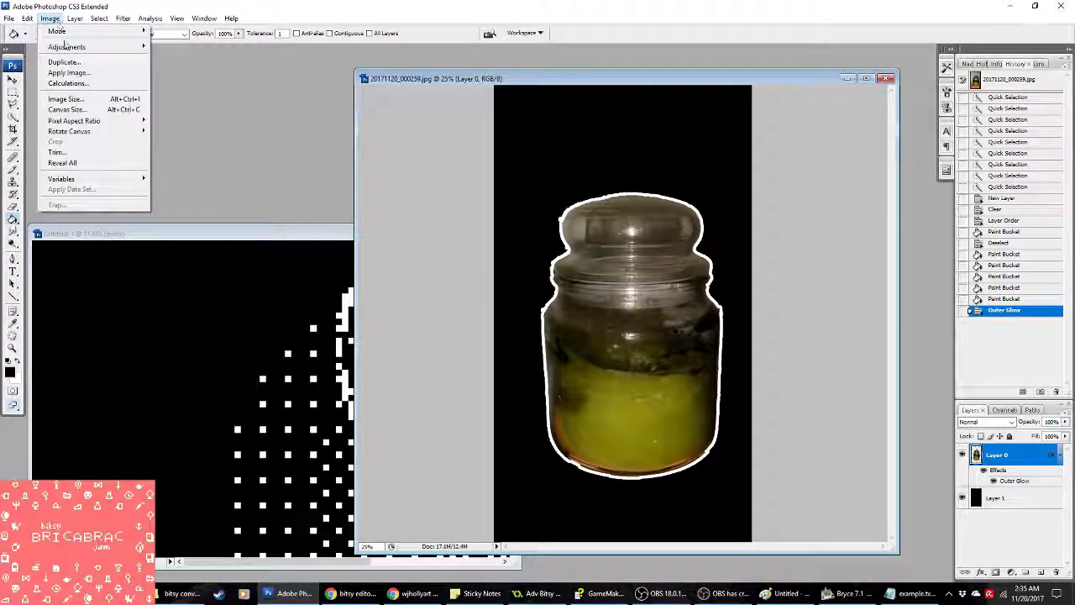
{"action": "mouse_move", "coordinate": [60, 34]}
{"action": "left_click", "coordinate": [173, 35]}
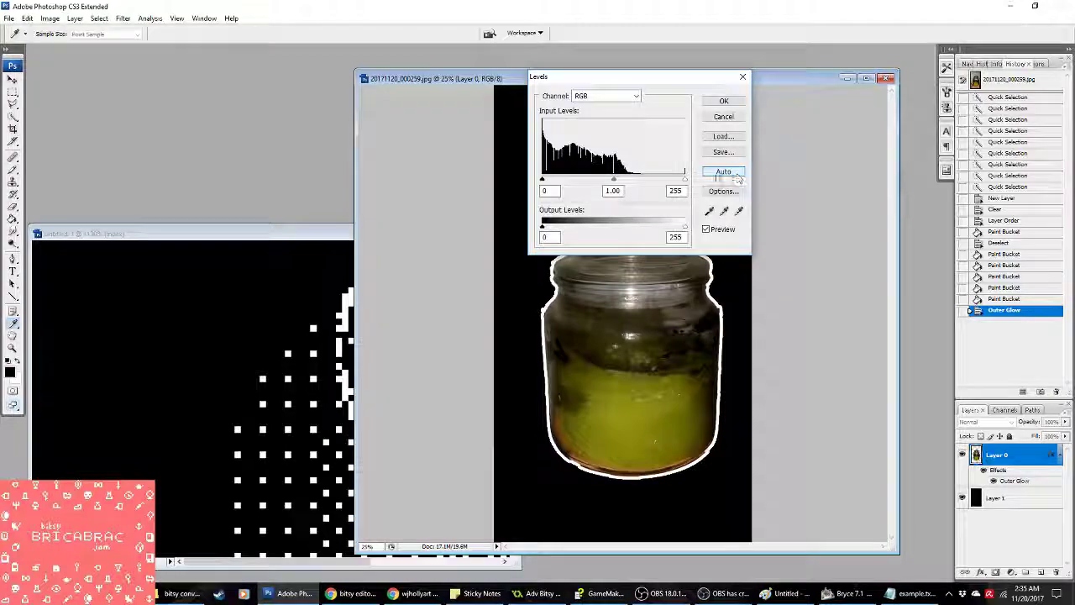
{"action": "left_click_drag", "start_coordinate": [684, 179], "coordinate": [644, 182]}
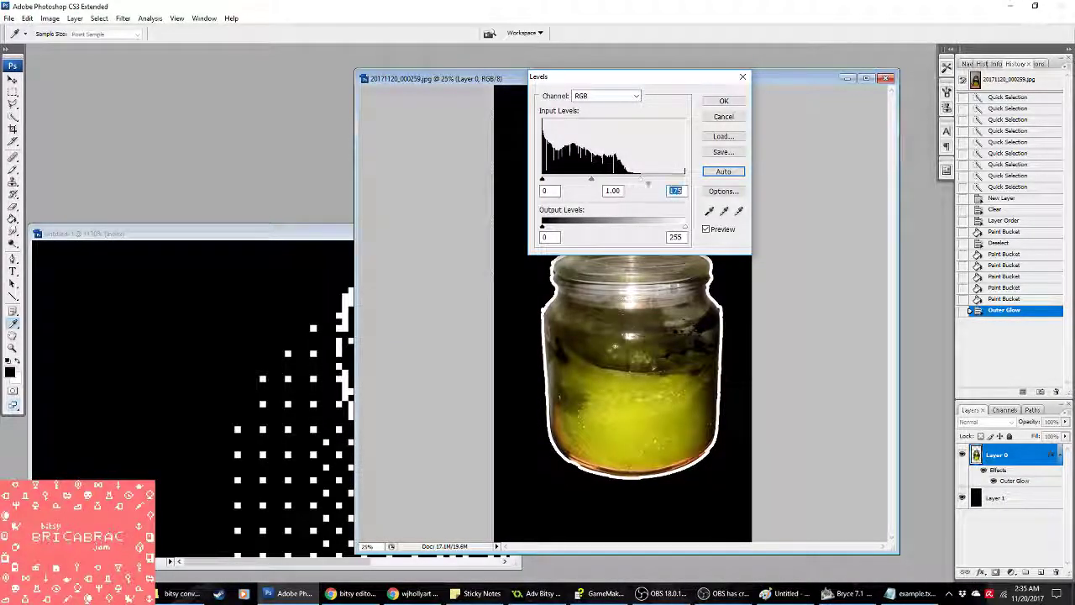
{"action": "left_click", "coordinate": [723, 101]}
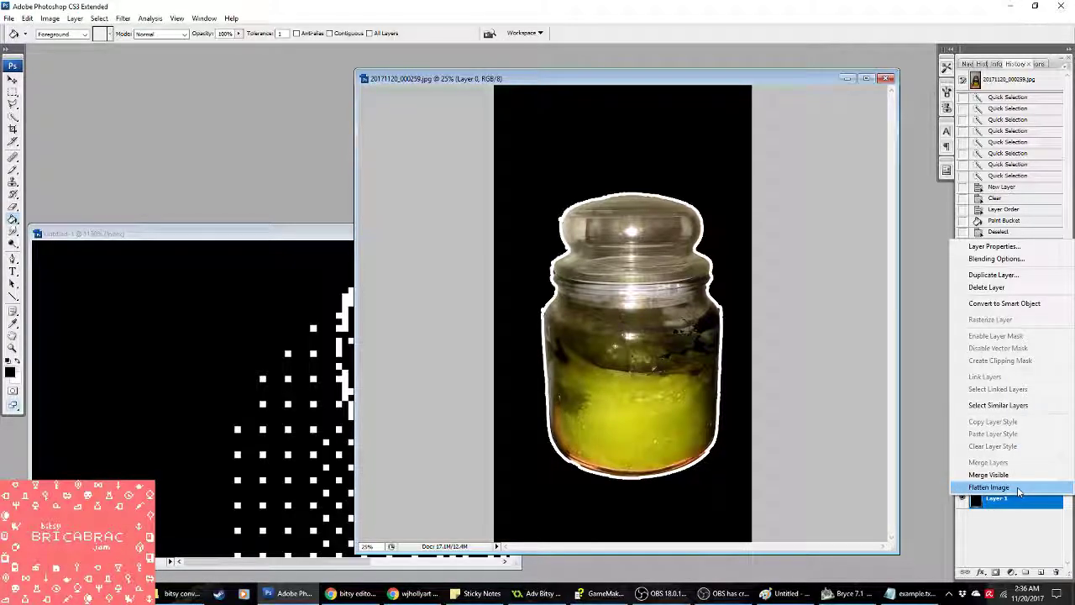
{"action": "left_click", "coordinate": [988, 487]}
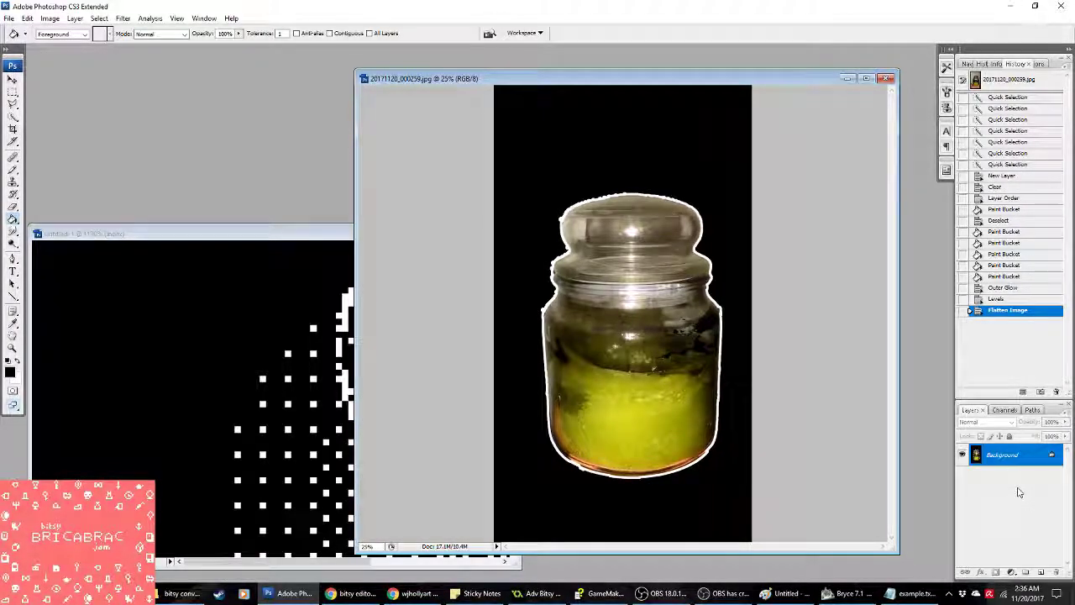
Step: Select the outlined jar with a rectangular marquee drawn closely around it and copy it
{"action": "key", "text": "ctrl+a"}
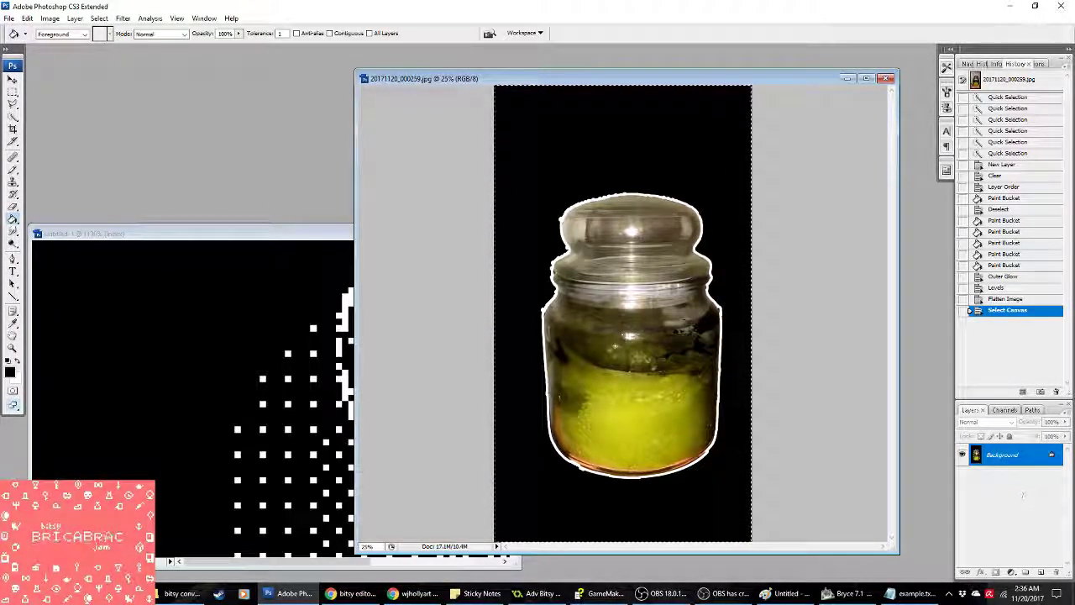
{"action": "key", "text": "m"}
{"action": "left_click", "coordinate": [539, 197]}
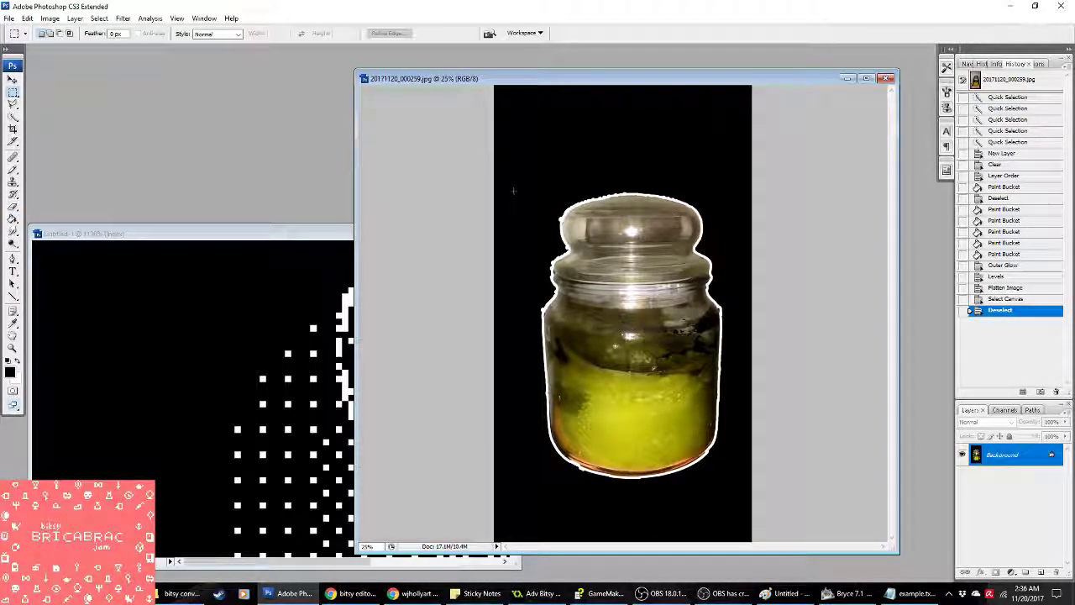
{"action": "left_click_drag", "start_coordinate": [700, 388], "coordinate": [699, 393]}
{"action": "left_click", "coordinate": [528, 190]}
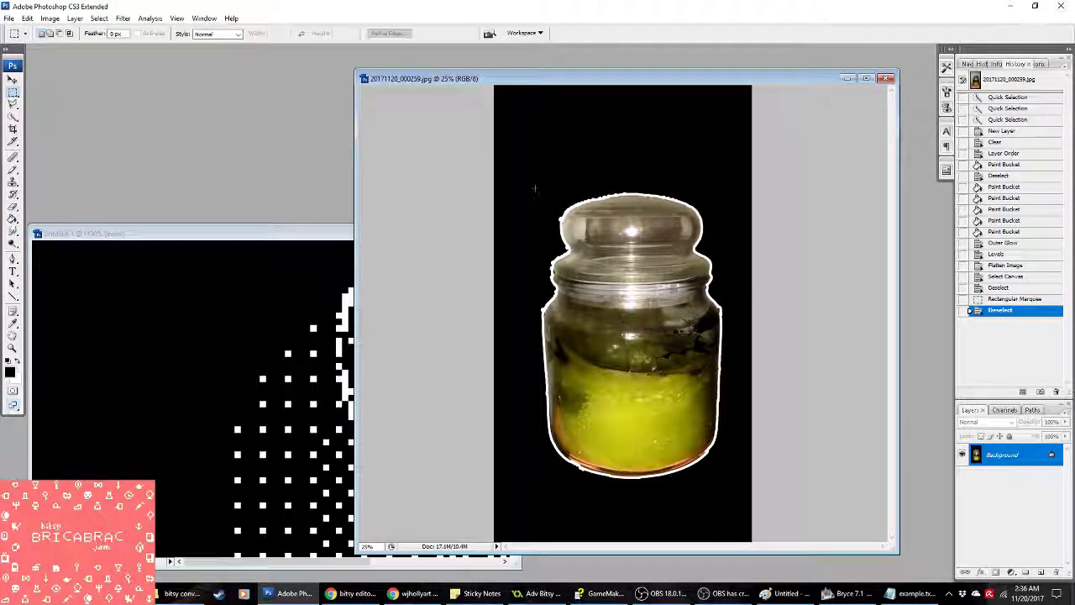
{"action": "left_click_drag", "start_coordinate": [535, 188], "coordinate": [728, 486]}
Step: Switch to the Untitled-1 hourglass document, convert it to RGB Color, and paste the jar as a new layer
{"action": "left_click", "coordinate": [269, 235]}
{"action": "left_click", "coordinate": [497, 240]}
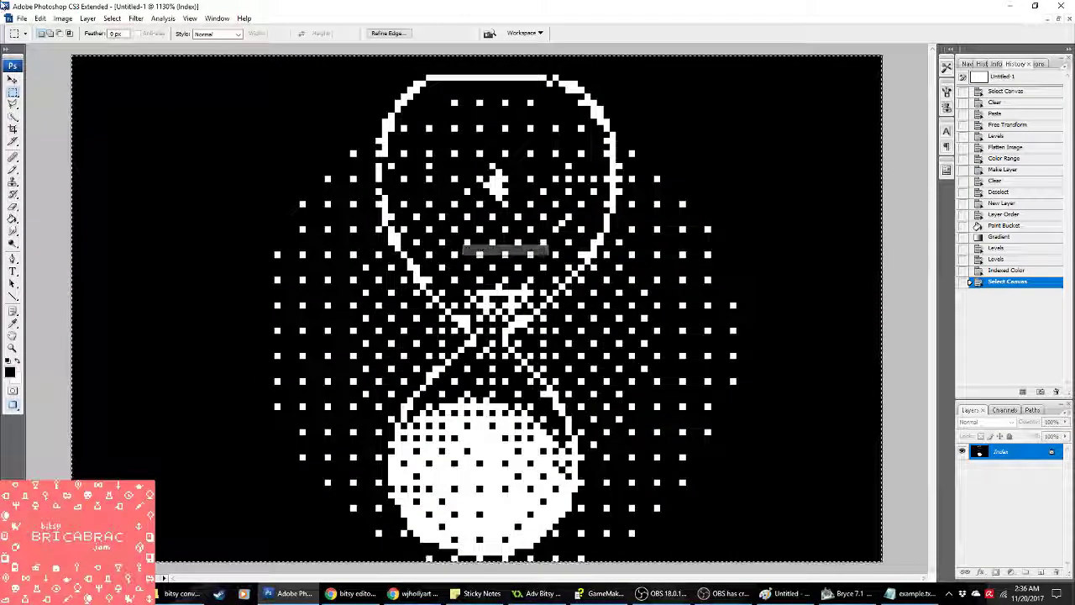
{"action": "left_click", "coordinate": [63, 18]}
{"action": "mouse_move", "coordinate": [76, 35]}
{"action": "left_click", "coordinate": [202, 73]}
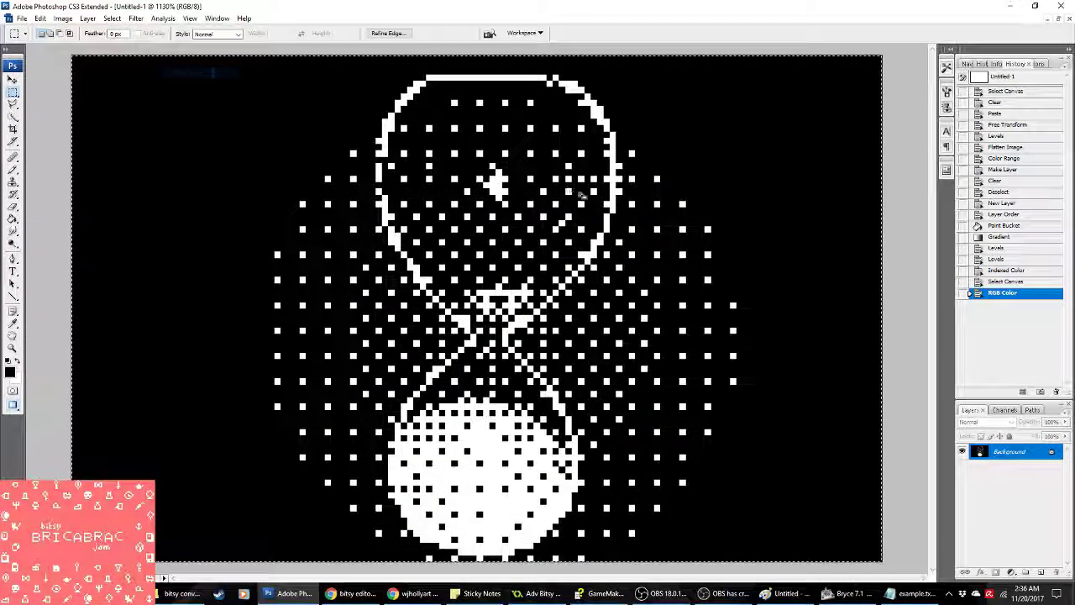
{"action": "key", "text": "ctrl+v"}
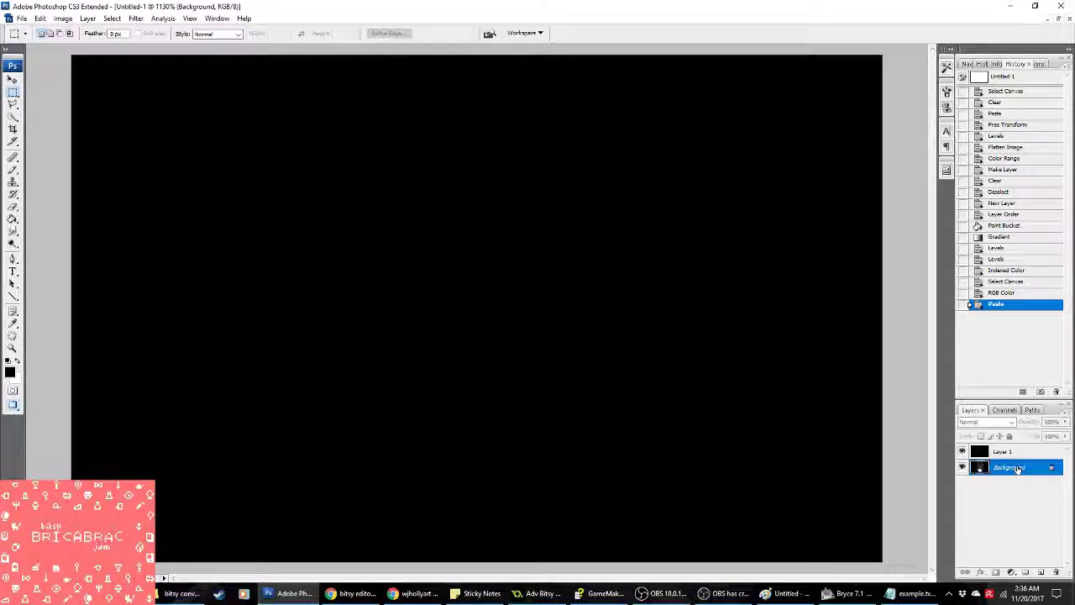
Step: Clear the hourglass from the Background layer and fill the whole layer with black
{"action": "key", "text": "ctrl+a"}
{"action": "key", "text": "Delete"}
{"action": "key", "text": "g"}
{"action": "left_click", "coordinate": [327, 257]}
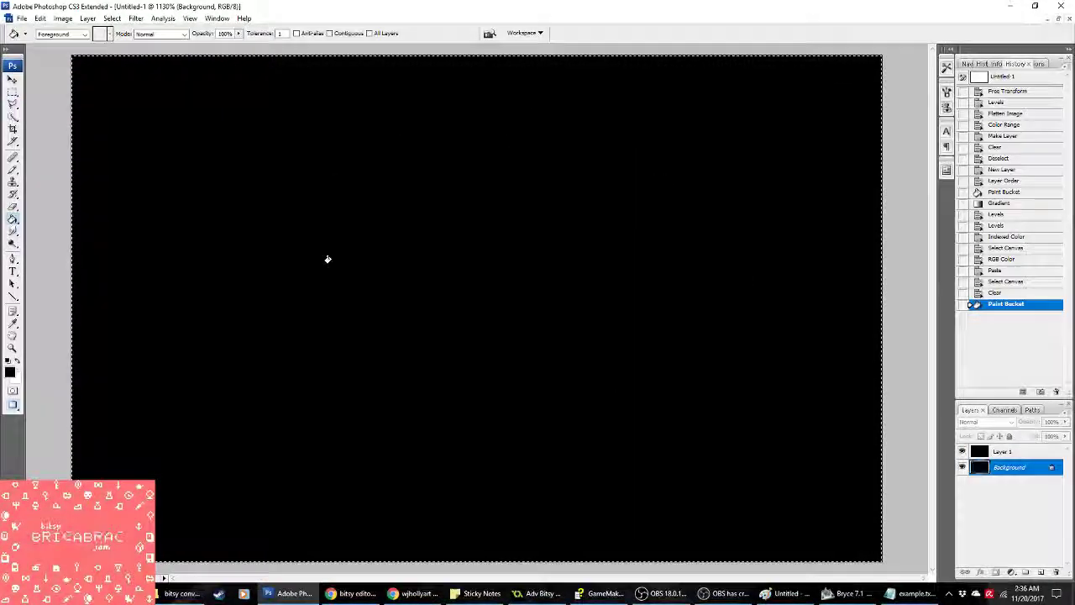
Step: Deselect, choose Layer 1, and use Free Transform to scale the jar to 1% and move it to X 0 px
{"action": "left_click", "coordinate": [1004, 451]}
{"action": "key", "text": "m"}
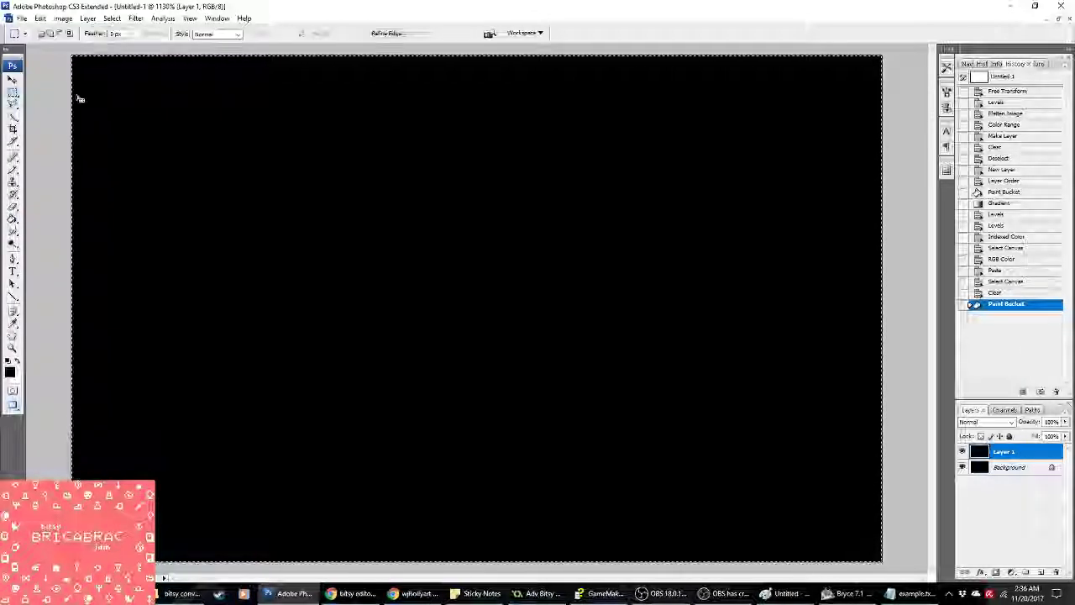
{"action": "key", "text": "ctrl+d"}
{"action": "right_click", "coordinate": [165, 116]}
{"action": "left_click", "coordinate": [277, 211]}
{"action": "right_click", "coordinate": [516, 257]}
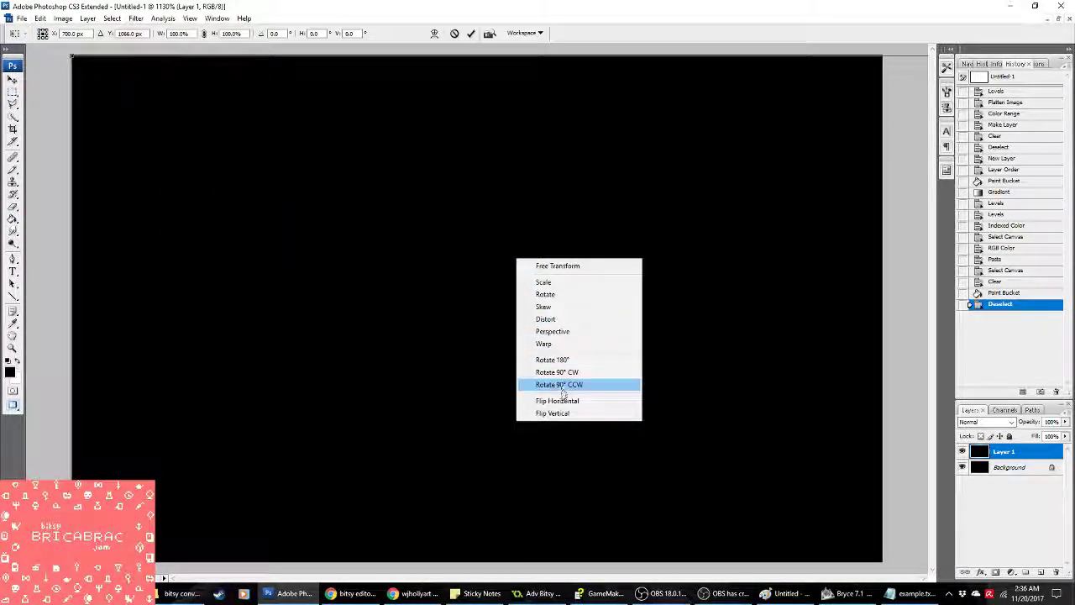
{"action": "left_click", "coordinate": [563, 269]}
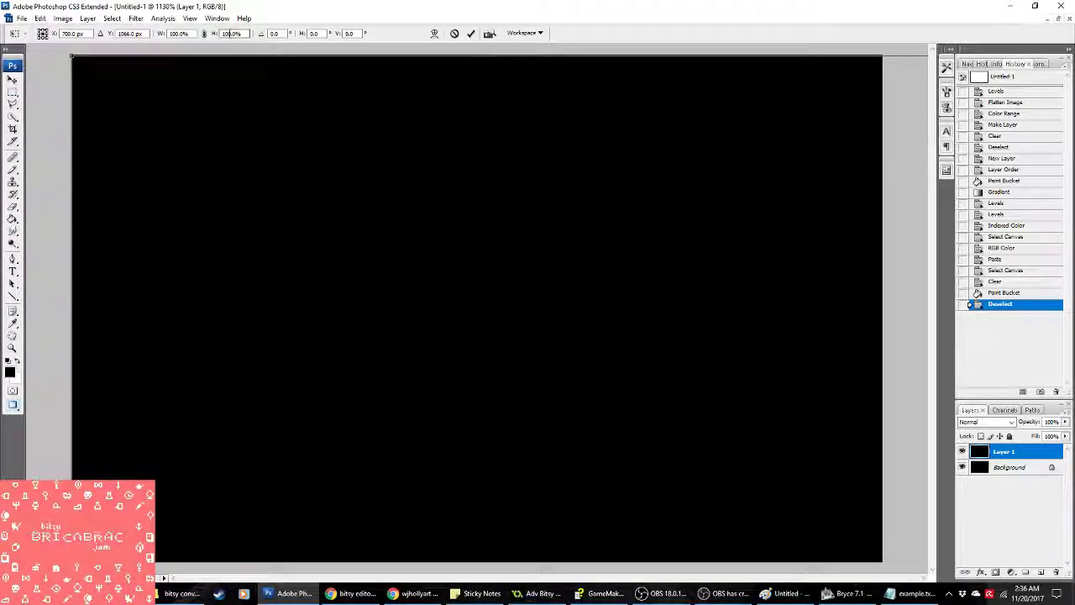
{"action": "left_click", "coordinate": [177, 34]}
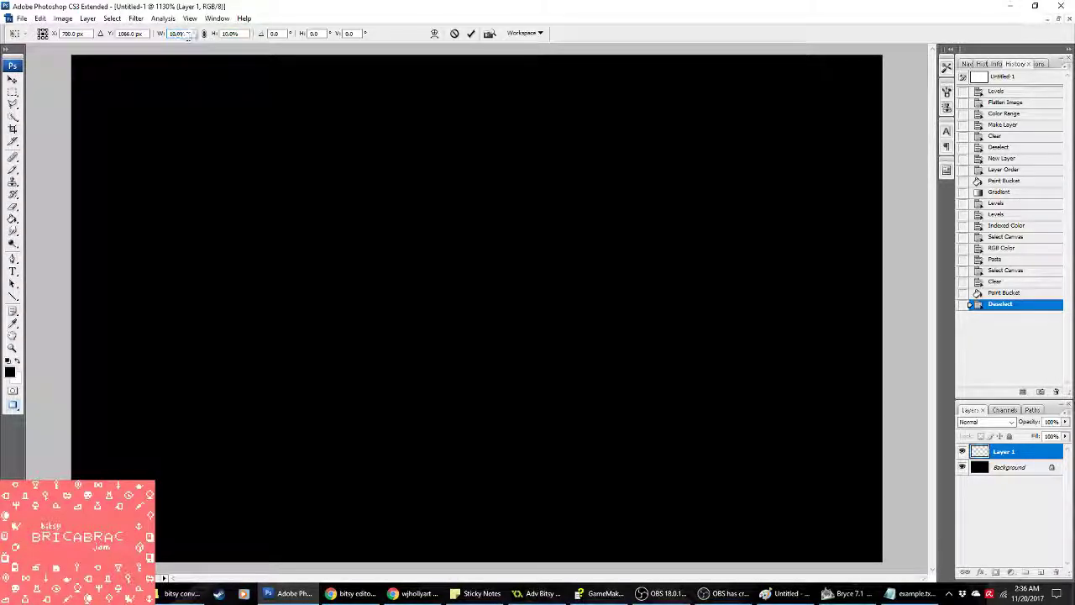
{"action": "left_click", "coordinate": [204, 34]}
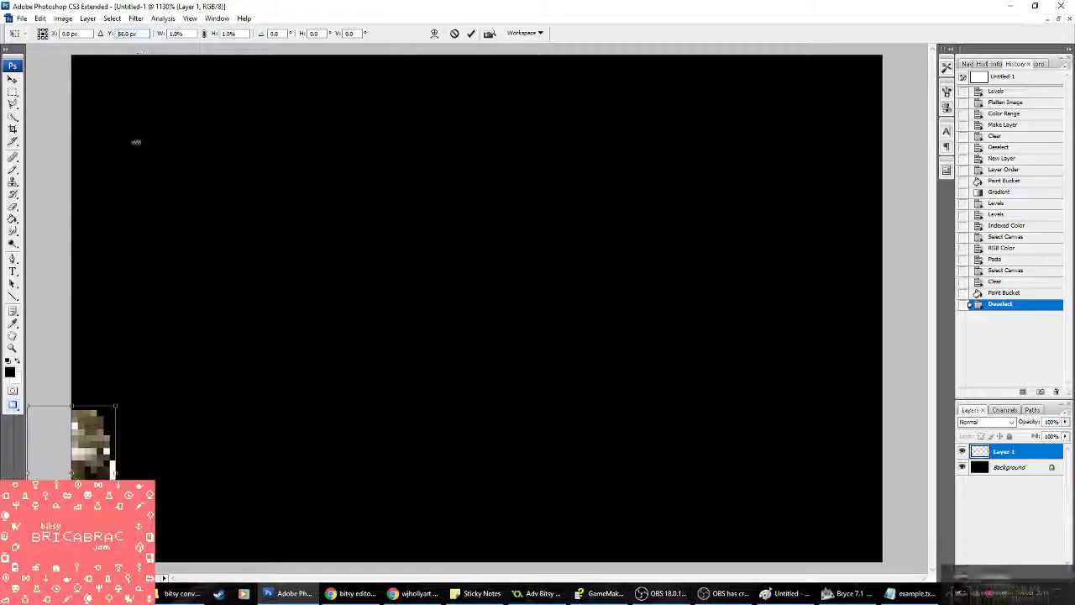
Step: Enlarge the jar to about three quarters of the canvas height, centre it on the black canvas, and apply the transform
{"action": "left_click_drag", "start_coordinate": [114, 410], "coordinate": [551, 449]}
{"action": "left_click_drag", "start_coordinate": [461, 311], "coordinate": [514, 364]}
{"action": "key", "text": "Return"}
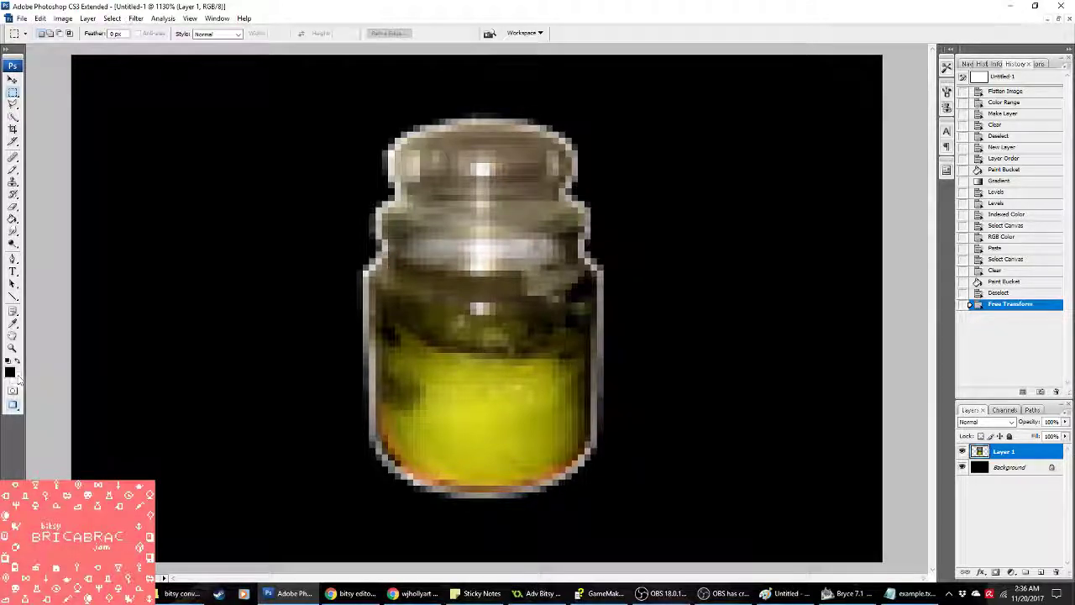
Step: Select the dark area surrounding the jar on Layer 1 with Quick Selection, clear it, and deselect
{"action": "left_click", "coordinate": [57, 18]}
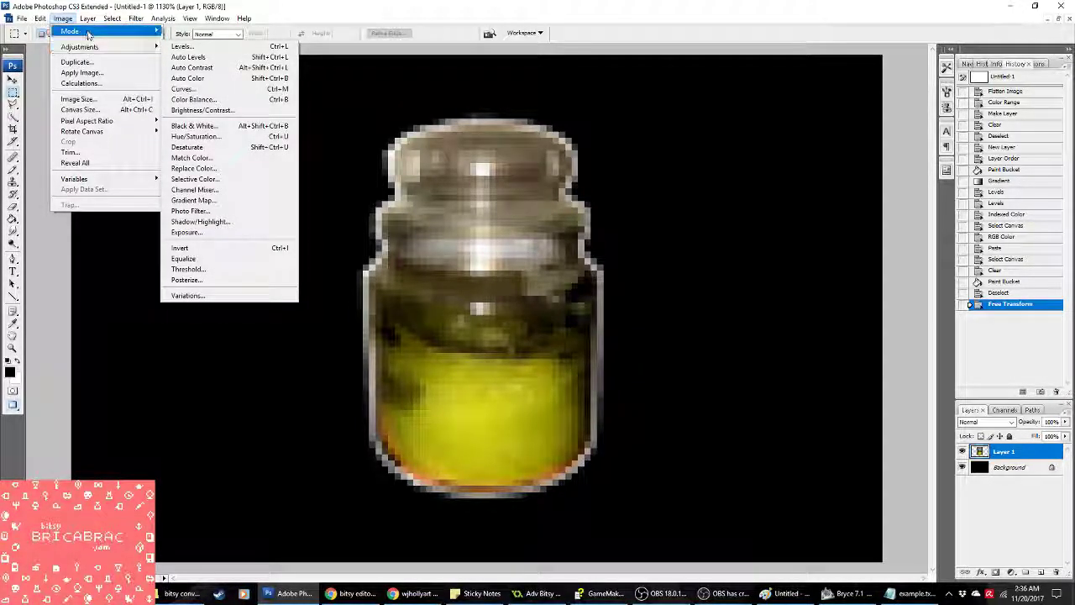
{"action": "left_click", "coordinate": [115, 31]}
{"action": "key", "text": "w"}
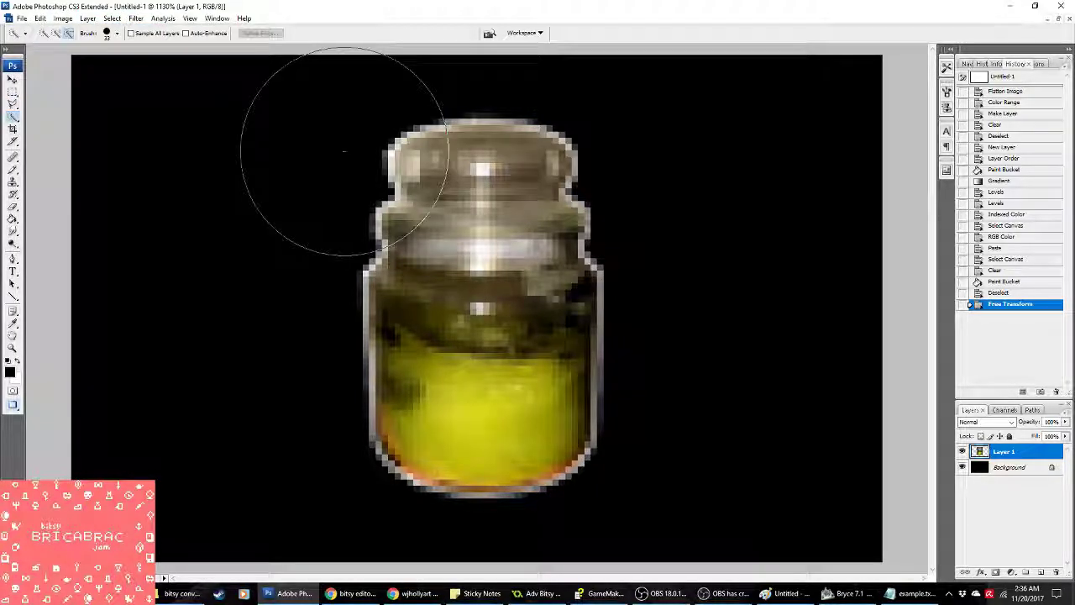
{"action": "left_click", "coordinate": [470, 336]}
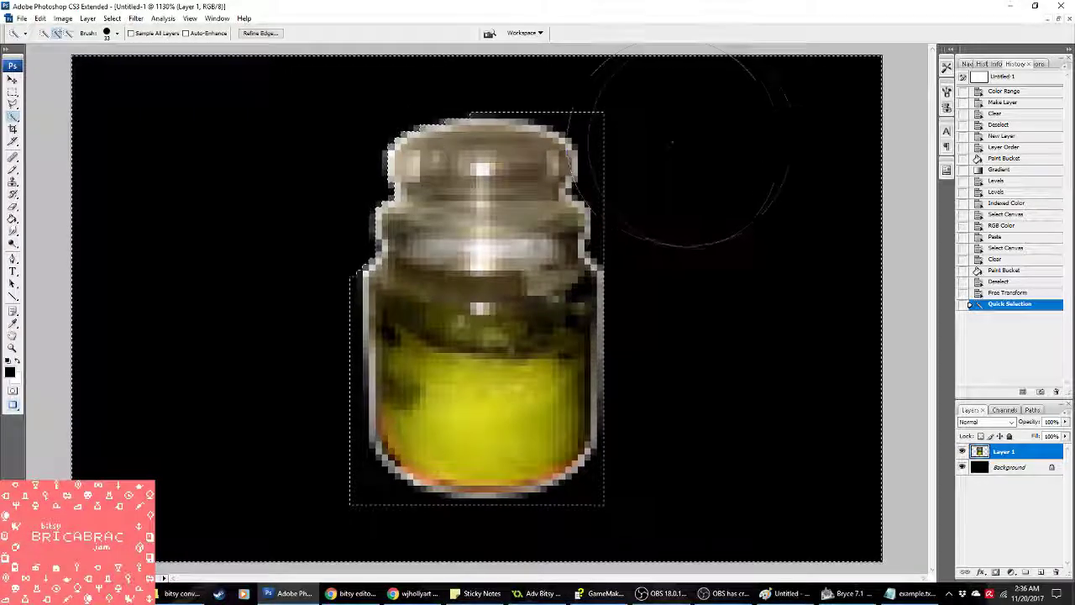
{"action": "left_click", "coordinate": [692, 143]}
{"action": "left_click_drag", "start_coordinate": [600, 552], "coordinate": [439, 563], "text": "alt"}
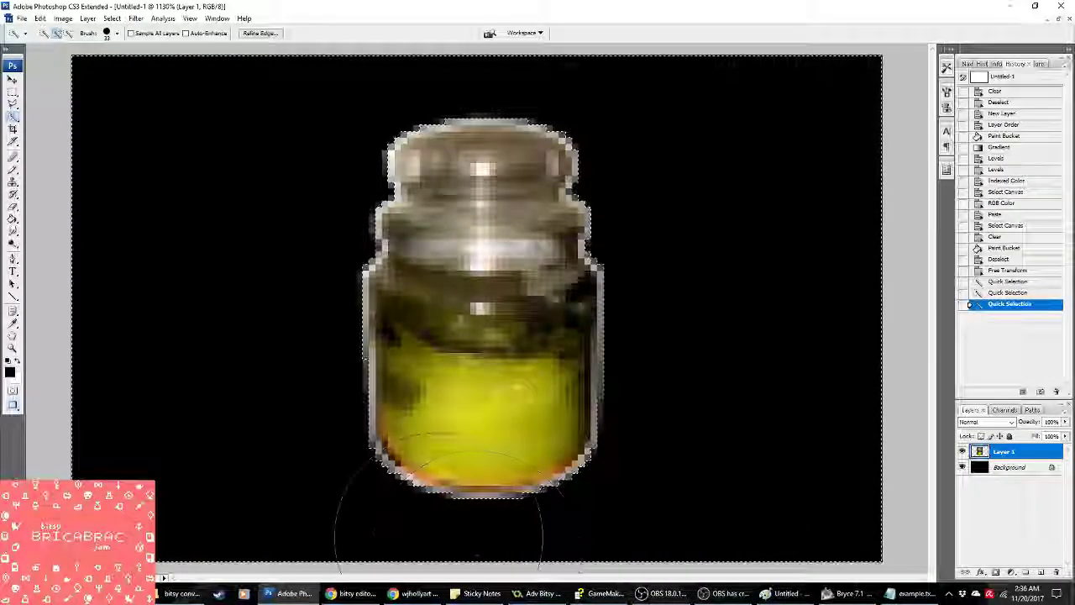
{"action": "key", "text": "Delete"}
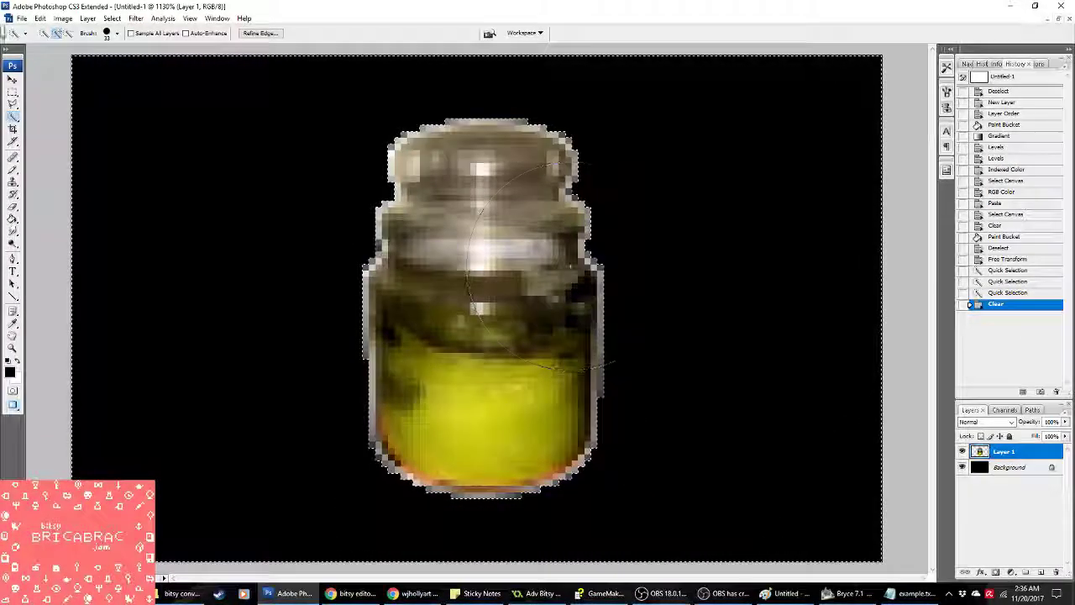
{"action": "left_click", "coordinate": [13, 92]}
{"action": "left_click", "coordinate": [372, 187]}
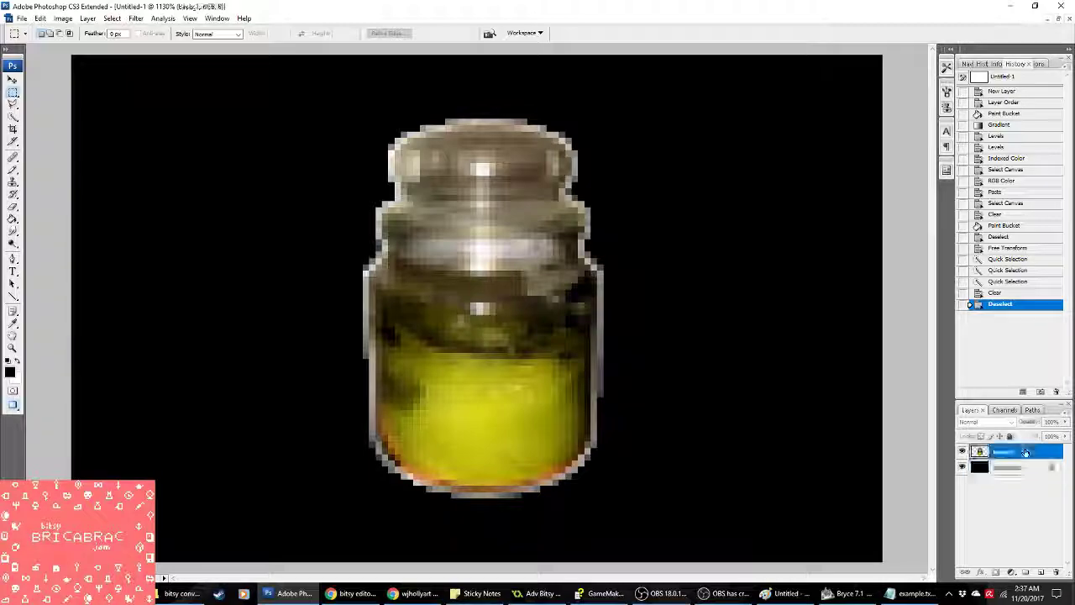
Step: Preview the jar as a 2-color black-and-white Indexed Color image with Pattern dither, without applying the conversion
{"action": "left_click", "coordinate": [63, 19]}
{"action": "mouse_move", "coordinate": [126, 32]}
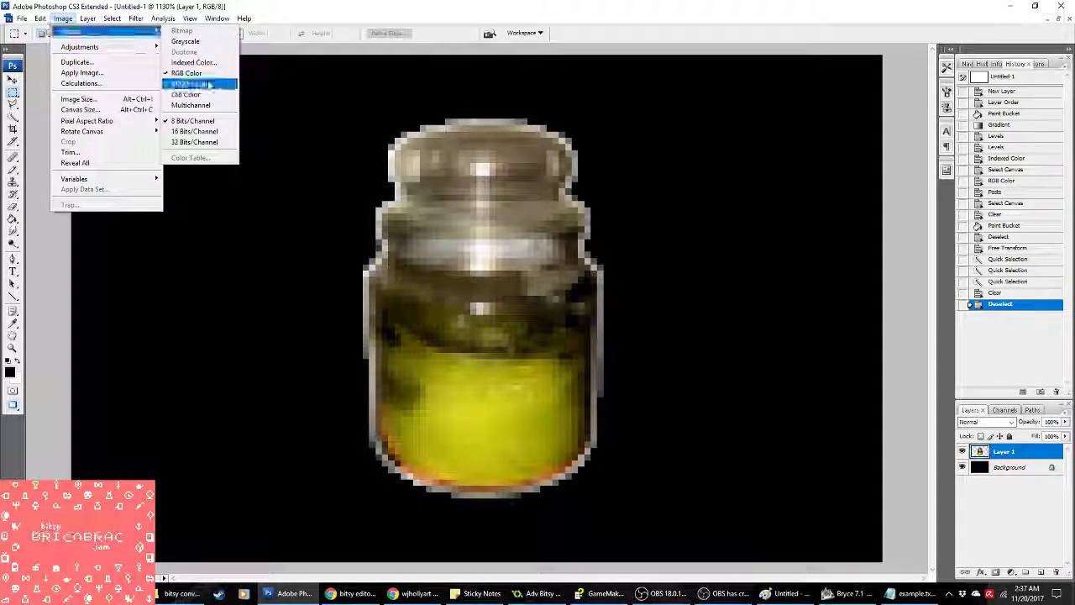
{"action": "left_click", "coordinate": [204, 64]}
{"action": "left_click", "coordinate": [500, 224]}
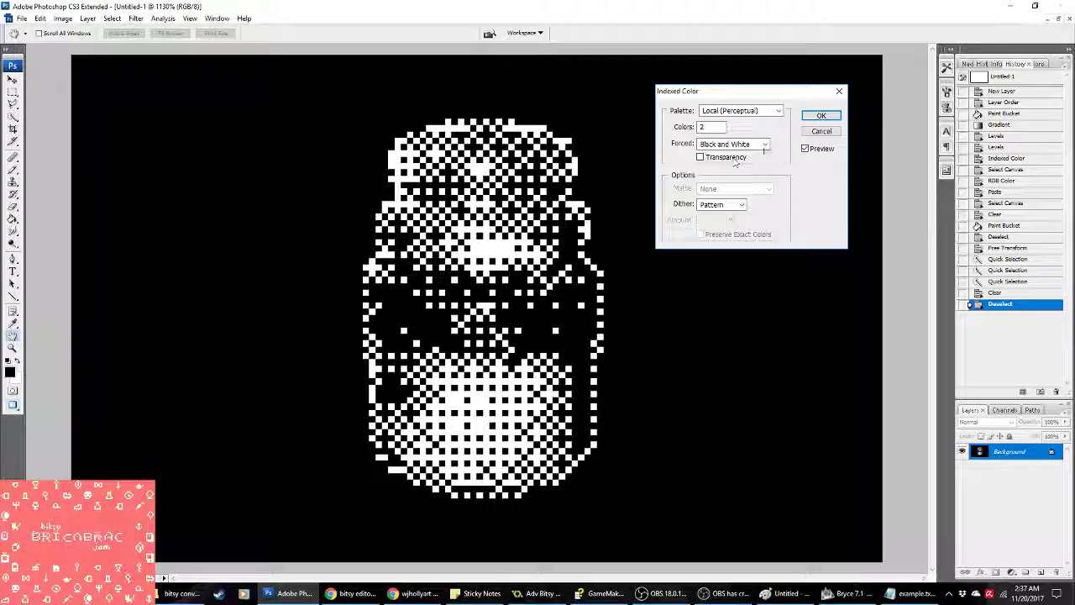
{"action": "left_click", "coordinate": [821, 131]}
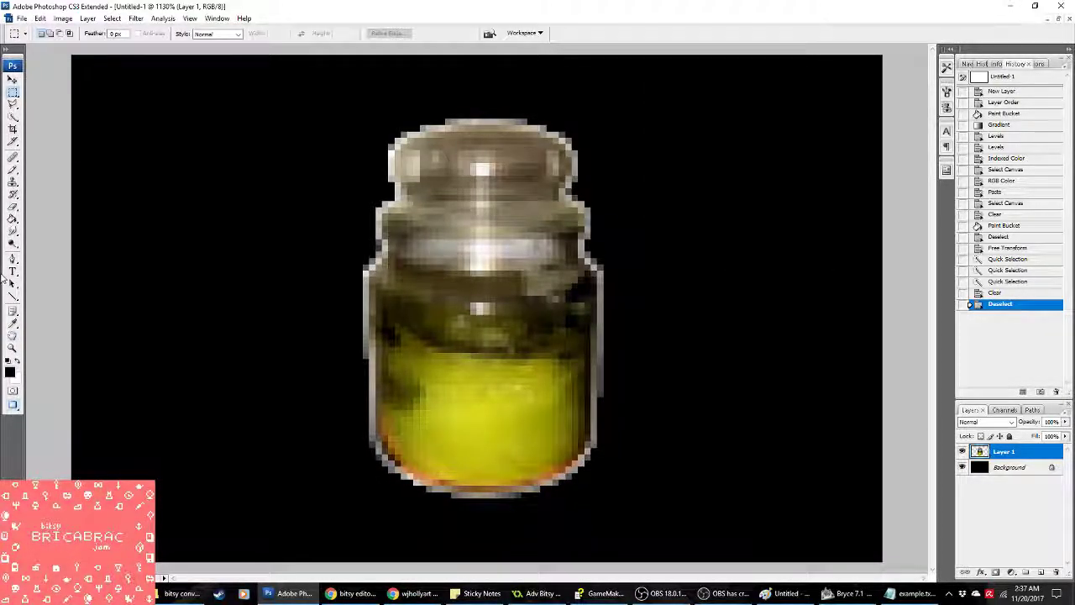
Step: Darken the midtones and strengthen the contrast of the jar on Layer 1 using Levels
{"action": "left_click", "coordinate": [63, 18]}
{"action": "mouse_move", "coordinate": [126, 47]}
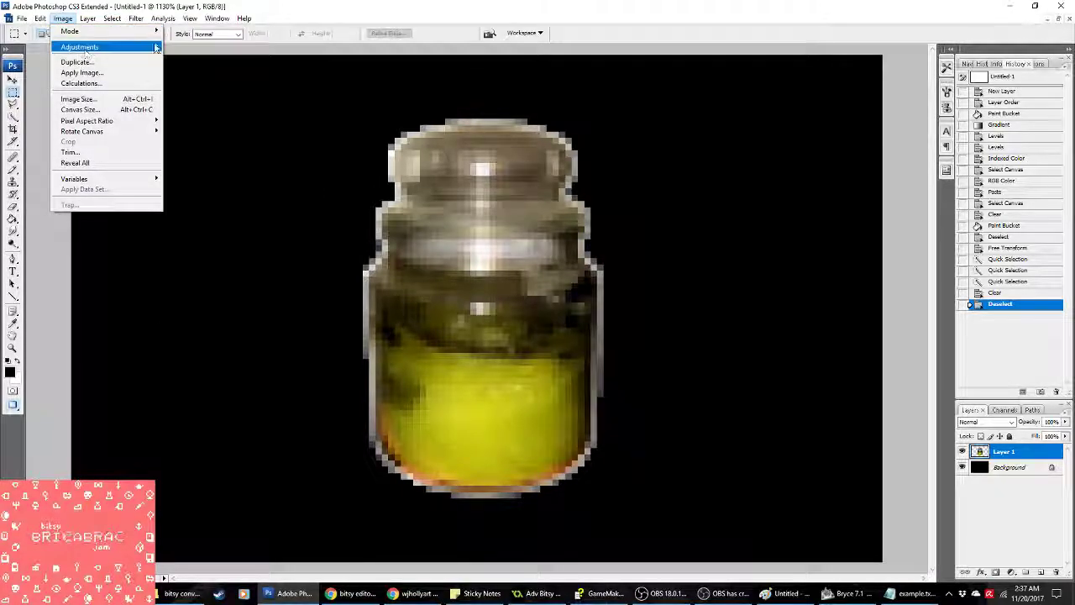
{"action": "left_click", "coordinate": [183, 48]}
{"action": "left_click_drag", "start_coordinate": [613, 179], "coordinate": [657, 186]}
{"action": "left_click", "coordinate": [723, 101]}
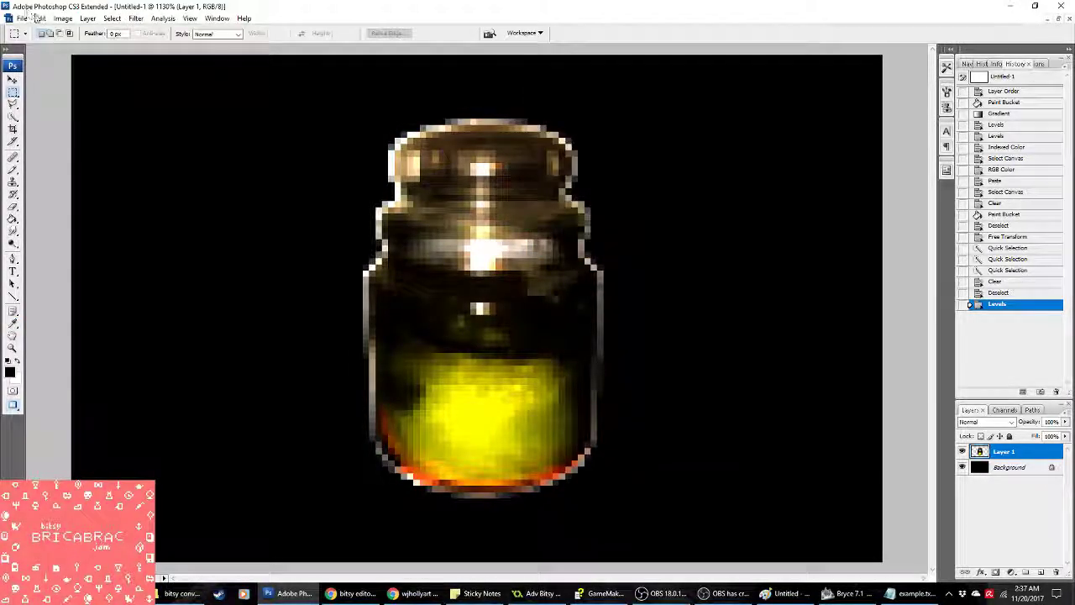
Step: Check the Levels-adjusted jar in a 2-color Indexed Color preview with Pattern dither, then cancel the conversion
{"action": "left_click", "coordinate": [63, 18]}
{"action": "mouse_move", "coordinate": [126, 47]}
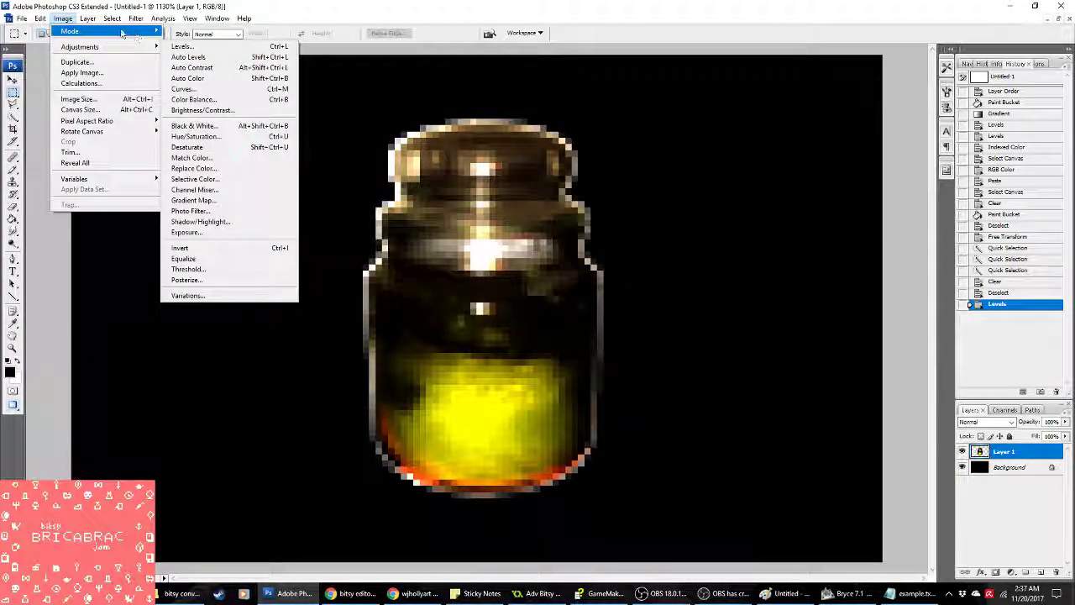
{"action": "mouse_move", "coordinate": [76, 31]}
{"action": "left_click", "coordinate": [191, 65]}
{"action": "left_click", "coordinate": [499, 224]}
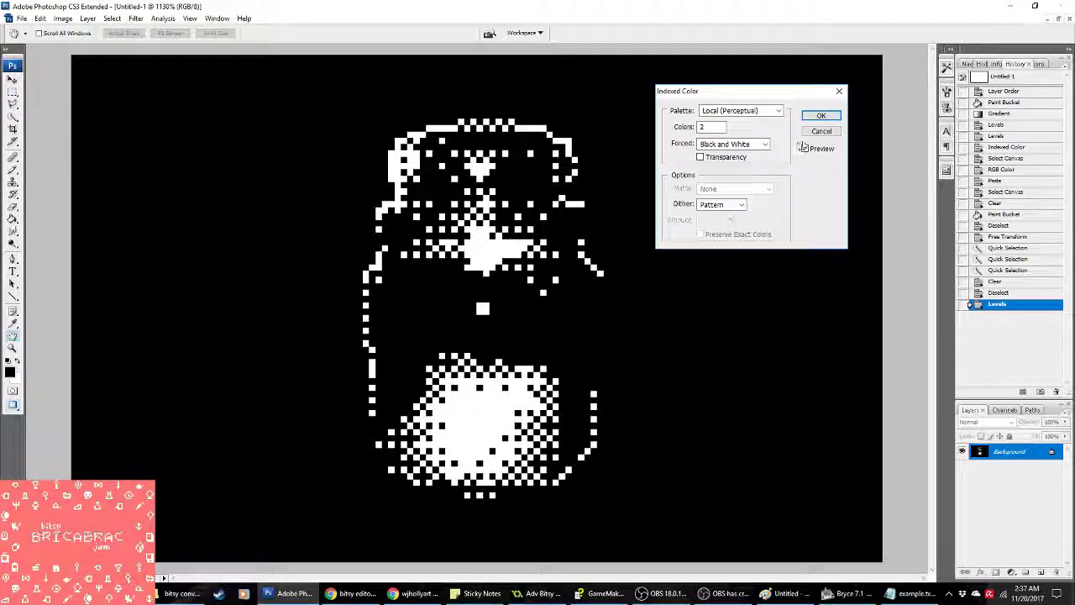
{"action": "left_click", "coordinate": [821, 131]}
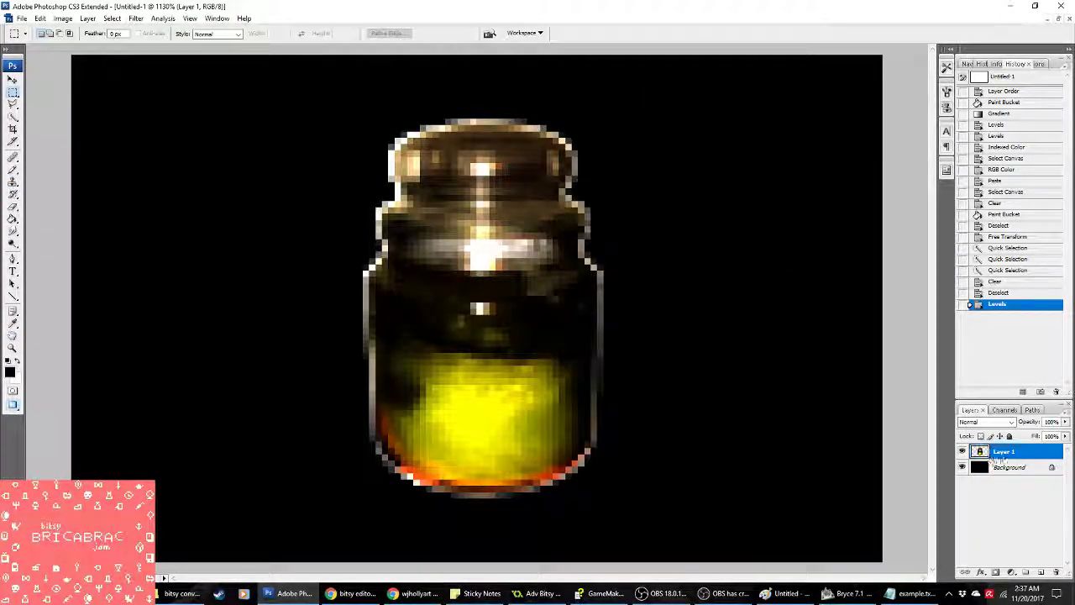
Step: Add an Inner Glow layer style to the jar on Layer 1 and set its color to white (ffffff)
{"action": "left_click", "coordinate": [997, 218]}
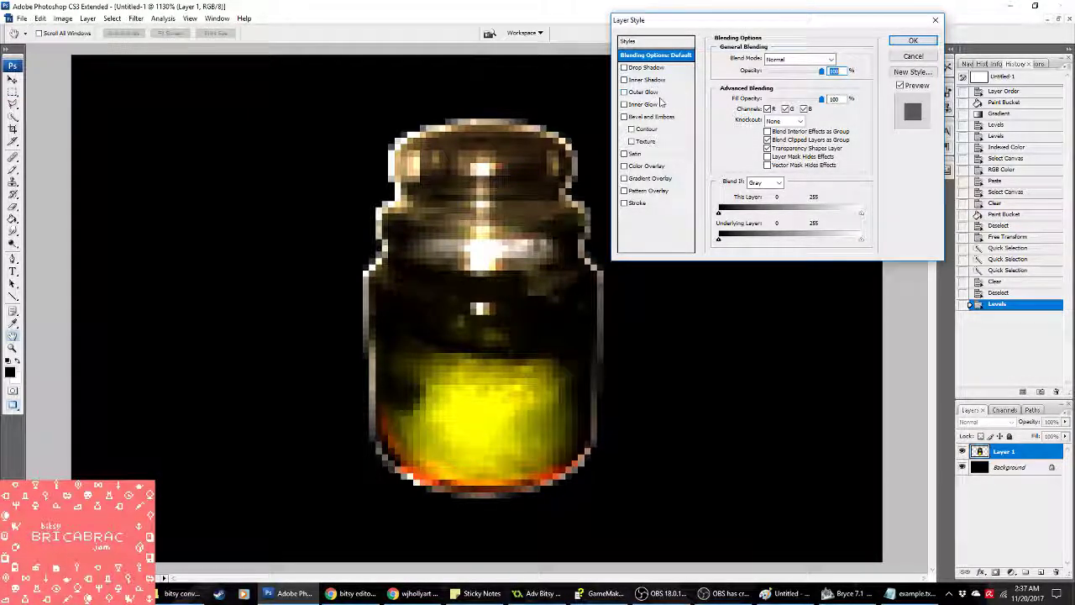
{"action": "left_click", "coordinate": [624, 104]}
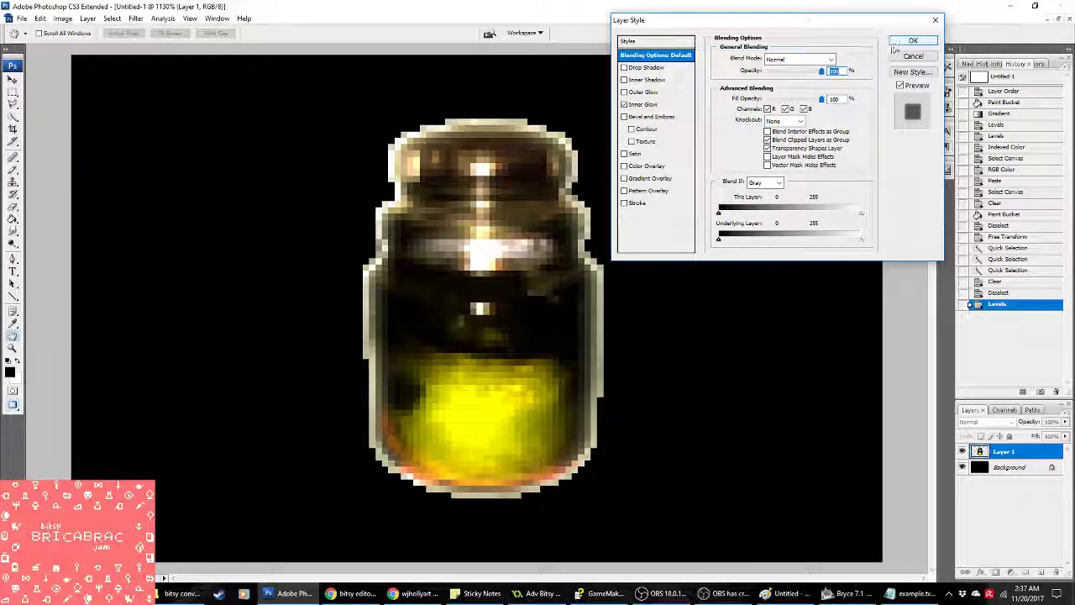
{"action": "left_click", "coordinate": [686, 105]}
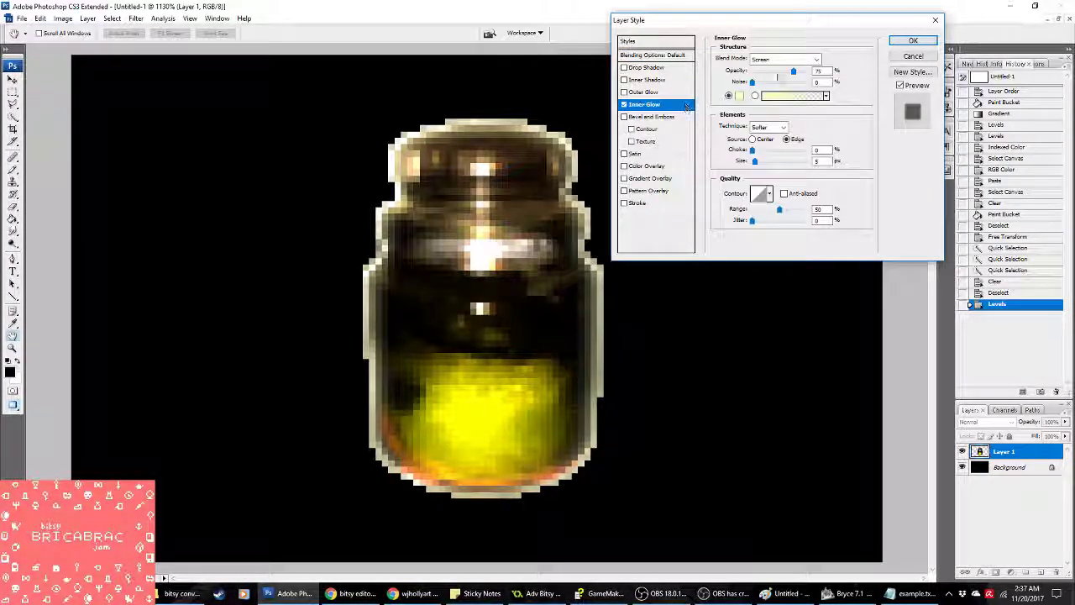
{"action": "left_click", "coordinate": [739, 95]}
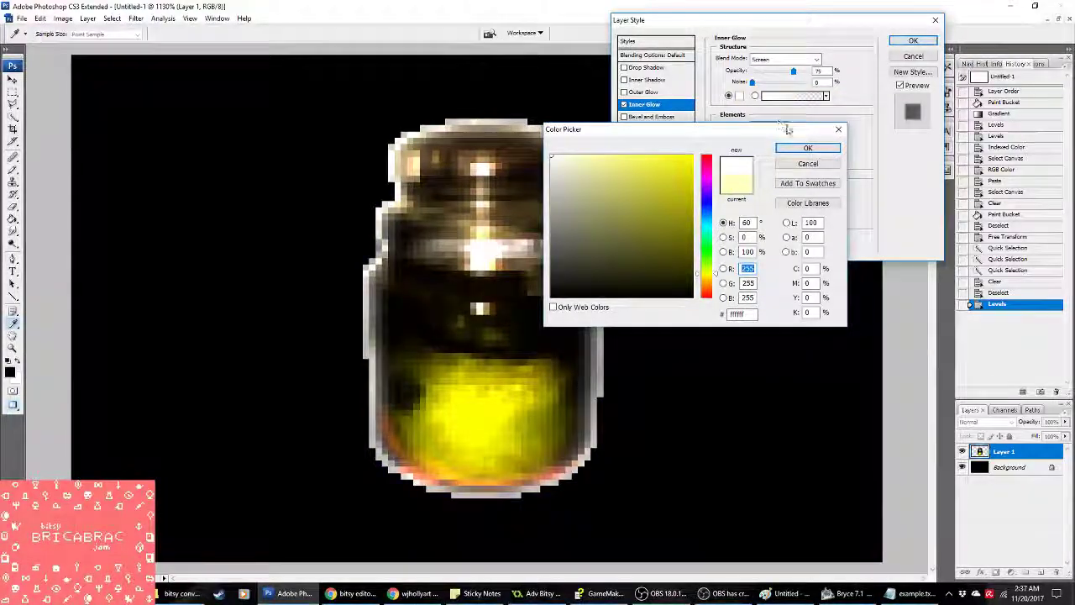
{"action": "left_click", "coordinate": [801, 150]}
{"action": "left_click", "coordinate": [913, 41]}
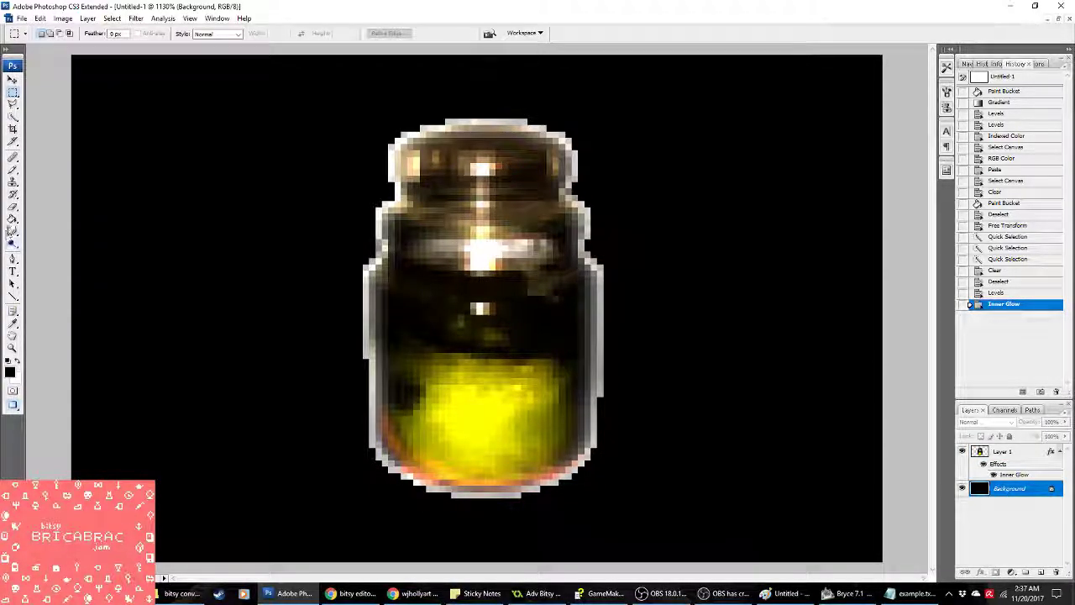
Step: Fill the Background layer with a radial white-to-black gradient centred behind the jar and fading out toward the canvas edges
{"action": "left_click_drag", "start_coordinate": [13, 220], "coordinate": [84, 217]}
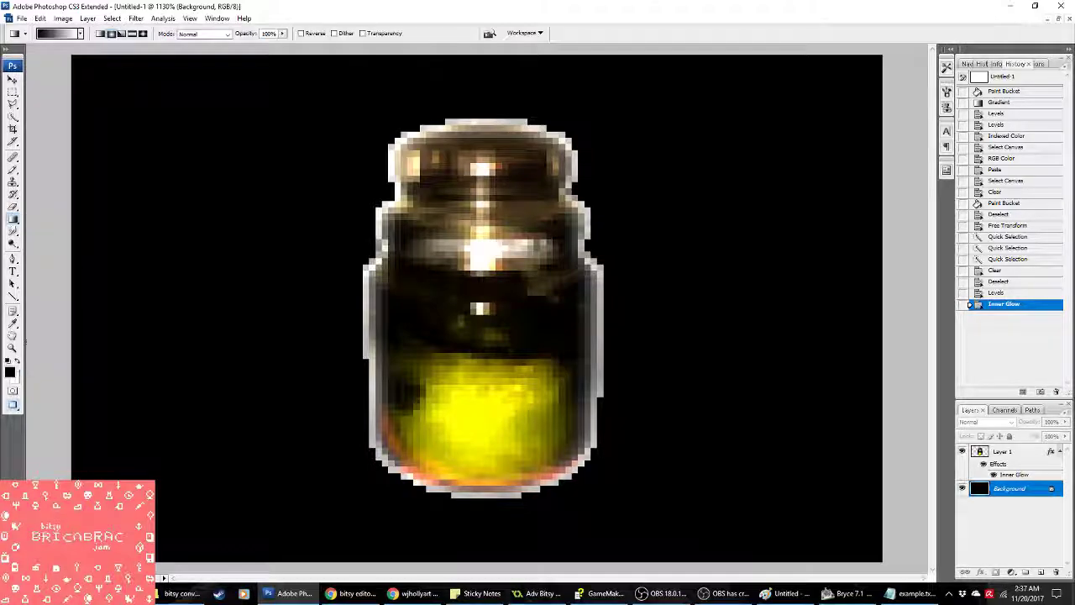
{"action": "left_click_drag", "start_coordinate": [500, 302], "coordinate": [631, 235]}
{"action": "key", "text": "ctrl+z"}
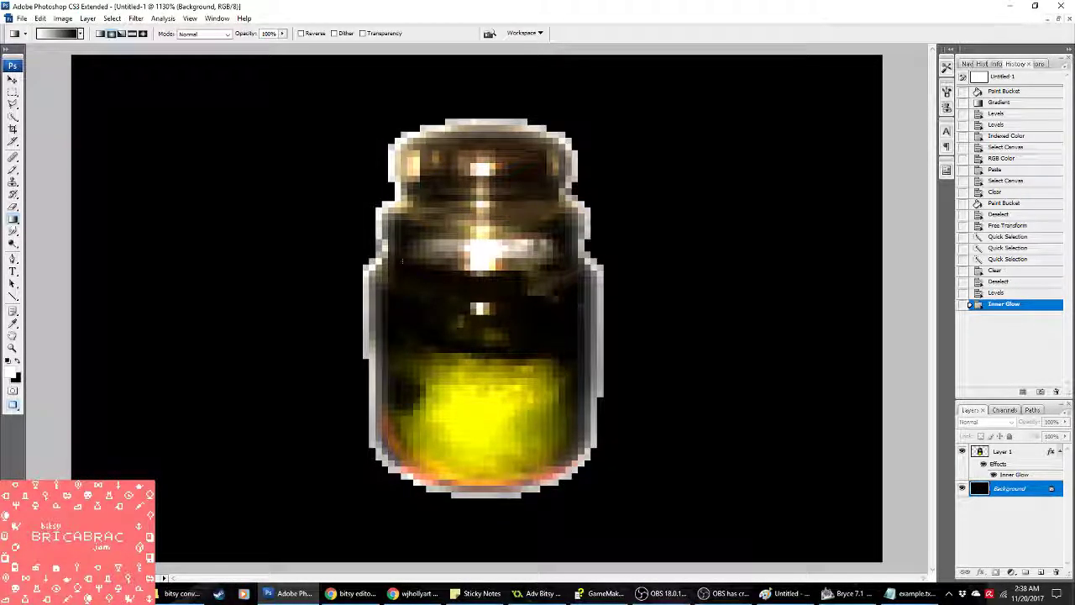
{"action": "left_click_drag", "start_coordinate": [495, 303], "coordinate": [808, 170]}
Step: Dim the Background gradient using Levels with the white output level lowered to about 30
{"action": "left_click", "coordinate": [63, 18]}
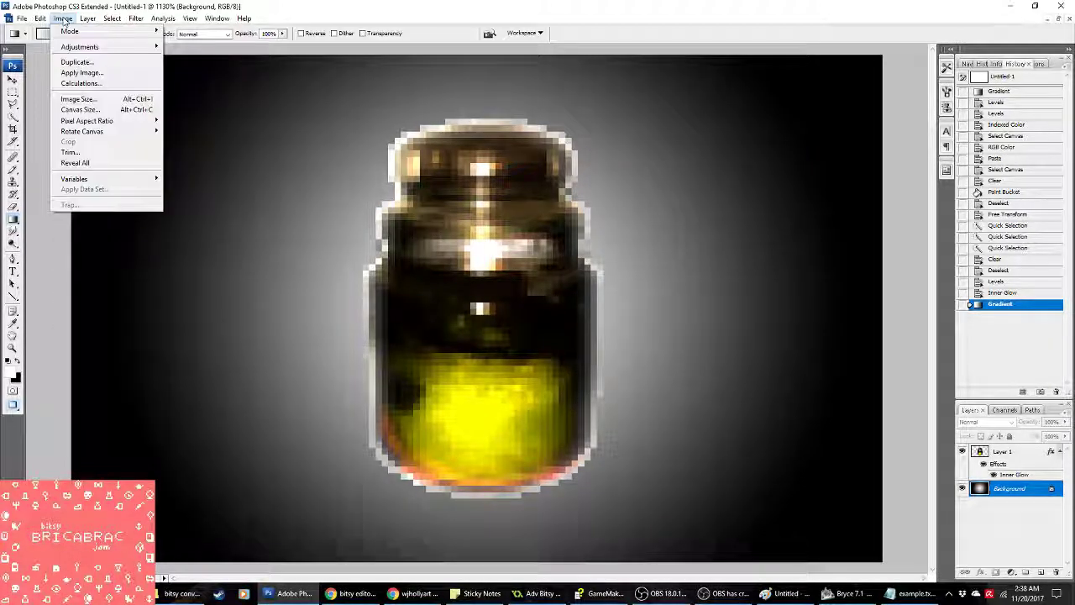
{"action": "mouse_move", "coordinate": [77, 46]}
{"action": "left_click", "coordinate": [181, 46]}
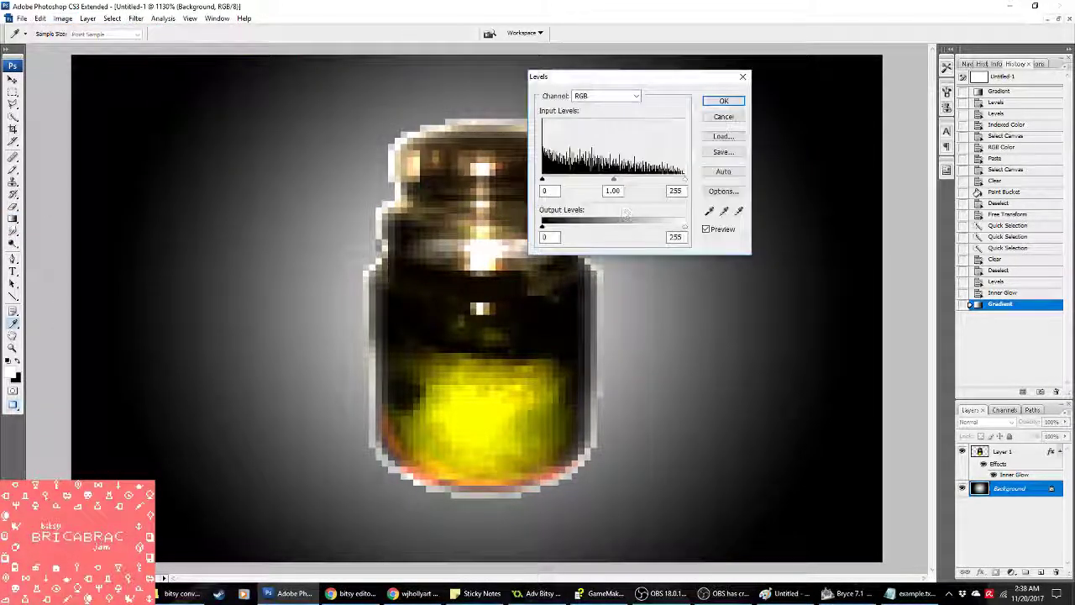
{"action": "left_click_drag", "start_coordinate": [685, 226], "coordinate": [589, 232]}
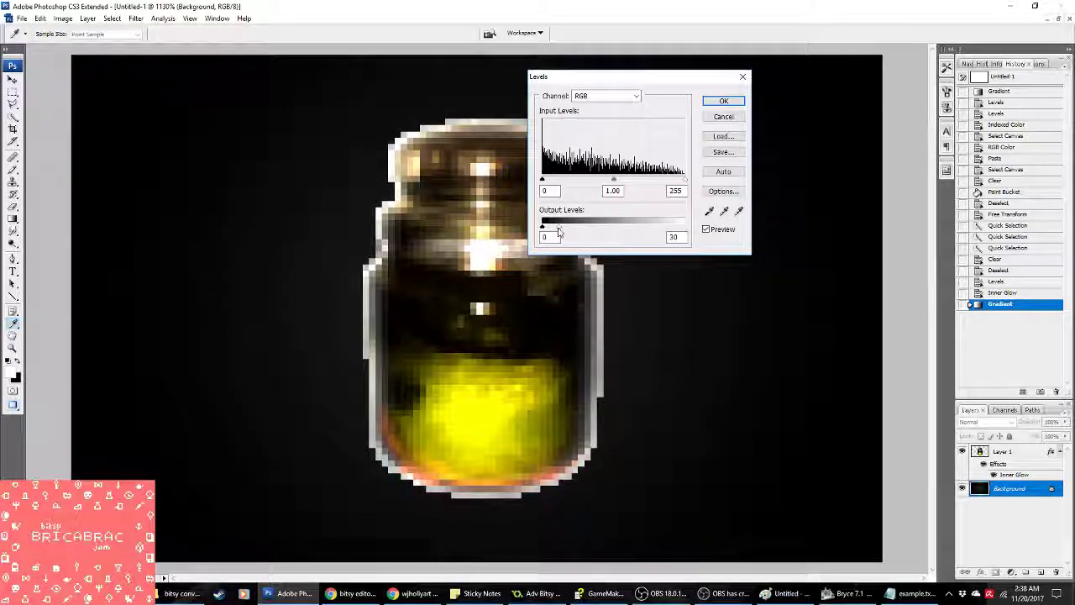
{"action": "left_click", "coordinate": [723, 101]}
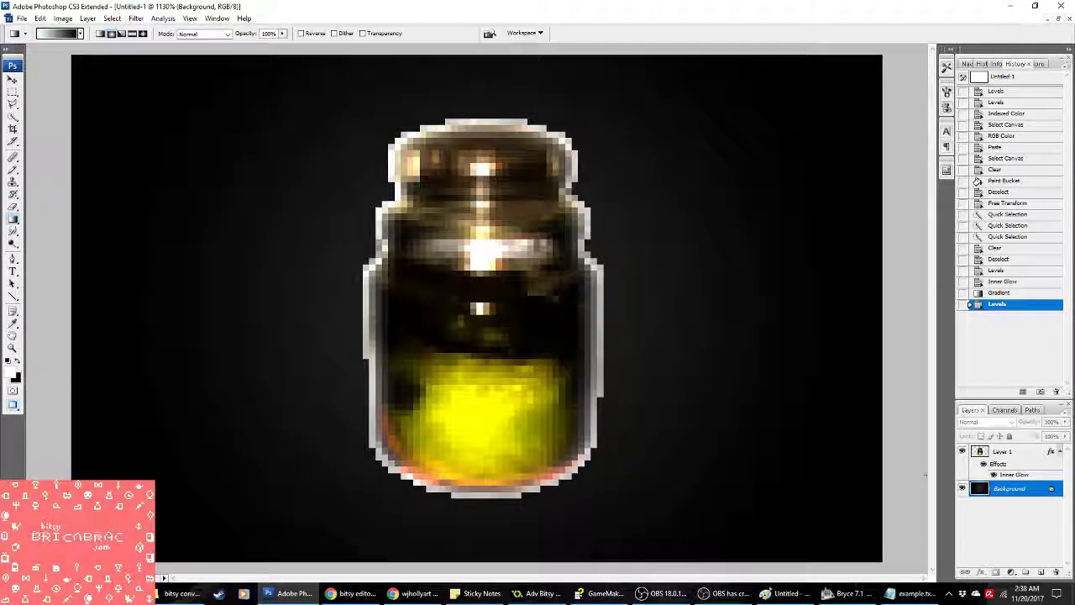
Step: Preview the glowing jar and dimmed gradient in 2-color Indexed Color with Pattern dither, without keeping the conversion
{"action": "left_click", "coordinate": [63, 17]}
{"action": "mouse_move", "coordinate": [76, 31]}
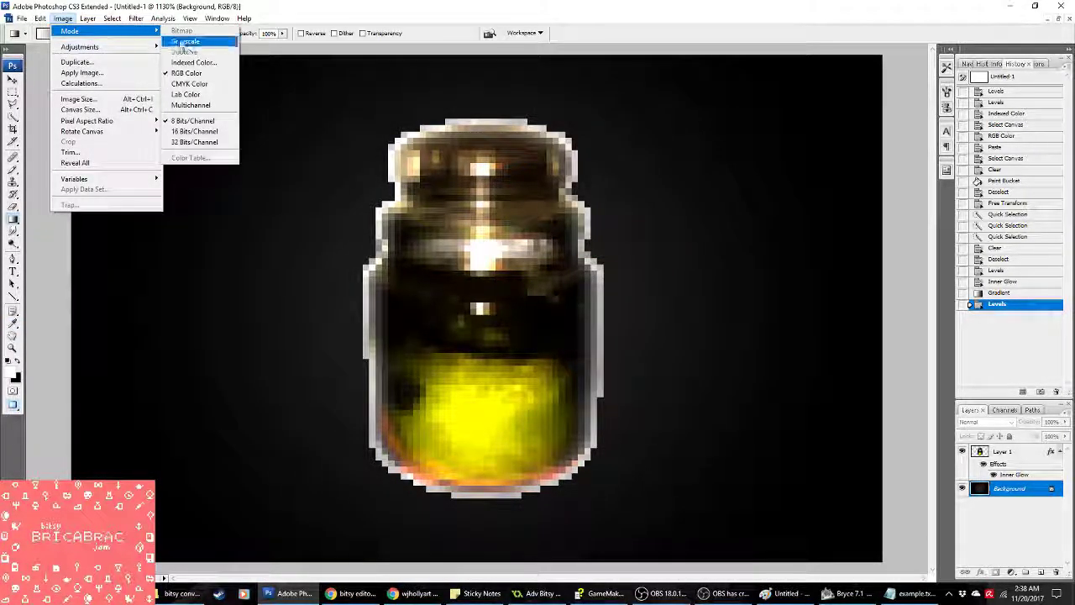
{"action": "left_click", "coordinate": [195, 65]}
{"action": "left_click", "coordinate": [492, 221]}
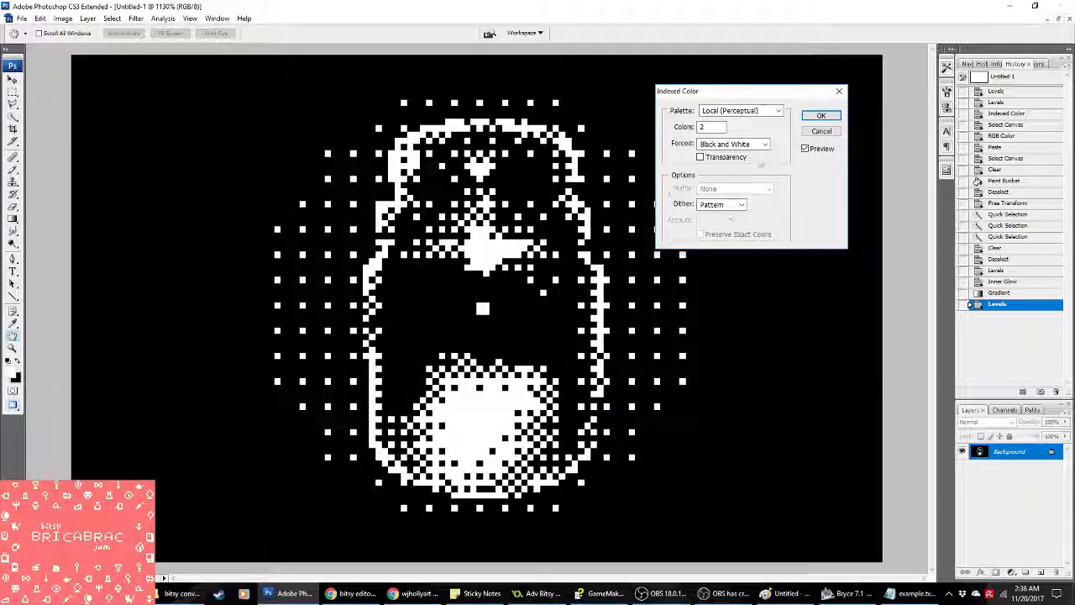
{"action": "left_click", "coordinate": [822, 131]}
Step: Brighten the Background gradient by moving the Levels midtone input toward the shadows
{"action": "left_click", "coordinate": [63, 18]}
{"action": "mouse_move", "coordinate": [80, 47]}
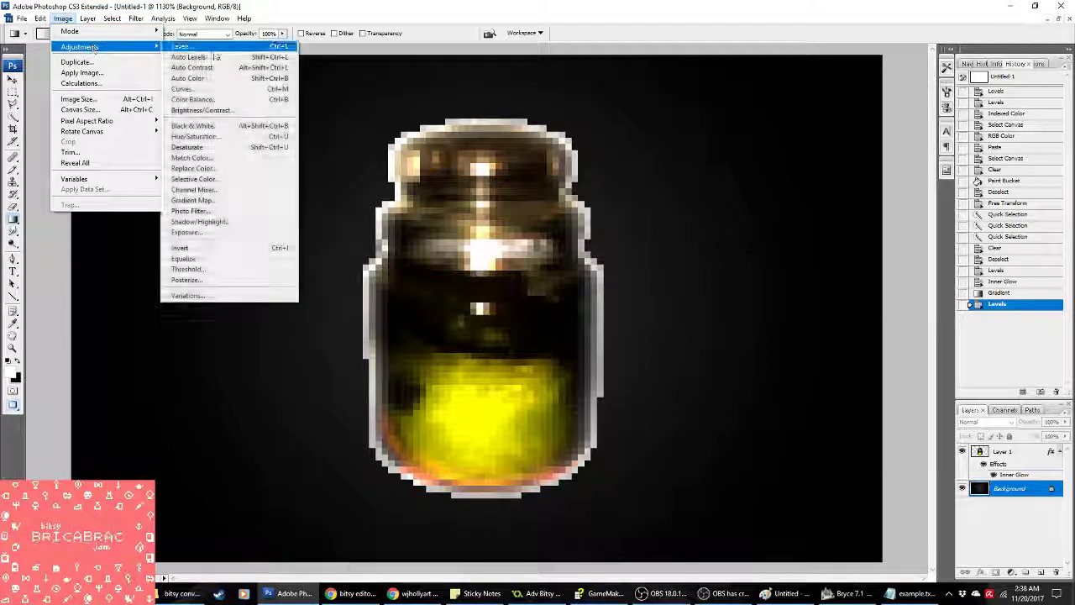
{"action": "left_click", "coordinate": [202, 48]}
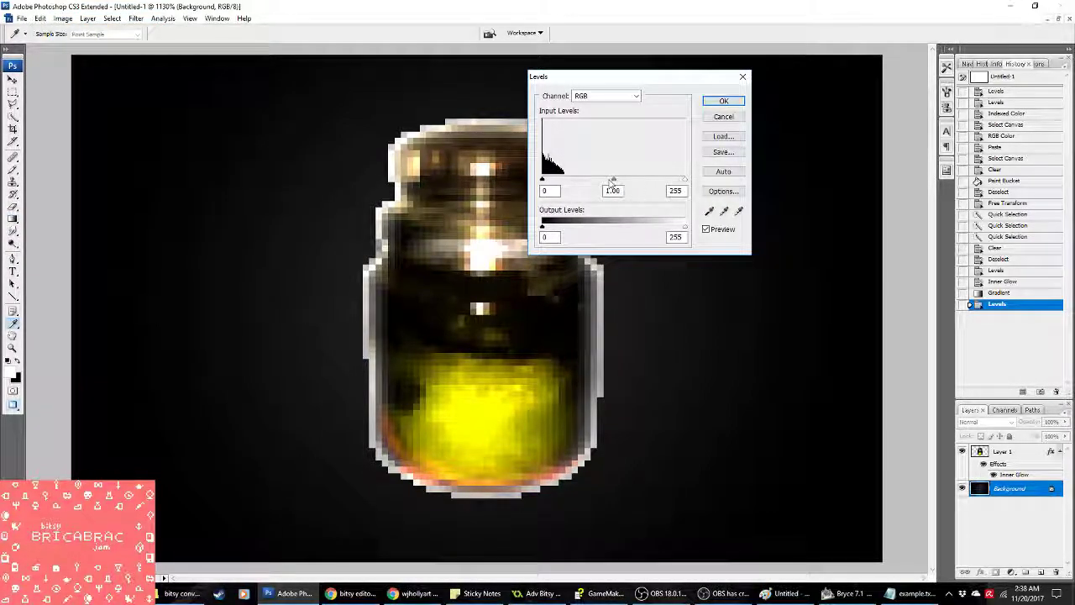
{"action": "left_click_drag", "start_coordinate": [613, 181], "coordinate": [583, 180]}
{"action": "left_click", "coordinate": [723, 100]}
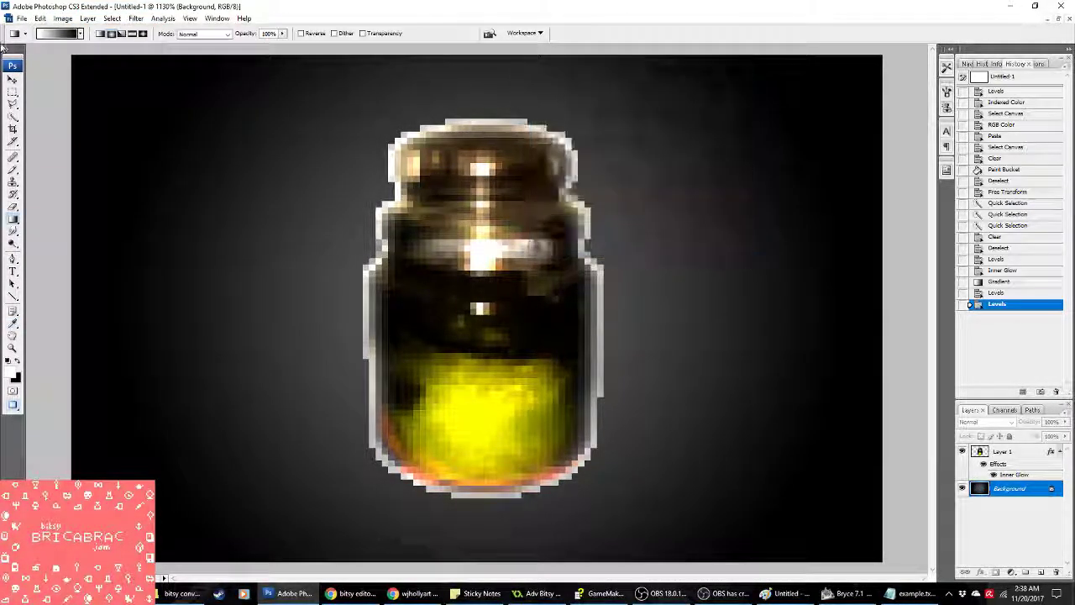
Step: Flatten the layers and convert the image to Indexed Color with the existing two-color dither settings
{"action": "left_click", "coordinate": [63, 18]}
{"action": "mouse_move", "coordinate": [83, 31]}
{"action": "left_click", "coordinate": [201, 57]}
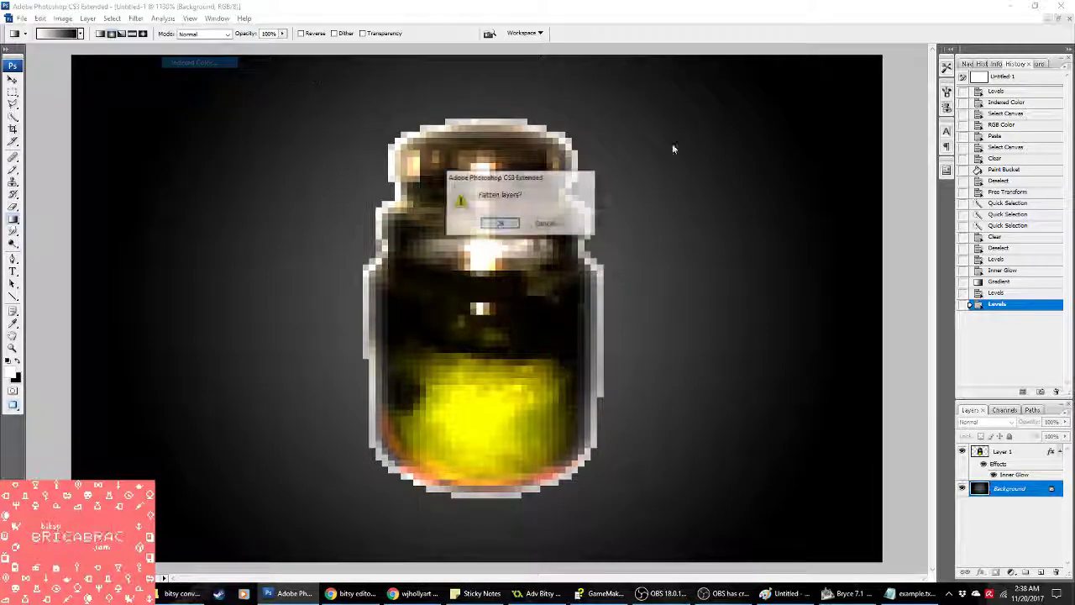
{"action": "left_click", "coordinate": [511, 227]}
{"action": "left_click", "coordinate": [819, 113]}
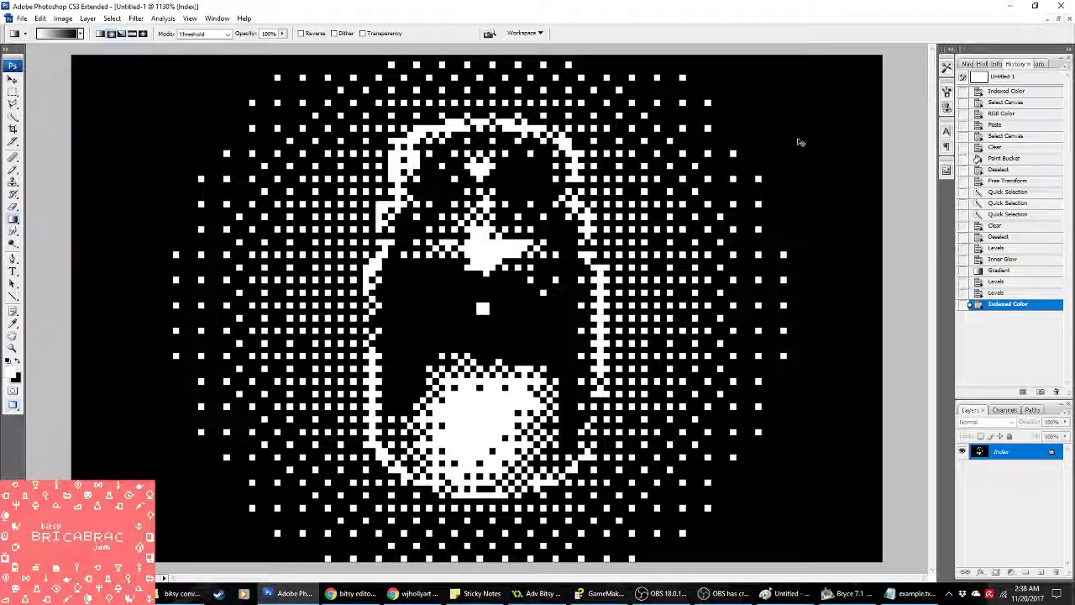
Step: Copy the whole dithered canvas into Paint and examine it at actual size and enlarged
{"action": "key", "text": "ctrl+a"}
{"action": "key", "text": "ctrl+c"}
{"action": "left_click", "coordinate": [786, 593]}
{"action": "key", "text": "ctrl+v"}
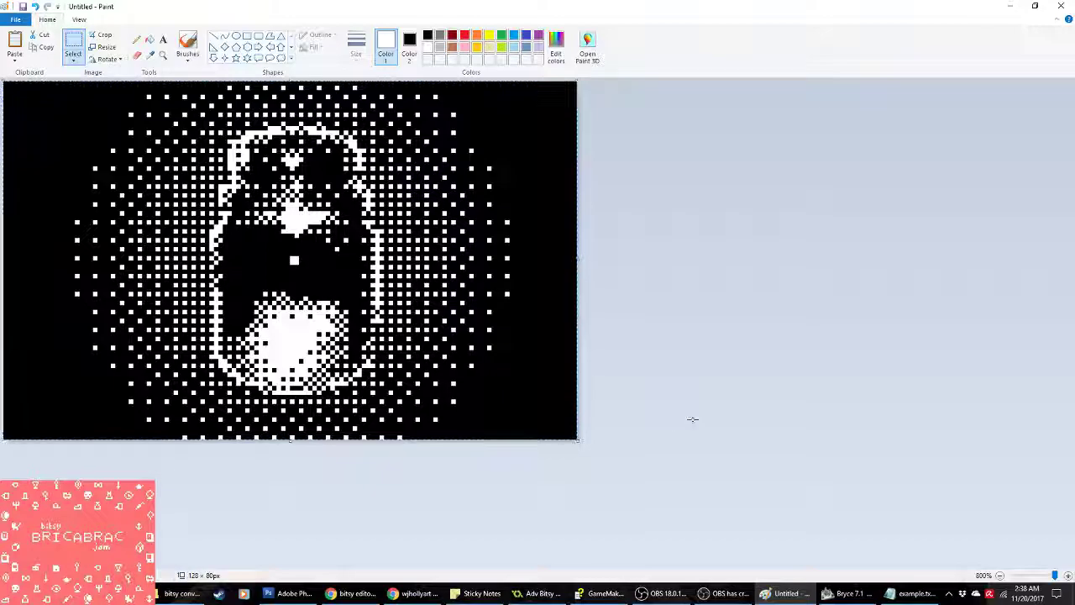
{"action": "left_click", "coordinate": [693, 419]}
{"action": "left_click", "coordinate": [163, 55]}
{"action": "scroll", "coordinate": [71, 129], "scroll_direction": "down", "scroll_amount": 7, "text": "ctrl"}
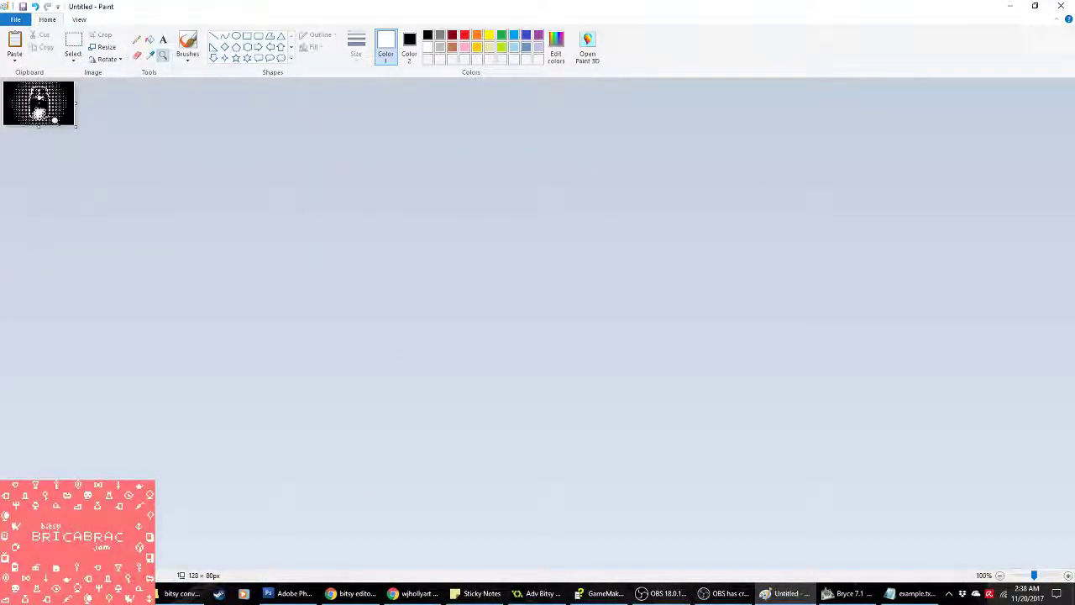
{"action": "scroll", "coordinate": [38, 109], "scroll_direction": "up", "scroll_amount": 7, "text": "ctrl"}
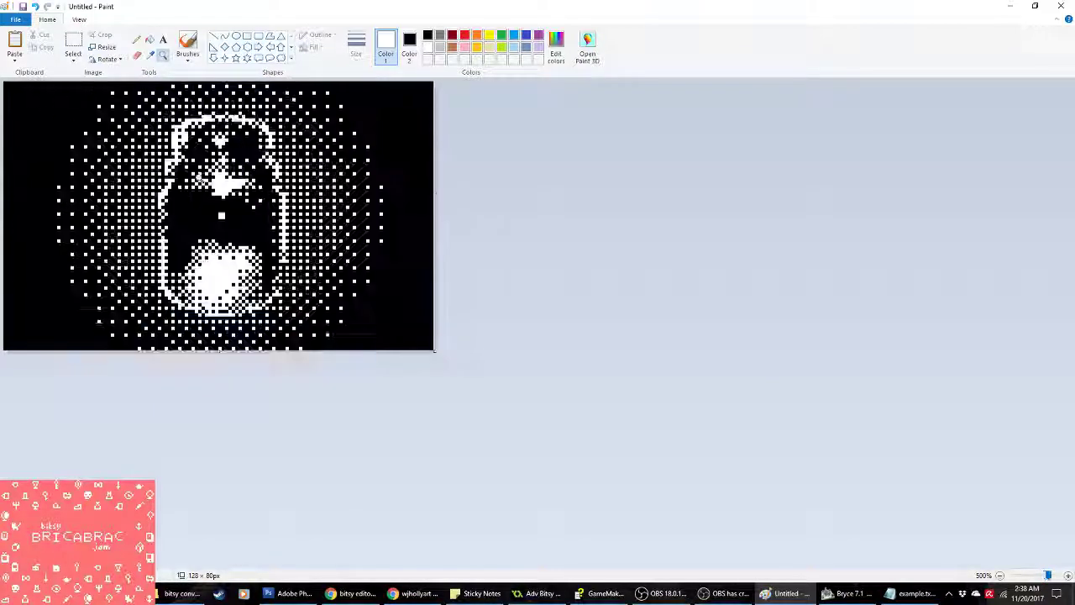
Step: Try to draw a wide, flat ellipse across the jar just above the liquid in Paint
{"action": "left_click", "coordinate": [236, 36]}
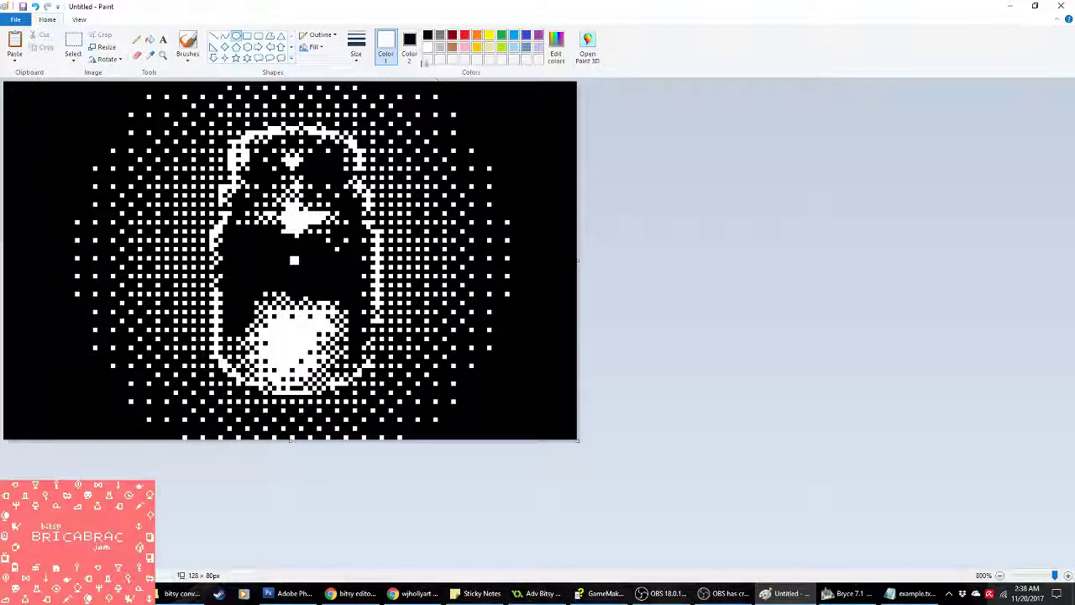
{"action": "left_click_drag", "start_coordinate": [244, 289], "coordinate": [363, 311]}
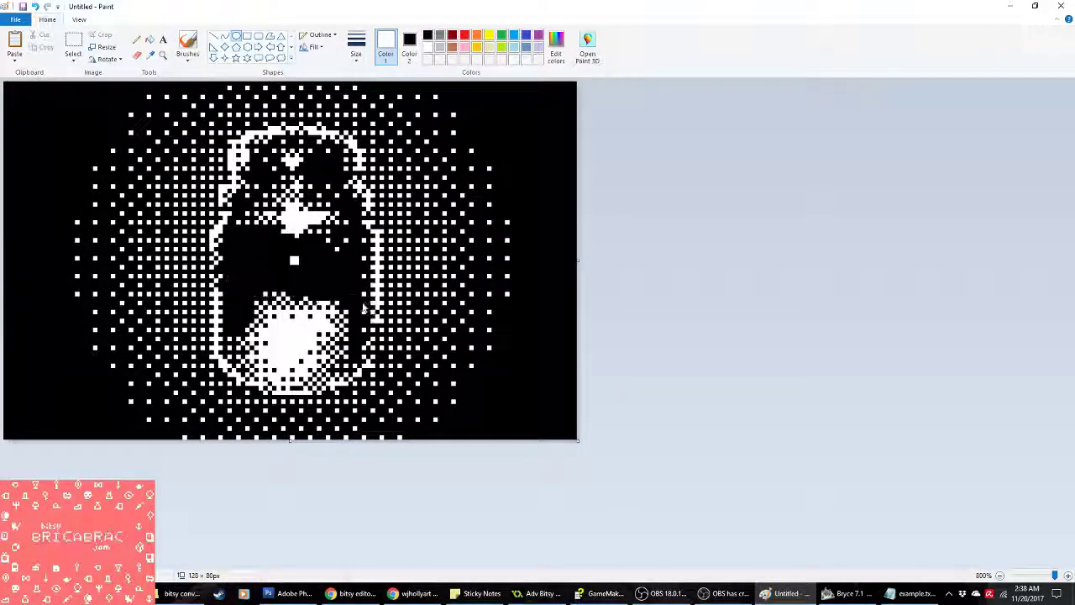
Step: Switch back to Photoshop and revert the document to the layered Levels state before the Indexed Color conversion
{"action": "left_click", "coordinate": [290, 593]}
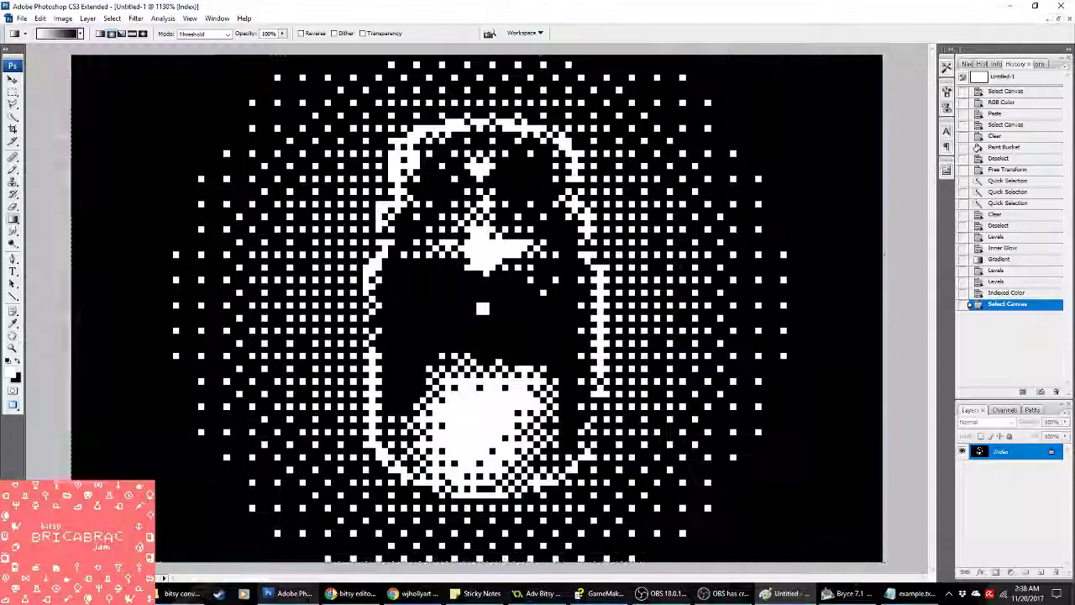
{"action": "left_click", "coordinate": [1008, 282]}
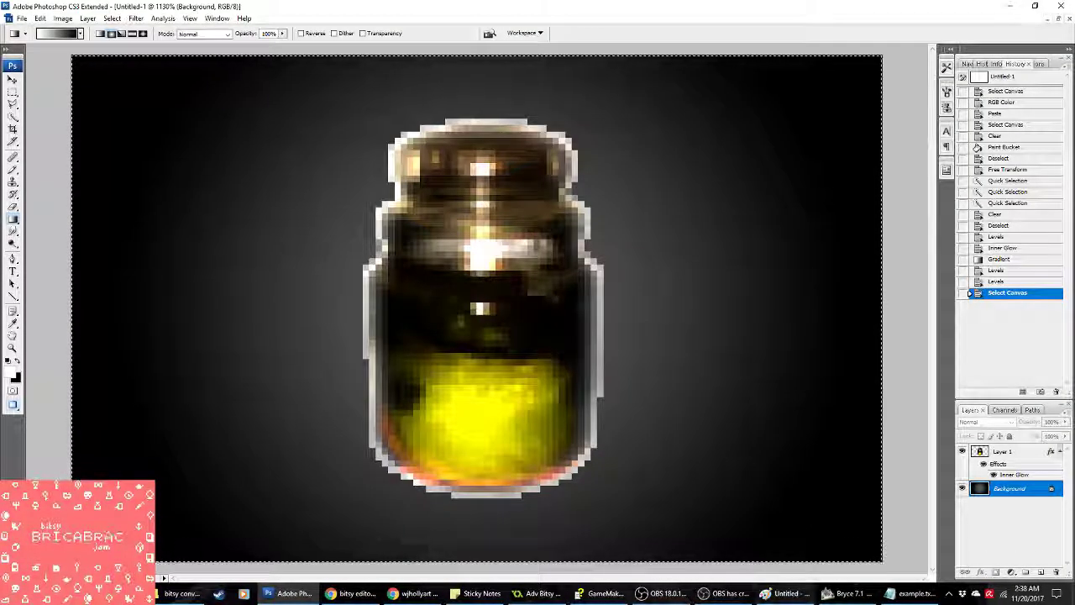
Step: Try pasting the Background layer and the jar from Layer 1 into Paint over the dithered image
{"action": "left_click", "coordinate": [786, 593]}
{"action": "key", "text": "ctrl+v"}
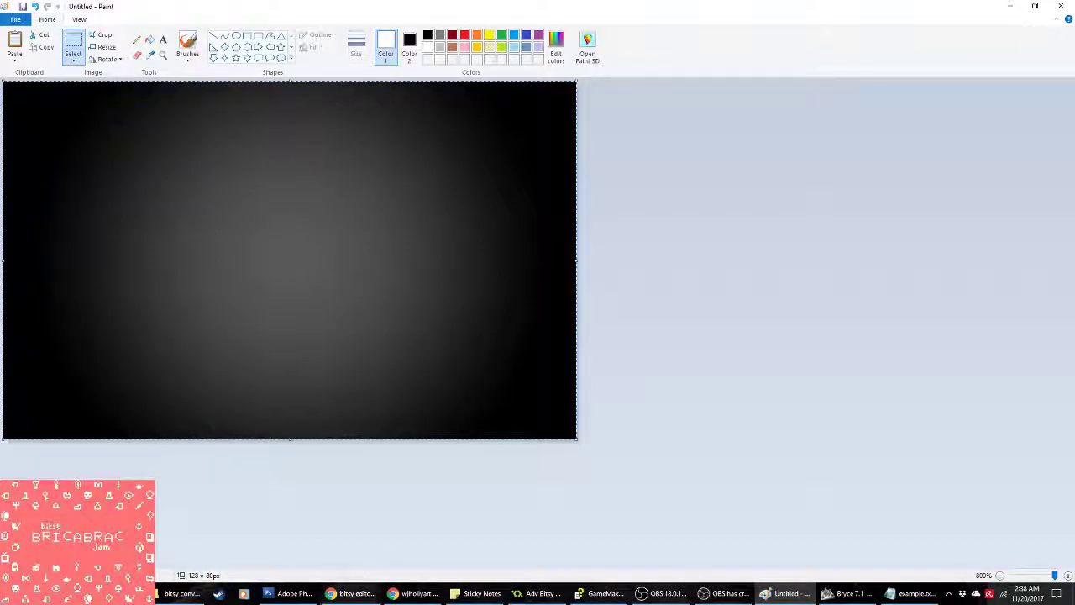
{"action": "left_click", "coordinate": [290, 593]}
{"action": "right_click", "coordinate": [1024, 487]}
{"action": "left_click", "coordinate": [1028, 476]}
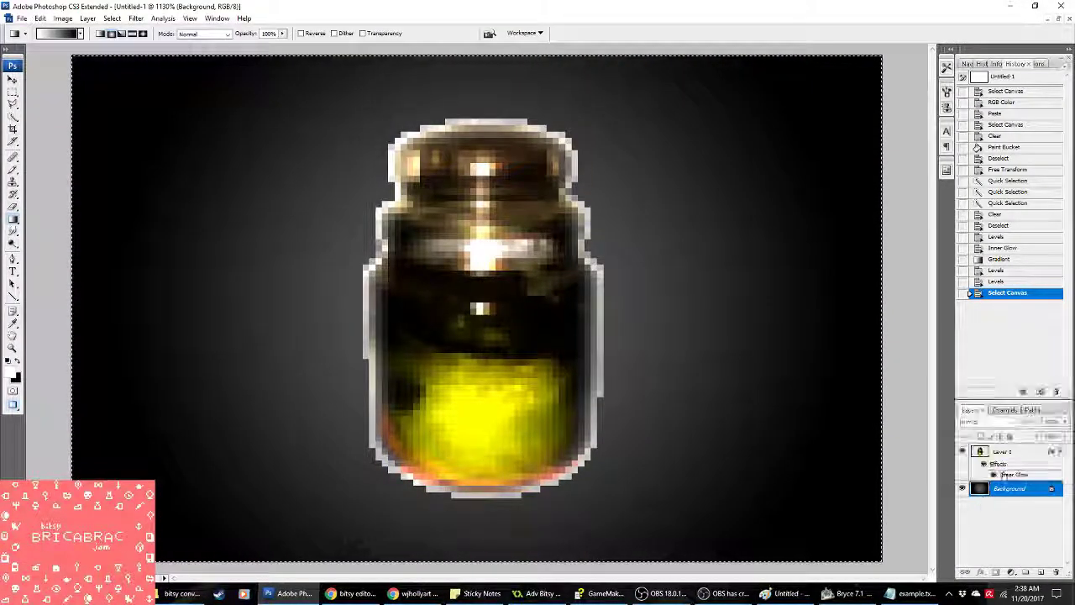
{"action": "left_click", "coordinate": [786, 593]}
{"action": "key", "text": "ctrl+v"}
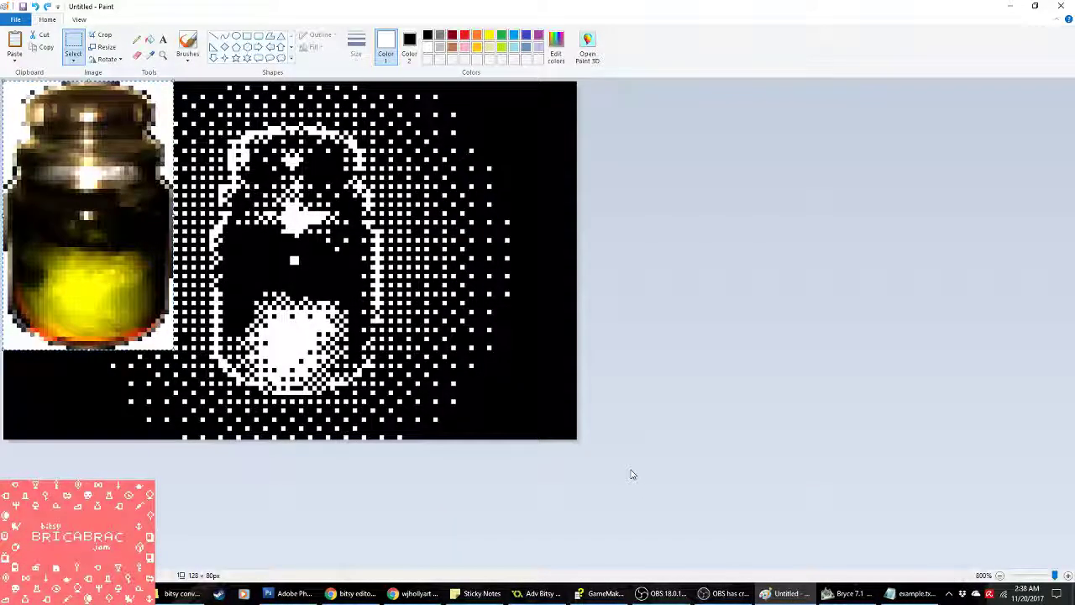
{"action": "key", "text": "ctrl+z"}
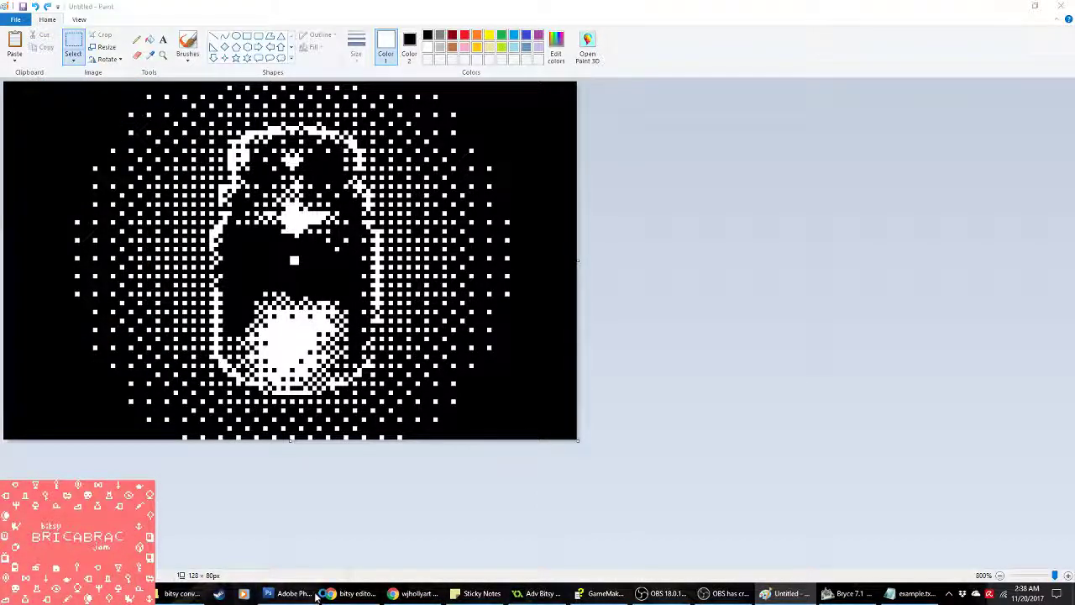
{"action": "left_click", "coordinate": [314, 594]}
{"action": "left_click", "coordinate": [258, 594]}
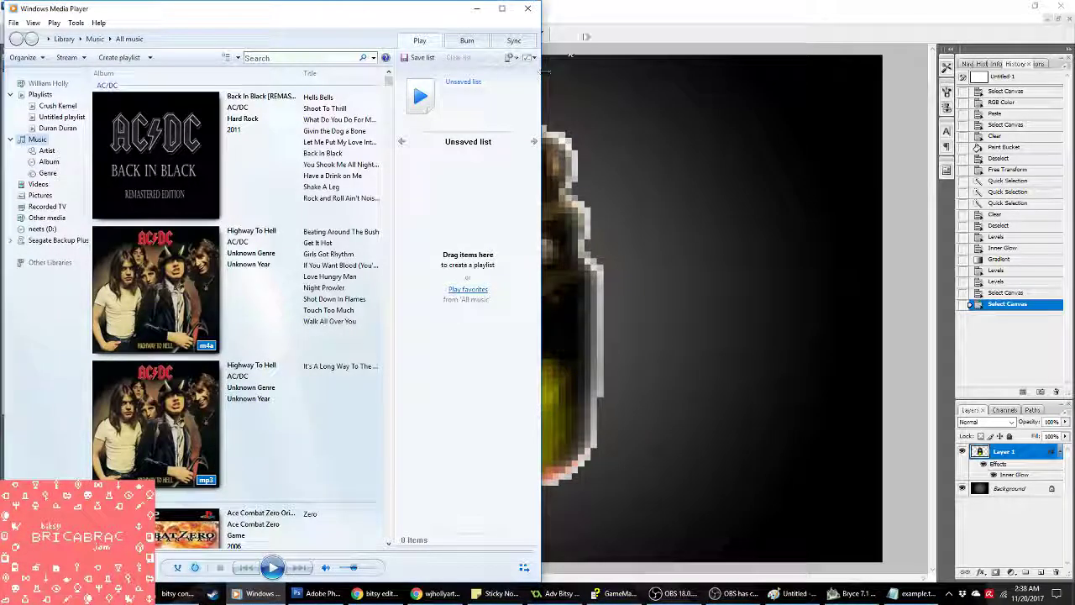
{"action": "left_click", "coordinate": [529, 10]}
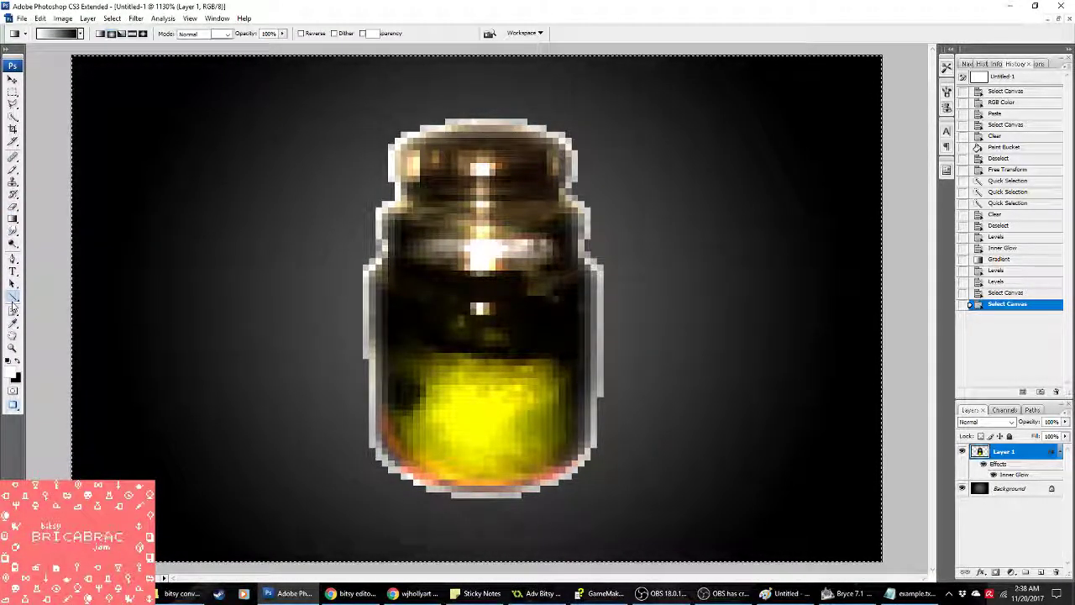
Step: Try drawing a solid white ellipse across the jar above the yellow liquid with the Ellipse tool
{"action": "left_click", "coordinate": [13, 304]}
{"action": "left_click", "coordinate": [80, 316]}
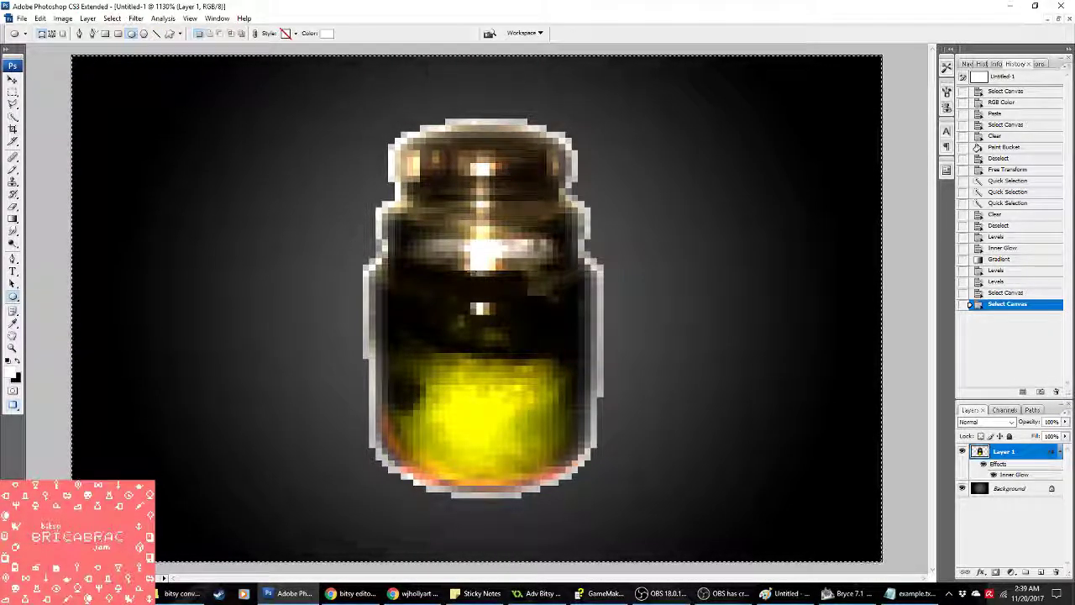
{"action": "left_click_drag", "start_coordinate": [390, 312], "coordinate": [580, 358]}
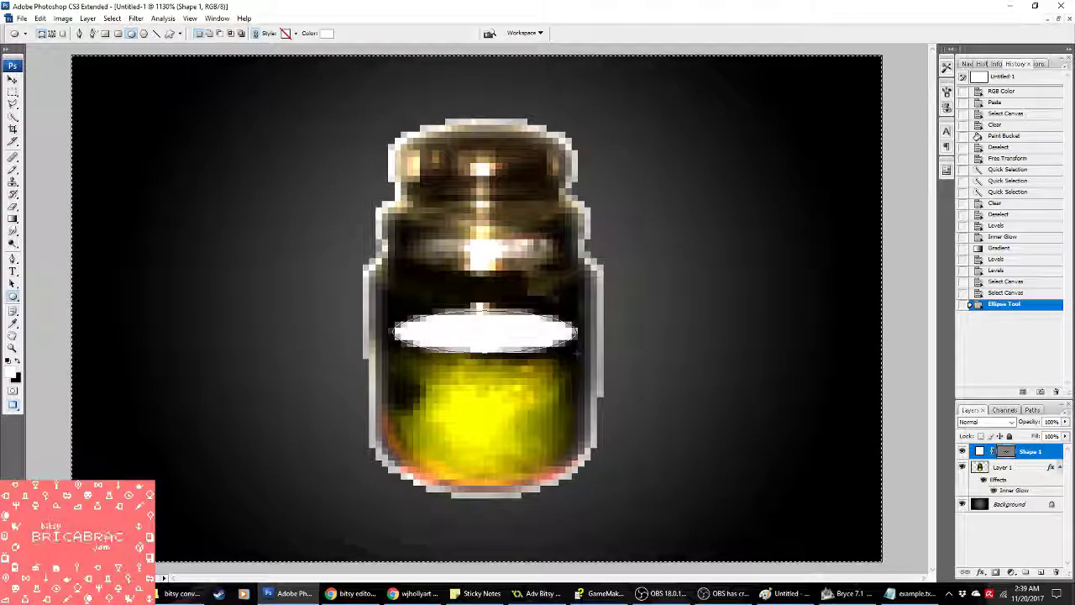
{"action": "key", "text": "ctrl+z"}
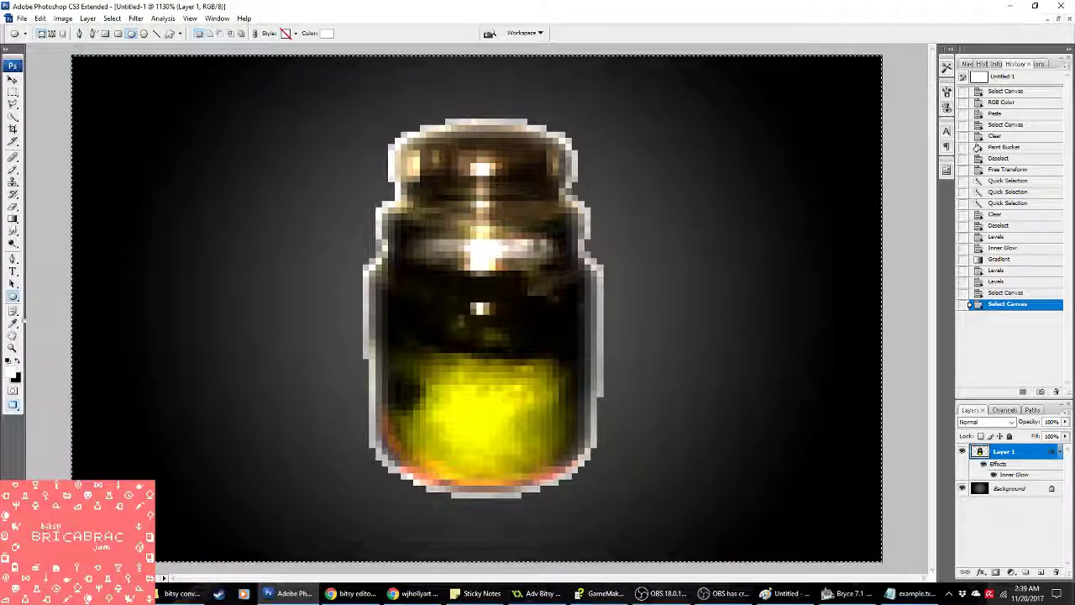
Step: Draw a flat white ring across the jar's interior just above the yellow liquid, using the thin circle custom shape
{"action": "left_click", "coordinate": [14, 300]}
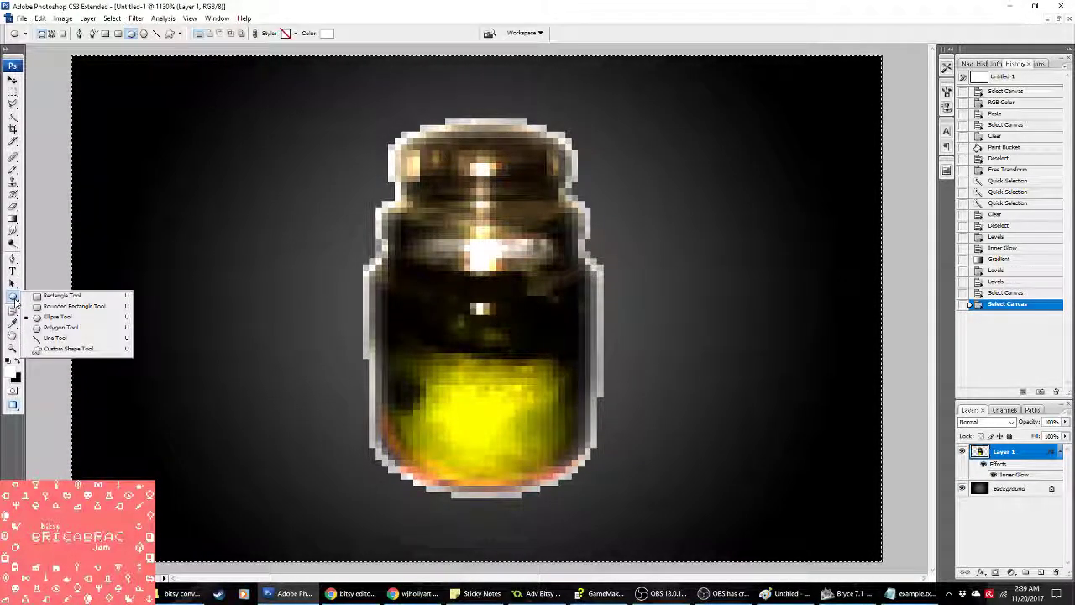
{"action": "left_click", "coordinate": [68, 349]}
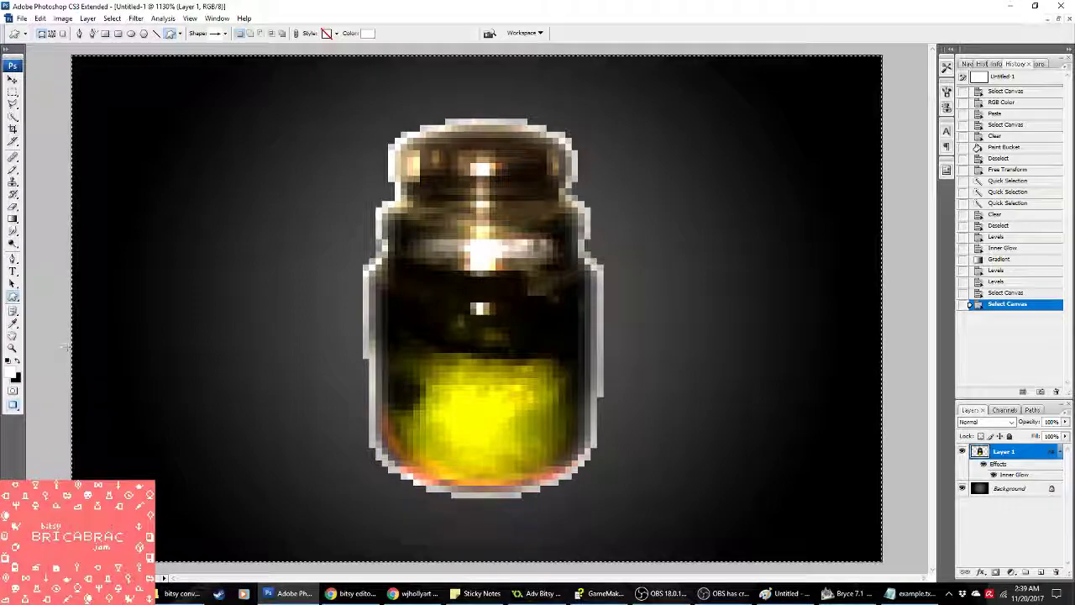
{"action": "left_click", "coordinate": [225, 34]}
{"action": "scroll", "coordinate": [242, 93], "scroll_direction": "down", "scroll_amount": 2}
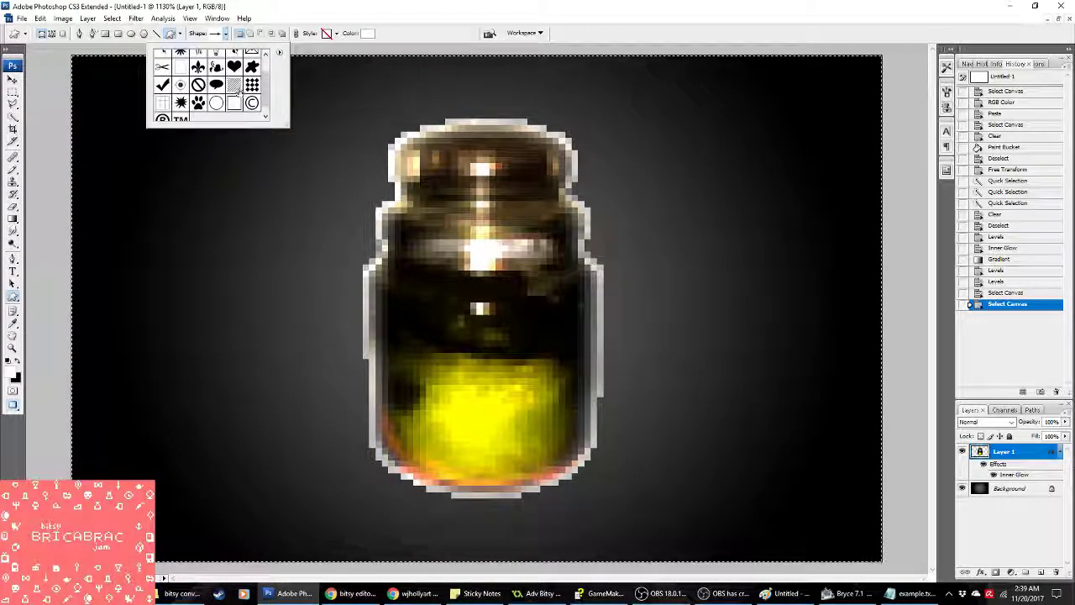
{"action": "left_click_drag", "start_coordinate": [390, 306], "coordinate": [581, 354]}
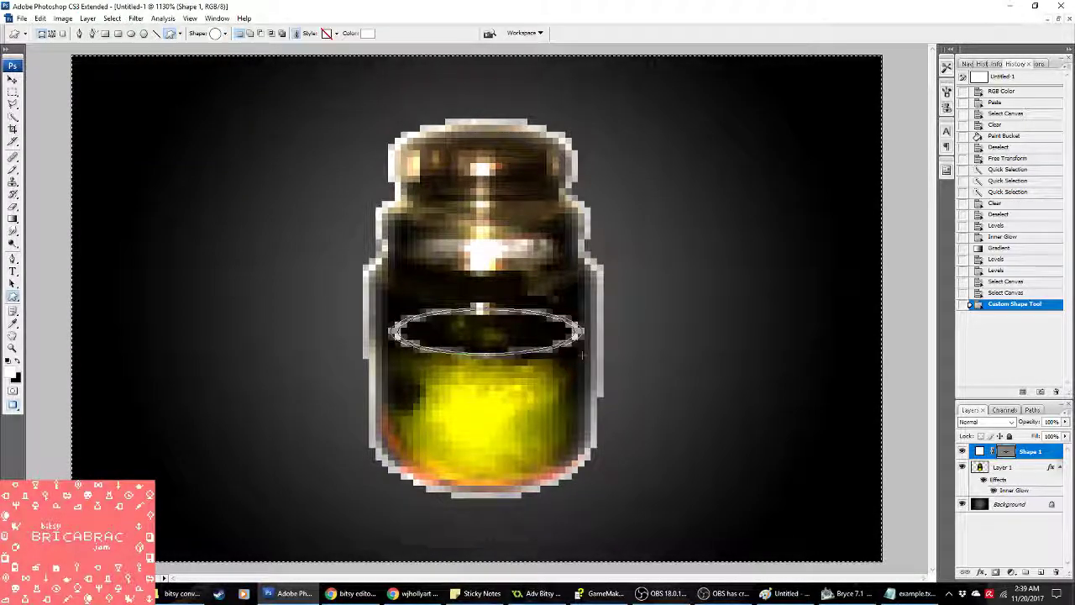
Step: Deselect the canvas and merge the ring shape layer down into Layer 1
{"action": "left_click", "coordinate": [12, 92]}
{"action": "left_click", "coordinate": [164, 154]}
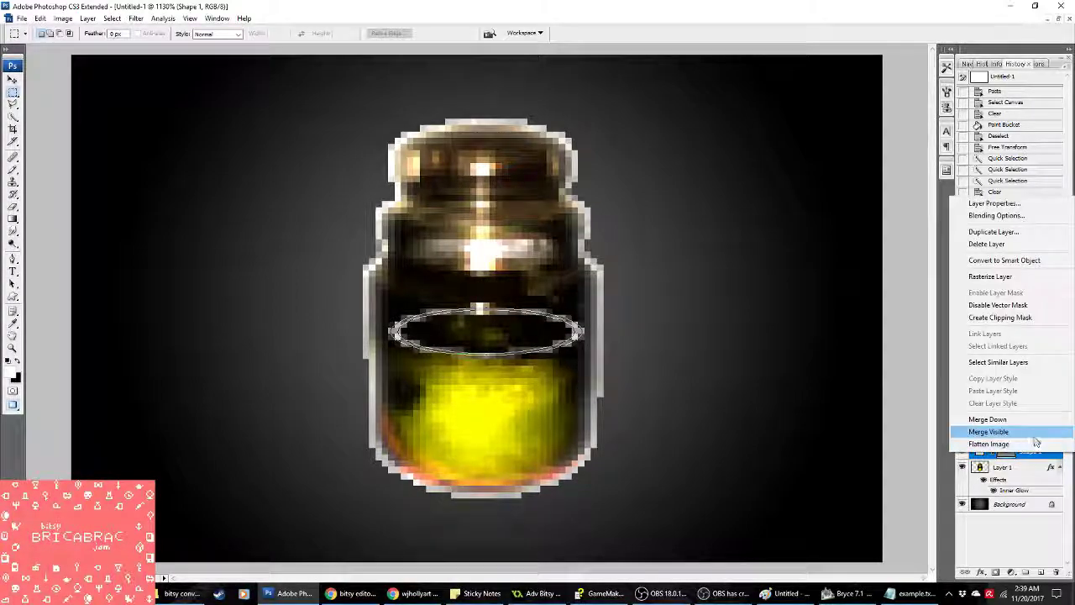
{"action": "left_click", "coordinate": [1031, 420]}
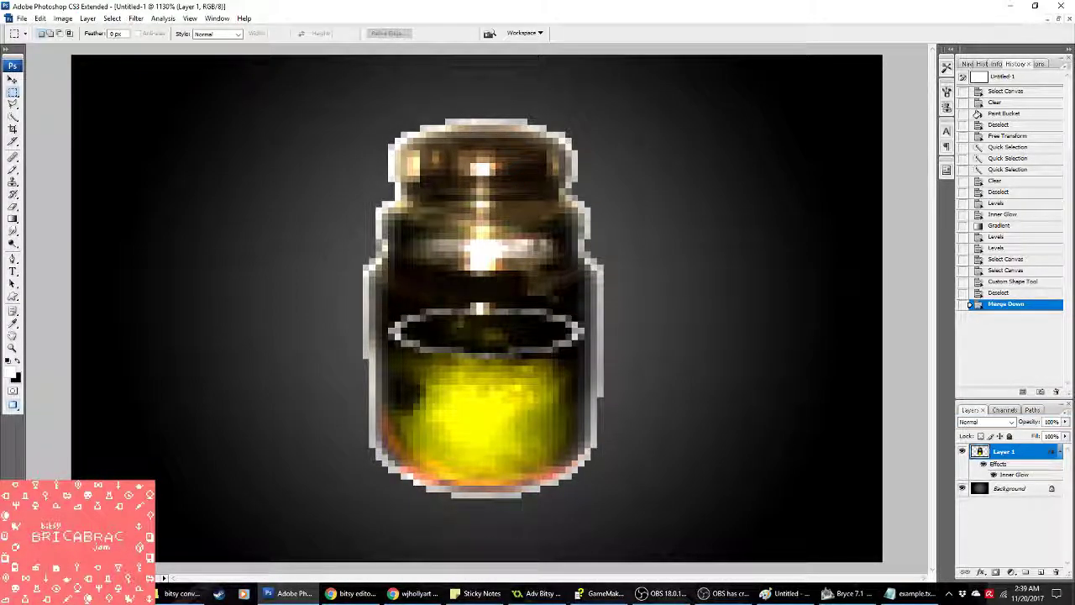
Step: Flatten and convert the image to 2-color Indexed Color with forced black and white and Pattern dither, then copy the whole canvas
{"action": "left_click", "coordinate": [63, 17]}
{"action": "mouse_move", "coordinate": [92, 31]}
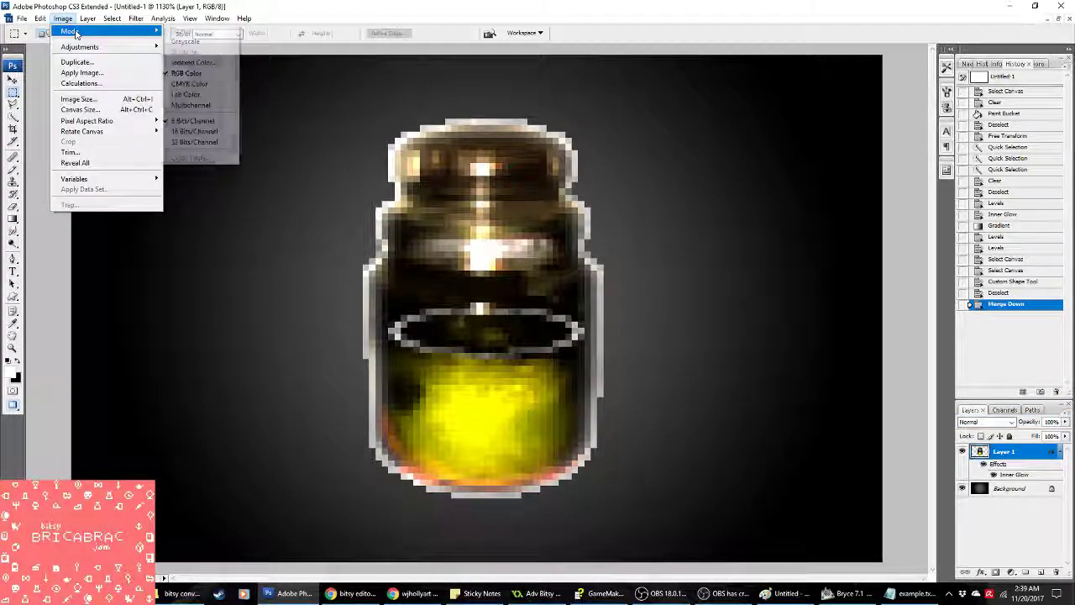
{"action": "left_click", "coordinate": [194, 62]}
{"action": "left_click", "coordinate": [492, 221]}
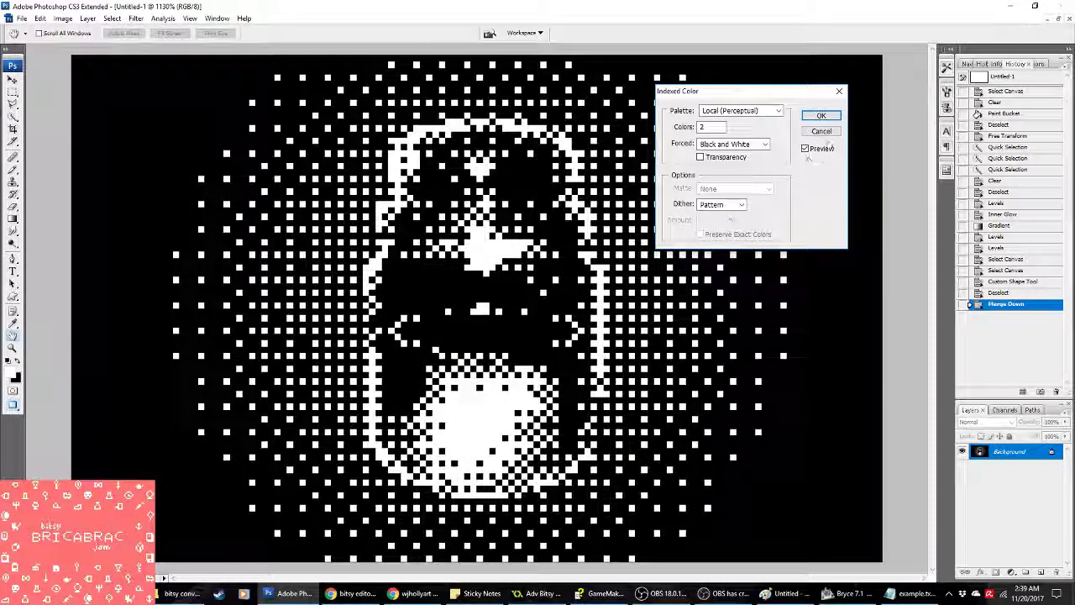
{"action": "left_click", "coordinate": [821, 115]}
{"action": "key", "text": "ctrl+a"}
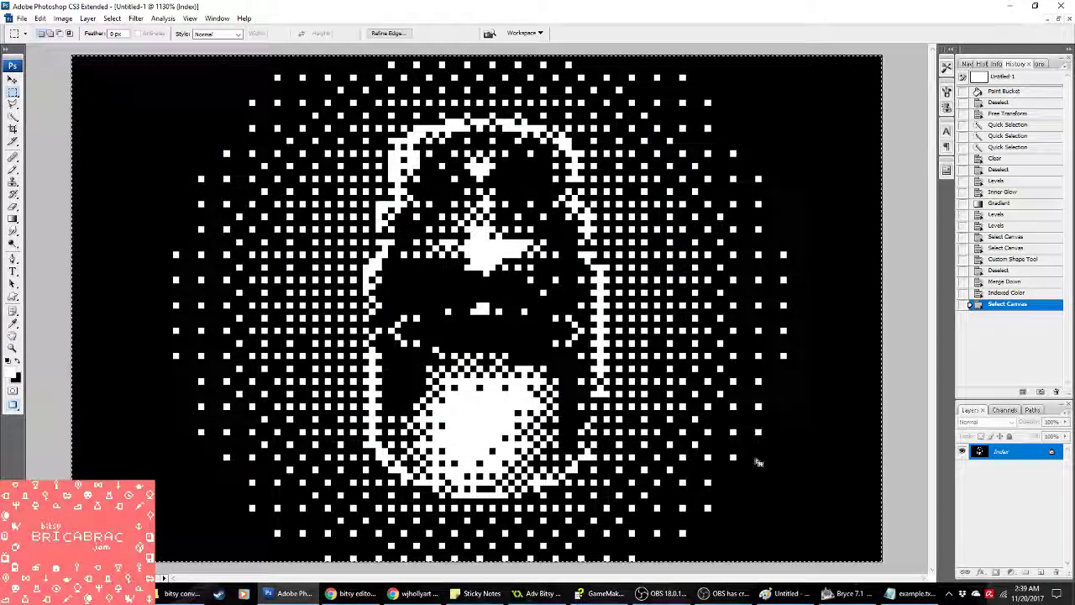
Step: Switch to GameMaker and make the dithered jar the only frame of spr_picturetest, deleting image 1 and image 2
{"action": "left_click", "coordinate": [538, 593]}
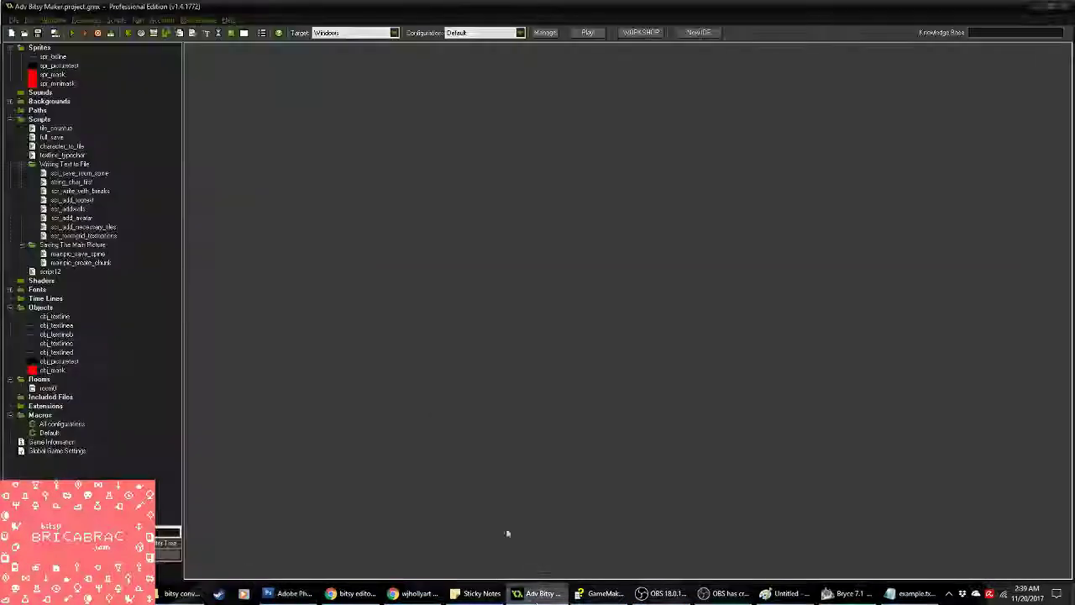
{"action": "left_click", "coordinate": [64, 67]}
{"action": "double_click", "coordinate": [63, 66]}
{"action": "left_click", "coordinate": [473, 187]}
{"action": "left_click", "coordinate": [608, 205]}
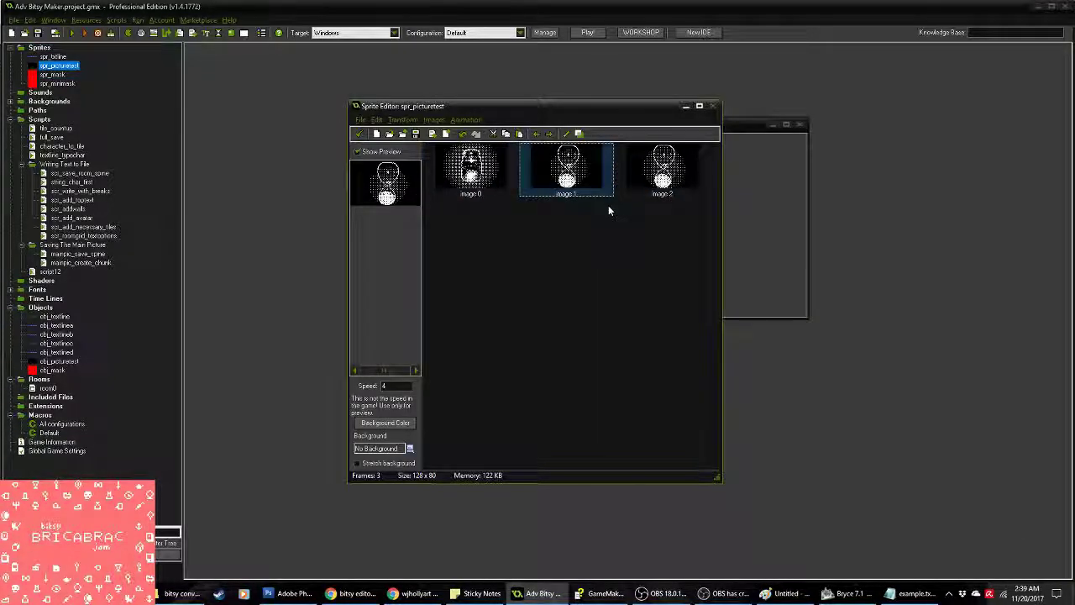
{"action": "key", "text": "Delete"}
{"action": "key", "text": "Delete"}
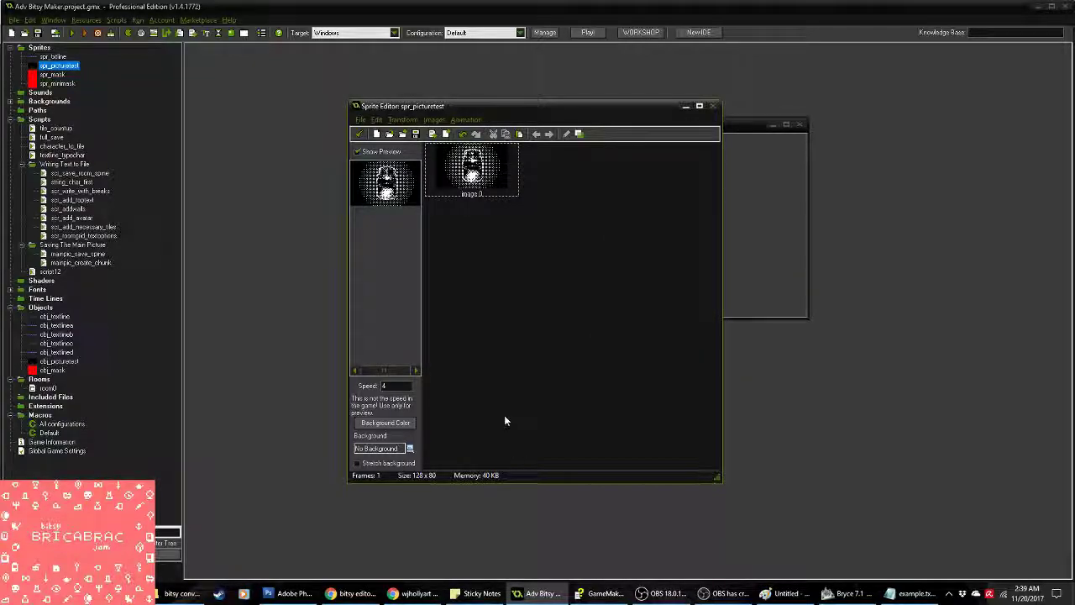
Step: Switch to Photoshop, revert the jar image to its Merge Down history state and select the Background layer
{"action": "left_click", "coordinate": [286, 593]}
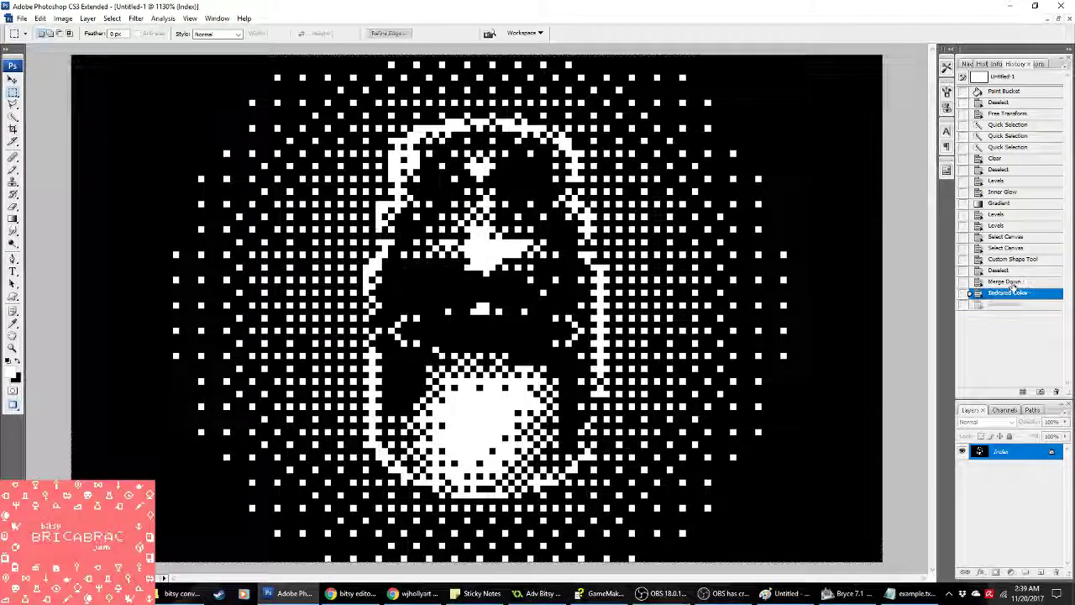
{"action": "left_click", "coordinate": [1007, 281]}
{"action": "left_click", "coordinate": [1008, 488]}
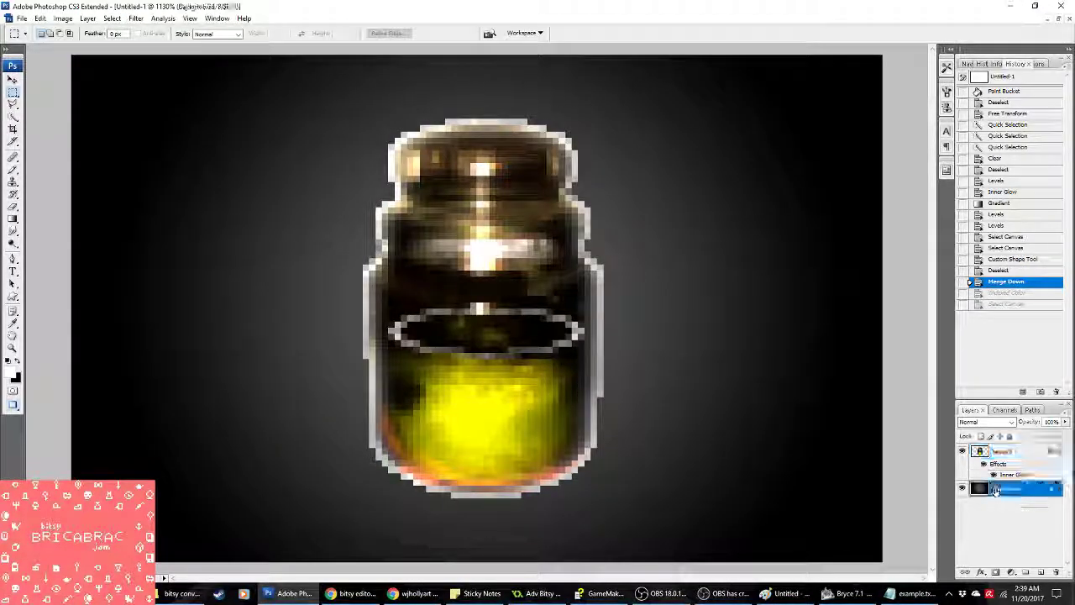
Step: Brighten the background glow behind the jar with a Levels adjustment, setting the midtone input level to 1.27
{"action": "left_click", "coordinate": [63, 18]}
{"action": "mouse_move", "coordinate": [79, 46]}
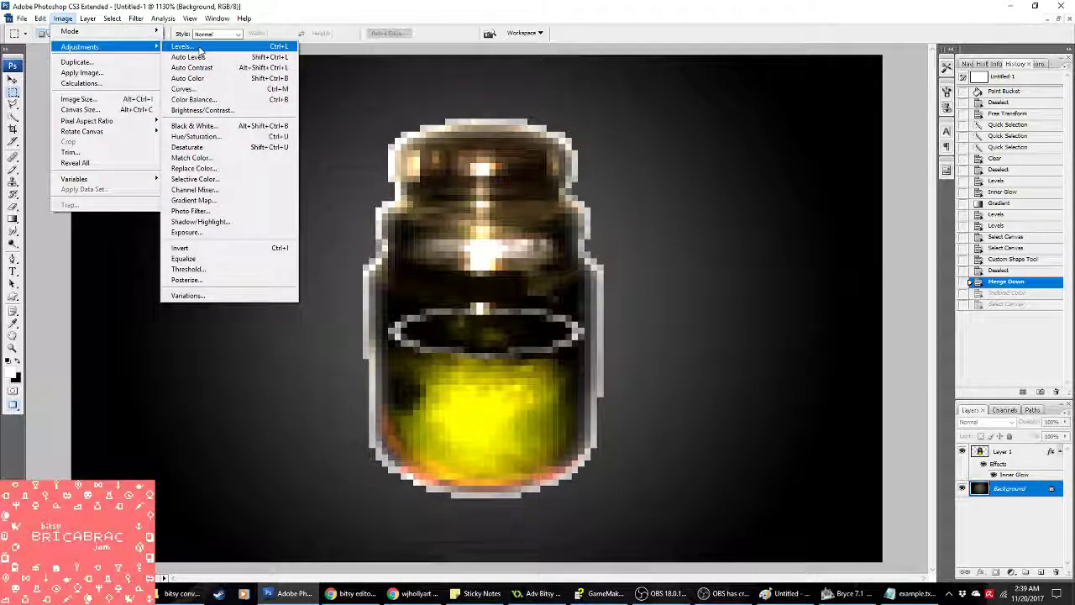
{"action": "left_click", "coordinate": [189, 45]}
{"action": "mouse_move", "coordinate": [614, 180]}
{"action": "left_mouse_down"}
{"action": "mouse_move", "coordinate": [596, 182]}
{"action": "mouse_move", "coordinate": [606, 181]}
{"action": "left_mouse_up"}
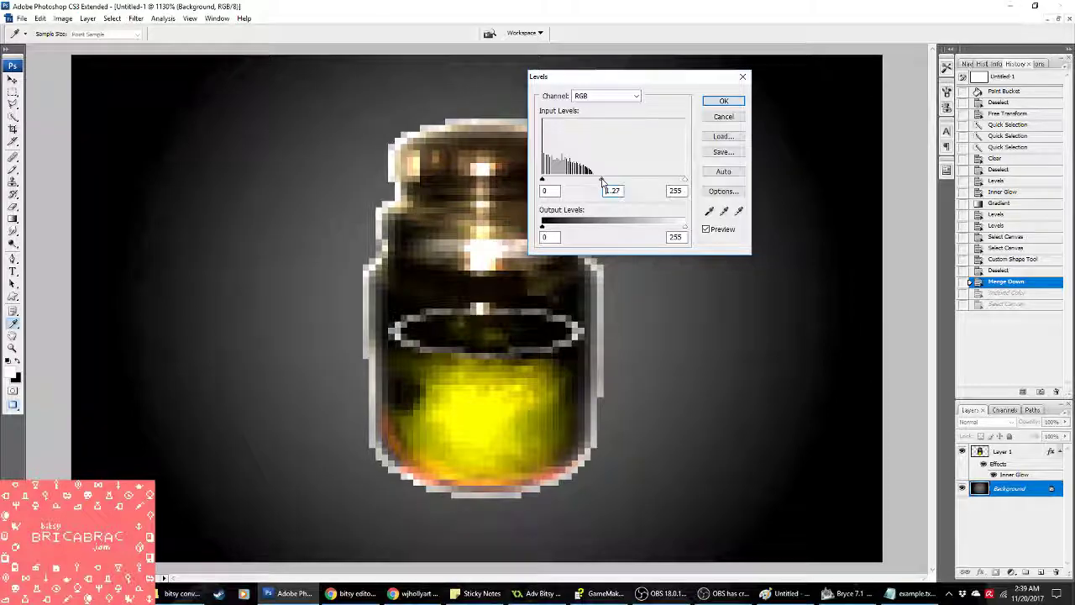
{"action": "left_click", "coordinate": [723, 101]}
{"action": "key", "text": "ctrl+z"}
{"action": "key", "text": "ctrl+z"}
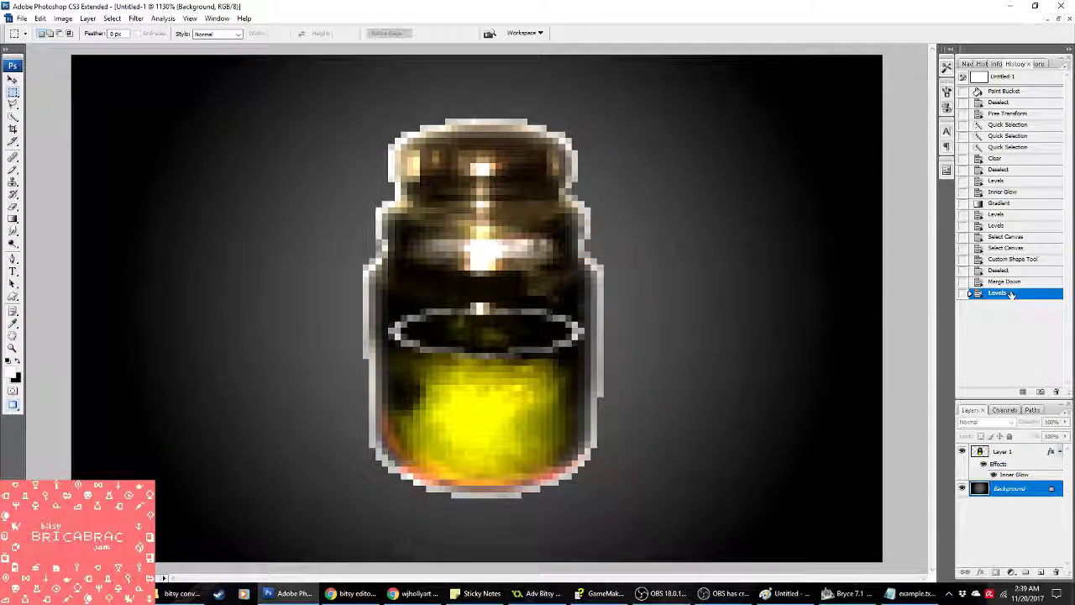
Step: Apply a light Film Grain filter to the jar on Layer 1 with highlight area 0 and intensity 0
{"action": "left_click", "coordinate": [1021, 452]}
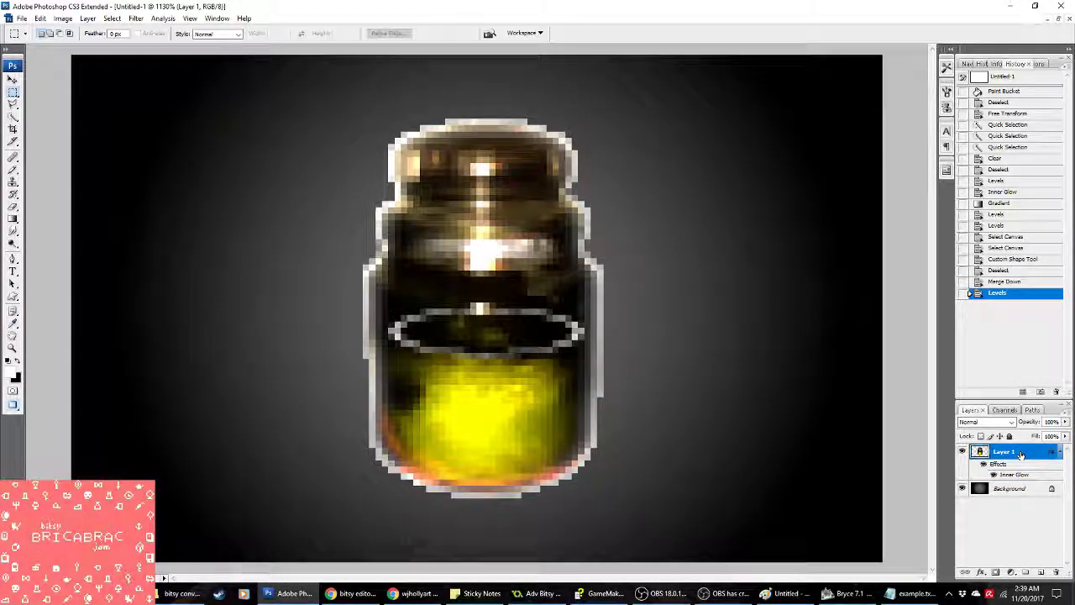
{"action": "left_click", "coordinate": [136, 18]}
{"action": "mouse_move", "coordinate": [235, 120]}
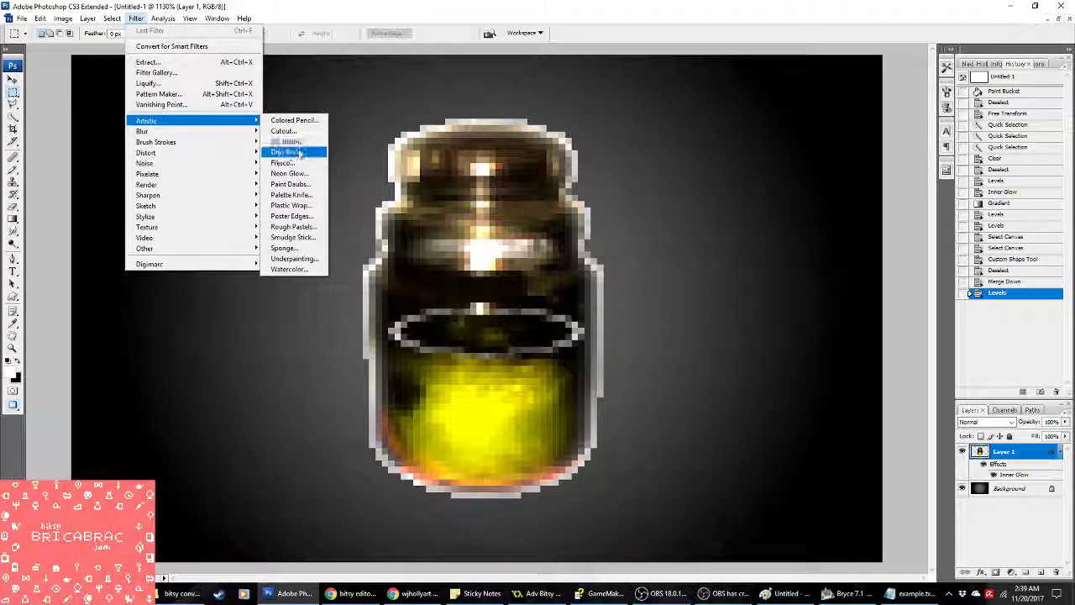
{"action": "left_click", "coordinate": [296, 152]}
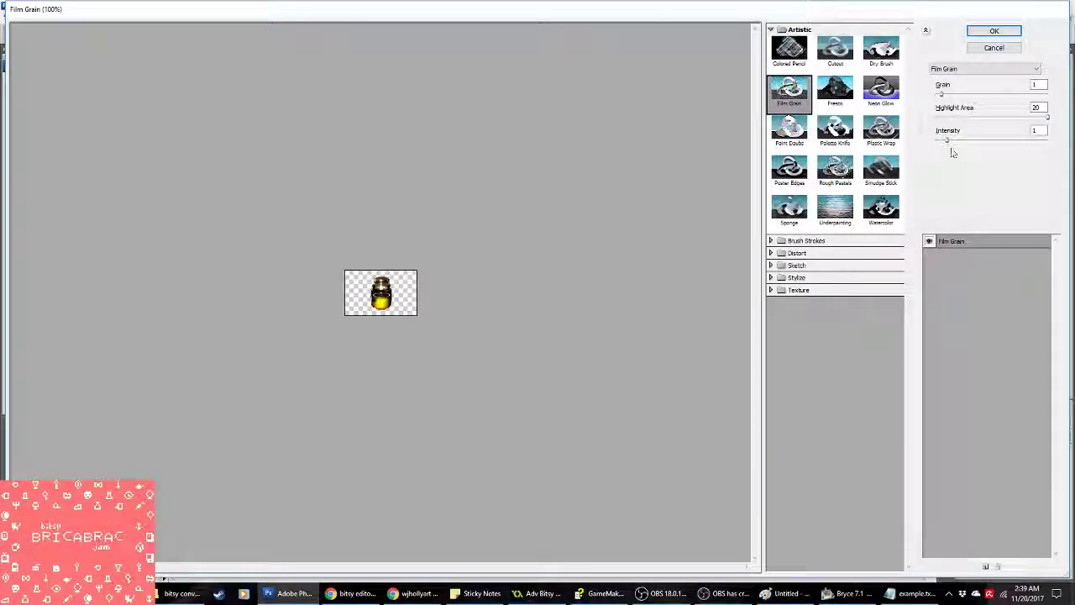
{"action": "left_click_drag", "start_coordinate": [962, 118], "coordinate": [946, 138]}
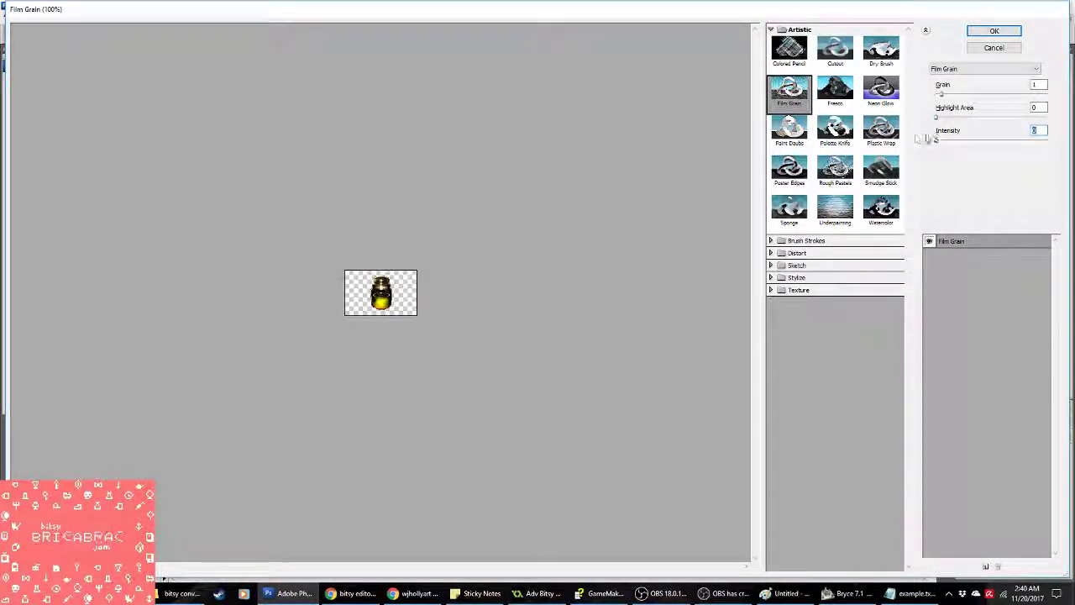
{"action": "mouse_move", "coordinate": [947, 98]}
{"action": "left_mouse_down"}
{"action": "mouse_move", "coordinate": [967, 95]}
{"action": "mouse_move", "coordinate": [949, 99]}
{"action": "left_mouse_up"}
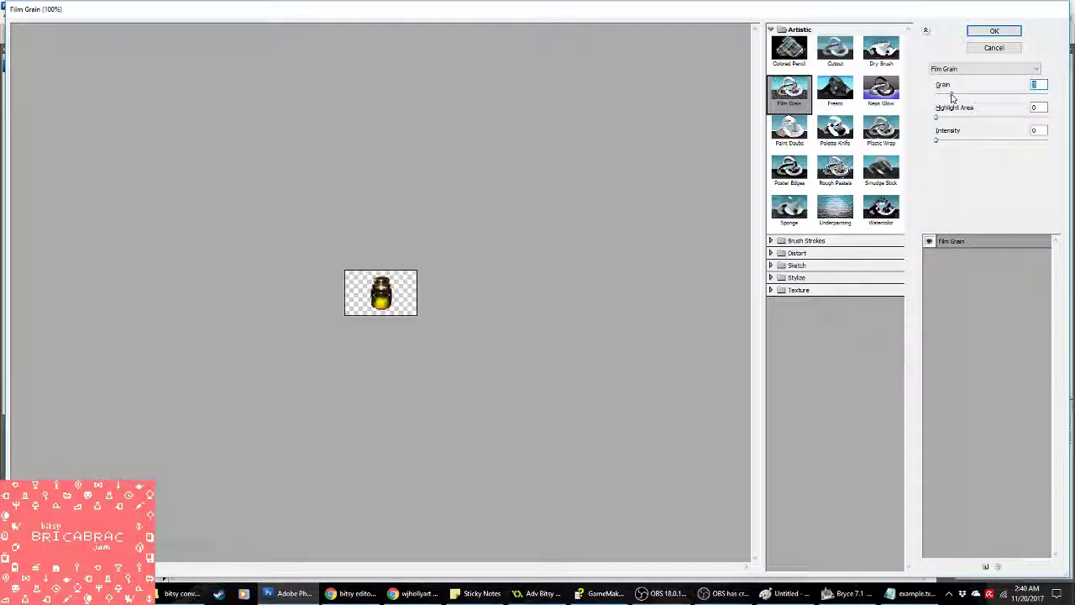
{"action": "key", "text": "Return"}
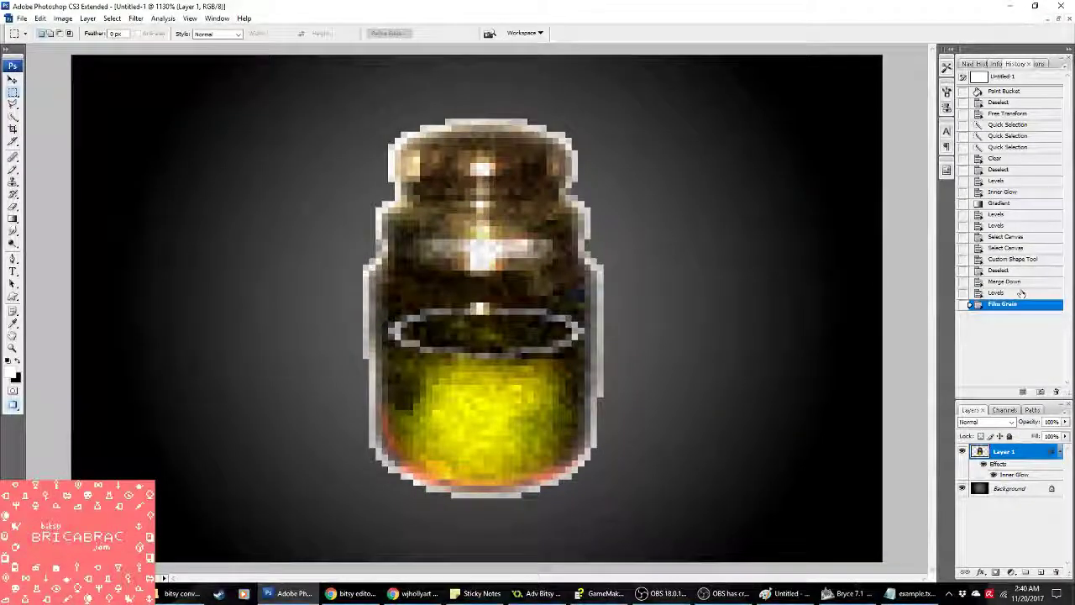
Step: Compare the jar before and after the Levels and Film Grain edits, ending on the Film Grain history state
{"action": "left_click", "coordinate": [1021, 292]}
{"action": "left_click", "coordinate": [1021, 303]}
{"action": "left_click", "coordinate": [1020, 282]}
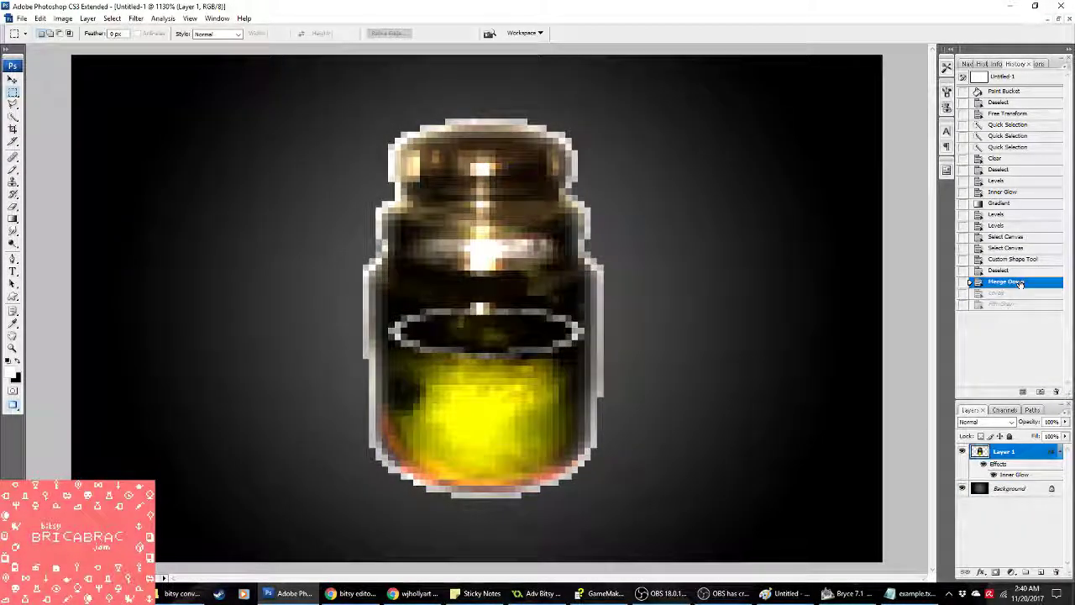
{"action": "left_click", "coordinate": [1021, 293]}
{"action": "left_click", "coordinate": [1014, 304]}
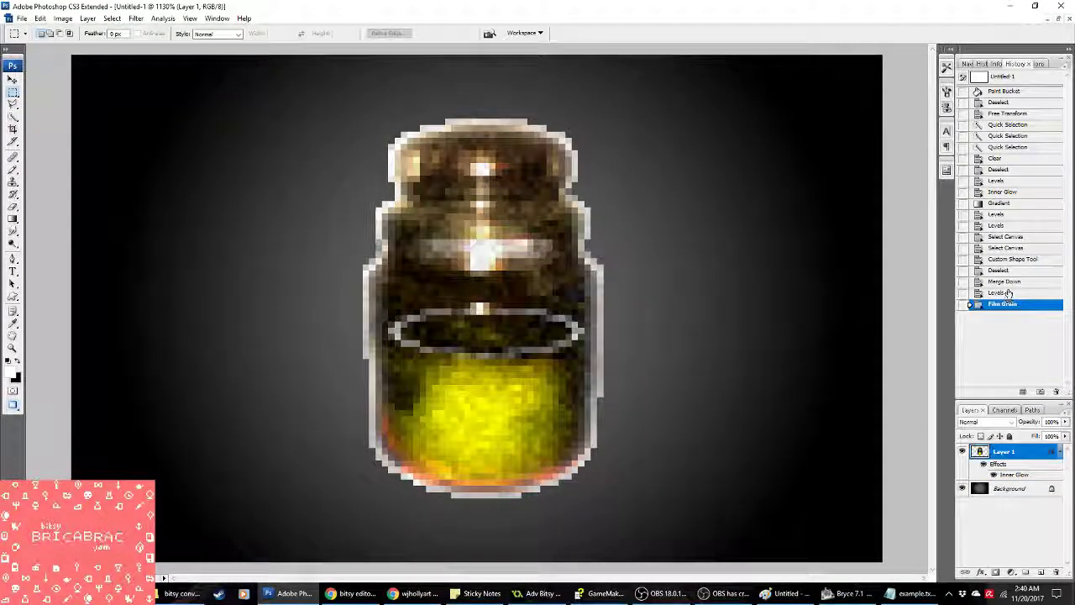
{"action": "key", "text": "ctrl+alt+z"}
{"action": "left_click", "coordinate": [1012, 304]}
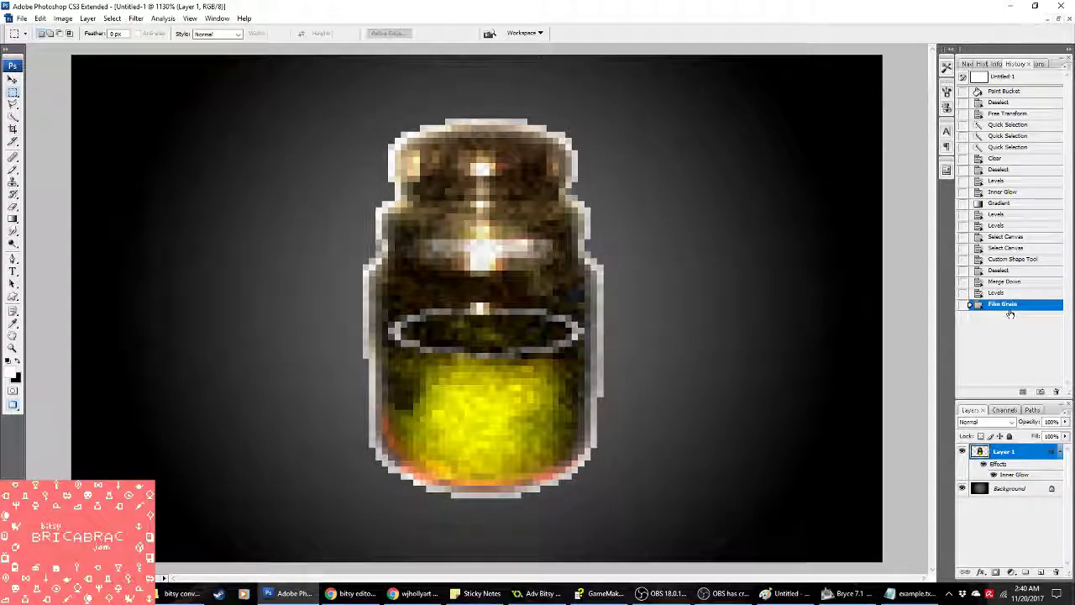
Step: Add a Lens Flare over the jar's yellow liquid on Layer 1, with 46% brightness and the 105mm Prime lens type
{"action": "left_click", "coordinate": [135, 18]}
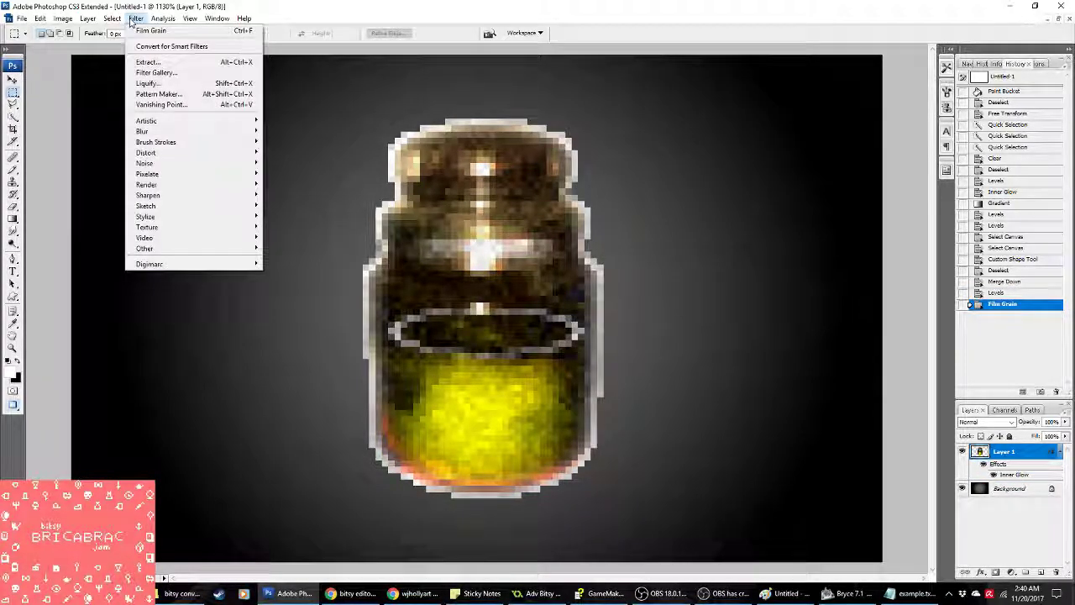
{"action": "mouse_move", "coordinate": [194, 123]}
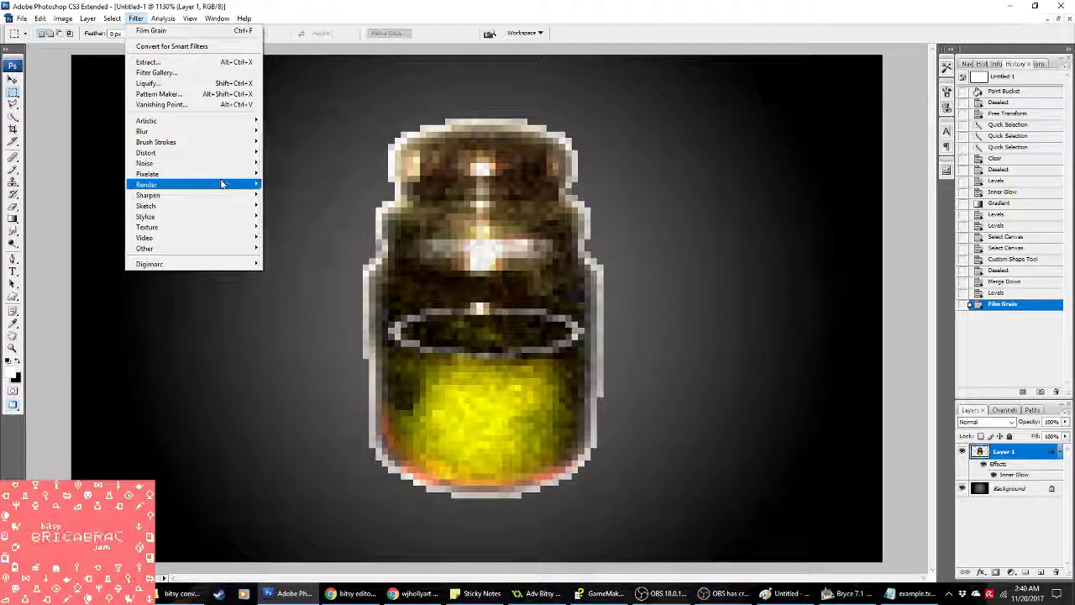
{"action": "mouse_move", "coordinate": [214, 184]}
{"action": "left_click", "coordinate": [327, 217]}
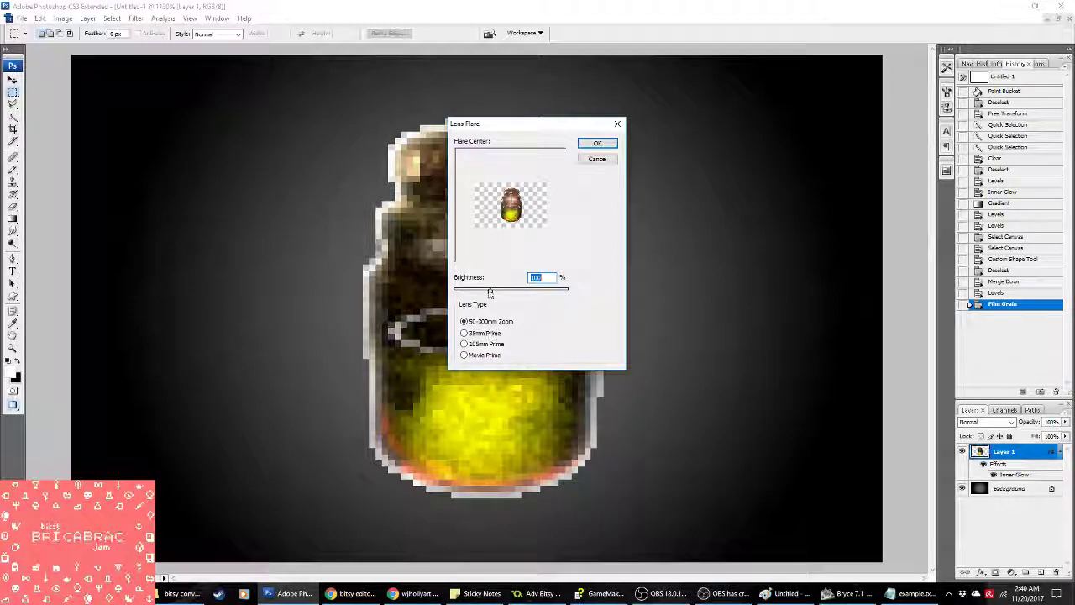
{"action": "left_click_drag", "start_coordinate": [489, 292], "coordinate": [460, 292]}
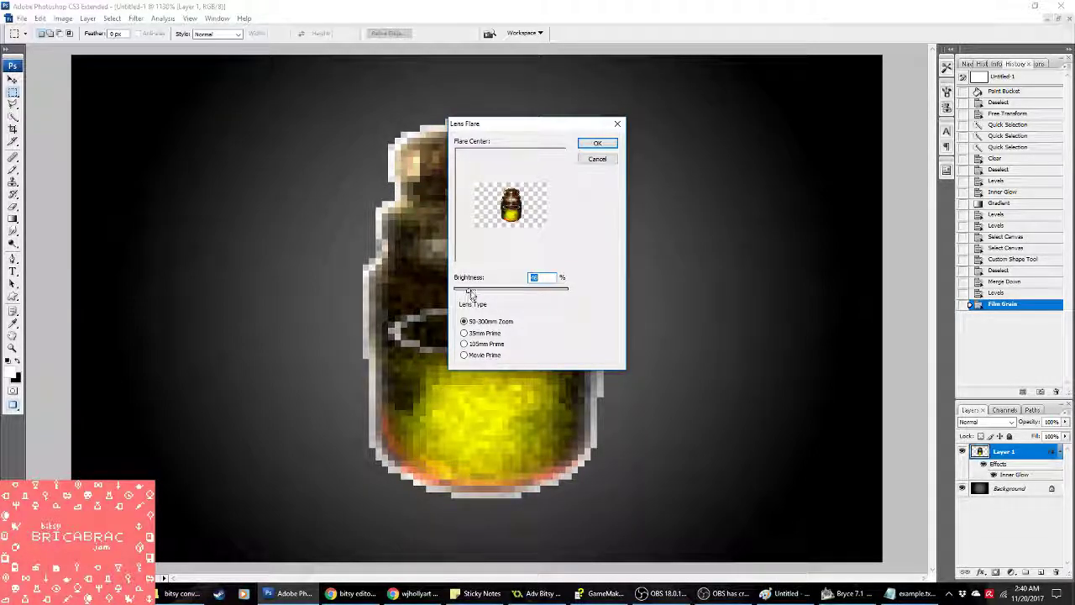
{"action": "left_click", "coordinate": [481, 332]}
{"action": "left_click", "coordinate": [483, 355]}
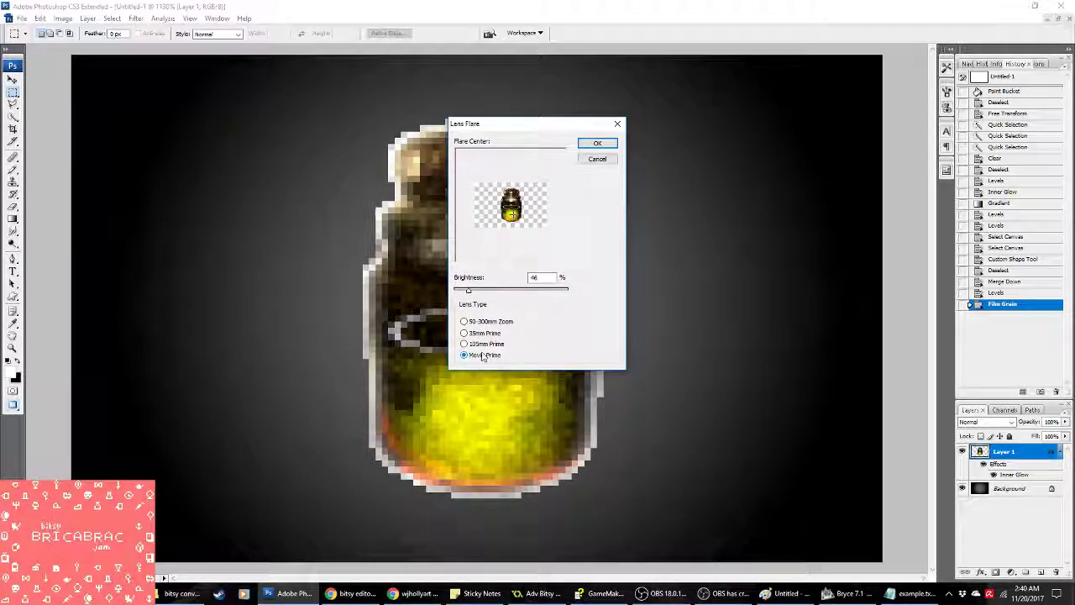
{"action": "left_click", "coordinate": [484, 344]}
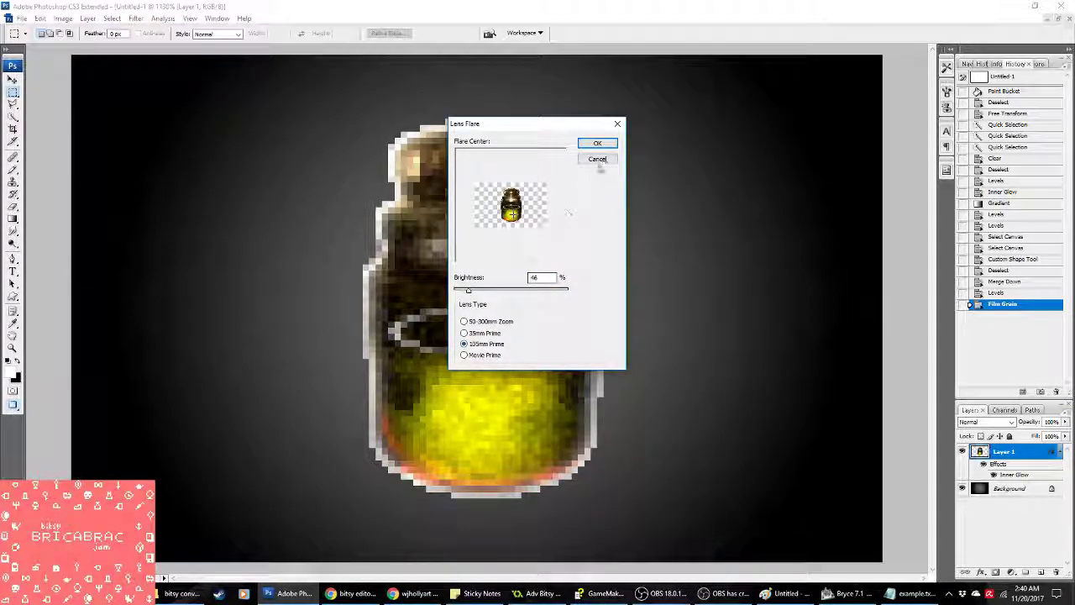
{"action": "left_click", "coordinate": [598, 143]}
Step: Compare the jar with and without the lens flare, ending on the Lens Flare history state
{"action": "left_click", "coordinate": [1000, 293]}
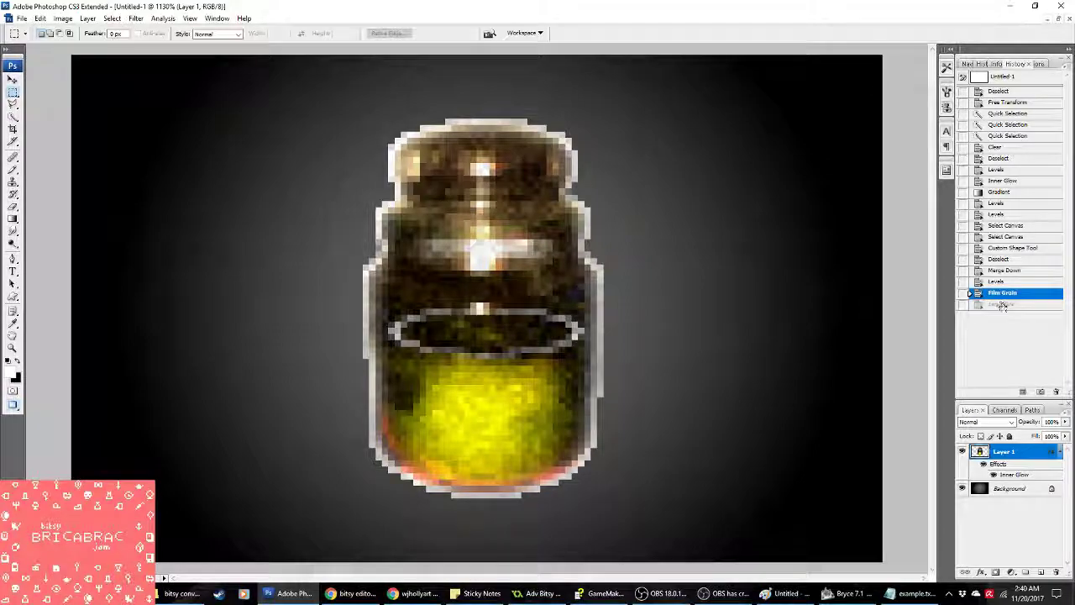
{"action": "left_click", "coordinate": [1002, 304]}
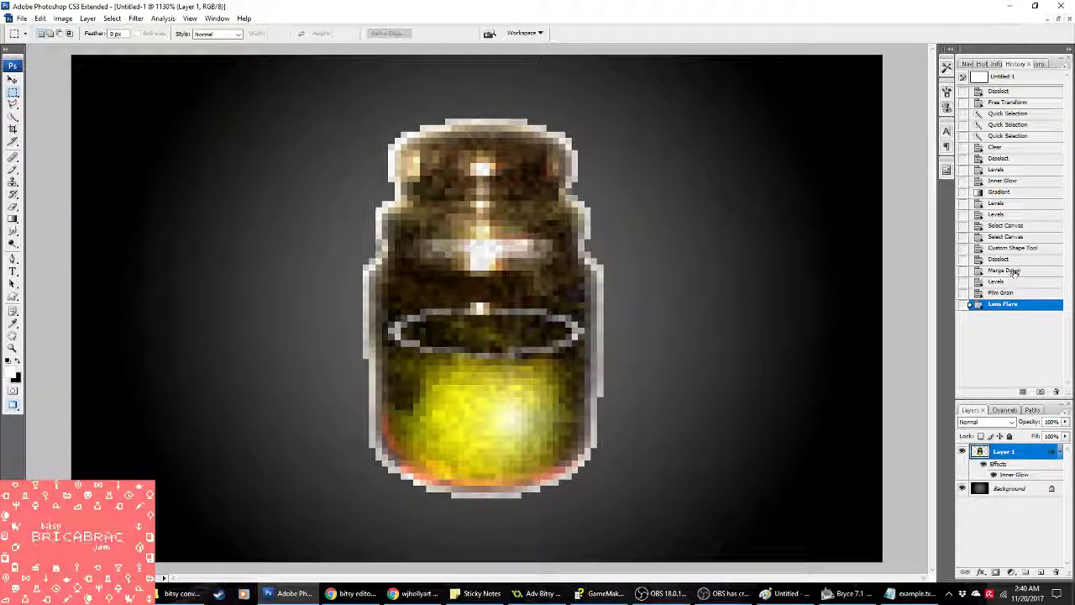
{"action": "left_click", "coordinate": [1007, 293]}
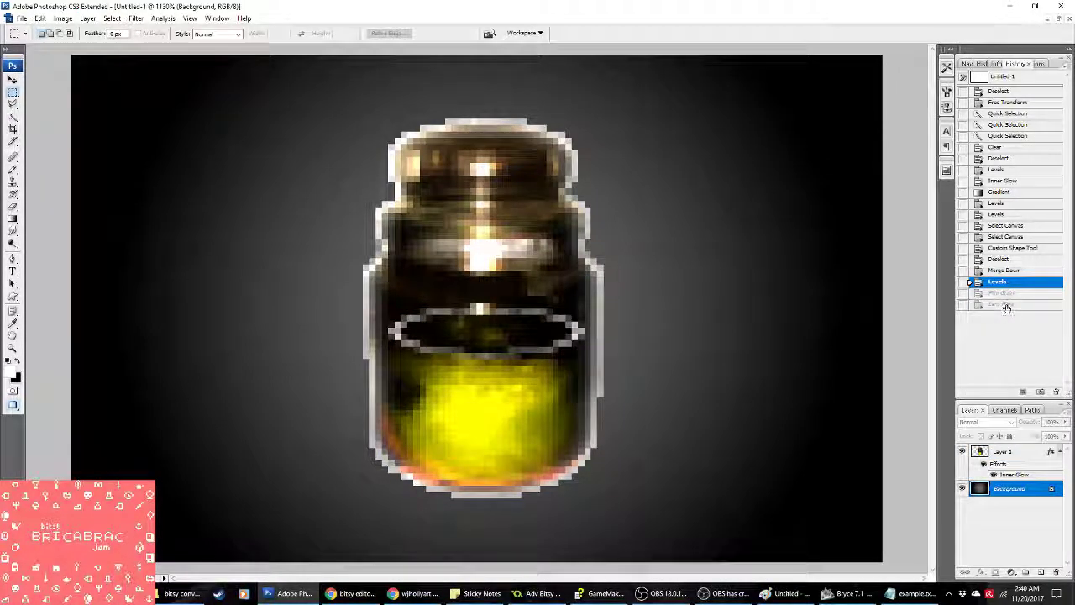
{"action": "left_click", "coordinate": [1006, 304]}
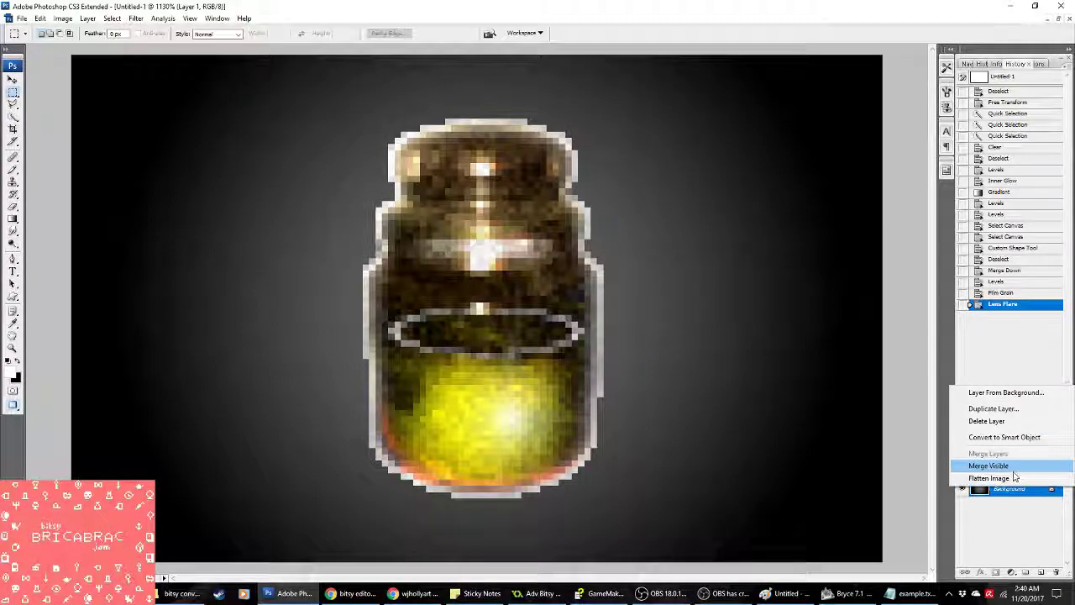
Step: Flatten the jar image, convert it to dithered black-and-white Indexed Color and copy the whole canvas
{"action": "left_click", "coordinate": [63, 18]}
{"action": "mouse_move", "coordinate": [69, 31]}
{"action": "left_click", "coordinate": [216, 63]}
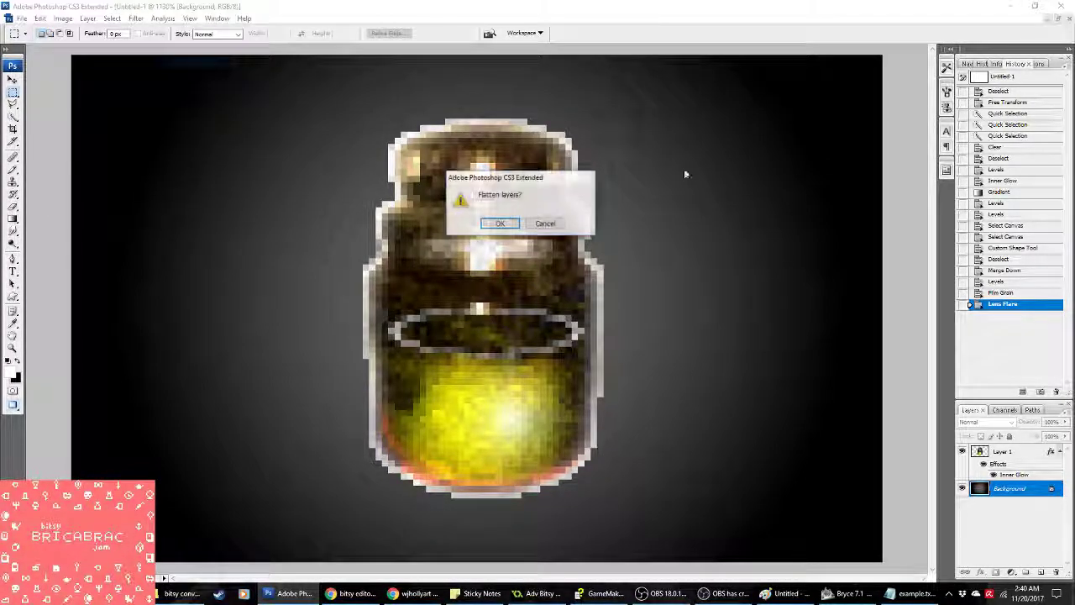
{"action": "left_click", "coordinate": [496, 221]}
{"action": "left_click", "coordinate": [820, 115]}
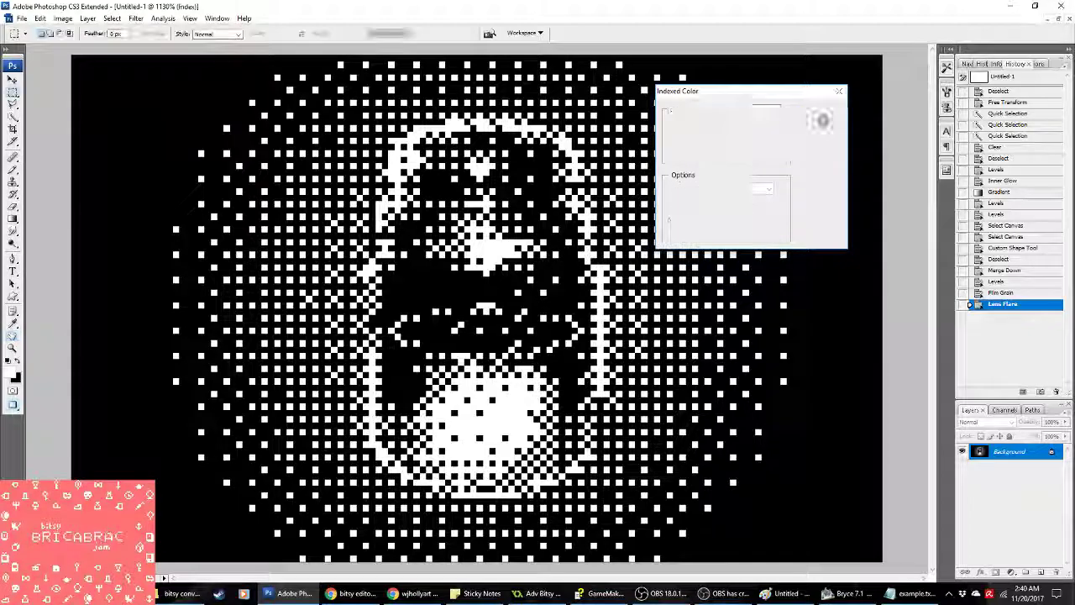
Step: Switch to GameMaker, paste the new dithered jar as the second frame of spr_picturetest and accept the sprite changes
{"action": "left_click", "coordinate": [787, 593]}
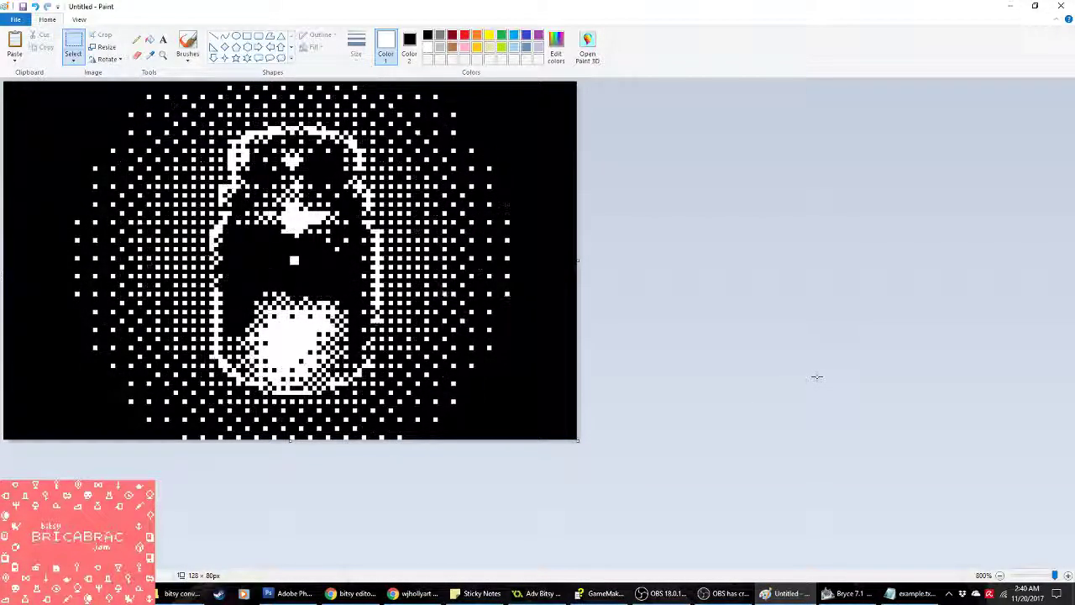
{"action": "left_click", "coordinate": [522, 591]}
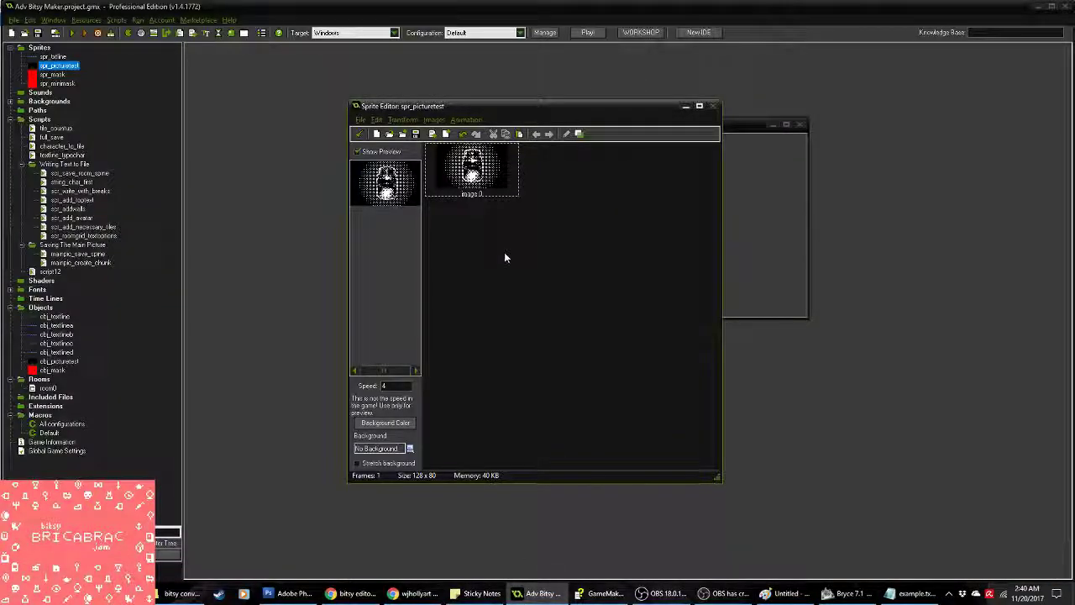
{"action": "key", "text": "ctrl+v"}
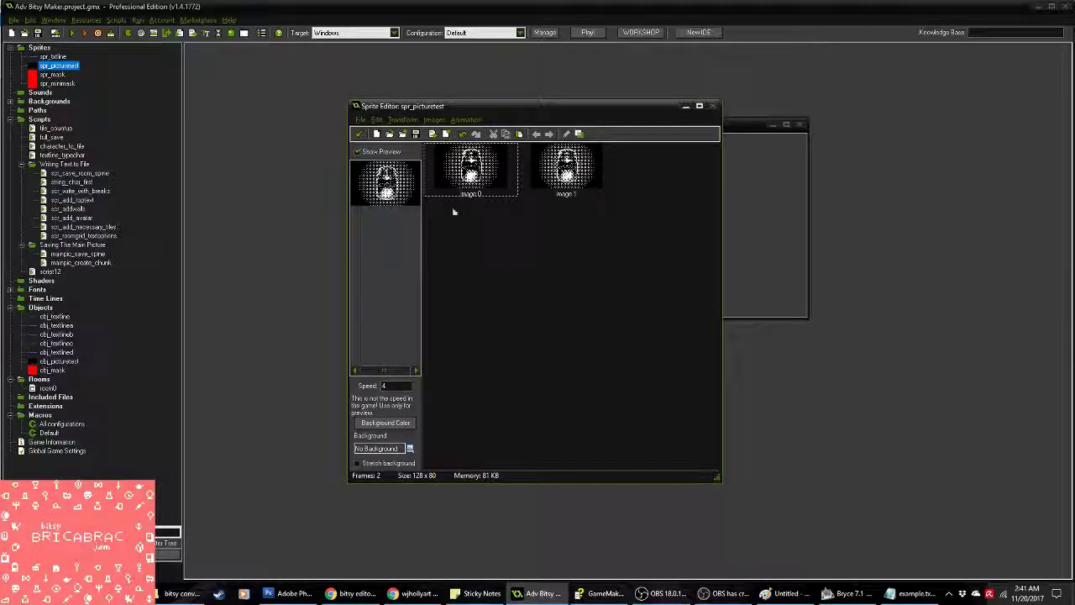
{"action": "left_click", "coordinate": [359, 133]}
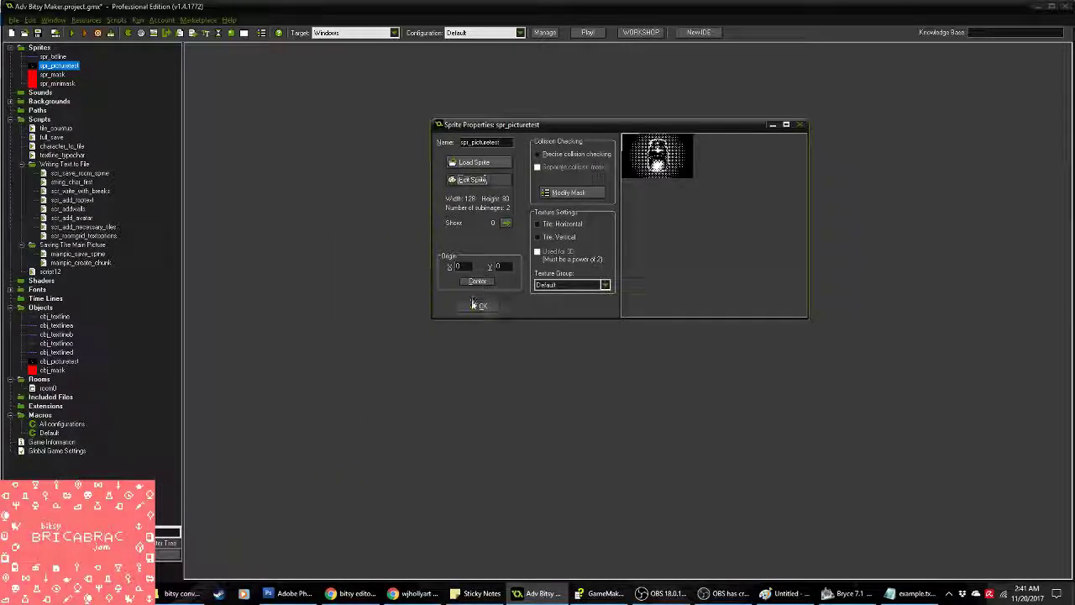
{"action": "left_click", "coordinate": [478, 305]}
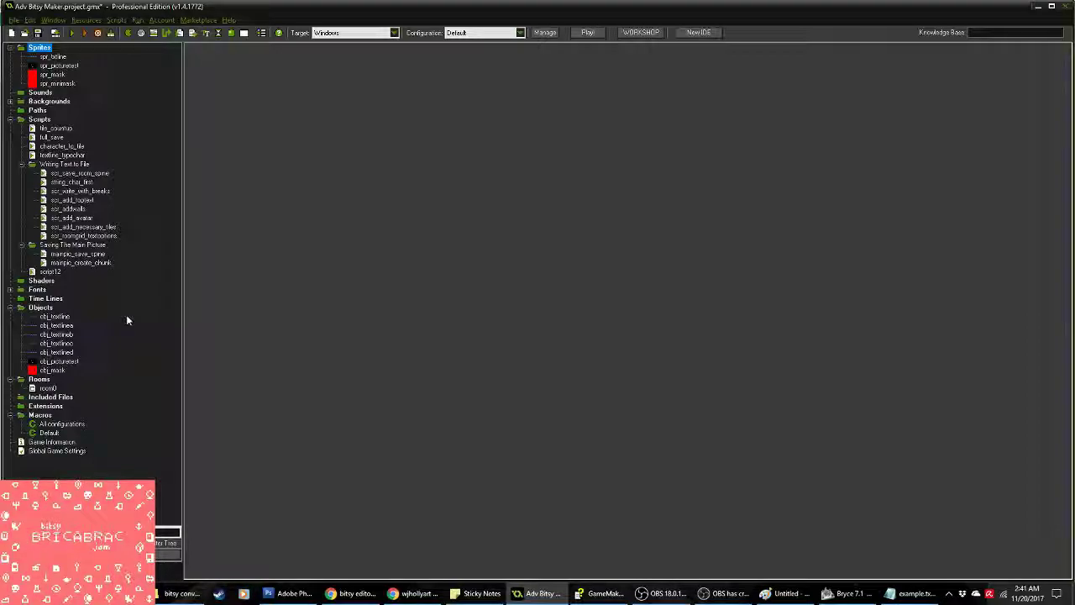
Step: Save and run the converter project with the two jar frames, then switch to the Bitsy editor in Chrome
{"action": "left_click", "coordinate": [71, 364]}
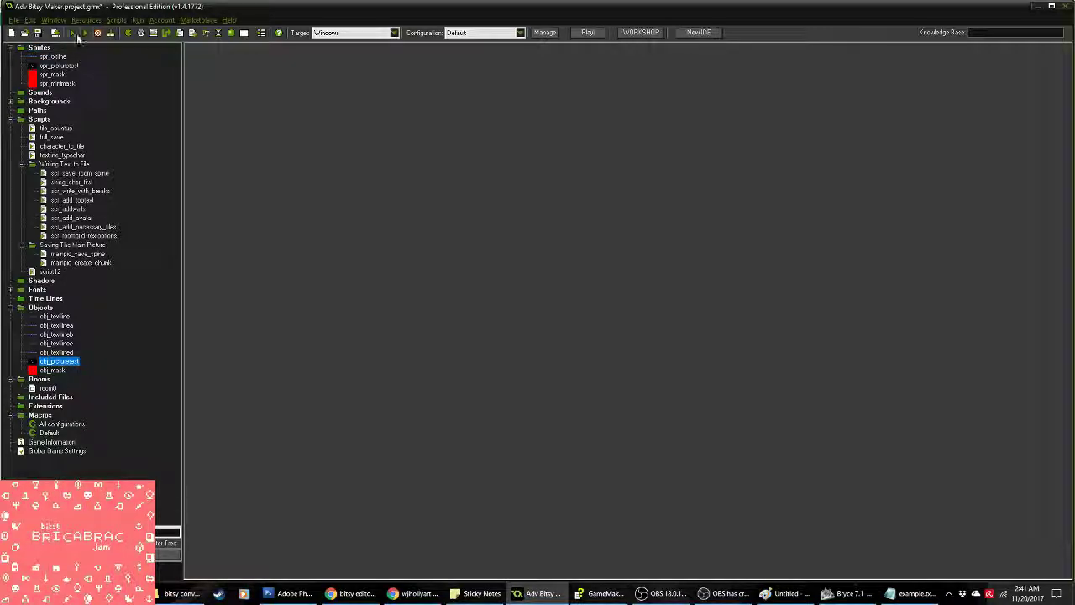
{"action": "left_click", "coordinate": [45, 33]}
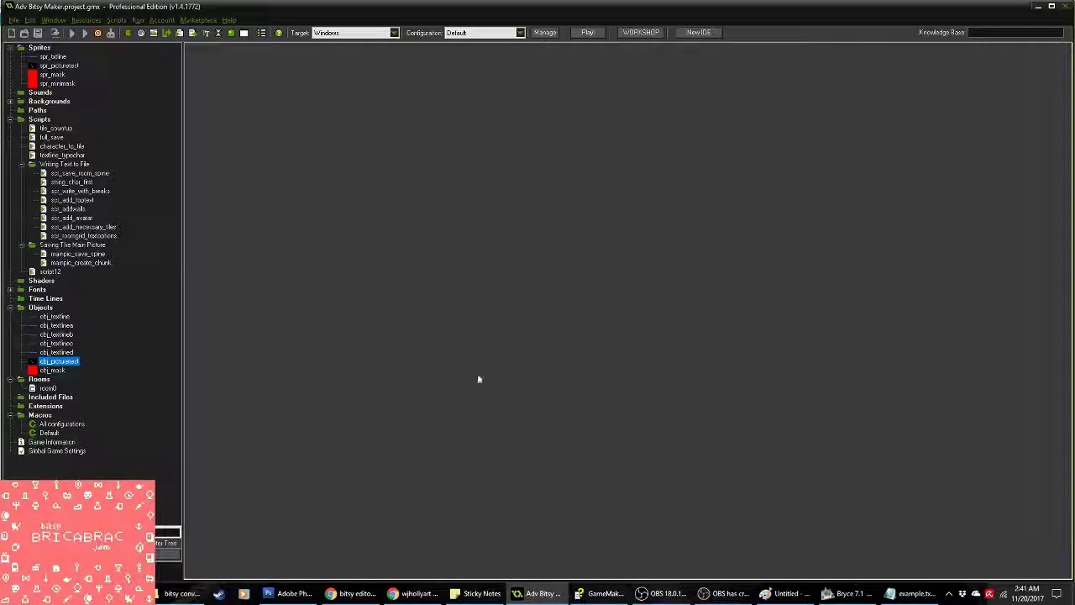
{"action": "left_click", "coordinate": [420, 594]}
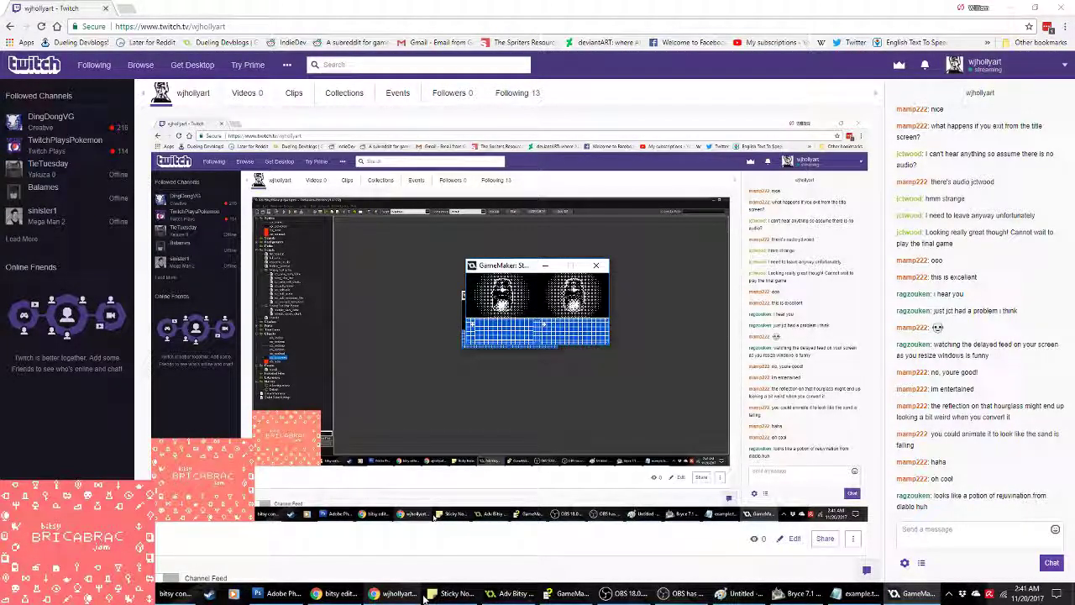
{"action": "left_click", "coordinate": [336, 593]}
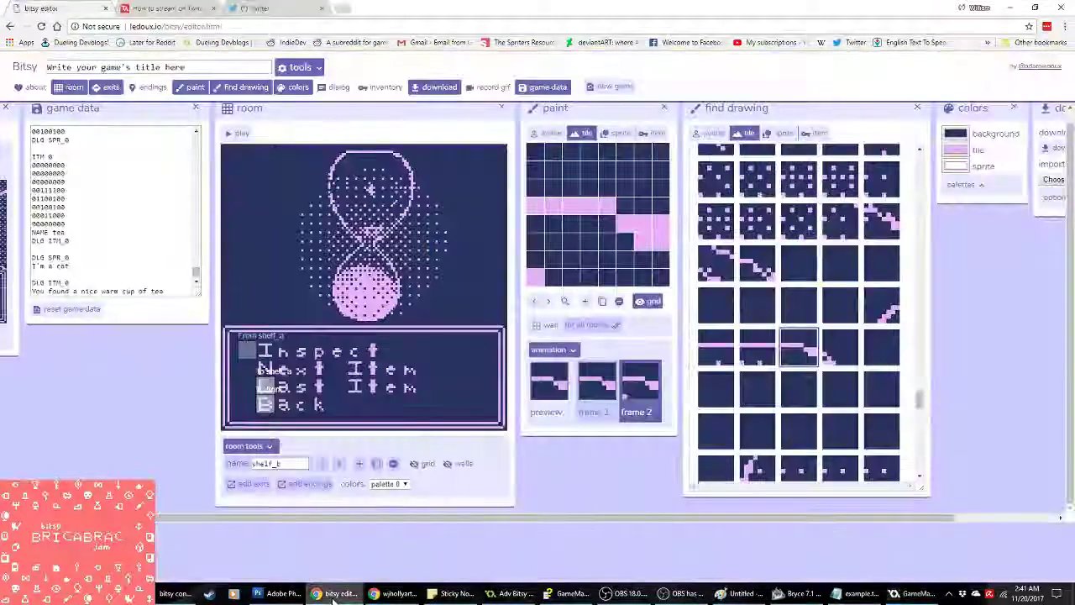
Step: Bring up the running converter, close the outdated example.txt and delete that file from the Adv_Bitsy_Maker folder
{"action": "left_click", "coordinate": [919, 592]}
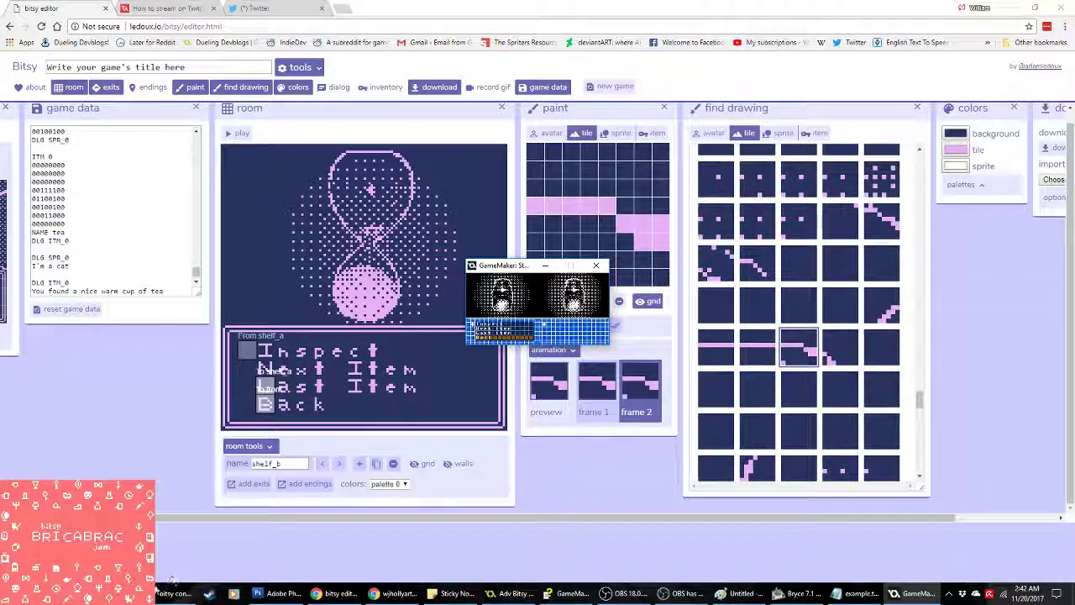
{"action": "key", "text": "alt+Tab"}
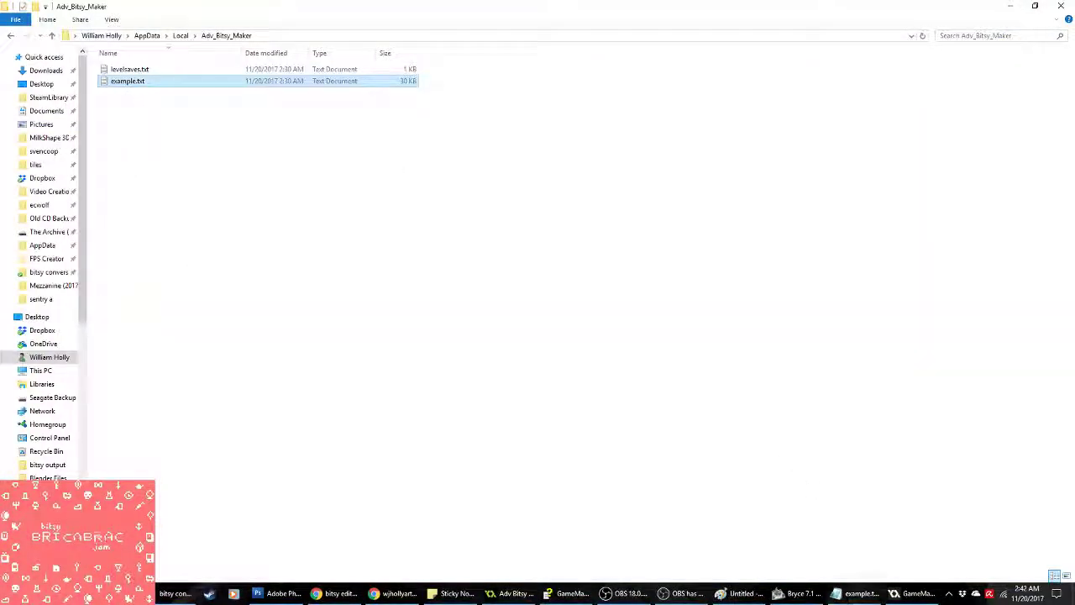
{"action": "left_click", "coordinate": [856, 593]}
{"action": "left_click", "coordinate": [945, 159]}
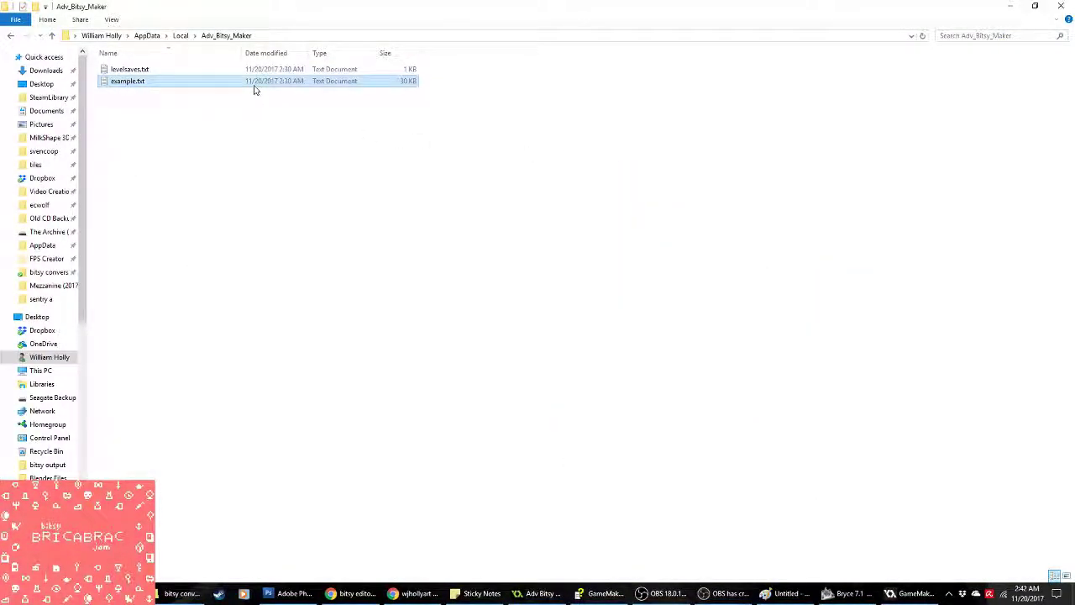
{"action": "key", "text": "Delete"}
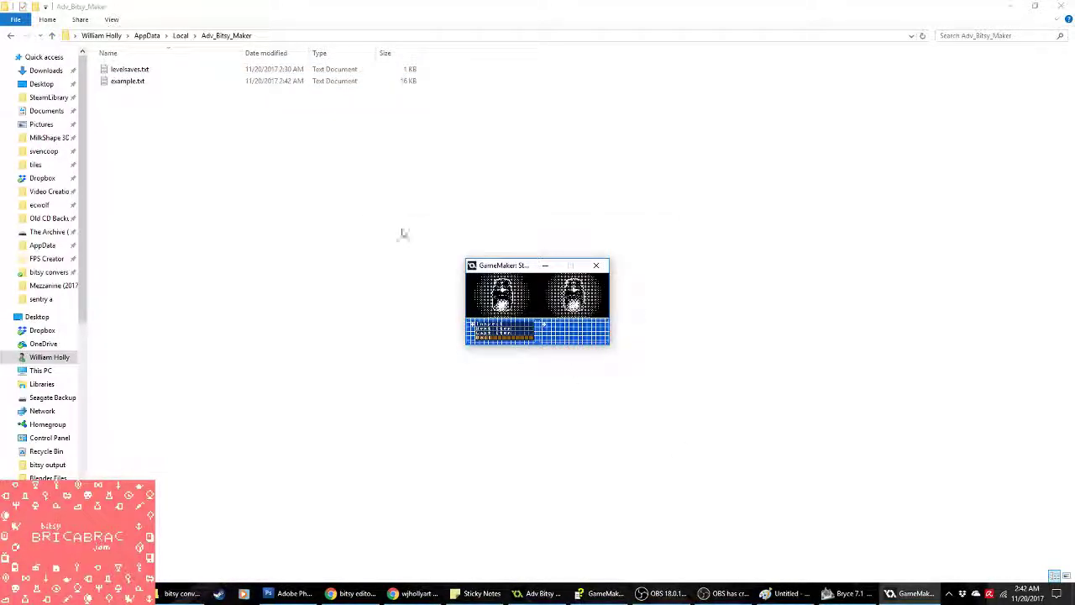
Step: Copy all the text of the newly generated example.txt and switch to the Bitsy editor in Chrome
{"action": "double_click", "coordinate": [156, 83]}
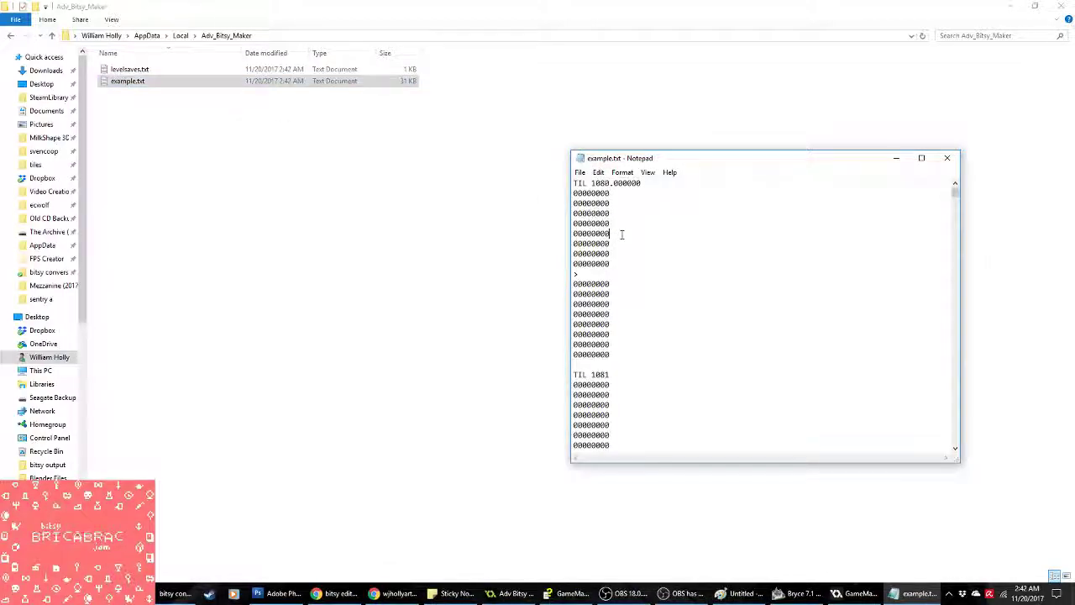
{"action": "key", "text": "ctrl+a"}
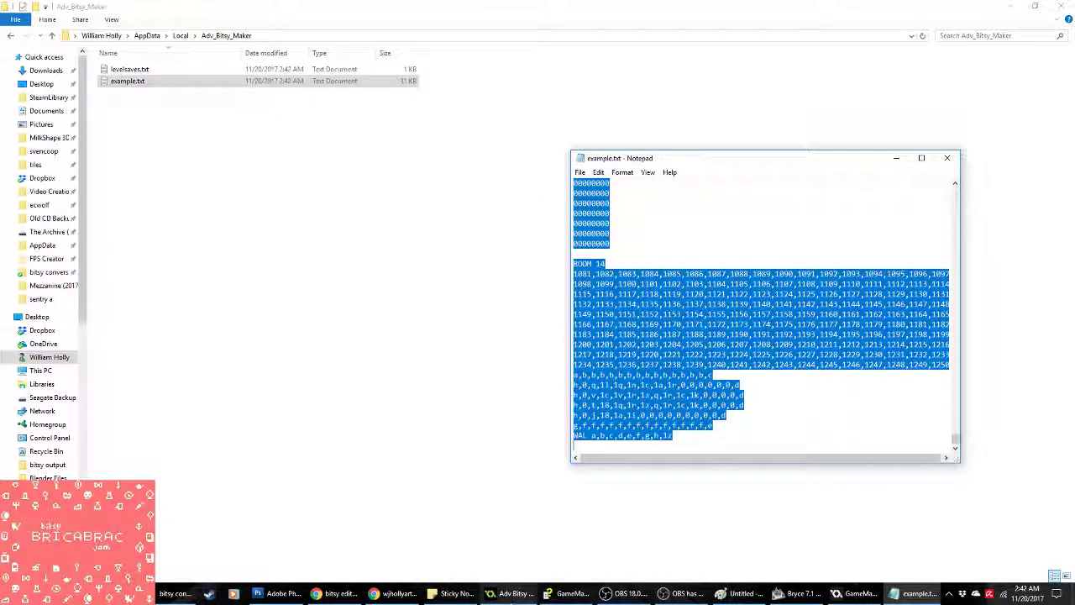
{"action": "left_click", "coordinate": [514, 592]}
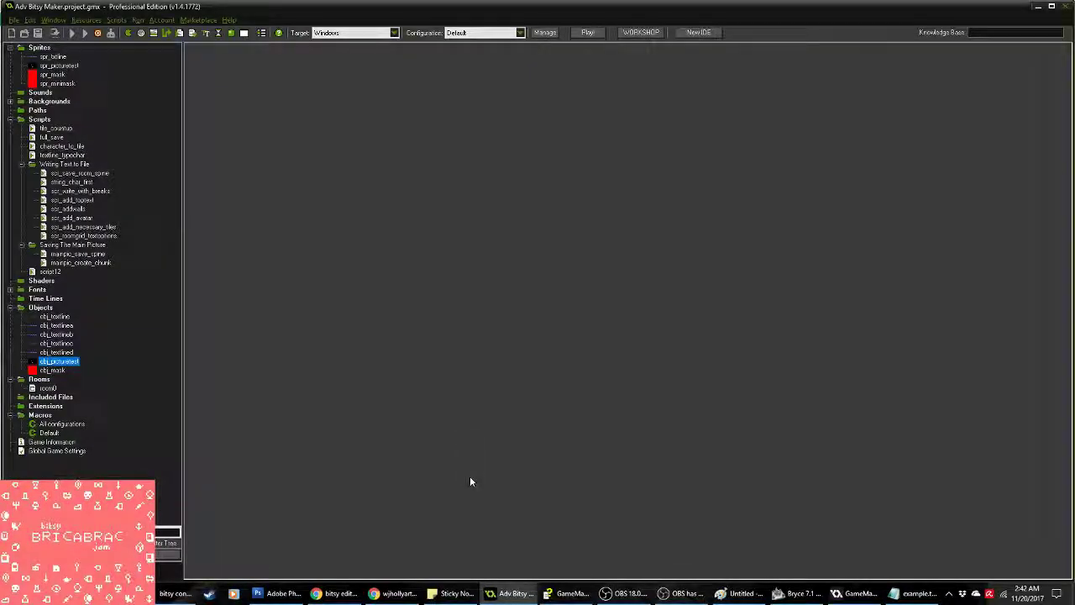
{"action": "left_click", "coordinate": [338, 593]}
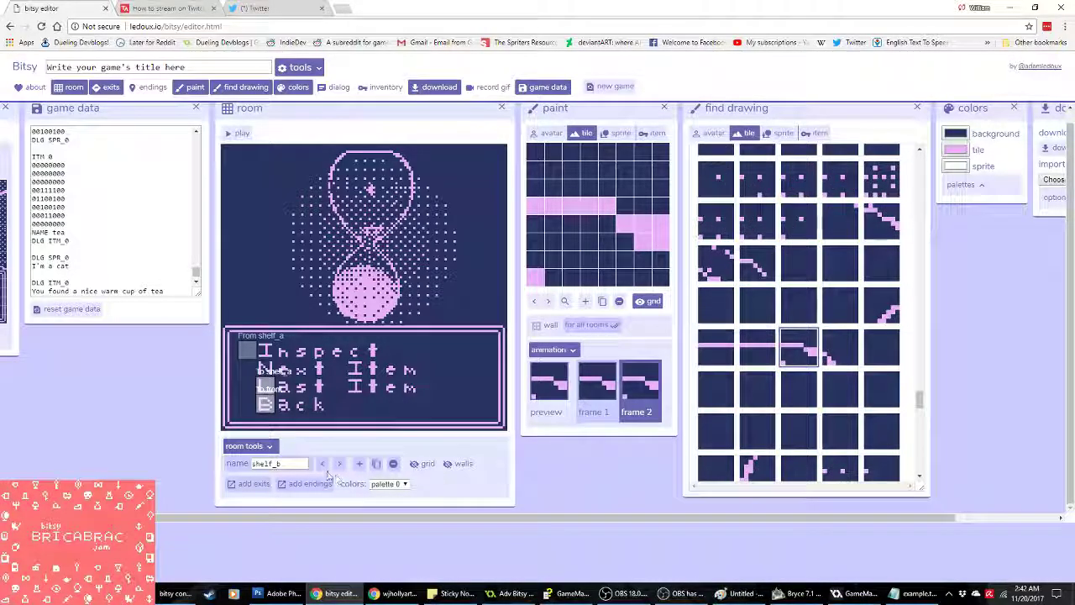
Step: Paste the copied tile and room data at the end of Bitsy's game data and apply it
{"action": "left_click", "coordinate": [164, 284]}
{"action": "key", "text": "ctrl+a"}
{"action": "key", "text": "ctrl+v"}
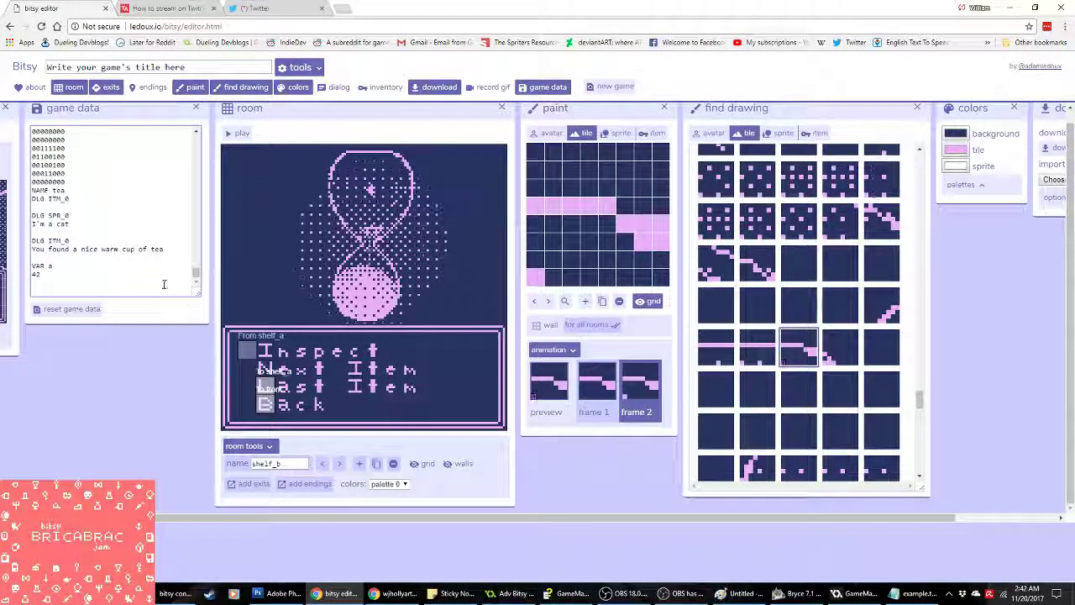
{"action": "left_click", "coordinate": [165, 323]}
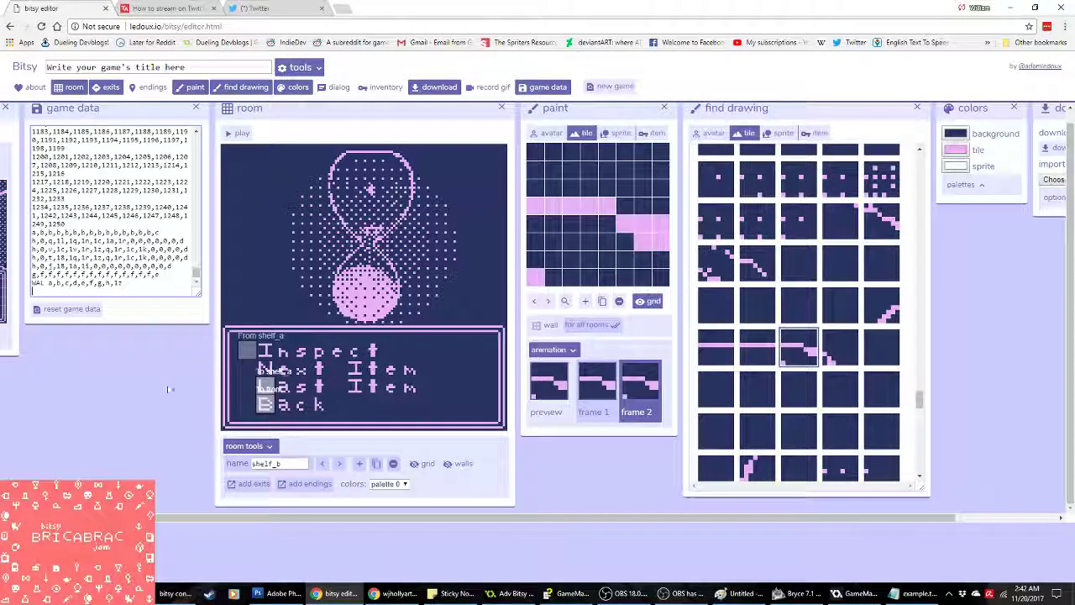
Step: Go to room 14 to examine the imported jar picture, checking the Twitch stream chat in between
{"action": "left_click", "coordinate": [339, 464]}
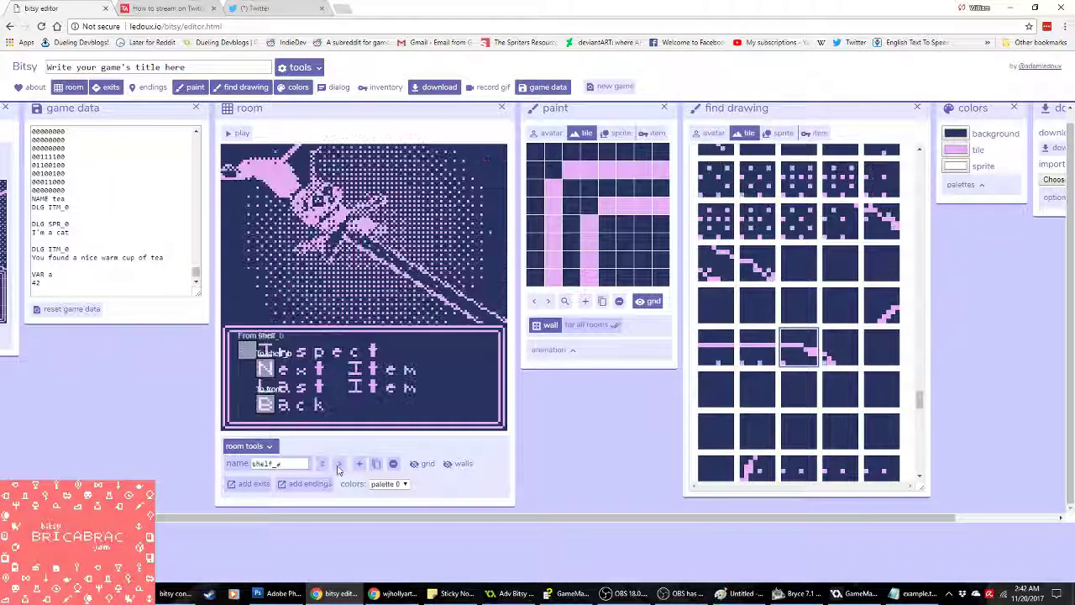
{"action": "left_click", "coordinate": [340, 463]}
{"action": "left_click", "coordinate": [339, 464]}
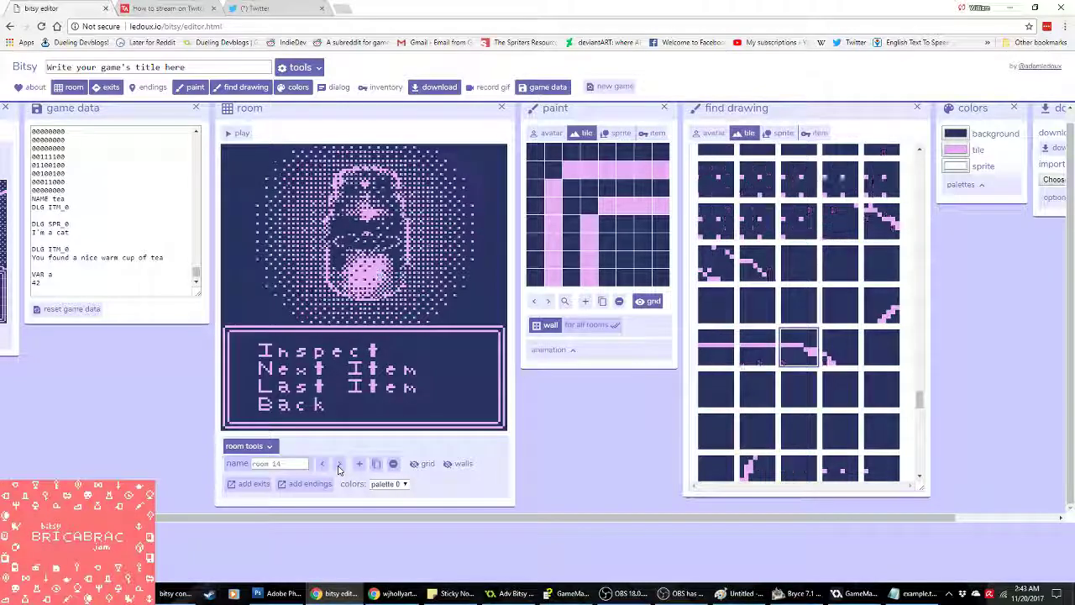
{"action": "left_click", "coordinate": [374, 594]}
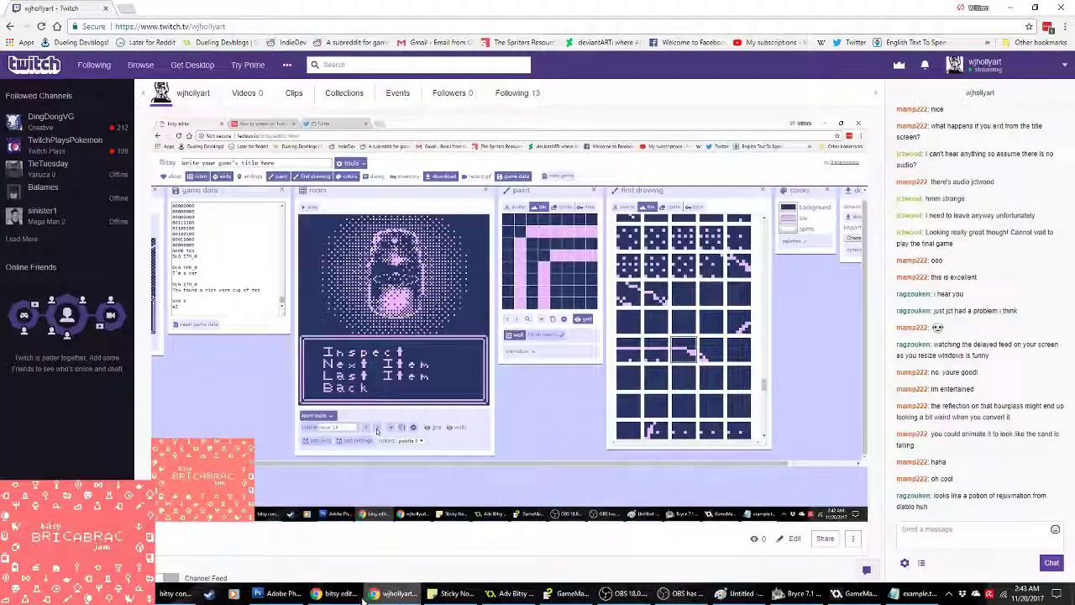
{"action": "left_click", "coordinate": [358, 596]}
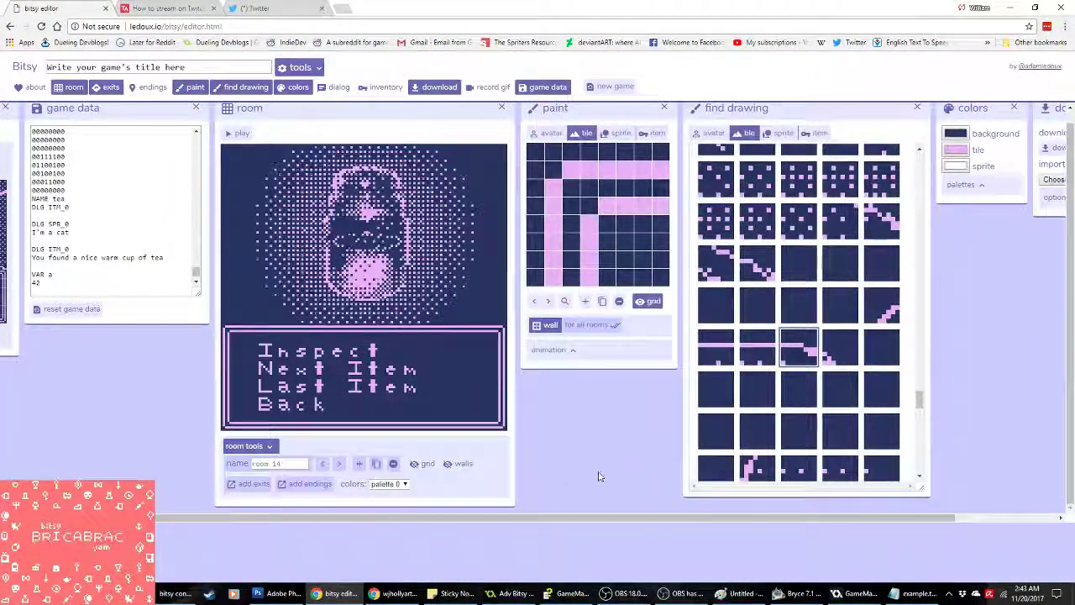
{"action": "left_click", "coordinate": [341, 467]}
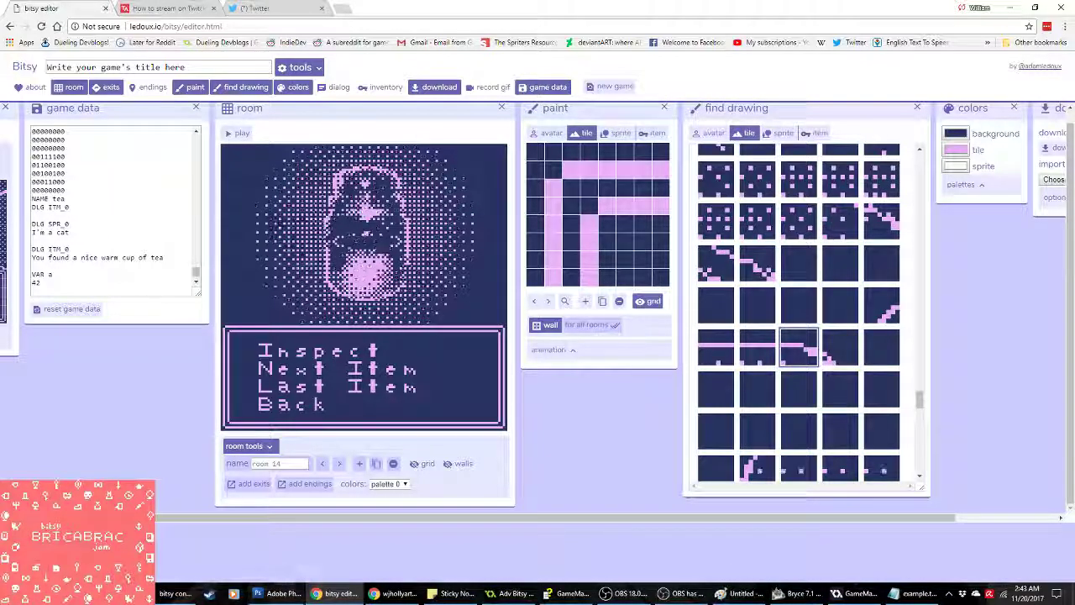
Step: Switch to Photoshop and close the green jar photo without saving, keeping the dithered Untitled-1 image open
{"action": "key", "text": "alt+Tab"}
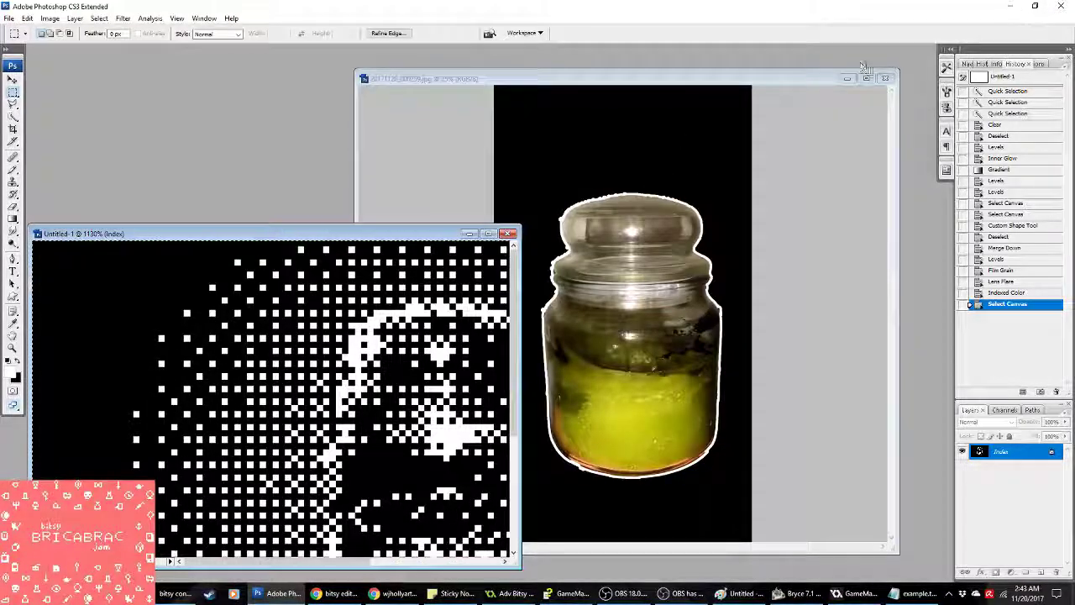
{"action": "key", "text": "ctrl+w"}
{"action": "key", "text": "n"}
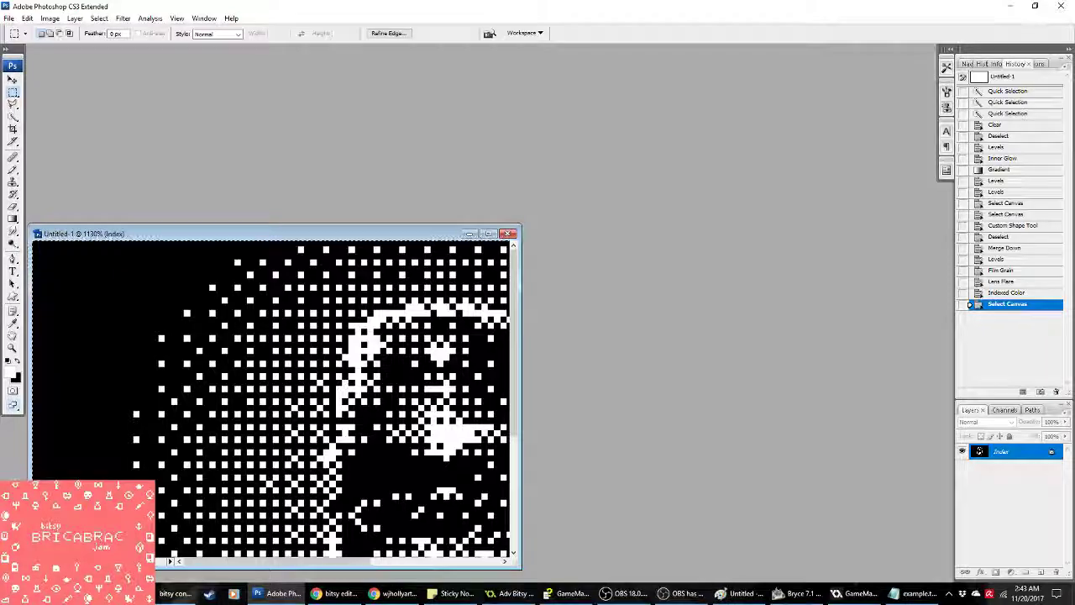
Step: From the bitsy conversion stuff folder, open the blue jar photo 20171120_000327.jpg in Adobe Photoshop CS3
{"action": "key", "text": "alt+Tab"}
{"action": "right_click", "coordinate": [679, 158]}
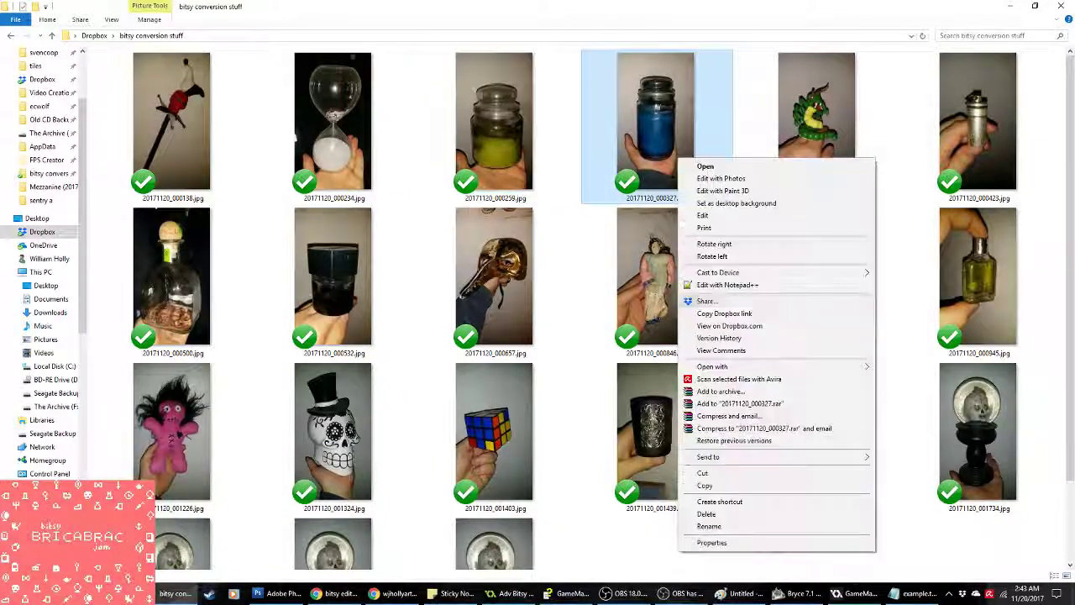
{"action": "mouse_move", "coordinate": [756, 367]}
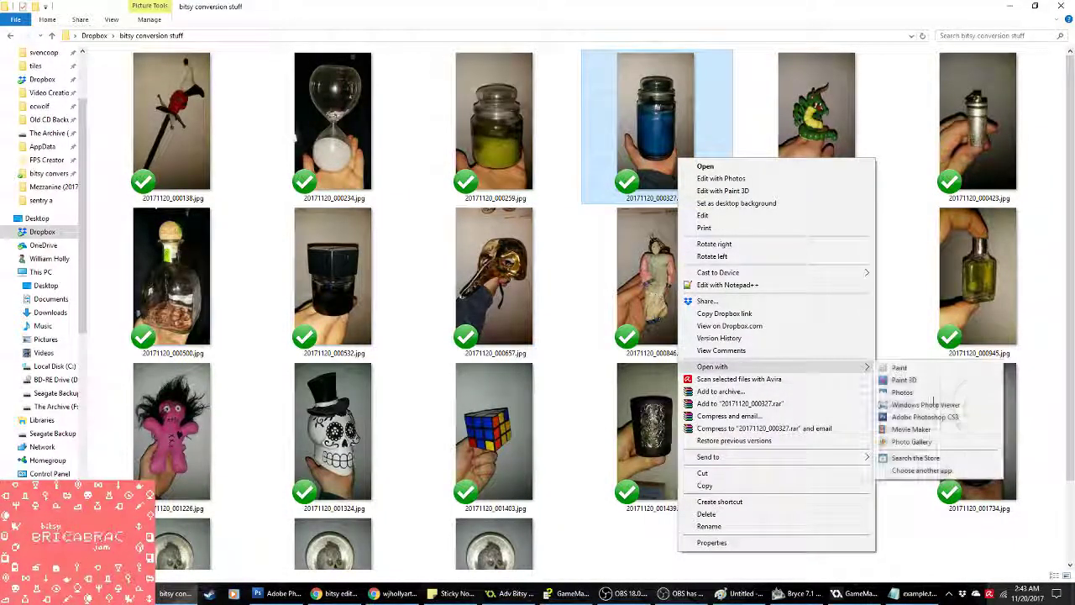
{"action": "left_click", "coordinate": [924, 416]}
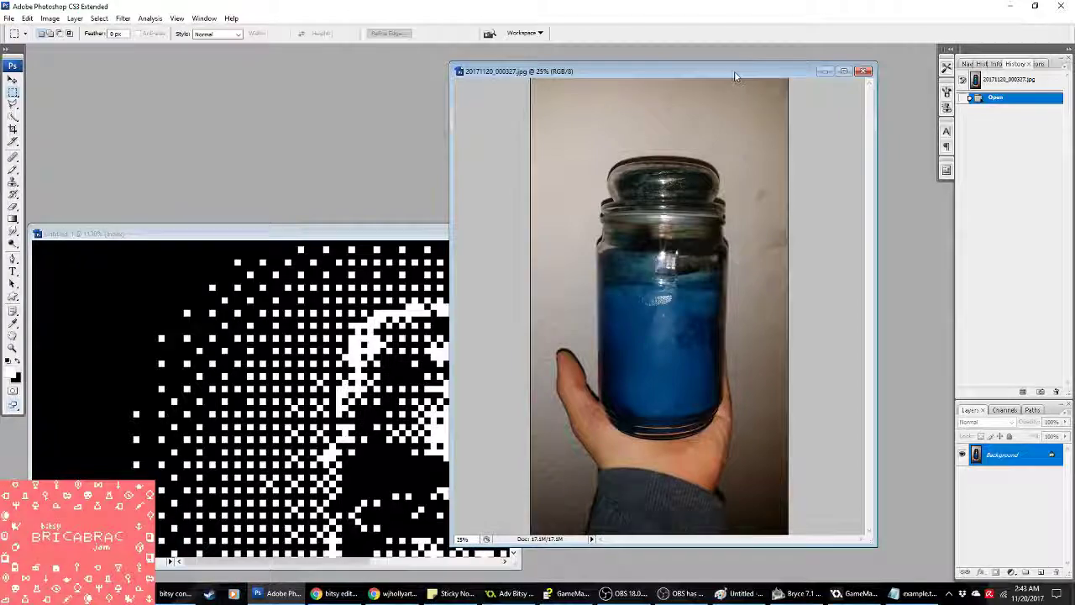
Step: Select the wall, hand and sleeve around the blue jar with Quick Selection and refine the selection along the lid and rim
{"action": "key", "text": "w"}
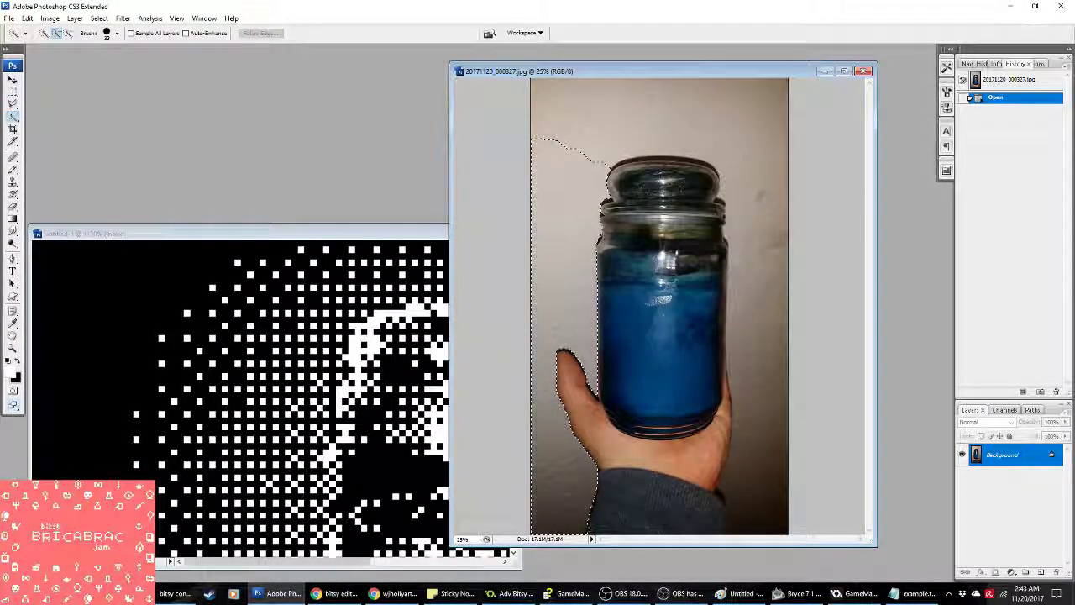
{"action": "left_click", "coordinate": [771, 442]}
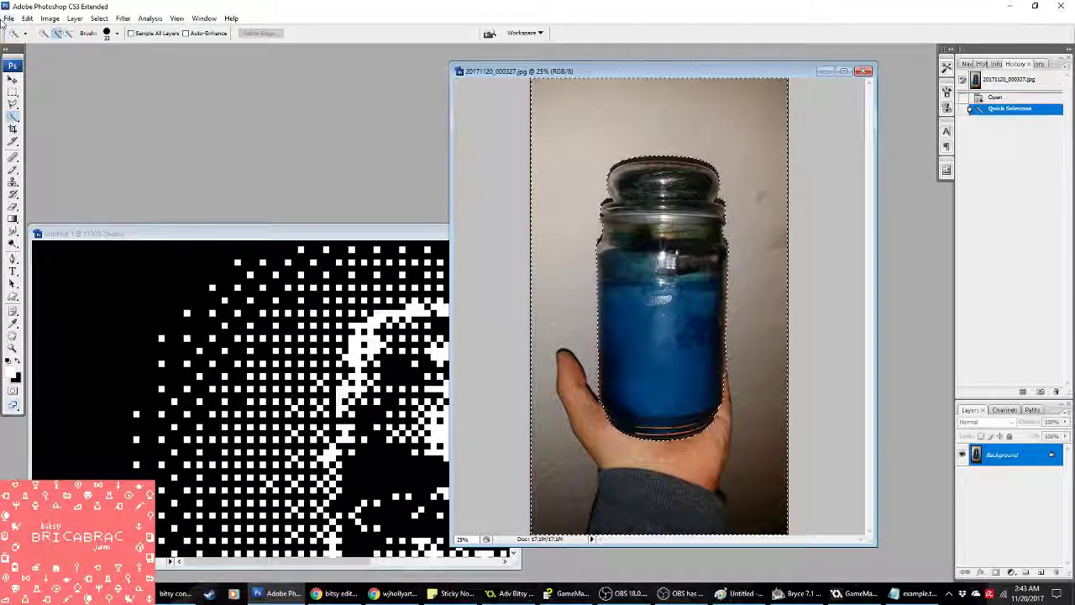
{"action": "left_click", "coordinate": [68, 33]}
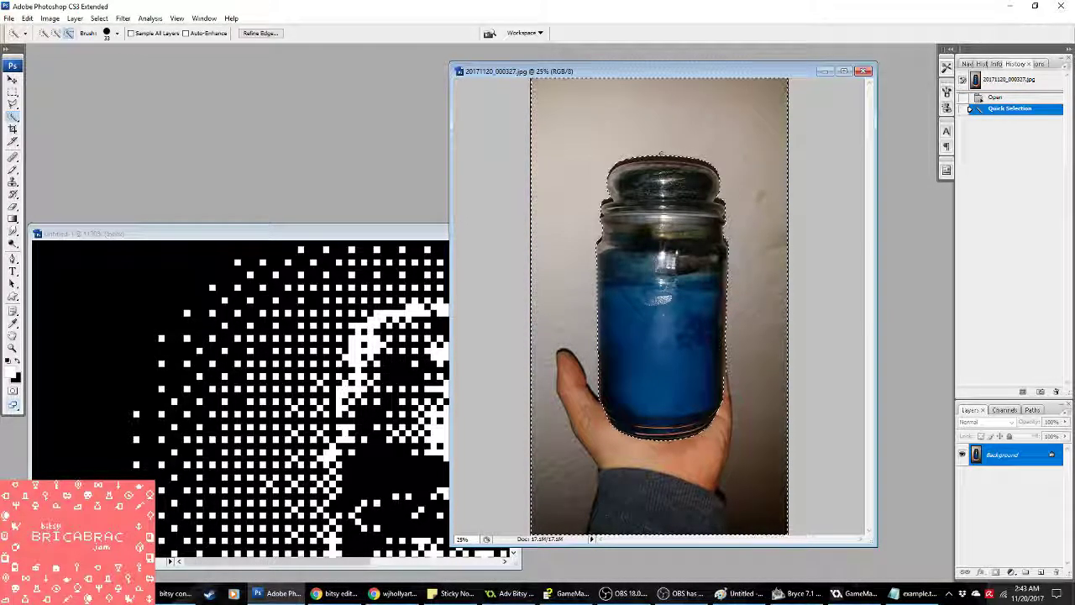
{"action": "key", "text": "ctrl+z"}
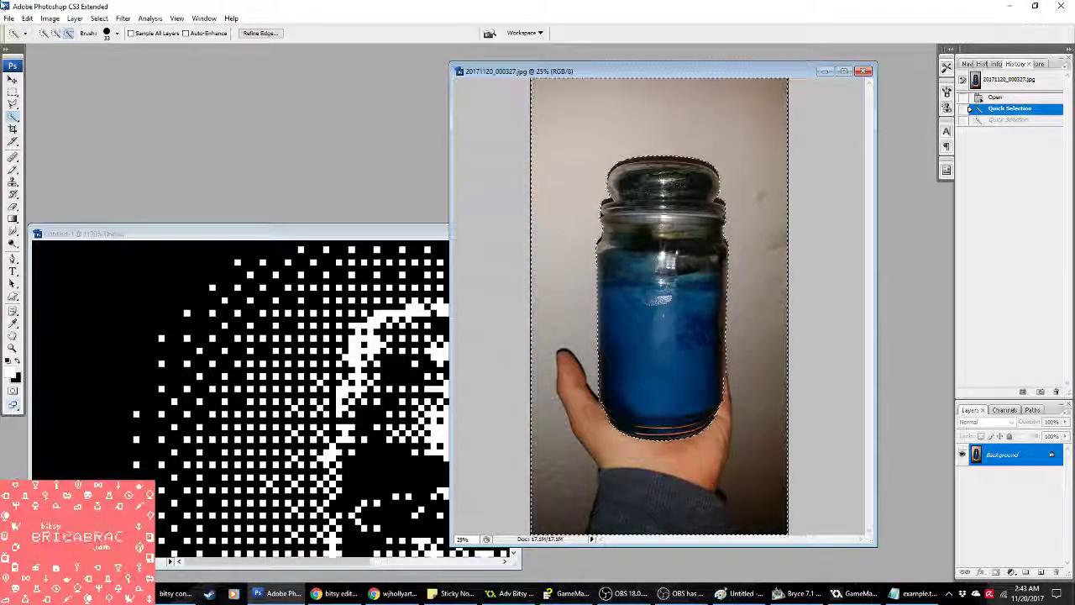
{"action": "left_click", "coordinate": [56, 33]}
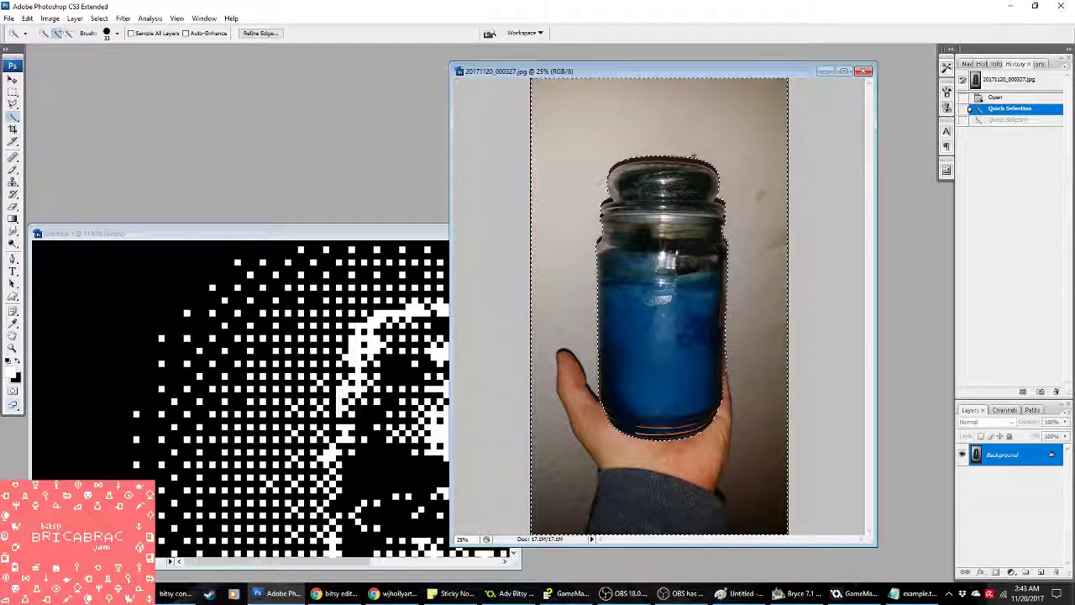
{"action": "left_click", "coordinate": [713, 159]}
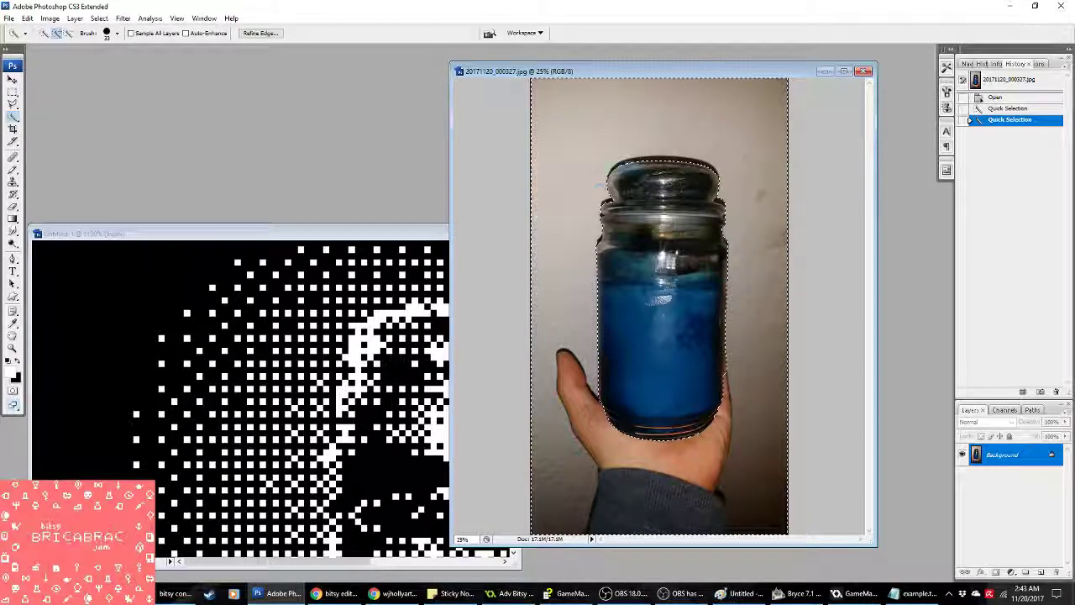
{"action": "left_click", "coordinate": [748, 198]}
{"action": "left_click", "coordinate": [719, 199]}
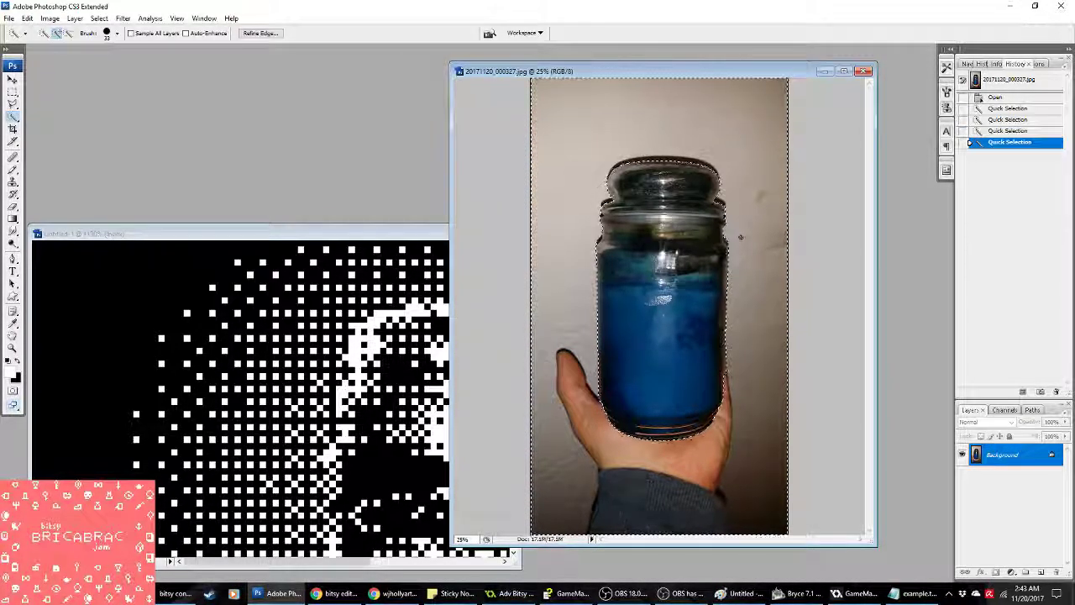
{"action": "left_click", "coordinate": [727, 243]}
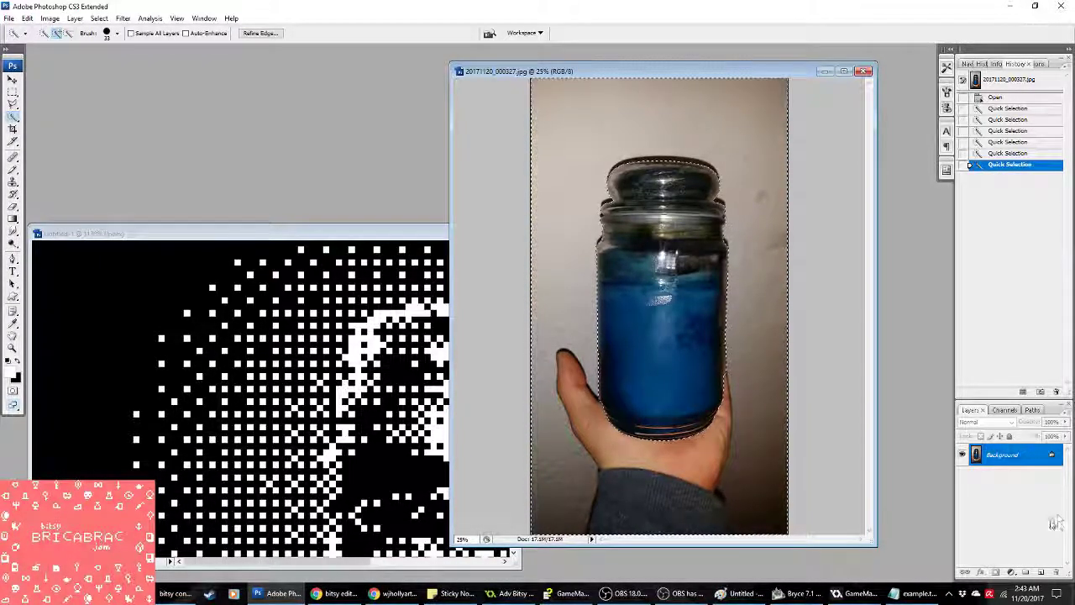
Step: Convert the Background to an ordinary layer named Layer 0, clear the selected surroundings of the jar and deselect
{"action": "right_click", "coordinate": [1026, 466]}
{"action": "left_click", "coordinate": [1008, 404]}
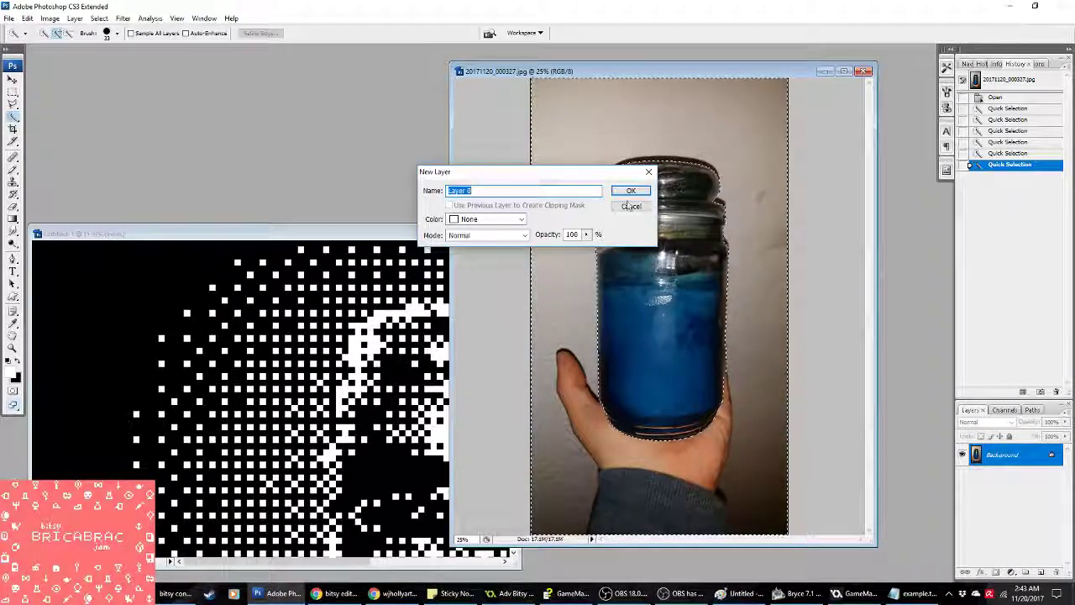
{"action": "key", "text": "Return"}
{"action": "key", "text": "Delete"}
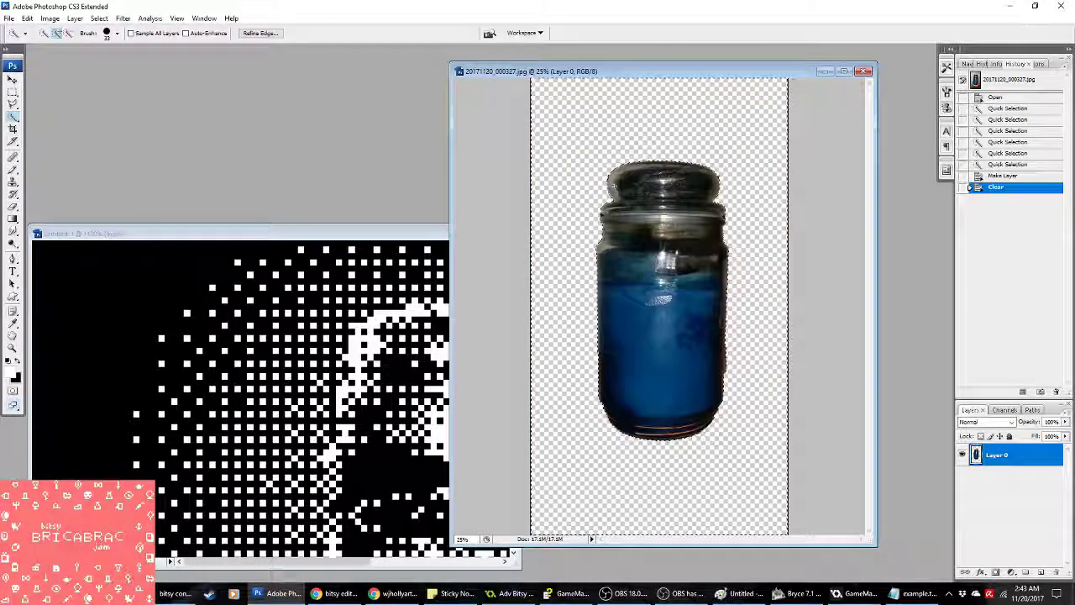
{"action": "left_click", "coordinate": [13, 91]}
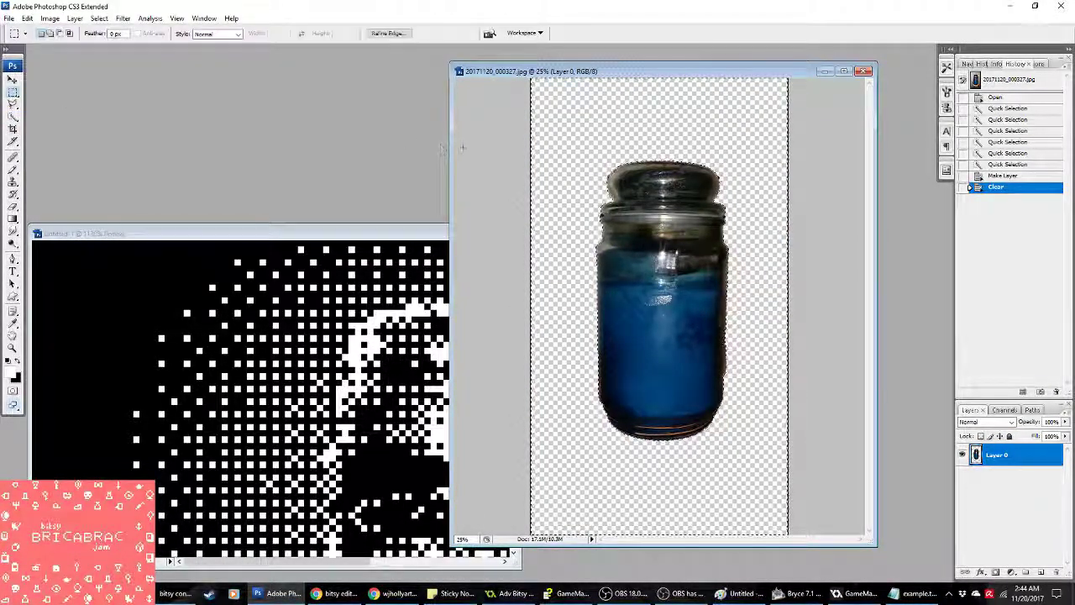
{"action": "left_click", "coordinate": [513, 155]}
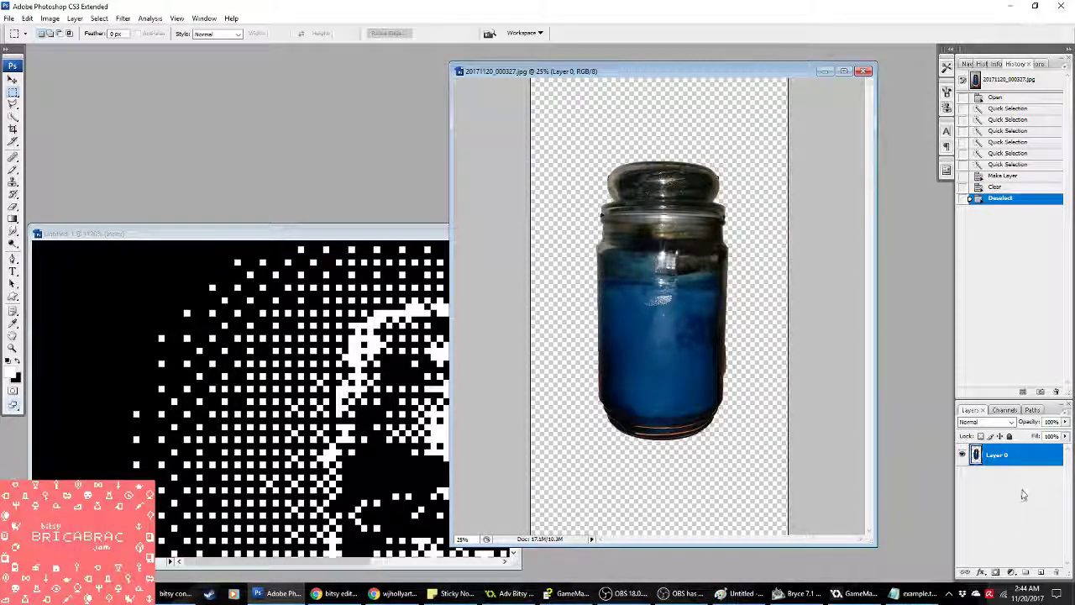
Step: Add a white Outer Glow to Layer 0 of the blue jar with 100% opacity, 100% spread and a size of 21 px
{"action": "right_click", "coordinate": [1019, 460]}
{"action": "left_click", "coordinate": [1008, 219]}
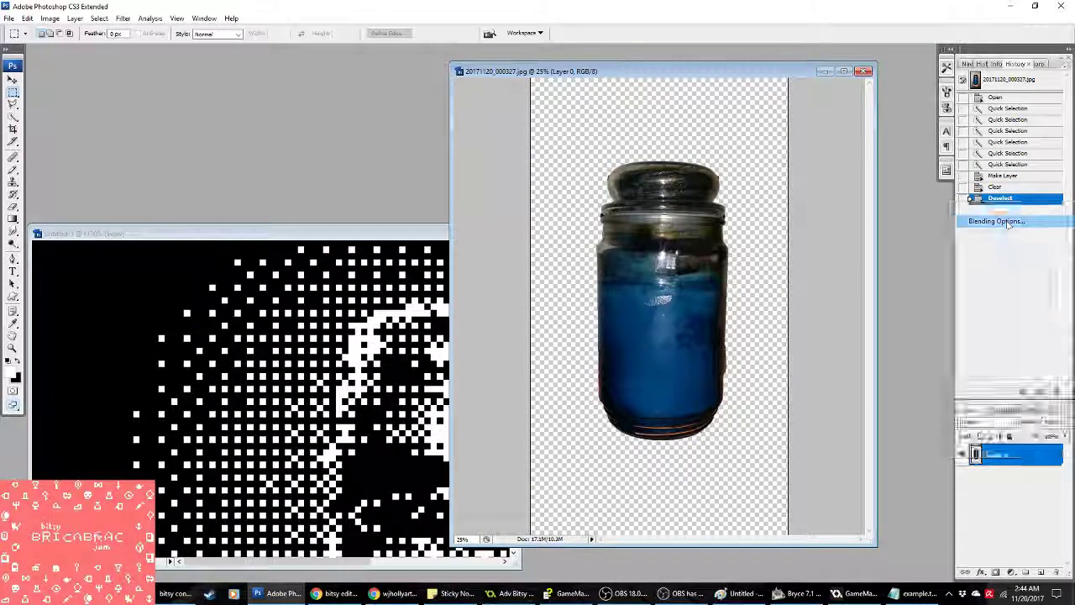
{"action": "left_click", "coordinate": [645, 92]}
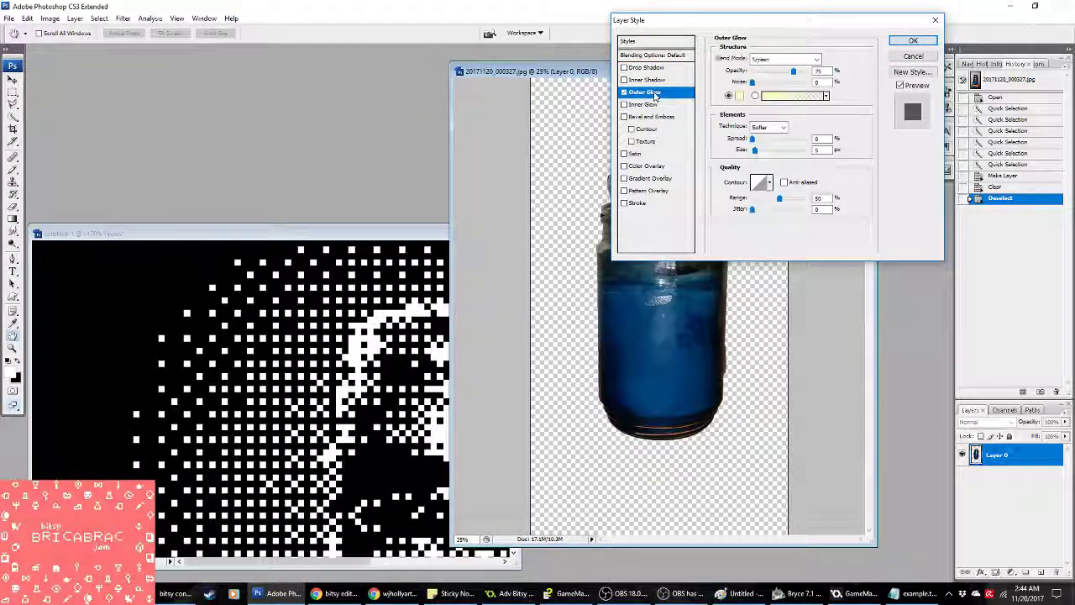
{"action": "left_click_drag", "start_coordinate": [810, 74], "coordinate": [827, 74]}
{"action": "left_click", "coordinate": [793, 95]}
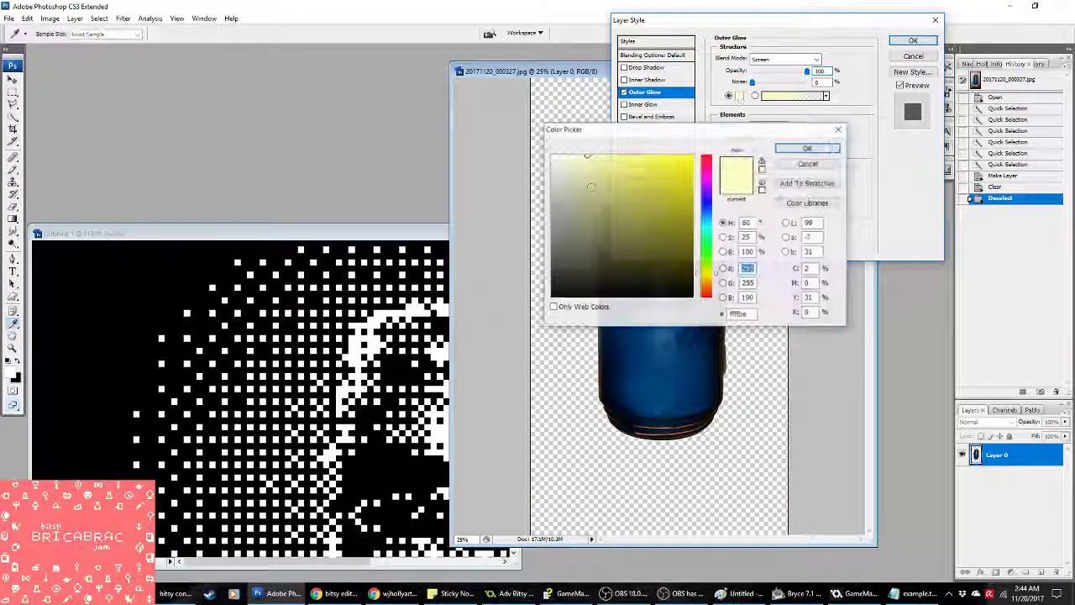
{"action": "left_click", "coordinate": [793, 149]}
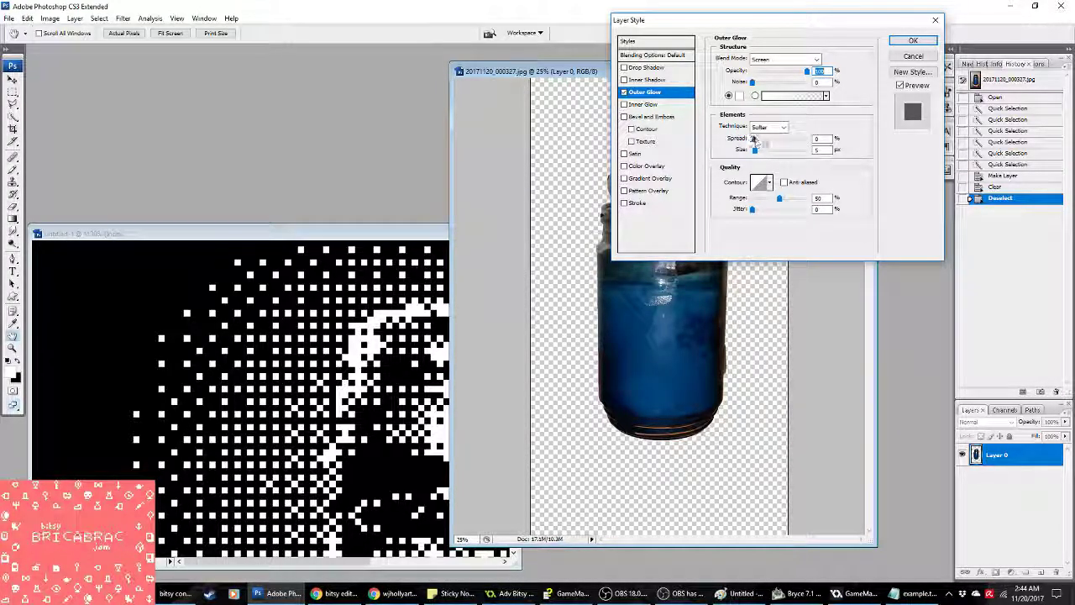
{"action": "left_click_drag", "start_coordinate": [755, 151], "coordinate": [758, 151]}
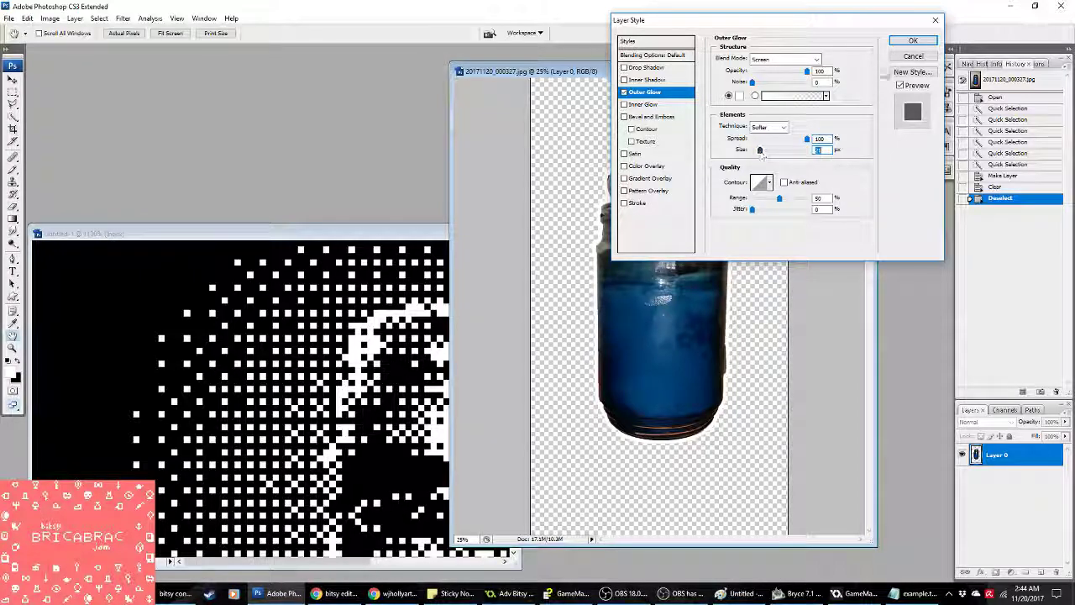
{"action": "key", "text": "Return"}
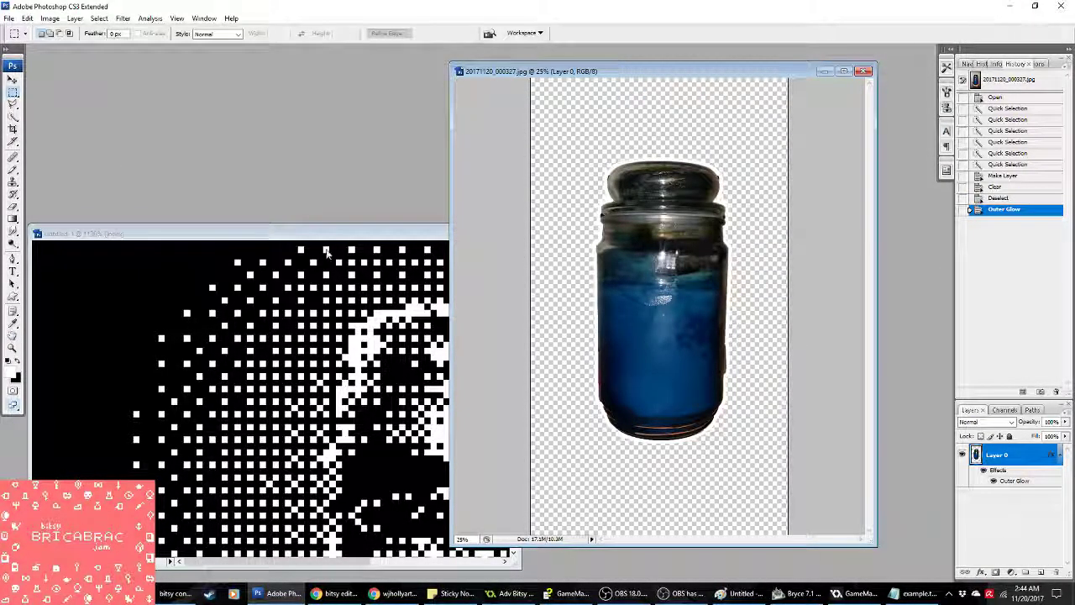
Step: Return the Untitled-1 image to its Lens Flare history state and enlarge its window to show the whole jar
{"action": "key", "text": "ctrl+Tab"}
{"action": "left_click", "coordinate": [1003, 283]}
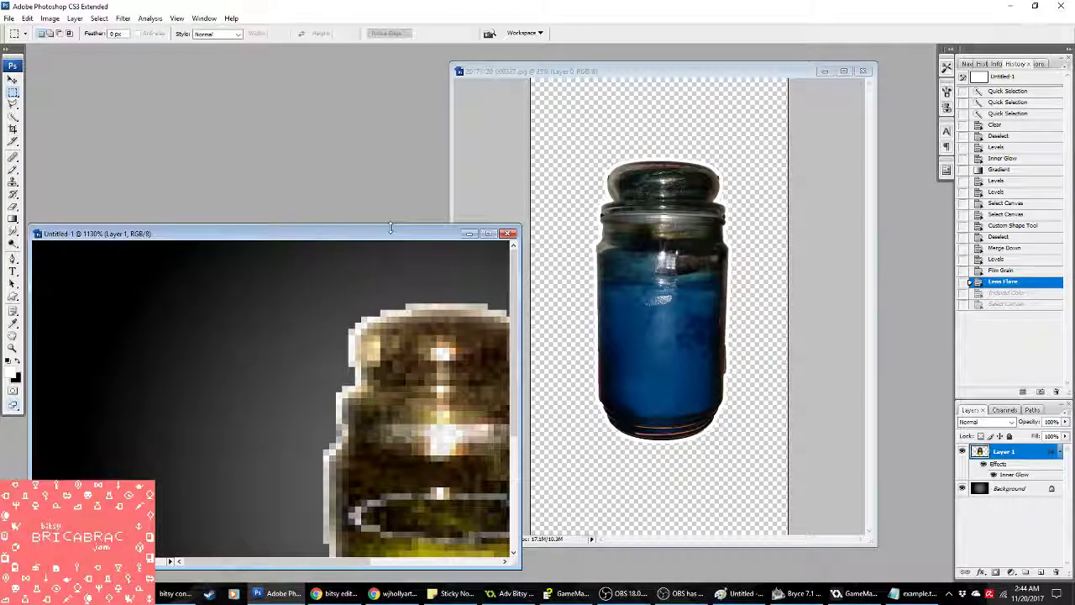
{"action": "left_click_drag", "start_coordinate": [389, 225], "coordinate": [390, 64]}
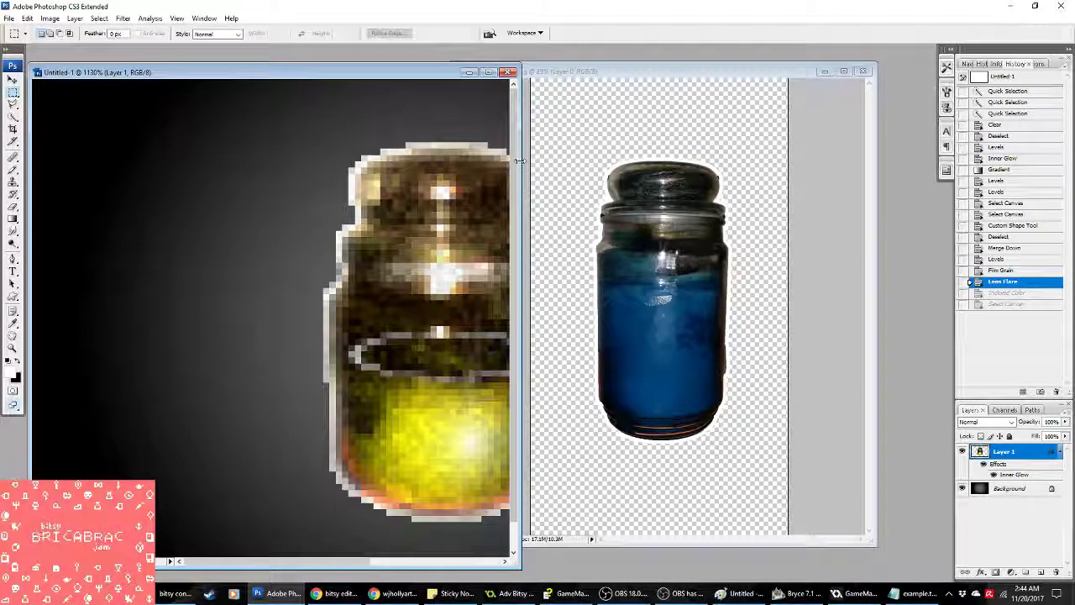
{"action": "left_click_drag", "start_coordinate": [521, 309], "coordinate": [707, 309]}
Step: Delete Layer 1 with the old jar from Untitled-1, keeping the gradient Background
{"action": "right_click", "coordinate": [997, 462]}
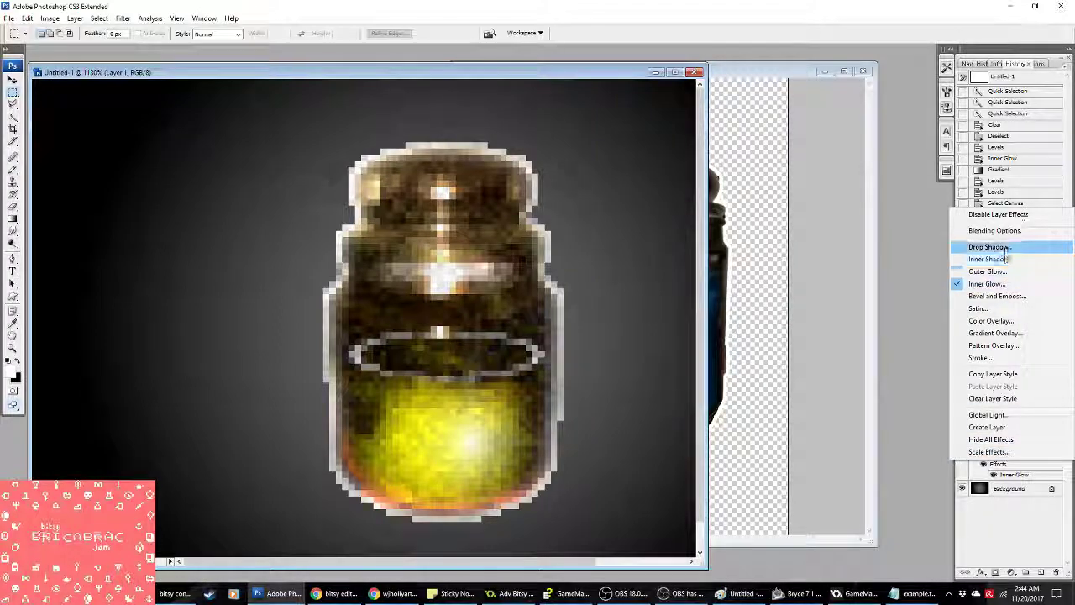
{"action": "left_click", "coordinate": [1017, 479]}
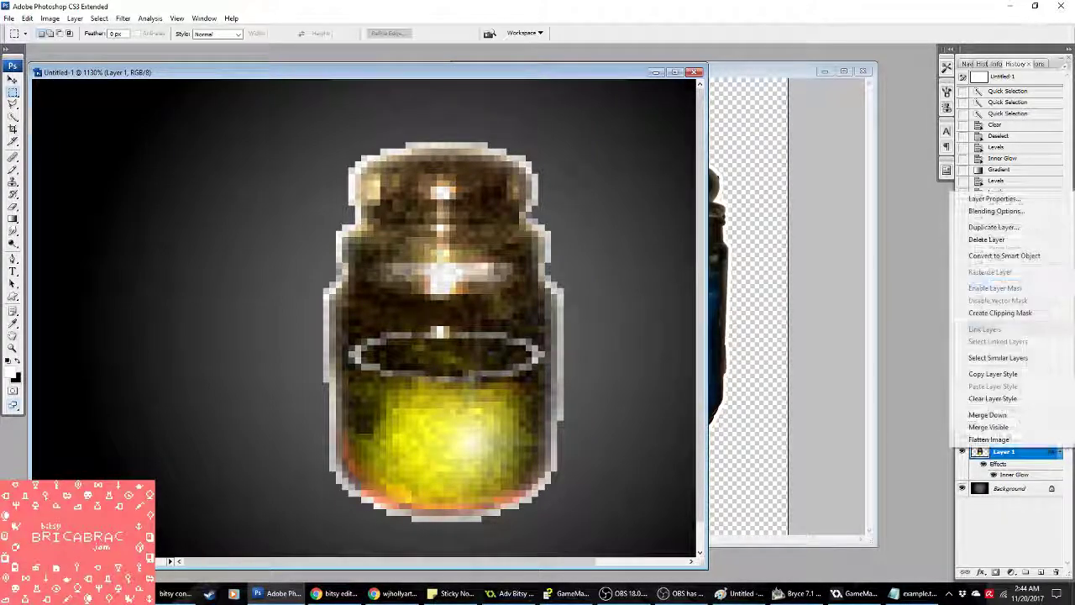
{"action": "left_click", "coordinate": [989, 239]}
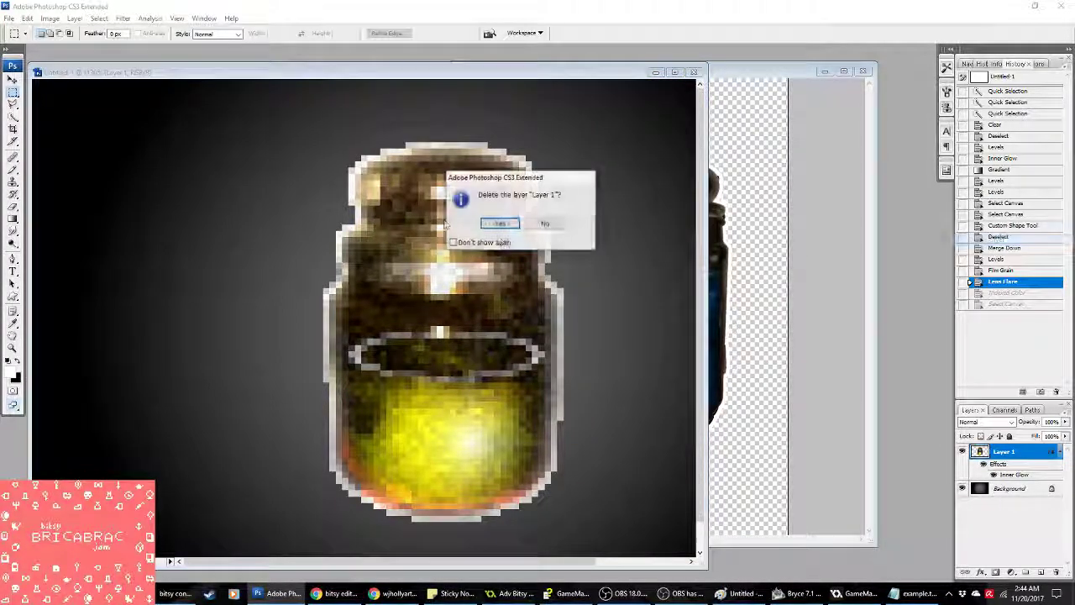
{"action": "left_click", "coordinate": [499, 222]}
Step: Copy the blue jar layer from the 20171120_000327.jpg photo into Untitled-1 with the Move tool
{"action": "left_click", "coordinate": [13, 79]}
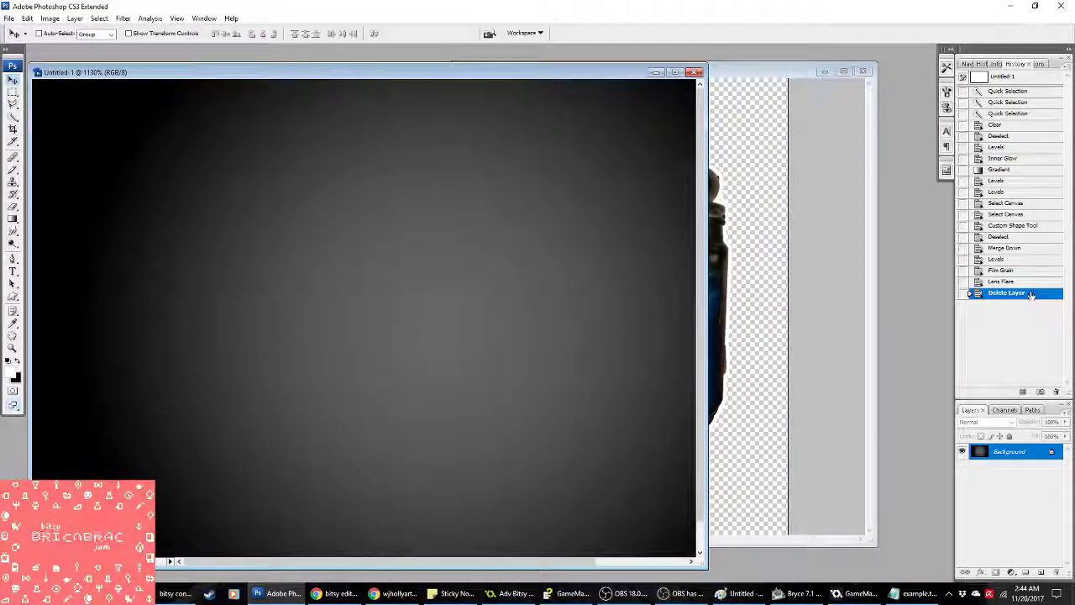
{"action": "left_click", "coordinate": [821, 341]}
{"action": "left_click_drag", "start_coordinate": [707, 323], "coordinate": [254, 317]}
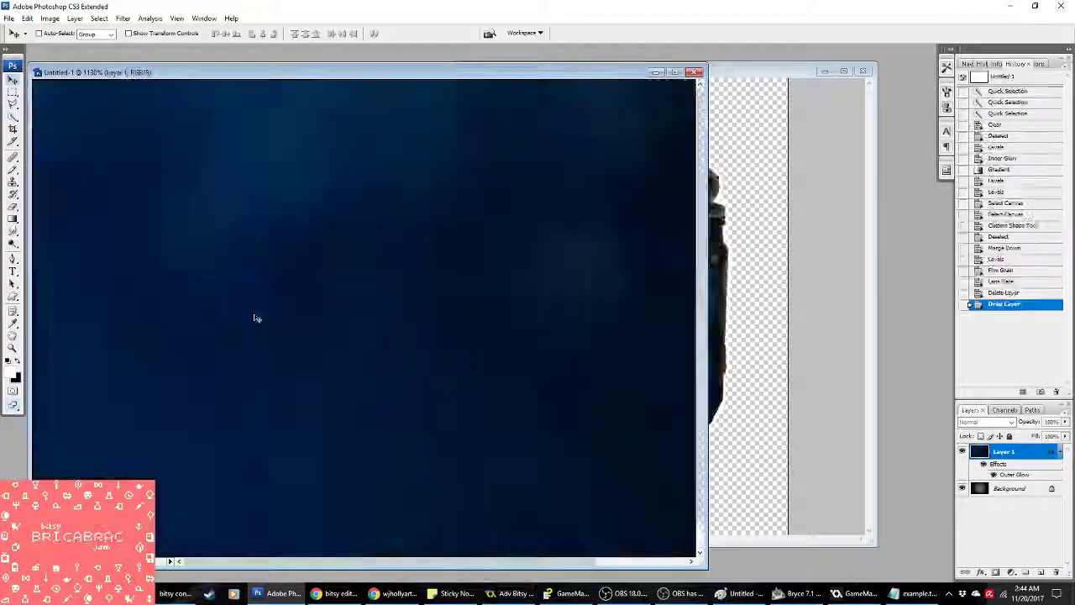
Step: Free-transform the oversized jar layer to 1% width and height and position it at X -2 px, Y -1.5 px
{"action": "right_click", "coordinate": [277, 216]}
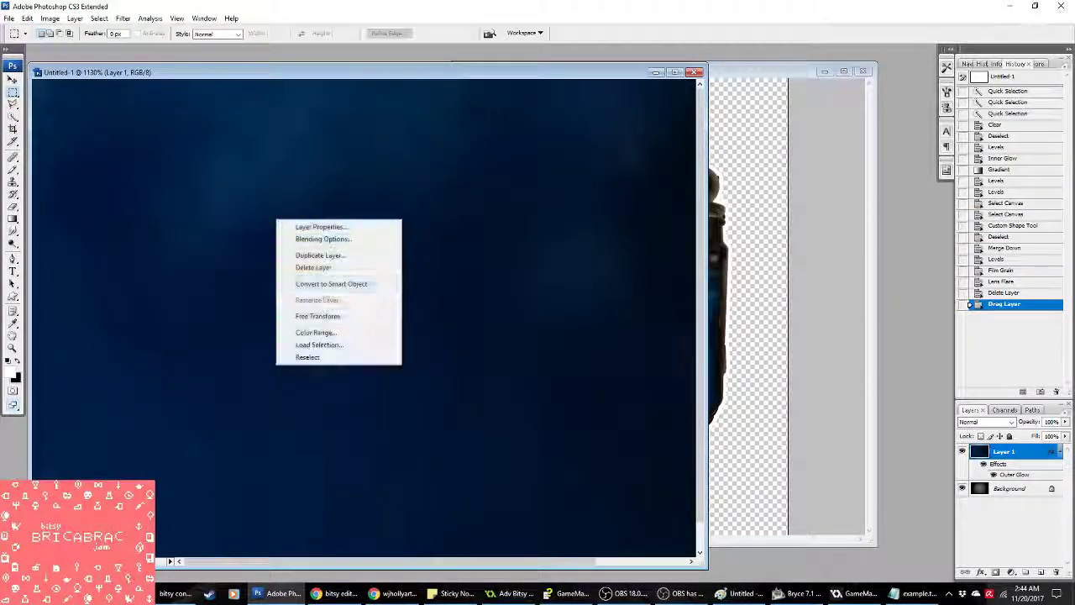
{"action": "left_click", "coordinate": [329, 313]}
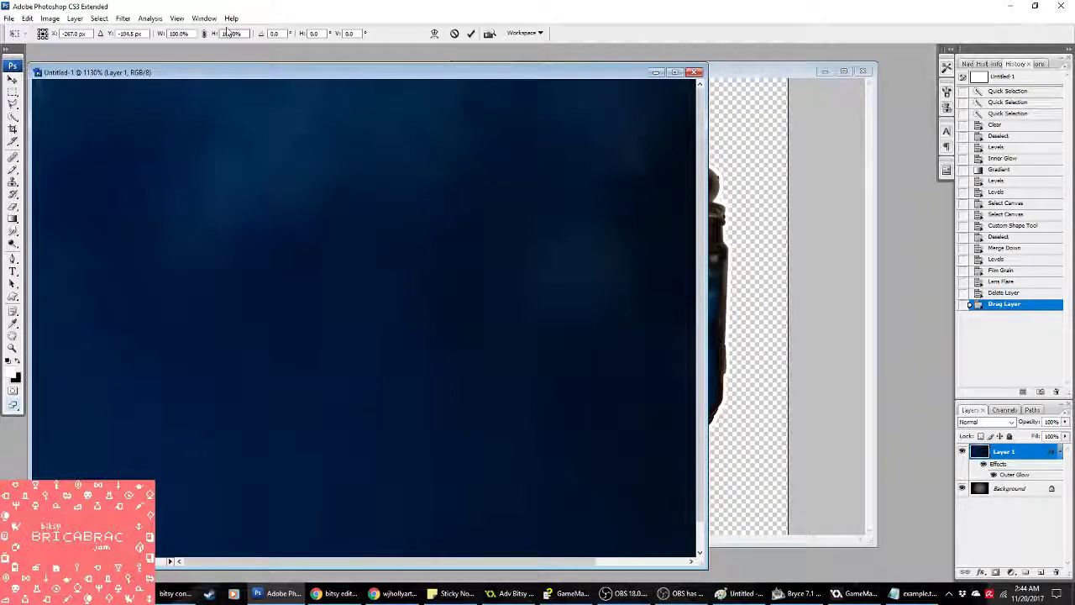
{"action": "key", "text": "shift+Tab"}
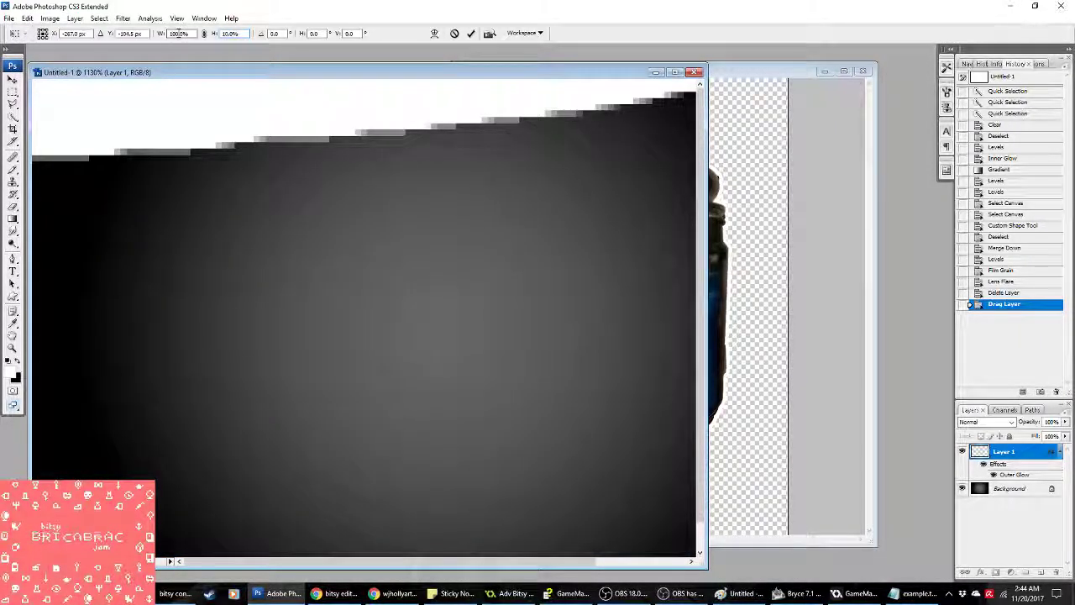
{"action": "type", "text": "1"}
{"action": "key", "text": "Tab"}
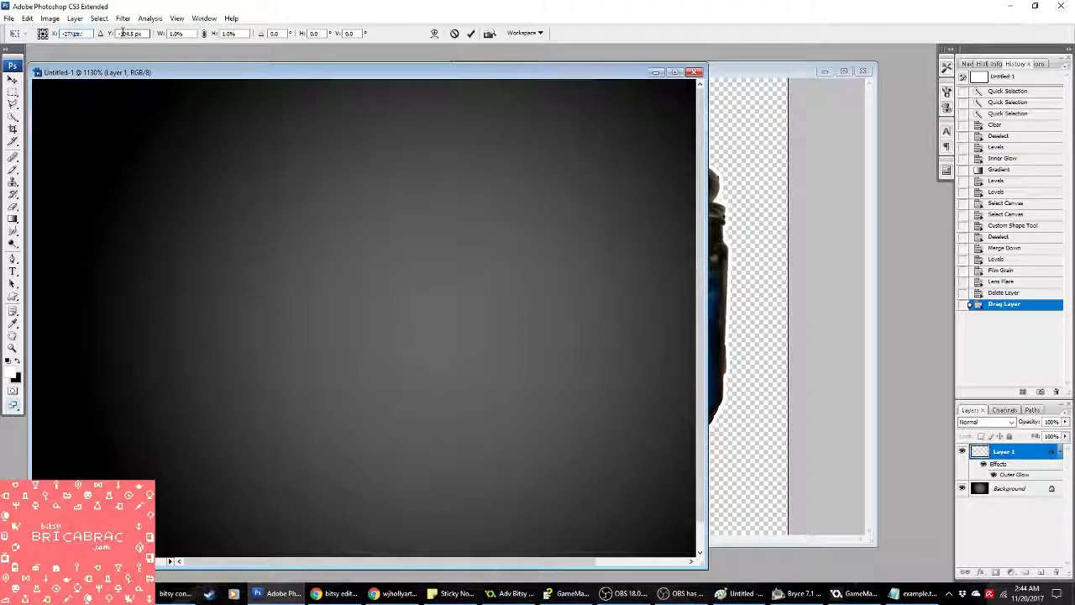
{"action": "type", "text": "-1.5"}
{"action": "key", "text": "Return"}
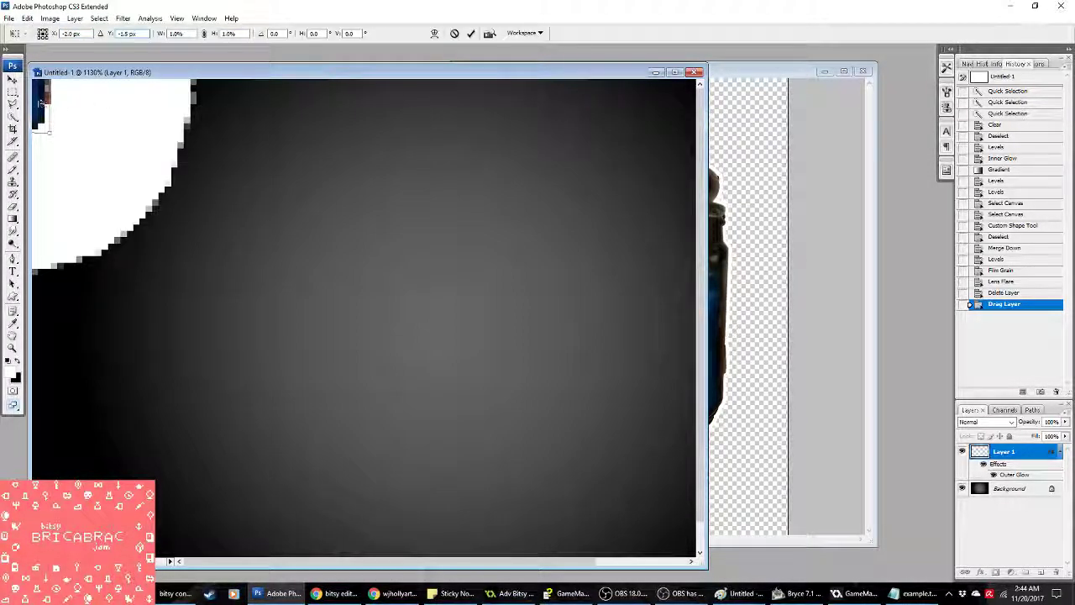
Step: Scale the blue jar up proportionally to about 3.3% so it nearly fills the canvas height, apply the transform and centre the jar
{"action": "left_click_drag", "start_coordinate": [40, 102], "coordinate": [420, 359]}
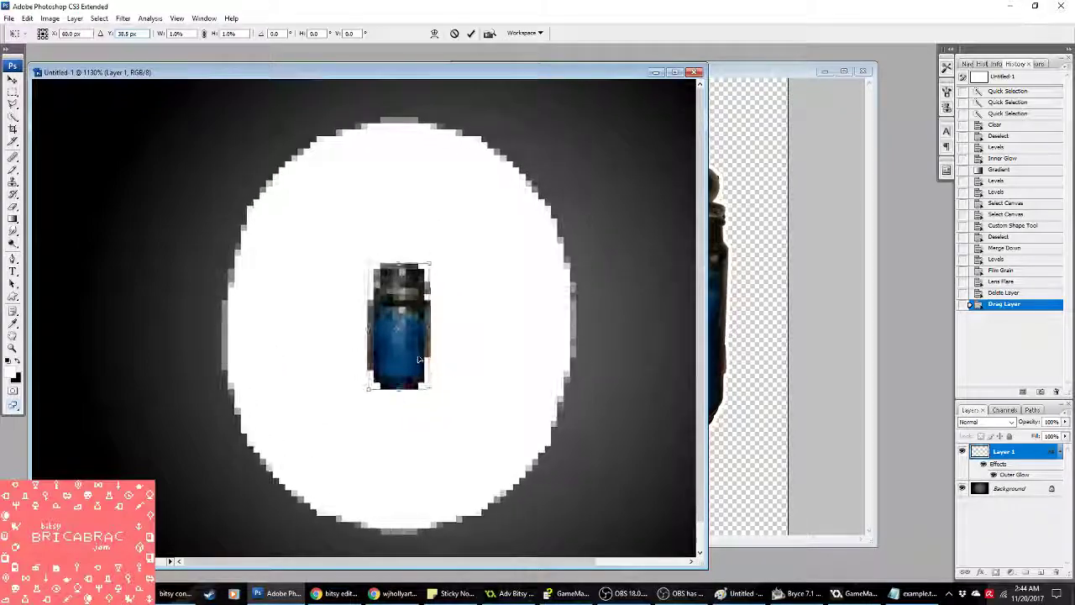
{"action": "left_click_drag", "start_coordinate": [367, 262], "coordinate": [197, 89], "text": "shift"}
{"action": "left_click_drag", "start_coordinate": [315, 154], "coordinate": [410, 285]}
{"action": "left_click_drag", "start_coordinate": [351, 140], "coordinate": [308, 109], "text": "shift"}
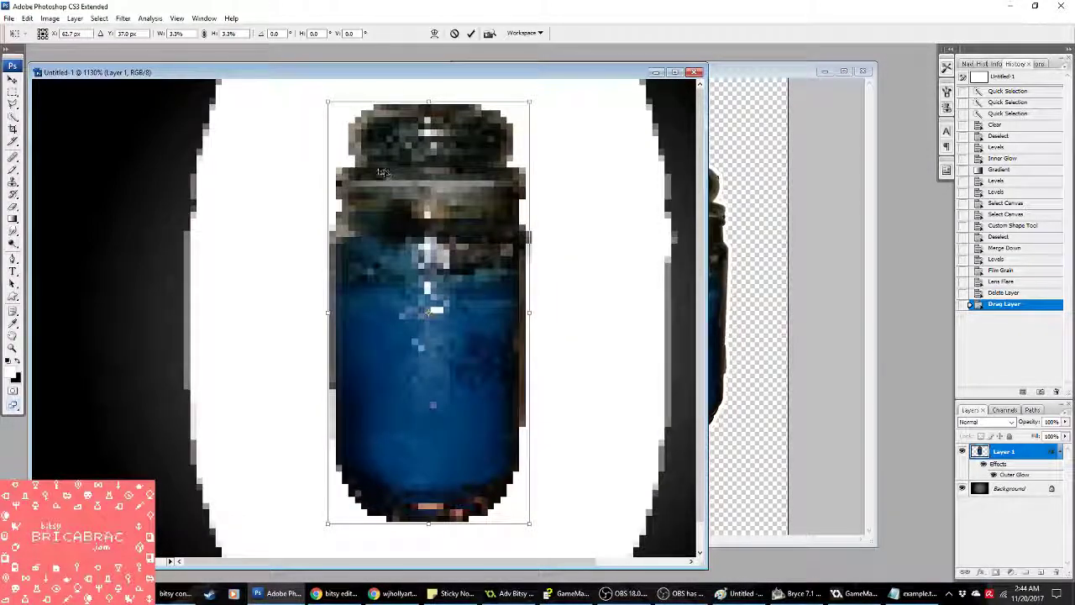
{"action": "left_click_drag", "start_coordinate": [383, 172], "coordinate": [346, 162]}
{"action": "key", "text": "Return"}
{"action": "left_click", "coordinate": [12, 90]}
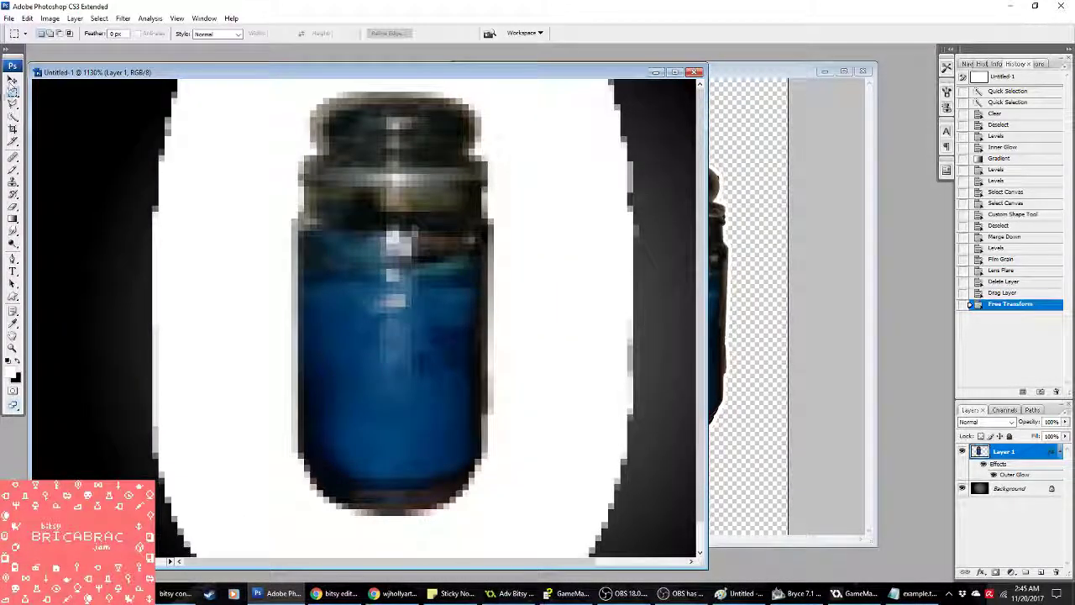
{"action": "left_click", "coordinate": [13, 78]}
{"action": "left_click_drag", "start_coordinate": [443, 222], "coordinate": [493, 241]}
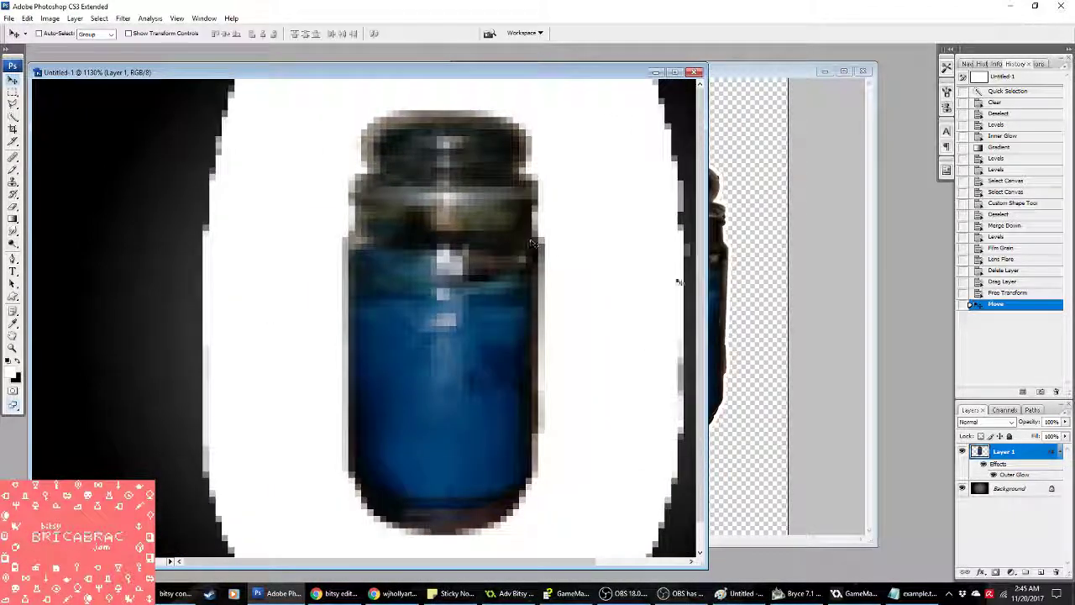
Step: Reduce the size of the jar layer's Outer Glow to 2 px
{"action": "left_click", "coordinate": [992, 212]}
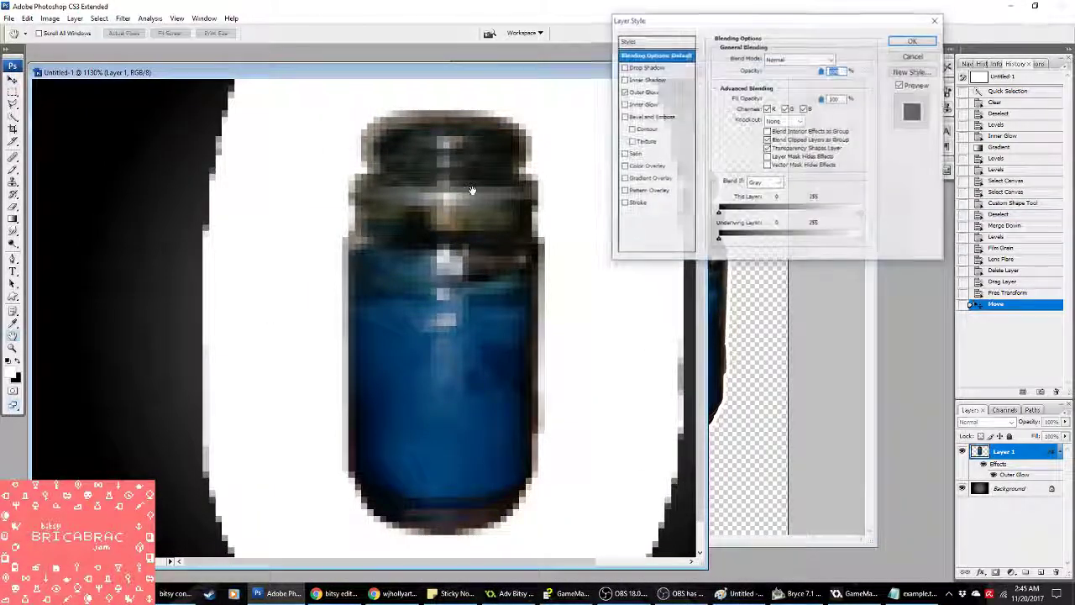
{"action": "left_click", "coordinate": [682, 92]}
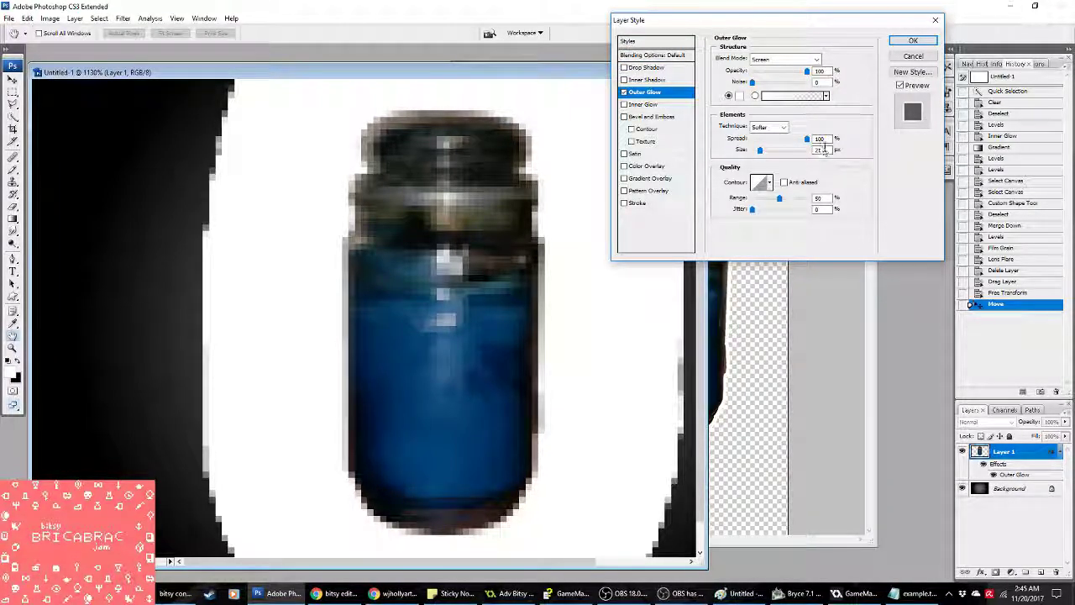
{"action": "type", "text": "2"}
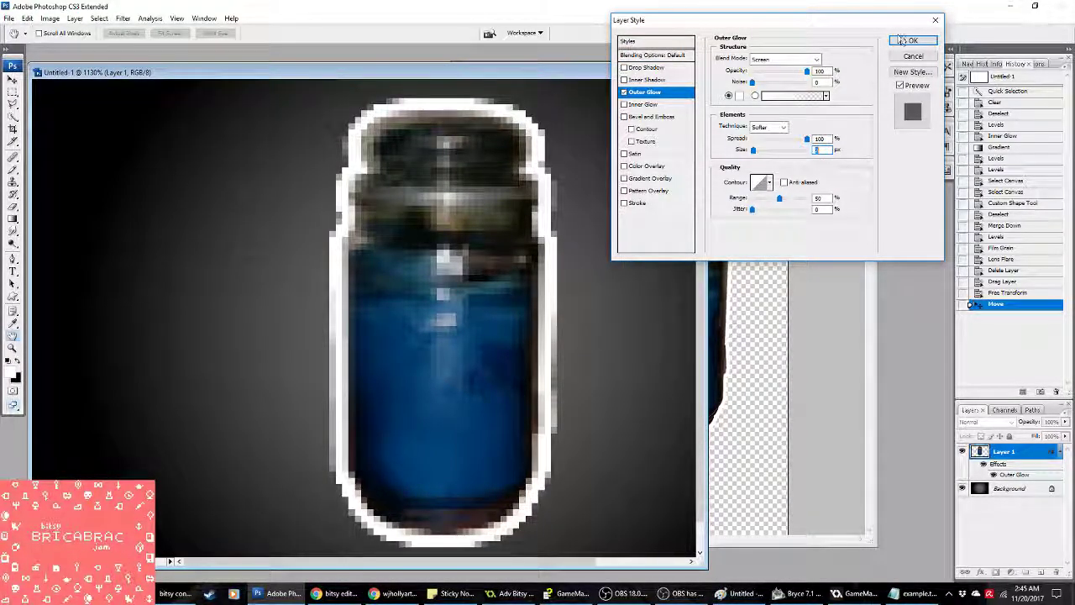
{"action": "left_click", "coordinate": [910, 40]}
Step: Widen the Untitled-1 window to show the full canvas and centre the outlined jar on the gradient background
{"action": "left_click_drag", "start_coordinate": [425, 359], "coordinate": [406, 353]}
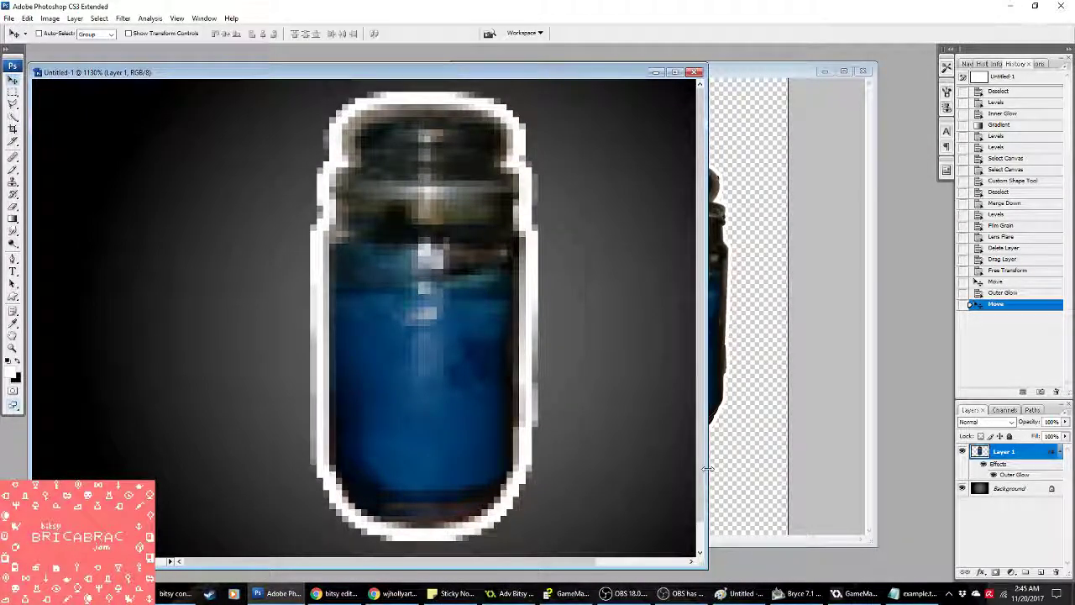
{"action": "left_click_drag", "start_coordinate": [708, 473], "coordinate": [872, 472]}
{"action": "left_click_drag", "start_coordinate": [439, 400], "coordinate": [448, 398]}
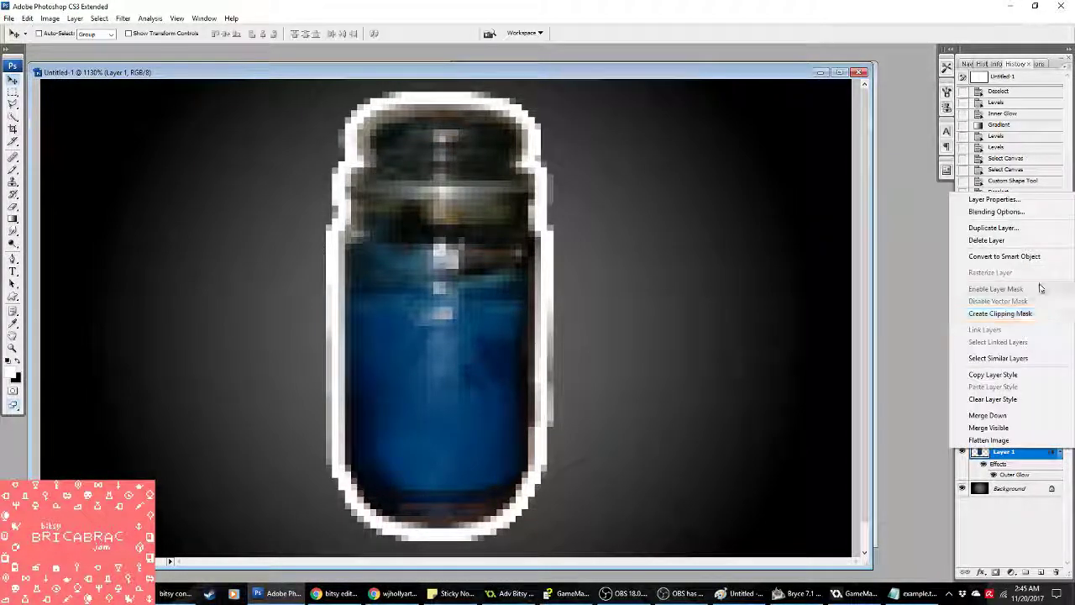
{"action": "left_click", "coordinate": [970, 305]}
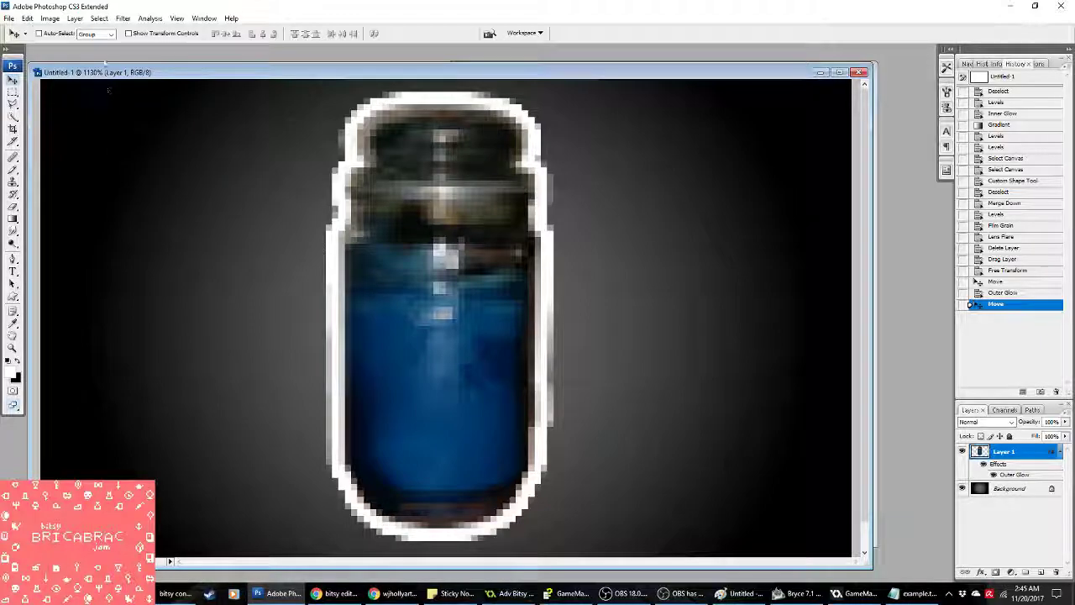
Step: Apply an automatic Levels correction to the blue jar layer
{"action": "left_click", "coordinate": [74, 17]}
{"action": "mouse_move", "coordinate": [87, 48]}
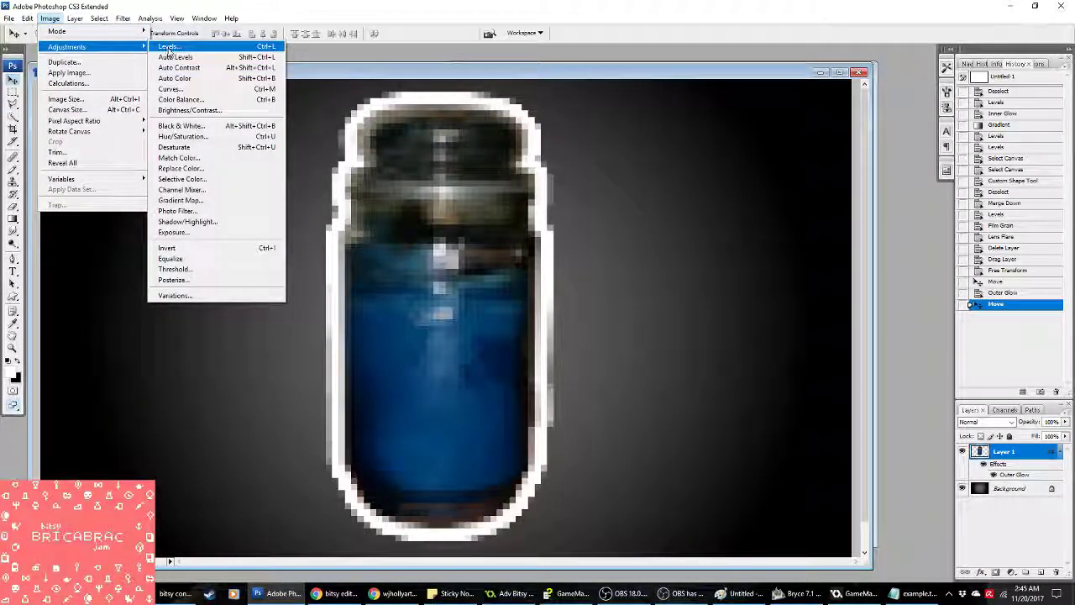
{"action": "left_click", "coordinate": [172, 46]}
{"action": "left_click", "coordinate": [725, 172]}
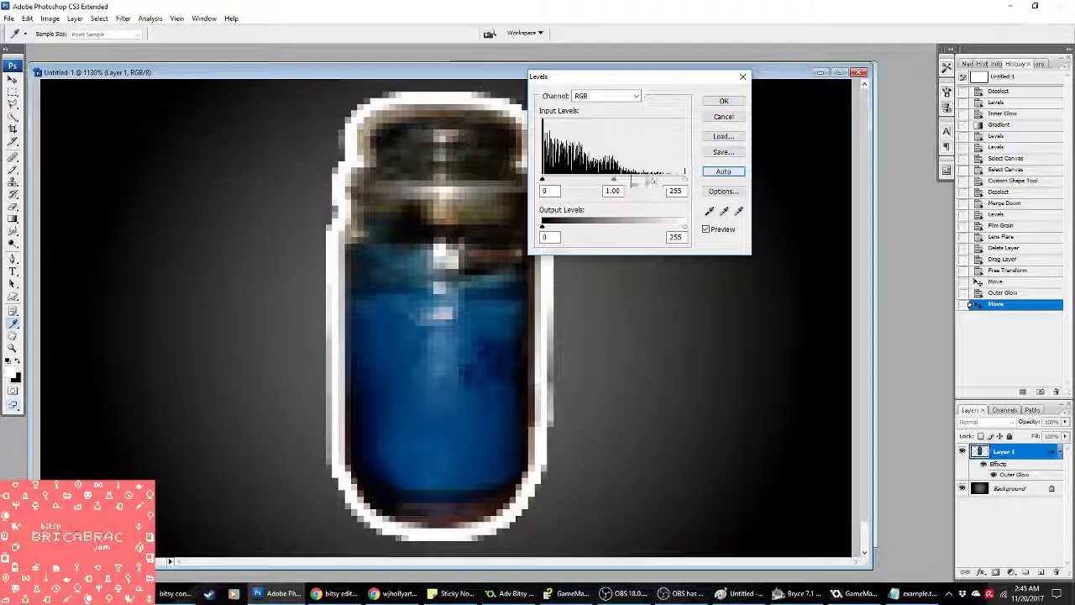
{"action": "left_click", "coordinate": [721, 102]}
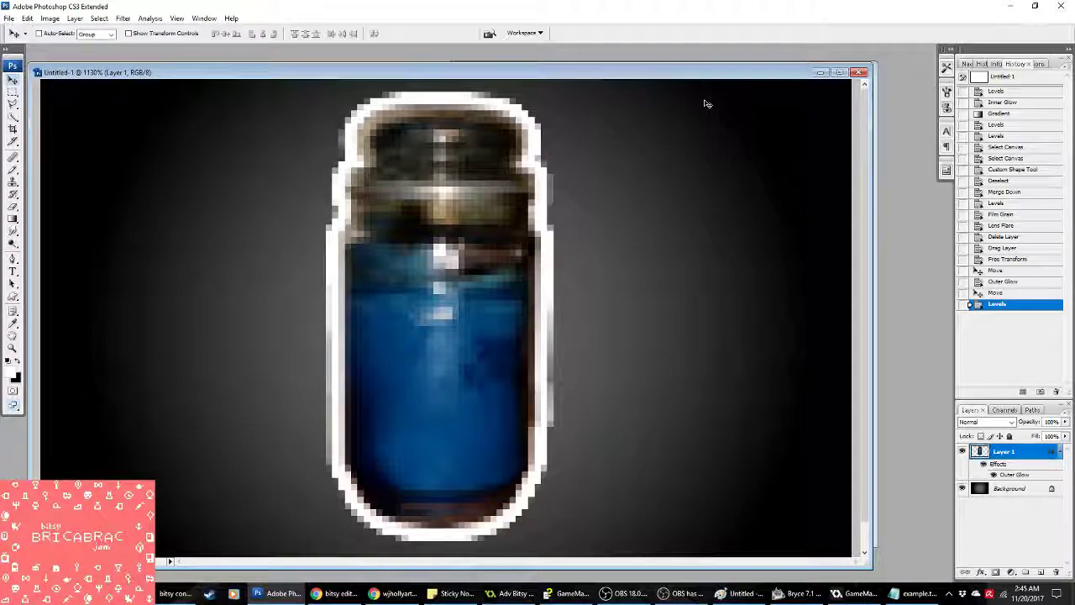
Step: Preview the flattened image as Indexed Color with 2 colors, forced Black and White and Pattern dither, without converting it
{"action": "left_click", "coordinate": [49, 18]}
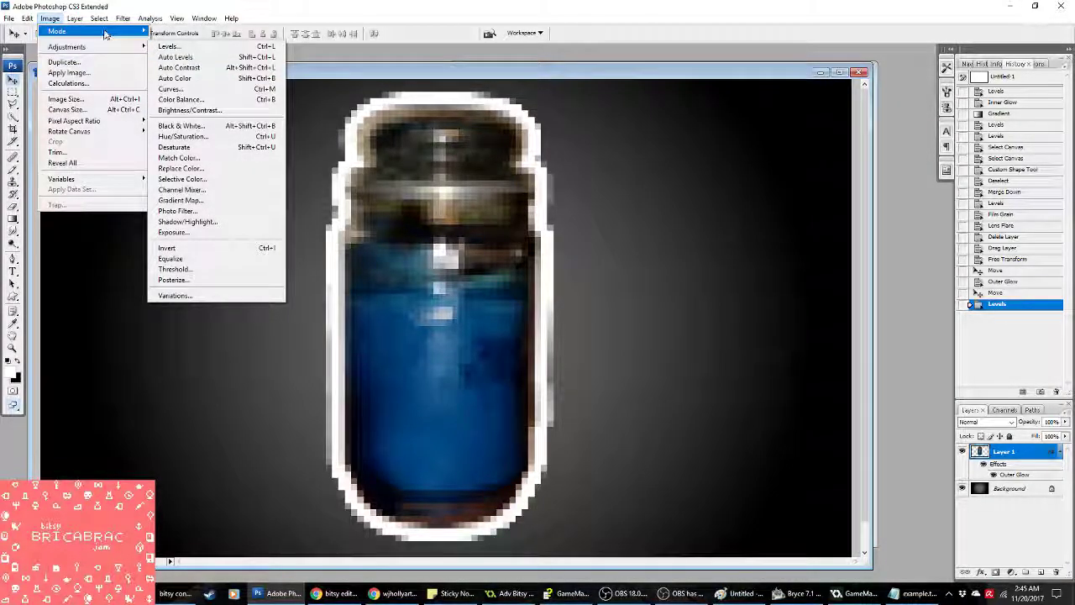
{"action": "left_click", "coordinate": [180, 62]}
{"action": "left_click", "coordinate": [499, 224]}
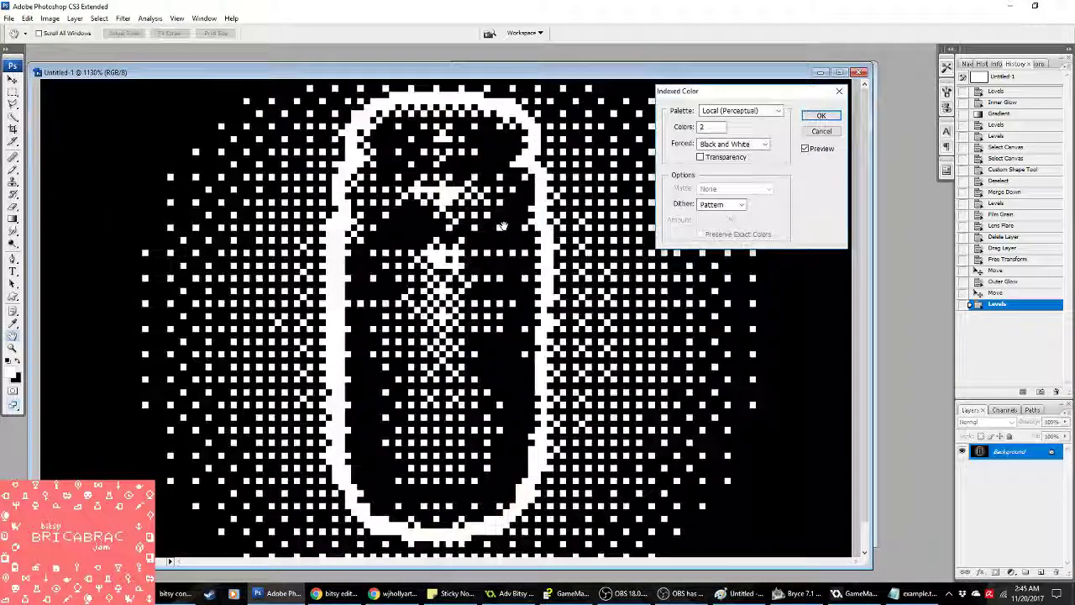
{"action": "left_click", "coordinate": [821, 130]}
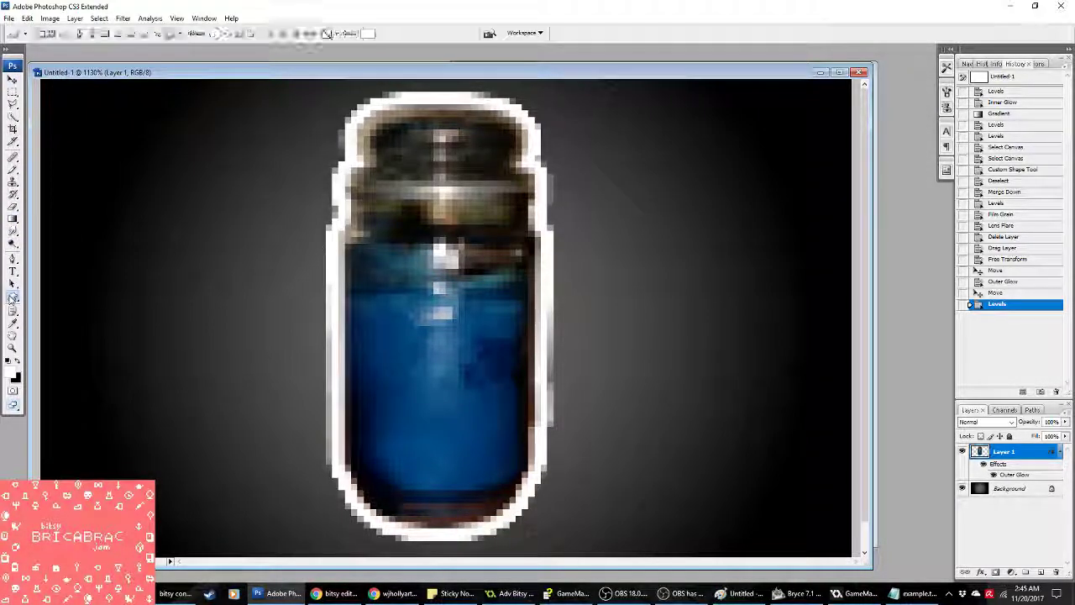
Step: Draw a 1 px white horizontal line across the jar's neck and a flat white ellipse spanning the jar just beneath it
{"action": "left_click", "coordinate": [12, 295]}
{"action": "left_click", "coordinate": [55, 338]}
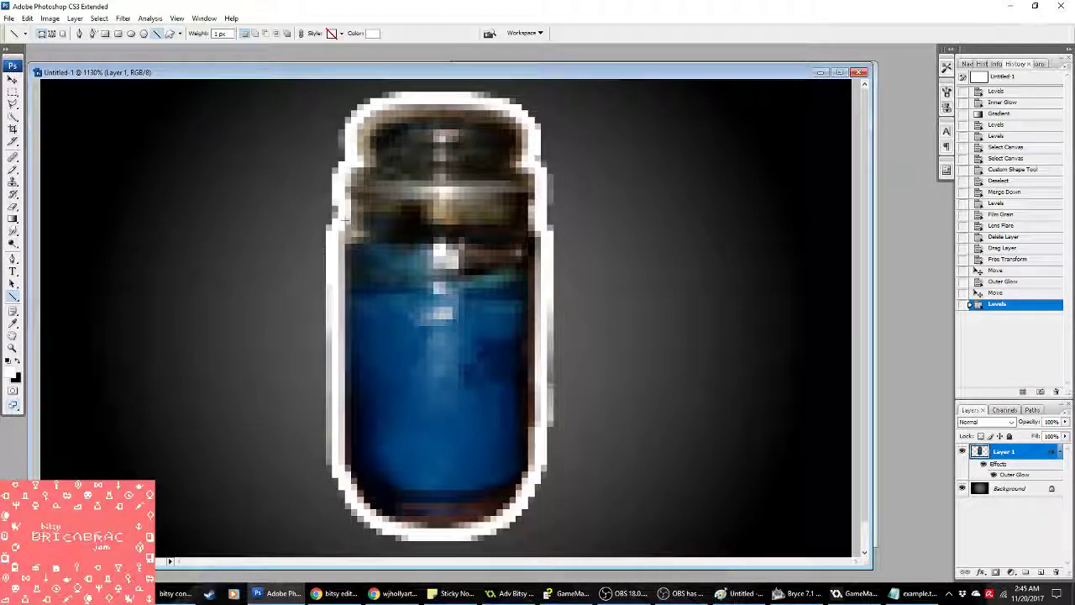
{"action": "left_click_drag", "start_coordinate": [556, 228], "coordinate": [537, 220]}
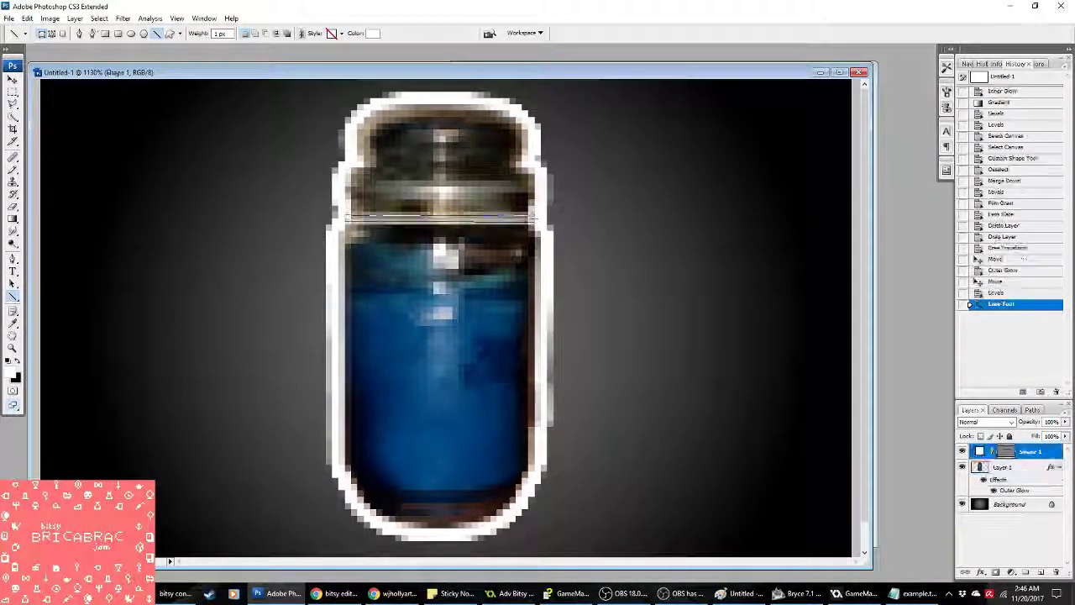
{"action": "left_click", "coordinate": [13, 296]}
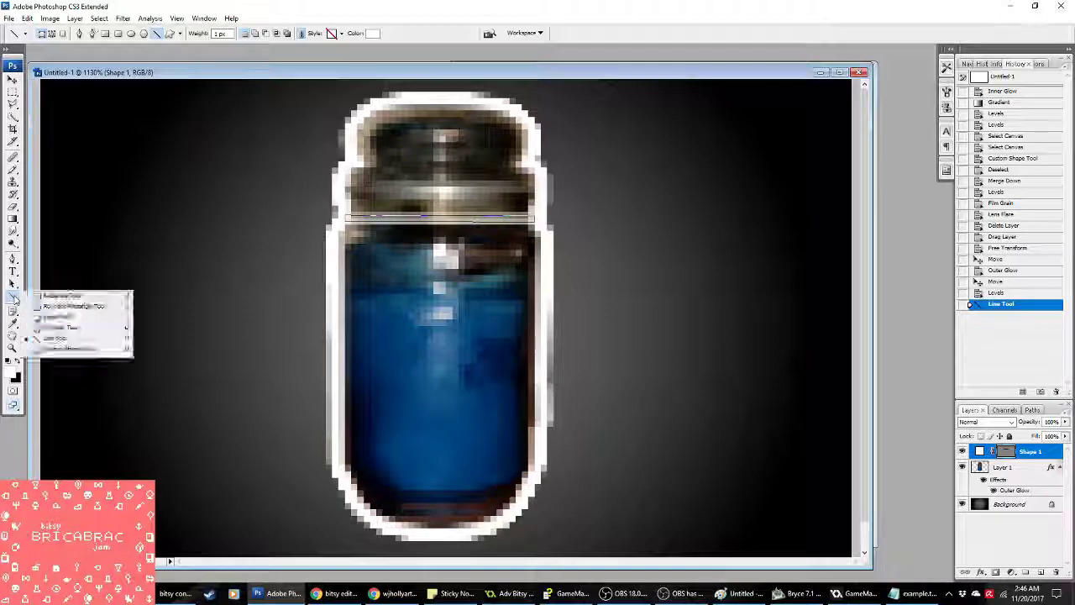
{"action": "left_click", "coordinate": [55, 348]}
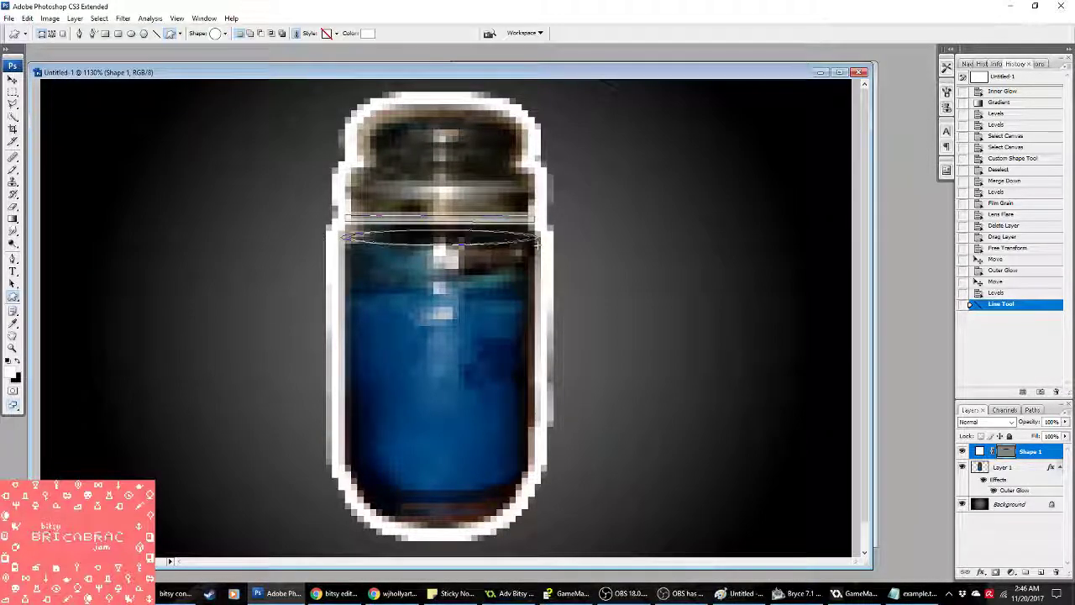
{"action": "left_click_drag", "start_coordinate": [536, 241], "coordinate": [537, 241]}
{"action": "key", "text": "m"}
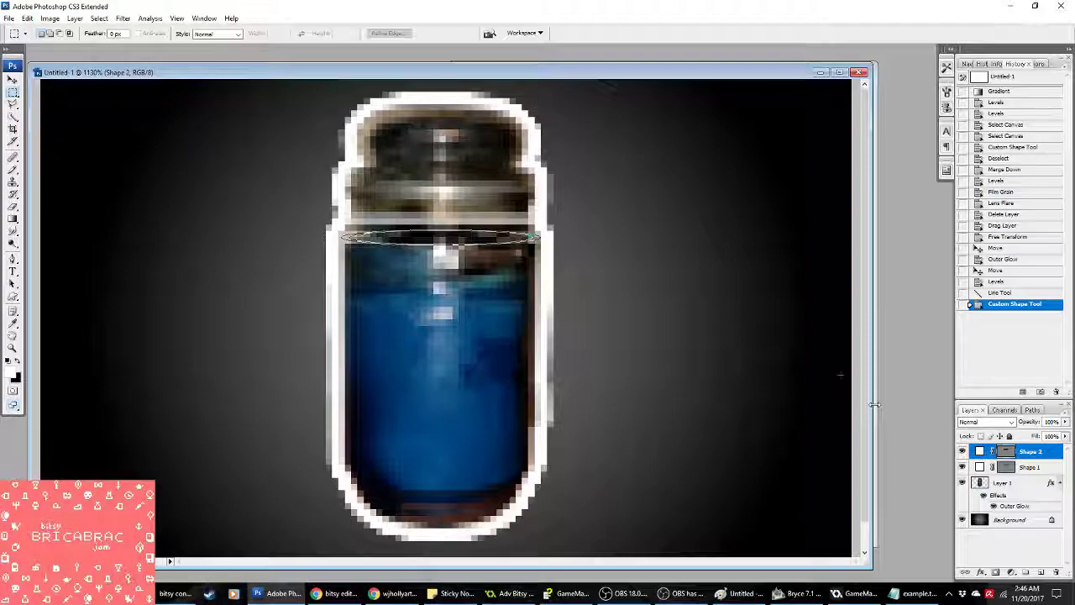
Step: Merge the line and ellipse shape layers together, and merge the result down into the blue jar layer
{"action": "left_click", "coordinate": [1029, 467], "text": "shift"}
{"action": "right_click", "coordinate": [1031, 458]}
{"action": "left_click", "coordinate": [987, 425]}
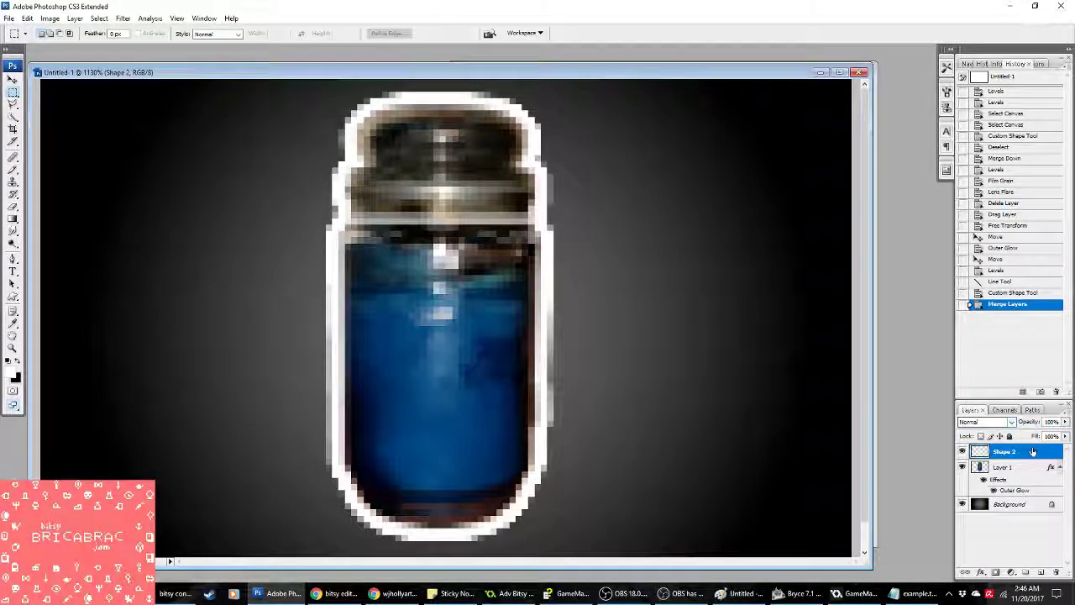
{"action": "right_click", "coordinate": [1004, 451]}
{"action": "left_click", "coordinate": [988, 415]}
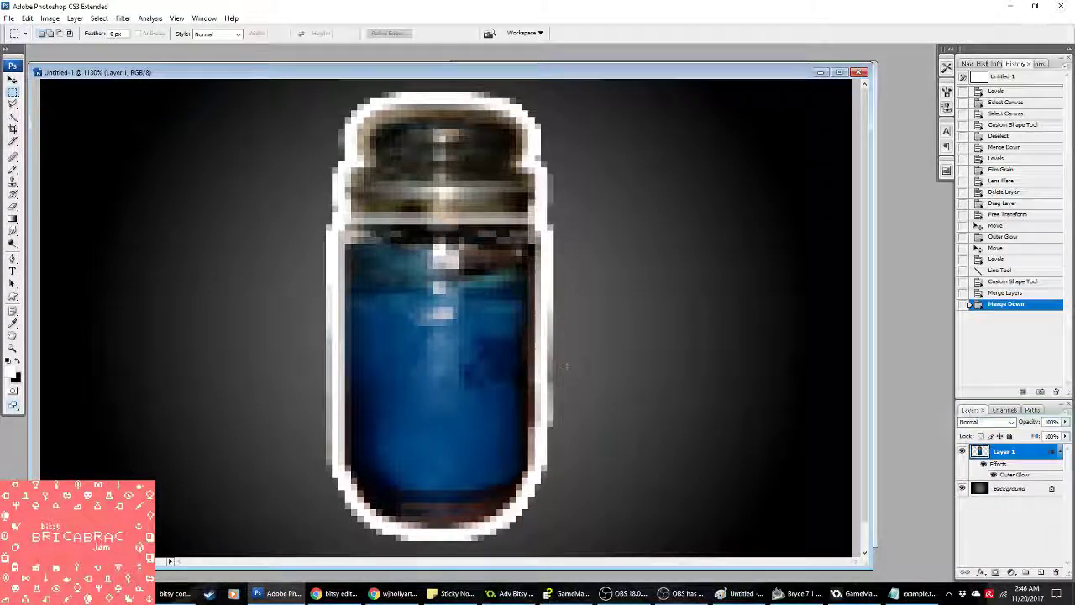
Step: Start converting the jar image to Indexed Color mode
{"action": "left_click", "coordinate": [50, 17]}
{"action": "mouse_move", "coordinate": [57, 31]}
{"action": "left_click", "coordinate": [189, 67]}
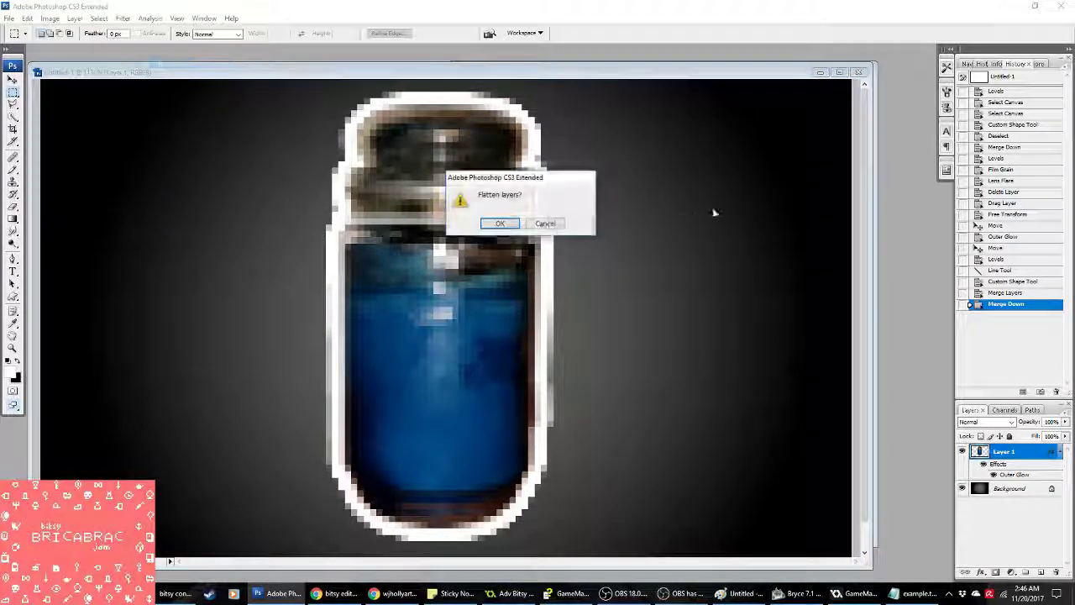
Step: Convert the flattened bottle image to black-and-white indexed color and copy the whole canvas
{"action": "left_click", "coordinate": [495, 222]}
{"action": "left_click", "coordinate": [821, 116]}
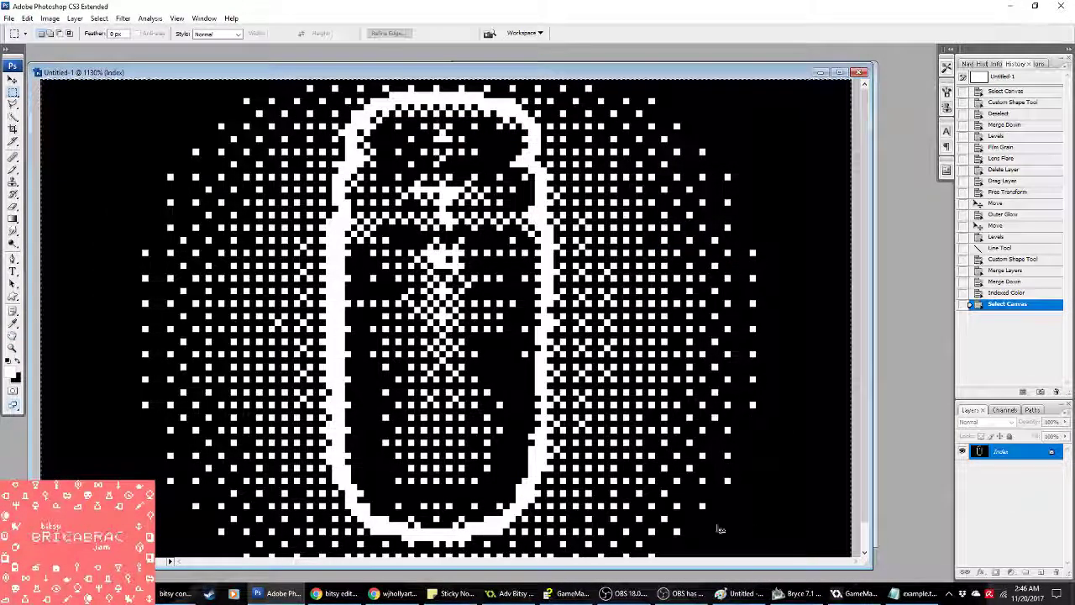
{"action": "key", "text": "ctrl+a"}
Step: Switch to GameMaker, put the copied bottle image into spr_picturetest as its first frame, and delete the two other frames
{"action": "left_click", "coordinate": [512, 593]}
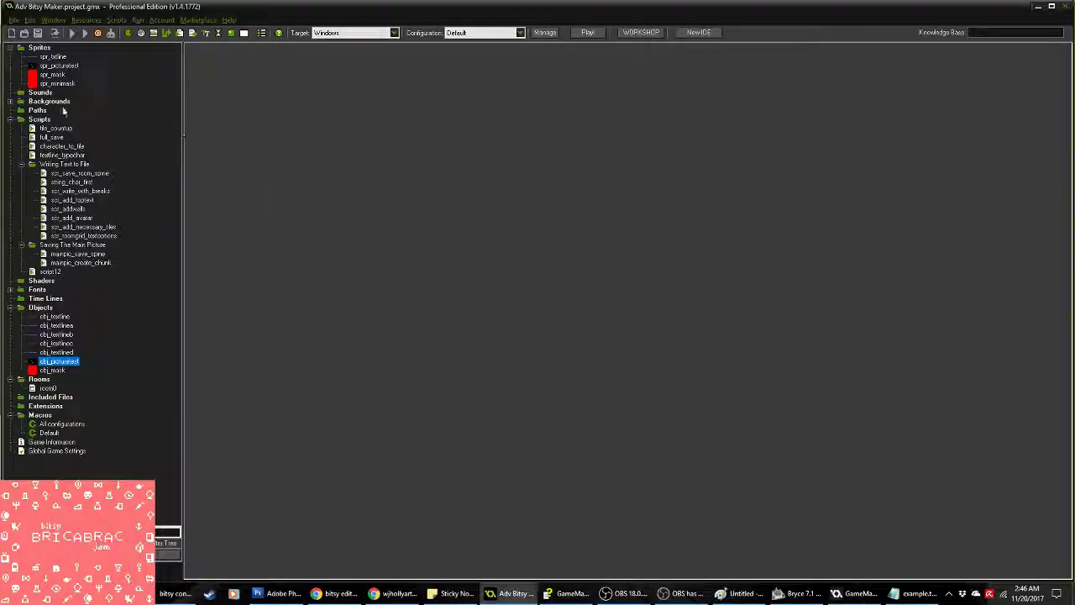
{"action": "double_click", "coordinate": [52, 66]}
{"action": "left_click", "coordinate": [470, 183]}
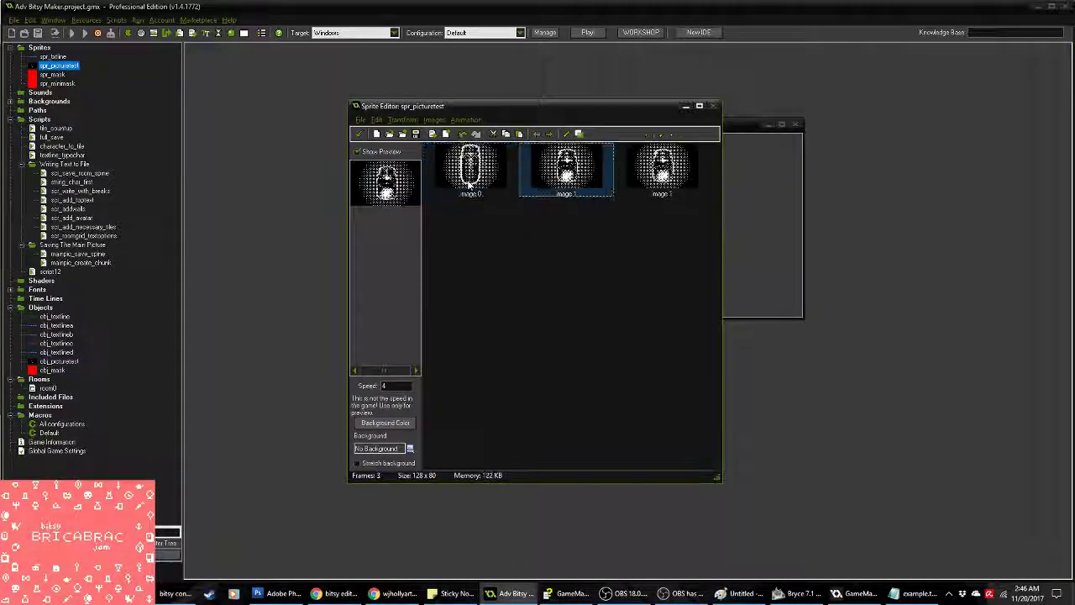
{"action": "key", "text": "Delete"}
{"action": "key", "text": "Delete"}
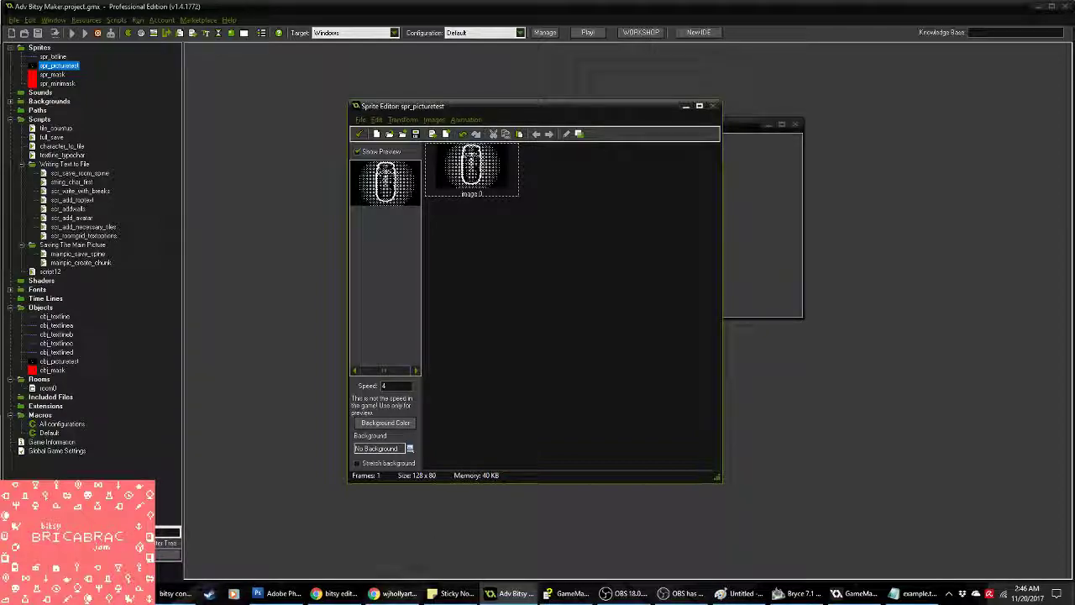
Step: Switch back to Photoshop, revert the bottle image to the Merge Down history state, and select the Background layer
{"action": "left_click", "coordinate": [396, 593]}
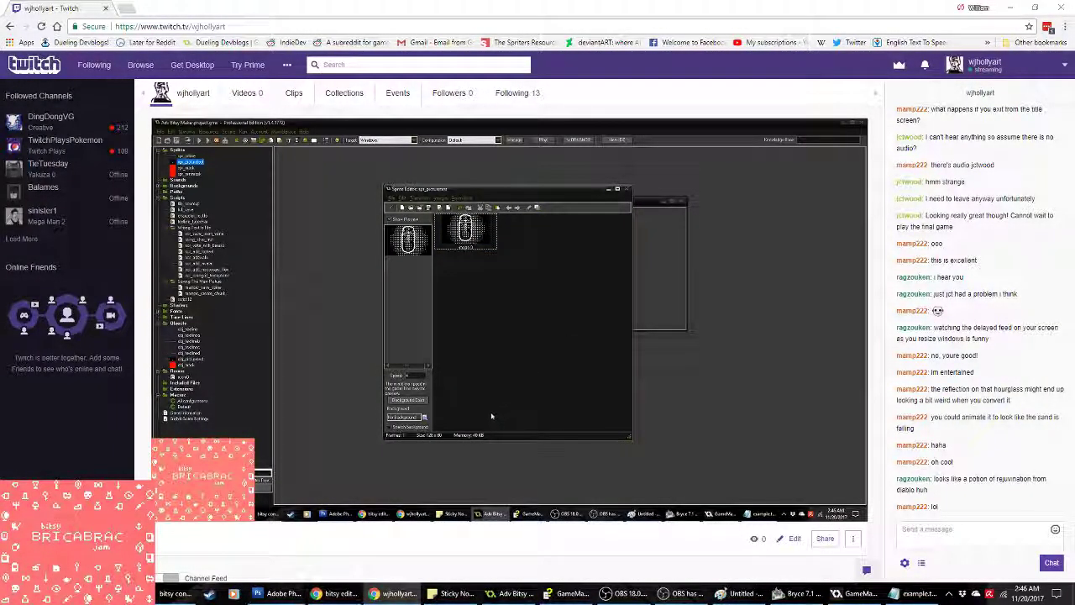
{"action": "left_click", "coordinate": [277, 593]}
{"action": "left_click", "coordinate": [1016, 283]}
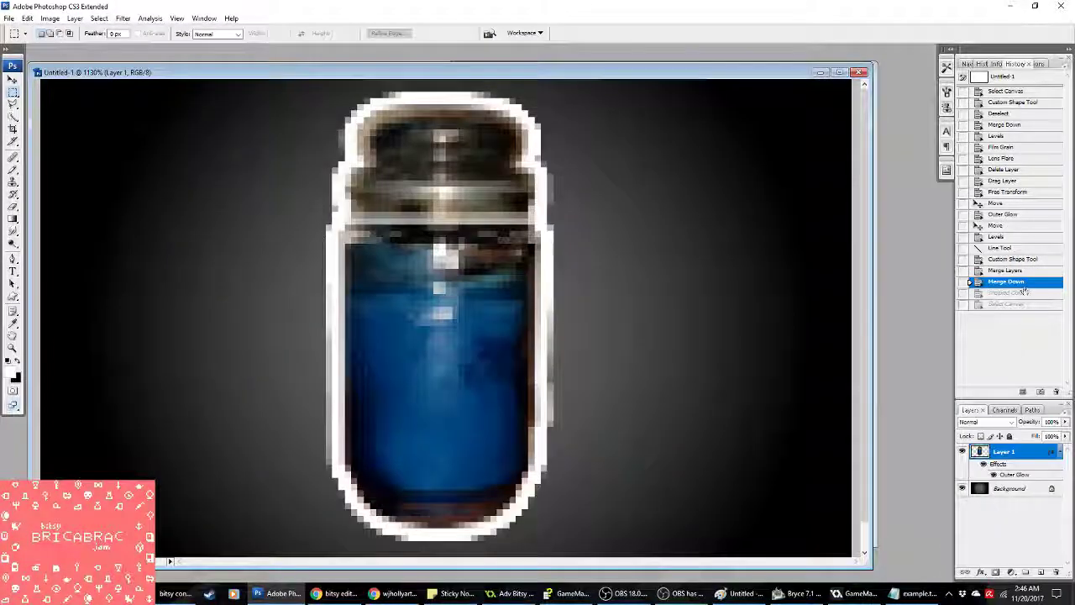
{"action": "left_click", "coordinate": [1008, 488]}
{"action": "left_click", "coordinate": [74, 18]}
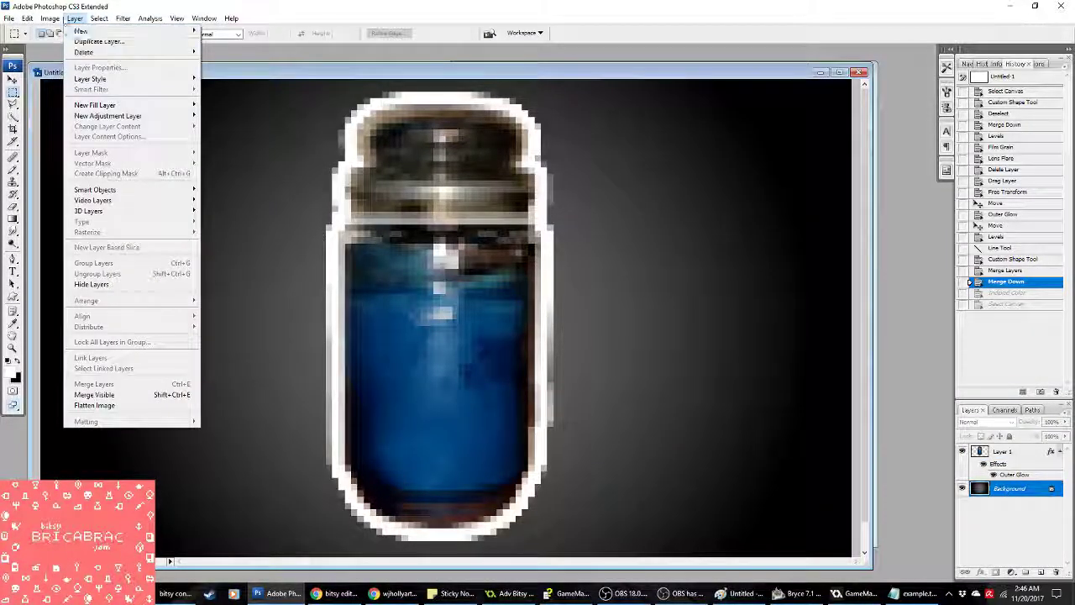
{"action": "mouse_move", "coordinate": [92, 42]}
{"action": "left_click", "coordinate": [177, 45]}
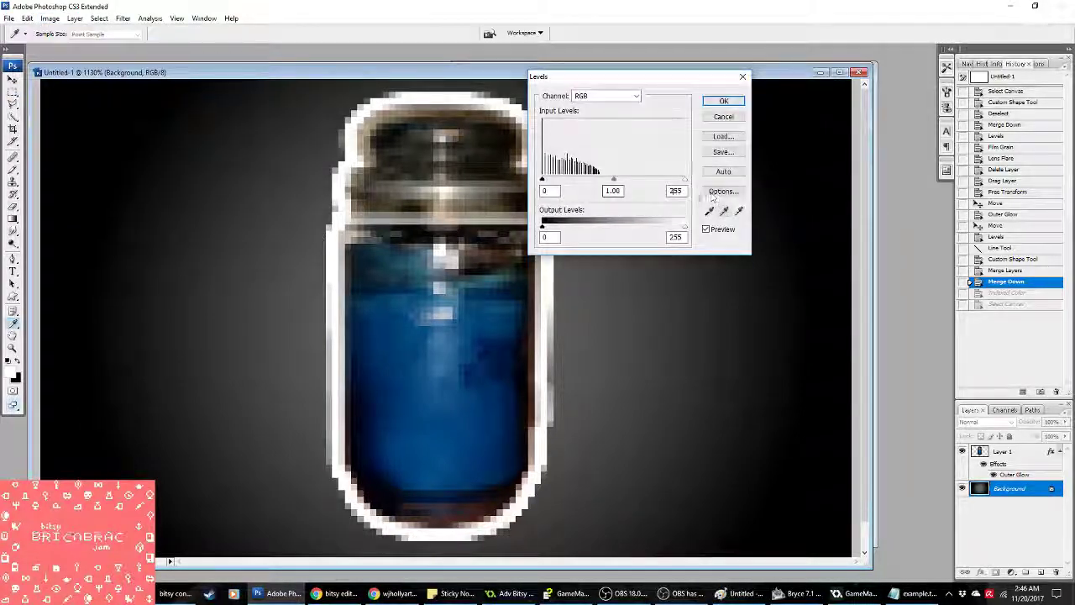
{"action": "left_click_drag", "start_coordinate": [617, 180], "coordinate": [629, 179]}
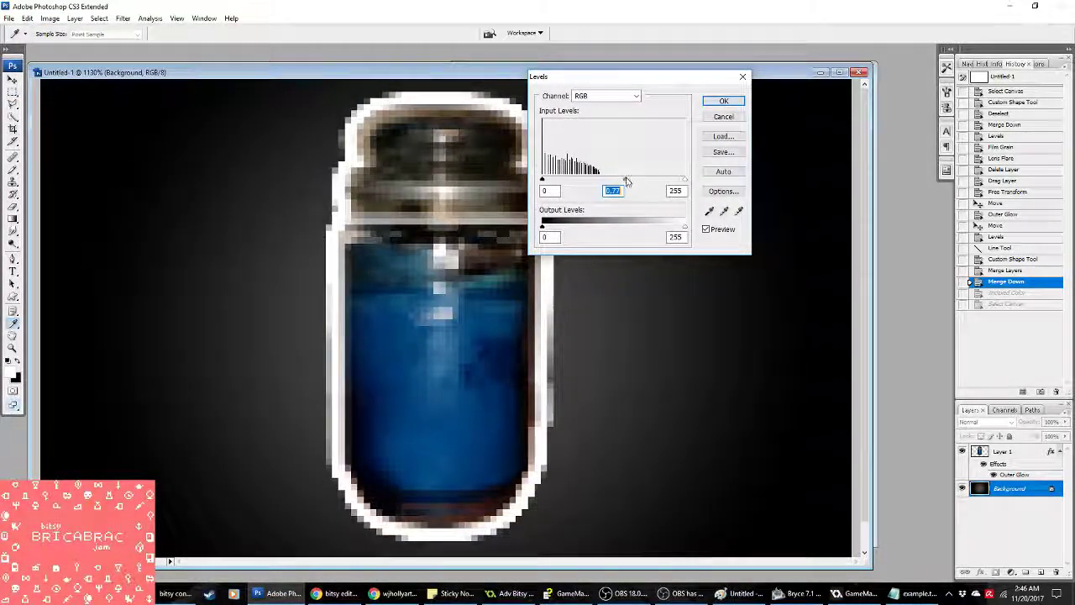
{"action": "left_click", "coordinate": [729, 103]}
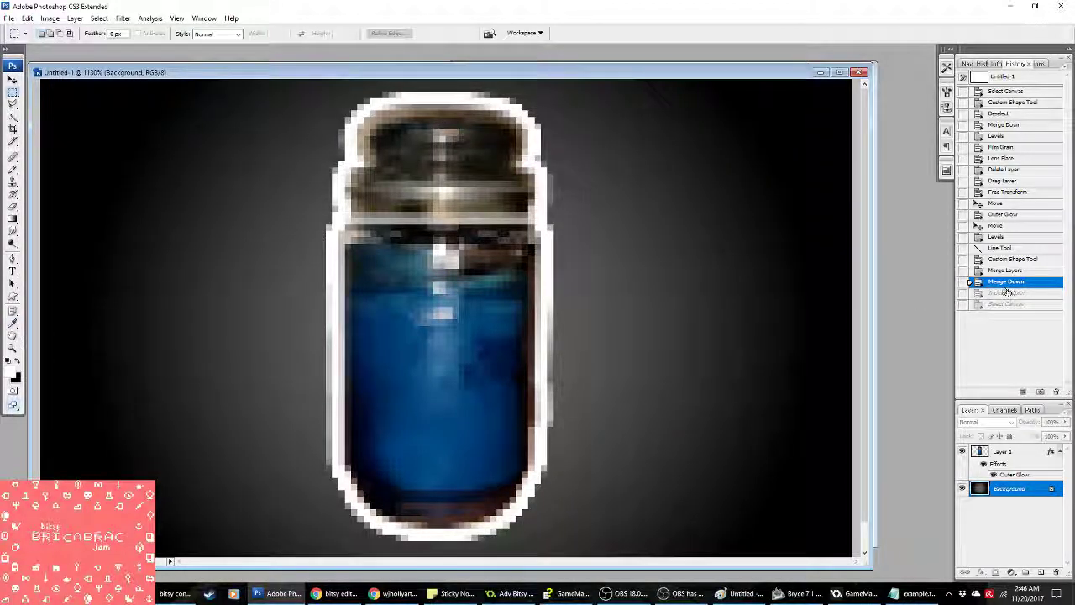
Step: Darken the Background layer with a Levels adjustment that lowers the midtone input
{"action": "left_click", "coordinate": [49, 18]}
{"action": "mouse_move", "coordinate": [84, 47]}
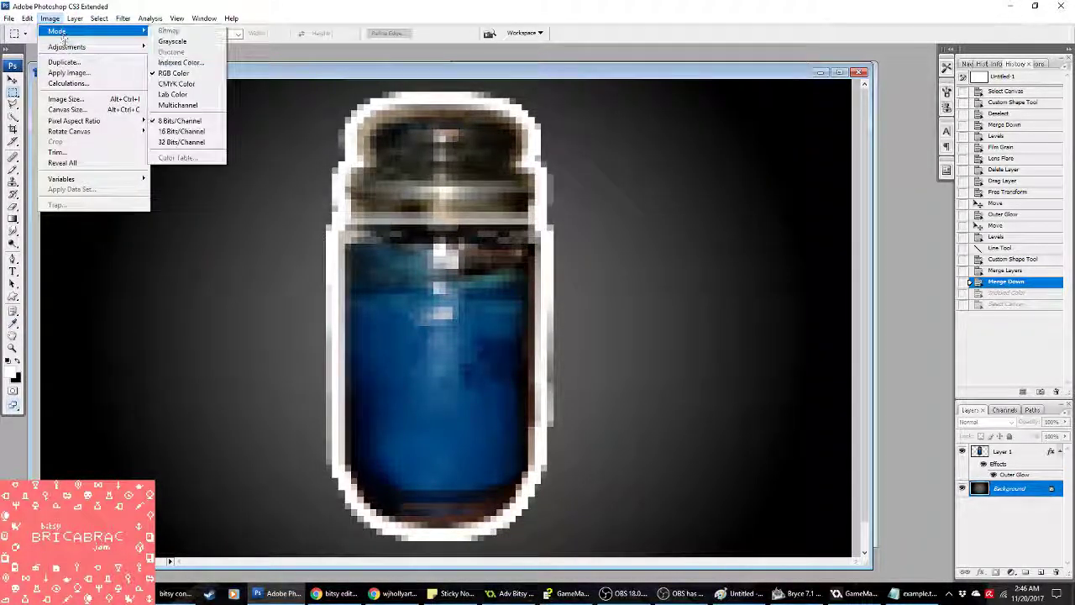
{"action": "left_click", "coordinate": [170, 46]}
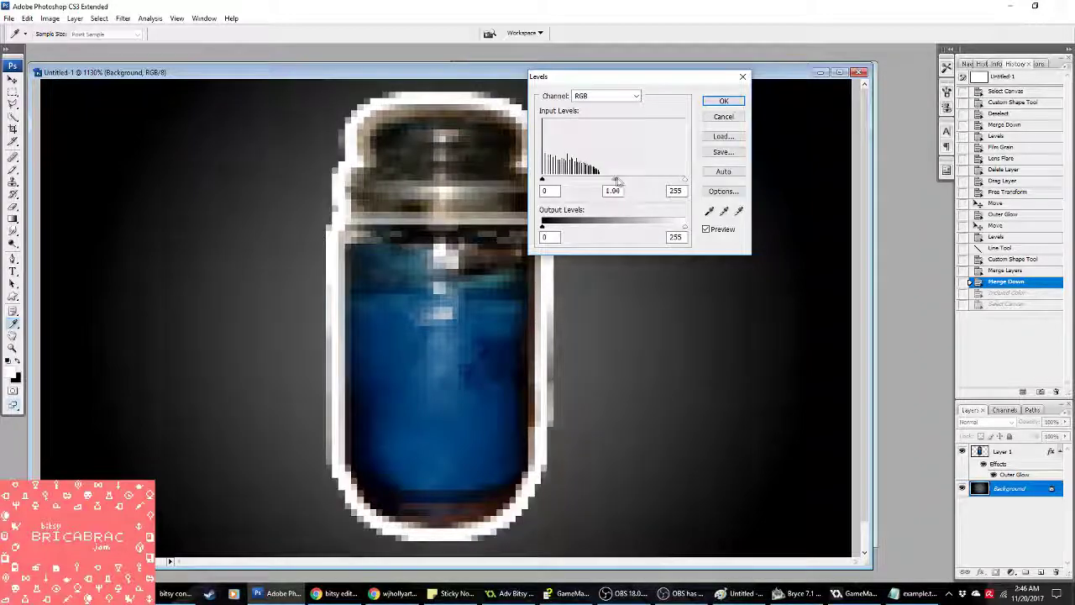
{"action": "left_click_drag", "start_coordinate": [613, 180], "coordinate": [625, 181]}
{"action": "left_click", "coordinate": [723, 101]}
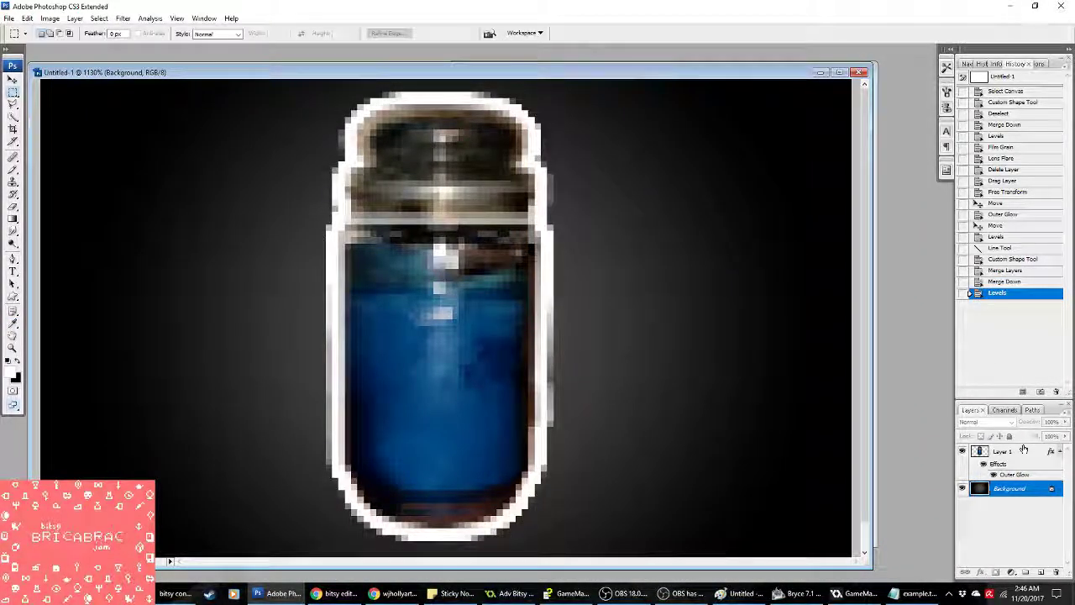
Step: Select Layer 1 with the bottle and open the Film Grain filter for it
{"action": "left_click", "coordinate": [1023, 451]}
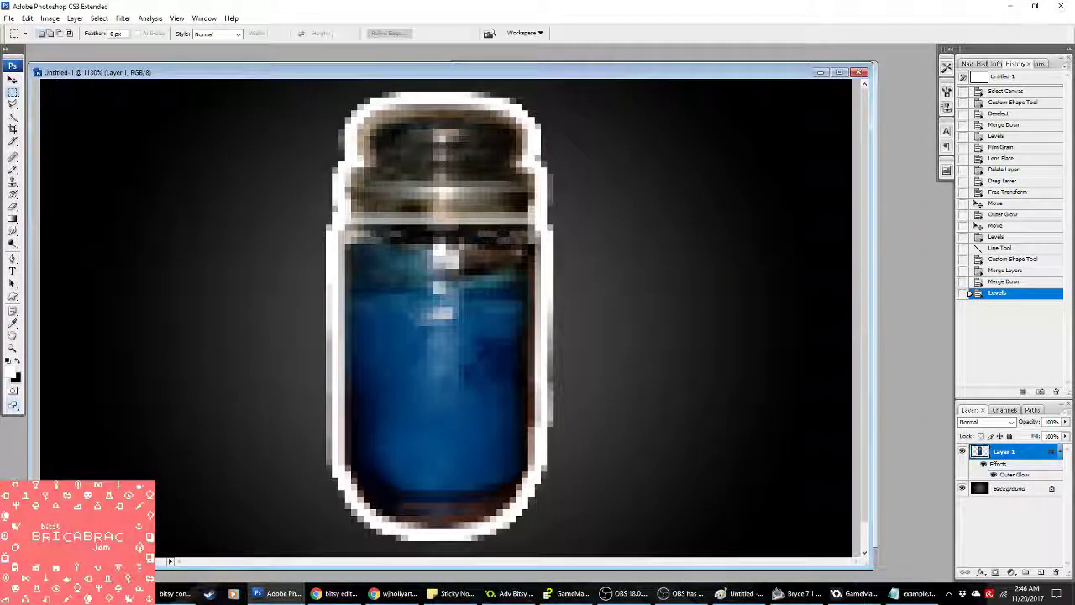
{"action": "left_click", "coordinate": [124, 17]}
{"action": "mouse_move", "coordinate": [178, 124]}
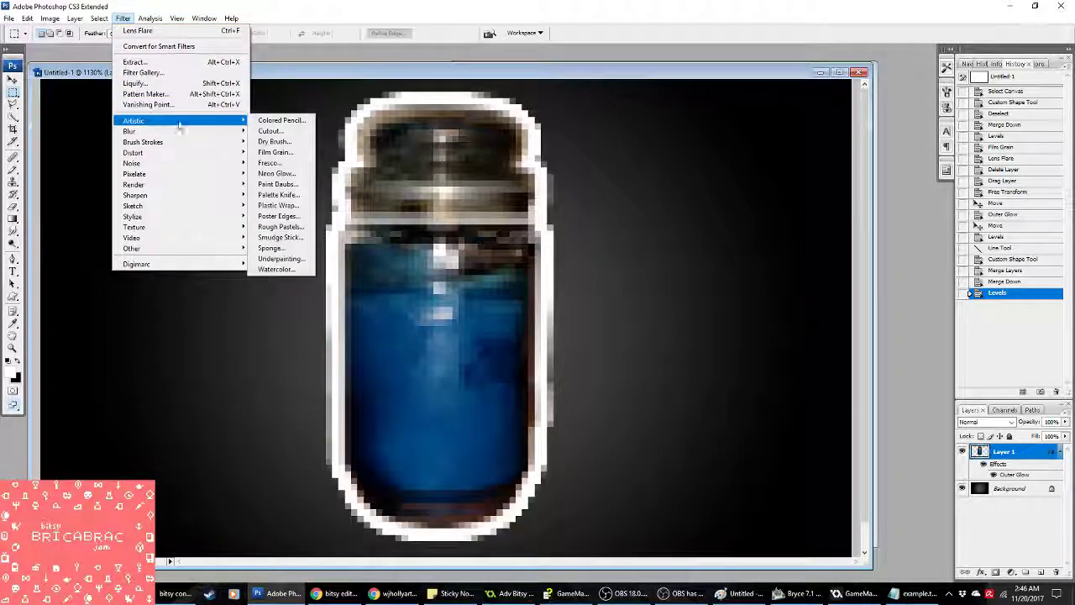
{"action": "left_click", "coordinate": [275, 151]}
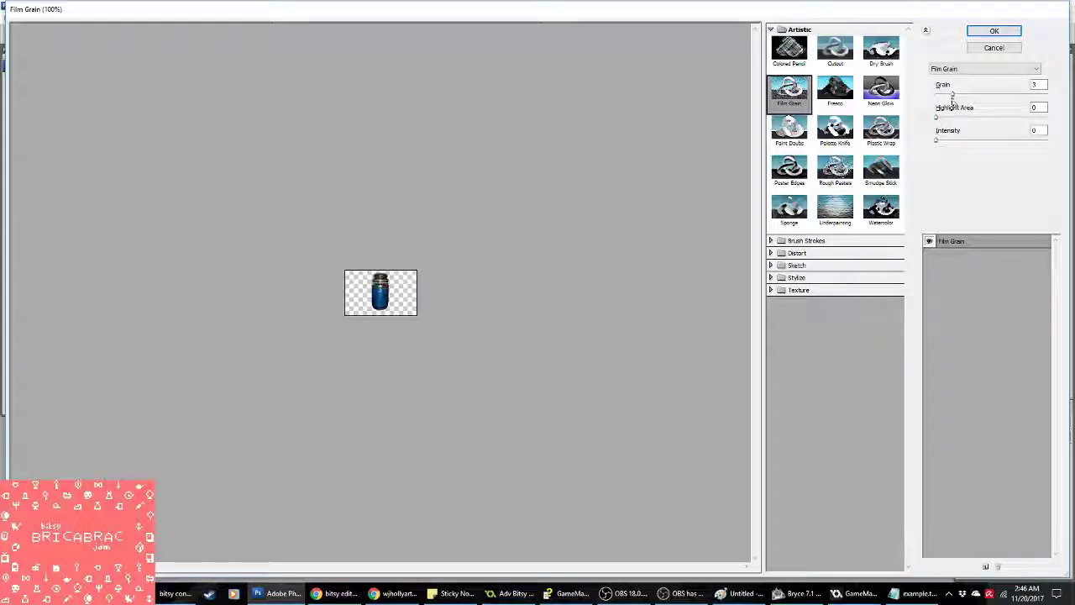
Step: Try Film Grain with grain 7 and the Ocean Ripple, Diffuse Glow, Glass and Neon Glow filters on the bottle layer
{"action": "mouse_move", "coordinate": [952, 99]}
{"action": "left_mouse_down"}
{"action": "mouse_move", "coordinate": [979, 98]}
{"action": "mouse_move", "coordinate": [971, 94]}
{"action": "left_mouse_up"}
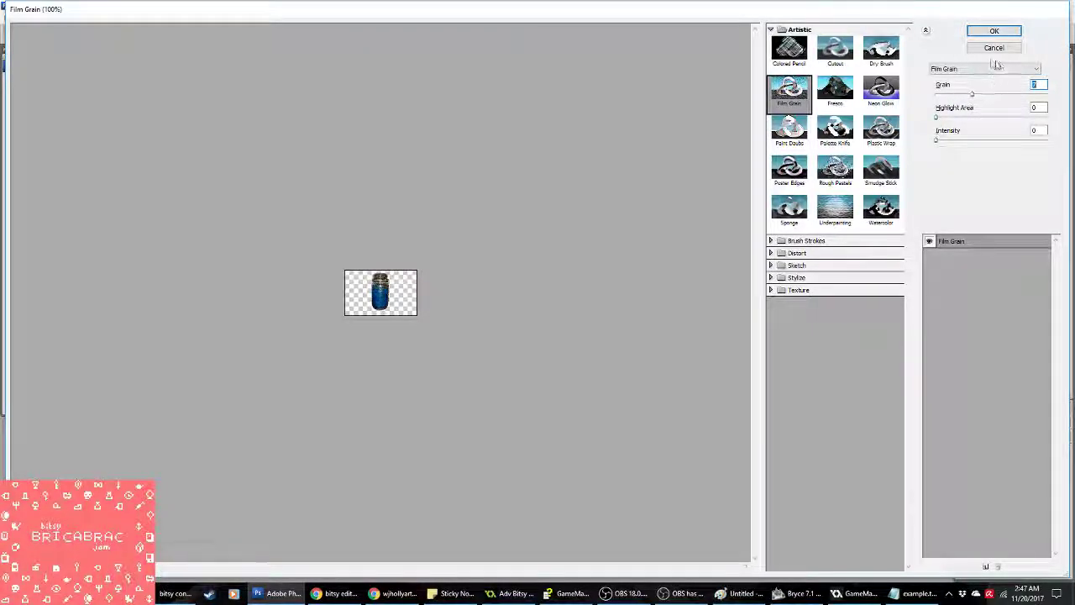
{"action": "left_click", "coordinate": [796, 253]}
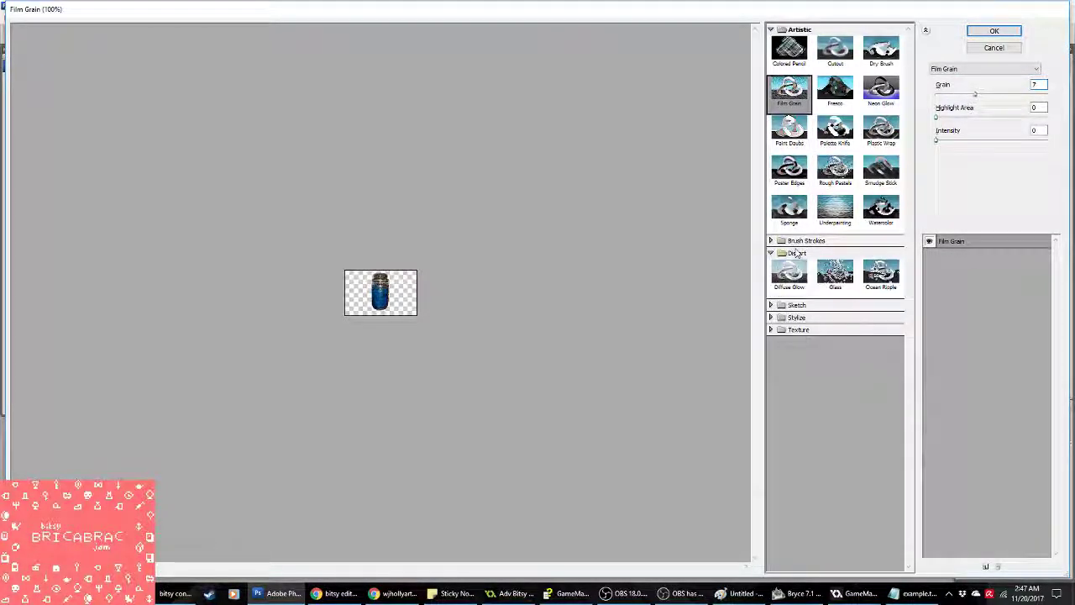
{"action": "left_click", "coordinate": [835, 273]}
{"action": "left_click", "coordinate": [880, 273]}
{"action": "left_click", "coordinate": [789, 273]}
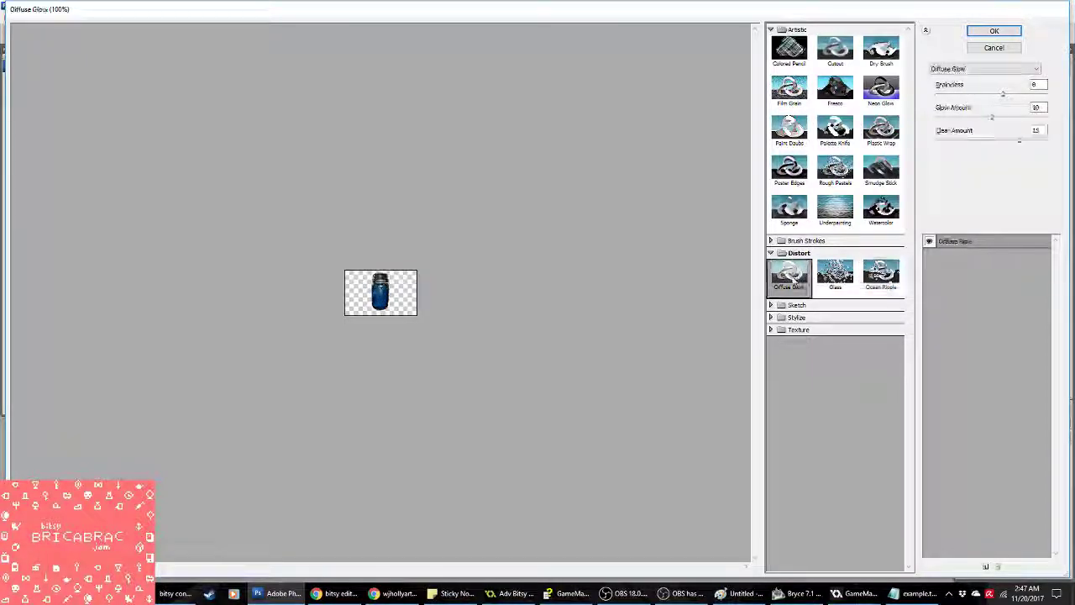
{"action": "left_click", "coordinate": [835, 273]}
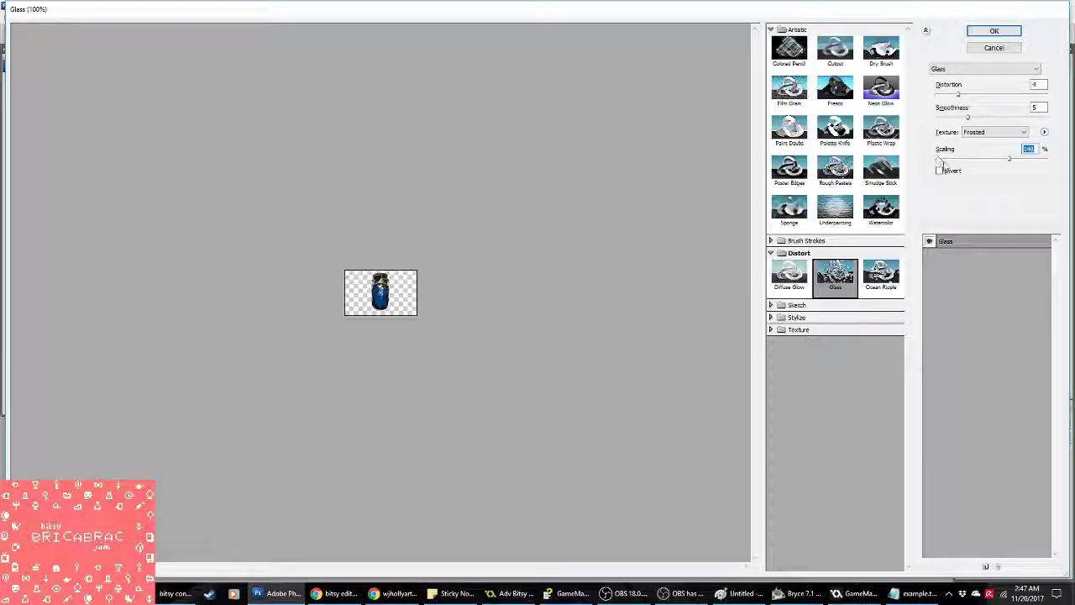
{"action": "left_click", "coordinate": [893, 107]}
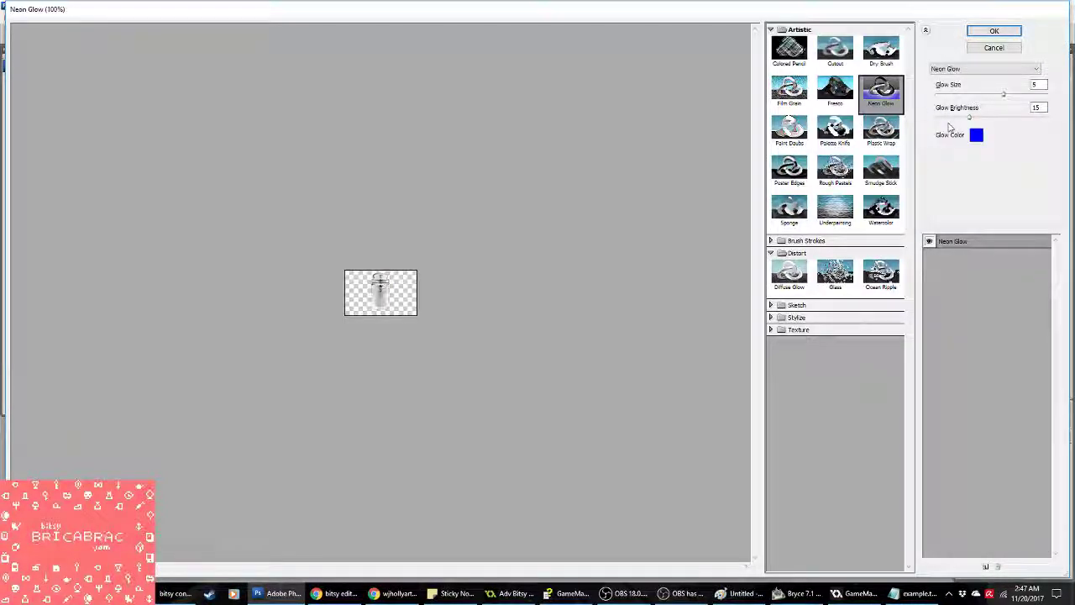
Step: Apply the Glass filter to Layer 1 with smoothness 2, Frosted texture and 50% scaling
{"action": "left_click", "coordinate": [835, 273]}
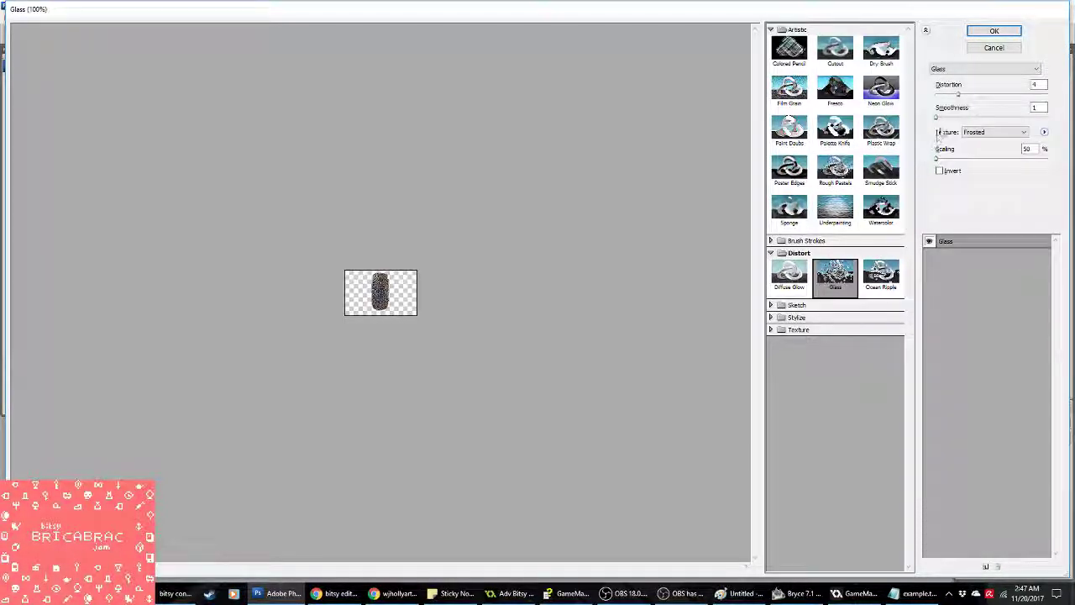
{"action": "left_click_drag", "start_coordinate": [938, 118], "coordinate": [944, 118]}
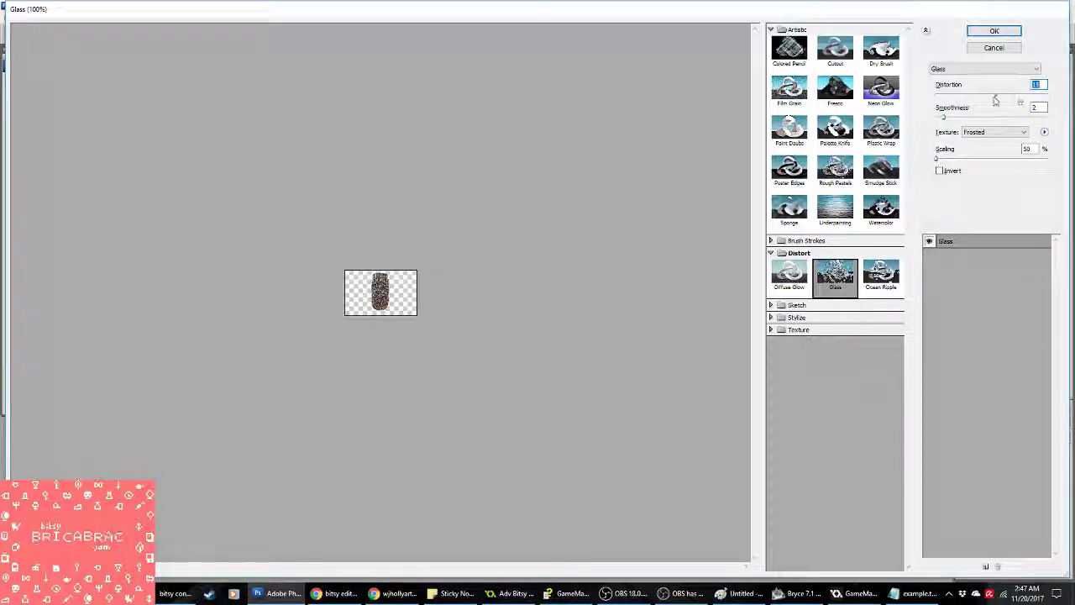
{"action": "left_click", "coordinate": [991, 32]}
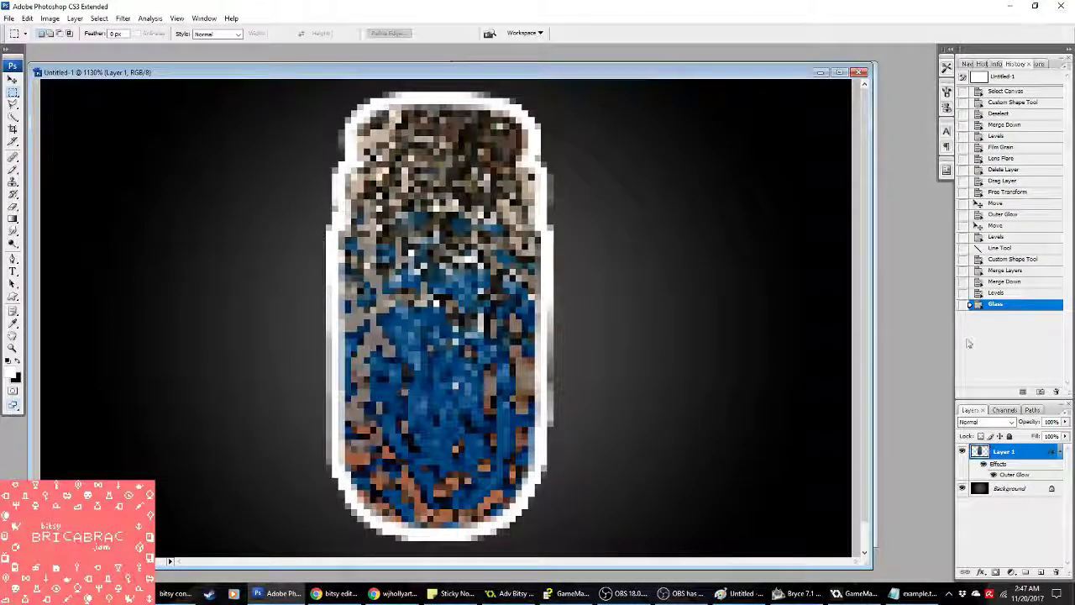
Step: Return to the Levels history state with the Glass state as History Brush source, and set the History Brush to 26 px
{"action": "left_click", "coordinate": [1004, 282]}
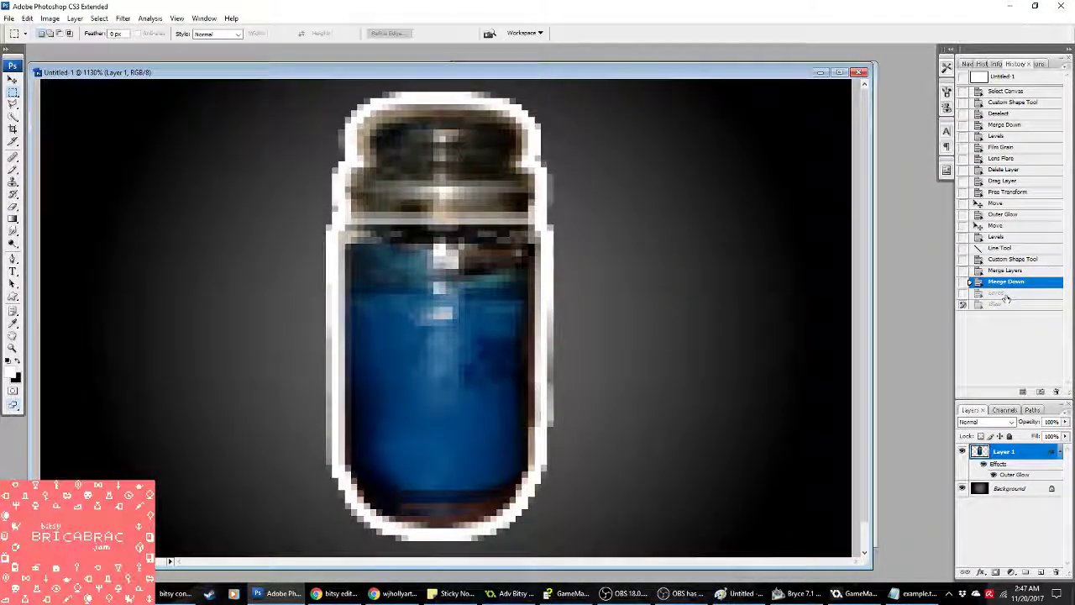
{"action": "left_click", "coordinate": [1005, 293]}
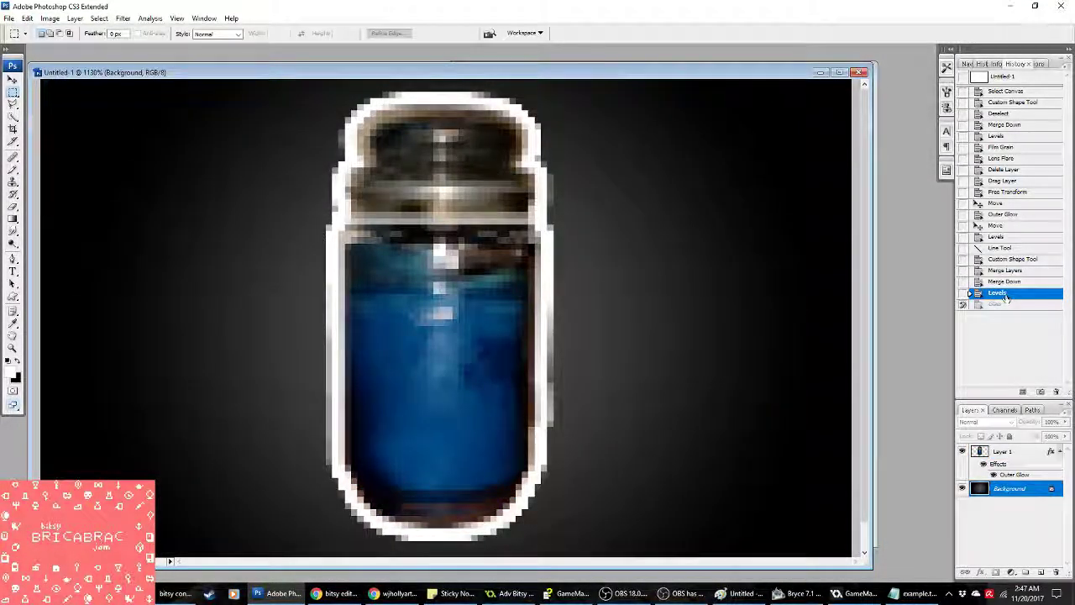
{"action": "left_click", "coordinate": [13, 194]}
{"action": "left_click", "coordinate": [62, 34]}
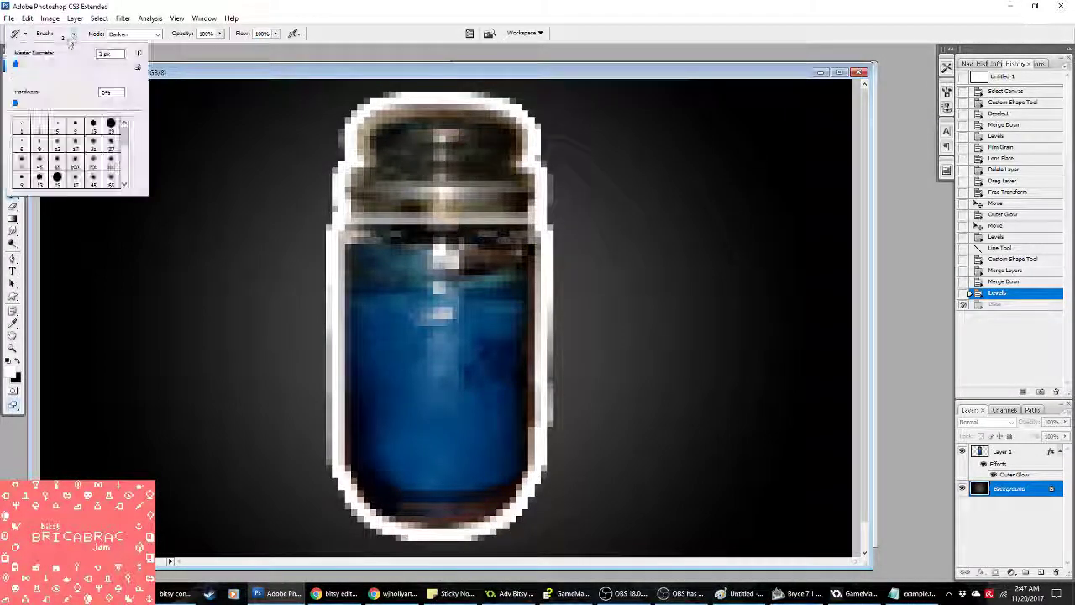
{"action": "type", "text": "26"}
{"action": "key", "text": "Return"}
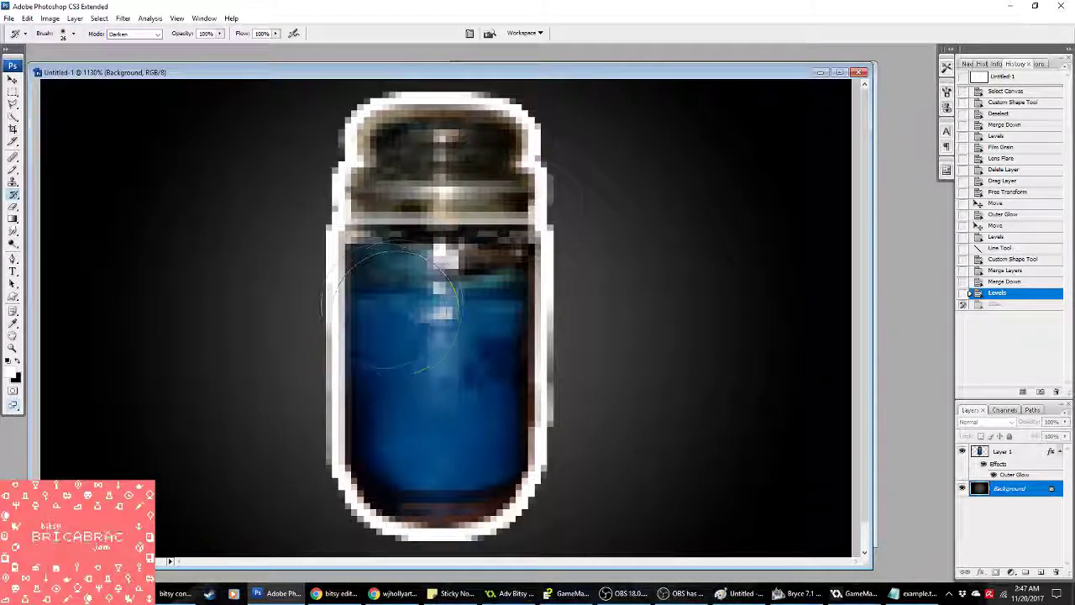
Step: Paint the Glass texture over the blue liquid on Layer 1 using the History Brush in Normal mode at 20% flow
{"action": "left_click_drag", "start_coordinate": [445, 336], "coordinate": [420, 432]}
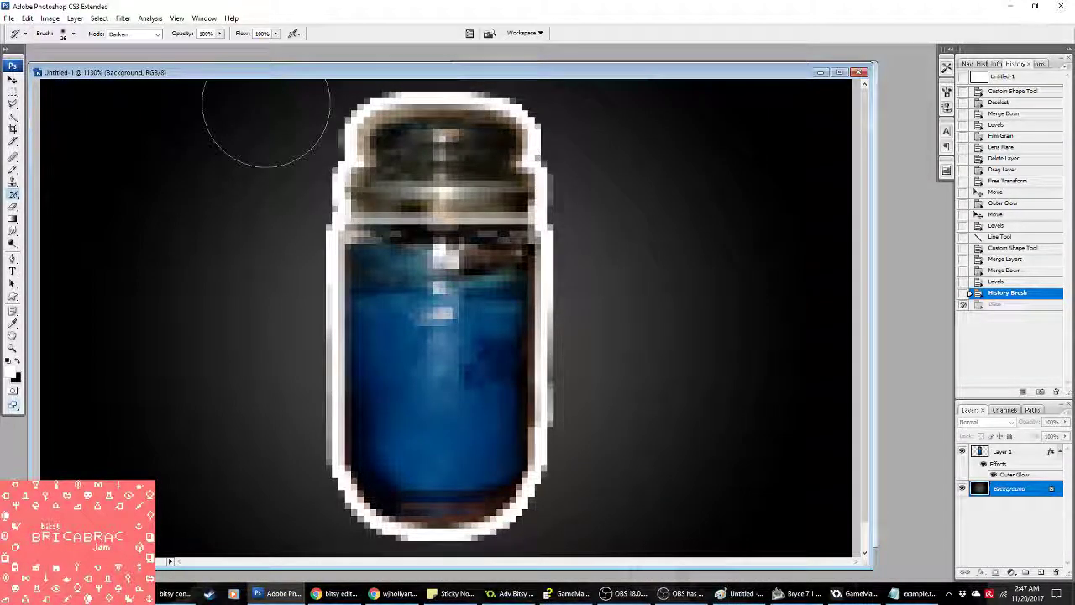
{"action": "left_click", "coordinate": [134, 33]}
{"action": "left_click", "coordinate": [126, 43]}
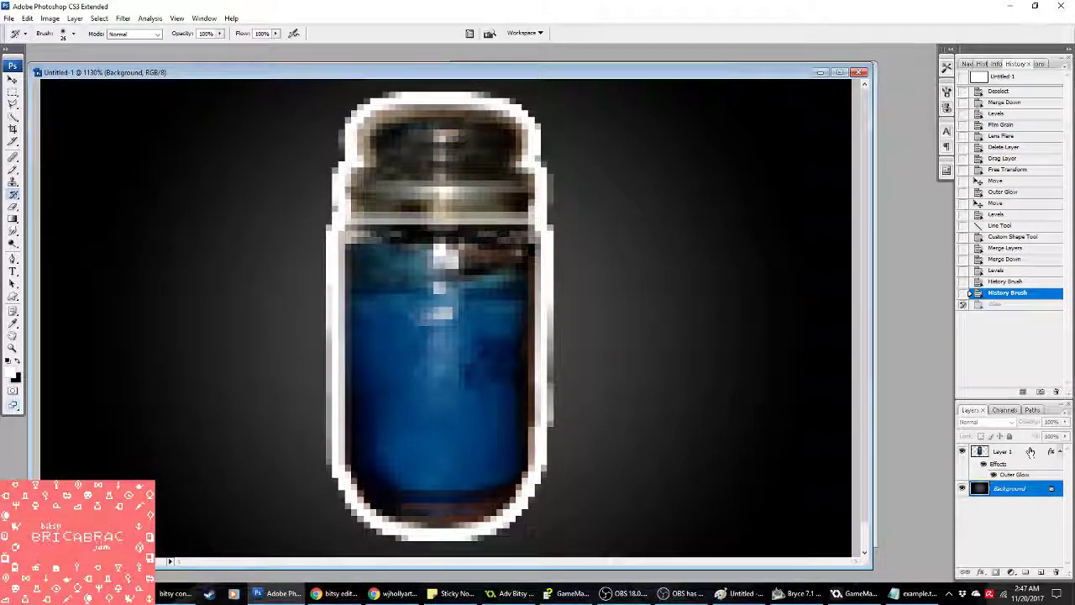
{"action": "left_click", "coordinate": [1002, 451]}
{"action": "mouse_move", "coordinate": [395, 370]}
{"action": "left_mouse_down"}
{"action": "mouse_move", "coordinate": [437, 336]}
{"action": "mouse_move", "coordinate": [418, 423]}
{"action": "left_mouse_up"}
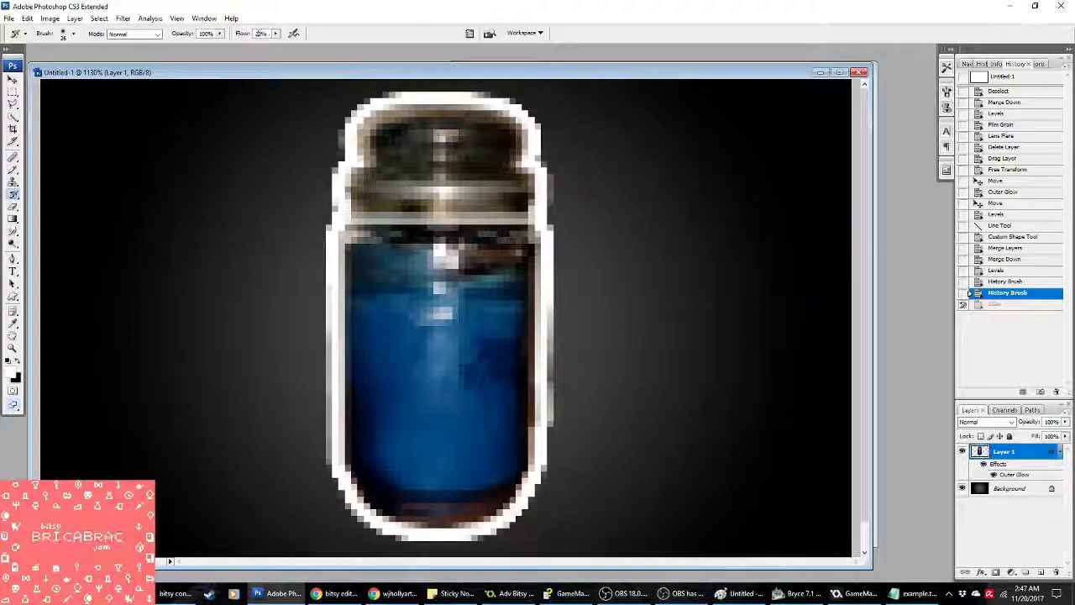
{"action": "mouse_move", "coordinate": [445, 290]}
{"action": "left_mouse_down"}
{"action": "mouse_move", "coordinate": [471, 369]}
{"action": "mouse_move", "coordinate": [387, 470]}
{"action": "mouse_move", "coordinate": [427, 413]}
{"action": "left_mouse_up"}
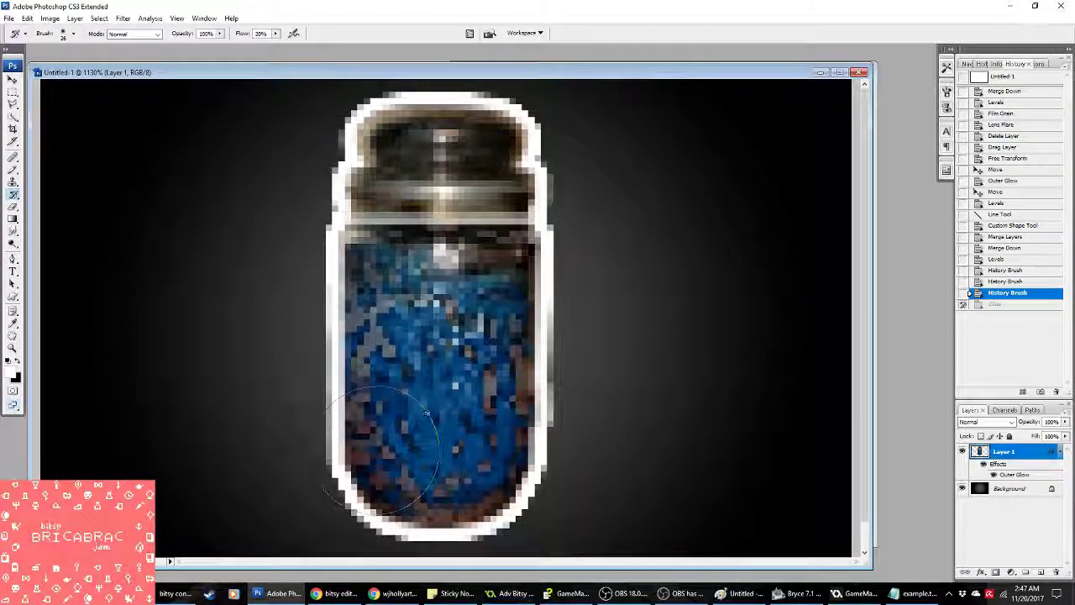
{"action": "mouse_move", "coordinate": [470, 285]}
{"action": "left_mouse_down"}
{"action": "mouse_move", "coordinate": [443, 443]}
{"action": "mouse_move", "coordinate": [344, 394]}
{"action": "left_mouse_up"}
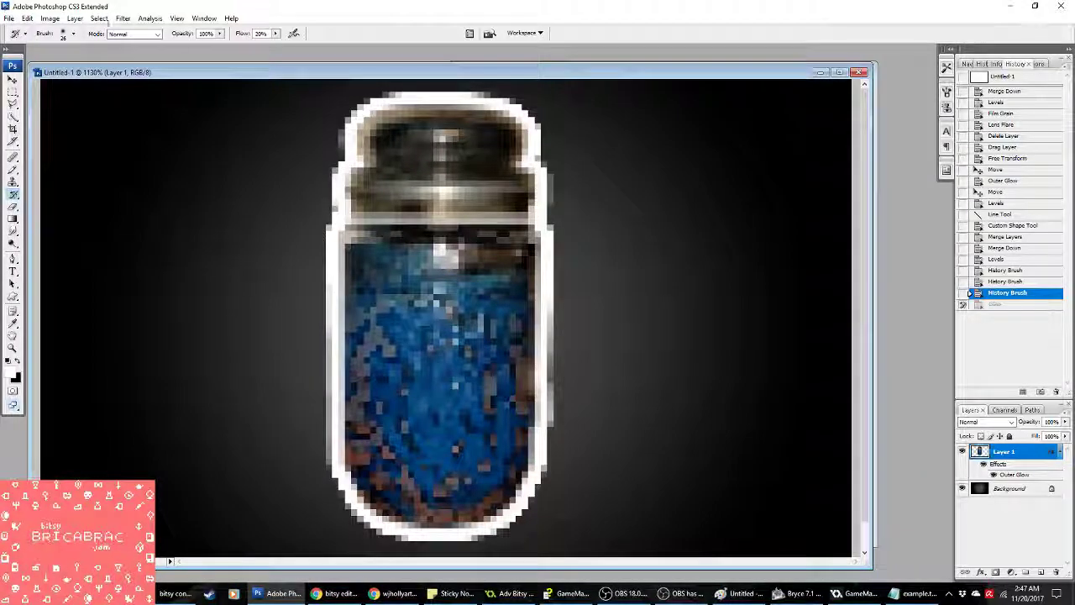
Step: Convert the bottle image to Indexed Color with 2 colors, Local (Perceptual) palette, forced Black and White and Pattern dither, and select the whole canvas
{"action": "left_click", "coordinate": [50, 17]}
{"action": "mouse_move", "coordinate": [57, 34]}
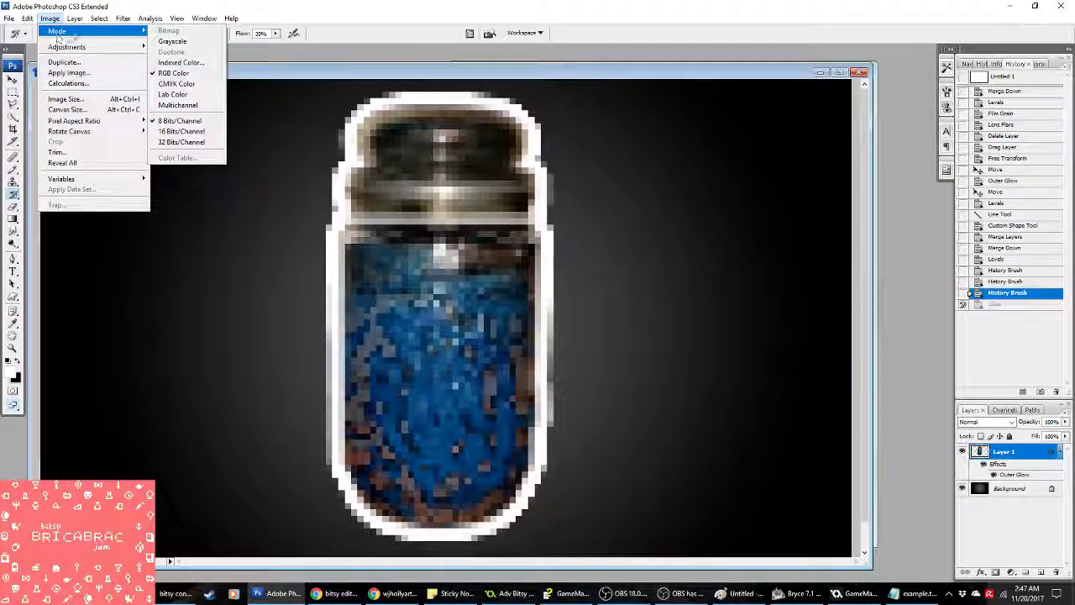
{"action": "left_click", "coordinate": [181, 63]}
{"action": "left_click", "coordinate": [497, 221]}
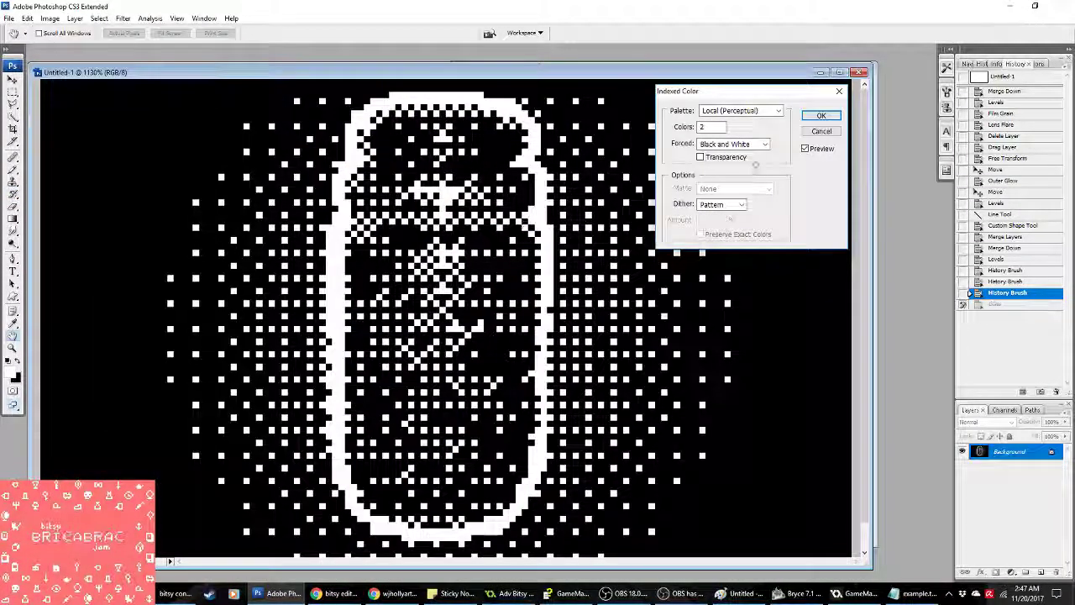
{"action": "left_click", "coordinate": [820, 115]}
{"action": "key", "text": "ctrl+a"}
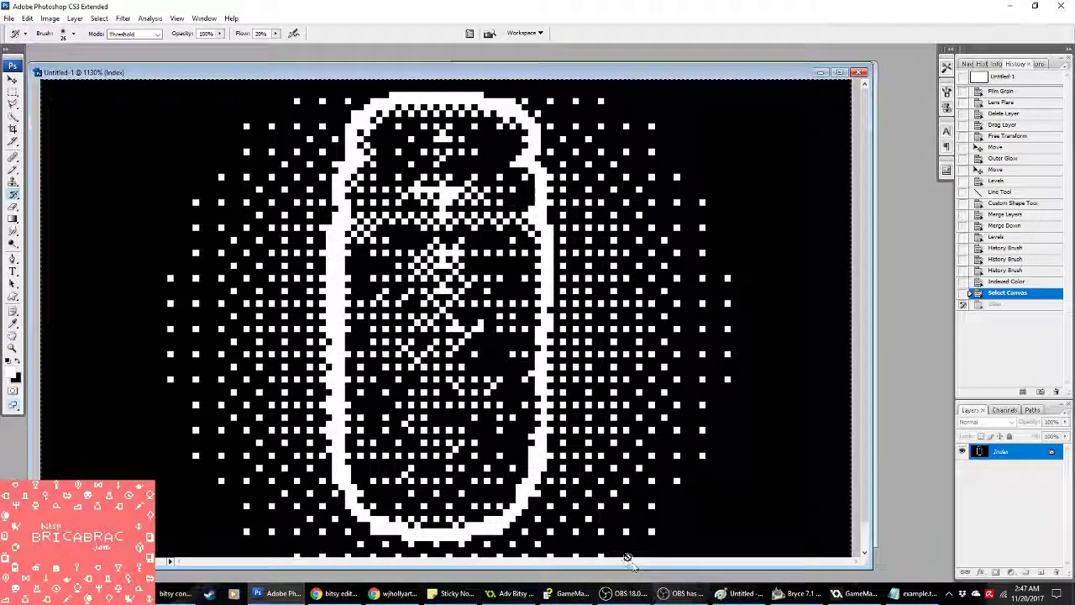
Step: Switch to GameMaker, paste the dithered bottle as the second frame of spr_picturetest and accept the sprite
{"action": "left_click", "coordinate": [513, 592]}
{"action": "key", "text": "ctrl+v"}
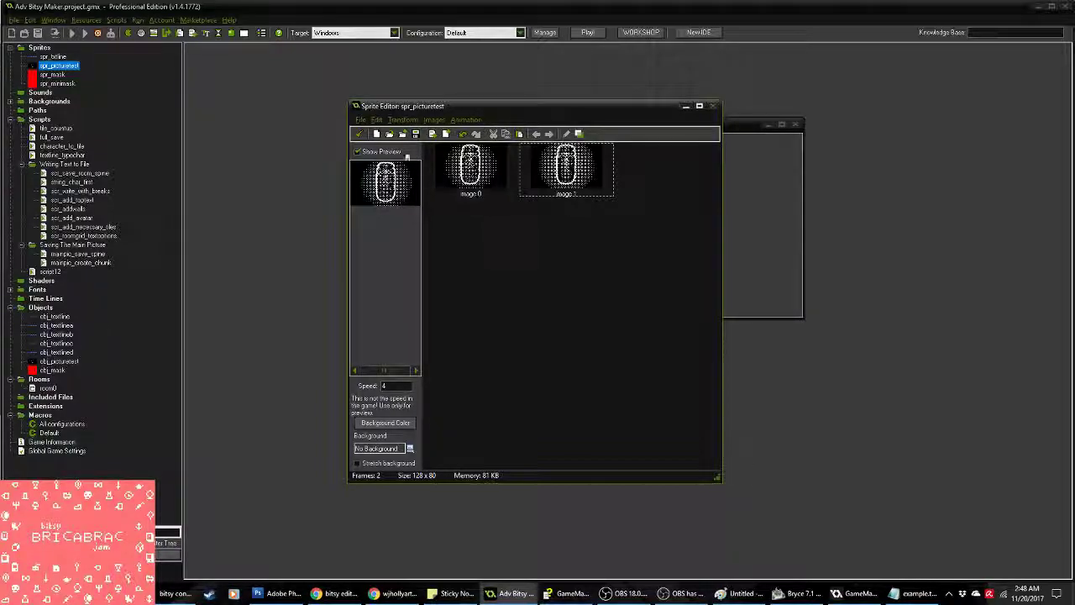
{"action": "left_click", "coordinate": [359, 133]}
{"action": "left_click", "coordinate": [468, 309]}
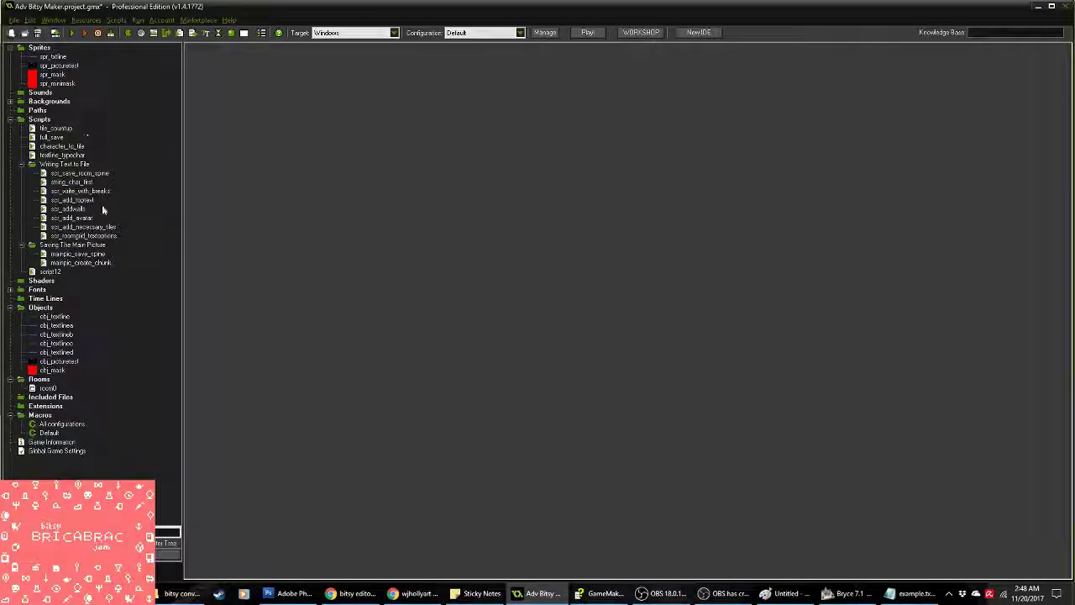
Step: Delete the old example.txt from the Adv_Bitsy_Maker folder and return to the GameMaker project
{"action": "key", "text": "alt+Tab"}
{"action": "key", "text": "Delete"}
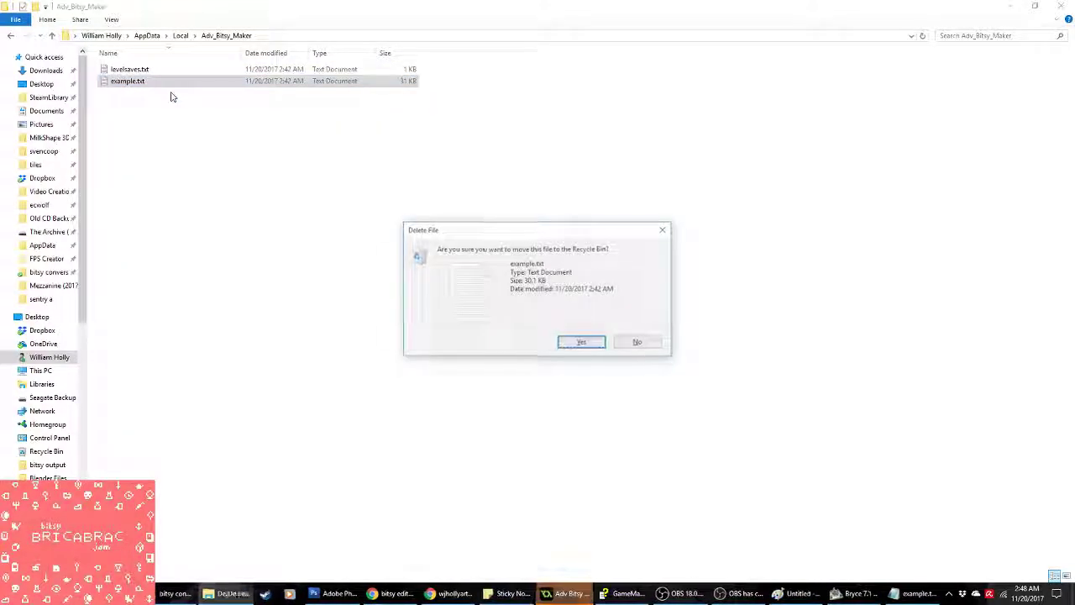
{"action": "key", "text": "Return"}
{"action": "left_click", "coordinate": [538, 593]}
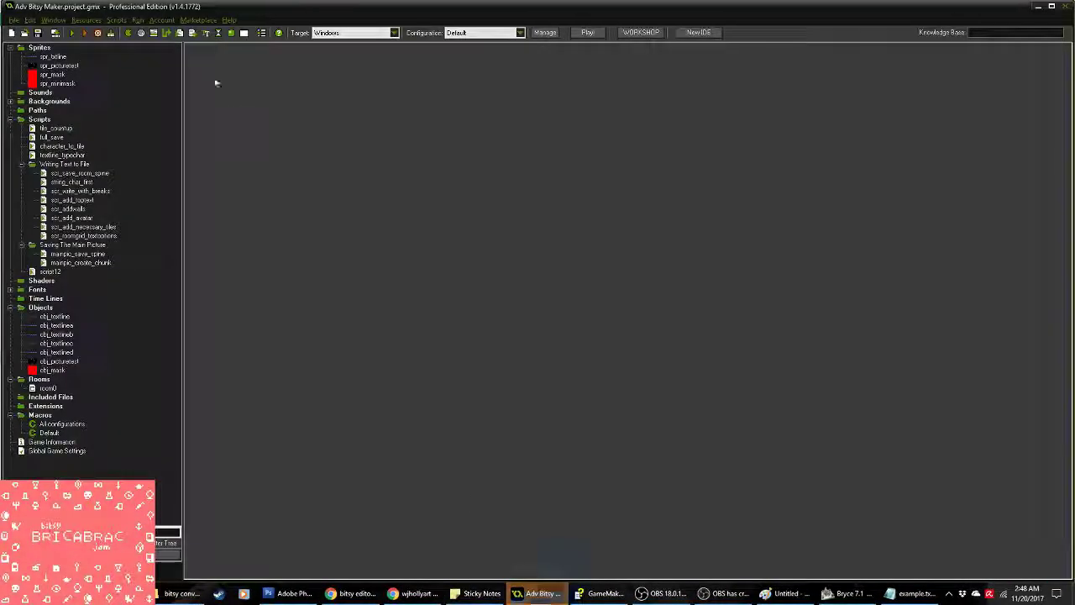
{"action": "key", "text": "alt+Tab"}
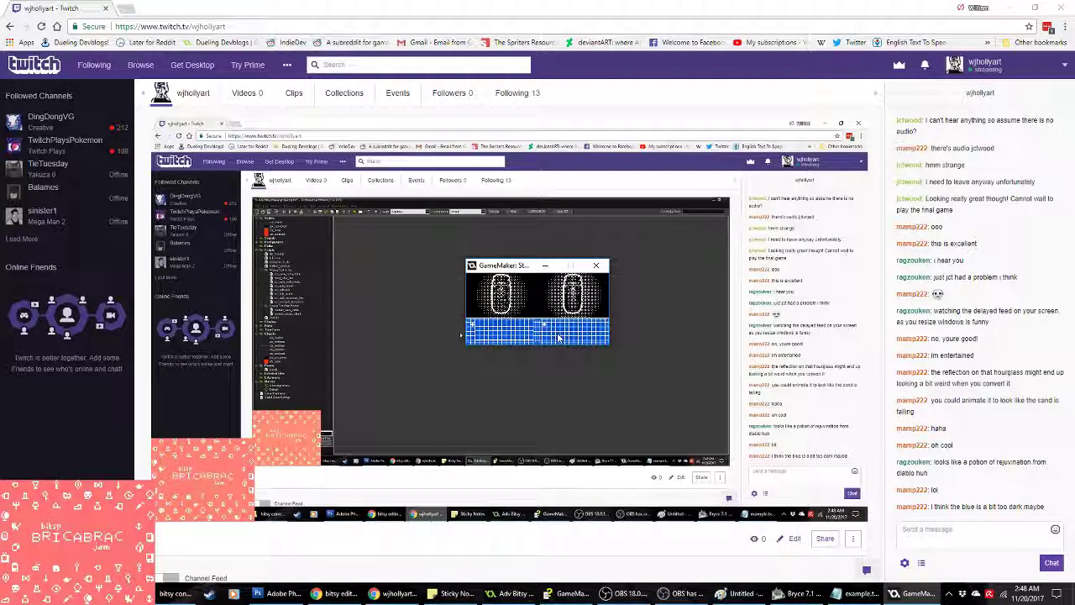
{"action": "left_click", "coordinate": [514, 593]}
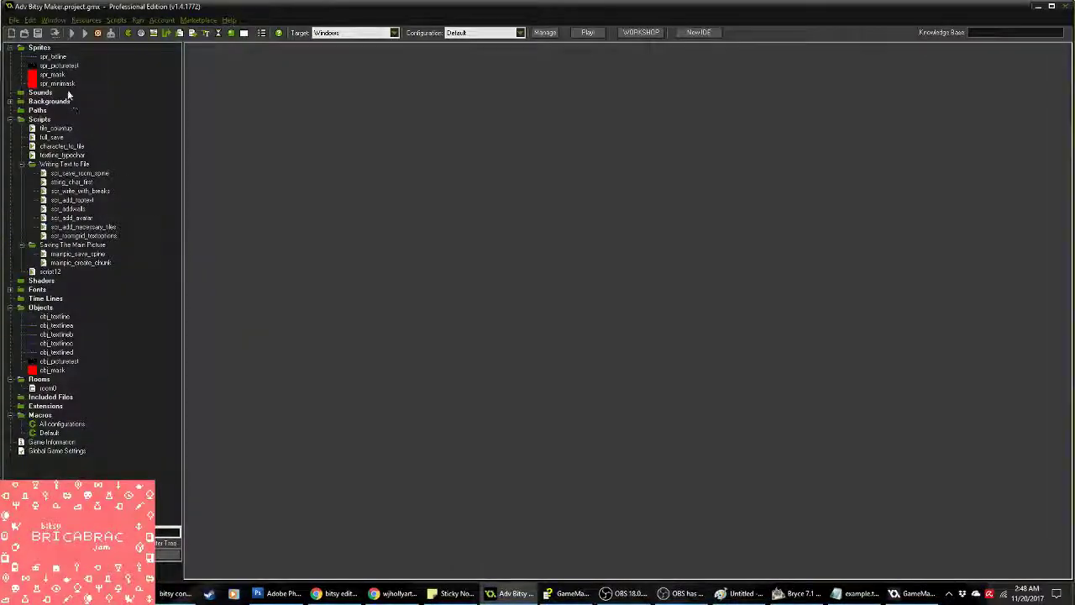
{"action": "left_click", "coordinate": [279, 593]}
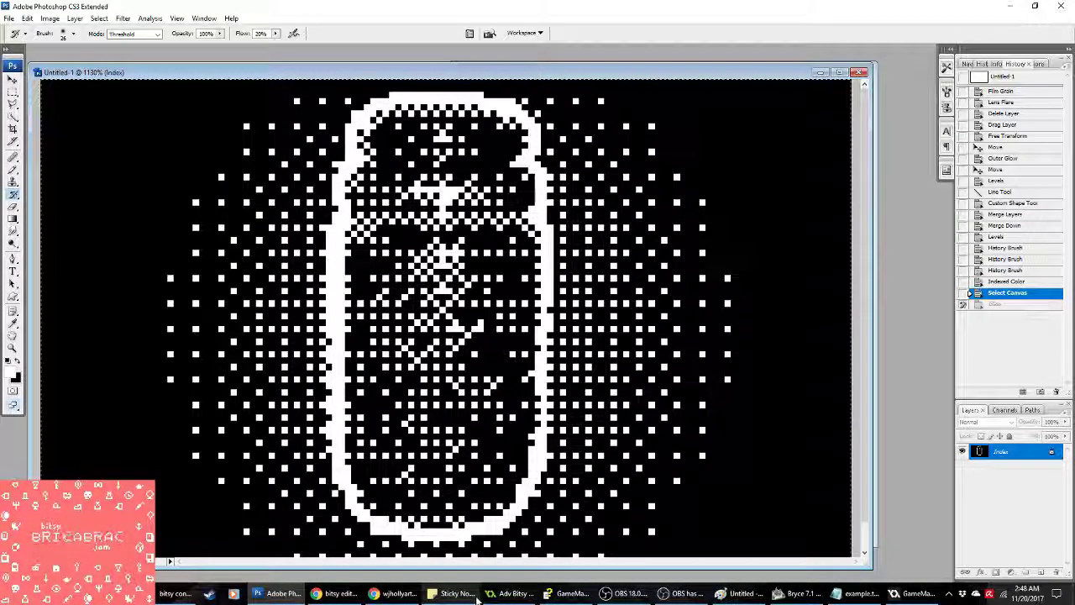
{"action": "left_click", "coordinate": [325, 595]}
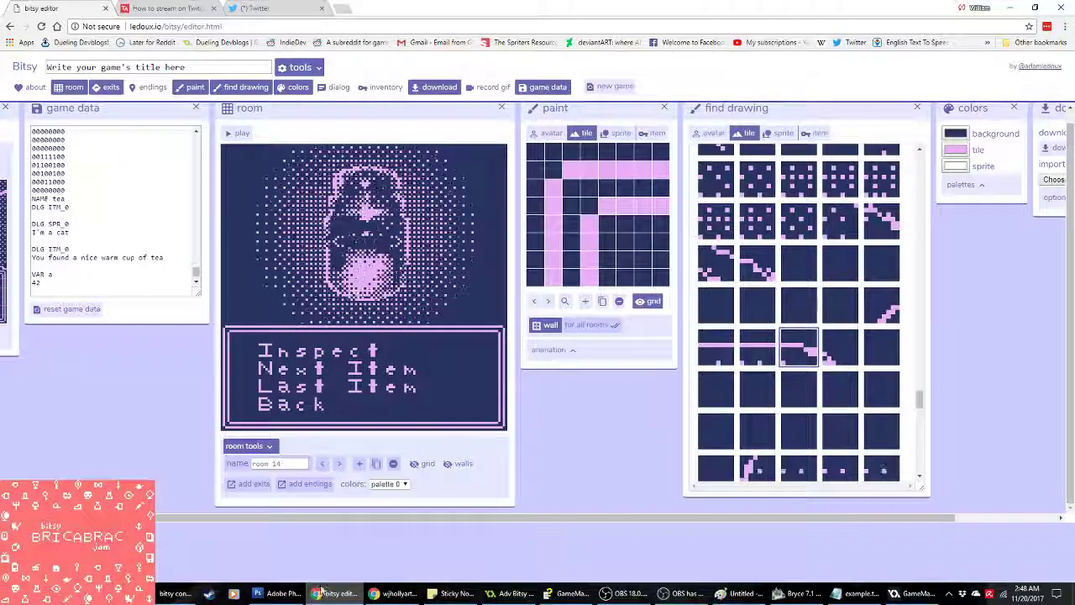
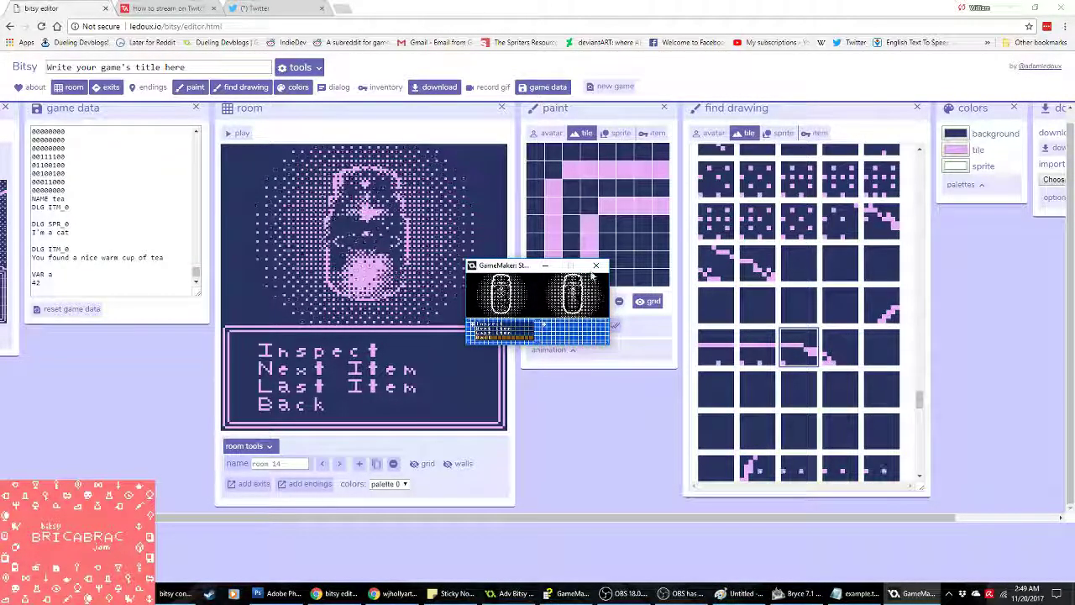
Step: Close the running GameMaker game window and copy the full text of the new example.txt in the Adv_Bitsy_Maker folder
{"action": "left_click", "coordinate": [596, 266]}
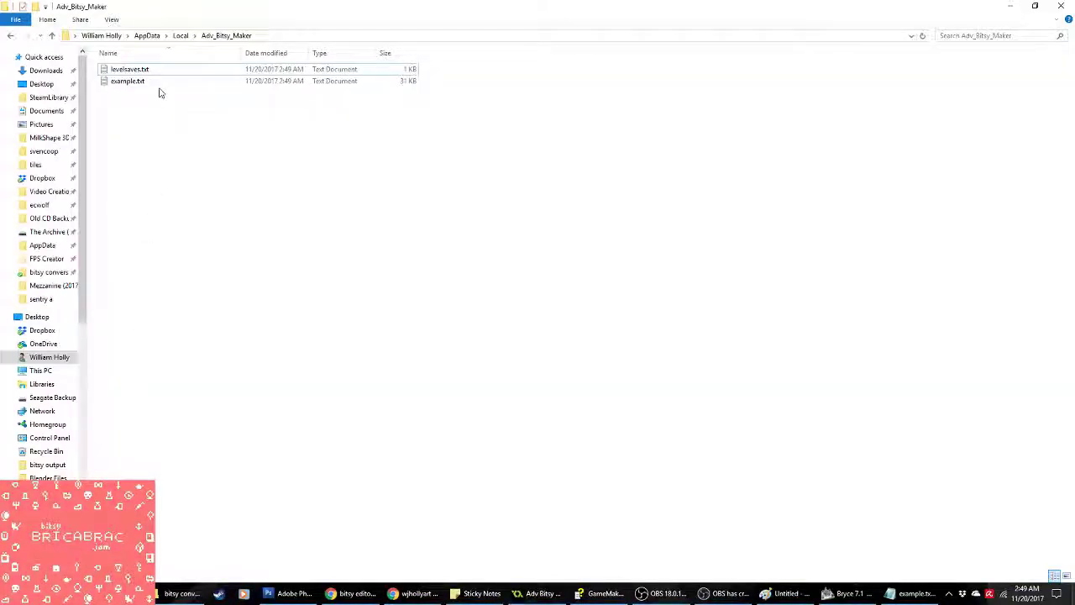
{"action": "double_click", "coordinate": [138, 81]}
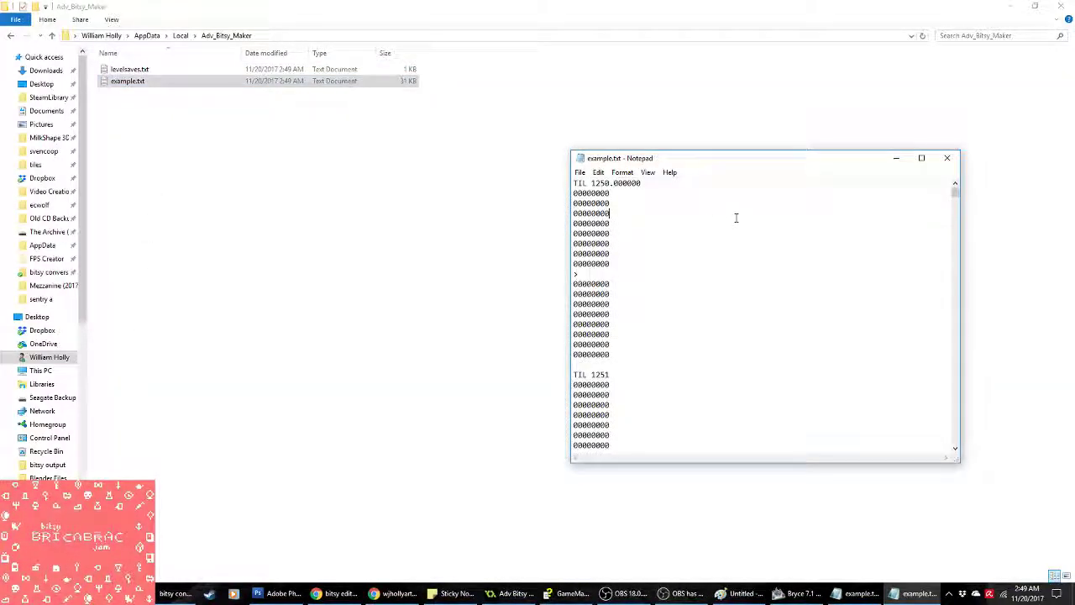
{"action": "key", "text": "ctrl+a"}
{"action": "left_click", "coordinate": [305, 482]}
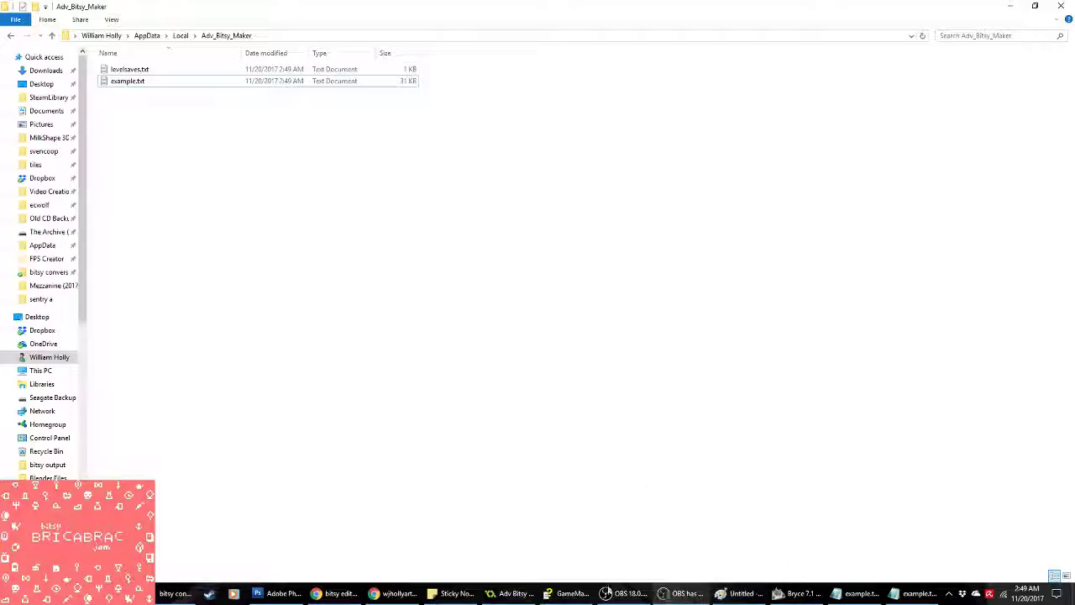
Step: Switch to the Bitsy editor and paste the copied example.txt tile data into the game data
{"action": "left_click", "coordinate": [395, 593]}
{"action": "left_click", "coordinate": [341, 592]}
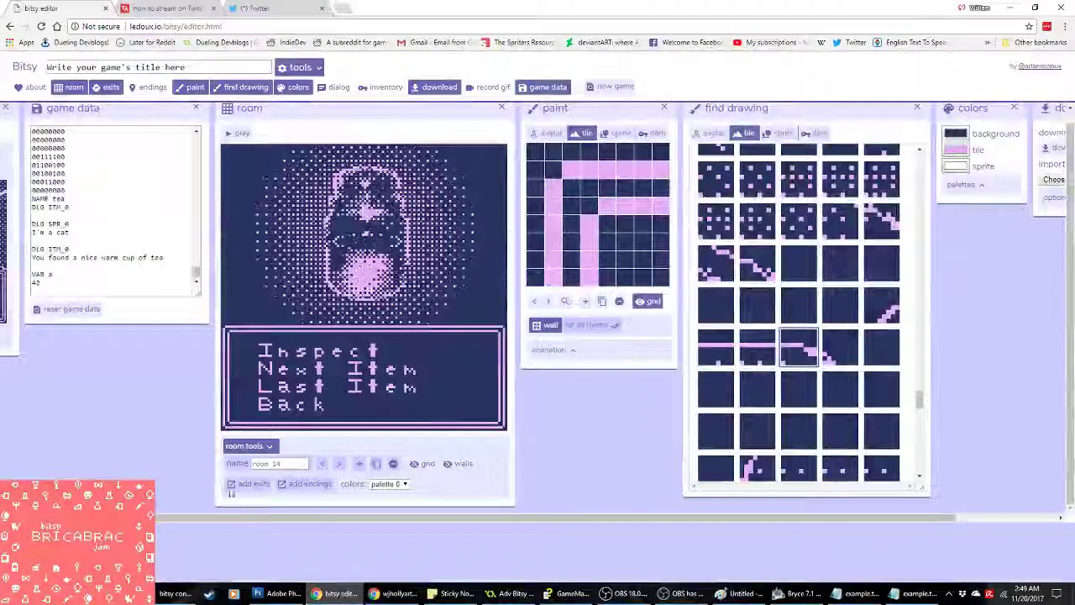
{"action": "left_click", "coordinate": [151, 288]}
{"action": "key", "text": "ctrl+a"}
{"action": "key", "text": "ctrl+v"}
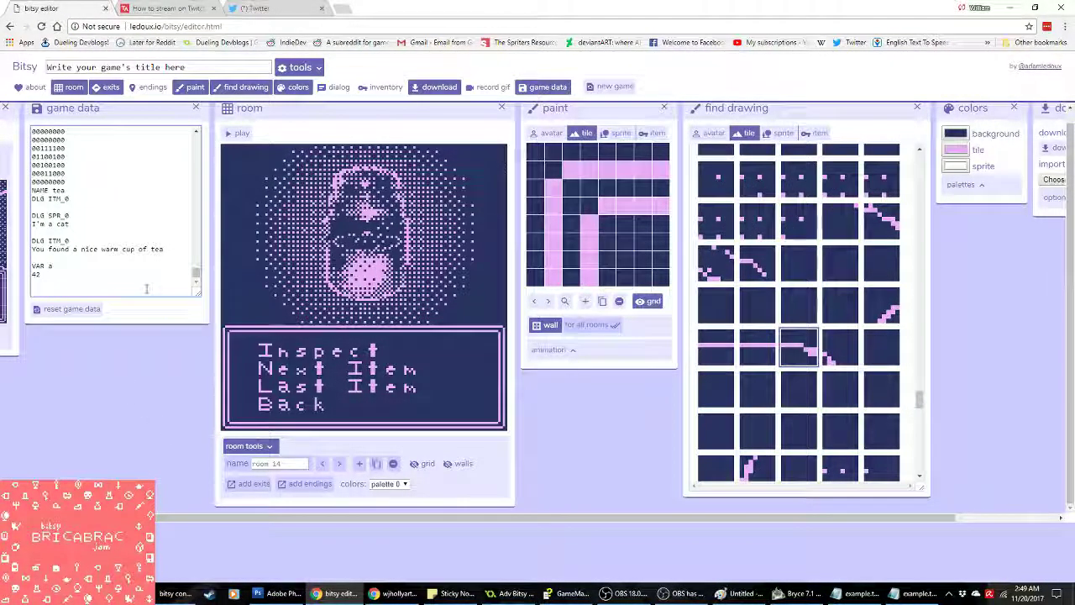
Step: Compare the bottle pictures in rooms 14 and 15 of the Bitsy editor, and check the Twitch stream chat
{"action": "left_click", "coordinate": [317, 467]}
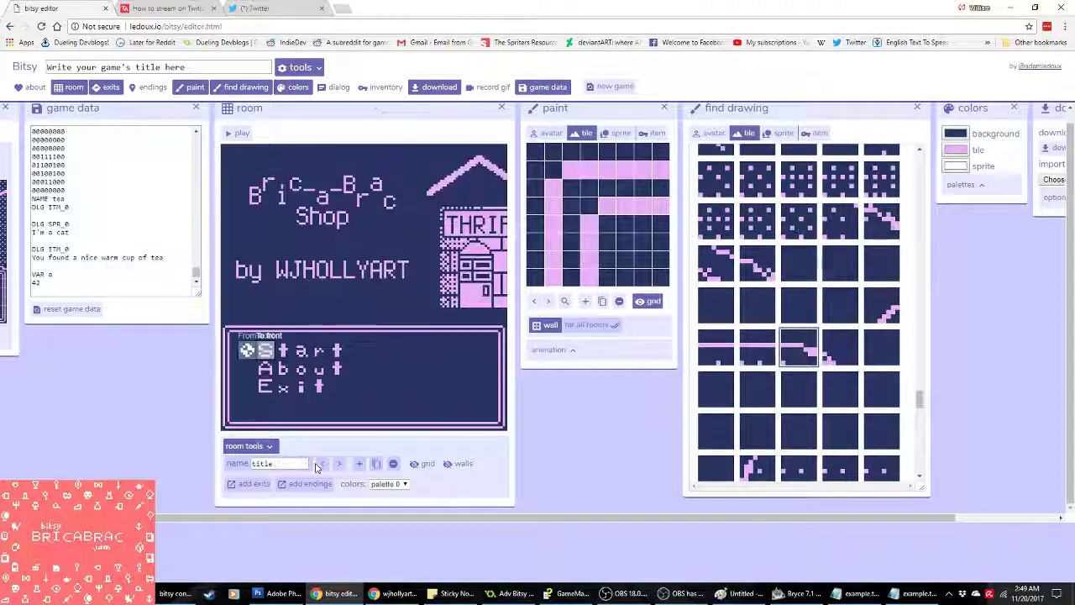
{"action": "left_click", "coordinate": [339, 465]}
{"action": "left_click", "coordinate": [338, 465]}
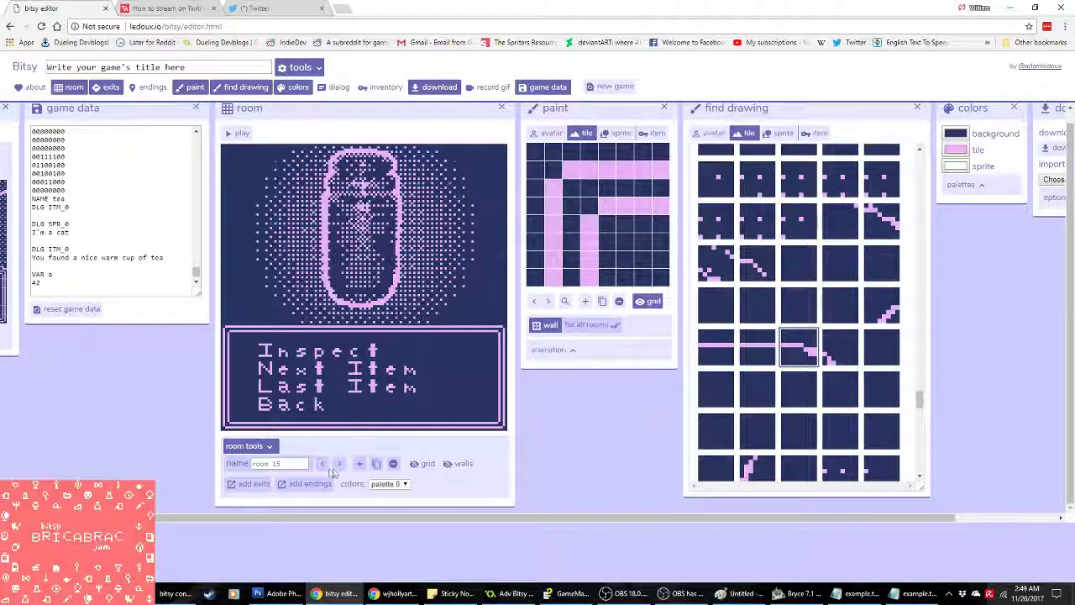
{"action": "left_click", "coordinate": [324, 467]}
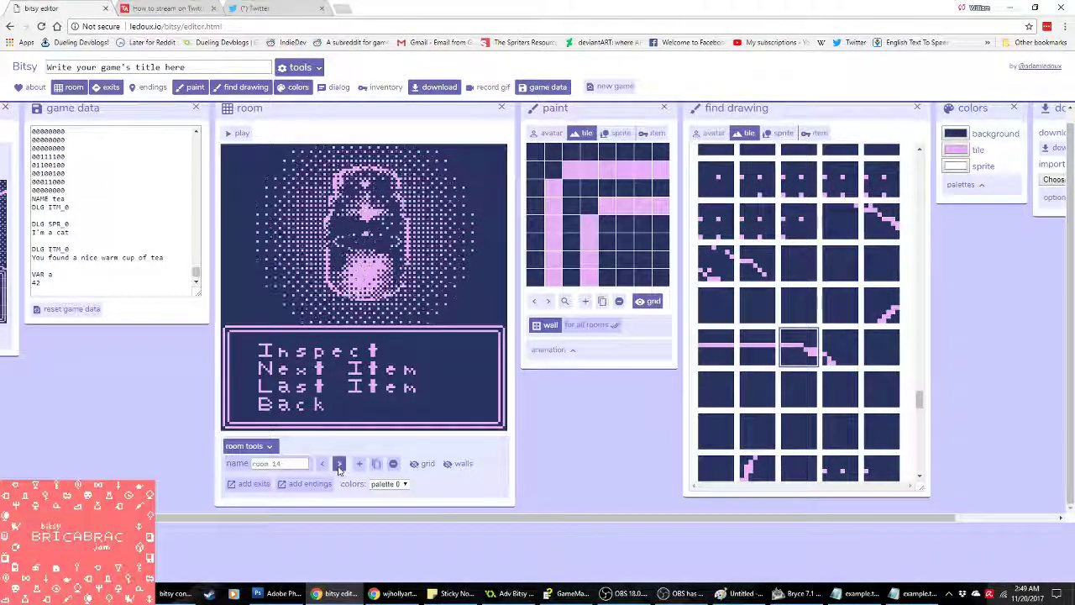
{"action": "left_click", "coordinate": [339, 464]}
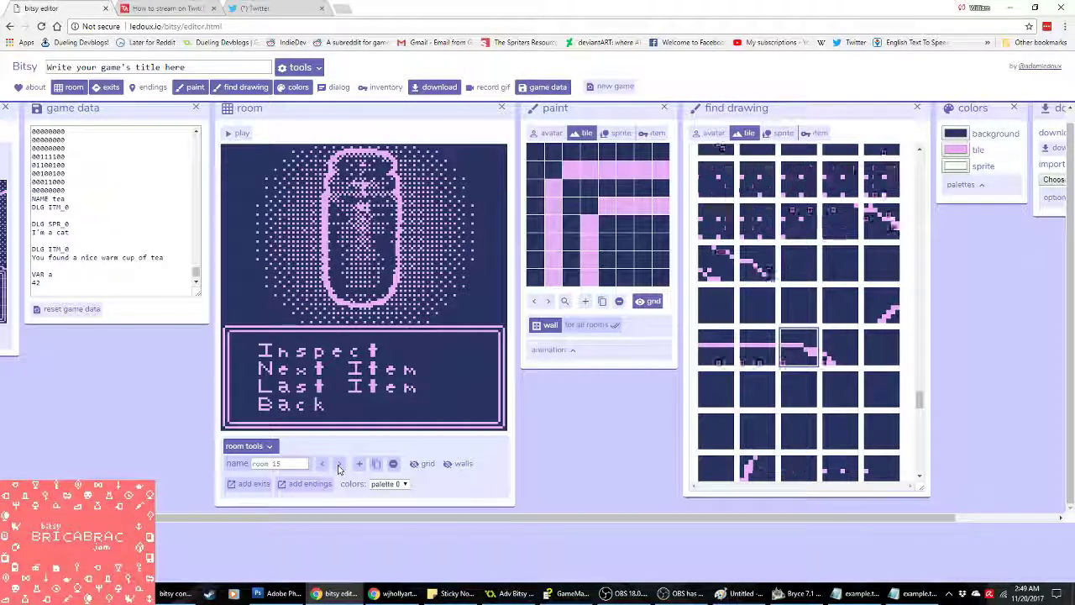
{"action": "left_click", "coordinate": [405, 594]}
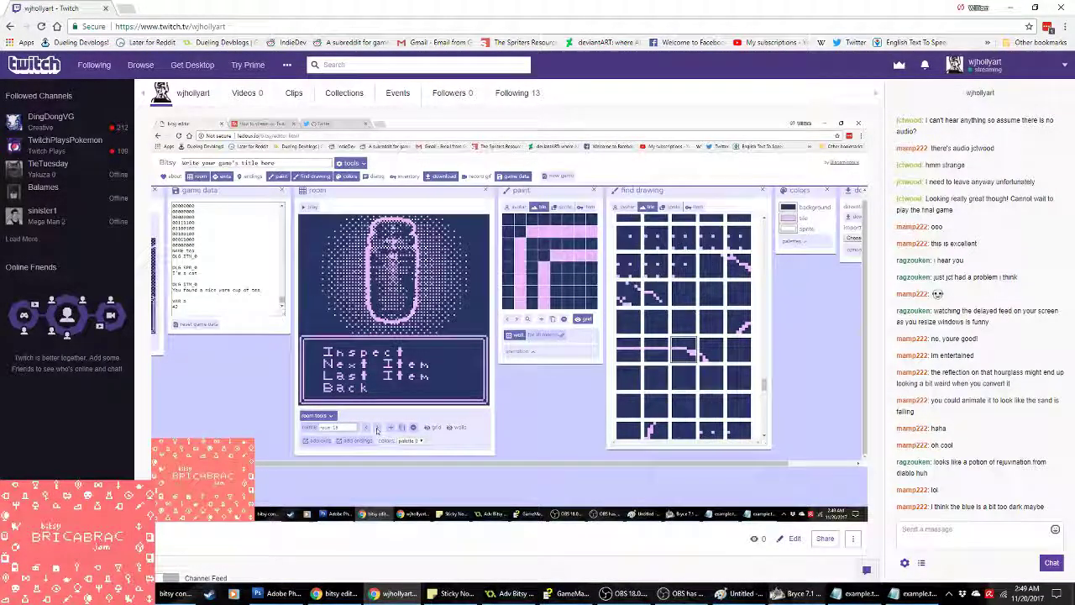
Step: Switch to Photoshop and close the blue bottle photo 20171120_000327.jpg without saving its changes
{"action": "left_click", "coordinate": [296, 596]}
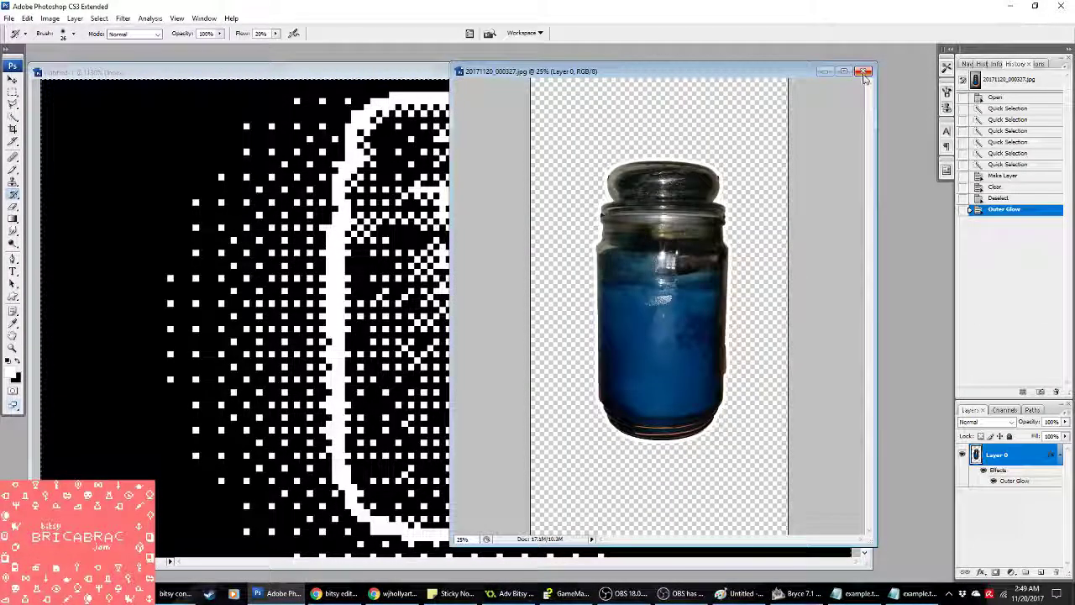
{"action": "left_click", "coordinate": [870, 67]}
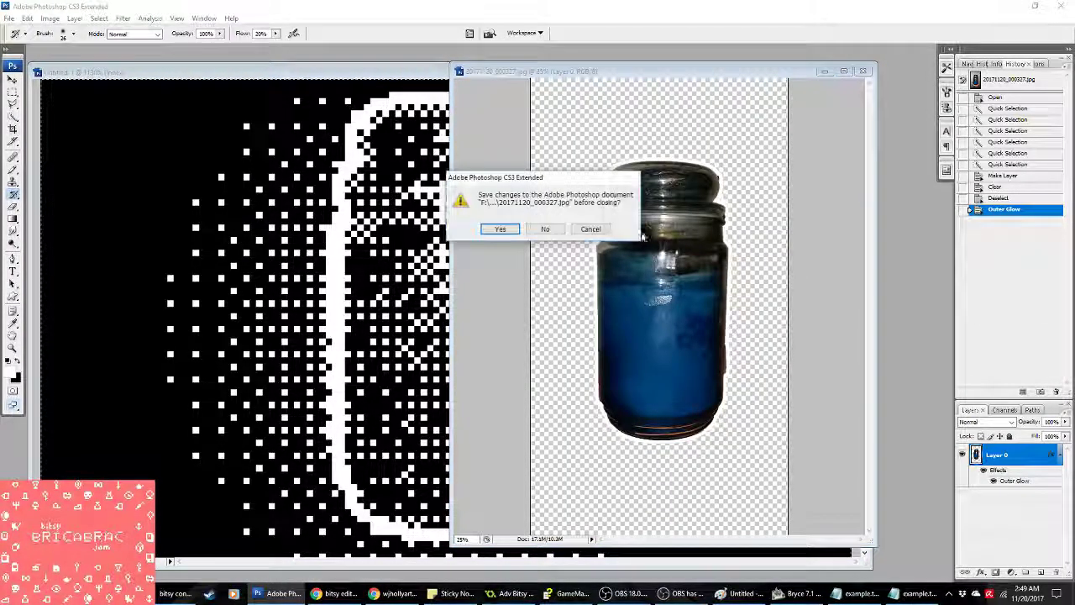
{"action": "key", "text": "n"}
Step: Open the green dragon photo 20171120_000346.jpg from the bitsy conversion stuff folder in Adobe Photoshop CS3
{"action": "left_click", "coordinate": [177, 593]}
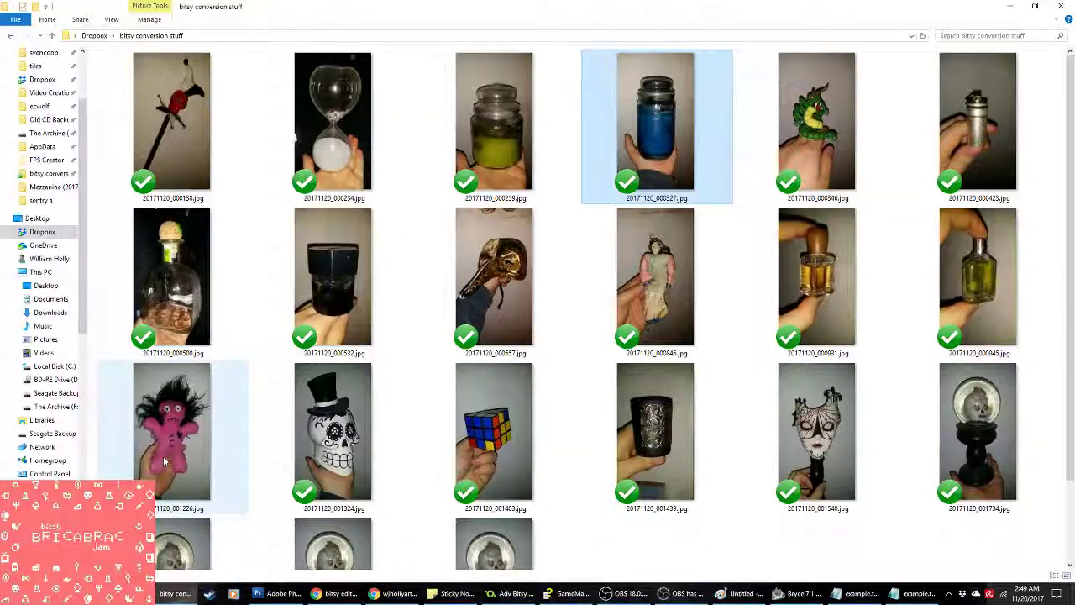
{"action": "scroll", "coordinate": [545, 480], "scroll_direction": "down", "scroll_amount": 3}
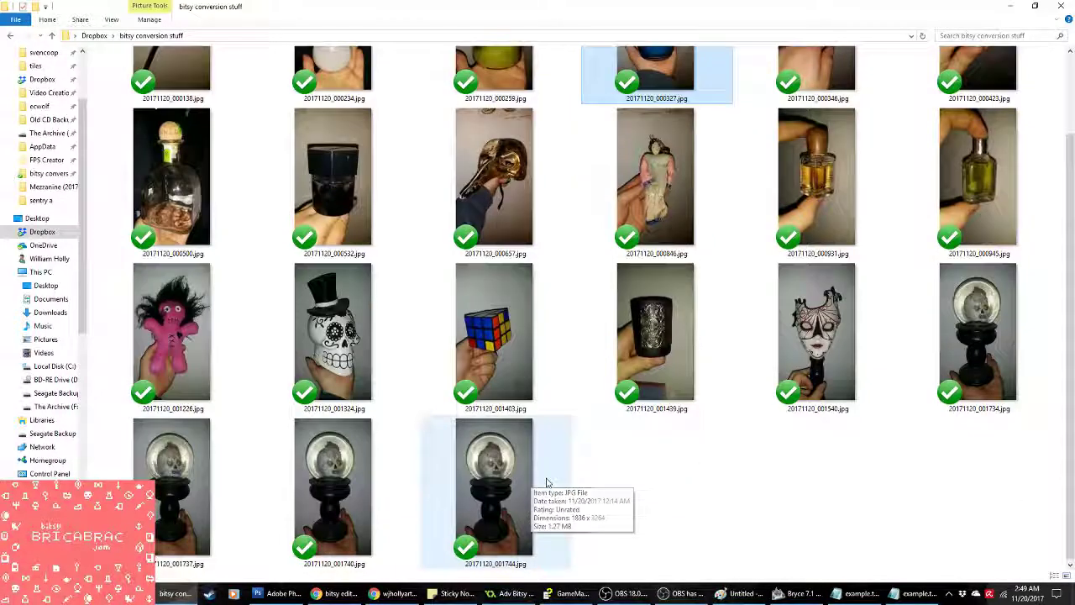
{"action": "scroll", "coordinate": [591, 516], "scroll_direction": "up", "scroll_amount": 3}
{"action": "right_click", "coordinate": [855, 128]}
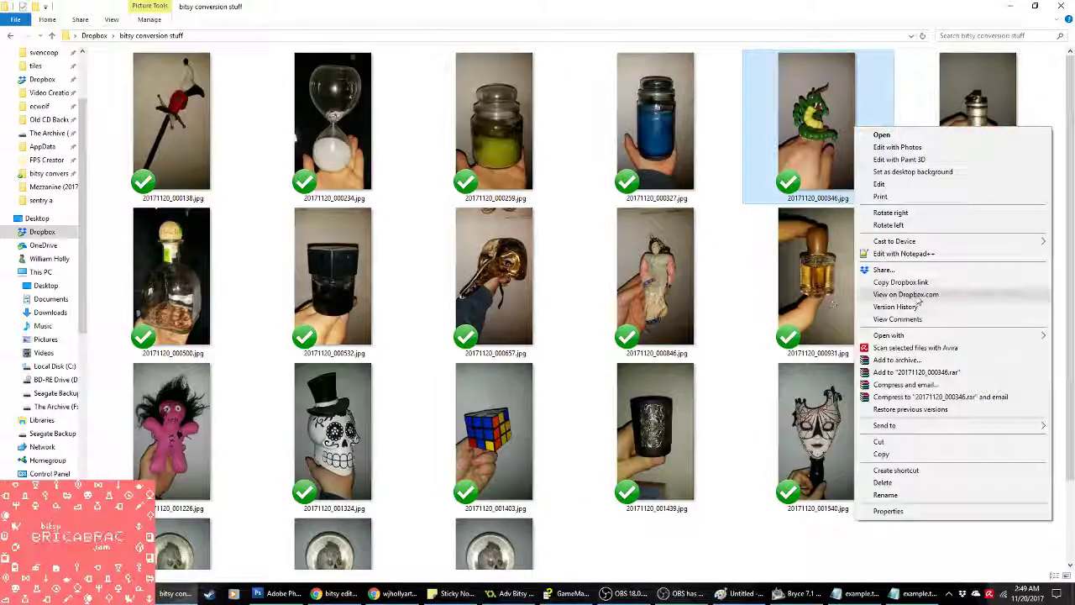
{"action": "mouse_move", "coordinate": [882, 335]}
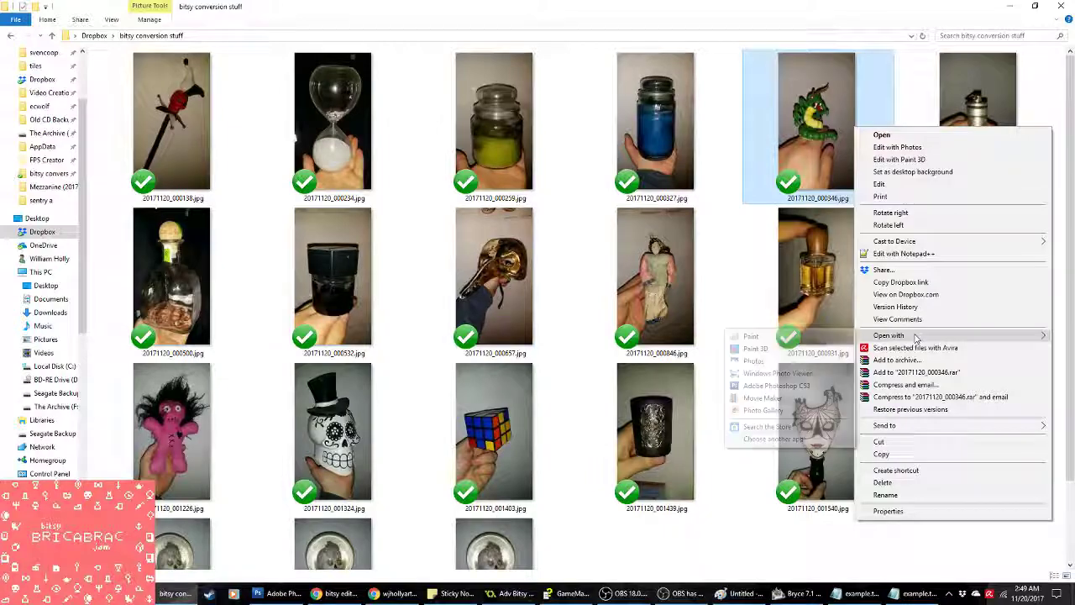
{"action": "left_click", "coordinate": [776, 386]}
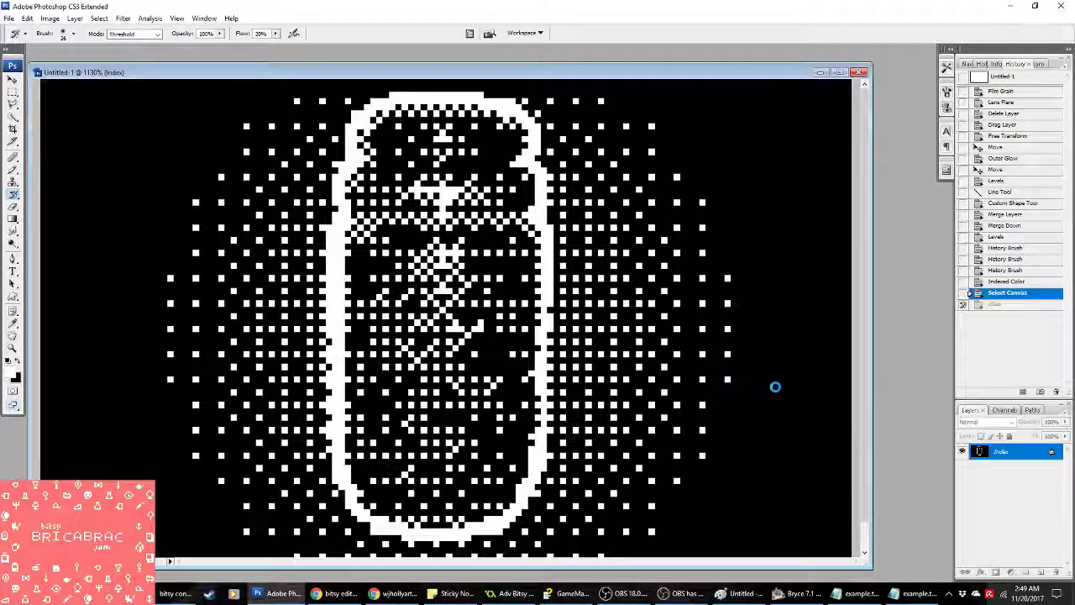
{"action": "left_click_drag", "start_coordinate": [330, 343], "coordinate": [548, 342]}
{"action": "left_click_drag", "start_coordinate": [546, 81], "coordinate": [924, 44]}
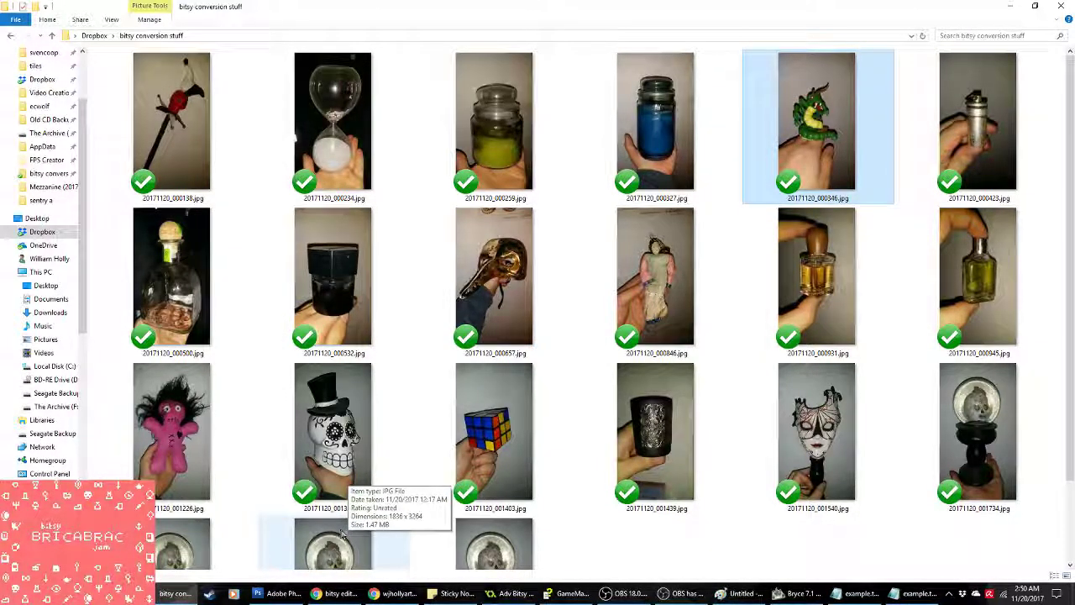
Step: Browse the item photos in the bitsy conversion stuff folder and view the pink doll photo 20171120_001226.jpg
{"action": "left_click", "coordinate": [660, 546]}
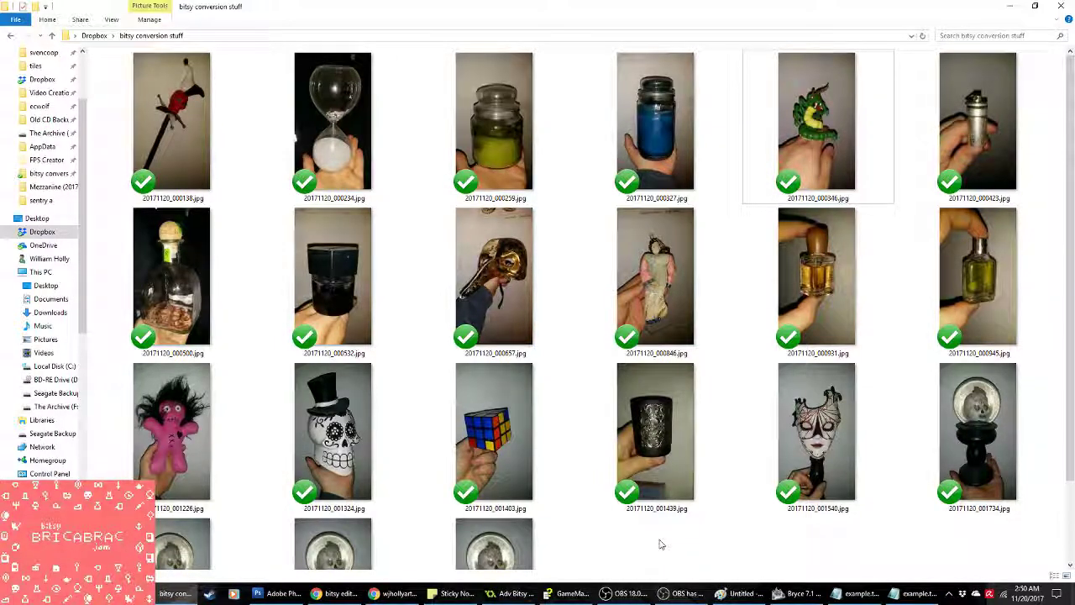
{"action": "scroll", "coordinate": [660, 545], "scroll_direction": "down", "scroll_amount": 2}
{"action": "scroll", "coordinate": [607, 536], "scroll_direction": "up", "scroll_amount": 2}
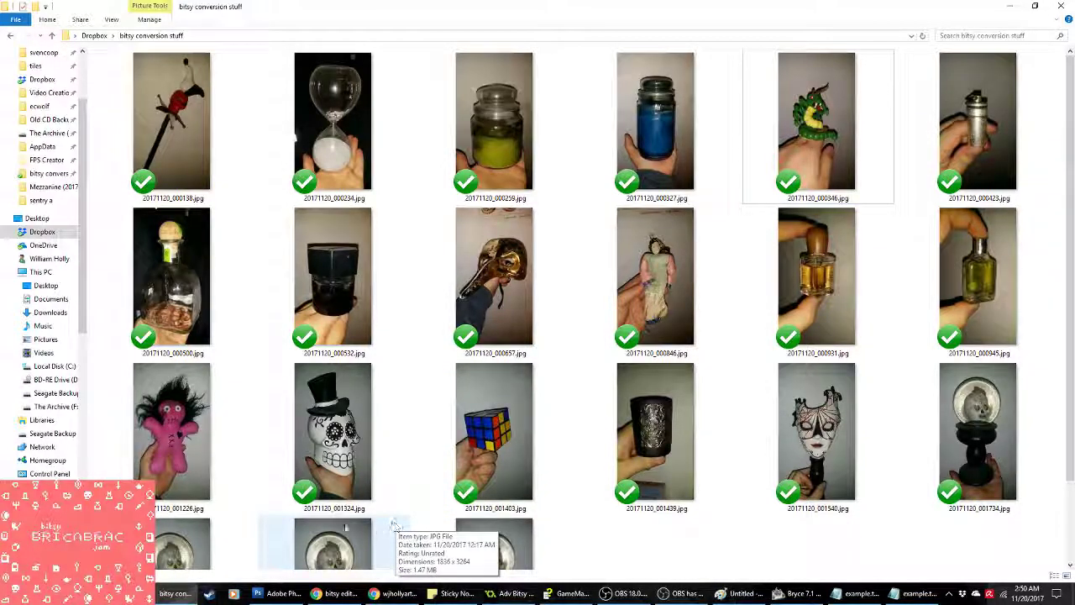
{"action": "double_click", "coordinate": [186, 458]}
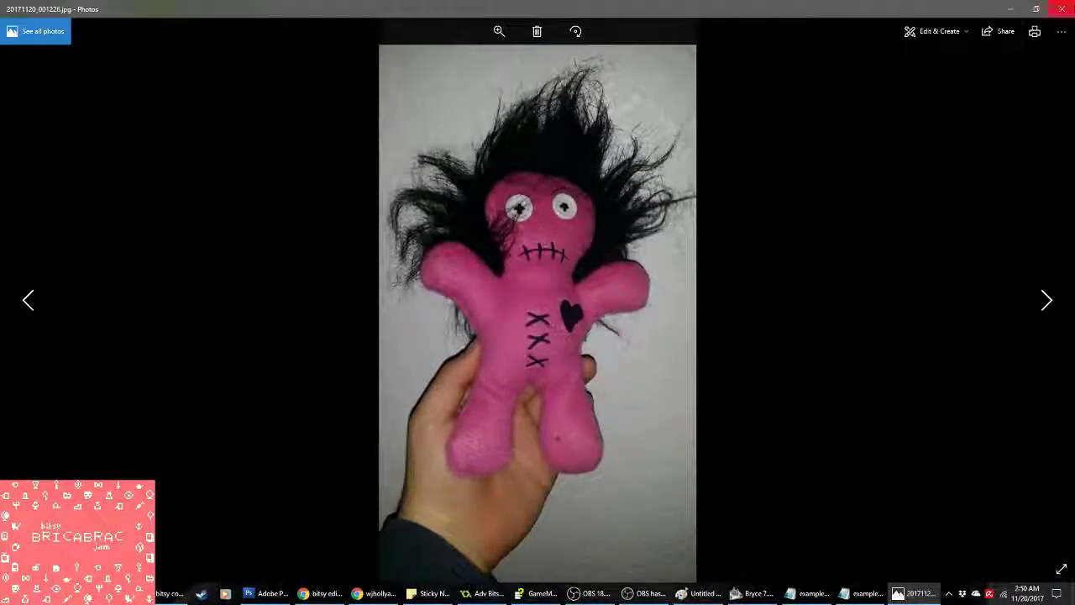
{"action": "left_click", "coordinate": [1062, 9]}
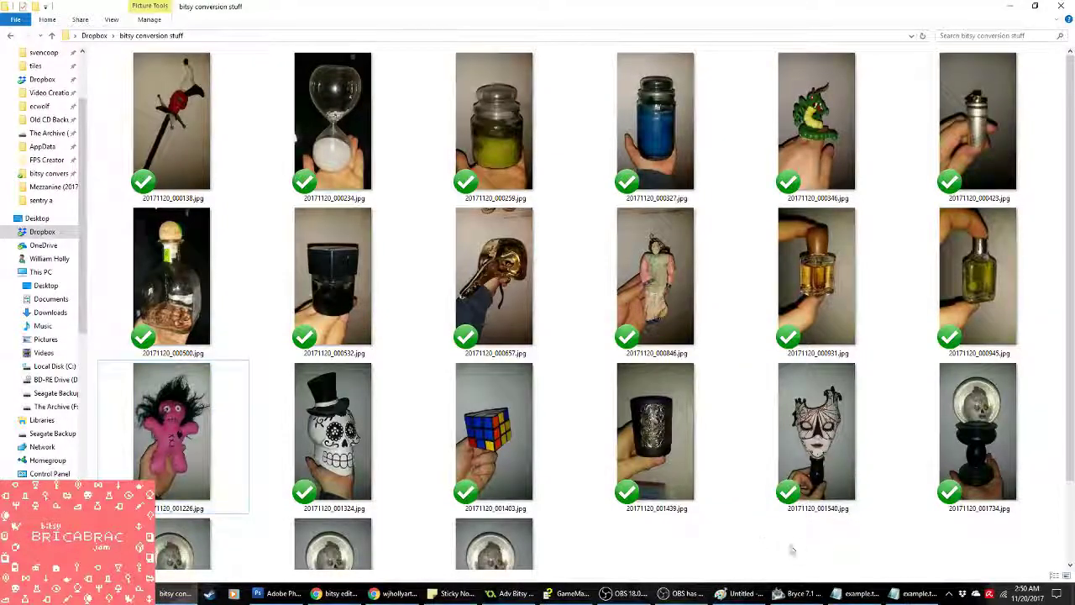
{"action": "scroll", "coordinate": [839, 557], "scroll_direction": "down", "scroll_amount": 2}
{"action": "scroll", "coordinate": [832, 557], "scroll_direction": "up", "scroll_amount": 2}
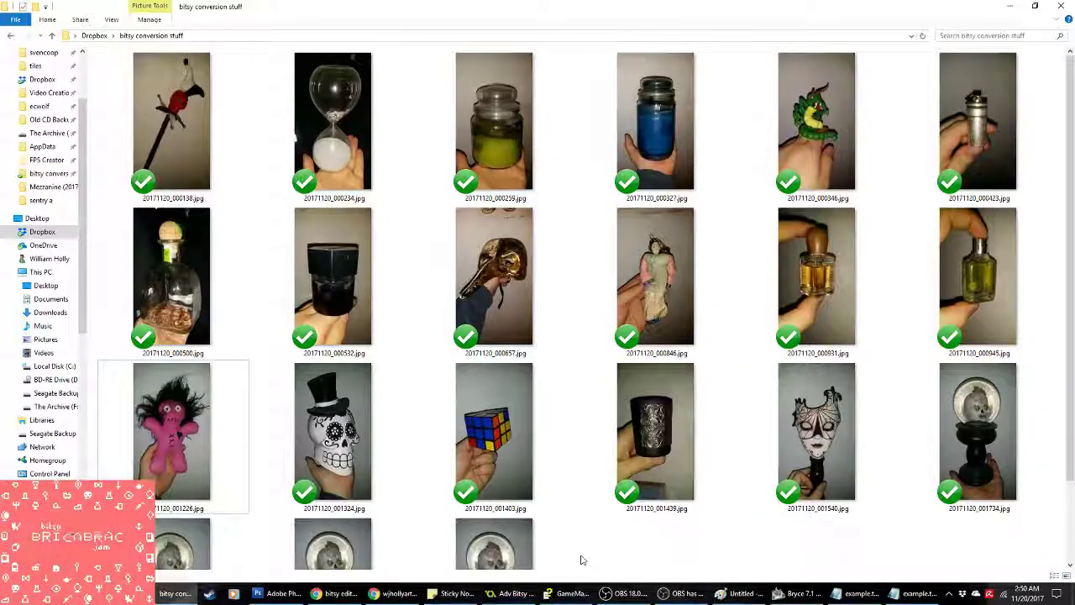
Step: Switch to Photoshop and convert the Background of the dragon photo 20171120_000346.jpg into a regular layer named Layer 0
{"action": "left_click", "coordinate": [286, 592]}
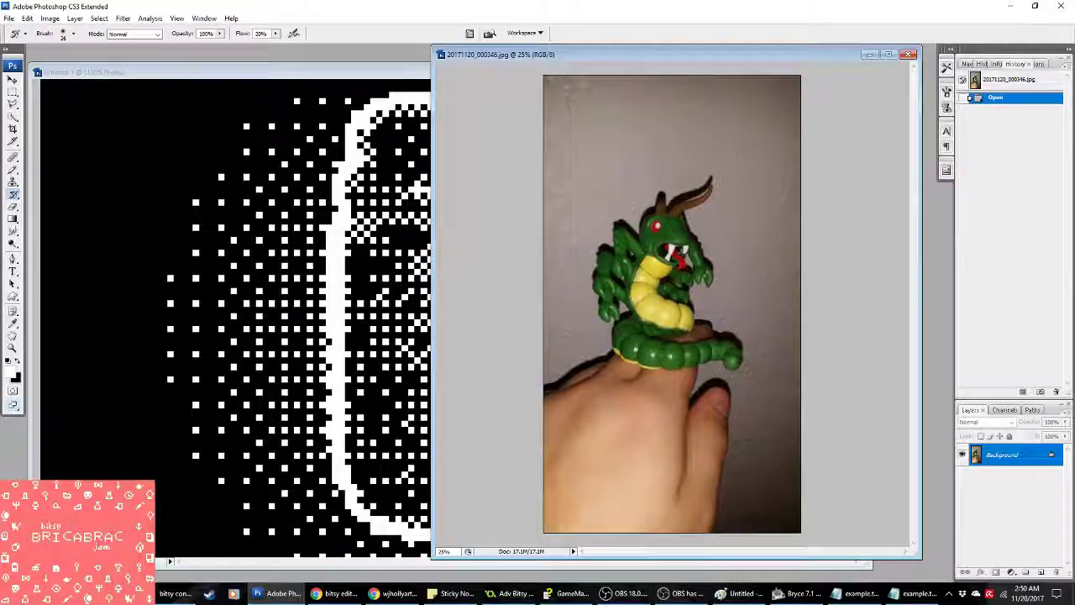
{"action": "left_click", "coordinate": [12, 115]}
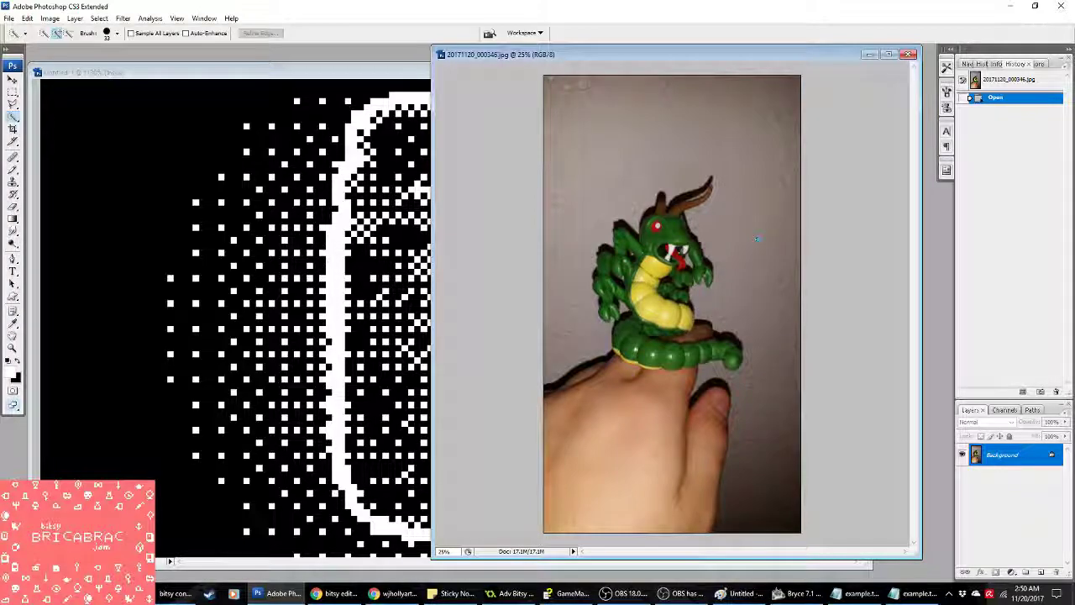
{"action": "right_click", "coordinate": [1005, 458]}
{"action": "left_click", "coordinate": [1006, 467]}
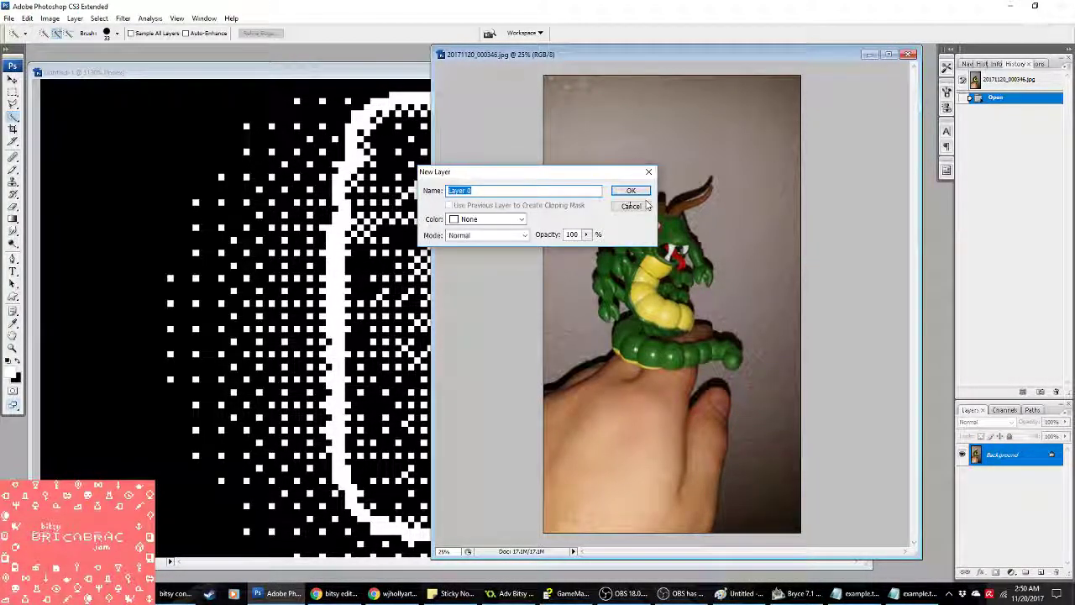
{"action": "key", "text": "Return"}
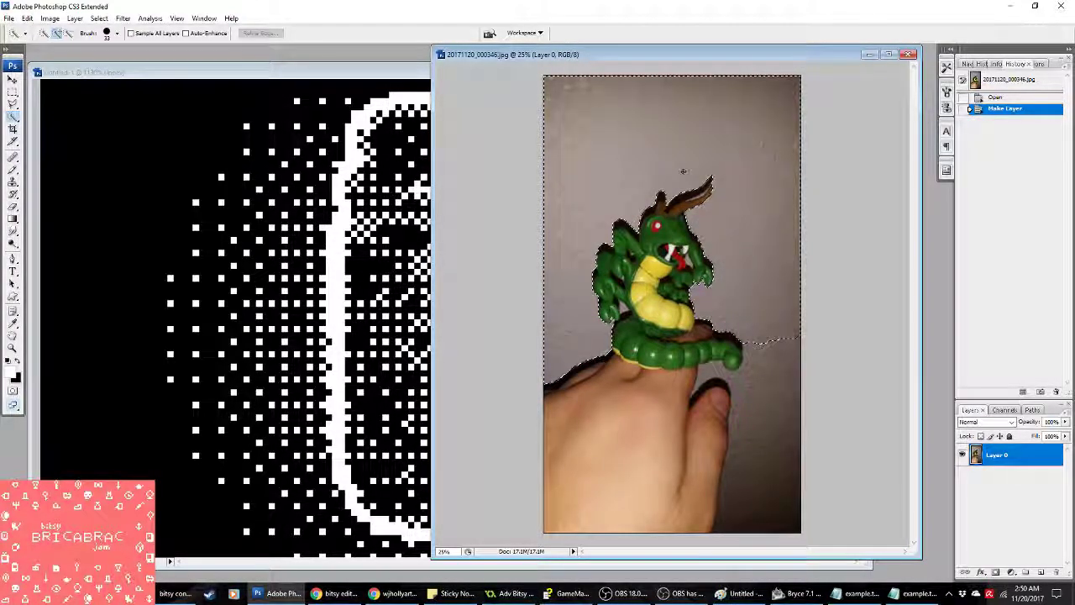
Step: Build up a Quick Selection covering the wall, the hand and the small gaps around the green dragon
{"action": "left_click", "coordinate": [770, 263]}
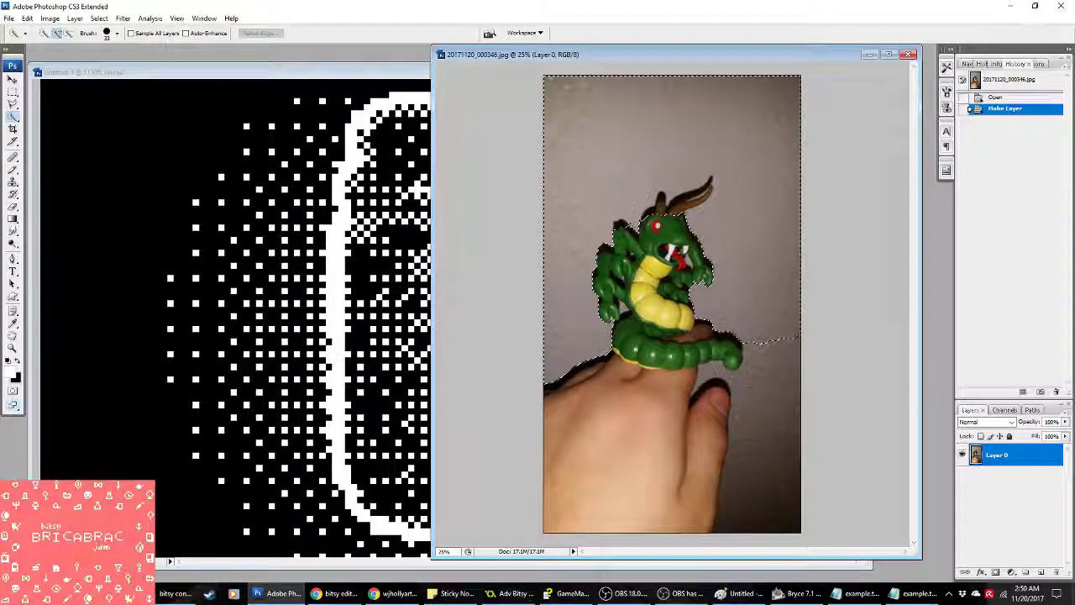
{"action": "left_click", "coordinate": [605, 221]}
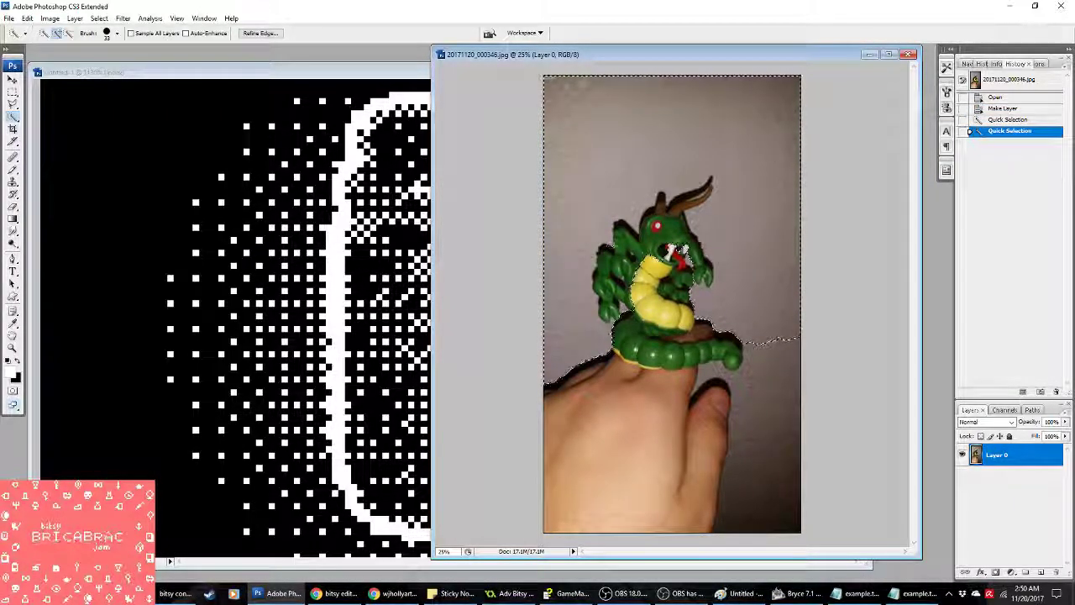
{"action": "left_click", "coordinate": [599, 273]}
{"action": "left_click", "coordinate": [599, 277]}
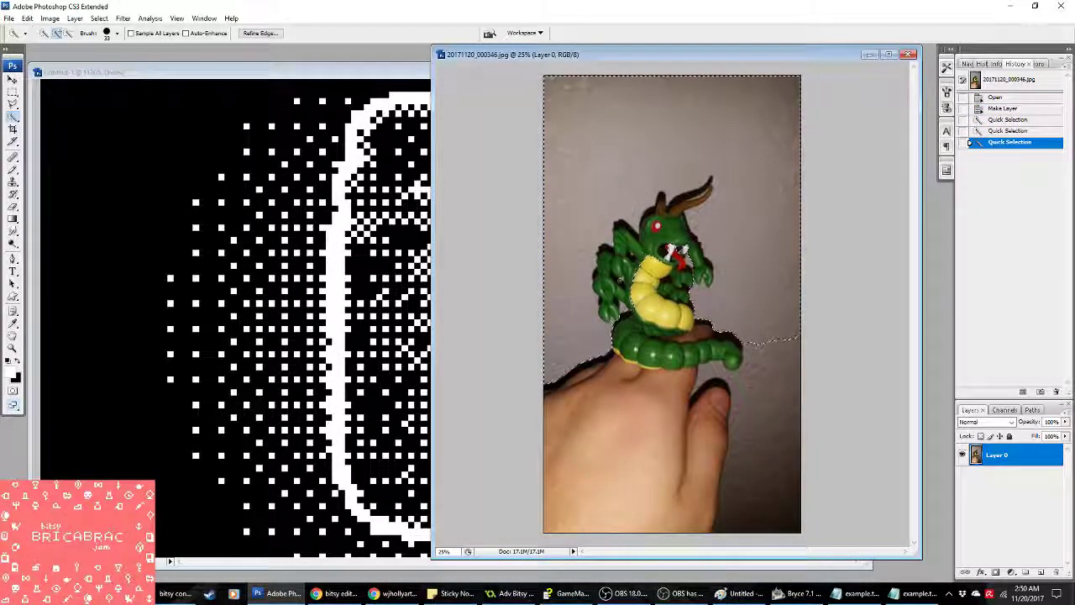
{"action": "left_click", "coordinate": [598, 282]}
{"action": "left_click", "coordinate": [599, 275]}
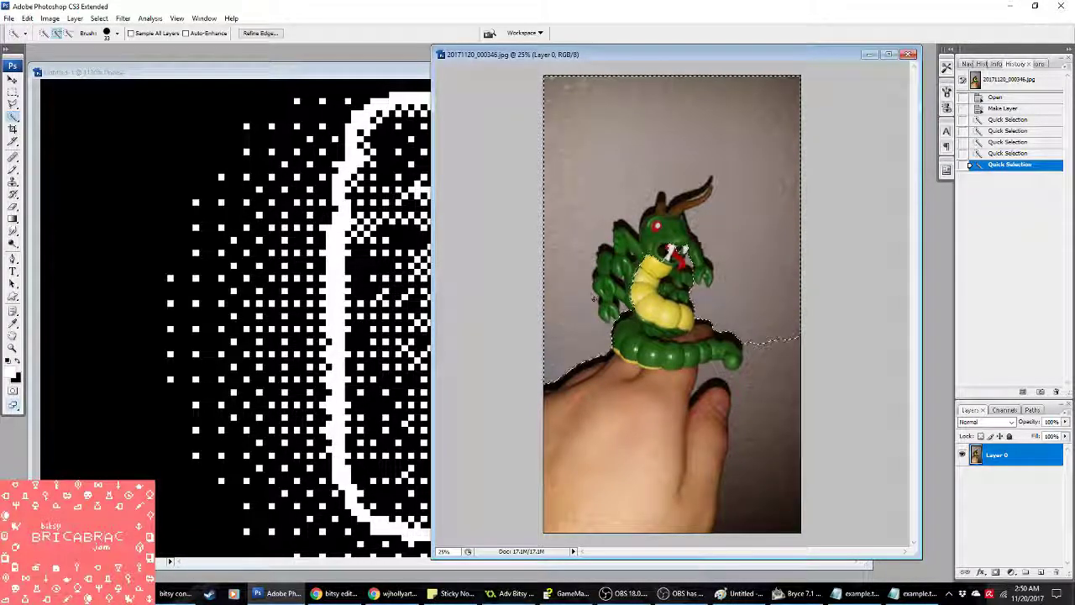
{"action": "left_click", "coordinate": [600, 279]}
{"action": "left_click", "coordinate": [601, 284]}
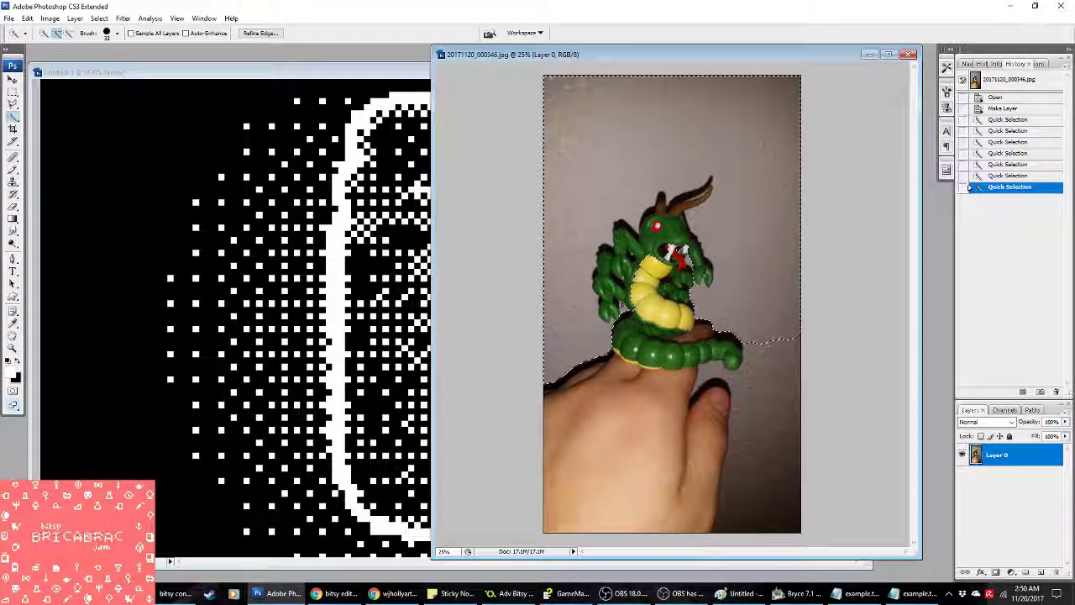
{"action": "left_click", "coordinate": [603, 288]}
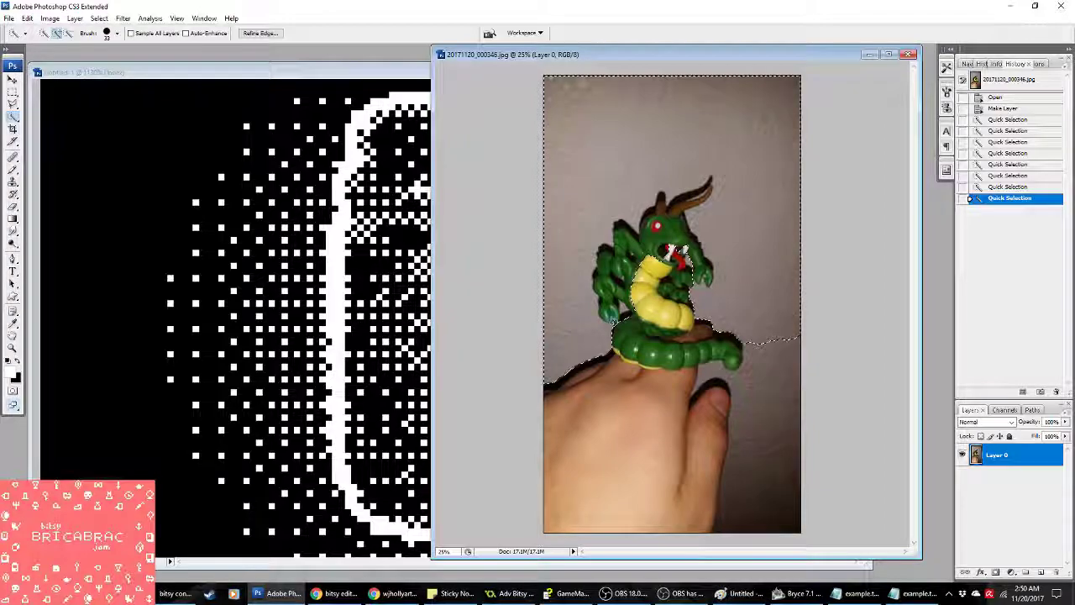
{"action": "left_click", "coordinate": [605, 292]}
{"action": "left_click", "coordinate": [732, 338]}
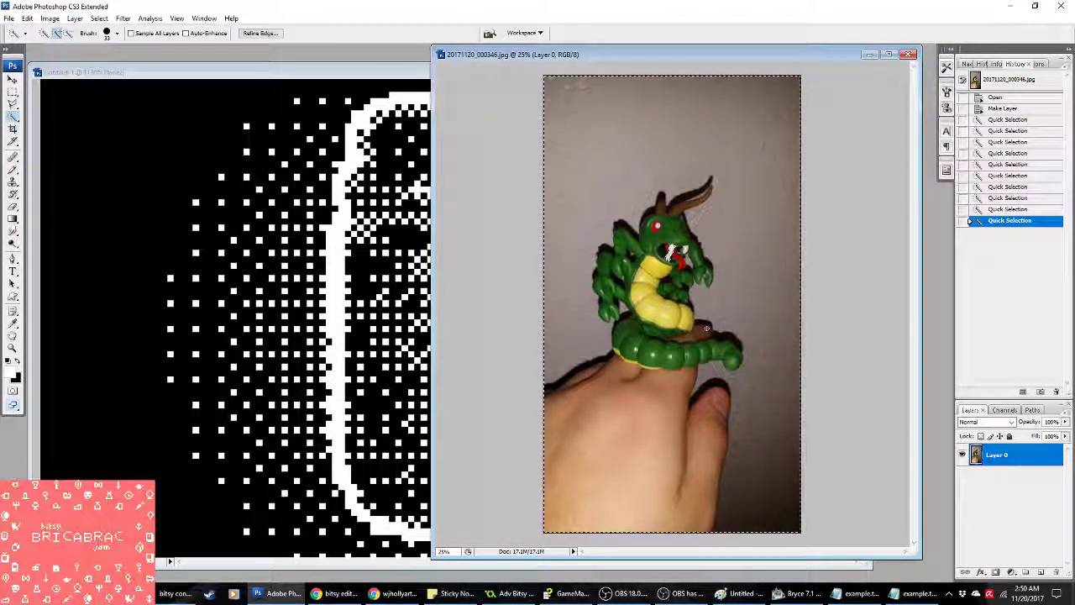
{"action": "left_click", "coordinate": [720, 333]}
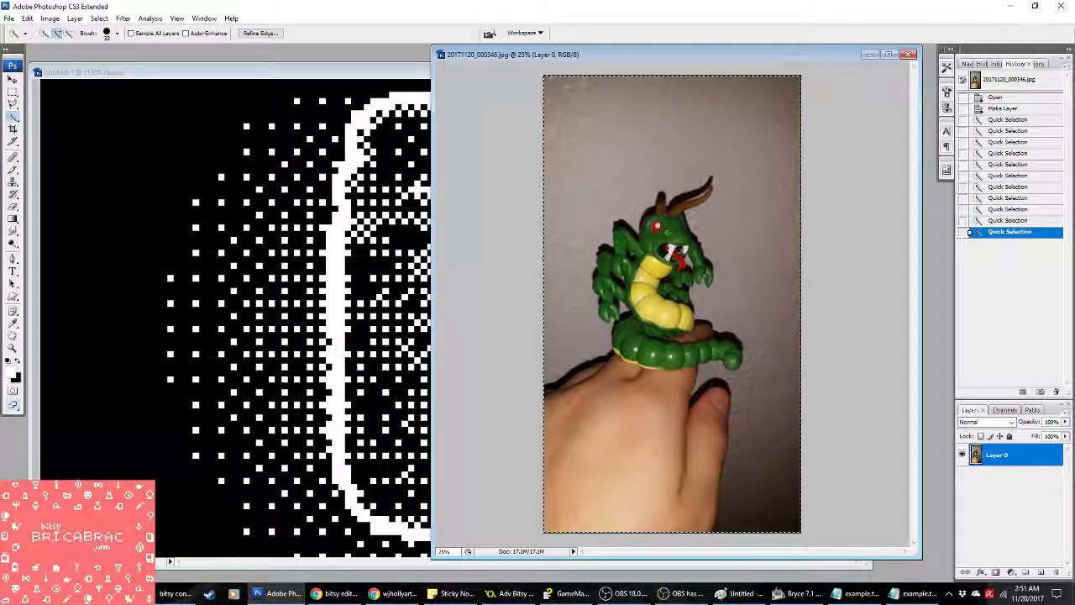
Step: Subtract the dragon's head, claws, wings and body from the background selection with Quick Selection
{"action": "left_click", "coordinate": [69, 32]}
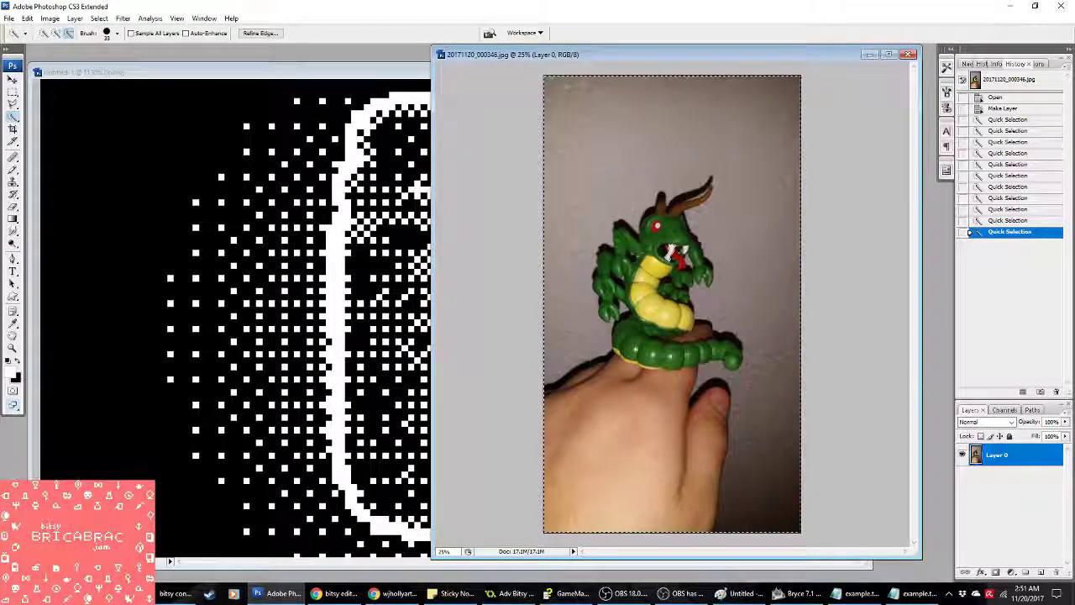
{"action": "left_click", "coordinate": [718, 252]}
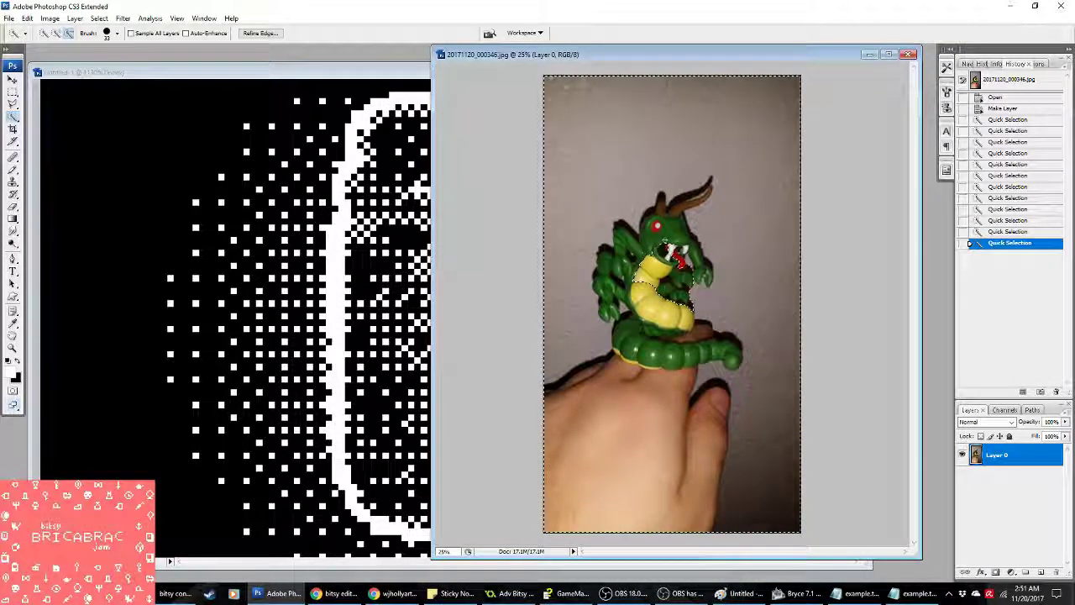
{"action": "left_click", "coordinate": [660, 240]}
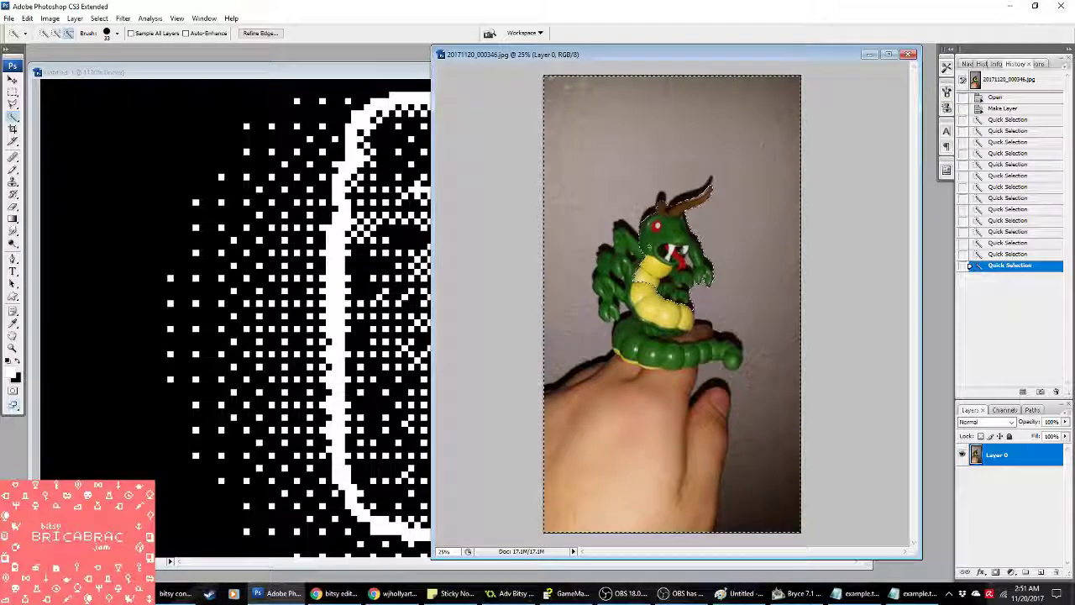
{"action": "left_click", "coordinate": [620, 263]}
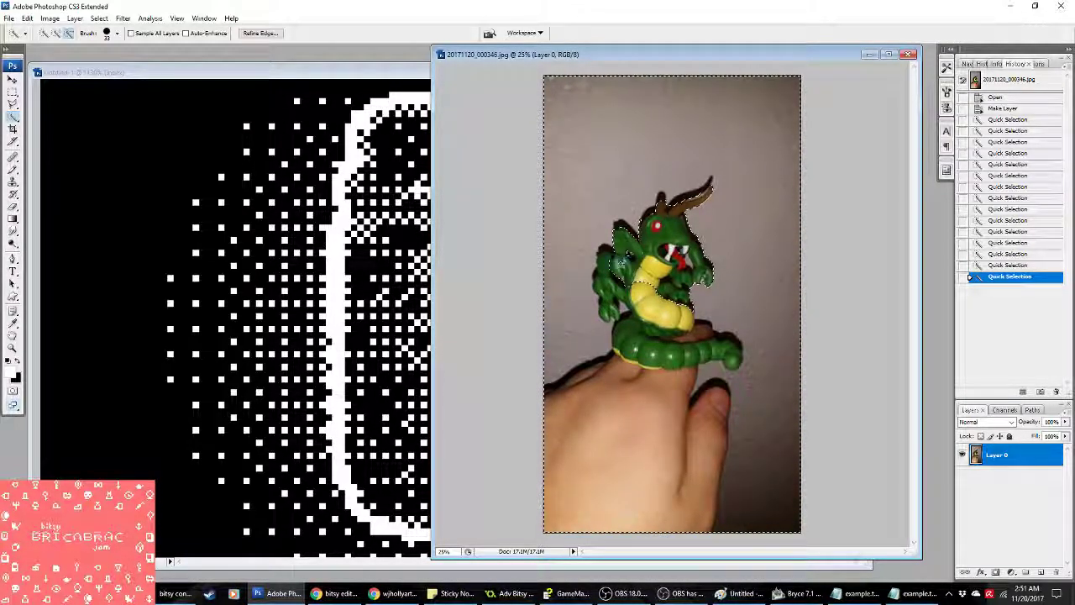
{"action": "left_click", "coordinate": [606, 269]}
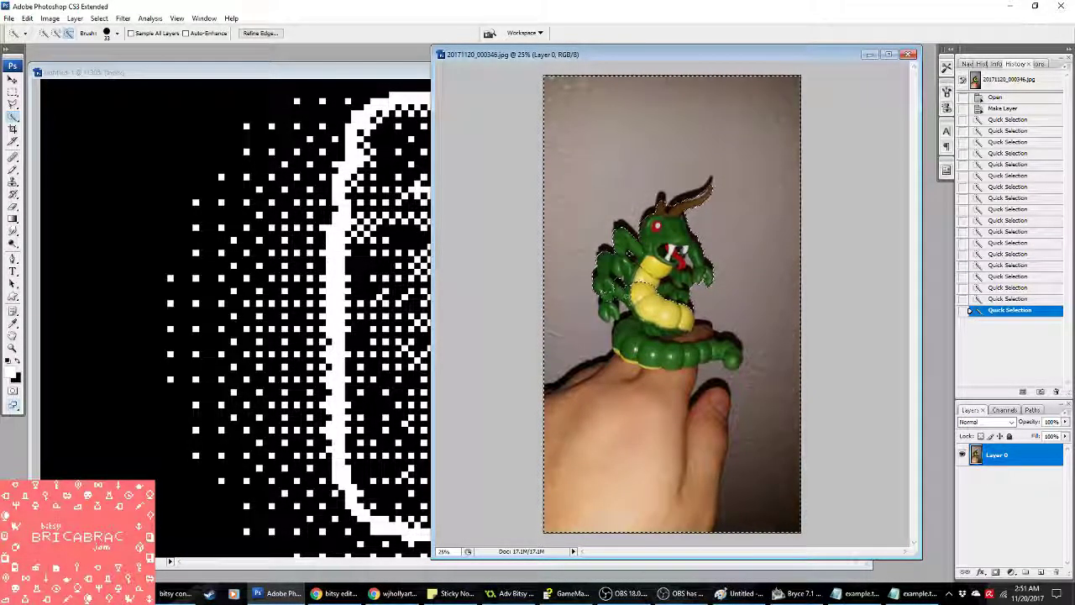
{"action": "left_click", "coordinate": [605, 309]}
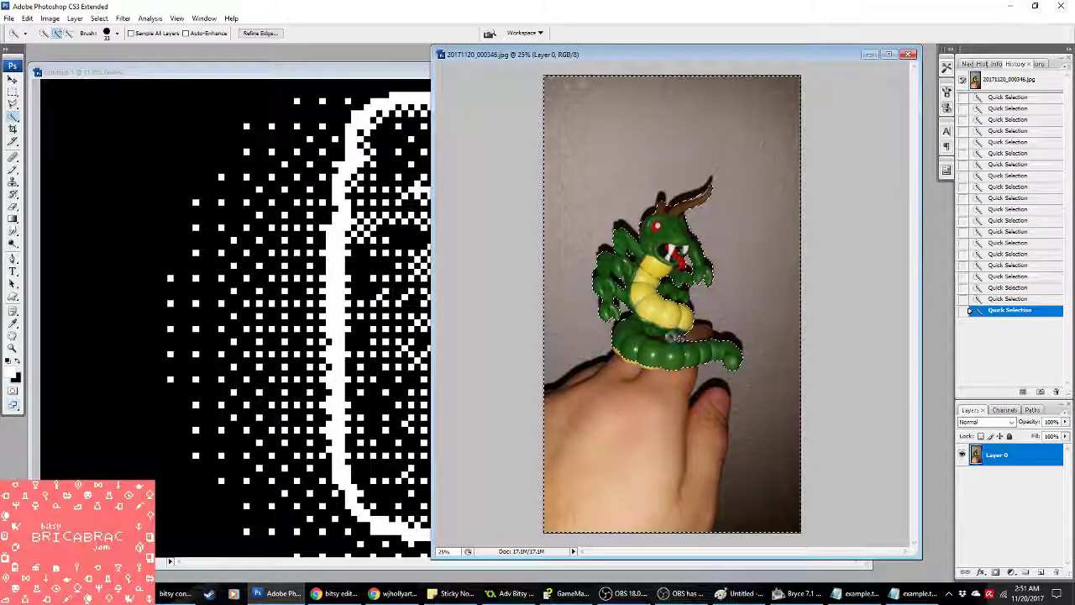
Step: Refine the selection around the dragon with an 8 px brush, delete the background and hand, and clear the selection
{"action": "left_click", "coordinate": [119, 33]}
{"action": "type", "text": "8"}
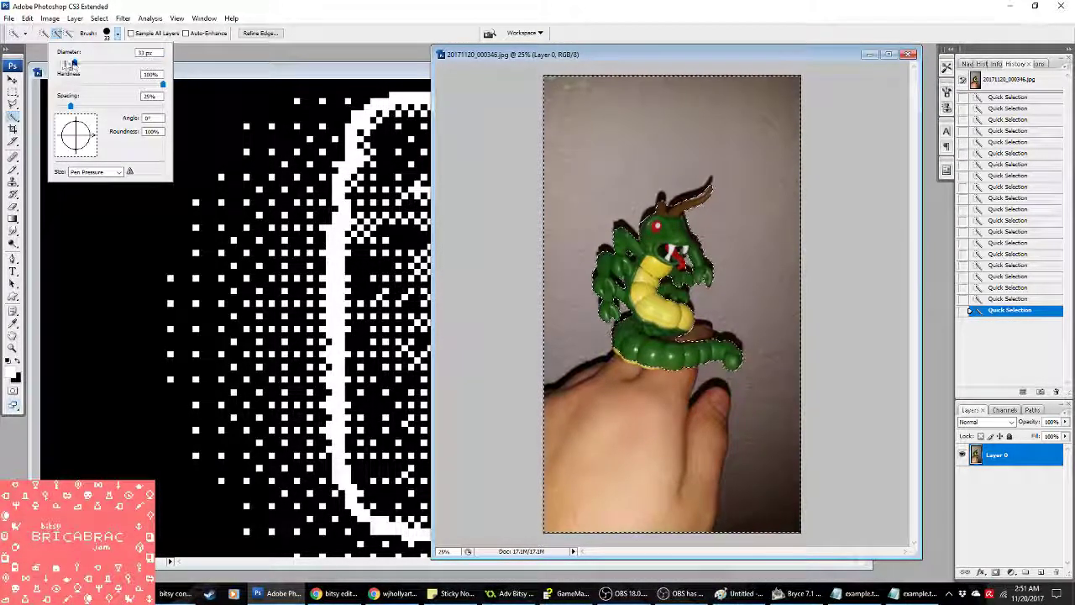
{"action": "key", "text": "Return"}
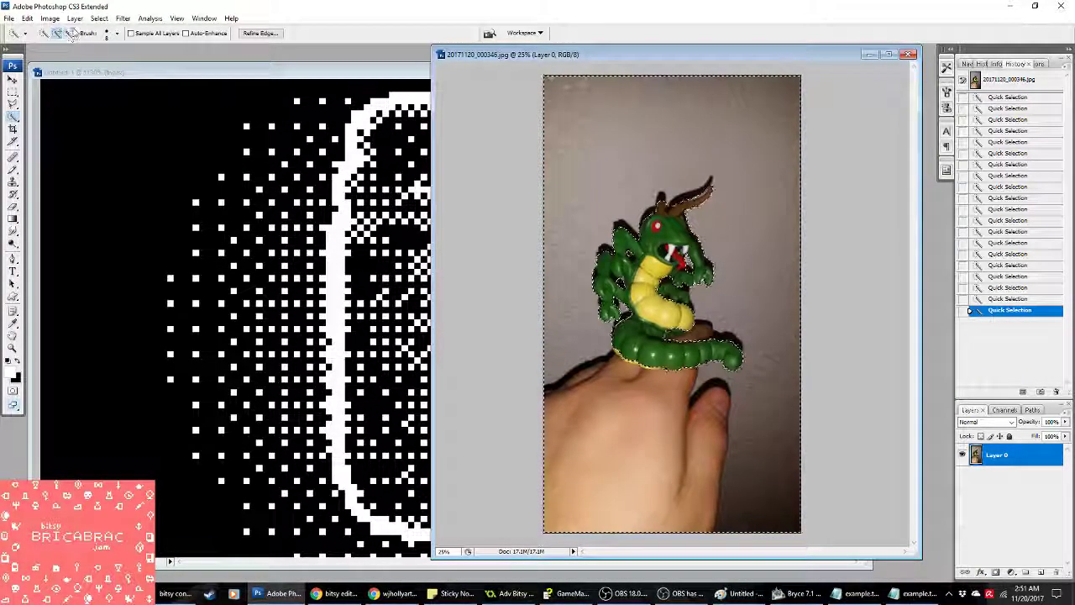
{"action": "left_click", "coordinate": [70, 33]}
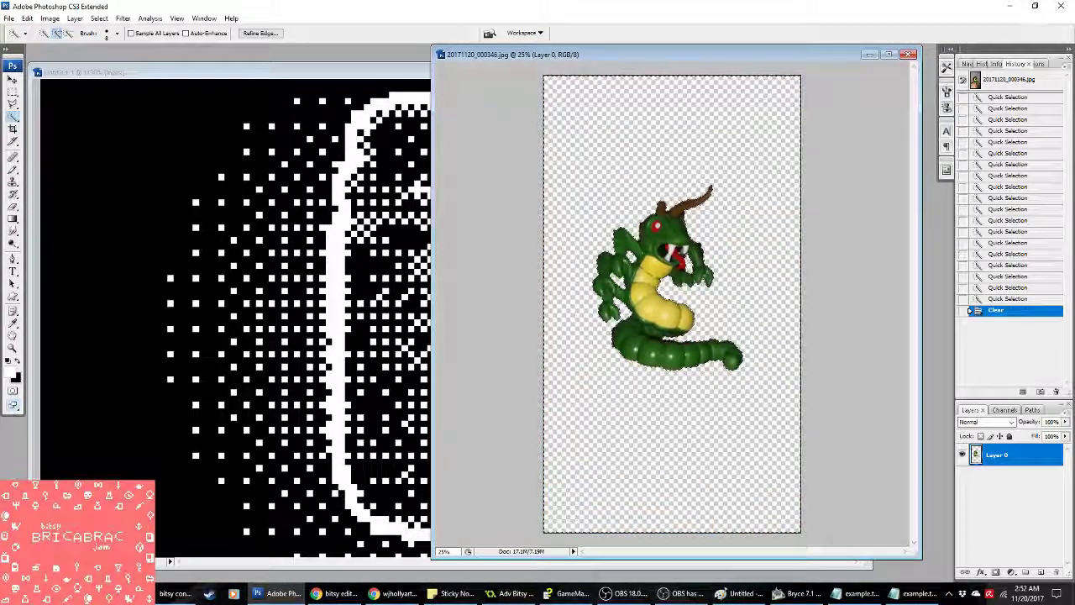
{"action": "key", "text": "m"}
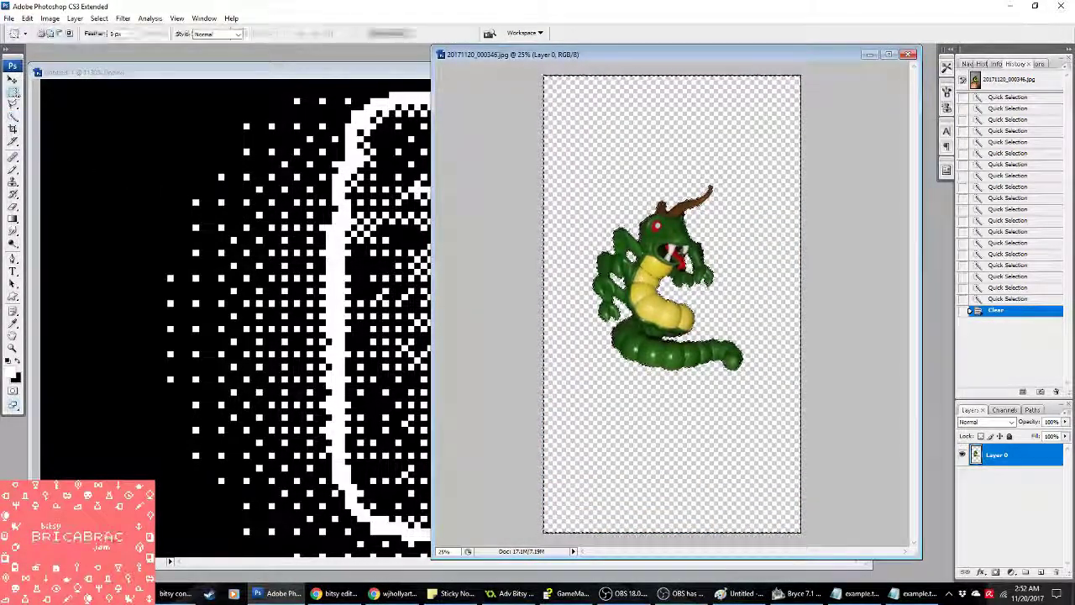
{"action": "left_click", "coordinate": [759, 156]}
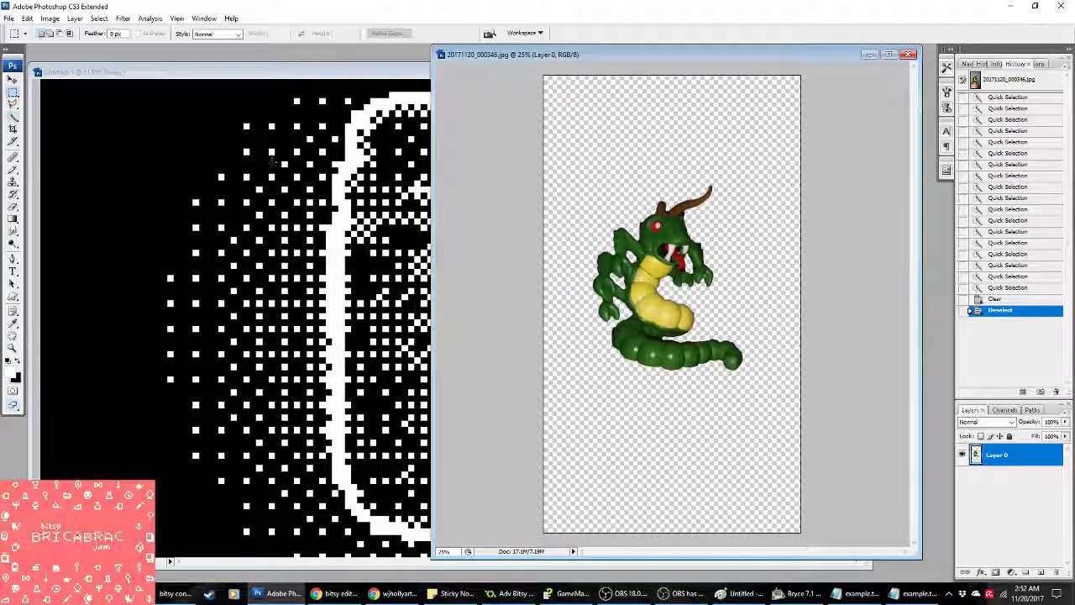
{"action": "left_click", "coordinate": [75, 18]}
{"action": "mouse_move", "coordinate": [49, 18]}
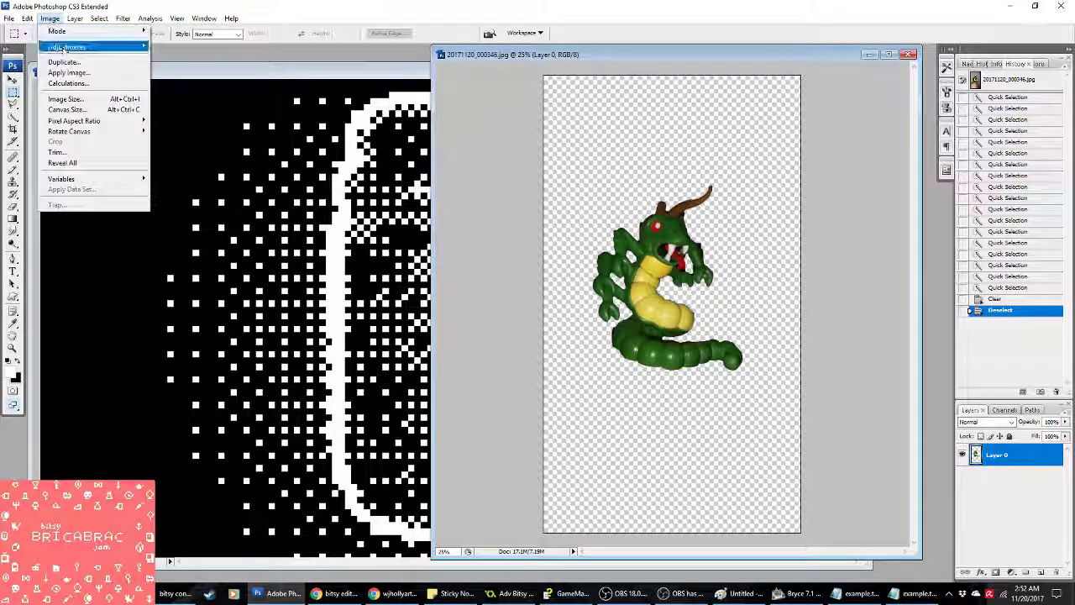
{"action": "mouse_move", "coordinate": [84, 44]}
{"action": "left_click", "coordinate": [172, 46]}
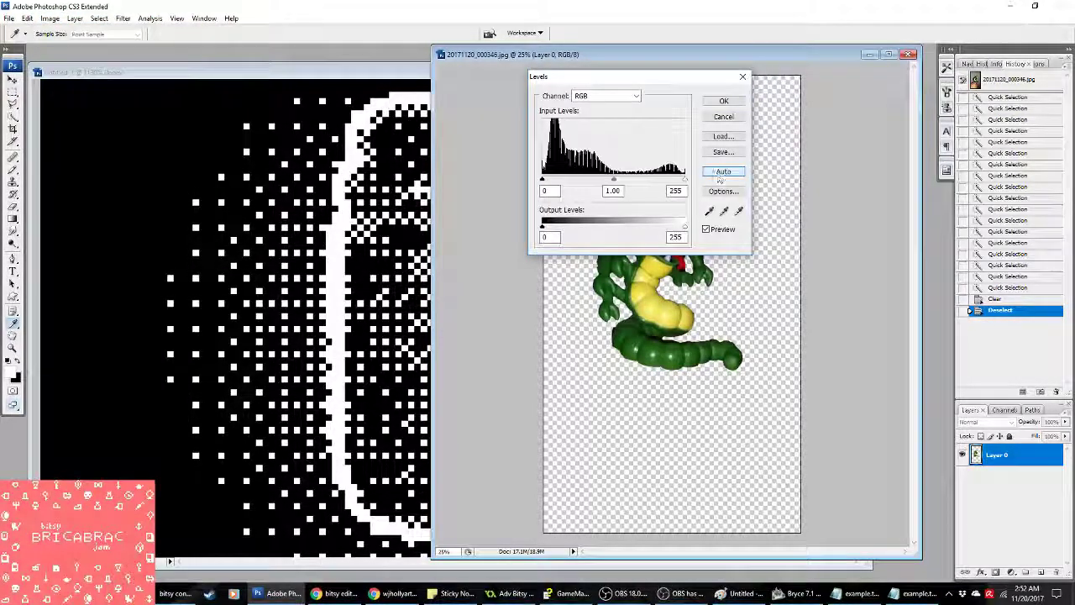
{"action": "left_click_drag", "start_coordinate": [630, 78], "coordinate": [345, 65]}
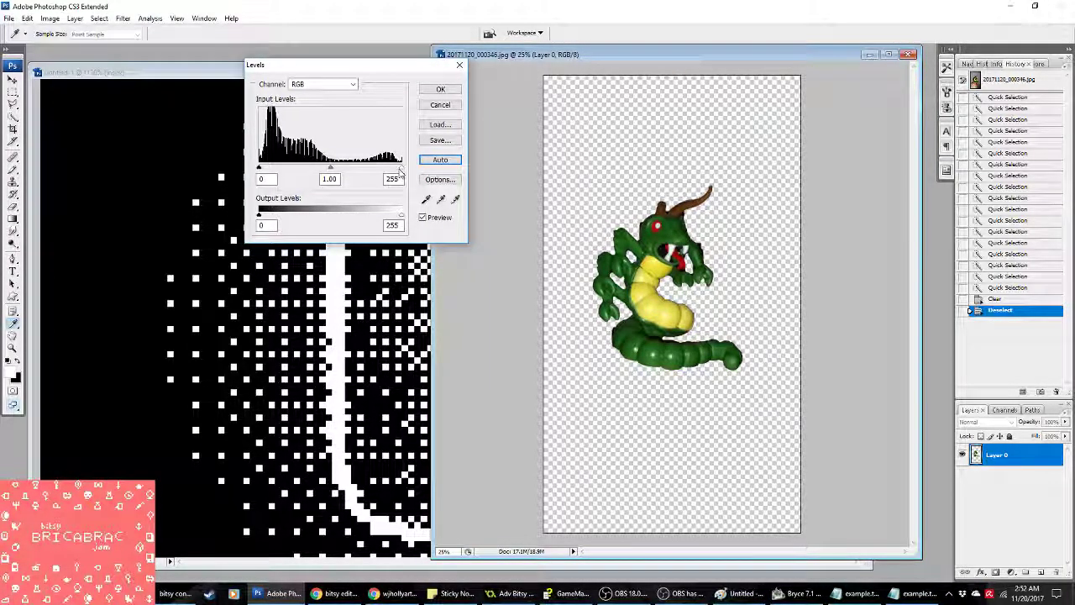
{"action": "left_click_drag", "start_coordinate": [372, 170], "coordinate": [308, 170]}
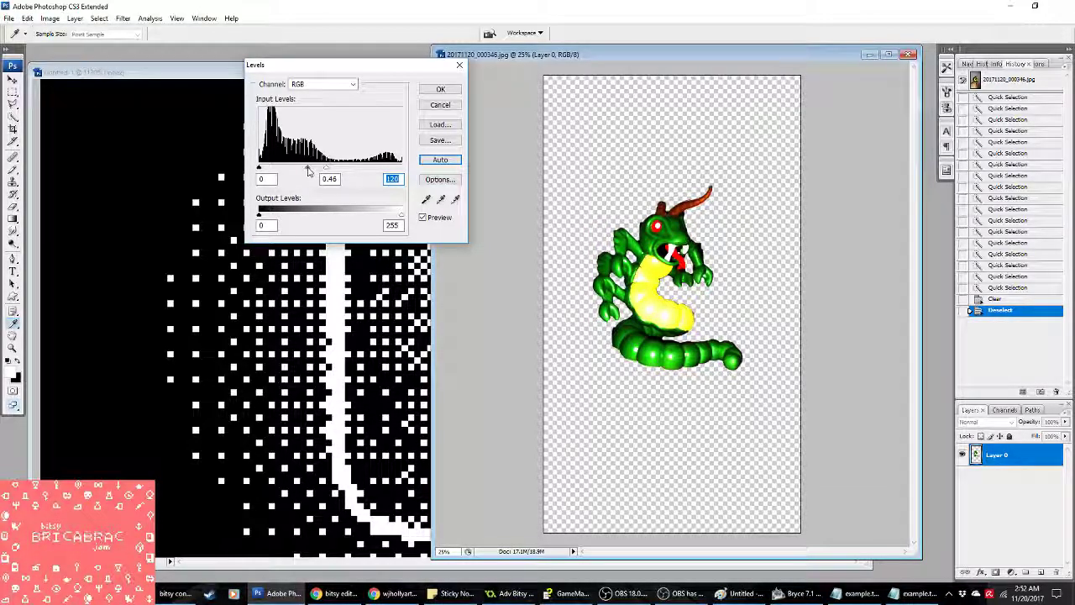
{"action": "left_click", "coordinate": [309, 171]}
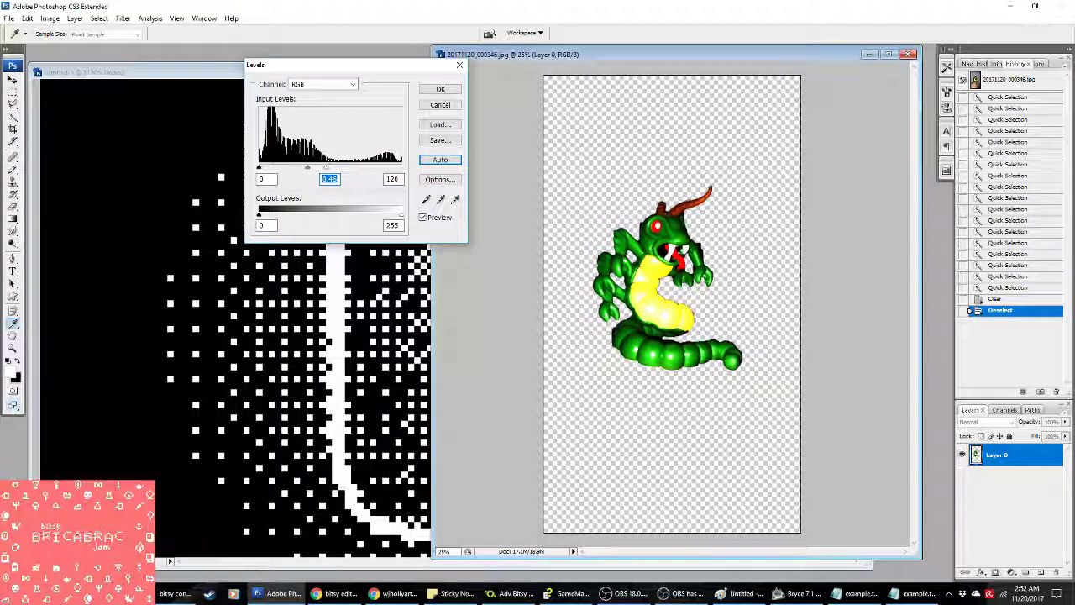
{"action": "left_click", "coordinate": [441, 90]}
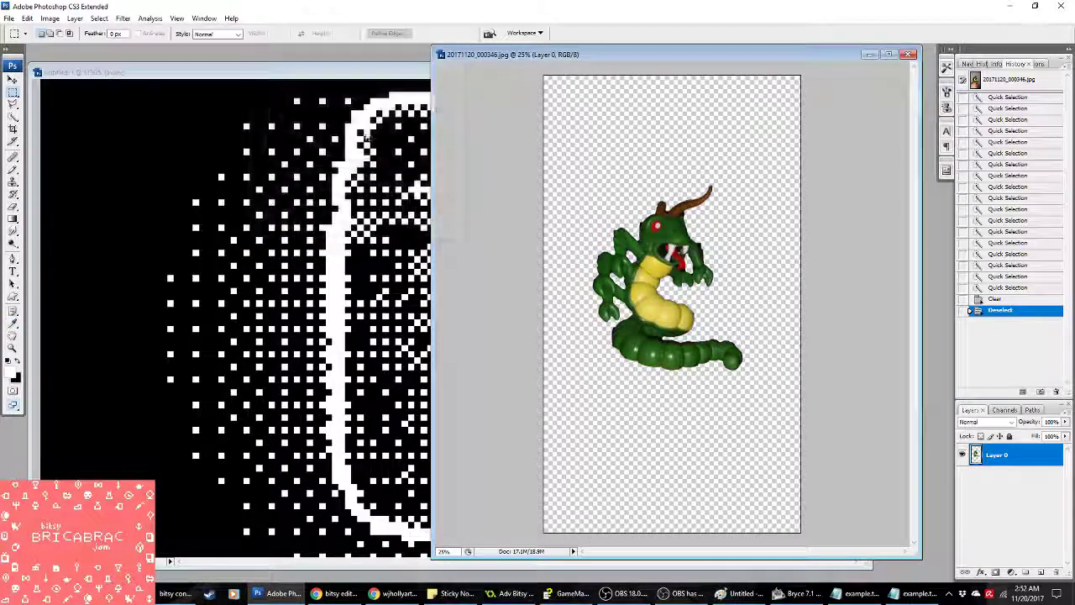
Step: Select the dragon's yellow belly and apply auto Levels to it with midtones at 0.40 and white input at 238
{"action": "key", "text": "w"}
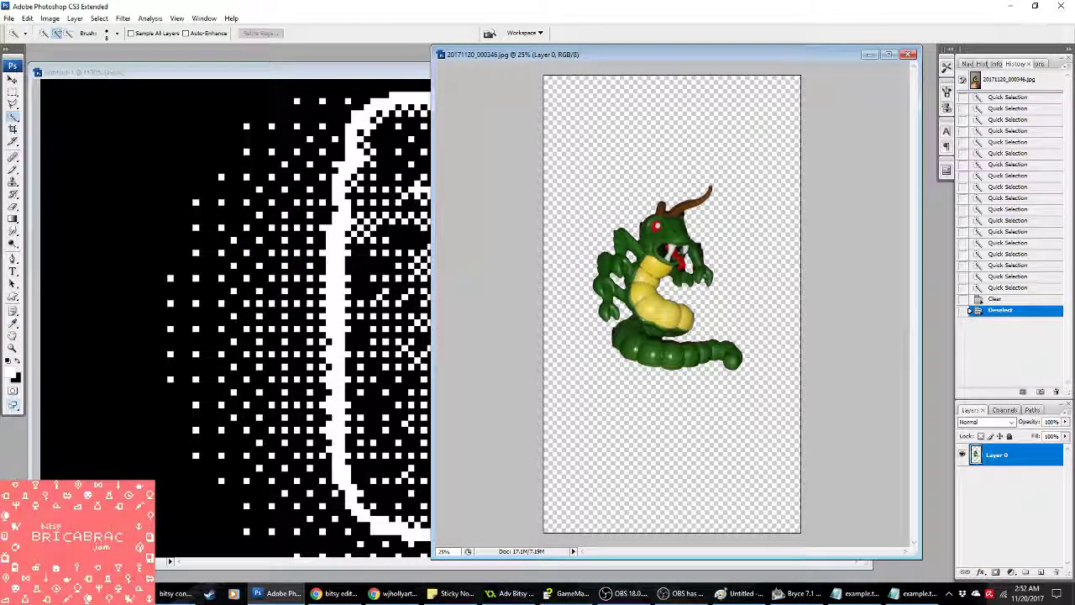
{"action": "left_click_drag", "start_coordinate": [643, 273], "coordinate": [676, 319]}
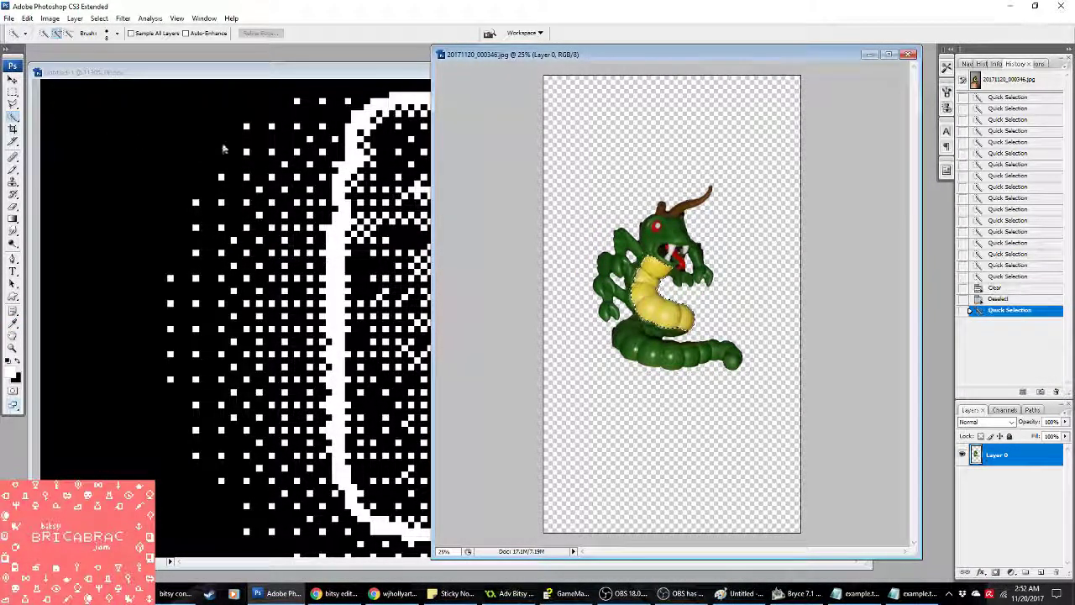
{"action": "left_click", "coordinate": [50, 17]}
{"action": "mouse_move", "coordinate": [76, 44]}
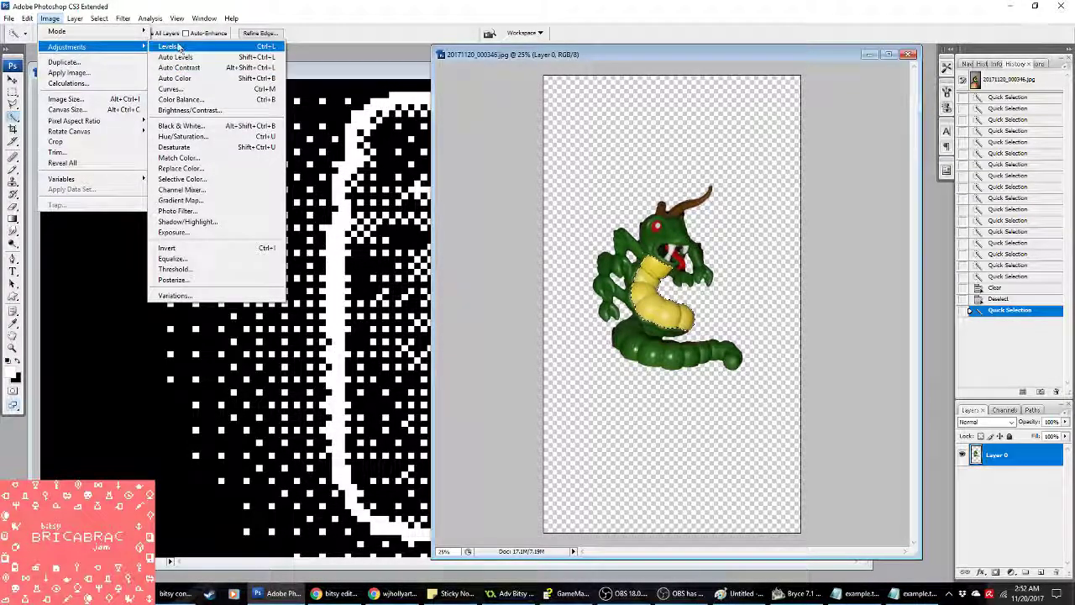
{"action": "left_click", "coordinate": [164, 44]}
{"action": "left_click", "coordinate": [438, 159]}
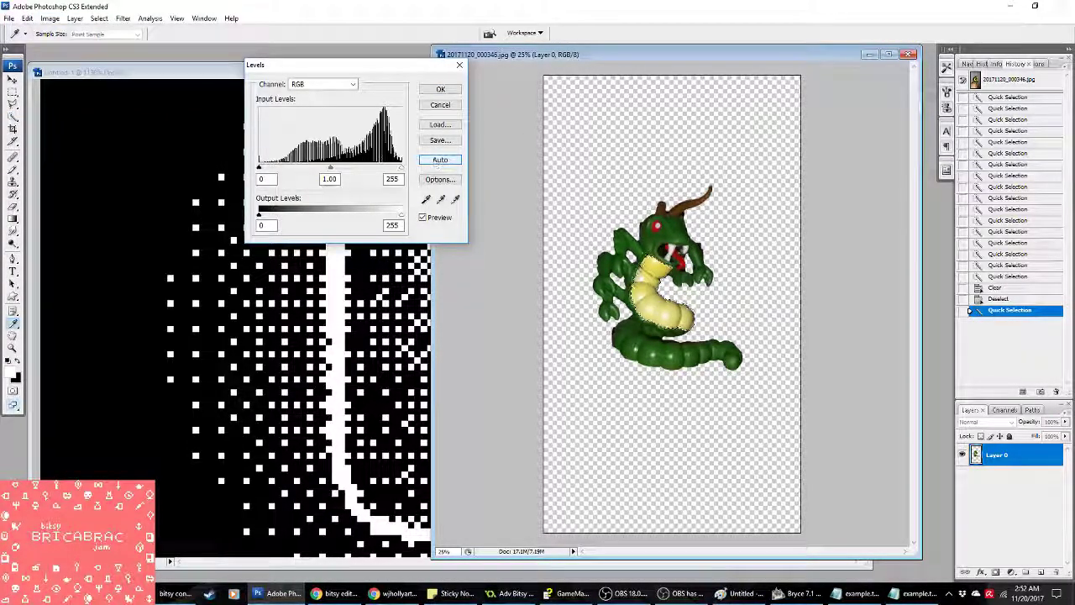
{"action": "left_click_drag", "start_coordinate": [344, 170], "coordinate": [387, 169]}
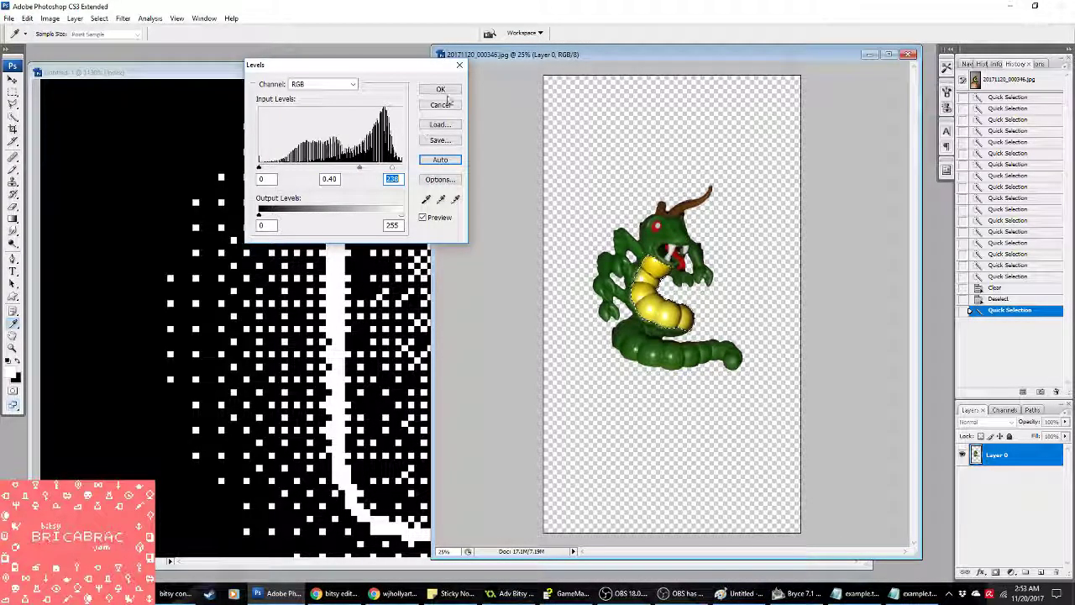
{"action": "key", "text": "Return"}
{"action": "left_click", "coordinate": [13, 93]}
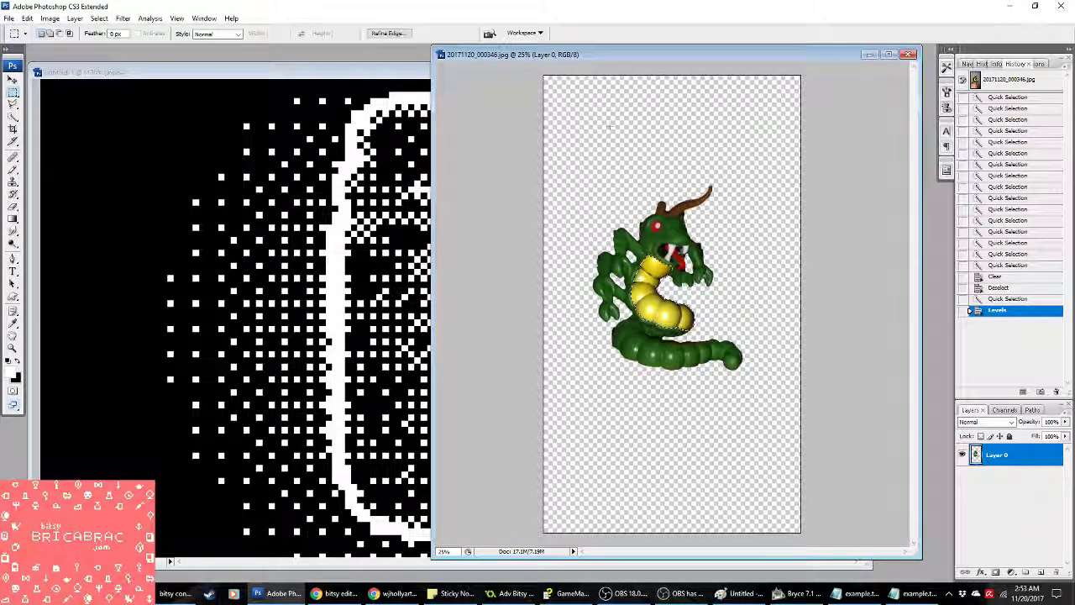
Step: Invert the belly selection, apply Levels with the white input at 111 to the rest of the dragon, and clear the selection
{"action": "left_click", "coordinate": [99, 17]}
{"action": "left_click", "coordinate": [118, 63]}
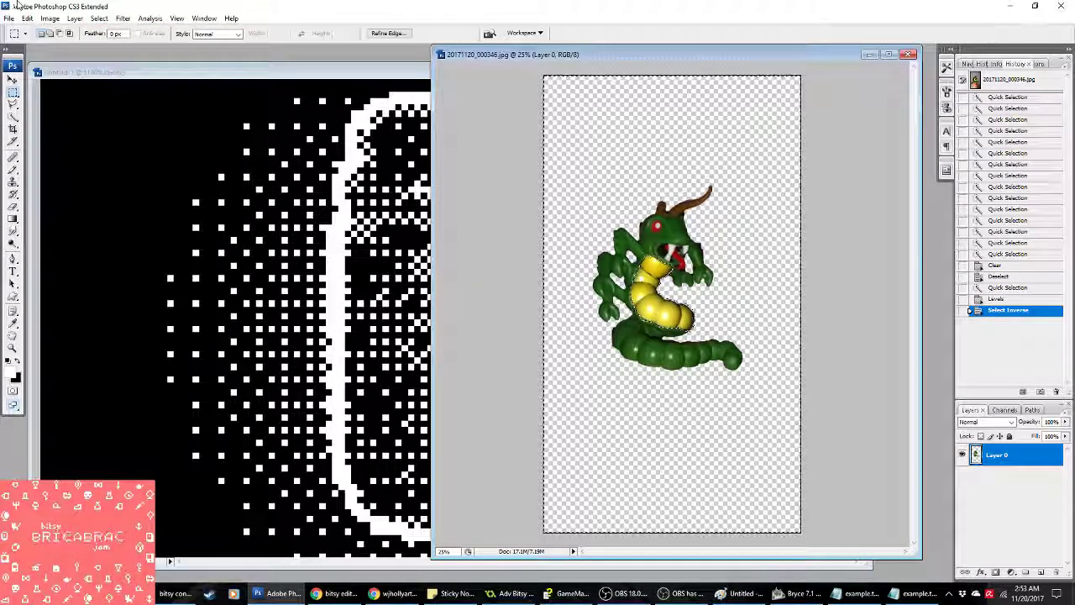
{"action": "left_click", "coordinate": [49, 18]}
{"action": "mouse_move", "coordinate": [84, 46]}
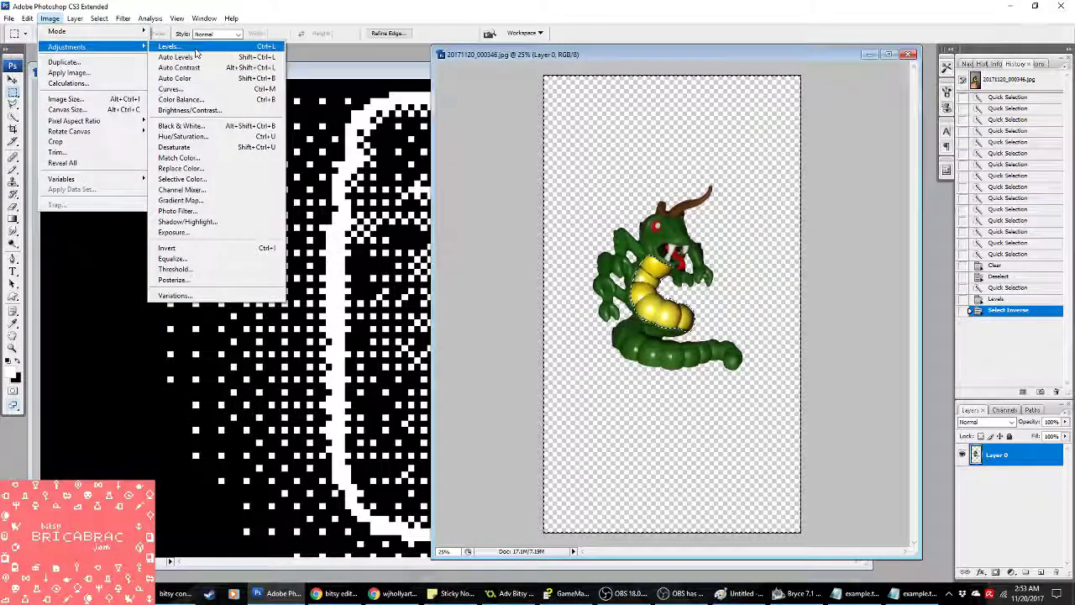
{"action": "left_click", "coordinate": [169, 46]}
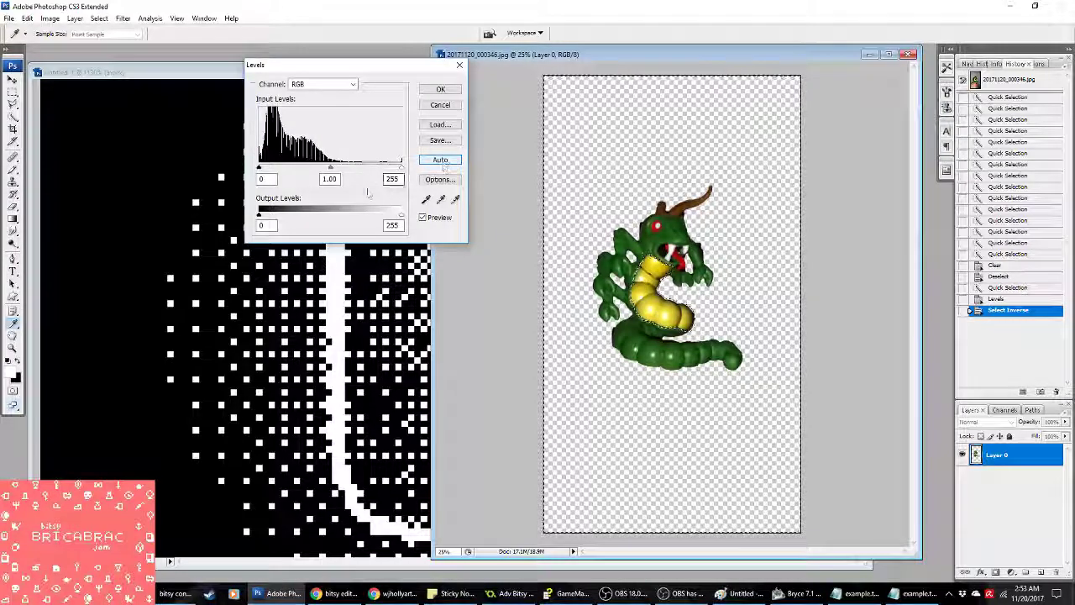
{"action": "left_click_drag", "start_coordinate": [401, 167], "coordinate": [307, 170]}
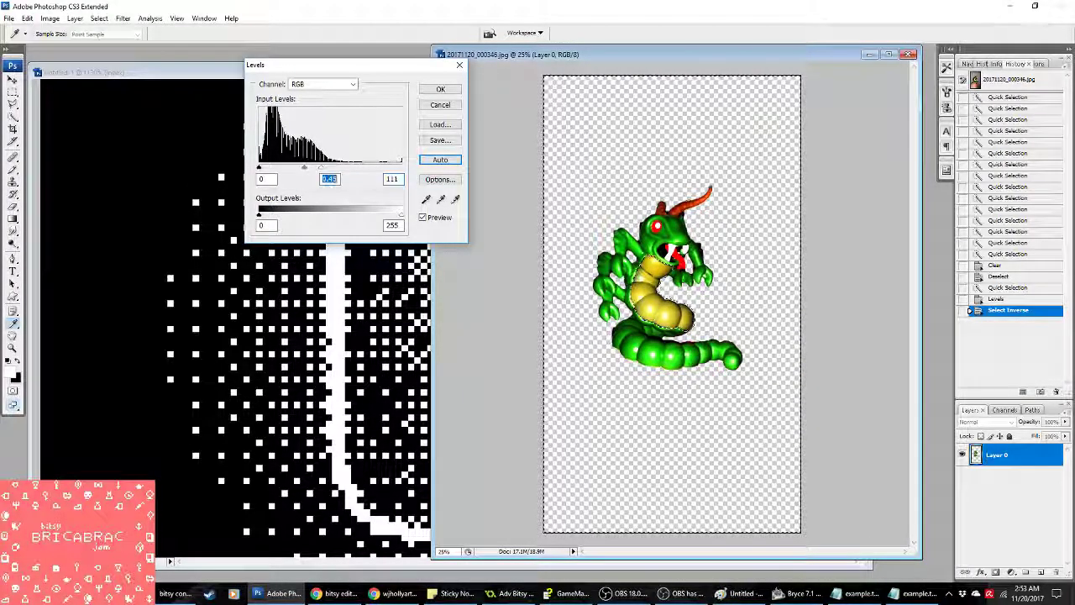
{"action": "left_click", "coordinate": [432, 93]}
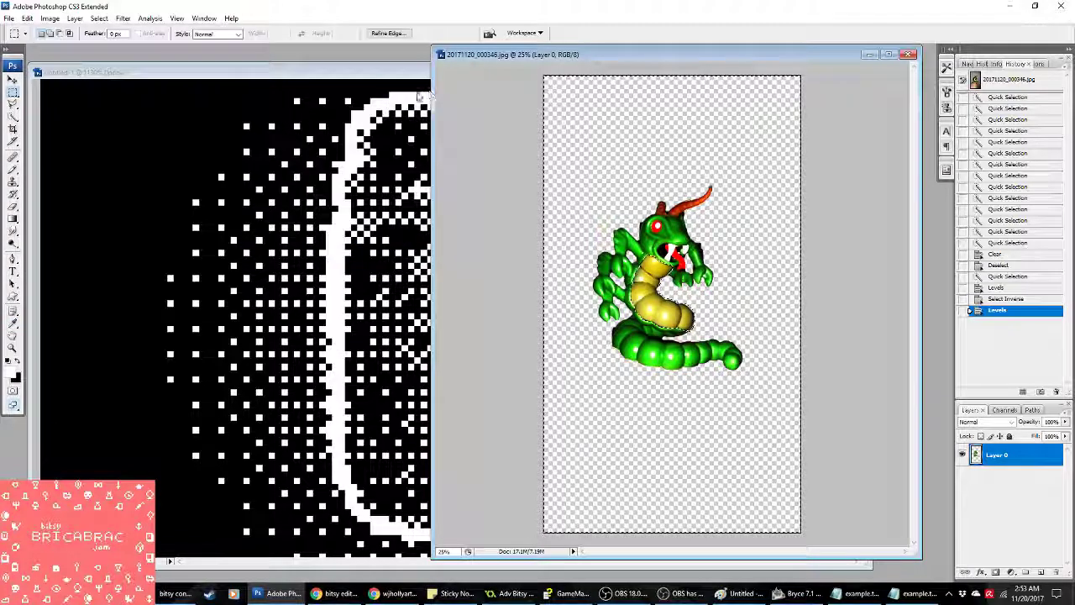
{"action": "key", "text": "ctrl+d"}
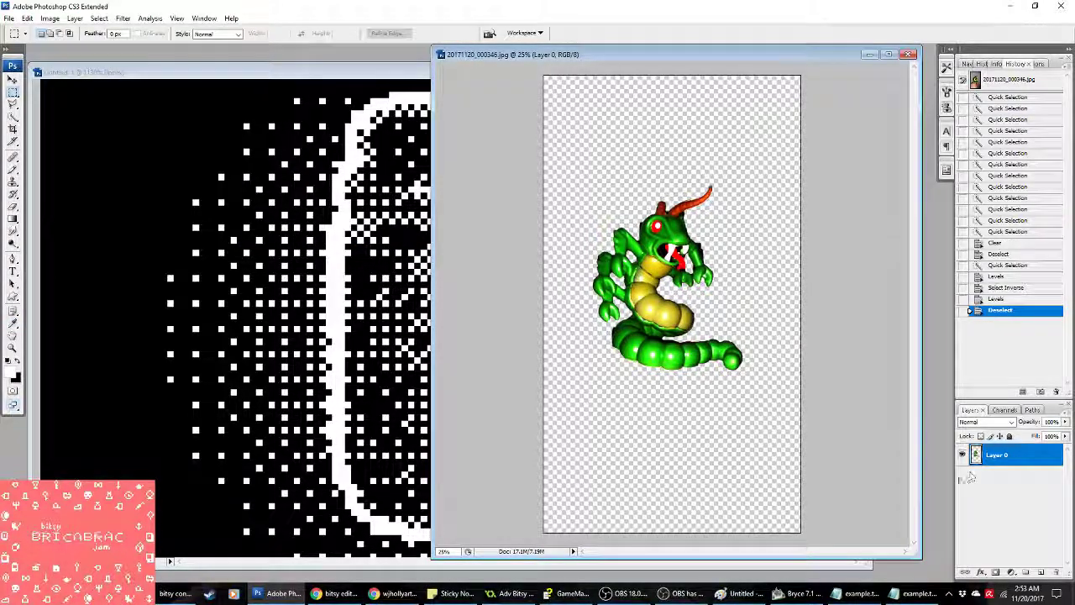
Step: Revert the jar picture to its last History Brush state and copy the dragon layer into that document
{"action": "left_click", "coordinate": [995, 217]}
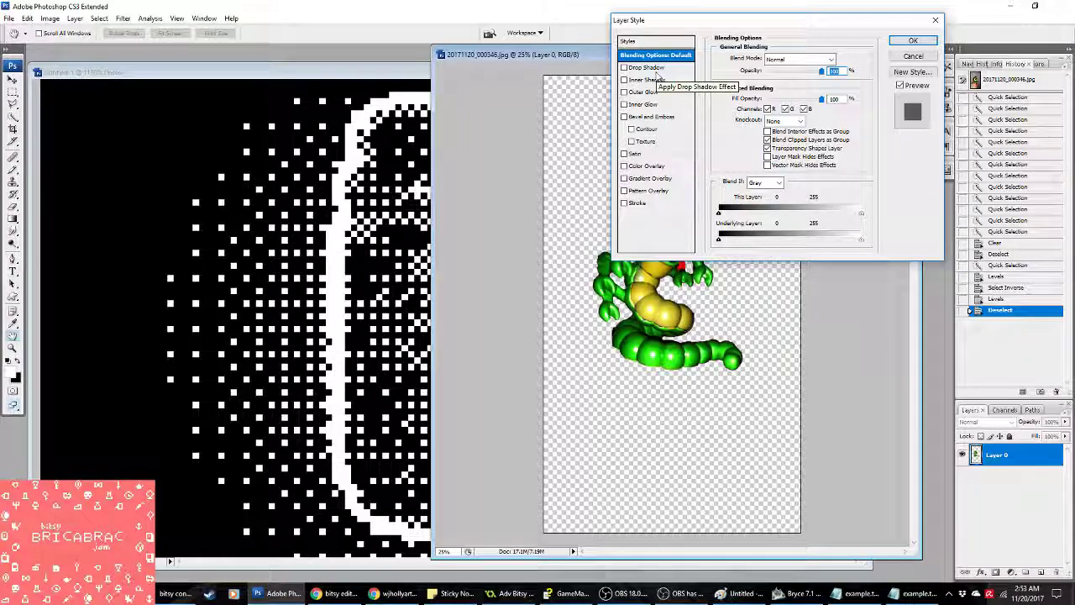
{"action": "left_click", "coordinate": [913, 56]}
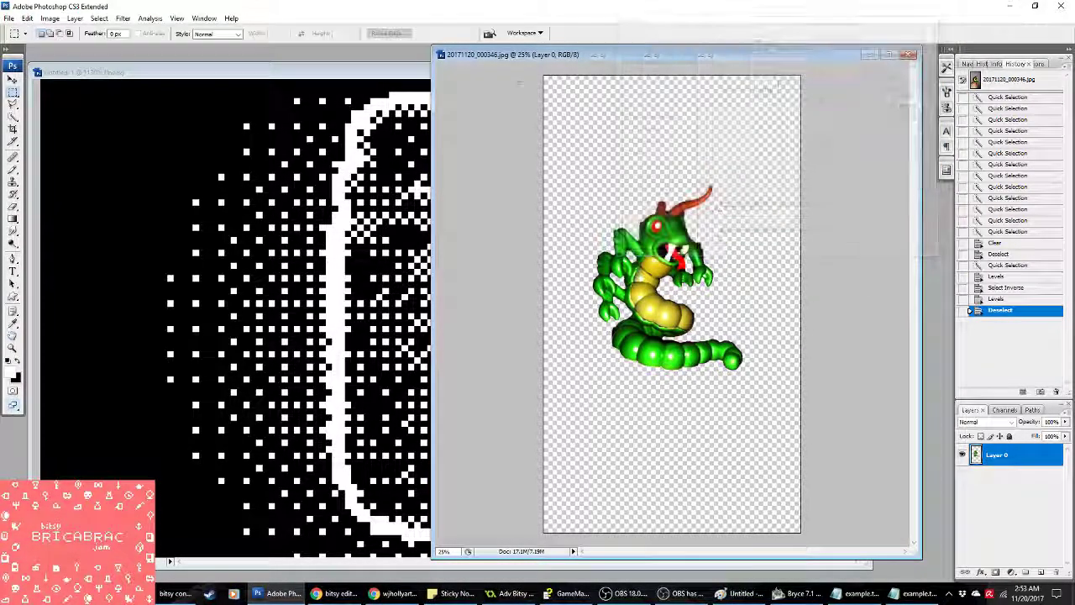
{"action": "left_click", "coordinate": [421, 80]}
{"action": "left_click", "coordinate": [1007, 270]}
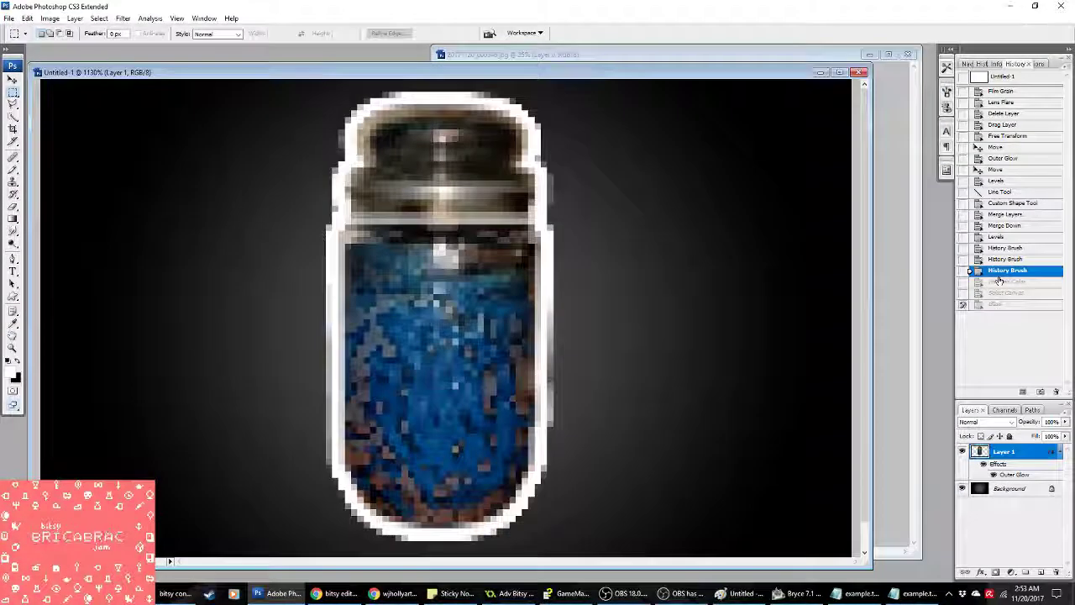
{"action": "left_click", "coordinate": [892, 504]}
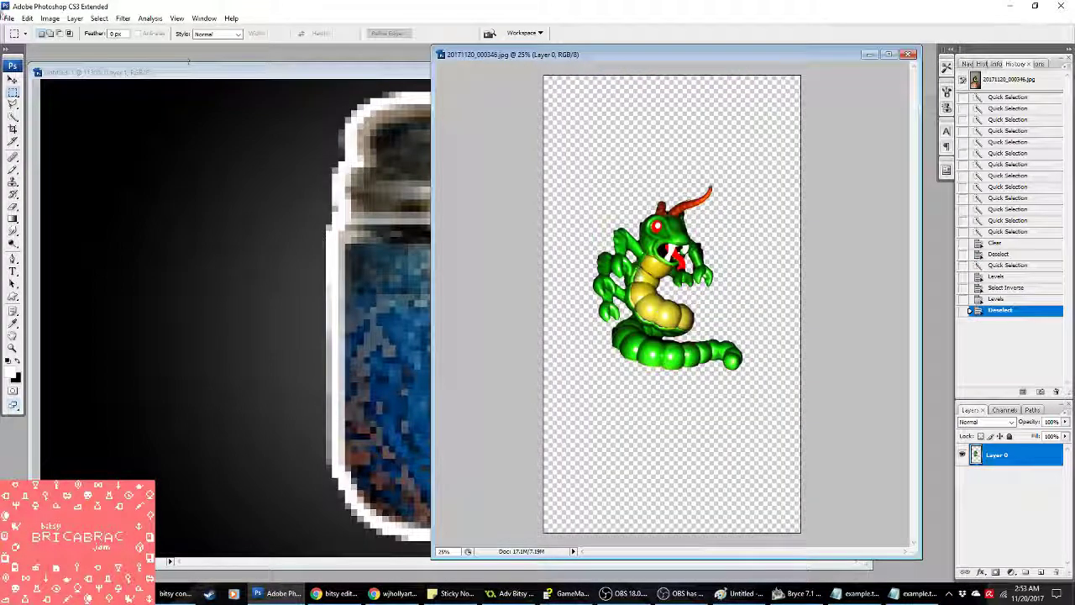
{"action": "left_click", "coordinate": [14, 82]}
{"action": "left_click_drag", "start_coordinate": [659, 277], "coordinate": [366, 290]}
Step: Copy the jar layer's Outer Glow style onto the dragon layer and delete the jar layer
{"action": "right_click", "coordinate": [1012, 467]}
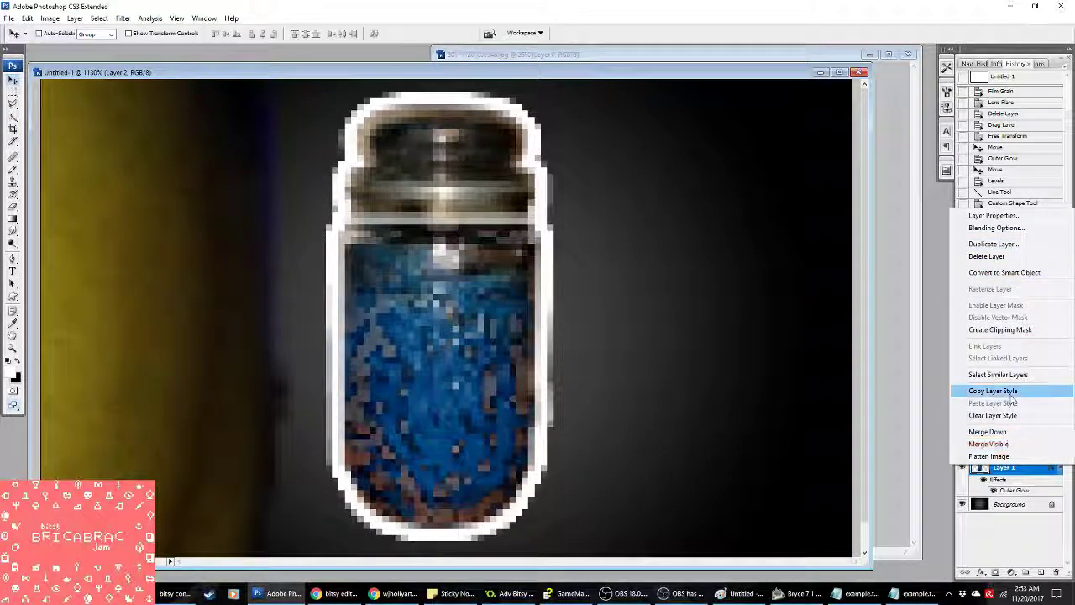
{"action": "left_click", "coordinate": [992, 391]}
{"action": "left_click", "coordinate": [1008, 452]}
{"action": "right_click", "coordinate": [1008, 452]}
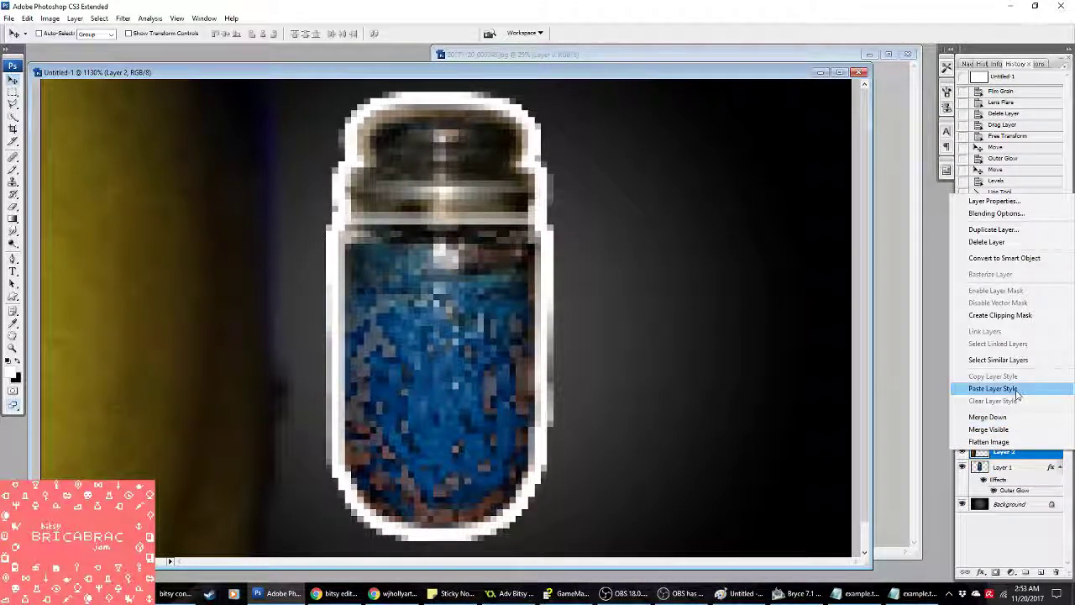
{"action": "left_click", "coordinate": [1014, 391]}
{"action": "right_click", "coordinate": [1004, 488]}
{"action": "left_click", "coordinate": [987, 257]}
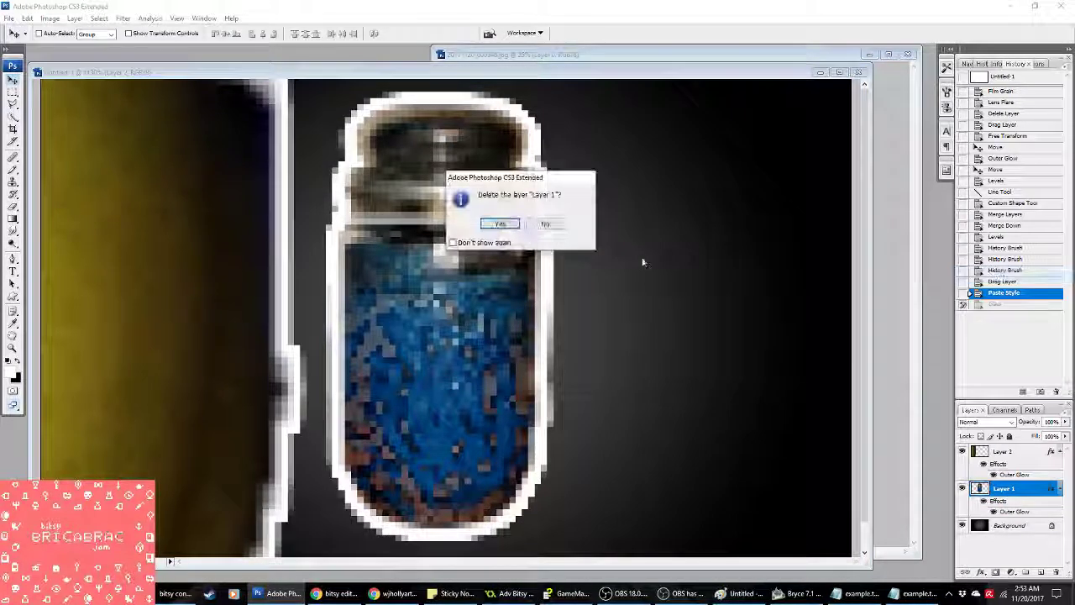
{"action": "key", "text": "Return"}
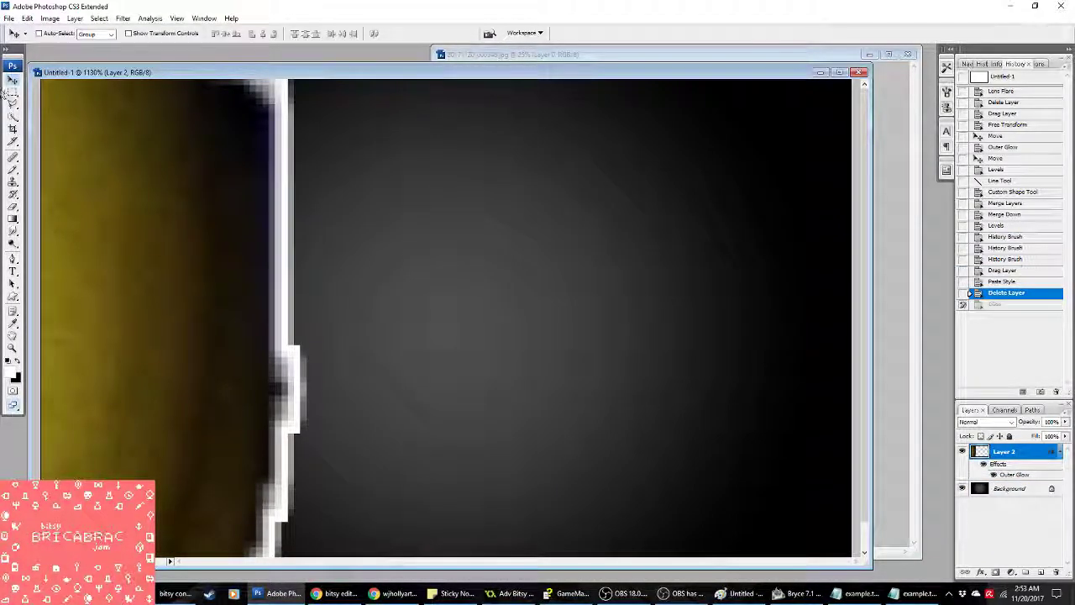
Step: Shrink the dragon layer to 1% width and height with Free Transform and bring it to the canvas's upper-left corner
{"action": "right_click", "coordinate": [227, 192]}
{"action": "left_click", "coordinate": [294, 292]}
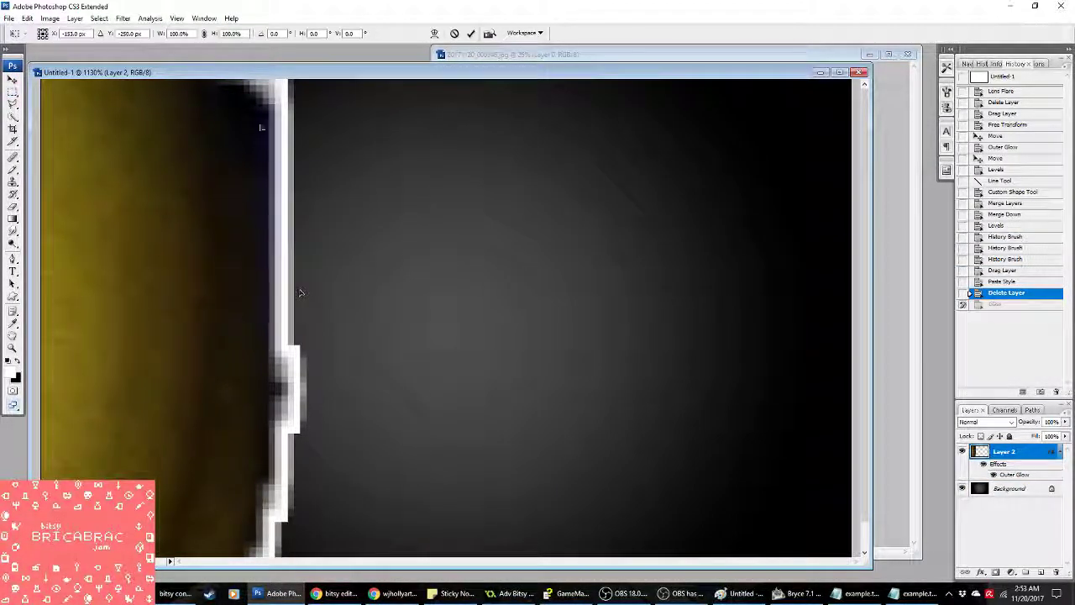
{"action": "left_click", "coordinate": [231, 33]}
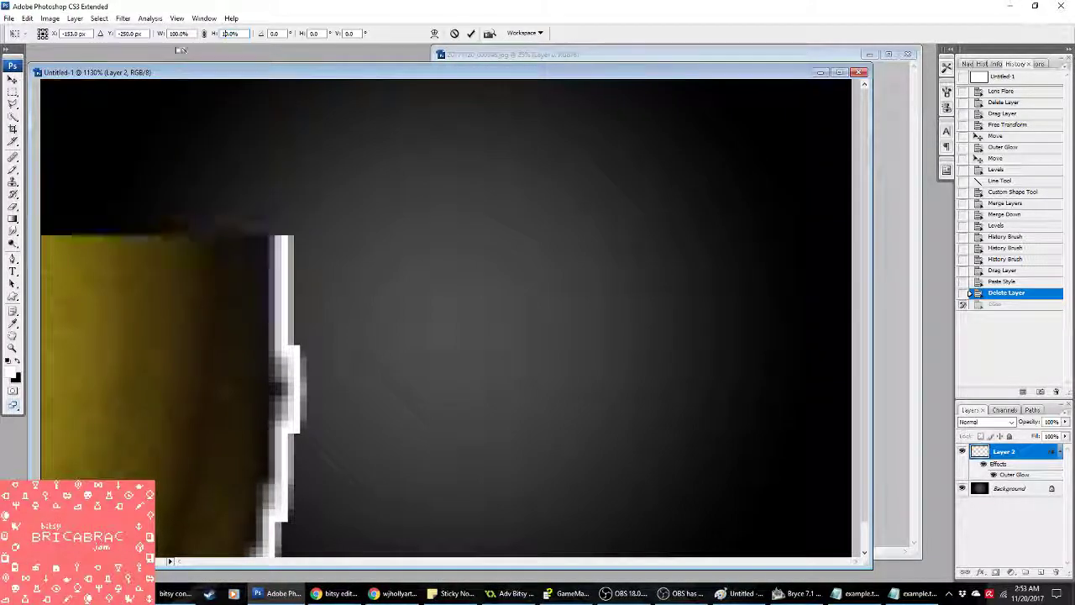
{"action": "left_click", "coordinate": [176, 33]}
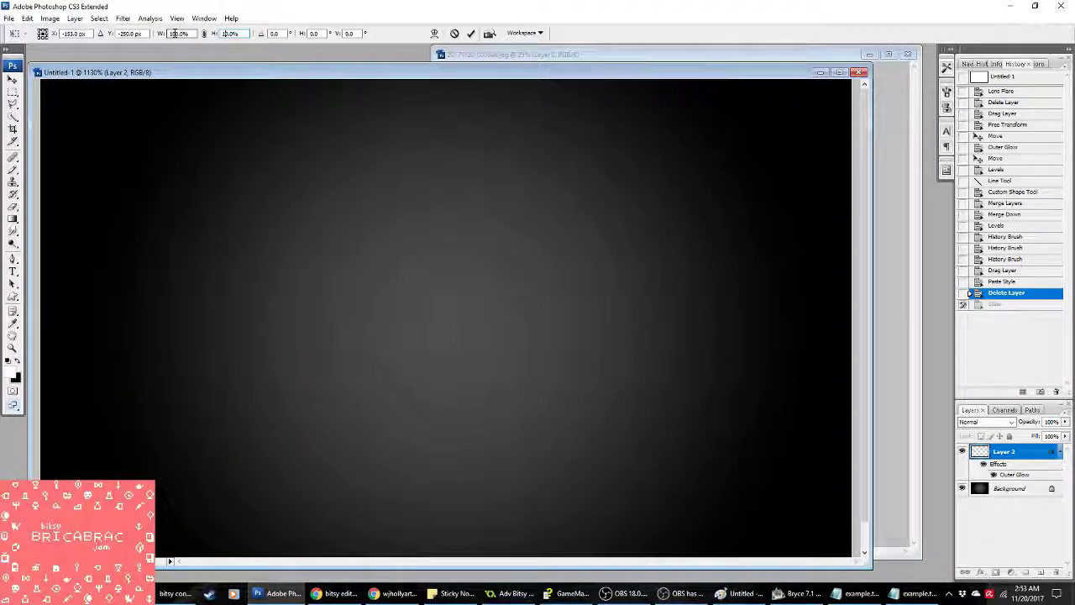
{"action": "left_click", "coordinate": [228, 33]}
{"action": "left_click", "coordinate": [84, 34]}
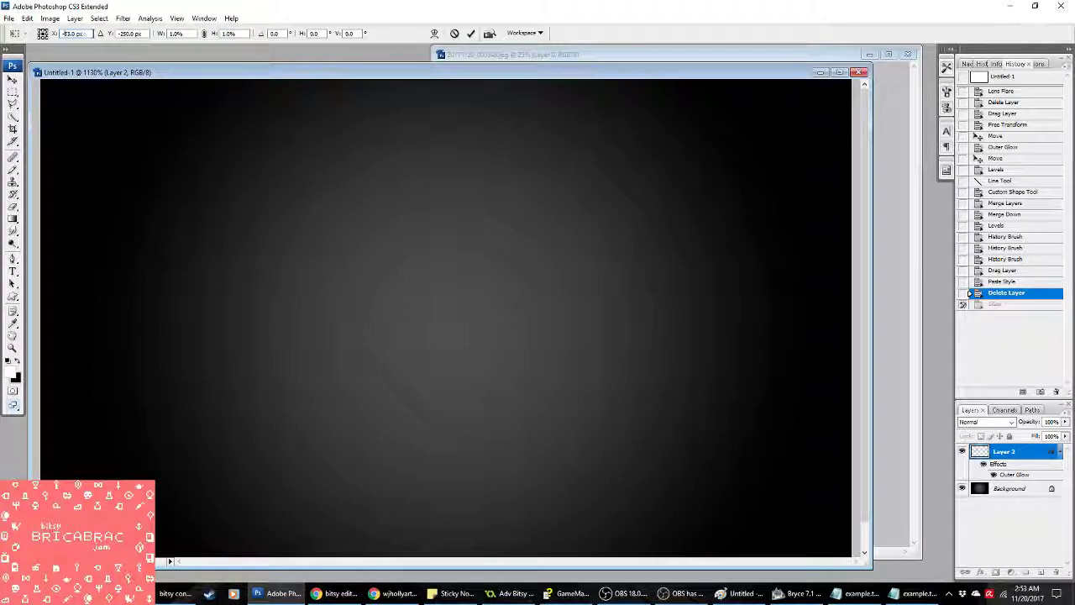
{"action": "type", "text": "0"}
{"action": "key", "text": "shift+Tab"}
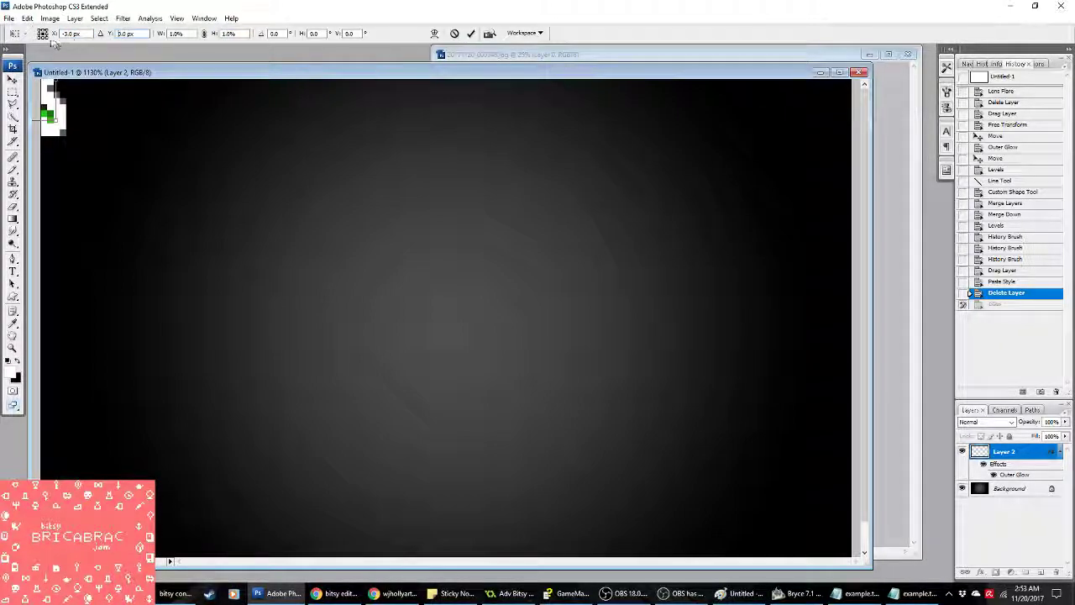
{"action": "type", "text": "0"}
{"action": "key", "text": "Return"}
Step: Move the tiny dragon toward the middle, enlarge it to nearly fill the canvas height, and apply the transform
{"action": "left_click_drag", "start_coordinate": [77, 107], "coordinate": [338, 160]}
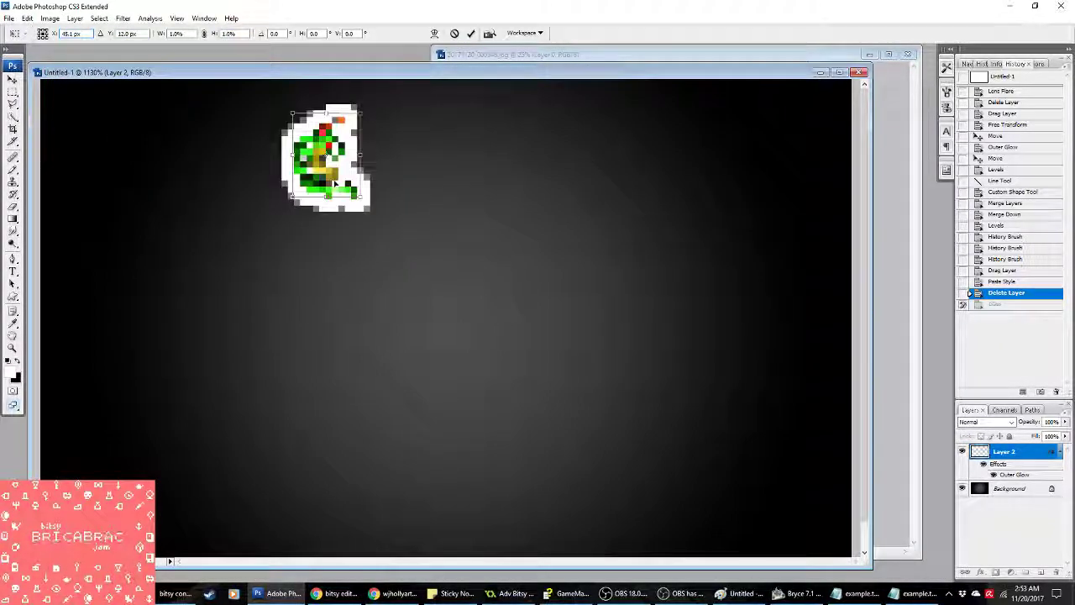
{"action": "left_click_drag", "start_coordinate": [439, 257], "coordinate": [567, 420]}
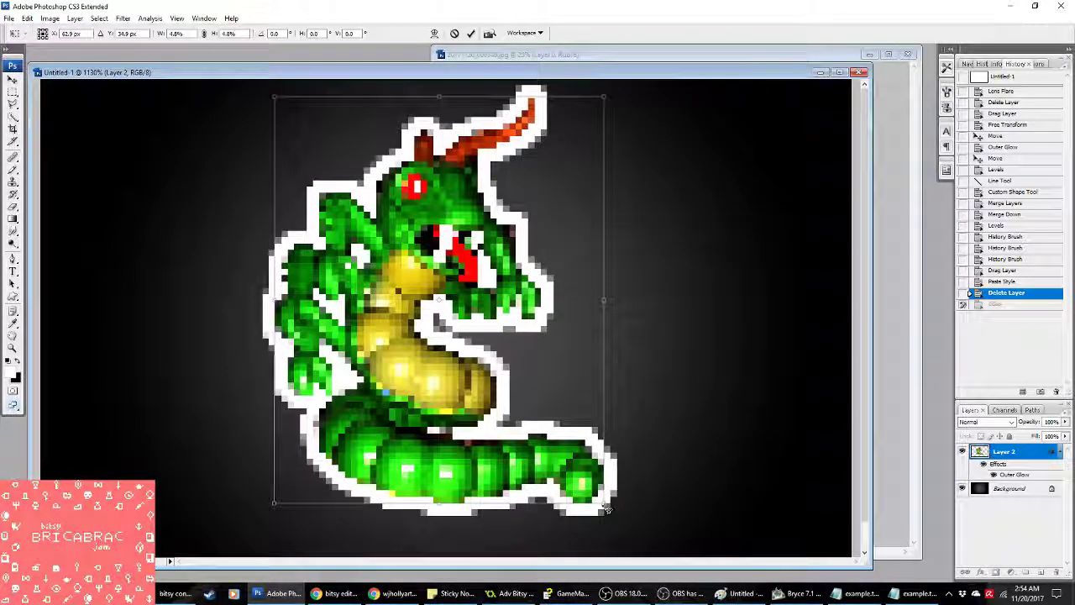
{"action": "left_click_drag", "start_coordinate": [603, 503], "coordinate": [638, 523]}
{"action": "left_click_drag", "start_coordinate": [647, 525], "coordinate": [654, 537]}
{"action": "key", "text": "Return"}
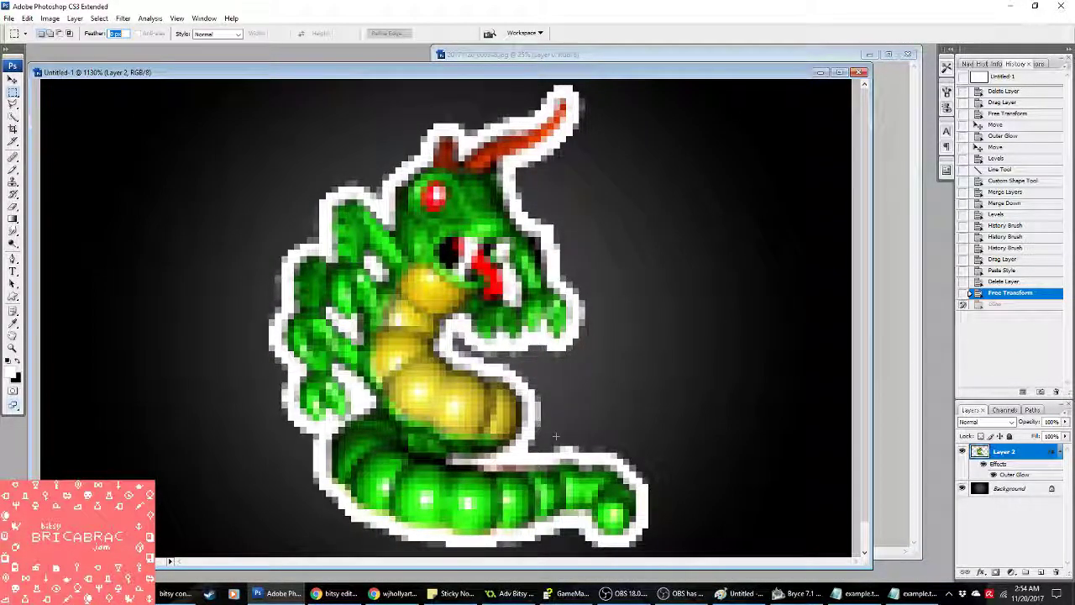
Step: Check the picture at actual pixel size and nudge the dragon slightly down on the canvas
{"action": "key", "text": "z"}
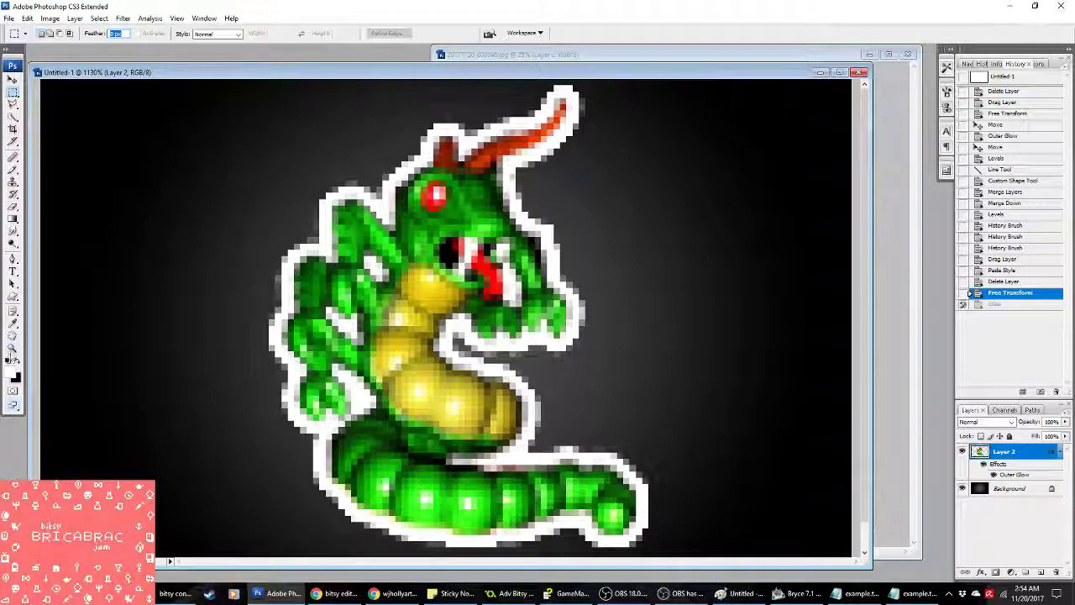
{"action": "left_click", "coordinate": [216, 32]}
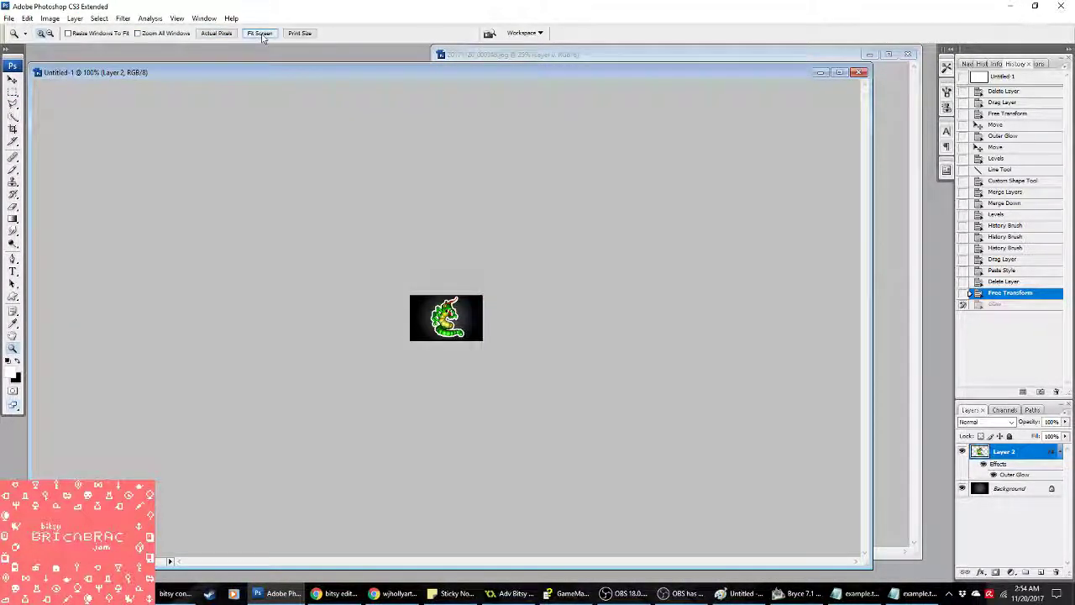
{"action": "left_click", "coordinate": [259, 33]}
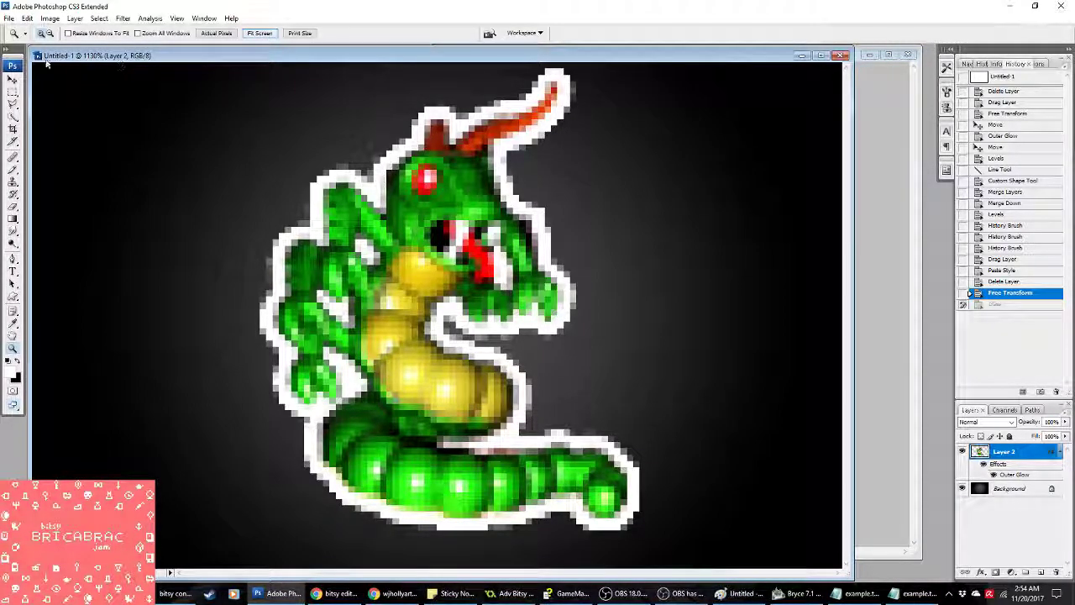
{"action": "key", "text": "v"}
{"action": "left_click_drag", "start_coordinate": [458, 246], "coordinate": [459, 252]}
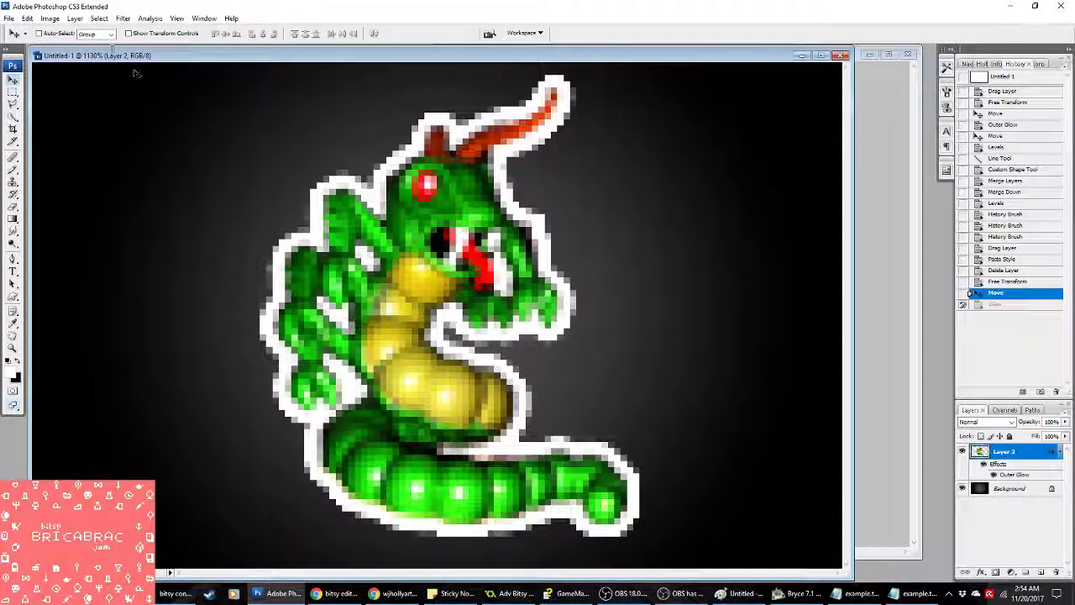
{"action": "left_click", "coordinate": [49, 19]}
{"action": "key", "text": "Escape"}
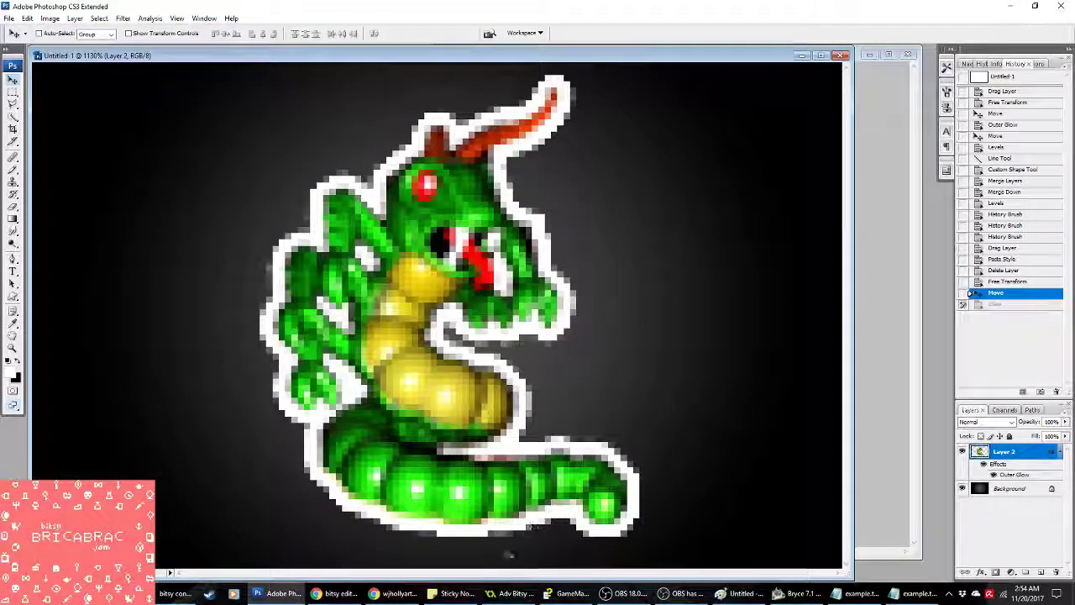
Step: Check the Twitch stream page, the GameMaker project and the jar room in the Bitsy editor, and return to Photoshop
{"action": "left_click", "coordinate": [373, 593]}
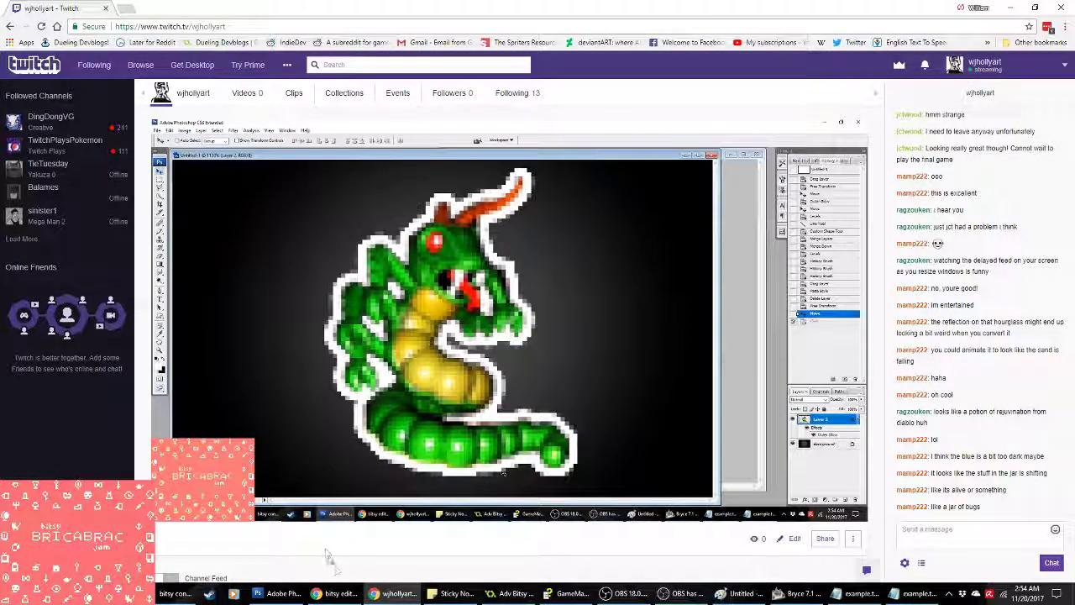
{"action": "left_click", "coordinate": [511, 593]}
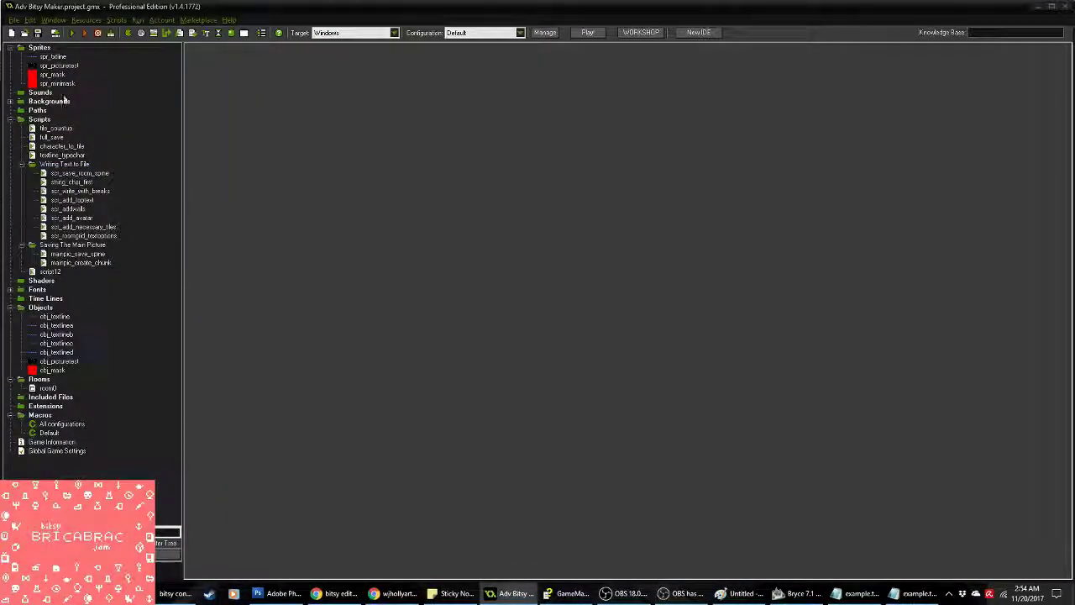
{"action": "left_click", "coordinate": [323, 594]}
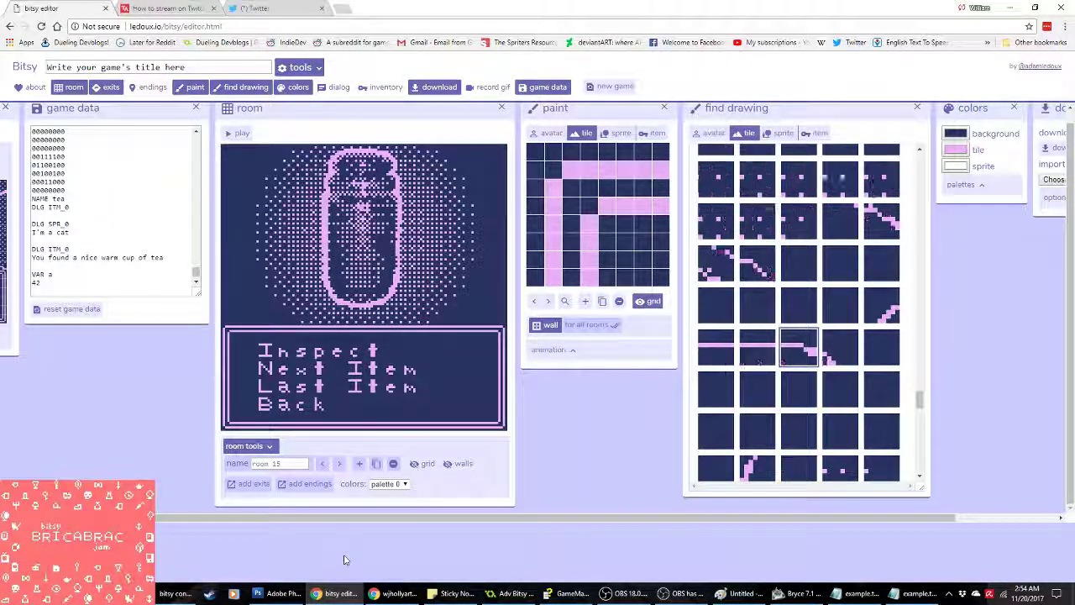
{"action": "key", "text": "alt+Tab"}
{"action": "key", "text": "alt+Tab"}
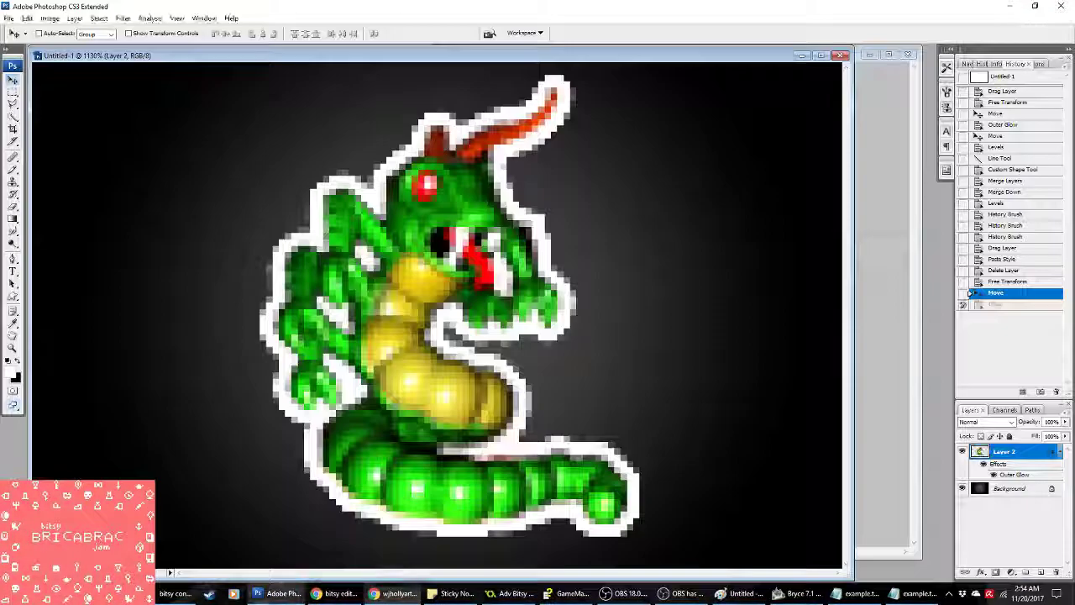
Step: Preview the flattened dragon picture as a two-colour black-and-white Indexed Color image with pattern dither, and cancel the conversion
{"action": "left_click", "coordinate": [75, 18]}
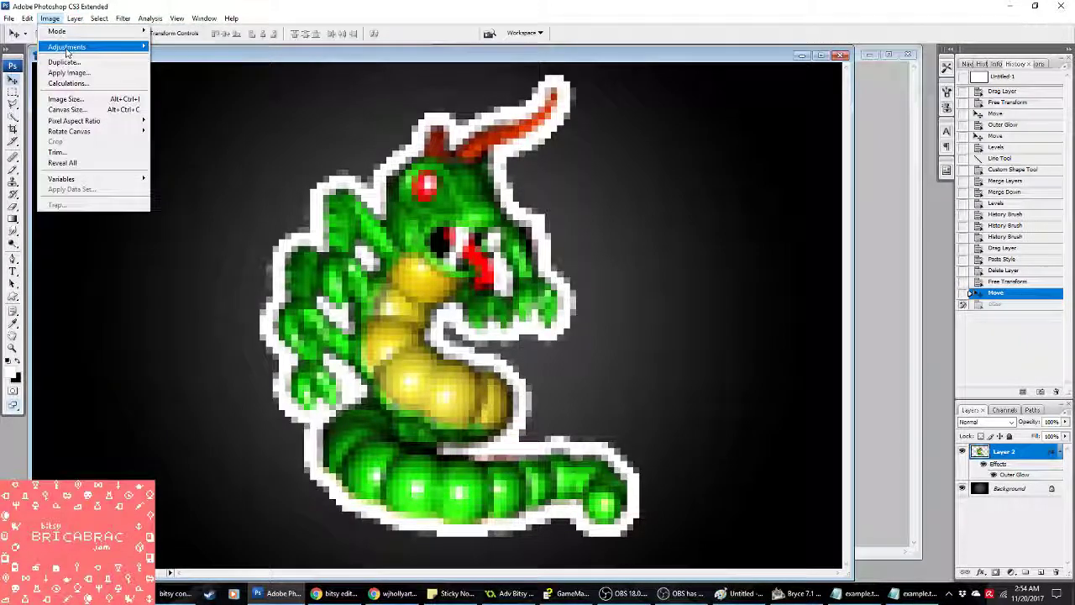
{"action": "mouse_move", "coordinate": [101, 46]}
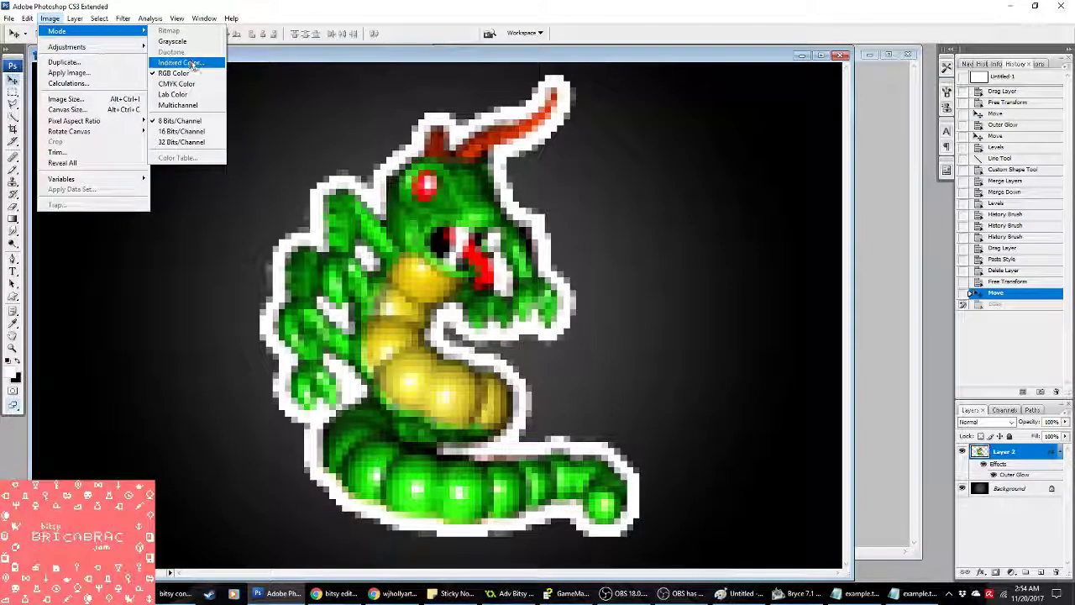
{"action": "left_click", "coordinate": [193, 65]}
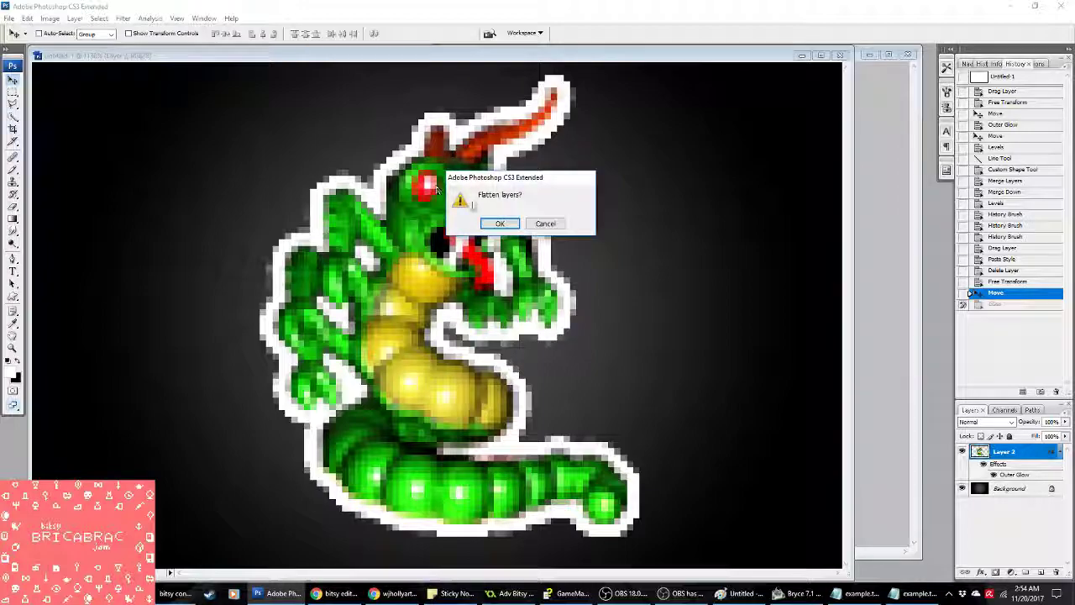
{"action": "left_click", "coordinate": [501, 223]}
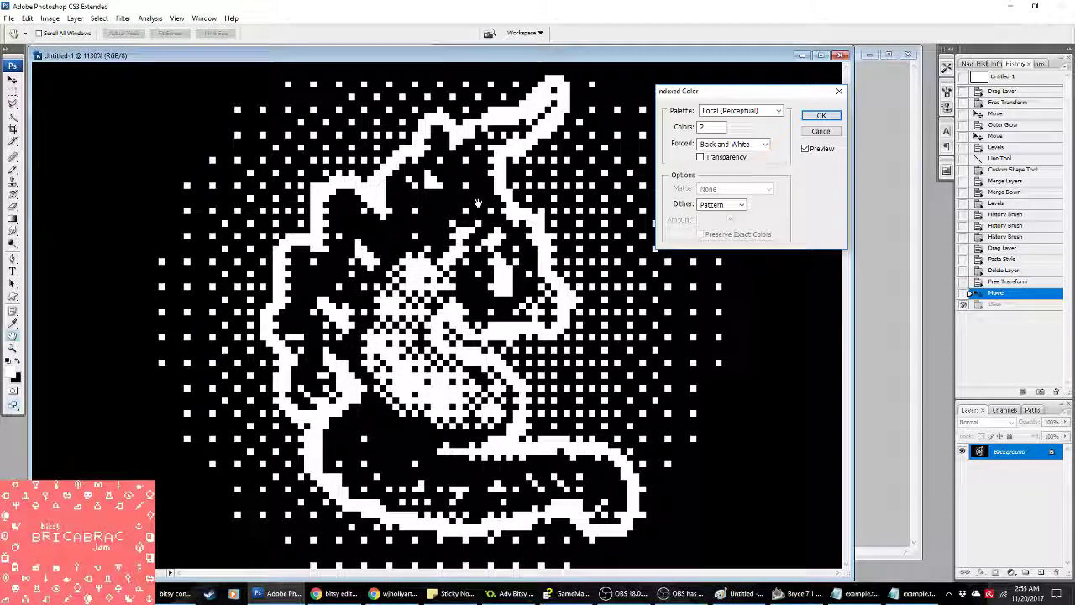
{"action": "key", "text": "Escape"}
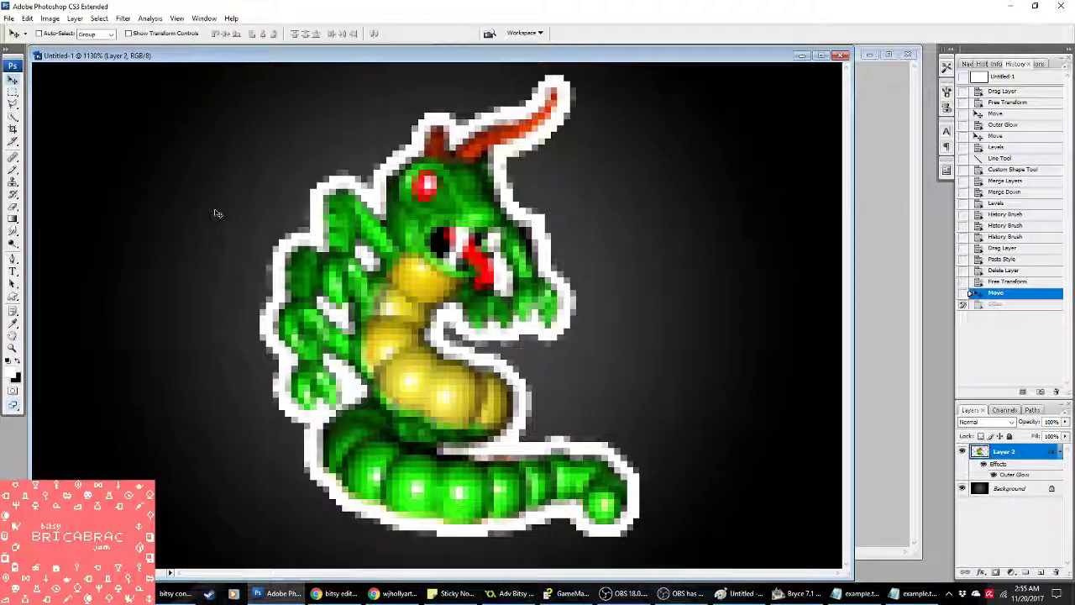
Step: Fill the dragon's eye with white using the one-pixel Pencil and draw a white outline arching over the eye
{"action": "left_click", "coordinate": [12, 168]}
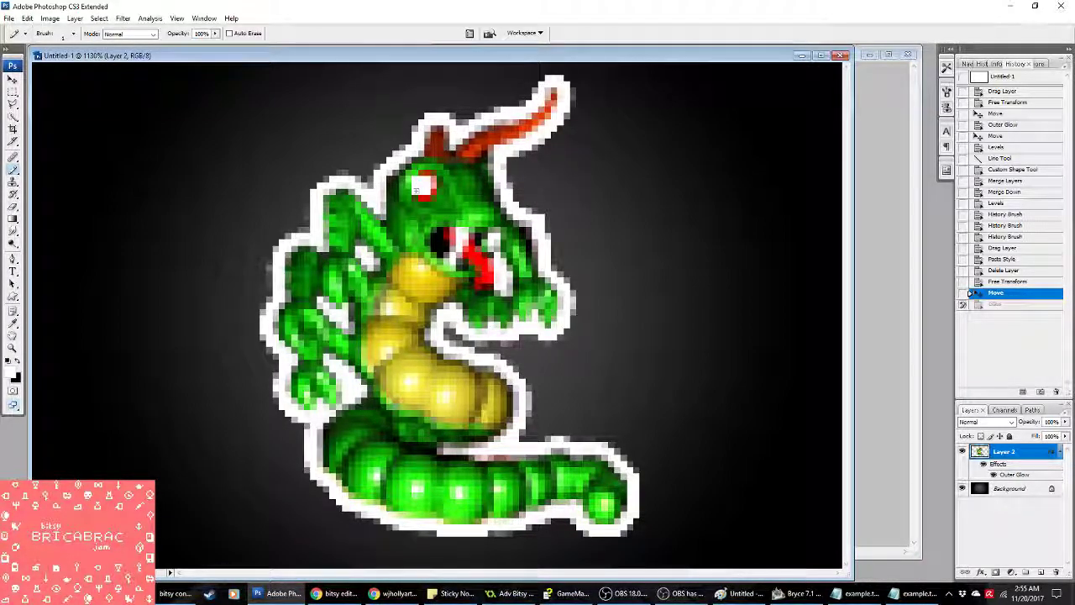
{"action": "left_click", "coordinate": [424, 186]}
{"action": "key", "text": "ctrl+z"}
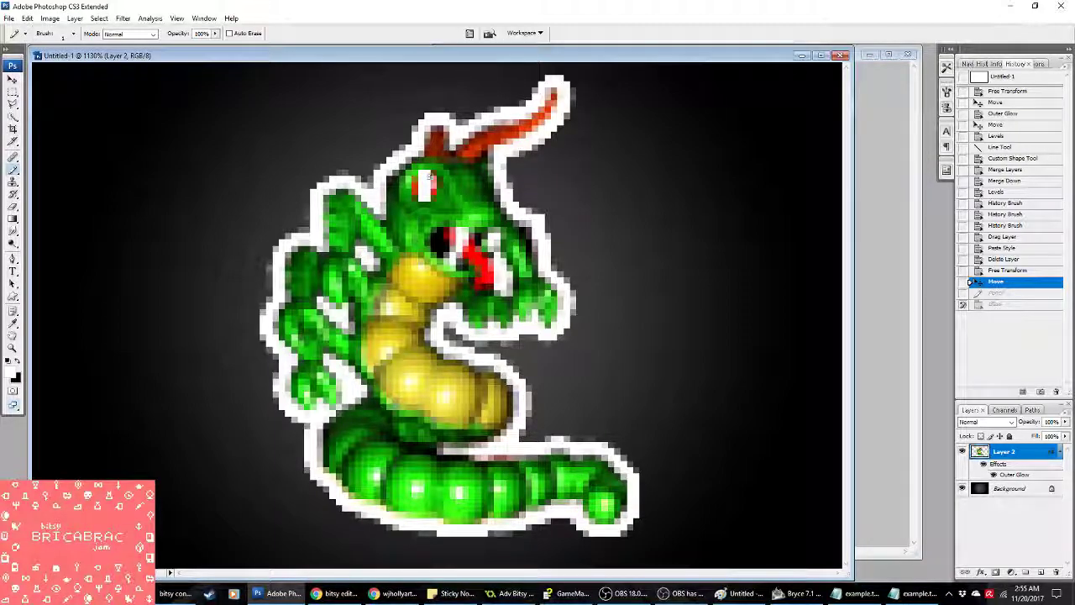
{"action": "left_click", "coordinate": [414, 182]}
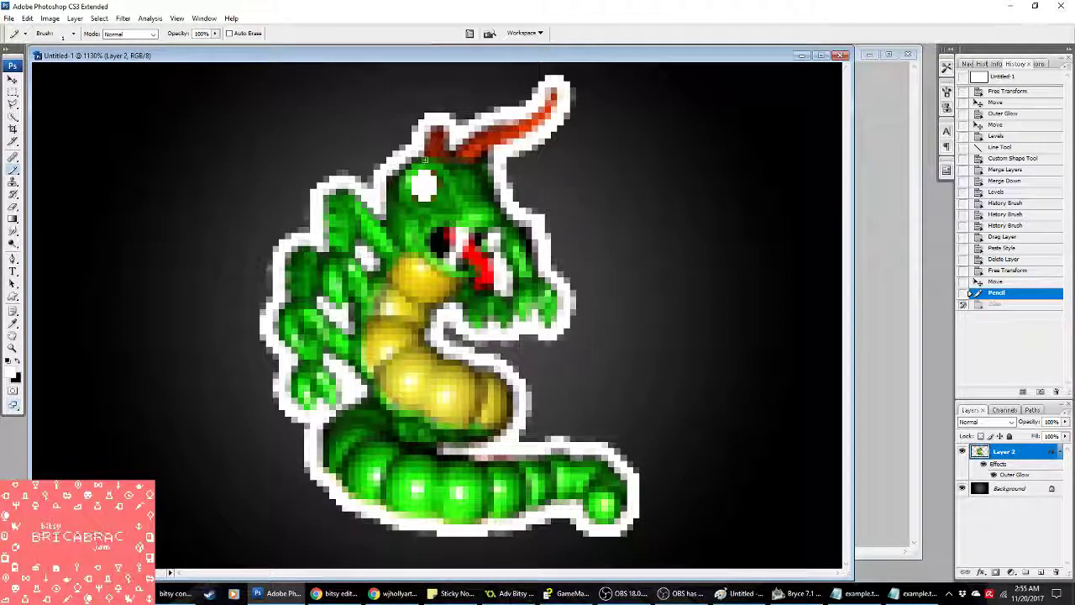
{"action": "left_click", "coordinate": [412, 167]}
{"action": "left_click", "coordinate": [404, 175]}
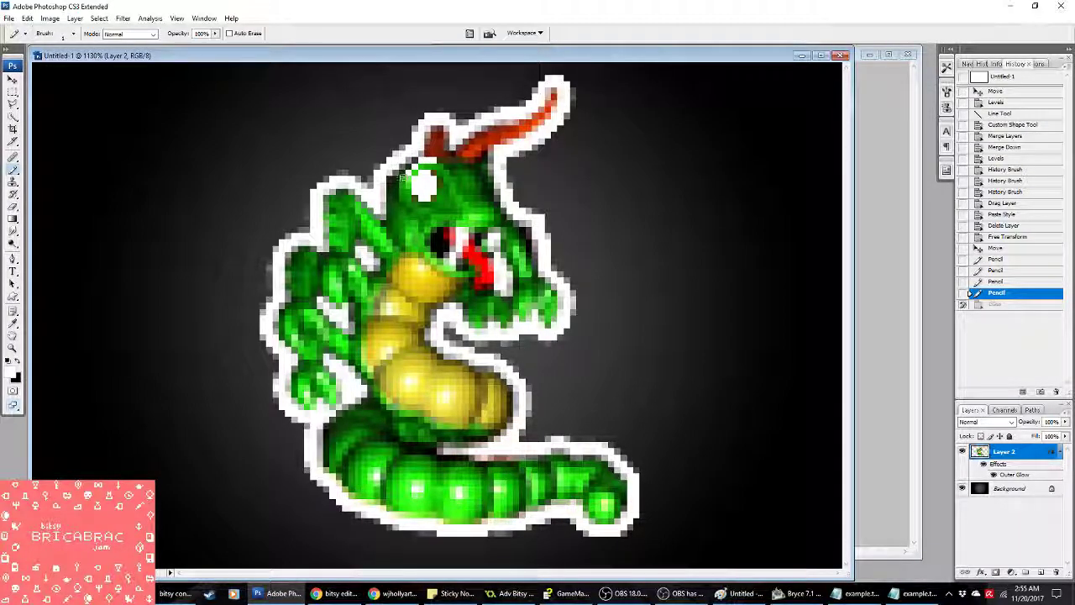
{"action": "left_click", "coordinate": [448, 171]}
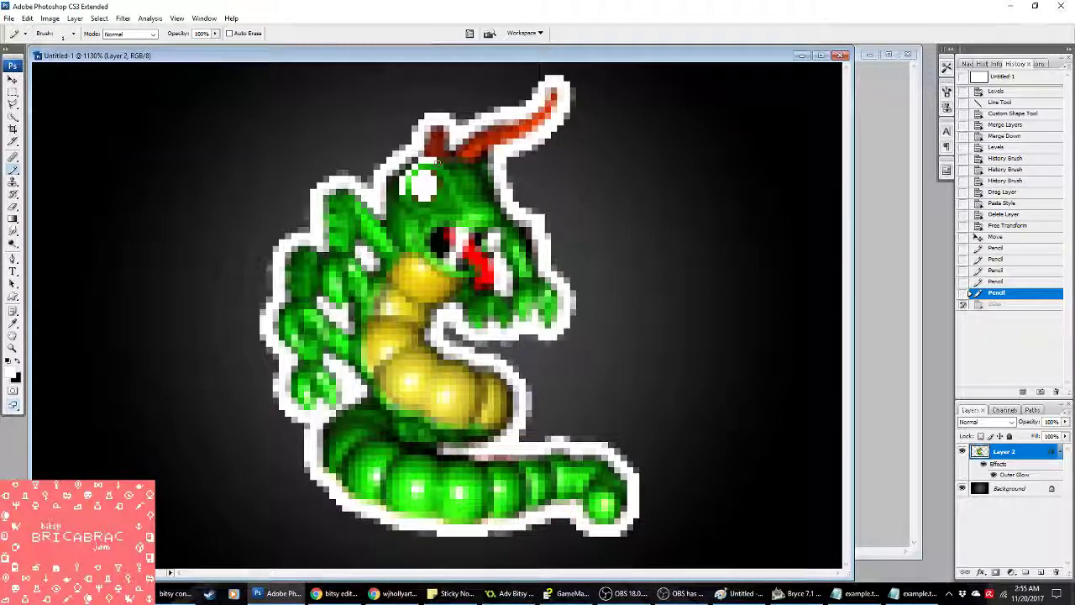
{"action": "left_click", "coordinate": [446, 178]}
{"action": "left_click", "coordinate": [453, 183]}
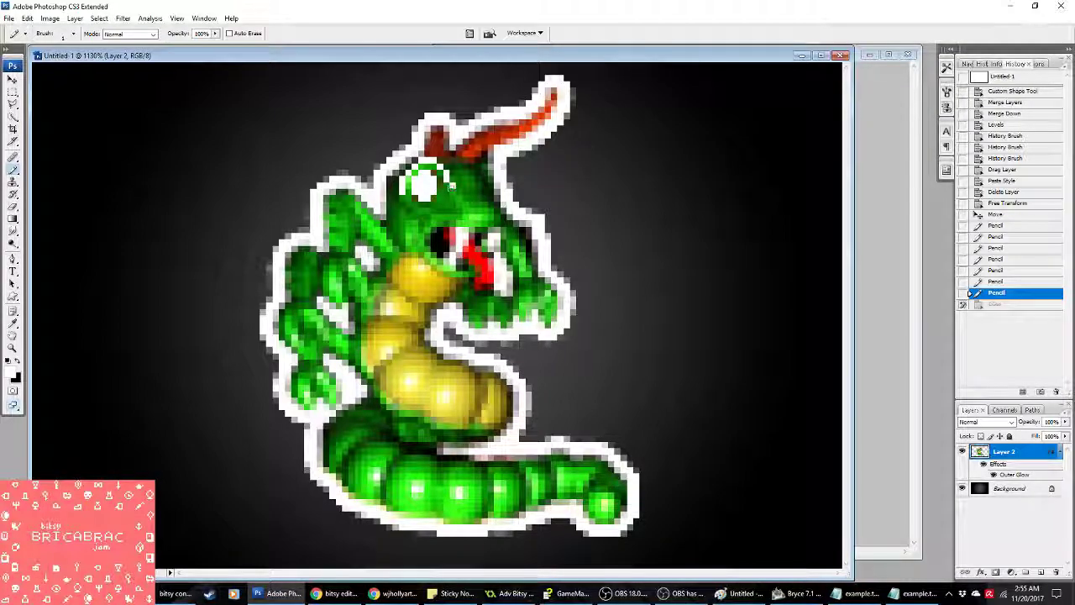
Step: Draw white Pencil highlights along the dragon's snout, cheek and jaw, and over its arms, claws and tongue
{"action": "key", "text": "x"}
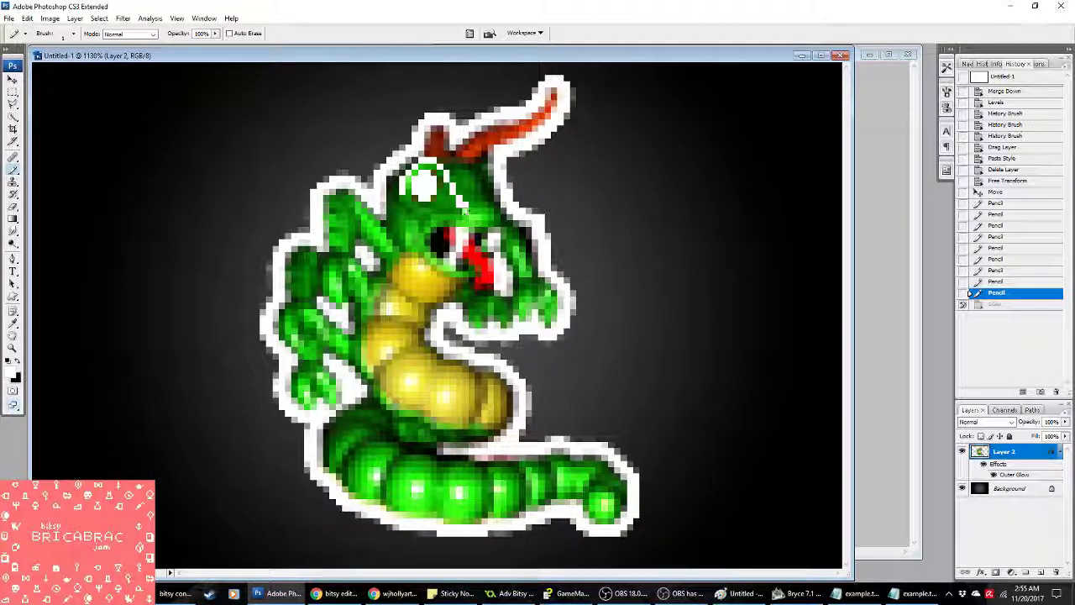
{"action": "left_click", "coordinate": [492, 215]}
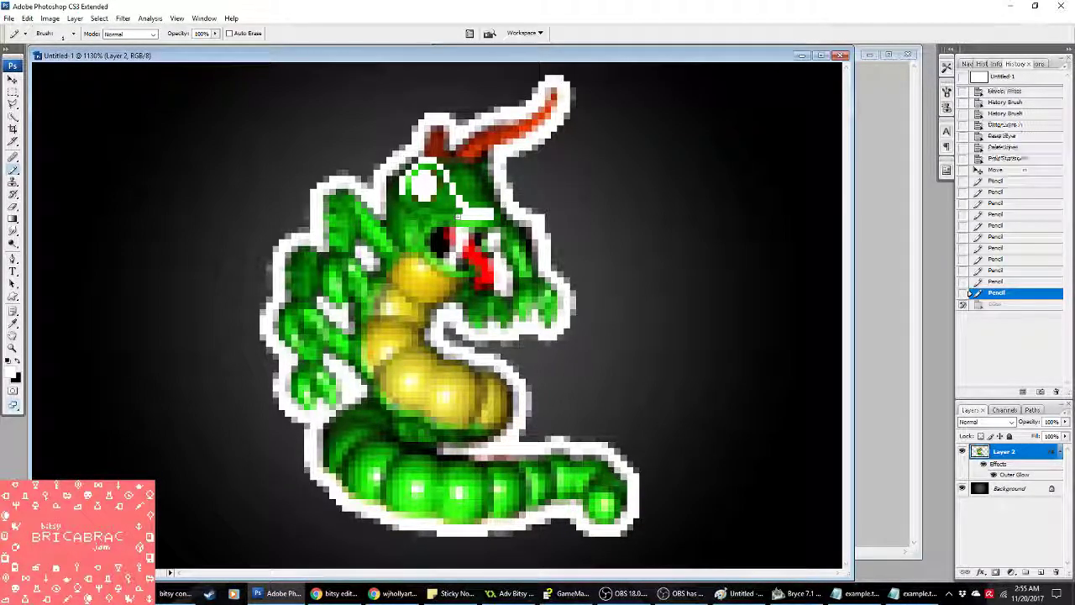
{"action": "left_click", "coordinate": [430, 228]}
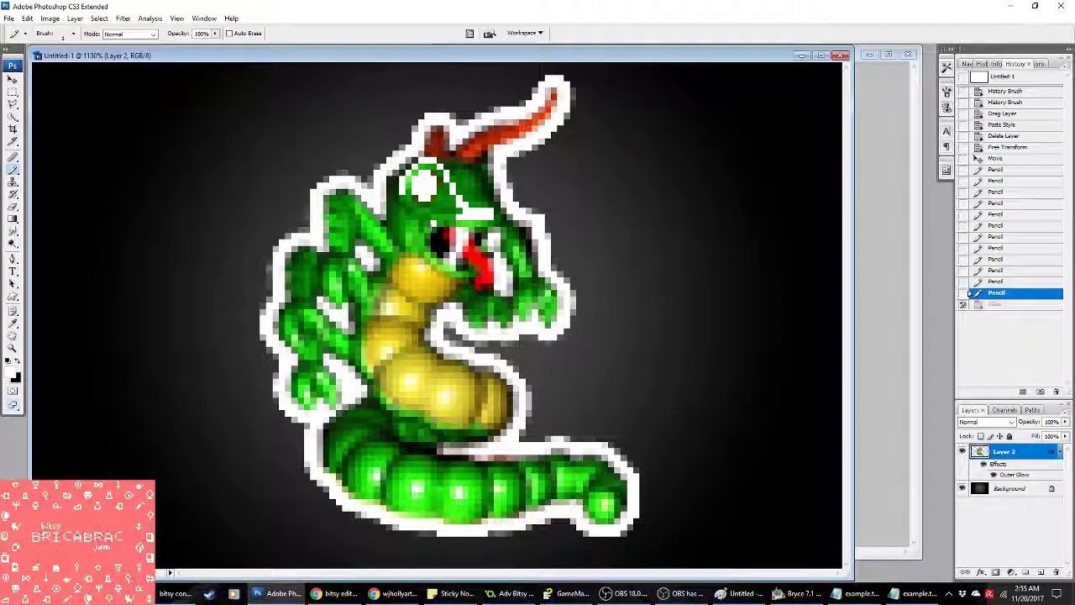
{"action": "left_click", "coordinate": [430, 229]}
{"action": "left_click", "coordinate": [411, 228]}
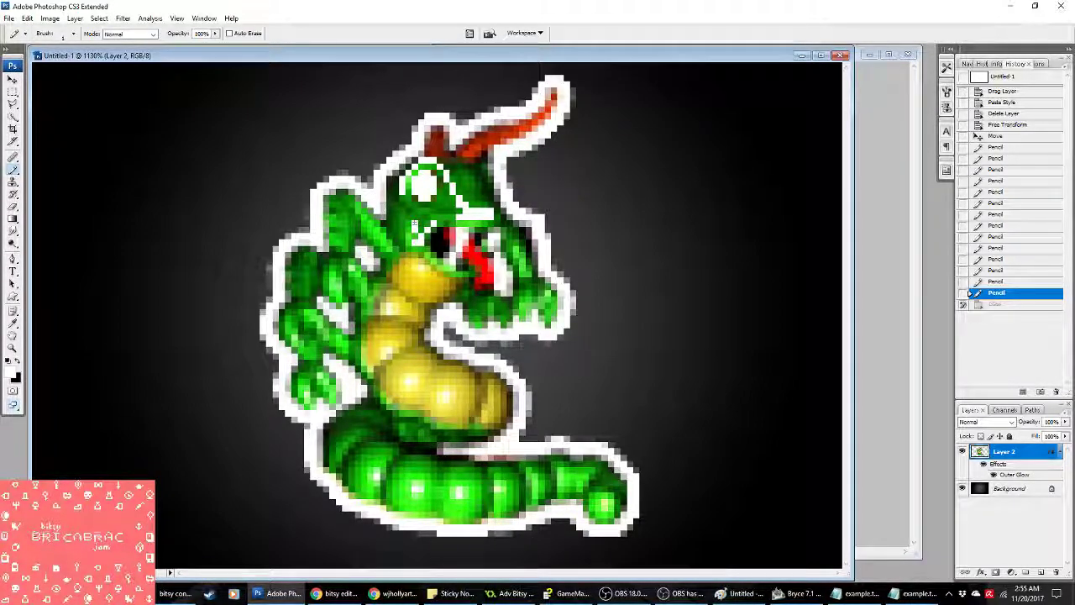
{"action": "left_click", "coordinate": [405, 249]}
{"action": "left_click", "coordinate": [418, 254]}
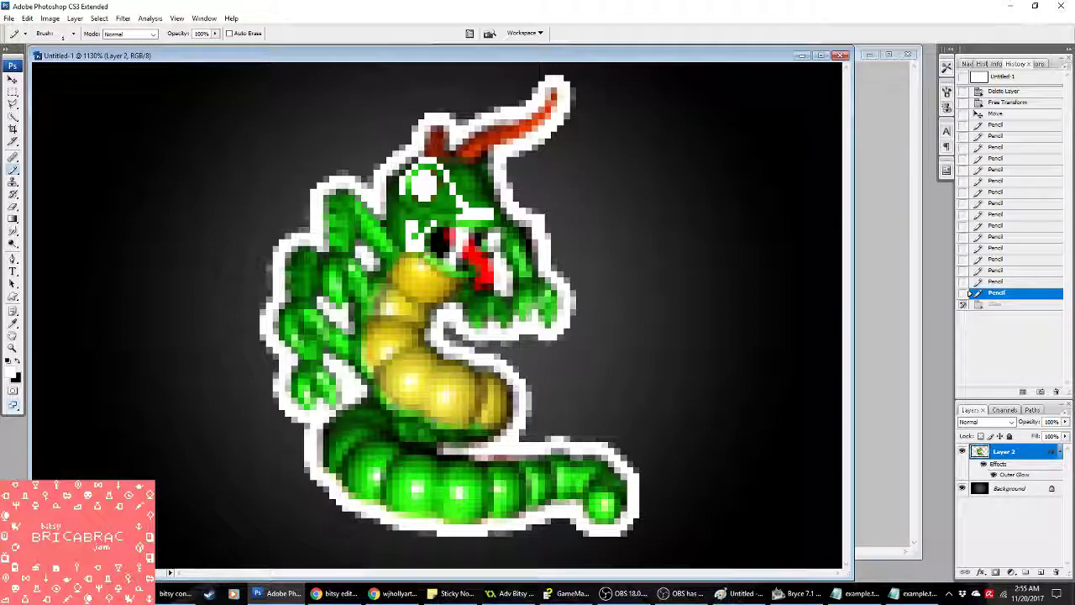
{"action": "left_click", "coordinate": [428, 259]}
{"action": "left_click", "coordinate": [455, 267]}
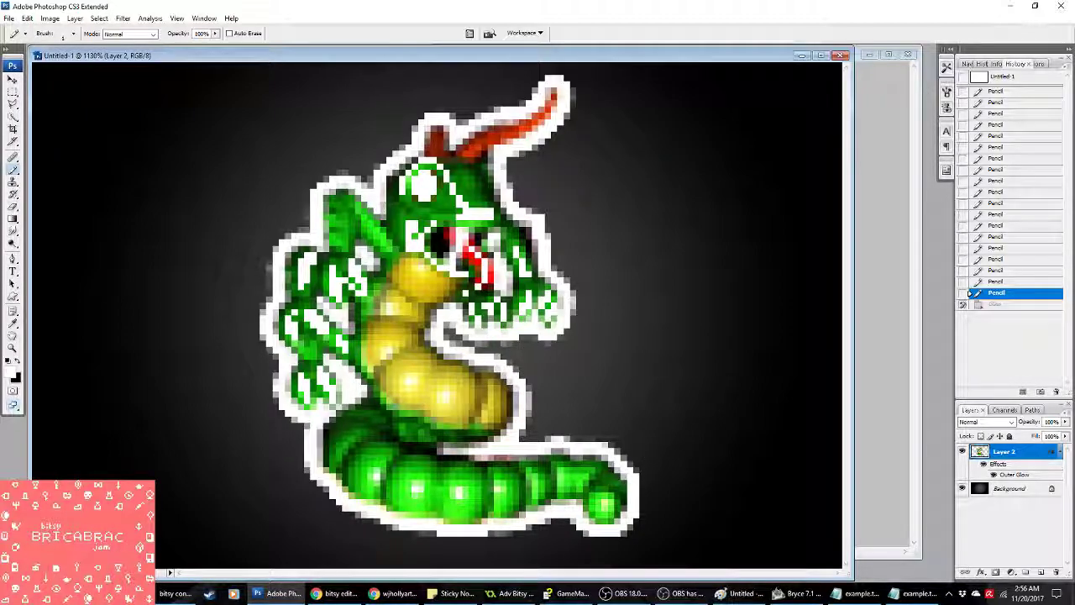
Step: Preview the Indexed Color pattern dither with the new white highlights on the dragon, and cancel the conversion
{"action": "left_click", "coordinate": [50, 18]}
{"action": "mouse_move", "coordinate": [60, 28]}
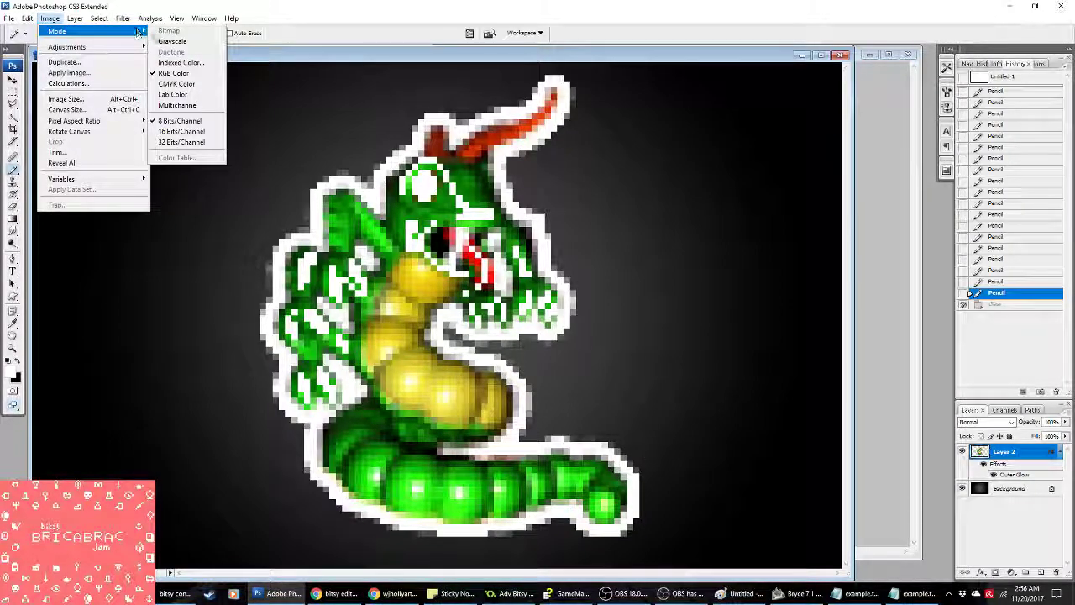
{"action": "left_click", "coordinate": [225, 65]}
{"action": "left_click", "coordinate": [506, 222]}
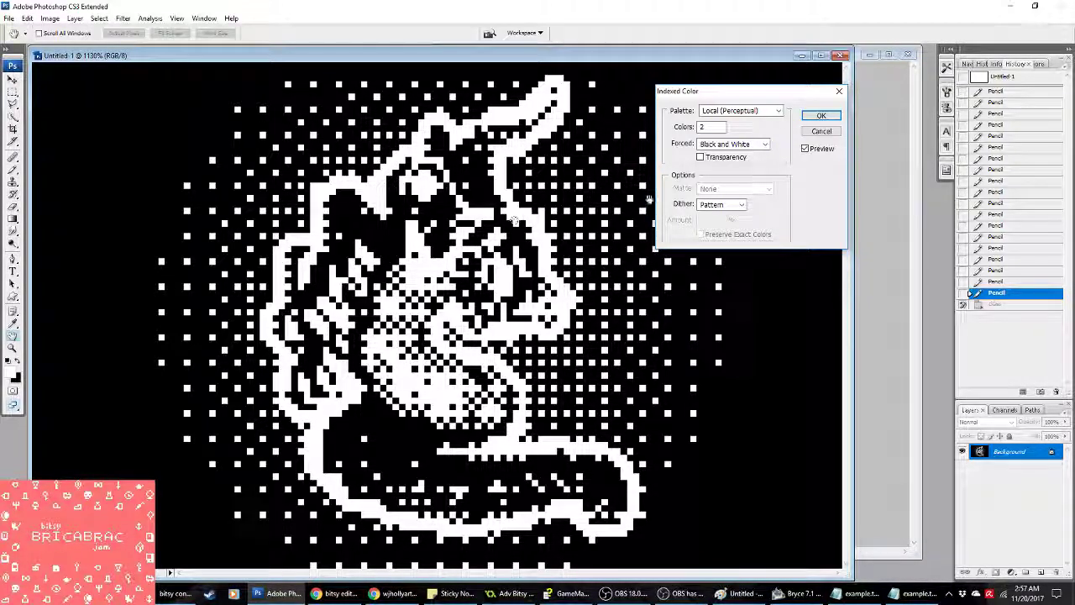
{"action": "left_click", "coordinate": [817, 130]}
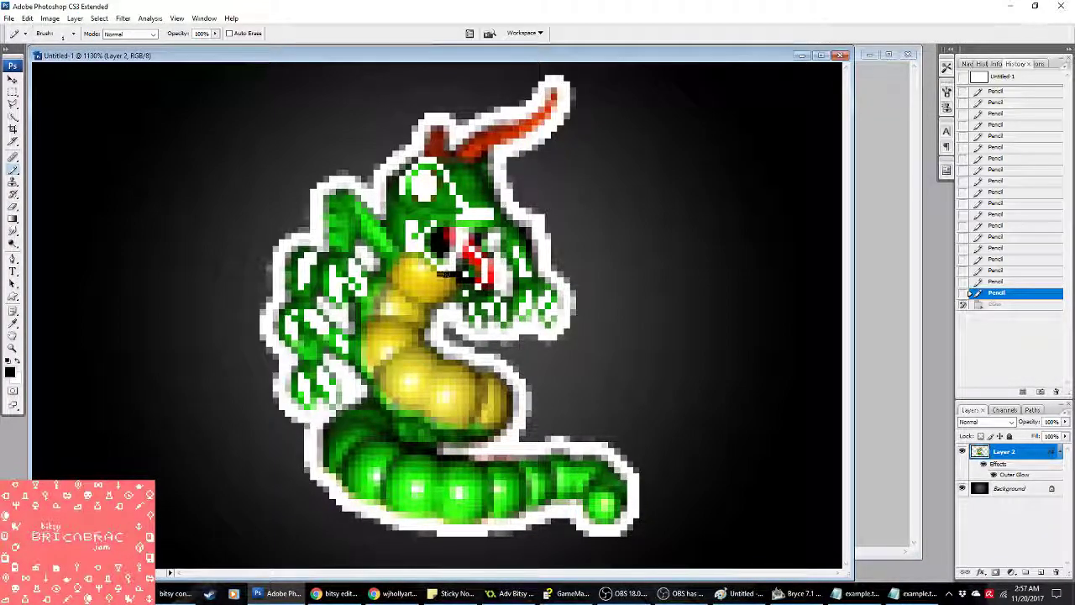
Step: Outline the dragon's mouth, jaw and tongue with black Pencil pixels, and add white highlights to the forehead
{"action": "left_click_drag", "start_coordinate": [445, 273], "coordinate": [404, 244]}
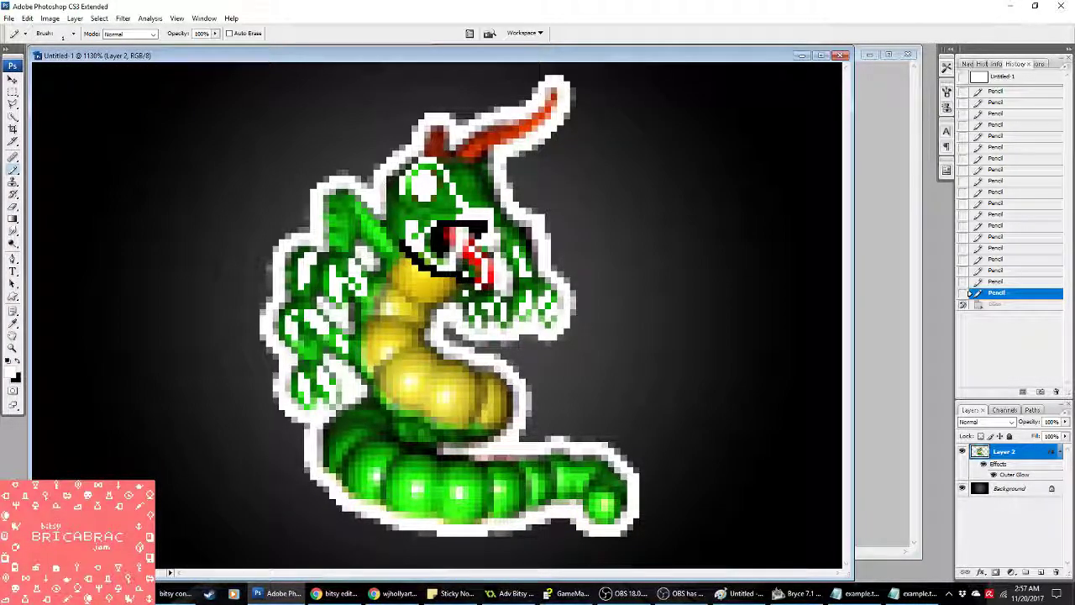
{"action": "left_click", "coordinate": [20, 359]}
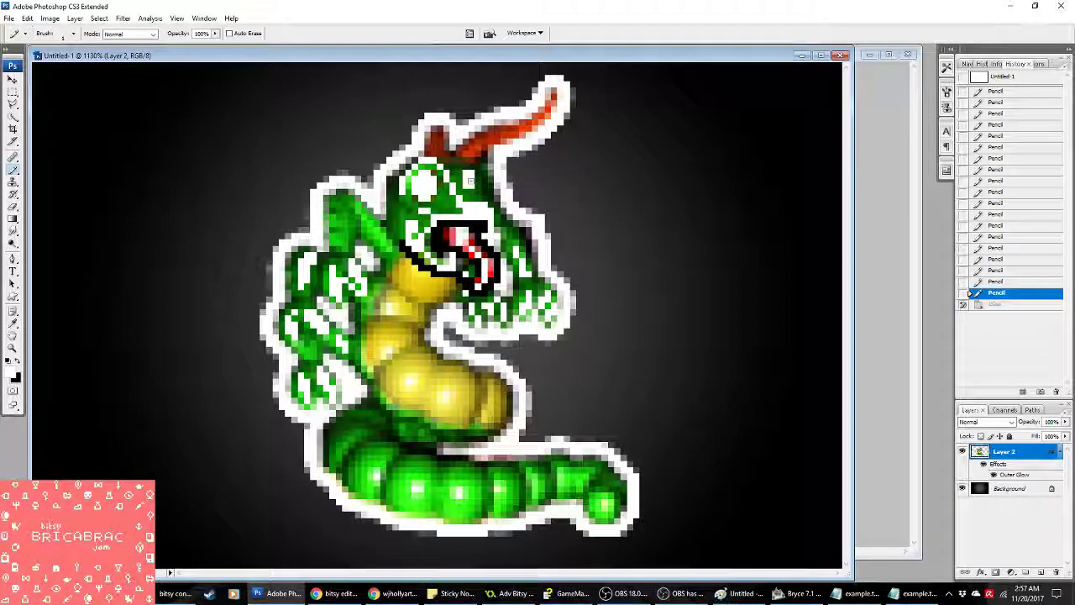
Step: Preview the two-colour Indexed Color dither again to judge the black mouth outline, and cancel the conversion
{"action": "left_click", "coordinate": [50, 18]}
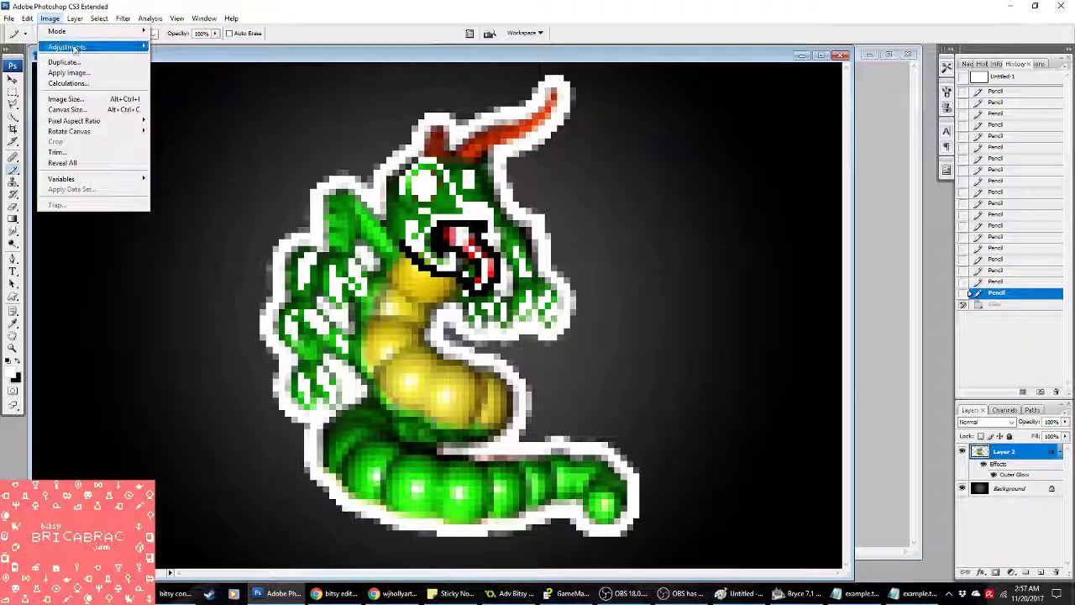
{"action": "mouse_move", "coordinate": [84, 47]}
{"action": "mouse_move", "coordinate": [56, 31]}
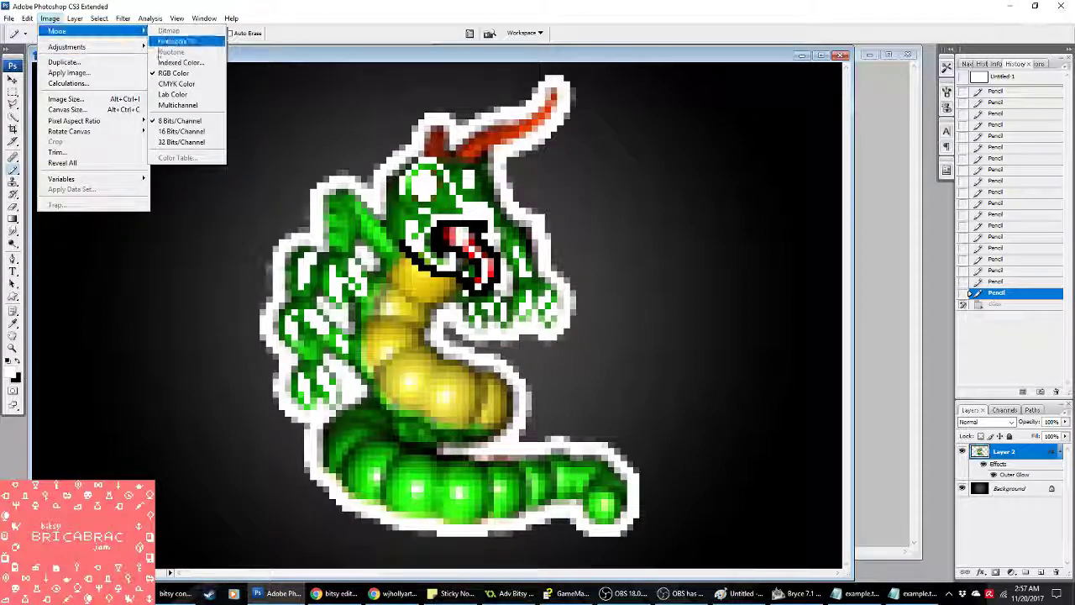
{"action": "left_click", "coordinate": [243, 40]}
{"action": "left_click", "coordinate": [500, 223]}
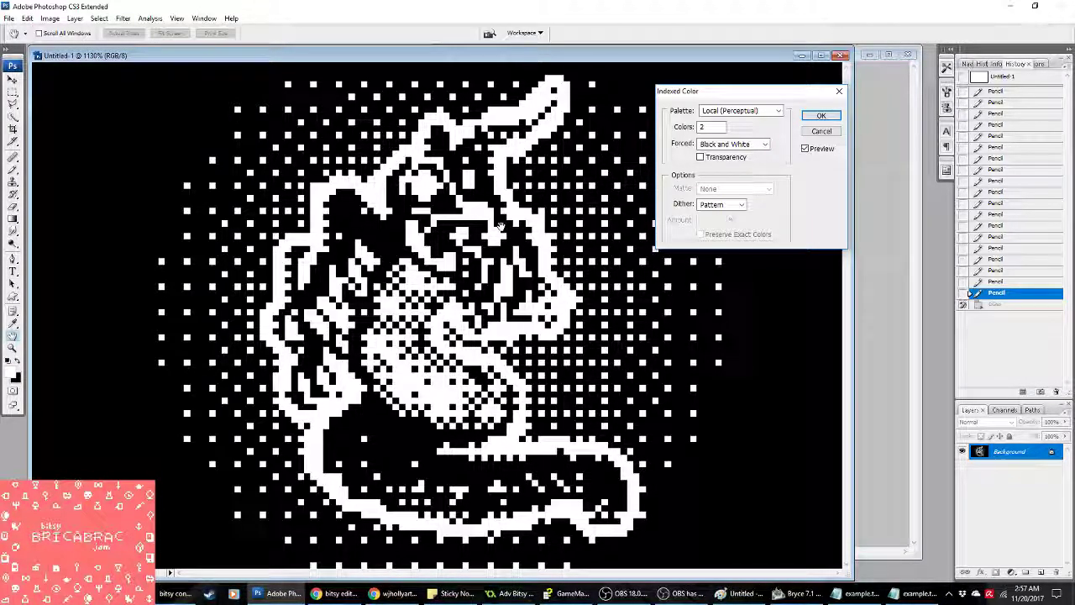
{"action": "left_click", "coordinate": [822, 133]}
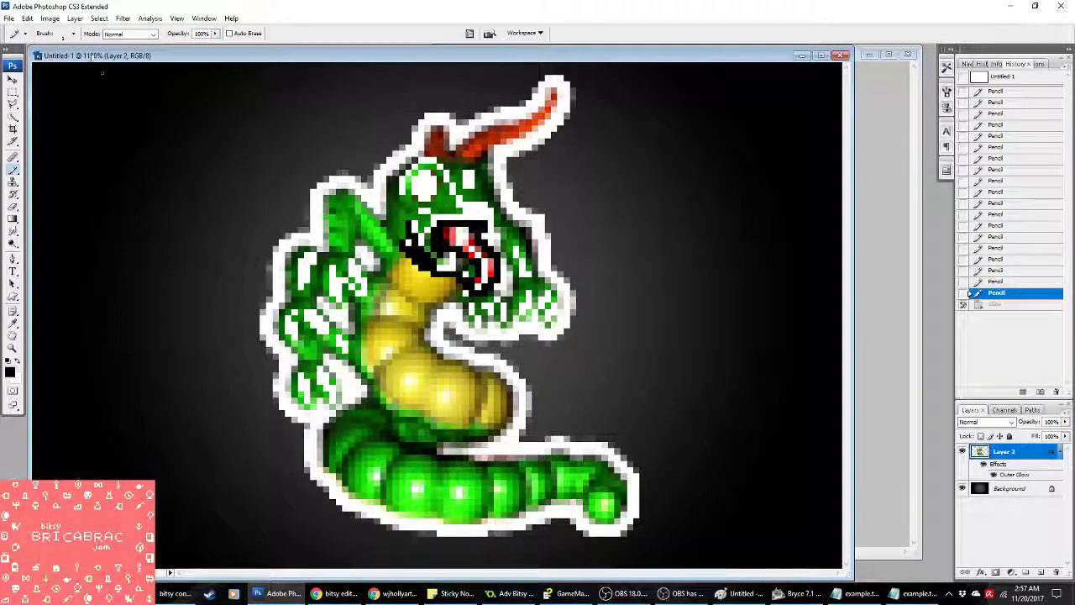
Step: Flatten the layers and convert the dragon picture to Indexed Color with 2 colours, forced Black and White and Pattern dither
{"action": "left_click", "coordinate": [49, 18]}
{"action": "mouse_move", "coordinate": [63, 26]}
{"action": "left_click", "coordinate": [243, 59]}
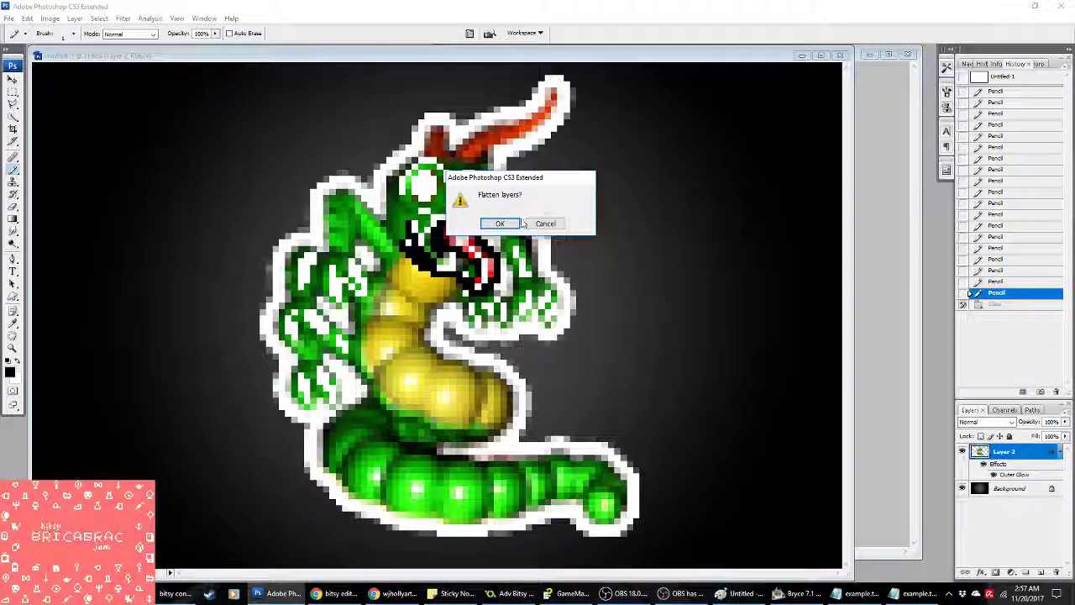
{"action": "left_click", "coordinate": [503, 223]}
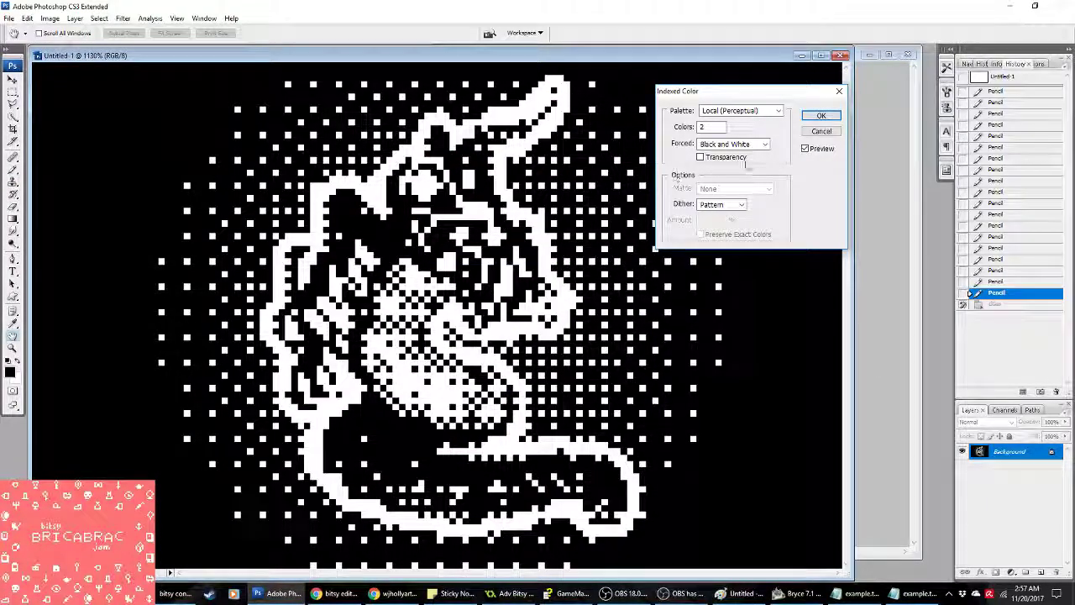
{"action": "left_click", "coordinate": [818, 116]}
Step: Select the whole canvas of the dithered dragon, and check the picture at actual pixel size and on the Twitch stream page
{"action": "left_click", "coordinate": [12, 349]}
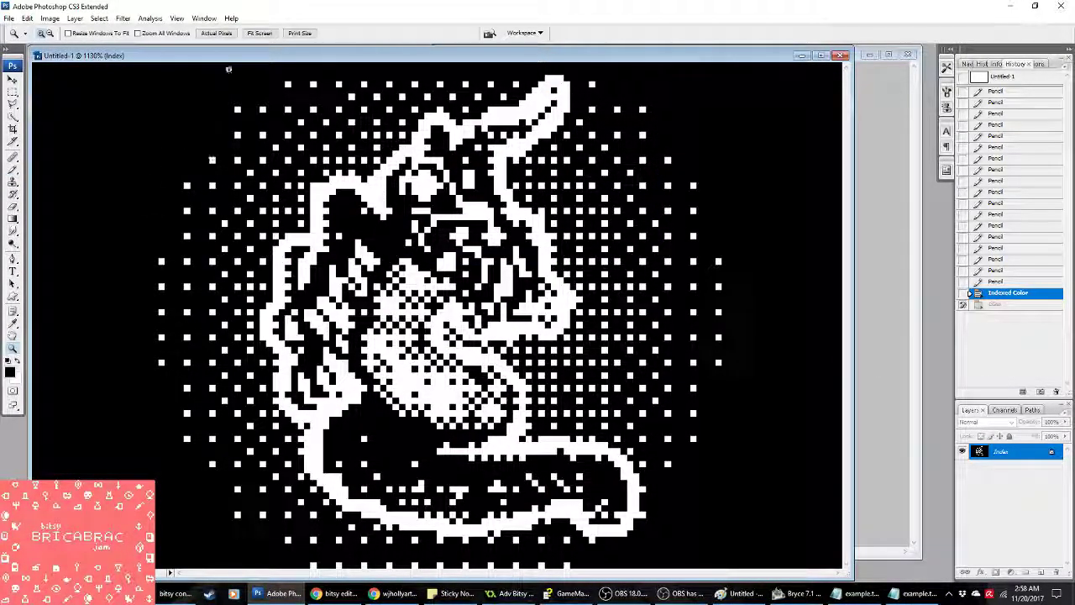
{"action": "left_click", "coordinate": [217, 33]}
{"action": "left_click", "coordinate": [260, 33]}
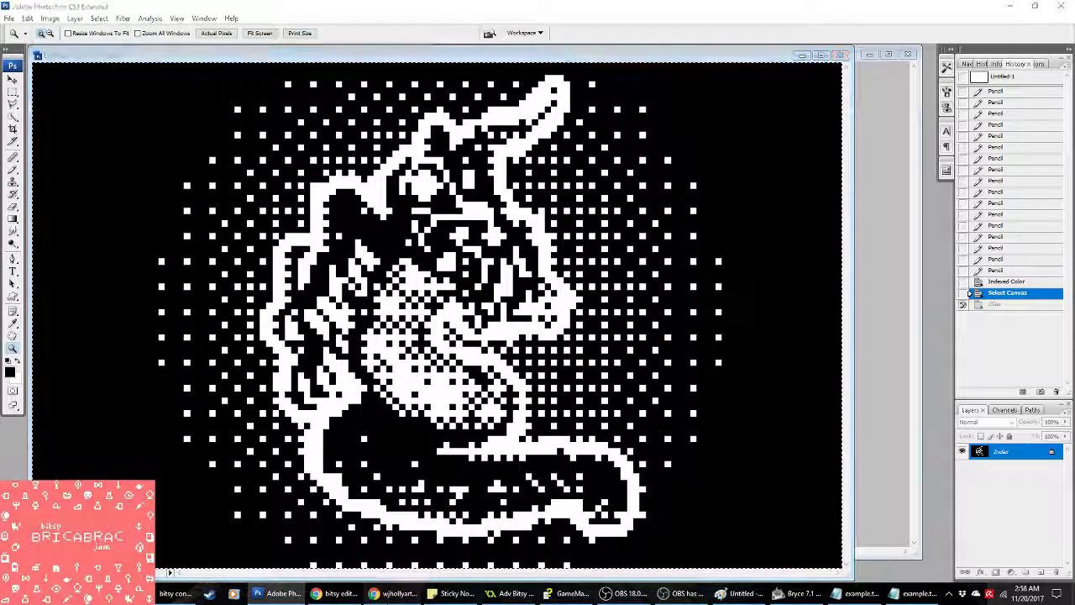
{"action": "left_click", "coordinate": [395, 592]}
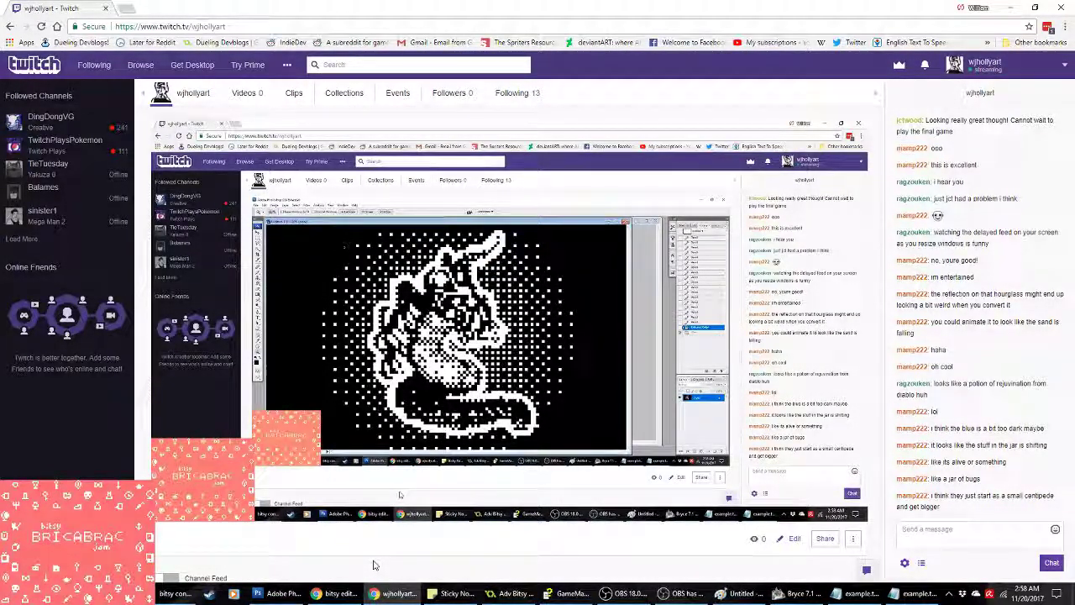
{"action": "left_click", "coordinate": [277, 594]}
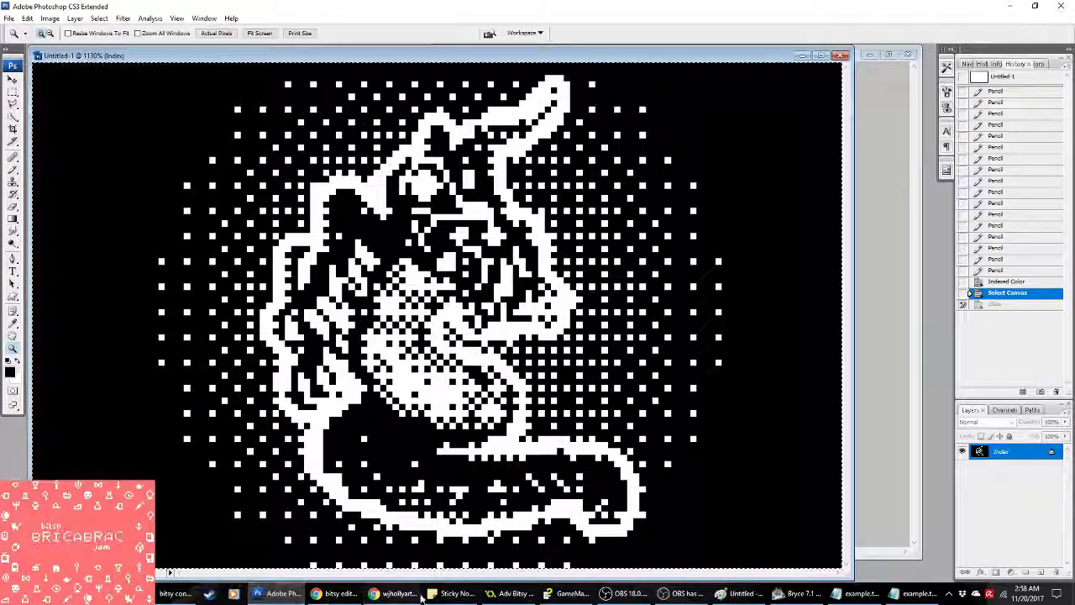
Step: Switch to the Adv Bitsy Maker project in GameMaker and replace the image of spr_picturetest with the dithered dragon
{"action": "mouse_move", "coordinate": [394, 593]}
{"action": "left_click", "coordinate": [514, 594]}
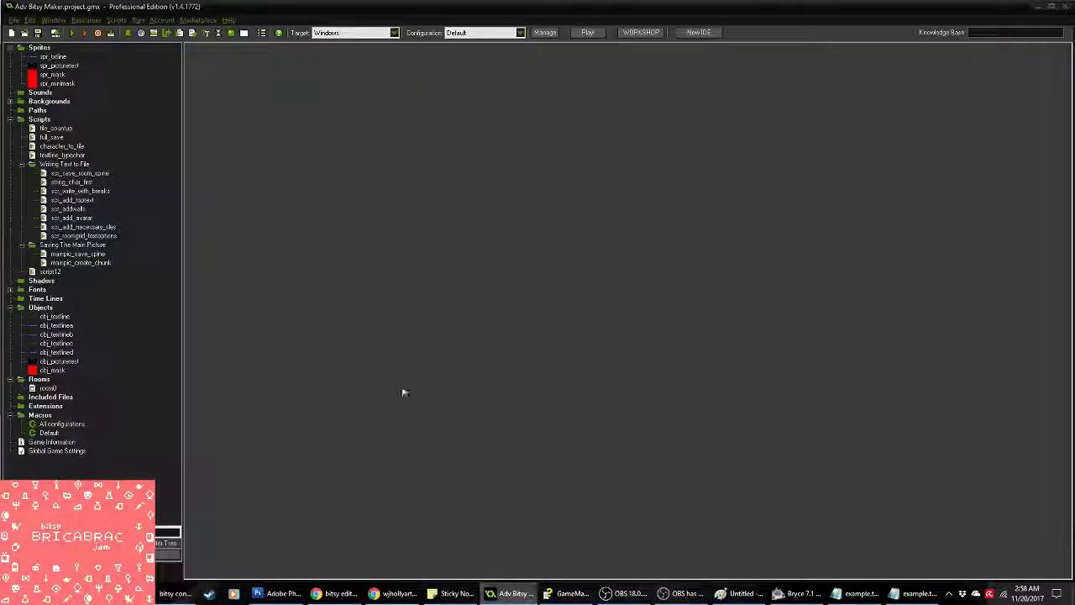
{"action": "left_click", "coordinate": [59, 67]}
{"action": "double_click", "coordinate": [57, 67]}
{"action": "left_click", "coordinate": [467, 183]}
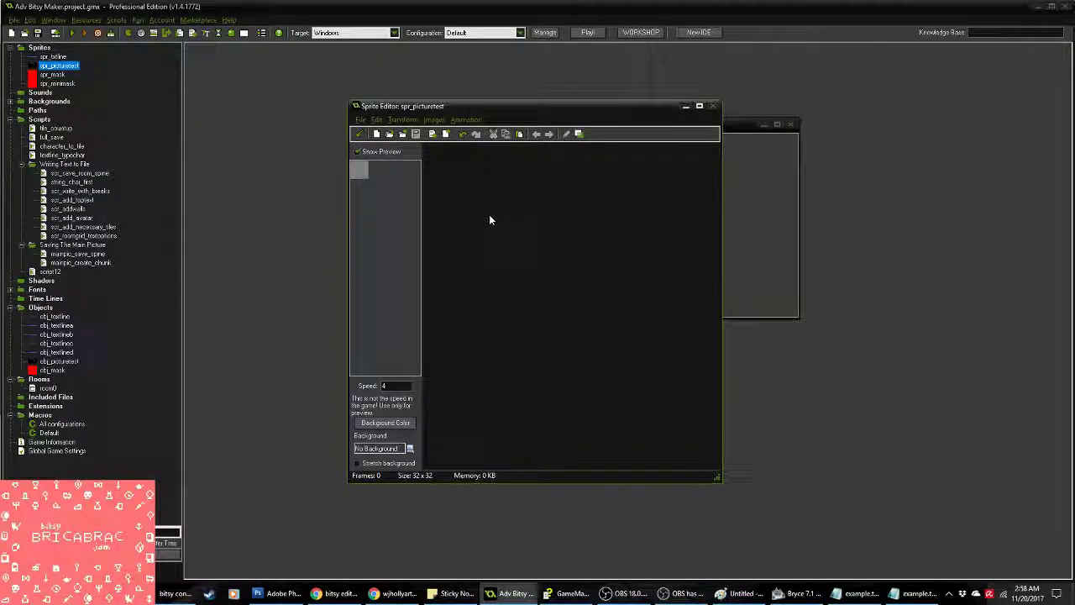
{"action": "left_click", "coordinate": [469, 239]}
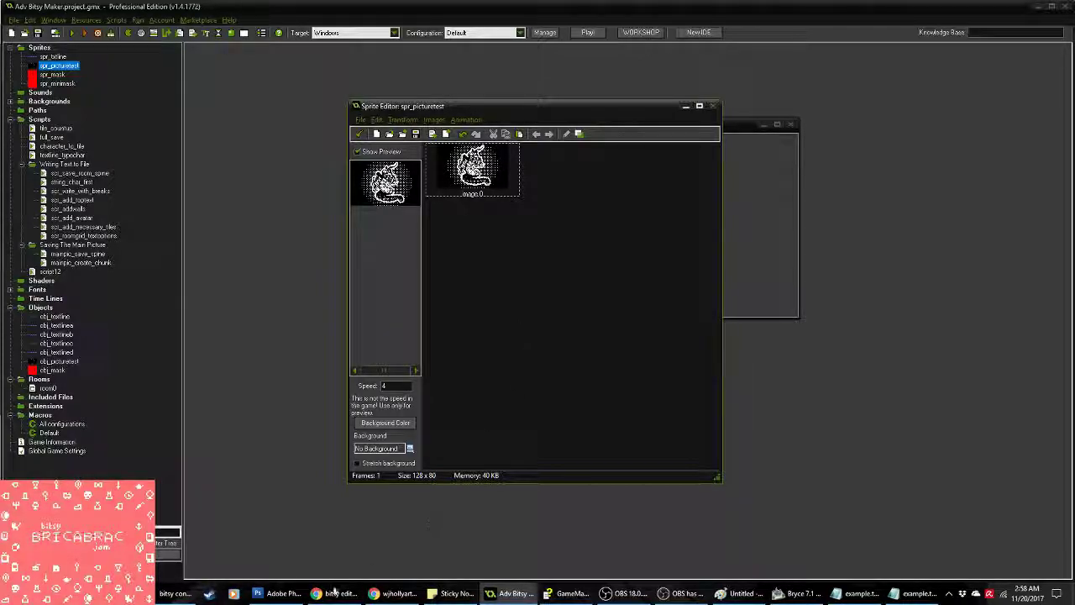
Step: Switch to Photoshop and step the dragon picture back in its history to before the Indexed Color conversion
{"action": "left_click", "coordinate": [279, 593]}
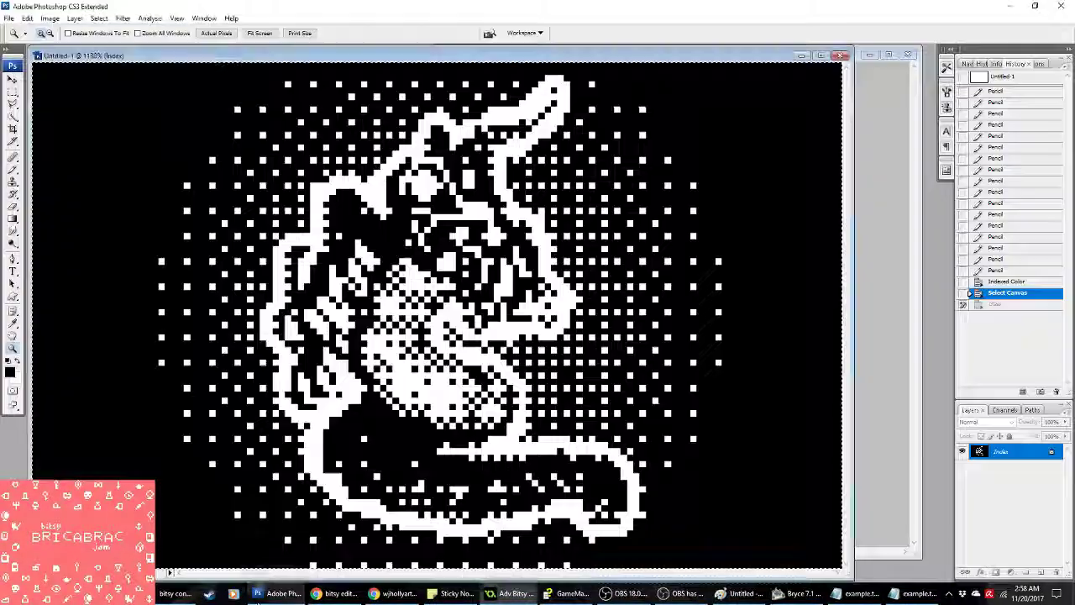
{"action": "left_click", "coordinate": [999, 280]}
{"action": "left_click", "coordinate": [996, 270]}
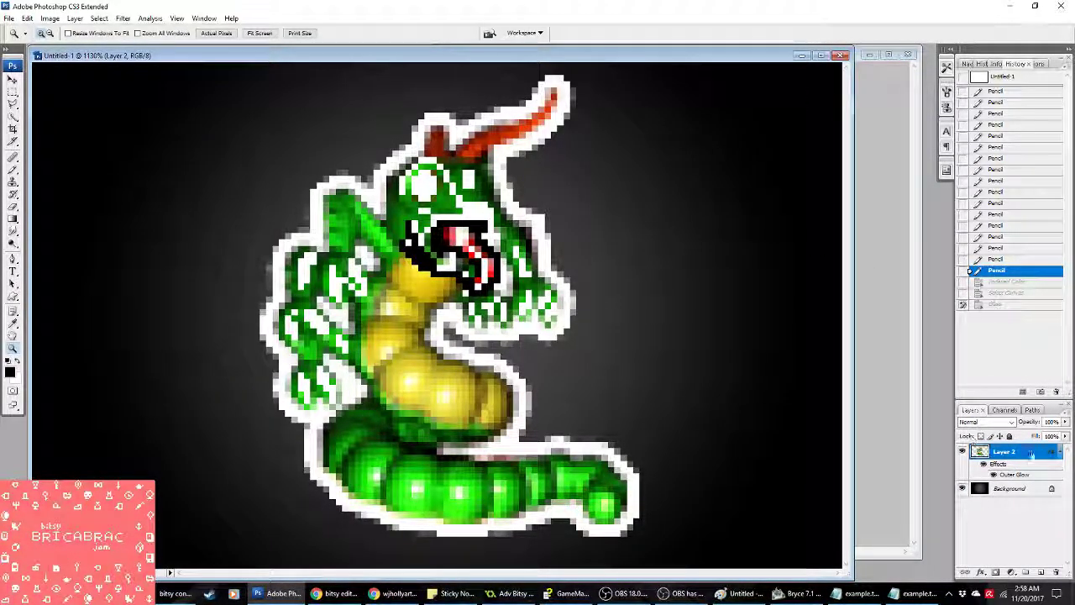
Step: Brighten the midtones of the dark gradient on the Background layer with a Levels adjustment
{"action": "left_click", "coordinate": [49, 18]}
{"action": "mouse_move", "coordinate": [76, 47]}
{"action": "left_click", "coordinate": [167, 46]}
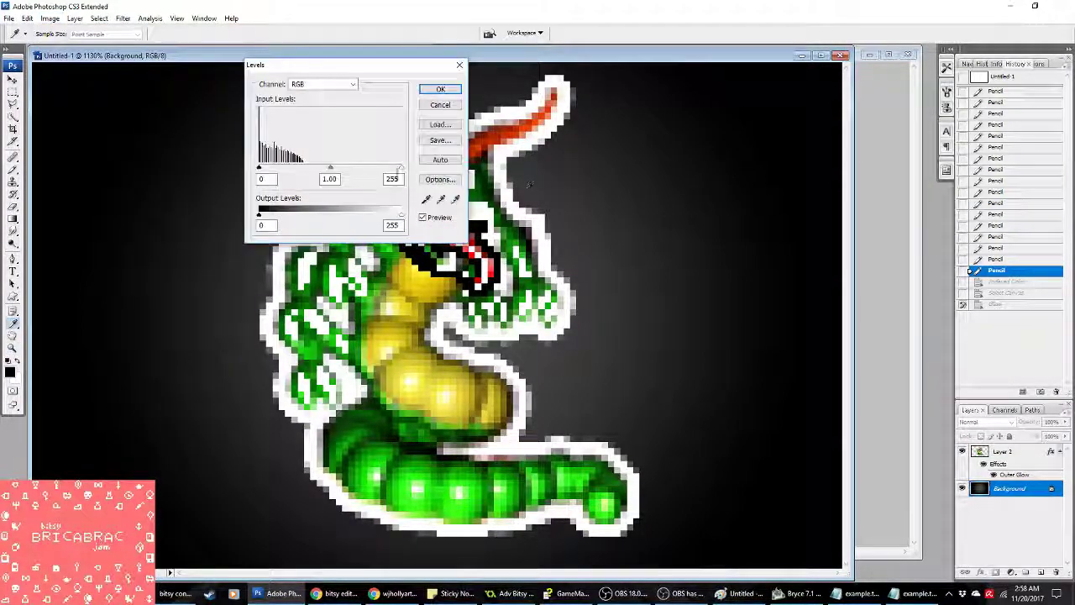
{"action": "left_click_drag", "start_coordinate": [334, 172], "coordinate": [321, 169]}
{"action": "left_click", "coordinate": [440, 89]}
{"action": "key", "text": "z"}
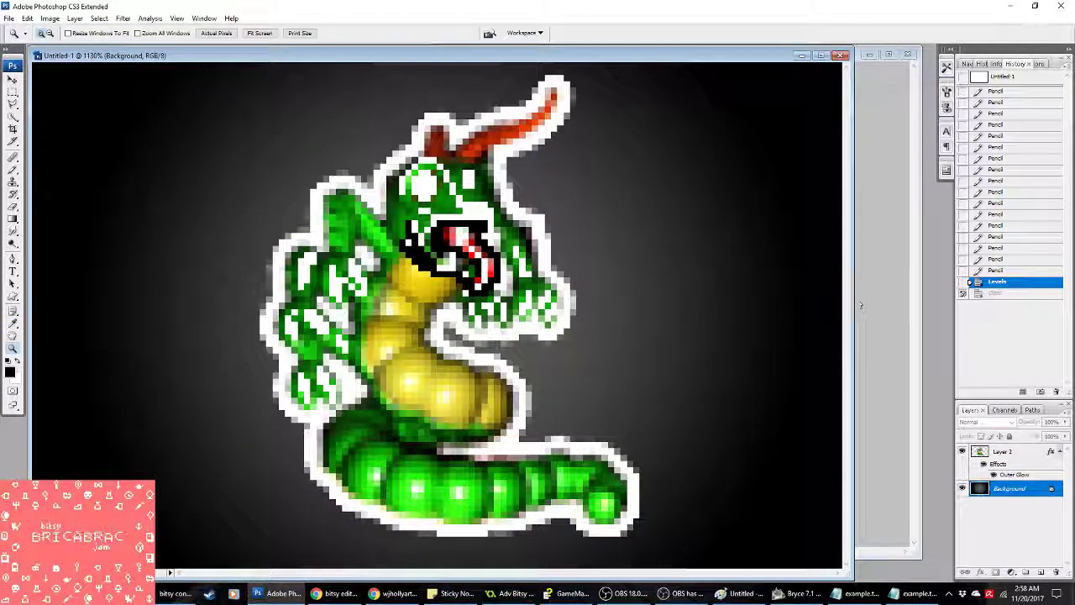
Step: Open the dragon on Layer 2 in the Liquify filter and twirl across it once with brush size 109
{"action": "left_click", "coordinate": [1011, 453]}
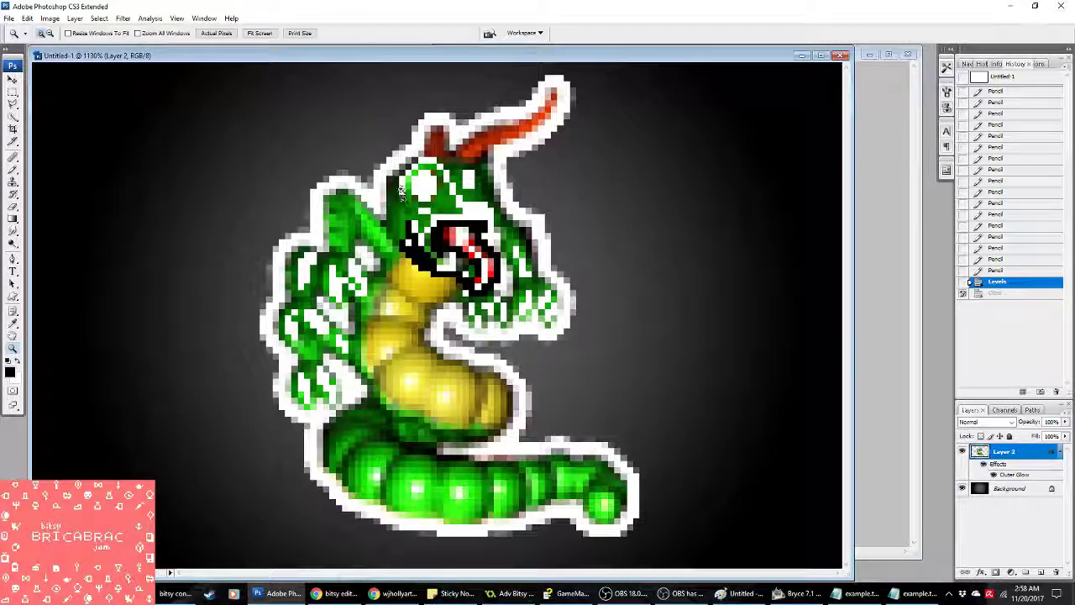
{"action": "left_click", "coordinate": [99, 18]}
{"action": "mouse_move", "coordinate": [123, 17]}
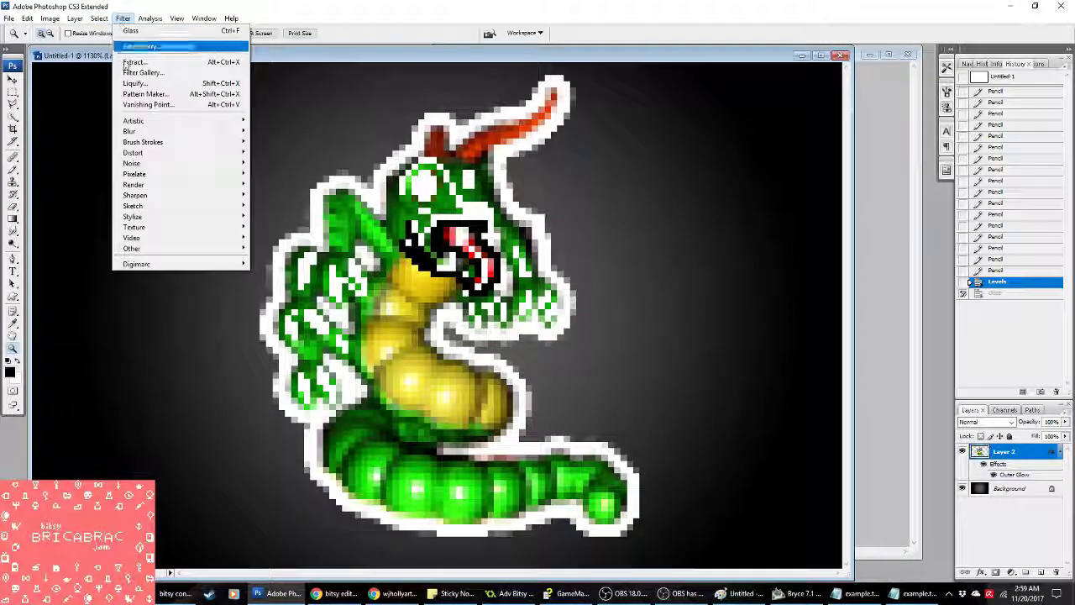
{"action": "left_click", "coordinate": [138, 83]}
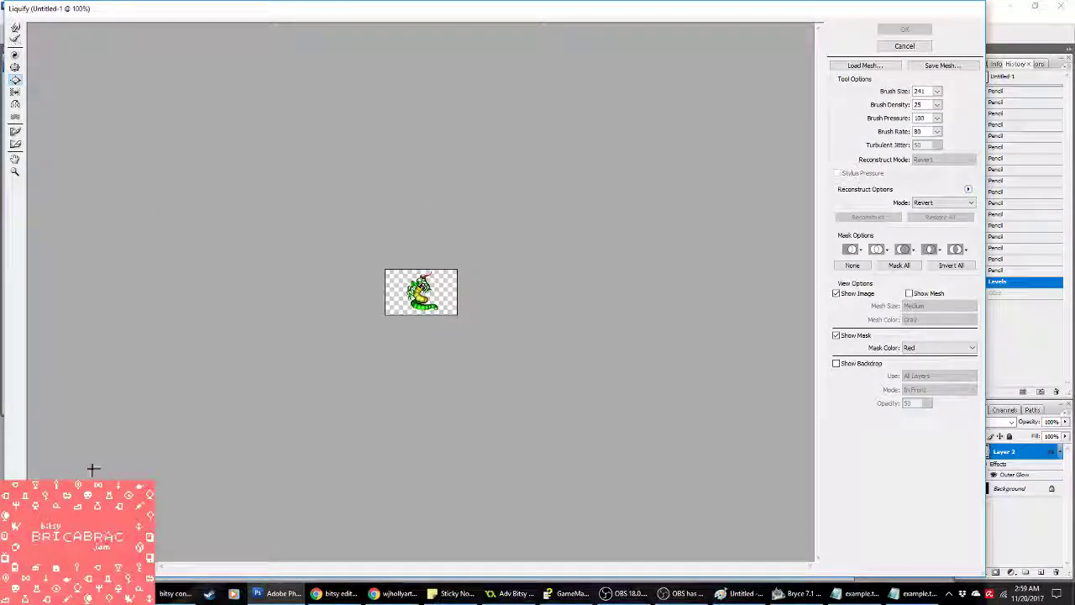
{"action": "left_click", "coordinate": [16, 172]}
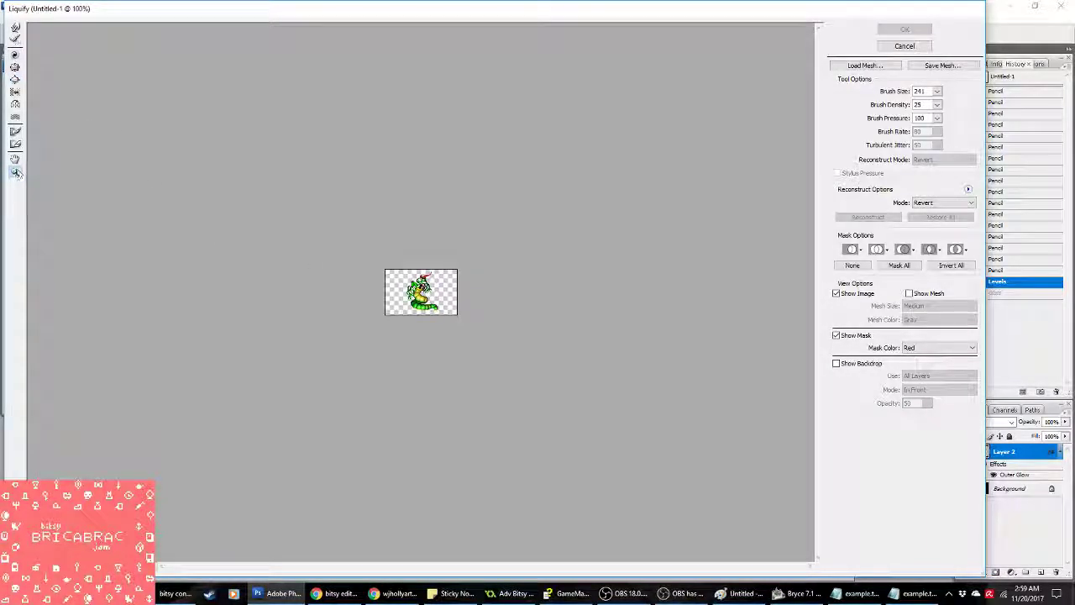
{"action": "left_click", "coordinate": [452, 289]}
{"action": "left_click", "coordinate": [386, 260]}
{"action": "left_click", "coordinate": [319, 235]}
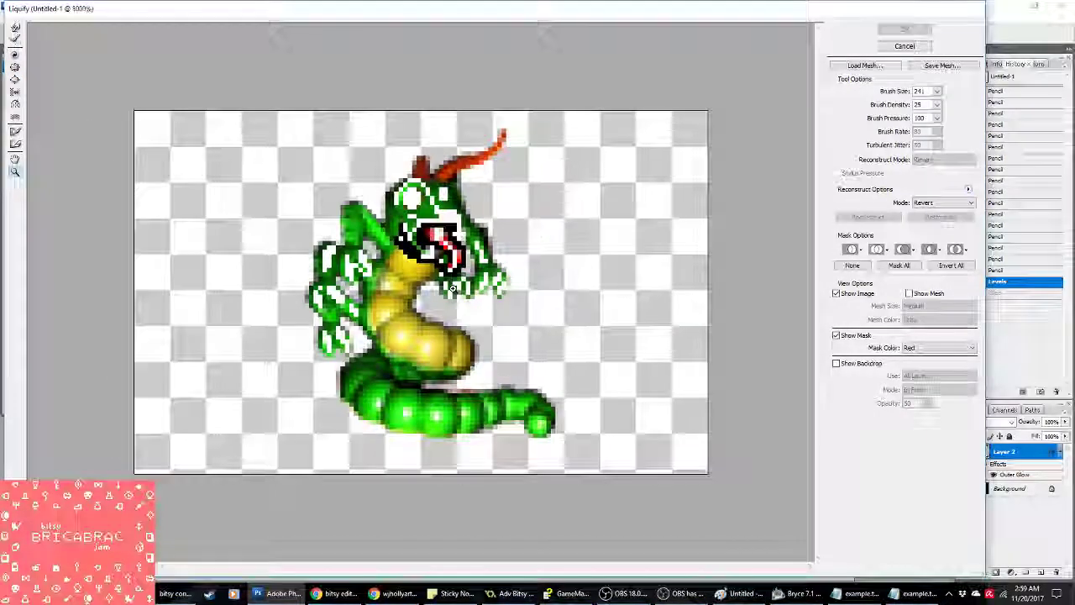
{"action": "left_click", "coordinate": [197, 184]}
{"action": "key", "text": "w"}
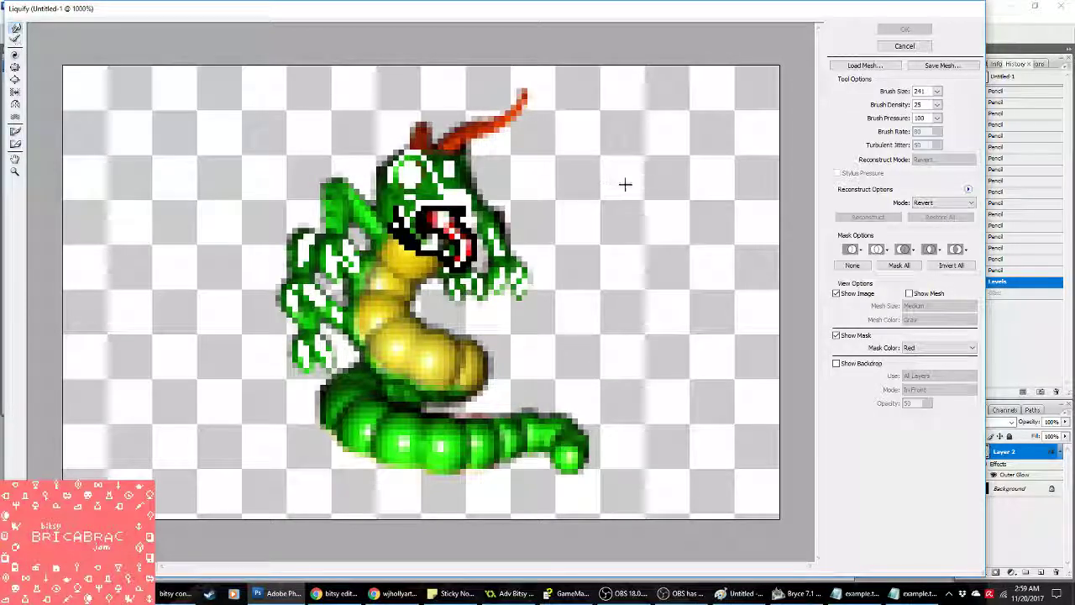
{"action": "key", "text": "c"}
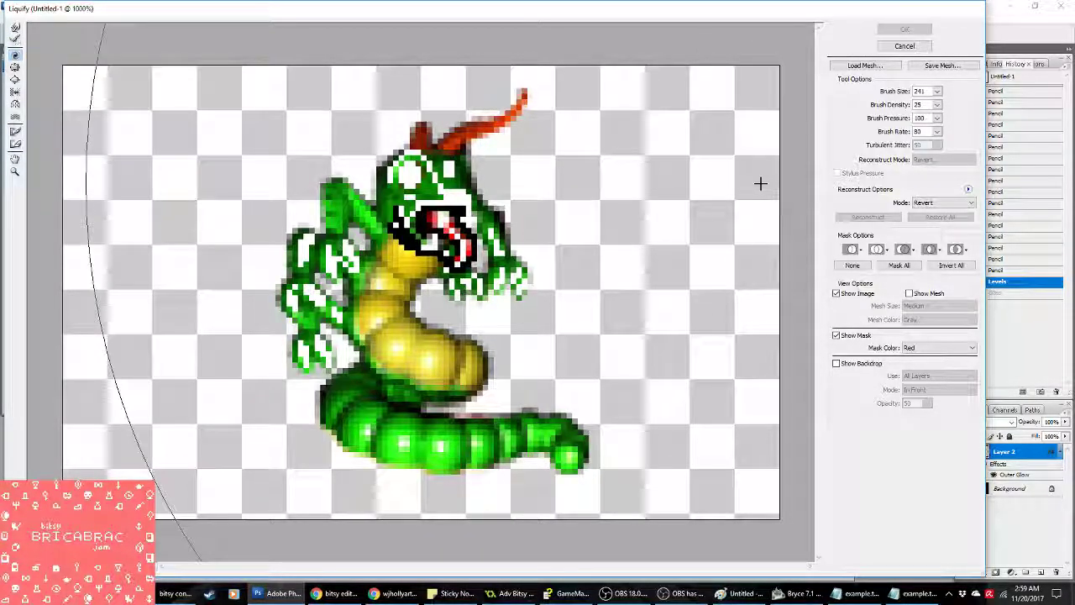
{"action": "left_click", "coordinate": [936, 92]}
{"action": "left_click_drag", "start_coordinate": [900, 104], "coordinate": [891, 105]}
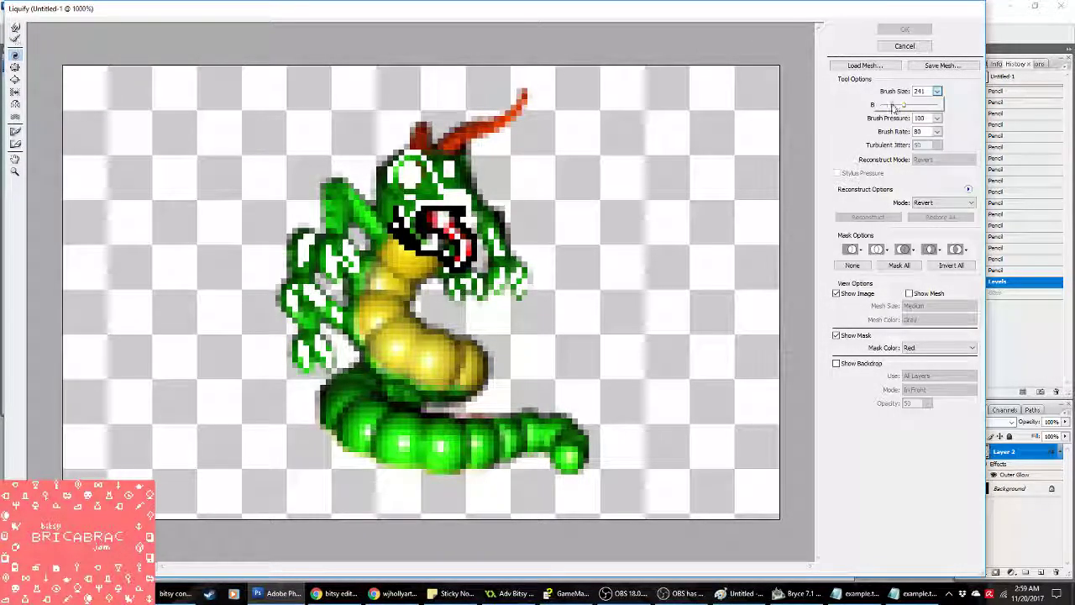
{"action": "left_click_drag", "start_coordinate": [504, 361], "coordinate": [214, 161]}
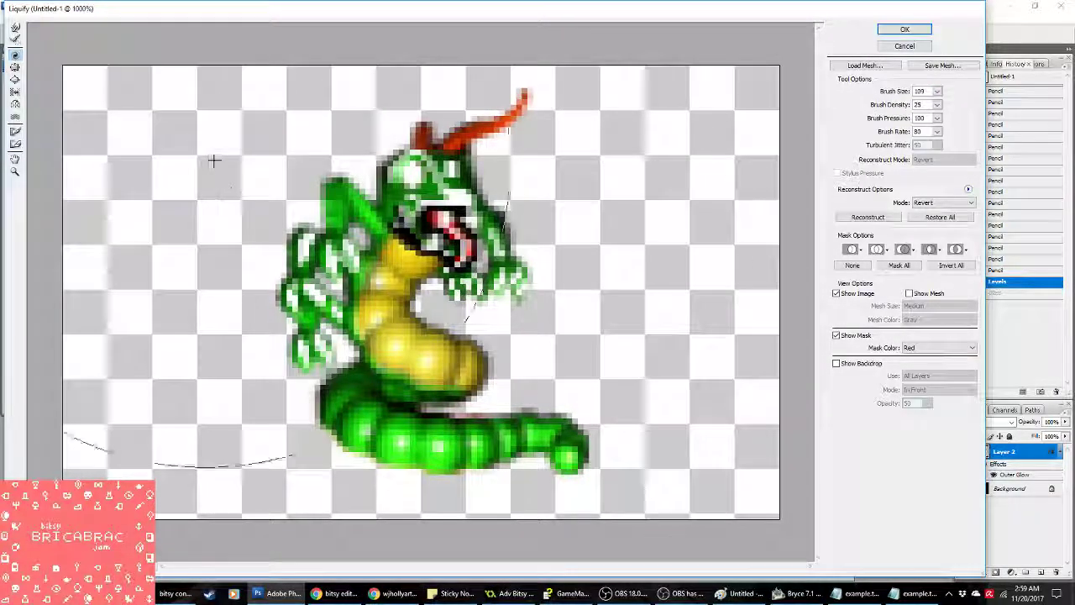
Step: Push the dragon's tail tip, body and horn with Forward Warp at brush size 31, and apply the Liquify filter
{"action": "key", "text": "w"}
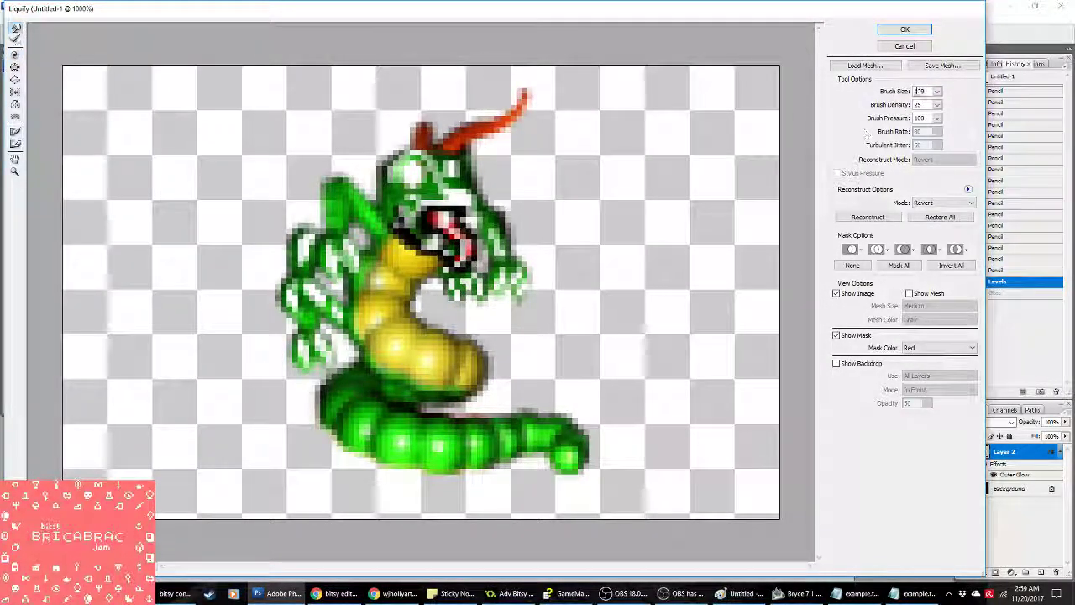
{"action": "left_click", "coordinate": [936, 91]}
{"action": "left_click_drag", "start_coordinate": [891, 104], "coordinate": [884, 104]}
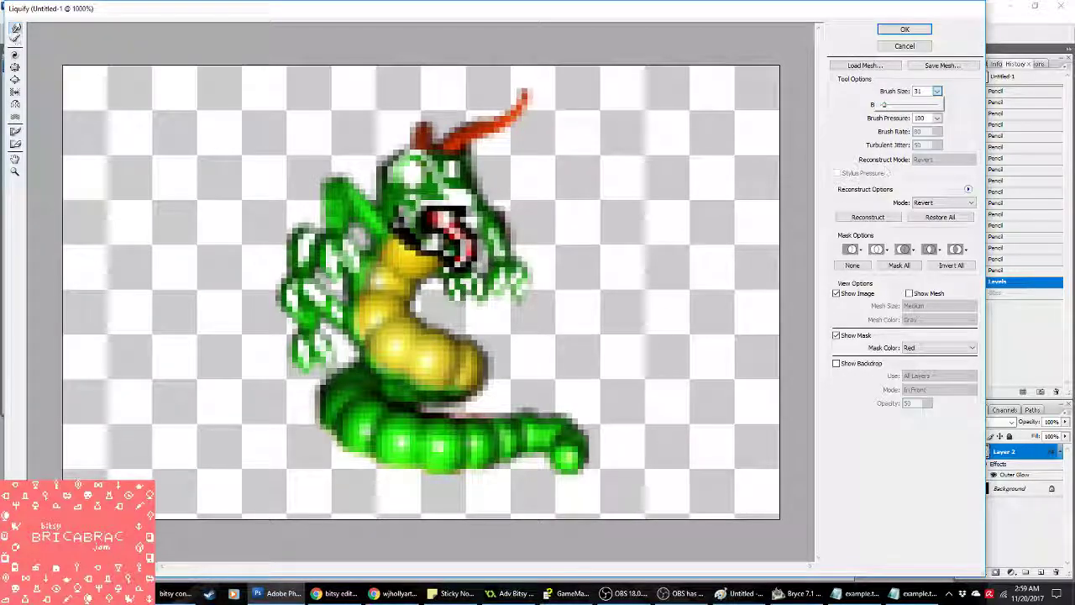
{"action": "mouse_move", "coordinate": [568, 468]}
{"action": "left_mouse_down"}
{"action": "mouse_move", "coordinate": [576, 476]}
{"action": "mouse_move", "coordinate": [567, 472]}
{"action": "left_mouse_up"}
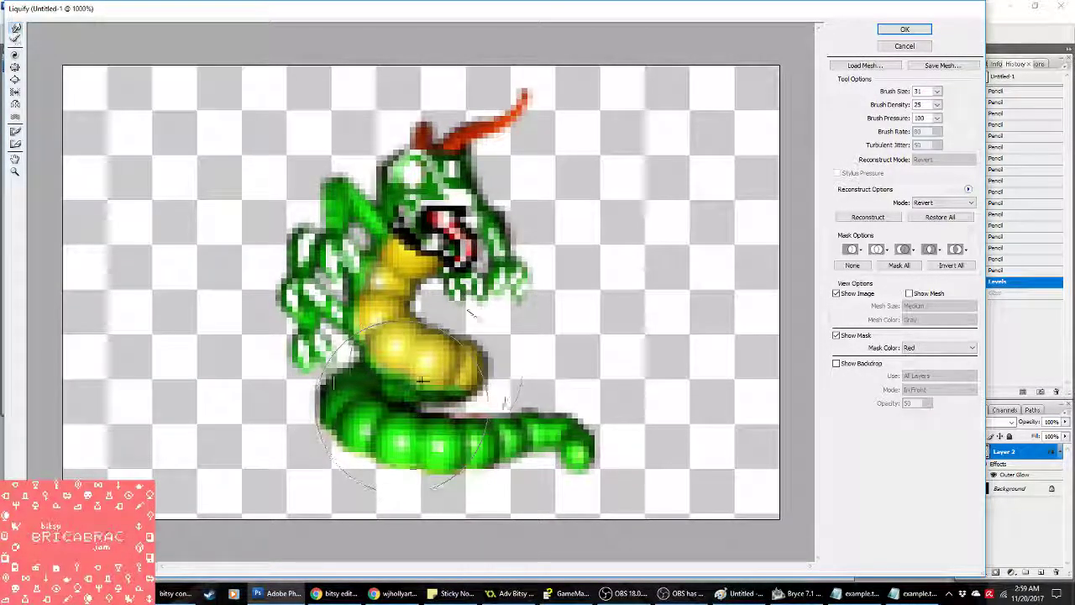
{"action": "left_click_drag", "start_coordinate": [395, 333], "coordinate": [368, 280]}
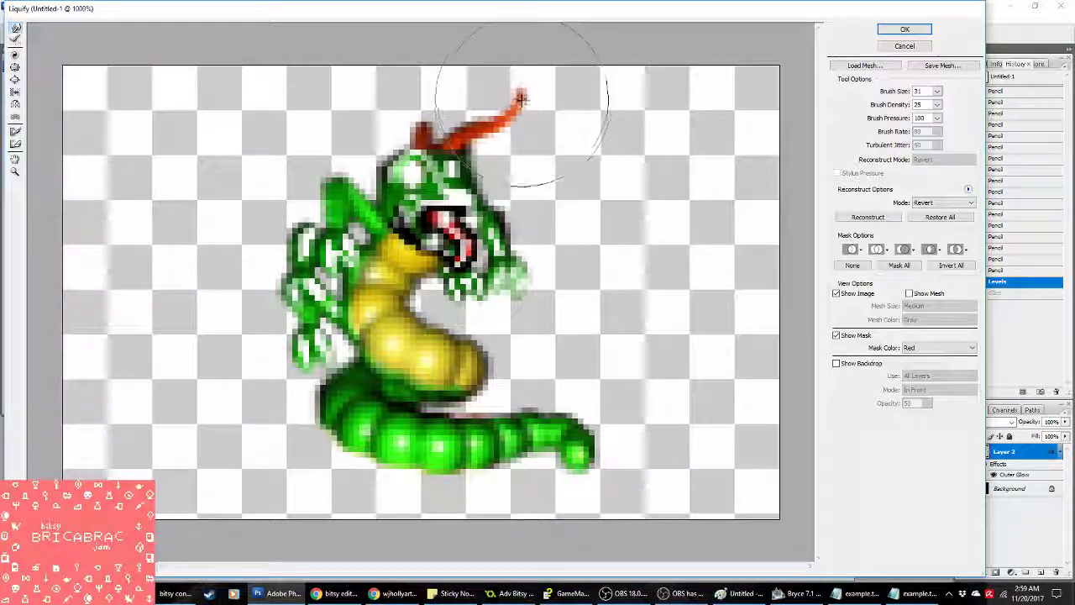
{"action": "left_click", "coordinate": [904, 29]}
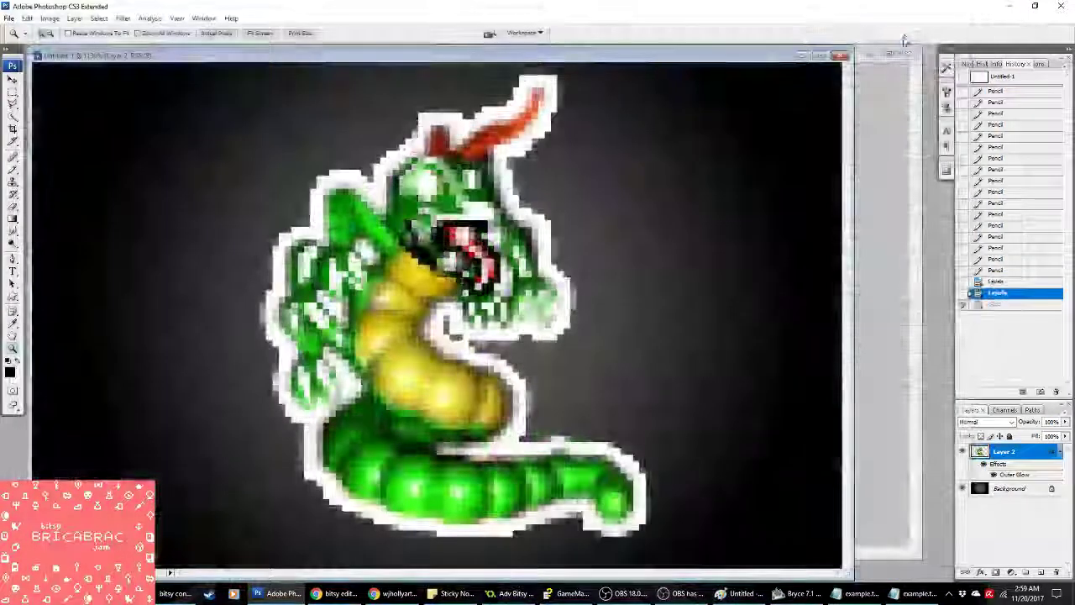
Step: Compare the dragon before and after the Liquify and Levels changes through the history, ending on the liquified version
{"action": "left_click", "coordinate": [999, 282]}
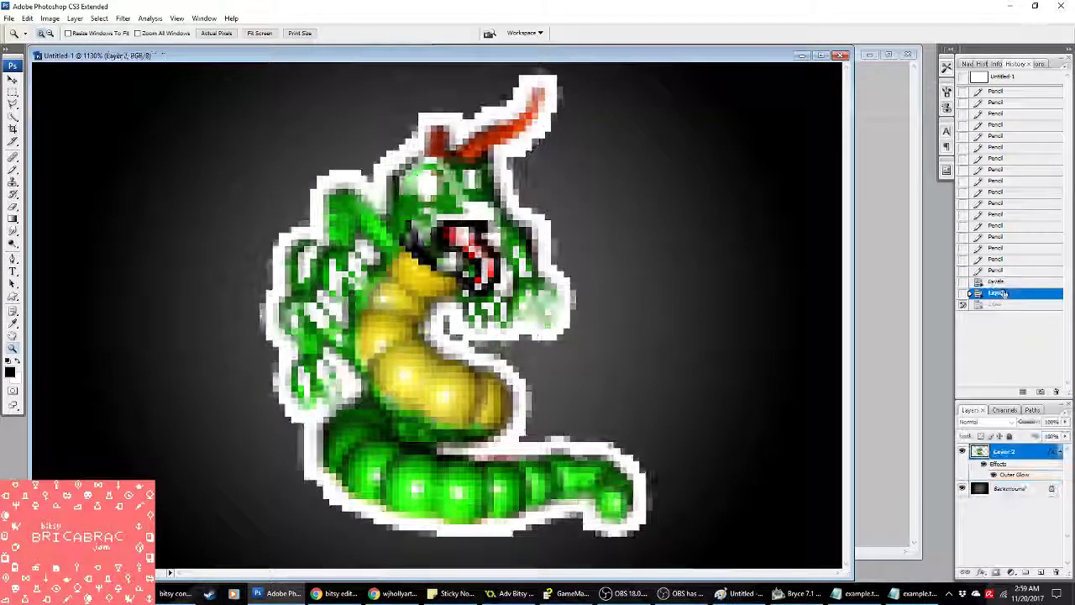
{"action": "left_click", "coordinate": [1005, 271]}
{"action": "left_click", "coordinate": [1004, 292]}
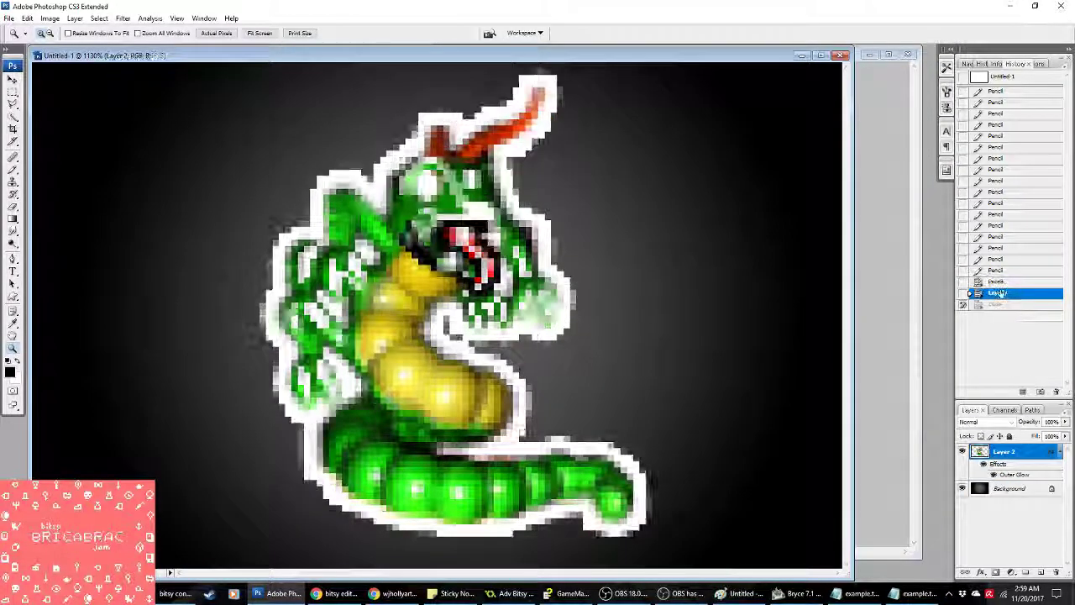
{"action": "left_click", "coordinate": [49, 18]}
{"action": "mouse_move", "coordinate": [65, 49]}
{"action": "left_click", "coordinate": [172, 47]}
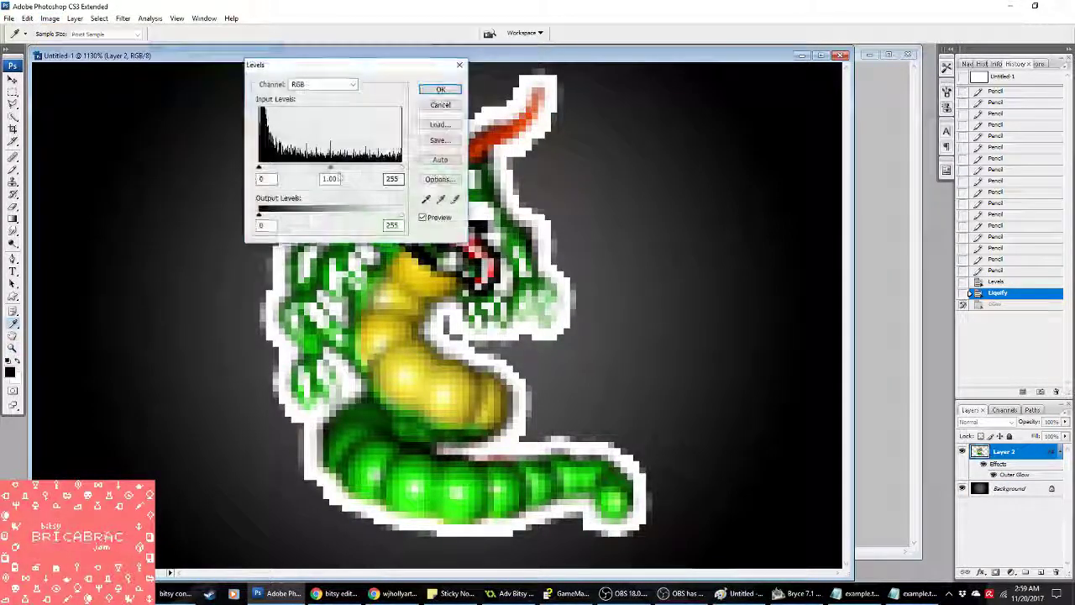
{"action": "left_click", "coordinate": [440, 105]}
{"action": "key", "text": "z"}
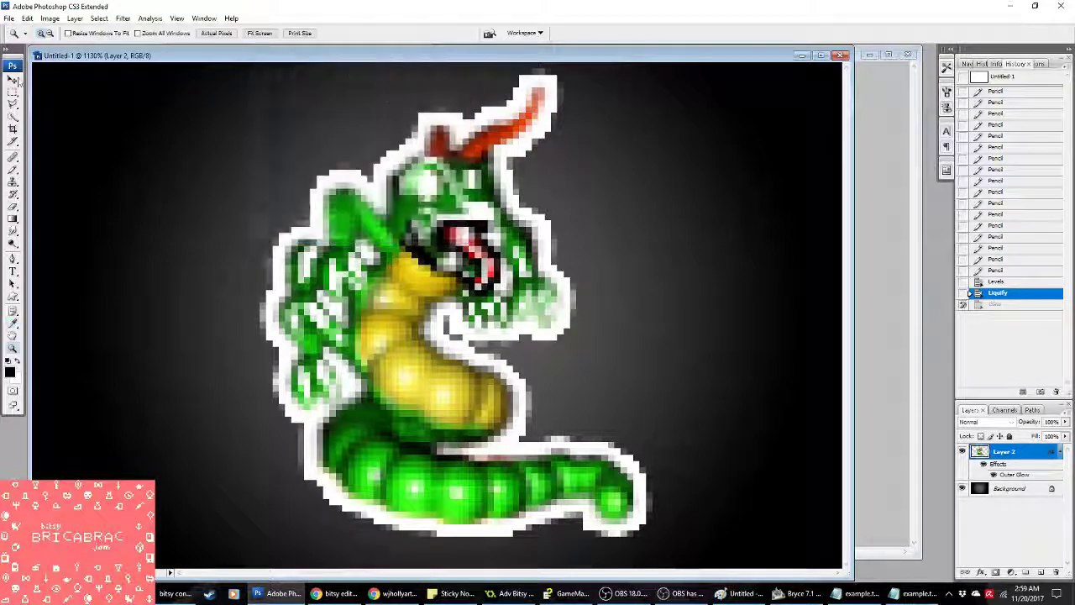
Step: Flatten the layers and convert the liquified dragon to Indexed Color with 2 colours, forced Black and White and Pattern dither
{"action": "left_click", "coordinate": [49, 18]}
{"action": "mouse_move", "coordinate": [63, 29]}
{"action": "left_click", "coordinate": [248, 65]}
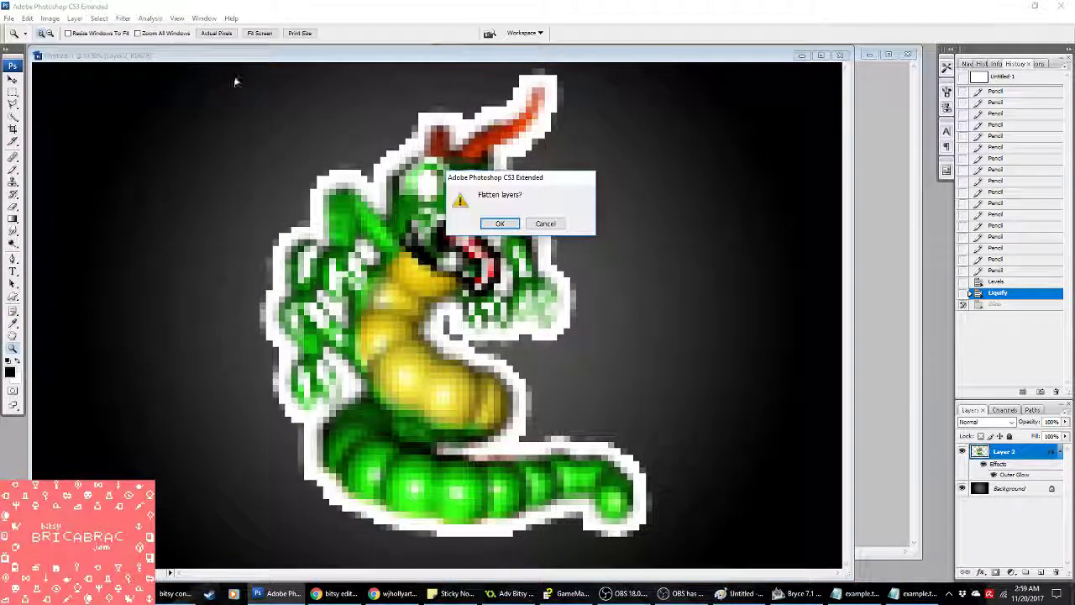
{"action": "left_click", "coordinate": [500, 223]}
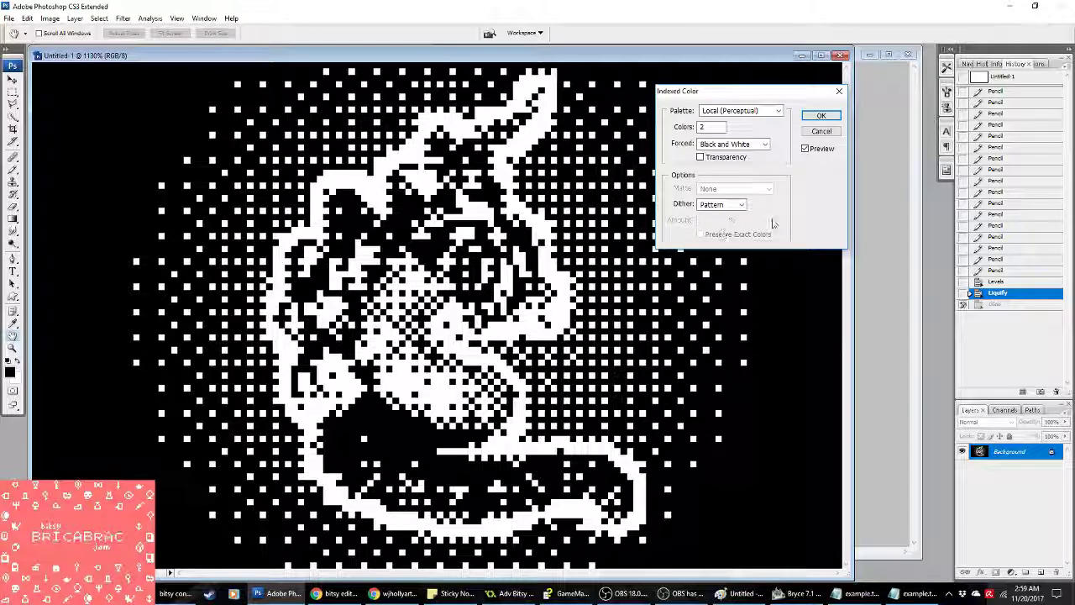
{"action": "left_click", "coordinate": [821, 116]}
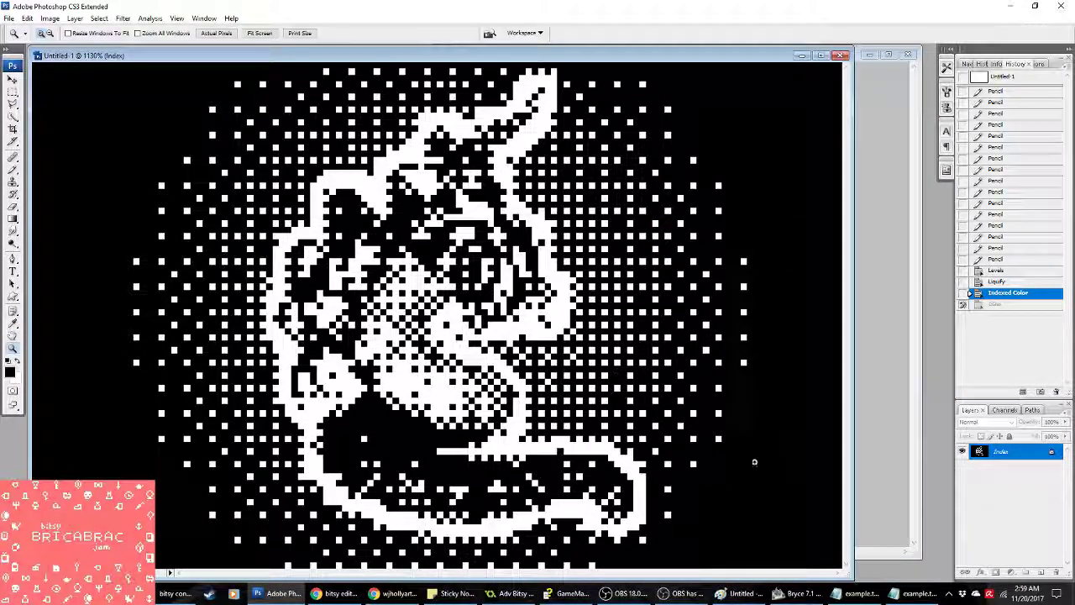
Step: Copy the whole dithered canvas, paste it into spr_picturetest in the GameMaker project, and accept the sprite changes
{"action": "key", "text": "ctrl+a"}
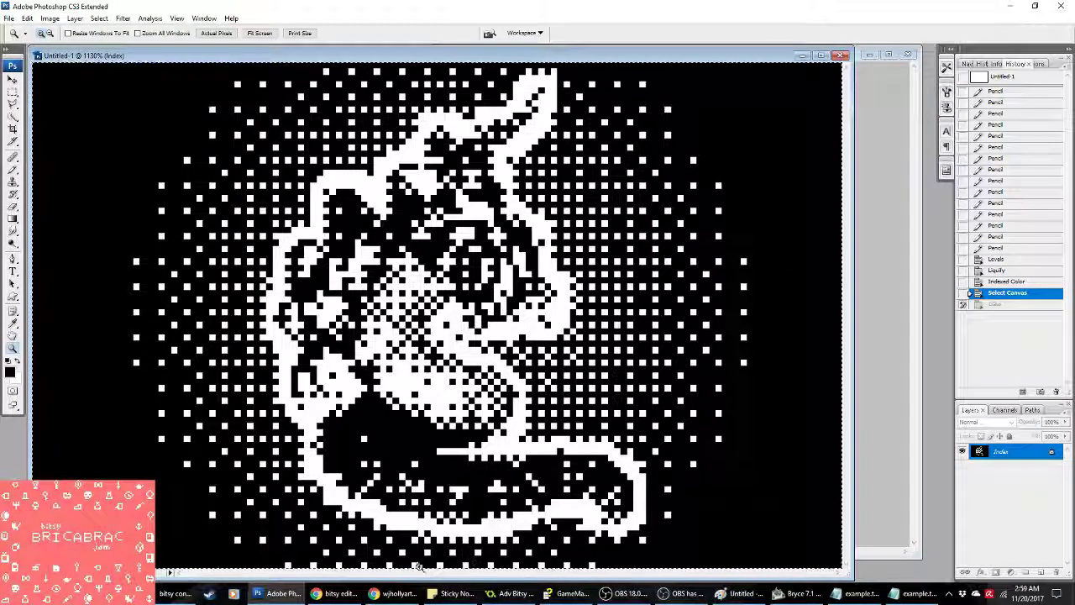
{"action": "left_click", "coordinate": [514, 593]}
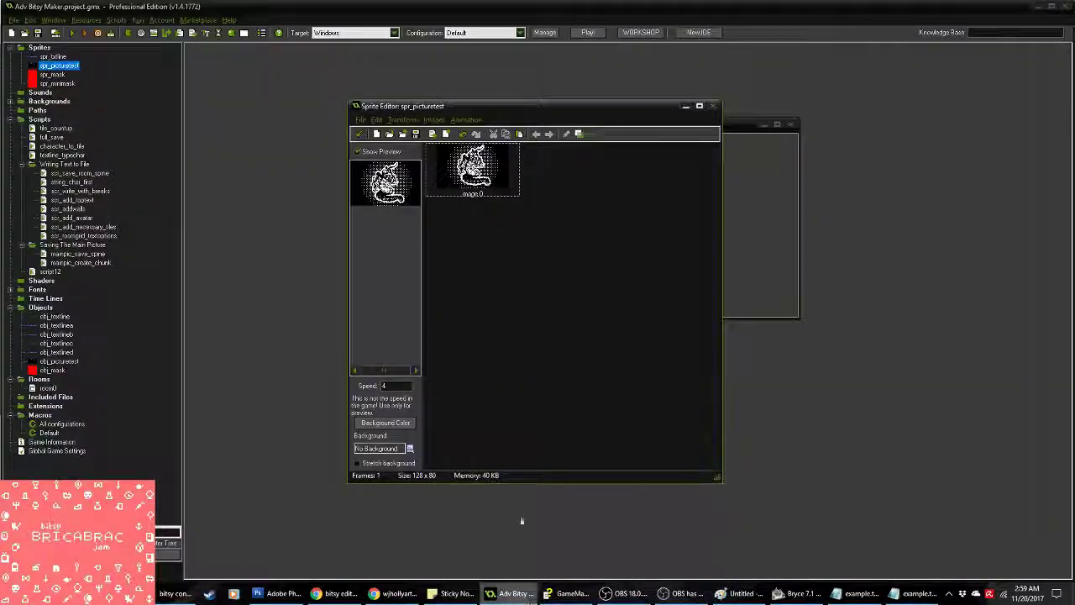
{"action": "key", "text": "ctrl+v"}
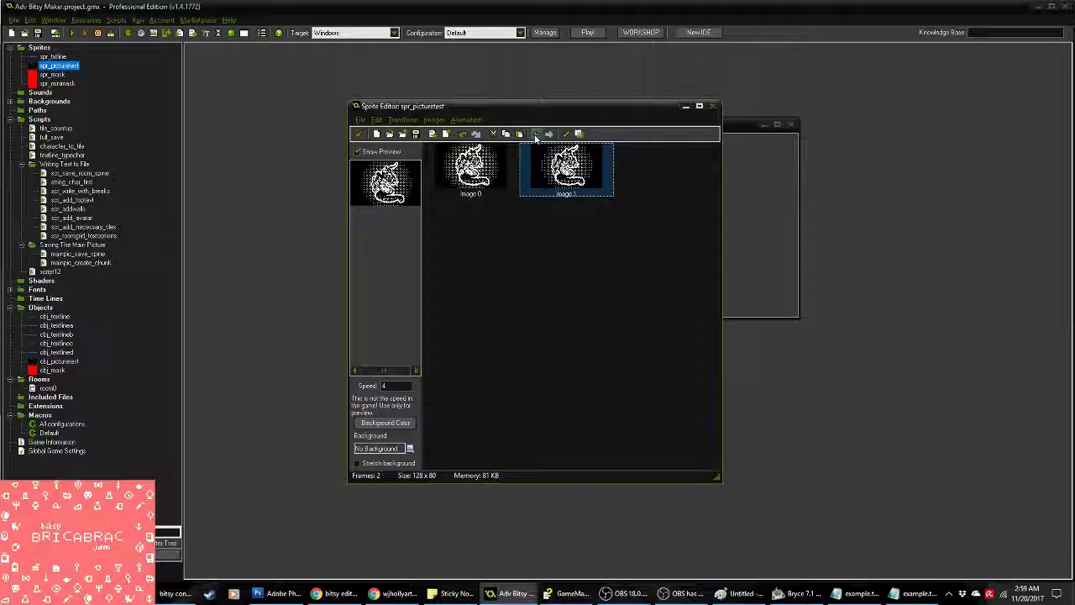
{"action": "left_click", "coordinate": [536, 248]}
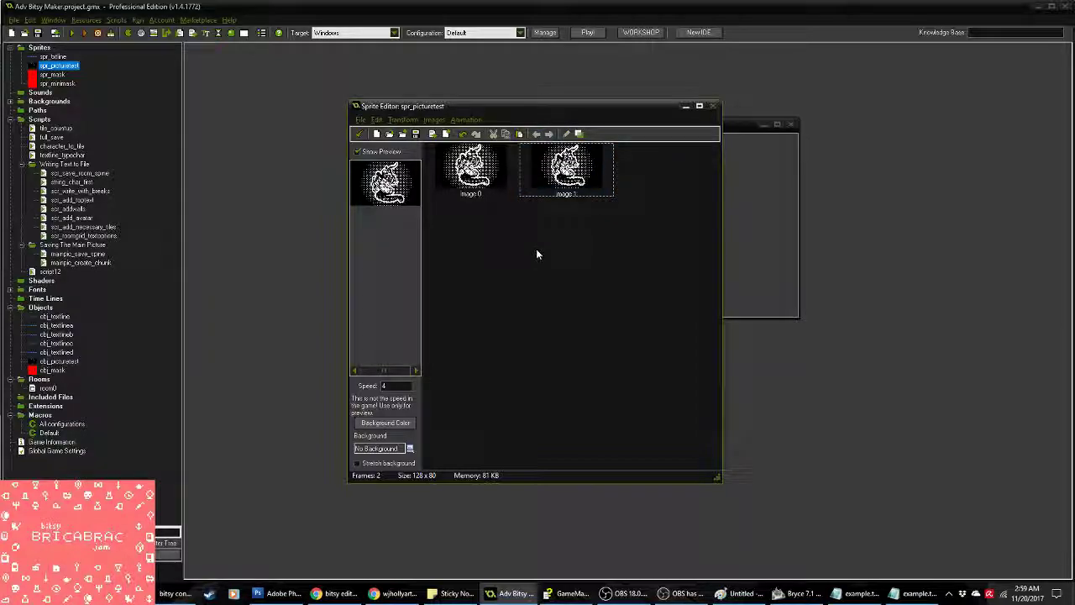
{"action": "left_click", "coordinate": [359, 133]}
{"action": "left_click", "coordinate": [413, 304]}
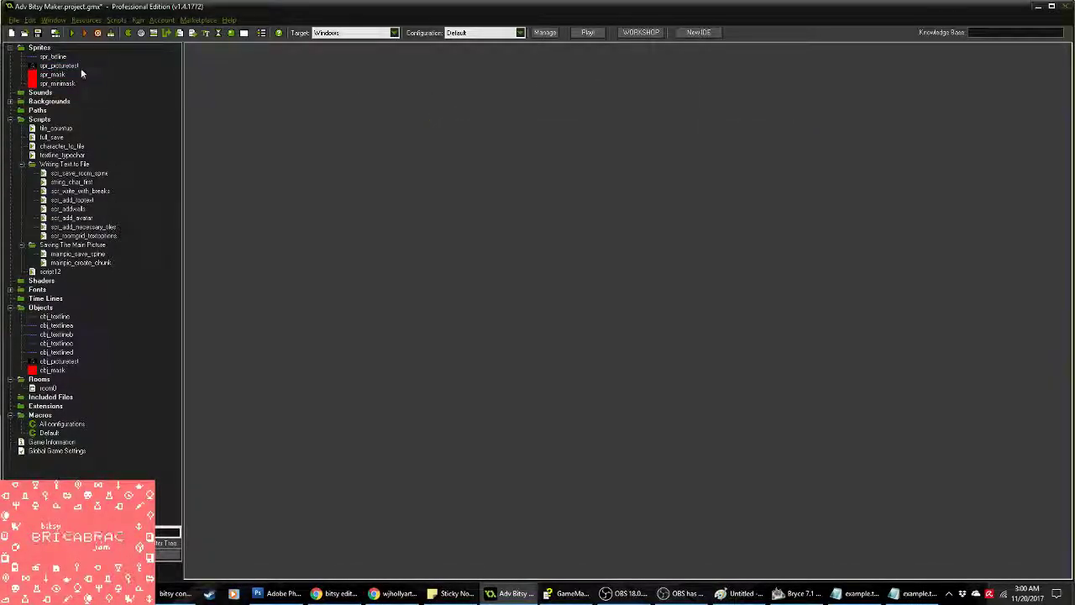
Step: Save the Adv Bitsy Maker project, run it to export the new dragon picture, and return to the Bitsy editor
{"action": "left_click", "coordinate": [37, 33]}
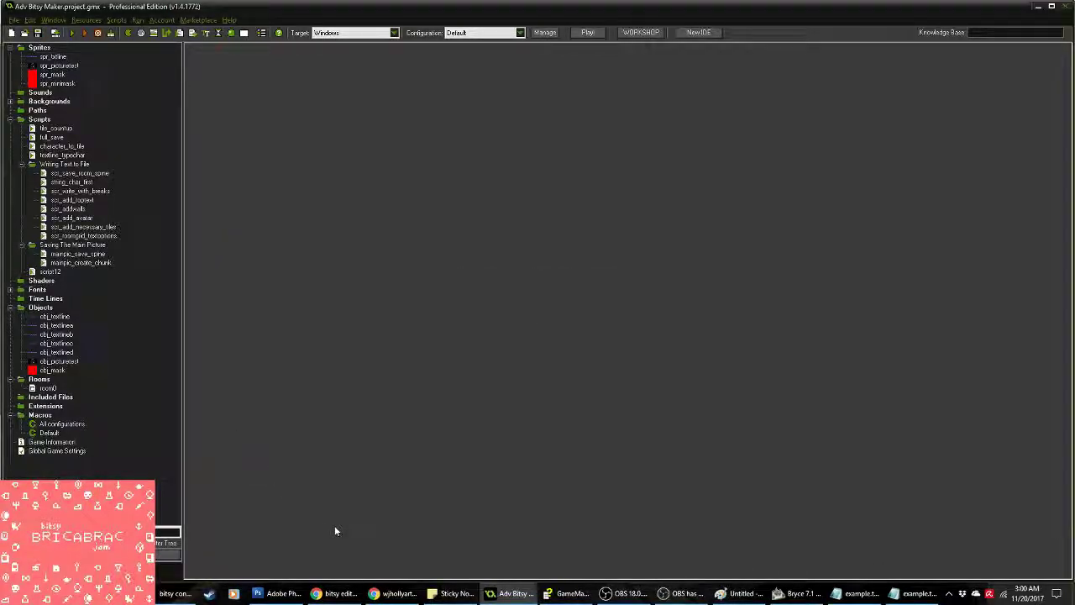
{"action": "left_click", "coordinate": [336, 593]}
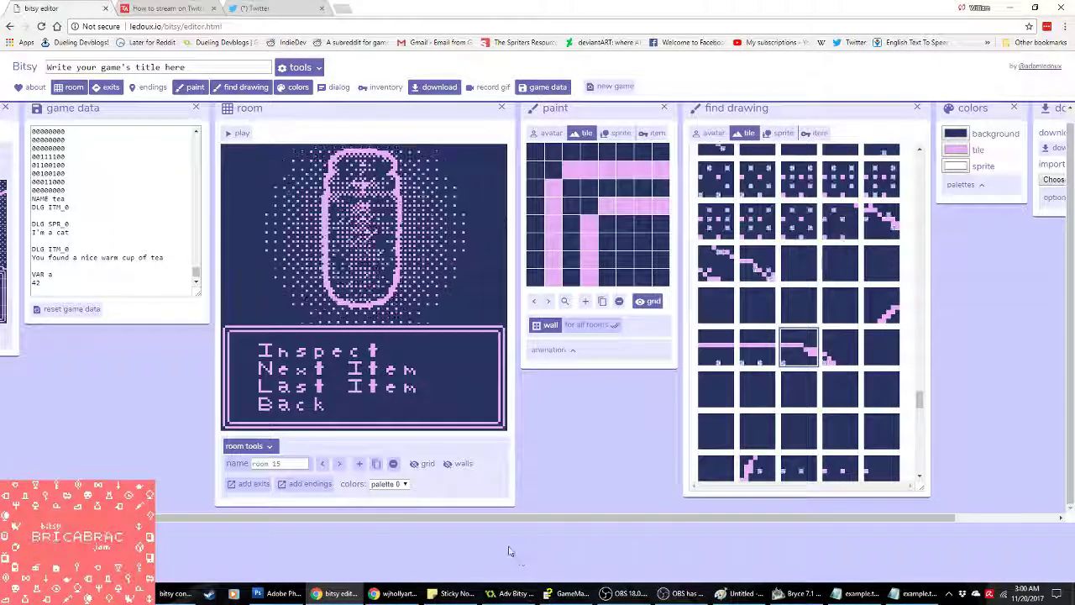
{"action": "left_click", "coordinate": [514, 593]}
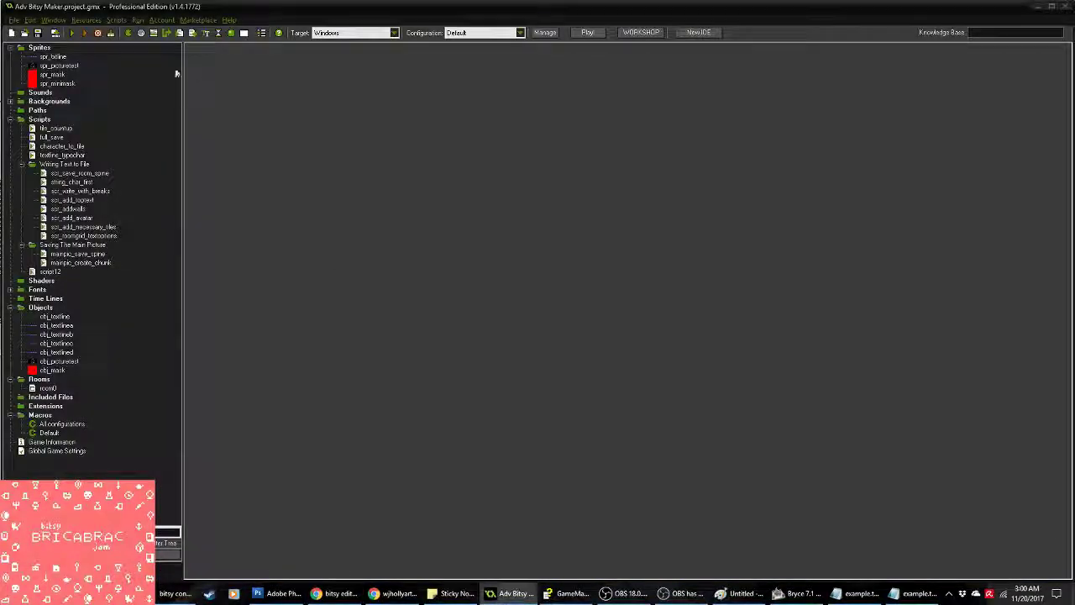
{"action": "left_click", "coordinate": [77, 20]}
{"action": "left_click", "coordinate": [85, 34]}
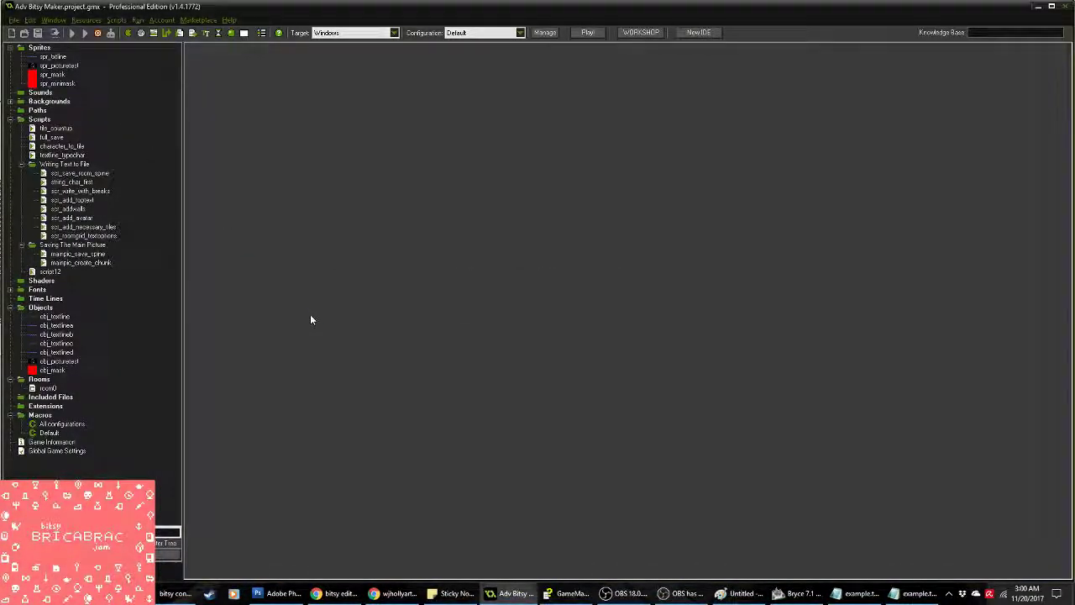
{"action": "left_click", "coordinate": [338, 593]}
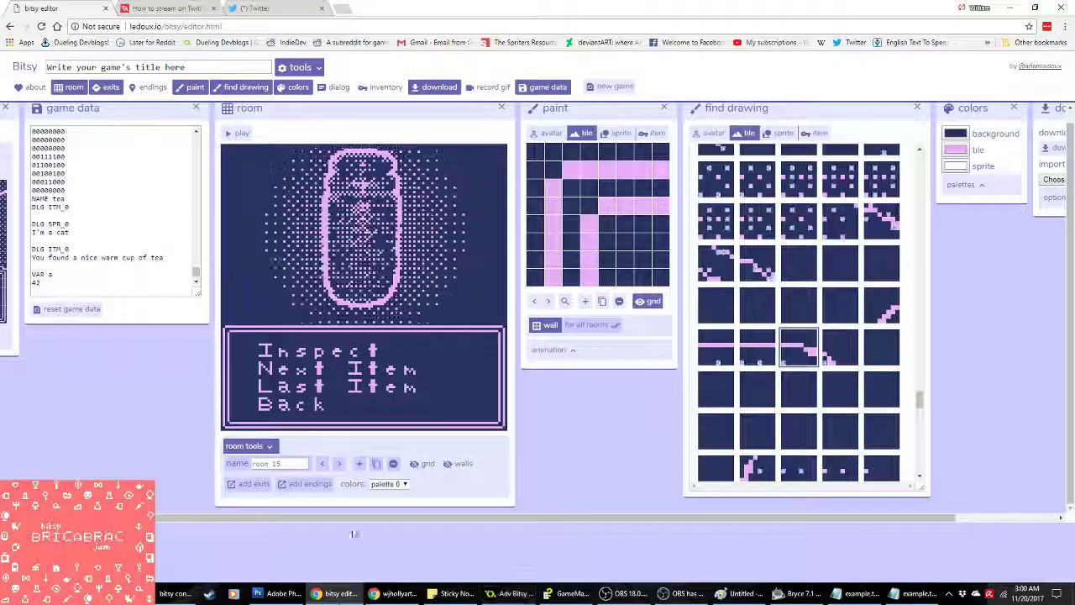
Step: Browse the existing Bitsy rooms, including front, shelf_a and shelf_b, and return to room 15
{"action": "left_click", "coordinate": [323, 464]}
{"action": "left_click", "coordinate": [323, 464]}
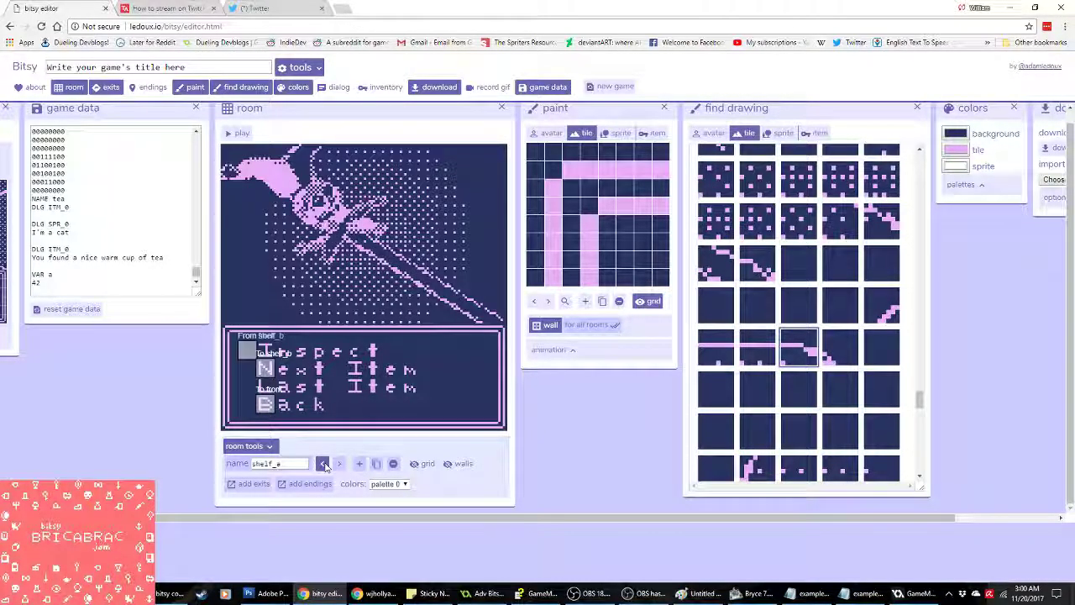
{"action": "left_click", "coordinate": [323, 463]}
{"action": "left_click", "coordinate": [339, 464]}
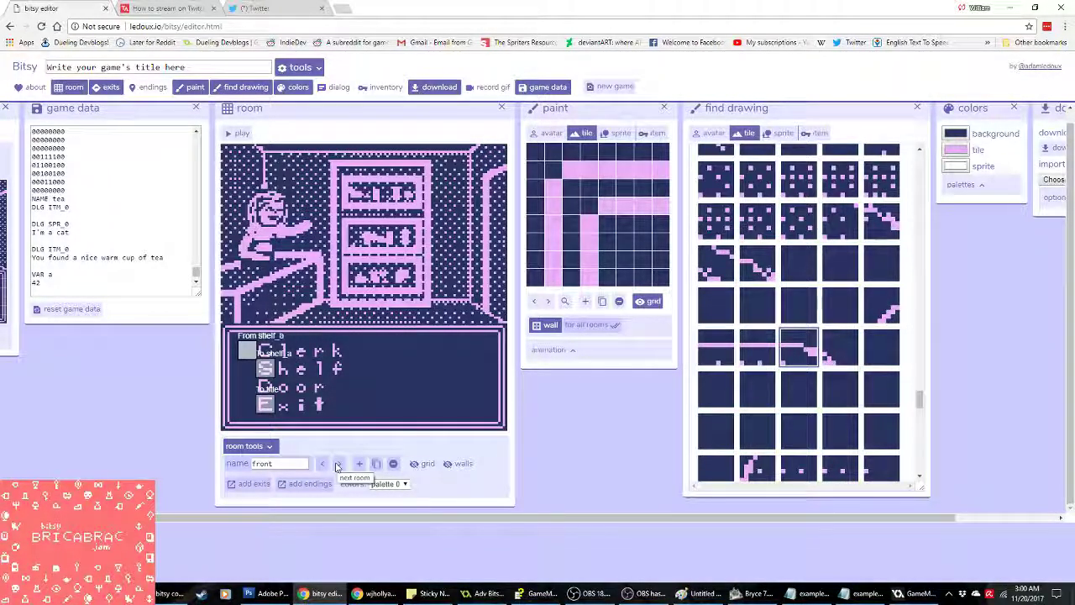
{"action": "left_click", "coordinate": [338, 463]}
{"action": "left_click", "coordinate": [339, 463]}
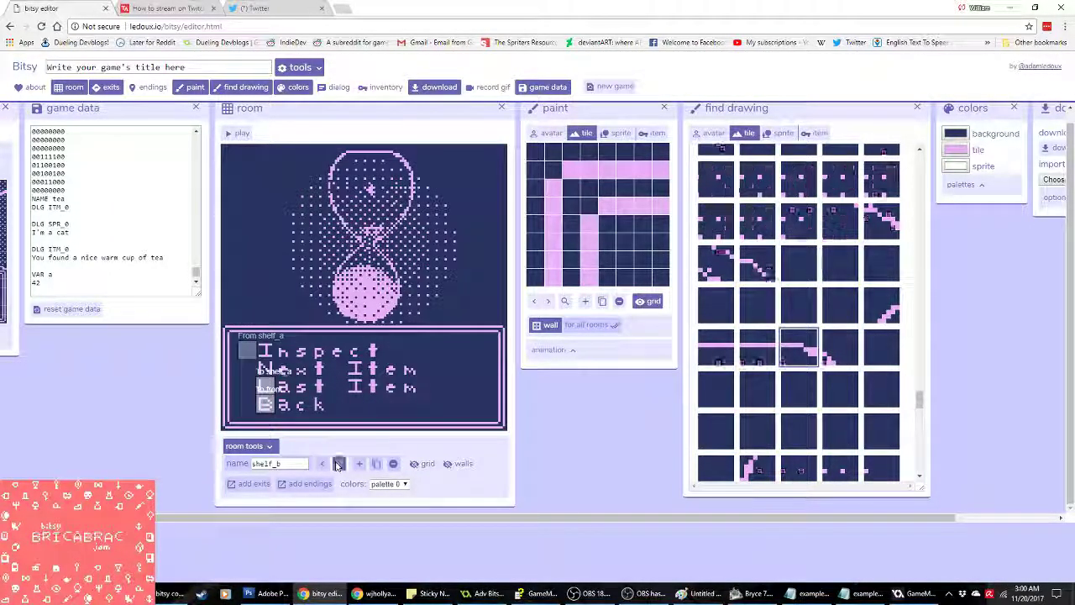
{"action": "left_click", "coordinate": [337, 464]}
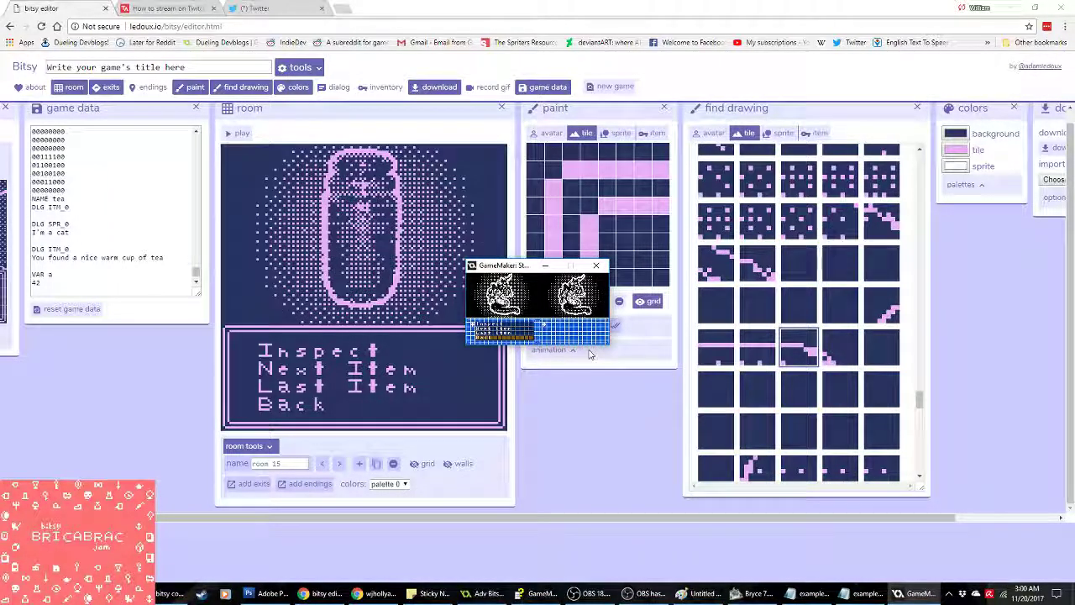
Step: Delete the old example.txt from the Adv_Bitsy_Maker folder and export the dragon again from the running GameMaker game
{"action": "key", "text": "alt+Tab"}
{"action": "left_click", "coordinate": [126, 82]}
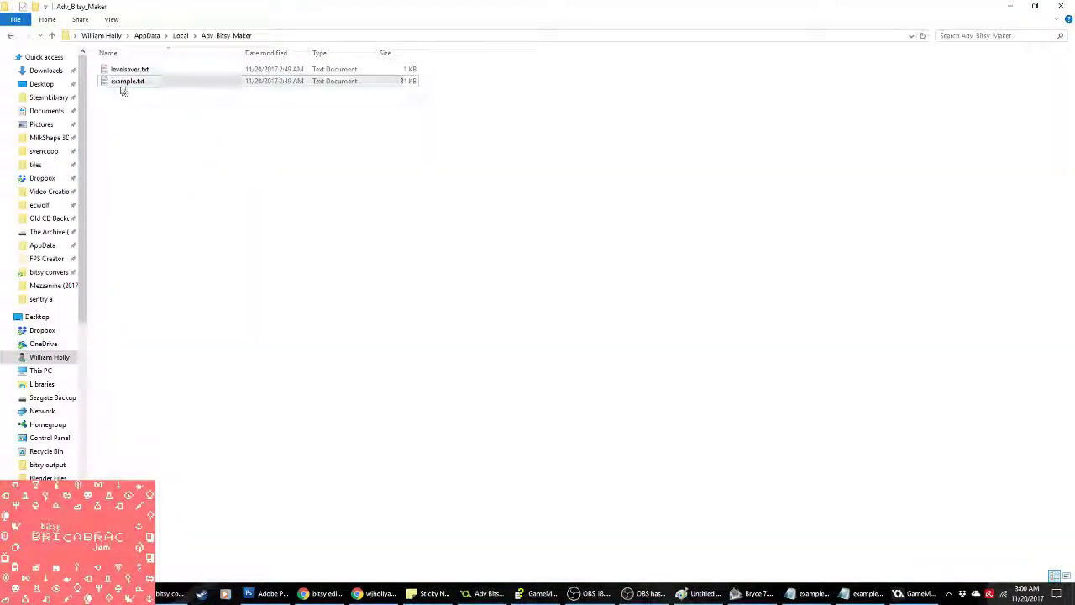
{"action": "key", "text": "Delete"}
{"action": "left_click", "coordinate": [911, 594]}
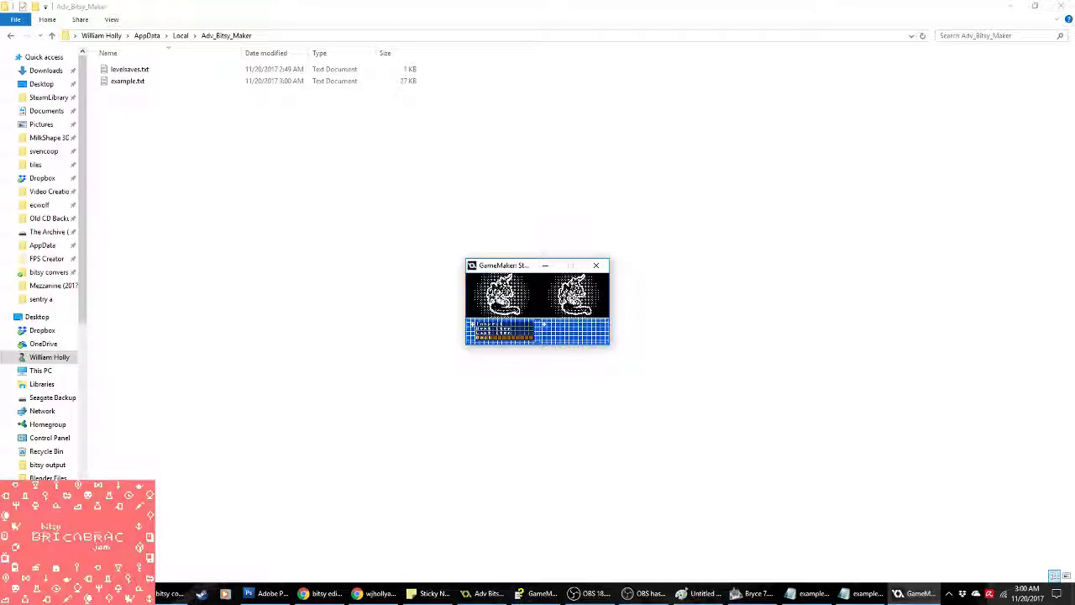
Step: Copy the whole text of the new example.txt and paste it at the end of the Bitsy game data
{"action": "double_click", "coordinate": [120, 82]}
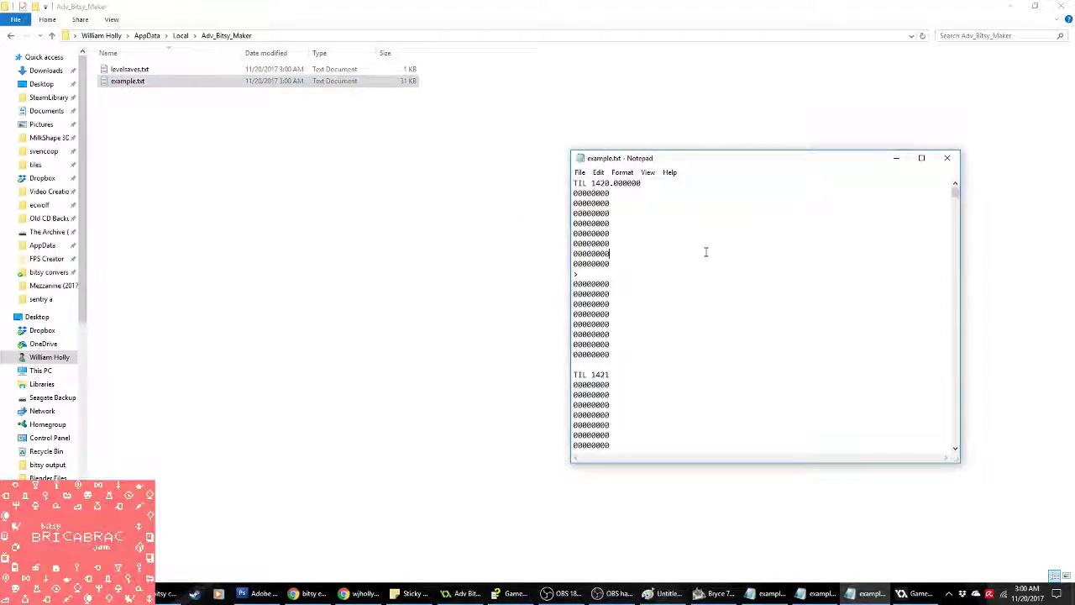
{"action": "key", "text": "ctrl+a"}
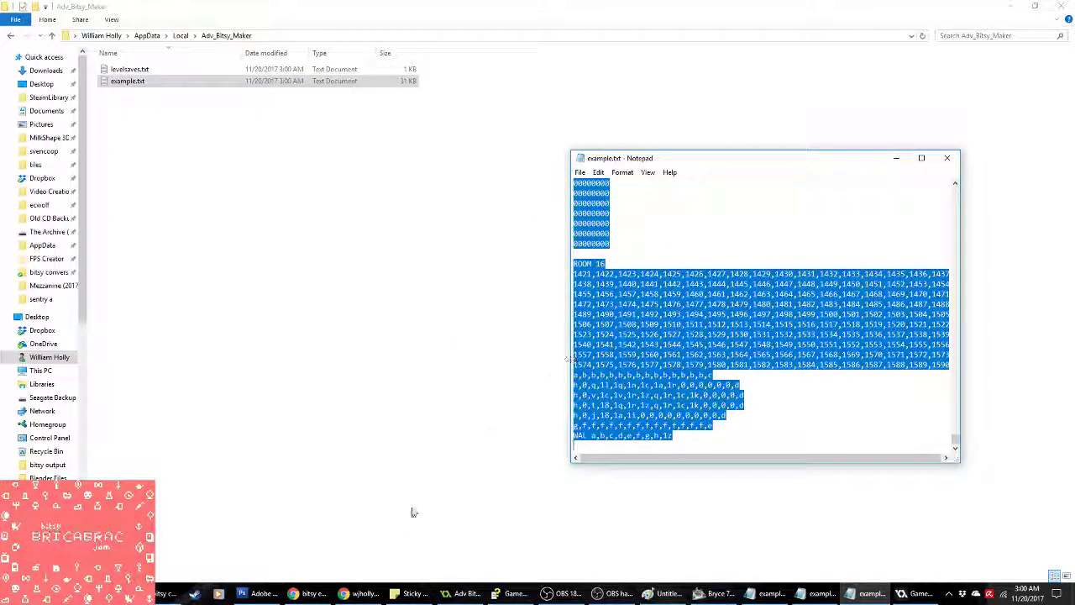
{"action": "left_click", "coordinate": [344, 594]}
{"action": "left_click", "coordinate": [311, 594]}
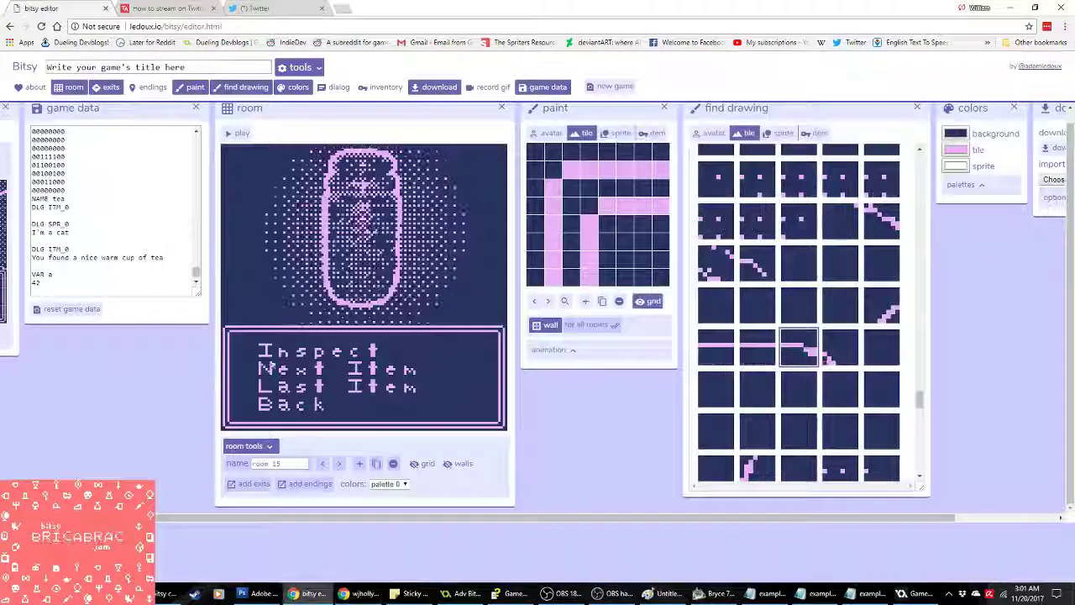
{"action": "left_click", "coordinate": [168, 292]}
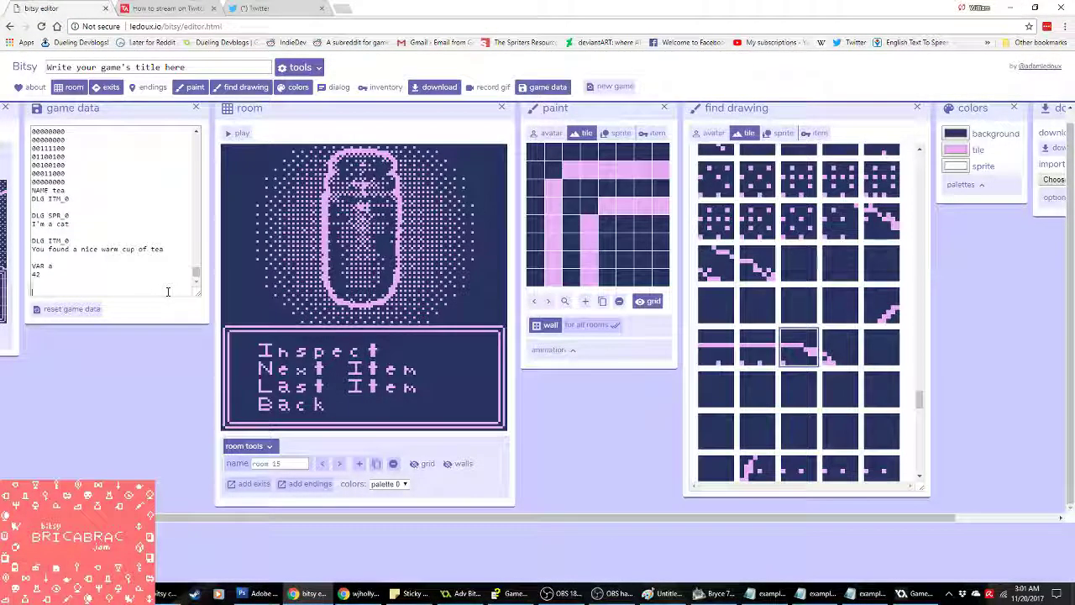
{"action": "key", "text": "ctrl+v"}
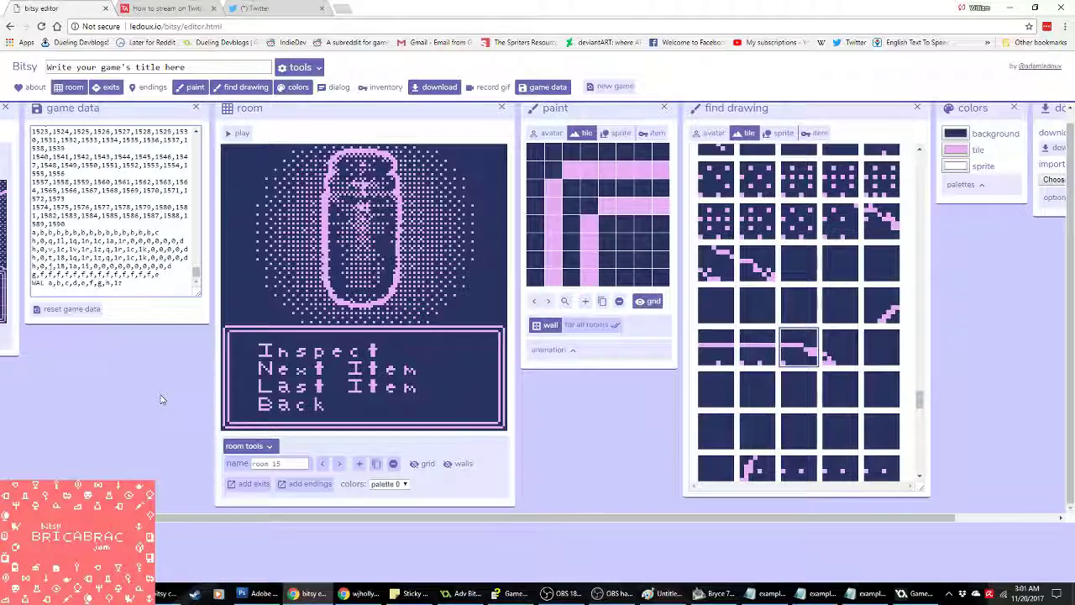
{"action": "left_click", "coordinate": [162, 400]}
Step: View the imported dragon room, check the Twitch stream page, and return to the Bitsy editor
{"action": "left_click", "coordinate": [340, 463]}
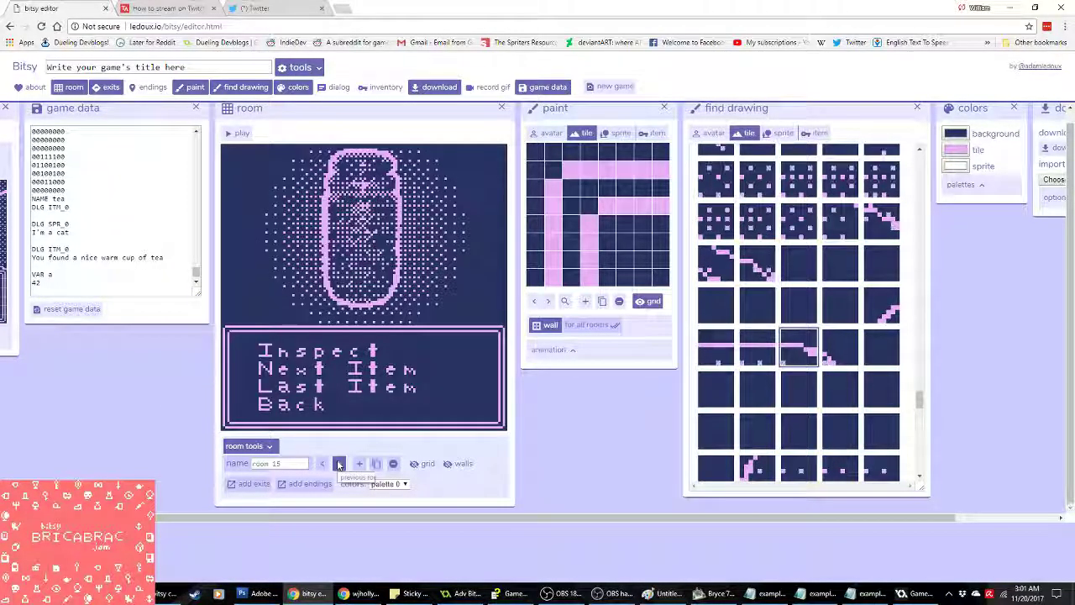
{"action": "left_click", "coordinate": [339, 464]}
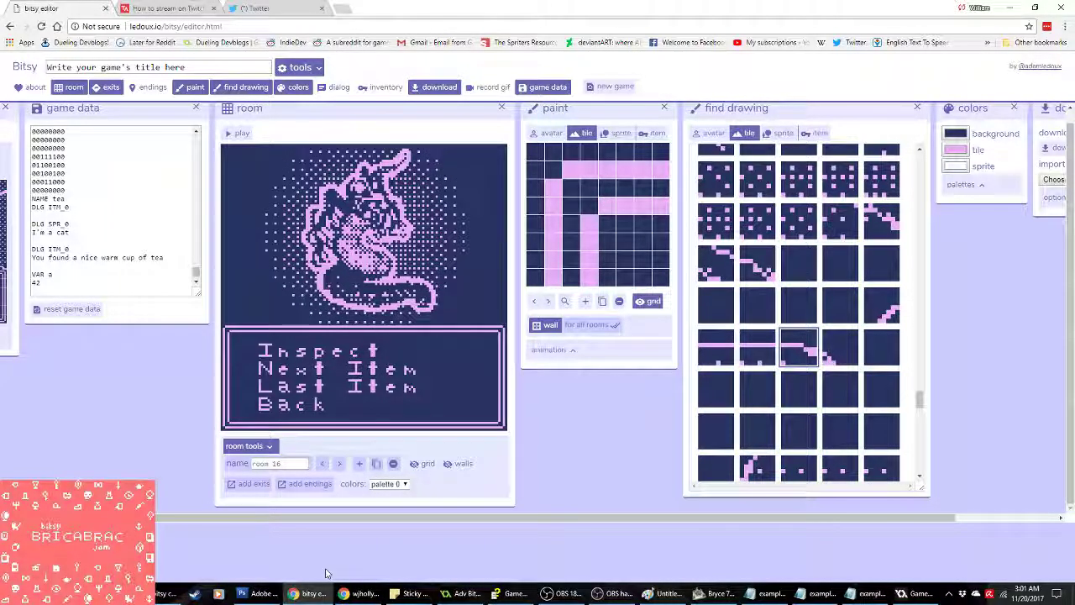
{"action": "left_click", "coordinate": [363, 593]}
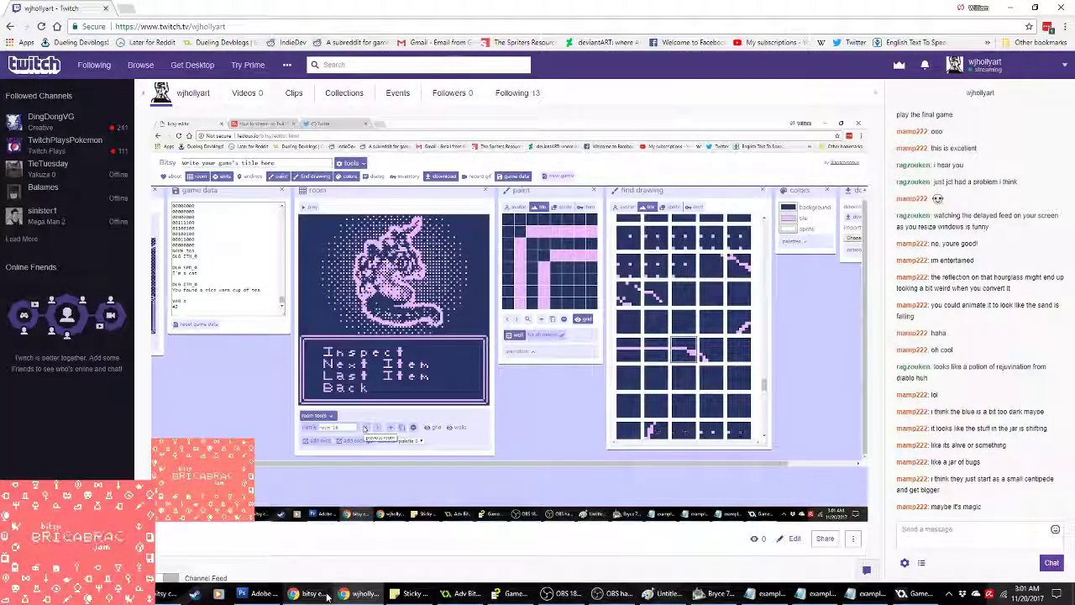
{"action": "left_click", "coordinate": [327, 594]}
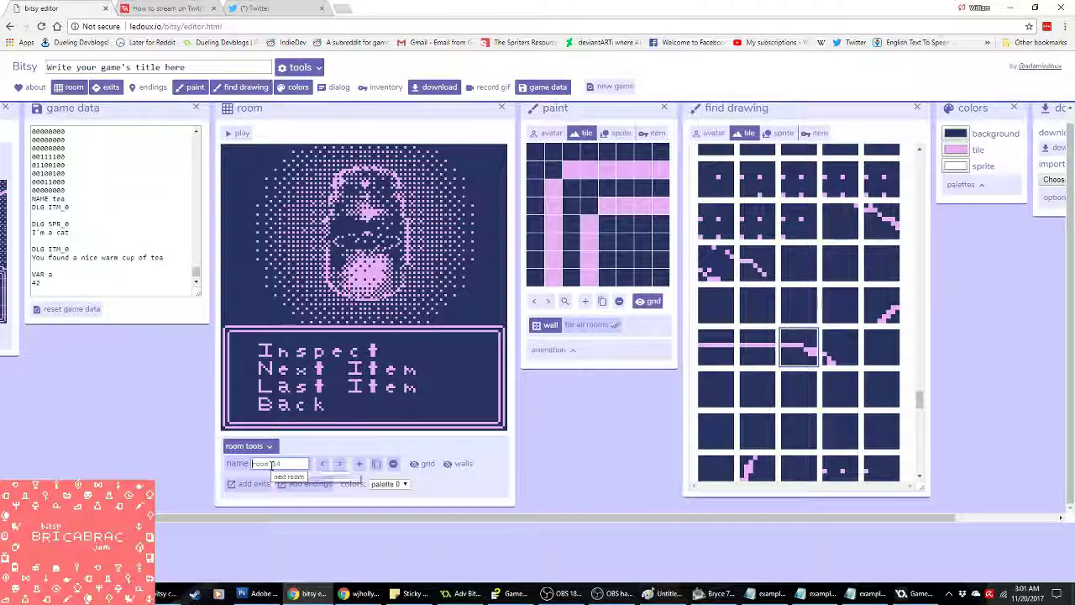
Step: Rename room 14 as shelf_c, room 15 as shelf_d, and the dragon's room 16 as shelf_e
{"action": "type", "text": "lf_c"}
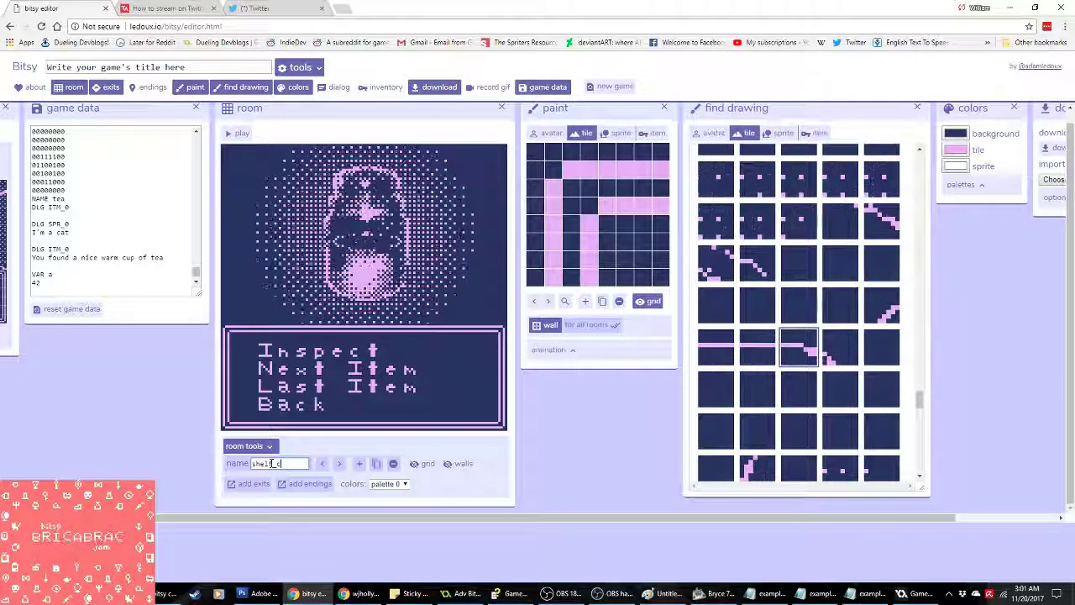
{"action": "left_click", "coordinate": [339, 464]}
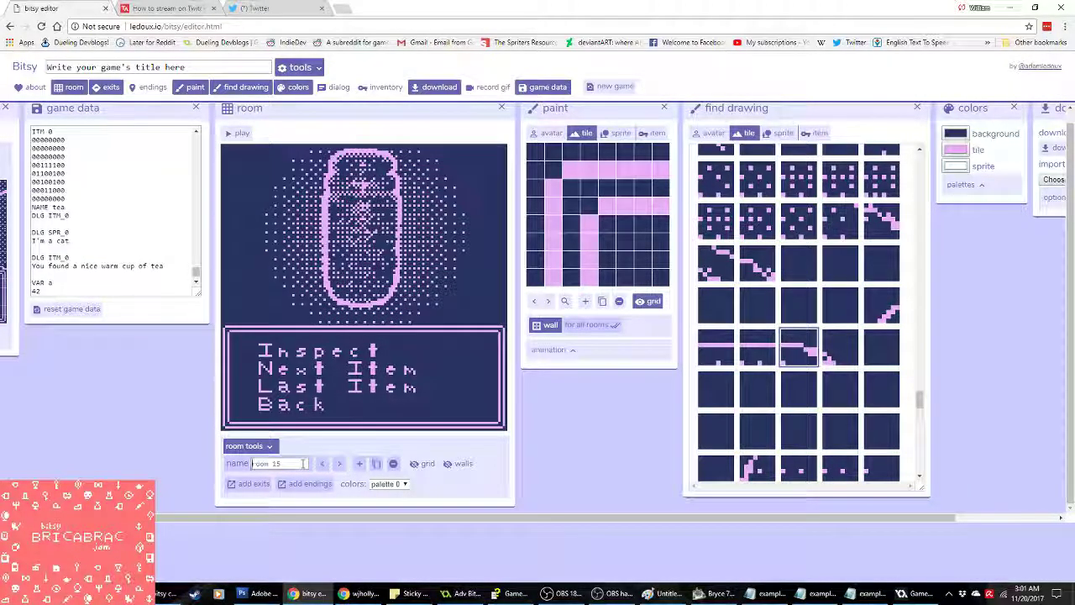
{"action": "left_click", "coordinate": [303, 463]}
{"action": "type", "text": "shelf_d"}
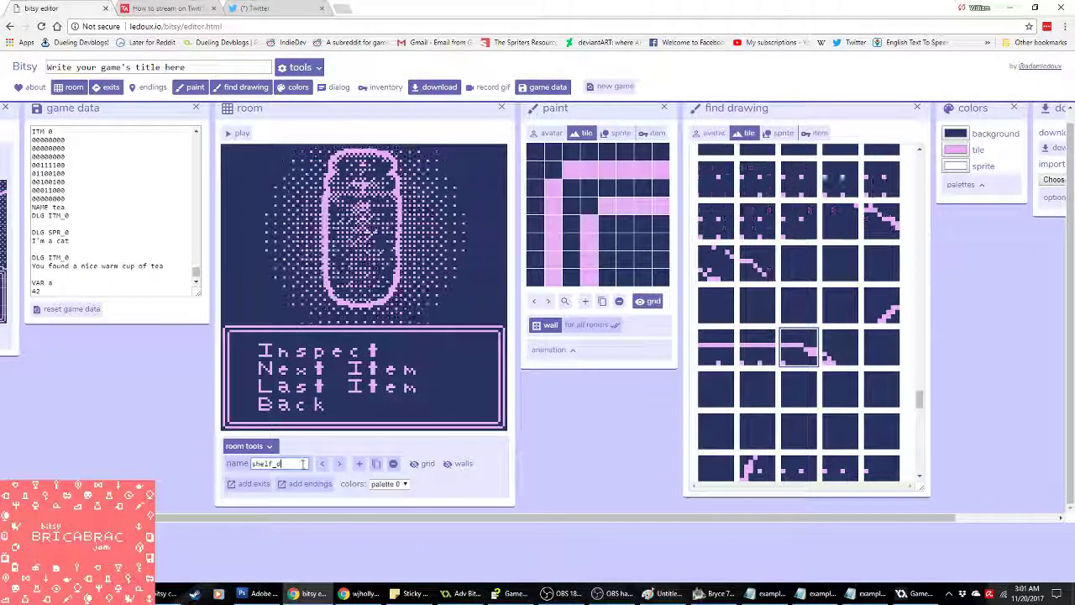
{"action": "left_click", "coordinate": [321, 464]}
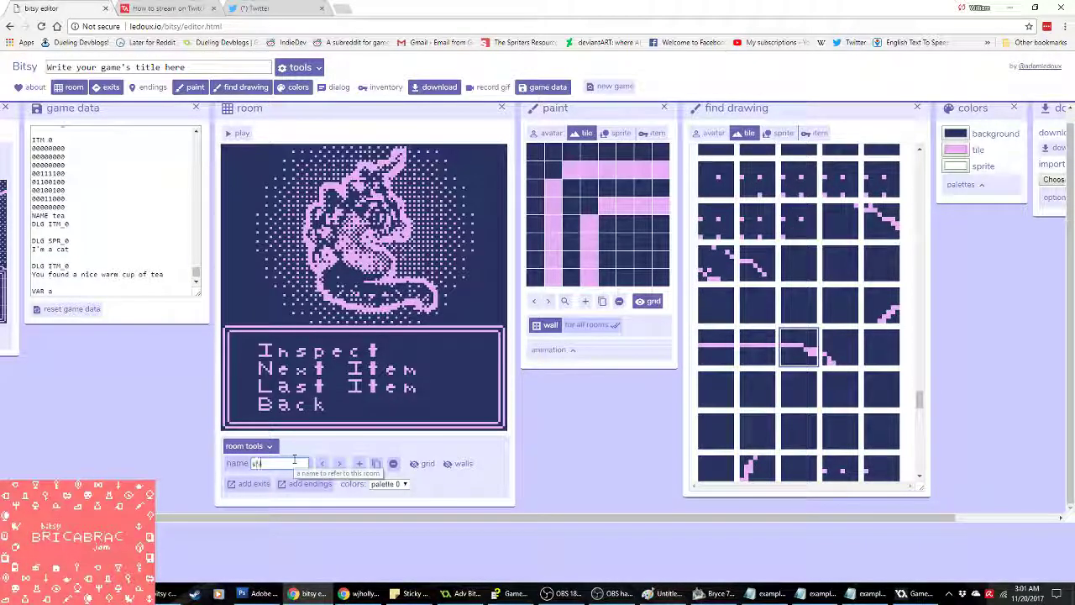
{"action": "left_click", "coordinate": [294, 463]}
{"action": "type", "text": "shelf_e"}
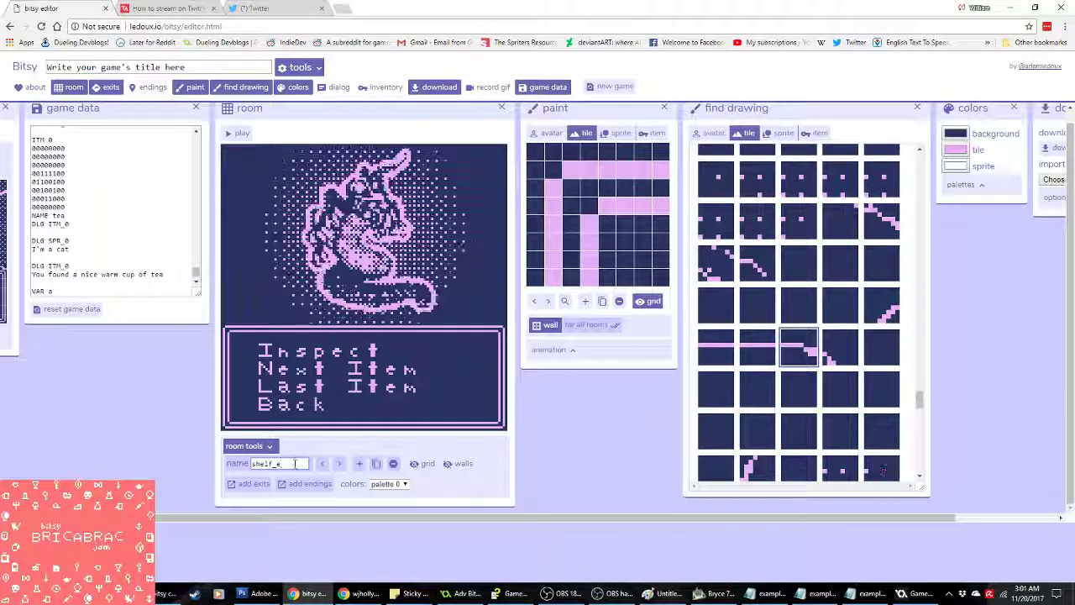
Step: Close the dragon photo in Photoshop without saving and open 20171120_000423.jpg from the bitsy conversion stuff folder in Photoshop
{"action": "key", "text": "alt+Tab"}
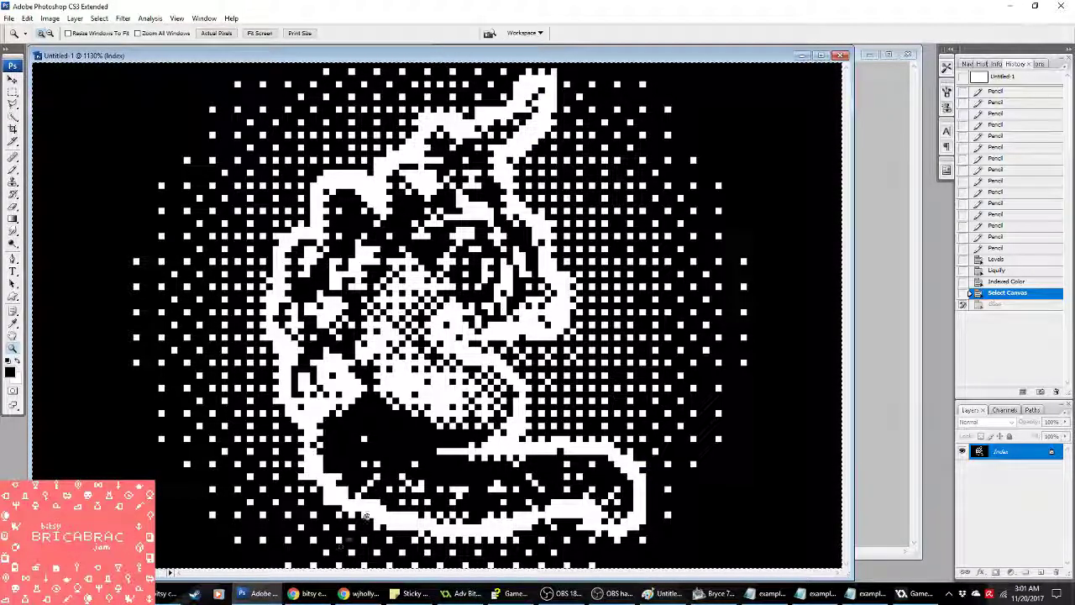
{"action": "left_click", "coordinate": [907, 55]}
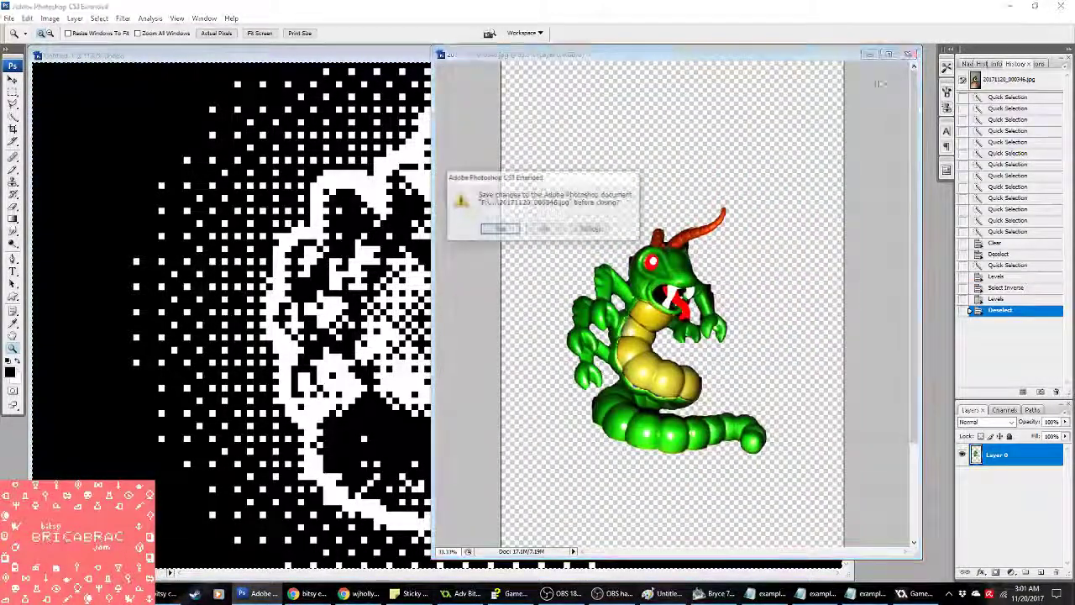
{"action": "left_click", "coordinate": [553, 228]}
{"action": "key", "text": "alt+Tab"}
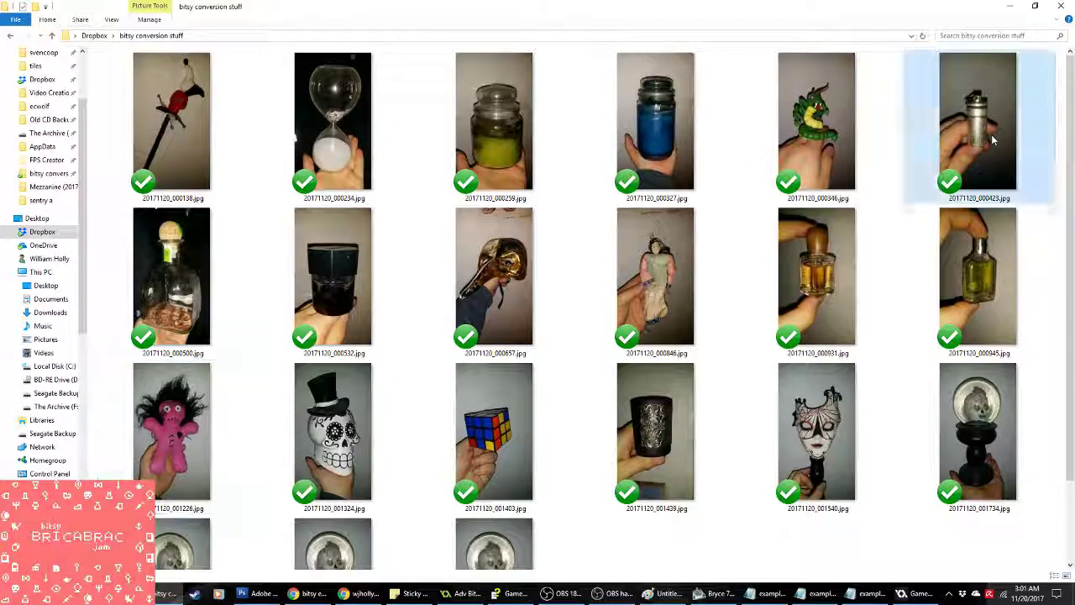
{"action": "right_click", "coordinate": [928, 135]}
{"action": "mouse_move", "coordinate": [912, 342]}
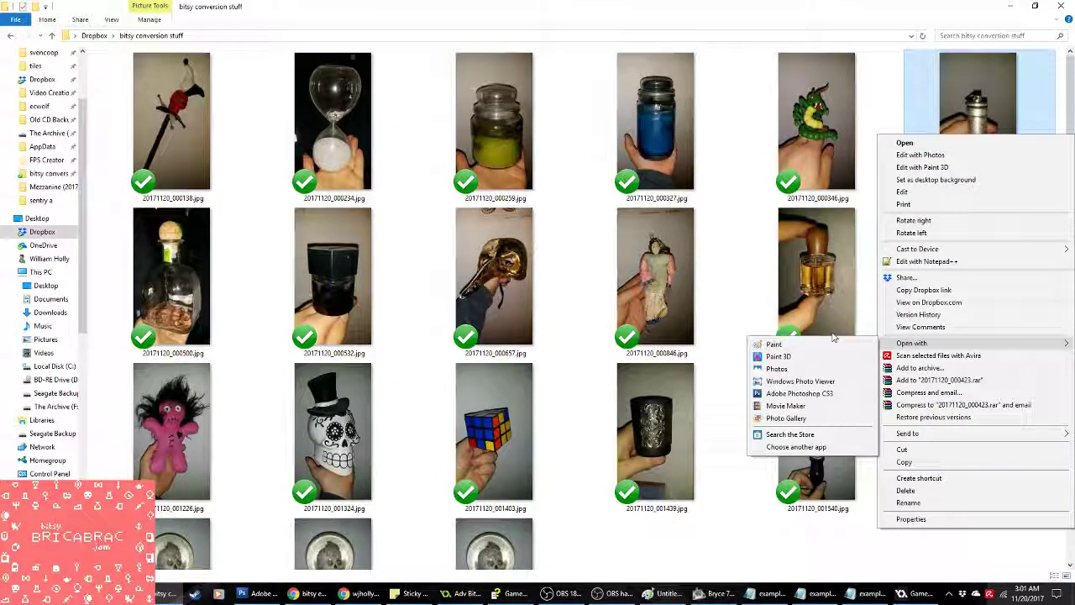
{"action": "left_click", "coordinate": [799, 393]}
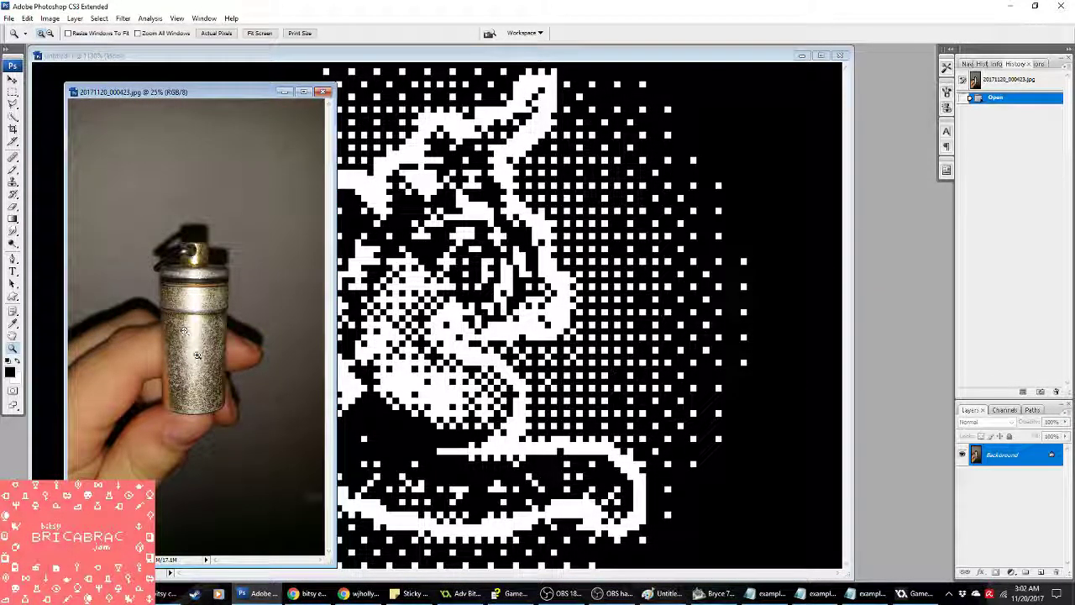
Step: Examine the metal canister's surface up close, finishing with the whole photo fitted to the screen
{"action": "left_click", "coordinate": [183, 326]}
{"action": "left_click", "coordinate": [186, 325]}
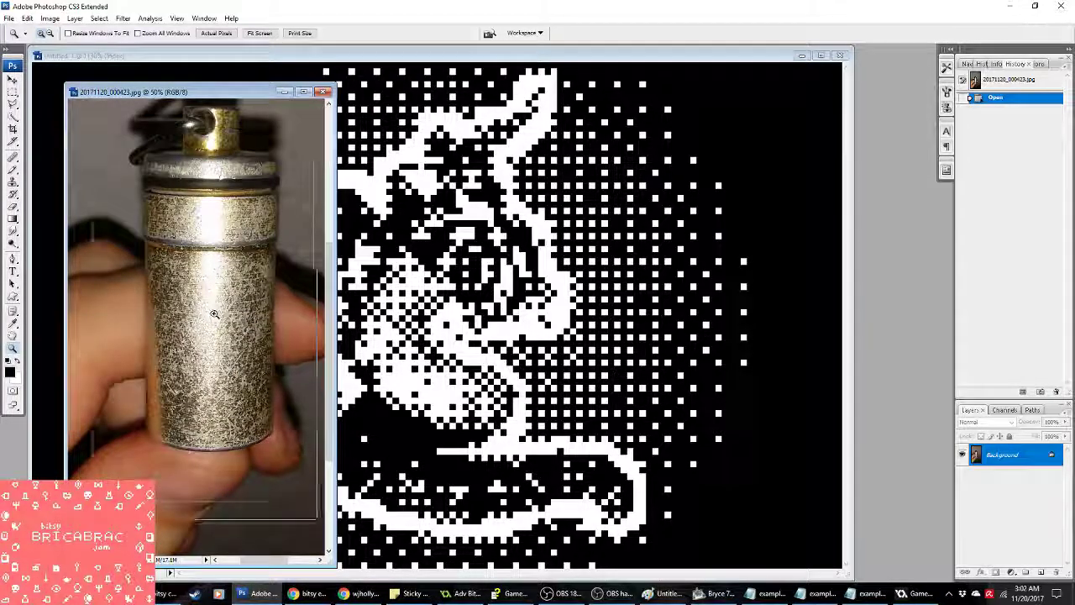
{"action": "left_click", "coordinate": [195, 326]}
{"action": "left_click", "coordinate": [204, 326]}
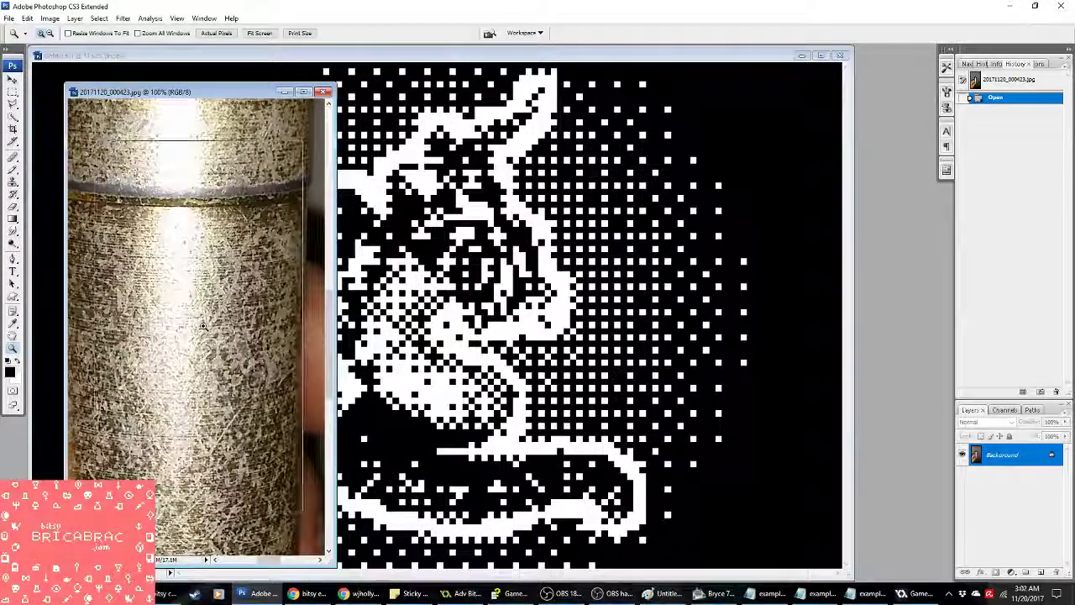
{"action": "left_click", "coordinate": [203, 326]}
{"action": "key", "text": "ctrl+minus"}
{"action": "key", "text": "ctrl+minus"}
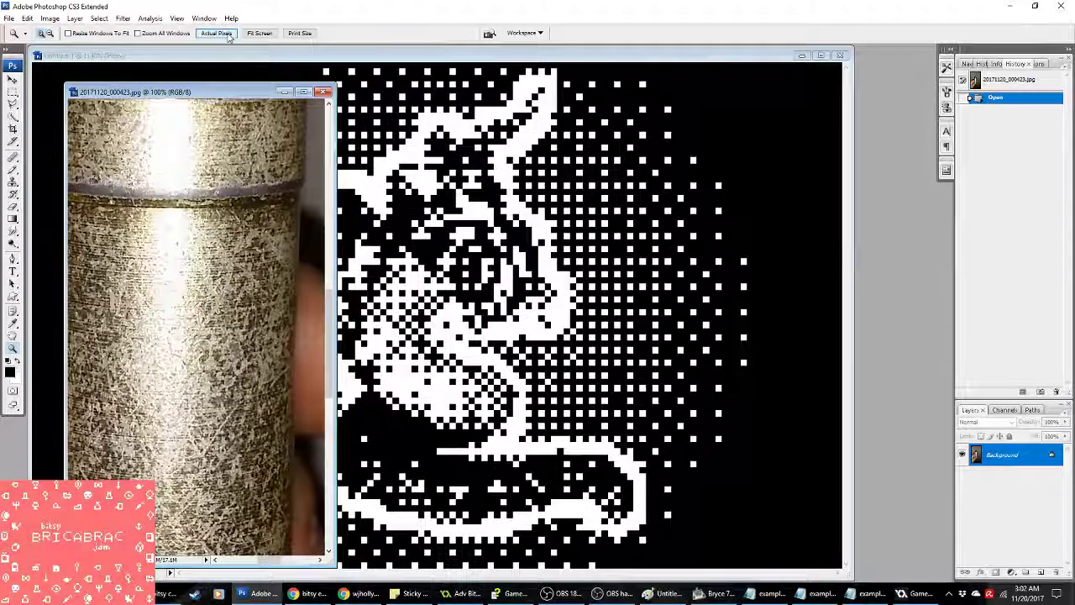
{"action": "key", "text": "ctrl+minus"}
{"action": "left_click", "coordinate": [259, 33]}
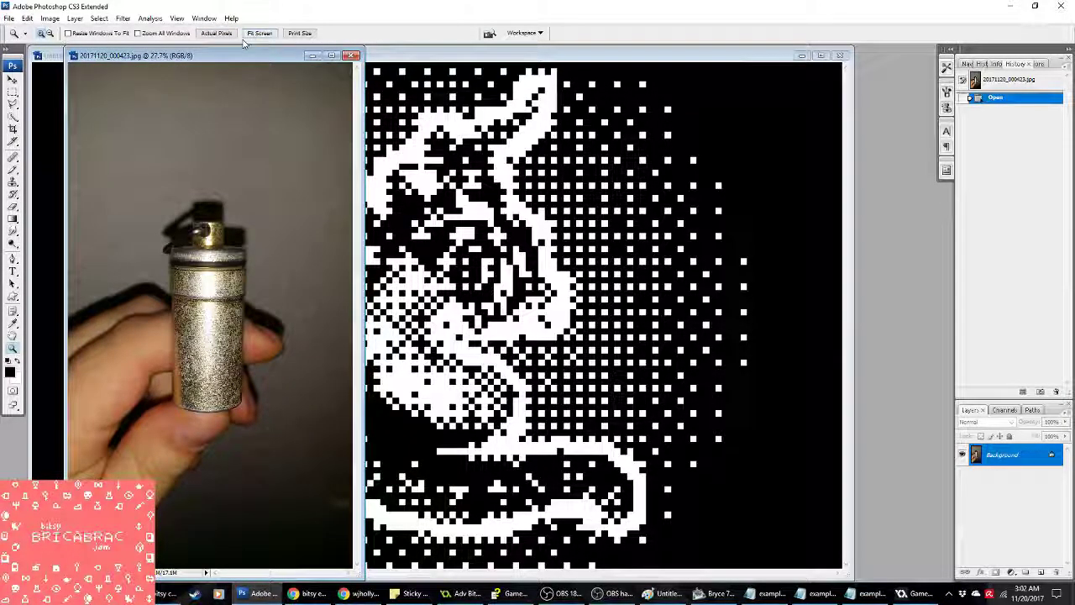
Step: Select the metal canister and its top fitting with the Quick Selection tool, setting the brush diameter to 27 px
{"action": "left_click", "coordinate": [13, 115]}
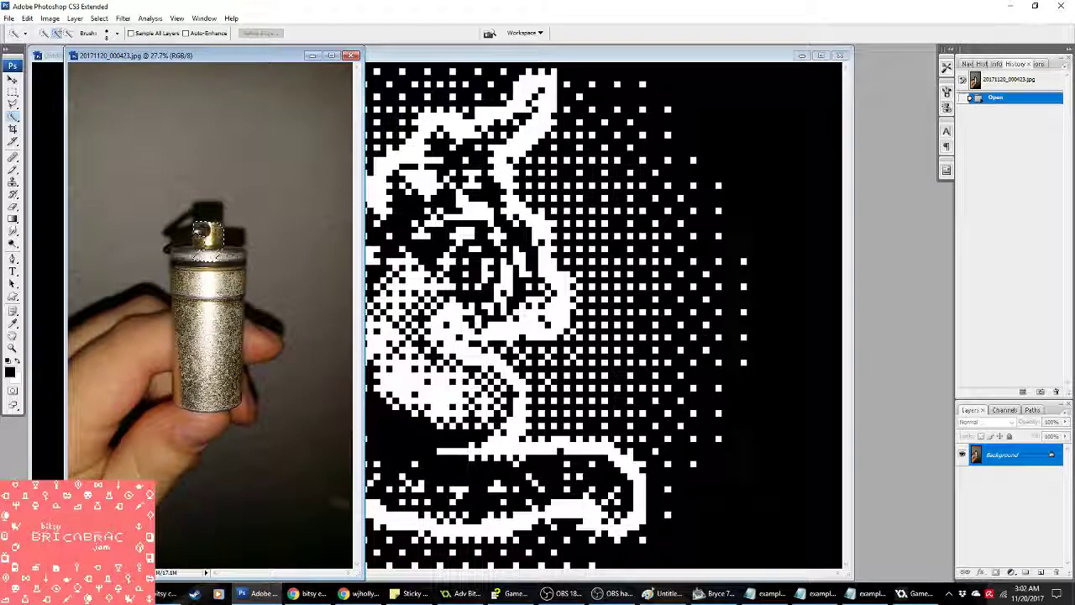
{"action": "left_click", "coordinate": [202, 232]}
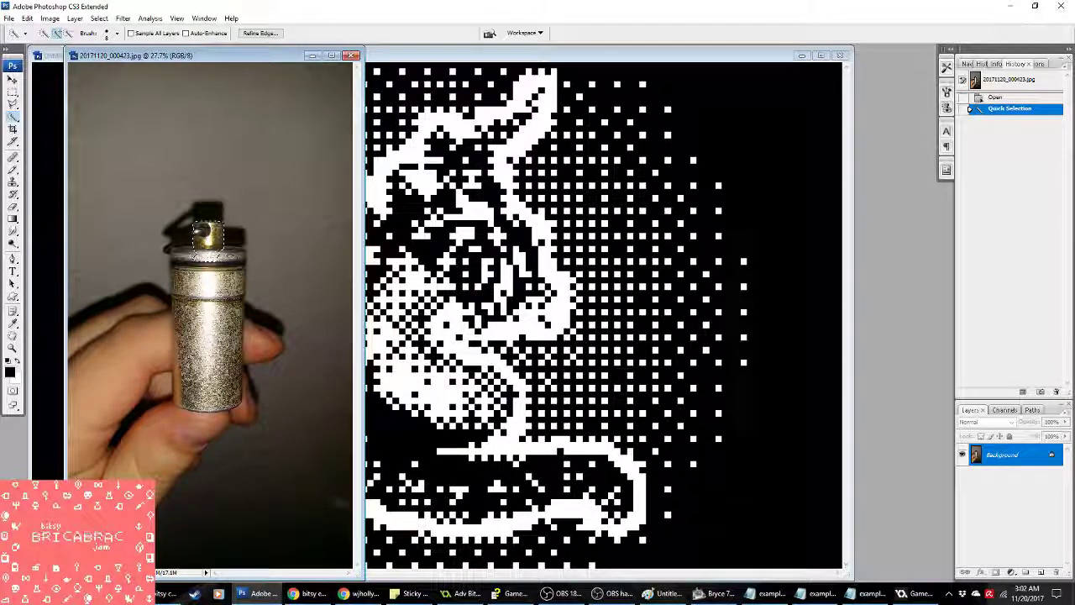
{"action": "left_click", "coordinate": [210, 277]}
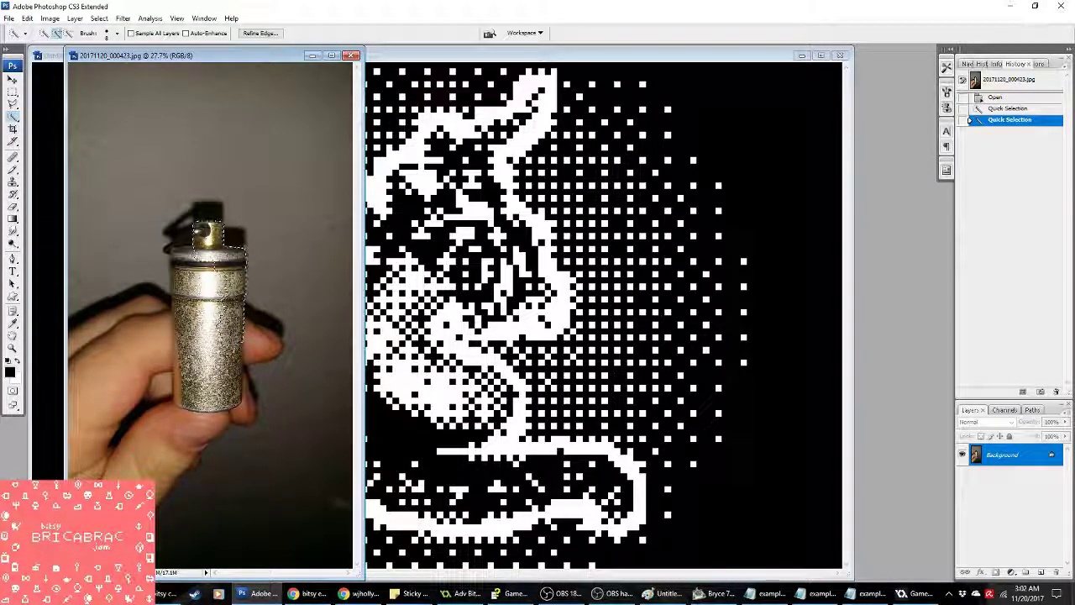
{"action": "left_click", "coordinate": [107, 33]}
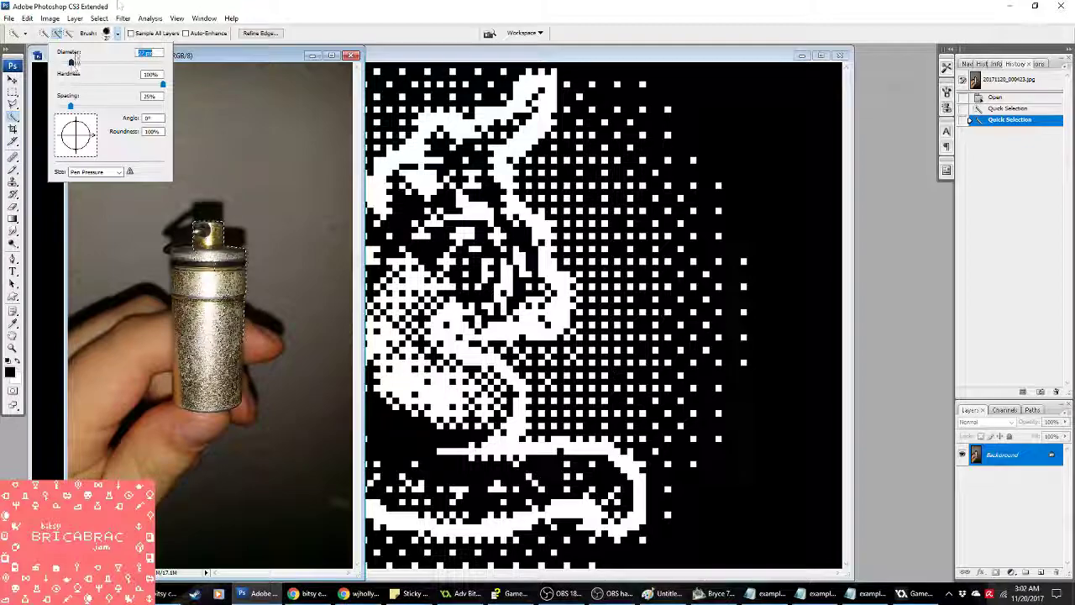
{"action": "key", "text": "Return"}
{"action": "left_click", "coordinate": [220, 225]}
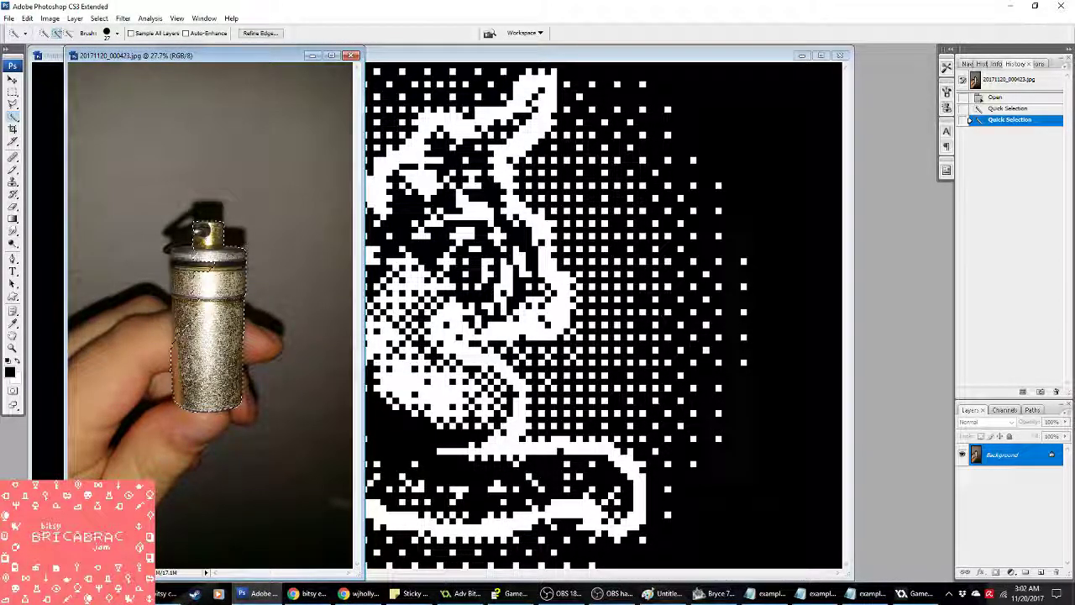
{"action": "left_click", "coordinate": [210, 235]}
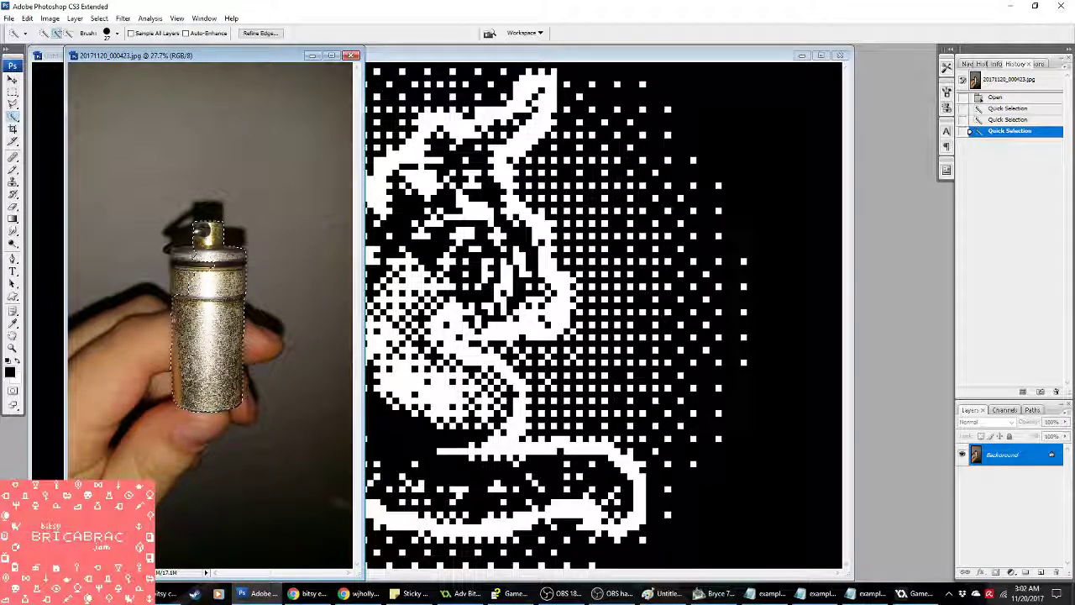
Step: Refine the Quick Selection around the ring at the canister's top, adding the ring and subtracting the surrounding shadow
{"action": "left_click", "coordinate": [187, 235]}
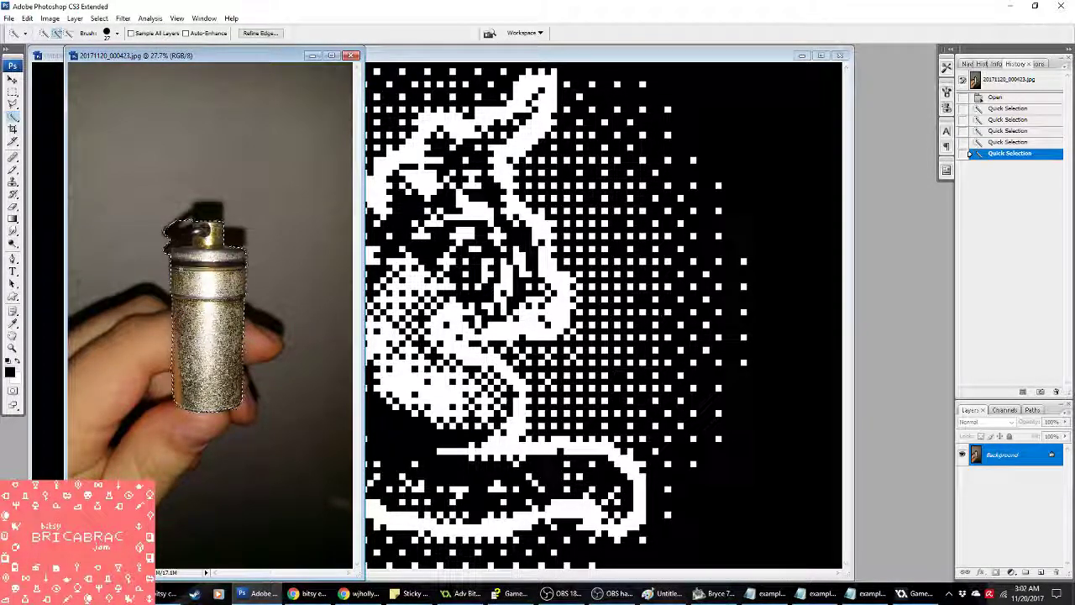
{"action": "left_click", "coordinate": [69, 32]}
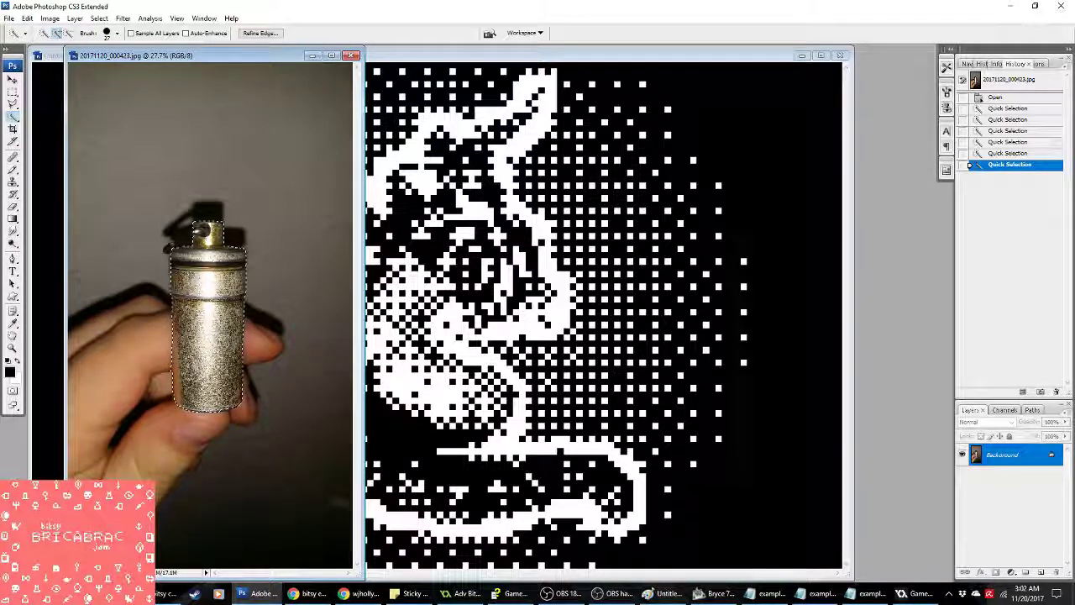
{"action": "left_click", "coordinate": [168, 245]}
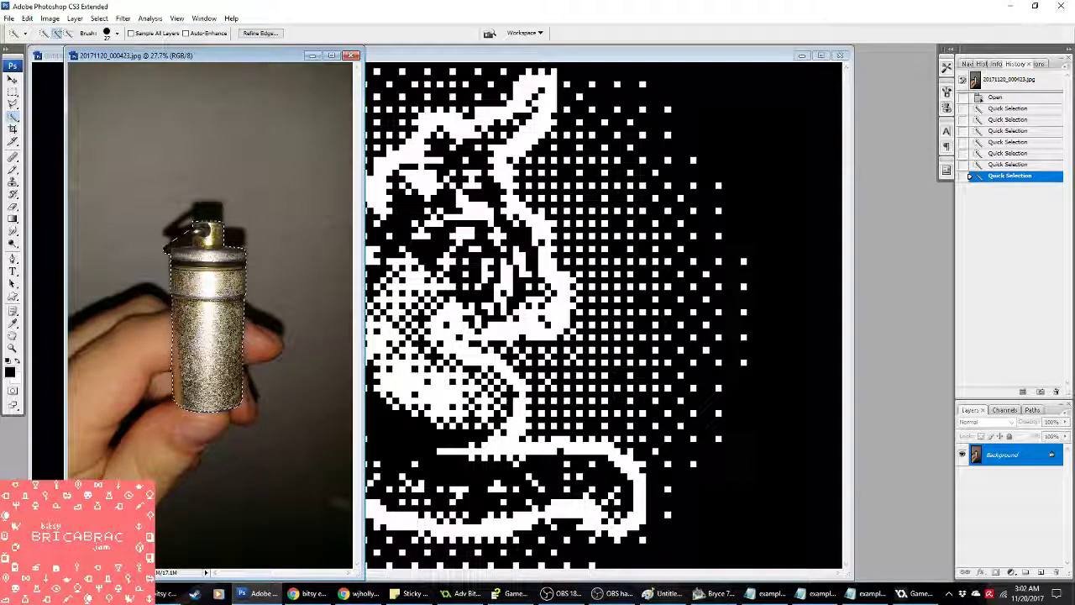
{"action": "left_click", "coordinate": [69, 33]}
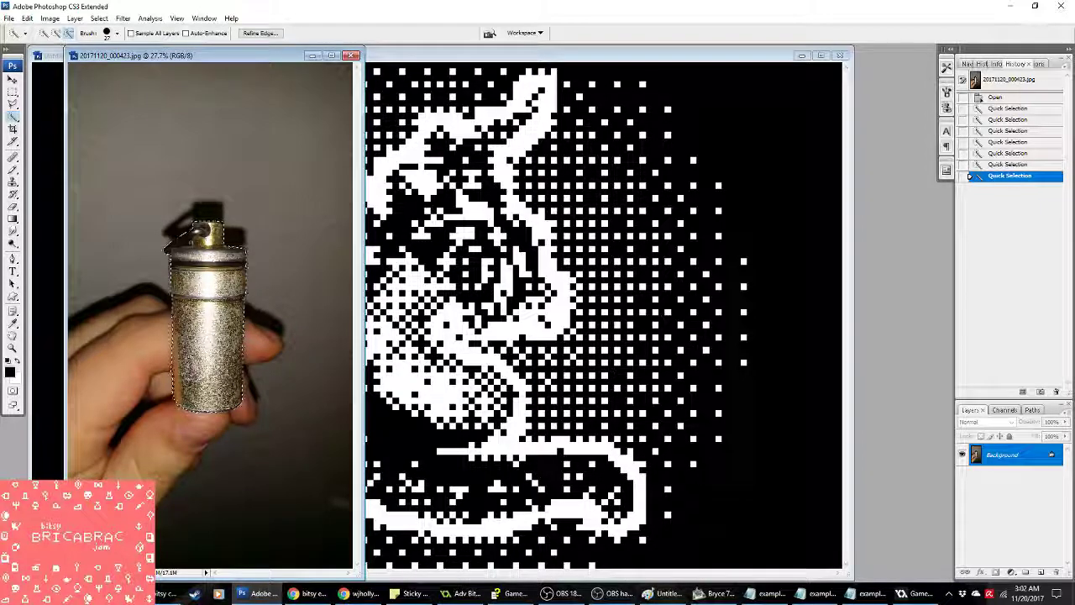
{"action": "left_click", "coordinate": [172, 244]}
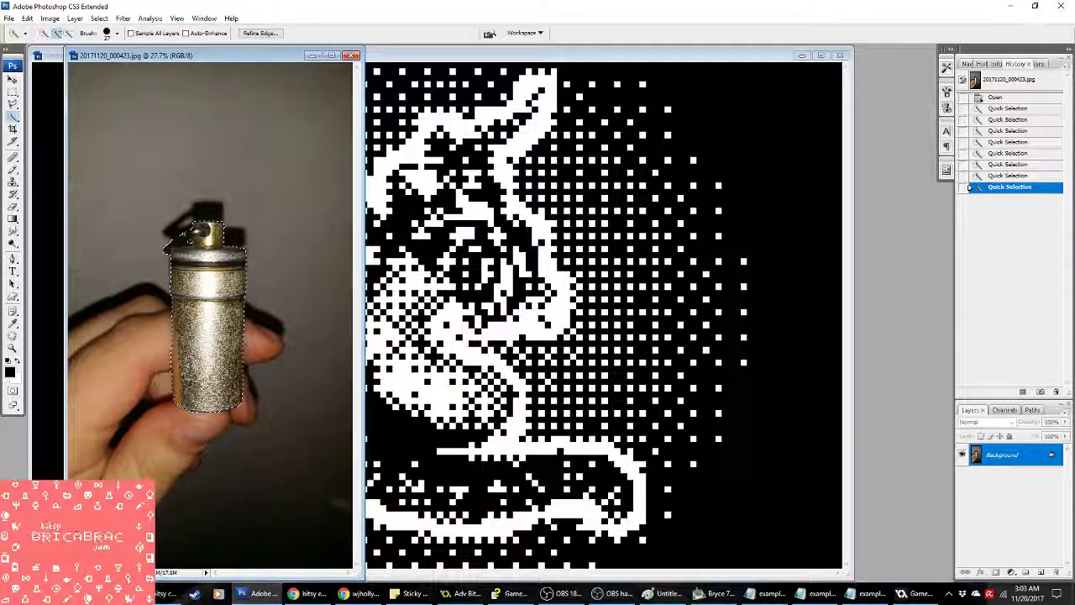
{"action": "left_click", "coordinate": [172, 239]}
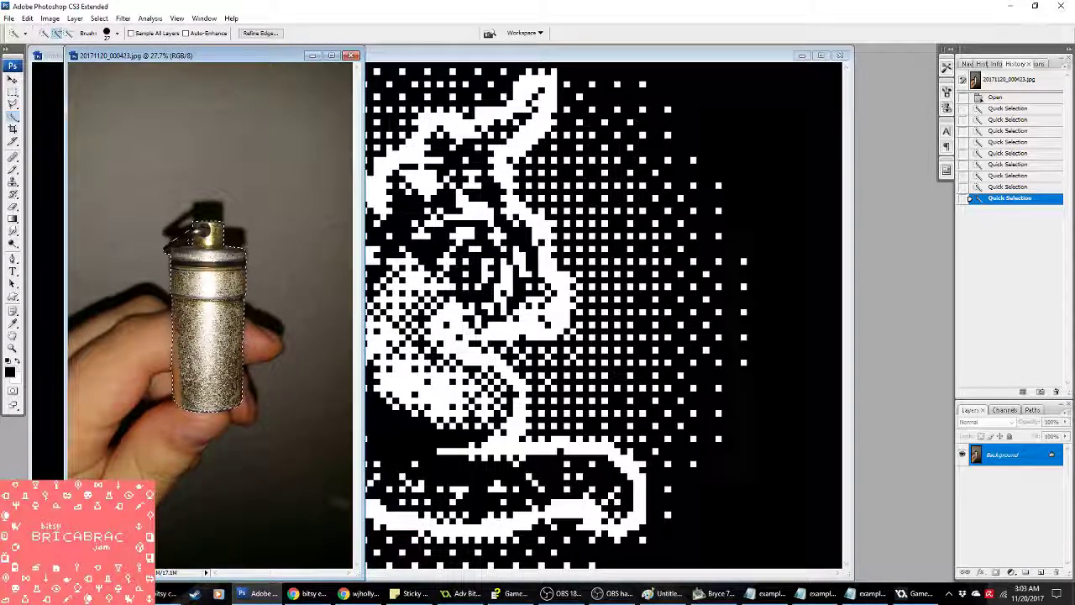
Step: Revert the Untitled-1 dragon picture to its Liquify history state and copy the selected canister into it as a new layer
{"action": "left_click", "coordinate": [500, 55]}
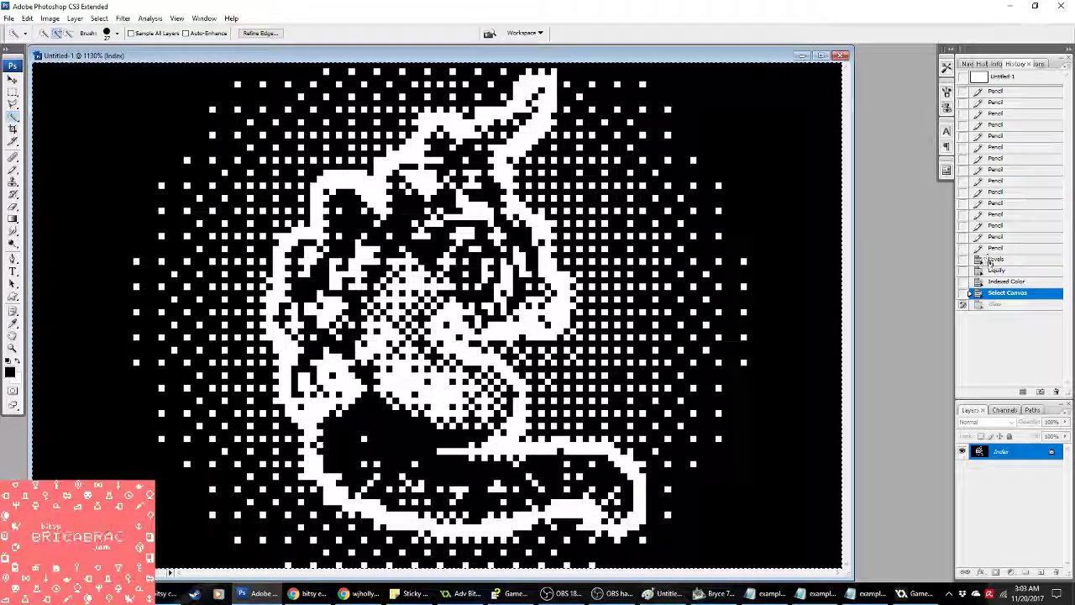
{"action": "left_click", "coordinate": [999, 270]}
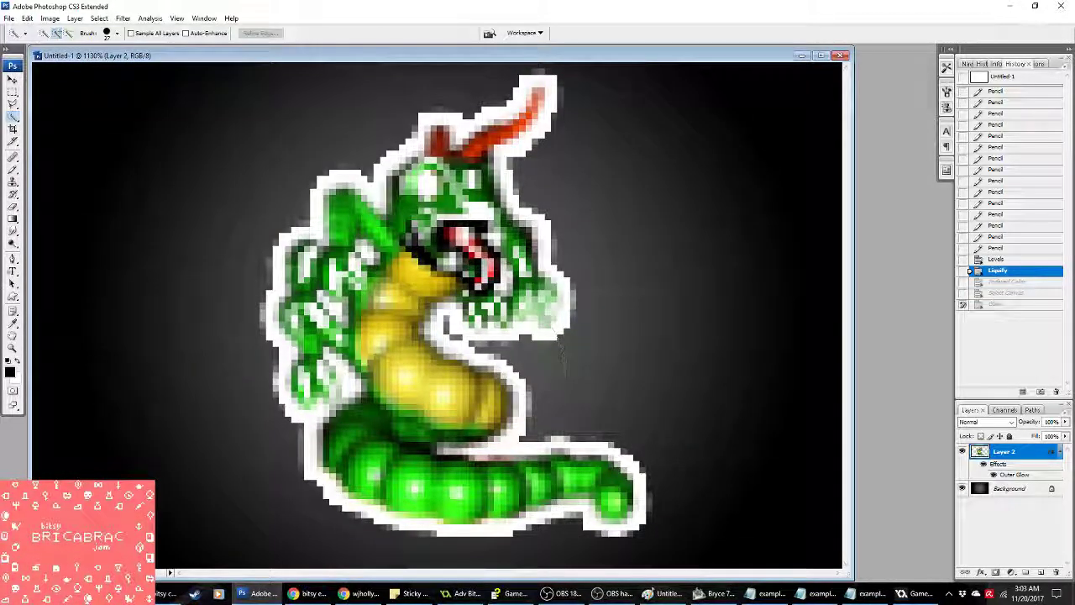
{"action": "left_click_drag", "start_coordinate": [300, 48], "coordinate": [432, 47]}
{"action": "left_click", "coordinate": [64, 91]}
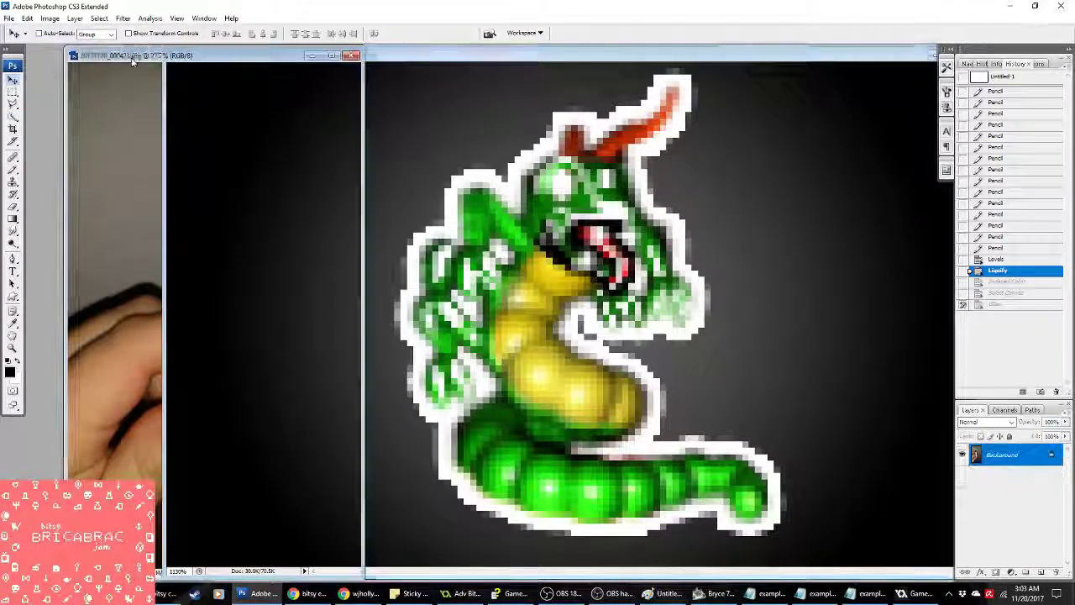
{"action": "key", "text": "v"}
{"action": "left_click_drag", "start_coordinate": [219, 294], "coordinate": [693, 272]}
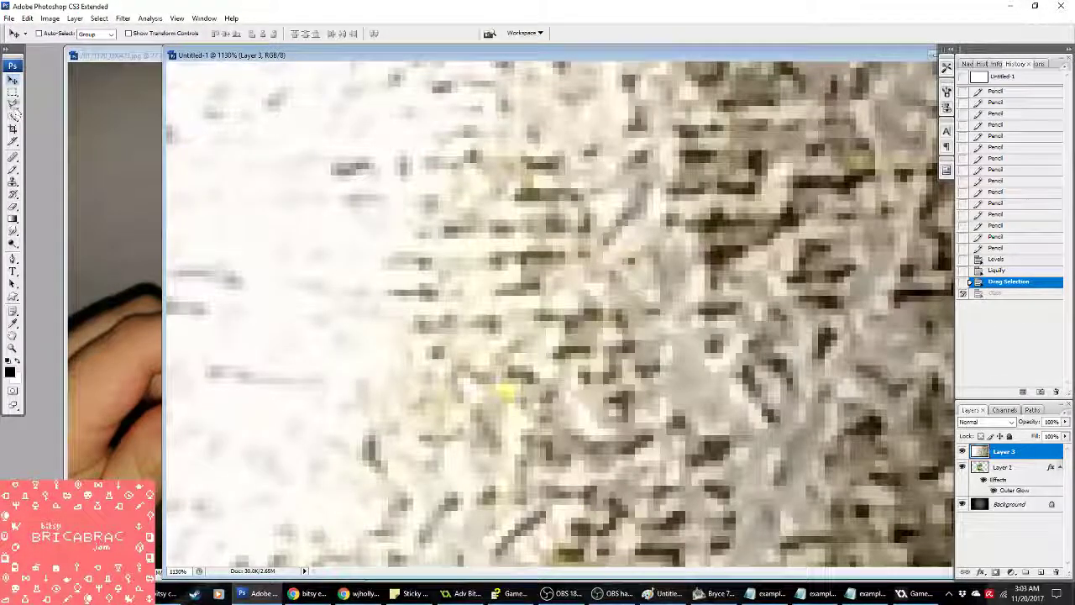
Step: Shrink the oversized canister layer to 1% width and height with Free Transform
{"action": "key", "text": "m"}
{"action": "right_click", "coordinate": [371, 194]}
{"action": "left_click", "coordinate": [413, 289]}
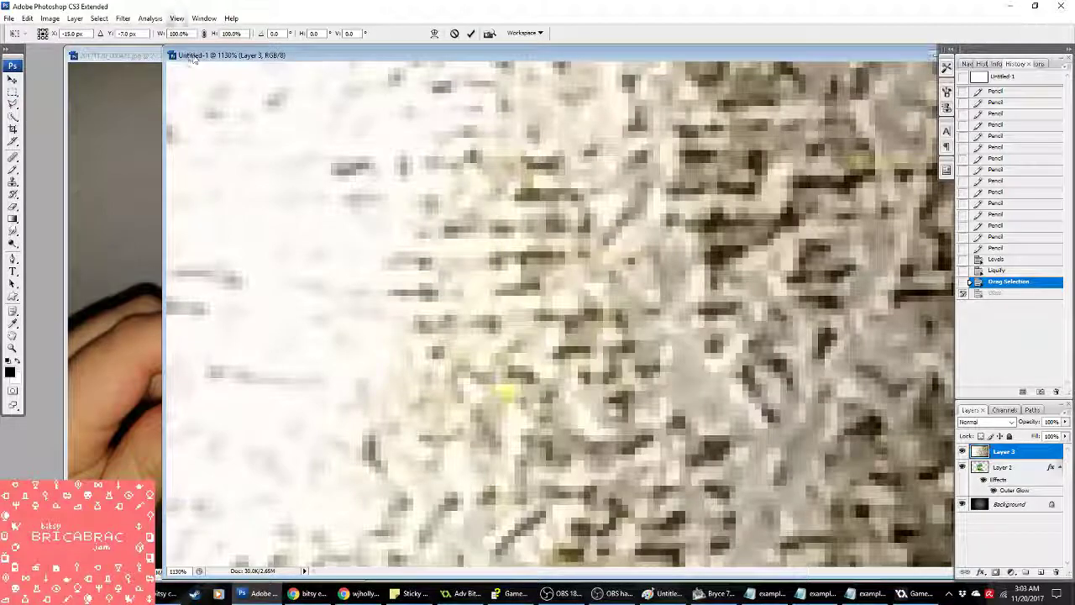
{"action": "type", "text": "10"}
{"action": "left_click", "coordinate": [221, 34]}
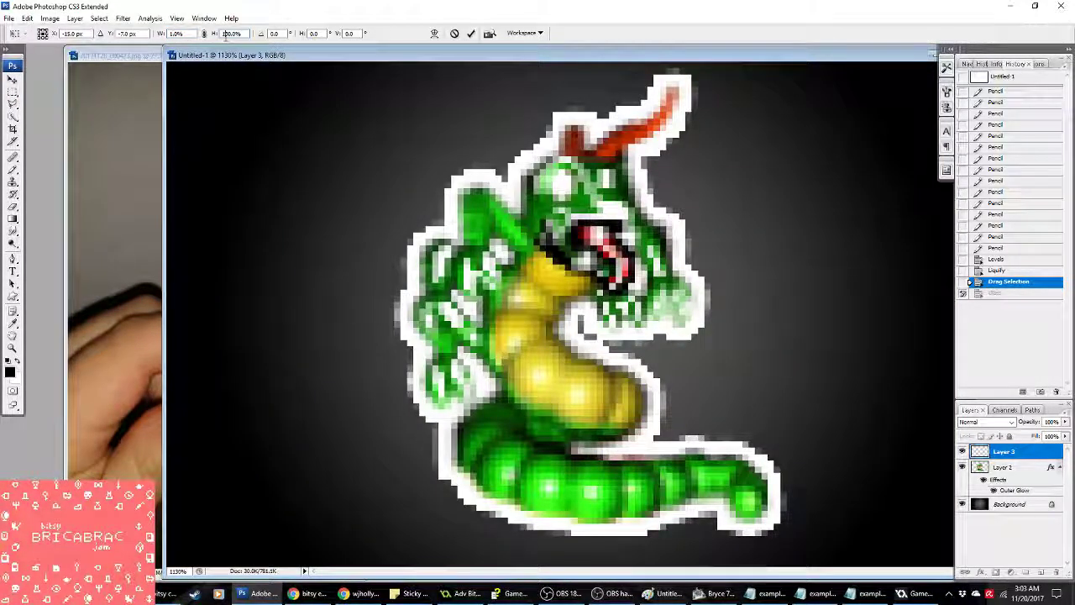
{"action": "type", "text": "1"}
Step: Enlarge the canister to about 6.1% and place it over the dragon at about X 63.7 px, Y 40.8 px
{"action": "left_click", "coordinate": [67, 33]}
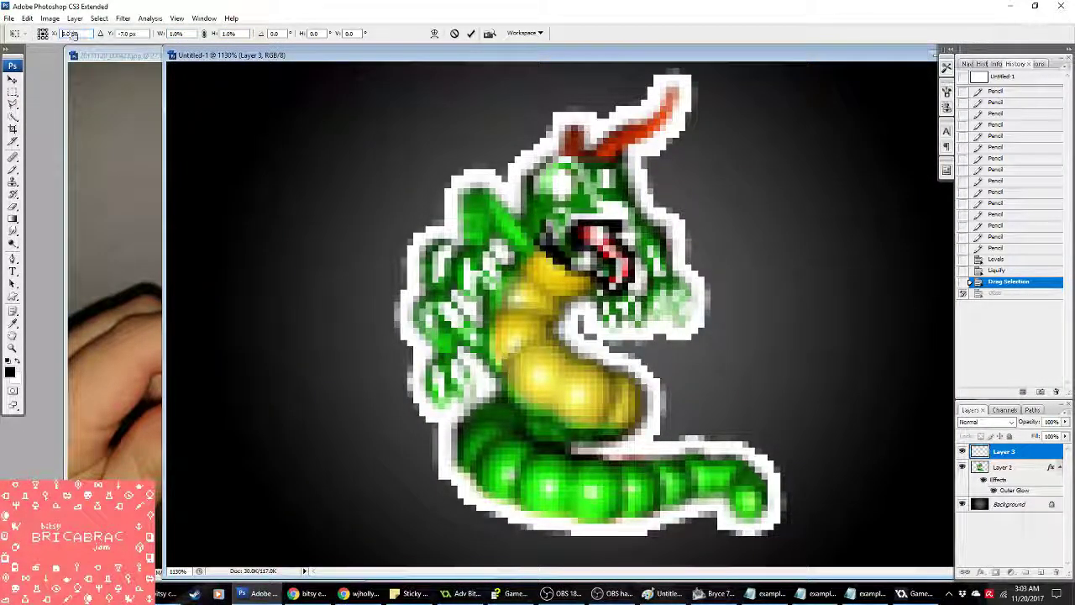
{"action": "left_click_drag", "start_coordinate": [185, 84], "coordinate": [370, 144]}
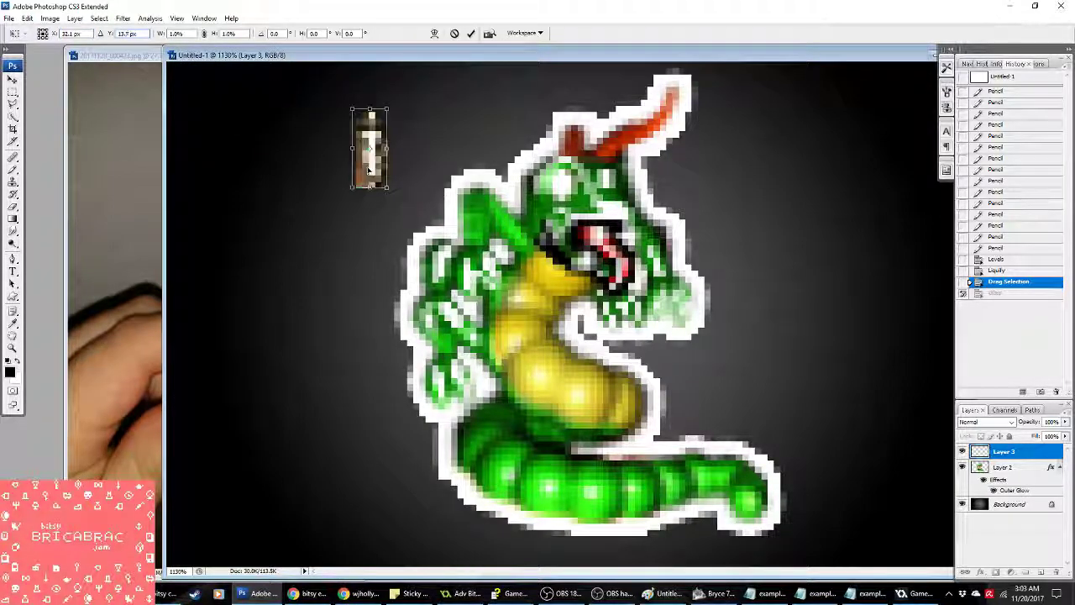
{"action": "left_click_drag", "start_coordinate": [388, 184], "coordinate": [543, 544]}
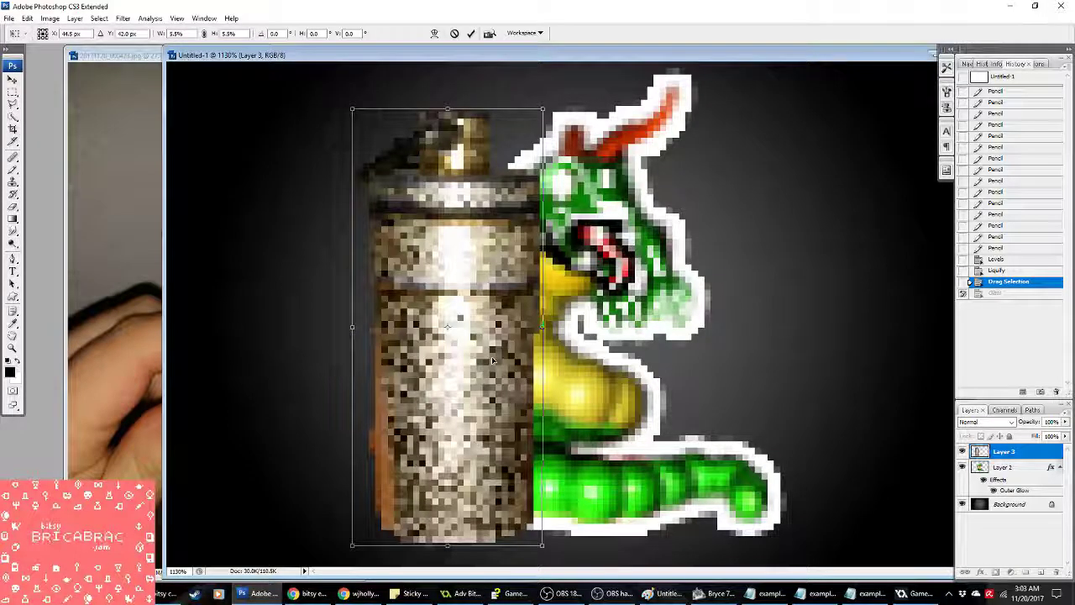
{"action": "left_click_drag", "start_coordinate": [494, 369], "coordinate": [548, 322]}
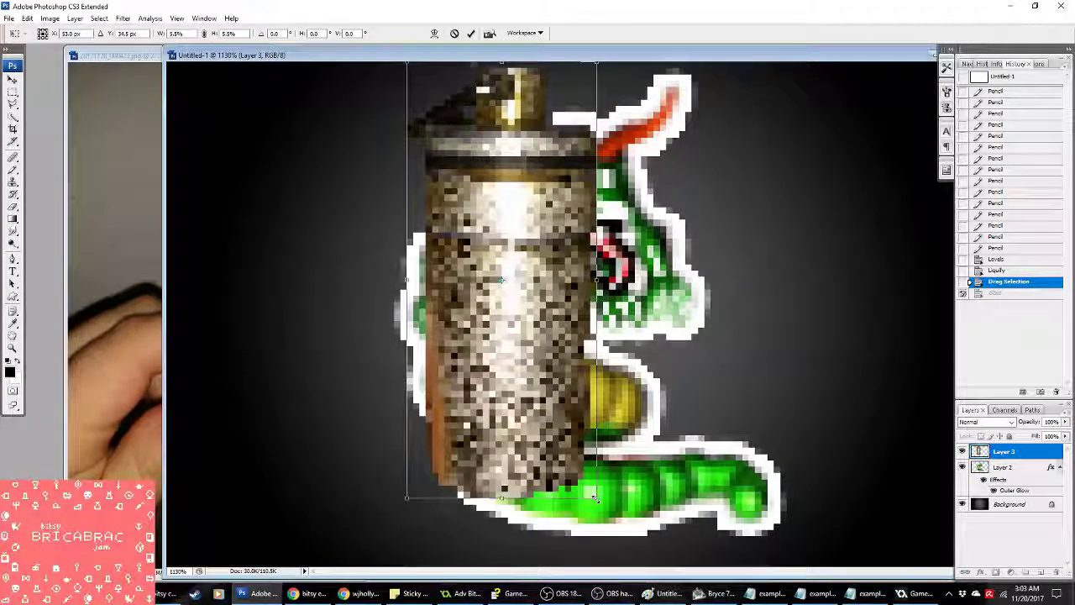
{"action": "left_click_drag", "start_coordinate": [596, 498], "coordinate": [614, 537]}
{"action": "left_click_drag", "start_coordinate": [573, 465], "coordinate": [633, 469]}
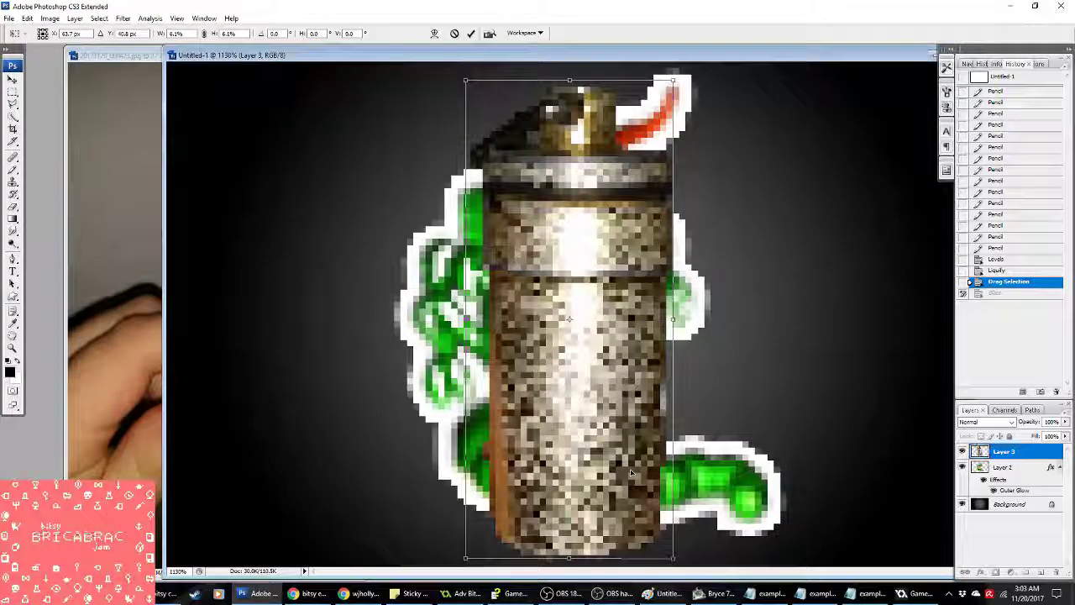
{"action": "key", "text": "Return"}
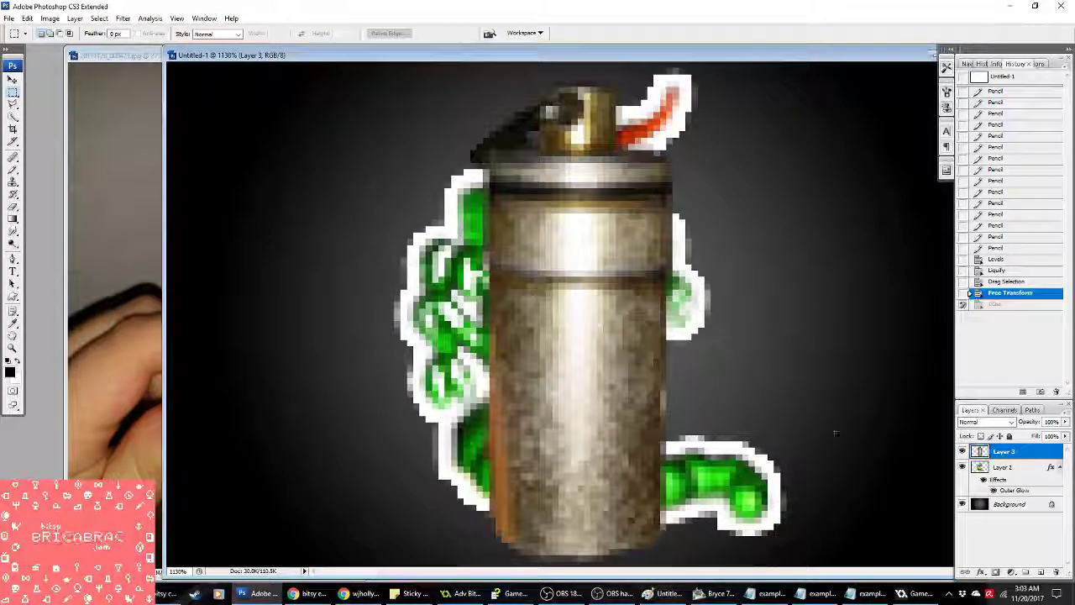
Step: Apply the dragon layer's outer glow style to the canister layer and delete the dragon layer
{"action": "right_click", "coordinate": [1027, 467]}
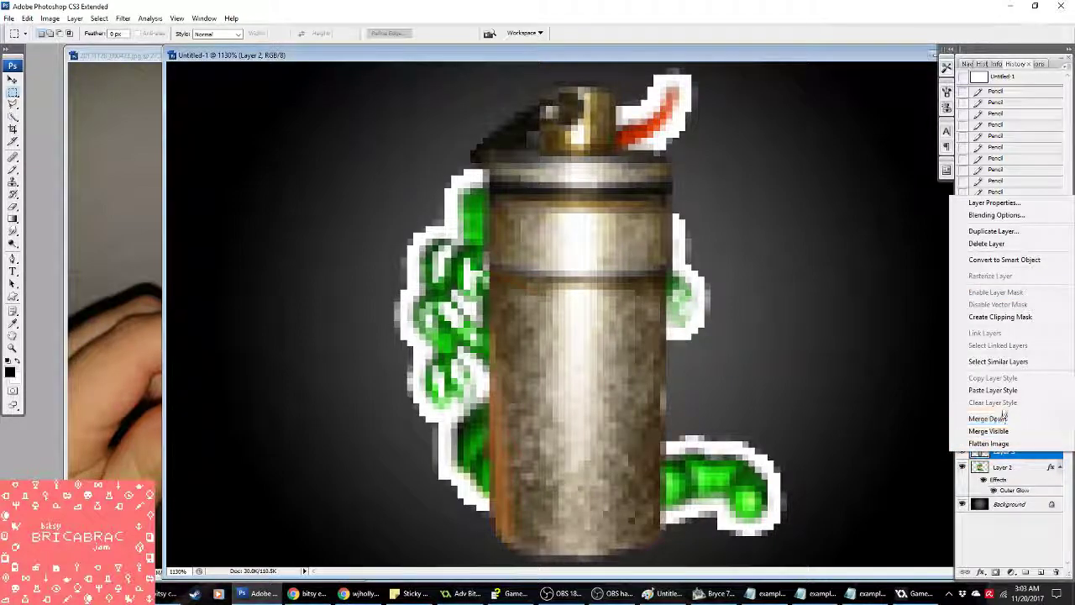
{"action": "left_click", "coordinate": [990, 417]}
{"action": "right_click", "coordinate": [1021, 489]}
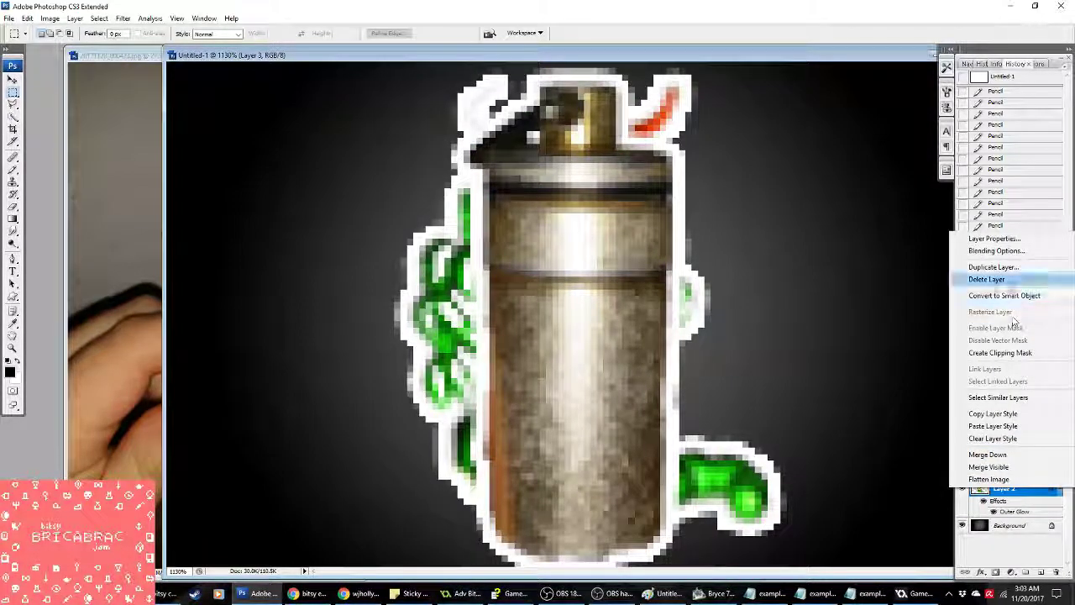
{"action": "left_click", "coordinate": [986, 279]}
{"action": "left_click", "coordinate": [496, 221]}
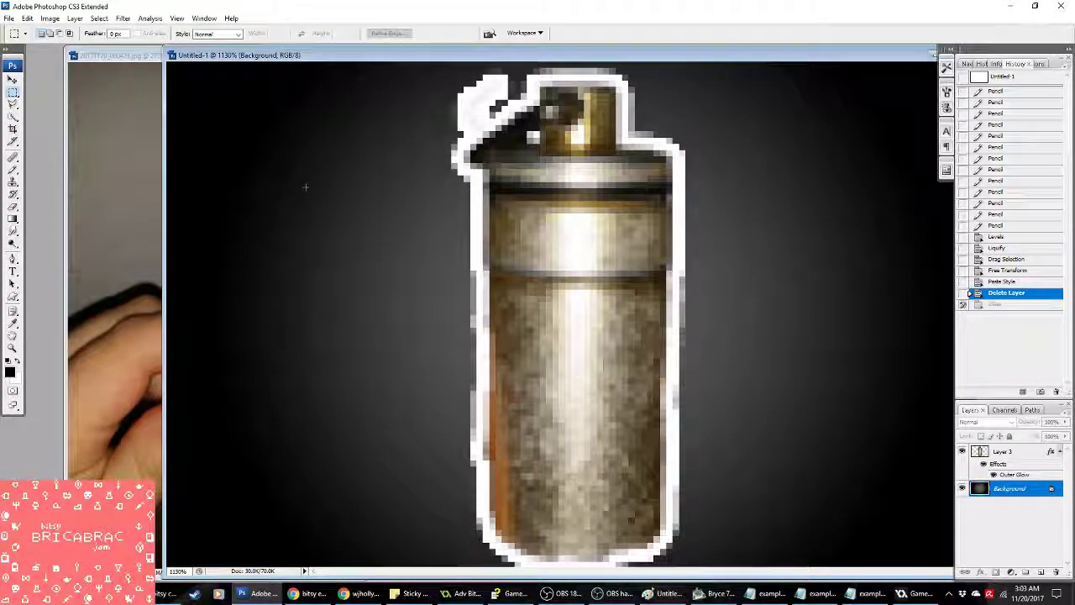
Step: Outline the stray pixels above the canister's ring with the Polygonal Lasso, delete them from the canister layer and deselect
{"action": "left_click", "coordinate": [12, 104]}
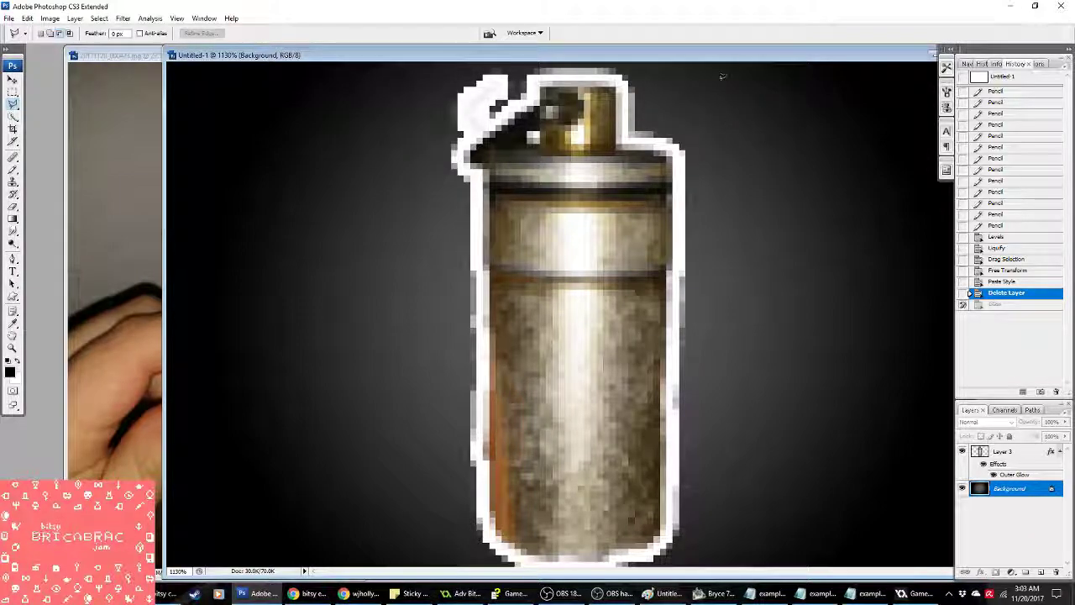
{"action": "left_click", "coordinate": [504, 102]}
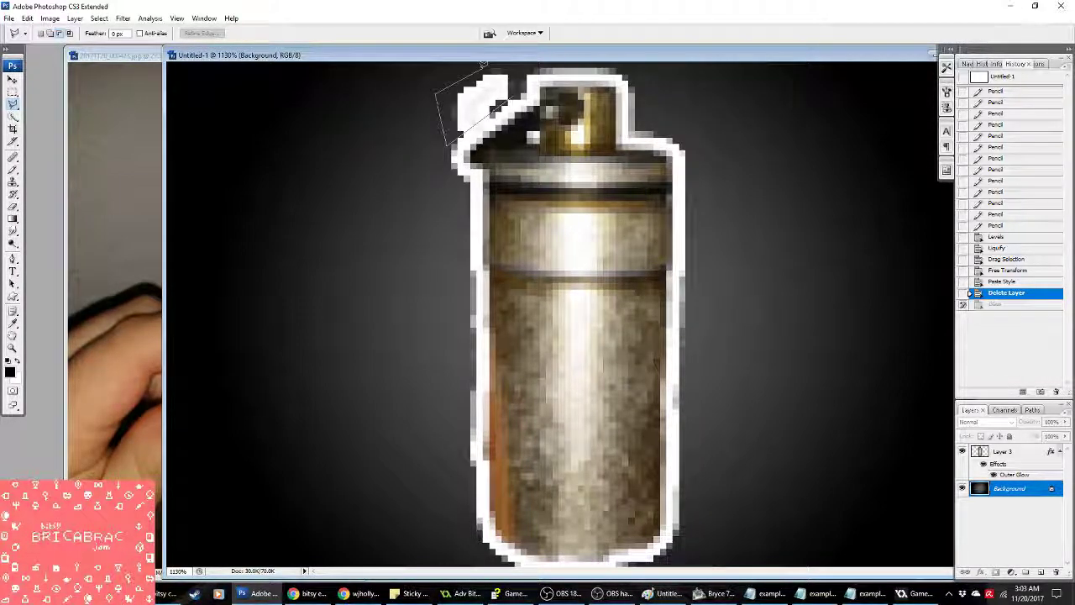
{"action": "double_click", "coordinate": [515, 80]}
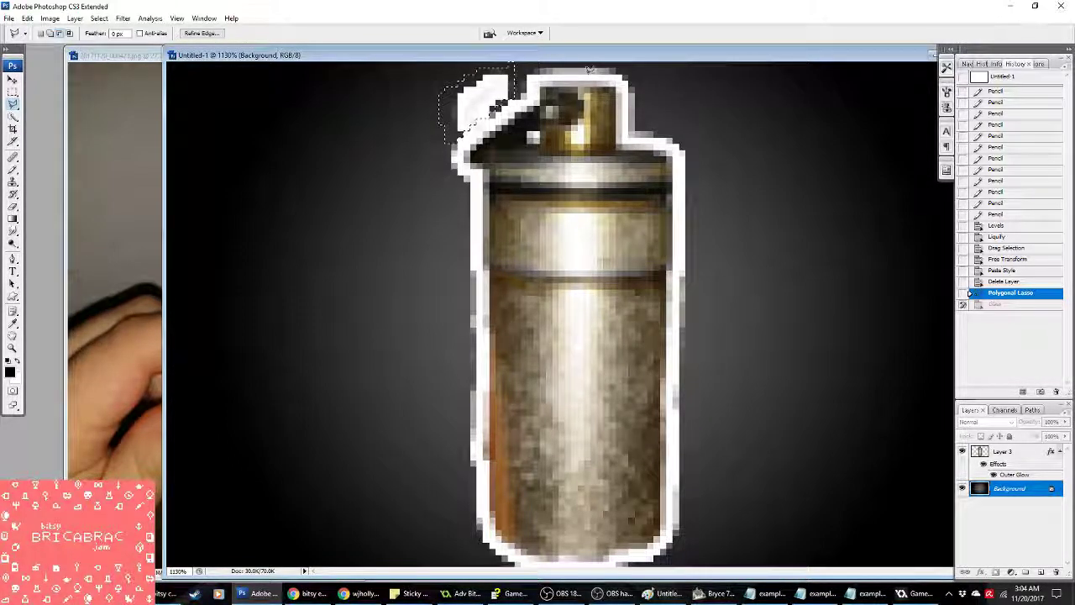
{"action": "left_click", "coordinate": [1003, 451]}
{"action": "key", "text": "Delete"}
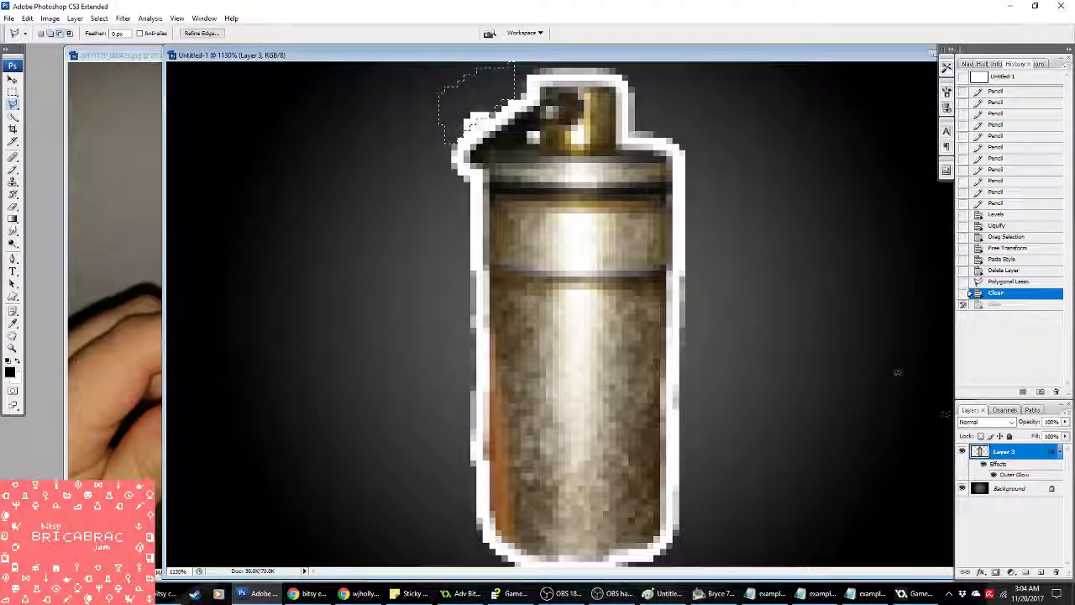
{"action": "key", "text": "ctrl+d"}
{"action": "key", "text": "b"}
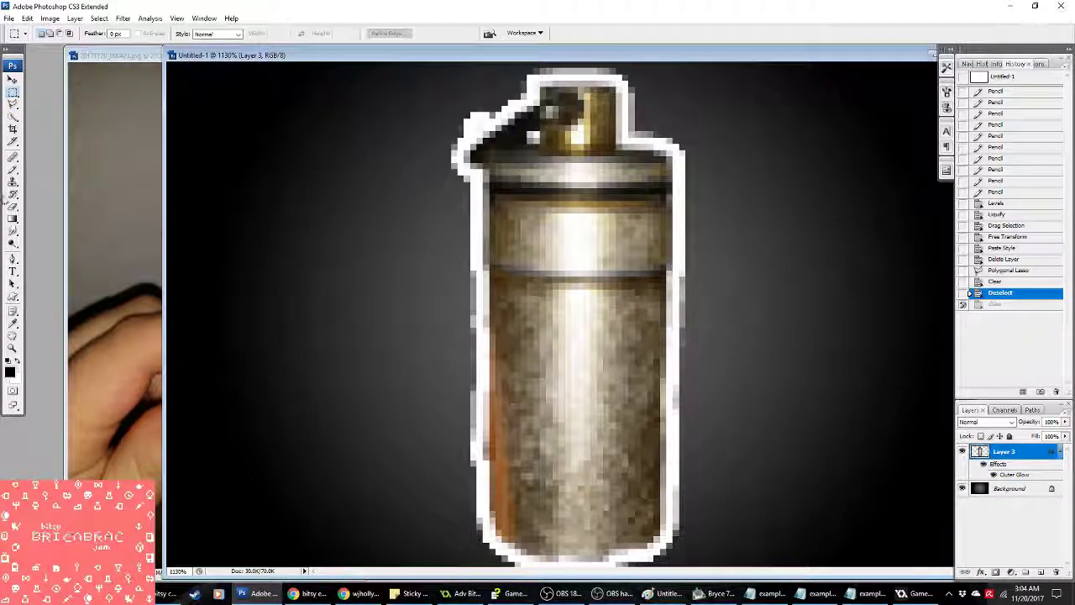
{"action": "key", "text": "ctrl+shift+BackSpace"}
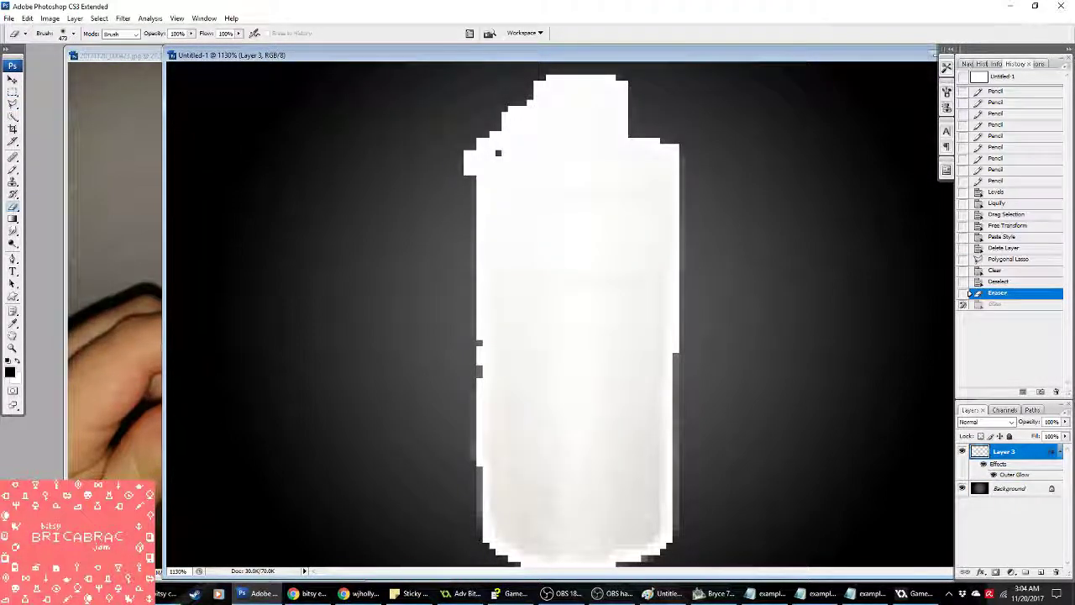
{"action": "left_click", "coordinate": [1008, 282]}
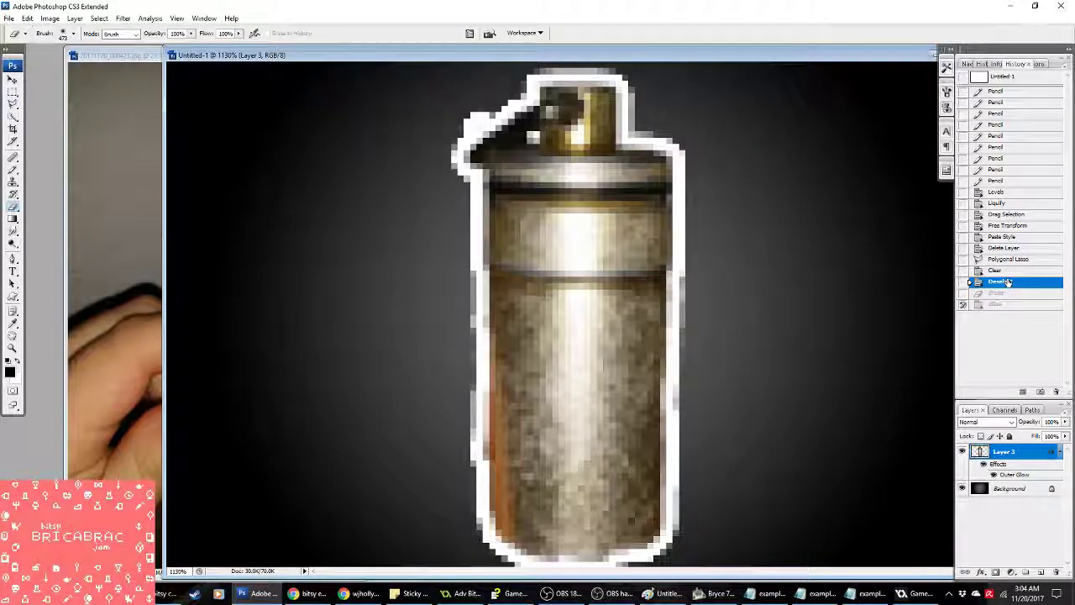
Step: Erase the leftover stray pixels beside the canister's ring with the Eraser, using a brush diameter of 11 px
{"action": "left_click", "coordinate": [74, 33]}
{"action": "key", "text": "Return"}
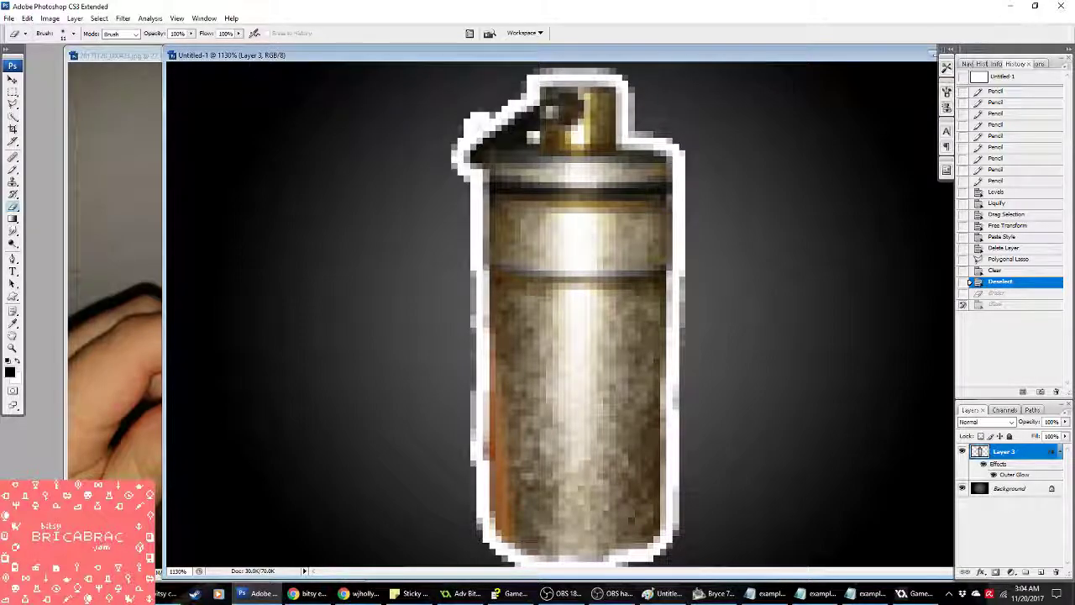
{"action": "left_click_drag", "start_coordinate": [445, 105], "coordinate": [462, 88]}
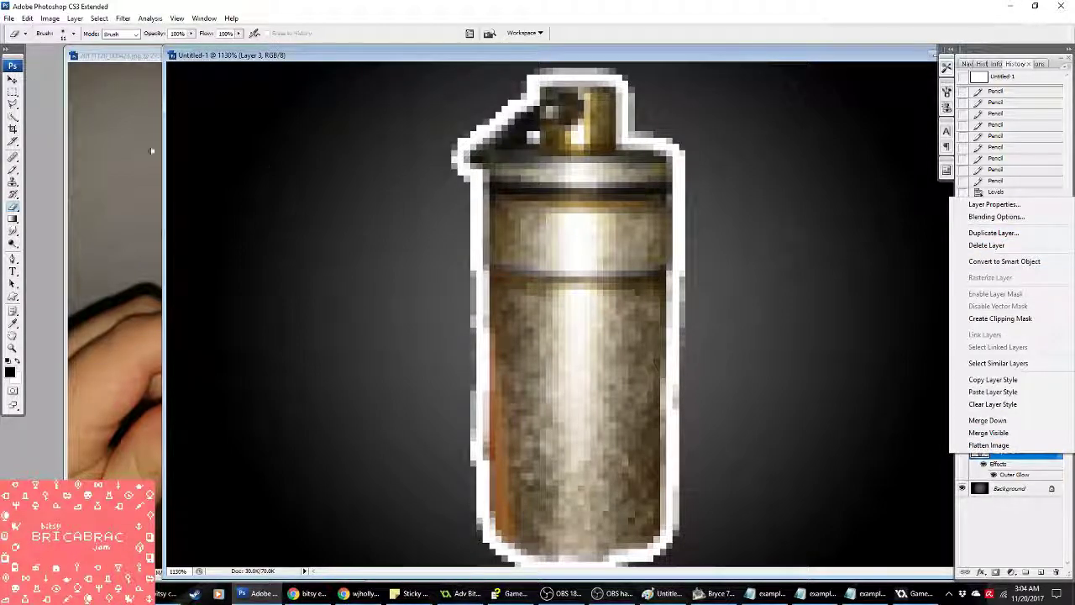
{"action": "key", "text": "Escape"}
Step: Scale the canister layer proportionally down to about 93% around its centre with Free Transform
{"action": "key", "text": "m"}
{"action": "right_click", "coordinate": [514, 210]}
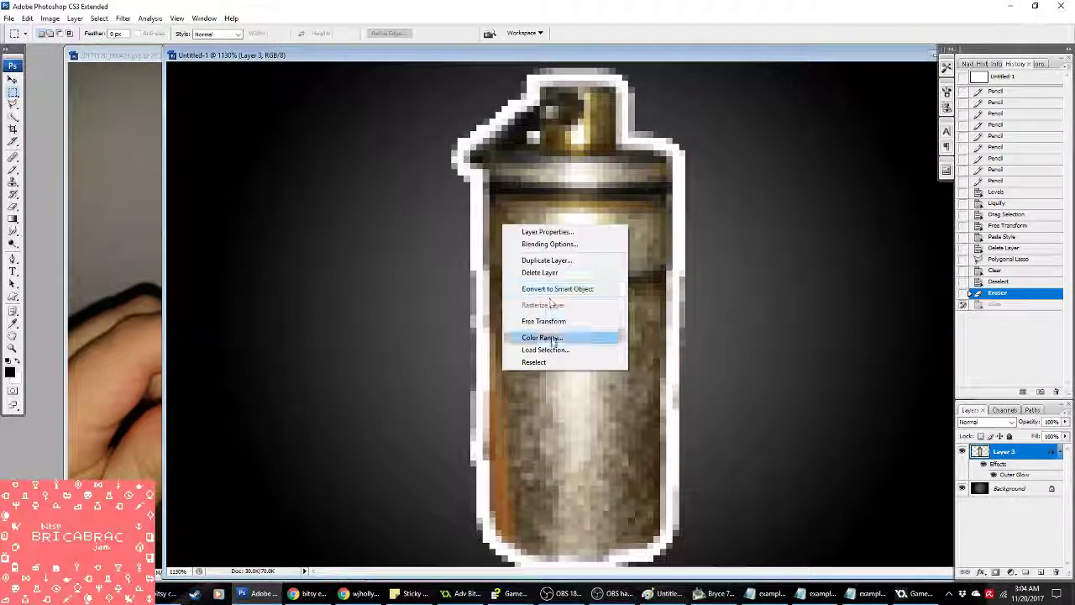
{"action": "left_click", "coordinate": [565, 323]}
{"action": "left_click_drag", "start_coordinate": [672, 413], "coordinate": [571, 442], "text": "alt+shift"}
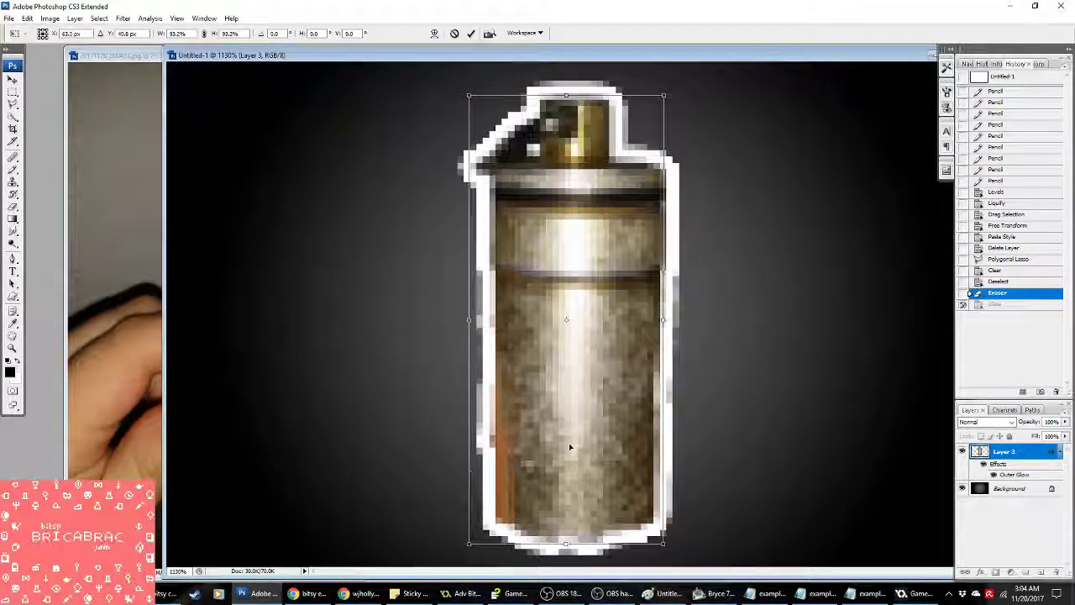
{"action": "key", "text": "Return"}
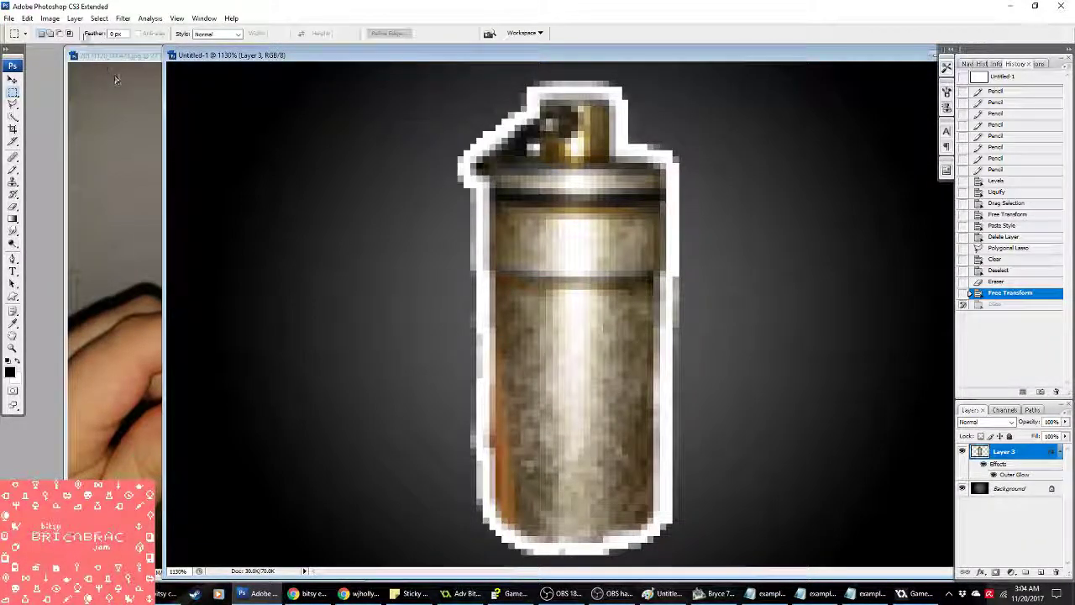
Step: Apply automatic Levels to the canister layer and darken its midtones by setting the input midtone value to 0.70
{"action": "left_click", "coordinate": [50, 18]}
{"action": "mouse_move", "coordinate": [88, 31]}
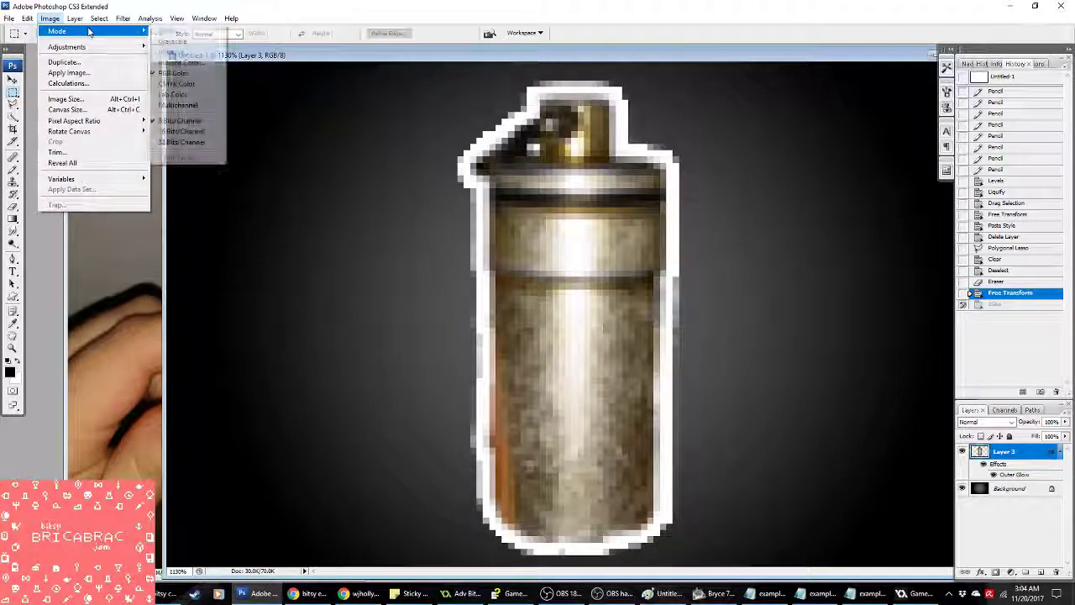
{"action": "mouse_move", "coordinate": [134, 46]}
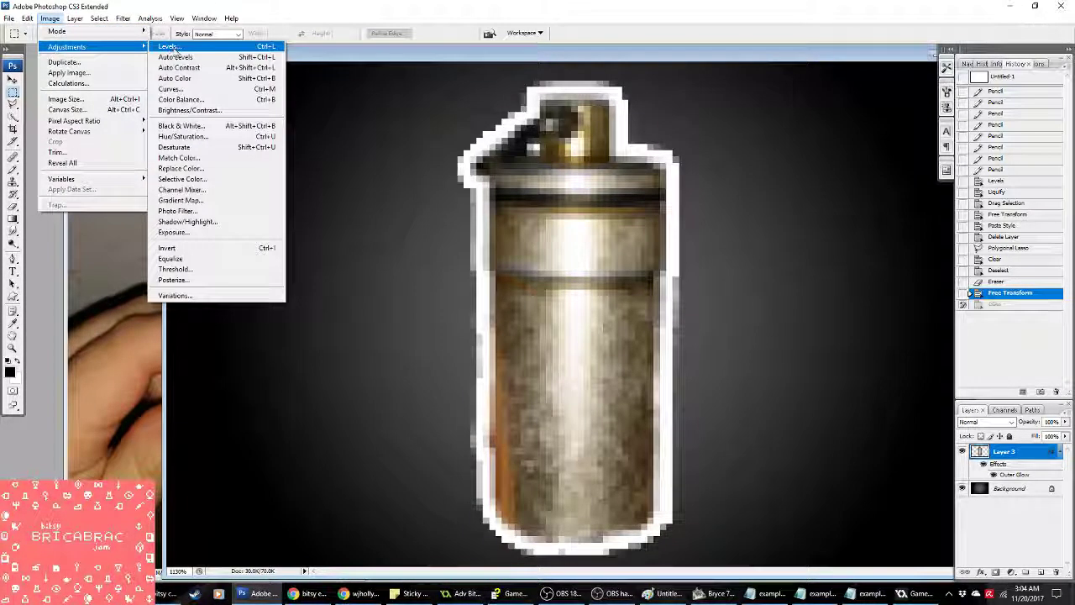
{"action": "left_click", "coordinate": [174, 48]}
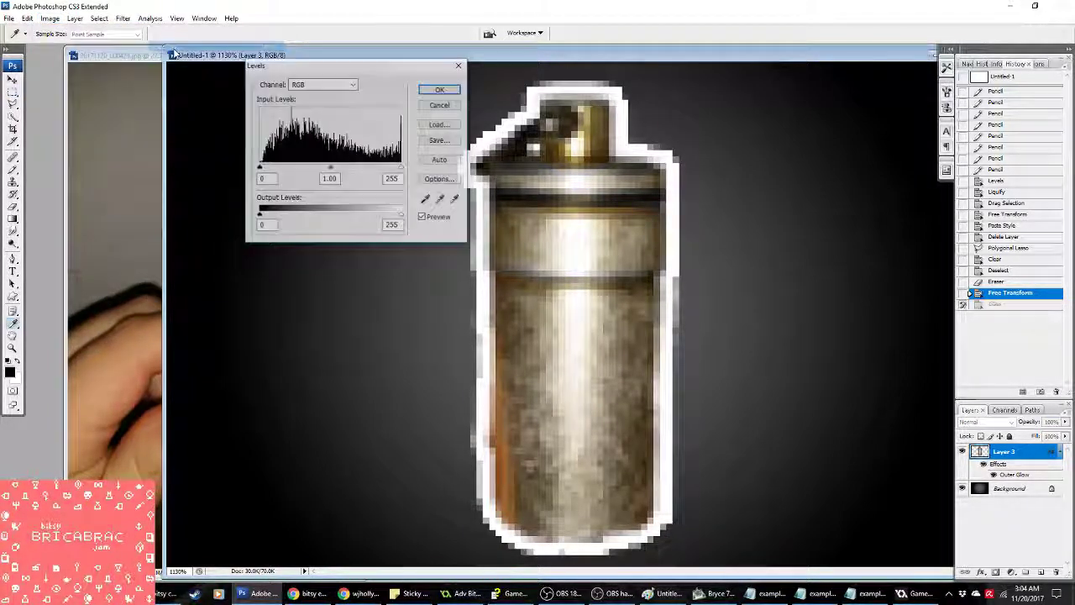
{"action": "left_click", "coordinate": [442, 160]}
{"action": "left_click_drag", "start_coordinate": [330, 168], "coordinate": [353, 168]}
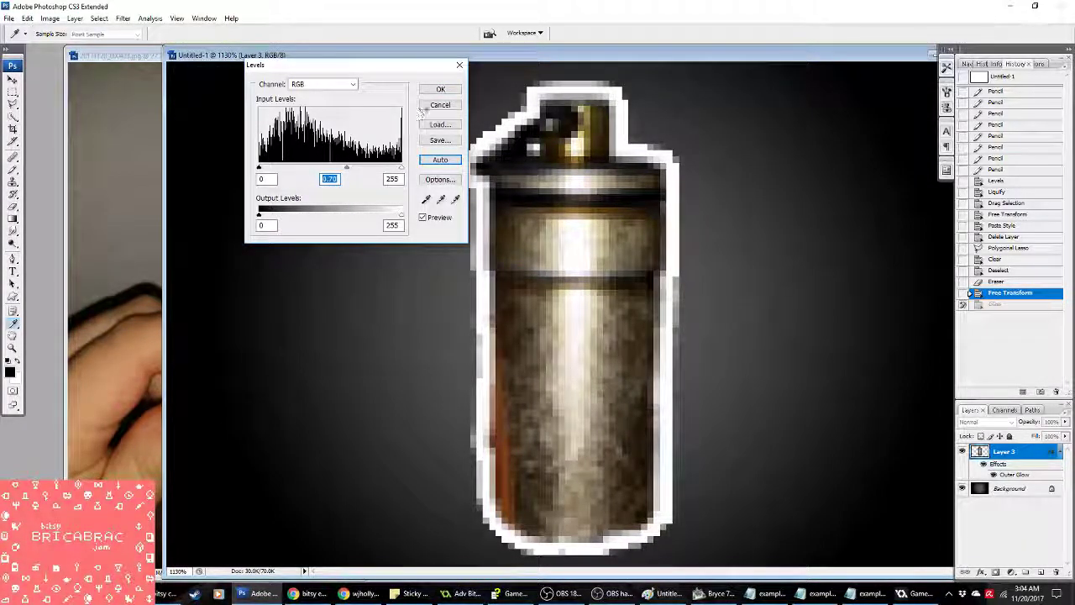
{"action": "left_click", "coordinate": [438, 89]}
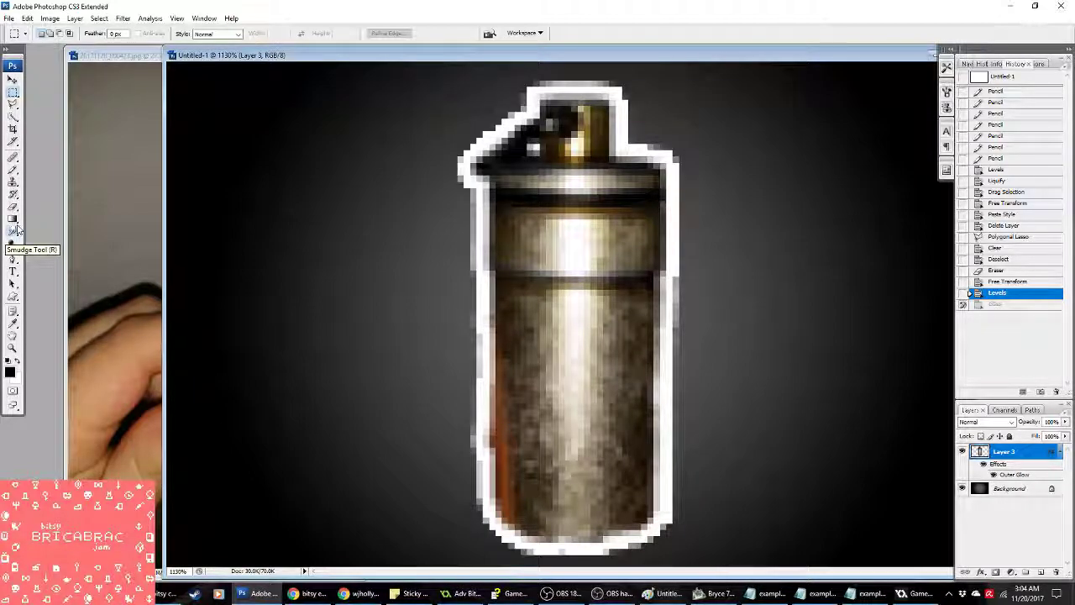
Step: Draw a black 1 px line along the canister's middle seam with the Line tool and merge it down into the canister layer
{"action": "left_click_drag", "start_coordinate": [17, 294], "coordinate": [73, 343]}
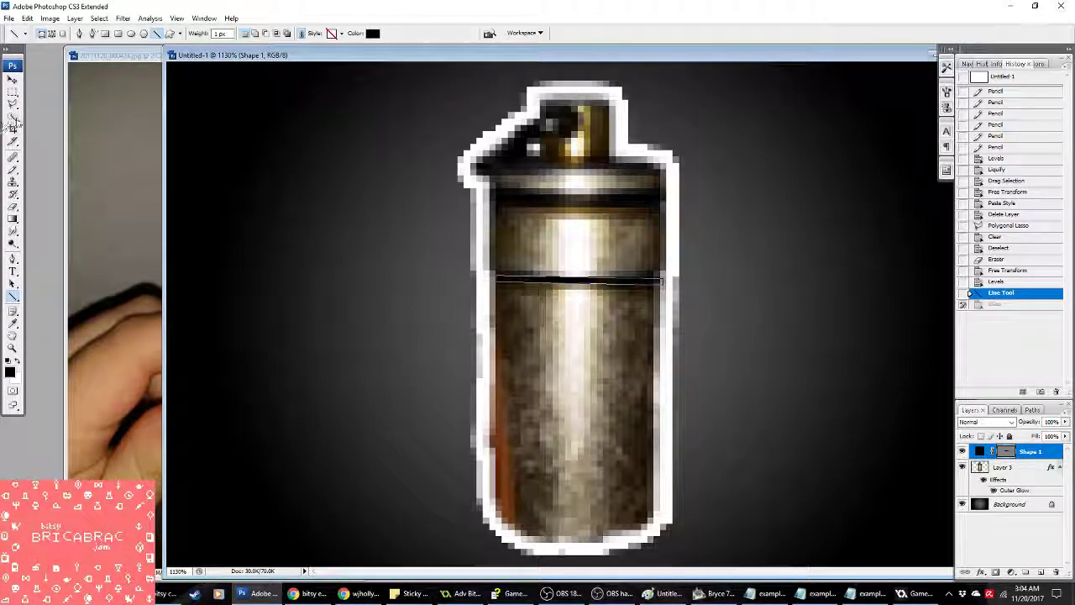
{"action": "left_click", "coordinate": [13, 90]}
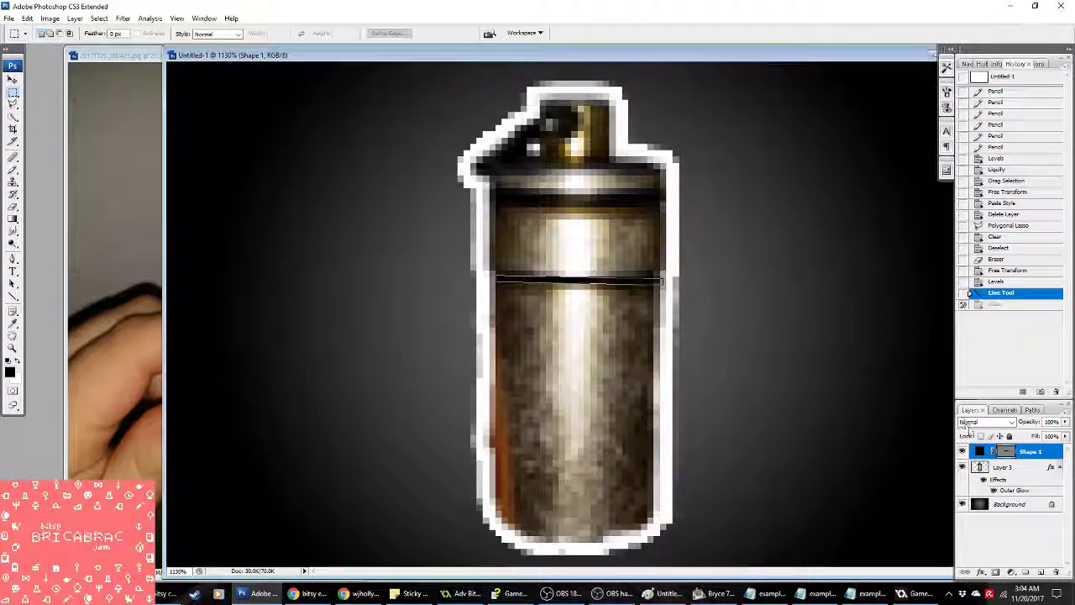
{"action": "left_click", "coordinate": [1000, 416]}
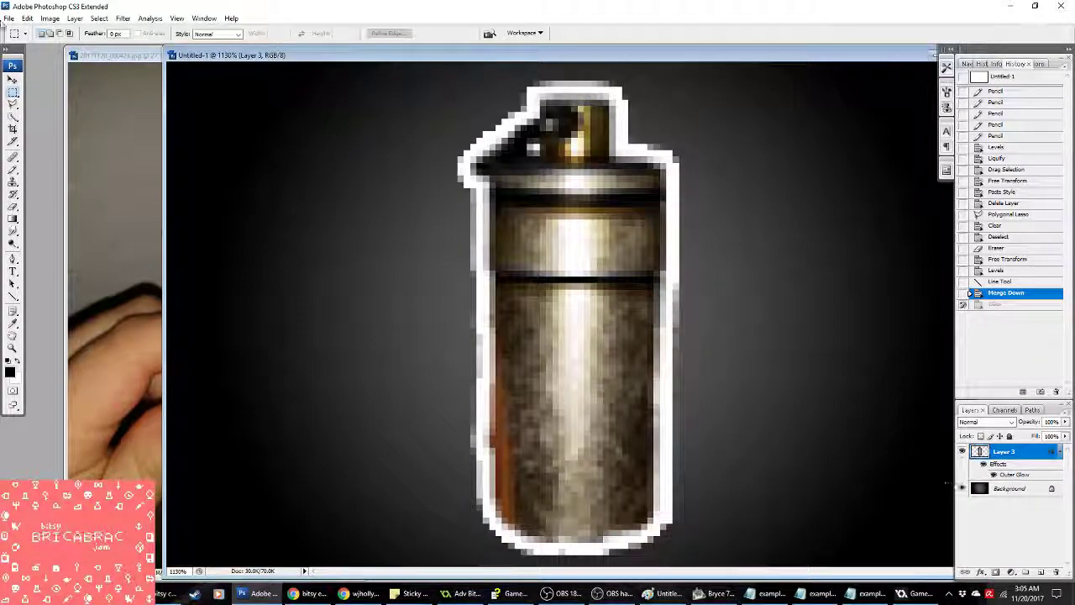
Step: Flatten and convert the image to Indexed Color with 2 colors, forced Black and White and Pattern dither, and copy the whole canvas
{"action": "left_click", "coordinate": [50, 18]}
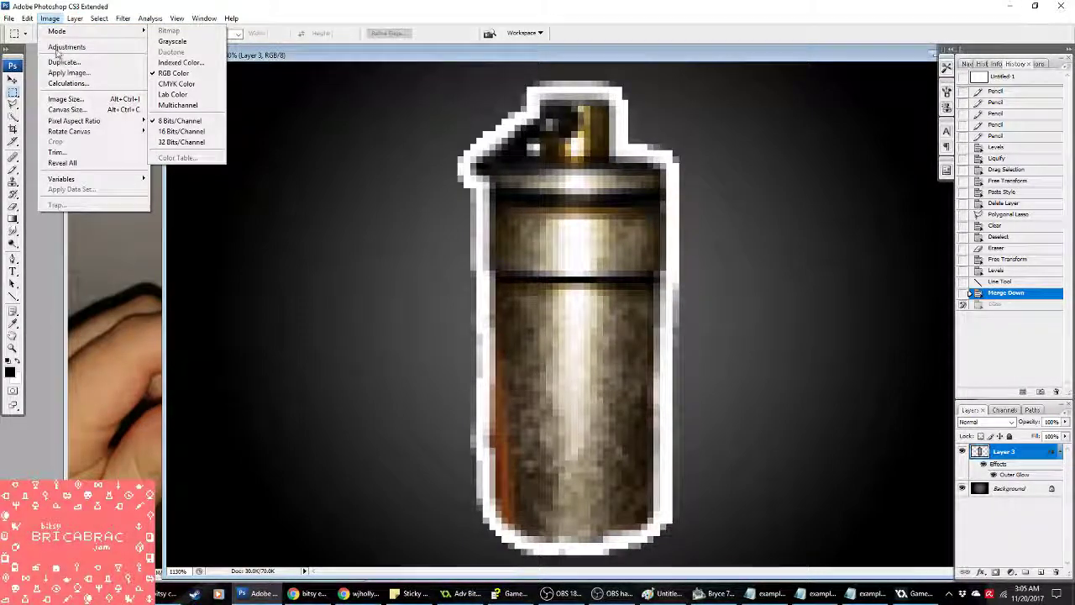
{"action": "mouse_move", "coordinate": [56, 52]}
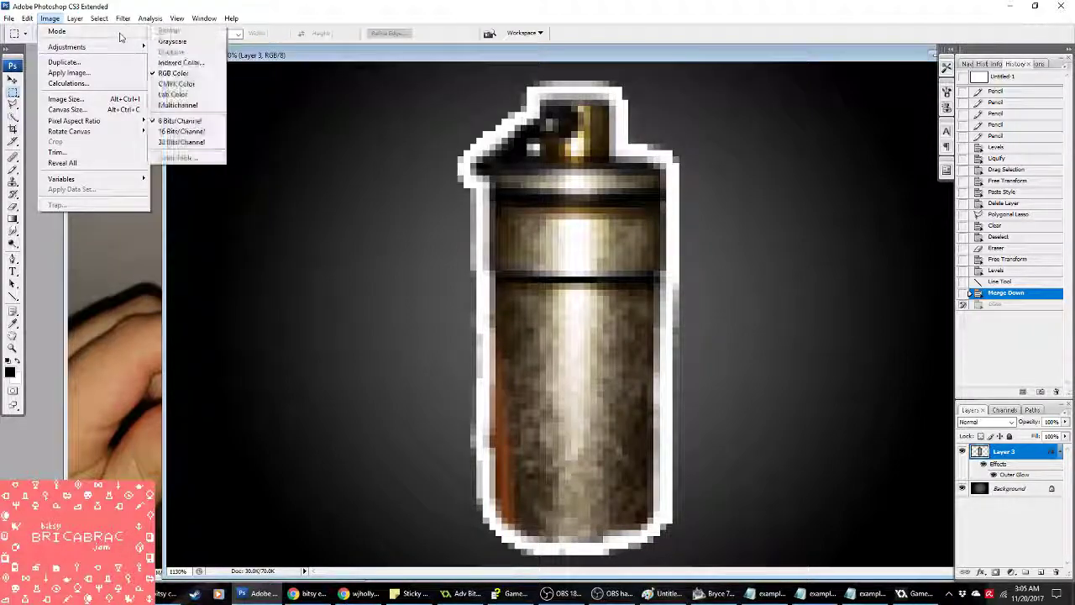
{"action": "left_click", "coordinate": [176, 66]}
{"action": "left_click", "coordinate": [500, 223]}
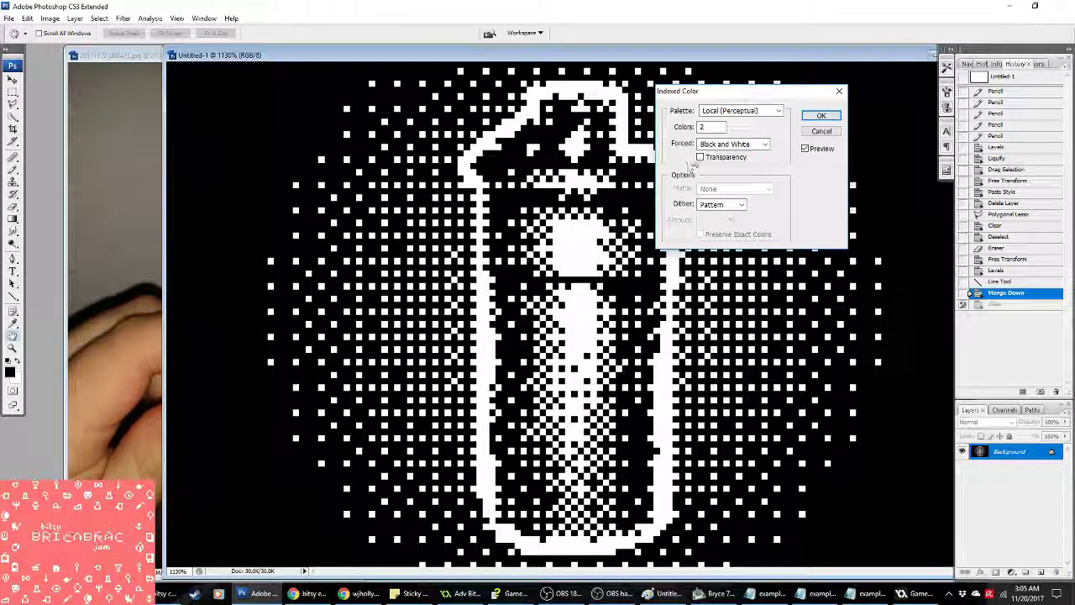
{"action": "left_click", "coordinate": [816, 117]}
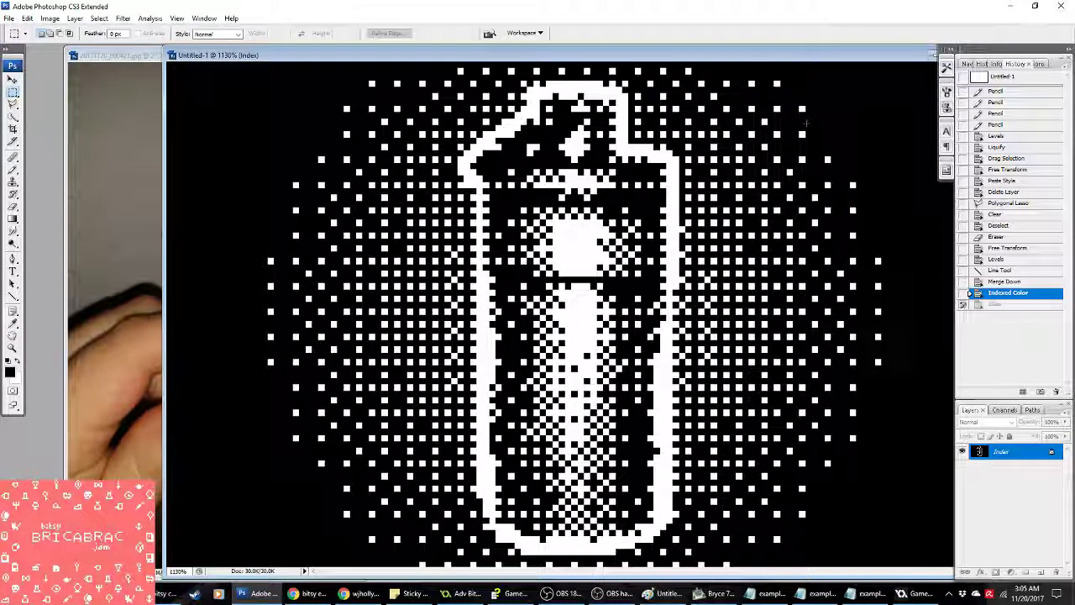
{"action": "key", "text": "ctrl+a"}
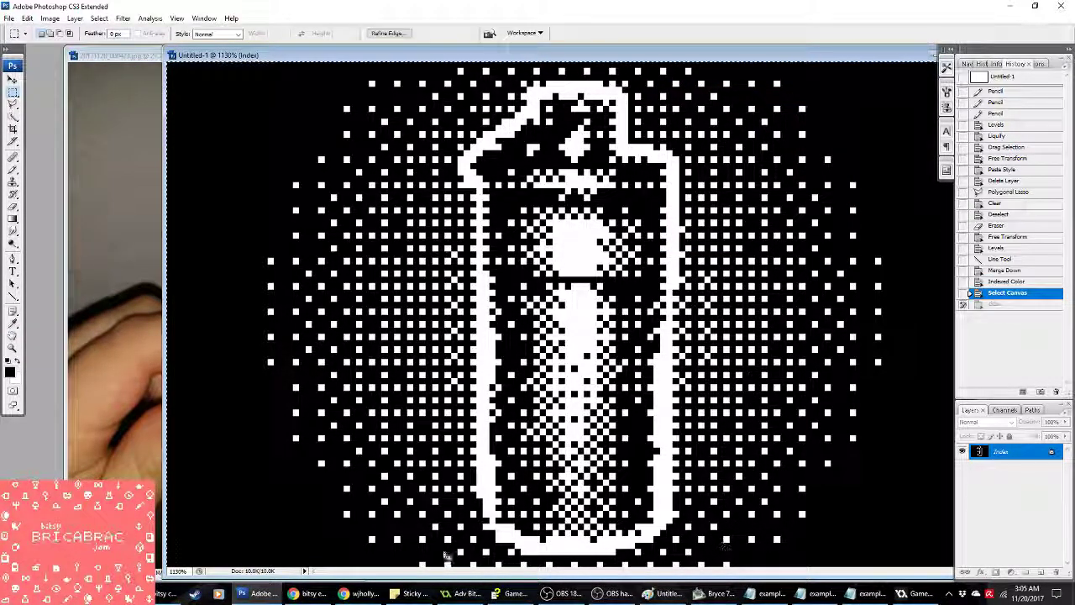
Step: Switch to GameMaker, paste the dithered canister into the spr_picturetest sprite and delete its two old dragon frames
{"action": "left_click", "coordinate": [344, 593]}
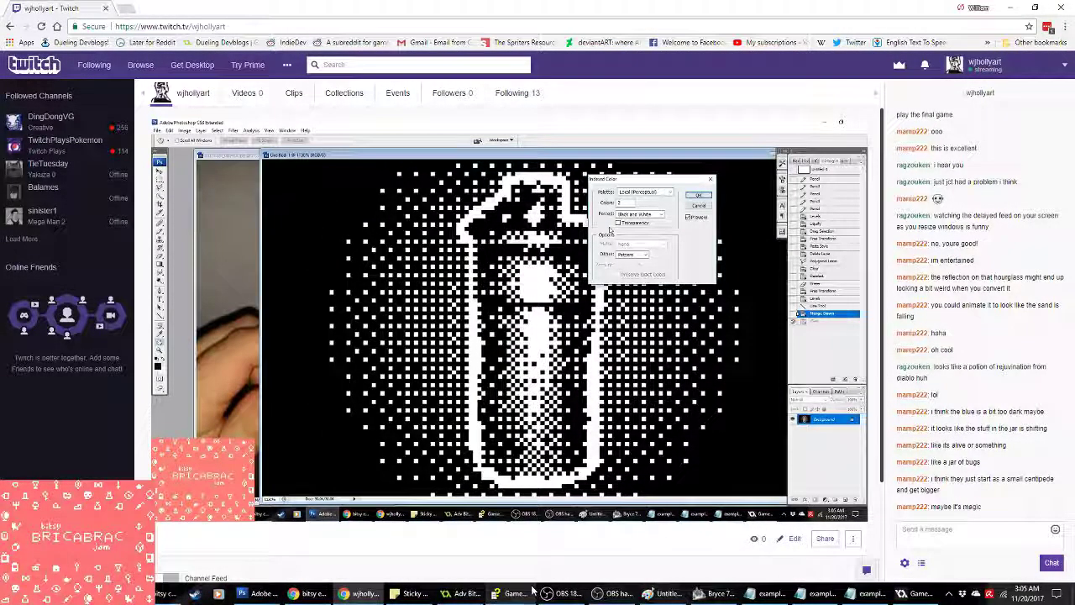
{"action": "left_click", "coordinate": [461, 593]}
{"action": "double_click", "coordinate": [46, 66]}
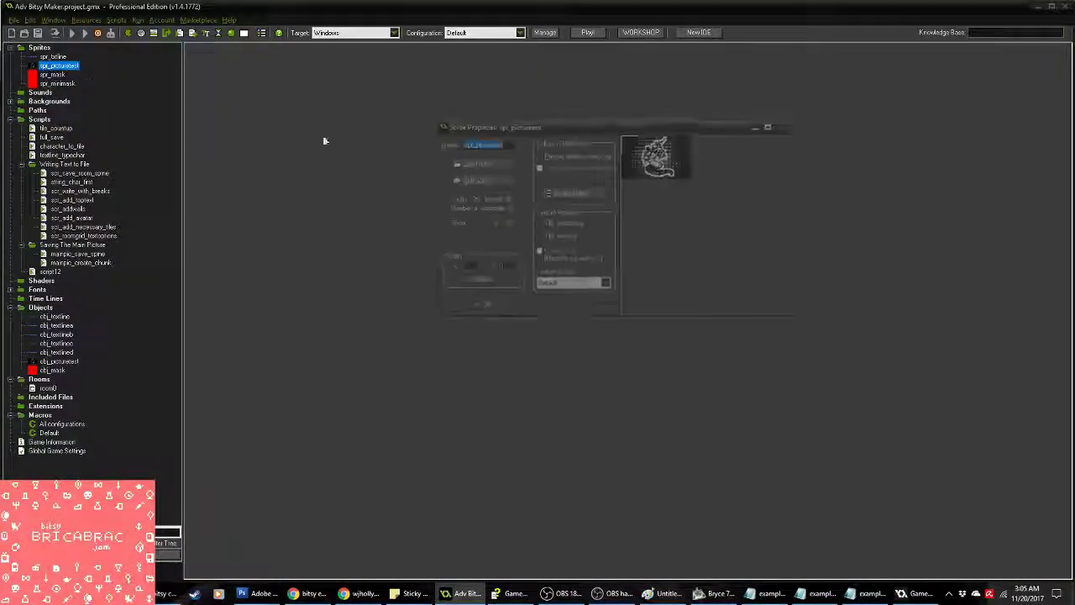
{"action": "left_click", "coordinate": [482, 184]}
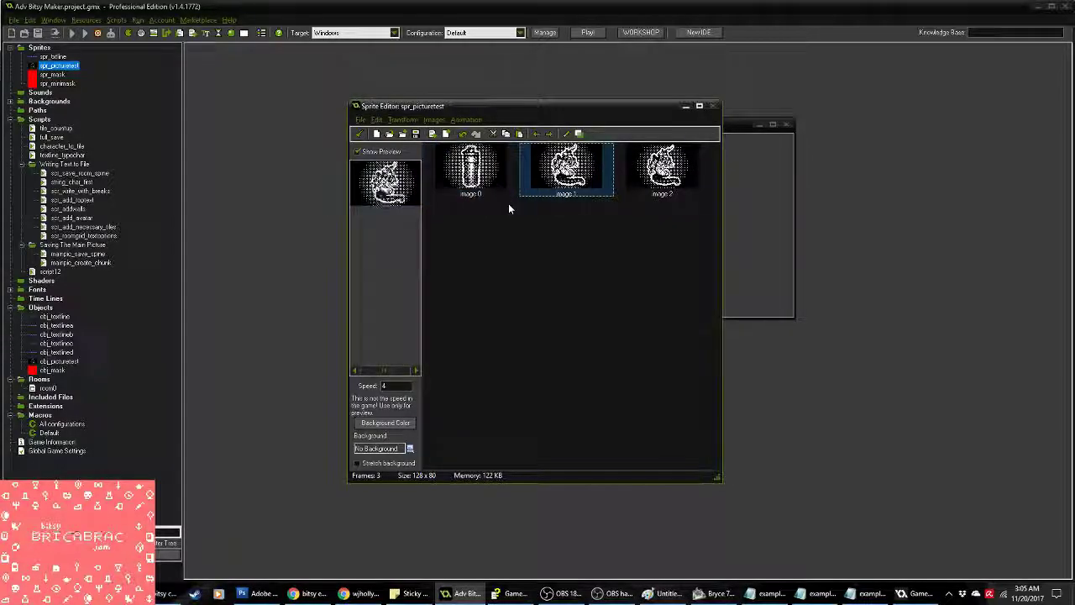
{"action": "key", "text": "Delete"}
{"action": "key", "text": "Delete"}
Step: Switch to Photoshop, revert the image to before the Indexed Color conversion and darken the Background layer's midtones with Levels
{"action": "left_click", "coordinate": [278, 593]}
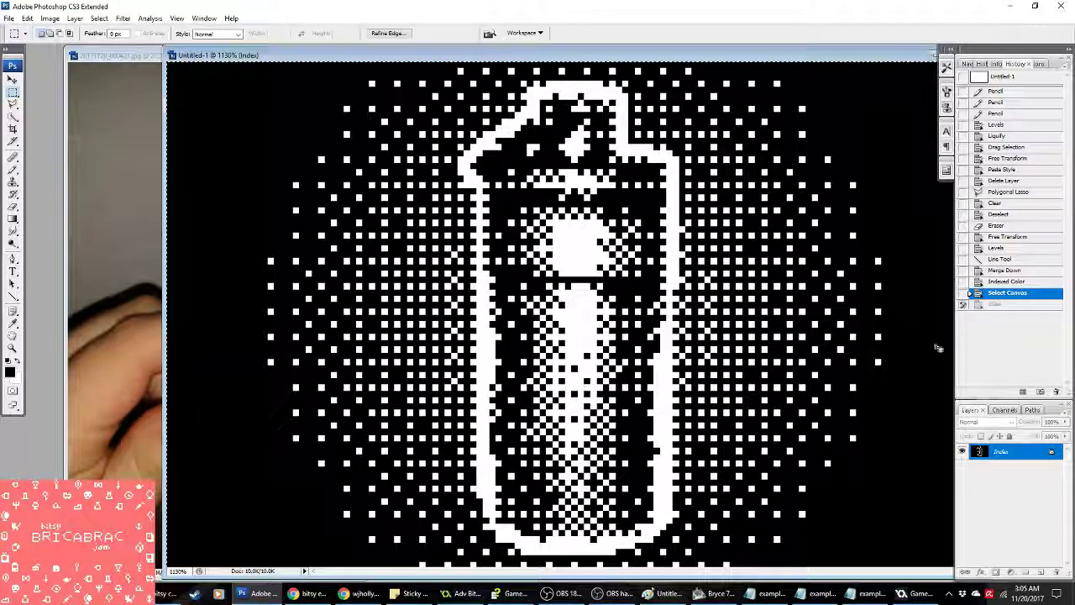
{"action": "left_click", "coordinate": [1009, 270]}
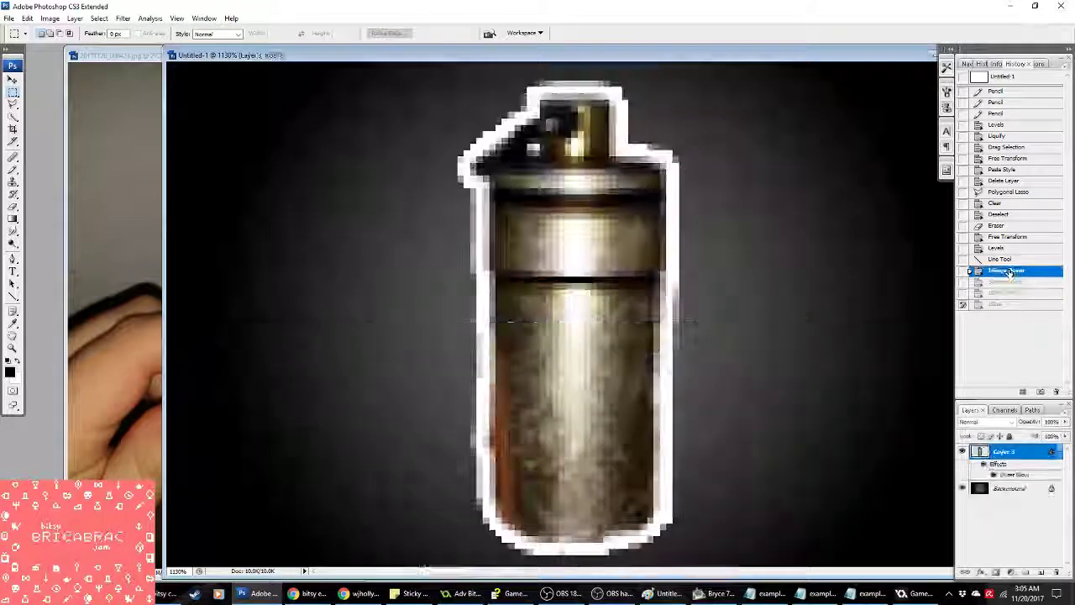
{"action": "left_click", "coordinate": [1012, 488]}
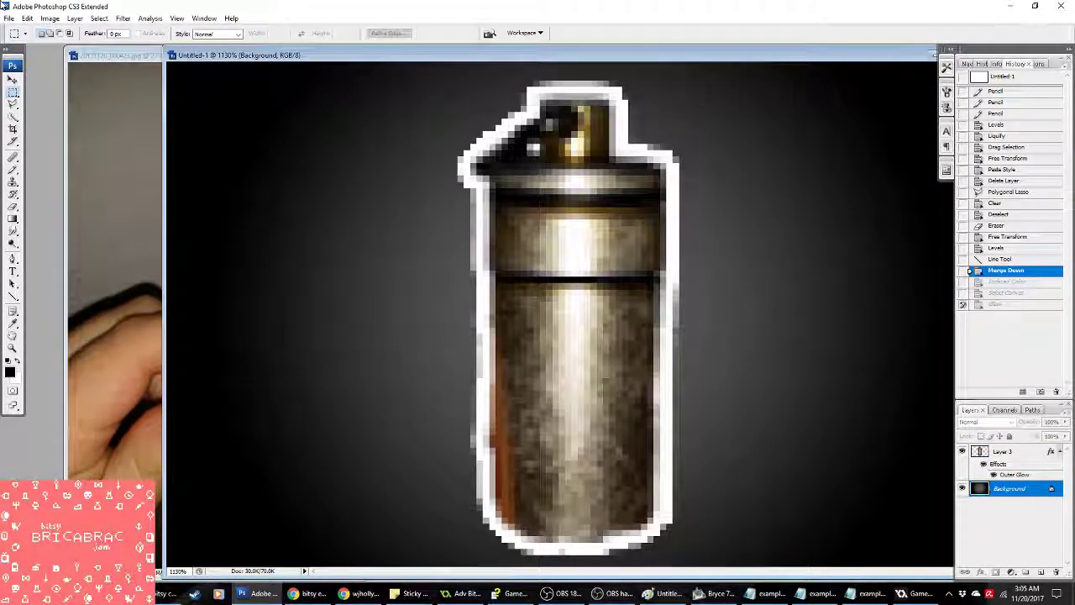
{"action": "left_click", "coordinate": [59, 18]}
{"action": "mouse_move", "coordinate": [76, 45]}
{"action": "left_click", "coordinate": [168, 45]}
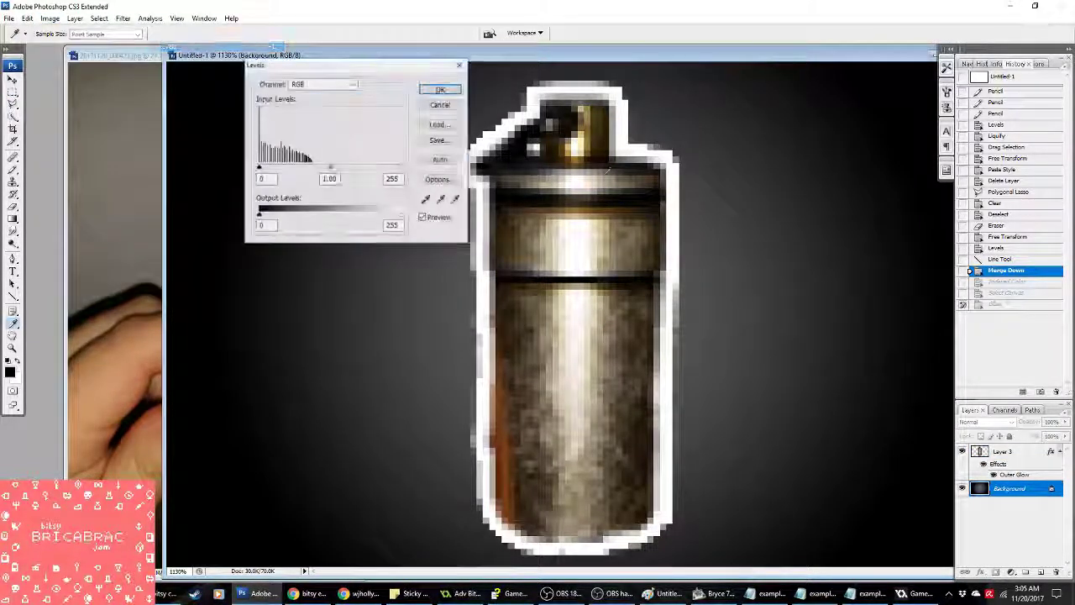
{"action": "left_click_drag", "start_coordinate": [330, 168], "coordinate": [344, 174]}
{"action": "left_click", "coordinate": [440, 89]}
{"action": "left_click", "coordinate": [1005, 271]}
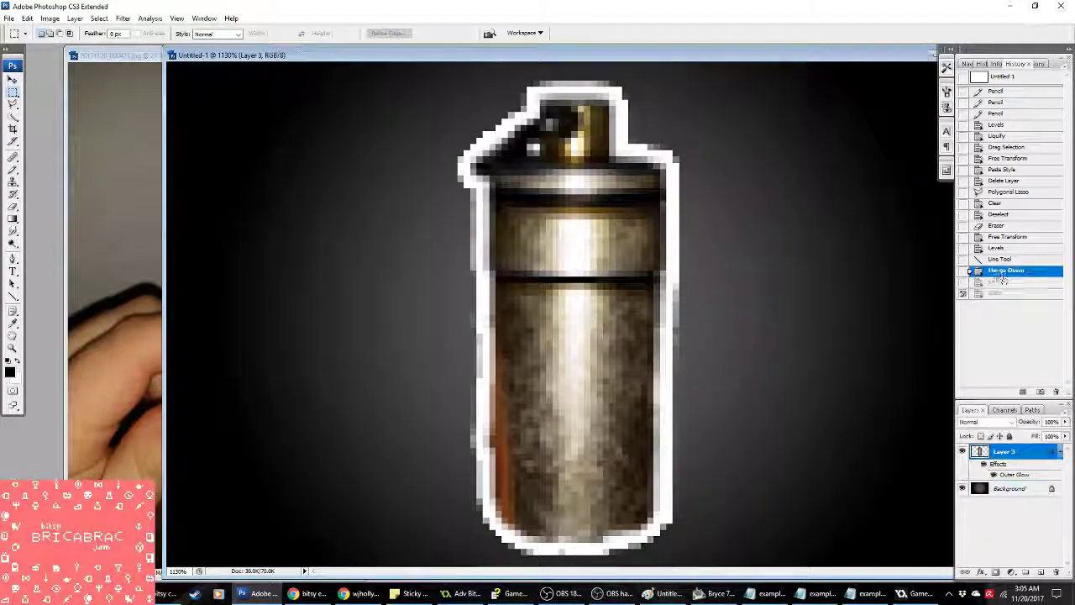
{"action": "left_click", "coordinate": [1011, 283]}
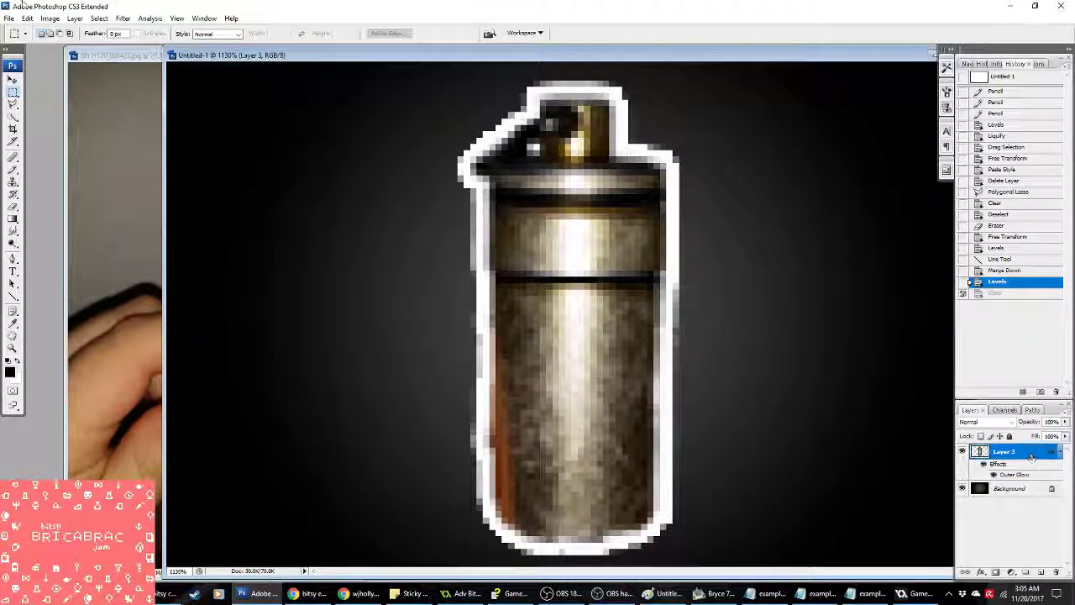
Step: Adjust the canister layer's Levels to a midtone input of 1.35 and a white output level of about 175
{"action": "left_click", "coordinate": [50, 18]}
{"action": "mouse_move", "coordinate": [71, 45]}
{"action": "left_click", "coordinate": [300, 46]}
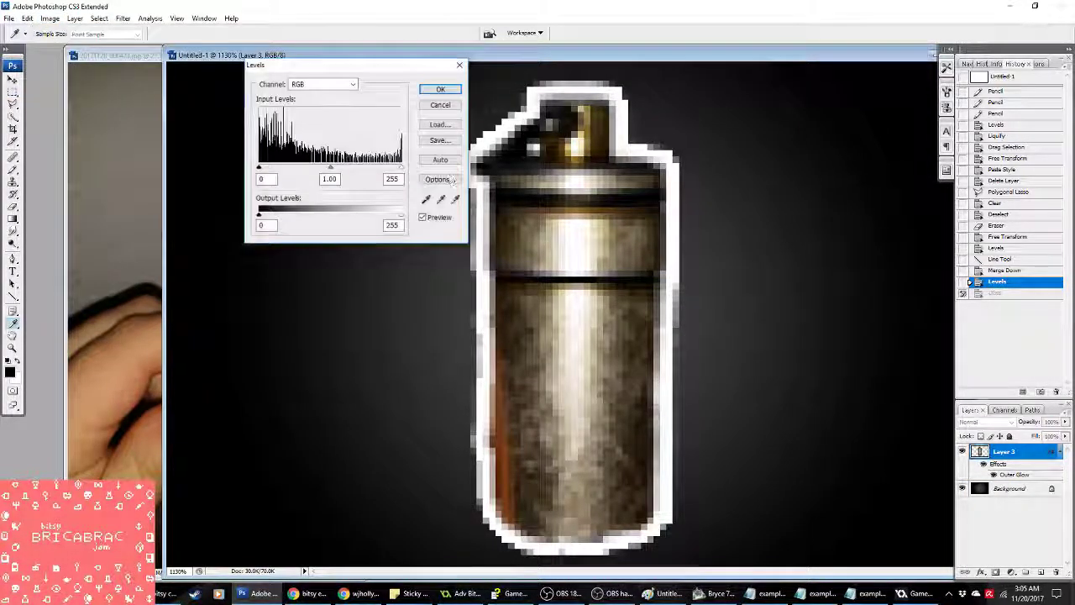
{"action": "mouse_move", "coordinate": [334, 173]}
{"action": "left_mouse_down"}
{"action": "mouse_move", "coordinate": [344, 169]}
{"action": "mouse_move", "coordinate": [315, 169]}
{"action": "left_mouse_up"}
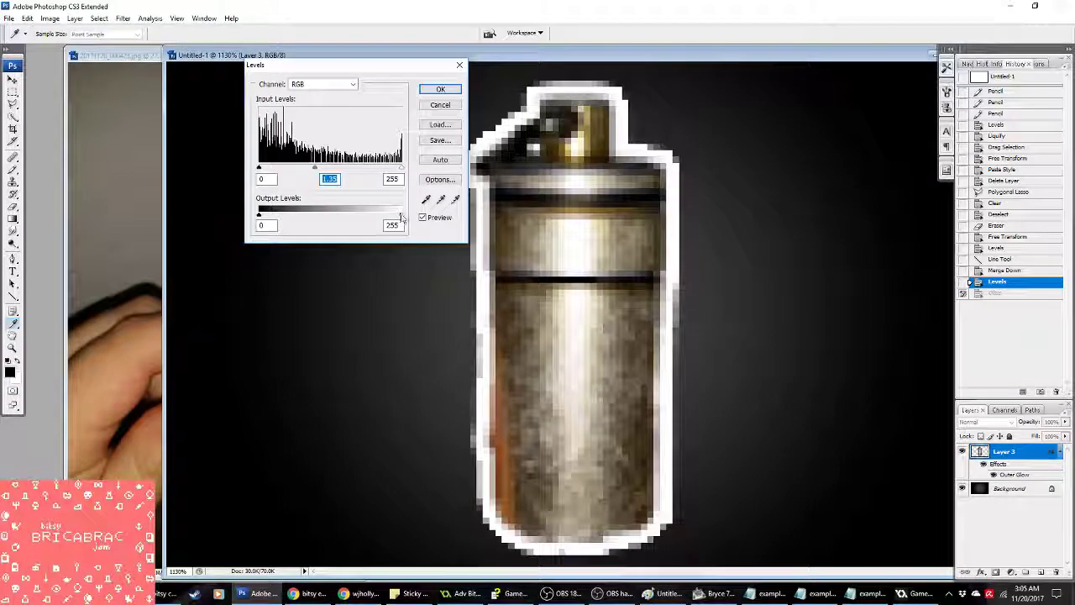
{"action": "left_click_drag", "start_coordinate": [402, 215], "coordinate": [361, 216]}
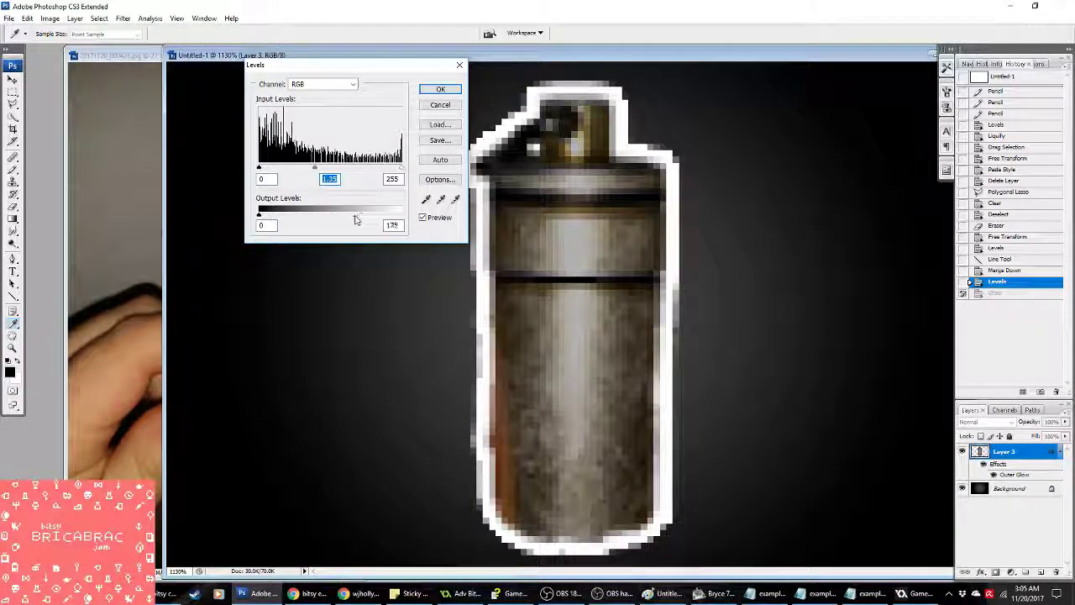
{"action": "left_click", "coordinate": [440, 89]}
Step: Flatten and convert the adjusted canister image to 2-color black-and-white Indexed Color with Pattern dither, and copy the entire canvas
{"action": "left_click", "coordinate": [50, 17]}
{"action": "mouse_move", "coordinate": [67, 40]}
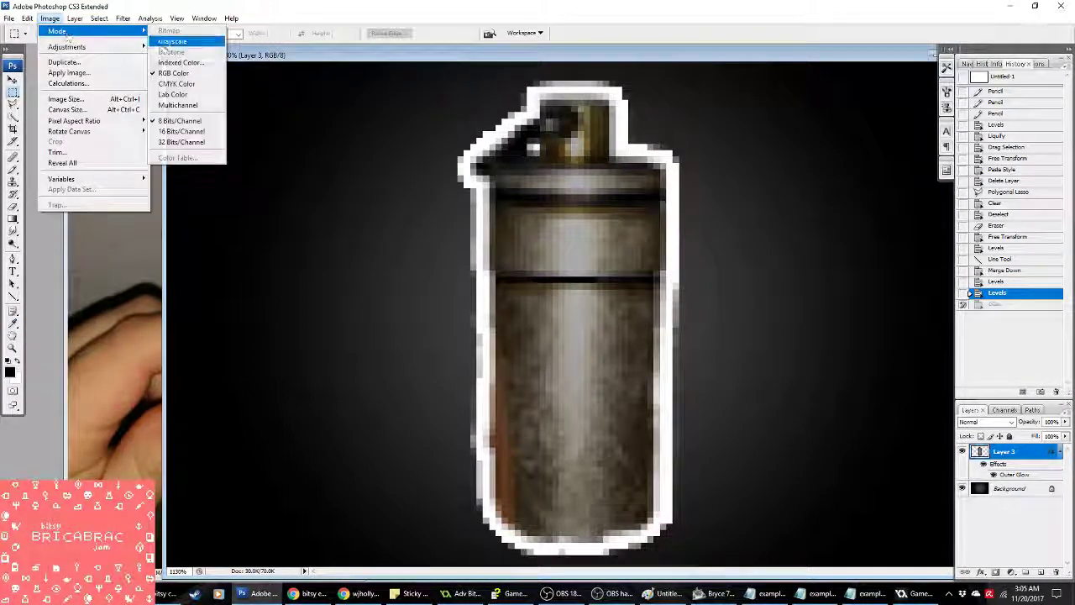
{"action": "left_click", "coordinate": [178, 81]}
{"action": "left_click", "coordinate": [498, 222]}
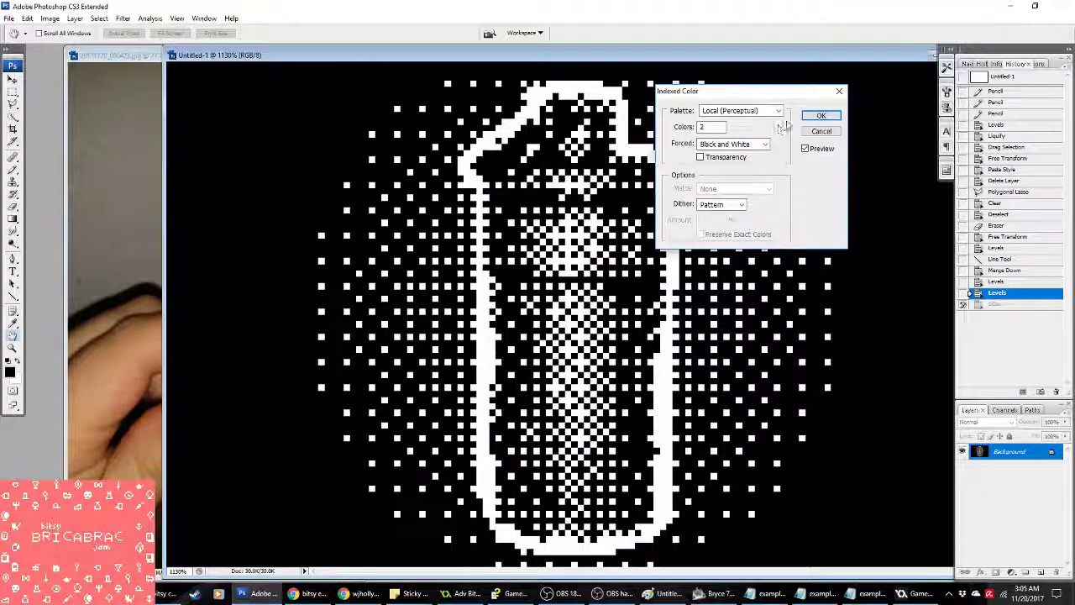
{"action": "left_click", "coordinate": [820, 116]}
{"action": "key", "text": "m"}
{"action": "key", "text": "ctrl+a"}
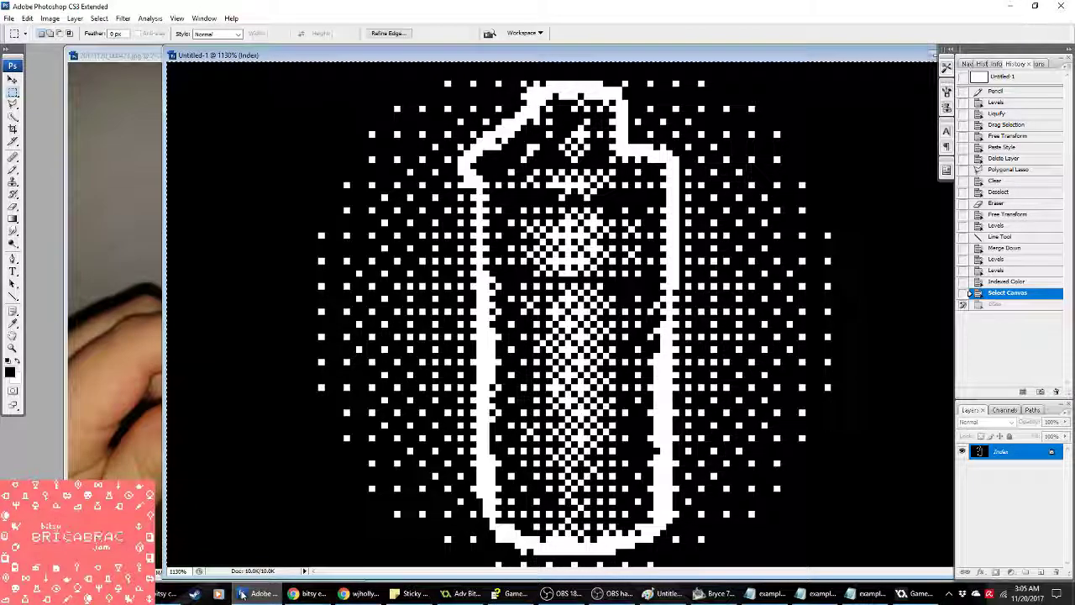
Step: Switch to GameMaker, paste the adjusted canister as a second frame of spr_picturetest and accept the sprite changes
{"action": "left_click", "coordinate": [361, 593]}
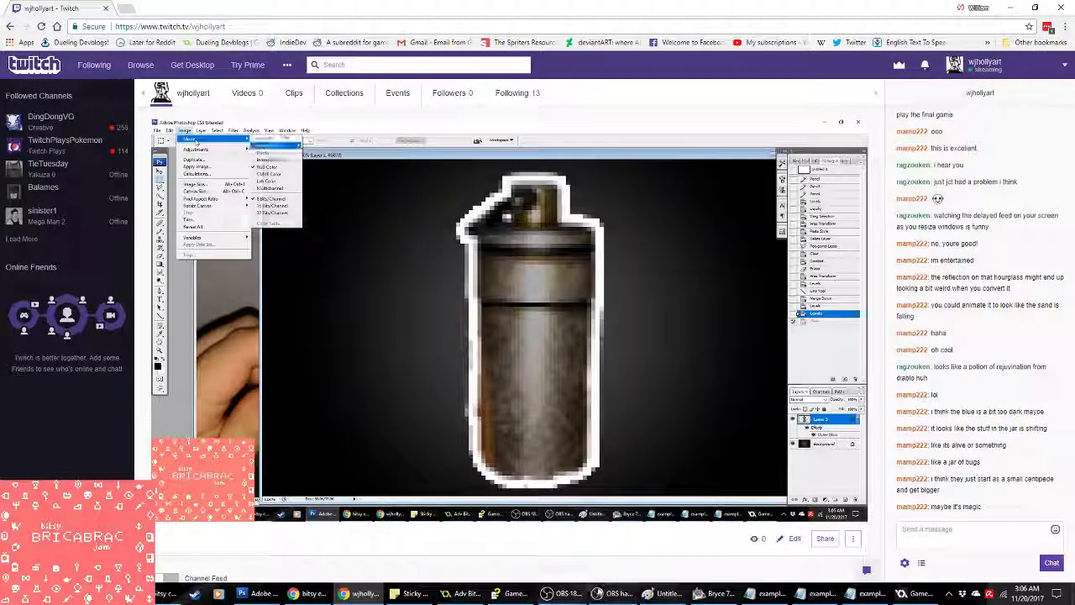
{"action": "left_click", "coordinate": [568, 594]}
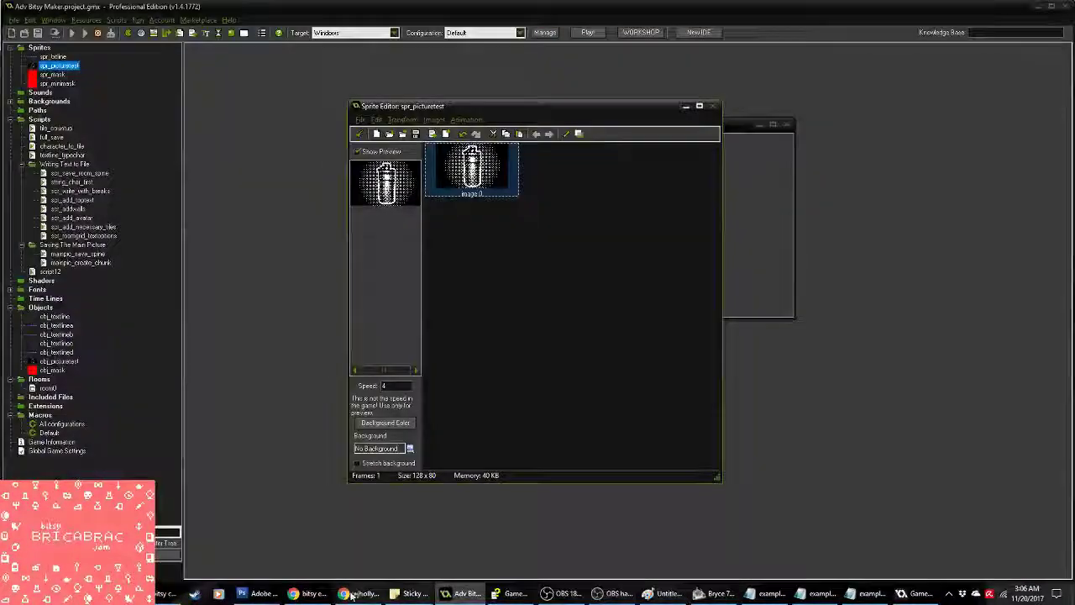
{"action": "left_click", "coordinate": [361, 593]}
{"action": "left_click", "coordinate": [313, 593]}
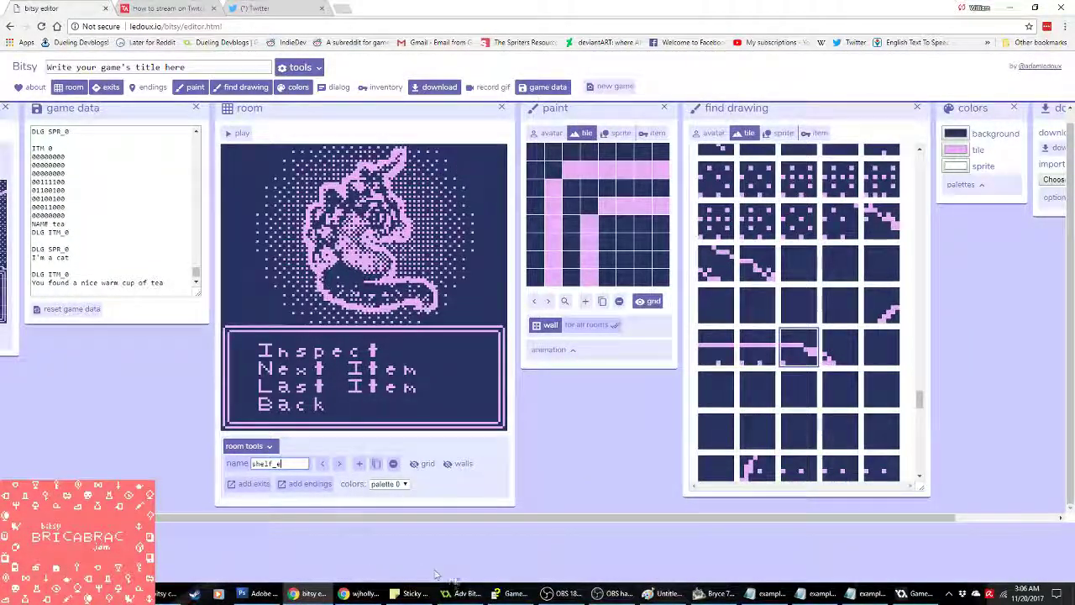
{"action": "left_click", "coordinate": [465, 593]}
{"action": "key", "text": "ctrl+v"}
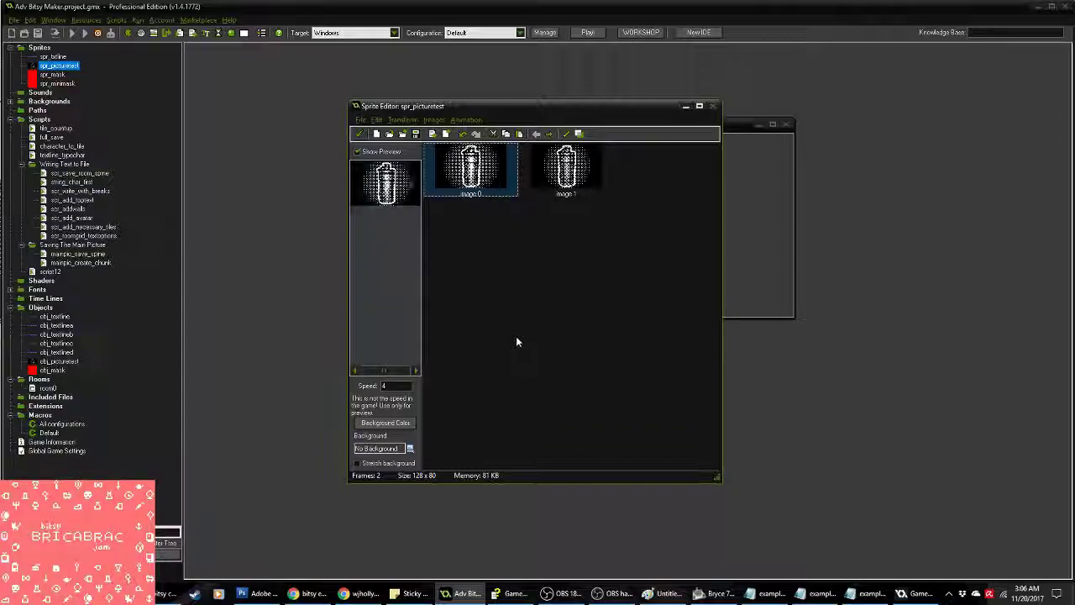
{"action": "left_click", "coordinate": [547, 174]}
{"action": "left_click", "coordinate": [555, 265]}
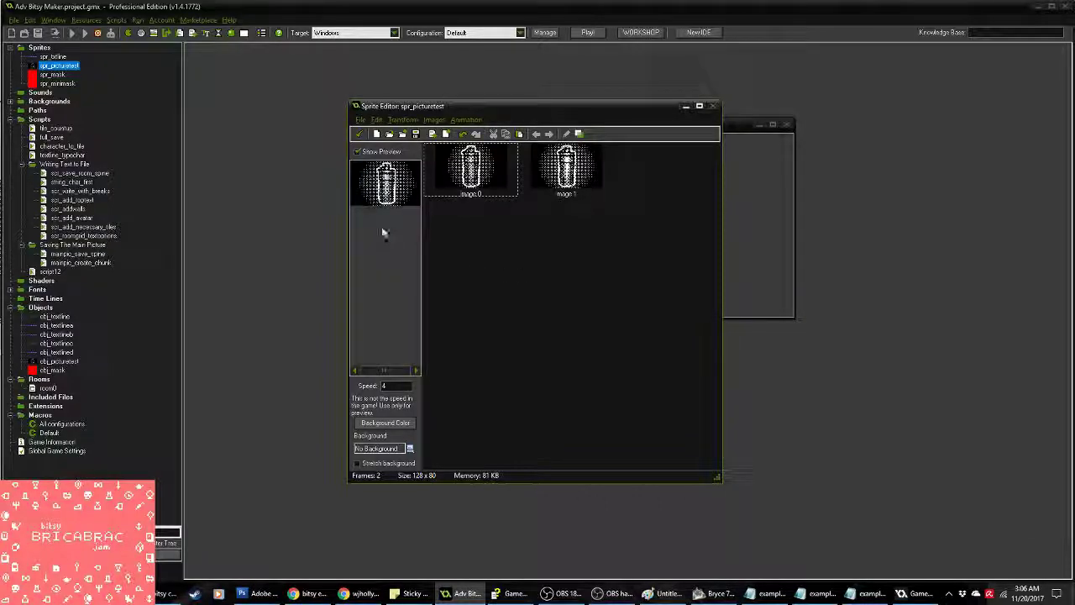
{"action": "left_click", "coordinate": [358, 137]}
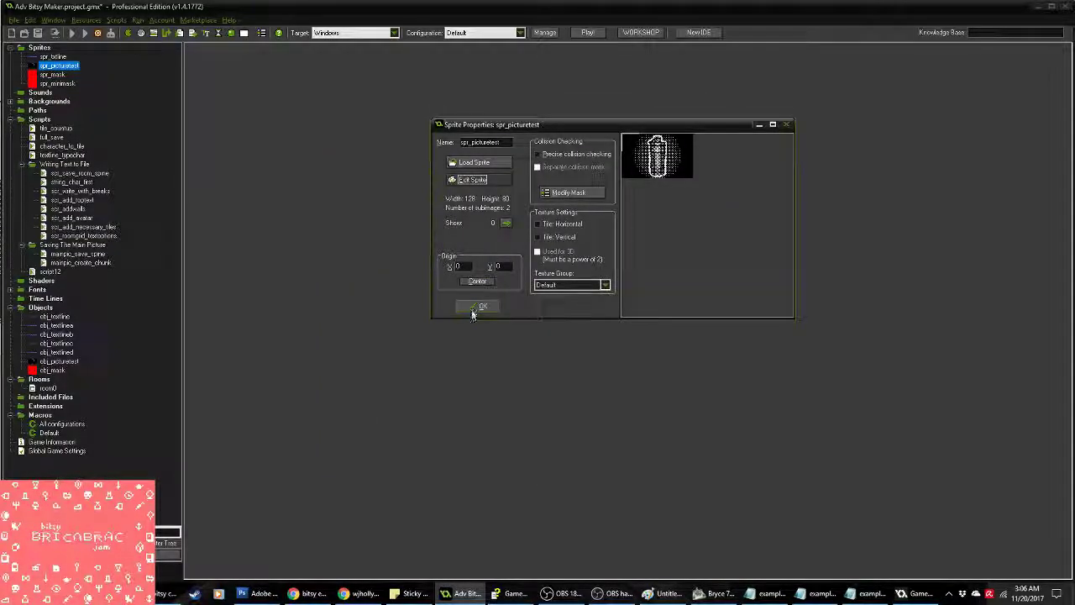
{"action": "left_click", "coordinate": [474, 307]}
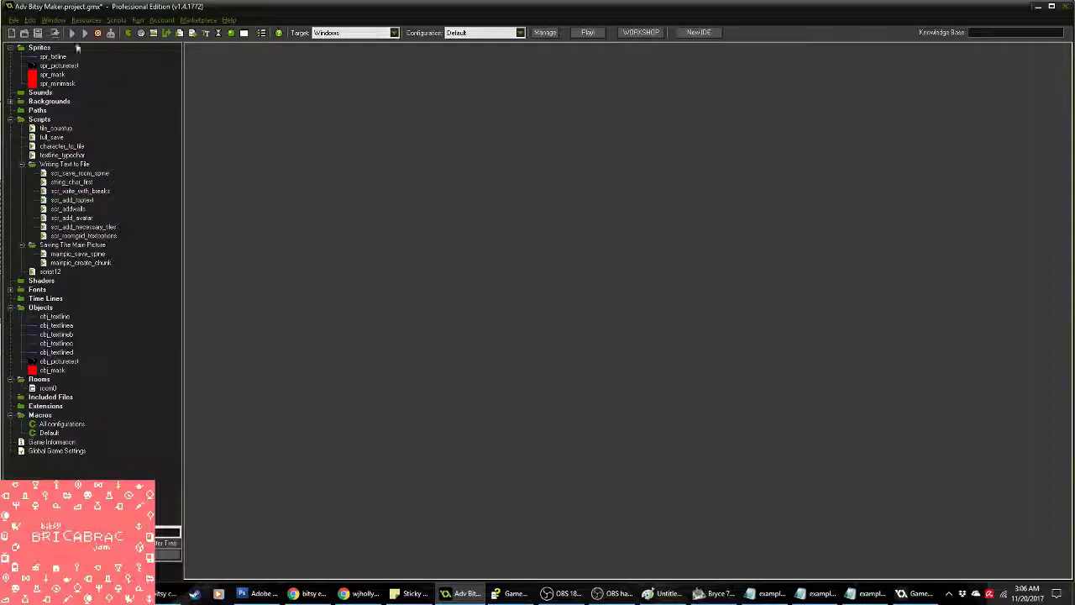
Step: Delete the old example.txt from the Adv_Bitsy_Maker folder and run the GameMaker project to export the adjusted canister
{"action": "left_click", "coordinate": [101, 32]}
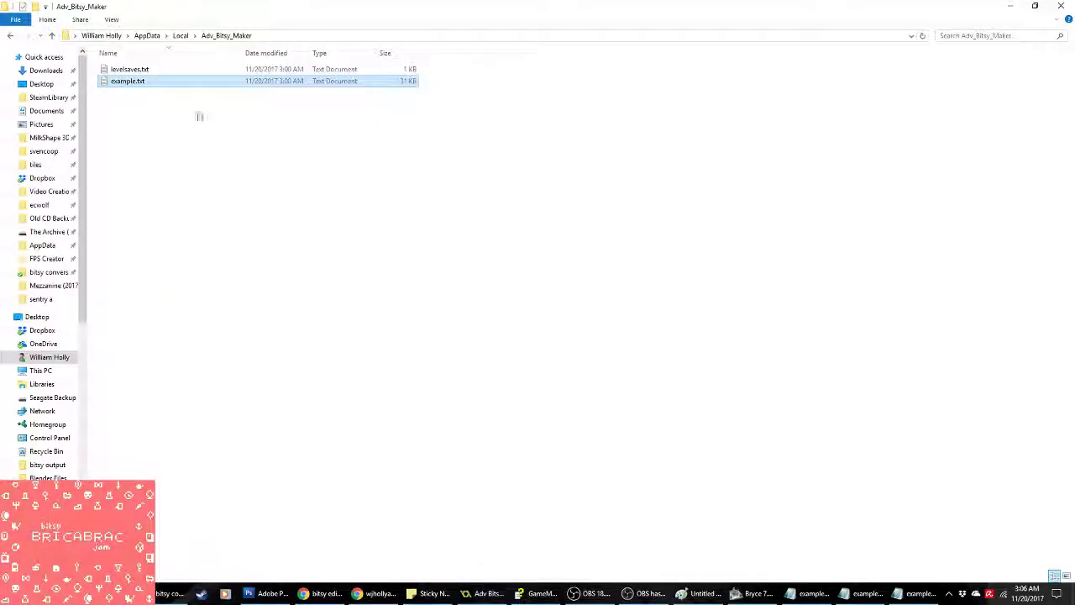
{"action": "key", "text": "Delete"}
{"action": "key", "text": "Return"}
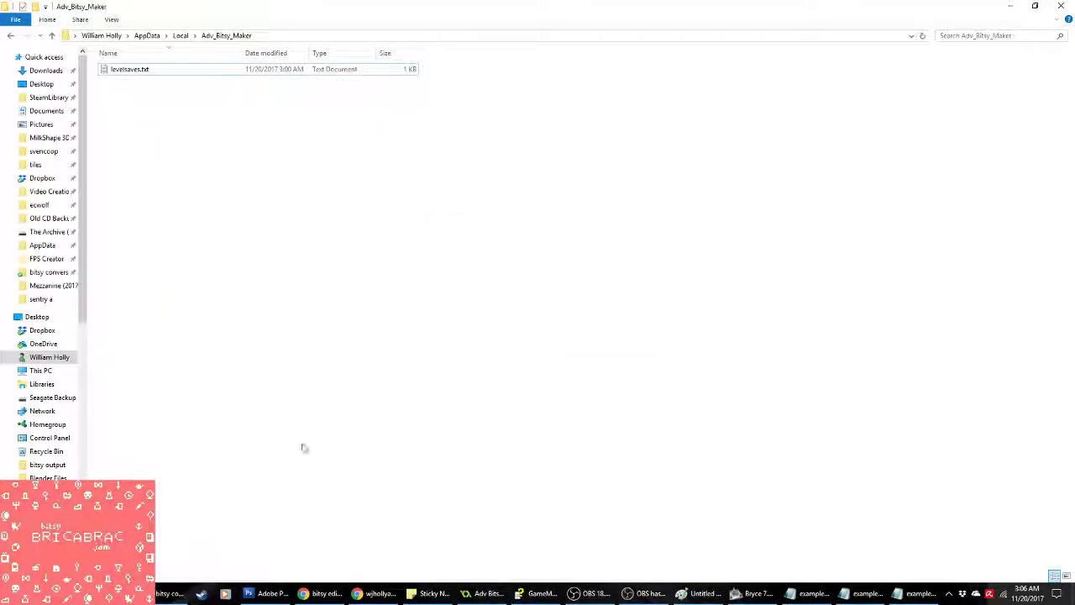
{"action": "left_click", "coordinate": [484, 593]}
{"action": "left_click", "coordinate": [72, 33]}
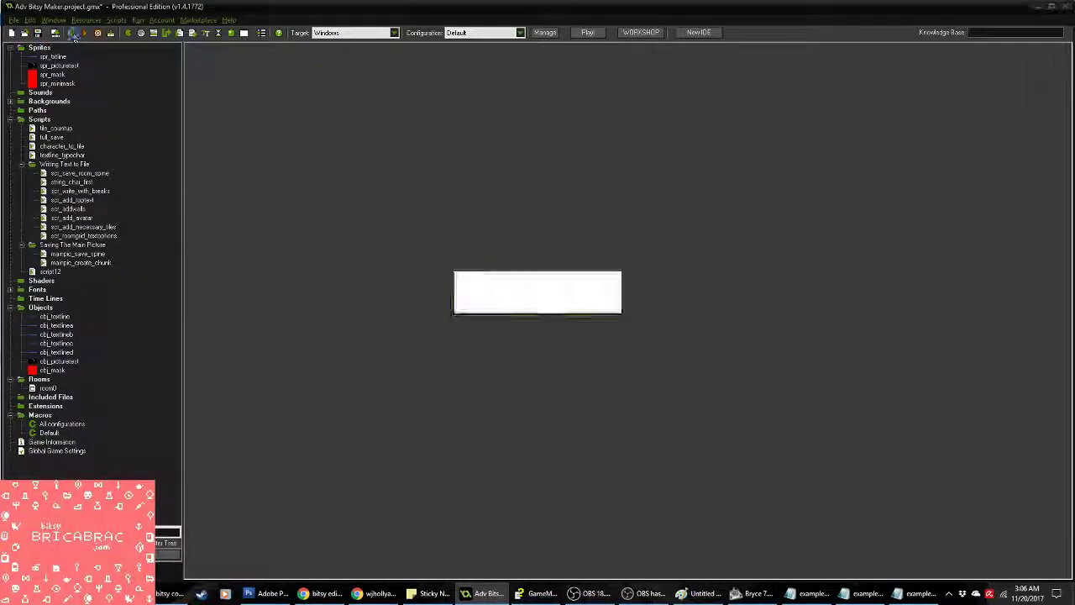
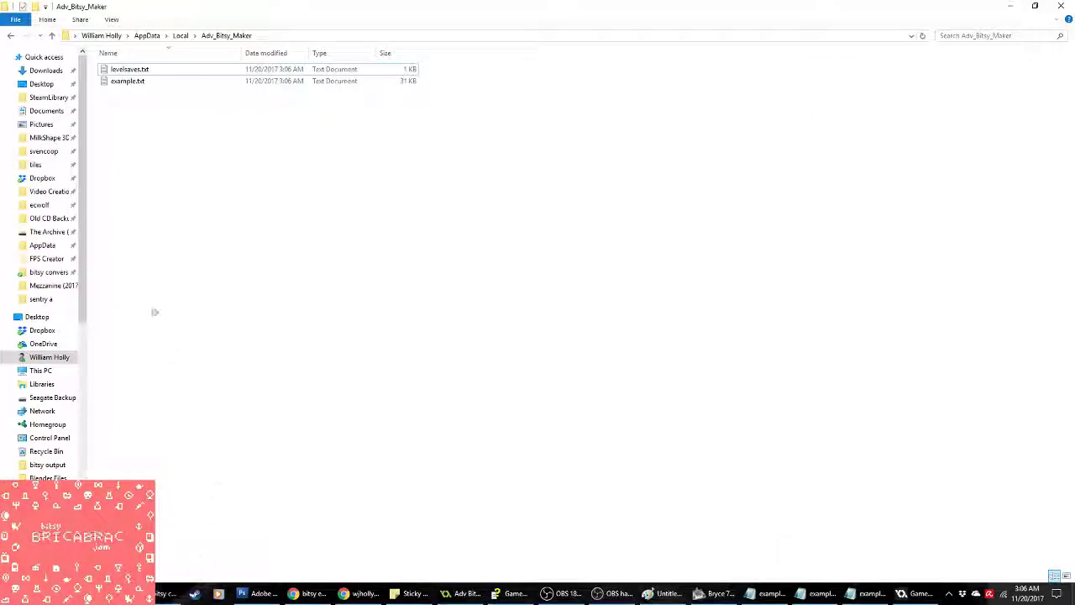
Step: Copy the full contents of the new example.txt and paste it into the Bitsy game data before the VAR a entry
{"action": "double_click", "coordinate": [126, 81]}
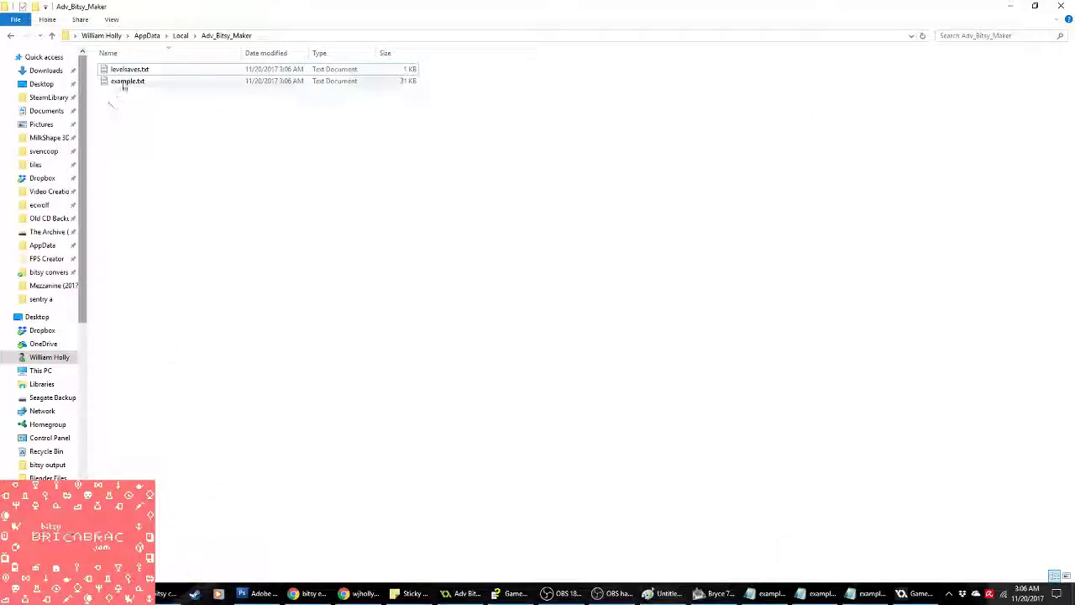
{"action": "key", "text": "ctrl+a"}
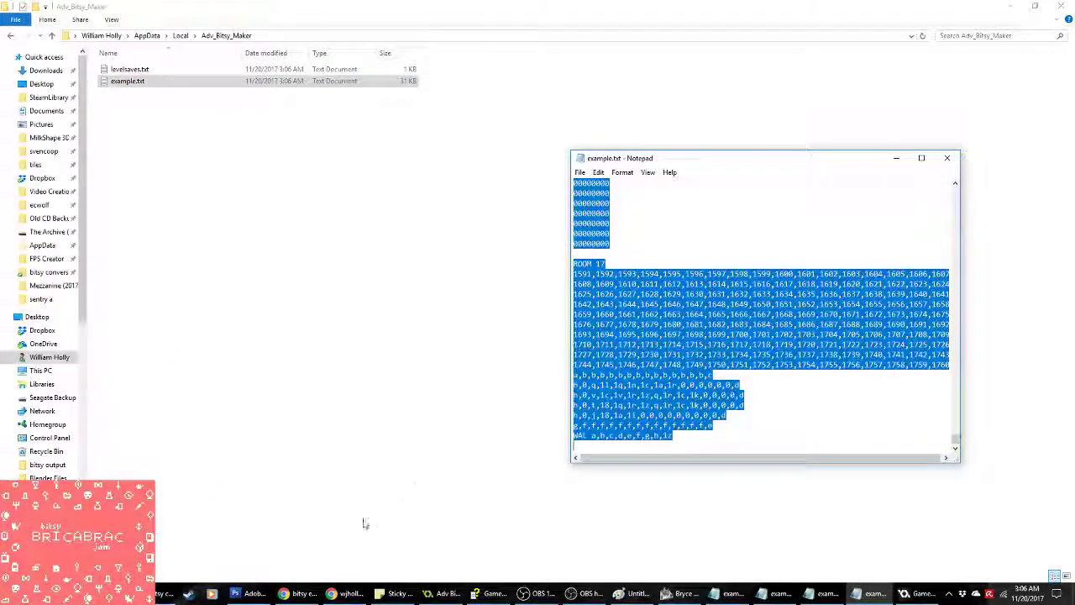
{"action": "left_click", "coordinate": [300, 594]}
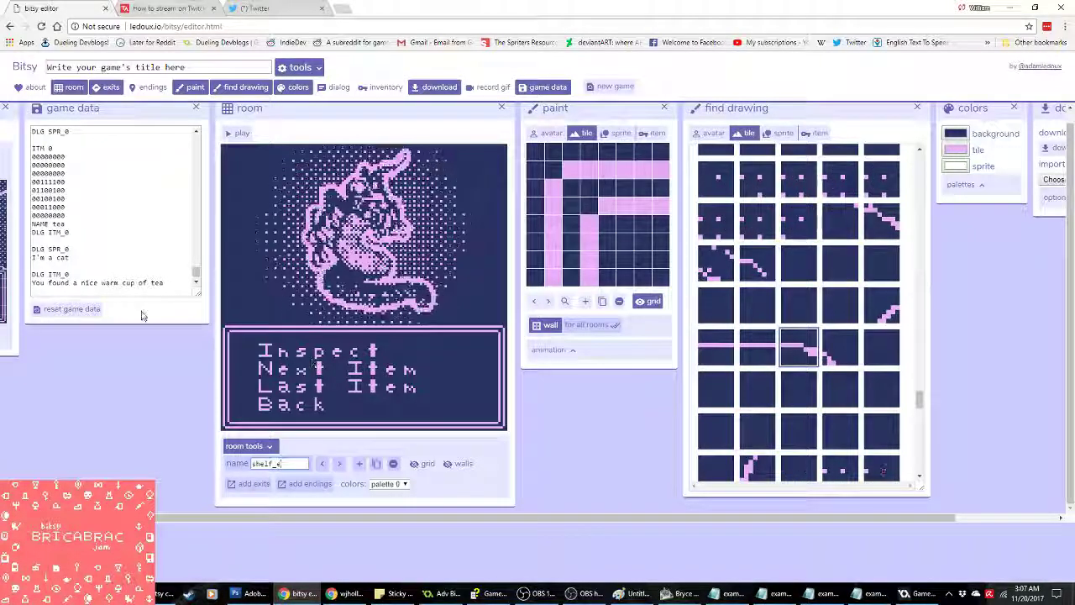
{"action": "left_click", "coordinate": [168, 292]}
{"action": "type", "text": "VAR a 42"}
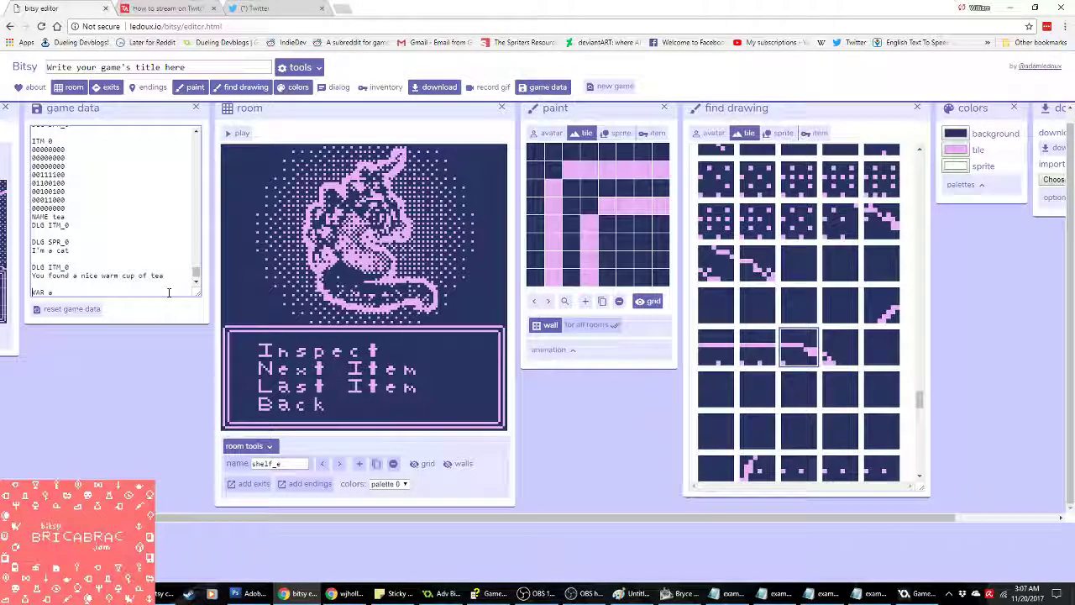
{"action": "key", "text": "ctrl+v"}
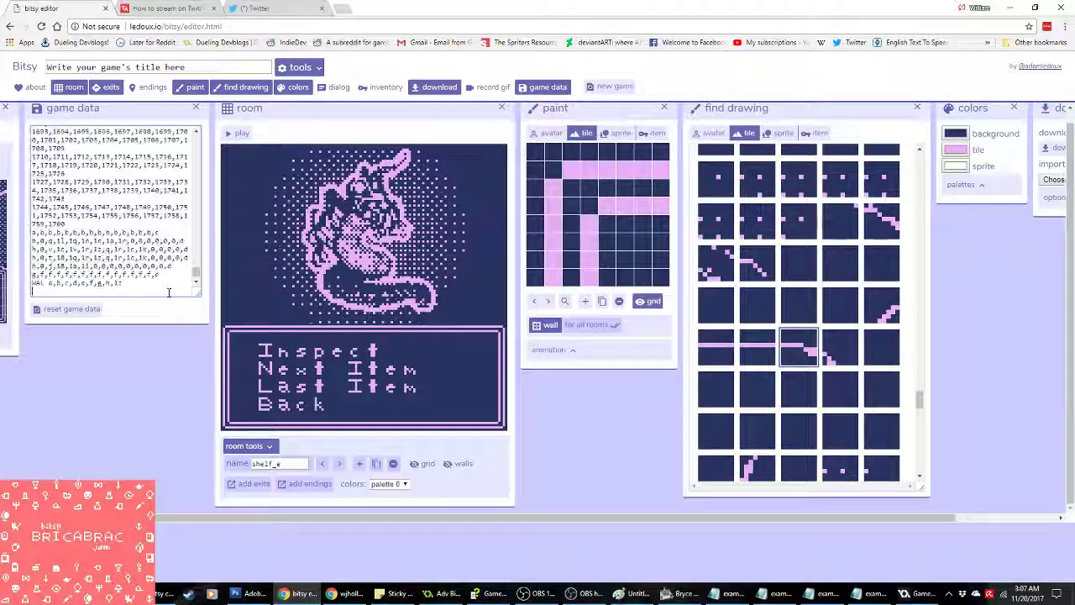
{"action": "left_click", "coordinate": [168, 414]}
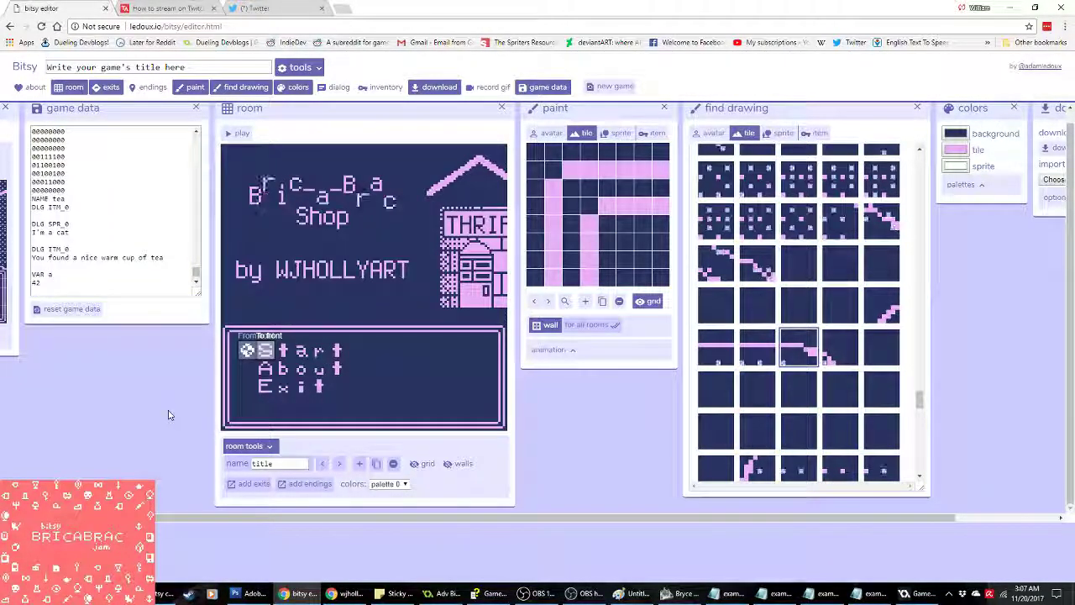
Step: Go to the imported canister room, room 17, and rename it shelf_f
{"action": "left_click", "coordinate": [336, 463]}
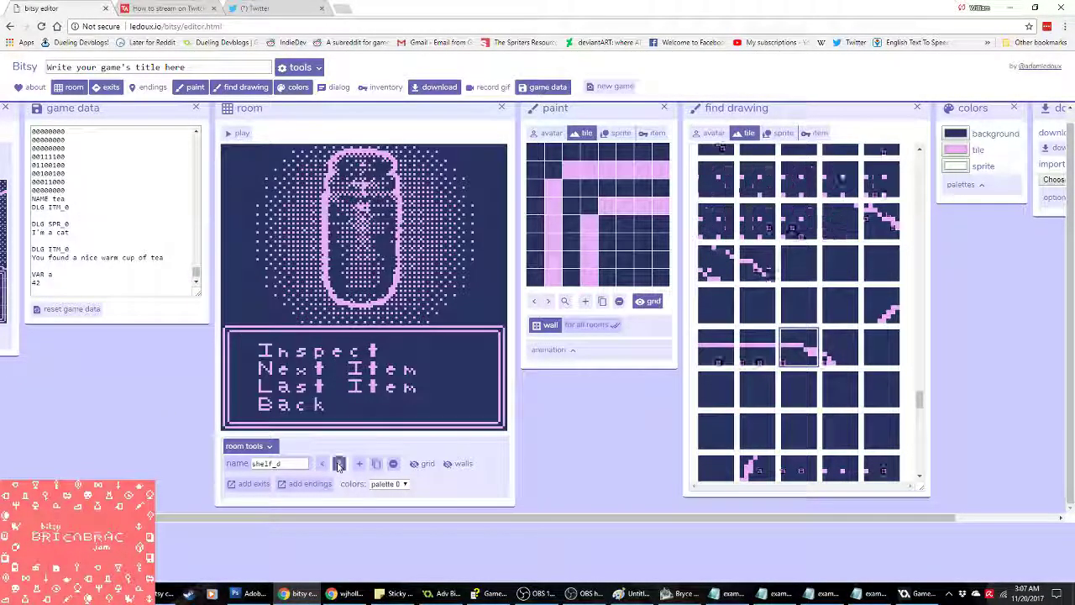
{"action": "left_click", "coordinate": [336, 464]}
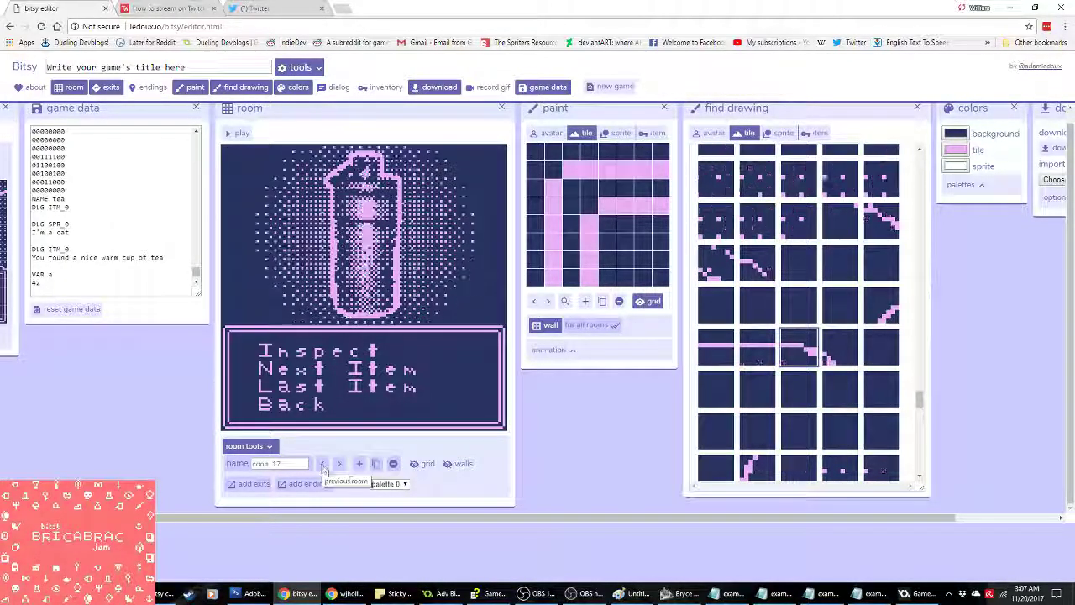
{"action": "left_click", "coordinate": [347, 594]}
{"action": "left_click", "coordinate": [302, 594]}
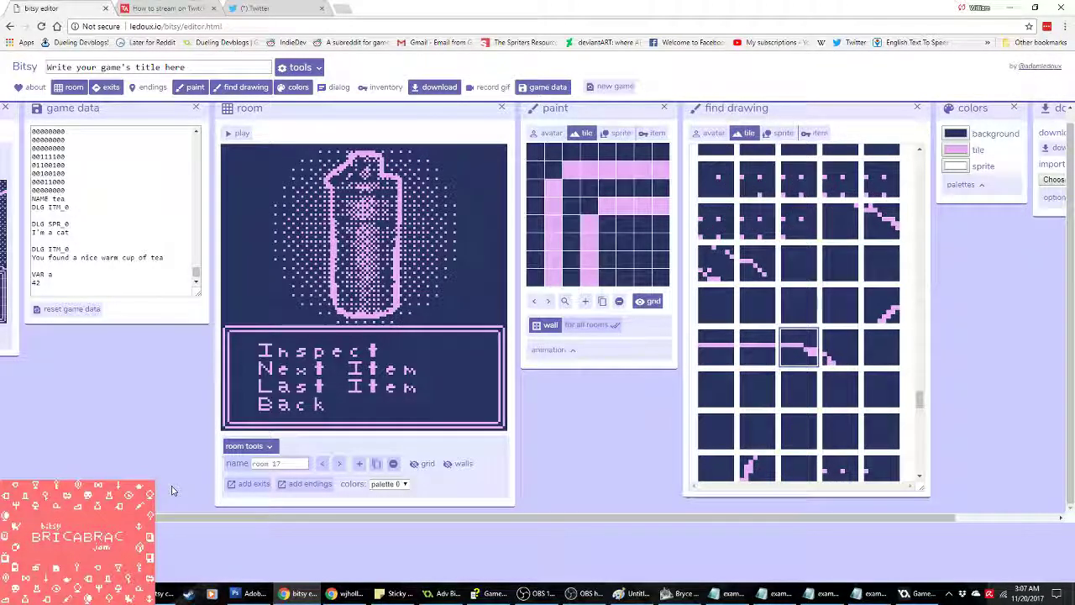
{"action": "left_click", "coordinate": [337, 466]}
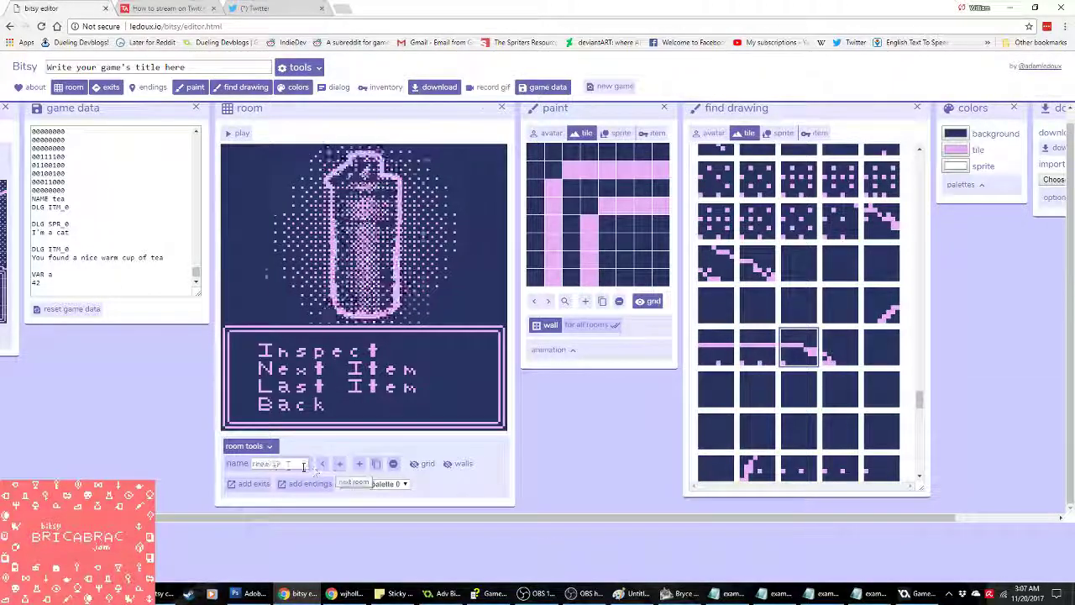
{"action": "type", "text": "shelf_f"}
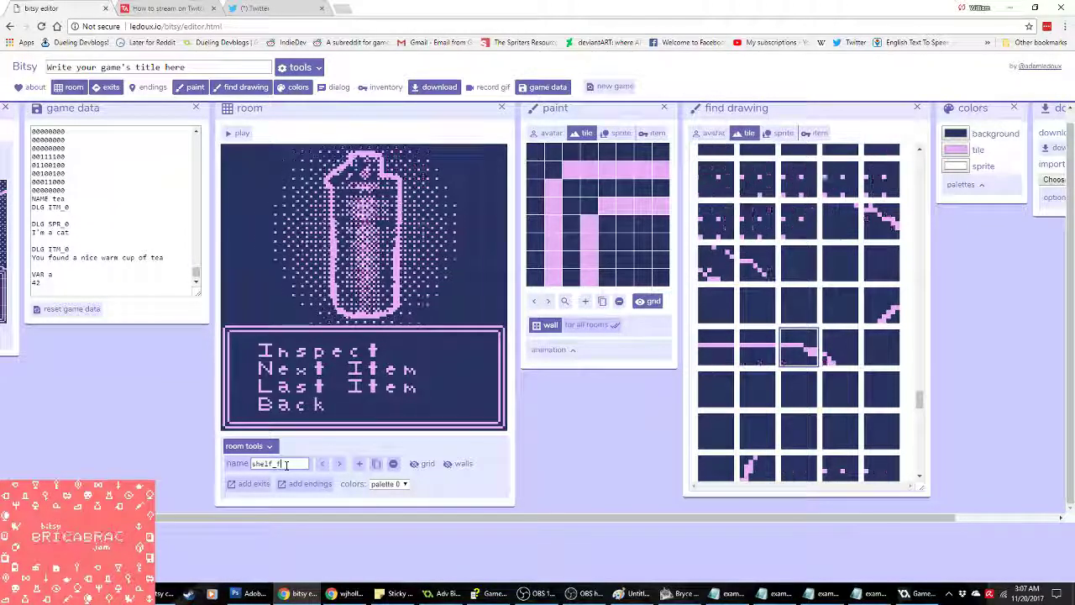
Step: Browse back and forth through the shelf rooms to review their item pictures, names and exits
{"action": "left_click", "coordinate": [323, 464]}
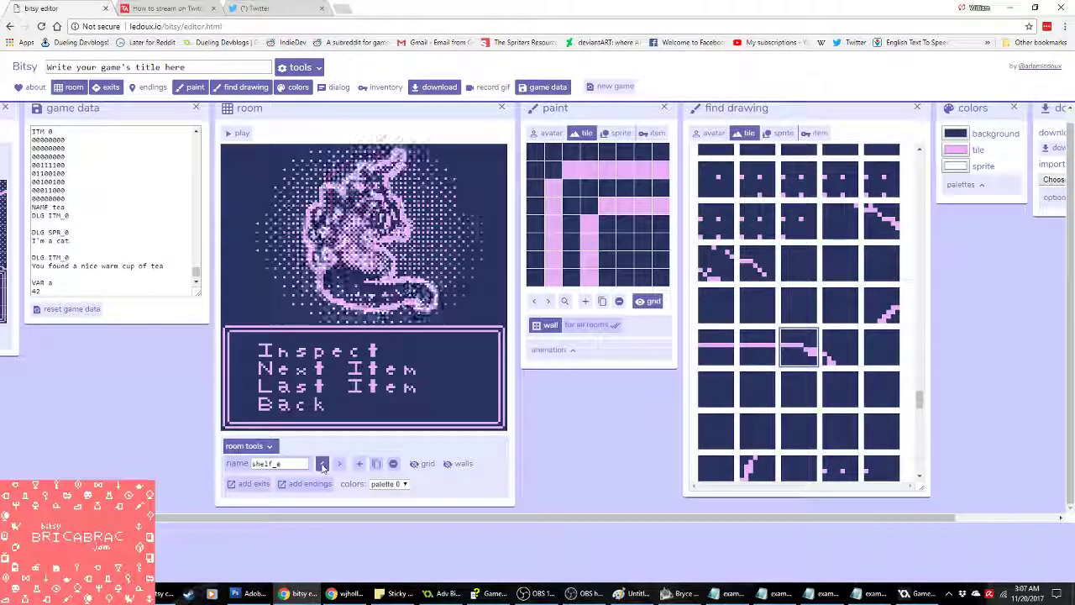
{"action": "left_click", "coordinate": [323, 463]}
{"action": "left_click", "coordinate": [338, 464]}
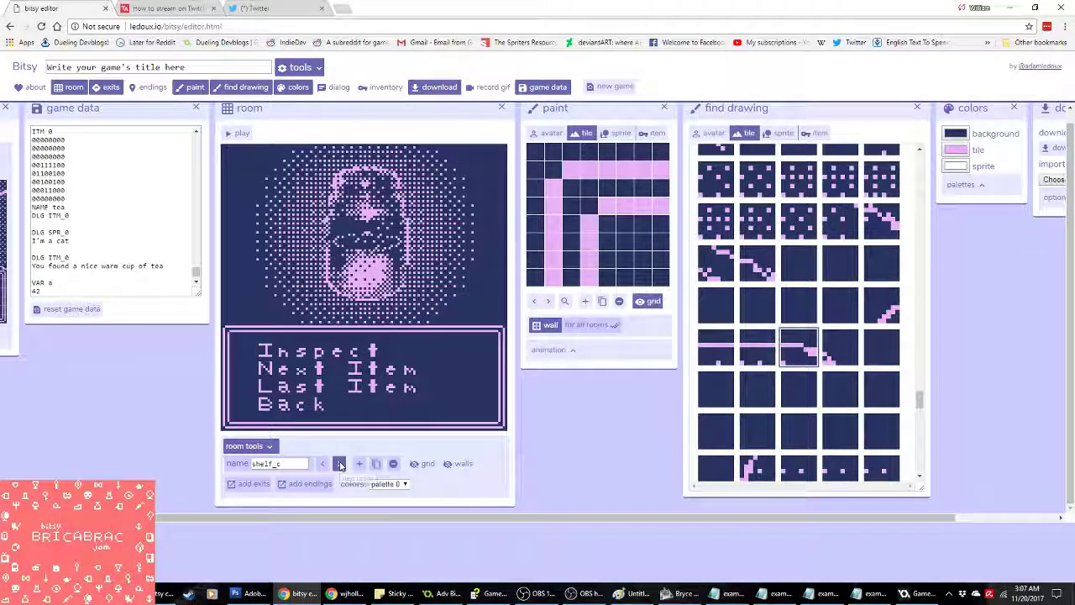
{"action": "left_click", "coordinate": [338, 464]}
{"action": "left_click", "coordinate": [339, 463]}
{"action": "left_click", "coordinate": [339, 464]}
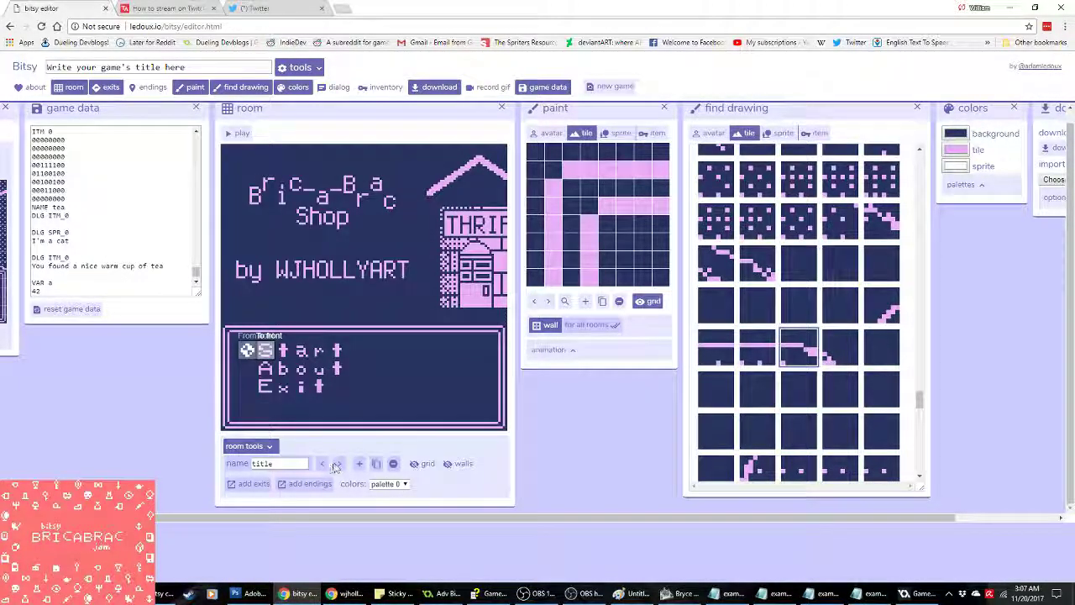
{"action": "left_click", "coordinate": [322, 463]}
{"action": "left_click", "coordinate": [322, 463]}
{"action": "left_click", "coordinate": [322, 463]}
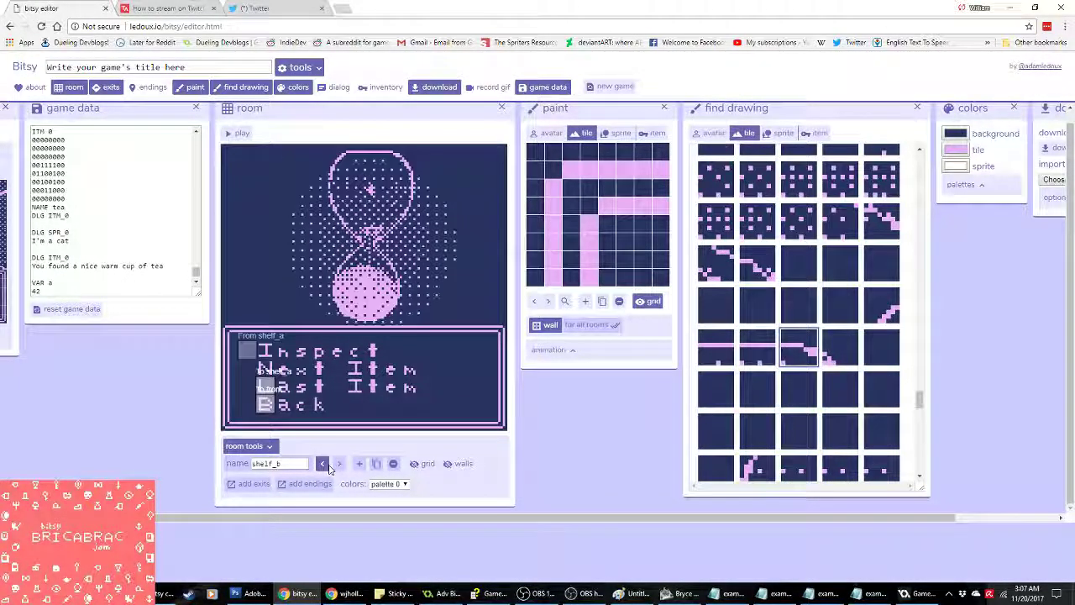
{"action": "left_click", "coordinate": [322, 464]}
{"action": "left_click", "coordinate": [339, 464]}
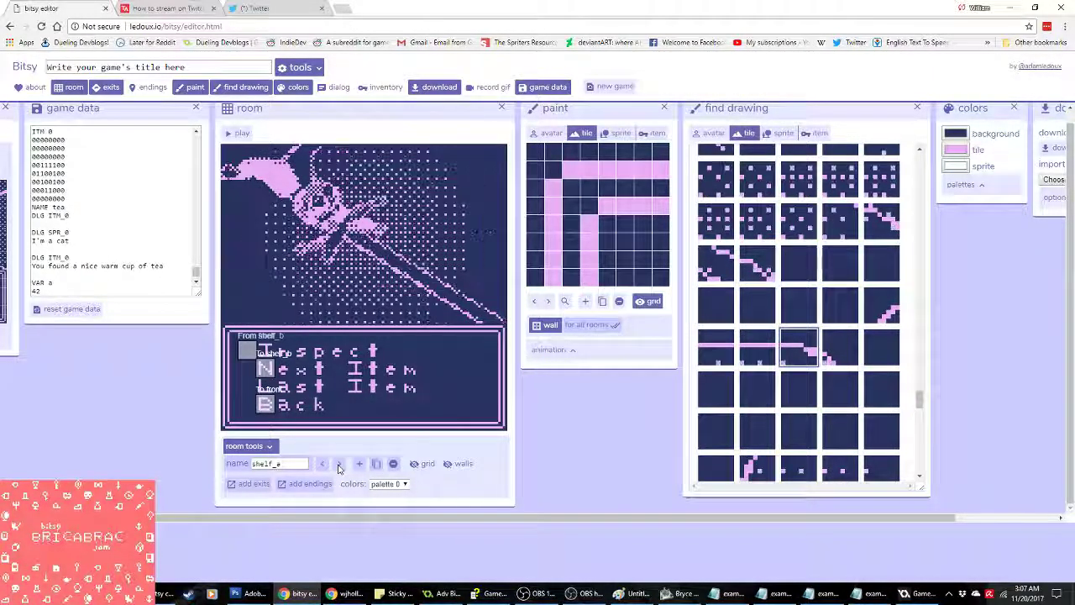
{"action": "left_click", "coordinate": [339, 463]}
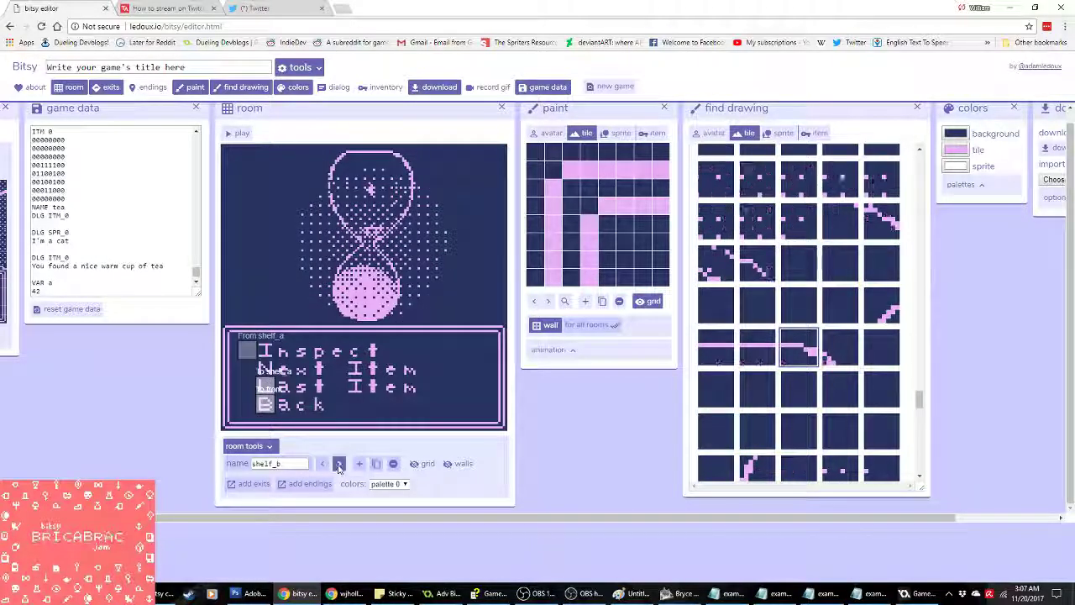
{"action": "left_click", "coordinate": [339, 466]}
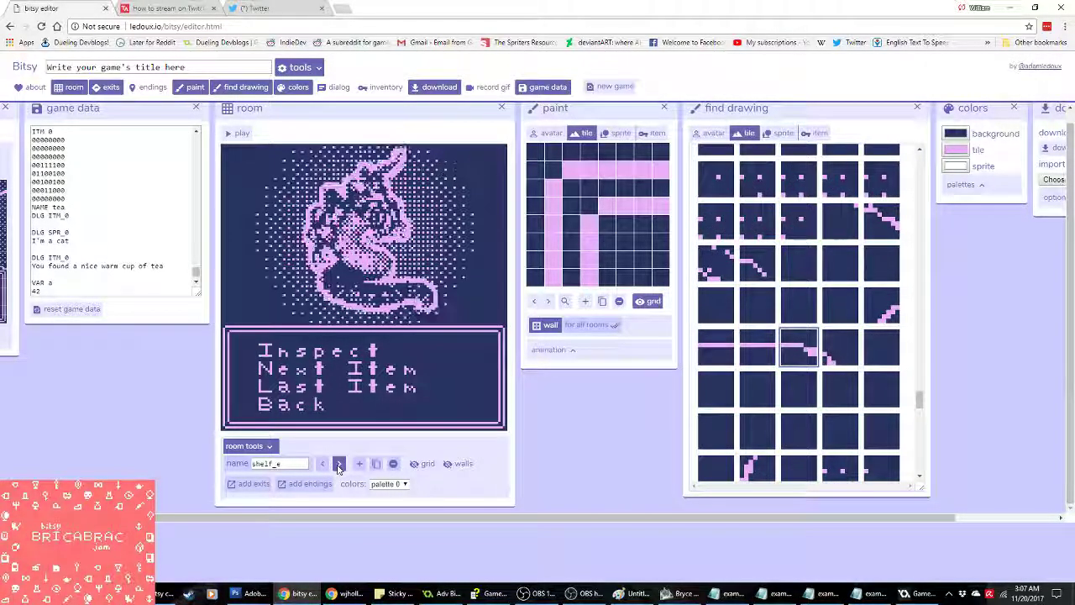
{"action": "left_click", "coordinate": [339, 466]}
{"action": "left_click", "coordinate": [339, 465]}
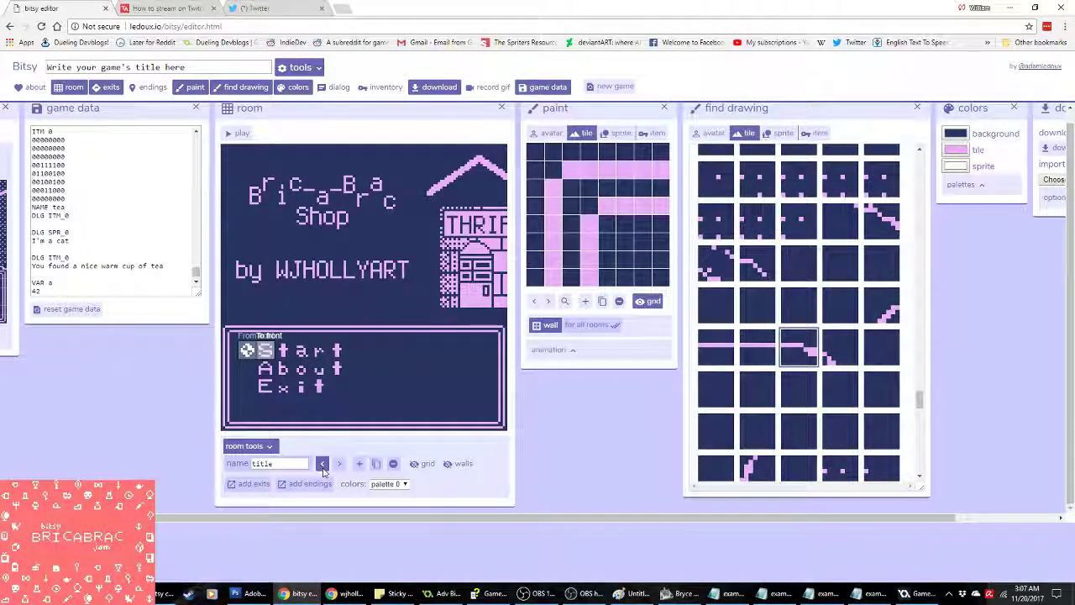
{"action": "left_click", "coordinate": [322, 467]}
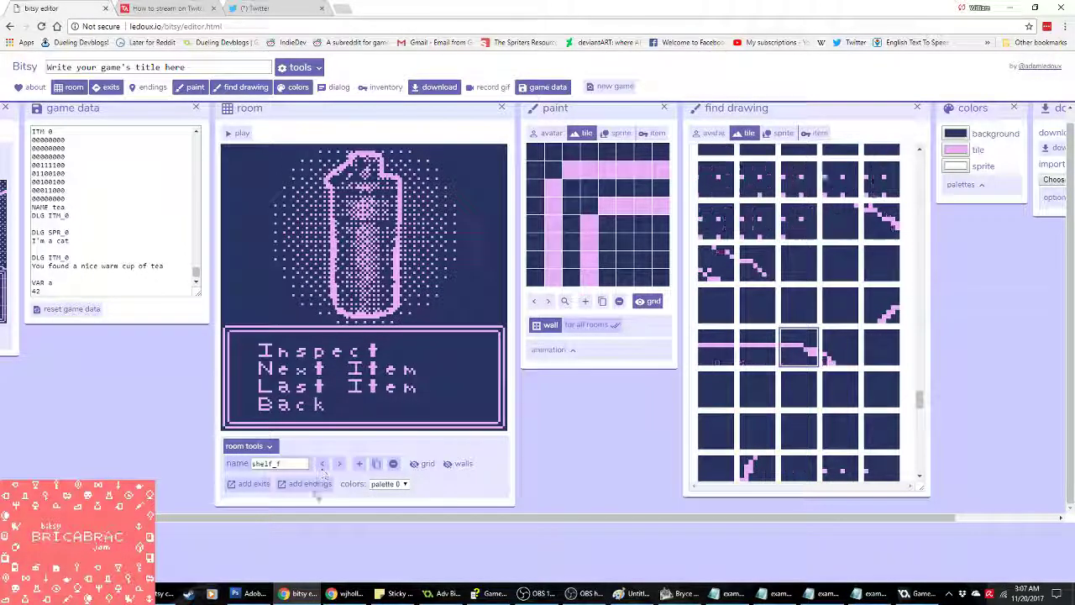
Step: Open the bottle photo 20171120_000500.jpg from the bitsy conversion stuff folder in Photoshop and close the canister photo 20171120_000423.jpg
{"action": "mouse_move", "coordinate": [165, 593]}
{"action": "left_click", "coordinate": [201, 550]}
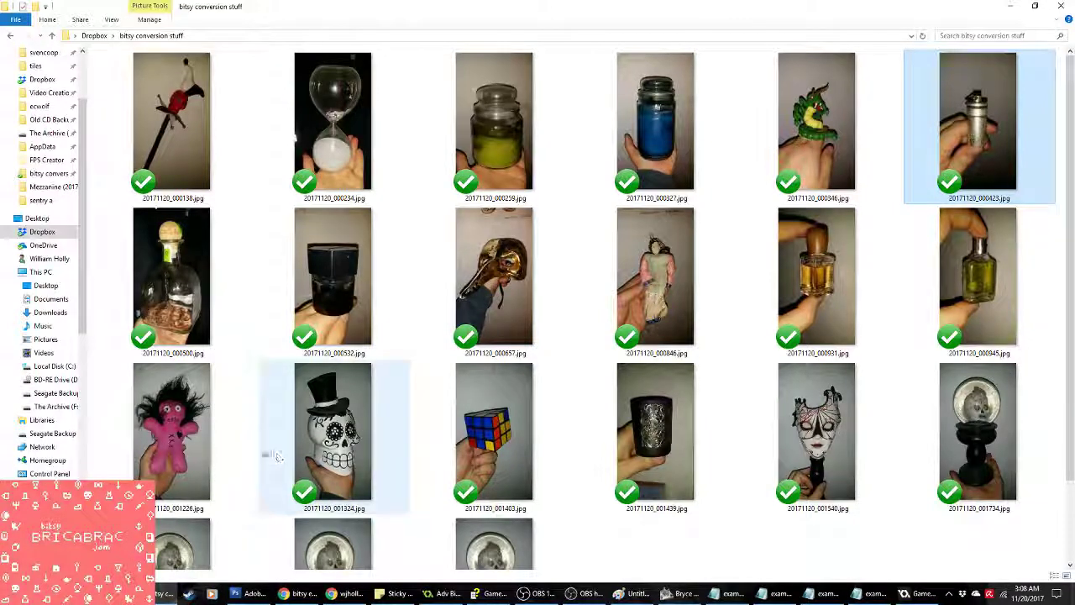
{"action": "left_click", "coordinate": [246, 457]}
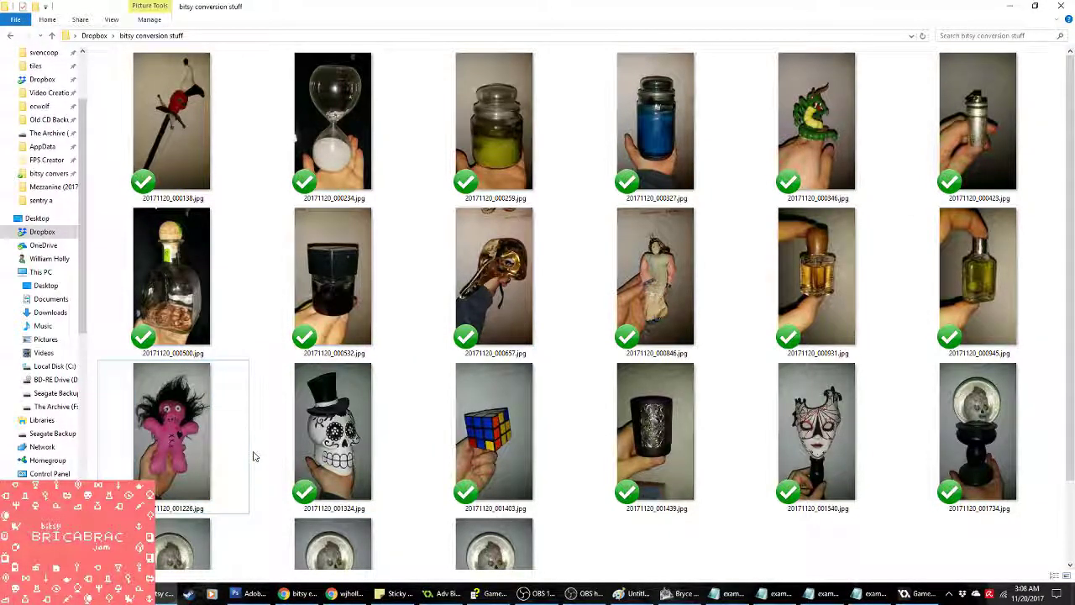
{"action": "left_click", "coordinate": [191, 277]}
{"action": "right_click", "coordinate": [192, 285]}
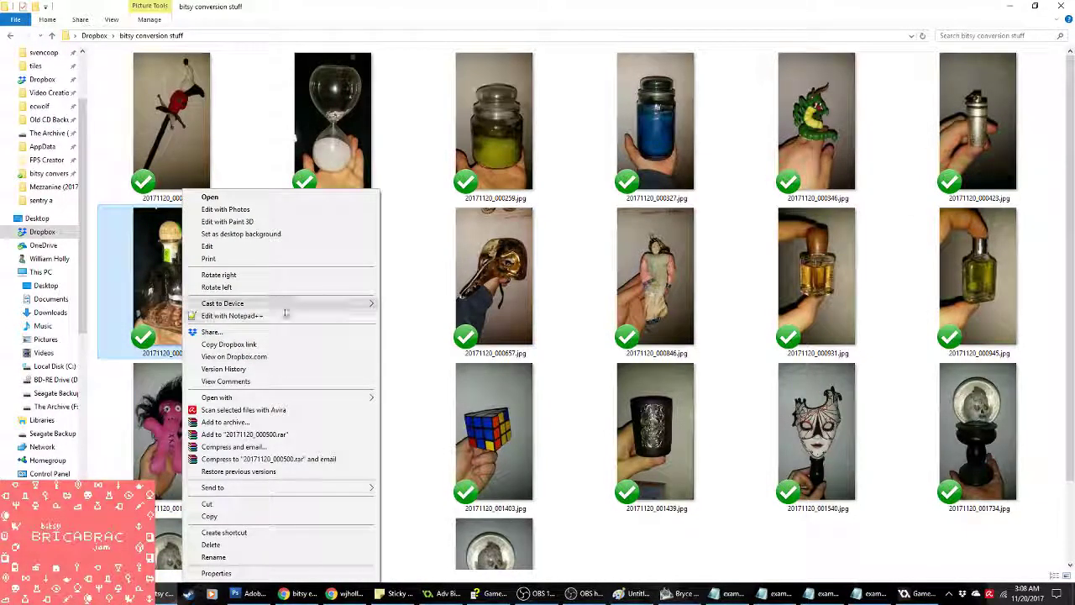
{"action": "mouse_move", "coordinate": [283, 304]}
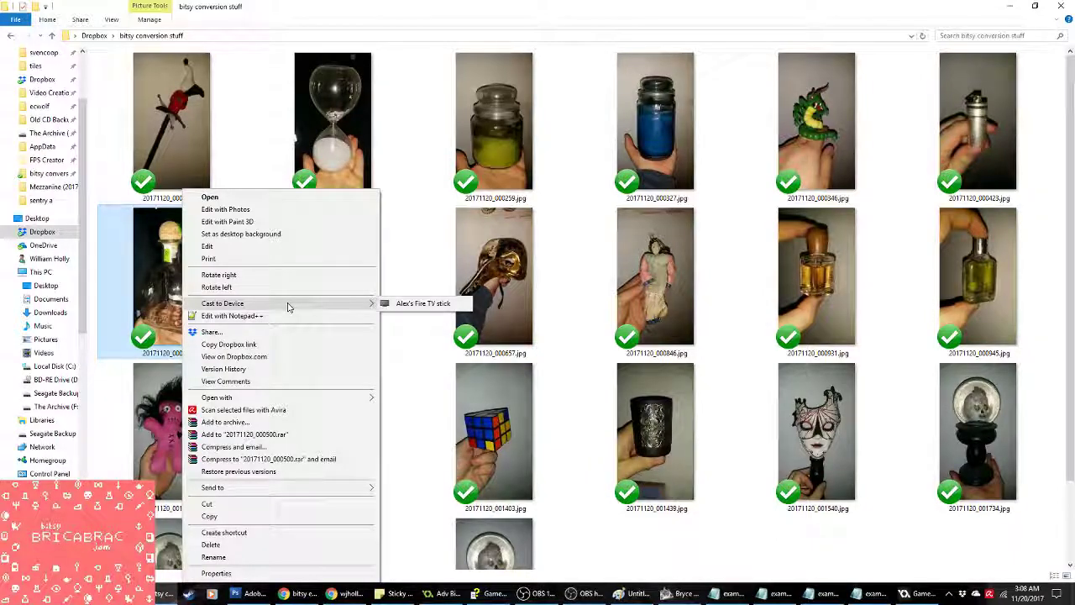
{"action": "mouse_move", "coordinate": [353, 397]}
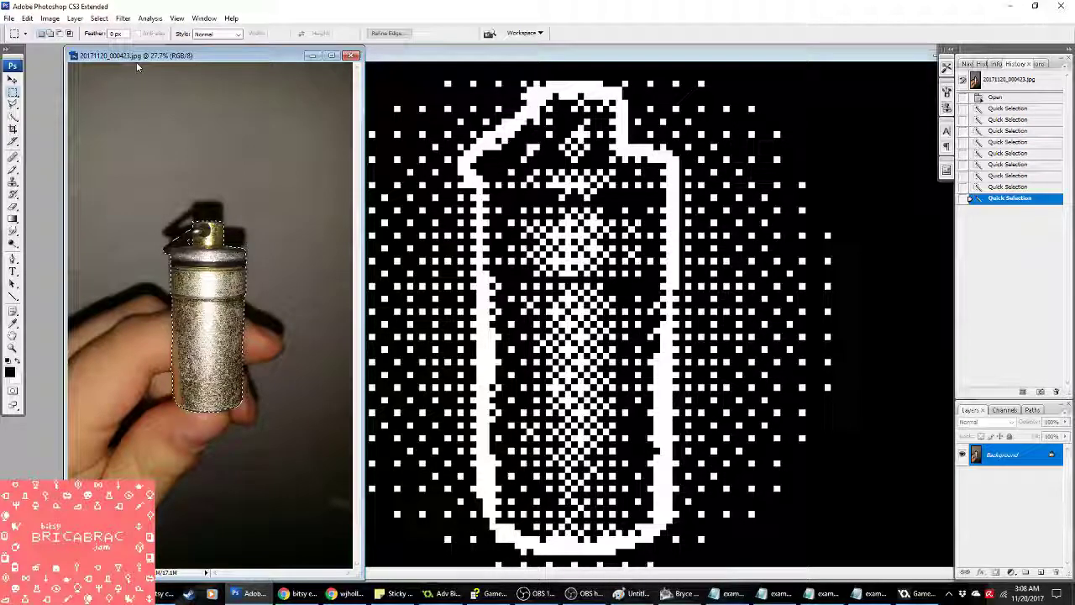
{"action": "left_click", "coordinate": [352, 56]}
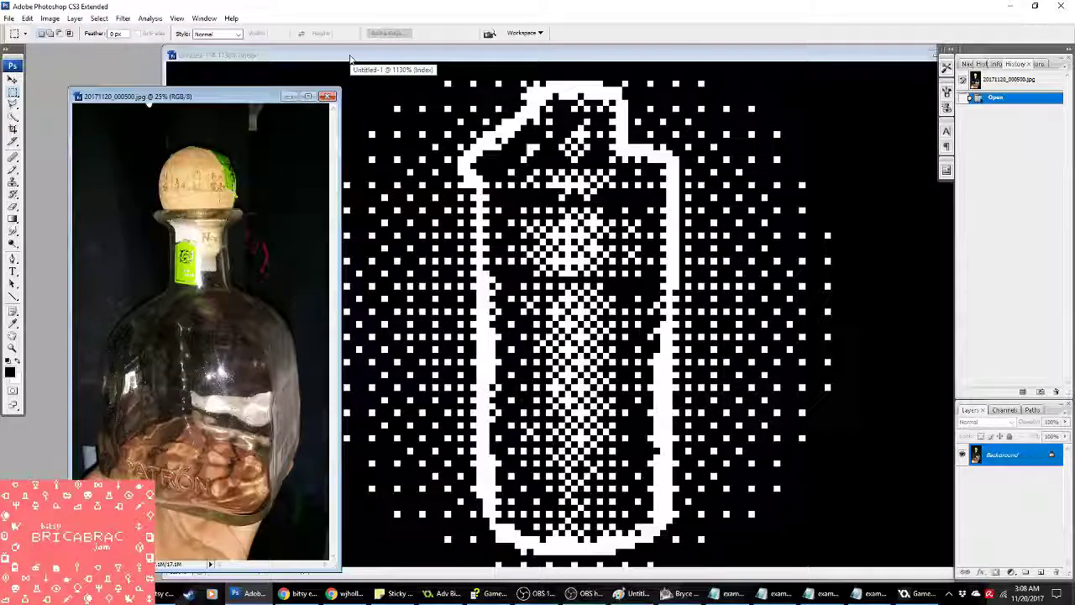
Step: Select the bottle's cork, neck and right half of its body with the Quick Selection tool
{"action": "key", "text": "w"}
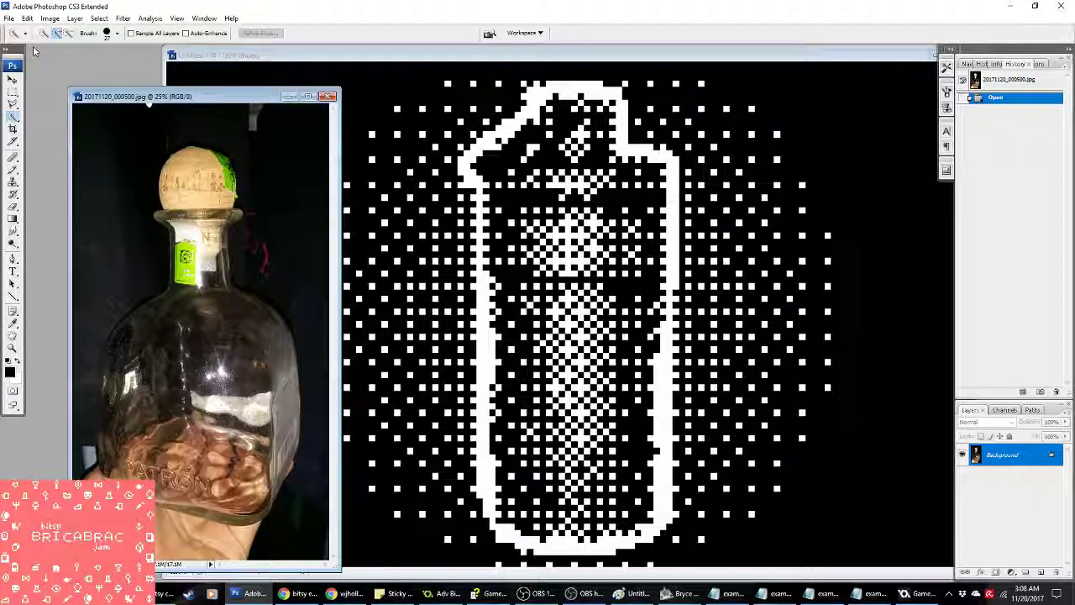
{"action": "left_click_drag", "start_coordinate": [184, 168], "coordinate": [214, 185]}
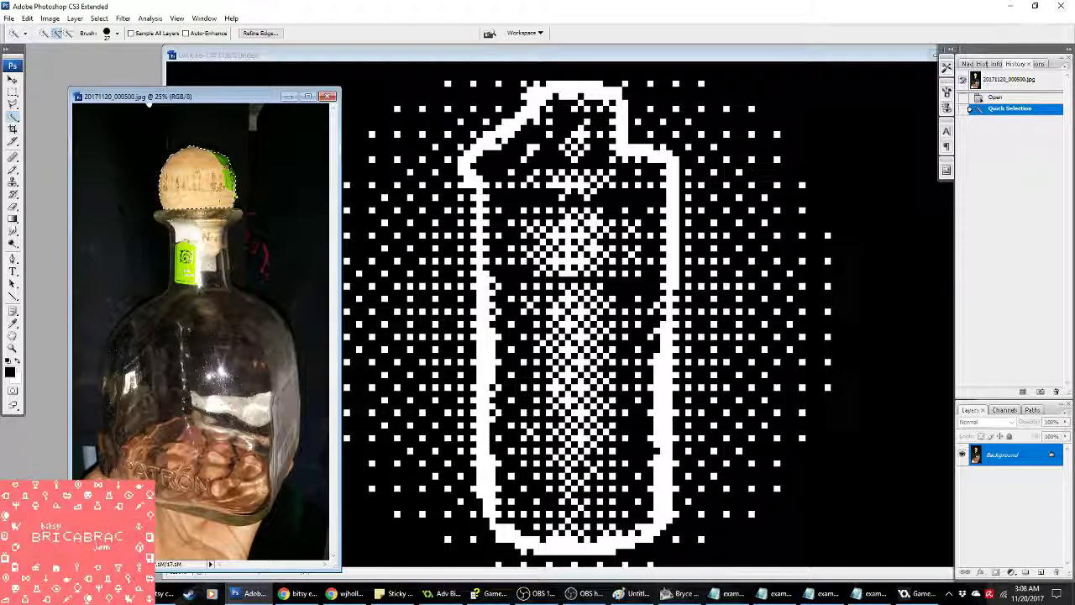
{"action": "left_click", "coordinate": [212, 199]}
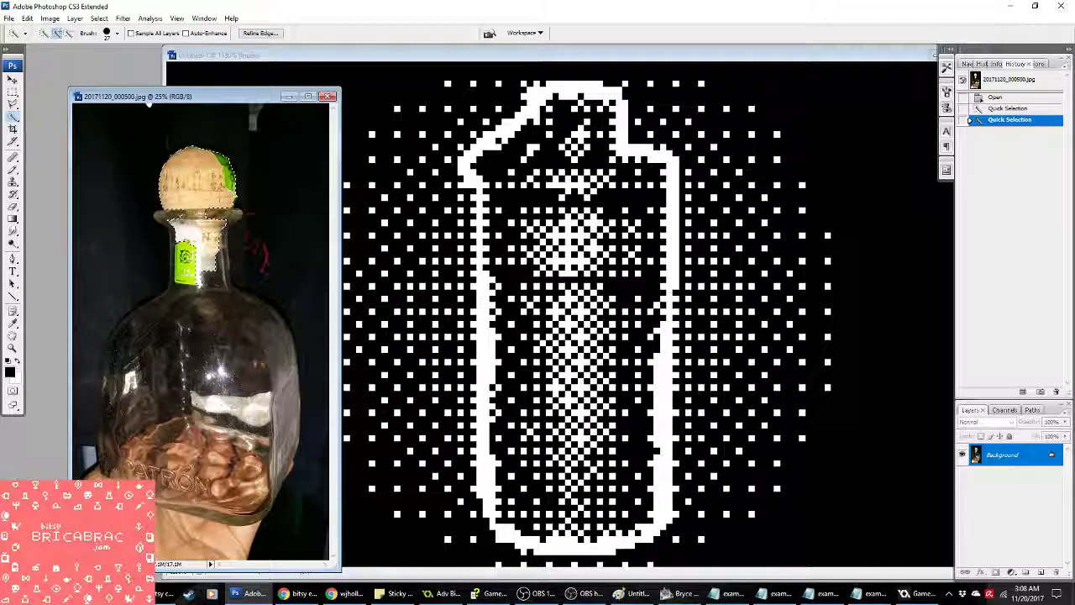
{"action": "left_click_drag", "start_coordinate": [202, 217], "coordinate": [191, 252]}
{"action": "left_click", "coordinate": [197, 220], "text": "alt"}
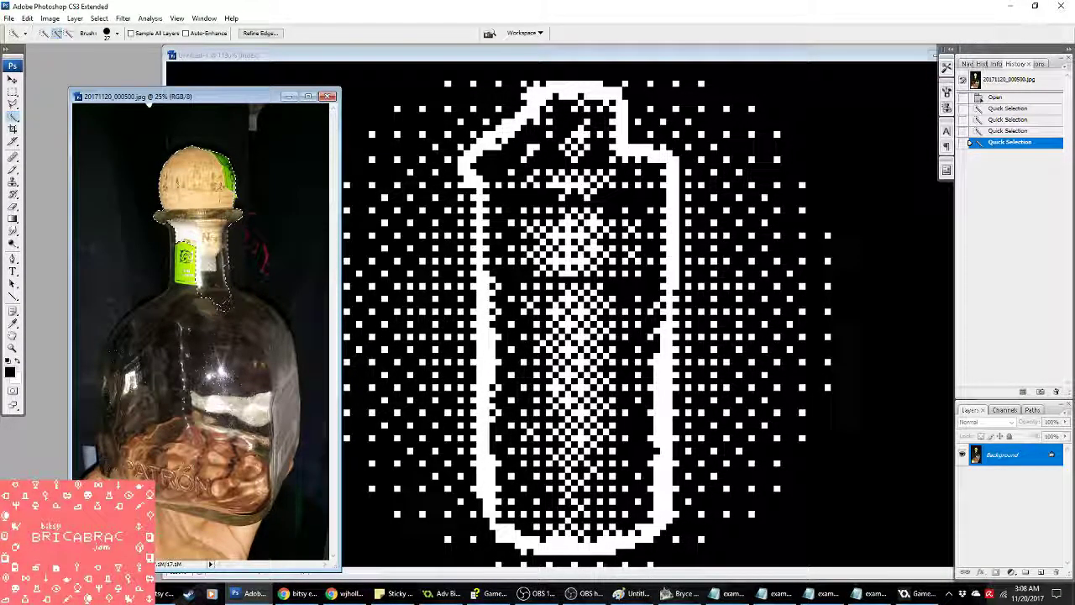
{"action": "mouse_move", "coordinate": [206, 294]}
{"action": "left_mouse_down"}
{"action": "mouse_move", "coordinate": [287, 406]}
{"action": "mouse_move", "coordinate": [257, 483]}
{"action": "mouse_move", "coordinate": [239, 505]}
{"action": "mouse_move", "coordinate": [217, 508]}
{"action": "left_mouse_up"}
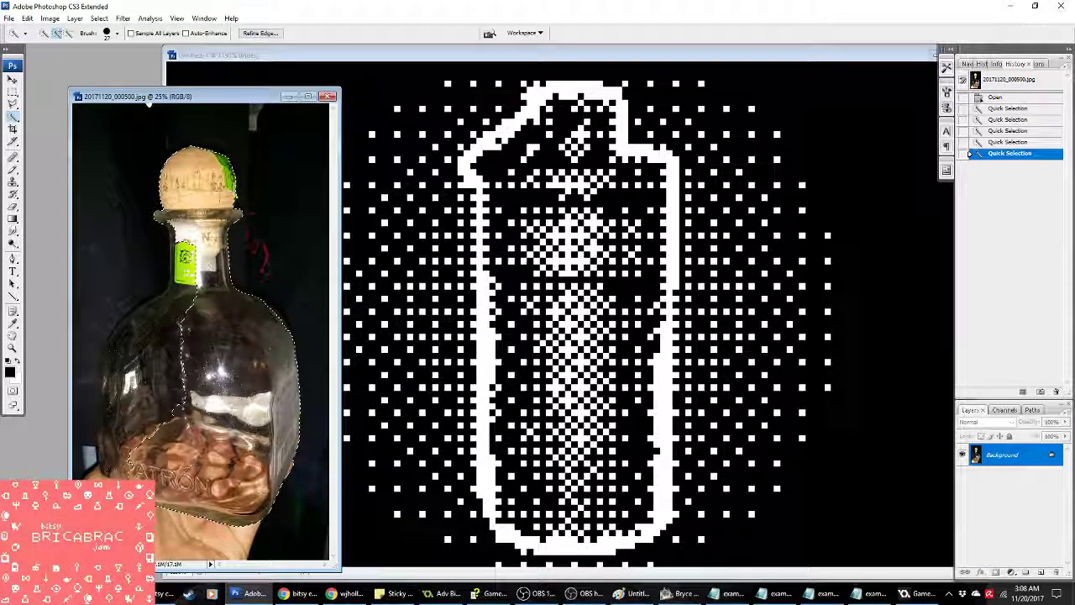
Step: Extend the quick selection over the left side of the bottle and subtract the background and hand around its edges
{"action": "left_click_drag", "start_coordinate": [84, 370], "coordinate": [93, 344]}
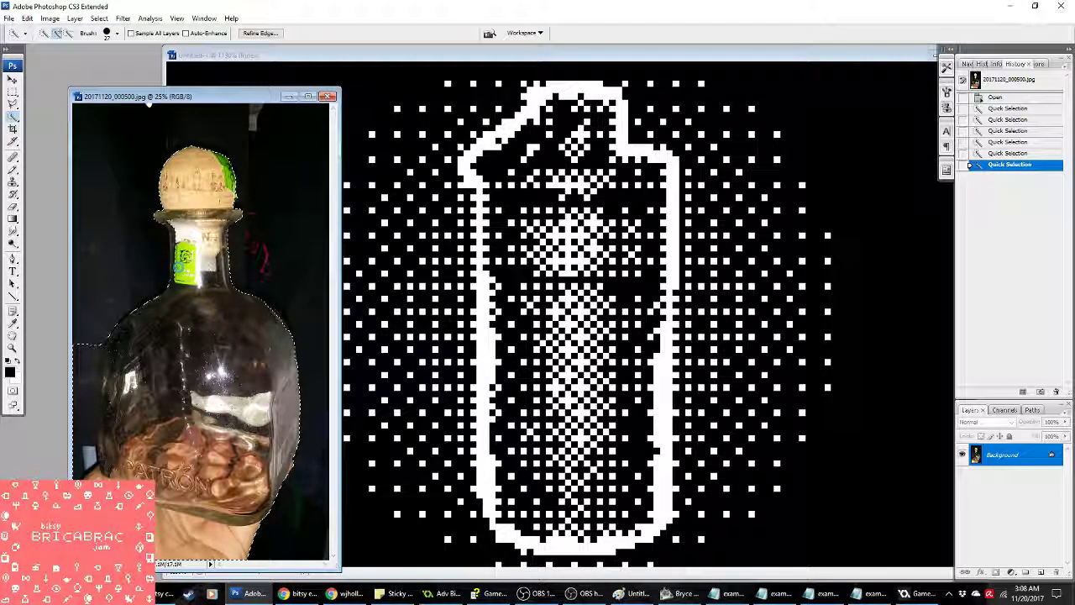
{"action": "left_click_drag", "start_coordinate": [79, 349], "coordinate": [80, 395]}
{"action": "left_click", "coordinate": [173, 260]}
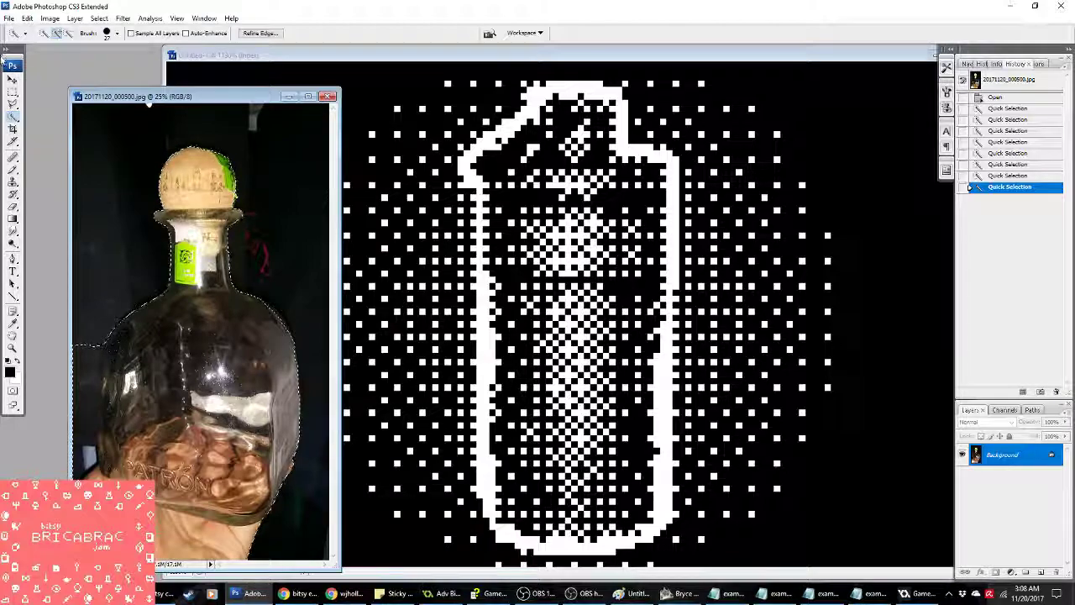
{"action": "left_click", "coordinate": [69, 33]}
{"action": "mouse_move", "coordinate": [92, 328]}
{"action": "left_mouse_down"}
{"action": "mouse_move", "coordinate": [101, 336]}
{"action": "mouse_move", "coordinate": [80, 361]}
{"action": "mouse_move", "coordinate": [76, 395]}
{"action": "left_mouse_up"}
{"action": "left_click", "coordinate": [101, 363]}
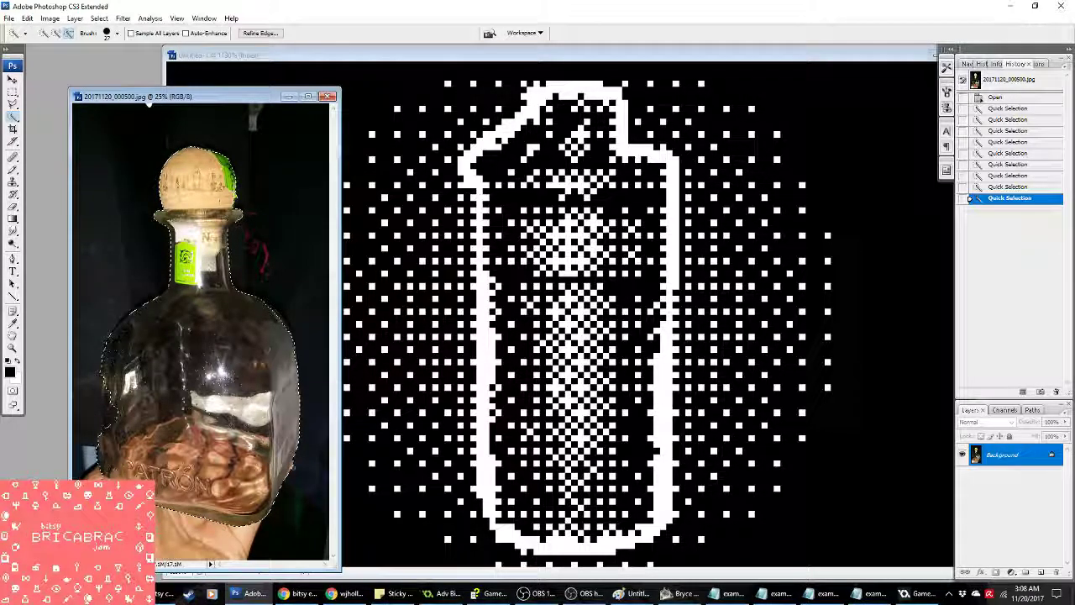
{"action": "left_click", "coordinate": [290, 468]}
{"action": "left_click", "coordinate": [290, 468]}
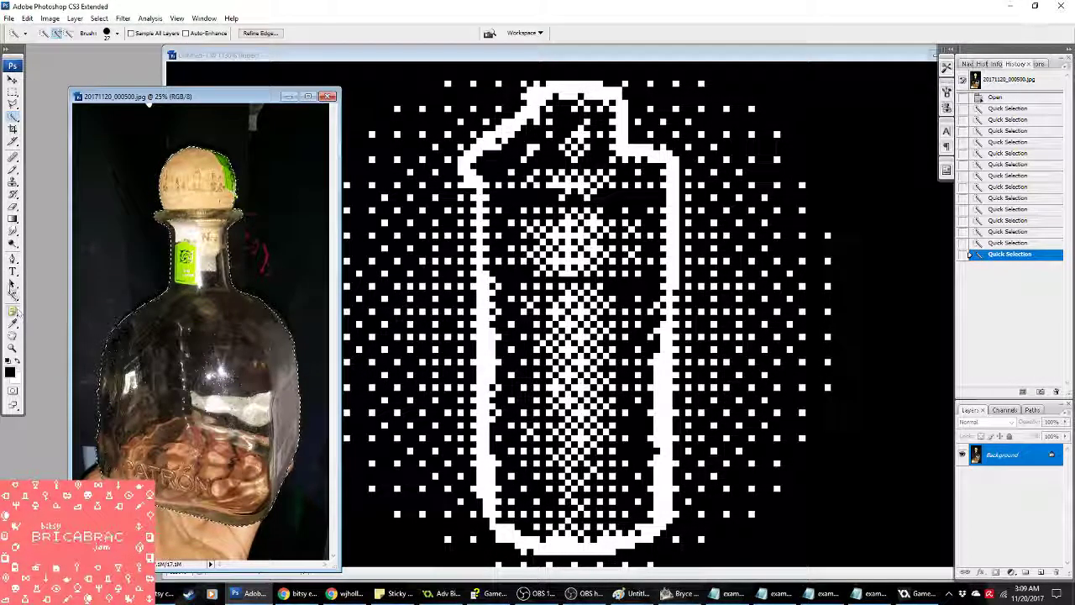
Step: Clean up the selection edge along the bottle's sides with the Polygonal Lasso and fit the whole photo in view
{"action": "key", "text": "z"}
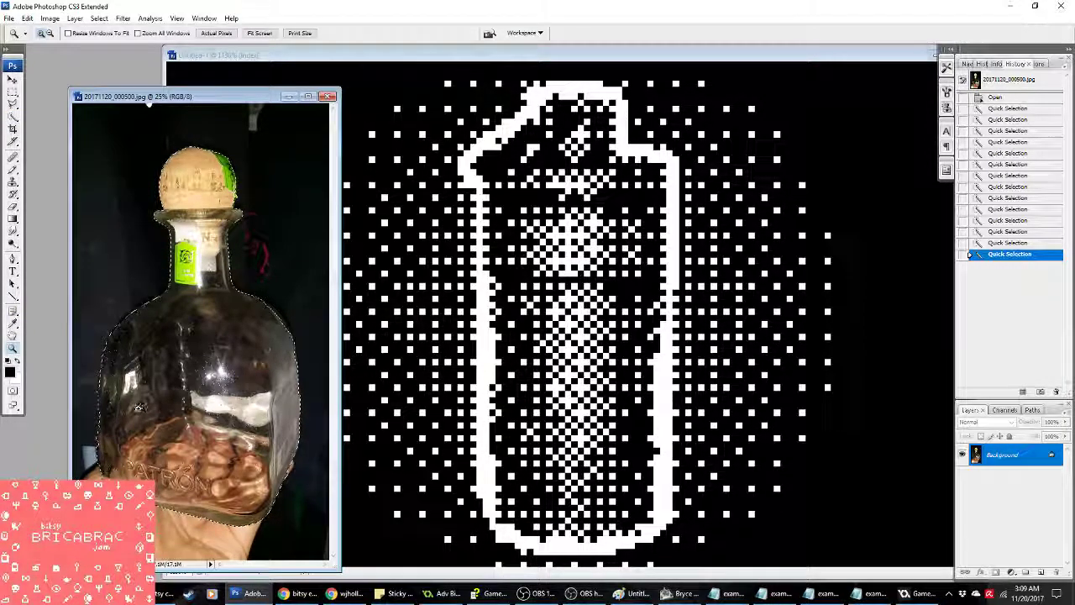
{"action": "left_click", "coordinate": [135, 395]}
{"action": "left_click", "coordinate": [159, 361]}
{"action": "left_click", "coordinate": [183, 325]}
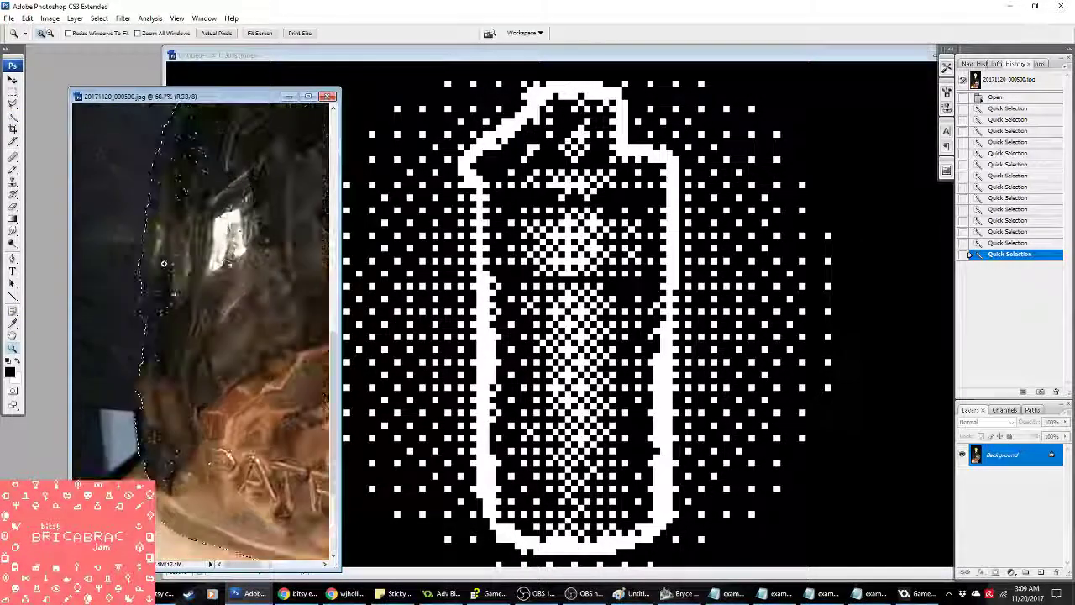
{"action": "left_click", "coordinate": [13, 102]}
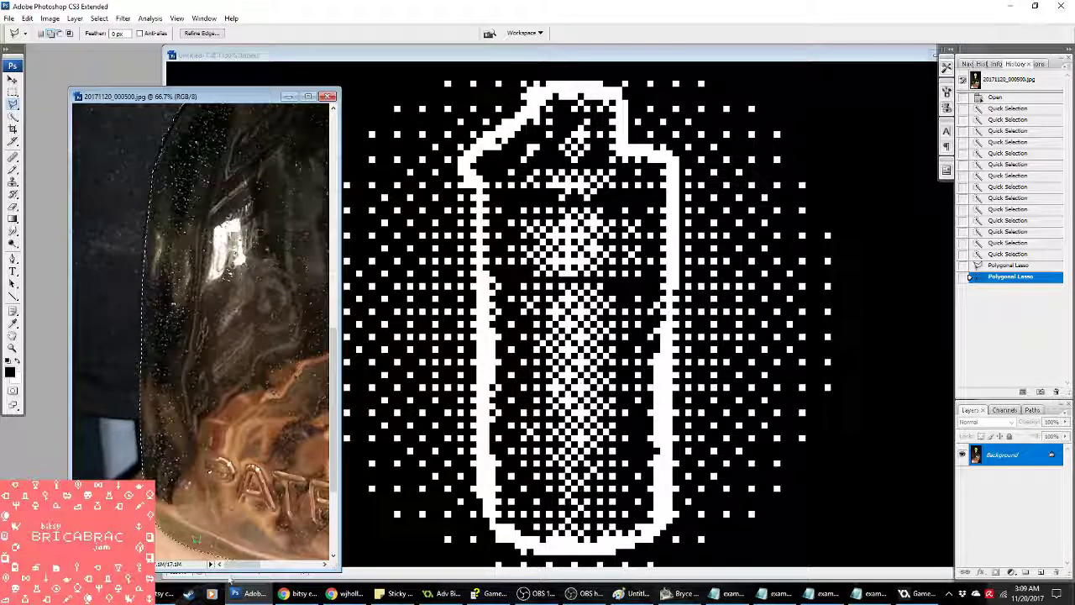
{"action": "scroll", "coordinate": [234, 485], "scroll_direction": "right", "scroll_amount": 5}
{"action": "scroll", "coordinate": [234, 485], "scroll_direction": "down", "scroll_amount": 3}
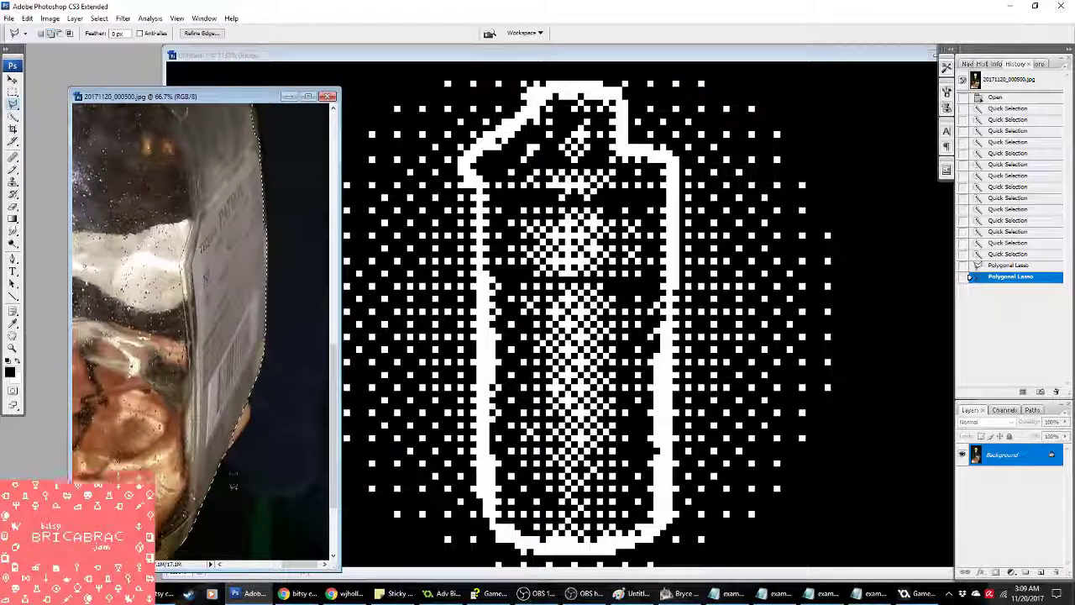
{"action": "scroll", "coordinate": [229, 486], "scroll_direction": "up", "scroll_amount": 3}
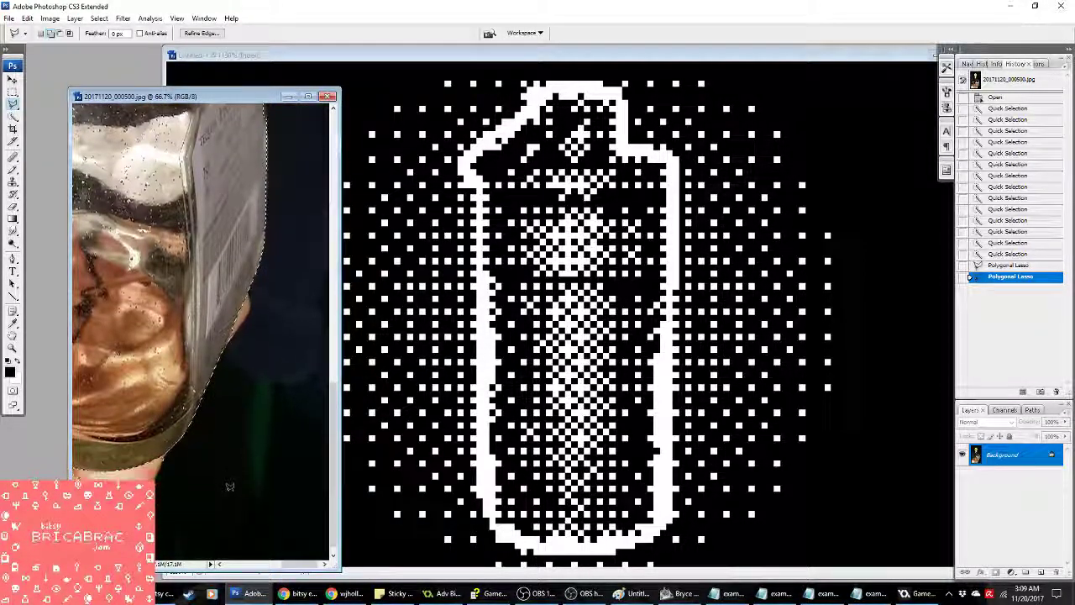
{"action": "scroll", "coordinate": [229, 486], "scroll_direction": "up", "scroll_amount": 8}
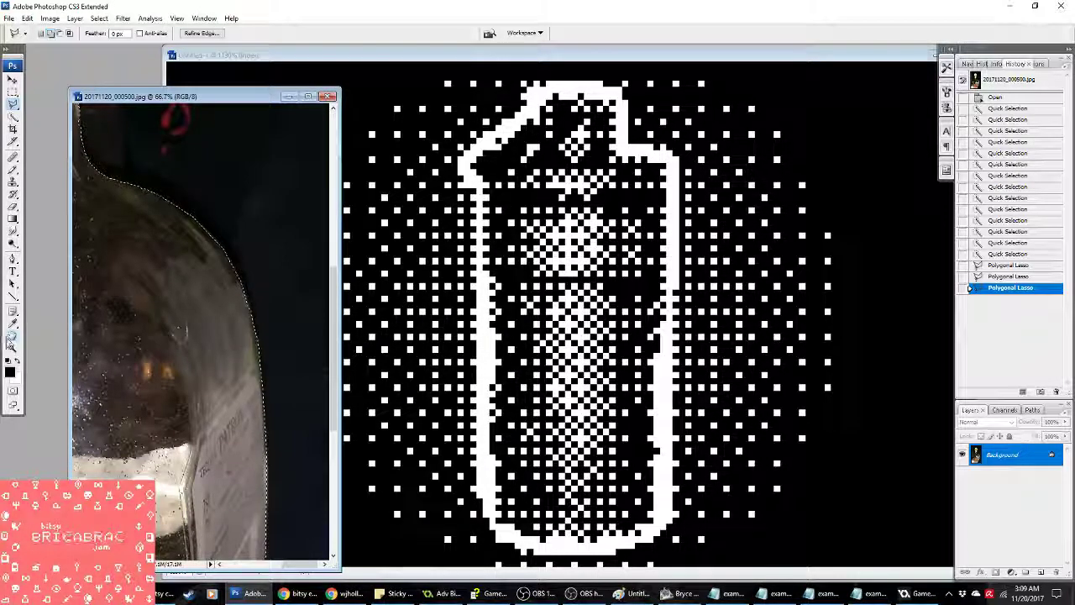
{"action": "left_click", "coordinate": [13, 346]}
{"action": "left_click", "coordinate": [215, 33]}
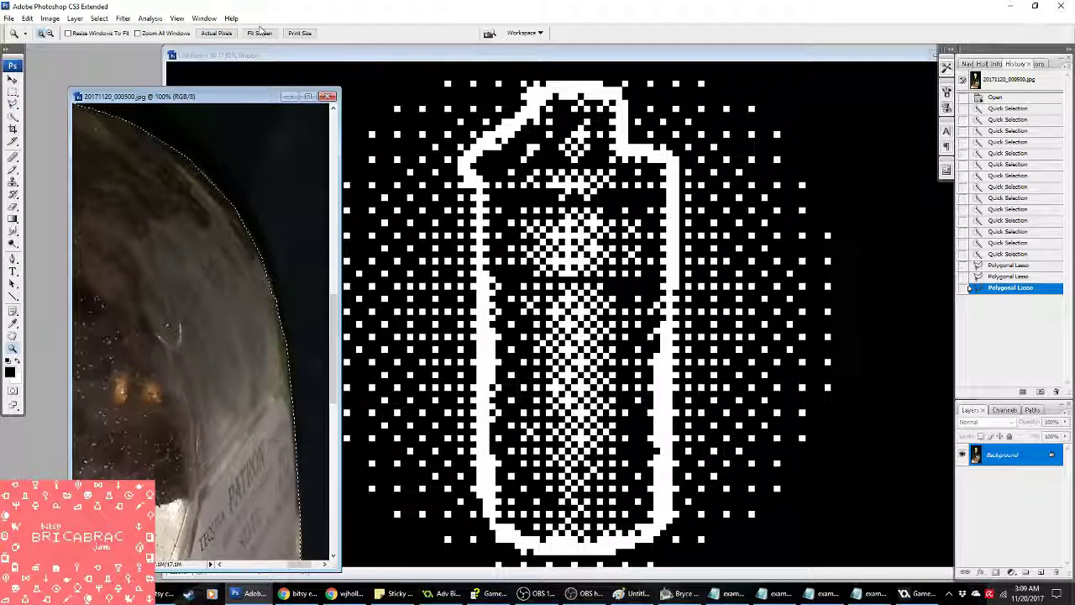
{"action": "left_click", "coordinate": [259, 32]}
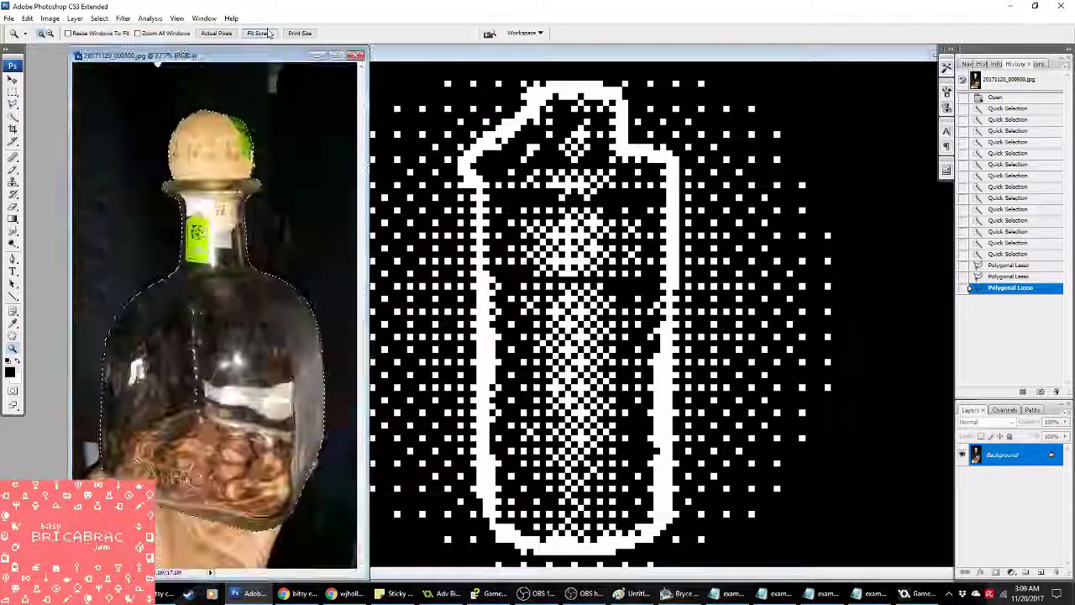
{"action": "left_click", "coordinate": [12, 78]}
{"action": "left_click_drag", "start_coordinate": [173, 262], "coordinate": [619, 203]}
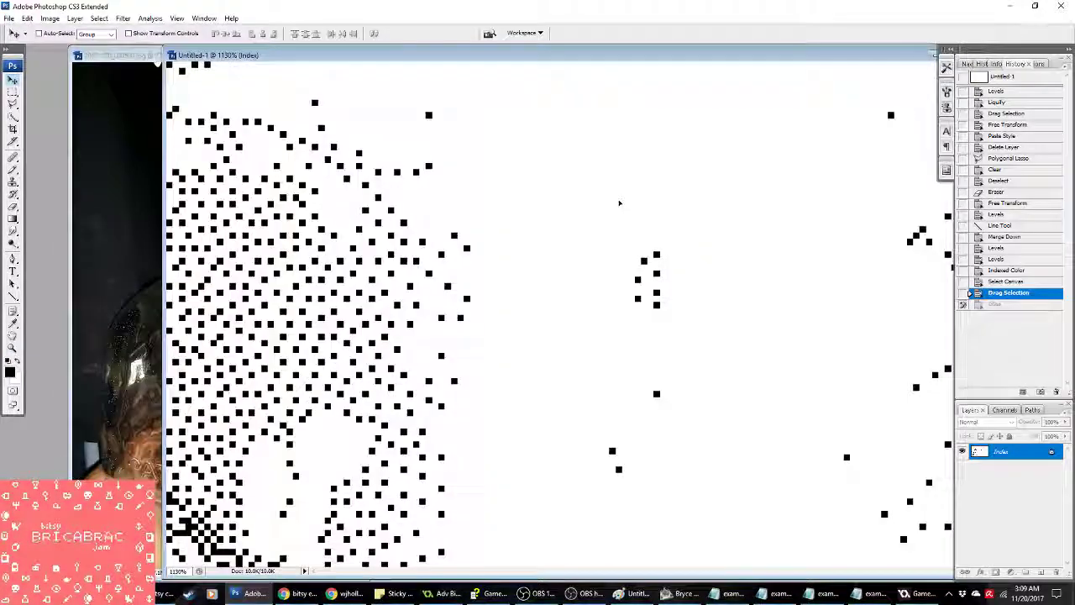
{"action": "left_click", "coordinate": [977, 283]}
{"action": "left_click", "coordinate": [49, 17]}
{"action": "mouse_move", "coordinate": [67, 32]}
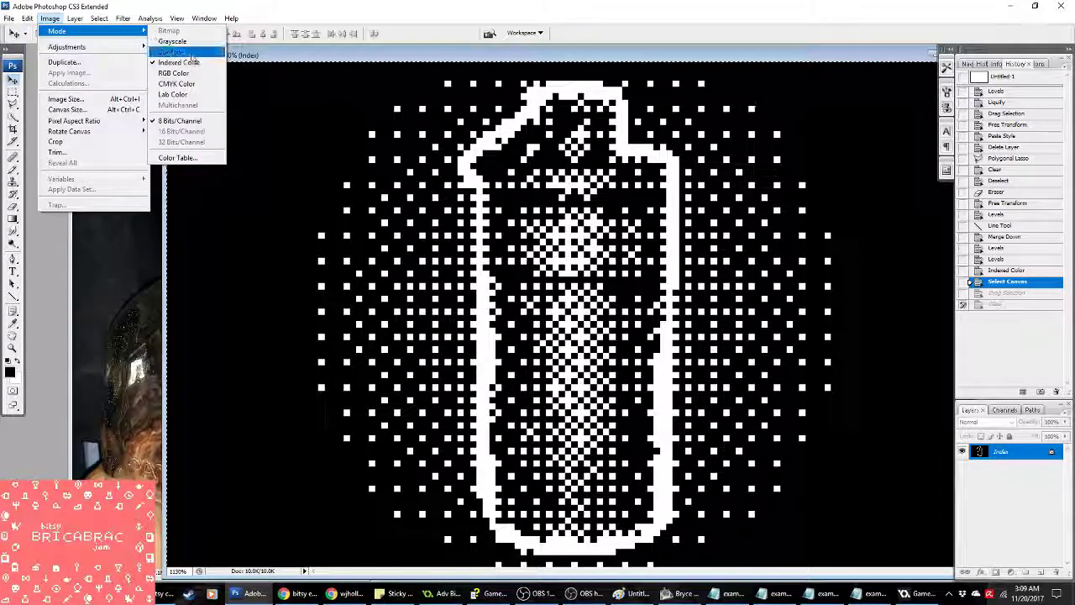
{"action": "left_click", "coordinate": [199, 75]}
Step: Revert Untitled-1 to the Levels state before the indexed color conversion and bring in the selected bottle as a new layer
{"action": "left_click", "coordinate": [135, 311]}
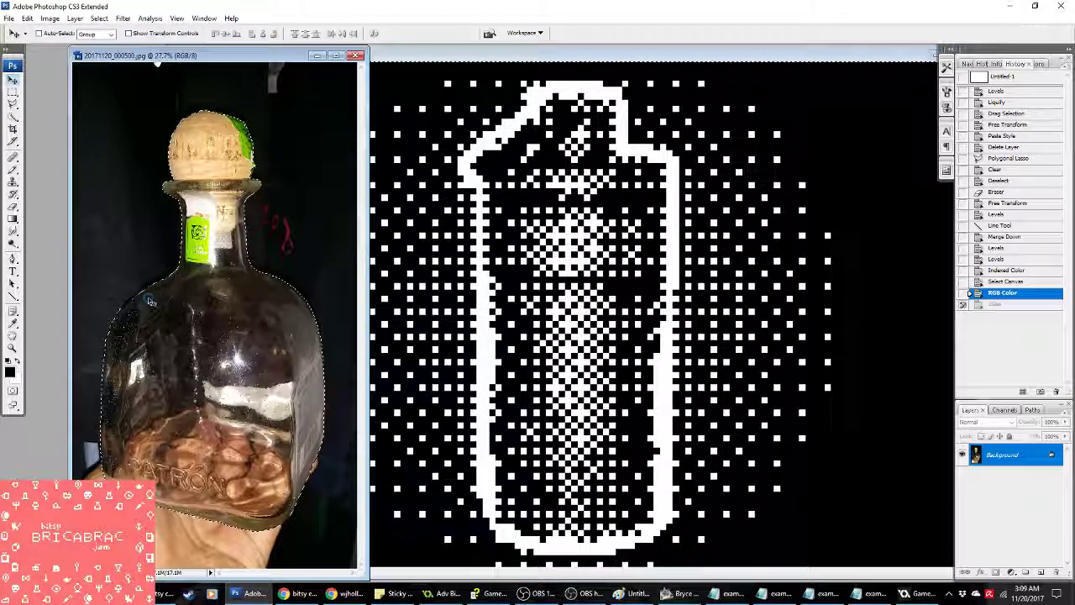
{"action": "left_click", "coordinate": [588, 286]}
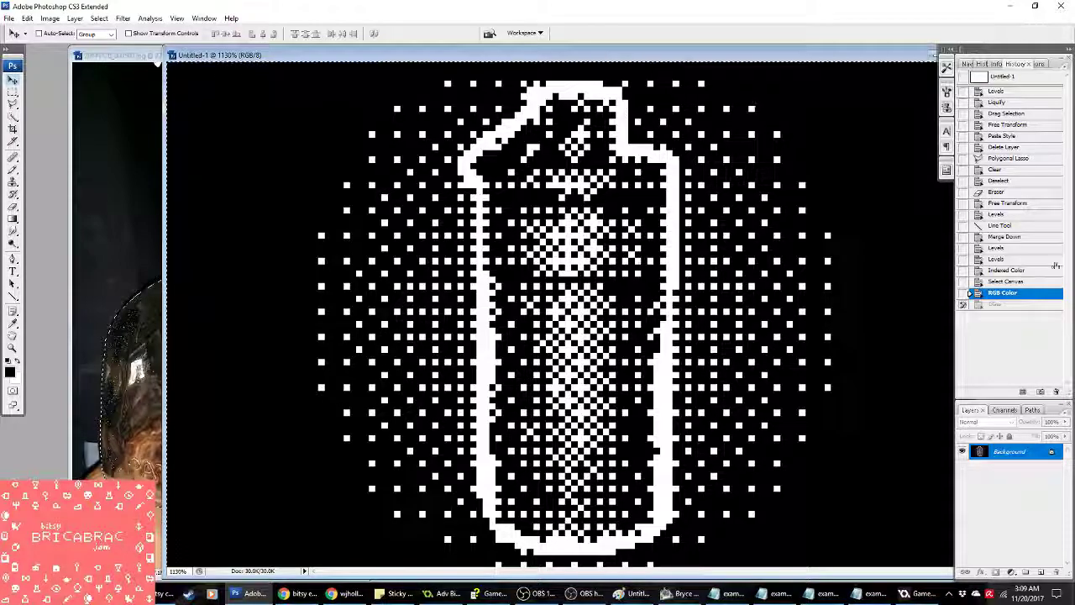
{"action": "left_click", "coordinate": [1012, 267]}
{"action": "key", "text": "ctrl+Tab"}
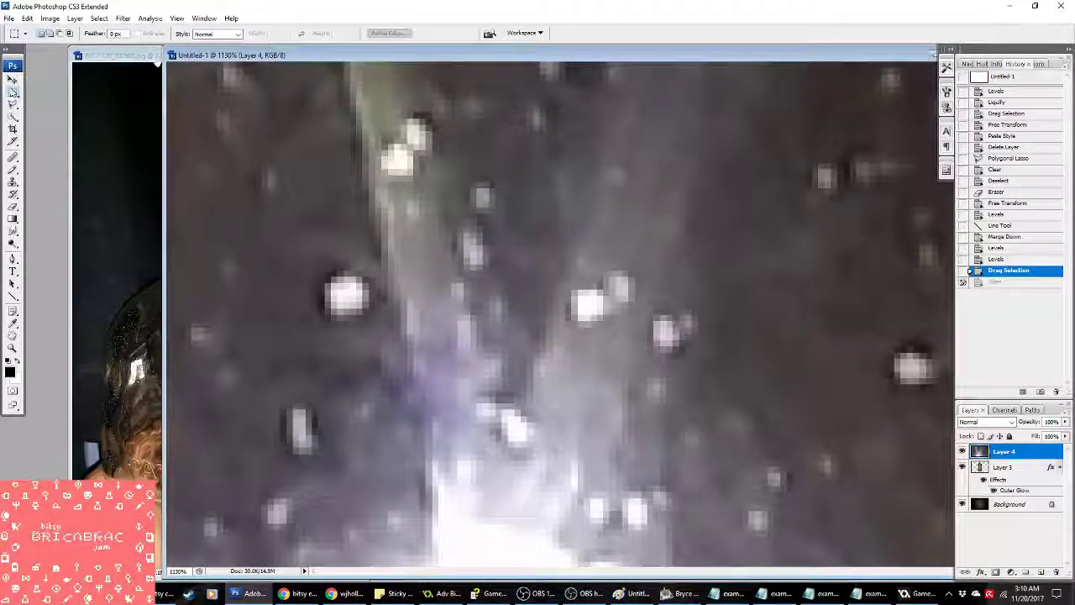
Step: Scale the bottle layer down proportionally to about 2.9% with Free Transform and place it over the canister
{"action": "right_click", "coordinate": [418, 168]}
{"action": "left_click", "coordinate": [457, 263]}
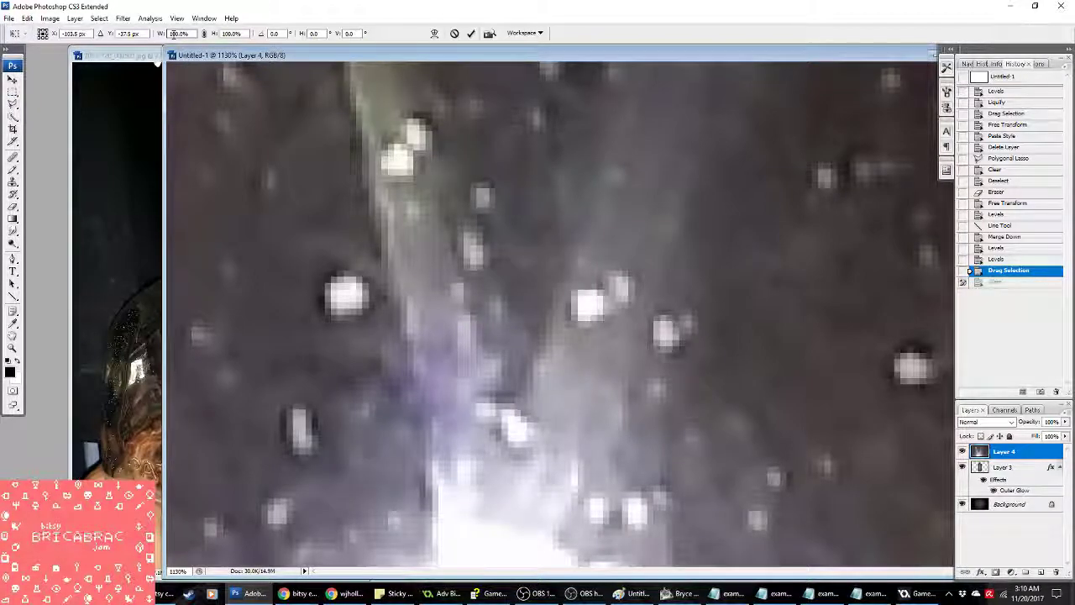
{"action": "type", "text": "1"}
{"action": "left_click", "coordinate": [229, 33]}
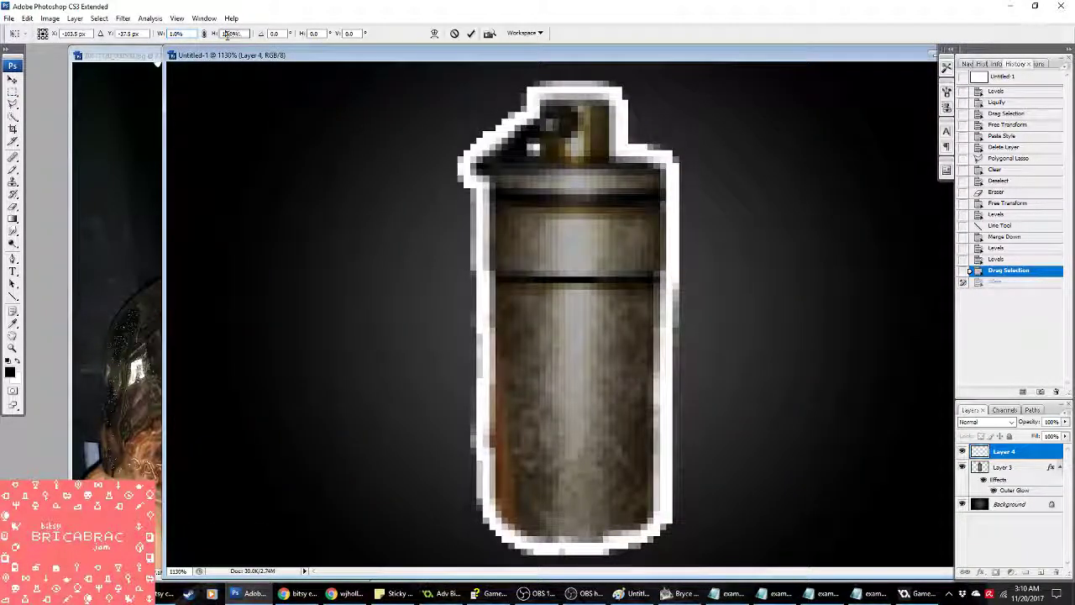
{"action": "left_click", "coordinate": [73, 34]}
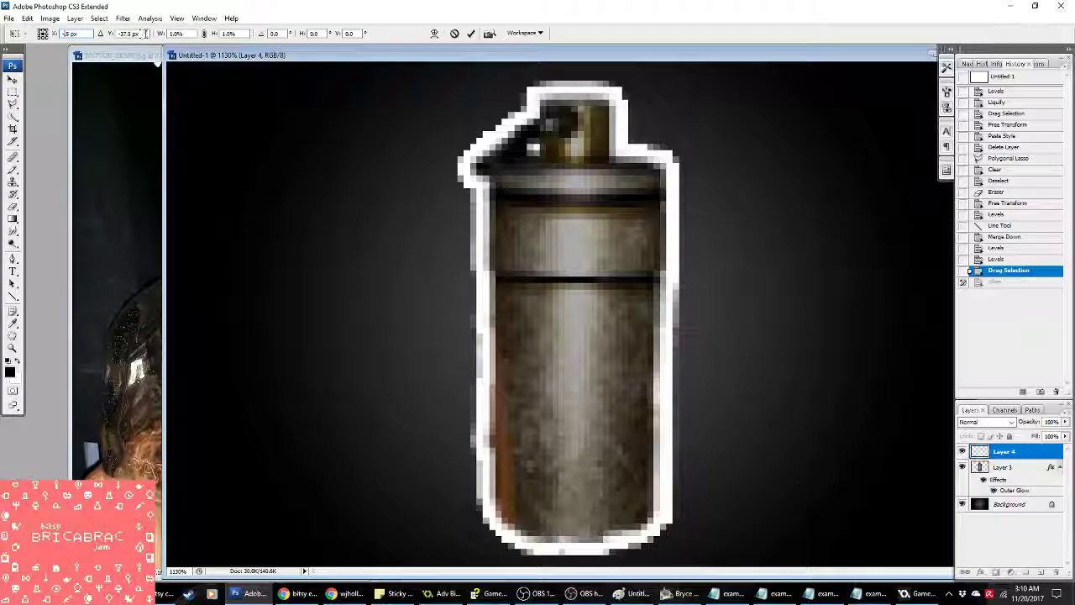
{"action": "left_click_drag", "start_coordinate": [222, 207], "coordinate": [517, 209]}
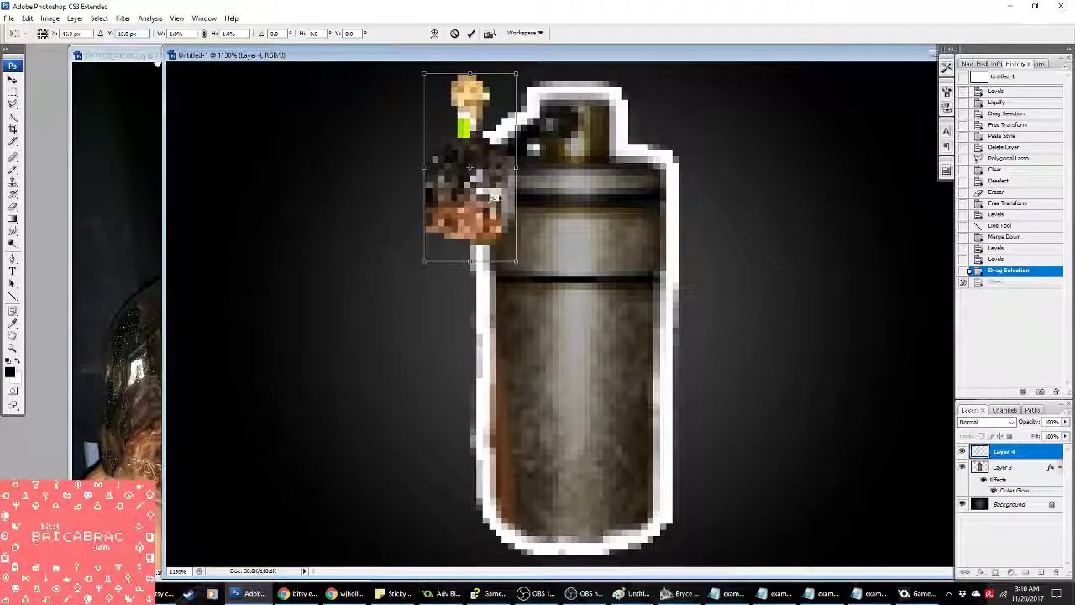
{"action": "left_click_drag", "start_coordinate": [515, 260], "coordinate": [685, 563], "text": "shift"}
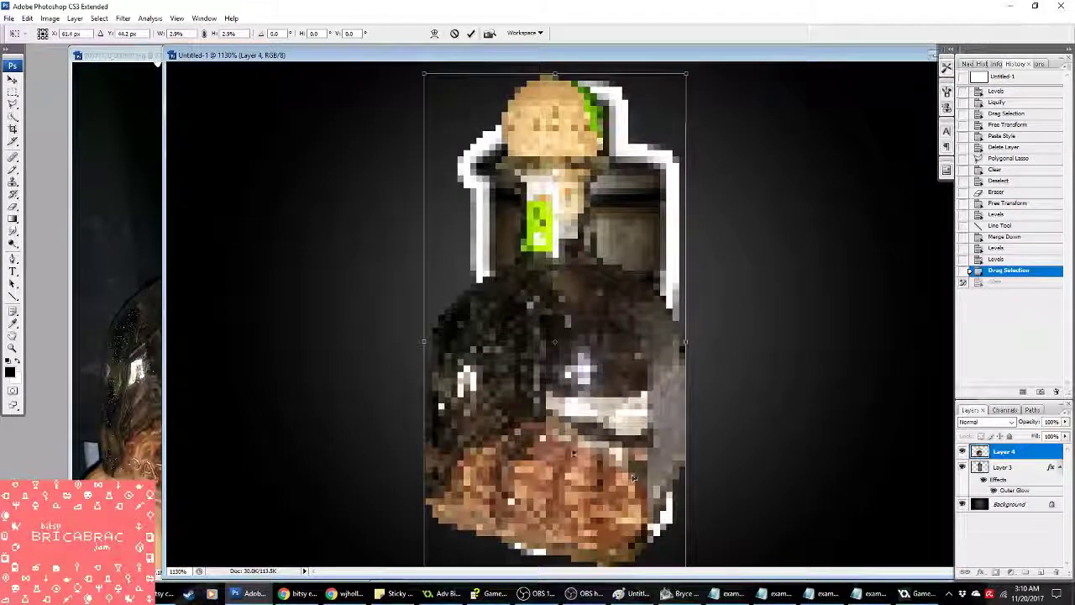
{"action": "left_click_drag", "start_coordinate": [574, 434], "coordinate": [588, 434]}
{"action": "key", "text": "Return"}
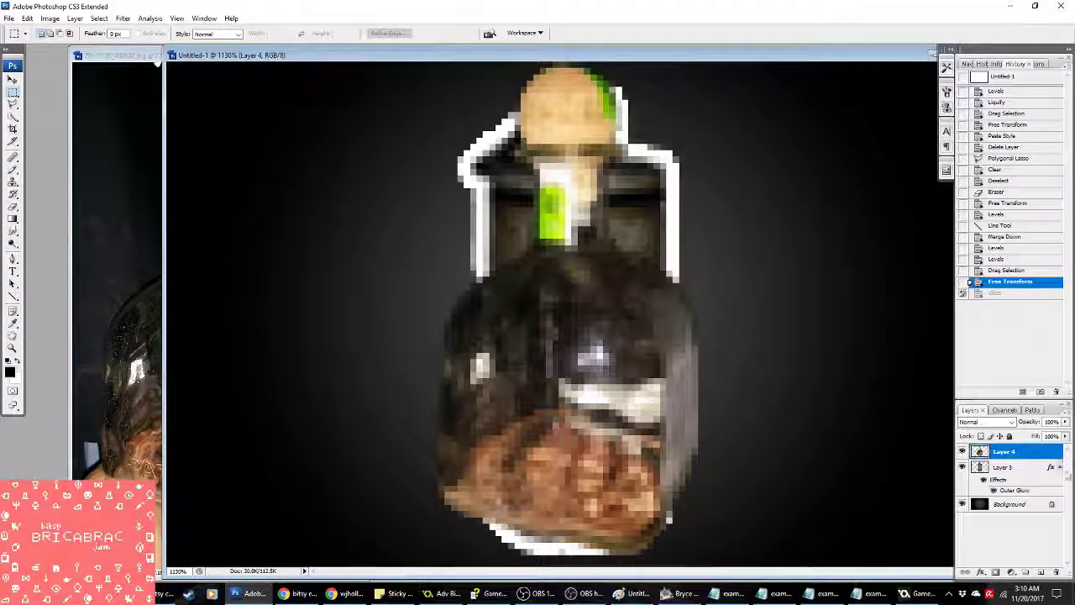
Step: Copy the canister layer's Outer Glow style onto the bottle layer and delete the canister layer, Layer 3
{"action": "right_click", "coordinate": [1008, 465]}
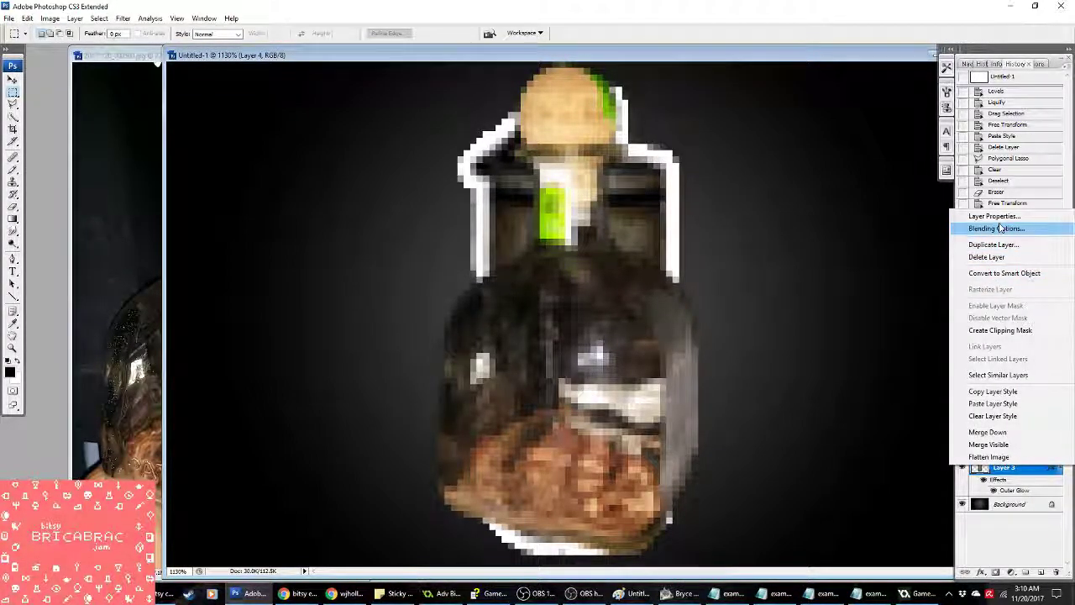
{"action": "left_click", "coordinate": [993, 392]}
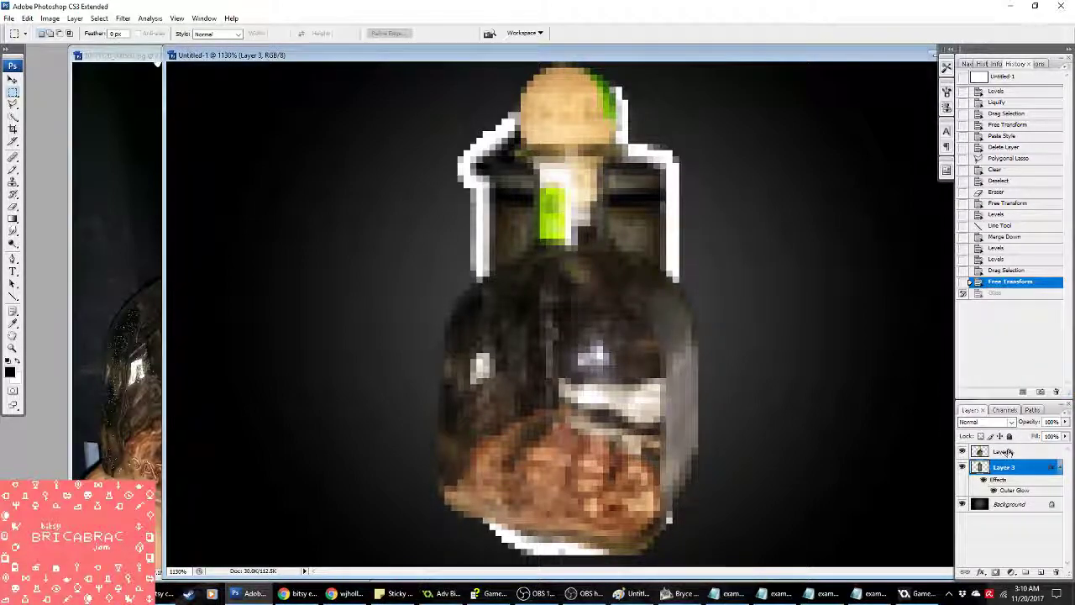
{"action": "left_click", "coordinate": [988, 417]}
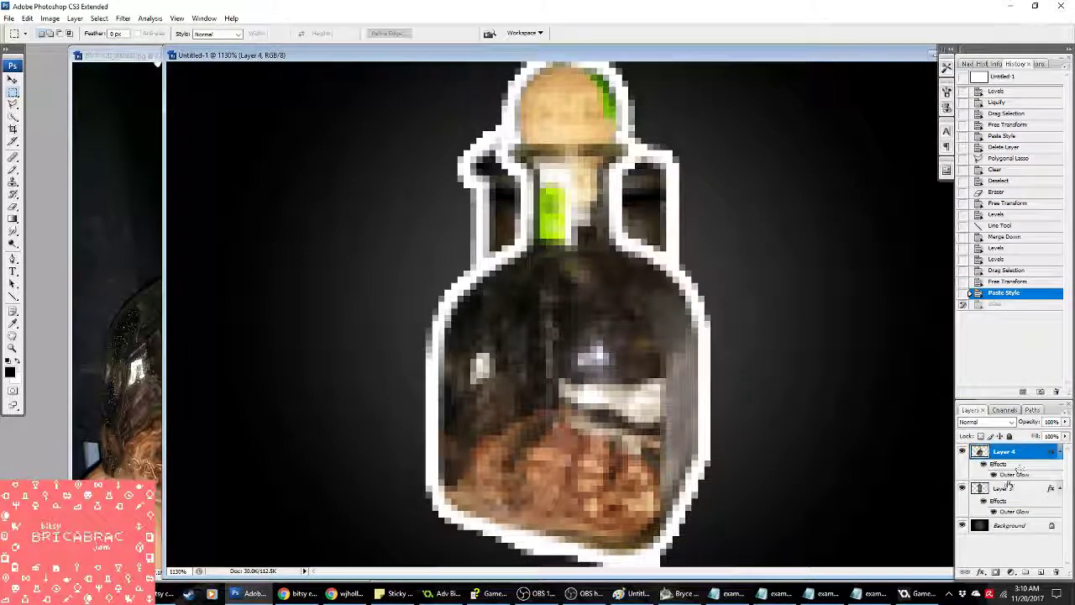
{"action": "right_click", "coordinate": [1007, 487]}
{"action": "left_click", "coordinate": [988, 277]}
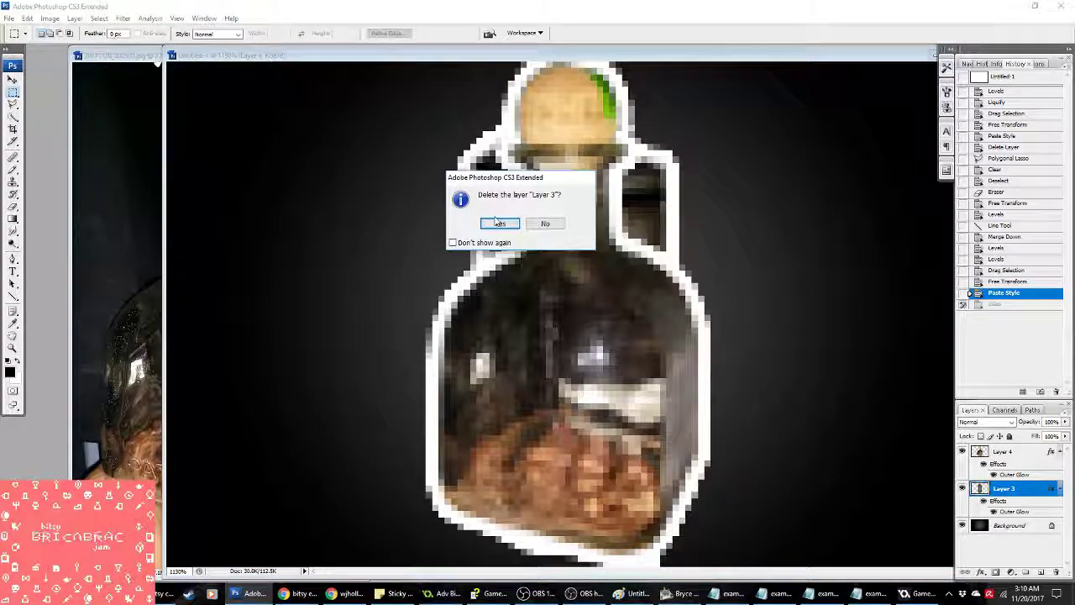
{"action": "left_click", "coordinate": [499, 223]}
Step: Shrink the bottle layer slightly with Free Transform so its white outline fits below the canvas's upper edge
{"action": "left_click", "coordinate": [1003, 451]}
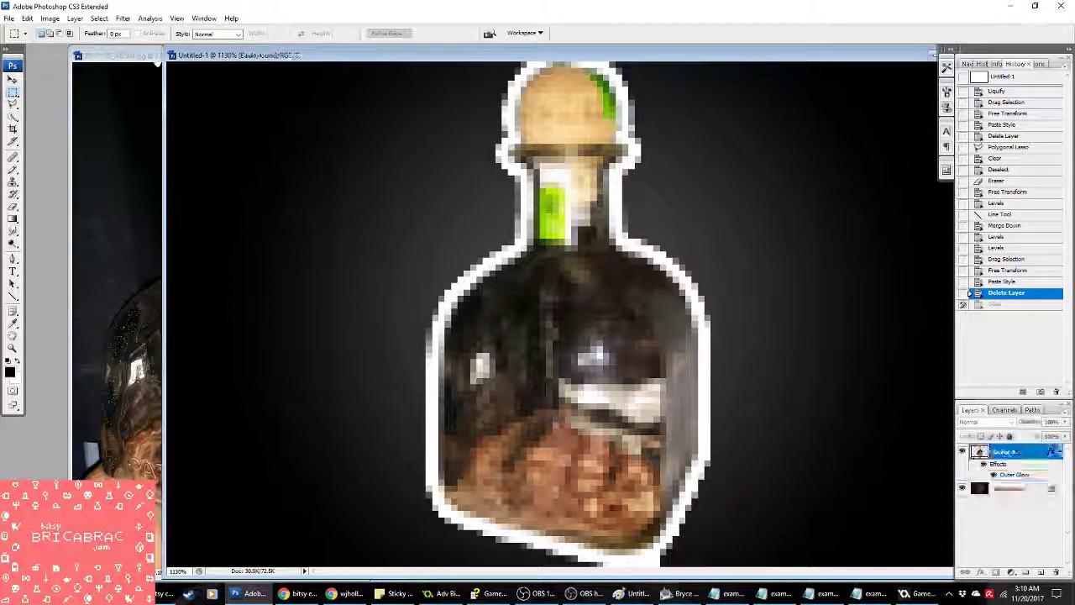
{"action": "right_click", "coordinate": [577, 348]}
{"action": "left_click", "coordinate": [621, 443]}
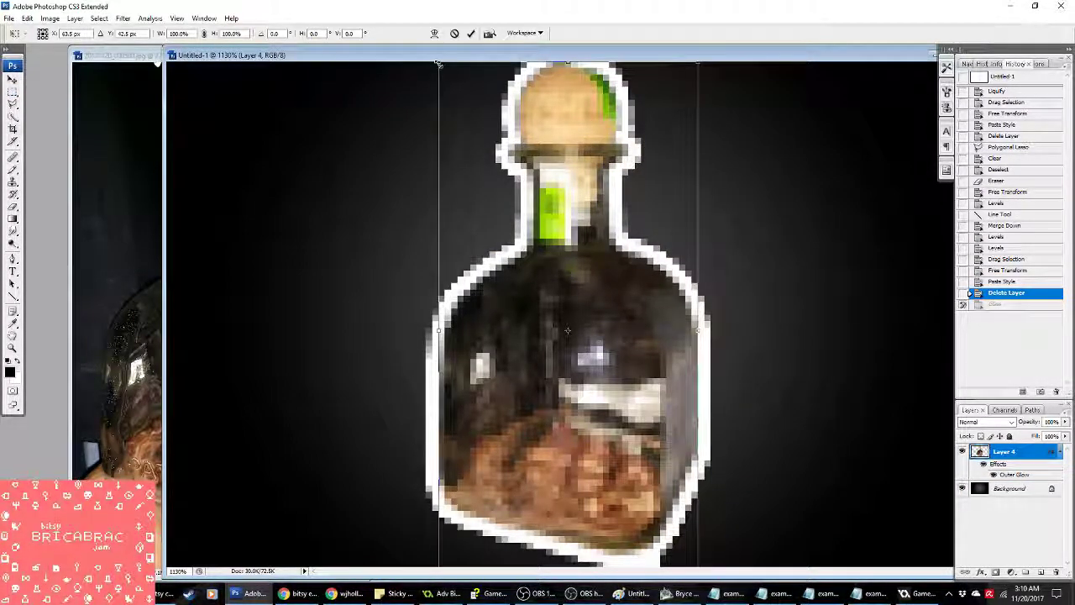
{"action": "key", "text": "Return"}
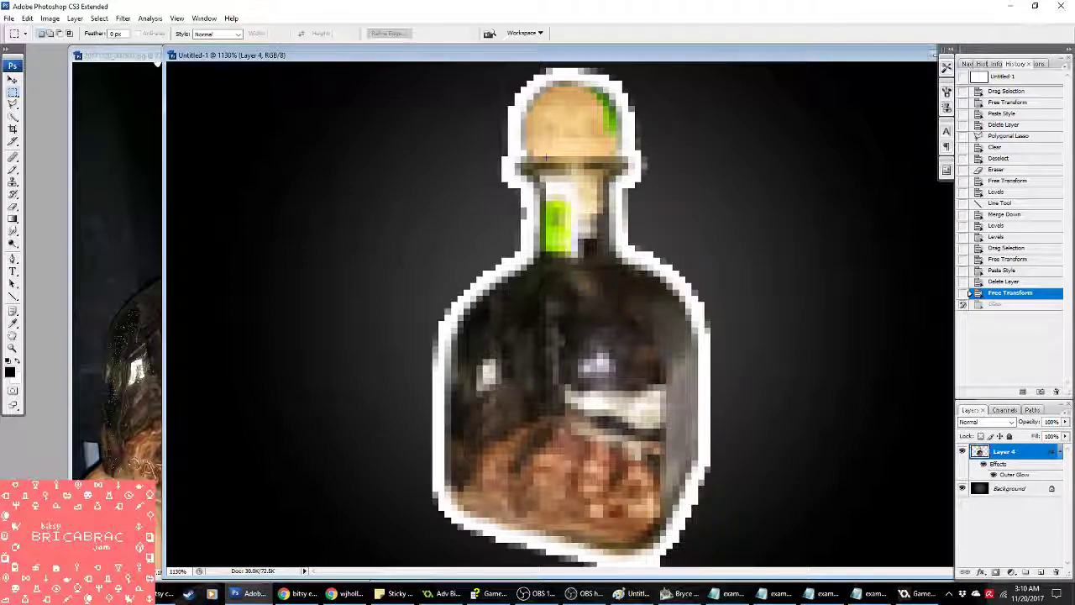
Step: Flatten the bottle image and convert it to Indexed Color with a Local (Perceptual) palette, 2 colors, forced Black and White and Pattern dither
{"action": "left_click", "coordinate": [49, 18]}
{"action": "mouse_move", "coordinate": [84, 31]}
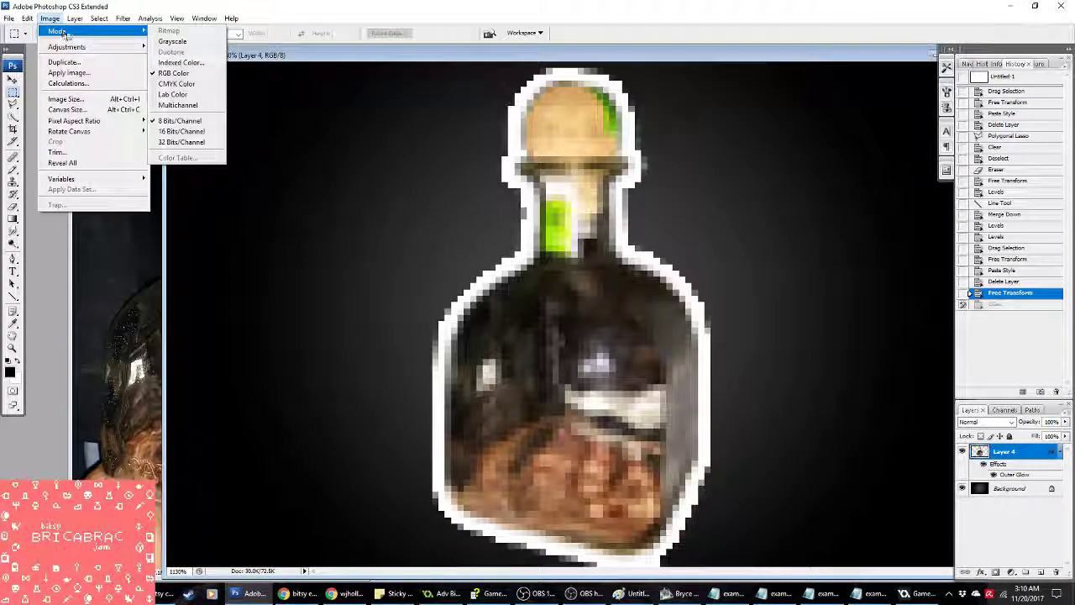
{"action": "left_click", "coordinate": [172, 62]}
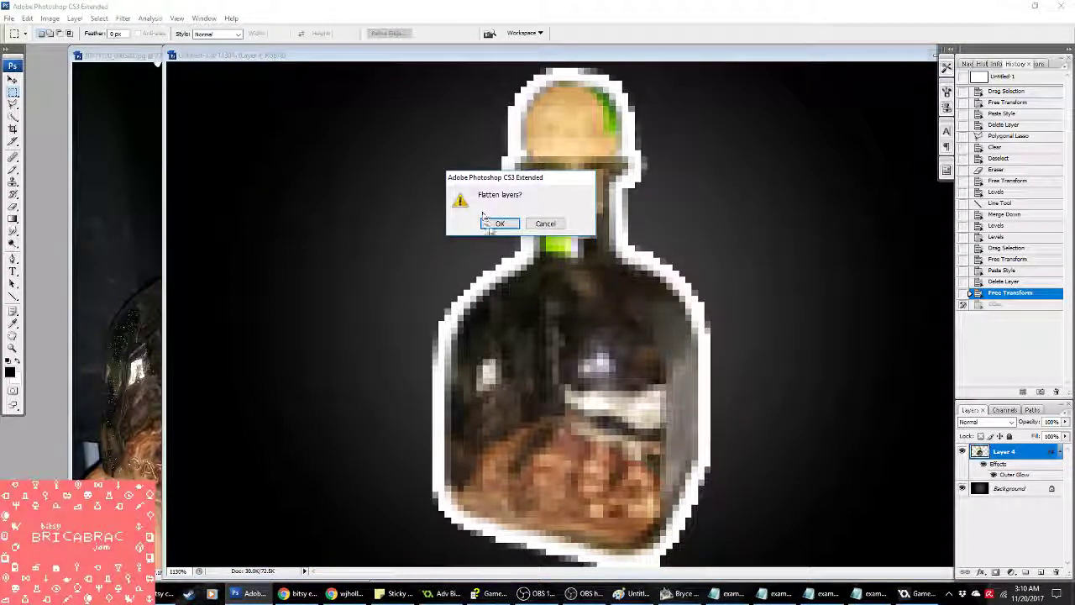
{"action": "left_click", "coordinate": [490, 221]}
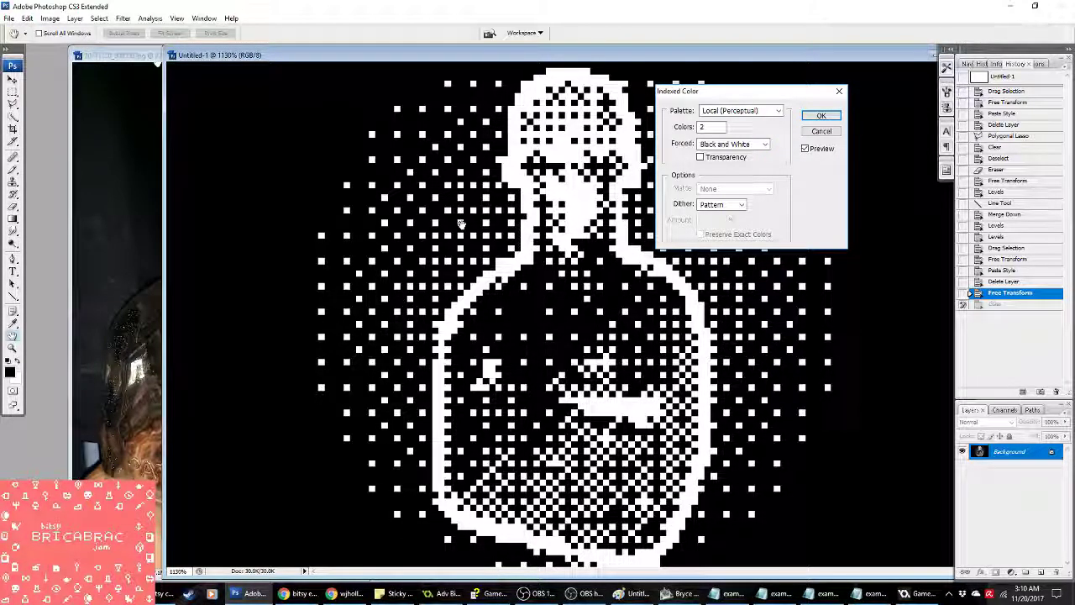
{"action": "left_click", "coordinate": [819, 115]}
{"action": "key", "text": "m"}
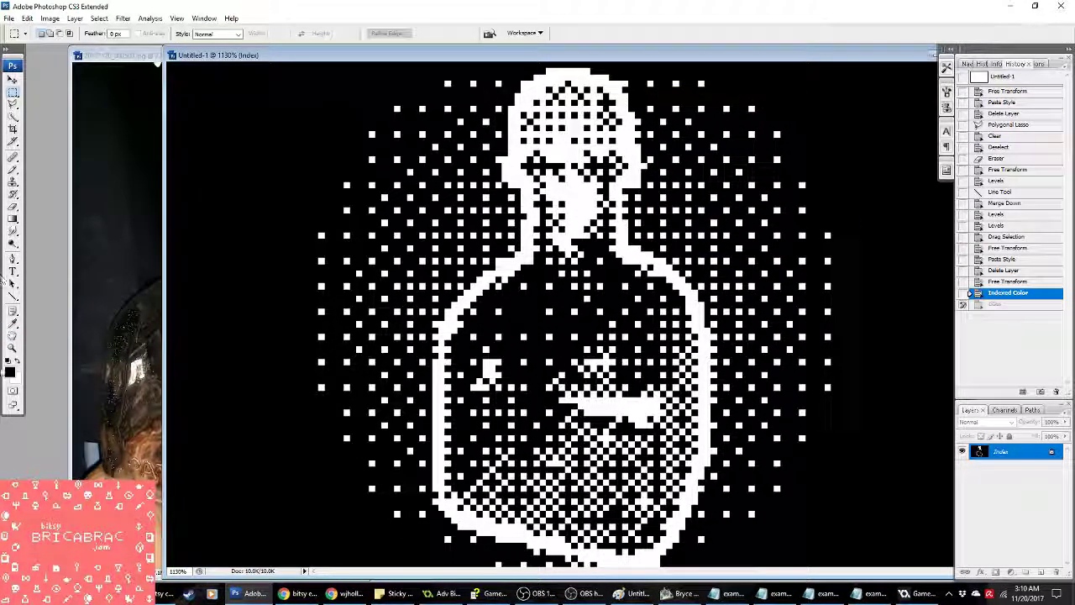
Step: Select the entire dithered bottle canvas, and switch to GameMaker to open the properties of the spr_picturetest sprite
{"action": "key", "text": "z"}
{"action": "left_click", "coordinate": [216, 32]}
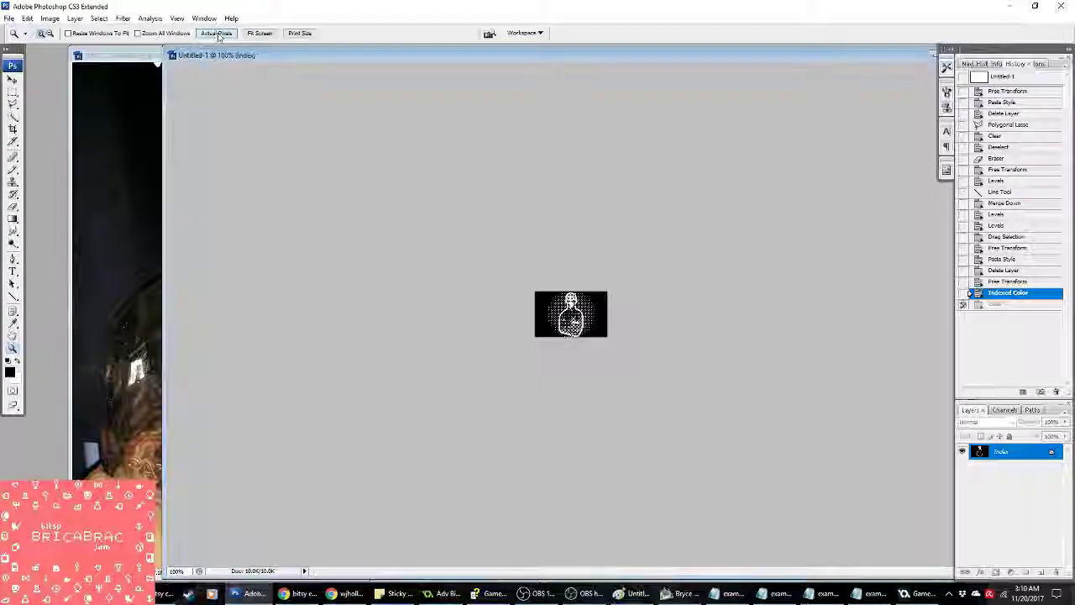
{"action": "left_click", "coordinate": [260, 34]}
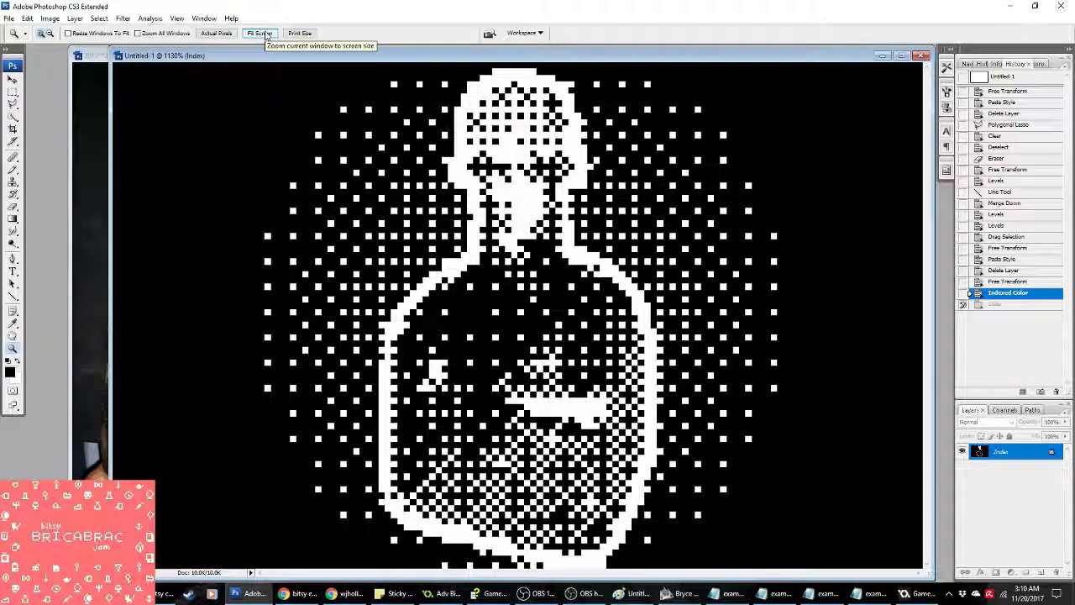
{"action": "key", "text": "ctrl+a"}
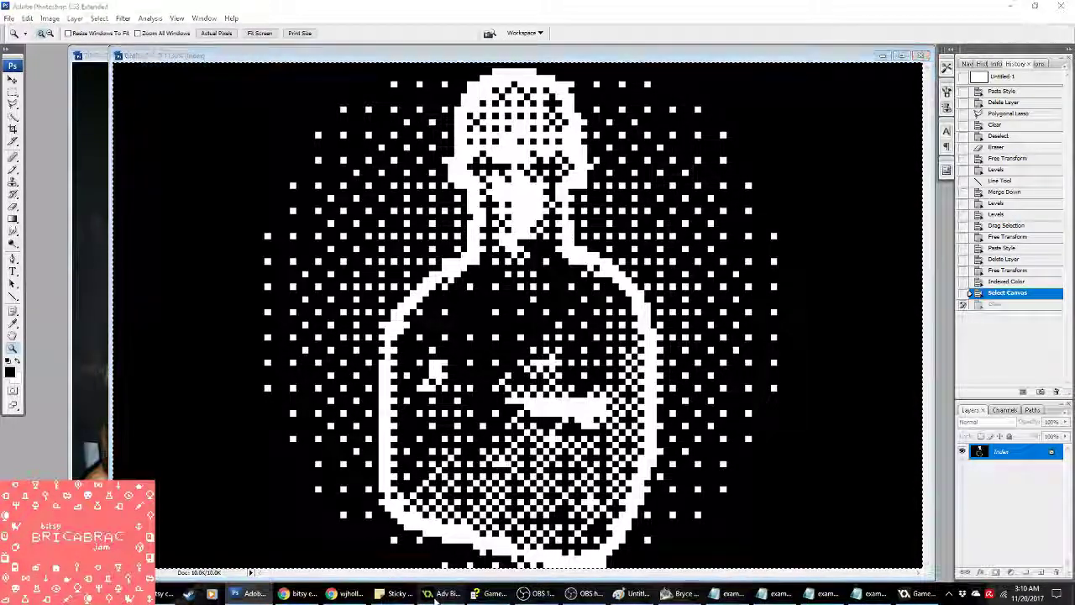
{"action": "key", "text": "alt+Tab"}
{"action": "double_click", "coordinate": [59, 66]}
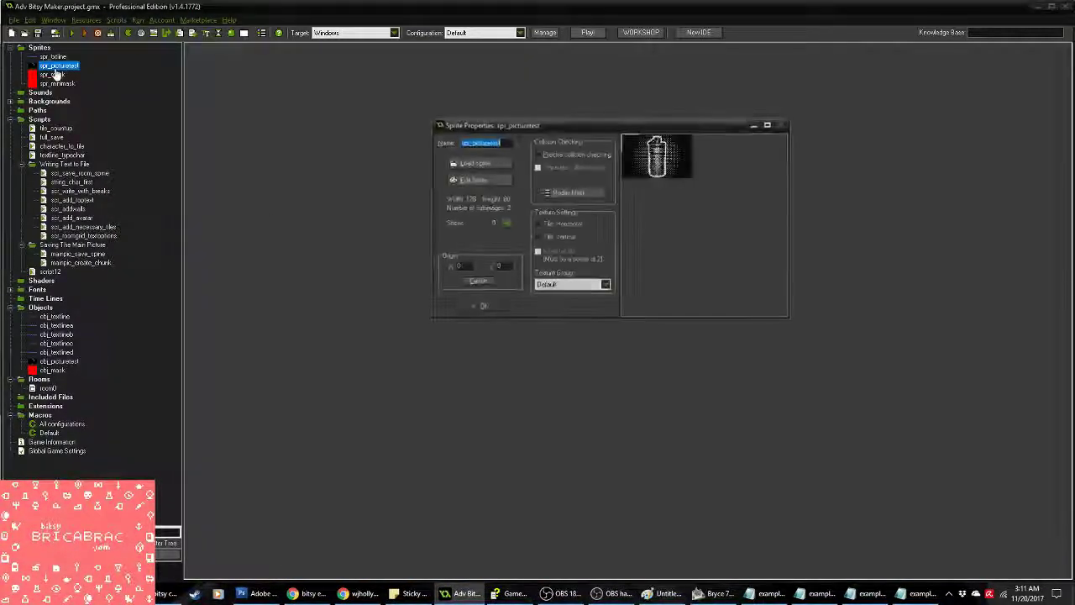
Step: Open spr_picturetest for frame editing and replace its existing frames with the copied dithered bottle picture
{"action": "left_click", "coordinate": [466, 175]}
{"action": "key", "text": "ctrl+v"}
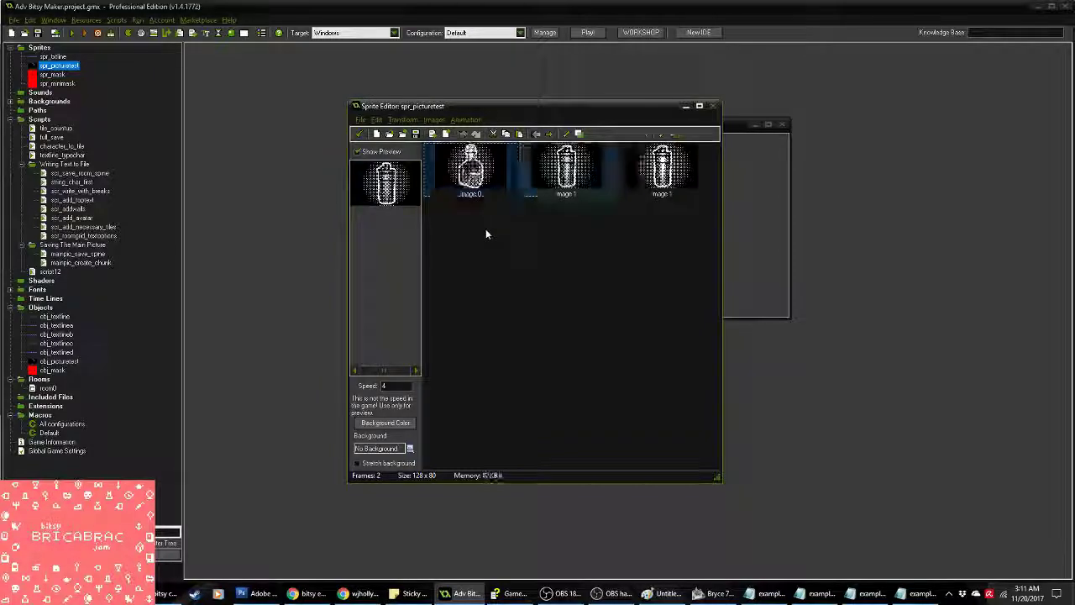
{"action": "key", "text": "ctrl+z"}
{"action": "key", "text": "ctrl+z"}
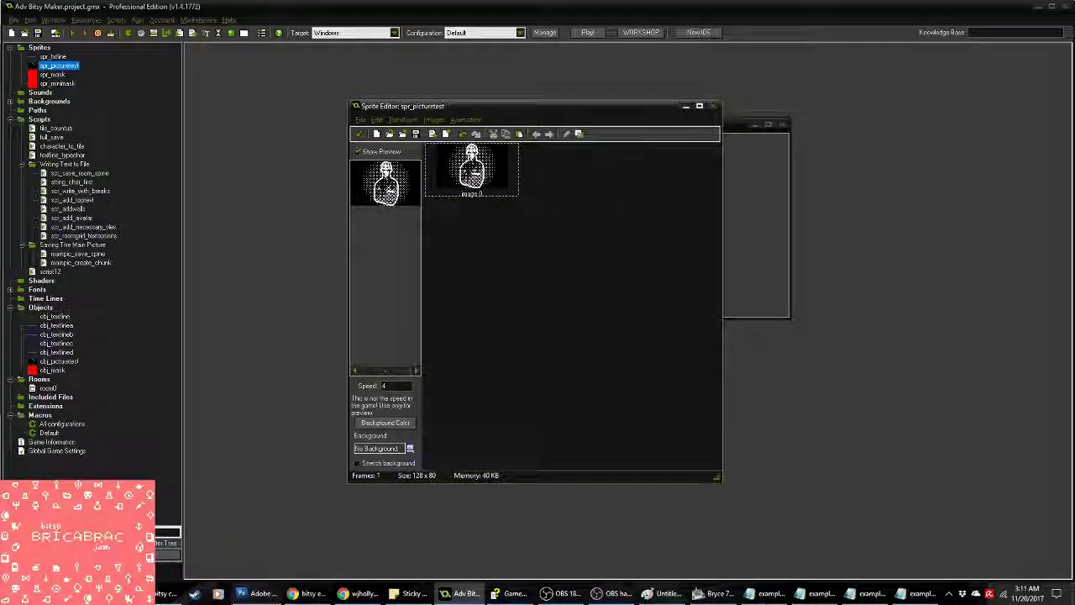
Step: Switch to Photoshop, revert the bottle image to its last Free Transform state, and merge Layer 4 down into the background
{"action": "left_click", "coordinate": [256, 593]}
{"action": "left_click", "coordinate": [1007, 270]}
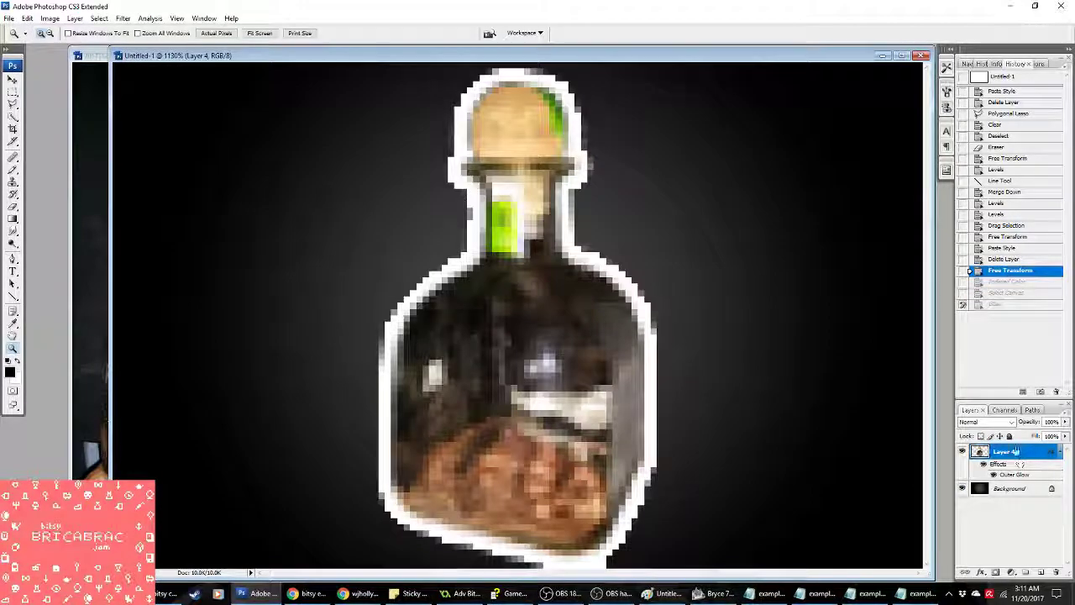
{"action": "right_click", "coordinate": [958, 454]}
{"action": "left_click", "coordinate": [991, 423]}
Step: Brighten the merged bottle picture slightly by adjusting the Levels midtones
{"action": "left_click", "coordinate": [50, 18]}
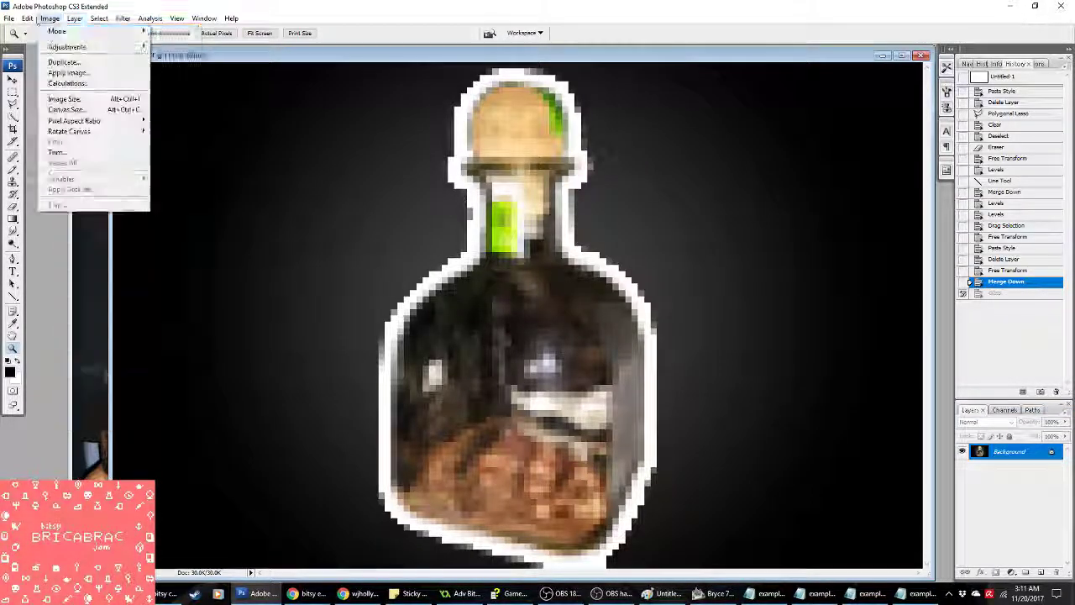
{"action": "mouse_move", "coordinate": [76, 46]}
{"action": "left_click", "coordinate": [239, 47]}
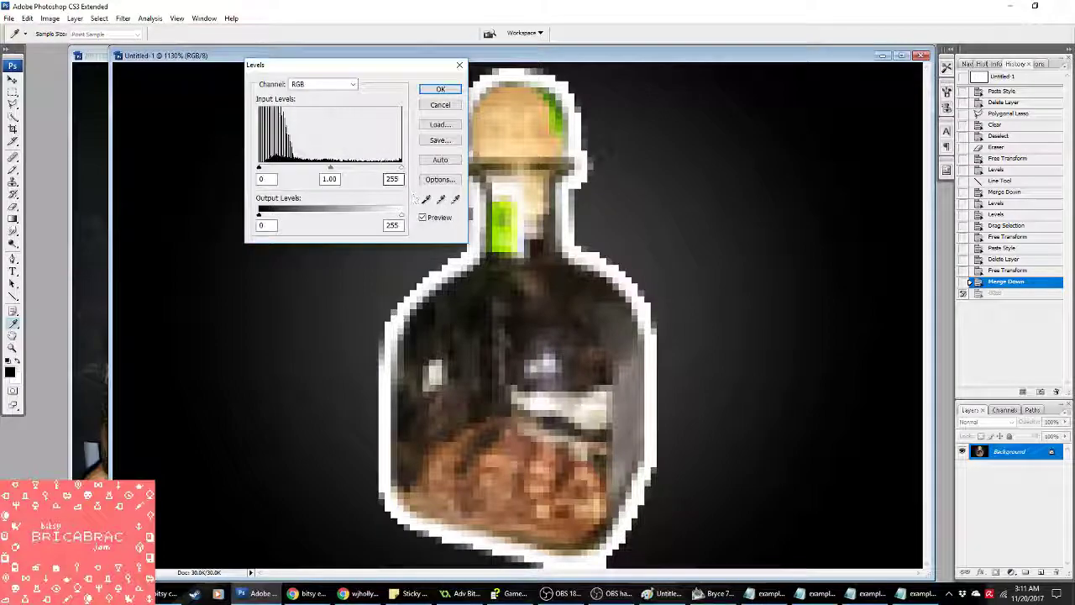
{"action": "left_click_drag", "start_coordinate": [331, 168], "coordinate": [320, 170]}
{"action": "key", "text": "Return"}
{"action": "key", "text": "z"}
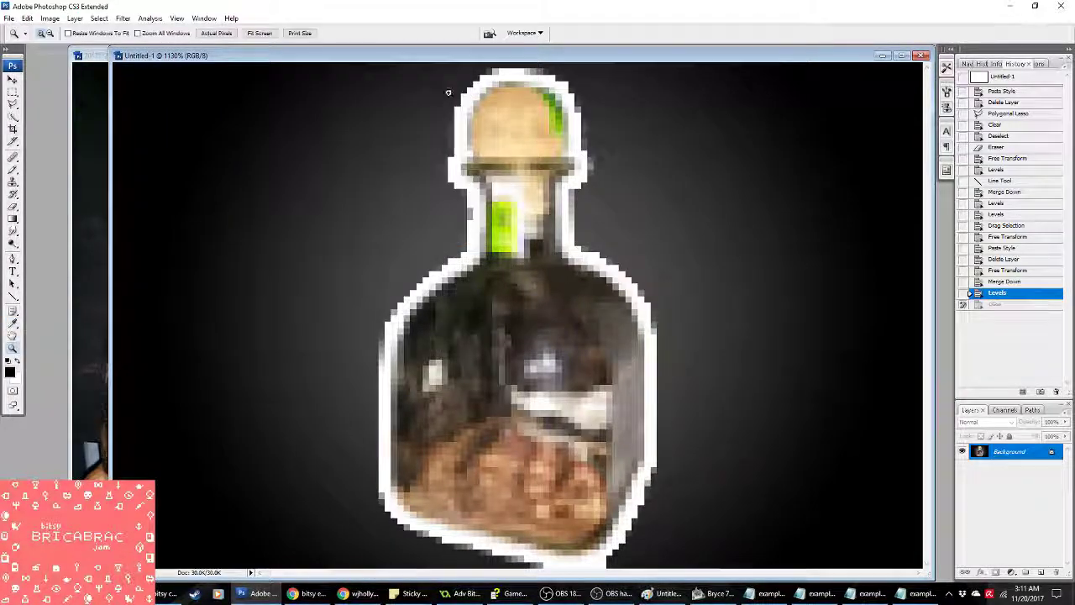
Step: Select the whole canvas and convert the image to Indexed Color with 2 colors, forced Black and White, and Pattern dither
{"action": "key", "text": "ctrl+a"}
{"action": "left_click", "coordinate": [50, 18]}
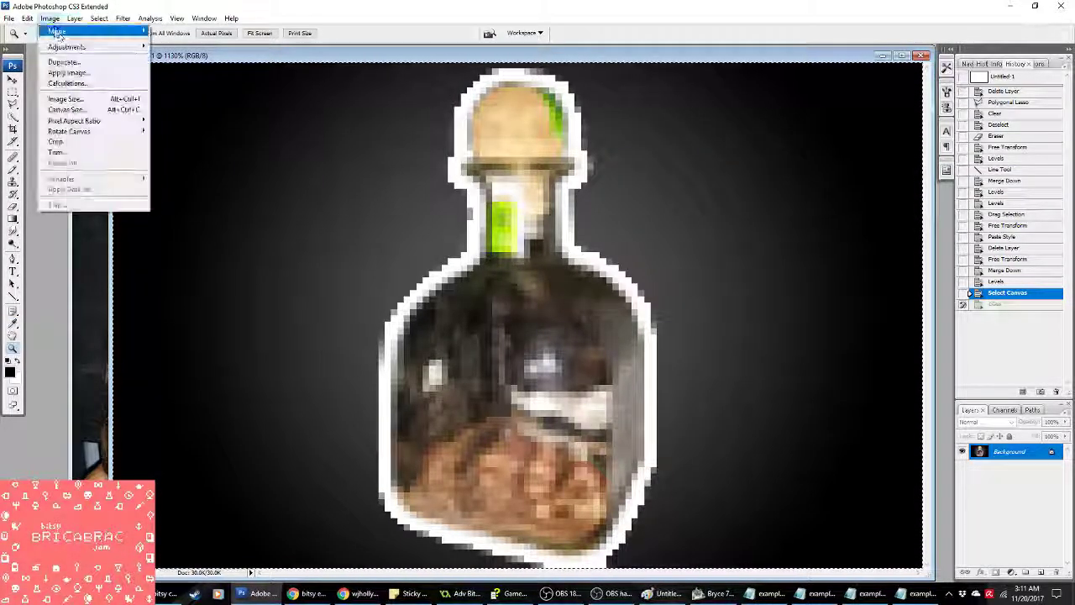
{"action": "mouse_move", "coordinate": [67, 30]}
{"action": "left_click", "coordinate": [193, 56]}
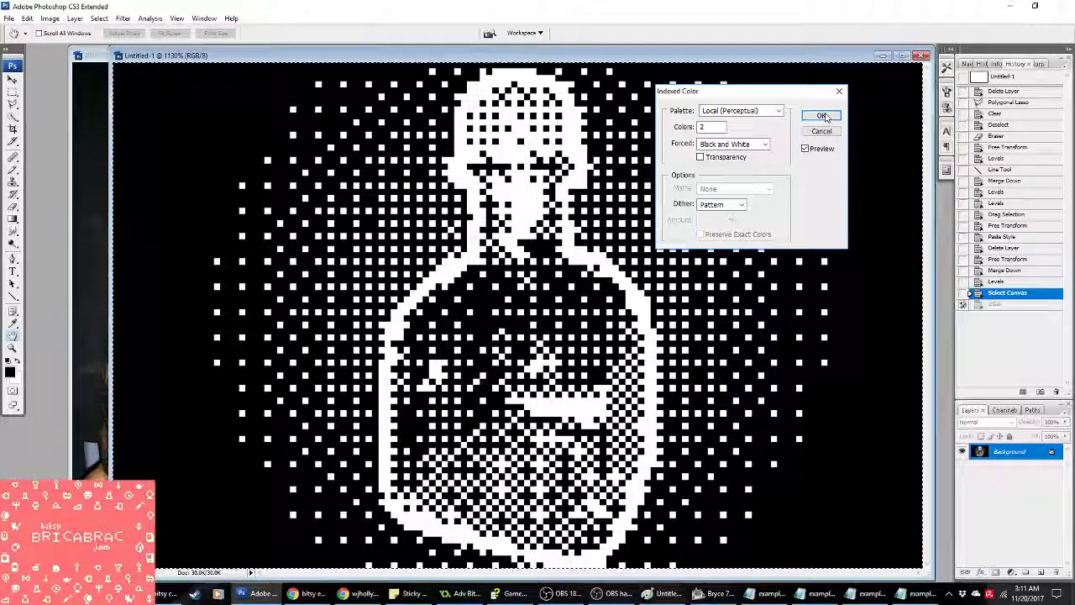
{"action": "key", "text": "Return"}
Step: Switch to GameMaker and paste the newly dithered bottle as the second frame of spr_picturetest
{"action": "key", "text": "alt+Tab"}
{"action": "key", "text": "ctrl+v"}
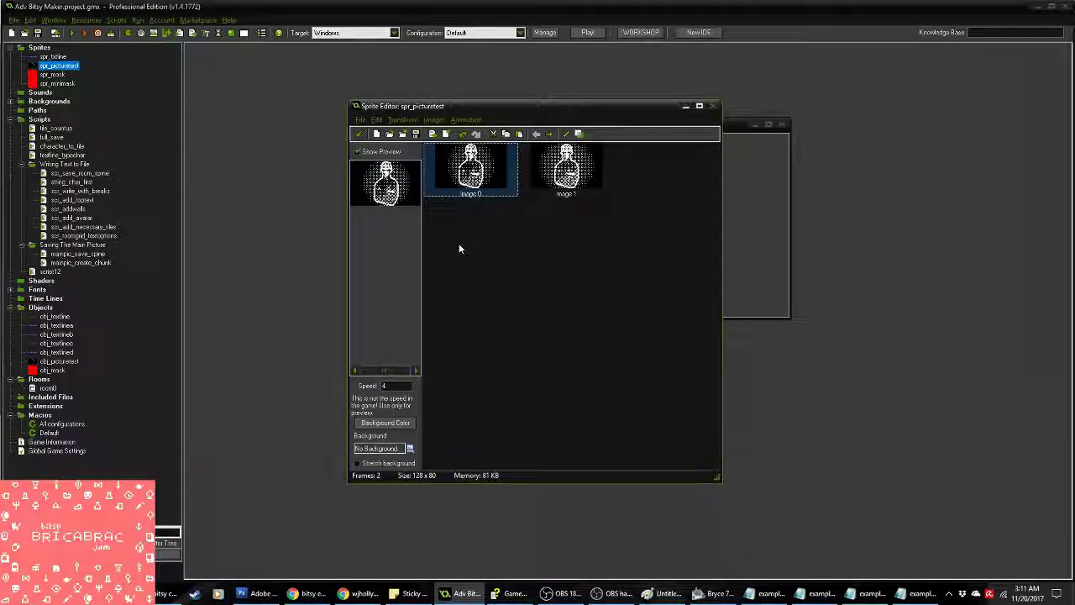
{"action": "left_click", "coordinate": [459, 246]}
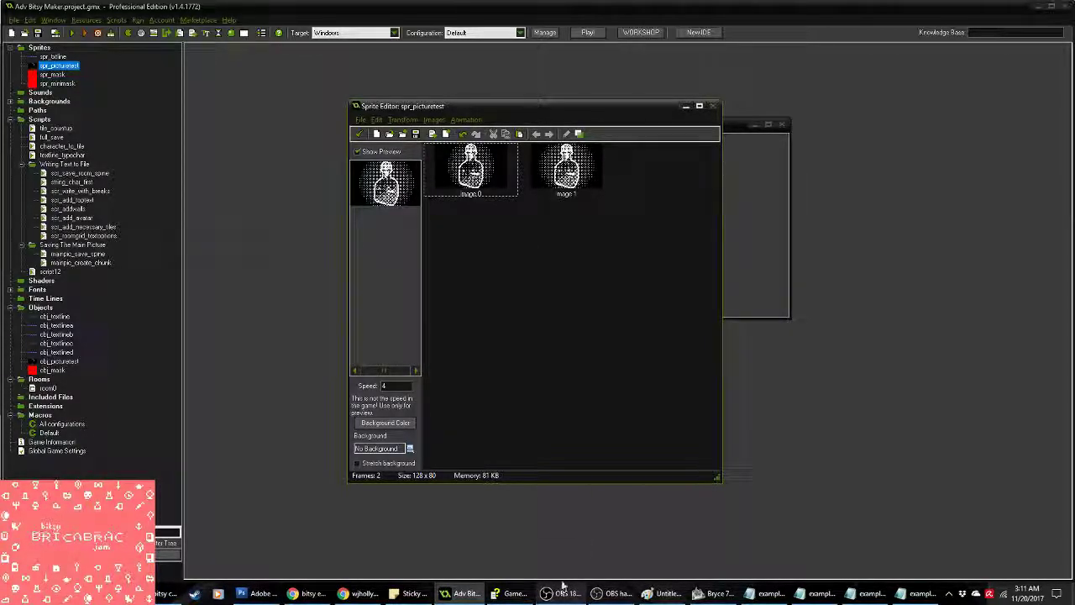
Step: Close the leftover example.txt Notepad windows
{"action": "right_click", "coordinate": [921, 593]}
{"action": "left_click", "coordinate": [908, 569]}
{"action": "right_click", "coordinate": [916, 593]}
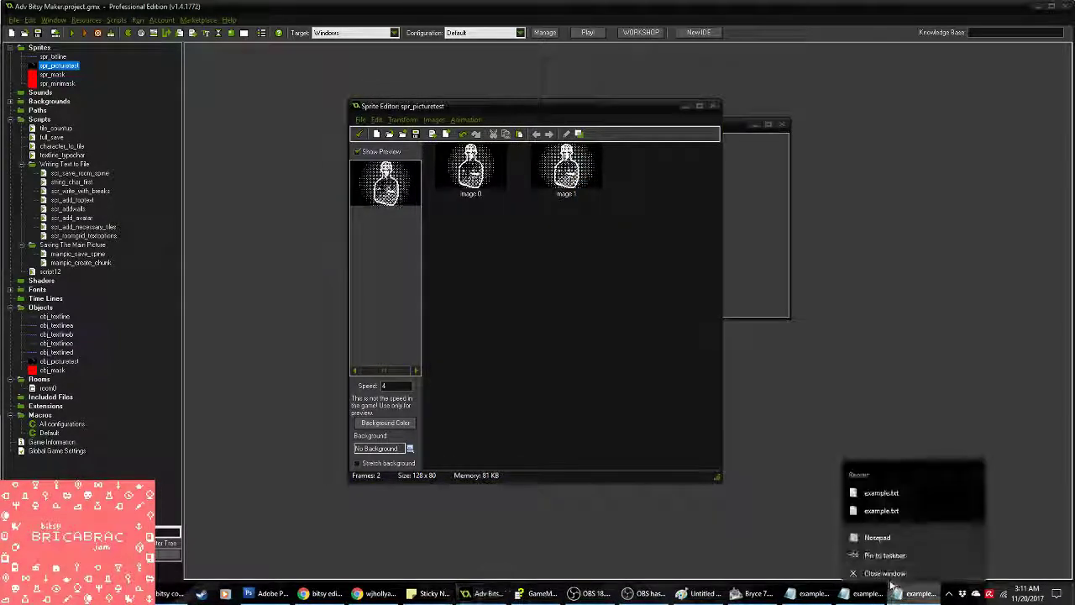
{"action": "left_click", "coordinate": [906, 570]}
{"action": "right_click", "coordinate": [916, 593]}
{"action": "left_click", "coordinate": [907, 570]}
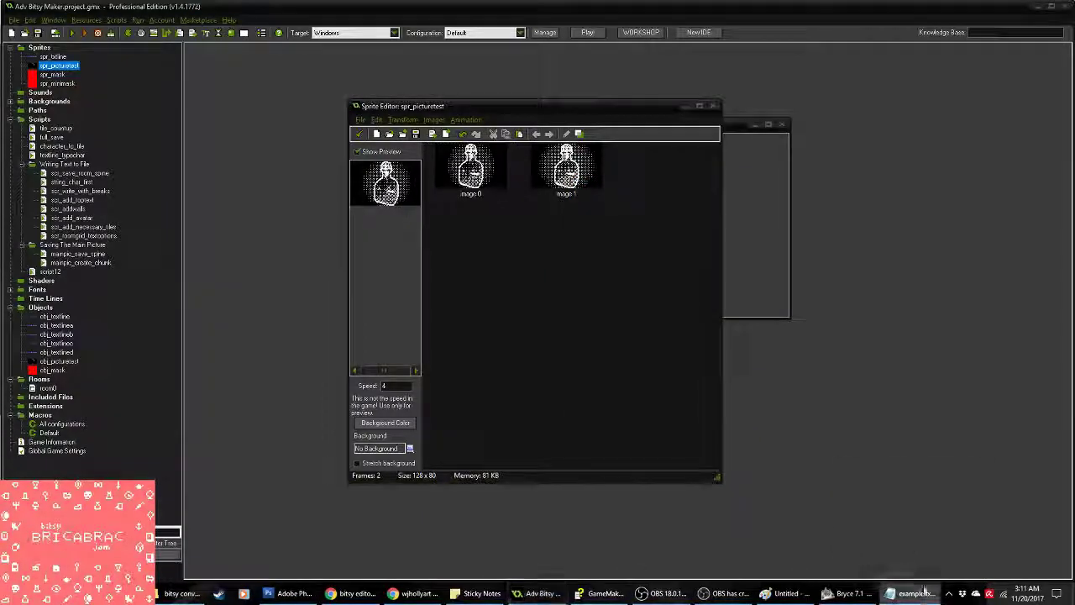
{"action": "right_click", "coordinate": [916, 593]}
{"action": "left_click", "coordinate": [906, 569]}
Step: Accept the frame and property changes to spr_picturetest and save the project
{"action": "left_click", "coordinate": [358, 134]}
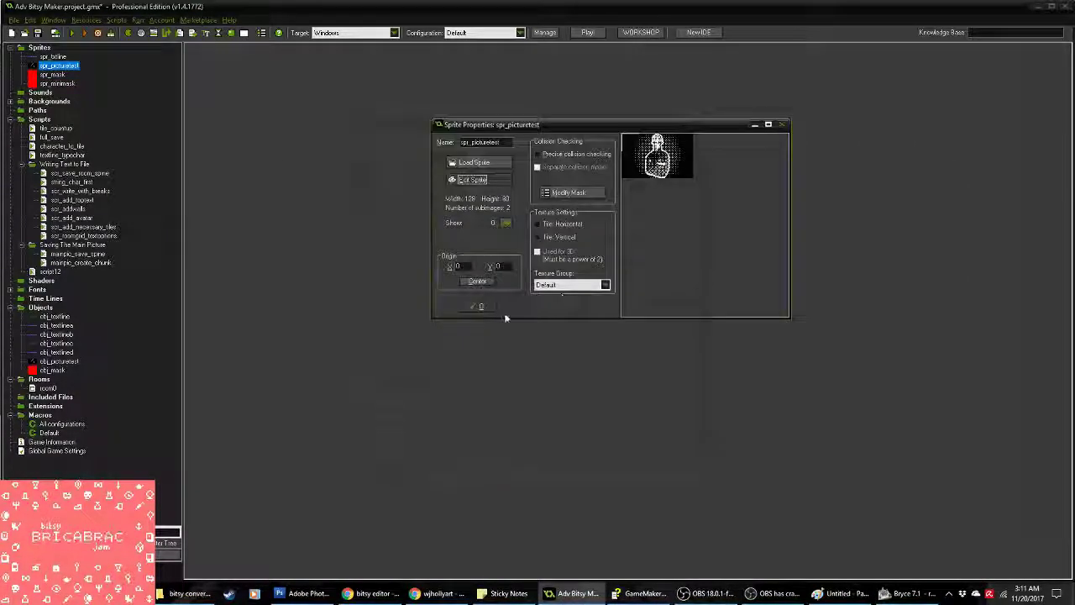
{"action": "left_click", "coordinate": [475, 305]}
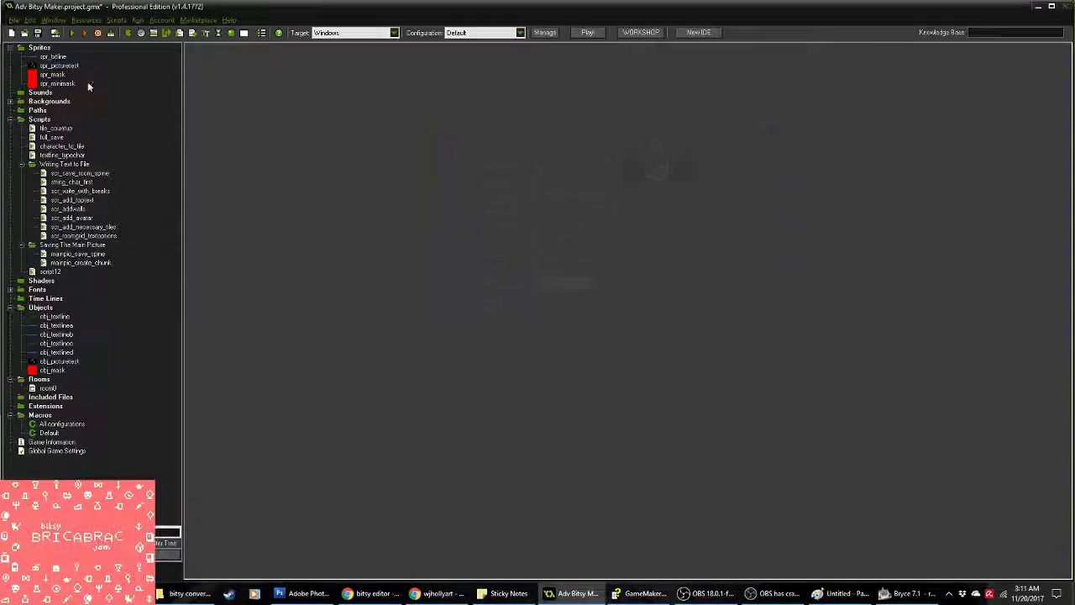
{"action": "left_click", "coordinate": [37, 33]}
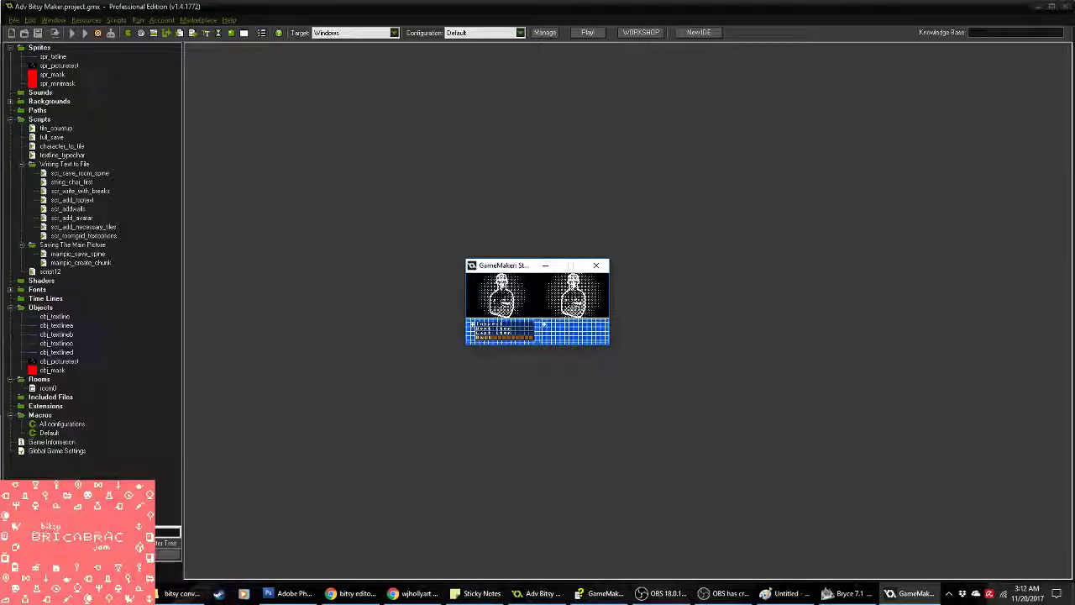
Step: Switch to the Adv_Bitsy_Maker folder in File Explorer and delete example.txt
{"action": "left_click", "coordinate": [415, 593]}
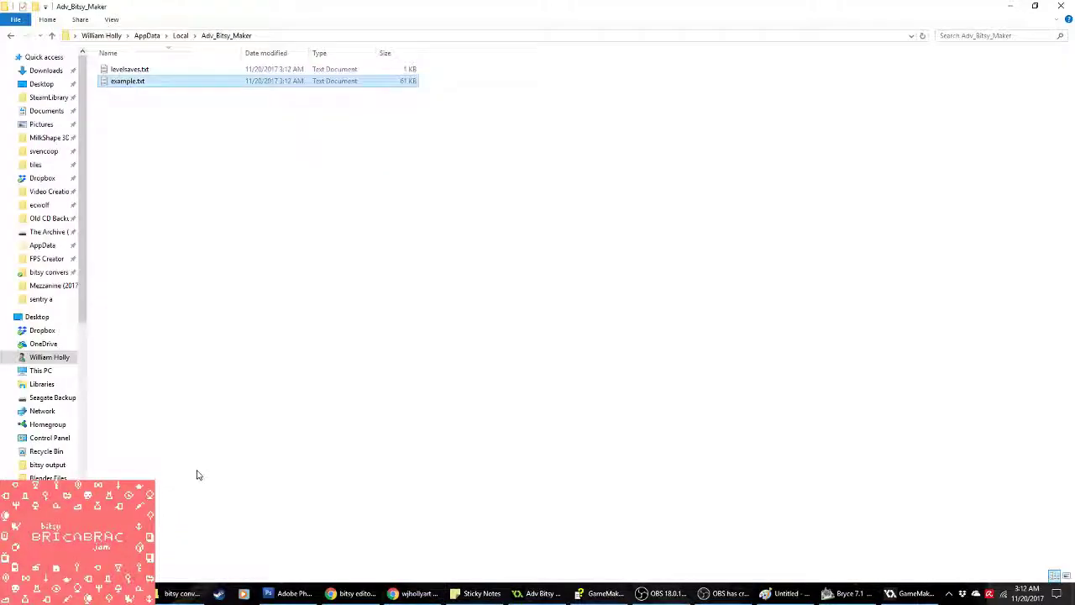
{"action": "left_click", "coordinate": [196, 221]}
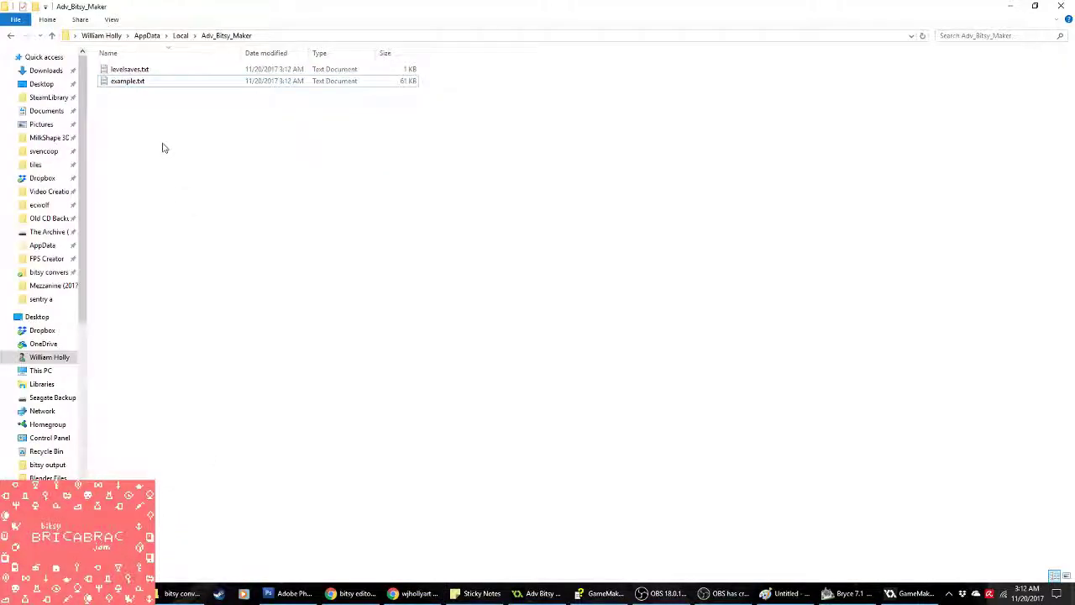
{"action": "left_click", "coordinate": [122, 84]}
{"action": "left_click", "coordinate": [286, 180]}
{"action": "left_click", "coordinate": [143, 83]}
{"action": "key", "text": "Delete"}
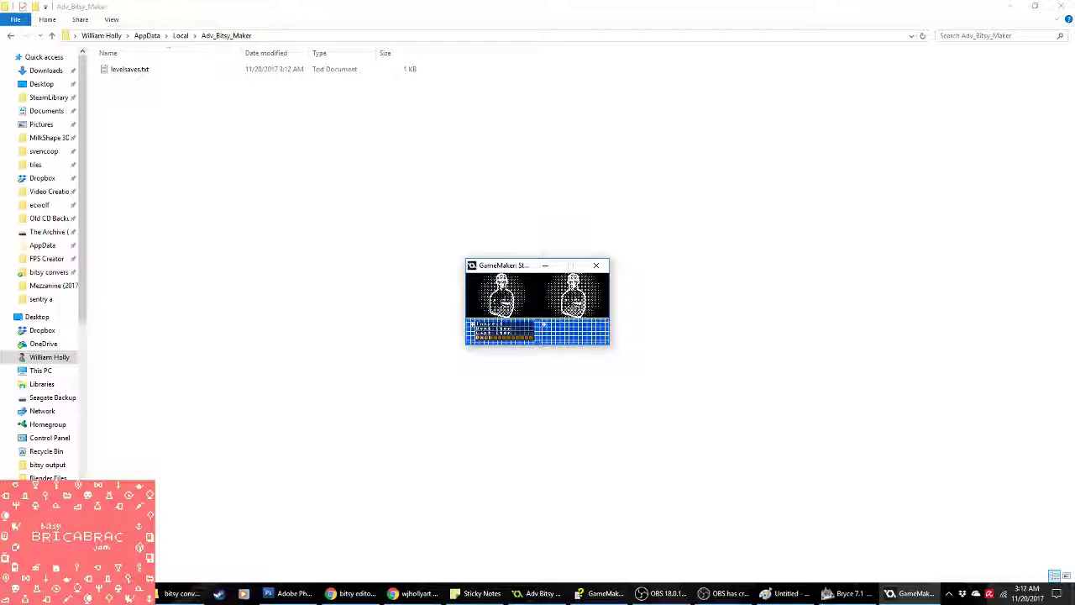
Step: Open the newly generated example.txt and copy its tile and room data
{"action": "double_click", "coordinate": [127, 80]}
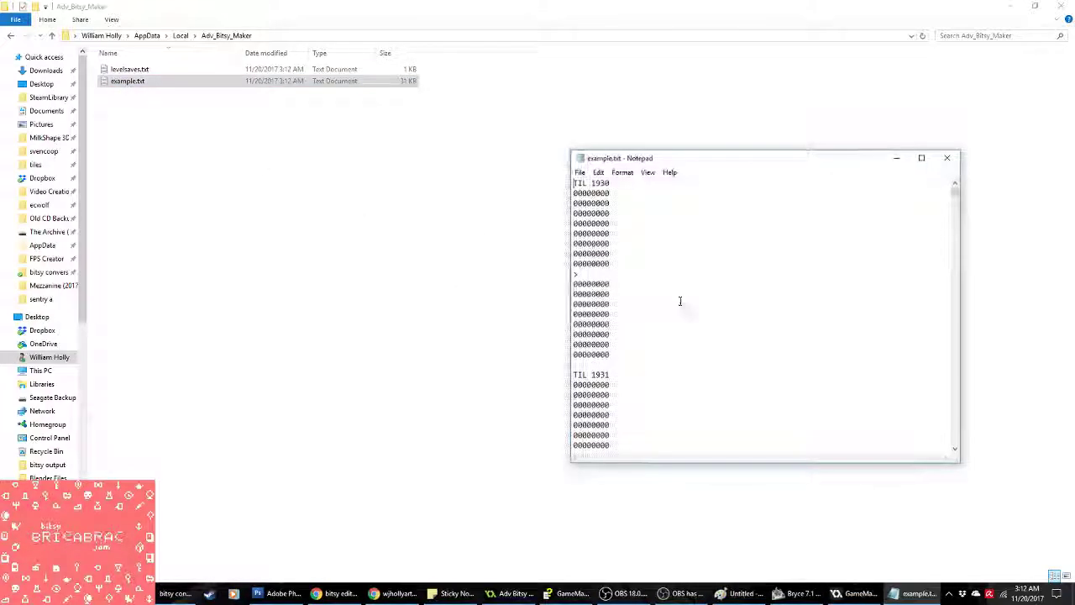
{"action": "left_click", "coordinate": [685, 303]}
{"action": "left_click_drag", "start_coordinate": [607, 302], "coordinate": [584, 464]}
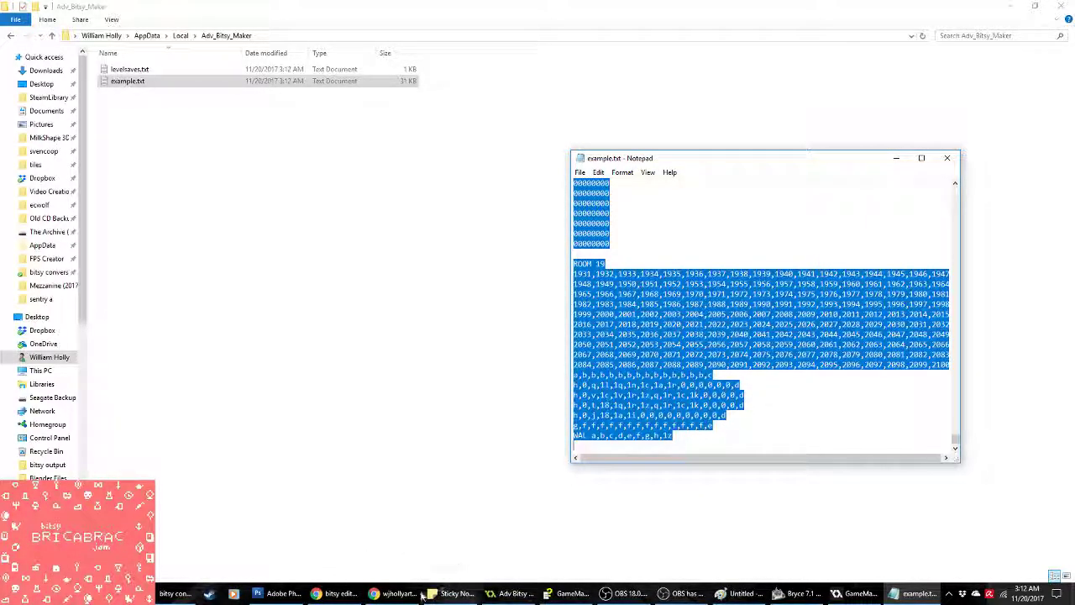
Step: Switch to the bitsy editor, paste the copied data into the game data, and name the imported bottle room shelf_g
{"action": "left_click", "coordinate": [336, 593]}
{"action": "left_click", "coordinate": [192, 285]}
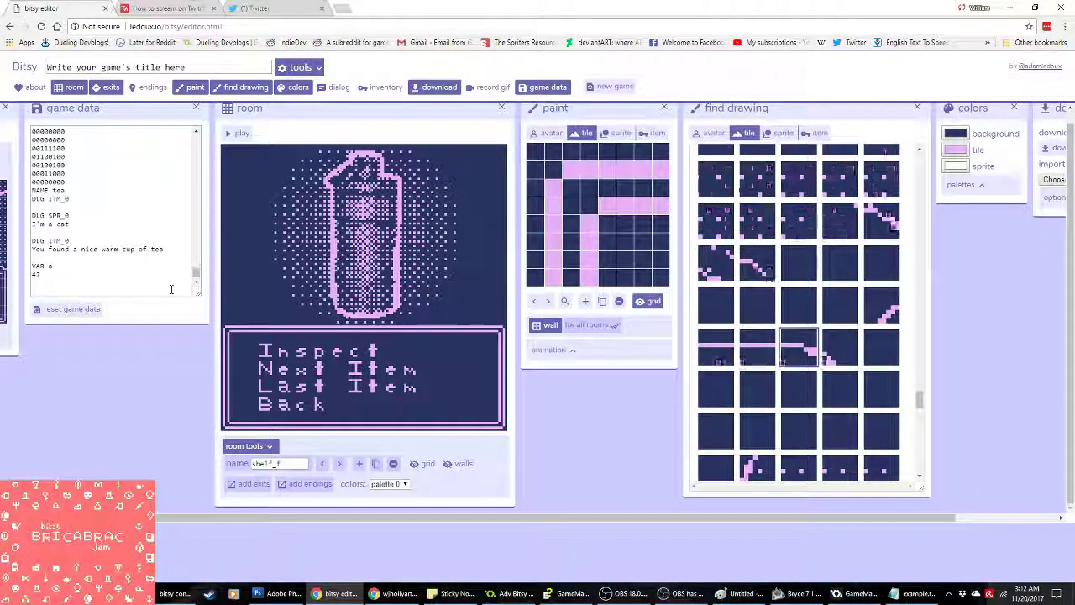
{"action": "key", "text": "ctrl+a"}
{"action": "key", "text": "ctrl+v"}
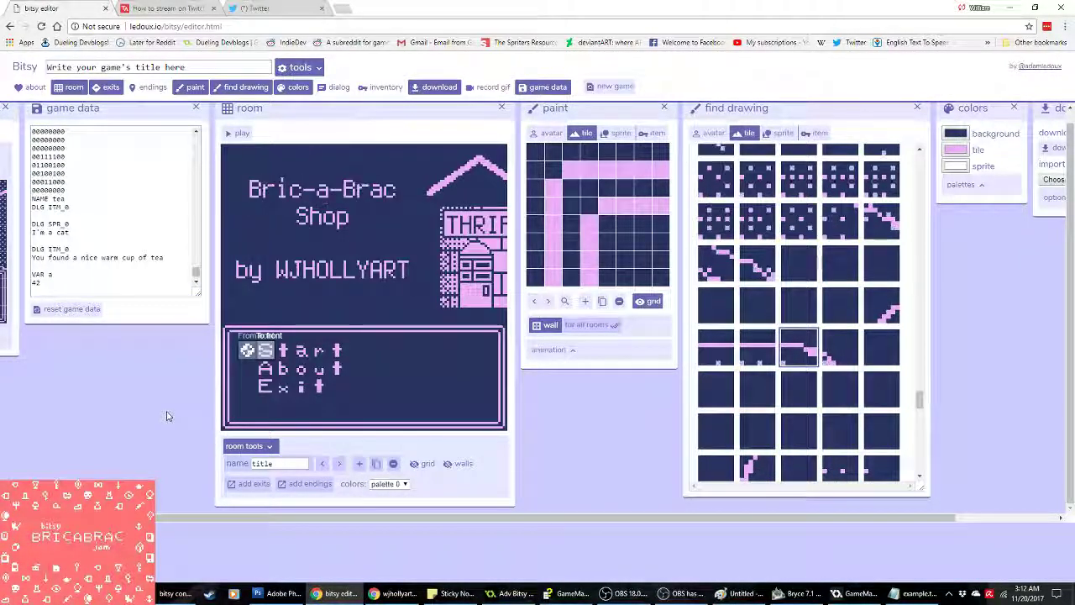
{"action": "left_click", "coordinate": [338, 464]}
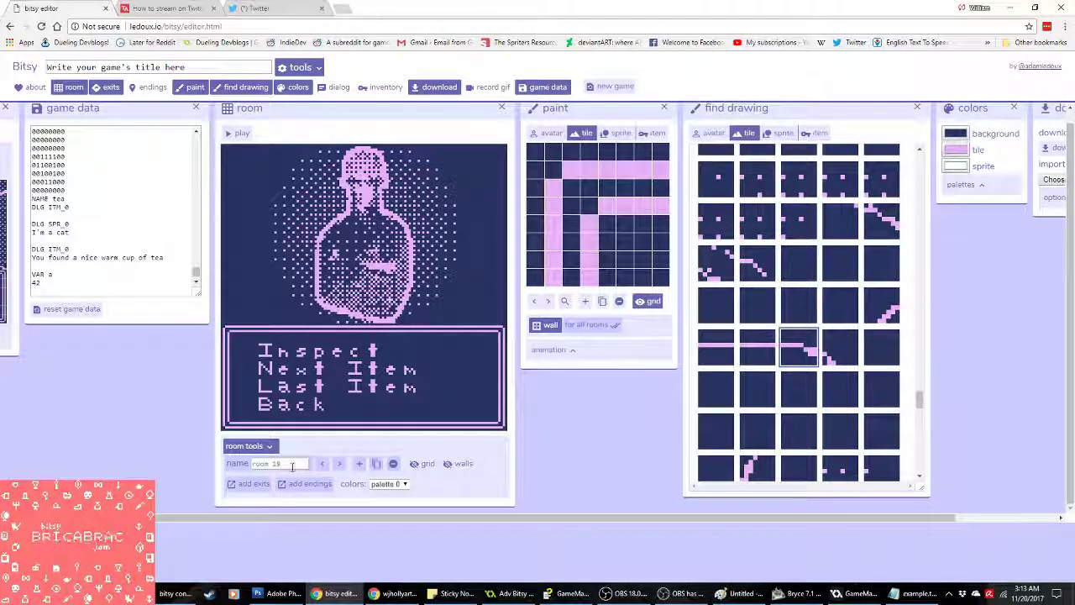
{"action": "type", "text": "shelf_g"}
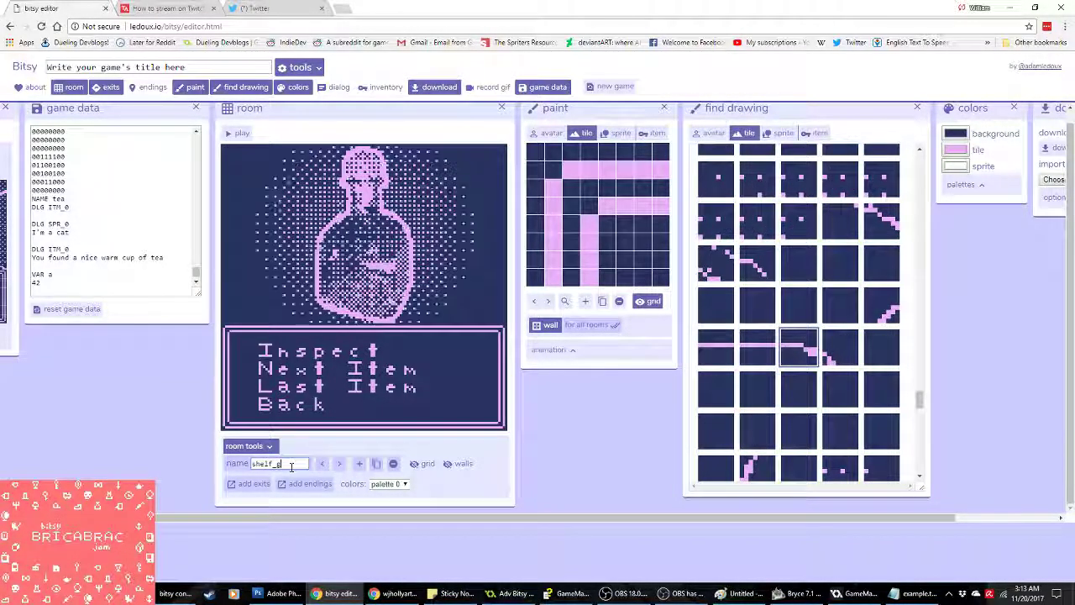
Step: In room shelf_c, place an exit on the first letter of Last Item that goes to shelf_b
{"action": "left_click", "coordinate": [322, 463]}
{"action": "left_click", "coordinate": [322, 464]}
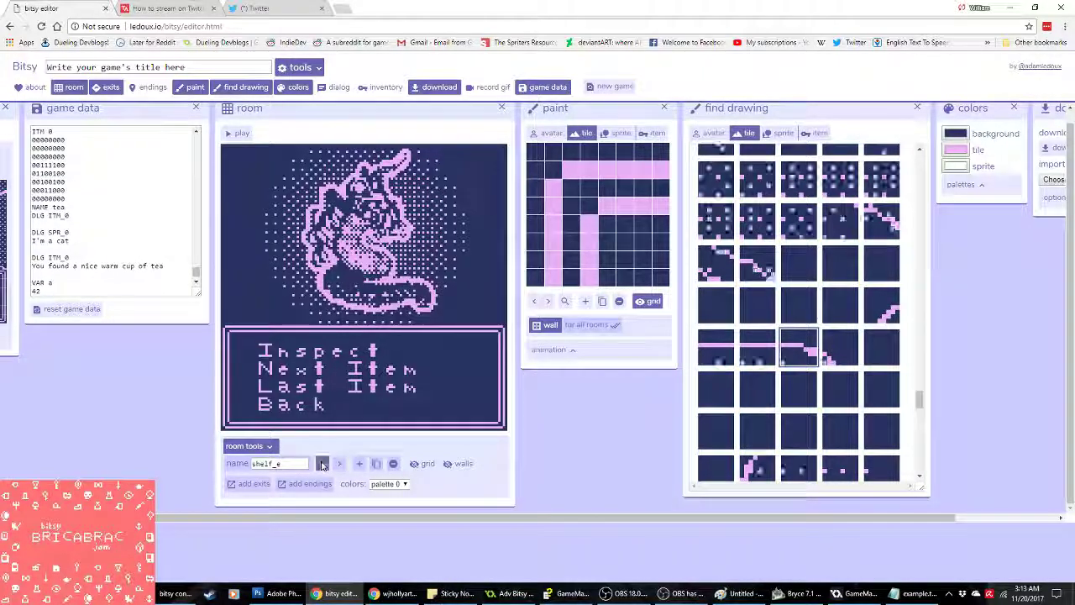
{"action": "left_click", "coordinate": [322, 464]}
{"action": "left_click", "coordinate": [321, 463]}
{"action": "left_click", "coordinate": [322, 464]}
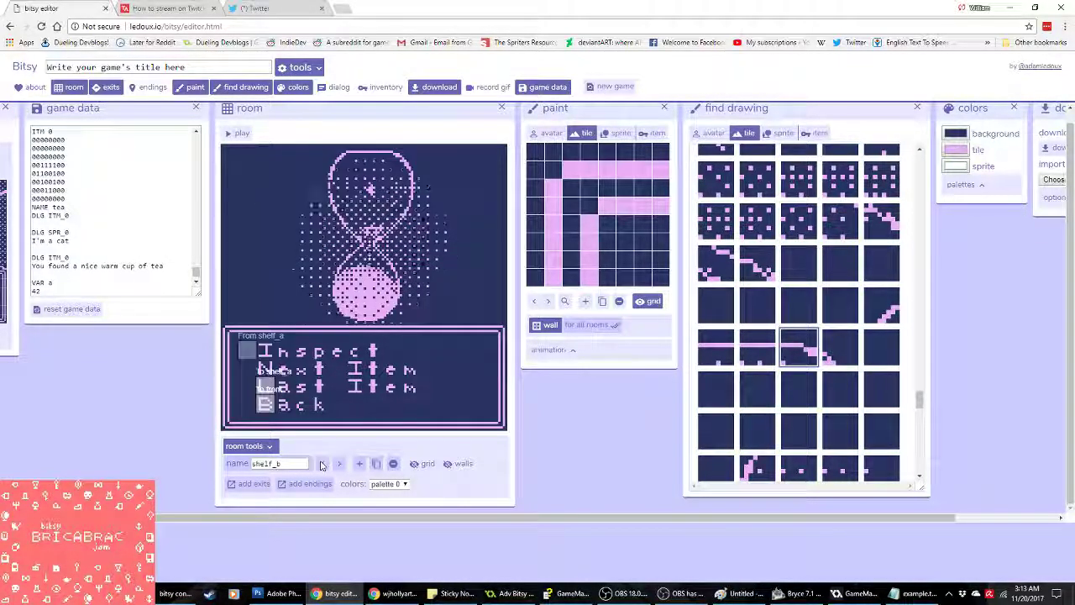
{"action": "left_click", "coordinate": [339, 463]}
{"action": "scroll", "coordinate": [124, 413], "scroll_direction": "left", "scroll_amount": 3}
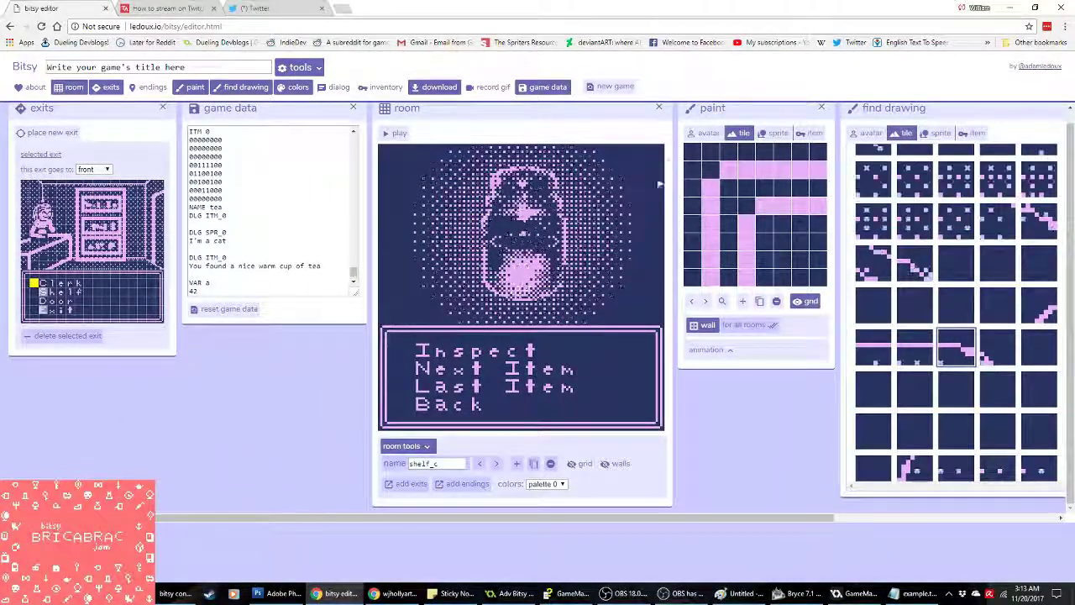
{"action": "left_click", "coordinate": [703, 133]}
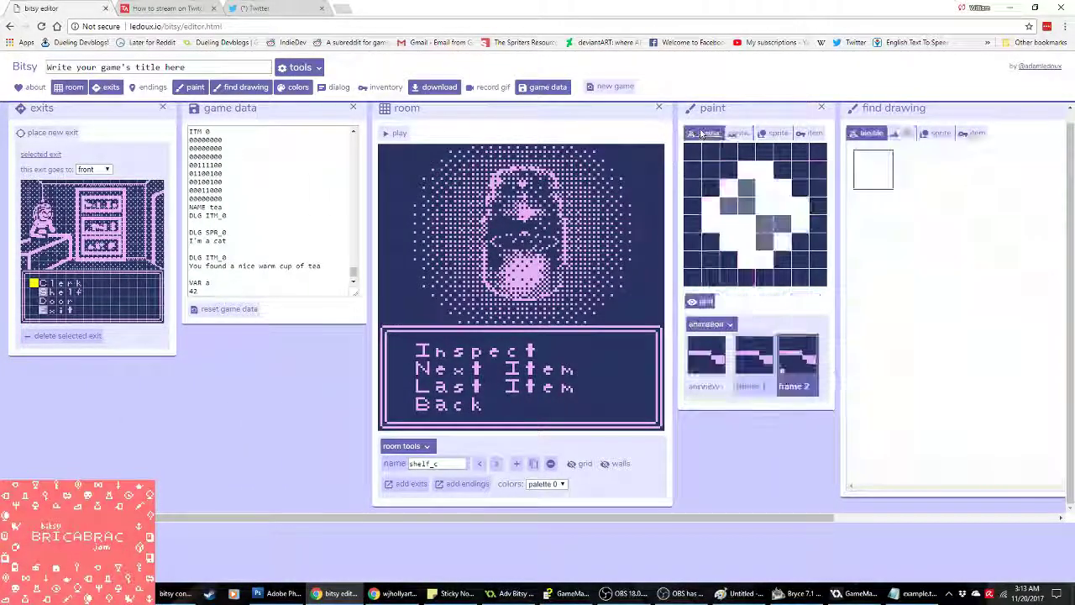
{"action": "left_click", "coordinate": [744, 134]}
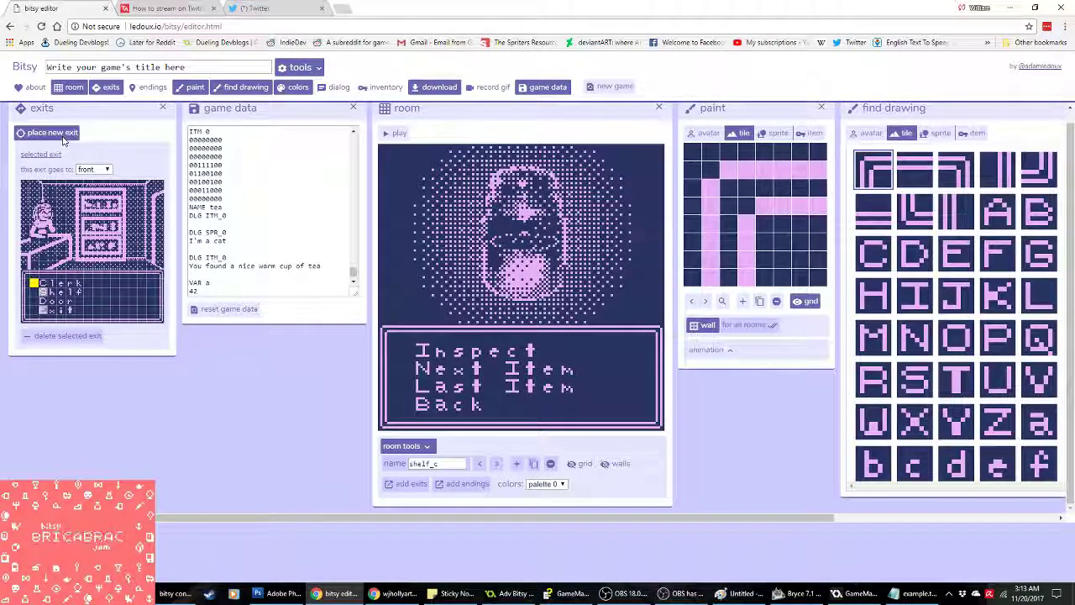
{"action": "left_click", "coordinate": [424, 387]}
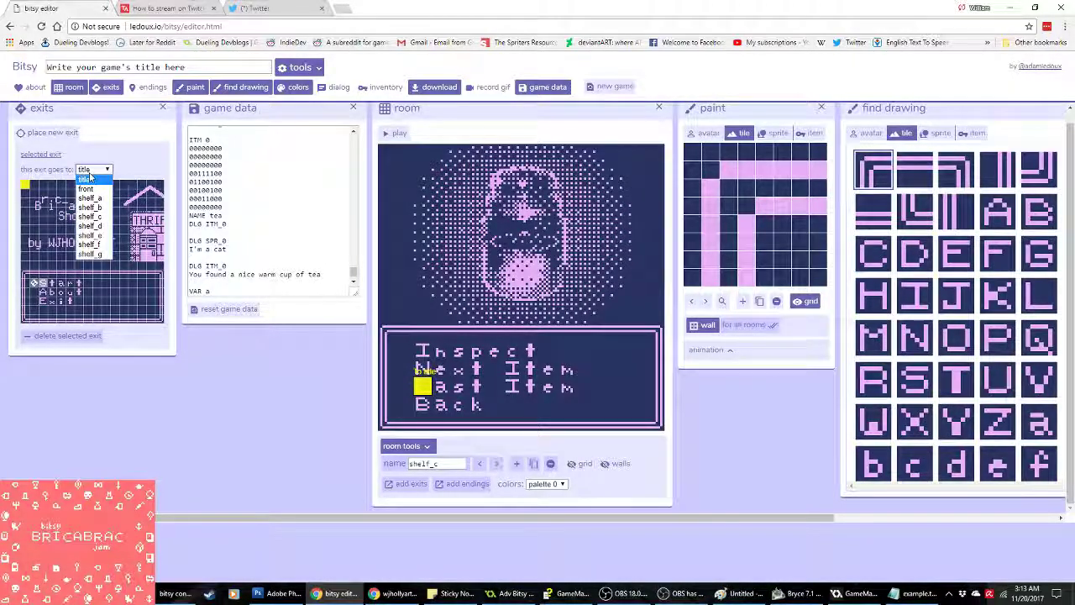
{"action": "left_click", "coordinate": [106, 208]}
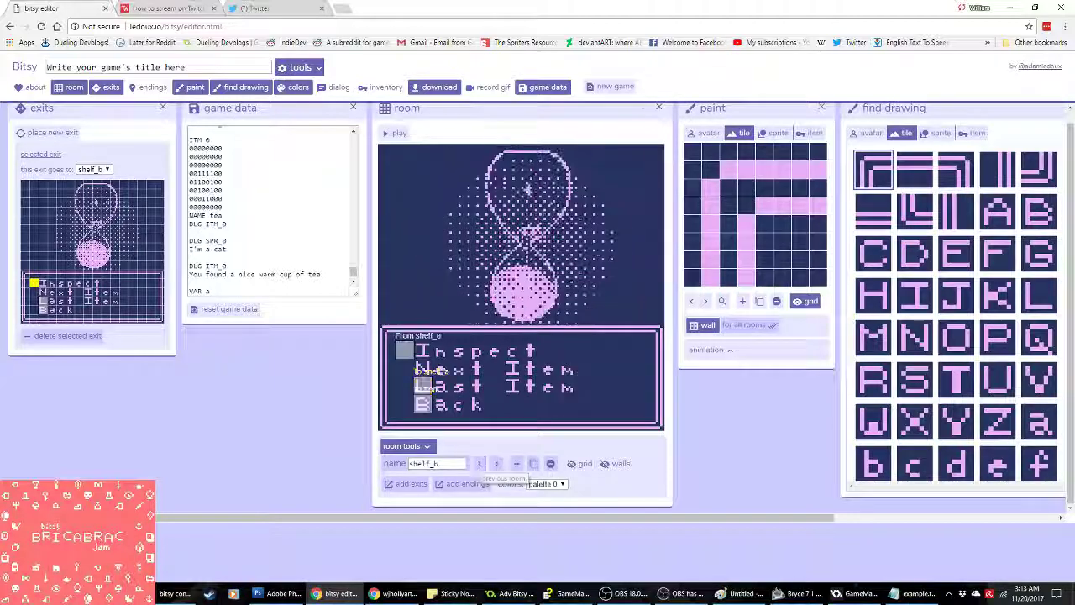
Step: Place exits on the first letter of Next Item in shelf_b leading to shelf_c and in shelf_c leading to shelf_d
{"action": "left_click", "coordinate": [422, 369]}
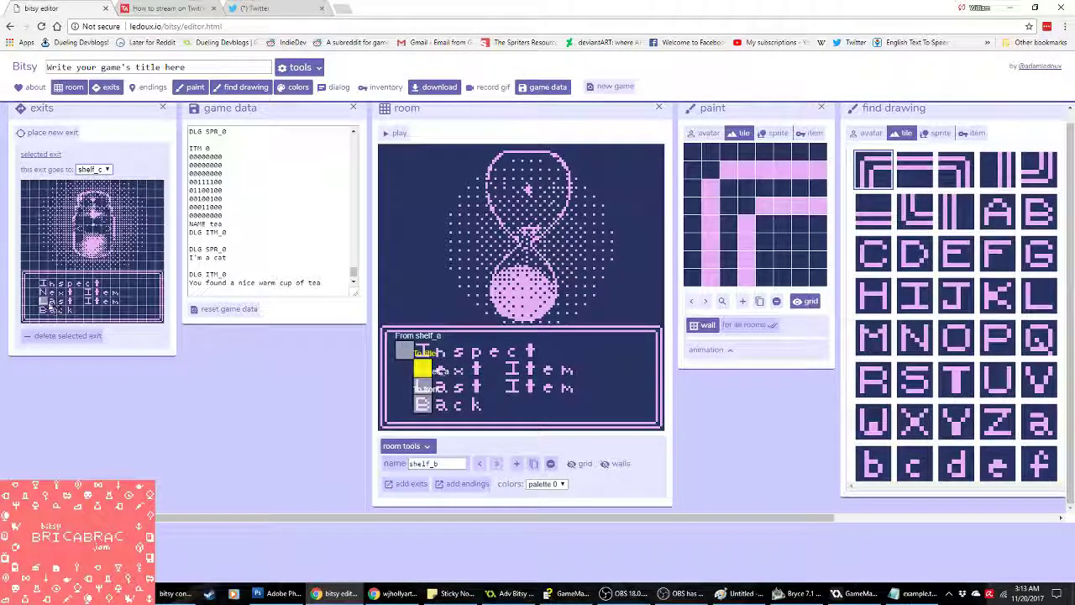
{"action": "left_click", "coordinate": [495, 463]}
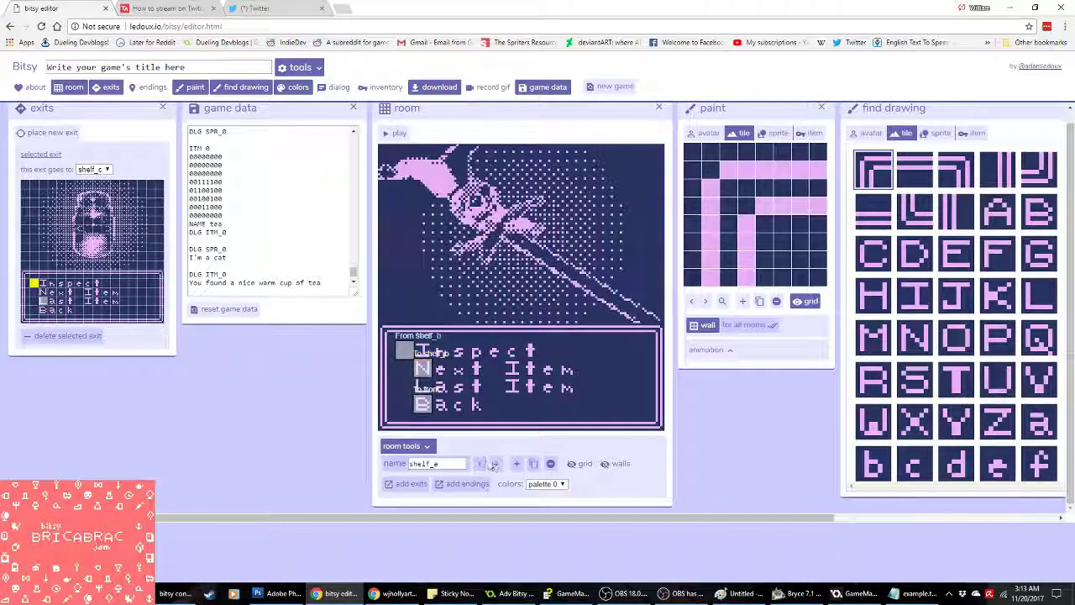
{"action": "left_click", "coordinate": [496, 465]}
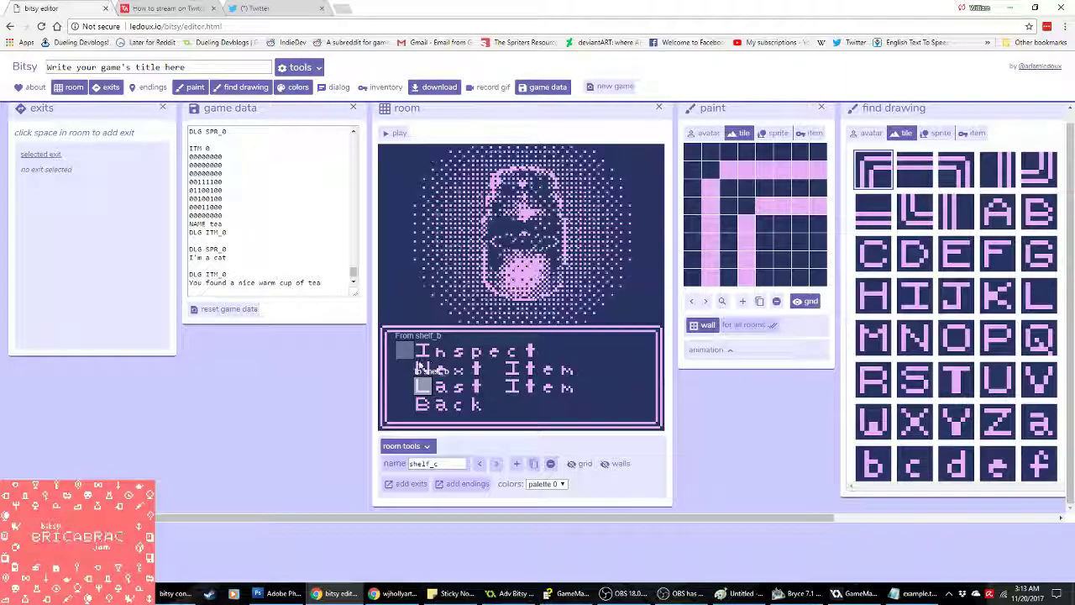
{"action": "left_click", "coordinate": [420, 368]}
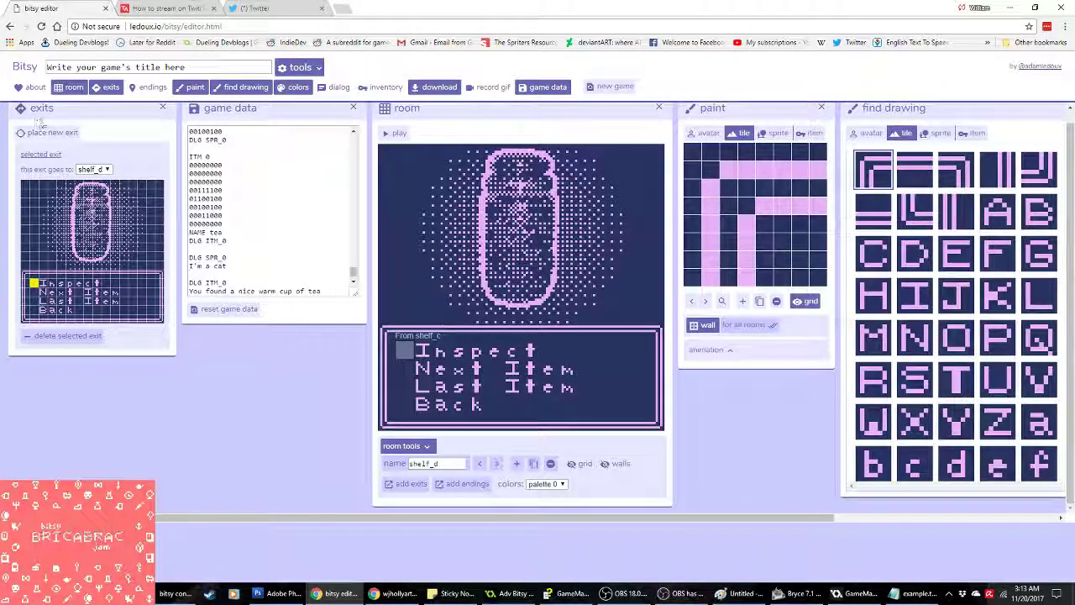
Step: In room shelf_d, place exits on the first letter of Last Item leading to shelf_c and of Next Item leading to shelf_e
{"action": "left_click", "coordinate": [422, 385]}
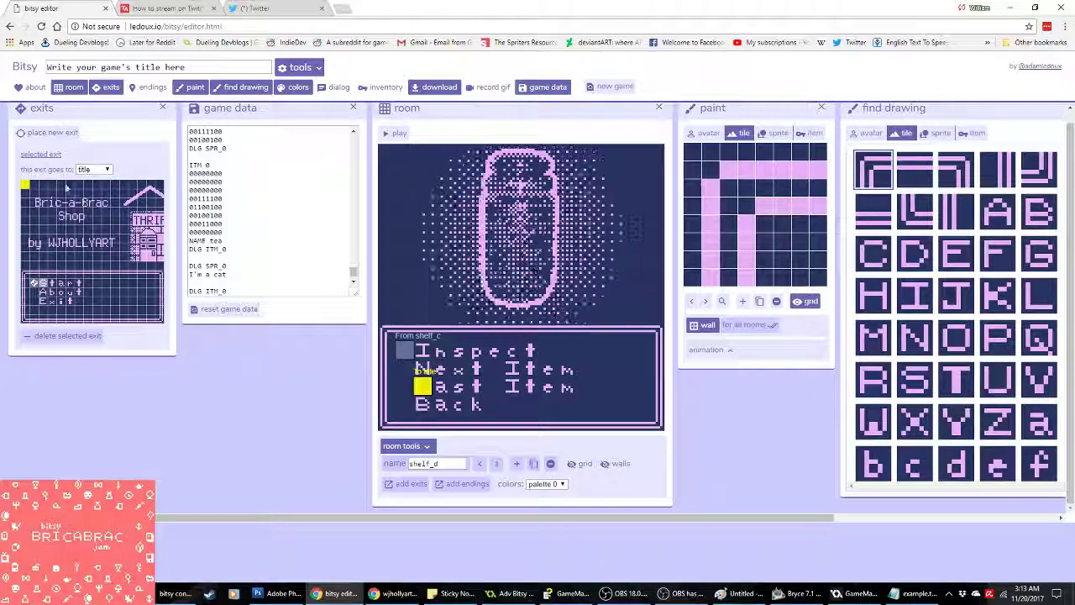
{"action": "left_click", "coordinate": [89, 216]}
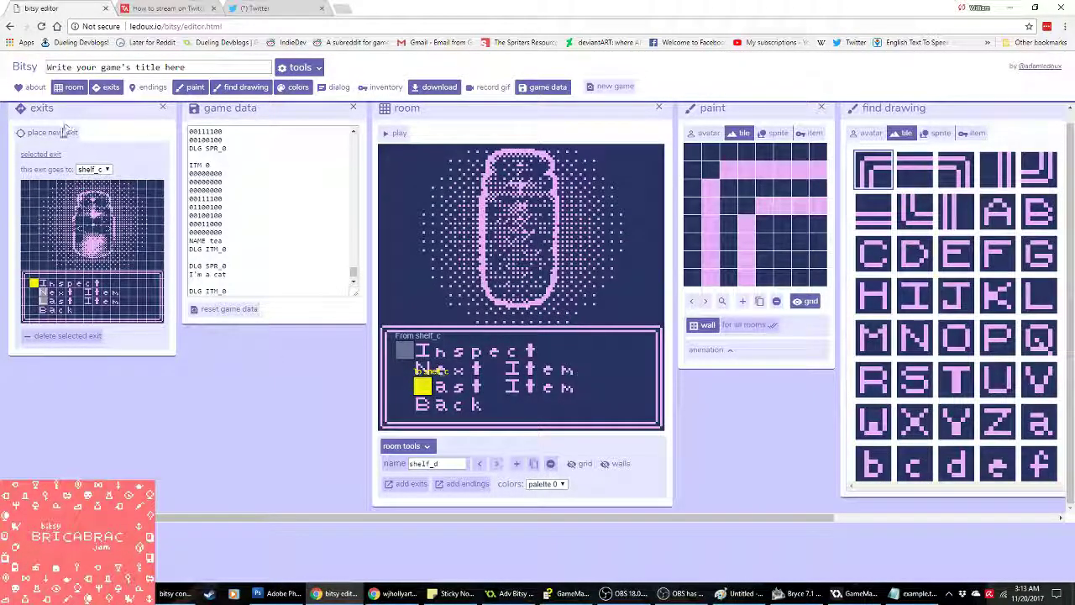
{"action": "left_click", "coordinate": [423, 374]}
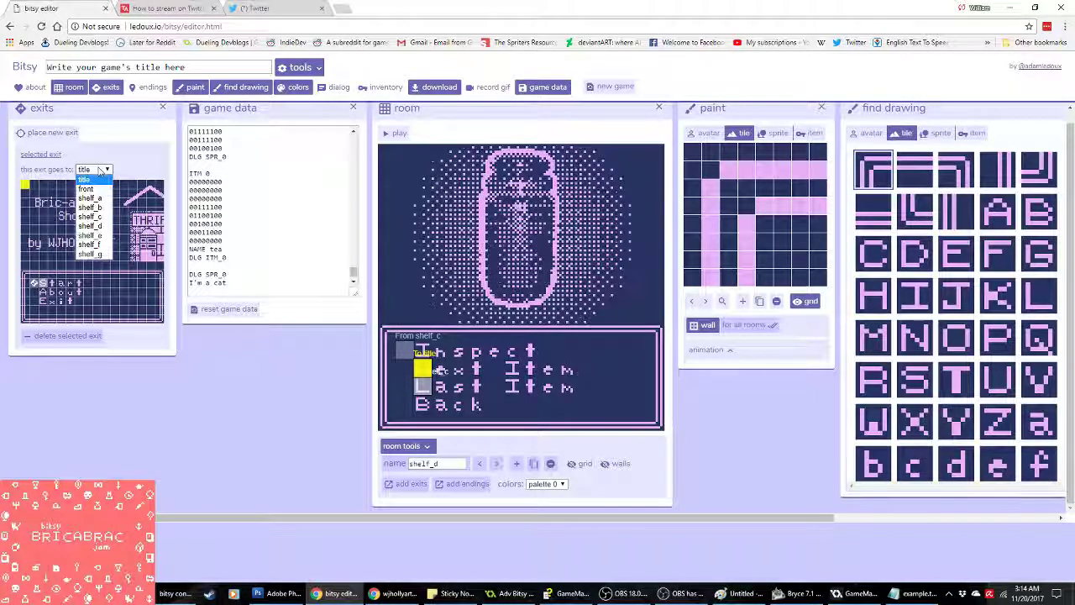
{"action": "left_click", "coordinate": [34, 283]}
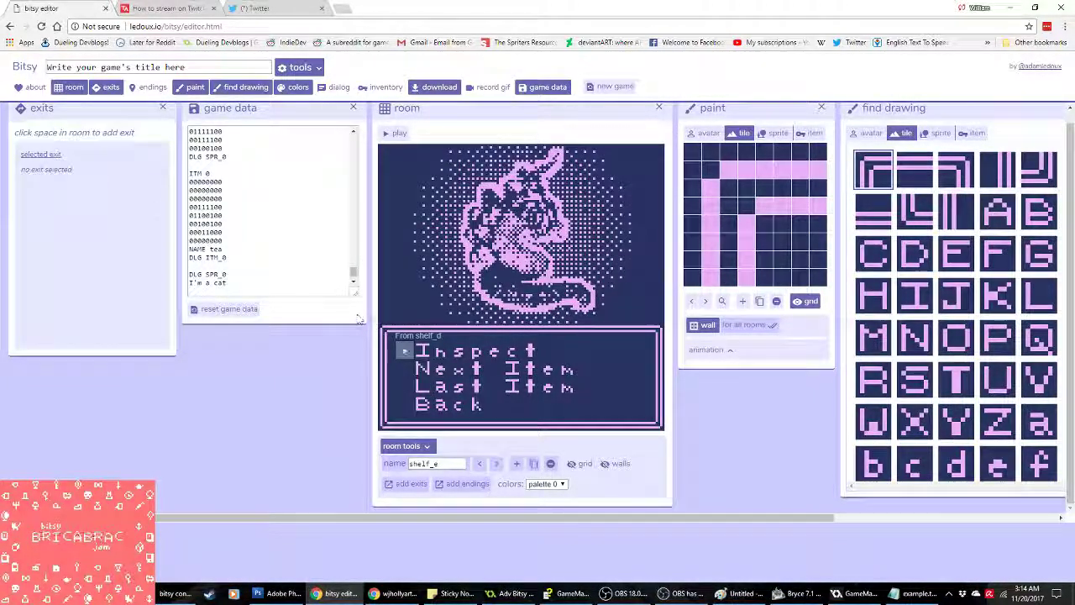
Step: In room shelf_e, place exits on the first letter of Next Item leading to shelf_f and of Last Item leading to shelf_d
{"action": "left_click", "coordinate": [52, 132]}
{"action": "left_click", "coordinate": [103, 169]}
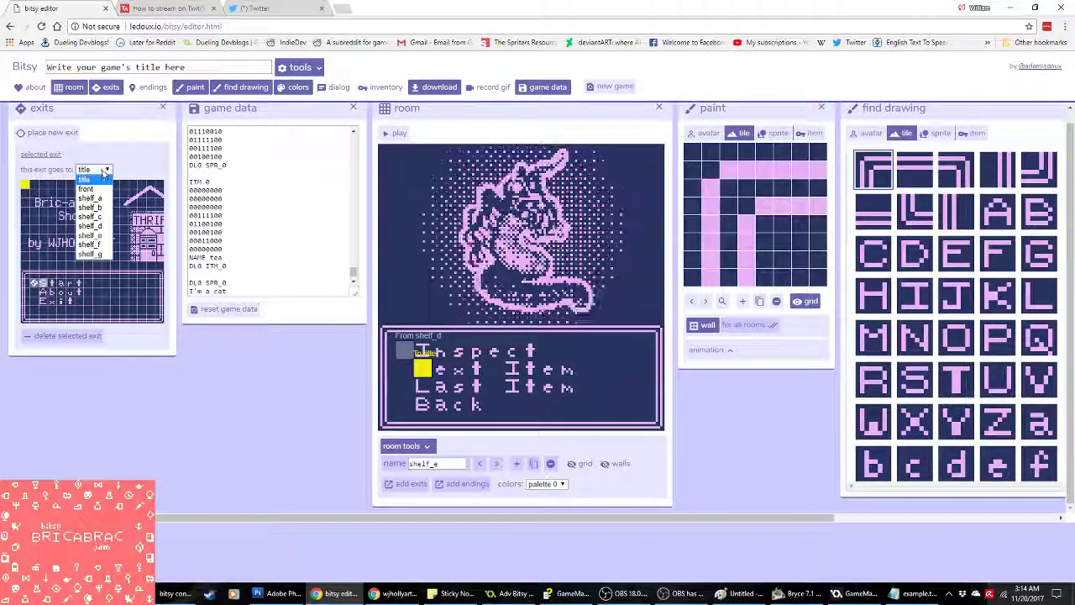
{"action": "left_click", "coordinate": [89, 245]}
{"action": "left_click", "coordinate": [34, 283]}
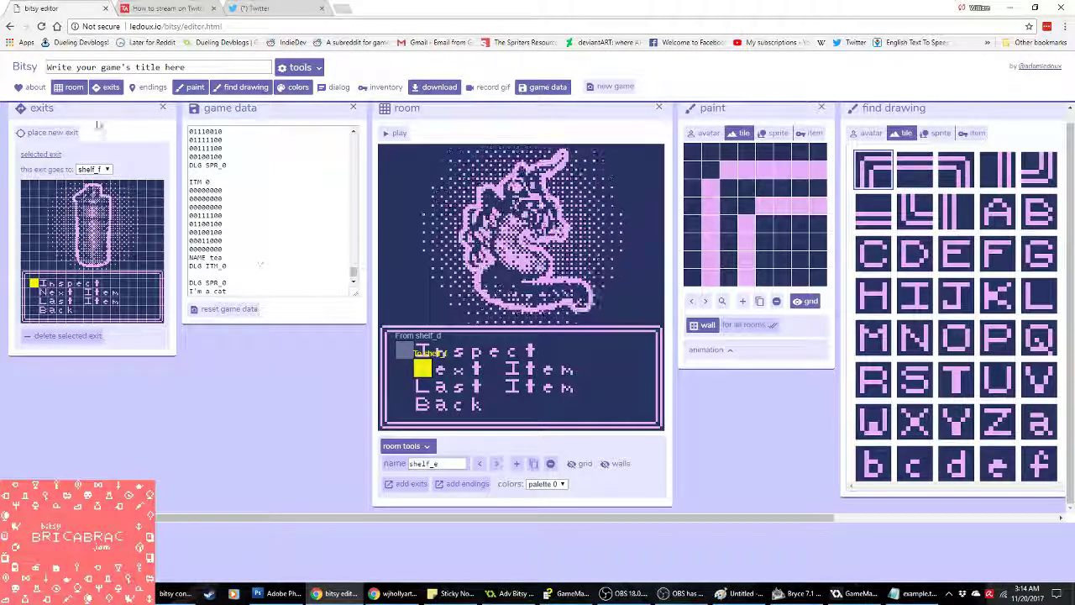
{"action": "left_click", "coordinate": [422, 386]}
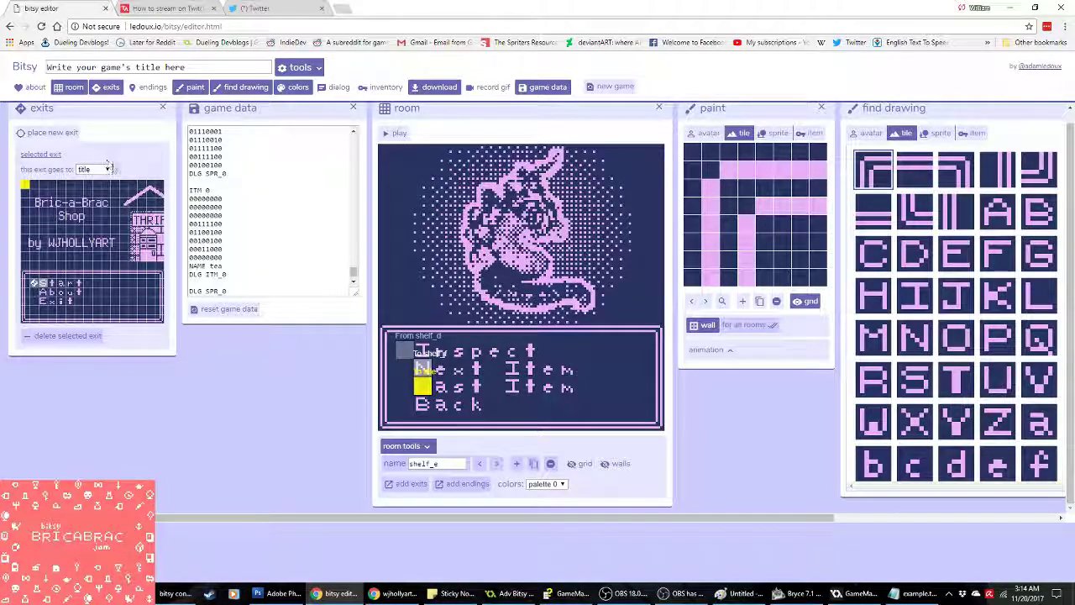
{"action": "left_click", "coordinate": [94, 170]}
{"action": "left_click", "coordinate": [102, 226]}
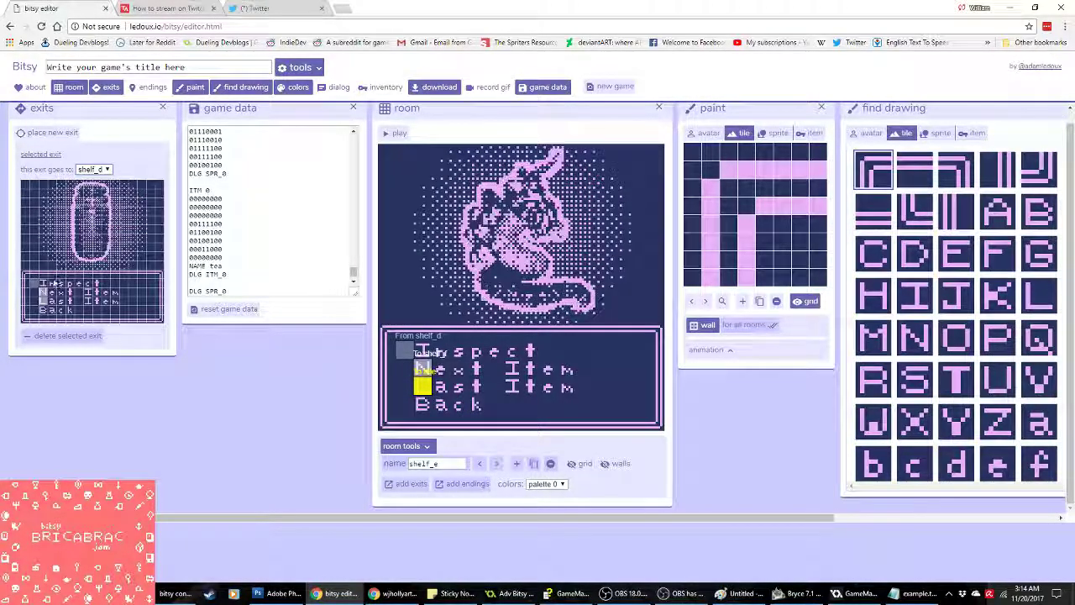
{"action": "left_click", "coordinate": [34, 283]}
Step: In room shelf_f, place exits on the first letter of Next Item leading to shelf_g and of Last Item leading to shelf_e
{"action": "left_click", "coordinate": [495, 463]}
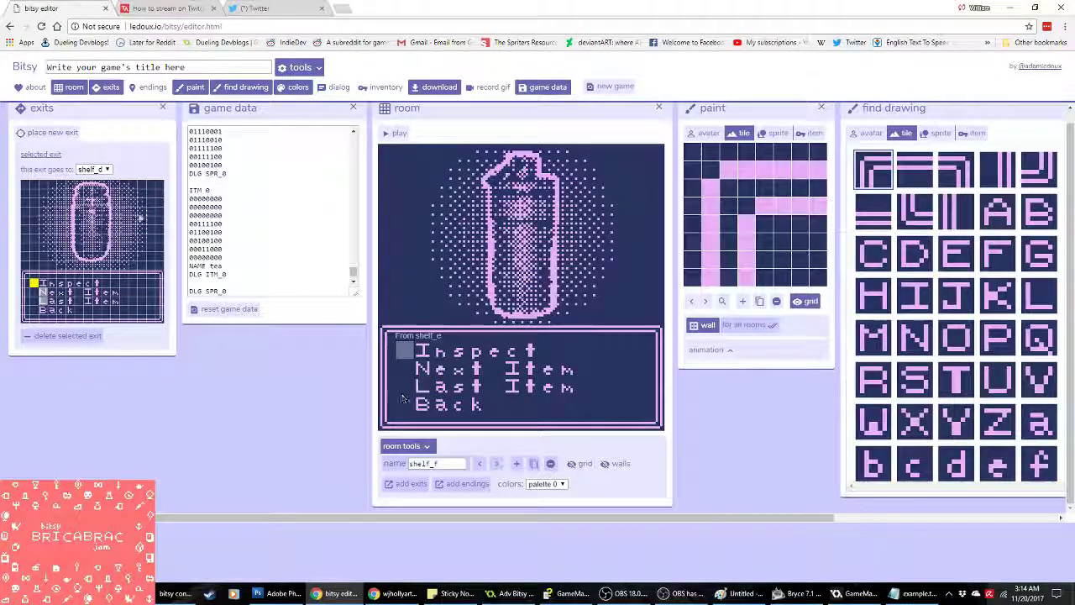
{"action": "left_click", "coordinate": [52, 132]}
{"action": "left_click", "coordinate": [427, 372]}
{"action": "left_click", "coordinate": [94, 170]}
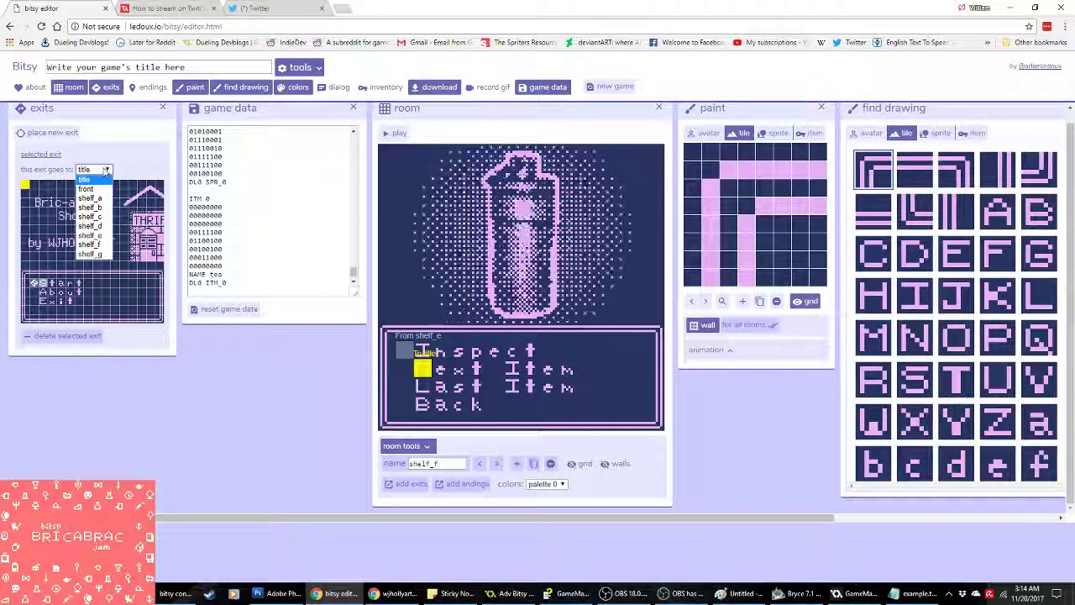
{"action": "left_click", "coordinate": [91, 254]}
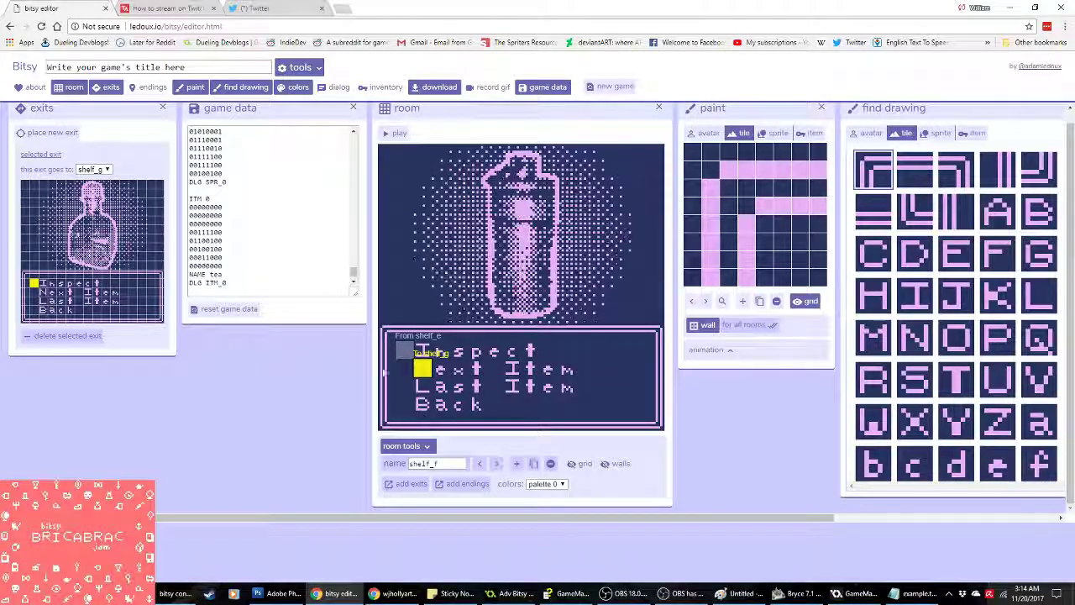
{"action": "left_click", "coordinate": [52, 132]}
{"action": "left_click", "coordinate": [423, 386]}
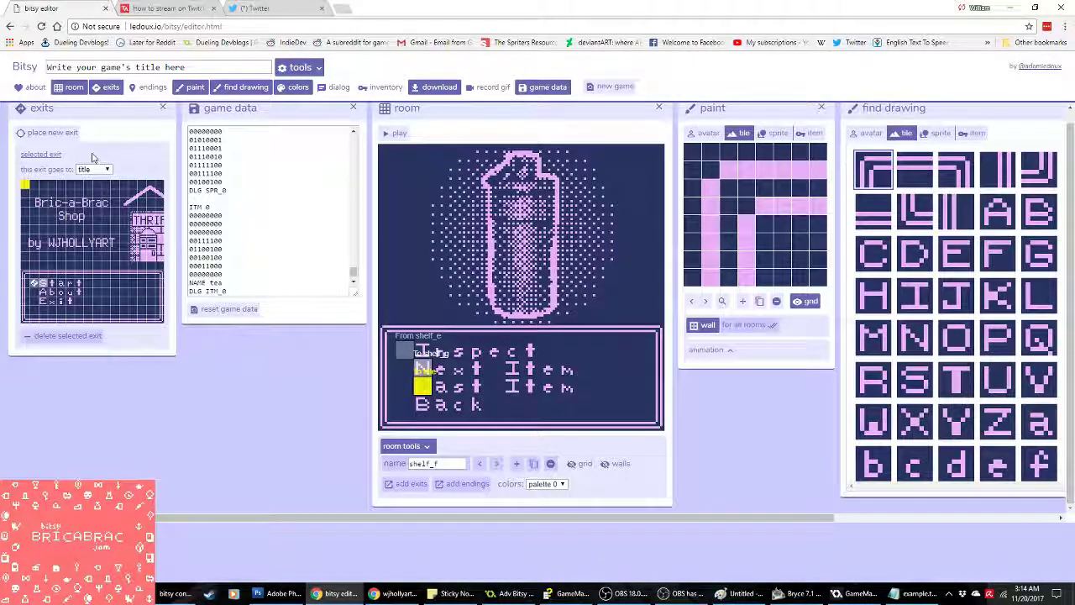
{"action": "left_click", "coordinate": [94, 170]}
{"action": "left_click", "coordinate": [99, 236]}
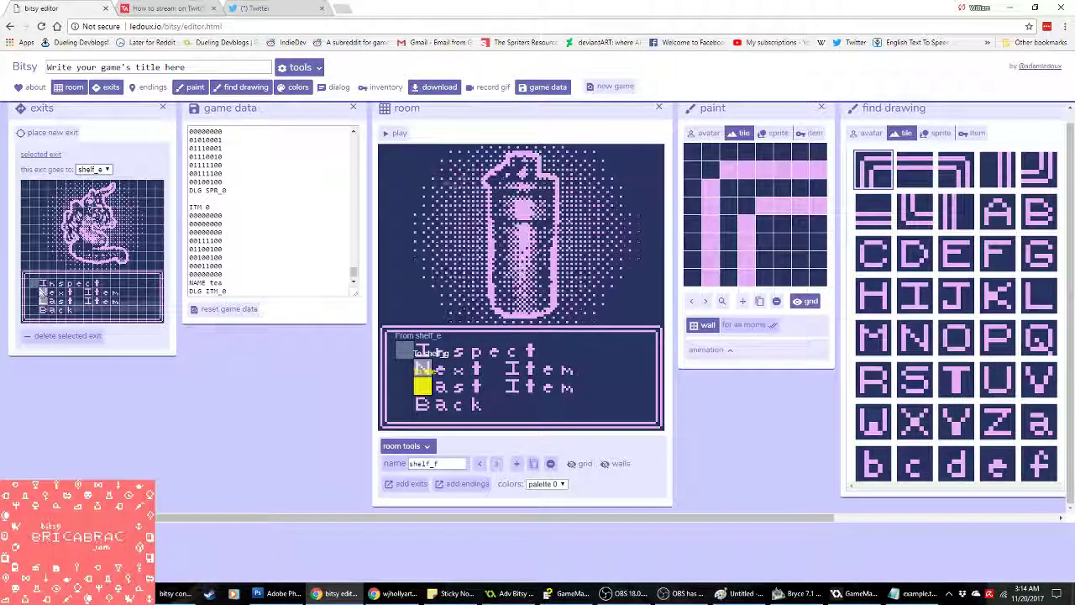
Step: In room shelf_g, place an exit on the first letter of Last Item that goes to shelf_f, arriving beside Inspect
{"action": "left_click", "coordinate": [496, 463]}
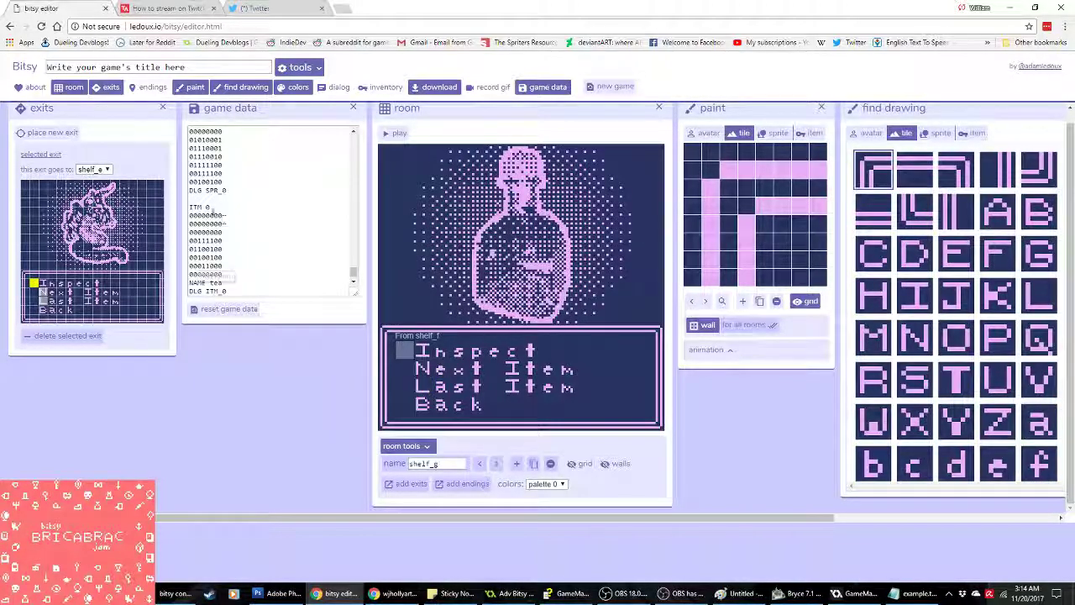
{"action": "left_click", "coordinate": [423, 387]}
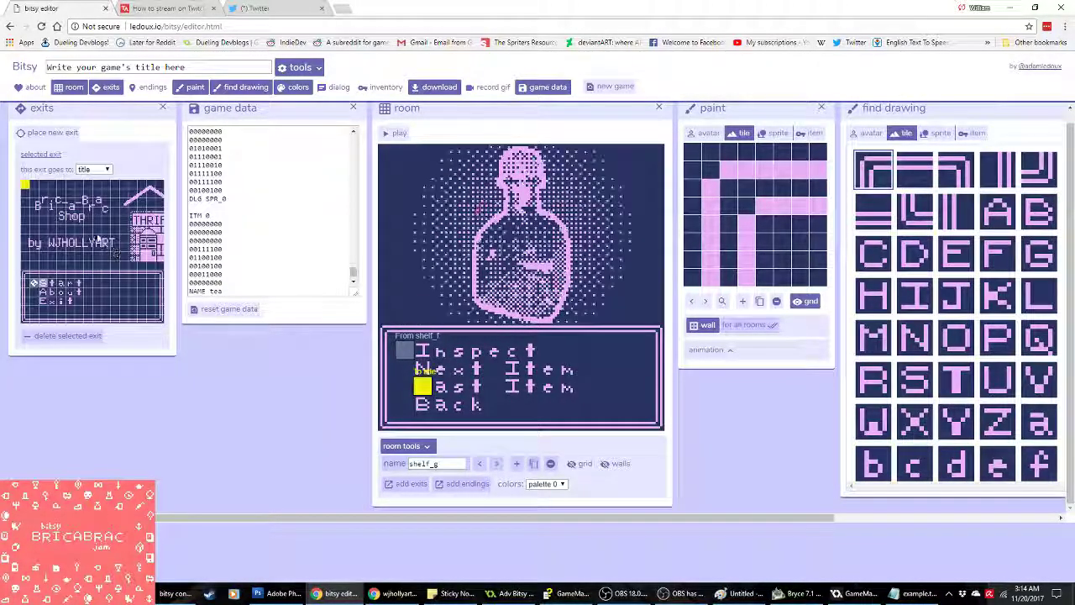
{"action": "left_click", "coordinate": [94, 170]}
{"action": "left_click", "coordinate": [90, 245]}
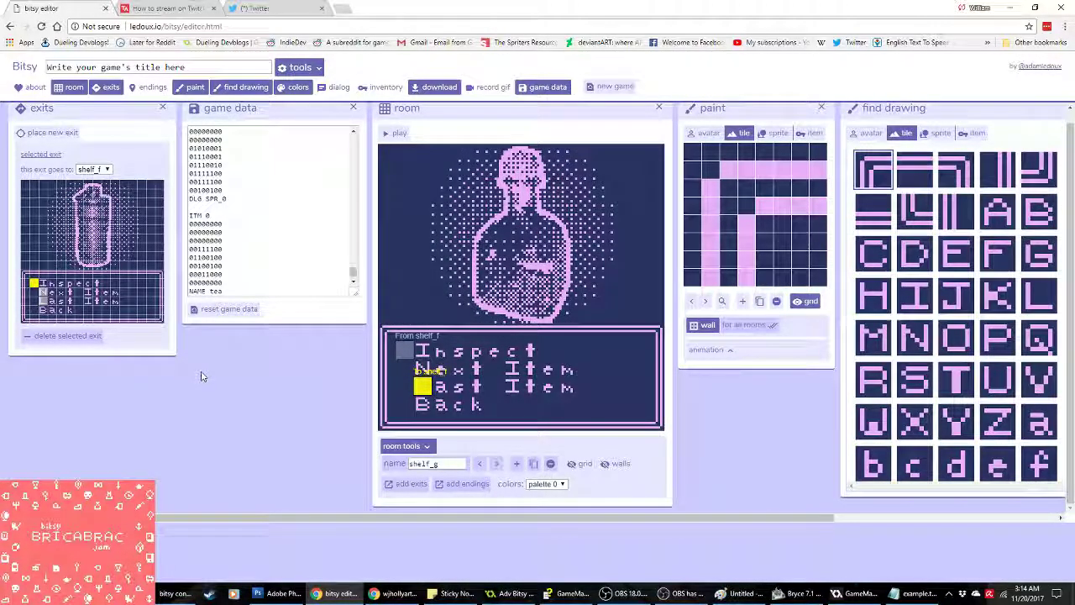
Step: Switch to Paint and clear the dithered jar picture from the canvas
{"action": "left_click", "coordinate": [737, 593]}
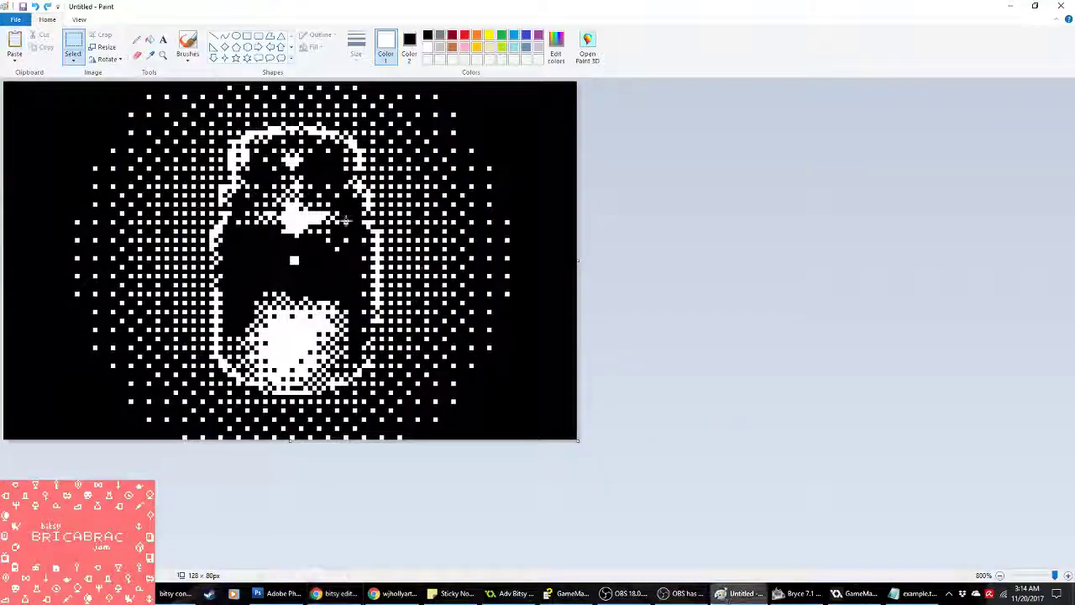
{"action": "key", "text": "ctrl+a"}
{"action": "key", "text": "Delete"}
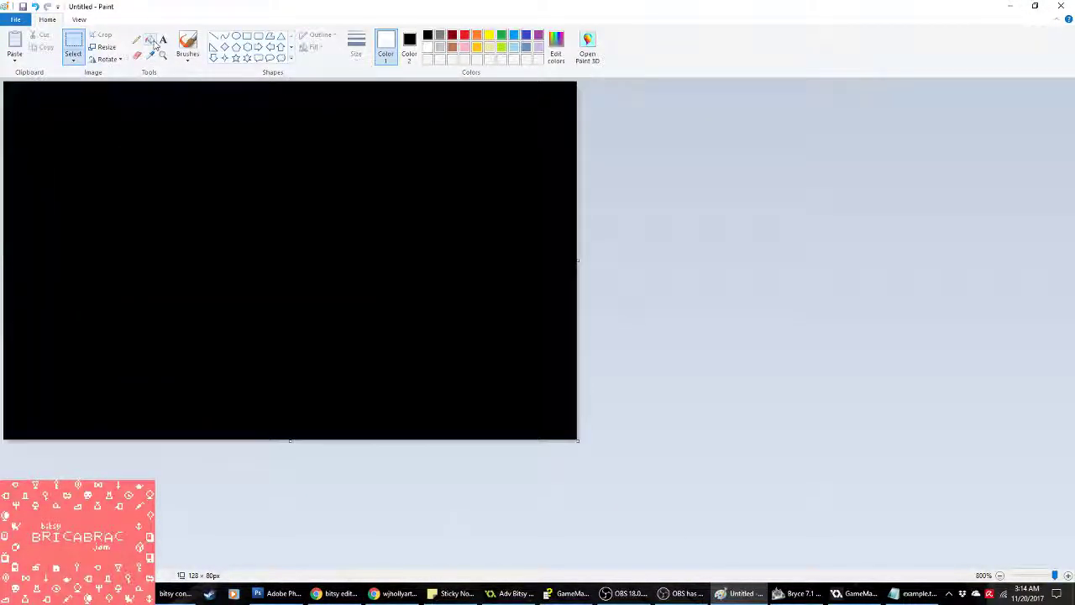
Step: Hand-letter BRB across the canvas with a thick white brush, widening the canvas to about 151 px for the last letter
{"action": "left_click", "coordinate": [136, 39]}
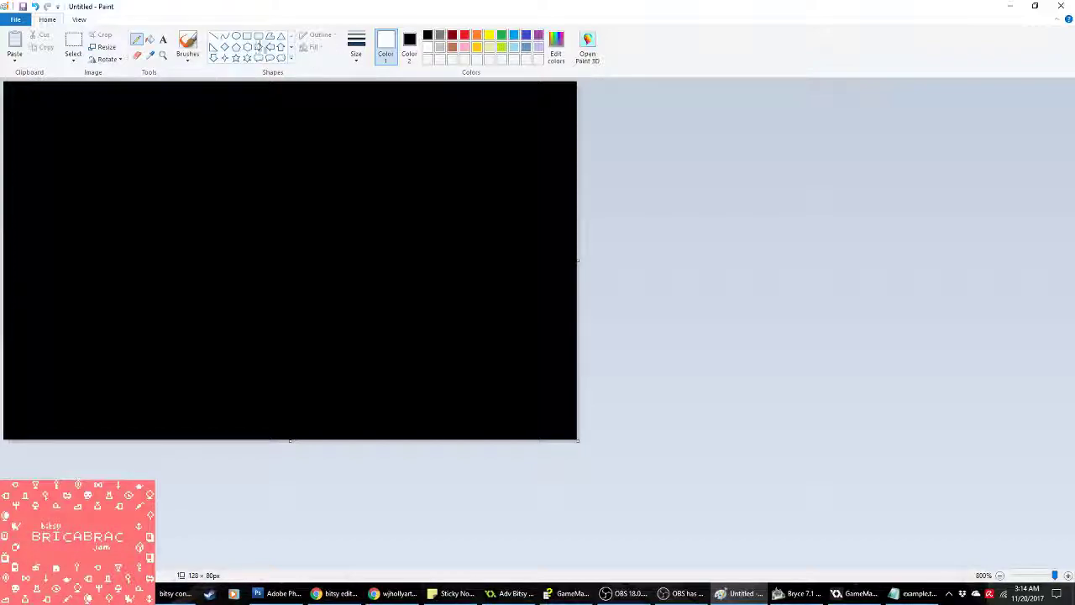
{"action": "left_click", "coordinate": [190, 59]}
{"action": "left_click", "coordinate": [187, 77]}
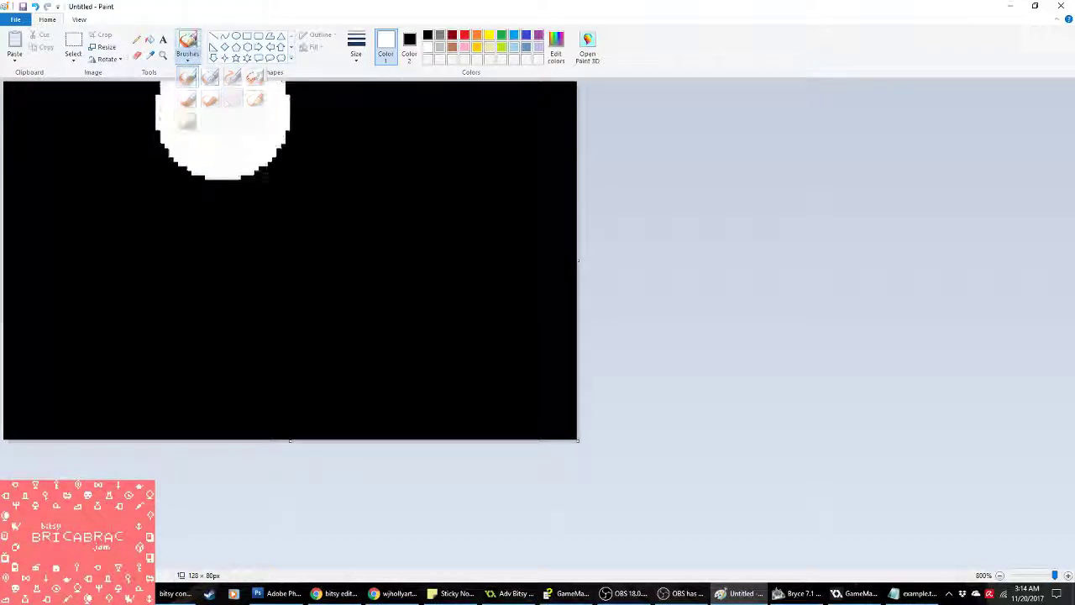
{"action": "left_click", "coordinate": [357, 51]}
{"action": "left_click", "coordinate": [382, 141]}
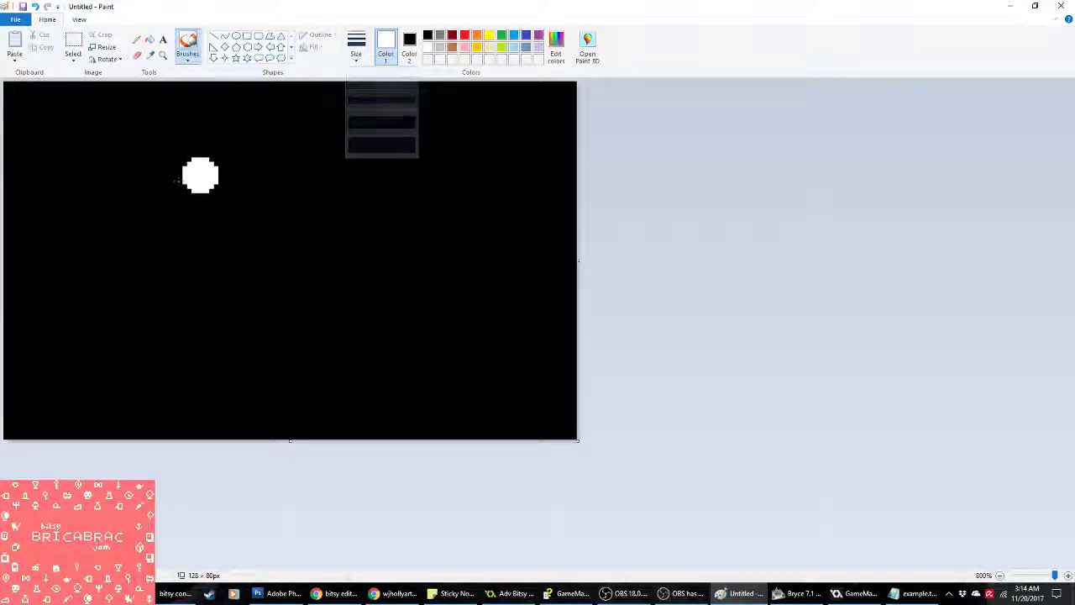
{"action": "mouse_move", "coordinate": [52, 370]}
{"action": "left_mouse_down"}
{"action": "mouse_move", "coordinate": [89, 337]}
{"action": "mouse_move", "coordinate": [110, 262]}
{"action": "mouse_move", "coordinate": [92, 158]}
{"action": "mouse_move", "coordinate": [168, 170]}
{"action": "mouse_move", "coordinate": [133, 228]}
{"action": "mouse_move", "coordinate": [166, 233]}
{"action": "mouse_move", "coordinate": [101, 315]}
{"action": "left_mouse_up"}
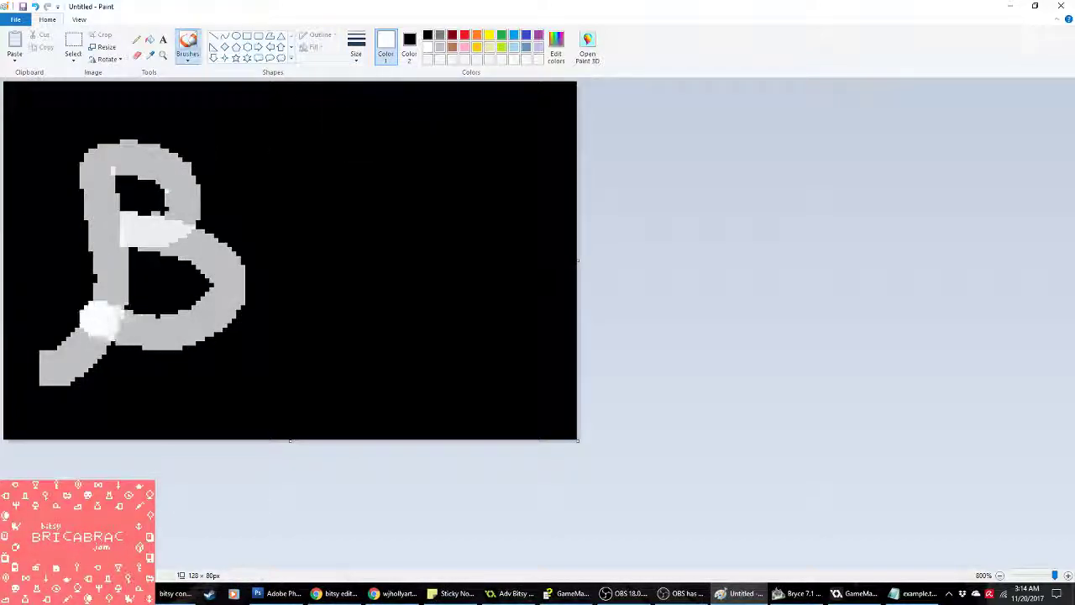
{"action": "mouse_move", "coordinate": [263, 362]}
{"action": "left_mouse_down"}
{"action": "mouse_move", "coordinate": [304, 229]}
{"action": "mouse_move", "coordinate": [259, 144]}
{"action": "mouse_move", "coordinate": [380, 171]}
{"action": "mouse_move", "coordinate": [330, 234]}
{"action": "mouse_move", "coordinate": [401, 257]}
{"action": "mouse_move", "coordinate": [458, 314]}
{"action": "left_mouse_up"}
{"action": "mouse_move", "coordinate": [483, 375]}
{"action": "left_mouse_down"}
{"action": "mouse_move", "coordinate": [522, 249]}
{"action": "mouse_move", "coordinate": [478, 144]}
{"action": "mouse_move", "coordinate": [574, 177]}
{"action": "left_mouse_up"}
{"action": "key", "text": "ctrl+z"}
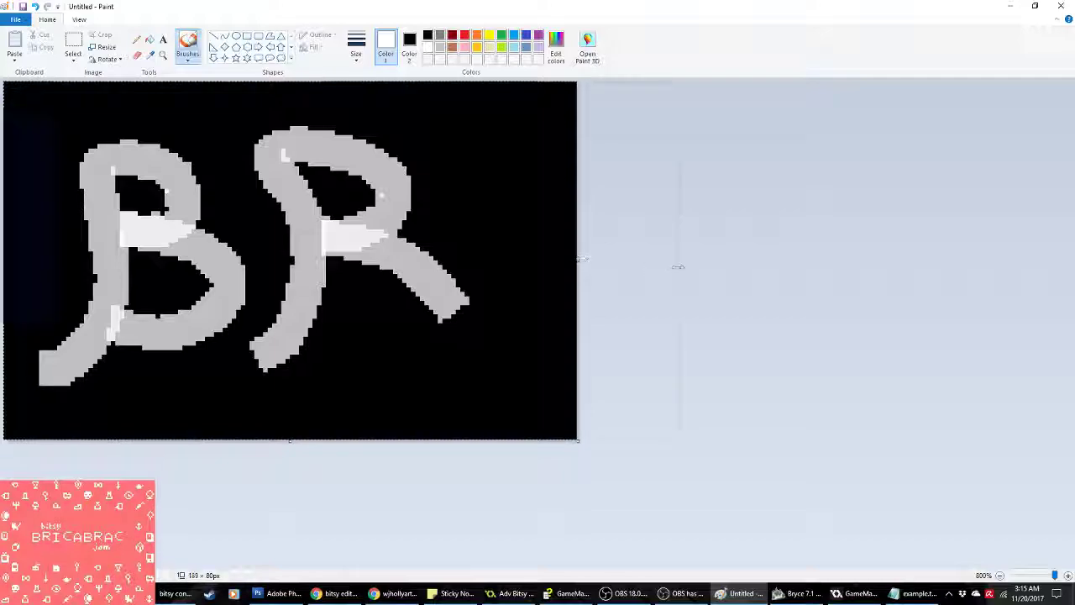
{"action": "left_click_drag", "start_coordinate": [578, 260], "coordinate": [681, 261]}
{"action": "mouse_move", "coordinate": [508, 351]}
{"action": "left_mouse_down"}
{"action": "mouse_move", "coordinate": [514, 188]}
{"action": "mouse_move", "coordinate": [500, 139]}
{"action": "mouse_move", "coordinate": [625, 177]}
{"action": "mouse_move", "coordinate": [545, 226]}
{"action": "mouse_move", "coordinate": [610, 238]}
{"action": "mouse_move", "coordinate": [643, 306]}
{"action": "mouse_move", "coordinate": [536, 343]}
{"action": "left_mouse_up"}
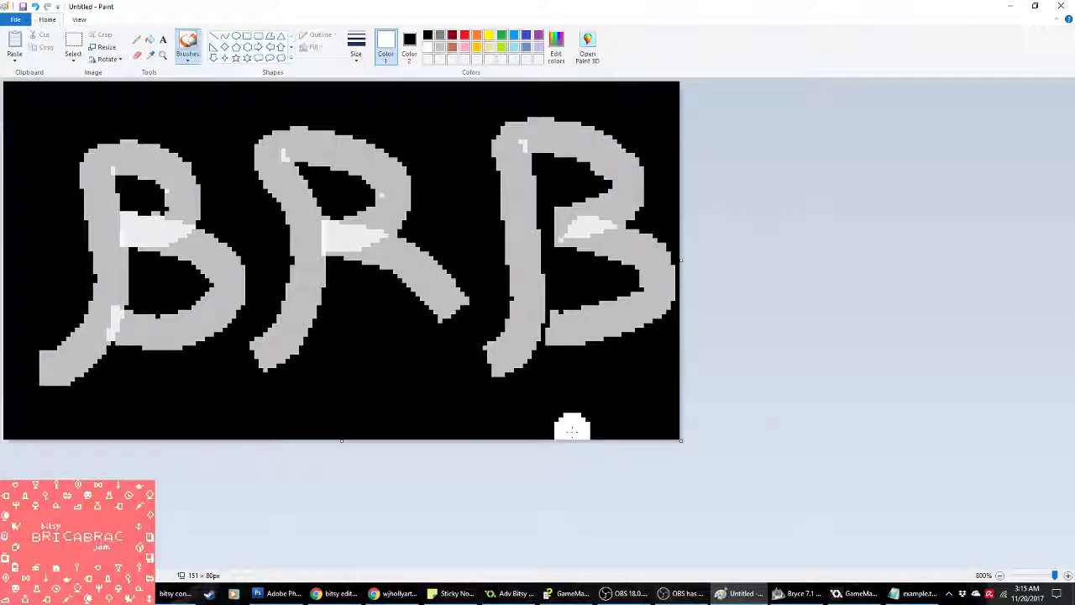
Step: Widen the canvas to about 220 px and draw a smiley face with two eyes and a mouth after the letters
{"action": "left_click_drag", "start_coordinate": [680, 261], "coordinate": [989, 260]}
{"action": "left_click_drag", "start_coordinate": [718, 141], "coordinate": [768, 217]}
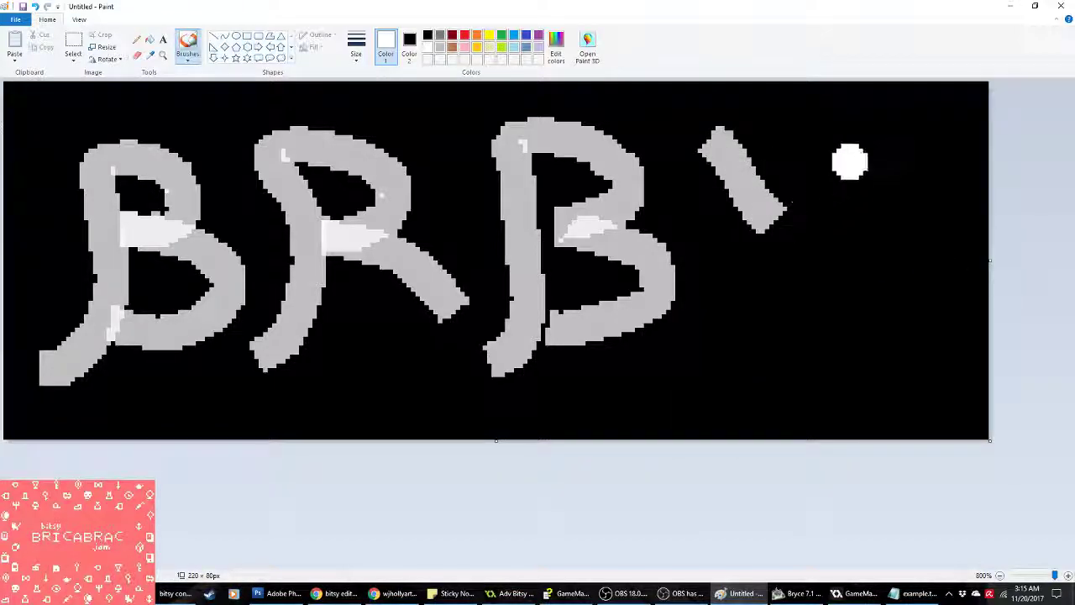
{"action": "left_click_drag", "start_coordinate": [850, 162], "coordinate": [886, 211]}
{"action": "mouse_move", "coordinate": [733, 296]}
{"action": "left_mouse_down"}
{"action": "mouse_move", "coordinate": [868, 354]}
{"action": "mouse_move", "coordinate": [955, 234]}
{"action": "left_mouse_up"}
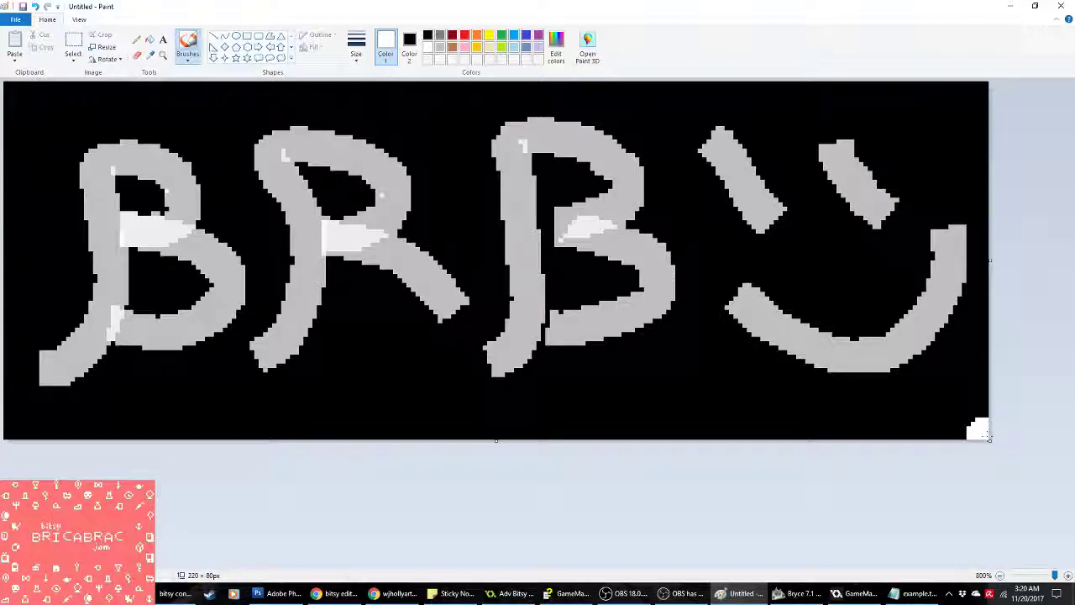
Step: Close Paint without saving the drawing
{"action": "left_click", "coordinate": [1060, 6]}
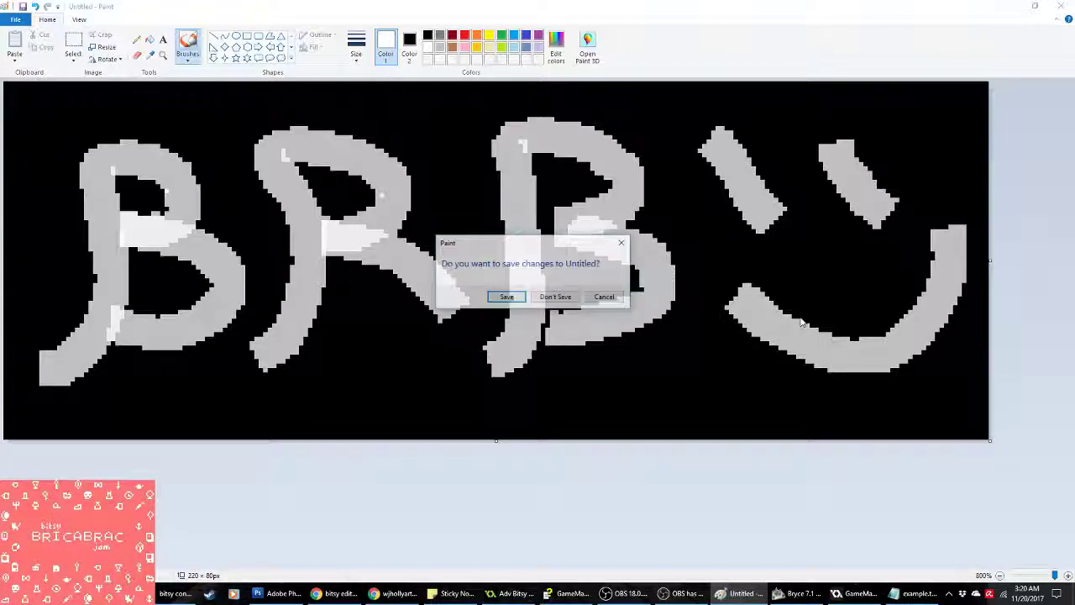
{"action": "left_click", "coordinate": [549, 296]}
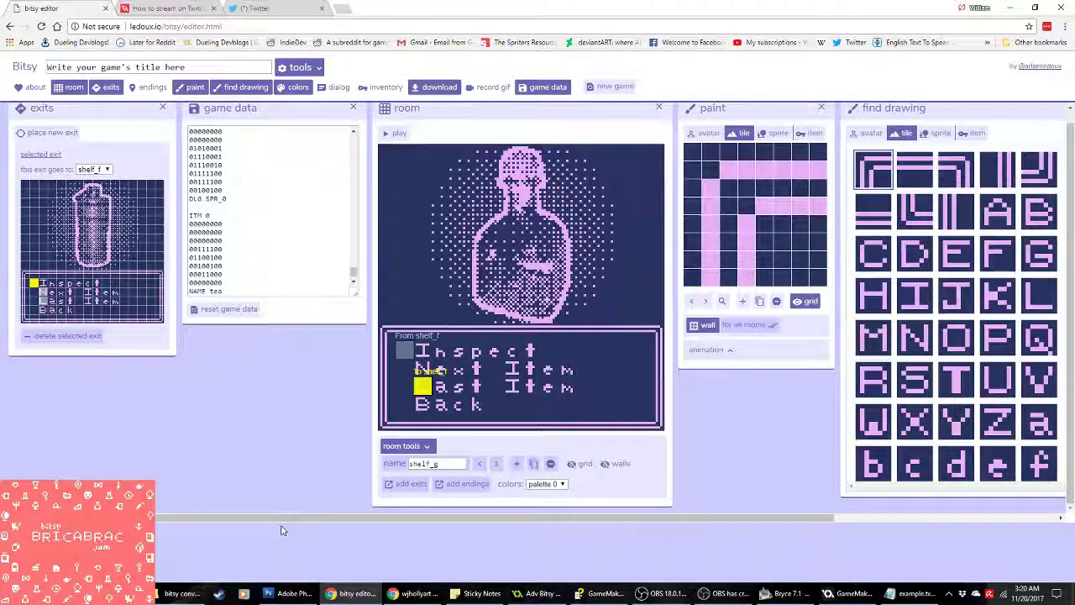
Step: Check the live stream and chat on the Twitch channel page, and return to the bitsy editor
{"action": "left_click", "coordinate": [416, 593]}
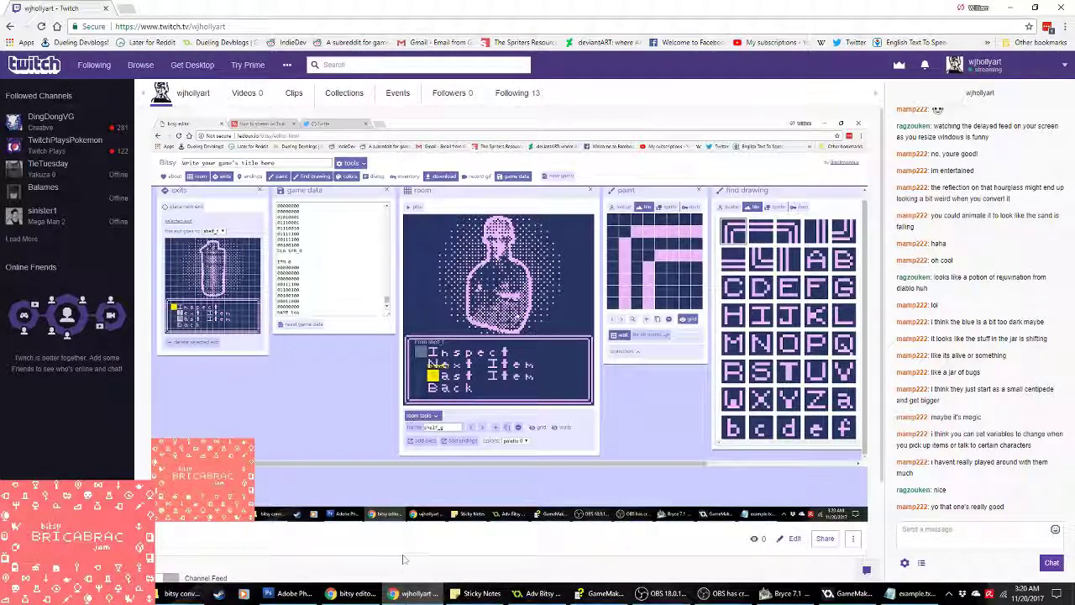
{"action": "mouse_move", "coordinate": [384, 491]}
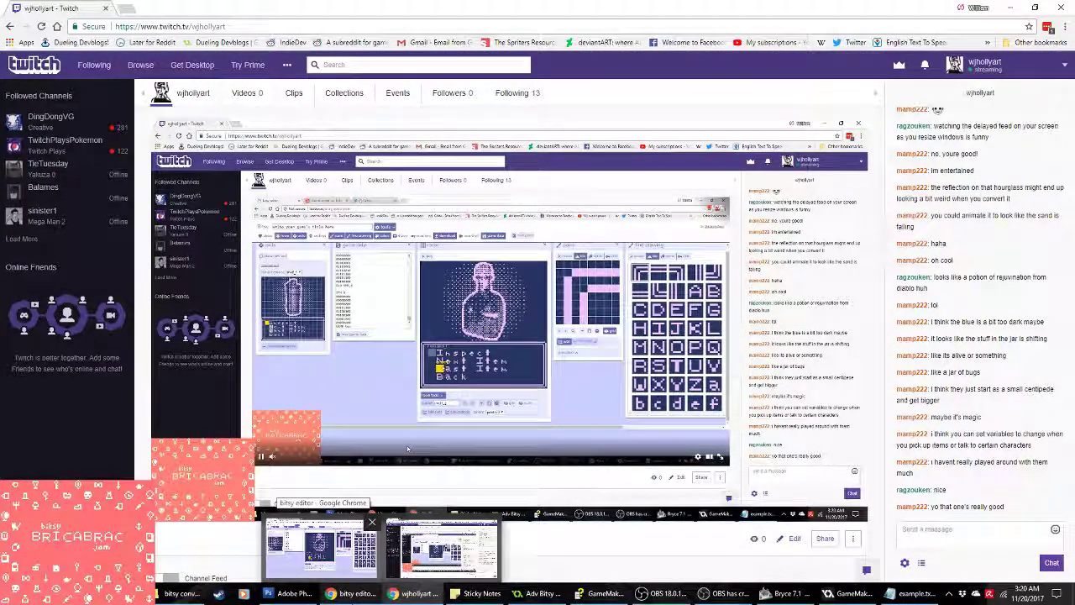
{"action": "left_click", "coordinate": [322, 548]}
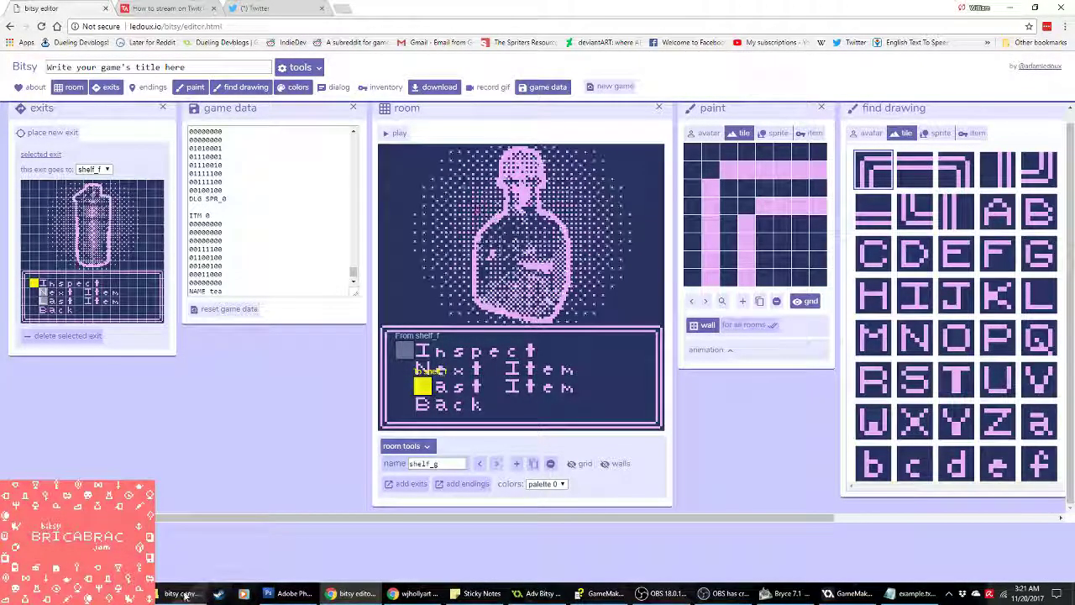
Step: Switch to Photoshop and step the bottle image's history back to the Free Transform state just before the last Merge Down
{"action": "key", "text": "alt+Tab"}
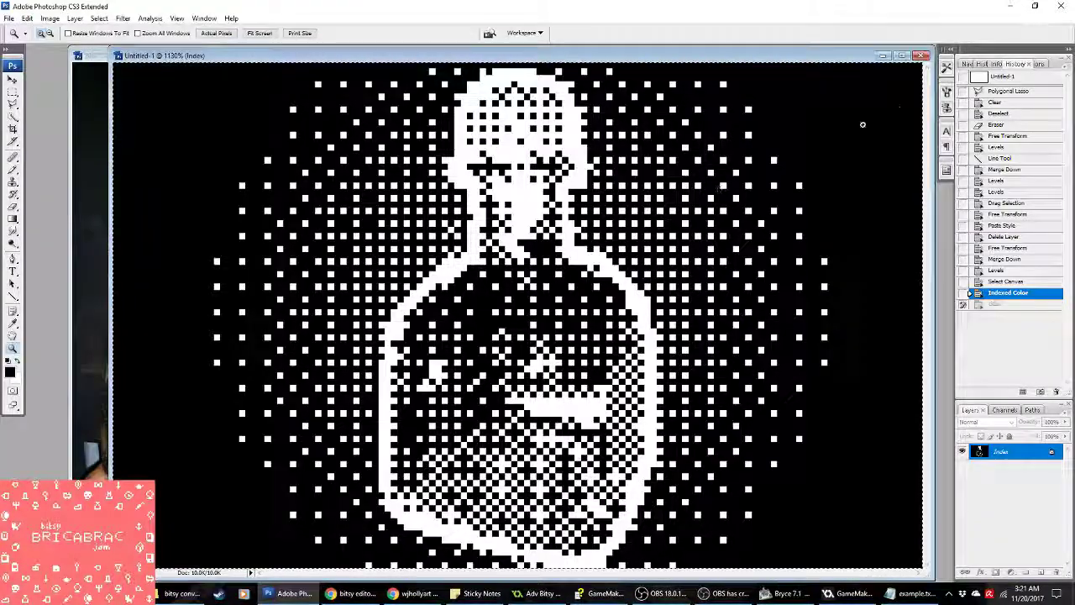
{"action": "left_click", "coordinate": [1000, 281]}
{"action": "left_click", "coordinate": [997, 270]}
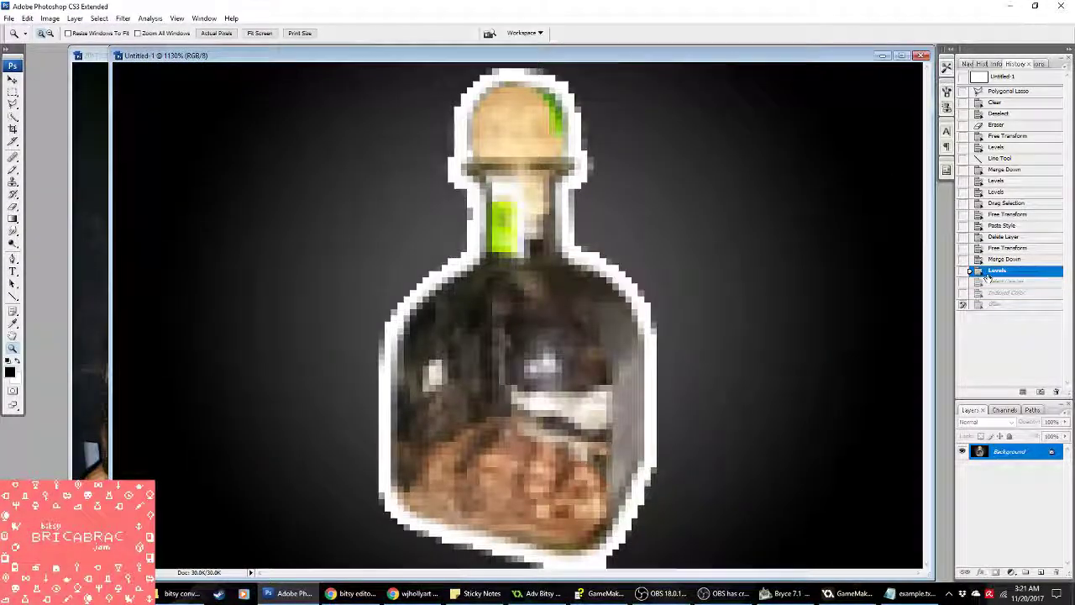
{"action": "left_click", "coordinate": [999, 259]}
{"action": "left_click", "coordinate": [1000, 248]}
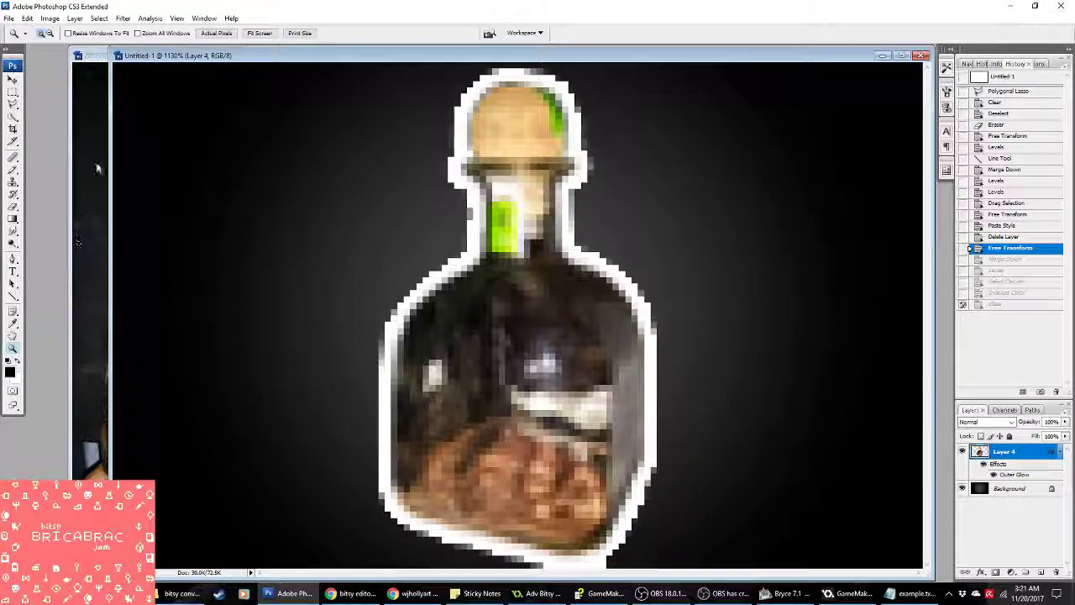
{"action": "left_click", "coordinate": [98, 65]}
{"action": "left_click", "coordinate": [356, 50]}
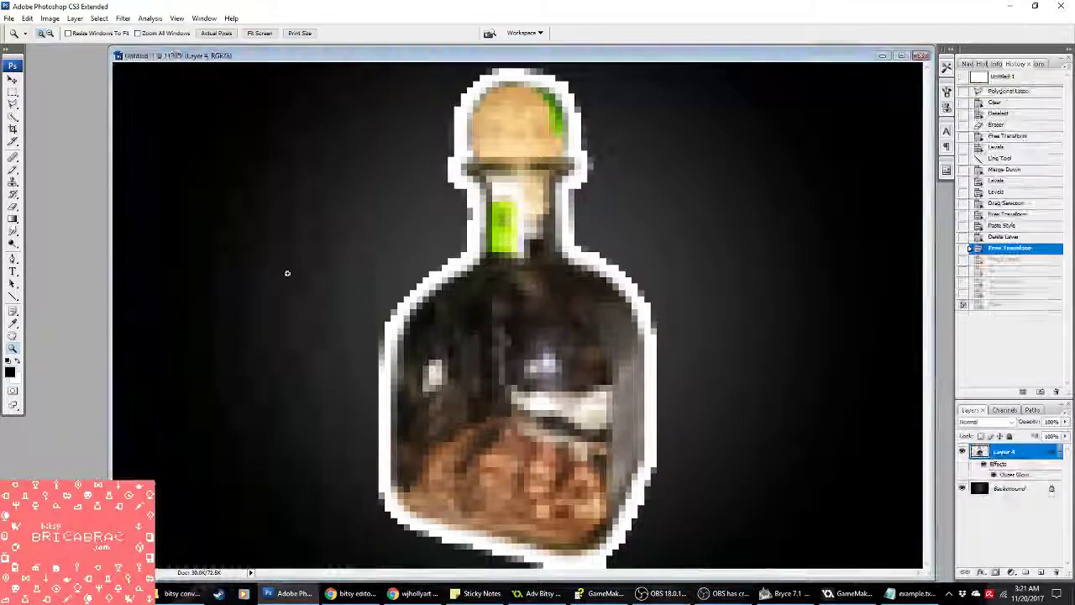
Step: Look through the item photos in the bitsy conversion stuff folder and view the Rubik's cube photo at full size
{"action": "left_click", "coordinate": [181, 593]}
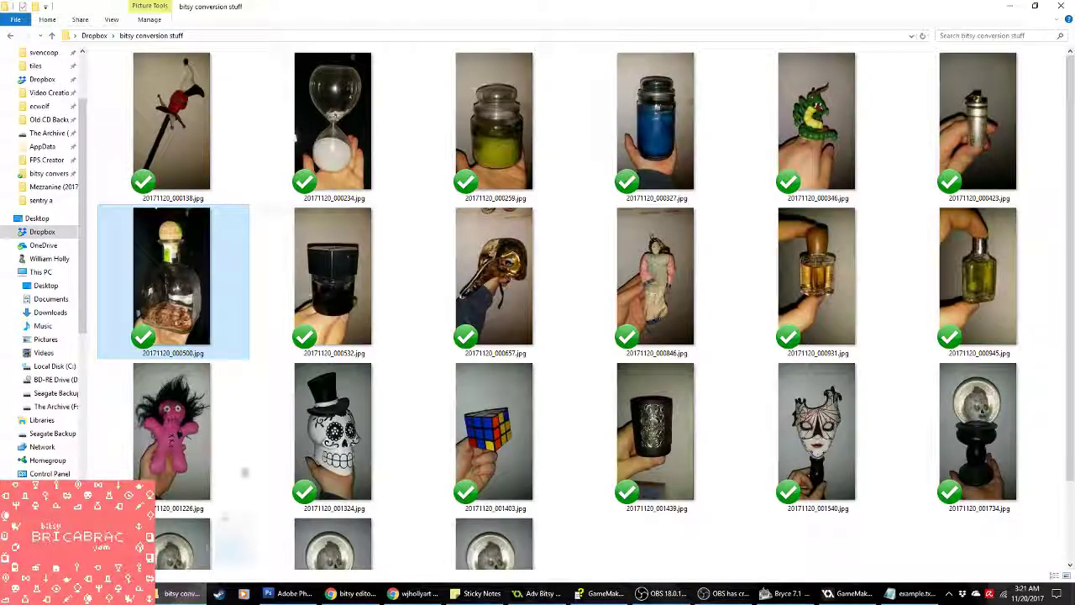
{"action": "left_click", "coordinate": [694, 562]}
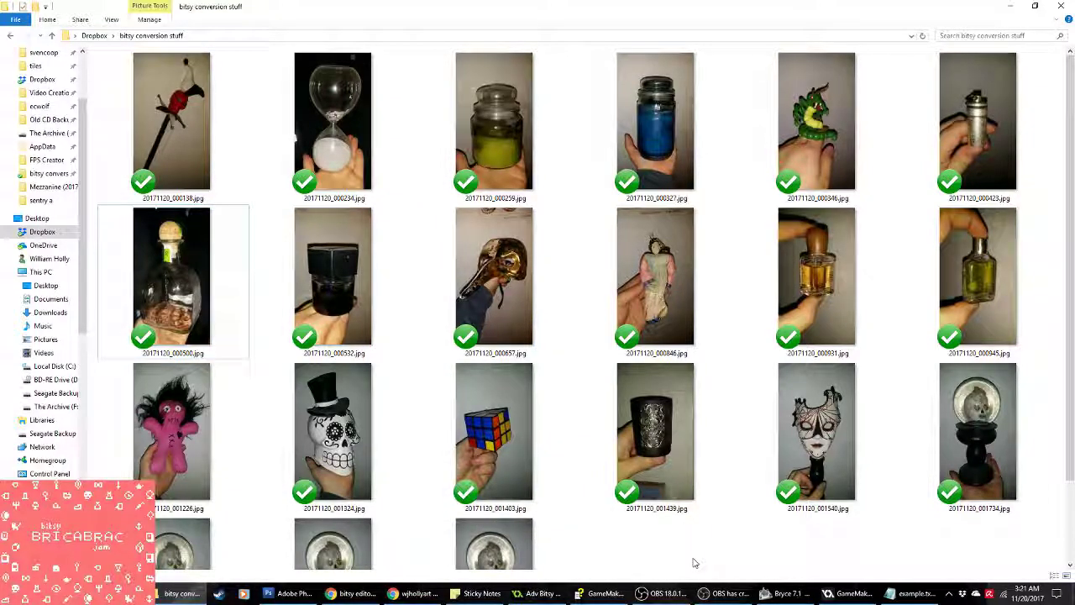
{"action": "double_click", "coordinate": [512, 455]}
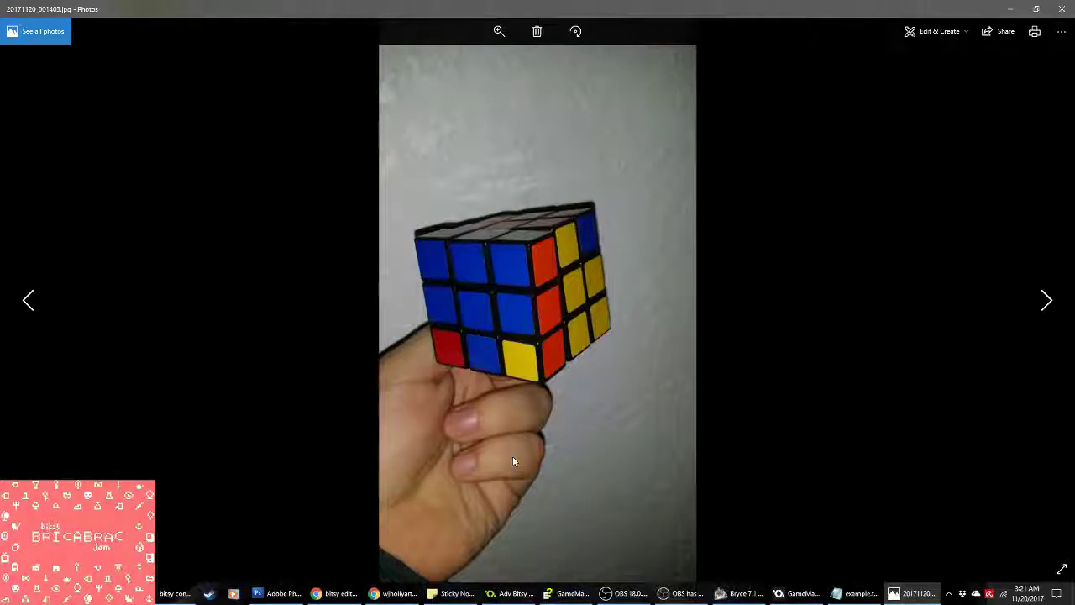
{"action": "left_click", "coordinate": [1061, 9]}
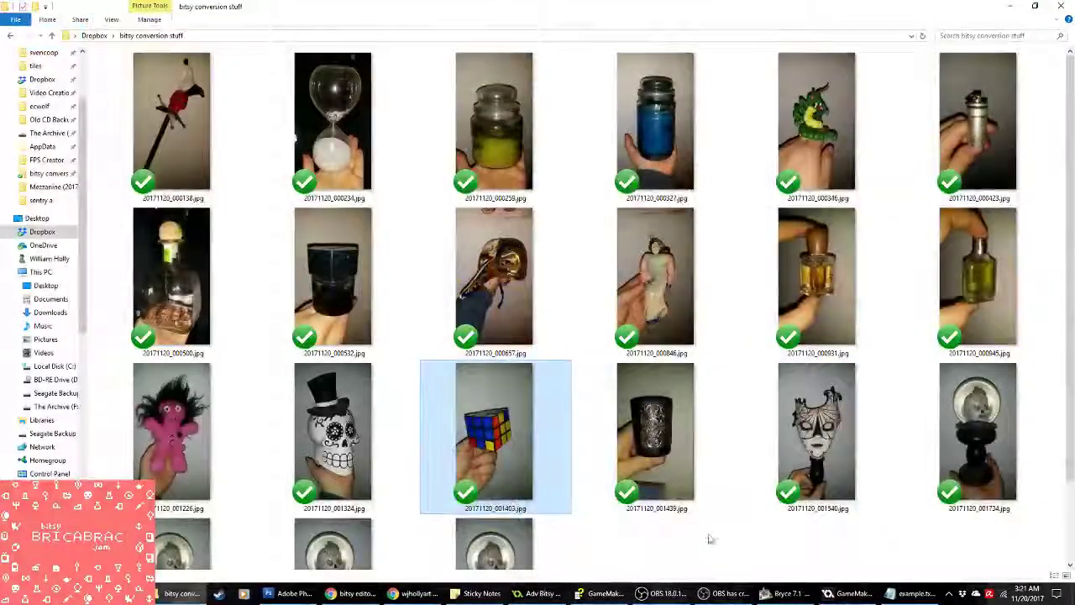
{"action": "scroll", "coordinate": [710, 543], "scroll_direction": "down", "scroll_amount": 1}
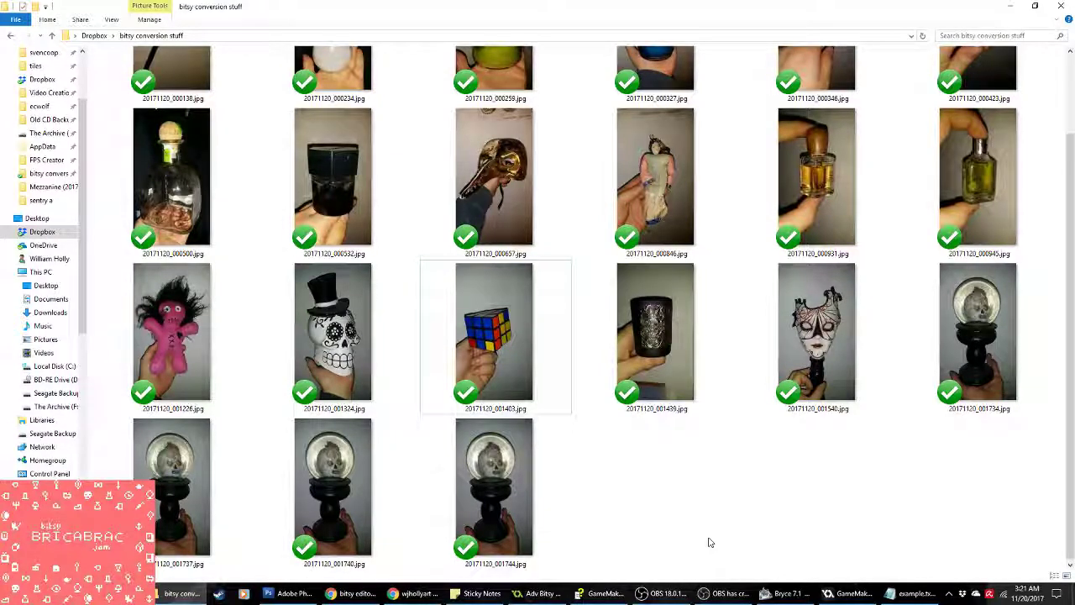
{"action": "scroll", "coordinate": [710, 542], "scroll_direction": "up", "scroll_amount": 1}
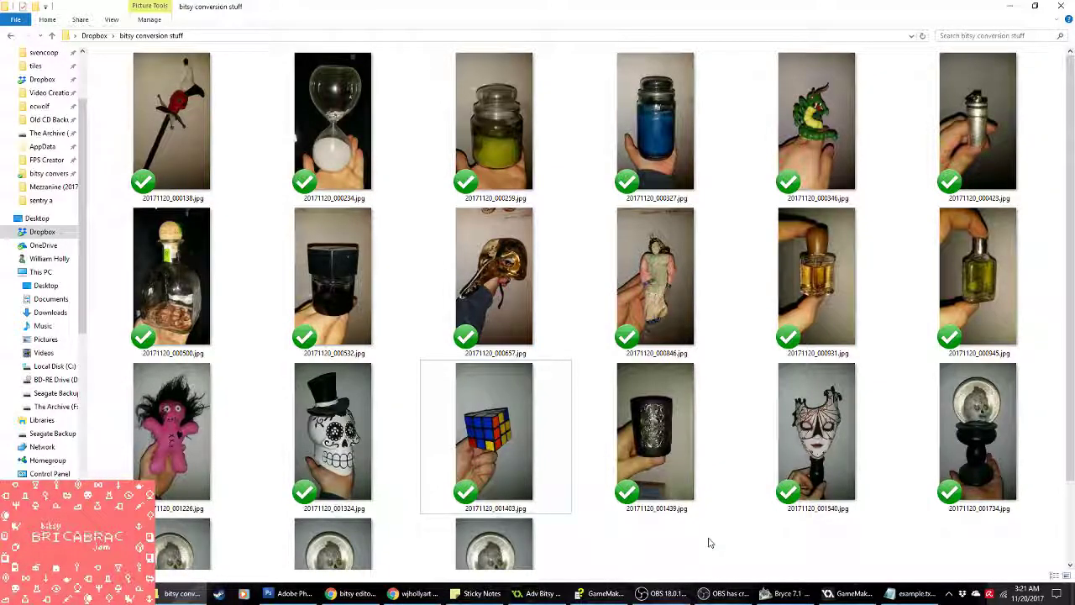
Step: Return to Photoshop and save the current Free Transform history state as a full-document snapshot named Shelf Items
{"action": "key", "text": "alt+Tab"}
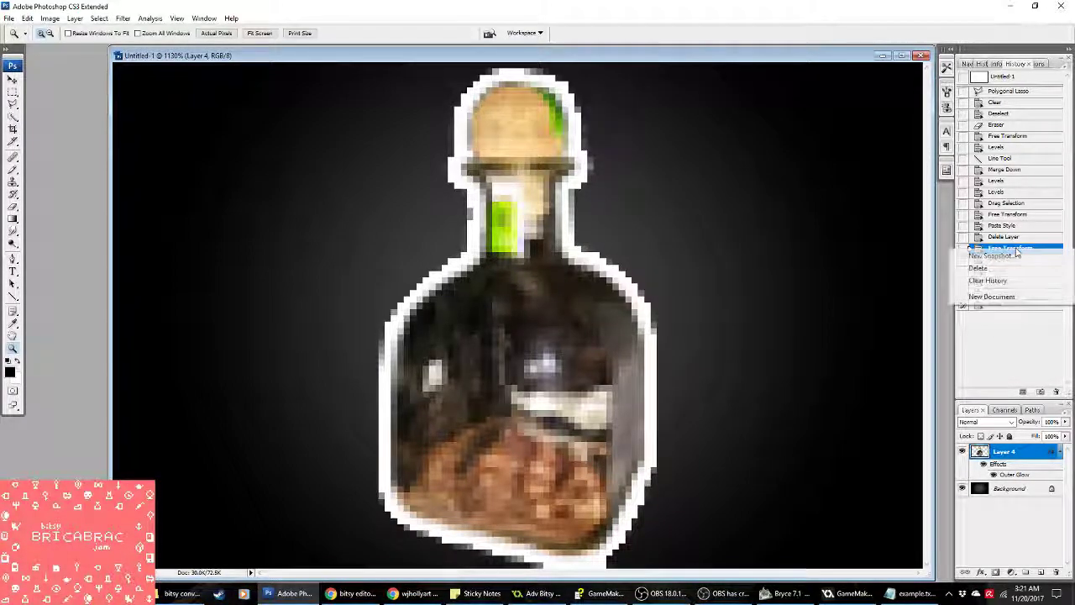
{"action": "left_click", "coordinate": [1015, 254]}
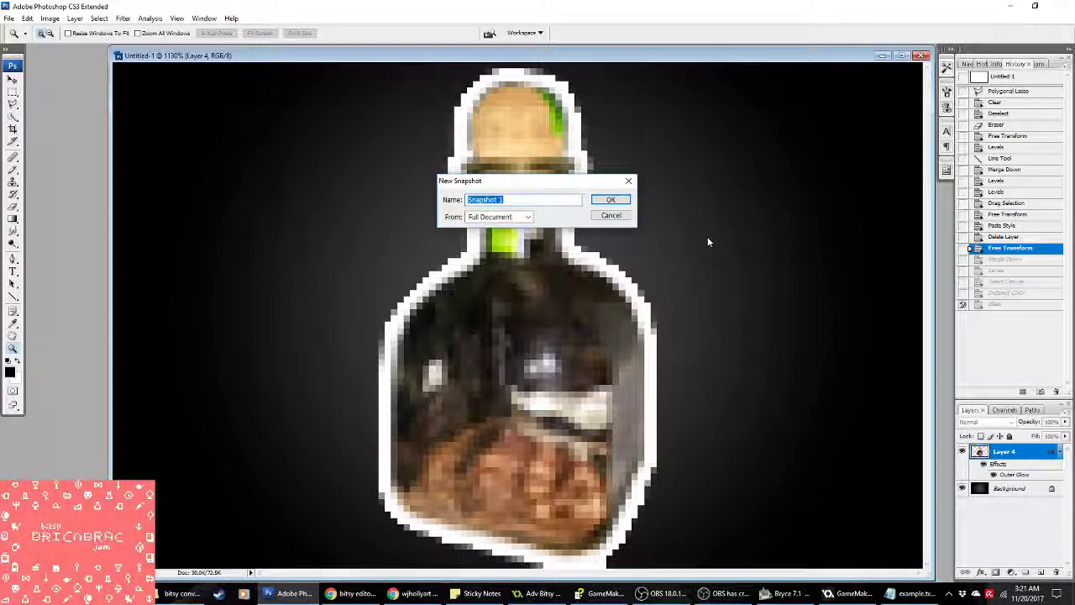
{"action": "type", "text": "Shelf Items"}
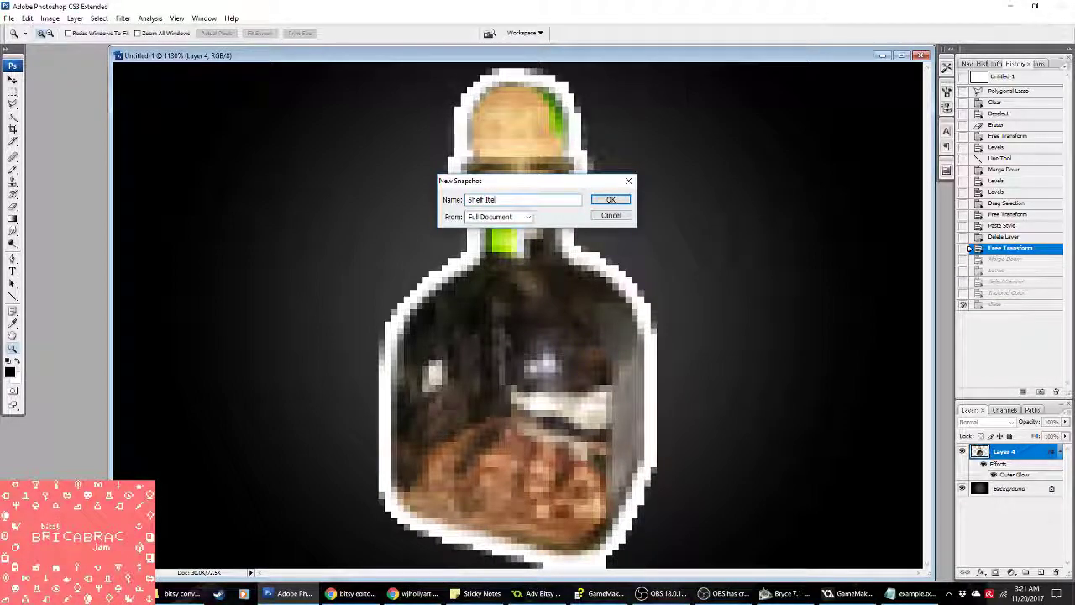
{"action": "key", "text": "Return"}
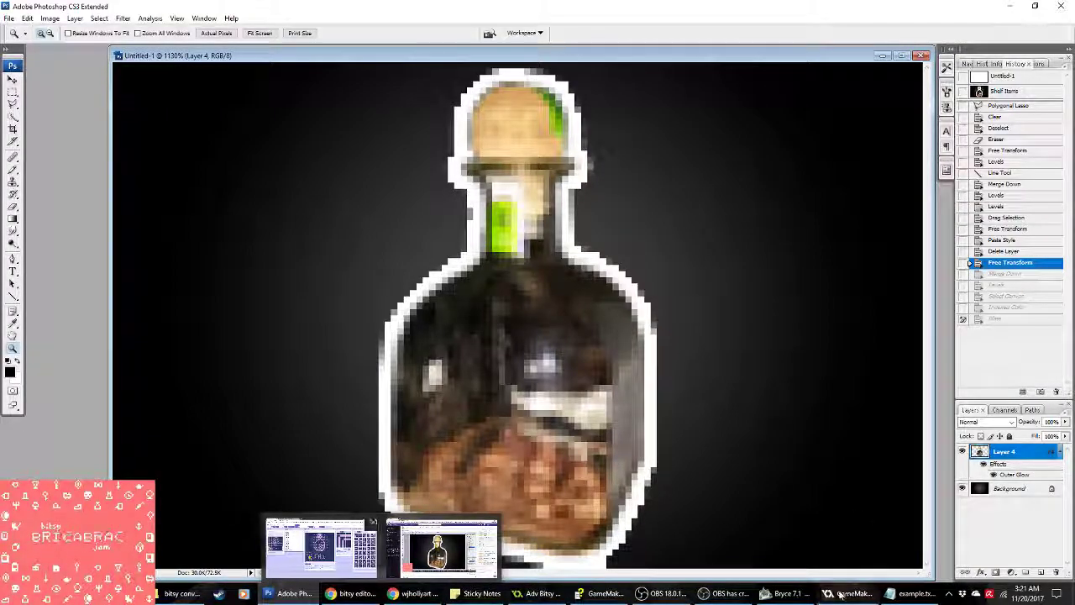
Step: Open Paint and resize the blank canvas to 1 × 1 px
{"action": "mouse_move", "coordinate": [538, 594]}
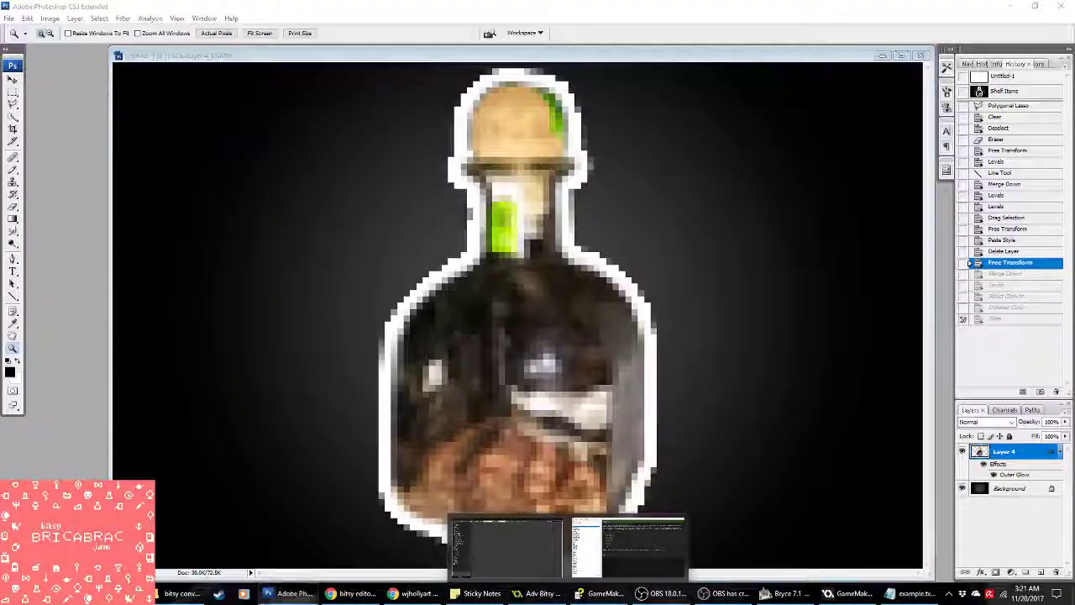
{"action": "key", "text": "super"}
{"action": "scroll", "coordinate": [512, 409], "scroll_direction": "down", "scroll_amount": 5}
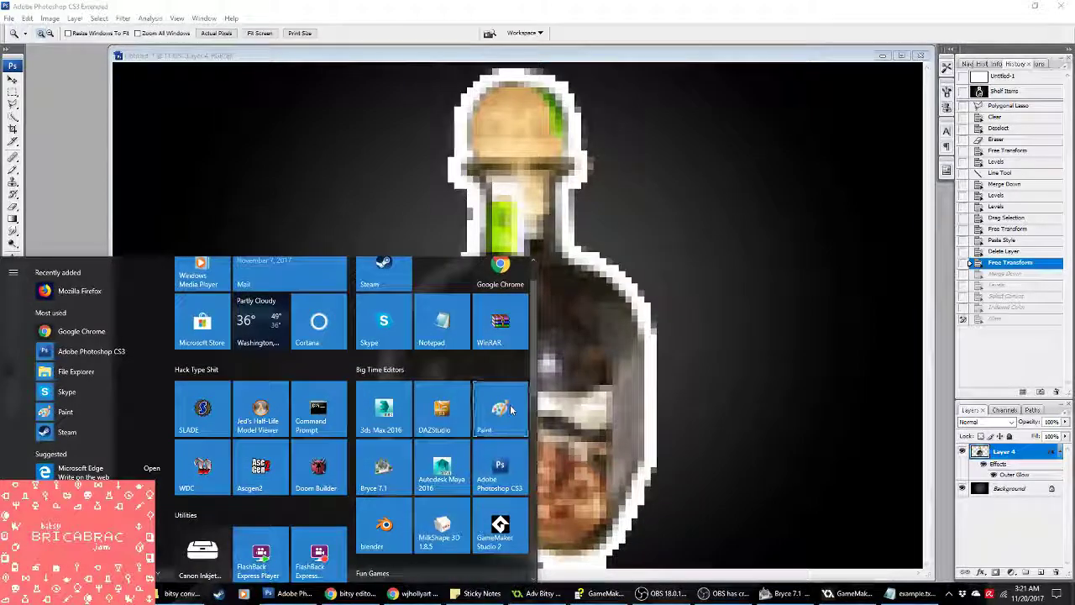
{"action": "left_click", "coordinate": [511, 409]}
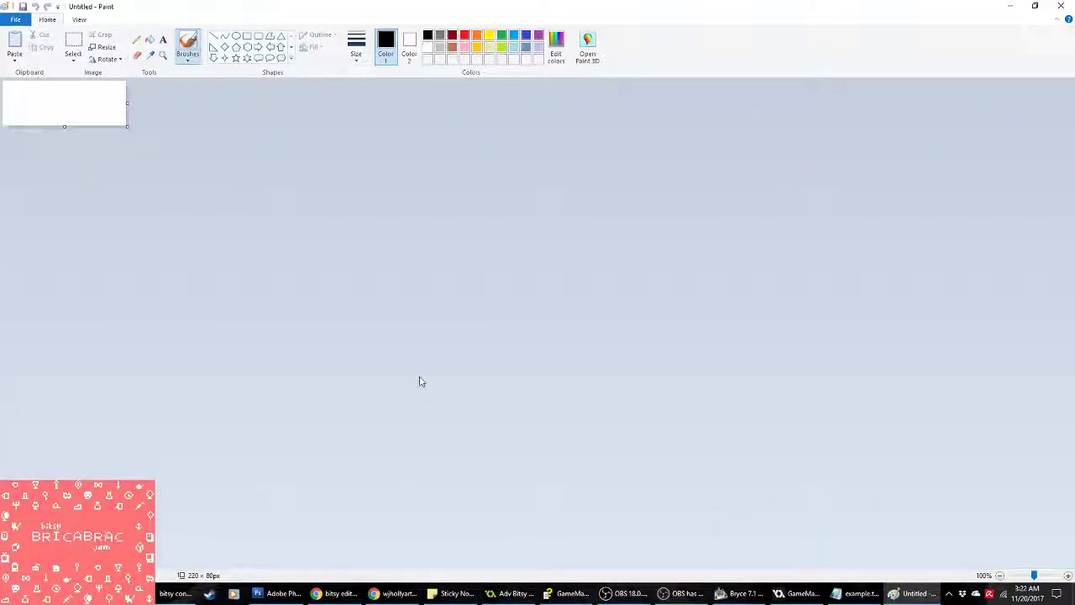
{"action": "key", "text": "ctrl+e"}
{"action": "type", "text": "1"}
{"action": "key", "text": "Tab"}
{"action": "type", "text": "1"}
{"action": "key", "text": "Return"}
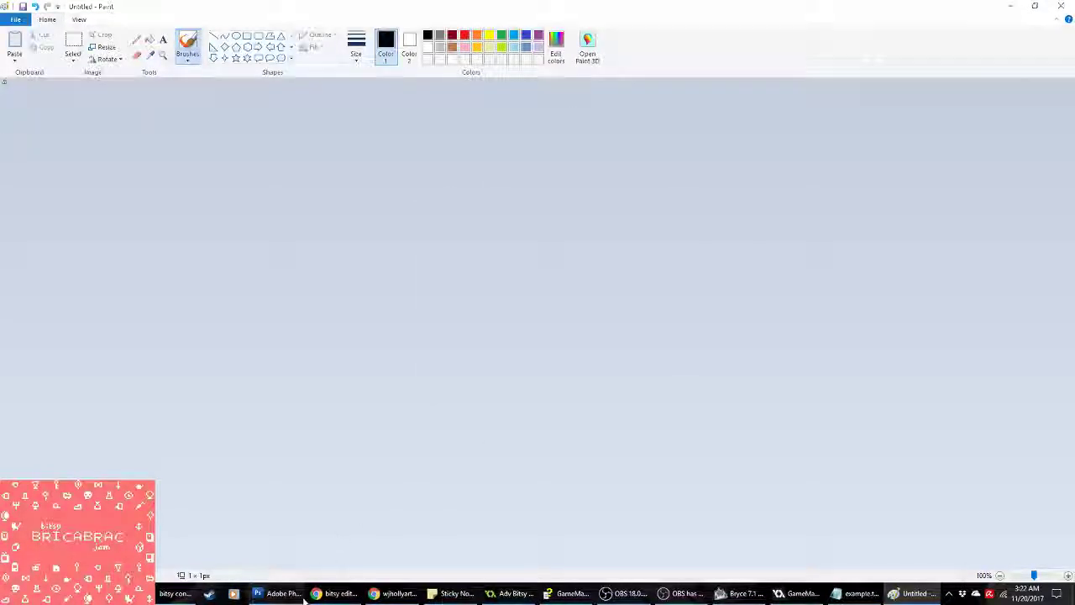
Step: Copy the Photoshop image into Paint to expand the canvas to 128 × 80 px, and delete the pasted picture
{"action": "left_click", "coordinate": [305, 598]}
{"action": "key", "text": "ctrl+c"}
{"action": "key", "text": "alt+Tab"}
{"action": "key", "text": "ctrl+v"}
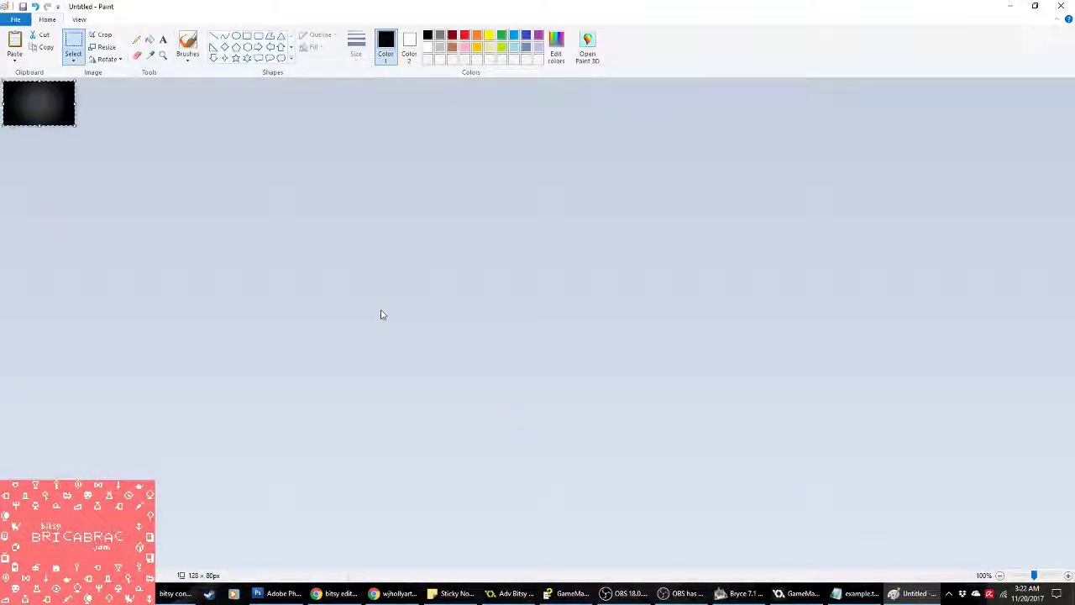
{"action": "key", "text": "Delete"}
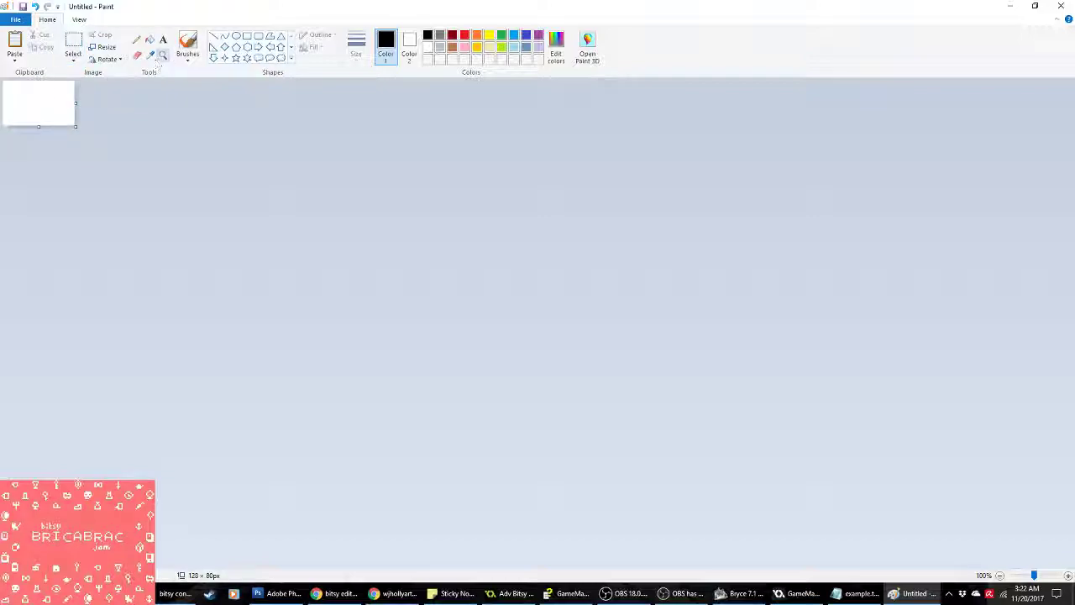
Step: Fill the whole canvas with black and set the secondary color to black
{"action": "scroll", "coordinate": [26, 96], "scroll_direction": "up", "scroll_amount": 7, "text": "ctrl"}
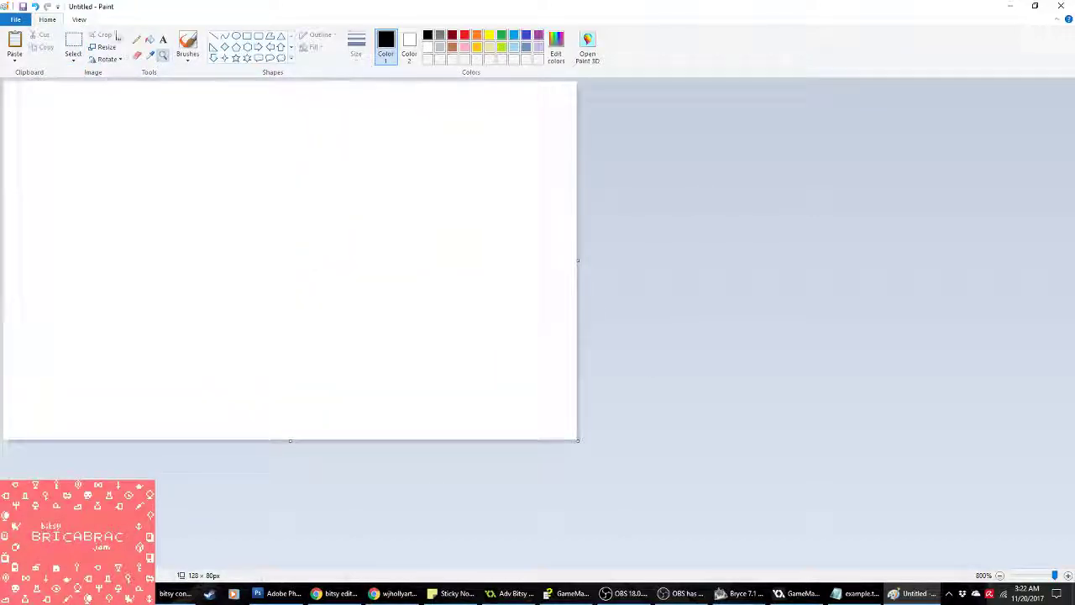
{"action": "left_click", "coordinate": [150, 40]}
{"action": "left_click", "coordinate": [463, 233]}
{"action": "left_click", "coordinate": [409, 43]}
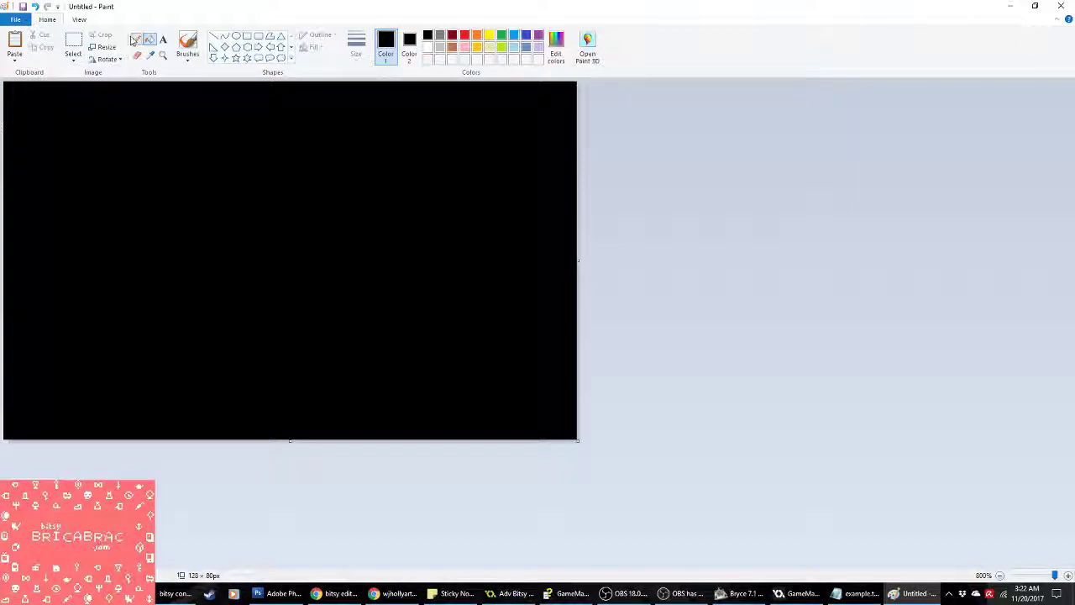
Step: Set up the Crayon brush with white as the primary color and a thicker stroke size
{"action": "left_click", "coordinate": [189, 54]}
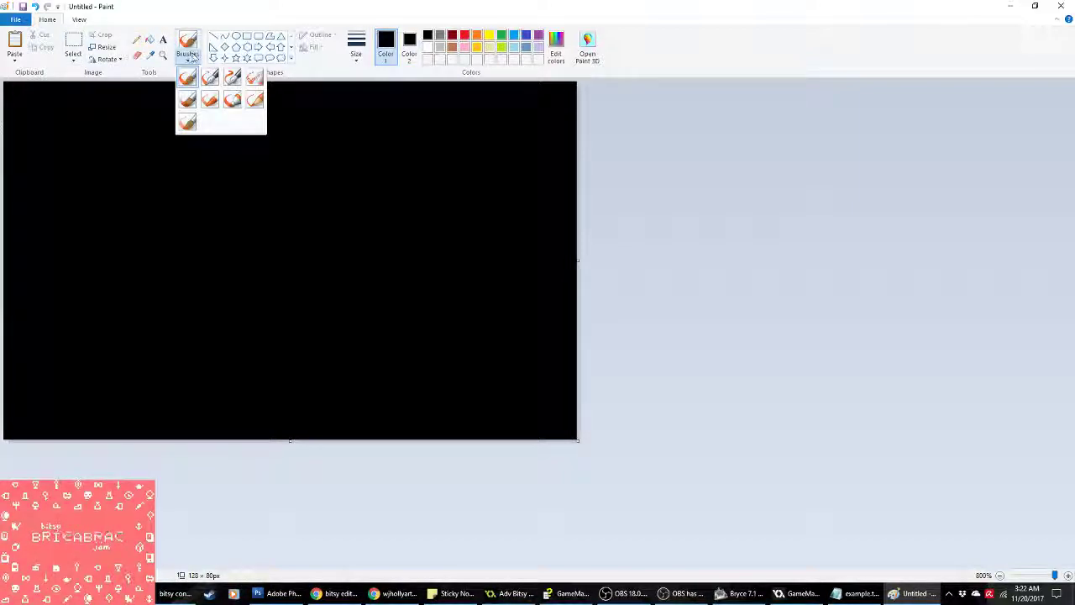
{"action": "left_click", "coordinate": [214, 107]}
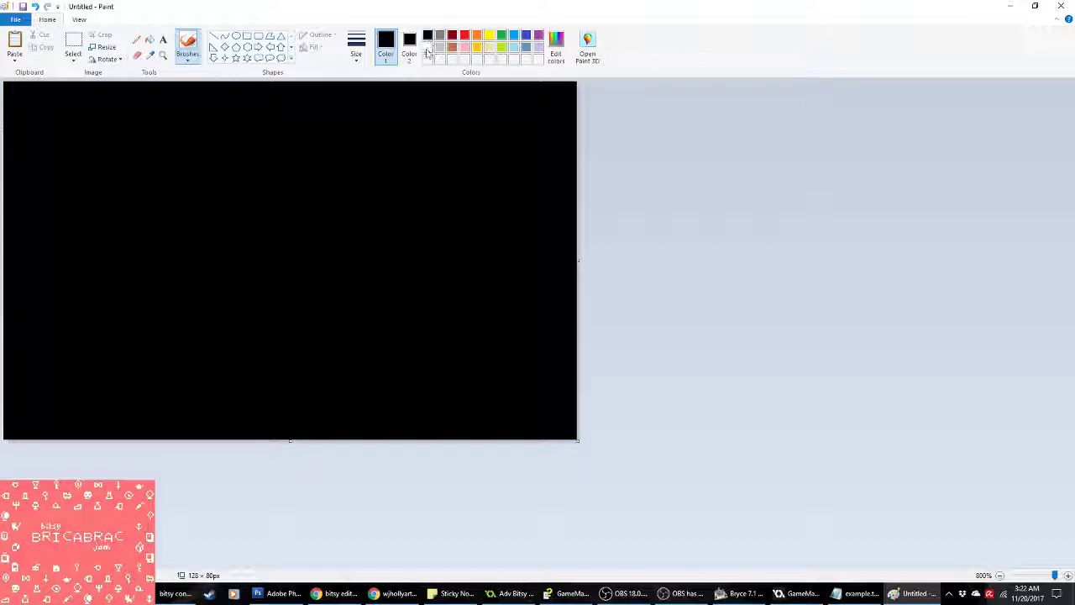
{"action": "left_click", "coordinate": [427, 47]}
{"action": "mouse_move", "coordinate": [277, 168]}
{"action": "left_mouse_down"}
{"action": "mouse_move", "coordinate": [372, 233]}
{"action": "mouse_move", "coordinate": [406, 173]}
{"action": "mouse_move", "coordinate": [211, 264]}
{"action": "left_mouse_up"}
{"action": "key", "text": "ctrl+z"}
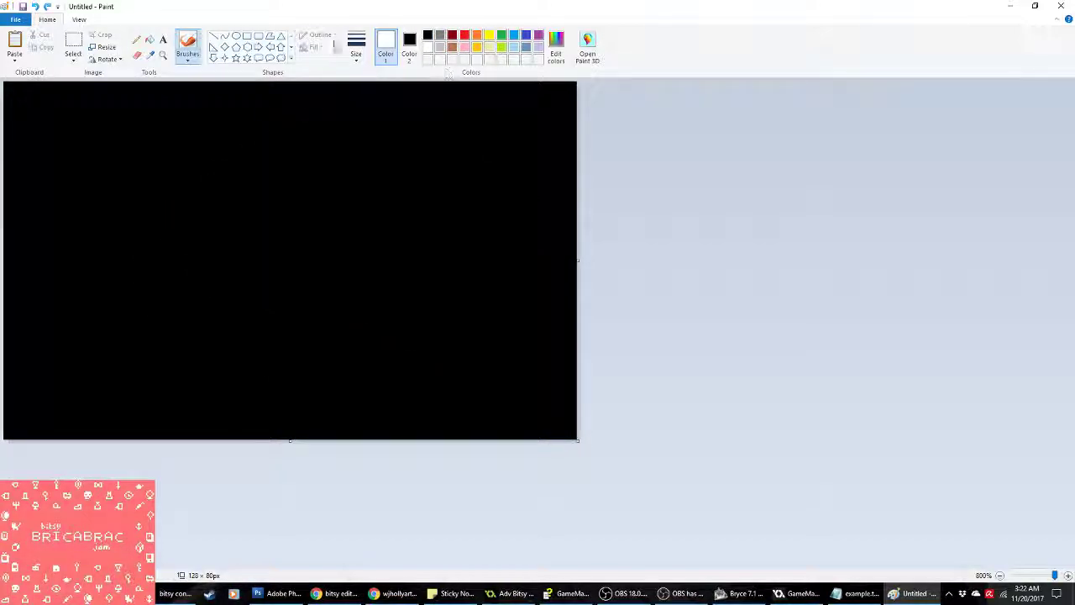
{"action": "left_click", "coordinate": [362, 57]}
{"action": "left_click", "coordinate": [381, 143]}
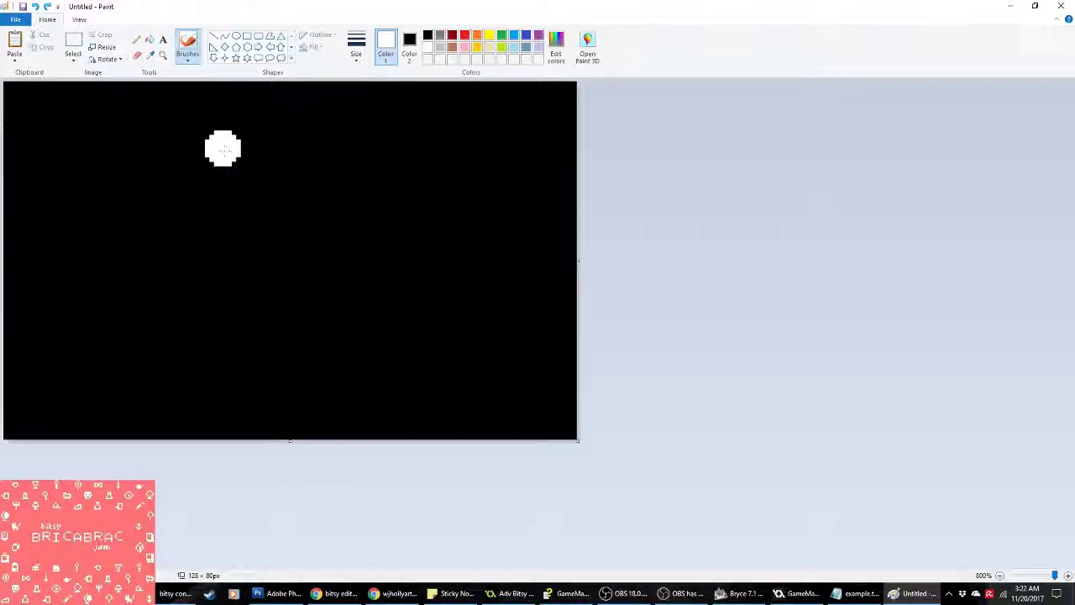
Step: Paint a white forehead, nose and upper jaw on the black canvas, and shift the whole picture slightly down and right
{"action": "mouse_move", "coordinate": [211, 154]}
{"action": "left_mouse_down"}
{"action": "mouse_move", "coordinate": [268, 145]}
{"action": "mouse_move", "coordinate": [214, 157]}
{"action": "mouse_move", "coordinate": [290, 158]}
{"action": "mouse_move", "coordinate": [343, 144]}
{"action": "mouse_move", "coordinate": [290, 158]}
{"action": "mouse_move", "coordinate": [347, 154]}
{"action": "mouse_move", "coordinate": [209, 134]}
{"action": "mouse_move", "coordinate": [326, 143]}
{"action": "mouse_move", "coordinate": [243, 137]}
{"action": "mouse_move", "coordinate": [337, 133]}
{"action": "mouse_move", "coordinate": [220, 133]}
{"action": "mouse_move", "coordinate": [294, 106]}
{"action": "mouse_move", "coordinate": [221, 136]}
{"action": "left_mouse_up"}
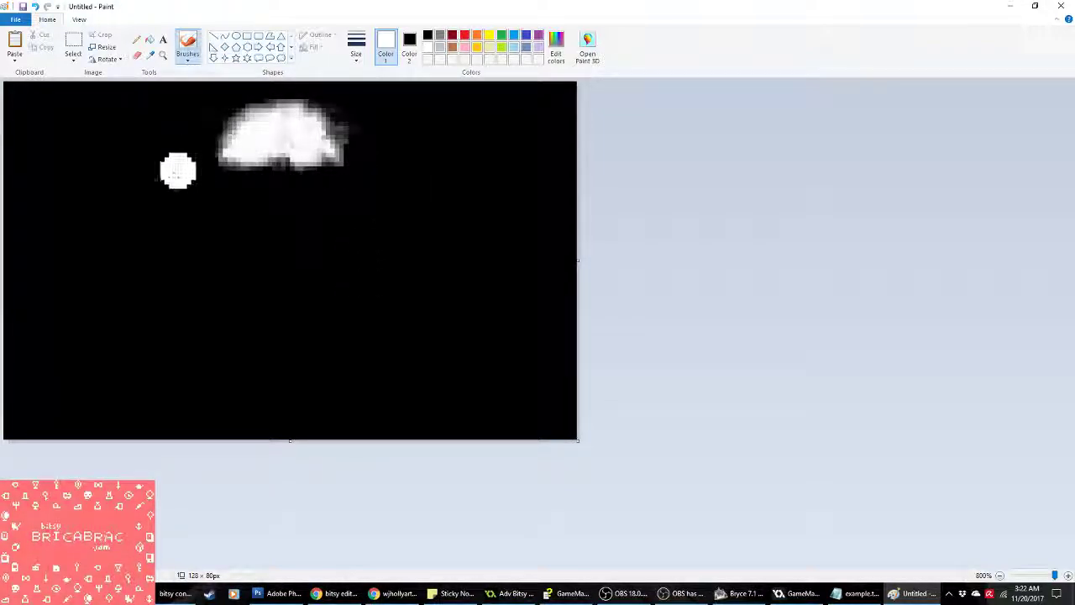
{"action": "mouse_move", "coordinate": [278, 183]}
{"action": "left_mouse_down"}
{"action": "mouse_move", "coordinate": [274, 210]}
{"action": "mouse_move", "coordinate": [267, 194]}
{"action": "mouse_move", "coordinate": [281, 220]}
{"action": "mouse_move", "coordinate": [232, 217]}
{"action": "mouse_move", "coordinate": [292, 222]}
{"action": "mouse_move", "coordinate": [228, 225]}
{"action": "mouse_move", "coordinate": [294, 245]}
{"action": "mouse_move", "coordinate": [225, 245]}
{"action": "mouse_move", "coordinate": [273, 267]}
{"action": "left_mouse_up"}
{"action": "mouse_move", "coordinate": [336, 247]}
{"action": "left_mouse_down"}
{"action": "mouse_move", "coordinate": [216, 244]}
{"action": "mouse_move", "coordinate": [241, 274]}
{"action": "mouse_move", "coordinate": [219, 266]}
{"action": "mouse_move", "coordinate": [199, 211]}
{"action": "mouse_move", "coordinate": [207, 154]}
{"action": "mouse_move", "coordinate": [236, 286]}
{"action": "left_mouse_up"}
{"action": "key", "text": "ctrl+a"}
{"action": "left_click_drag", "start_coordinate": [329, 245], "coordinate": [337, 265]}
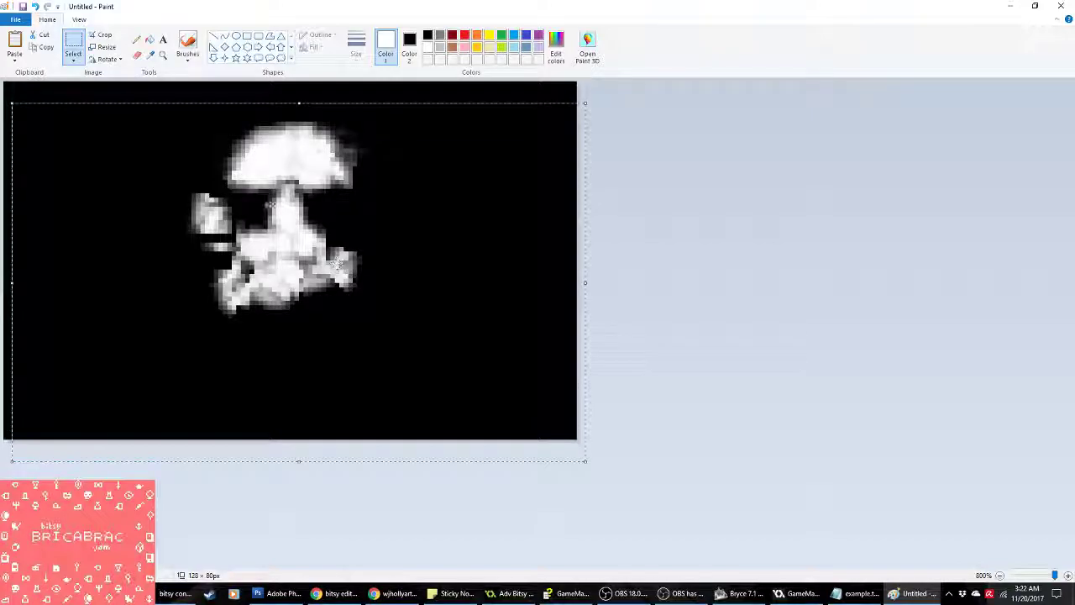
Step: Paint white cheeks on both sides of the face with the brush
{"action": "left_click", "coordinate": [187, 44]}
{"action": "mouse_move", "coordinate": [231, 239]}
{"action": "left_mouse_down"}
{"action": "mouse_move", "coordinate": [222, 179]}
{"action": "mouse_move", "coordinate": [220, 266]}
{"action": "mouse_move", "coordinate": [222, 189]}
{"action": "left_mouse_up"}
{"action": "mouse_move", "coordinate": [348, 181]}
{"action": "left_mouse_down"}
{"action": "mouse_move", "coordinate": [336, 233]}
{"action": "mouse_move", "coordinate": [361, 210]}
{"action": "mouse_move", "coordinate": [345, 223]}
{"action": "mouse_move", "coordinate": [327, 212]}
{"action": "left_mouse_up"}
Step: Shape the eye sockets and the shadow under the nose in black, and build up the white chin and head sides
{"action": "mouse_move", "coordinate": [327, 213]}
{"action": "right_mouse_down"}
{"action": "mouse_move", "coordinate": [344, 214]}
{"action": "mouse_move", "coordinate": [303, 212]}
{"action": "right_mouse_up"}
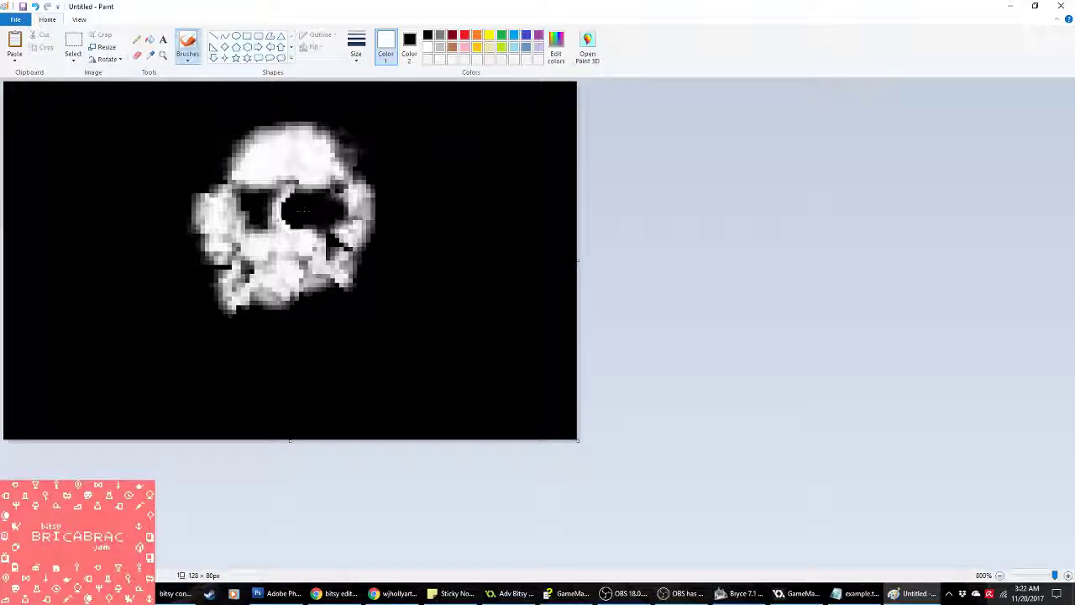
{"action": "mouse_move", "coordinate": [277, 216]}
{"action": "left_mouse_down"}
{"action": "mouse_move", "coordinate": [349, 210]}
{"action": "mouse_move", "coordinate": [240, 210]}
{"action": "left_mouse_up"}
{"action": "mouse_move", "coordinate": [240, 211]}
{"action": "right_mouse_down"}
{"action": "mouse_move", "coordinate": [256, 203]}
{"action": "mouse_move", "coordinate": [252, 220]}
{"action": "right_mouse_up"}
{"action": "left_click_drag", "start_coordinate": [252, 225], "coordinate": [252, 234]}
{"action": "mouse_move", "coordinate": [252, 269]}
{"action": "right_mouse_down"}
{"action": "mouse_move", "coordinate": [315, 250]}
{"action": "mouse_move", "coordinate": [312, 237]}
{"action": "mouse_move", "coordinate": [334, 239]}
{"action": "mouse_move", "coordinate": [332, 264]}
{"action": "right_mouse_up"}
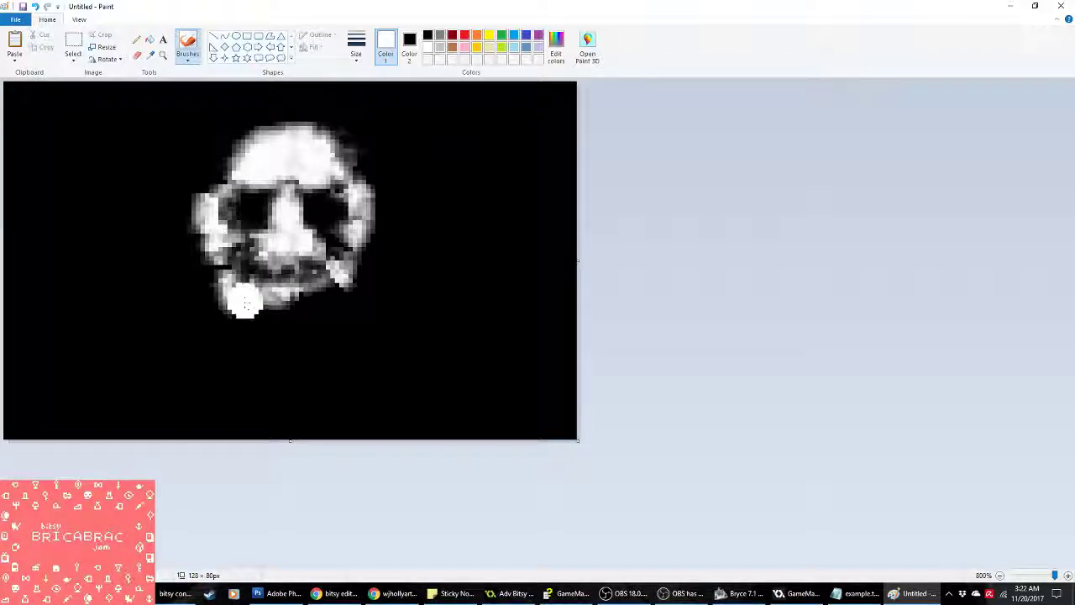
{"action": "mouse_move", "coordinate": [244, 300]}
{"action": "left_mouse_down"}
{"action": "mouse_move", "coordinate": [344, 292]}
{"action": "mouse_move", "coordinate": [281, 302]}
{"action": "mouse_move", "coordinate": [317, 313]}
{"action": "mouse_move", "coordinate": [332, 305]}
{"action": "mouse_move", "coordinate": [290, 317]}
{"action": "mouse_move", "coordinate": [307, 319]}
{"action": "mouse_move", "coordinate": [243, 326]}
{"action": "mouse_move", "coordinate": [329, 333]}
{"action": "mouse_move", "coordinate": [369, 256]}
{"action": "mouse_move", "coordinate": [304, 347]}
{"action": "mouse_move", "coordinate": [296, 309]}
{"action": "mouse_move", "coordinate": [263, 345]}
{"action": "mouse_move", "coordinate": [306, 352]}
{"action": "mouse_move", "coordinate": [225, 305]}
{"action": "mouse_move", "coordinate": [228, 328]}
{"action": "mouse_move", "coordinate": [225, 269]}
{"action": "mouse_move", "coordinate": [216, 220]}
{"action": "left_mouse_up"}
{"action": "mouse_move", "coordinate": [216, 172]}
{"action": "left_mouse_down"}
{"action": "mouse_move", "coordinate": [209, 163]}
{"action": "mouse_move", "coordinate": [214, 180]}
{"action": "mouse_move", "coordinate": [348, 156]}
{"action": "mouse_move", "coordinate": [276, 112]}
{"action": "left_mouse_up"}
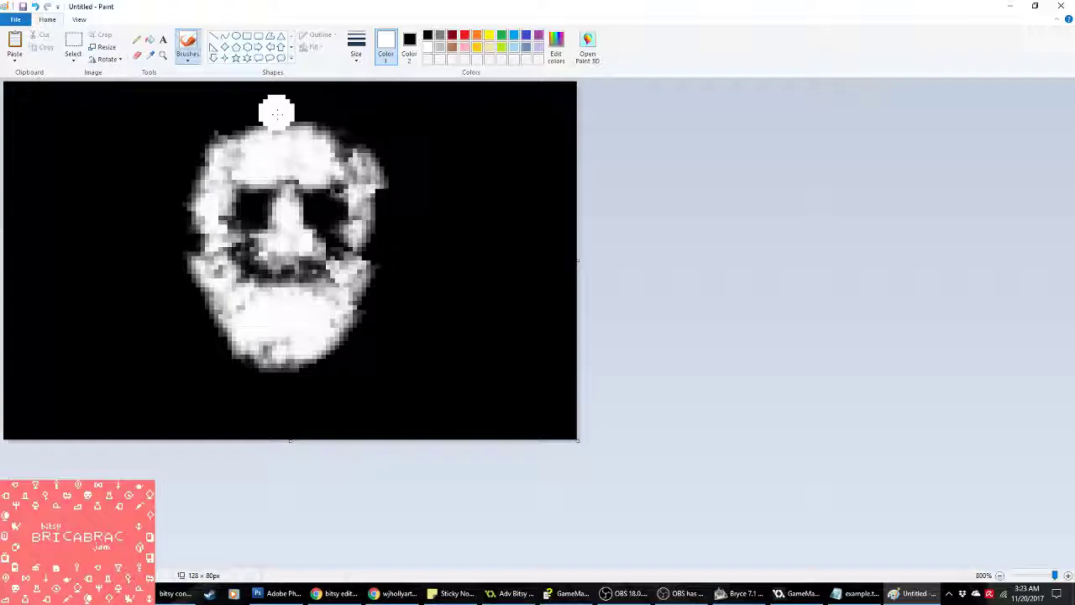
Step: Switch to a finer textured brush and paint long grey-white hair around the face, with dark shading along the hairline
{"action": "left_click", "coordinate": [186, 56]}
{"action": "left_click", "coordinate": [253, 100]}
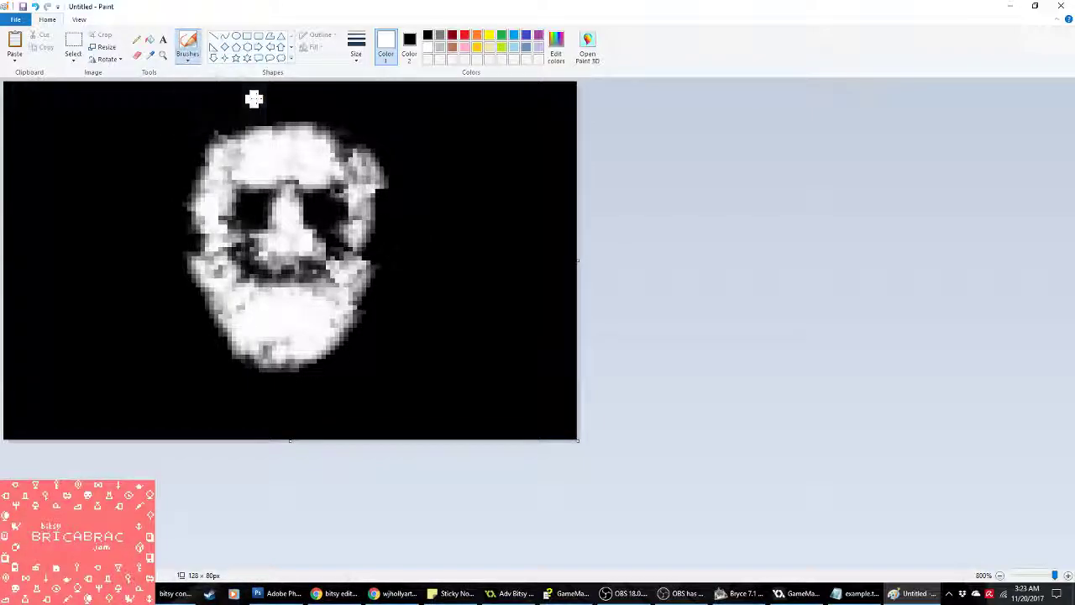
{"action": "left_click_drag", "start_coordinate": [173, 218], "coordinate": [187, 235]}
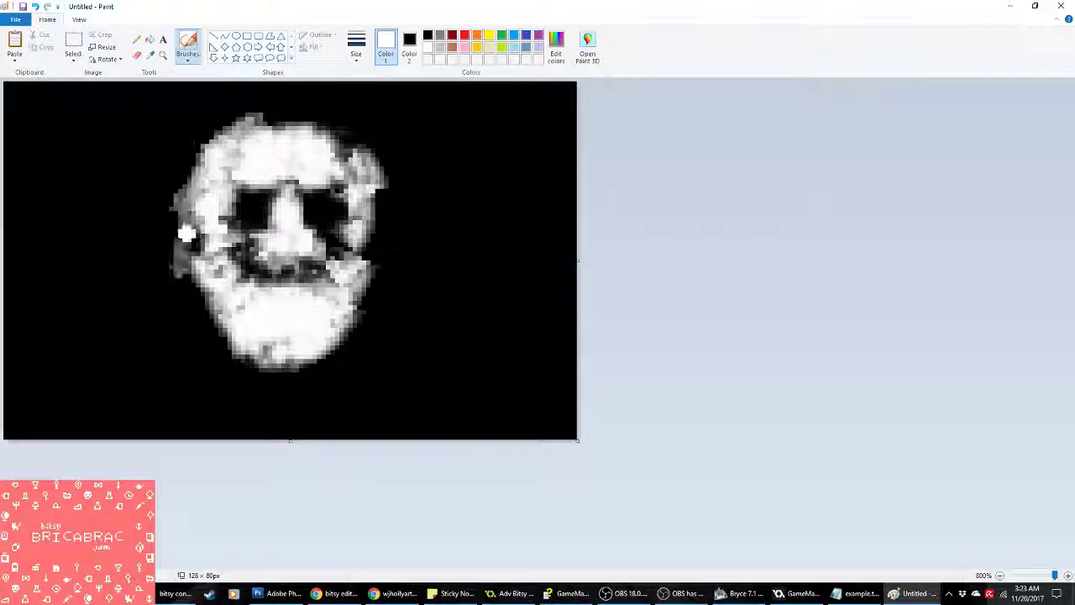
{"action": "left_click", "coordinate": [356, 50]}
{"action": "left_click", "coordinate": [384, 105]}
{"action": "mouse_move", "coordinate": [203, 125]}
{"action": "left_mouse_down"}
{"action": "mouse_move", "coordinate": [168, 287]}
{"action": "mouse_move", "coordinate": [158, 238]}
{"action": "mouse_move", "coordinate": [176, 314]}
{"action": "mouse_move", "coordinate": [181, 235]}
{"action": "mouse_move", "coordinate": [173, 349]}
{"action": "mouse_move", "coordinate": [150, 266]}
{"action": "mouse_move", "coordinate": [146, 328]}
{"action": "mouse_move", "coordinate": [127, 274]}
{"action": "mouse_move", "coordinate": [192, 139]}
{"action": "mouse_move", "coordinate": [195, 149]}
{"action": "mouse_move", "coordinate": [267, 99]}
{"action": "mouse_move", "coordinate": [219, 112]}
{"action": "mouse_move", "coordinate": [393, 122]}
{"action": "mouse_move", "coordinate": [339, 122]}
{"action": "mouse_move", "coordinate": [393, 184]}
{"action": "mouse_move", "coordinate": [361, 130]}
{"action": "mouse_move", "coordinate": [388, 207]}
{"action": "mouse_move", "coordinate": [361, 138]}
{"action": "mouse_move", "coordinate": [374, 291]}
{"action": "mouse_move", "coordinate": [405, 350]}
{"action": "mouse_move", "coordinate": [388, 206]}
{"action": "mouse_move", "coordinate": [419, 269]}
{"action": "mouse_move", "coordinate": [388, 296]}
{"action": "mouse_move", "coordinate": [420, 327]}
{"action": "left_mouse_up"}
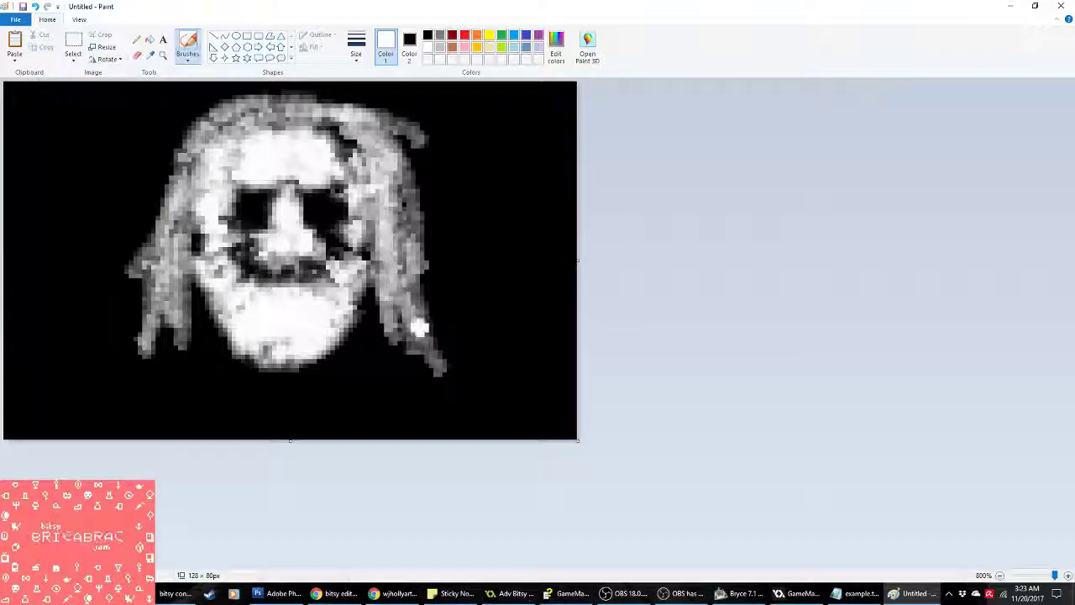
{"action": "left_click_drag", "start_coordinate": [368, 275], "coordinate": [379, 355]}
{"action": "mouse_move", "coordinate": [179, 246]}
{"action": "left_mouse_down"}
{"action": "mouse_move", "coordinate": [144, 353]}
{"action": "mouse_move", "coordinate": [173, 372]}
{"action": "mouse_move", "coordinate": [146, 316]}
{"action": "mouse_move", "coordinate": [200, 332]}
{"action": "mouse_move", "coordinate": [186, 193]}
{"action": "mouse_move", "coordinate": [238, 132]}
{"action": "mouse_move", "coordinate": [266, 112]}
{"action": "mouse_move", "coordinate": [369, 166]}
{"action": "mouse_move", "coordinate": [200, 125]}
{"action": "mouse_move", "coordinate": [252, 149]}
{"action": "mouse_move", "coordinate": [329, 139]}
{"action": "mouse_move", "coordinate": [361, 183]}
{"action": "left_mouse_up"}
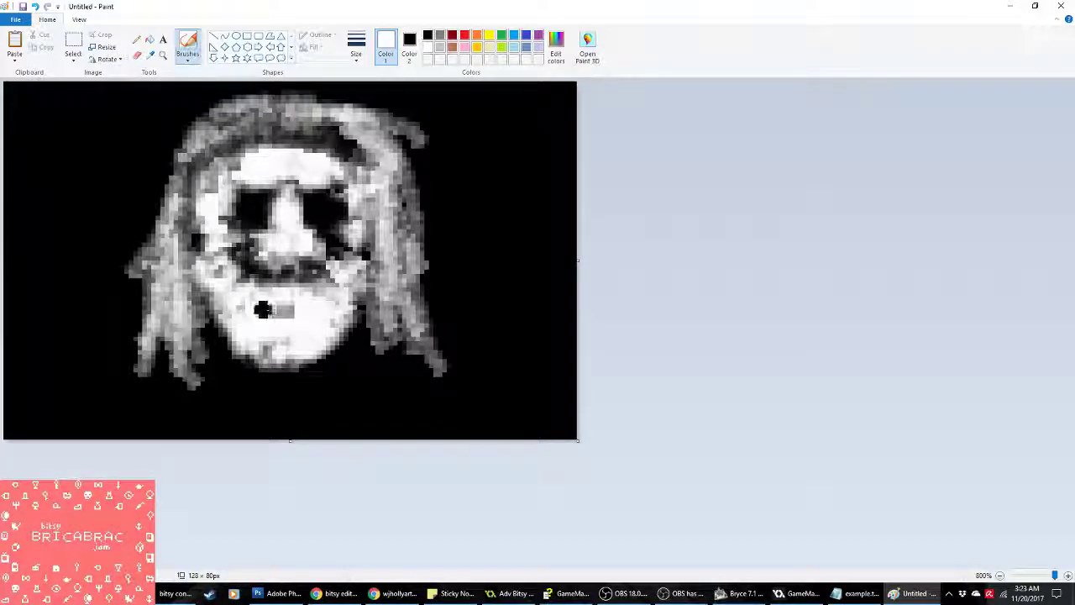
Step: Paint a dark mouth across the chin area and rework the eye sockets and brow with black and white strokes
{"action": "mouse_move", "coordinate": [307, 311]}
{"action": "left_mouse_down"}
{"action": "mouse_move", "coordinate": [231, 312]}
{"action": "mouse_move", "coordinate": [245, 314]}
{"action": "left_mouse_up"}
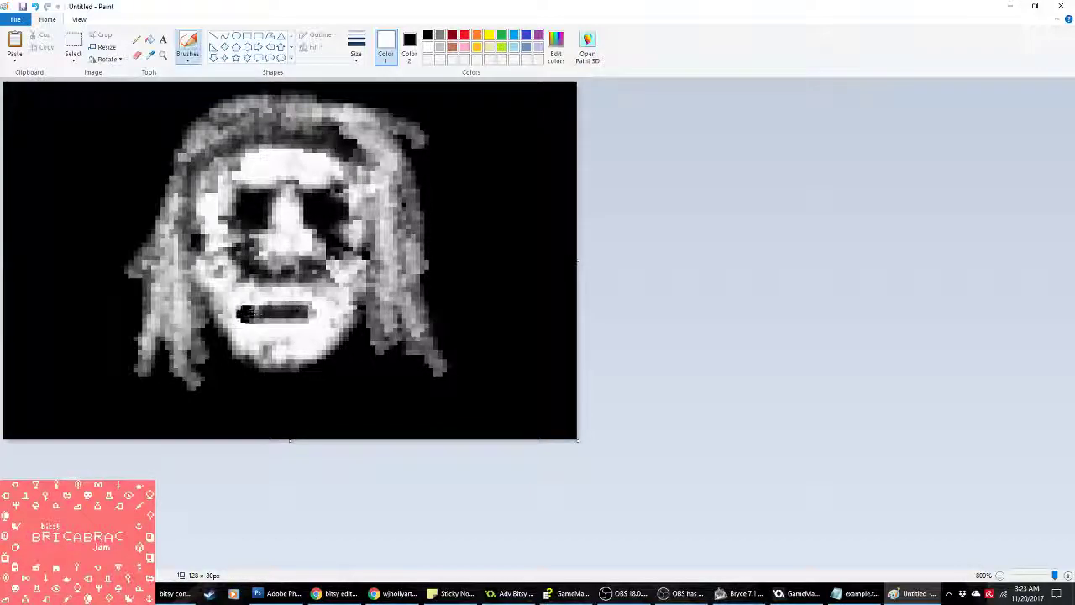
{"action": "right_click_drag", "start_coordinate": [258, 201], "coordinate": [212, 206]}
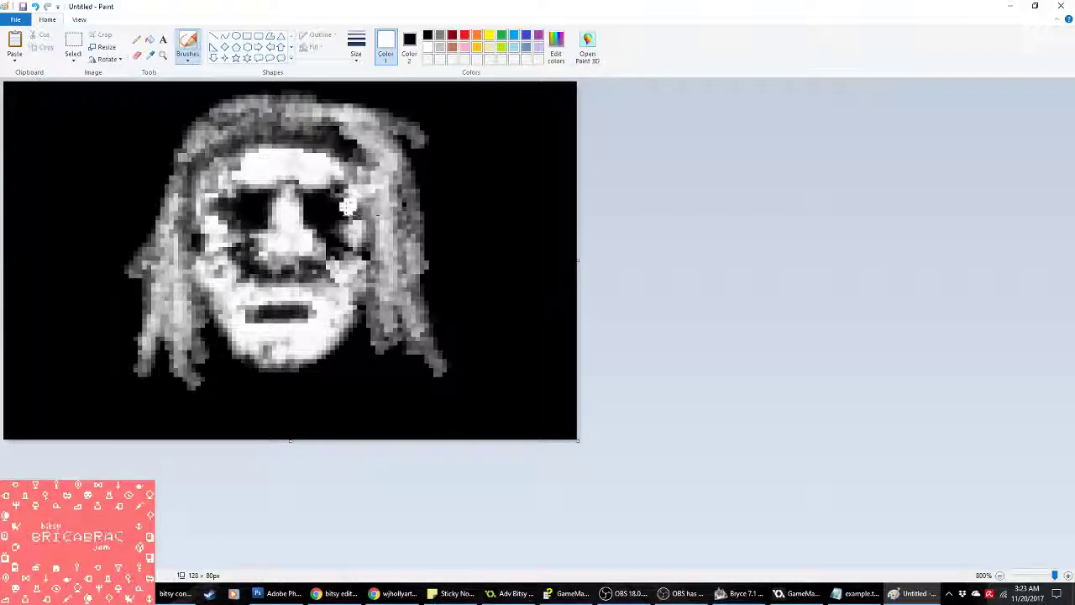
{"action": "right_click_drag", "start_coordinate": [268, 195], "coordinate": [206, 198]}
{"action": "left_click_drag", "start_coordinate": [210, 184], "coordinate": [235, 198]}
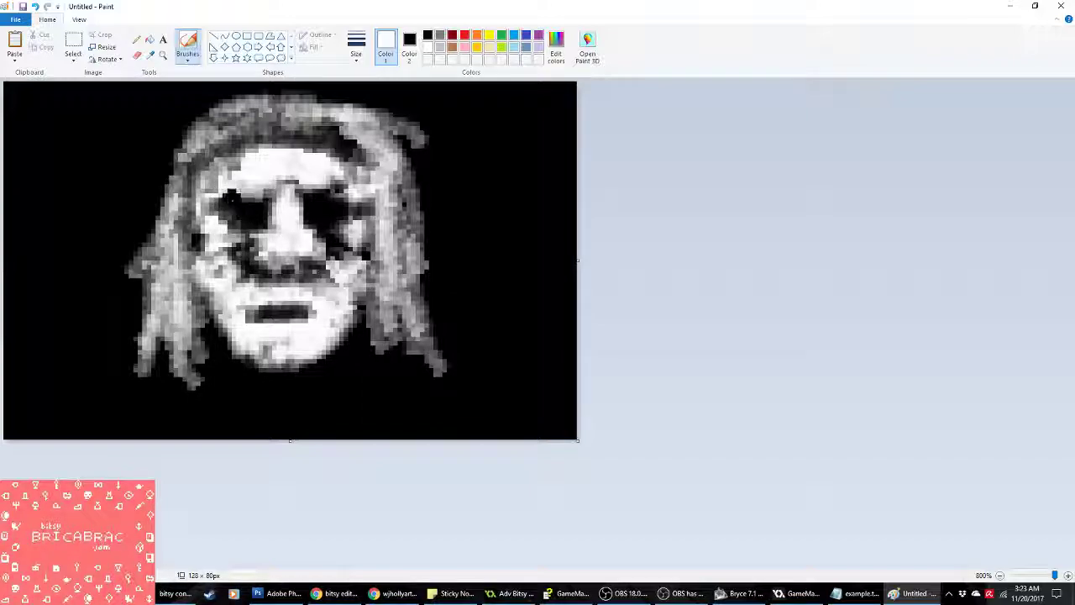
{"action": "right_click_drag", "start_coordinate": [276, 192], "coordinate": [214, 194]}
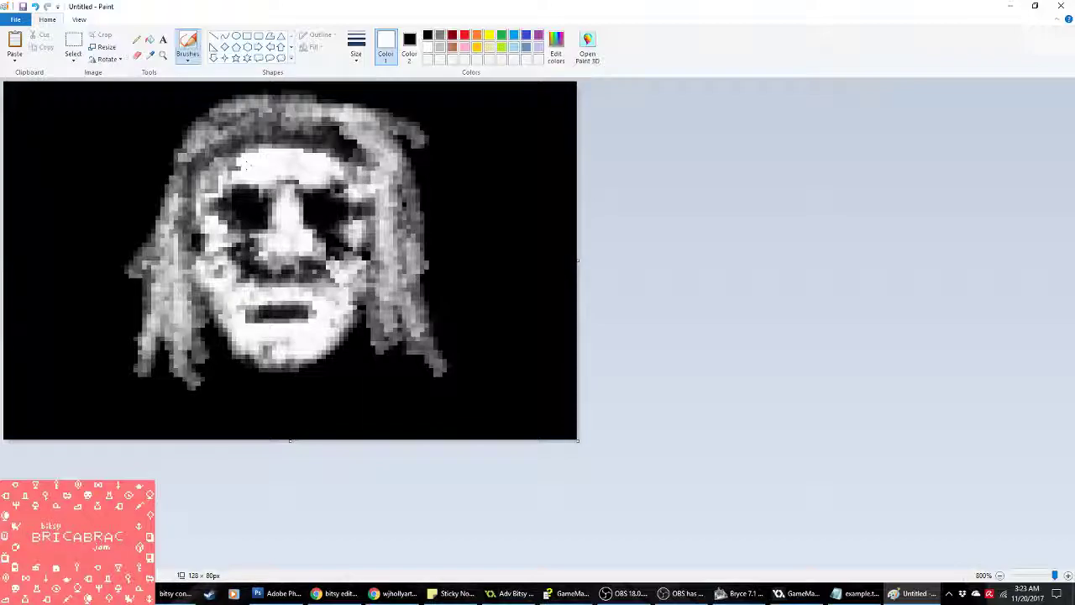
Step: Rework the brow and repaint the mouth as a wide dark opening beneath a white upper lip
{"action": "left_click_drag", "start_coordinate": [307, 190], "coordinate": [335, 202]}
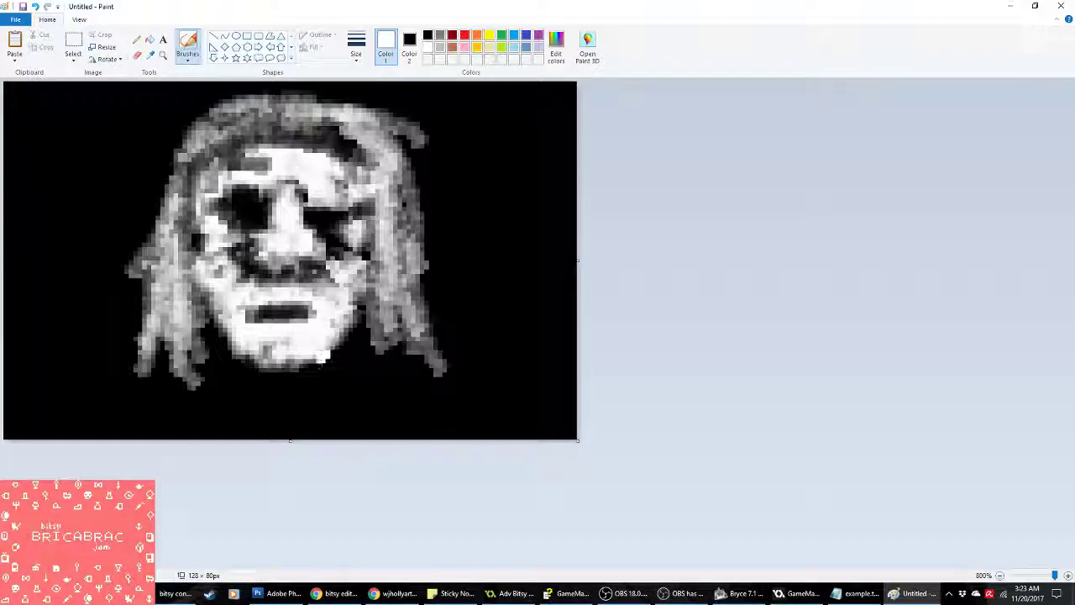
{"action": "mouse_move", "coordinate": [256, 309]}
{"action": "right_mouse_down"}
{"action": "mouse_move", "coordinate": [231, 295]}
{"action": "mouse_move", "coordinate": [302, 305]}
{"action": "mouse_move", "coordinate": [227, 292]}
{"action": "mouse_move", "coordinate": [303, 294]}
{"action": "right_mouse_up"}
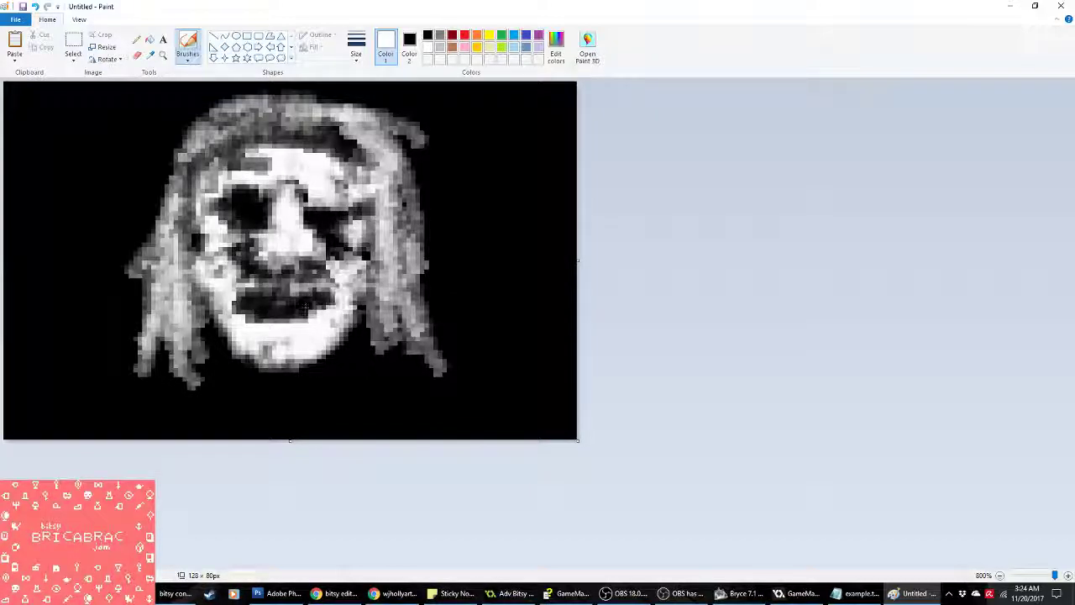
{"action": "right_click_drag", "start_coordinate": [325, 313], "coordinate": [272, 328]}
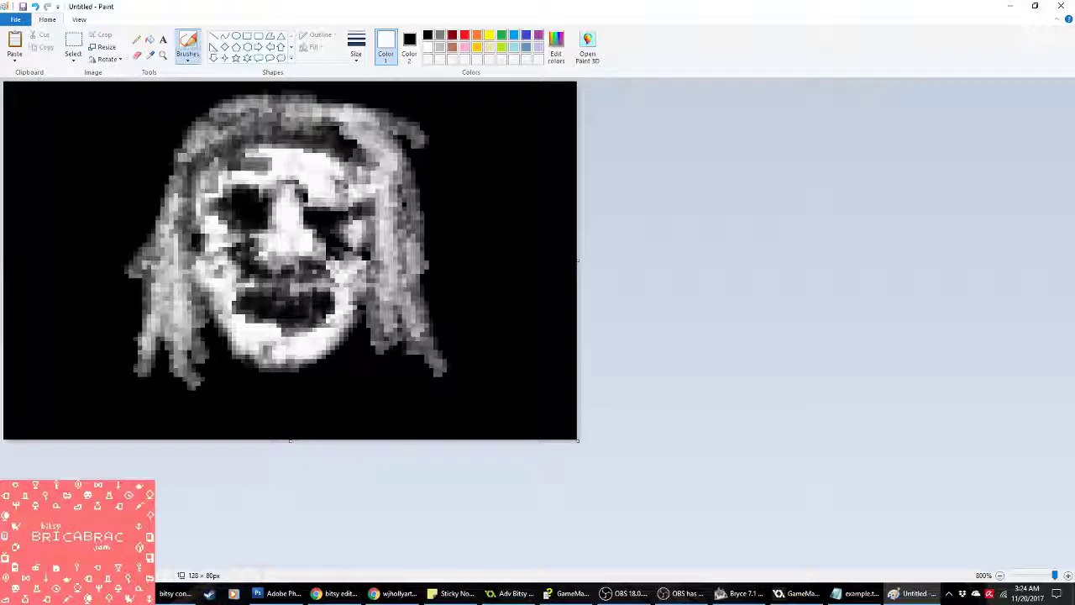
{"action": "left_click_drag", "start_coordinate": [232, 284], "coordinate": [277, 288]}
{"action": "mouse_move", "coordinate": [244, 283]}
{"action": "left_mouse_down"}
{"action": "mouse_move", "coordinate": [319, 278]}
{"action": "mouse_move", "coordinate": [218, 273]}
{"action": "mouse_move", "coordinate": [235, 243]}
{"action": "mouse_move", "coordinate": [244, 315]}
{"action": "left_mouse_up"}
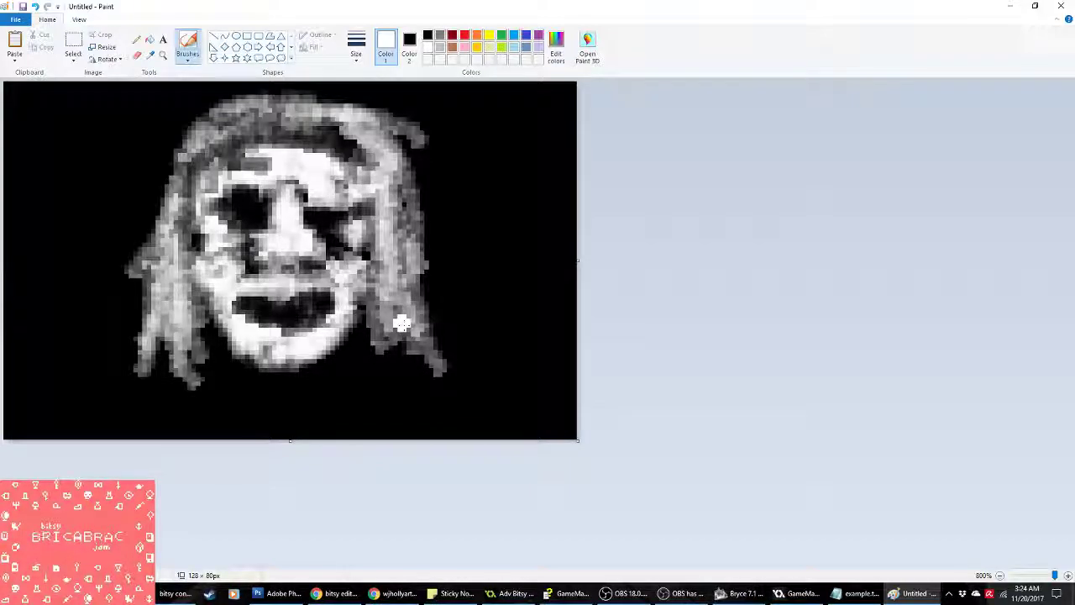
Step: Paint a grey-white neck and shoulders below the head, and add pale eyeballs in both dark eye sockets
{"action": "mouse_move", "coordinate": [352, 345]}
{"action": "left_mouse_down"}
{"action": "mouse_move", "coordinate": [344, 377]}
{"action": "mouse_move", "coordinate": [365, 360]}
{"action": "mouse_move", "coordinate": [319, 391]}
{"action": "left_mouse_up"}
{"action": "mouse_move", "coordinate": [204, 378]}
{"action": "left_mouse_down"}
{"action": "mouse_move", "coordinate": [209, 364]}
{"action": "mouse_move", "coordinate": [227, 382]}
{"action": "mouse_move", "coordinate": [212, 363]}
{"action": "mouse_move", "coordinate": [276, 405]}
{"action": "mouse_move", "coordinate": [305, 401]}
{"action": "mouse_move", "coordinate": [204, 403]}
{"action": "mouse_move", "coordinate": [189, 382]}
{"action": "mouse_move", "coordinate": [229, 402]}
{"action": "mouse_move", "coordinate": [210, 425]}
{"action": "mouse_move", "coordinate": [326, 426]}
{"action": "mouse_move", "coordinate": [305, 422]}
{"action": "mouse_move", "coordinate": [379, 400]}
{"action": "mouse_move", "coordinate": [398, 384]}
{"action": "mouse_move", "coordinate": [388, 375]}
{"action": "mouse_move", "coordinate": [457, 390]}
{"action": "mouse_move", "coordinate": [477, 432]}
{"action": "mouse_move", "coordinate": [394, 424]}
{"action": "mouse_move", "coordinate": [443, 411]}
{"action": "mouse_move", "coordinate": [168, 412]}
{"action": "mouse_move", "coordinate": [149, 384]}
{"action": "mouse_move", "coordinate": [203, 426]}
{"action": "mouse_move", "coordinate": [126, 404]}
{"action": "mouse_move", "coordinate": [138, 390]}
{"action": "mouse_move", "coordinate": [110, 429]}
{"action": "mouse_move", "coordinate": [143, 420]}
{"action": "mouse_move", "coordinate": [201, 430]}
{"action": "left_mouse_up"}
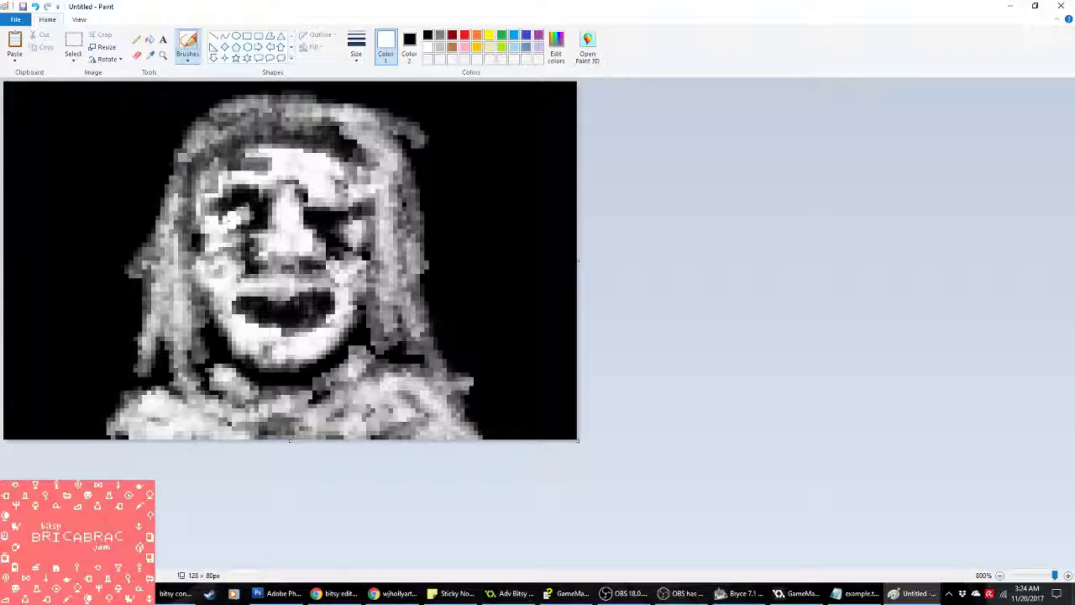
{"action": "left_click_drag", "start_coordinate": [259, 215], "coordinate": [249, 212]}
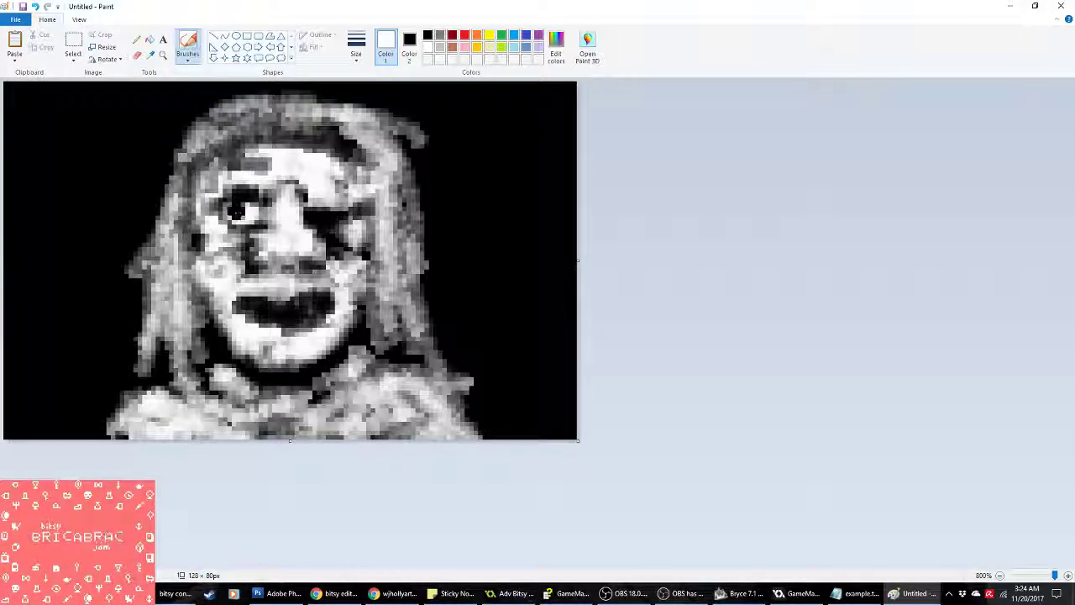
{"action": "left_click_drag", "start_coordinate": [244, 215], "coordinate": [239, 211]}
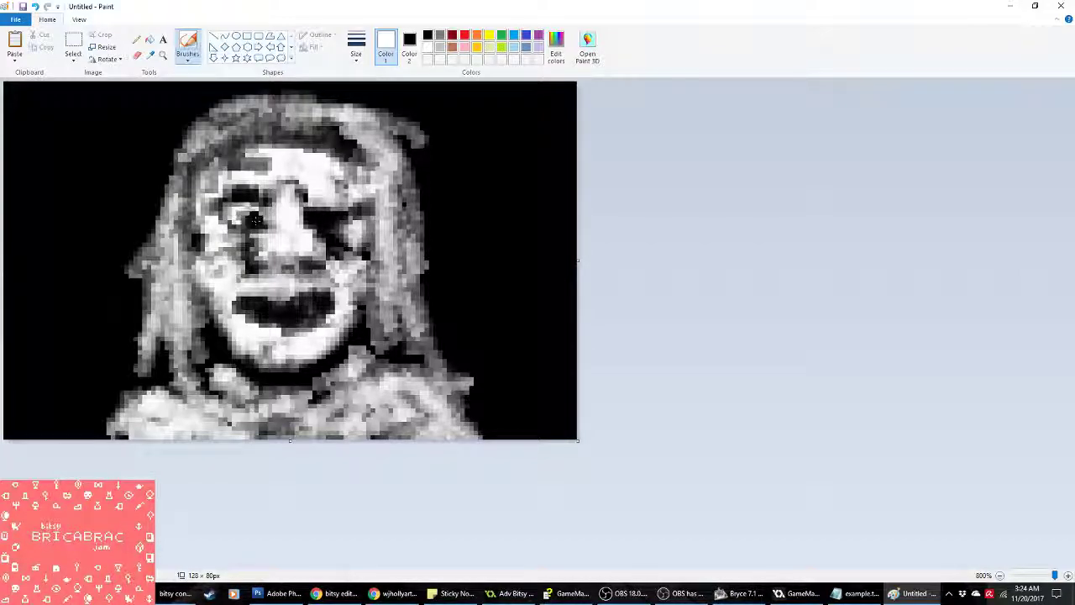
{"action": "right_click_drag", "start_coordinate": [317, 265], "coordinate": [310, 267]}
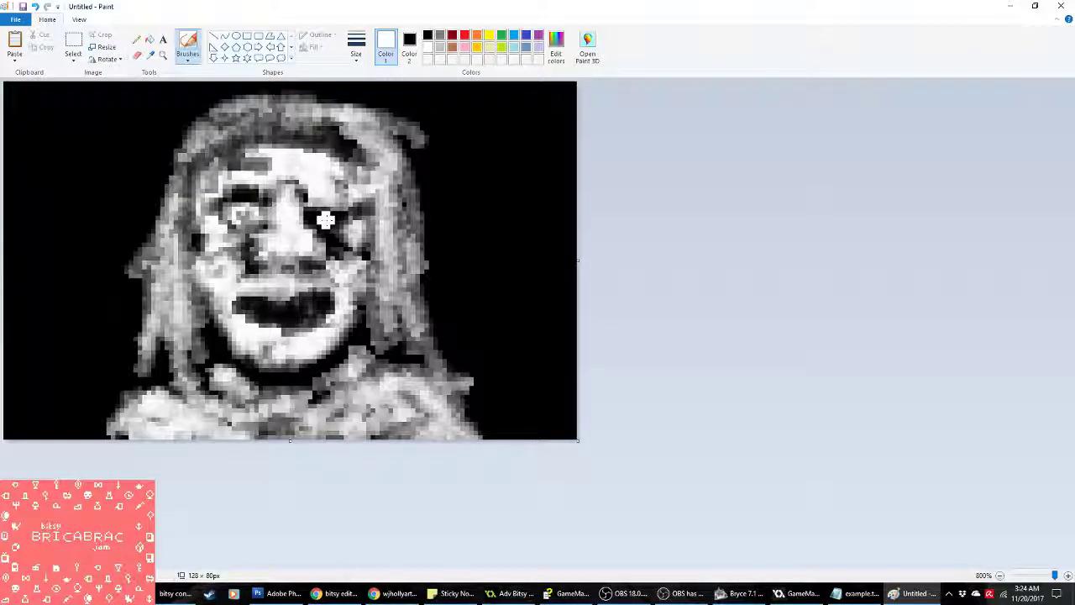
{"action": "left_click_drag", "start_coordinate": [321, 217], "coordinate": [313, 221]}
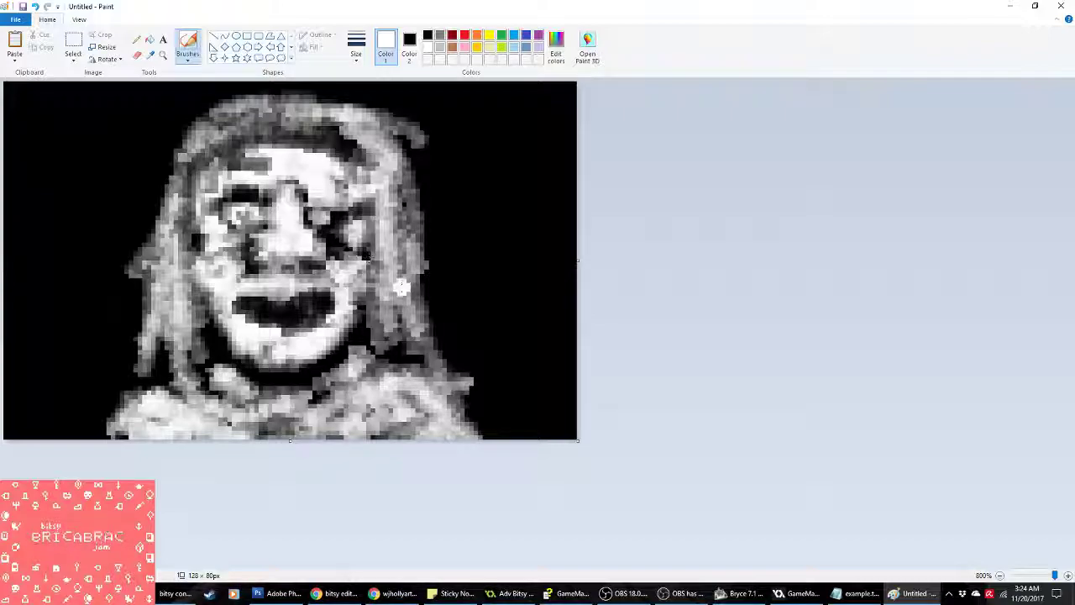
{"action": "right_click_drag", "start_coordinate": [342, 220], "coordinate": [319, 215]}
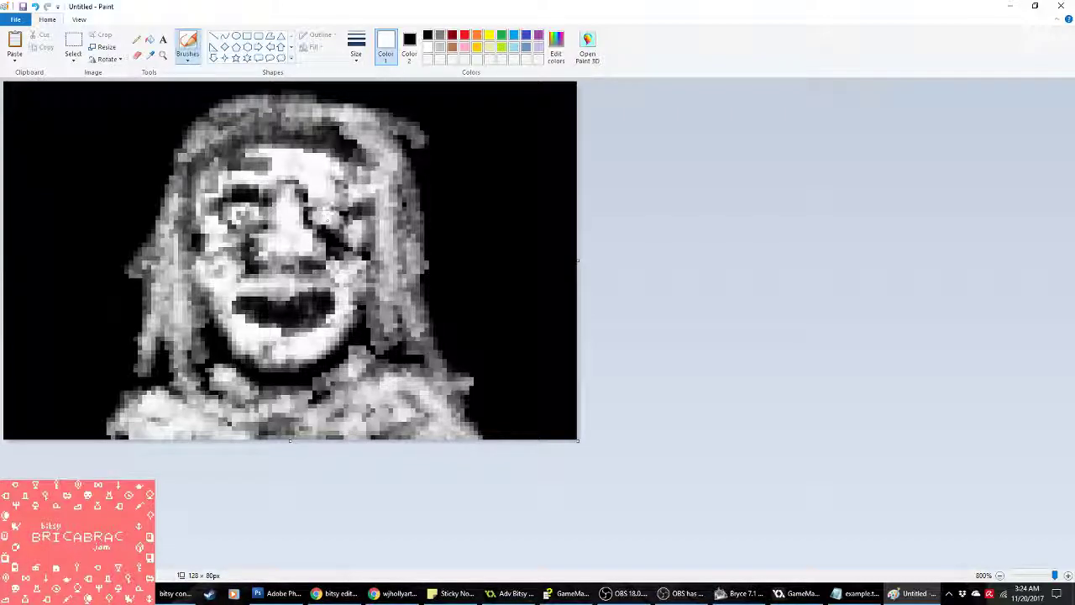
Step: Copy the whole painting into the Photoshop bottle document as a new layer and delete the bottle layer, Layer 4
{"action": "key", "text": "ctrl+a"}
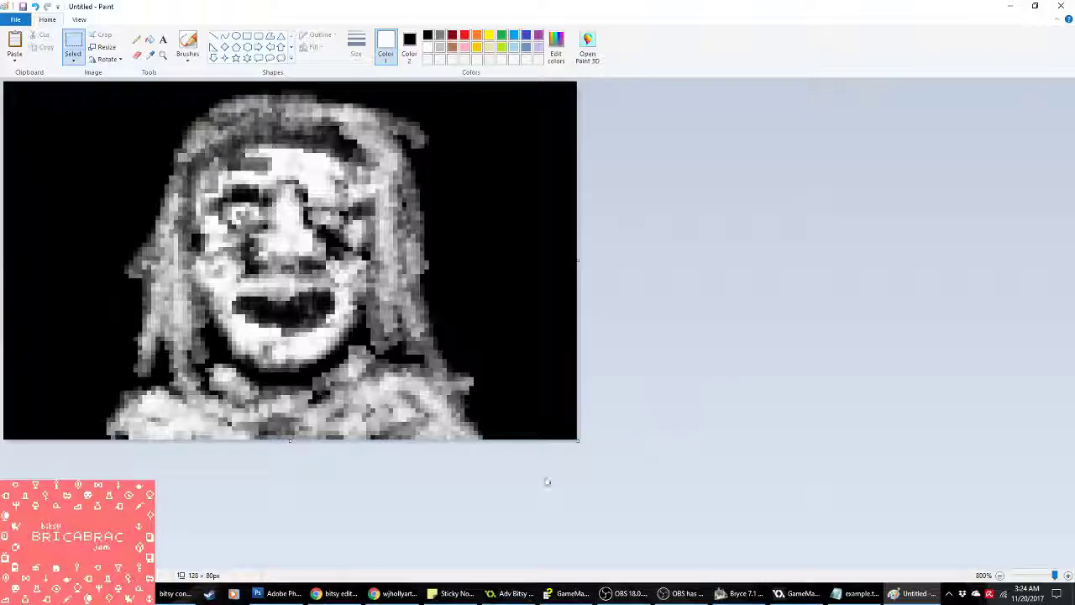
{"action": "key", "text": "ctrl+c"}
{"action": "left_click", "coordinate": [277, 593]}
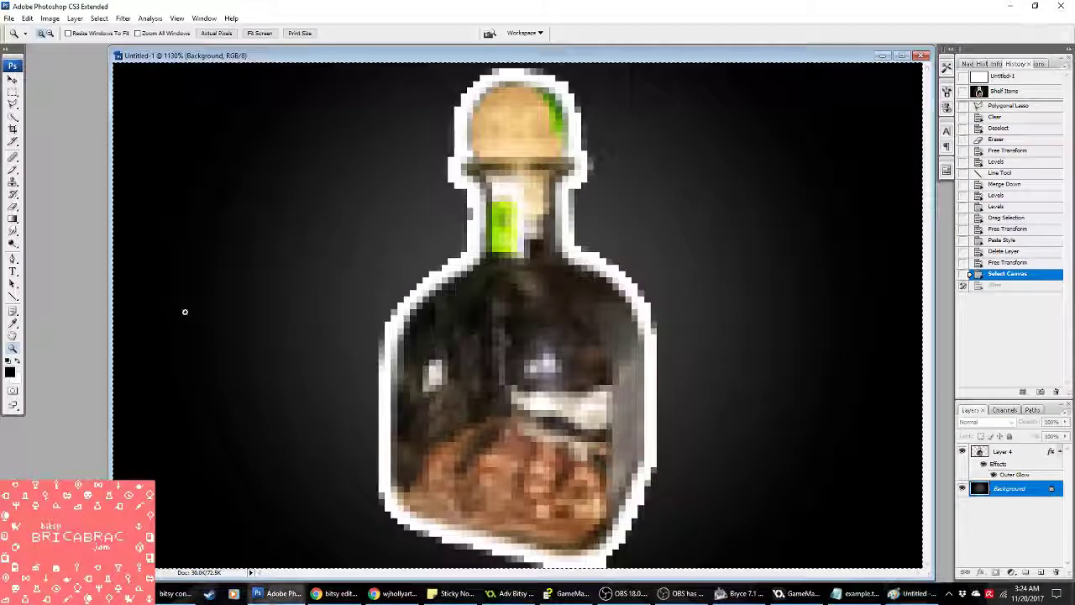
{"action": "key", "text": "ctrl+v"}
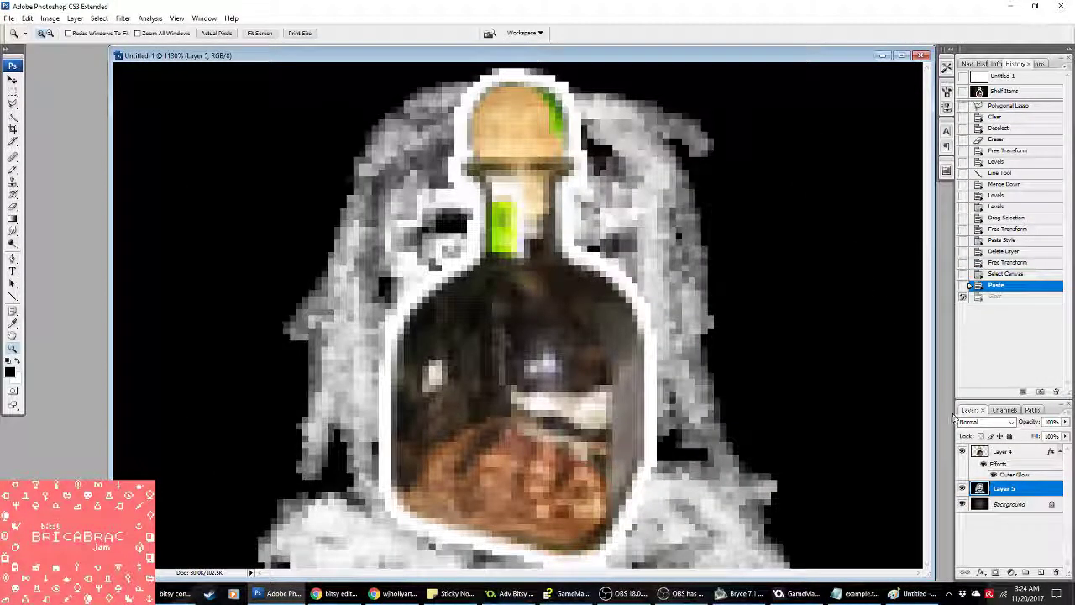
{"action": "right_click", "coordinate": [1003, 452]}
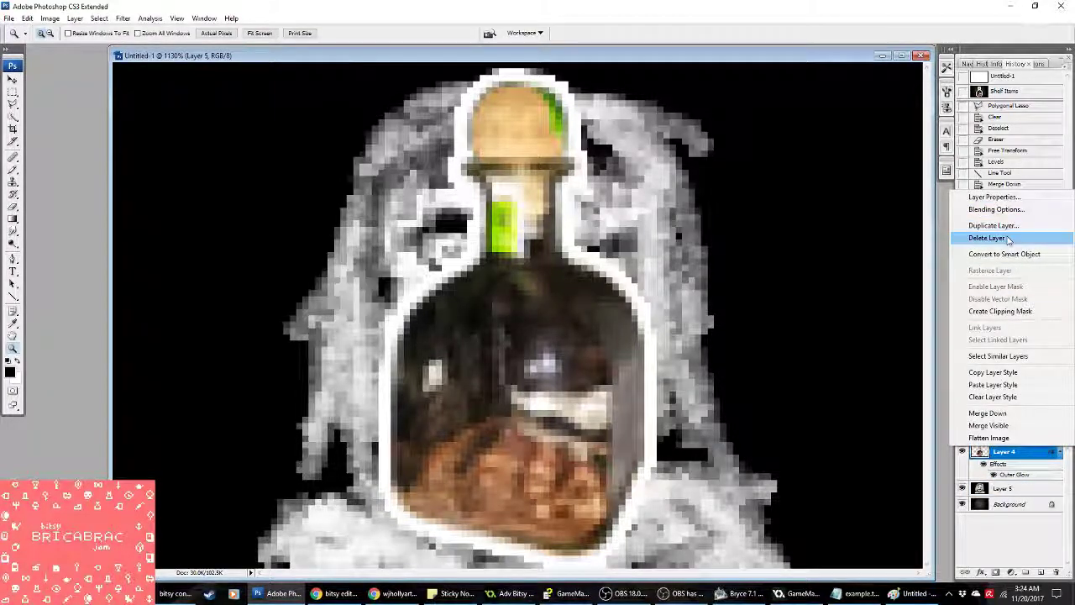
{"action": "left_click", "coordinate": [991, 238]}
{"action": "left_click", "coordinate": [485, 222]}
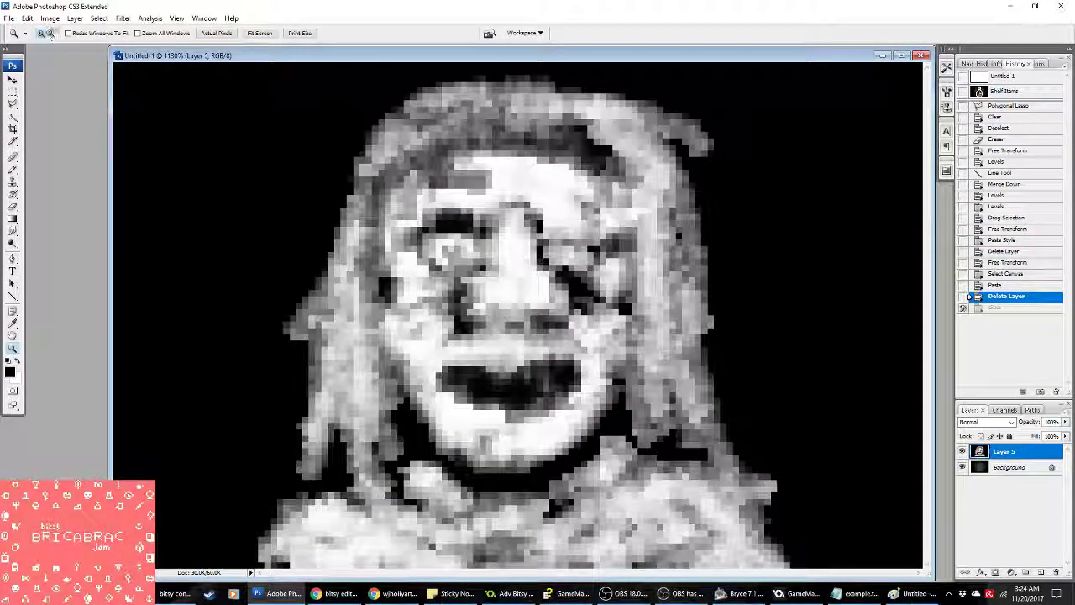
Step: Try converting the flattened face to Indexed Color with a Local (Perceptual) palette, 2 colors forced to Black and White, and Pattern dither
{"action": "left_click", "coordinate": [50, 18]}
{"action": "mouse_move", "coordinate": [126, 31]}
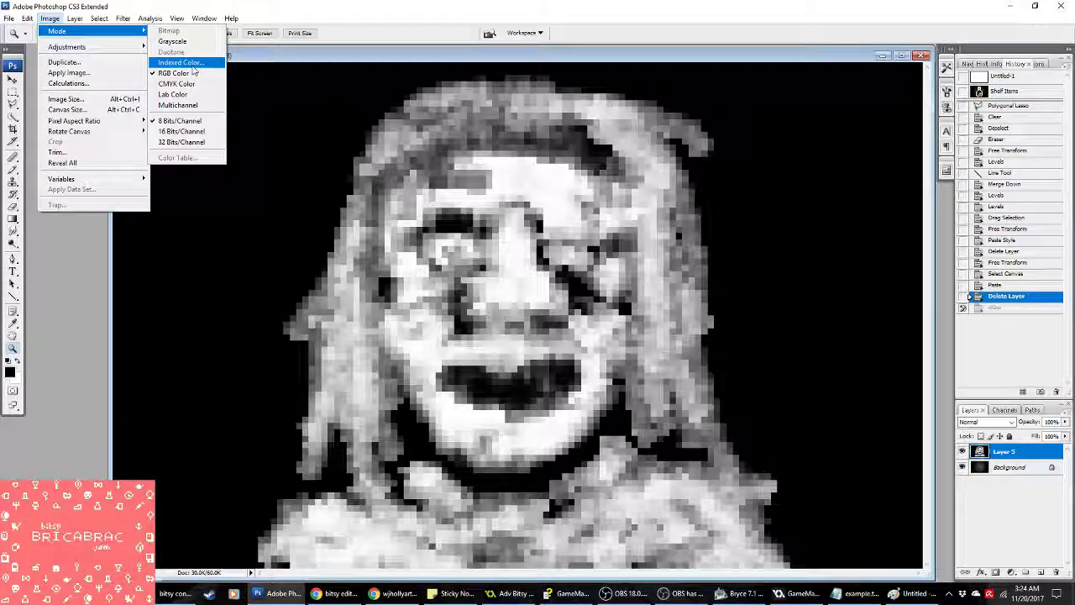
{"action": "left_click", "coordinate": [186, 63]}
{"action": "left_click", "coordinate": [492, 221]}
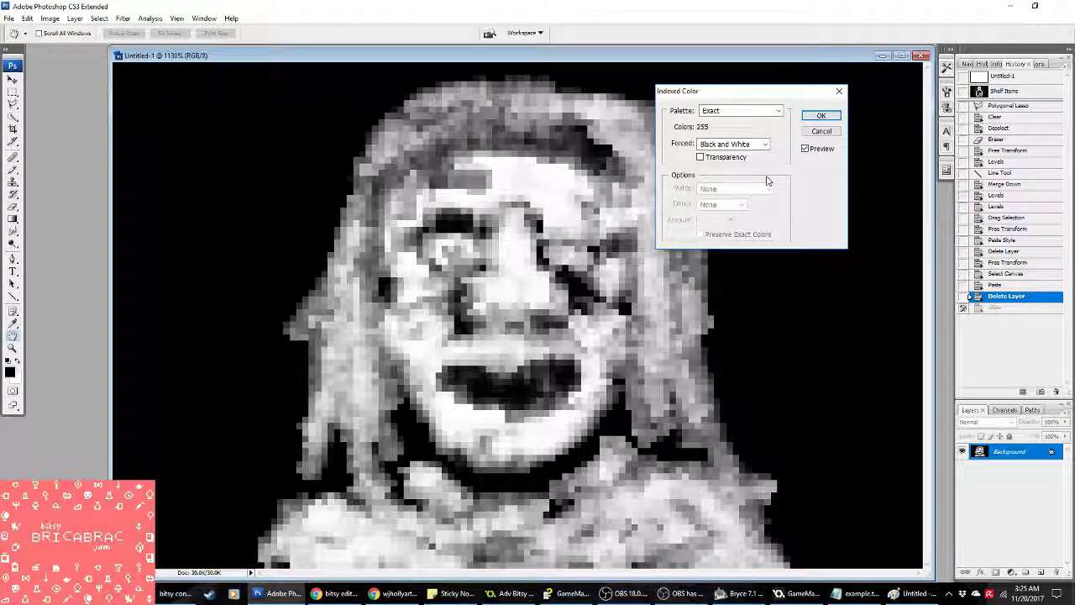
{"action": "left_click", "coordinate": [746, 114]}
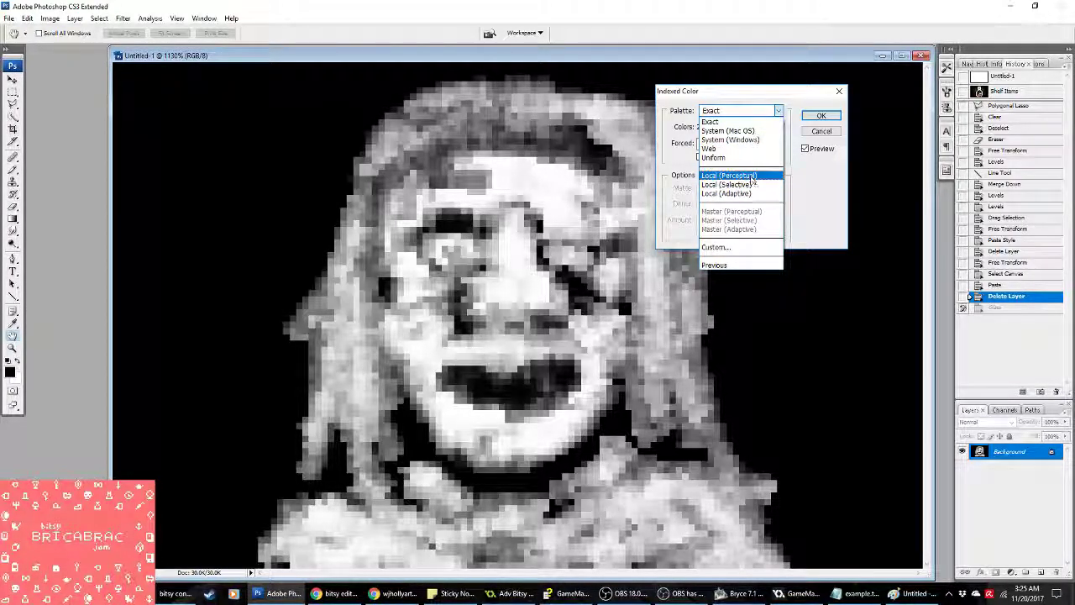
{"action": "left_click", "coordinate": [731, 247]}
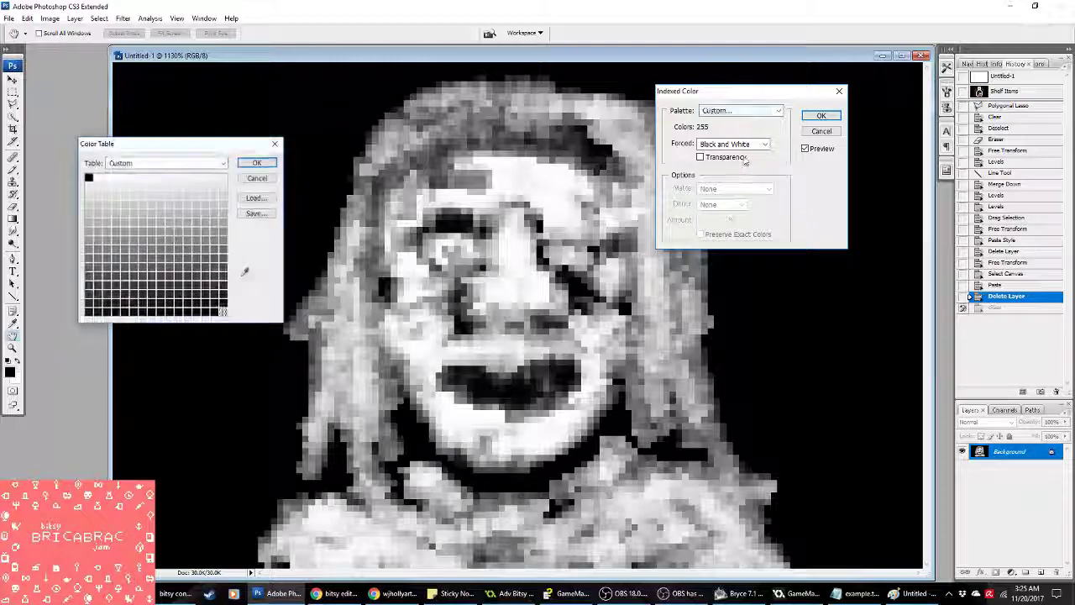
{"action": "left_click", "coordinate": [257, 162]}
{"action": "left_click", "coordinate": [739, 110]}
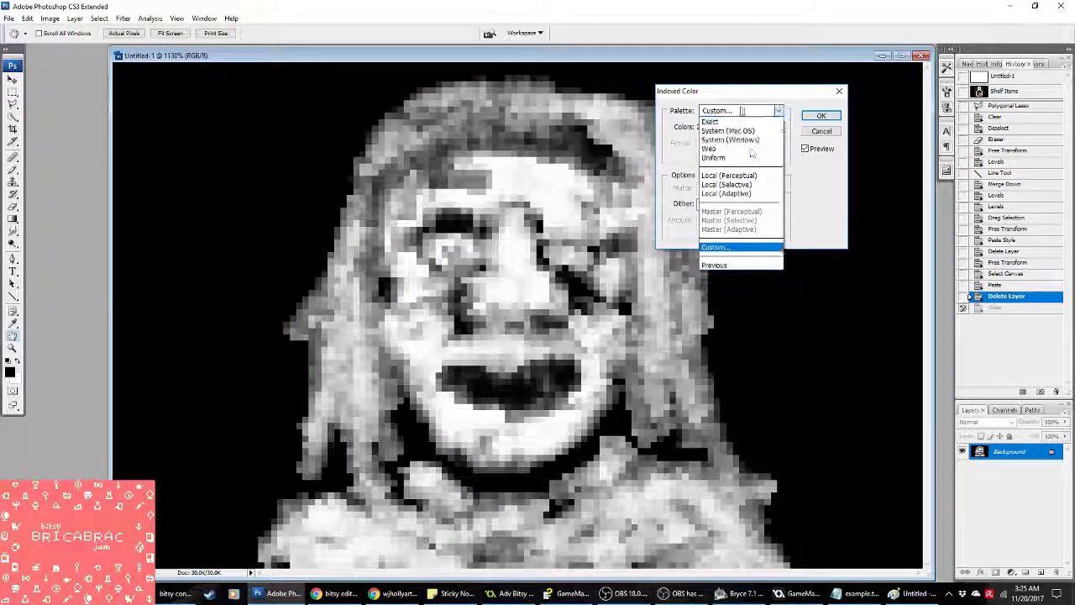
{"action": "left_click", "coordinate": [729, 175]}
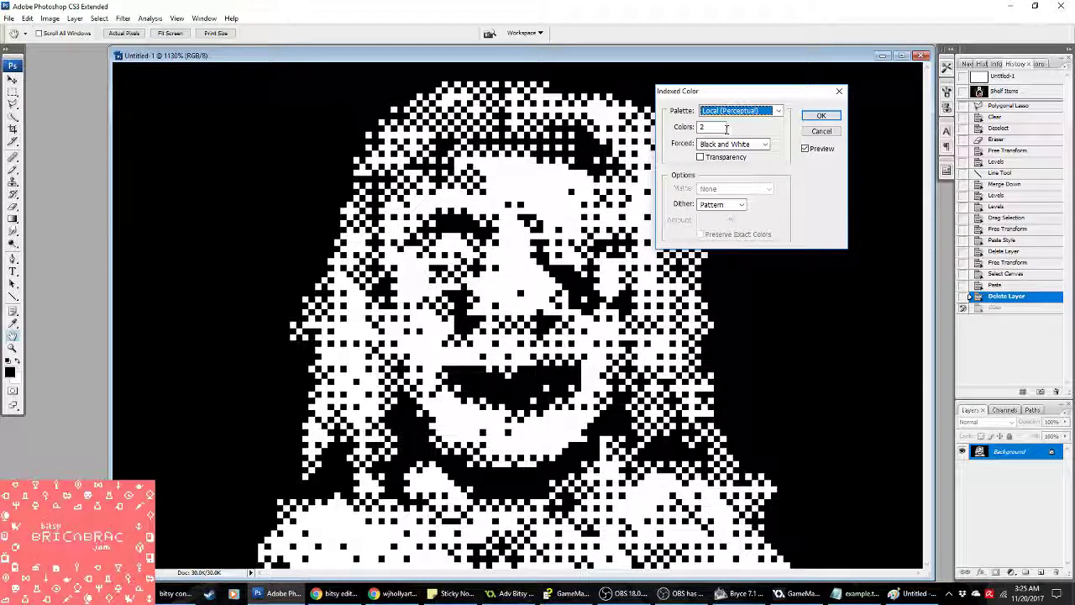
{"action": "left_click_drag", "start_coordinate": [785, 93], "coordinate": [909, 83]}
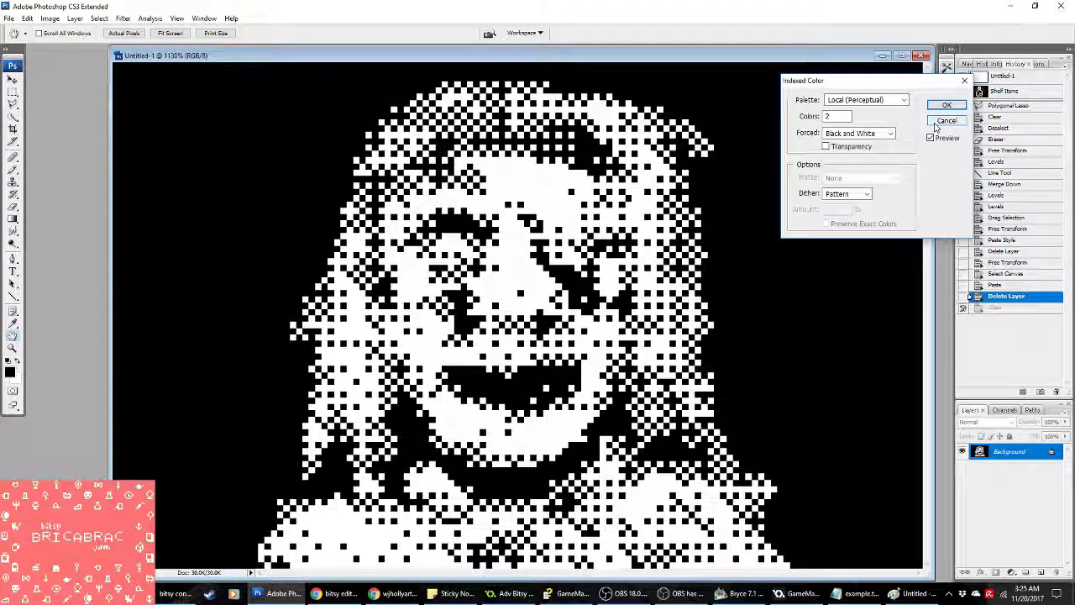
Step: Switch to the bitsy editor and look back through the room pictures from shelf_g to front, returning to Photoshop when done
{"action": "left_click", "coordinate": [339, 593]}
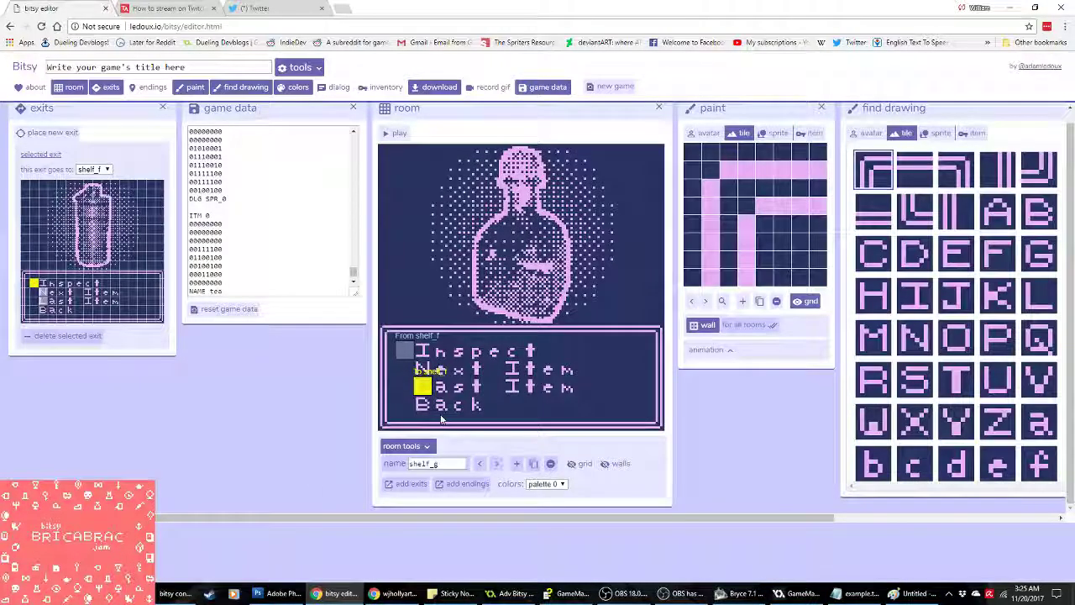
{"action": "left_click", "coordinate": [480, 464]}
{"action": "left_click", "coordinate": [481, 464]}
{"action": "left_click", "coordinate": [480, 463]}
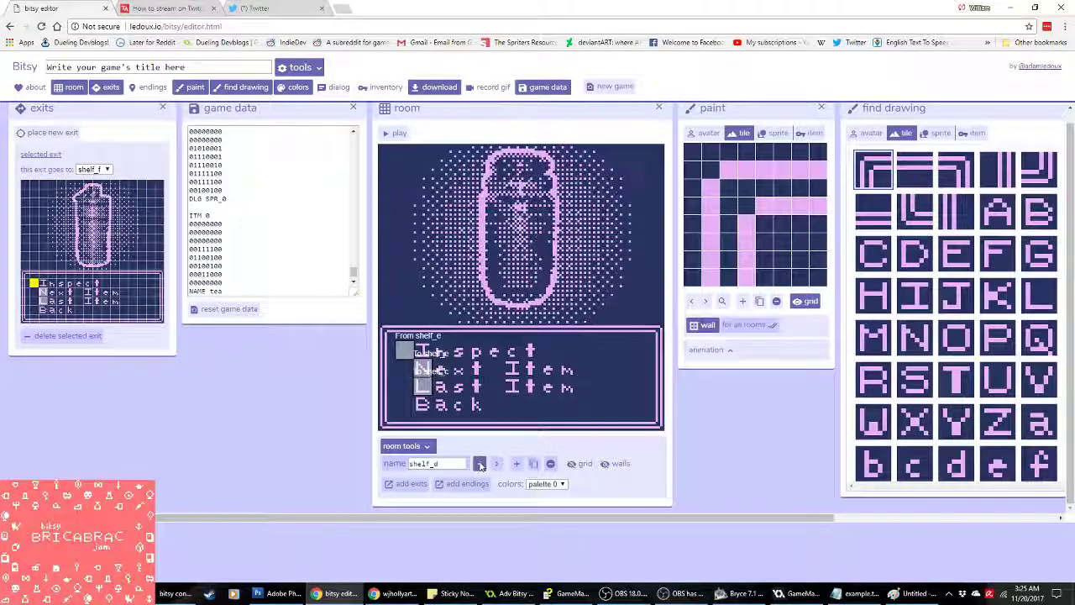
{"action": "left_click", "coordinate": [480, 463]}
{"action": "left_click", "coordinate": [481, 464]}
{"action": "left_click", "coordinate": [480, 463]}
{"action": "left_click", "coordinate": [480, 464]}
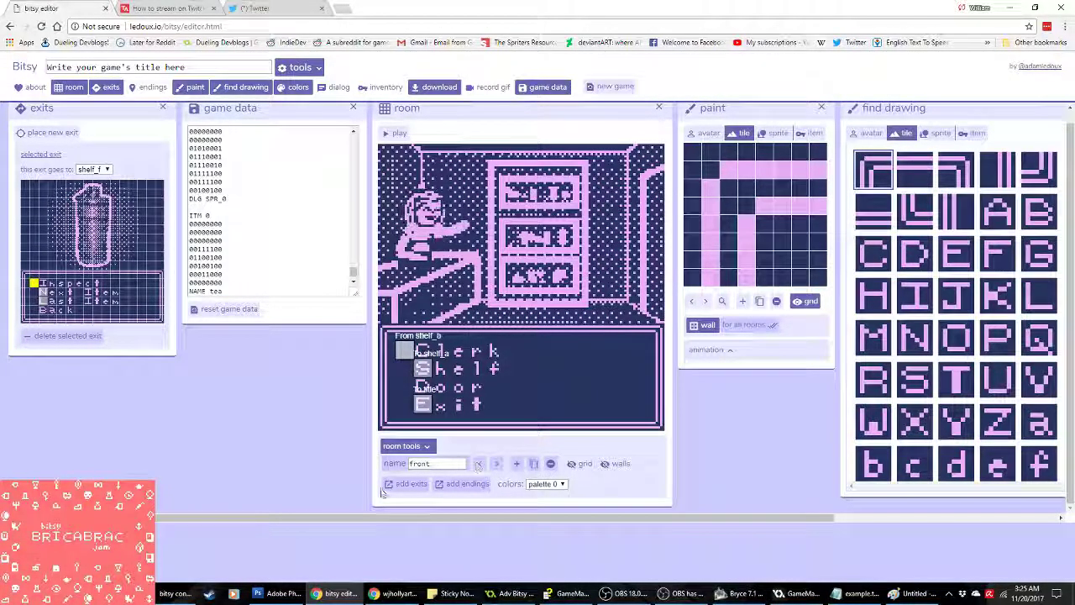
{"action": "left_click", "coordinate": [270, 588]}
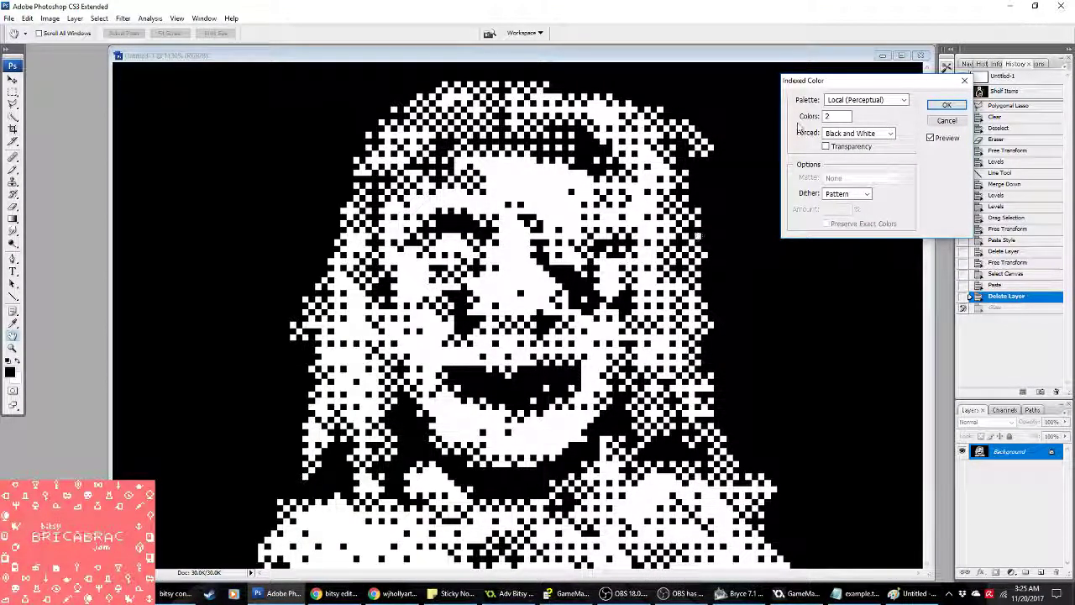
Step: Switch to Paint and use the brush to narrow the nose, brighten the cheeks and straighten the dark shading above both eyes
{"action": "left_click", "coordinate": [914, 593]}
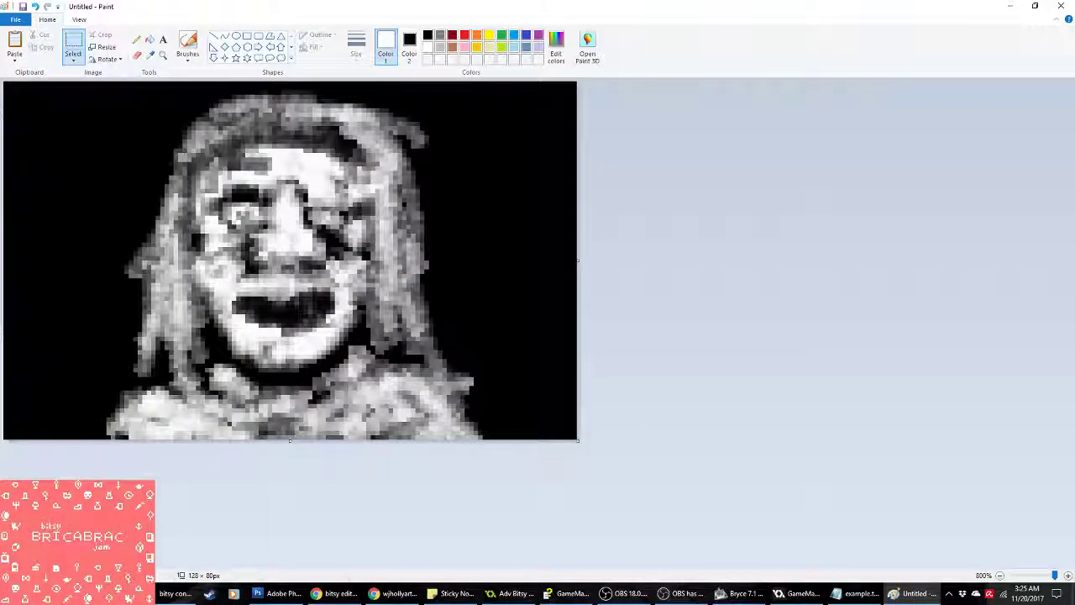
{"action": "left_click", "coordinate": [188, 46]}
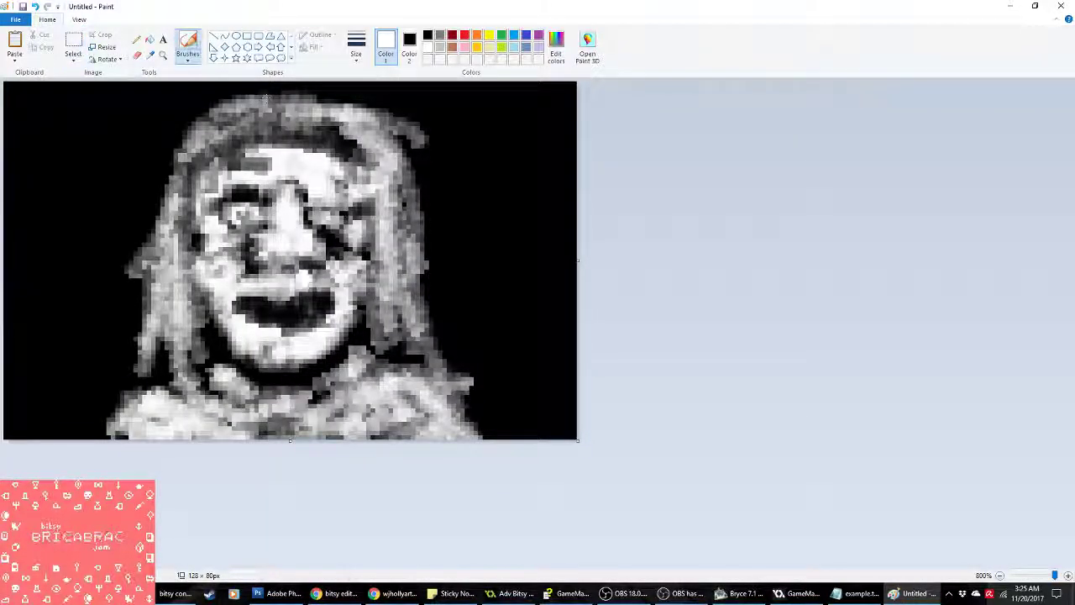
{"action": "mouse_move", "coordinate": [306, 279]}
{"action": "left_mouse_down"}
{"action": "mouse_move", "coordinate": [267, 247]}
{"action": "mouse_move", "coordinate": [267, 260]}
{"action": "mouse_move", "coordinate": [256, 228]}
{"action": "mouse_move", "coordinate": [291, 189]}
{"action": "mouse_move", "coordinate": [307, 231]}
{"action": "mouse_move", "coordinate": [292, 221]}
{"action": "mouse_move", "coordinate": [262, 256]}
{"action": "mouse_move", "coordinate": [290, 199]}
{"action": "mouse_move", "coordinate": [281, 201]}
{"action": "mouse_move", "coordinate": [281, 252]}
{"action": "left_mouse_up"}
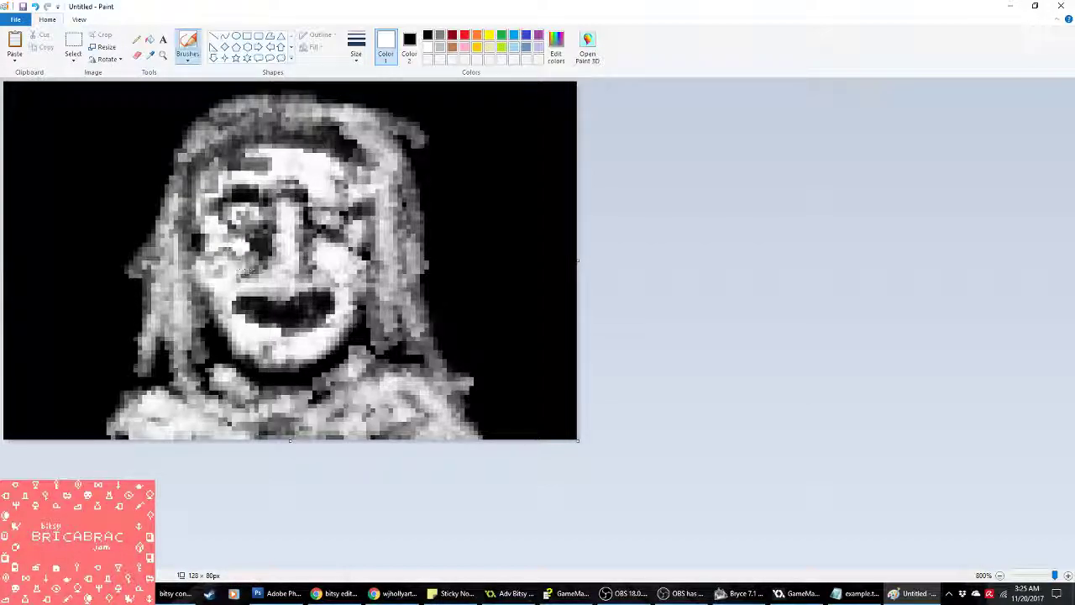
{"action": "mouse_move", "coordinate": [242, 270]}
{"action": "left_mouse_down"}
{"action": "mouse_move", "coordinate": [212, 246]}
{"action": "mouse_move", "coordinate": [225, 273]}
{"action": "left_mouse_up"}
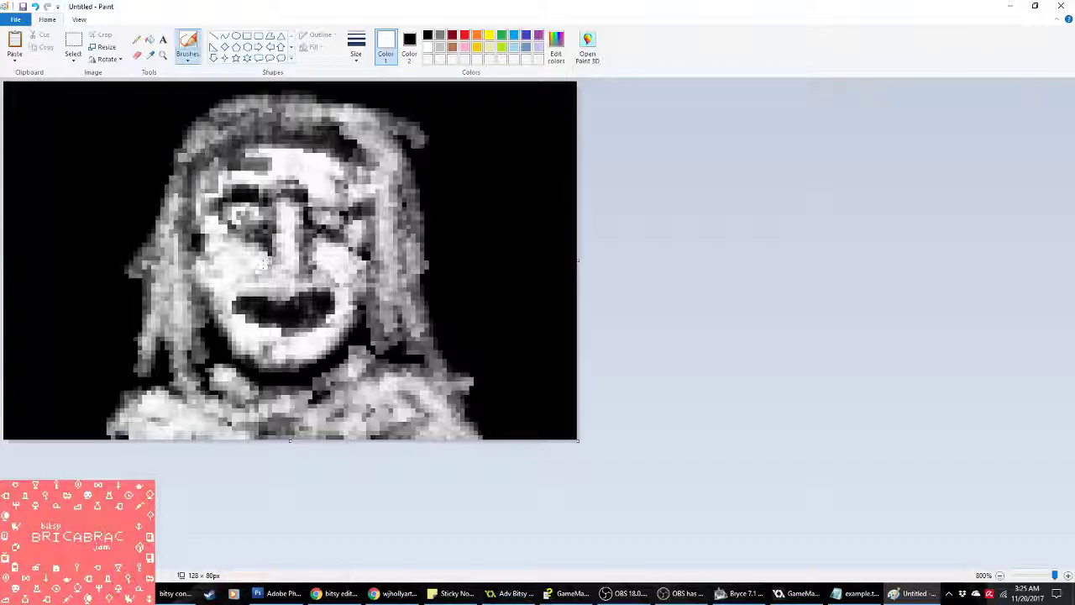
{"action": "mouse_move", "coordinate": [308, 262]}
{"action": "left_mouse_down"}
{"action": "mouse_move", "coordinate": [366, 166]}
{"action": "mouse_move", "coordinate": [245, 191]}
{"action": "left_mouse_up"}
{"action": "mouse_move", "coordinate": [308, 201]}
{"action": "left_mouse_down"}
{"action": "mouse_move", "coordinate": [340, 203]}
{"action": "mouse_move", "coordinate": [313, 198]}
{"action": "left_mouse_up"}
{"action": "mouse_move", "coordinate": [407, 261]}
{"action": "left_mouse_down"}
{"action": "mouse_move", "coordinate": [305, 262]}
{"action": "mouse_move", "coordinate": [307, 203]}
{"action": "mouse_move", "coordinate": [403, 204]}
{"action": "mouse_move", "coordinate": [334, 186]}
{"action": "mouse_move", "coordinate": [242, 191]}
{"action": "mouse_move", "coordinate": [349, 192]}
{"action": "left_mouse_up"}
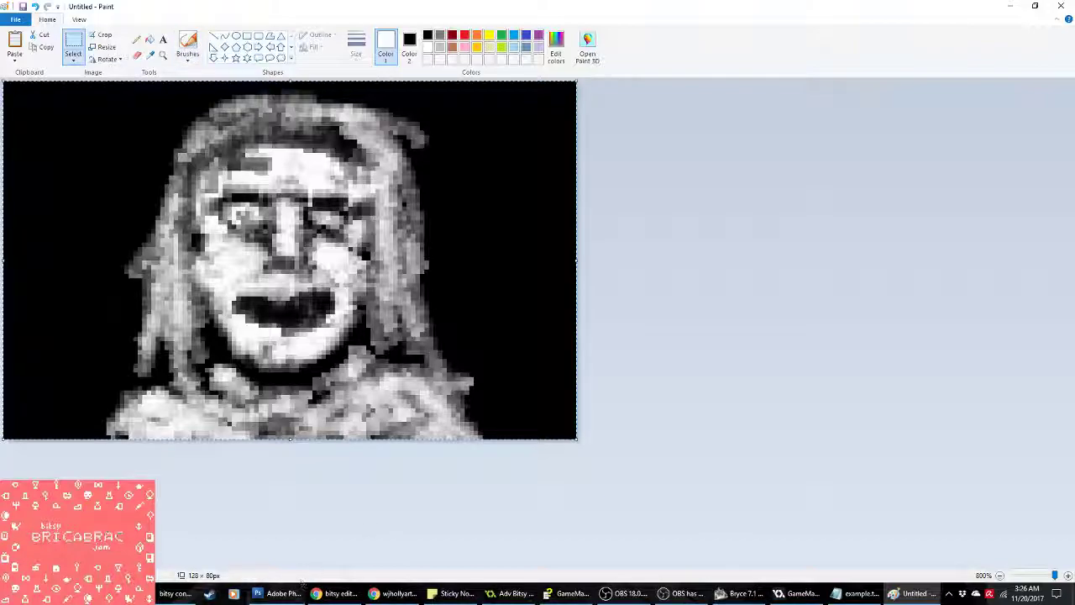
Step: Switch to Photoshop, cancel the Indexed Color conversion, paste the reworked face as a new layer and delete the older face layer, Layer 5
{"action": "left_click", "coordinate": [277, 593]}
{"action": "left_click", "coordinate": [948, 121]}
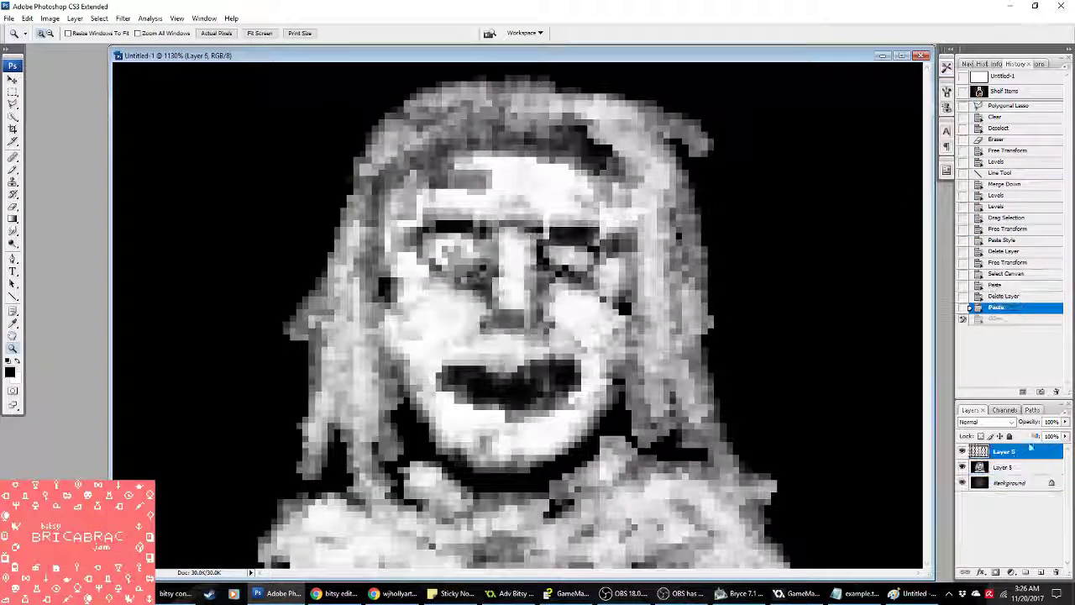
{"action": "right_click", "coordinate": [1008, 458]}
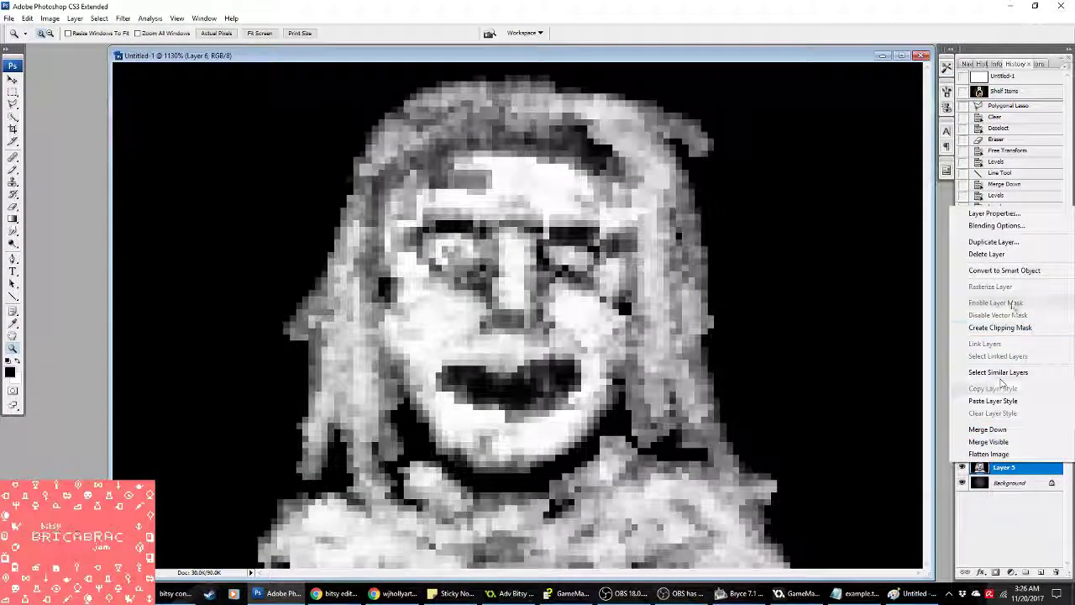
{"action": "left_click", "coordinate": [986, 254]}
{"action": "left_click", "coordinate": [500, 221]}
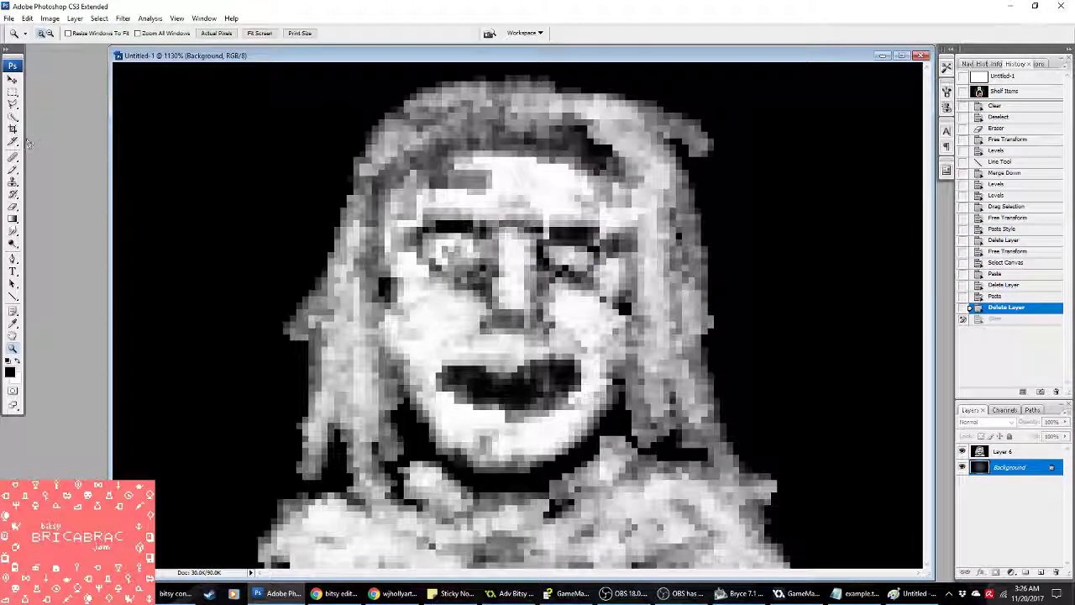
Step: Undo the stray pencil stroke on the Background, then pencil the brows, nose outline and mouth in black on Layer 6
{"action": "left_click", "coordinate": [12, 169]}
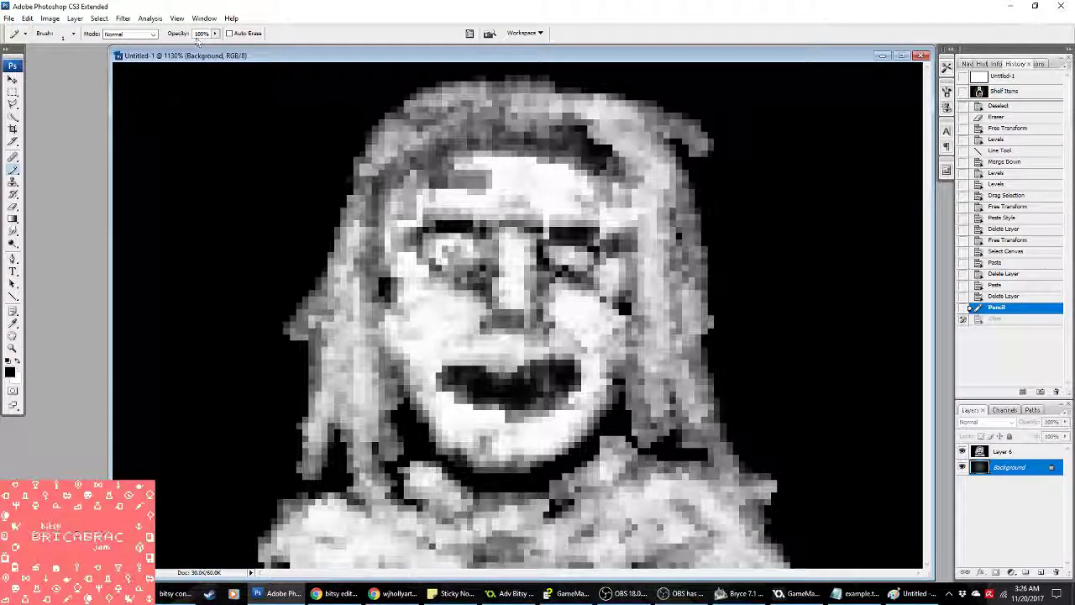
{"action": "left_click", "coordinate": [1004, 296]}
{"action": "left_click", "coordinate": [1010, 453]}
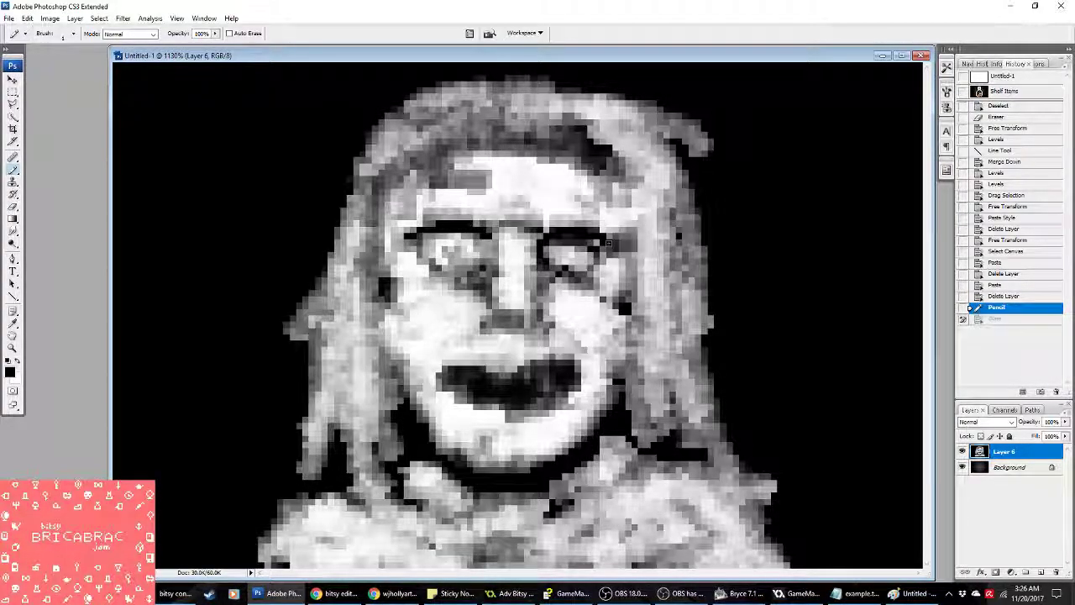
{"action": "left_click", "coordinate": [499, 294]}
{"action": "left_click_drag", "start_coordinate": [492, 318], "coordinate": [530, 319]}
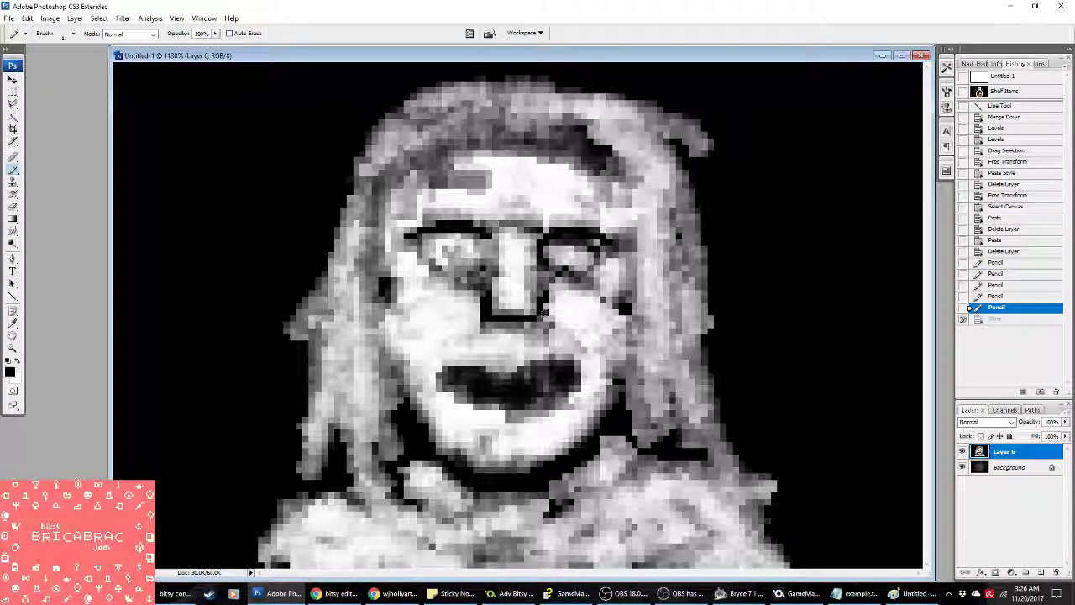
{"action": "left_click_drag", "start_coordinate": [544, 312], "coordinate": [542, 283]}
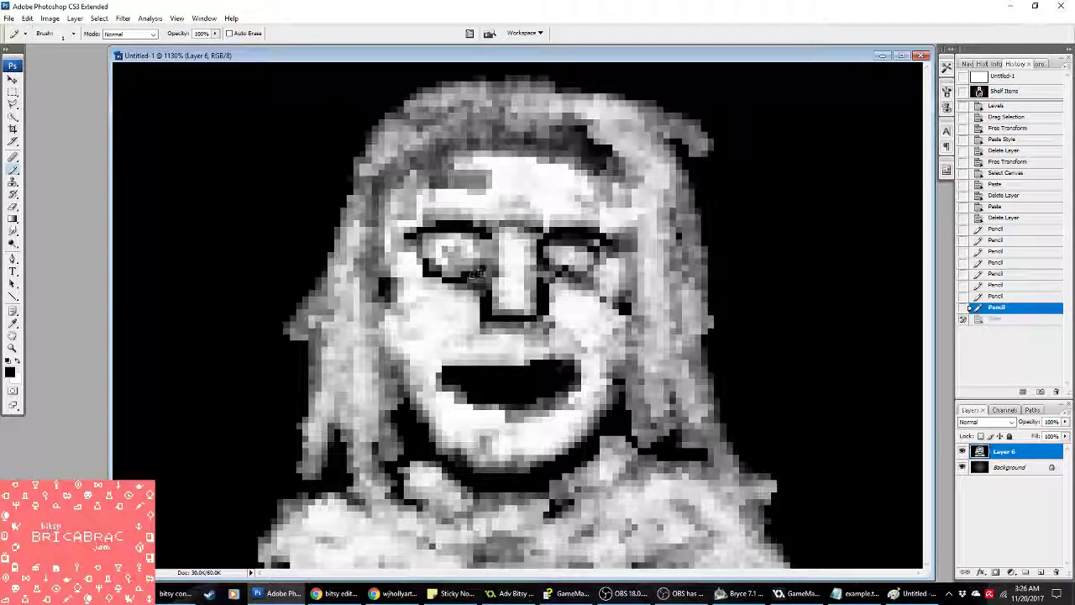
Step: Pencil black lower outlines around both eyes, redrawing the line under the first eye slightly higher
{"action": "mouse_move", "coordinate": [423, 252]}
{"action": "left_mouse_down"}
{"action": "mouse_move", "coordinate": [491, 264]}
{"action": "mouse_move", "coordinate": [412, 262]}
{"action": "left_mouse_up"}
{"action": "key", "text": "ctrl+z"}
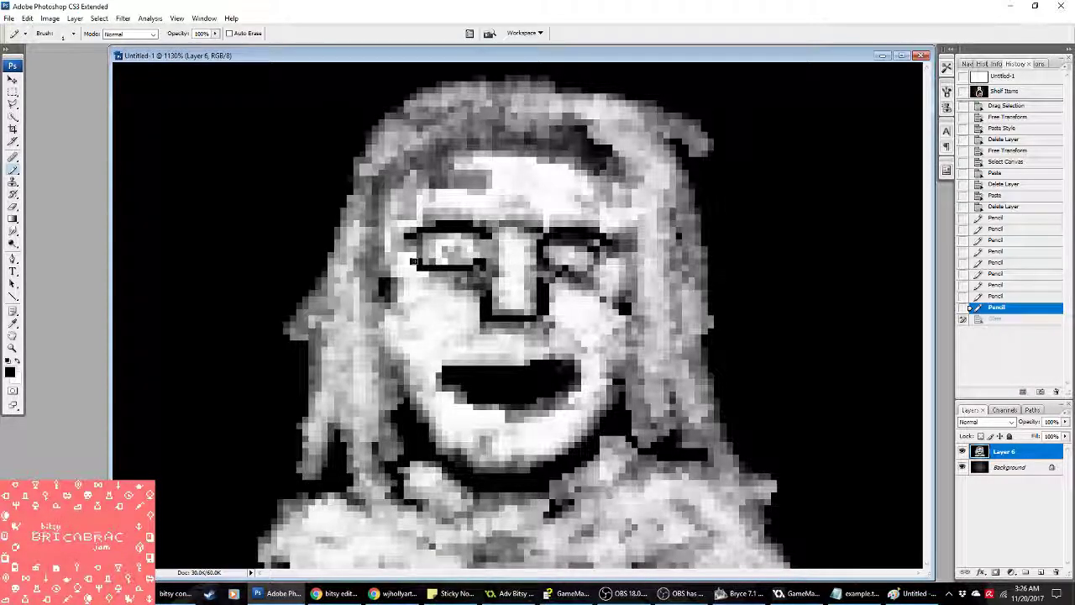
{"action": "left_click_drag", "start_coordinate": [581, 267], "coordinate": [606, 245]}
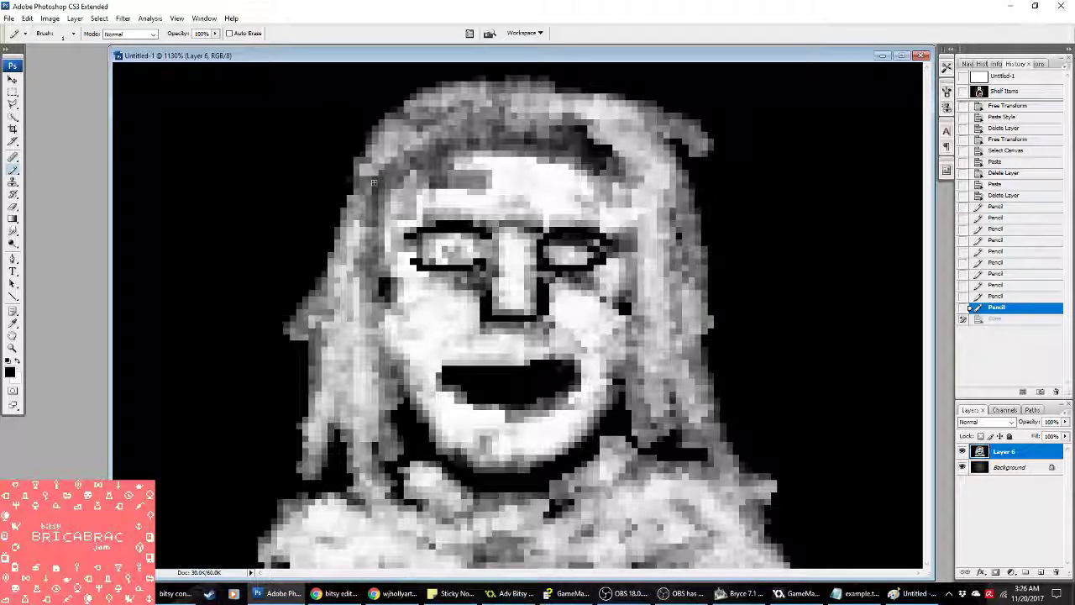
Step: Pencil a rough black outline around the face, along the hairline, across the forehead and down both cheeks
{"action": "mouse_move", "coordinate": [416, 173]}
{"action": "left_mouse_down"}
{"action": "mouse_move", "coordinate": [398, 269]}
{"action": "mouse_move", "coordinate": [385, 183]}
{"action": "mouse_move", "coordinate": [381, 201]}
{"action": "mouse_move", "coordinate": [388, 306]}
{"action": "left_mouse_up"}
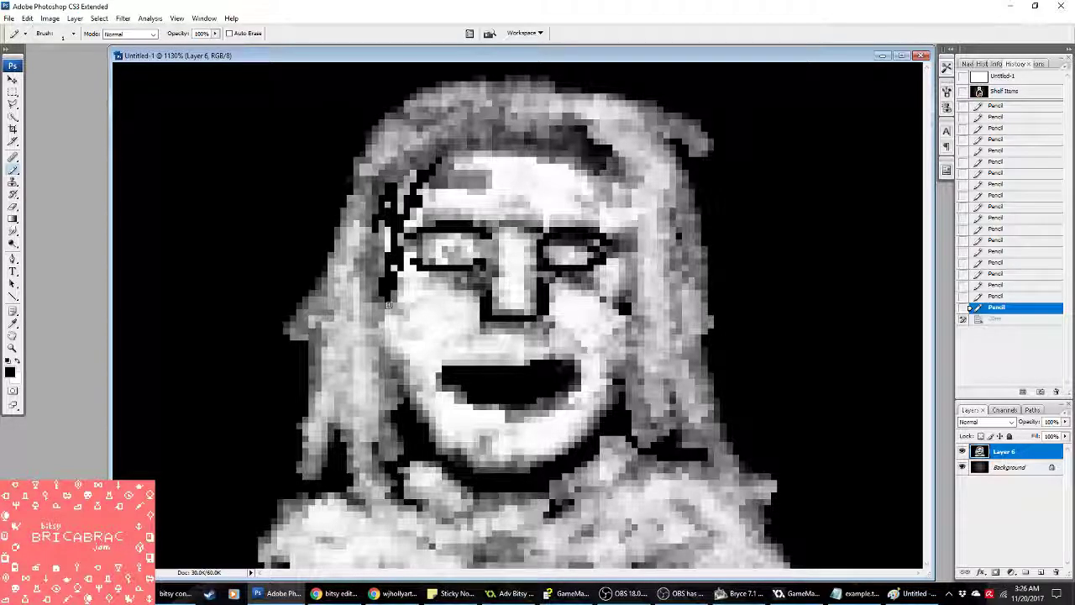
{"action": "mouse_move", "coordinate": [420, 168]}
{"action": "left_mouse_down"}
{"action": "mouse_move", "coordinate": [581, 170]}
{"action": "mouse_move", "coordinate": [611, 191]}
{"action": "left_mouse_up"}
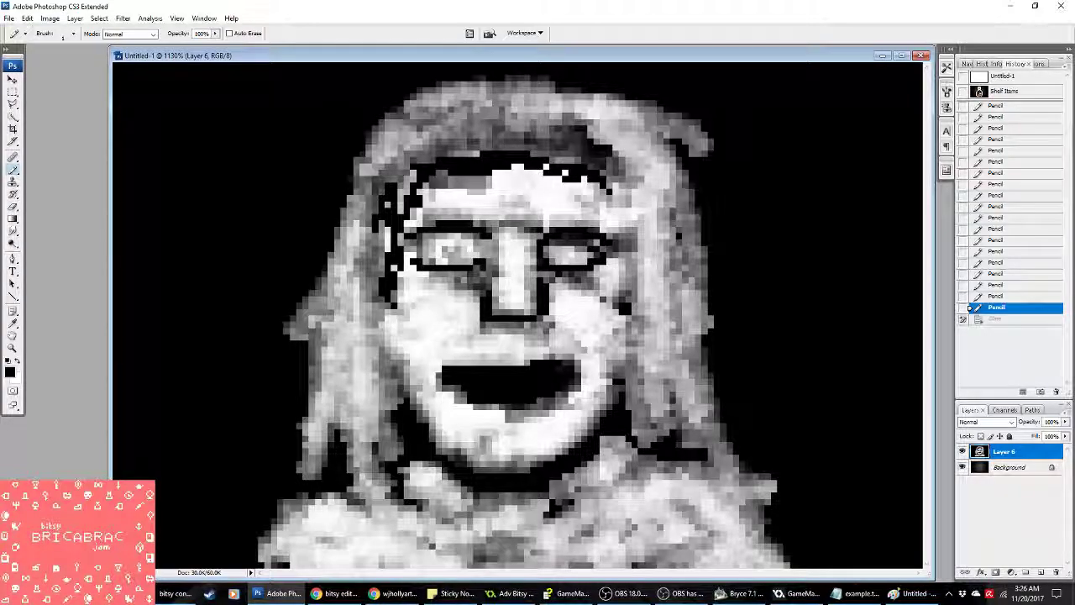
{"action": "mouse_move", "coordinate": [619, 237]}
{"action": "left_mouse_down"}
{"action": "mouse_move", "coordinate": [596, 214]}
{"action": "mouse_move", "coordinate": [623, 318]}
{"action": "mouse_move", "coordinate": [614, 284]}
{"action": "mouse_move", "coordinate": [618, 401]}
{"action": "left_mouse_up"}
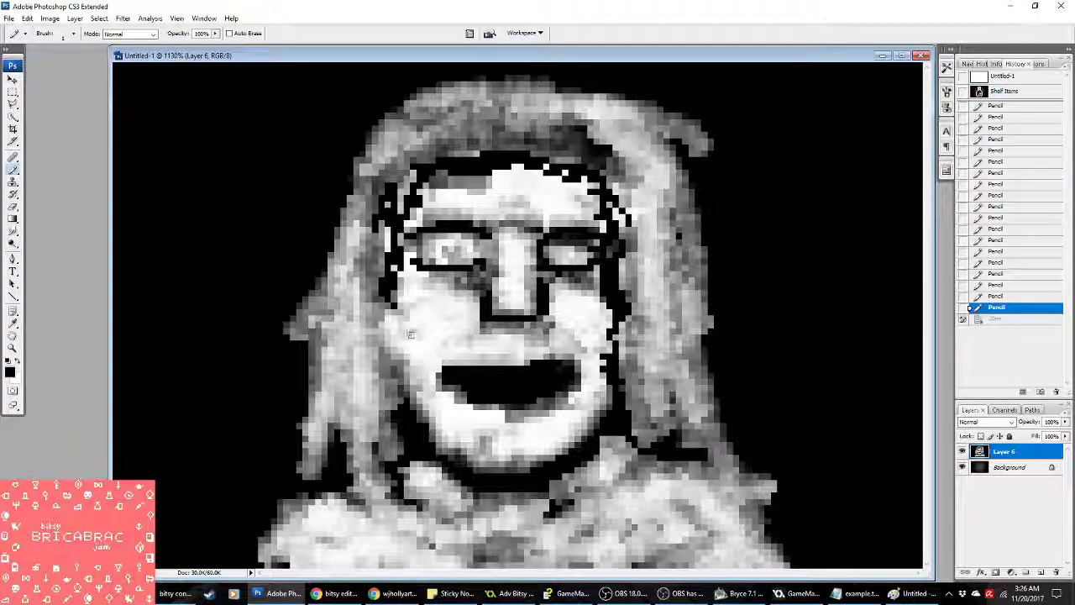
{"action": "left_click_drag", "start_coordinate": [406, 370], "coordinate": [414, 402]}
Step: Flatten the layers and preview the outlined face in Indexed Color with the Local (Perceptual) palette, 2 colors and Pattern dither
{"action": "left_click", "coordinate": [49, 18]}
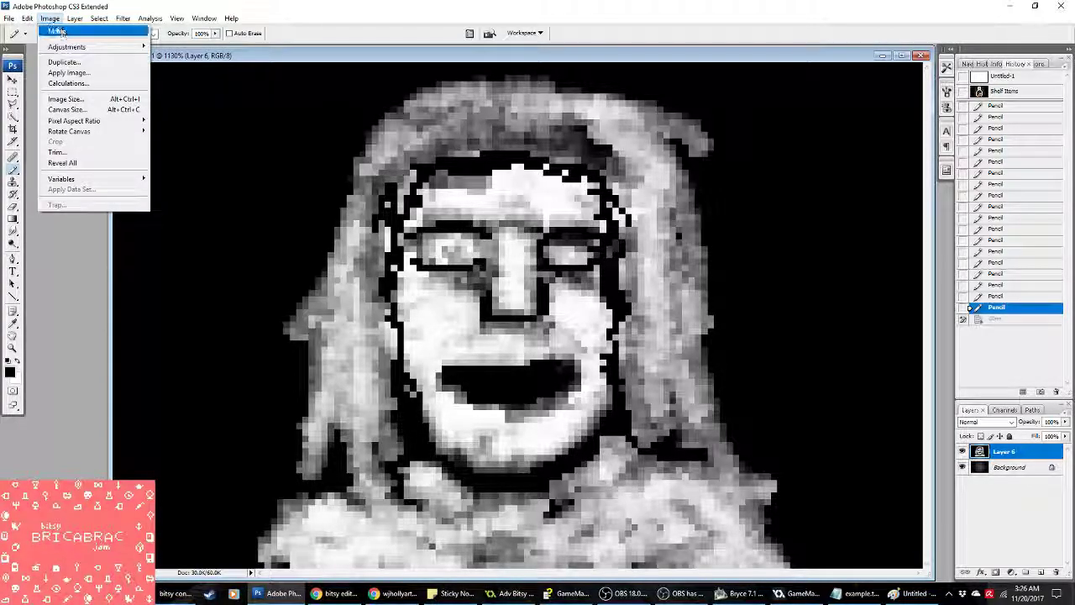
{"action": "mouse_move", "coordinate": [92, 31]}
{"action": "left_click", "coordinate": [177, 64]}
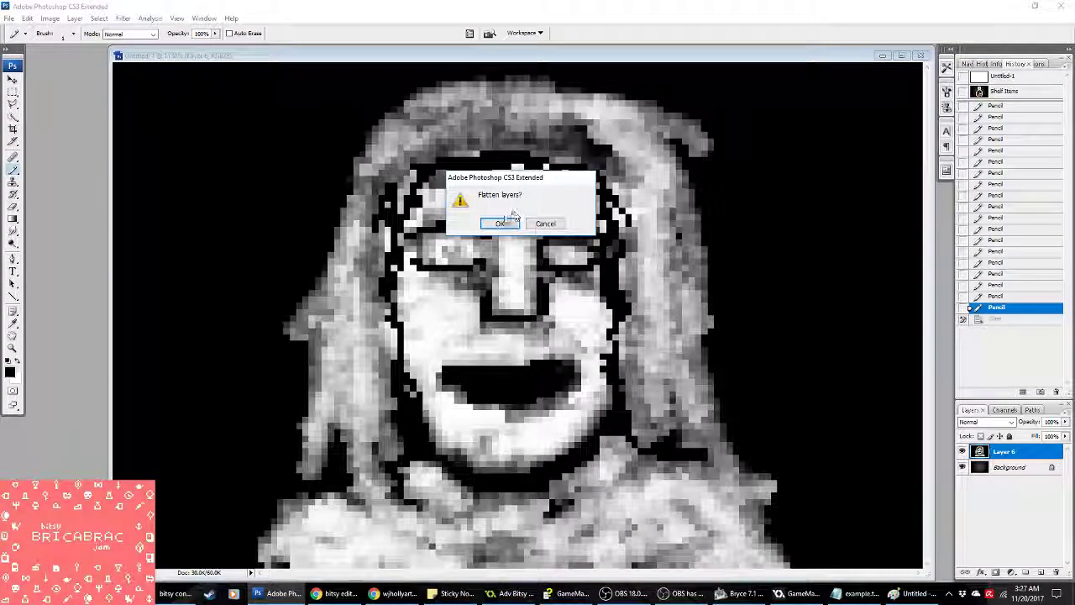
{"action": "left_click", "coordinate": [499, 225]}
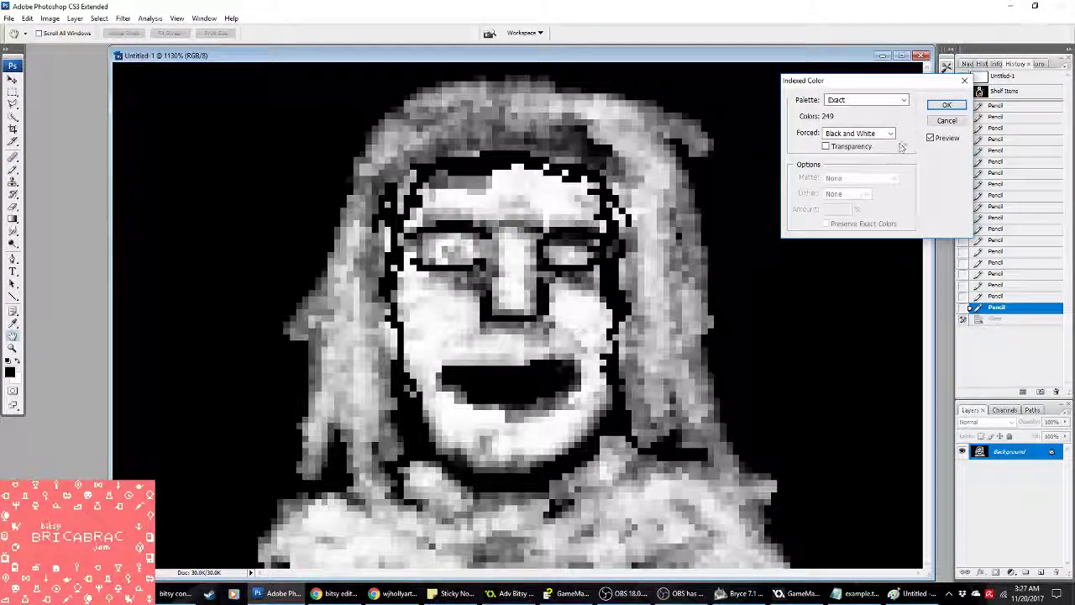
{"action": "left_click", "coordinate": [882, 100]}
{"action": "left_click", "coordinate": [854, 164]}
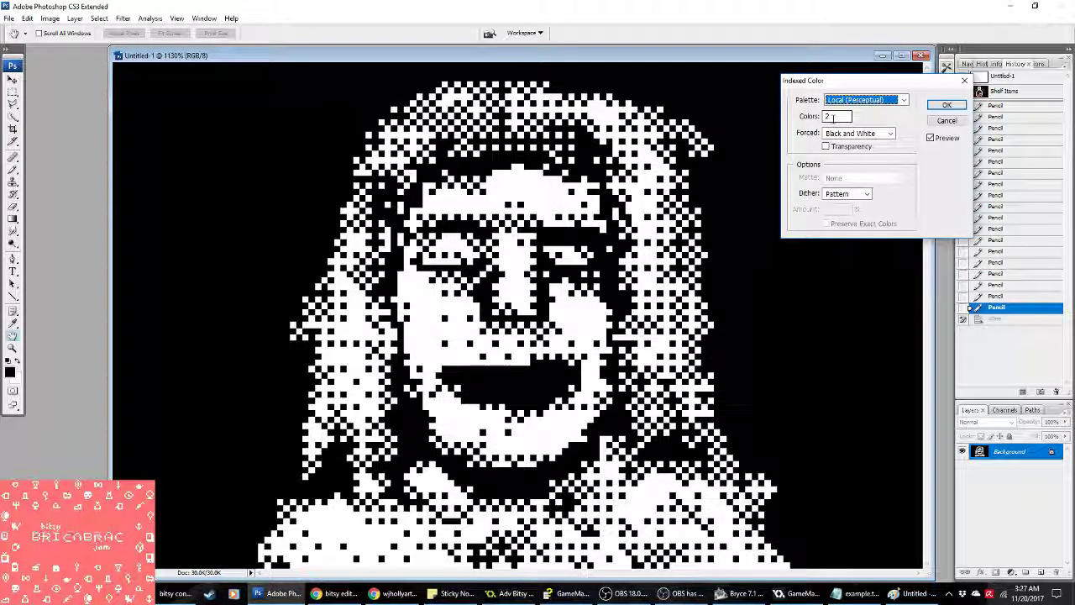
Step: Switch to the bitsy editor to compare the dithered face with the front room, then return to Photoshop and cancel the conversion
{"action": "left_click", "coordinate": [353, 580]}
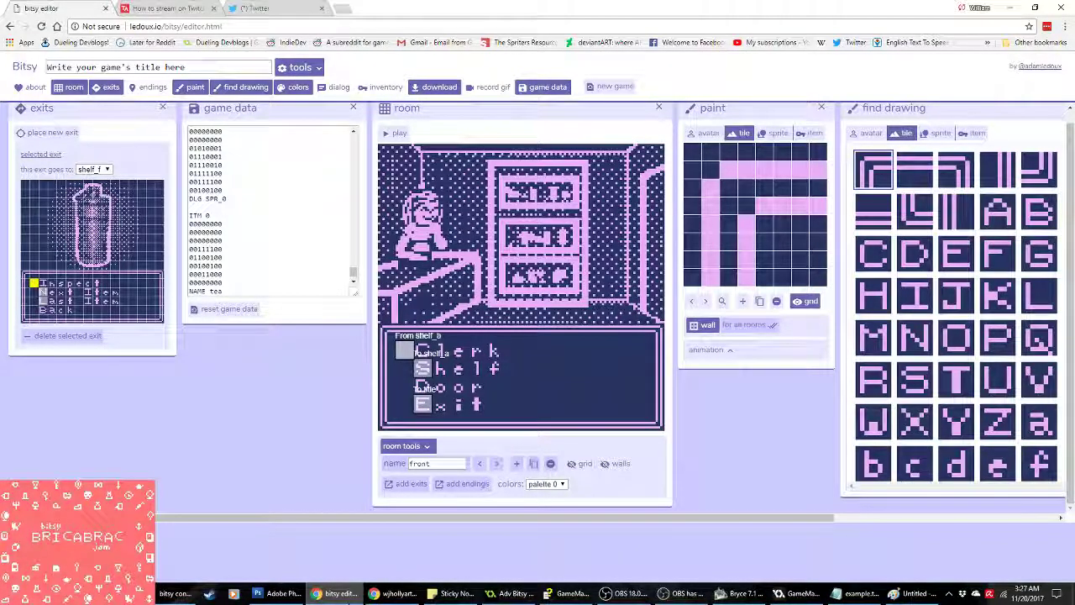
{"action": "left_click", "coordinate": [284, 593]}
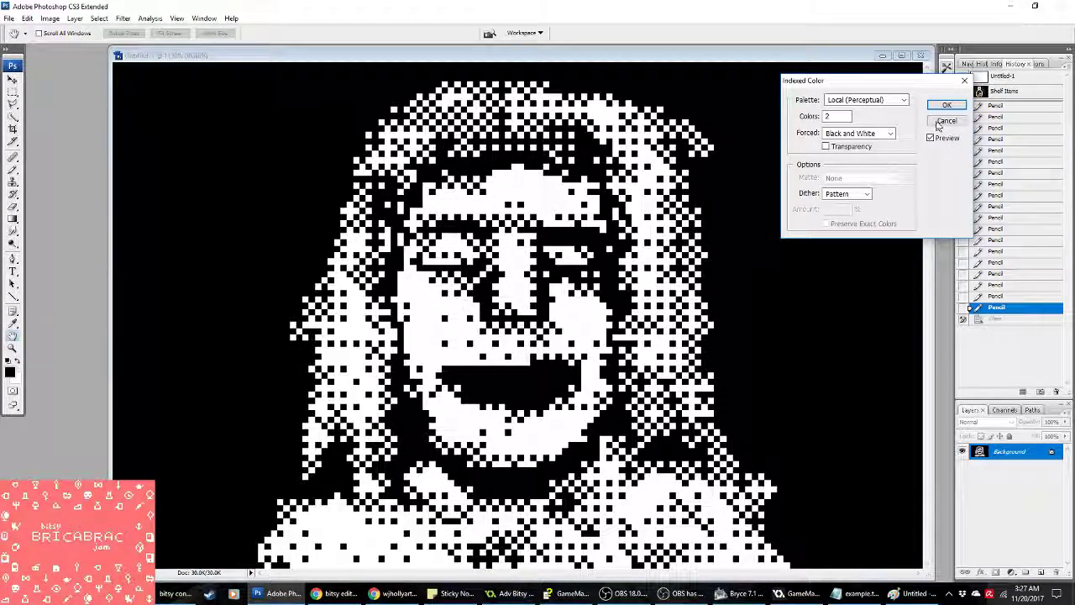
{"action": "left_click", "coordinate": [334, 593]}
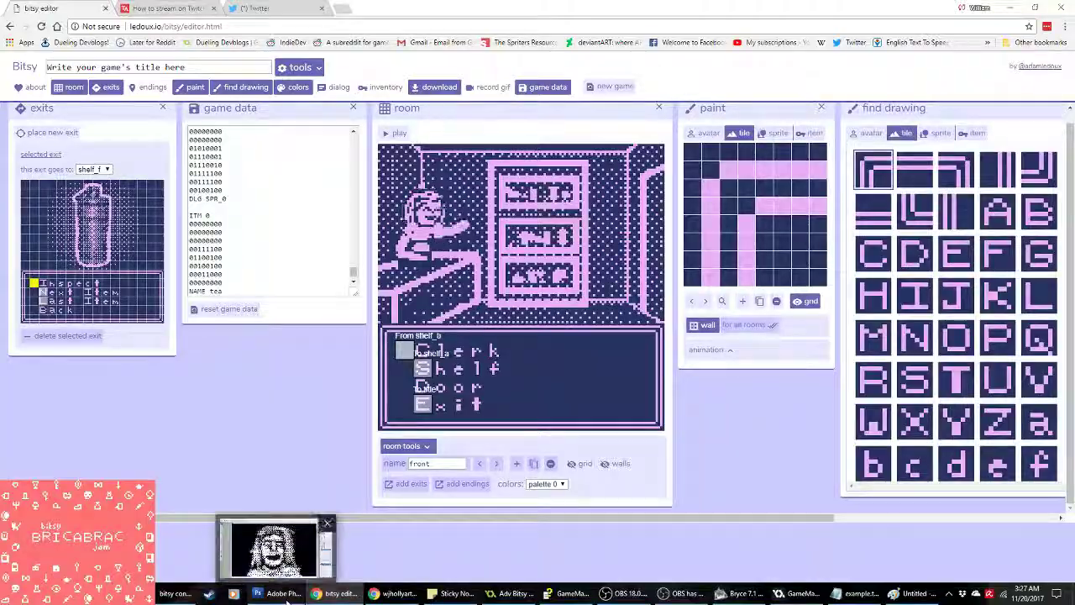
{"action": "left_click", "coordinate": [283, 593]}
{"action": "key", "text": "Escape"}
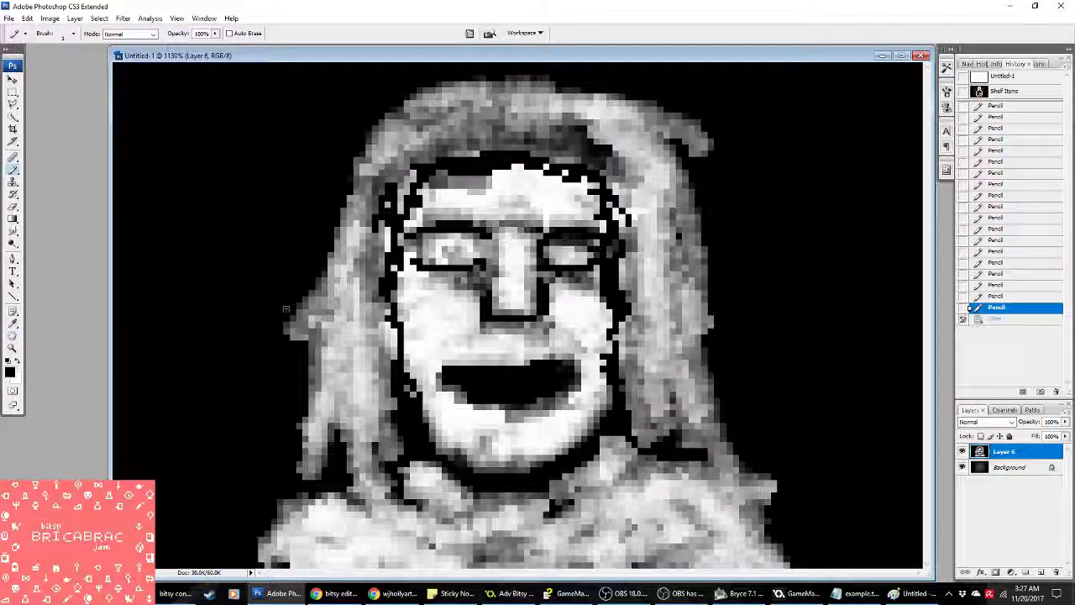
Step: Pencil thin black strands through the hair down both sides of the face and across the top of the head
{"action": "left_click_drag", "start_coordinate": [351, 368], "coordinate": [356, 319]}
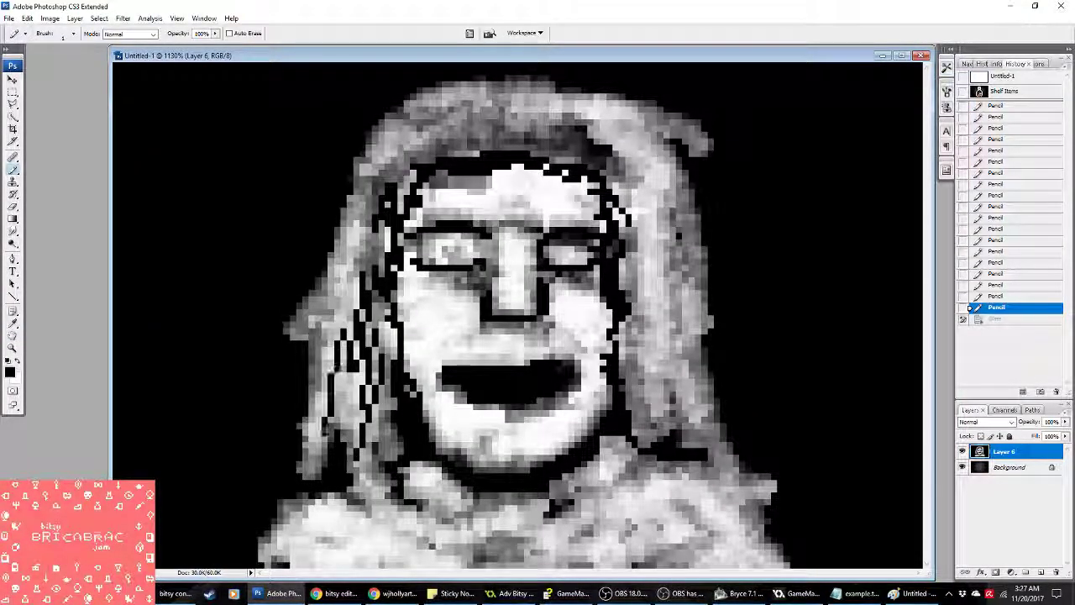
{"action": "mouse_move", "coordinate": [343, 250]}
{"action": "left_mouse_down"}
{"action": "mouse_move", "coordinate": [344, 269]}
{"action": "mouse_move", "coordinate": [374, 269]}
{"action": "left_mouse_up"}
{"action": "left_click_drag", "start_coordinate": [408, 96], "coordinate": [411, 108]}
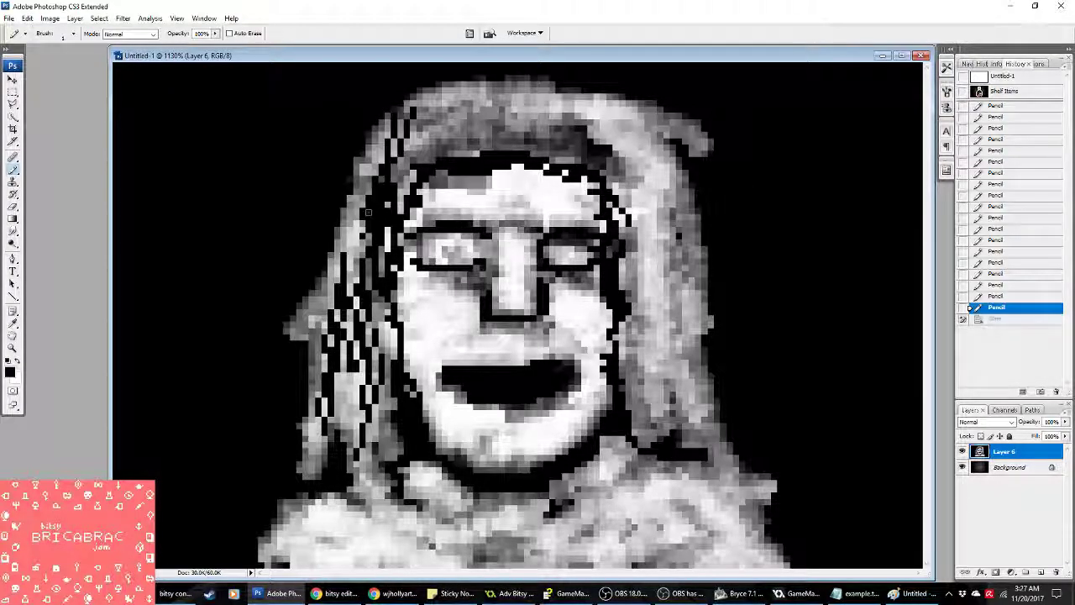
{"action": "left_click_drag", "start_coordinate": [609, 189], "coordinate": [694, 349]}
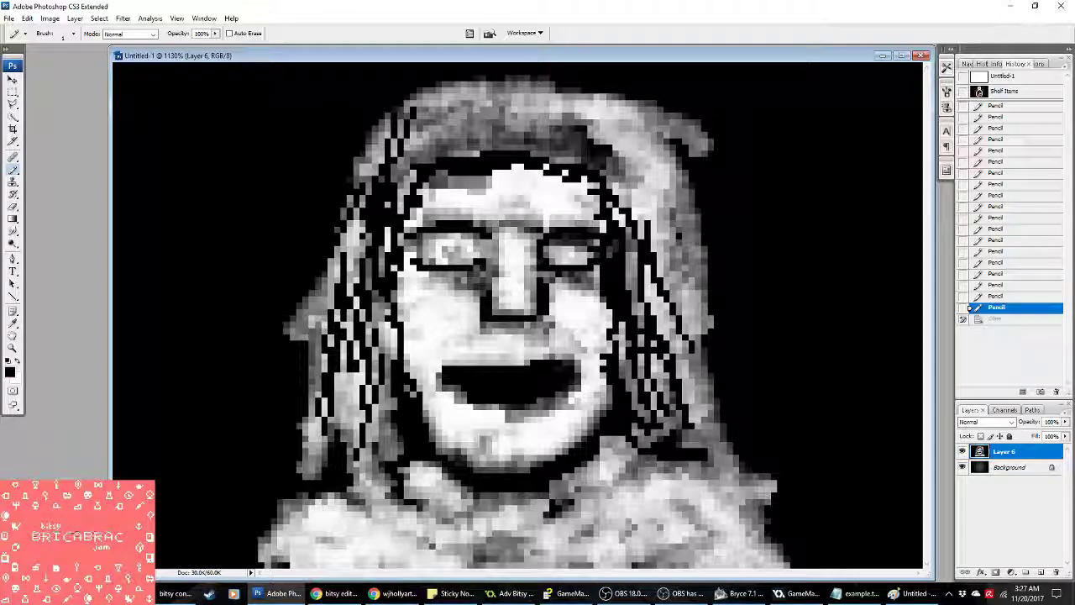
{"action": "mouse_move", "coordinate": [620, 153]}
{"action": "left_mouse_down"}
{"action": "mouse_move", "coordinate": [615, 116]}
{"action": "mouse_move", "coordinate": [516, 104]}
{"action": "mouse_move", "coordinate": [608, 162]}
{"action": "mouse_move", "coordinate": [620, 145]}
{"action": "mouse_move", "coordinate": [477, 144]}
{"action": "left_mouse_up"}
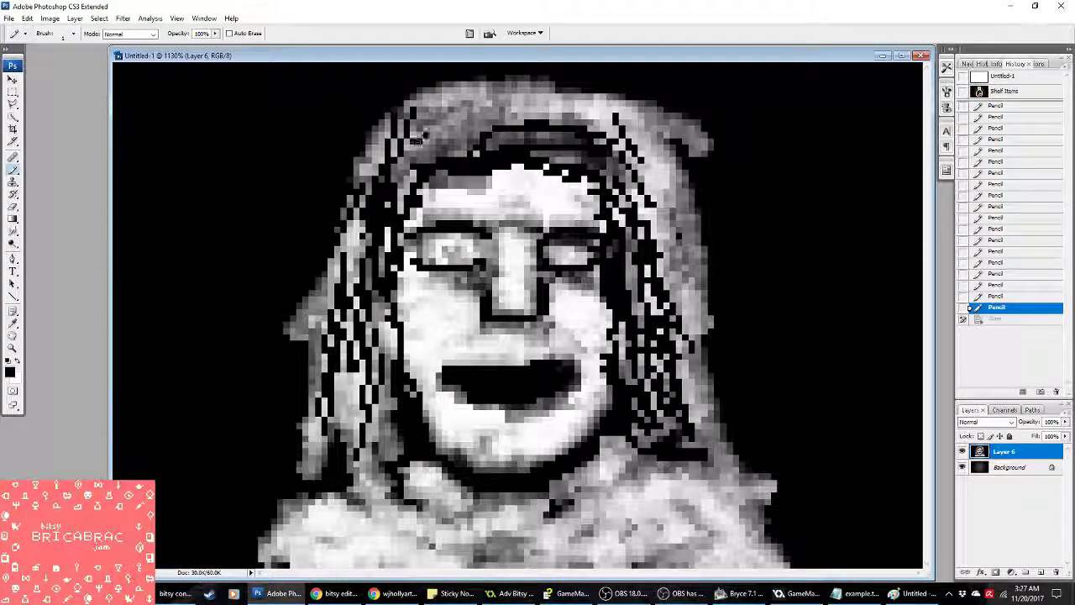
{"action": "left_click_drag", "start_coordinate": [565, 100], "coordinate": [593, 104]}
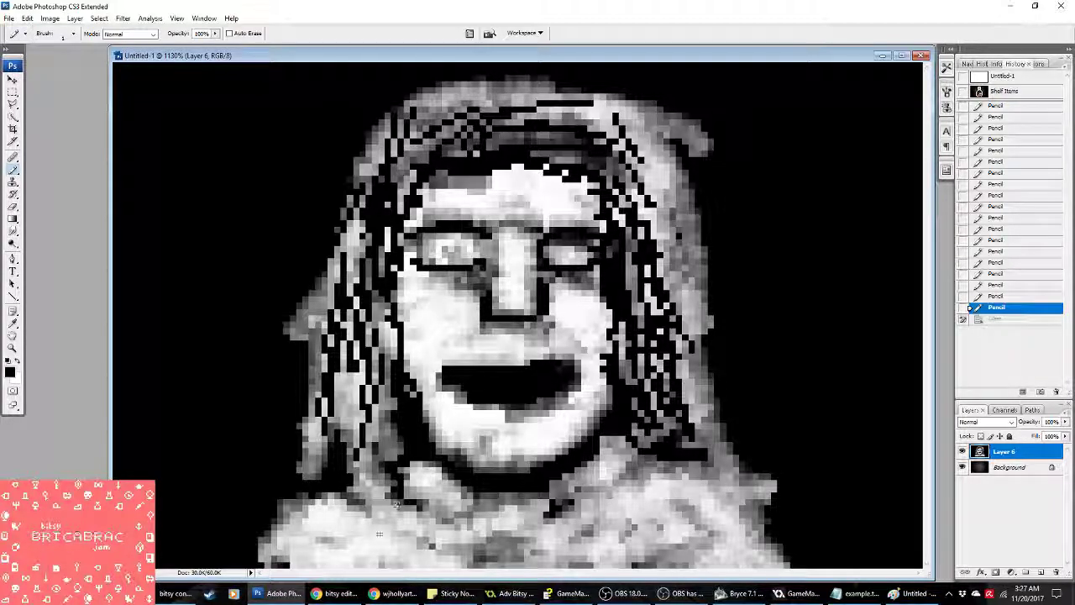
Step: Check the face on the Twitch stream page and view the front room in the bitsy editor, then return to Photoshop
{"action": "left_click", "coordinate": [395, 593]}
{"action": "mouse_move", "coordinate": [307, 598]}
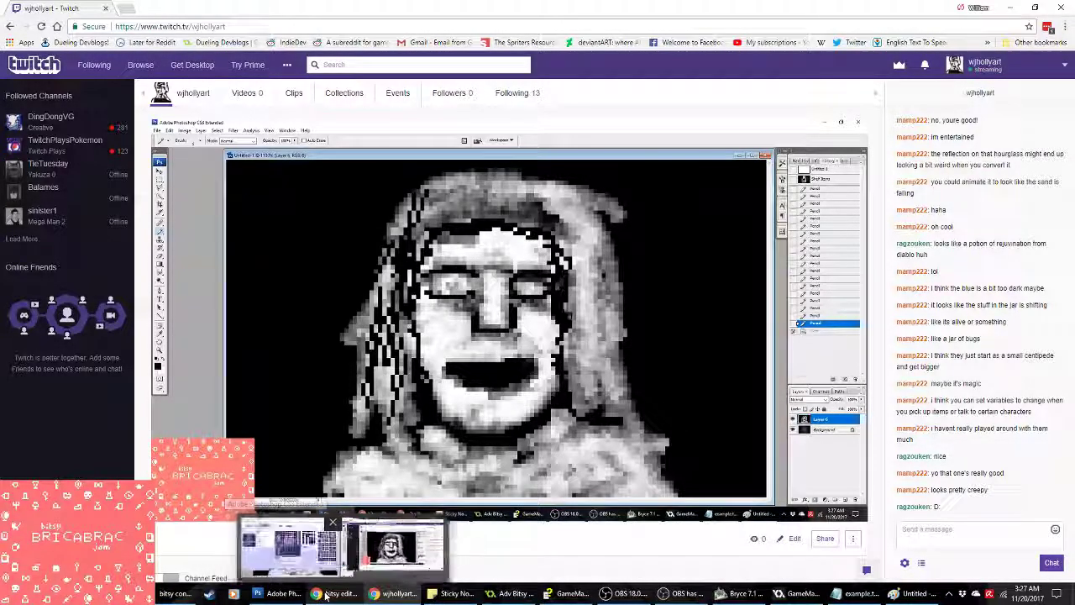
{"action": "left_click", "coordinate": [326, 595]}
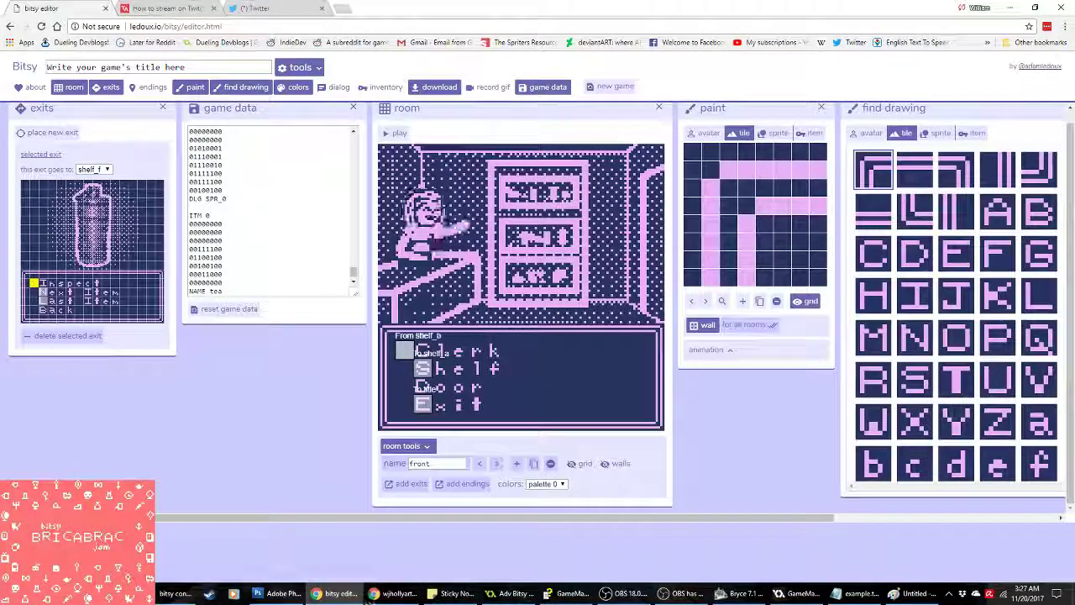
{"action": "left_click", "coordinate": [298, 595]}
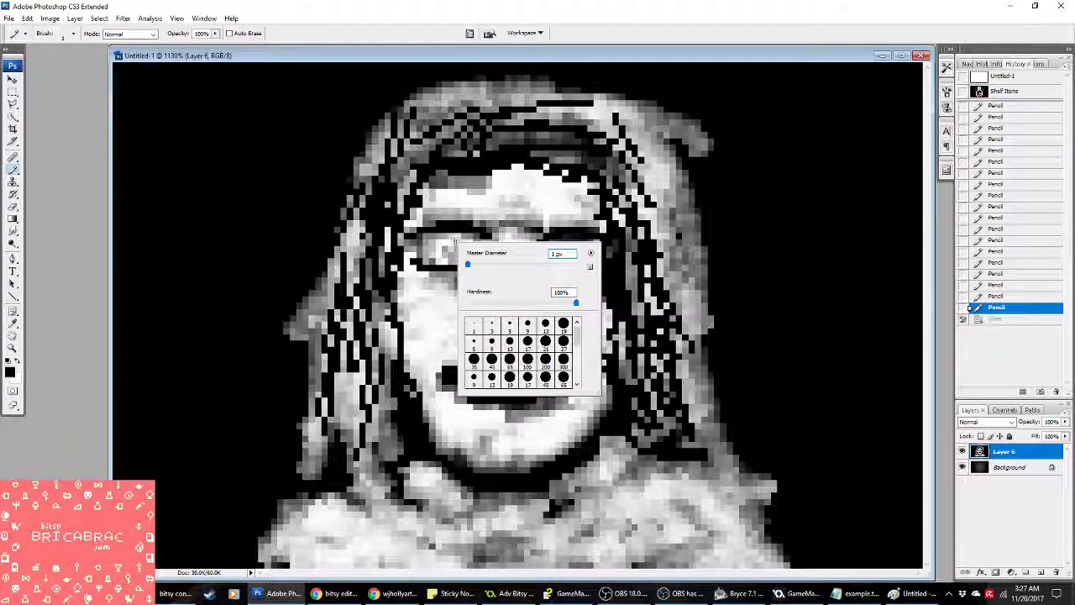
Step: Fill the inside of both eyes with white using the Pencil tool and draw a square black pupil in each
{"action": "left_click", "coordinate": [10, 363]}
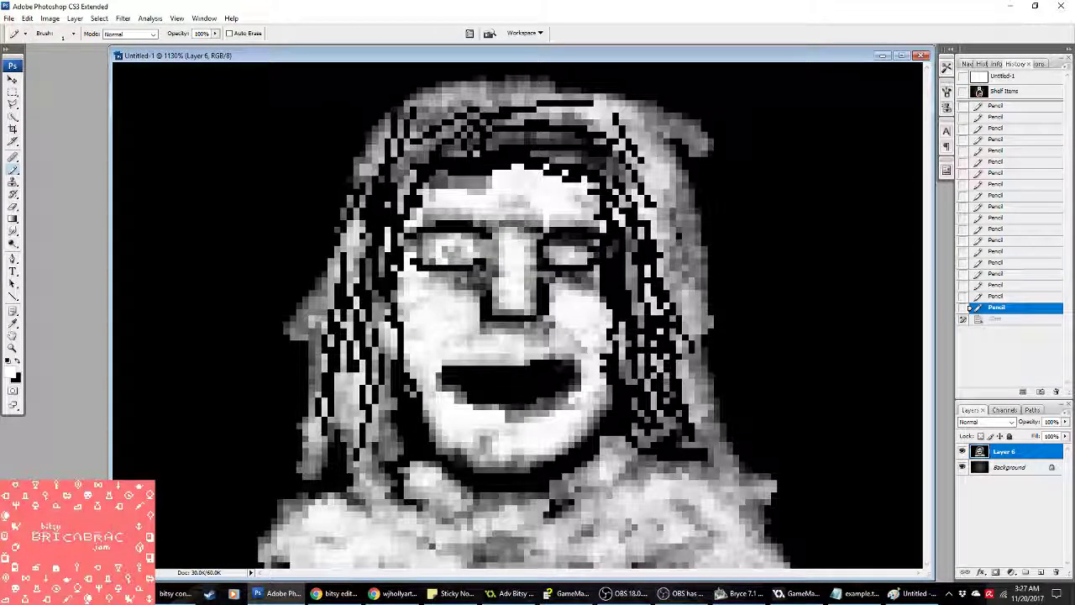
{"action": "left_click_drag", "start_coordinate": [449, 254], "coordinate": [445, 248]}
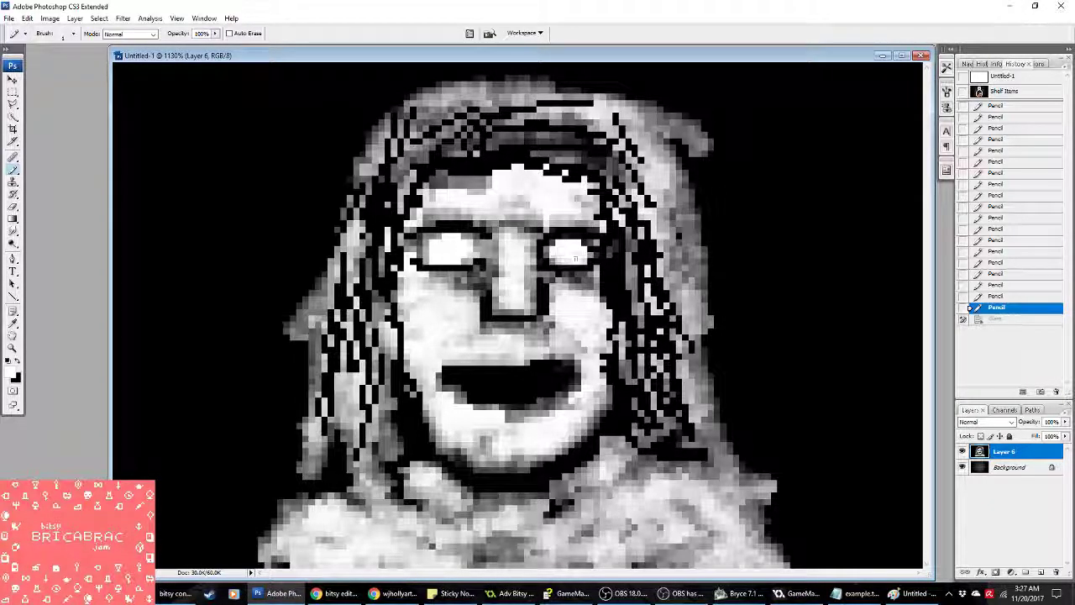
{"action": "left_click", "coordinate": [17, 359]}
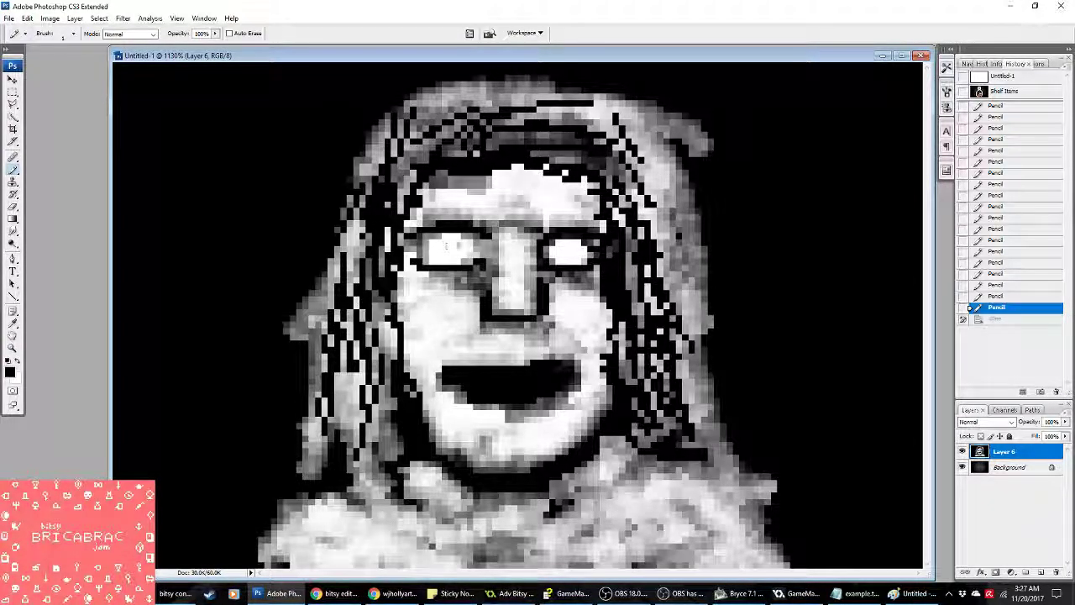
{"action": "right_click", "coordinate": [446, 250]}
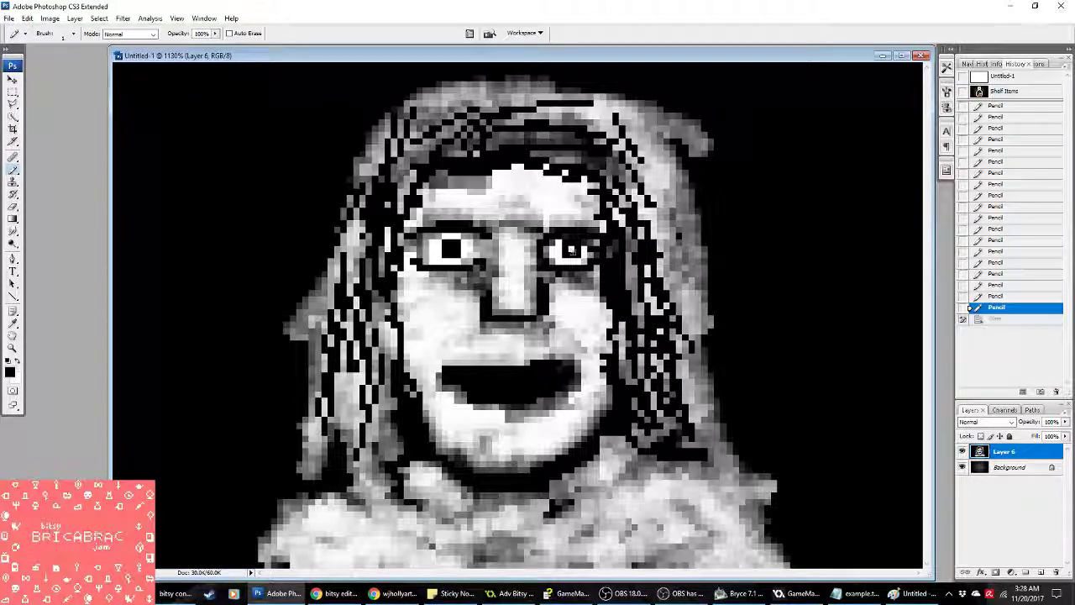
{"action": "key", "text": "ctrl+z"}
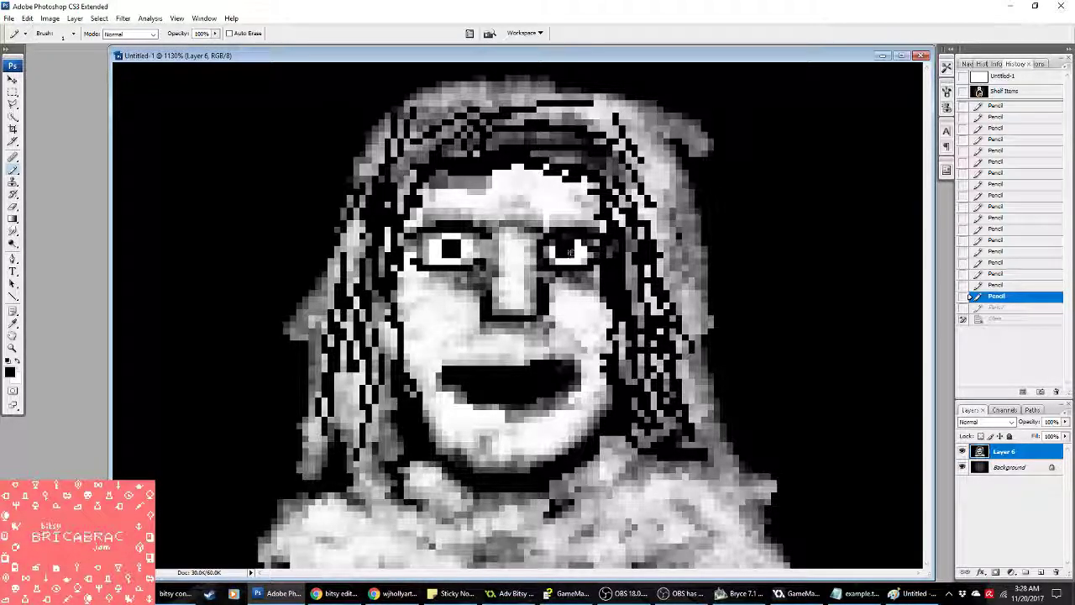
{"action": "key", "text": "ctrl+shift+z"}
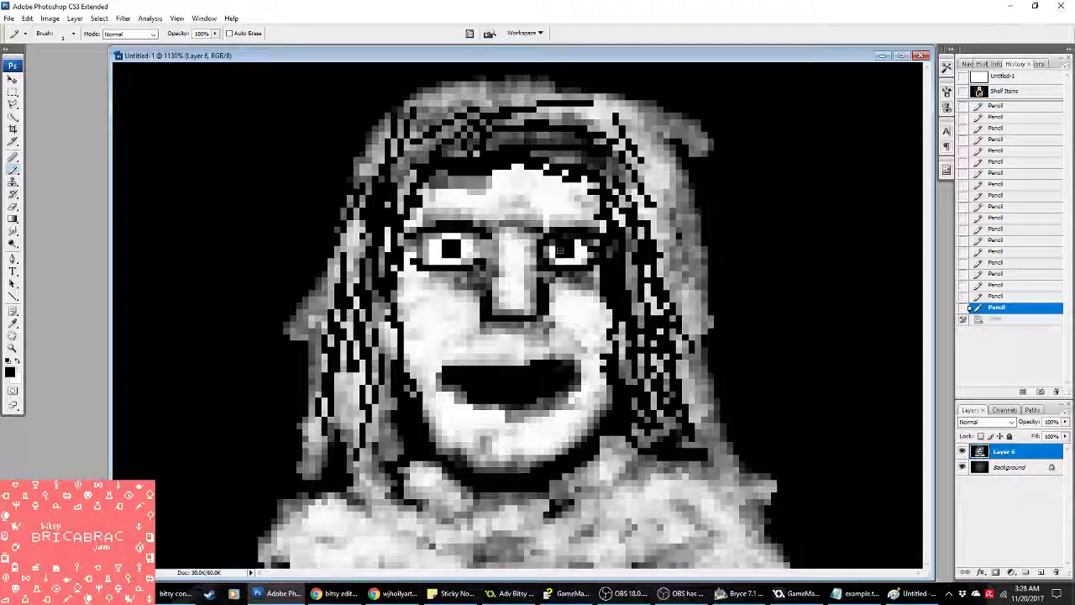
Step: Touch up the eyes with white and black pencil pixels, reshaping the whites and their inner corners
{"action": "left_click", "coordinate": [16, 360]}
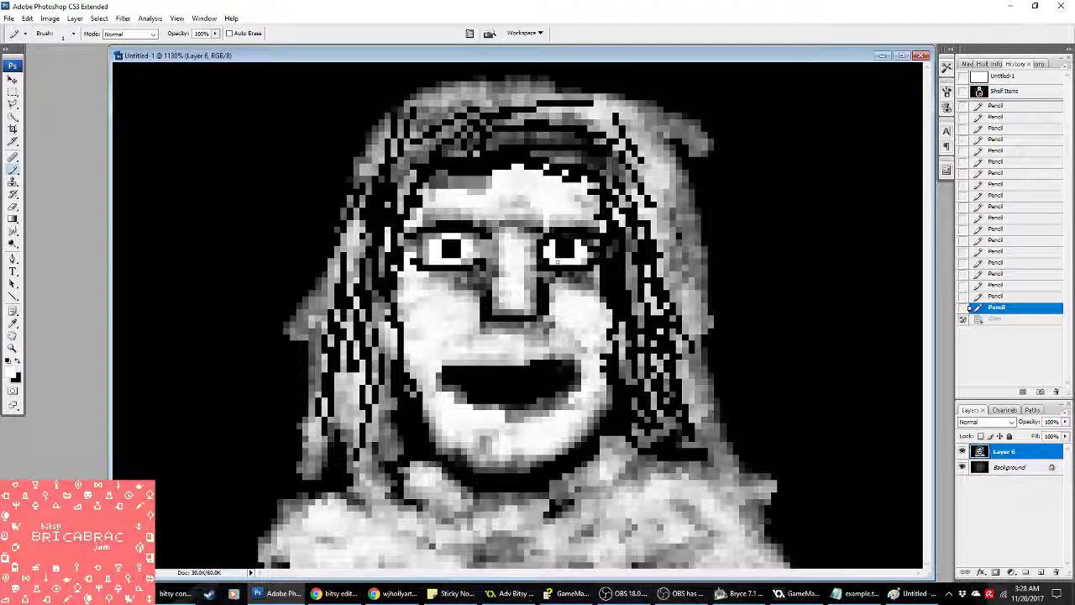
{"action": "right_click", "coordinate": [485, 234]}
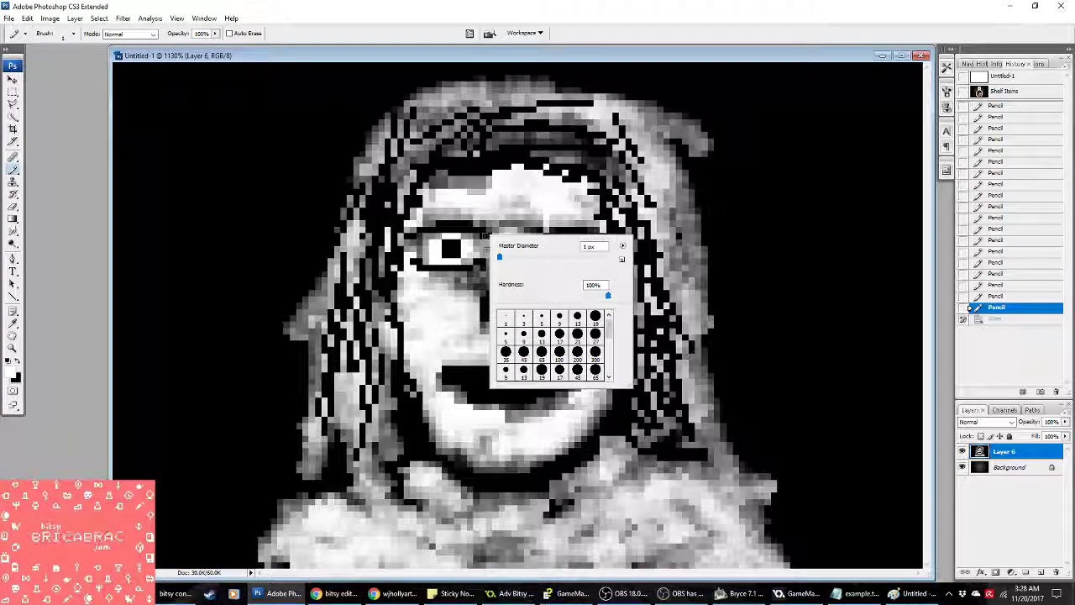
{"action": "left_click", "coordinate": [17, 361]}
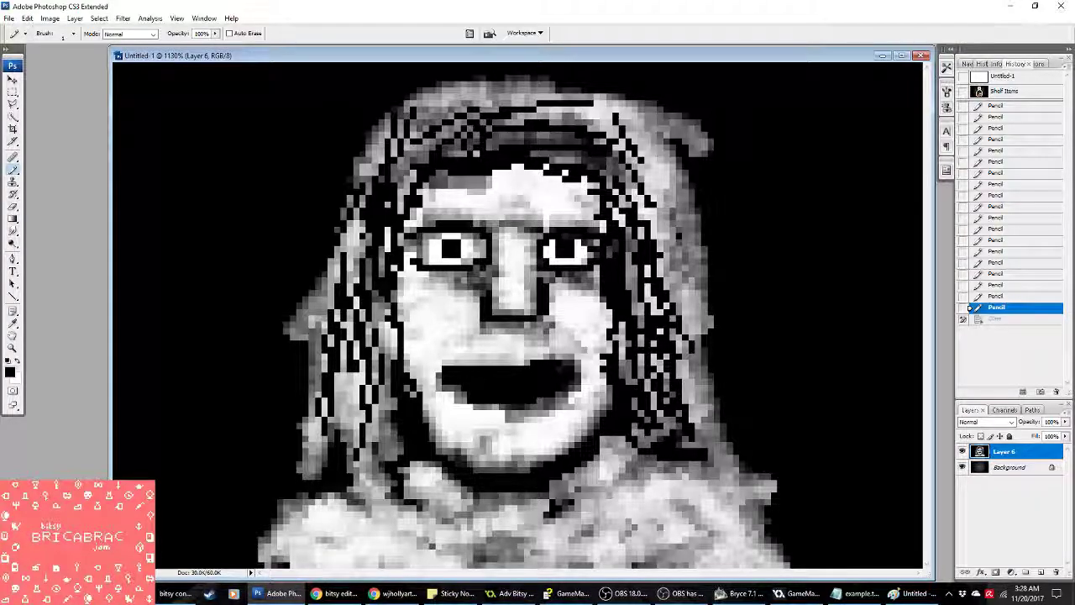
{"action": "left_click", "coordinate": [17, 360]}
{"action": "left_click", "coordinate": [18, 361]}
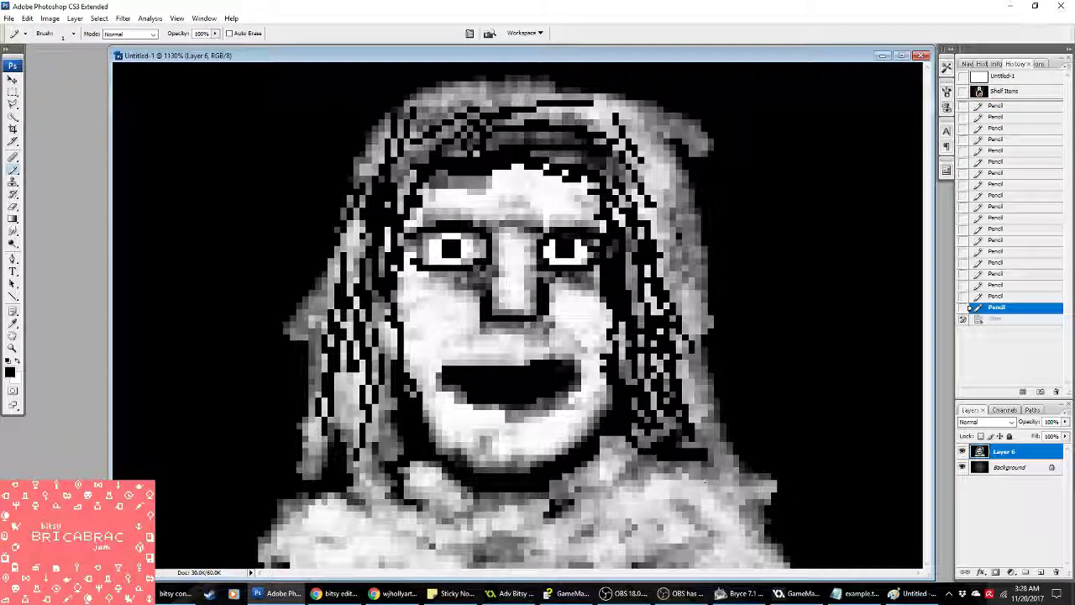
Step: Paste the face picture into Paint and brush grey shading onto both cheeks
{"action": "left_click", "coordinate": [916, 593]}
{"action": "key", "text": "ctrl+v"}
{"action": "left_click", "coordinate": [684, 492]}
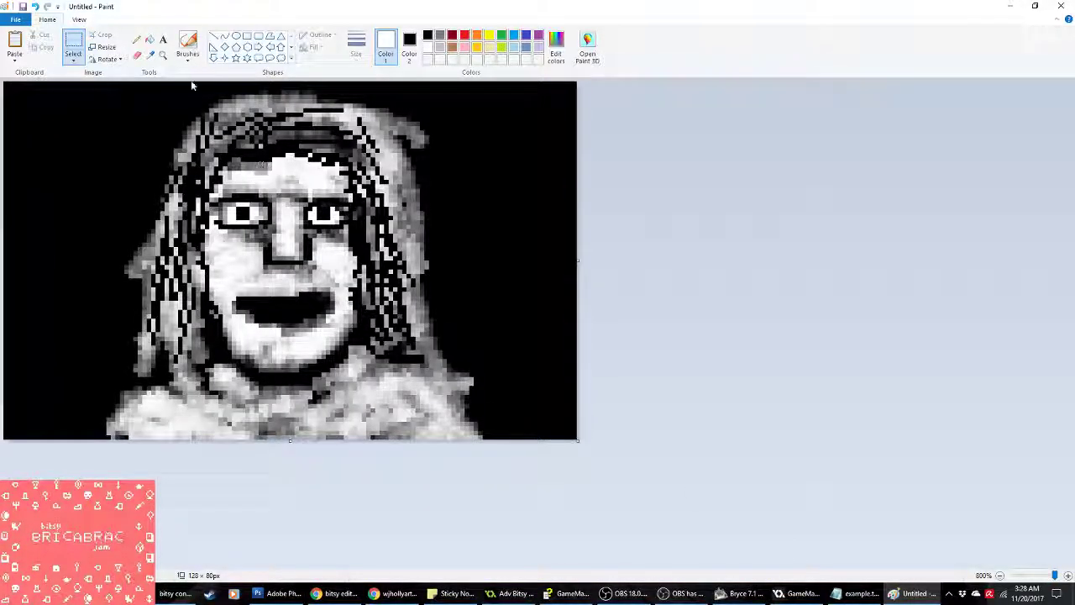
{"action": "left_click", "coordinate": [187, 46]}
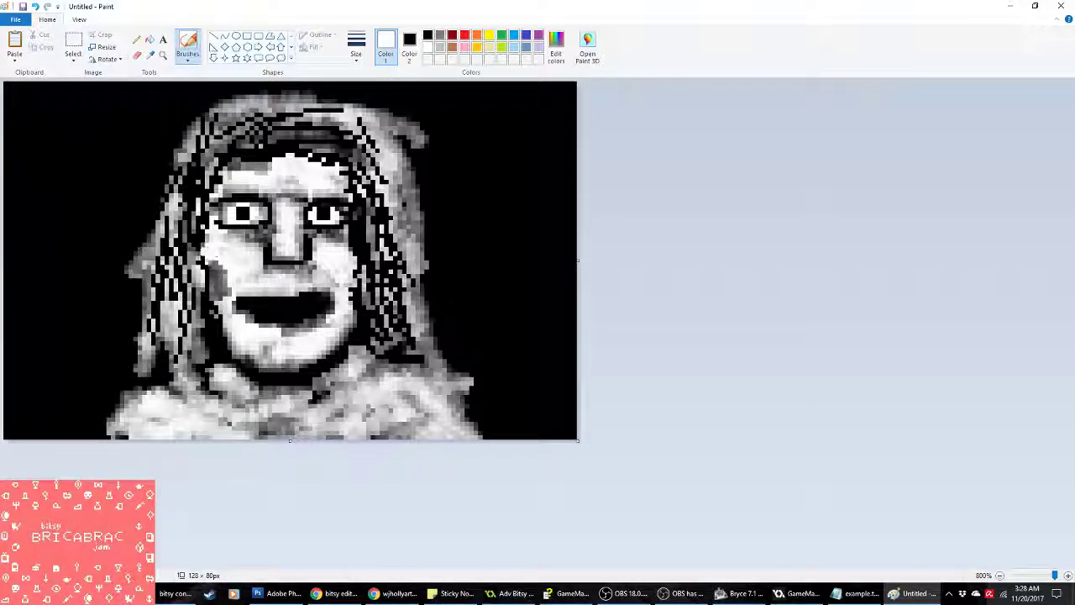
{"action": "mouse_move", "coordinate": [237, 299]}
{"action": "left_mouse_down"}
{"action": "mouse_move", "coordinate": [209, 250]}
{"action": "mouse_move", "coordinate": [220, 319]}
{"action": "mouse_move", "coordinate": [220, 299]}
{"action": "mouse_move", "coordinate": [210, 307]}
{"action": "mouse_move", "coordinate": [229, 350]}
{"action": "mouse_move", "coordinate": [220, 296]}
{"action": "mouse_move", "coordinate": [235, 365]}
{"action": "left_mouse_up"}
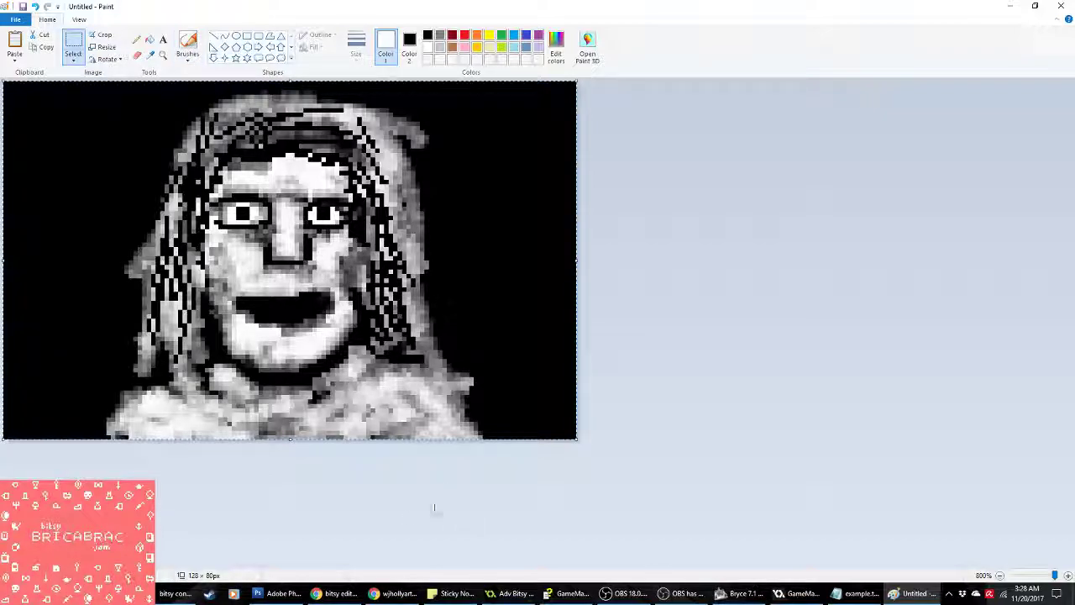
Step: Bring the shaded face back into Photoshop as a new layer and merge it down onto Layer 6
{"action": "left_click", "coordinate": [282, 593]}
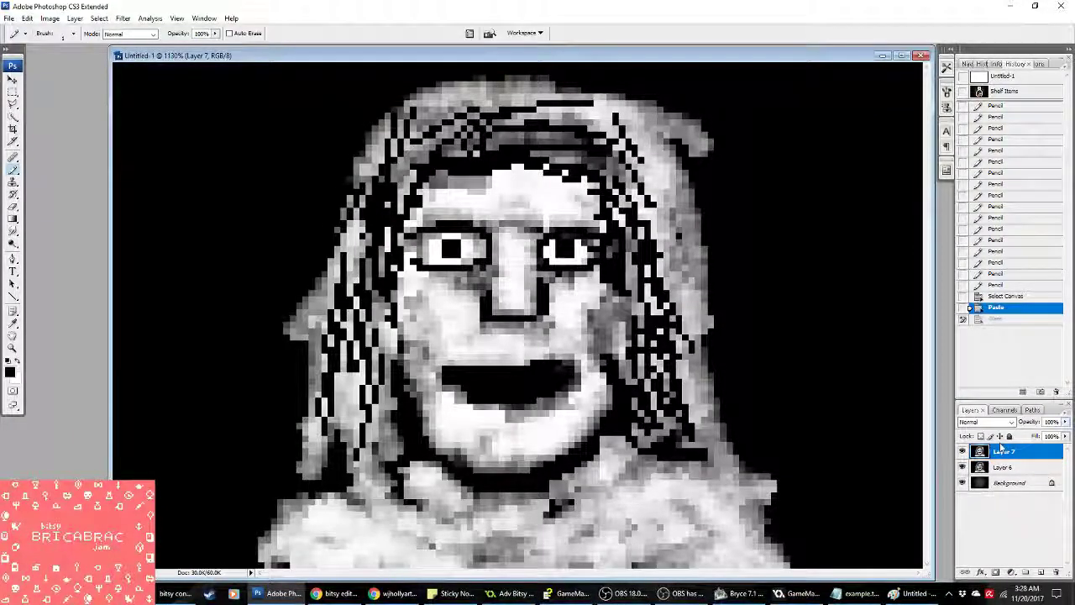
{"action": "right_click", "coordinate": [1006, 451]}
{"action": "left_click", "coordinate": [991, 418]}
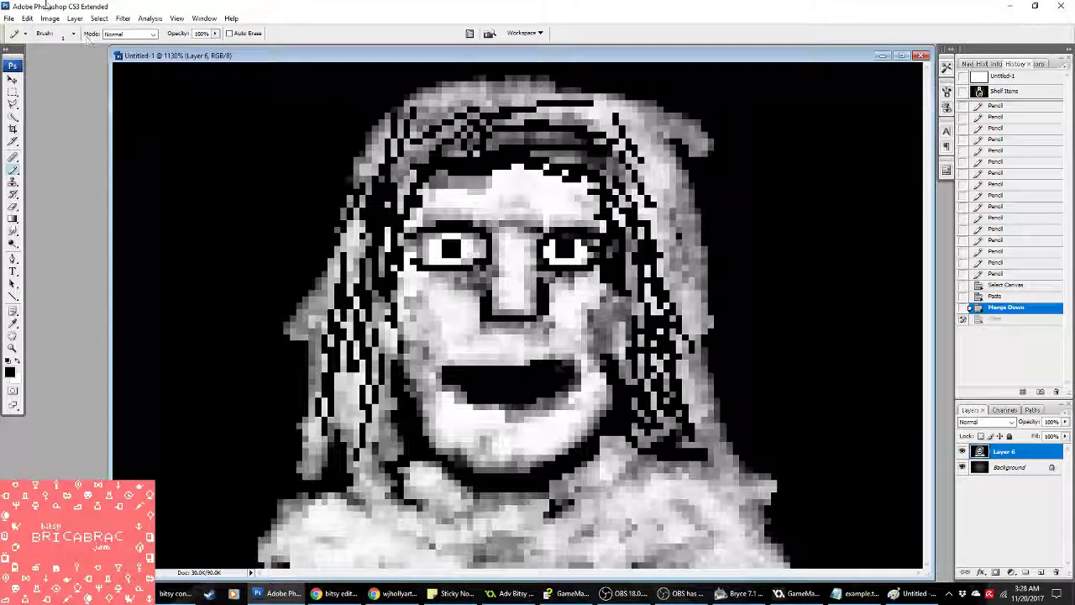
Step: Flatten the image and convert it to Indexed Color with Local (Perceptual) palette, 2 colours, forced Black and White, and Pattern dither
{"action": "left_click", "coordinate": [49, 18]}
{"action": "mouse_move", "coordinate": [75, 27]}
{"action": "left_click", "coordinate": [178, 62]}
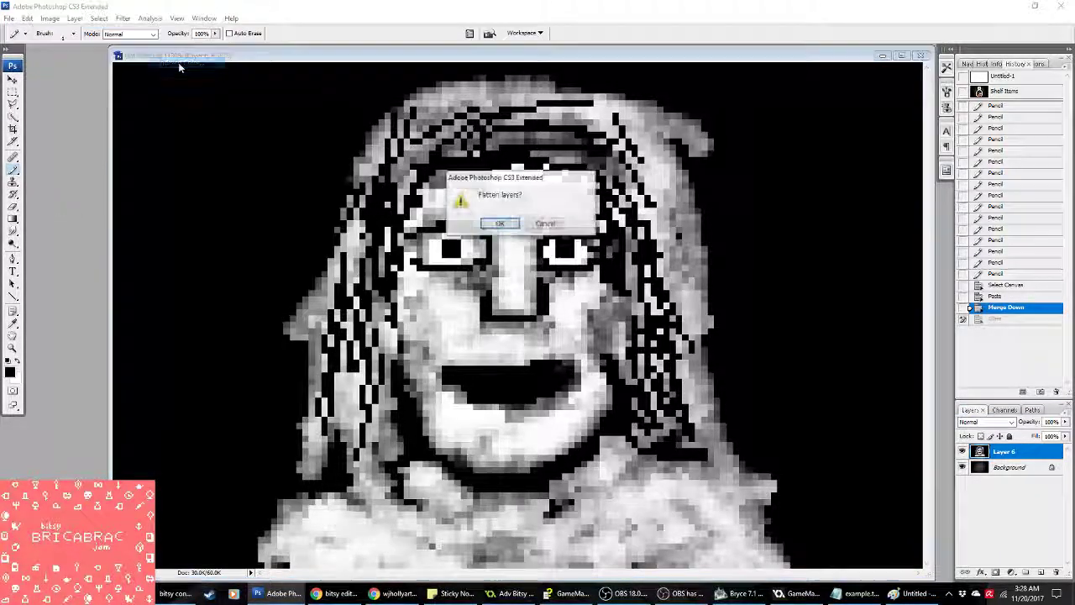
{"action": "left_click", "coordinate": [499, 223]}
{"action": "left_click", "coordinate": [865, 99]}
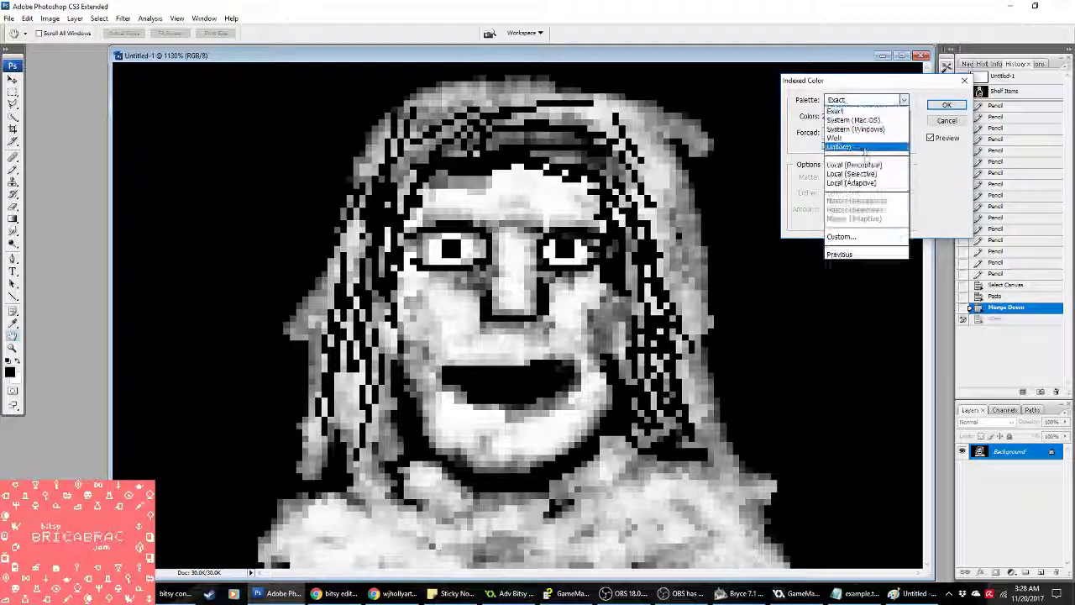
{"action": "left_click", "coordinate": [861, 167]}
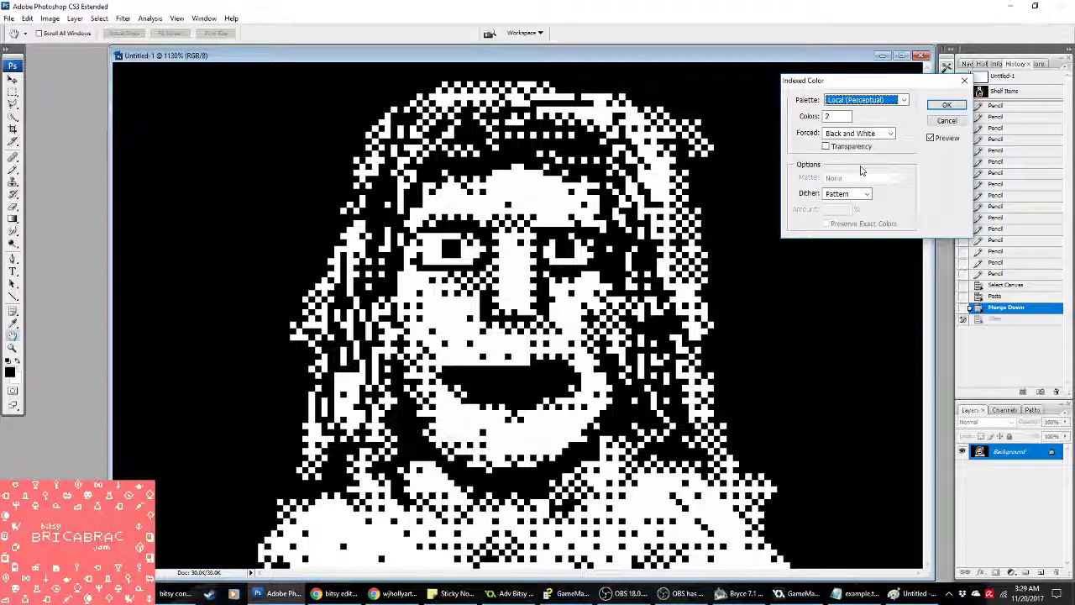
{"action": "left_click", "coordinate": [944, 107]}
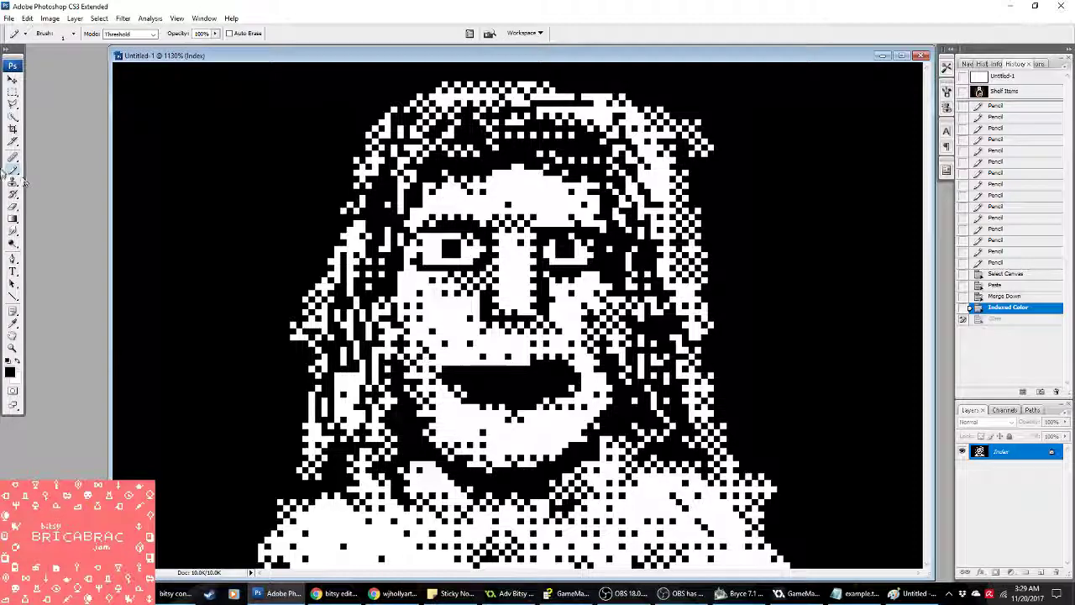
Step: Clean stray dither pixels from the upper lip, nose and around the pupils with the white 1 px Pencil
{"action": "right_click", "coordinate": [538, 355]}
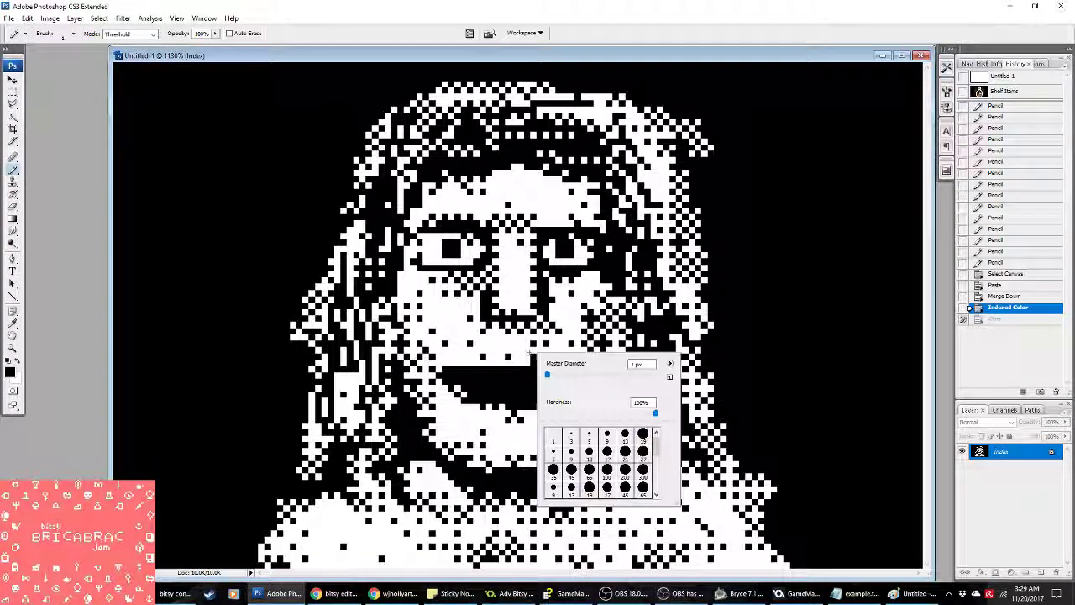
{"action": "key", "text": "Escape"}
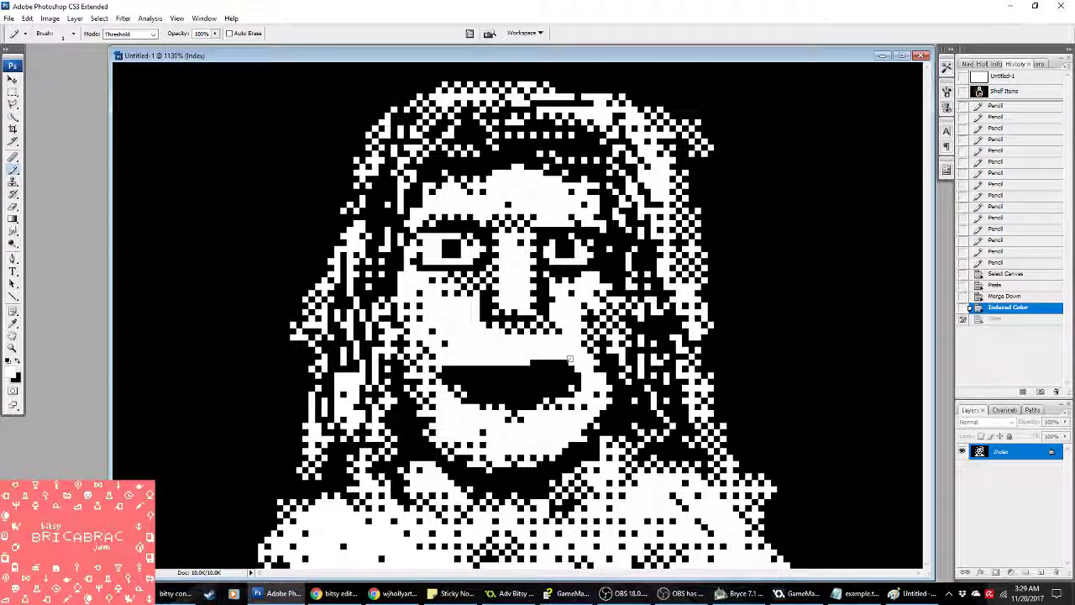
{"action": "left_click", "coordinate": [523, 363]}
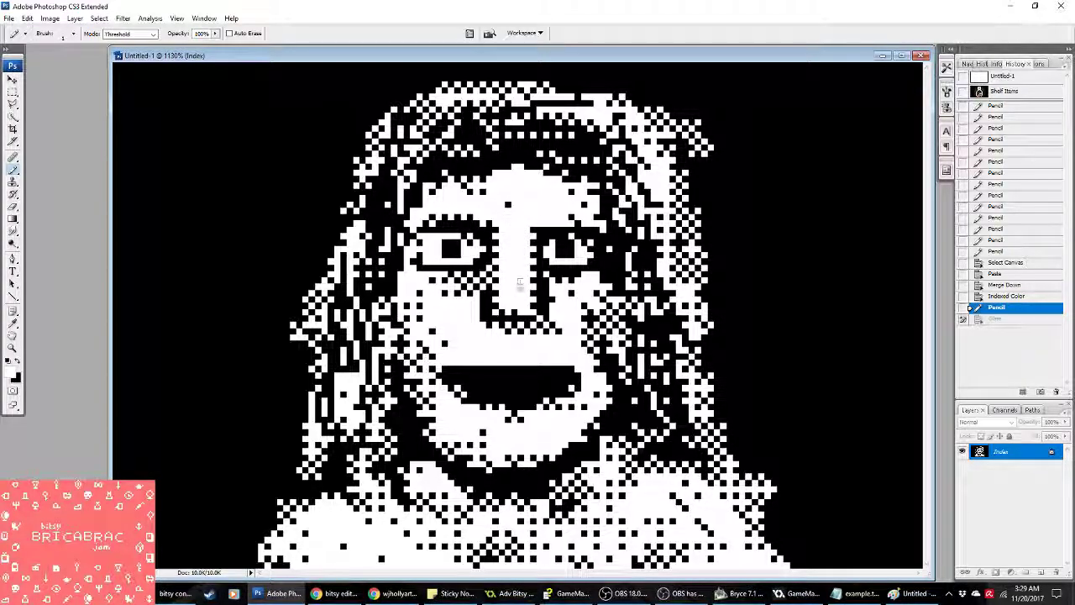
{"action": "left_click", "coordinate": [487, 303]}
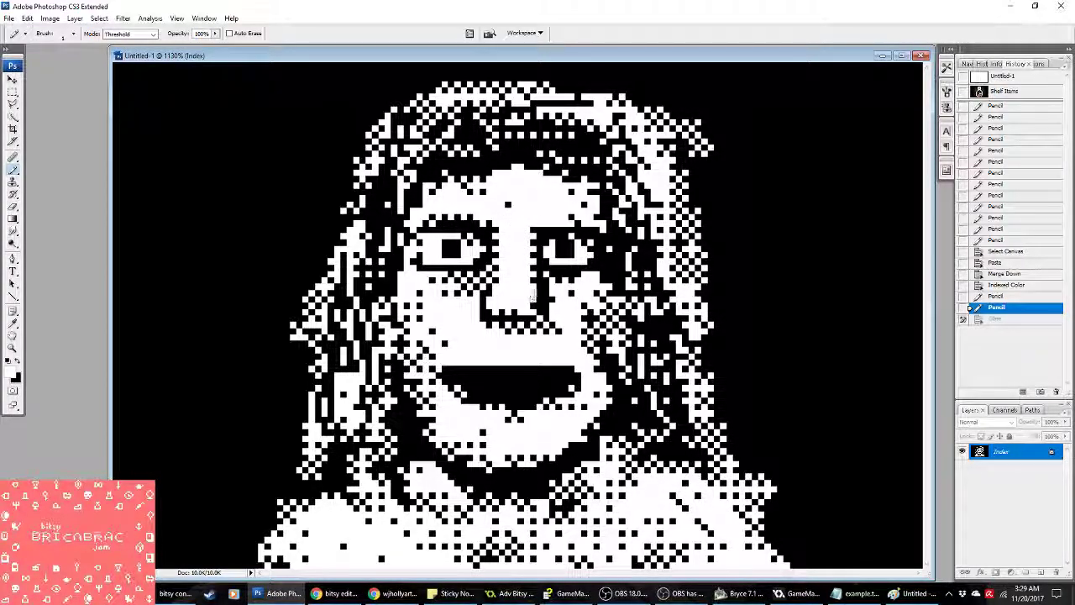
{"action": "left_click", "coordinate": [503, 311]}
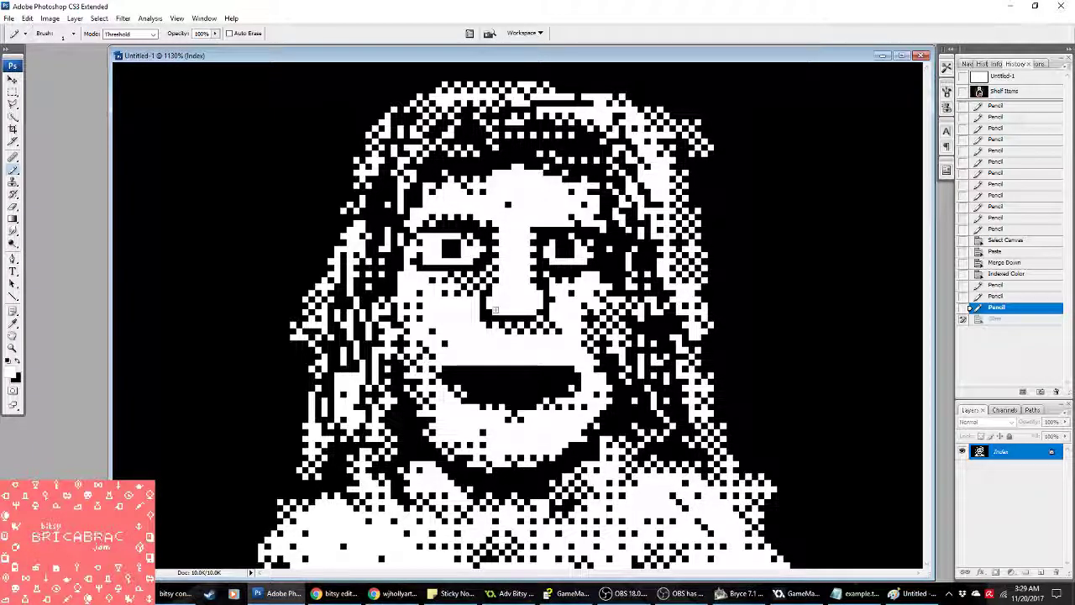
{"action": "left_click", "coordinate": [504, 304]}
{"action": "left_click", "coordinate": [462, 245]}
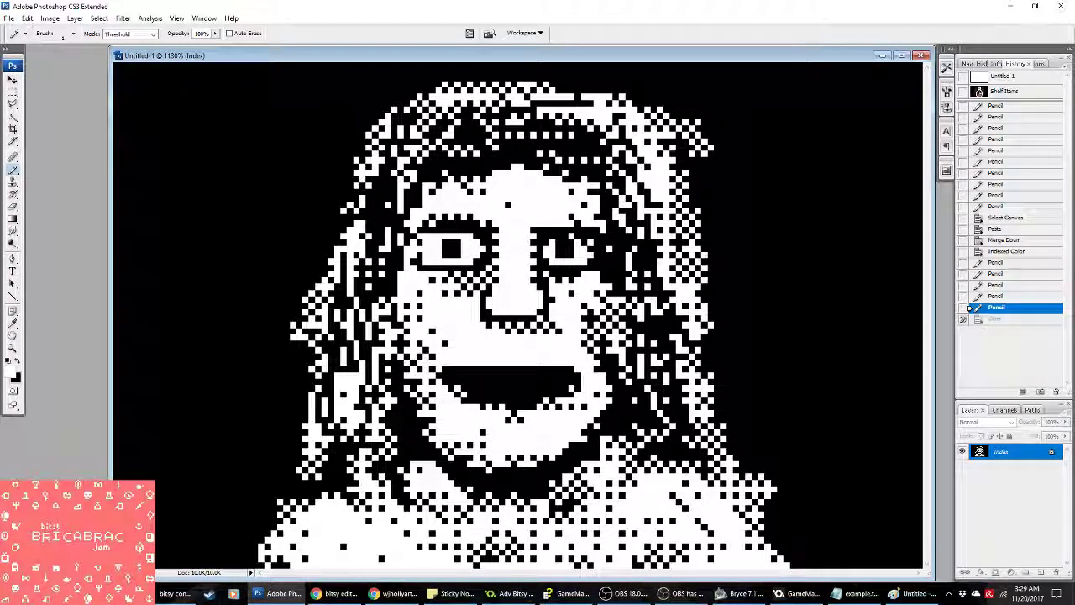
{"action": "left_click", "coordinate": [562, 237]}
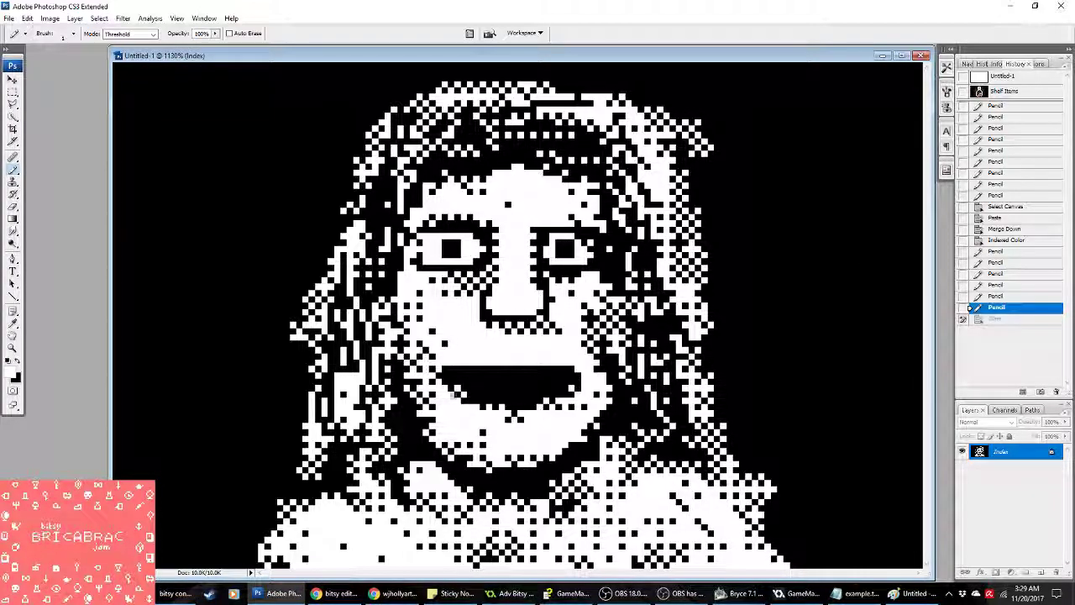
Step: Fill out the corners and edges of the open mouth with black pencil pixels
{"action": "key", "text": "x"}
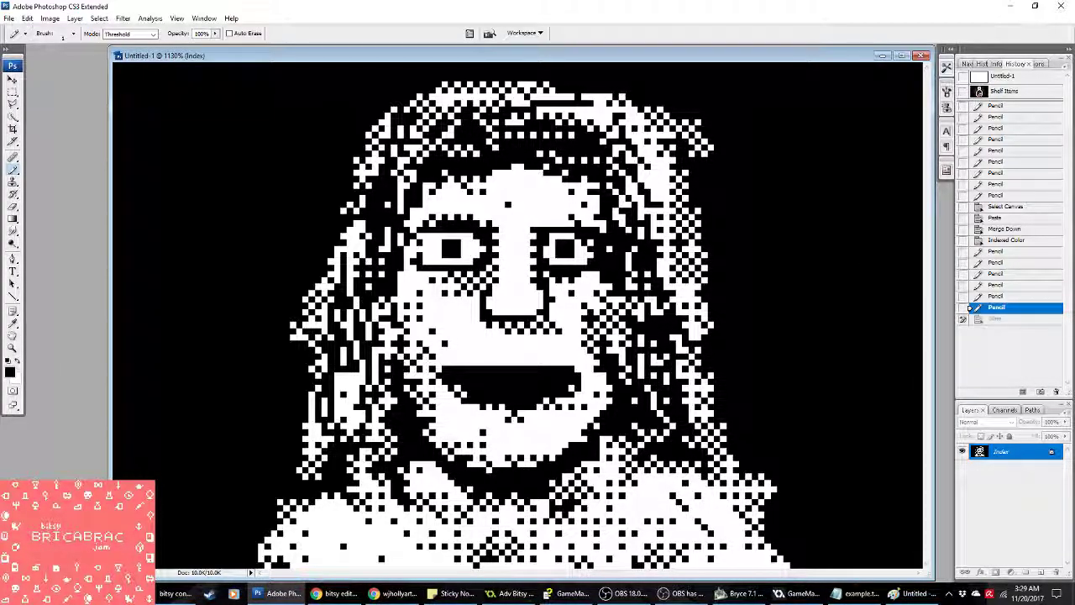
{"action": "left_click_drag", "start_coordinate": [559, 388], "coordinate": [576, 388]}
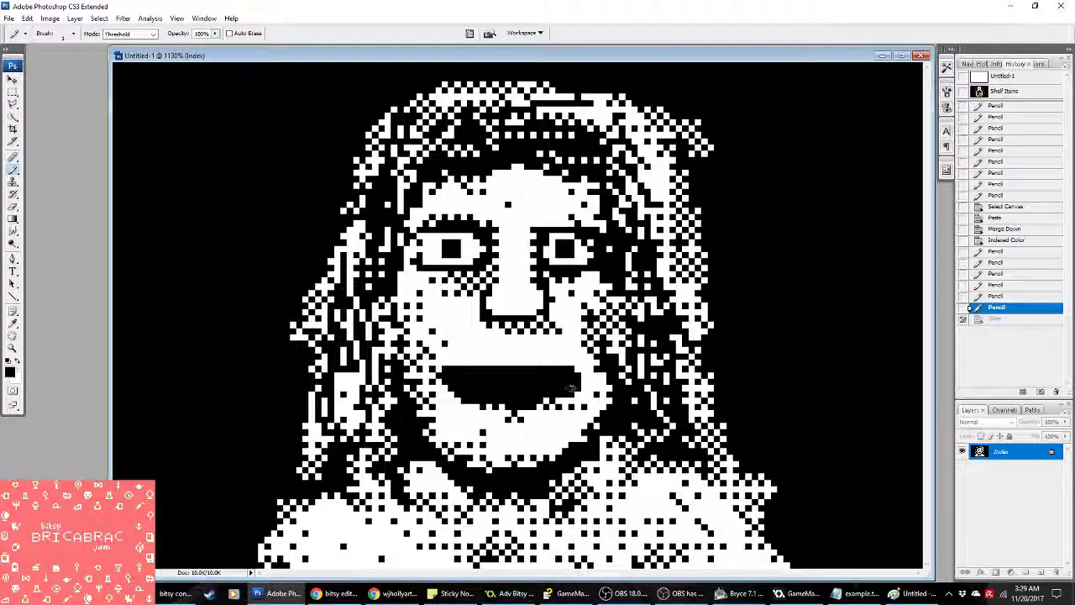
{"action": "left_click", "coordinate": [577, 374]}
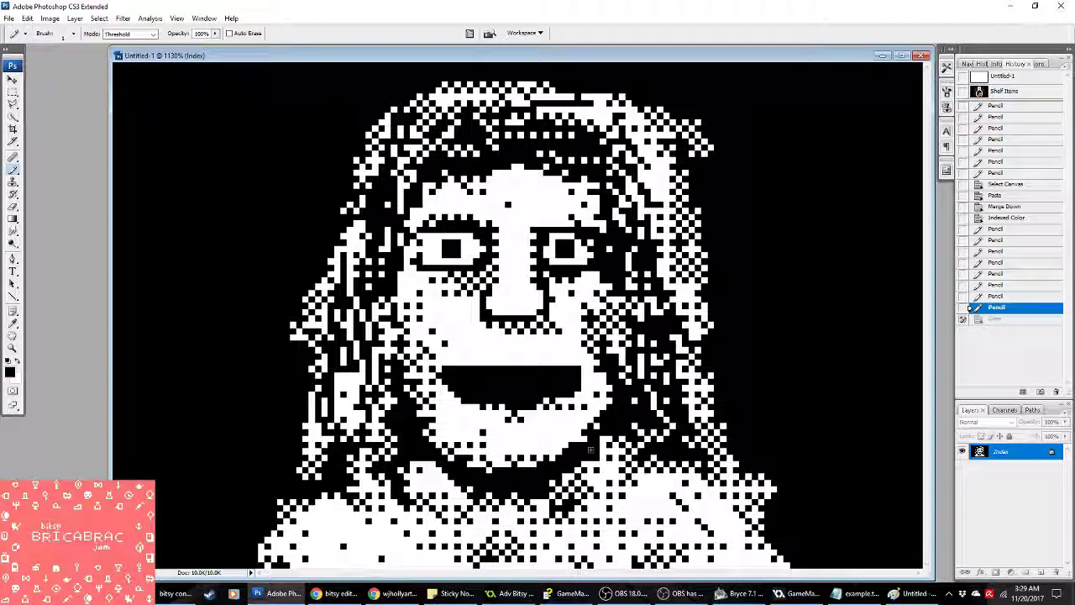
Step: Copy the whole dithered face into the spr_picturetest sprite in GameMaker and delete the two old figure frames
{"action": "key", "text": "ctrl+a"}
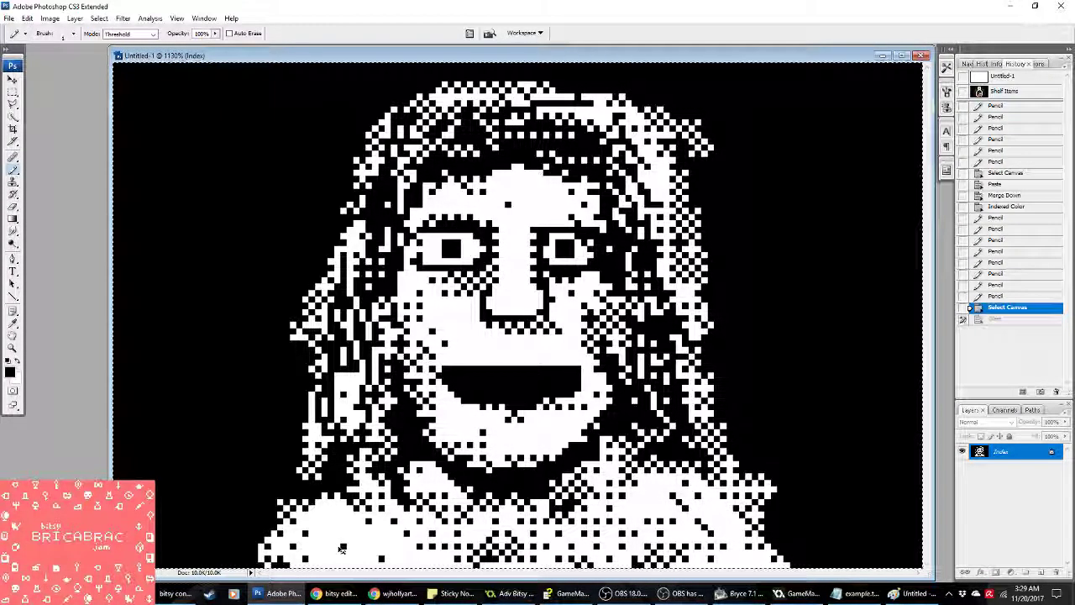
{"action": "left_click", "coordinate": [513, 592]}
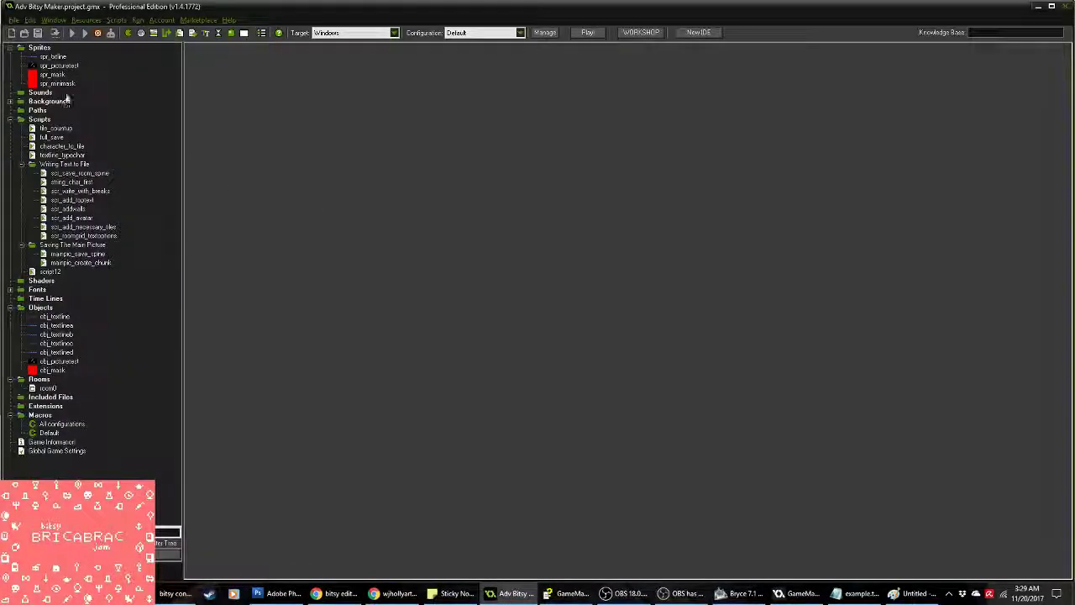
{"action": "left_click", "coordinate": [66, 67]}
{"action": "double_click", "coordinate": [68, 70]}
{"action": "left_click", "coordinate": [500, 187]}
{"action": "left_click", "coordinate": [566, 168]}
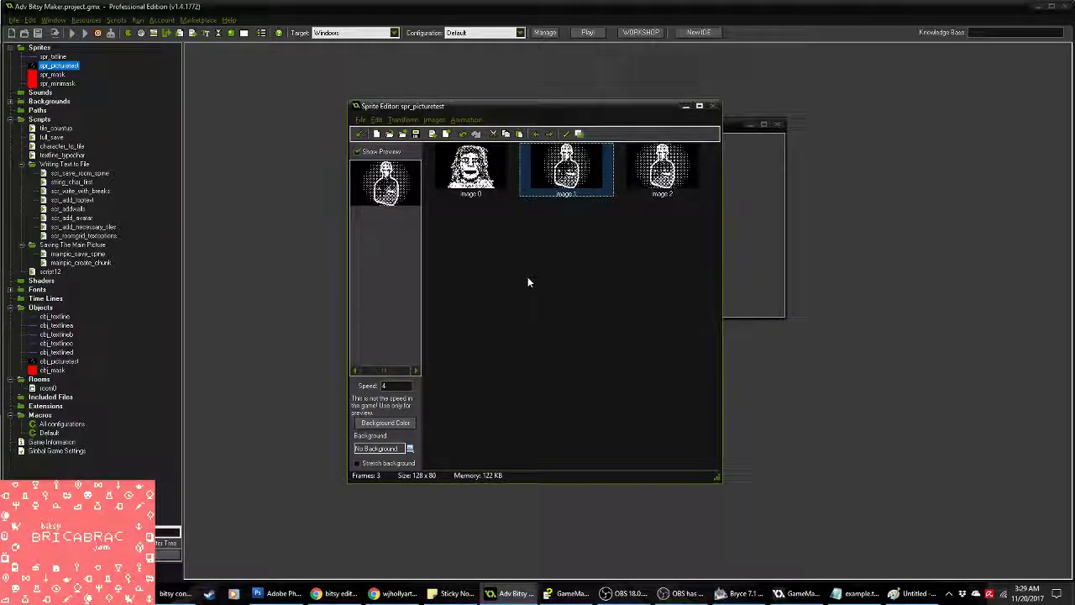
{"action": "key", "text": "Delete"}
{"action": "key", "text": "Delete"}
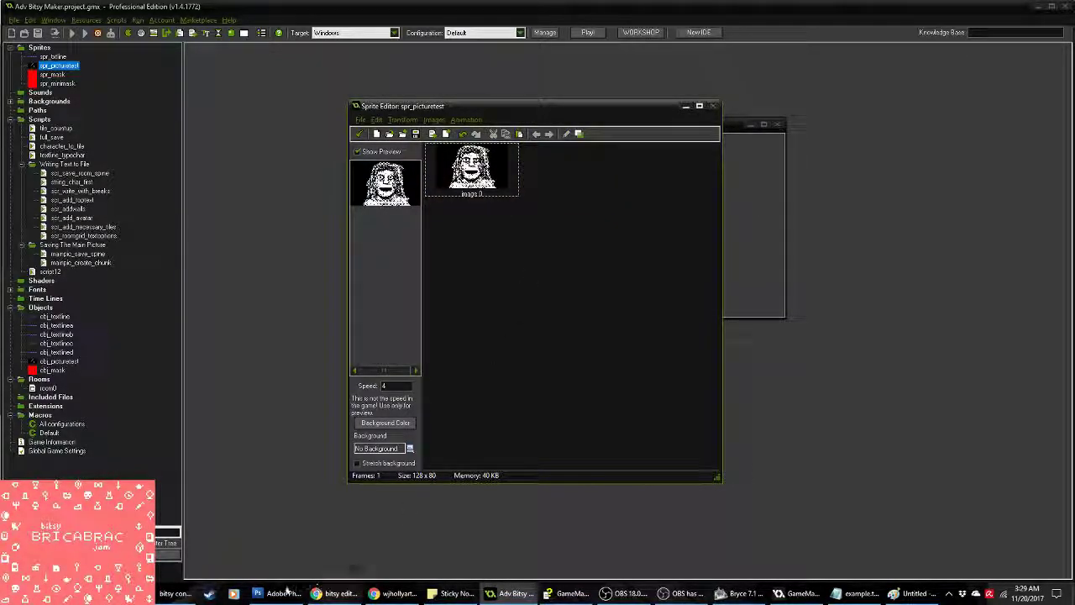
Step: Return to Photoshop, revert the face to its Merge Down history state, and set up the Smudge tool with a smaller brush
{"action": "left_click", "coordinate": [279, 593]}
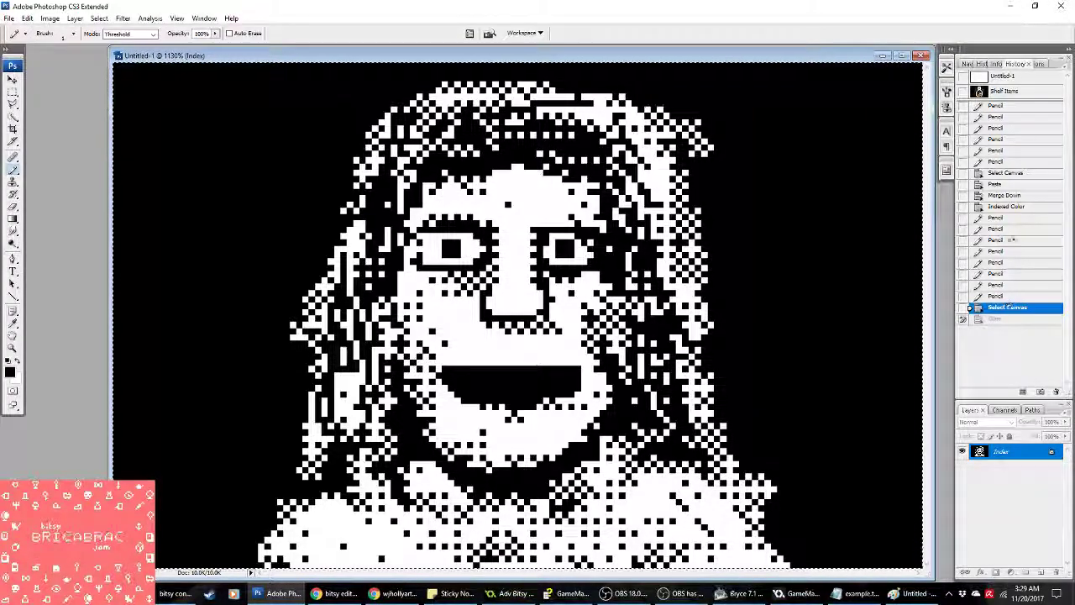
{"action": "left_click", "coordinate": [1007, 195]}
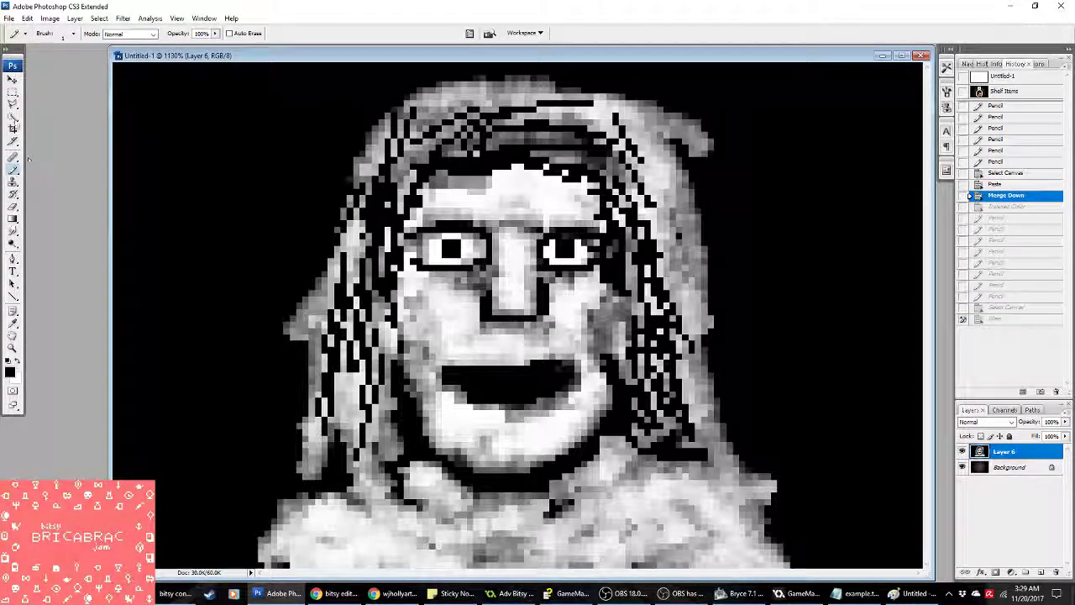
{"action": "left_click", "coordinate": [12, 230]}
{"action": "left_click", "coordinate": [73, 33]}
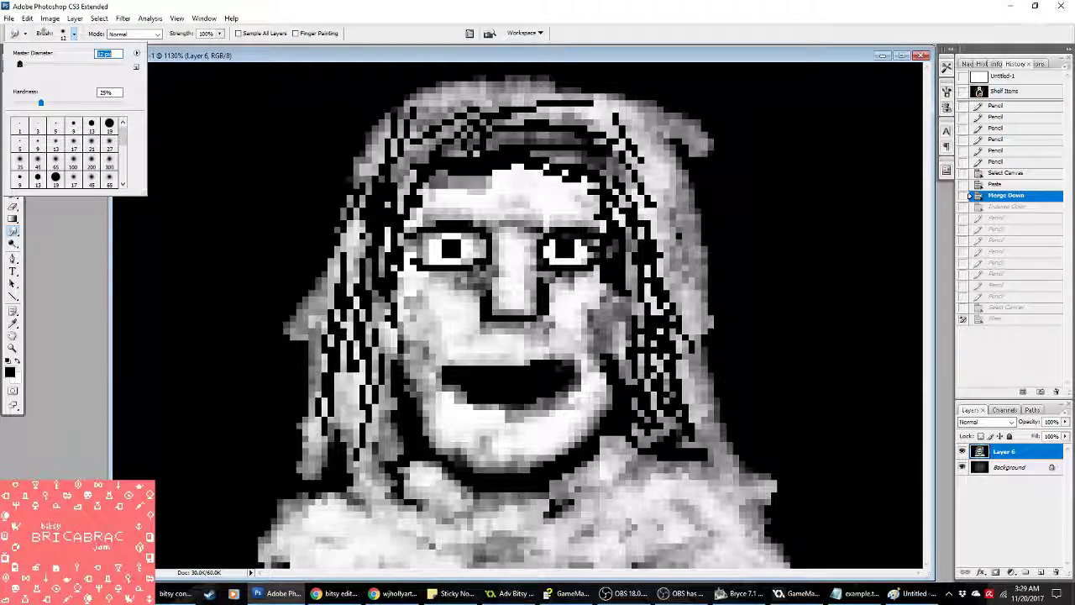
{"action": "key", "text": "Return"}
{"action": "left_click", "coordinate": [74, 33]}
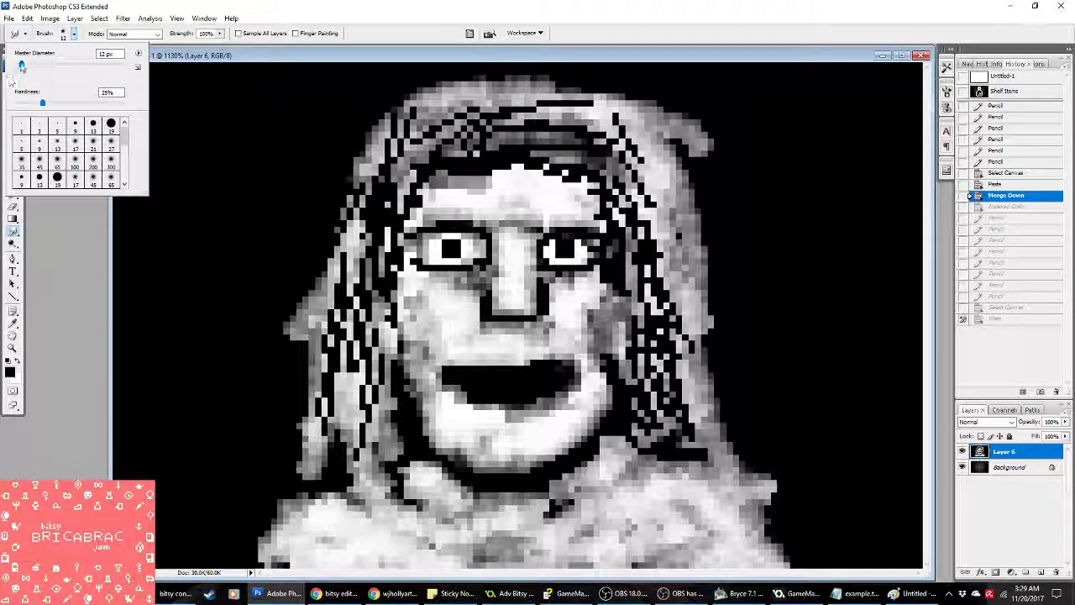
{"action": "left_click_drag", "start_coordinate": [20, 66], "coordinate": [19, 66]}
{"action": "key", "text": "Return"}
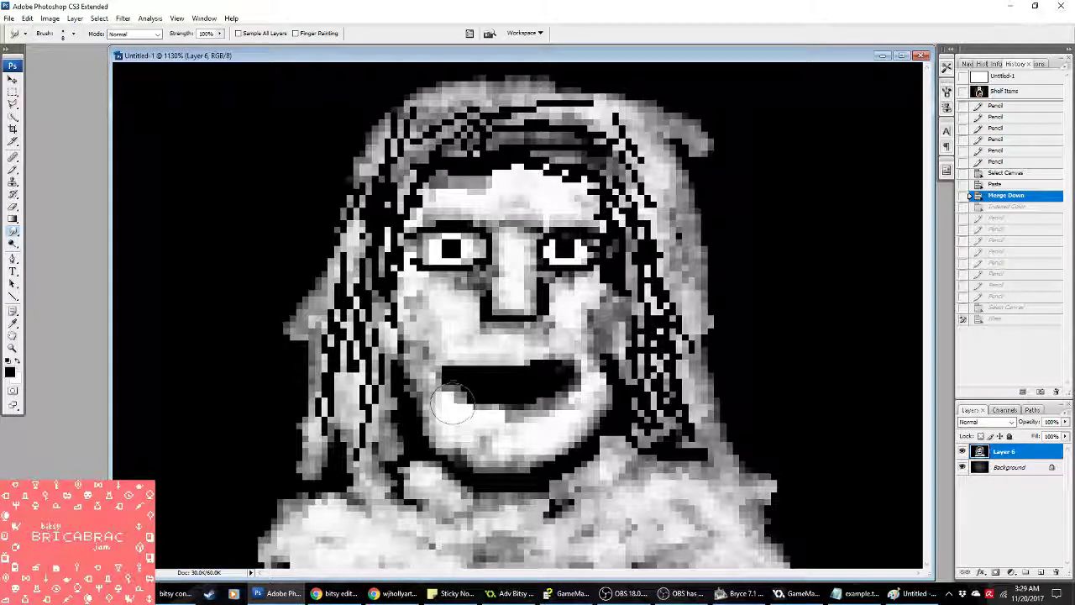
Step: Smudge the open mouth into a thin closed smile and blend the chin, jaw and neck into a grey shaded collar
{"action": "mouse_move", "coordinate": [453, 402]}
{"action": "left_mouse_down"}
{"action": "mouse_move", "coordinate": [420, 347]}
{"action": "mouse_move", "coordinate": [472, 387]}
{"action": "mouse_move", "coordinate": [470, 350]}
{"action": "mouse_move", "coordinate": [457, 347]}
{"action": "mouse_move", "coordinate": [487, 363]}
{"action": "left_mouse_up"}
{"action": "mouse_move", "coordinate": [495, 357]}
{"action": "left_mouse_down"}
{"action": "mouse_move", "coordinate": [534, 369]}
{"action": "mouse_move", "coordinate": [556, 349]}
{"action": "mouse_move", "coordinate": [562, 419]}
{"action": "mouse_move", "coordinate": [559, 397]}
{"action": "mouse_move", "coordinate": [554, 416]}
{"action": "mouse_move", "coordinate": [534, 399]}
{"action": "mouse_move", "coordinate": [518, 417]}
{"action": "mouse_move", "coordinate": [492, 408]}
{"action": "mouse_move", "coordinate": [480, 420]}
{"action": "mouse_move", "coordinate": [481, 401]}
{"action": "mouse_move", "coordinate": [469, 397]}
{"action": "mouse_move", "coordinate": [433, 415]}
{"action": "left_mouse_up"}
{"action": "left_click_drag", "start_coordinate": [470, 447], "coordinate": [546, 466]}
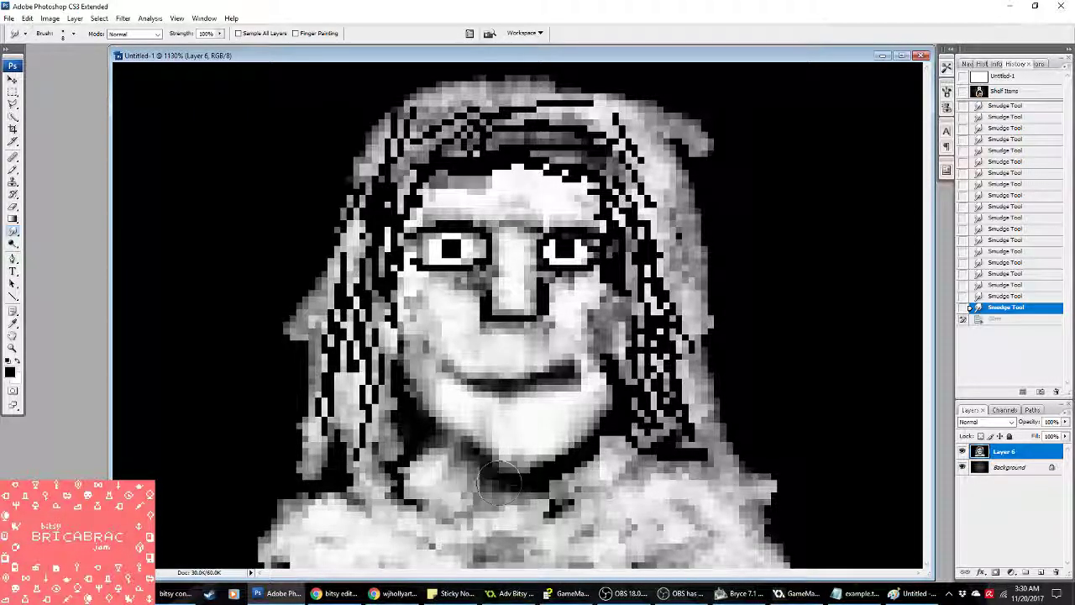
{"action": "left_click_drag", "start_coordinate": [597, 422], "coordinate": [605, 397]}
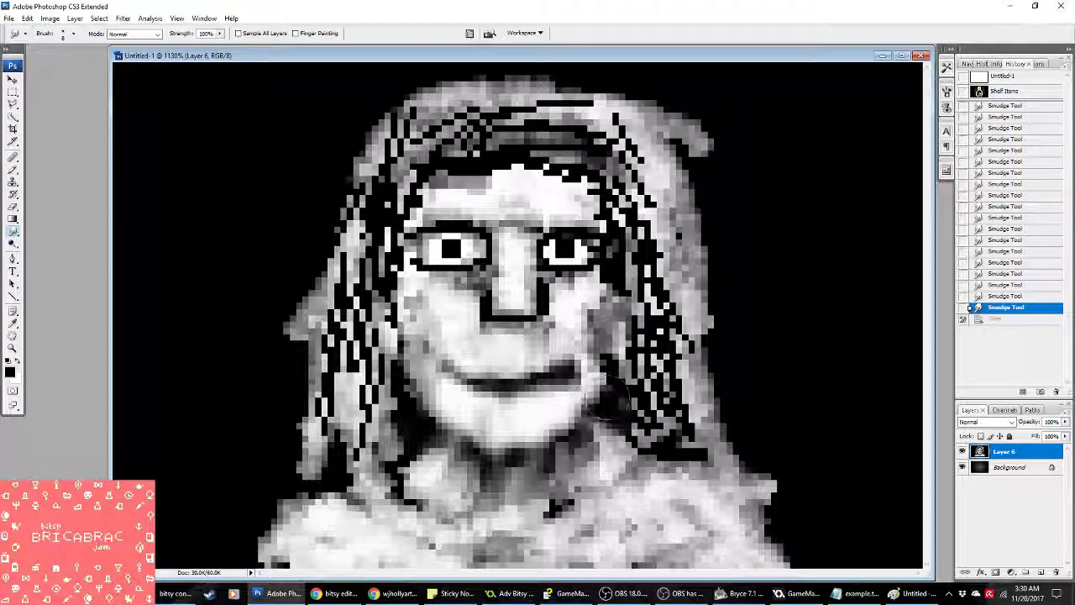
{"action": "mouse_move", "coordinate": [596, 445]}
{"action": "left_mouse_down"}
{"action": "mouse_move", "coordinate": [571, 459]}
{"action": "mouse_move", "coordinate": [522, 487]}
{"action": "left_mouse_up"}
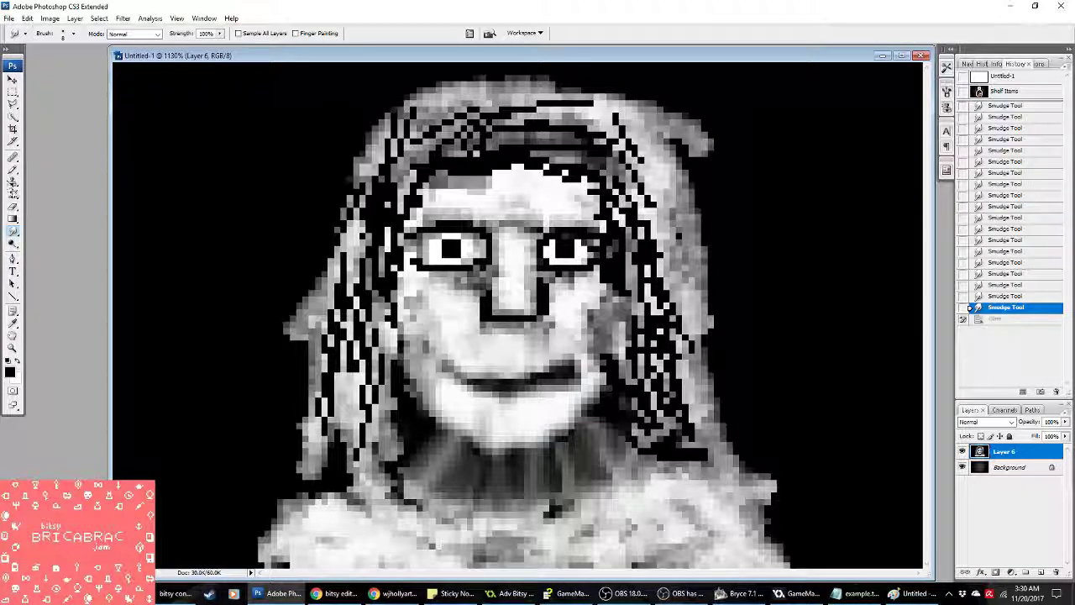
Step: Redraw the lower jawline with the black Pencil and soften its edge with the Smudge tool
{"action": "left_click", "coordinate": [12, 170]}
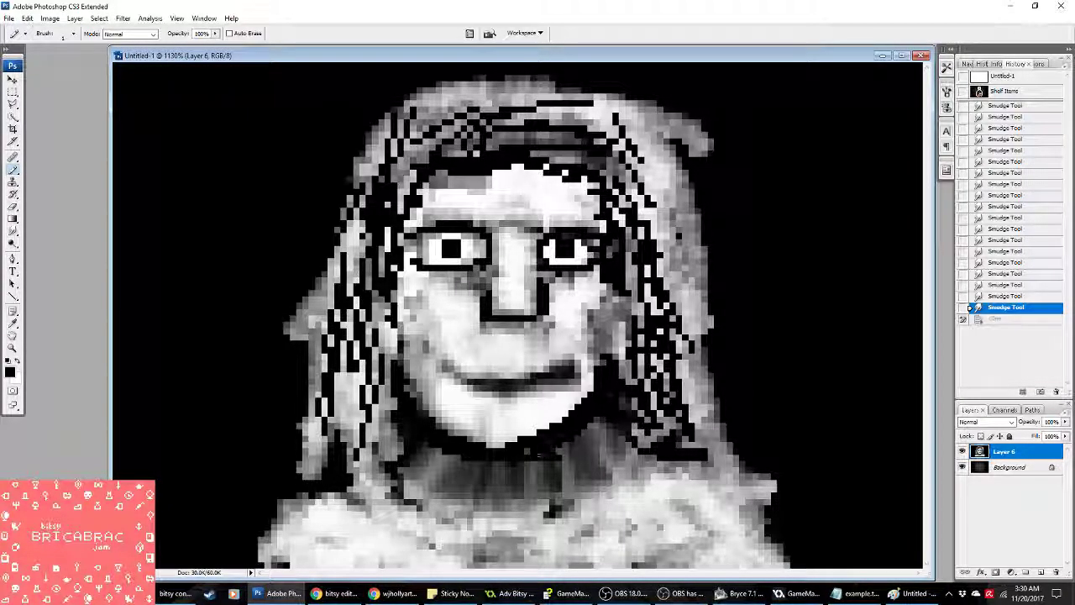
{"action": "left_click_drag", "start_coordinate": [574, 425], "coordinate": [510, 440]}
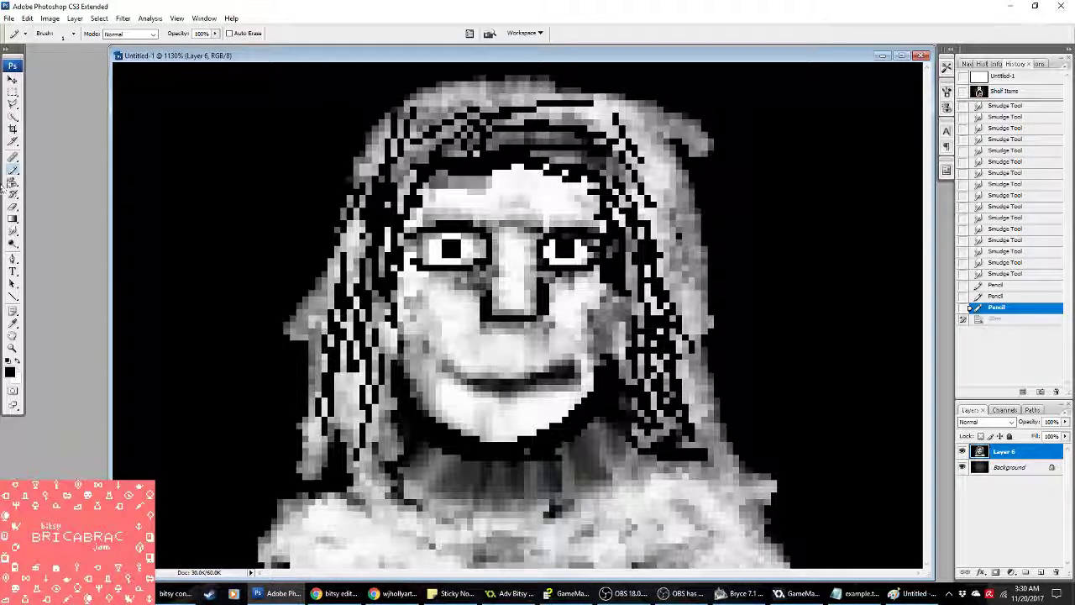
{"action": "left_click", "coordinate": [15, 228]}
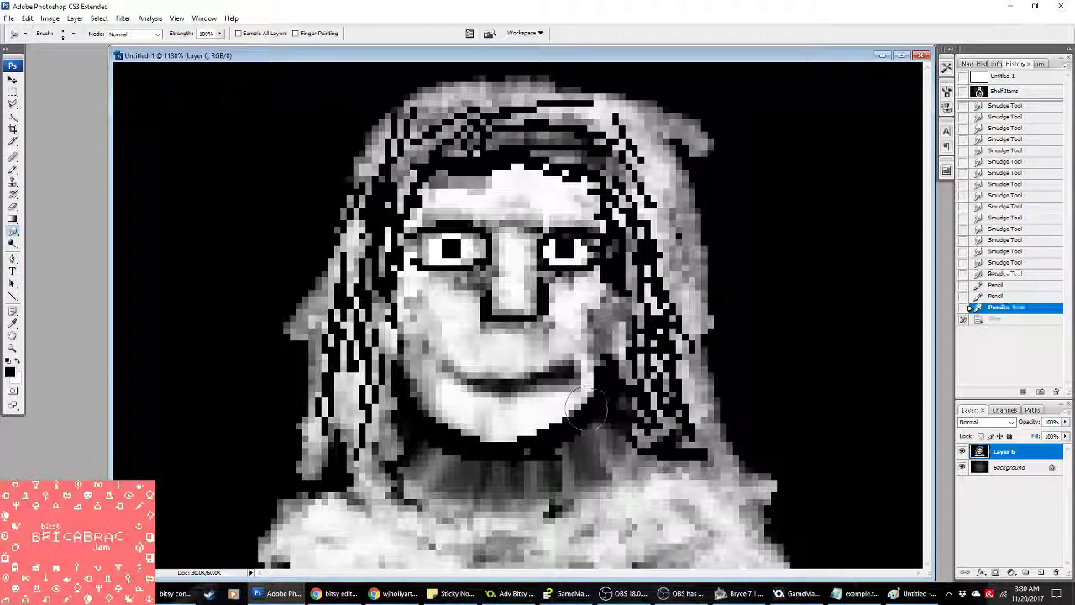
{"action": "mouse_move", "coordinate": [586, 409]}
{"action": "left_mouse_down"}
{"action": "mouse_move", "coordinate": [549, 430]}
{"action": "mouse_move", "coordinate": [555, 438]}
{"action": "mouse_move", "coordinate": [580, 430]}
{"action": "left_mouse_up"}
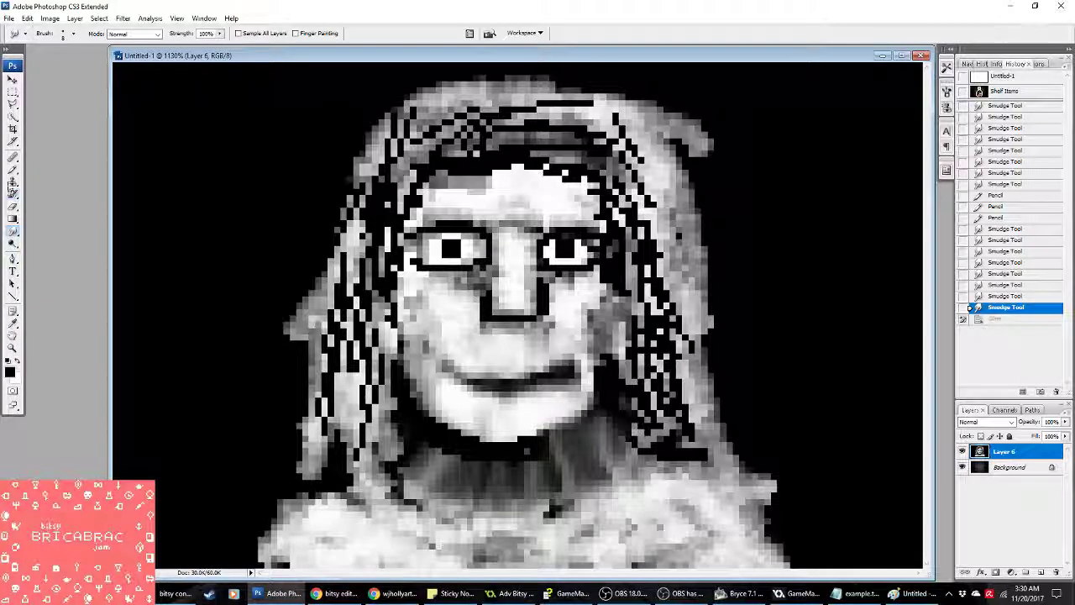
Step: Extend the black Pencil line along the lower jaw and soften the inner brow and eye edges with the Smudge tool
{"action": "left_click", "coordinate": [13, 169]}
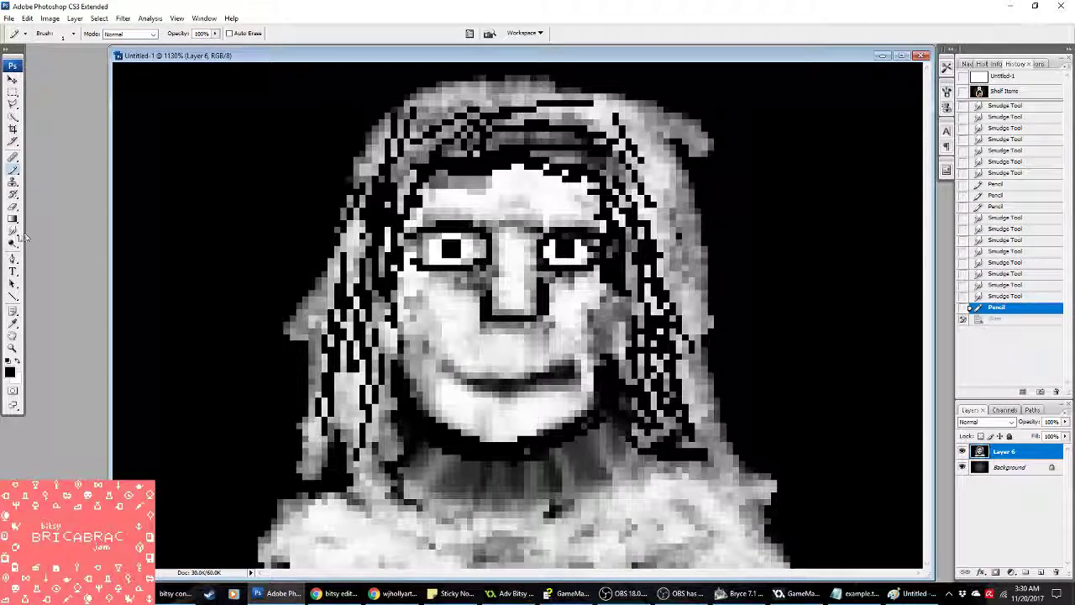
{"action": "left_click_drag", "start_coordinate": [464, 200], "coordinate": [474, 211]}
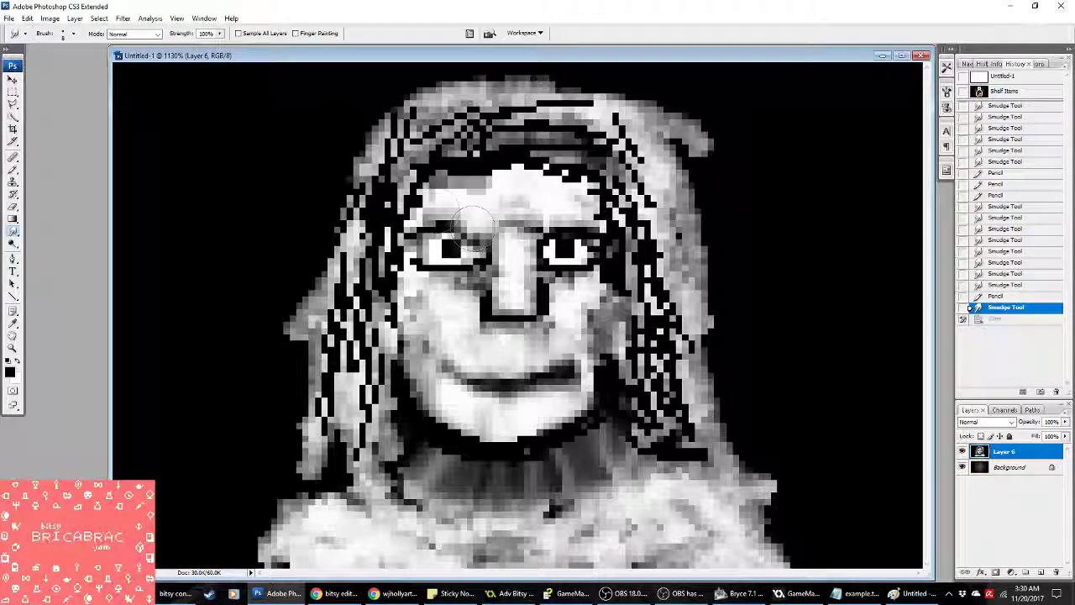
{"action": "left_click", "coordinate": [1013, 296]}
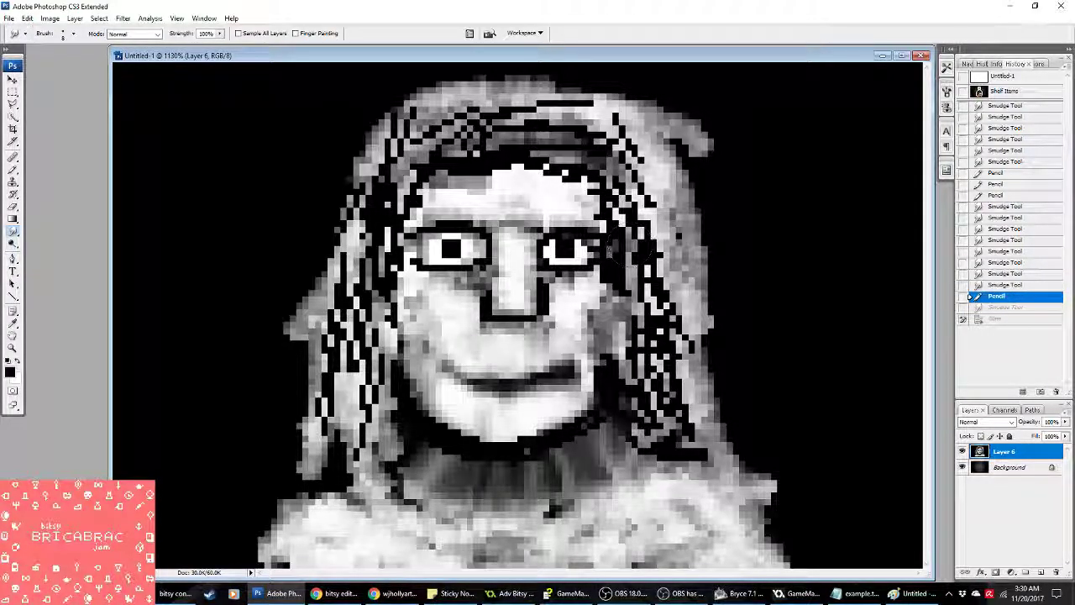
{"action": "left_click_drag", "start_coordinate": [539, 243], "coordinate": [550, 252]}
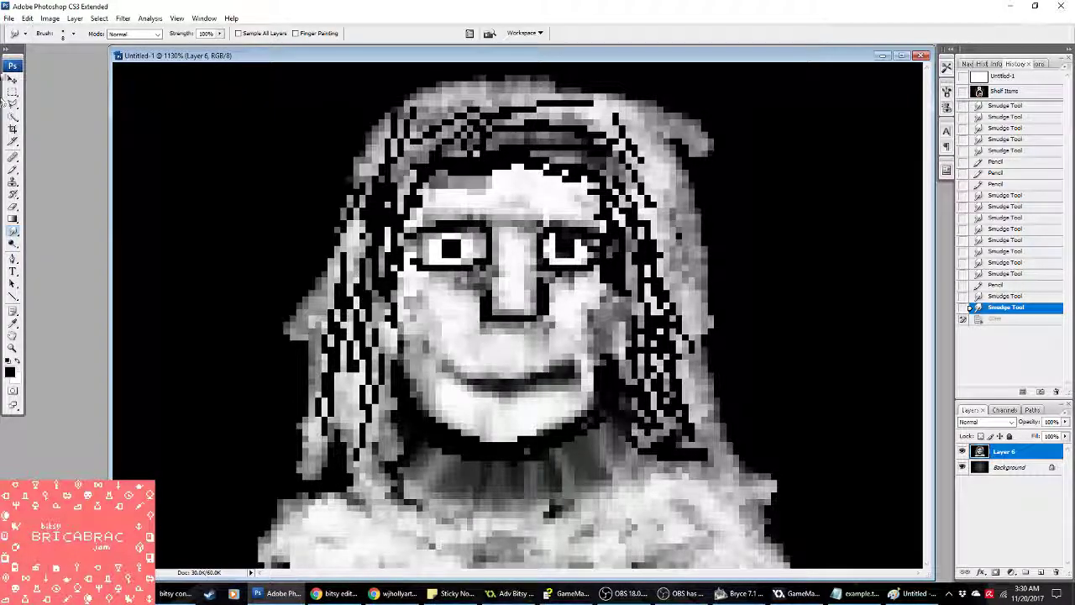
{"action": "left_click", "coordinate": [50, 18]}
{"action": "mouse_move", "coordinate": [76, 37]}
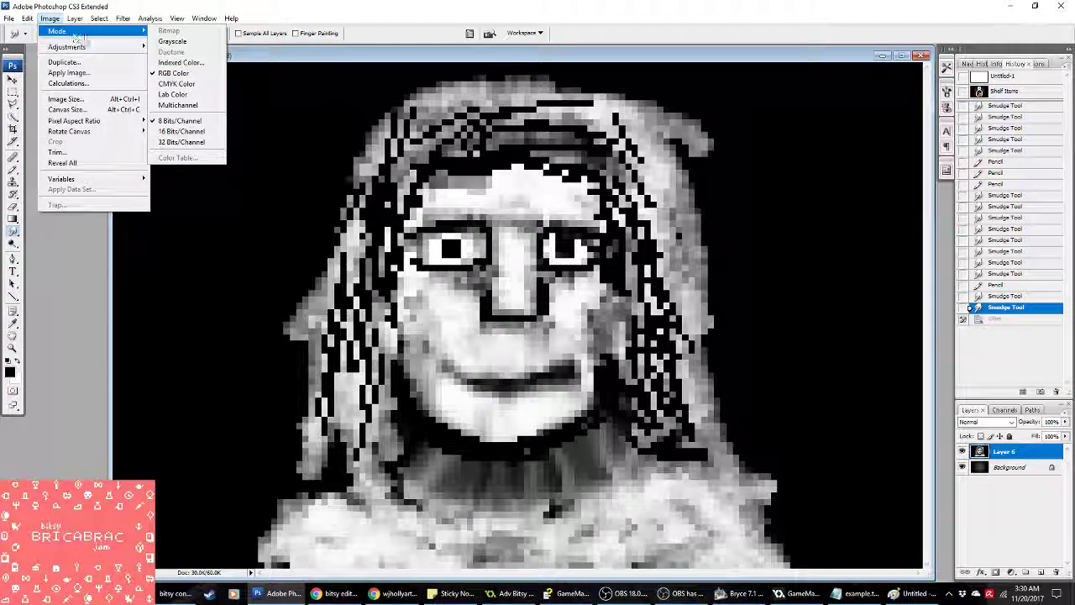
{"action": "left_click", "coordinate": [180, 62]}
{"action": "left_click", "coordinate": [545, 223]}
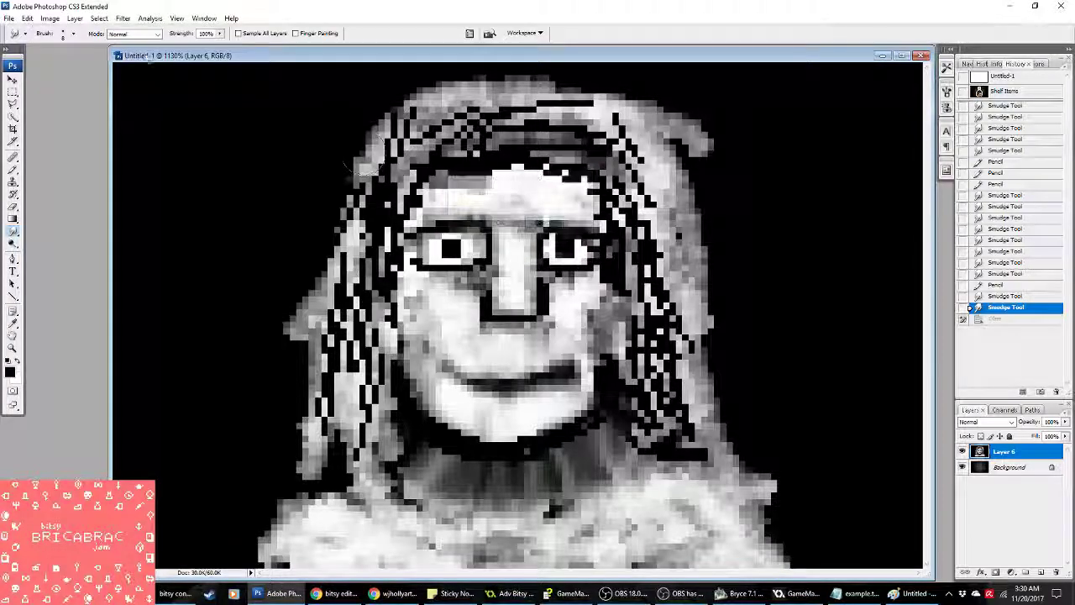
Step: Brighten the face layer with Levels by lowering the white input level
{"action": "left_click", "coordinate": [50, 17]}
{"action": "mouse_move", "coordinate": [76, 46]}
{"action": "left_click", "coordinate": [173, 46]}
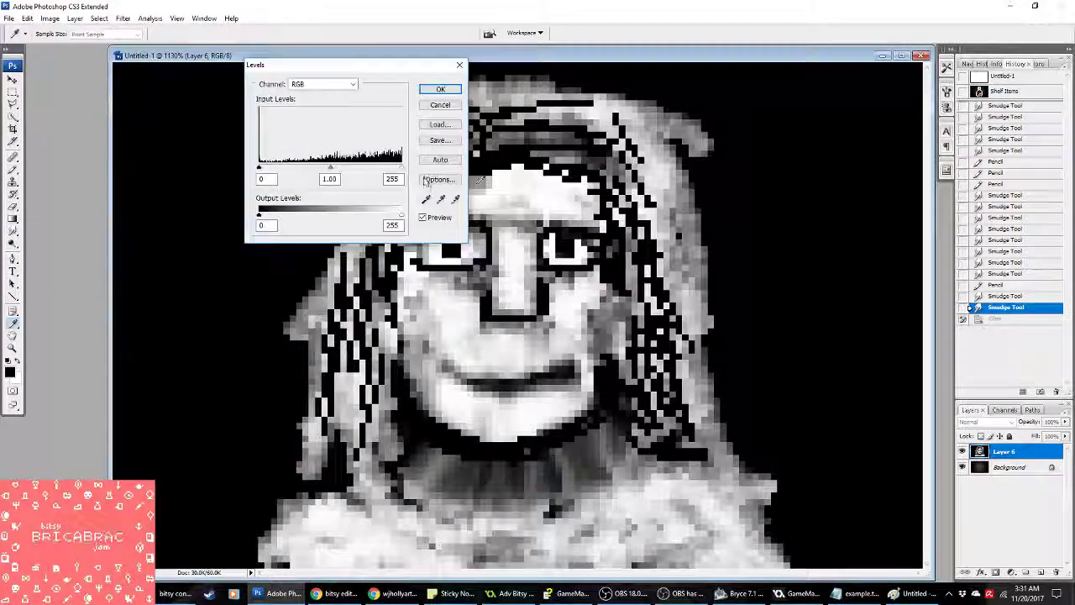
{"action": "left_click_drag", "start_coordinate": [401, 168], "coordinate": [371, 169]}
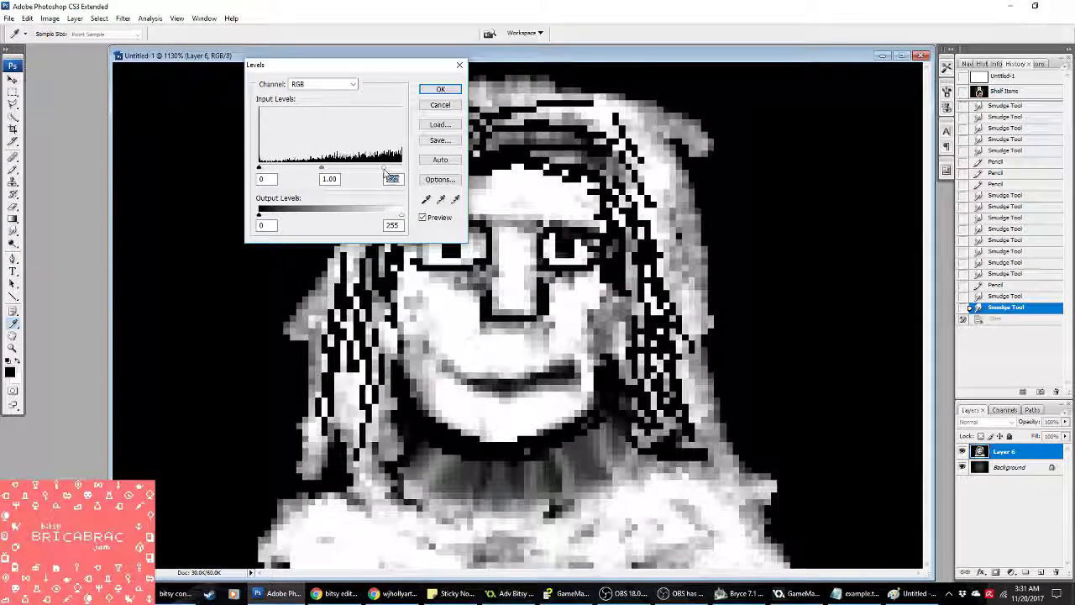
{"action": "left_click", "coordinate": [440, 89]}
Step: Flatten the picture and convert it to Indexed Color with 2 colours, Local (Perceptual) palette, forced Black and White, and Pattern dither
{"action": "left_click", "coordinate": [50, 18]}
{"action": "mouse_move", "coordinate": [57, 32]}
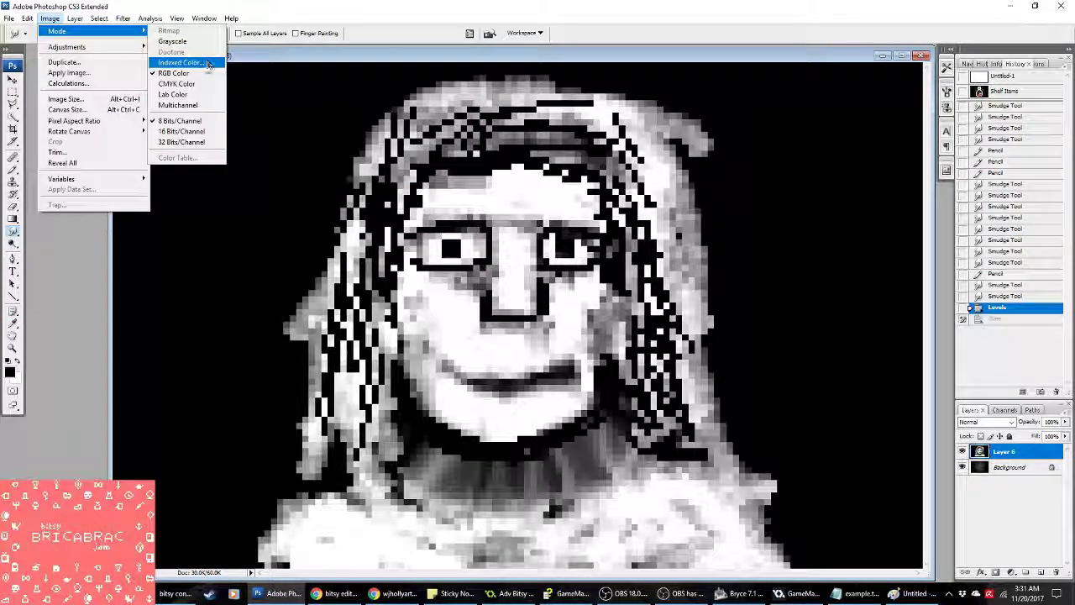
{"action": "left_click", "coordinate": [181, 62]}
{"action": "left_click", "coordinate": [490, 221]}
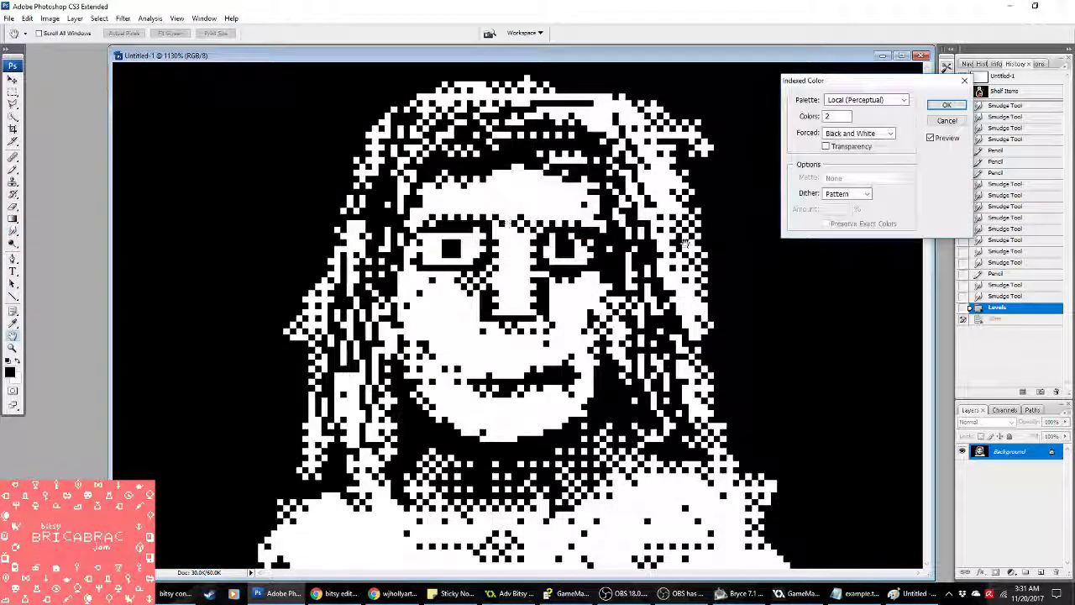
{"action": "left_click", "coordinate": [947, 101]}
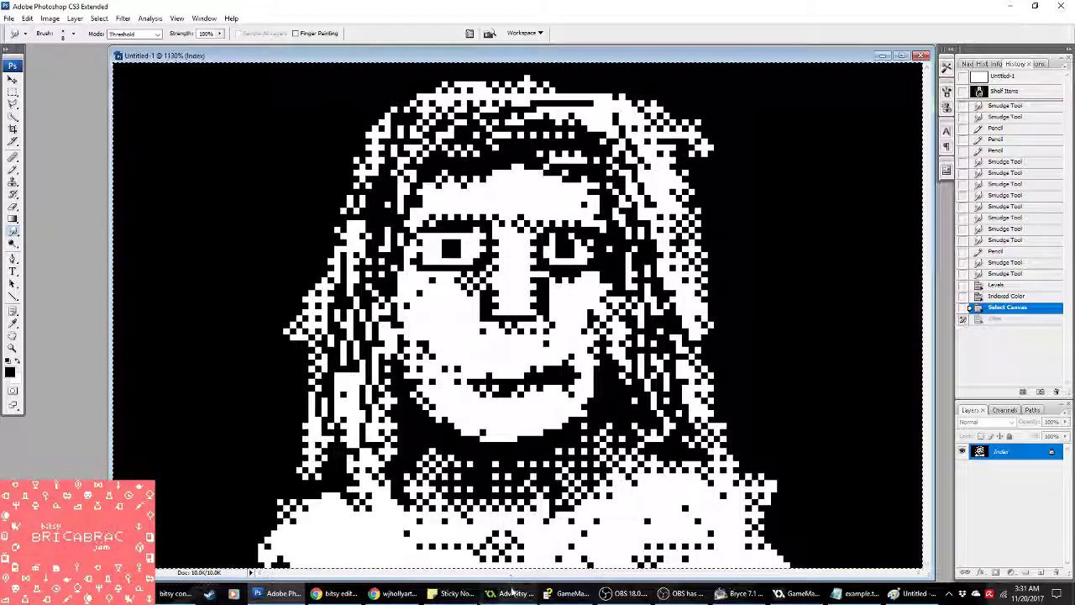
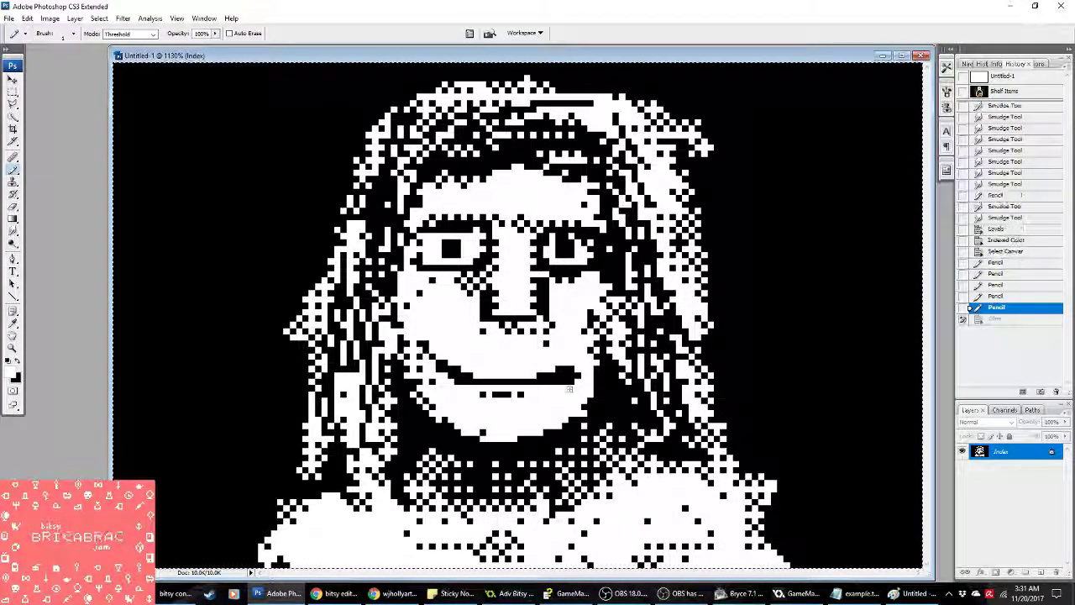
Step: Clean up the smile by painting white Pencil pixels over the stray black ones beneath its end
{"action": "left_click", "coordinate": [571, 382]}
{"action": "left_click", "coordinate": [566, 383]}
{"action": "left_click", "coordinate": [561, 383]}
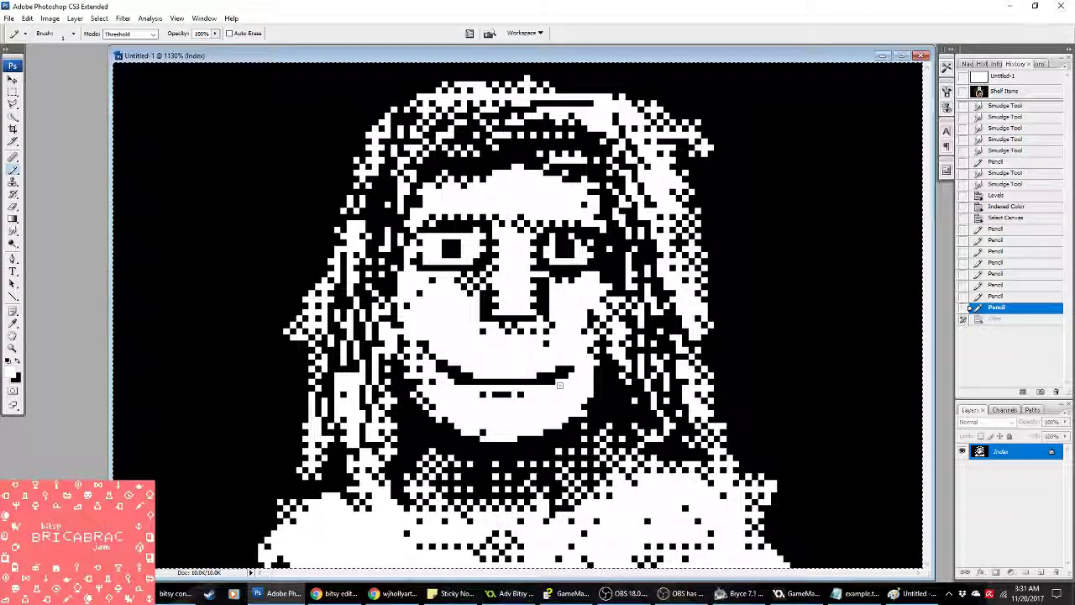
Step: Copy the whole closed-smile picture and paste it as the second frame of spr_picturetest in GameMaker
{"action": "key", "text": "ctrl+a"}
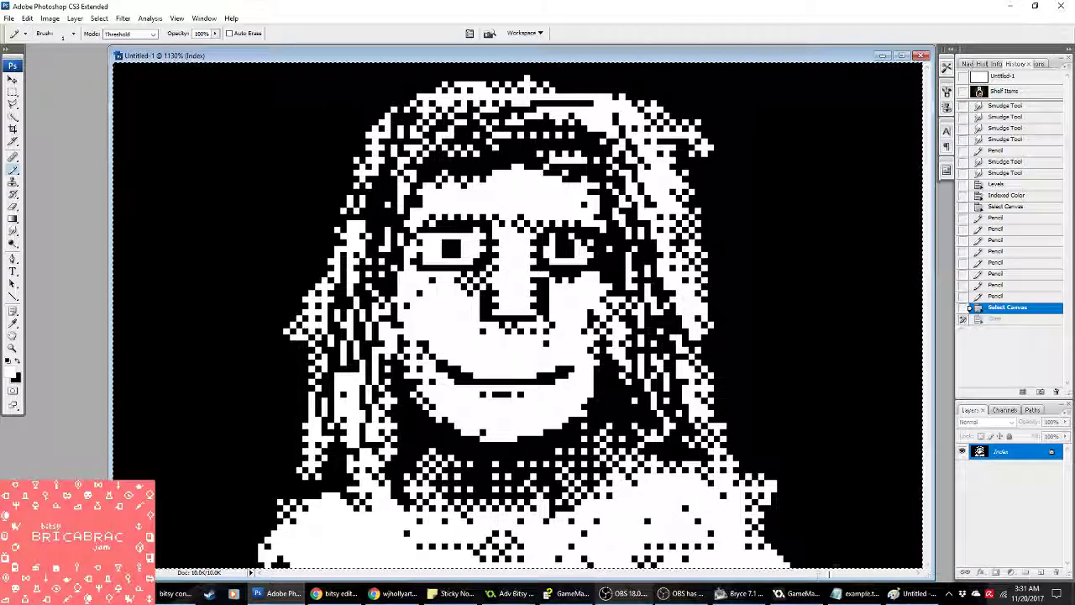
{"action": "key", "text": "alt+Tab"}
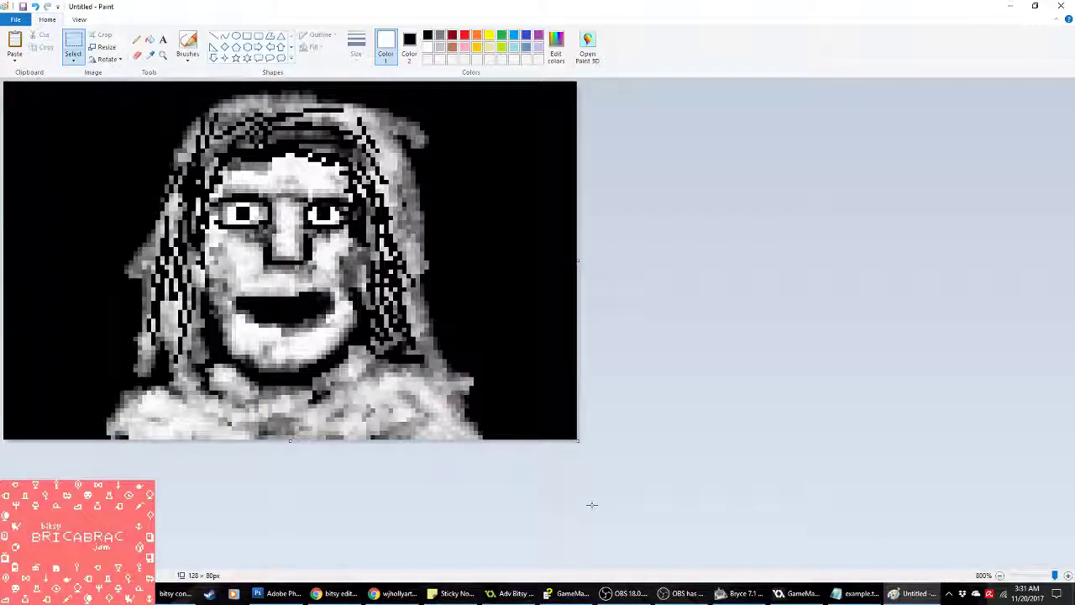
{"action": "key", "text": "alt+Tab"}
{"action": "key", "text": "ctrl+v"}
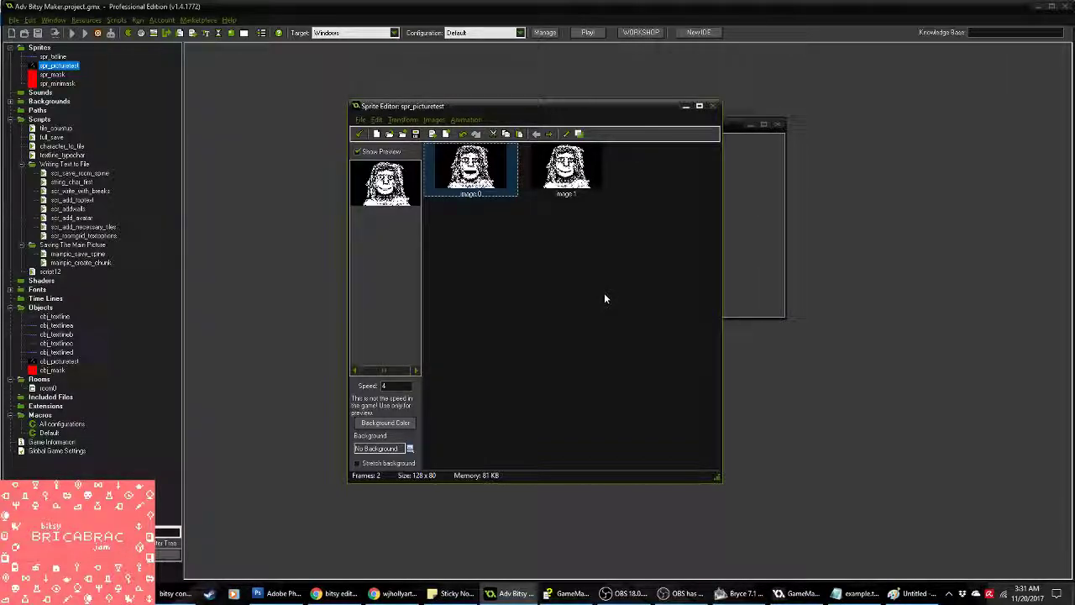
{"action": "left_click", "coordinate": [604, 275]}
Step: Open the closed-smile frame in the image editor at 500% zoom and set up the pencil with white
{"action": "double_click", "coordinate": [566, 168]}
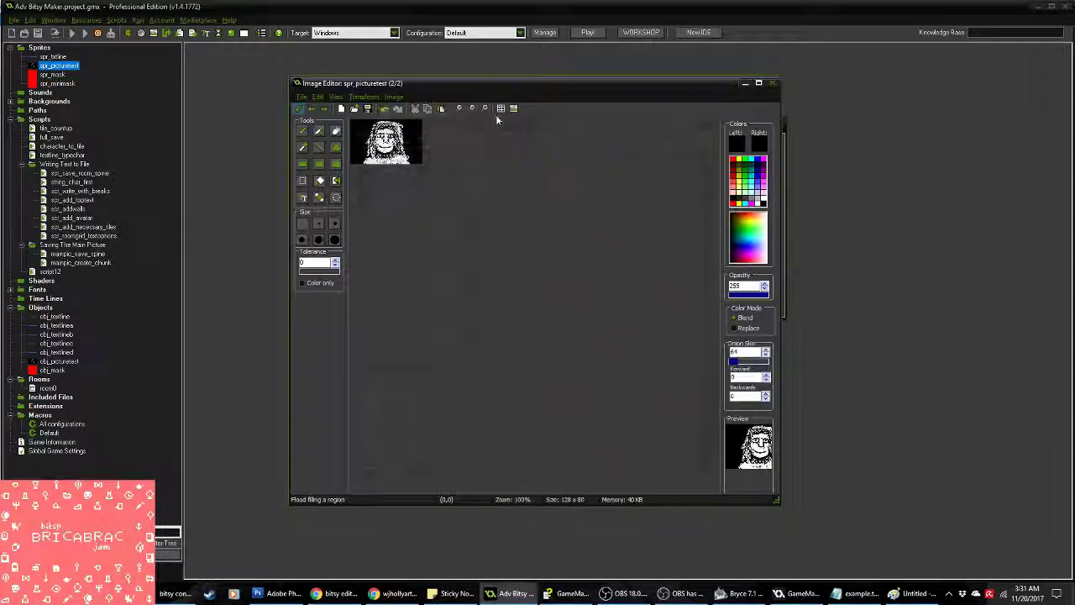
{"action": "left_click", "coordinate": [479, 110]}
{"action": "left_click", "coordinate": [479, 110]}
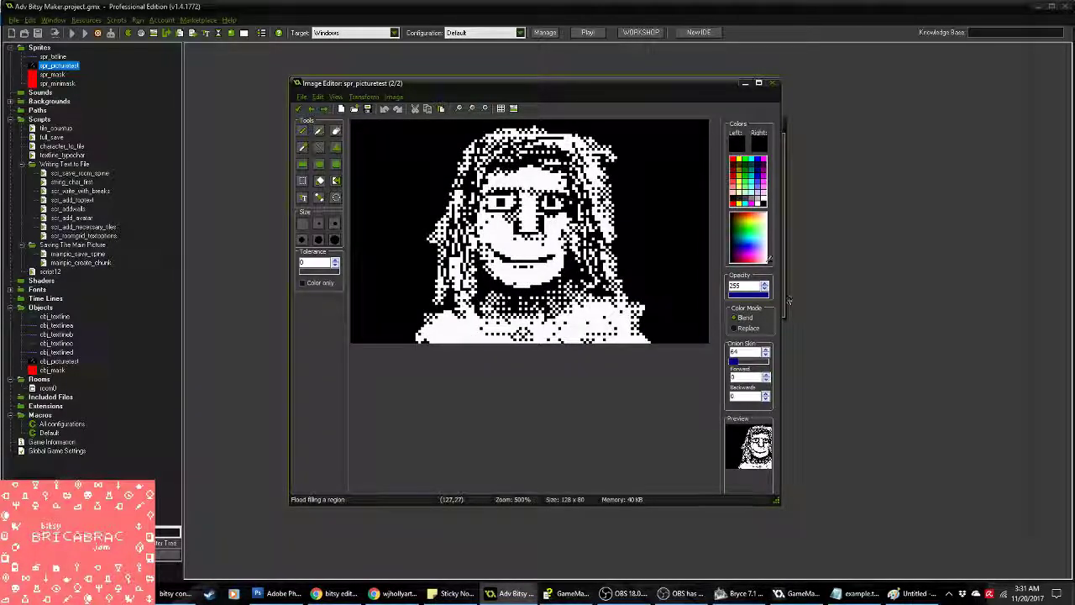
{"action": "left_click", "coordinate": [761, 199]}
{"action": "left_click", "coordinate": [303, 130]}
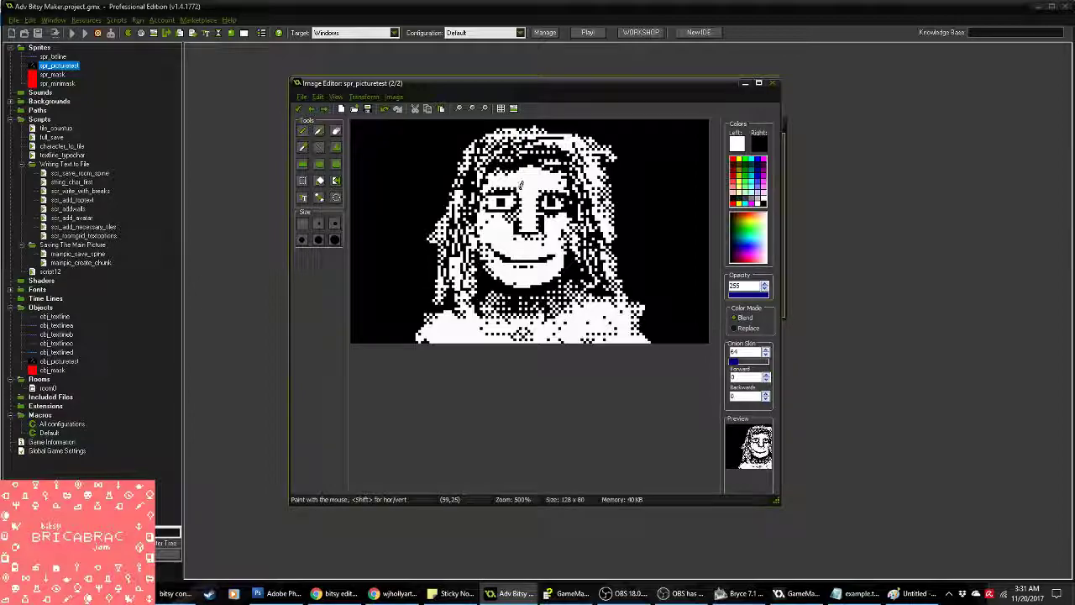
Step: Flip repeatedly between the open-mouth and closed-smile frames to compare them, and close the image editor keeping the changes
{"action": "left_click", "coordinate": [311, 109]}
{"action": "left_click", "coordinate": [323, 108]}
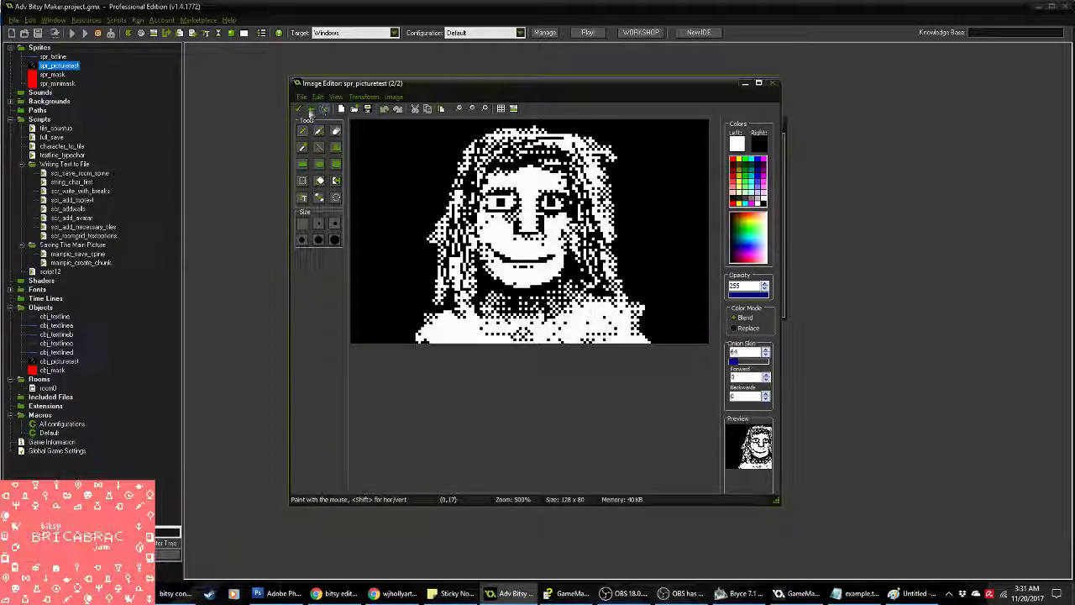
{"action": "left_click", "coordinate": [311, 109]}
{"action": "left_click", "coordinate": [323, 109]}
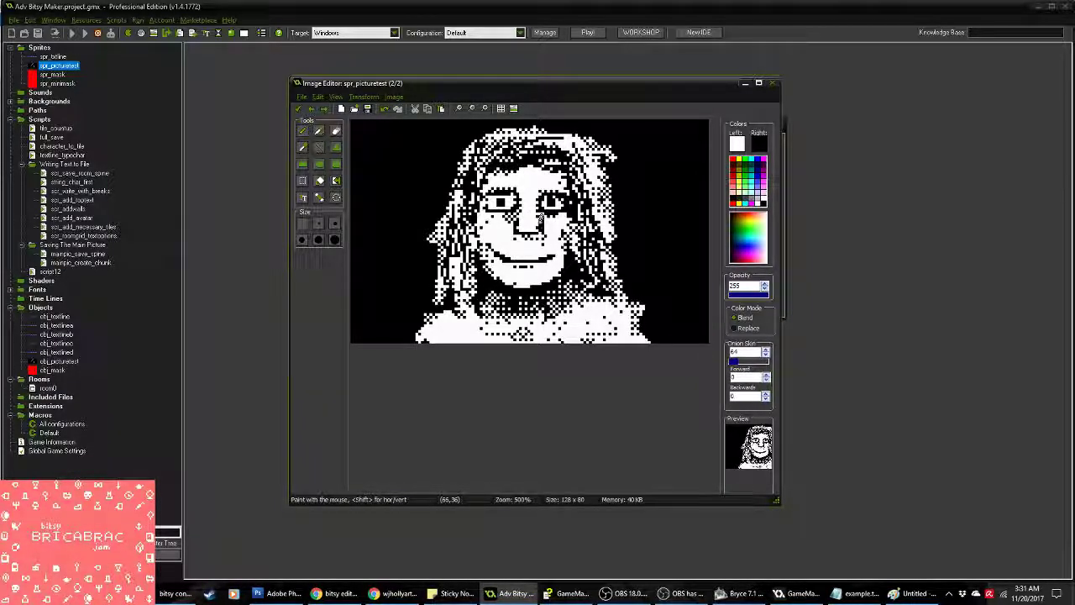
{"action": "left_click", "coordinate": [311, 109]}
{"action": "left_click", "coordinate": [311, 109]}
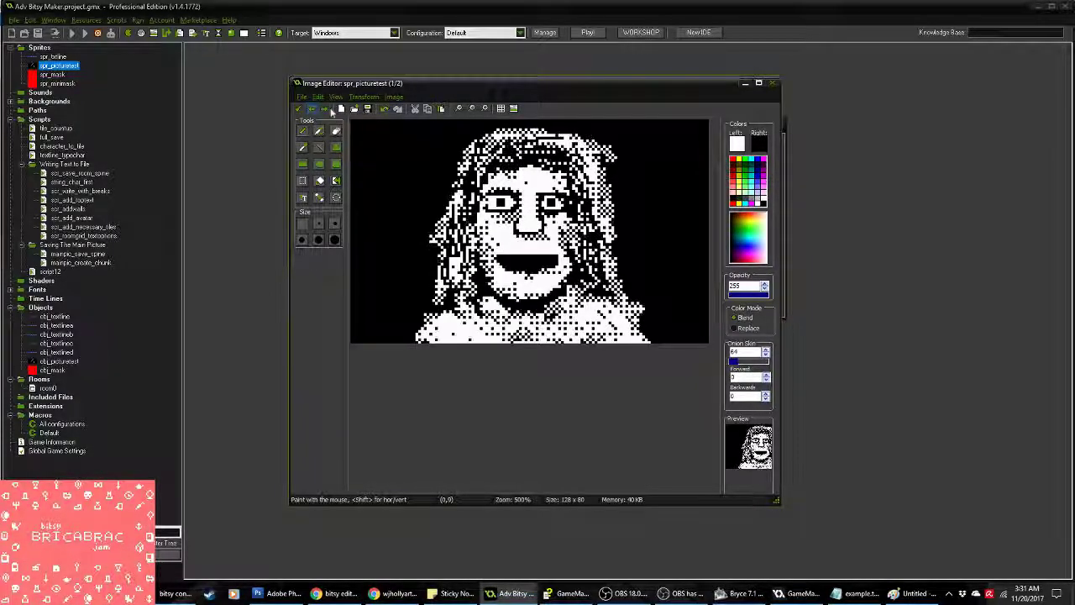
{"action": "left_click", "coordinate": [324, 109]}
{"action": "left_click", "coordinate": [311, 109]}
{"action": "left_click", "coordinate": [323, 110]}
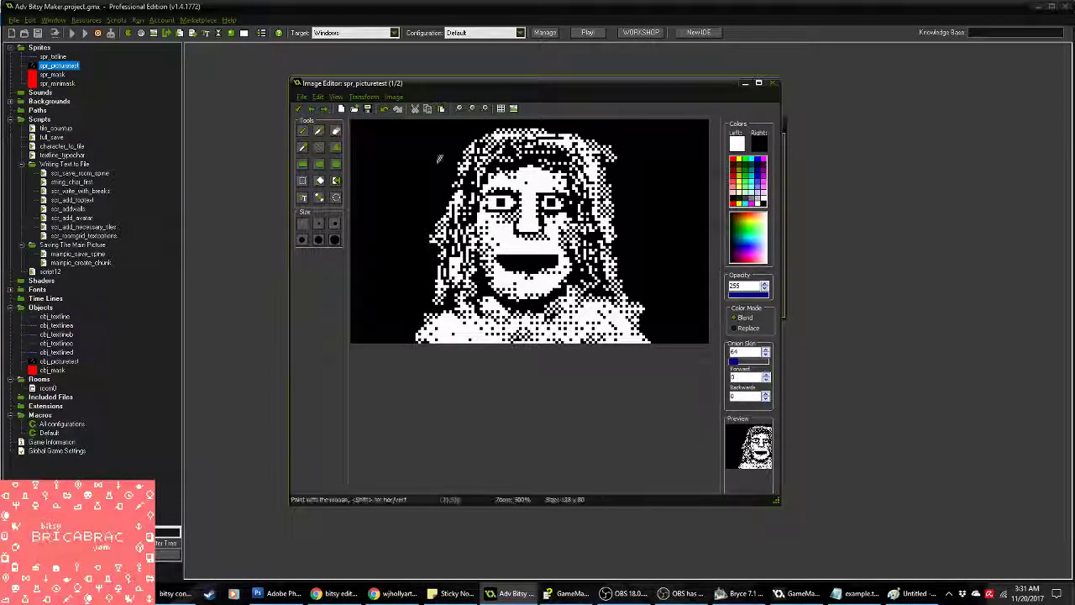
{"action": "left_click", "coordinate": [323, 109]}
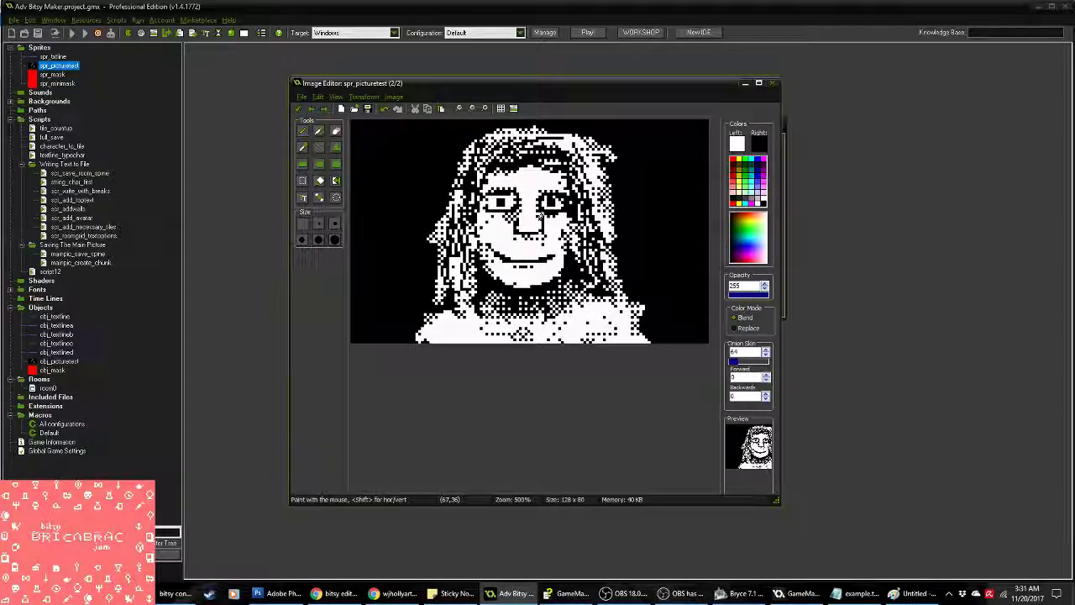
{"action": "left_click", "coordinate": [323, 109]}
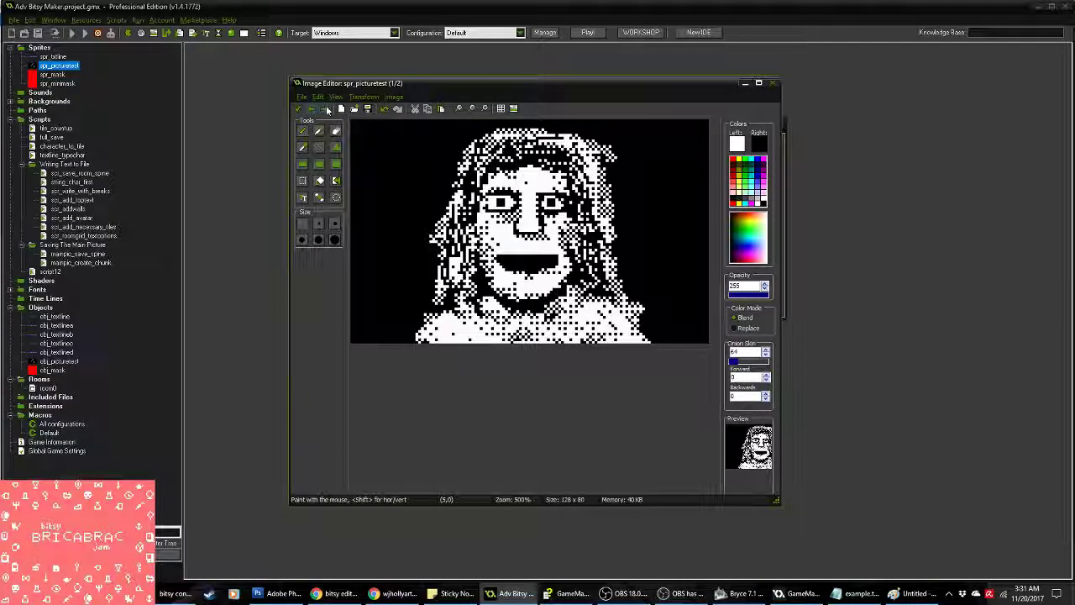
{"action": "left_click", "coordinate": [323, 109]}
{"action": "left_click", "coordinate": [324, 109]}
{"action": "left_click", "coordinate": [323, 109]}
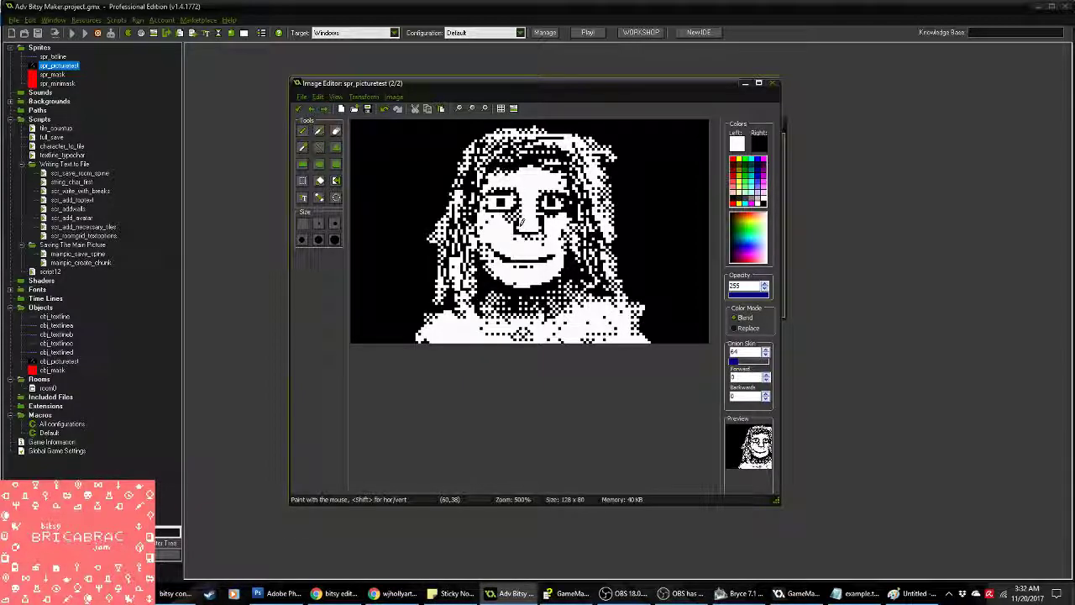
{"action": "left_click", "coordinate": [312, 111]}
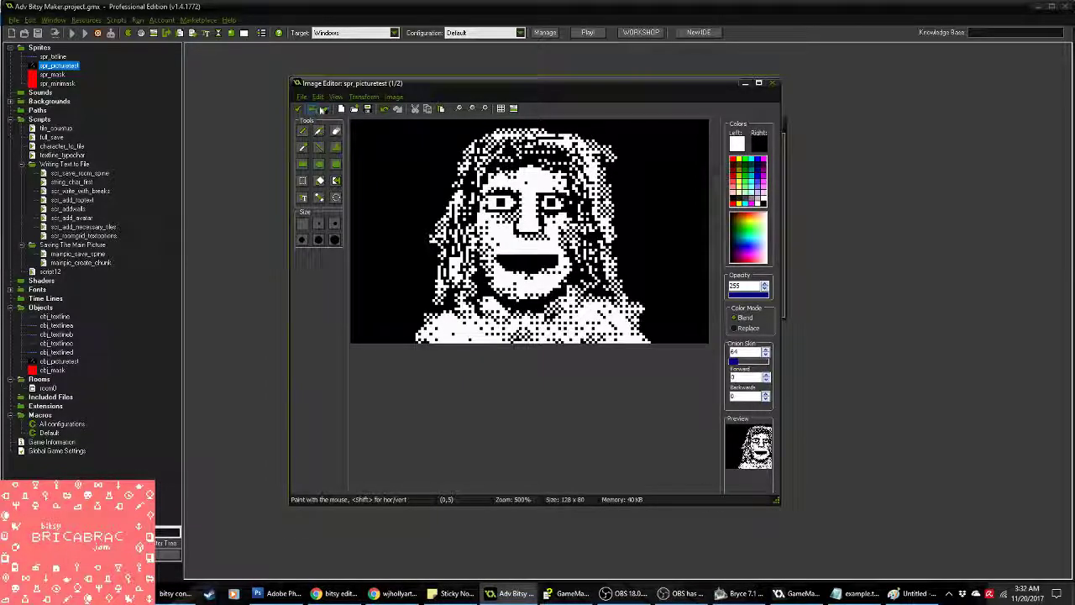
{"action": "left_click", "coordinate": [312, 110]}
{"action": "left_click", "coordinate": [313, 111]}
{"action": "left_click", "coordinate": [312, 111]}
{"action": "left_click", "coordinate": [312, 111]}
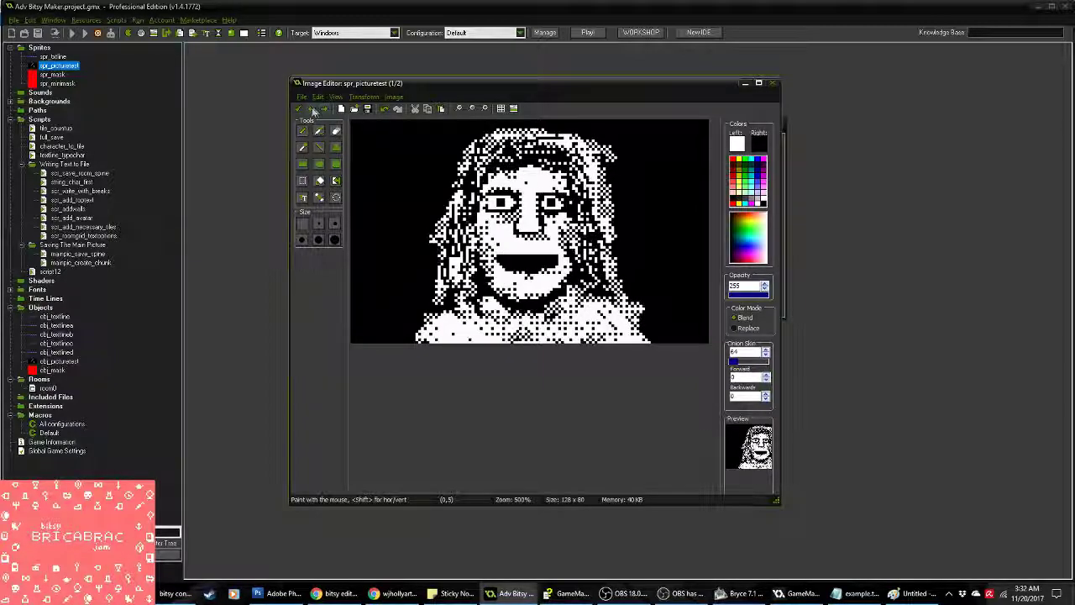
{"action": "left_click", "coordinate": [311, 111]}
{"action": "left_click", "coordinate": [304, 110]}
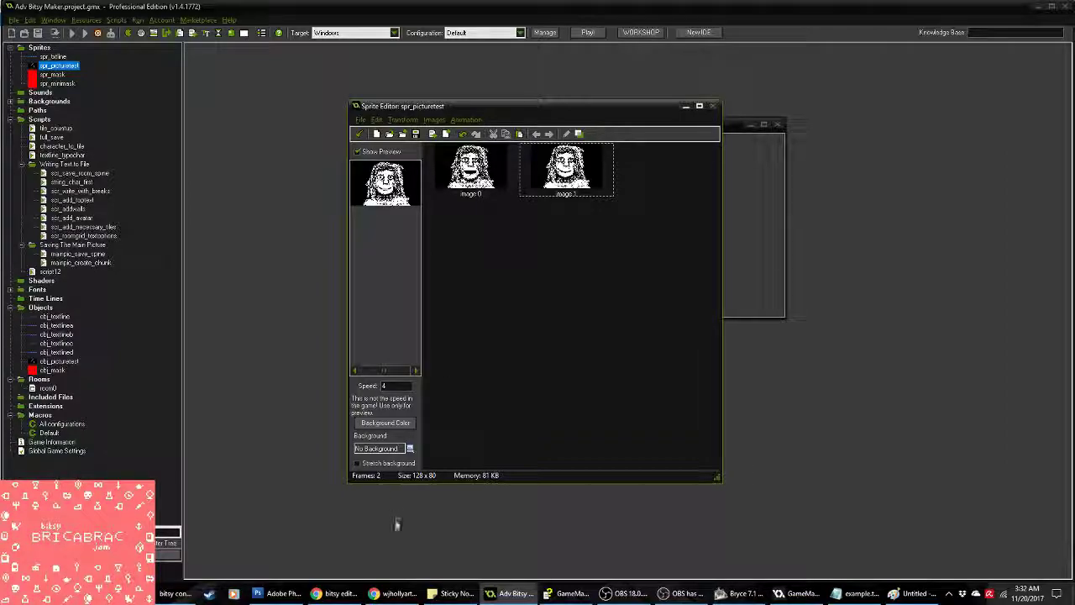
Step: Check the Twitch stream page and its chat, and return to GameMaker
{"action": "key", "text": "alt+Tab"}
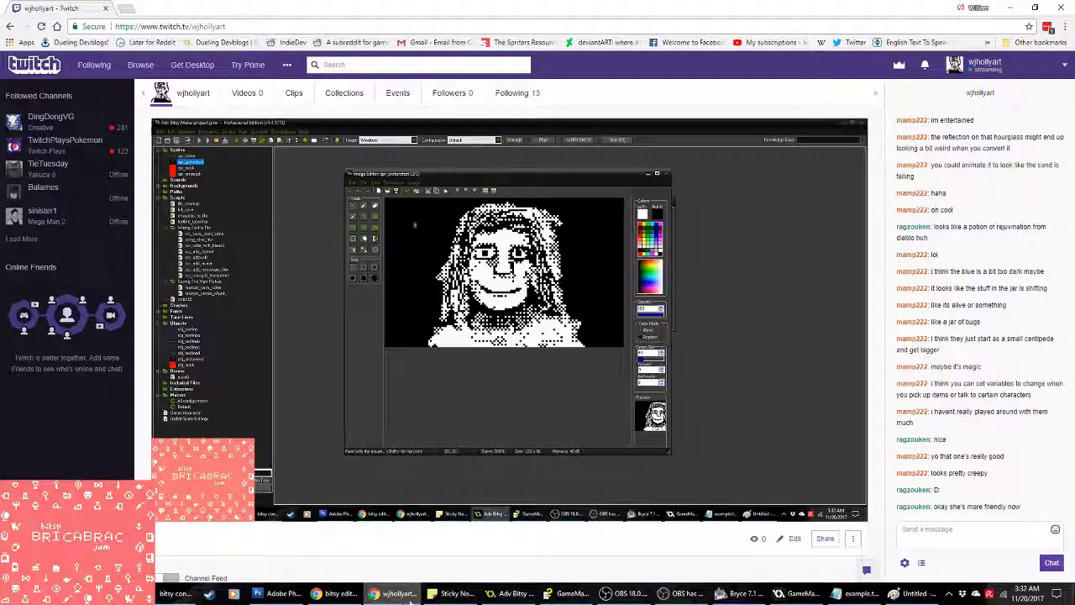
{"action": "left_click", "coordinate": [514, 593]}
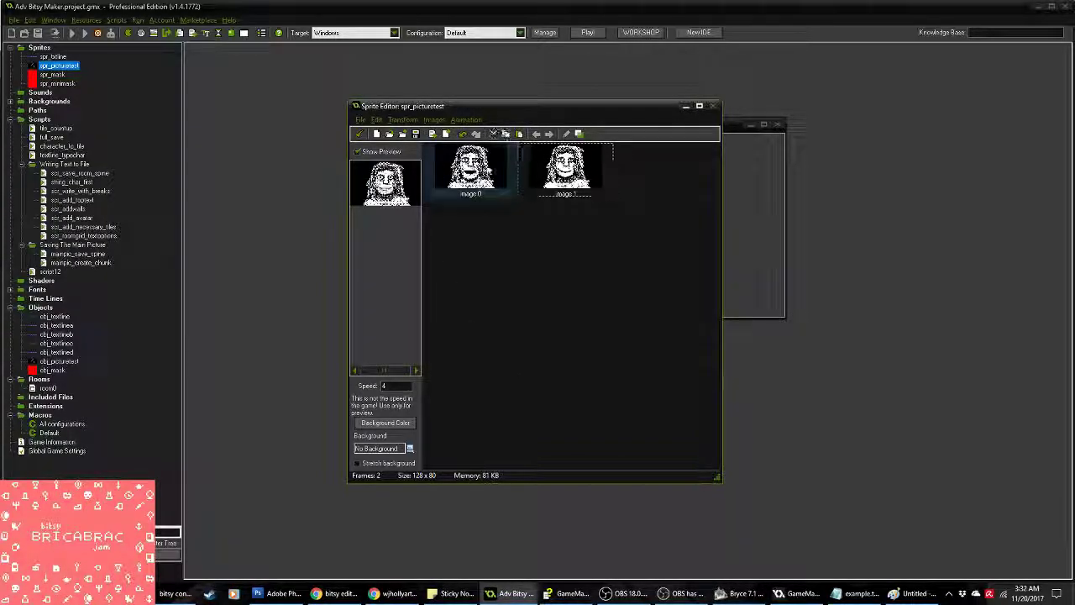
Step: Reopen the sprite frames at 600% zoom and draw a black collar and front shirt opening below the neck in both frames
{"action": "double_click", "coordinate": [524, 161]}
{"action": "scroll", "coordinate": [554, 268], "scroll_direction": "up", "scroll_amount": 5}
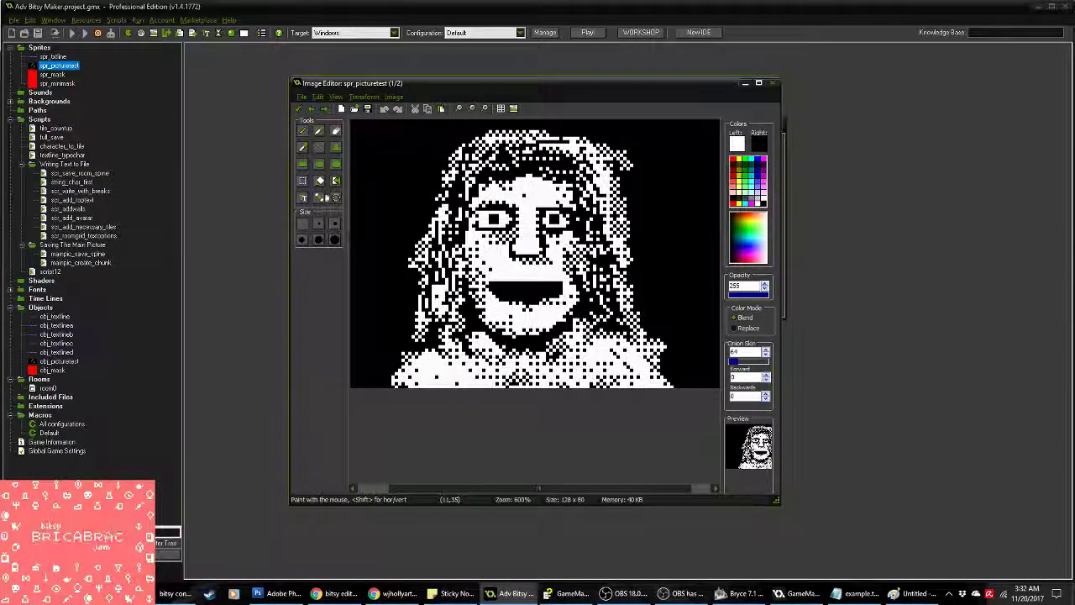
{"action": "left_click", "coordinate": [302, 181]}
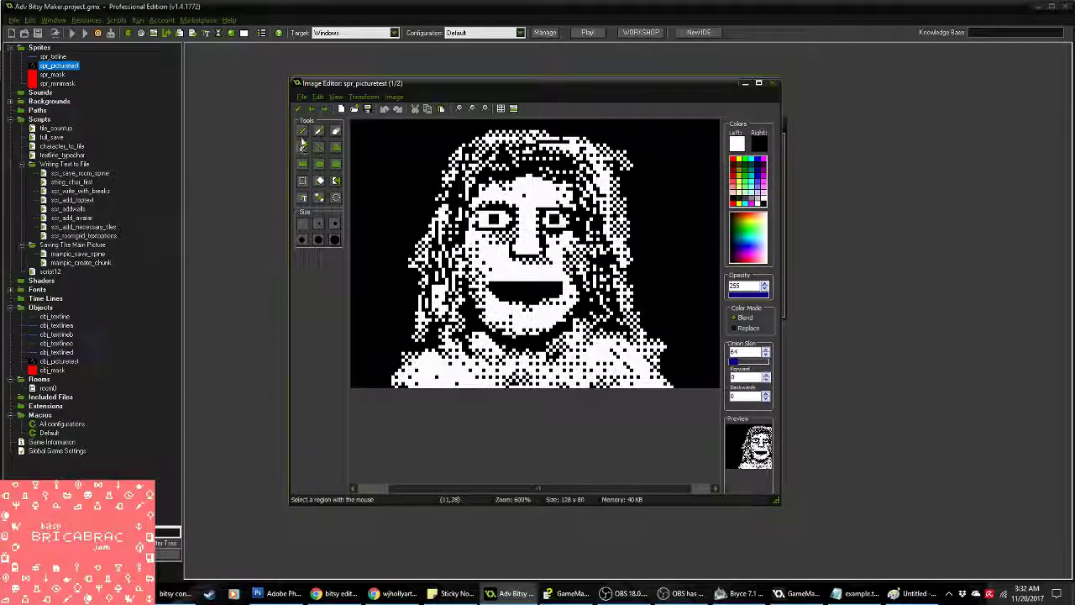
{"action": "left_click", "coordinate": [302, 130]}
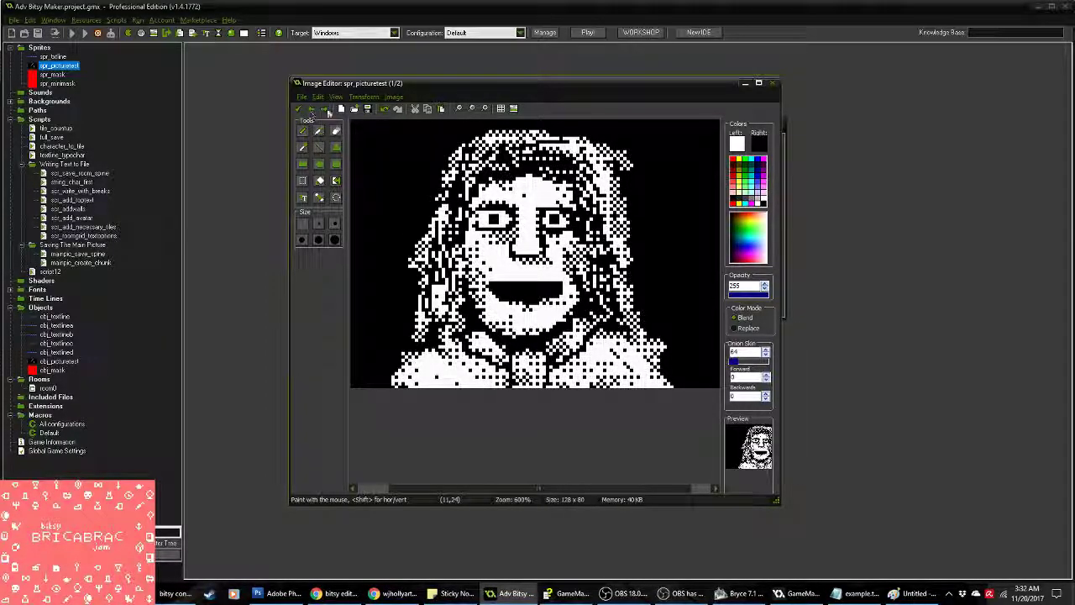
{"action": "key", "text": "Page_Down"}
{"action": "mouse_move", "coordinate": [470, 348]}
{"action": "right_mouse_down"}
{"action": "mouse_move", "coordinate": [512, 367]}
{"action": "mouse_move", "coordinate": [522, 345]}
{"action": "mouse_move", "coordinate": [560, 344]}
{"action": "mouse_move", "coordinate": [550, 337]}
{"action": "mouse_move", "coordinate": [556, 361]}
{"action": "mouse_move", "coordinate": [601, 331]}
{"action": "right_mouse_up"}
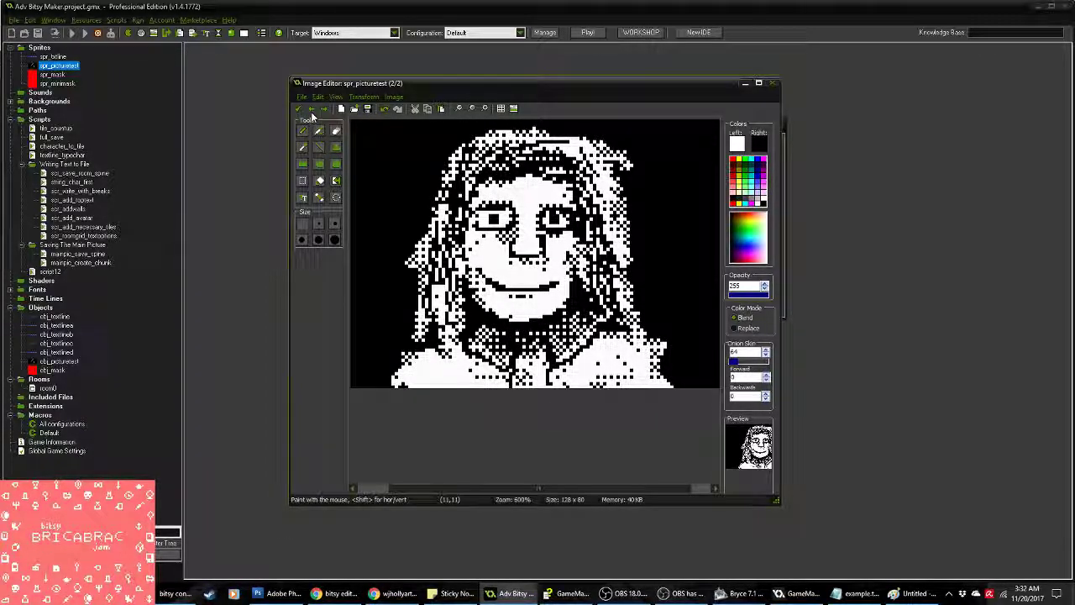
Step: Compare the two face frames once more and close the image editor, sprite editor and sprite properties, keeping the changes
{"action": "left_click", "coordinate": [311, 109]}
{"action": "left_click", "coordinate": [324, 109]}
{"action": "left_click", "coordinate": [298, 109]}
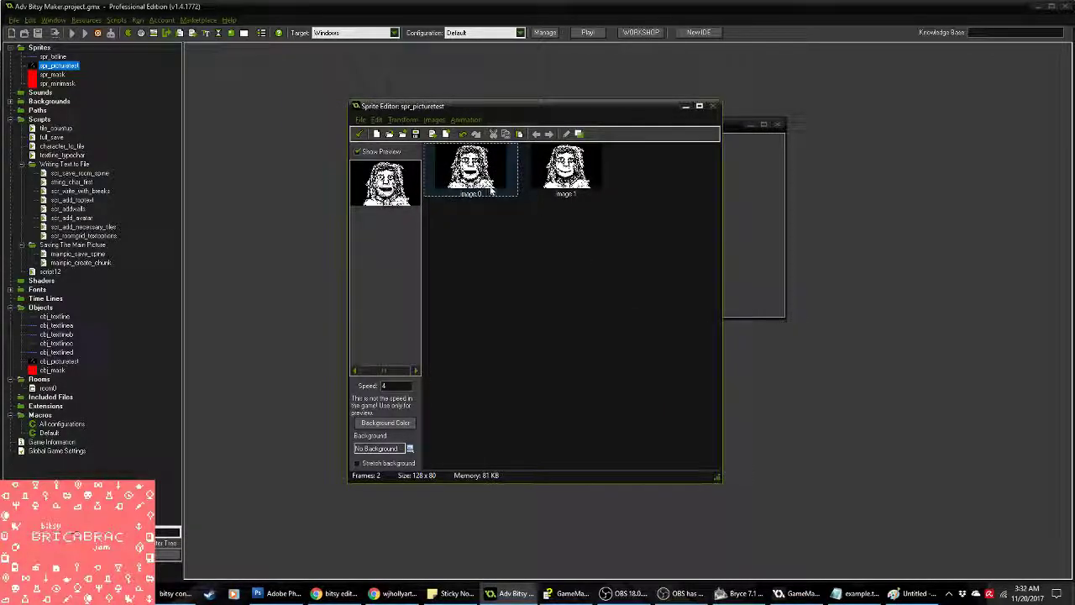
{"action": "left_click", "coordinate": [358, 135]}
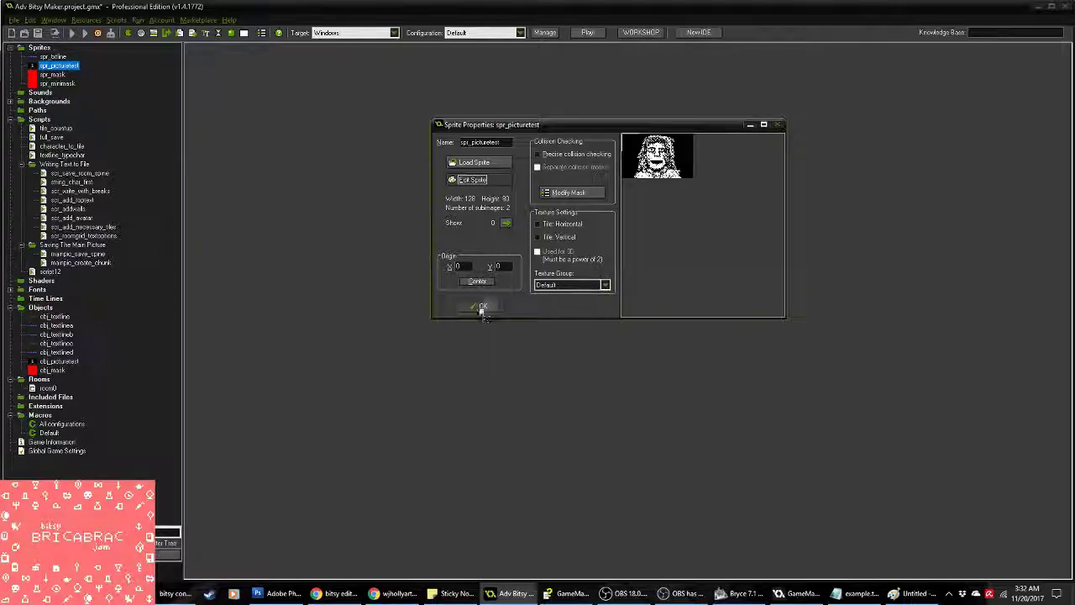
{"action": "left_click", "coordinate": [481, 308]}
Step: Check the Twitch stream page and chat for reactions, and return to the GameMaker project
{"action": "left_click", "coordinate": [397, 593]}
{"action": "mouse_move", "coordinate": [445, 579]}
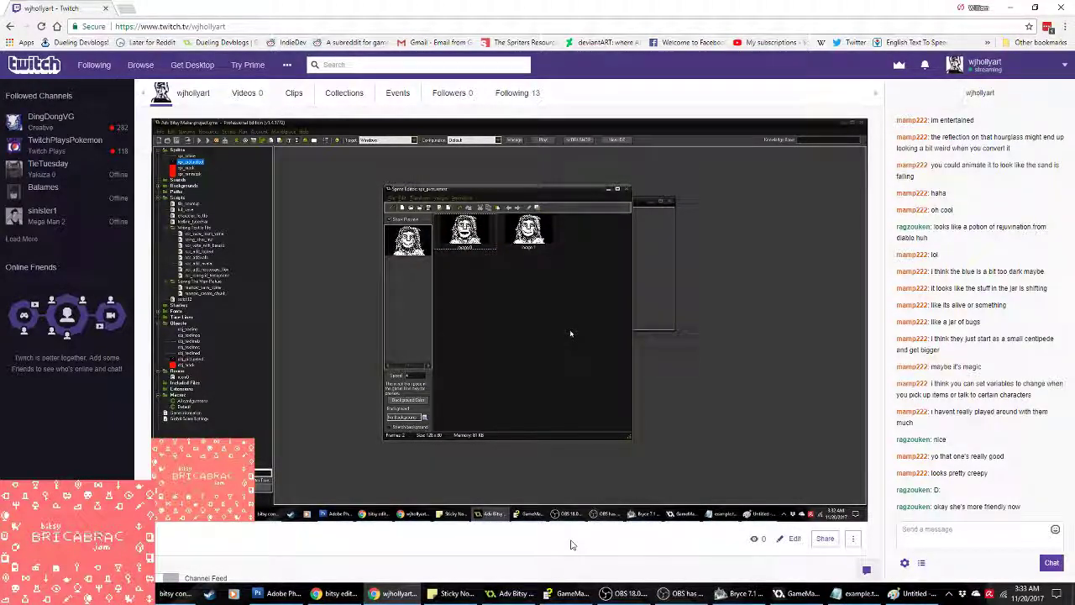
{"action": "left_click", "coordinate": [512, 593]}
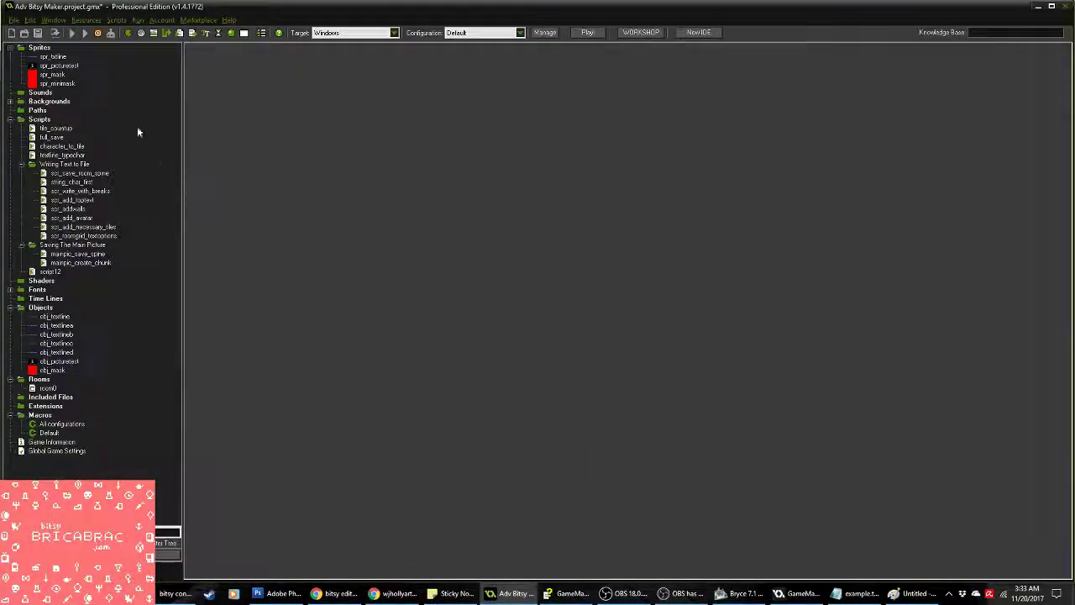
Step: Delete the old example.txt from the Adv_Bitsy_Maker folder and return to the GameMaker project
{"action": "left_click", "coordinate": [98, 32]}
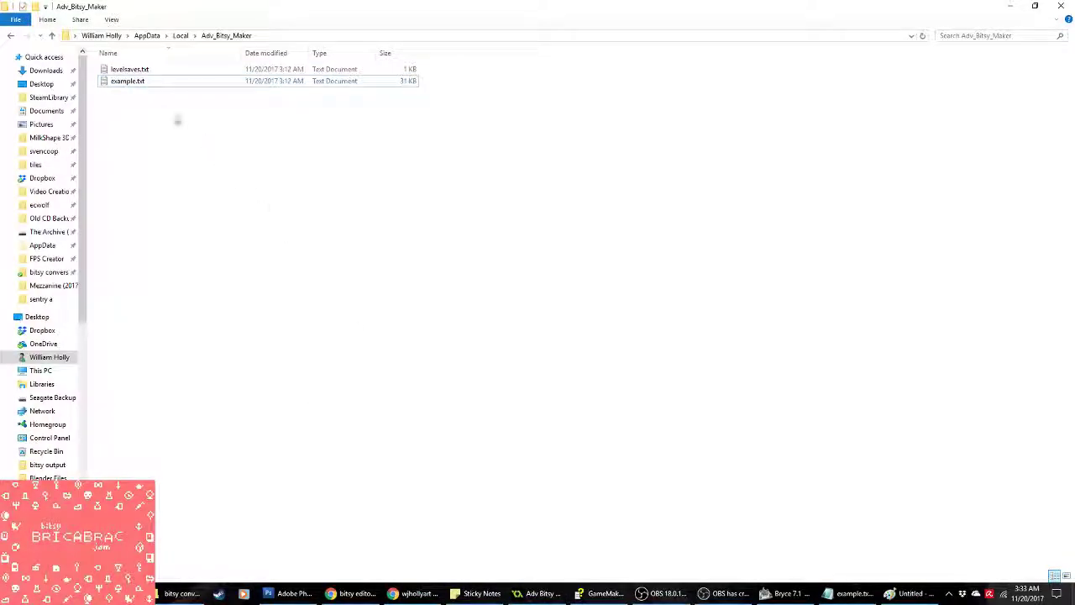
{"action": "right_click", "coordinate": [137, 82]}
{"action": "left_click", "coordinate": [187, 304]}
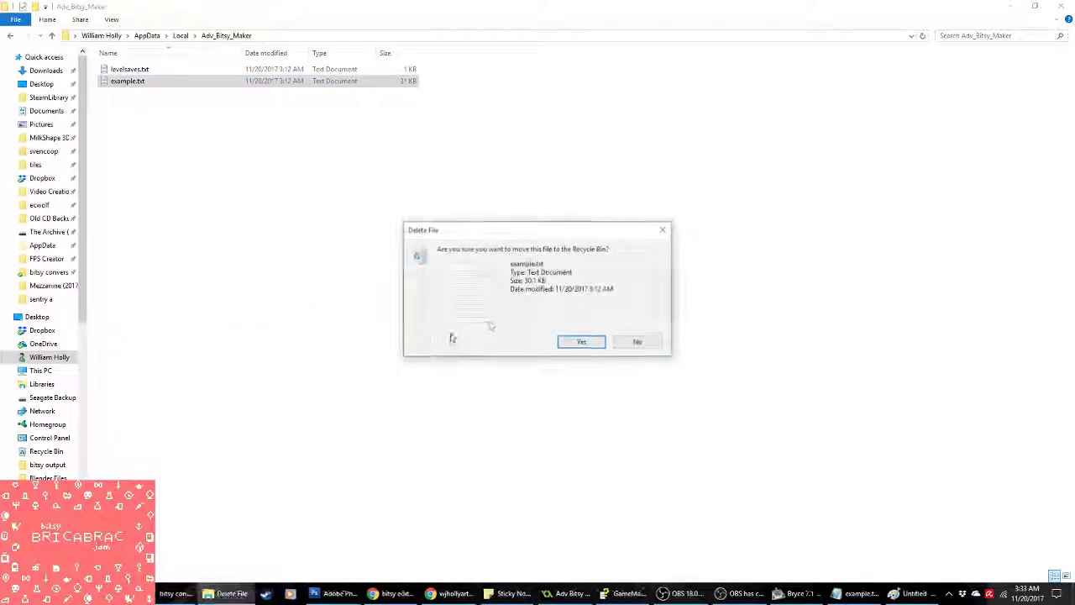
{"action": "left_click", "coordinate": [572, 342]}
{"action": "left_click", "coordinate": [539, 593]}
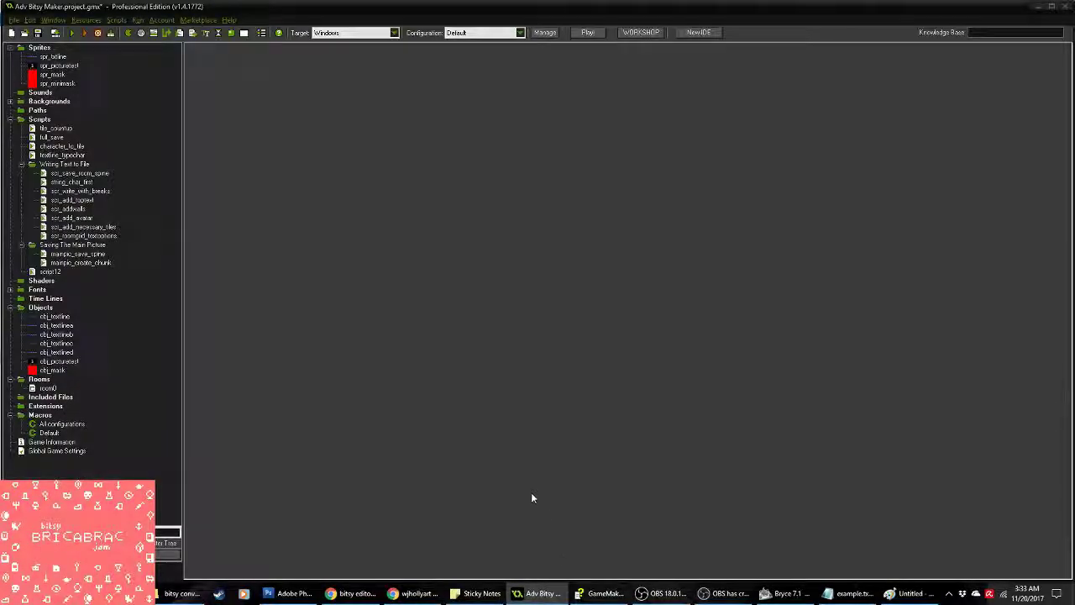
Step: Save the Adv Bitsy Maker project and run it to convert the two face frames
{"action": "left_click", "coordinate": [157, 339]}
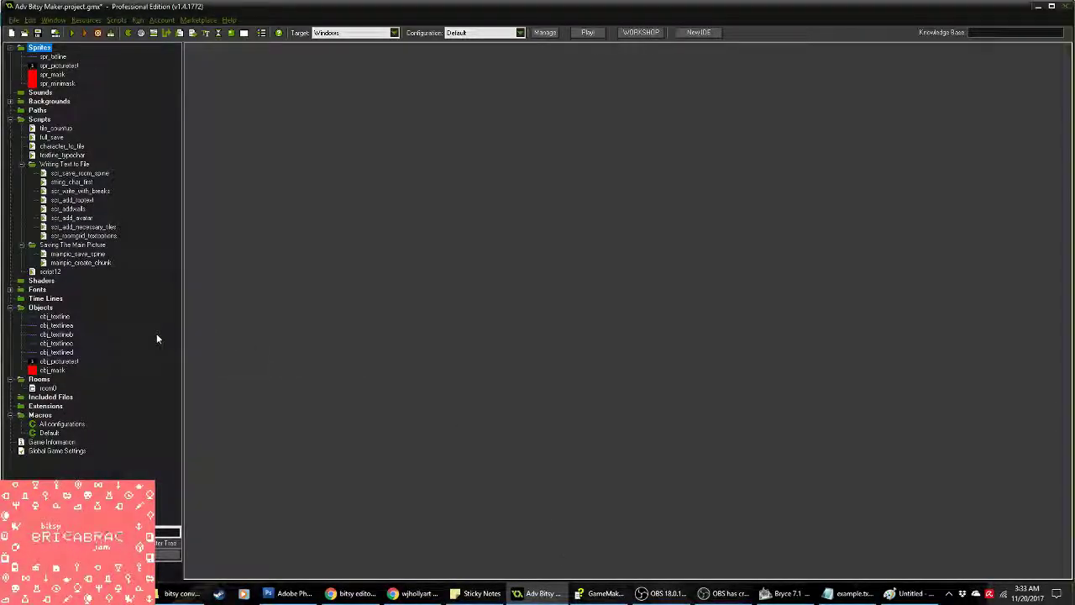
{"action": "left_click", "coordinate": [38, 32]}
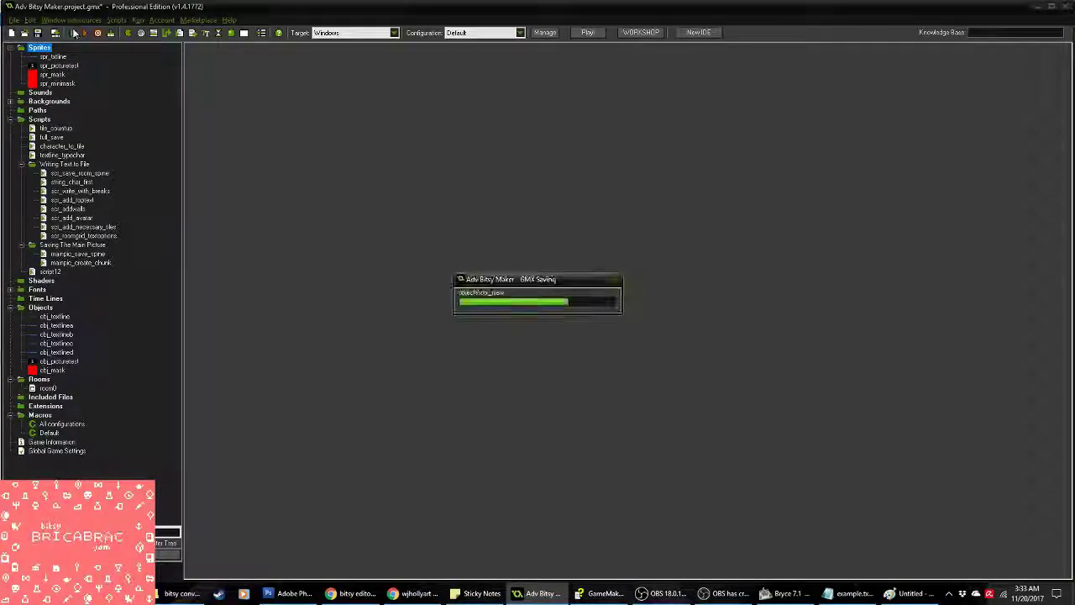
{"action": "left_click", "coordinate": [73, 33]}
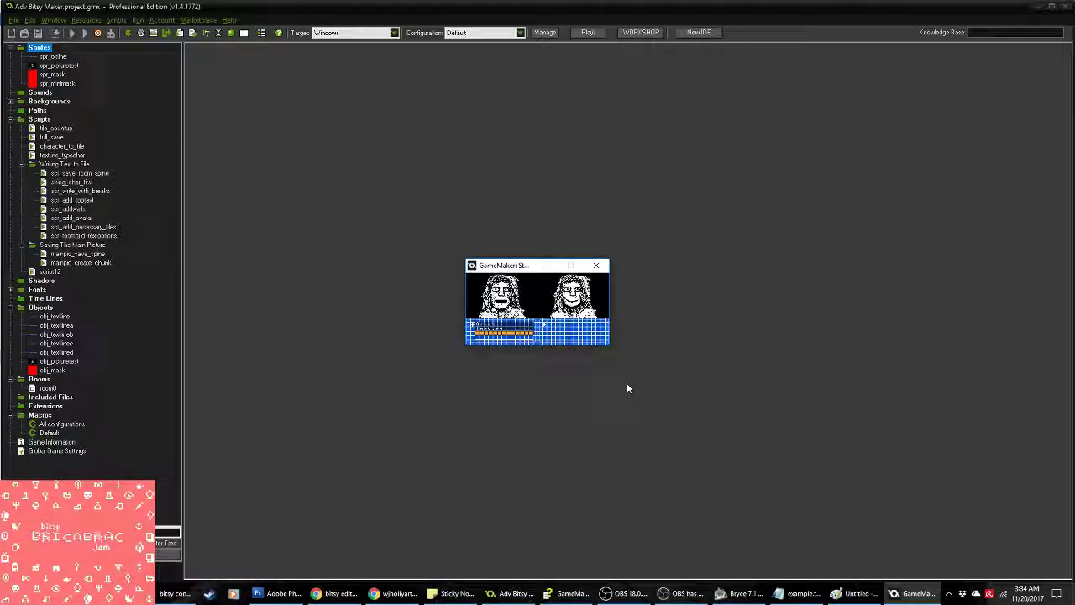
{"action": "left_click", "coordinate": [478, 330]}
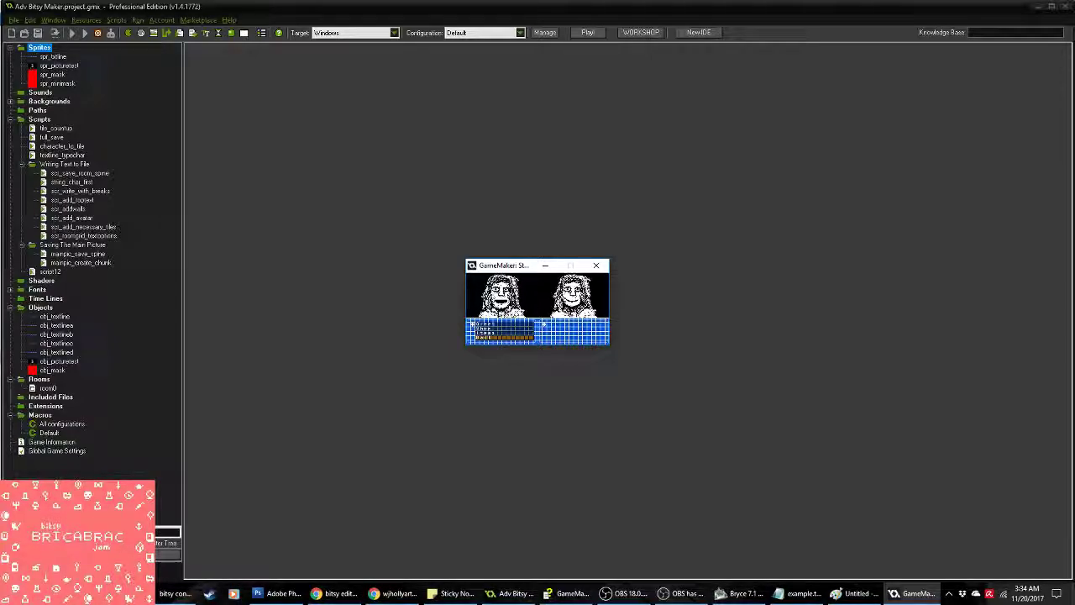
Step: Delete example.txt from the Adv_Bitsy_Maker folder again and switch back to the running game to export a fresh copy
{"action": "key", "text": "alt+Tab"}
{"action": "left_click", "coordinate": [205, 82]}
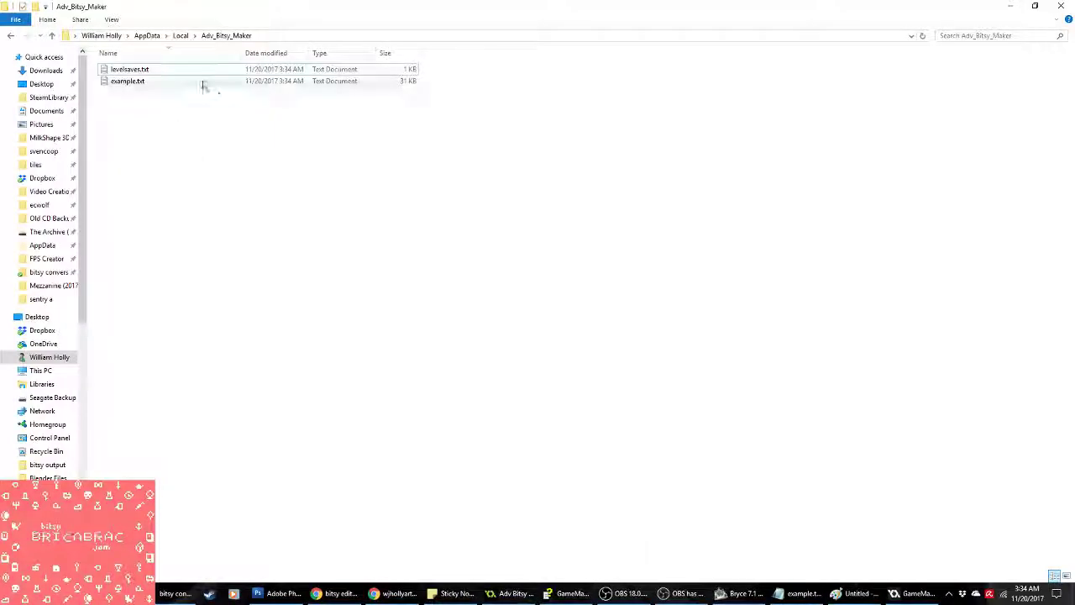
{"action": "key", "text": "Delete"}
{"action": "key", "text": "Return"}
{"action": "left_click", "coordinate": [915, 592]}
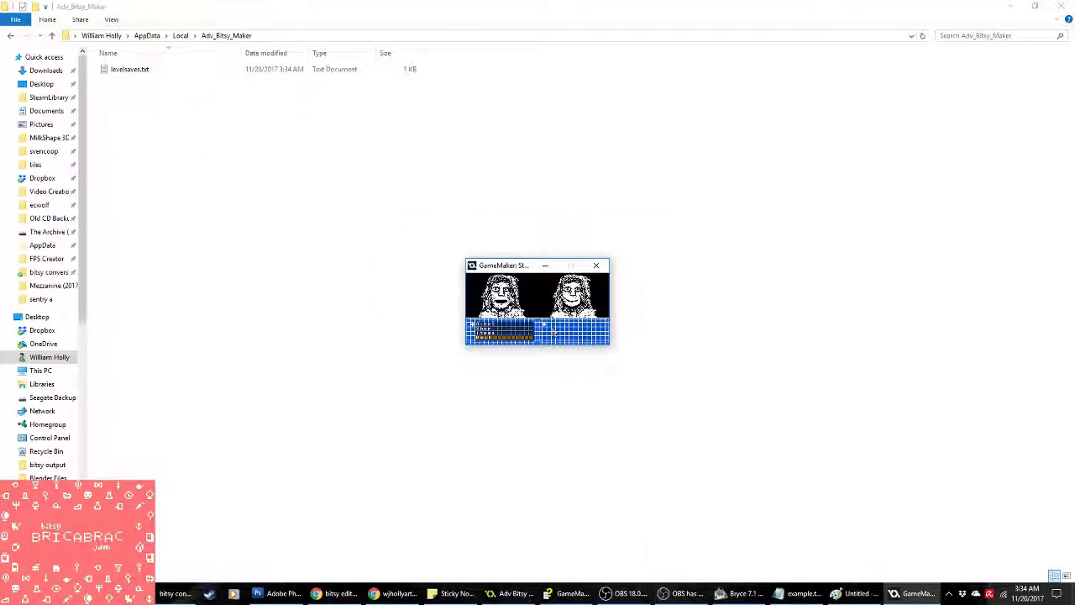
Step: Close the outdated Notepad window, open the newly exported example.txt and select its entire contents for copying
{"action": "right_click", "coordinate": [802, 593]}
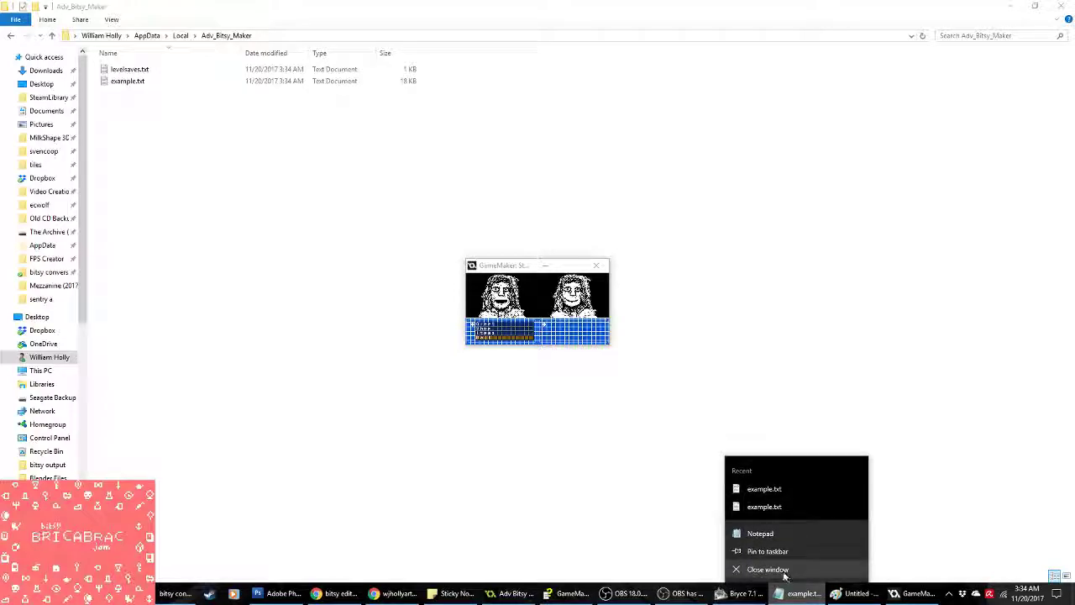
{"action": "left_click", "coordinate": [776, 568]}
{"action": "double_click", "coordinate": [128, 82]}
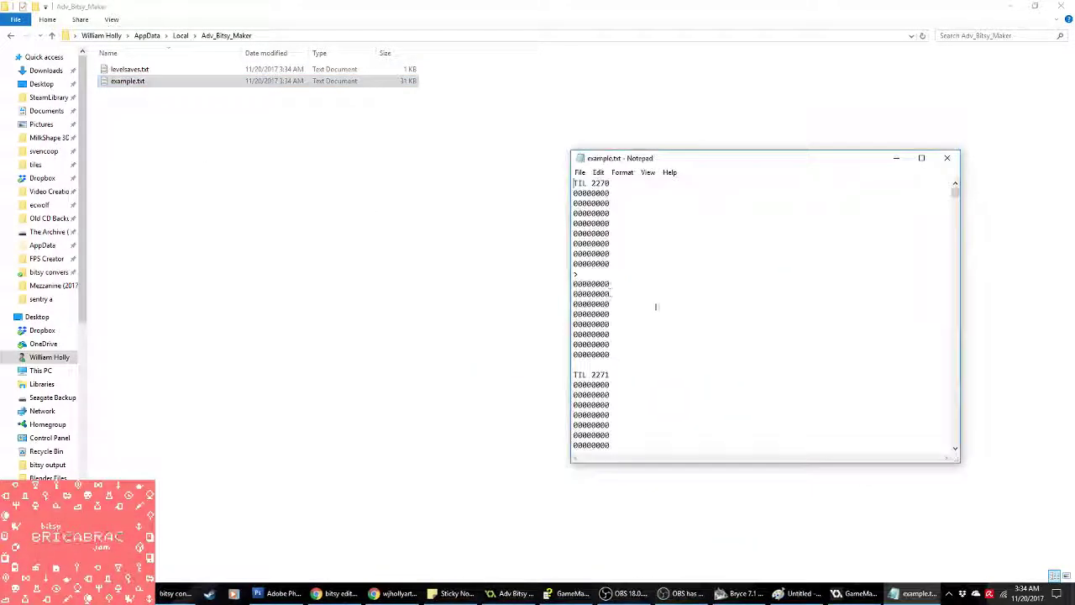
{"action": "key", "text": "ctrl+shift+End"}
Step: Switch to the bitsy editor and paste the exported tile and room data at the end of the game data
{"action": "left_click", "coordinate": [401, 593]}
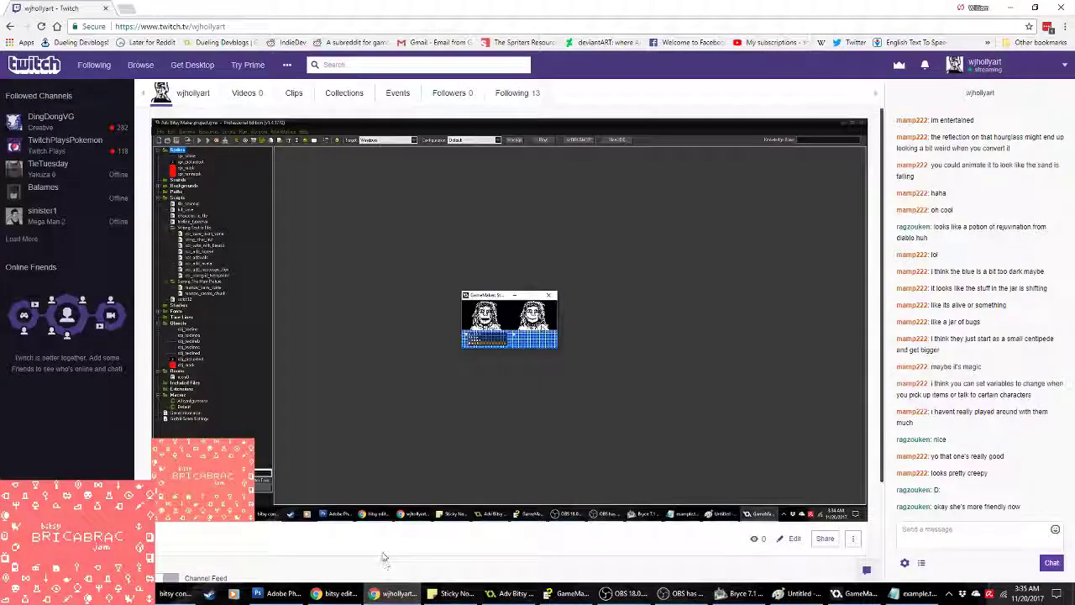
{"action": "left_click", "coordinate": [340, 593]}
{"action": "scroll", "coordinate": [290, 267], "scroll_direction": "down", "scroll_amount": 3}
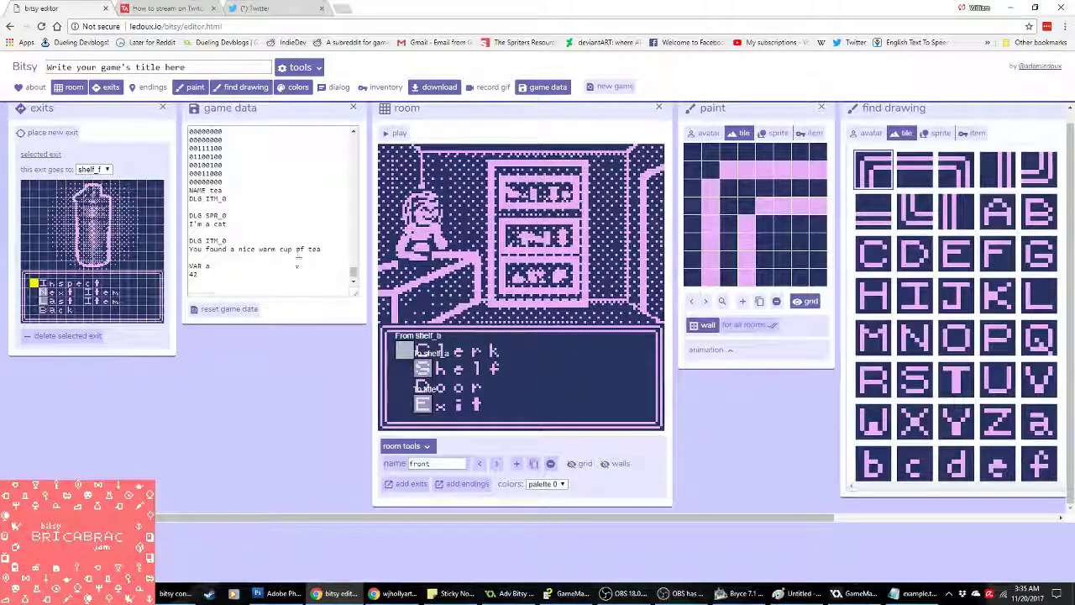
{"action": "left_click", "coordinate": [290, 287]}
{"action": "key", "text": "ctrl+v"}
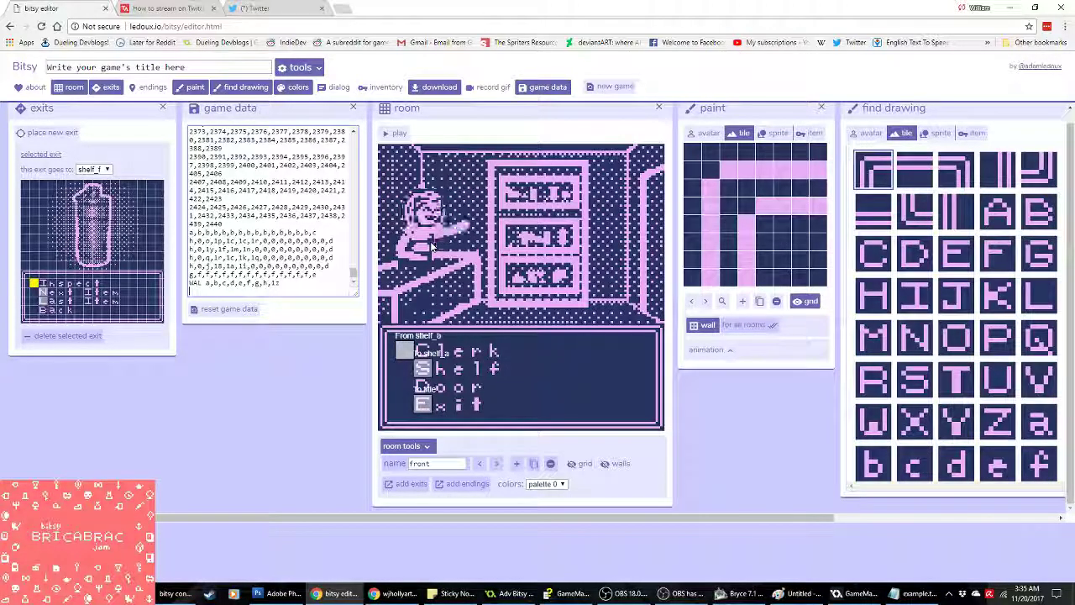
Step: Bring up the imported face room in the bitsy editor and check the Twitch stream page
{"action": "left_click", "coordinate": [497, 464]}
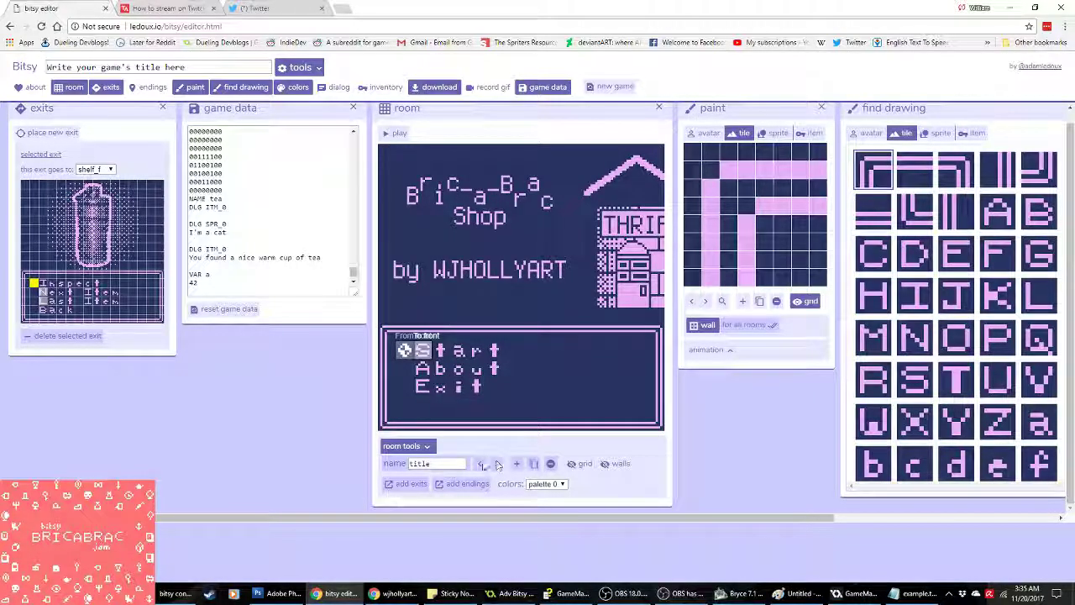
{"action": "left_click", "coordinate": [479, 464]}
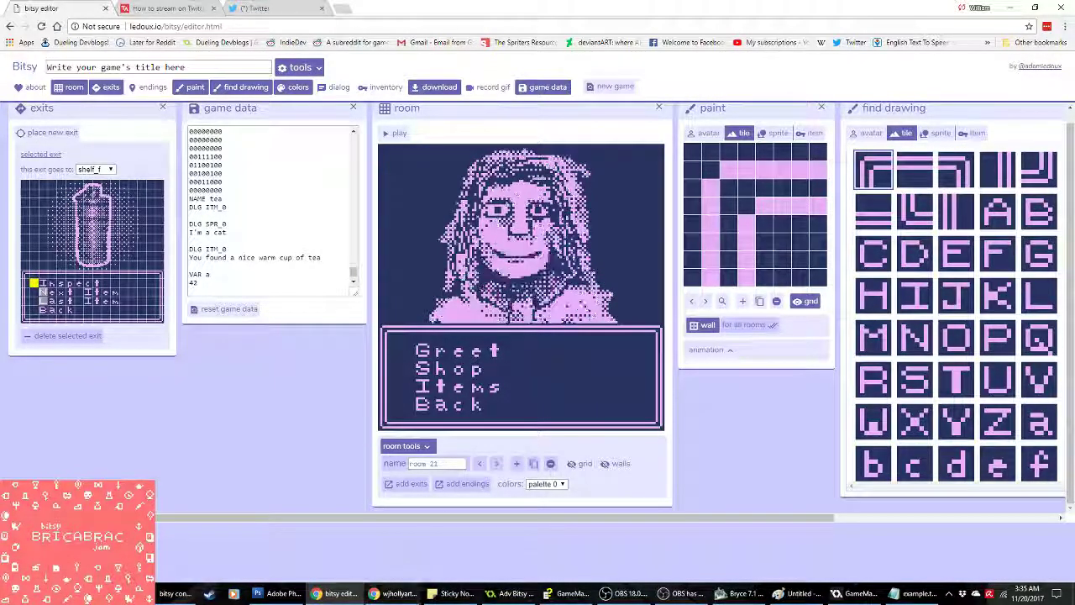
{"action": "left_click", "coordinate": [397, 593]}
{"action": "left_click", "coordinate": [336, 593]}
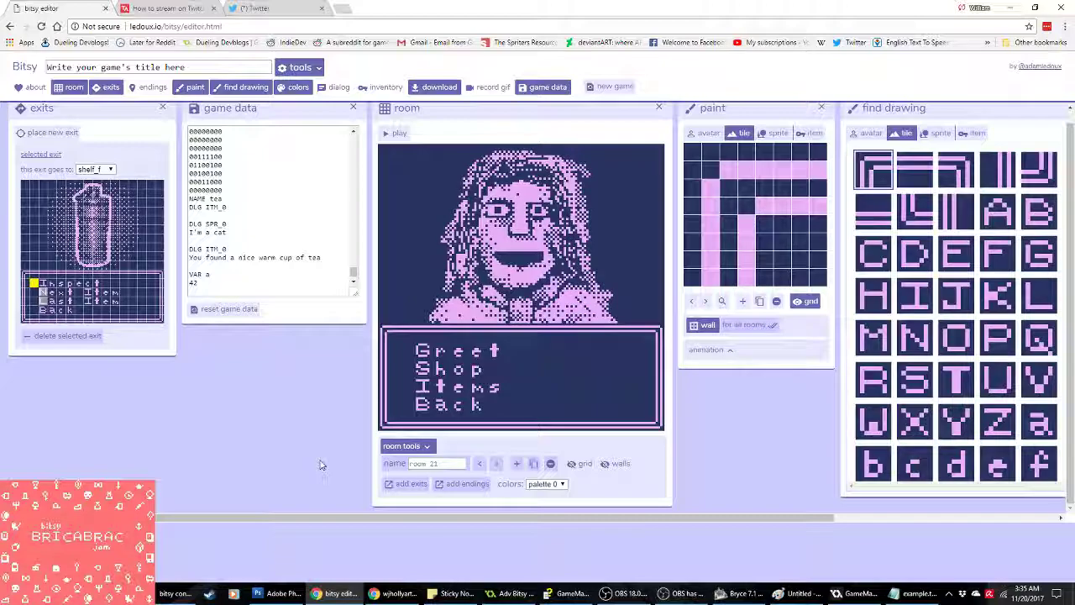
Step: Find the face's right-hand eye tile among the tile drawings and redraw its upper lid and lashes in frame 1
{"action": "left_click", "coordinate": [694, 135]}
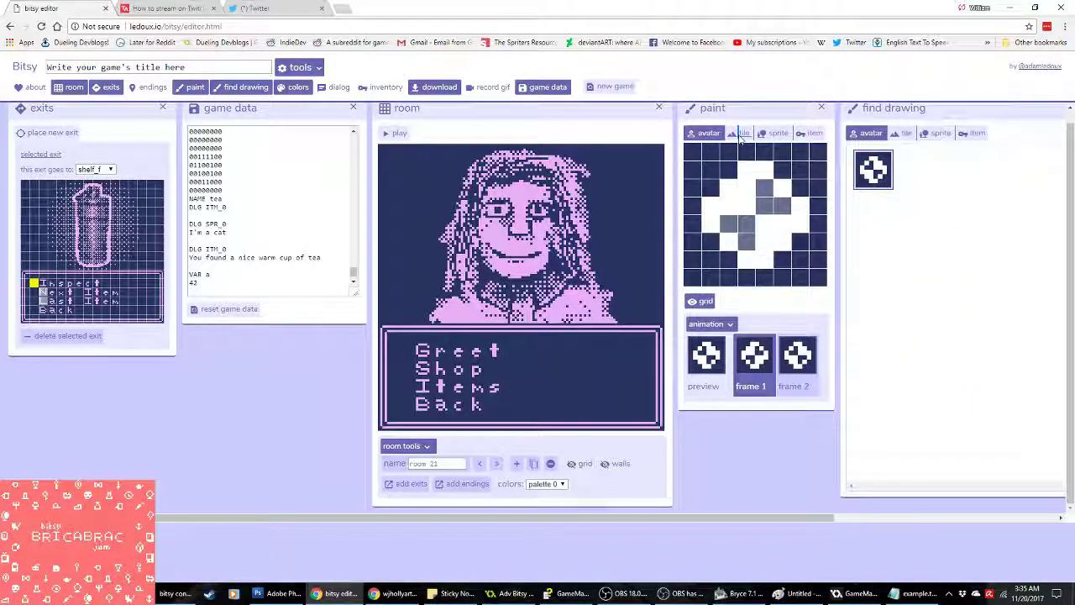
{"action": "left_click", "coordinate": [740, 135]}
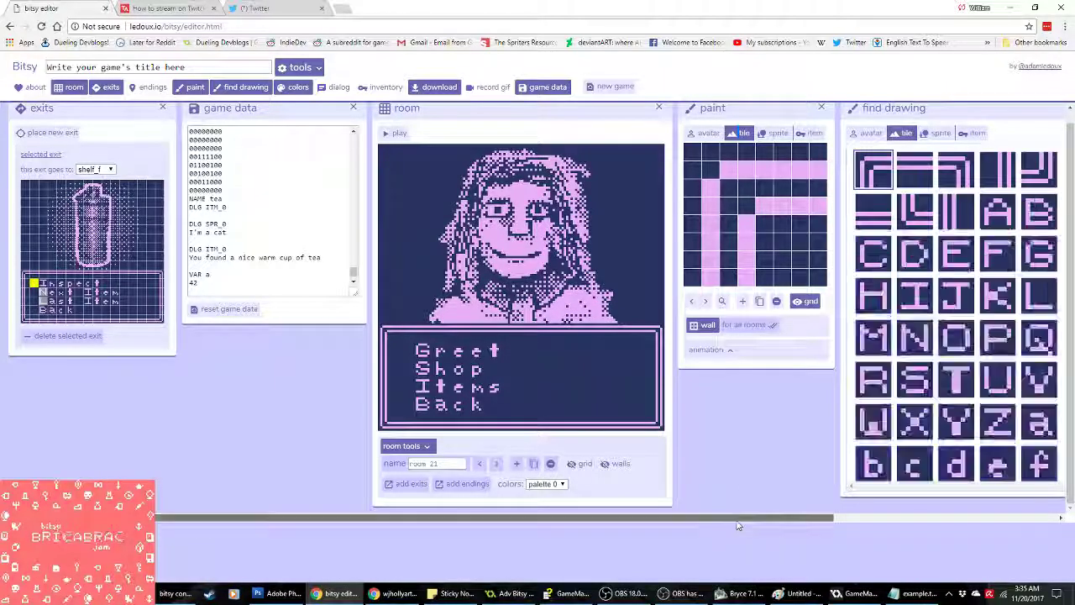
{"action": "scroll", "coordinate": [1002, 194], "scroll_direction": "right", "scroll_amount": 2}
{"action": "mouse_move", "coordinate": [1002, 194]}
{"action": "left_mouse_down"}
{"action": "mouse_move", "coordinate": [1003, 456]}
{"action": "mouse_move", "coordinate": [1017, 466]}
{"action": "mouse_move", "coordinate": [1003, 454]}
{"action": "left_mouse_up"}
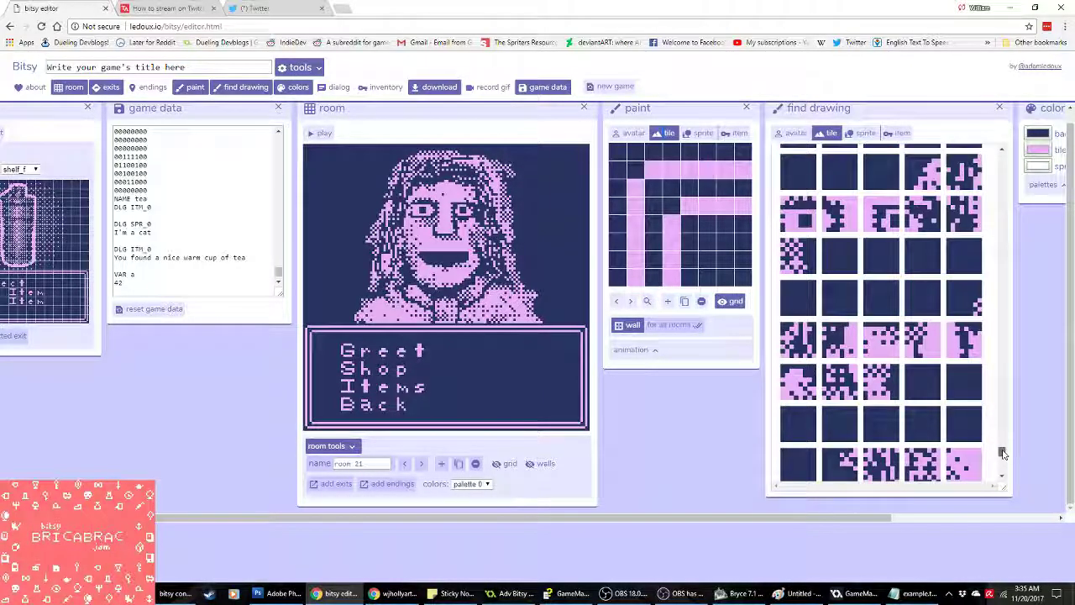
{"action": "left_click", "coordinate": [881, 216]}
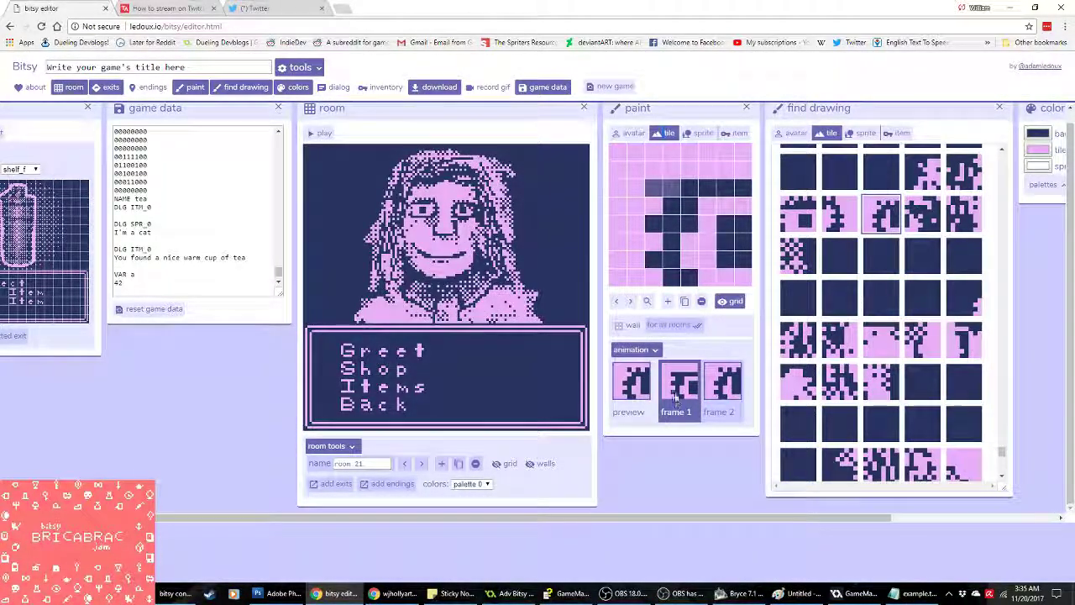
{"action": "left_click", "coordinate": [670, 169]}
{"action": "left_click_drag", "start_coordinate": [706, 188], "coordinate": [724, 188]}
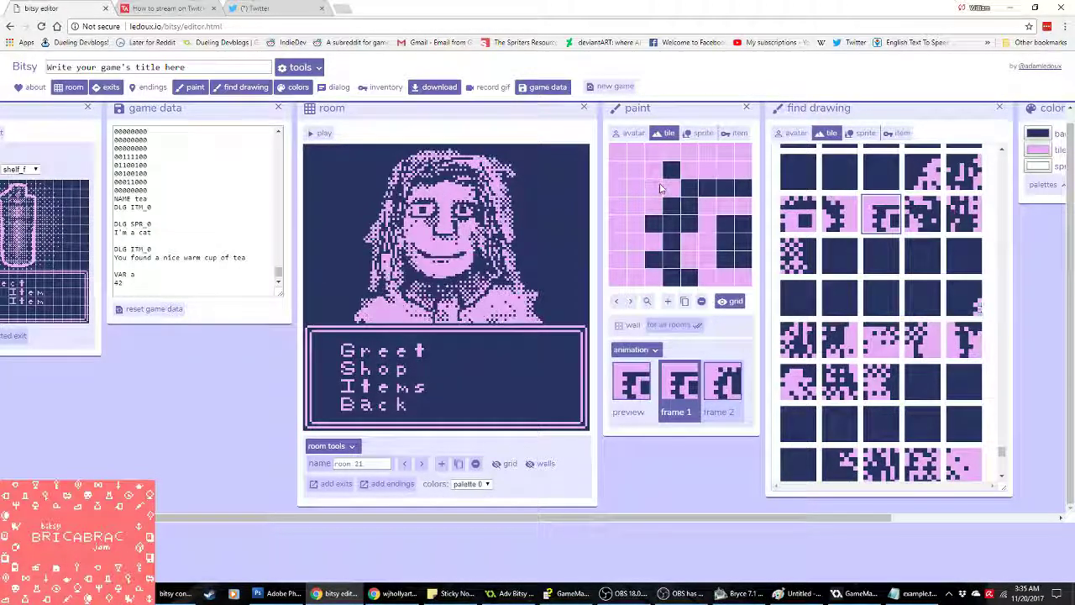
{"action": "left_click", "coordinate": [706, 169]}
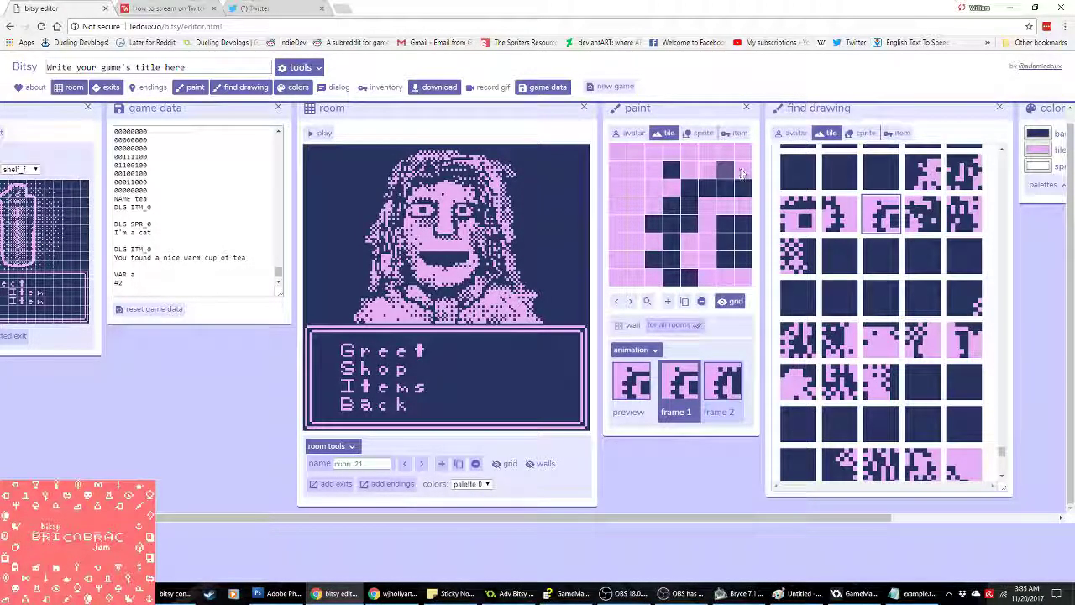
{"action": "left_click", "coordinate": [743, 169]}
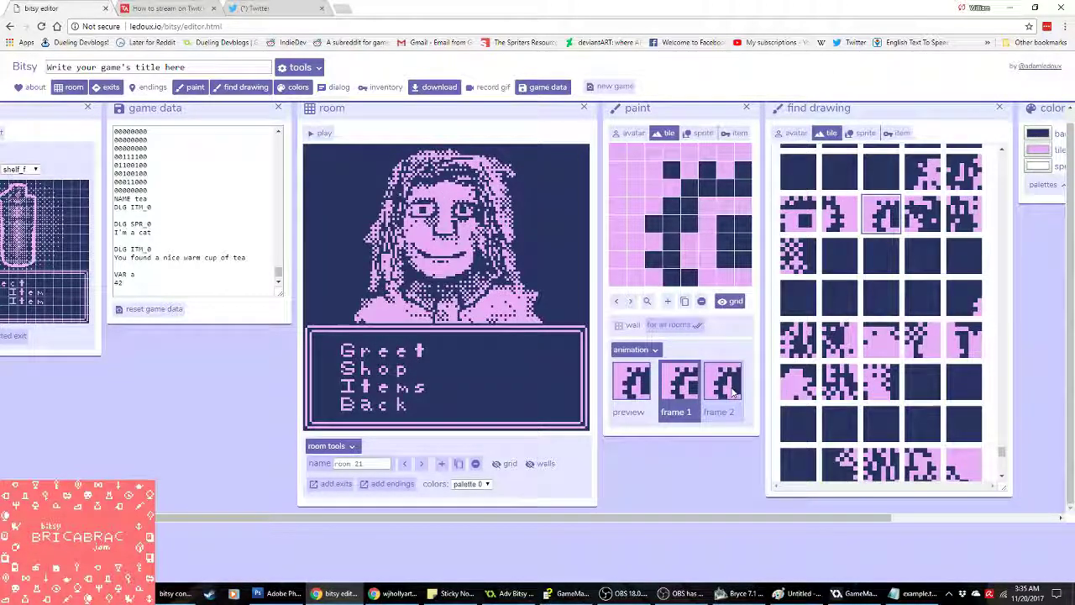
Step: Redraw the upper lid and lashes of the same eye tile in animation frame 2
{"action": "left_click", "coordinate": [723, 382]}
{"action": "left_click", "coordinate": [727, 208]}
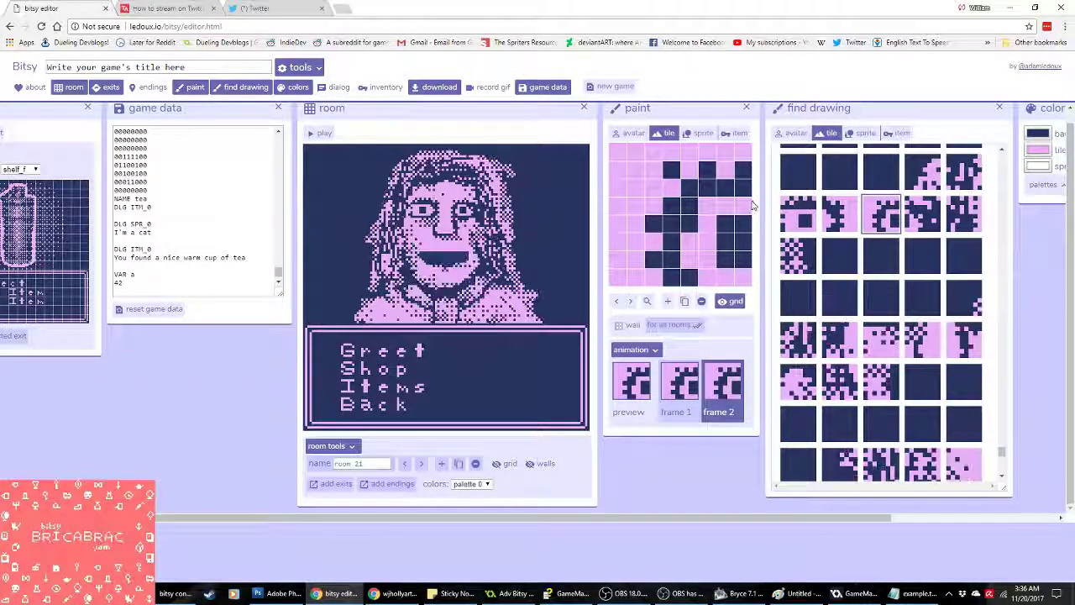
{"action": "left_click", "coordinate": [671, 152]}
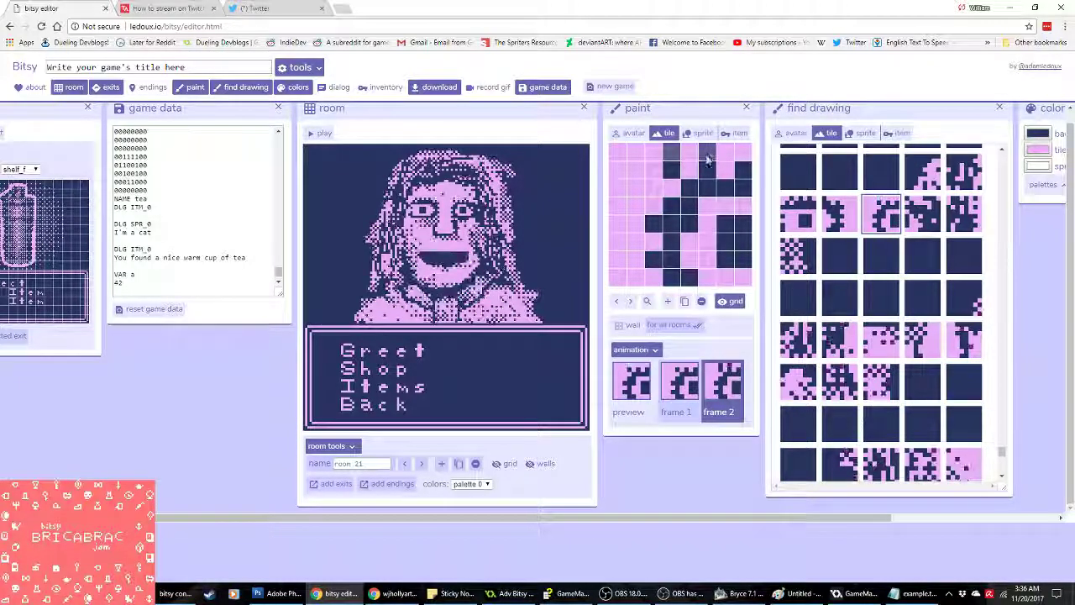
{"action": "left_click", "coordinate": [707, 153]}
{"action": "left_click", "coordinate": [687, 171]}
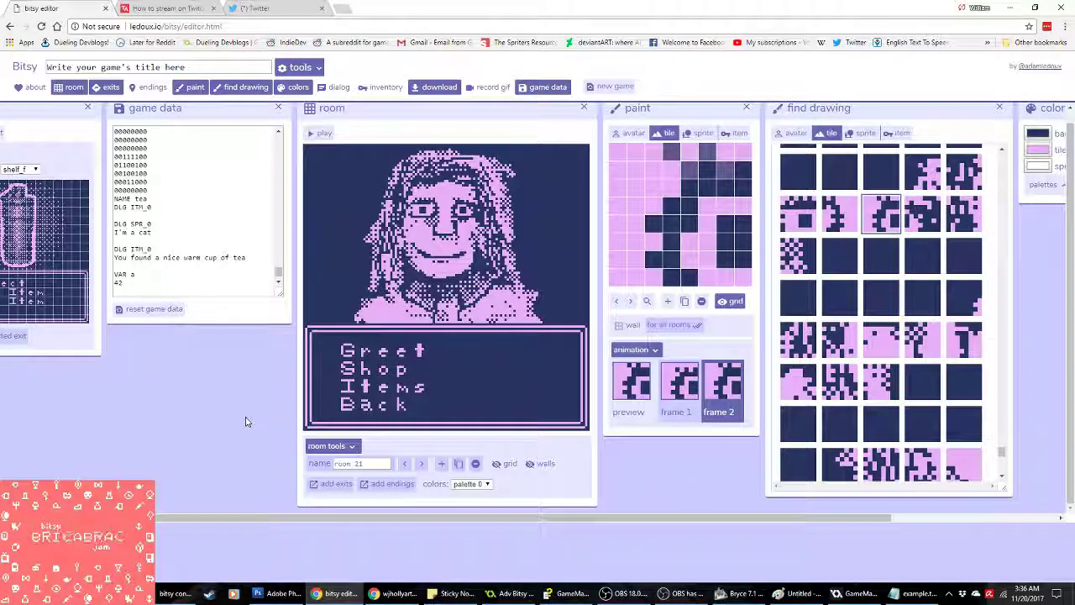
Step: Rename the face room to "clerk"
{"action": "left_click", "coordinate": [421, 464]}
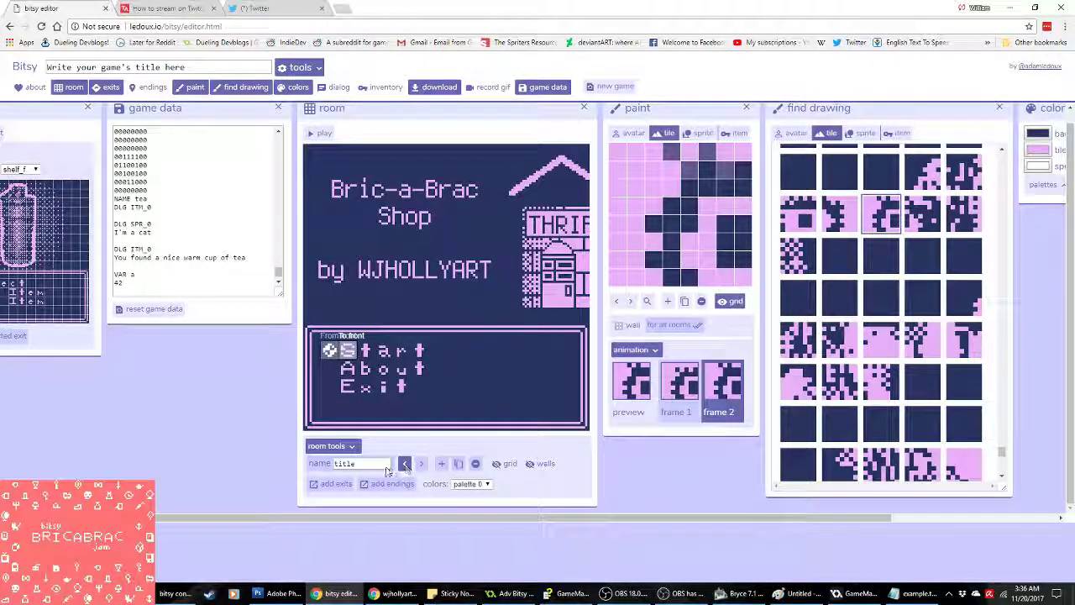
{"action": "left_click", "coordinate": [404, 464]}
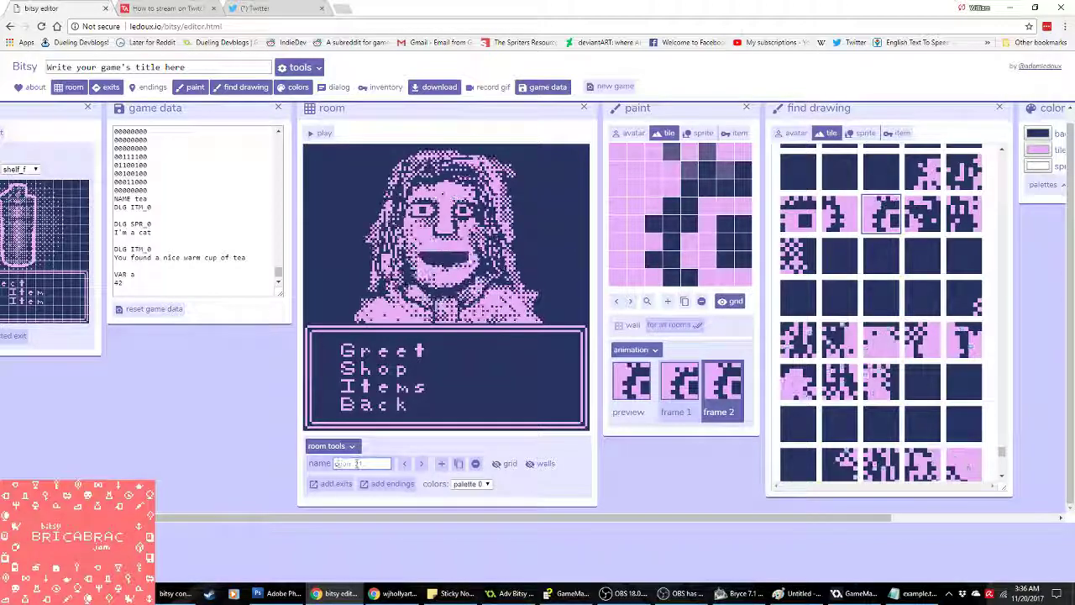
{"action": "left_click", "coordinate": [358, 463]}
{"action": "type", "text": "clerk"}
{"action": "key", "text": "Return"}
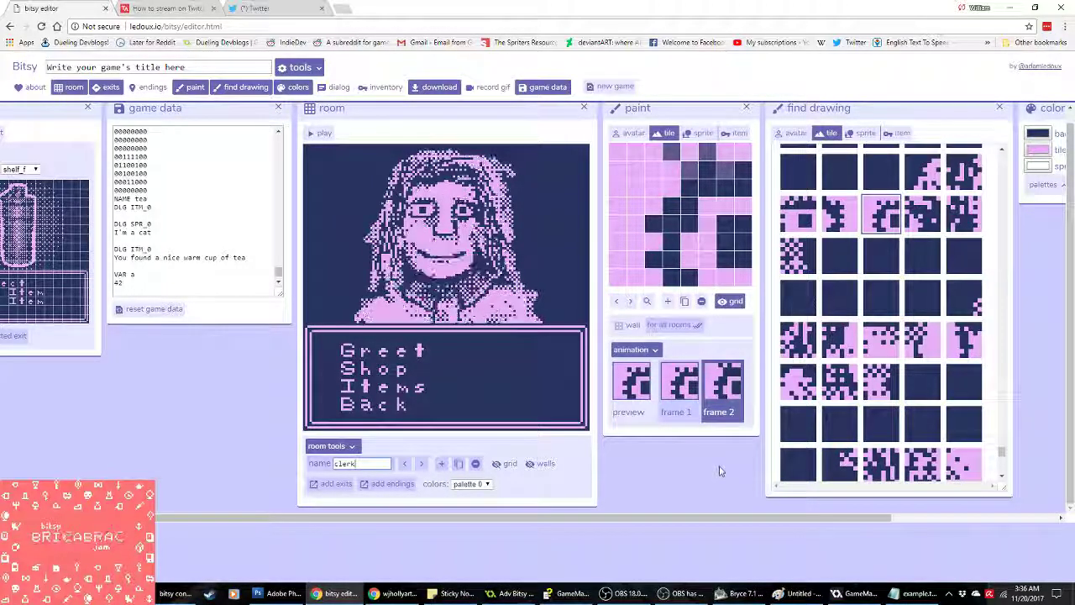
Step: Create a new tile and draw a question mark in it
{"action": "left_click", "coordinate": [669, 301]}
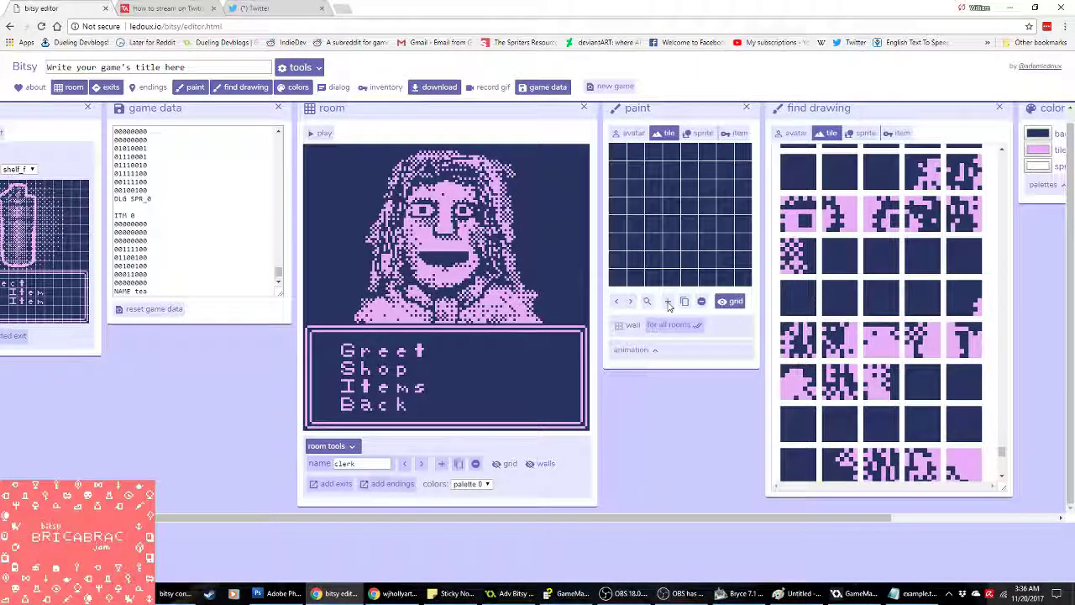
{"action": "left_click", "coordinate": [635, 169]}
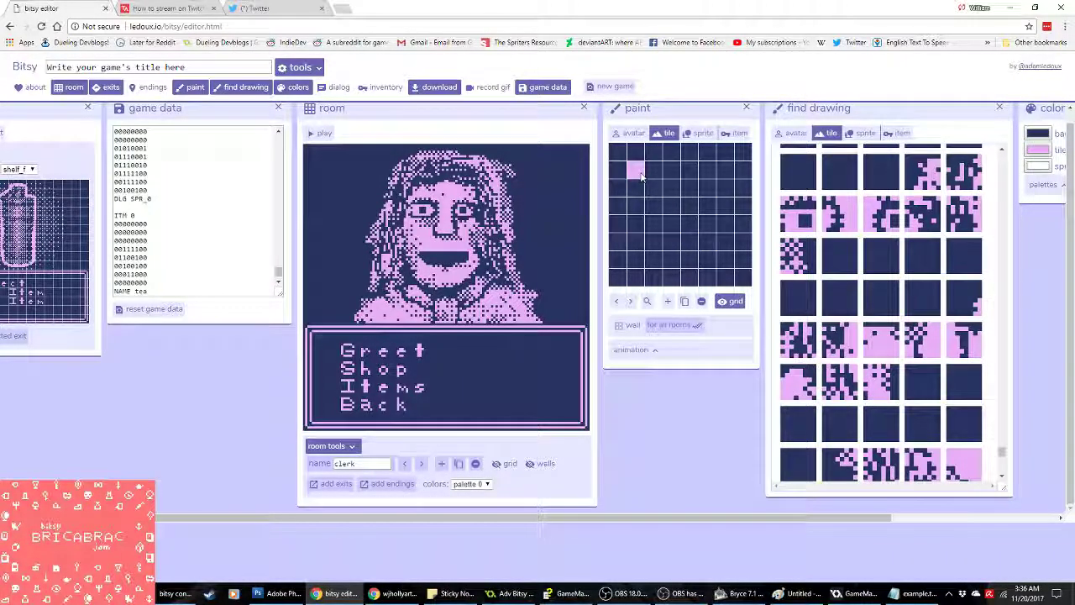
{"action": "mouse_move", "coordinate": [653, 151]}
{"action": "left_mouse_down"}
{"action": "mouse_move", "coordinate": [704, 153]}
{"action": "mouse_move", "coordinate": [722, 170]}
{"action": "mouse_move", "coordinate": [724, 207]}
{"action": "mouse_move", "coordinate": [687, 225]}
{"action": "left_mouse_up"}
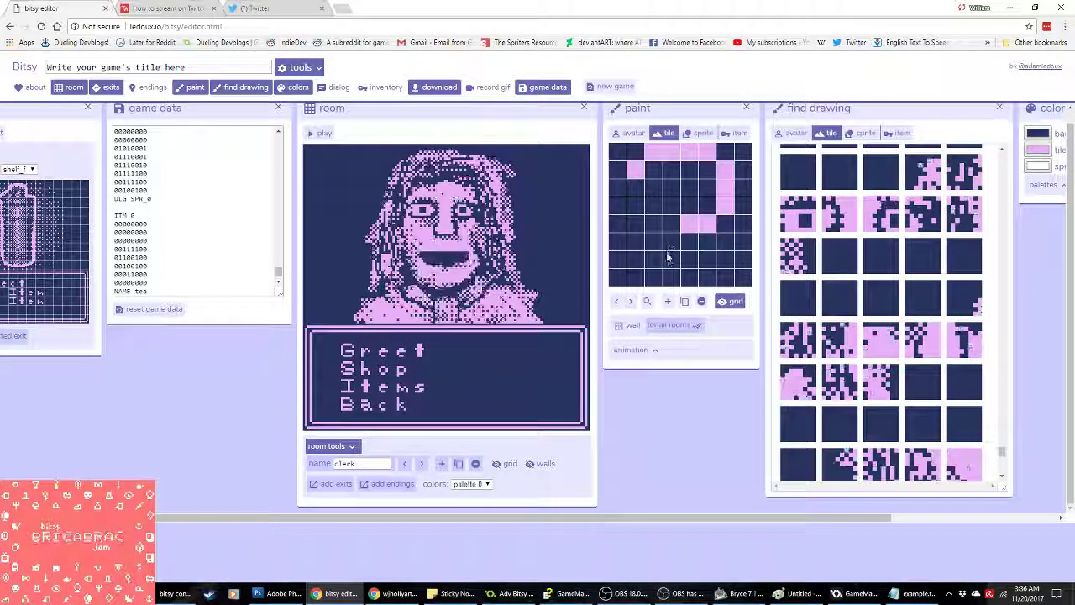
{"action": "left_click_drag", "start_coordinate": [673, 228], "coordinate": [672, 245]}
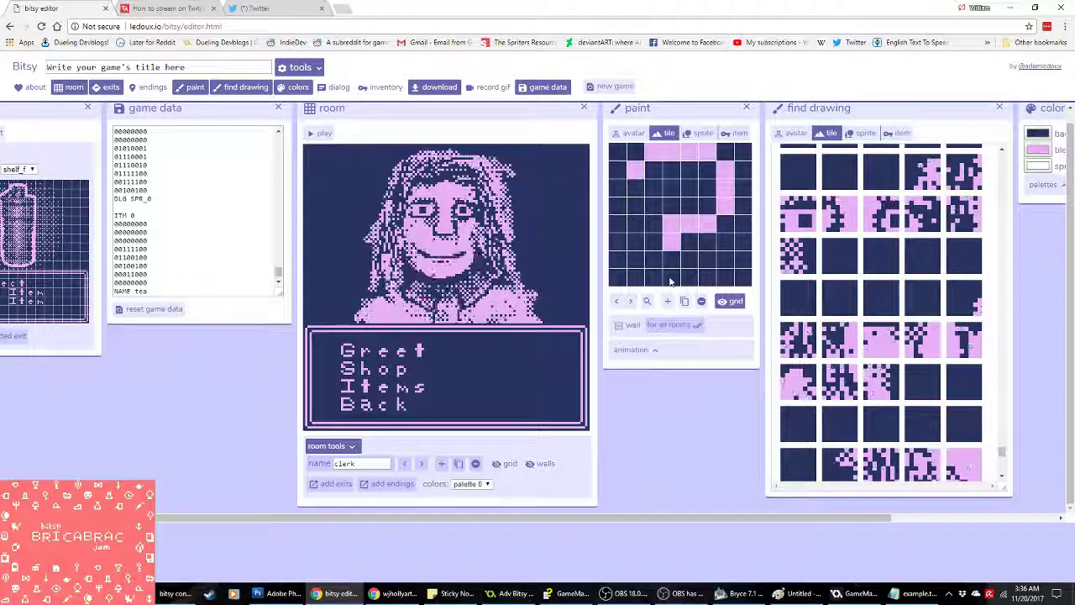
{"action": "left_click", "coordinate": [670, 280]}
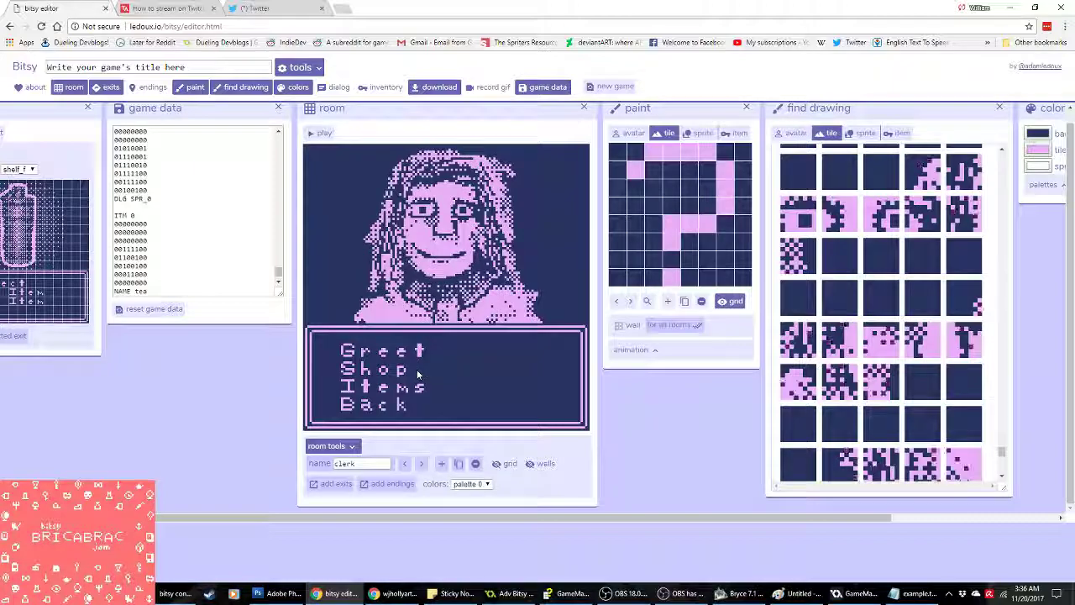
Step: Place the question mark tile after "Shop" and "Items" in the clerk room's menu, and check the room's walls
{"action": "left_click", "coordinate": [420, 370]}
{"action": "left_click", "coordinate": [438, 386]}
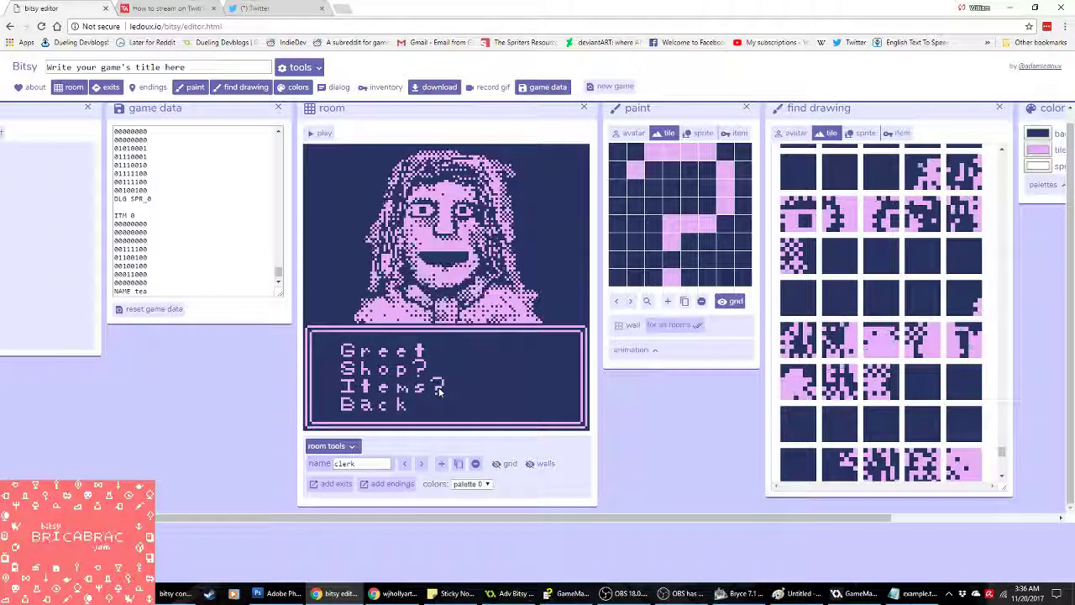
{"action": "left_click", "coordinate": [537, 464]}
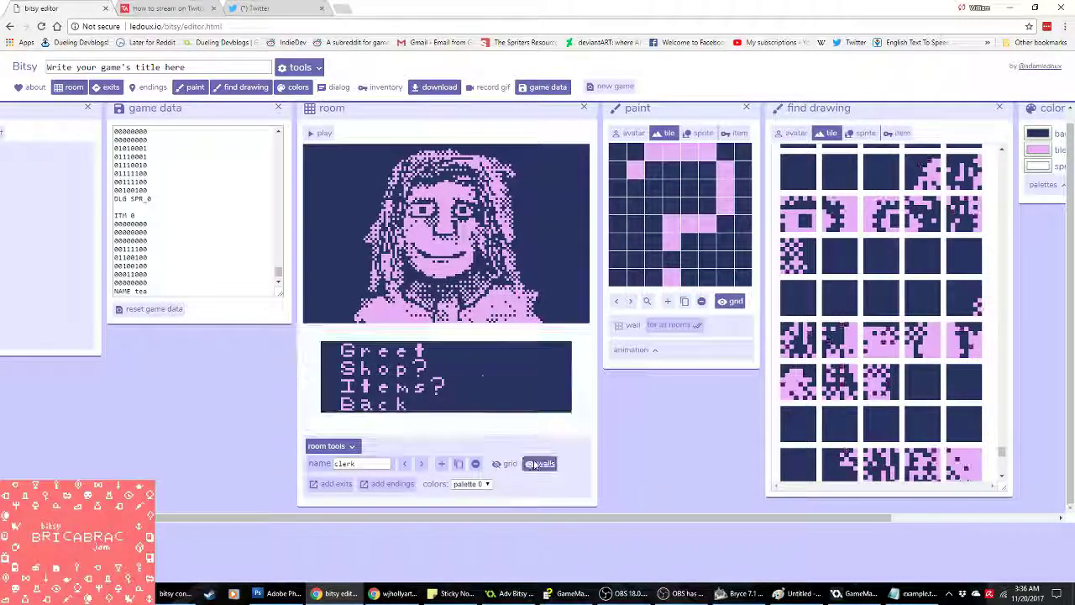
{"action": "left_click", "coordinate": [537, 464]}
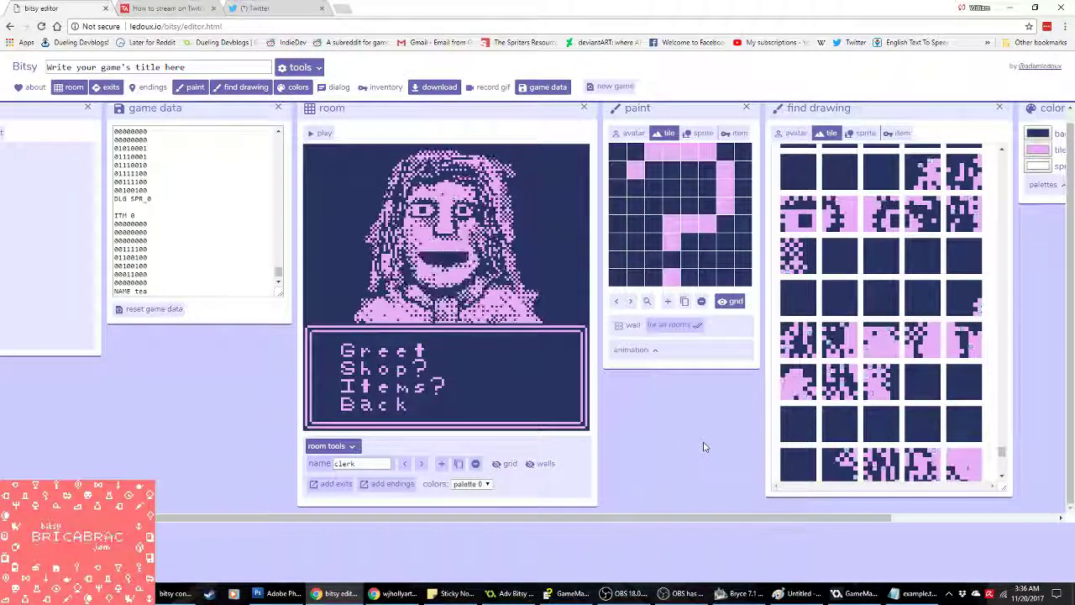
Step: Add an exit on the first letter of "Back" in the clerk room, leading to the space just before "Clerk" in the front room
{"action": "scroll", "coordinate": [704, 447], "scroll_direction": "left", "scroll_amount": 1}
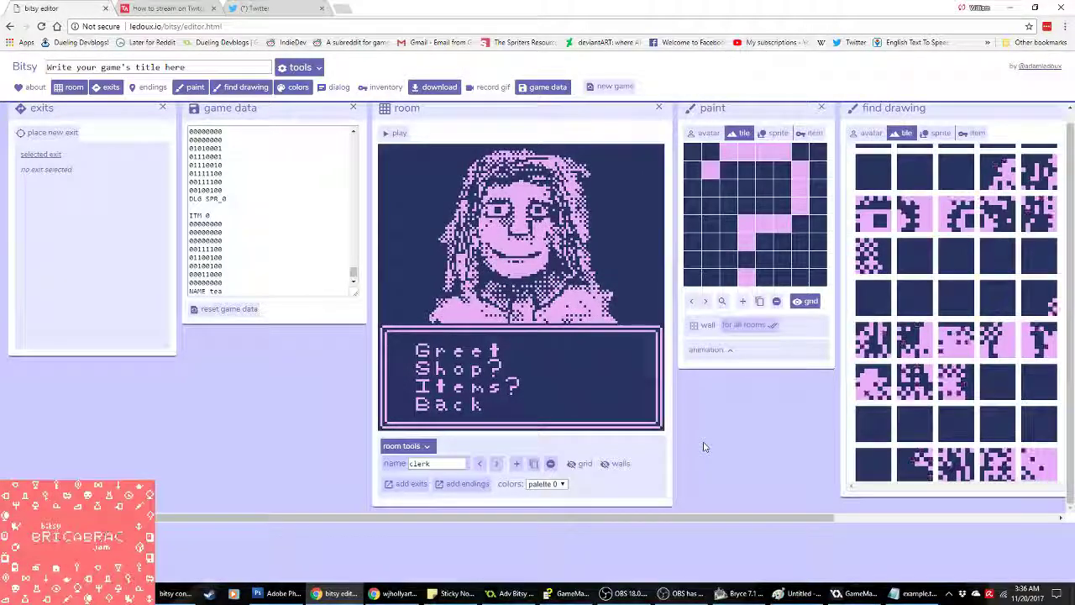
{"action": "left_click", "coordinate": [67, 132]}
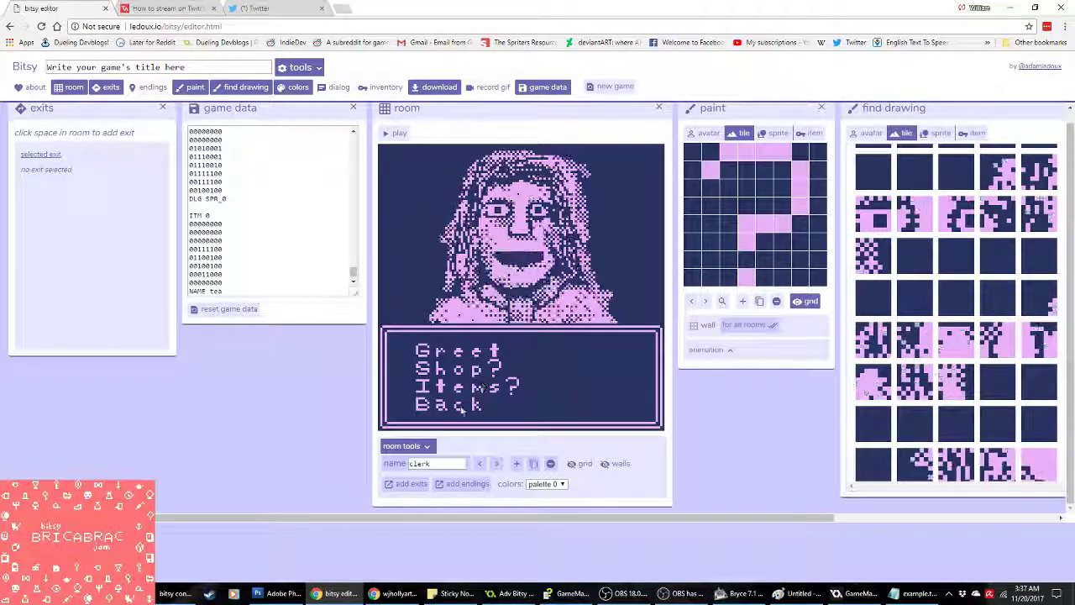
{"action": "left_click", "coordinate": [423, 404]}
{"action": "left_click", "coordinate": [93, 169]}
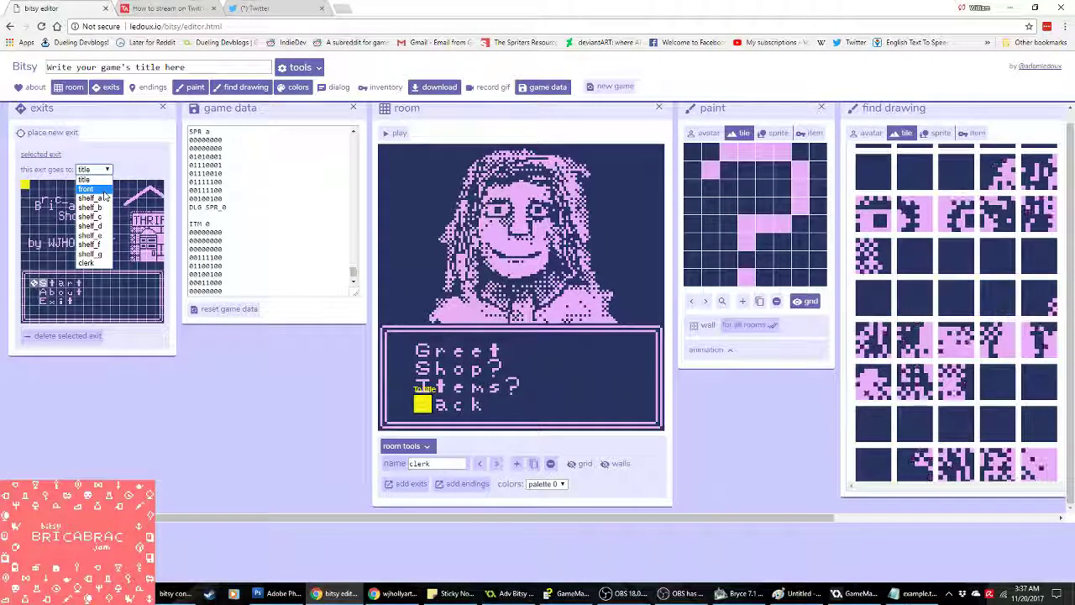
{"action": "left_click", "coordinate": [101, 212]}
{"action": "left_click", "coordinate": [34, 283]}
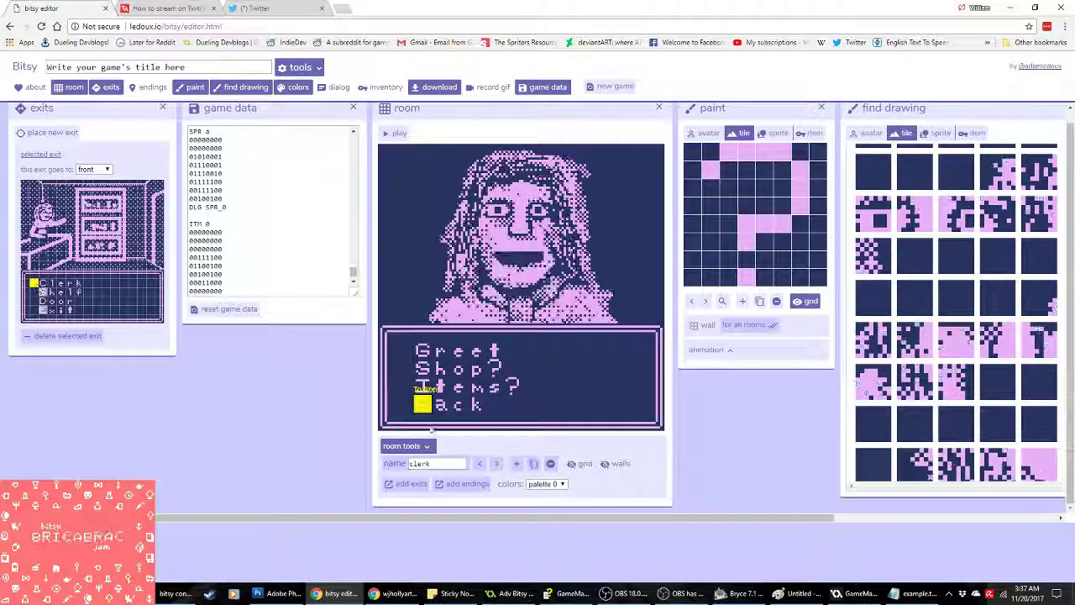
Step: Add an exit on the first letter of "Clerk" in the front room, leading to the space just before "Greet" in the clerk room
{"action": "left_click", "coordinate": [497, 463]}
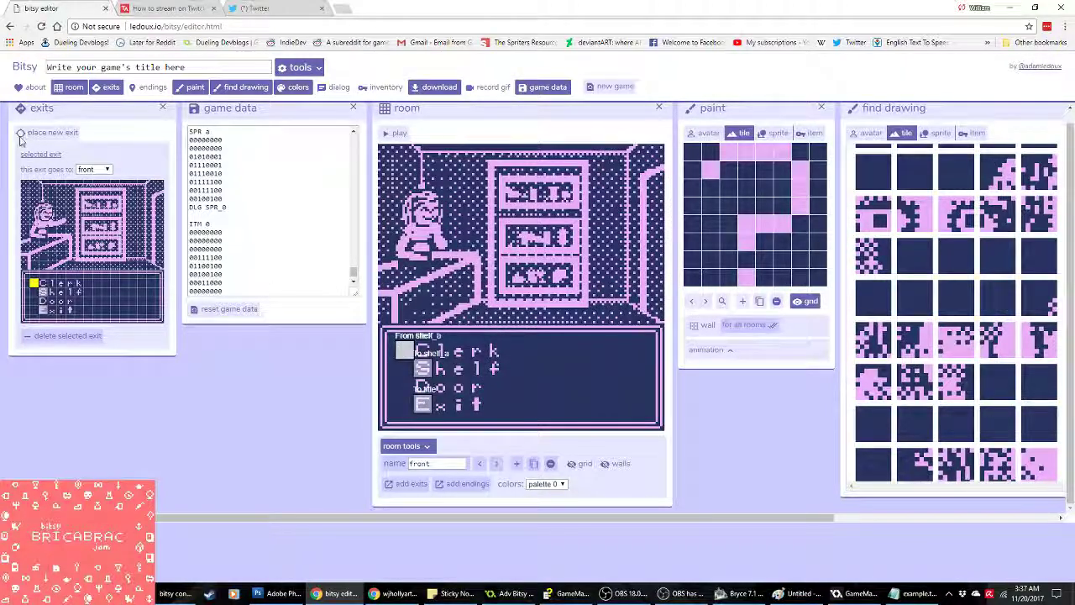
{"action": "left_click", "coordinate": [424, 352]}
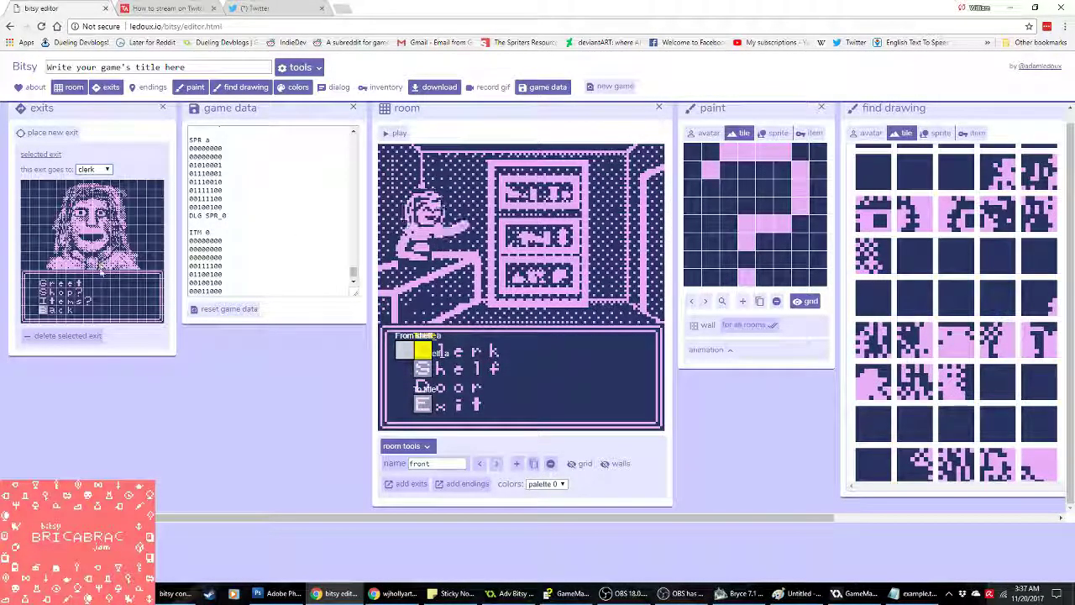
{"action": "left_click", "coordinate": [39, 285]}
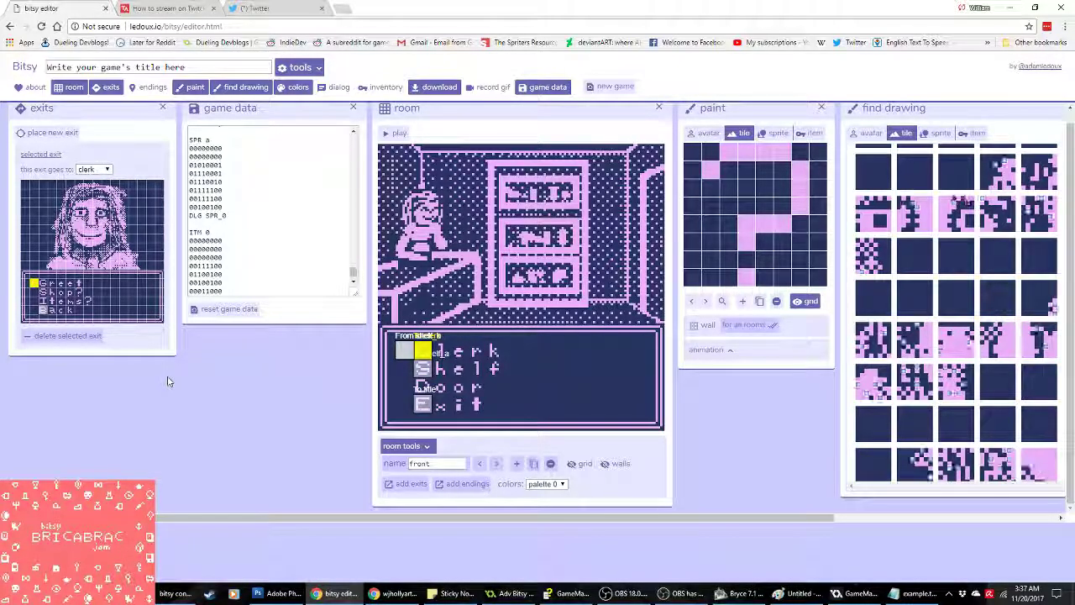
Step: Check the Twitch stream chat, then look through the tile drawings back in the bitsy editor
{"action": "key", "text": "alt+Tab"}
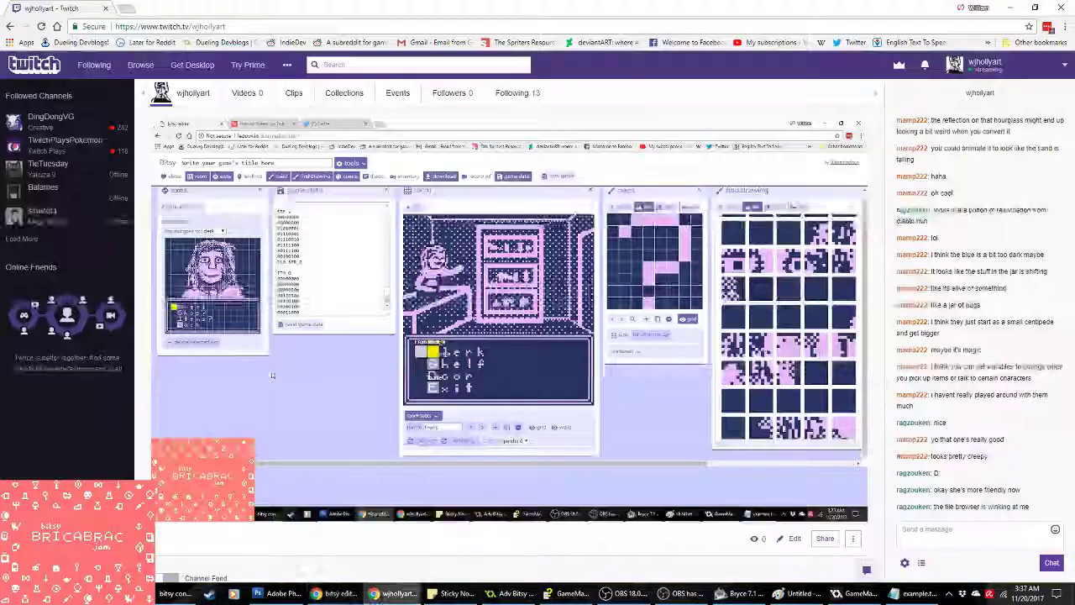
{"action": "left_click", "coordinate": [341, 593]}
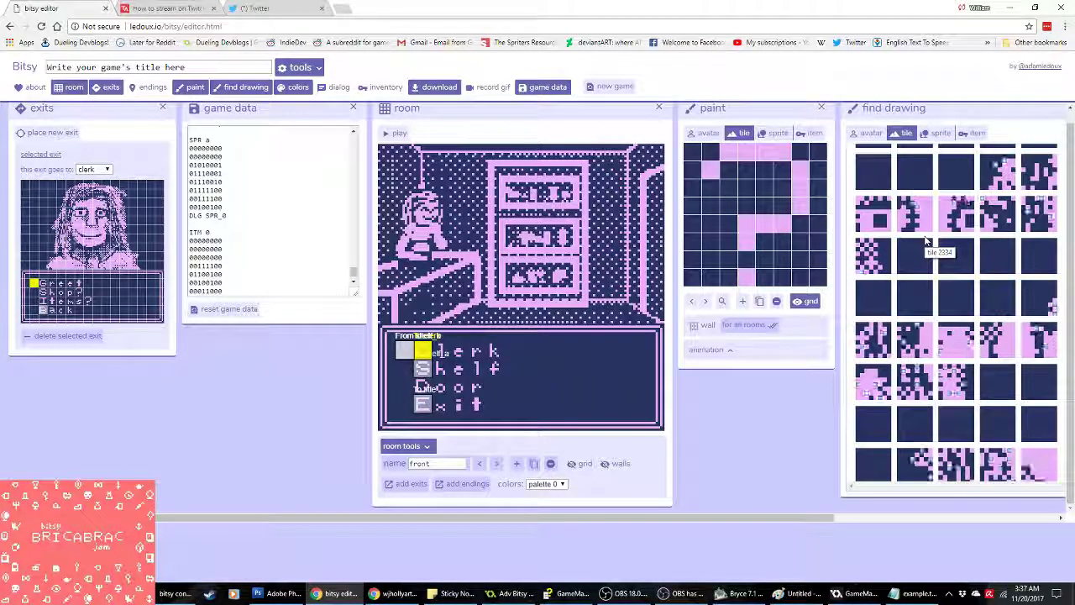
{"action": "scroll", "coordinate": [976, 422], "scroll_direction": "down", "scroll_amount": 5}
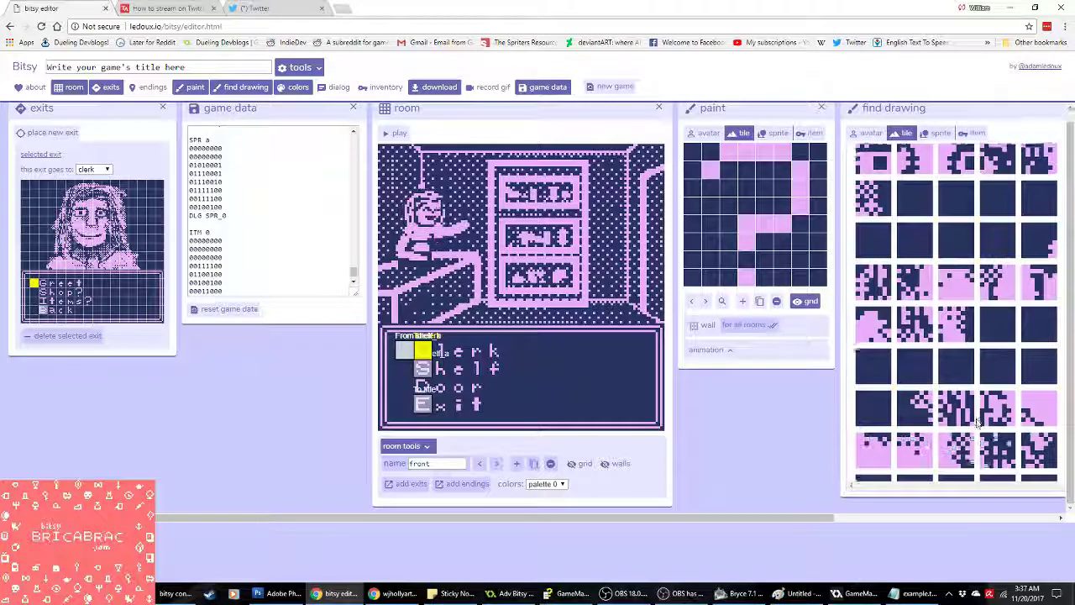
{"action": "scroll", "coordinate": [976, 422], "scroll_direction": "down", "scroll_amount": 2}
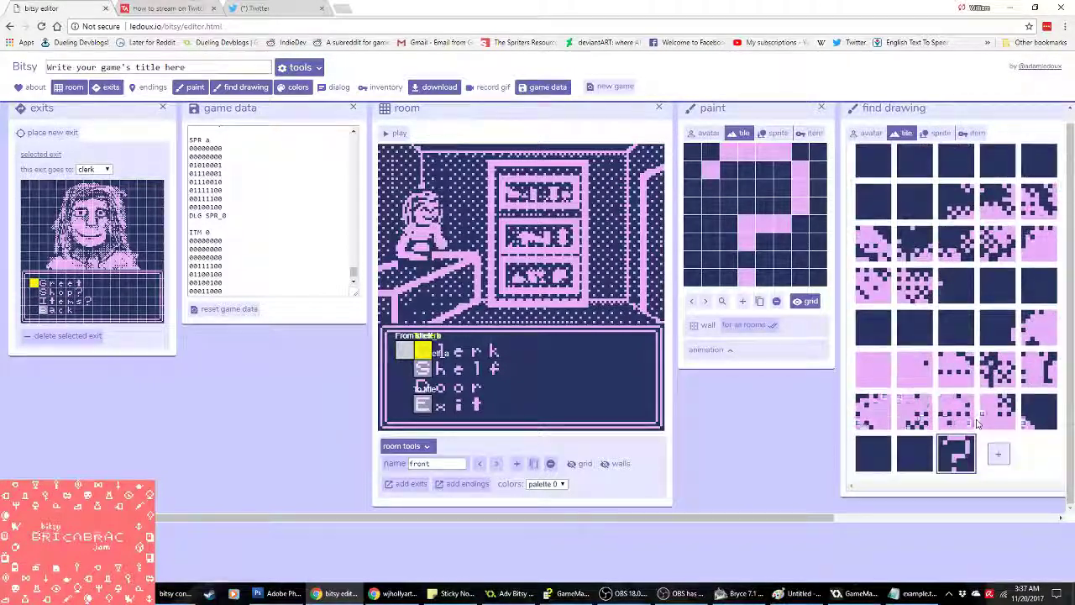
{"action": "scroll", "coordinate": [976, 422], "scroll_direction": "up", "scroll_amount": 3}
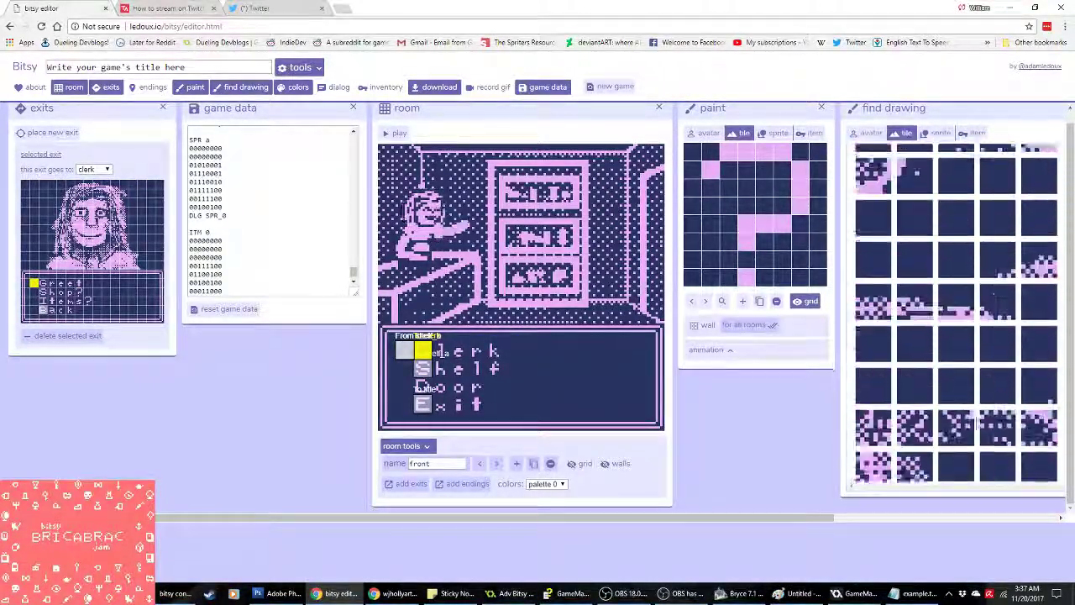
{"action": "scroll", "coordinate": [977, 422], "scroll_direction": "down", "scroll_amount": 3}
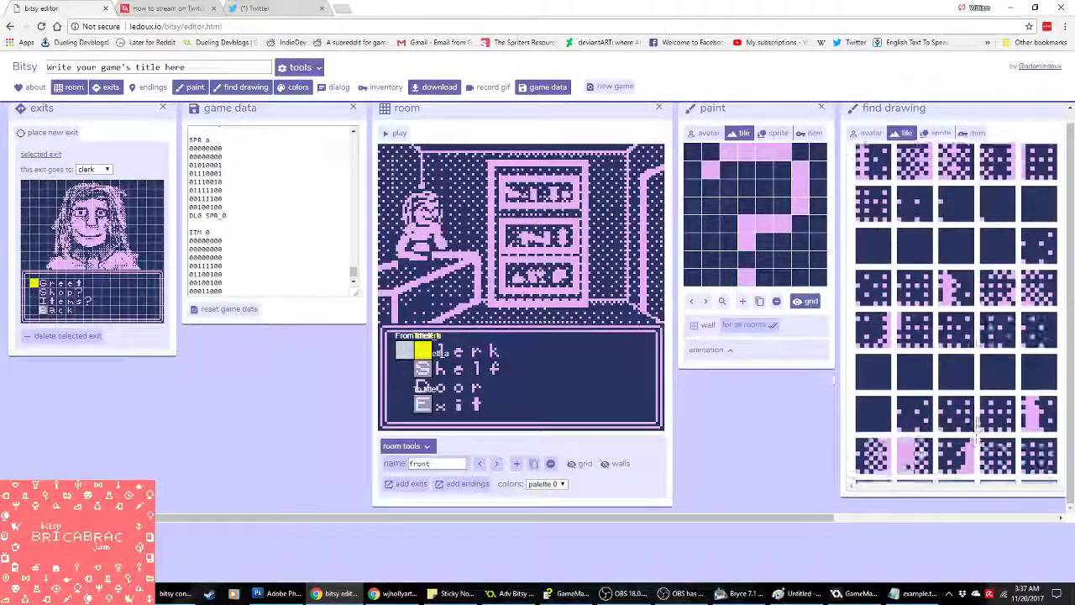
{"action": "scroll", "coordinate": [977, 422], "scroll_direction": "down", "scroll_amount": 3}
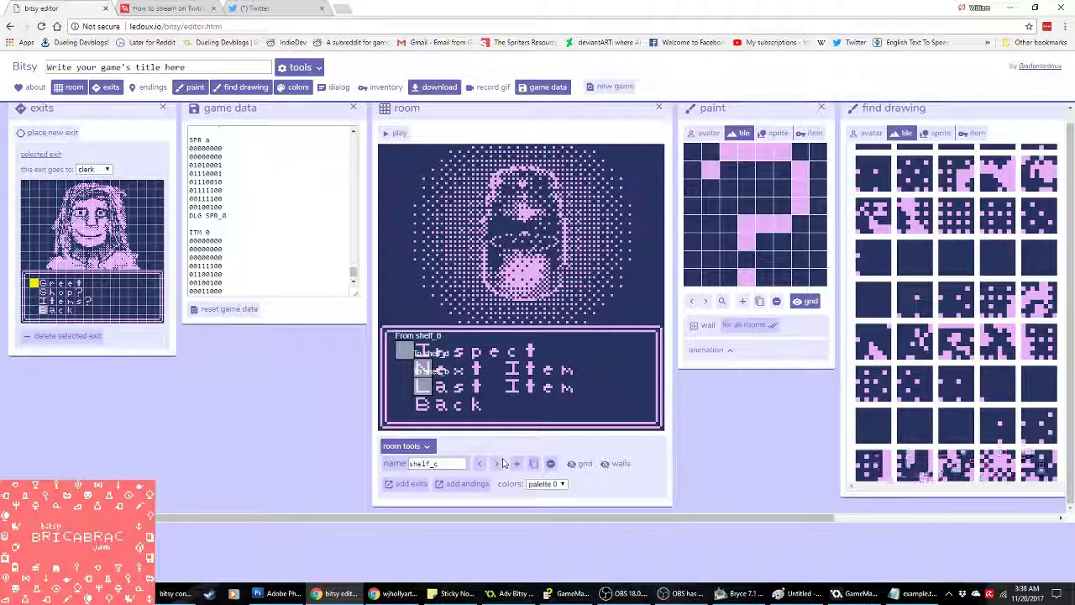
Step: Return to the clerk room and create a new sprite drawn as a capital G
{"action": "left_click", "coordinate": [499, 463]}
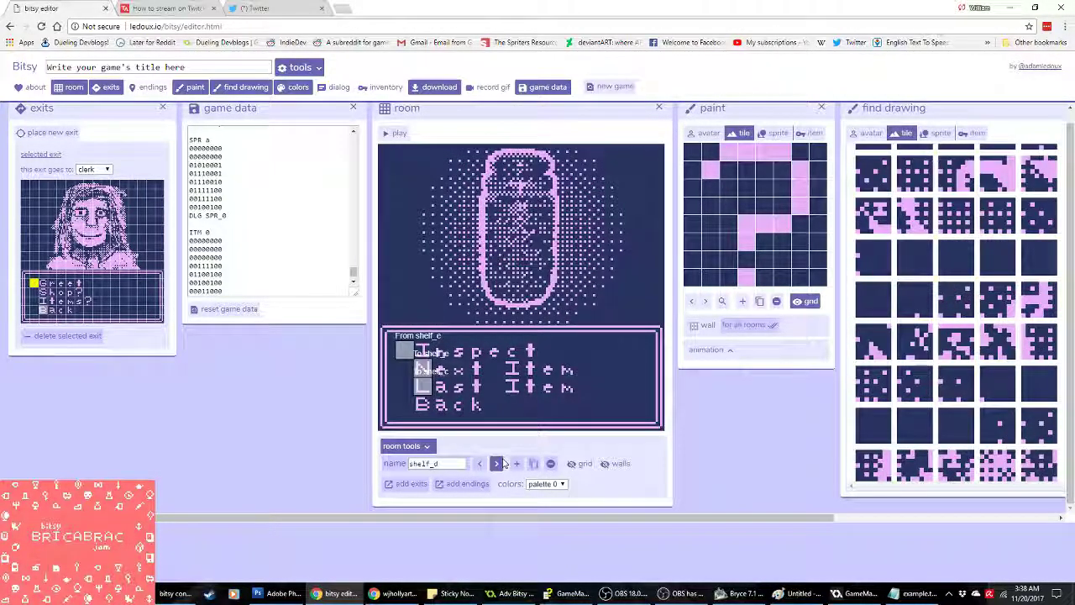
{"action": "left_click", "coordinate": [499, 463]}
{"action": "left_click", "coordinate": [499, 462]}
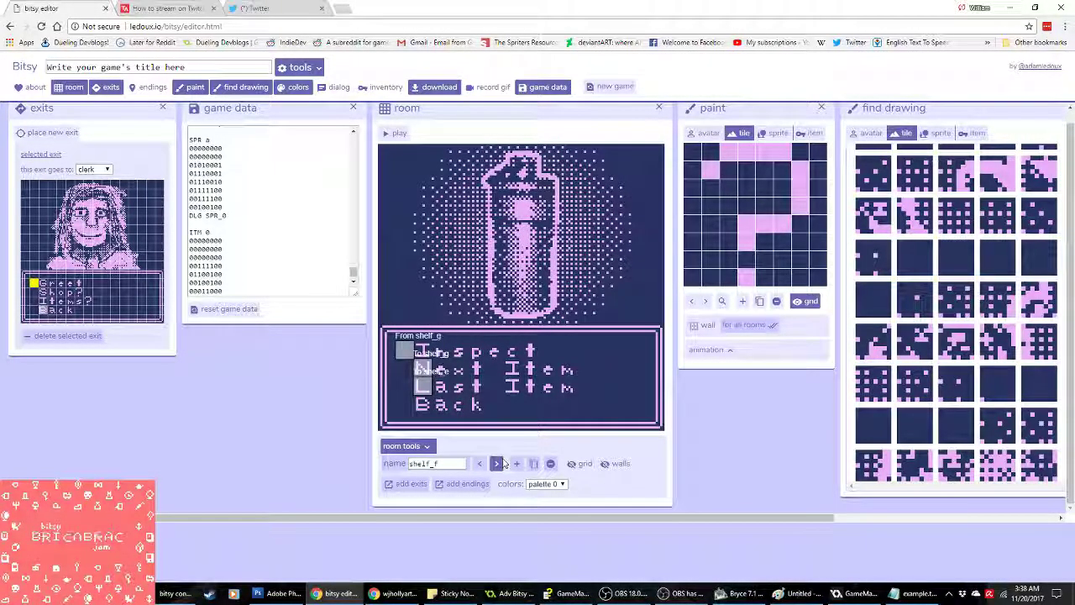
{"action": "left_click", "coordinate": [498, 463]}
{"action": "left_click", "coordinate": [498, 463]}
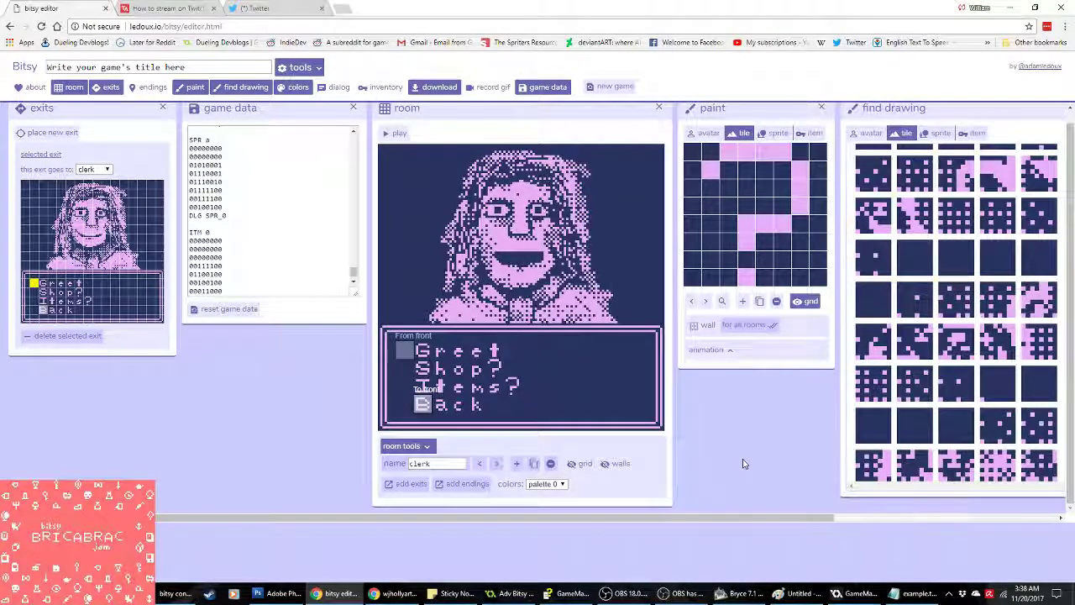
{"action": "left_click_drag", "start_coordinate": [705, 518], "coordinate": [791, 518]}
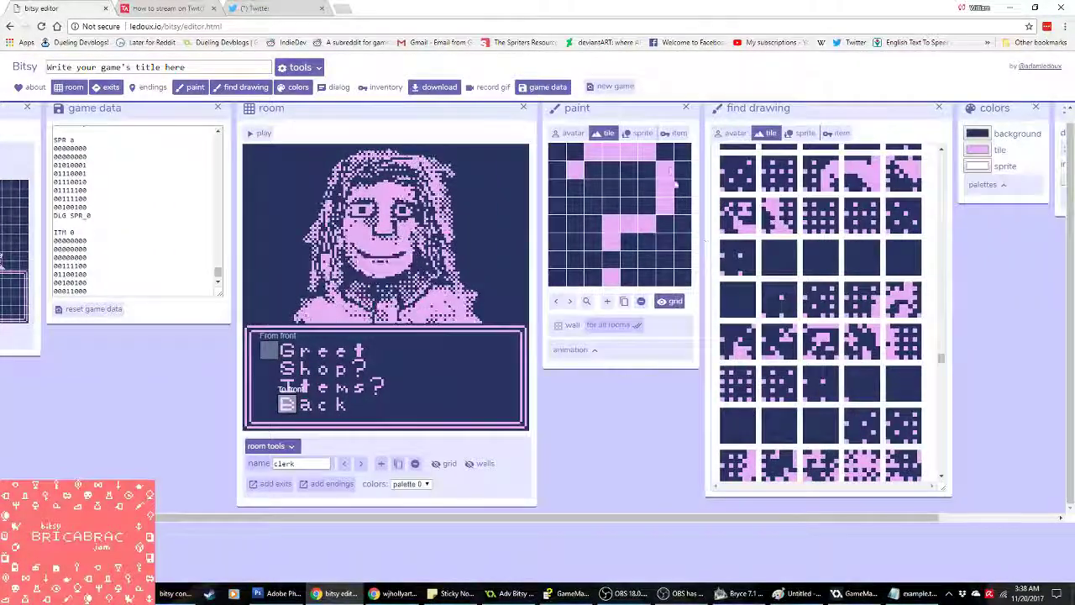
{"action": "left_click", "coordinate": [640, 133]}
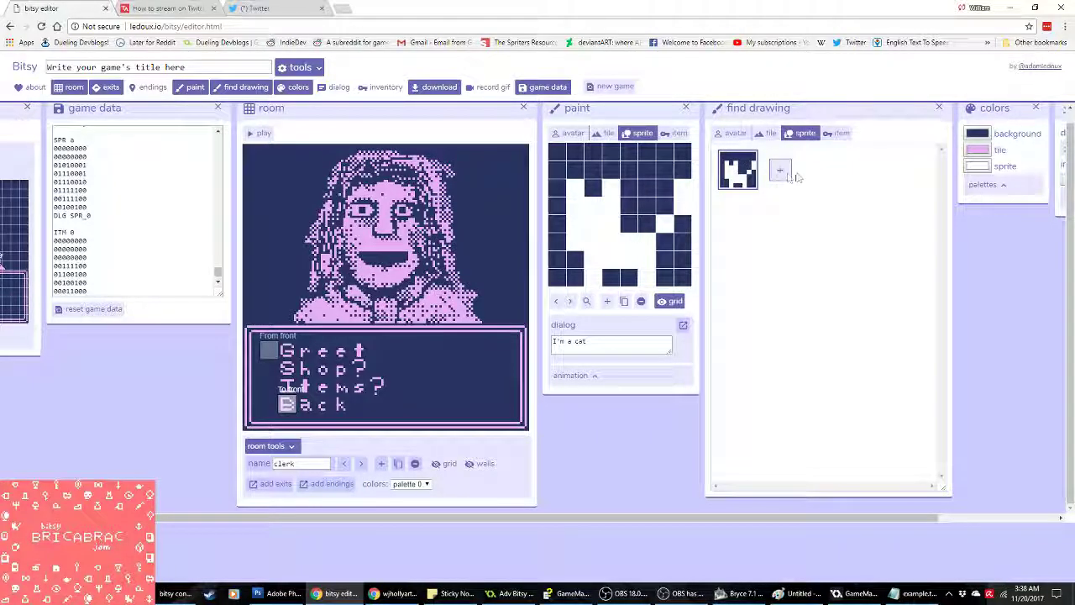
{"action": "left_click", "coordinate": [781, 172]}
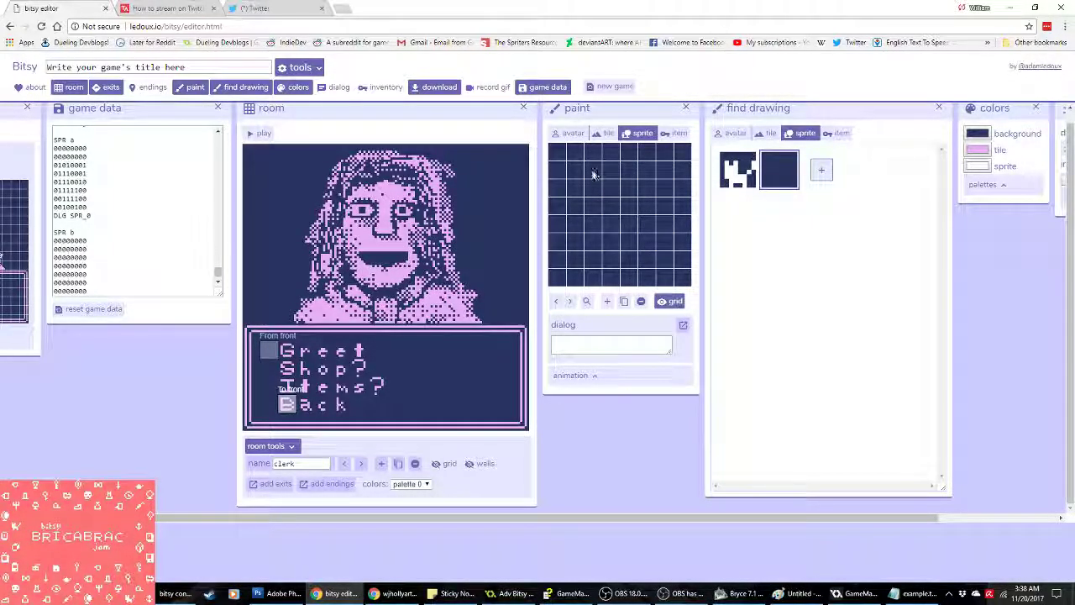
{"action": "left_click_drag", "start_coordinate": [594, 169], "coordinate": [646, 166]}
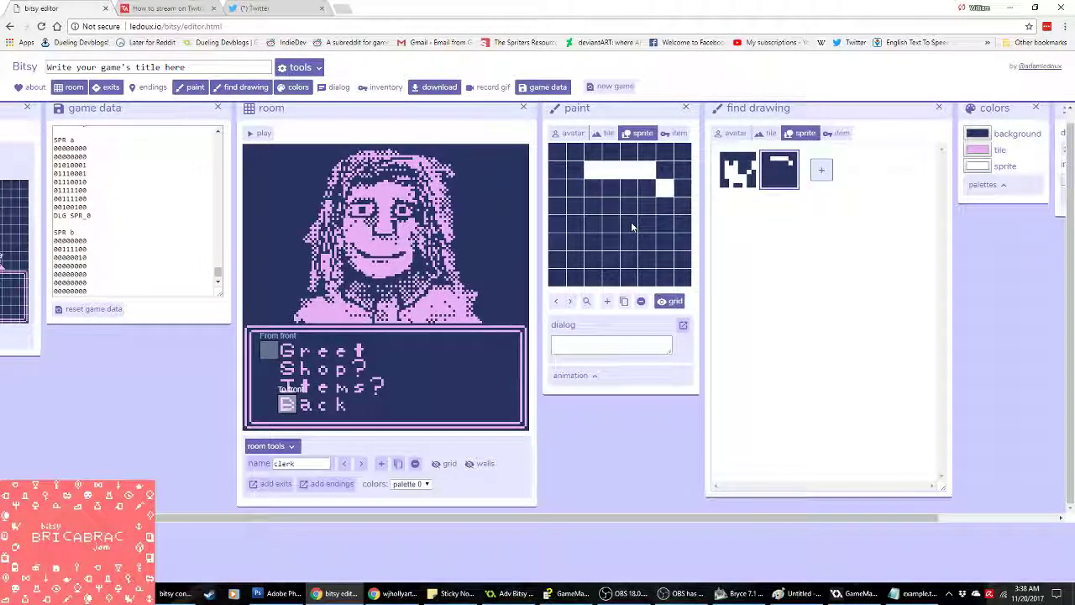
{"action": "mouse_move", "coordinate": [610, 224]}
{"action": "left_mouse_down"}
{"action": "mouse_move", "coordinate": [664, 225]}
{"action": "mouse_move", "coordinate": [654, 260]}
{"action": "mouse_move", "coordinate": [591, 267]}
{"action": "mouse_move", "coordinate": [627, 260]}
{"action": "mouse_move", "coordinate": [589, 258]}
{"action": "mouse_move", "coordinate": [572, 243]}
{"action": "mouse_move", "coordinate": [578, 191]}
{"action": "mouse_move", "coordinate": [576, 231]}
{"action": "left_mouse_up"}
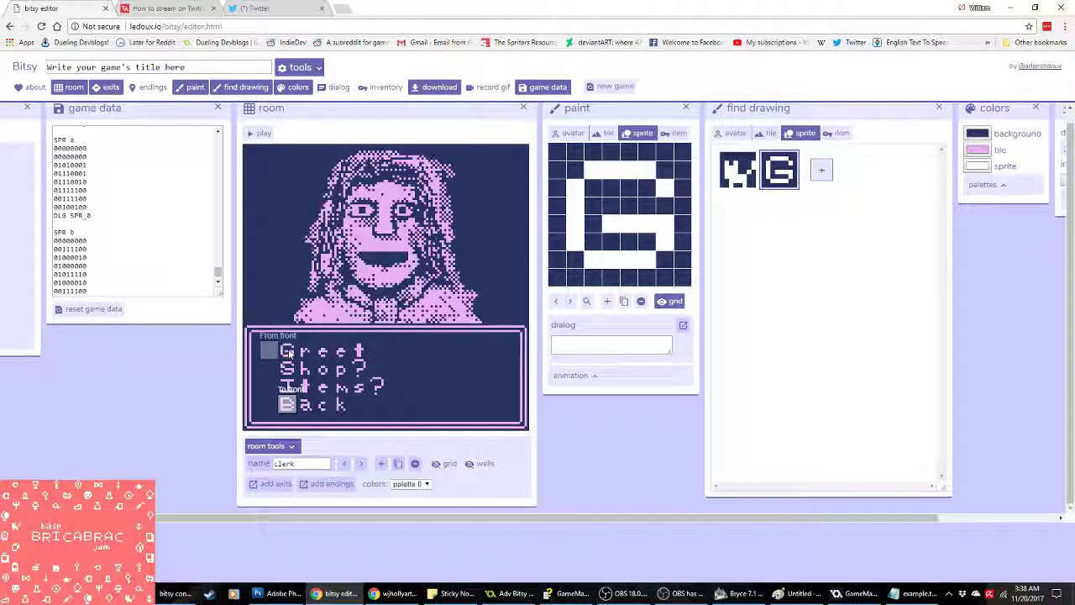
Step: Open the G sprite's dialog for editing and add a list section with its order set to shuffle (say lines in random order)
{"action": "left_click", "coordinate": [611, 340]}
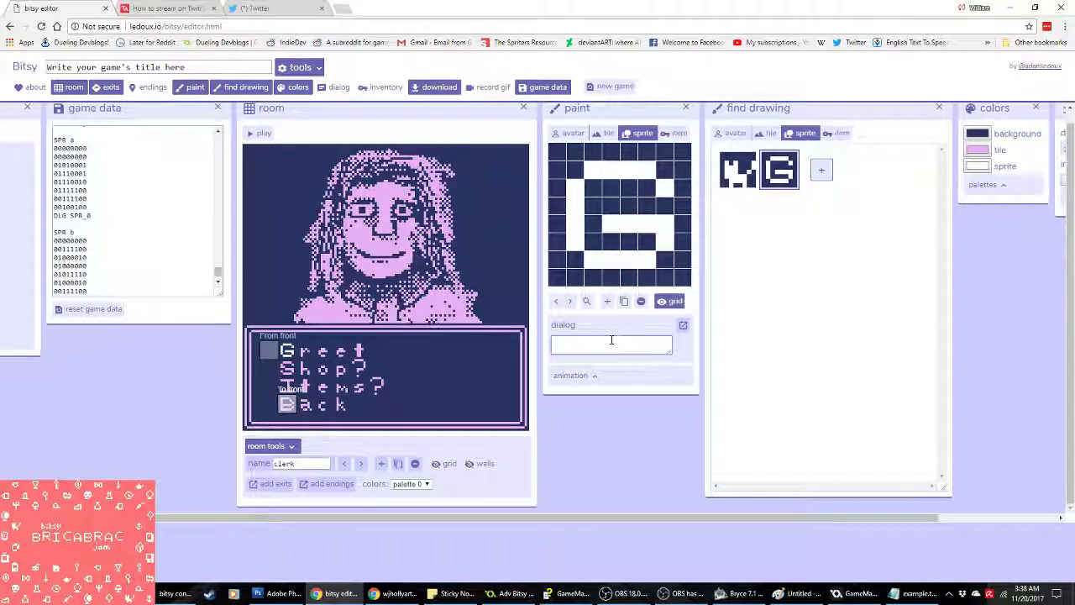
{"action": "left_click", "coordinate": [683, 327]}
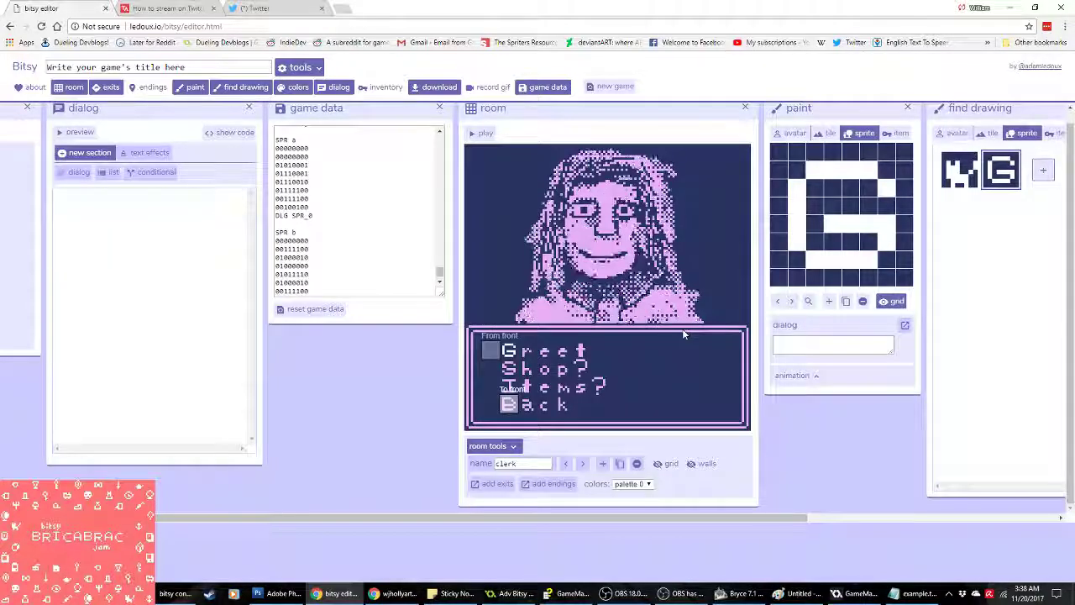
{"action": "left_click", "coordinate": [113, 173]}
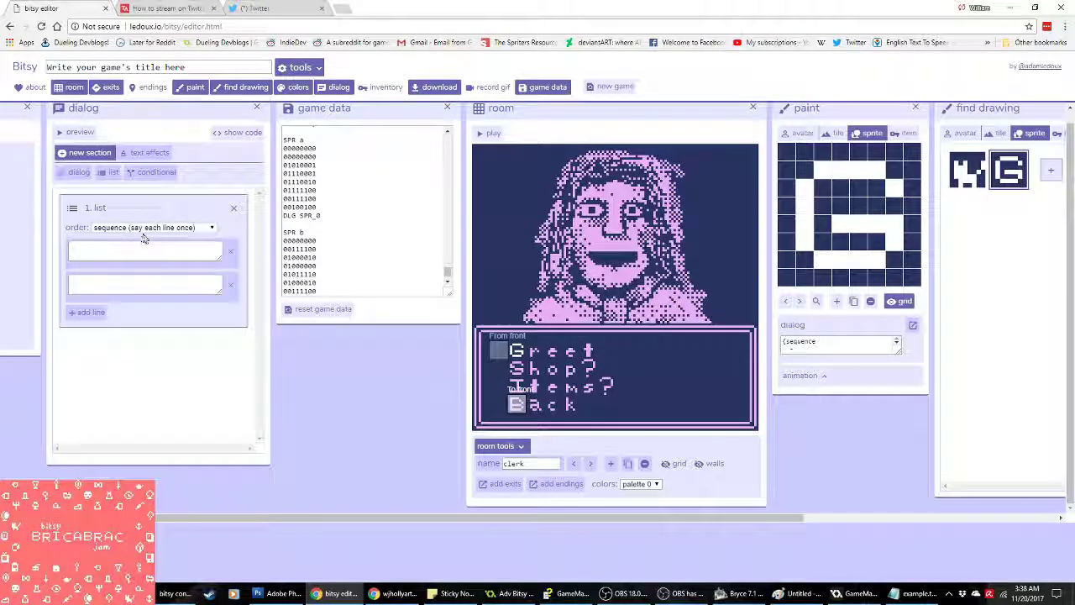
{"action": "left_click", "coordinate": [151, 228]}
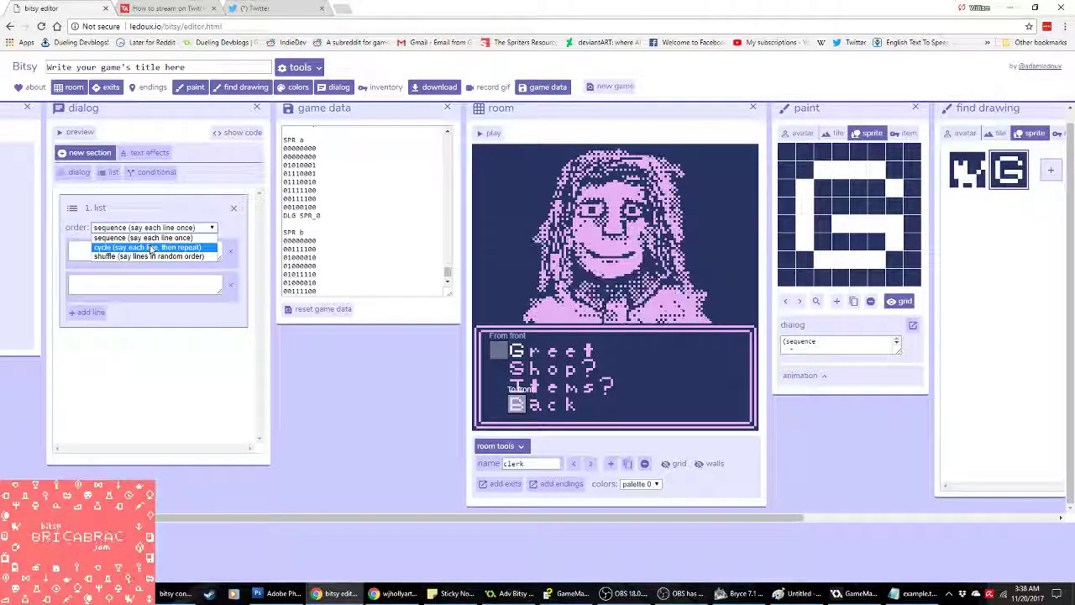
{"action": "left_click", "coordinate": [159, 256]}
Step: Write "Why hello there!" as the first line of the shuffle list and apply the wavy text effect to it
{"action": "left_click", "coordinate": [136, 252]}
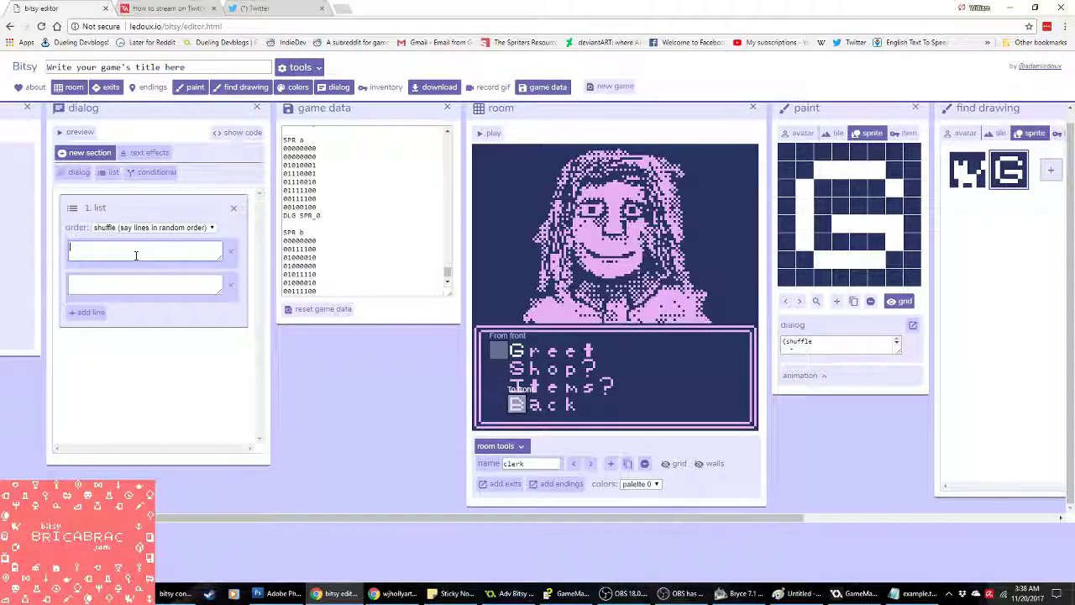
{"action": "type", "text": "Why he;;p there!"}
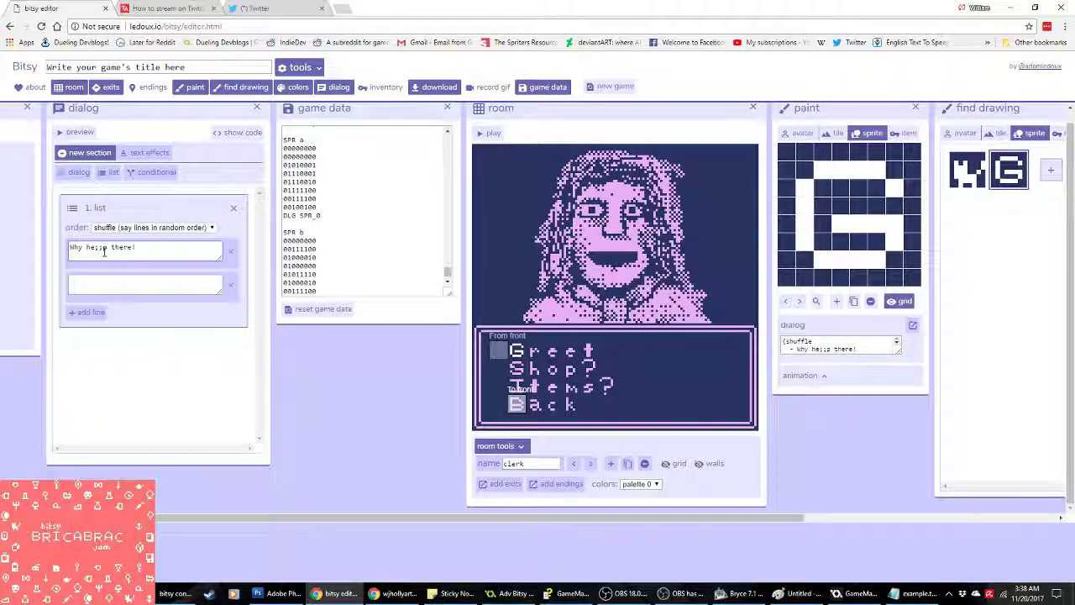
{"action": "left_click_drag", "start_coordinate": [108, 247], "coordinate": [95, 247]}
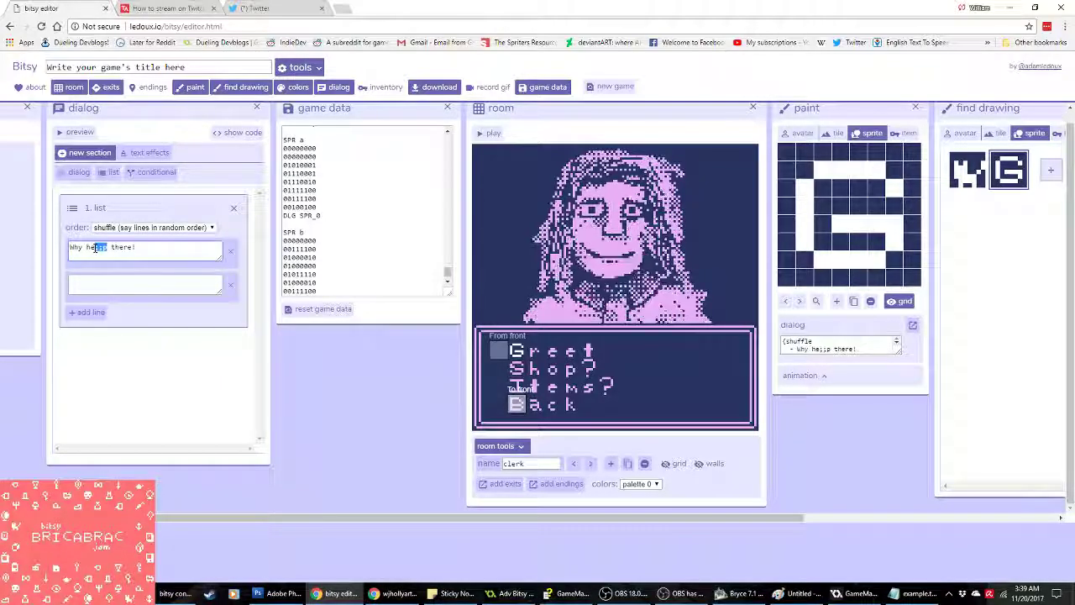
{"action": "type", "text": "llo"}
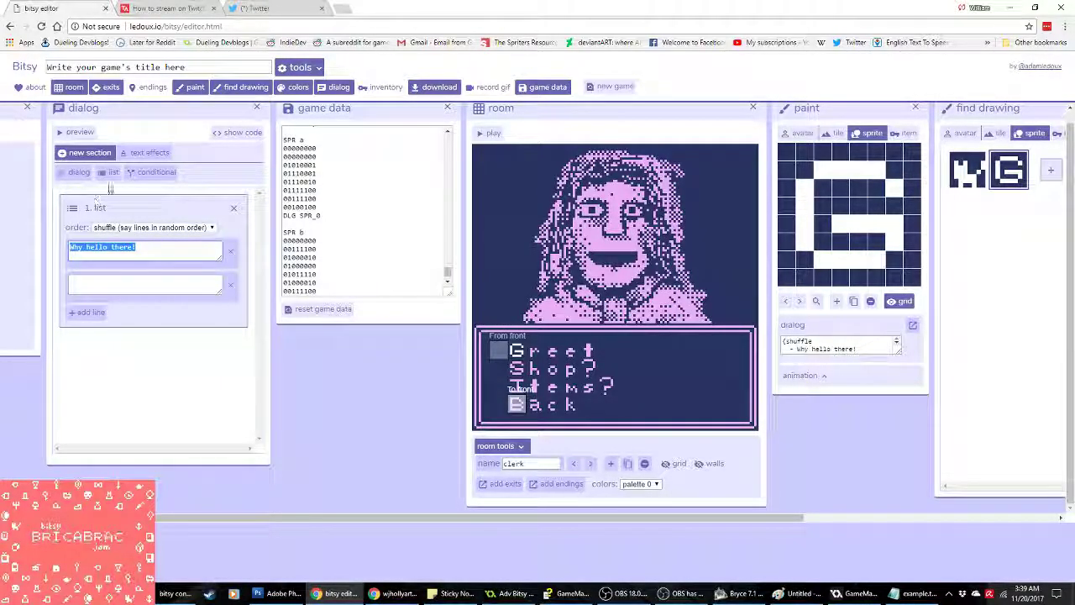
{"action": "left_click", "coordinate": [133, 157]}
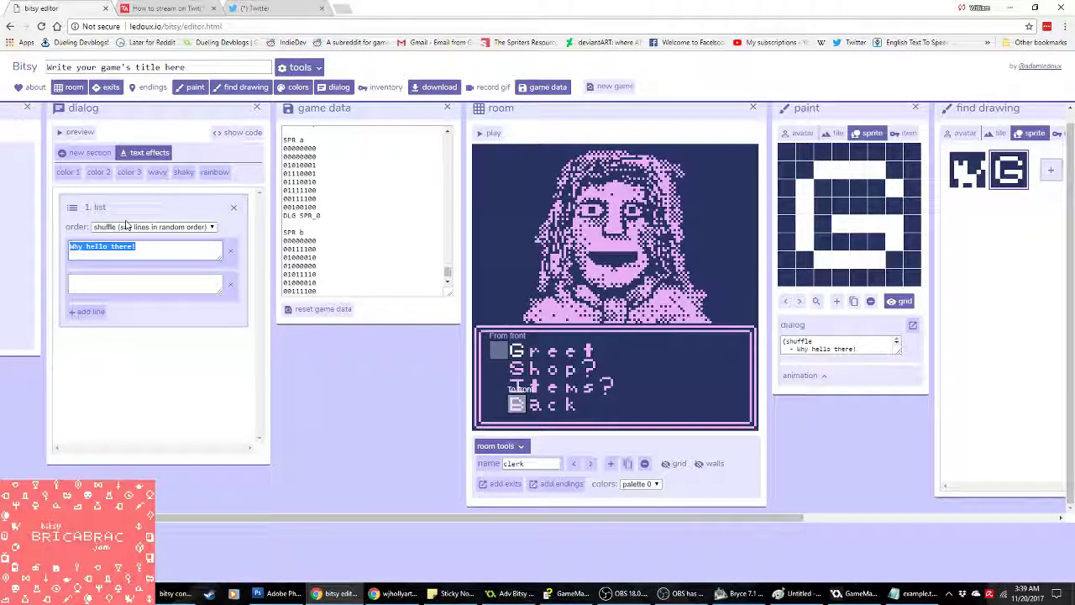
{"action": "left_click", "coordinate": [157, 172]}
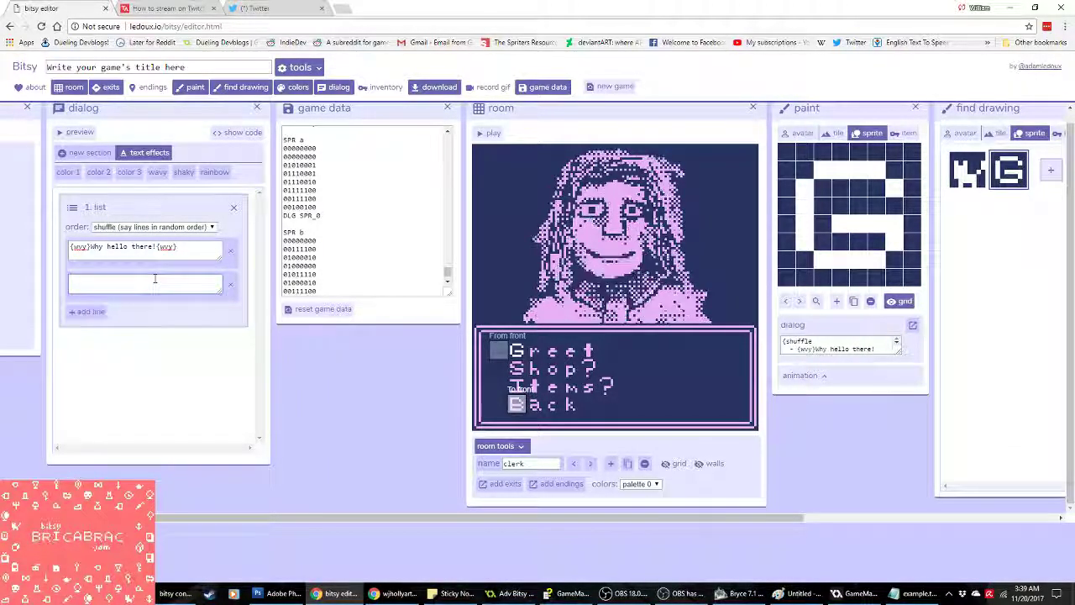
Step: Write "Howdy!" as the second line of the shuffle list and make it wavy
{"action": "type", "text": "Ho"}
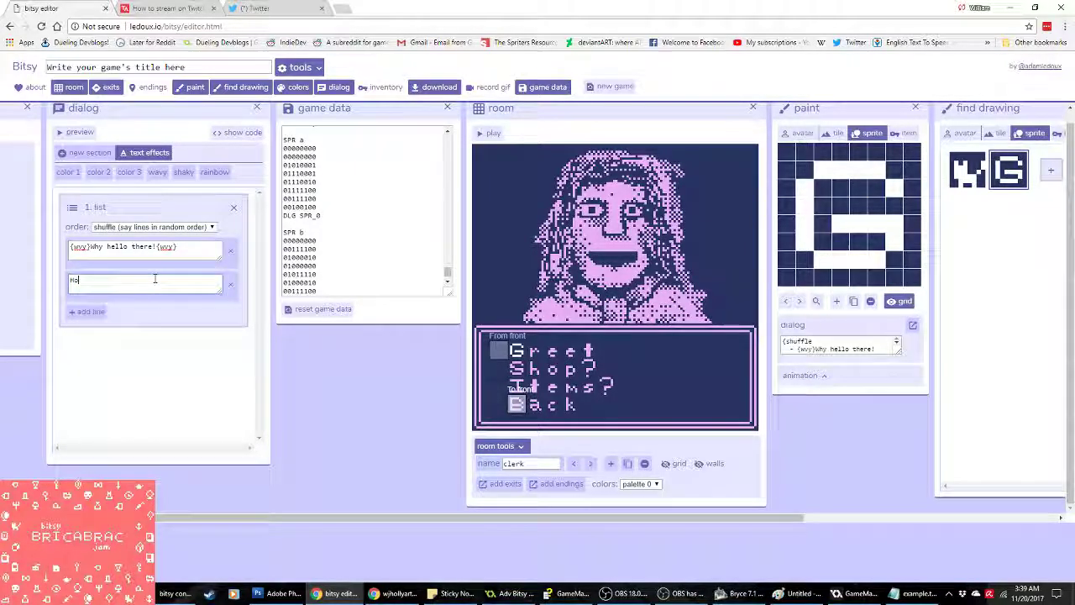
{"action": "type", "text": "wdy!"}
{"action": "key", "text": "ctrl+a"}
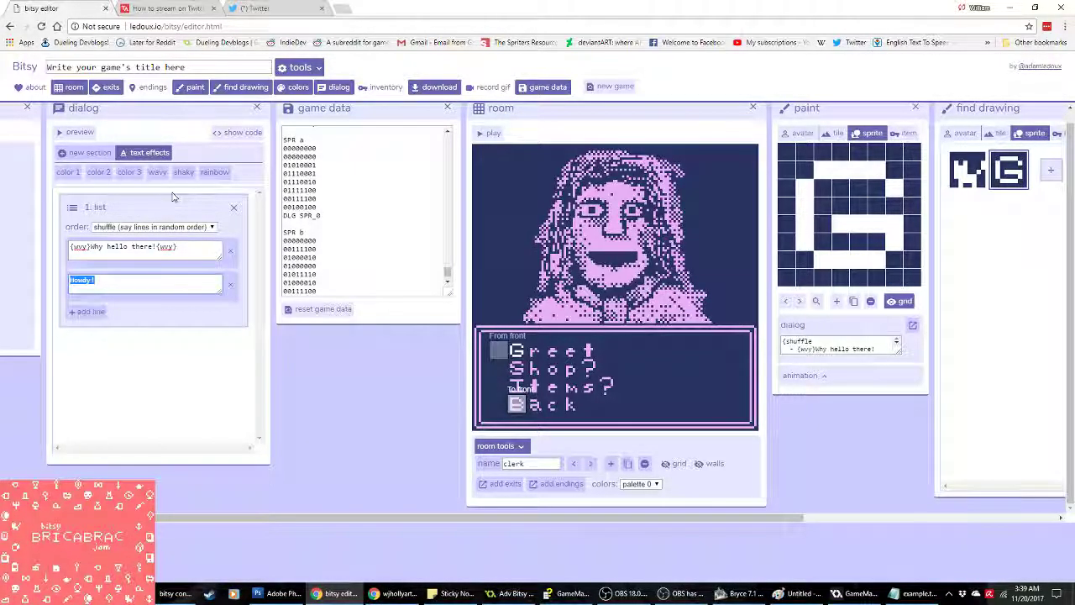
Step: Add a third list line reading "What's up, buttercup?" with the wavy text effect
{"action": "left_click", "coordinate": [99, 311]}
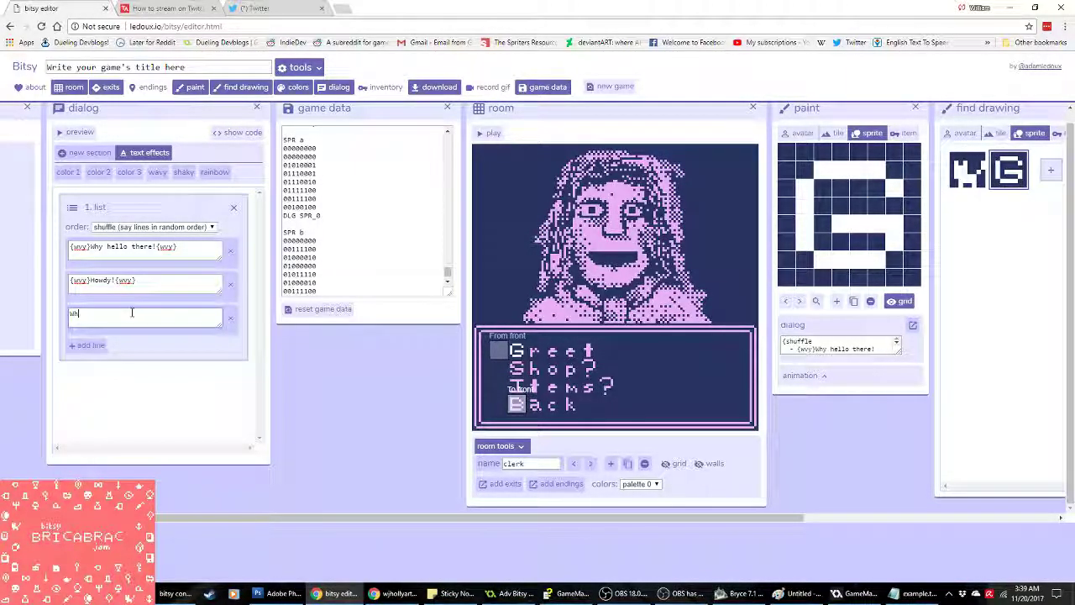
{"action": "key", "text": "BackSpace"}
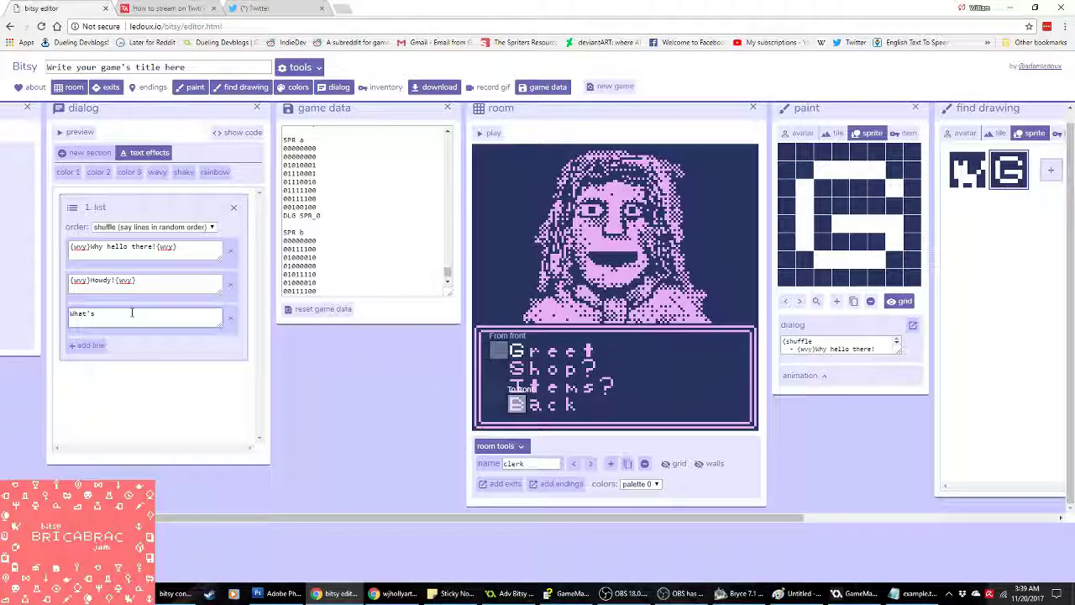
{"action": "type", "text": "up but"}
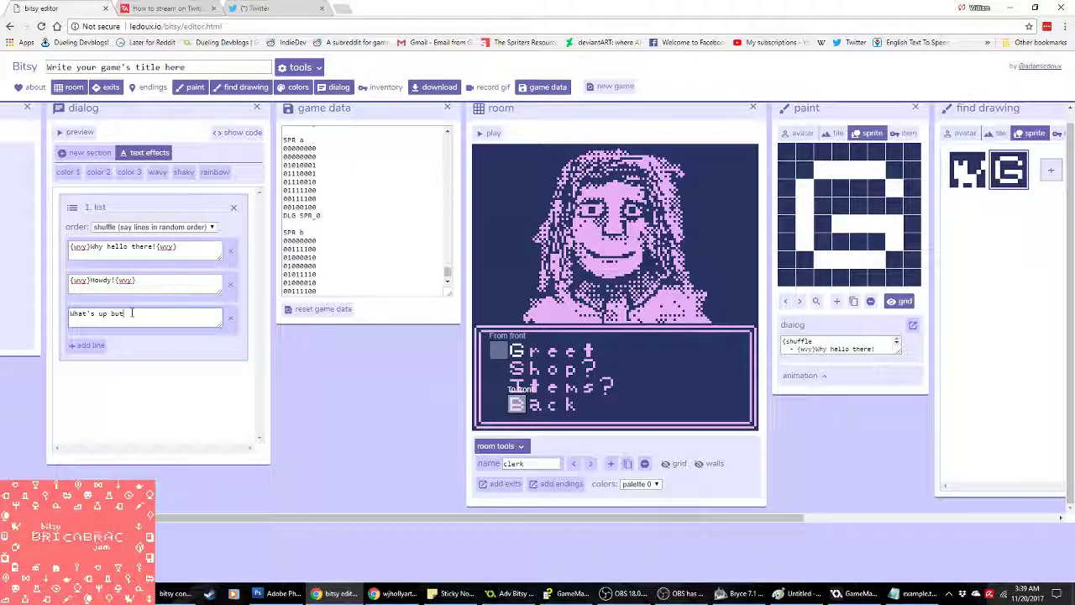
{"action": "type", "text": "tercup?"}
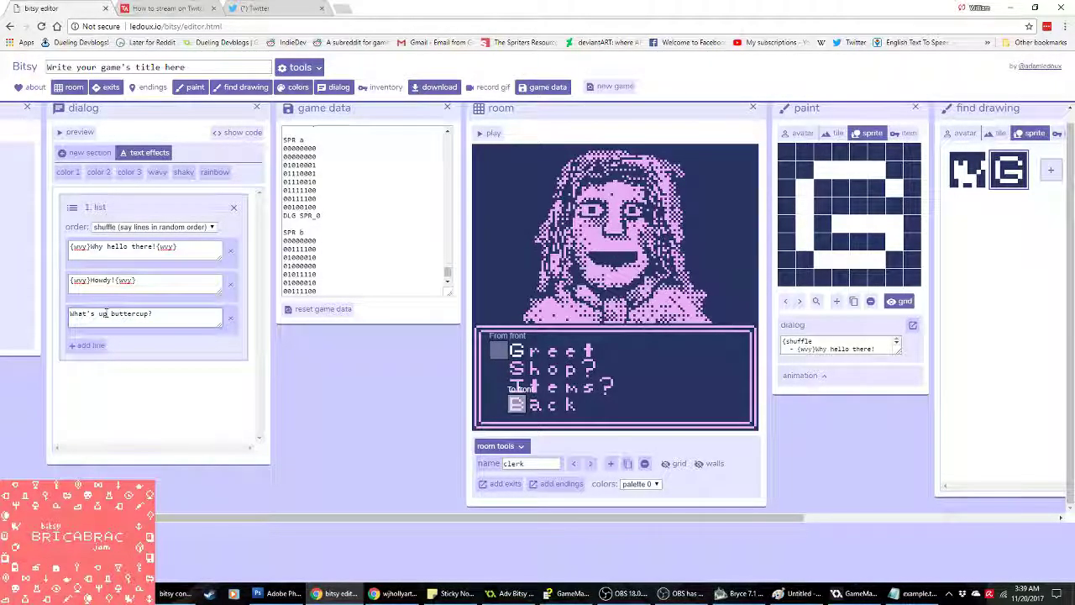
{"action": "left_click", "coordinate": [157, 171]}
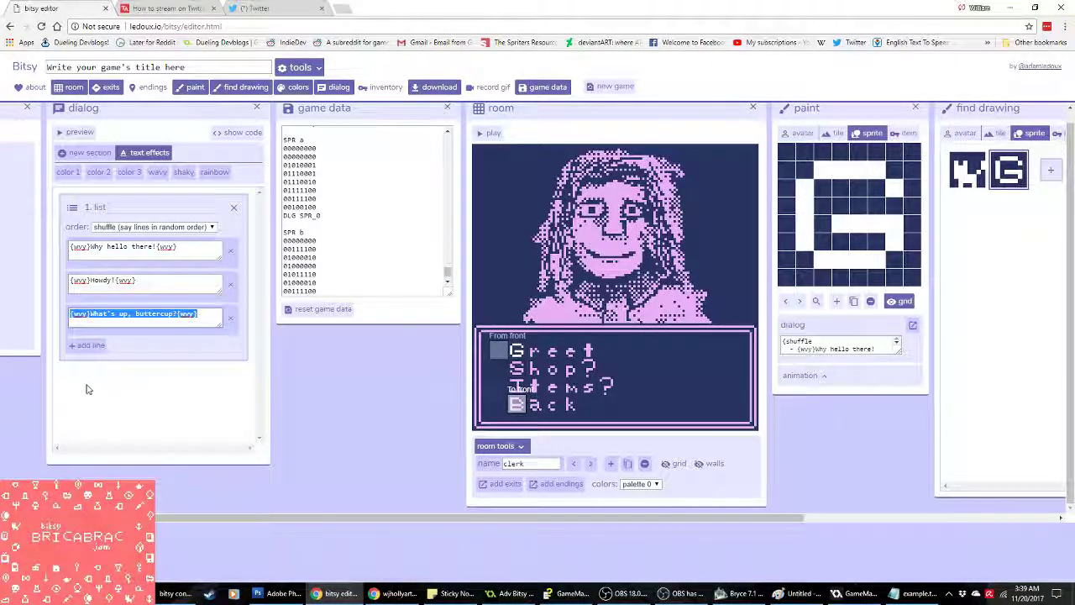
Step: Add a fourth list line reading "Welcome to my store!" with the wavy text effect
{"action": "left_click", "coordinate": [88, 345]}
{"action": "type", "text": "Welcome to my store!"}
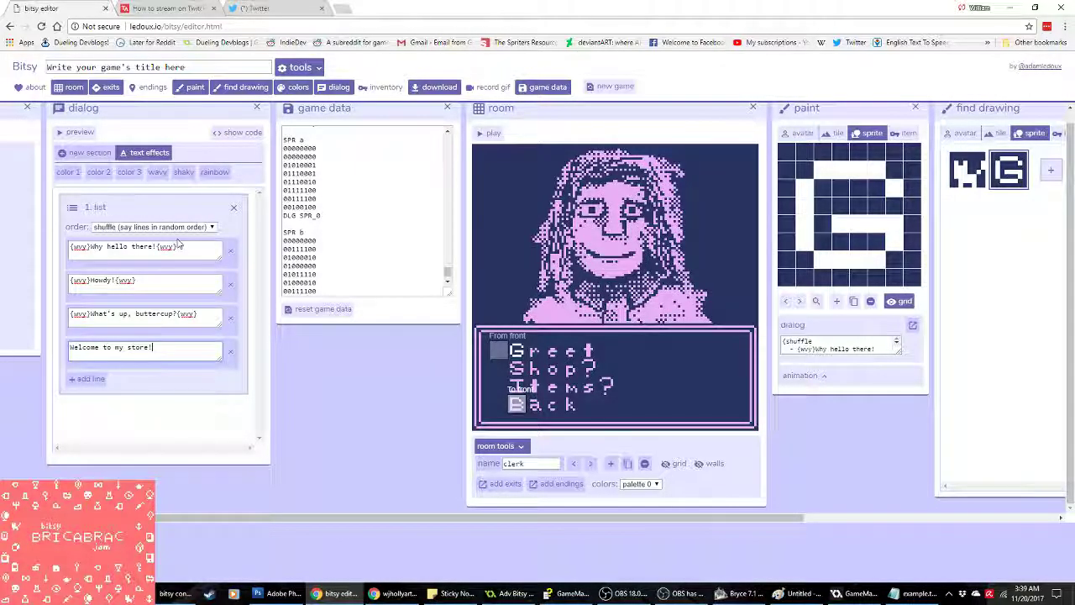
{"action": "key", "text": "ctrl+a"}
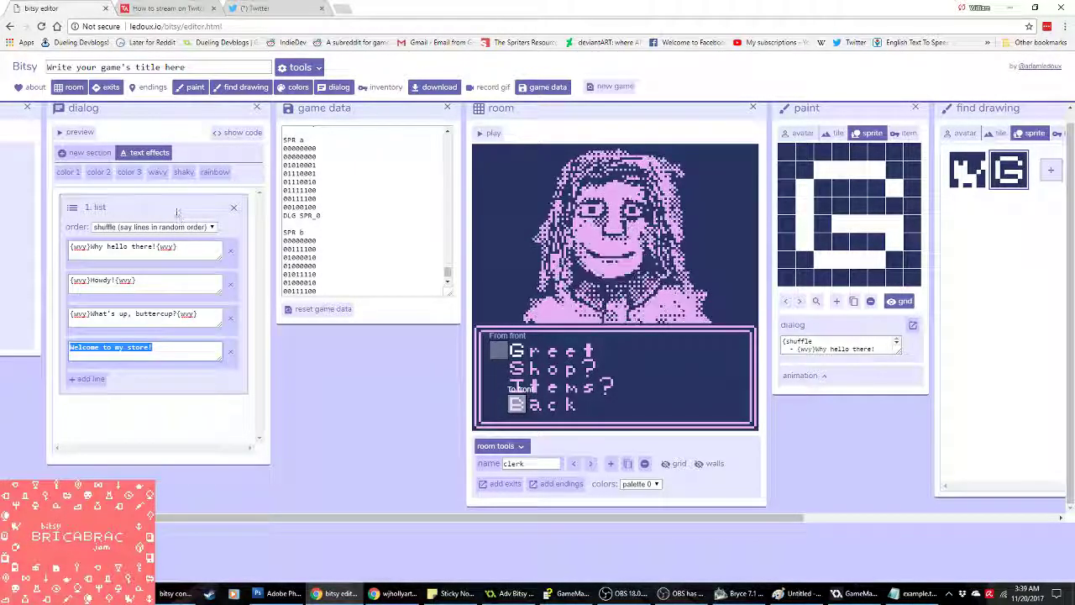
{"action": "left_click", "coordinate": [157, 172]}
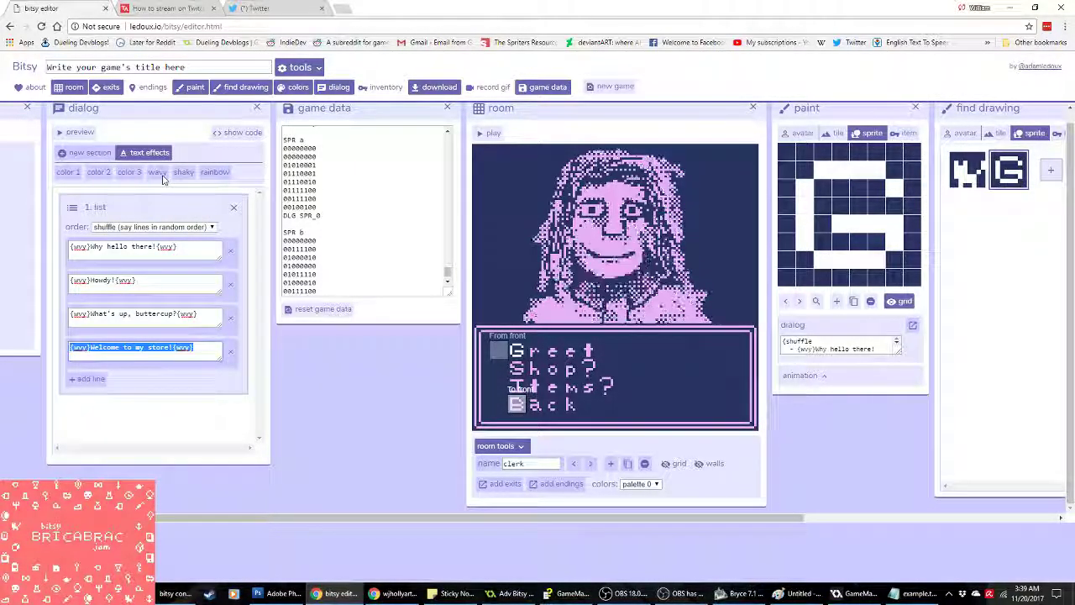
Step: Add a fifth list line reading "How are you today?" with the wavy text effect
{"action": "left_click_drag", "start_coordinate": [287, 518], "coordinate": [364, 355]}
{"action": "left_click_drag", "start_coordinate": [447, 269], "coordinate": [446, 141]}
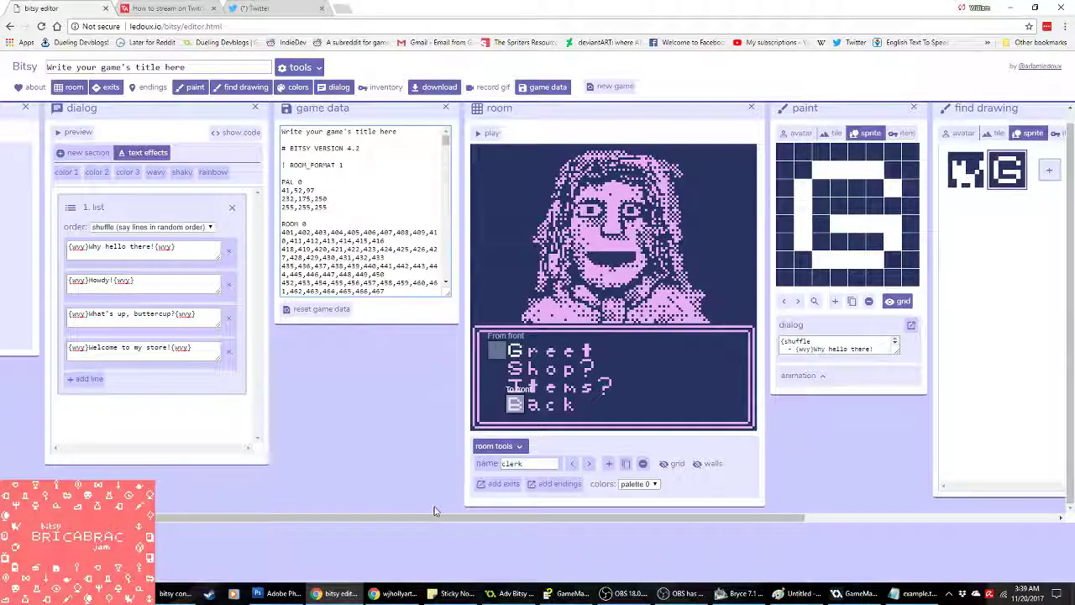
{"action": "left_click_drag", "start_coordinate": [427, 523], "coordinate": [356, 366]}
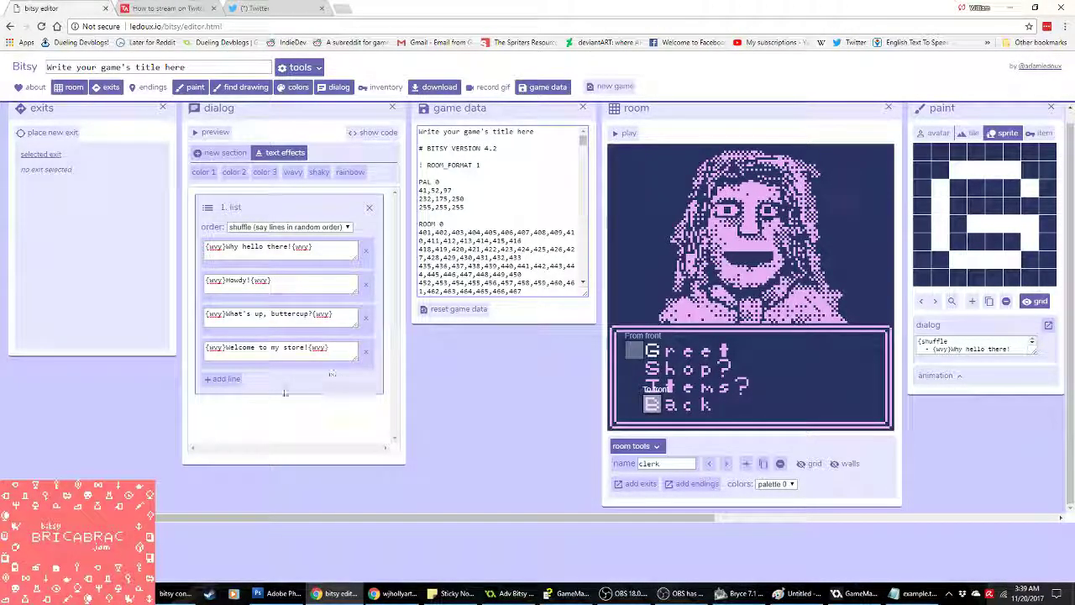
{"action": "left_click", "coordinate": [225, 379]}
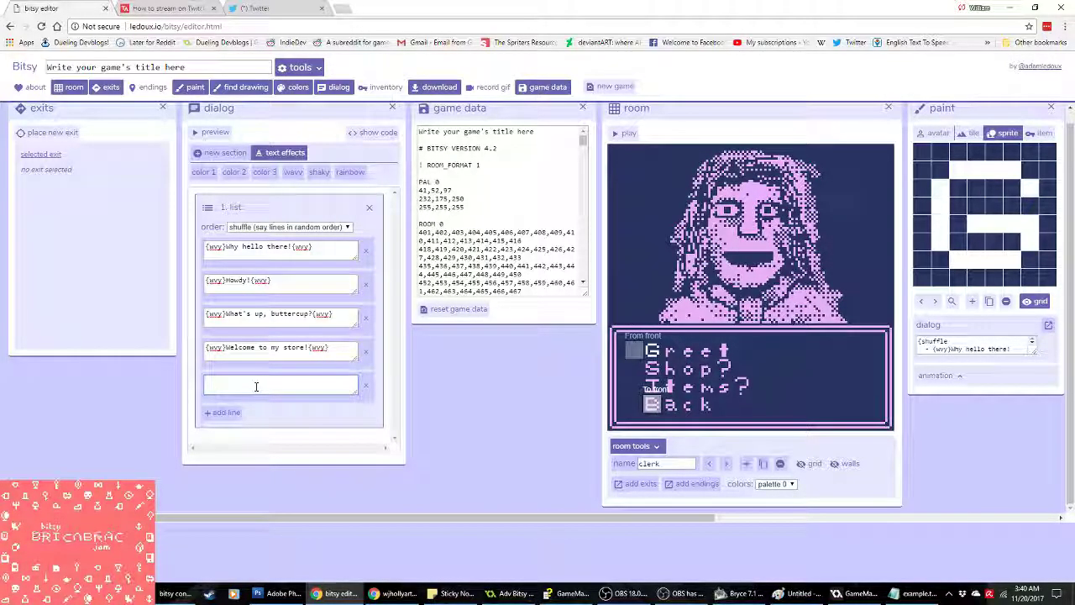
{"action": "type", "text": "He"}
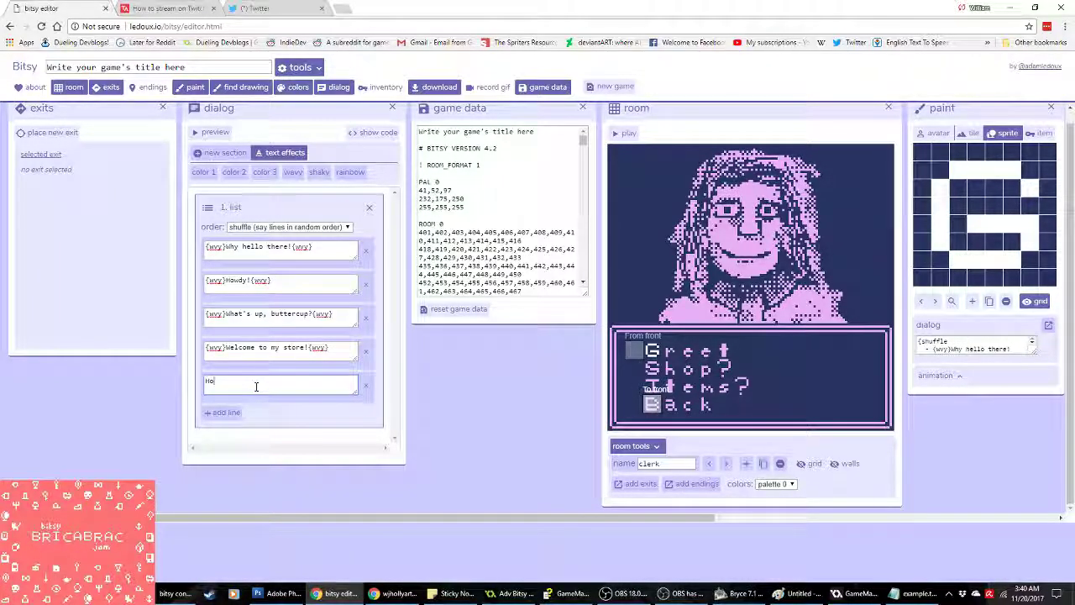
{"action": "type", "text": "w are you today?"}
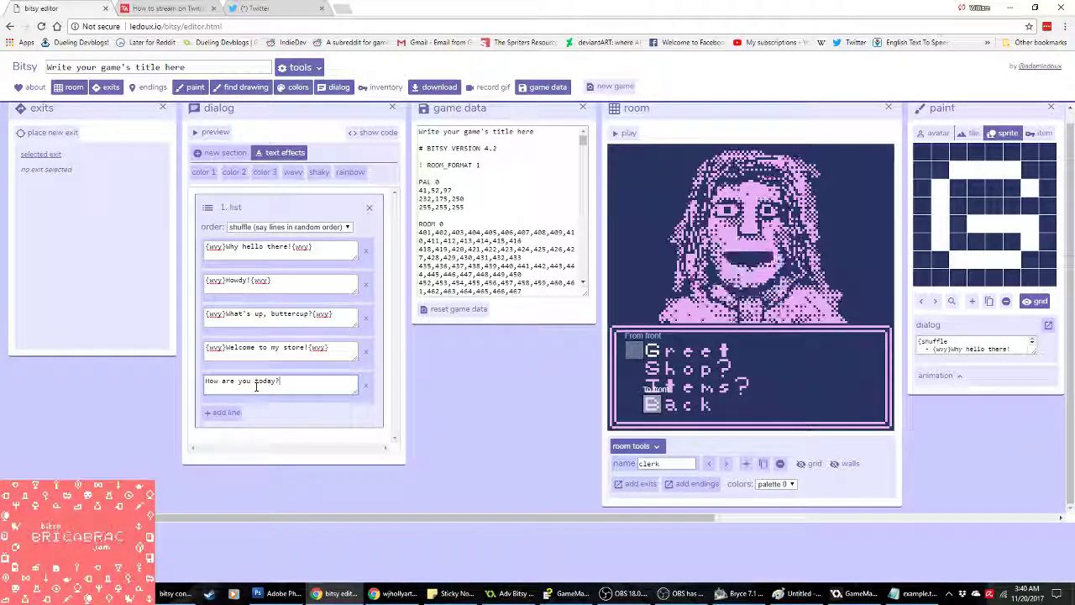
{"action": "key", "text": "ctrl+a"}
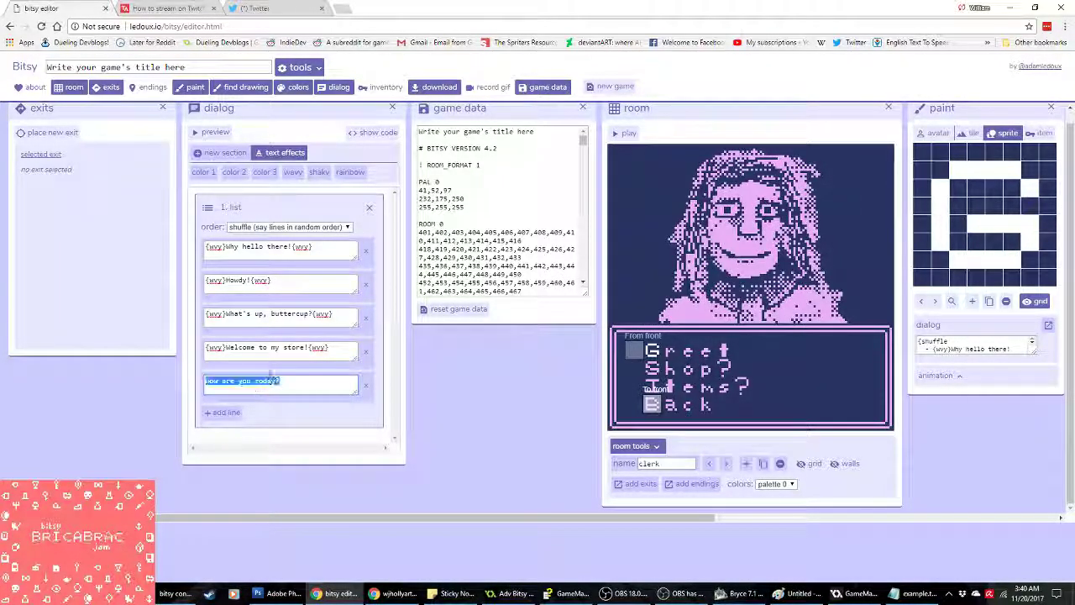
{"action": "left_click", "coordinate": [292, 171]}
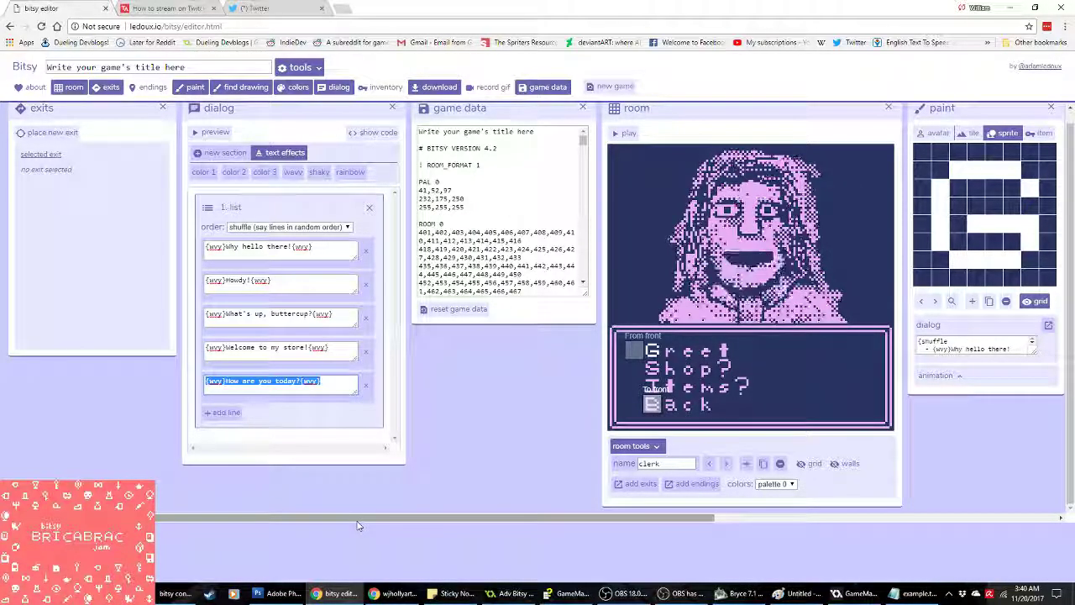
Step: Close the Bryce room template and the example.txt Notepad window
{"action": "key", "text": "alt+Tab"}
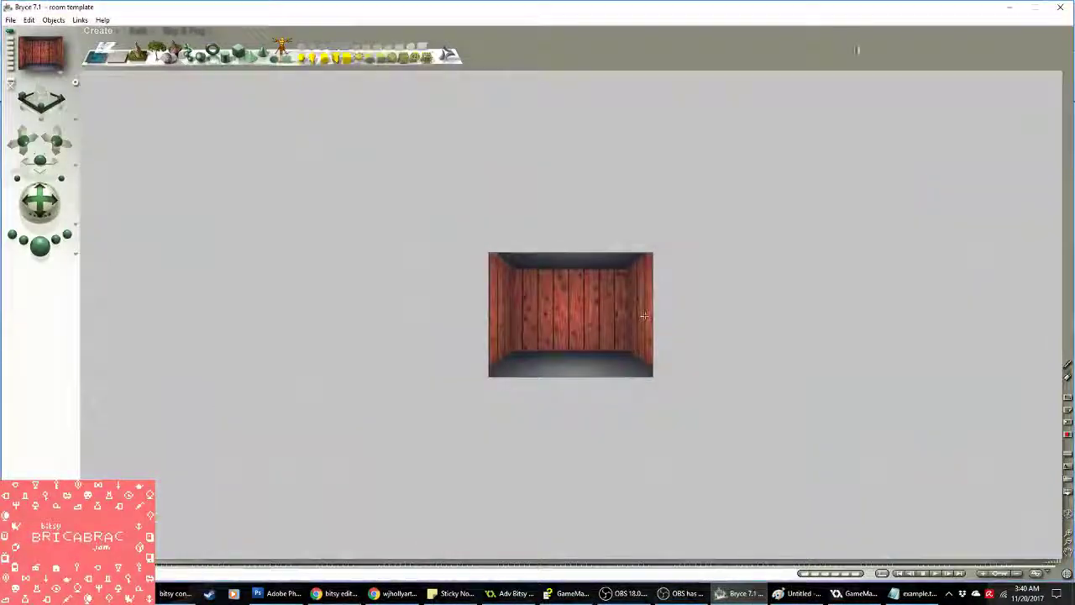
{"action": "left_click", "coordinate": [1058, 15]}
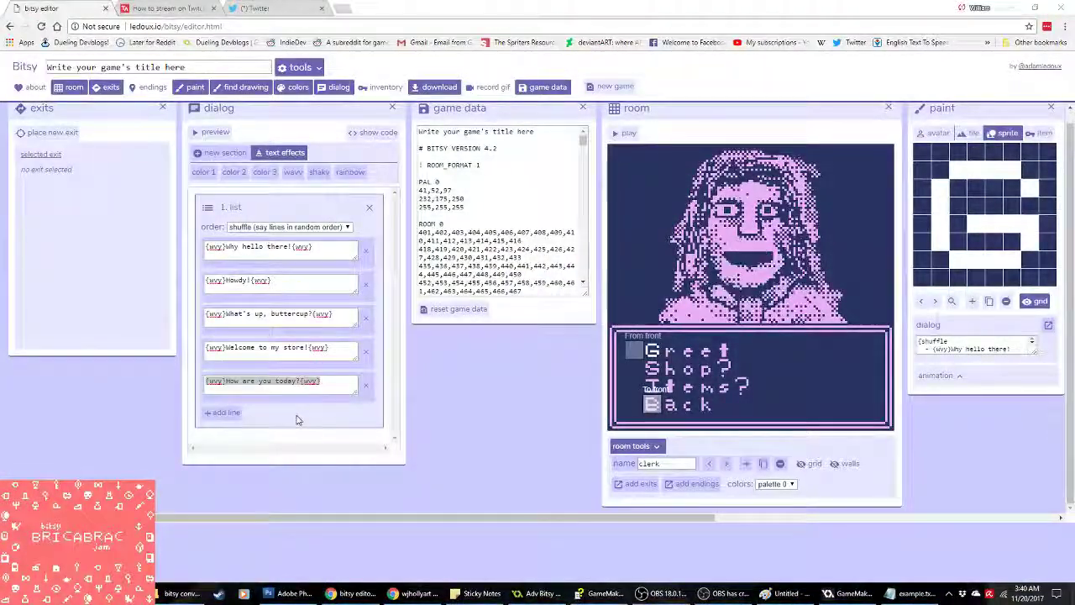
{"action": "left_click", "coordinate": [914, 593]}
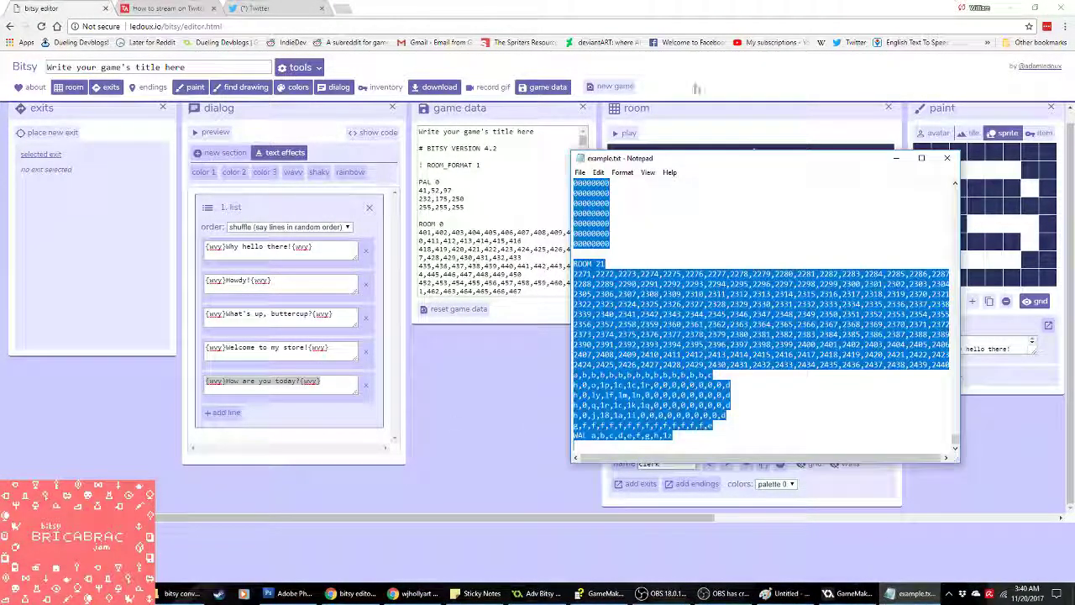
{"action": "left_click", "coordinate": [946, 159]}
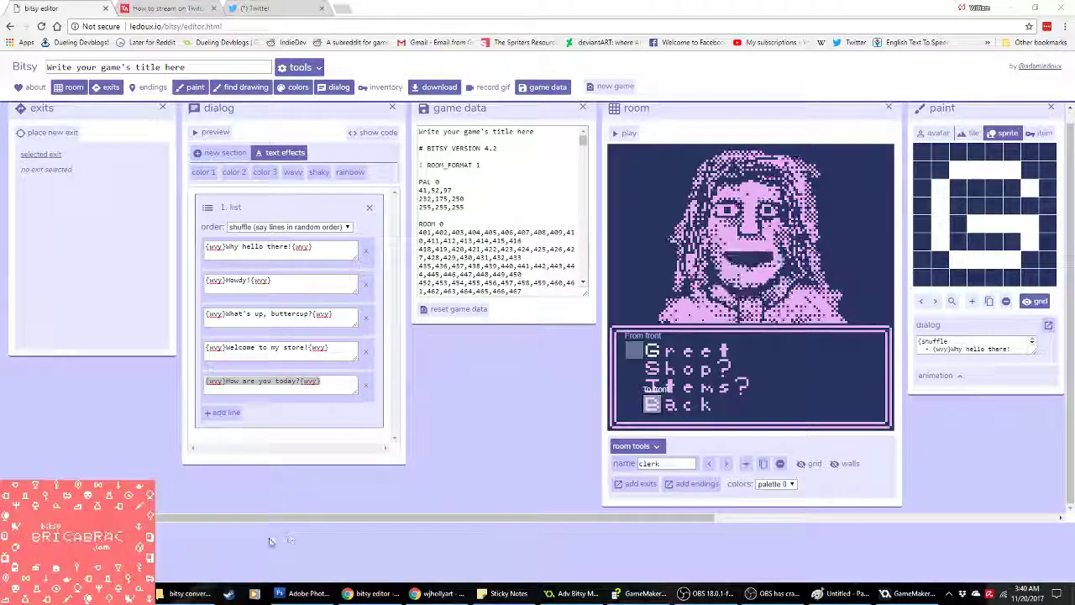
Step: Switch to Photoshop and view the clerk portrait in a maximized document window
{"action": "left_click", "coordinate": [298, 593]}
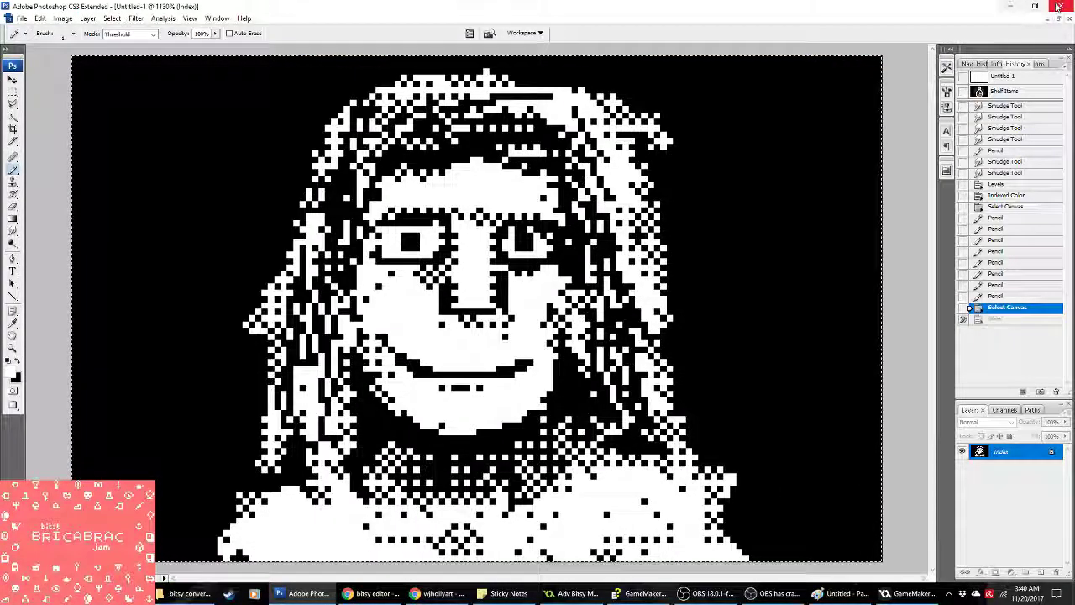
{"action": "left_click", "coordinate": [1051, 18]}
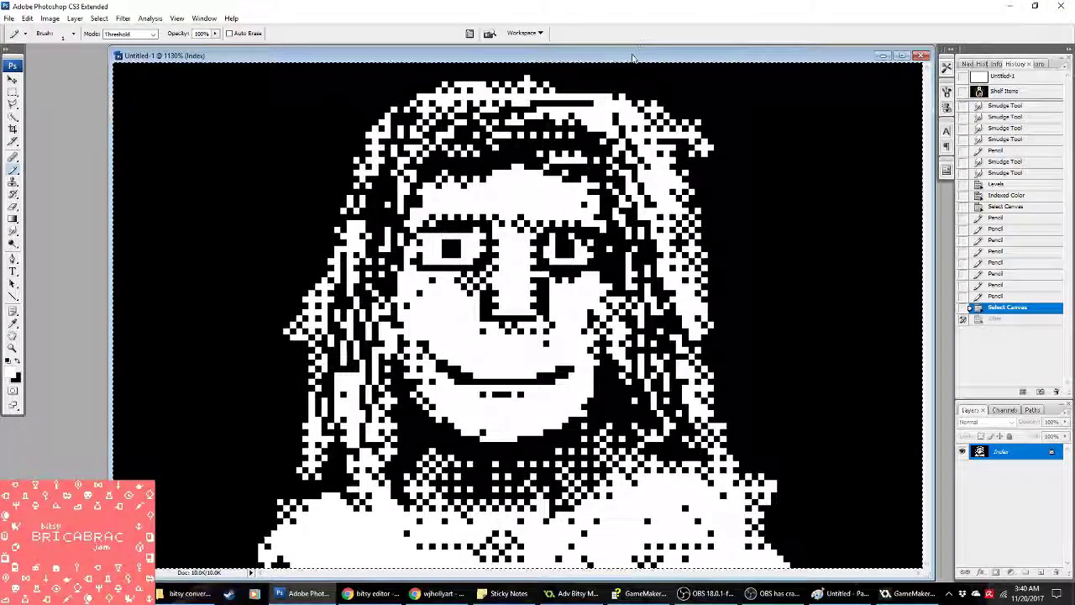
{"action": "left_click_drag", "start_coordinate": [626, 53], "coordinate": [609, 68]}
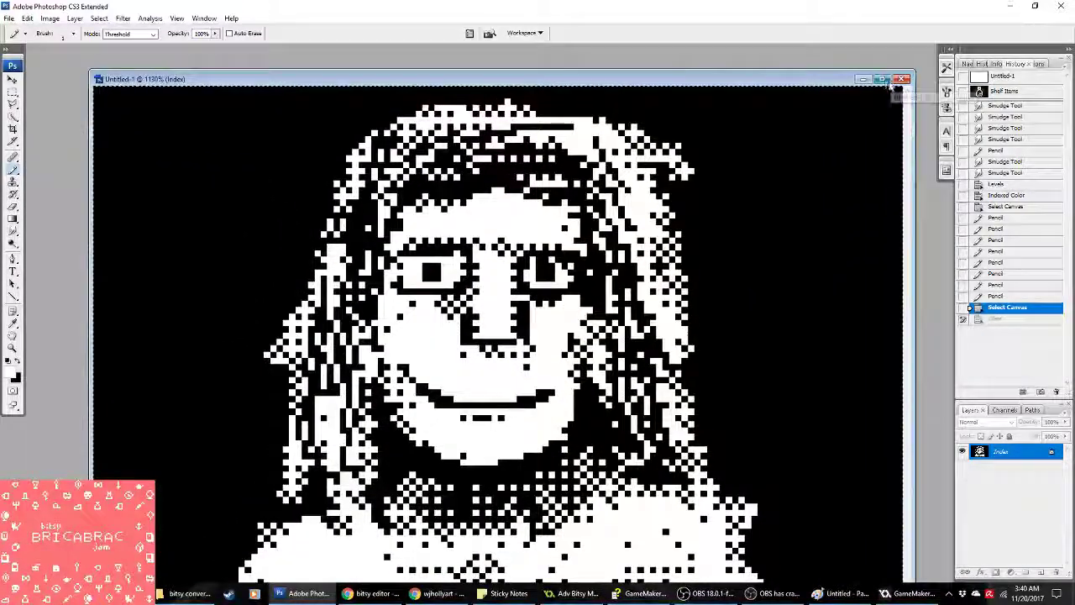
{"action": "left_click", "coordinate": [865, 78]}
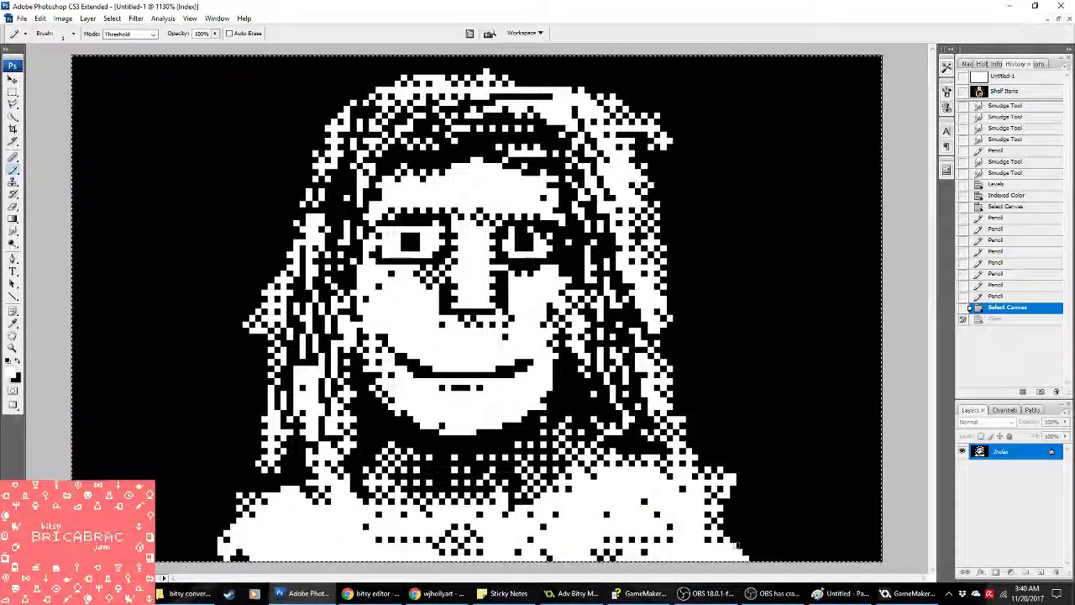
Step: Check the live stream page on Twitch and switch back to the bitsy editor
{"action": "mouse_move", "coordinate": [441, 598]}
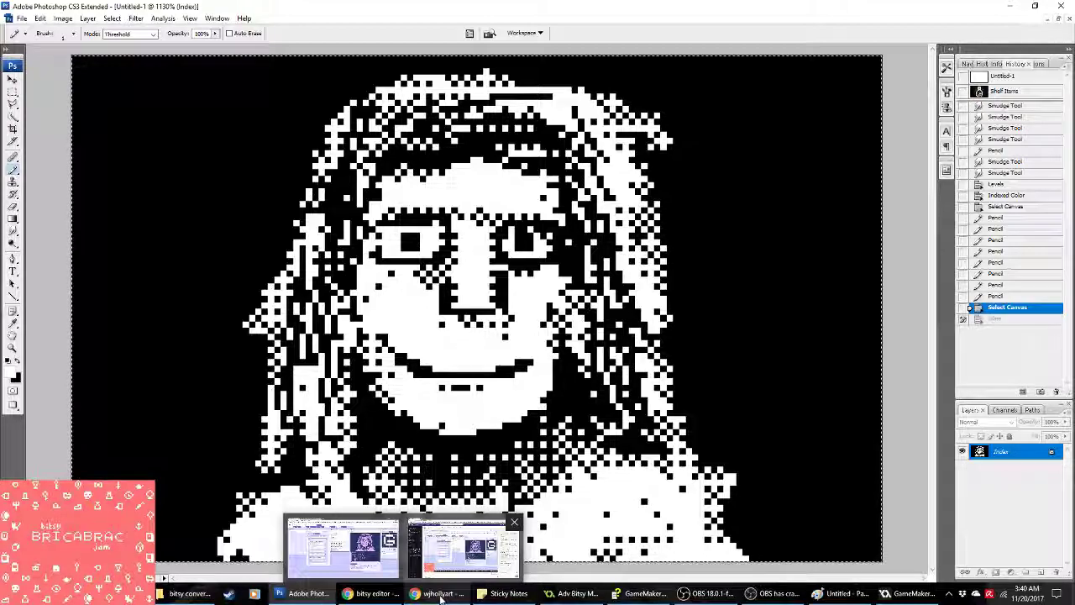
{"action": "left_click", "coordinate": [441, 598]}
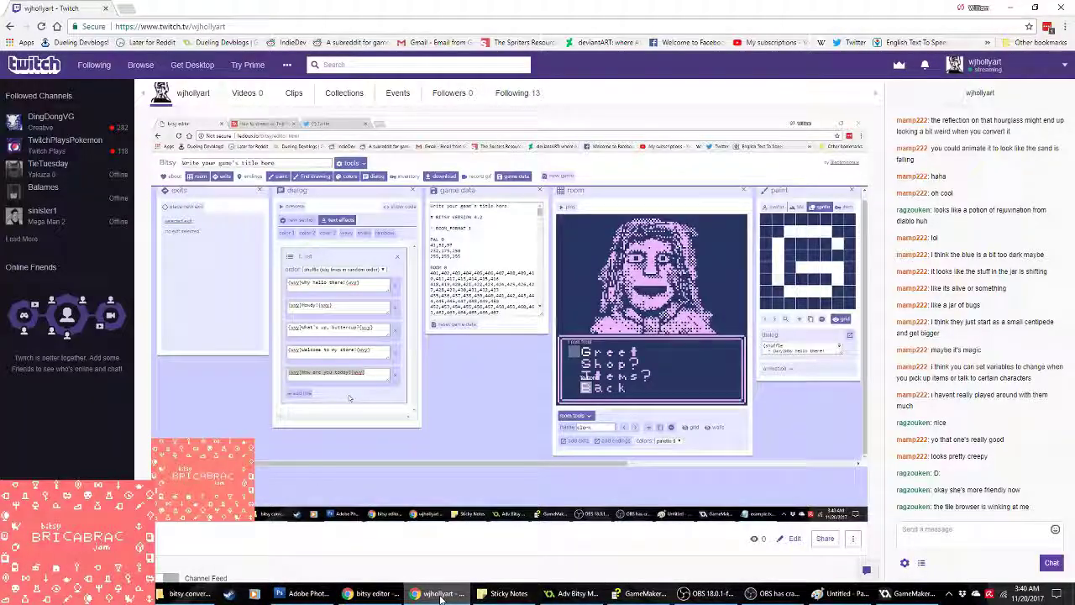
{"action": "left_click", "coordinate": [372, 594]}
Step: Add a sixth list line reading "Top of the mornin' to ya!" with the wavy text effect, and close the game data tool
{"action": "left_click", "coordinate": [222, 412]}
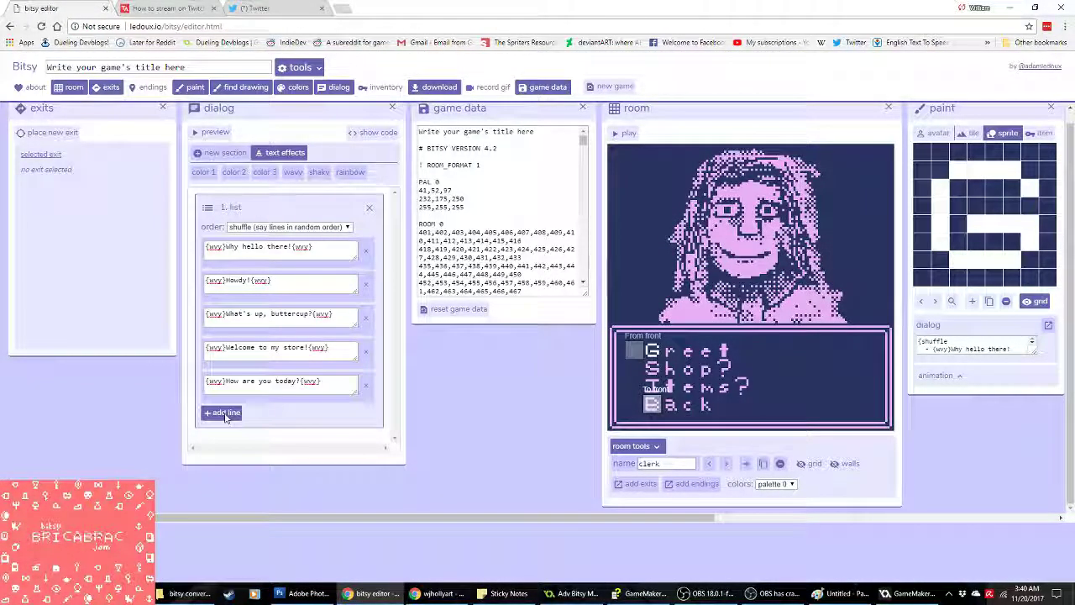
{"action": "scroll", "coordinate": [263, 417], "scroll_direction": "down", "scroll_amount": 1}
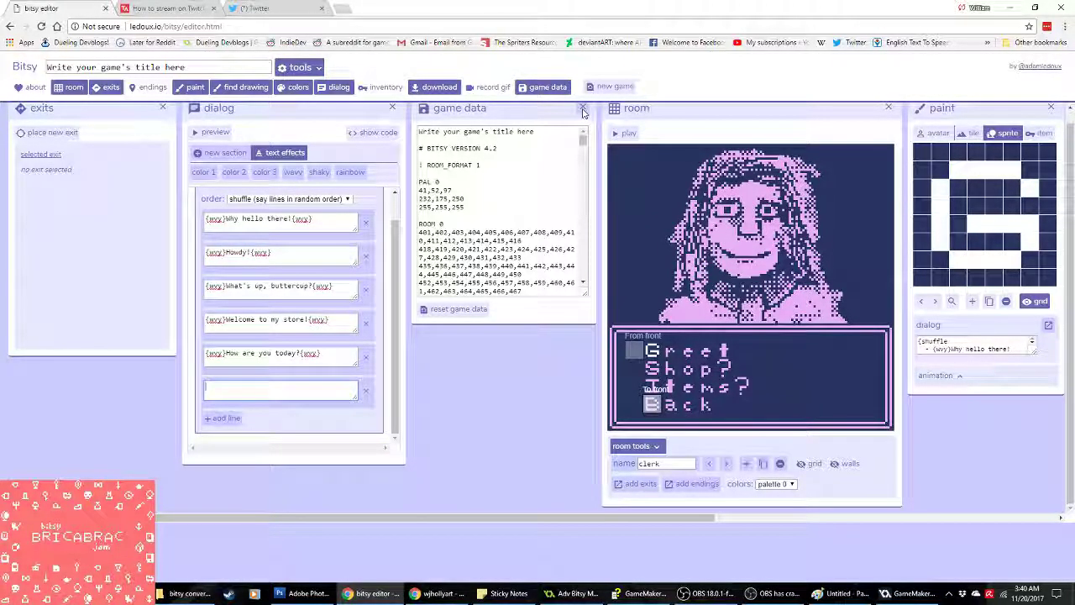
{"action": "left_click", "coordinate": [582, 108]}
{"action": "left_click", "coordinate": [278, 393]}
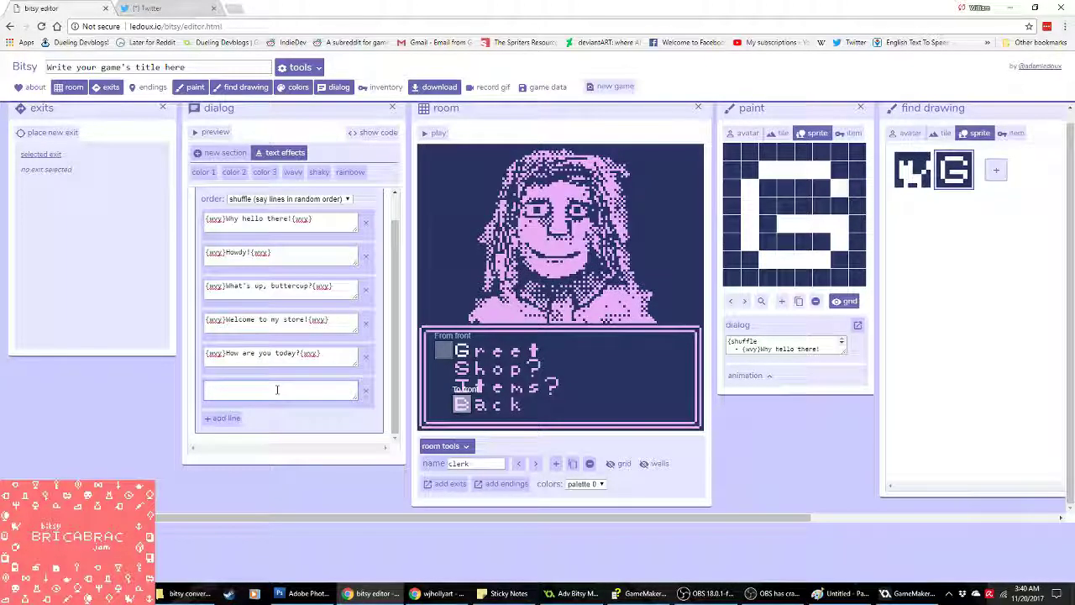
{"action": "type", "text": "Top "}
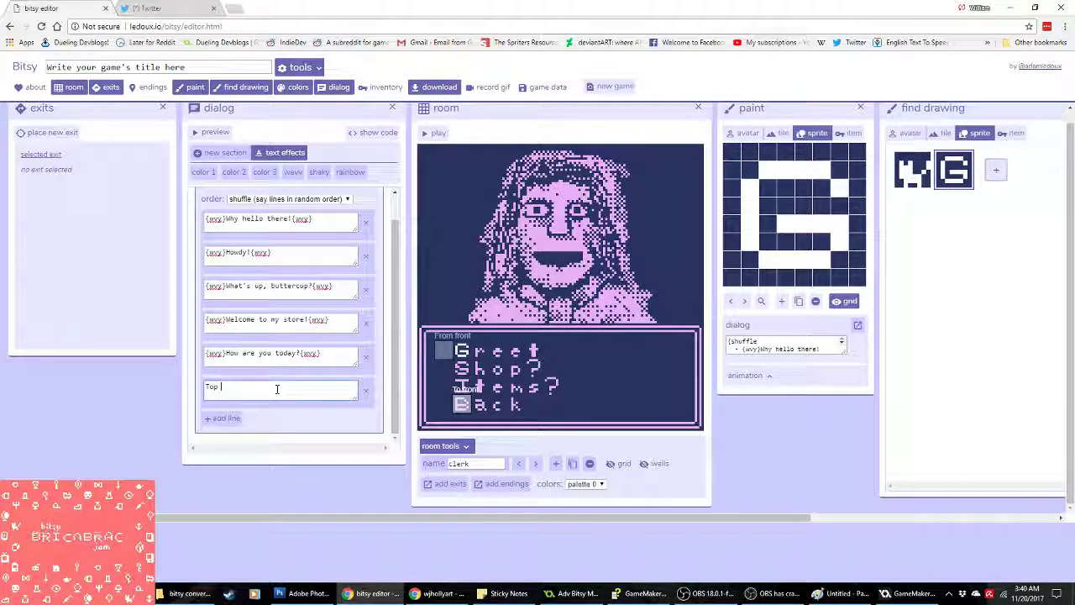
{"action": "type", "text": "of the mornin' to ya"}
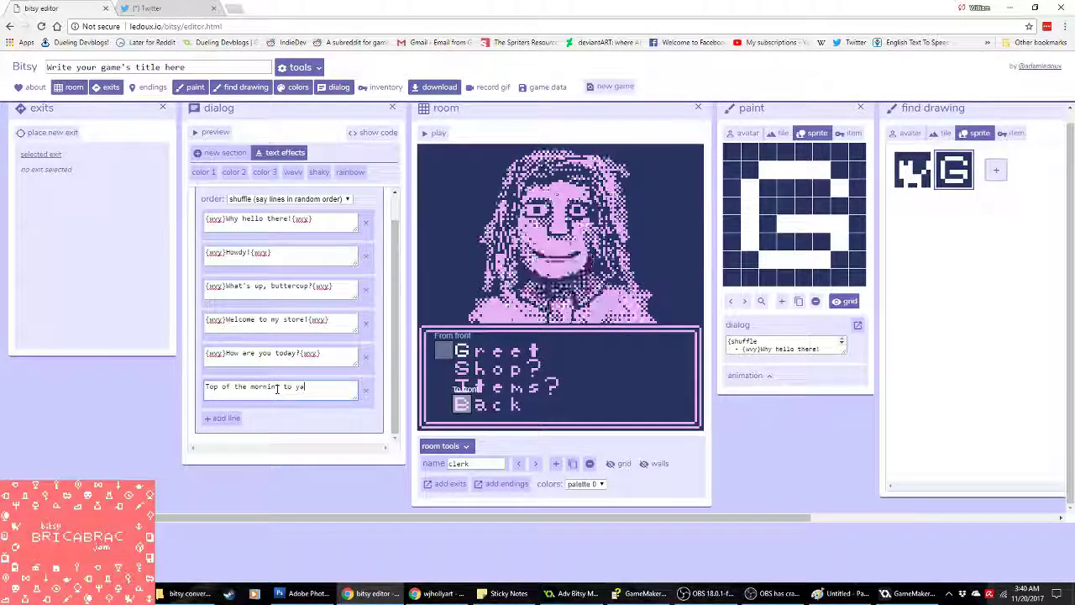
{"action": "type", "text": "!"}
{"action": "key", "text": "ctrl+a"}
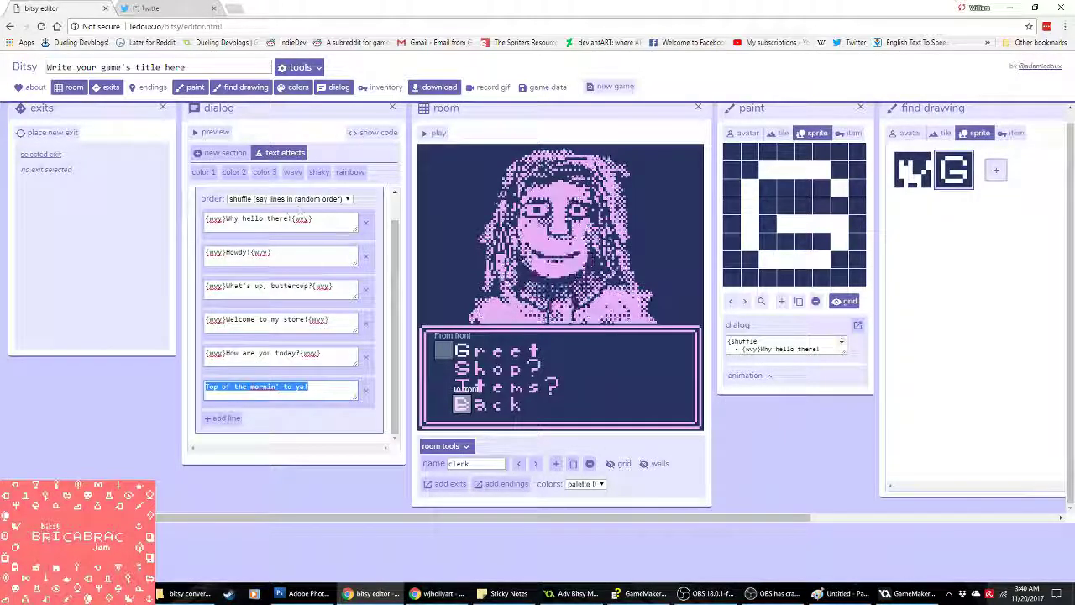
{"action": "left_click", "coordinate": [293, 172]}
Step: Add a seventh list line reading "Ahoy hoy!" with the wavy text effect
{"action": "left_click", "coordinate": [223, 418]}
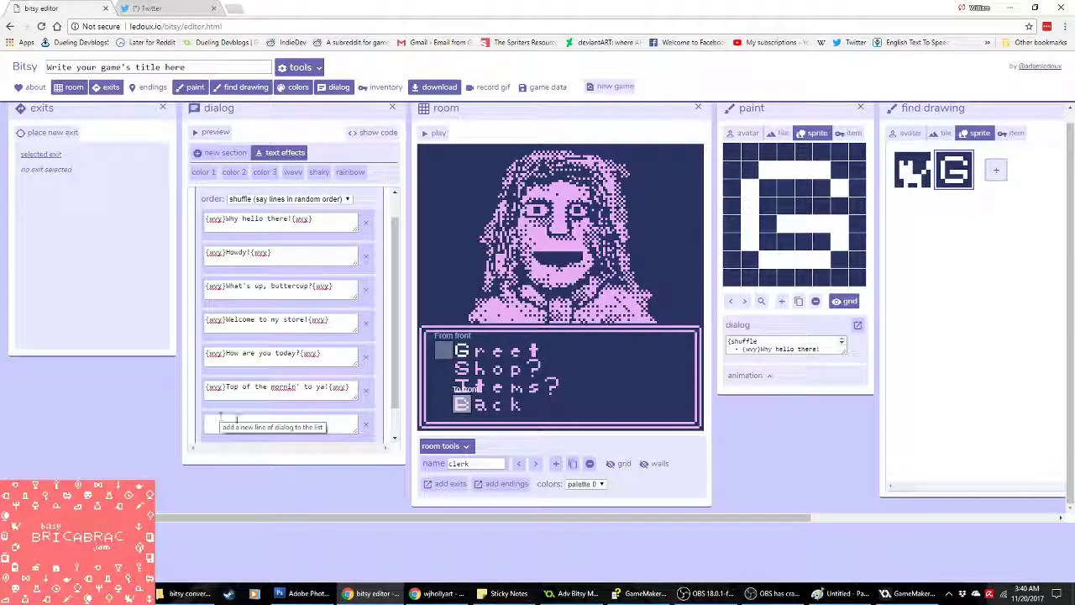
{"action": "scroll", "coordinate": [259, 422], "scroll_direction": "down", "scroll_amount": 1}
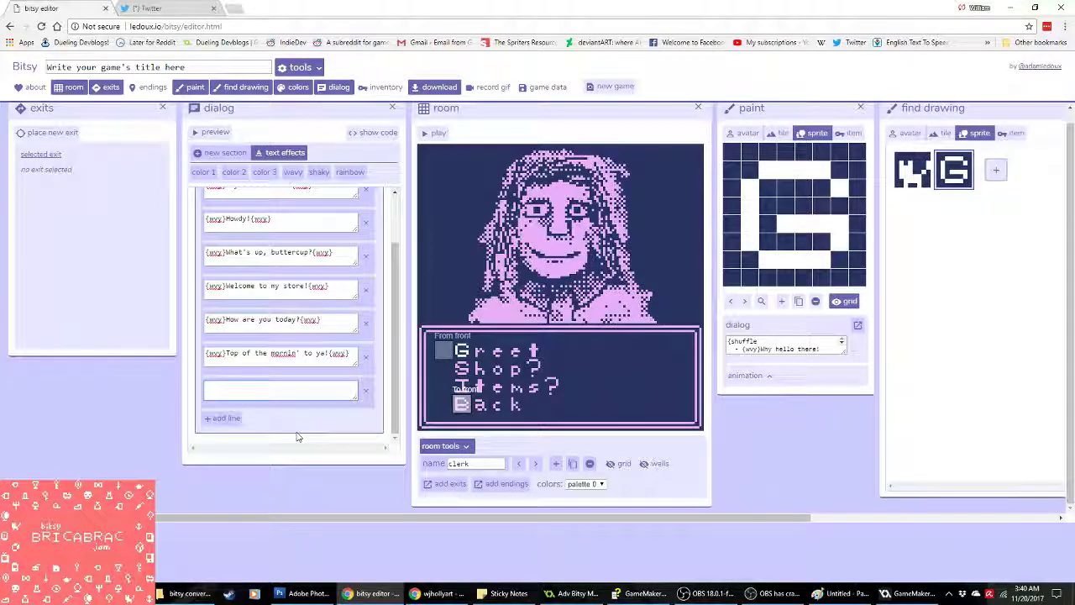
{"action": "type", "text": "Ah"}
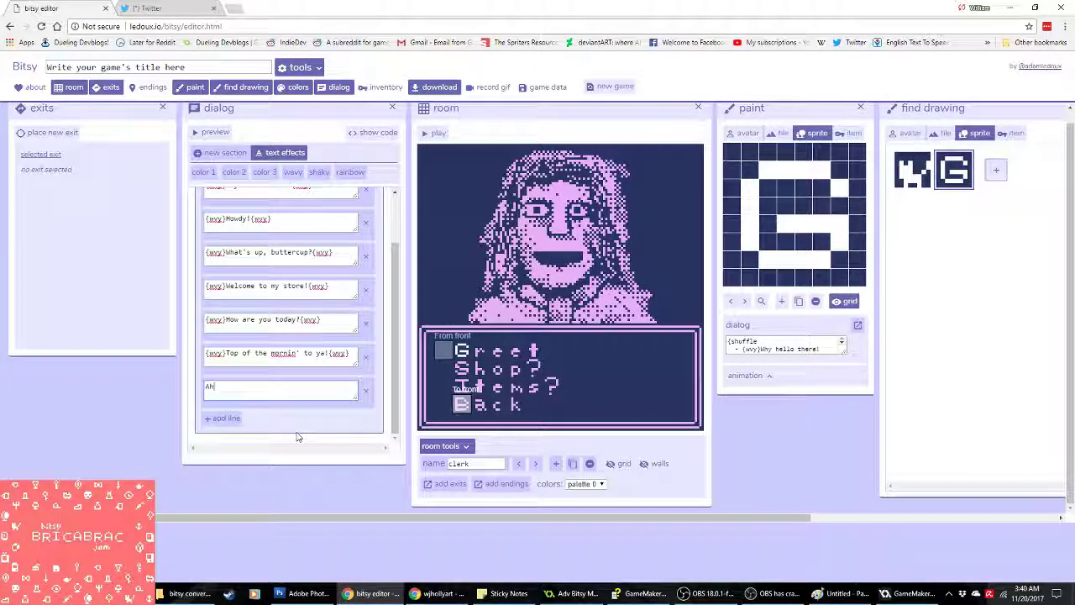
{"action": "type", "text": "oy hoy!"}
{"action": "key", "text": "ctrl+a"}
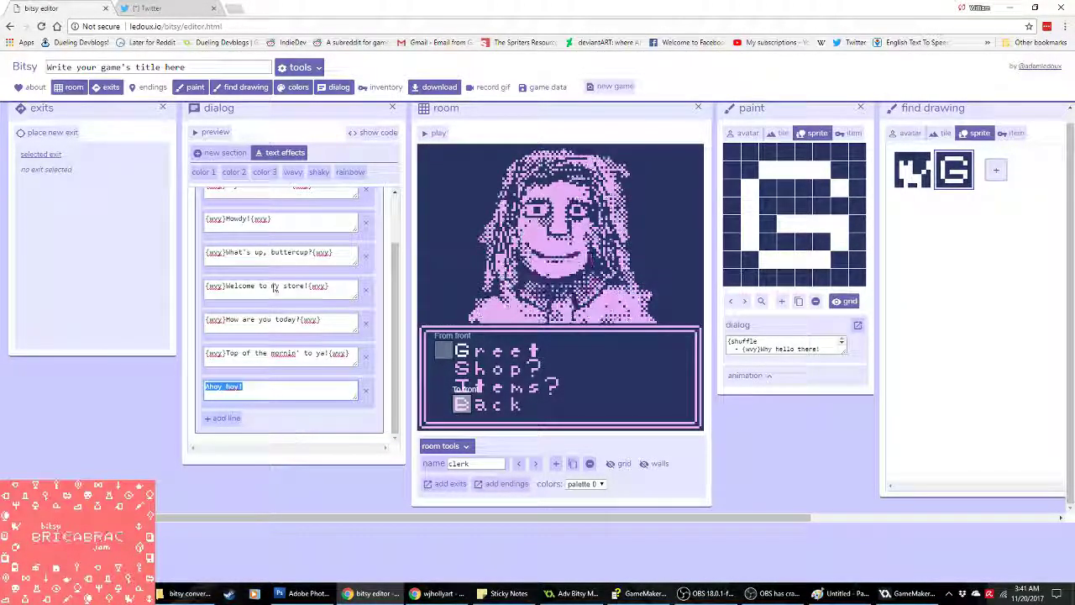
{"action": "left_click", "coordinate": [294, 172]}
Step: Add an eighth list line reading "What's your pleasure?" with the wavy text effect
{"action": "left_click", "coordinate": [224, 417]}
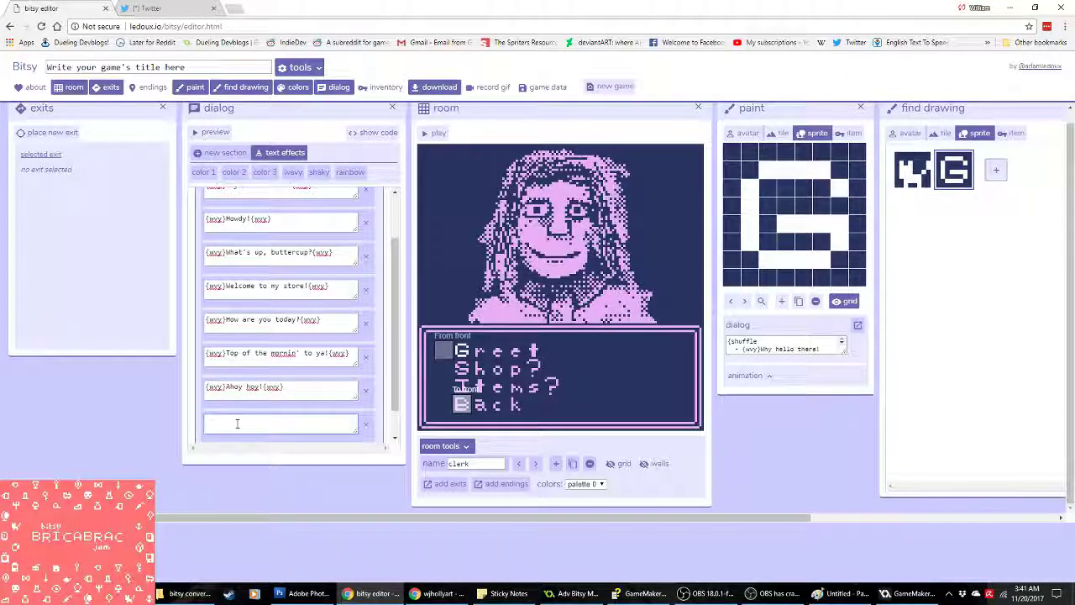
{"action": "type", "text": "W"}
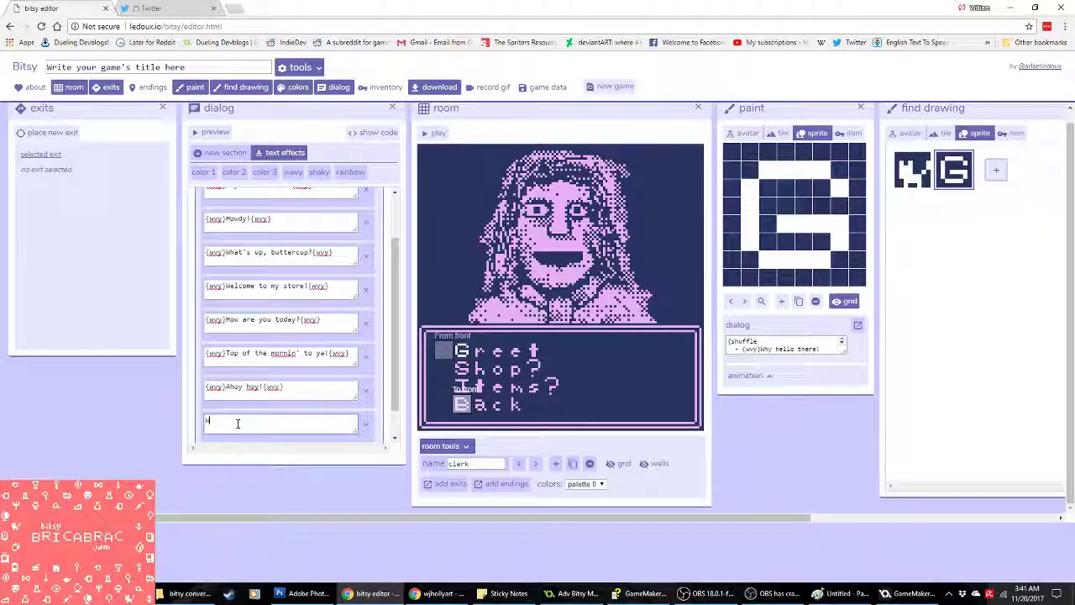
{"action": "type", "text": "hat's your pleasure?"}
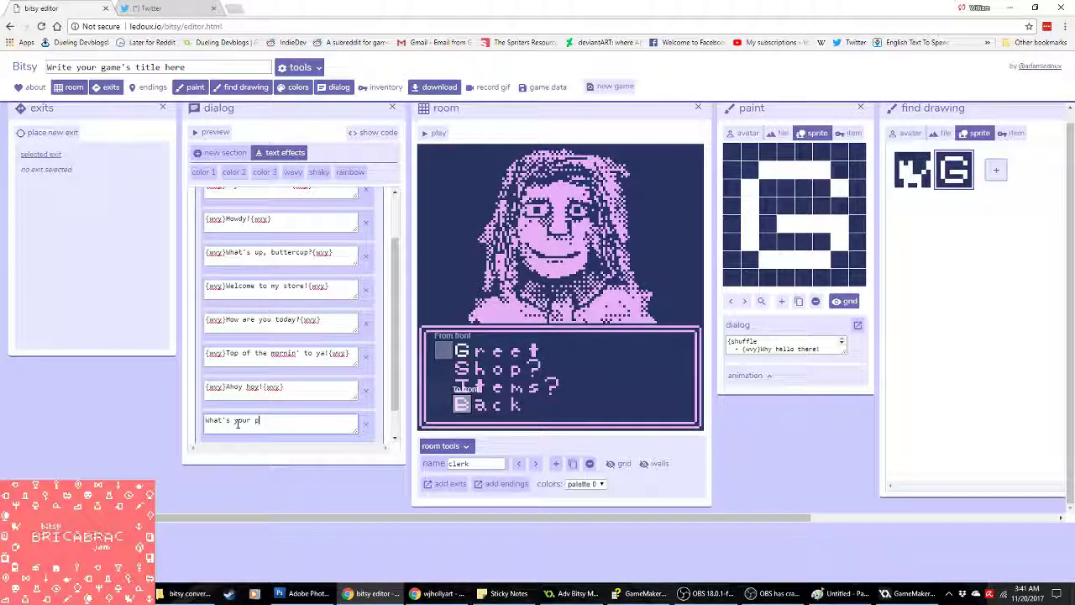
{"action": "key", "text": "ctrl+a"}
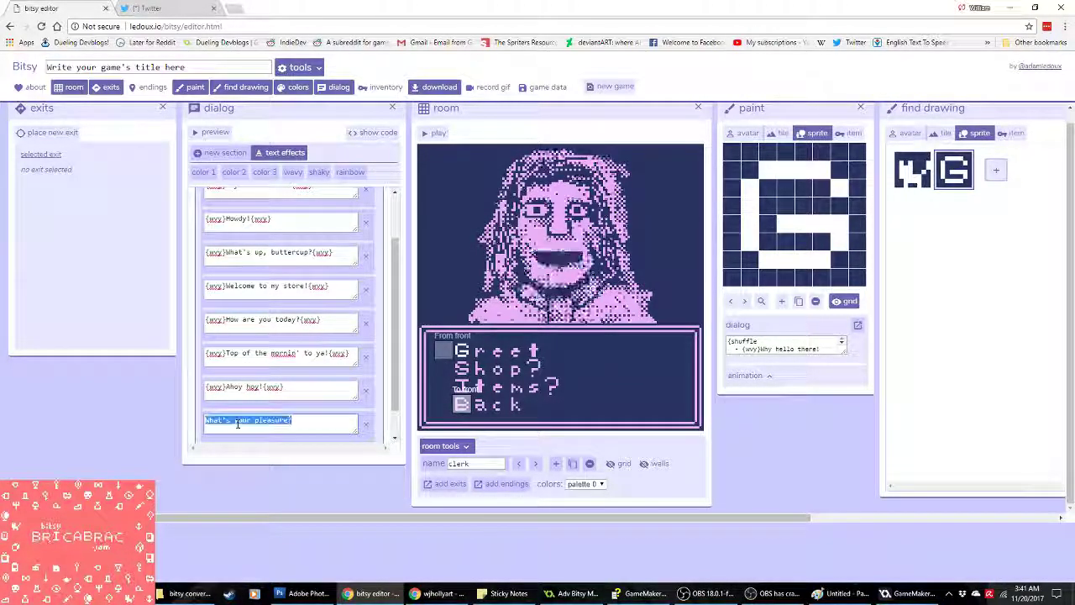
{"action": "left_click", "coordinate": [293, 172]}
Step: Add a ninth list line reading "What're you lookin' for? I can find it!" with the wavy text effect
{"action": "left_click", "coordinate": [215, 419]}
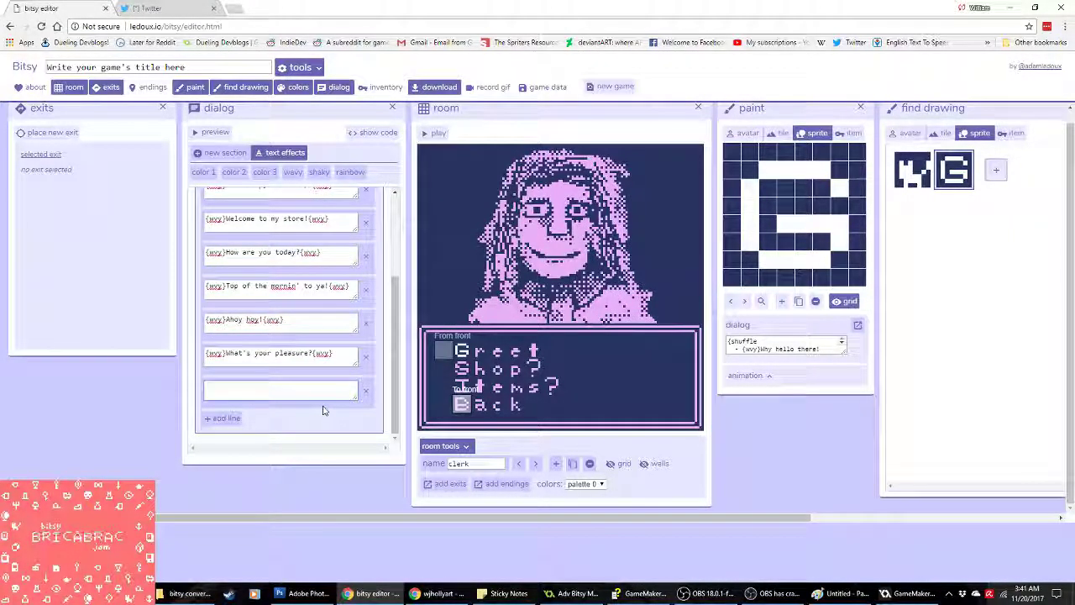
{"action": "type", "text": "What"}
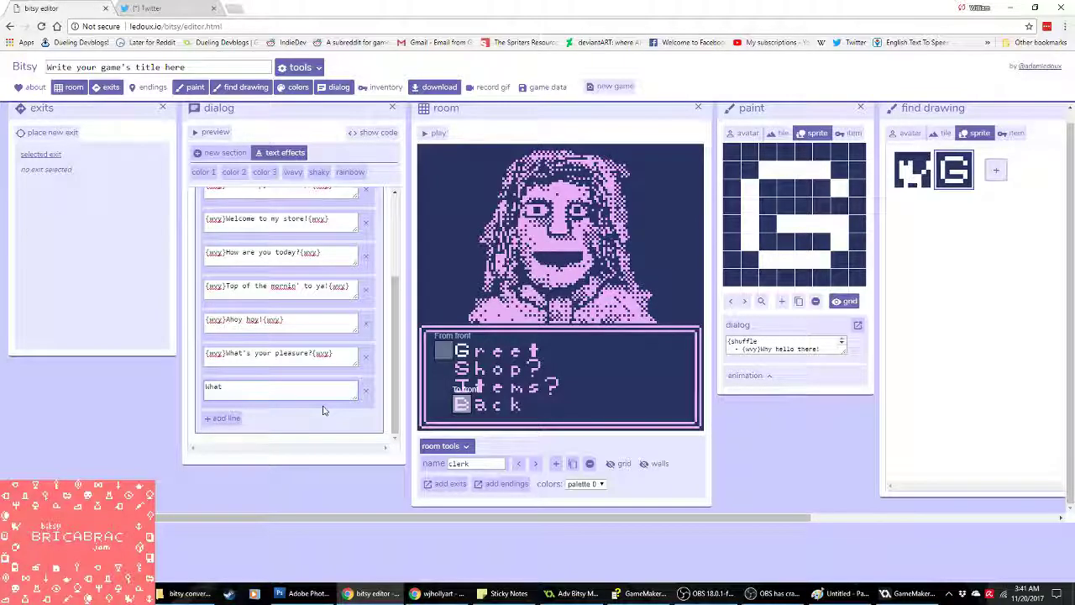
{"action": "type", "text": "'r"}
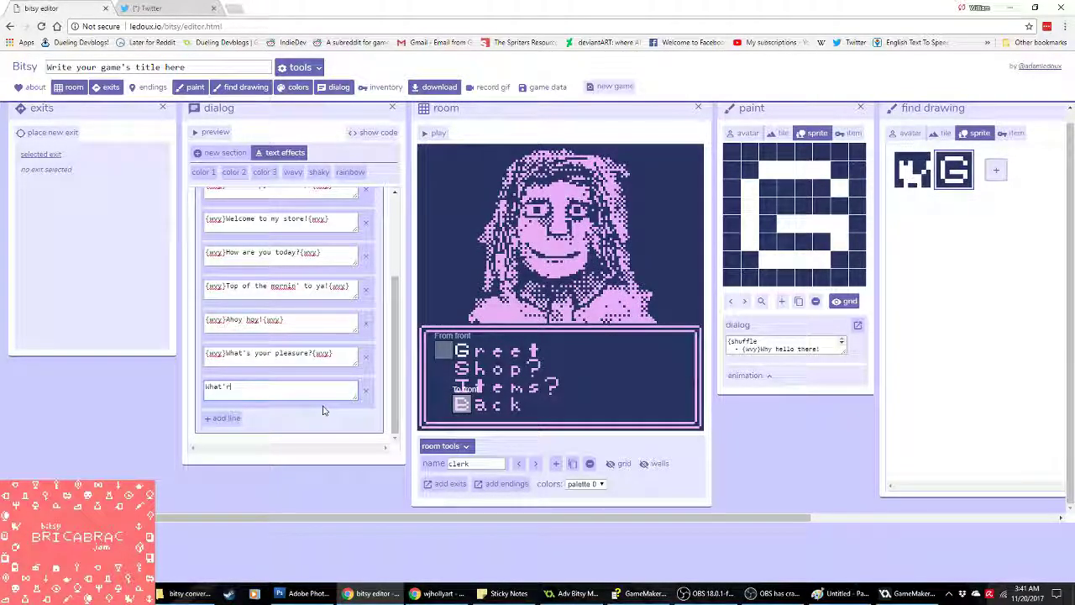
{"action": "type", "text": "e y"}
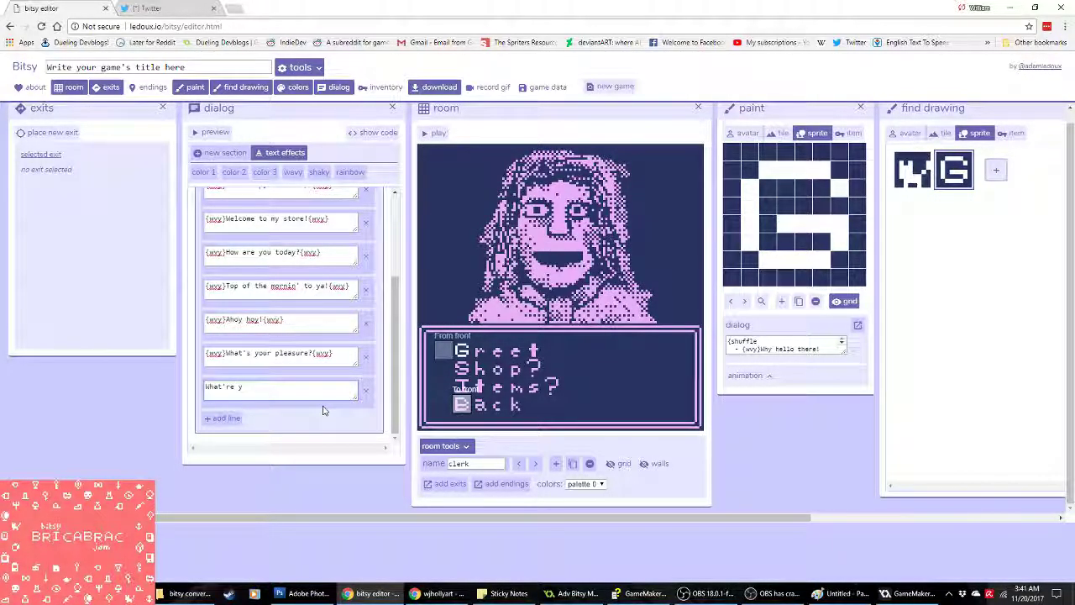
{"action": "type", "text": "ou lookin' for?"}
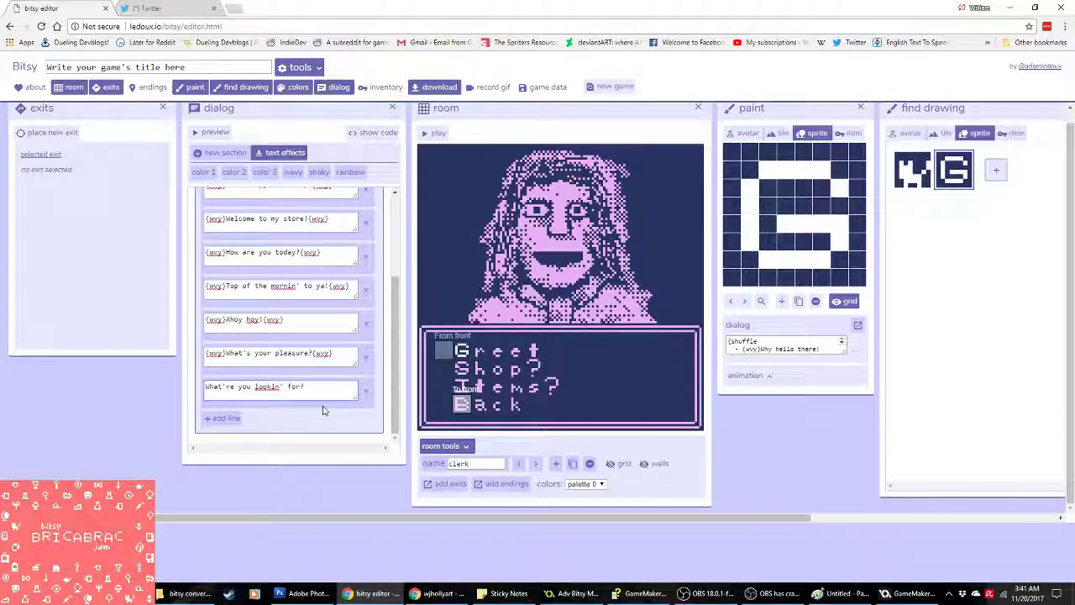
{"action": "type", "text": " I can find it!"}
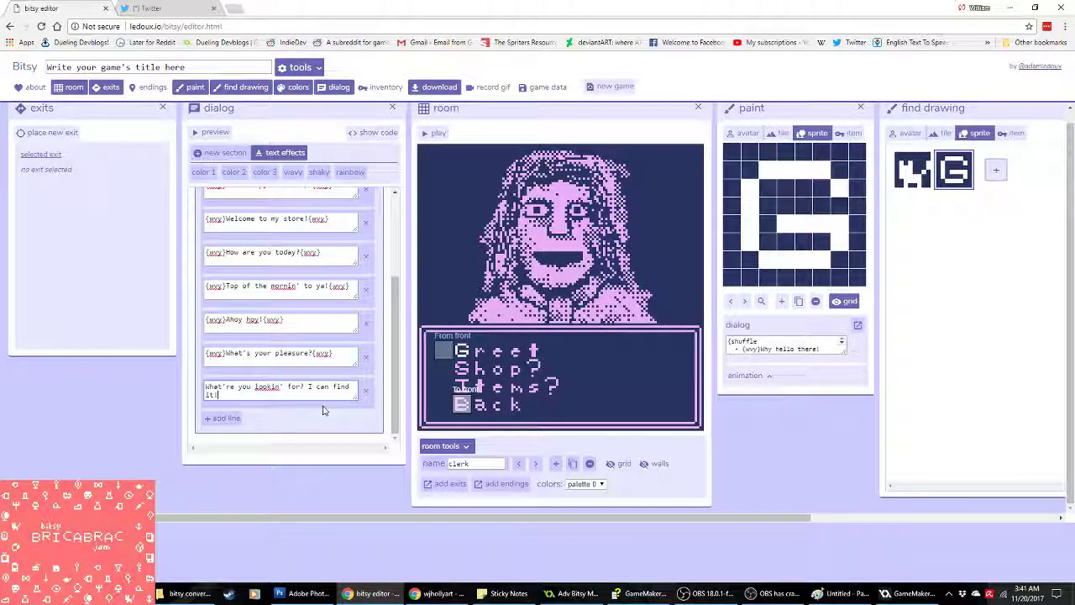
{"action": "key", "text": "ctrl+a"}
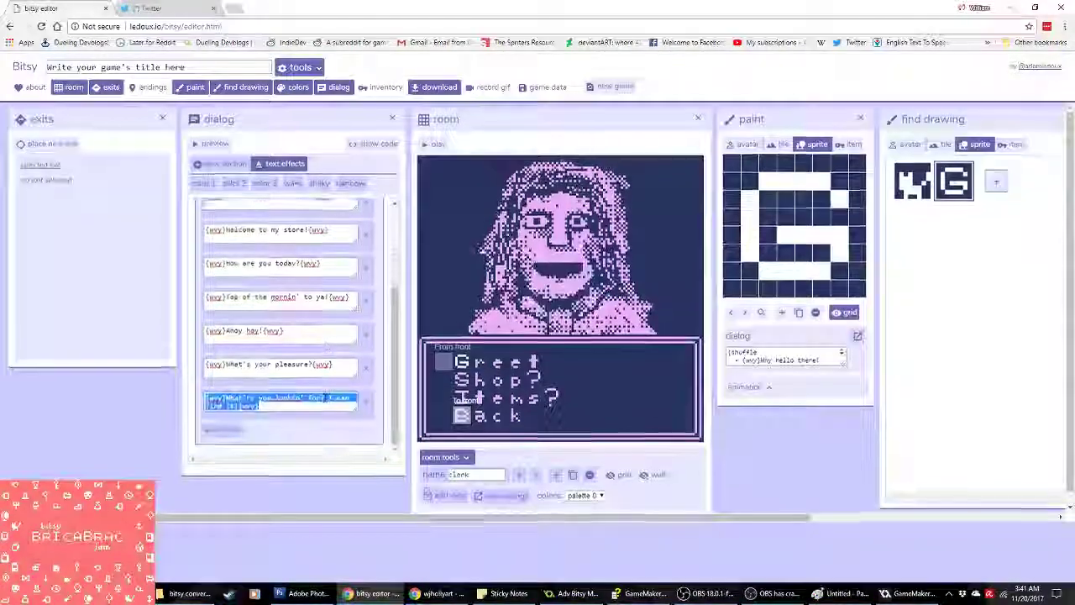
{"action": "left_click", "coordinate": [282, 484]}
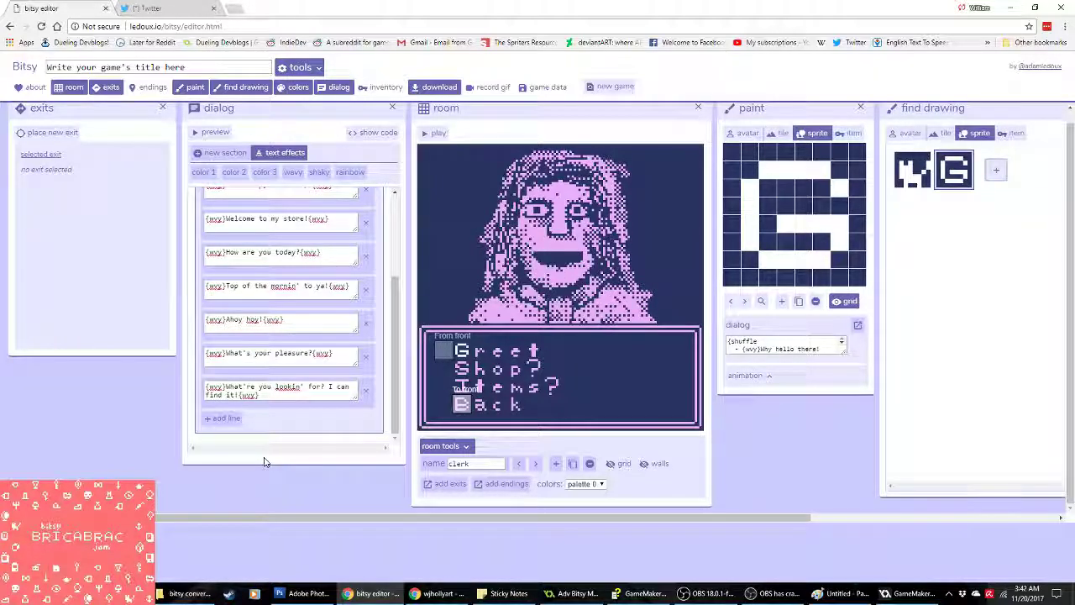
Step: Replace the placeholder game title with the author's name followed by "Presents"
{"action": "triple_click", "coordinate": [105, 67]}
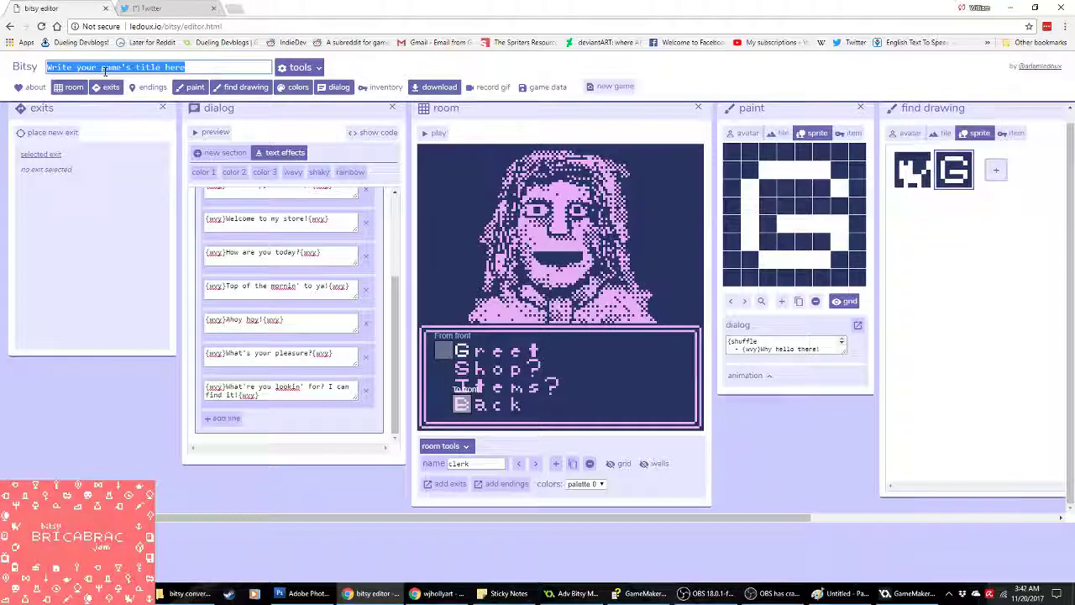
{"action": "type", "text": "W"}
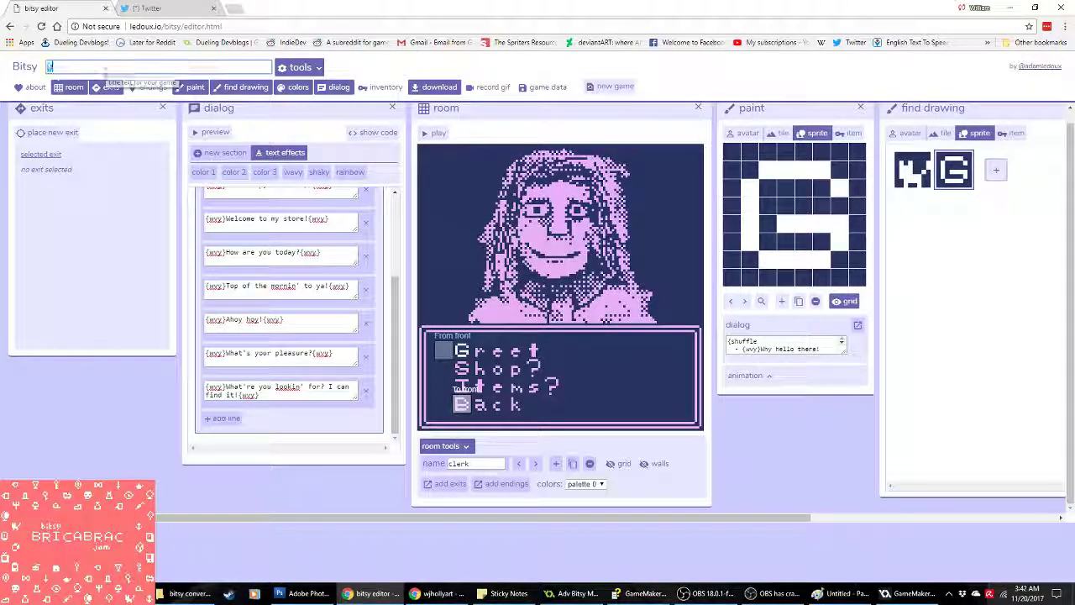
{"action": "type", "text": "JHollya"}
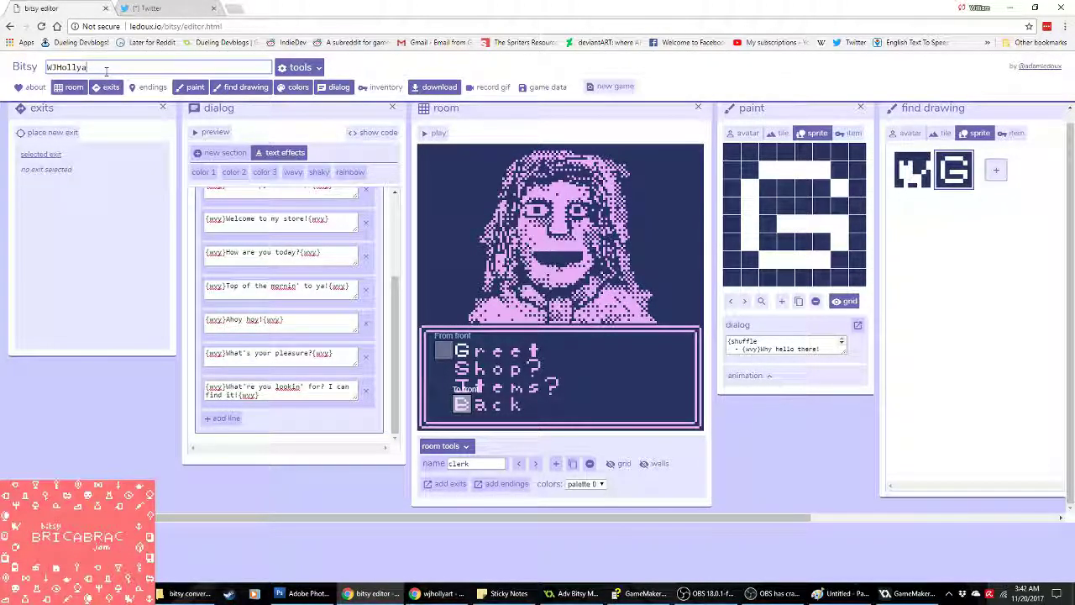
{"action": "key", "text": "BackSpace"}
{"action": "type", "text": " Presents"}
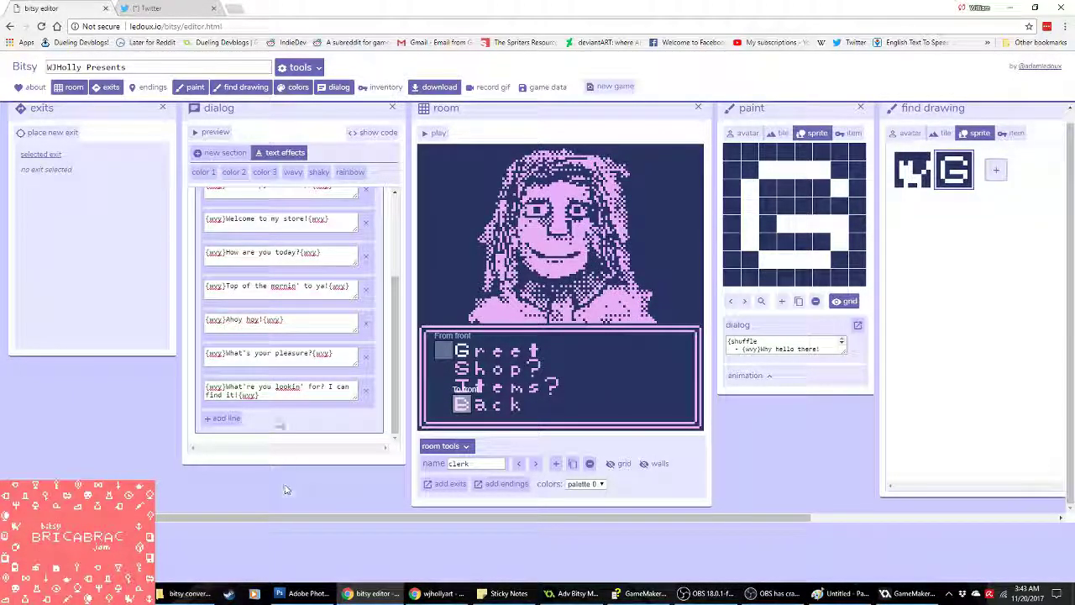
Step: Create a new sprite, draw a letter S in it, and place it over the S of "Shop?" in the clerk room
{"action": "scroll", "coordinate": [325, 433], "scroll_direction": "up", "scroll_amount": 5}
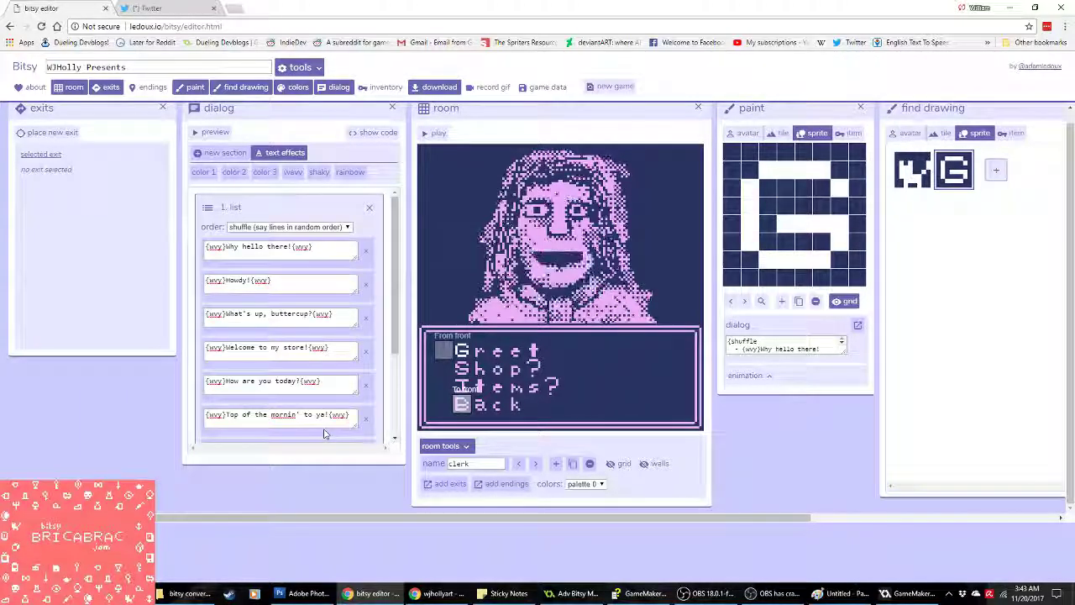
{"action": "scroll", "coordinate": [325, 434], "scroll_direction": "down", "scroll_amount": 5}
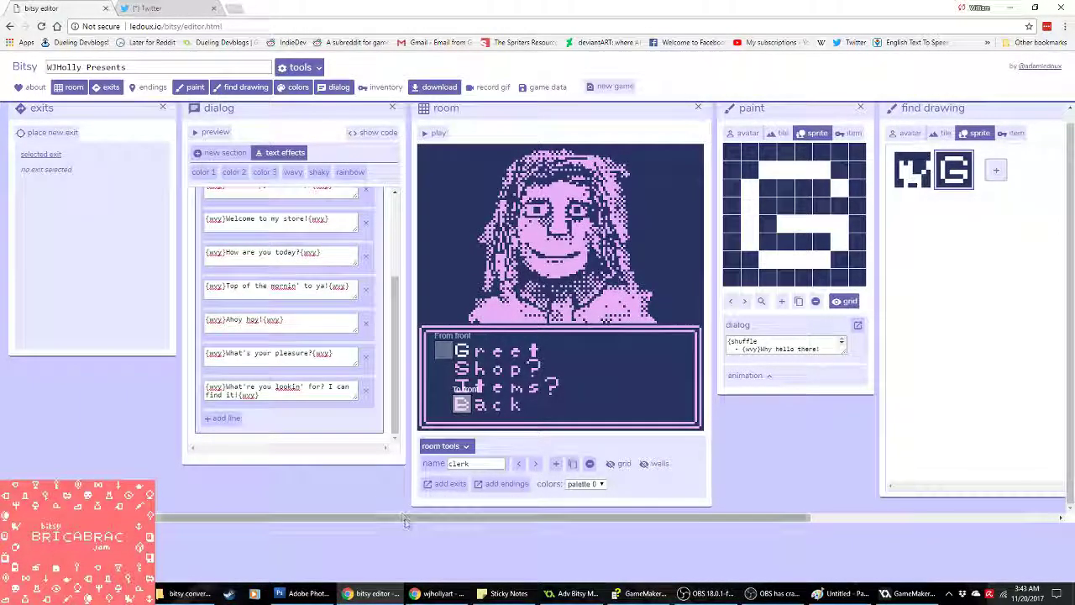
{"action": "left_click_drag", "start_coordinate": [403, 521], "coordinate": [519, 521]}
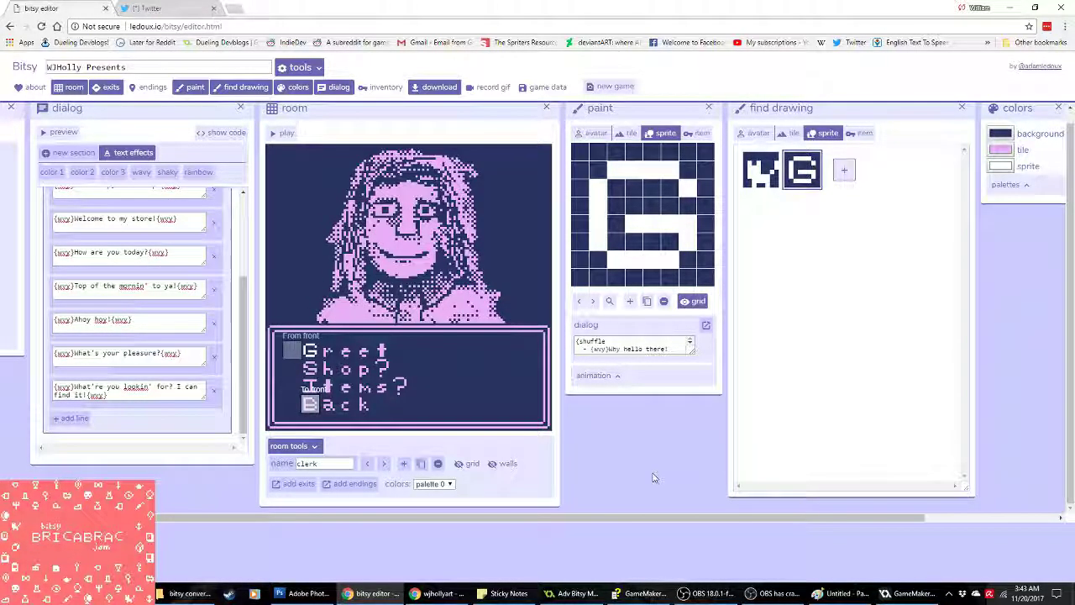
{"action": "left_click", "coordinate": [848, 173]}
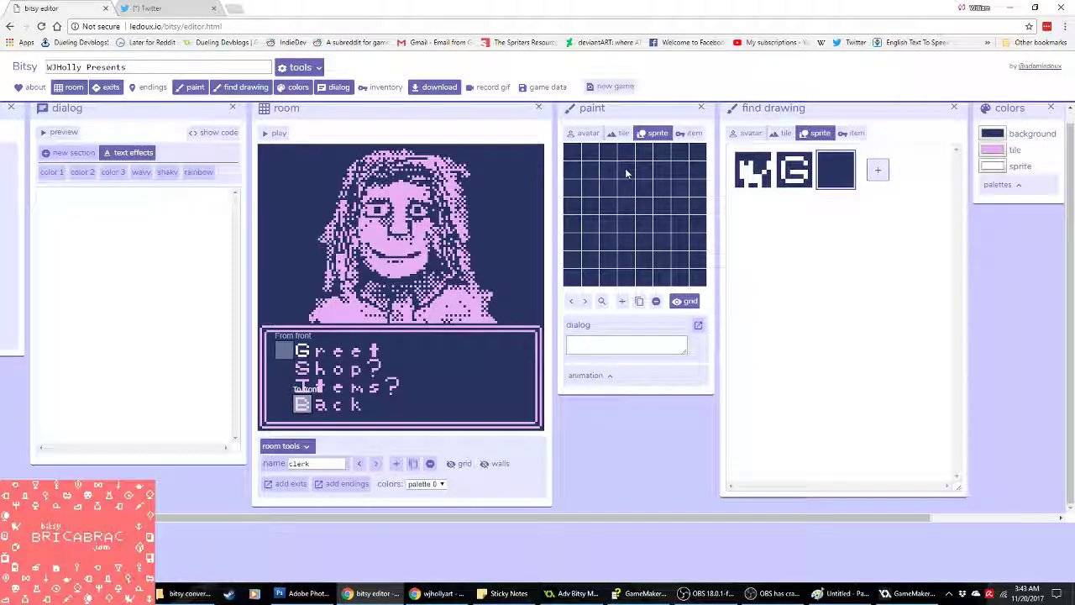
{"action": "mouse_move", "coordinate": [614, 178]}
{"action": "left_mouse_down"}
{"action": "mouse_move", "coordinate": [663, 172]}
{"action": "mouse_move", "coordinate": [679, 188]}
{"action": "left_mouse_up"}
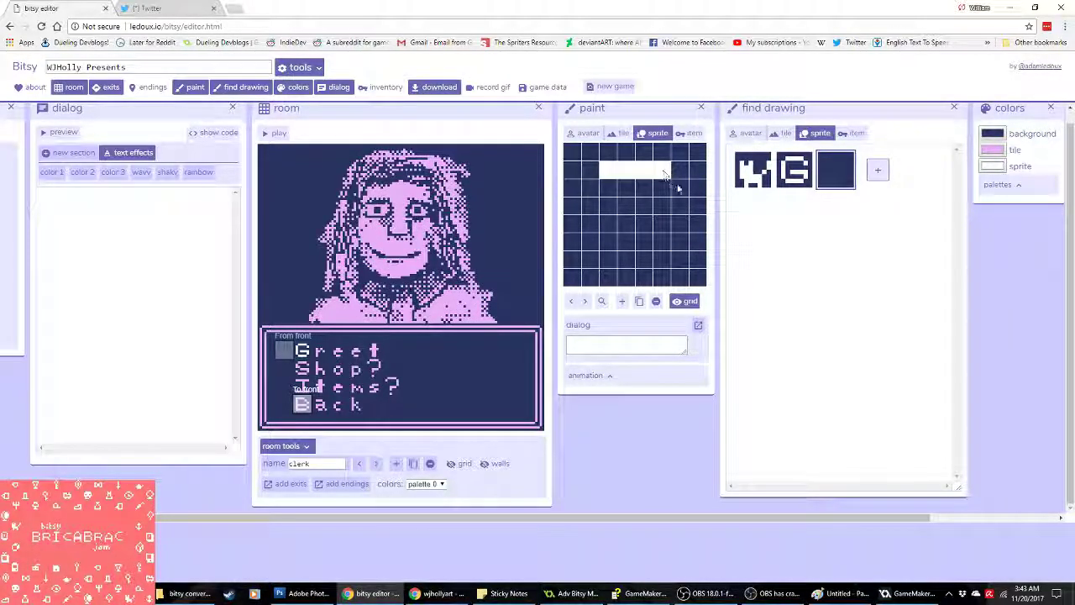
{"action": "mouse_move", "coordinate": [586, 193]}
{"action": "left_mouse_down"}
{"action": "mouse_move", "coordinate": [607, 211]}
{"action": "mouse_move", "coordinate": [624, 232]}
{"action": "mouse_move", "coordinate": [681, 227]}
{"action": "mouse_move", "coordinate": [672, 266]}
{"action": "mouse_move", "coordinate": [610, 265]}
{"action": "left_mouse_up"}
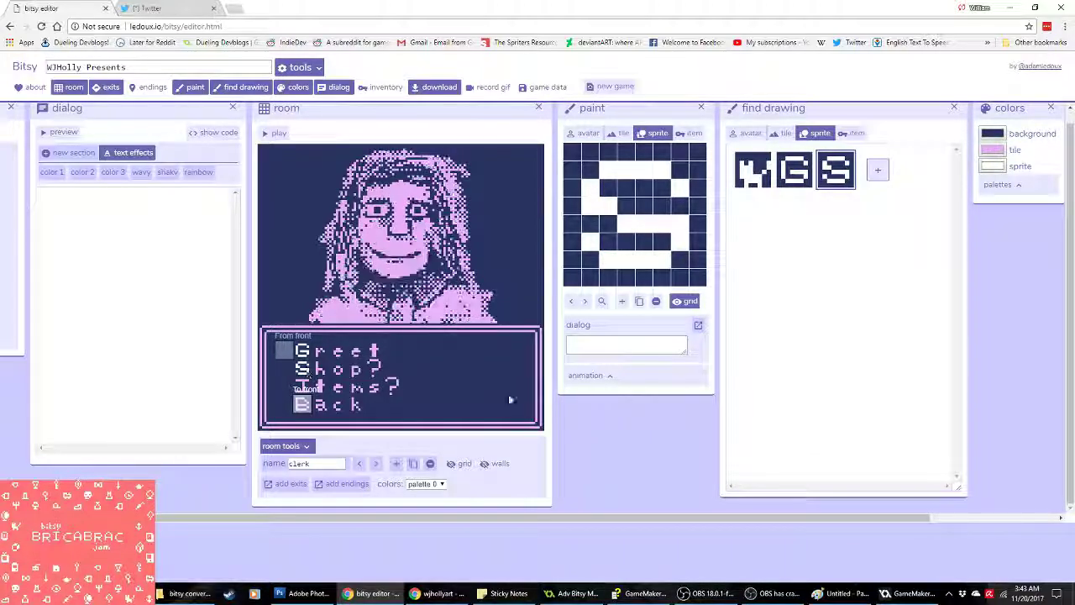
Step: Give the S sprite the starter dialog "Hi" and show the section types that can be added to it
{"action": "left_click", "coordinate": [594, 345]}
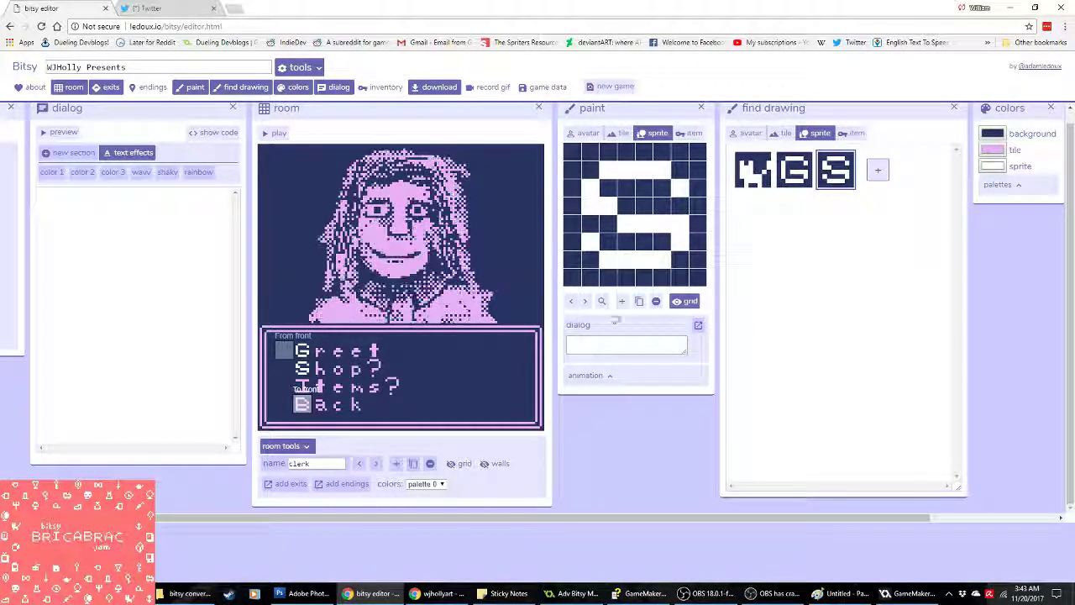
{"action": "left_click", "coordinate": [638, 346]}
{"action": "type", "text": "Hi"}
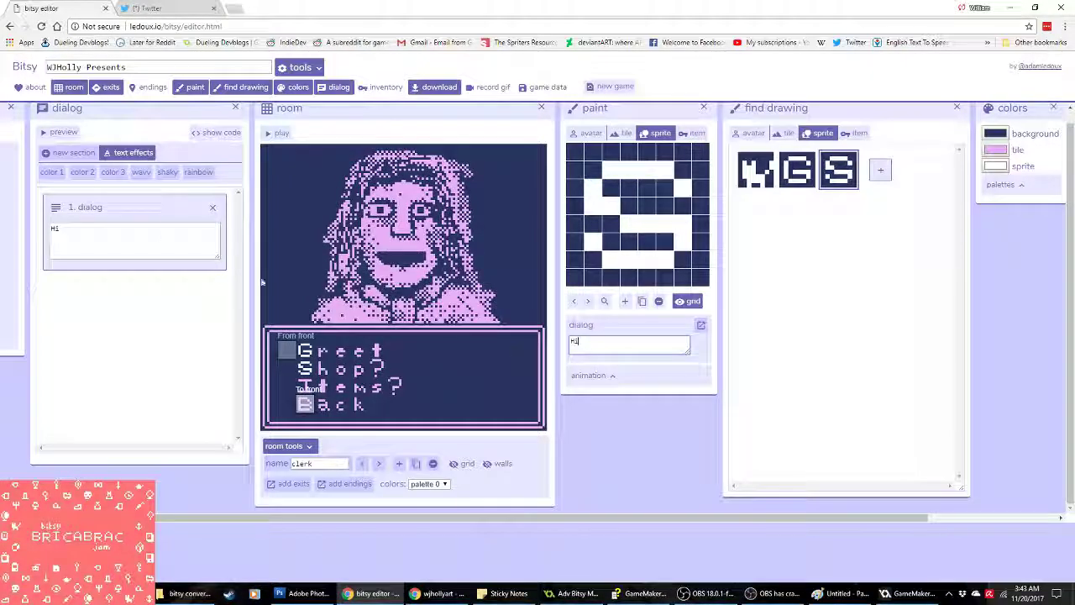
{"action": "left_click", "coordinate": [69, 152]}
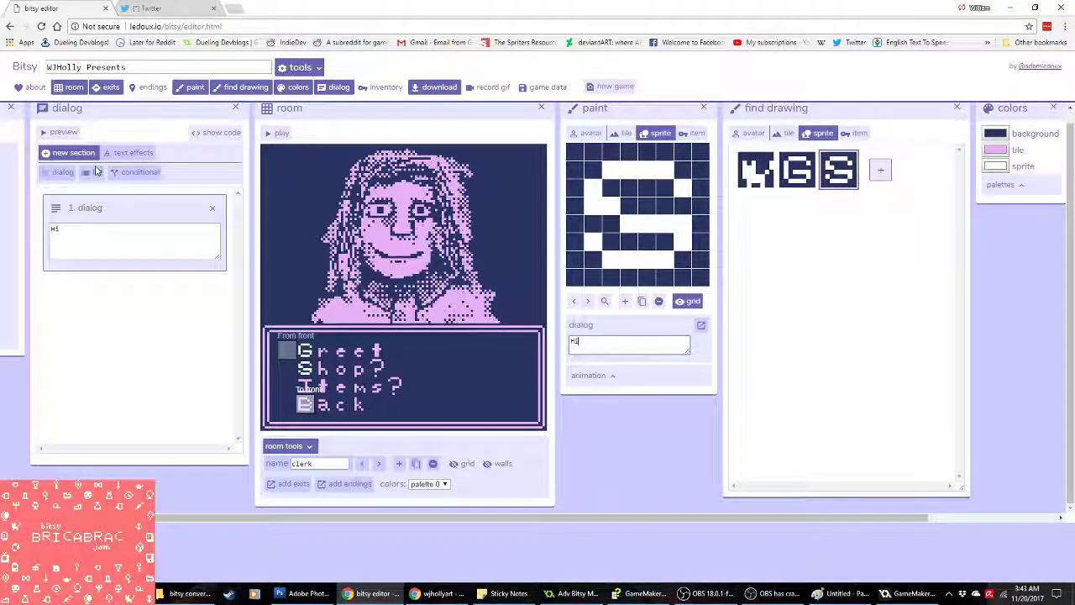
Step: Replace the S sprite's plain dialog section with a list section whose order is cycle (say each line, then repeat)
{"action": "left_click", "coordinate": [94, 172]}
{"action": "left_click", "coordinate": [217, 207]}
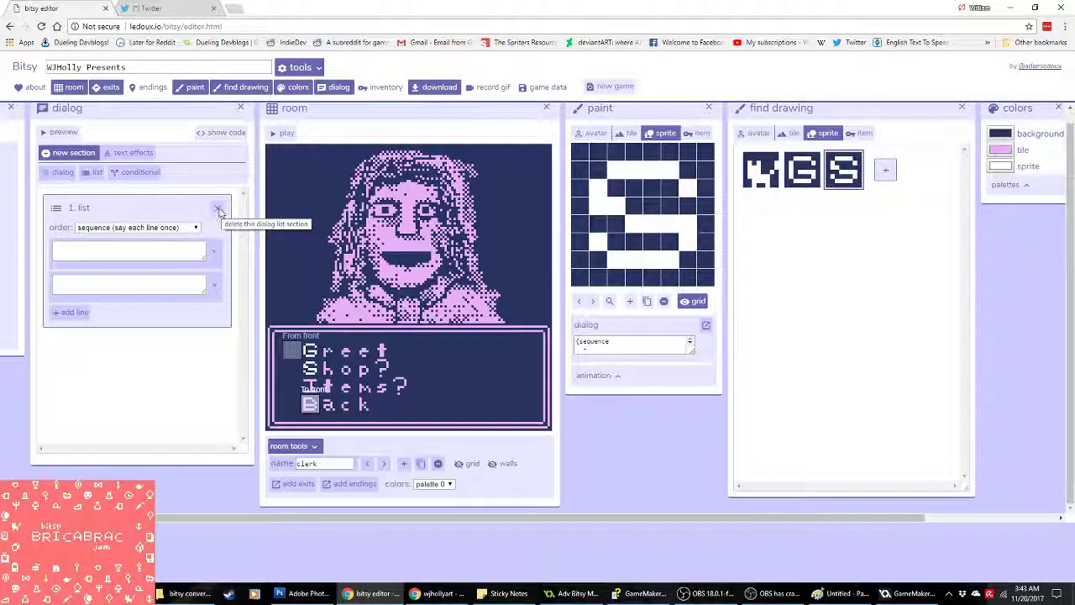
{"action": "left_click", "coordinate": [159, 228]}
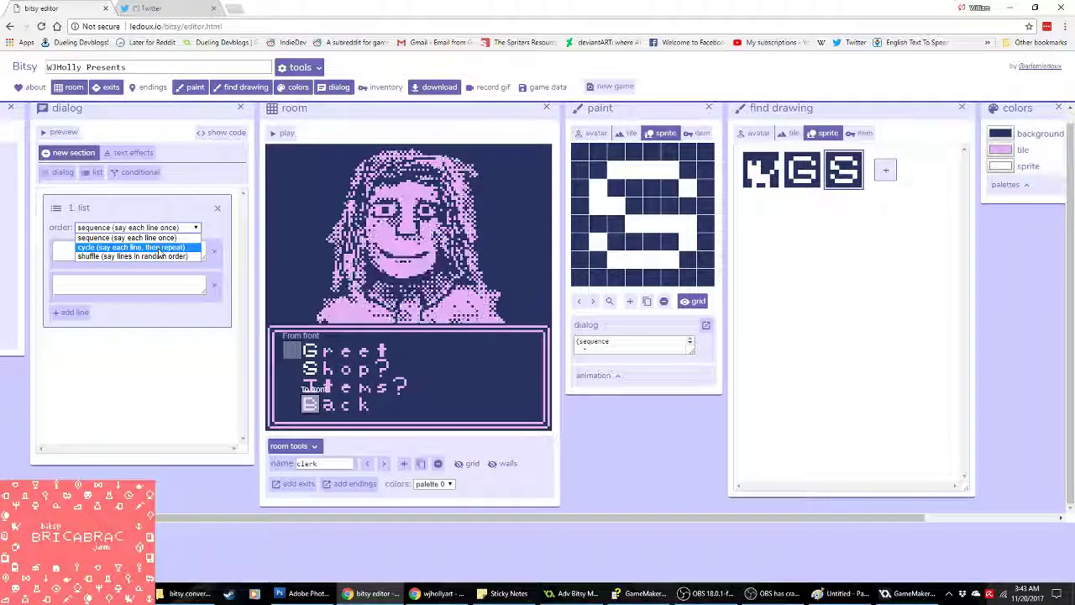
{"action": "left_click", "coordinate": [156, 248]}
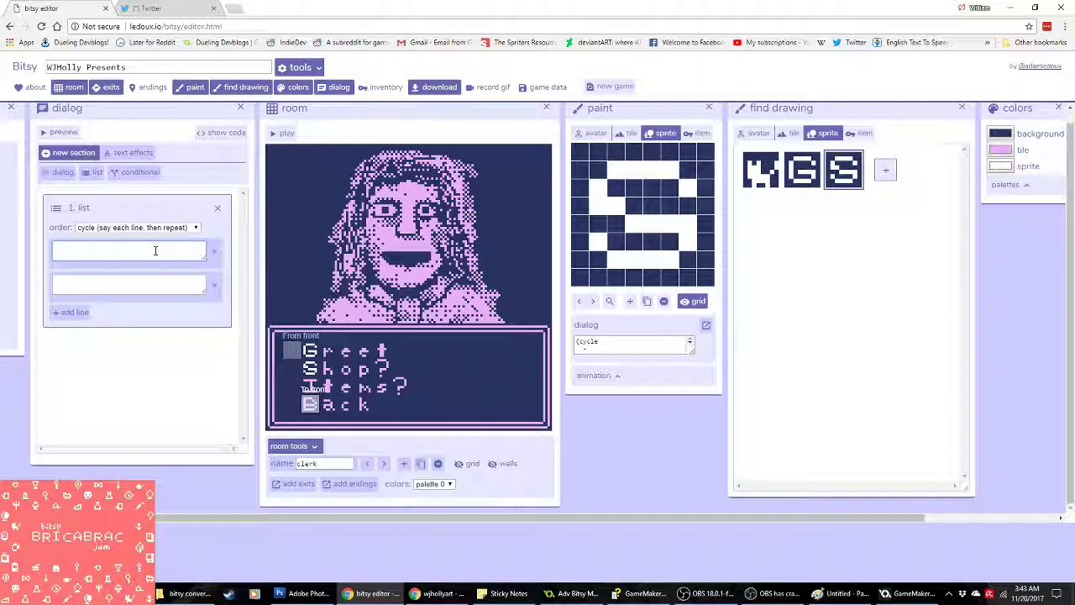
{"action": "left_click", "coordinate": [155, 250]}
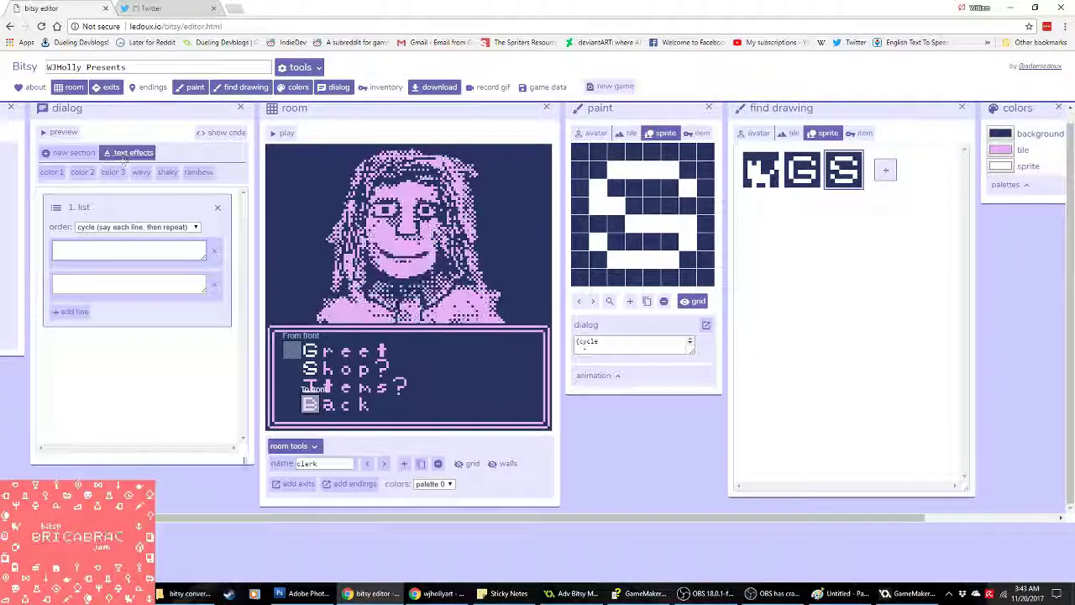
Step: Check the Twitch channel's chat for new messages and return to the bitsy editor
{"action": "left_click", "coordinate": [439, 593]}
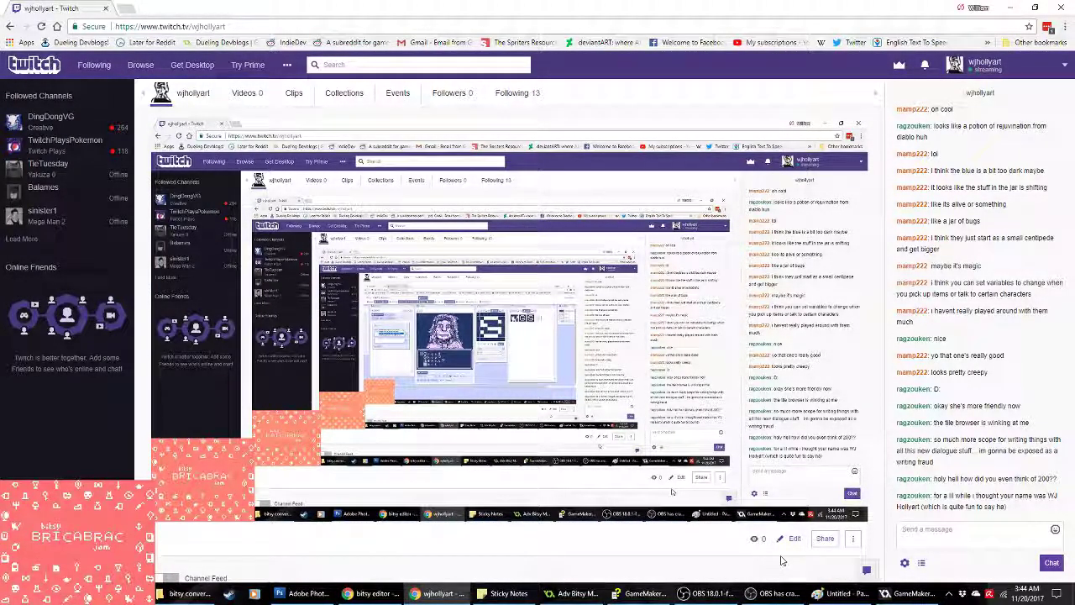
{"action": "left_click", "coordinate": [372, 593]}
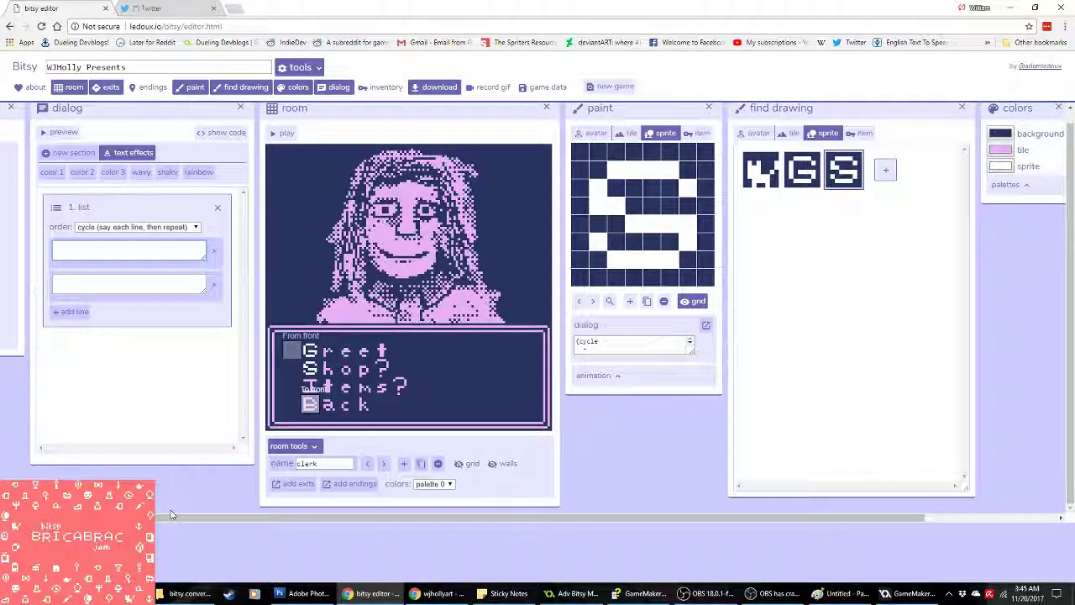
{"action": "left_click", "coordinate": [428, 592]}
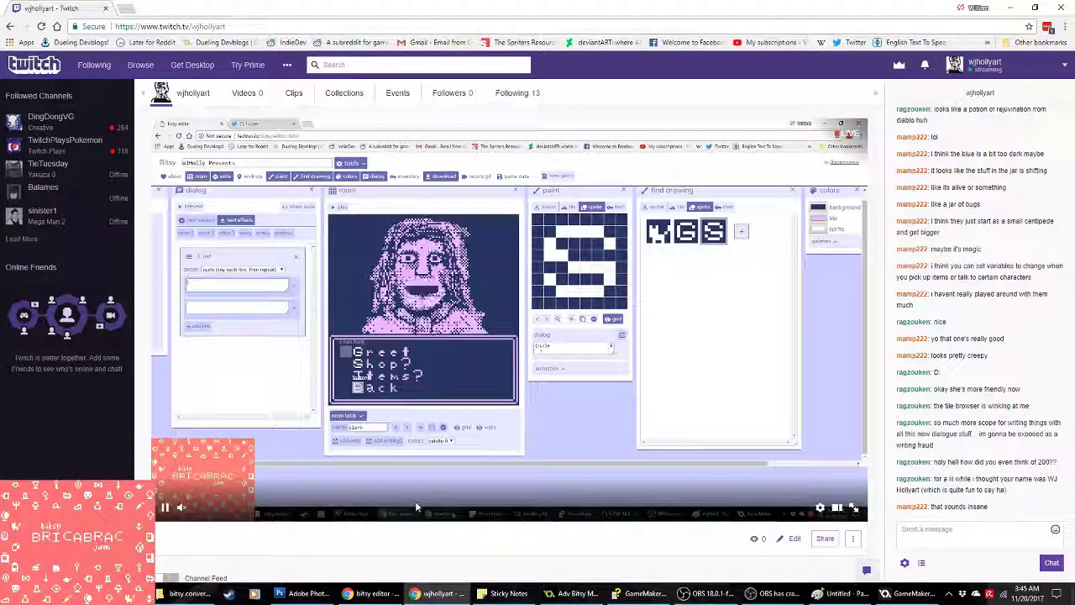
{"action": "left_click", "coordinate": [371, 594]}
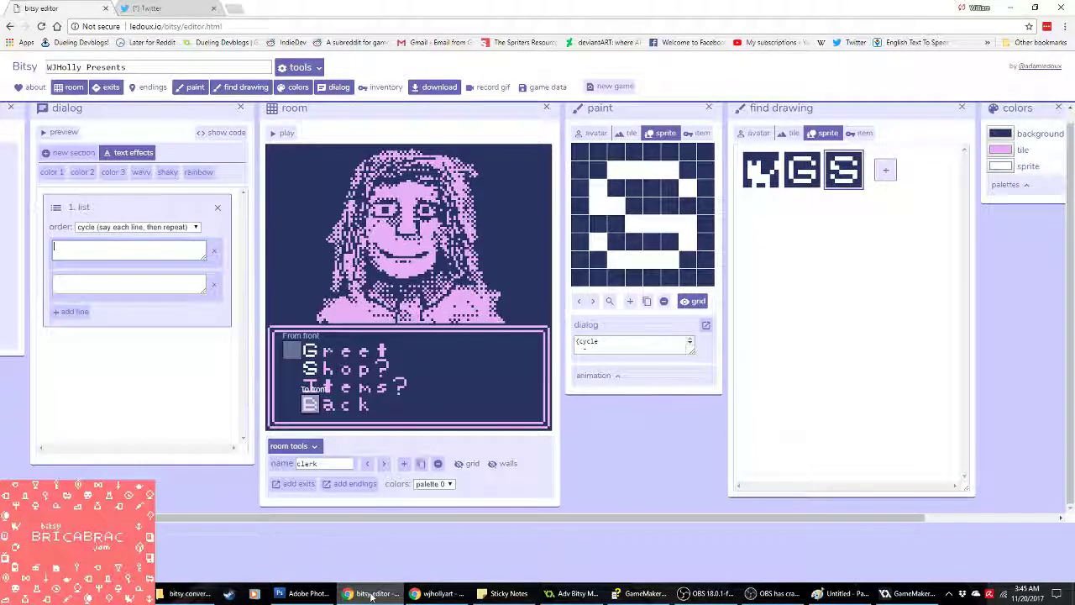
{"action": "left_click_drag", "start_coordinate": [559, 528], "coordinate": [566, 529]}
{"action": "left_click", "coordinate": [566, 529]}
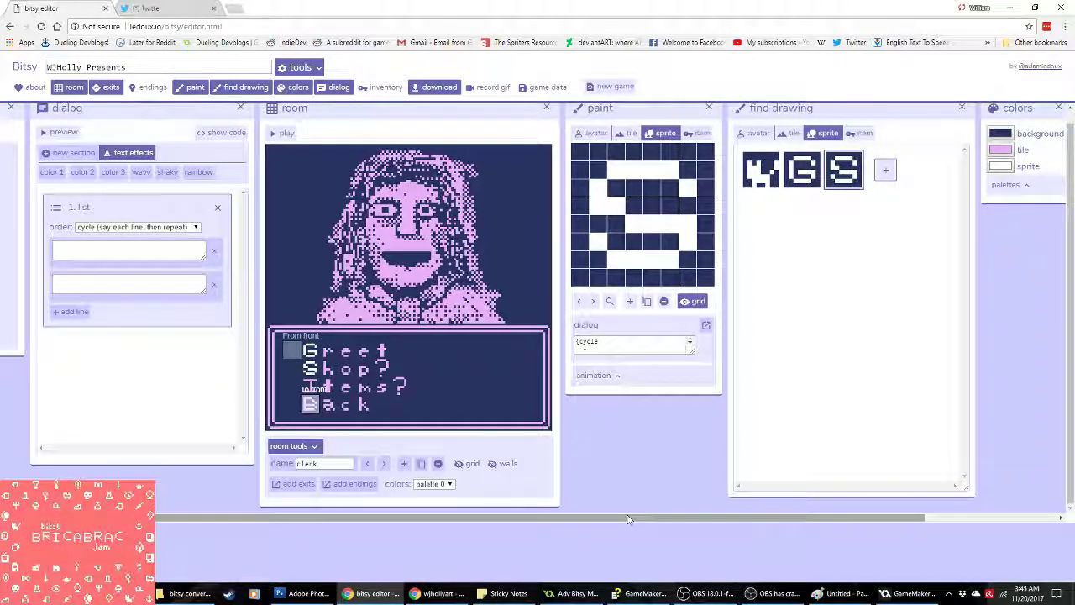
Step: Write "This is a shop for rare and invaluable bric-a-brac." as the list's first line and give it the wavy text effect
{"action": "left_click", "coordinate": [106, 250]}
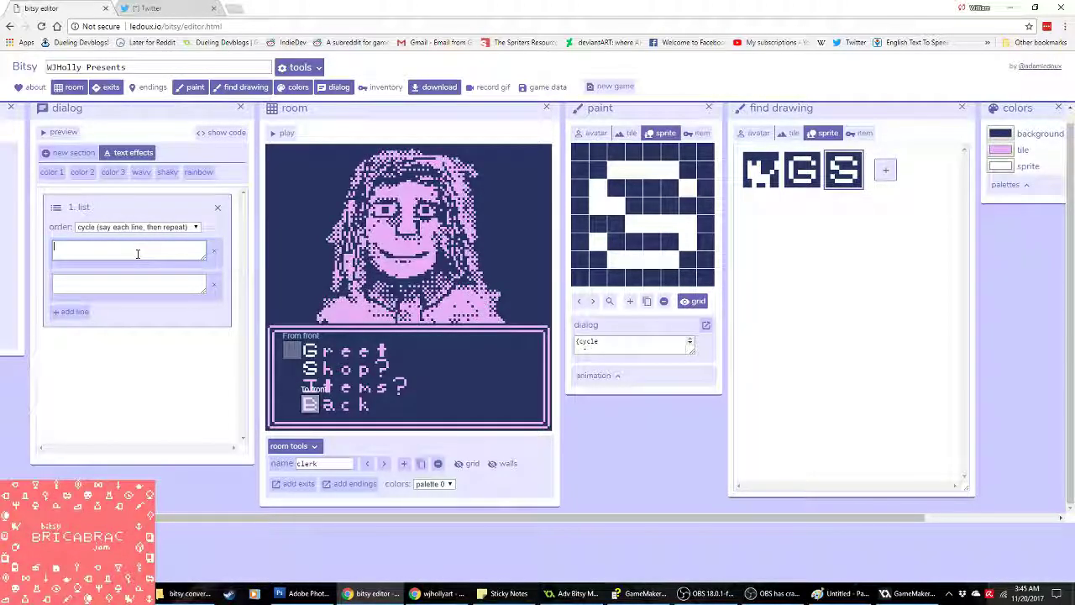
{"action": "type", "text": "This is a shop"}
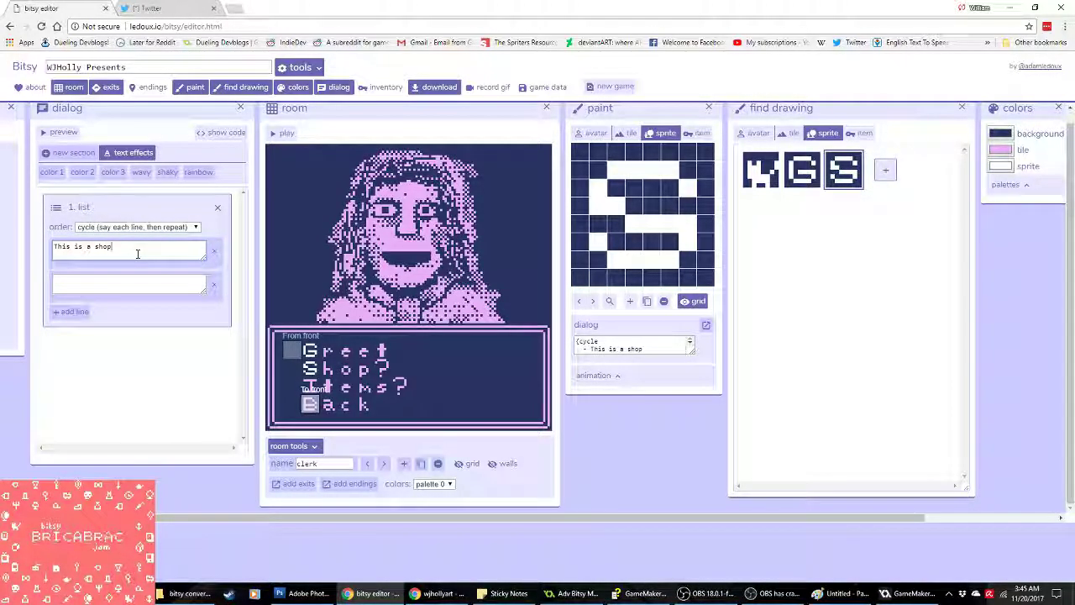
{"action": "type", "text": " for rare "}
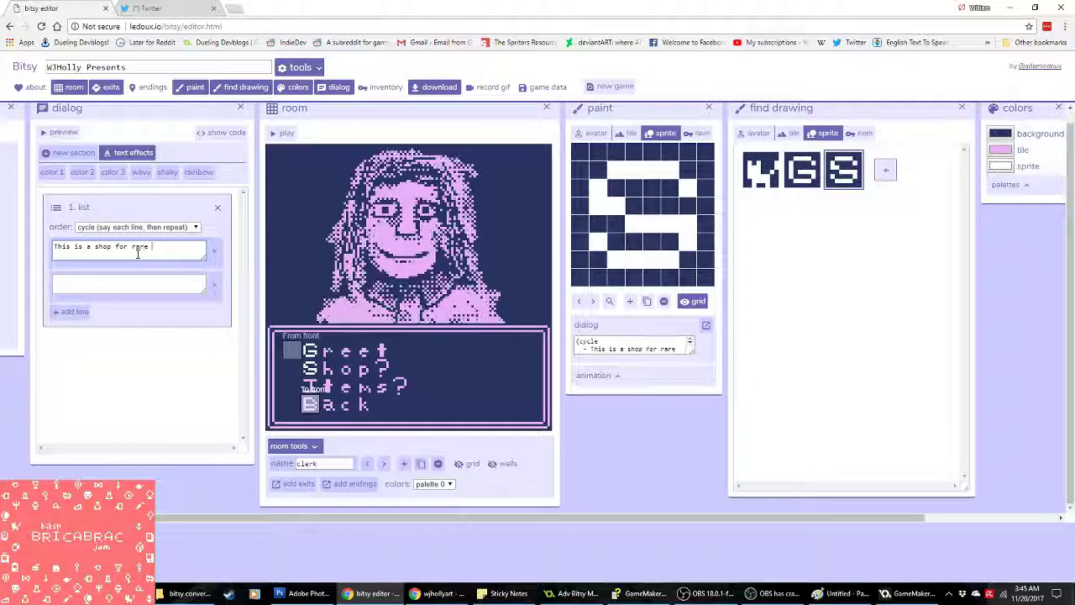
{"action": "type", "text": "and "}
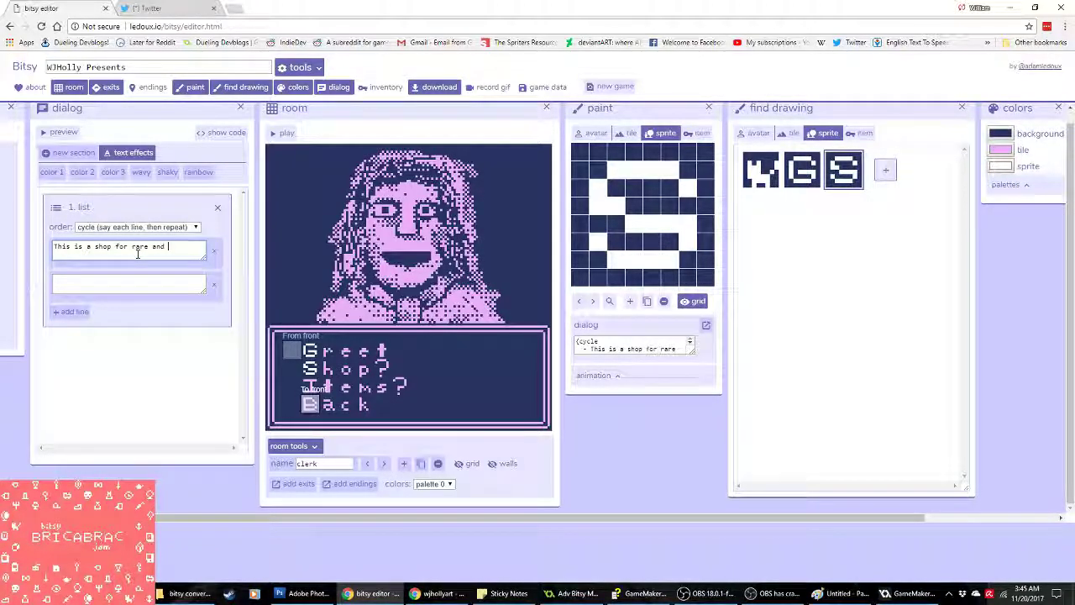
{"action": "type", "text": "inval"}
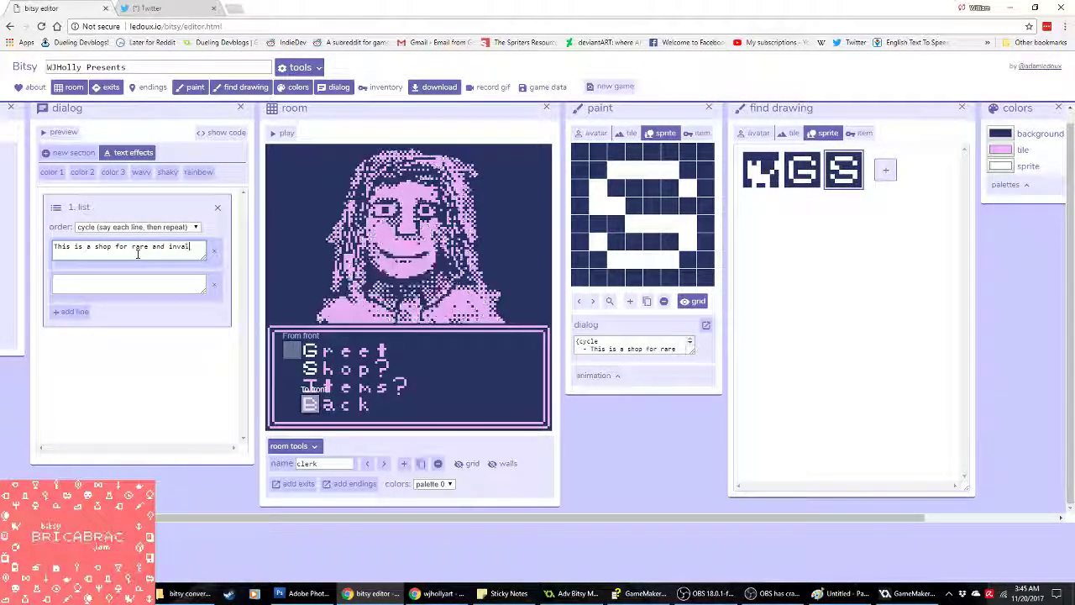
{"action": "type", "text": "uable "}
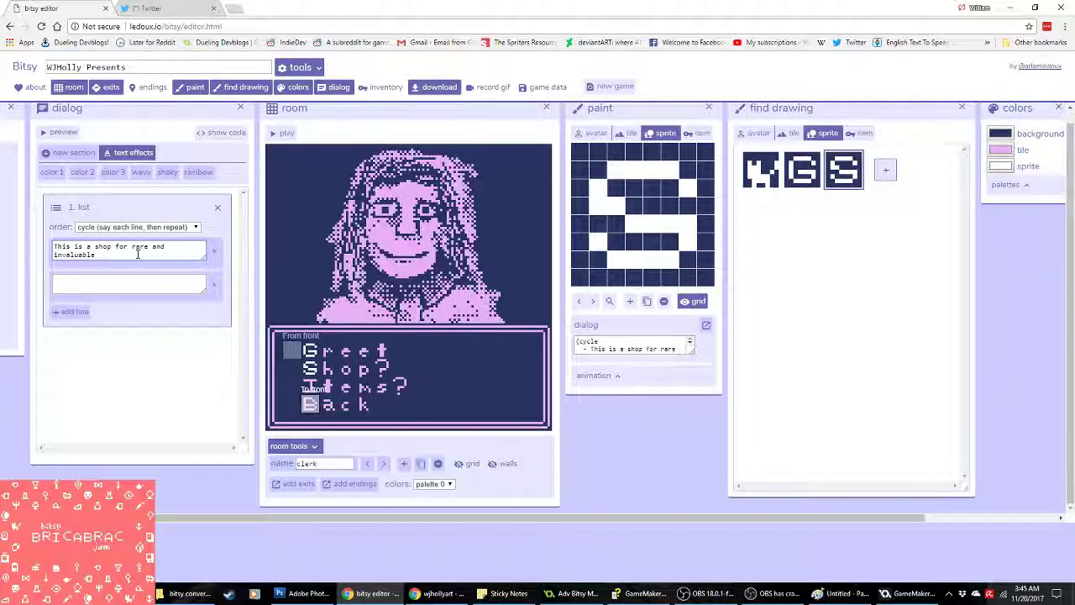
{"action": "type", "text": "bric-a-br"}
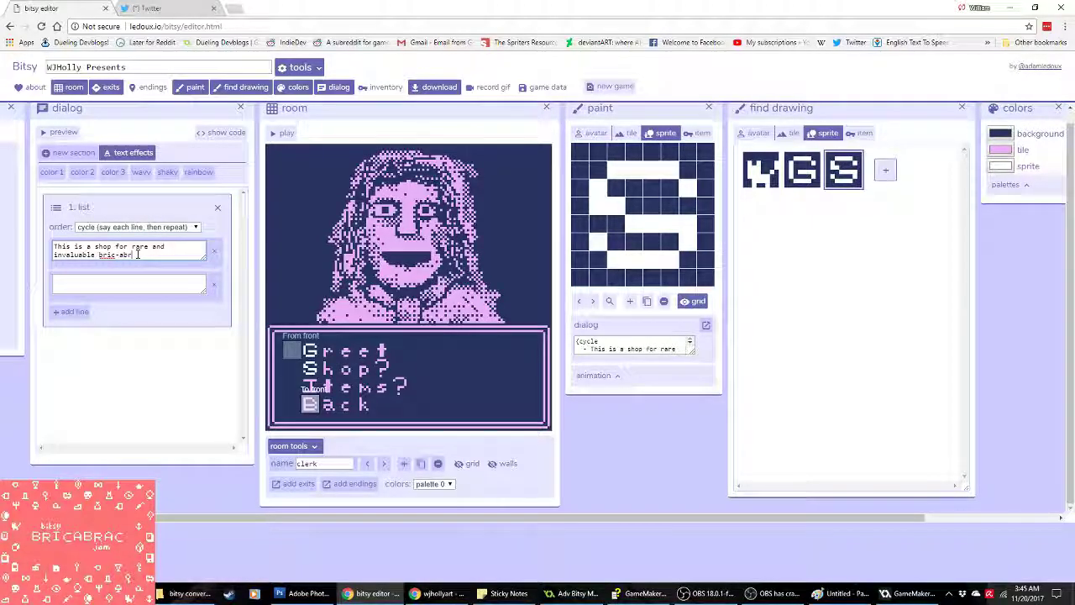
{"action": "type", "text": "ac."}
{"action": "key", "text": "ctrl+a"}
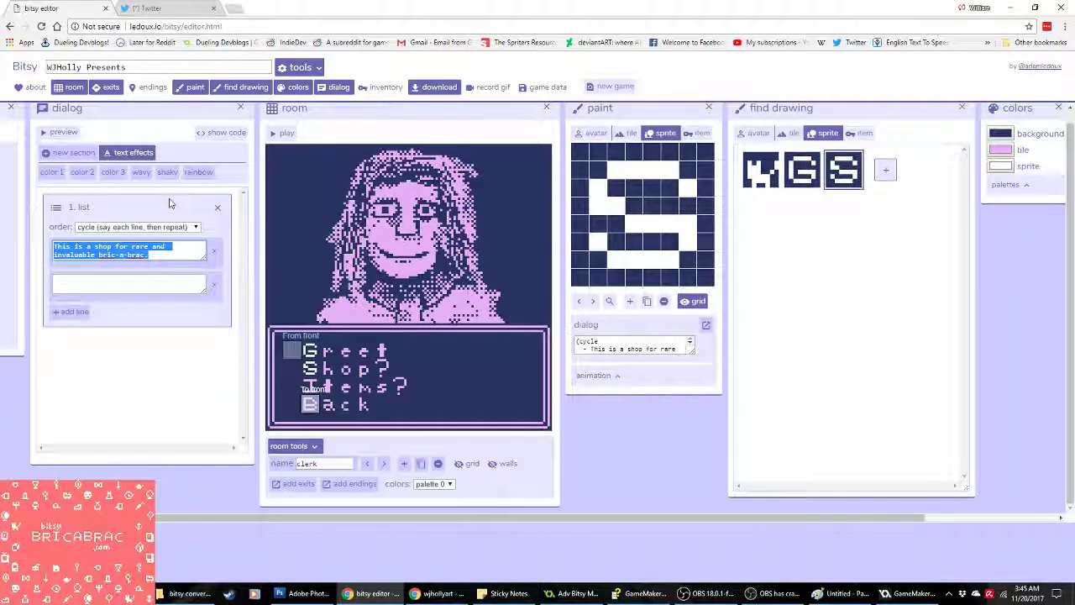
{"action": "left_click", "coordinate": [144, 173]}
Step: Fill the second list line with "Every item has a lifetime of memories attached to it." wrapped in the wavy text effect
{"action": "left_click", "coordinate": [177, 285]}
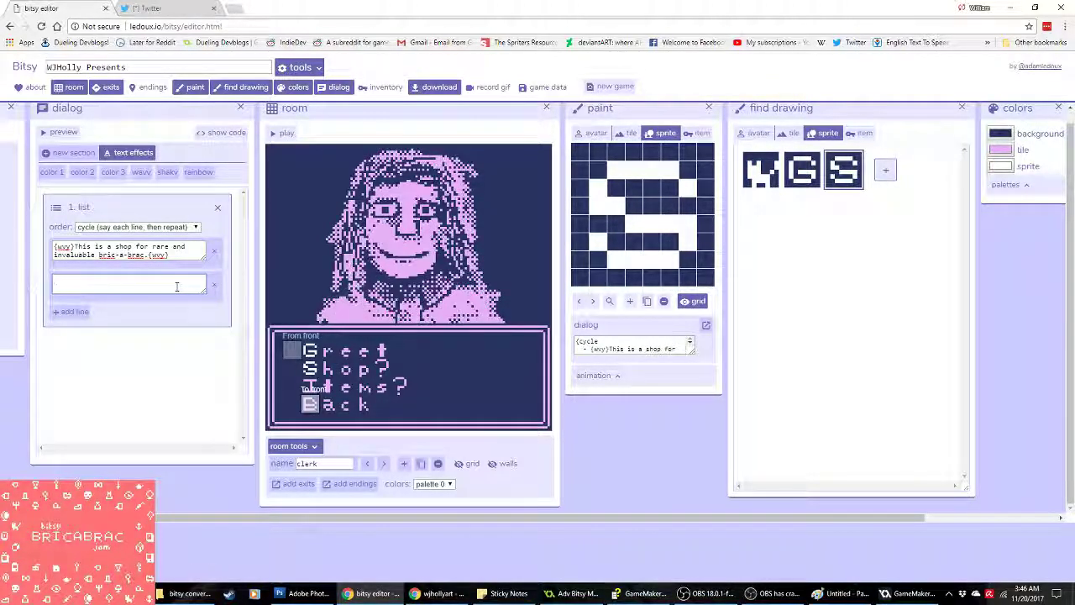
{"action": "type", "text": "E"}
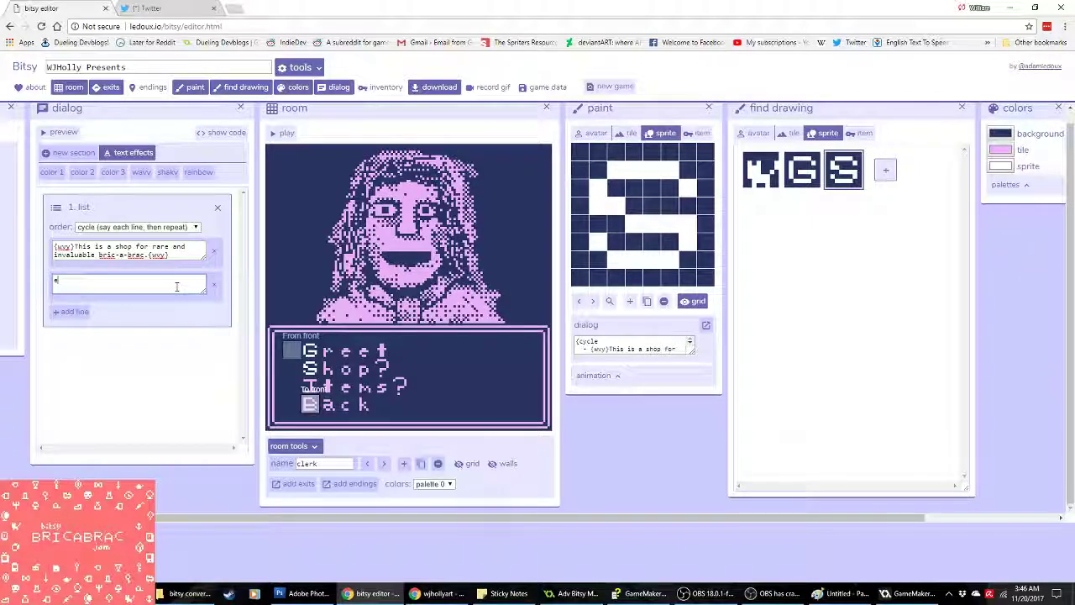
{"action": "type", "text": "very item"}
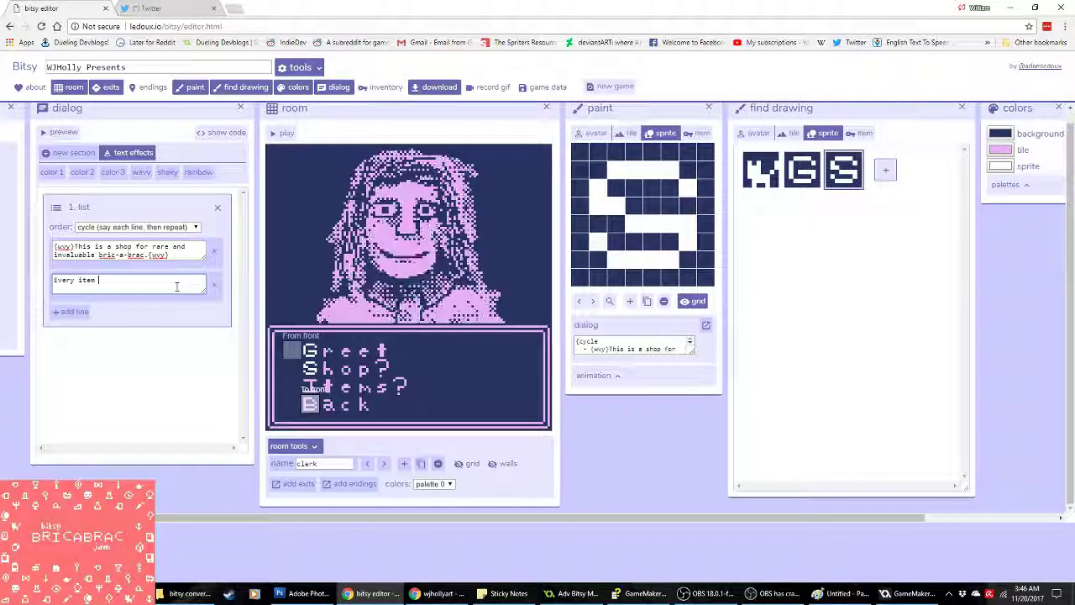
{"action": "type", "text": " has a li"}
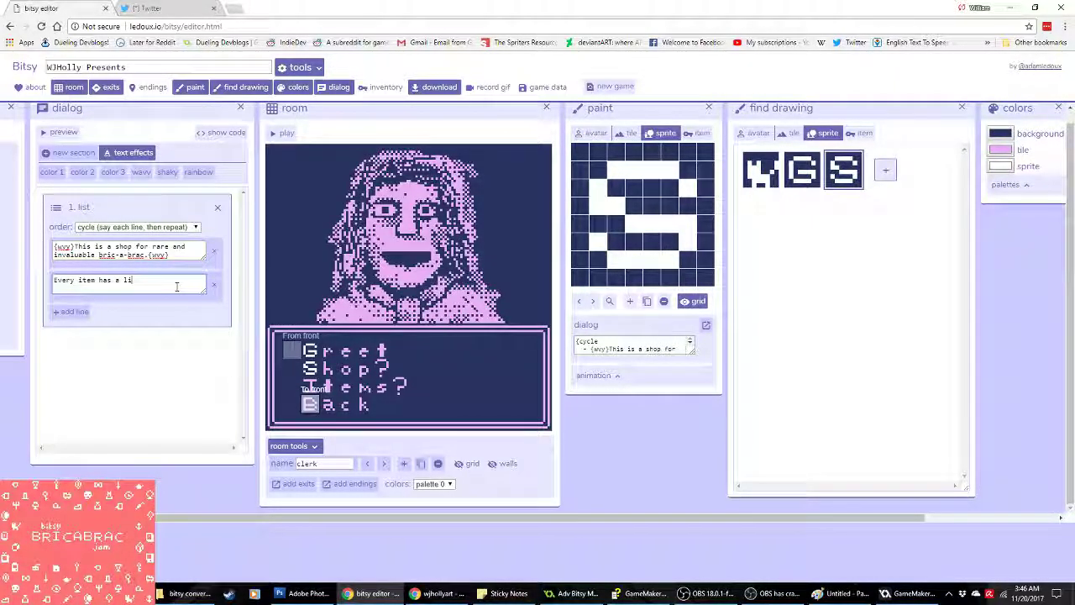
{"action": "type", "text": "fetime of memories"}
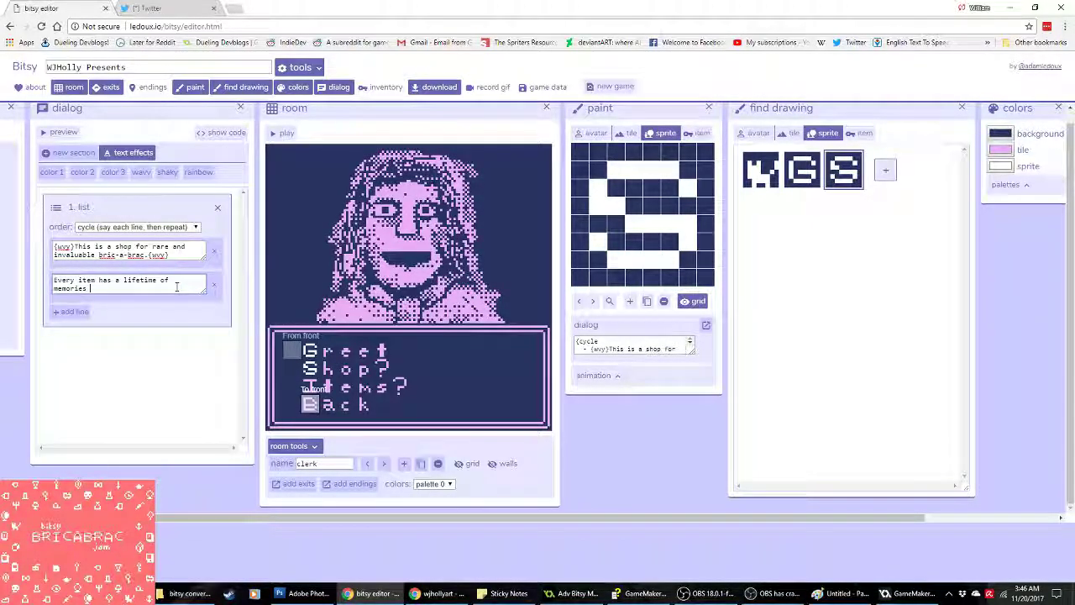
{"action": "type", "text": " attached to it.{wvy"}
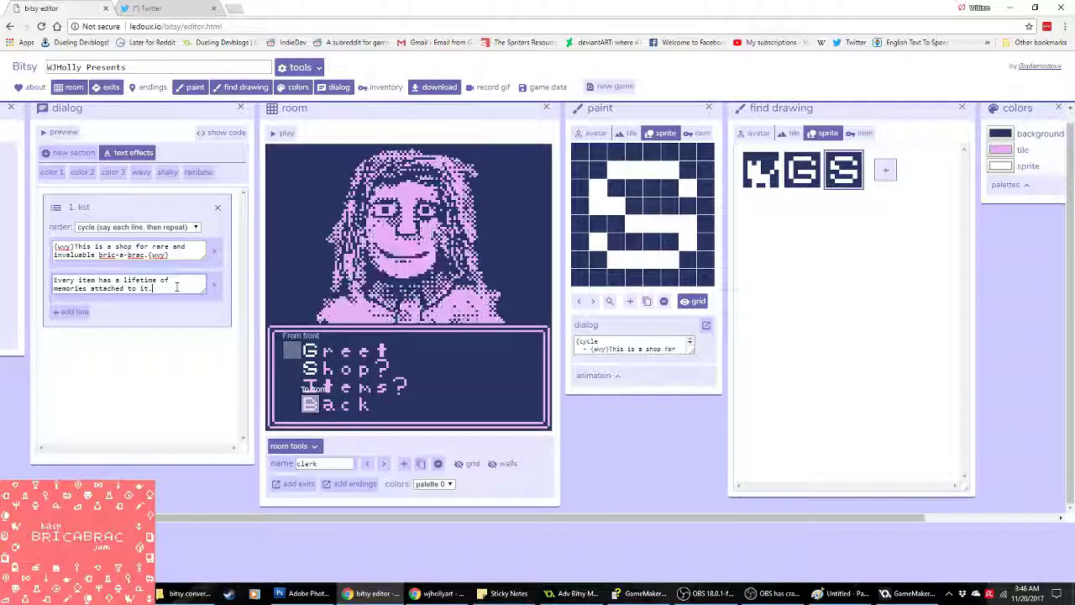
Step: Add a third line to the list and begin it with "Imbued in every knick-knack is a"
{"action": "left_click", "coordinate": [75, 311]}
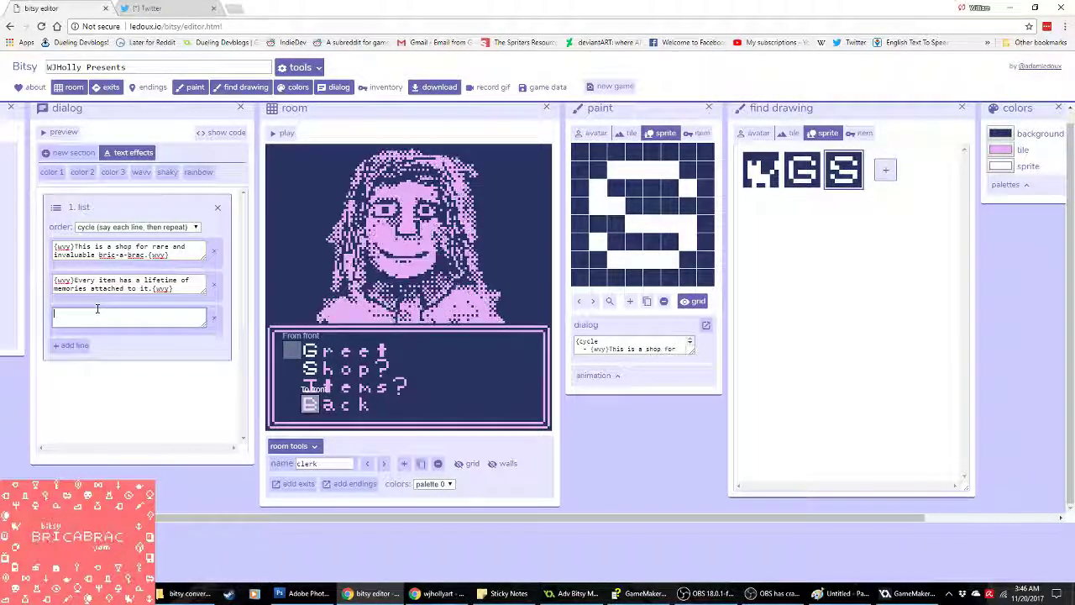
{"action": "type", "text": "Imbued "}
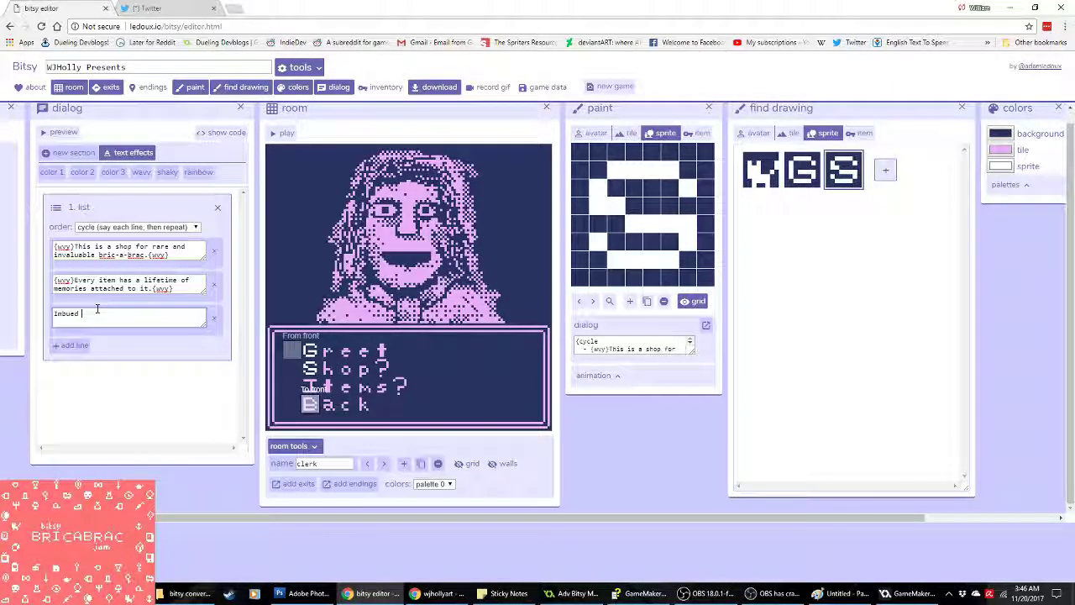
{"action": "type", "text": "in every"}
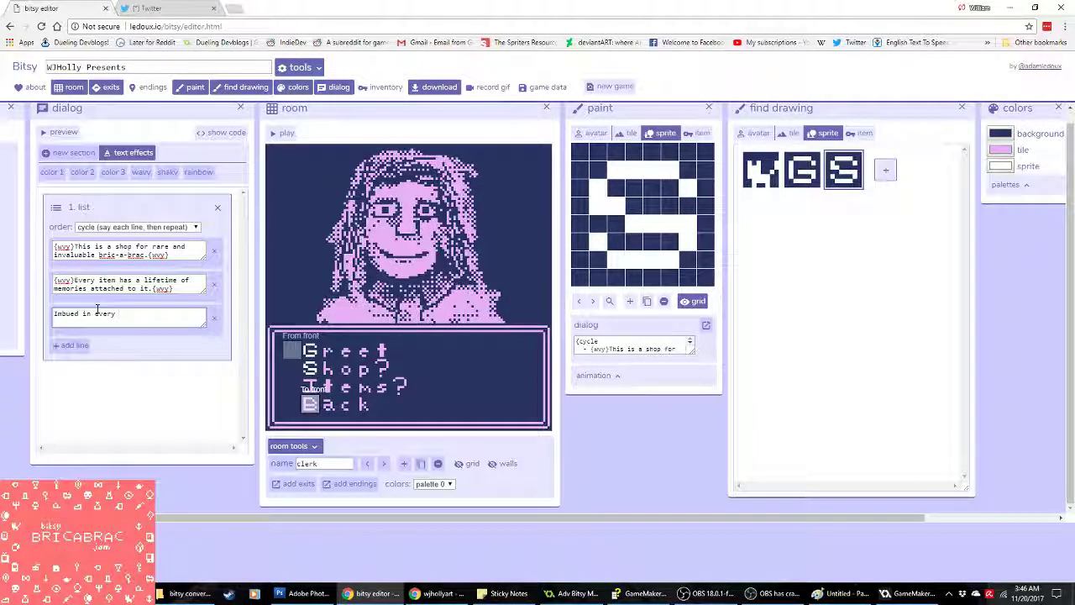
{"action": "type", "text": " p"}
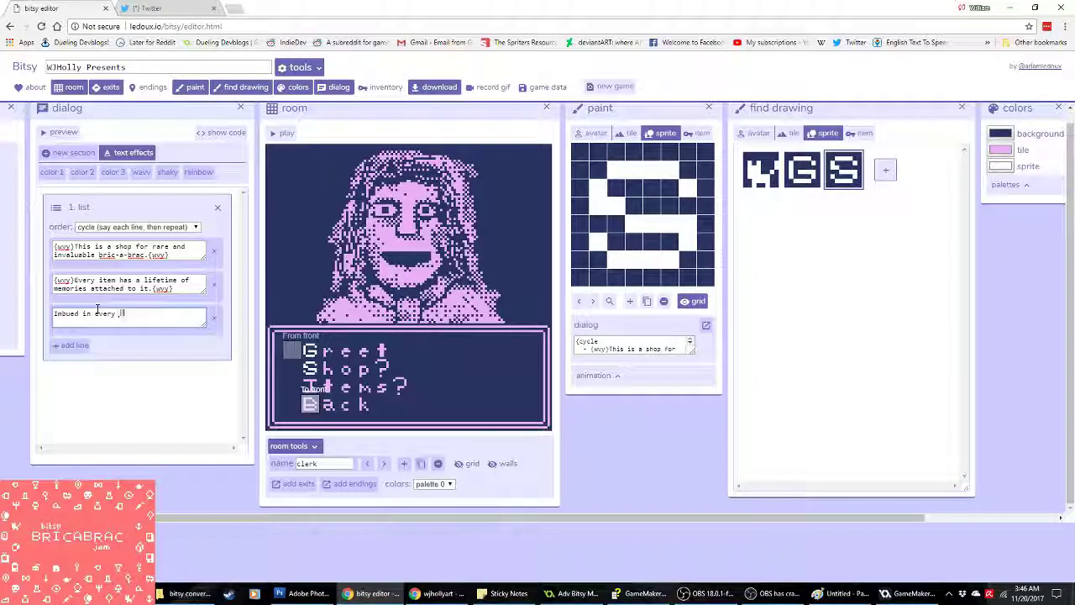
{"action": "key", "text": "BackSpace"}
{"action": "type", "text": "knick-kna"}
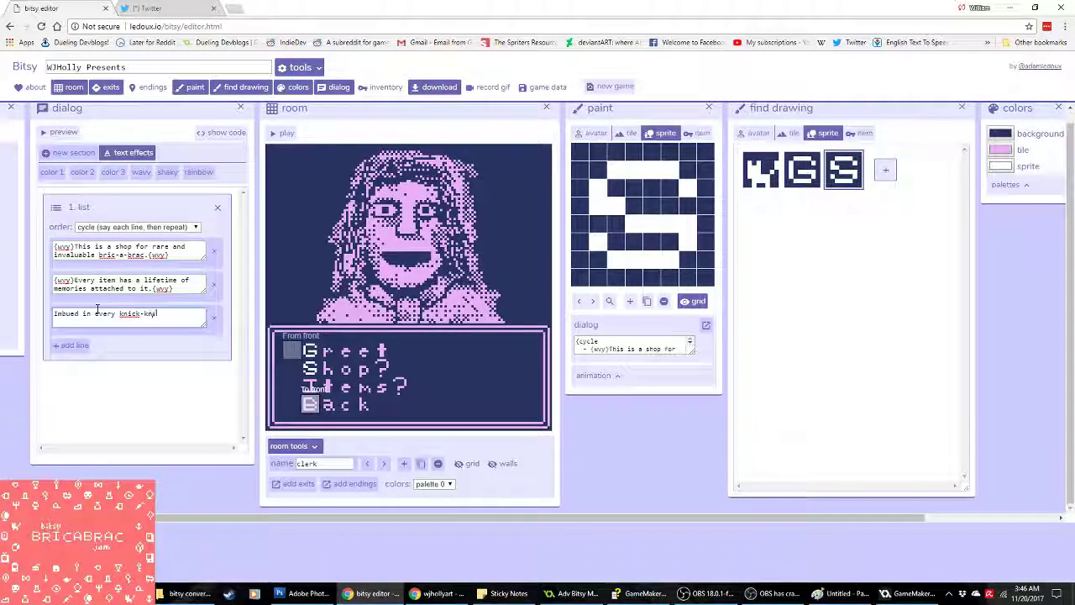
{"action": "type", "text": "ck is a"}
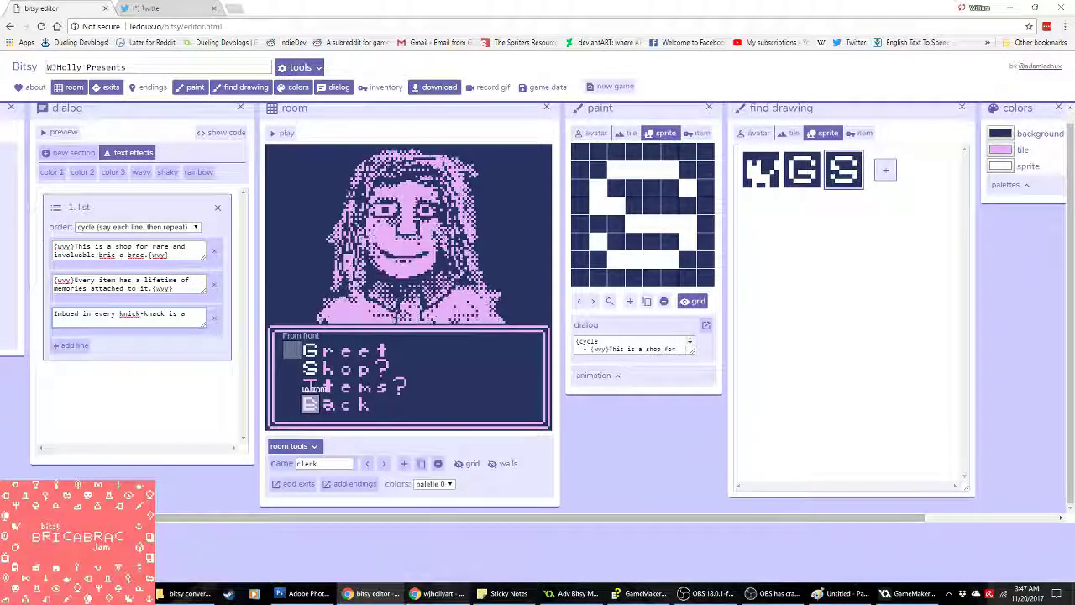
Step: Switch to the Twitch channel page and read through the earlier and latest chat messages
{"action": "left_click", "coordinate": [435, 593]}
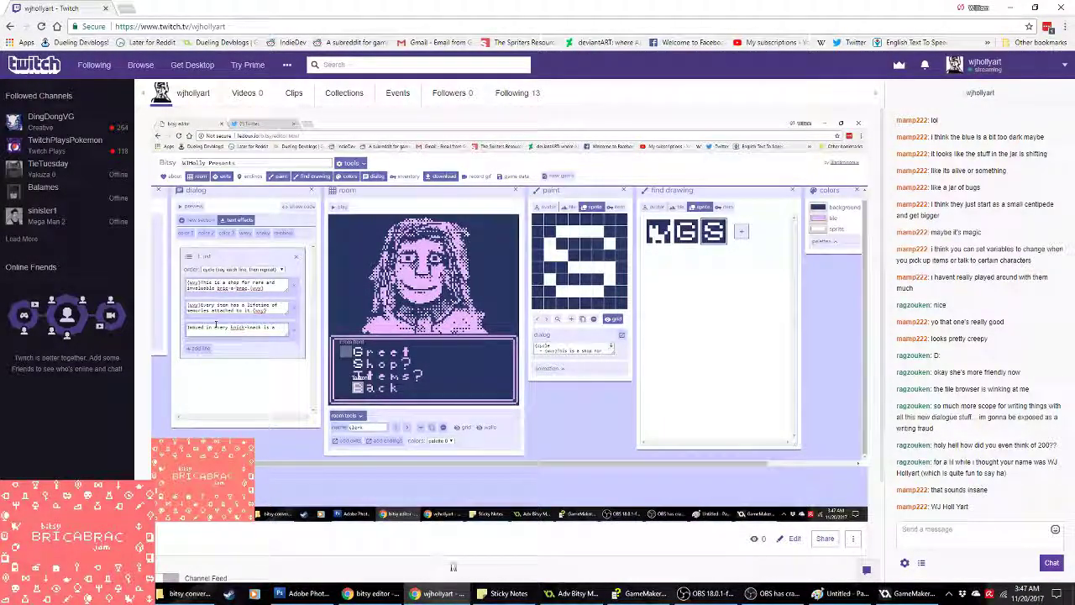
{"action": "scroll", "coordinate": [991, 365], "scroll_direction": "up", "scroll_amount": 3}
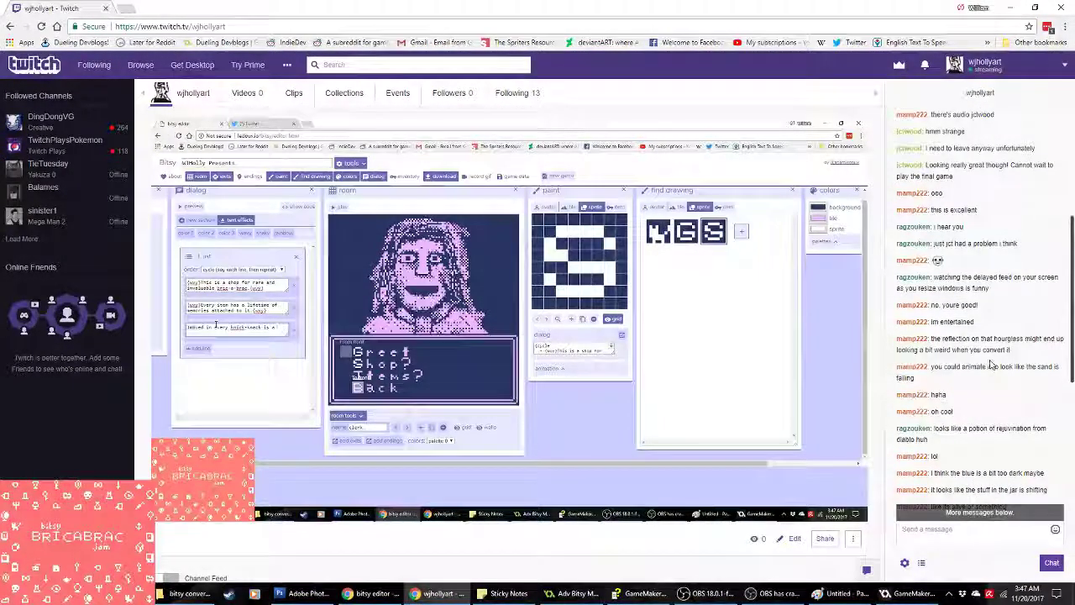
{"action": "scroll", "coordinate": [991, 366], "scroll_direction": "down", "scroll_amount": 5}
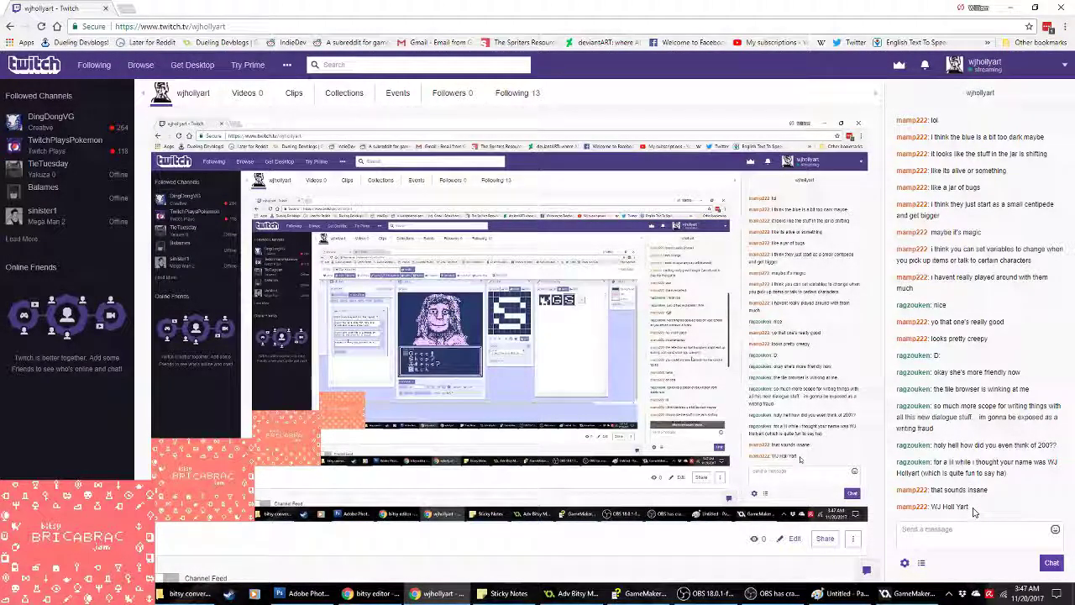
Step: Switch to Photoshop to view the clerk portrait, checking the Twitch chat once more in between
{"action": "left_click", "coordinate": [327, 598]}
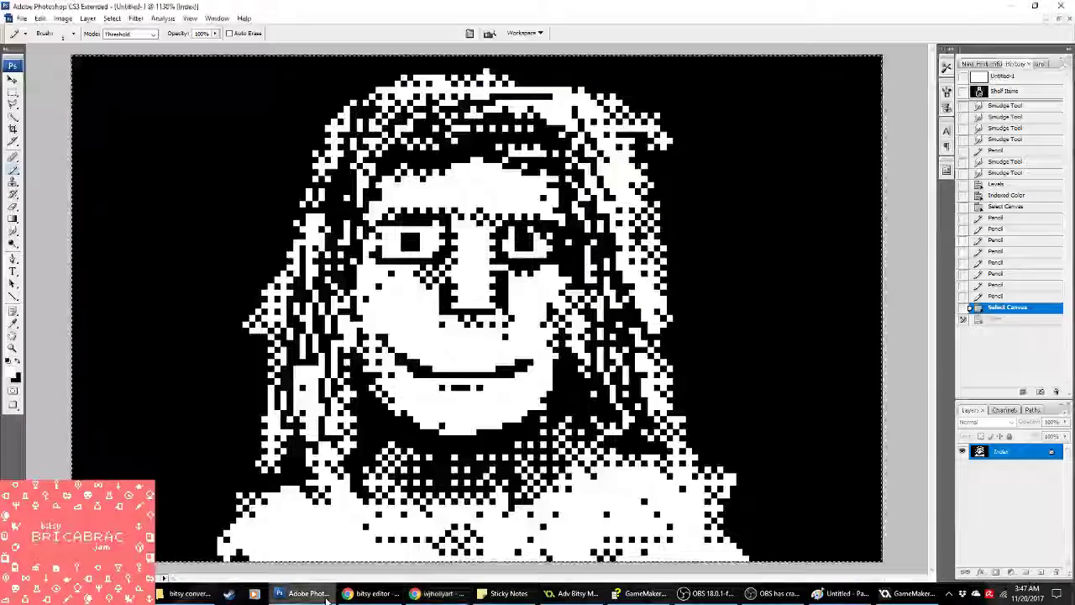
{"action": "left_click", "coordinate": [437, 593]}
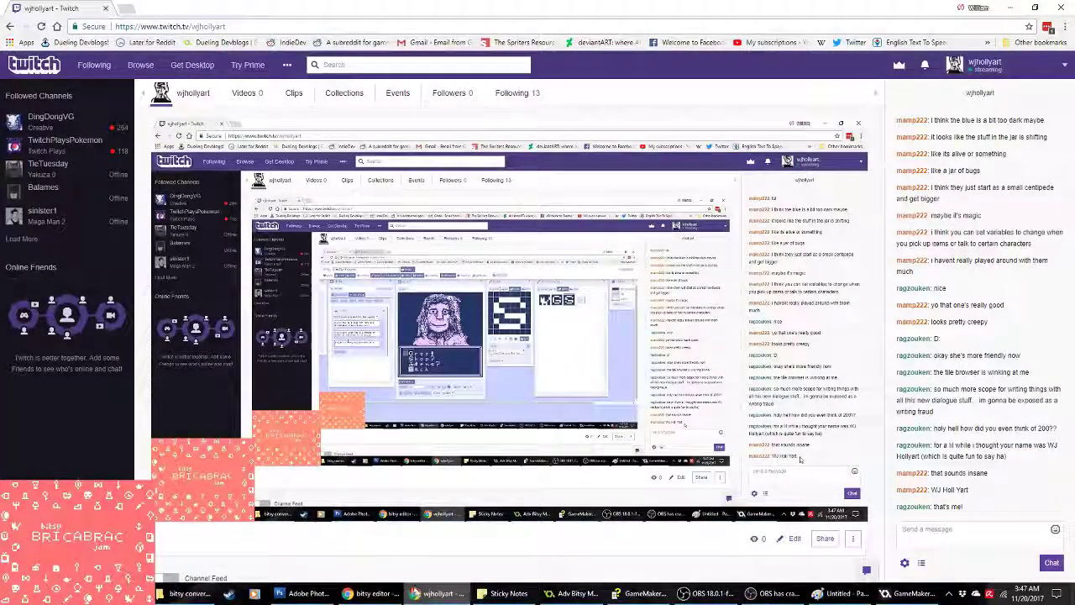
{"action": "left_click", "coordinate": [301, 593]}
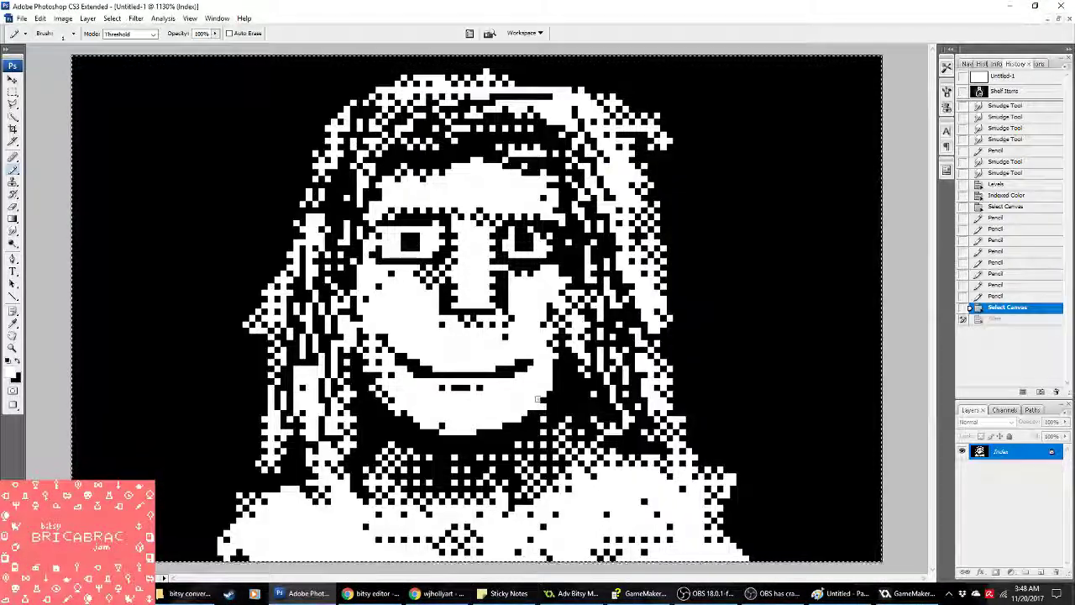
Step: Return to the Bitsy editor and finish the third line as "Imbued in every knick-knack is emotion, life, and love." in wavy text
{"action": "left_click", "coordinate": [370, 593]}
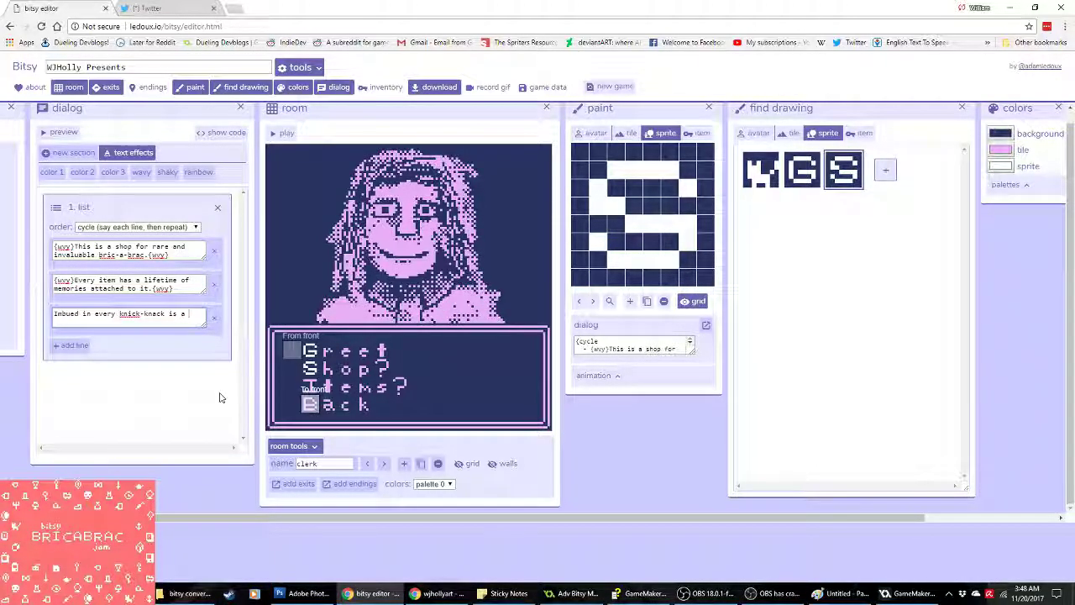
{"action": "key", "text": "BackSpace"}
{"action": "type", "text": "emotion"}
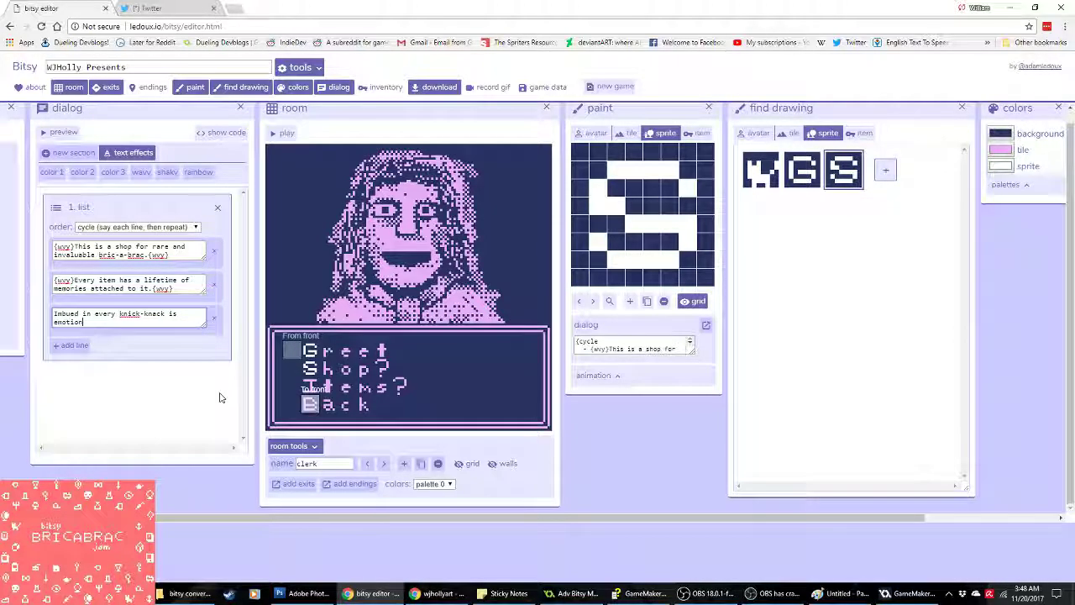
{"action": "type", "text": ", life, and love."}
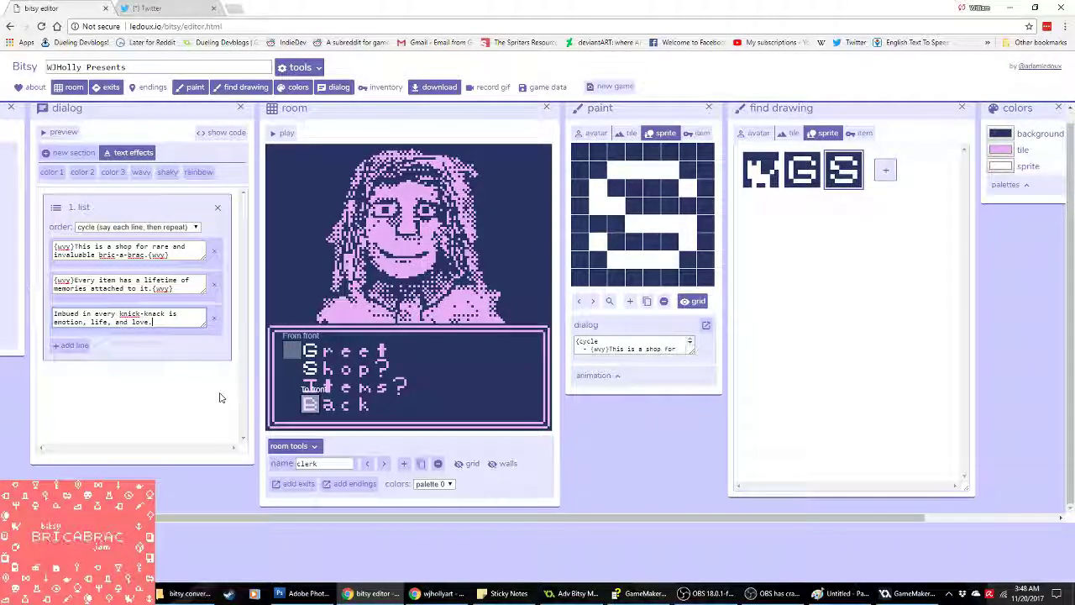
{"action": "key", "text": "ctrl+a"}
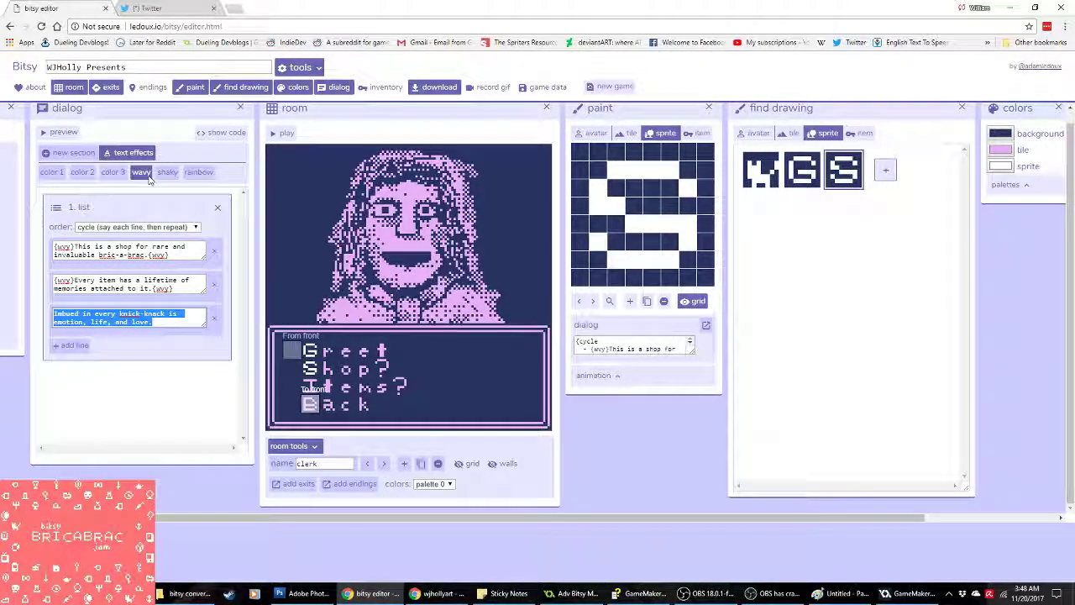
Step: Add a fourth line to the list reading "In other words, every item here has its own... SOUL."
{"action": "left_click", "coordinate": [69, 346]}
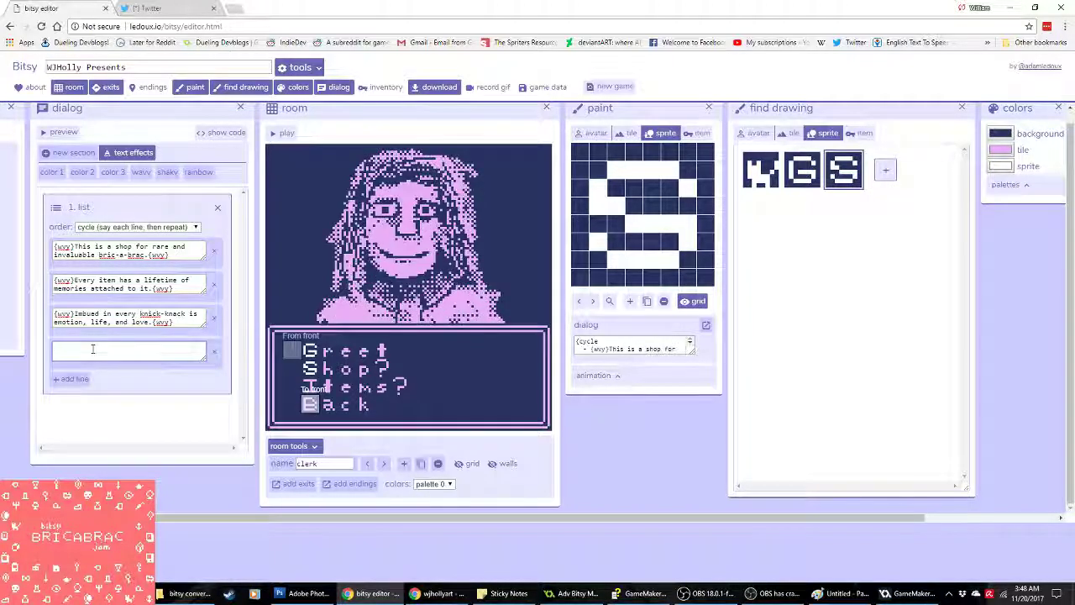
{"action": "type", "text": "In oth"}
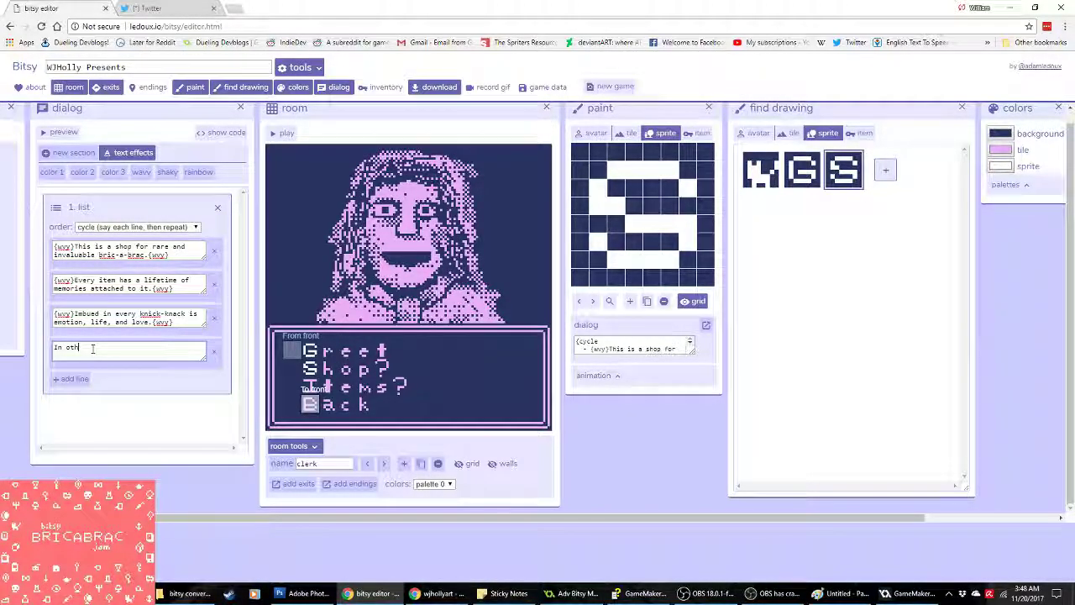
{"action": "type", "text": "er words, every item ha"}
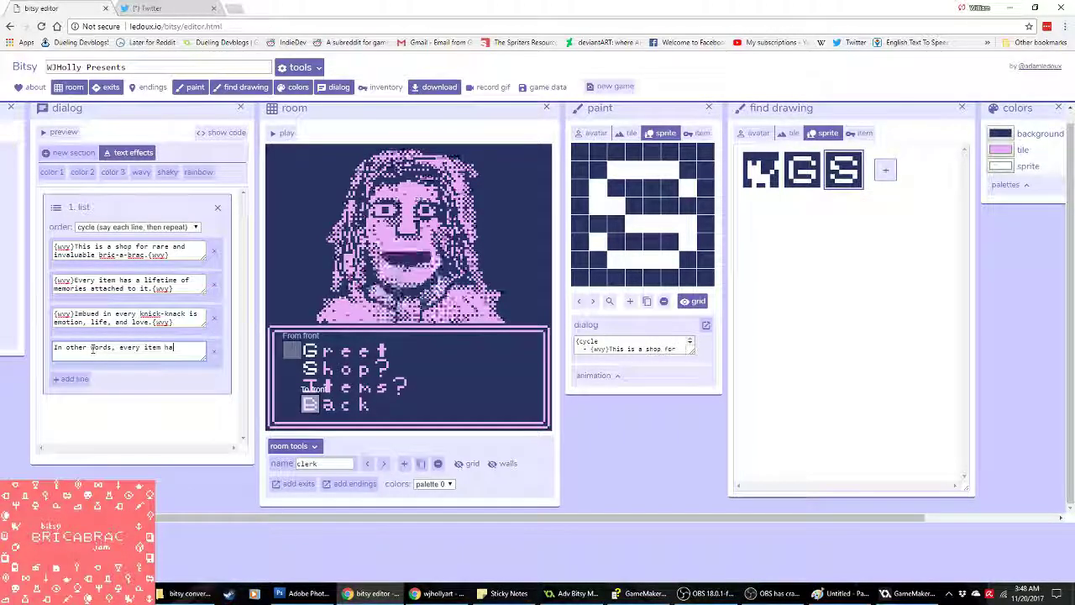
{"action": "key", "text": "BackSpace"}
{"action": "type", "text": "ere"}
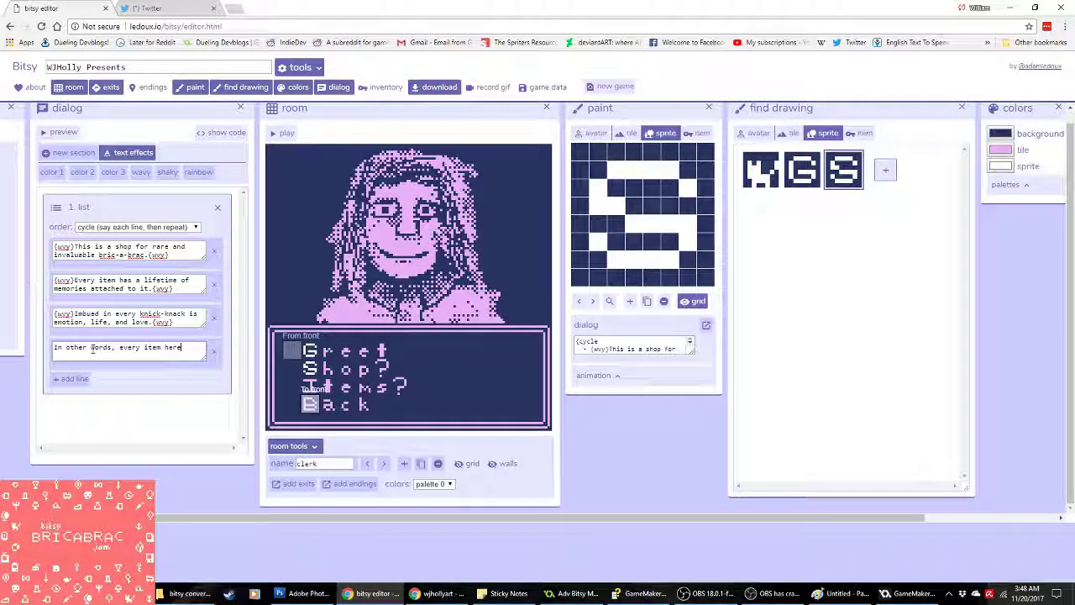
{"action": "type", "text": " has its own."}
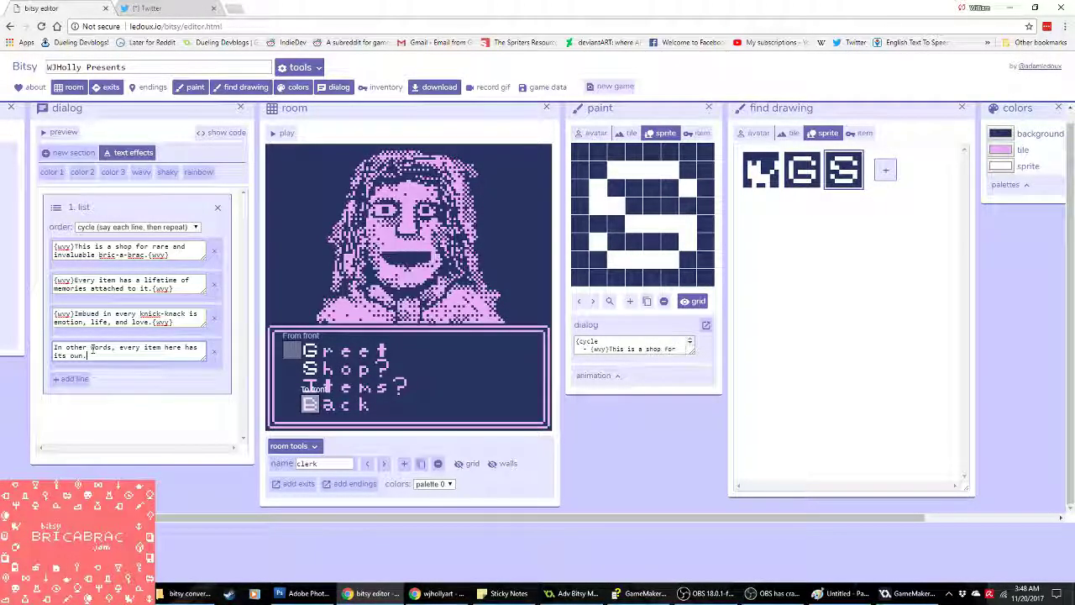
{"action": "type", "text": ".."}
{"action": "type", "text": " SOUL."}
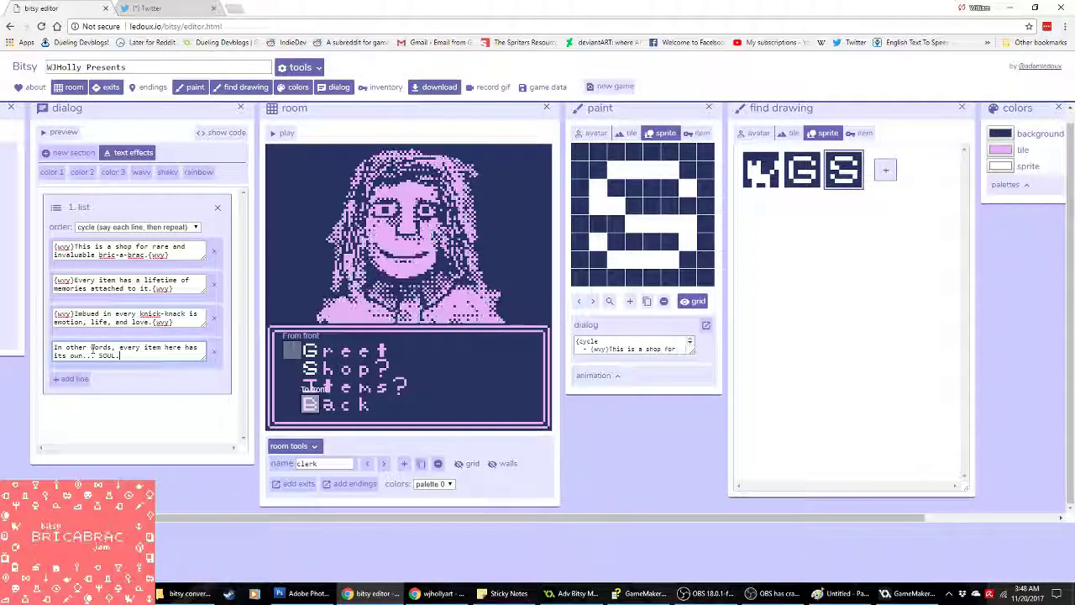
Step: Wrap the whole fourth line in the wavy effect and its word "SOUL" in the shaky effect
{"action": "key", "text": "ctrl+a"}
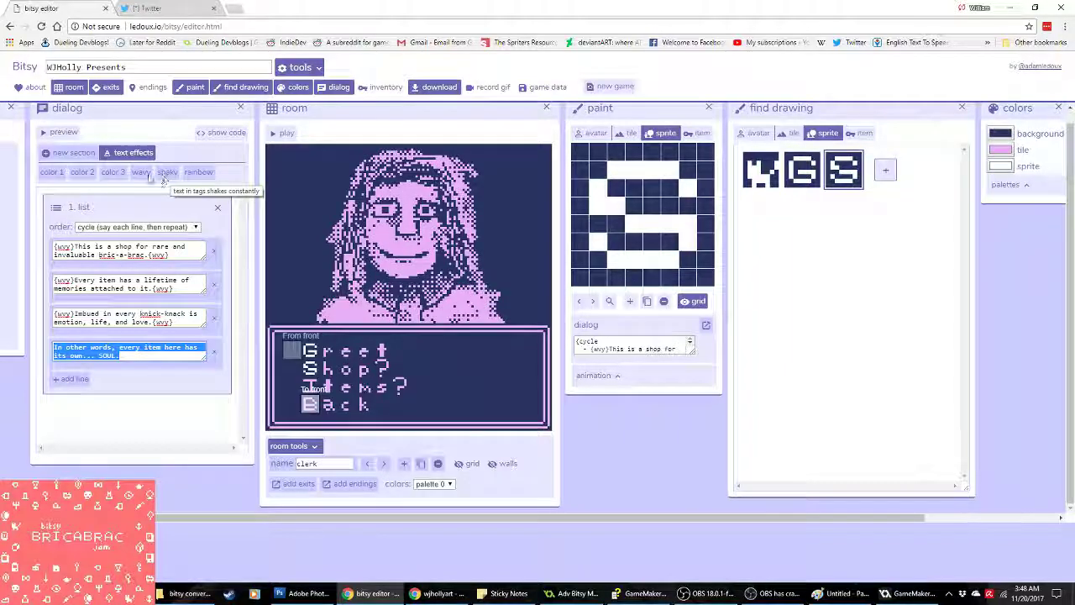
{"action": "double_click", "coordinate": [124, 355]}
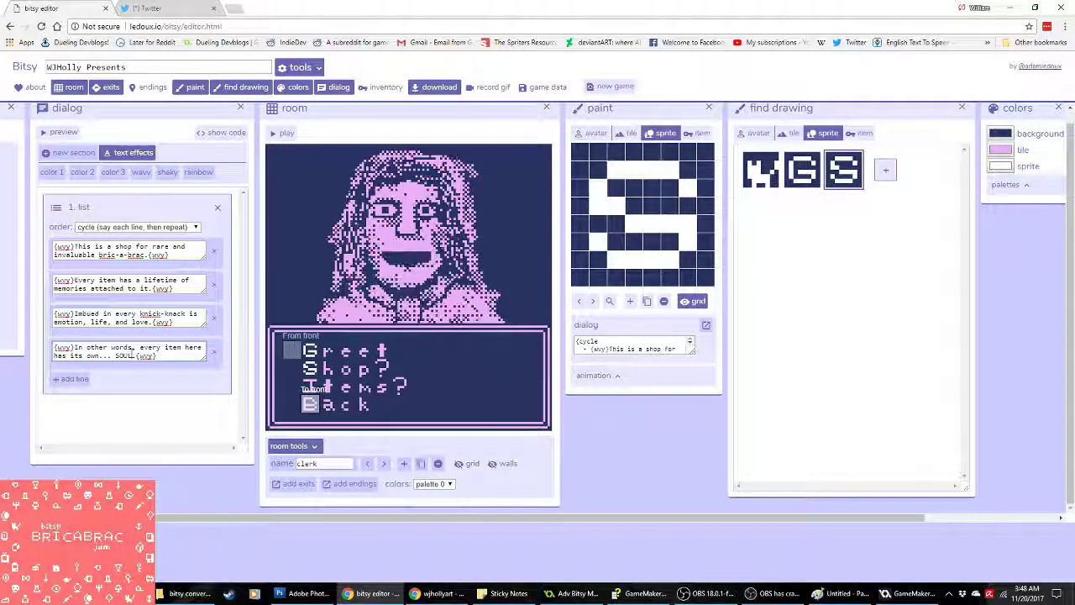
{"action": "left_click", "coordinate": [167, 171]}
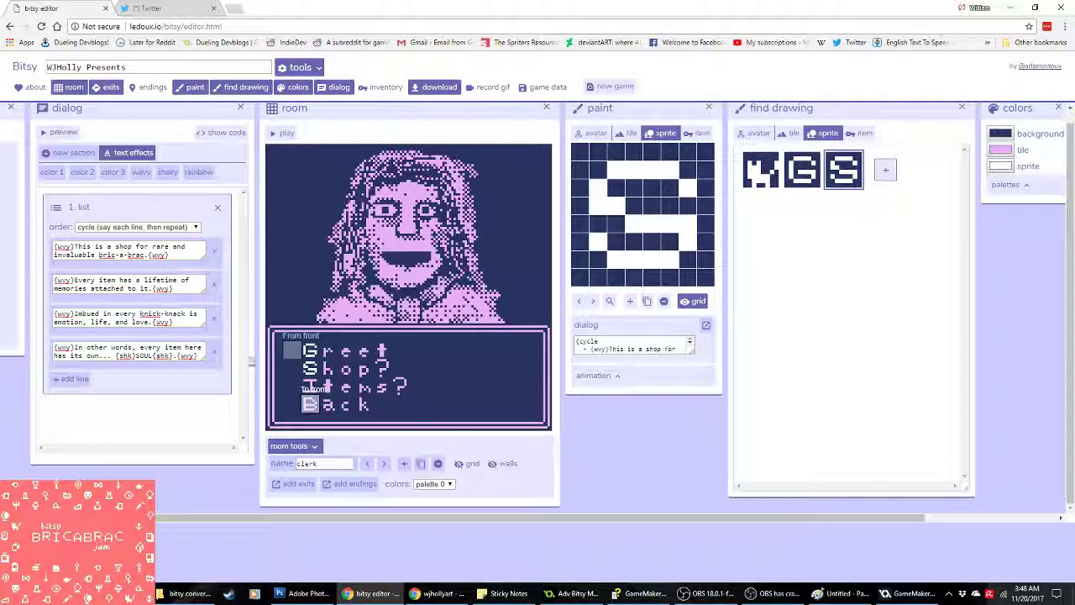
Step: Add a fifth line, "You can purchase an item, but only once it chooses you.", wrapped in the wavy effect
{"action": "left_click", "coordinate": [71, 379]}
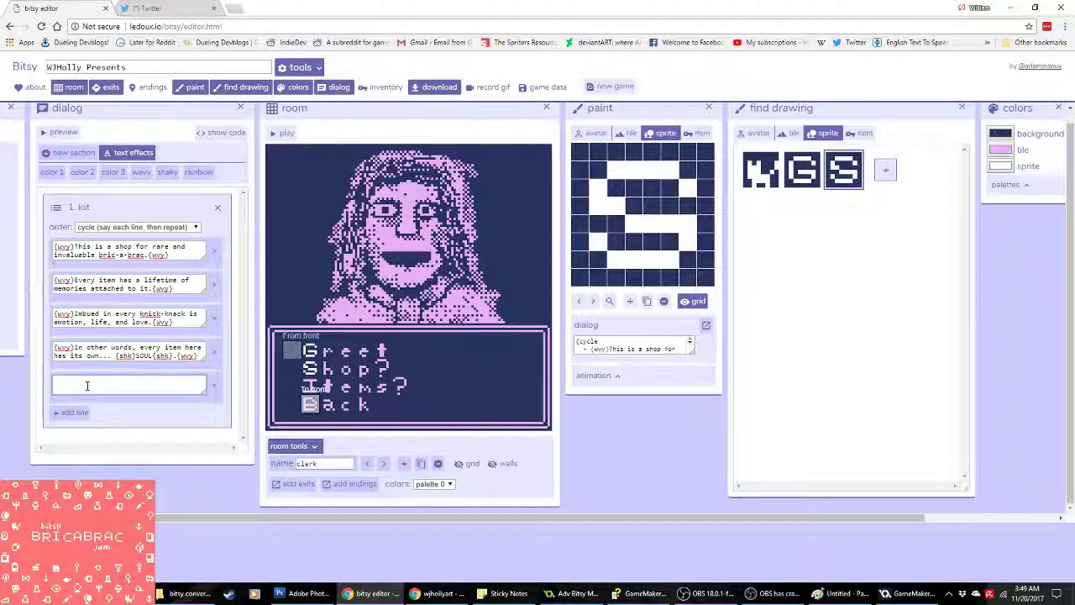
{"action": "type", "text": "{ou can purch"}
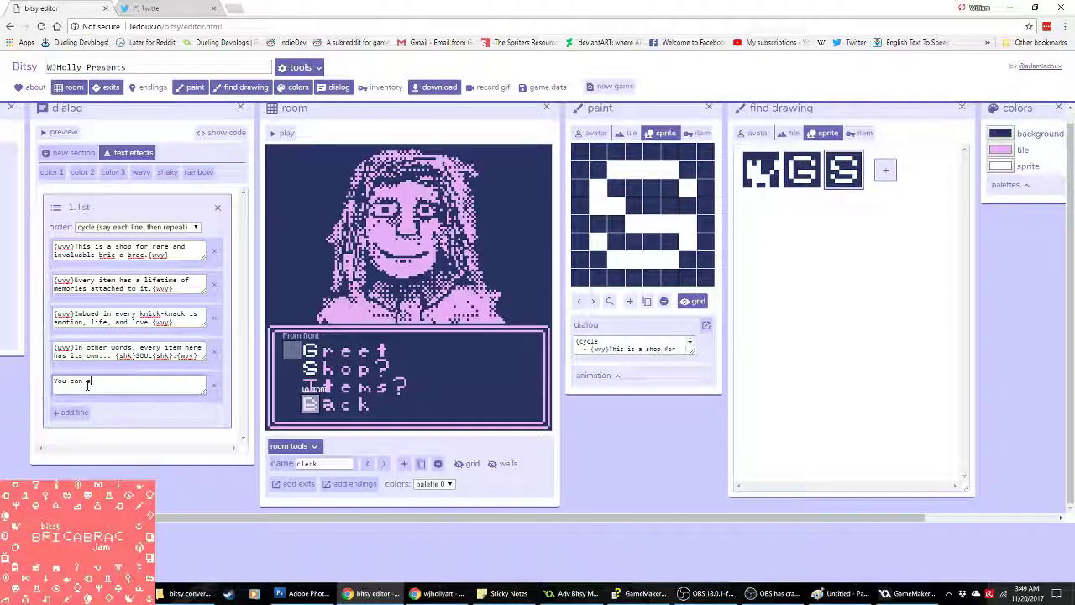
{"action": "type", "text": "ase an item"}
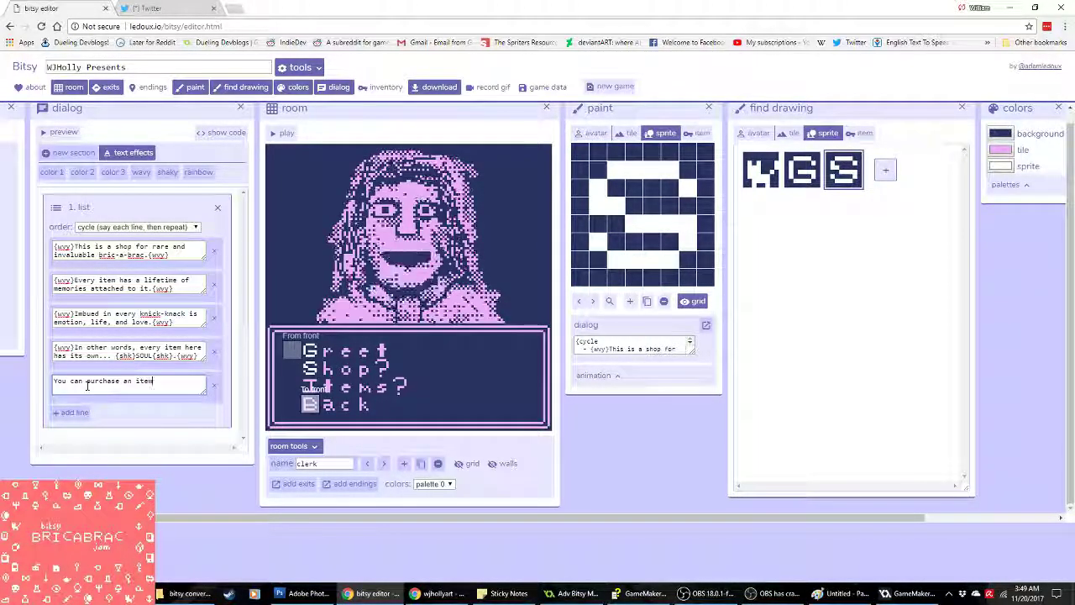
{"action": "type", "text": ", but"}
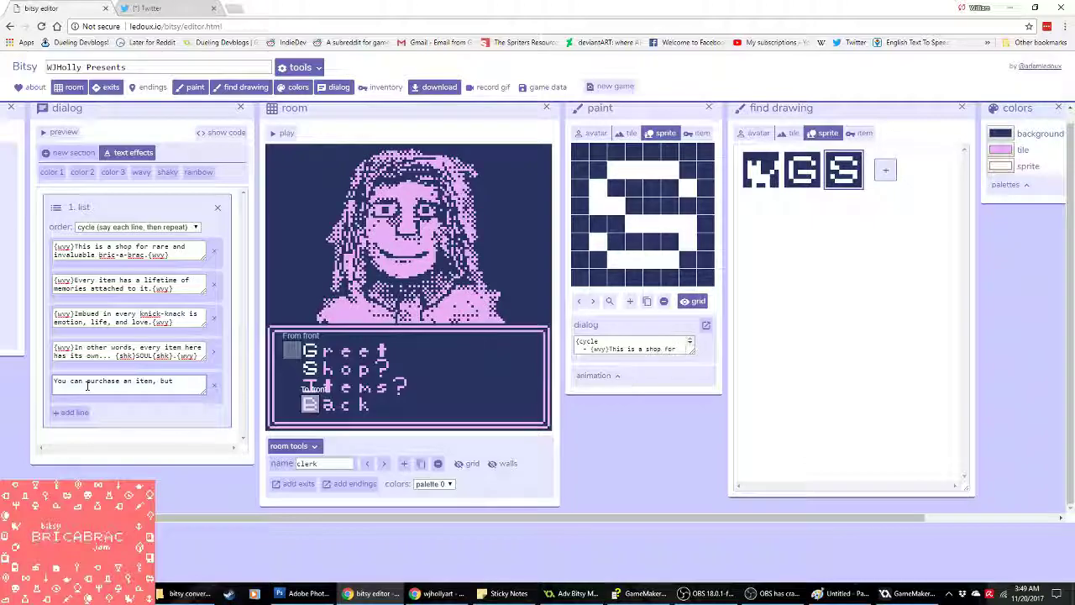
{"action": "type", "text": " only once i"}
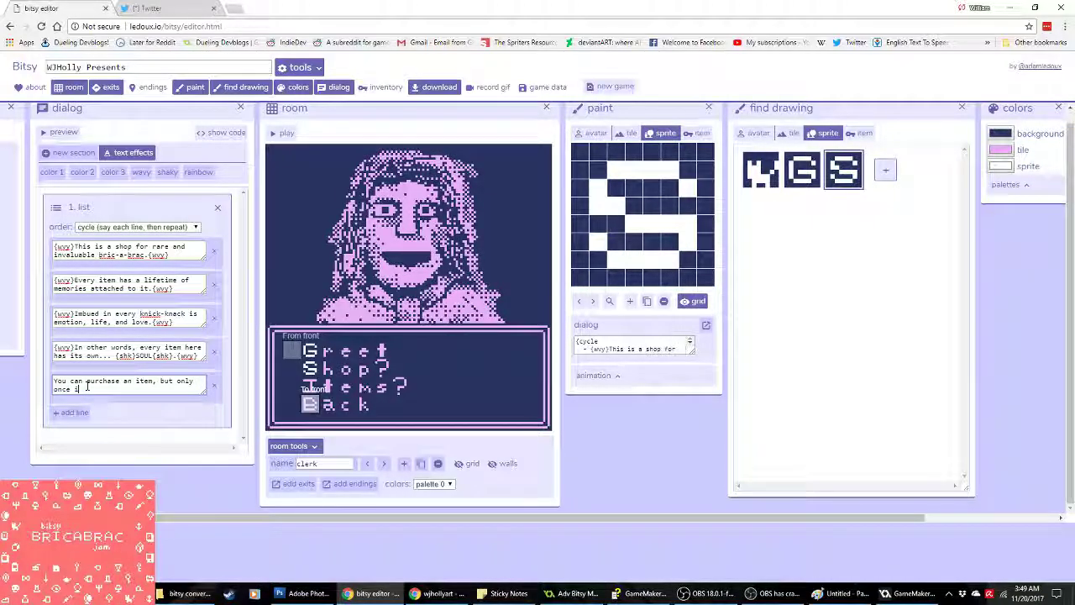
{"action": "type", "text": "t chooses you."}
{"action": "key", "text": "ctrl+a"}
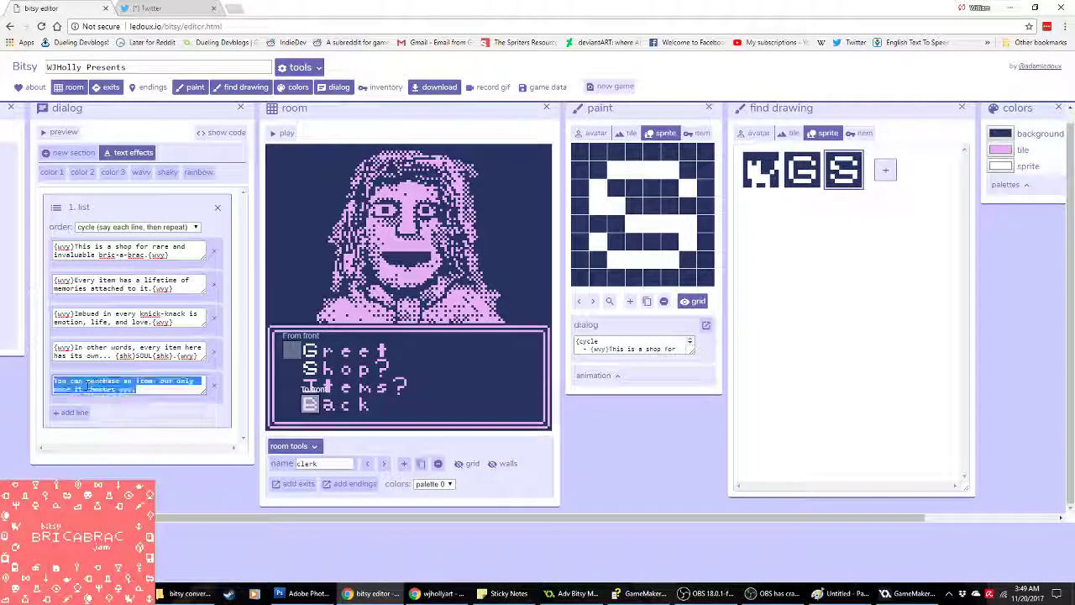
{"action": "left_click", "coordinate": [140, 172]}
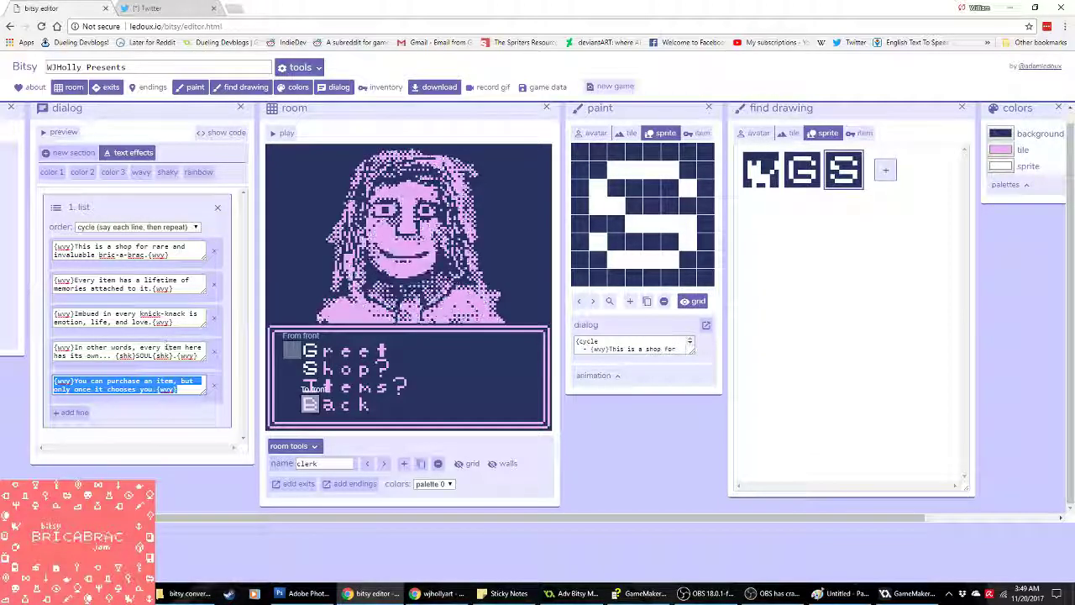
{"action": "left_click", "coordinate": [73, 412]}
{"action": "scroll", "coordinate": [126, 427], "scroll_direction": "down", "scroll_amount": 1}
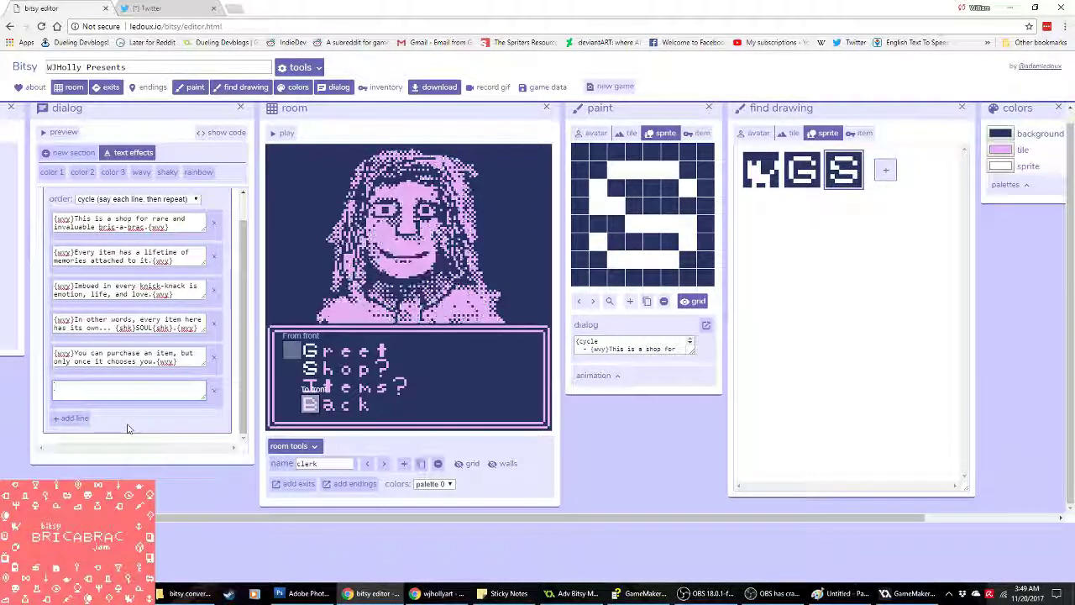
{"action": "left_click", "coordinate": [215, 392]}
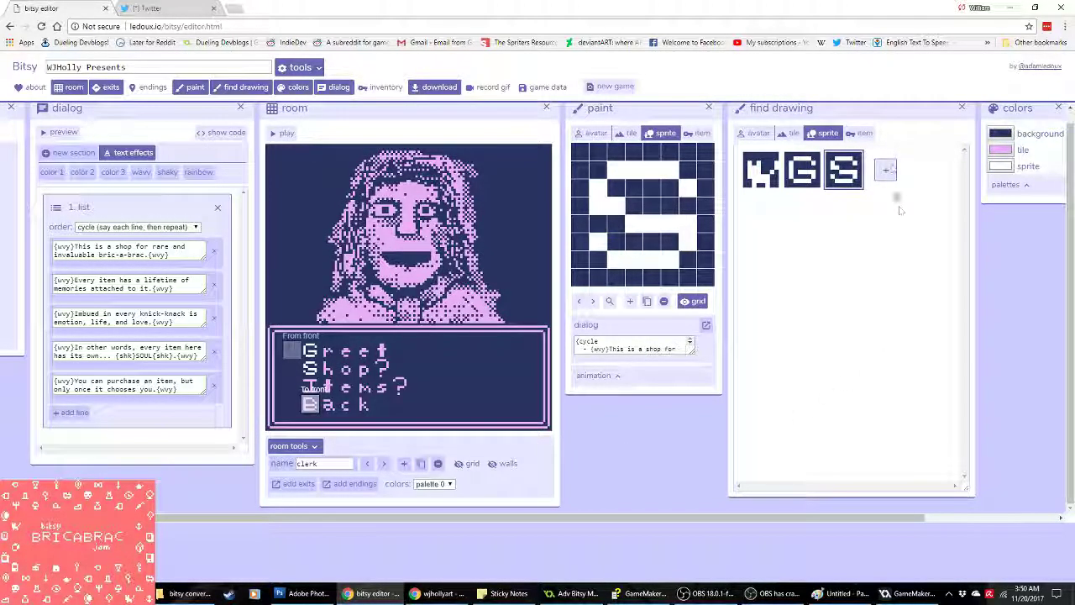
Step: Create a new sprite and draw a capital letter I with serifs on its grid
{"action": "left_click", "coordinate": [890, 169]}
{"action": "mouse_move", "coordinate": [588, 169]}
{"action": "left_mouse_down"}
{"action": "mouse_move", "coordinate": [684, 171]}
{"action": "mouse_move", "coordinate": [652, 265]}
{"action": "mouse_move", "coordinate": [595, 267]}
{"action": "left_mouse_up"}
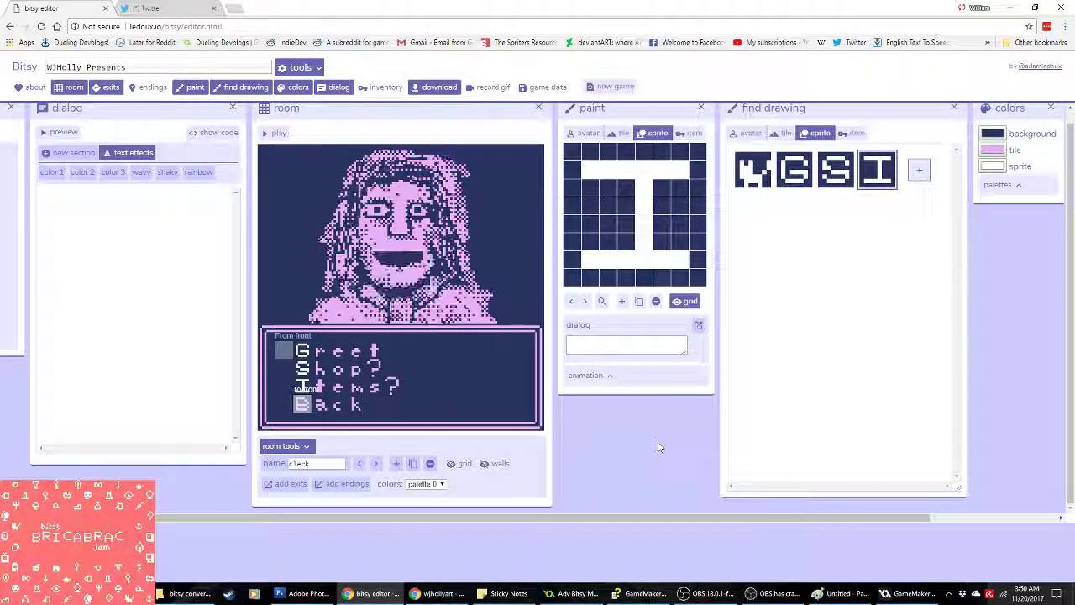
Step: Add a list section to the I sprite's dialog and set its order to shuffle, checking the S sprite's dialog first
{"action": "left_click", "coordinate": [601, 348]}
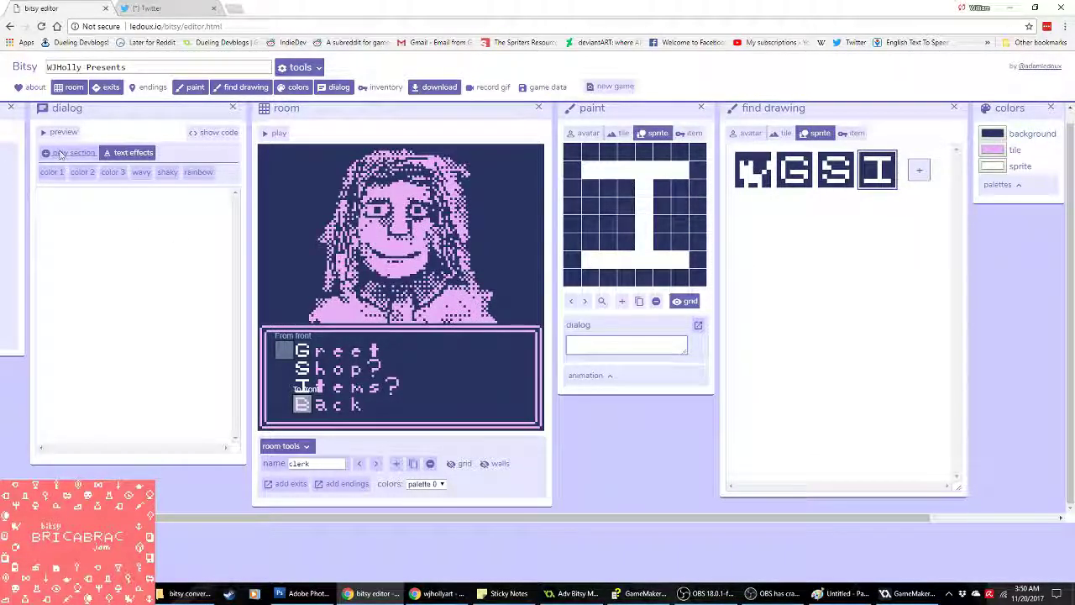
{"action": "left_click", "coordinate": [841, 185]}
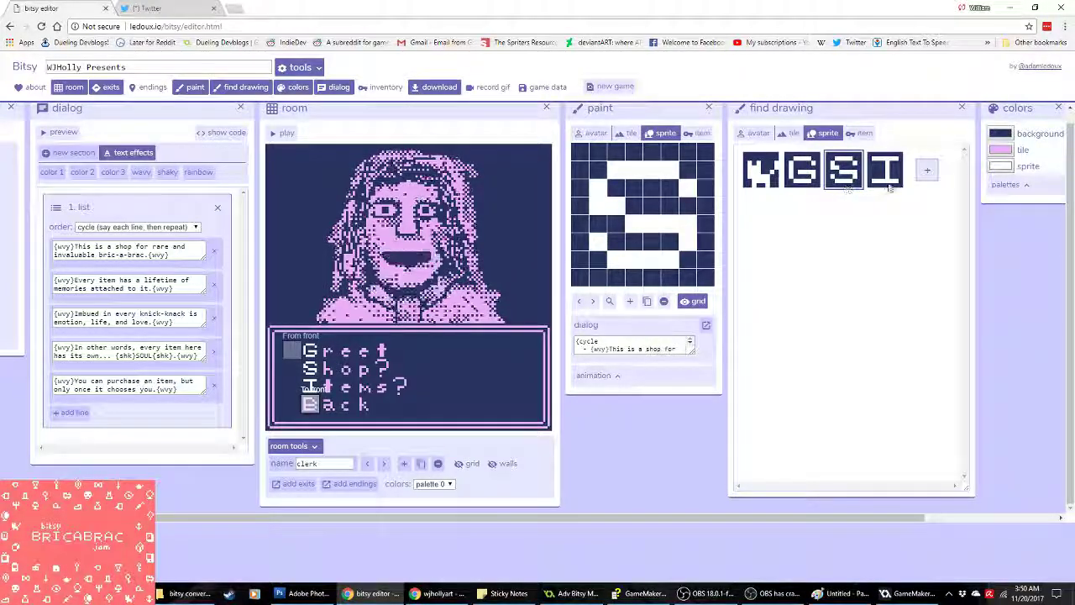
{"action": "left_click", "coordinate": [882, 178]}
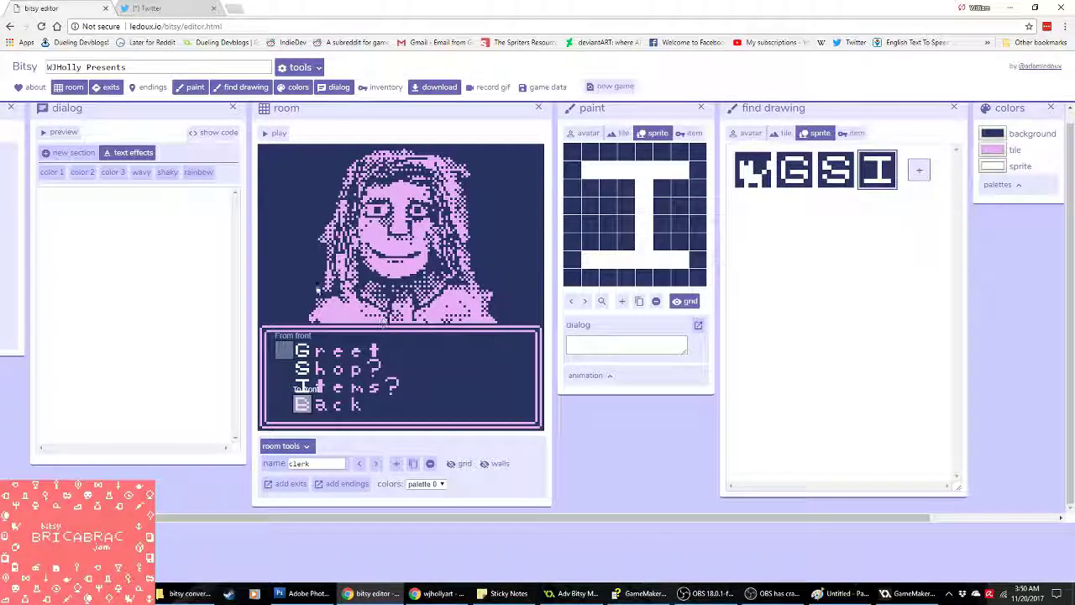
{"action": "left_click", "coordinate": [61, 155]}
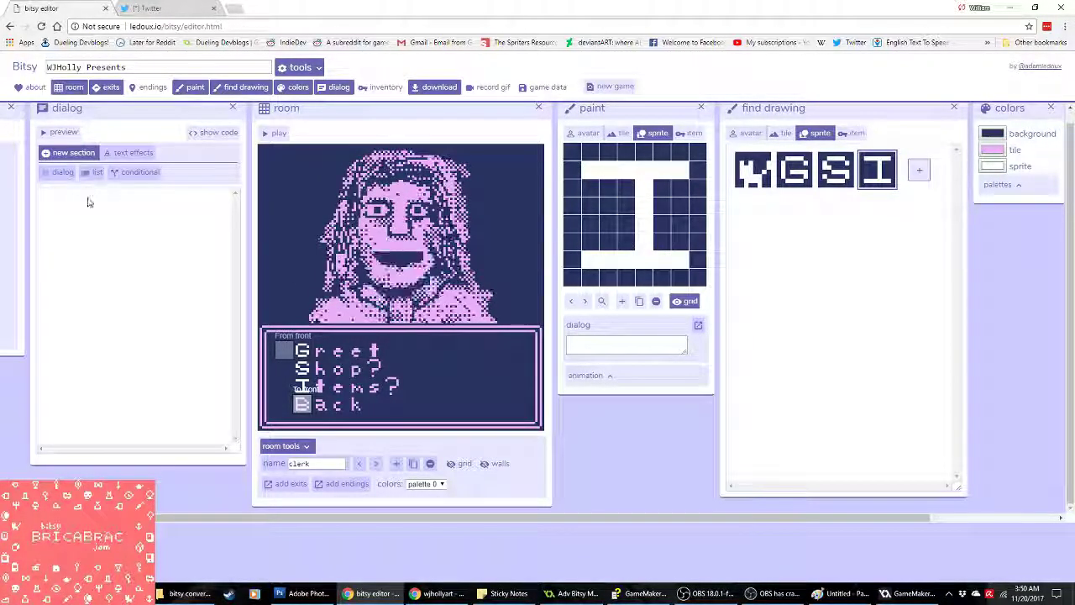
{"action": "left_click", "coordinate": [94, 171]}
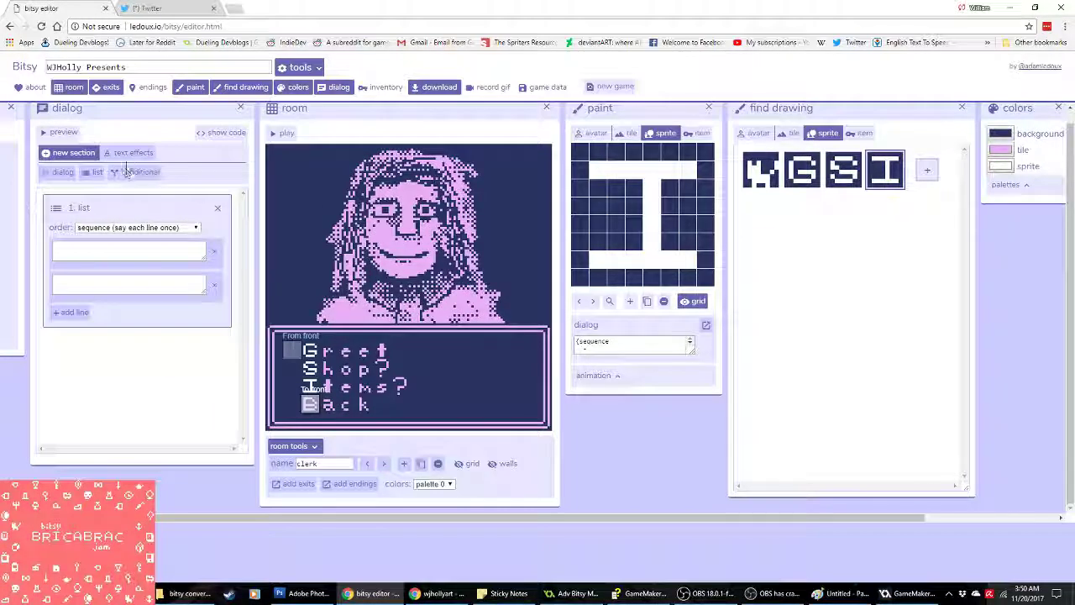
{"action": "left_click", "coordinate": [137, 227]}
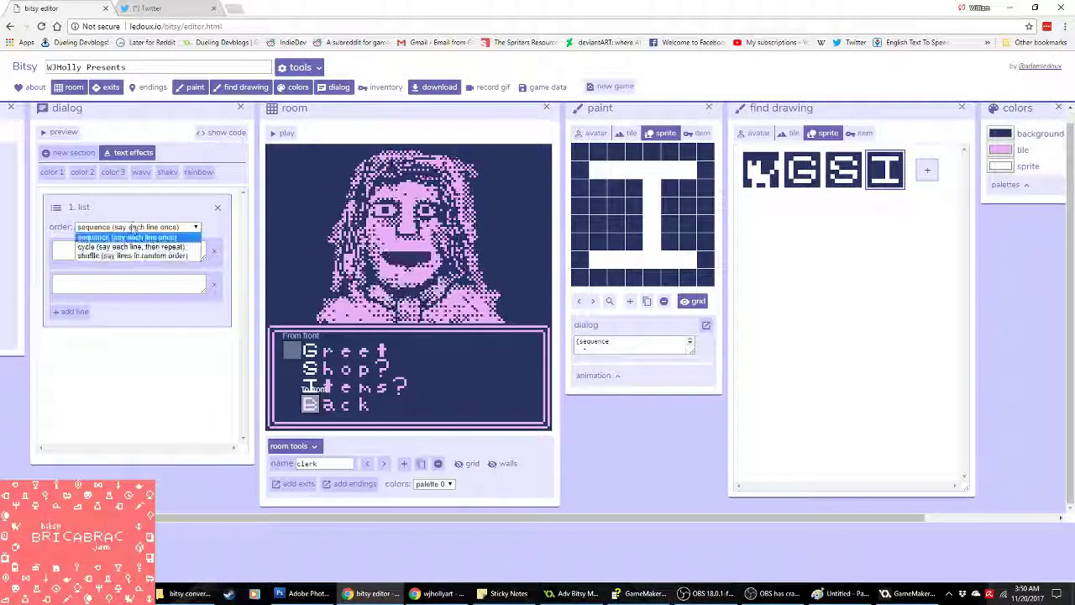
{"action": "left_click", "coordinate": [150, 247]}
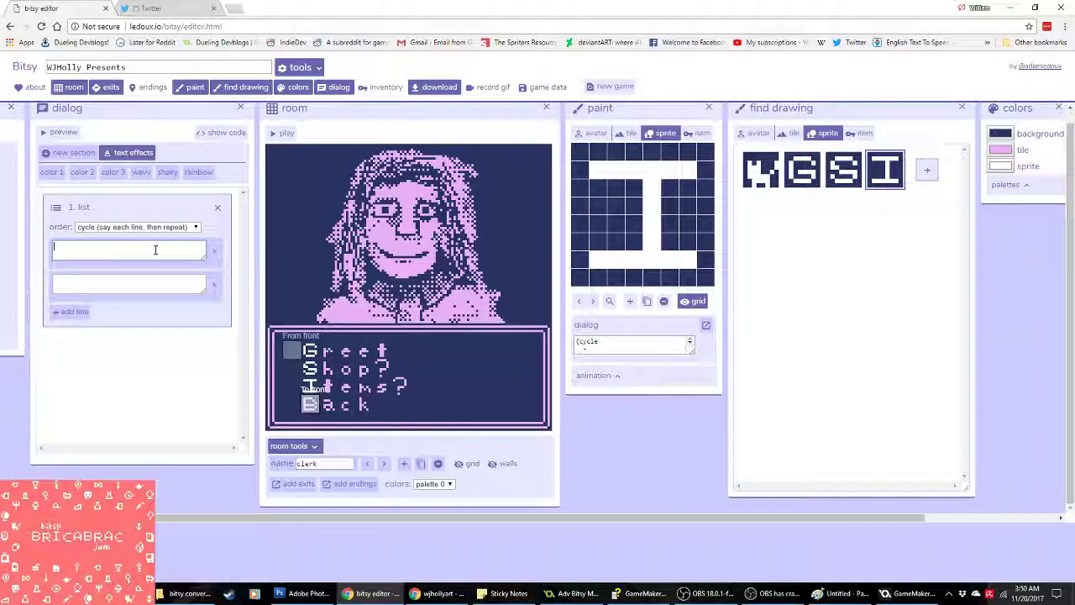
{"action": "left_click", "coordinate": [178, 227]}
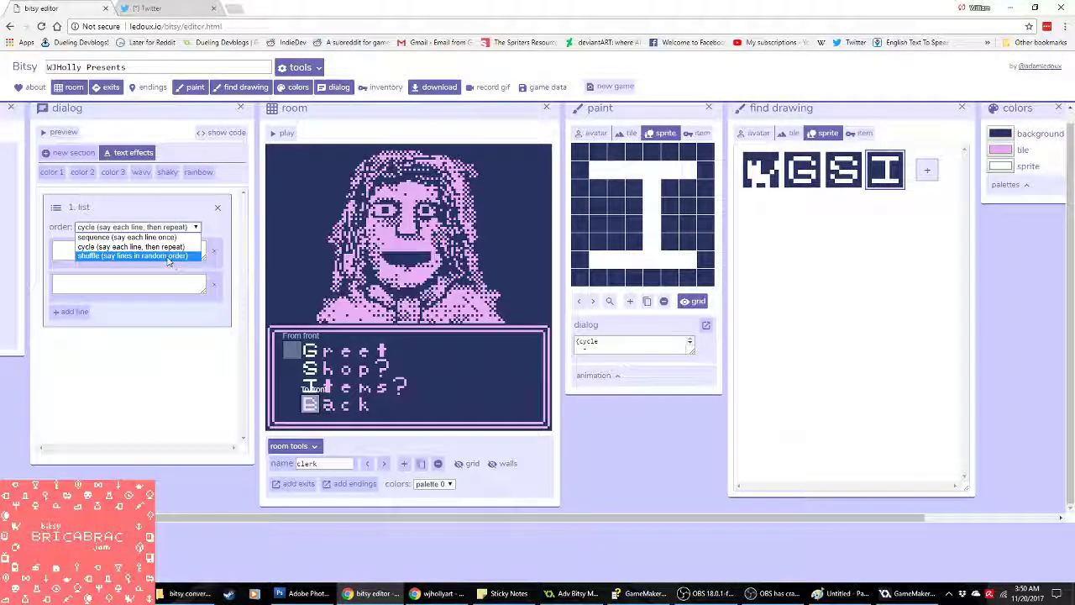
{"action": "left_click", "coordinate": [167, 256]}
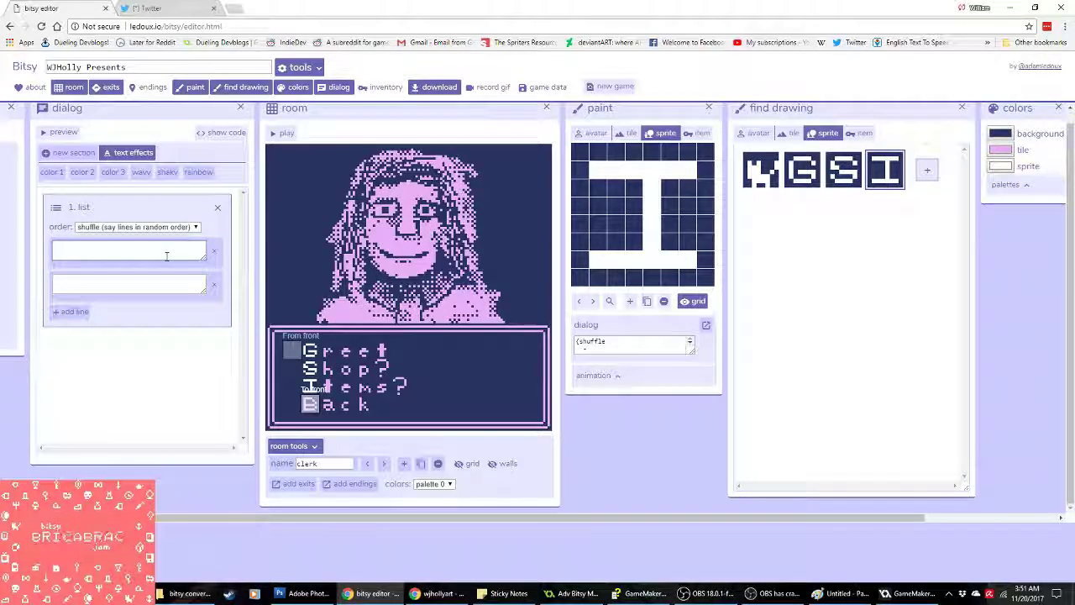
Step: Fill the list's first line with "I have a jar of perfectly preserved white grapes from 1875." and wrap it in the wavy effect
{"action": "type", "text": "ve a"}
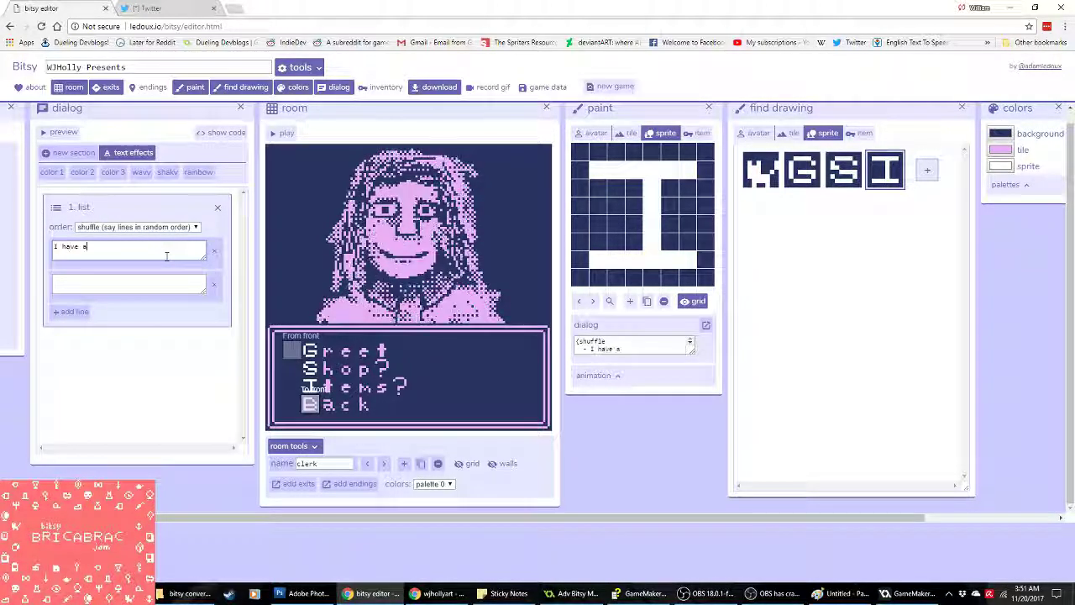
{"action": "type", "text": " jar of"}
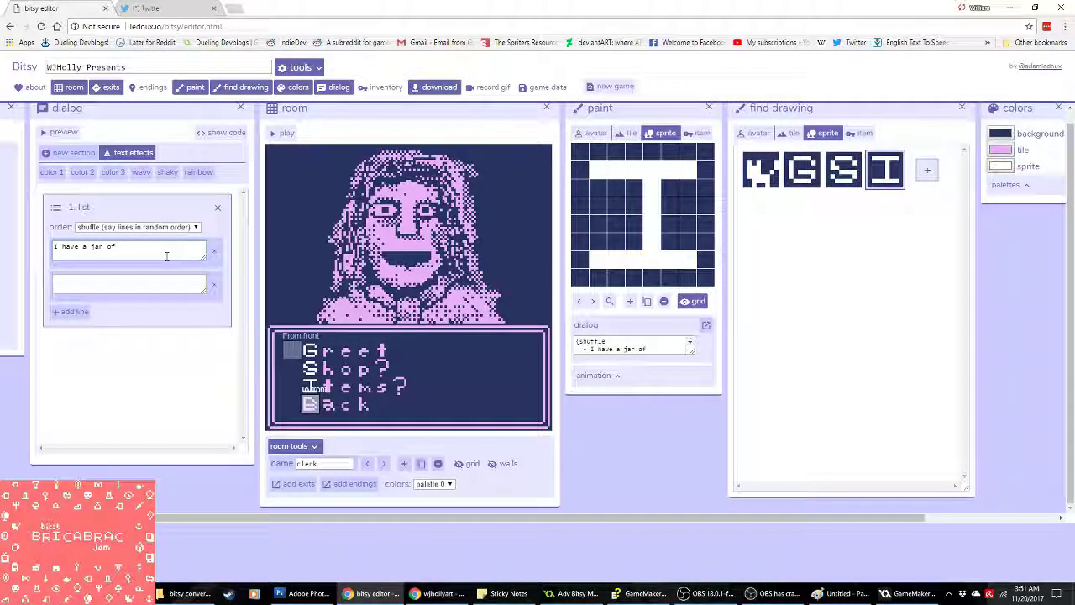
{"action": "type", "text": "perfec"}
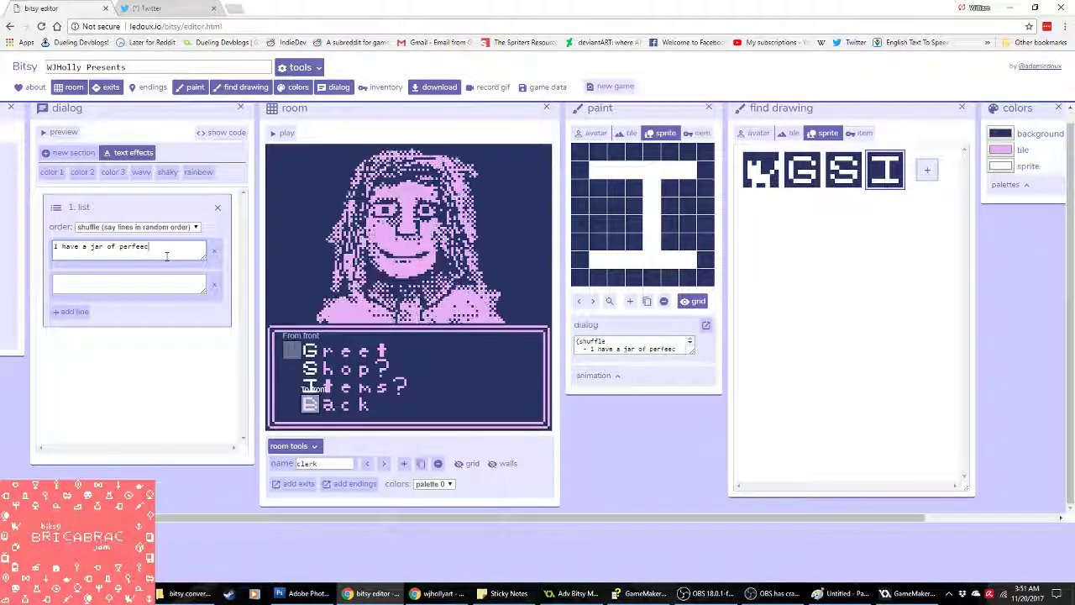
{"action": "type", "text": "tly preserve"}
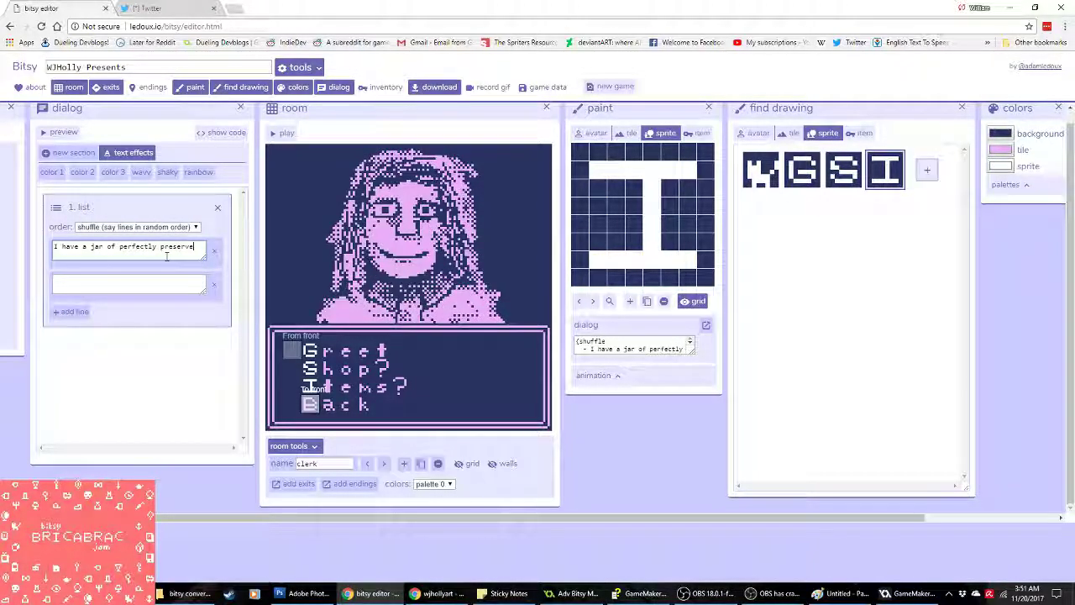
{"action": "type", "text": "d white grape"}
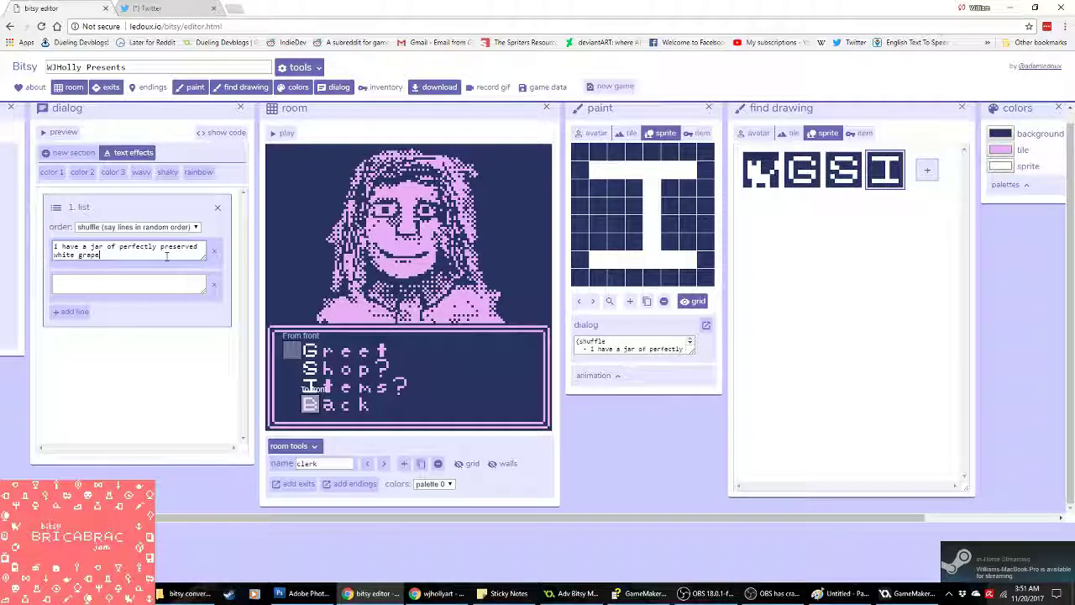
{"action": "type", "text": "s from "}
{"action": "type", "text": "i"}
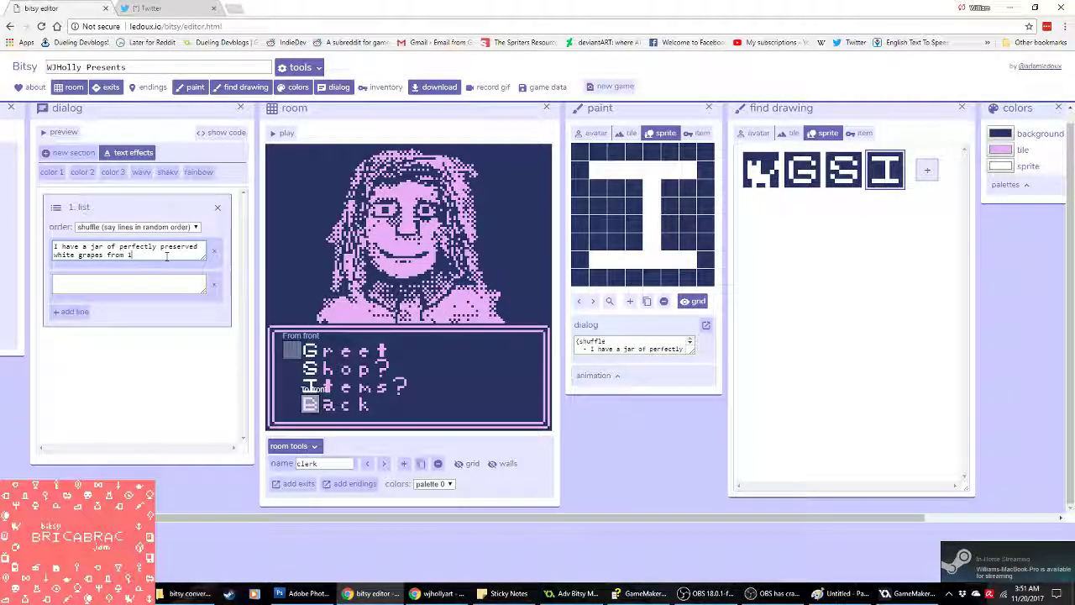
{"action": "type", "text": "875."}
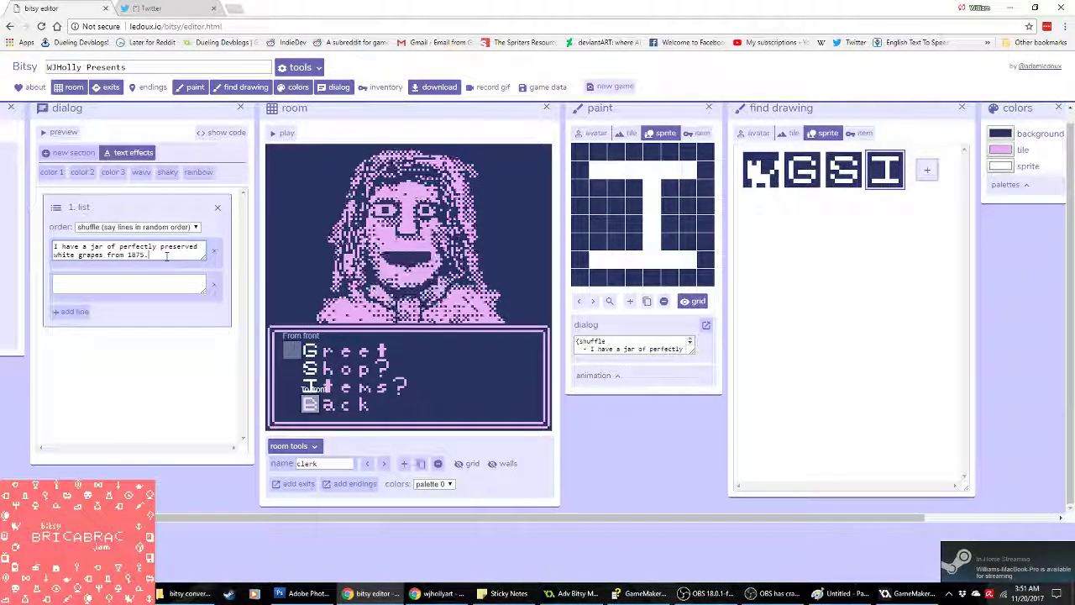
{"action": "key", "text": "ctrl+a"}
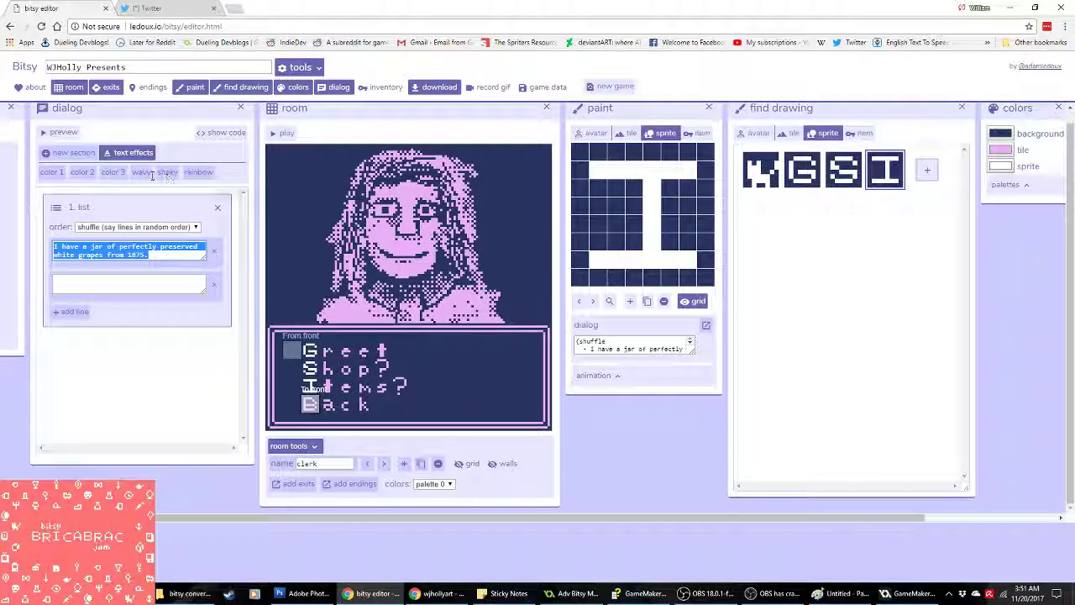
Step: Begin the list's second line with "In the back is a shipment of doll houses,"
{"action": "left_click", "coordinate": [132, 287]}
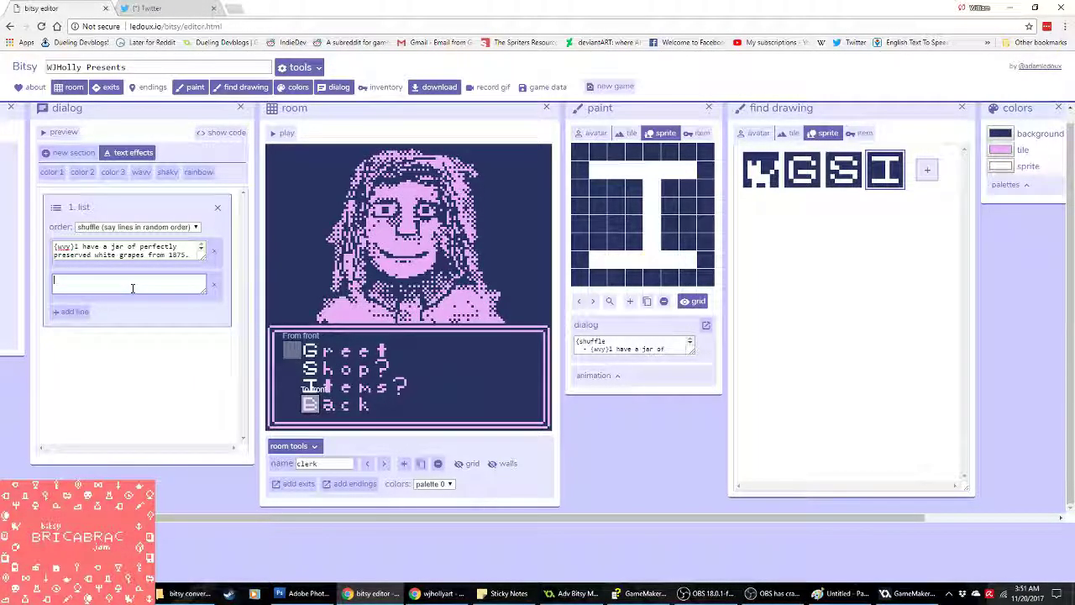
{"action": "type", "text": "In the b"}
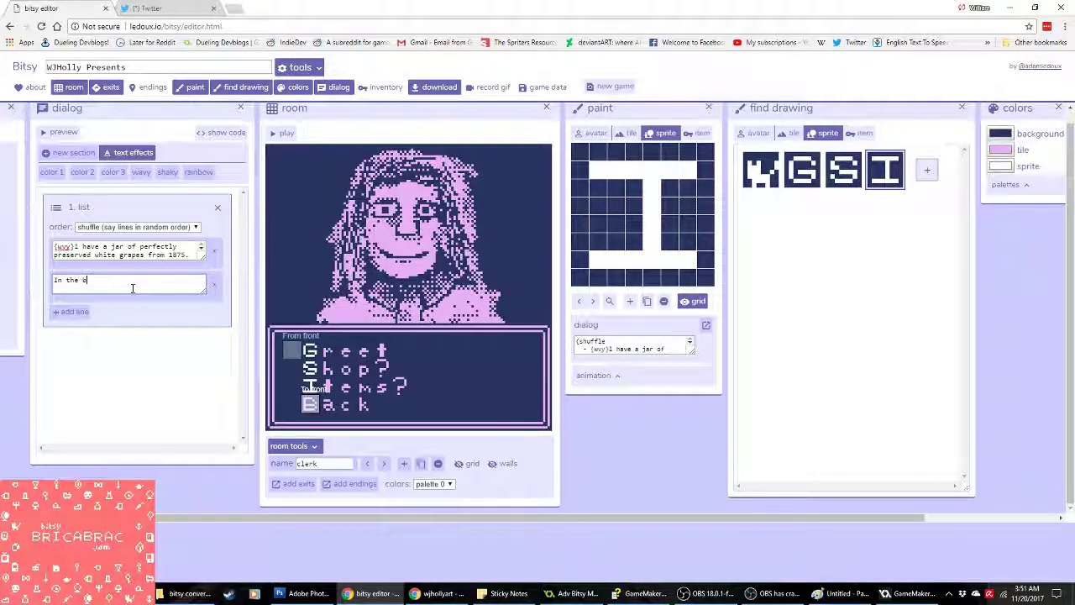
{"action": "type", "text": "ack is a s"}
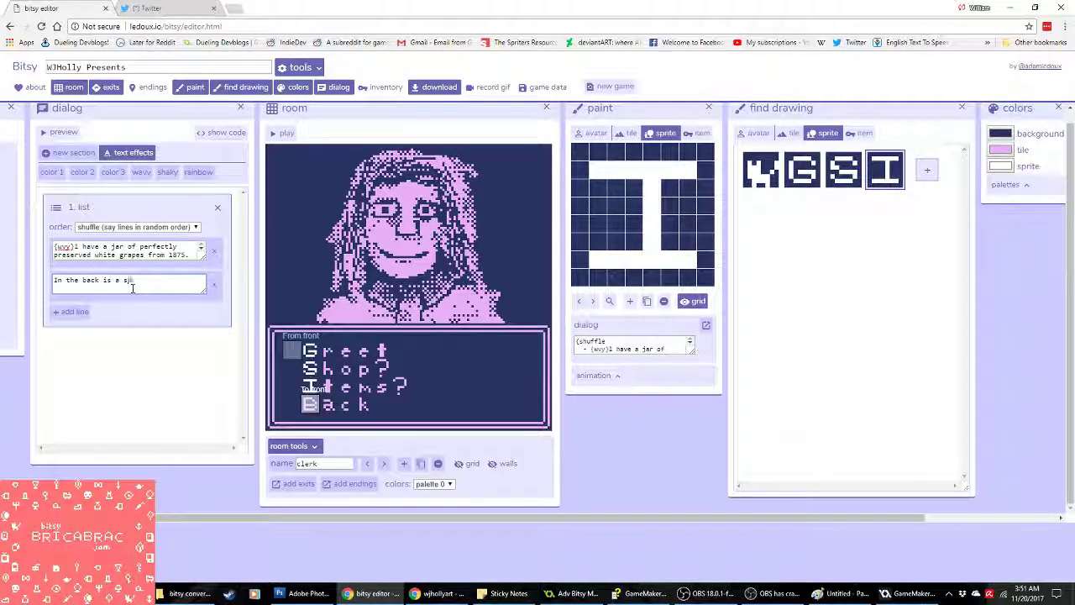
{"action": "type", "text": "hipment of"}
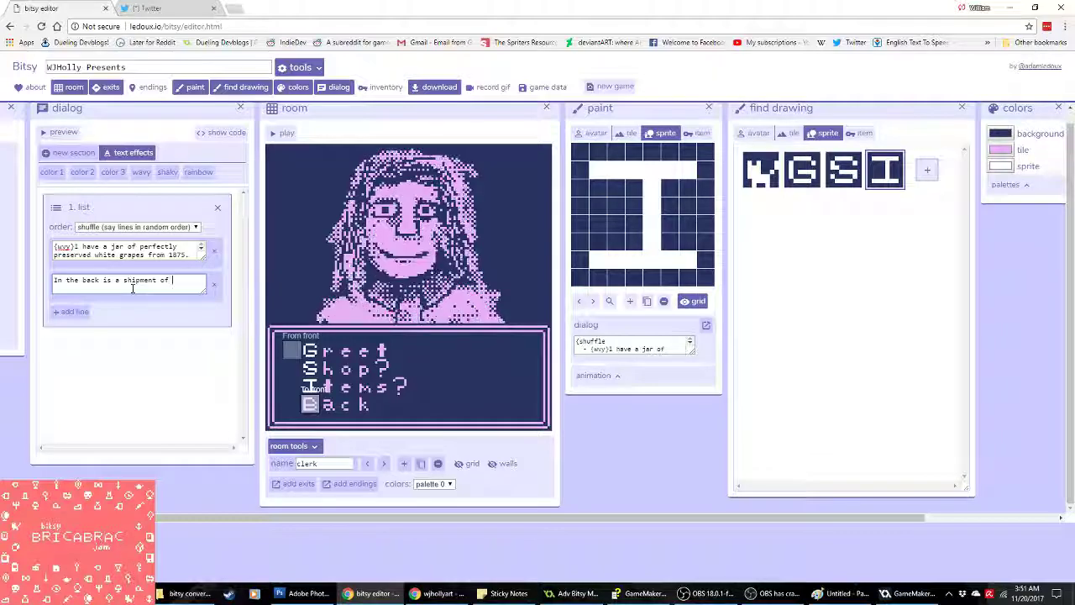
{"action": "type", "text": " doll "}
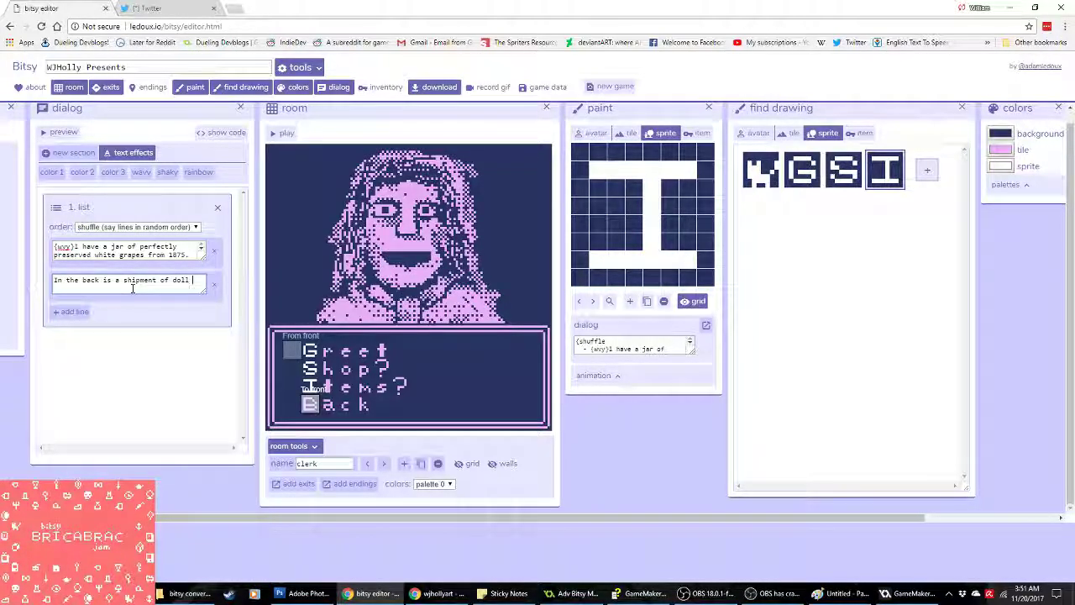
{"action": "type", "text": "houses "}
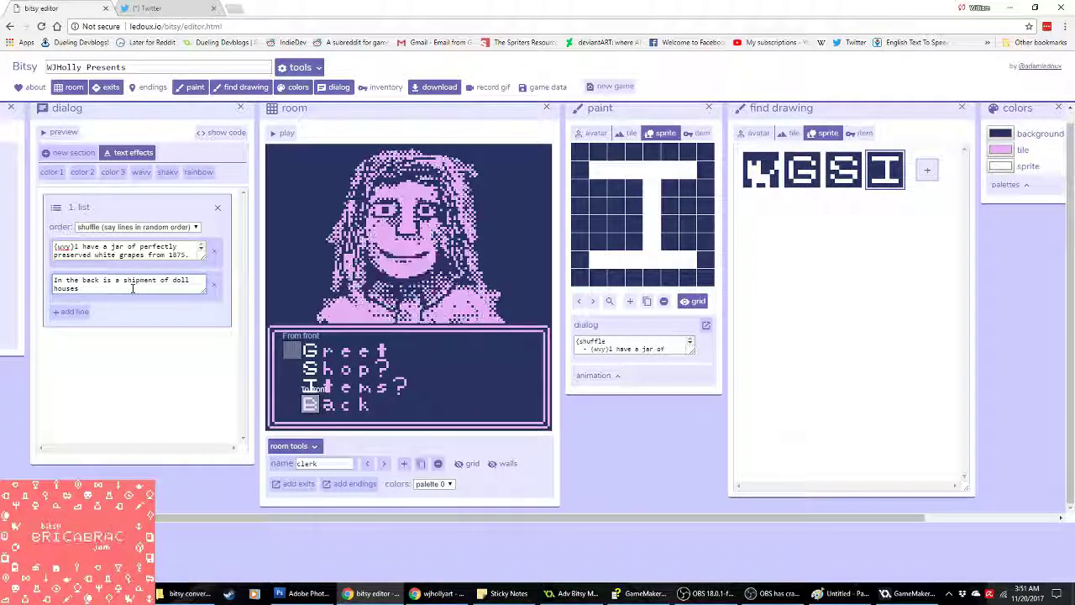
{"action": "type", "text": "that"}
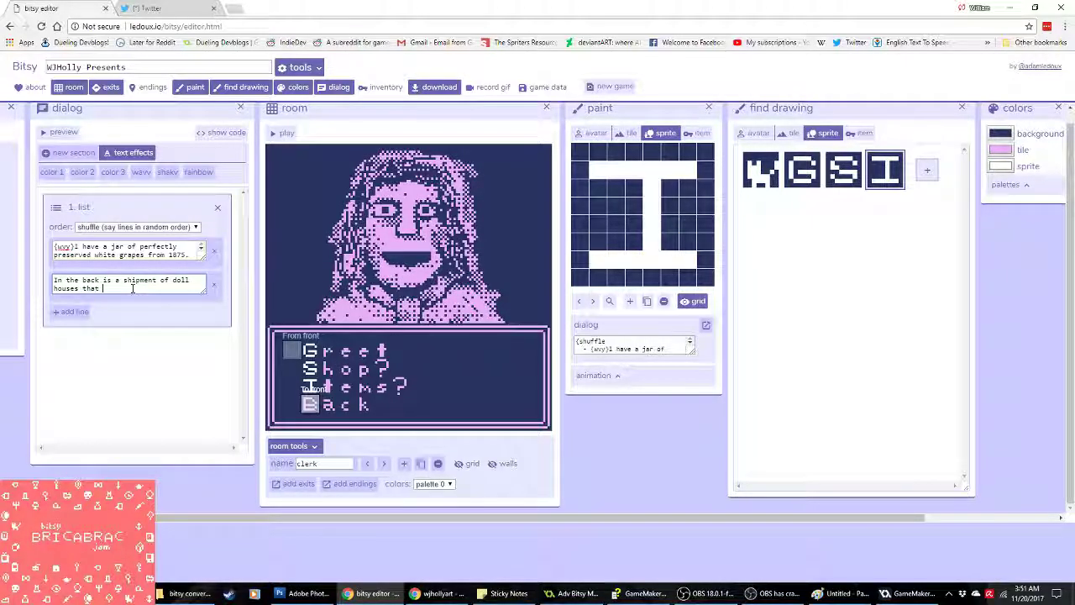
{"action": "key", "text": "BackSpace"}
{"action": "type", "text": ", e"}
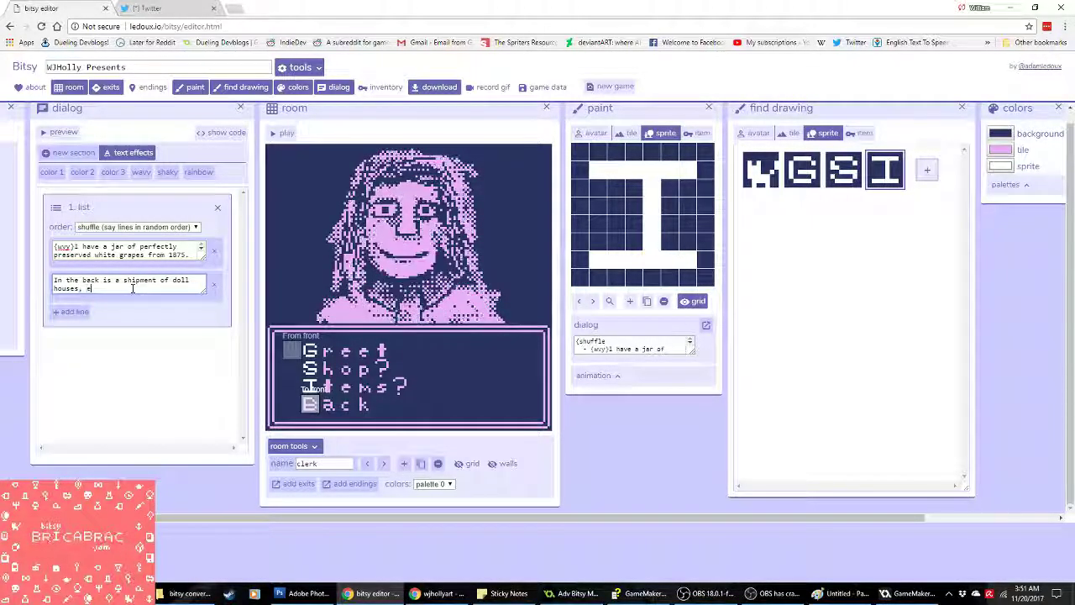
Step: Complete the second line with "each of which housed three or more generations of doll families." and wrap the whole line in the wavy effect
{"action": "type", "text": "ach of which"}
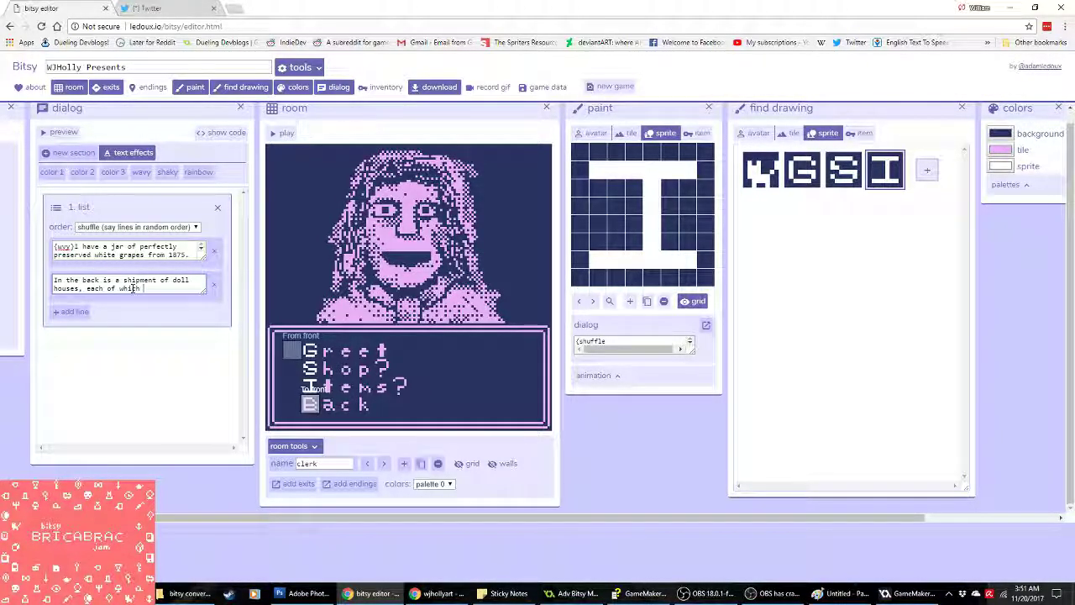
{"action": "type", "text": "housed "}
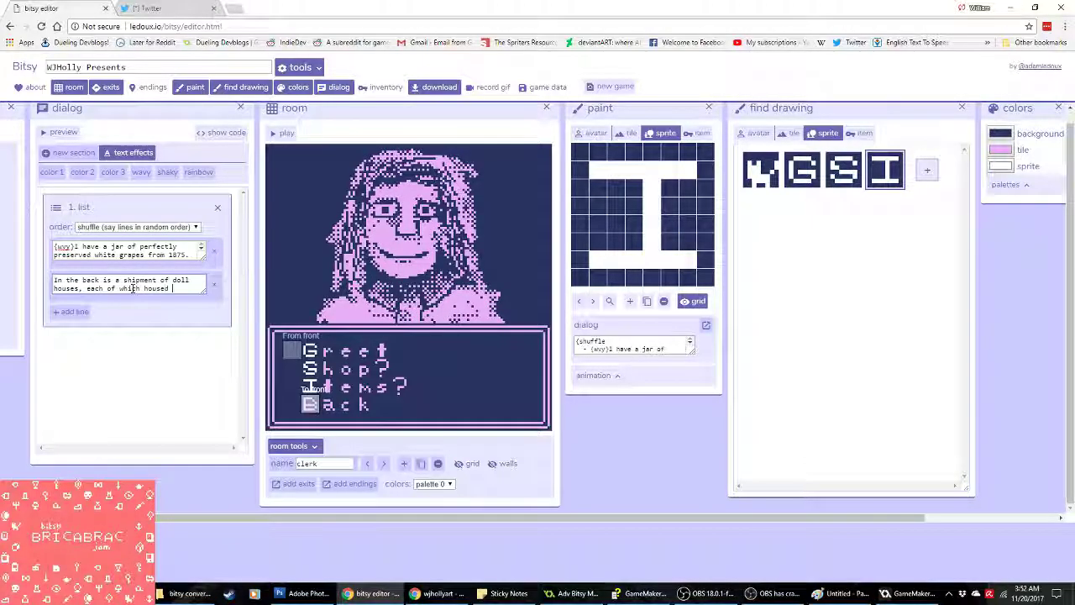
{"action": "type", "text": "three or"}
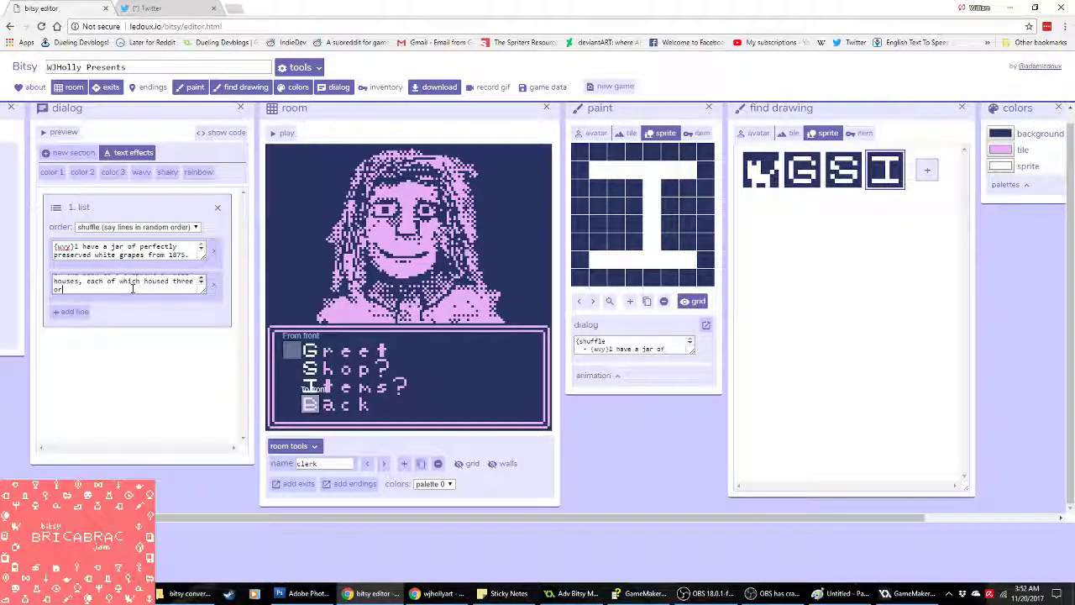
{"action": "type", "text": " more gener"}
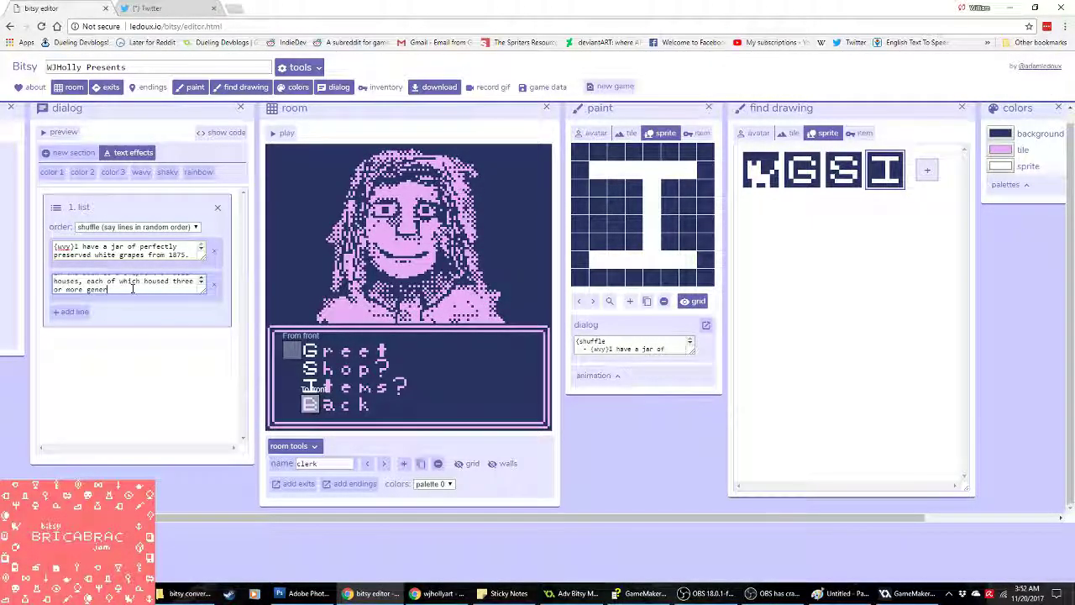
{"action": "type", "text": "ations of doll famil"}
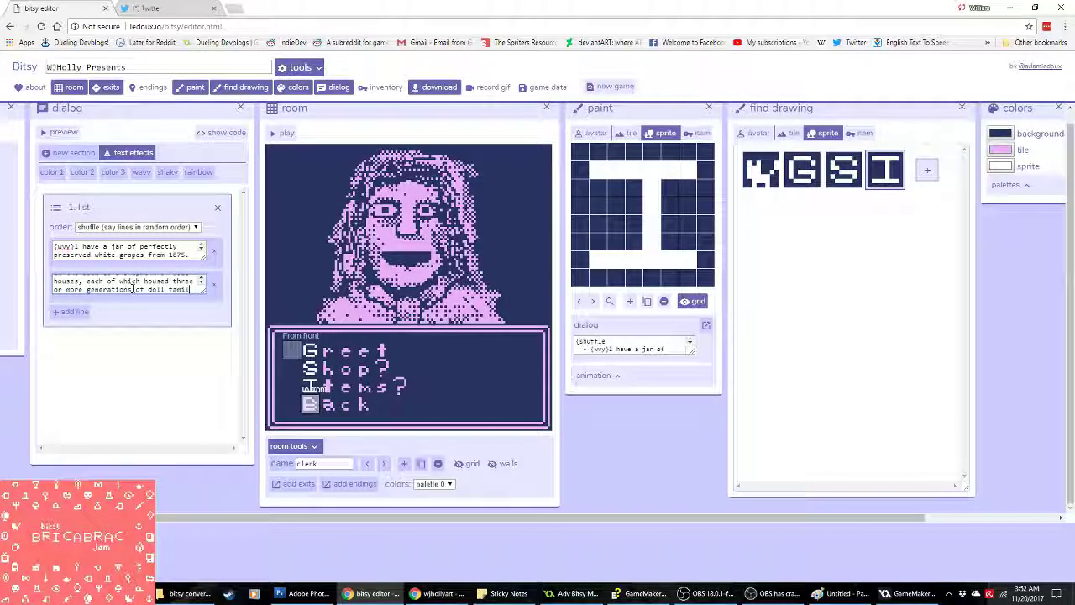
{"action": "type", "text": "ies.{wvy}"}
{"action": "key", "text": "ctrl+a"}
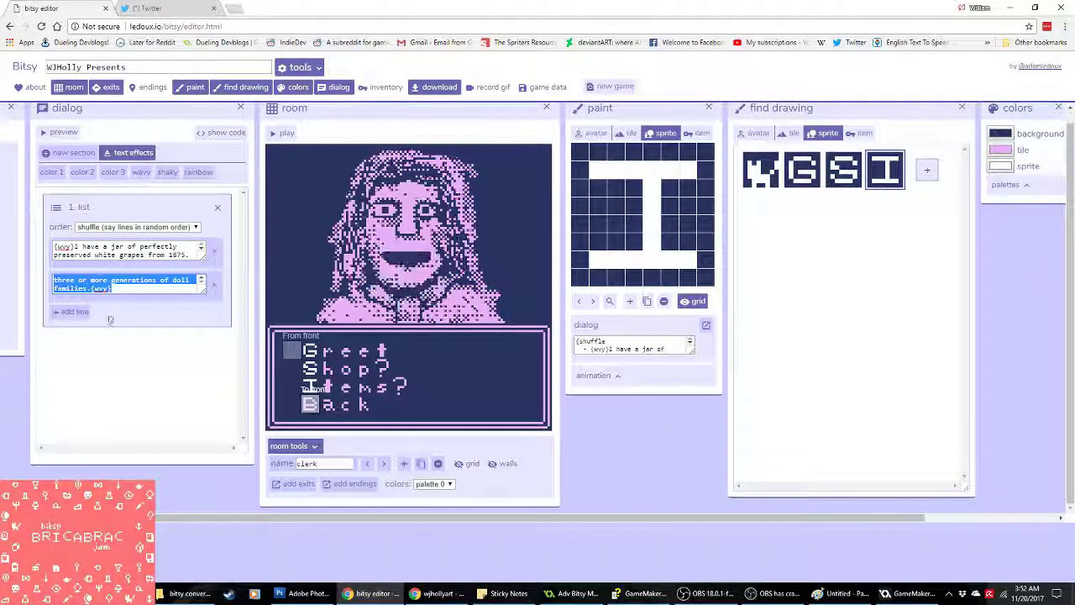
Step: Add a third line to the list, and check the Twitch stream page before returning to the Bitsy editor
{"action": "left_click", "coordinate": [72, 311]}
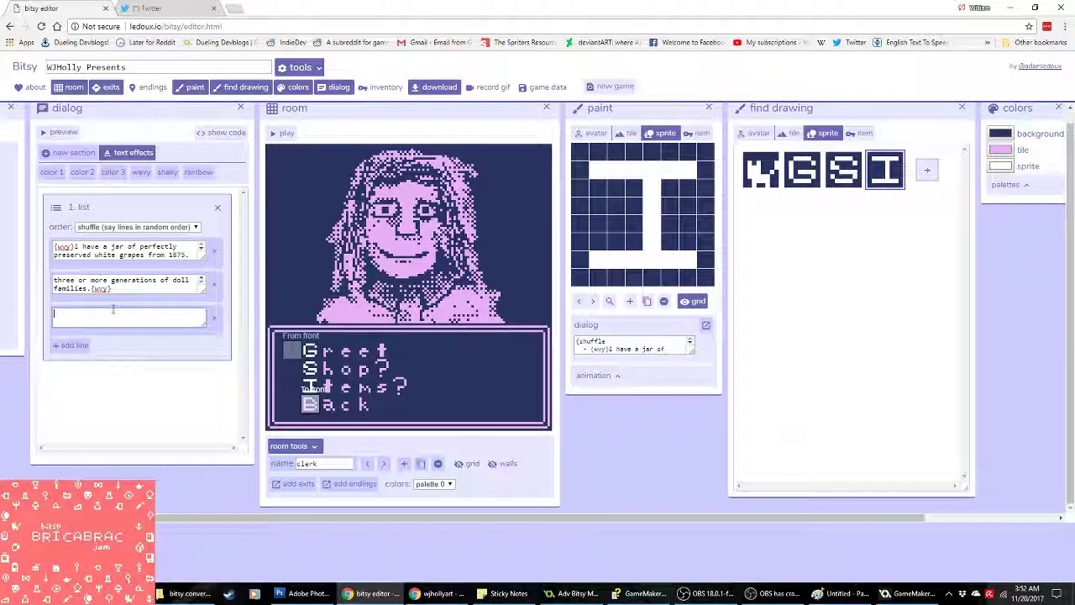
{"action": "left_click", "coordinate": [112, 309]}
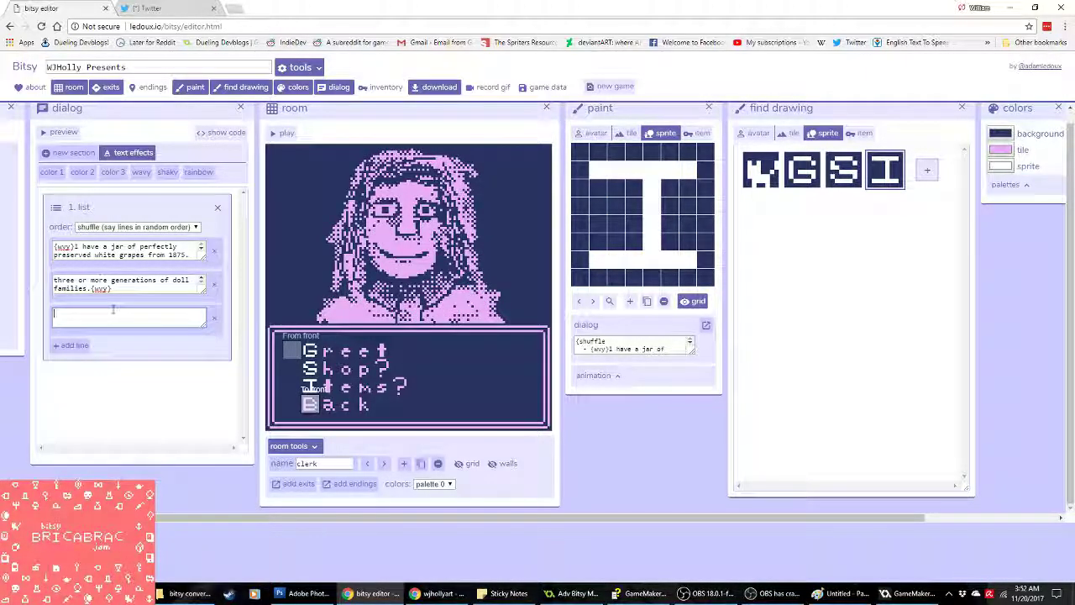
{"action": "left_click", "coordinate": [431, 593]}
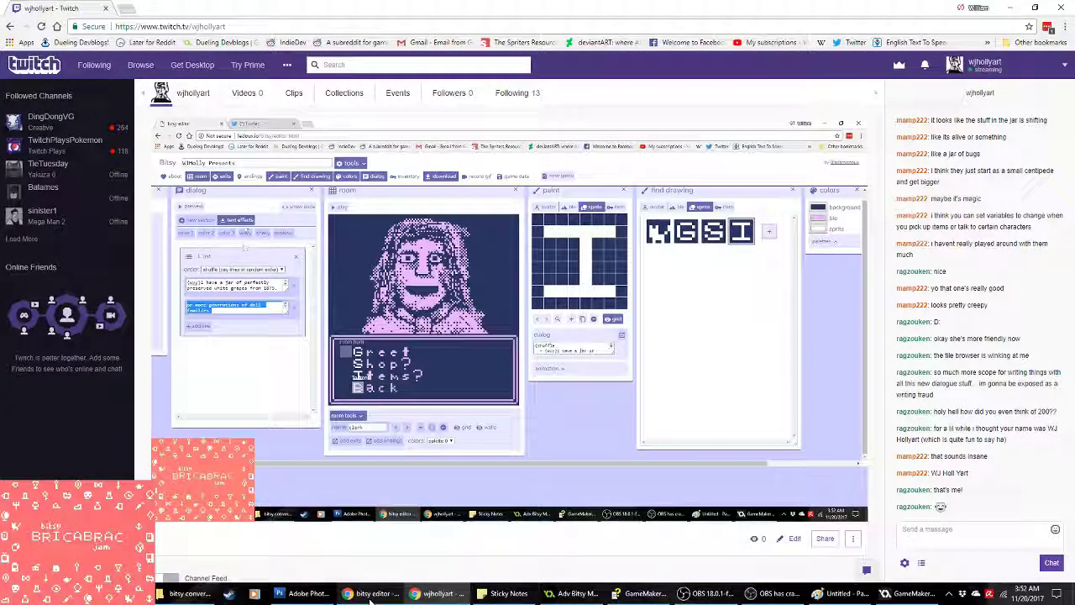
{"action": "left_click", "coordinate": [370, 593]}
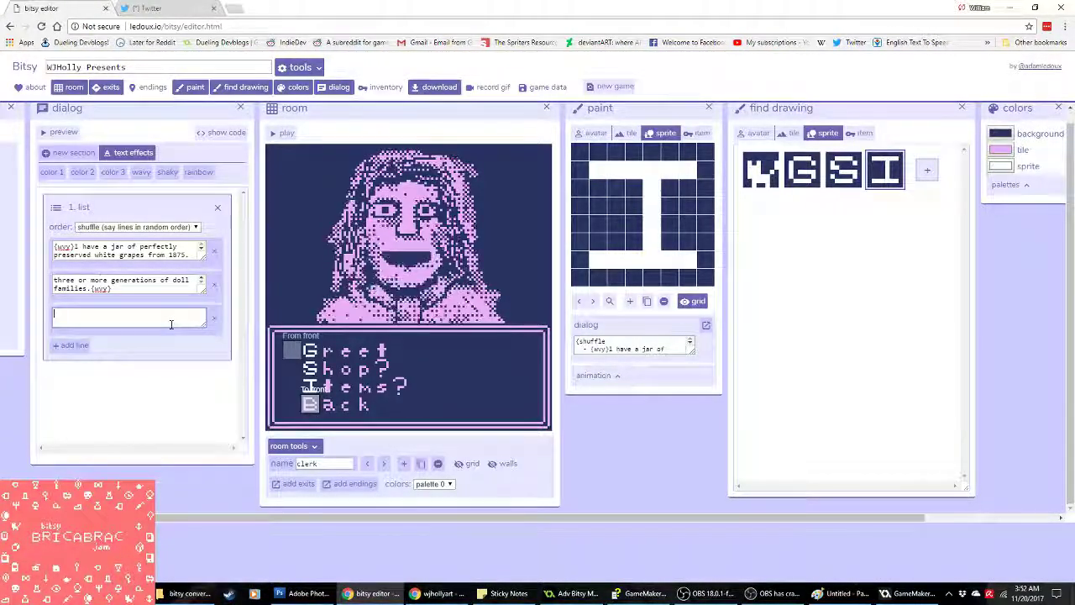
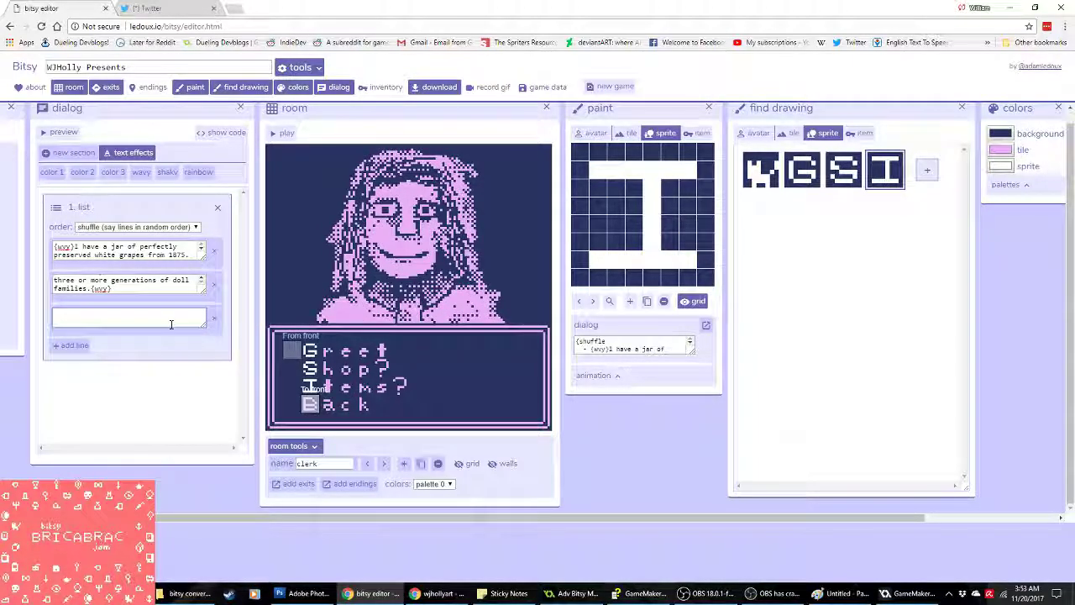
Step: Fill the list's third line with "I have behind the counter a human thumb preserved in prehistoric amber"
{"action": "type", "text": "I have "}
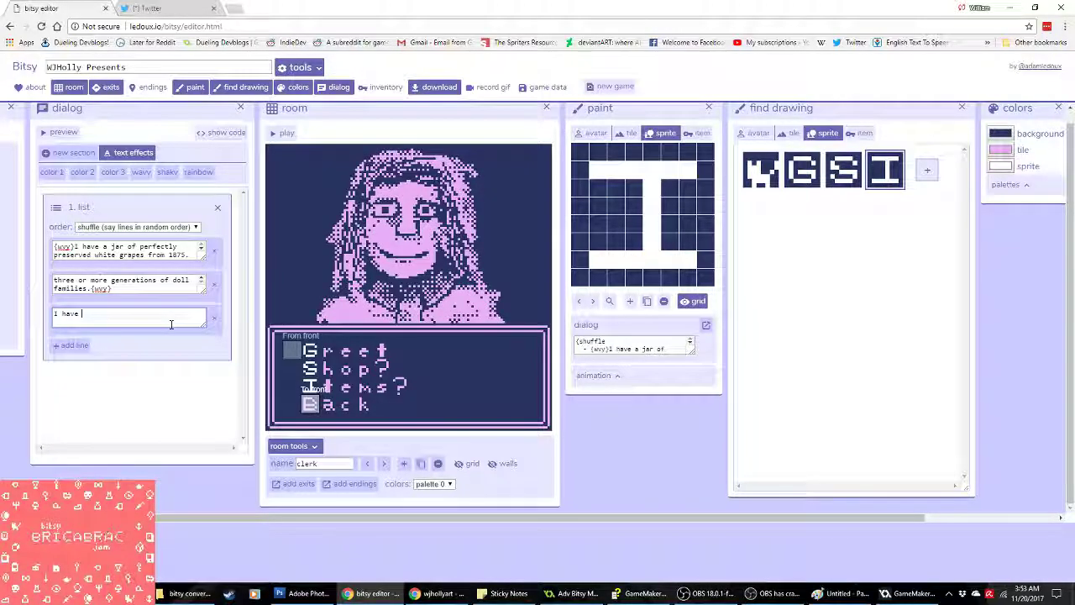
{"action": "type", "text": "bee"}
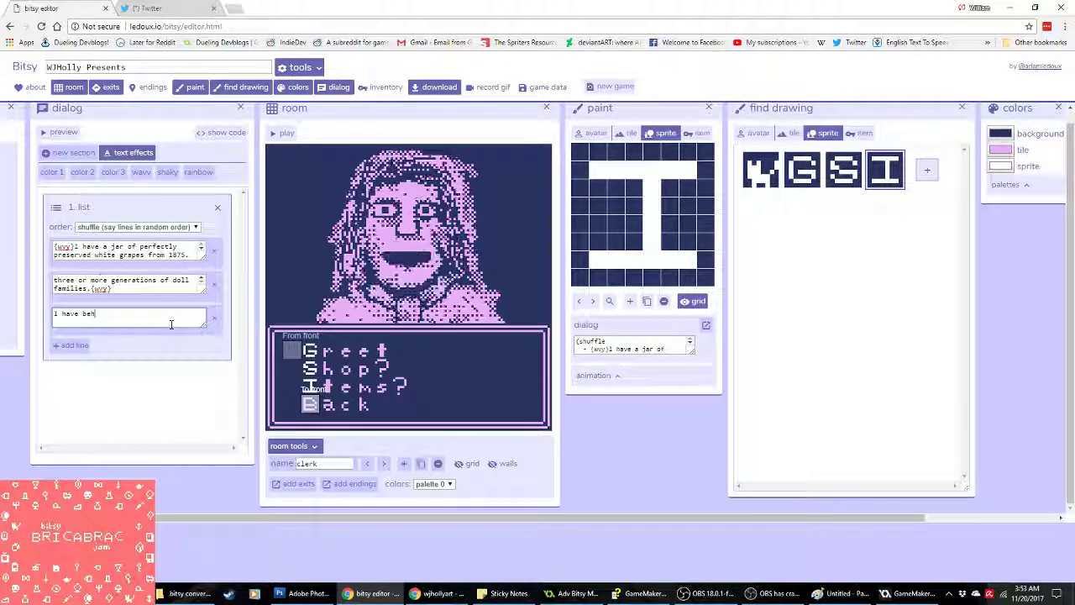
{"action": "type", "text": "ind the"}
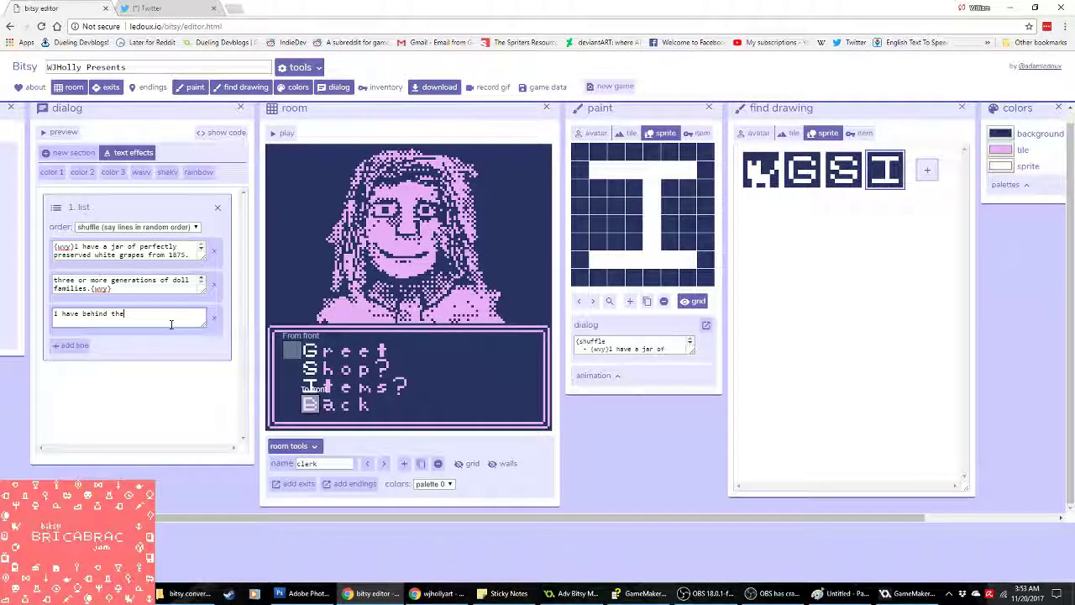
{"action": "type", "text": " counter a human c"}
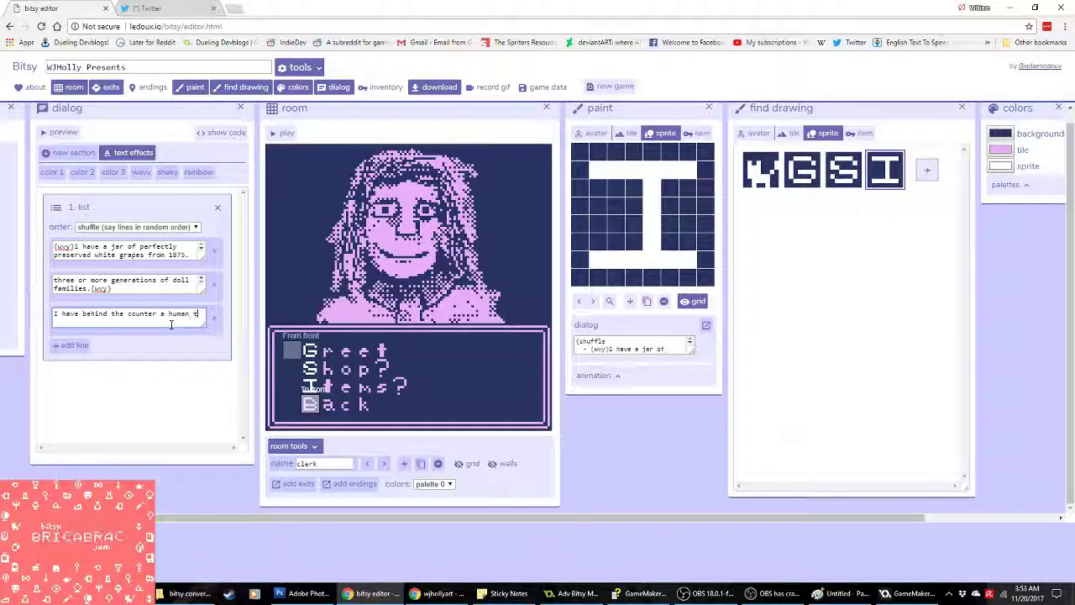
{"action": "key", "text": "BackSpace"}
{"action": "type", "text": "thumb preserv"}
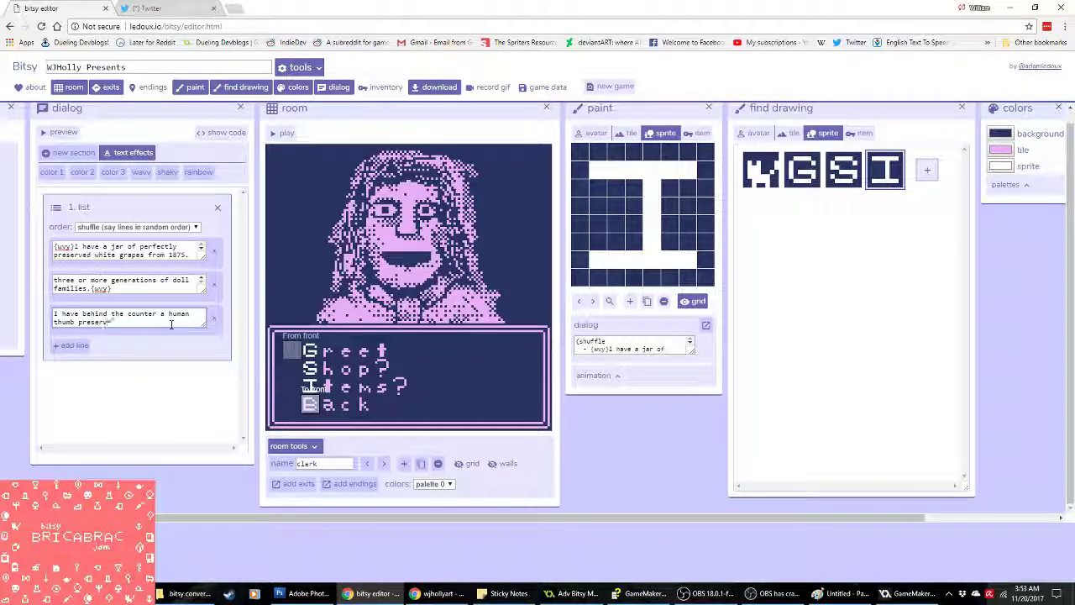
{"action": "type", "text": "ed in a j"}
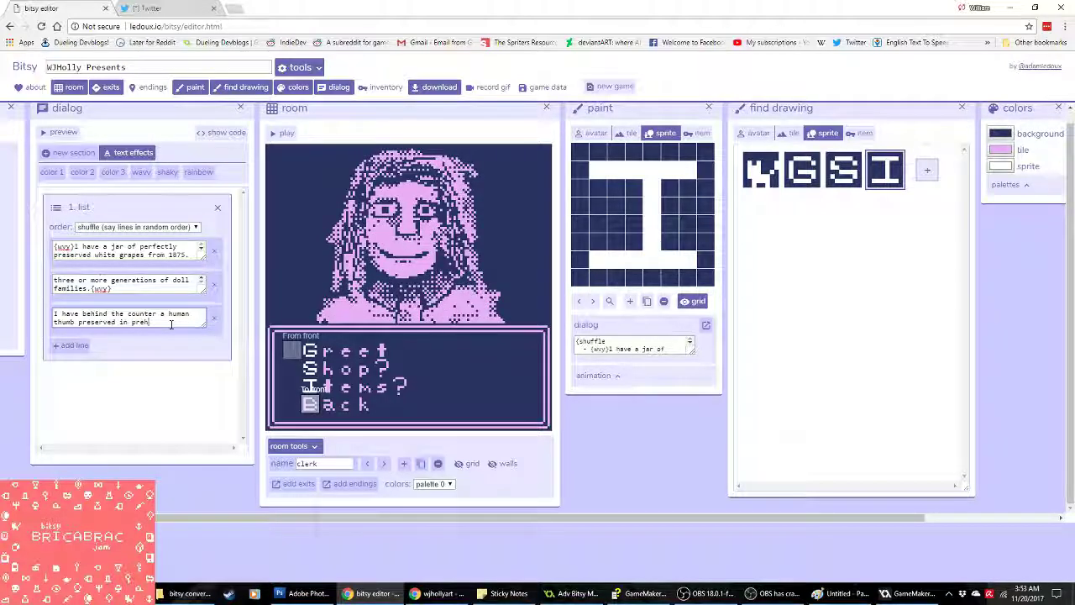
{"action": "type", "text": " amber"}
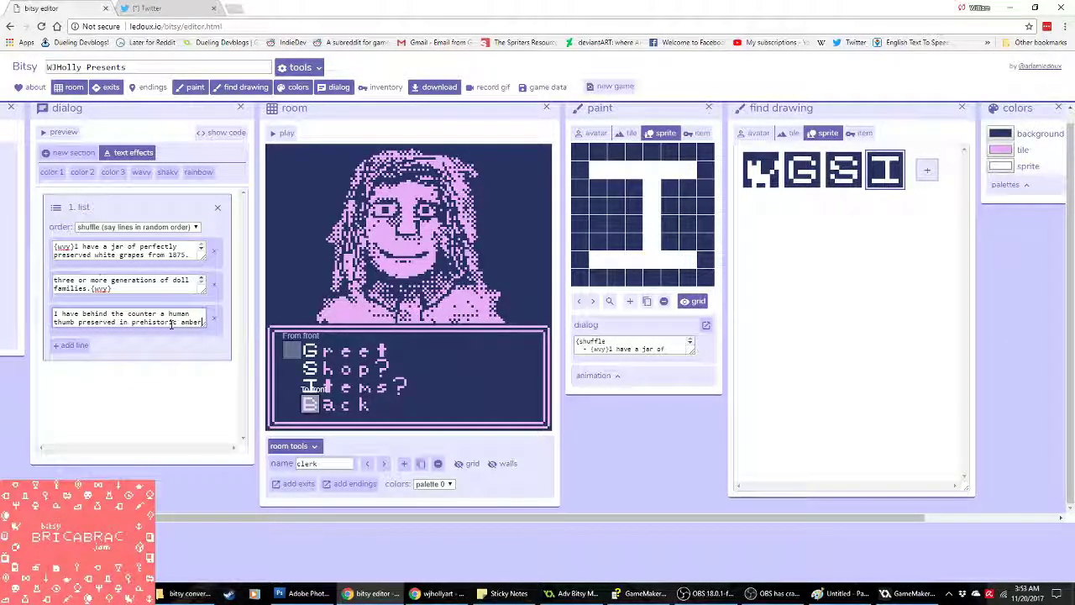
{"action": "type", "text": " alongside a"}
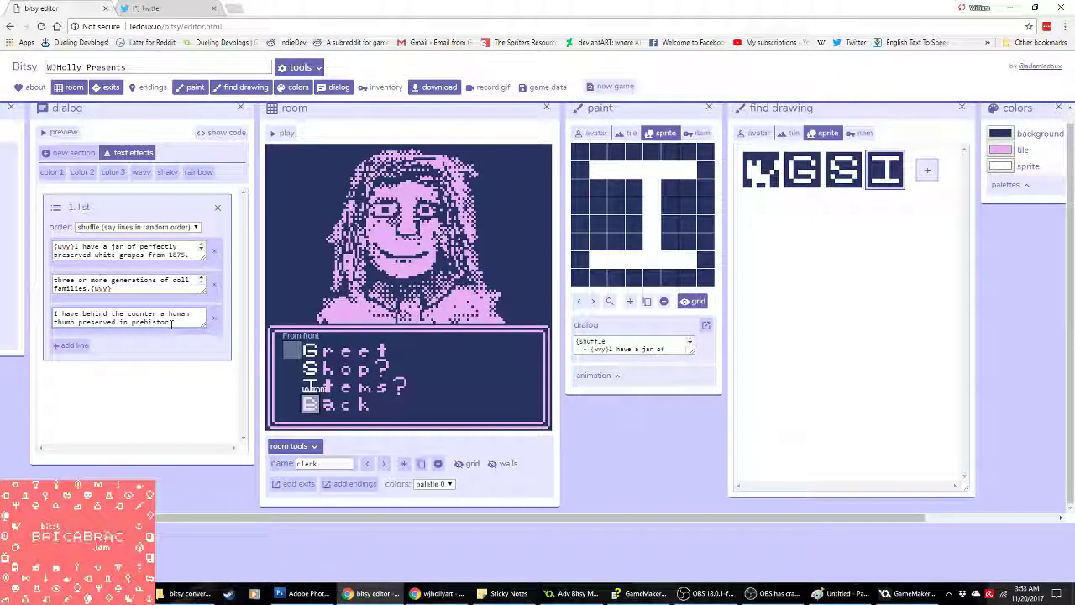
Step: Reword the third line's ending to "preserved in jurassic era amber." and wrap the whole line in the wavy effect
{"action": "key", "text": "BackSpace"}
{"action": "key", "text": "BackSpace"}
{"action": "key", "text": "BackSpace"}
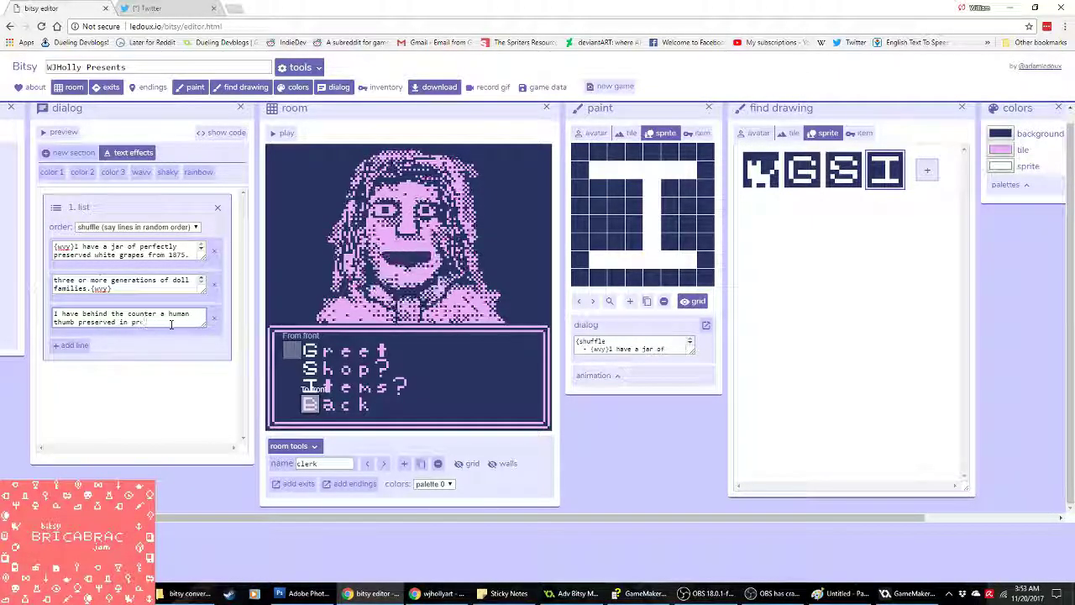
{"action": "key", "text": "BackSpace"}
{"action": "key", "text": "BackSpace"}
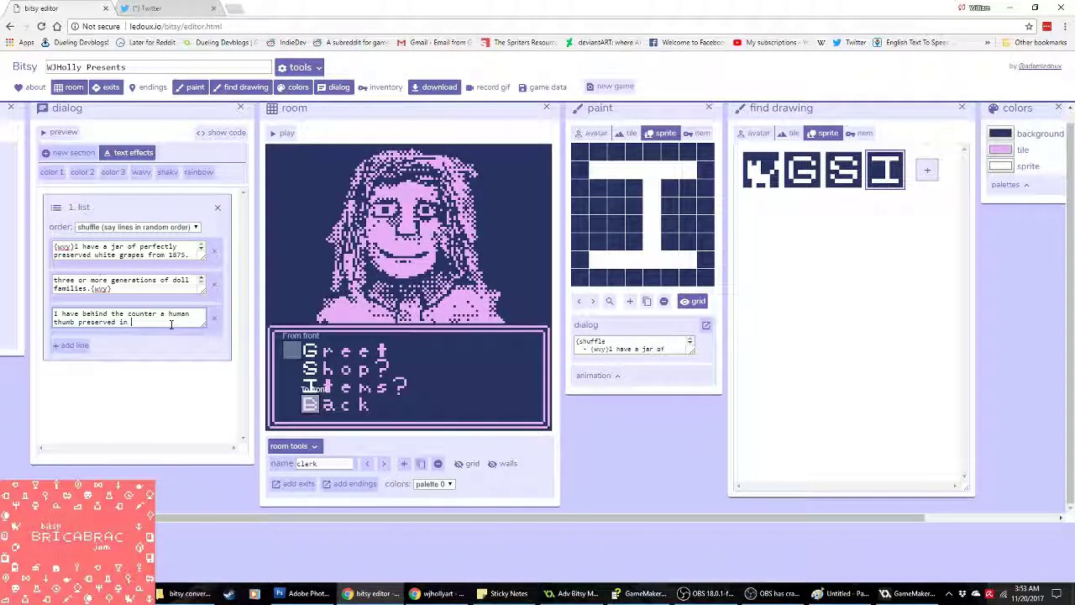
{"action": "type", "text": "jurassic"}
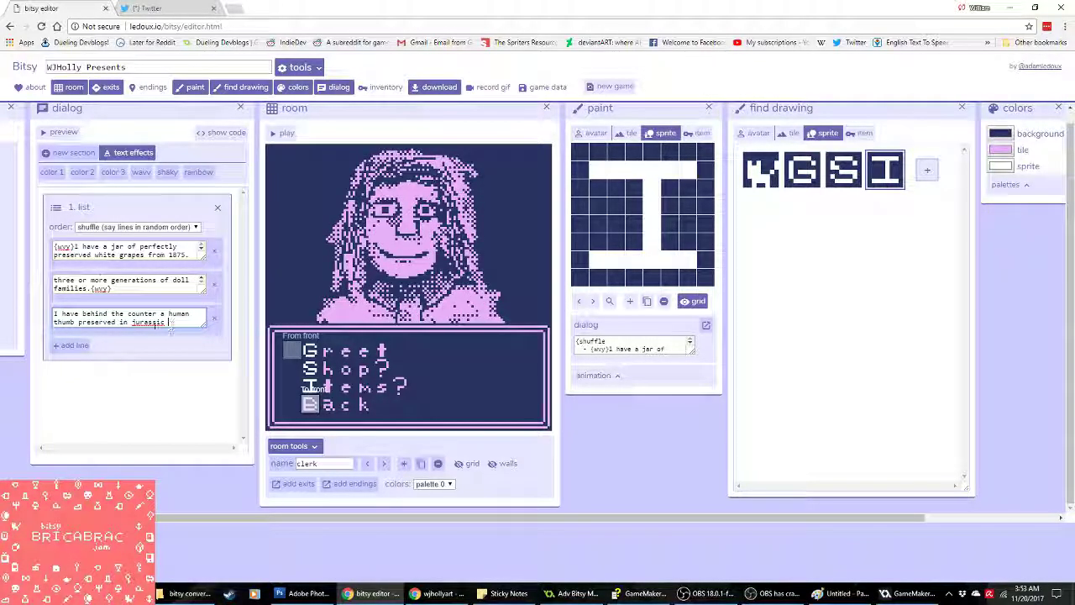
{"action": "right_click", "coordinate": [156, 325]}
{"action": "left_click", "coordinate": [181, 331]}
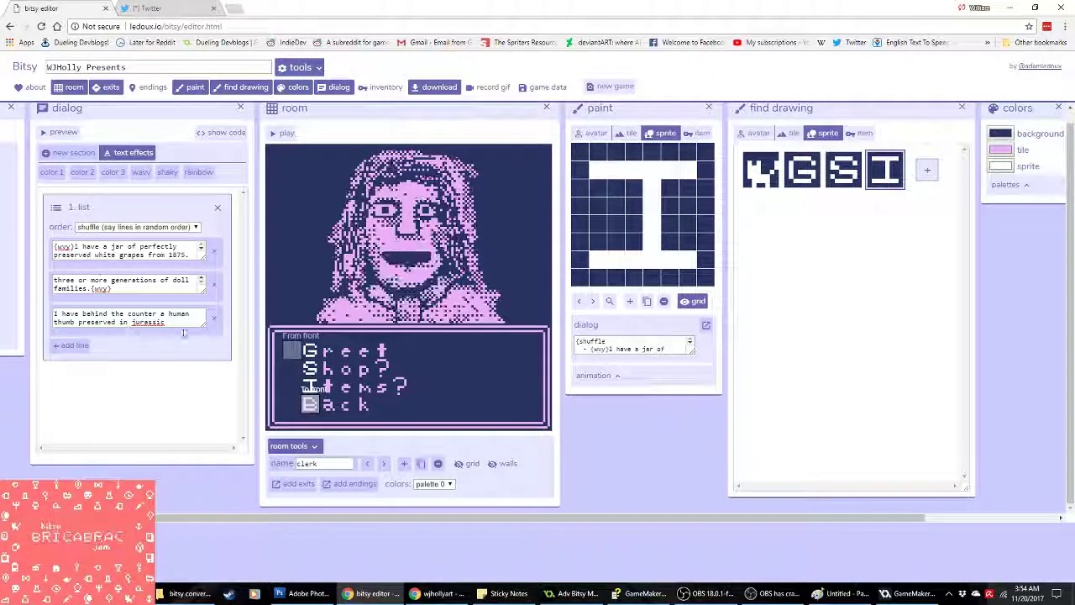
{"action": "type", "text": "era"}
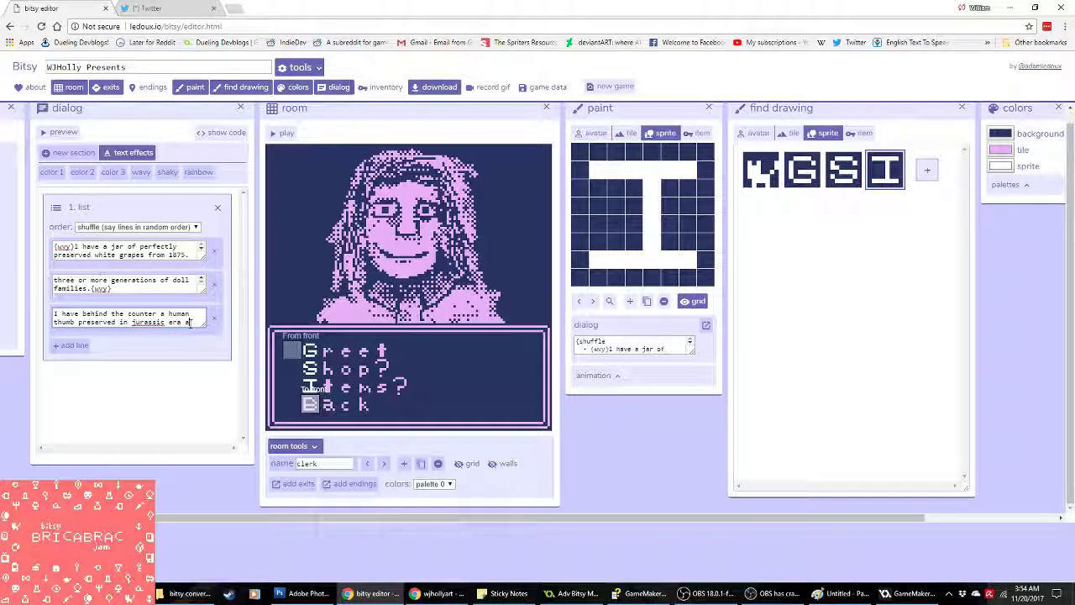
{"action": "left_click_drag", "start_coordinate": [191, 324], "coordinate": [178, 211]}
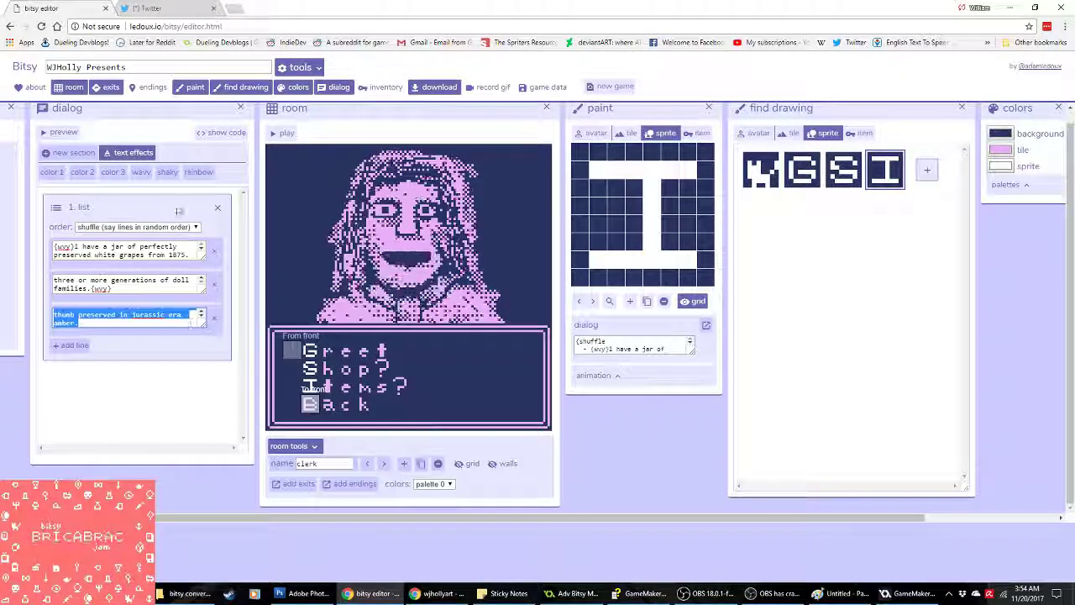
{"action": "left_click", "coordinate": [148, 175]}
Step: Add a fourth line to the list and begin it with "I have a cotton candy machine once owned by a ringmaster"
{"action": "left_click", "coordinate": [73, 345]}
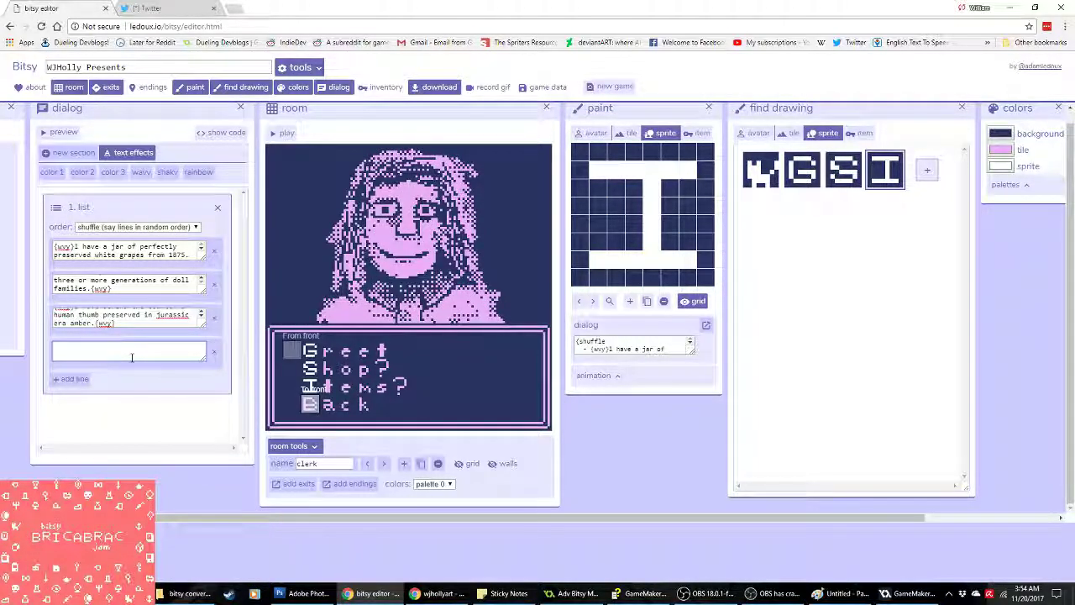
{"action": "type", "text": "I have a cott"}
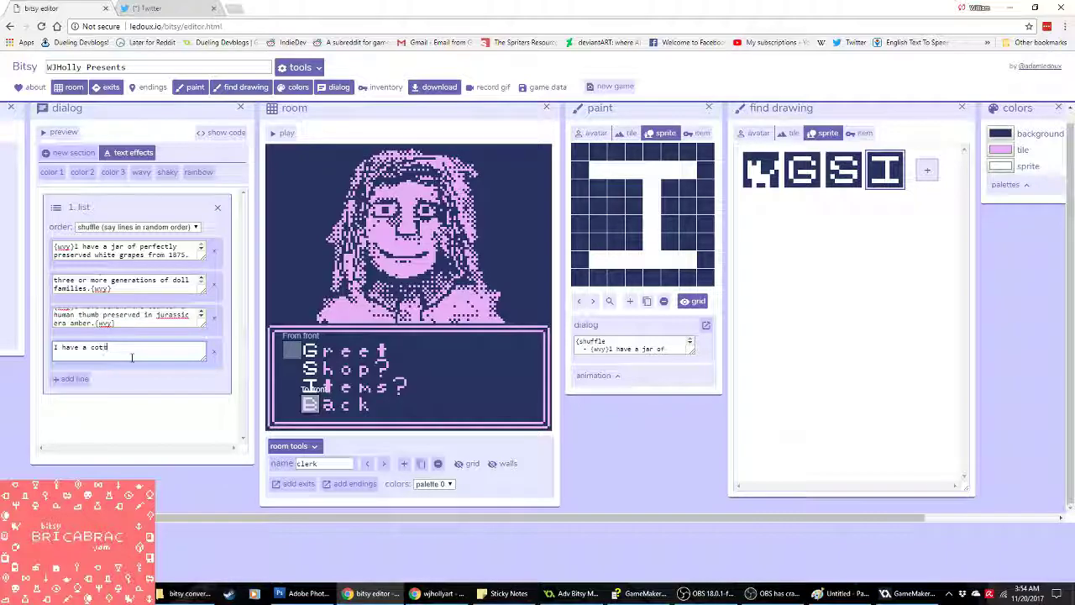
{"action": "type", "text": "on candy machine "}
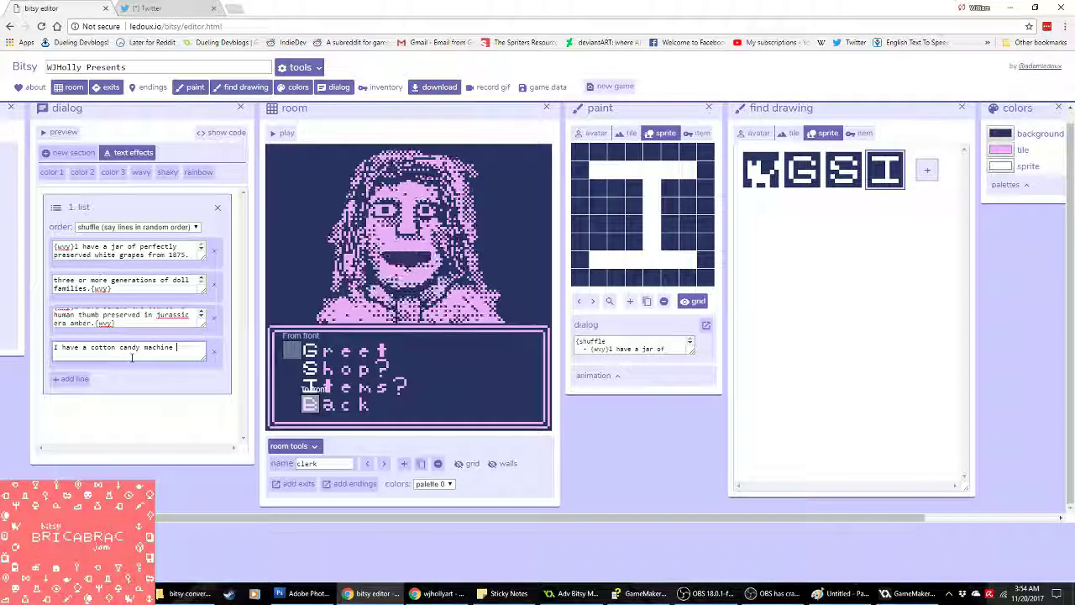
{"action": "type", "text": "once owned b"}
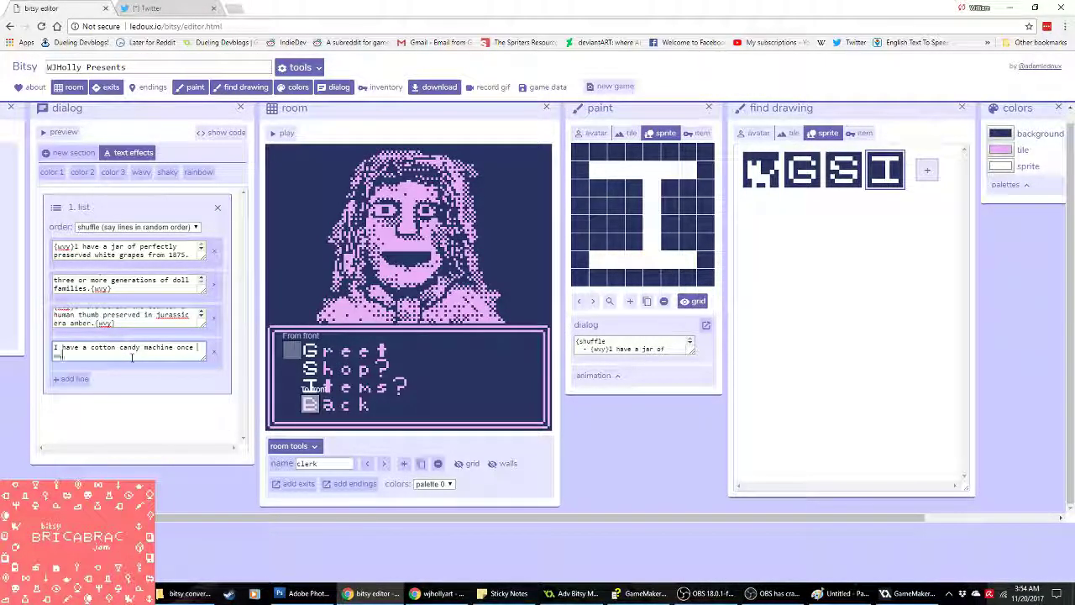
{"action": "type", "text": "y a"}
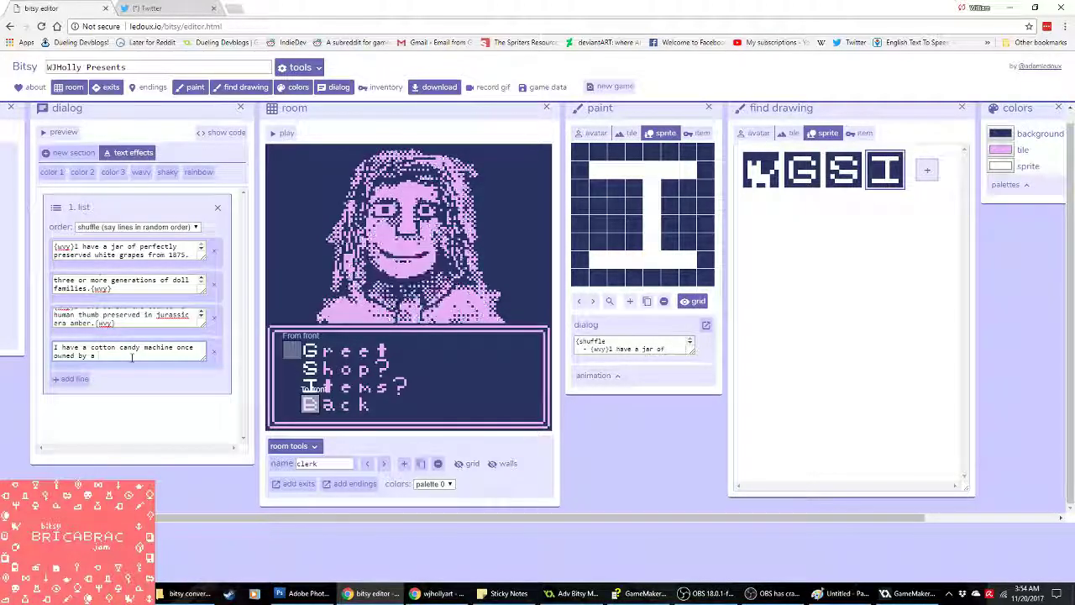
{"action": "type", "text": "gmaster "}
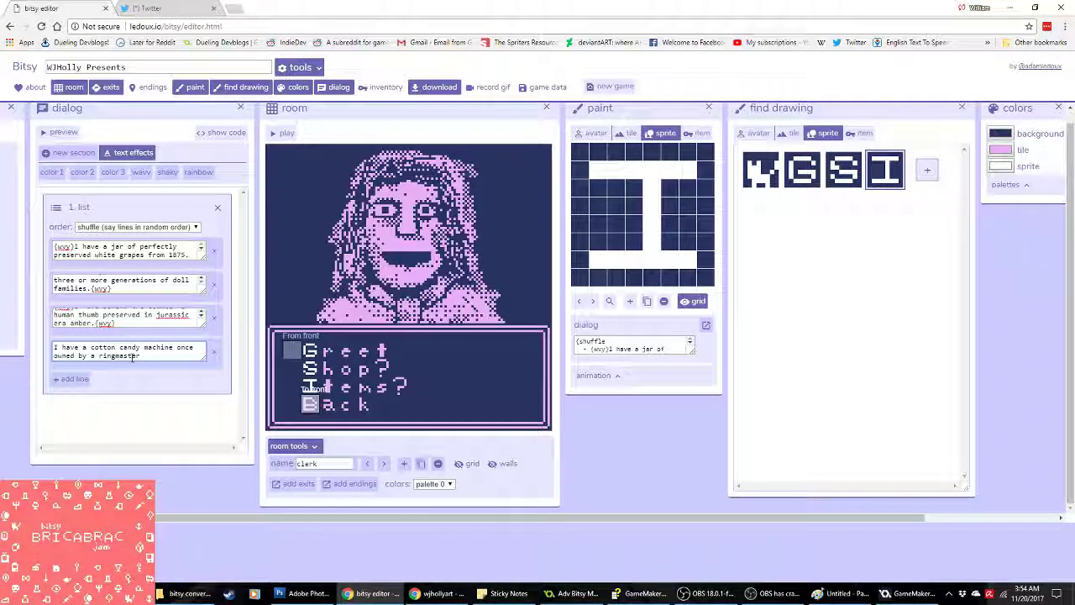
Step: Continue the fourth line with "of the most famous circus in all of 18th century"
{"action": "type", "text": "of the mos"}
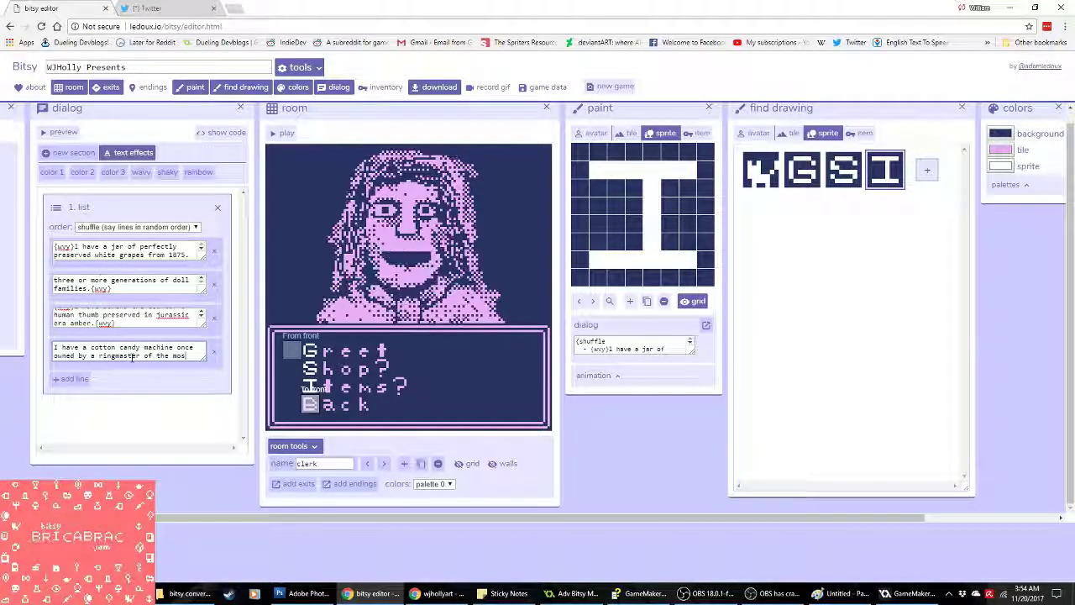
{"action": "type", "text": "t famous "}
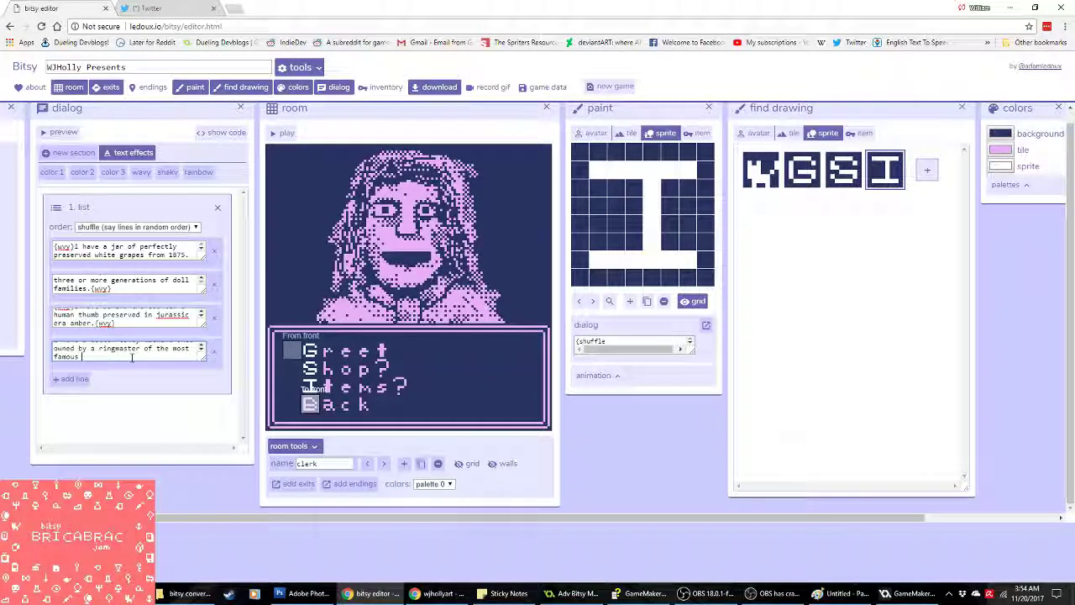
{"action": "type", "text": "circus"}
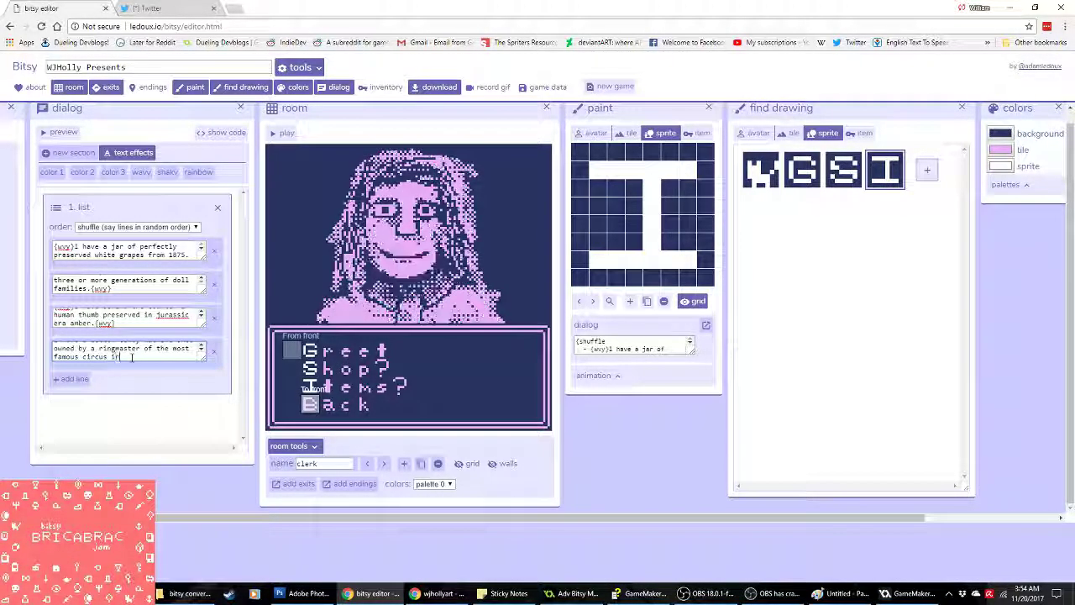
{"action": "type", "text": " in"}
{"action": "type", "text": " a"}
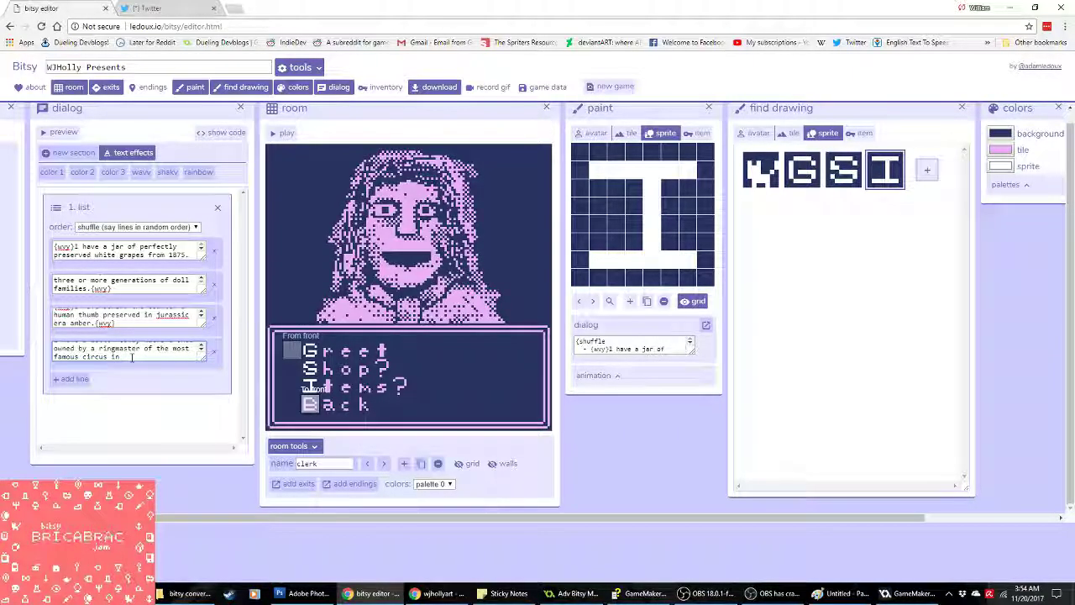
{"action": "type", "text": "ll of"}
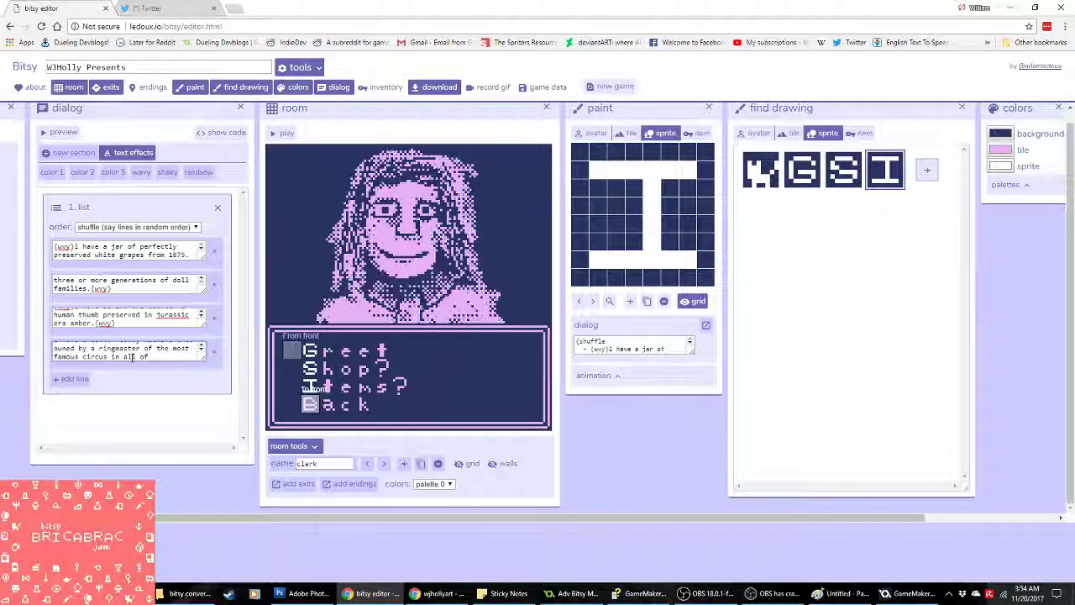
{"action": "type", "text": "18th"}
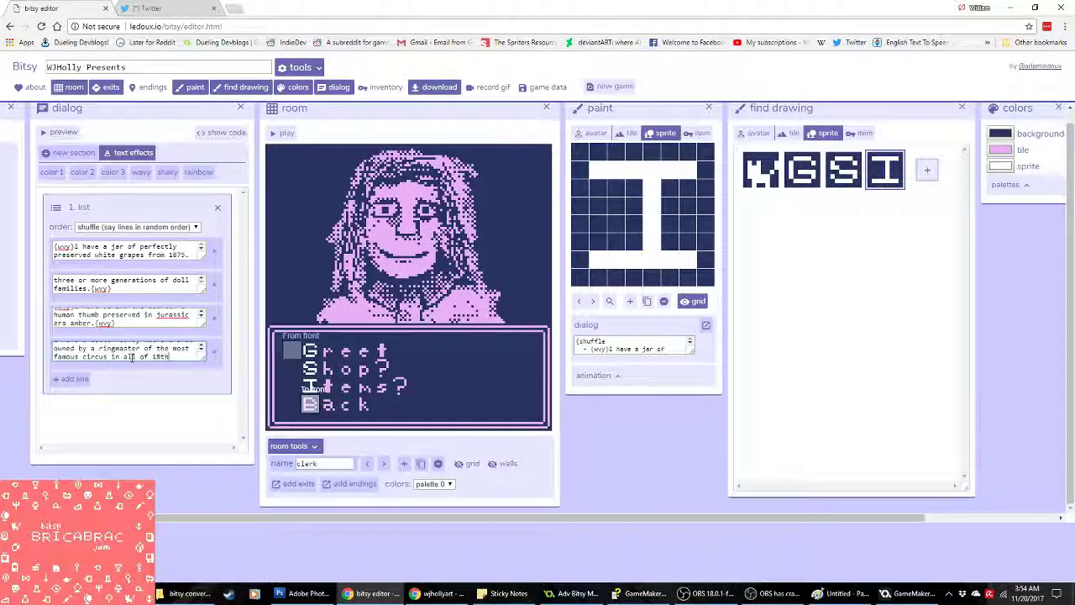
{"action": "type", "text": " century"}
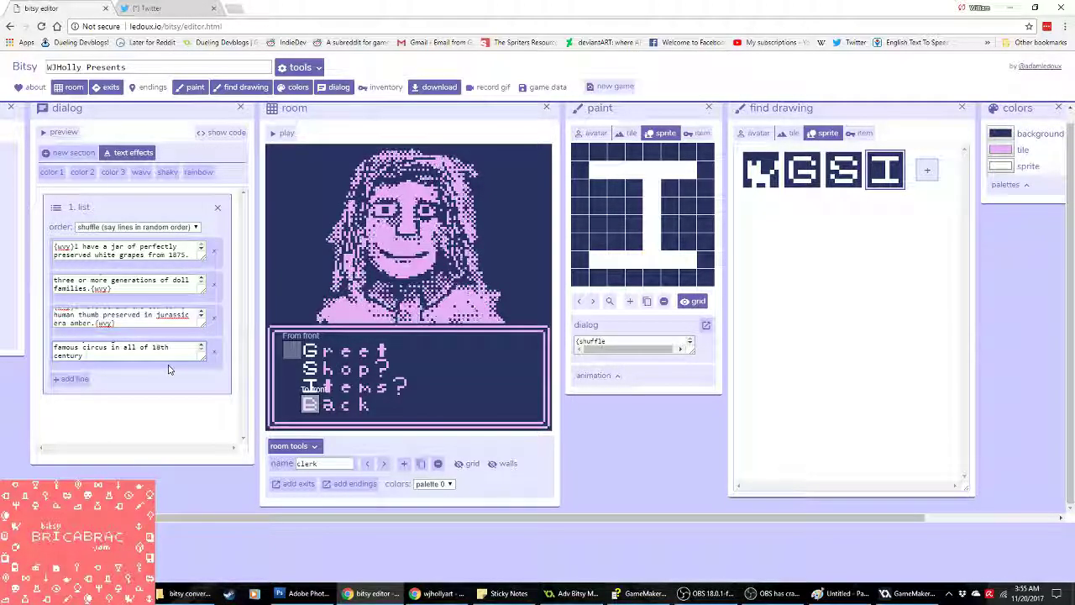
Step: Look up Prussia on Wikipedia in a new browser tab and examine the article's introduction, historical dates, symbols and territory
{"action": "left_click", "coordinate": [238, 7]}
{"action": "type", "text": "prussia"}
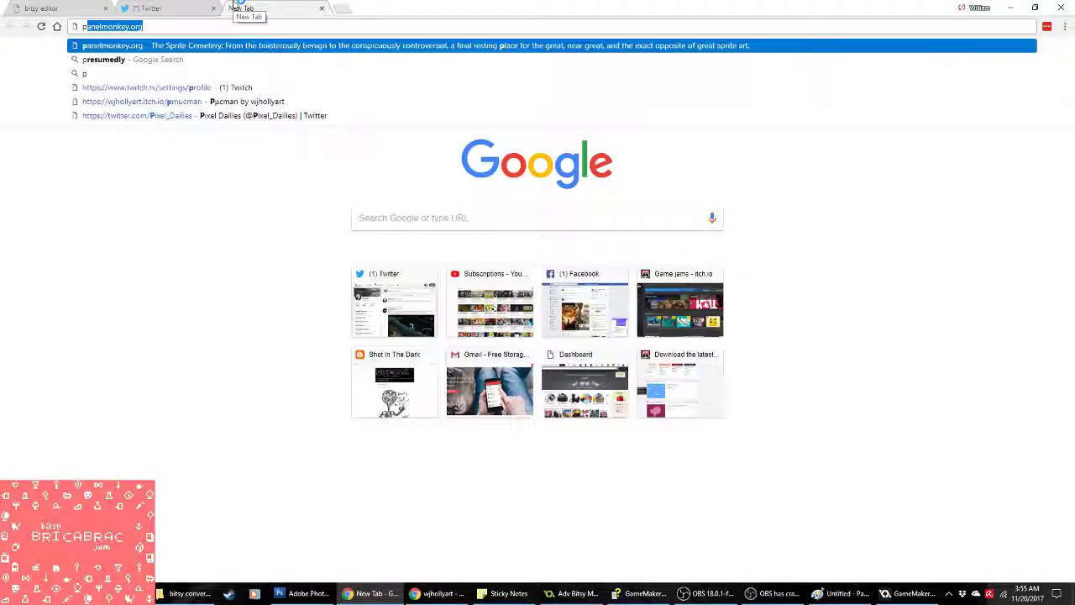
{"action": "key", "text": "Return"}
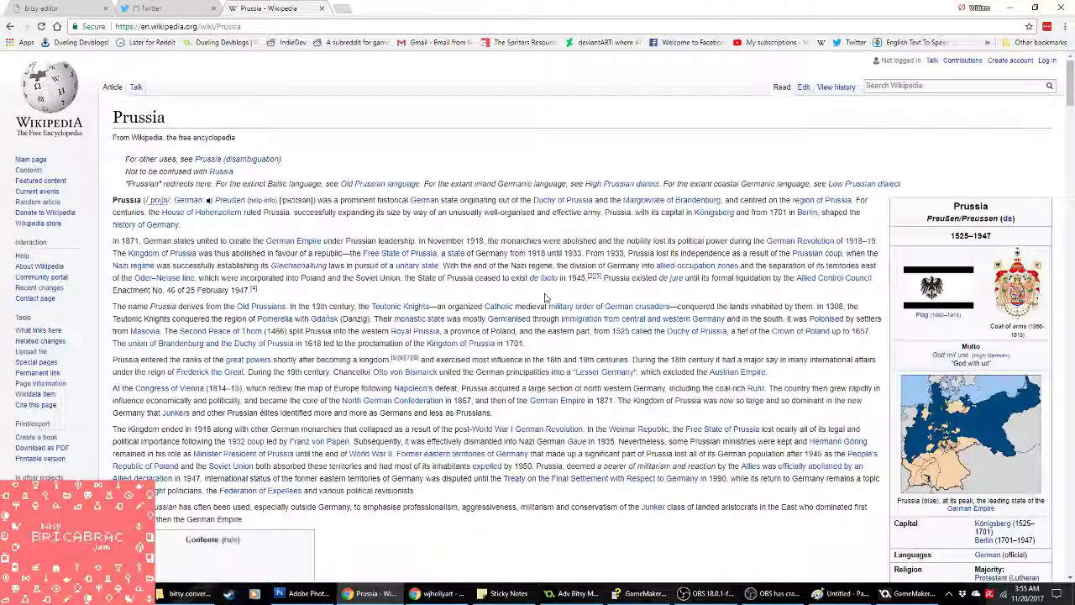
{"action": "scroll", "coordinate": [544, 297], "scroll_direction": "down", "scroll_amount": 3}
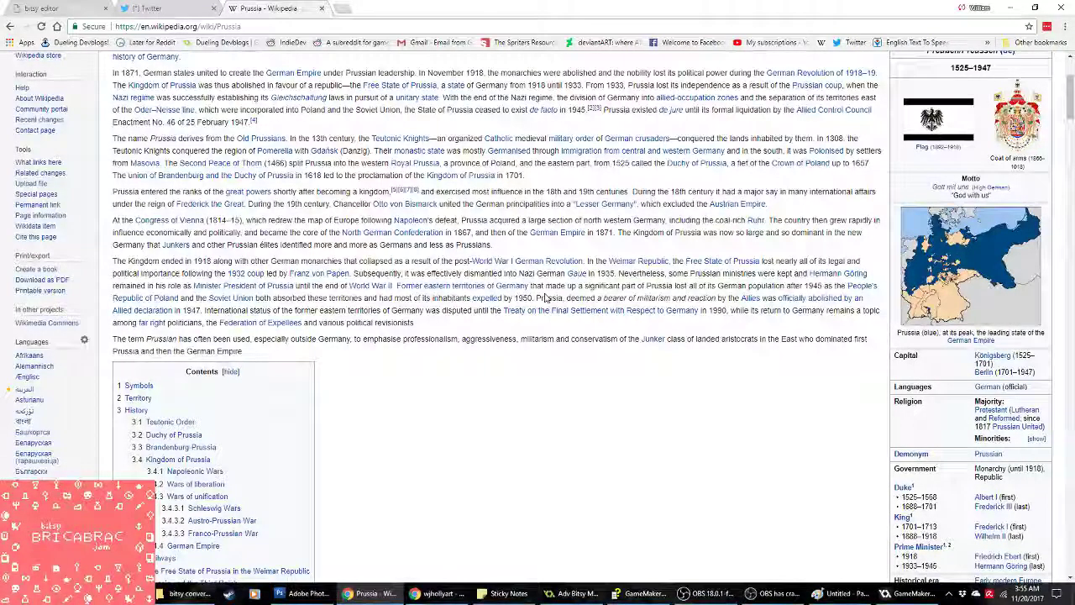
{"action": "scroll", "coordinate": [544, 298], "scroll_direction": "up", "scroll_amount": 3}
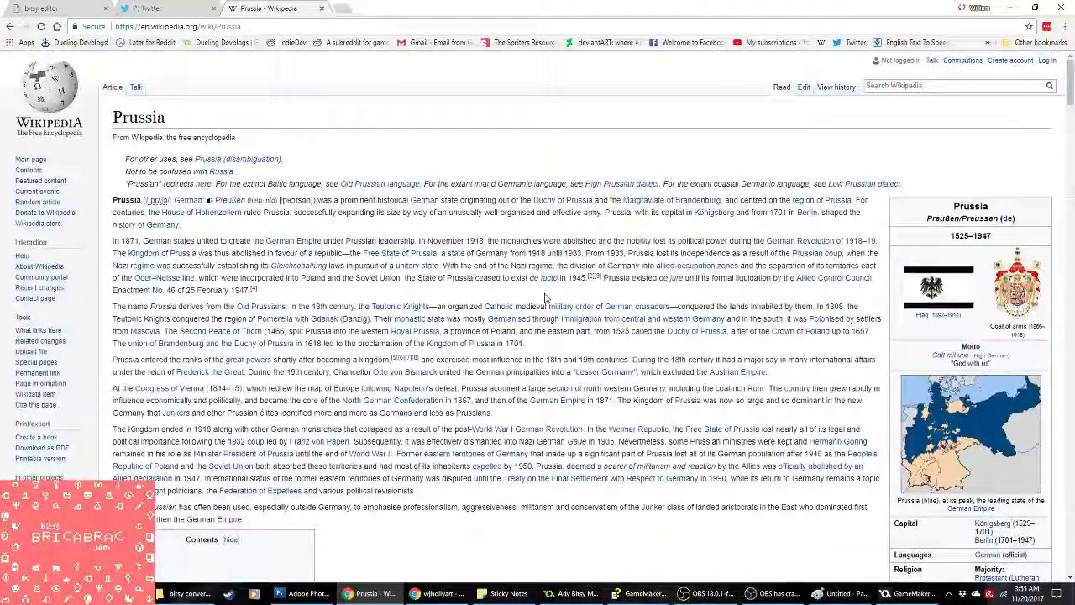
{"action": "scroll", "coordinate": [544, 297], "scroll_direction": "down", "scroll_amount": 3}
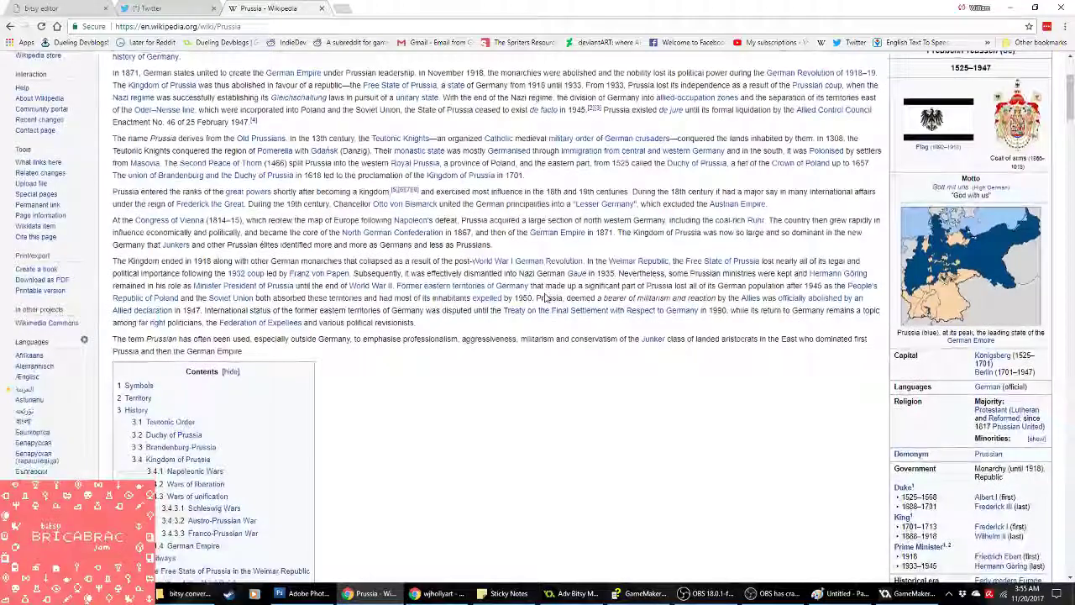
{"action": "scroll", "coordinate": [544, 298], "scroll_direction": "down", "scroll_amount": 3}
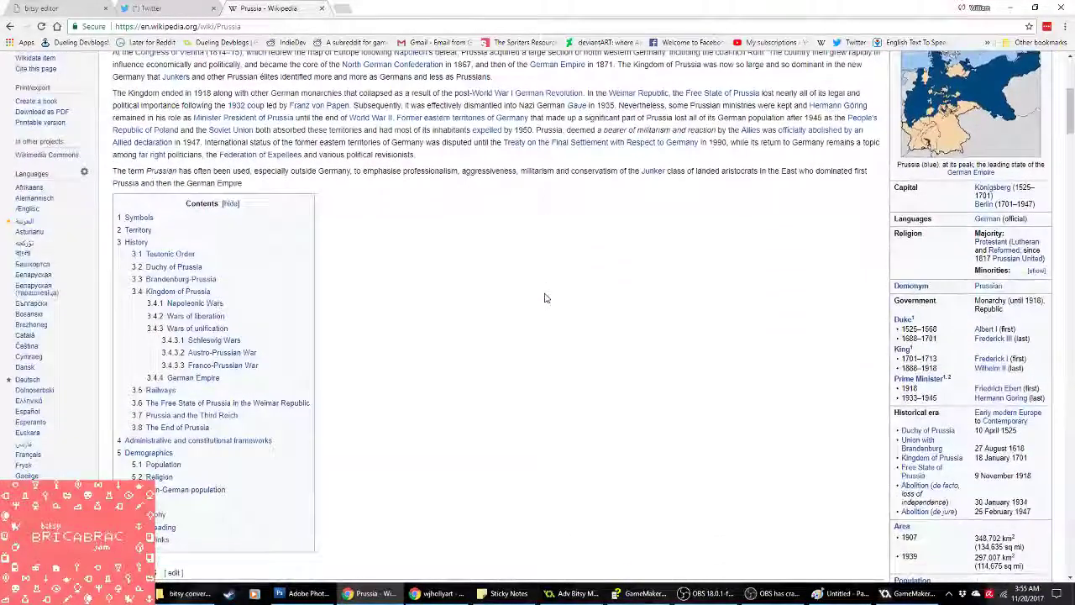
{"action": "scroll", "coordinate": [544, 297], "scroll_direction": "down", "scroll_amount": 2}
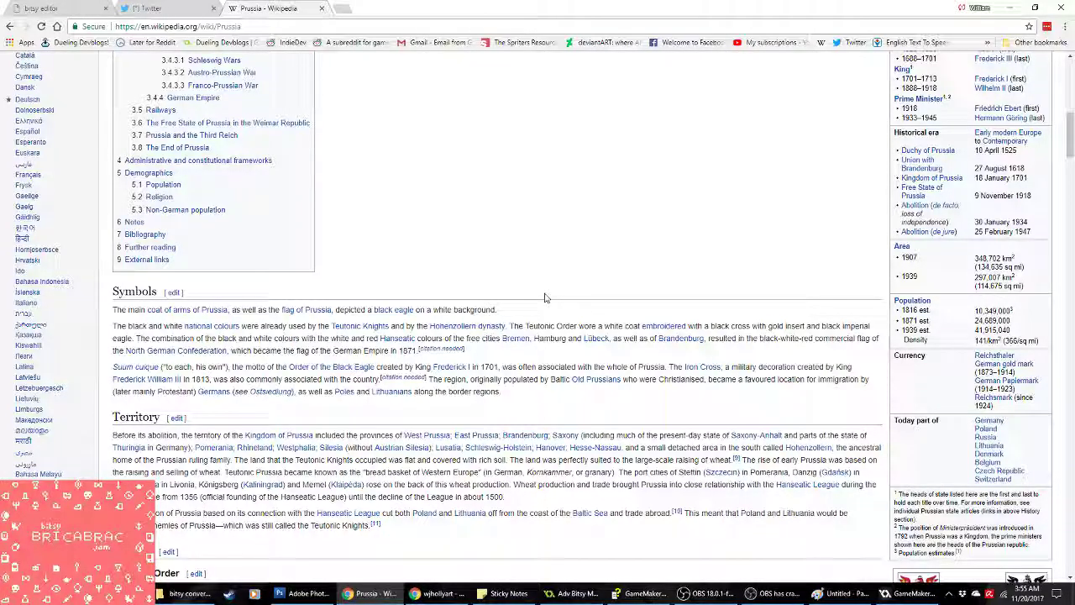
{"action": "scroll", "coordinate": [544, 300], "scroll_direction": "up", "scroll_amount": 6}
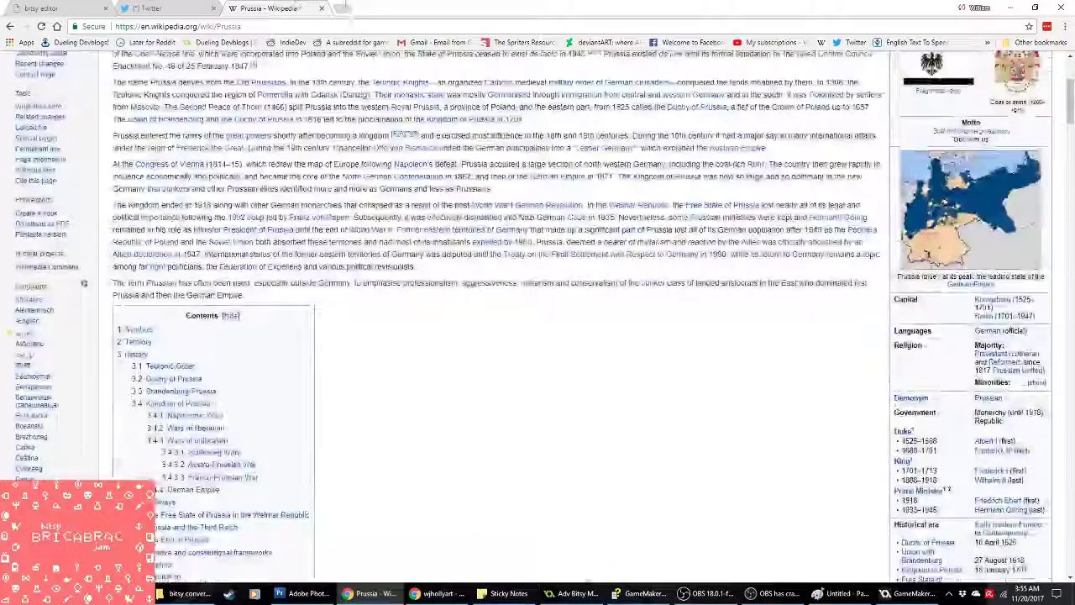
Step: Return to the Bitsy editor, finish the fourth line with "Prussia." and wrap the whole line in the wavy effect
{"action": "key", "text": "ctrl+shift+Tab"}
{"action": "key", "text": "ctrl+shift+Tab"}
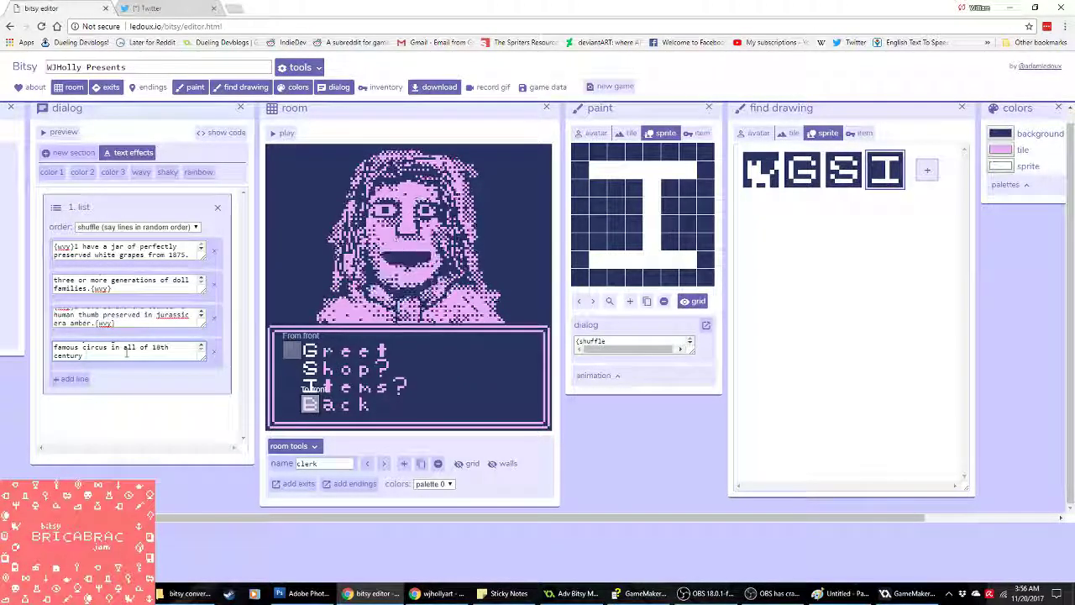
{"action": "type", "text": "Prussia."}
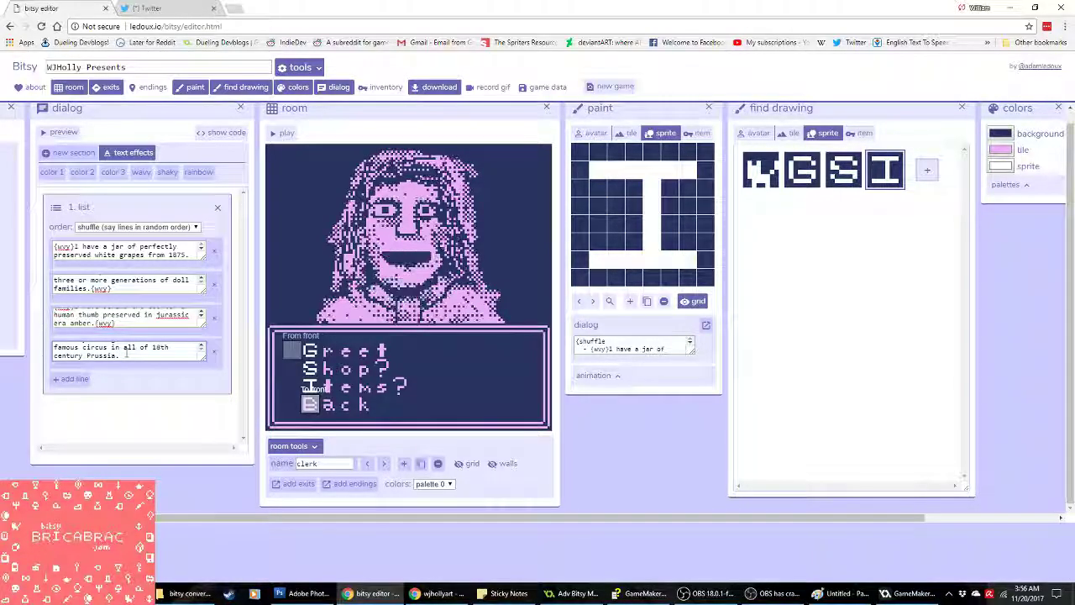
{"action": "triple_click", "coordinate": [126, 355]}
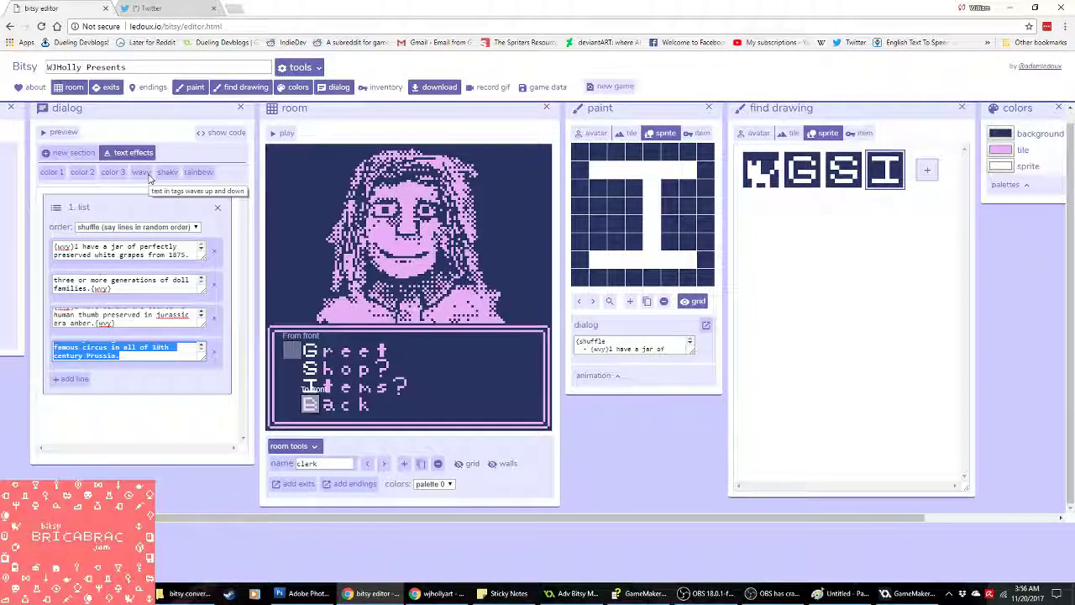
{"action": "left_click", "coordinate": [142, 172]}
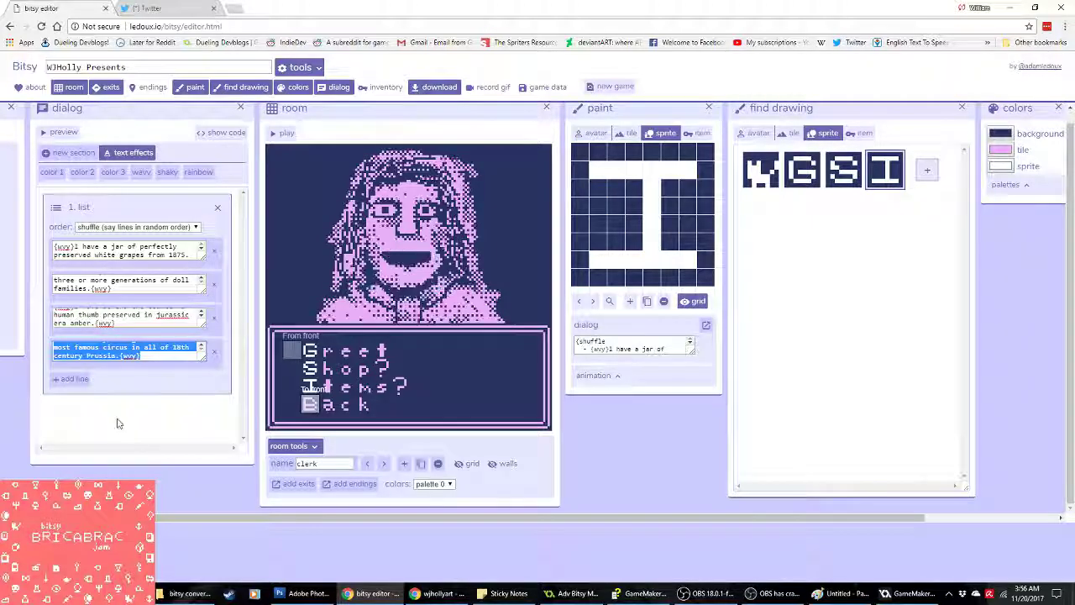
{"action": "left_click", "coordinate": [437, 594]}
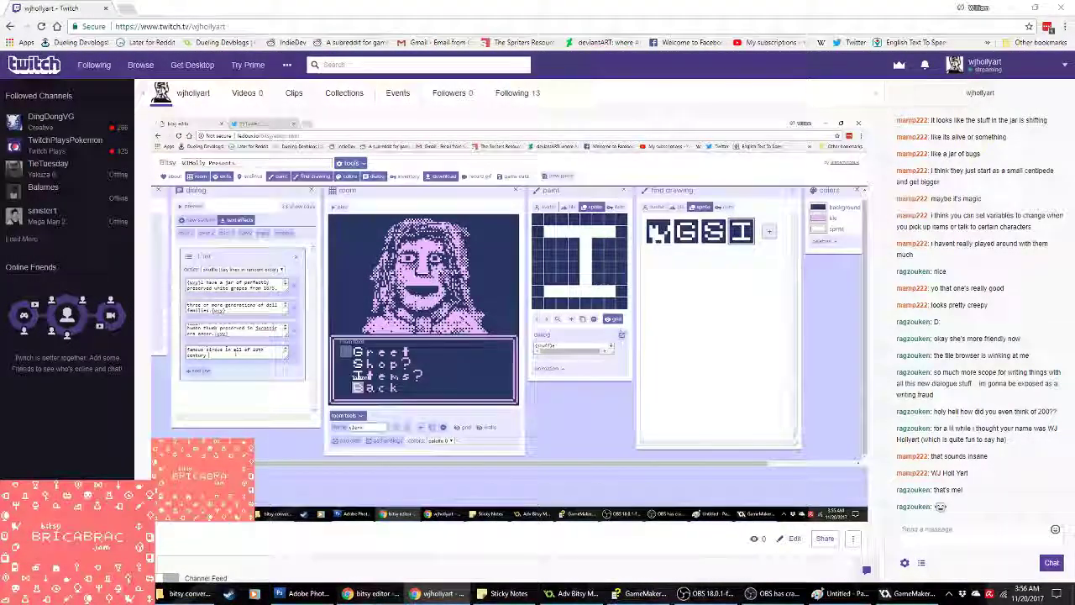
{"action": "left_click", "coordinate": [370, 594]}
Step: Add a fifth line to the list and begin it with "I have an easy bake oven that belonged to a young girl who"
{"action": "left_click", "coordinate": [72, 379]}
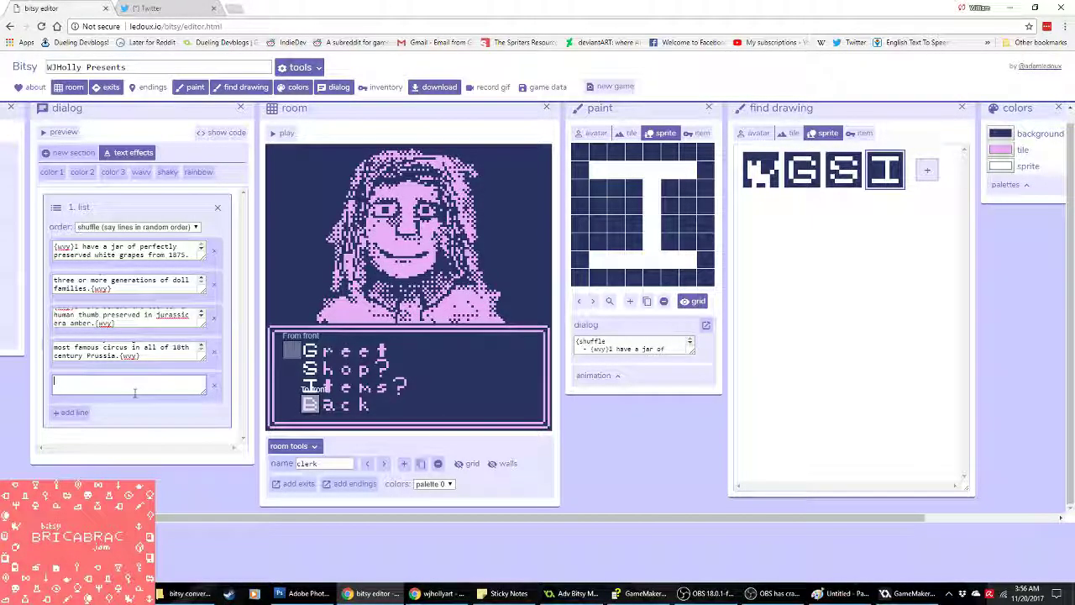
{"action": "left_click", "coordinate": [134, 392]}
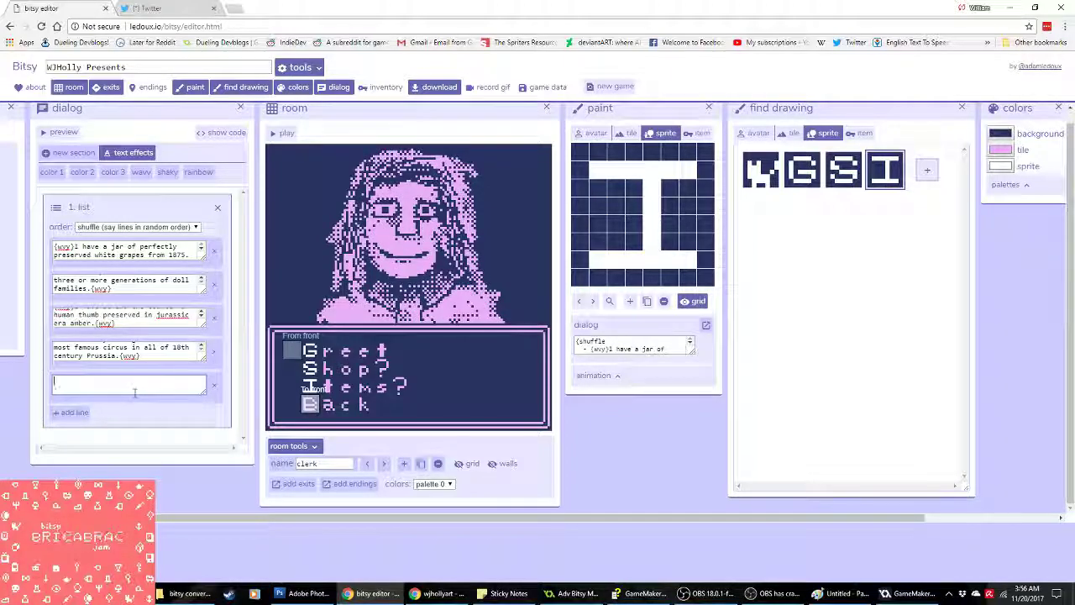
{"action": "type", "text": "I h"}
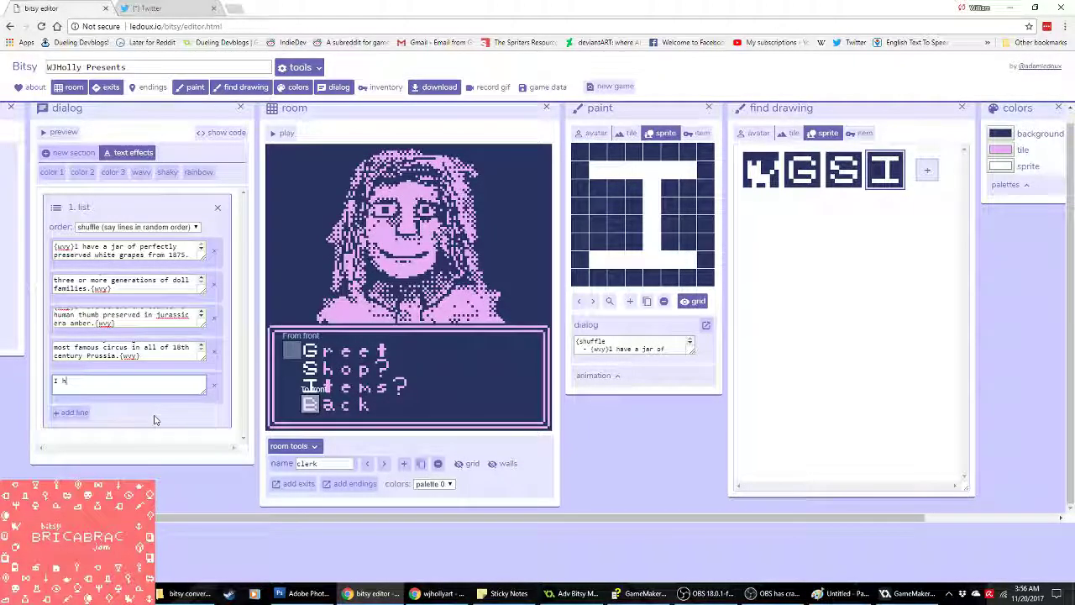
{"action": "type", "text": "ave an easy ba"}
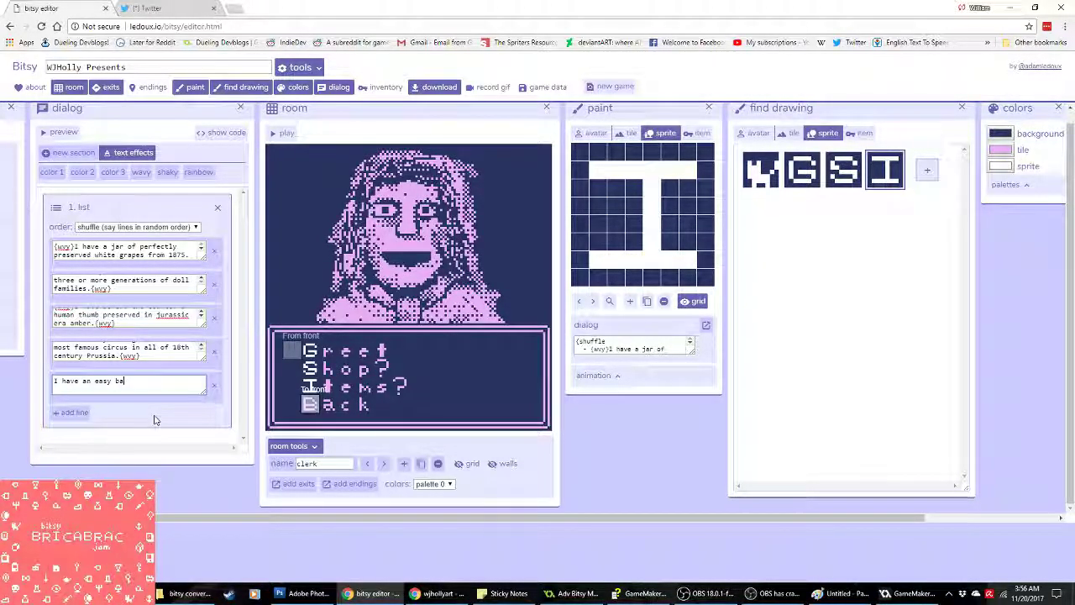
{"action": "type", "text": "ke oven that "}
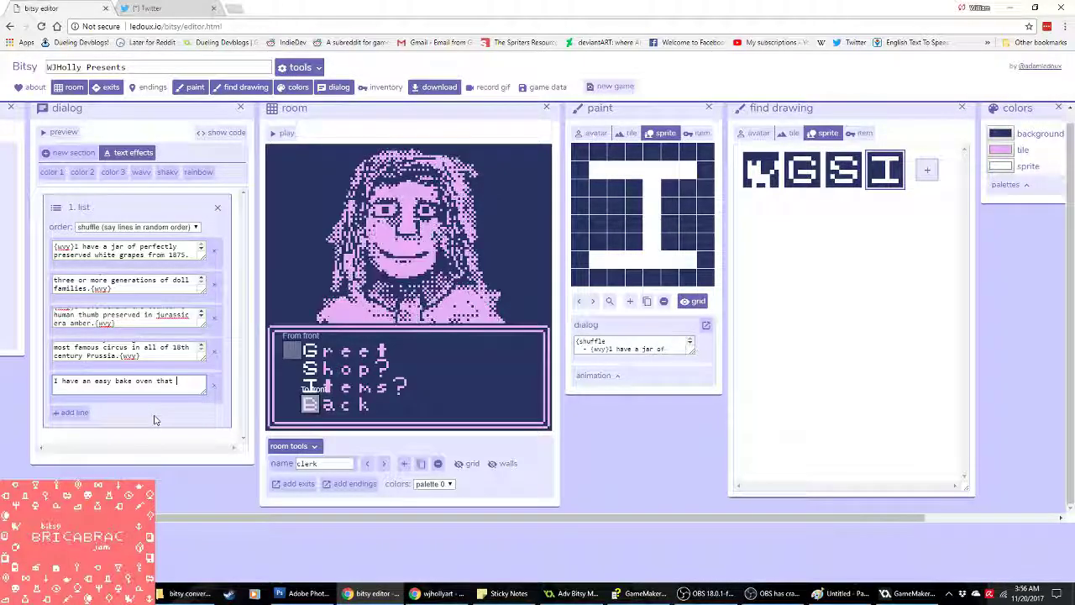
{"action": "type", "text": "belonged "}
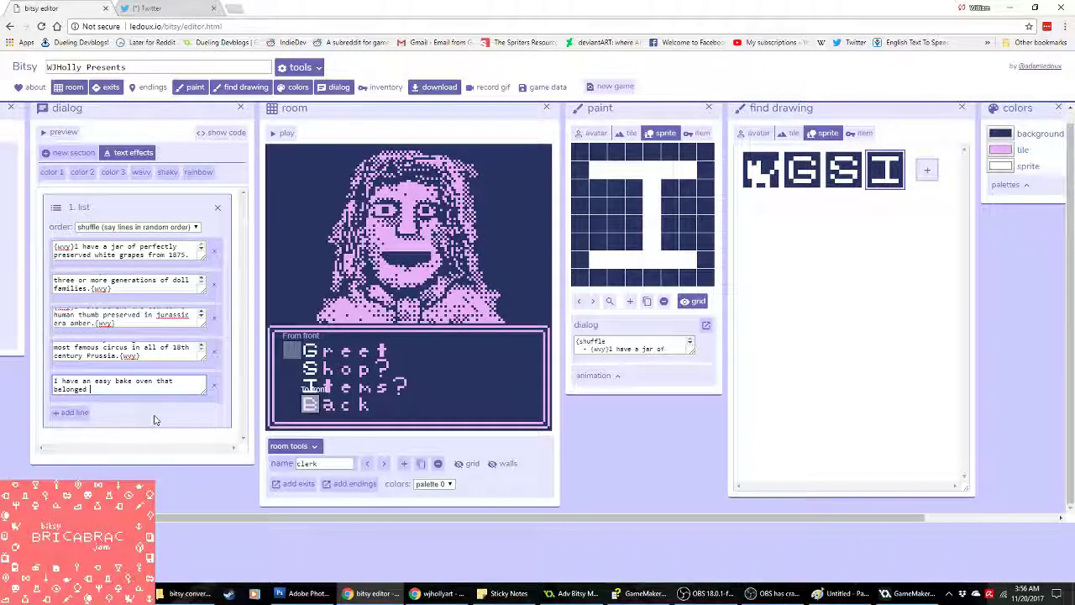
{"action": "type", "text": "to a you"}
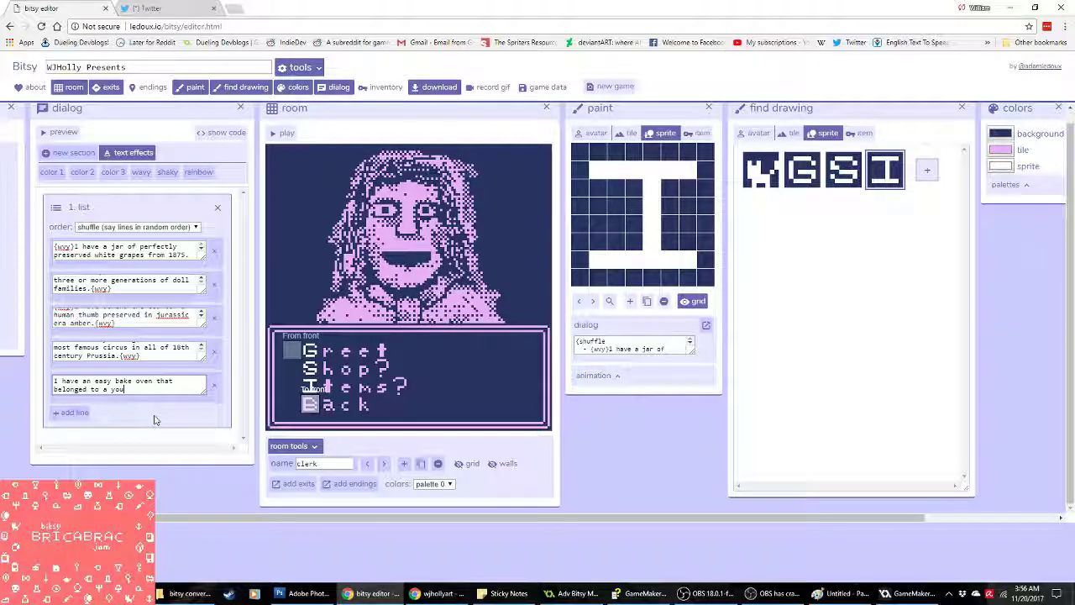
{"action": "type", "text": "ng girl who "}
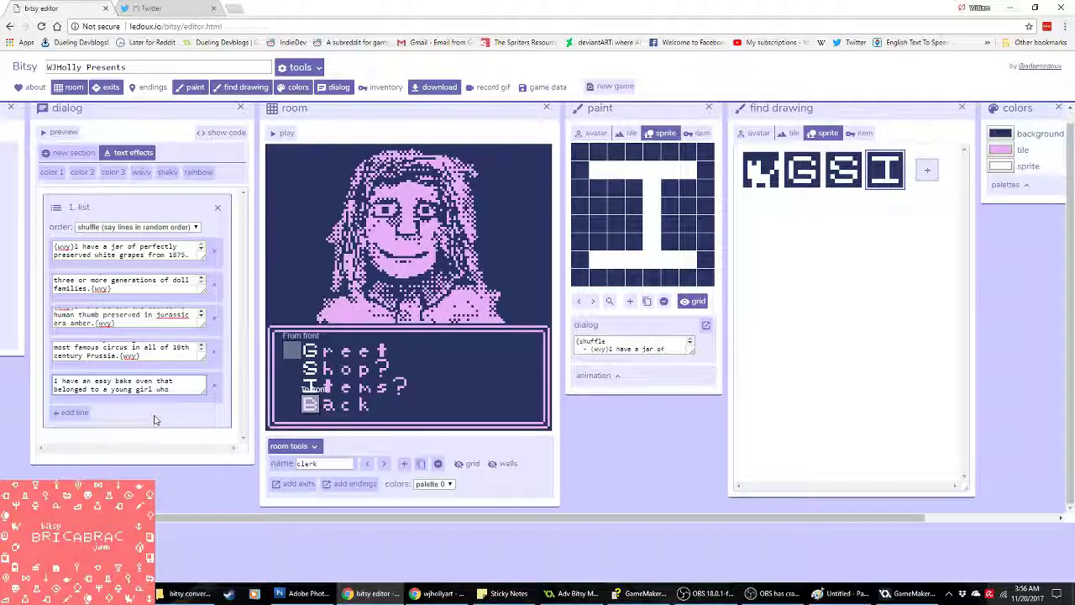
Step: Finish the fifth line with "now owns a successful bakery in New York." and wrap the whole line in the wavy effect
{"action": "type", "text": "now owns "}
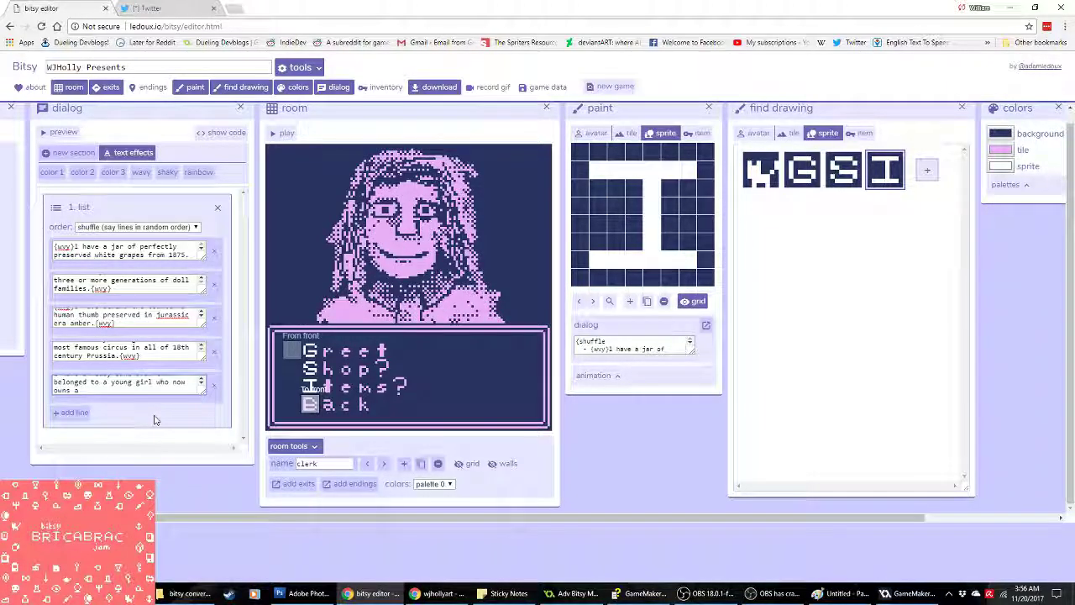
{"action": "type", "text": "a successful "}
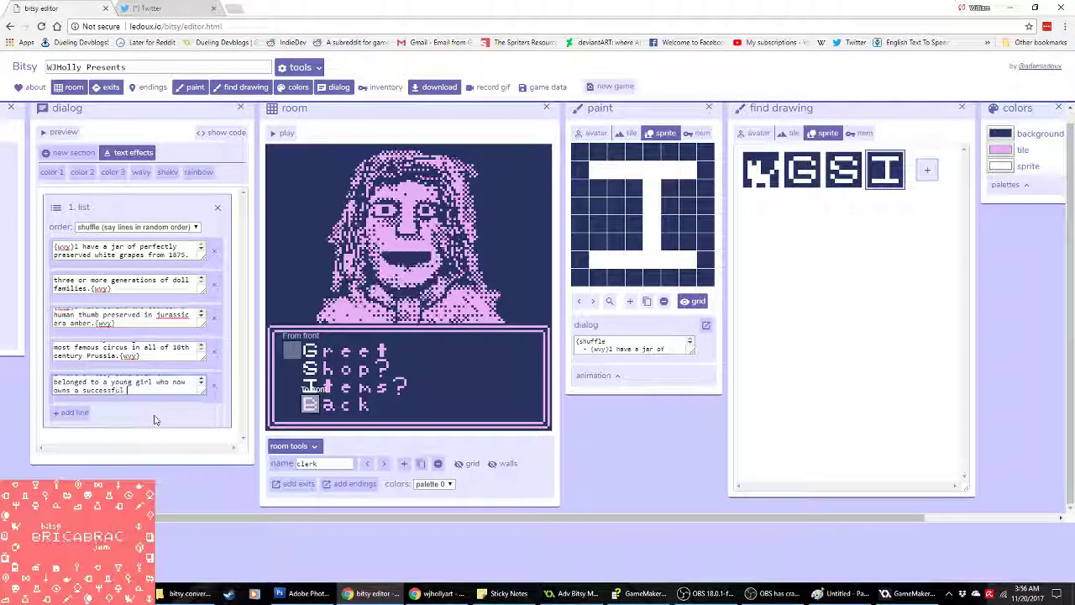
{"action": "type", "text": "bakery."}
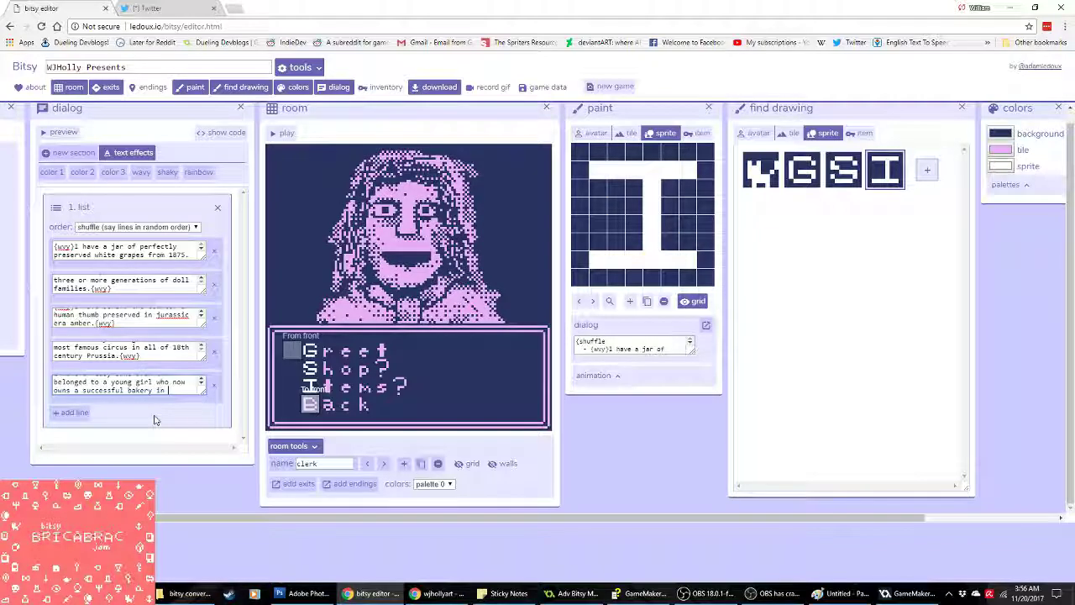
{"action": "type", "text": "New York."}
{"action": "key", "text": "ctrl+a"}
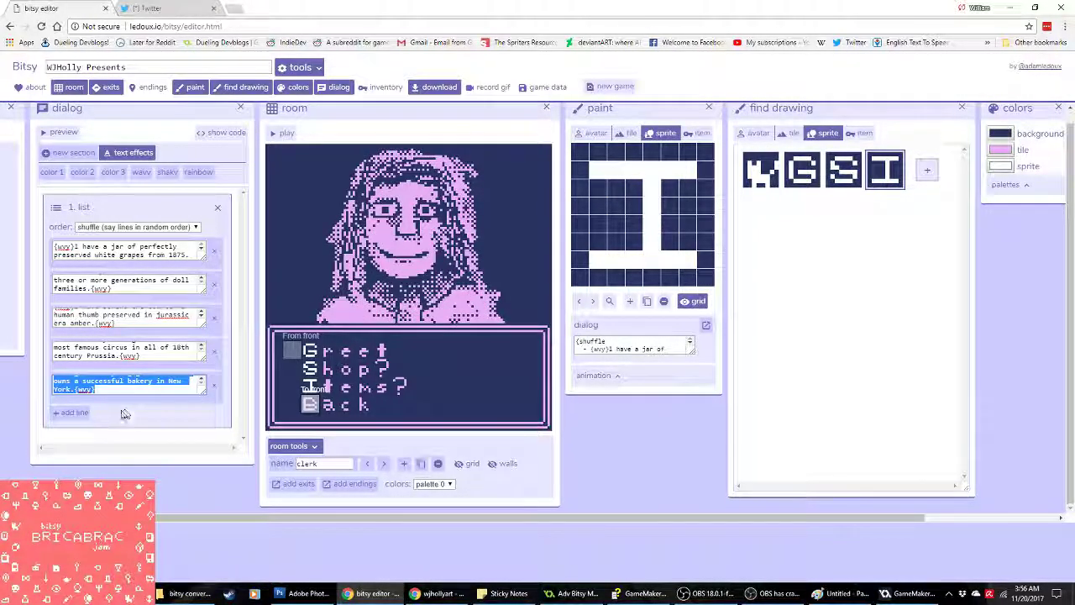
{"action": "key", "text": "End"}
{"action": "type", "text": "{wvy}"}
Step: Add a sixth line in the wavy effect reading "Behind the counter I have a key to a door that doesn't exist anymore."
{"action": "left_click", "coordinate": [84, 415]}
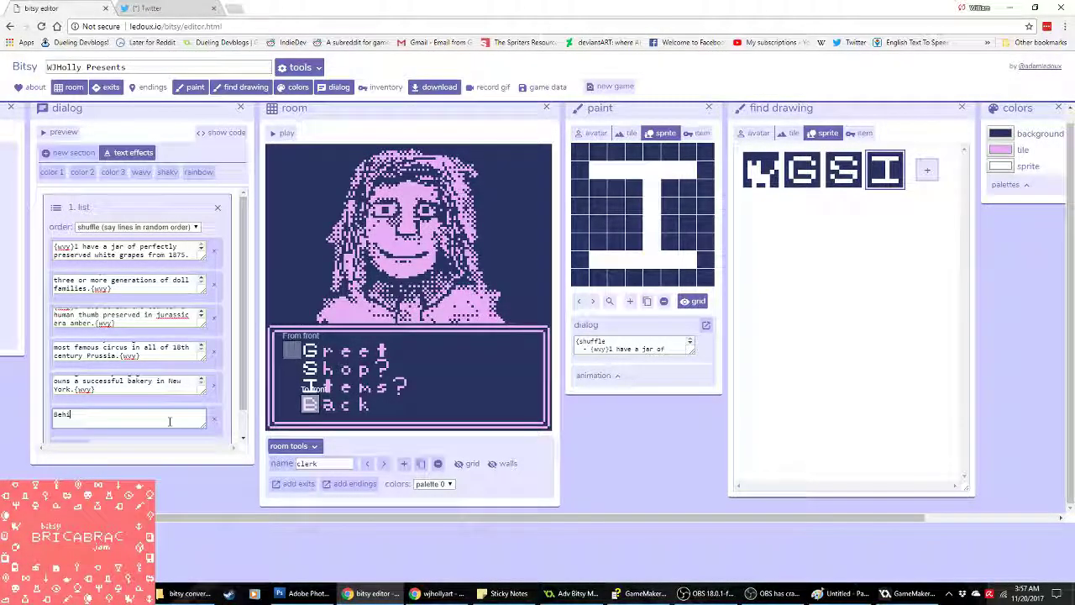
{"action": "type", "text": "nd the counte"}
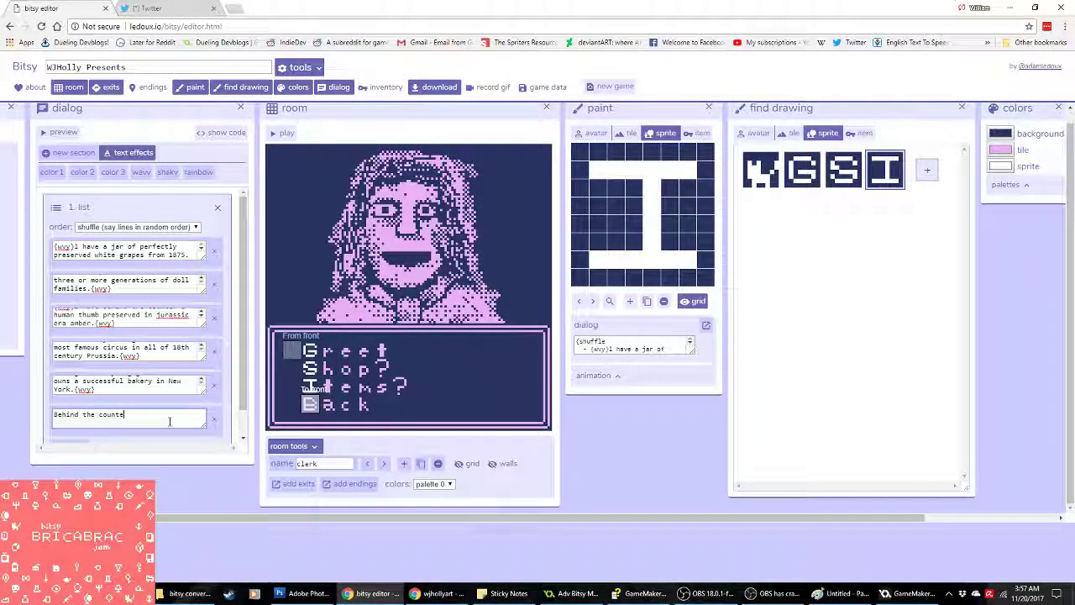
{"action": "type", "text": "r I have a key to a door that doesn't"}
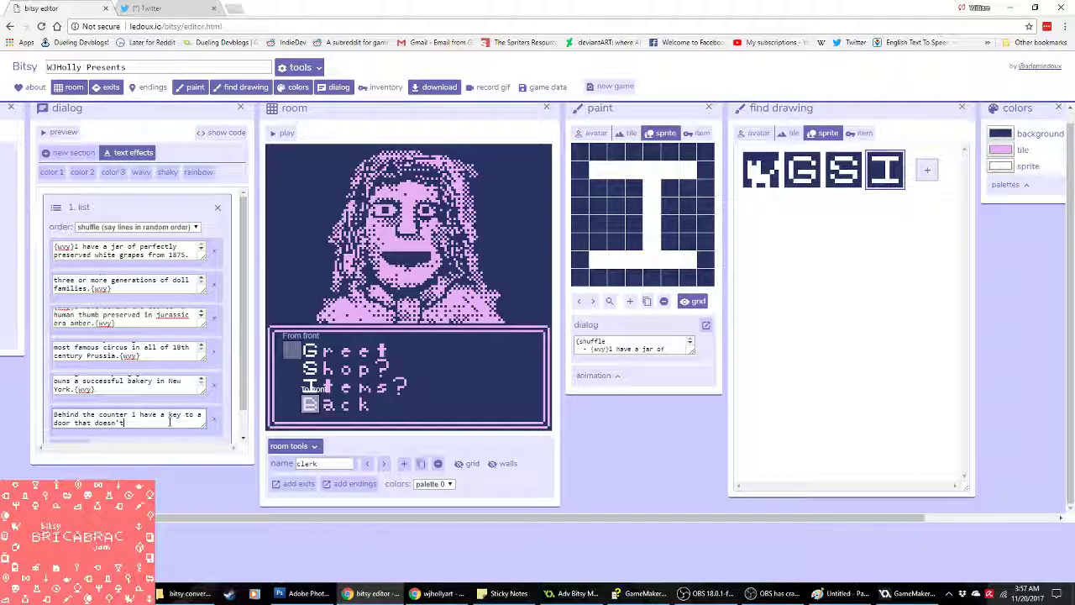
{"action": "type", "text": "exist anymore."}
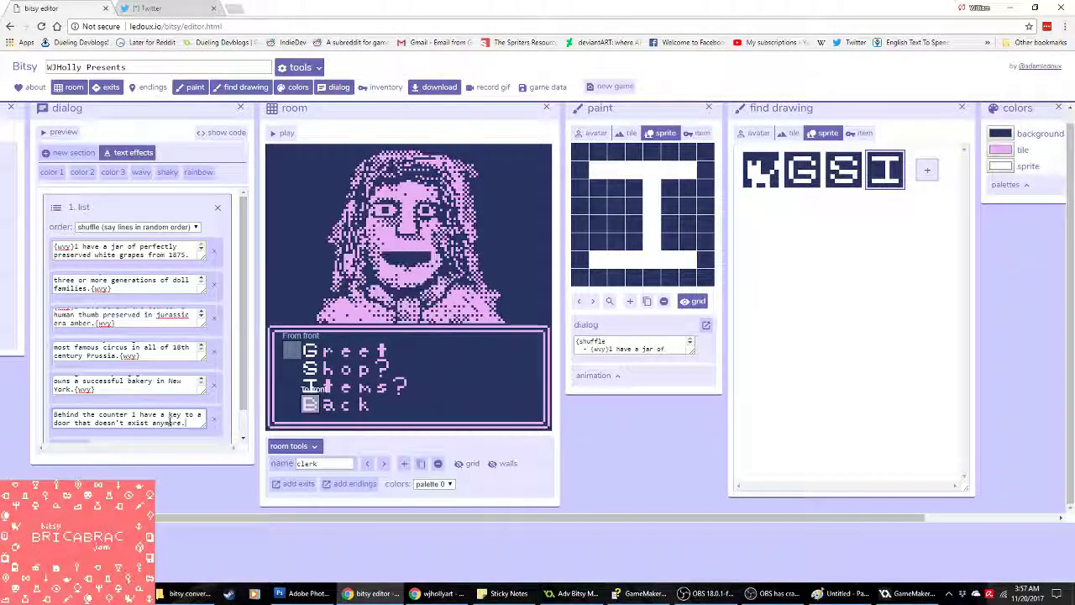
{"action": "key", "text": "ctrl+a"}
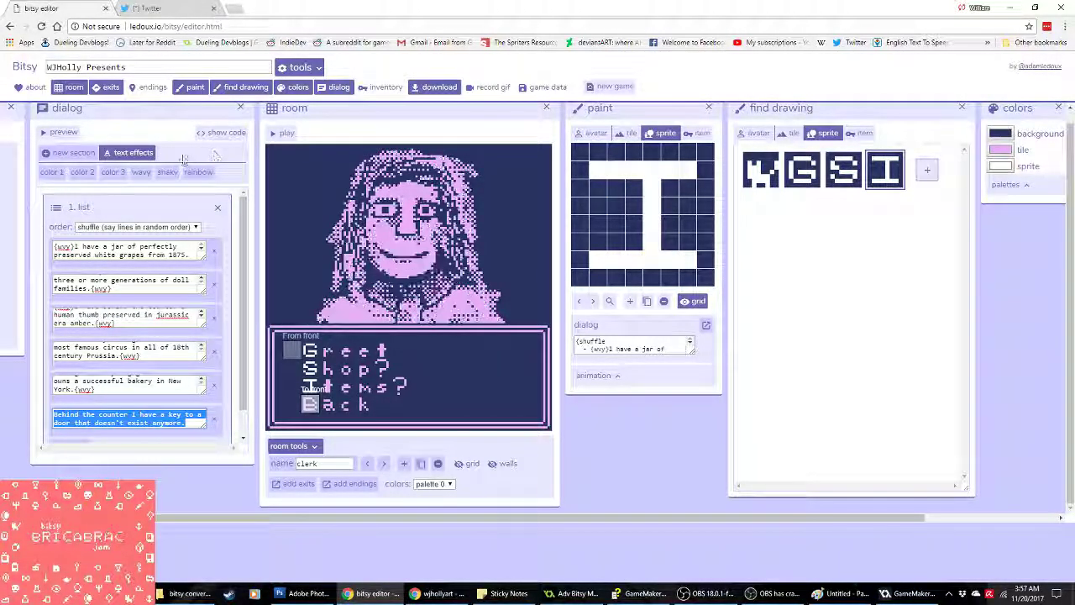
{"action": "left_click", "coordinate": [141, 172]}
Step: Add a seventh, wavy line reading "I have here a pen that is very pretty but no longer writes." and an empty eighth line
{"action": "scroll", "coordinate": [59, 403], "scroll_direction": "down", "scroll_amount": 1}
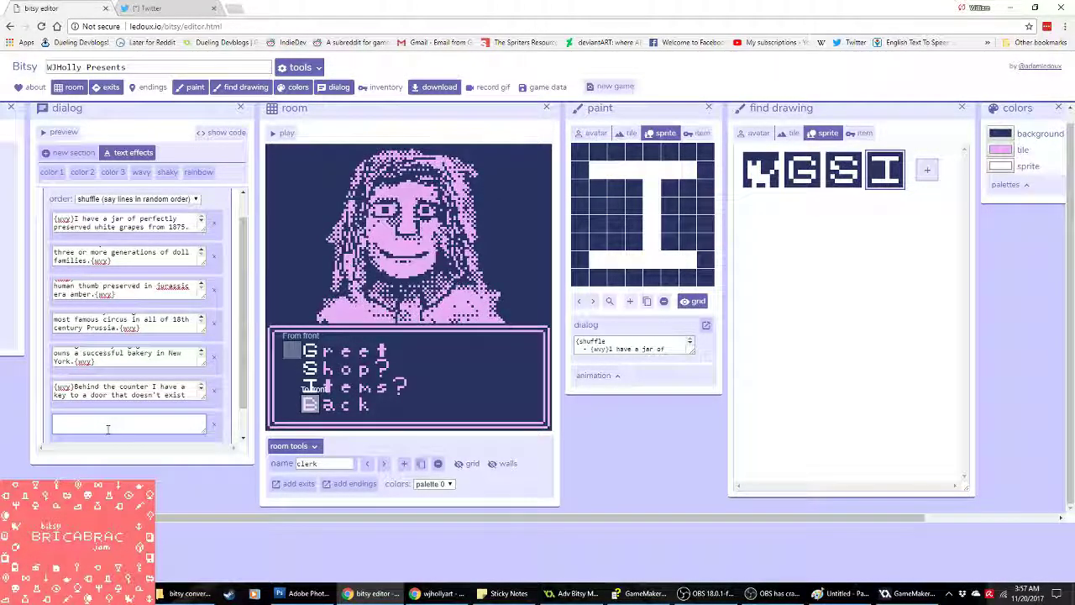
{"action": "left_click", "coordinate": [108, 429]}
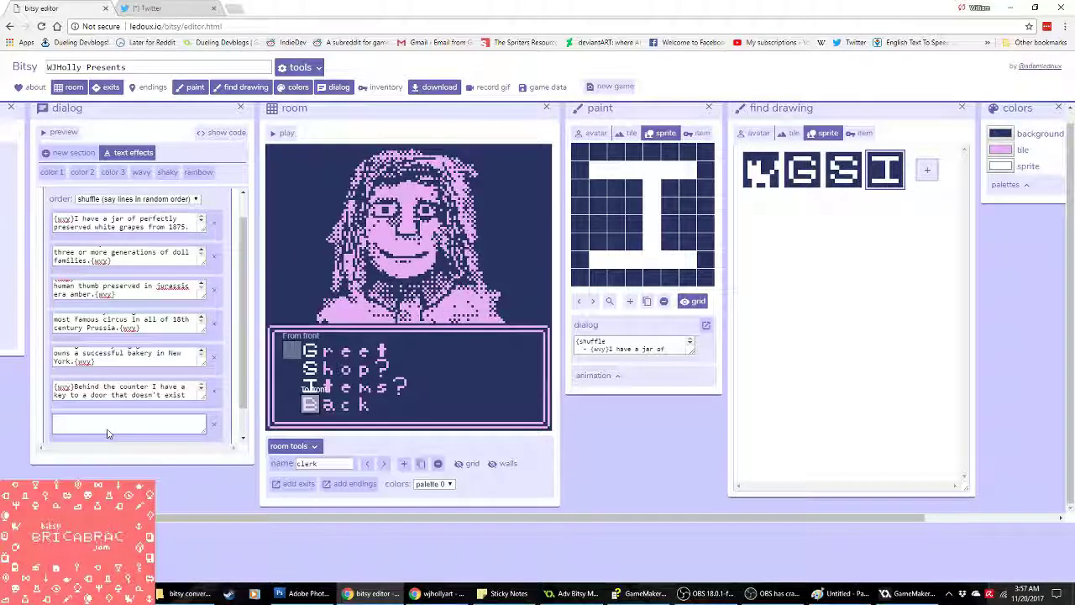
{"action": "type", "text": "I have he"}
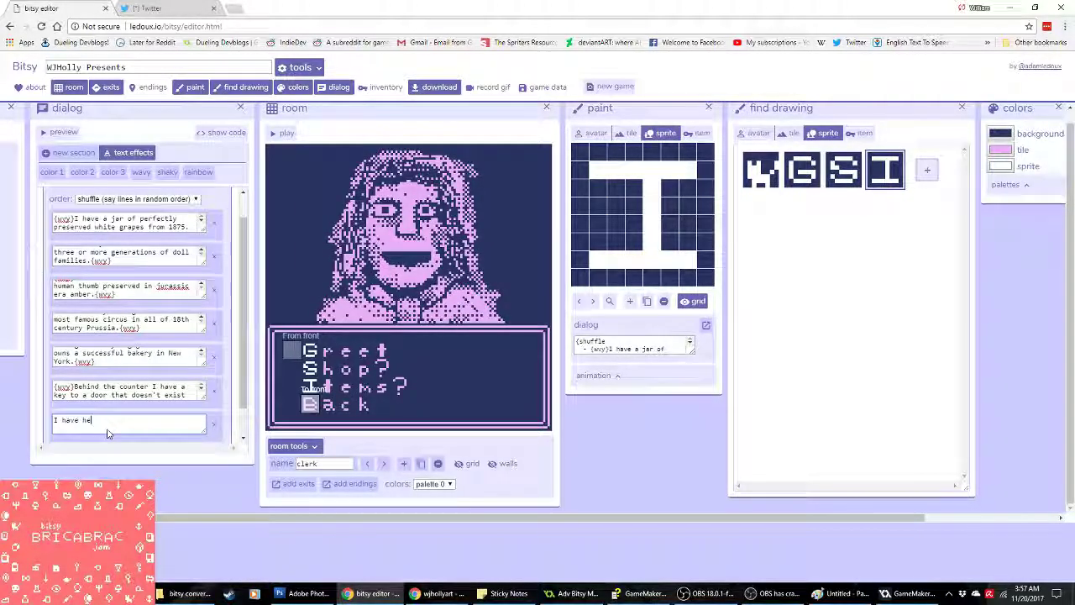
{"action": "type", "text": "re a pen th"}
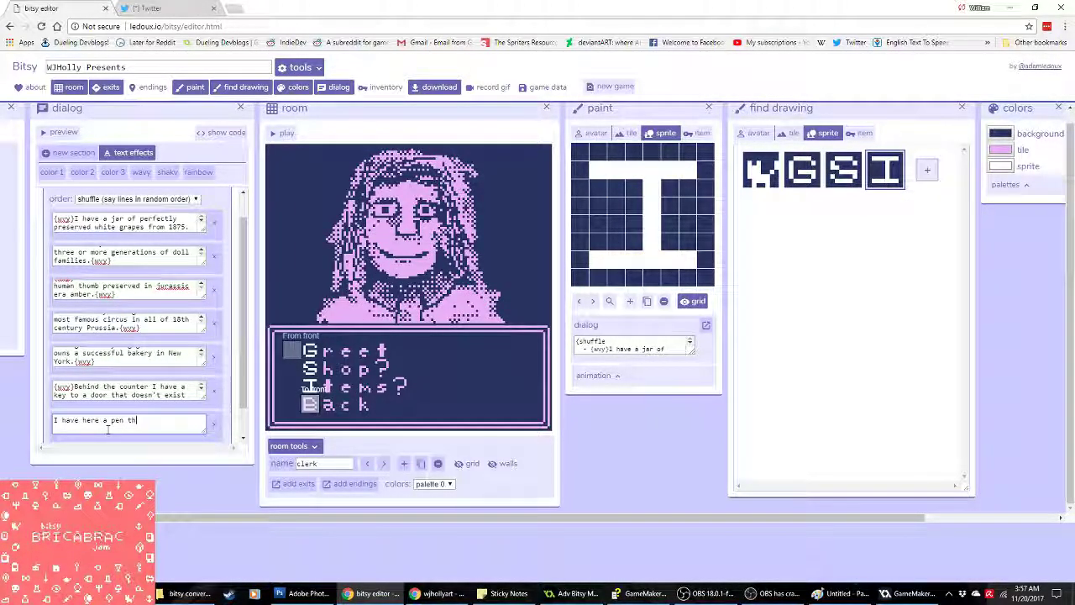
{"action": "type", "text": "at is very pret"}
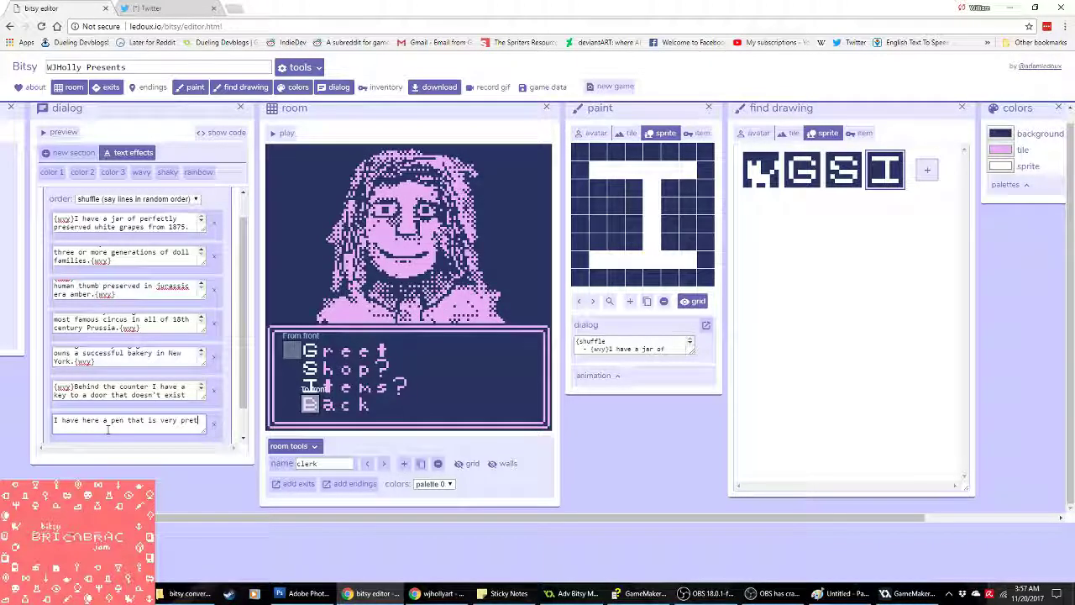
{"action": "type", "text": "ty but no longer "}
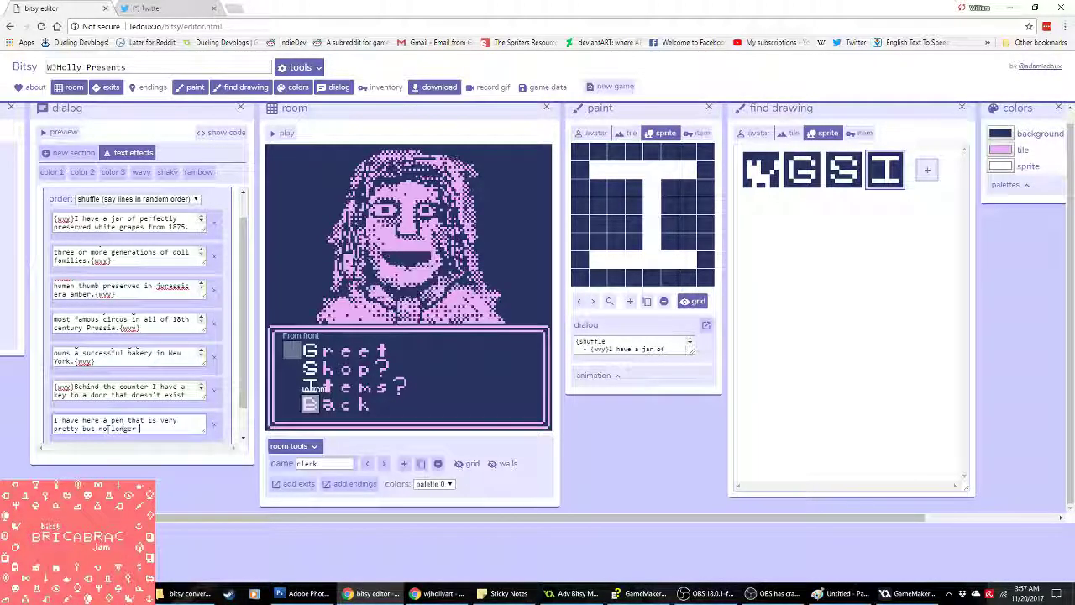
{"action": "type", "text": "writes."}
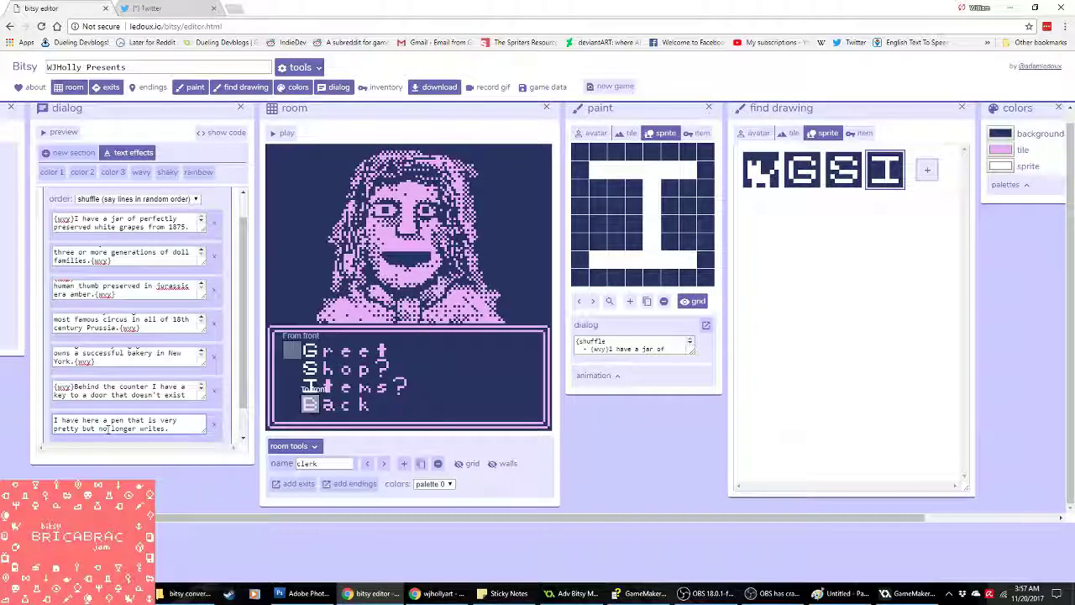
{"action": "left_click", "coordinate": [142, 172]}
{"action": "left_click", "coordinate": [117, 419]}
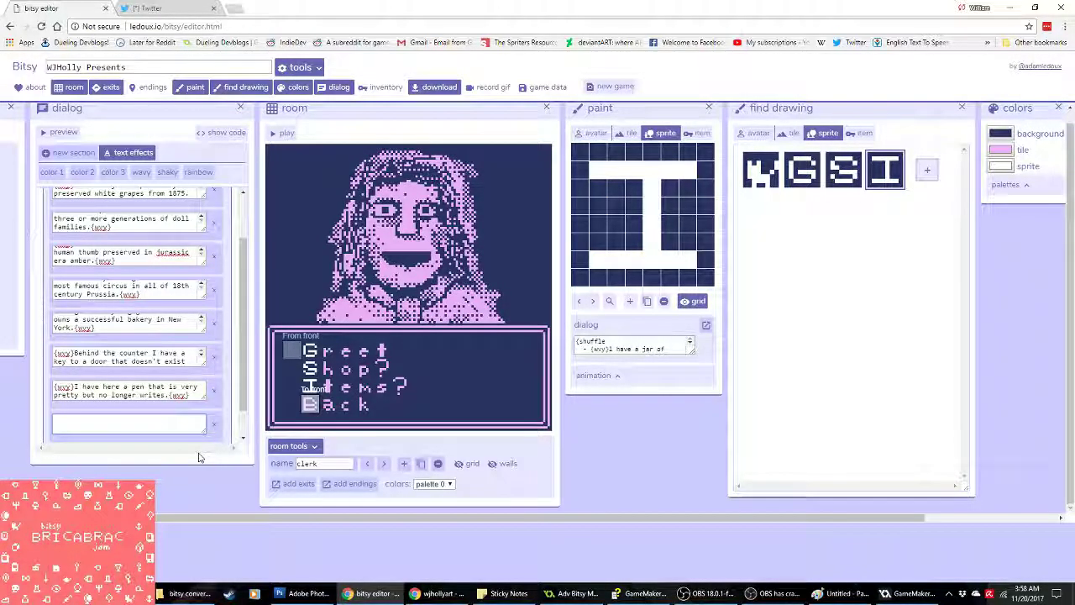
Step: Check the stream chat on Twitch, and back in the Bitsy editor change the country ending the fourth line to "Prussiany"
{"action": "left_click", "coordinate": [393, 594]}
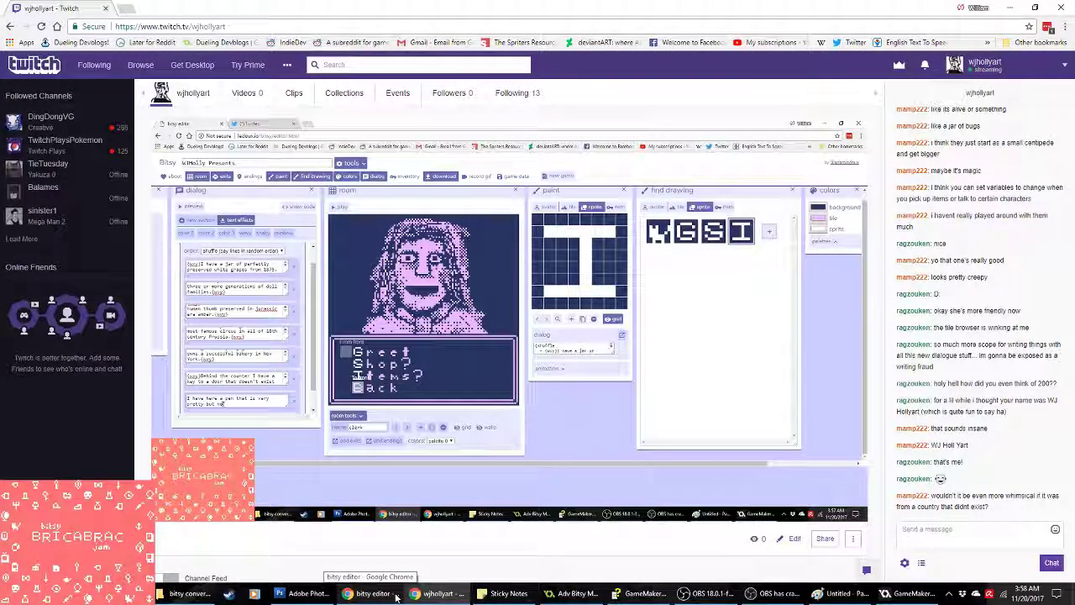
{"action": "left_click", "coordinate": [393, 594]}
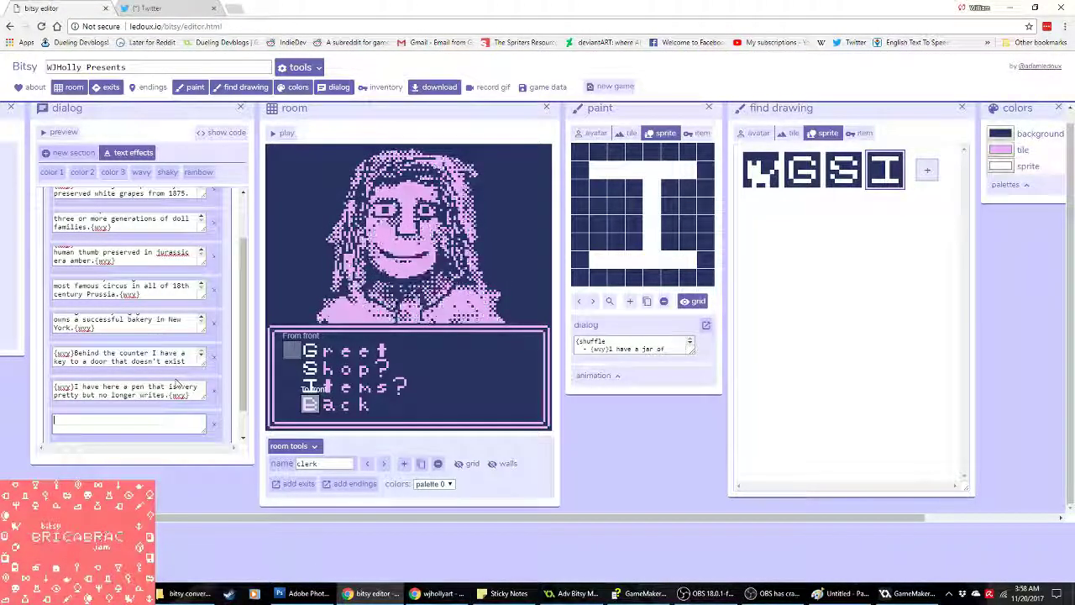
{"action": "left_click", "coordinate": [433, 593]}
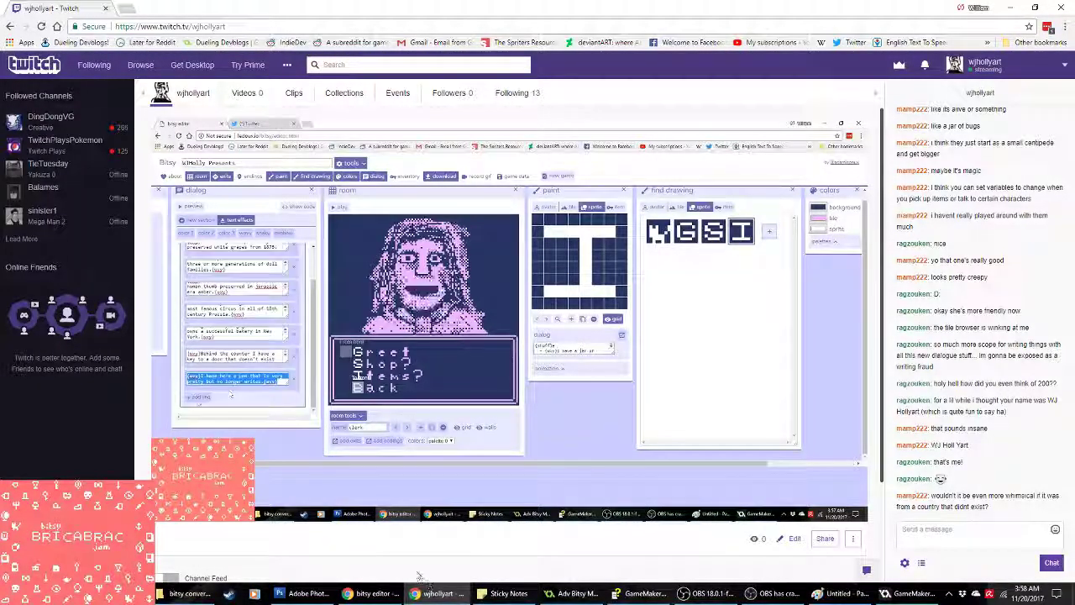
{"action": "left_click", "coordinate": [373, 593]}
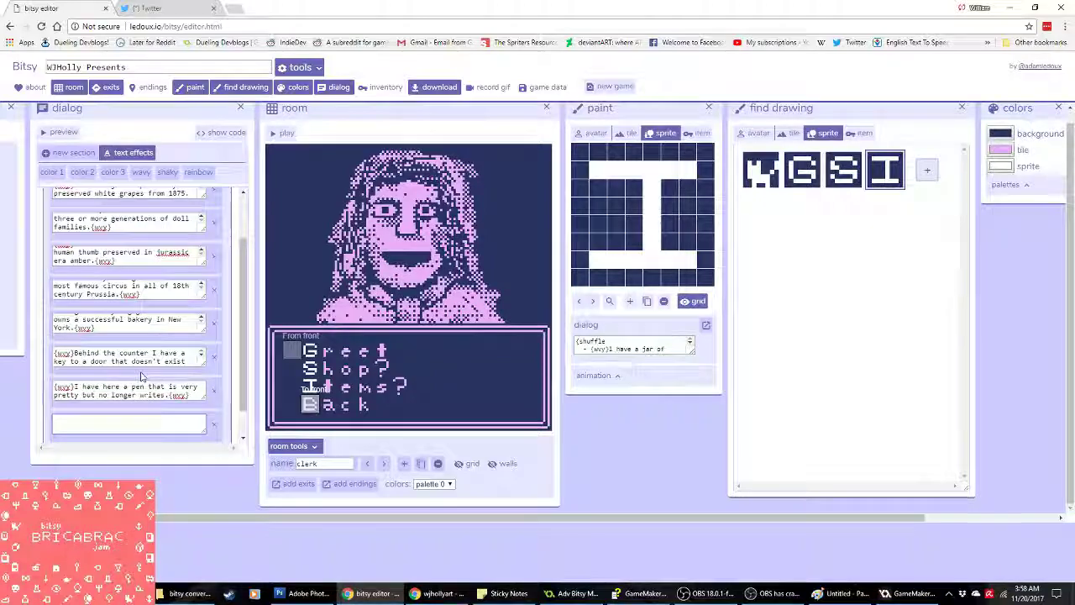
{"action": "left_click_drag", "start_coordinate": [116, 295], "coordinate": [108, 295]}
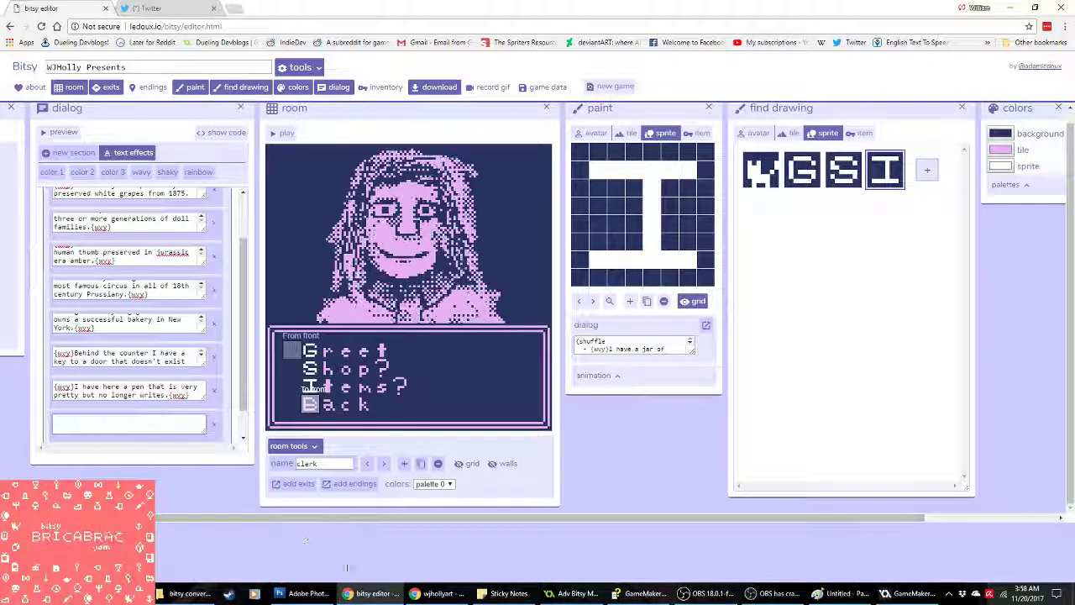
Step: Check the stream chat on Twitch, and in a new tab look through Google Images results for "magnetic pen"
{"action": "left_click", "coordinate": [437, 593]}
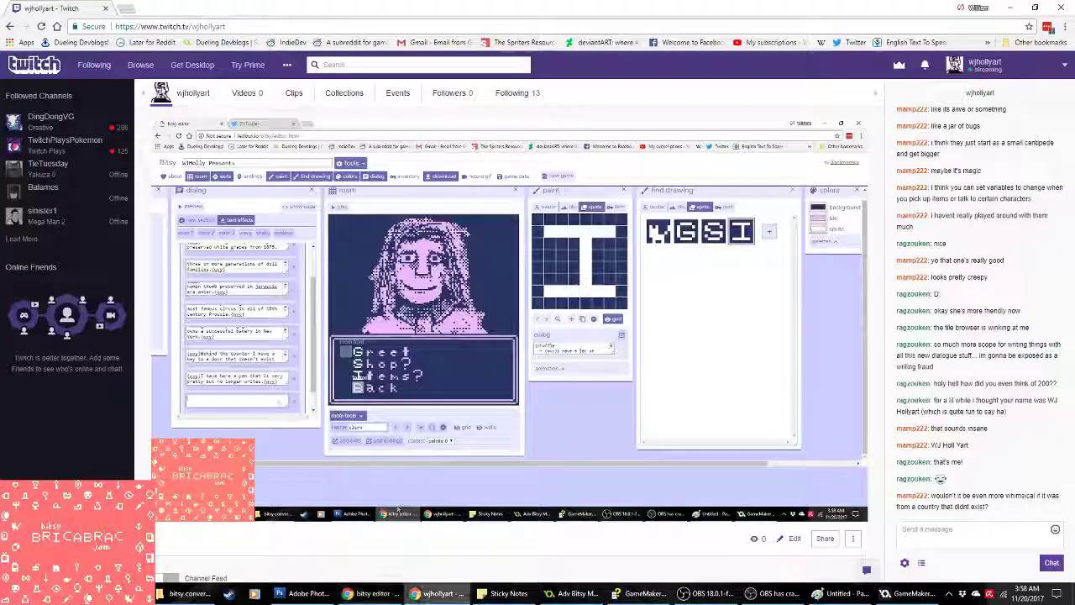
{"action": "left_click", "coordinate": [373, 593]}
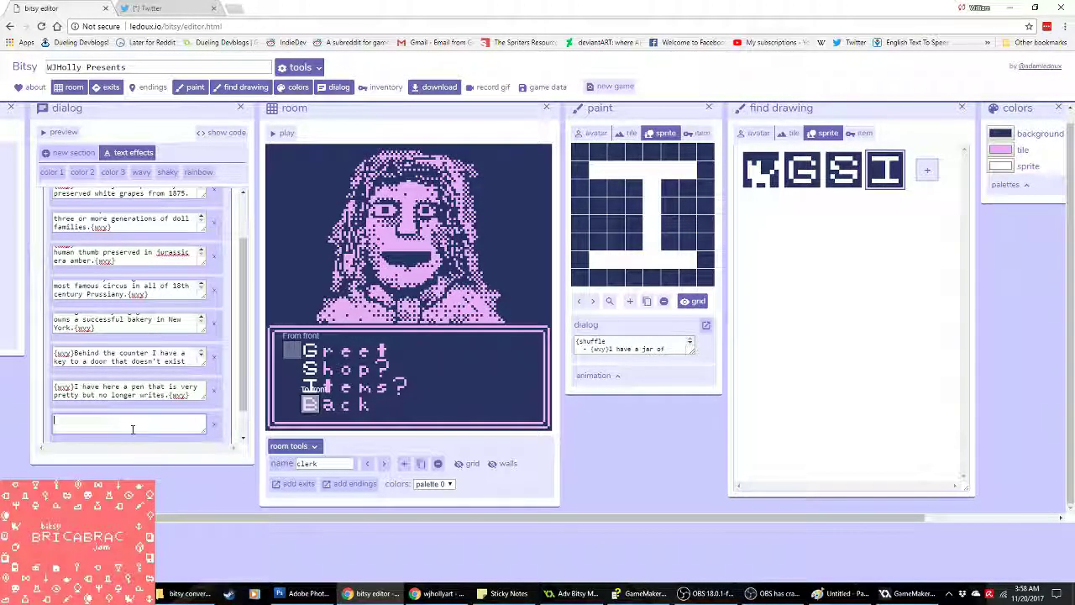
{"action": "key", "text": "ctrl+t"}
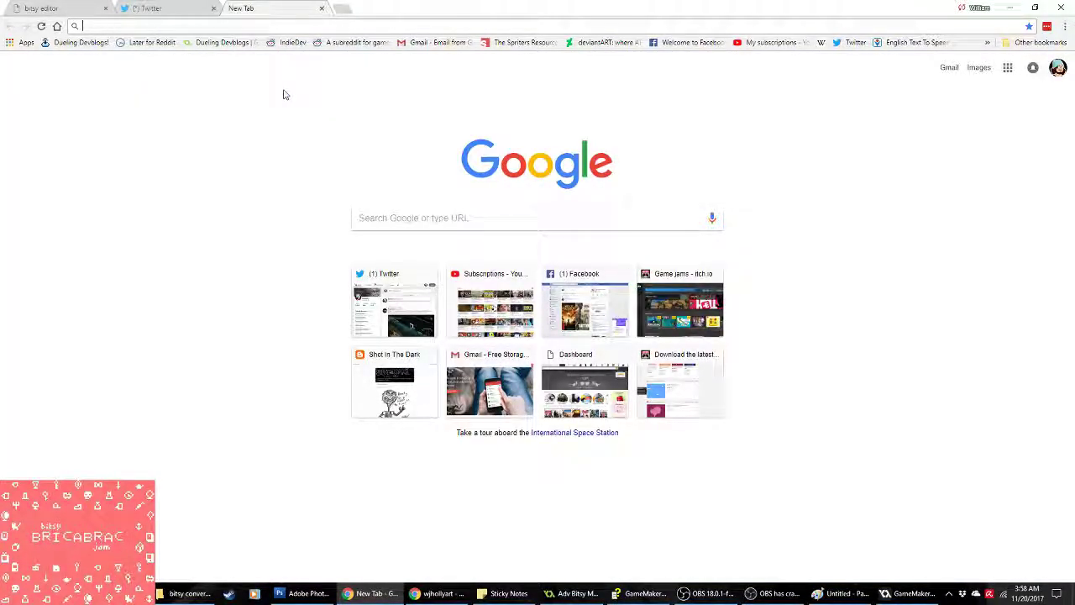
{"action": "type", "text": "magnet"}
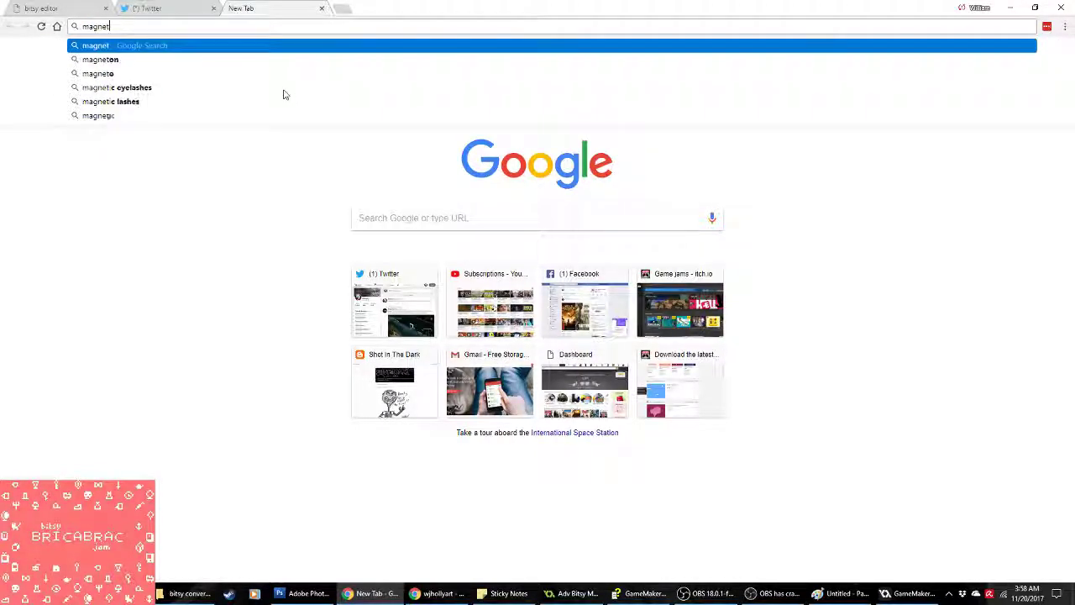
{"action": "type", "text": "ic pen"}
{"action": "key", "text": "Return"}
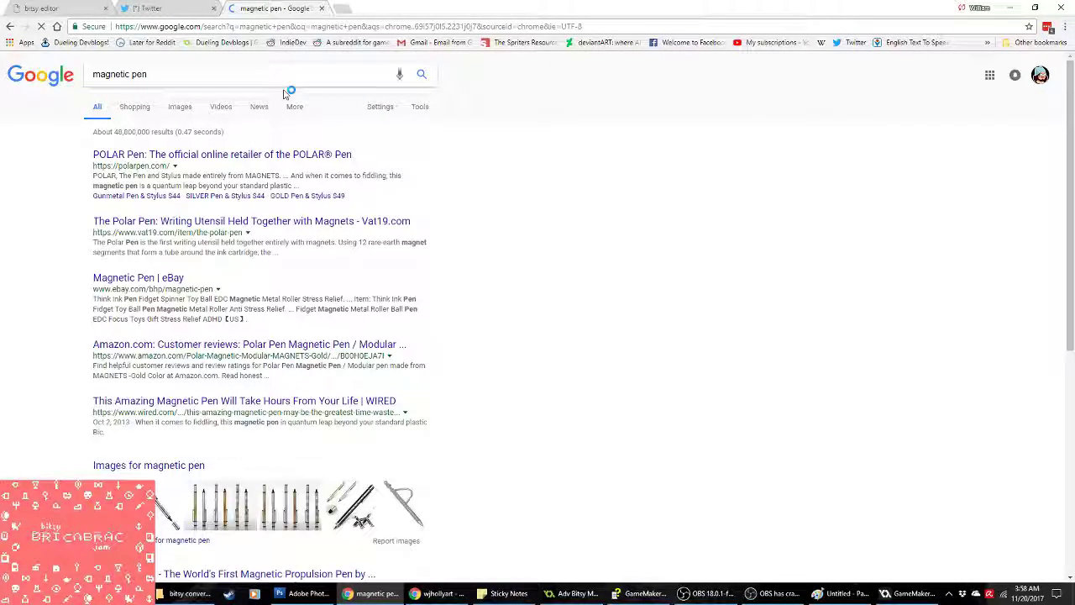
{"action": "left_click", "coordinate": [179, 106]}
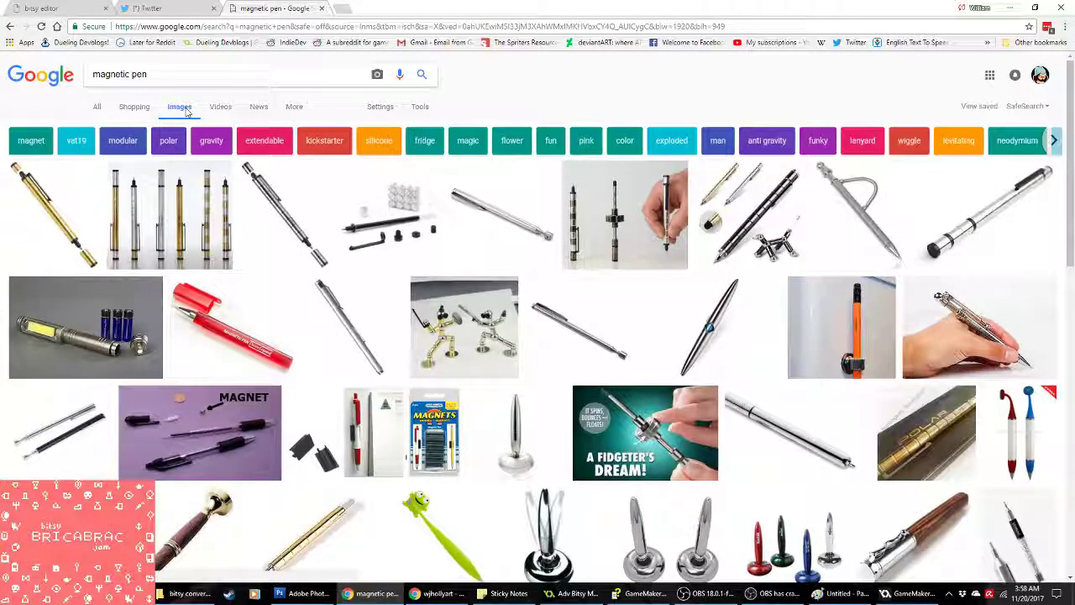
{"action": "scroll", "coordinate": [396, 291], "scroll_direction": "down", "scroll_amount": 4}
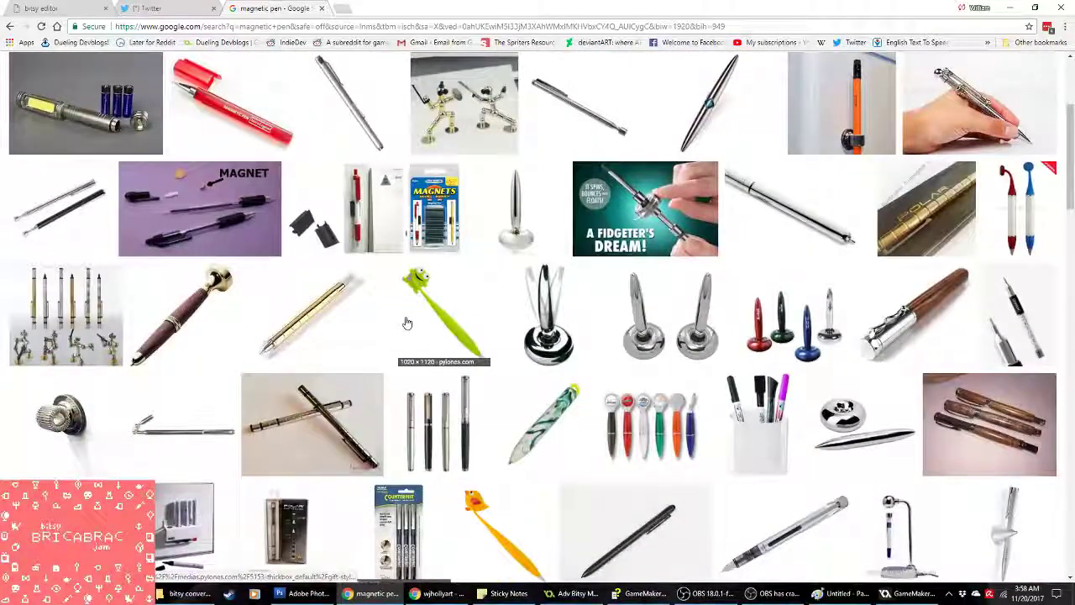
{"action": "scroll", "coordinate": [592, 325], "scroll_direction": "down", "scroll_amount": 8}
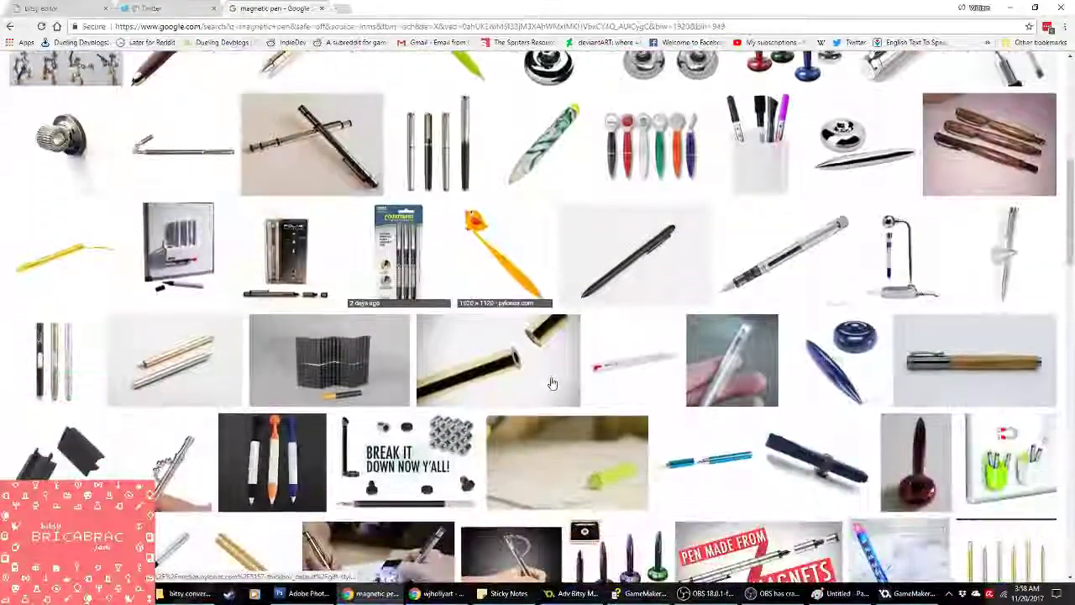
Step: Search Google Images for "magnetic pen holder" and look through the pictures for a pen standing in a magnetic base
{"action": "scroll", "coordinate": [385, 286], "scroll_direction": "up", "scroll_amount": 12}
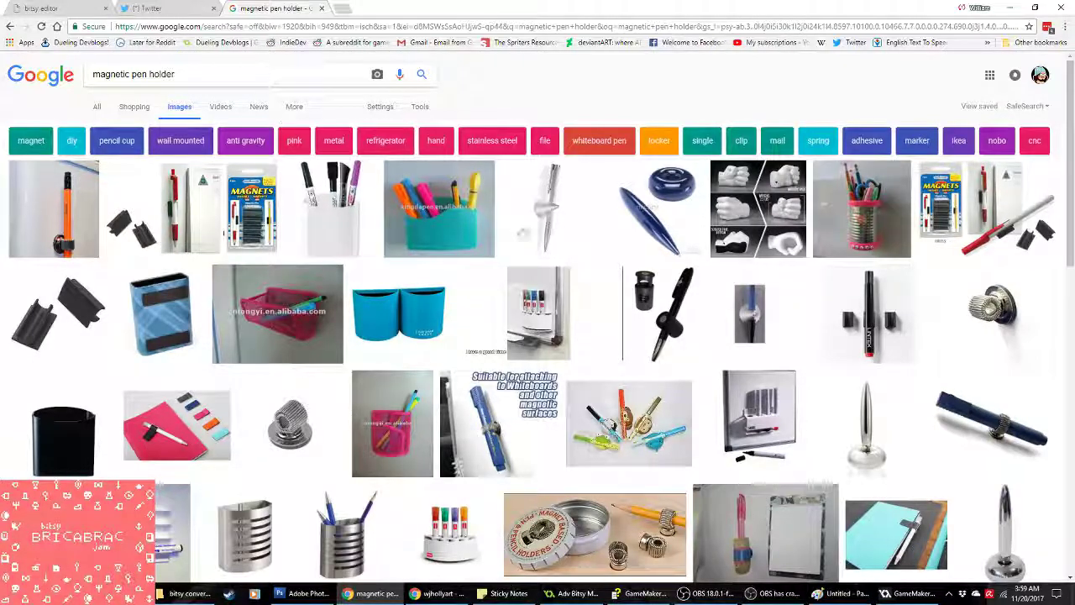
{"action": "scroll", "coordinate": [591, 501], "scroll_direction": "down", "scroll_amount": 5}
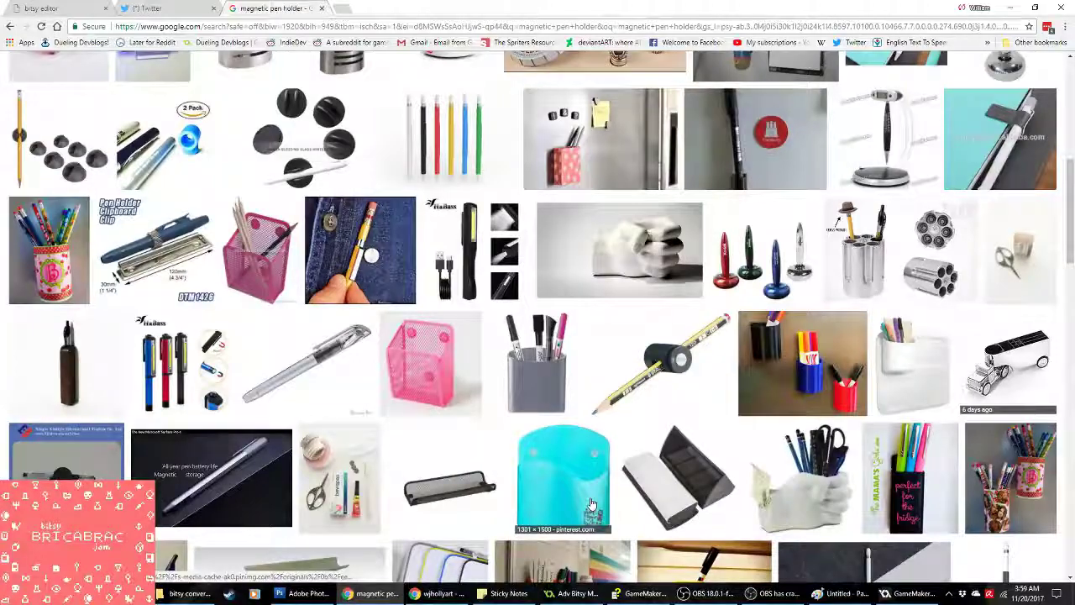
{"action": "scroll", "coordinate": [592, 504], "scroll_direction": "down", "scroll_amount": 3}
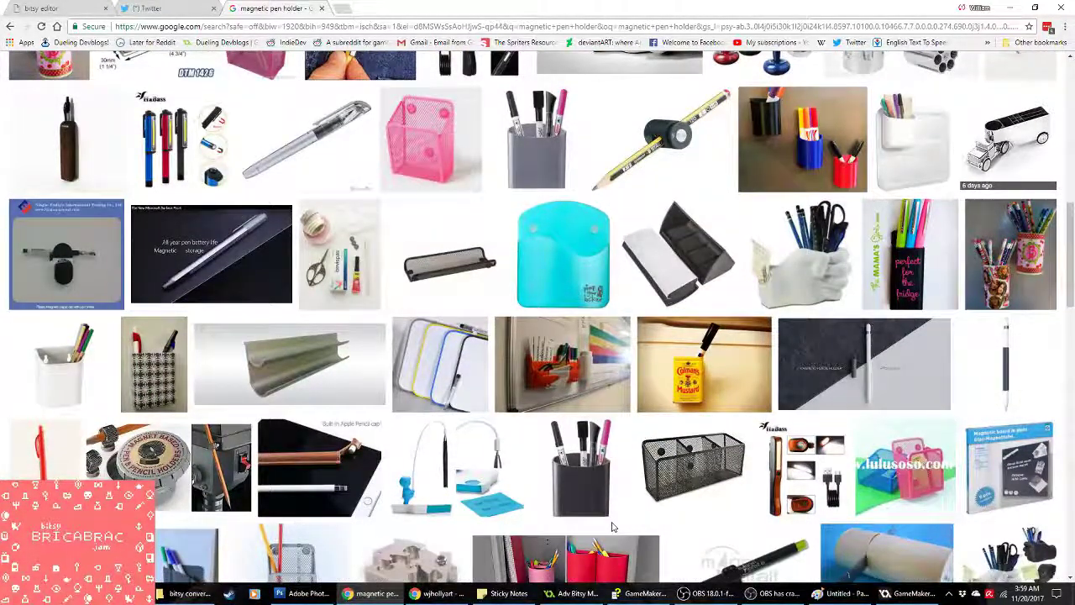
{"action": "scroll", "coordinate": [612, 527], "scroll_direction": "down", "scroll_amount": 2}
{"action": "scroll", "coordinate": [613, 526], "scroll_direction": "down", "scroll_amount": 1}
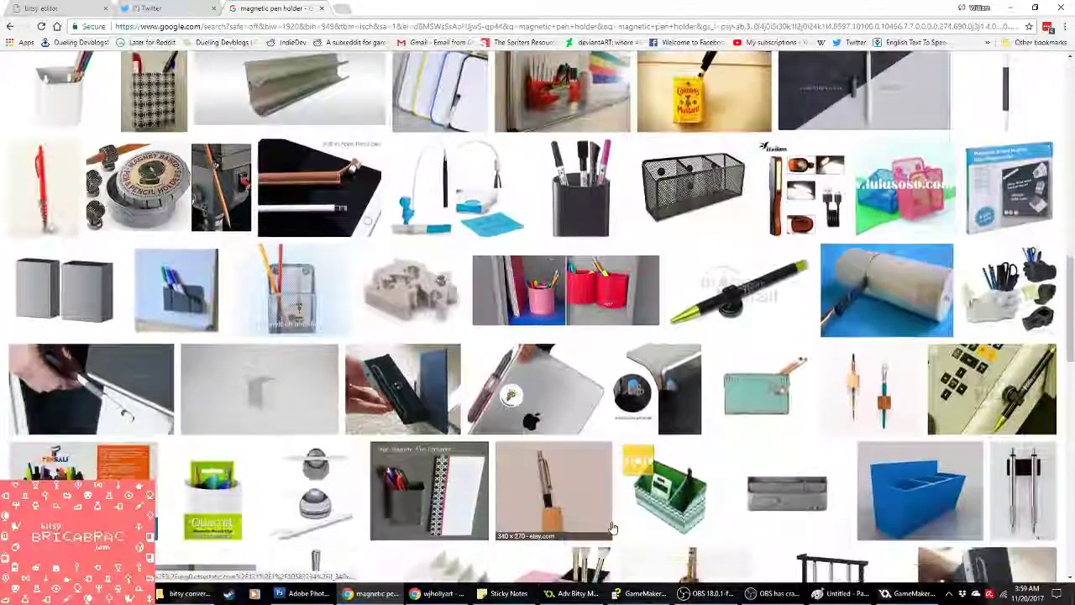
{"action": "scroll", "coordinate": [613, 526], "scroll_direction": "down", "scroll_amount": 1}
{"action": "scroll", "coordinate": [612, 527], "scroll_direction": "down", "scroll_amount": 1}
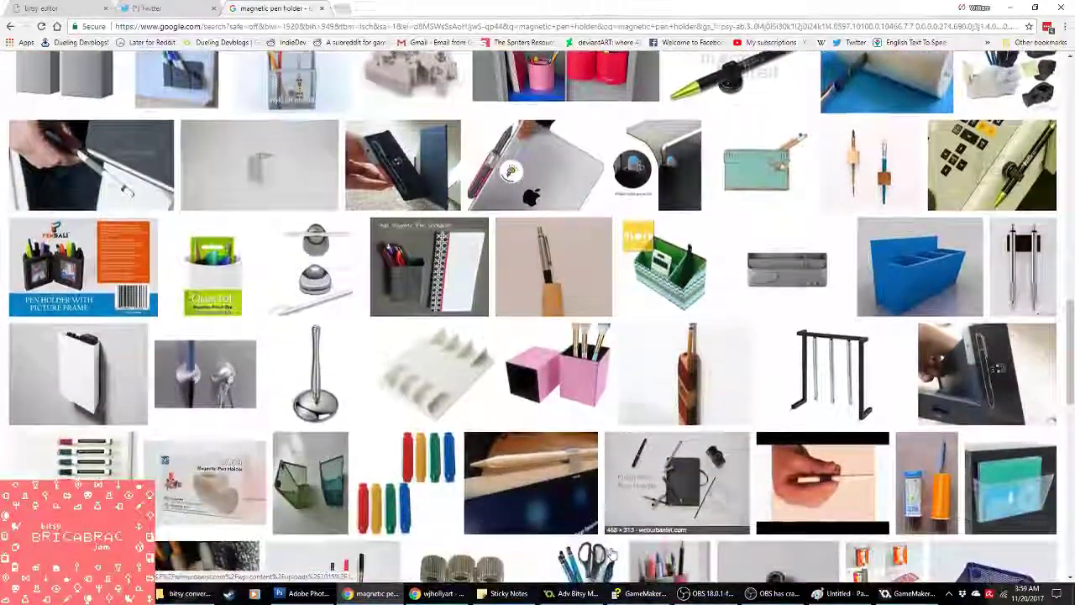
{"action": "scroll", "coordinate": [612, 526], "scroll_direction": "up", "scroll_amount": 8}
{"action": "scroll", "coordinate": [612, 554], "scroll_direction": "up", "scroll_amount": 3}
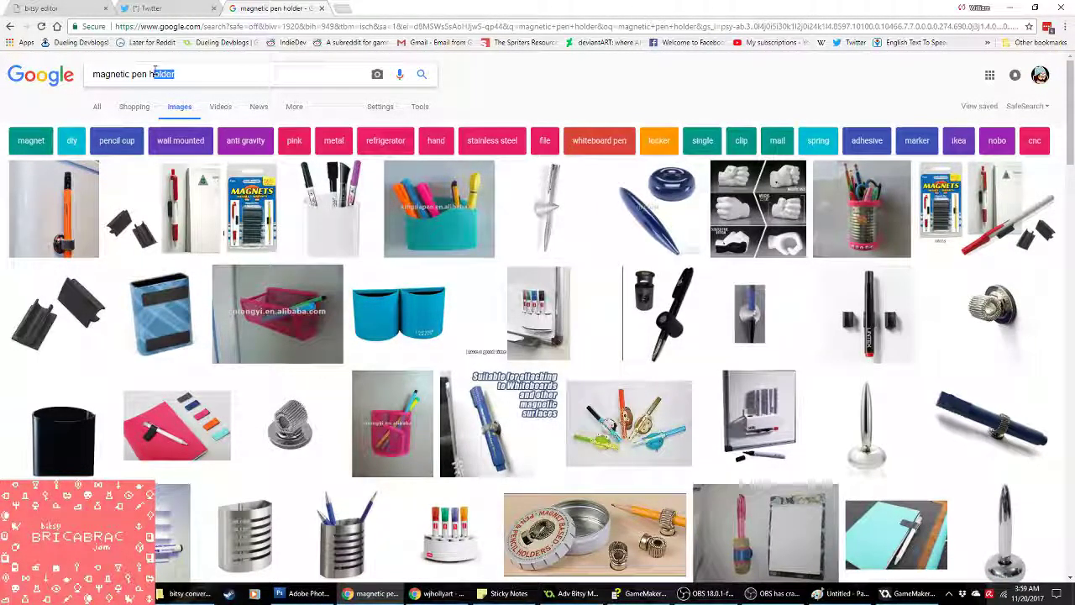
Step: Return the image search to "magnetic pen", preview the red pen standing on a round magnetic holder, and close the preview
{"action": "key", "text": "Return"}
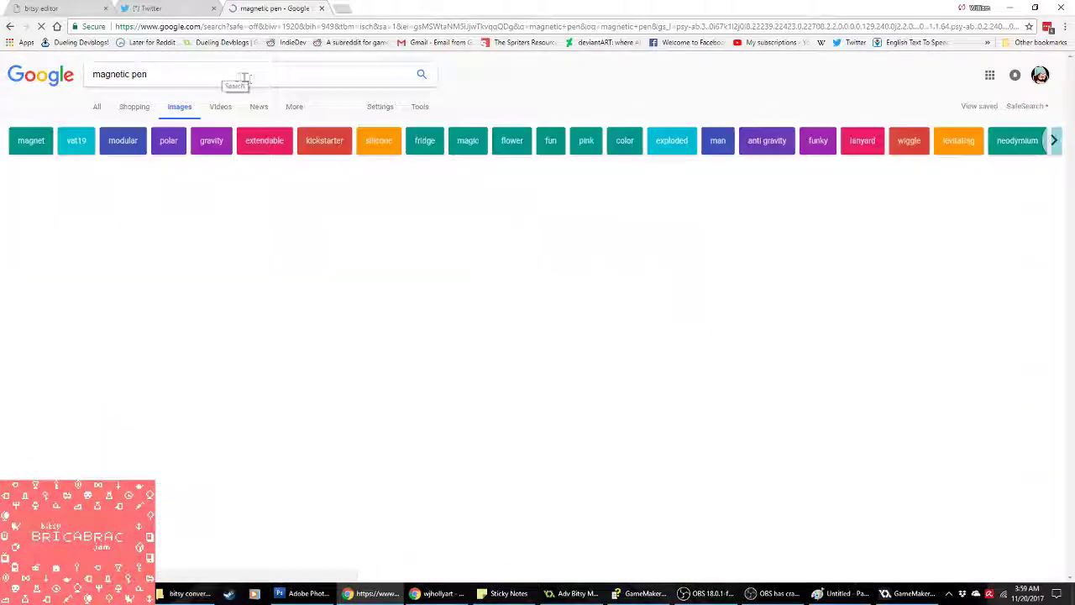
{"action": "scroll", "coordinate": [588, 361], "scroll_direction": "down", "scroll_amount": 3}
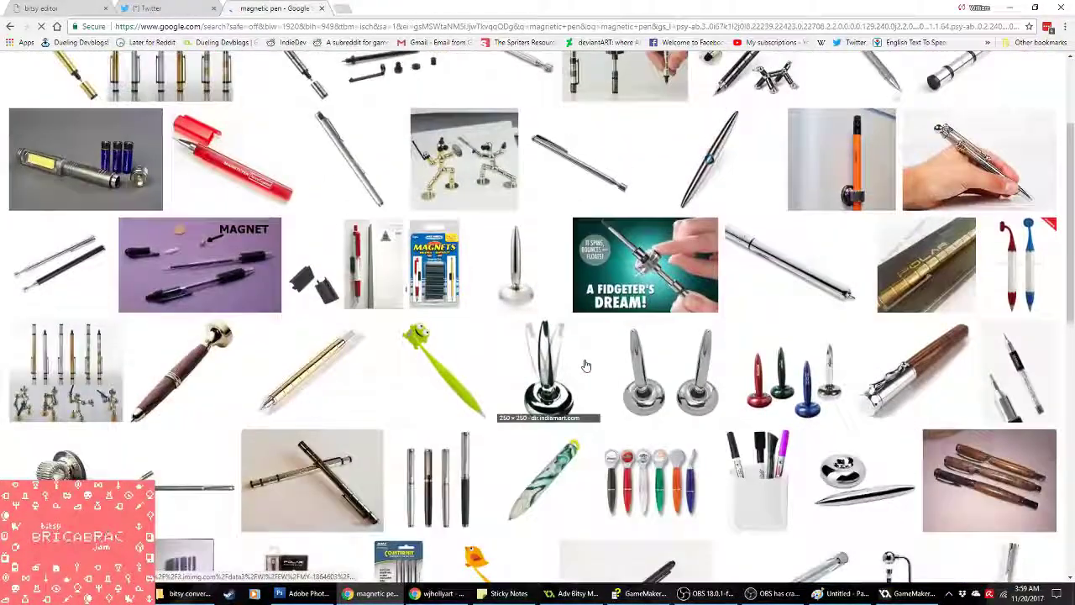
{"action": "scroll", "coordinate": [586, 366], "scroll_direction": "down", "scroll_amount": 1}
{"action": "scroll", "coordinate": [586, 366], "scroll_direction": "down", "scroll_amount": 2}
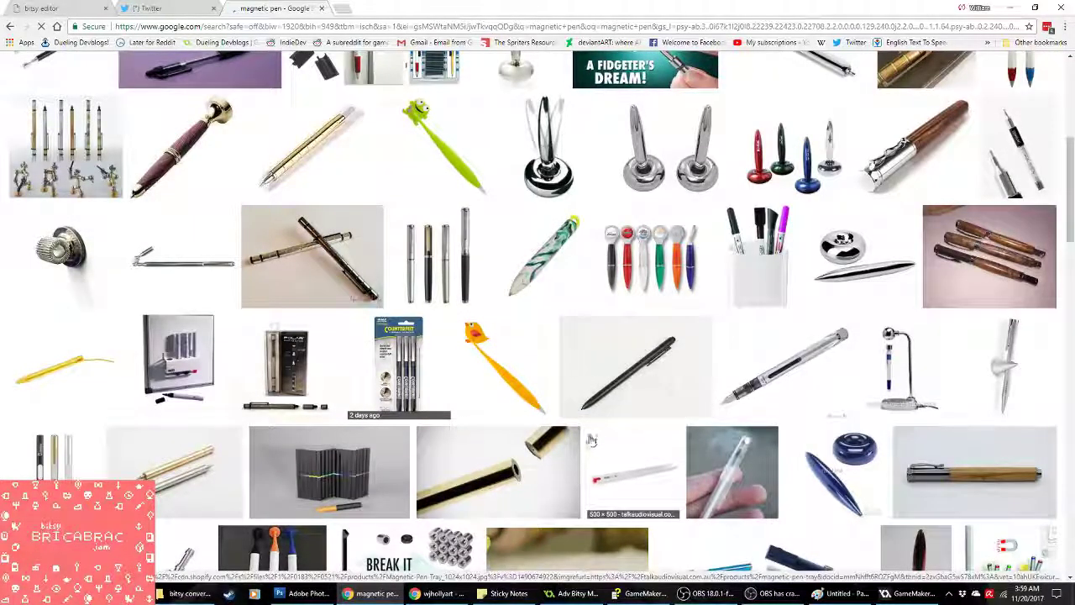
{"action": "scroll", "coordinate": [591, 439], "scroll_direction": "down", "scroll_amount": 5}
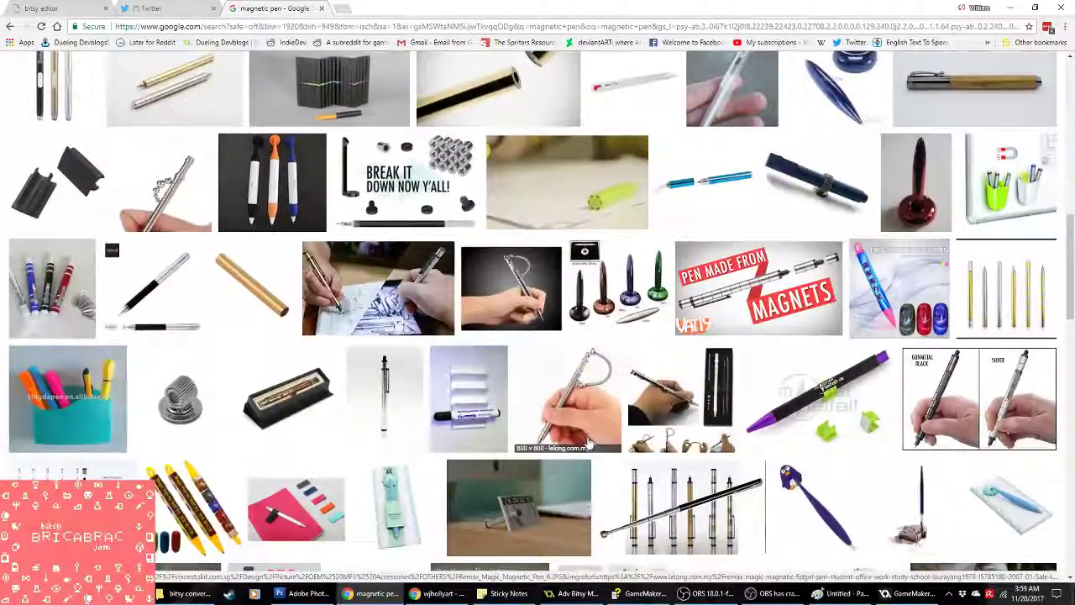
{"action": "left_click", "coordinate": [929, 207]}
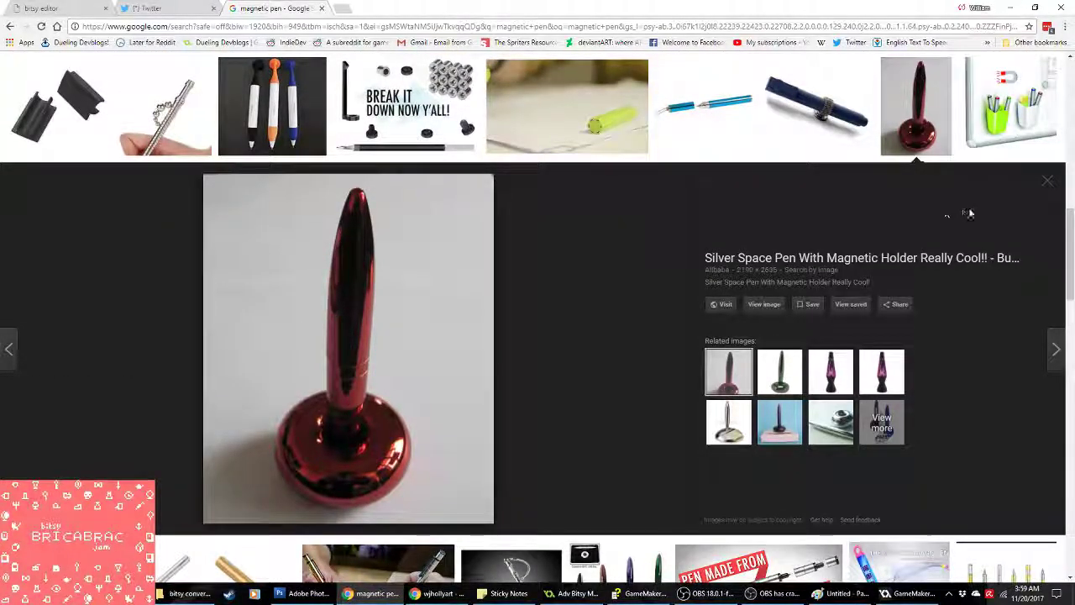
{"action": "left_click", "coordinate": [1051, 184]}
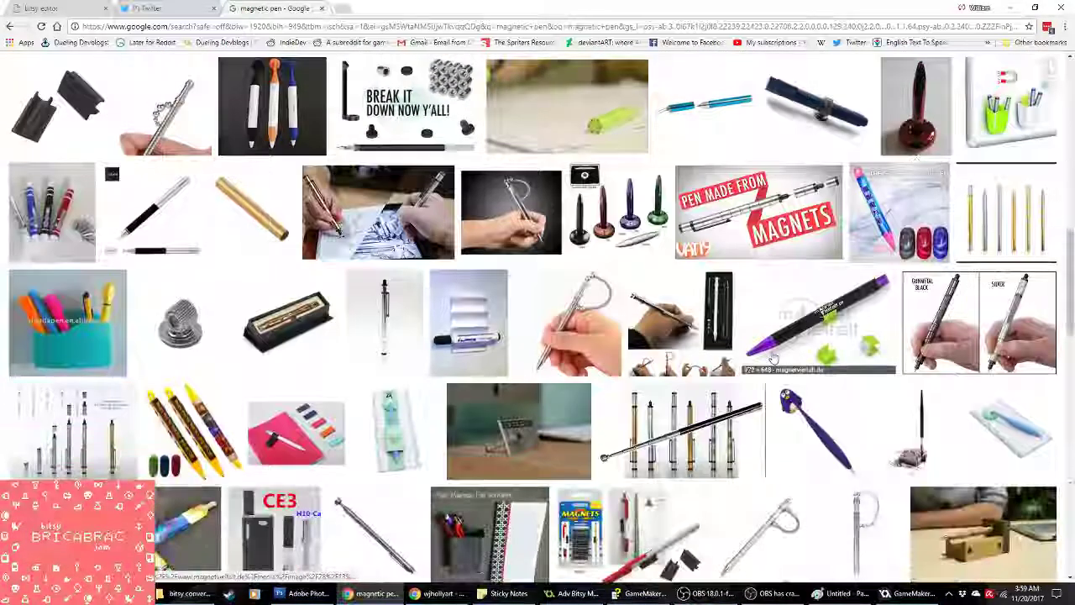
Step: Examine the remaining "magnetic pen" images for the shapes of pens and their stands
{"action": "scroll", "coordinate": [758, 373], "scroll_direction": "down", "scroll_amount": 1}
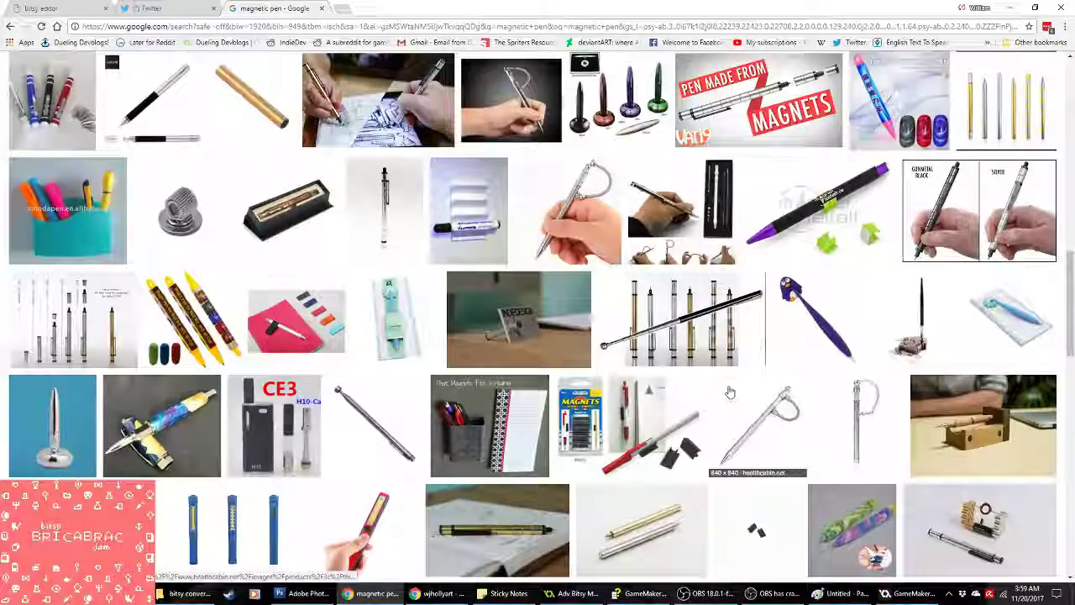
{"action": "scroll", "coordinate": [739, 386], "scroll_direction": "down", "scroll_amount": 3}
{"action": "scroll", "coordinate": [726, 402], "scroll_direction": "down", "scroll_amount": 2}
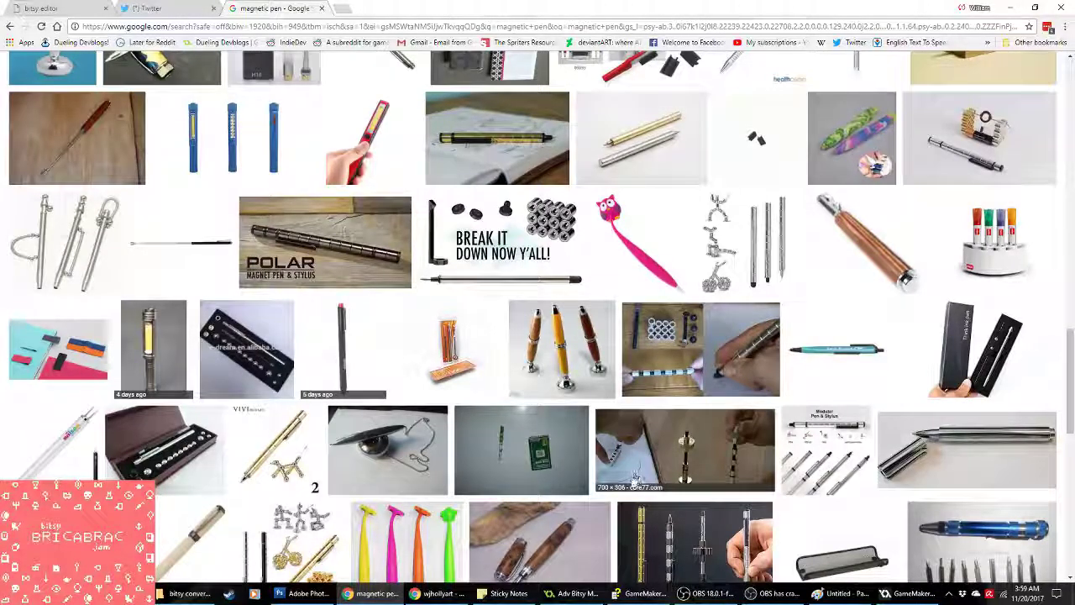
{"action": "scroll", "coordinate": [636, 478], "scroll_direction": "down", "scroll_amount": 2}
{"action": "scroll", "coordinate": [621, 490], "scroll_direction": "down", "scroll_amount": 1}
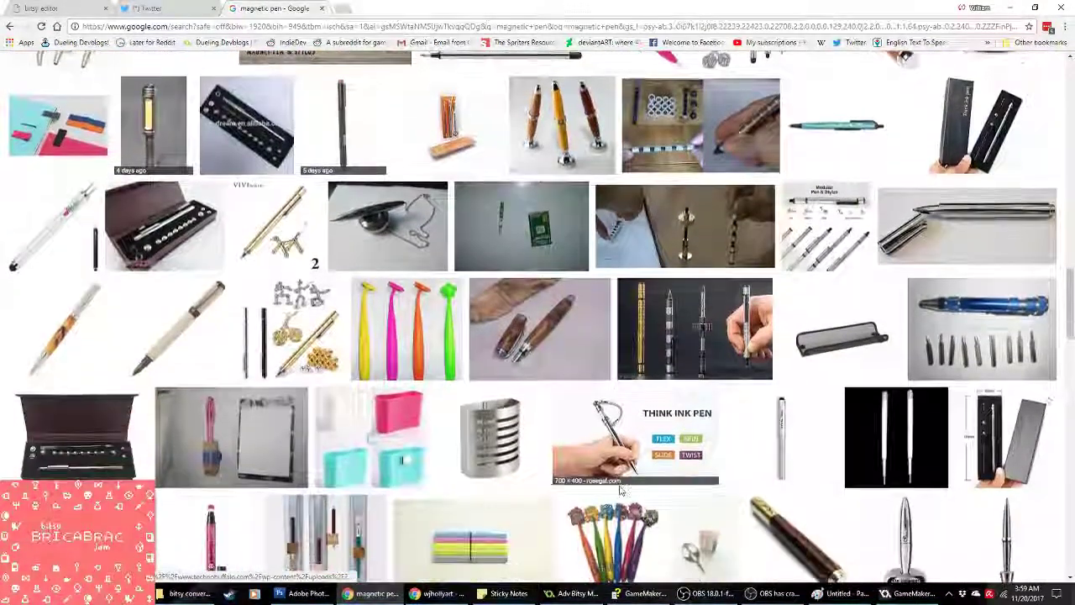
{"action": "scroll", "coordinate": [621, 490], "scroll_direction": "down", "scroll_amount": 4}
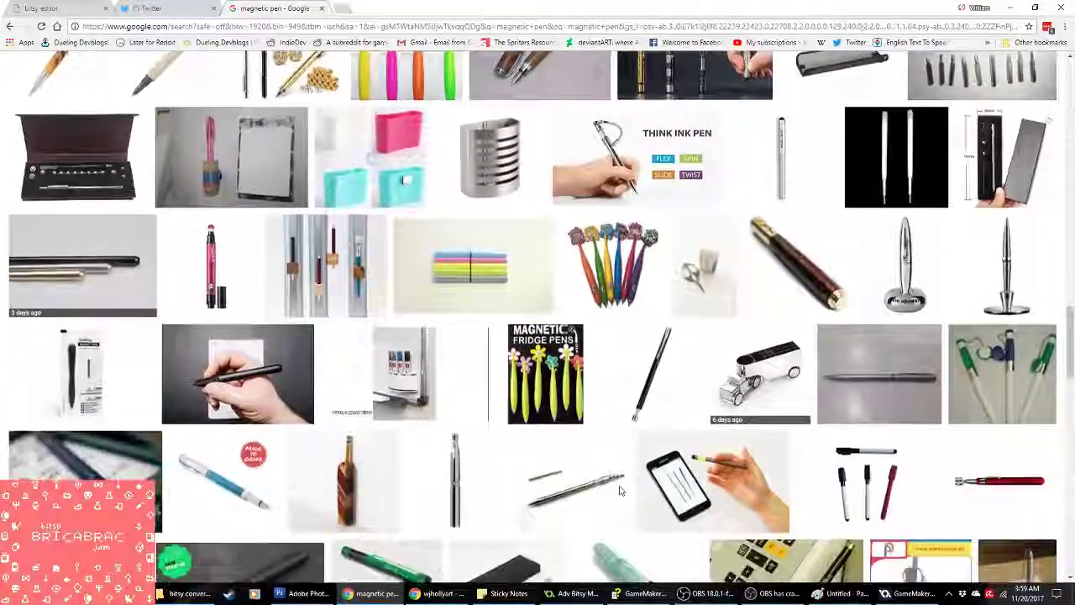
{"action": "scroll", "coordinate": [621, 489], "scroll_direction": "down", "scroll_amount": 5}
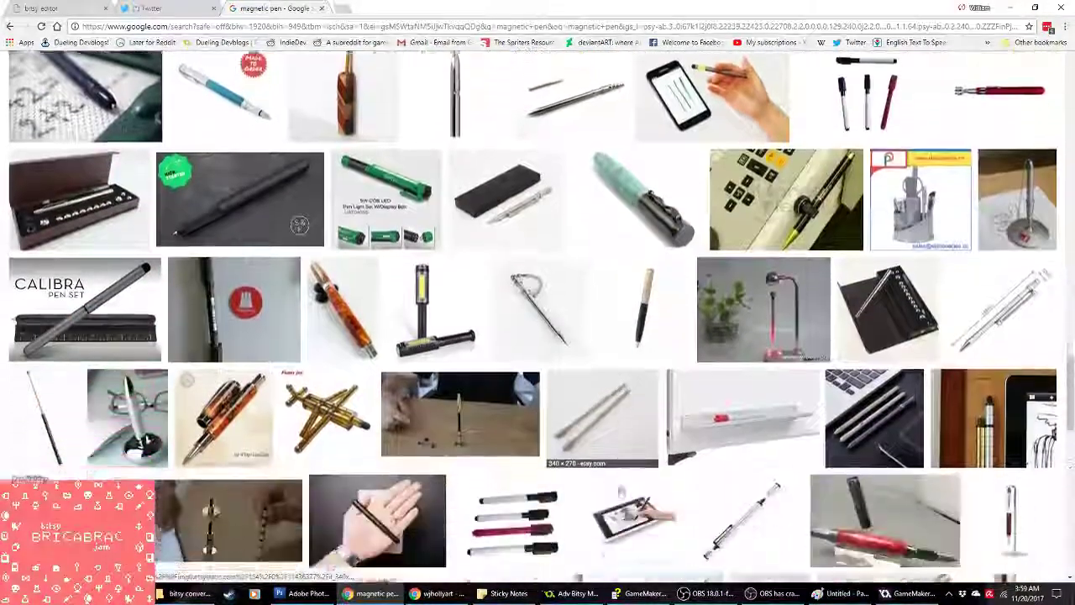
{"action": "scroll", "coordinate": [621, 489], "scroll_direction": "down", "scroll_amount": 3}
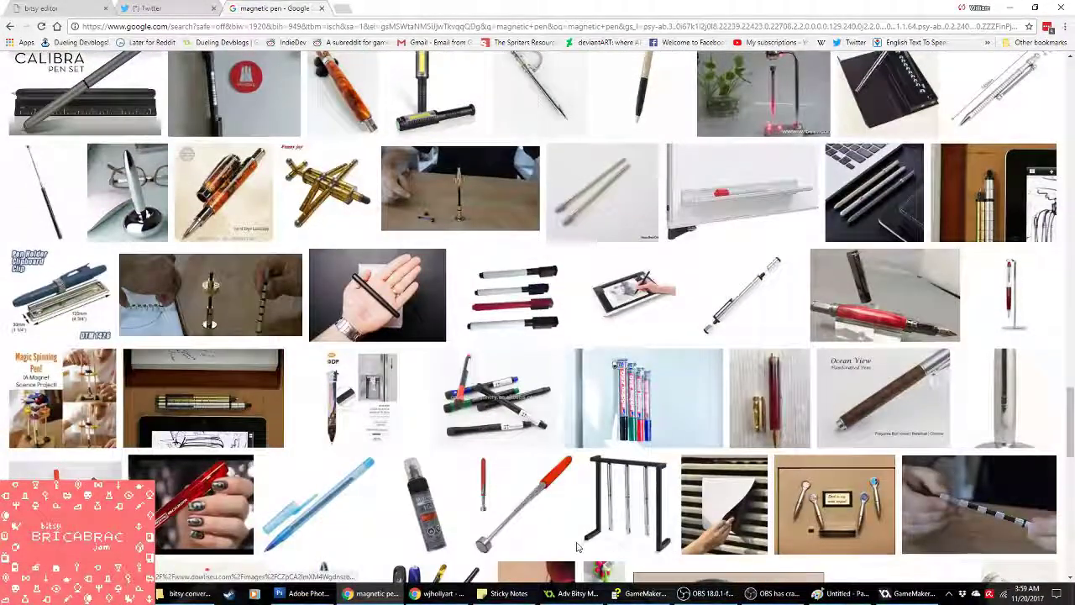
Step: Switch to Paint and clear the whole clerk portrait, leaving the canvas black
{"action": "left_click", "coordinate": [840, 593]}
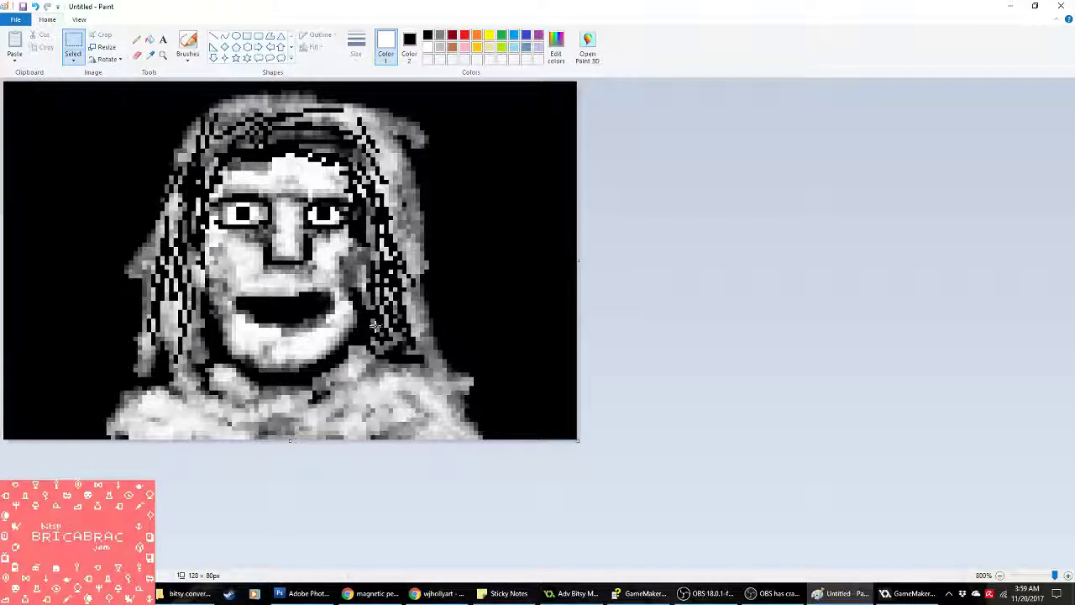
{"action": "key", "text": "ctrl+a"}
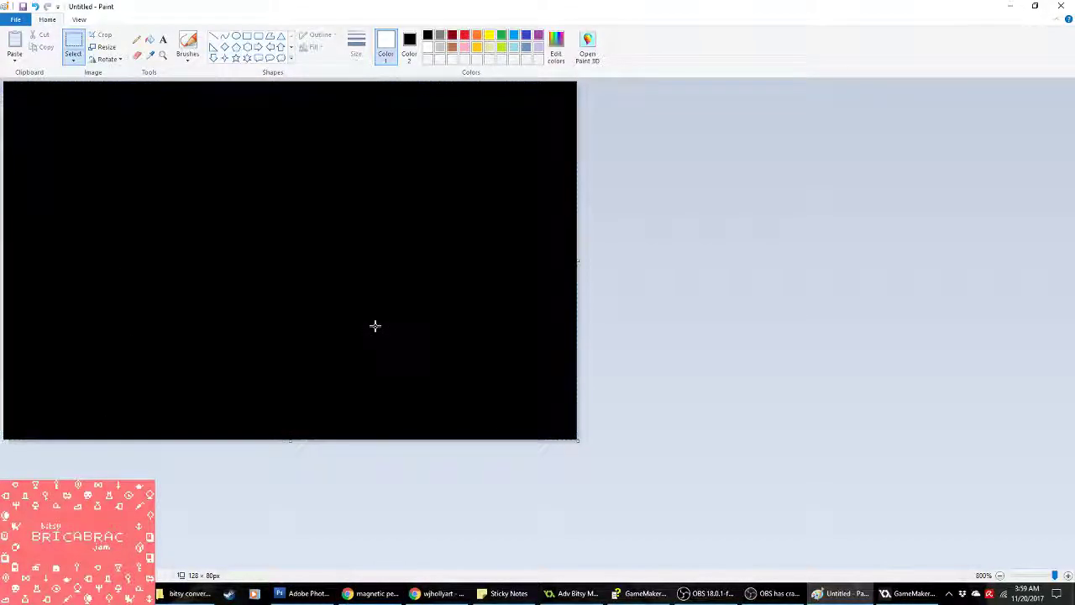
{"action": "key", "text": "Delete"}
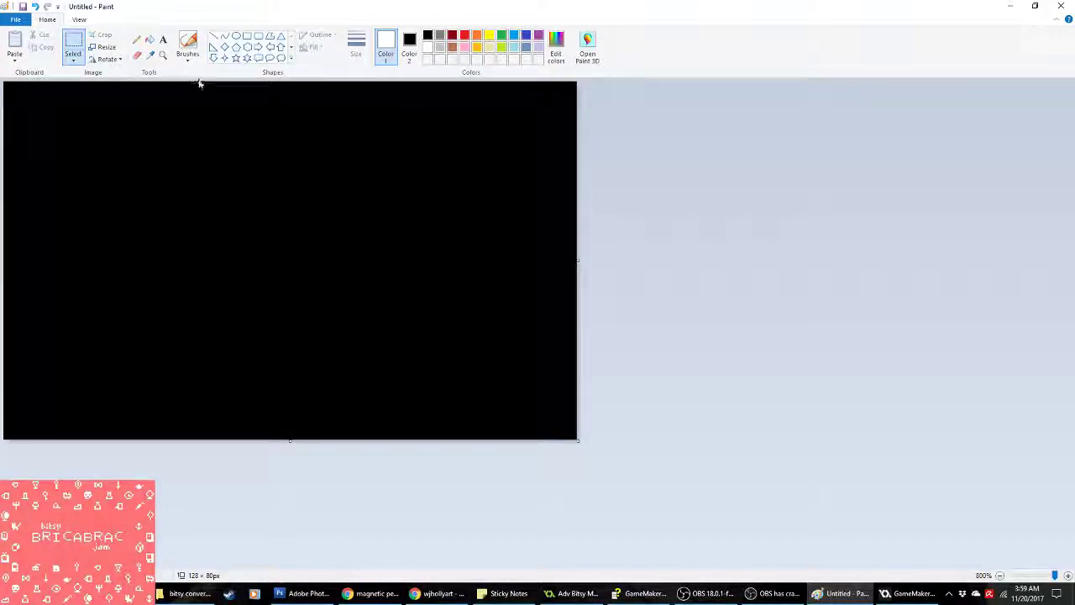
Step: Draw a tall, narrow, solid white upright rectangle near the middle of the black canvas as the pen's body
{"action": "left_click", "coordinate": [246, 35]}
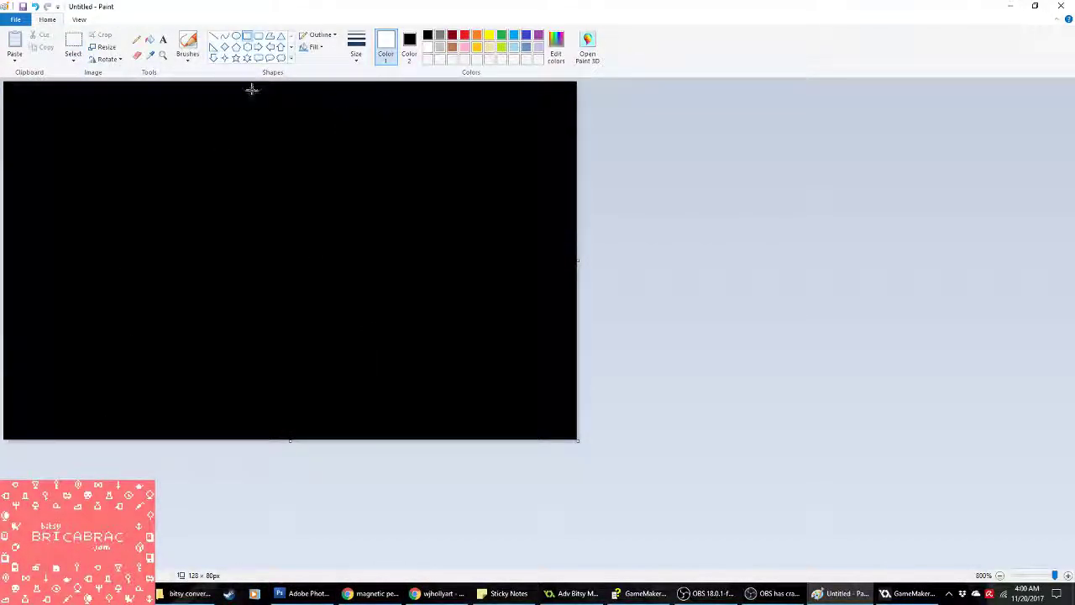
{"action": "left_click_drag", "start_coordinate": [277, 180], "coordinate": [307, 371]}
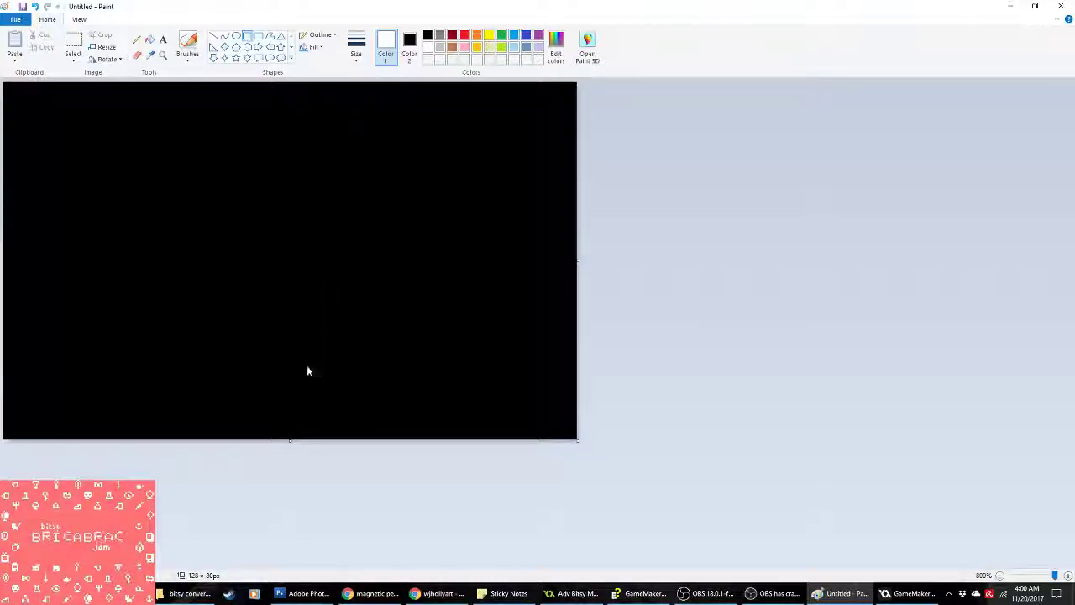
{"action": "left_click_drag", "start_coordinate": [259, 146], "coordinate": [286, 363]}
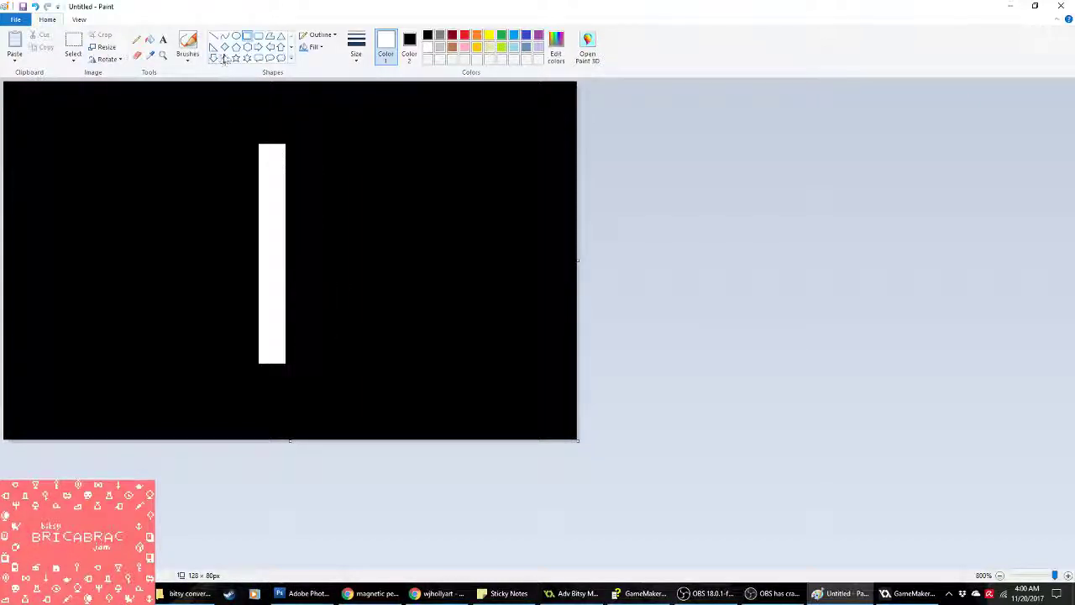
{"action": "left_click", "coordinate": [280, 35]}
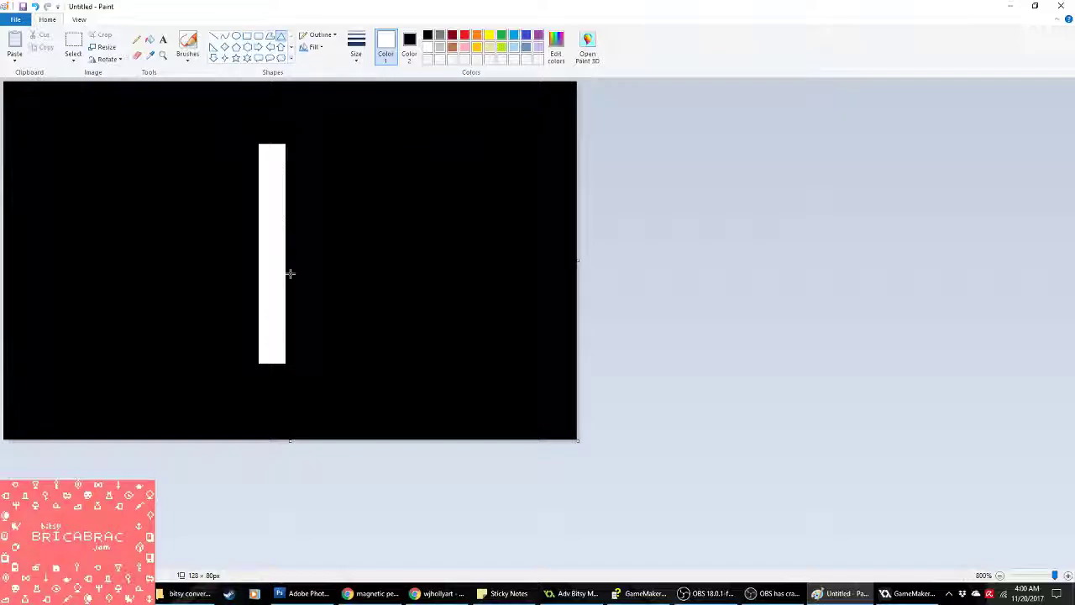
{"action": "left_click_drag", "start_coordinate": [266, 353], "coordinate": [284, 395]}
{"action": "key", "text": "ctrl+z"}
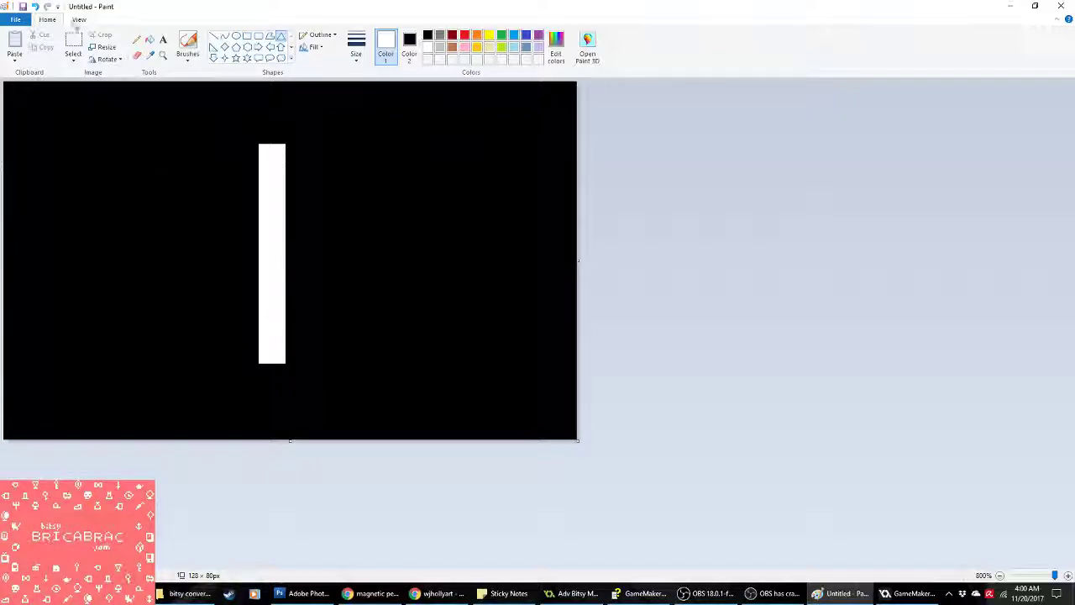
Step: Draw a hollow nib below the pen's body and a white stand around it with an upper arm, an upright and a wide base
{"action": "left_click", "coordinate": [136, 39]}
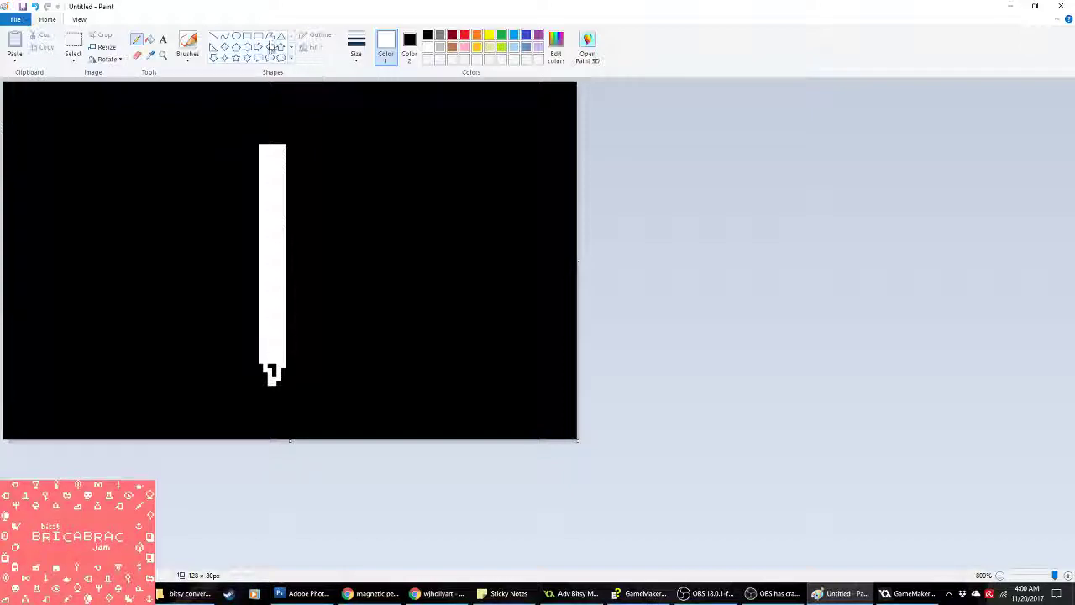
{"action": "left_click", "coordinate": [247, 36]}
{"action": "mouse_move", "coordinate": [245, 99]}
{"action": "left_mouse_down"}
{"action": "mouse_move", "coordinate": [353, 130]}
{"action": "mouse_move", "coordinate": [327, 221]}
{"action": "mouse_move", "coordinate": [327, 409]}
{"action": "left_mouse_up"}
{"action": "mouse_move", "coordinate": [155, 395]}
{"action": "left_mouse_down"}
{"action": "mouse_move", "coordinate": [209, 426]}
{"action": "mouse_move", "coordinate": [412, 417]}
{"action": "left_mouse_up"}
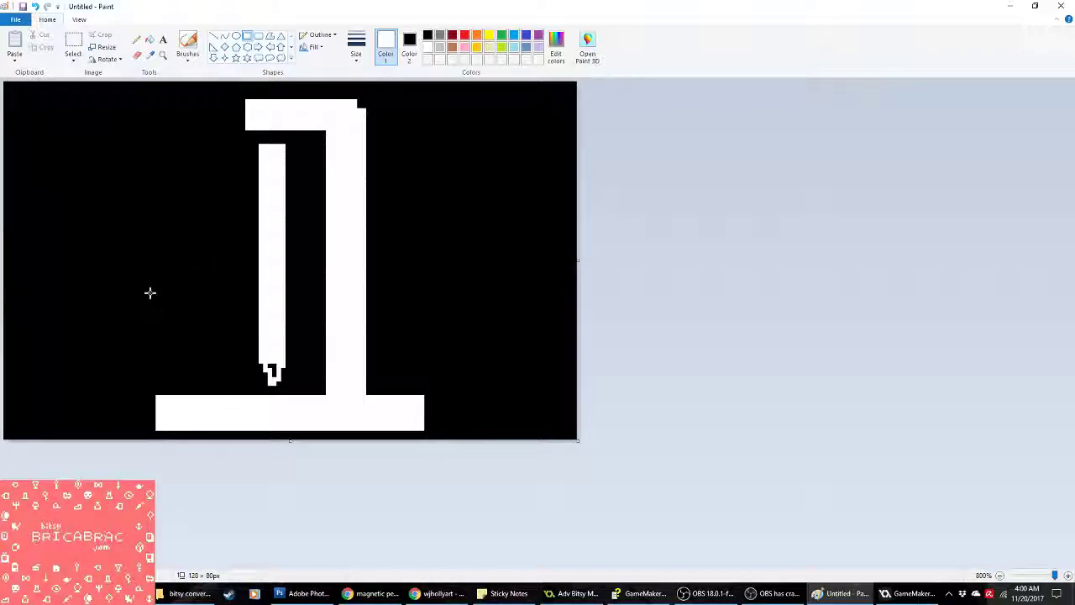
Step: Sketch freehand arrows beside the stand's base and its upright, and close Paint without saving the picture
{"action": "left_click", "coordinate": [136, 39]}
{"action": "left_click_drag", "start_coordinate": [89, 406], "coordinate": [132, 427]}
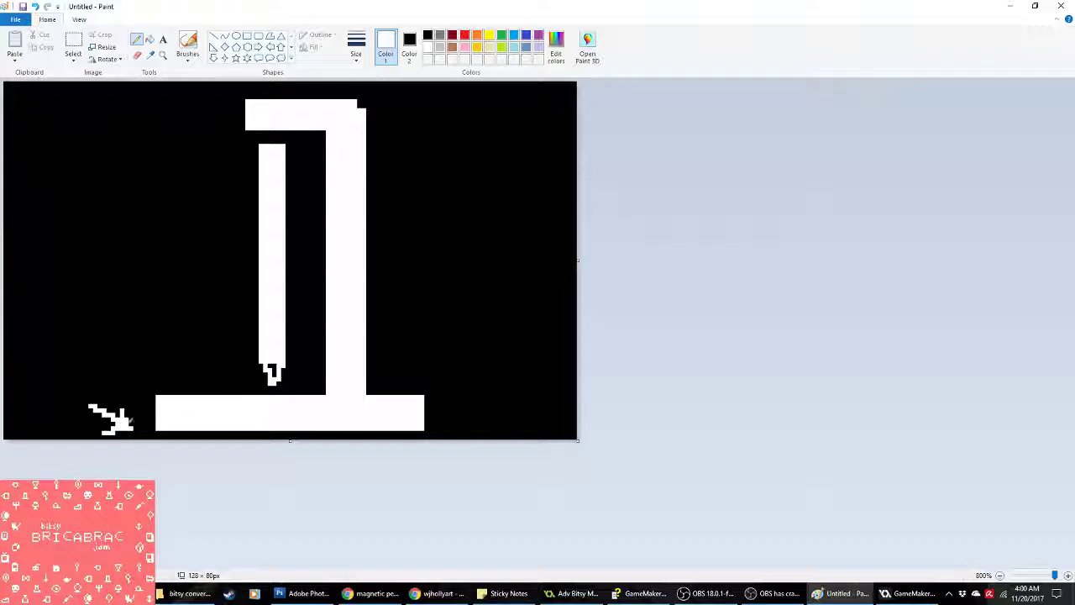
{"action": "mouse_move", "coordinate": [66, 427]}
{"action": "left_mouse_down"}
{"action": "mouse_move", "coordinate": [84, 424]}
{"action": "mouse_move", "coordinate": [37, 430]}
{"action": "left_mouse_up"}
{"action": "key", "text": "ctrl+z"}
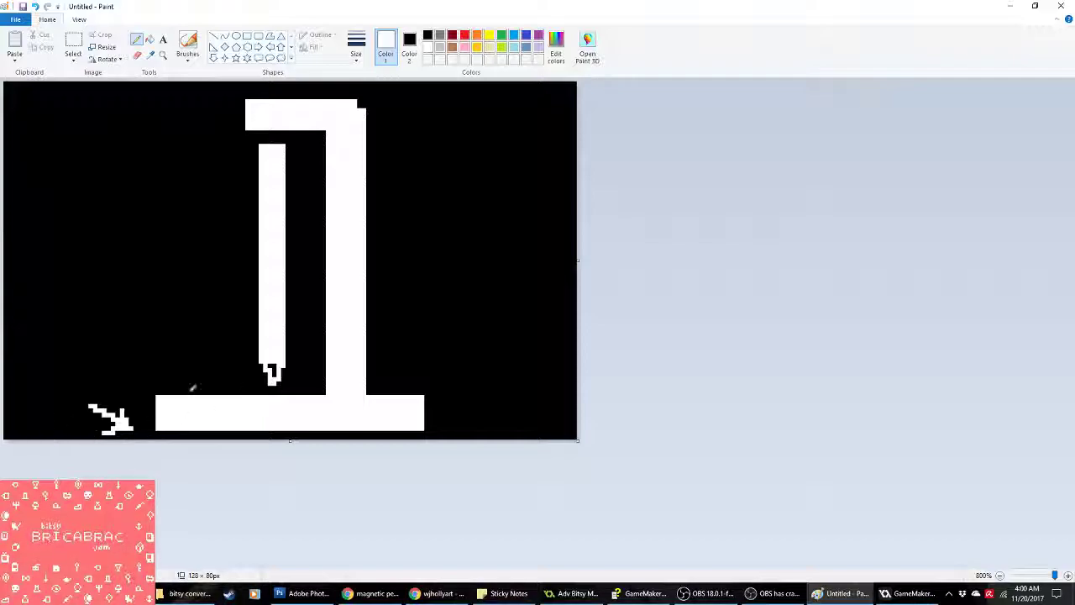
{"action": "mouse_move", "coordinate": [386, 342]}
{"action": "left_mouse_down"}
{"action": "mouse_move", "coordinate": [396, 221]}
{"action": "mouse_move", "coordinate": [387, 233]}
{"action": "mouse_move", "coordinate": [396, 227]}
{"action": "mouse_move", "coordinate": [418, 250]}
{"action": "left_mouse_up"}
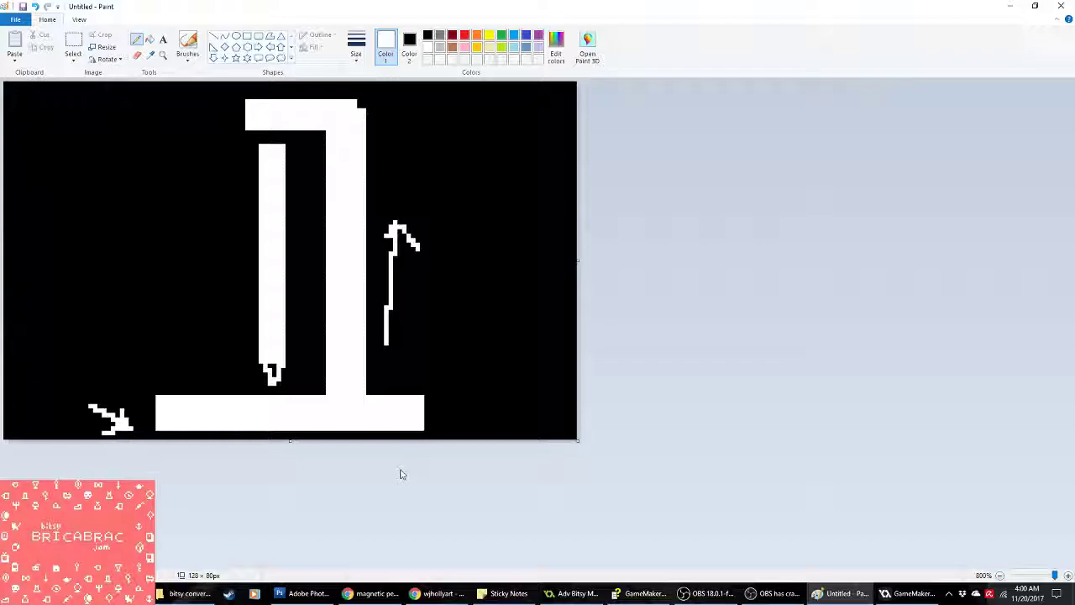
{"action": "left_click", "coordinate": [1061, 6]}
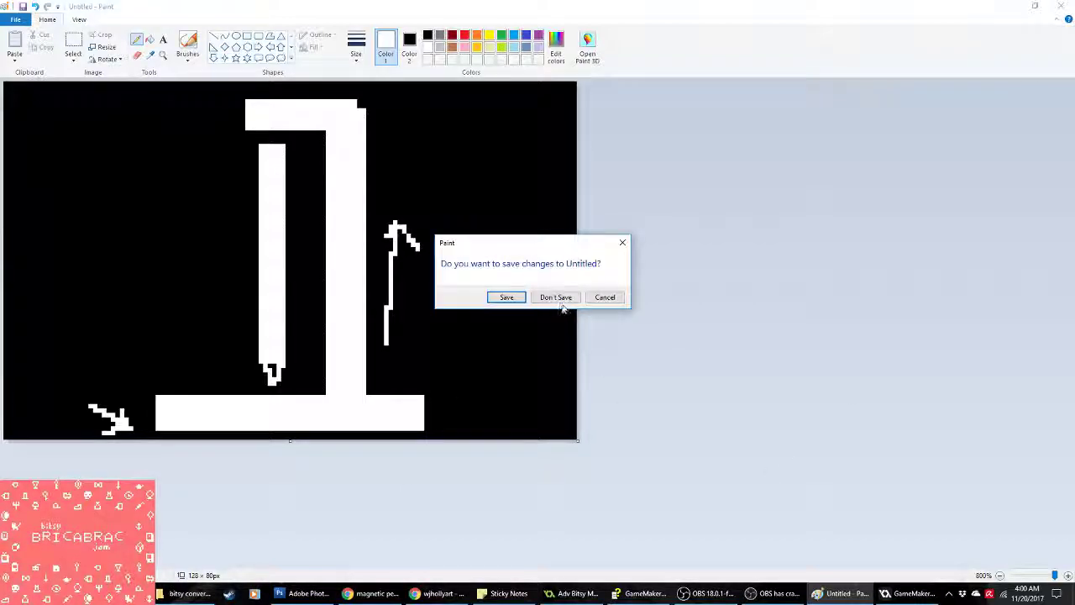
{"action": "left_click", "coordinate": [560, 302]}
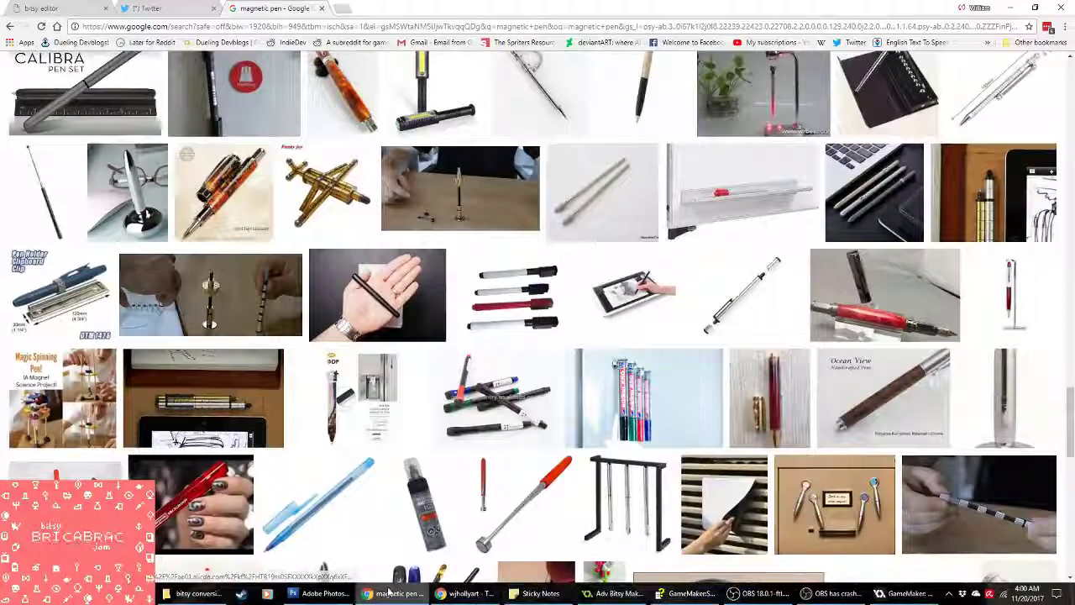
Step: Switch to Chrome and examine the rest of the "magnetic pen" images down to the end of the results
{"action": "left_click", "coordinate": [466, 593]}
{"action": "left_click", "coordinate": [399, 593]}
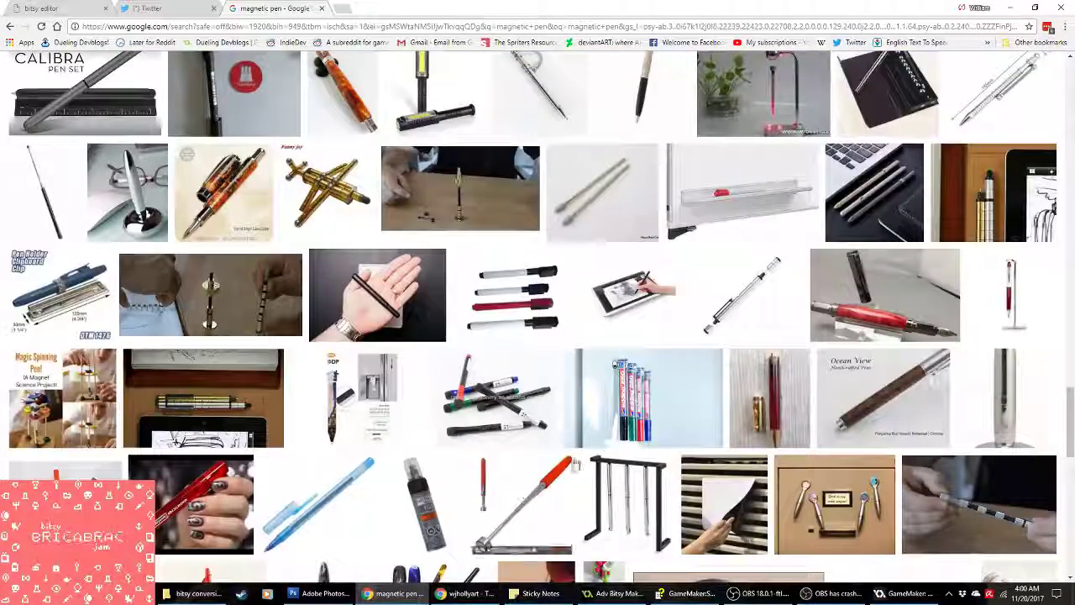
{"action": "scroll", "coordinate": [576, 464], "scroll_direction": "down", "scroll_amount": 5}
{"action": "scroll", "coordinate": [566, 491], "scroll_direction": "down", "scroll_amount": 10}
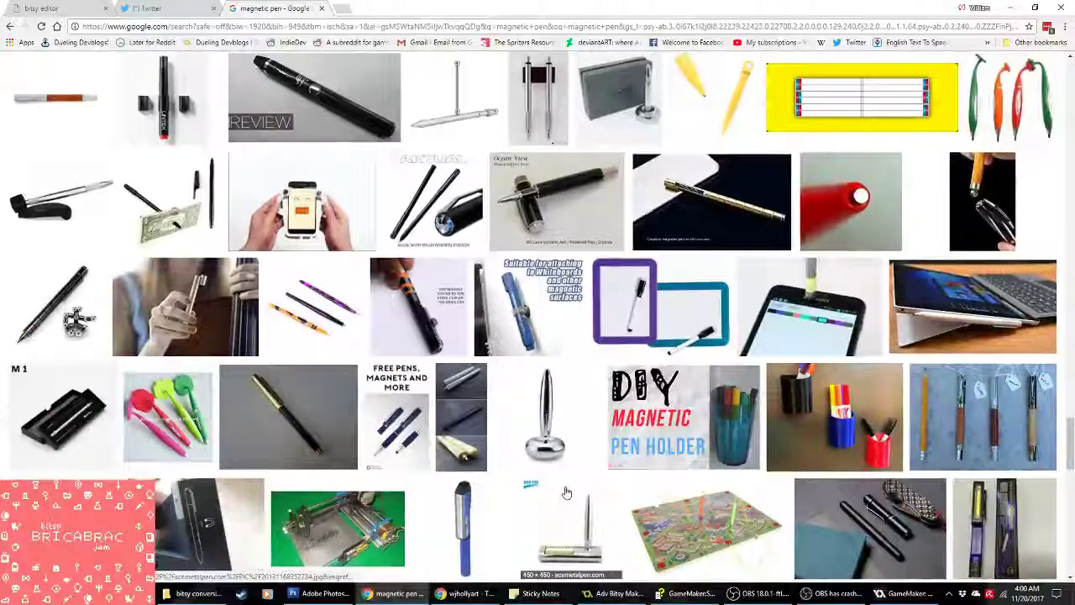
{"action": "scroll", "coordinate": [566, 491], "scroll_direction": "down", "scroll_amount": 4}
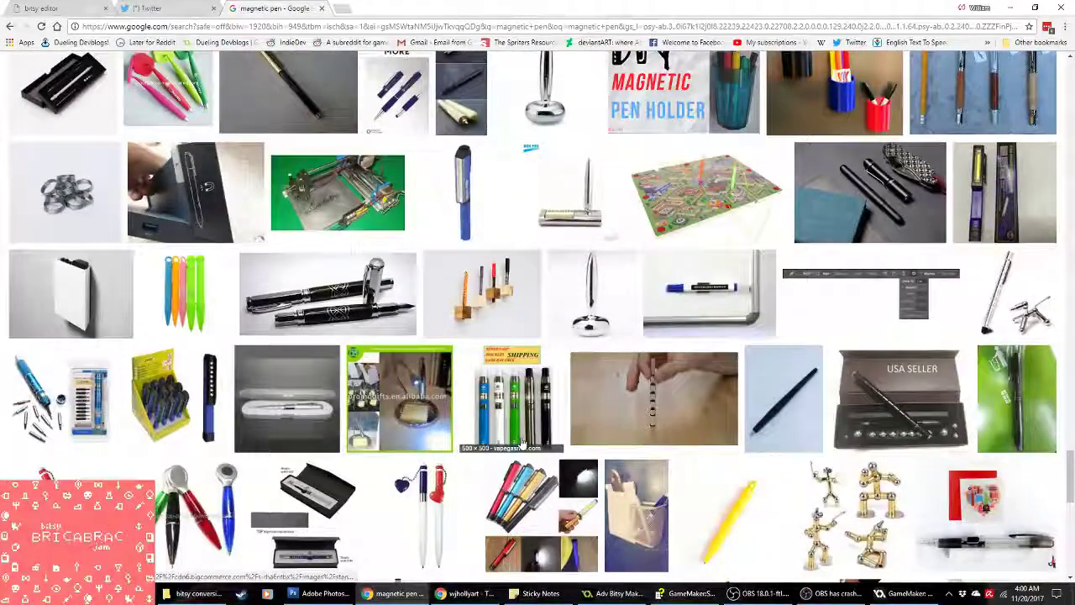
{"action": "scroll", "coordinate": [520, 443], "scroll_direction": "down", "scroll_amount": 3}
{"action": "scroll", "coordinate": [512, 370], "scroll_direction": "down", "scroll_amount": 3}
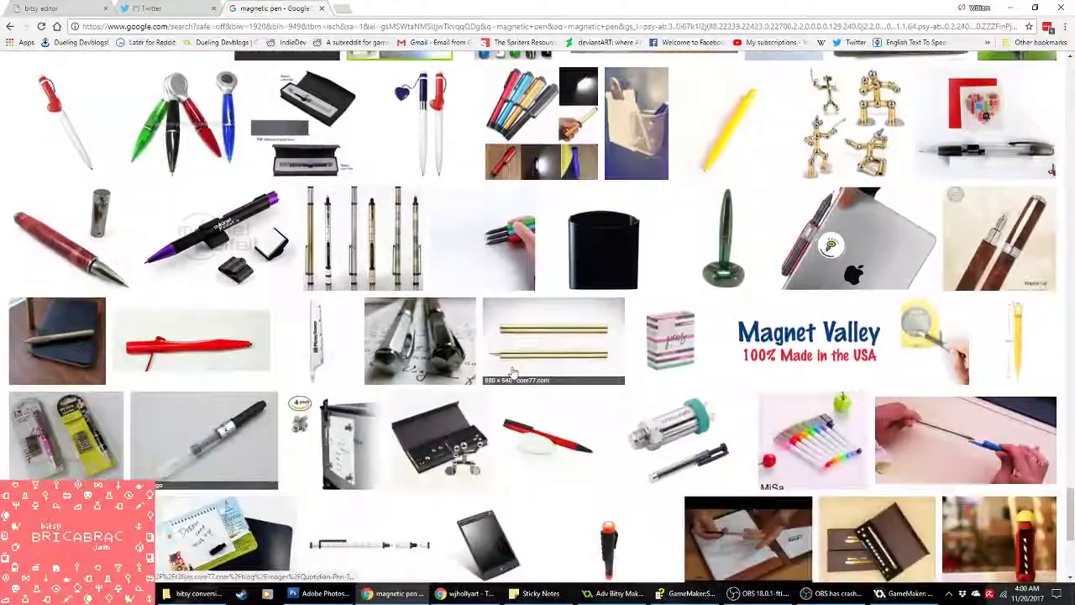
{"action": "scroll", "coordinate": [510, 374], "scroll_direction": "up", "scroll_amount": 2}
{"action": "scroll", "coordinate": [511, 377], "scroll_direction": "down", "scroll_amount": 4}
{"action": "scroll", "coordinate": [512, 372], "scroll_direction": "down", "scroll_amount": 2}
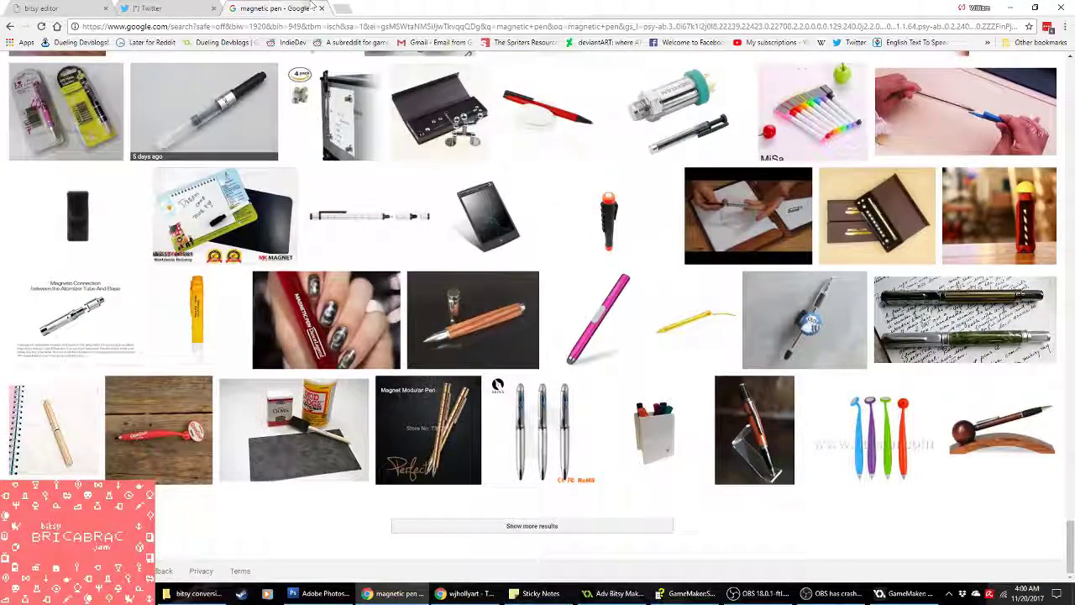
Step: Close the image search and return to the empty line in the Bitsy editor's item dialog
{"action": "middle_click", "coordinate": [304, 6]}
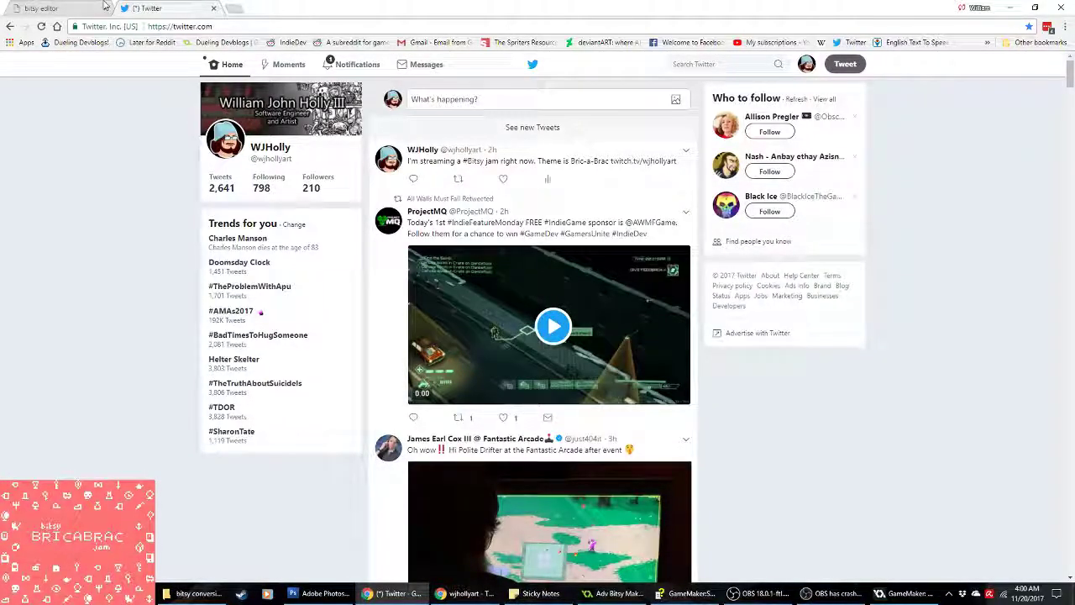
{"action": "left_click", "coordinate": [49, 8]}
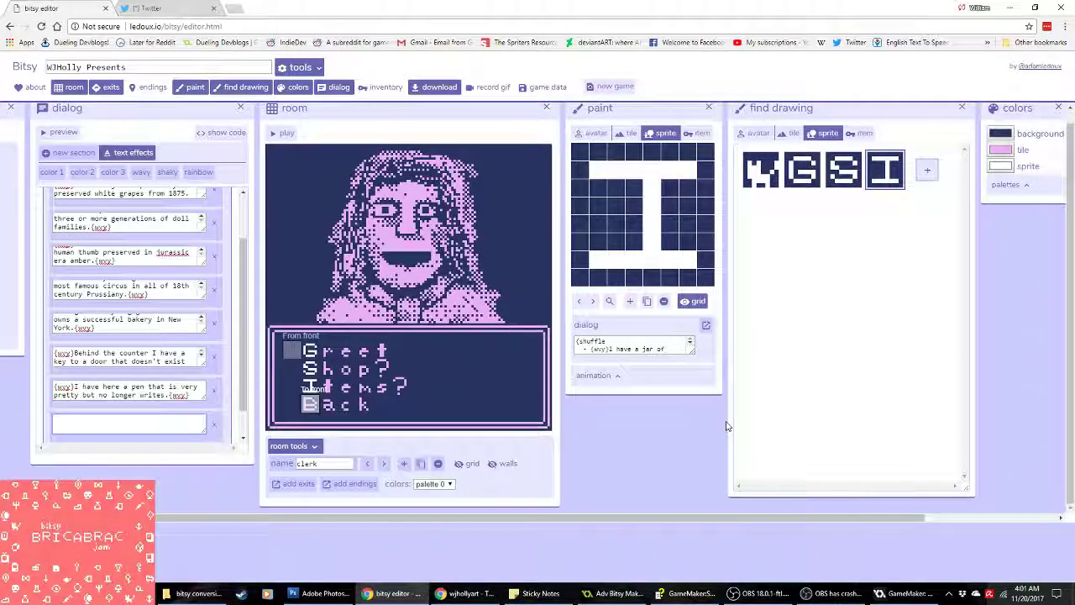
{"action": "left_click", "coordinate": [128, 425]}
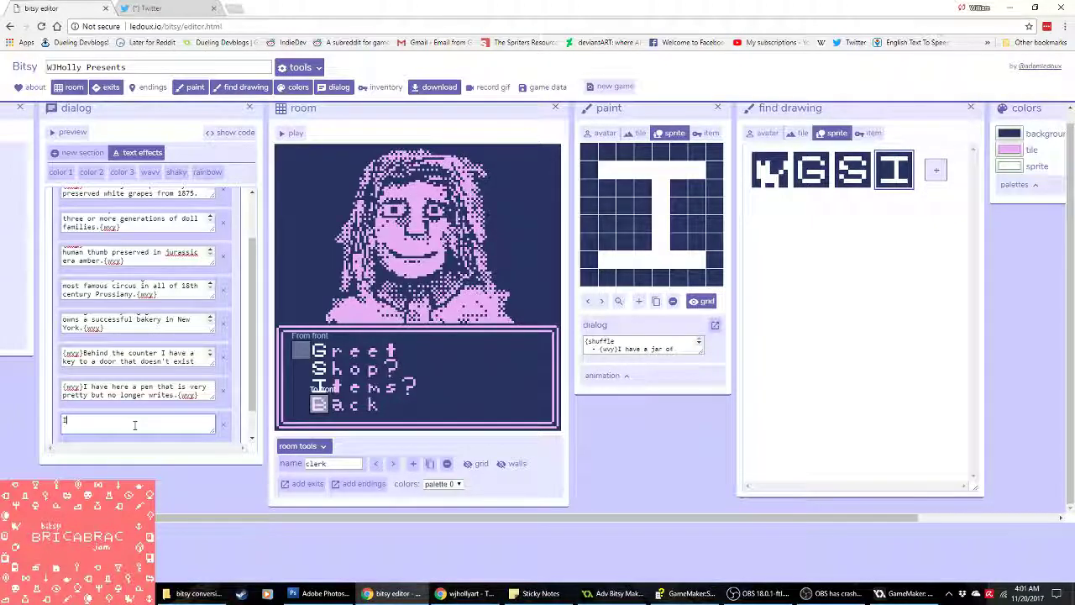
{"action": "type", "text": "cook"}
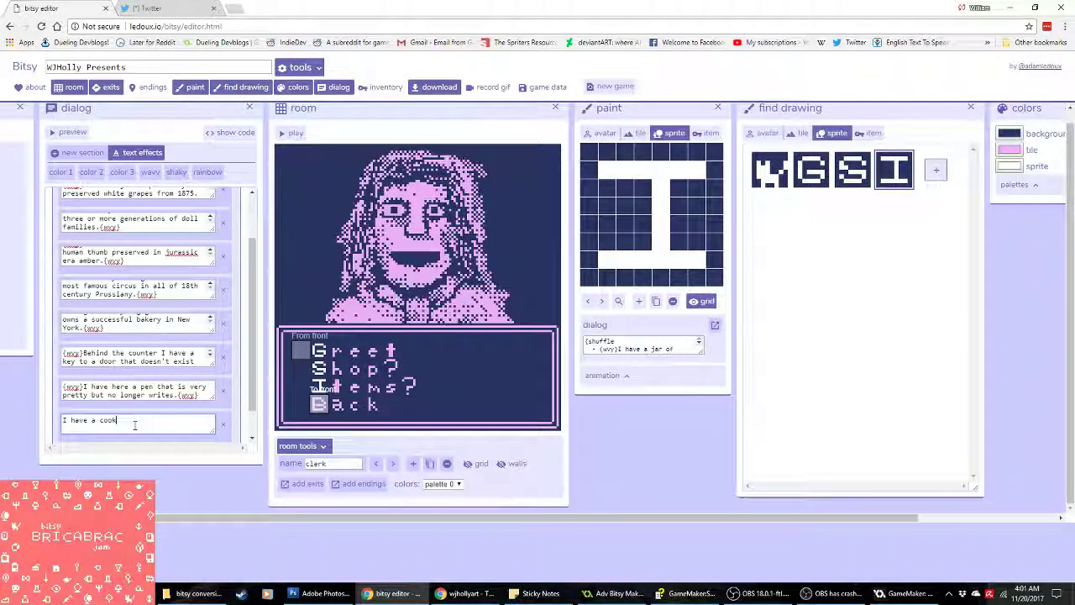
{"action": "type", "text": "ie jar that"}
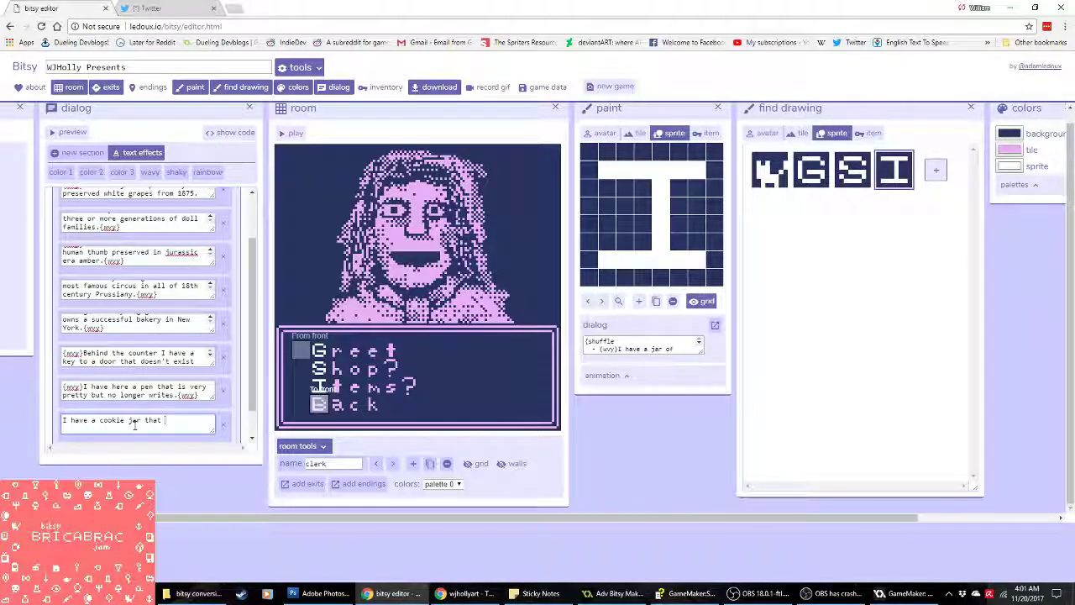
{"action": "key", "text": "ctrl+a"}
{"action": "key", "text": "BackSpace"}
Step: Write the dialog line "I have a water pitcher that has been filled once but never emptied." and give it the wavy effect
{"action": "type", "text": "I hav"}
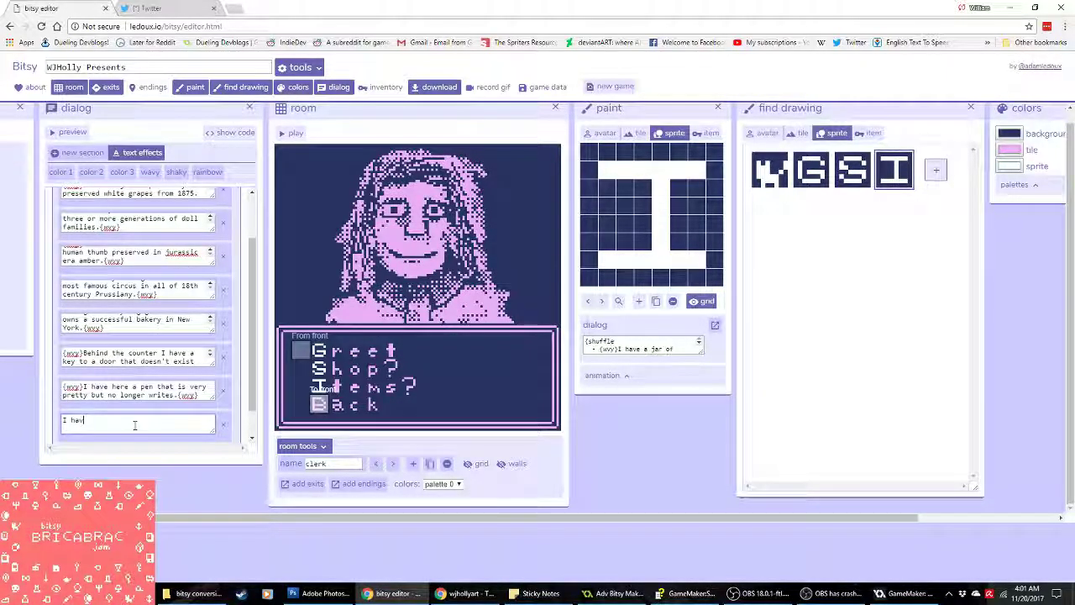
{"action": "type", "text": "e a water pitcher than"}
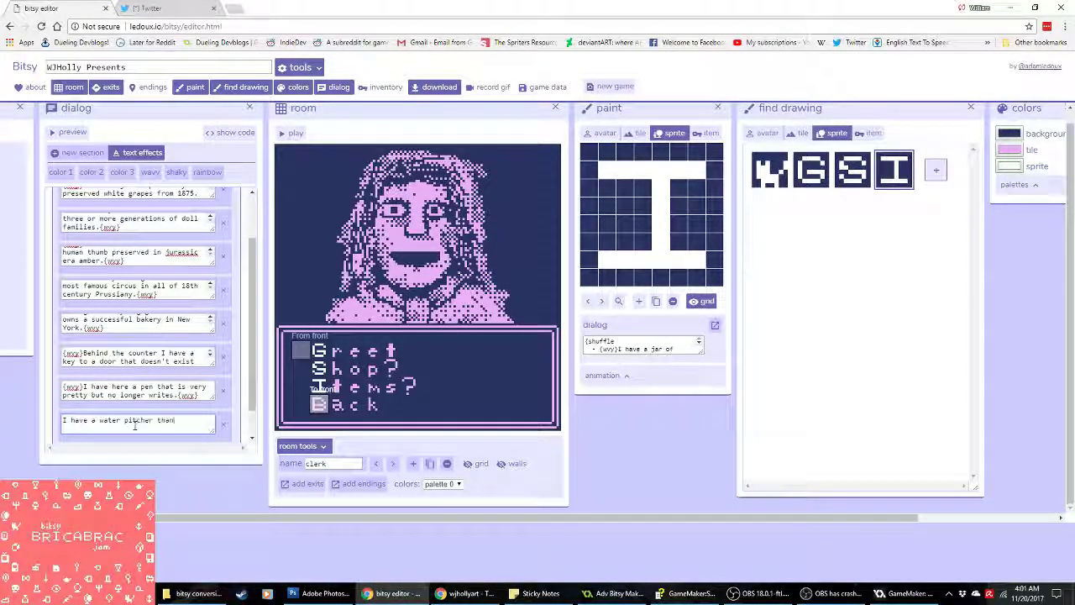
{"action": "key", "text": "BackSpace"}
{"action": "type", "text": "t has "}
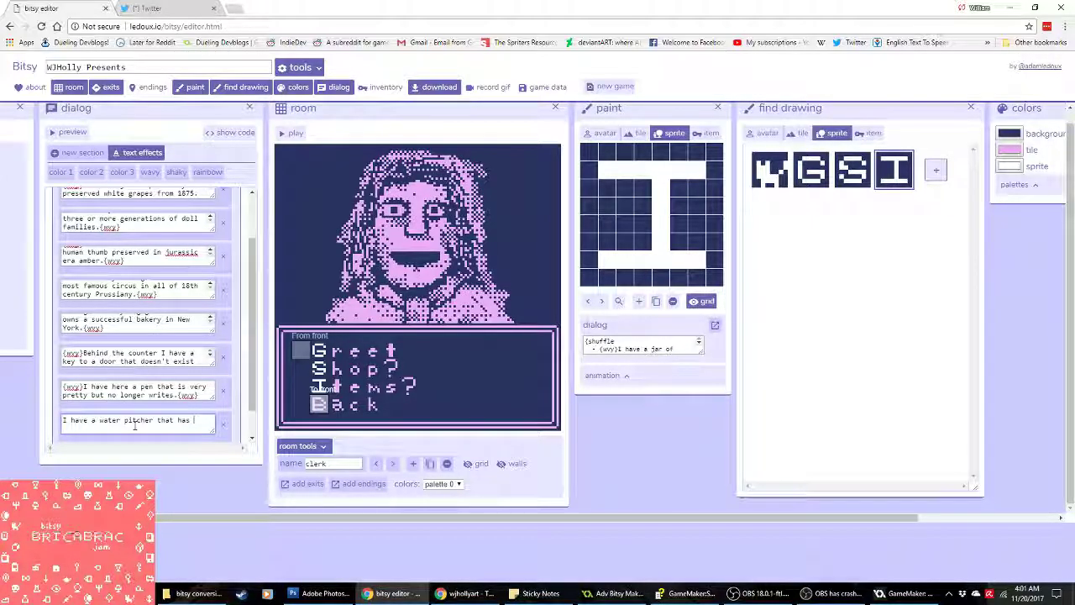
{"action": "type", "text": "been filled once but never emp"}
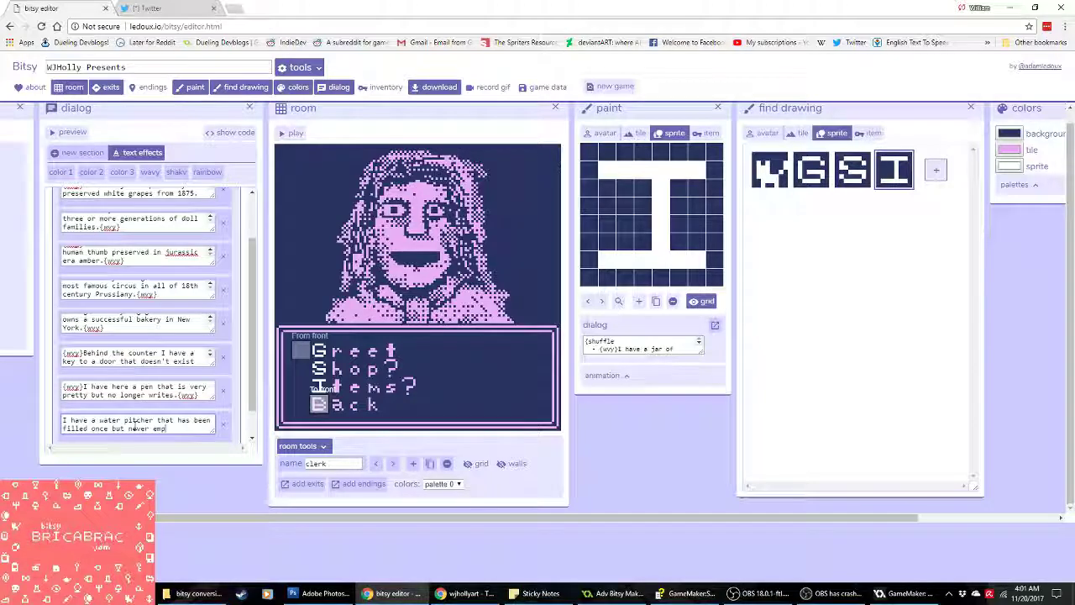
{"action": "type", "text": "tied."}
{"action": "key", "text": "ctrl+a"}
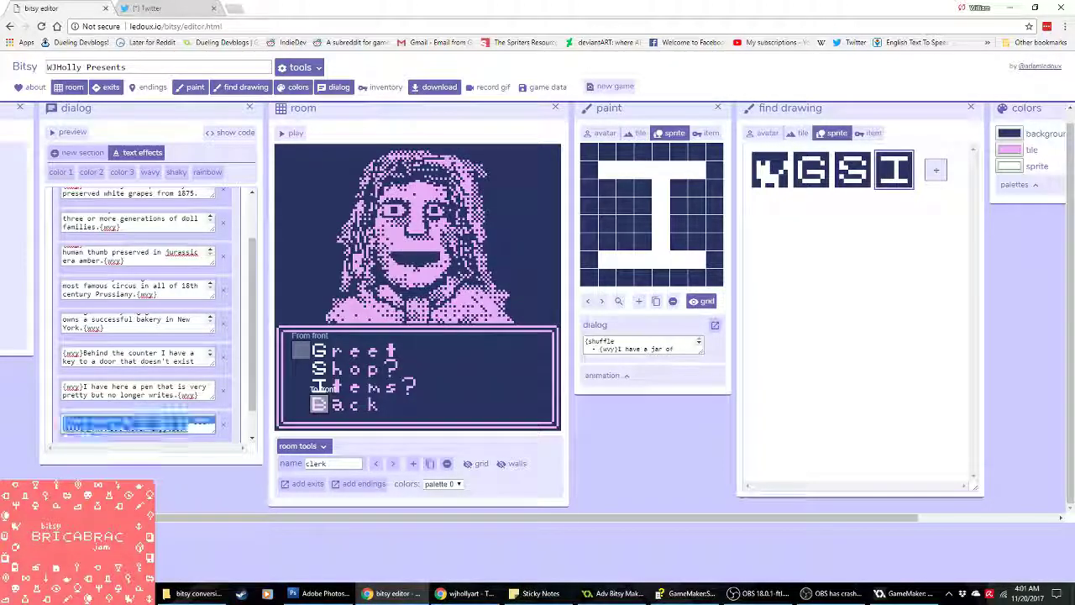
{"action": "left_click", "coordinate": [149, 171]}
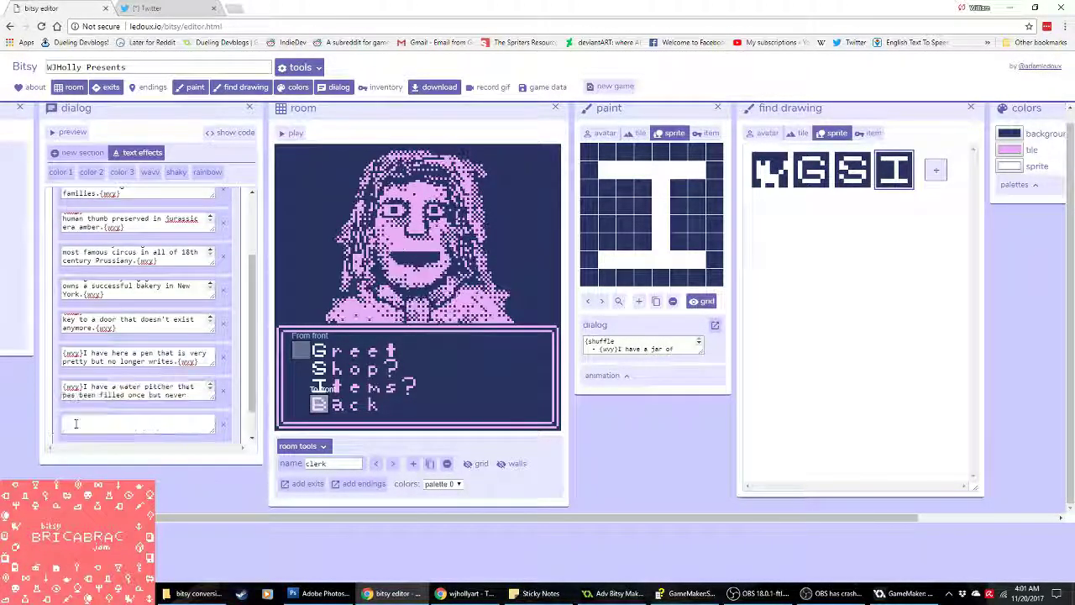
Step: Write the dialog line "I have a musical bird cage that cannot house song birds.", make it wavy, and add an empty line below
{"action": "left_click", "coordinate": [118, 424]}
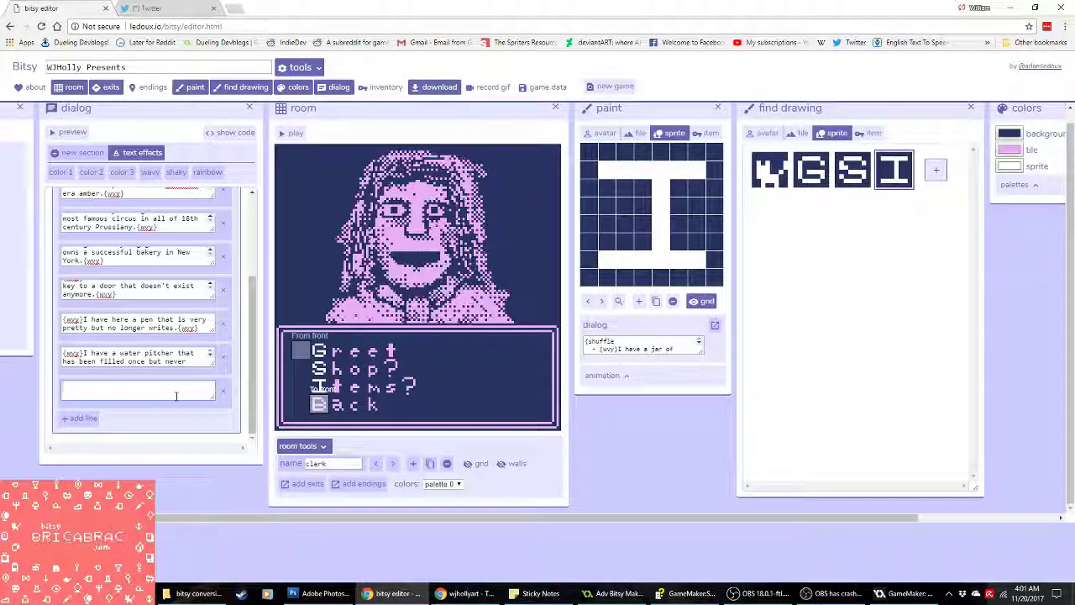
{"action": "scroll", "coordinate": [176, 396], "scroll_direction": "up", "scroll_amount": 5}
{"action": "scroll", "coordinate": [176, 396], "scroll_direction": "down", "scroll_amount": 5}
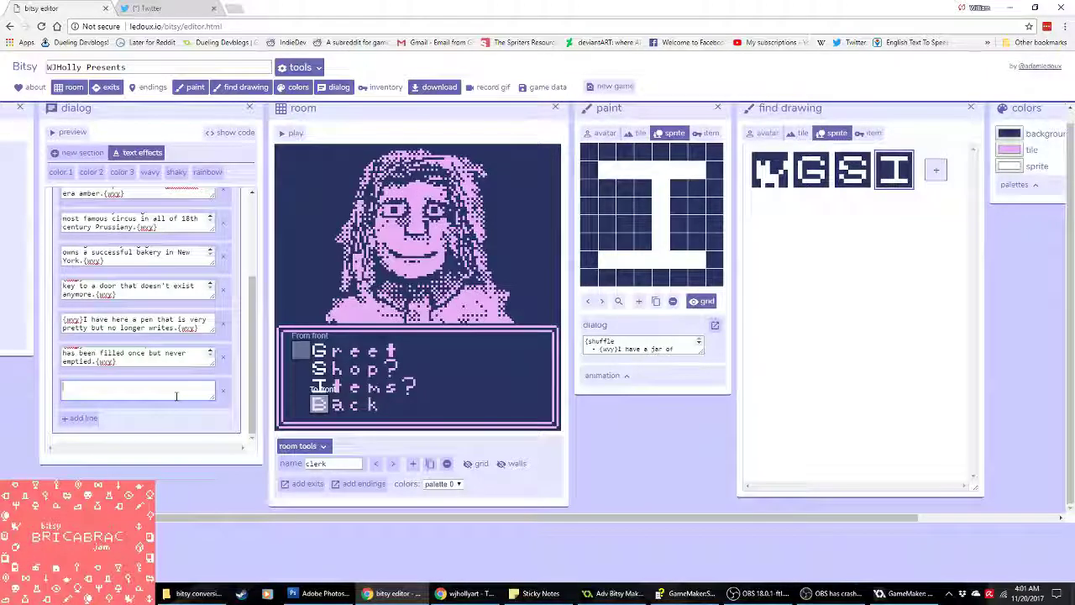
{"action": "type", "text": "I ha"}
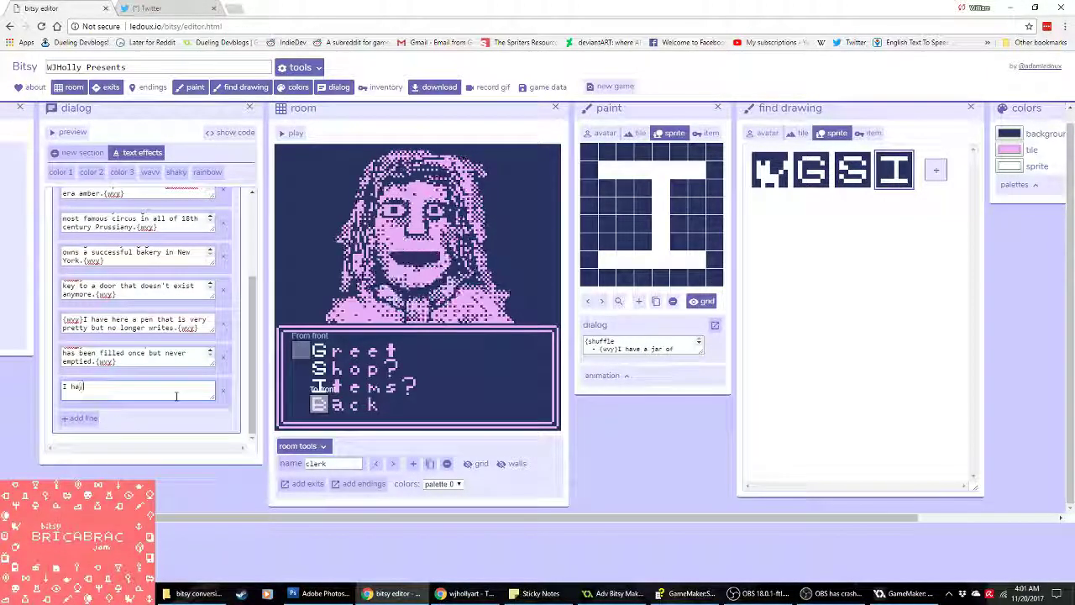
{"action": "type", "text": "ve a musical "}
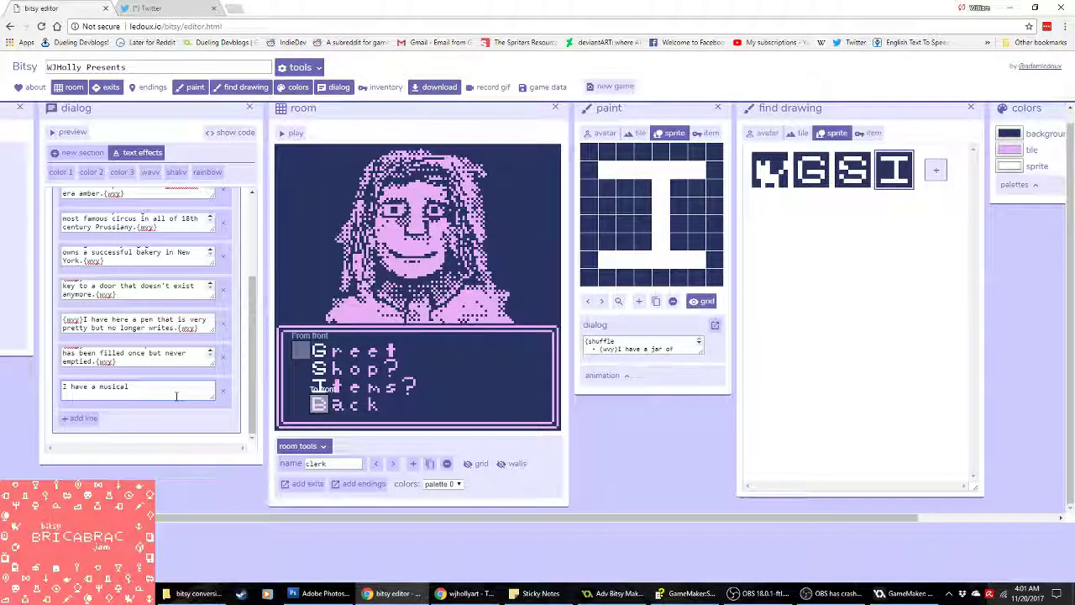
{"action": "type", "text": "bird"}
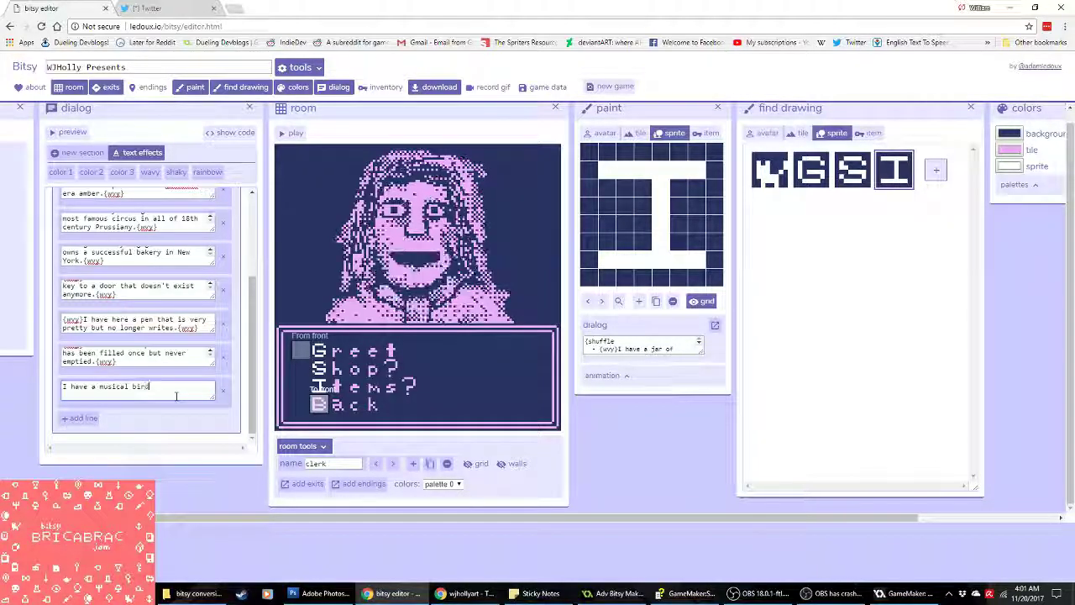
{"action": "type", "text": " cage that"}
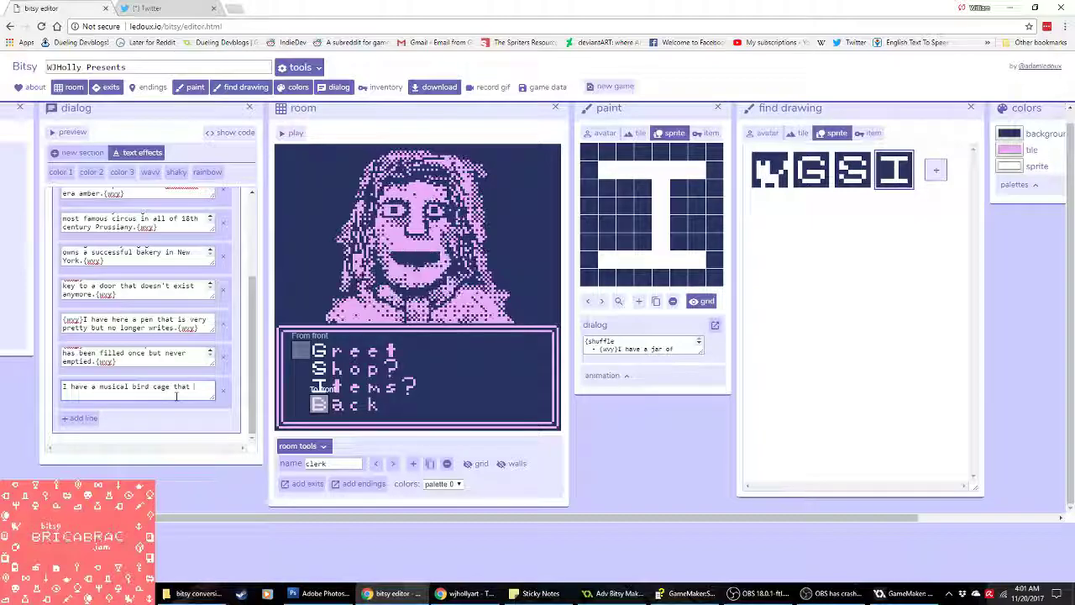
{"action": "type", "text": "can"}
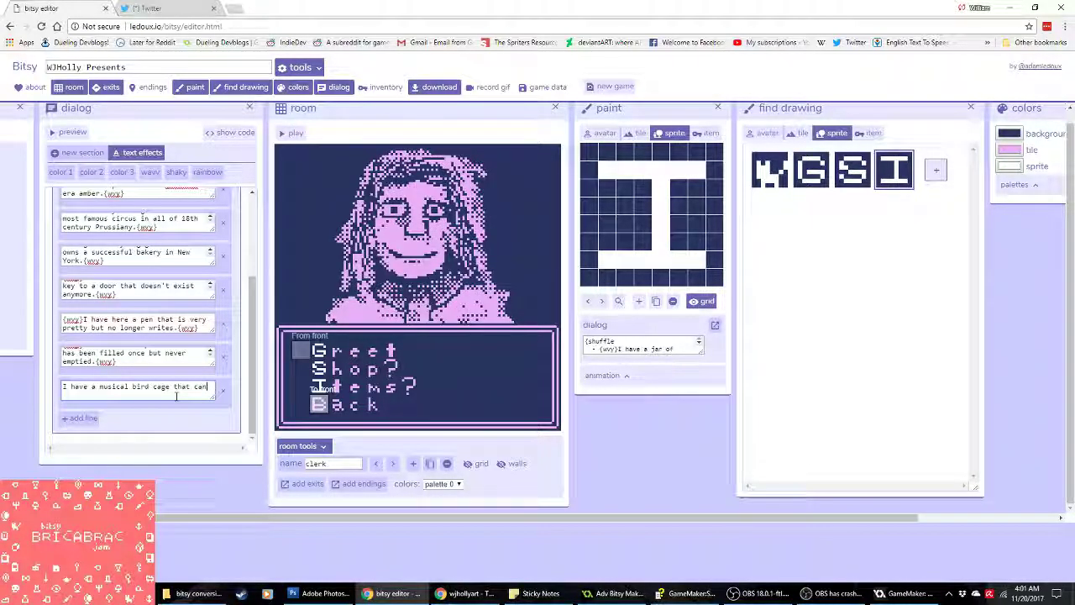
{"action": "type", "text": "not l"}
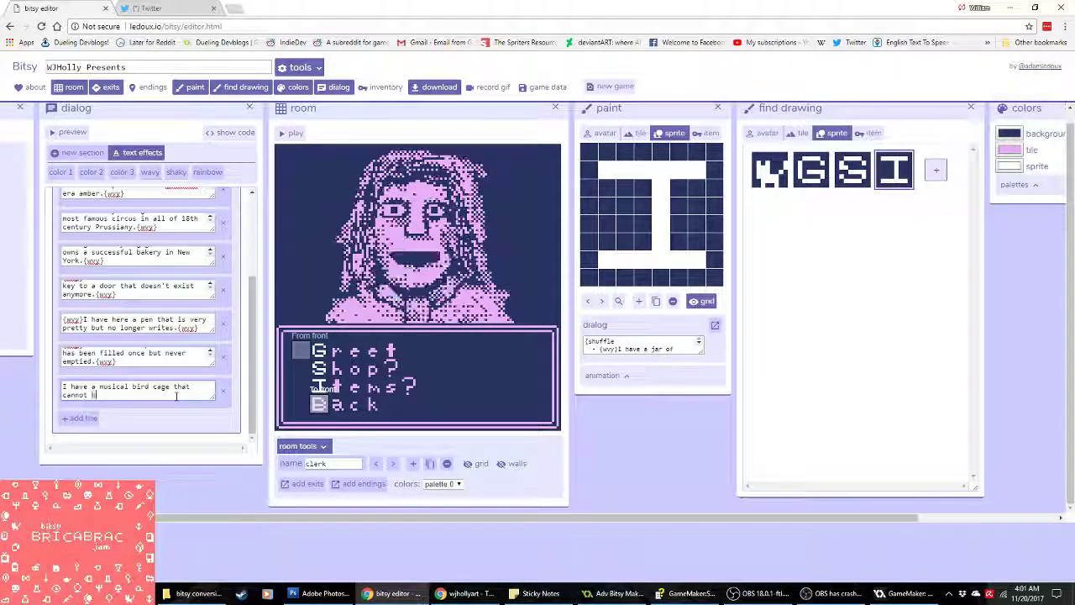
{"action": "type", "text": "ouse song"}
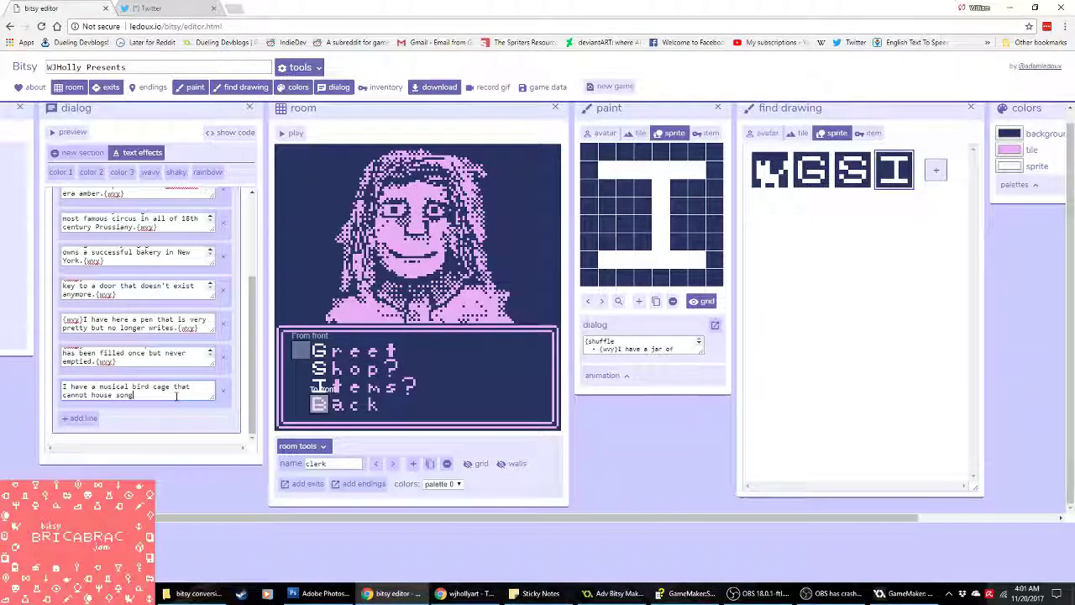
{"action": "type", "text": " birds."}
{"action": "key", "text": "ctrl+a"}
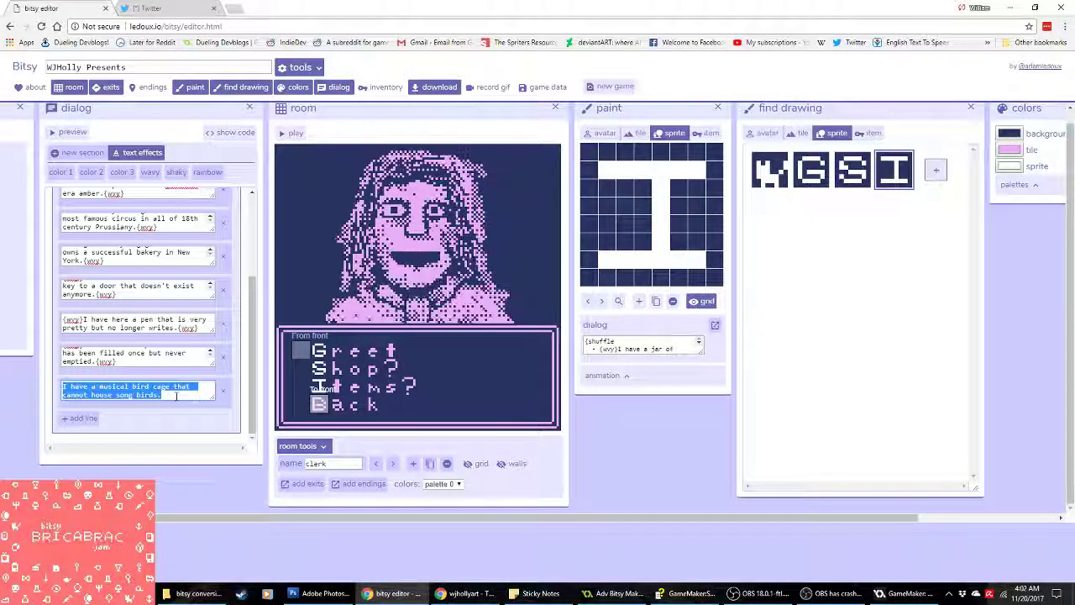
{"action": "left_click", "coordinate": [149, 171]}
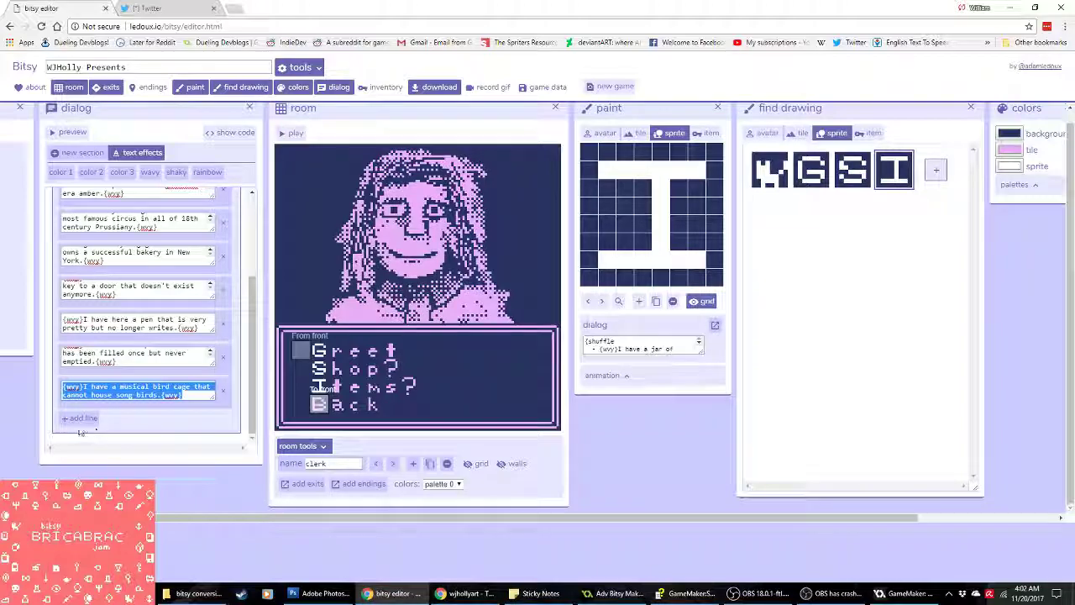
{"action": "left_click", "coordinate": [88, 417]}
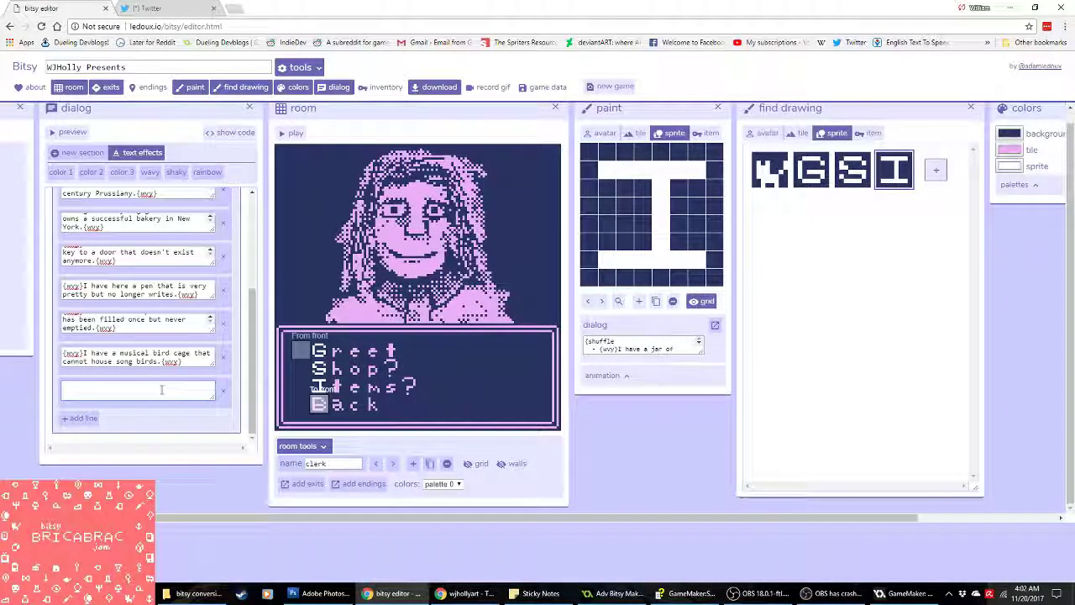
Step: Write the dialog line "I have a tiny piano that is too small to play.", make it wavy, and add an empty line below
{"action": "type", "text": "ve a a"}
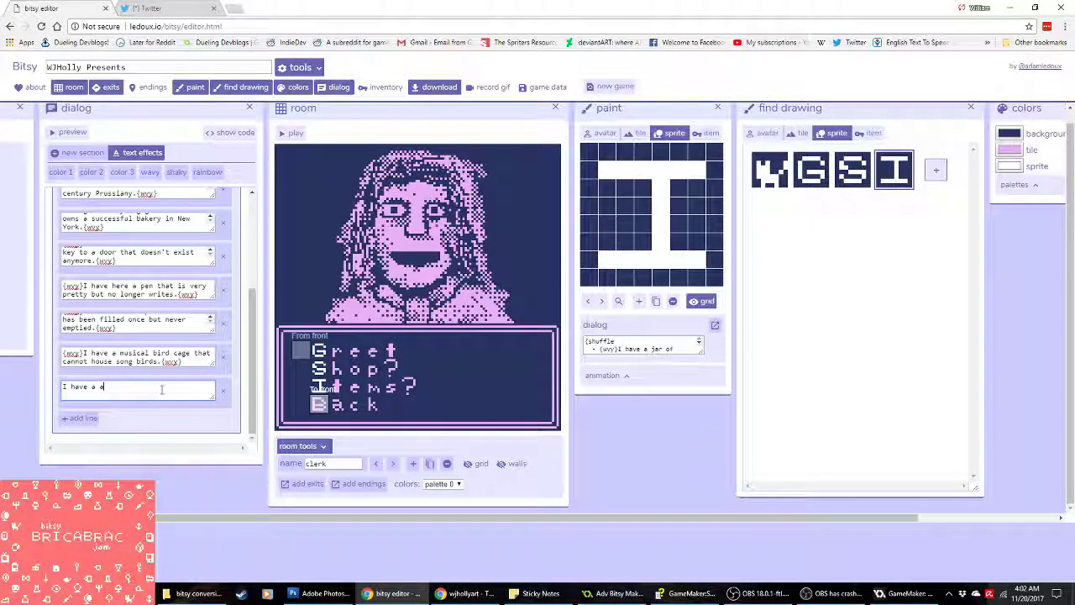
{"action": "key", "text": "BackSpace"}
{"action": "type", "text": "tiny piano"}
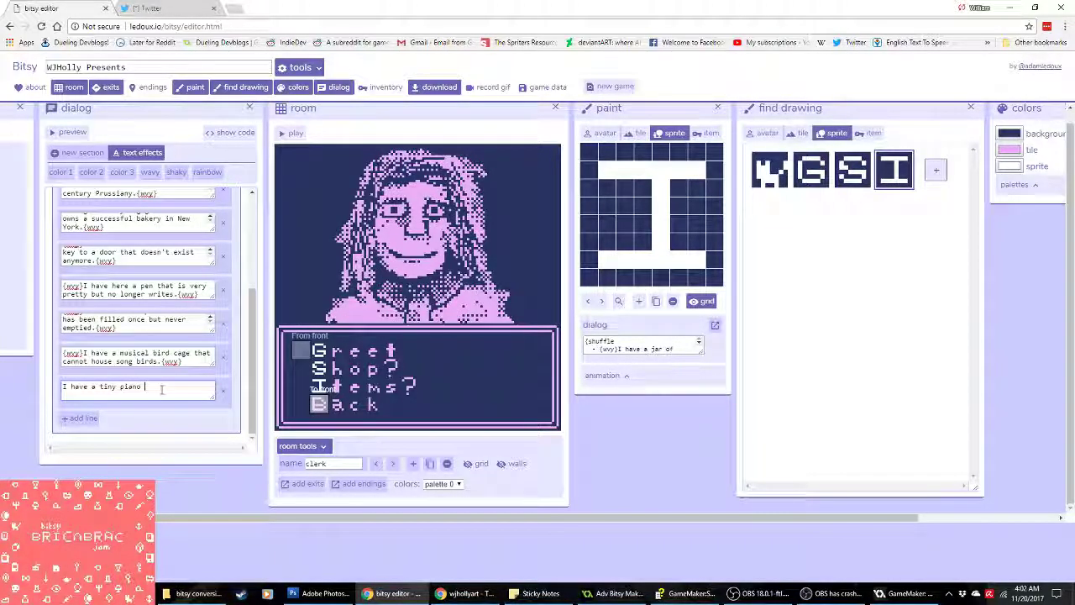
{"action": "type", "text": " too small "}
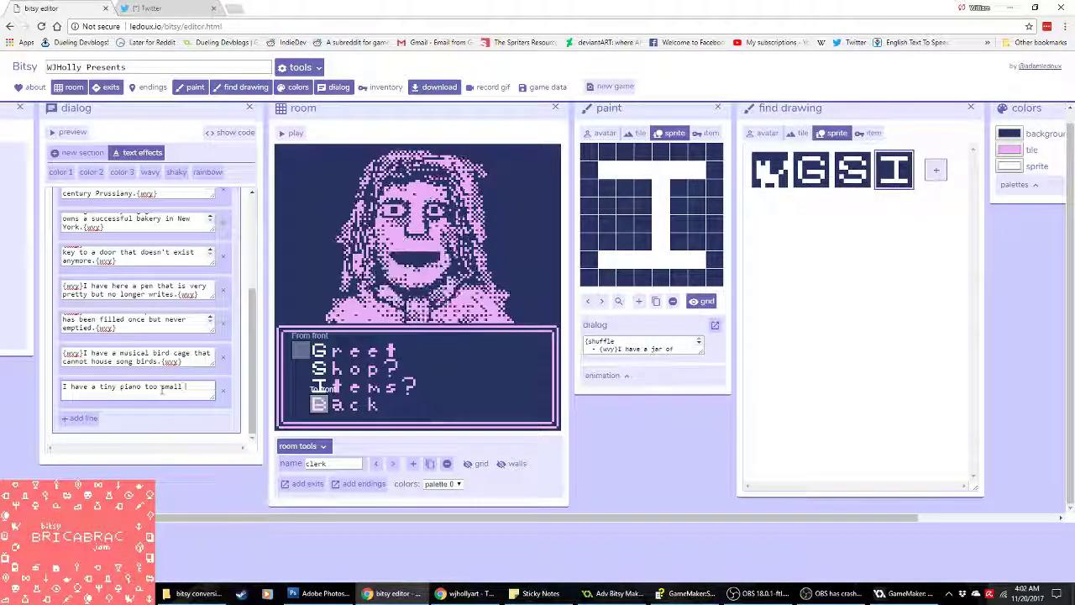
{"action": "type", "text": "to play."}
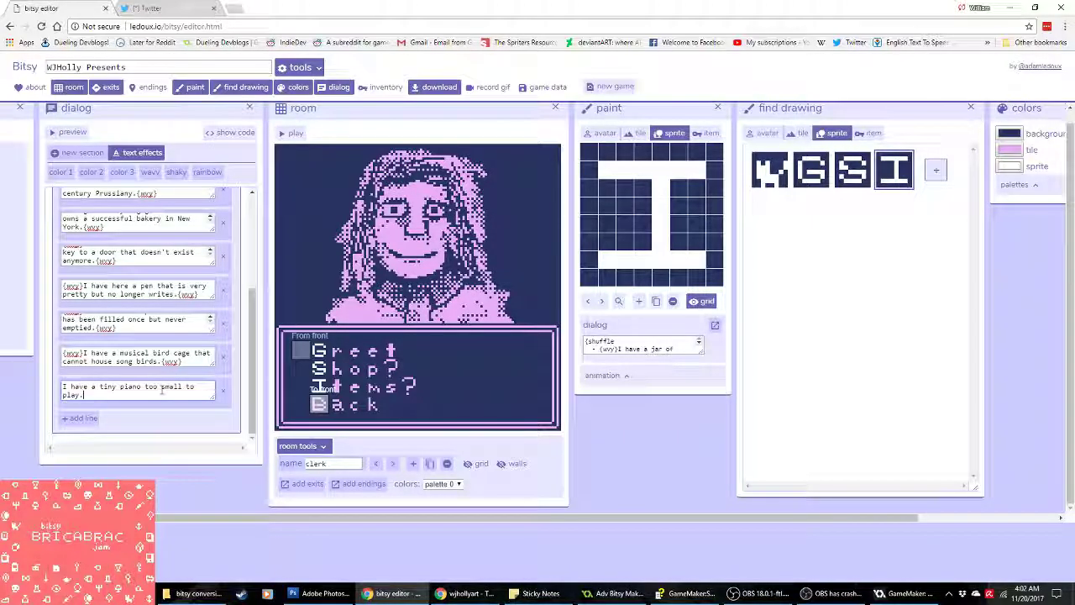
{"action": "left_click", "coordinate": [144, 387]}
{"action": "type", "text": "that is t"}
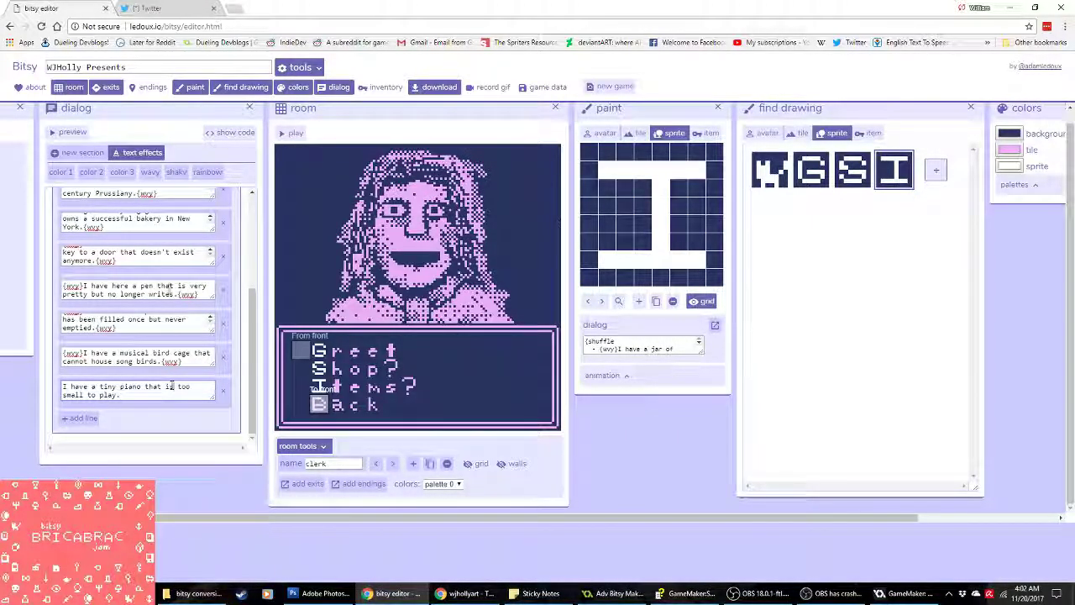
{"action": "key", "text": "ctrl+a"}
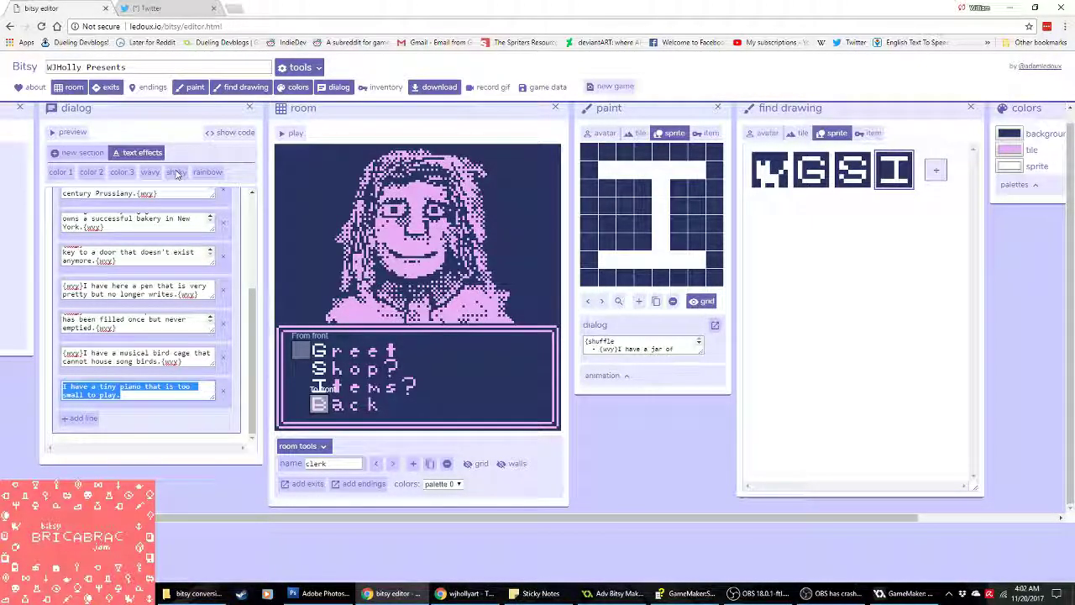
{"action": "left_click", "coordinate": [149, 171]}
{"action": "left_click", "coordinate": [81, 415]}
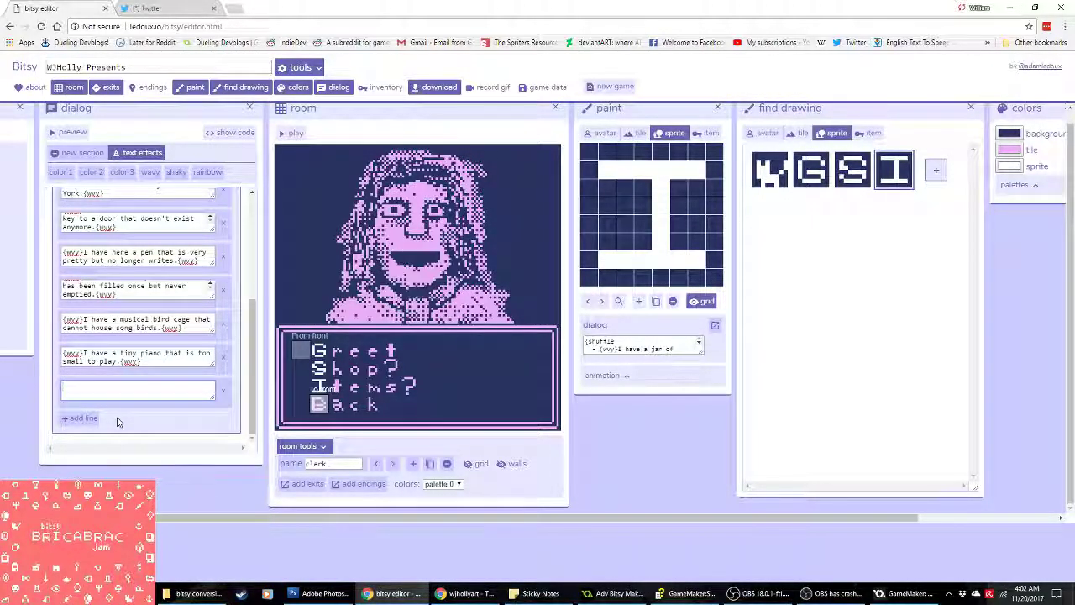
Step: Write the dialog line "I have a flag for a country that has never been fought for." and give it the wavy effect
{"action": "type", "text": "have a flag "}
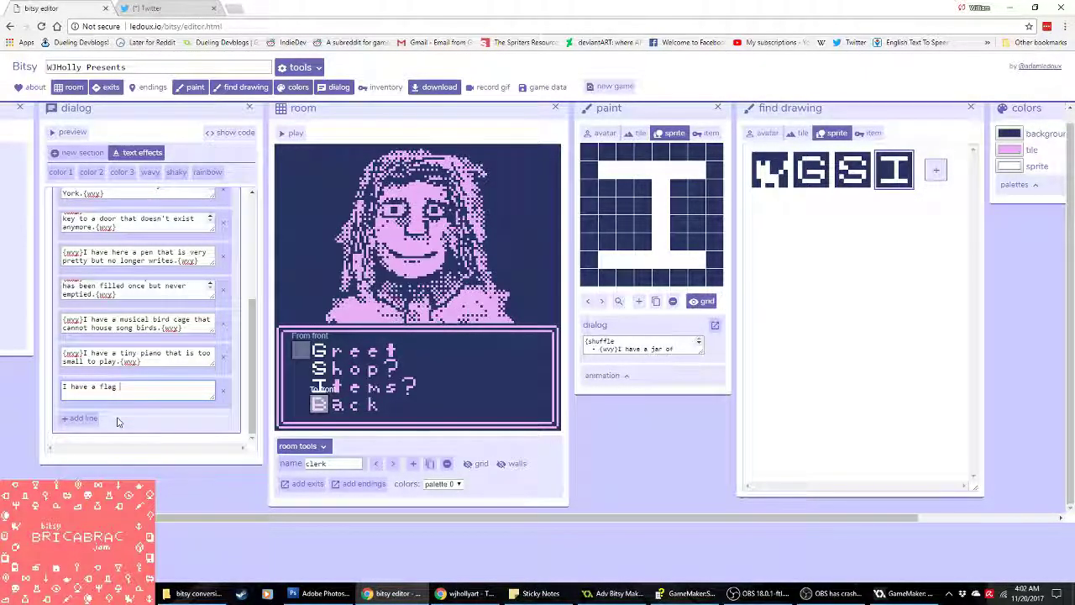
{"action": "type", "text": "for a country"}
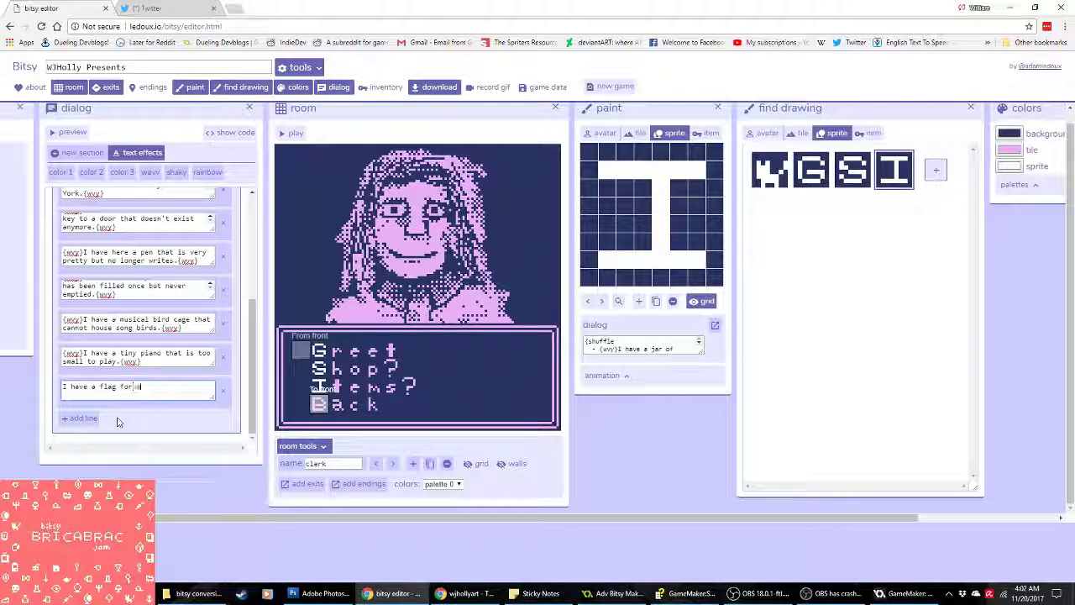
{"action": "type", "text": " that n"}
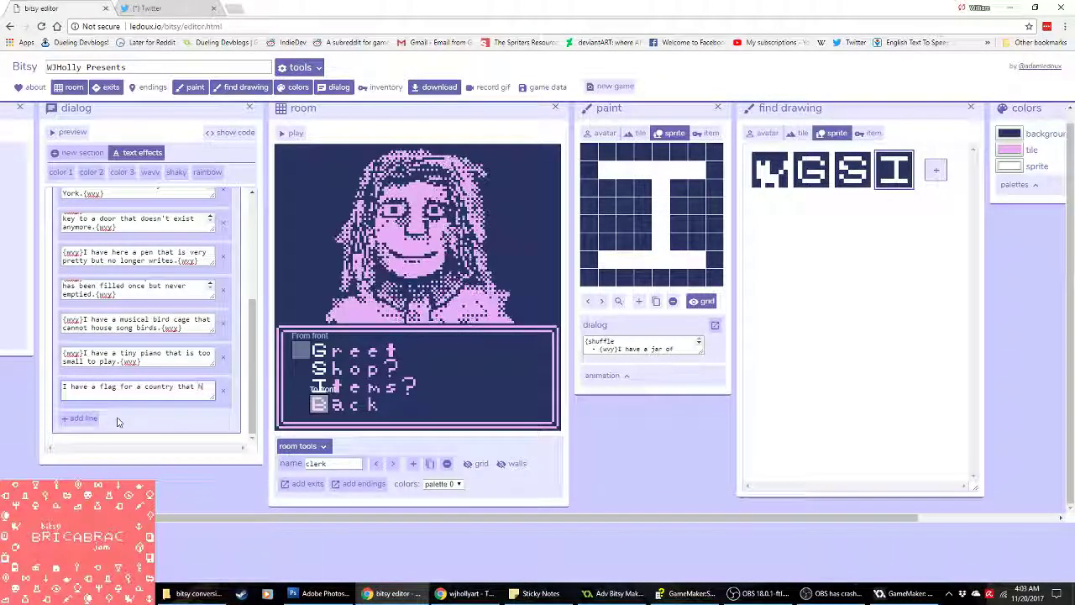
{"action": "type", "text": "as never been fo"}
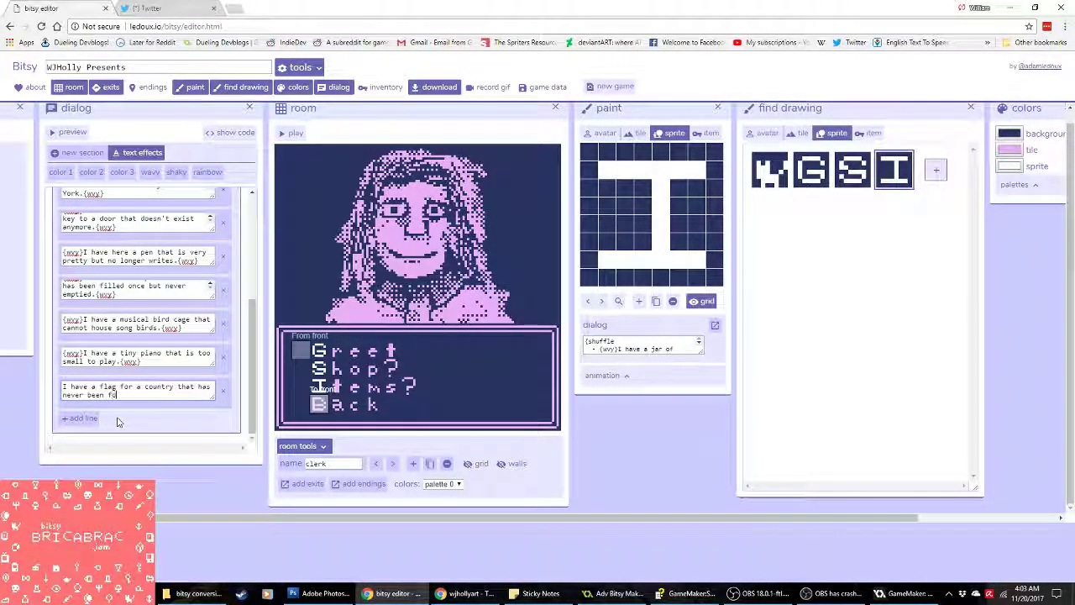
{"action": "type", "text": "ught for."}
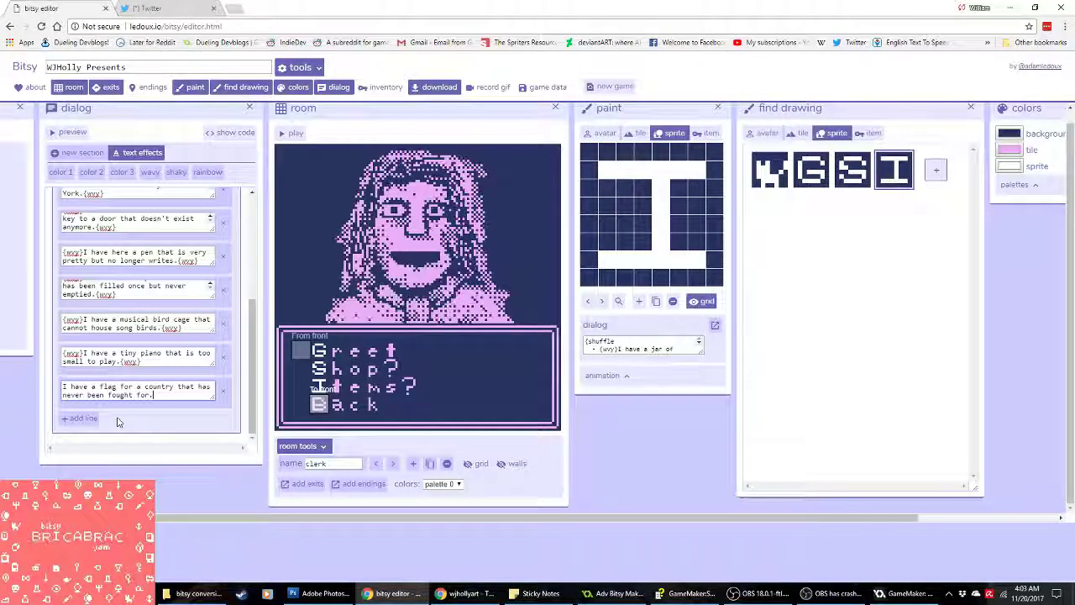
{"action": "key", "text": "ctrl+a"}
{"action": "left_click", "coordinate": [151, 171]}
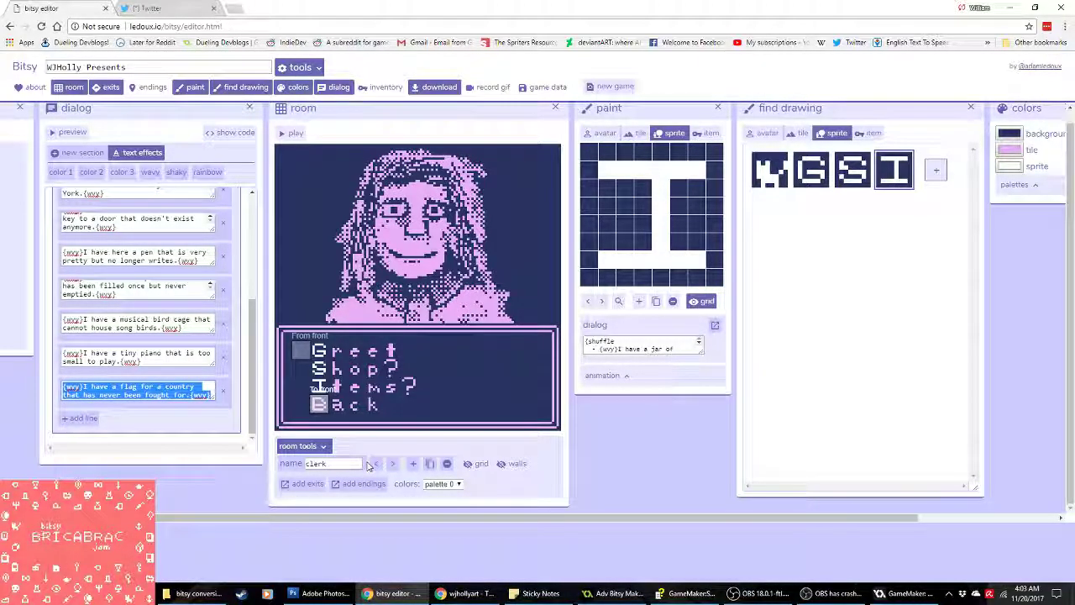
Step: Review the clerk's item dialog lines and look through the shelf rooms, returning to the clerk room
{"action": "scroll", "coordinate": [201, 425], "scroll_direction": "up", "scroll_amount": 8}
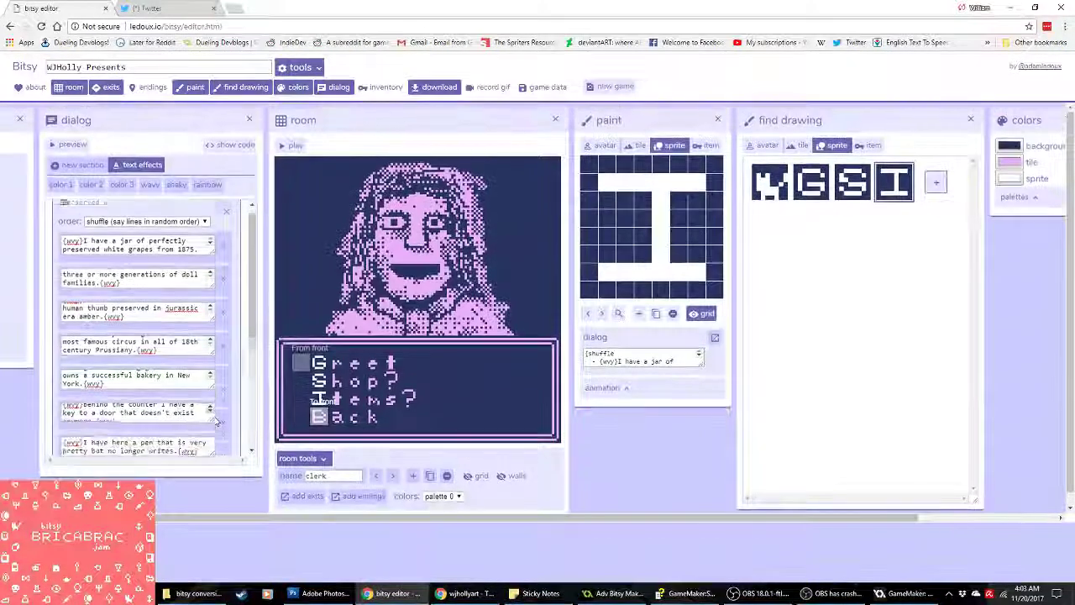
{"action": "scroll", "coordinate": [201, 428], "scroll_direction": "down", "scroll_amount": 8}
{"action": "left_click", "coordinate": [394, 476]}
{"action": "left_click", "coordinate": [394, 477]}
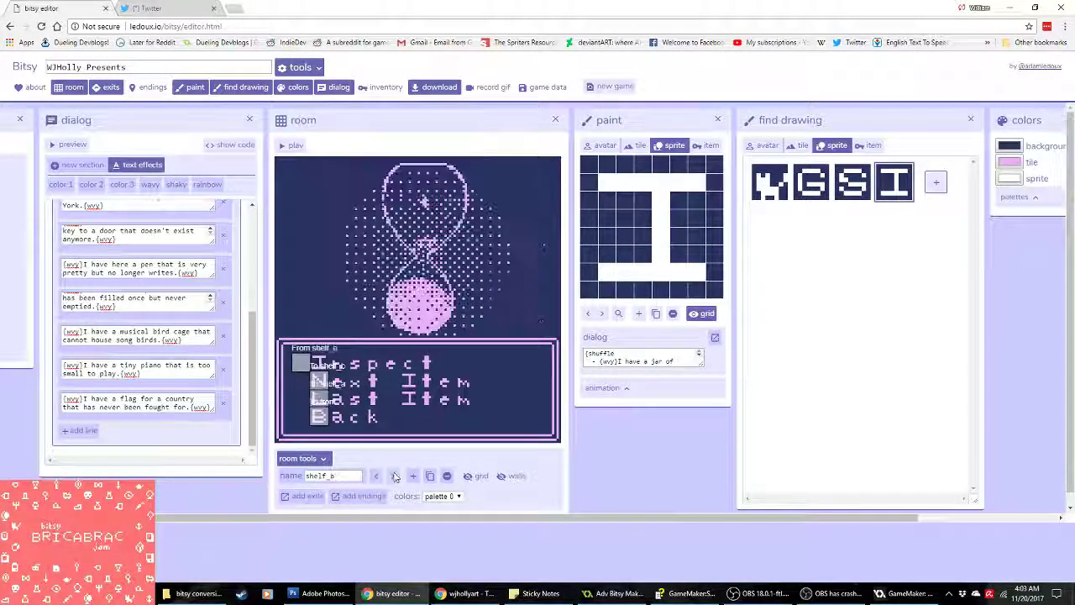
{"action": "left_click", "coordinate": [394, 476]}
{"action": "left_click", "coordinate": [394, 476]}
{"action": "left_click", "coordinate": [394, 476]}
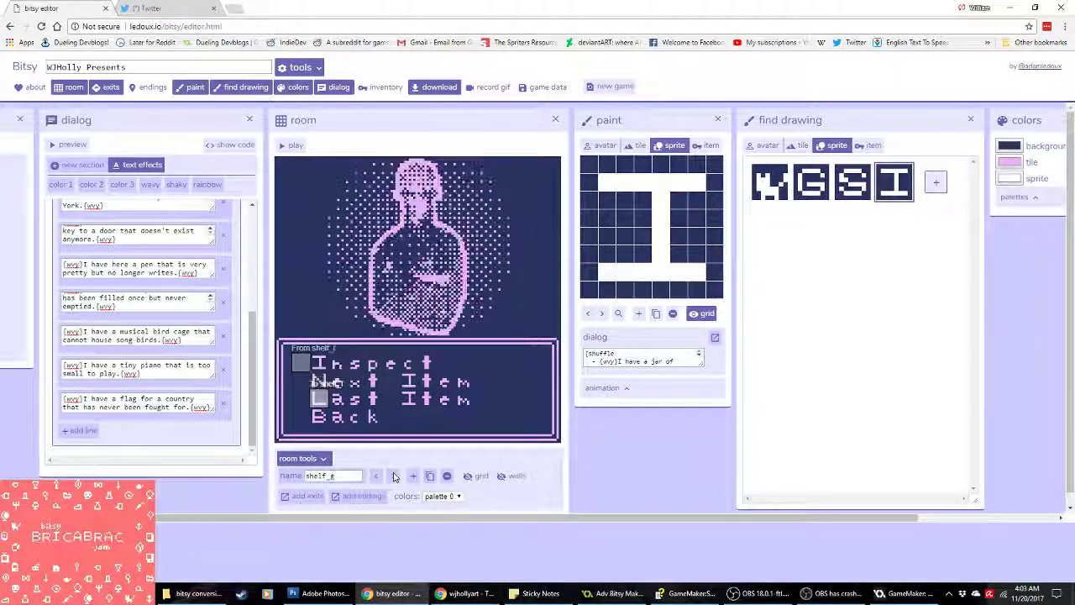
{"action": "left_click", "coordinate": [394, 476]}
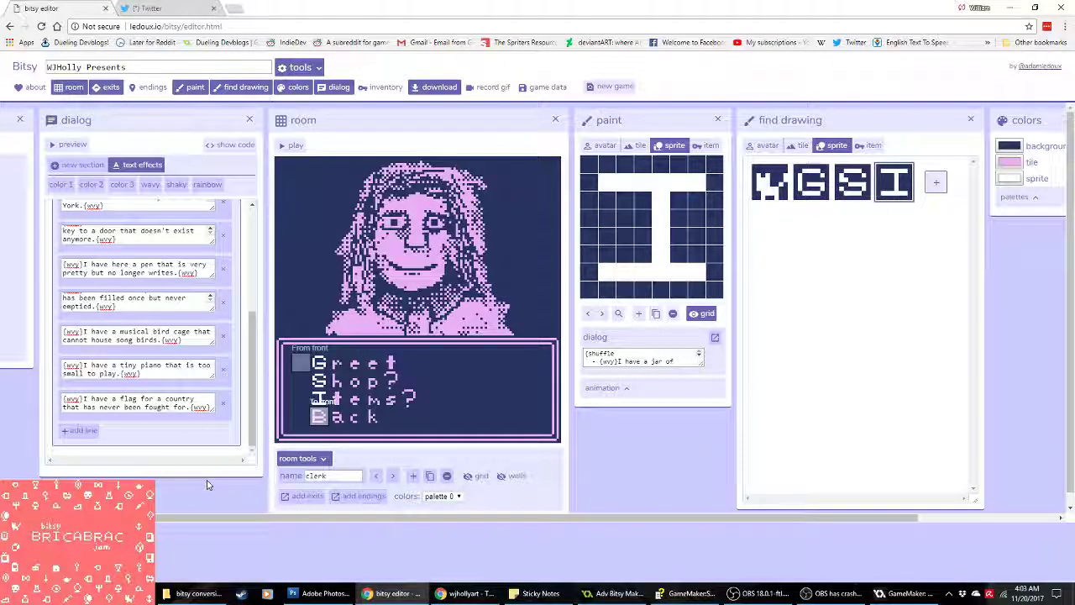
{"action": "scroll", "coordinate": [206, 479], "scroll_direction": "down", "scroll_amount": 1}
{"action": "scroll", "coordinate": [147, 319], "scroll_direction": "up", "scroll_amount": 3}
{"action": "scroll", "coordinate": [187, 361], "scroll_direction": "down", "scroll_amount": 3}
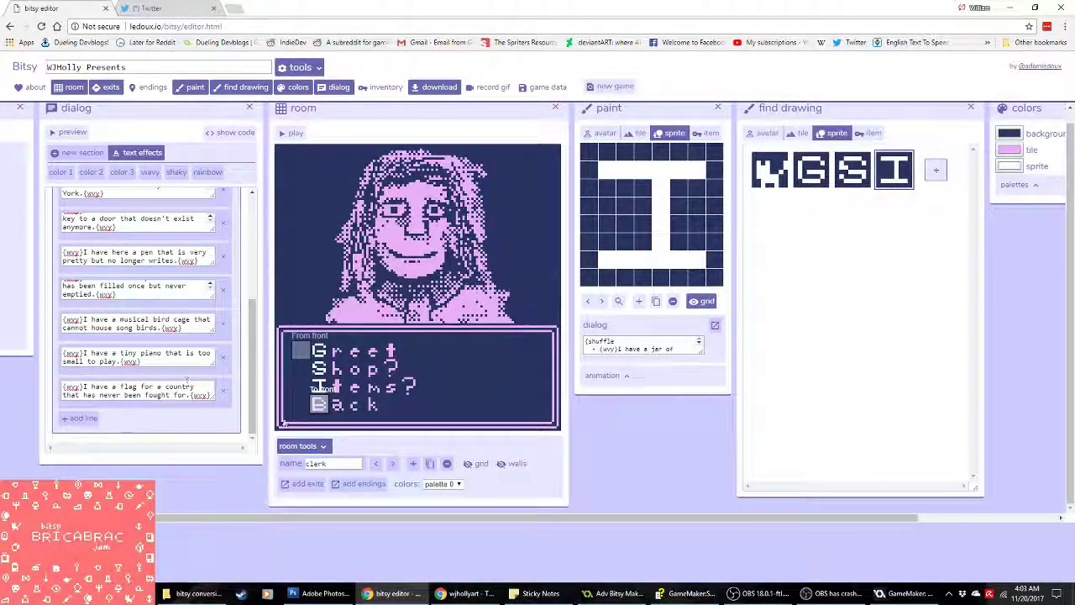
Step: Switch to the Twitch chat, view the linked magnetic floating pen image, close it, and return to the Bitsy editor
{"action": "left_click", "coordinate": [463, 592]}
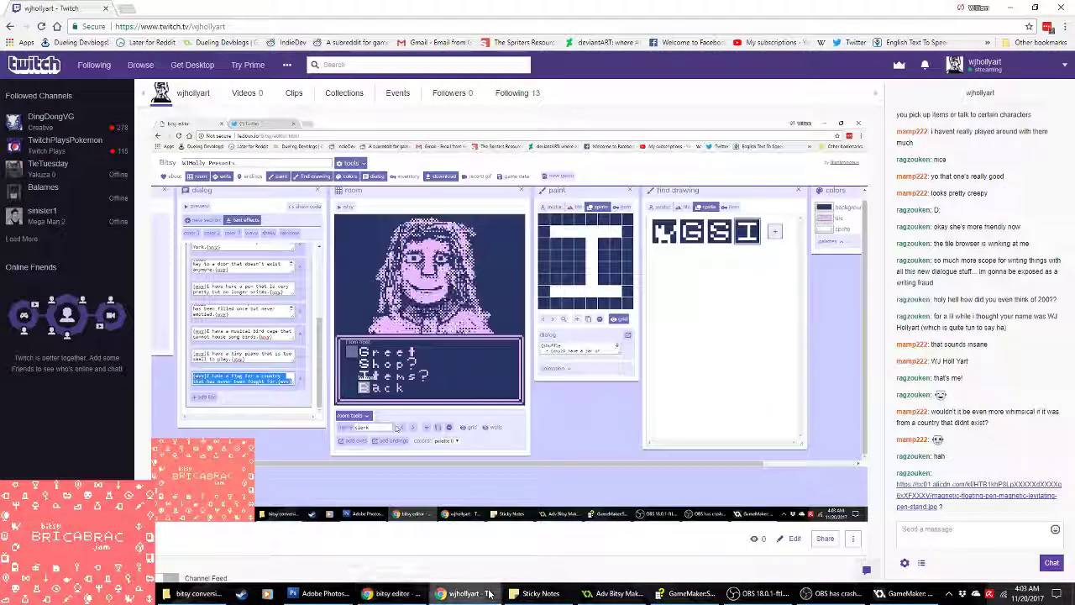
{"action": "left_click", "coordinate": [1000, 501]}
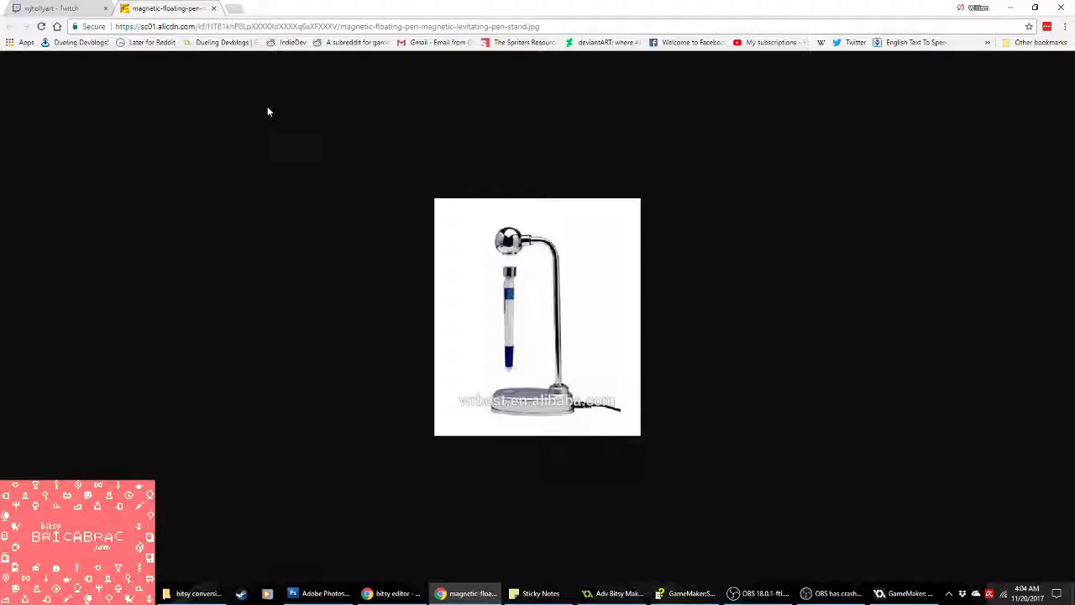
{"action": "middle_click", "coordinate": [162, 7]}
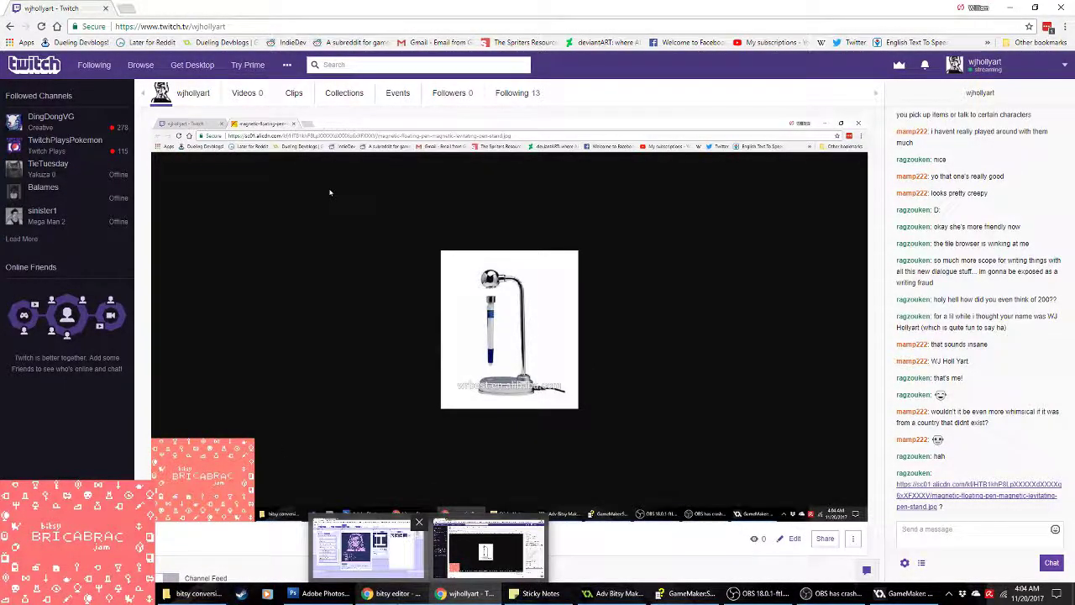
{"action": "left_click", "coordinate": [405, 582]}
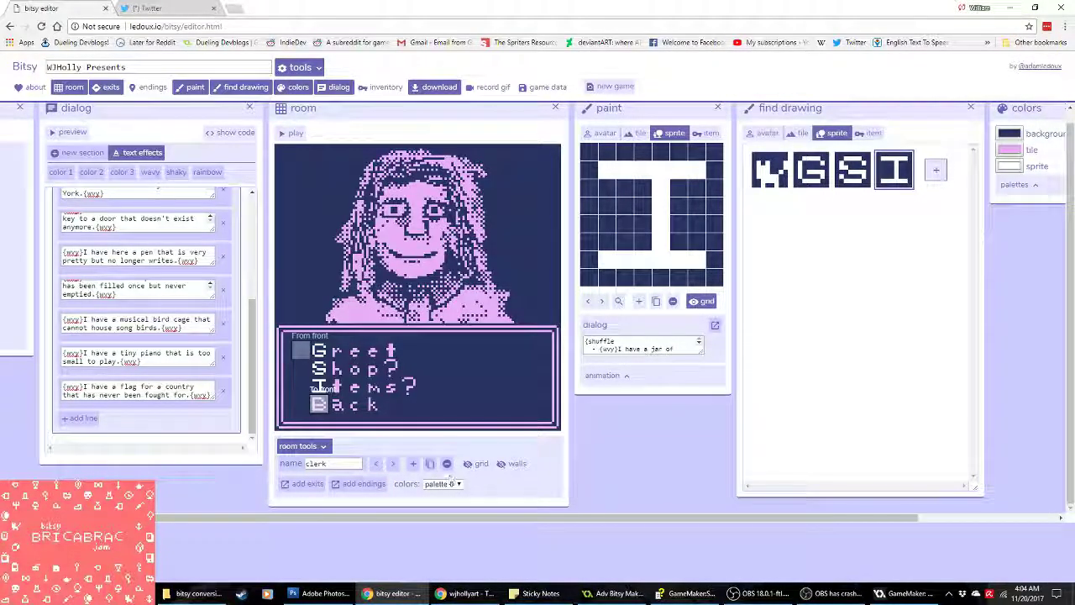
Step: Go back through the shelf rooms to examine their pictures and end on the room named front
{"action": "left_click", "coordinate": [378, 464]}
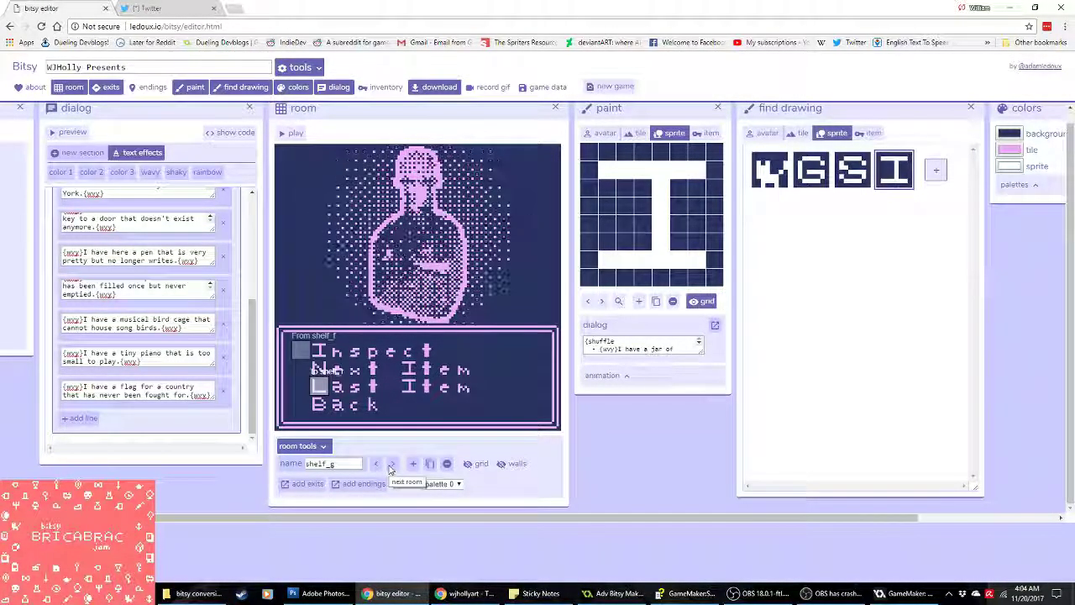
{"action": "left_click", "coordinate": [390, 464]}
{"action": "left_click", "coordinate": [377, 465]}
{"action": "left_click", "coordinate": [376, 464]}
{"action": "left_click", "coordinate": [376, 464]}
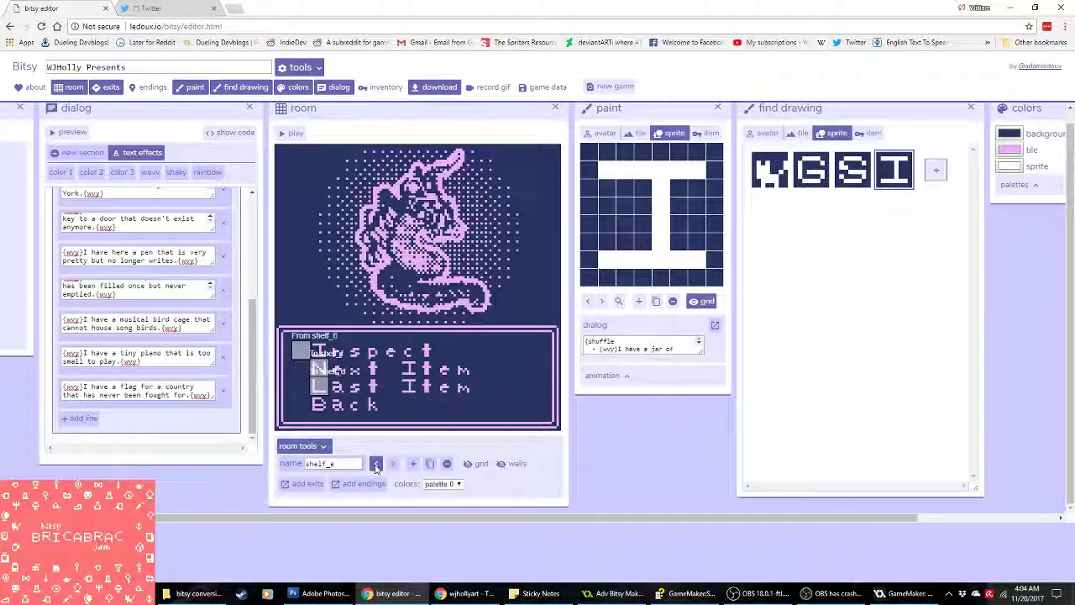
{"action": "left_click", "coordinate": [377, 465]}
{"action": "left_click", "coordinate": [376, 465]}
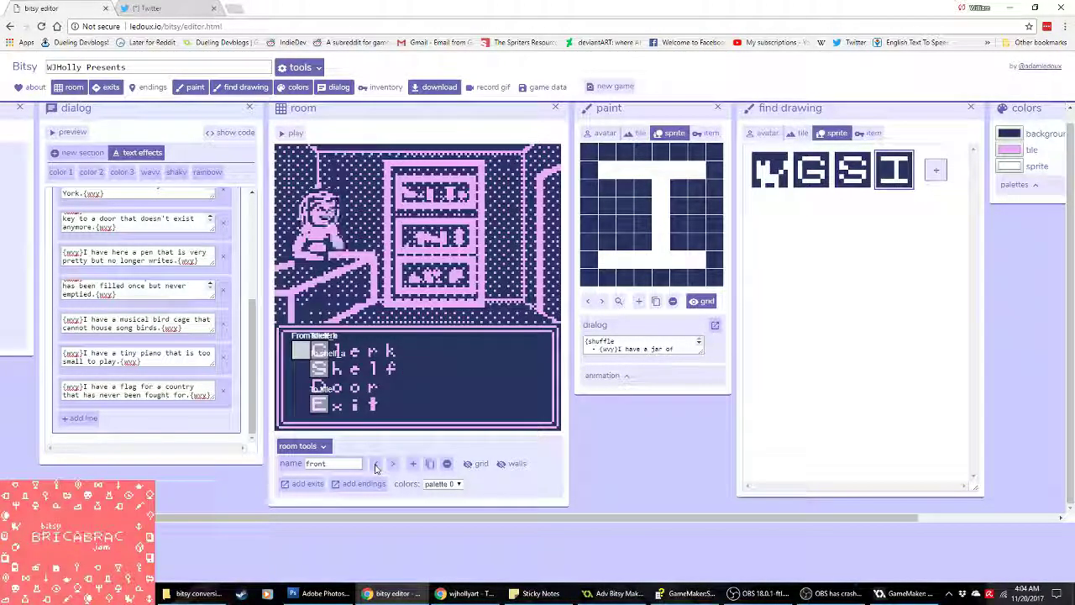
{"action": "left_click", "coordinate": [376, 465]}
{"action": "left_click", "coordinate": [392, 464]}
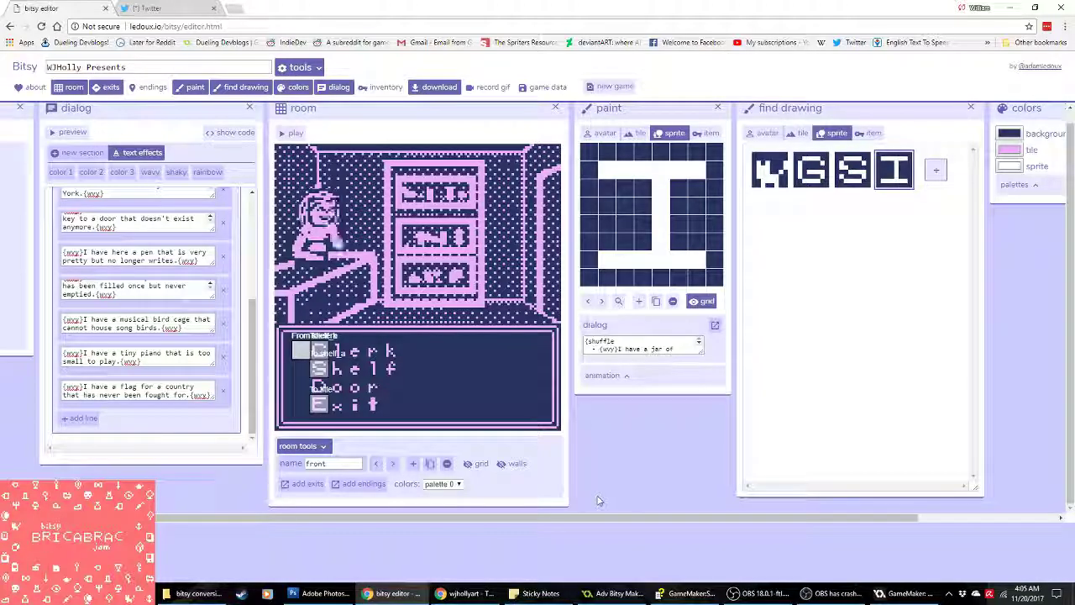
Step: Open Paint, clear the clerk portrait from the Photoshop canvas, and paste the black 128 × 80 px canvas into the Paint image
{"action": "key", "text": "super"}
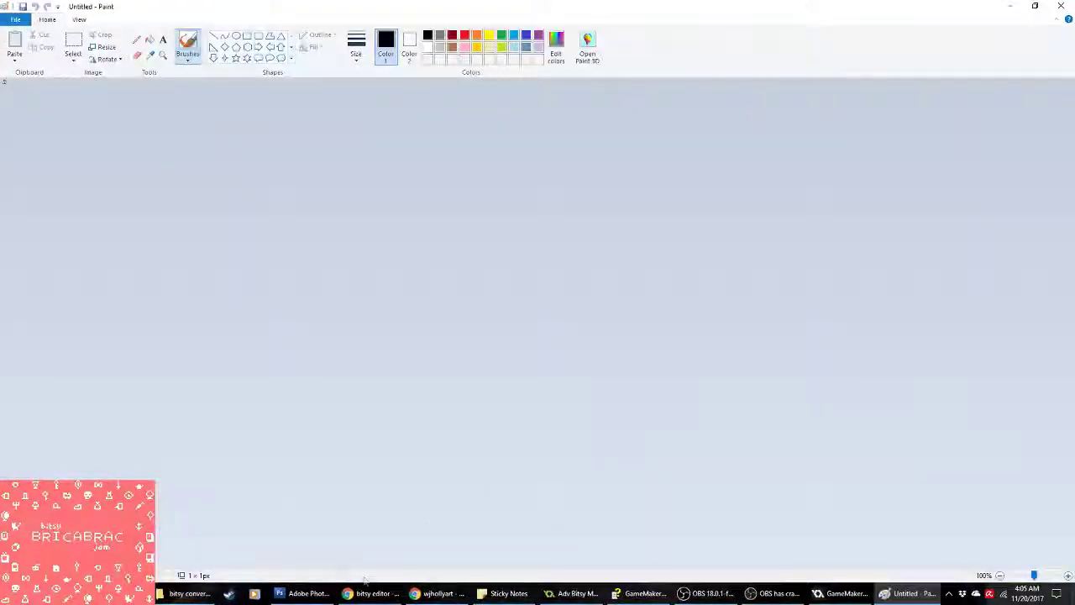
{"action": "key", "text": "alt+Tab"}
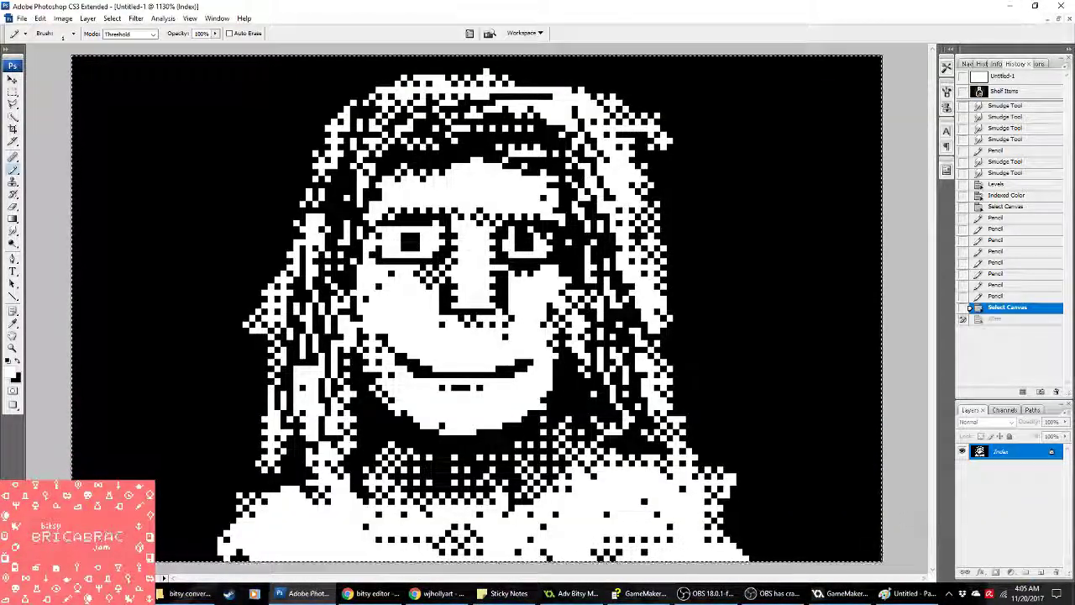
{"action": "key", "text": "Delete"}
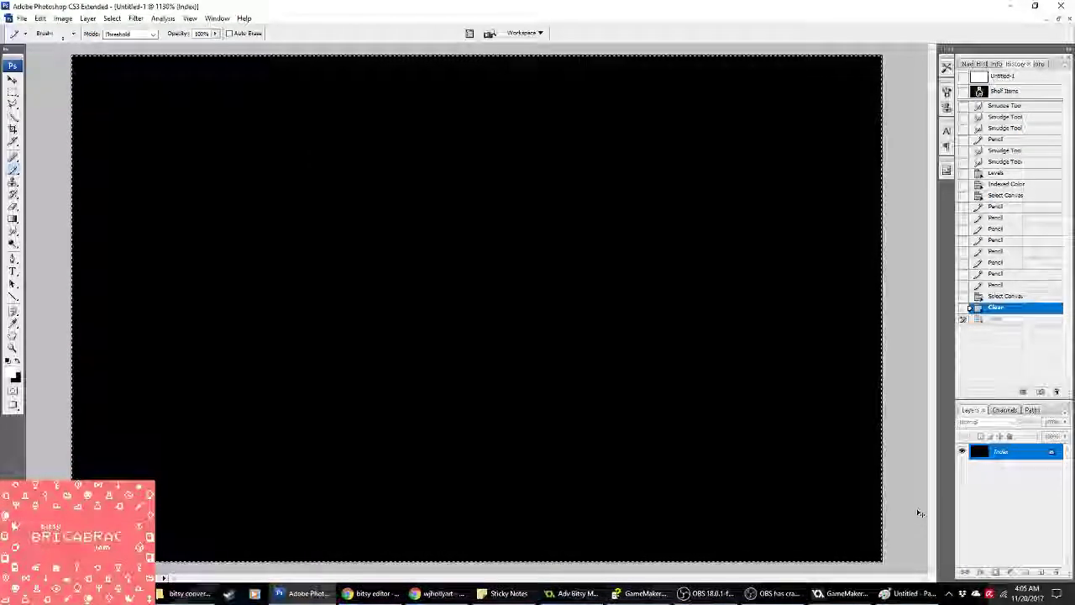
{"action": "key", "text": "alt+Tab"}
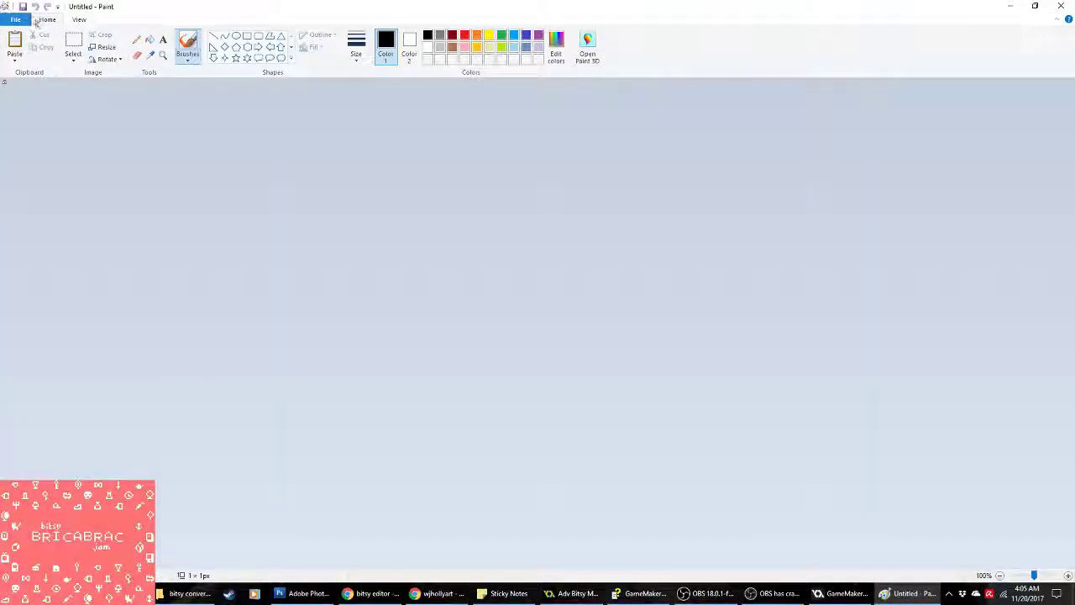
{"action": "left_click", "coordinate": [15, 42]}
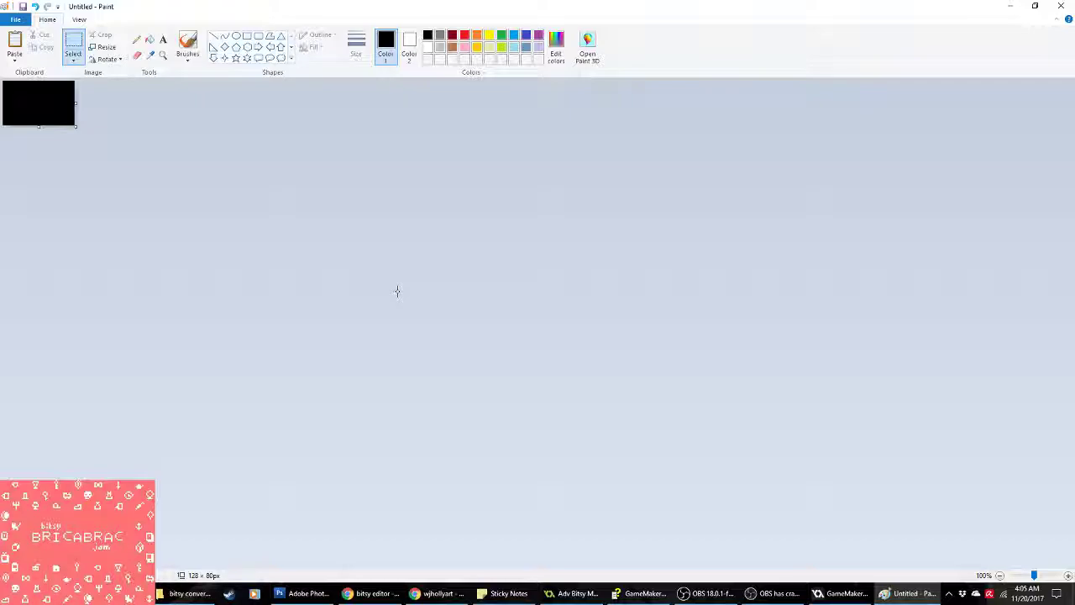
Step: Switch to Chrome and search Google for "female face" in a new tab
{"action": "left_click", "coordinate": [437, 593]}
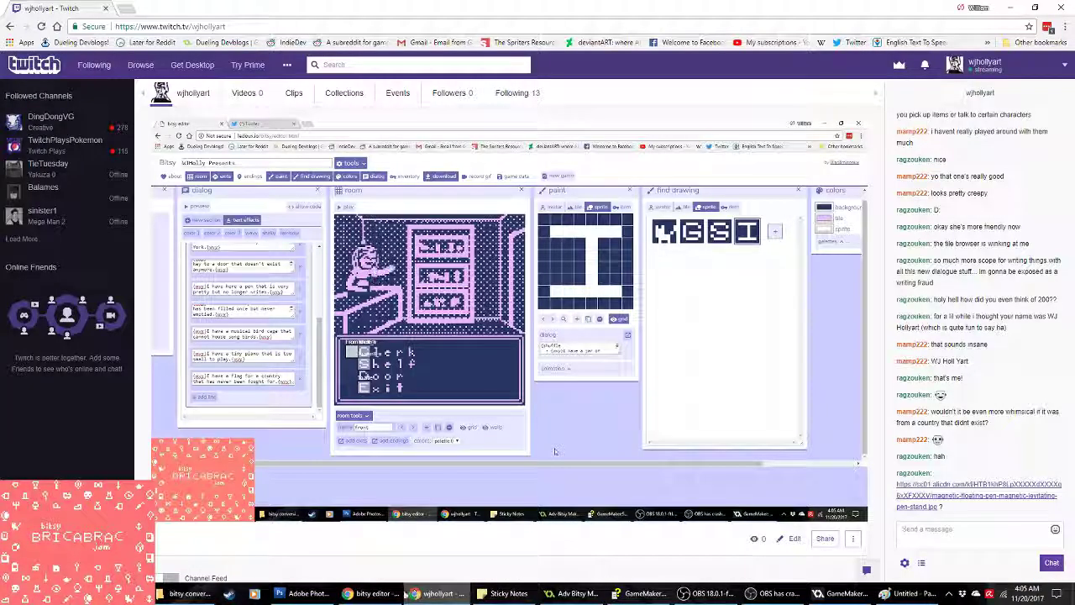
{"action": "left_click", "coordinate": [367, 594]}
{"action": "left_click", "coordinate": [233, 7]}
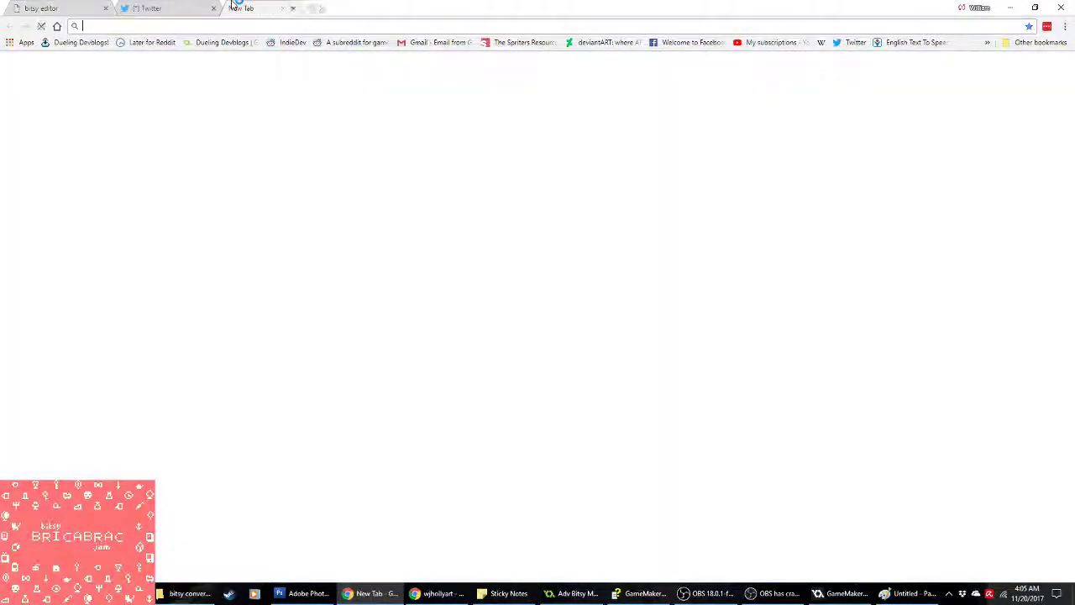
{"action": "type", "text": "female face"}
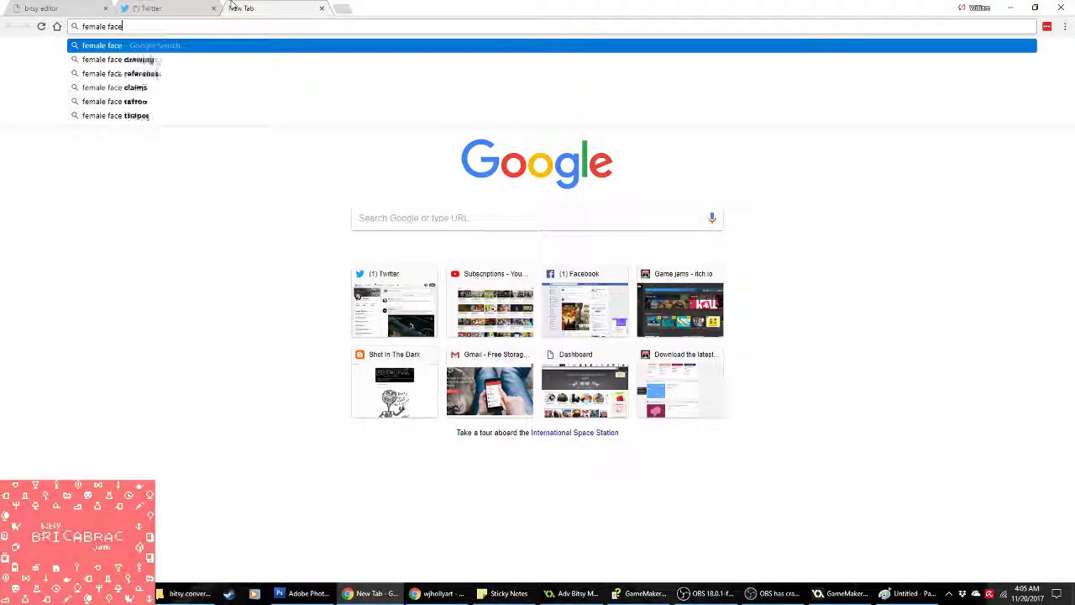
{"action": "key", "text": "Return"}
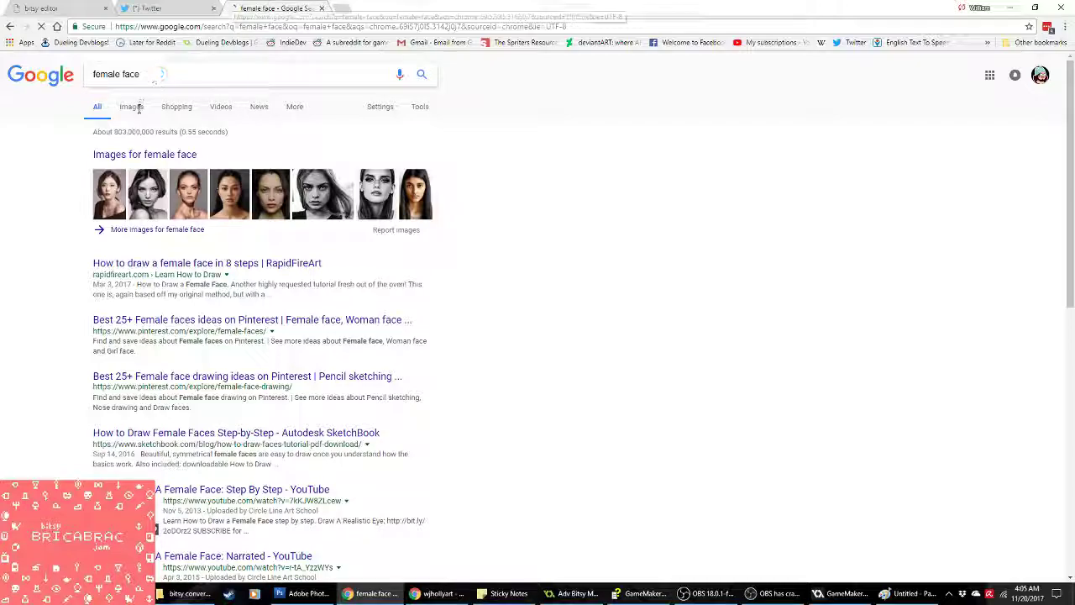
Step: Preview a front-facing portrait in the female face image results, close the search, and return to the Bitsy editor
{"action": "left_click", "coordinate": [132, 107]}
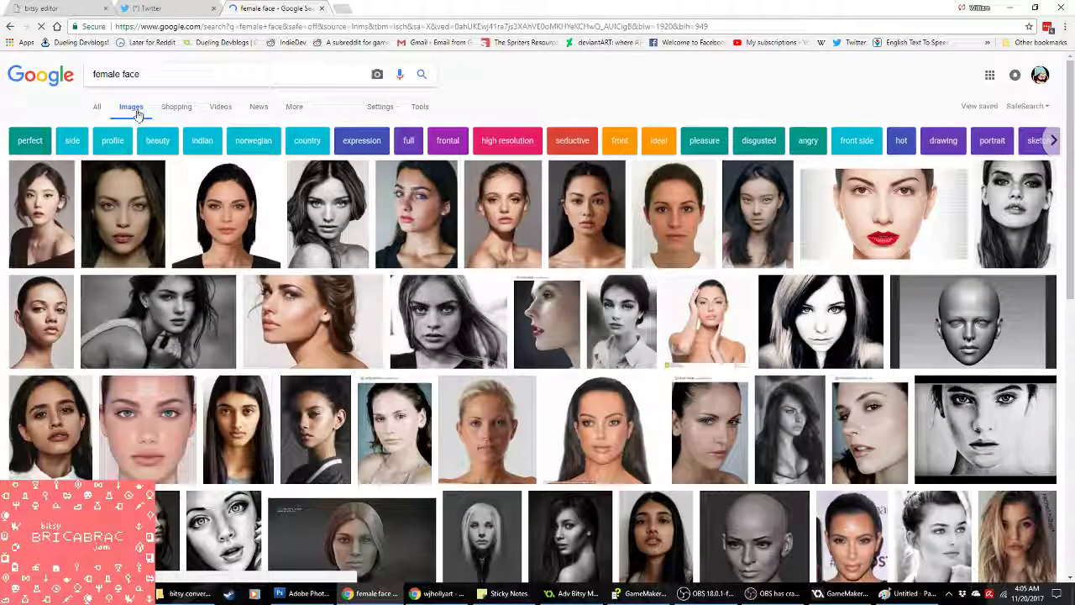
{"action": "left_click", "coordinate": [202, 198]}
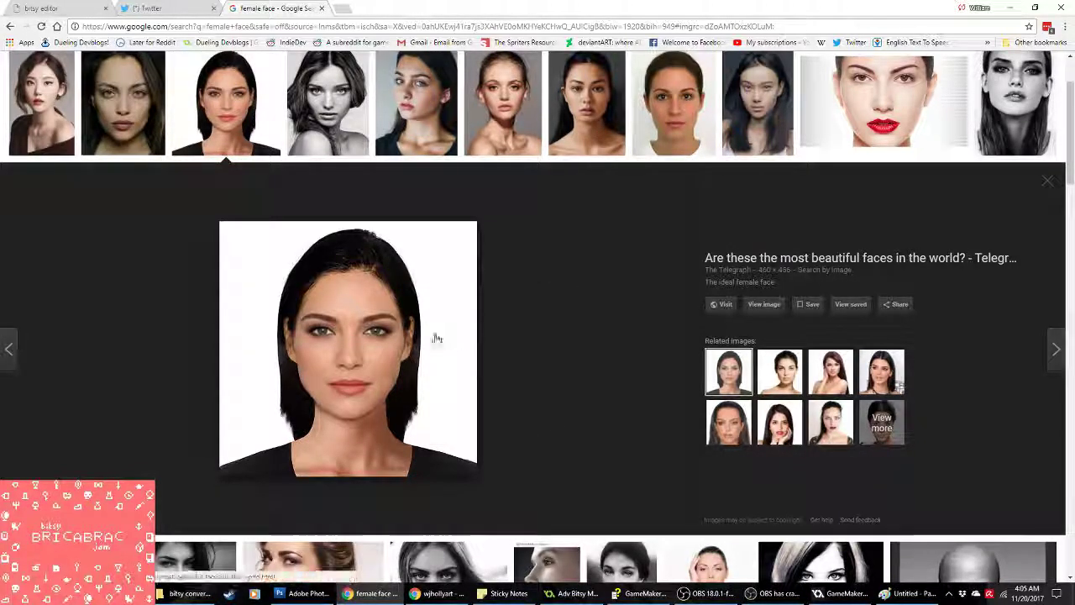
{"action": "middle_click", "coordinate": [299, 7]}
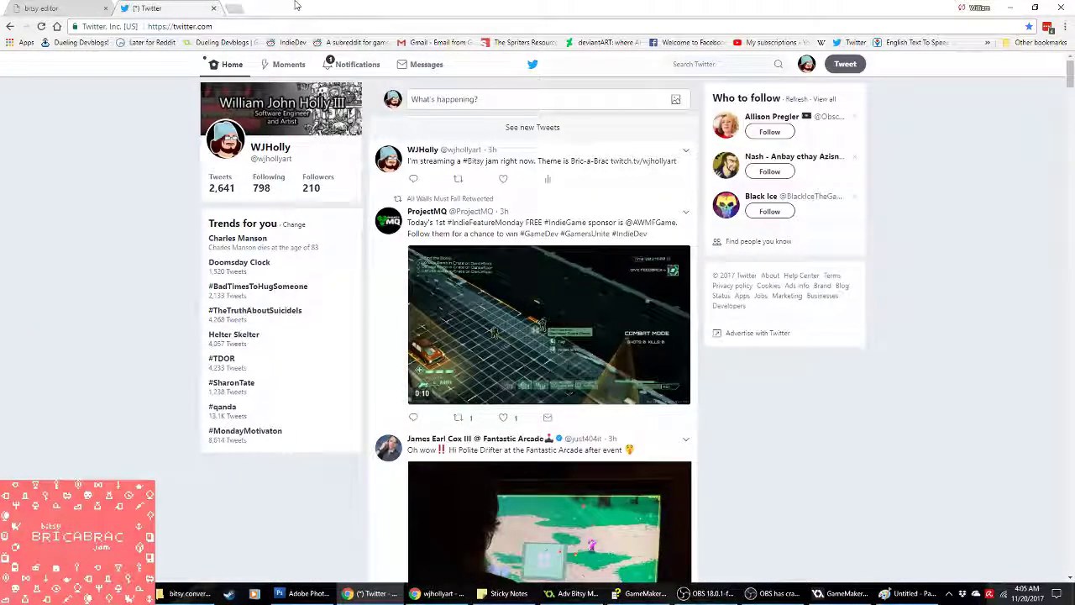
{"action": "key", "text": "ctrl+shift+Tab"}
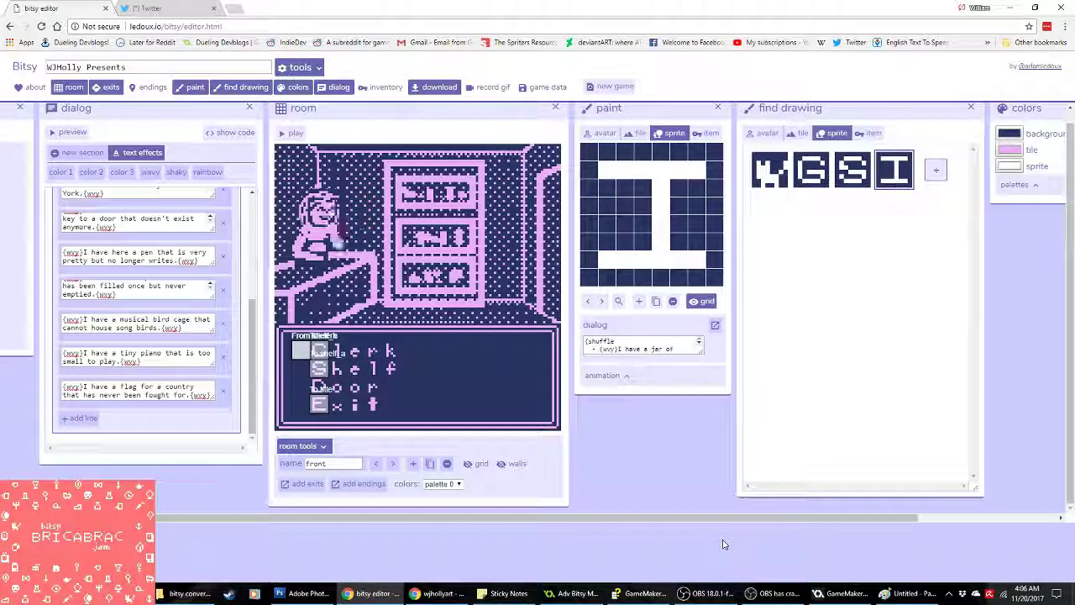
Step: Switch to Paint, magnify the black canvas to 800%, and set Color 1 to white and Color 2 to black
{"action": "left_click", "coordinate": [892, 593]}
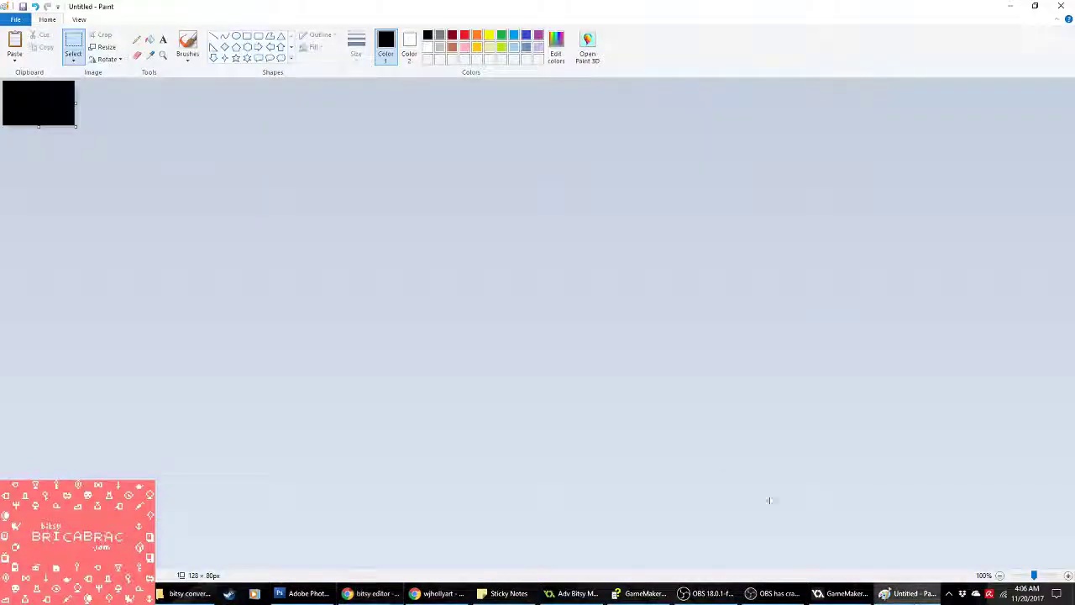
{"action": "left_click", "coordinate": [163, 55]}
{"action": "left_click", "coordinate": [60, 102]}
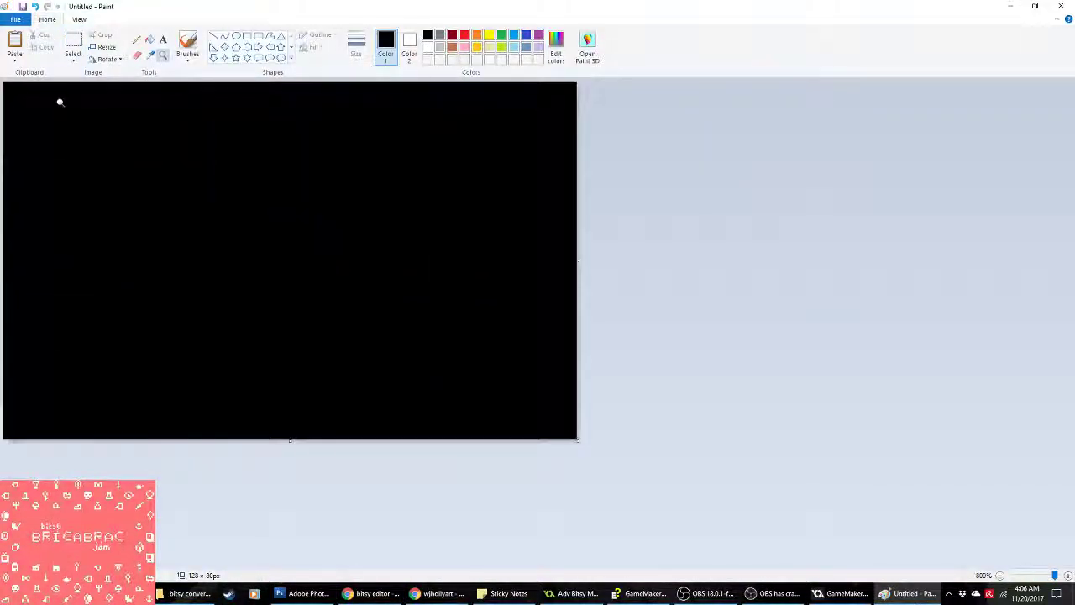
{"action": "left_click", "coordinate": [411, 46]}
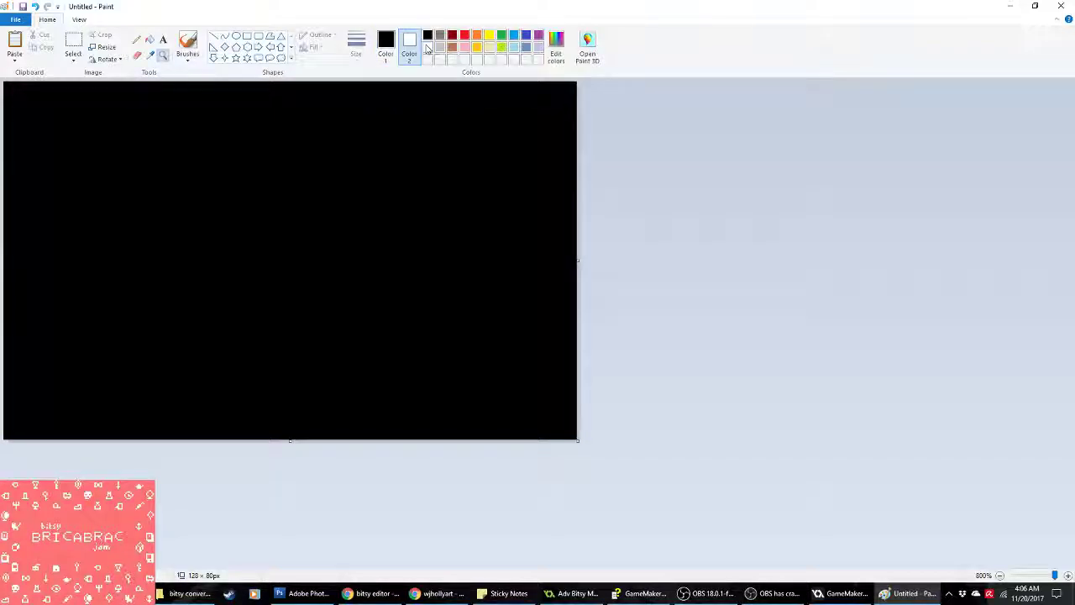
{"action": "left_click", "coordinate": [427, 36]}
{"action": "left_click", "coordinate": [385, 42]}
{"action": "left_click", "coordinate": [427, 47]}
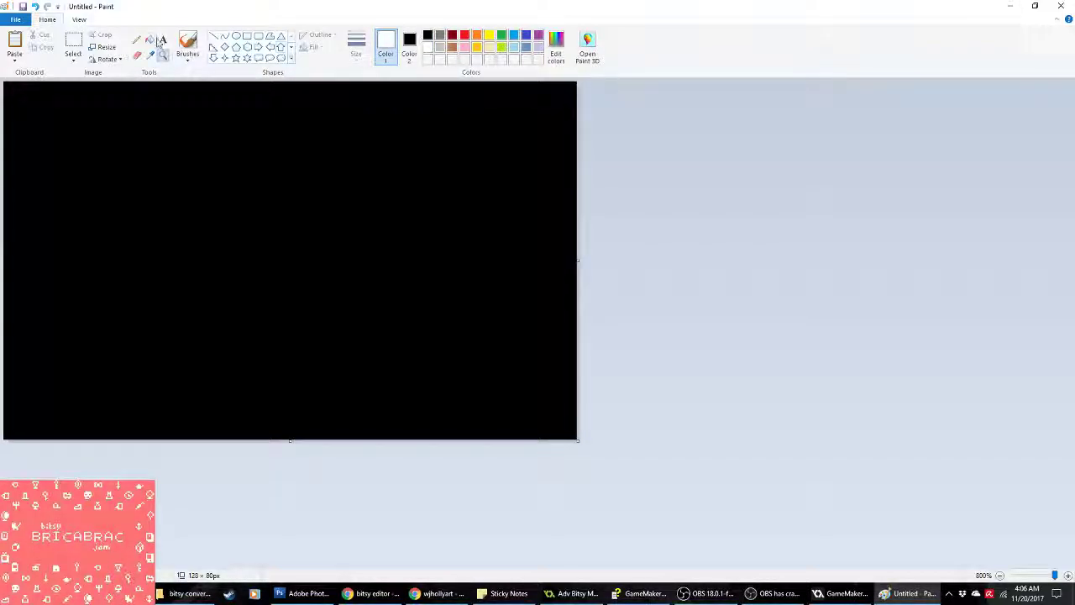
Step: Draw a wide white ellipse with the thinnest outline across the lower part of the canvas, discarding the first thicker attempt
{"action": "left_click", "coordinate": [214, 35]}
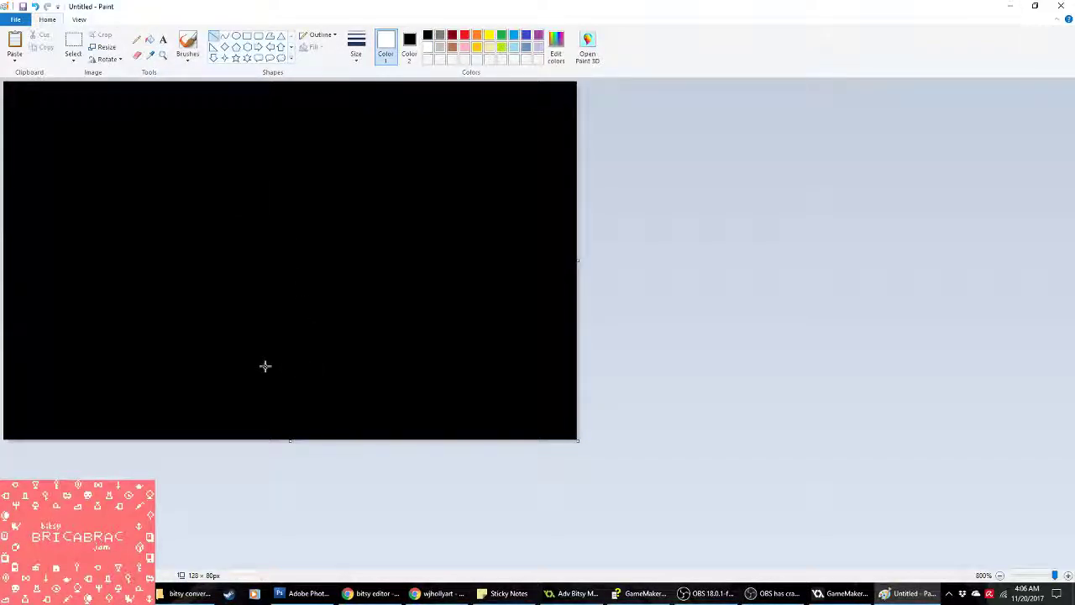
{"action": "left_click", "coordinate": [237, 37]}
{"action": "left_click_drag", "start_coordinate": [51, 290], "coordinate": [537, 412]}
{"action": "key", "text": "ctrl+z"}
{"action": "left_click", "coordinate": [356, 46]}
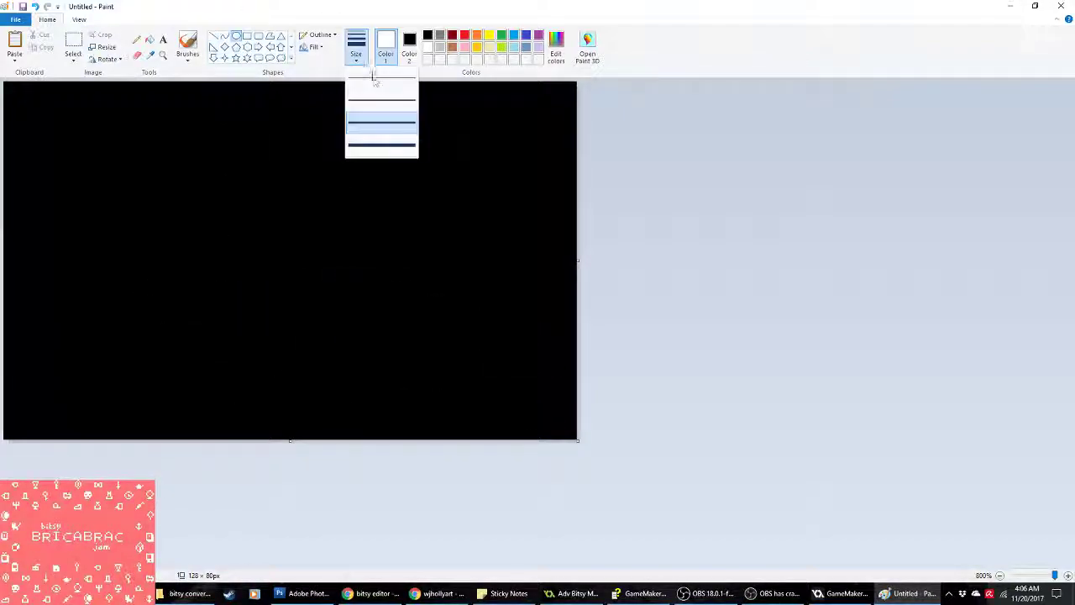
{"action": "left_click", "coordinate": [375, 80]}
{"action": "left_click_drag", "start_coordinate": [62, 311], "coordinate": [518, 443]}
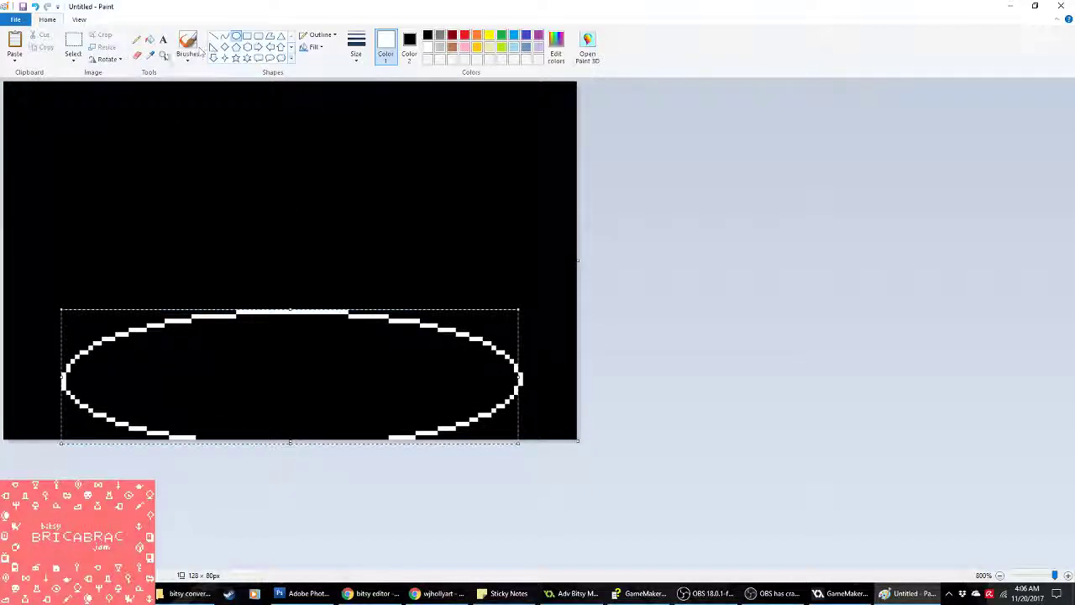
Step: Select the lower part of the ellipse and delete it, keeping only the upper arc
{"action": "left_click", "coordinate": [75, 54]}
{"action": "left_click_drag", "start_coordinate": [48, 377], "coordinate": [580, 441]}
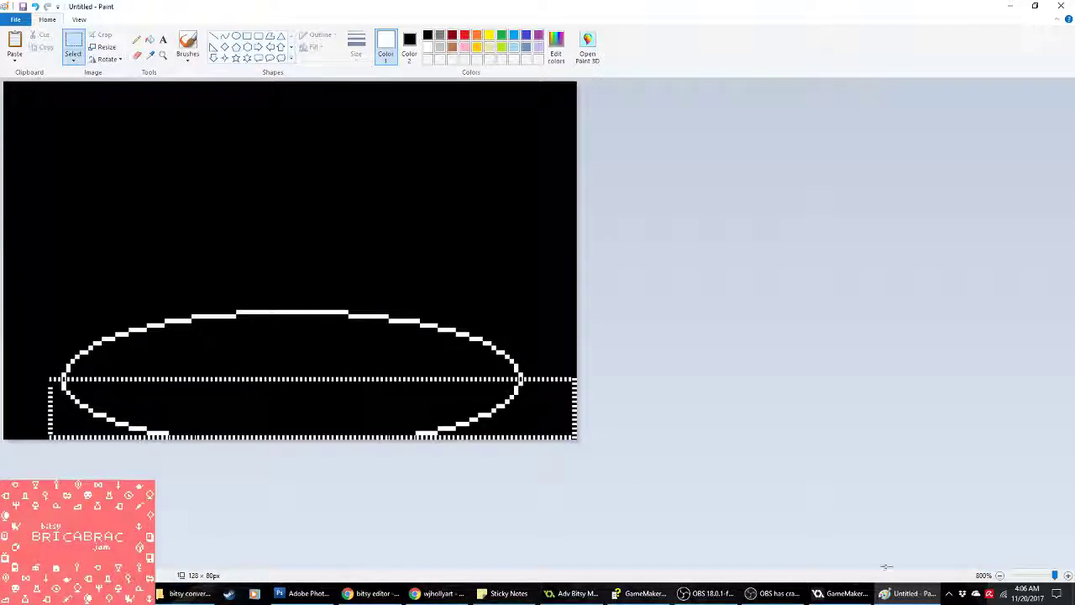
{"action": "left_click", "coordinate": [60, 371]}
{"action": "left_click_drag", "start_coordinate": [45, 367], "coordinate": [802, 518]}
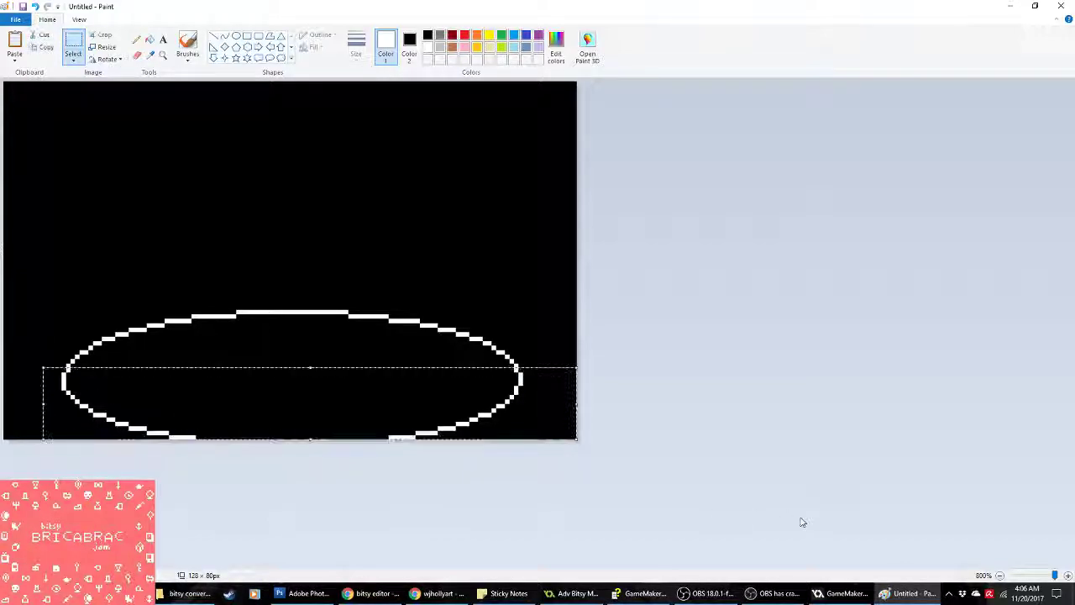
{"action": "key", "text": "Delete"}
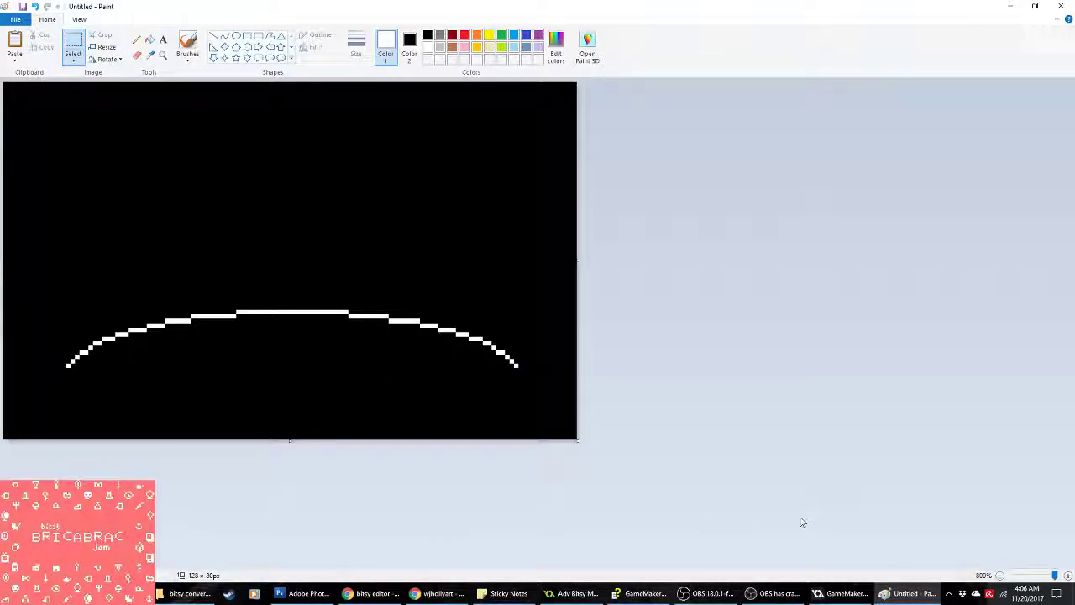
Step: Extend both ends of the arc with diagonal white lines sloping down to the canvas's side edges
{"action": "left_click", "coordinate": [214, 38]}
{"action": "left_click_drag", "start_coordinate": [64, 367], "coordinate": [5, 409]}
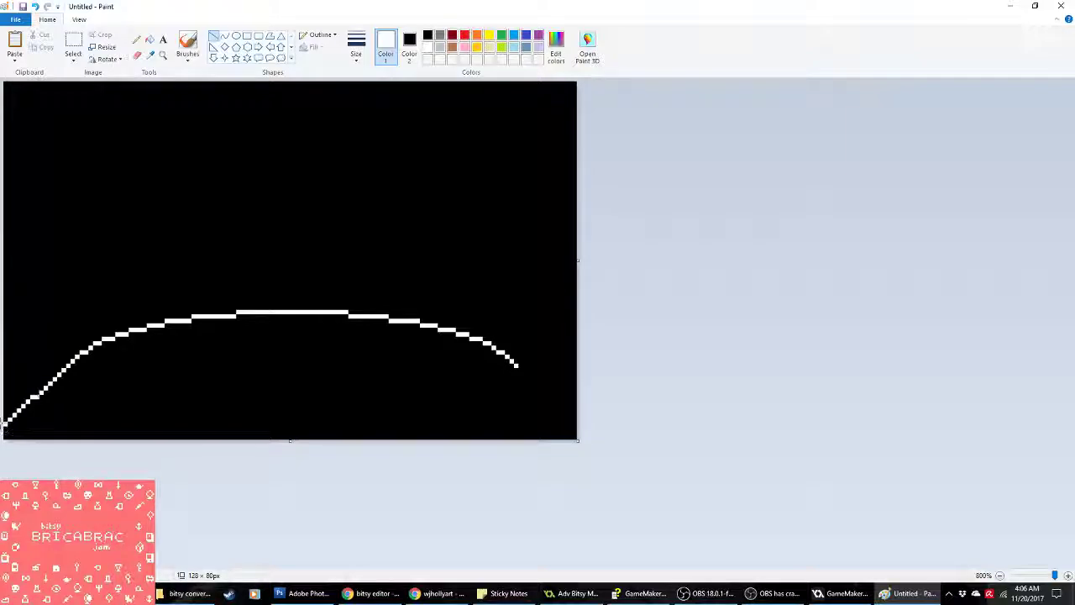
{"action": "mouse_move", "coordinate": [520, 367]}
{"action": "left_mouse_down"}
{"action": "mouse_move", "coordinate": [597, 423]}
{"action": "mouse_move", "coordinate": [613, 450]}
{"action": "left_mouse_up"}
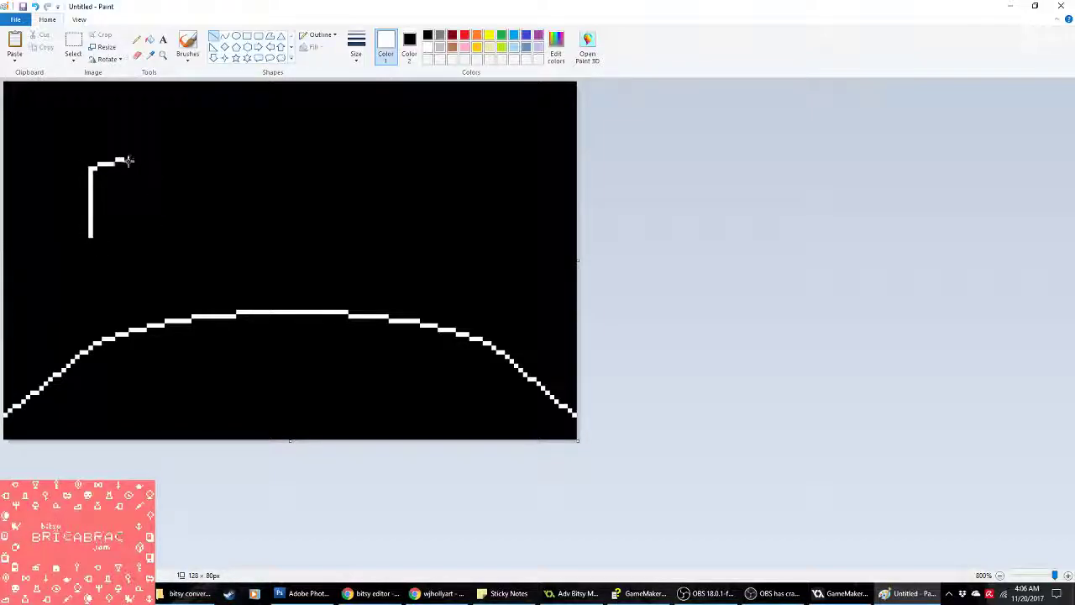
Step: Add the right side of the slanted panel above the arc and form its lower edge from a transparent copy of its top edge
{"action": "left_click_drag", "start_coordinate": [144, 157], "coordinate": [141, 224]}
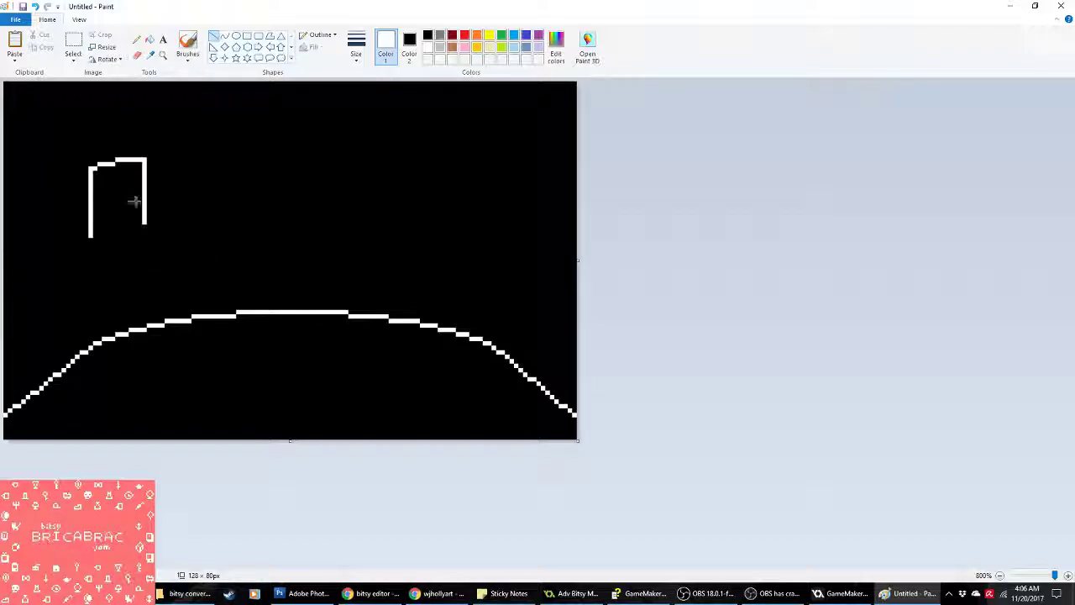
{"action": "left_click", "coordinate": [73, 46]}
{"action": "mouse_move", "coordinate": [56, 125]}
{"action": "left_mouse_down"}
{"action": "mouse_move", "coordinate": [192, 171]}
{"action": "mouse_move", "coordinate": [96, 125]}
{"action": "left_mouse_up"}
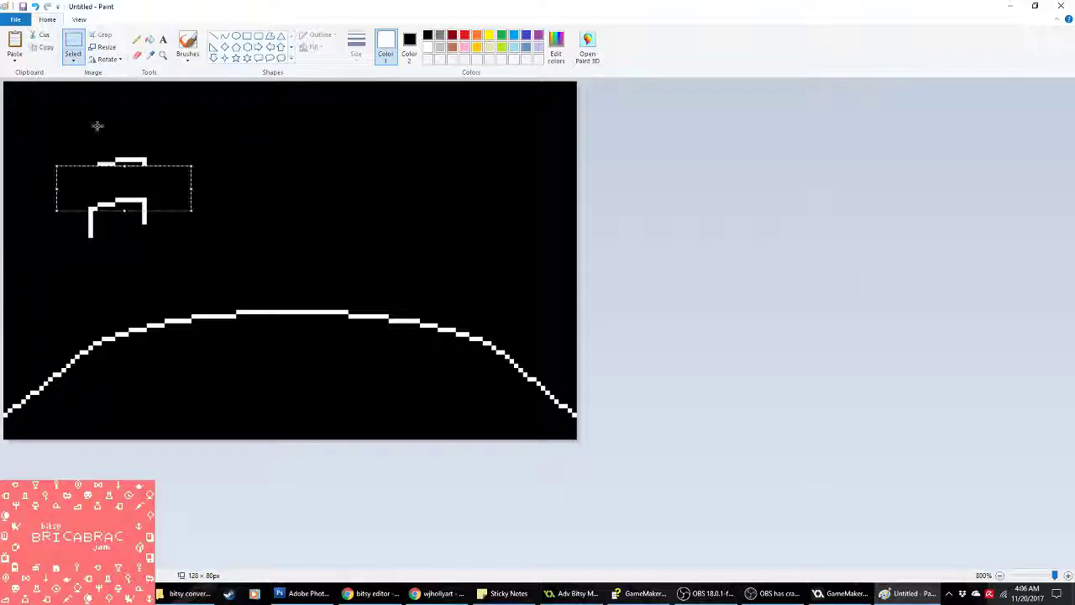
{"action": "left_click", "coordinate": [73, 61]}
{"action": "left_click", "coordinate": [83, 87]}
{"action": "left_click_drag", "start_coordinate": [125, 220], "coordinate": [120, 201]}
{"action": "mouse_move", "coordinate": [168, 257]}
{"action": "left_mouse_down"}
{"action": "mouse_move", "coordinate": [116, 232]}
{"action": "mouse_move", "coordinate": [123, 223]}
{"action": "mouse_move", "coordinate": [115, 243]}
{"action": "mouse_move", "coordinate": [166, 243]}
{"action": "left_mouse_up"}
{"action": "left_click", "coordinate": [123, 216]}
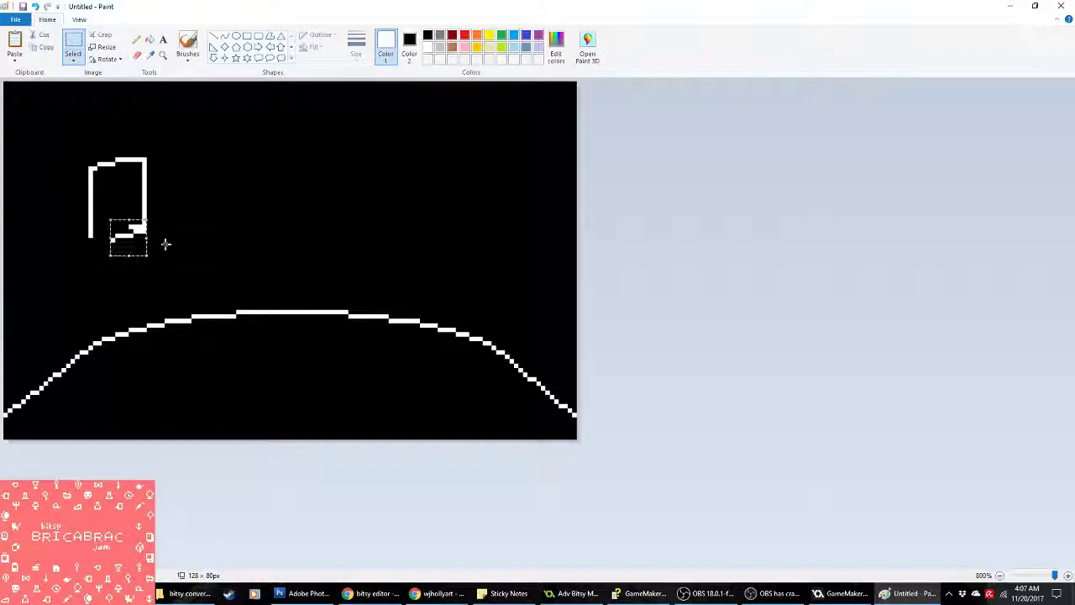
{"action": "left_click", "coordinate": [125, 214]}
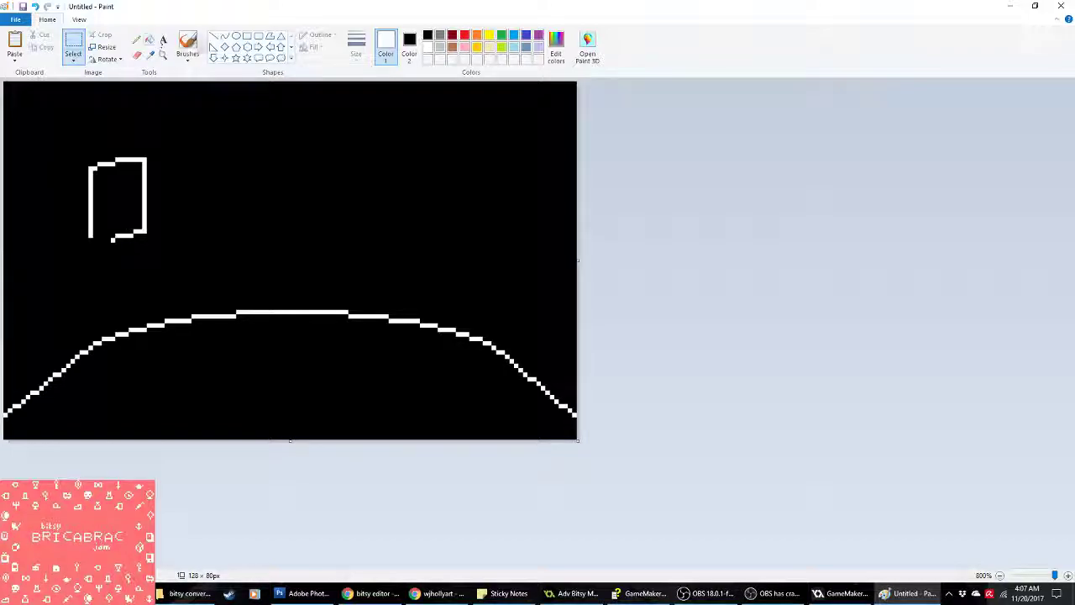
Step: Close the slanted panel's outline with a line at its lower-left corner and fill the panel white
{"action": "left_click", "coordinate": [214, 37]}
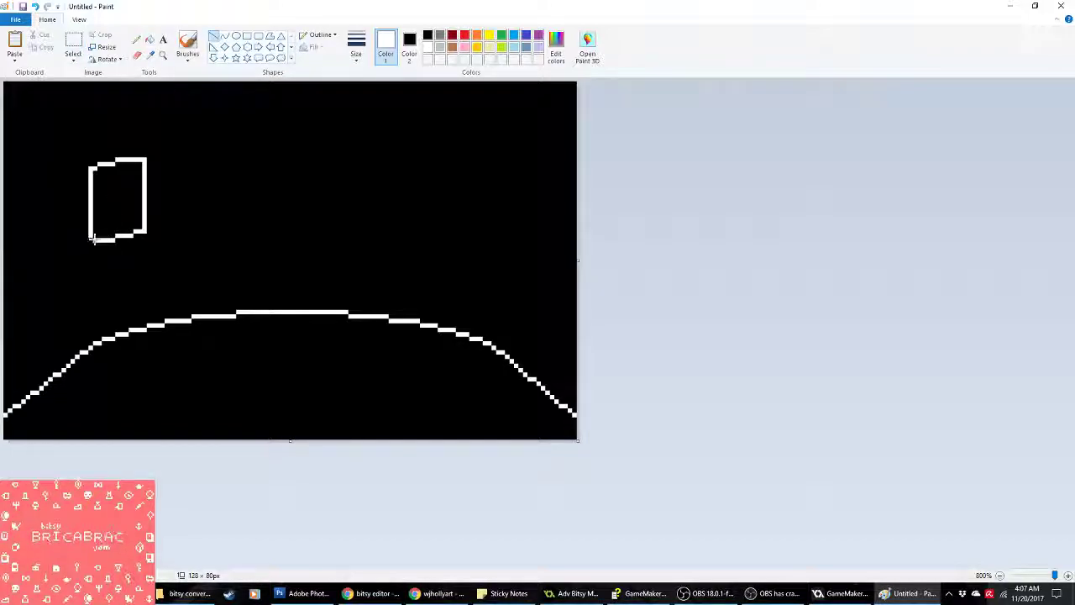
{"action": "left_click", "coordinate": [149, 38]}
{"action": "left_click", "coordinate": [131, 173]}
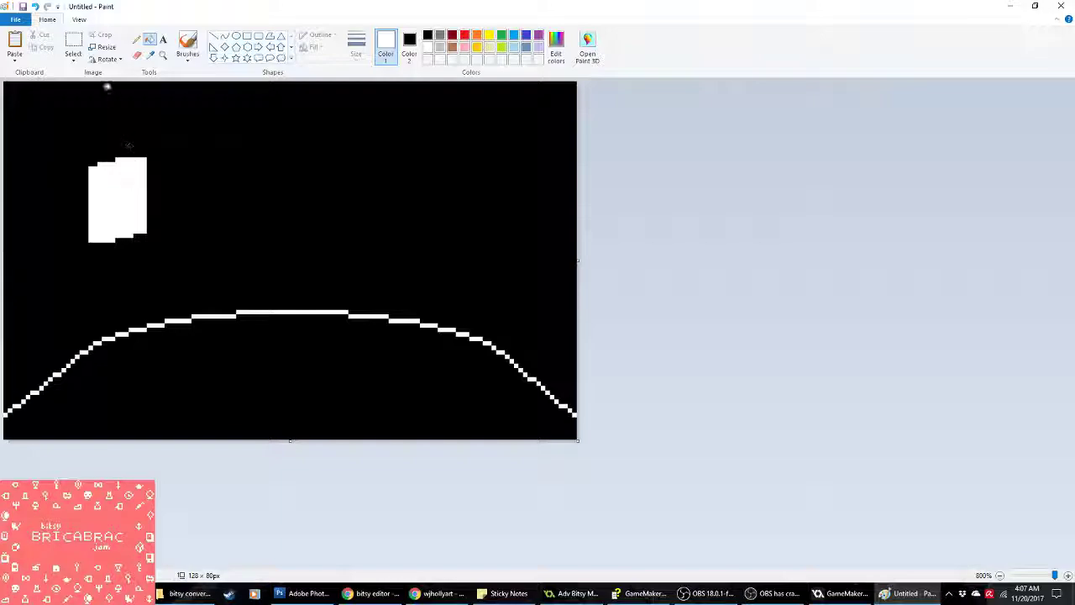
Step: Select the white slanted panel and move it down onto the left part of the arc
{"action": "left_click", "coordinate": [71, 41]}
{"action": "left_click_drag", "start_coordinate": [48, 160], "coordinate": [159, 240]}
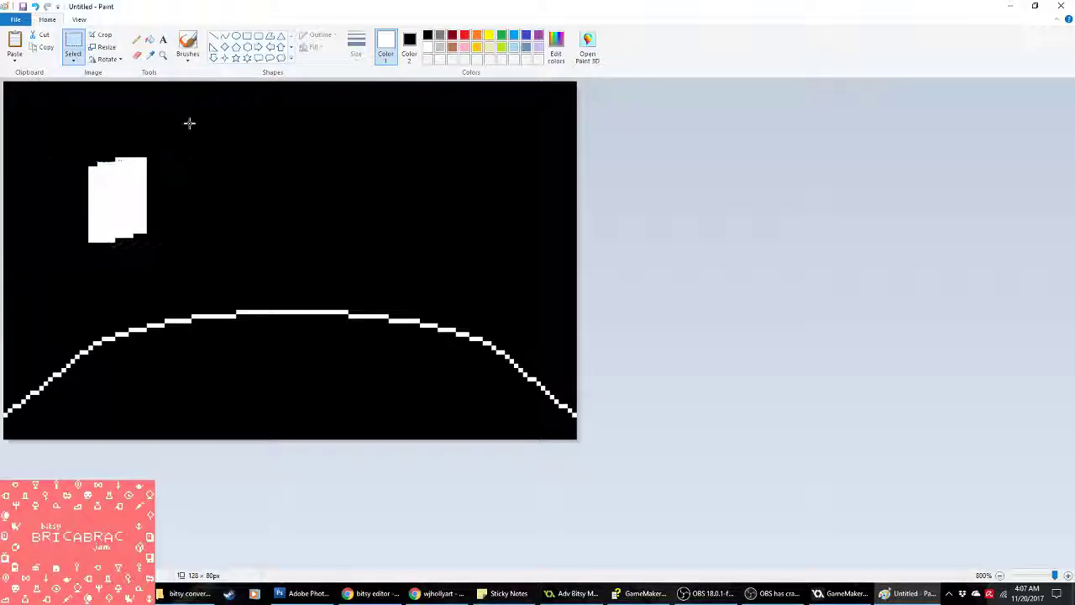
{"action": "left_click_drag", "start_coordinate": [190, 120], "coordinate": [34, 281]}
{"action": "left_click_drag", "start_coordinate": [81, 216], "coordinate": [103, 329]}
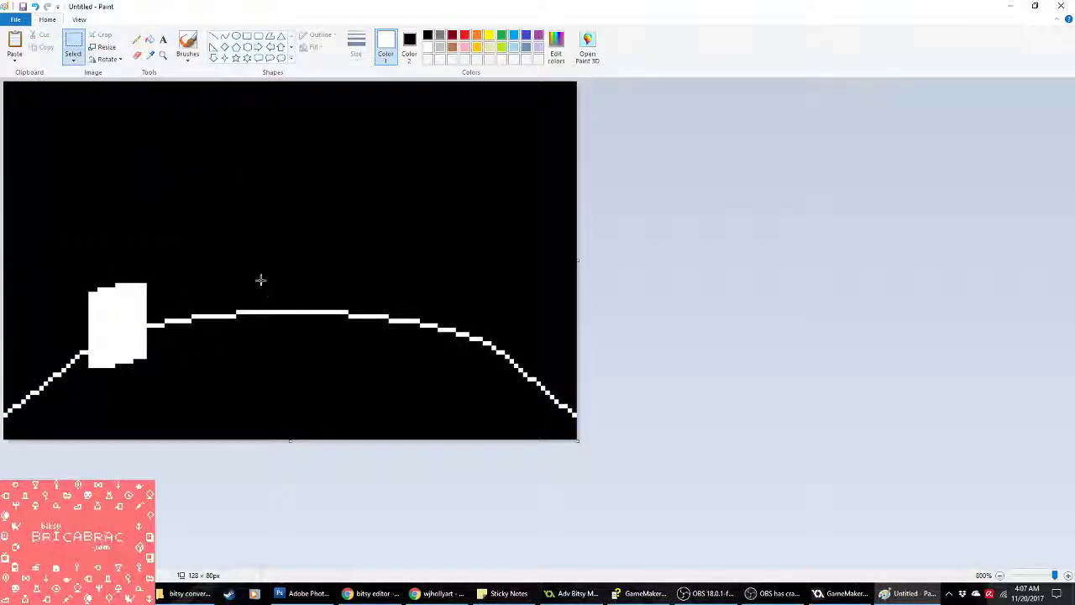
Step: Flip a pasted copy of the slanted panel horizontally and place it on the right part of the arc
{"action": "left_click_drag", "start_coordinate": [160, 242], "coordinate": [3, 81]}
{"action": "right_click", "coordinate": [61, 123]}
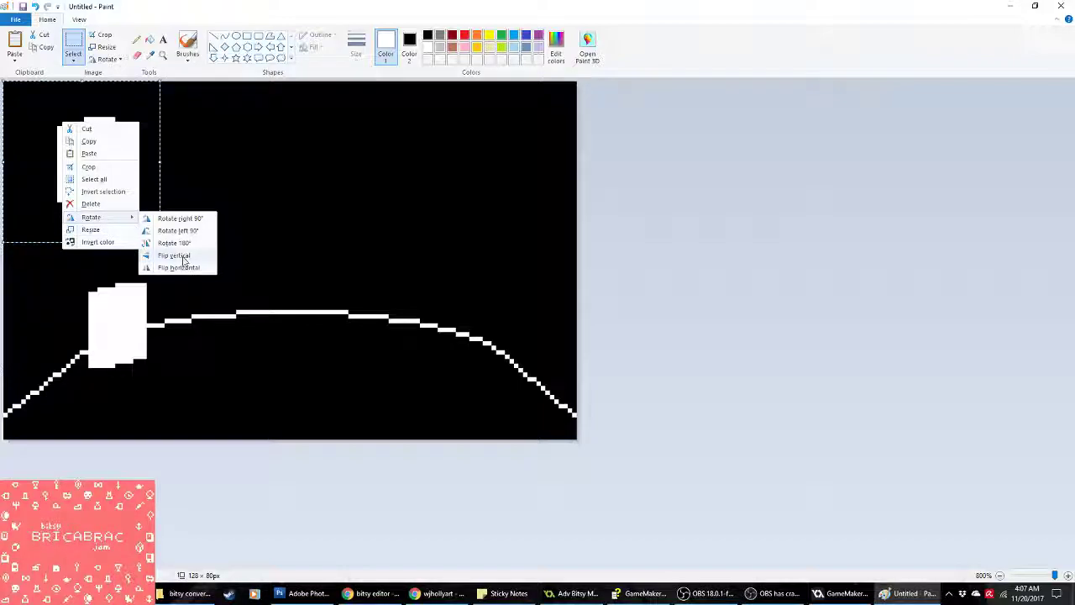
{"action": "left_click", "coordinate": [198, 269]}
{"action": "left_click_drag", "start_coordinate": [120, 142], "coordinate": [462, 304]}
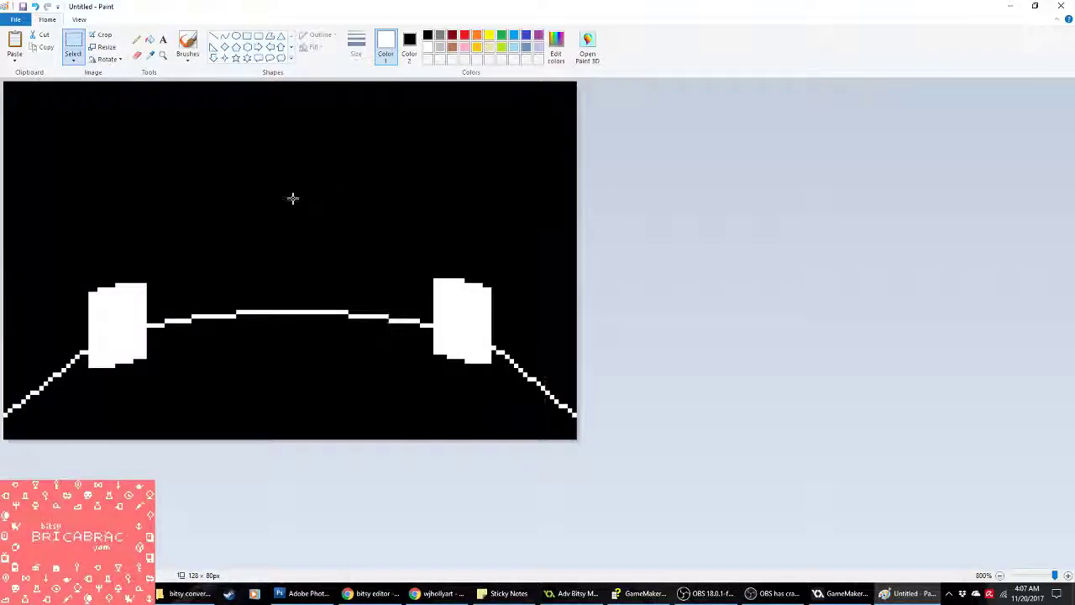
Step: Draw three upright rectangle outlines along the arc between the slanted panels, with the middle one reaching highest
{"action": "left_click", "coordinate": [246, 36]}
{"action": "left_click_drag", "start_coordinate": [173, 269], "coordinate": [235, 324]}
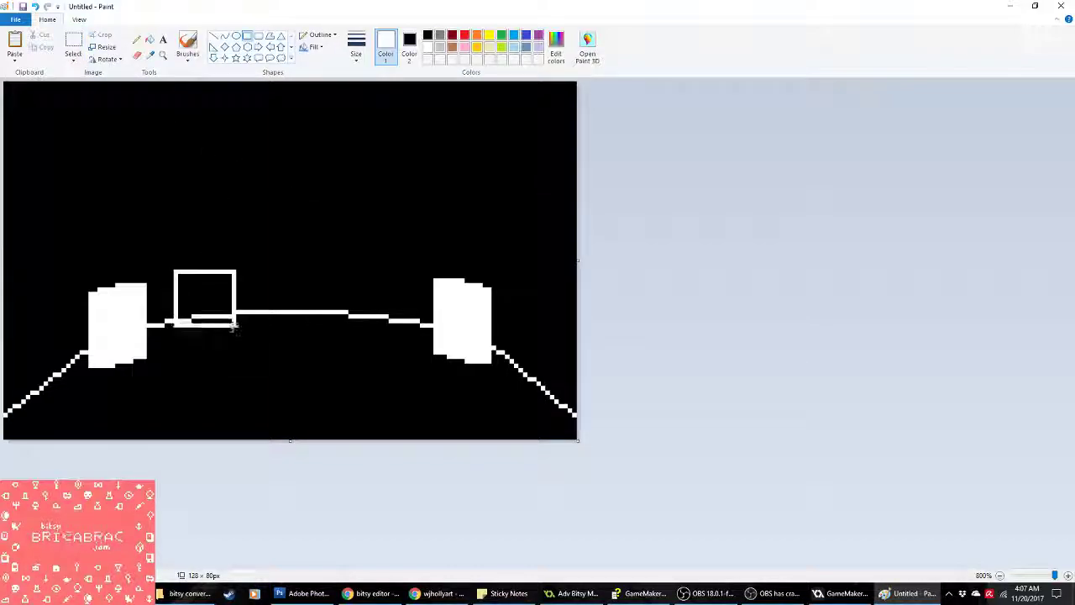
{"action": "key", "text": "ctrl+z"}
{"action": "left_click_drag", "start_coordinate": [169, 257], "coordinate": [222, 334]}
{"action": "left_click_drag", "start_coordinate": [350, 243], "coordinate": [403, 341]}
{"action": "left_click_drag", "start_coordinate": [280, 282], "coordinate": [308, 325]}
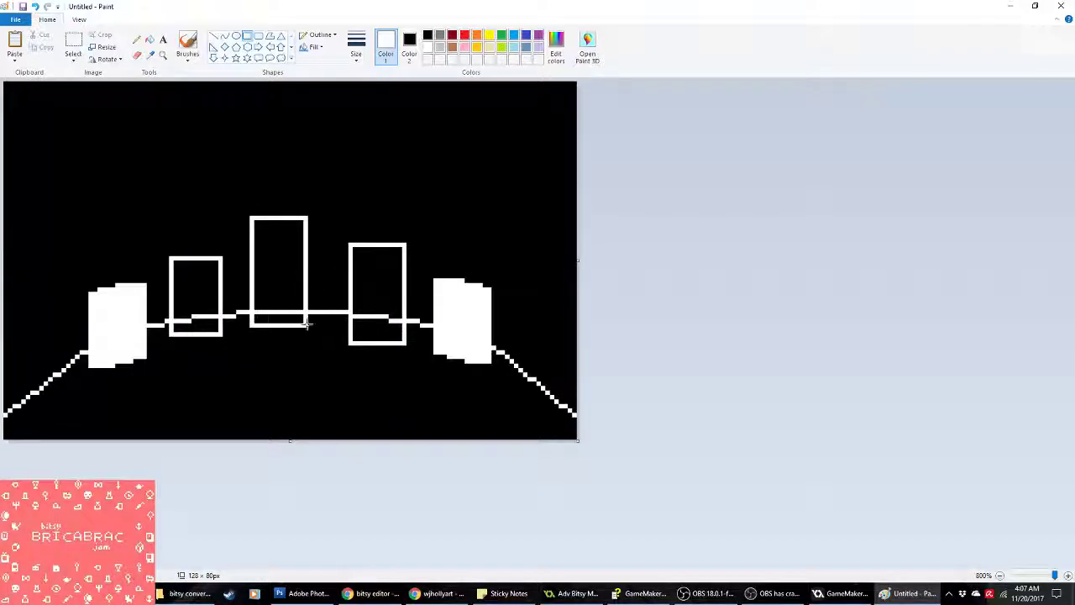
Step: Fill all sections of the three upright rectangles with white
{"action": "left_click", "coordinate": [150, 40]}
{"action": "left_click", "coordinate": [198, 286]}
{"action": "left_click", "coordinate": [207, 327]}
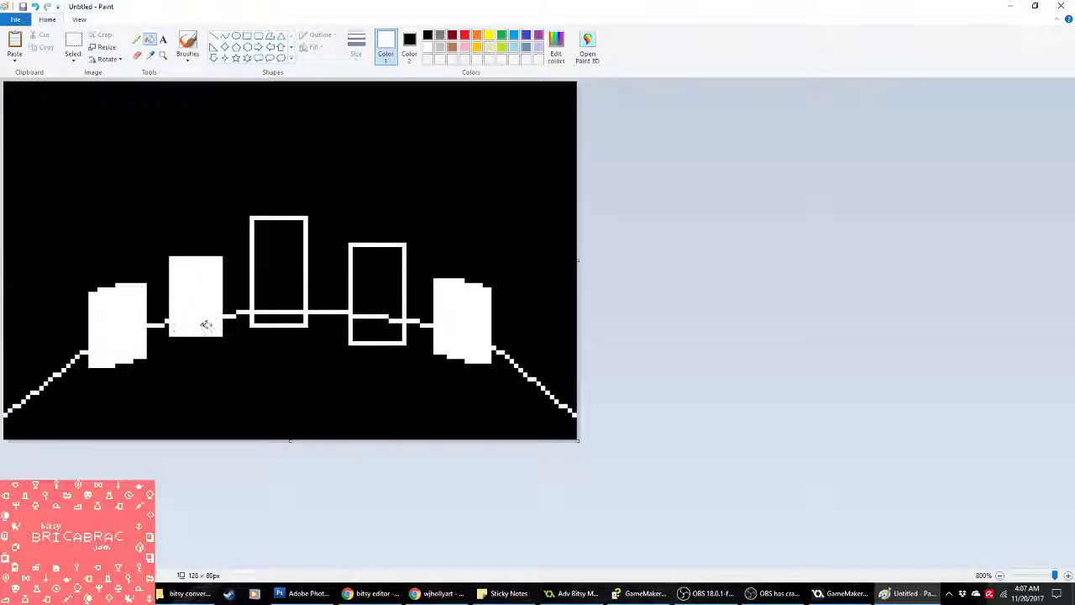
{"action": "left_click", "coordinate": [280, 269]}
{"action": "left_click", "coordinate": [296, 317]}
{"action": "left_click", "coordinate": [394, 279]}
{"action": "left_click", "coordinate": [394, 330]}
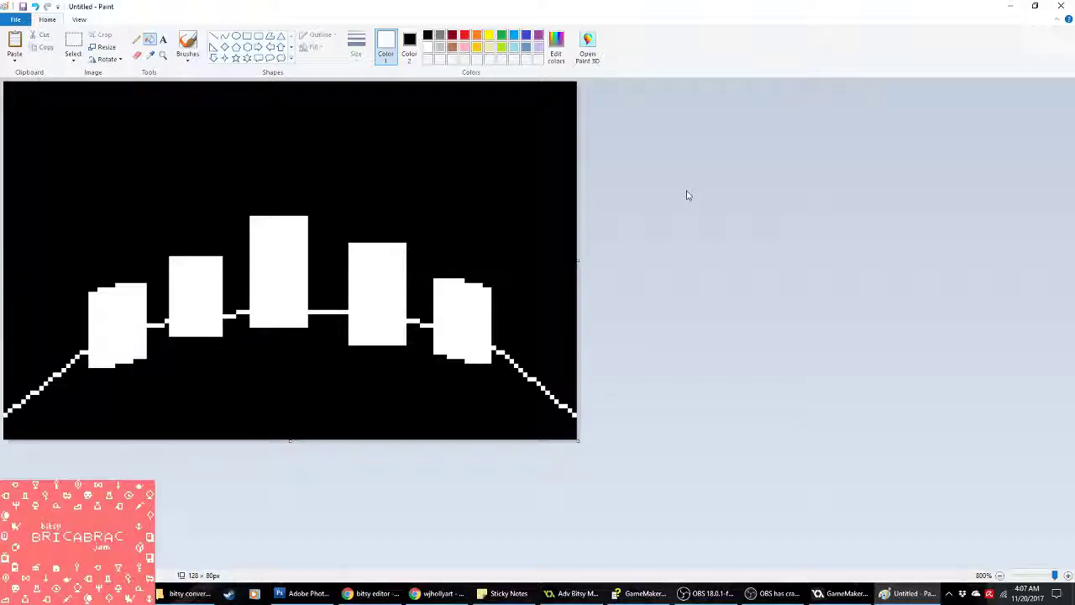
Step: Switch to Photoshop, paste the panel drawing onto the canvas, and convert the image to RGB Color mode
{"action": "left_click", "coordinate": [304, 593]}
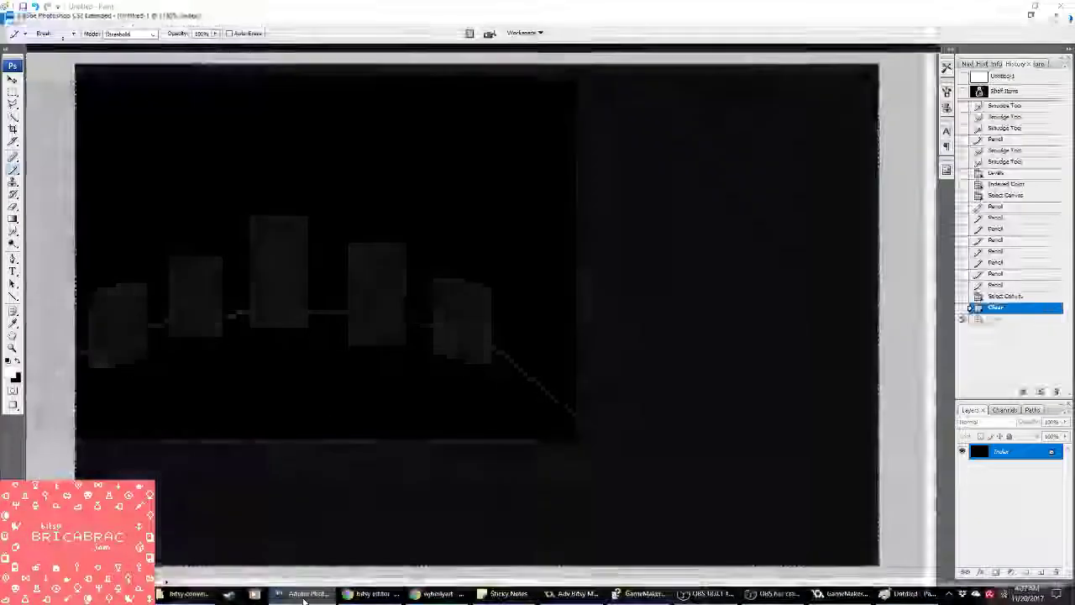
{"action": "key", "text": "ctrl+v"}
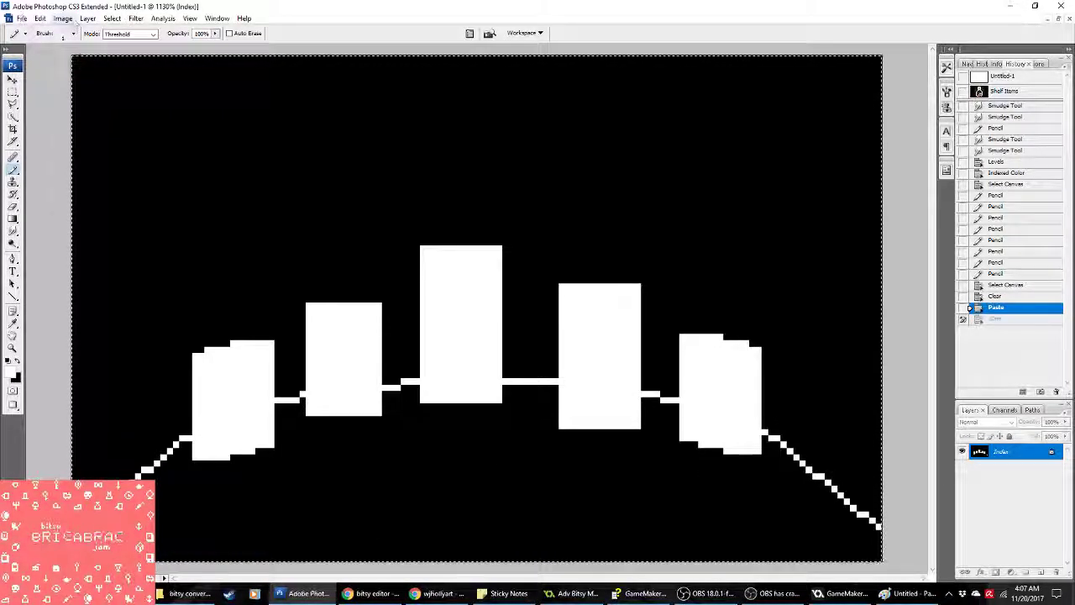
{"action": "left_click", "coordinate": [63, 18]}
{"action": "mouse_move", "coordinate": [80, 36]}
{"action": "left_click", "coordinate": [189, 73]}
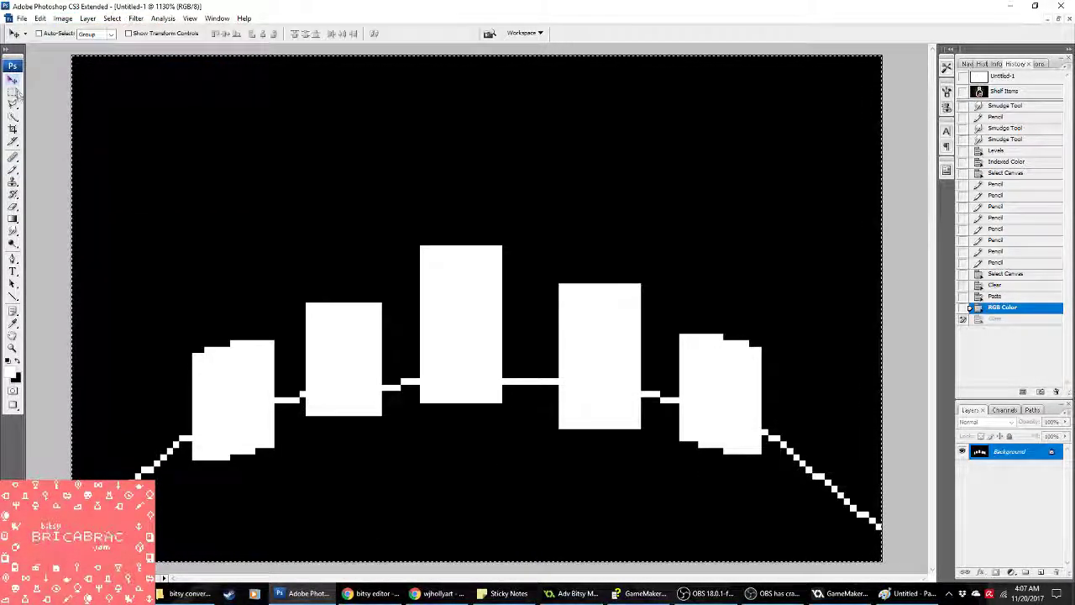
Step: Select the black background with the Magic Wand and fill it with a radial white-to-black gradient starting above the panels
{"action": "key", "text": "ctrl+d"}
{"action": "left_click_drag", "start_coordinate": [13, 116], "coordinate": [67, 125]}
{"action": "left_click", "coordinate": [237, 152]}
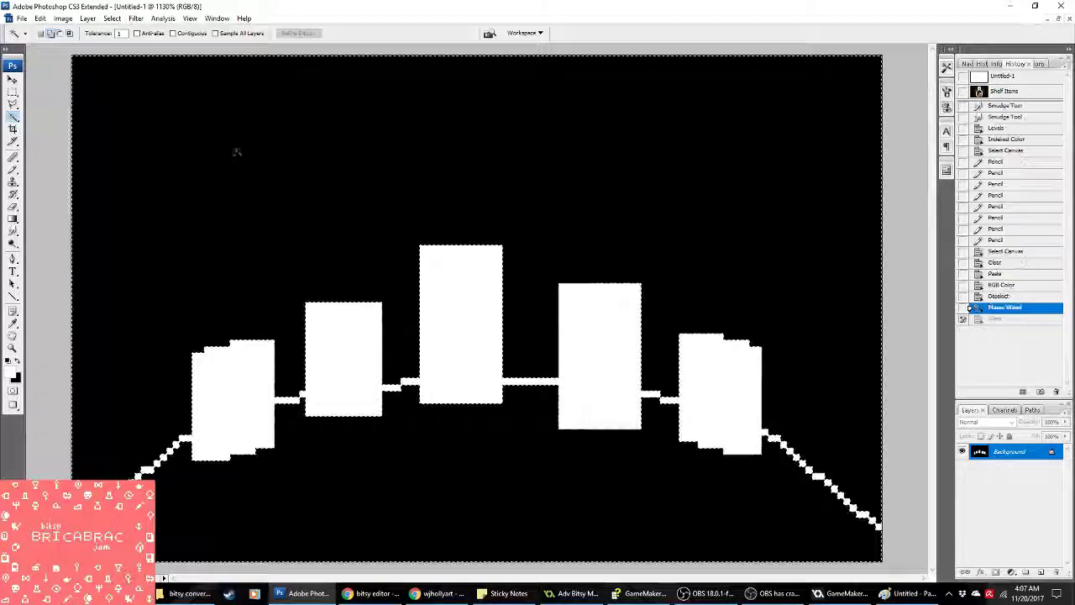
{"action": "key", "text": "g"}
{"action": "left_click_drag", "start_coordinate": [548, 237], "coordinate": [168, 471]}
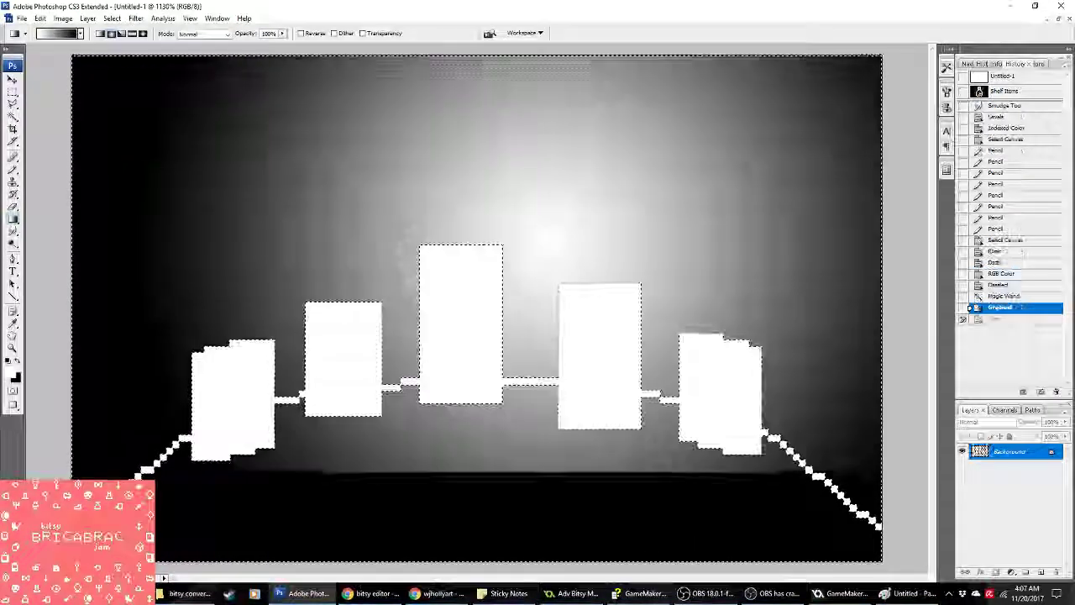
Step: Undo the background gradient and remove the black floor below the arc from the selection using the Magic Wand set to Contiguous
{"action": "key", "text": "ctrl+z"}
{"action": "left_click_drag", "start_coordinate": [446, 222], "coordinate": [168, 222]}
{"action": "key", "text": "ctrl+z"}
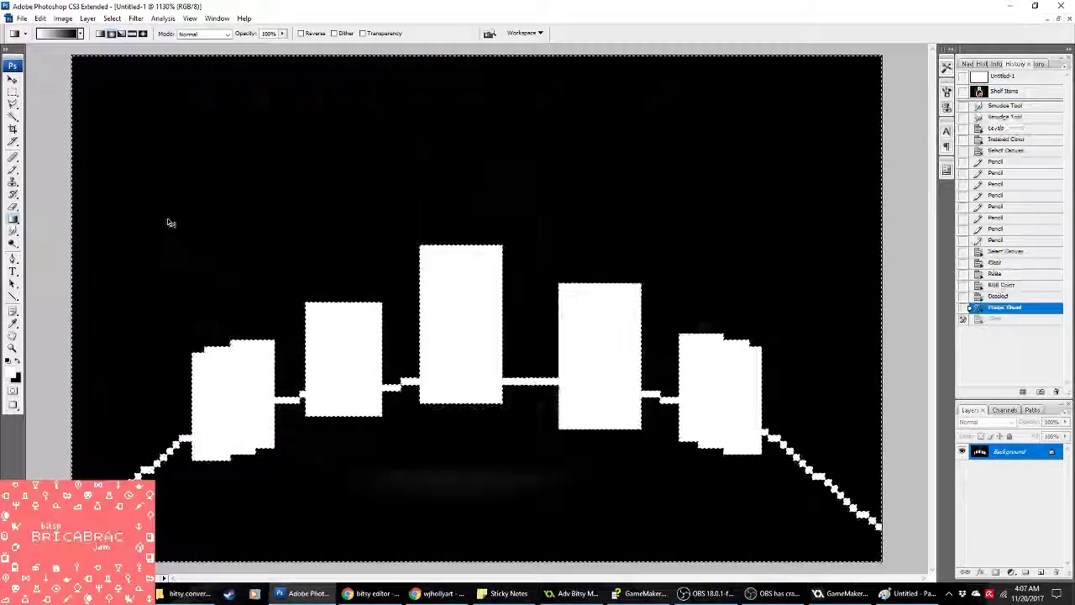
{"action": "key", "text": "w"}
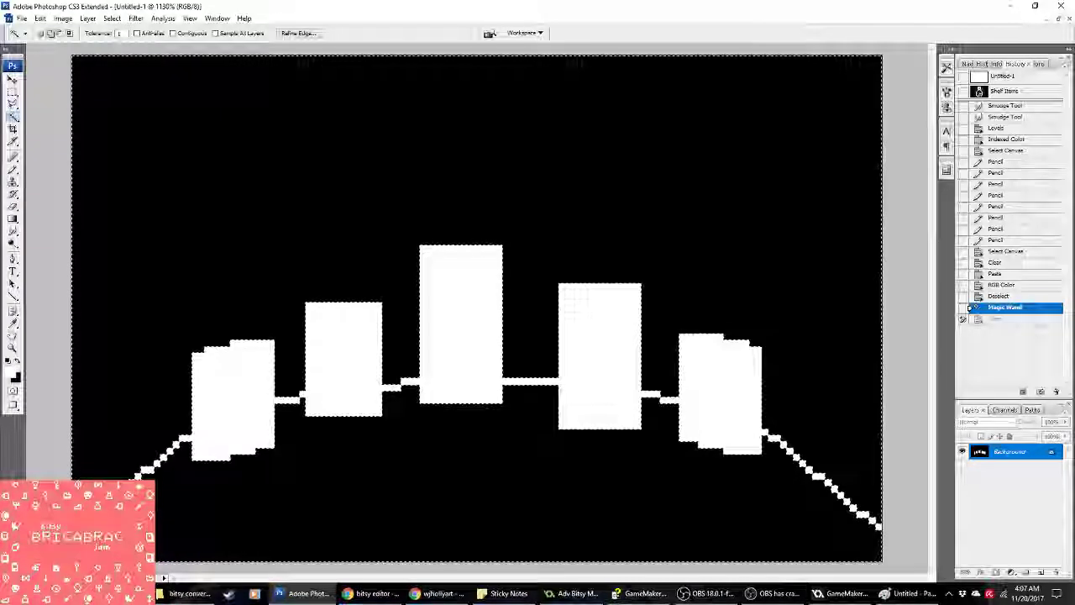
{"action": "left_click", "coordinate": [173, 33]}
{"action": "left_click", "coordinate": [379, 468]}
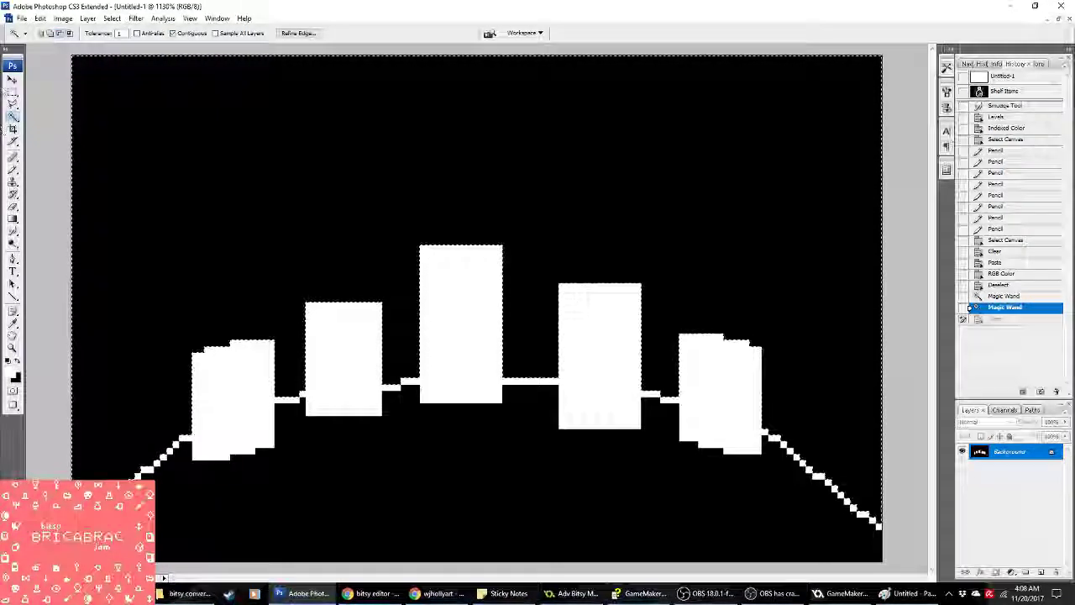
Step: Fill the selected background above the arc with a wide radial white-to-black gradient centered just above the middle panel
{"action": "key", "text": "g"}
{"action": "left_click_drag", "start_coordinate": [477, 208], "coordinate": [361, 210]}
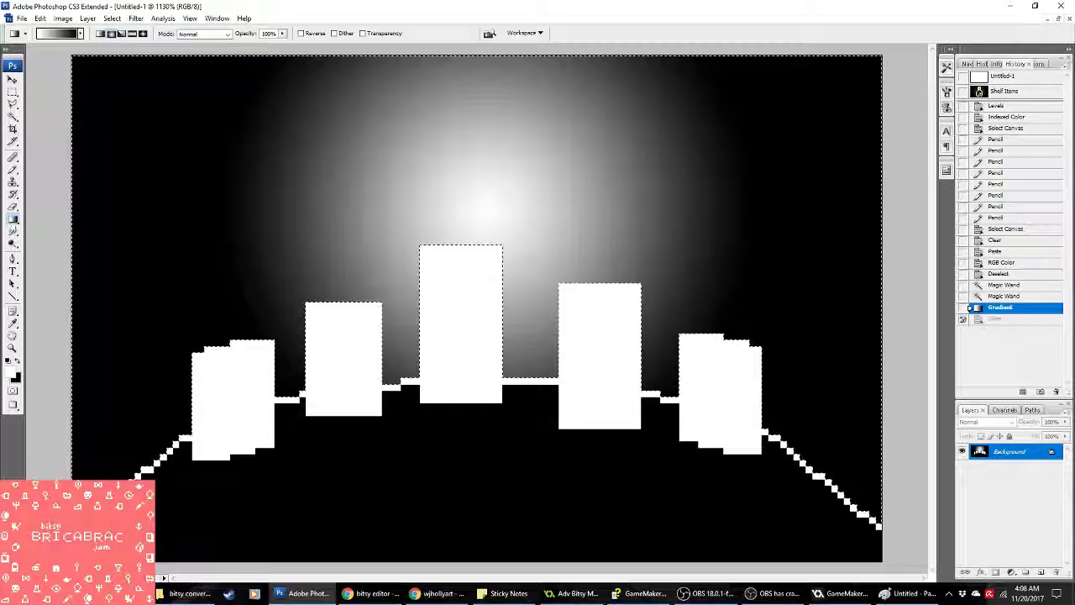
{"action": "key", "text": "ctrl+z"}
{"action": "left_click_drag", "start_coordinate": [477, 202], "coordinate": [3, 171]}
Step: Darken the background gradient in Levels by strongly lowering the white output level, and deselect
{"action": "left_click", "coordinate": [63, 18]}
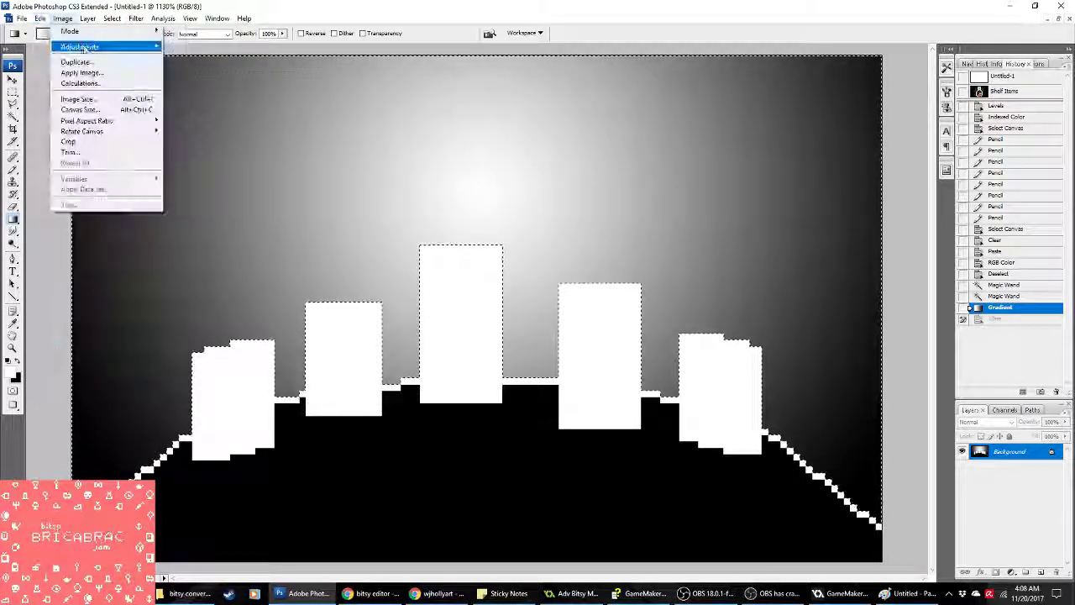
{"action": "mouse_move", "coordinate": [92, 46]}
{"action": "left_click", "coordinate": [185, 47]}
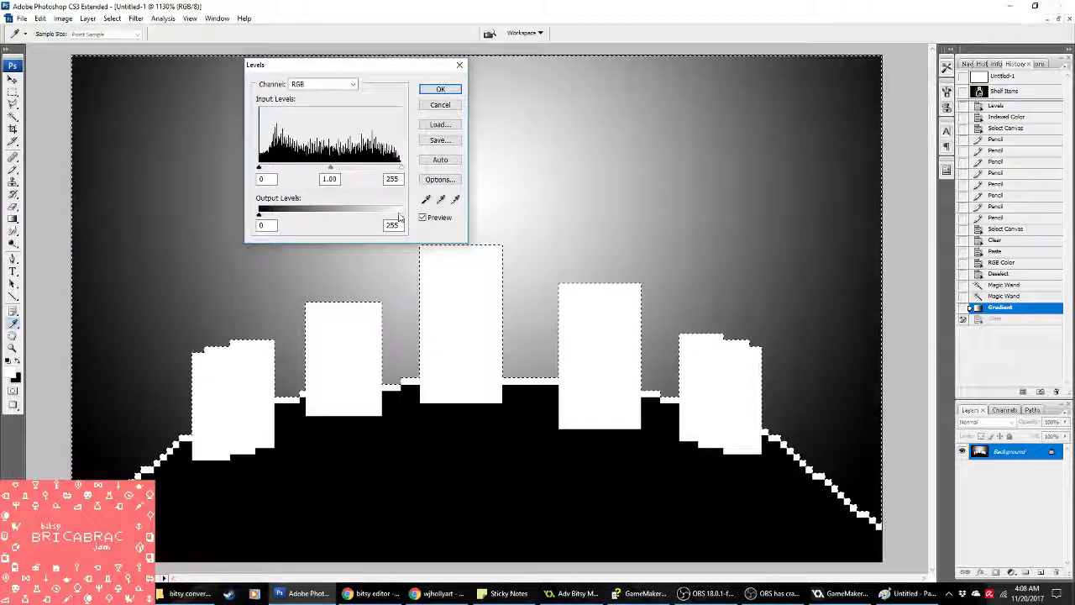
{"action": "left_click_drag", "start_coordinate": [402, 215], "coordinate": [284, 220]}
{"action": "left_click", "coordinate": [439, 90]}
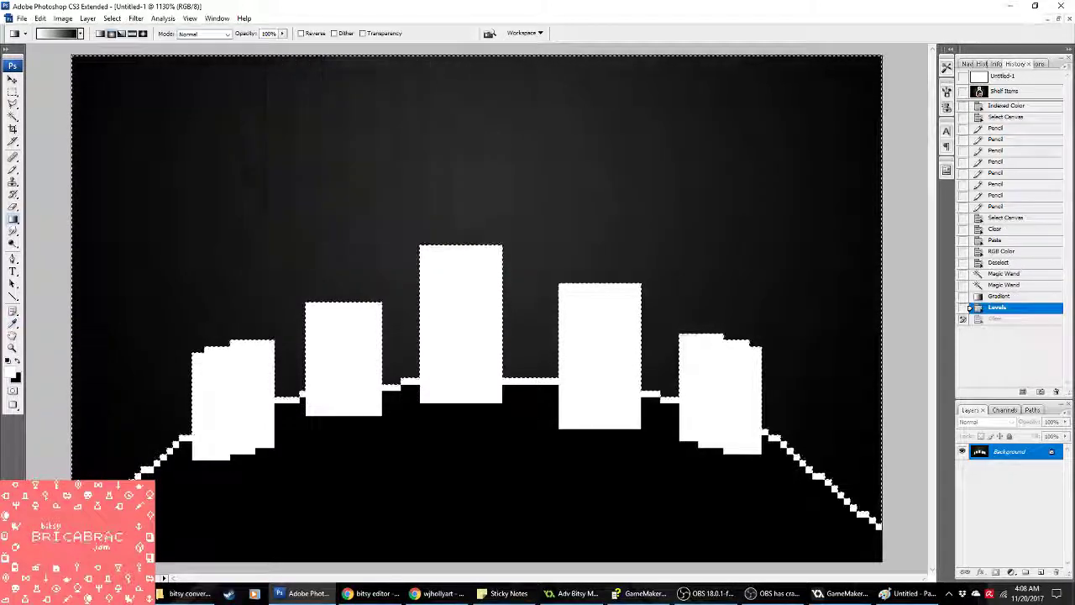
{"action": "key", "text": "m"}
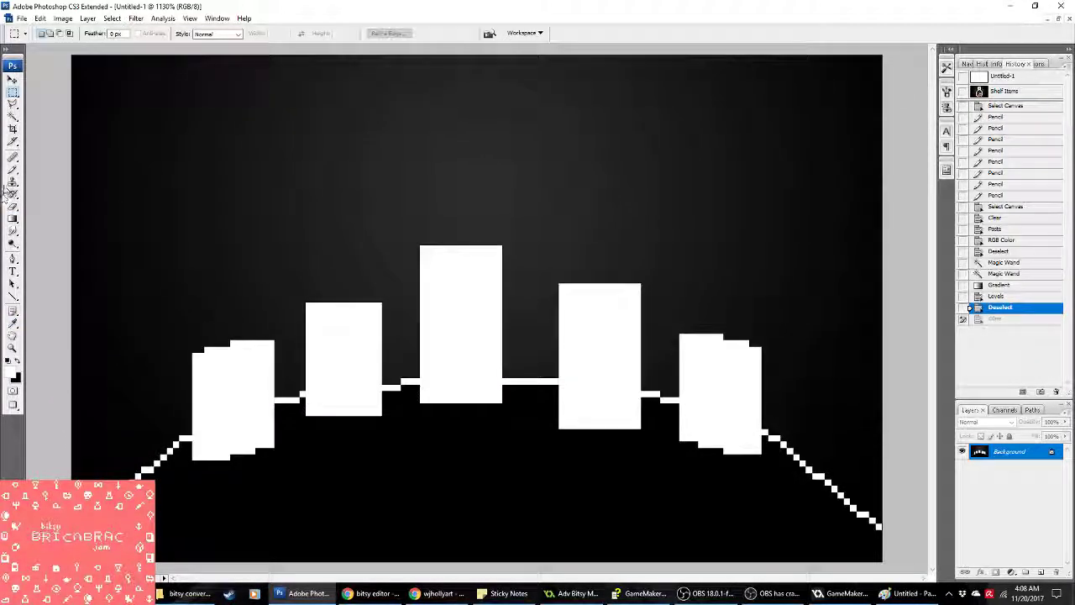
Step: Select the white panels and their connecting lines with the Magic Wand and fill them with a radial white-to-black gradient from the middle panel outward
{"action": "left_click", "coordinate": [13, 117]}
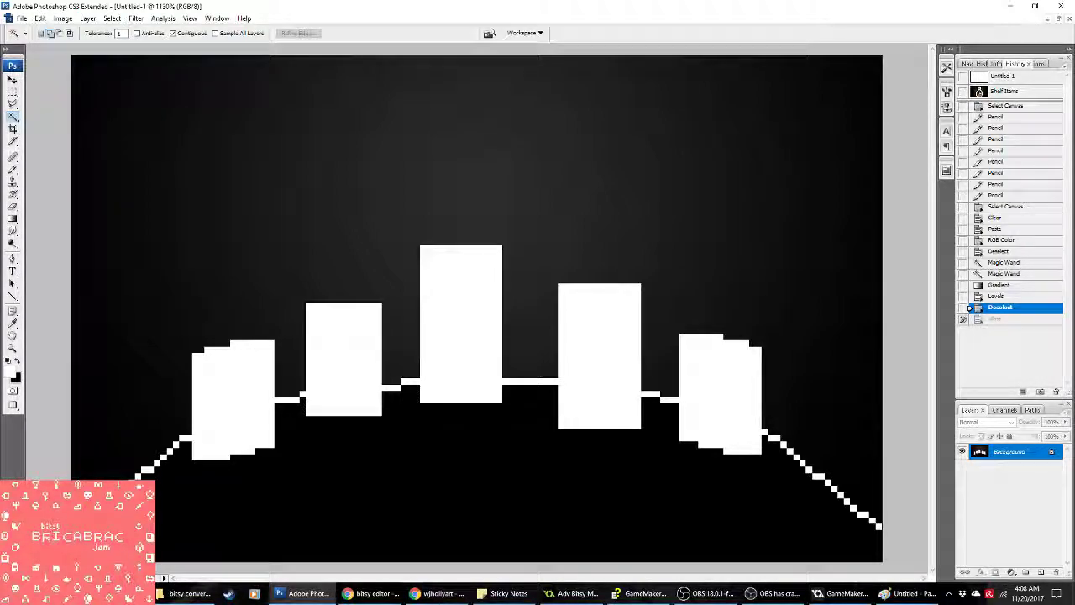
{"action": "left_click", "coordinate": [451, 297]}
{"action": "left_click", "coordinate": [353, 355], "text": "shift"}
{"action": "left_click", "coordinate": [232, 395], "text": "shift"}
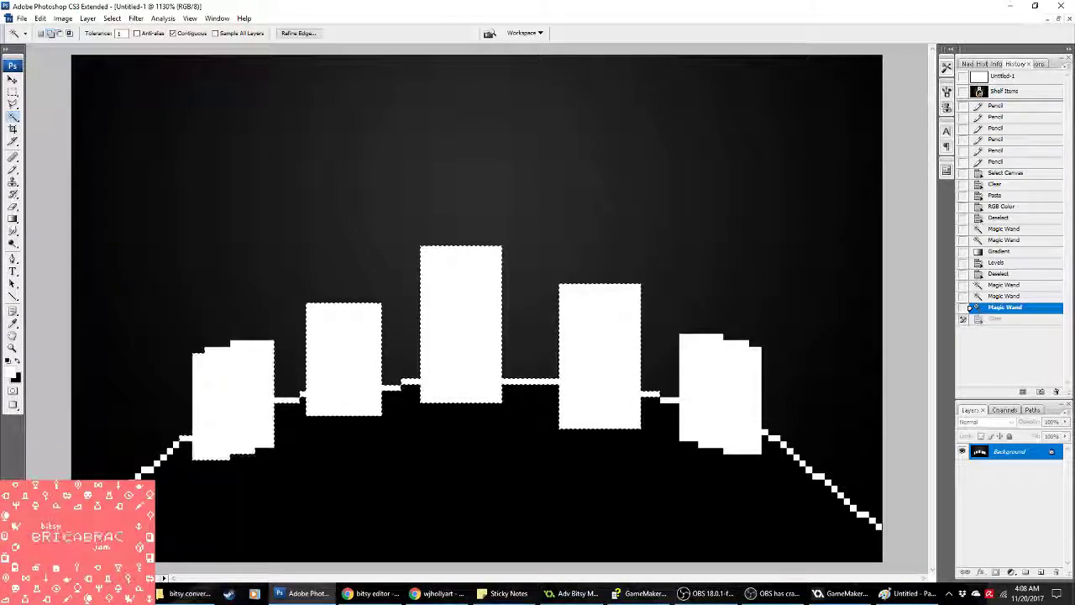
{"action": "left_click", "coordinate": [290, 397], "text": "shift"}
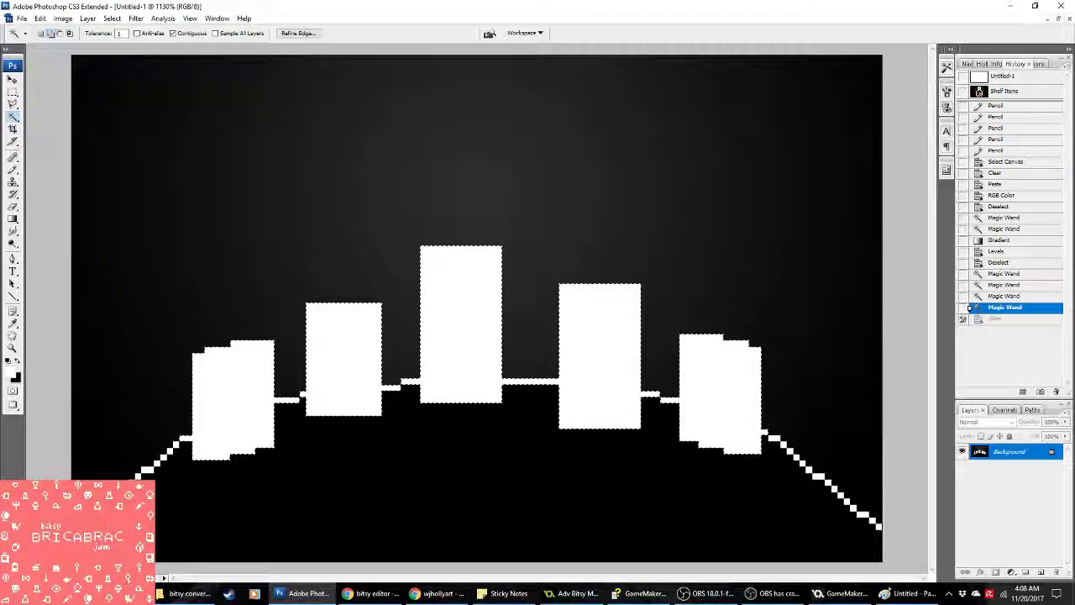
{"action": "left_click", "coordinate": [13, 218]}
{"action": "left_click_drag", "start_coordinate": [458, 307], "coordinate": [252, 452]}
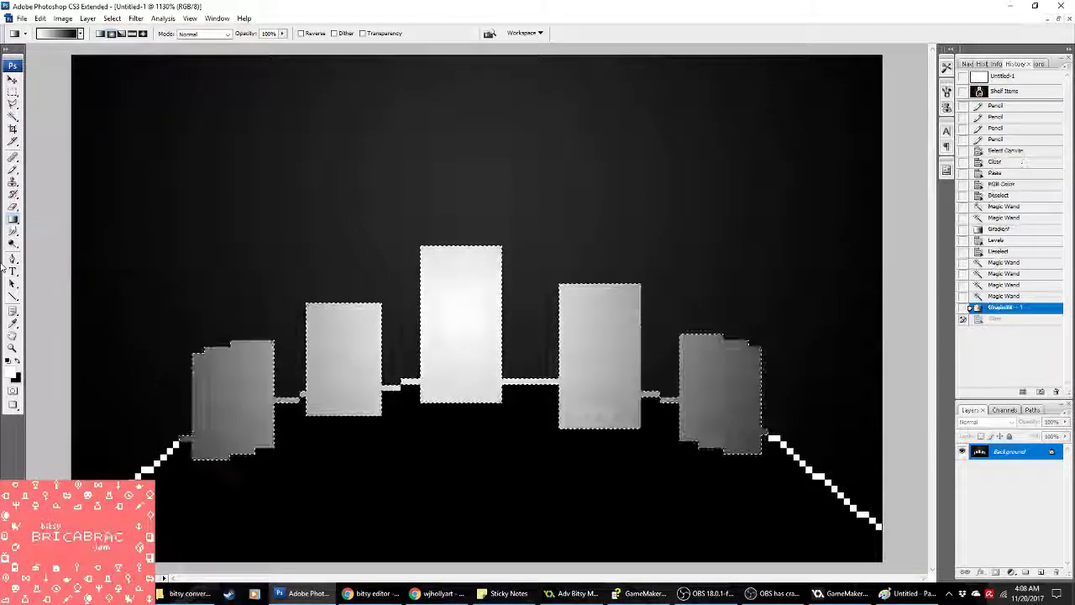
Step: Lighten the panels' gradient in Levels by raising the black output level, and deselect
{"action": "left_click", "coordinate": [63, 18]}
{"action": "mouse_move", "coordinate": [101, 46]}
{"action": "left_click", "coordinate": [261, 47]}
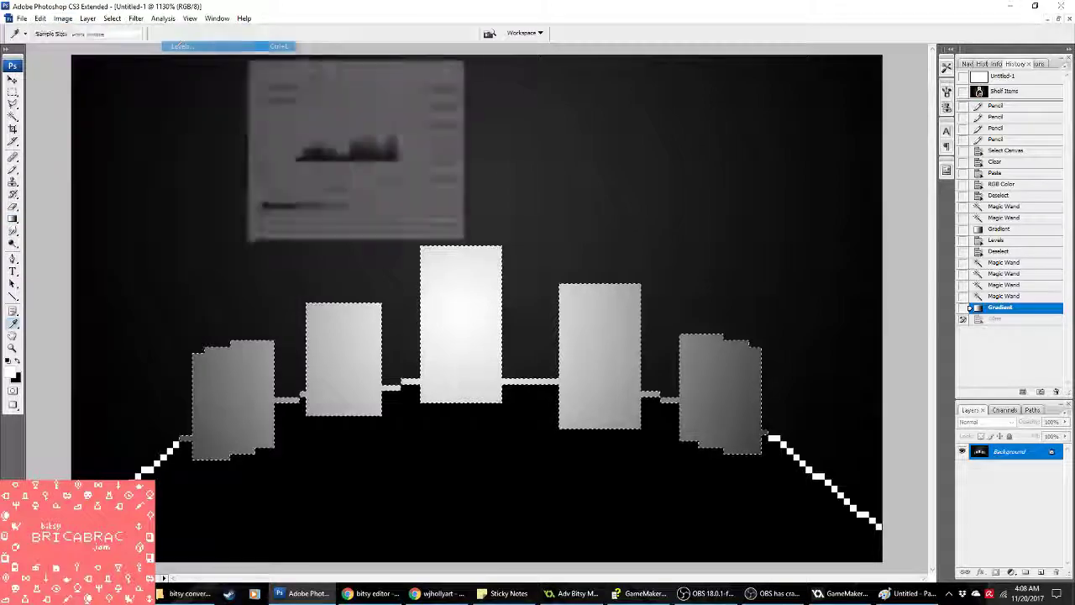
{"action": "left_click_drag", "start_coordinate": [258, 215], "coordinate": [325, 215]}
{"action": "left_click", "coordinate": [440, 89]}
{"action": "key", "text": "ctrl+d"}
{"action": "key", "text": "m"}
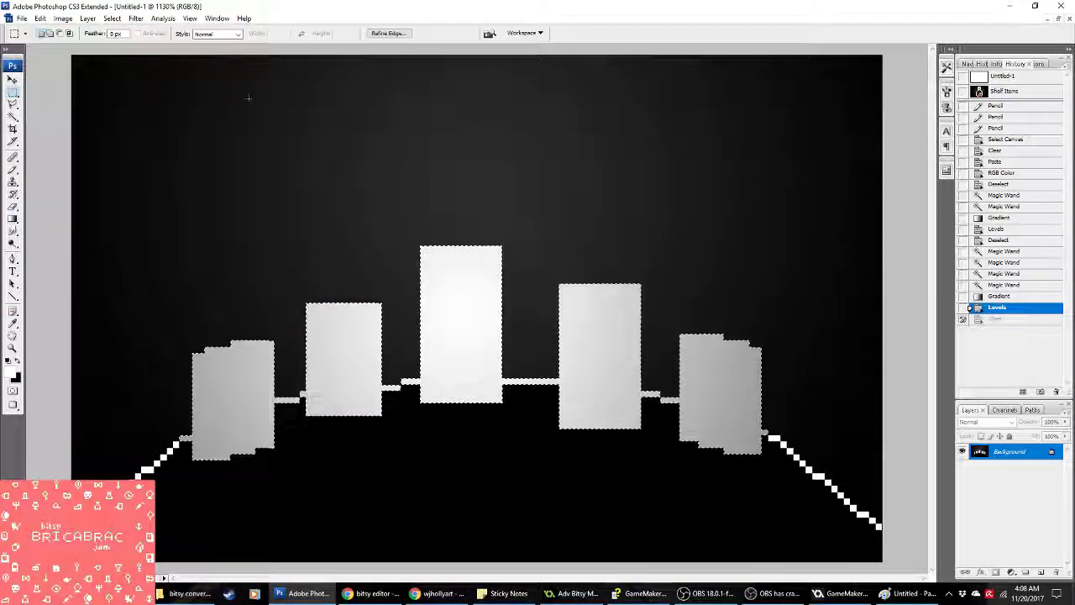
Step: Convert the image to Indexed Color with a Local (Perceptual) palette of 2 colors, forced Black and White, and Pattern dither
{"action": "left_click", "coordinate": [63, 18]}
{"action": "mouse_move", "coordinate": [93, 32]}
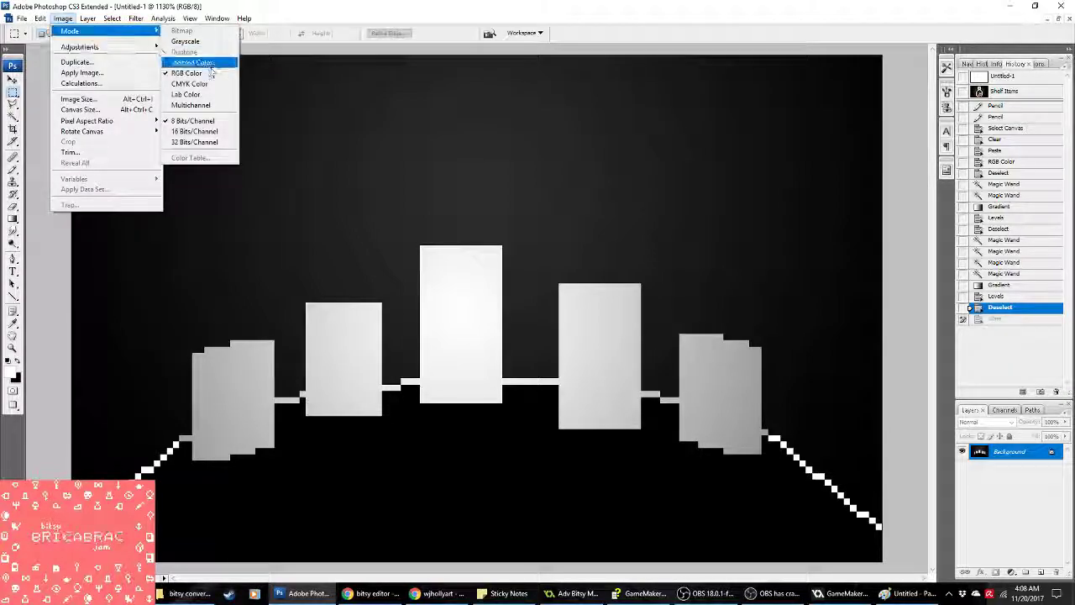
{"action": "left_click", "coordinate": [196, 62]}
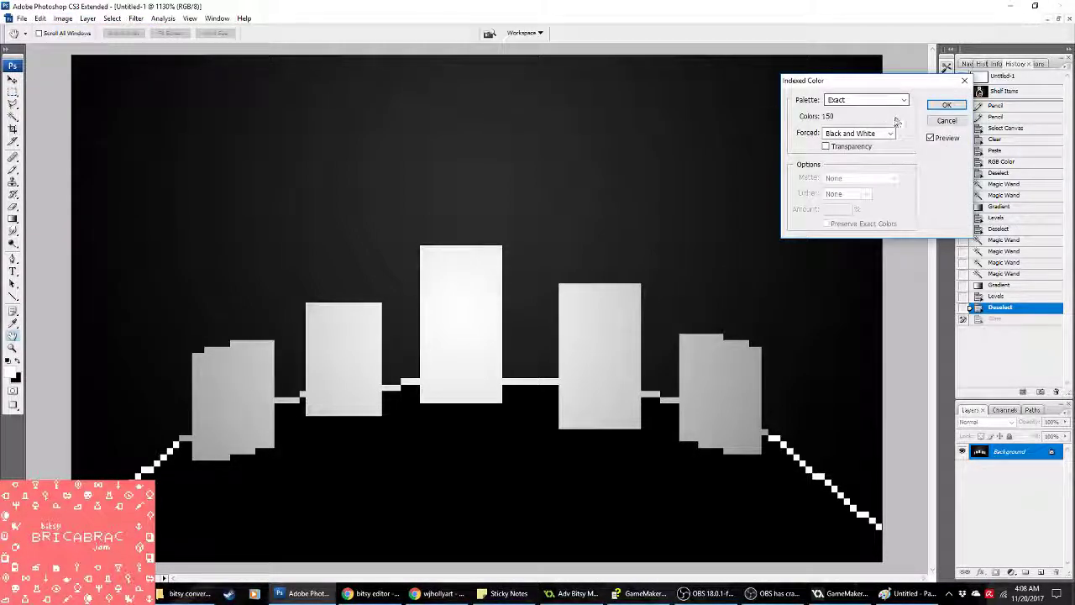
{"action": "left_click", "coordinate": [869, 100]}
{"action": "left_click", "coordinate": [854, 164]}
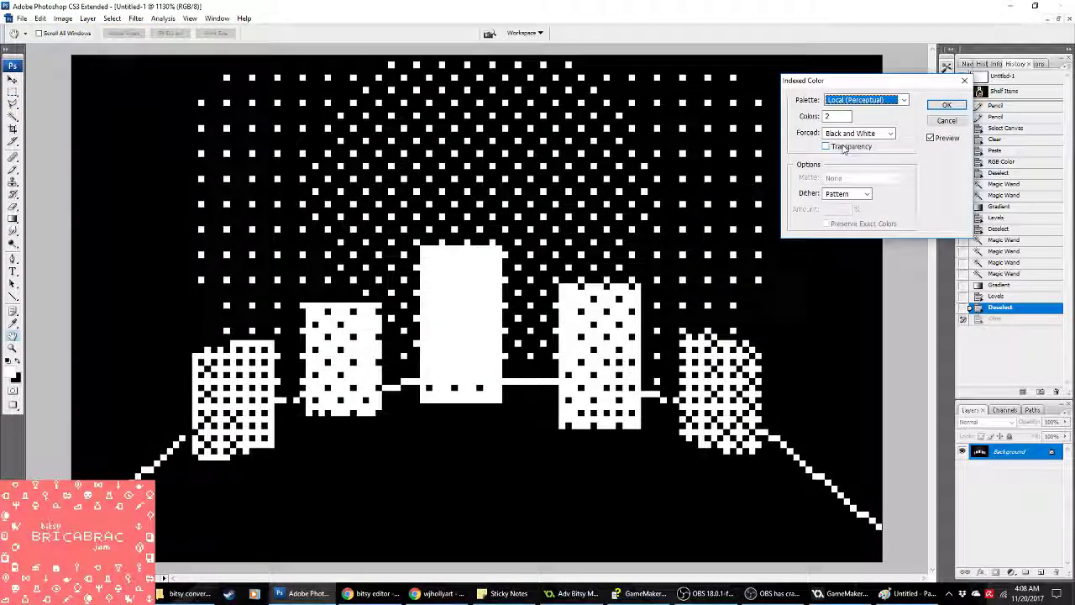
{"action": "key", "text": "Return"}
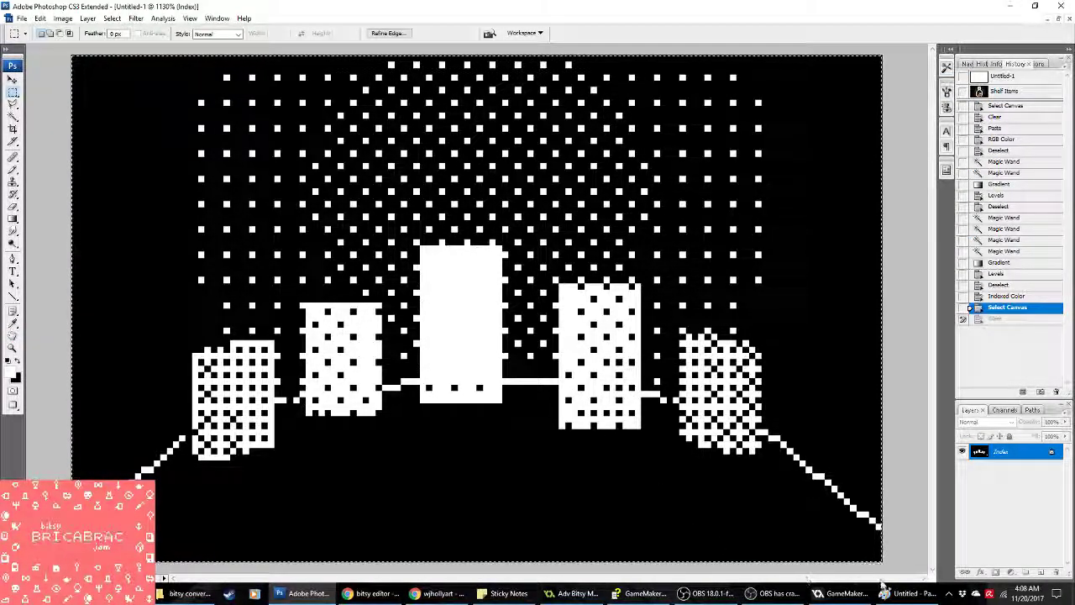
Step: Switch to Paint and paste the dithered picture over the panel drawing with Transparent selection turned off
{"action": "key", "text": "alt+Tab"}
{"action": "key", "text": "ctrl+v"}
{"action": "left_click", "coordinate": [136, 39]}
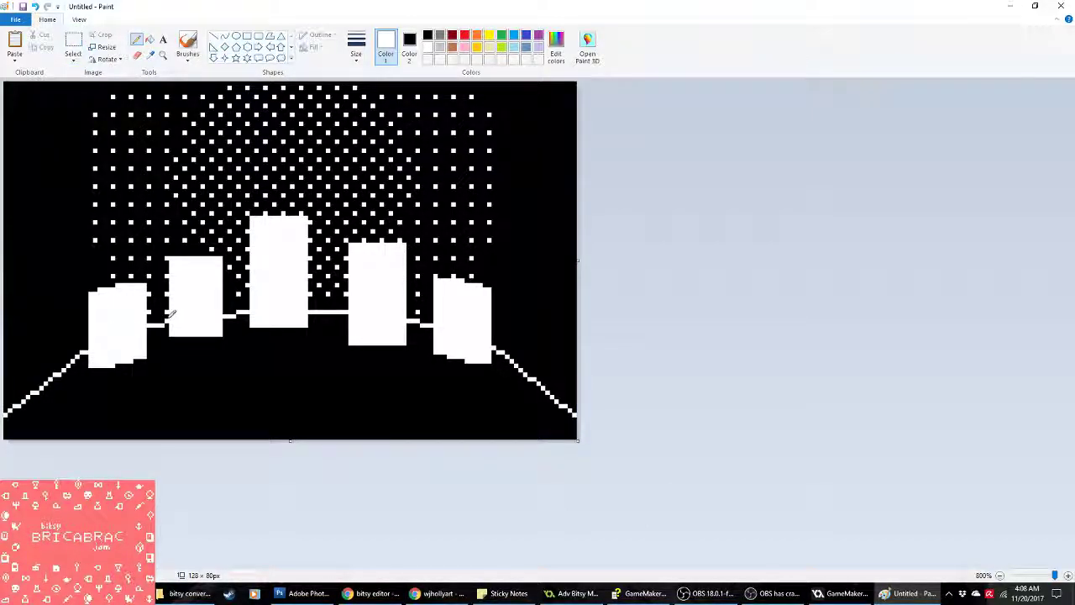
{"action": "key", "text": "ctrl+z"}
{"action": "key", "text": "ctrl+v"}
{"action": "left_click", "coordinate": [73, 61]}
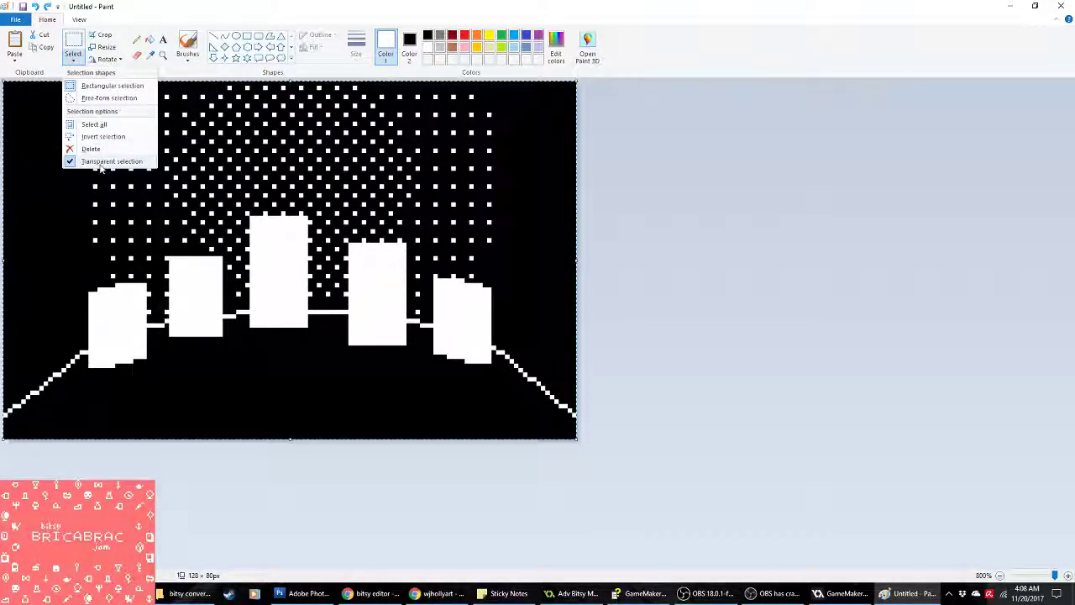
{"action": "left_click", "coordinate": [112, 160]}
{"action": "left_click", "coordinate": [136, 38]}
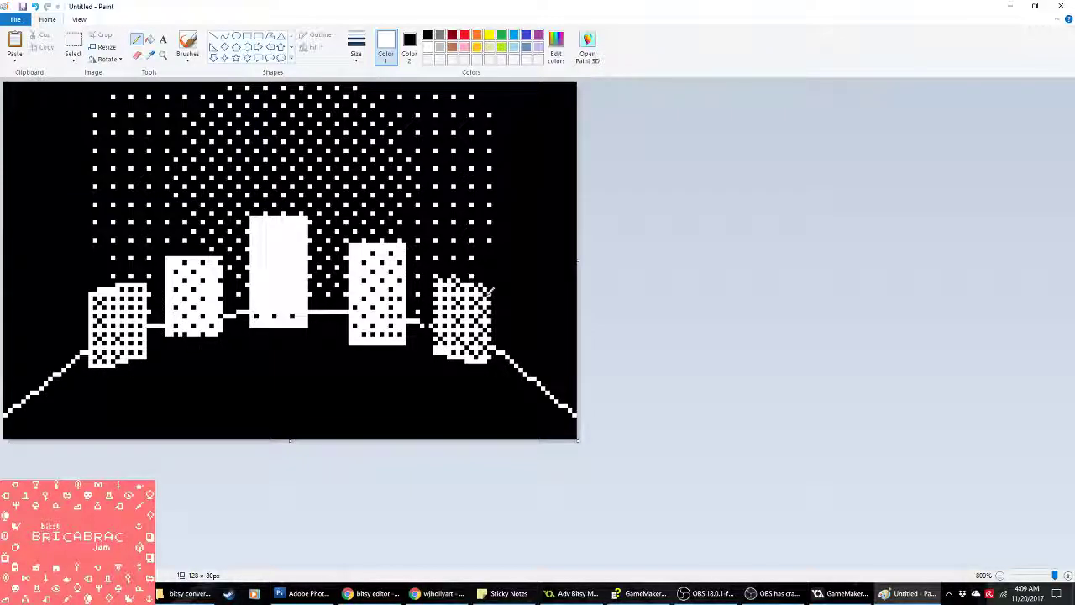
Step: Clean up the rightmost panel's edges and the broken arc line beside it with the Pencil, and select the whole picture
{"action": "right_click_drag", "start_coordinate": [493, 301], "coordinate": [495, 351]}
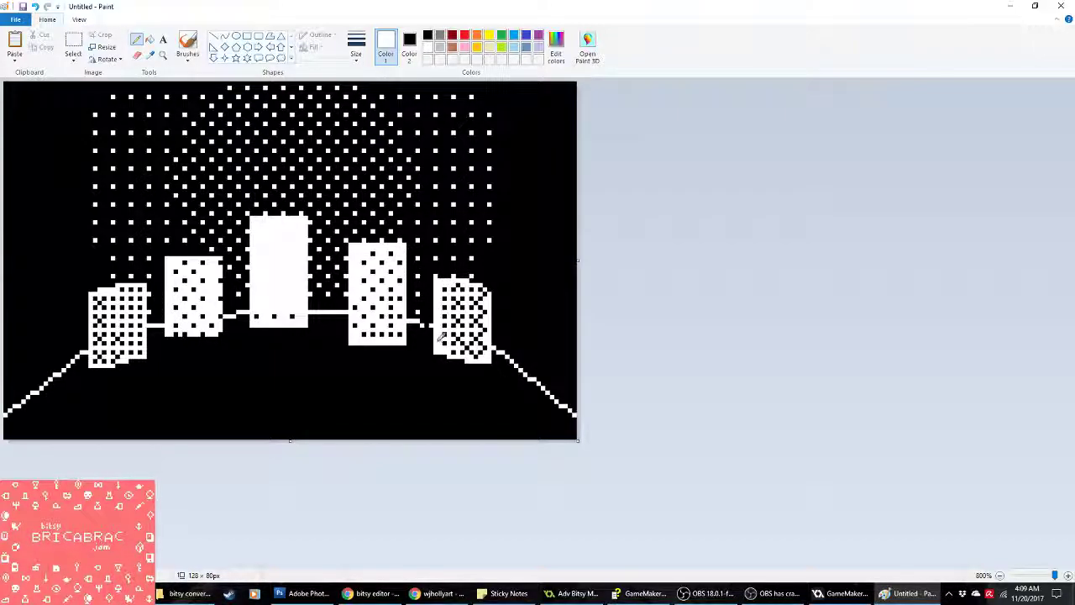
{"action": "key", "text": "ctrl+a"}
{"action": "key", "text": "Escape"}
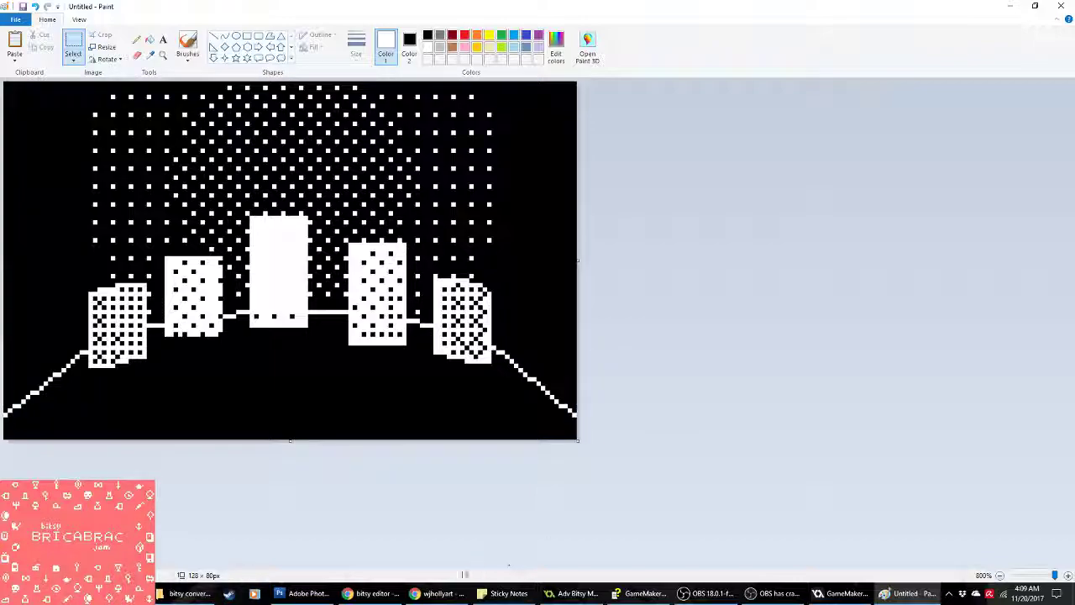
Step: Switch to GameMaker, open the spr_picturetest sprite and replace its two face frames with the dithered panel picture
{"action": "left_click", "coordinate": [573, 593]}
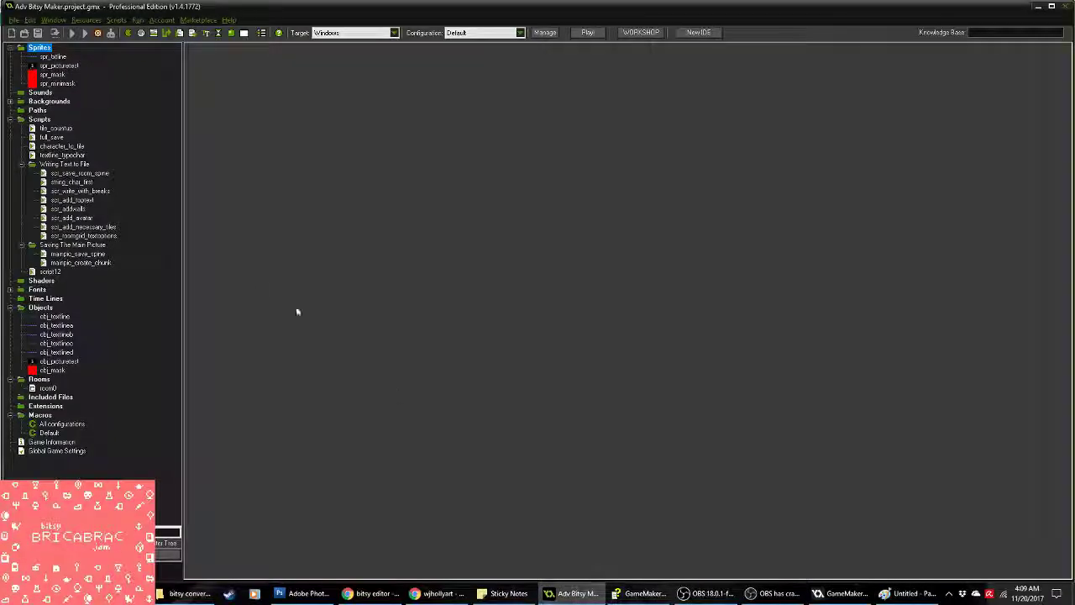
{"action": "left_click", "coordinate": [57, 66]}
{"action": "left_click", "coordinate": [475, 180]}
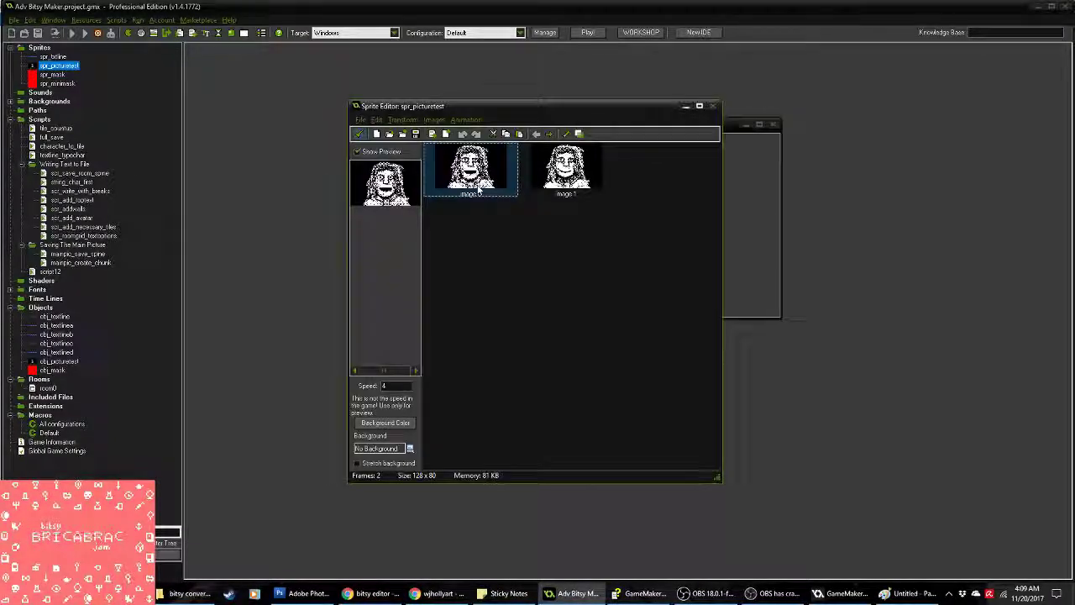
{"action": "key", "text": "Delete"}
{"action": "key", "text": "Delete"}
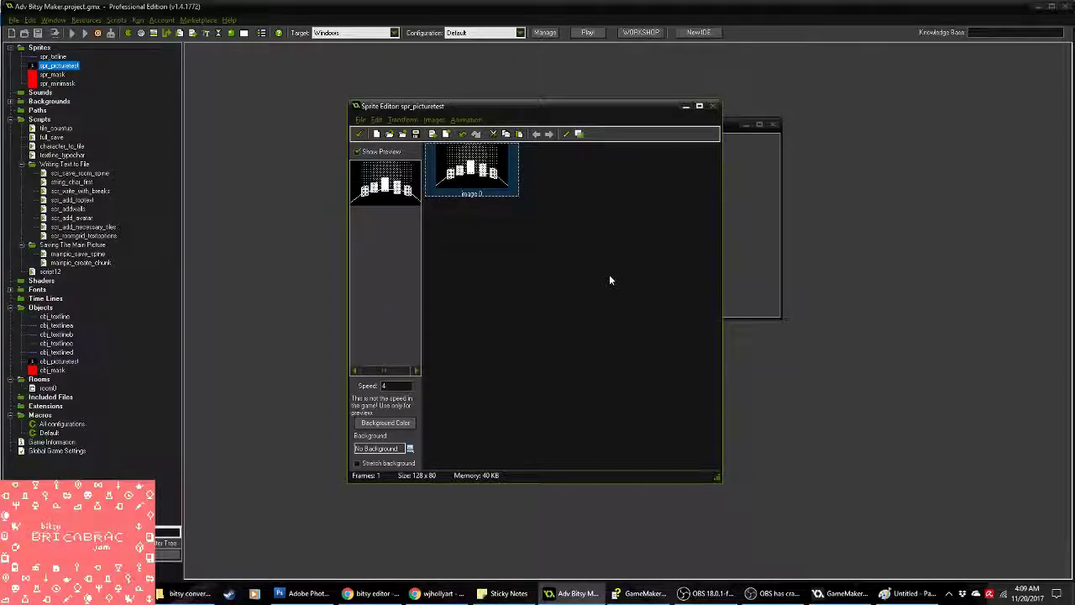
Step: Open Notepad and write "Lite-Brite" as the first line of a new note
{"action": "key", "text": "super"}
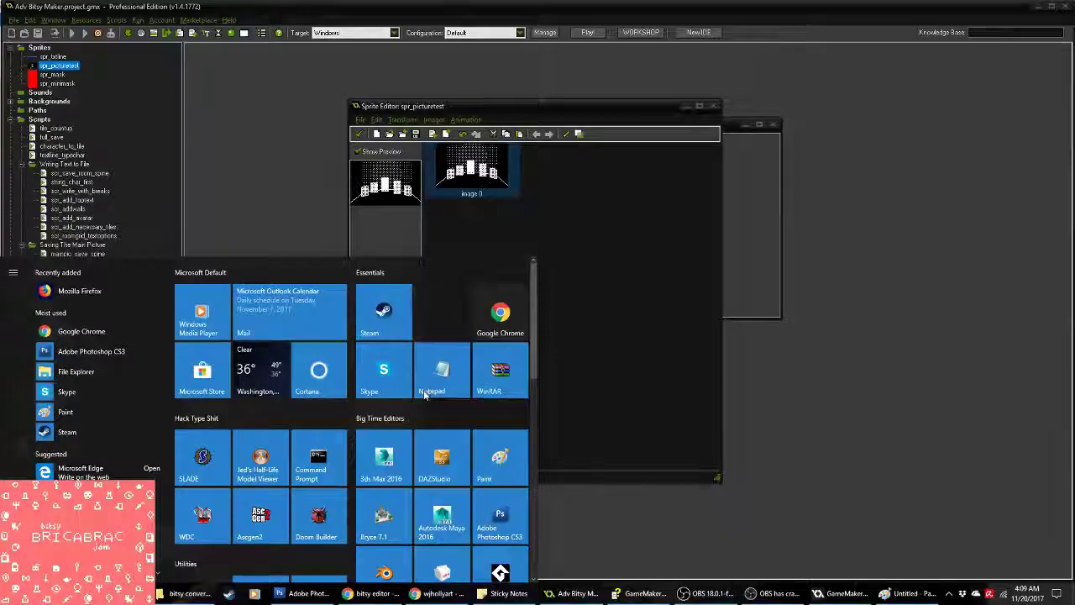
{"action": "left_click", "coordinate": [430, 373]}
{"action": "type", "text": "Litt"}
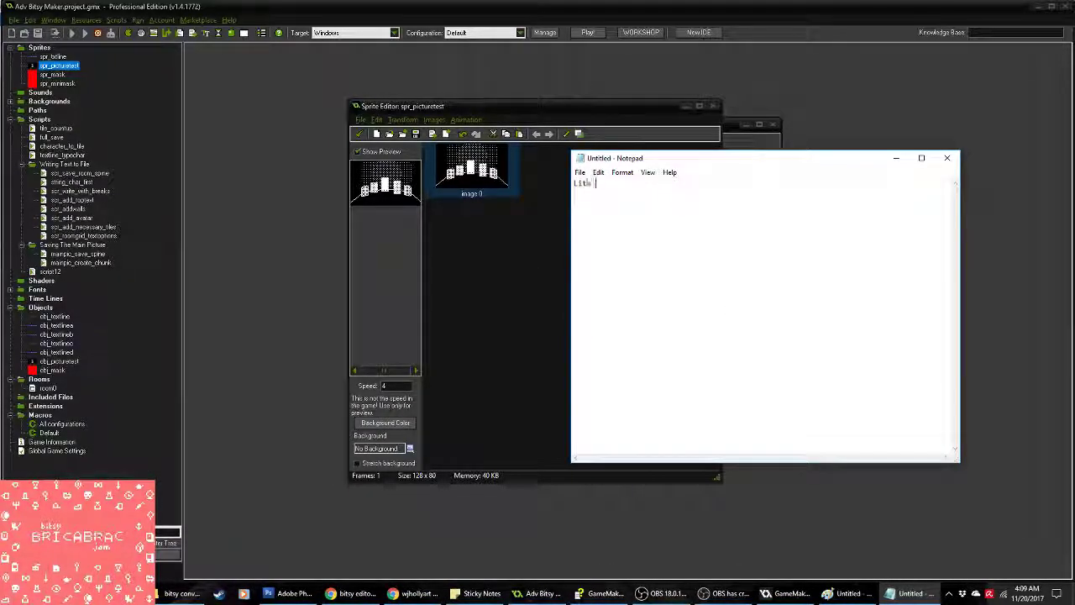
{"action": "type", "text": "-Brite"}
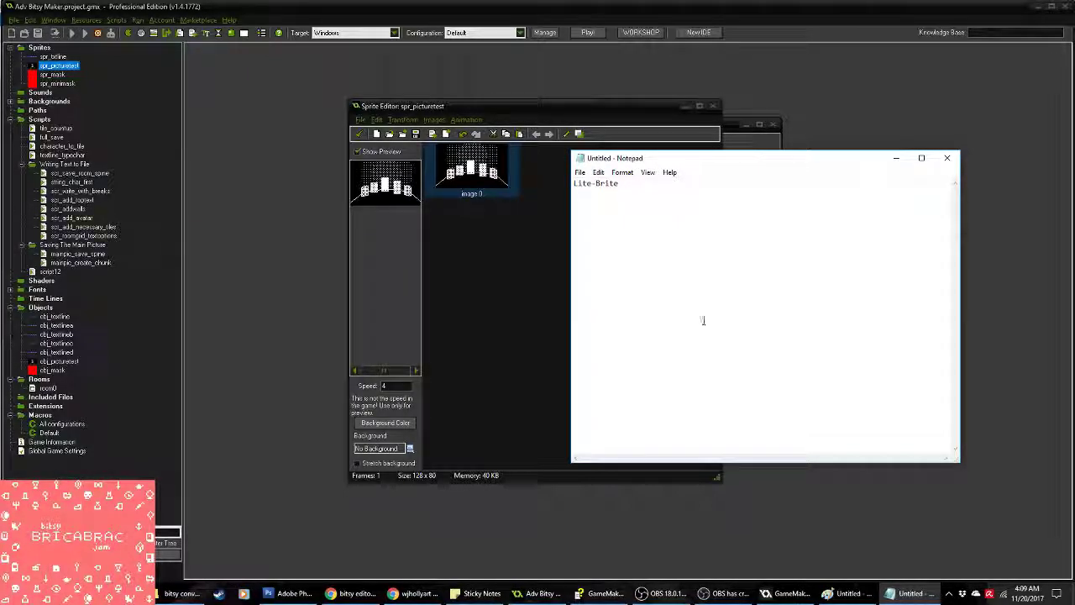
Step: Switch to Chrome and search Google for "standing bead thing" in a new tab
{"action": "left_click", "coordinate": [414, 593]}
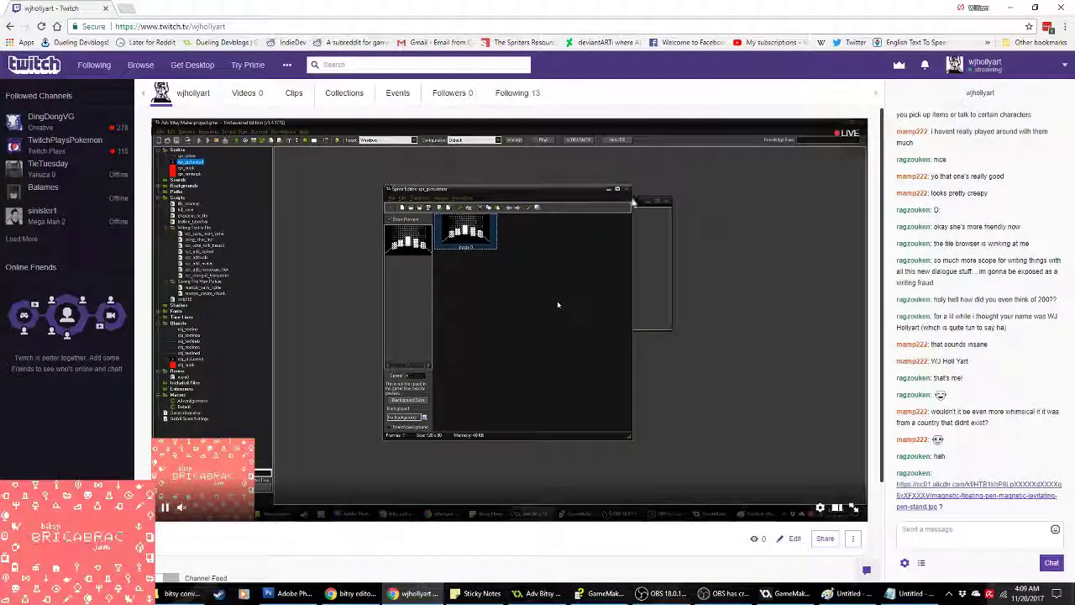
{"action": "left_click", "coordinate": [127, 8]}
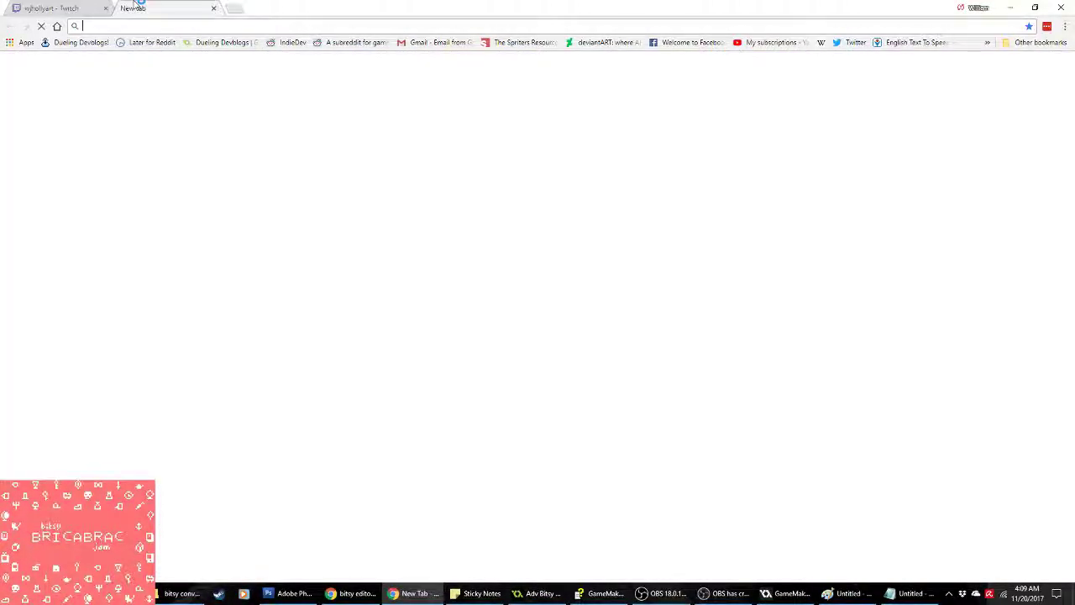
{"action": "type", "text": "standing be"}
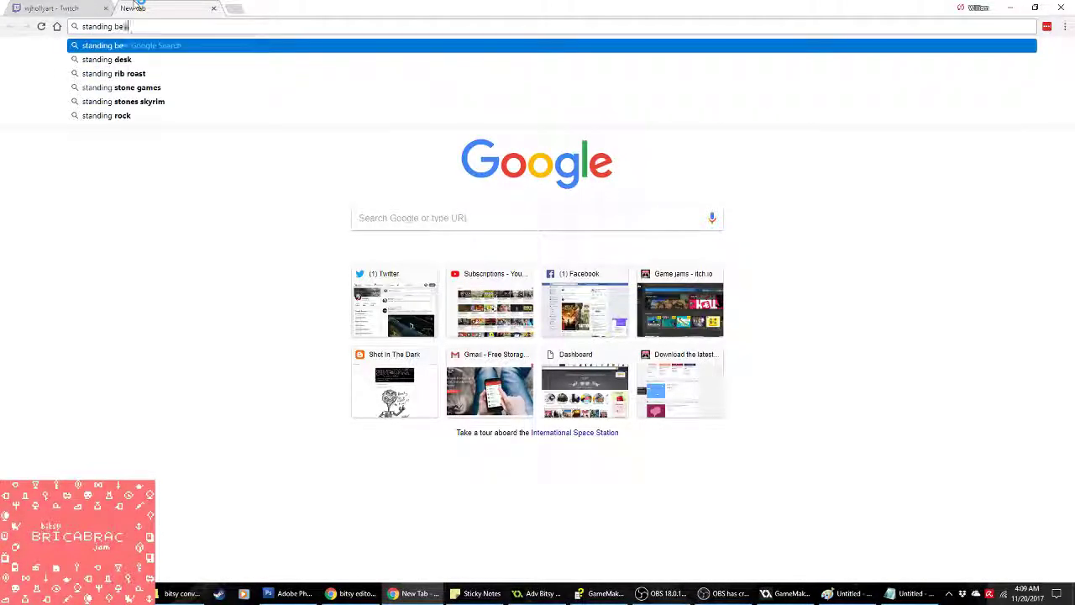
{"action": "type", "text": "ad"}
{"action": "key", "text": "BackSpace"}
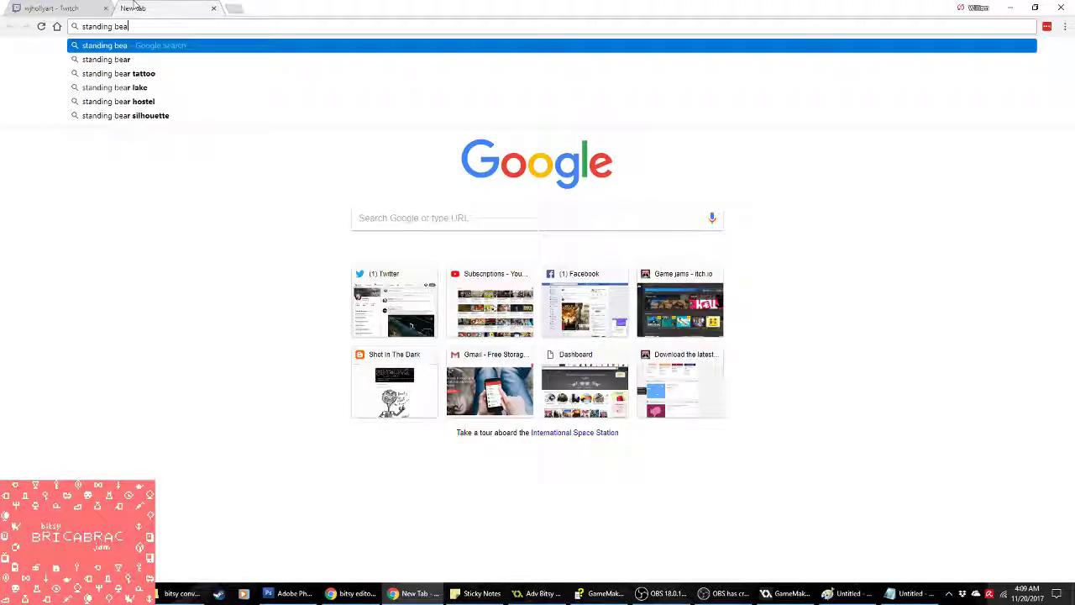
{"action": "type", "text": "d thing"}
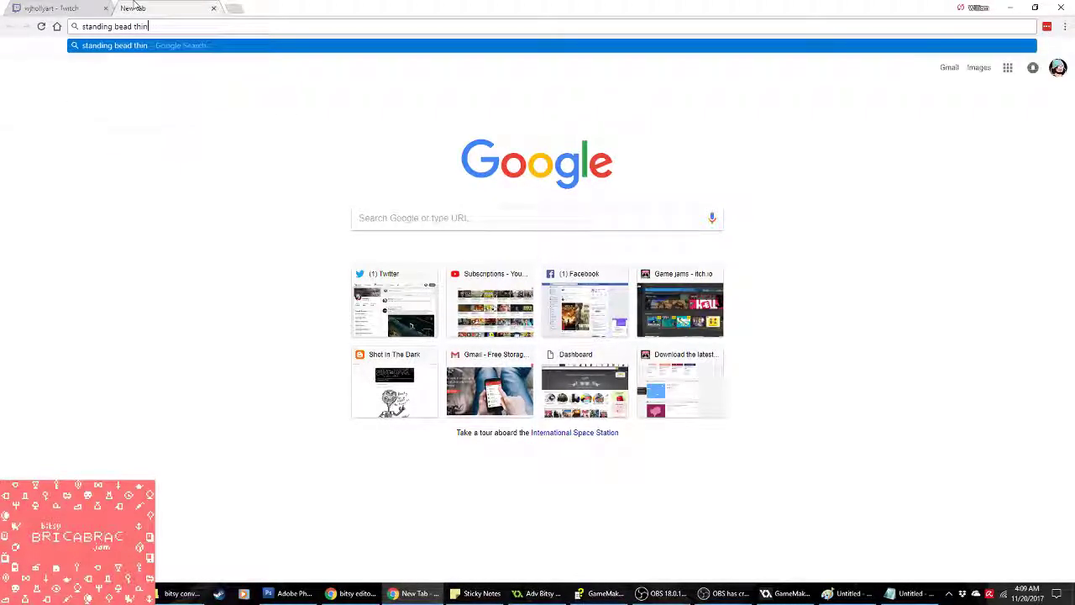
{"action": "key", "text": "Return"}
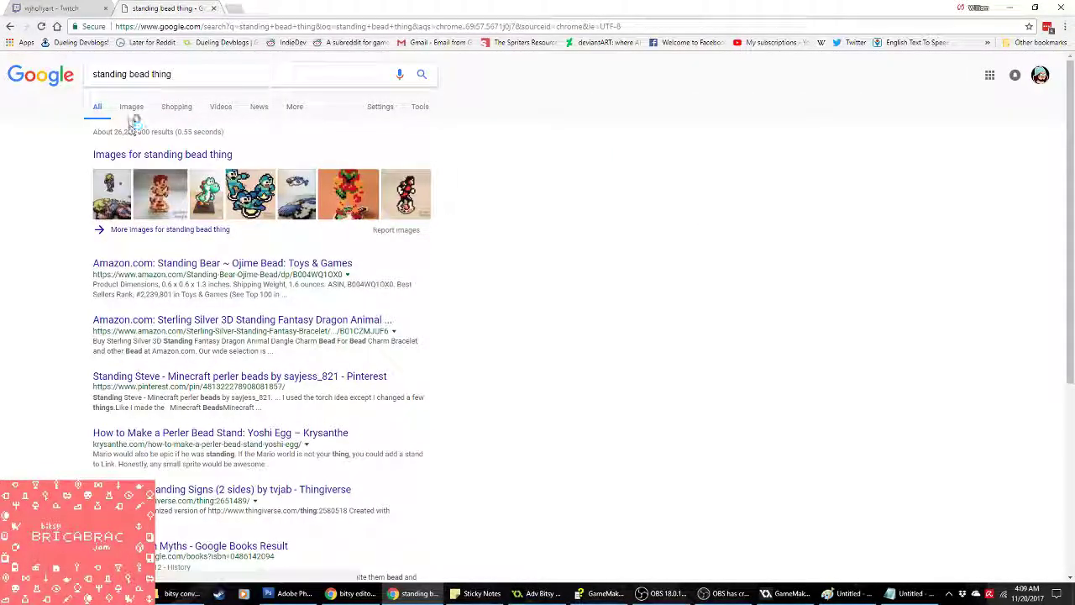
Step: Look through the image results for "standing bead thing" for a matching toy
{"action": "left_click", "coordinate": [130, 106]}
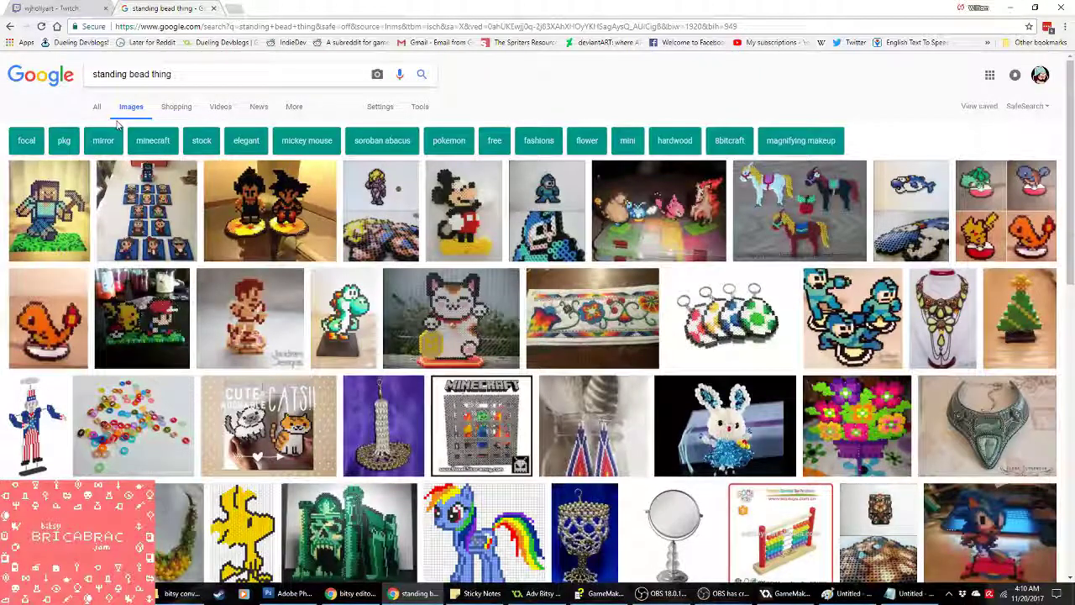
{"action": "scroll", "coordinate": [251, 311], "scroll_direction": "down", "scroll_amount": 3}
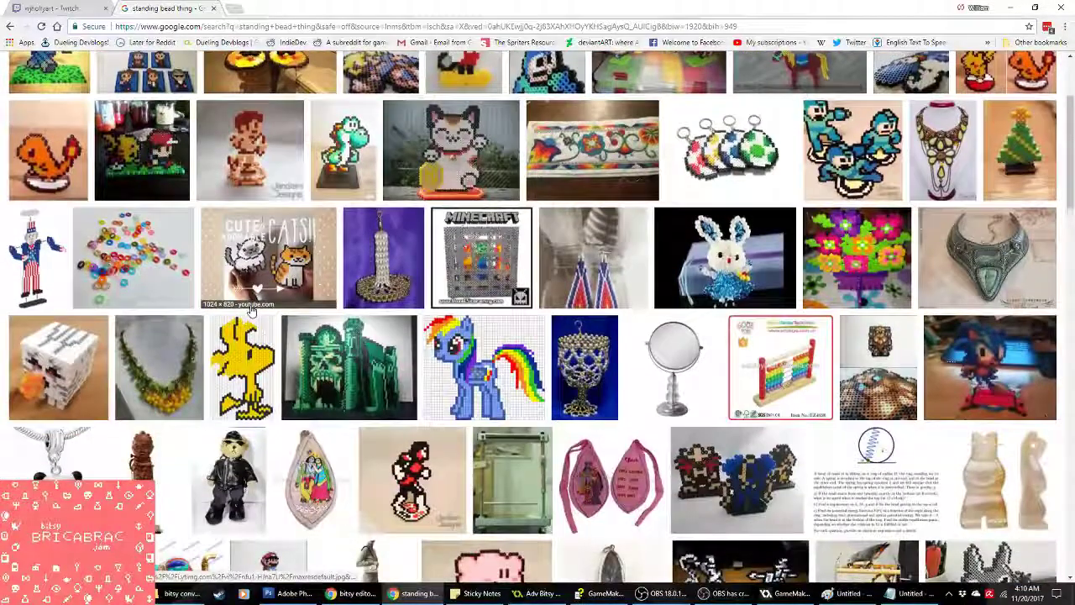
{"action": "scroll", "coordinate": [251, 311], "scroll_direction": "down", "scroll_amount": 2}
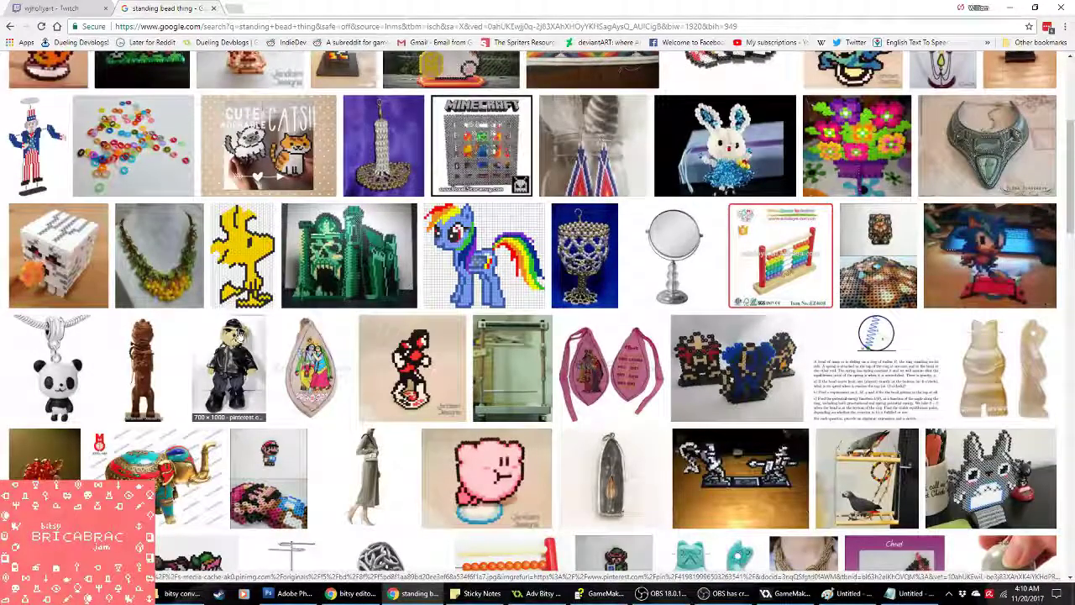
{"action": "scroll", "coordinate": [236, 338], "scroll_direction": "up", "scroll_amount": 5}
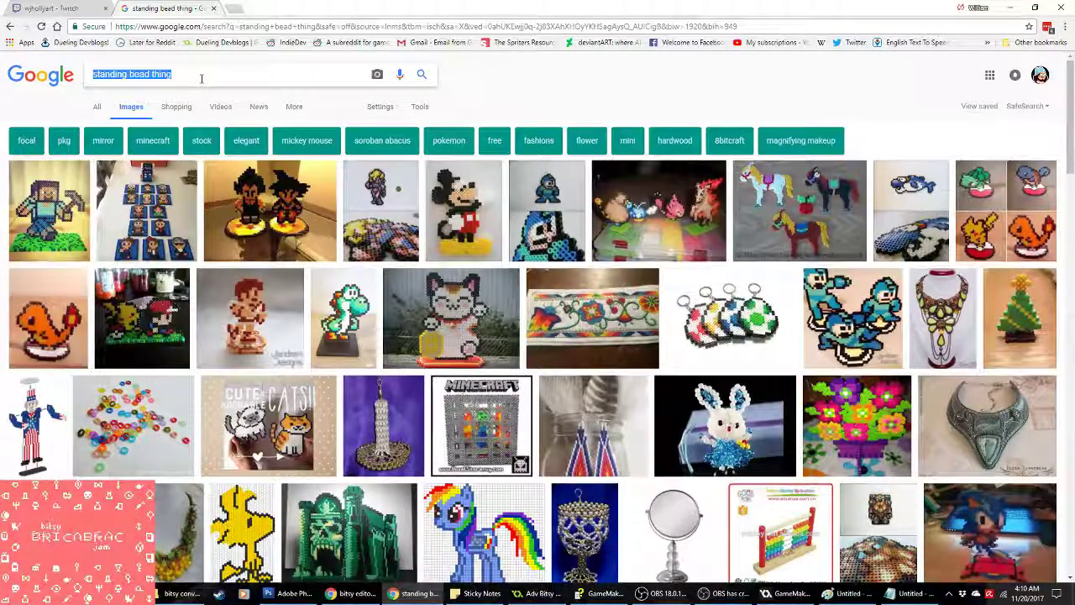
Step: Search images for "bead animal push button" and preview the spotted wooden animal, the puppet push up toys and the related yellow dog puppet
{"action": "type", "text": "ead animal"}
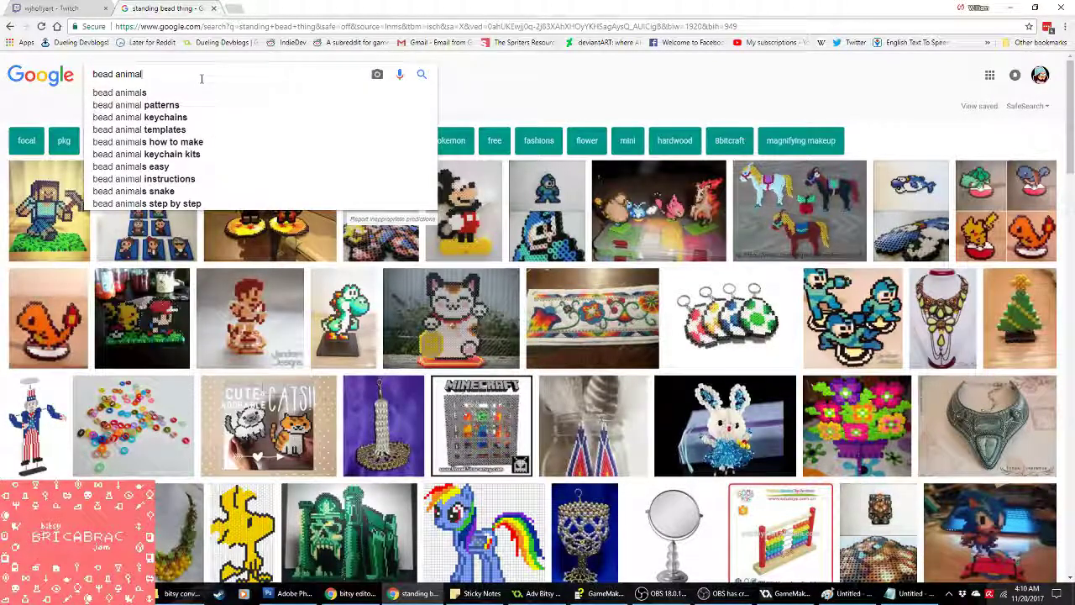
{"action": "type", "text": "push button"}
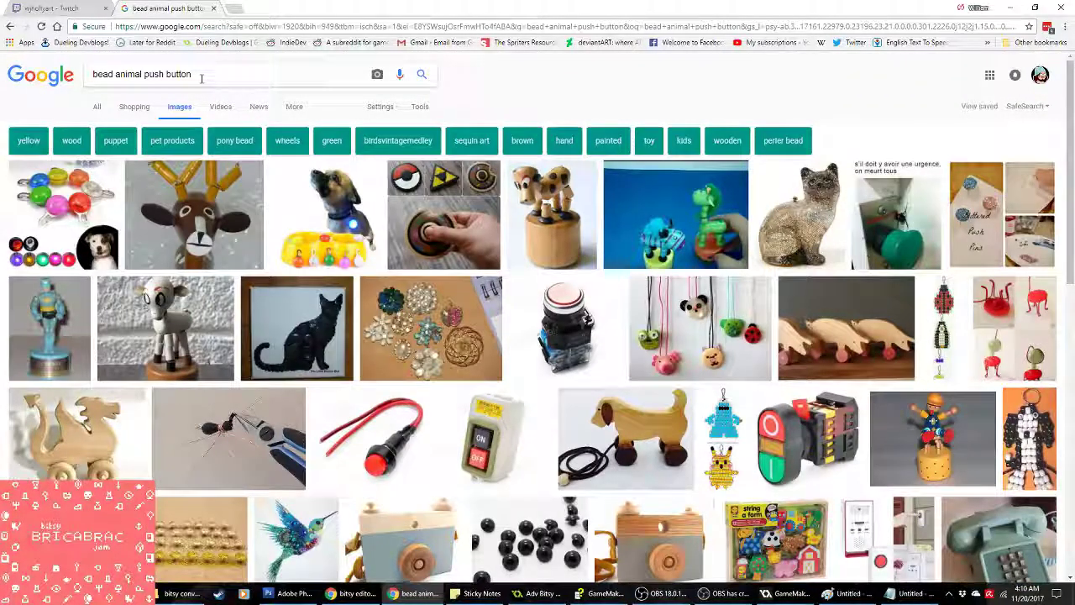
{"action": "left_click", "coordinate": [581, 231]}
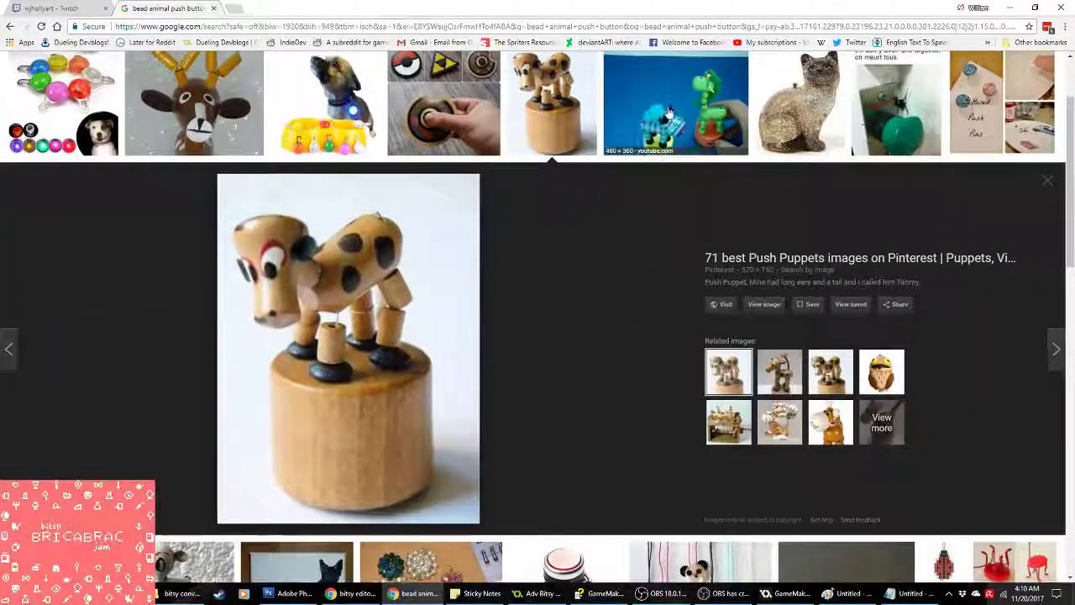
{"action": "key", "text": "Right"}
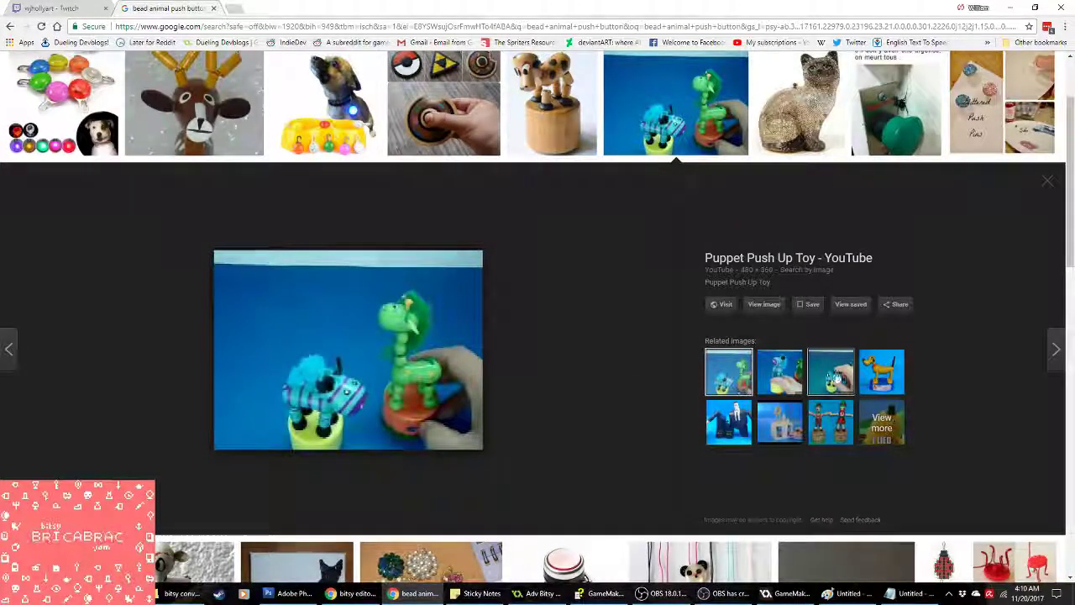
{"action": "scroll", "coordinate": [875, 365], "scroll_direction": "up", "scroll_amount": 2}
{"action": "scroll", "coordinate": [880, 363], "scroll_direction": "down", "scroll_amount": 2}
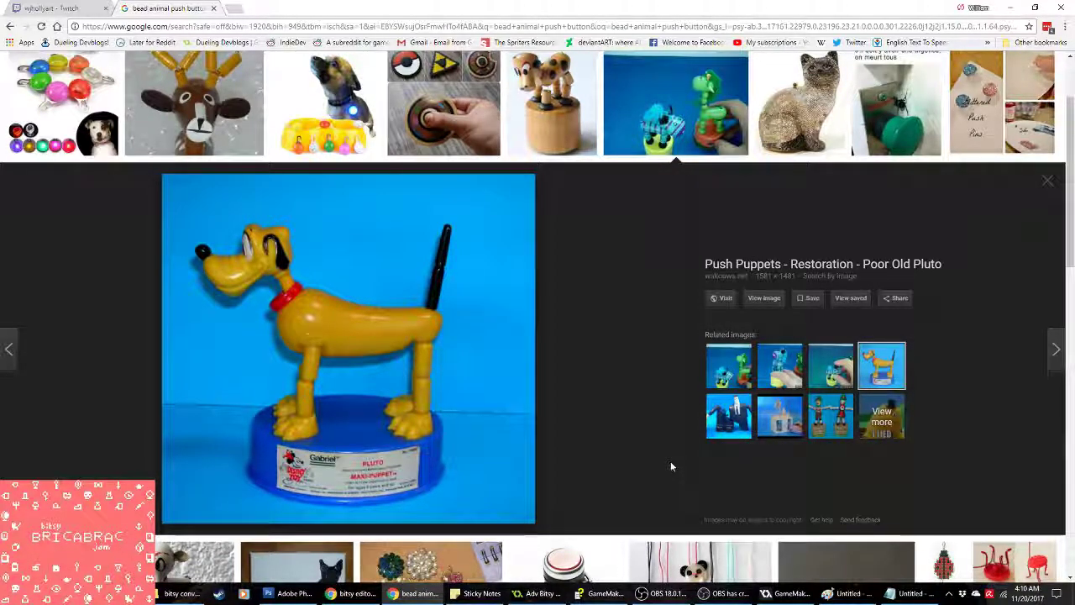
Step: Browse further down the image results, previewing the Batman push puppet and the deer push toy
{"action": "scroll", "coordinate": [670, 466], "scroll_direction": "down", "scroll_amount": 3}
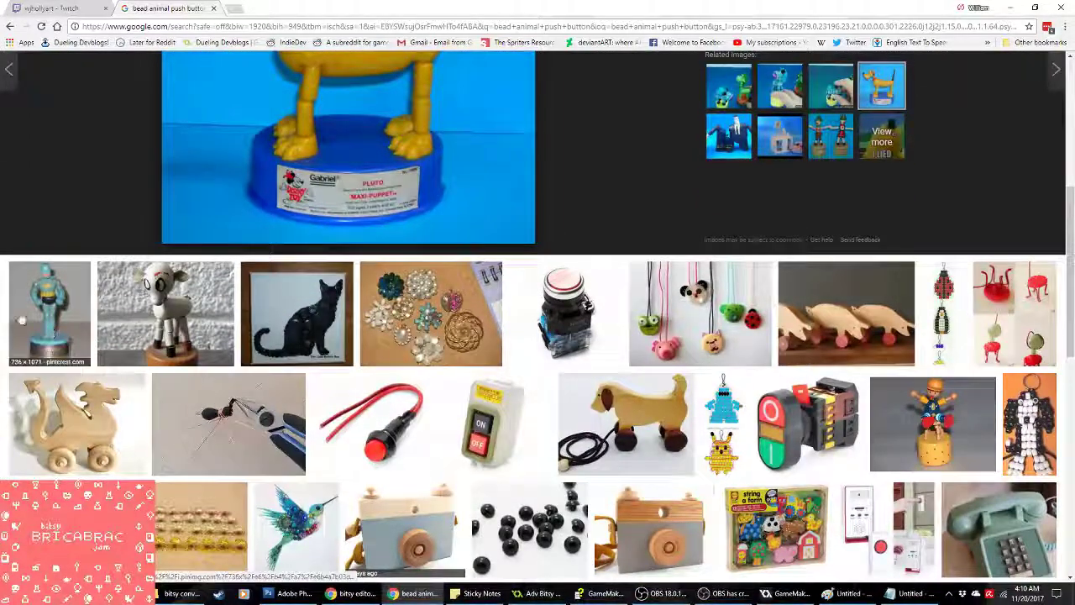
{"action": "left_click", "coordinate": [50, 336]}
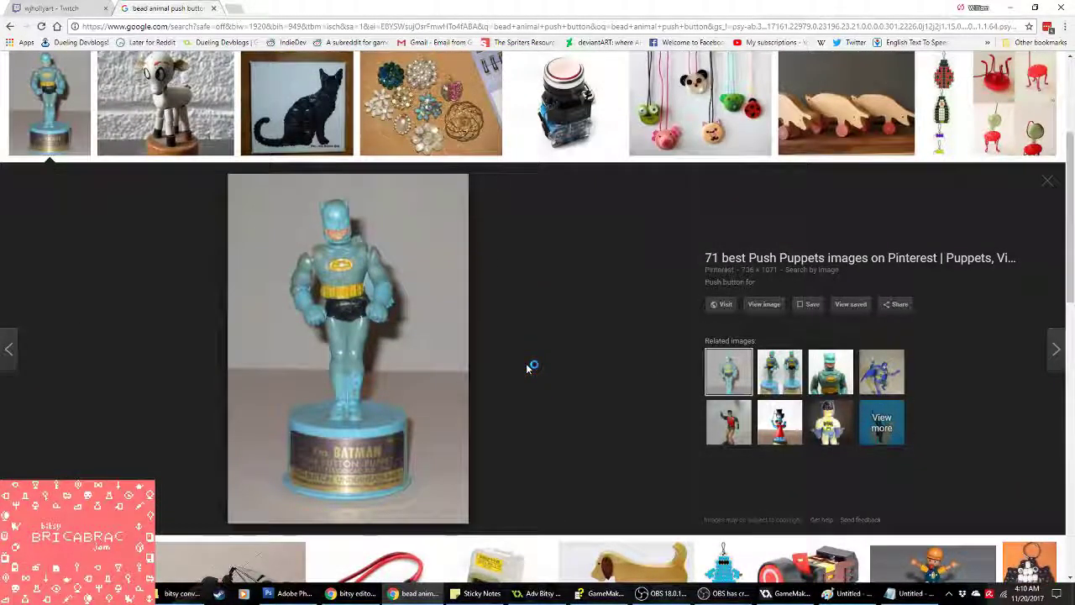
{"action": "scroll", "coordinate": [528, 369], "scroll_direction": "down", "scroll_amount": 3}
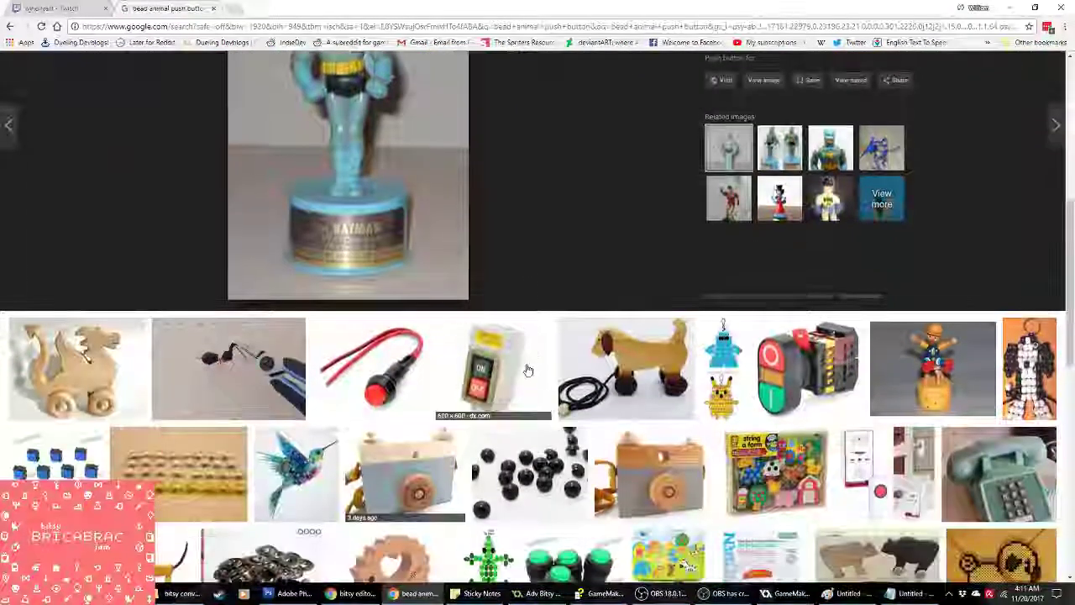
{"action": "scroll", "coordinate": [526, 369], "scroll_direction": "down", "scroll_amount": 3}
{"action": "scroll", "coordinate": [527, 368], "scroll_direction": "down", "scroll_amount": 5}
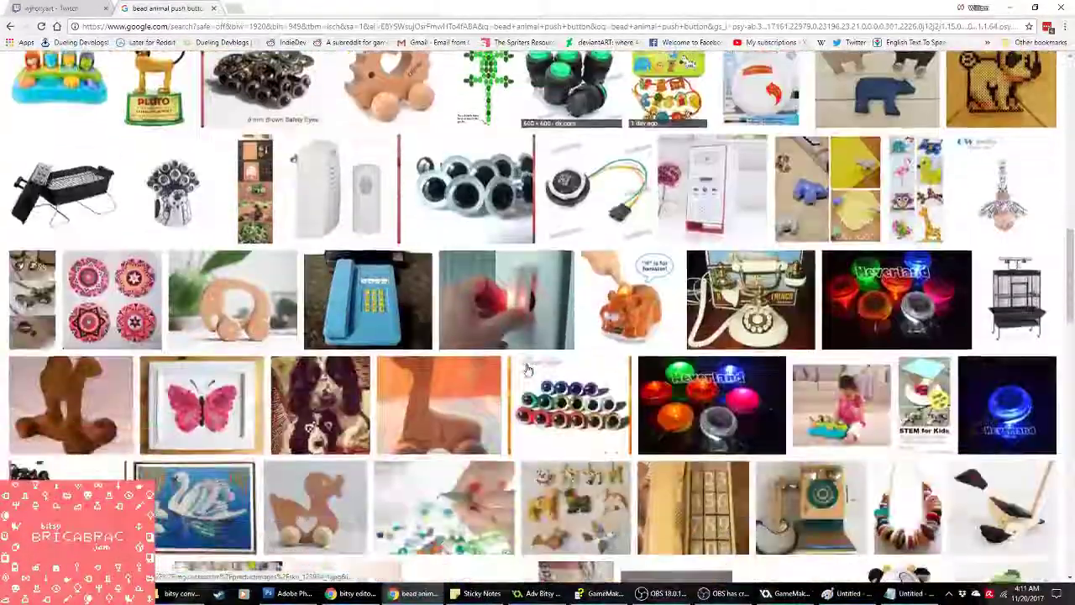
{"action": "scroll", "coordinate": [527, 370], "scroll_direction": "down", "scroll_amount": 3}
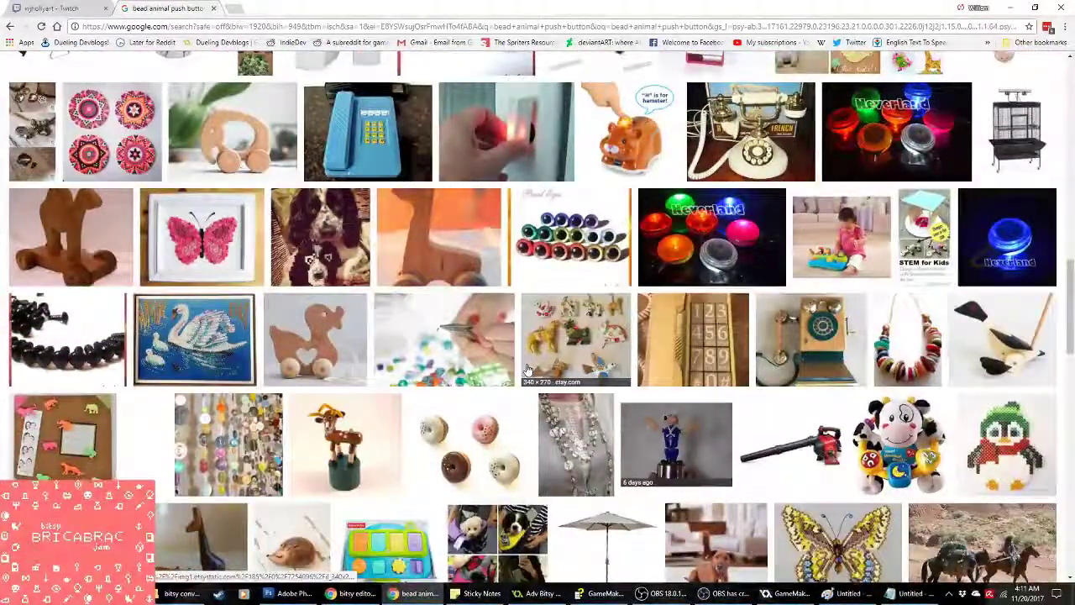
{"action": "scroll", "coordinate": [590, 446], "scroll_direction": "down", "scroll_amount": 3}
{"action": "middle_click", "coordinate": [588, 440]}
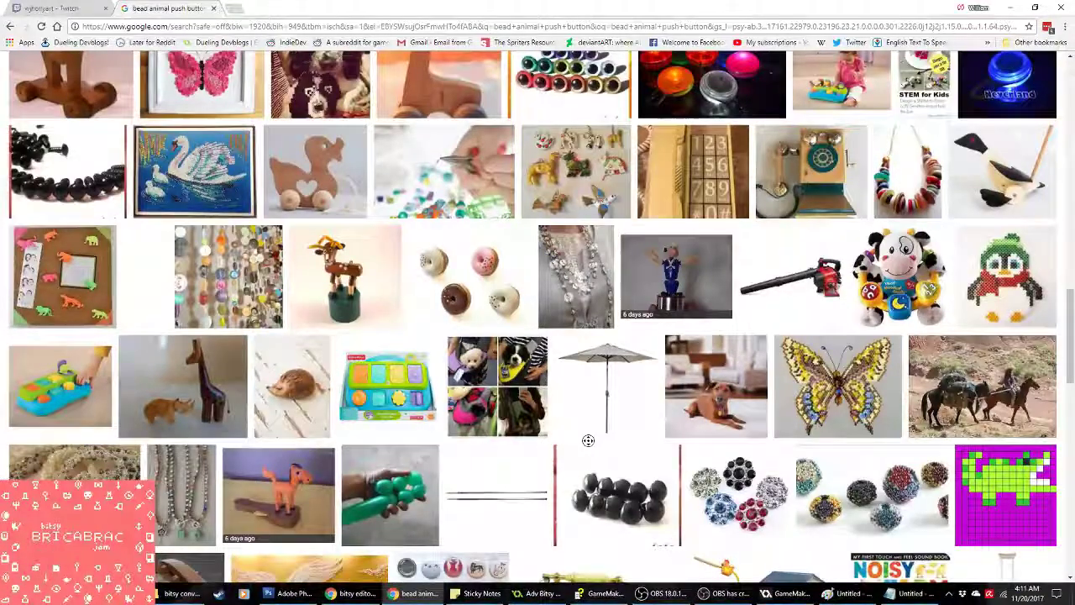
{"action": "left_click", "coordinate": [323, 263]}
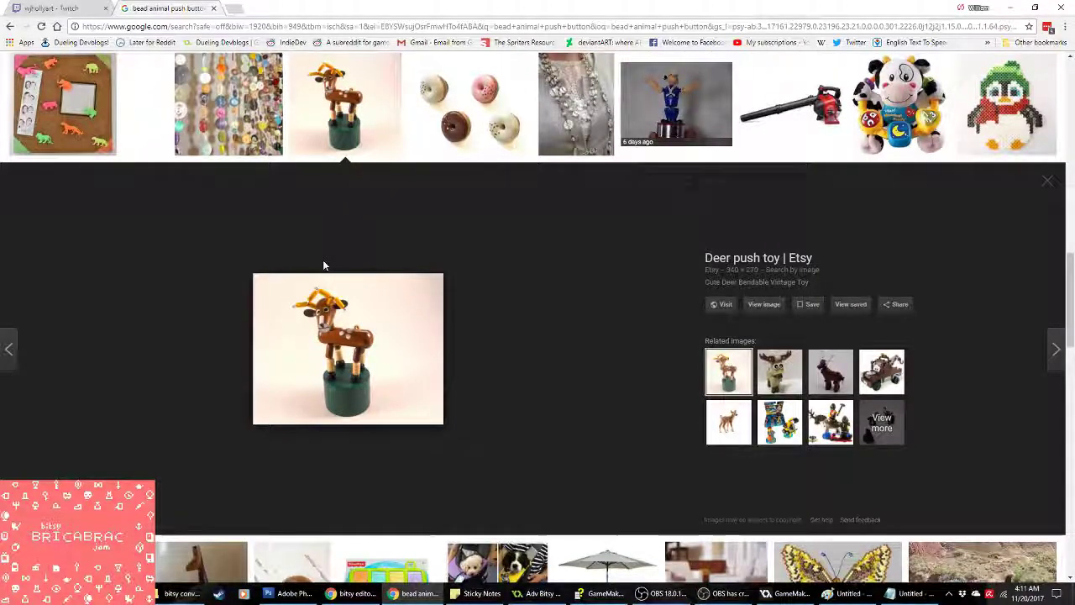
{"action": "left_click", "coordinate": [351, 593]}
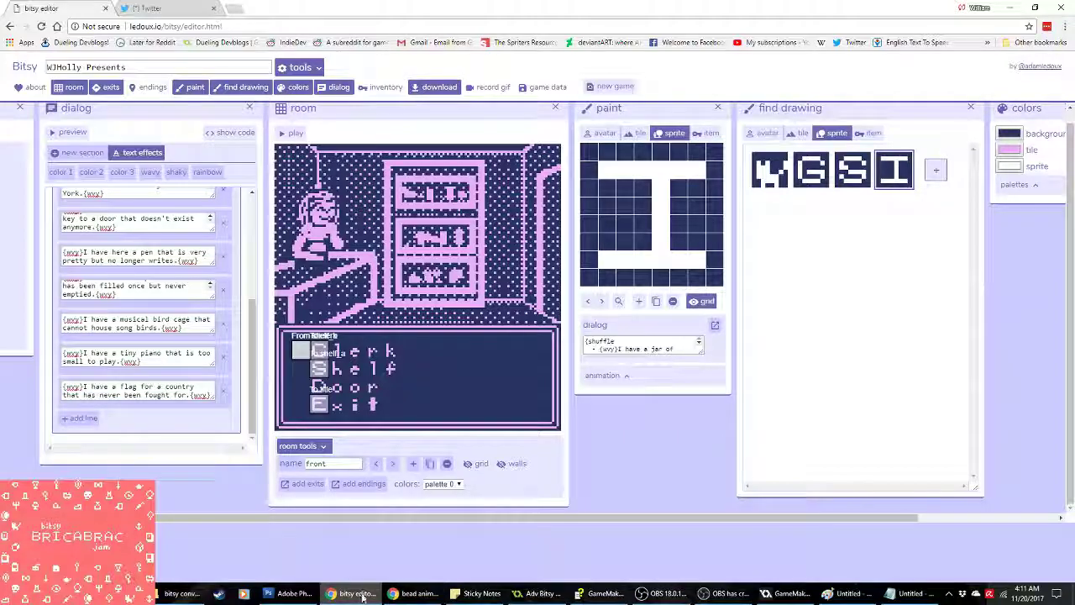
{"action": "left_click", "coordinate": [418, 593]}
{"action": "left_click", "coordinate": [71, 7]}
{"action": "left_click", "coordinate": [166, 8]}
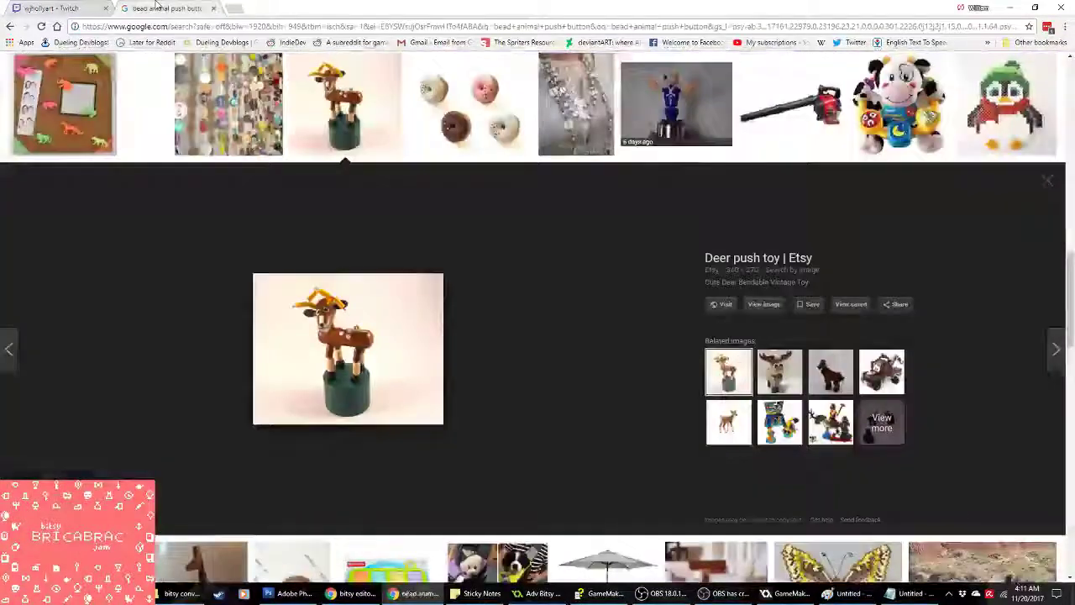
Step: Preview the orange collapsing horse toy further down the results and return to the start of the page
{"action": "scroll", "coordinate": [643, 482], "scroll_direction": "down", "scroll_amount": 4}
{"action": "scroll", "coordinate": [644, 485], "scroll_direction": "down", "scroll_amount": 1}
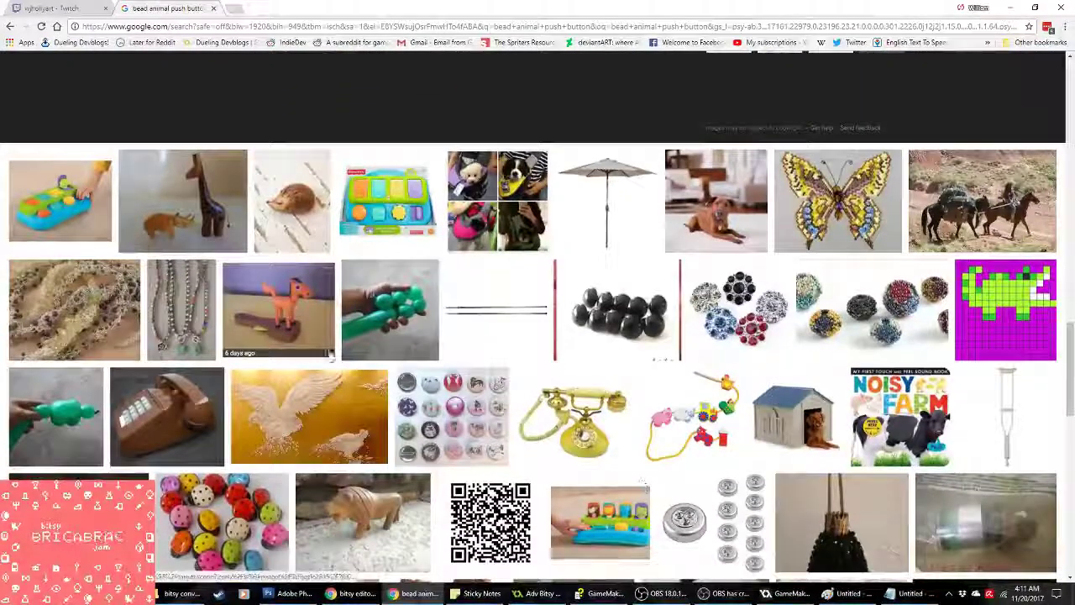
{"action": "left_click", "coordinate": [300, 314]}
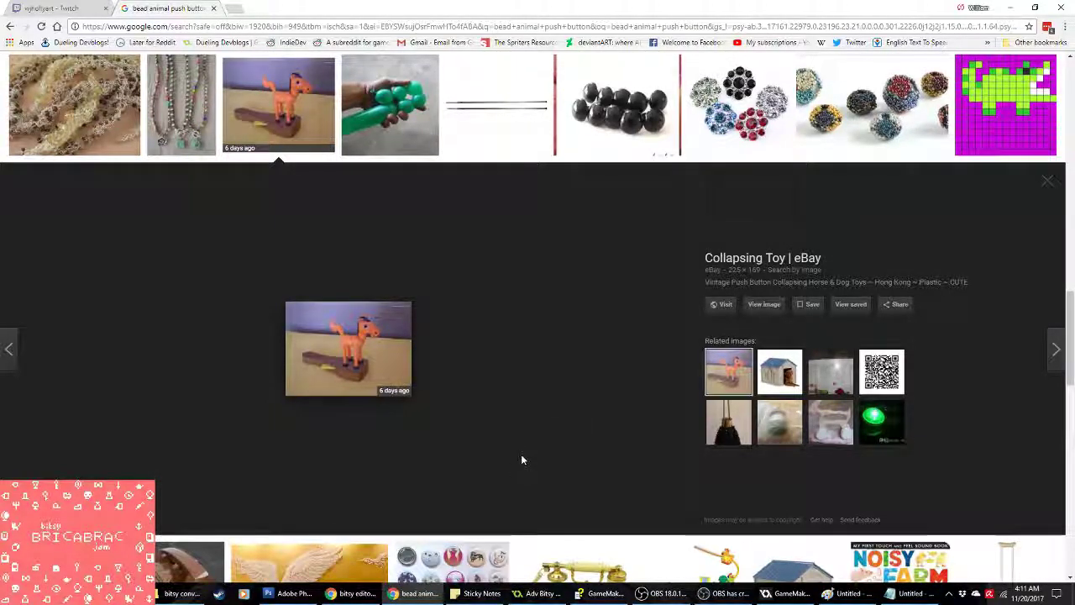
{"action": "scroll", "coordinate": [521, 455], "scroll_direction": "up", "scroll_amount": 5}
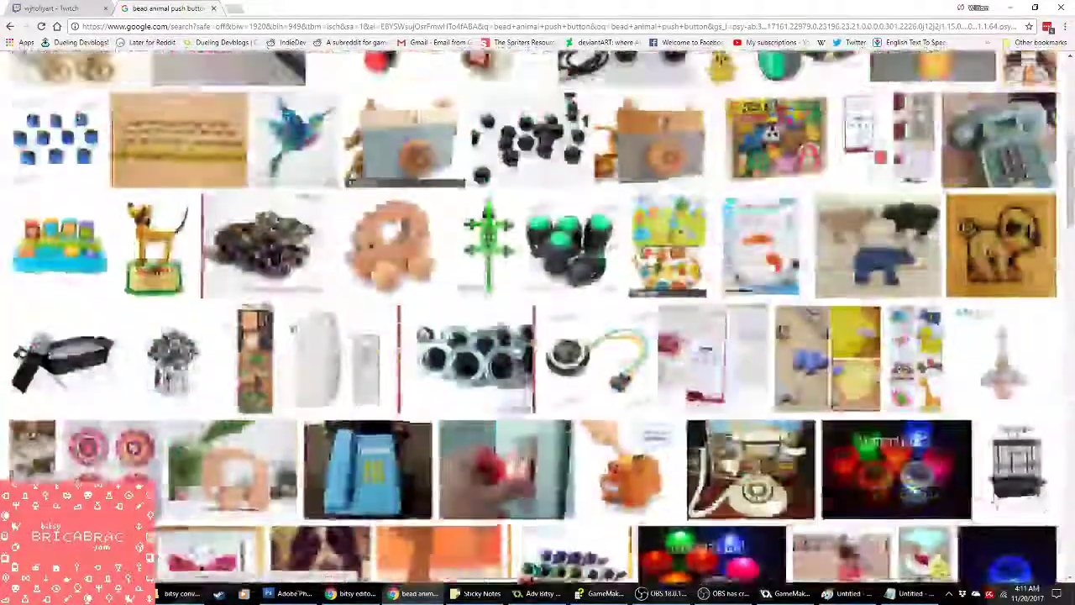
{"action": "scroll", "coordinate": [521, 455], "scroll_direction": "up", "scroll_amount": 5}
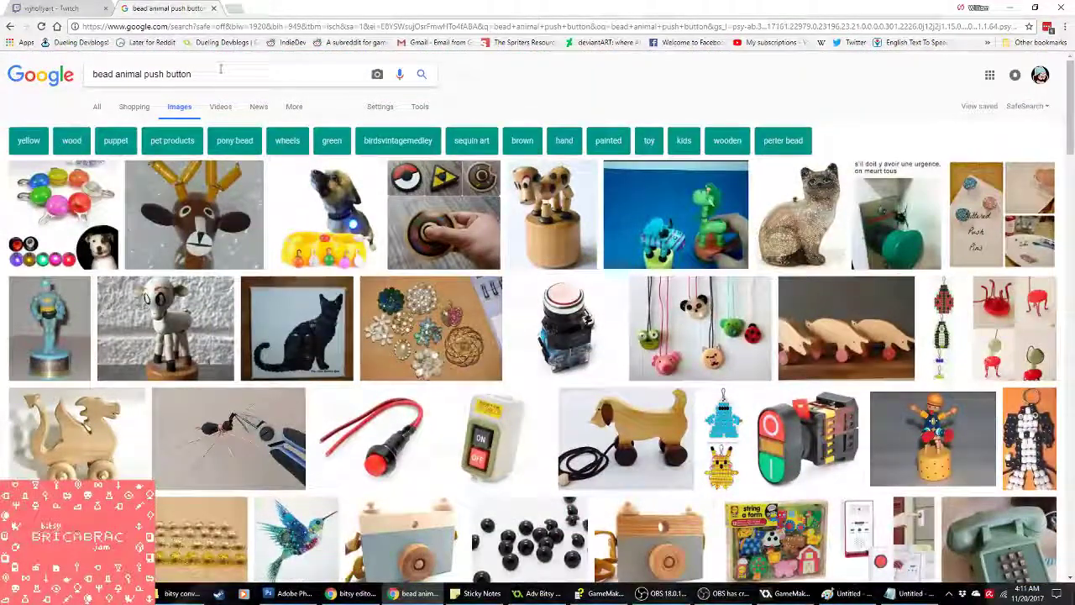
Step: Search images for "push collapse toy" and preview the collapsing skeleton and the related sitting wooden toy man
{"action": "triple_click", "coordinate": [220, 76]}
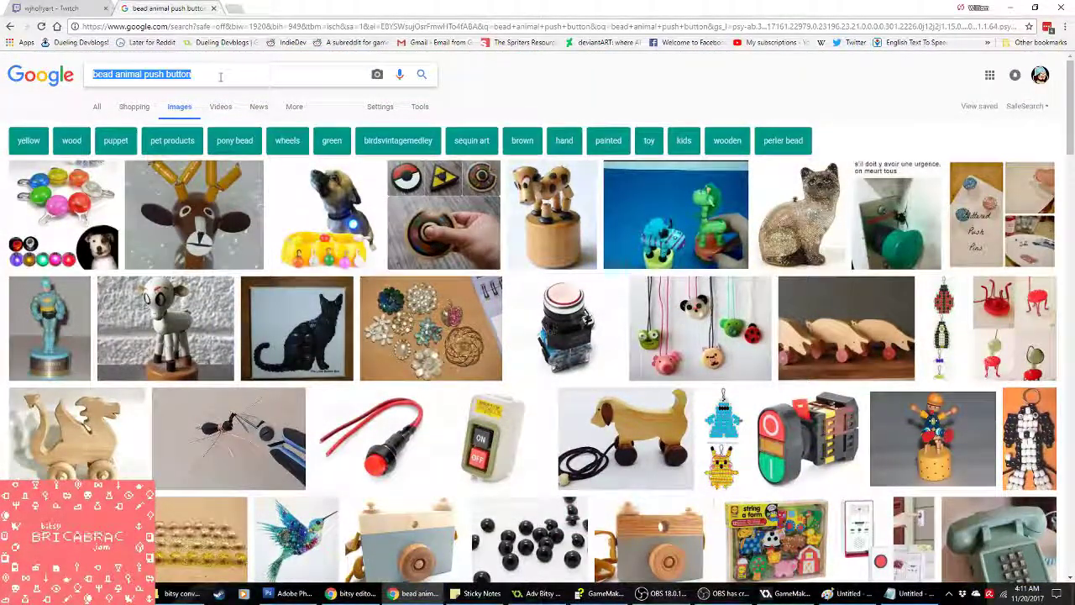
{"action": "type", "text": "push collapse"}
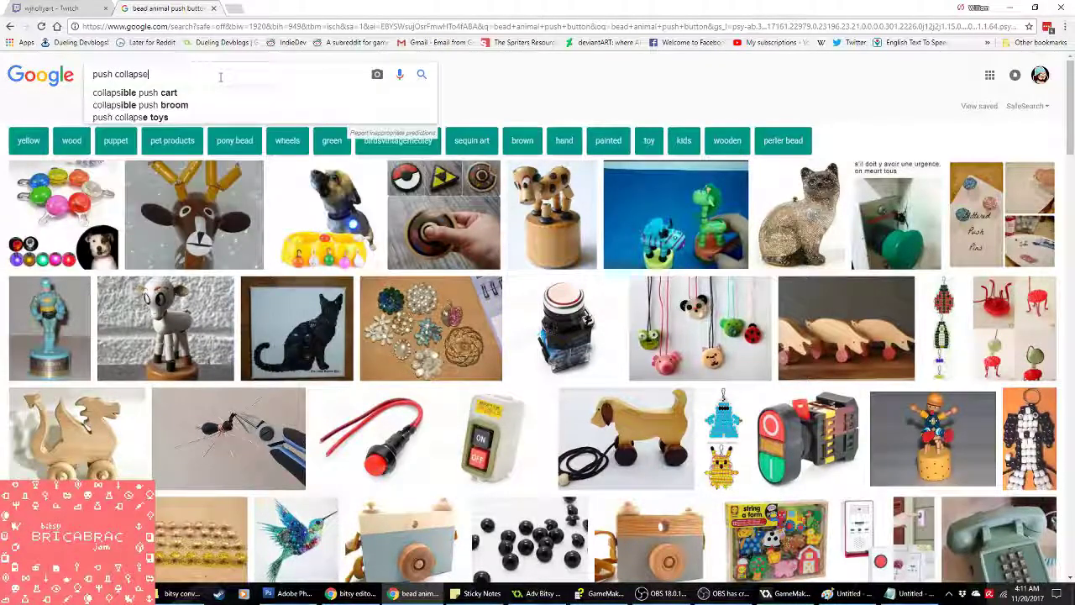
{"action": "type", "text": " toy"}
{"action": "key", "text": "Return"}
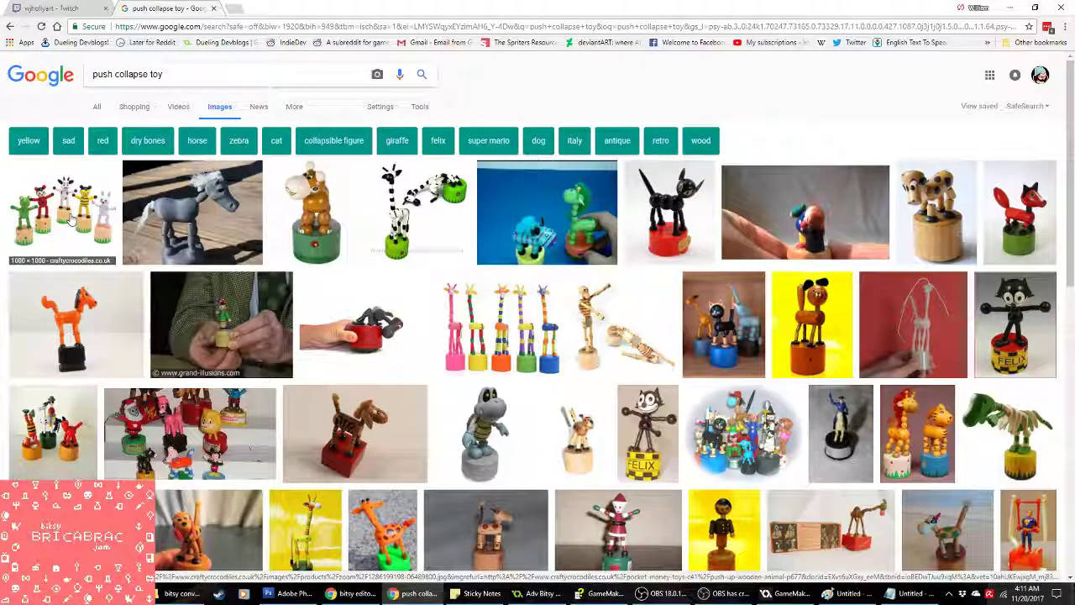
{"action": "left_click", "coordinate": [622, 314]}
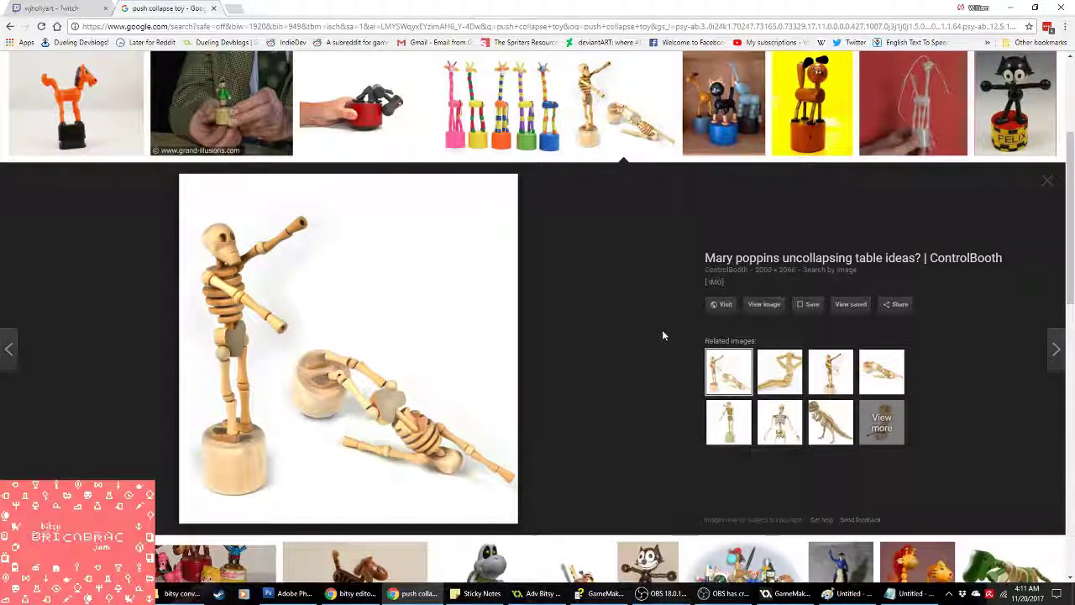
{"action": "left_click", "coordinate": [780, 371]}
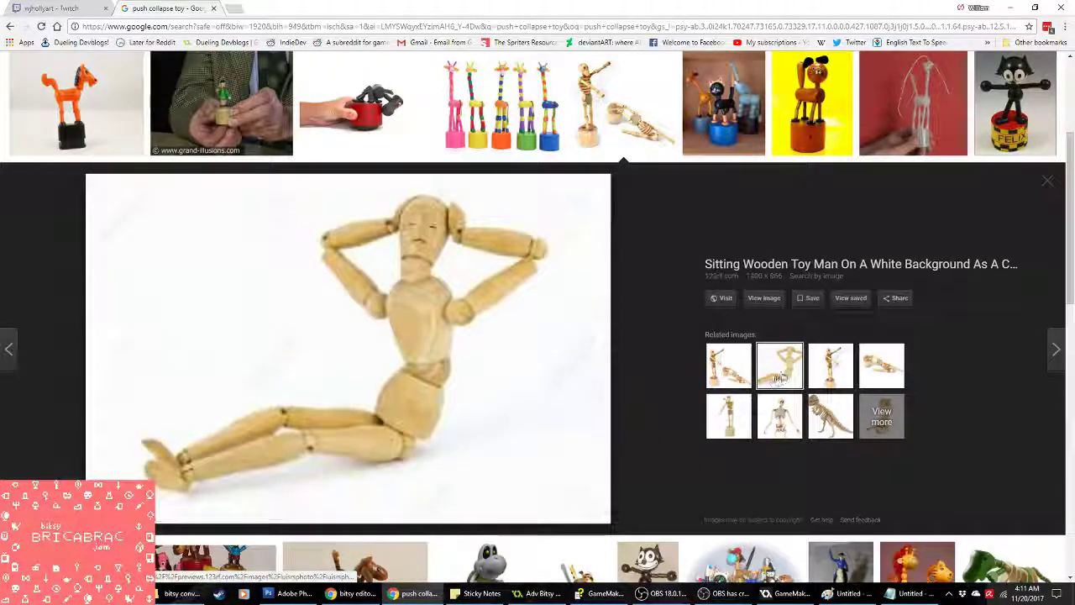
{"action": "scroll", "coordinate": [638, 383], "scroll_direction": "up", "scroll_amount": 3}
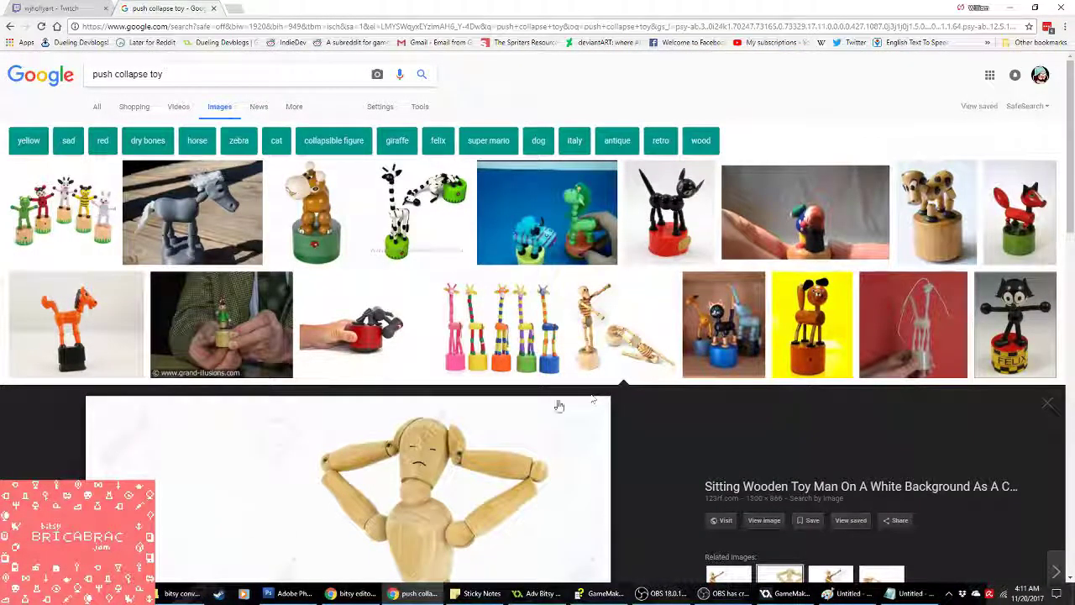
Step: Switch to Notepad and add "Push-Collapse Toy" below "Lite-Brite", separated by a blank line
{"action": "left_click", "coordinate": [847, 594]}
{"action": "left_click", "coordinate": [911, 593]}
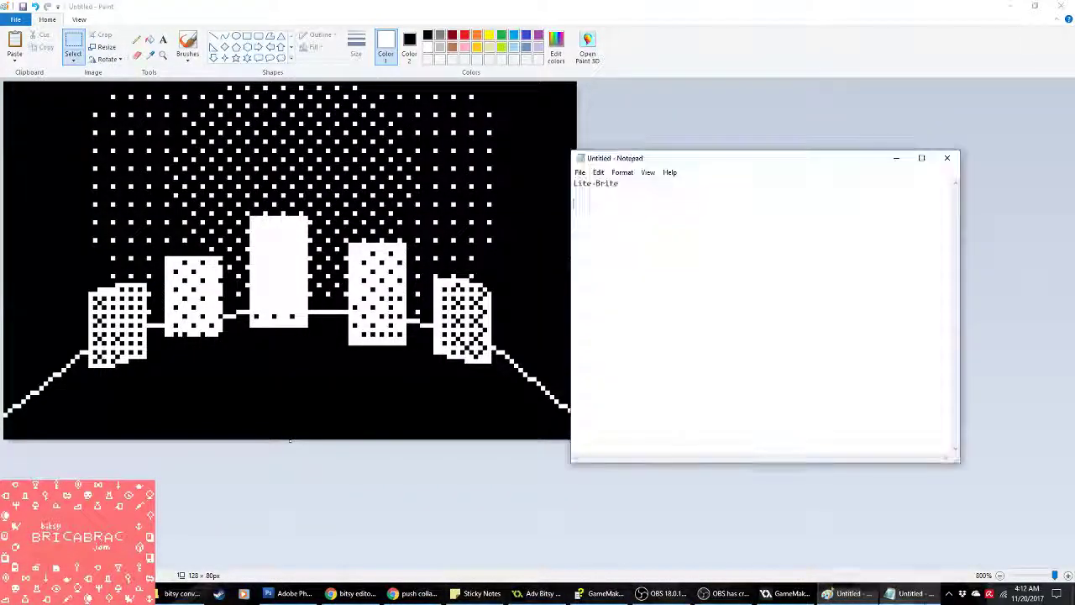
{"action": "key", "text": "Return"}
{"action": "key", "text": "Return"}
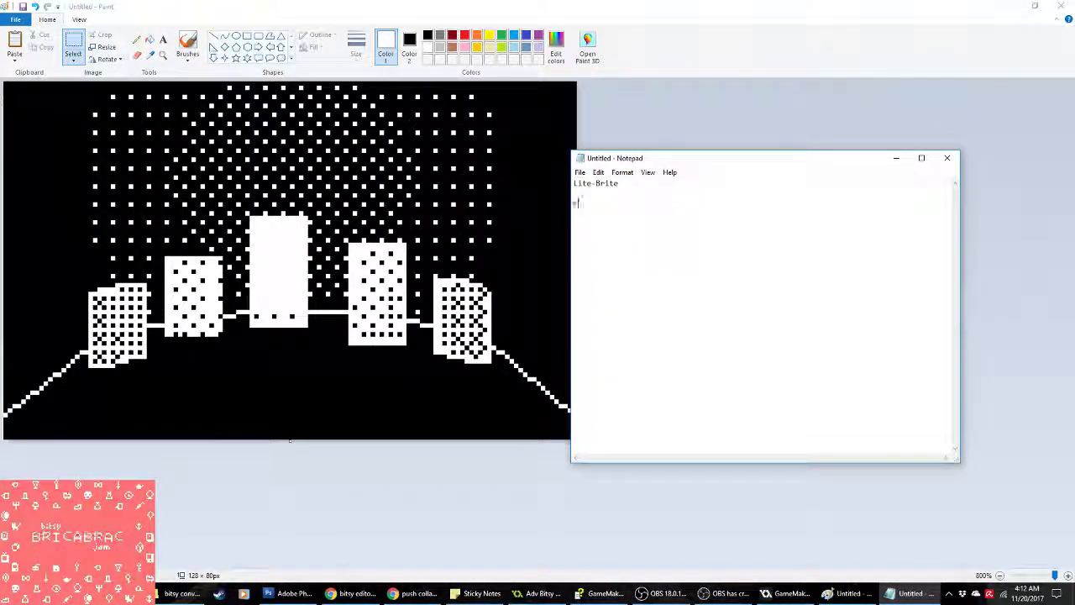
{"action": "type", "text": "Push-Collapse Toy"}
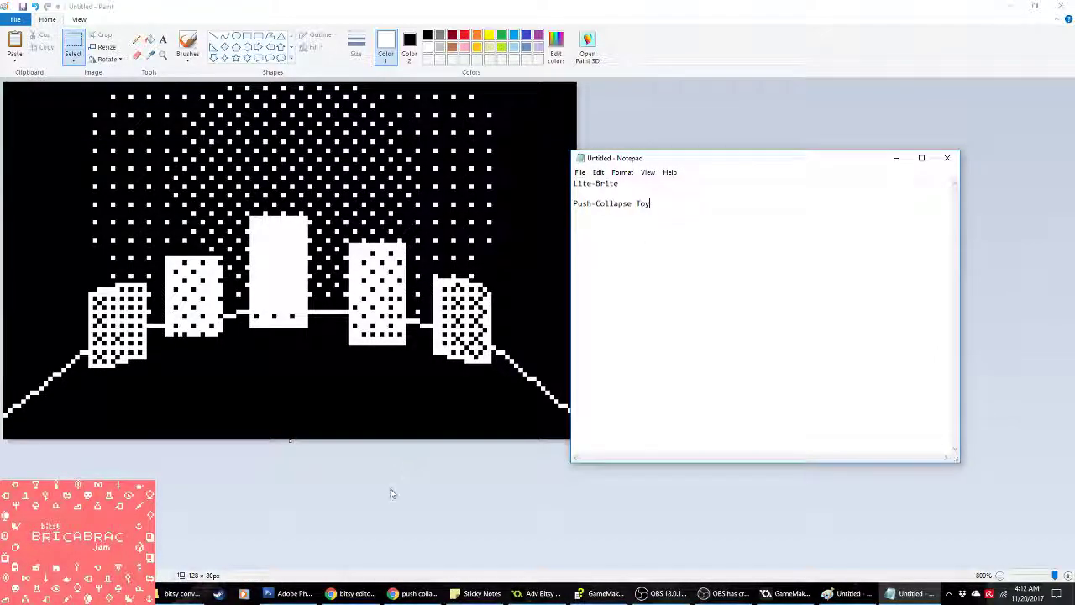
Step: Switch to the browser with the "push collapse toy" image results and check the chat on the Twitch channel page
{"action": "left_click", "coordinate": [395, 503]}
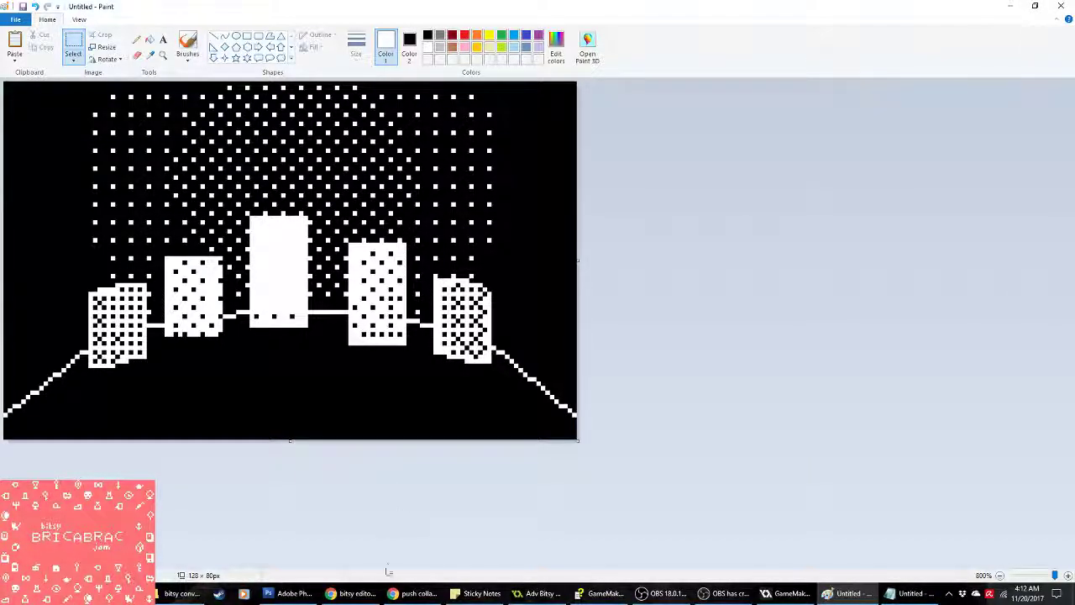
{"action": "left_click", "coordinate": [413, 593]}
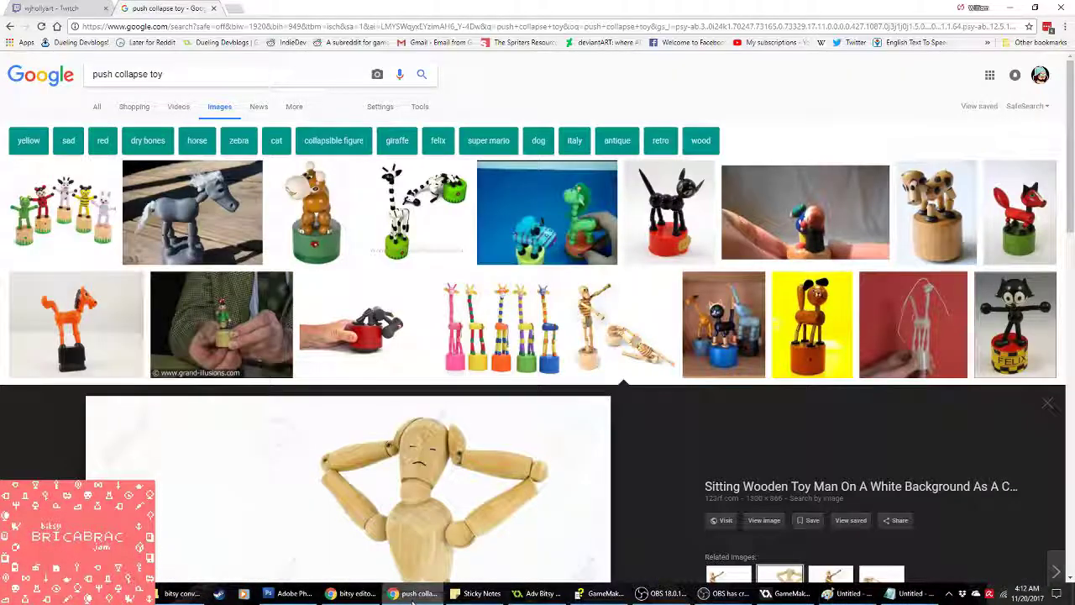
{"action": "triple_click", "coordinate": [215, 69]}
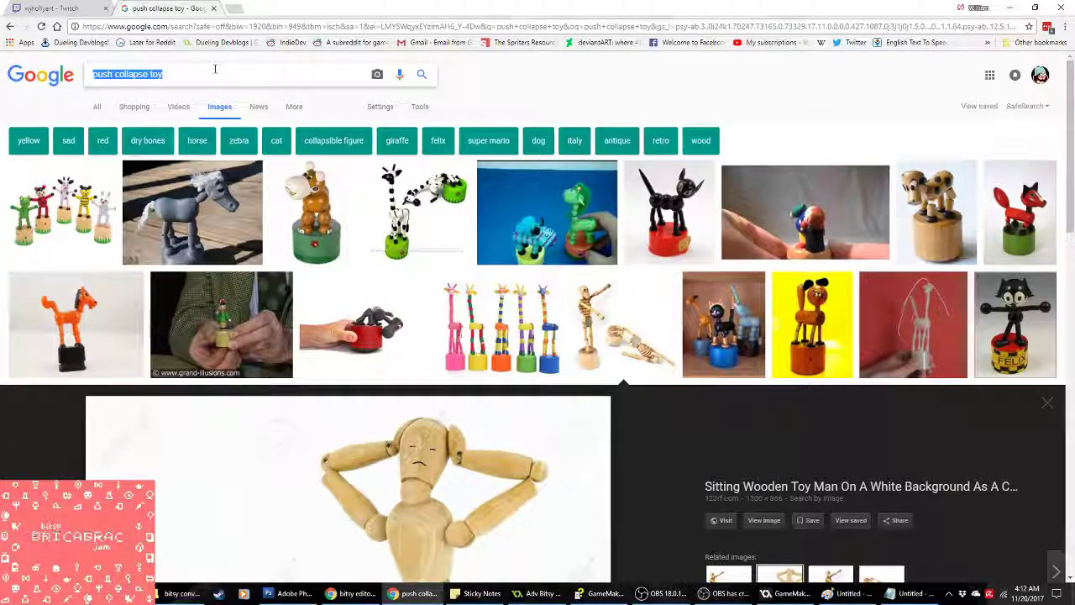
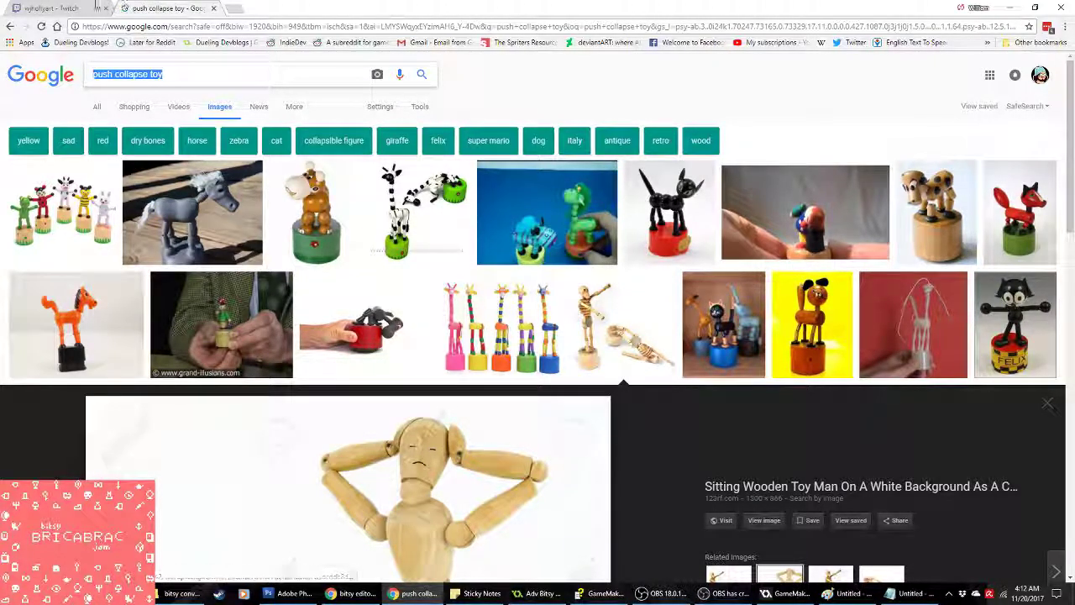
{"action": "left_click", "coordinate": [96, 7]}
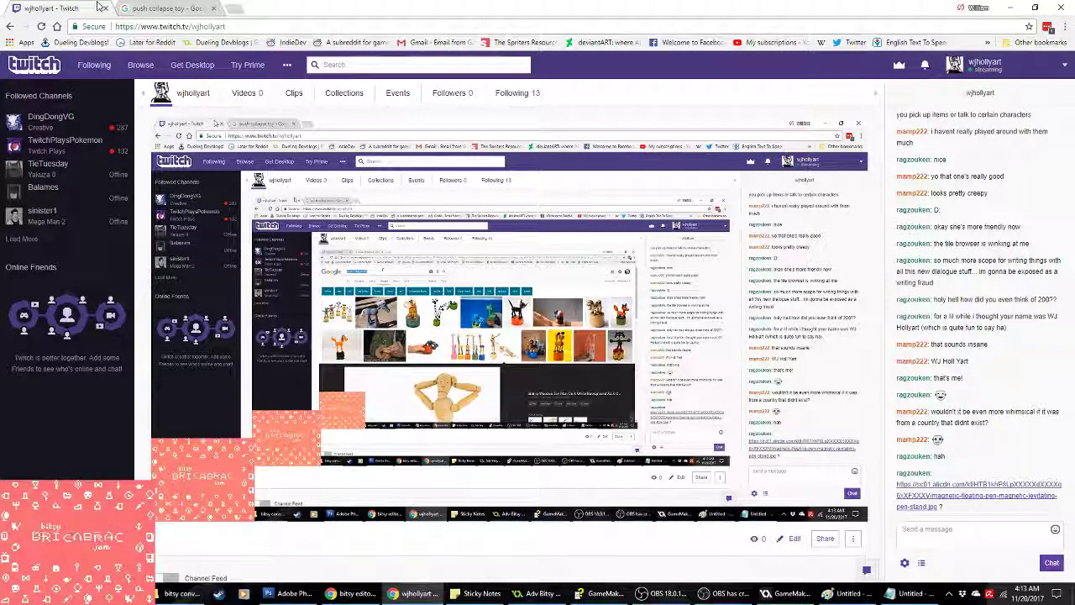
Step: Return to the "push collapse toy" image results and browse the toys further down the page
{"action": "left_click", "coordinate": [165, 8]}
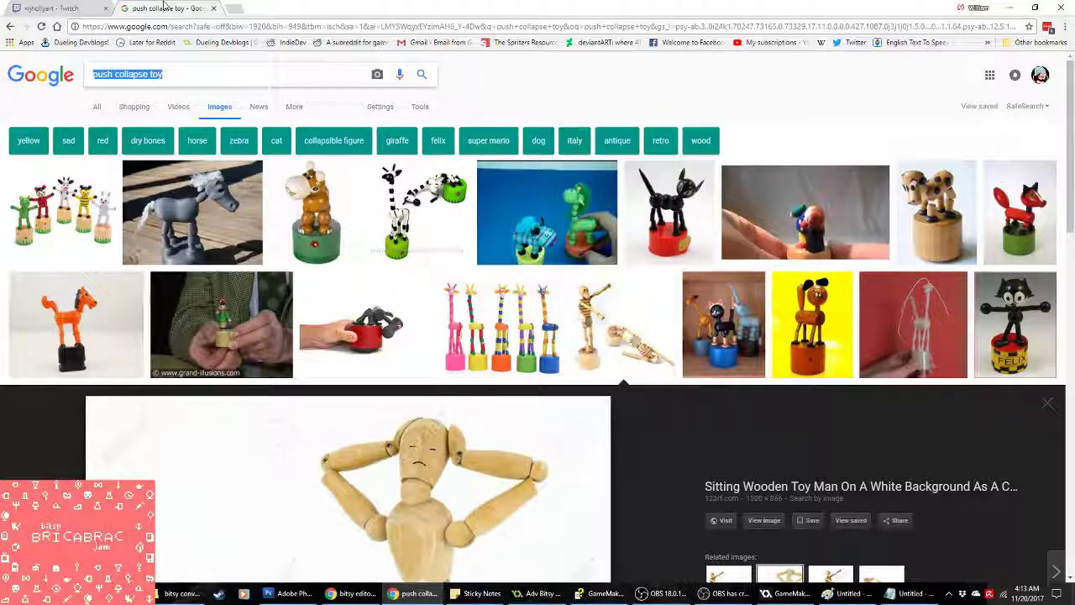
{"action": "scroll", "coordinate": [319, 270], "scroll_direction": "down", "scroll_amount": 6}
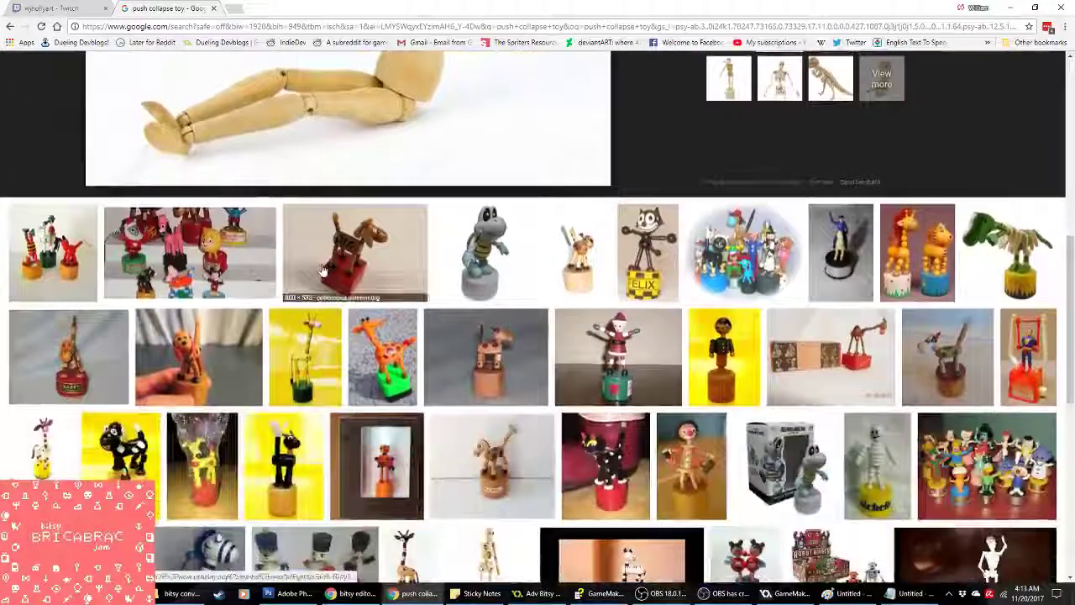
{"action": "scroll", "coordinate": [322, 270], "scroll_direction": "down", "scroll_amount": 3}
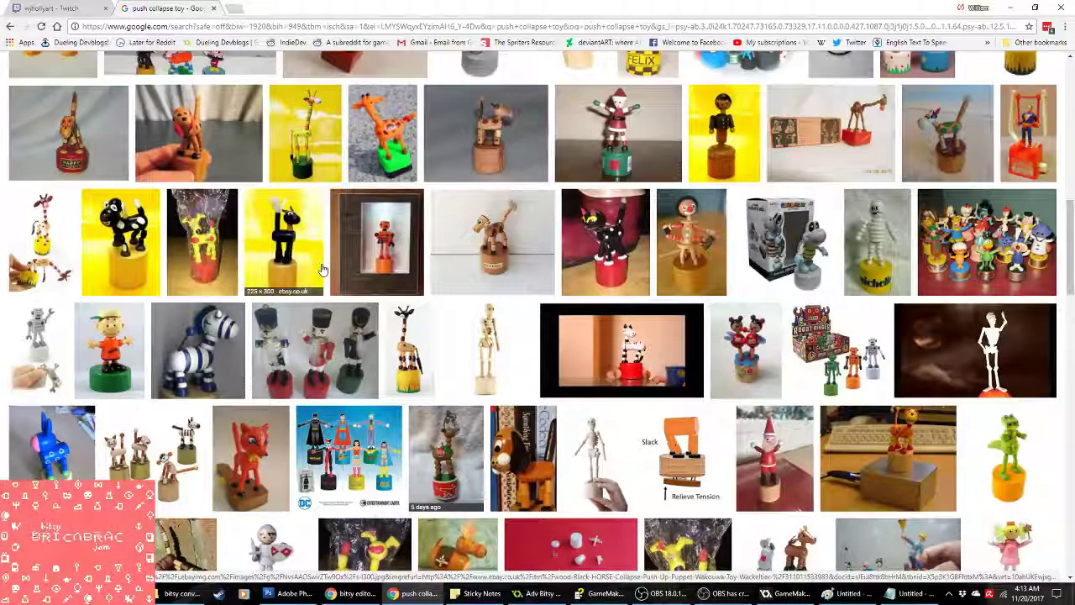
{"action": "scroll", "coordinate": [321, 271], "scroll_direction": "down", "scroll_amount": 3}
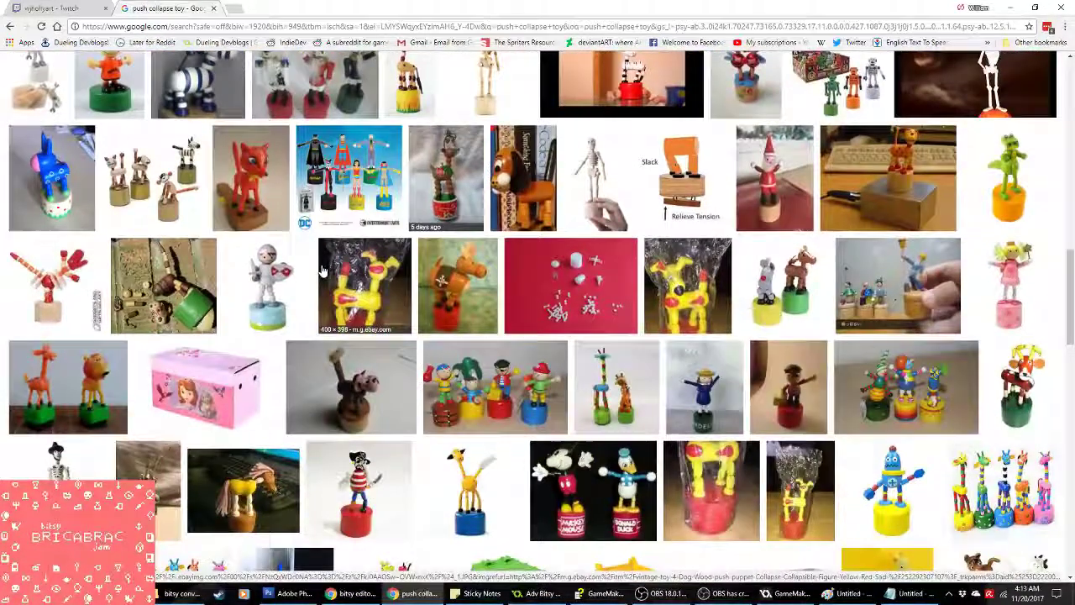
Step: Switch to Notepad and start a new entry below "Push-Collapse Toy", separated by a blank line
{"action": "left_click", "coordinate": [847, 593]}
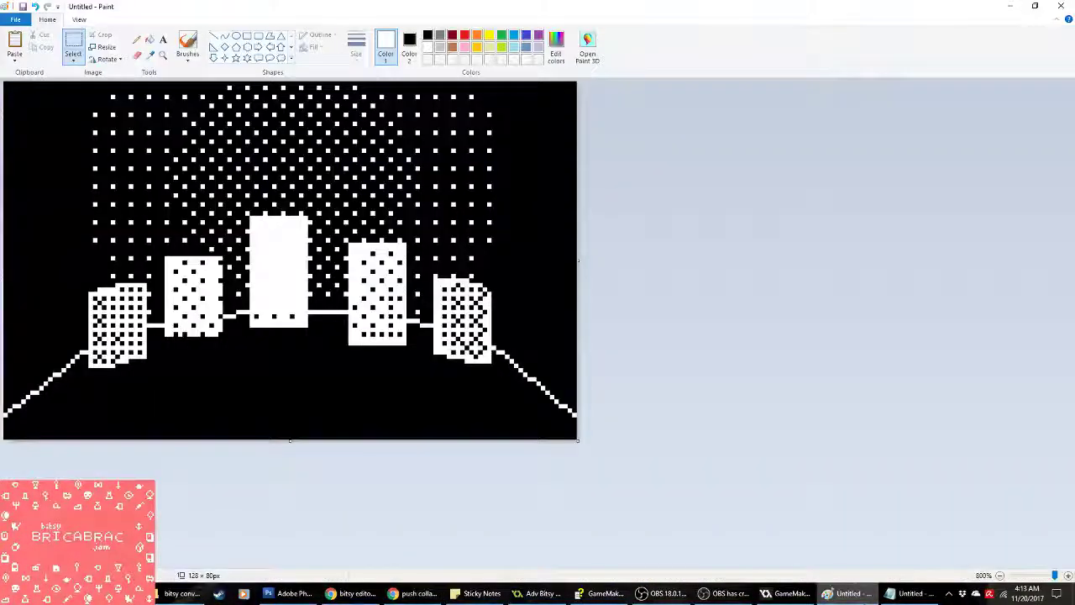
{"action": "left_click", "coordinate": [912, 592]}
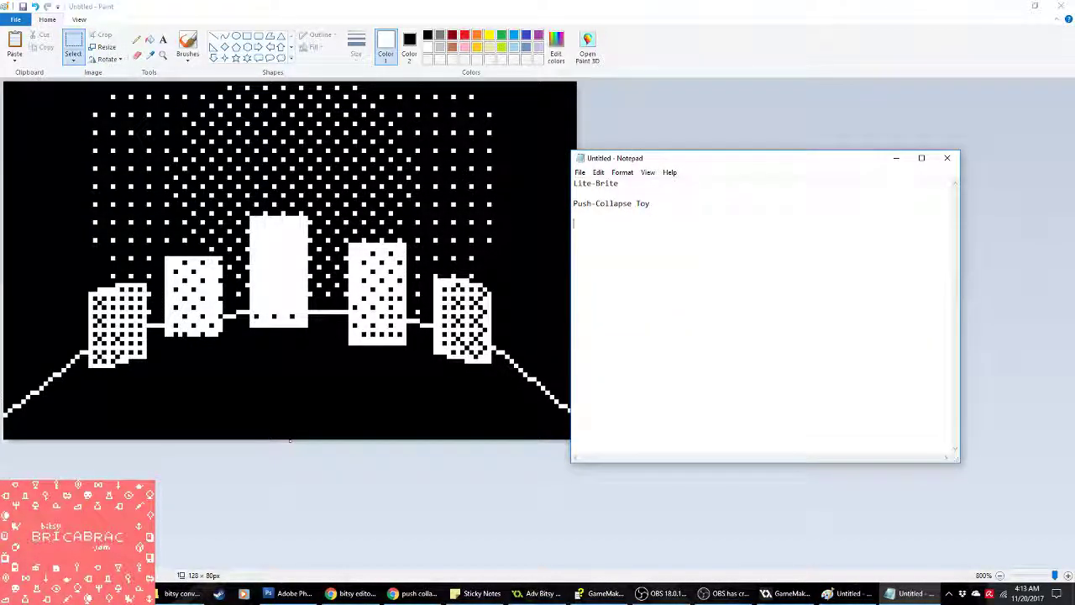
Step: Add "Mannequin" as a new entry in the notes list and copy the word
{"action": "type", "text": "Mannequin"}
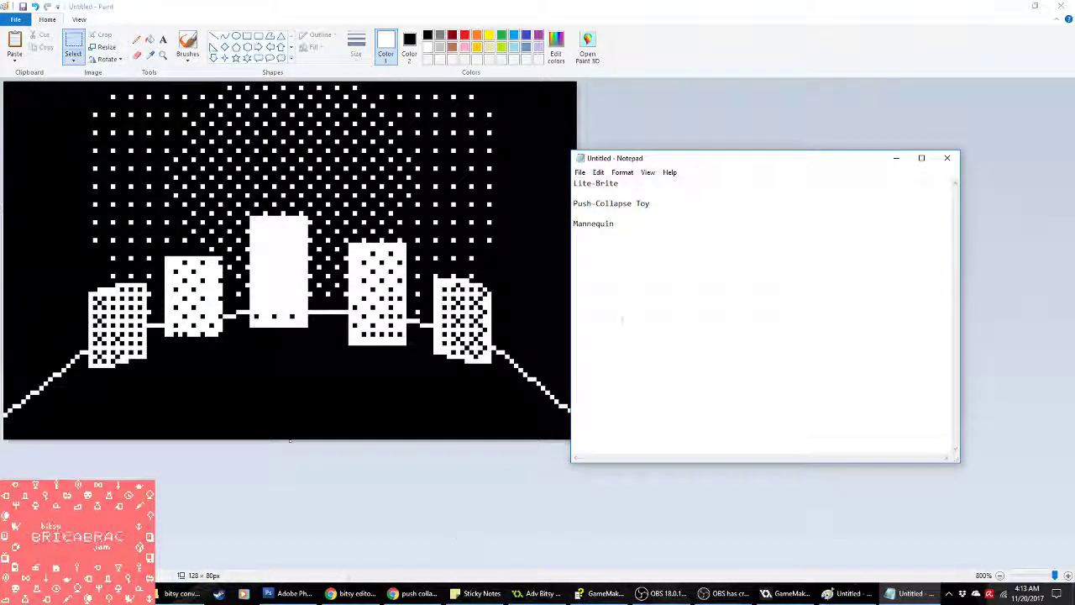
{"action": "double_click", "coordinate": [588, 223]}
{"action": "key", "text": "ctrl+c"}
Step: Switch to Chrome and search Google Images for "Mannequin" in place of the push collapse toy query
{"action": "key", "text": "alt+Tab"}
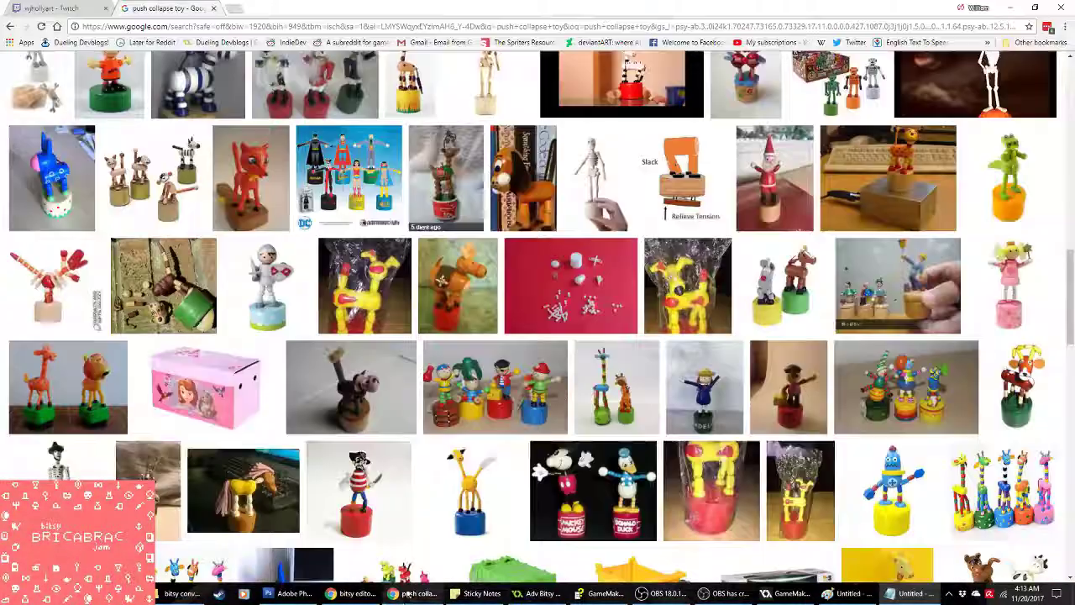
{"action": "scroll", "coordinate": [538, 319], "scroll_direction": "down", "scroll_amount": 10}
{"action": "scroll", "coordinate": [264, 79], "scroll_direction": "up", "scroll_amount": 2}
{"action": "left_click", "coordinate": [259, 76]}
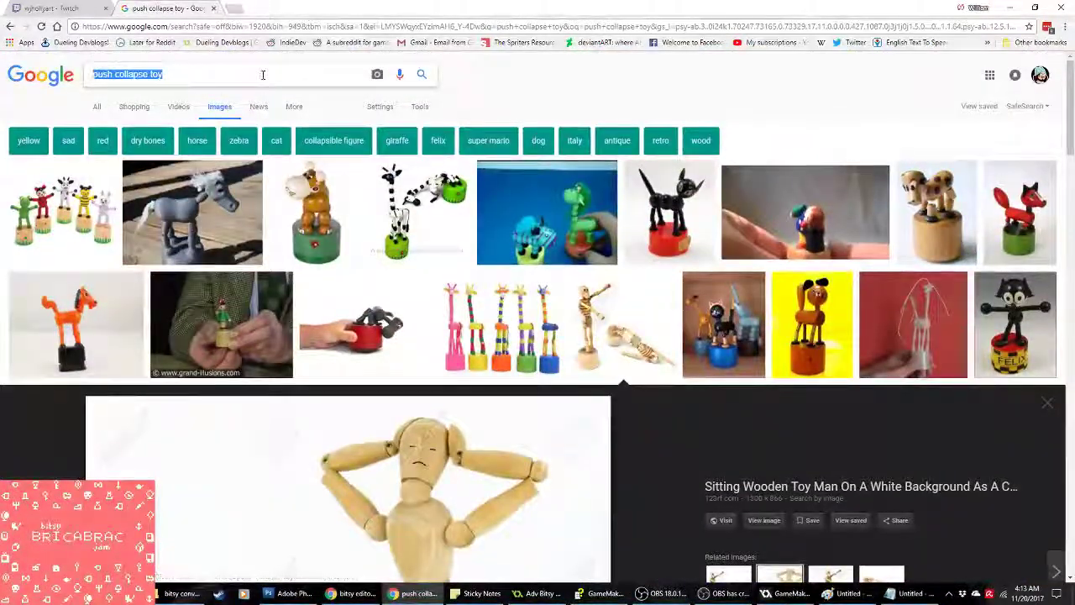
{"action": "key", "text": "ctrl+v"}
{"action": "key", "text": "ctrl+a"}
{"action": "key", "text": "ctrl+v"}
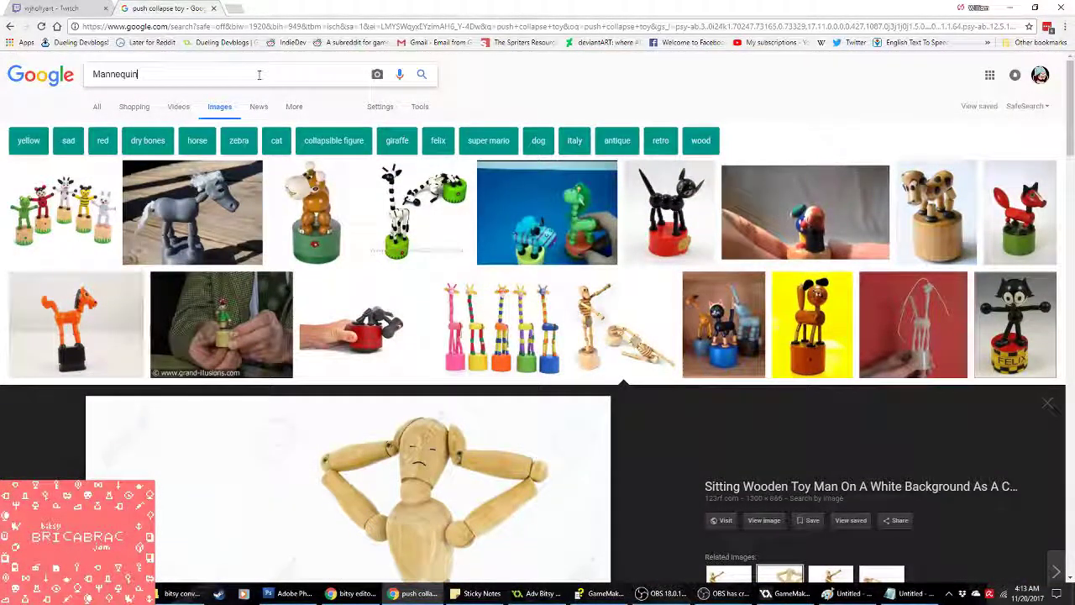
{"action": "key", "text": "Return"}
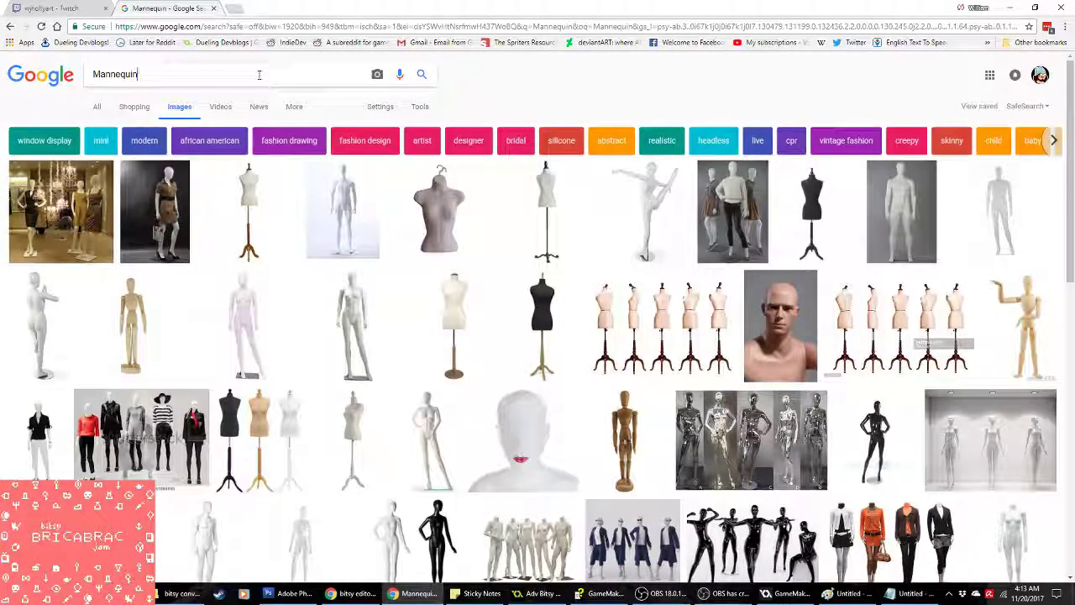
Step: Clear the image search query and check the chat on the Twitch channel page
{"action": "left_click", "coordinate": [259, 74]}
{"action": "key", "text": "BackSpace"}
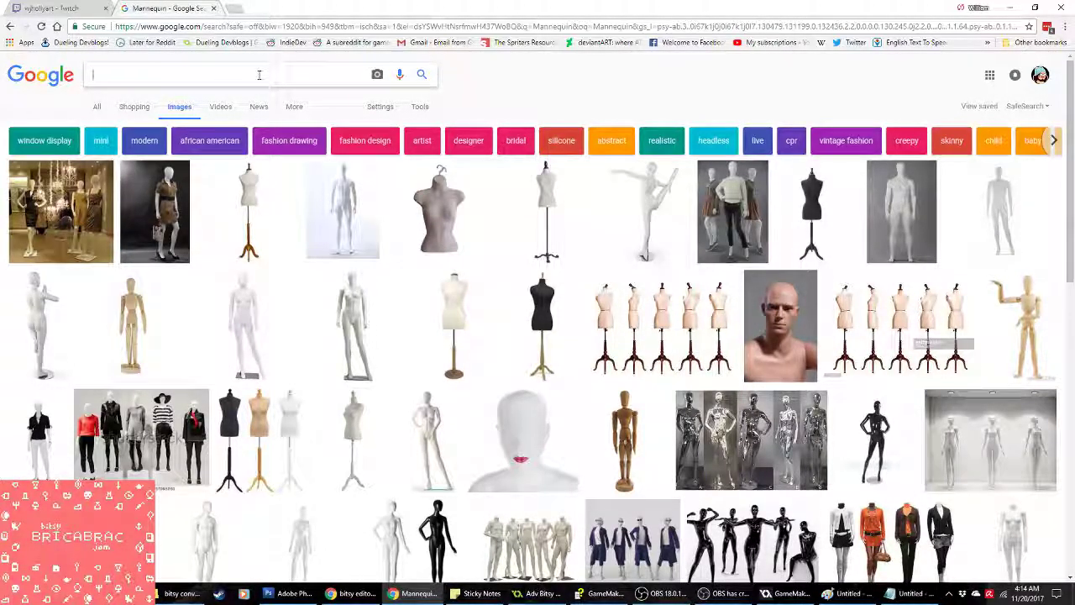
{"action": "left_click", "coordinate": [105, 8]}
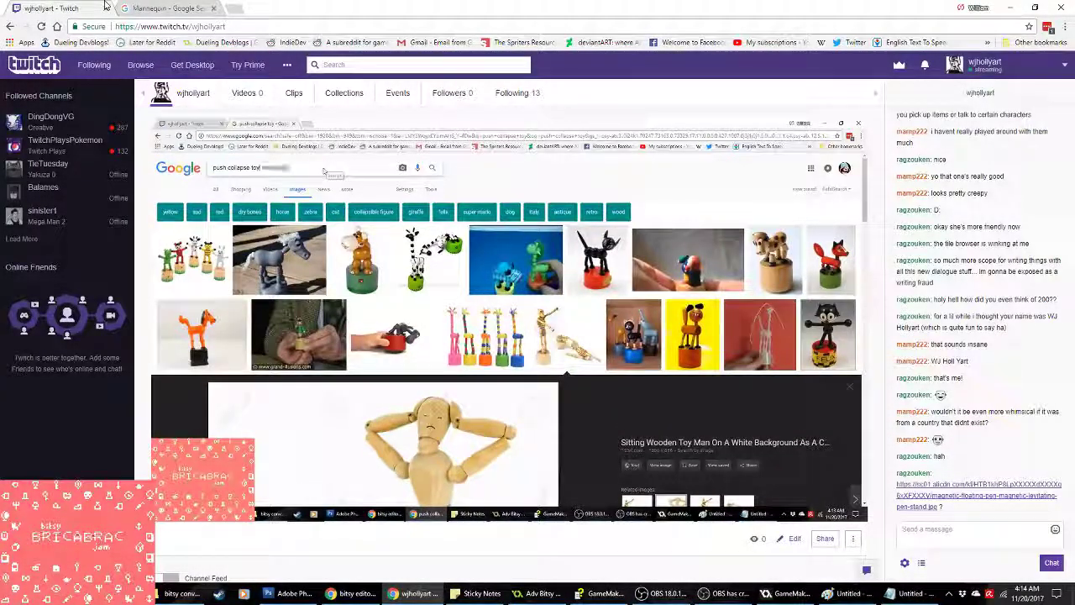
{"action": "key", "text": "alt+Tab"}
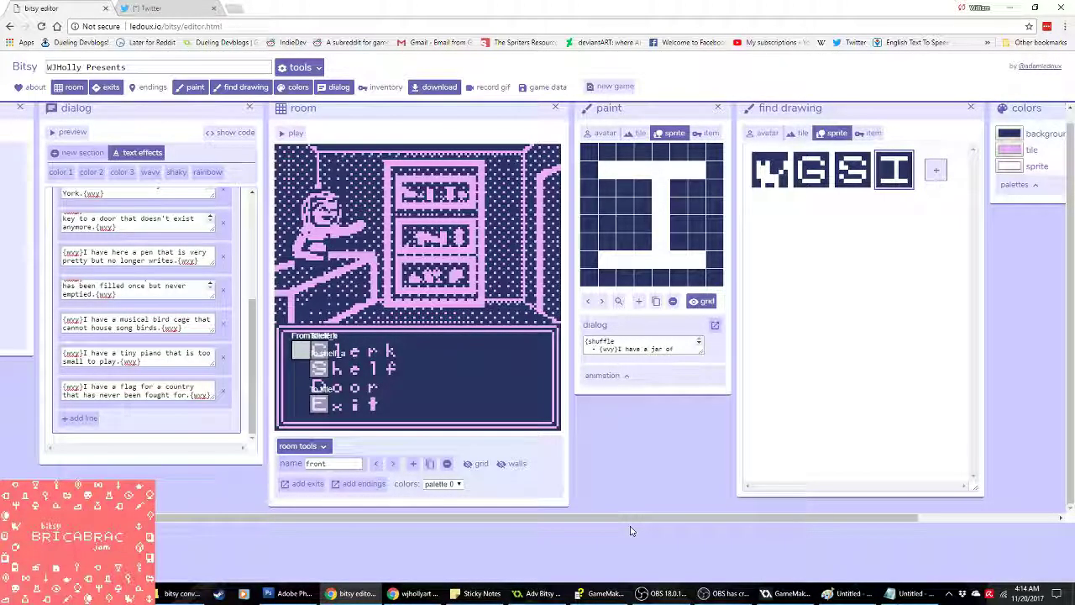
{"action": "key", "text": "alt+Tab"}
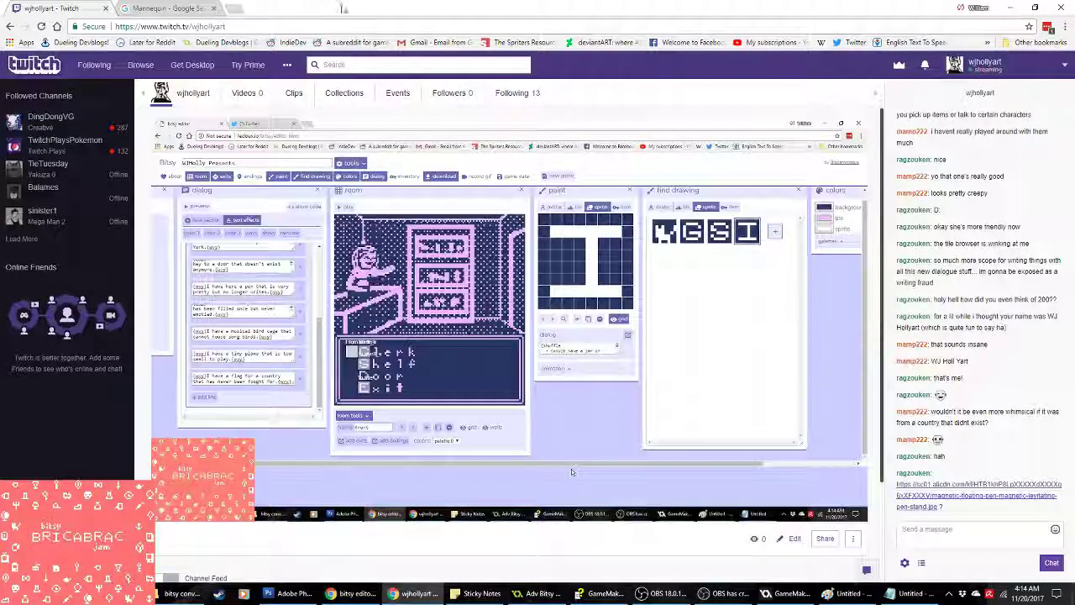
Step: Return to Google Images and search for "optical illusions"
{"action": "left_click", "coordinate": [186, 6]}
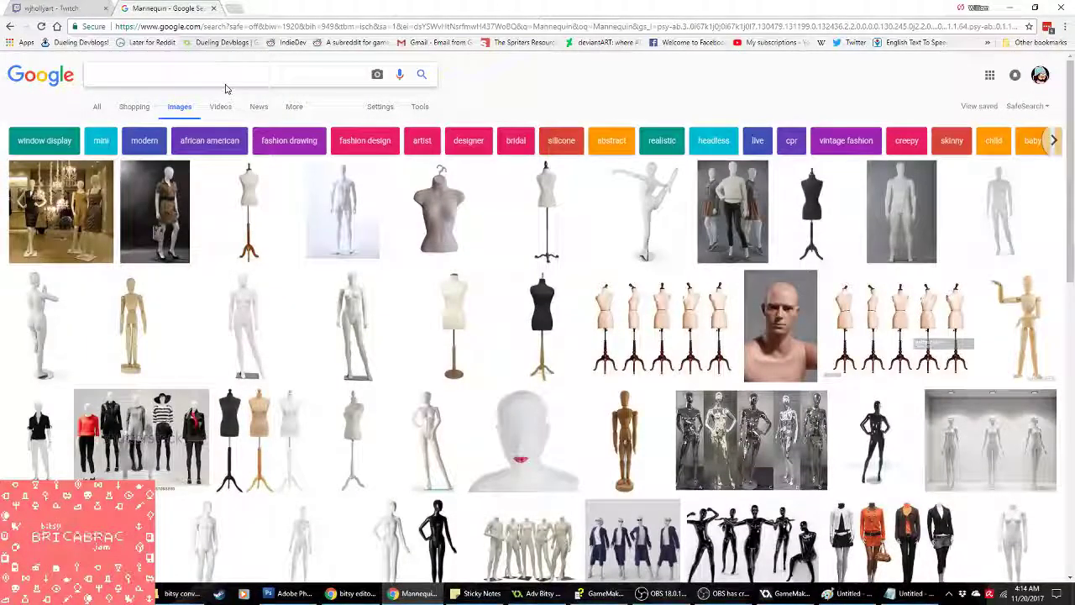
{"action": "type", "text": "optical ill"}
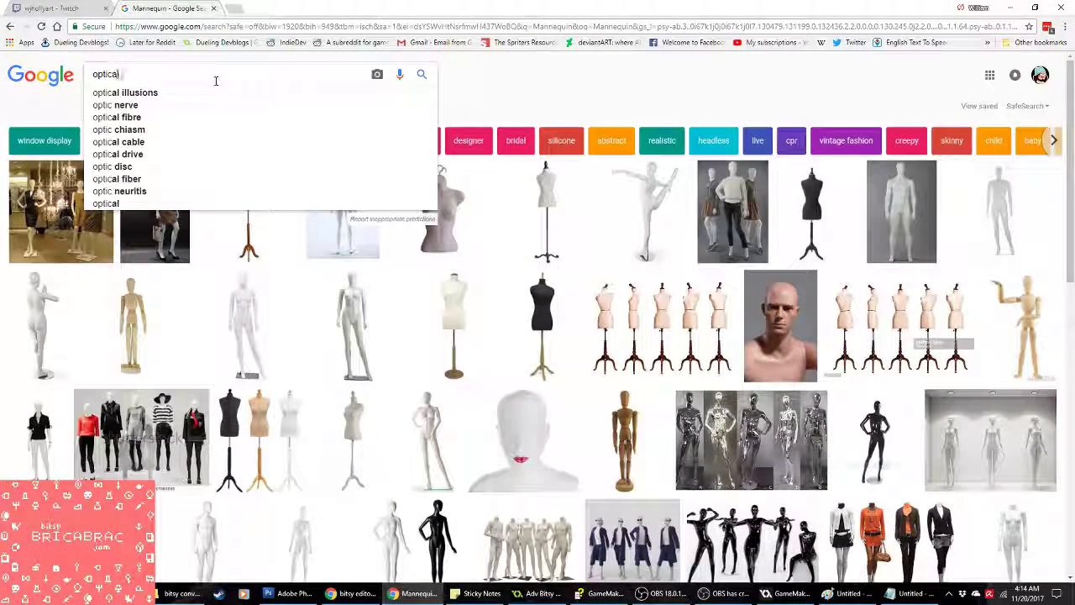
{"action": "type", "text": "usions"}
{"action": "key", "text": "Return"}
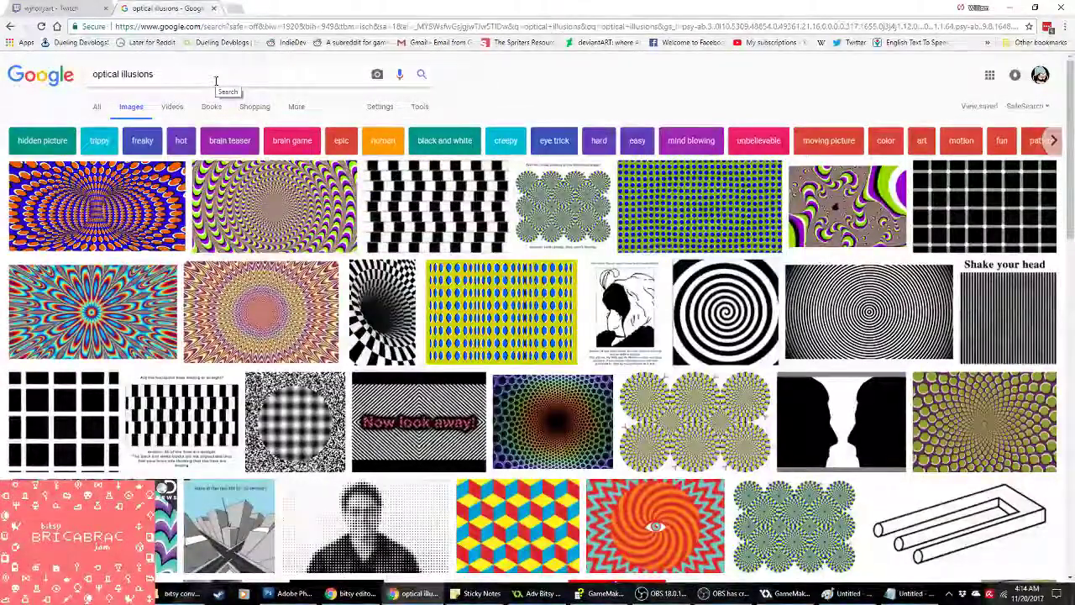
Step: Browse the optical illusion results and preview the checker-shadow illusions and the drawing of two figures running through a brick corridor
{"action": "scroll", "coordinate": [216, 84], "scroll_direction": "down", "scroll_amount": 1}
{"action": "scroll", "coordinate": [216, 87], "scroll_direction": "down", "scroll_amount": 6}
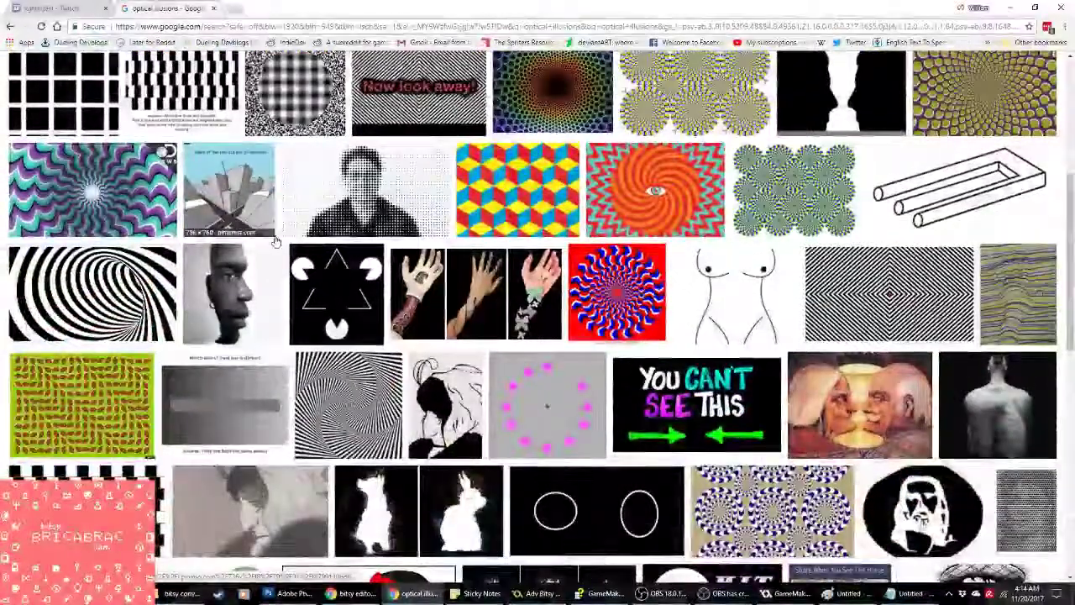
{"action": "scroll", "coordinate": [210, 272], "scroll_direction": "down", "scroll_amount": 2}
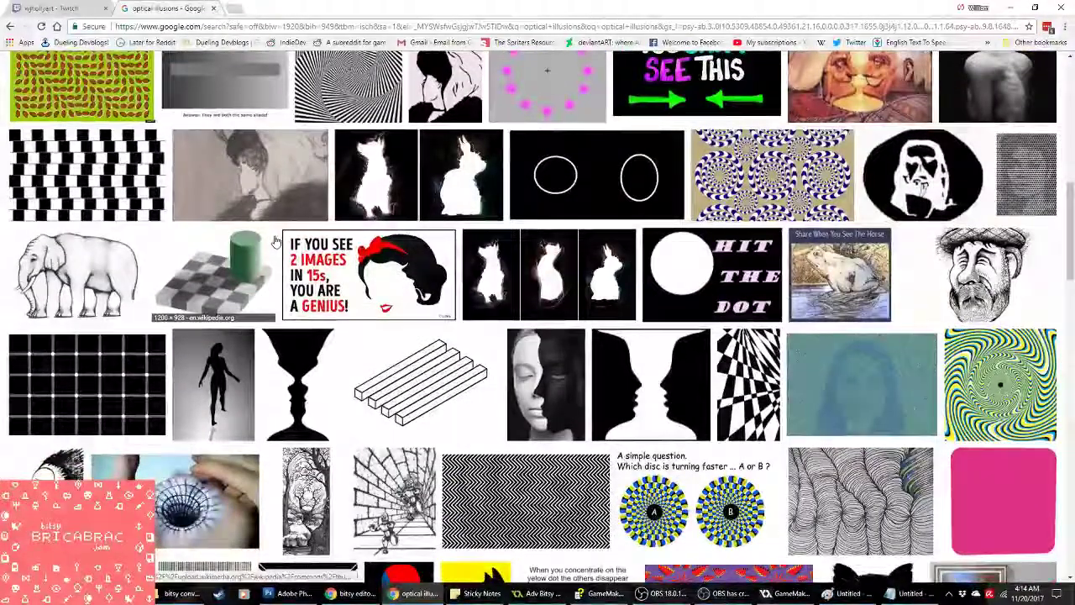
{"action": "left_click", "coordinate": [210, 272]}
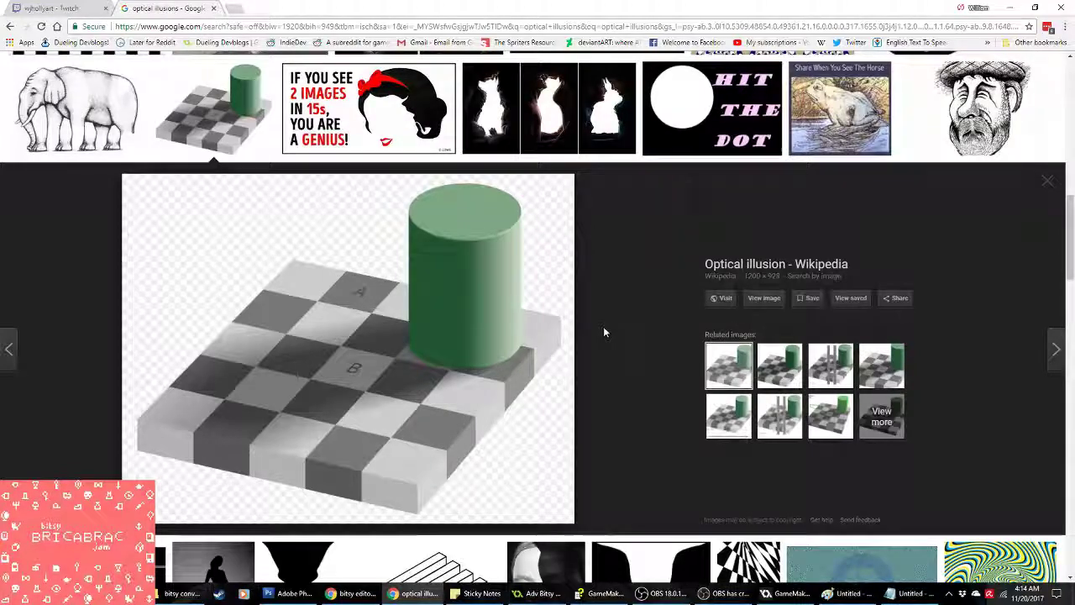
{"action": "left_click", "coordinate": [847, 368]}
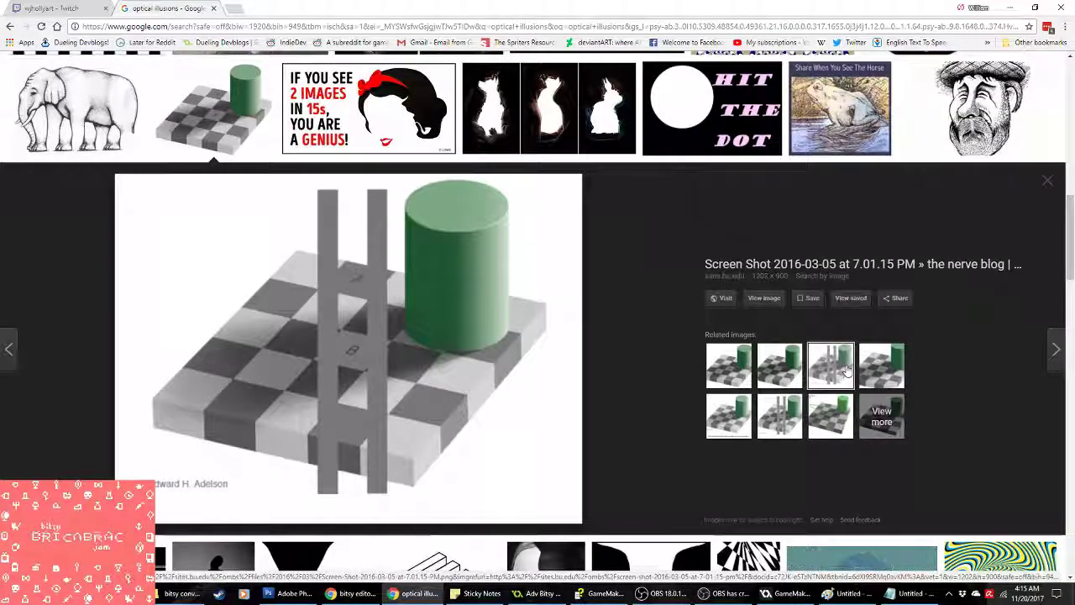
{"action": "left_click", "coordinate": [1050, 181]}
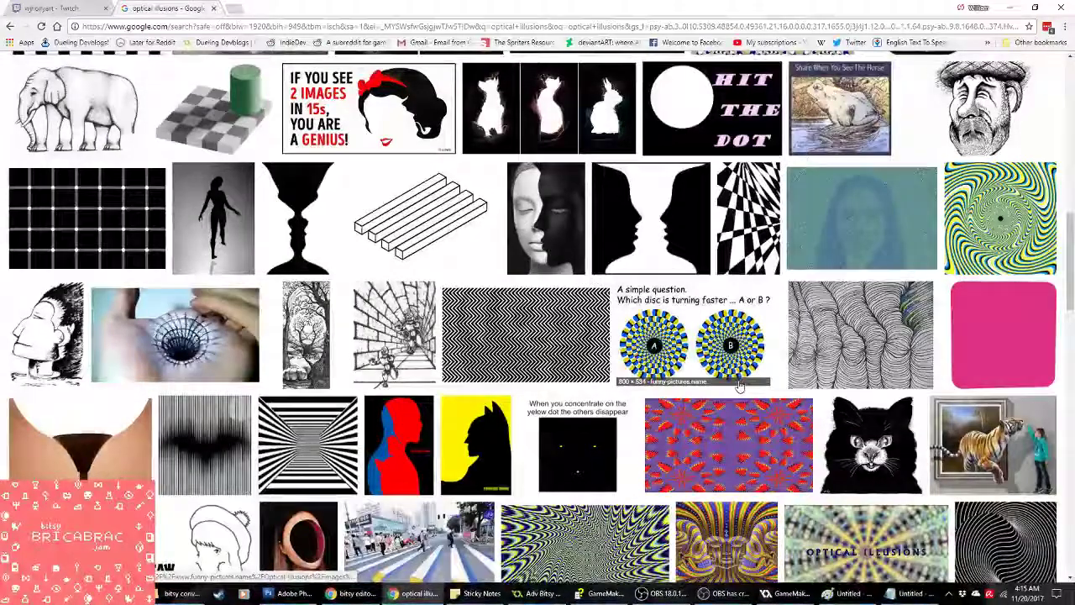
{"action": "left_click", "coordinate": [365, 350]}
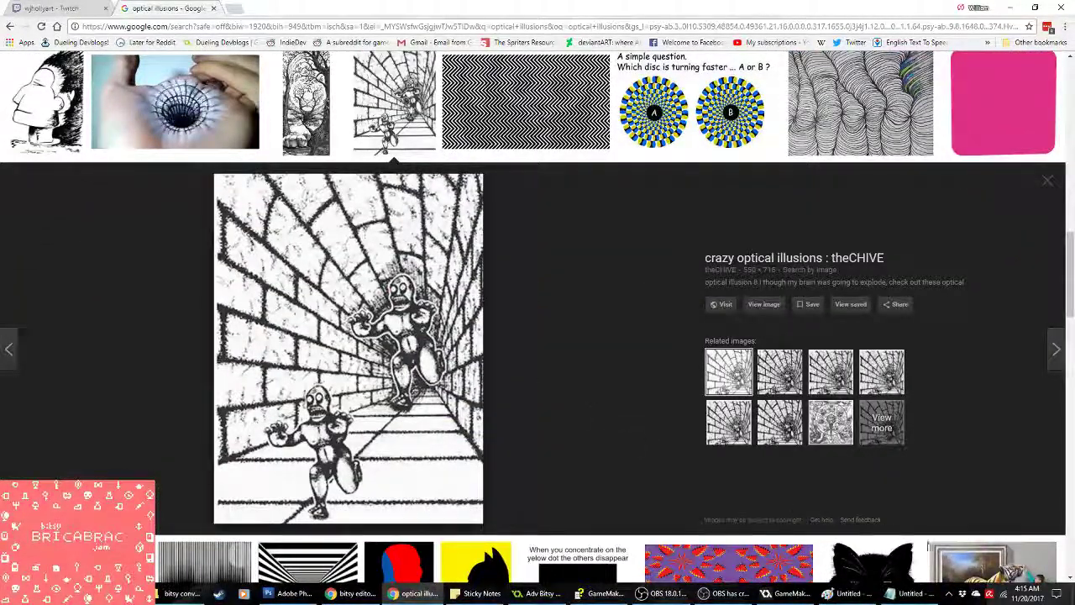
Step: Switch to Notepad and add "Optical Illusion Book" below "Mannequin", separated by a blank line
{"action": "key", "text": "alt+Tab"}
{"action": "left_click", "coordinate": [889, 592]}
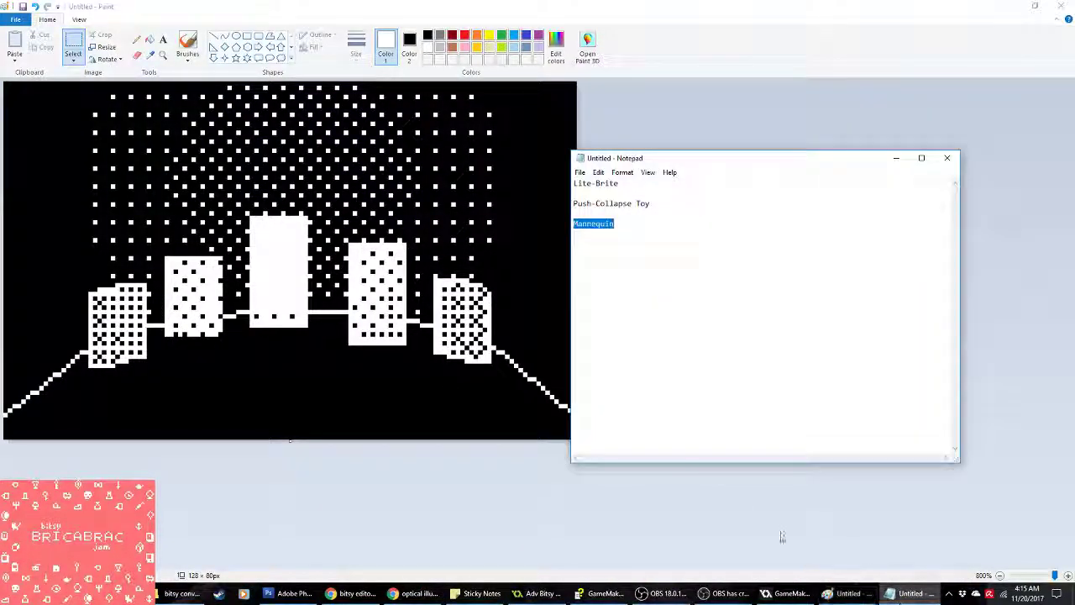
{"action": "left_click", "coordinate": [664, 359]}
{"action": "key", "text": "Return"}
{"action": "key", "text": "Return"}
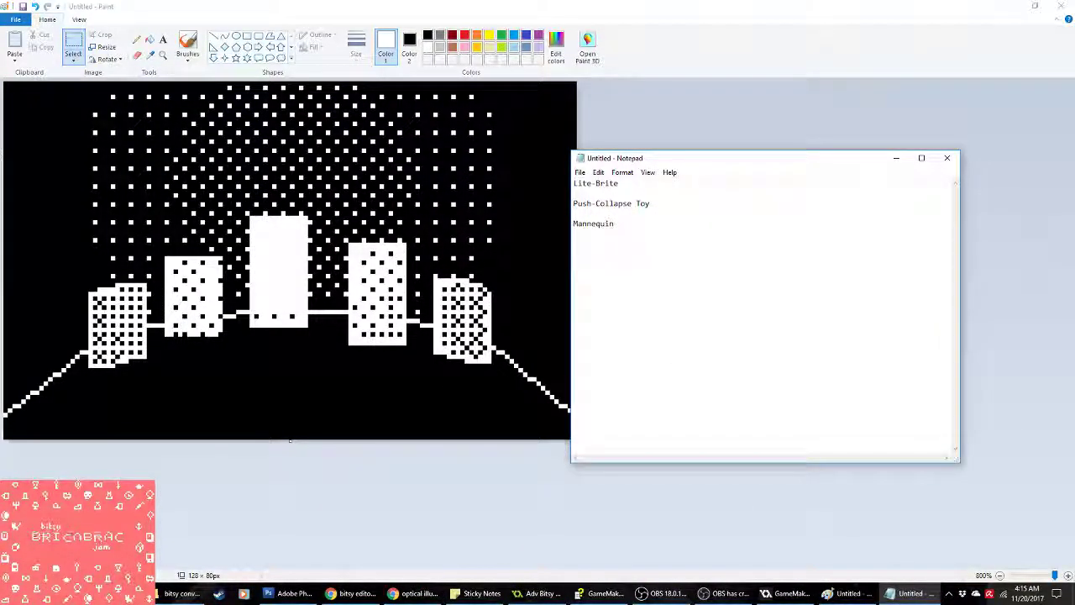
{"action": "type", "text": "Optical "}
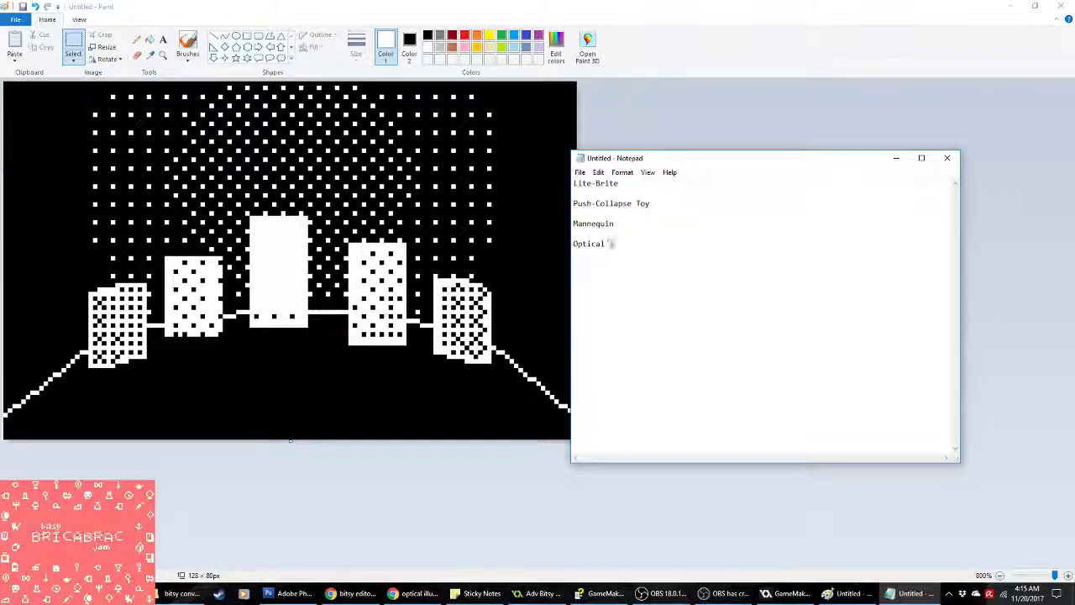
{"action": "type", "text": "Illusion Book"}
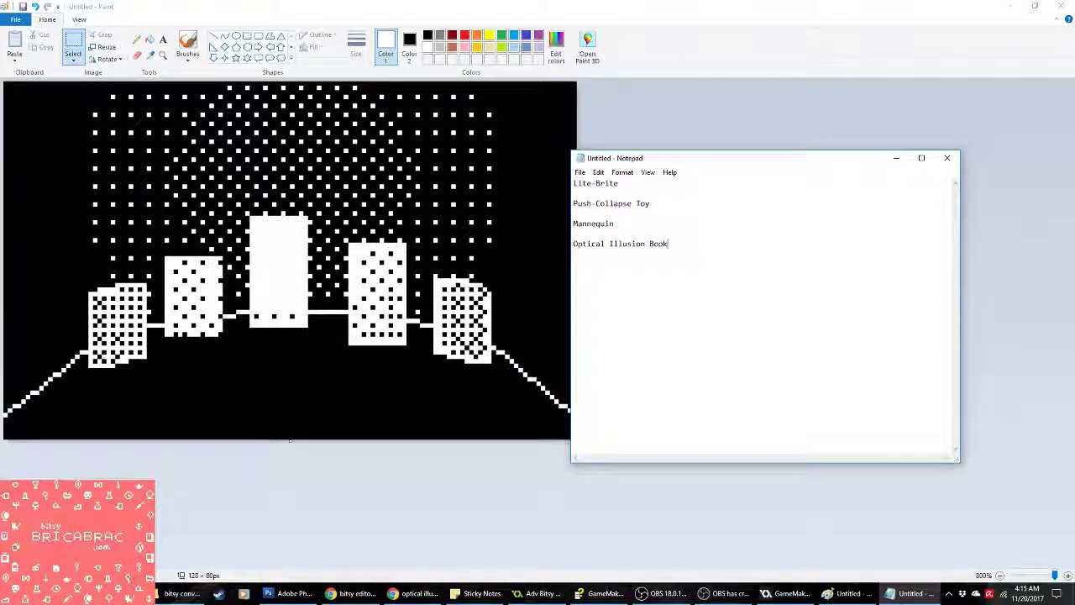
Step: Switch back to Chrome and return to the beginning of the optical illusion image results
{"action": "left_click", "coordinate": [384, 530]}
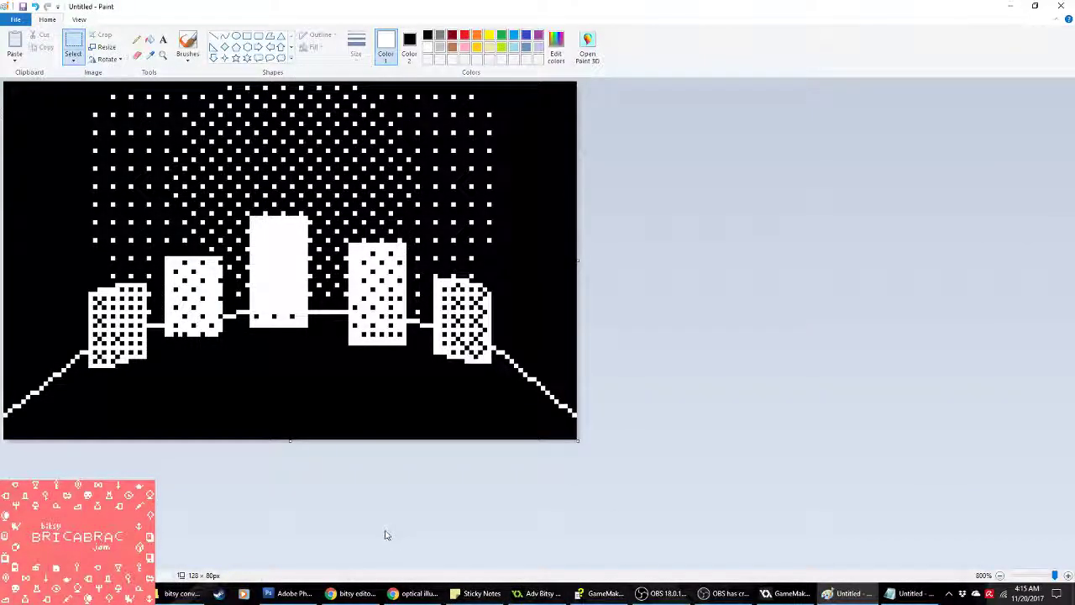
{"action": "left_click", "coordinate": [412, 593]}
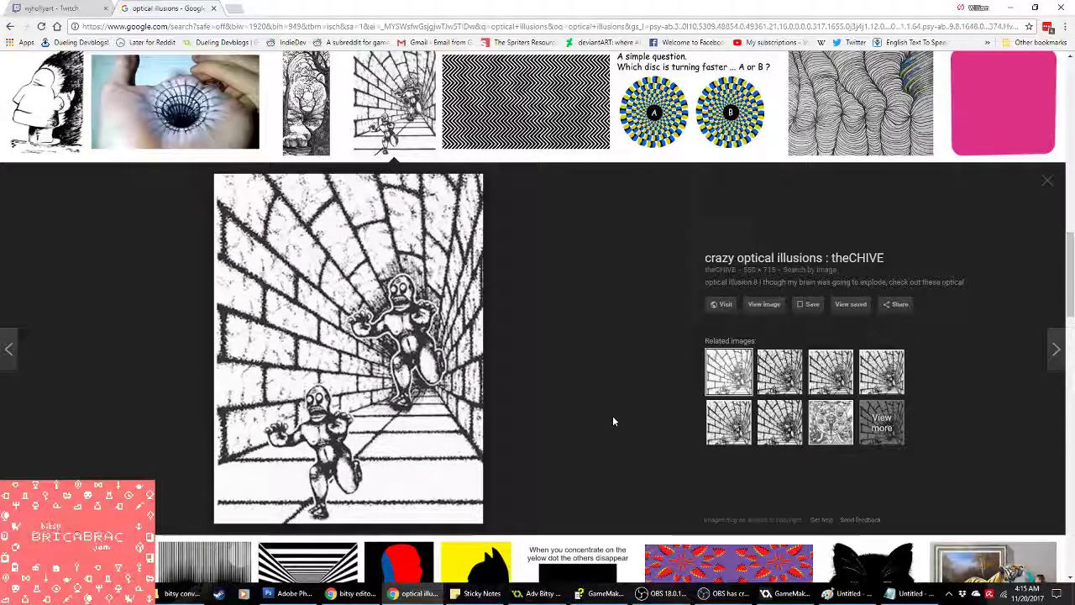
{"action": "scroll", "coordinate": [612, 415], "scroll_direction": "up", "scroll_amount": 2}
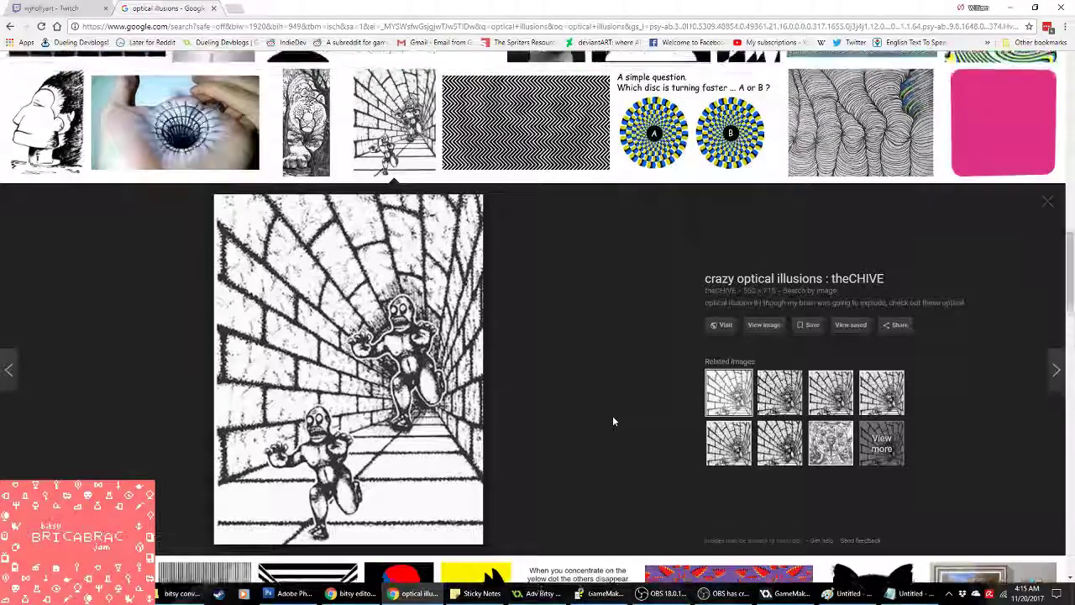
{"action": "scroll", "coordinate": [611, 415], "scroll_direction": "up", "scroll_amount": 15}
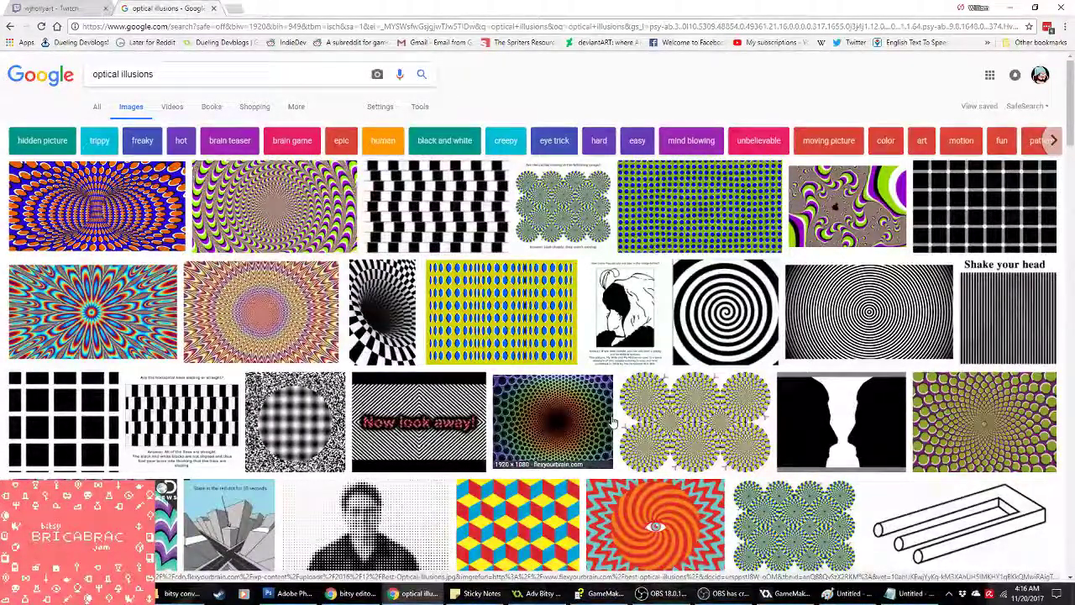
Step: Open the Twitch channel page in Chrome to read the stream chat
{"action": "key", "text": "alt+Tab"}
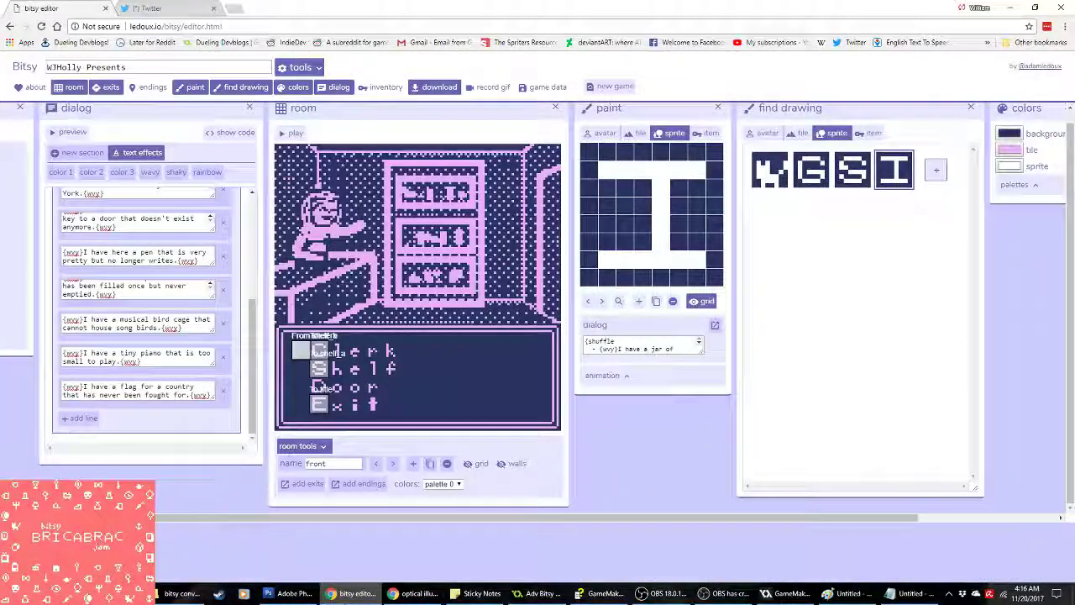
{"action": "left_click", "coordinate": [403, 594]}
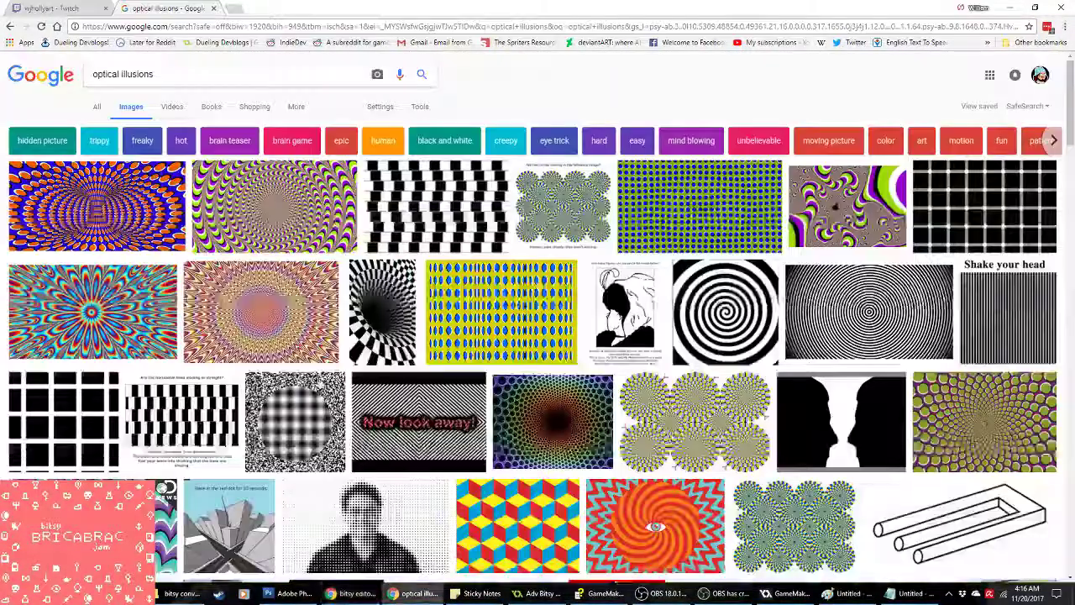
{"action": "left_click", "coordinate": [34, 8]}
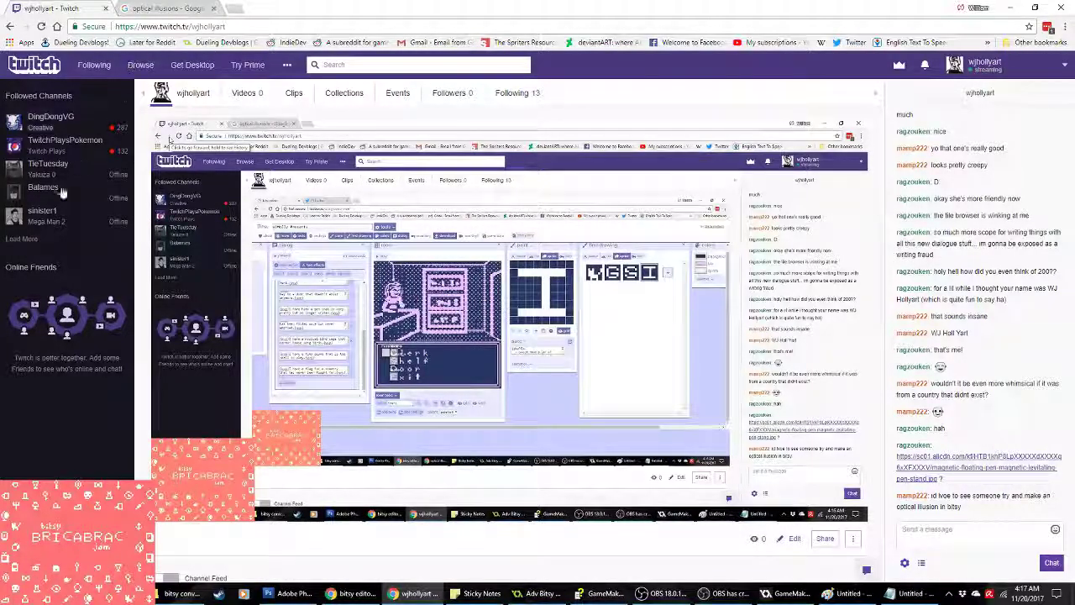
Step: Return to the optical illusion results, preview the young-and-old-woman drawing and its related face-profile image, and close the preview
{"action": "left_click", "coordinate": [168, 7]}
{"action": "left_click", "coordinate": [617, 303]}
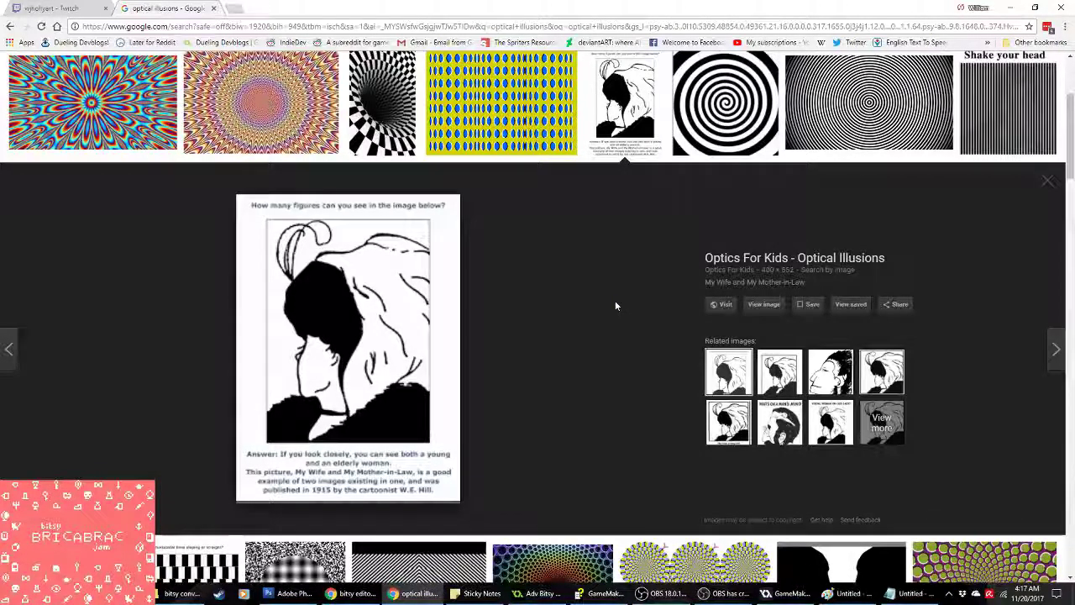
{"action": "left_click", "coordinate": [831, 372]}
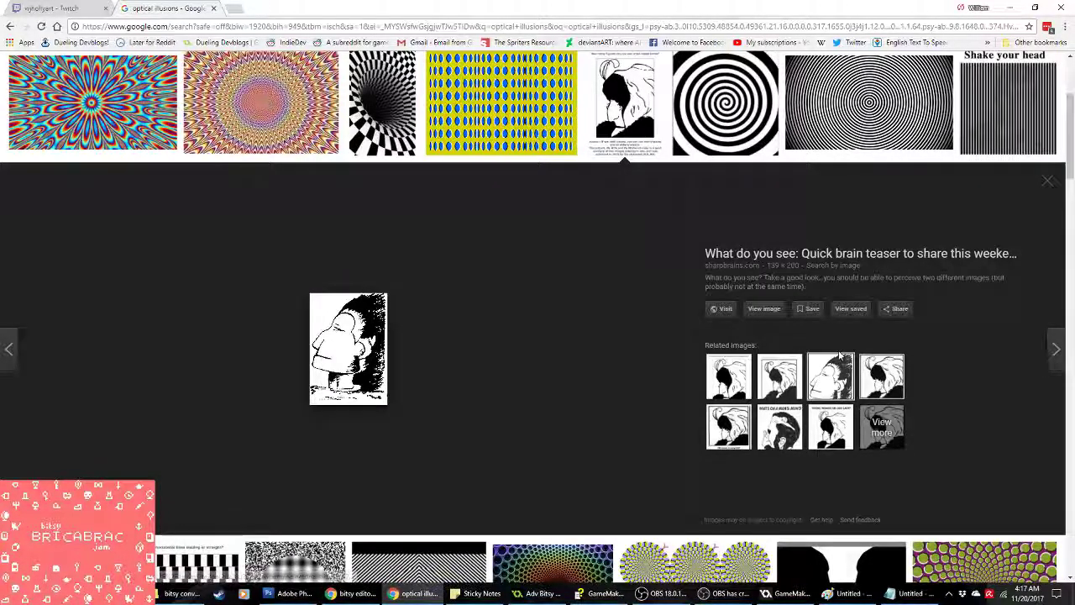
{"action": "left_click", "coordinate": [1047, 182]}
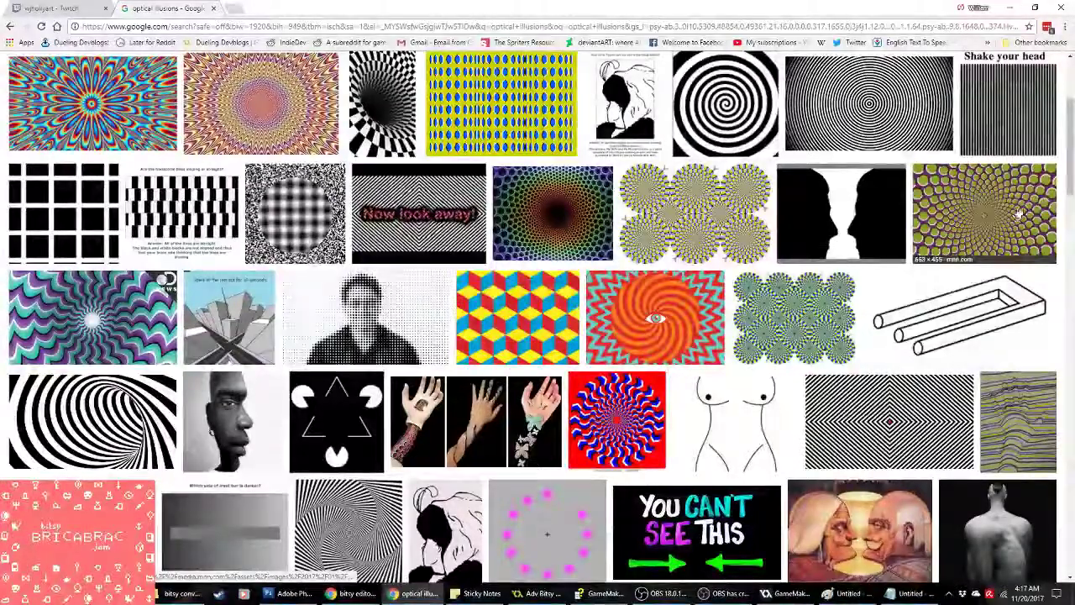
Step: Preview the striped "Shake your head" illusion and the first result with orange ovals on blue
{"action": "left_click", "coordinate": [1008, 105]}
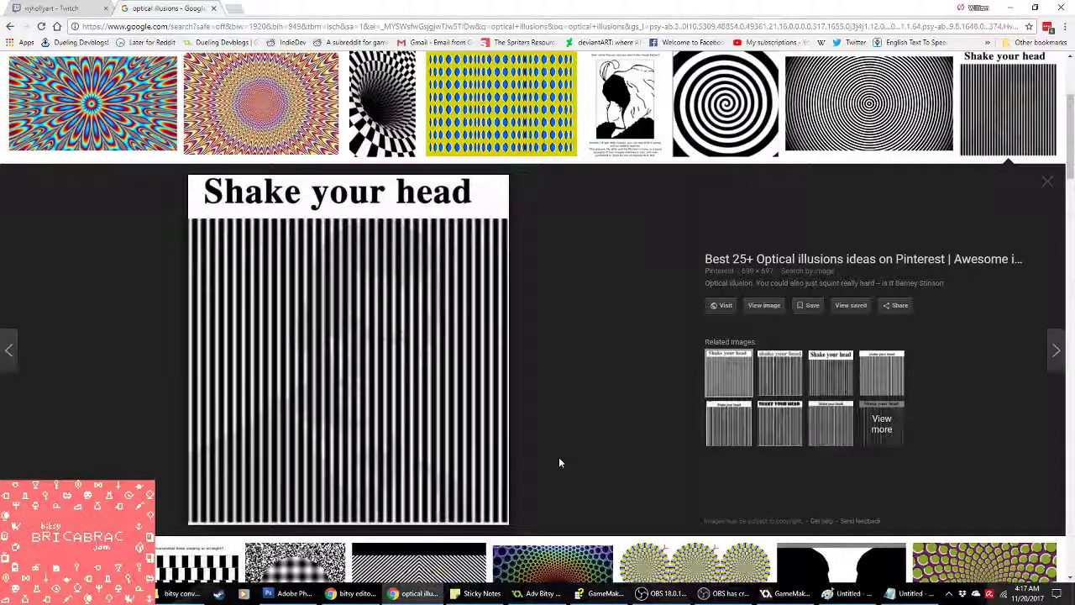
{"action": "scroll", "coordinate": [558, 460], "scroll_direction": "up", "scroll_amount": 3}
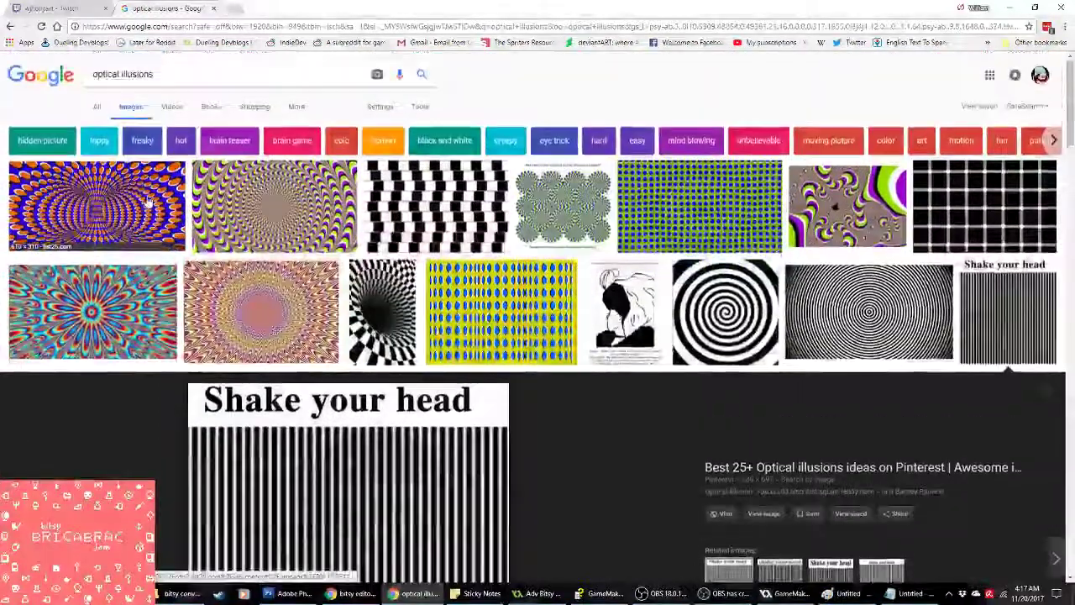
{"action": "left_click", "coordinate": [147, 200]}
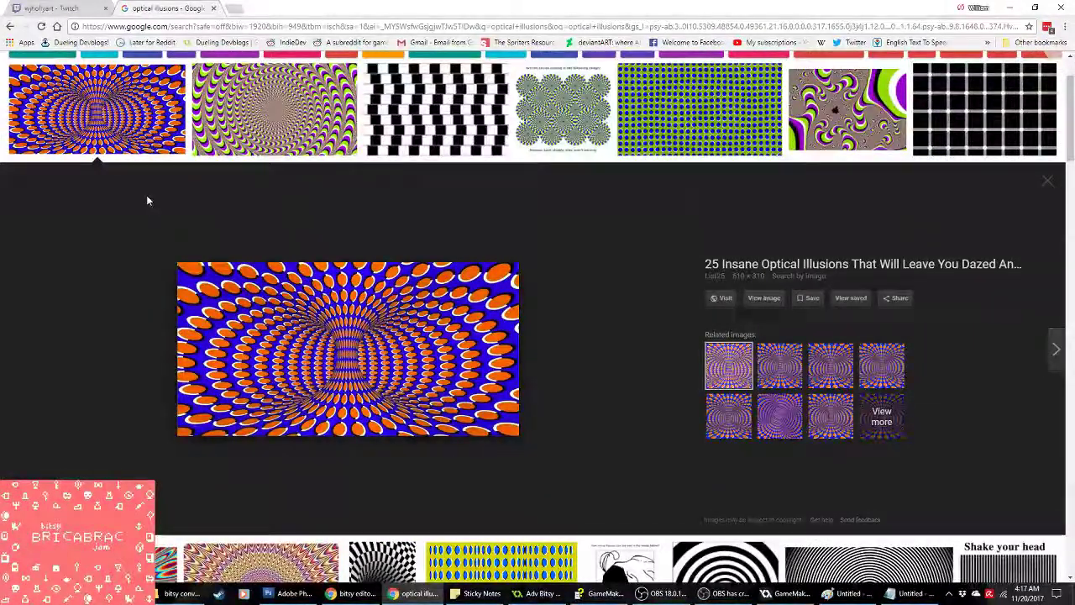
Step: Return to the top of the optical illusion results, glance at the Bitsy editor, and open the Twitch page to read the stream chat
{"action": "scroll", "coordinate": [583, 353], "scroll_direction": "up", "scroll_amount": 2}
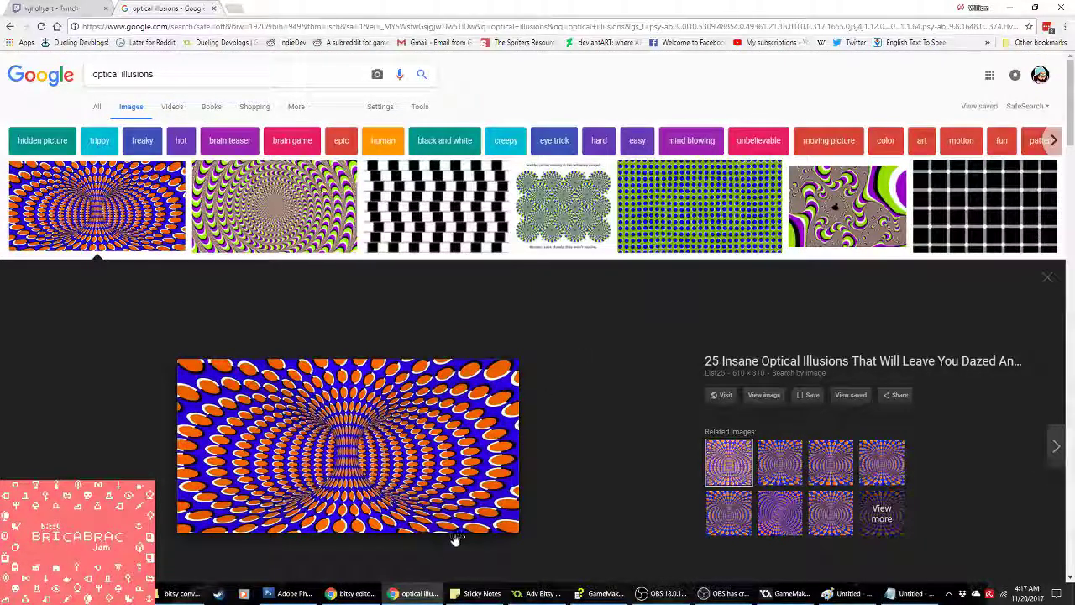
{"action": "key", "text": "alt+Tab"}
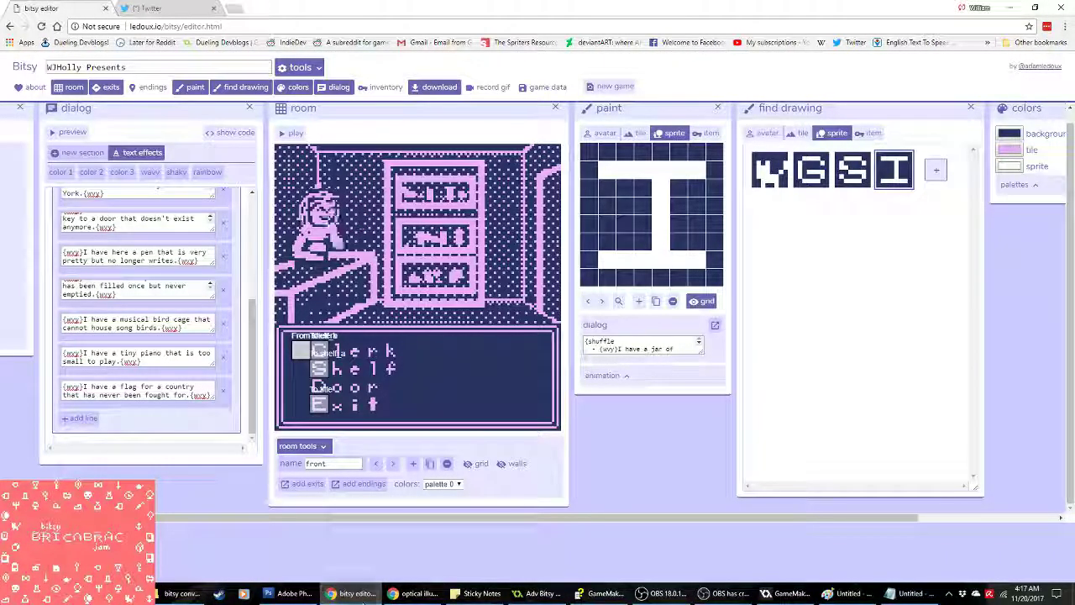
{"action": "key", "text": "alt+Tab"}
{"action": "left_click", "coordinate": [30, 7]}
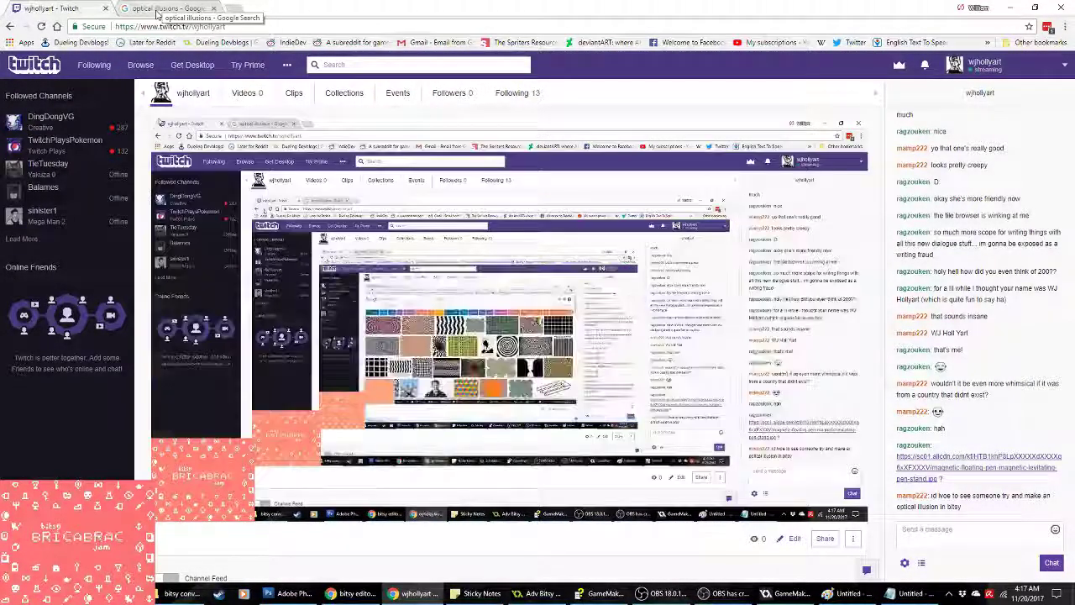
Step: Switch to Notepad and add "Flip Book" below "Optical Illusion Book" in the list of item ideas
{"action": "key", "text": "alt+Tab"}
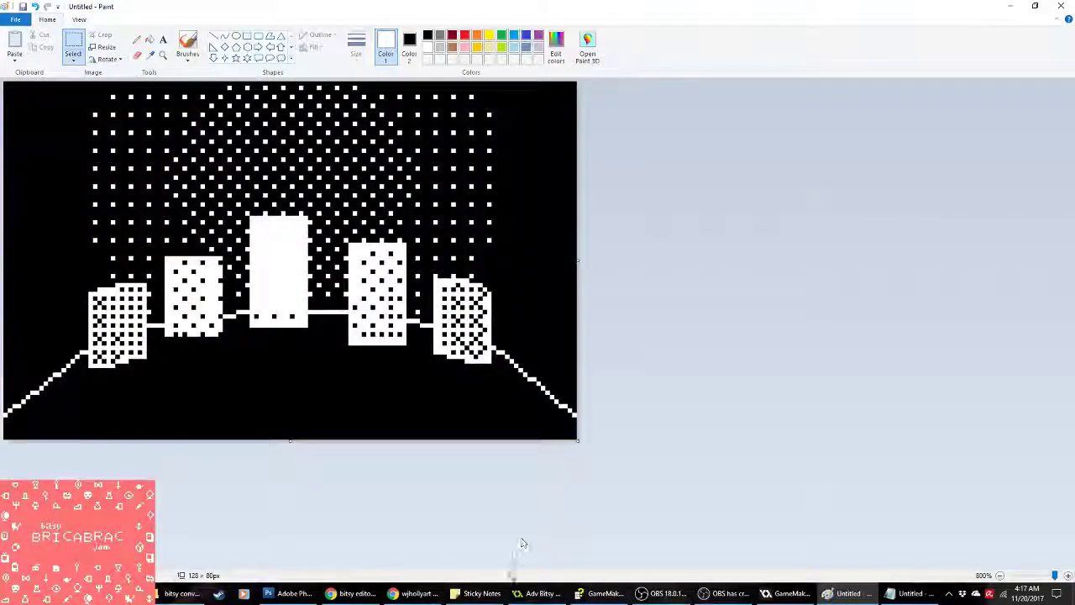
{"action": "left_click", "coordinate": [914, 592]}
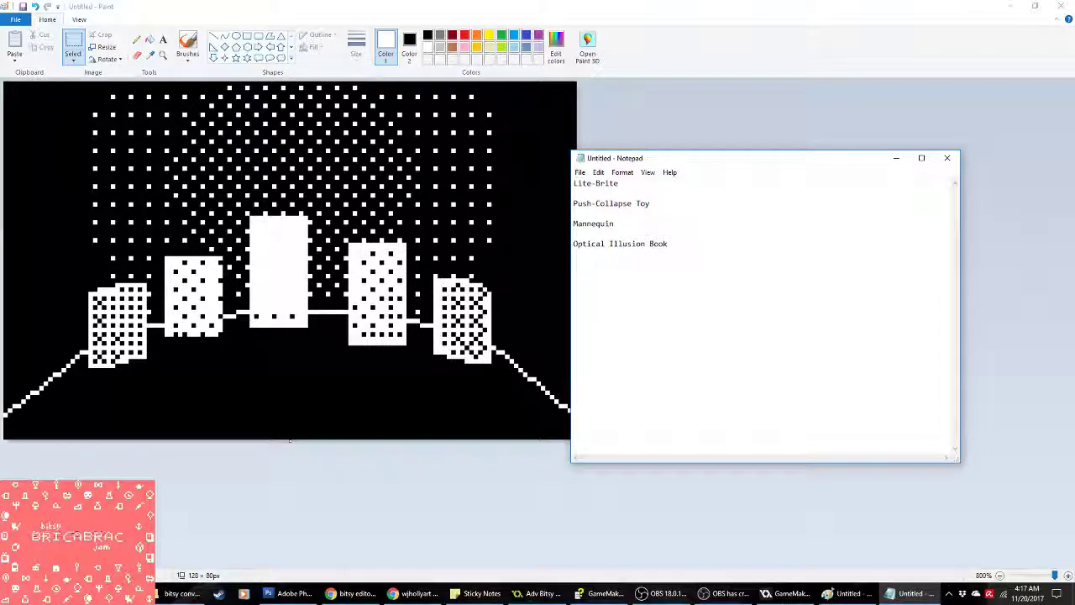
{"action": "type", "text": "ok"}
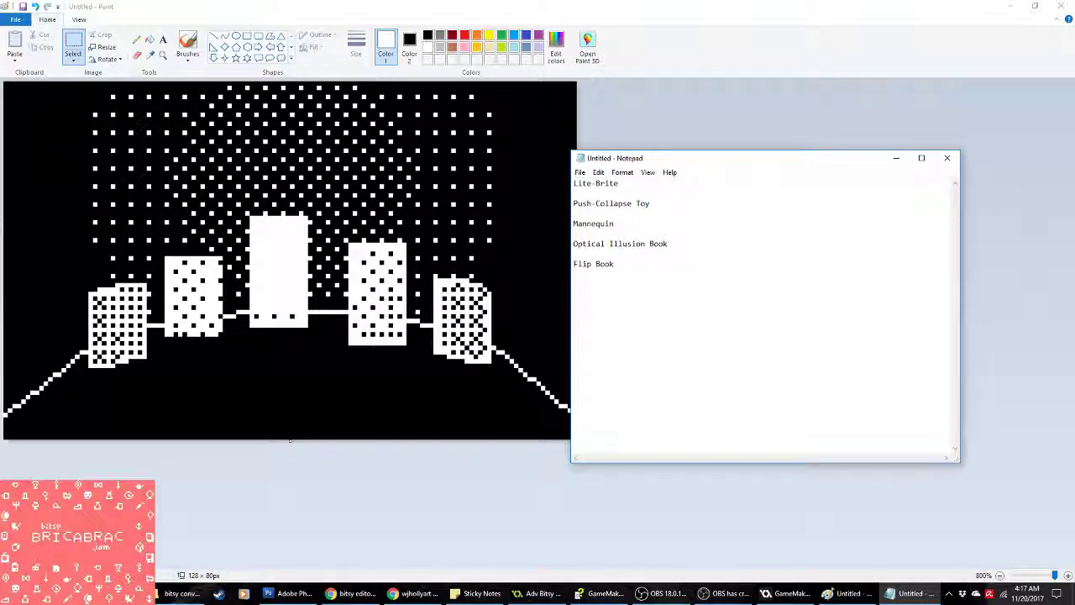
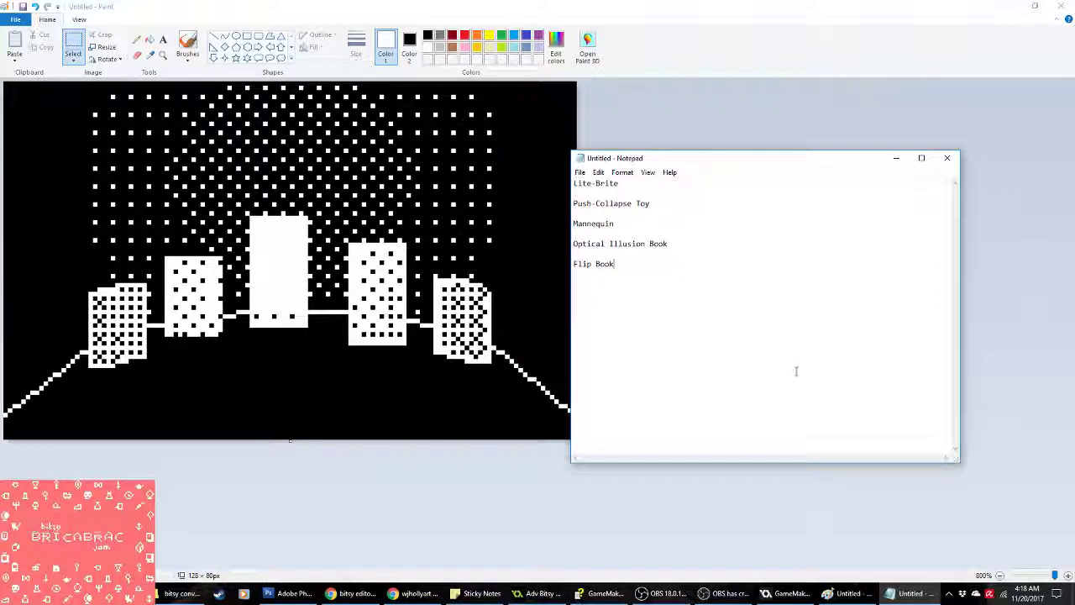
Step: Copy the pedestal room drawing into a new Paint window and magnify it to 800%
{"action": "left_click", "coordinate": [375, 546]}
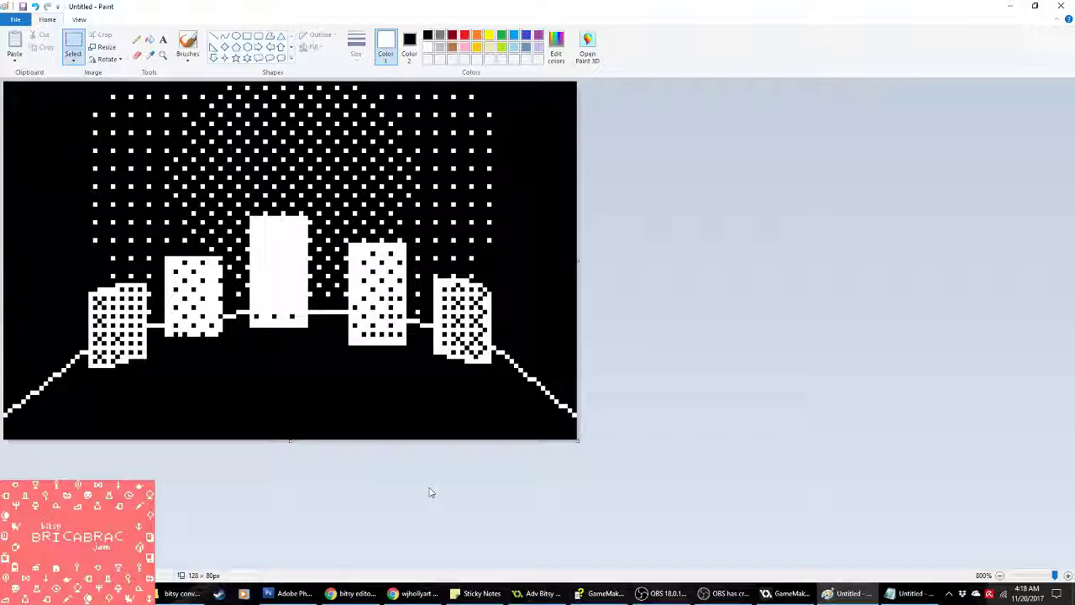
{"action": "key", "text": "super"}
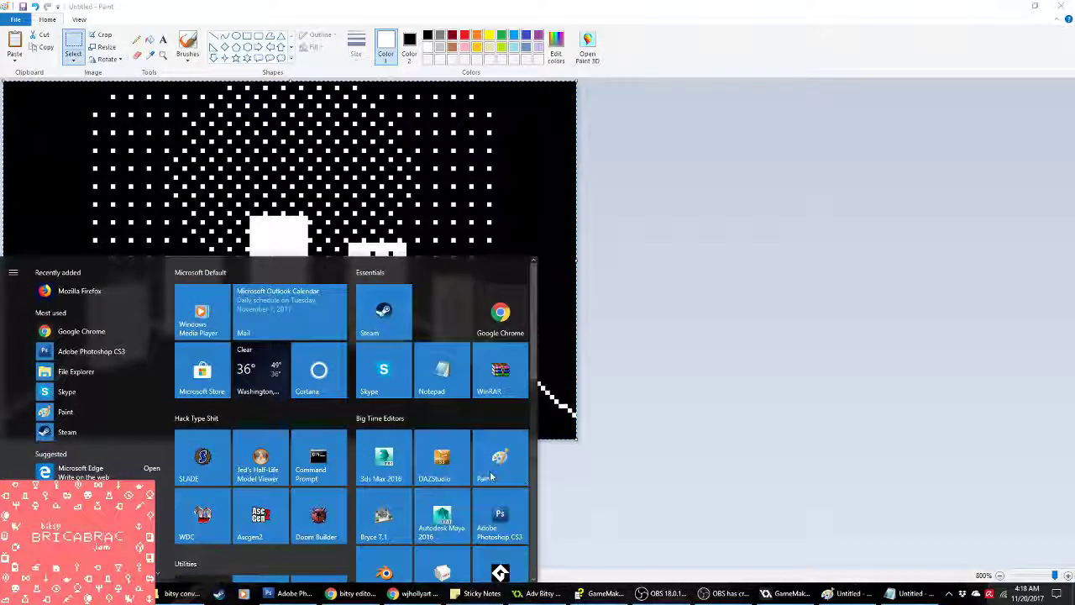
{"action": "left_click", "coordinate": [491, 477]}
{"action": "key", "text": "ctrl+v"}
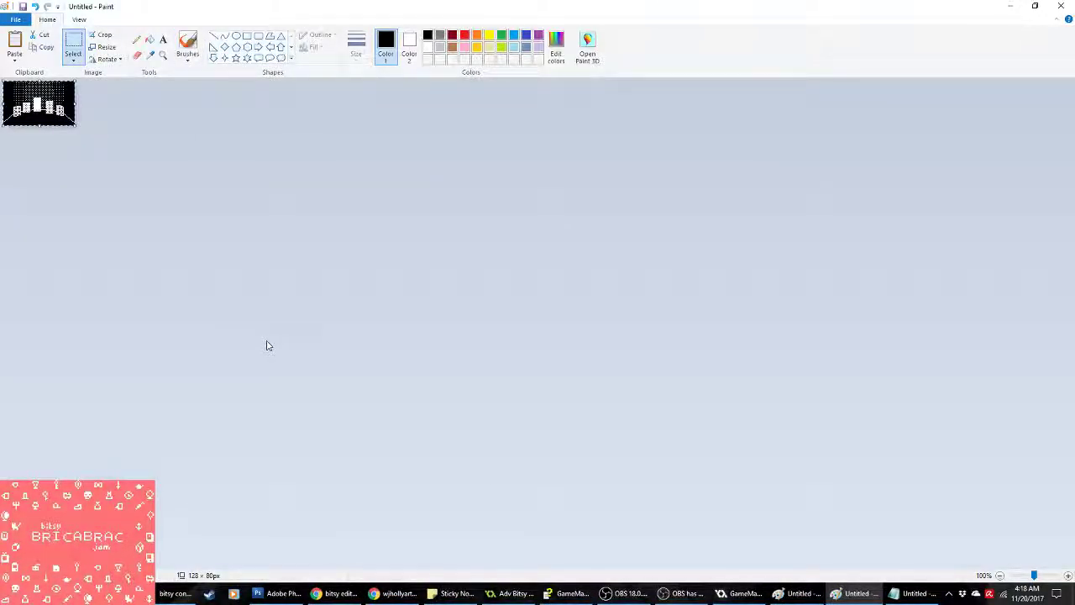
{"action": "left_click", "coordinate": [163, 54]}
{"action": "left_click", "coordinate": [46, 101]}
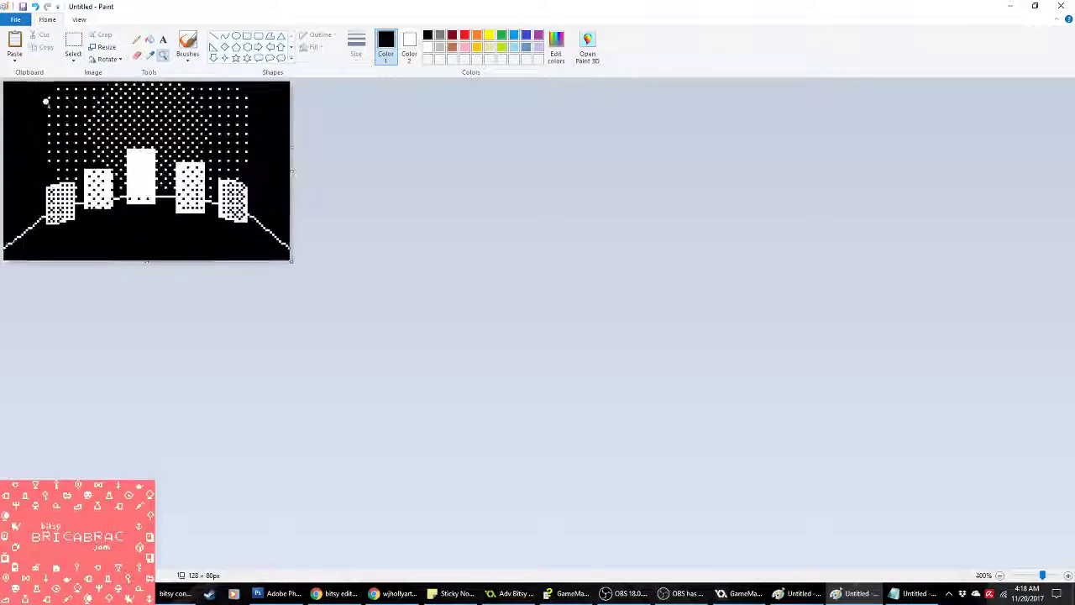
{"action": "left_click", "coordinate": [46, 101]}
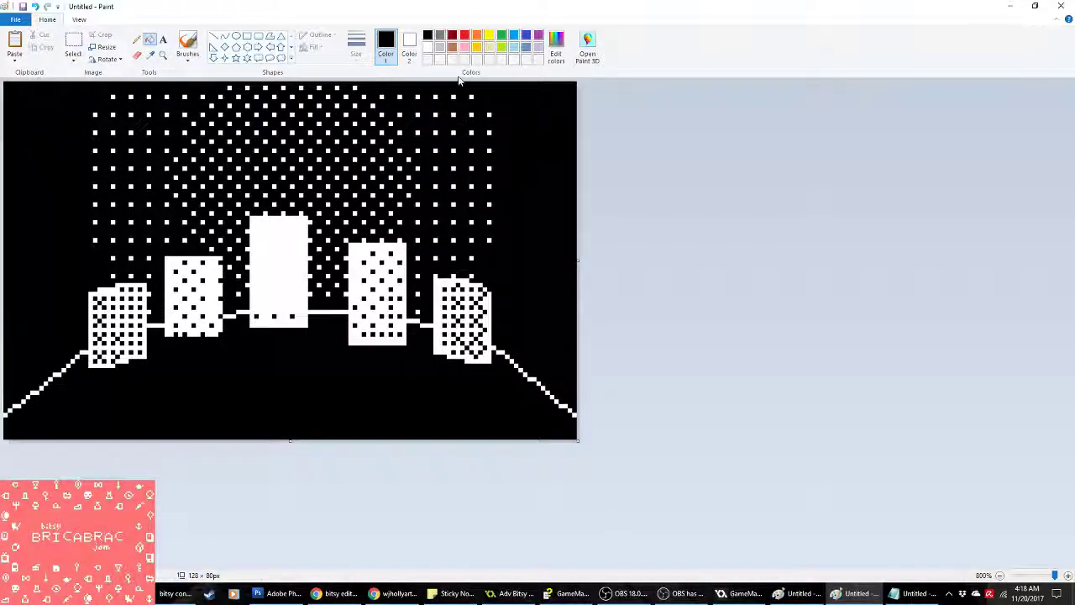
Step: Recolor the white pedestals, wall dots and floor lines of the copied room light grey
{"action": "left_click", "coordinate": [441, 46]}
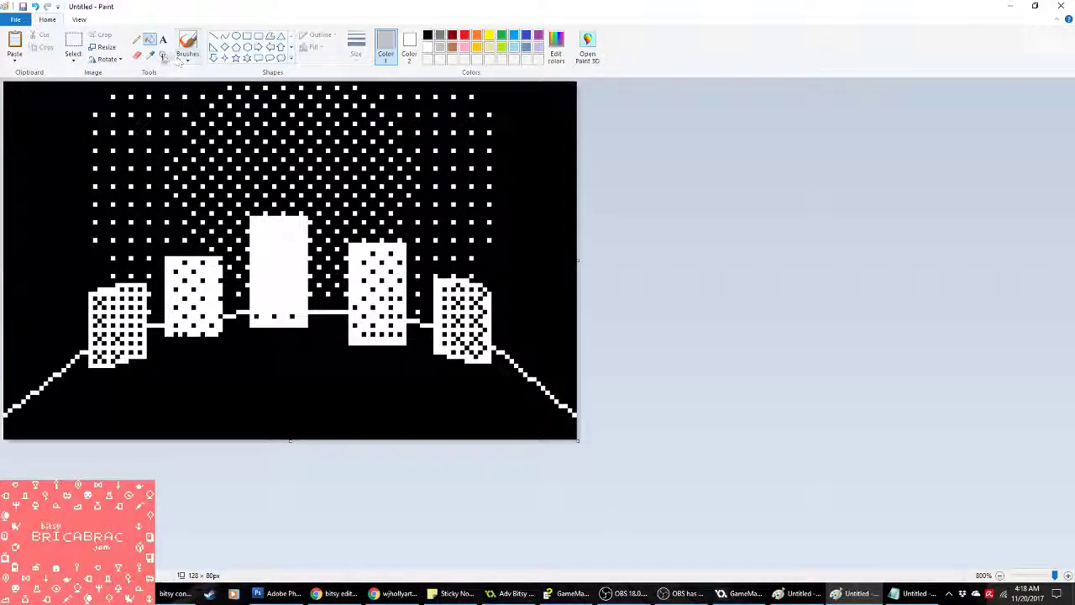
{"action": "key", "text": "ctrl+a"}
{"action": "key", "text": "Delete"}
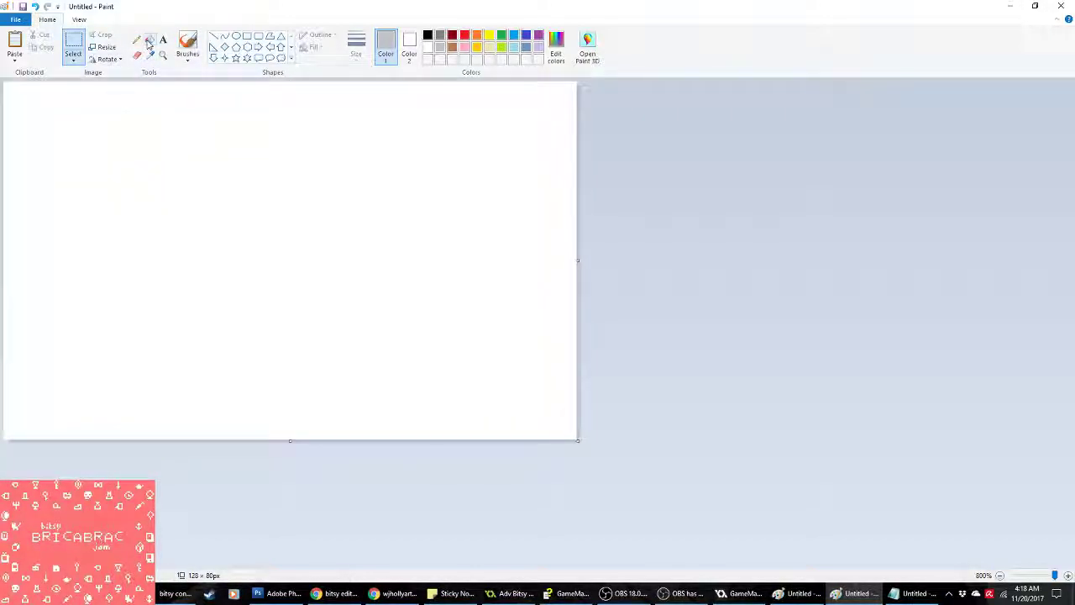
{"action": "key", "text": "ctrl+z"}
{"action": "left_click", "coordinate": [73, 61]}
{"action": "left_click", "coordinate": [99, 156]}
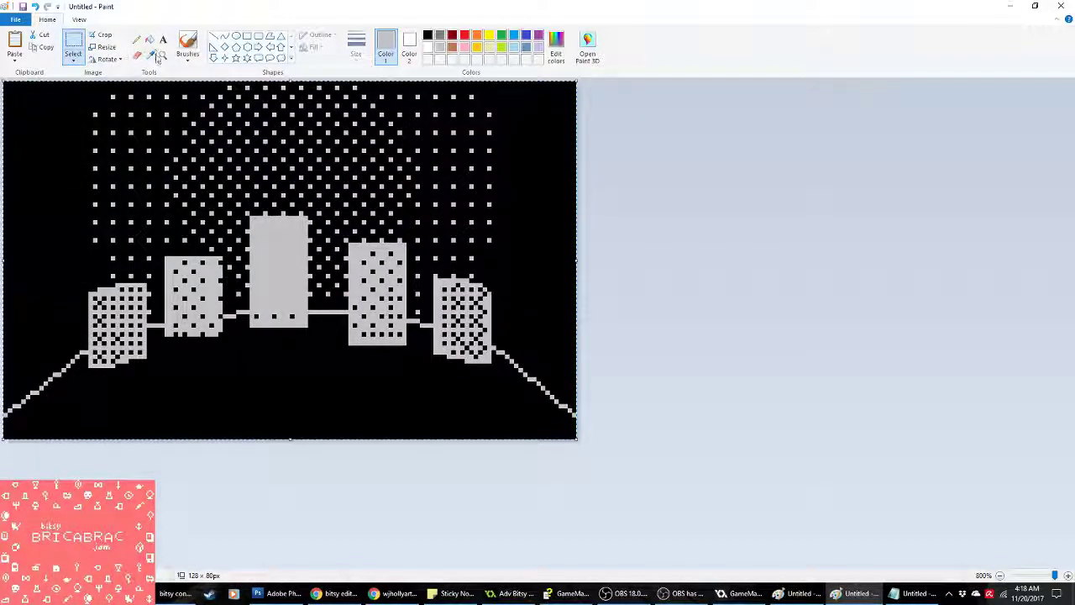
Step: Recolor the black background of the room dark grey, with black set as the secondary color
{"action": "left_click", "coordinate": [409, 46]}
{"action": "left_click", "coordinate": [428, 35]}
{"action": "left_click", "coordinate": [385, 46]}
{"action": "left_click", "coordinate": [440, 34]}
{"action": "key", "text": "Delete"}
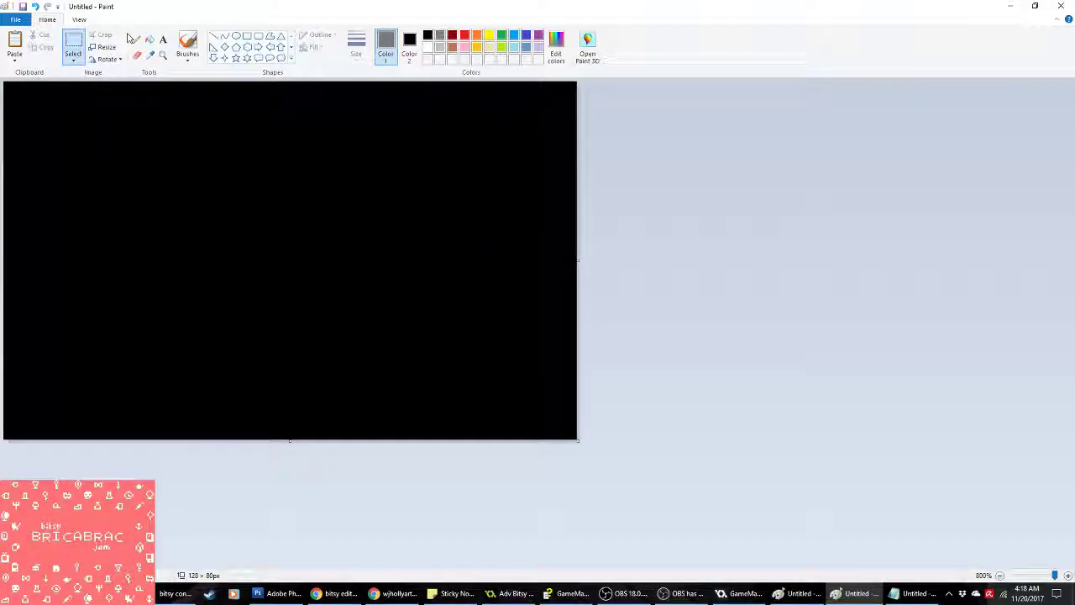
{"action": "key", "text": "ctrl+z"}
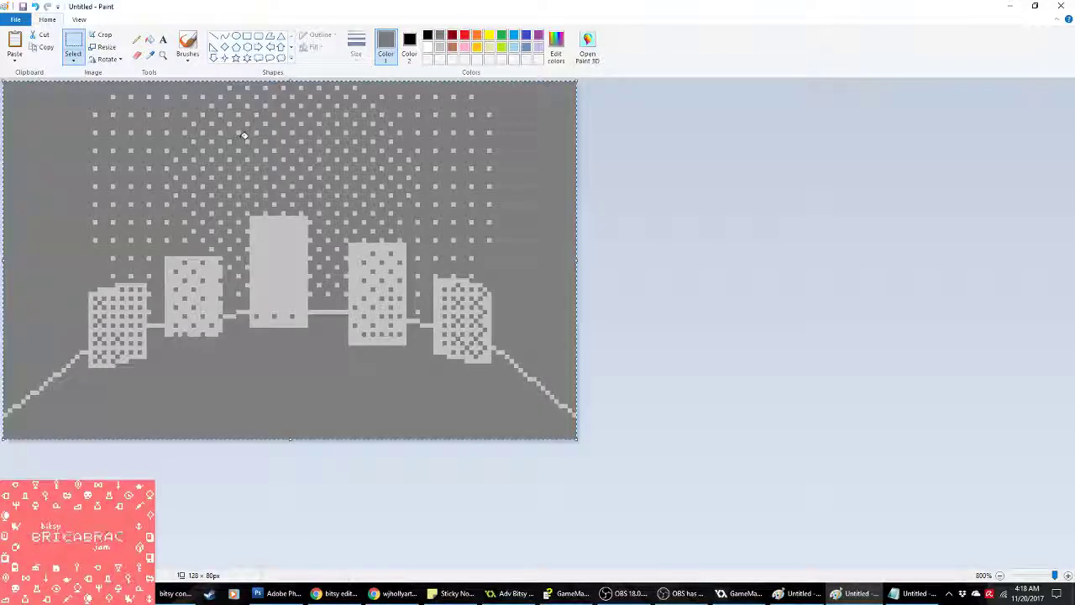
Step: Set up the Line tool in white with the thinnest width and try a stroke above the leftmost pedestal
{"action": "left_click", "coordinate": [151, 55]}
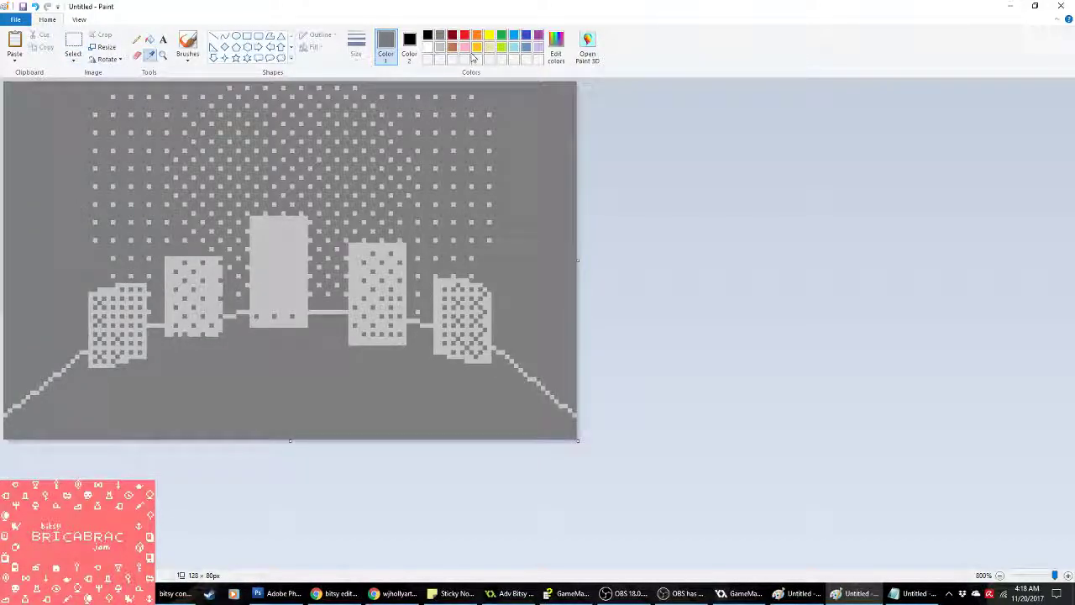
{"action": "left_click", "coordinate": [428, 47]}
{"action": "left_click", "coordinate": [137, 40]}
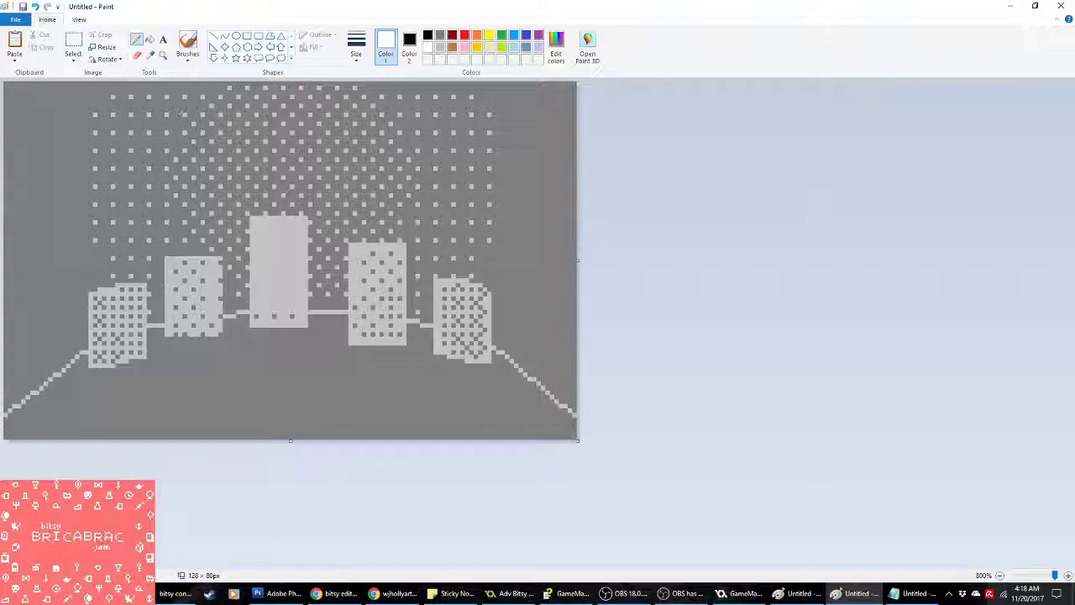
{"action": "left_click", "coordinate": [214, 36]}
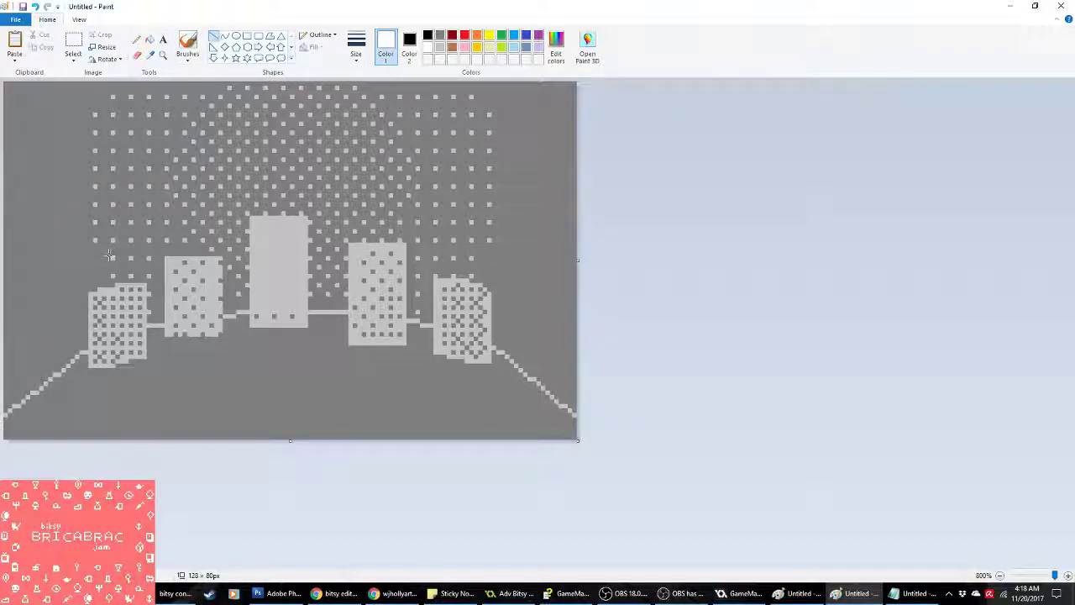
{"action": "left_click", "coordinate": [356, 49]}
{"action": "left_click", "coordinate": [373, 81]}
{"action": "left_click_drag", "start_coordinate": [96, 243], "coordinate": [109, 270]}
Step: Switch to Chrome and search Google in a new tab for "lite brite" images
{"action": "left_click", "coordinate": [399, 593]}
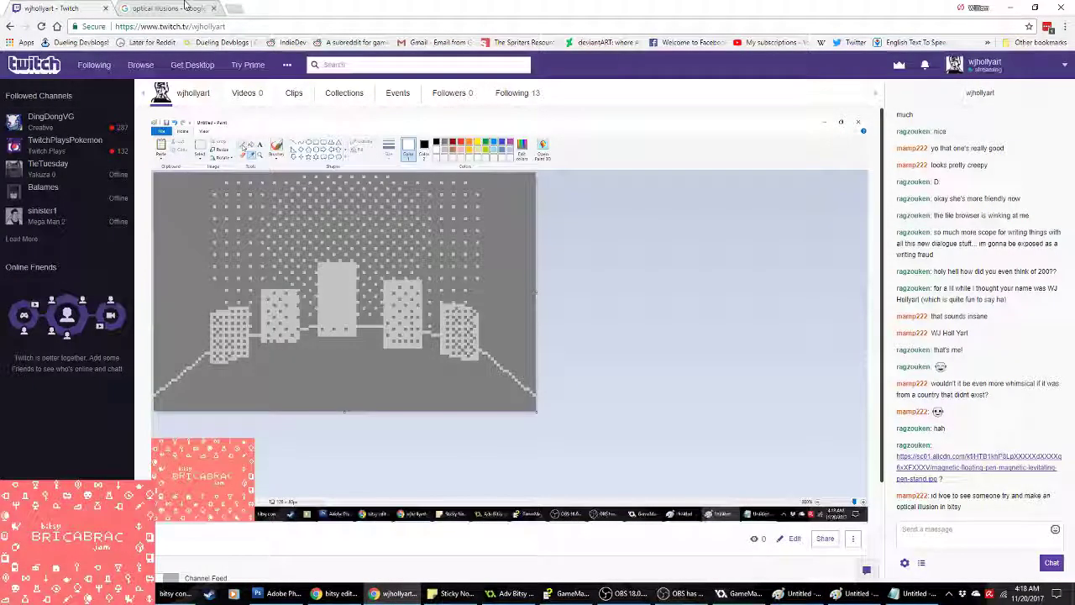
{"action": "left_click", "coordinate": [234, 7]}
{"action": "type", "text": "lite brite"}
{"action": "key", "text": "Return"}
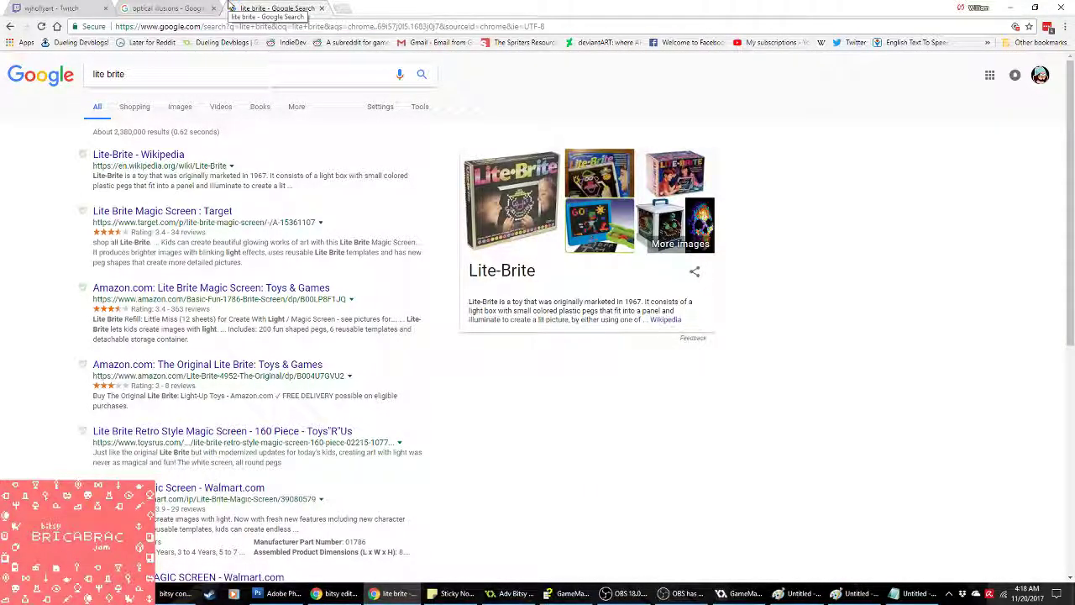
{"action": "left_click", "coordinate": [135, 107]}
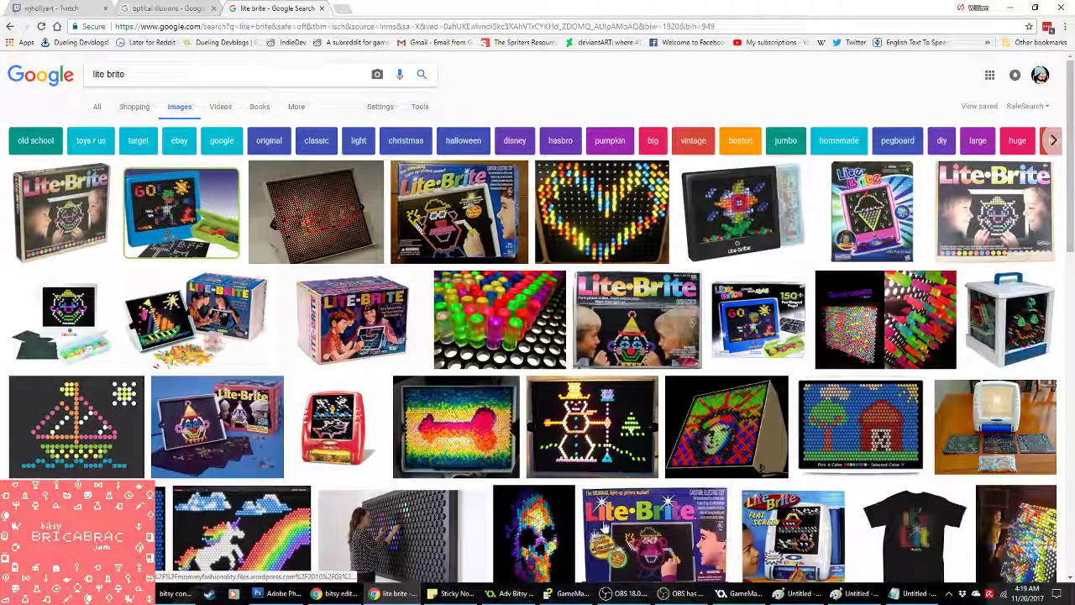
Step: Return to Paint and draw a rounded white item with inner swirls and a black outline on the leftmost pedestal
{"action": "left_click", "coordinate": [856, 593]}
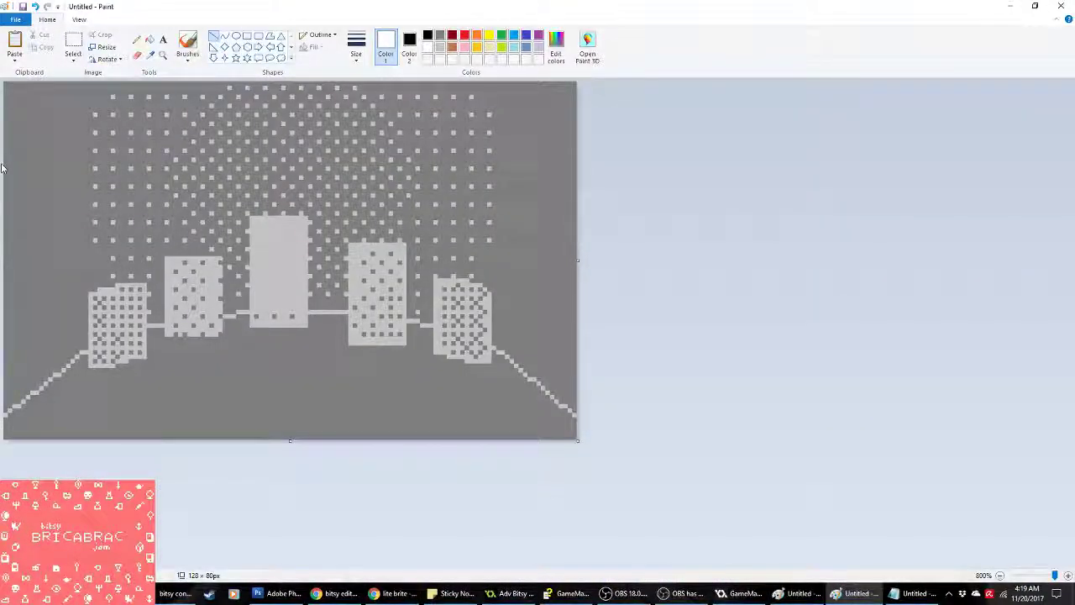
{"action": "mouse_move", "coordinate": [104, 244]}
{"action": "left_mouse_down"}
{"action": "mouse_move", "coordinate": [110, 279]}
{"action": "mouse_move", "coordinate": [143, 271]}
{"action": "mouse_move", "coordinate": [138, 258]}
{"action": "mouse_move", "coordinate": [145, 266]}
{"action": "mouse_move", "coordinate": [123, 241]}
{"action": "mouse_move", "coordinate": [132, 242]}
{"action": "mouse_move", "coordinate": [100, 274]}
{"action": "left_mouse_up"}
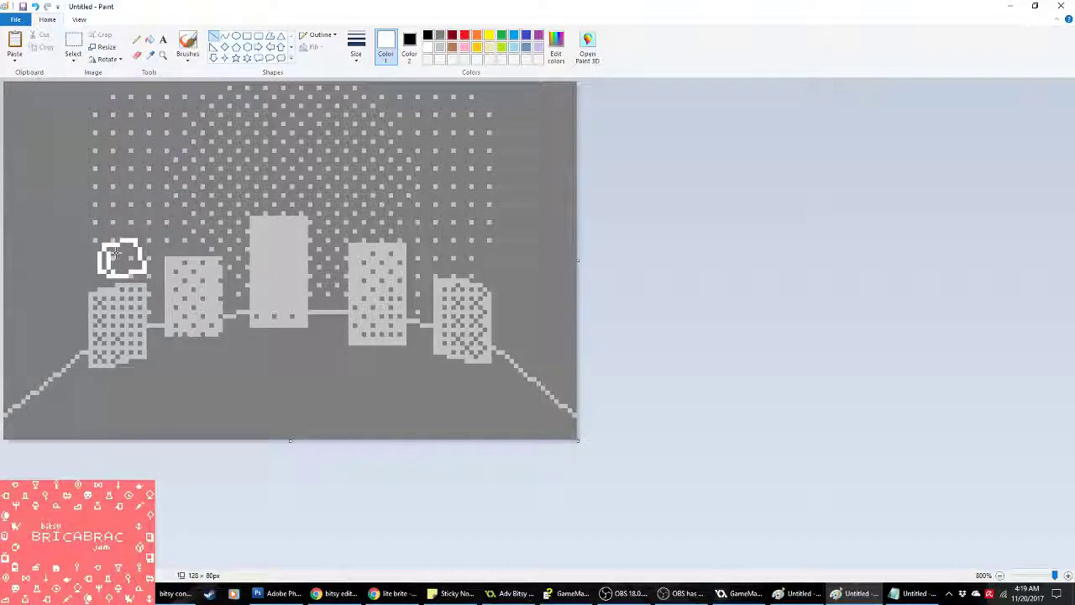
{"action": "left_click", "coordinate": [136, 39]}
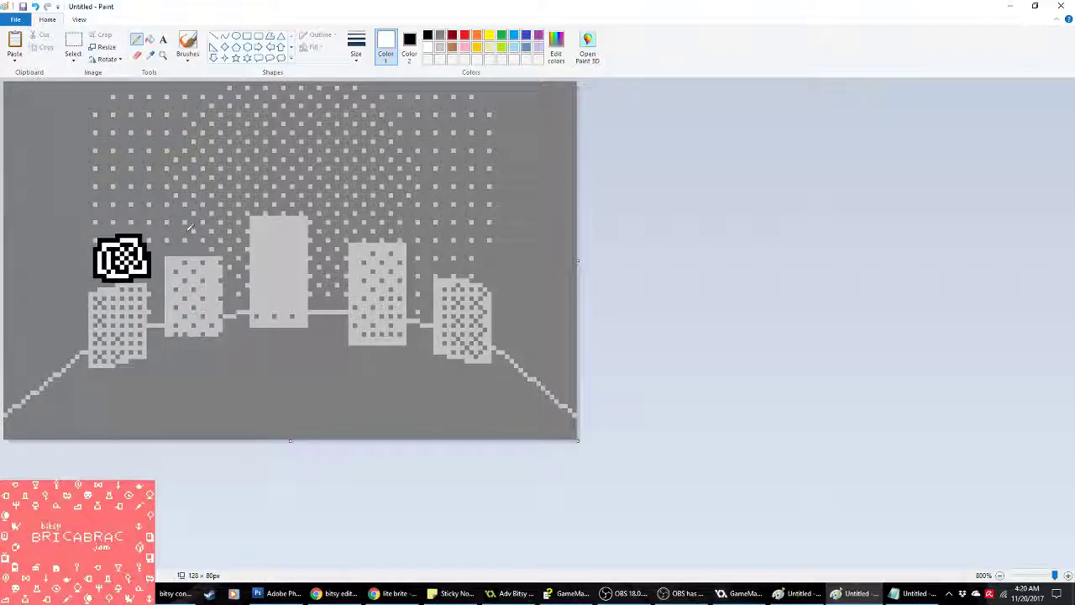
Step: Check the Notepad idea list and draw a small white standing figure with a black outline on the second pedestal
{"action": "left_click", "coordinate": [894, 593]}
{"action": "left_click", "coordinate": [596, 526]}
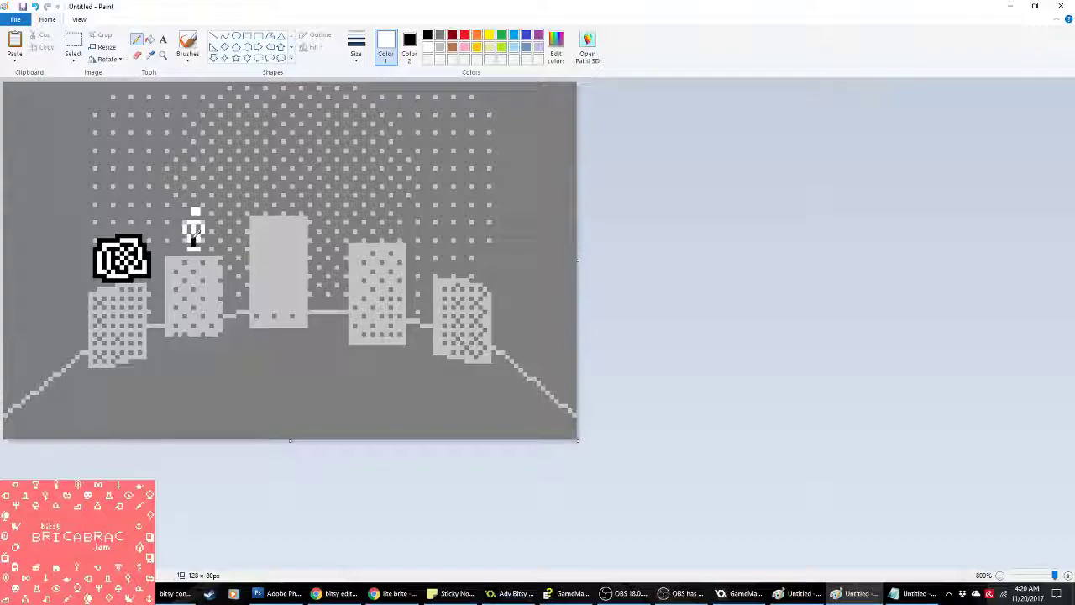
{"action": "mouse_move", "coordinate": [184, 249]}
{"action": "left_mouse_down"}
{"action": "mouse_move", "coordinate": [208, 217]}
{"action": "mouse_move", "coordinate": [206, 229]}
{"action": "mouse_move", "coordinate": [190, 208]}
{"action": "mouse_move", "coordinate": [206, 200]}
{"action": "mouse_move", "coordinate": [182, 227]}
{"action": "left_mouse_up"}
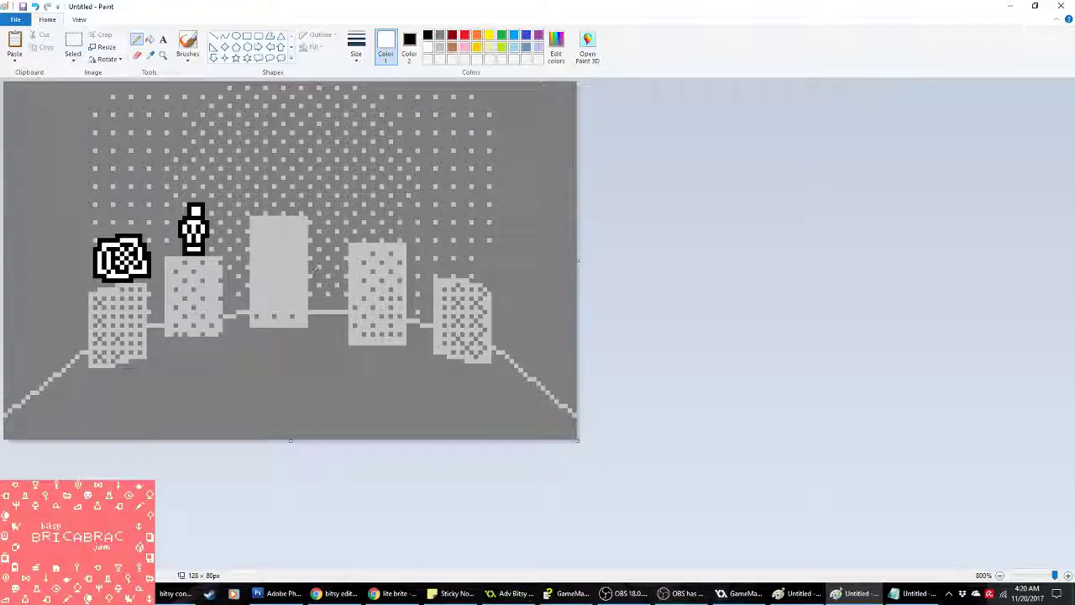
Step: Review the Notepad idea list, draw a white figure on the fourth pedestal, and outline its head and arms in black
{"action": "left_click", "coordinate": [915, 593]}
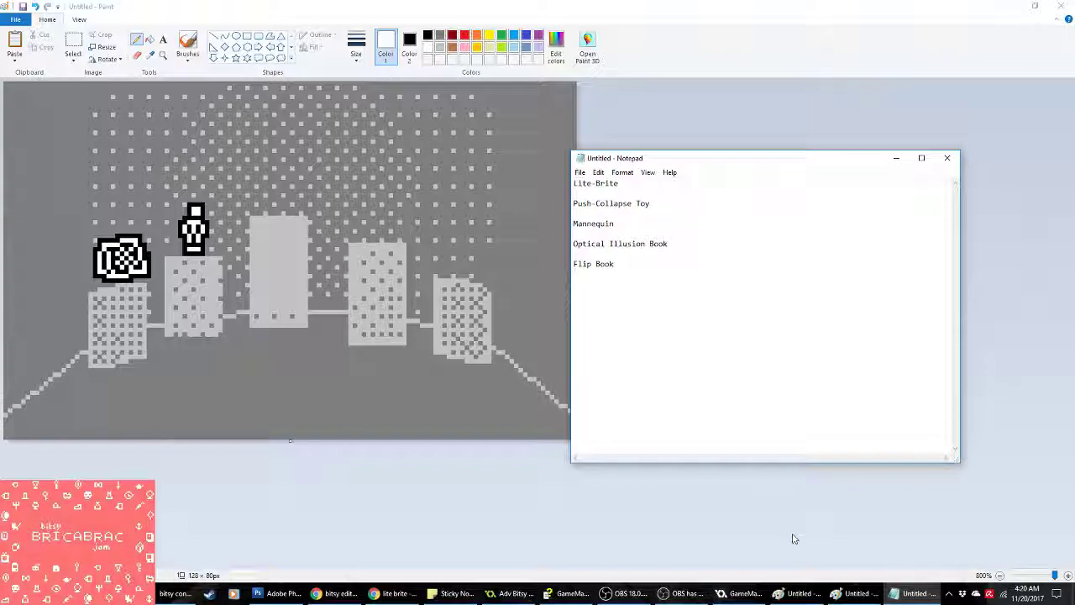
{"action": "left_click", "coordinate": [756, 521]}
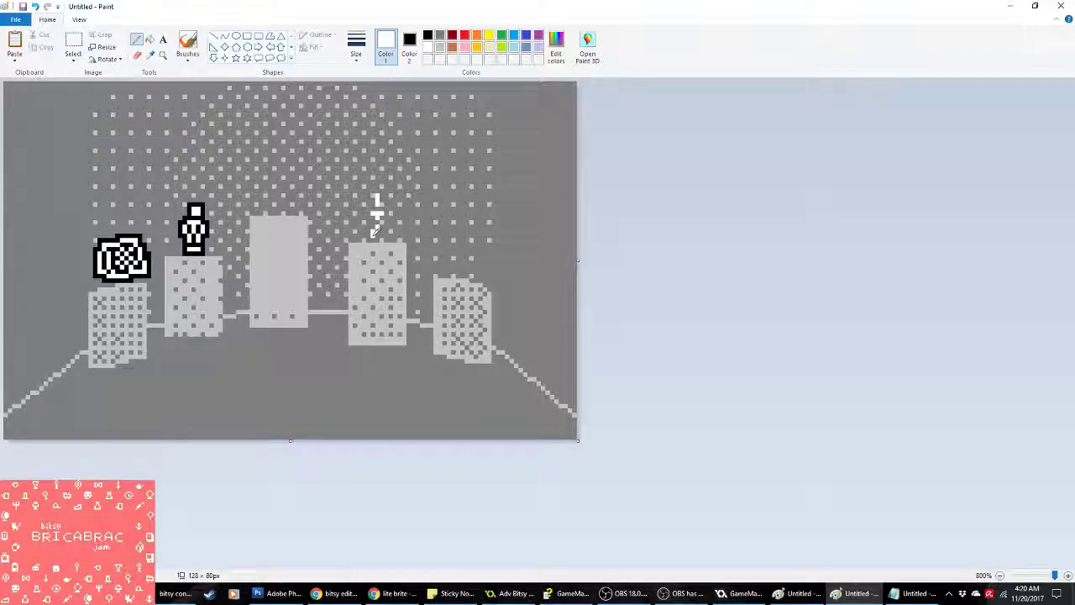
{"action": "left_click", "coordinate": [370, 215]}
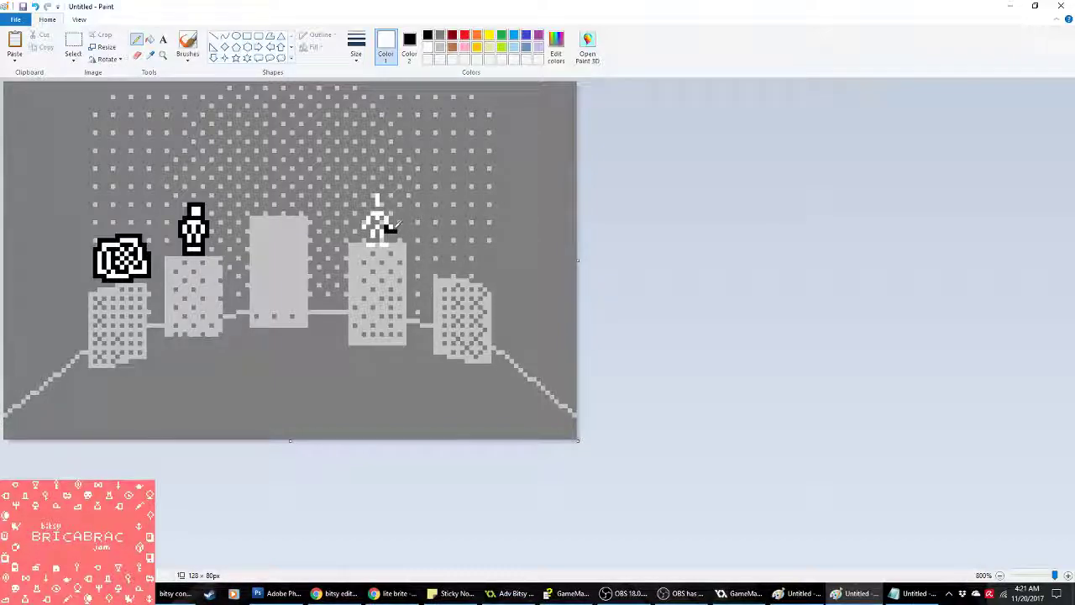
{"action": "left_click_drag", "start_coordinate": [389, 208], "coordinate": [373, 192]}
{"action": "mouse_move", "coordinate": [380, 185]}
{"action": "left_mouse_down"}
{"action": "mouse_move", "coordinate": [389, 196]}
{"action": "mouse_move", "coordinate": [367, 215]}
{"action": "left_mouse_up"}
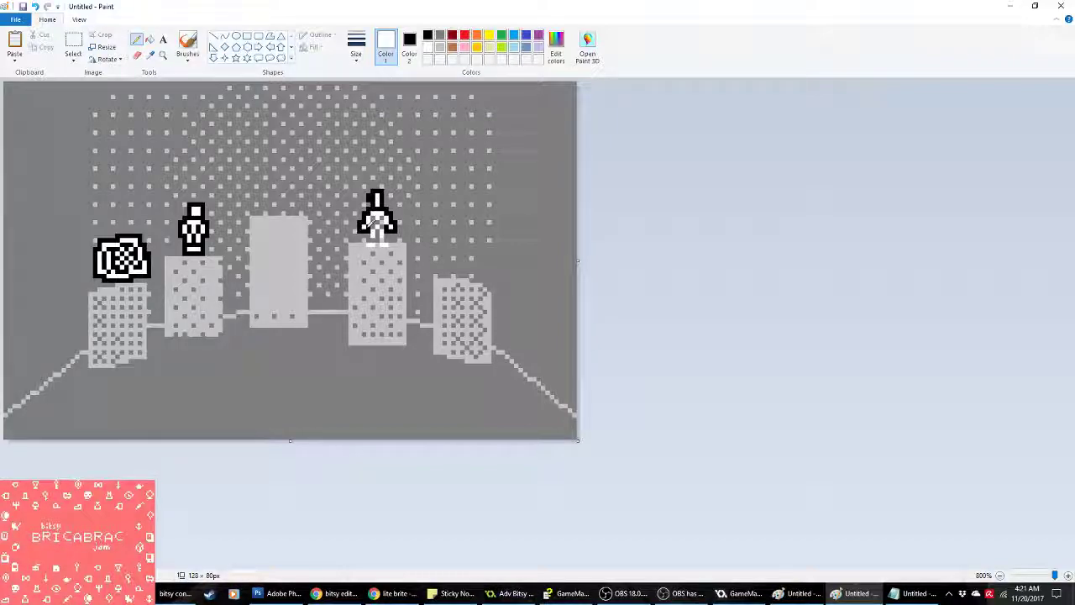
Step: Undo the last stroke on the fourth pedestal's figure, separate its arms and legs with black pixels, and finish its black outline
{"action": "key", "text": "ctrl+z"}
{"action": "left_click_drag", "start_coordinate": [370, 210], "coordinate": [382, 212]}
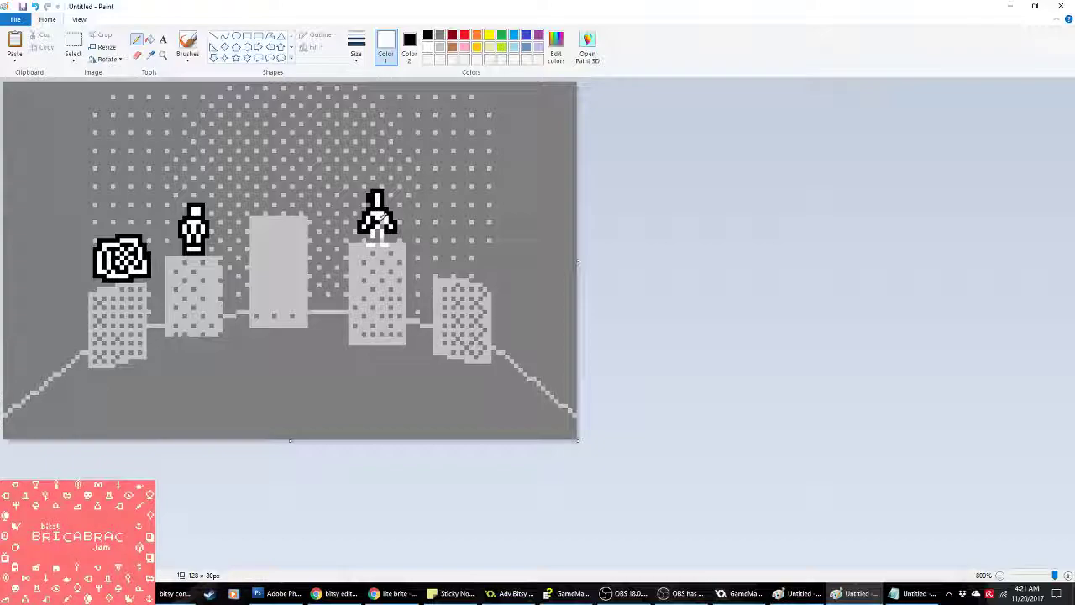
{"action": "left_click_drag", "start_coordinate": [378, 228], "coordinate": [373, 237]}
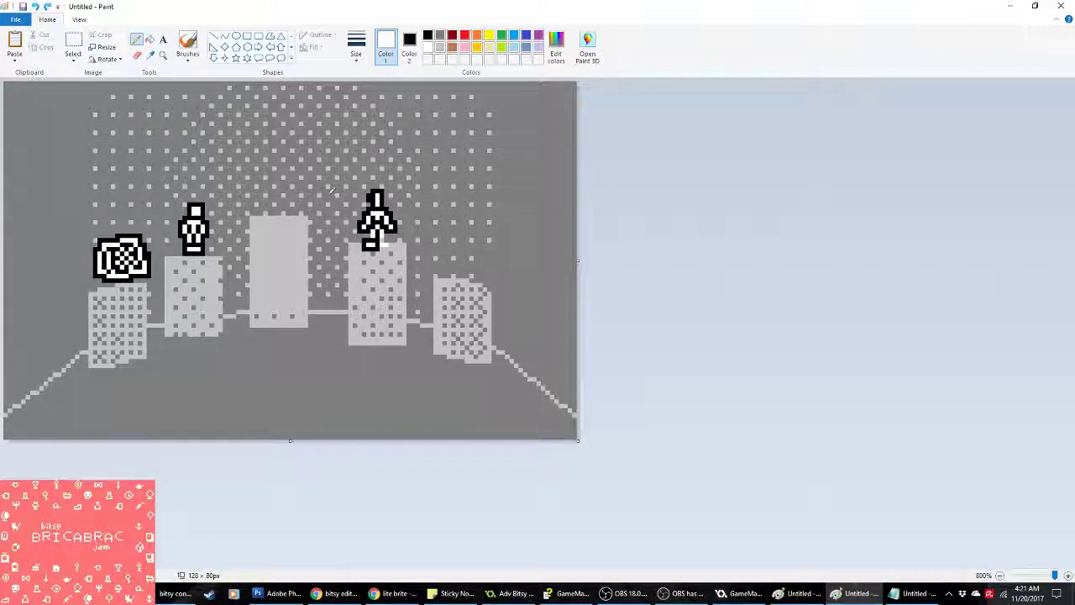
{"action": "left_click_drag", "start_coordinate": [372, 230], "coordinate": [385, 245]}
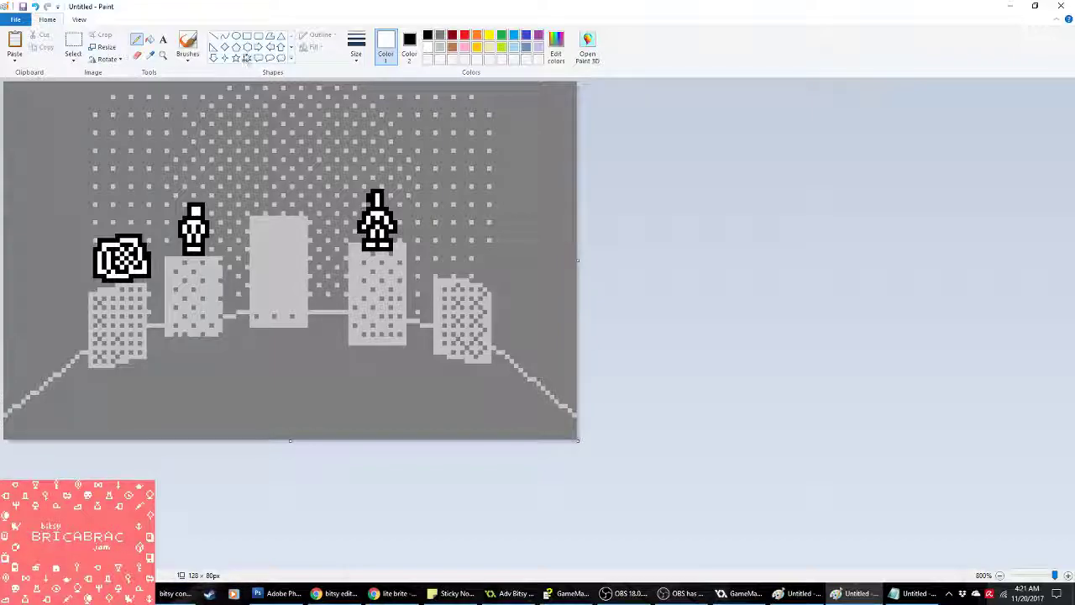
Step: Draw a black-outlined book shape with a vertical spine line on the centre pedestal and fill it white
{"action": "left_click", "coordinate": [214, 36]}
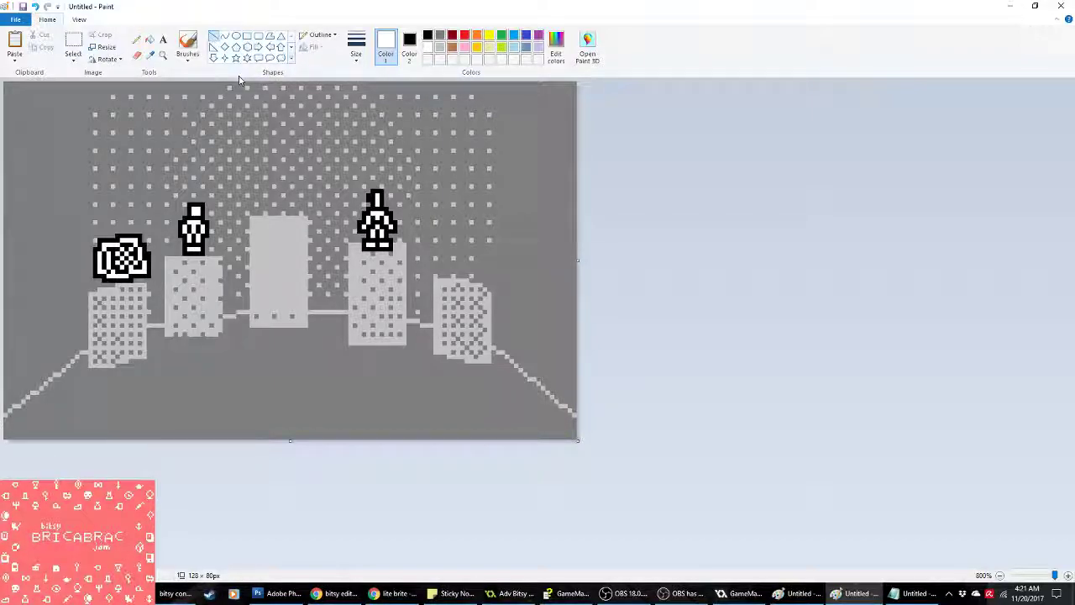
{"action": "mouse_move", "coordinate": [255, 173]}
{"action": "left_mouse_down"}
{"action": "mouse_move", "coordinate": [292, 159]}
{"action": "mouse_move", "coordinate": [292, 211]}
{"action": "mouse_move", "coordinate": [255, 212]}
{"action": "left_mouse_up"}
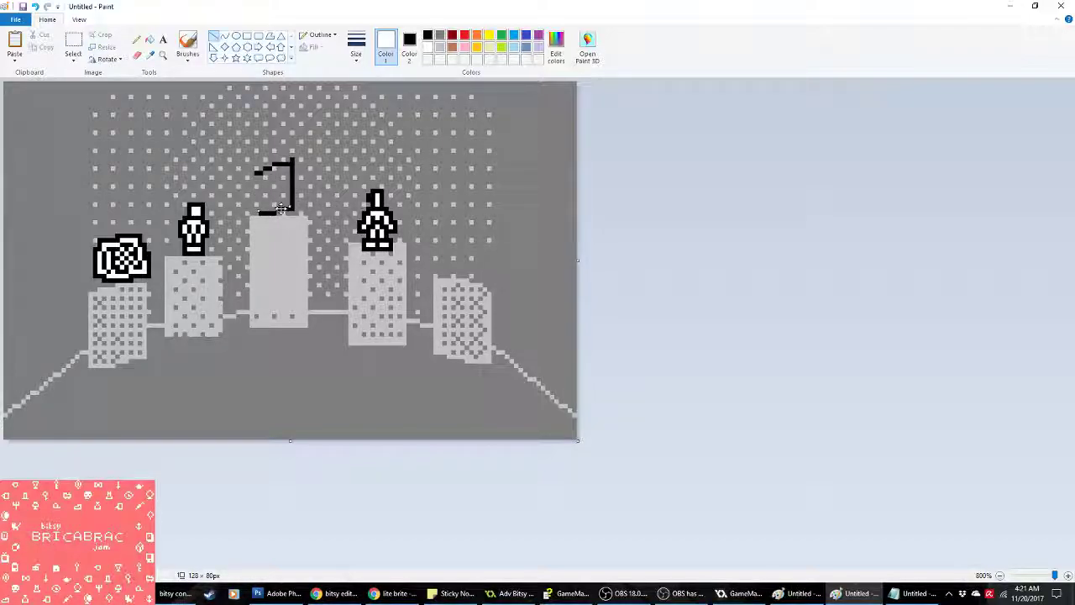
{"action": "left_click_drag", "start_coordinate": [257, 170], "coordinate": [260, 210]}
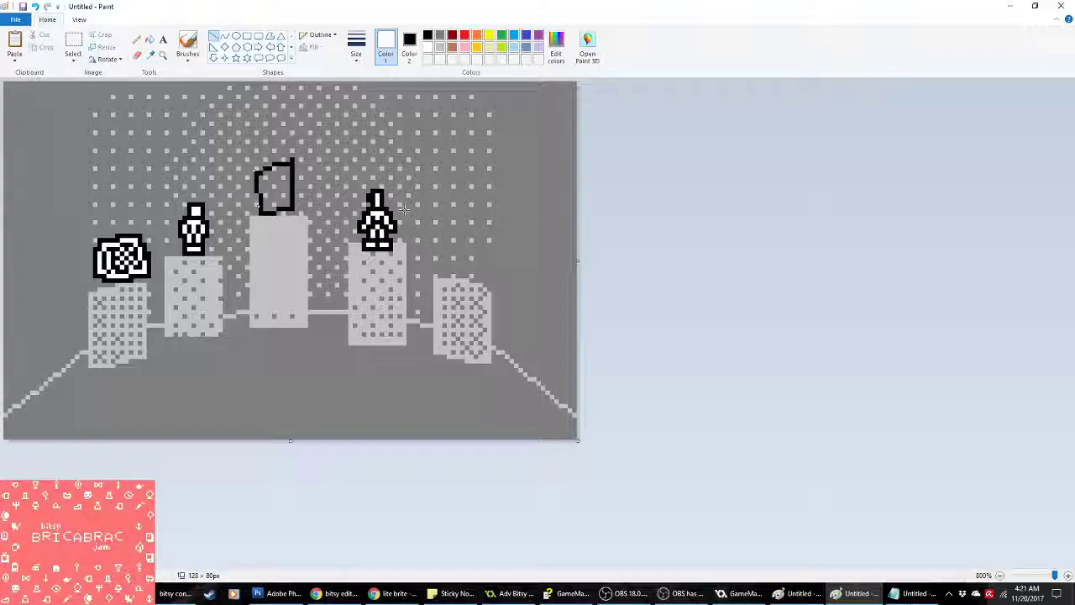
{"action": "mouse_move", "coordinate": [297, 168]}
{"action": "left_mouse_down"}
{"action": "mouse_move", "coordinate": [301, 217]}
{"action": "mouse_move", "coordinate": [263, 217]}
{"action": "left_mouse_up"}
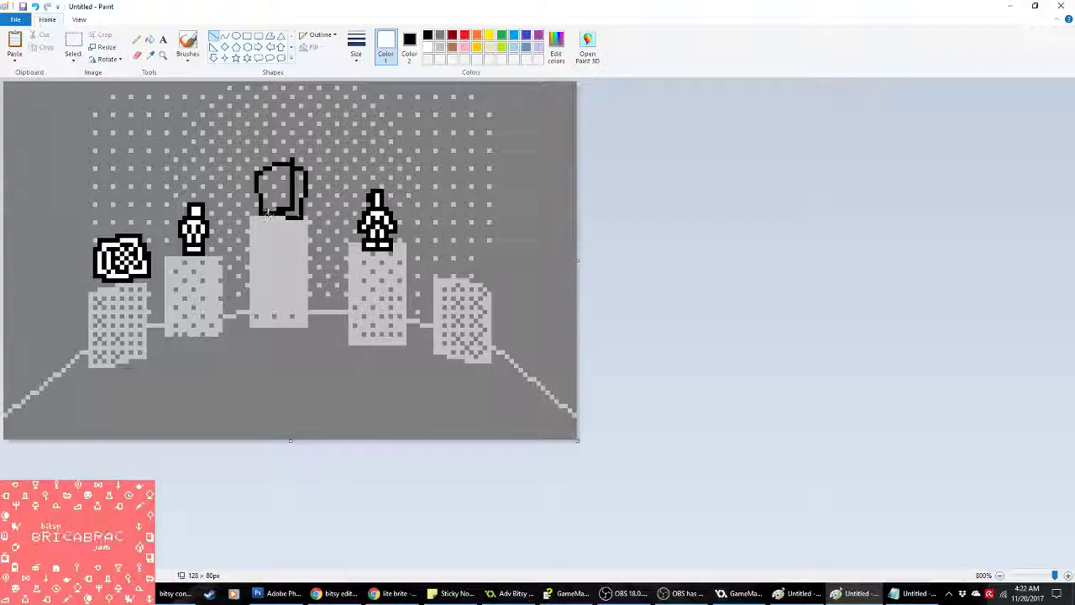
{"action": "left_click", "coordinate": [150, 38]}
{"action": "left_click", "coordinate": [280, 172]}
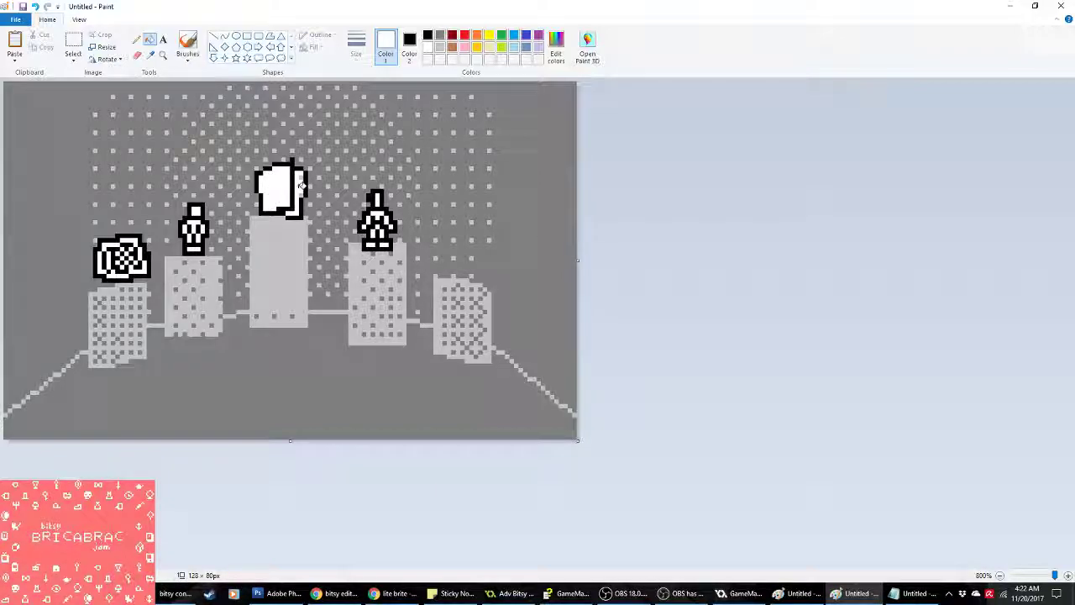
Step: Draw a small book-like shape lying on the rightmost pedestal, fill it white, and outline it in black with a dividing line
{"action": "left_click", "coordinate": [214, 36]}
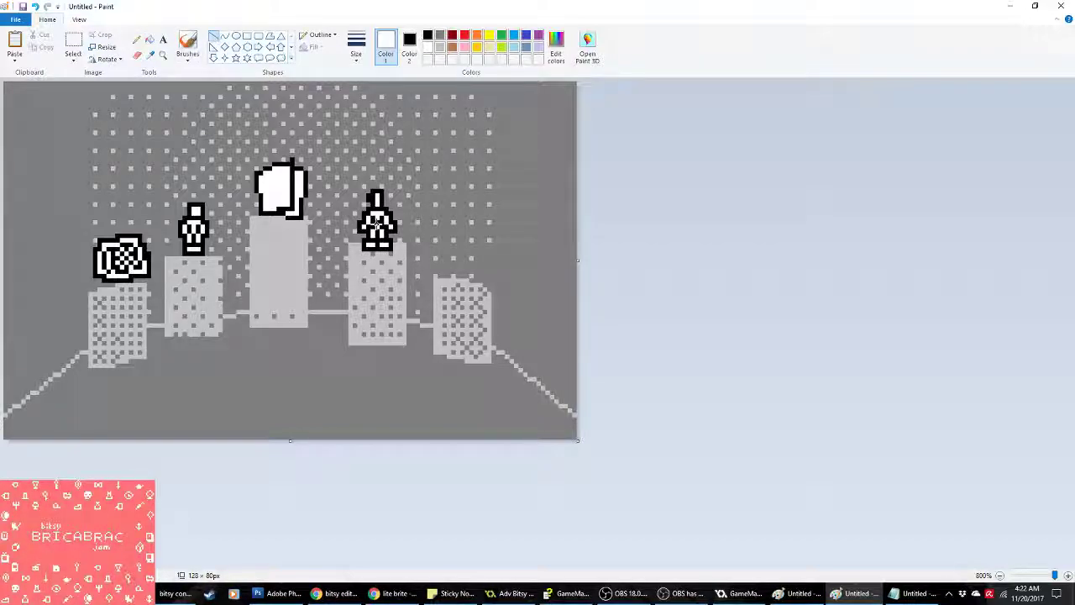
{"action": "mouse_move", "coordinate": [448, 268]}
{"action": "left_mouse_down"}
{"action": "mouse_move", "coordinate": [447, 249]}
{"action": "mouse_move", "coordinate": [492, 255]}
{"action": "mouse_move", "coordinate": [489, 272]}
{"action": "mouse_move", "coordinate": [448, 269]}
{"action": "left_mouse_up"}
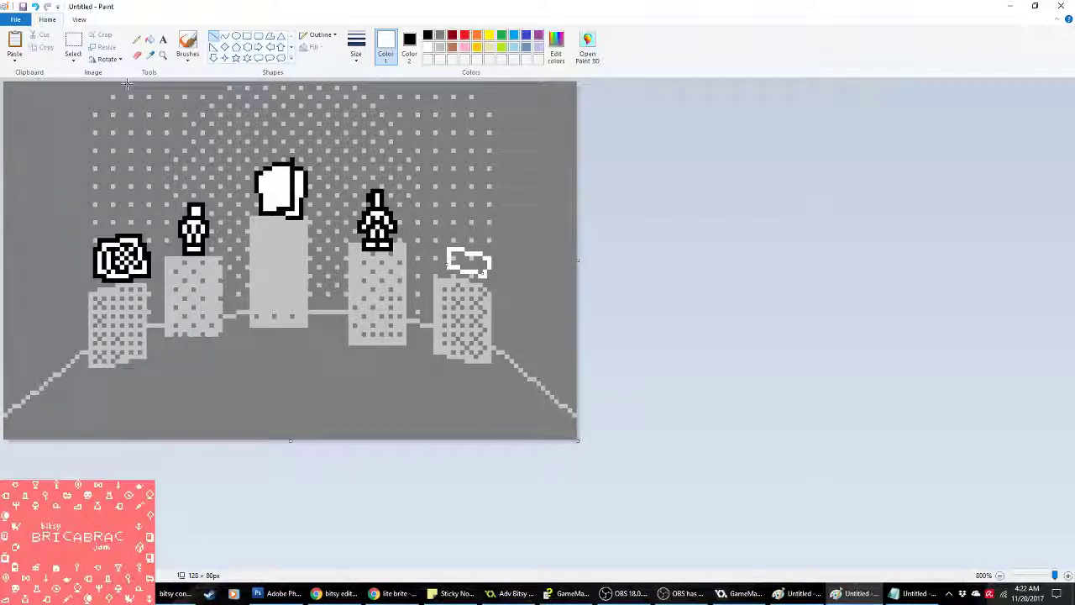
{"action": "left_click", "coordinate": [150, 39]}
{"action": "left_click", "coordinate": [457, 257]}
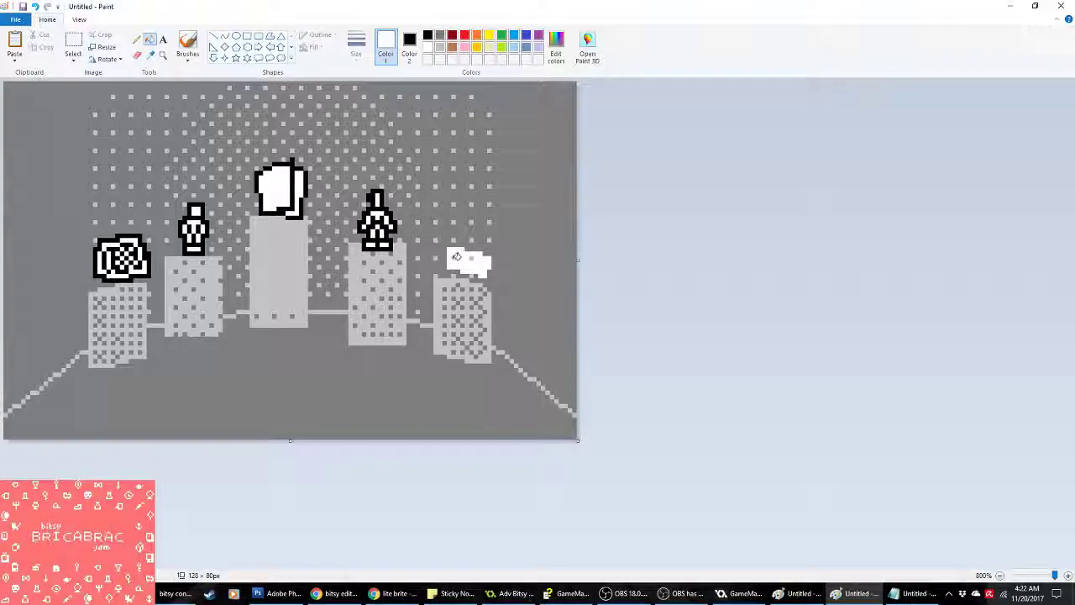
{"action": "left_click", "coordinate": [213, 35]}
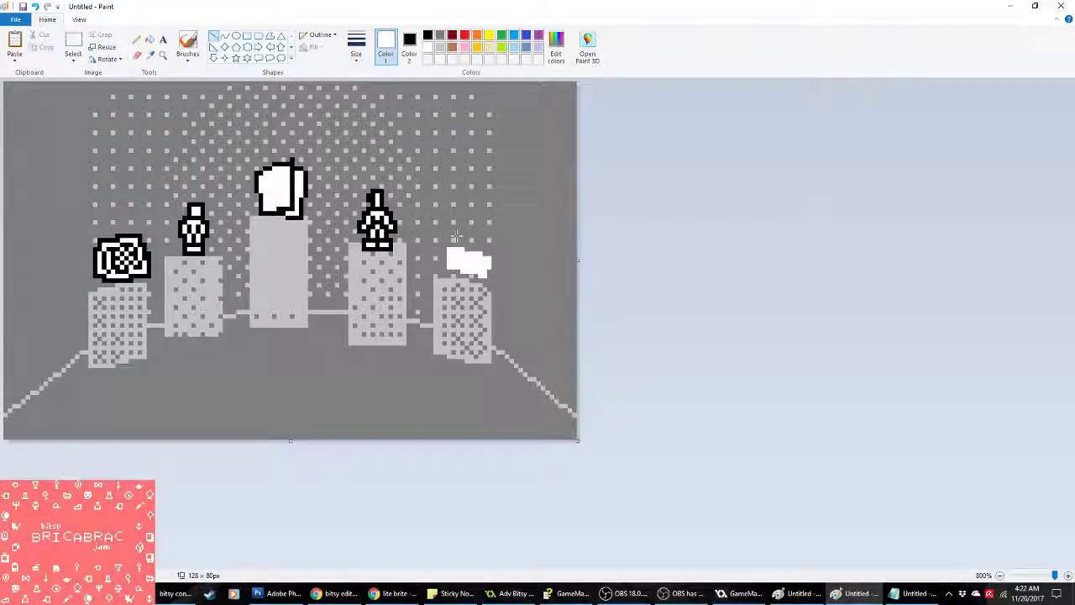
{"action": "mouse_move", "coordinate": [451, 245]}
{"action": "left_mouse_down"}
{"action": "mouse_move", "coordinate": [482, 253]}
{"action": "mouse_move", "coordinate": [480, 280]}
{"action": "mouse_move", "coordinate": [443, 270]}
{"action": "mouse_move", "coordinate": [482, 247]}
{"action": "mouse_move", "coordinate": [499, 280]}
{"action": "left_mouse_up"}
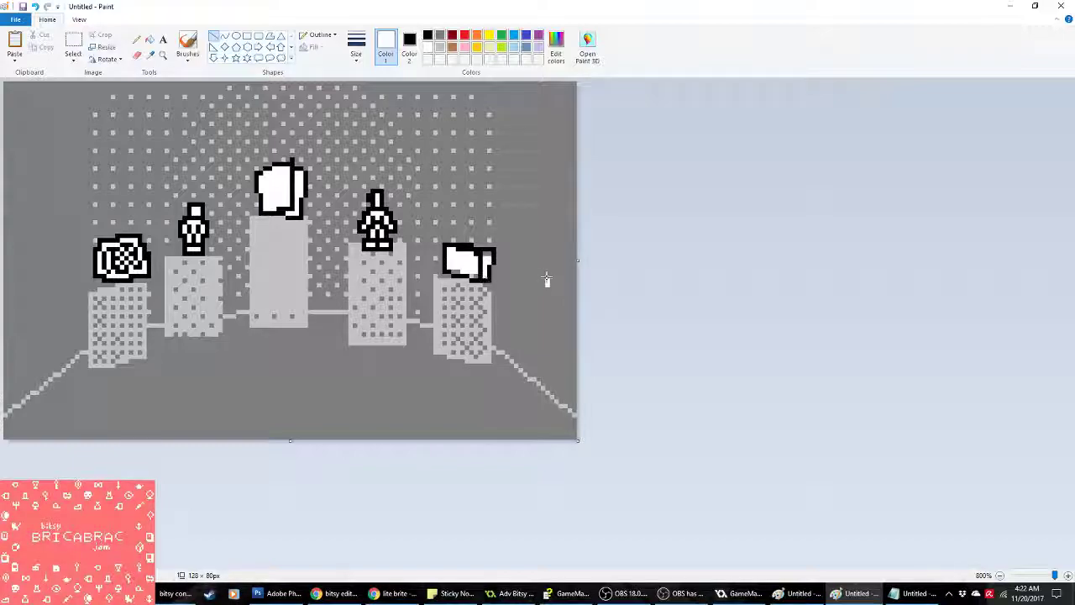
Step: Fill the rightmost item's remaining gaps white, remove the stray white mark beside it, and trim the protruding pixel above the centre book
{"action": "left_click", "coordinate": [149, 39]}
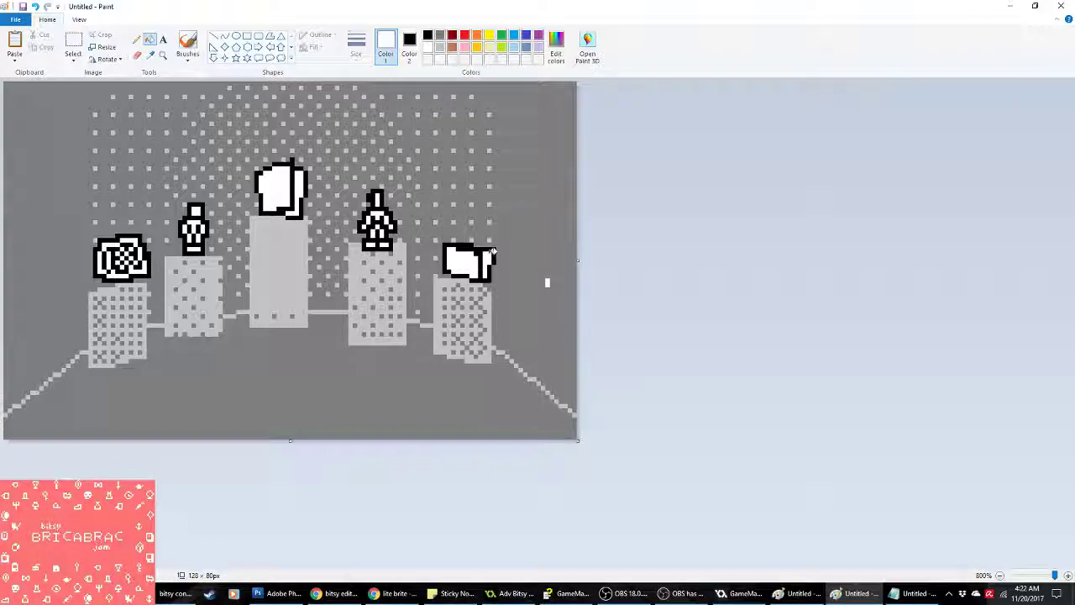
{"action": "left_click", "coordinate": [546, 283]}
{"action": "left_click", "coordinate": [136, 40]}
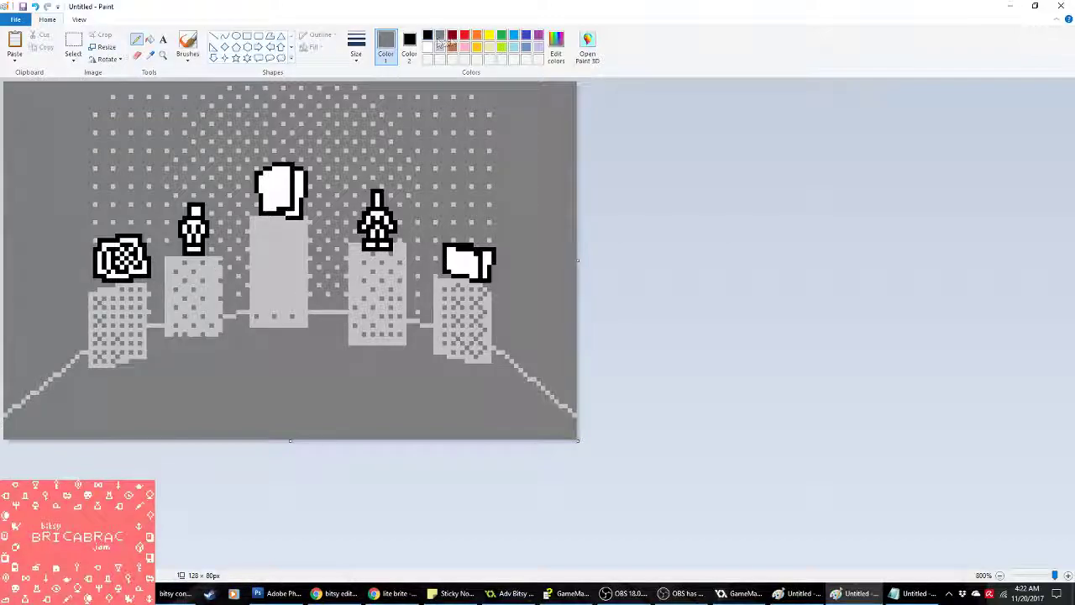
Step: Set the light grey as the secondary colour and isolate the five items on plain dark grey without the pedestals and wall dots
{"action": "left_click", "coordinate": [150, 55]}
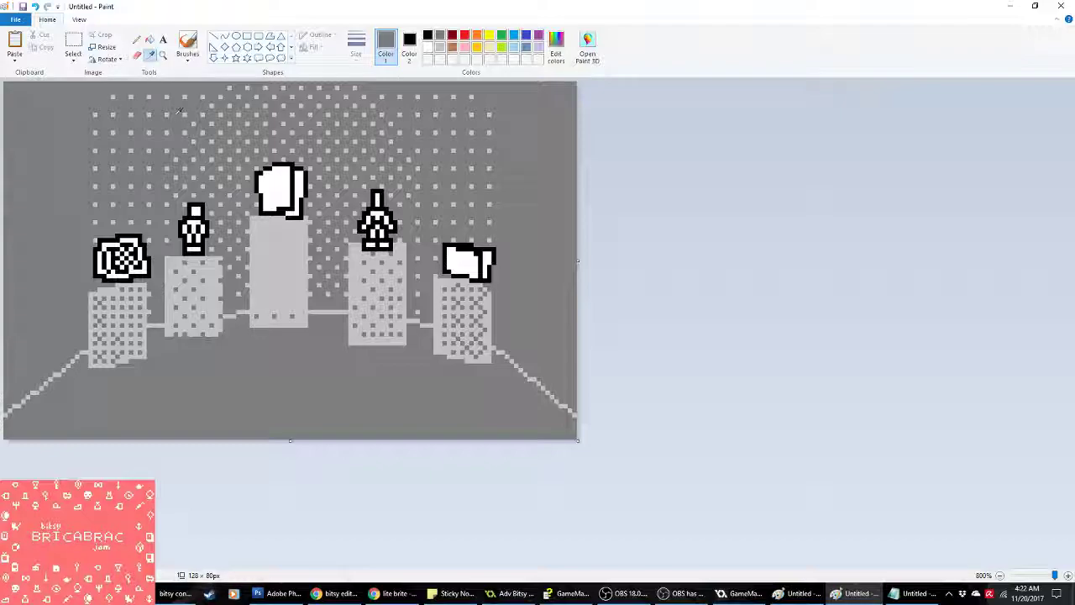
{"action": "right_click", "coordinate": [168, 94]}
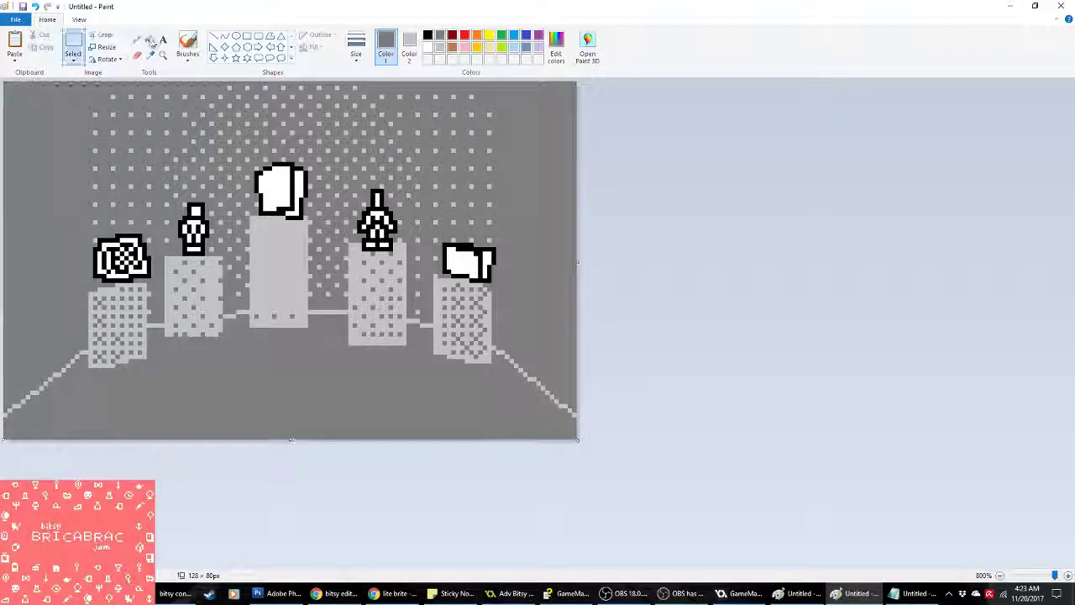
{"action": "key", "text": "ctrl+a"}
{"action": "key", "text": "Delete"}
{"action": "key", "text": "ctrl+v"}
{"action": "left_click", "coordinate": [631, 501]}
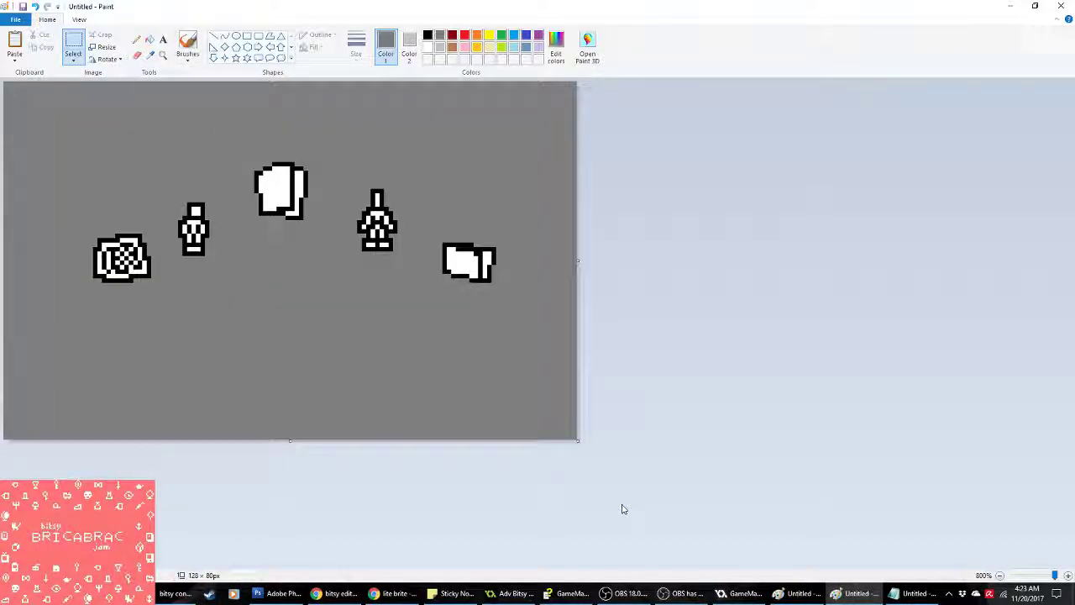
Step: Overlay the items on the black-and-white room scene in the other Paint window, using transparent selection with dark grey as the secondary colour
{"action": "key", "text": "alt+Tab"}
{"action": "key", "text": "alt+Tab"}
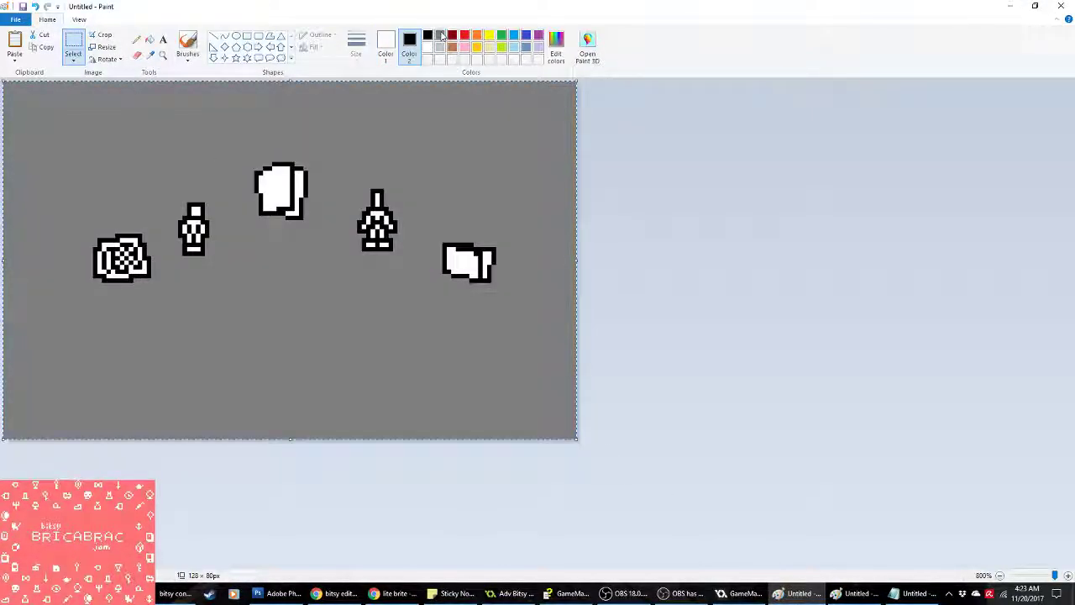
{"action": "left_click", "coordinate": [73, 59]}
{"action": "left_click", "coordinate": [100, 158]}
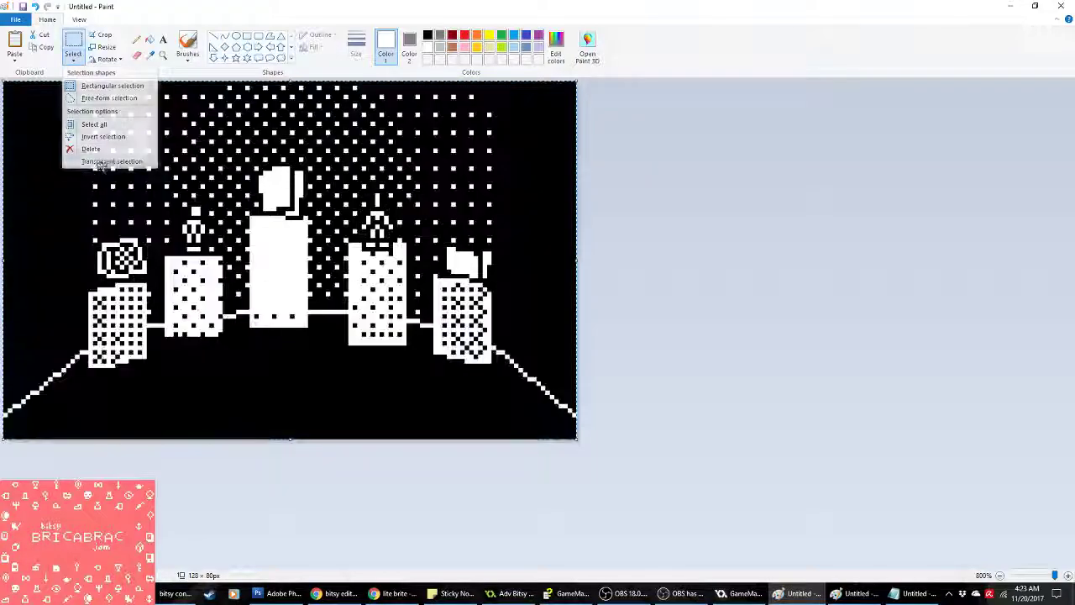
{"action": "left_click", "coordinate": [715, 318]}
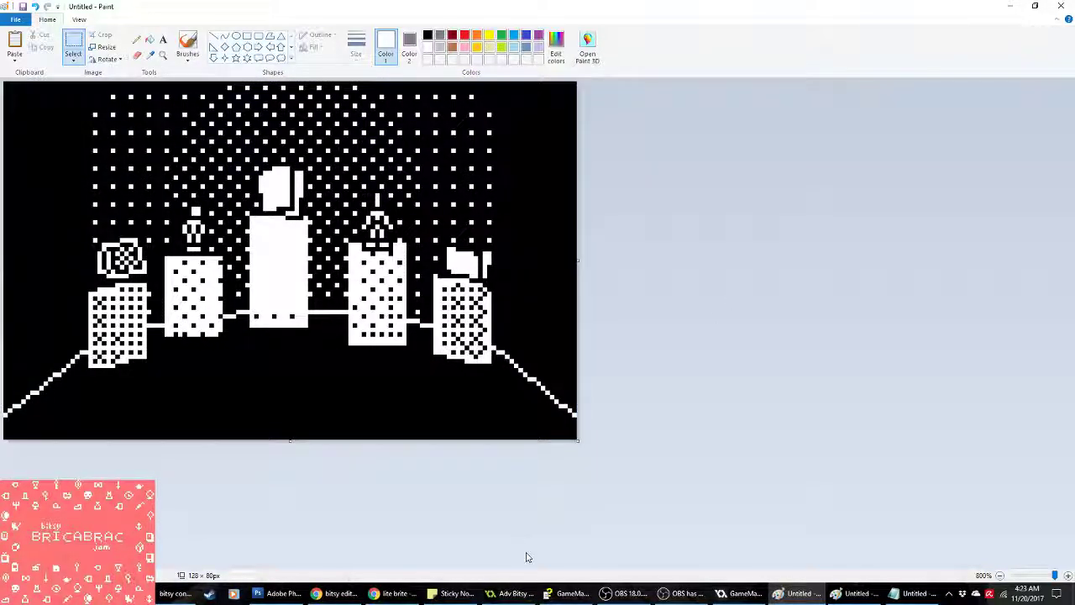
Step: Switch to GameMaker, paste the combined scene as a frame of spr_picturetest, and delete the old frame without items
{"action": "mouse_move", "coordinate": [277, 593]}
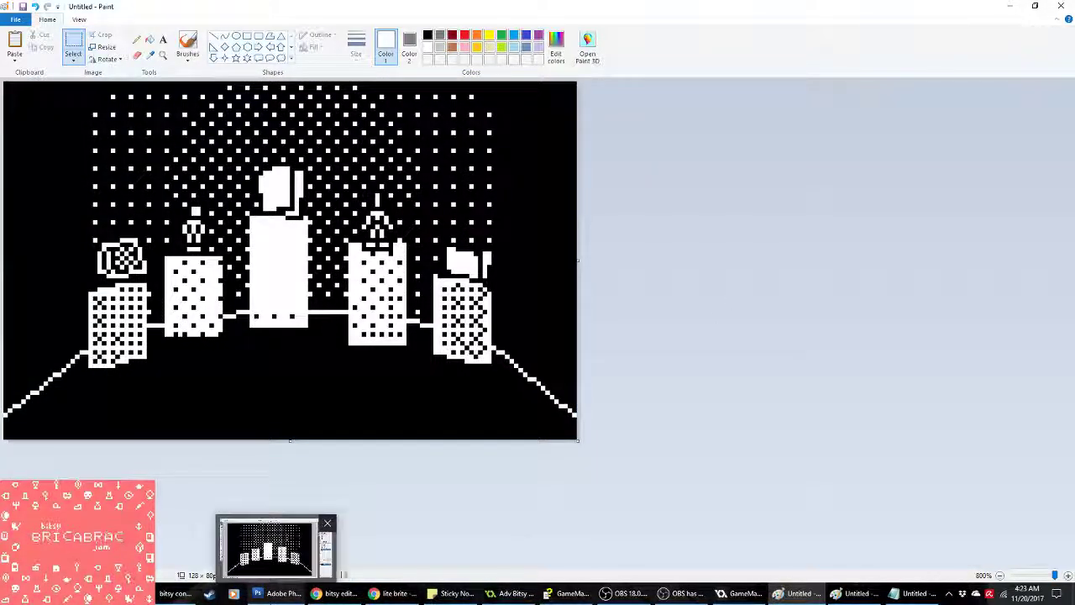
{"action": "left_click", "coordinate": [514, 593]}
{"action": "key", "text": "ctrl+v"}
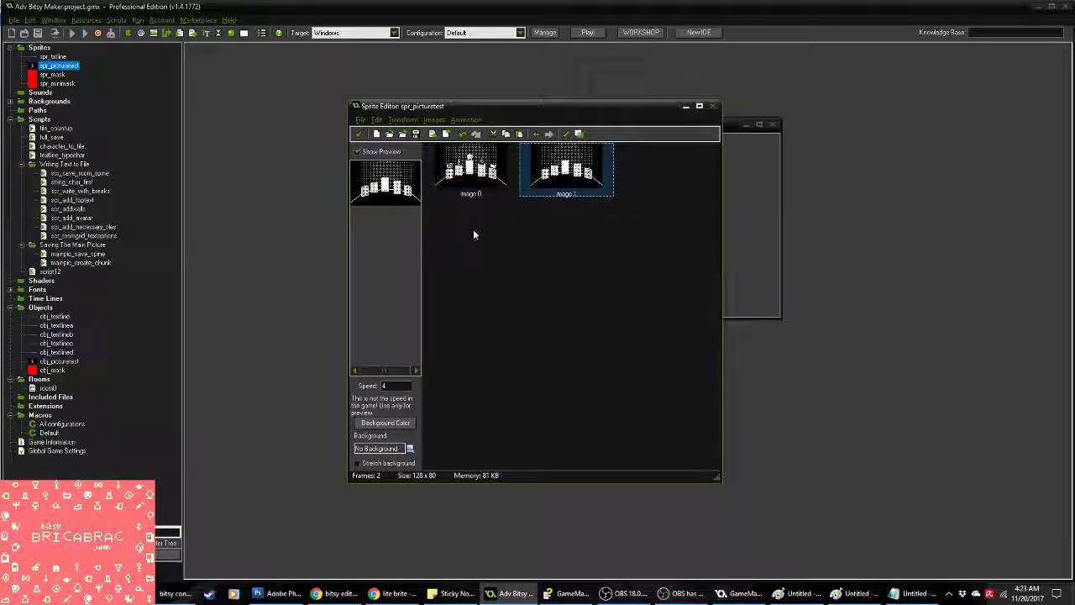
{"action": "key", "text": "Delete"}
Step: Return to the isolated items in Paint and shift the two figures up and the other three items down by one pixel each
{"action": "left_click", "coordinate": [855, 593]}
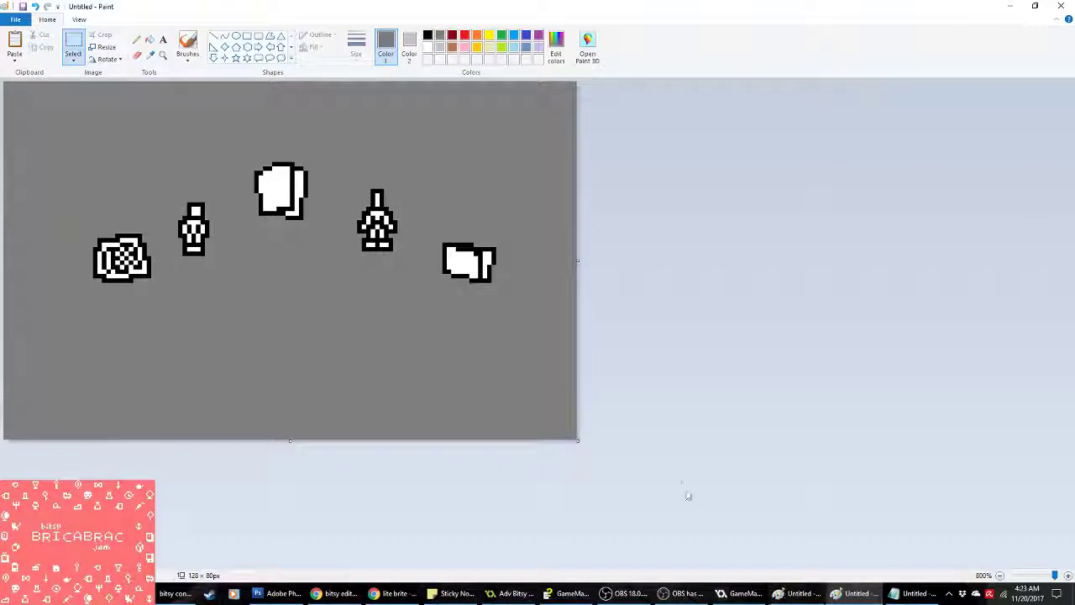
{"action": "left_click_drag", "start_coordinate": [412, 176], "coordinate": [348, 284]}
{"action": "left_click_drag", "start_coordinate": [377, 227], "coordinate": [541, 293]}
{"action": "left_click_drag", "start_coordinate": [495, 260], "coordinate": [495, 264]}
{"action": "left_click_drag", "start_coordinate": [312, 158], "coordinate": [268, 215]}
{"action": "left_click", "coordinate": [277, 244]}
{"action": "left_click_drag", "start_coordinate": [160, 195], "coordinate": [227, 270]}
{"action": "left_click_drag", "start_coordinate": [193, 227], "coordinate": [194, 221]}
{"action": "left_click", "coordinate": [101, 228]}
{"action": "left_click_drag", "start_coordinate": [87, 220], "coordinate": [160, 295]}
{"action": "left_click_drag", "start_coordinate": [124, 256], "coordinate": [124, 257]}
{"action": "left_click", "coordinate": [210, 158]}
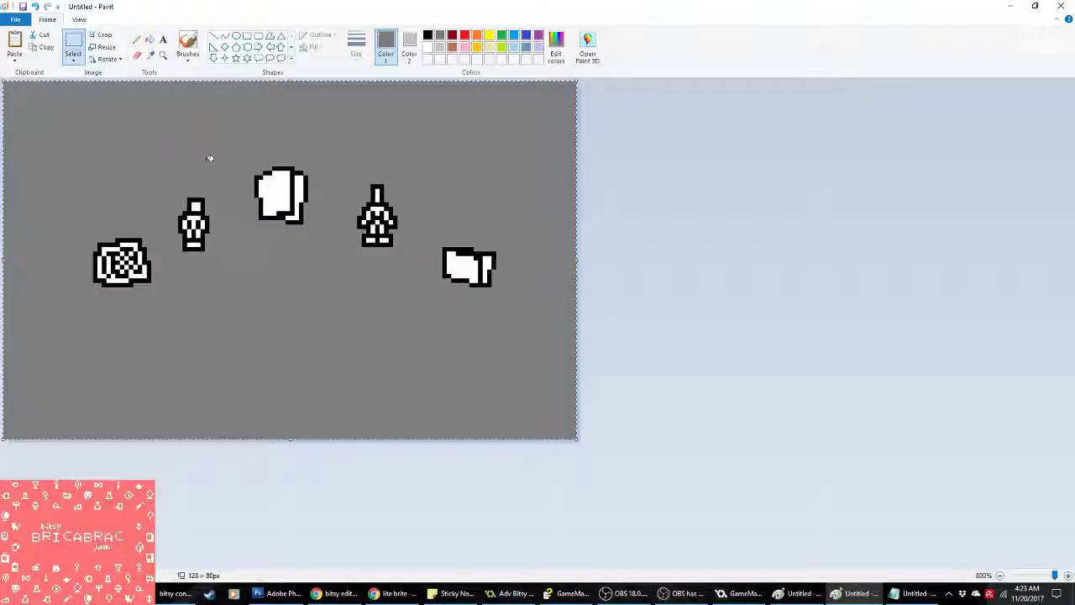
Step: Combine the shifted items with the empty room scene, add it as the second frame of spr_picturetest in GameMaker, and accept the sprite
{"action": "left_click", "coordinate": [794, 593]}
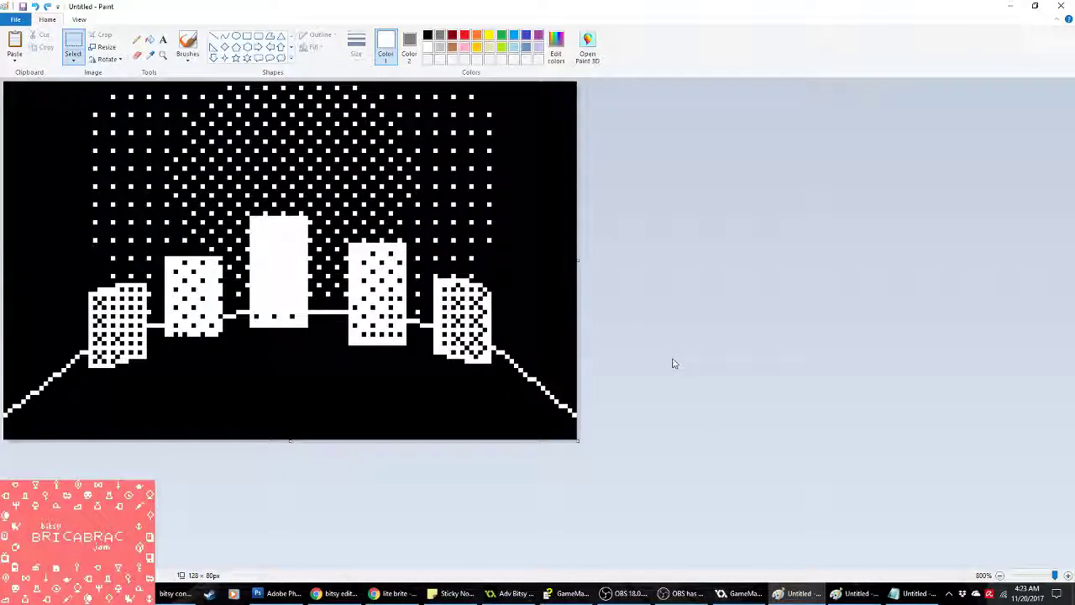
{"action": "left_click", "coordinate": [514, 593]}
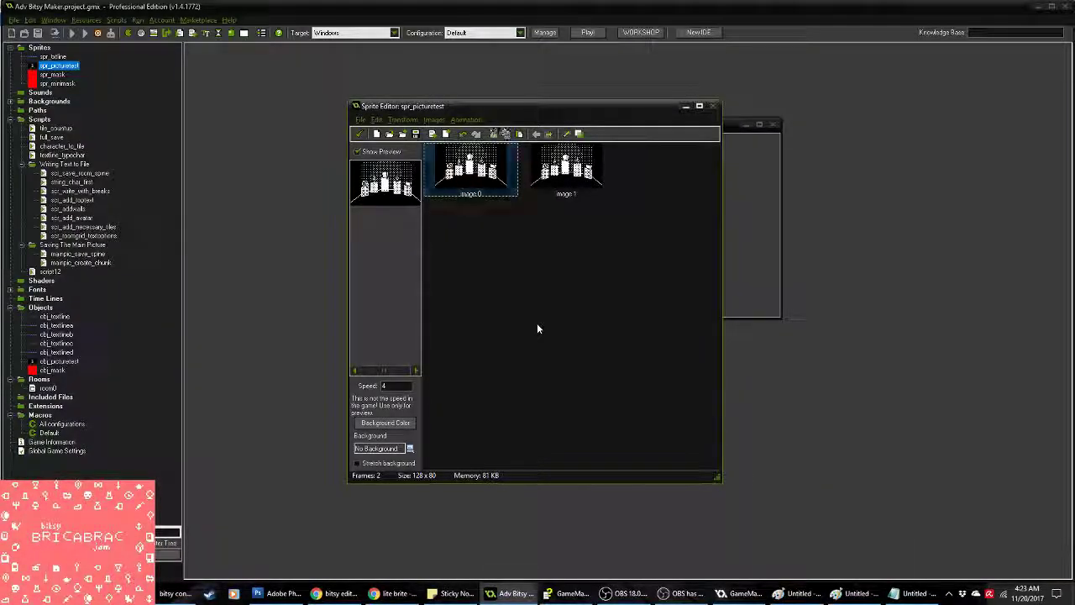
{"action": "left_click", "coordinate": [359, 134]}
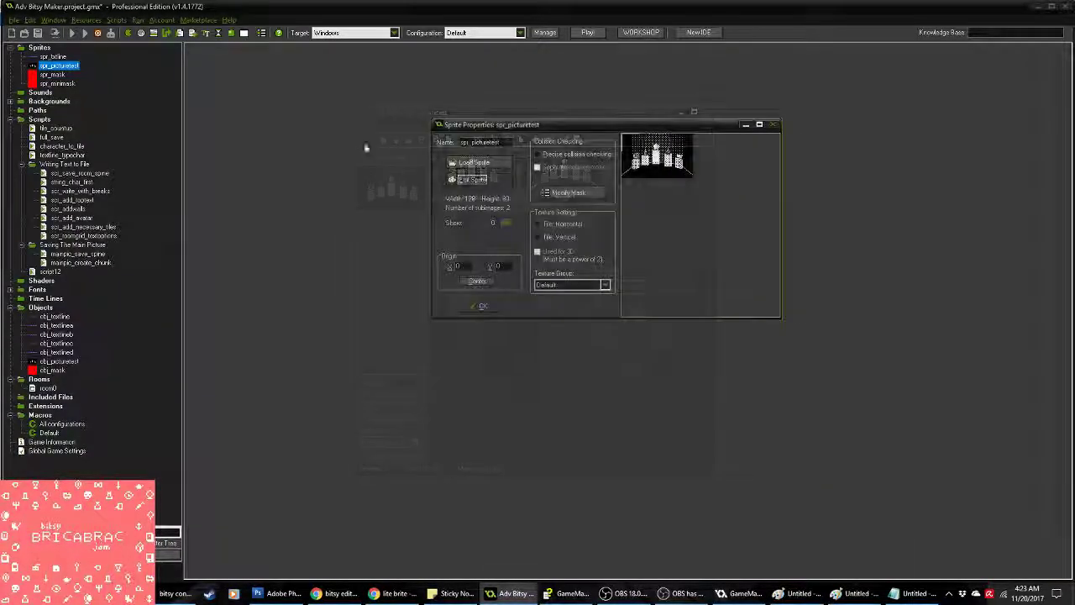
{"action": "left_click", "coordinate": [476, 305]}
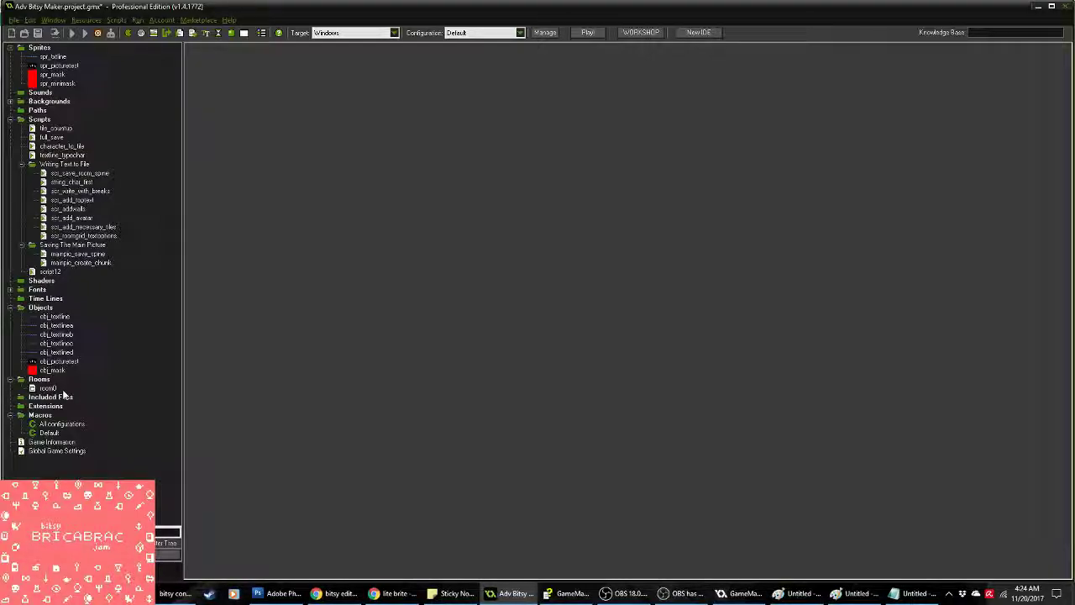
Step: Switch to the Adv_Bitsy_Maker folder in File Explorer with example.txt selected
{"action": "left_click", "coordinate": [169, 336]}
{"action": "left_click", "coordinate": [97, 33]}
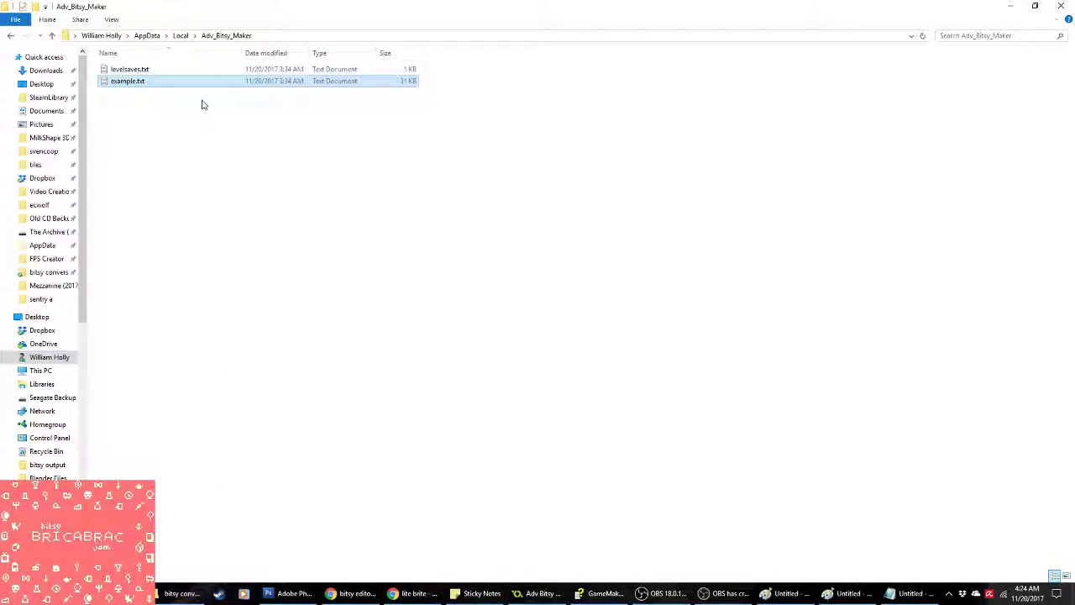
{"action": "key", "text": "F2"}
{"action": "key", "text": "BackSpace"}
{"action": "key", "text": "Return"}
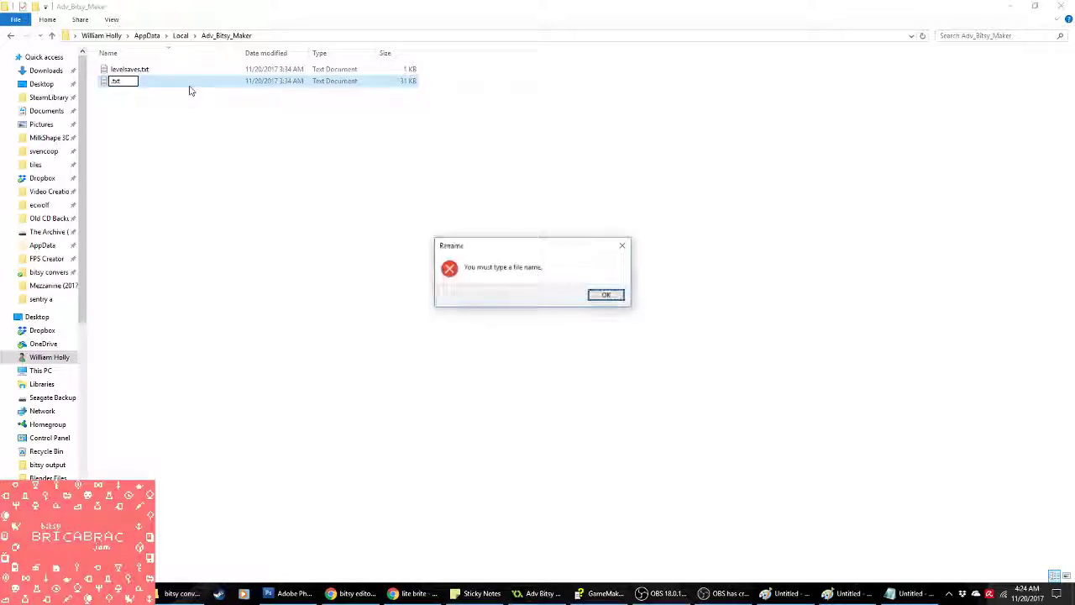
{"action": "key", "text": "Return"}
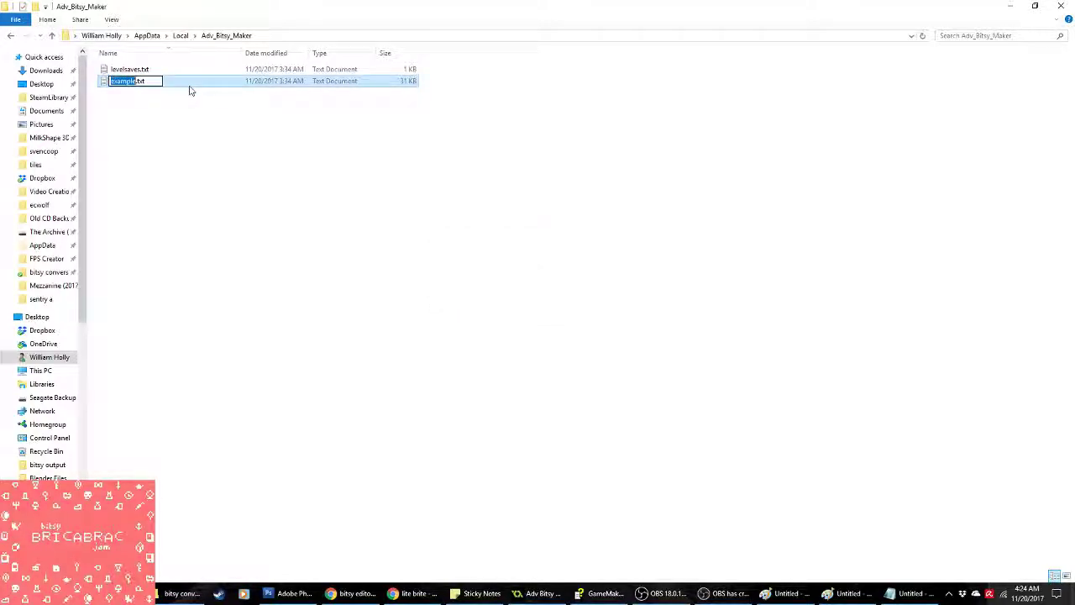
{"action": "key", "text": "Escape"}
Step: Delete example.txt from the Adv_Bitsy_Maker folder and return to GameMaker
{"action": "key", "text": "Delete"}
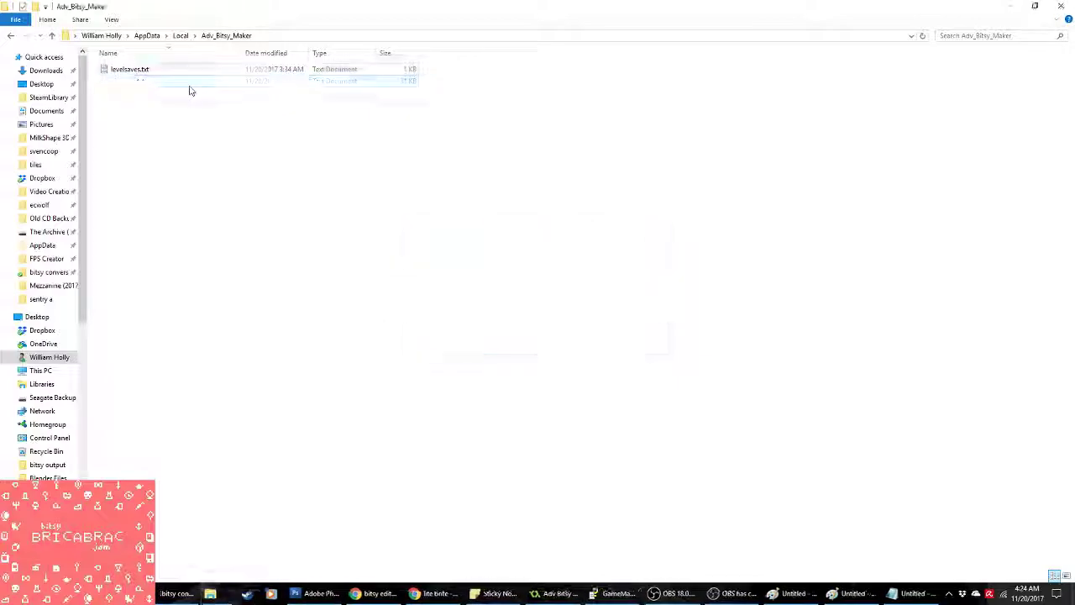
{"action": "key", "text": "alt+Tab"}
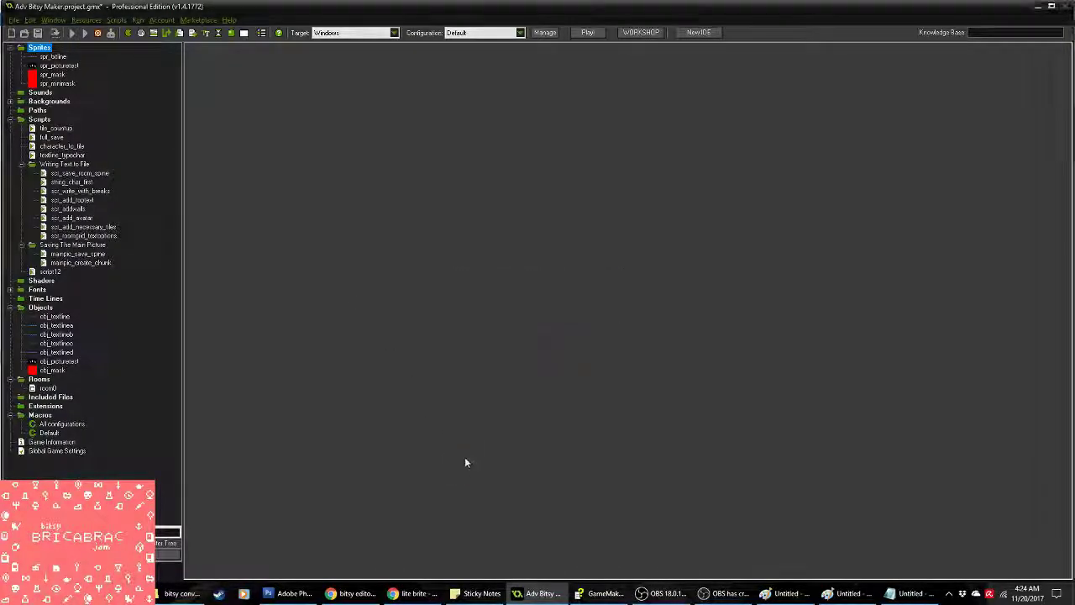
Step: Switch to the browser and check the chat on the Twitch stream page
{"action": "left_click", "coordinate": [409, 593]}
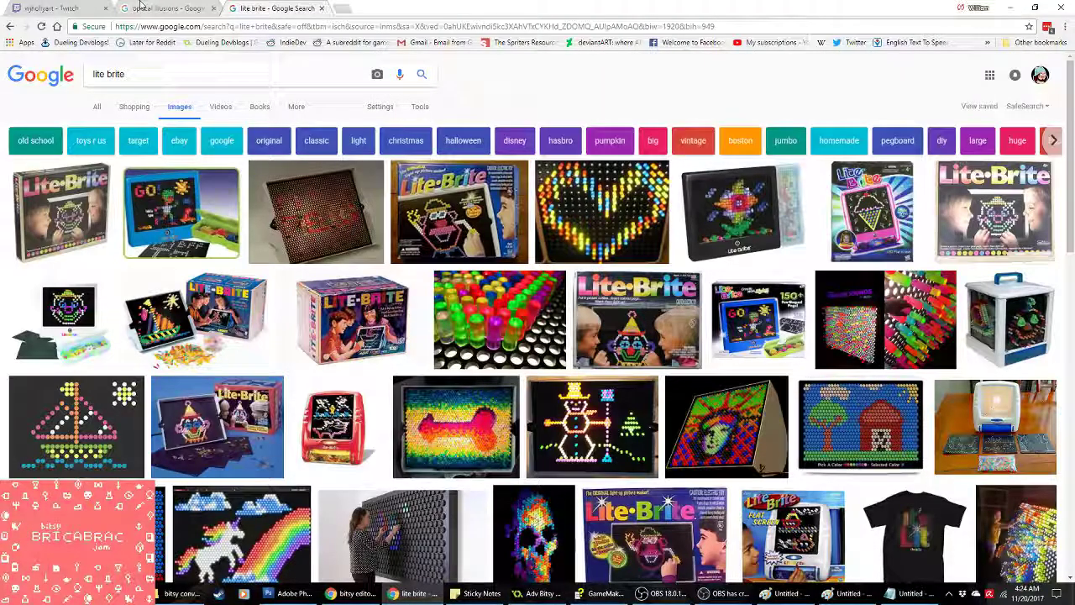
{"action": "key", "text": "ctrl+1"}
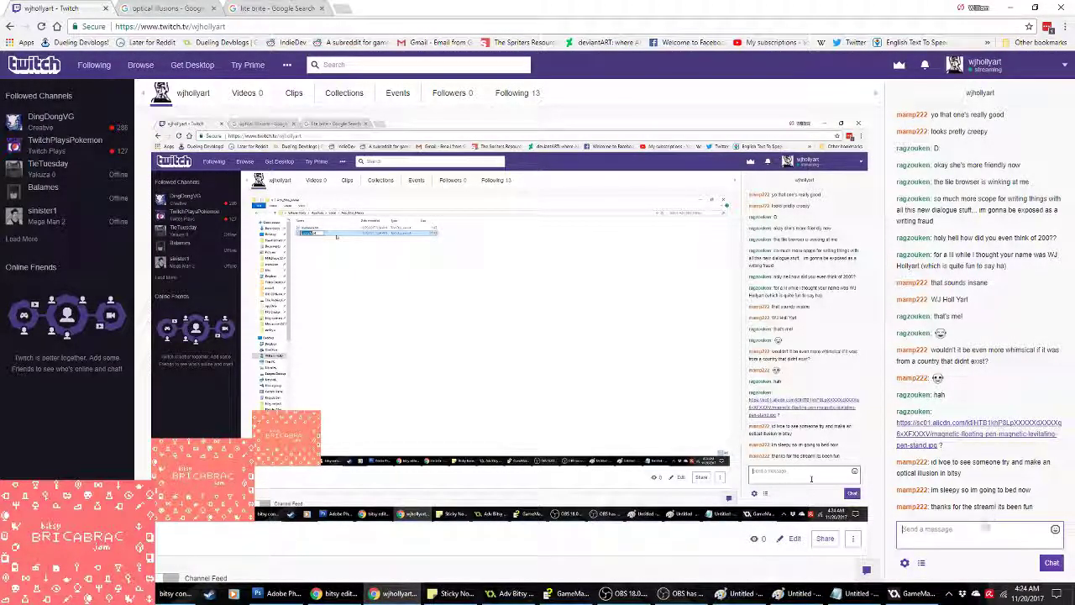
Step: Switch to the running GameMaker game window to export the two-frame picture and return to the Adv_Bitsy_Maker folder
{"action": "left_click", "coordinate": [915, 593]}
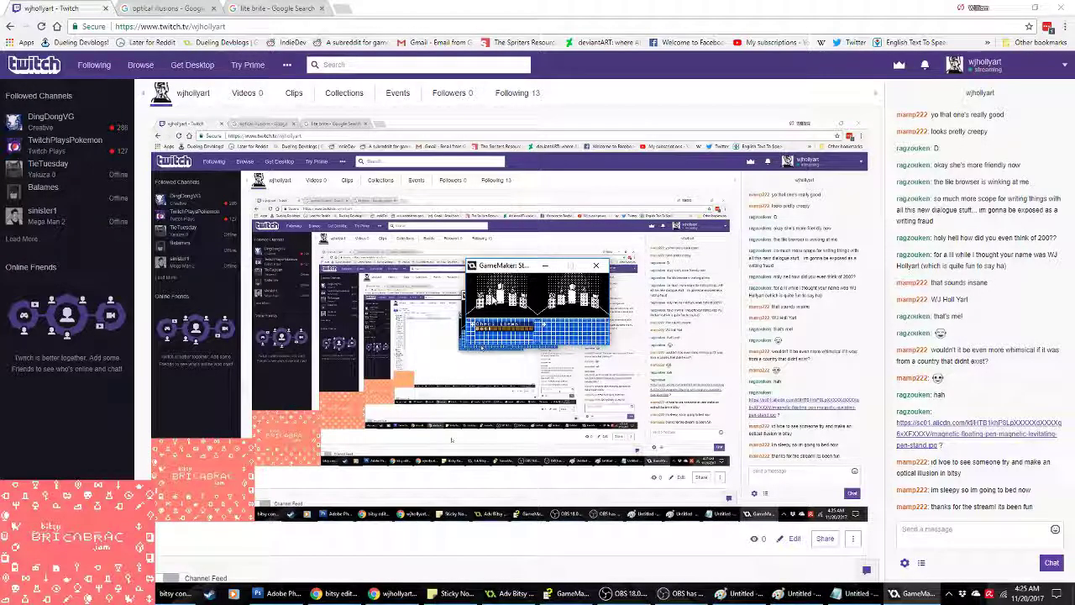
{"action": "key", "text": "alt+Tab"}
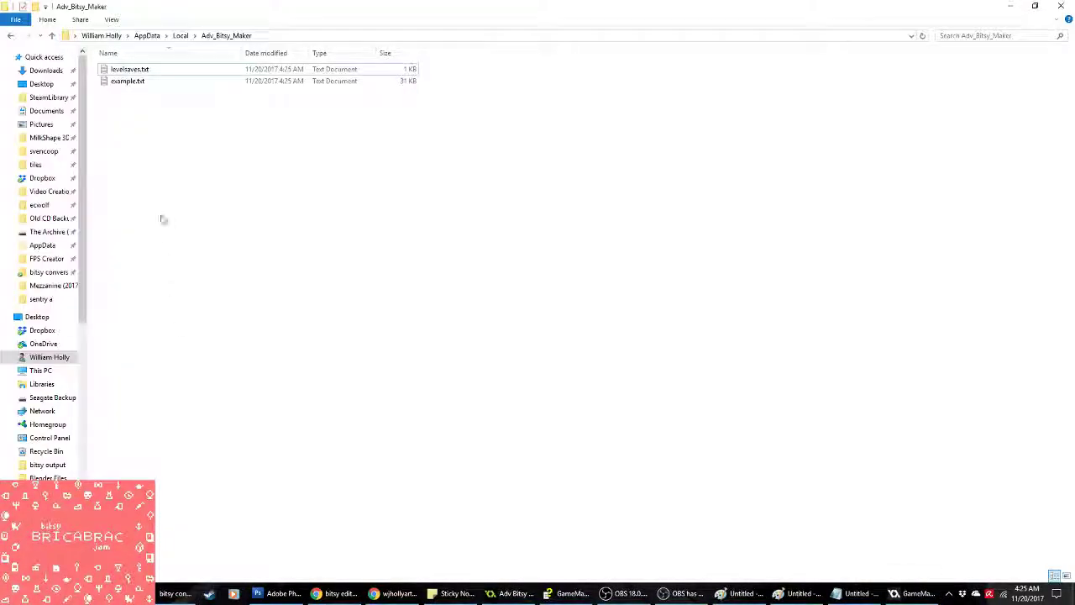
Step: Open example.txt, copy its entire contents and minimize the file's window
{"action": "double_click", "coordinate": [128, 80]}
{"action": "key", "text": "ctrl+a"}
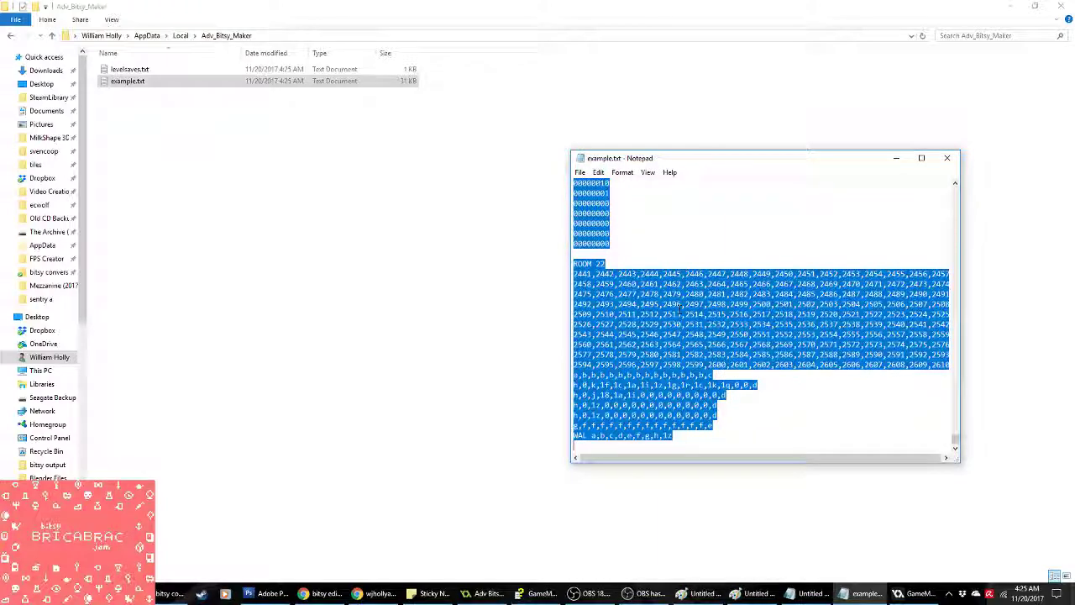
{"action": "left_click", "coordinate": [893, 156]}
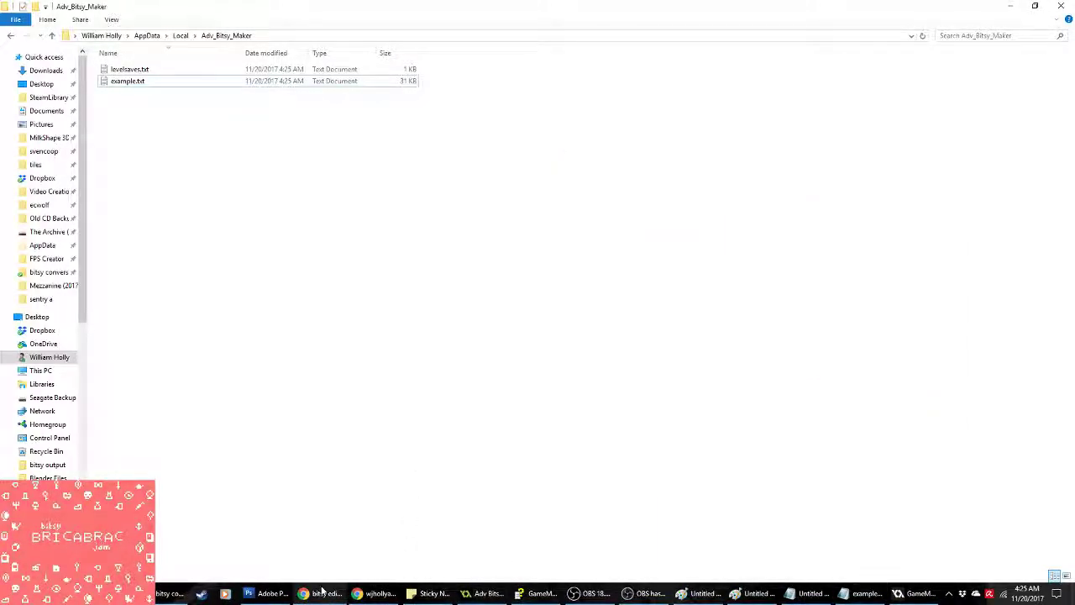
Step: Switch to the Bitsy editor in the browser and paste the copied room export into the game data
{"action": "left_click", "coordinate": [379, 593]}
{"action": "left_click", "coordinate": [323, 594]}
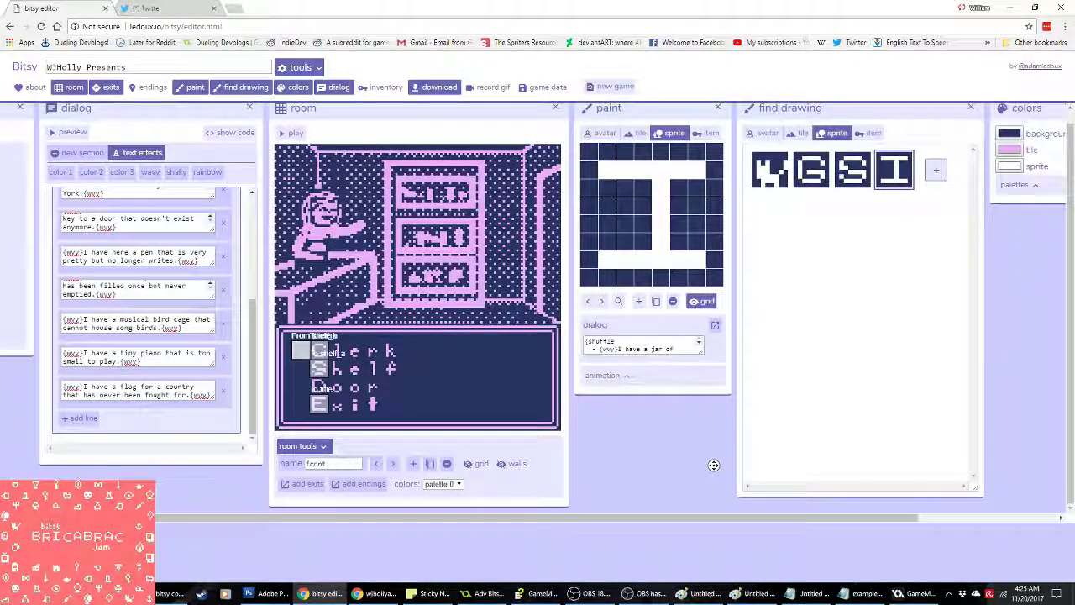
{"action": "scroll", "coordinate": [263, 461], "scroll_direction": "left", "scroll_amount": 2}
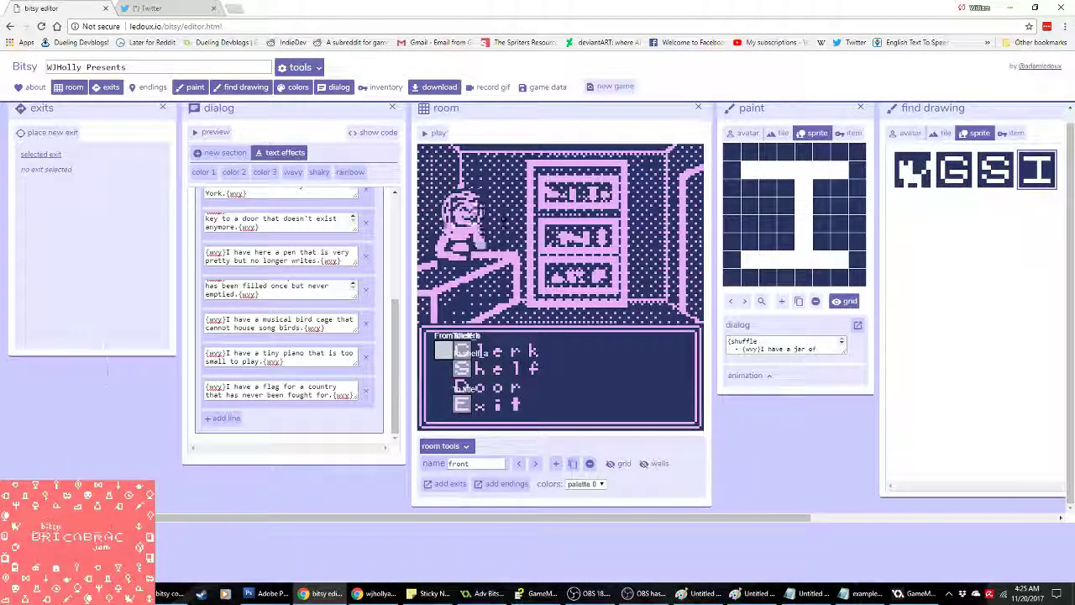
{"action": "left_click", "coordinate": [538, 87]}
{"action": "scroll", "coordinate": [139, 288], "scroll_direction": "down", "scroll_amount": 15}
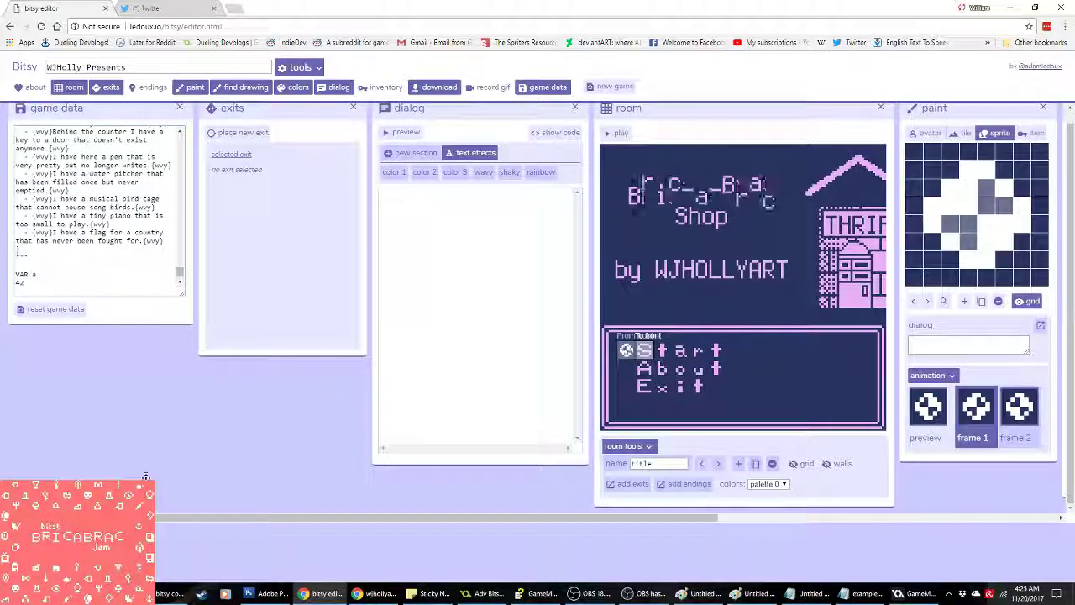
Step: Go to the imported pedestal room, room 22, and rename it specialties_a
{"action": "scroll", "coordinate": [201, 473], "scroll_direction": "right", "scroll_amount": 3}
{"action": "scroll", "coordinate": [219, 484], "scroll_direction": "right", "scroll_amount": 3}
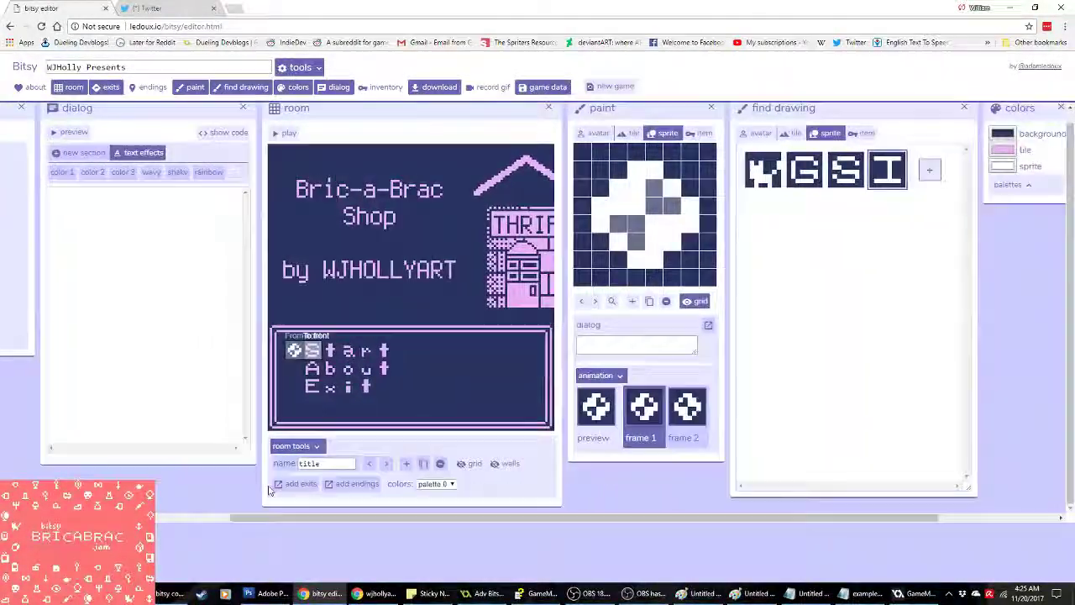
{"action": "left_click", "coordinate": [386, 463]}
{"action": "left_click", "coordinate": [386, 464]}
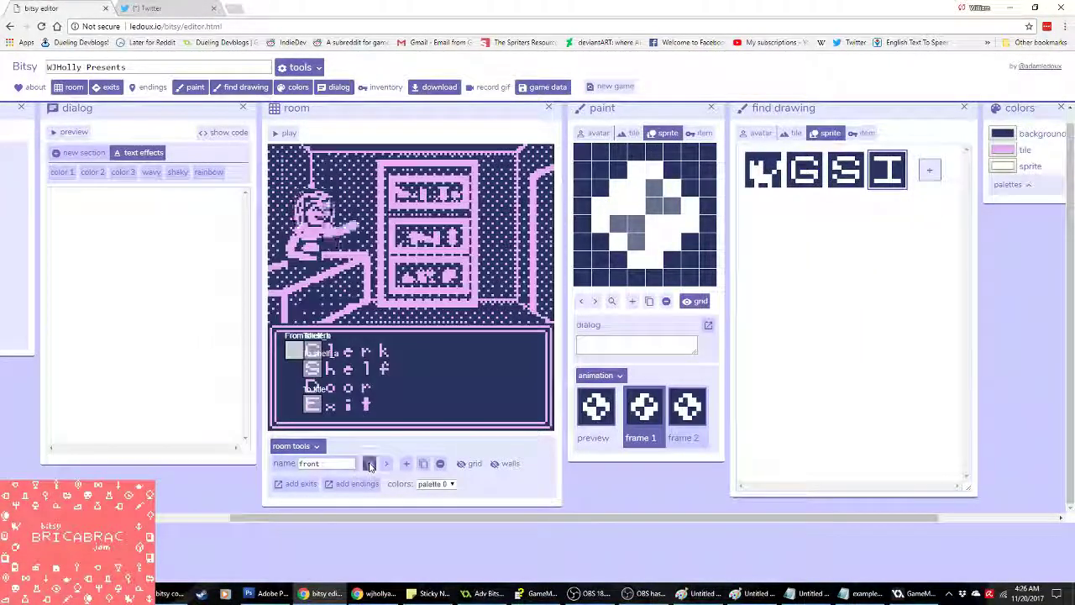
{"action": "left_click", "coordinate": [386, 464]}
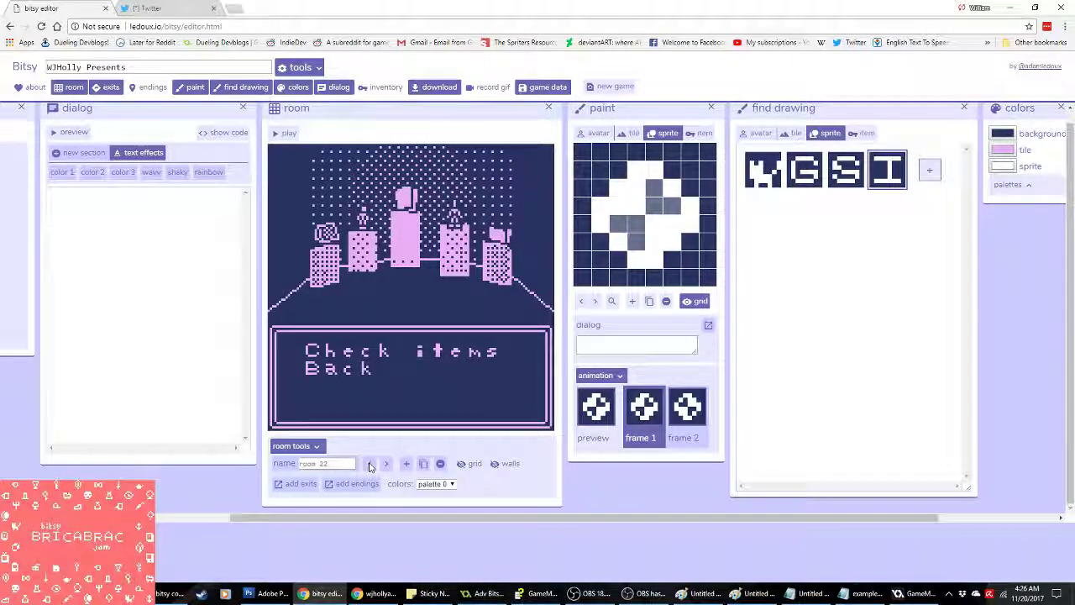
{"action": "left_click", "coordinate": [341, 463]}
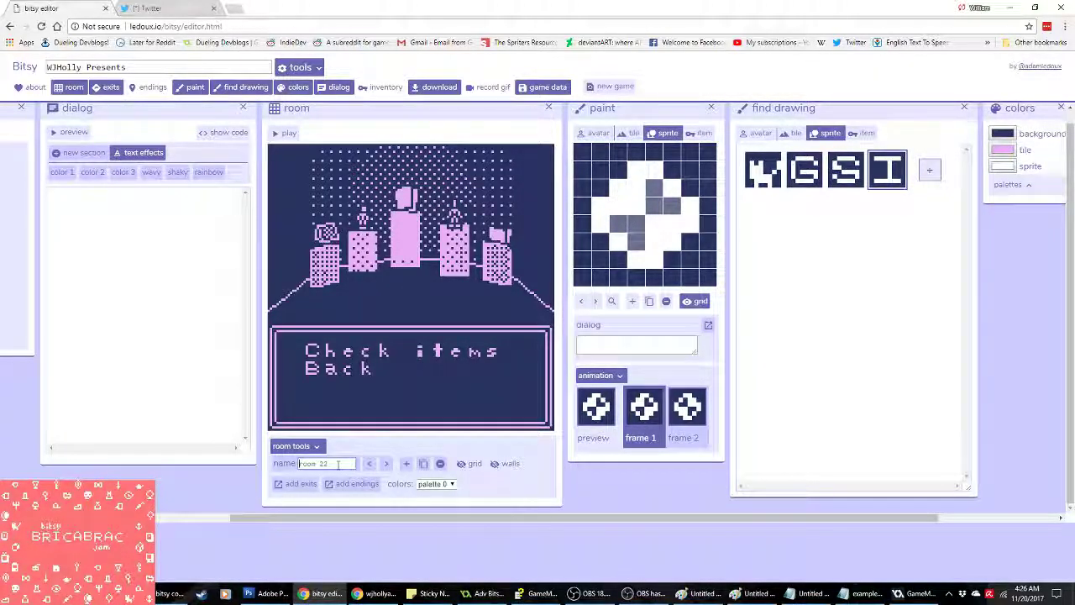
{"action": "type", "text": "Specialties"}
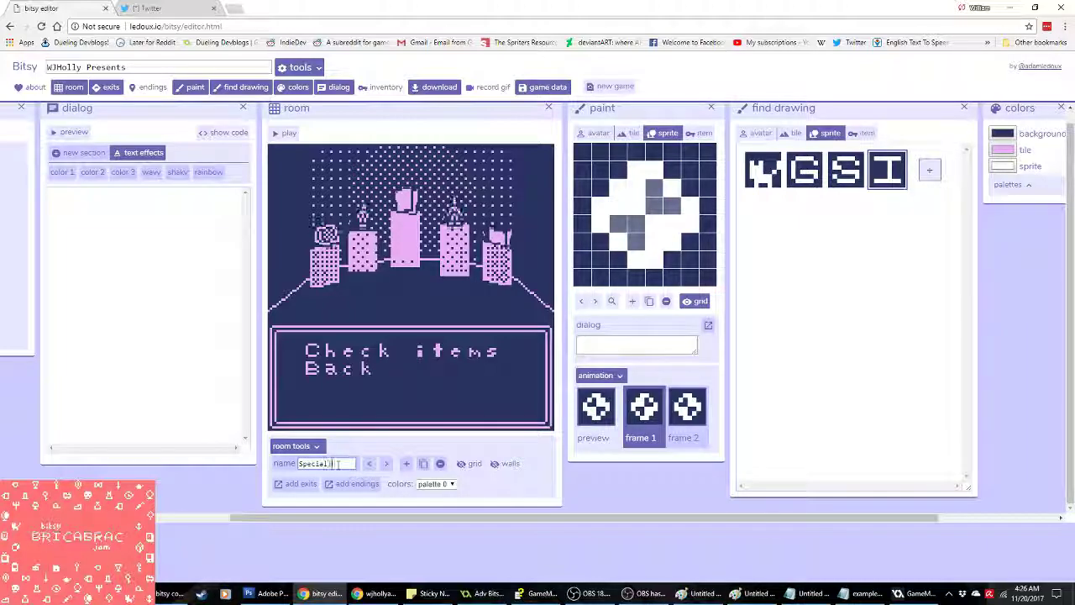
{"action": "type", "text": "_e"}
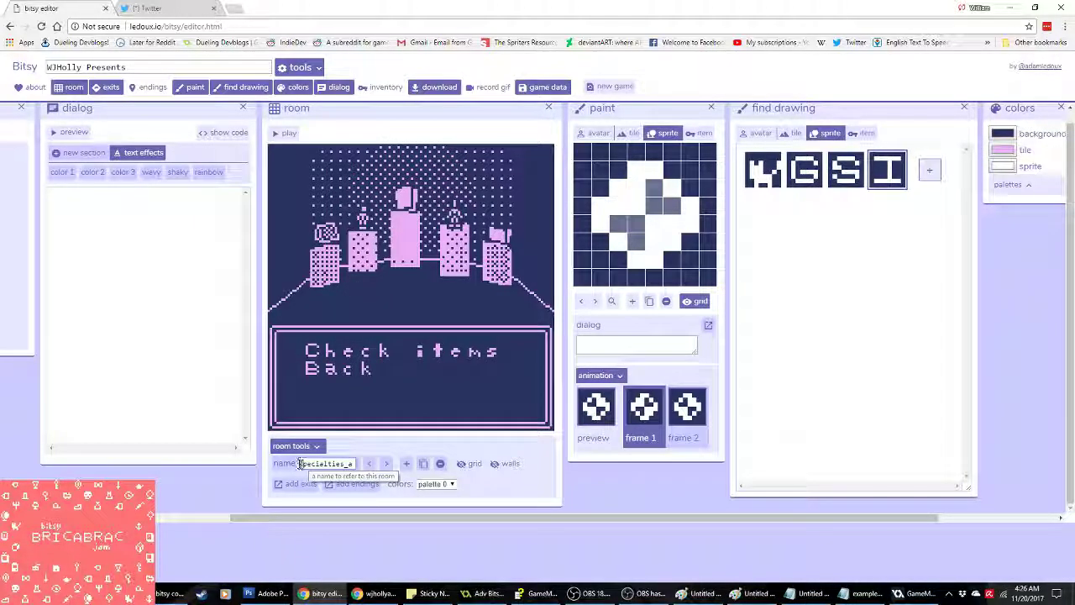
Step: In the front room, place an exit on the first letter of Door leading to specialties_a, arriving beside Check items
{"action": "left_click", "coordinate": [388, 464]}
{"action": "left_click", "coordinate": [389, 467]}
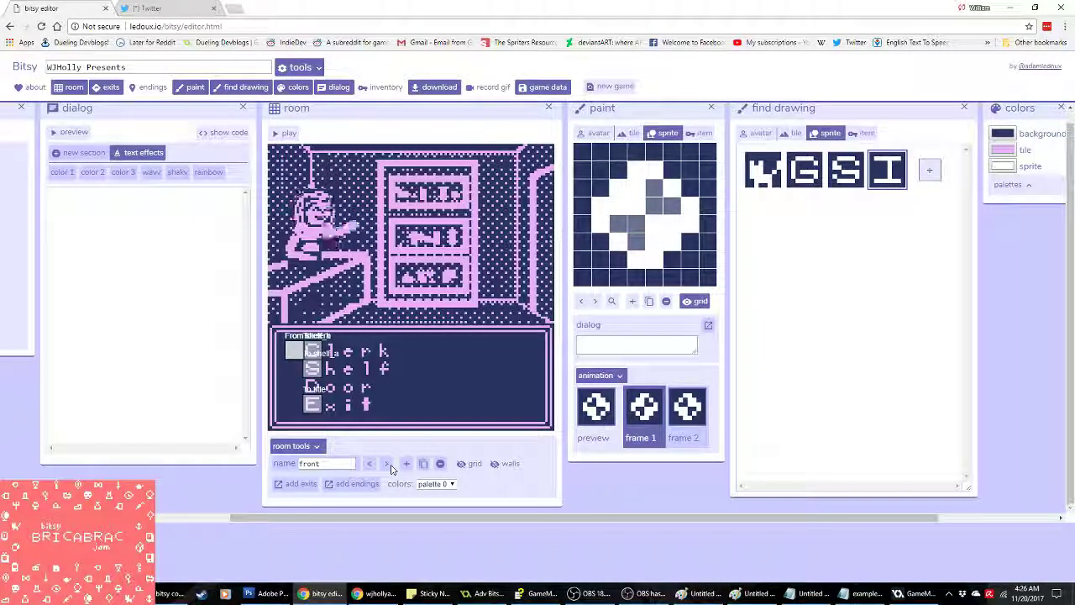
{"action": "left_click_drag", "start_coordinate": [388, 517], "coordinate": [340, 521]}
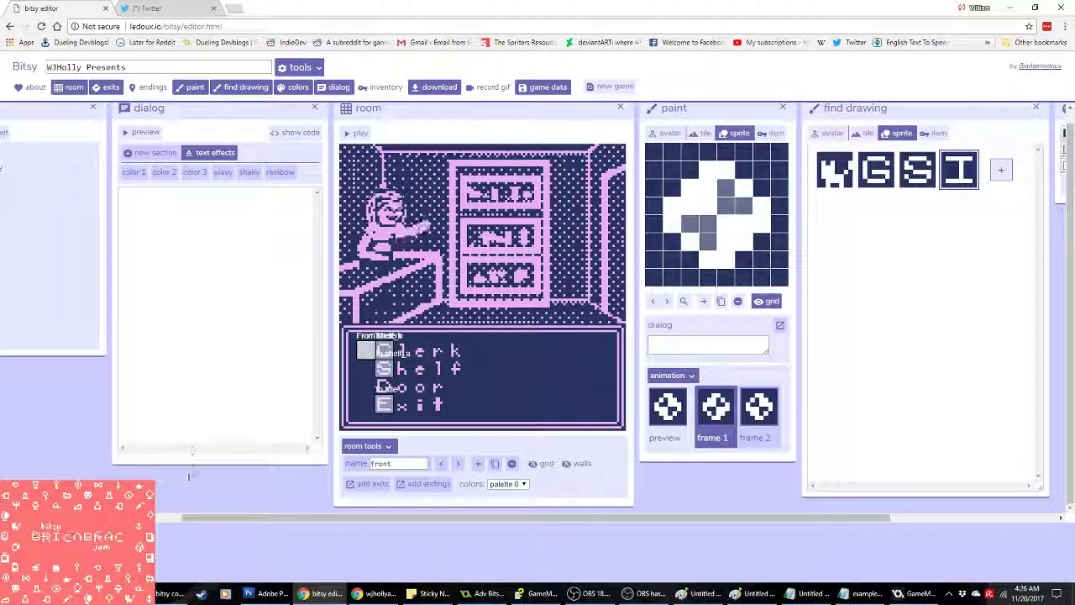
{"action": "left_click_drag", "start_coordinate": [227, 517], "coordinate": [106, 518]}
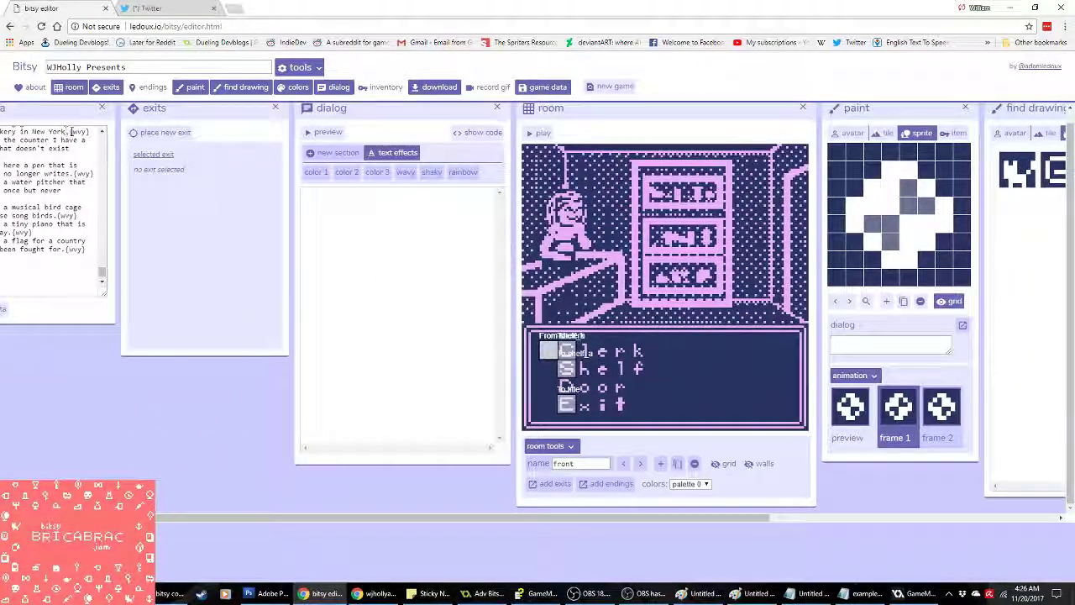
{"action": "left_click", "coordinate": [168, 133]}
{"action": "left_click", "coordinate": [565, 384]}
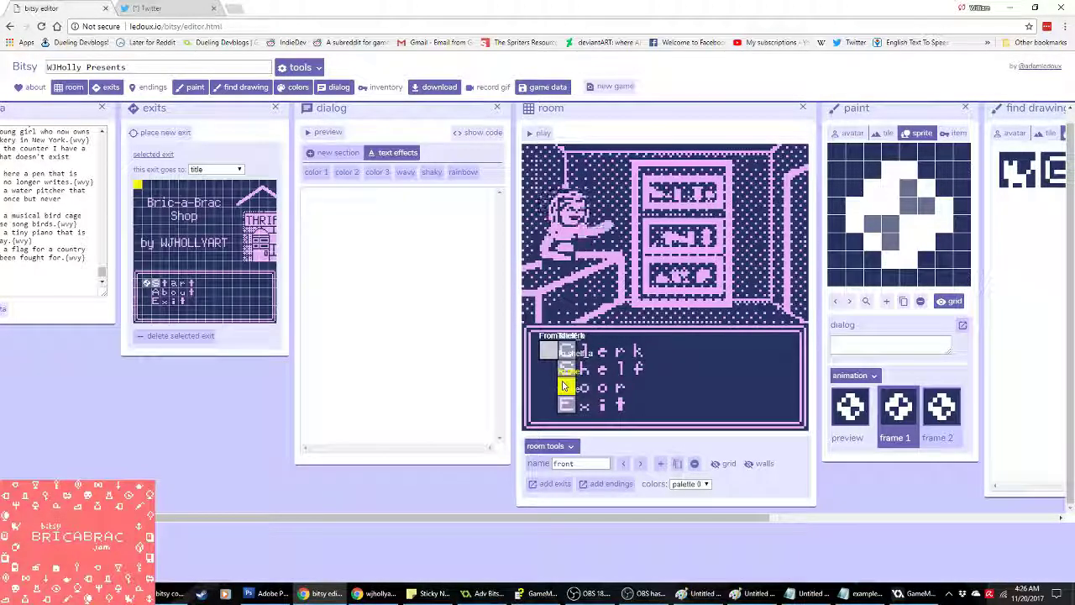
{"action": "left_click", "coordinate": [216, 169]}
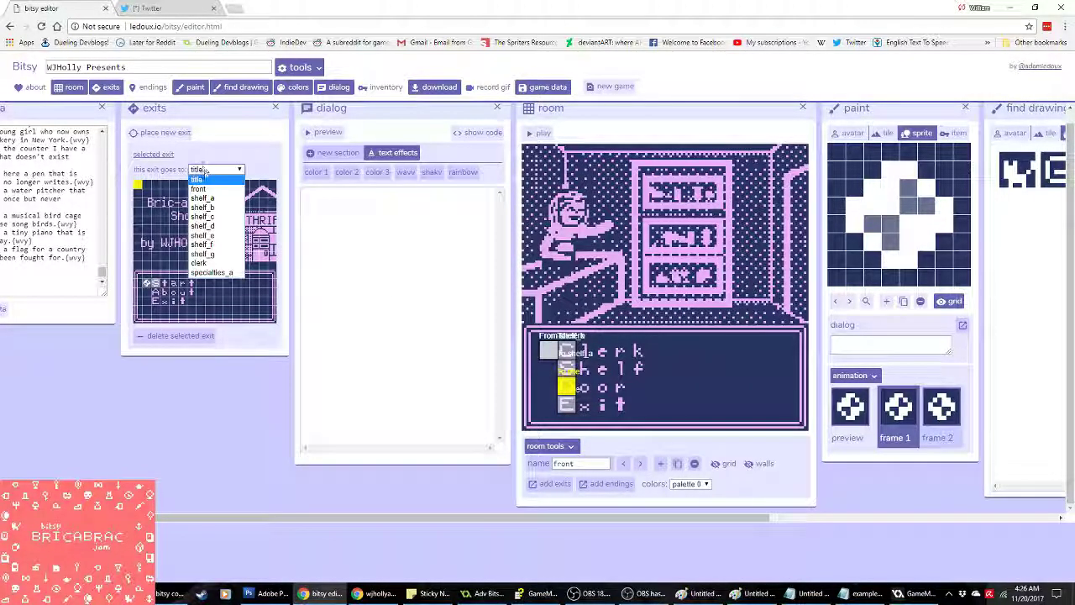
{"action": "left_click", "coordinate": [220, 271]}
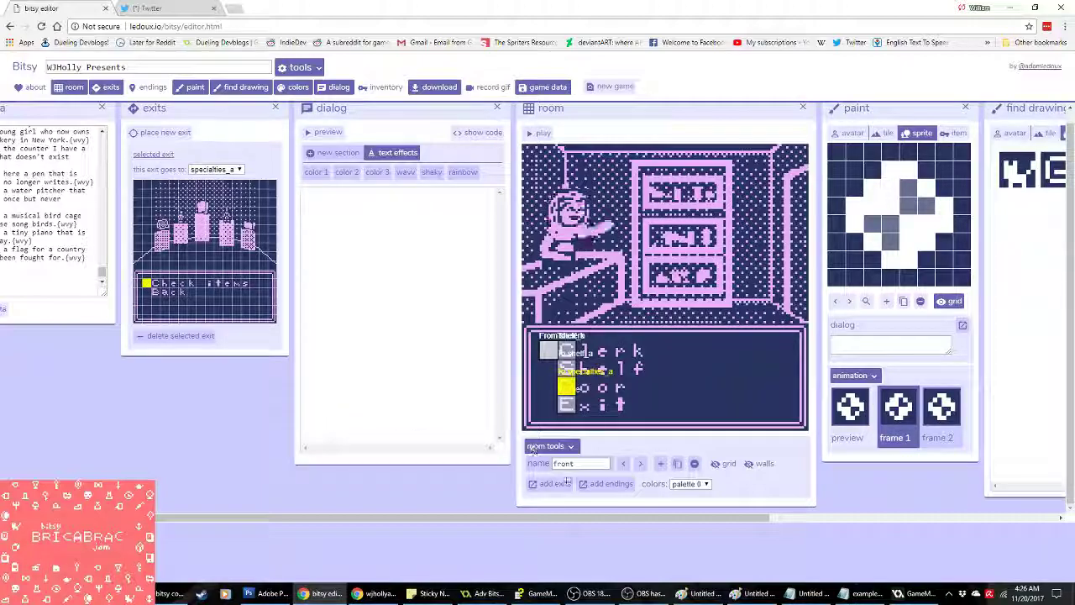
Step: In specialties_a, place an exit on the first letter of Back leading to the front room, arriving beside Clerk
{"action": "left_click", "coordinate": [623, 464]}
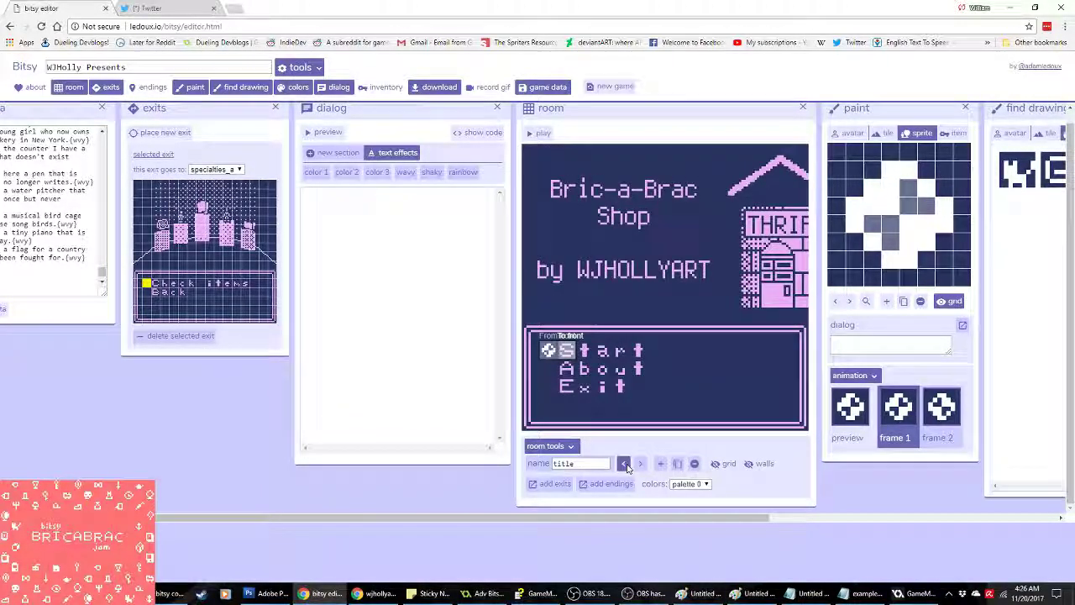
{"action": "left_click", "coordinate": [624, 464]}
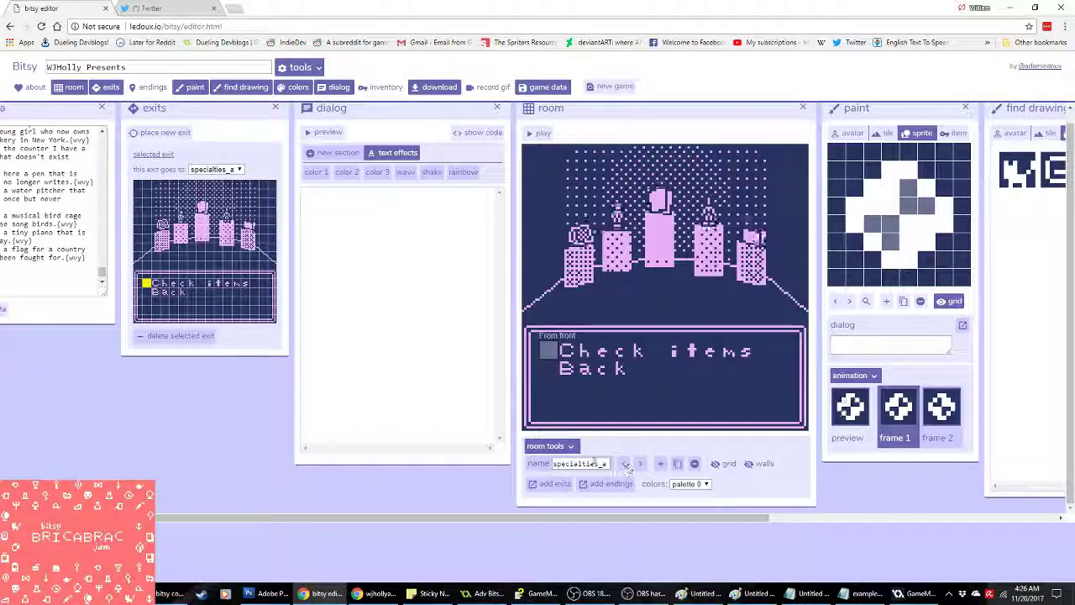
{"action": "left_click", "coordinate": [155, 154]}
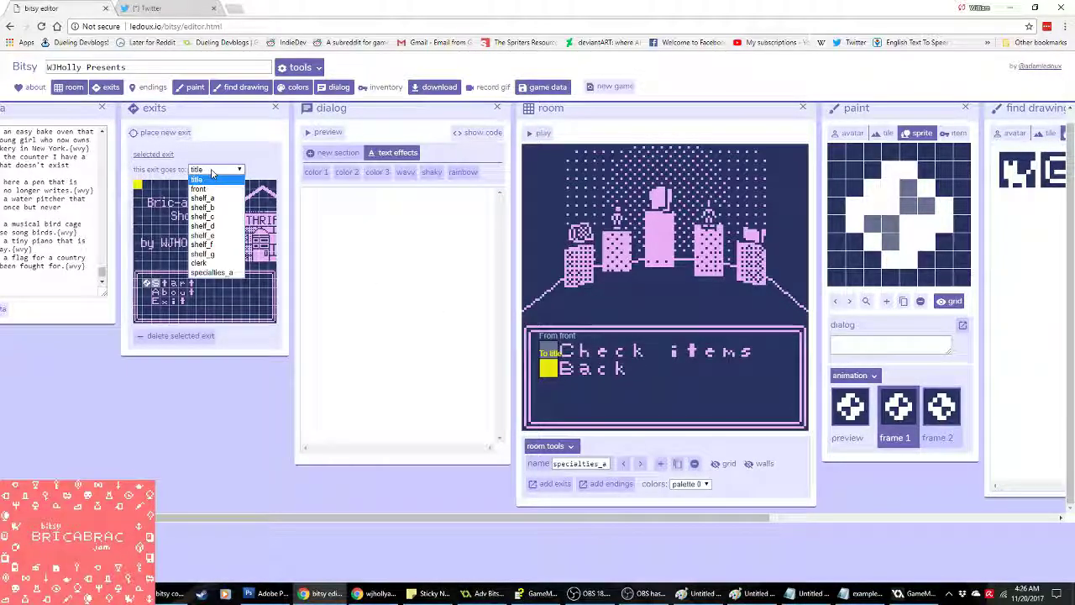
{"action": "left_click", "coordinate": [211, 273]}
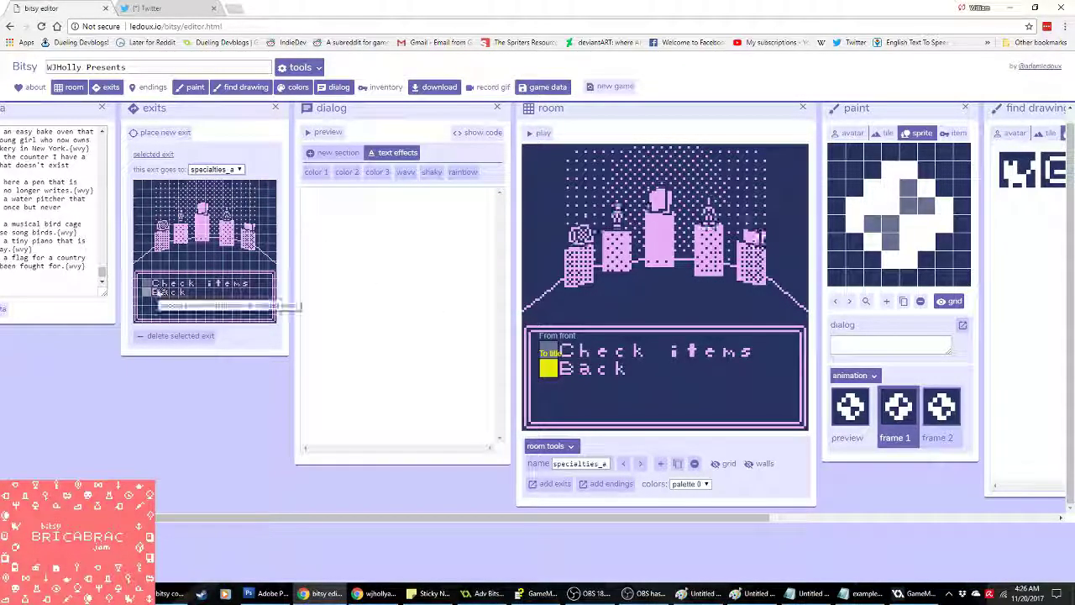
{"action": "left_click", "coordinate": [218, 170]}
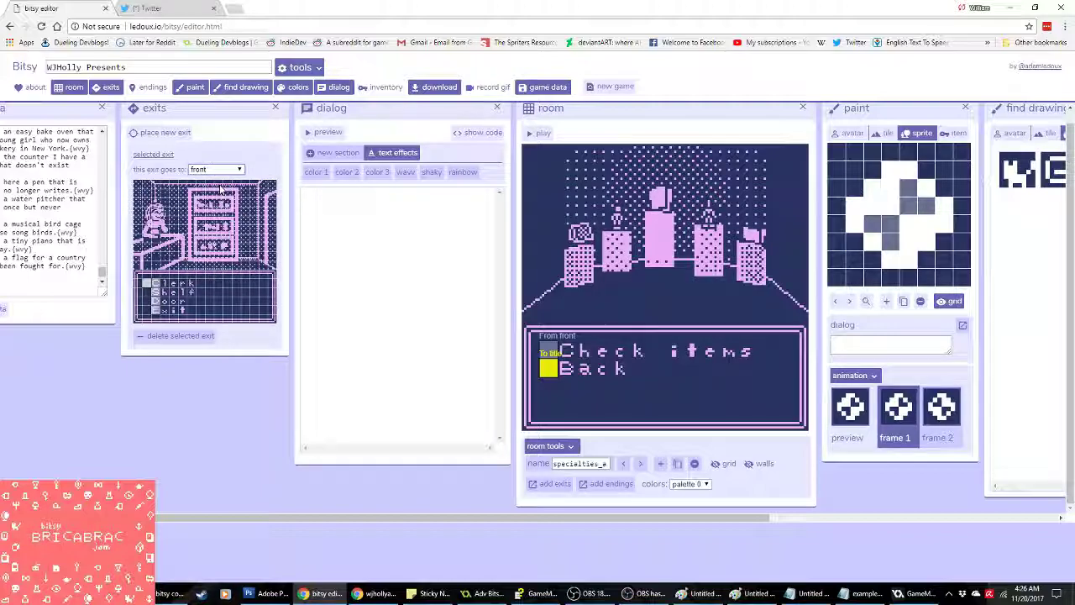
{"action": "left_click", "coordinate": [146, 283]}
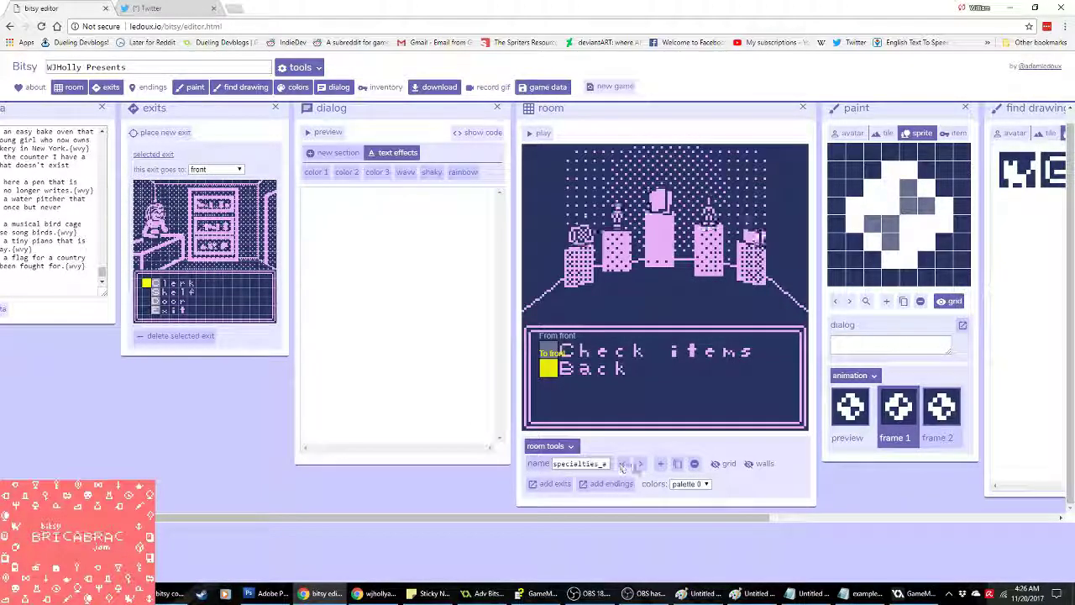
{"action": "left_click", "coordinate": [568, 372]}
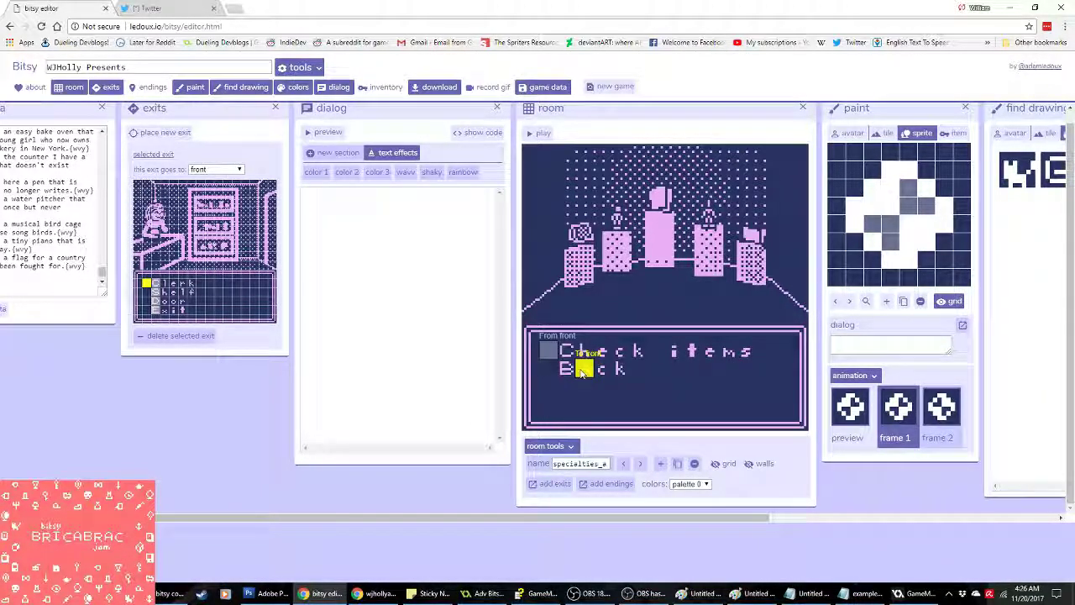
Step: Duplicate specialties_a, move the copy's exit two rows below Back, and make it lead to specialties_a beside Check items
{"action": "left_click", "coordinate": [677, 464]}
{"action": "left_click_drag", "start_coordinate": [568, 370], "coordinate": [570, 407]}
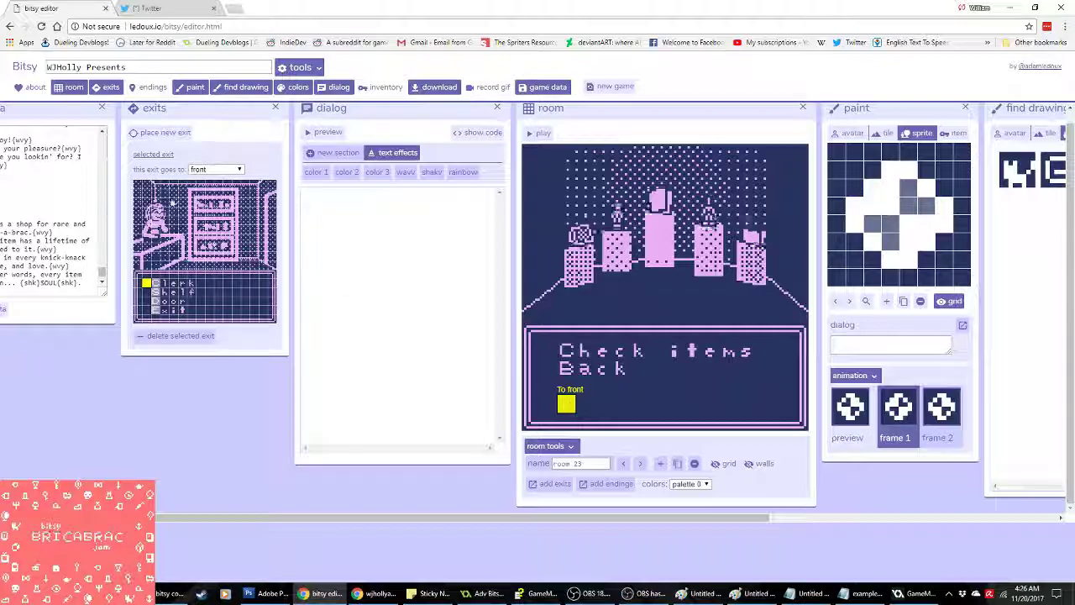
{"action": "left_click", "coordinate": [216, 170]}
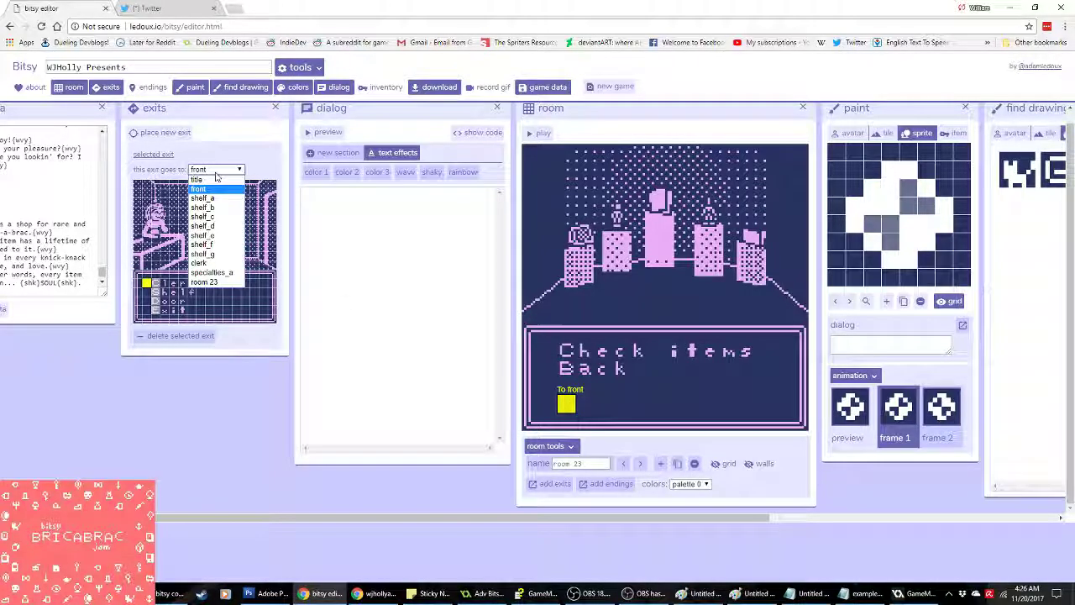
{"action": "left_click", "coordinate": [224, 273]}
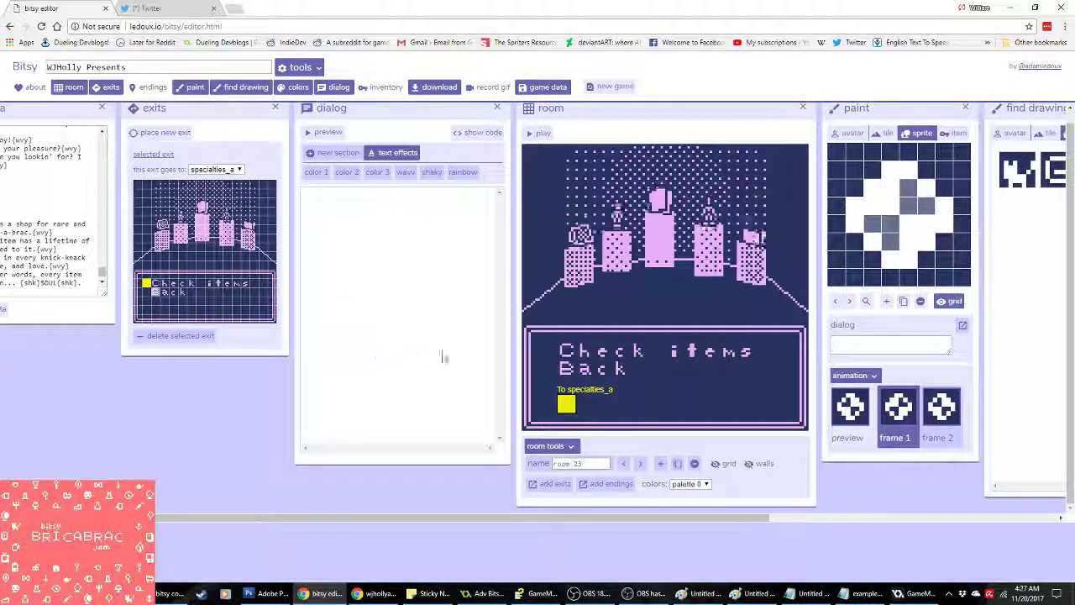
Step: Switch to tile drawings and erase the Check items and Back text from the duplicated room, keeping the menu frame
{"action": "scroll", "coordinate": [845, 504], "scroll_direction": "right", "scroll_amount": 4}
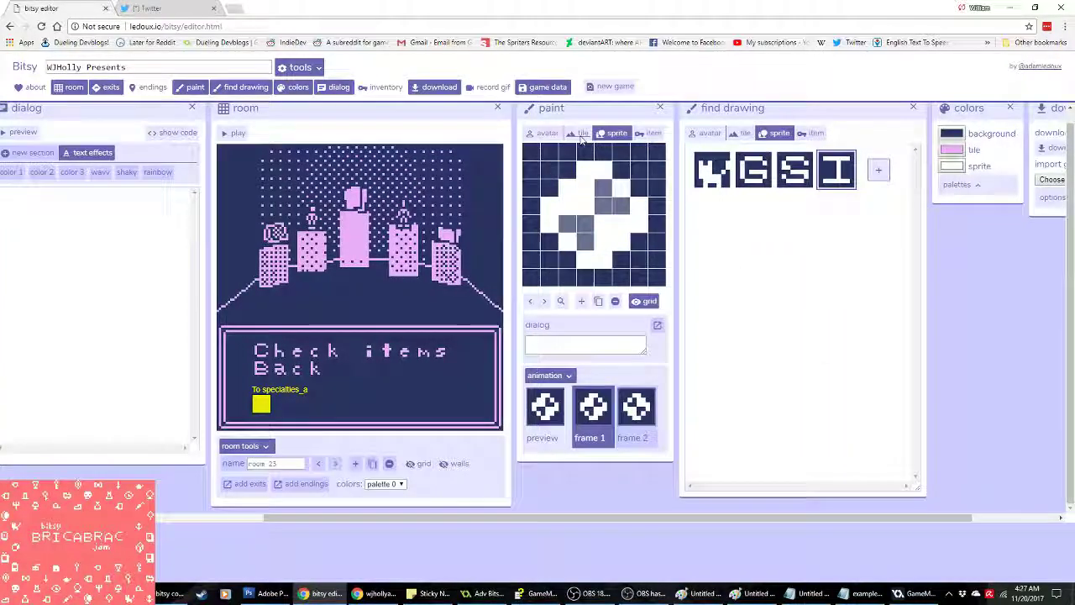
{"action": "left_click", "coordinate": [579, 133]}
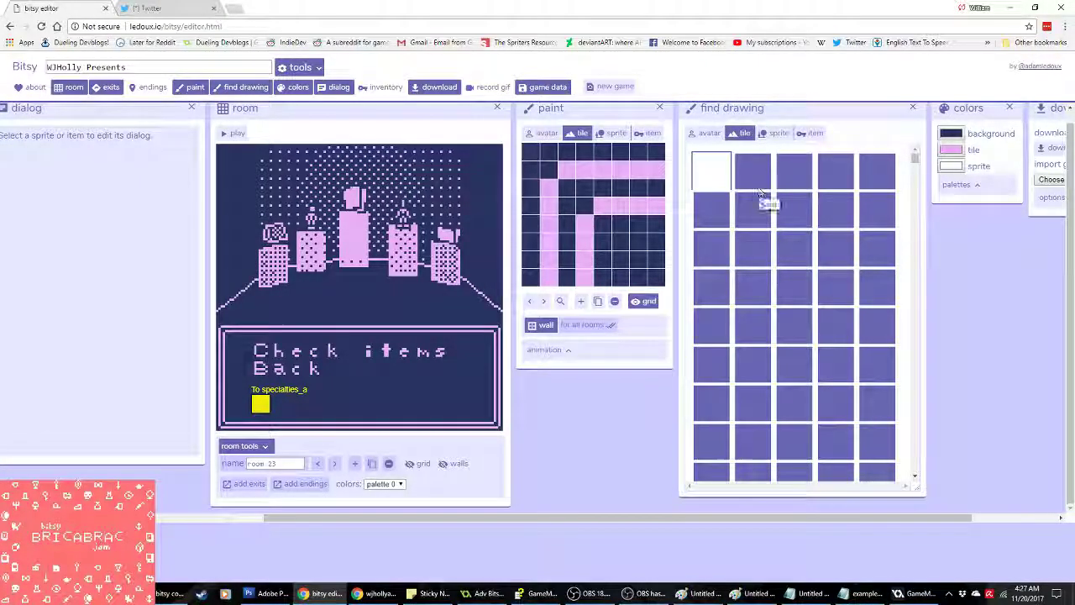
{"action": "left_click", "coordinate": [835, 212]}
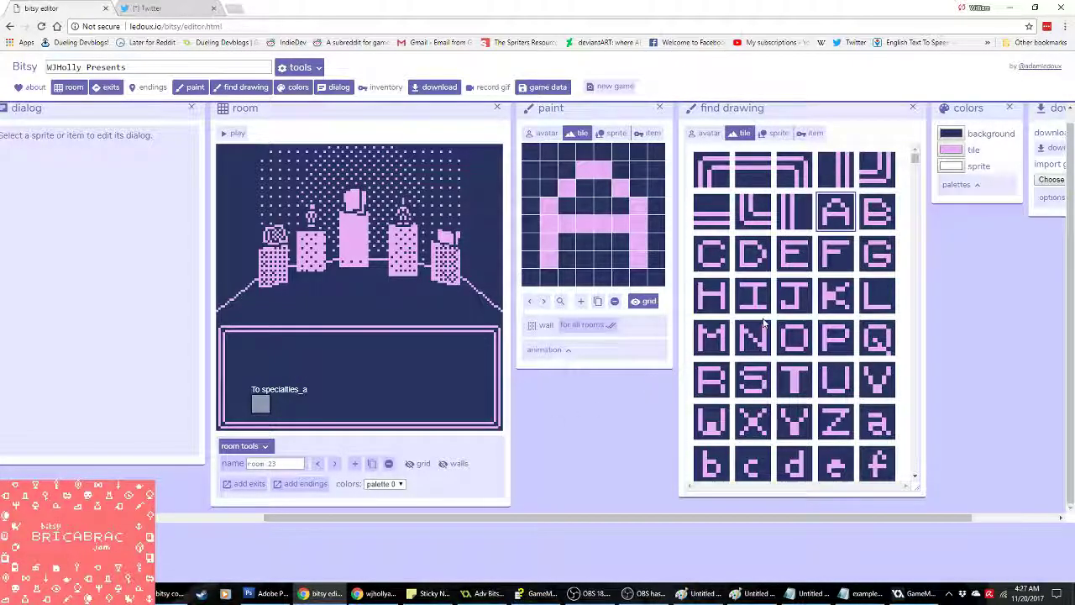
Step: Spell "Back" with letter tiles in the menu box, starting with the B on the exit to specialties_a
{"action": "left_click", "coordinate": [873, 215]}
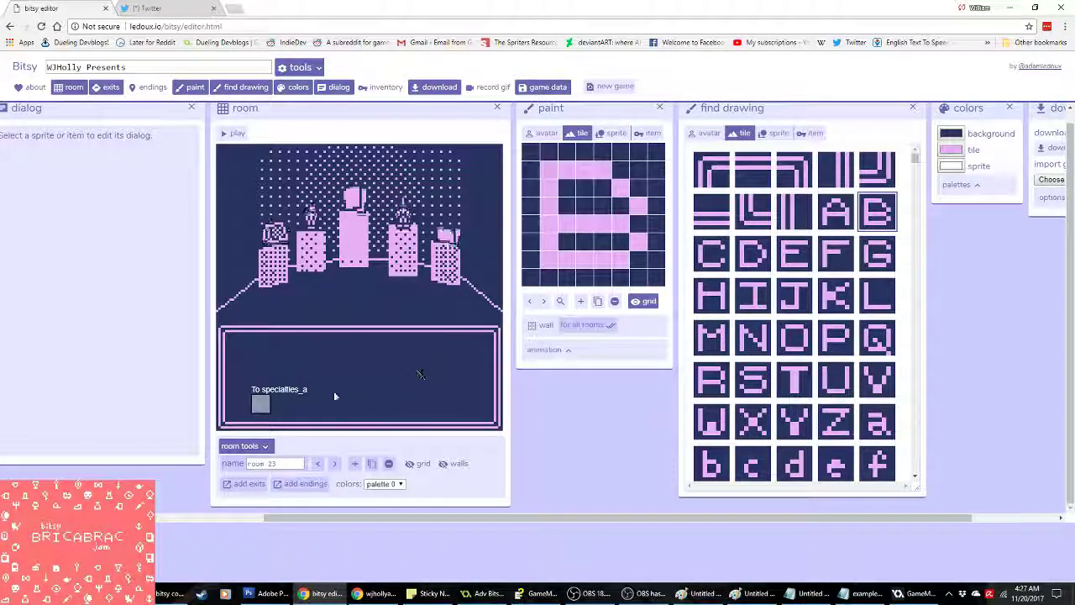
{"action": "left_click", "coordinate": [279, 405]}
{"action": "left_click", "coordinate": [260, 404]}
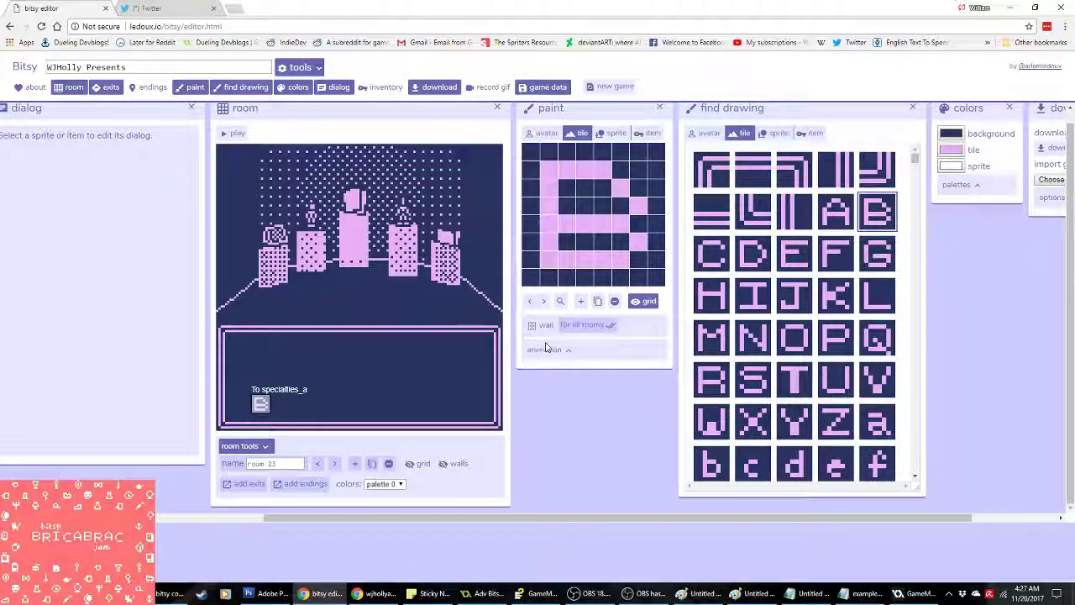
{"action": "scroll", "coordinate": [794, 319], "scroll_direction": "down", "scroll_amount": 1}
{"action": "left_click", "coordinate": [876, 366]}
{"action": "left_click", "coordinate": [279, 405]}
{"action": "scroll", "coordinate": [752, 361], "scroll_direction": "down", "scroll_amount": 1}
{"action": "left_click", "coordinate": [751, 352]}
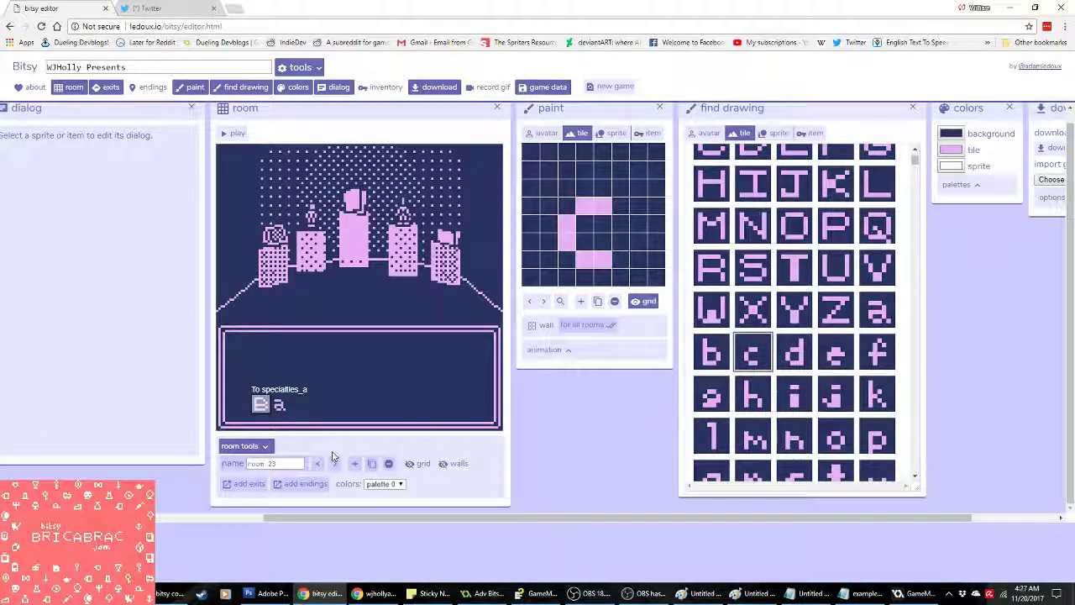
{"action": "left_click", "coordinate": [295, 405]}
{"action": "left_click", "coordinate": [876, 393]}
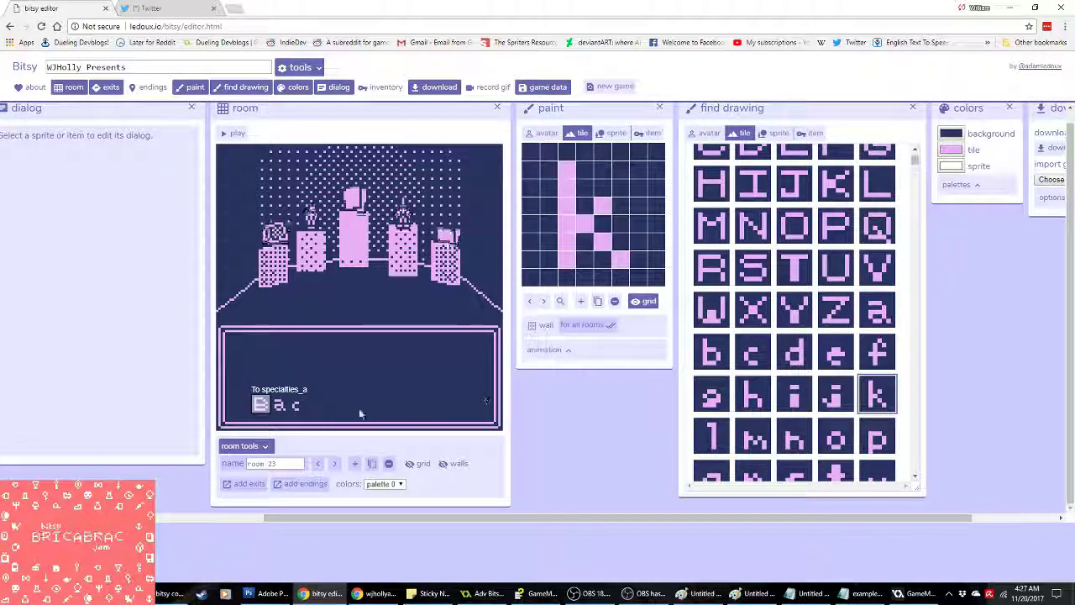
{"action": "left_click", "coordinate": [313, 406]}
{"action": "scroll", "coordinate": [869, 303], "scroll_direction": "up", "scroll_amount": 3}
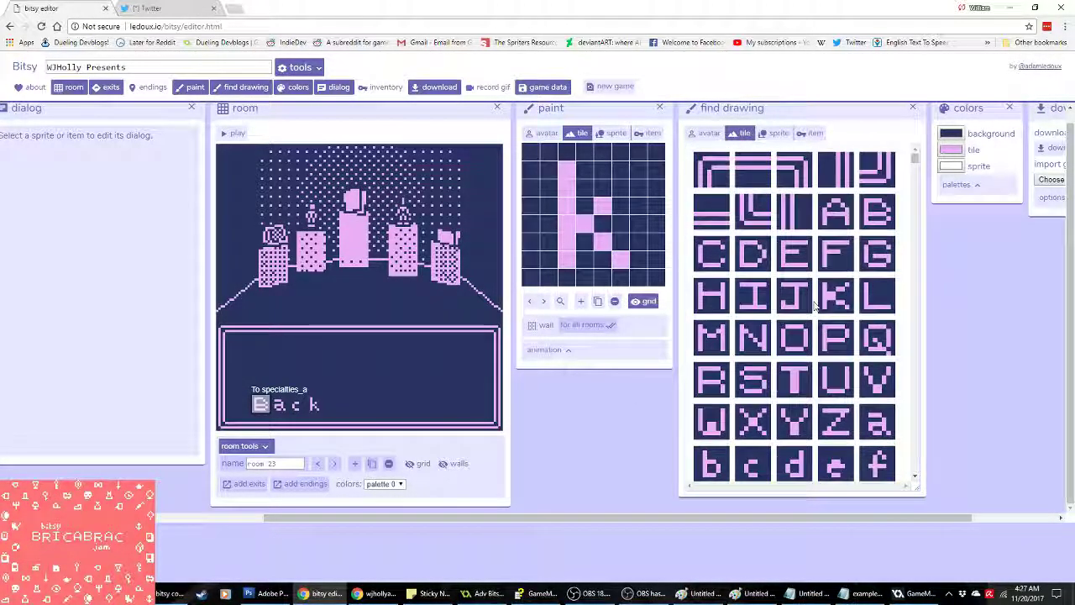
Step: Spell "Lit" with letter tiles on the first row of the duplicated room's menu box
{"action": "left_click", "coordinate": [869, 294]}
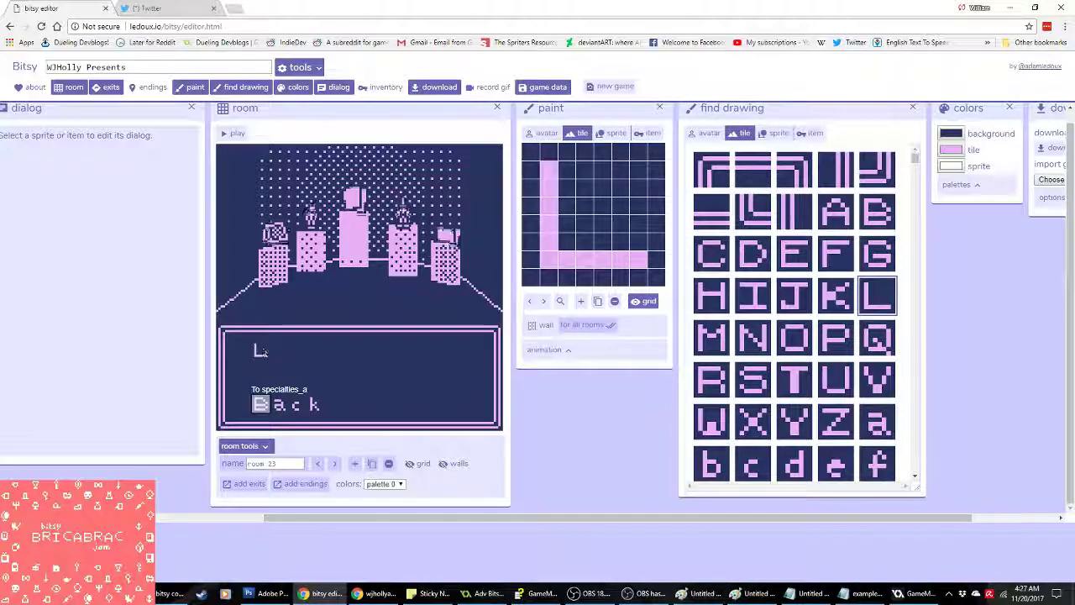
{"action": "left_click", "coordinate": [753, 293]}
{"action": "scroll", "coordinate": [796, 361], "scroll_direction": "down", "scroll_amount": 4}
{"action": "left_click", "coordinate": [794, 340]}
{"action": "left_click", "coordinate": [282, 351]}
{"action": "left_click", "coordinate": [833, 424]}
{"action": "left_click", "coordinate": [293, 351]}
Step: Rename the duplicated room as specialties_b
{"action": "left_click", "coordinate": [273, 464]}
{"action": "key", "text": "ctrl+a"}
{"action": "type", "text": "s"}
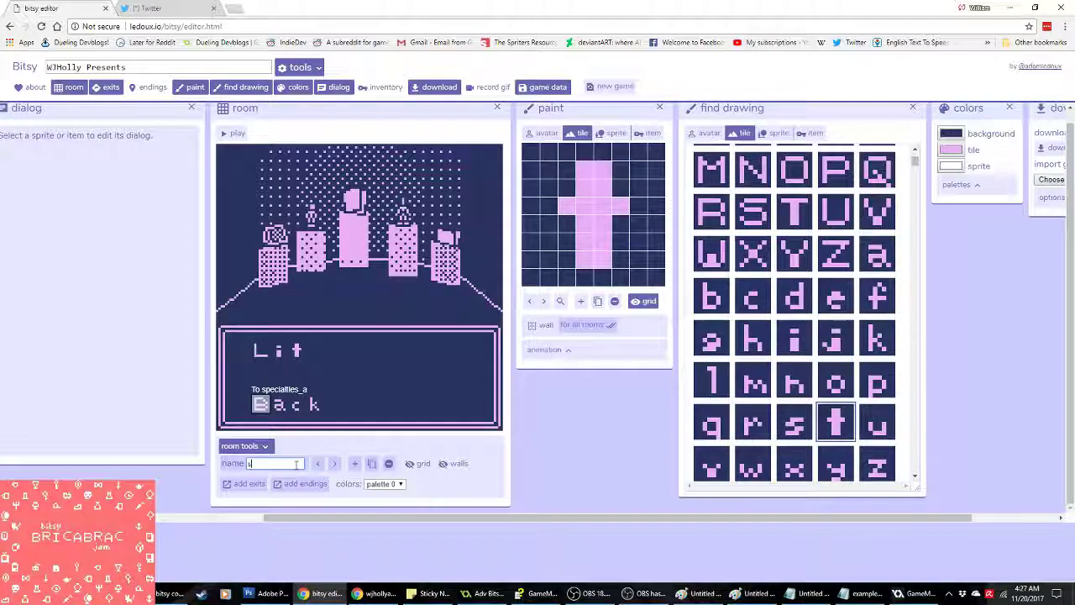
{"action": "type", "text": "pecialties_b"}
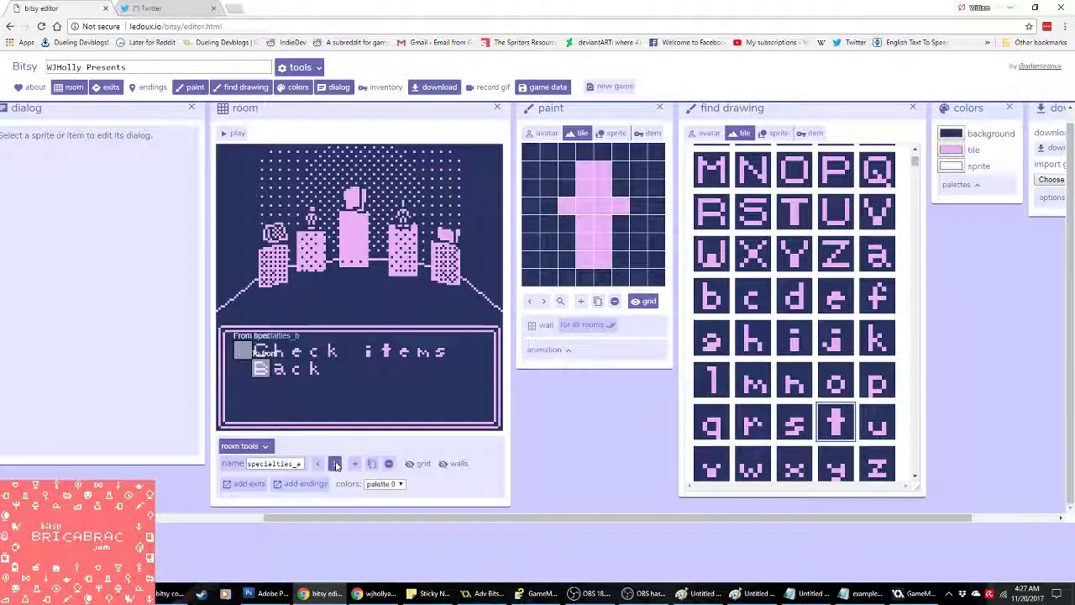
Step: Extend the first menu row to "Lite Bri" by adding the letter tiles e, B, r and i
{"action": "scroll", "coordinate": [785, 323], "scroll_direction": "up", "scroll_amount": 1}
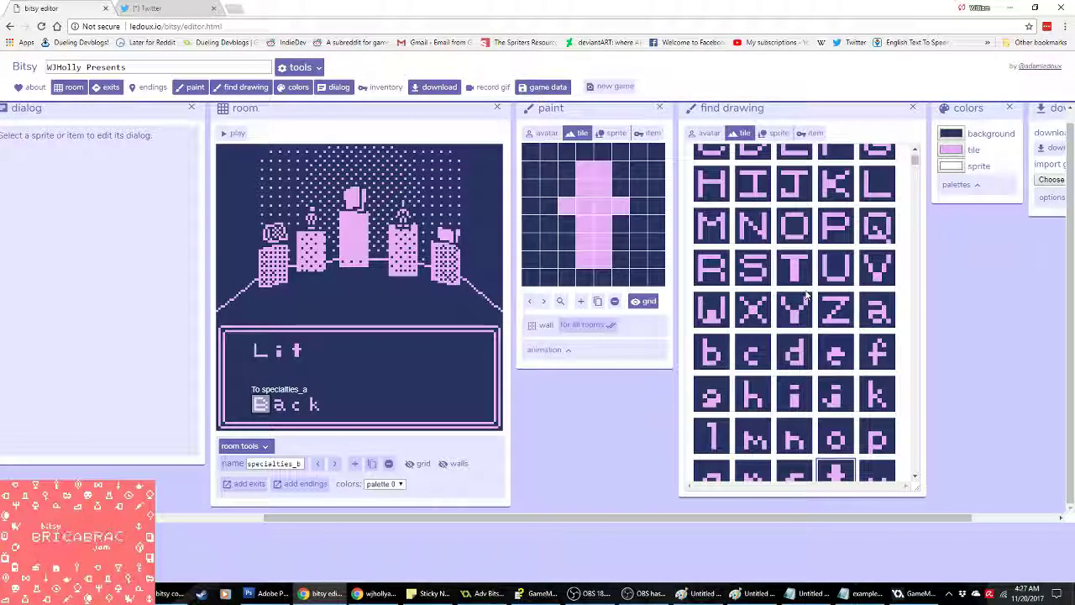
{"action": "left_click", "coordinate": [836, 351]}
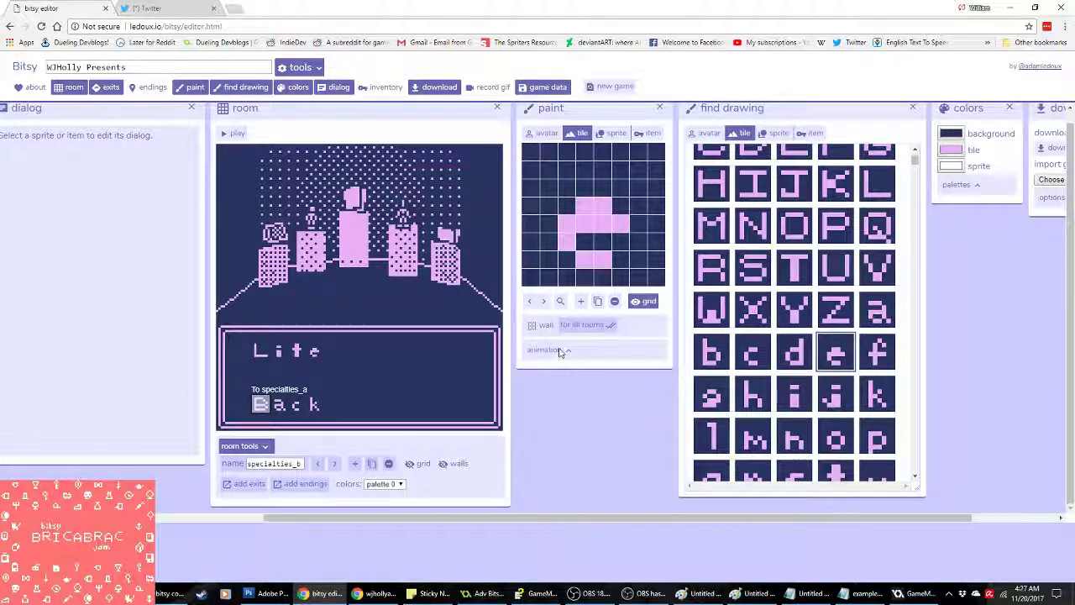
{"action": "scroll", "coordinate": [770, 311], "scroll_direction": "up", "scroll_amount": 1}
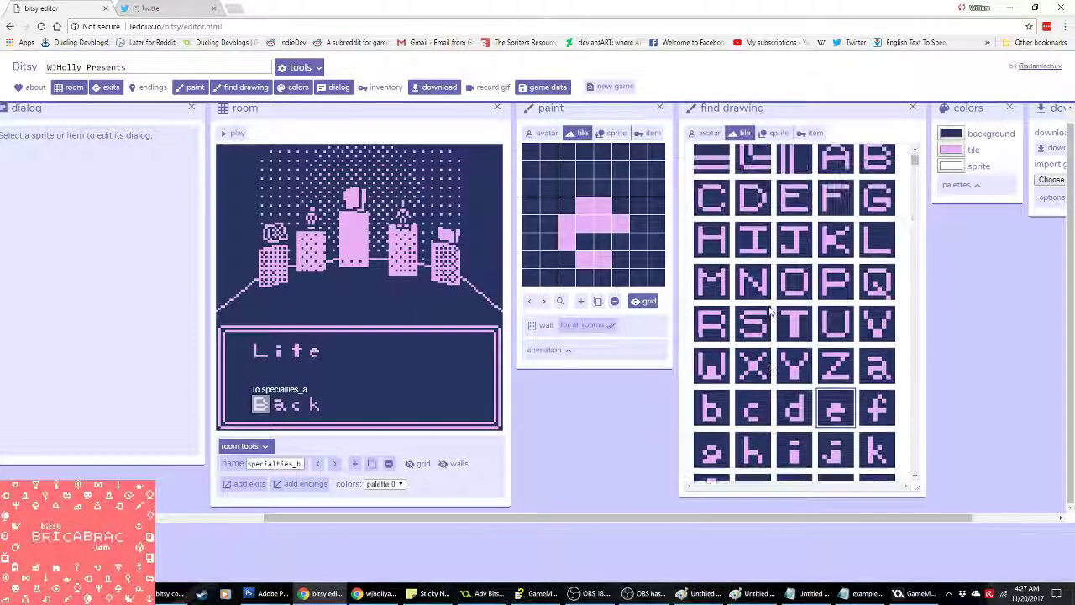
{"action": "left_click", "coordinate": [876, 161]}
{"action": "scroll", "coordinate": [790, 426], "scroll_direction": "down", "scroll_amount": 3}
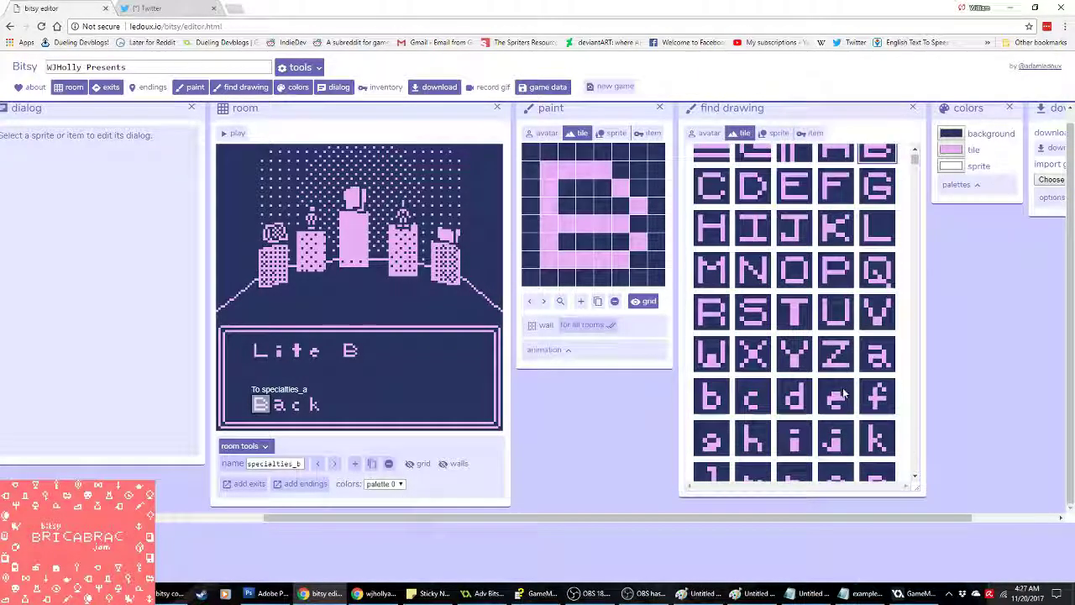
{"action": "scroll", "coordinate": [791, 426], "scroll_direction": "down", "scroll_amount": 1}
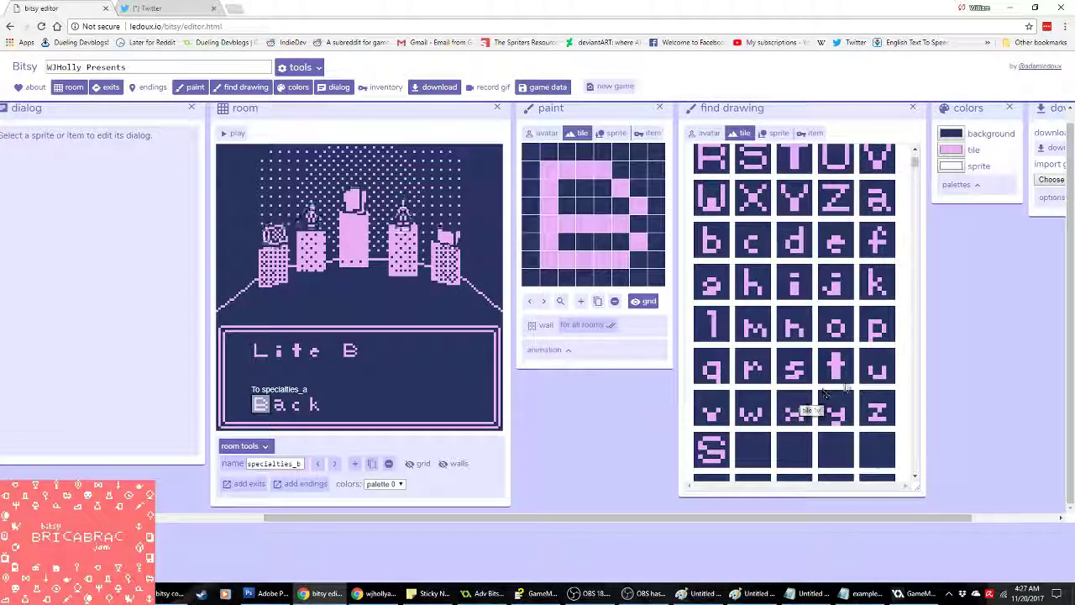
{"action": "scroll", "coordinate": [764, 435], "scroll_direction": "up", "scroll_amount": 1}
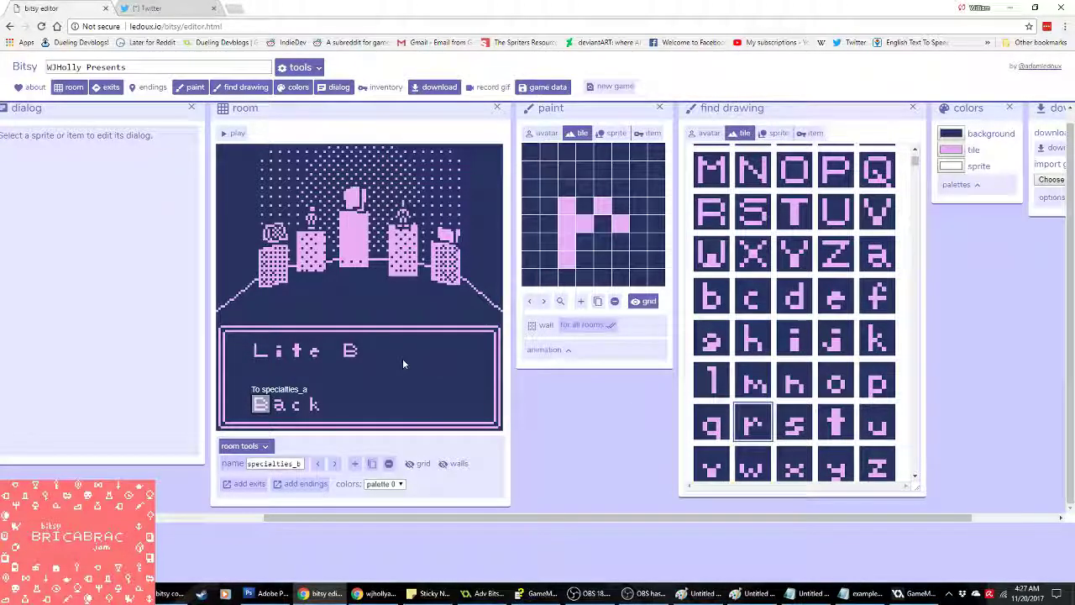
{"action": "left_click", "coordinate": [784, 336]}
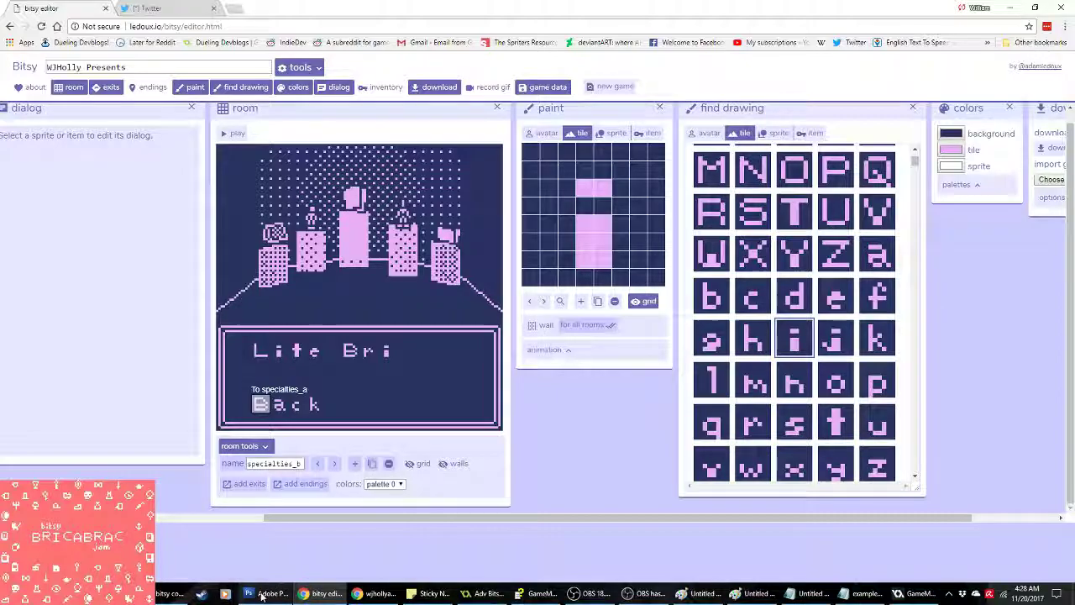
Step: Switch to Windows Media Player, play "Stretch Hallway" from the wav copy of Magnet Tape Massacre, and minimize the player
{"action": "left_click", "coordinate": [228, 594]}
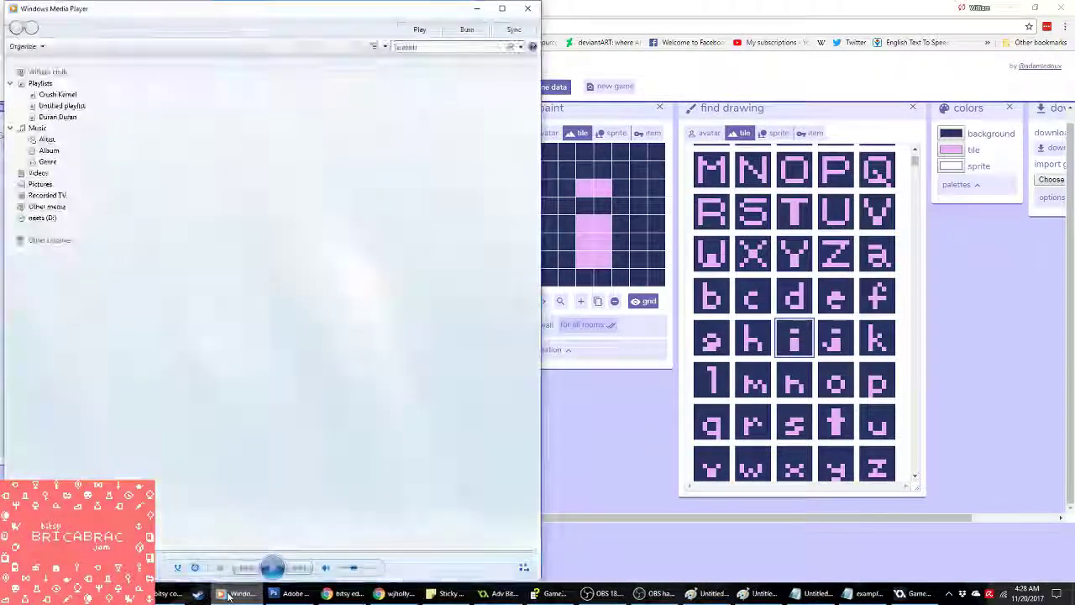
{"action": "left_click_drag", "start_coordinate": [387, 87], "coordinate": [388, 267]}
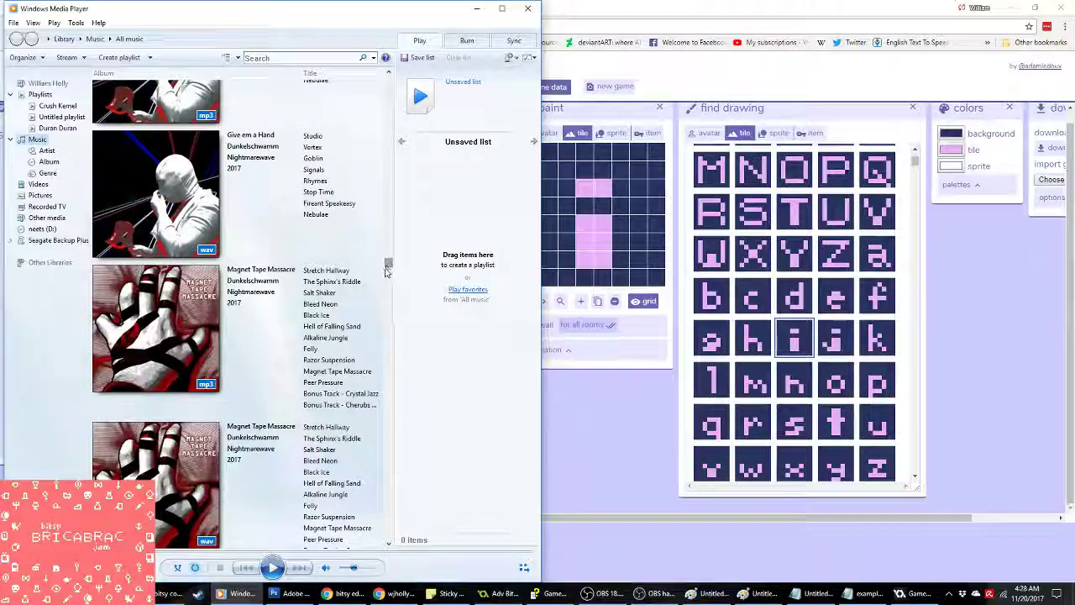
{"action": "scroll", "coordinate": [353, 332], "scroll_direction": "down", "scroll_amount": 1}
{"action": "double_click", "coordinate": [324, 364]}
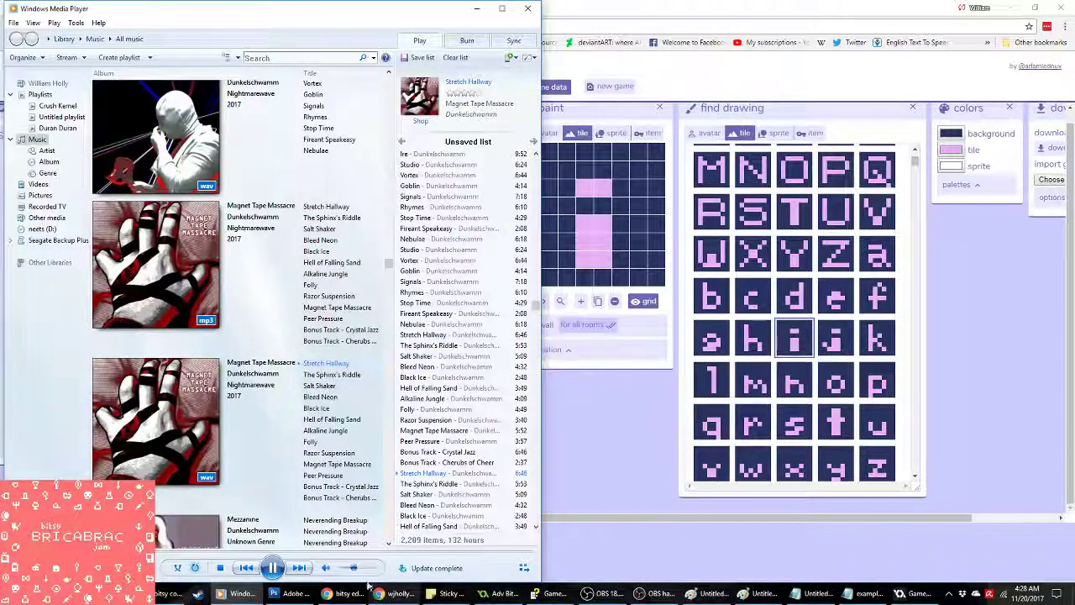
{"action": "left_click", "coordinate": [478, 8]}
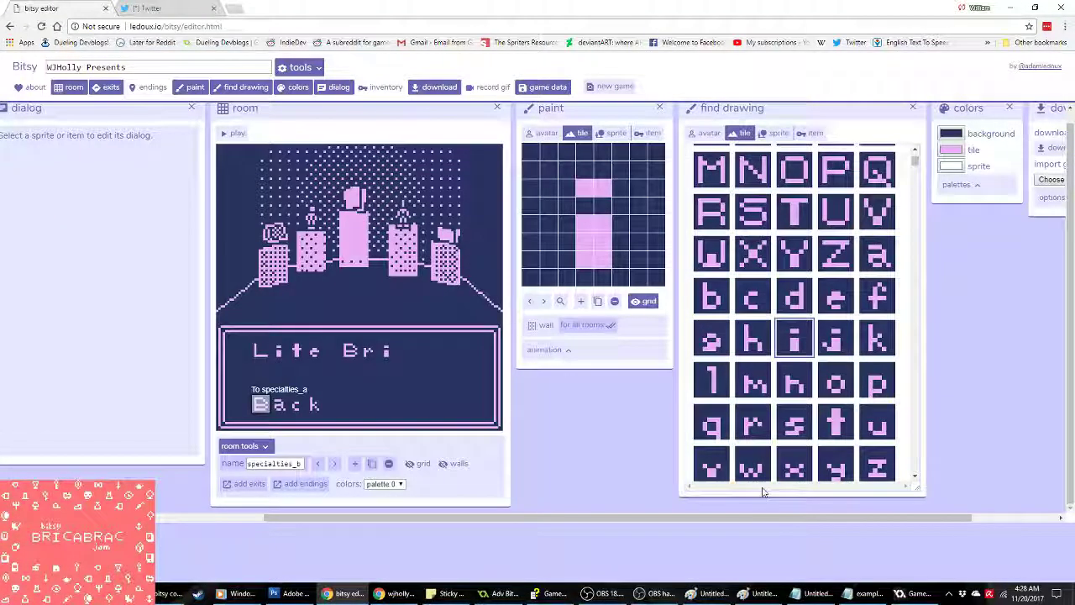
Step: In OBS, set the Desktop Audio device to Speakers (Logitech USB Headset)
{"action": "left_click", "coordinate": [601, 593]}
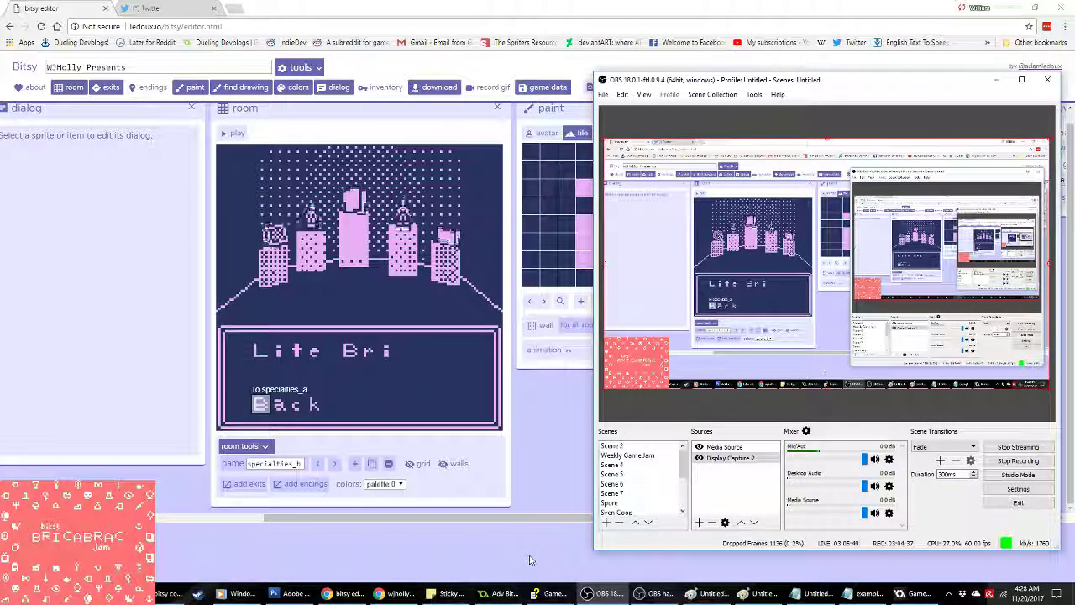
{"action": "left_click", "coordinate": [889, 487]}
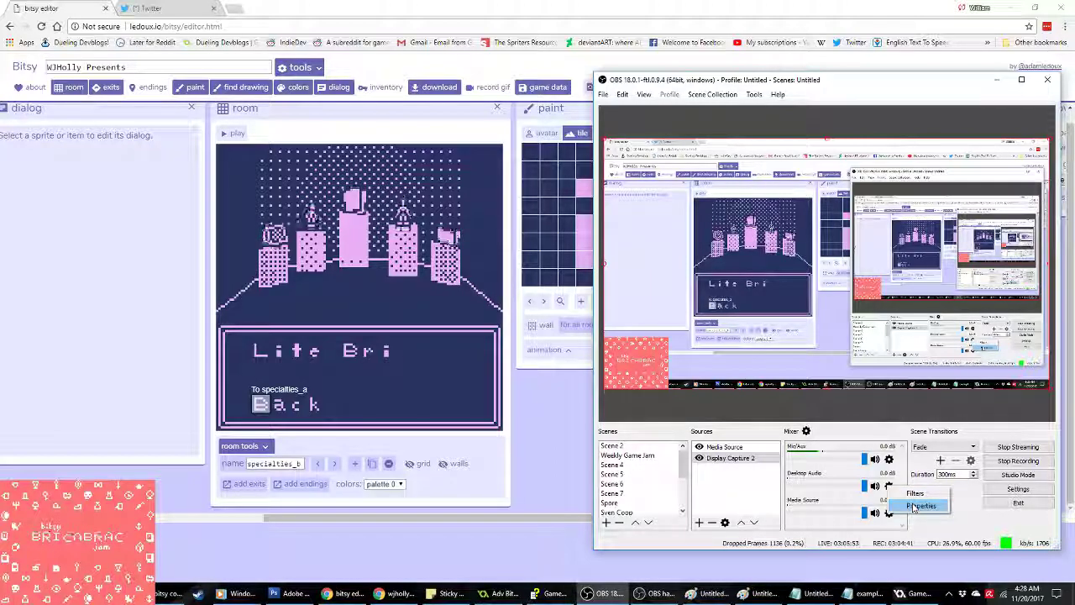
{"action": "left_click", "coordinate": [920, 505]}
{"action": "left_click", "coordinate": [857, 487]}
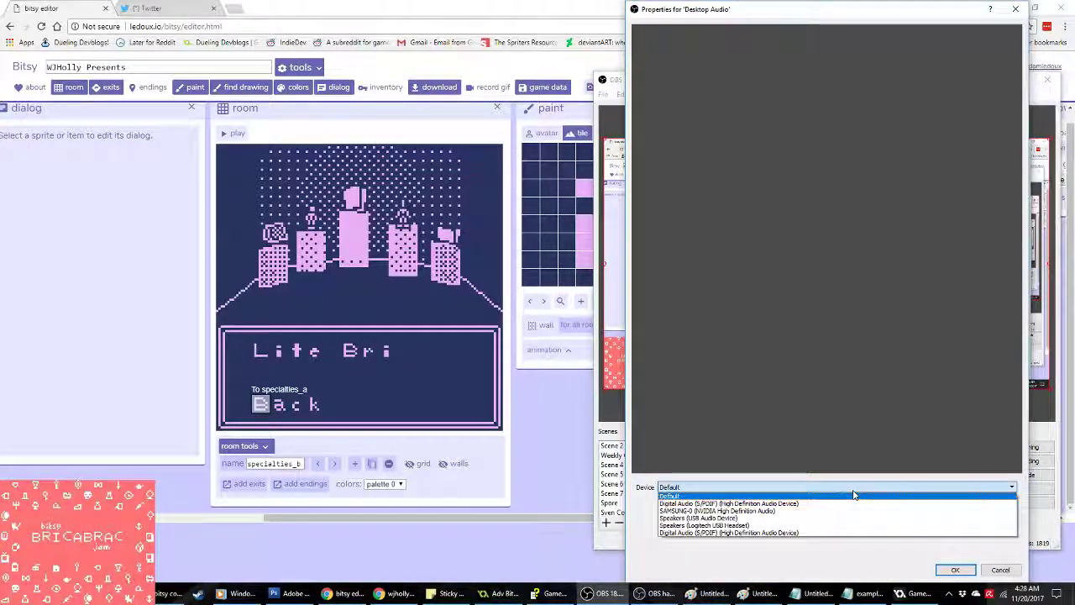
{"action": "left_click", "coordinate": [825, 526]}
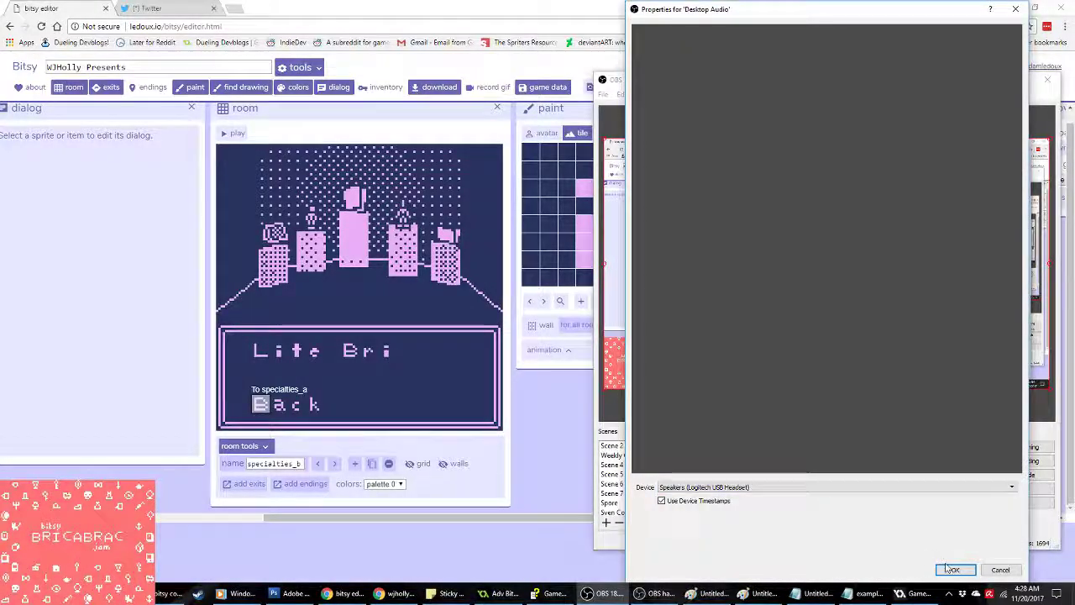
{"action": "left_click", "coordinate": [955, 569]}
Step: Bring up Windows Media Player to check the playback, and return to the Bitsy editor
{"action": "left_click", "coordinate": [227, 579]}
{"action": "left_click", "coordinate": [239, 592]}
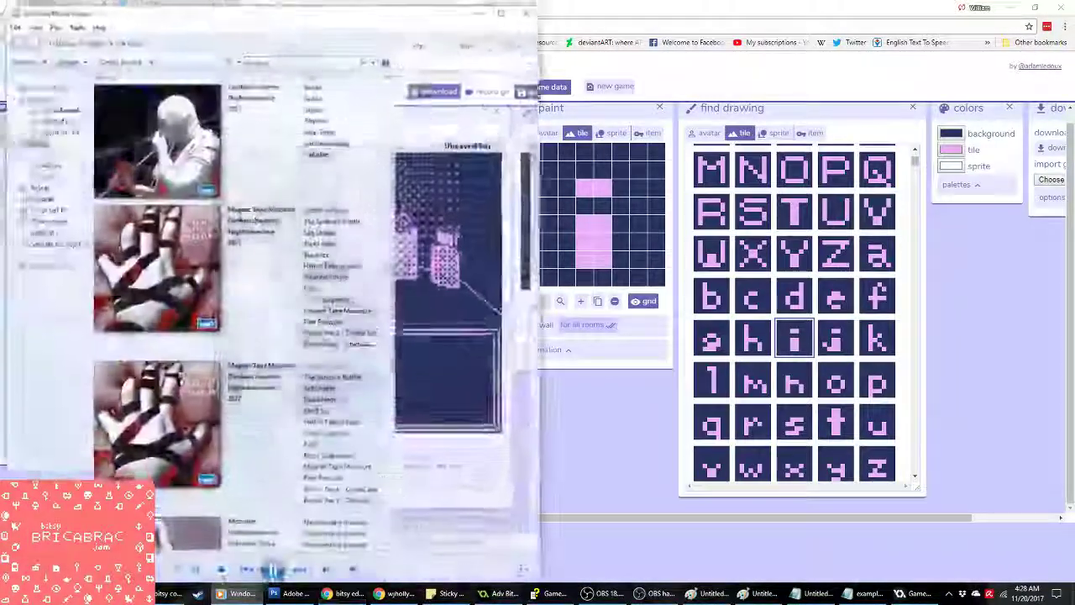
{"action": "left_click", "coordinate": [665, 550]}
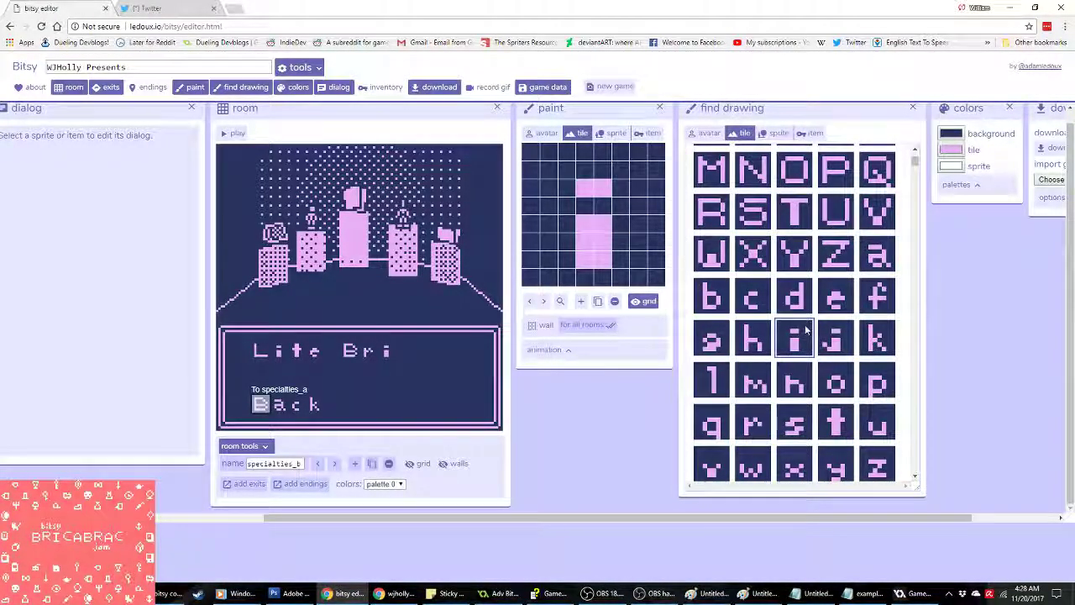
Step: Complete "Lite Brite" on the first menu row with the letter tiles t and e
{"action": "scroll", "coordinate": [808, 370], "scroll_direction": "down", "scroll_amount": 1}
{"action": "left_click", "coordinate": [835, 365]}
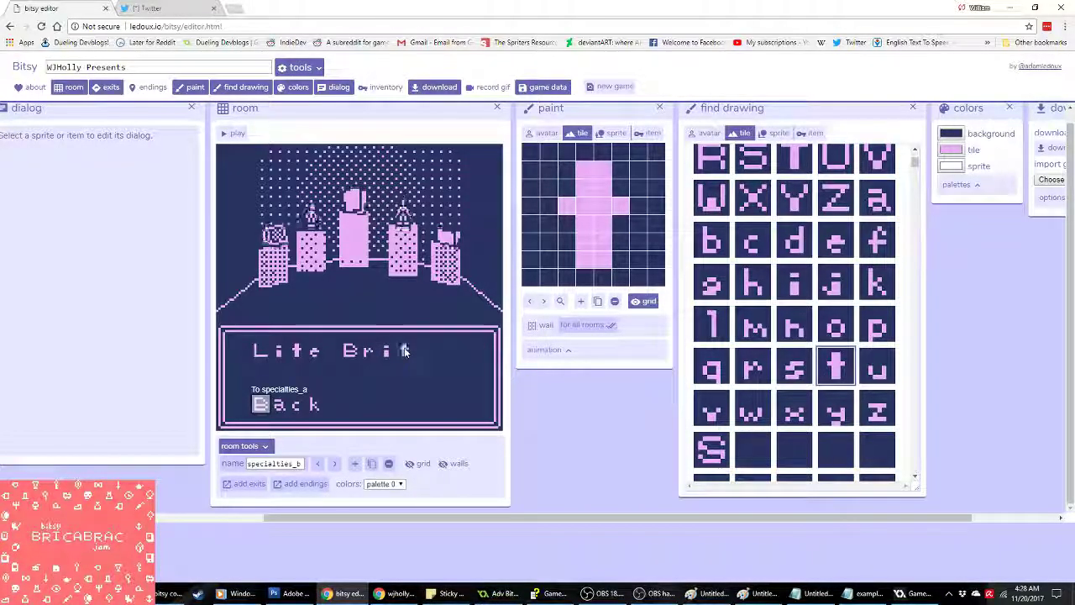
{"action": "scroll", "coordinate": [798, 336], "scroll_direction": "up", "scroll_amount": 1}
{"action": "left_click", "coordinate": [836, 296]}
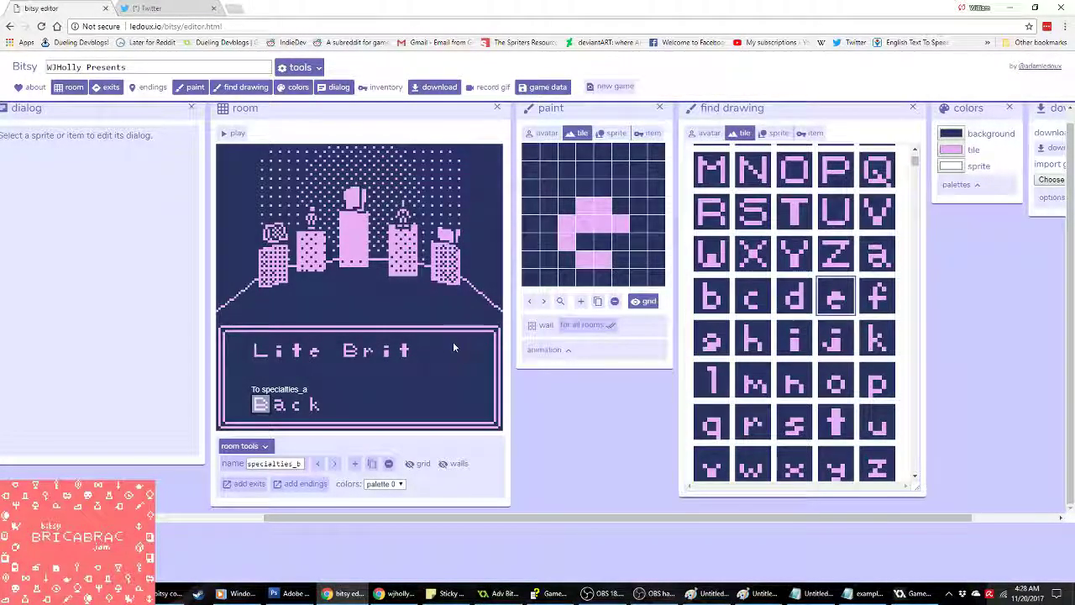
{"action": "left_click", "coordinate": [424, 349]}
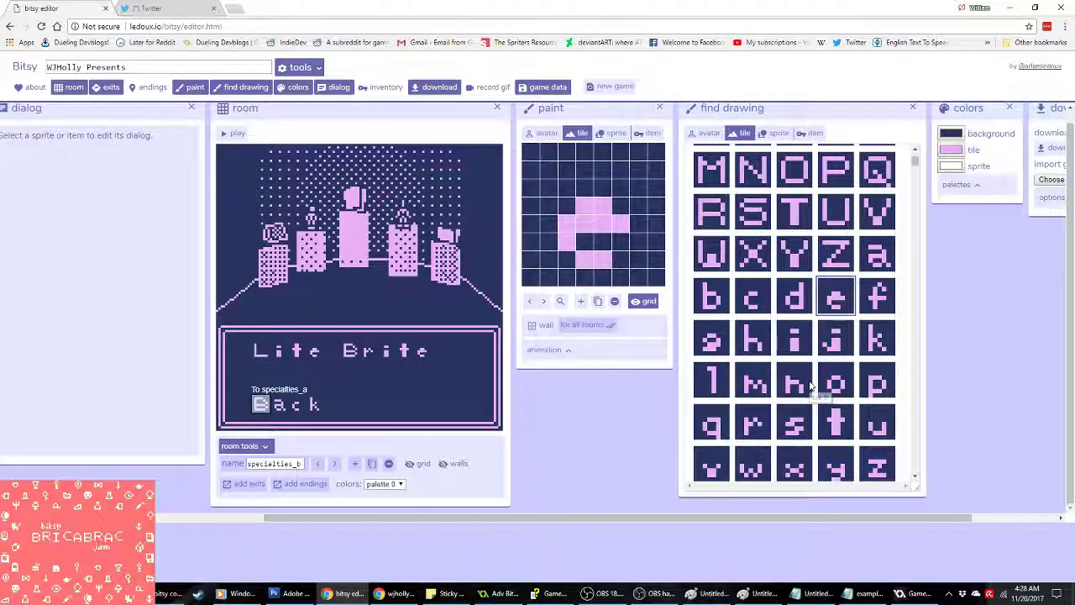
Step: Spell "Push" with letter tiles on the menu row directly below Lite Brite
{"action": "scroll", "coordinate": [810, 385], "scroll_direction": "down", "scroll_amount": 1}
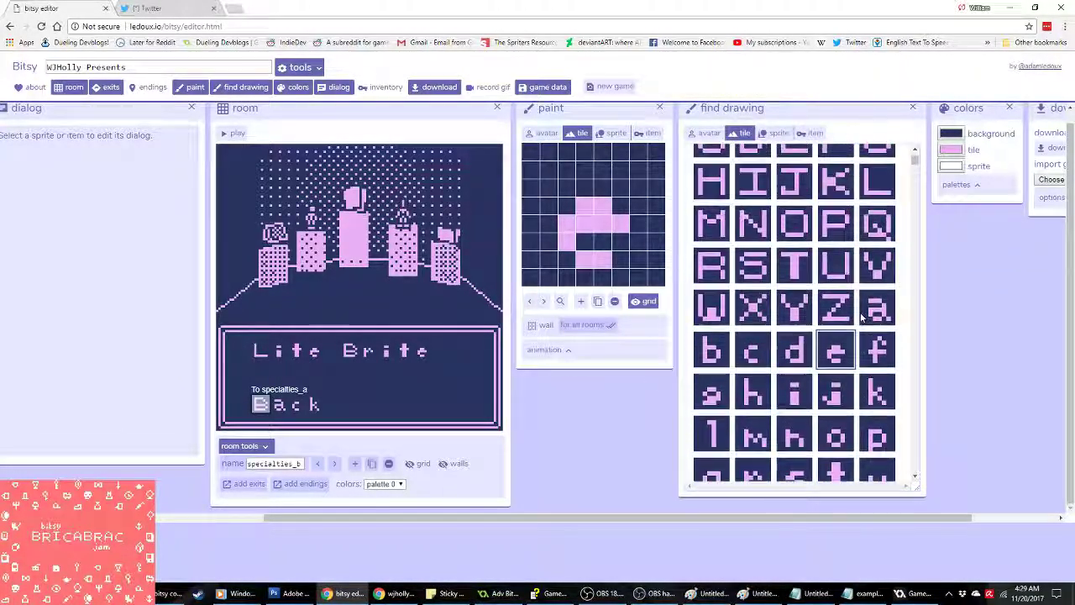
{"action": "left_click", "coordinate": [838, 288]}
{"action": "left_click", "coordinate": [263, 372]}
{"action": "scroll", "coordinate": [777, 388], "scroll_direction": "down", "scroll_amount": 3}
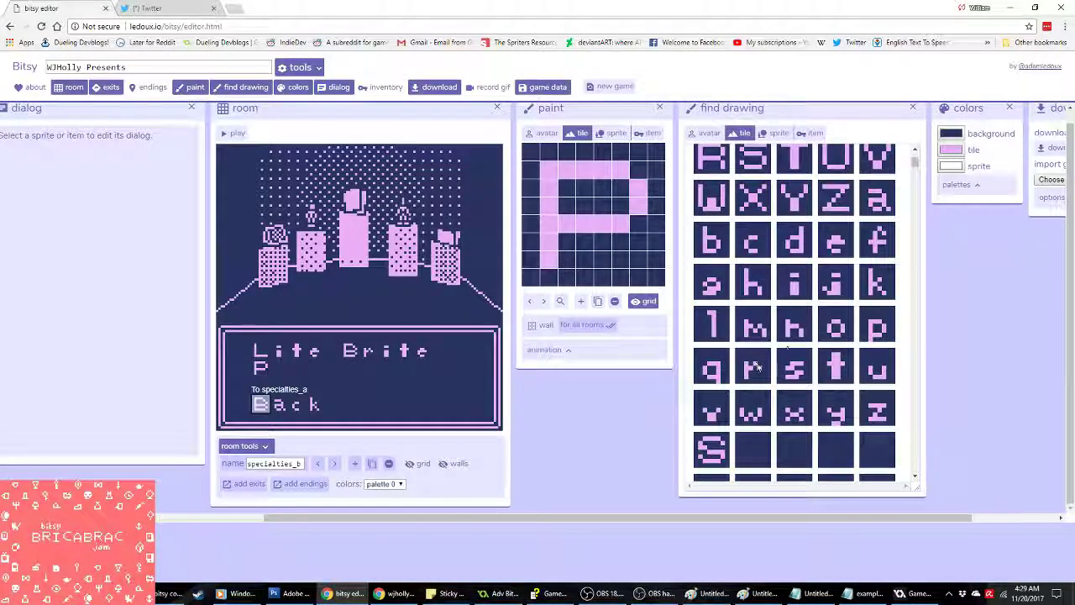
{"action": "left_click", "coordinate": [877, 367]}
{"action": "left_click", "coordinate": [278, 369]}
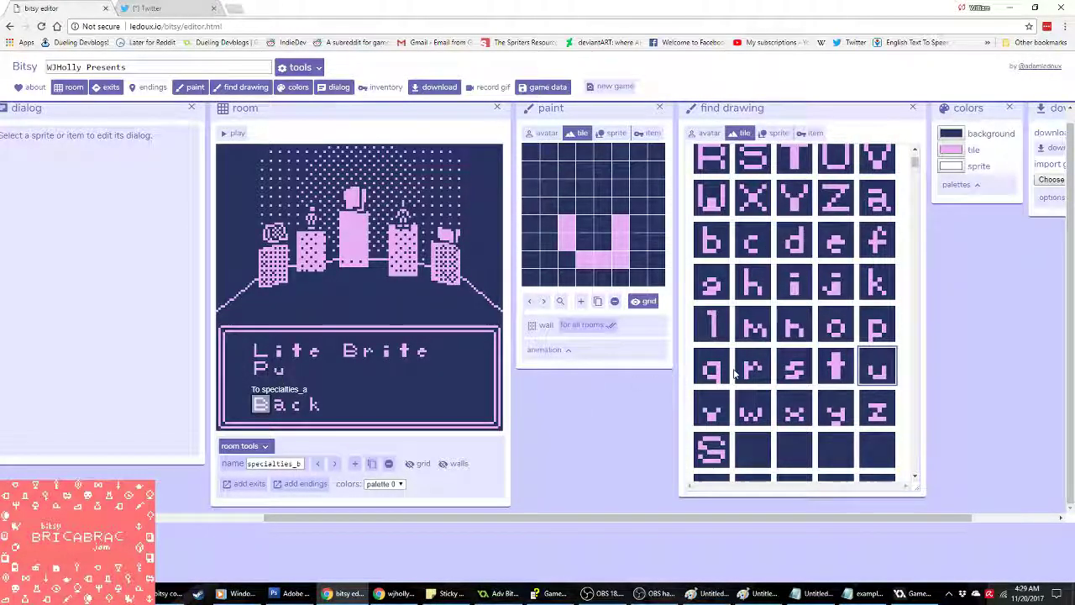
{"action": "left_click", "coordinate": [291, 372]}
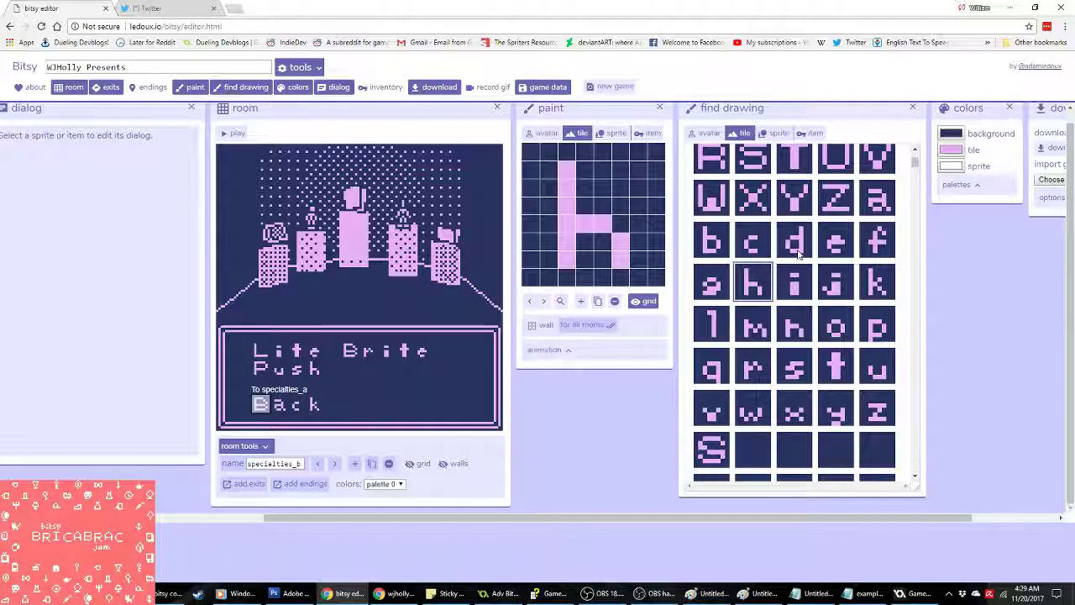
Step: Add the word "Doll" after Push with letter tiles, aligned under Brite
{"action": "scroll", "coordinate": [811, 215], "scroll_direction": "up", "scroll_amount": 1}
{"action": "left_click", "coordinate": [752, 199]}
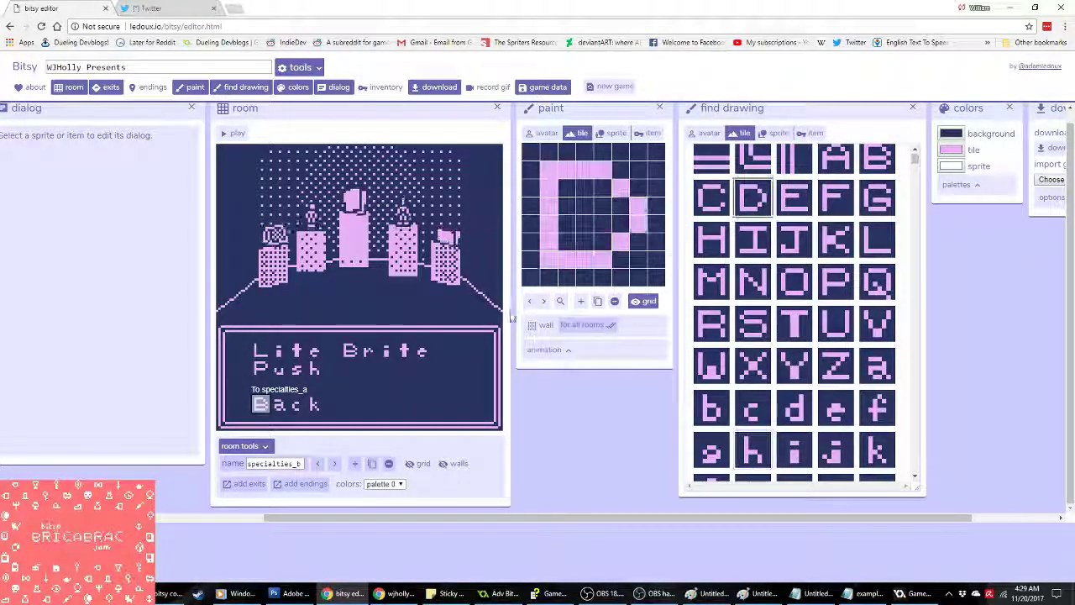
{"action": "left_click", "coordinate": [351, 373]}
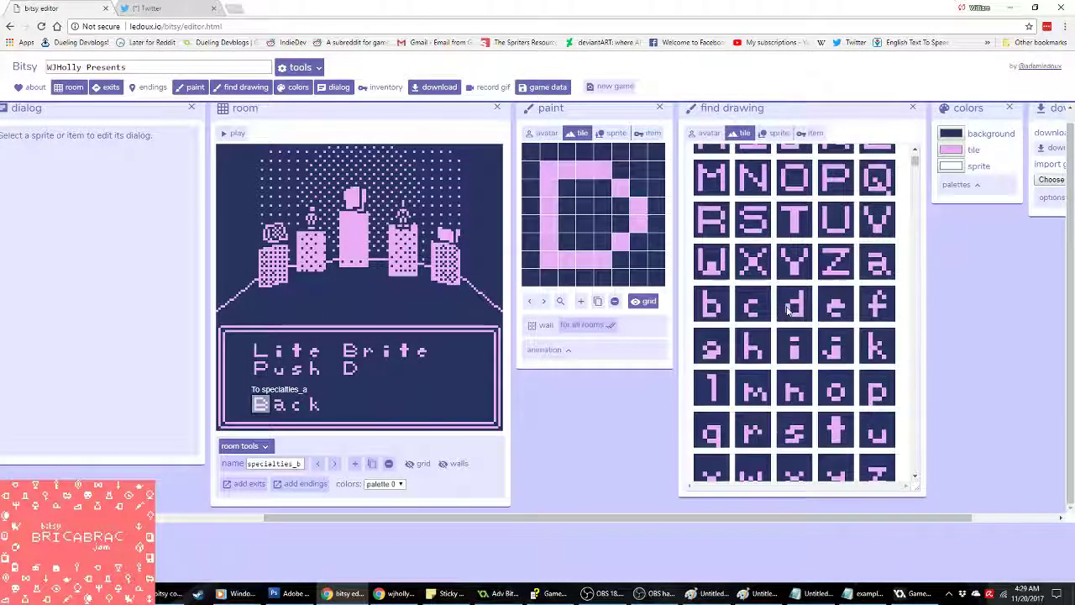
{"action": "left_click", "coordinate": [834, 327]}
{"action": "left_click", "coordinate": [366, 371]}
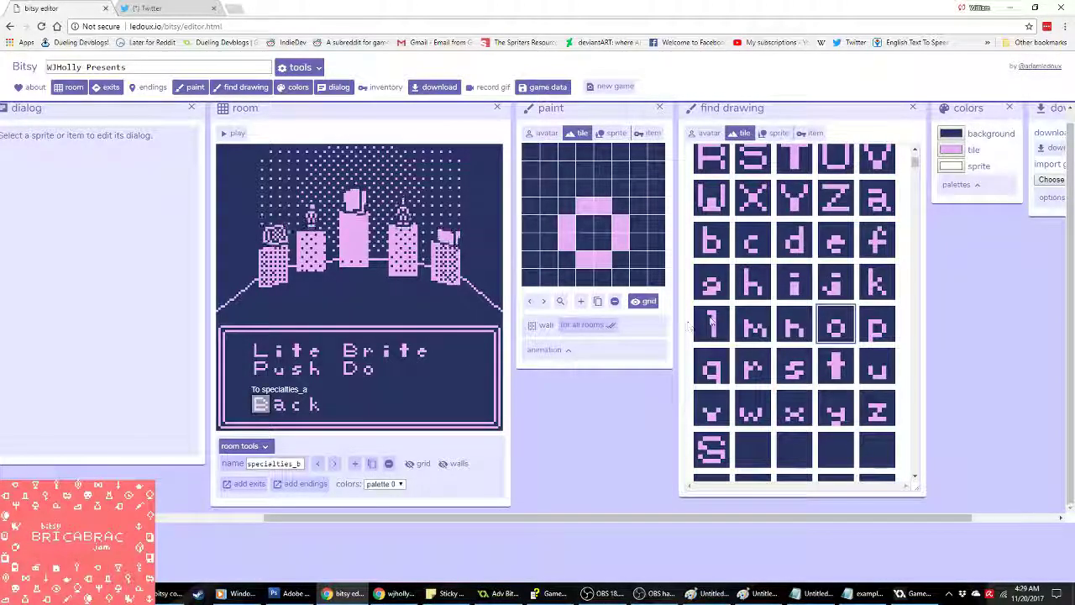
{"action": "left_click", "coordinate": [711, 324]}
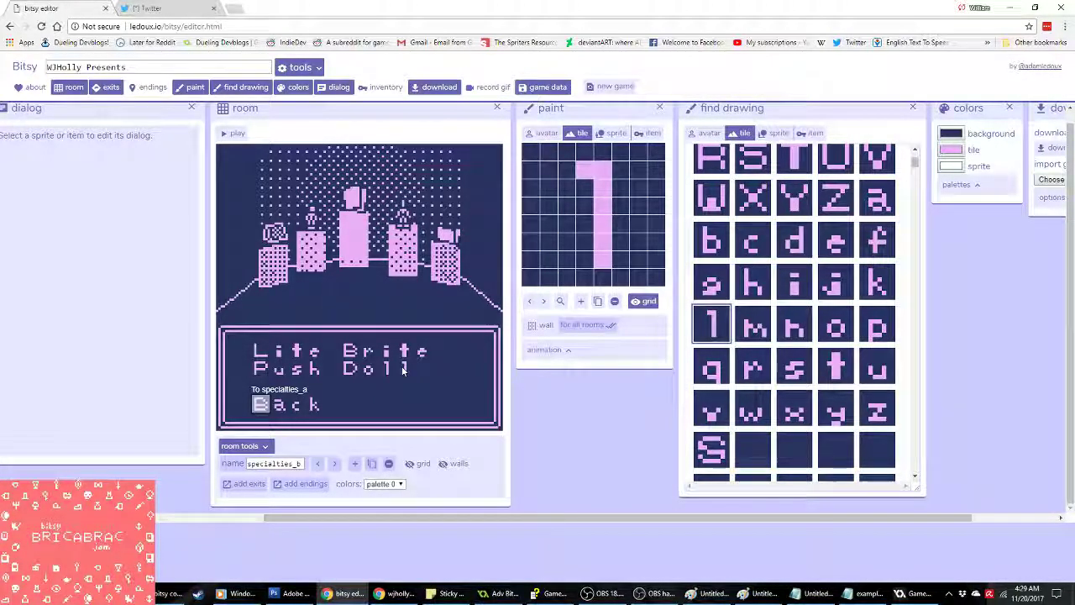
Step: Spell "More" with letter tiles on the menu row directly above Back in specialties_b
{"action": "scroll", "coordinate": [794, 353], "scroll_direction": "up", "scroll_amount": 1}
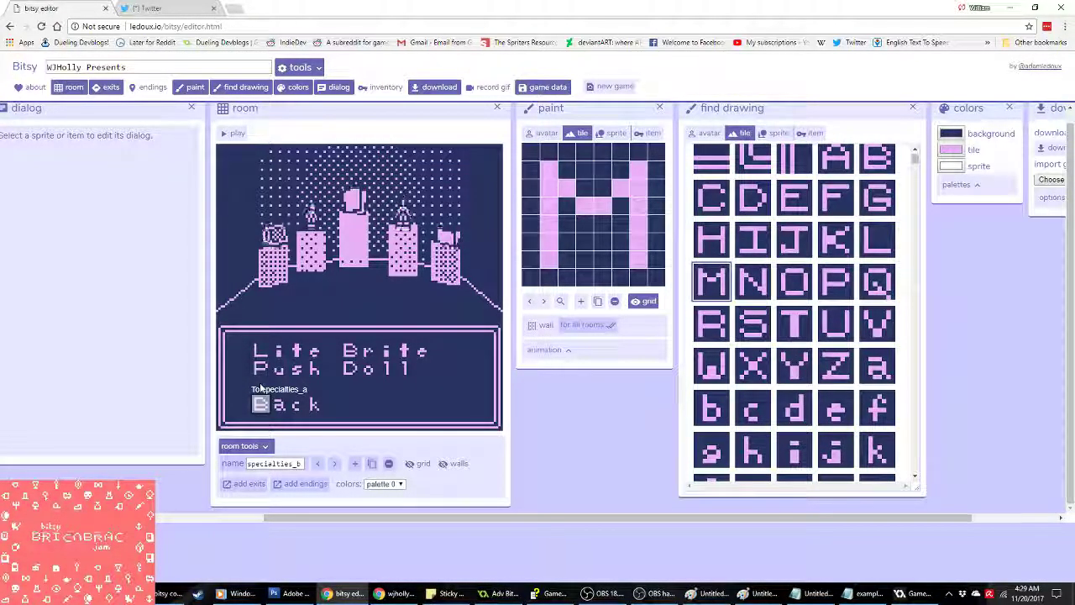
{"action": "left_click", "coordinate": [261, 387]}
{"action": "scroll", "coordinate": [756, 343], "scroll_direction": "down", "scroll_amount": 2}
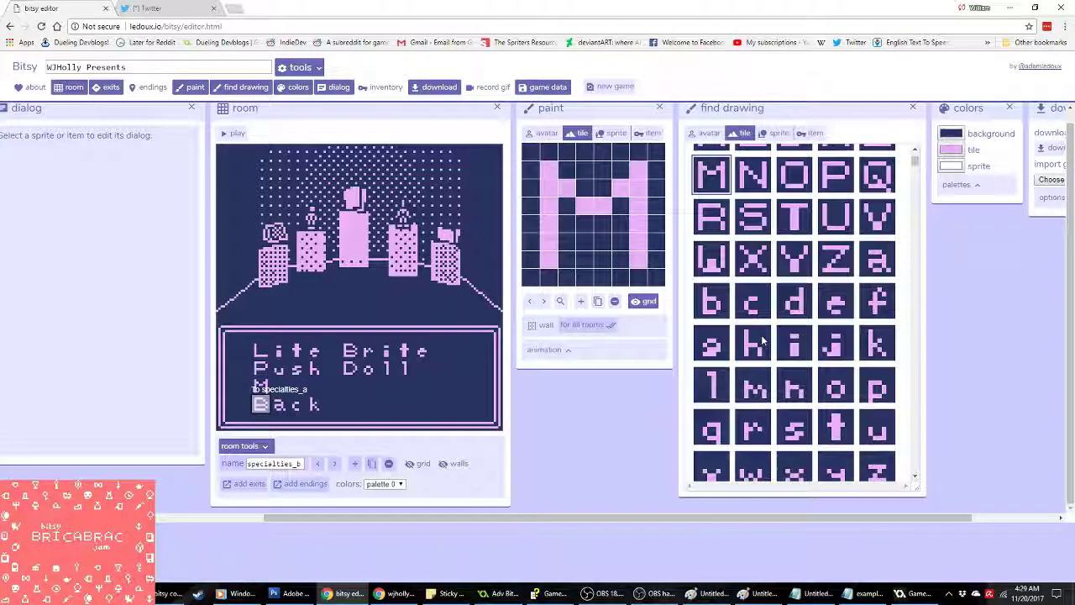
{"action": "left_click", "coordinate": [830, 327]}
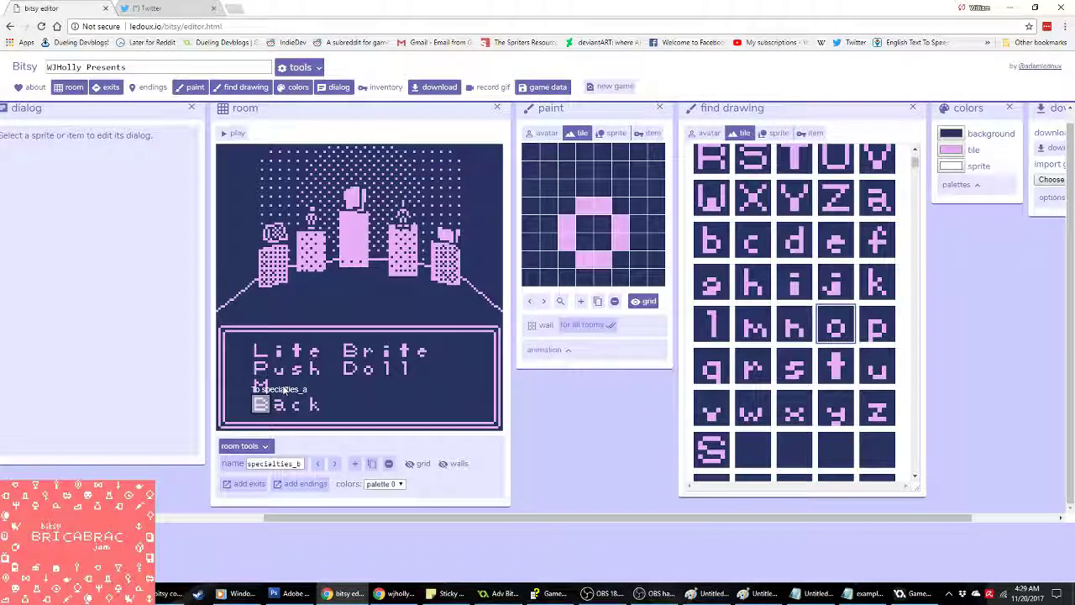
{"action": "left_click", "coordinate": [754, 370]}
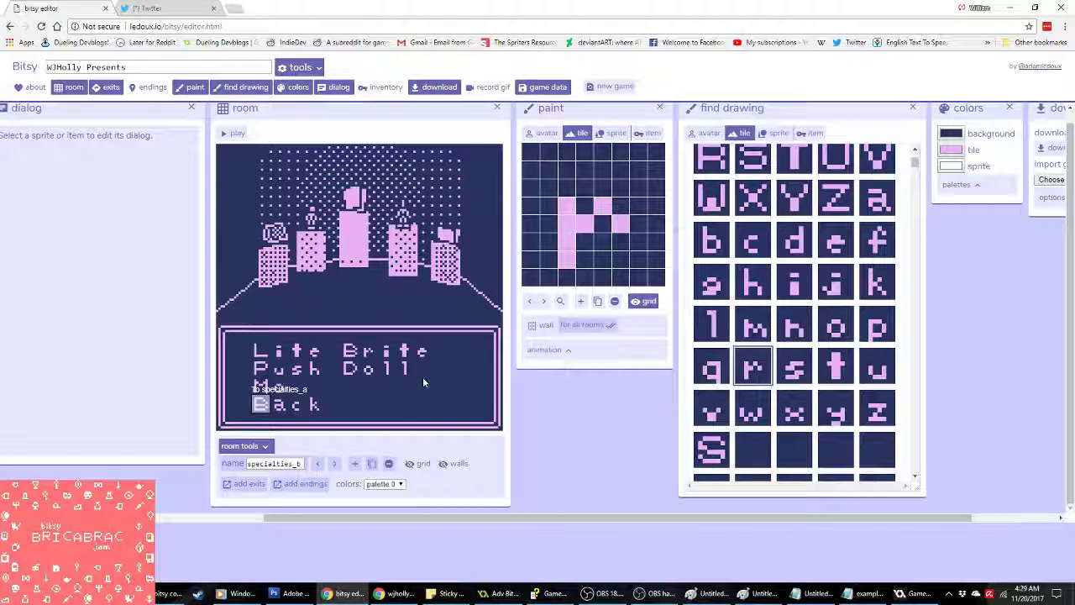
{"action": "scroll", "coordinate": [836, 340], "scroll_direction": "up", "scroll_amount": 1}
{"action": "left_click", "coordinate": [830, 354]}
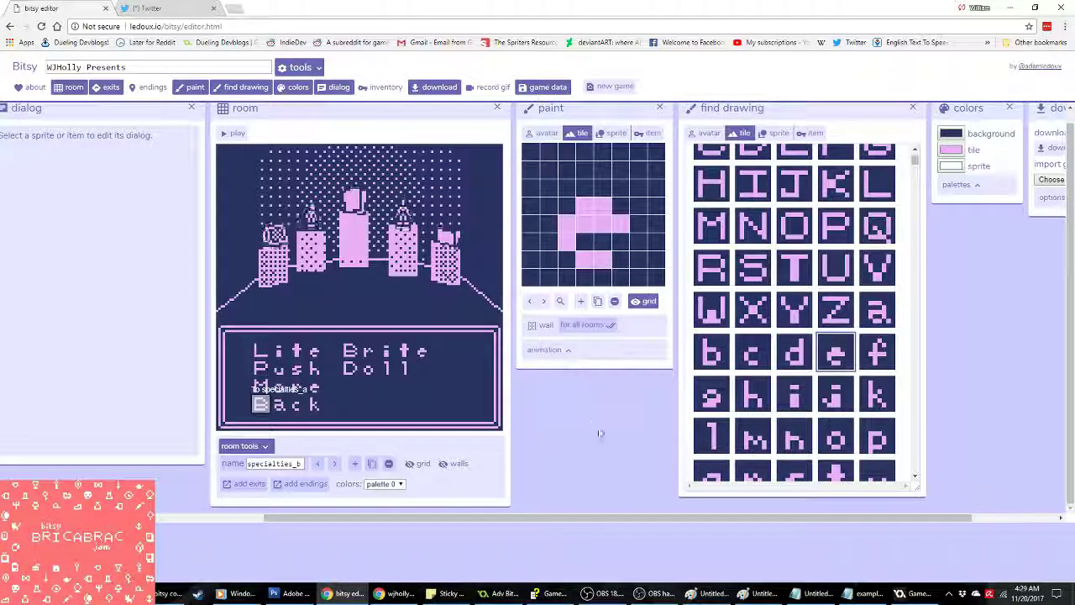
Step: Duplicate the specialties_b menu room and name the copy specialties_c
{"action": "scroll", "coordinate": [577, 439], "scroll_direction": "left", "scroll_amount": 1}
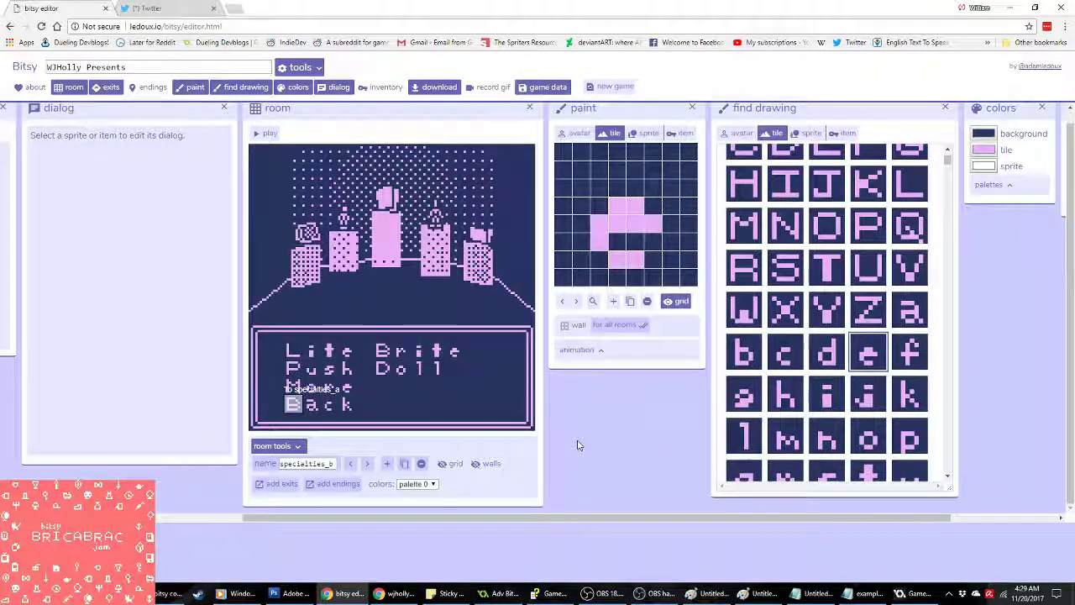
{"action": "double_click", "coordinate": [318, 463]}
{"action": "key", "text": "BackSpace"}
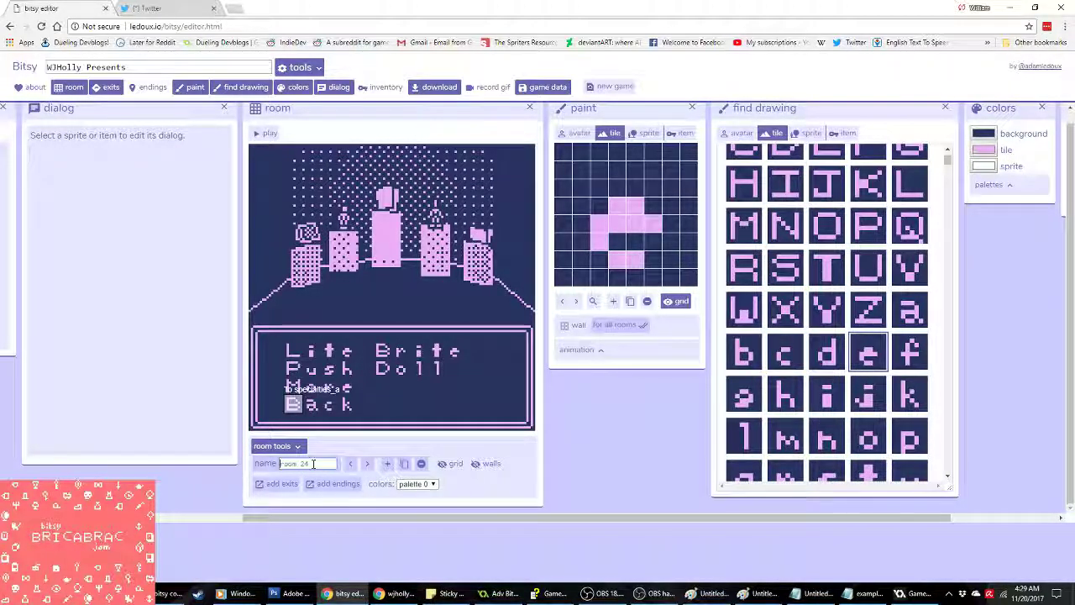
{"action": "key", "text": "BackSpace"}
{"action": "type", "text": "cialties_c"}
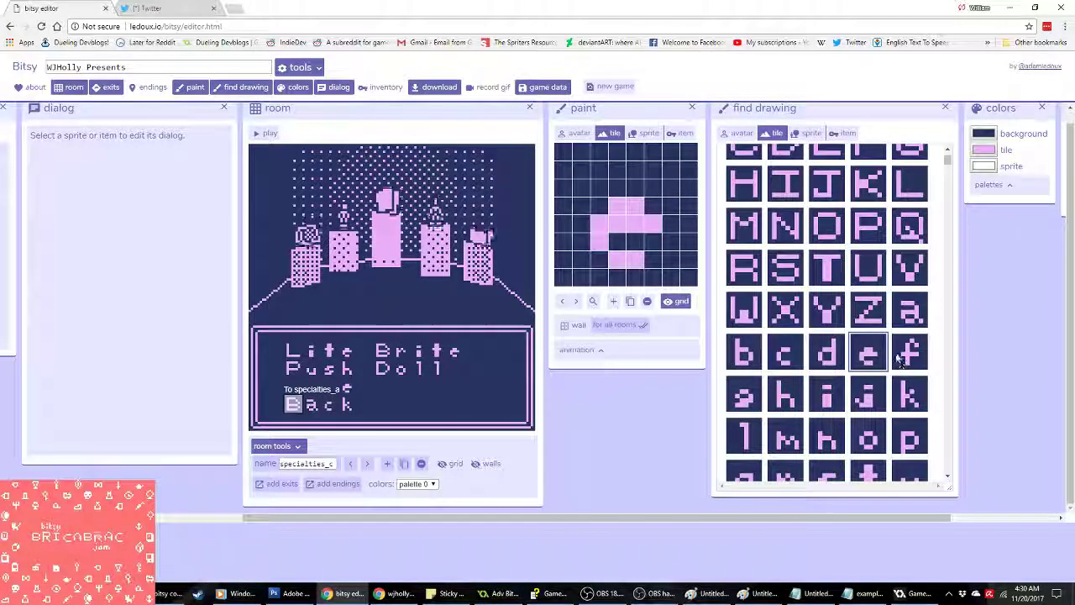
Step: Restore the word "More" above Back in specialties_c by placing the letter tiles r, o and M
{"action": "scroll", "coordinate": [900, 359], "scroll_direction": "down", "scroll_amount": 2}
{"action": "left_click", "coordinate": [785, 311]}
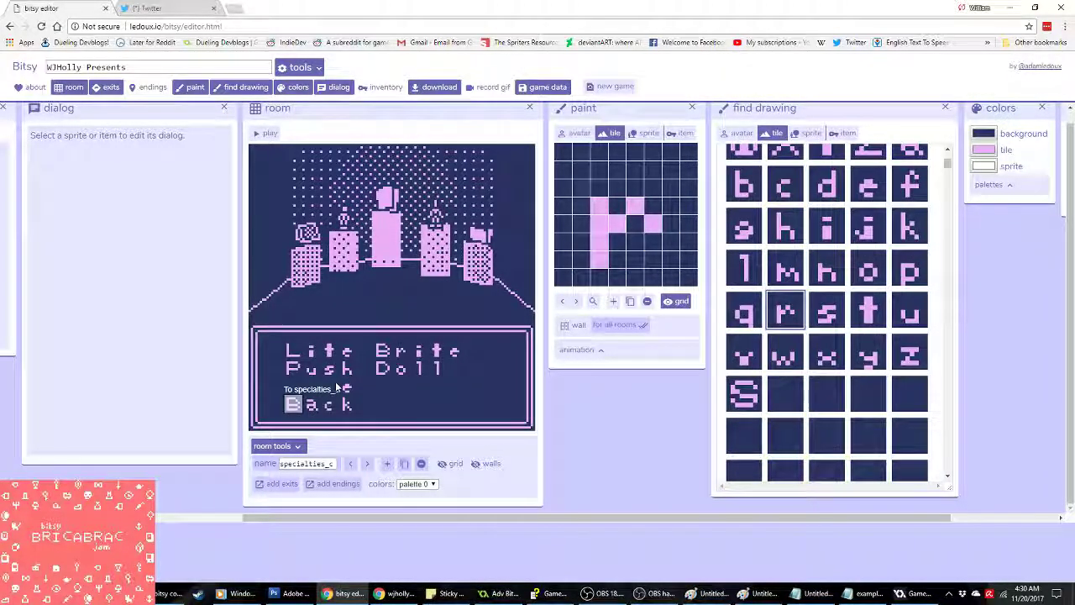
{"action": "scroll", "coordinate": [798, 306], "scroll_direction": "up", "scroll_amount": 3}
{"action": "scroll", "coordinate": [840, 319], "scroll_direction": "down", "scroll_amount": 1}
{"action": "left_click", "coordinate": [868, 324]}
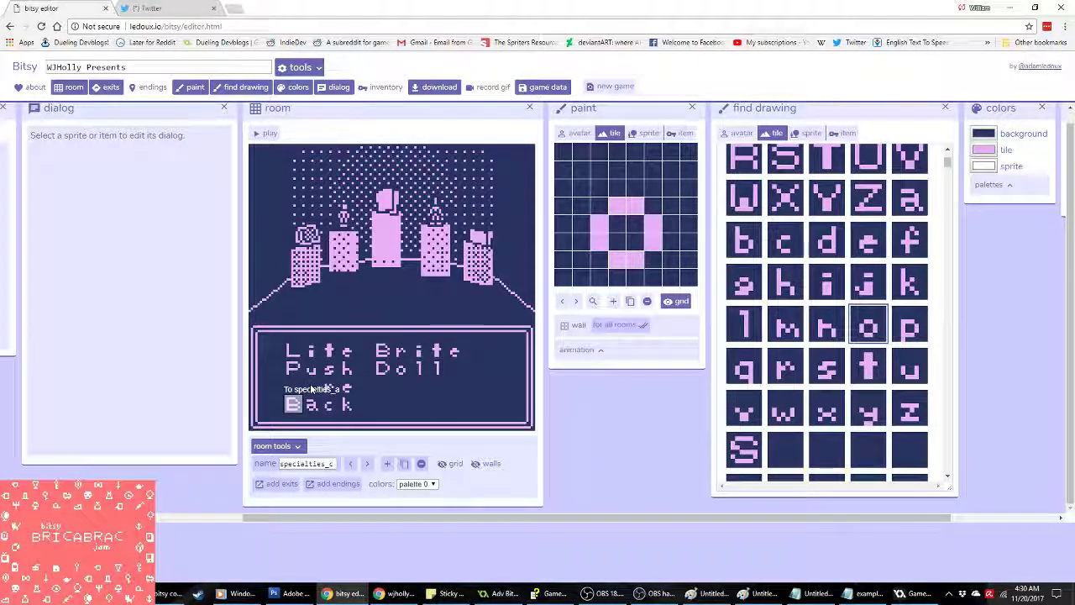
{"action": "scroll", "coordinate": [786, 229], "scroll_direction": "up", "scroll_amount": 3}
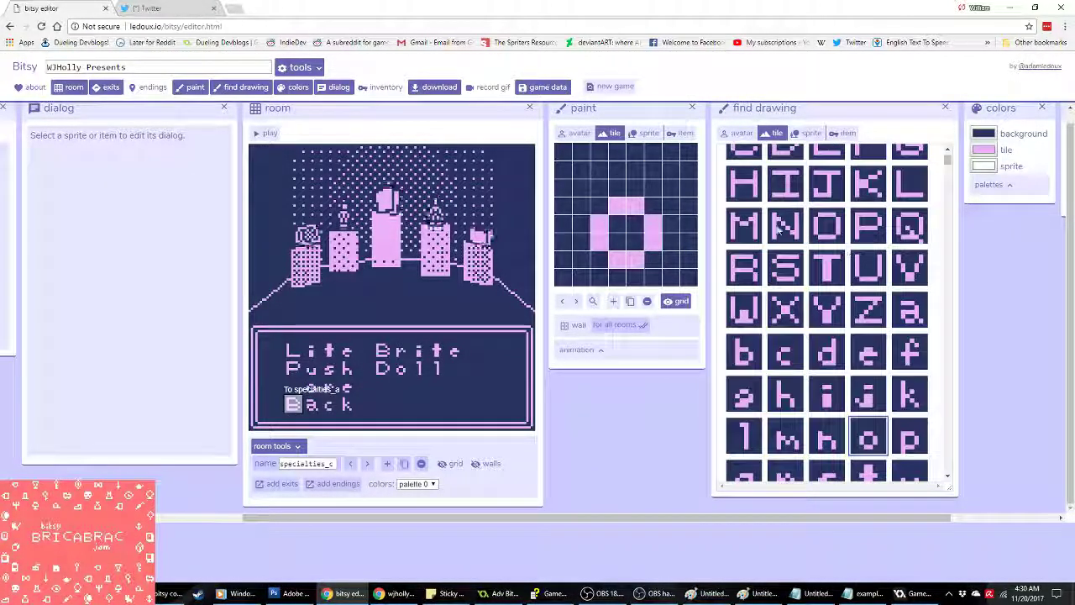
{"action": "left_click", "coordinate": [746, 225]}
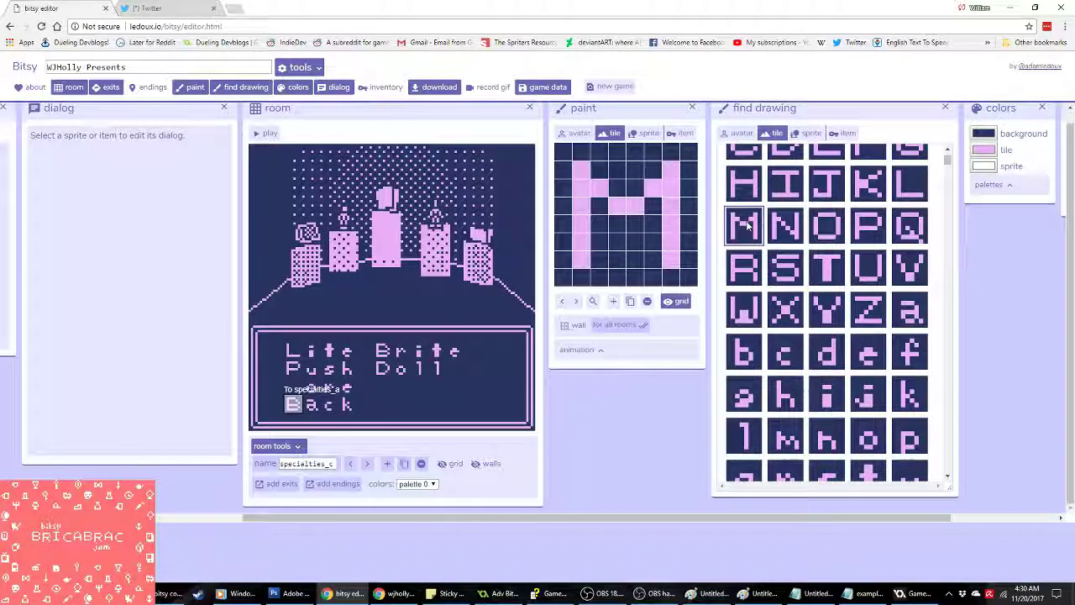
{"action": "left_click", "coordinate": [295, 390]}
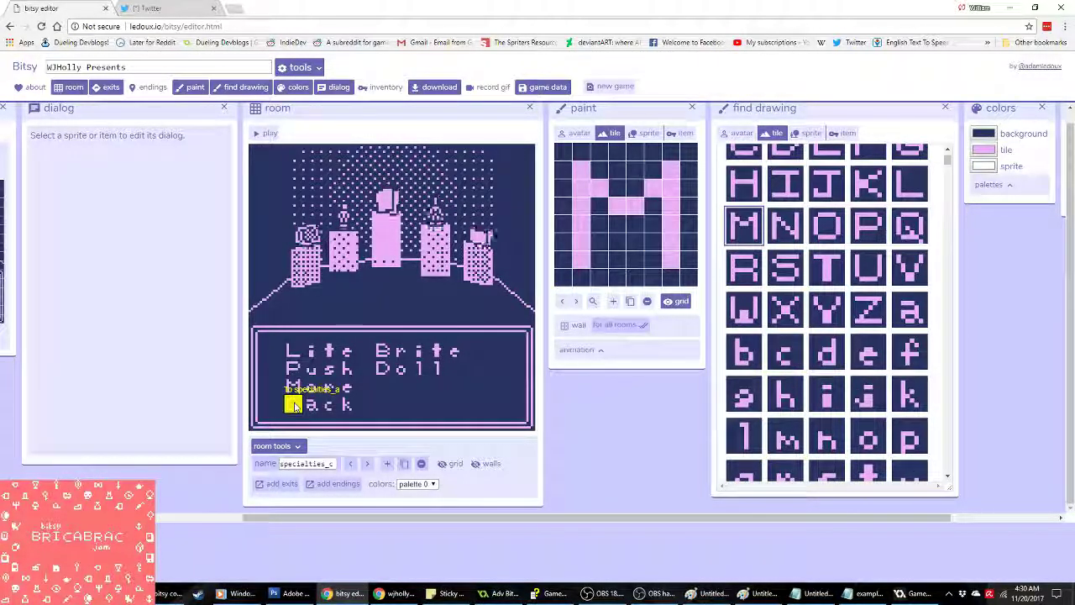
Step: View the destination of the Back exit, check the Twitch stream and chat, and return to the Bitsy editor
{"action": "left_click_drag", "start_coordinate": [391, 518], "coordinate": [309, 518]}
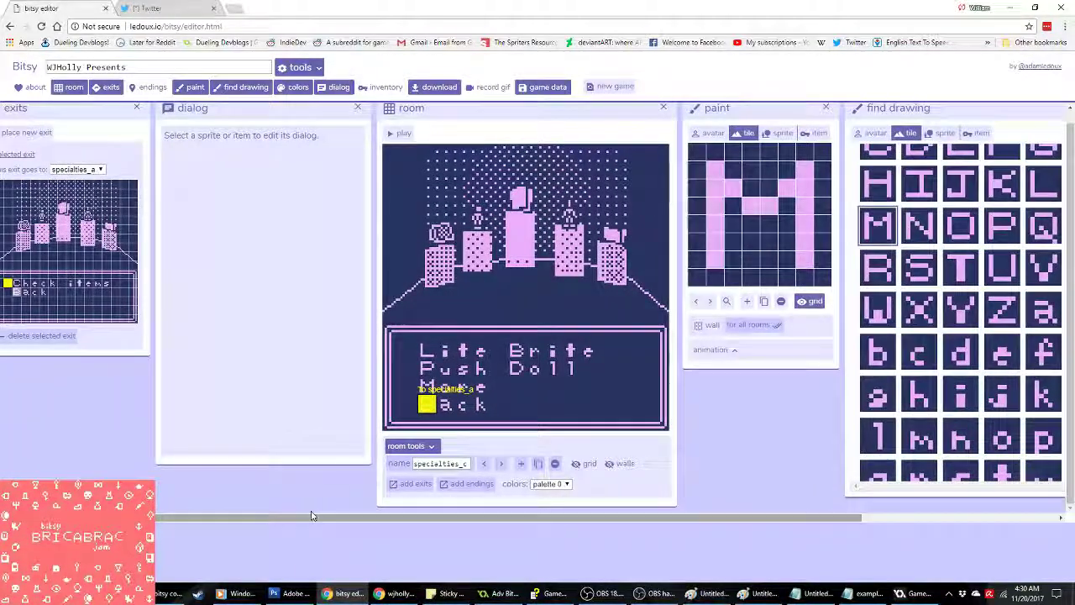
{"action": "left_click", "coordinate": [395, 593]}
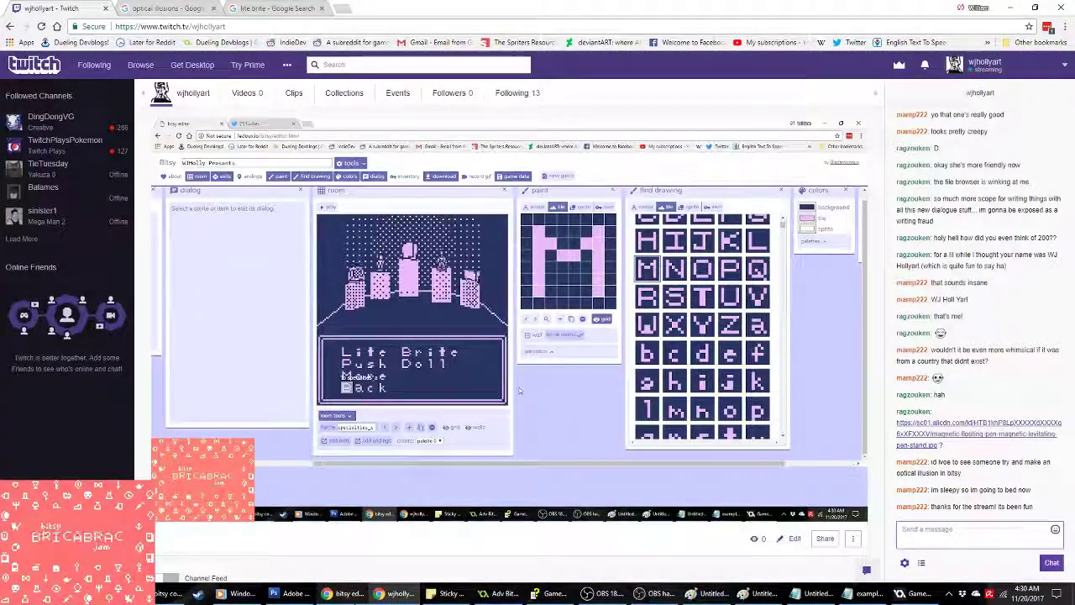
{"action": "left_click", "coordinate": [344, 593]}
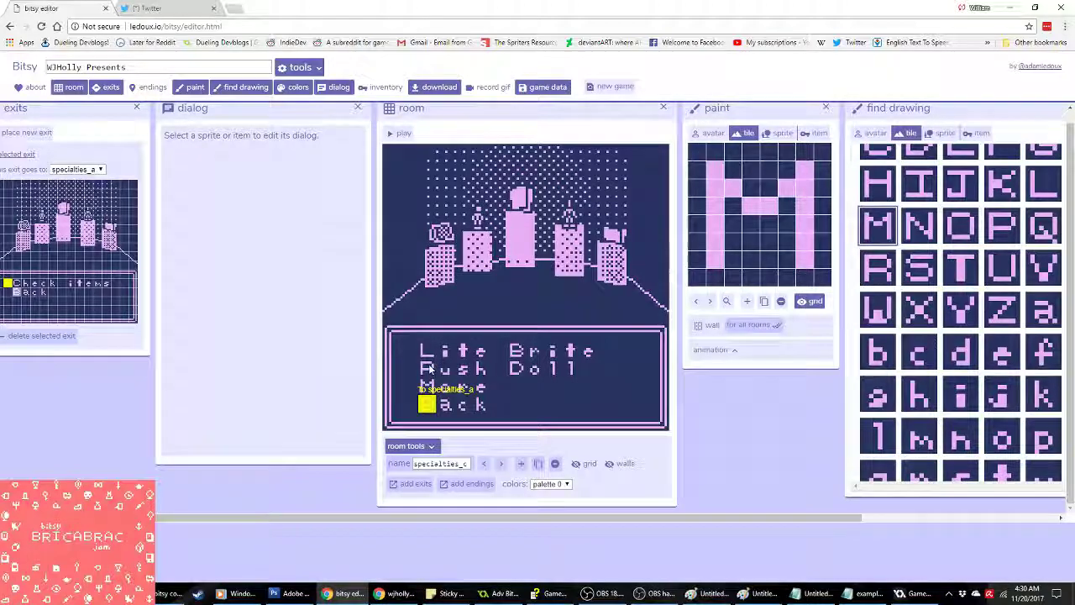
Step: Erase the Lite Brite and Push Doll letter tiles from the first two menu rows of specialties_c
{"action": "mouse_move", "coordinate": [434, 370]}
{"action": "left_mouse_down"}
{"action": "mouse_move", "coordinate": [533, 370]}
{"action": "mouse_move", "coordinate": [578, 355]}
{"action": "mouse_move", "coordinate": [550, 356]}
{"action": "left_mouse_up"}
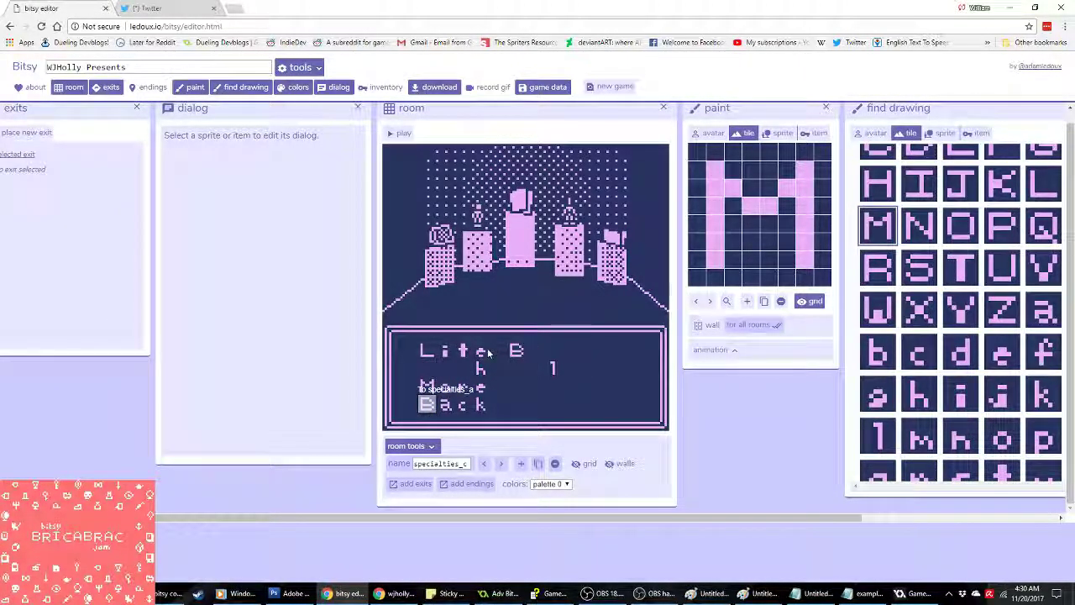
{"action": "mouse_move", "coordinate": [434, 352]}
{"action": "left_mouse_down"}
{"action": "mouse_move", "coordinate": [486, 370]}
{"action": "mouse_move", "coordinate": [558, 368]}
{"action": "left_mouse_up"}
Step: Start the first menu row of specialties_c with the letter tiles I, l and l, aligned above More
{"action": "left_click_drag", "start_coordinate": [636, 519], "coordinate": [714, 518]}
{"action": "scroll", "coordinate": [897, 417], "scroll_direction": "up", "scroll_amount": 3}
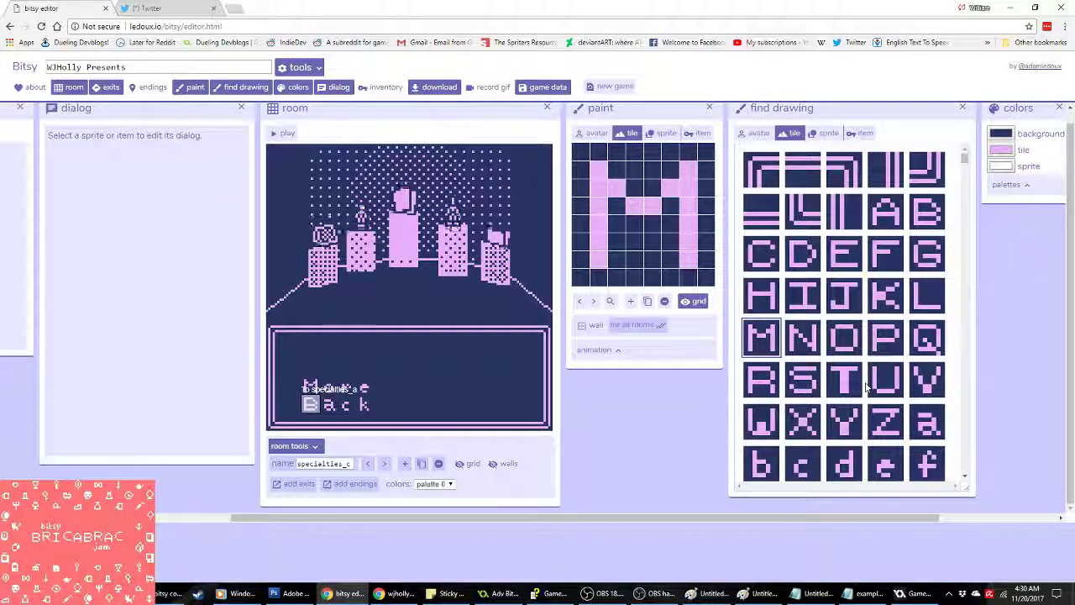
{"action": "scroll", "coordinate": [867, 386], "scroll_direction": "down", "scroll_amount": 1}
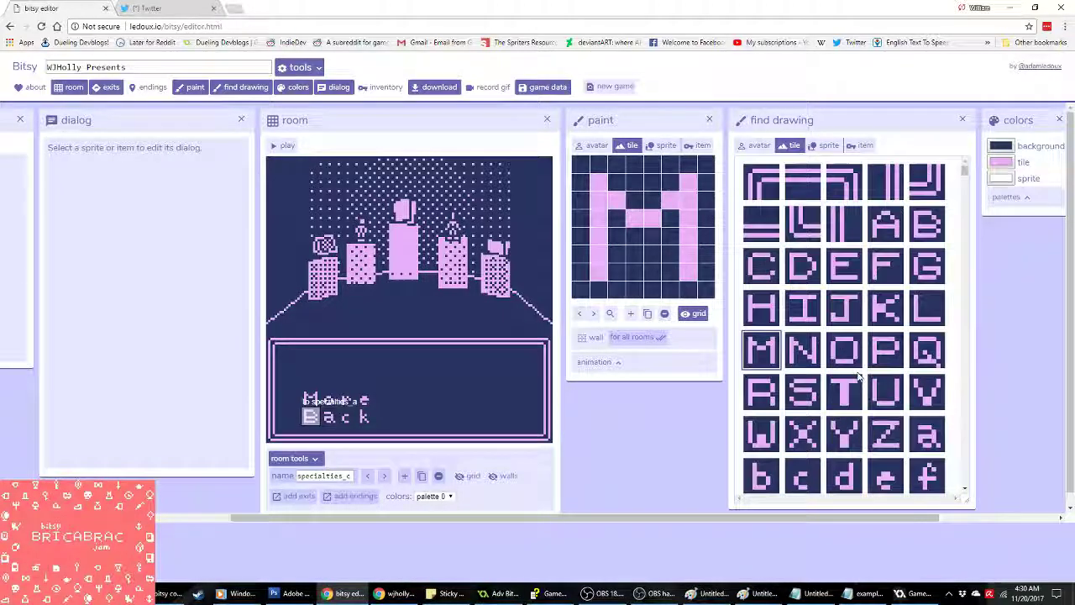
{"action": "left_click", "coordinate": [802, 307]}
{"action": "left_click", "coordinate": [309, 364]}
{"action": "scroll", "coordinate": [898, 398], "scroll_direction": "down", "scroll_amount": 1}
{"action": "scroll", "coordinate": [898, 398], "scroll_direction": "down", "scroll_amount": 3}
{"action": "left_click", "coordinate": [761, 393]}
{"action": "left_click", "coordinate": [333, 360]}
{"action": "left_click", "coordinate": [346, 362]}
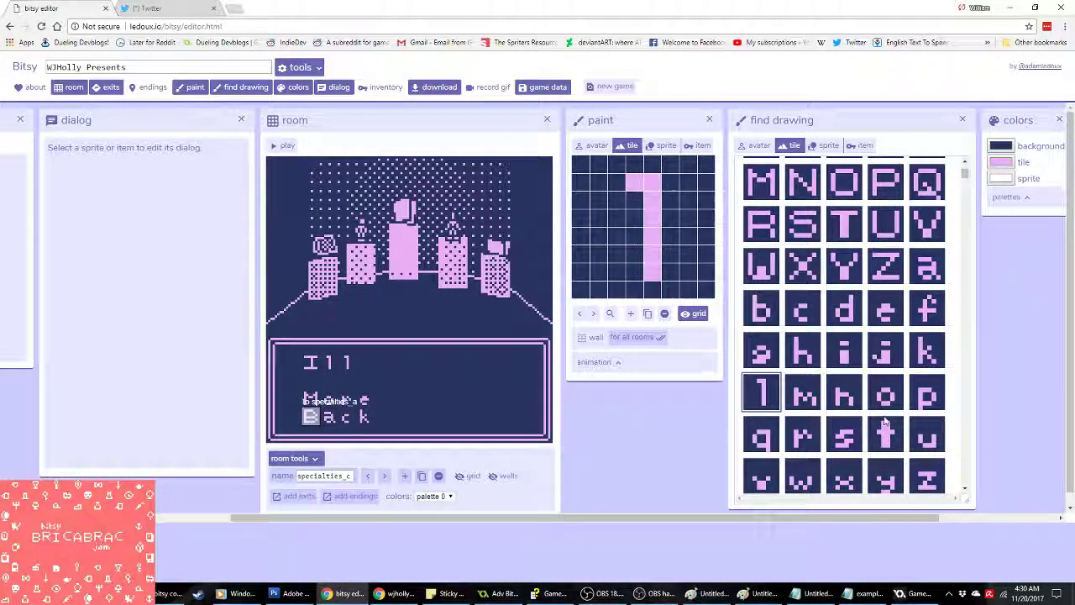
Step: Complete the word "Illusion" on the first menu row with the letter tiles u, s, i, o and n
{"action": "scroll", "coordinate": [888, 417], "scroll_direction": "down", "scroll_amount": 1}
{"action": "left_click", "coordinate": [925, 381]}
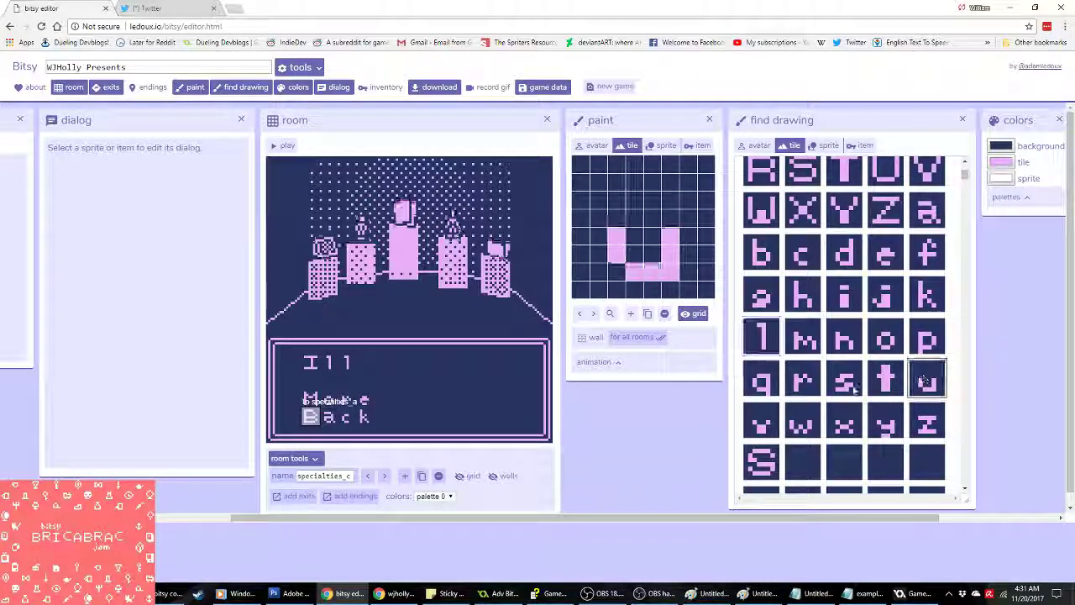
{"action": "left_click", "coordinate": [365, 363]}
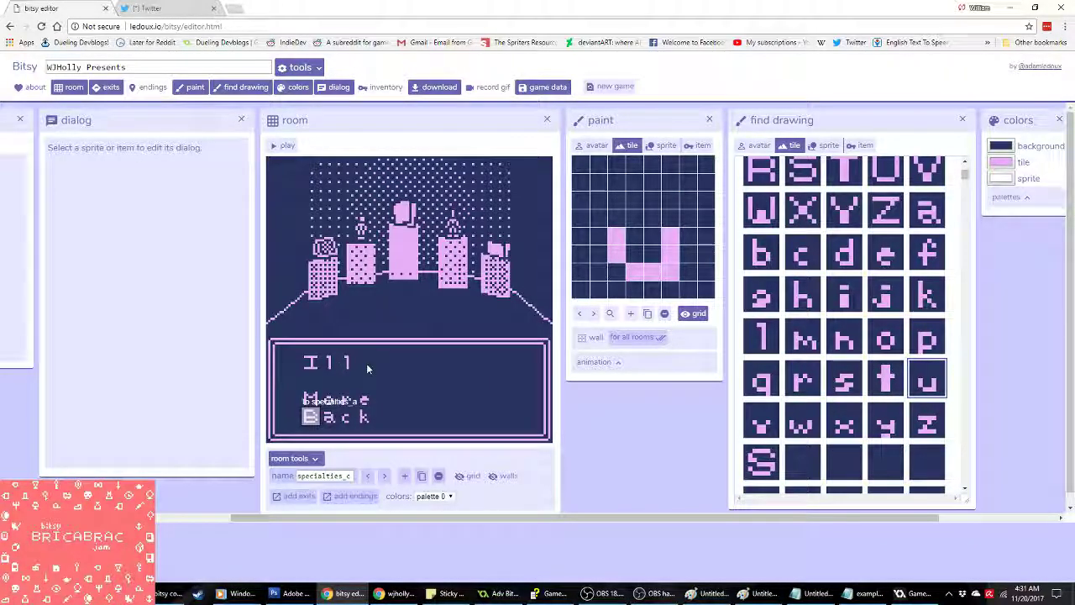
{"action": "left_click", "coordinate": [844, 380]}
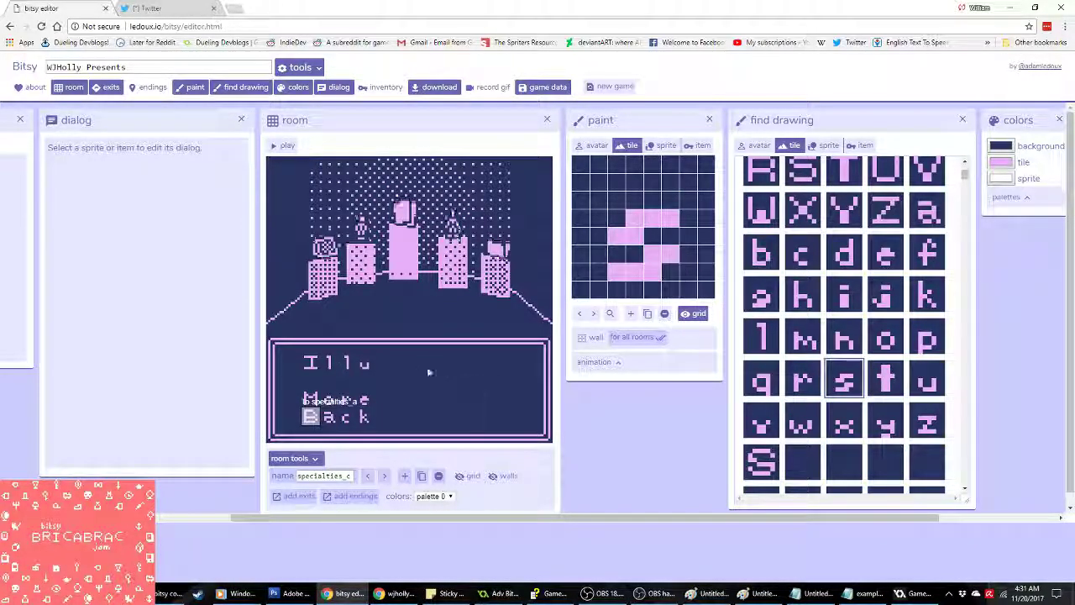
{"action": "left_click", "coordinate": [833, 292]}
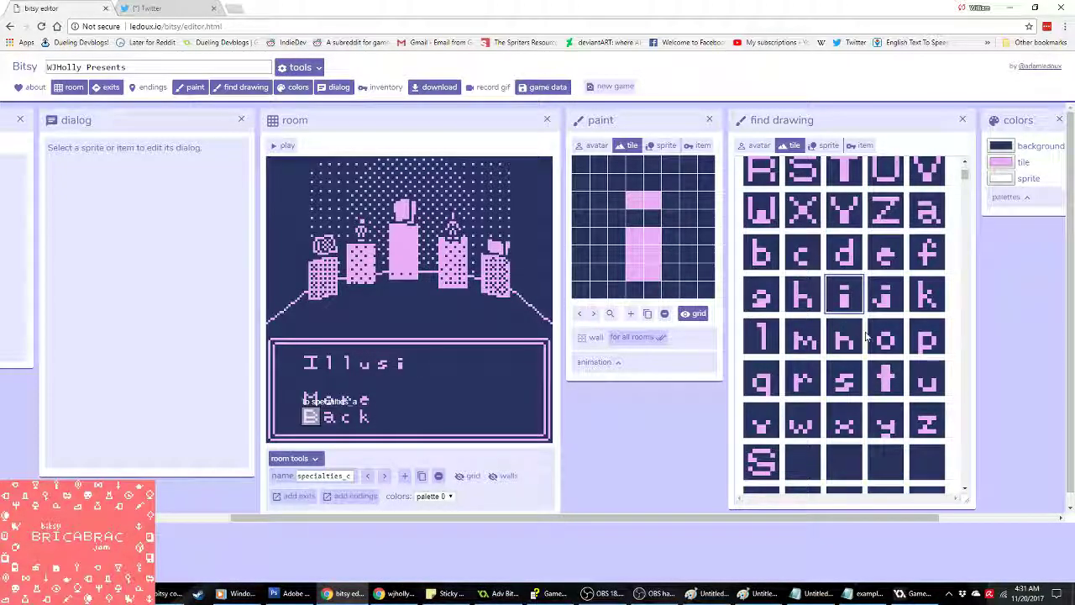
{"action": "left_click", "coordinate": [408, 360]}
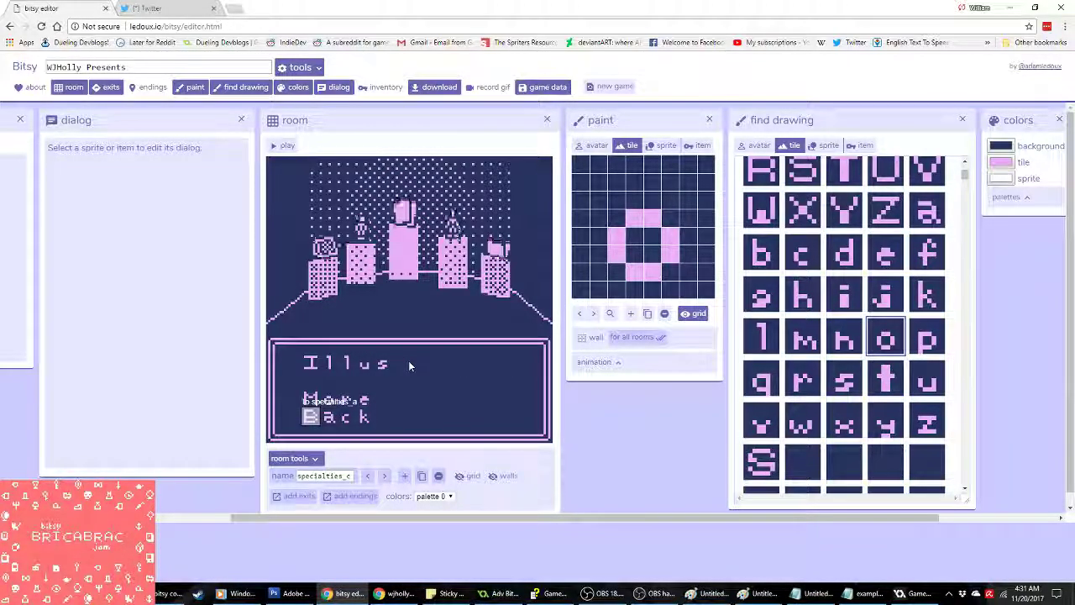
{"action": "left_click", "coordinate": [844, 294]}
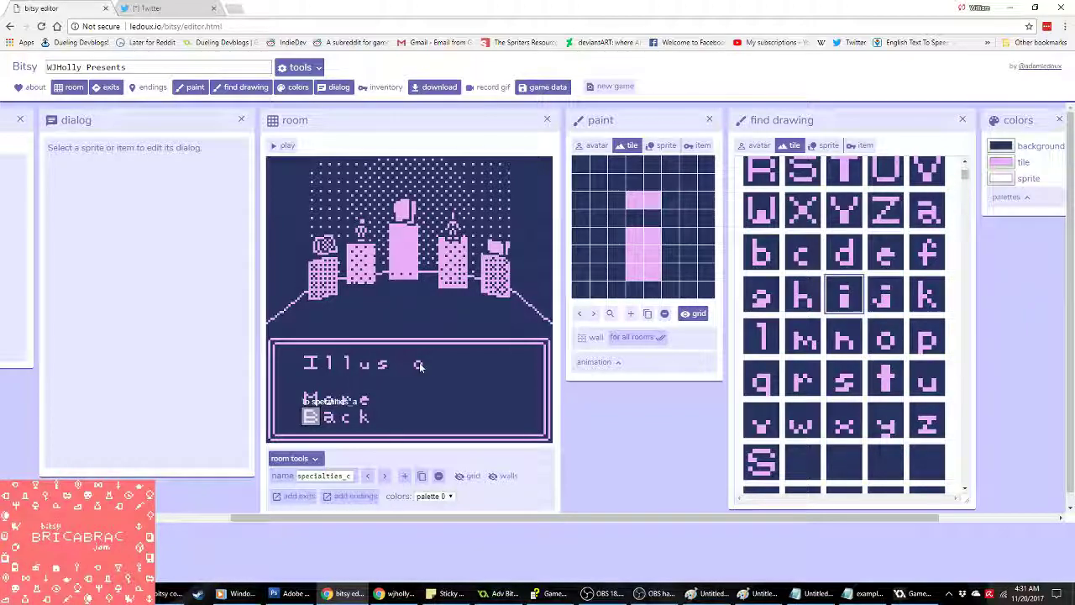
{"action": "left_click", "coordinate": [407, 363]}
{"action": "left_click", "coordinate": [844, 339]}
{"action": "left_click", "coordinate": [438, 363]}
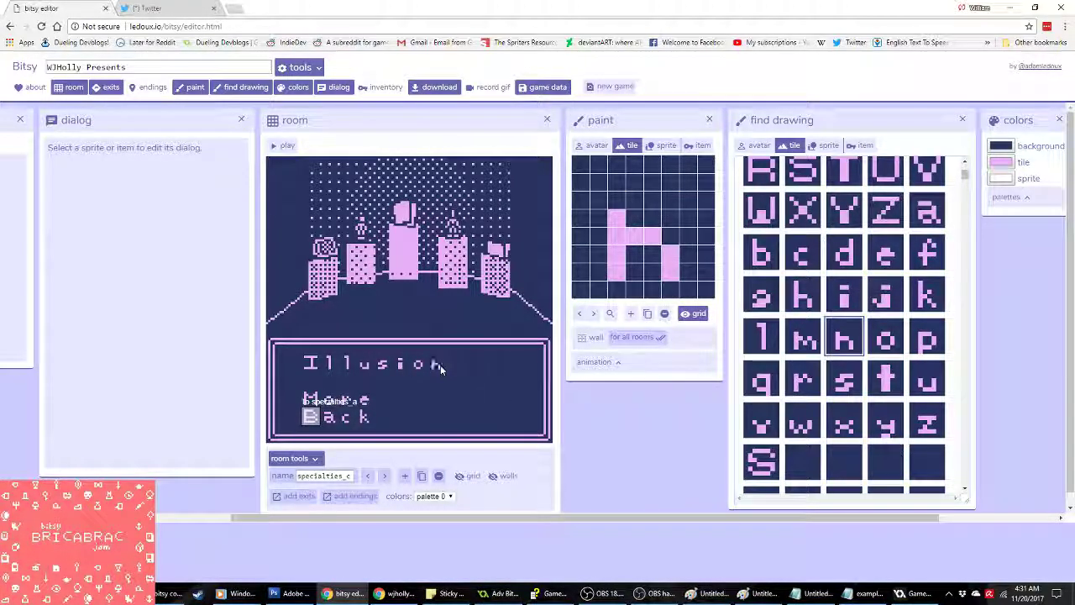
Step: Add the word "Book" after Illusion with letter tiles, ending at the menu frame's inner edge
{"action": "left_click", "coordinate": [521, 363]}
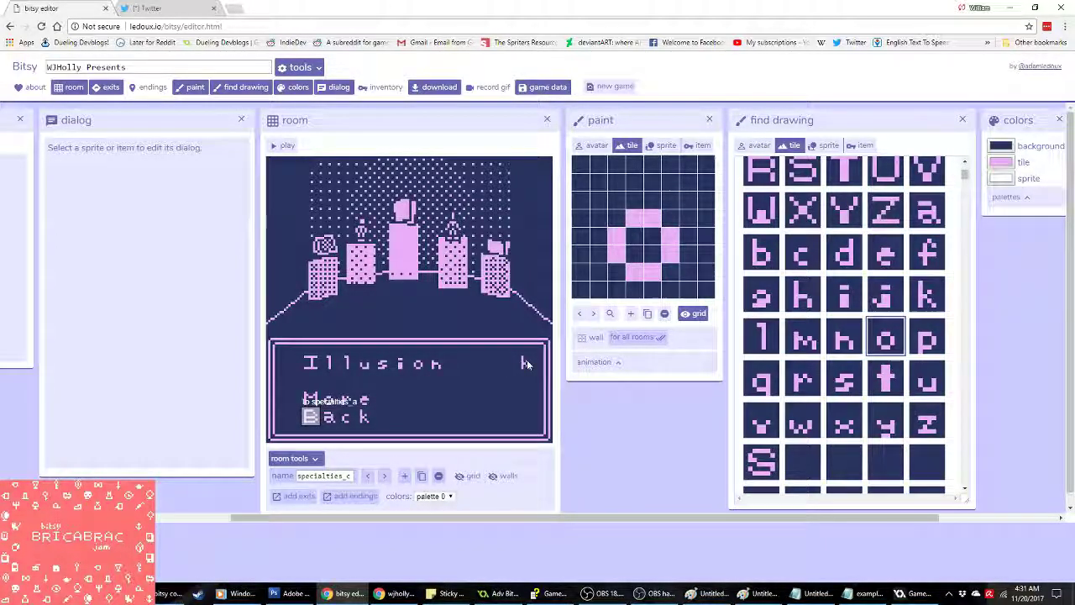
{"action": "left_click", "coordinate": [504, 363]}
{"action": "left_click", "coordinate": [487, 363]}
{"action": "scroll", "coordinate": [848, 277], "scroll_direction": "up", "scroll_amount": 5}
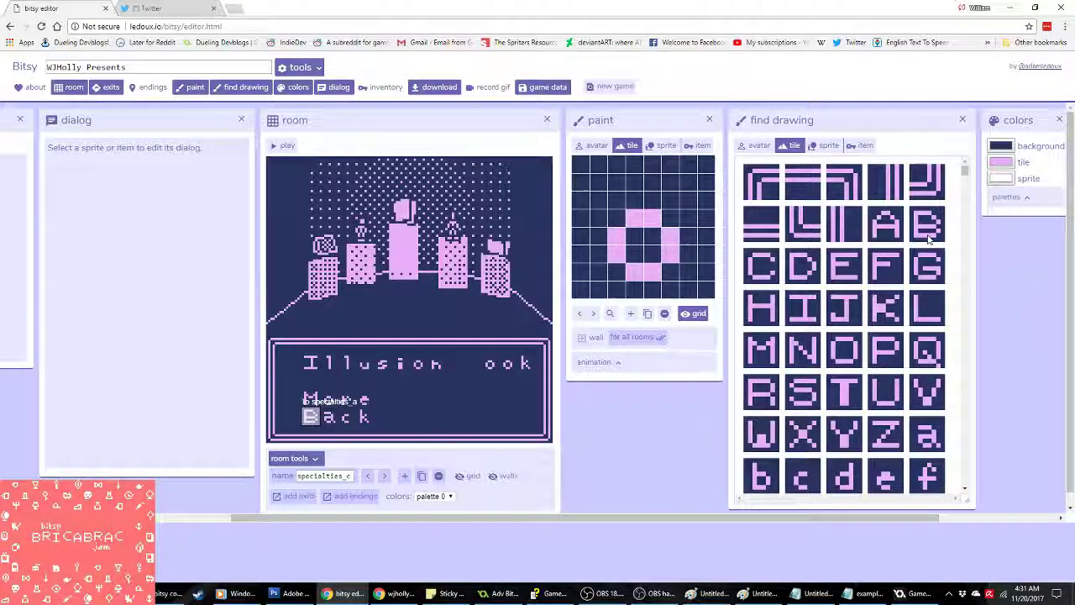
{"action": "left_click", "coordinate": [926, 224]}
{"action": "left_click", "coordinate": [469, 363]}
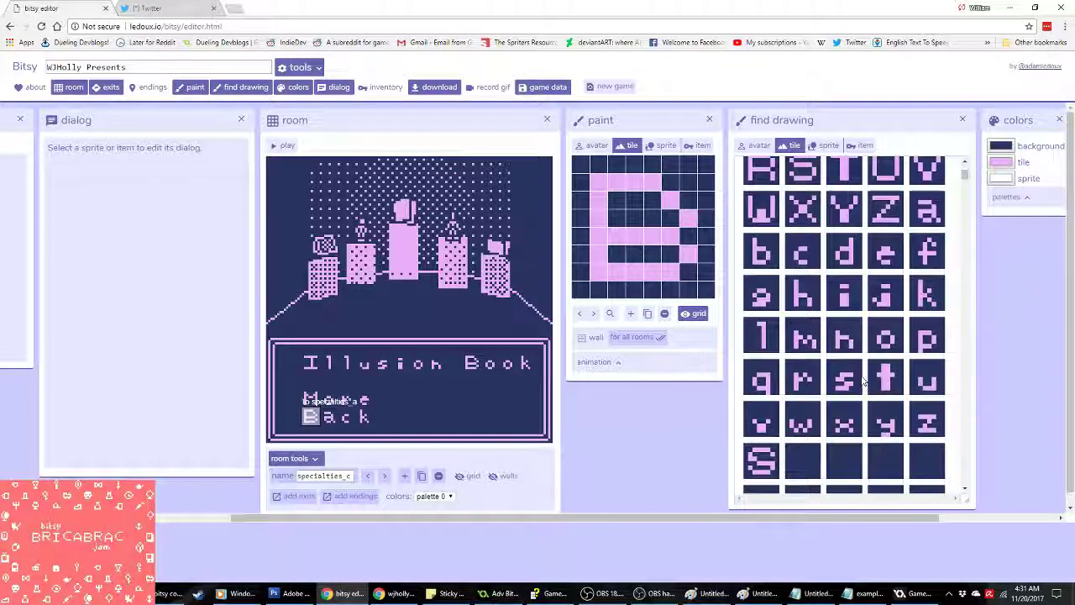
Step: Start the second menu row of specialties_c with the letter tiles M, a, n and n, aligned under Illusion Book
{"action": "scroll", "coordinate": [864, 382], "scroll_direction": "down", "scroll_amount": 5}
{"action": "scroll", "coordinate": [865, 382], "scroll_direction": "up", "scroll_amount": 6}
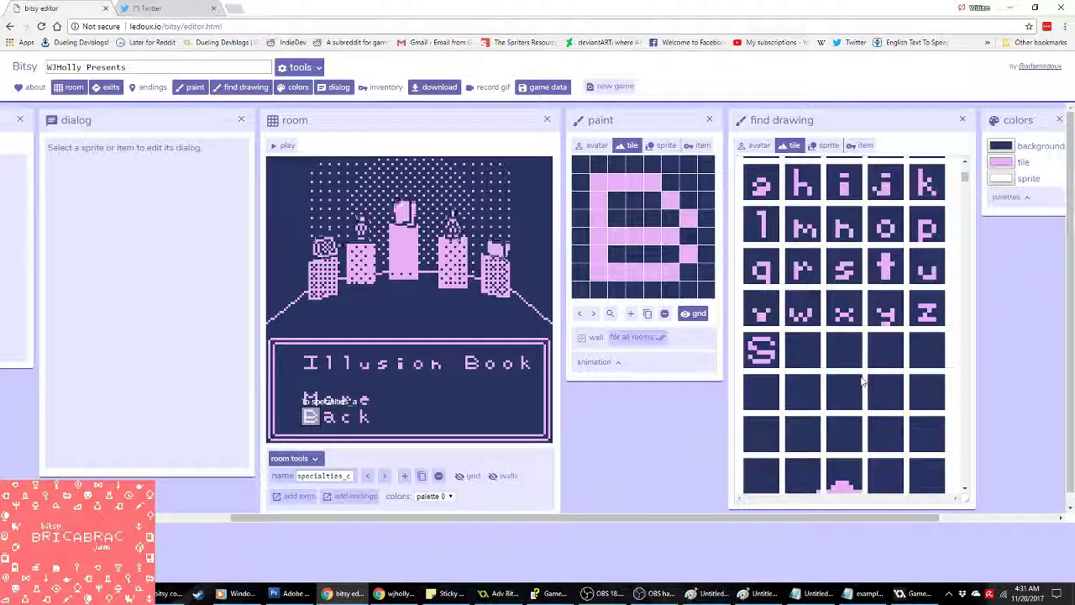
{"action": "scroll", "coordinate": [863, 384], "scroll_direction": "up", "scroll_amount": 2}
{"action": "scroll", "coordinate": [862, 382], "scroll_direction": "up", "scroll_amount": 1}
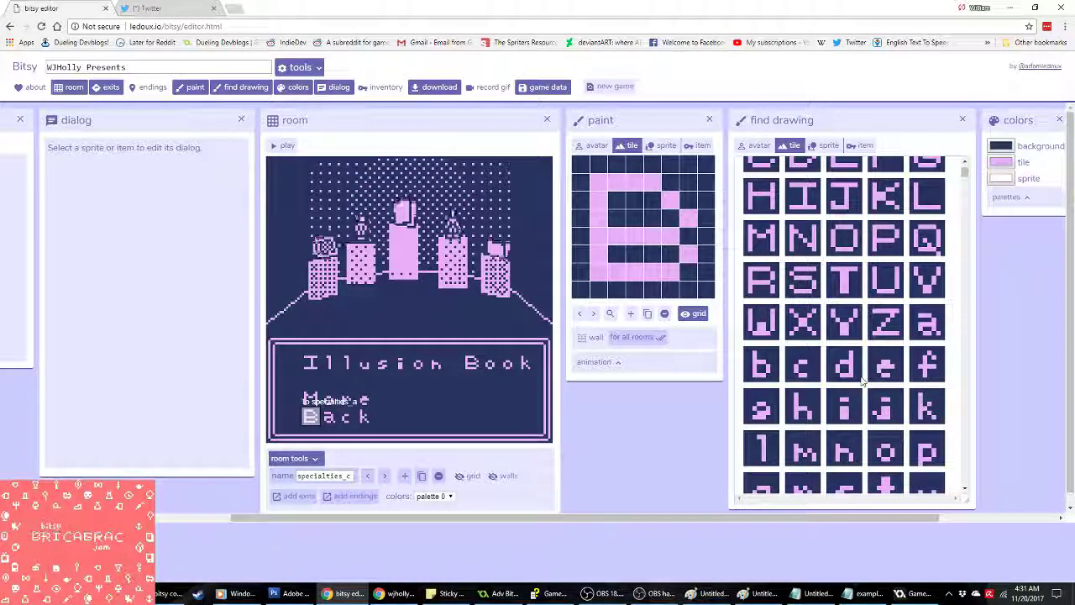
{"action": "scroll", "coordinate": [862, 382], "scroll_direction": "up", "scroll_amount": 1}
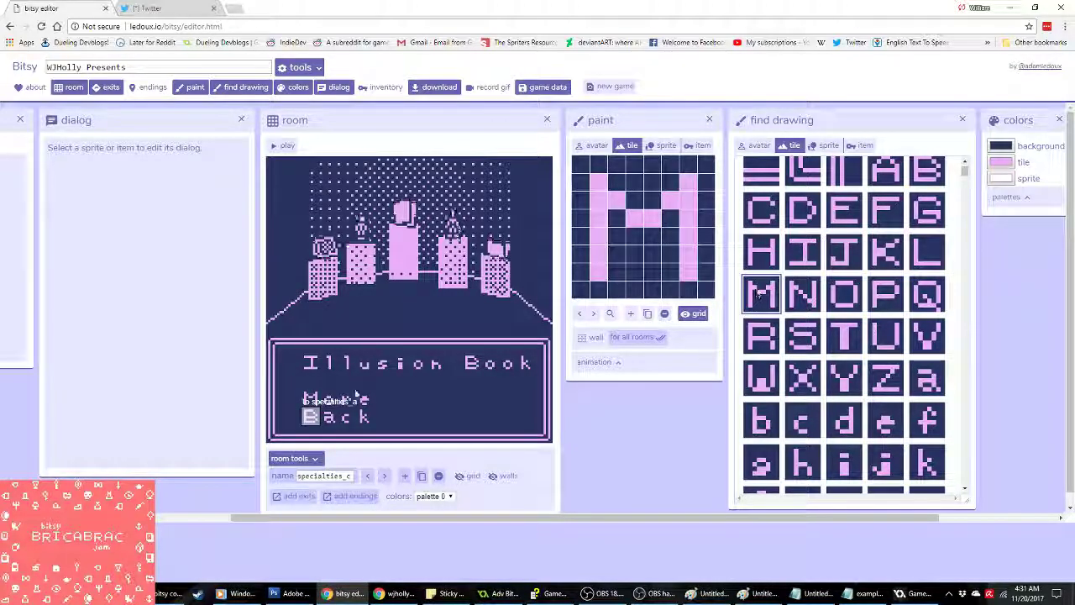
{"action": "left_click", "coordinate": [311, 381]}
{"action": "scroll", "coordinate": [850, 309], "scroll_direction": "up", "scroll_amount": 2}
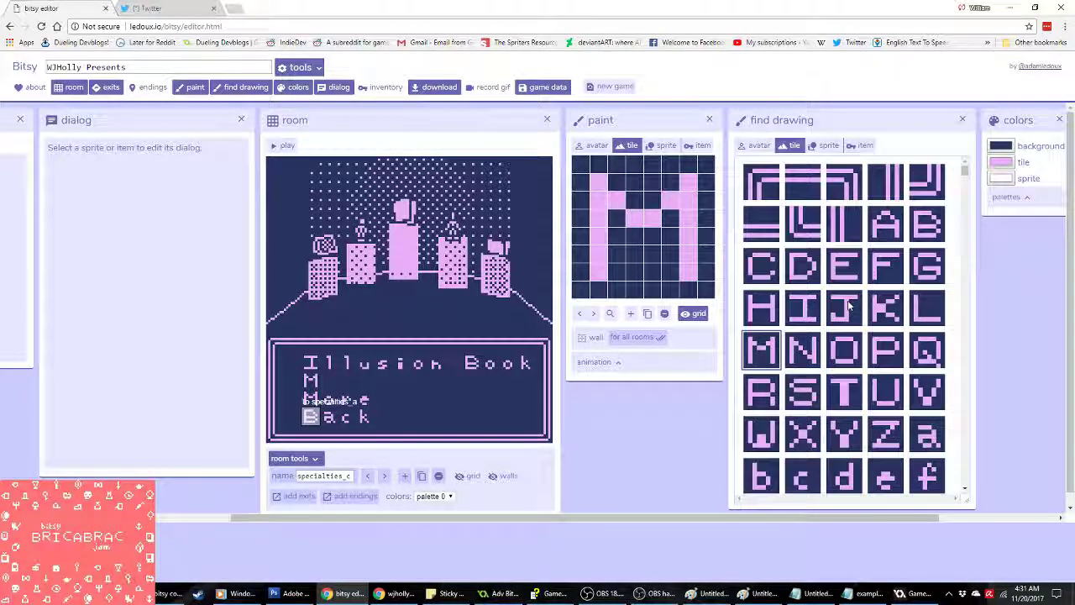
{"action": "left_click", "coordinate": [331, 380]}
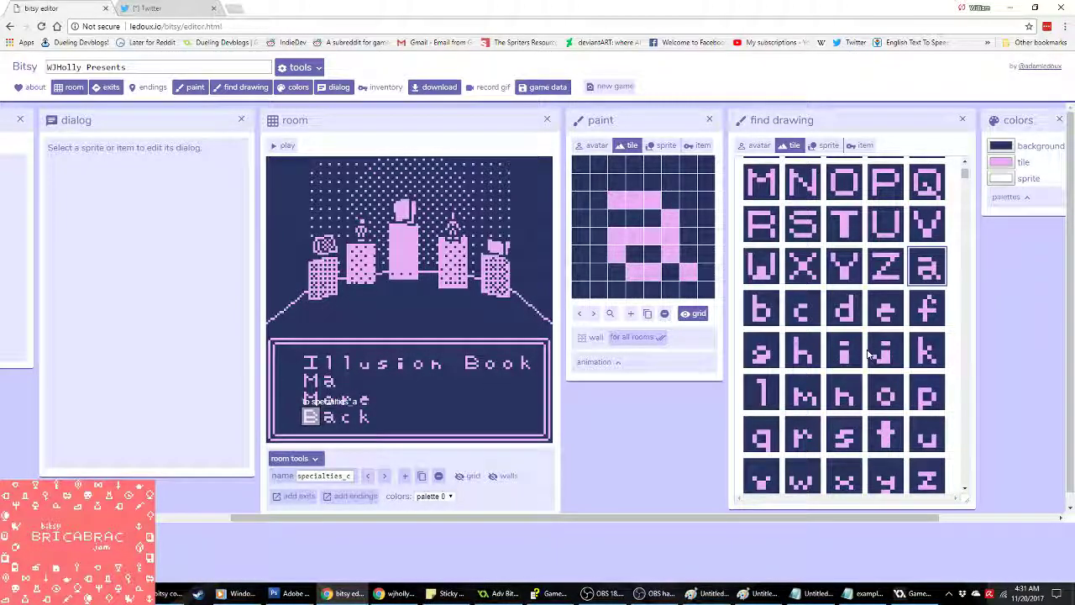
{"action": "left_click", "coordinate": [346, 380]}
{"action": "left_click", "coordinate": [364, 380]}
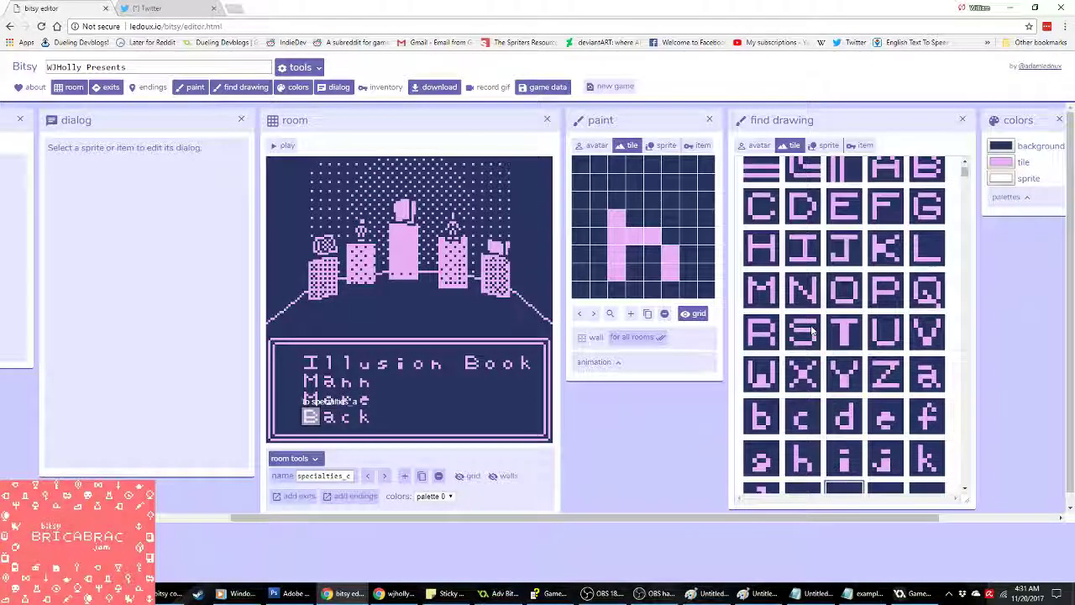
Step: Continue the second menu row with the letter tiles e and q after "Mann"
{"action": "scroll", "coordinate": [813, 330], "scroll_direction": "down", "scroll_amount": 1}
{"action": "left_click", "coordinate": [885, 366]}
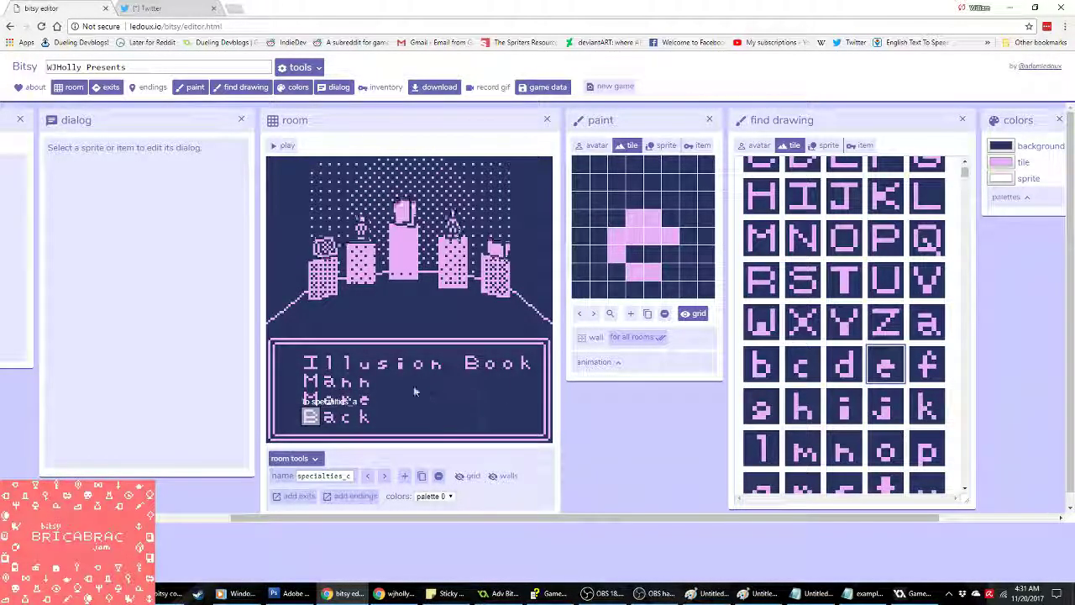
{"action": "left_click", "coordinate": [380, 380]}
{"action": "scroll", "coordinate": [868, 409], "scroll_direction": "down", "scroll_amount": 2}
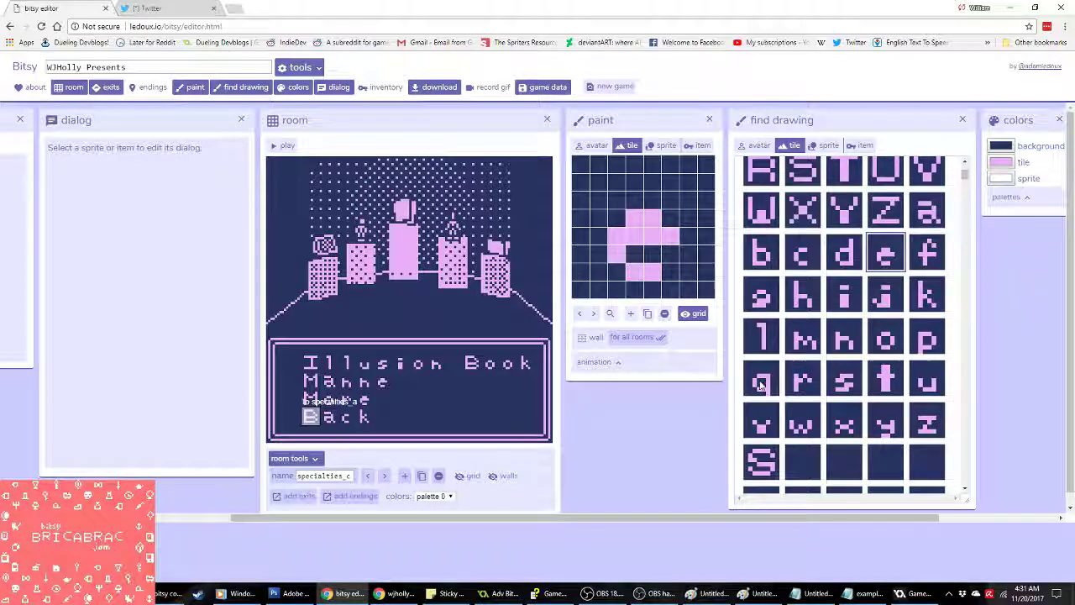
{"action": "left_click", "coordinate": [397, 380]}
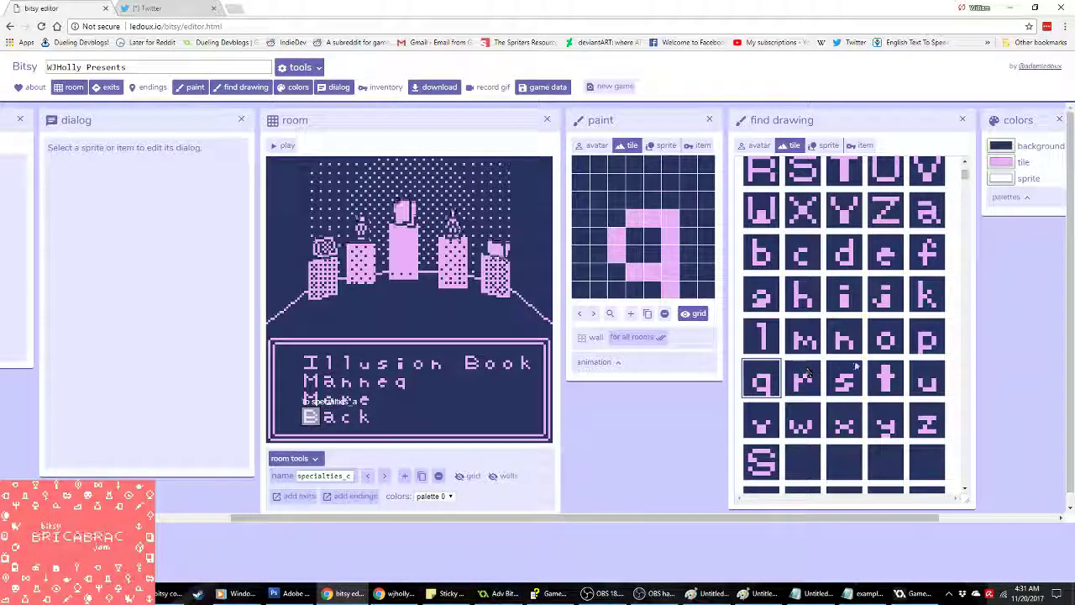
Step: Complete the word "Mannequin" on the second menu row with the letter tiles u, i and n
{"action": "scroll", "coordinate": [873, 352], "scroll_direction": "up", "scroll_amount": 2}
{"action": "scroll", "coordinate": [851, 393], "scroll_direction": "down", "scroll_amount": 2}
{"action": "scroll", "coordinate": [851, 393], "scroll_direction": "down", "scroll_amount": 1}
{"action": "left_click", "coordinate": [926, 322]}
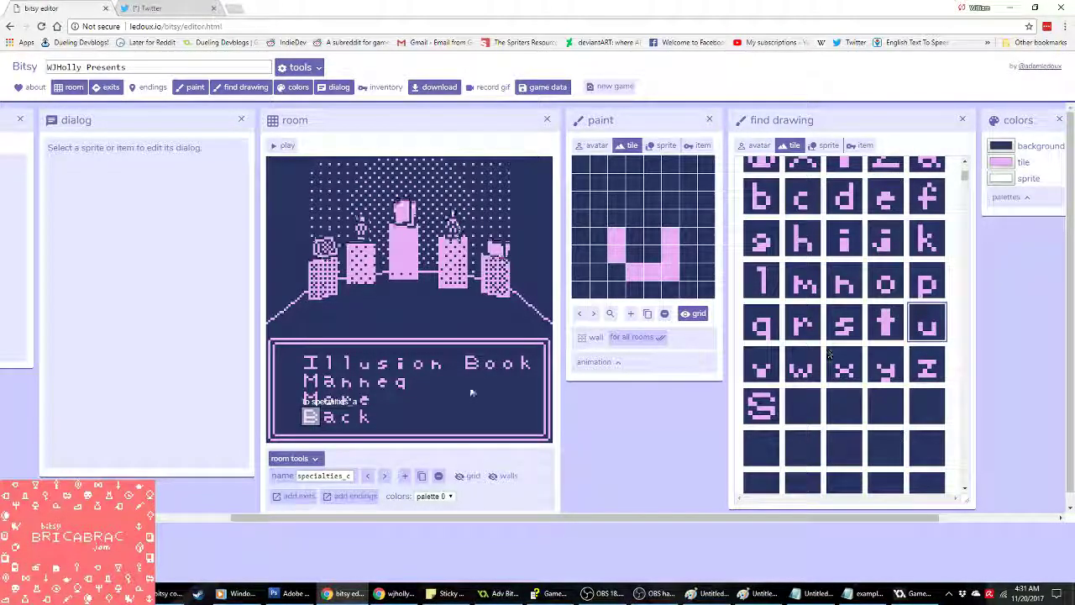
{"action": "left_click", "coordinate": [424, 389]}
{"action": "scroll", "coordinate": [844, 336], "scroll_direction": "up", "scroll_amount": 1}
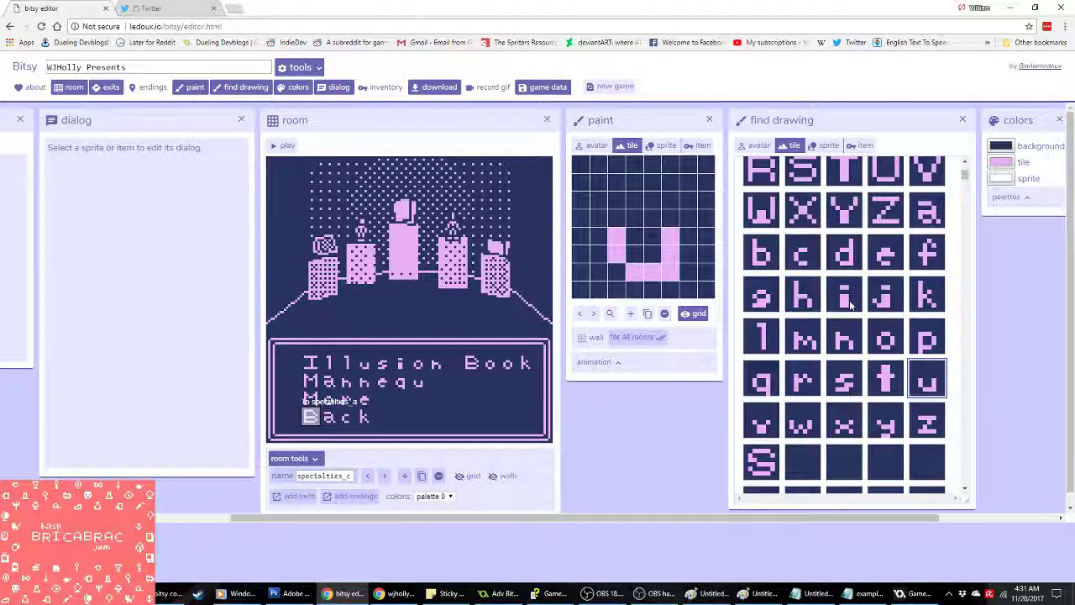
{"action": "left_click", "coordinate": [844, 294]}
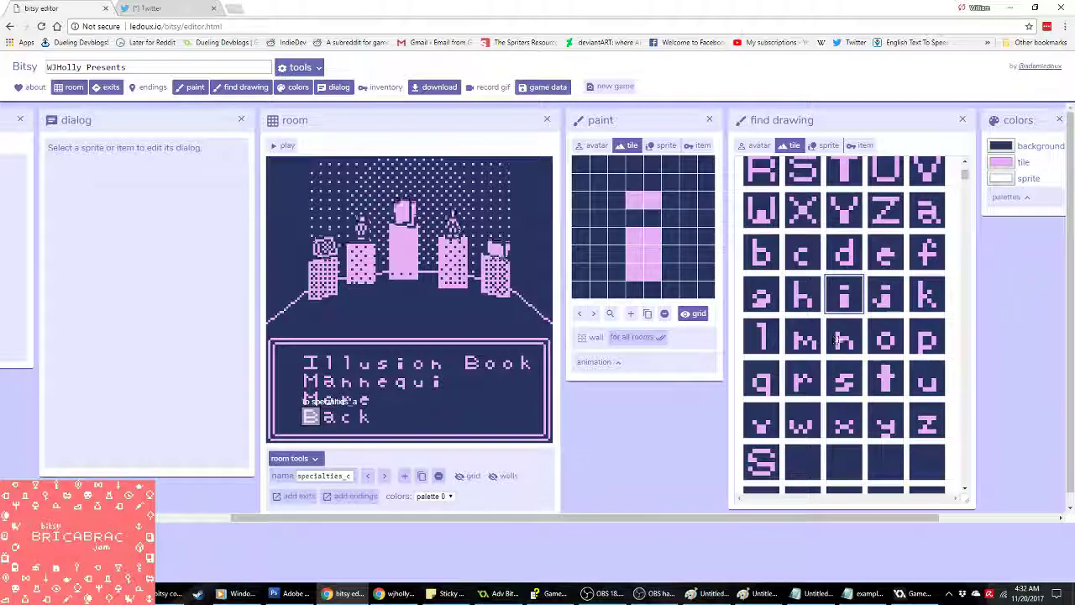
{"action": "left_click", "coordinate": [842, 337]}
{"action": "left_click", "coordinate": [453, 379]}
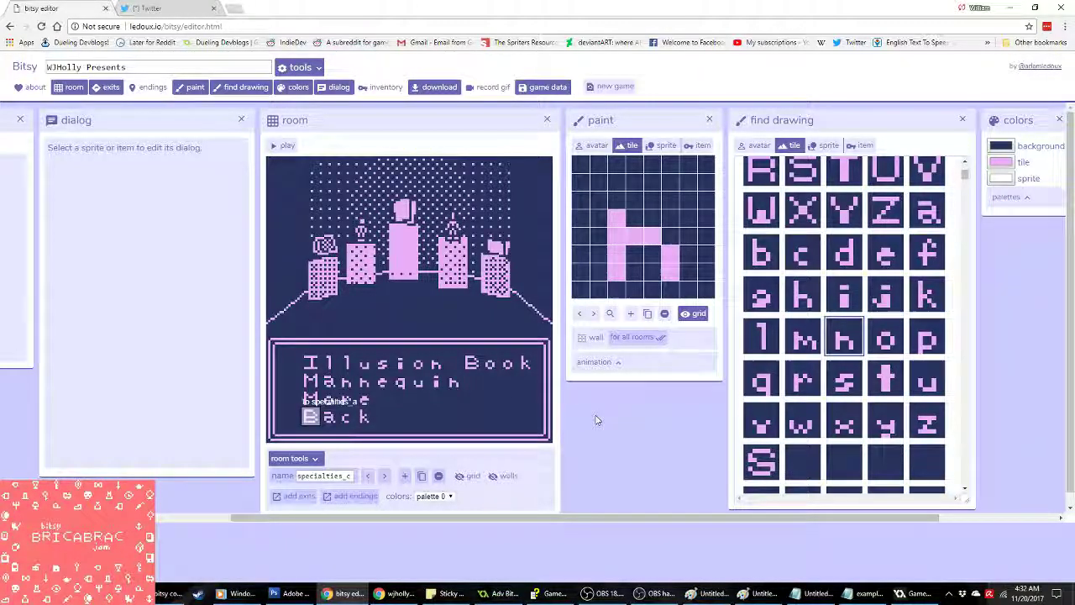
Step: Duplicate the specialties_c room as specialties_d and erase the copied Illusion Book and Mannequin letter tiles
{"action": "left_click", "coordinate": [384, 477]}
{"action": "left_click", "coordinate": [367, 476]}
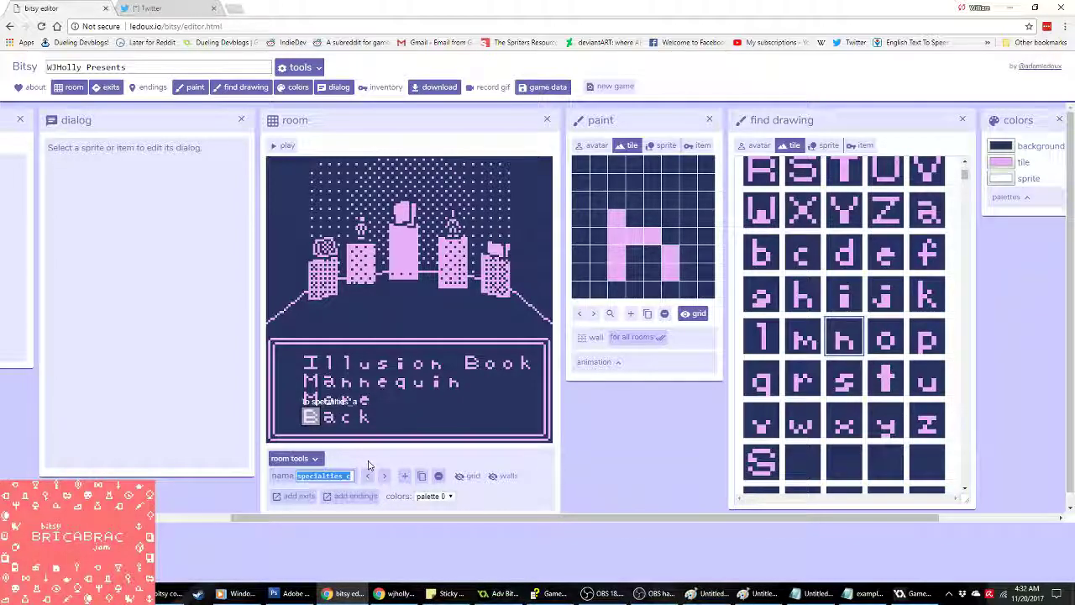
{"action": "left_click", "coordinate": [421, 476]}
{"action": "left_click", "coordinate": [330, 477]}
{"action": "type", "text": "specialties_"}
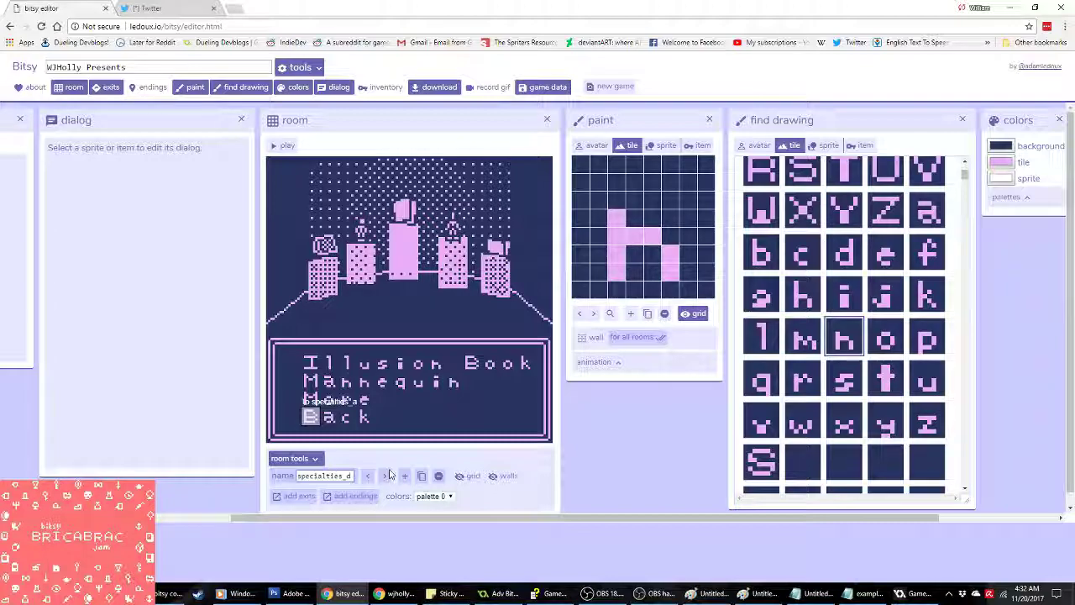
{"action": "mouse_move", "coordinate": [524, 372]}
{"action": "left_mouse_down"}
{"action": "mouse_move", "coordinate": [312, 365]}
{"action": "mouse_move", "coordinate": [316, 377]}
{"action": "mouse_move", "coordinate": [345, 382]}
{"action": "left_mouse_up"}
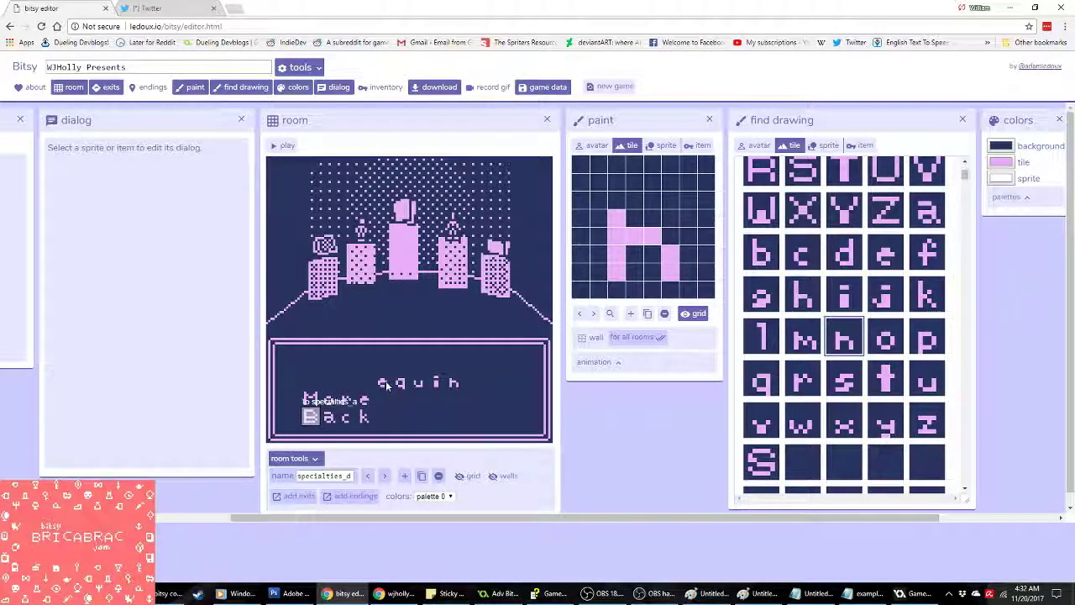
{"action": "mouse_move", "coordinate": [418, 386]}
{"action": "left_mouse_down"}
{"action": "mouse_move", "coordinate": [458, 384]}
{"action": "mouse_move", "coordinate": [399, 382]}
{"action": "left_mouse_up"}
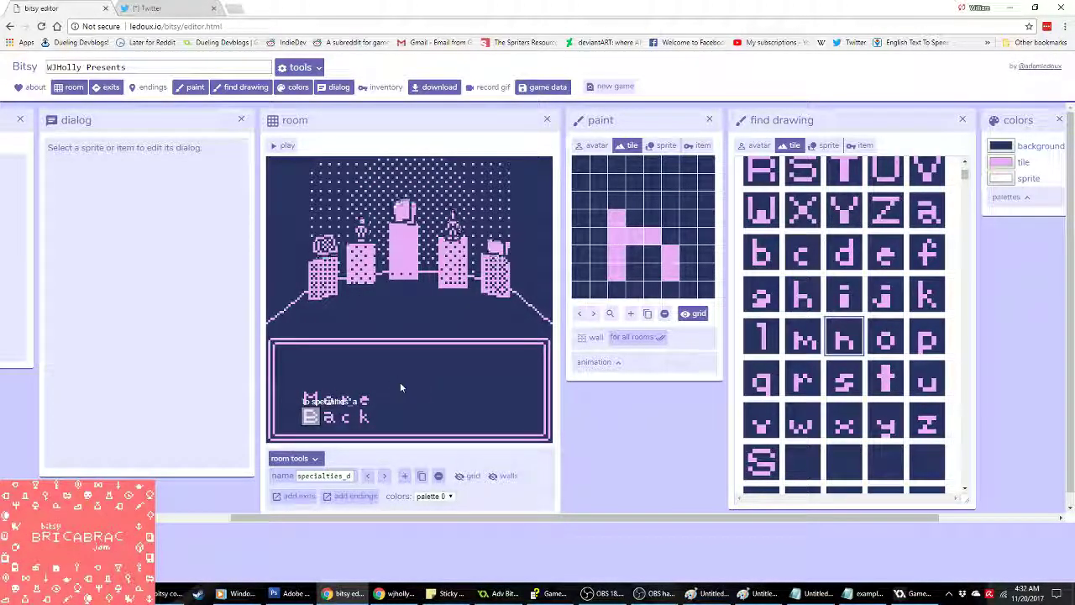
Step: Start the second menu row of specialties_d with the letter tiles F and l, directly above More
{"action": "scroll", "coordinate": [907, 358], "scroll_direction": "up", "scroll_amount": 3}
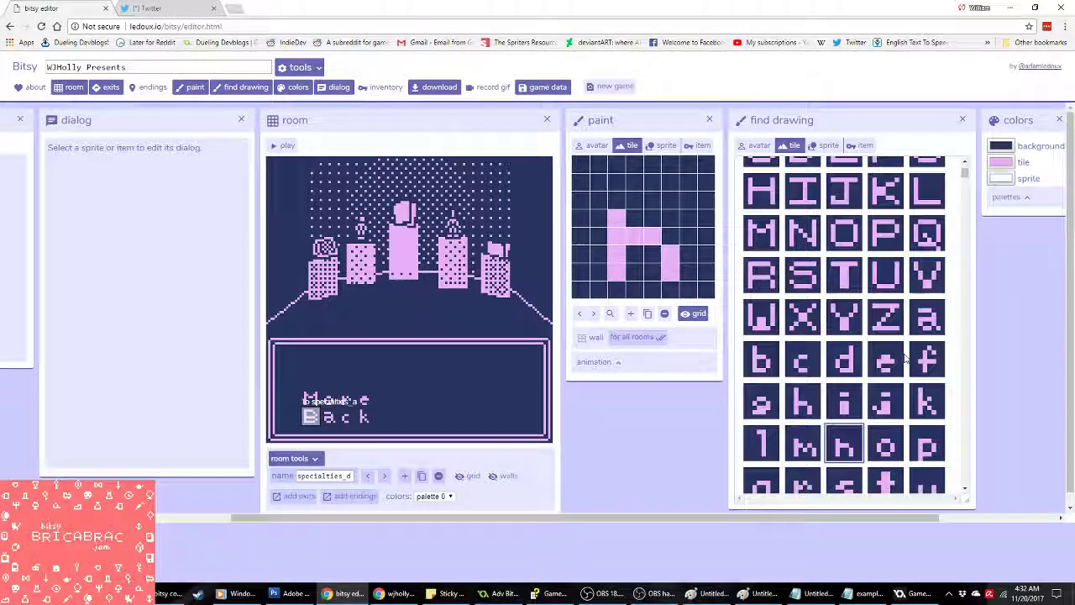
{"action": "scroll", "coordinate": [905, 359], "scroll_direction": "up", "scroll_amount": 1}
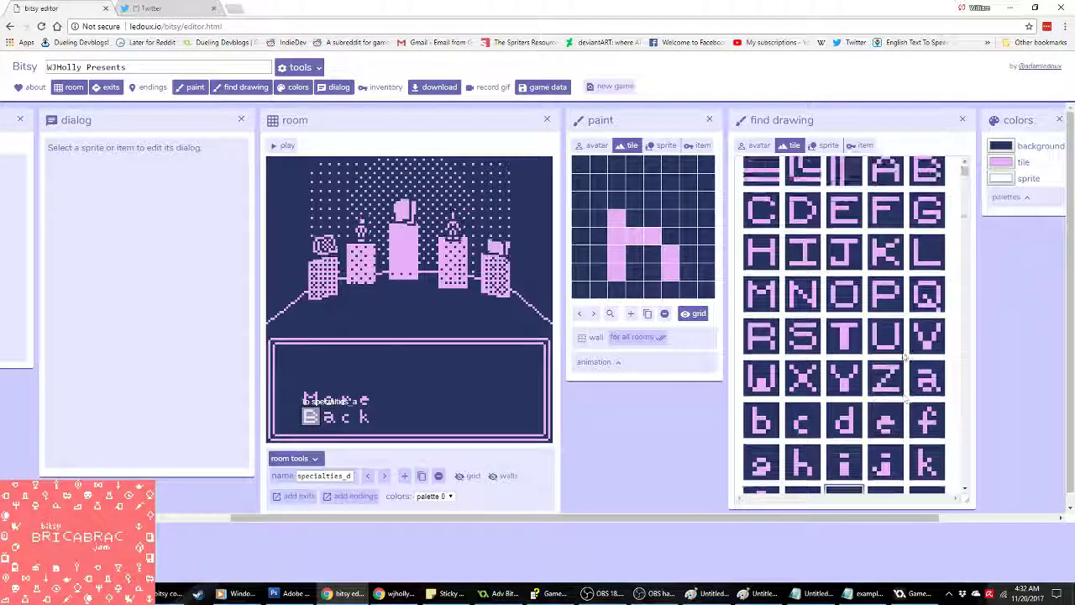
{"action": "scroll", "coordinate": [903, 359], "scroll_direction": "up", "scroll_amount": 1}
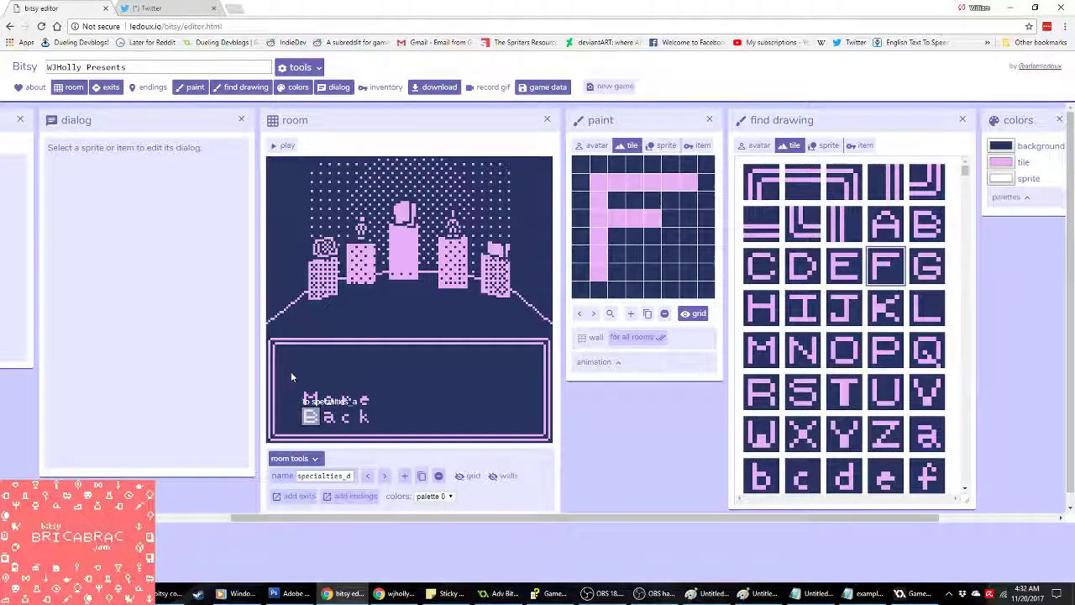
{"action": "left_click", "coordinate": [310, 380]}
{"action": "scroll", "coordinate": [882, 352], "scroll_direction": "down", "scroll_amount": 1}
{"action": "scroll", "coordinate": [879, 357], "scroll_direction": "down", "scroll_amount": 1}
{"action": "left_click", "coordinate": [761, 336]}
{"action": "left_click", "coordinate": [329, 379]}
Step: Complete the word "Flip" on the second menu row with the letter tiles i and p
{"action": "scroll", "coordinate": [839, 352], "scroll_direction": "up", "scroll_amount": 3}
{"action": "left_click", "coordinate": [830, 412]}
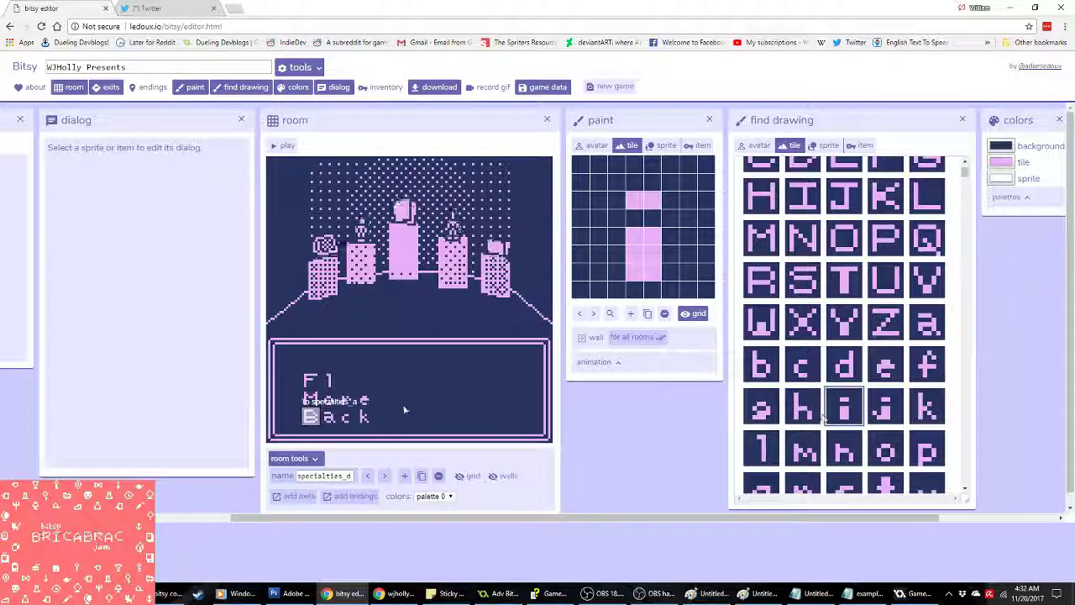
{"action": "left_click", "coordinate": [349, 379]}
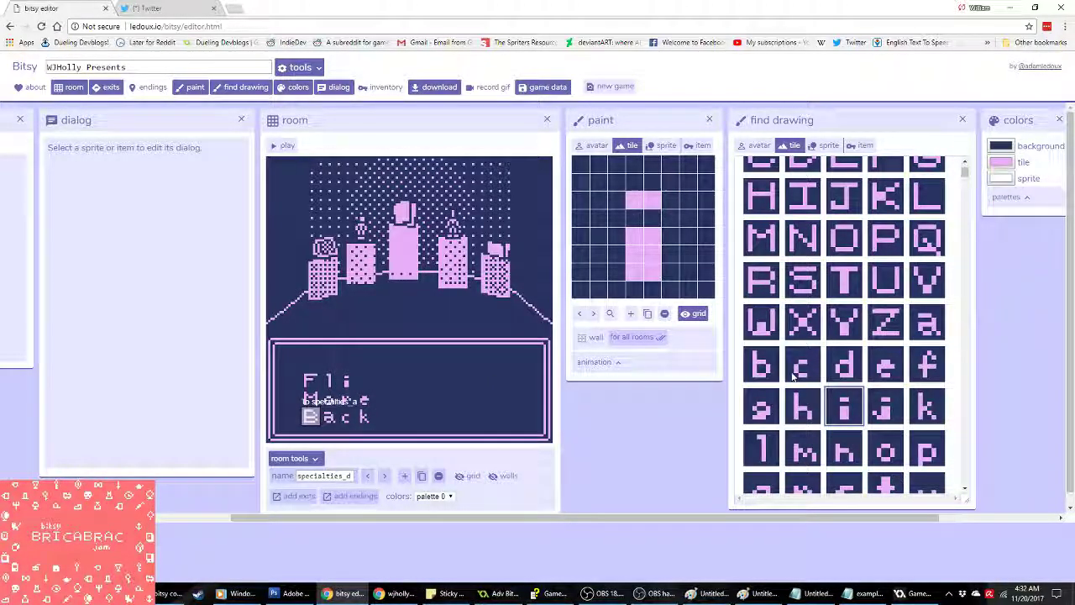
{"action": "scroll", "coordinate": [839, 353], "scroll_direction": "down", "scroll_amount": 3}
{"action": "left_click", "coordinate": [927, 337]}
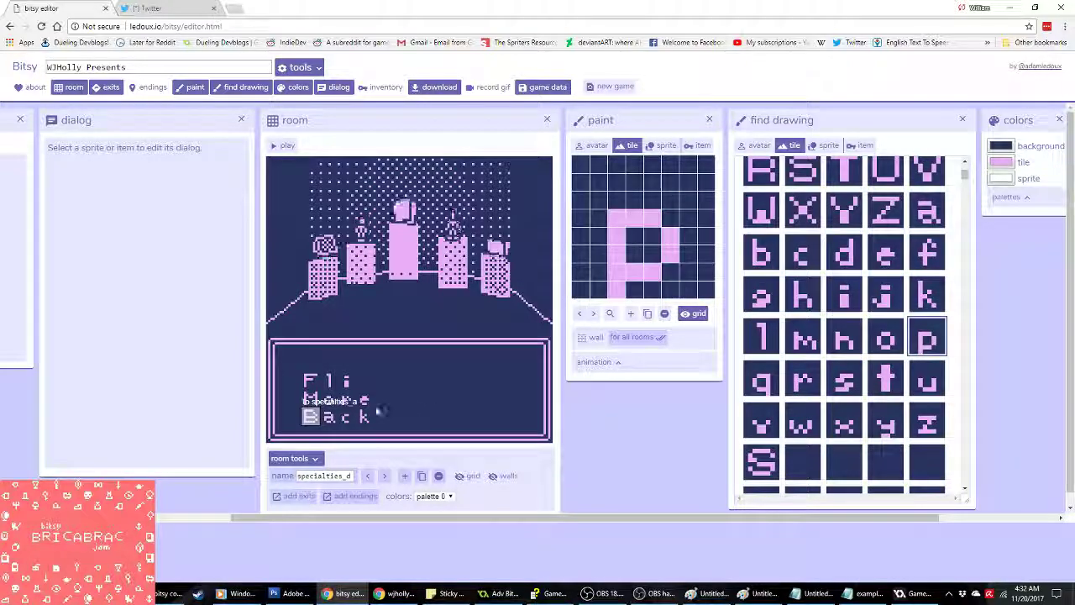
{"action": "left_click", "coordinate": [365, 383]}
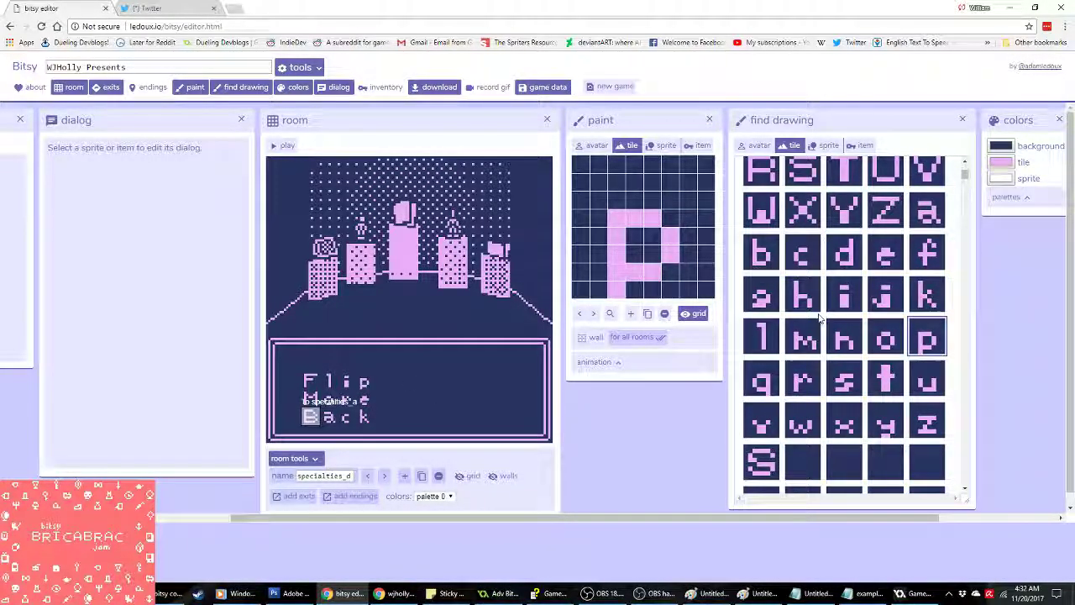
Step: Add the word "Book" after Flip with letter tiles, leaving one empty cell between the words
{"action": "scroll", "coordinate": [819, 324], "scroll_direction": "up", "scroll_amount": 5}
{"action": "left_click", "coordinate": [927, 222]}
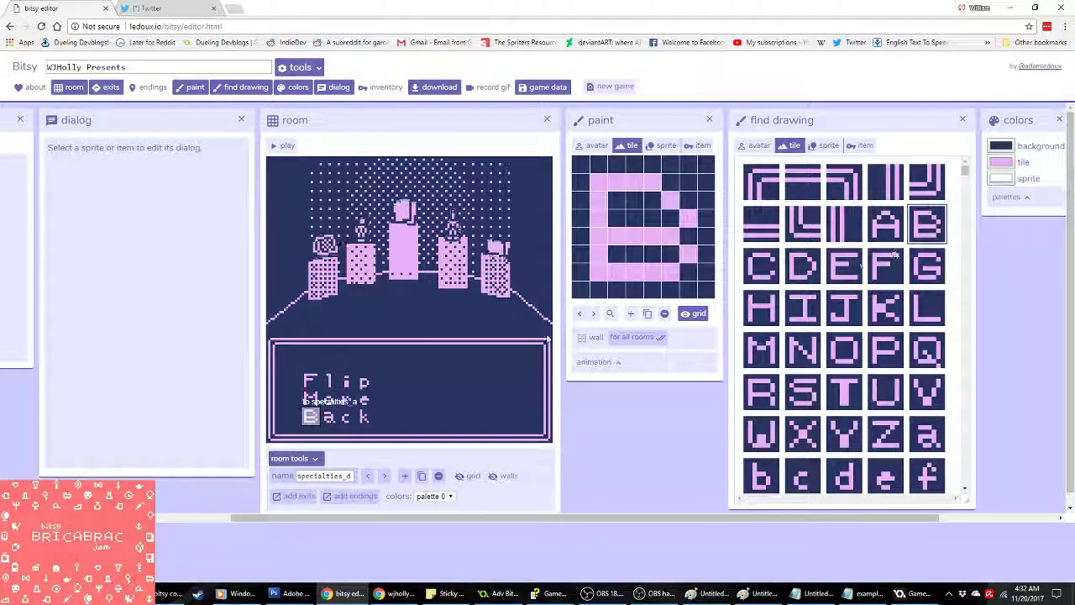
{"action": "left_click", "coordinate": [401, 381]}
{"action": "scroll", "coordinate": [844, 290], "scroll_direction": "down", "scroll_amount": 2}
{"action": "scroll", "coordinate": [844, 290], "scroll_direction": "down", "scroll_amount": 3}
{"action": "left_click", "coordinate": [885, 339]}
{"action": "left_click", "coordinate": [417, 376]}
{"action": "left_click", "coordinate": [435, 376]}
{"action": "left_click", "coordinate": [452, 380]}
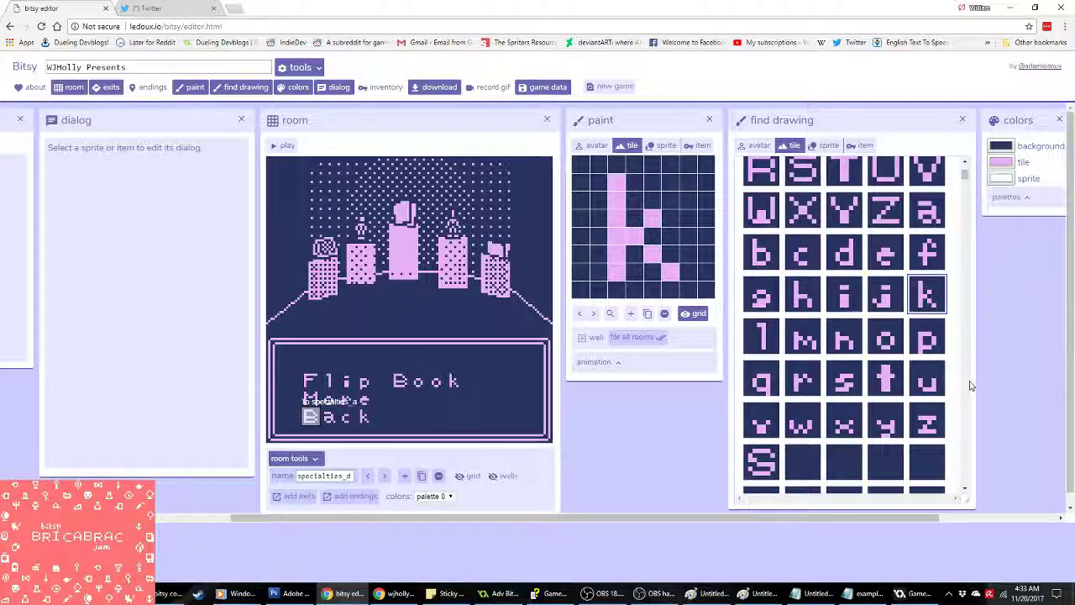
Step: Block the first two cells of the empty menu row above Flip Book with the blank wall tile and show the walls
{"action": "scroll", "coordinate": [865, 393], "scroll_direction": "down", "scroll_amount": 10}
{"action": "scroll", "coordinate": [933, 426], "scroll_direction": "up", "scroll_amount": 6}
{"action": "left_click", "coordinate": [804, 302]}
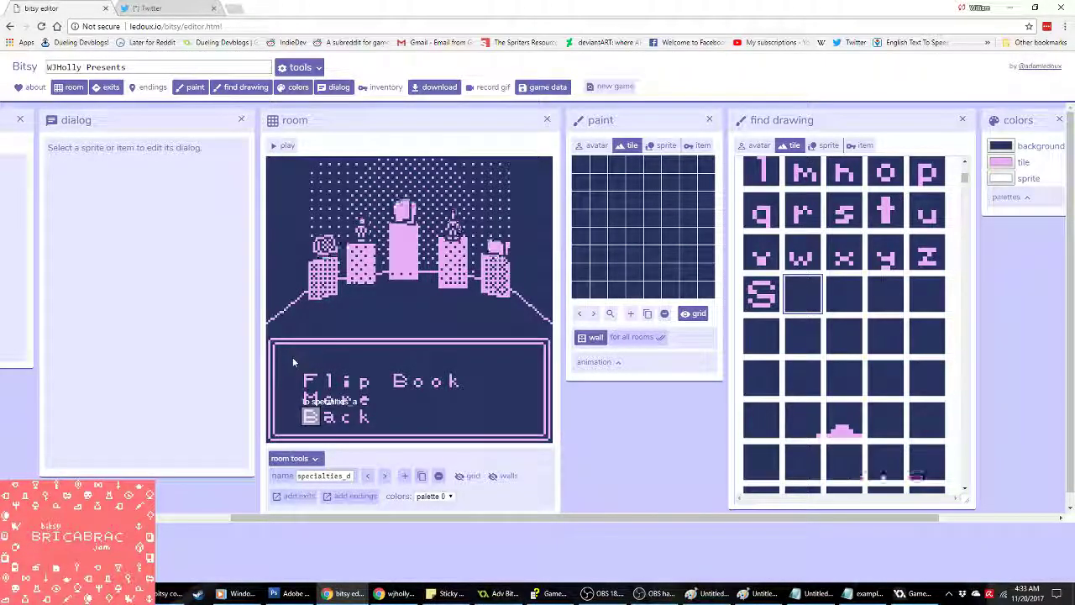
{"action": "left_click", "coordinate": [497, 478]}
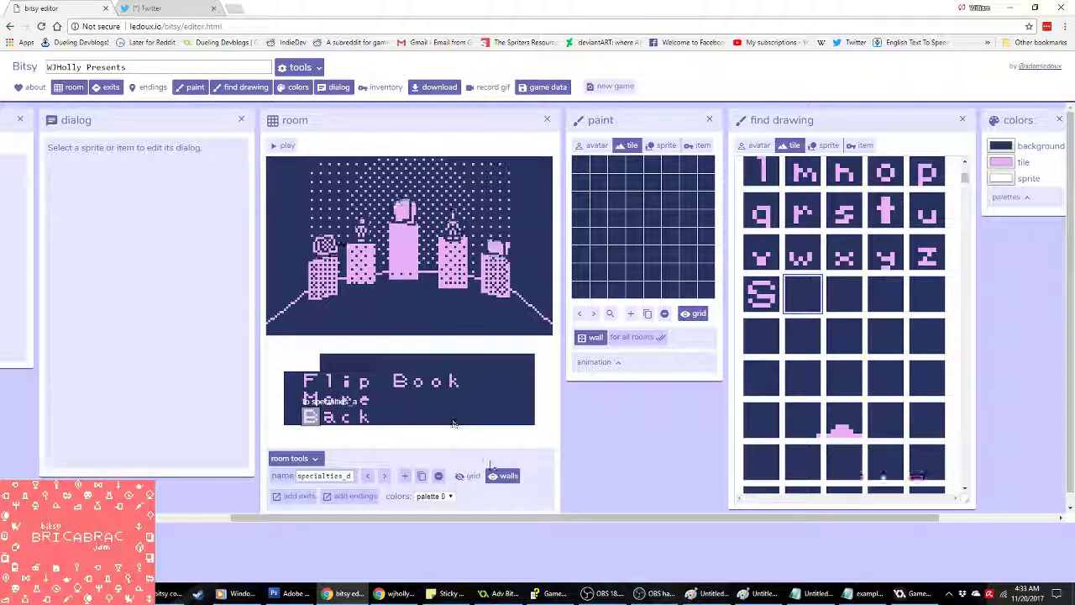
Step: Add an exit on the C of Check items in specialties_a, leading to the cell just before Lite Brite in specialties_b
{"action": "left_click", "coordinate": [370, 476]}
{"action": "left_click", "coordinate": [369, 475]}
{"action": "left_click", "coordinate": [368, 476]}
{"action": "left_click_drag", "start_coordinate": [370, 518], "coordinate": [260, 519]}
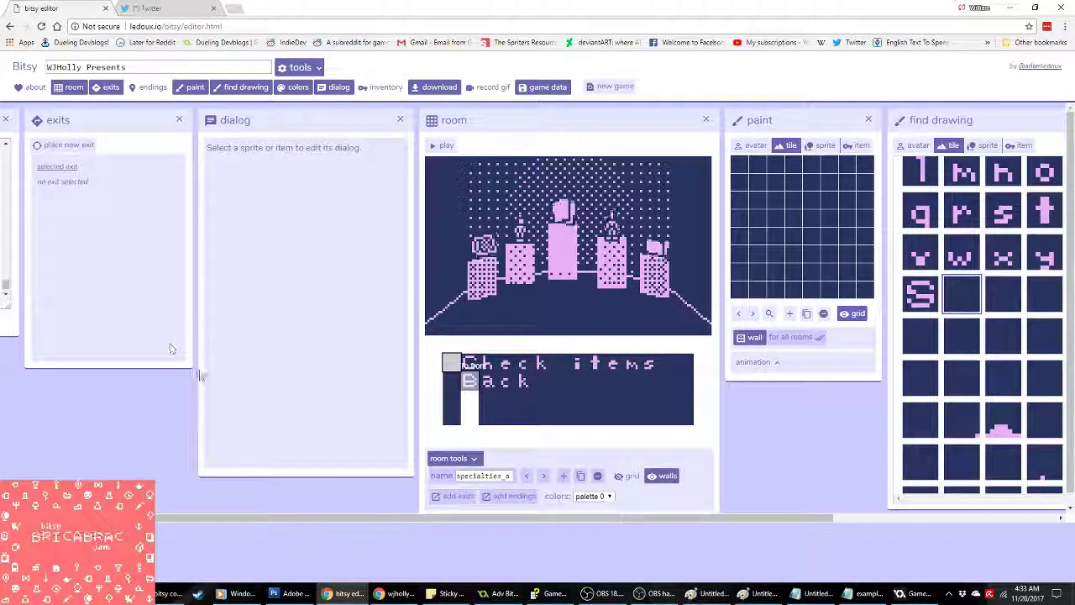
{"action": "left_click", "coordinate": [67, 145]}
{"action": "left_click", "coordinate": [470, 362]}
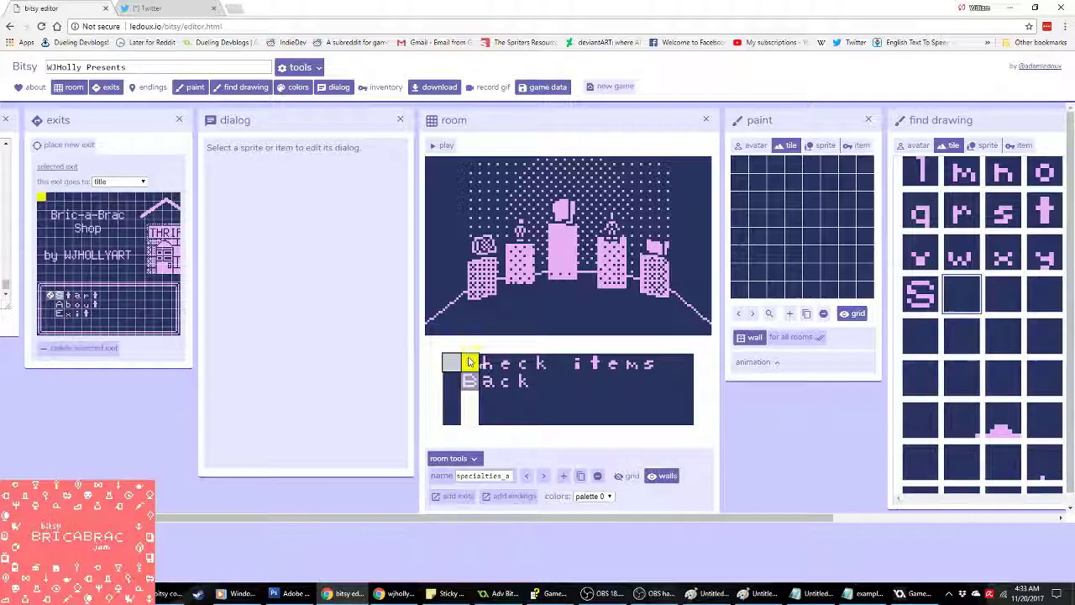
{"action": "left_click", "coordinate": [118, 181]}
{"action": "left_click", "coordinate": [139, 297]}
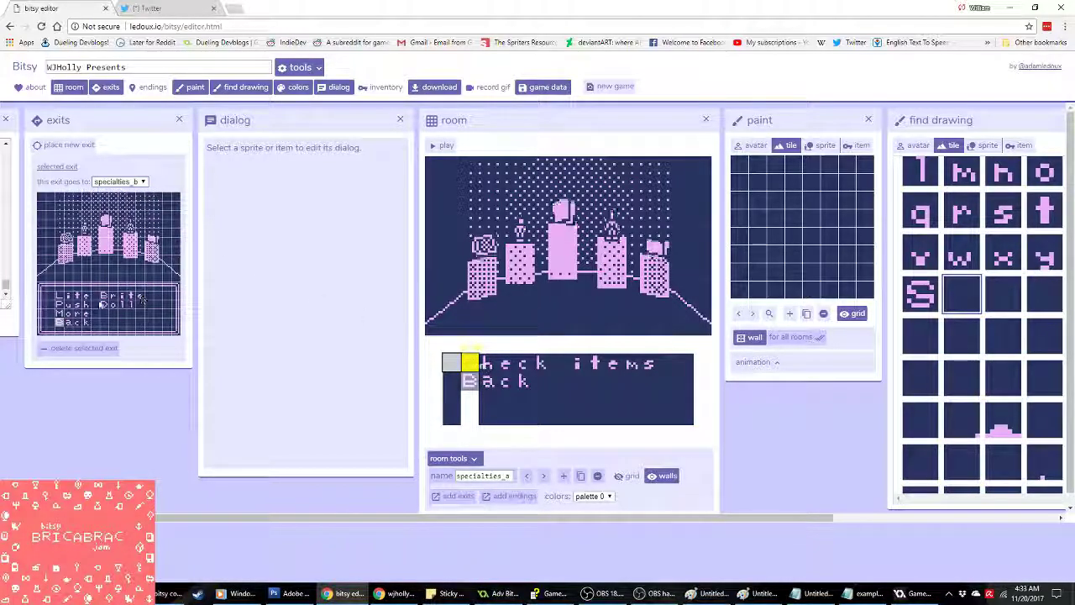
{"action": "left_click", "coordinate": [50, 295]}
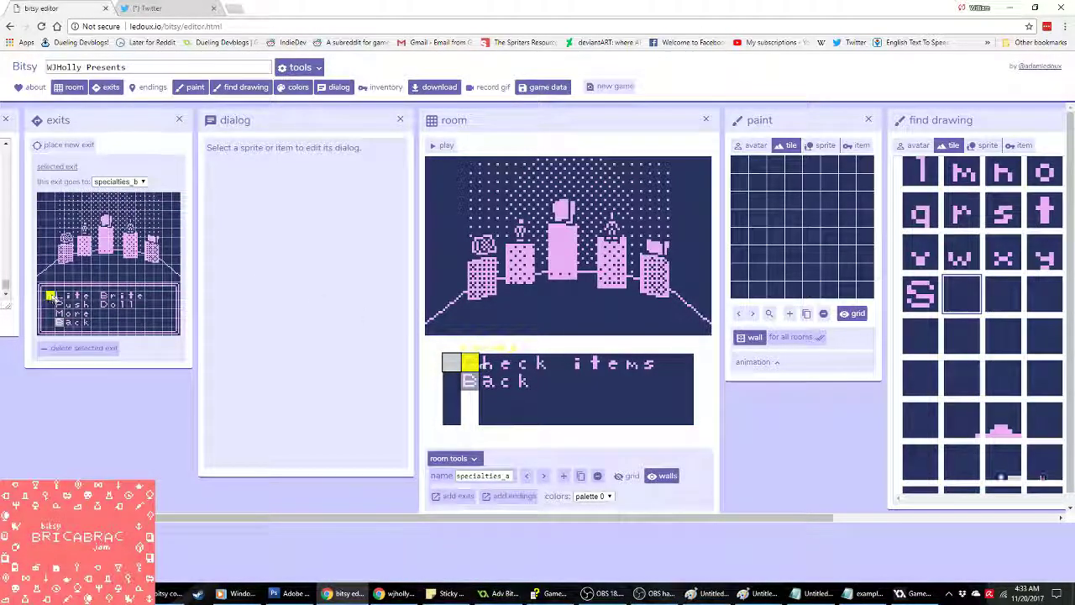
Step: Add an exit on the M of More in specialties_b, leading to the cell just before Illusion Book in specialties_c
{"action": "left_click", "coordinate": [545, 476]}
{"action": "left_click", "coordinate": [62, 145]}
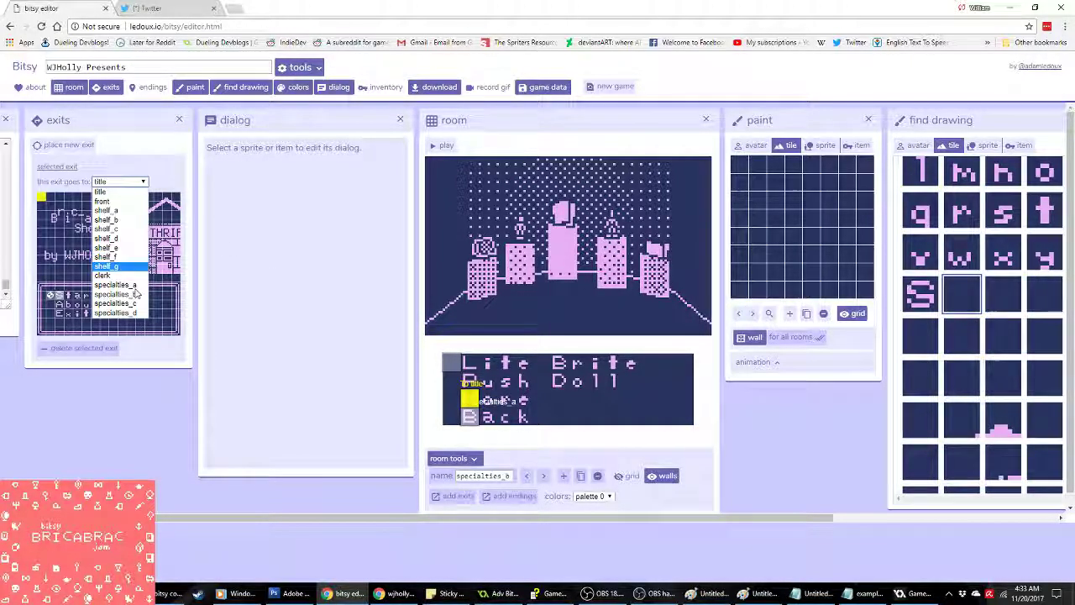
{"action": "left_click", "coordinate": [139, 305]}
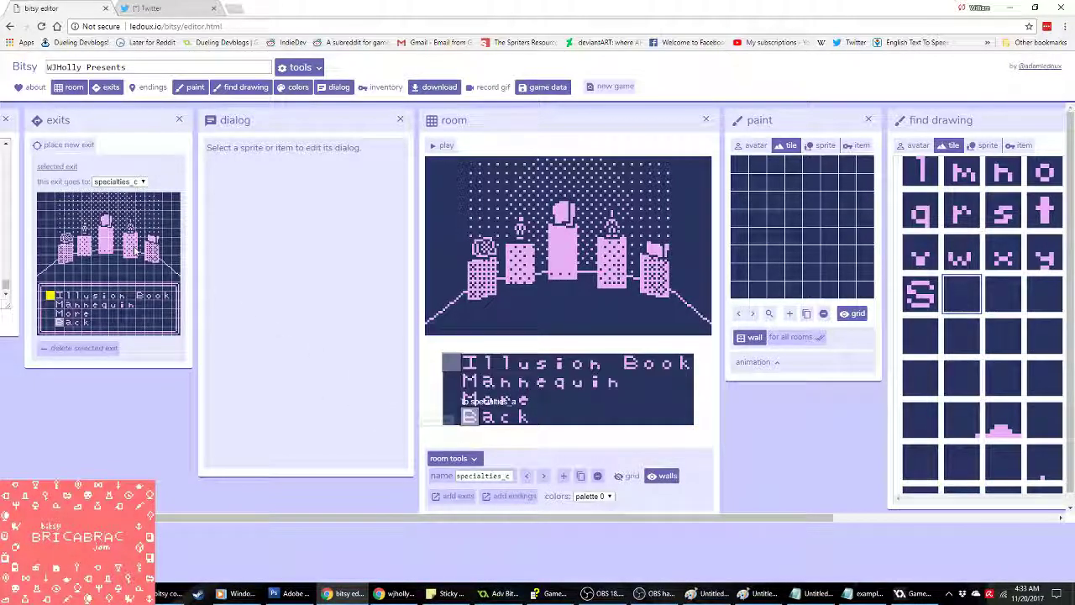
Step: Add an exit on the M of More in specialties_c, leading to the cell just before Flip Book in specialties_d
{"action": "left_click", "coordinate": [81, 146]}
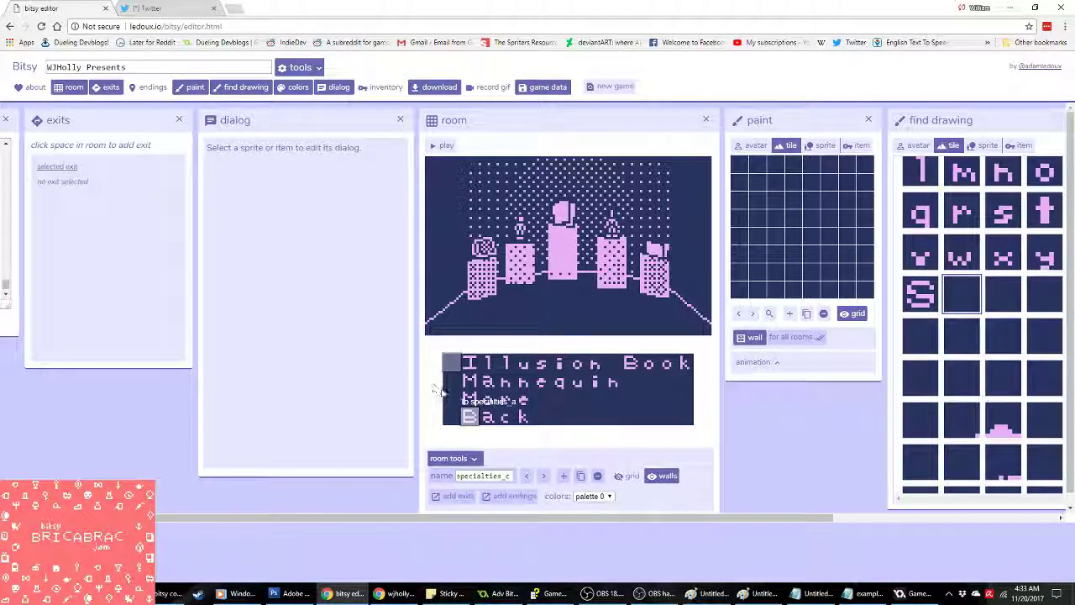
{"action": "left_click", "coordinate": [466, 400]}
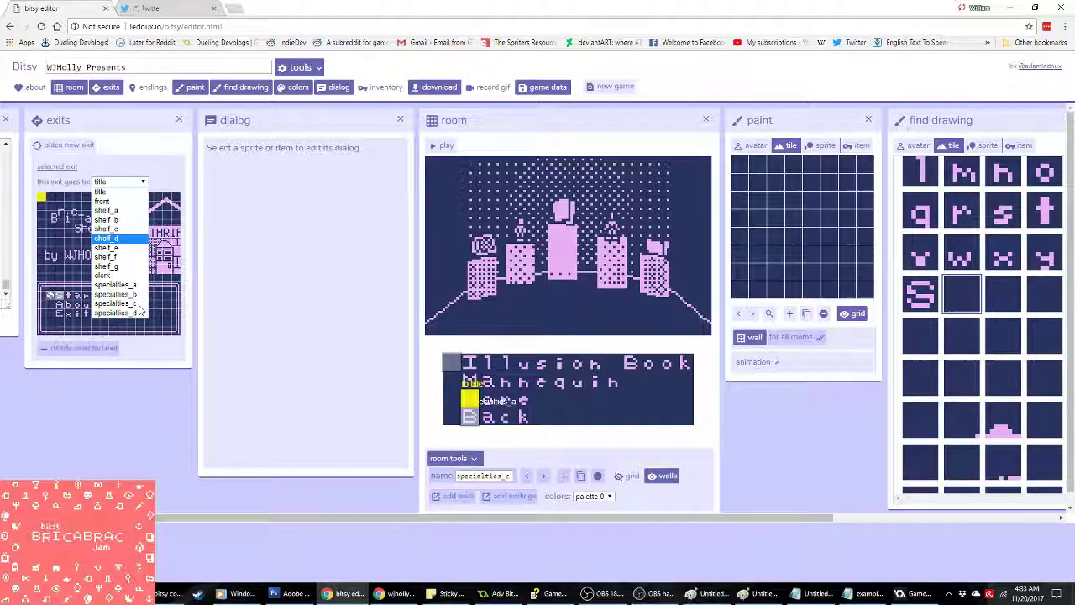
{"action": "left_click", "coordinate": [52, 304]}
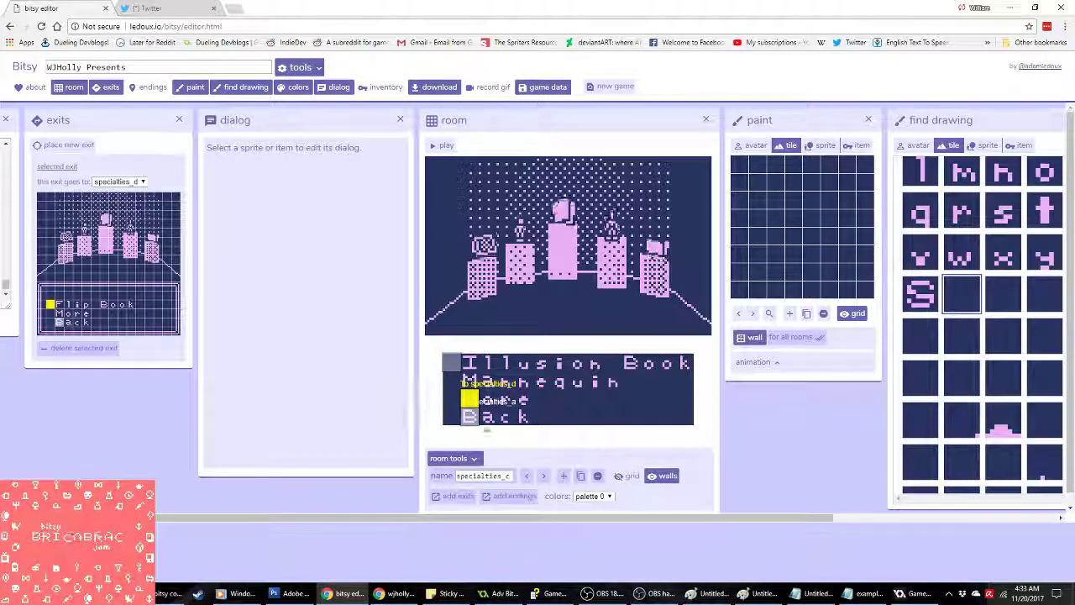
Step: Add an exit on the M of More in specialties_d, leading to the cell just before Back in specialties_a
{"action": "left_click", "coordinate": [100, 195]}
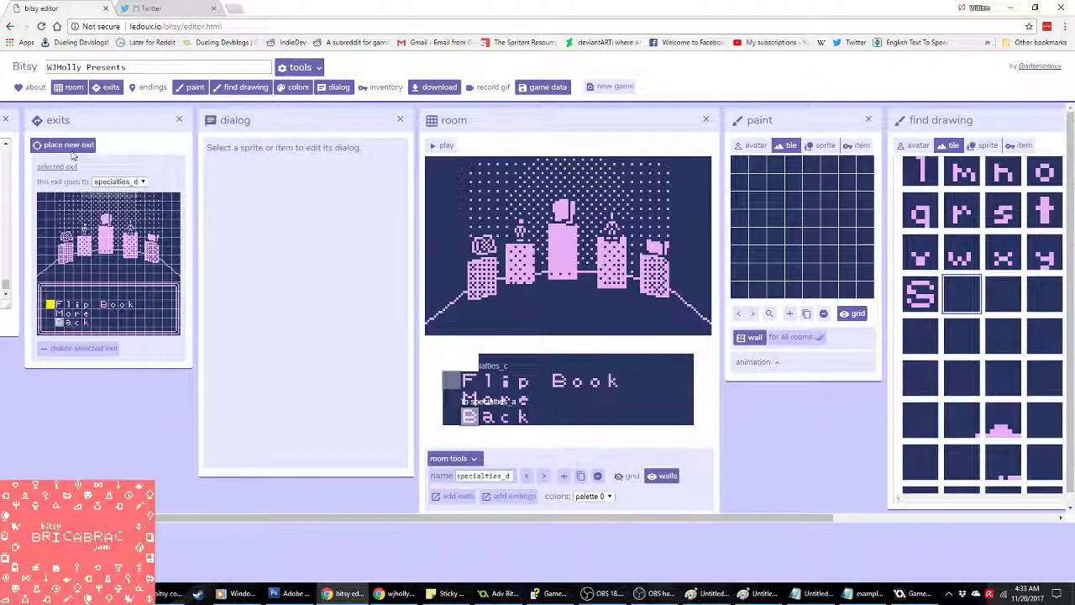
{"action": "left_click", "coordinate": [469, 399]}
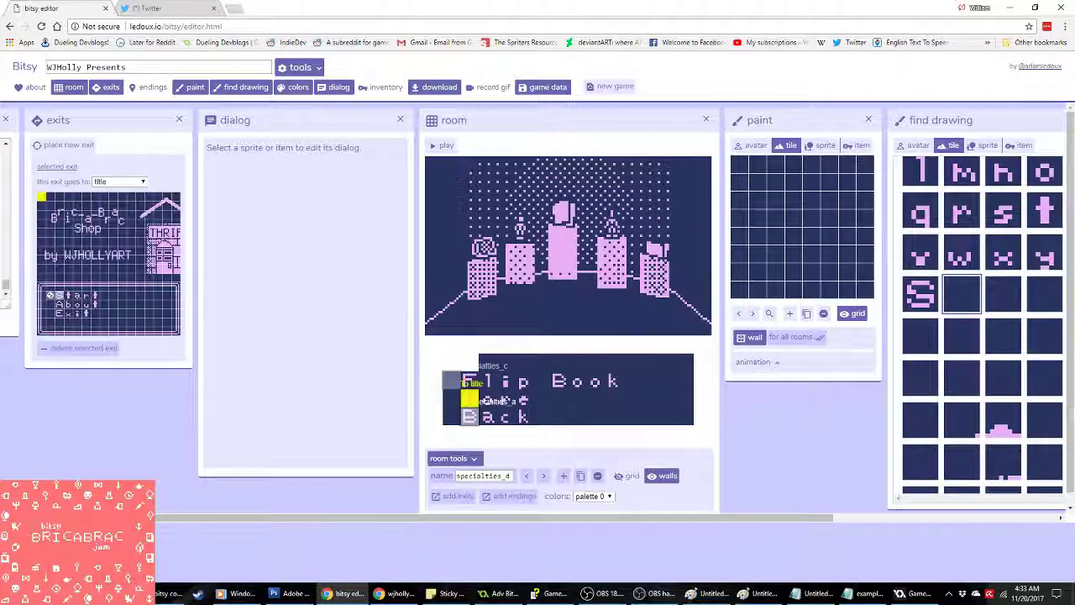
{"action": "left_click", "coordinate": [121, 181]}
{"action": "left_click", "coordinate": [51, 304]}
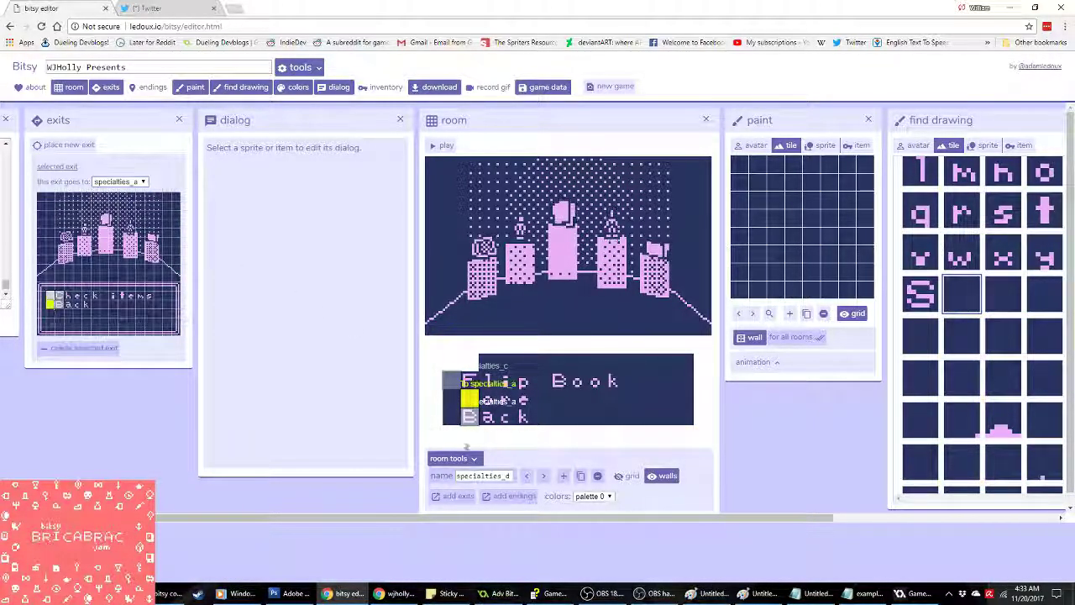
Step: In specialties_a, block the cell directly below the one before Back with the blank wall tile
{"action": "left_click", "coordinate": [527, 477]}
{"action": "left_click", "coordinate": [527, 477]}
{"action": "left_click", "coordinate": [527, 477]}
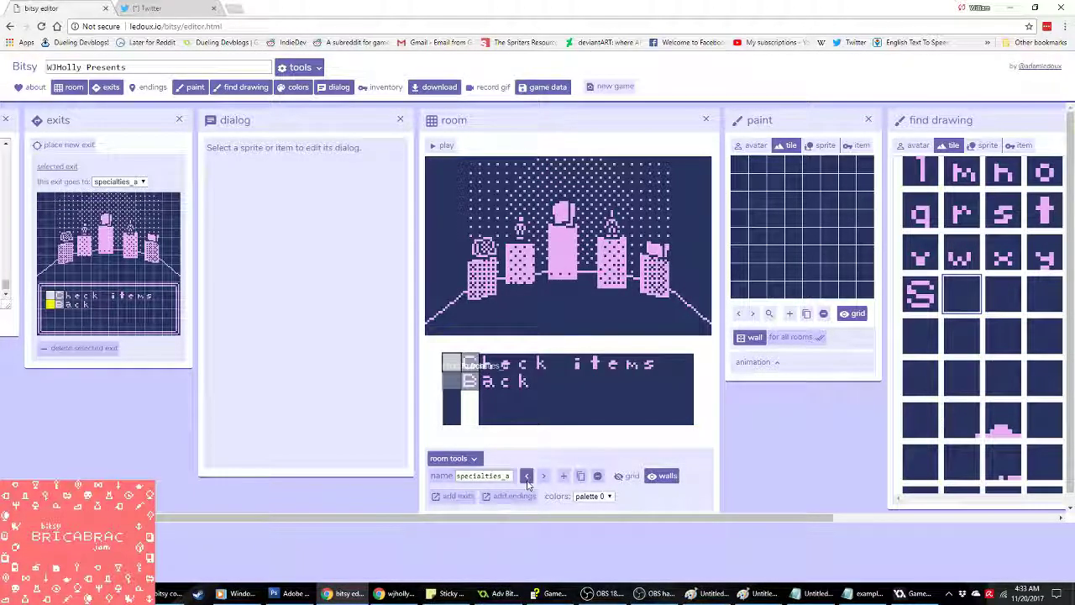
{"action": "left_click", "coordinate": [526, 477]}
{"action": "left_click", "coordinate": [544, 476]}
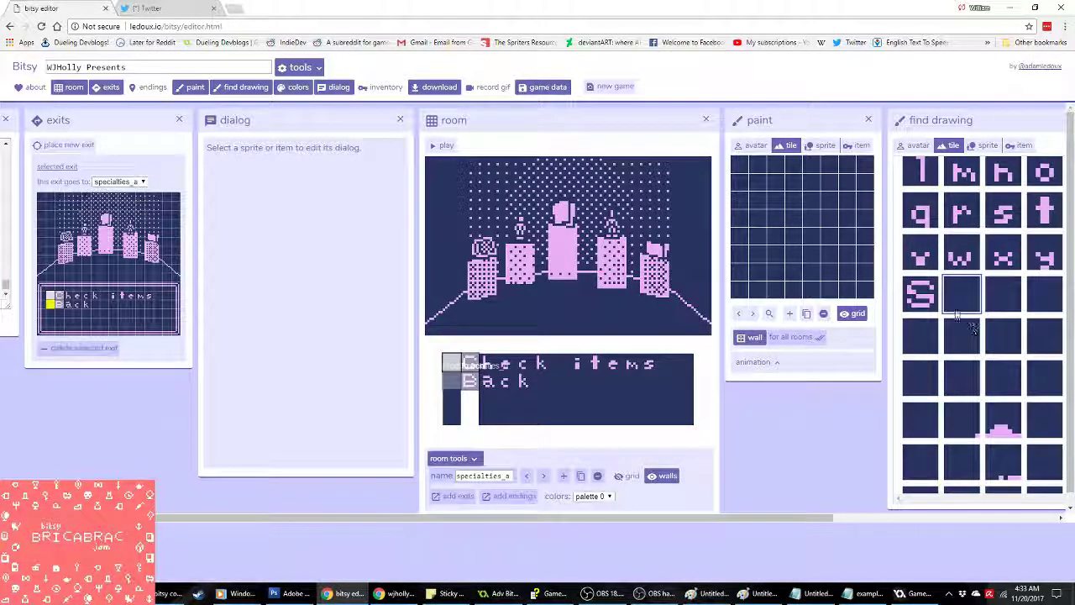
{"action": "left_click", "coordinate": [453, 398]}
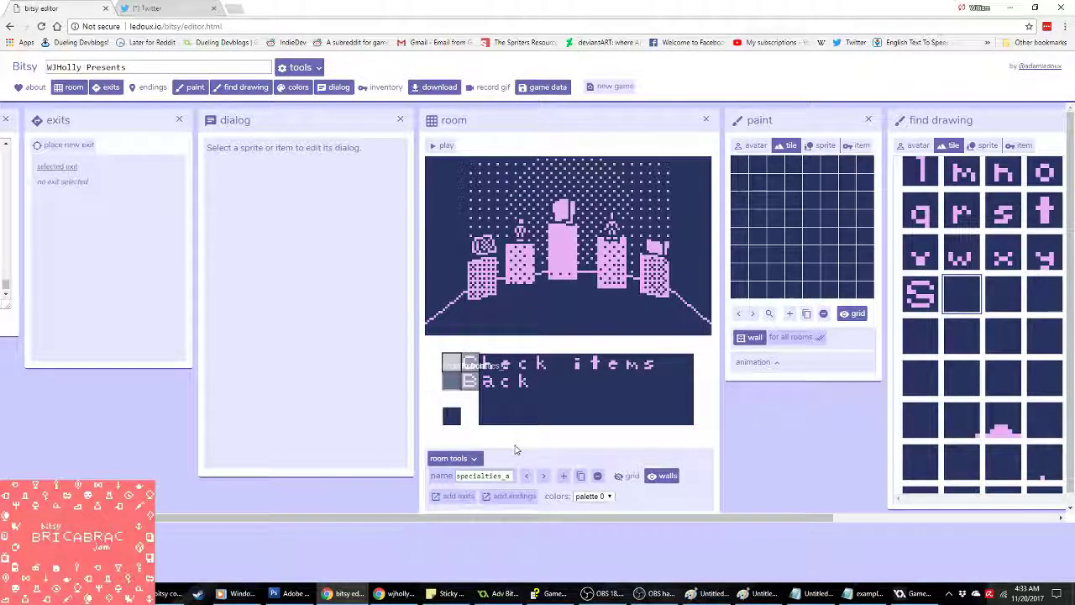
Step: Look through the clerk, specialties, front and shelf rooms with the wall display turned off, checking their menus and exits, ending on shelf_g
{"action": "left_click", "coordinate": [527, 476]}
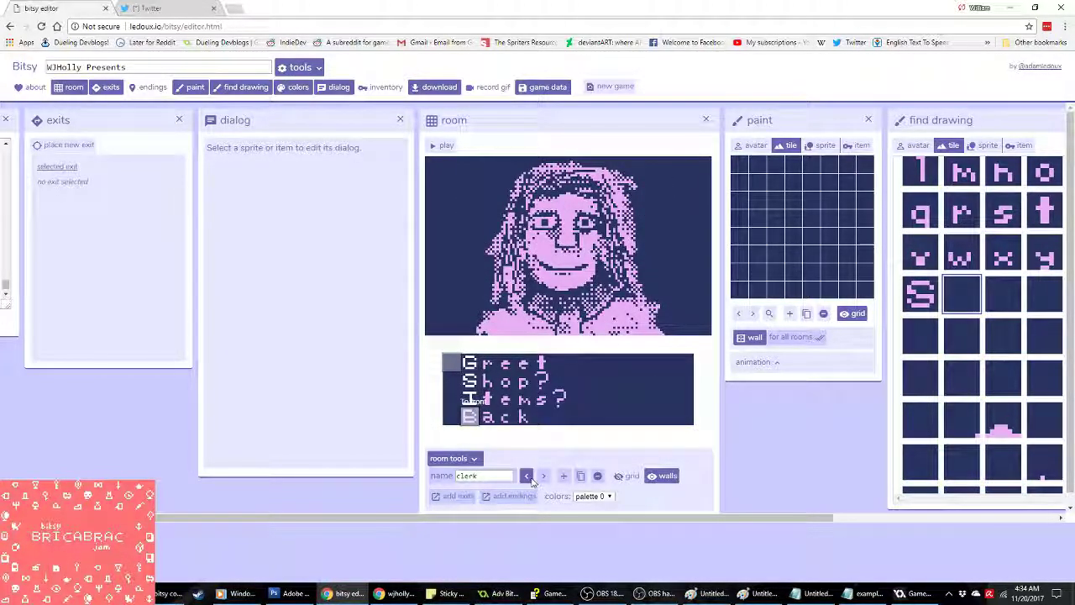
{"action": "left_click", "coordinate": [526, 476]}
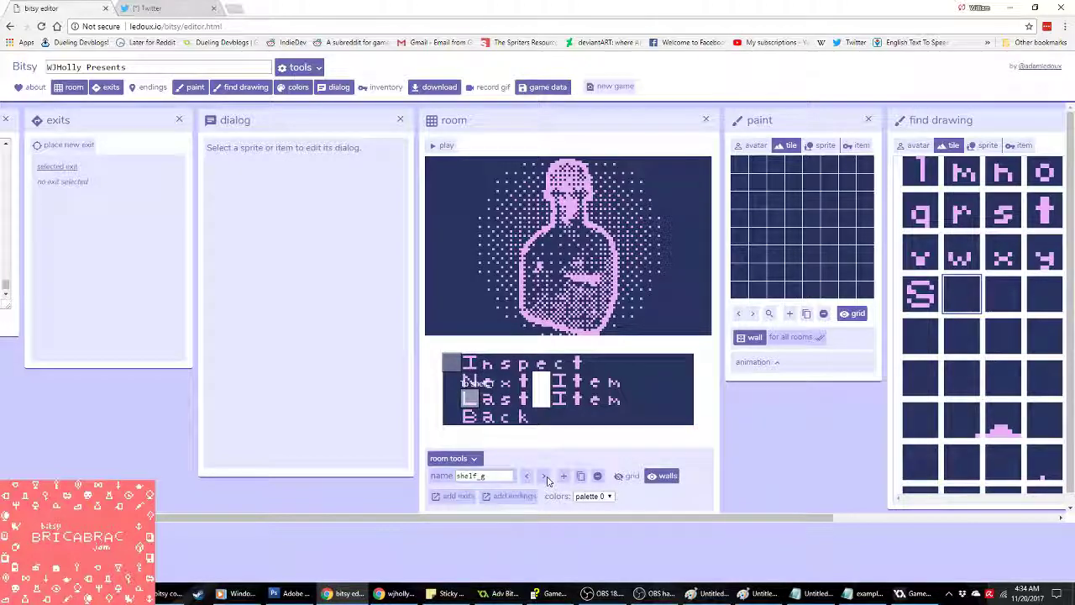
{"action": "left_click", "coordinate": [544, 476]}
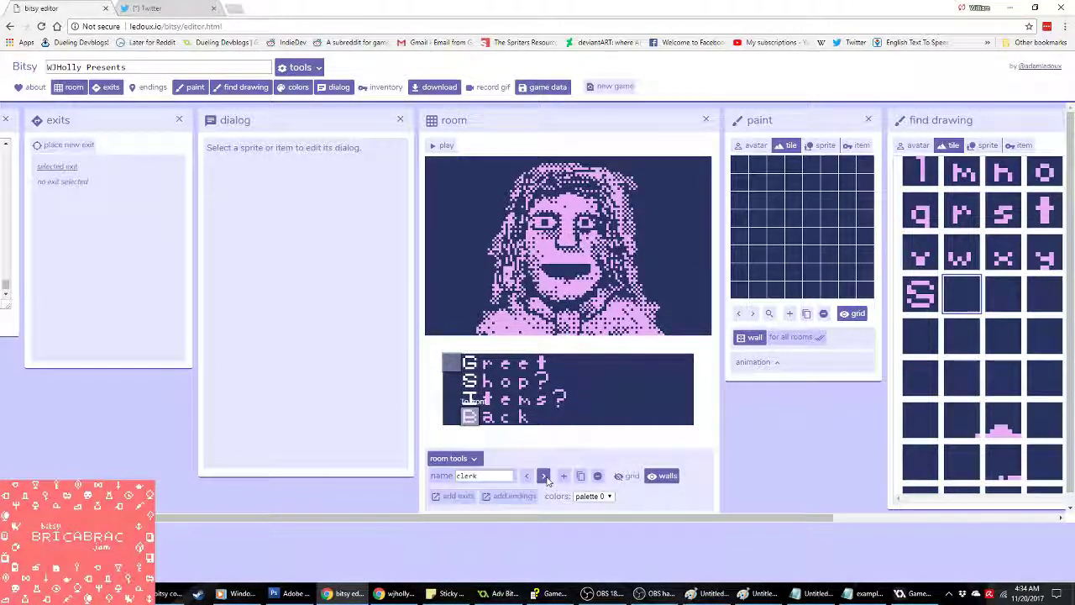
{"action": "left_click", "coordinate": [544, 476]}
{"action": "left_click", "coordinate": [528, 476]}
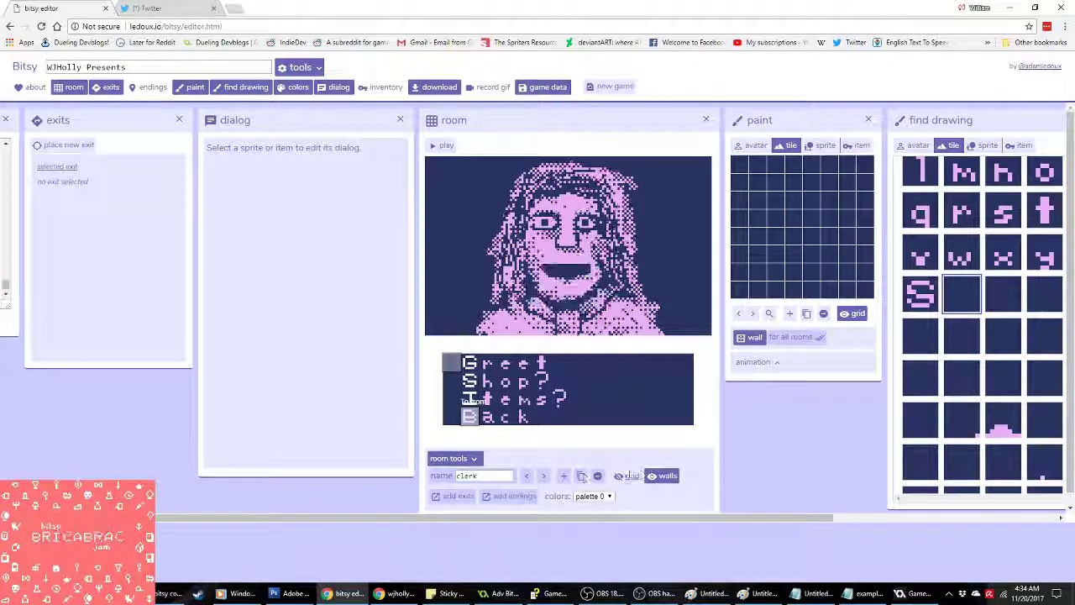
{"action": "left_click", "coordinate": [668, 476]}
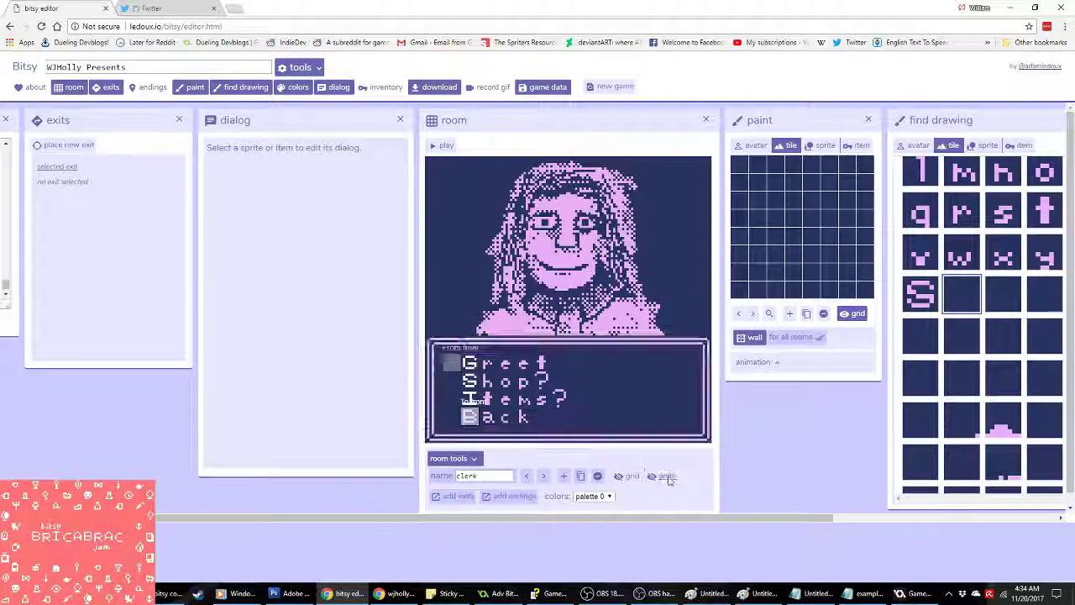
{"action": "left_click", "coordinate": [542, 476]}
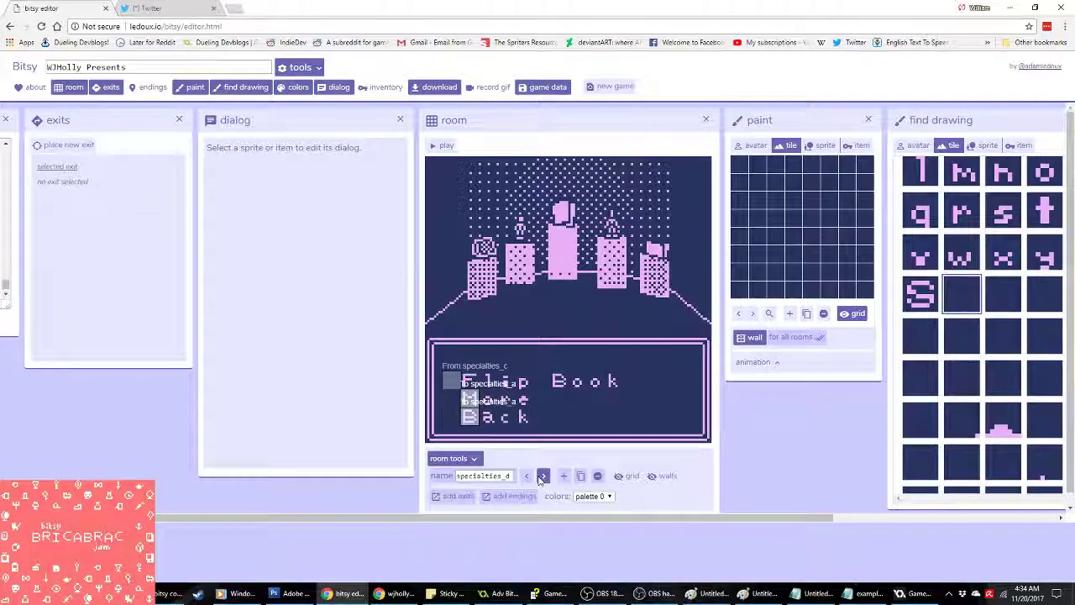
{"action": "left_click", "coordinate": [543, 477]}
{"action": "left_click", "coordinate": [542, 476]}
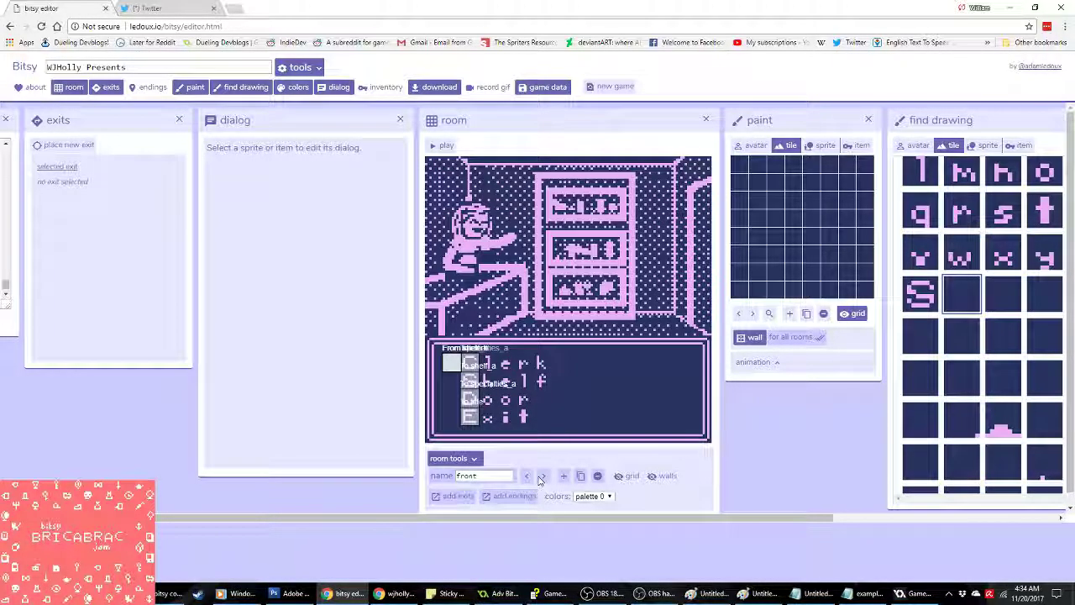
{"action": "left_click", "coordinate": [542, 476]}
{"action": "left_click", "coordinate": [542, 476]}
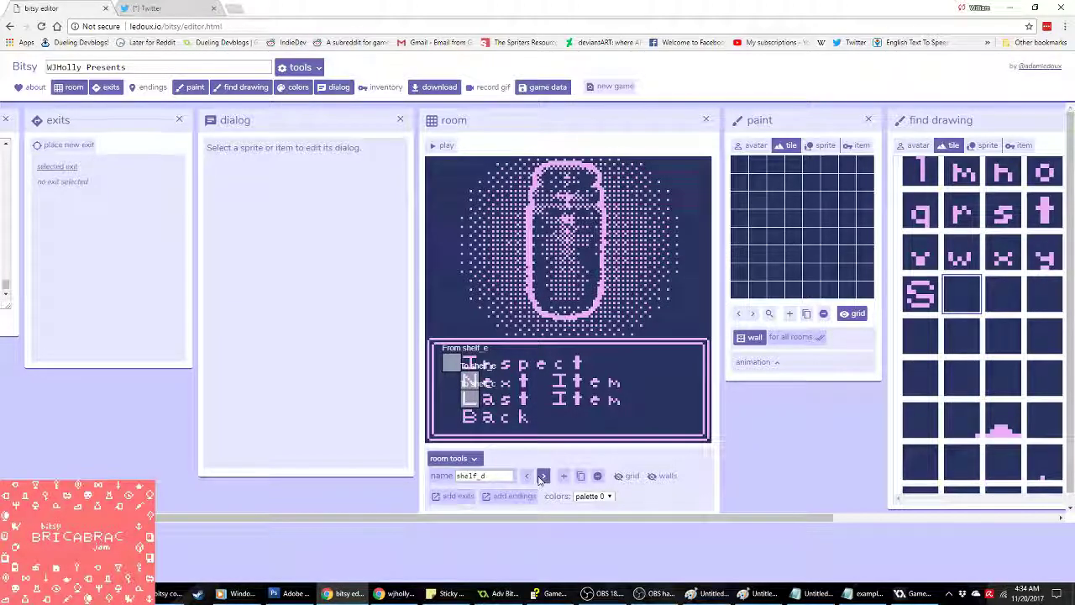
{"action": "left_click", "coordinate": [542, 476]}
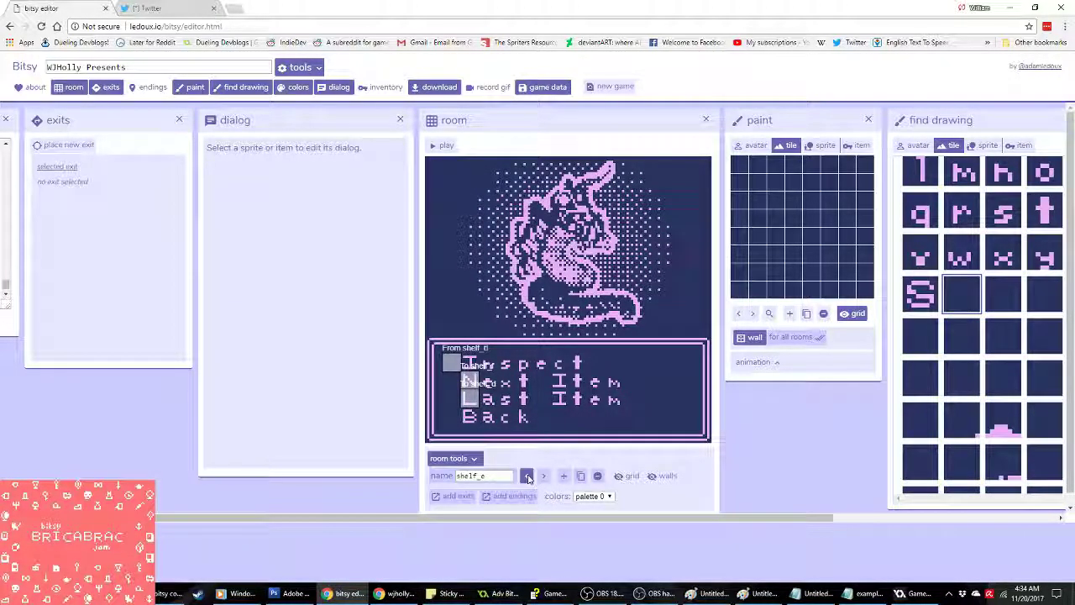
{"action": "left_click", "coordinate": [542, 477]}
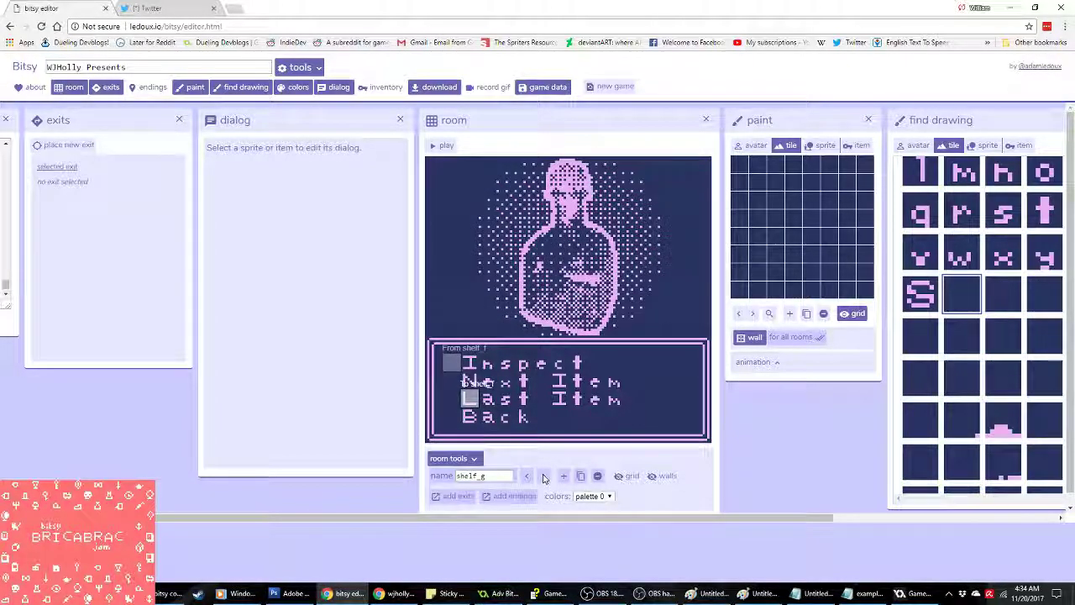
{"action": "left_click", "coordinate": [527, 476]}
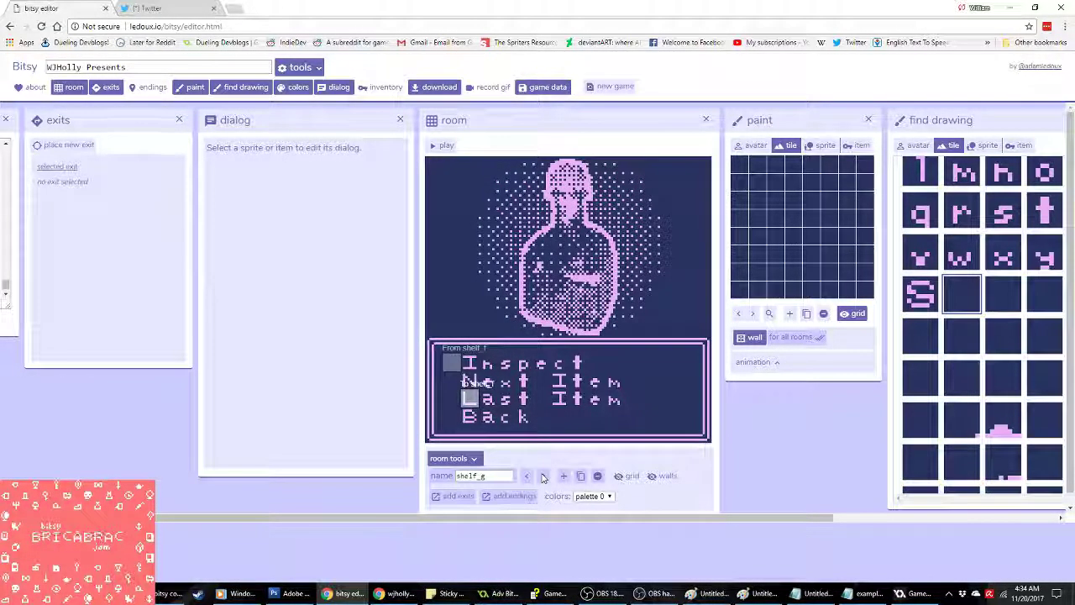
{"action": "left_click", "coordinate": [543, 476]}
{"action": "left_click", "coordinate": [526, 476]}
Step: Close the find drawing panel
{"action": "left_click_drag", "start_coordinate": [560, 520], "coordinate": [748, 522]}
{"action": "left_click", "coordinate": [882, 120]}
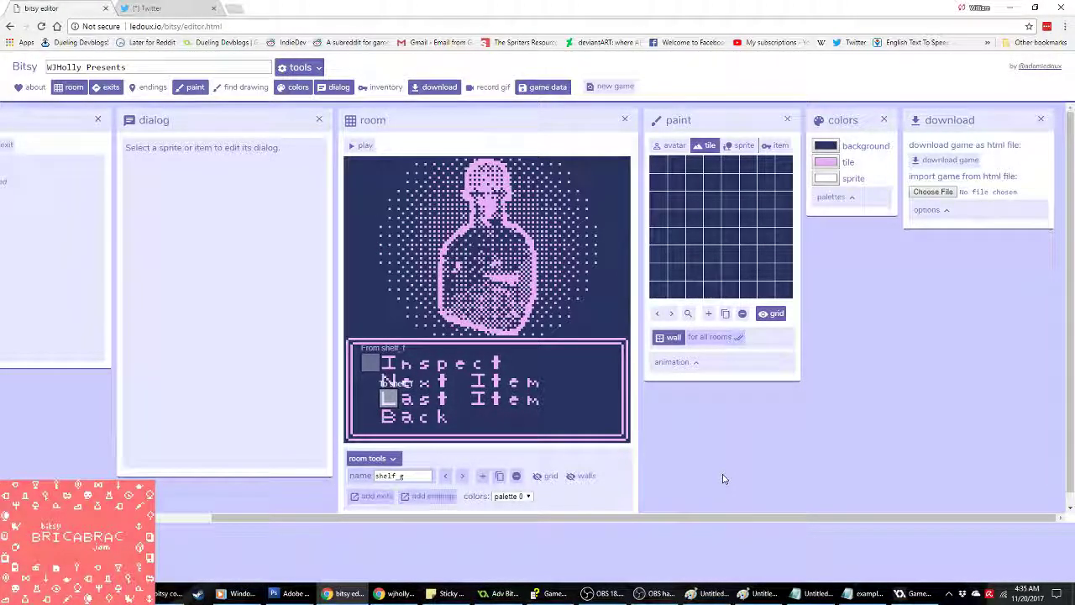
{"action": "left_click_drag", "start_coordinate": [685, 513], "coordinate": [701, 547]}
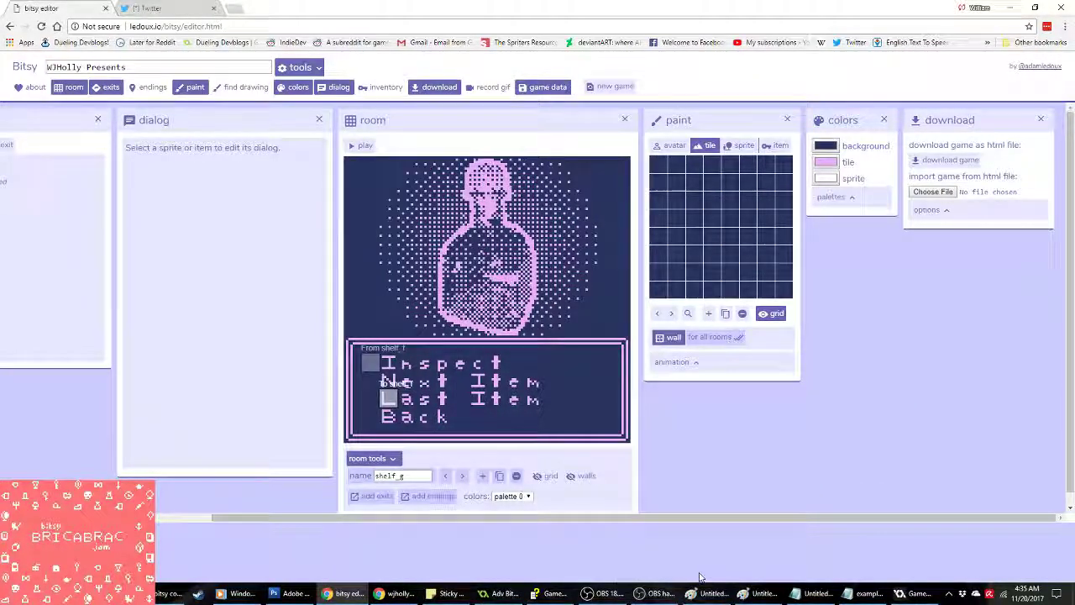
Step: Quit the running GameMaker game and delete example.txt from the Adv_Bitsy_Maker folder
{"action": "mouse_move", "coordinate": [914, 593]}
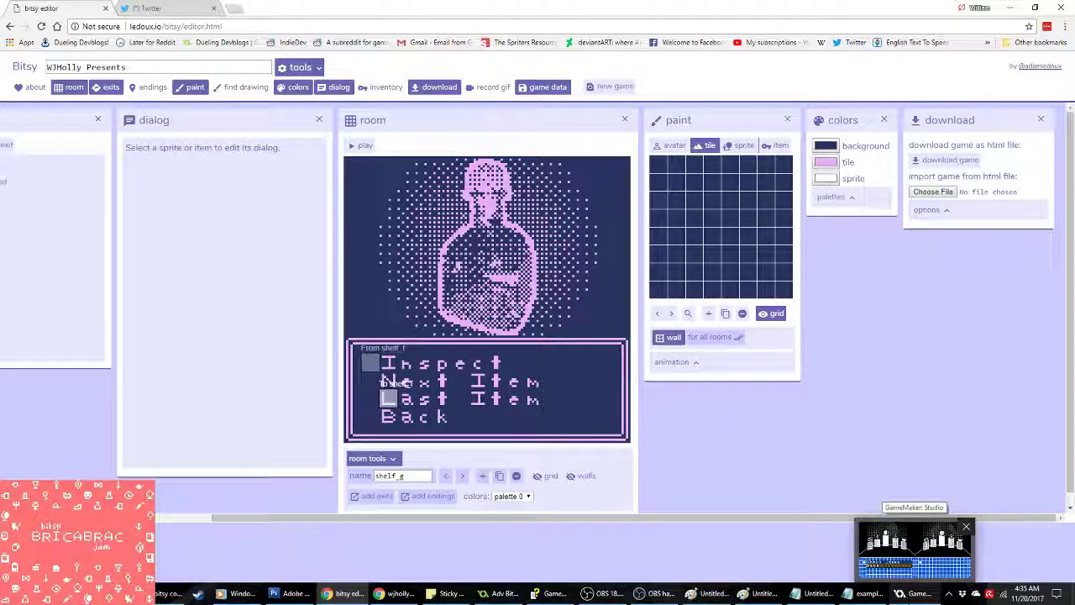
{"action": "left_click", "coordinate": [914, 593]}
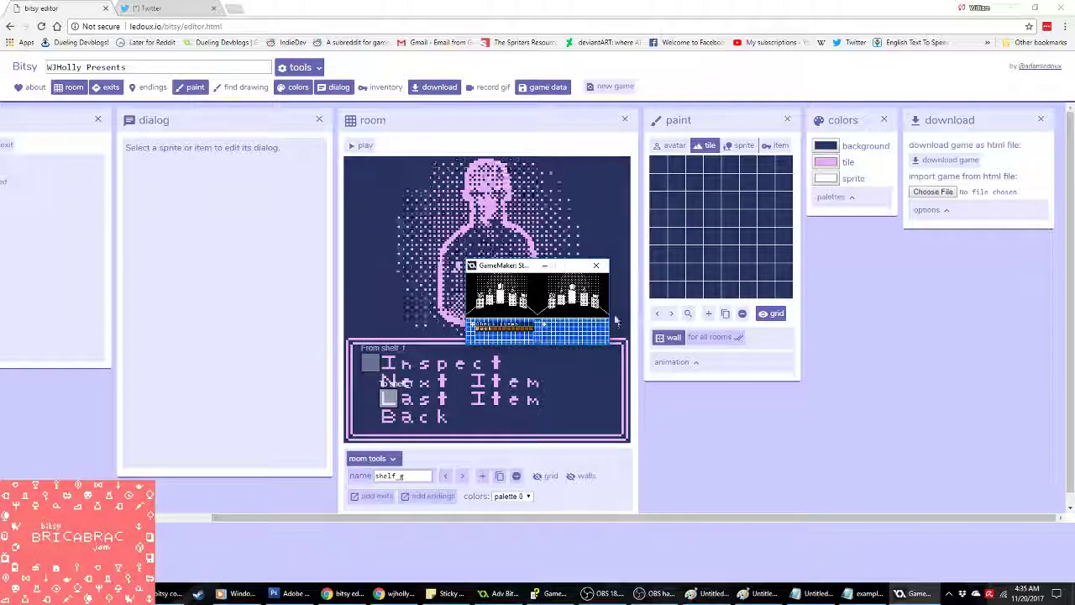
{"action": "key", "text": "Escape"}
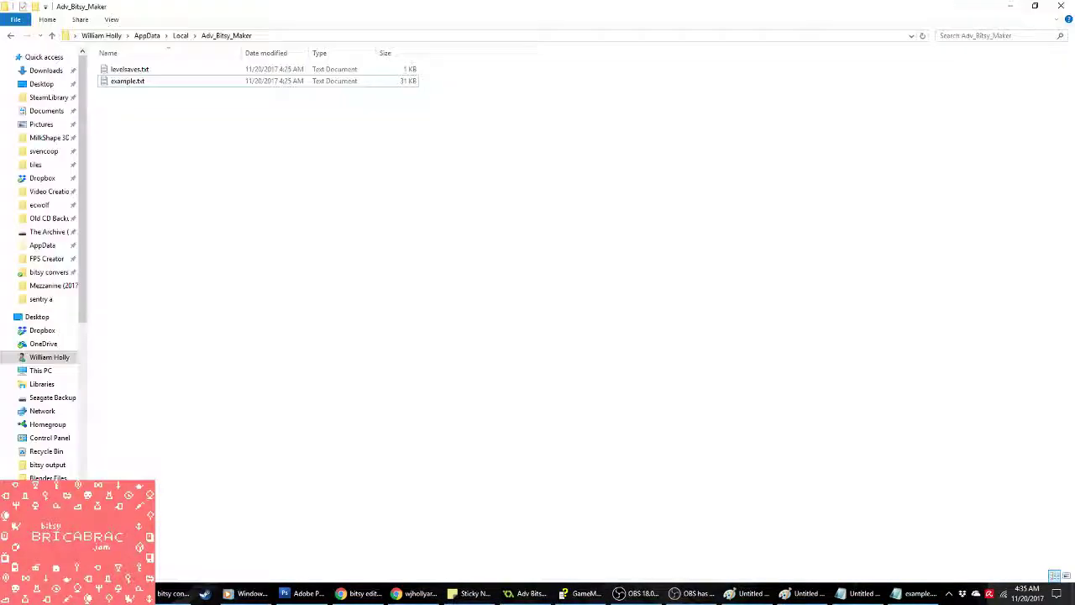
{"action": "left_click", "coordinate": [145, 84]}
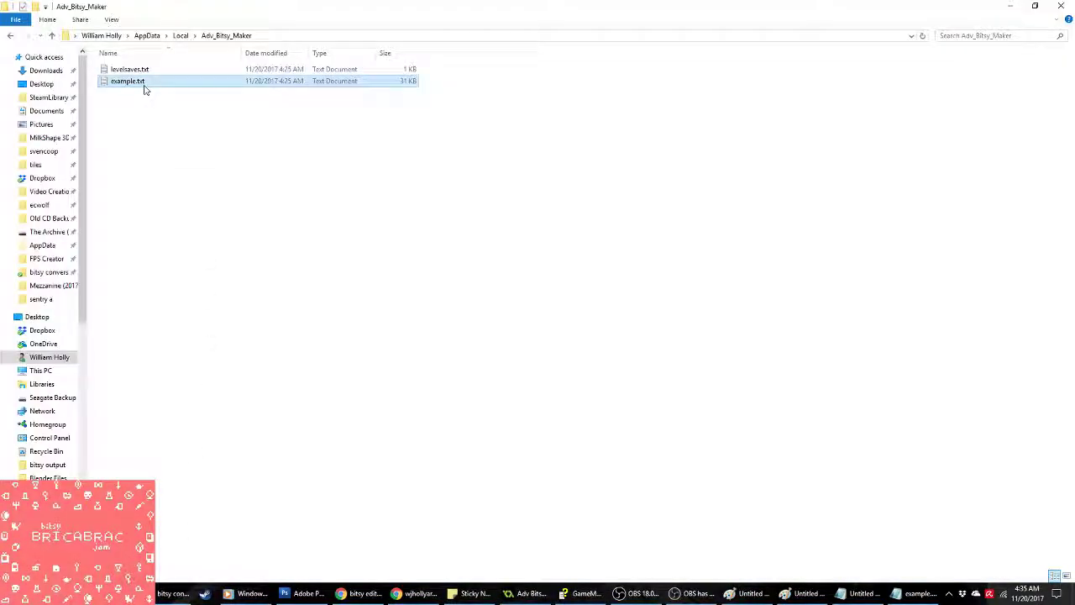
{"action": "key", "text": "Delete"}
Step: Open the photo 20171120_000532.jpg from the bitsy conversion stuff folder in Adobe Photoshop CS3
{"action": "left_click", "coordinate": [163, 594]}
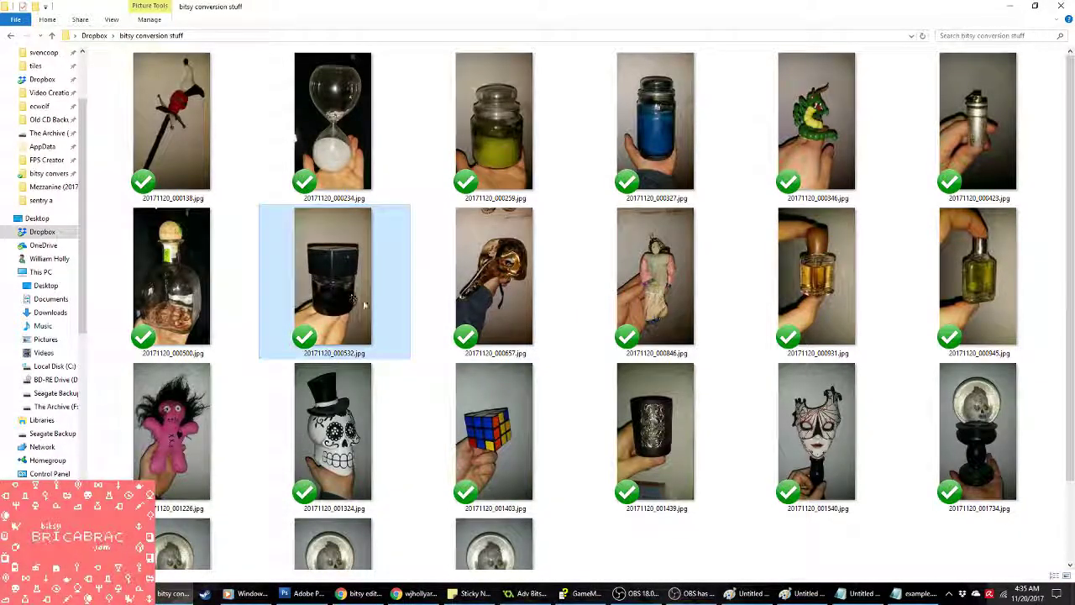
{"action": "right_click", "coordinate": [354, 299]}
{"action": "mouse_move", "coordinate": [487, 397]}
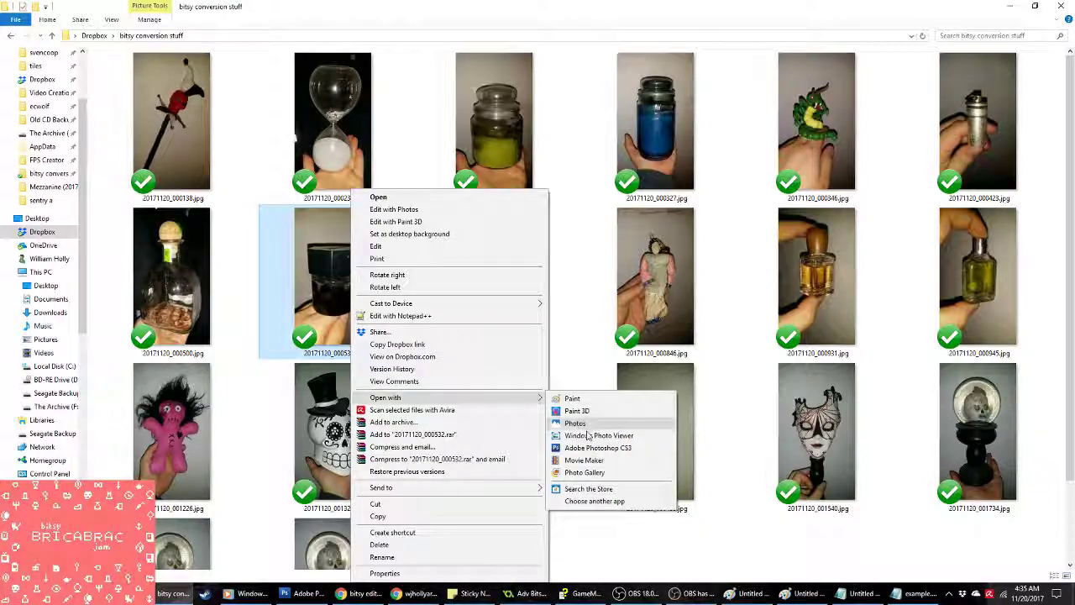
{"action": "left_click", "coordinate": [588, 446]}
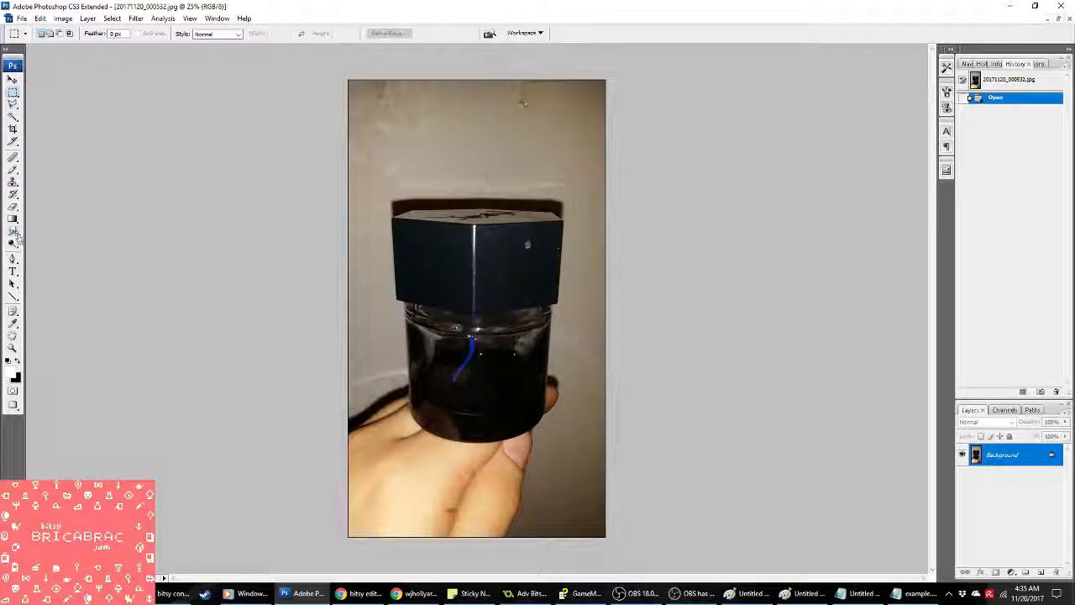
Step: Select the dark bottle and its cap with the Quick Selection tool, subtracting the fingertip beside the glass
{"action": "left_click", "coordinate": [14, 115]}
{"action": "mouse_move", "coordinate": [476, 252]}
{"action": "left_mouse_down"}
{"action": "mouse_move", "coordinate": [476, 319]}
{"action": "mouse_move", "coordinate": [508, 336]}
{"action": "left_mouse_up"}
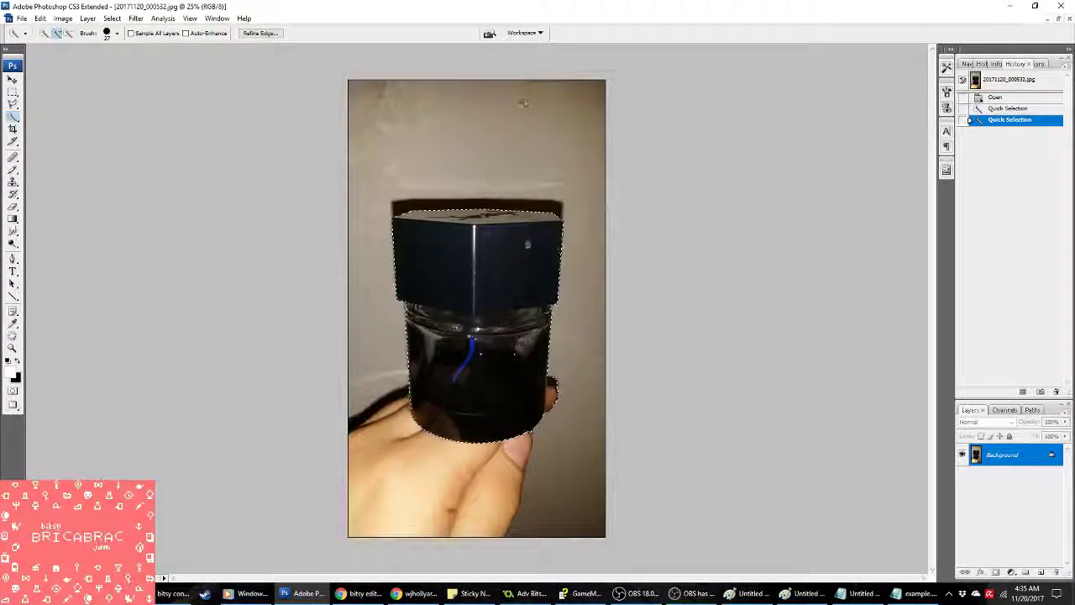
{"action": "left_click", "coordinate": [69, 34]}
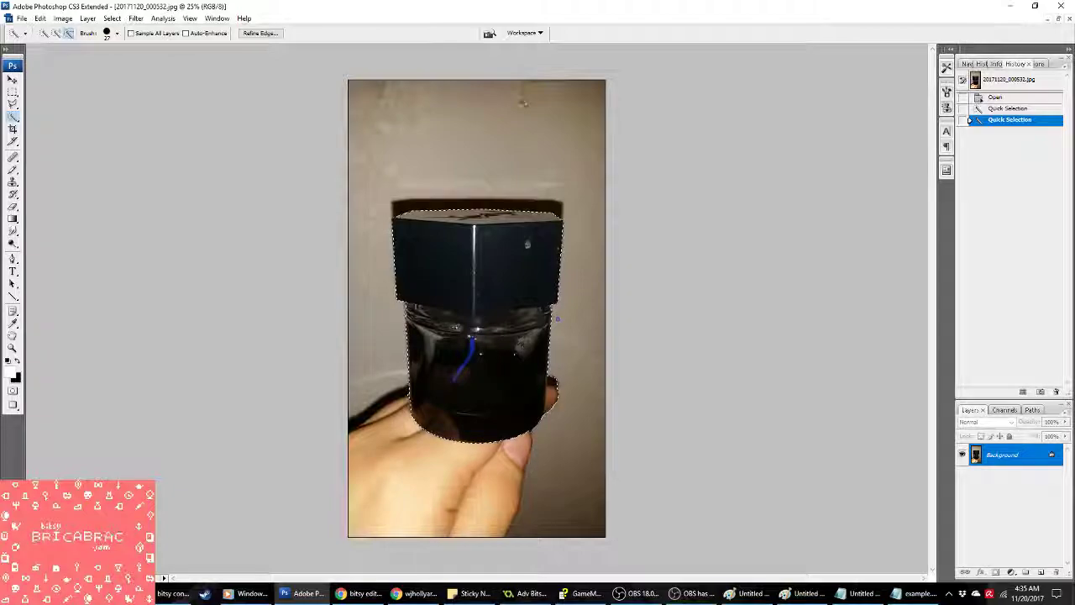
{"action": "left_click", "coordinate": [555, 410]}
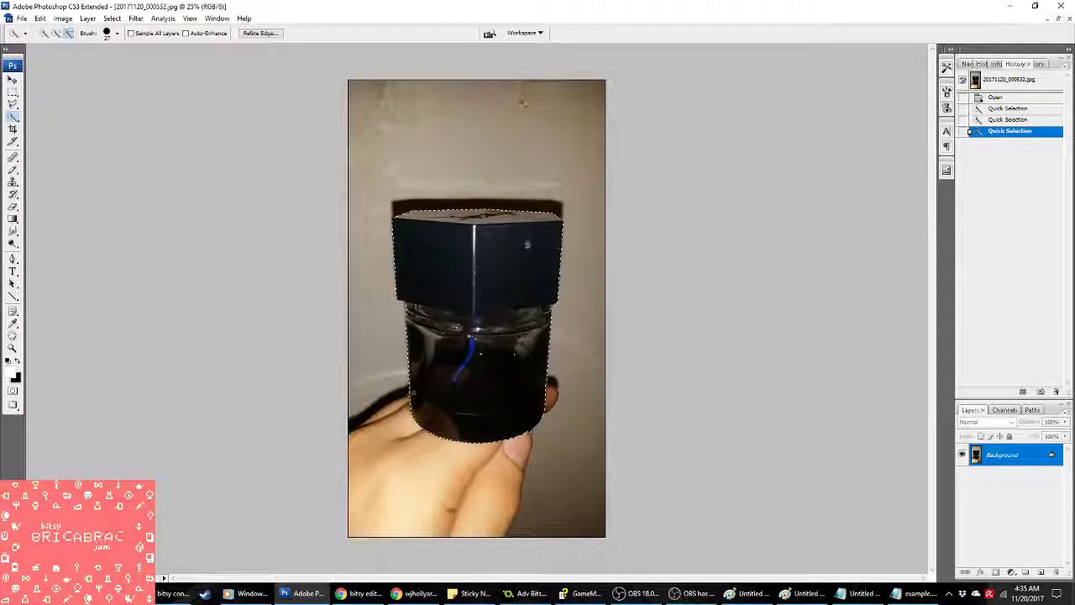
Step: Restore the Shelf Items snapshot in the Untitled-1 document and paste the bottle cutout as a new layer
{"action": "left_click", "coordinate": [373, 485]}
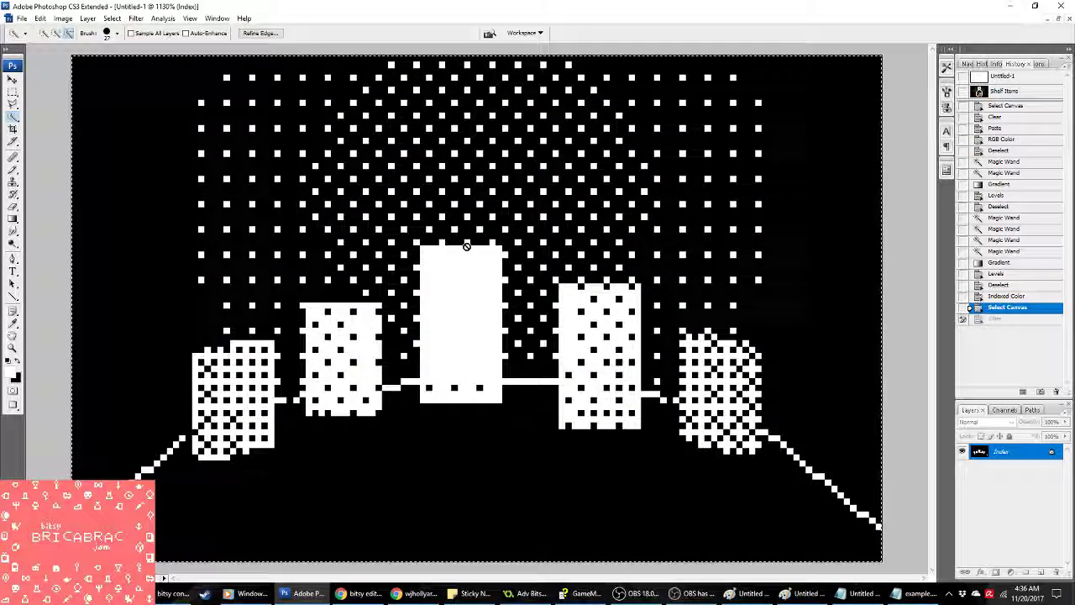
{"action": "left_click", "coordinate": [1006, 91]}
{"action": "right_click", "coordinate": [1000, 426]}
{"action": "key", "text": "Escape"}
{"action": "key", "text": "ctrl+v"}
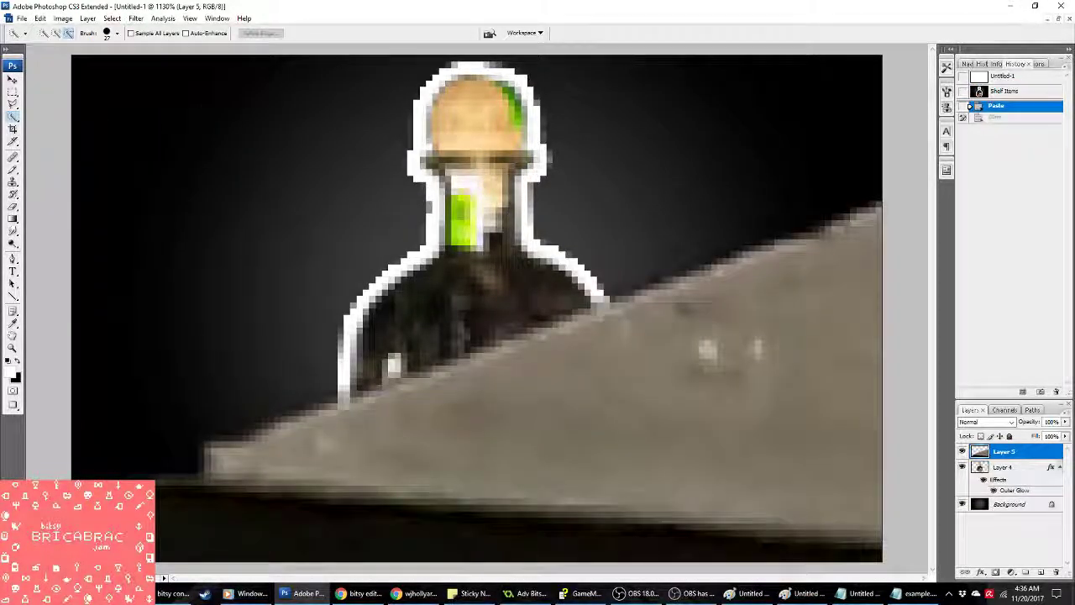
Step: Scale the pasted bottle cutout to 3.9% with Free Transform and centre it over the old bottle
{"action": "key", "text": "m"}
{"action": "right_click", "coordinate": [504, 325]}
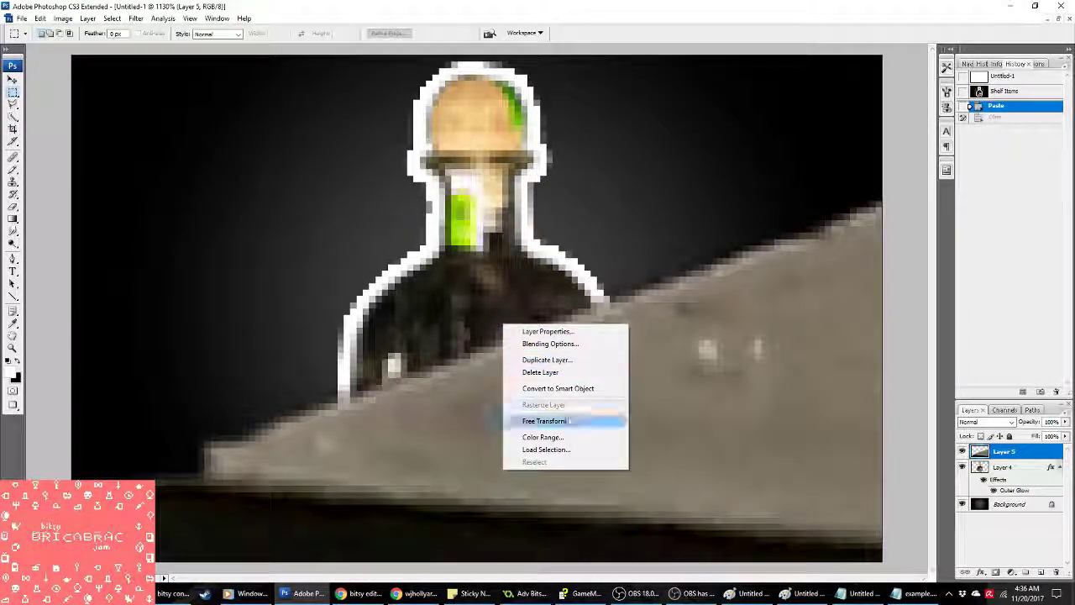
{"action": "left_click", "coordinate": [554, 421]}
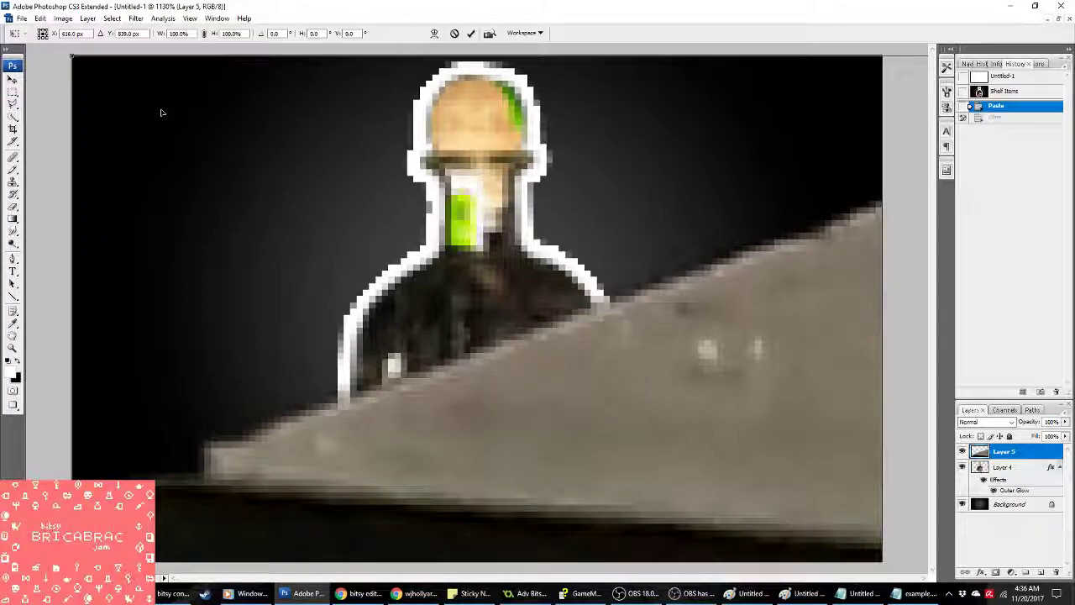
{"action": "left_click", "coordinate": [229, 33]}
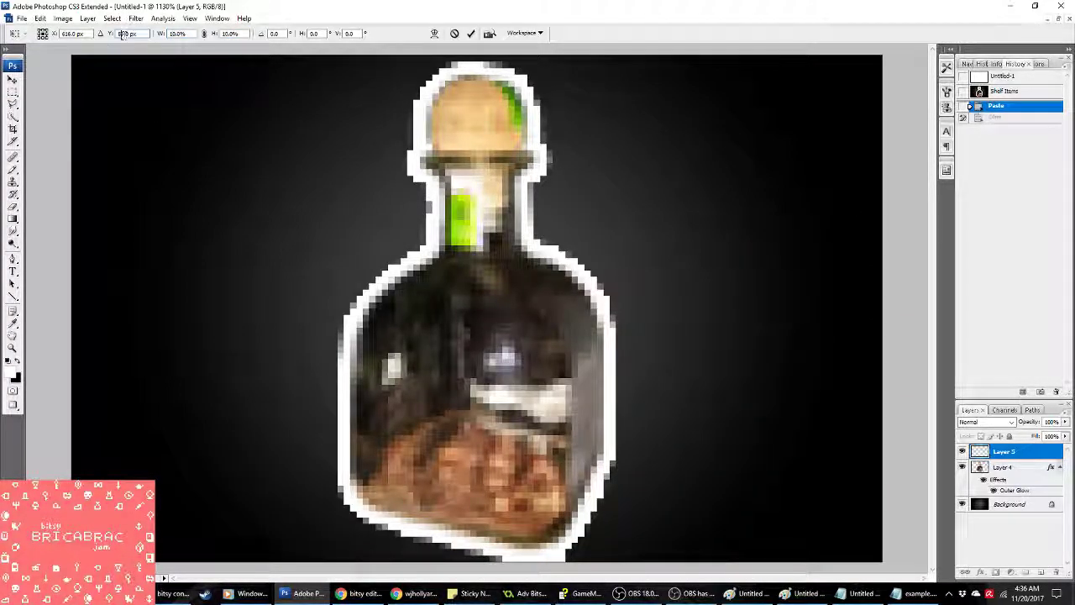
{"action": "left_click_drag", "start_coordinate": [378, 252], "coordinate": [435, 172]}
{"action": "key", "text": "ctrl+z"}
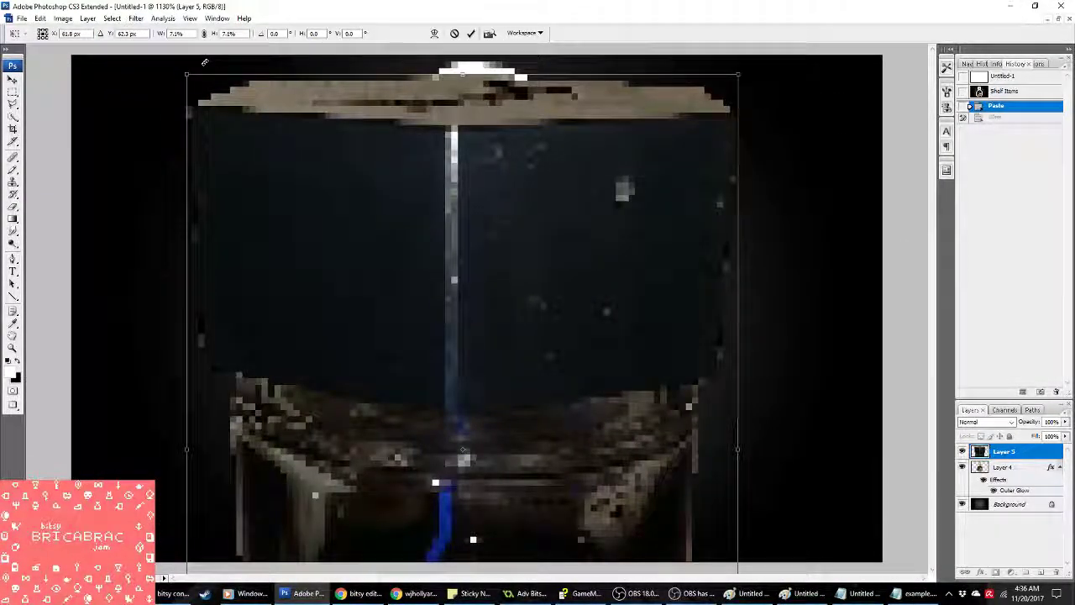
{"action": "left_click_drag", "start_coordinate": [187, 75], "coordinate": [384, 336], "text": "shift"}
{"action": "left_click_drag", "start_coordinate": [504, 470], "coordinate": [417, 223]}
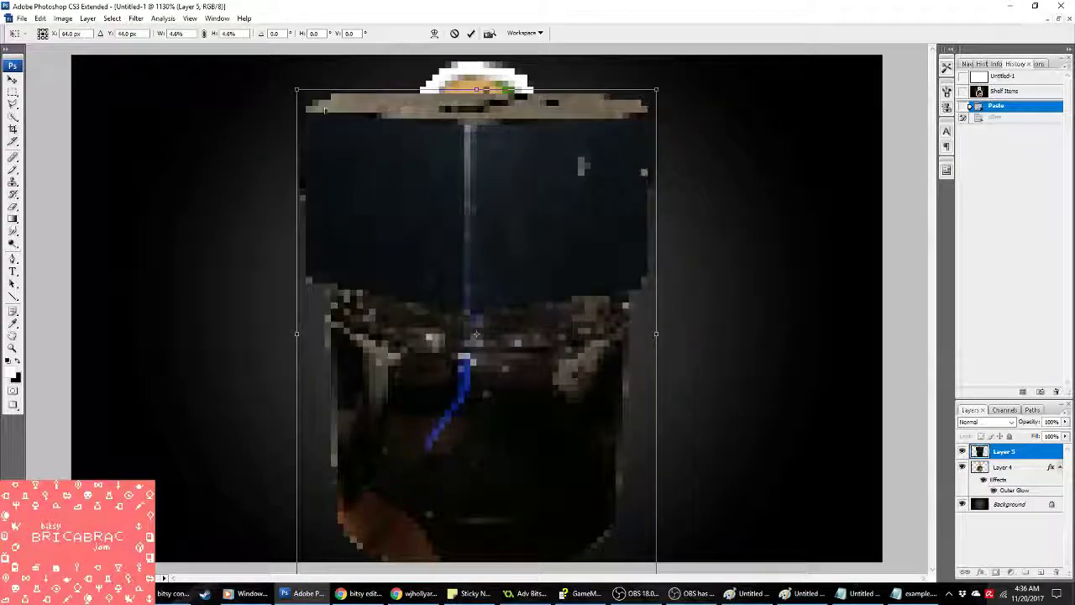
{"action": "left_click_drag", "start_coordinate": [303, 96], "coordinate": [409, 263], "text": "shift"}
{"action": "left_click_drag", "start_coordinate": [494, 289], "coordinate": [475, 245]}
{"action": "left_click_drag", "start_coordinate": [385, 176], "coordinate": [312, 112], "text": "shift"}
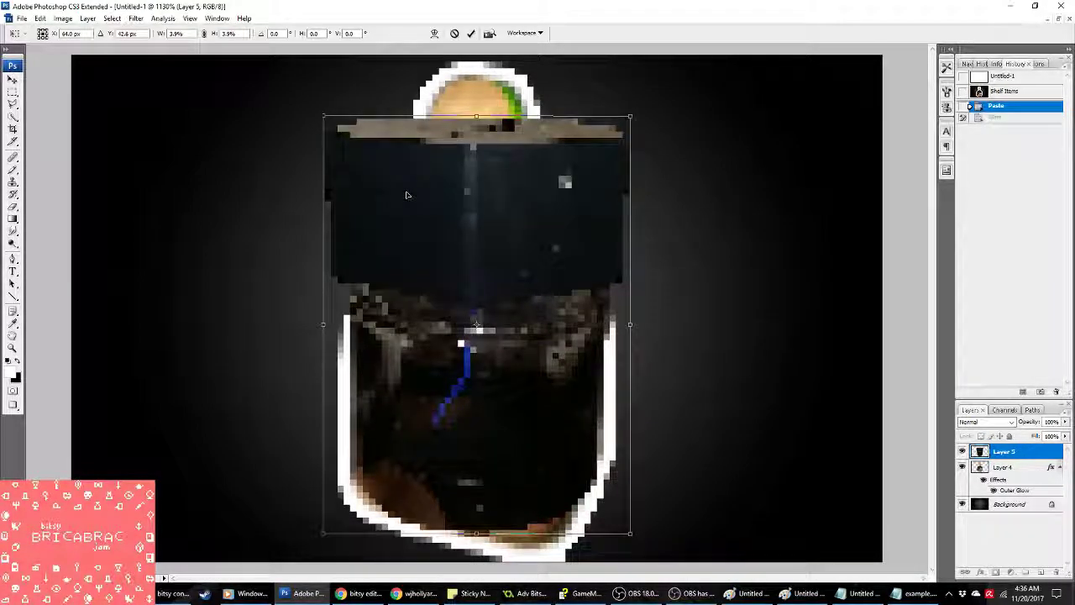
{"action": "key", "text": "Return"}
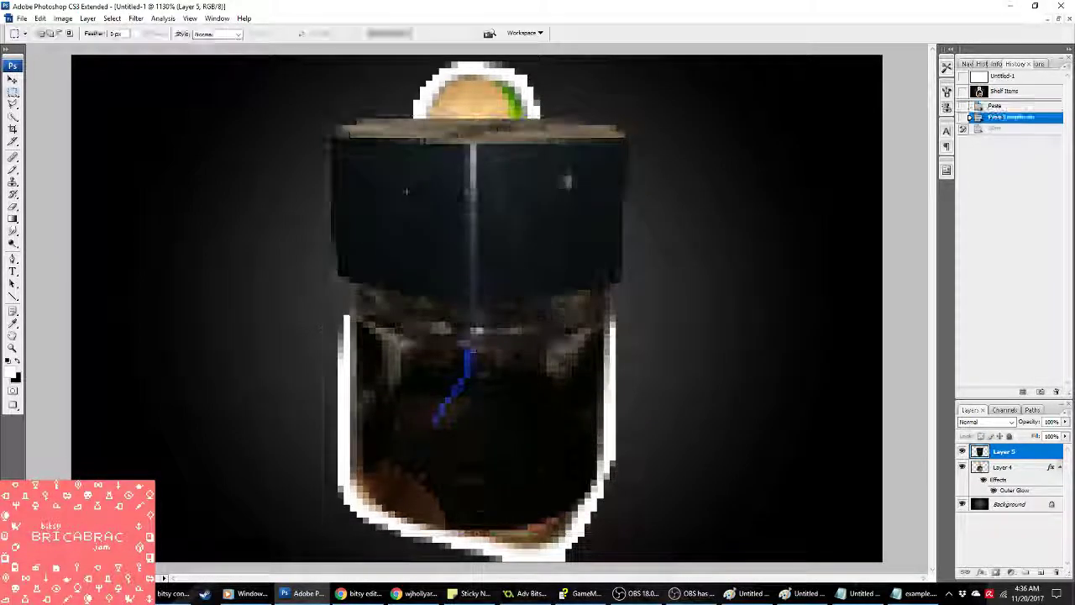
Step: Copy the outer glow style from Layer 4 onto Layer 5 and delete Layer 4
{"action": "right_click", "coordinate": [1003, 467]}
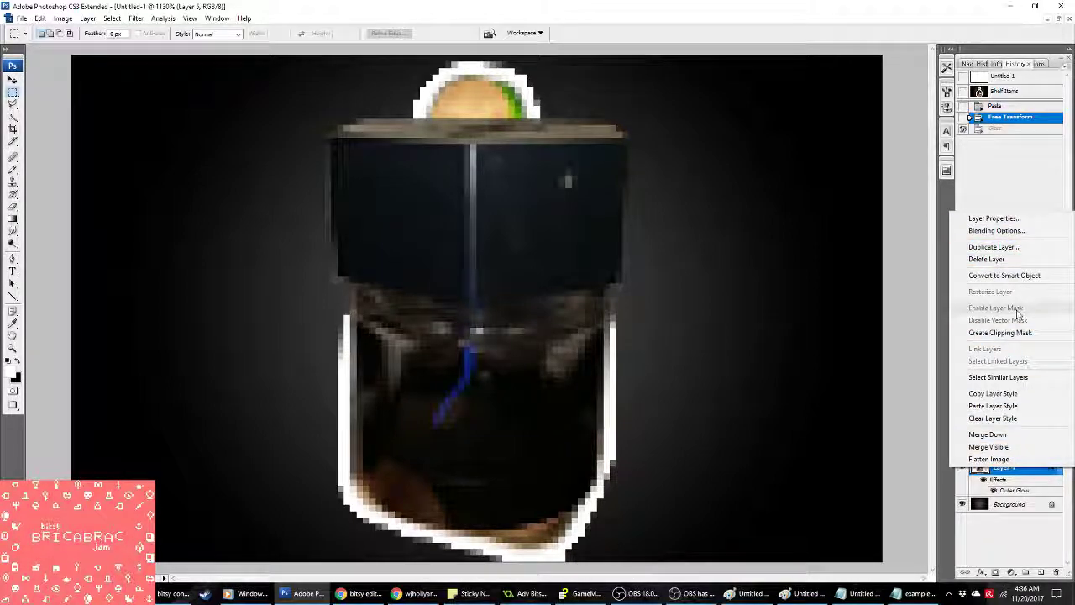
{"action": "left_click", "coordinate": [993, 393]}
{"action": "right_click", "coordinate": [1004, 452]}
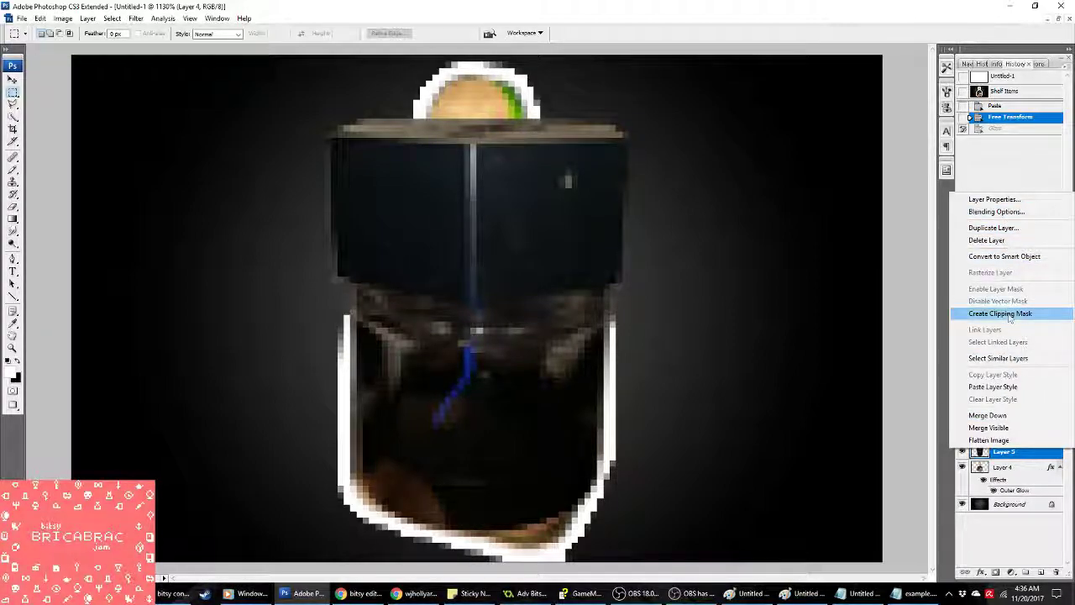
{"action": "left_click", "coordinate": [993, 386]}
{"action": "right_click", "coordinate": [1004, 487]}
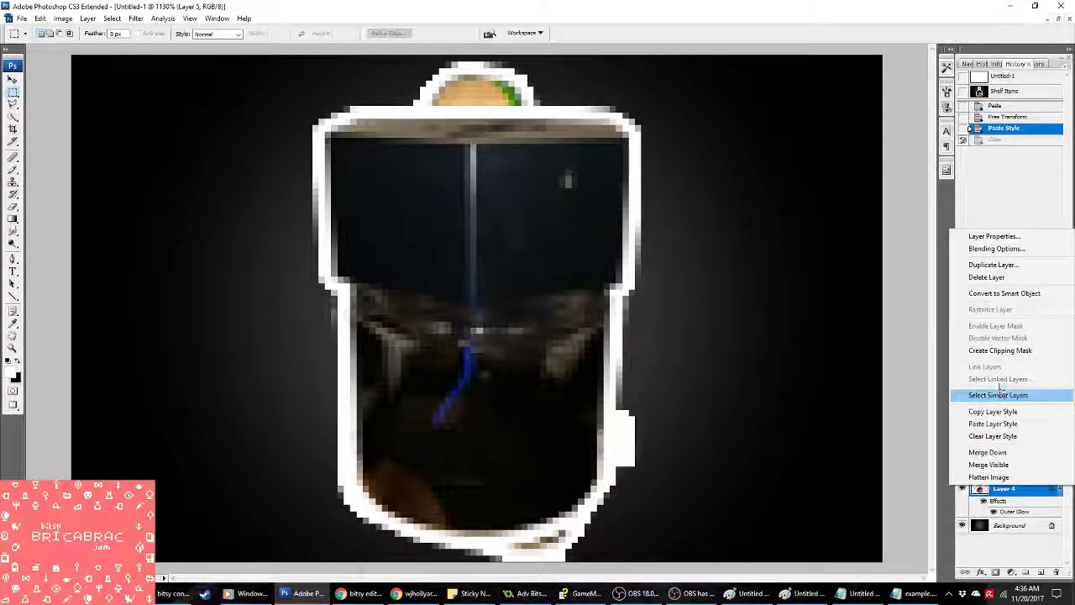
{"action": "left_click", "coordinate": [985, 277]}
Step: Clear the stray block beside the glass's lower edge on Layer 5 using a rectangular selection, and deselect
{"action": "left_click", "coordinate": [504, 221]}
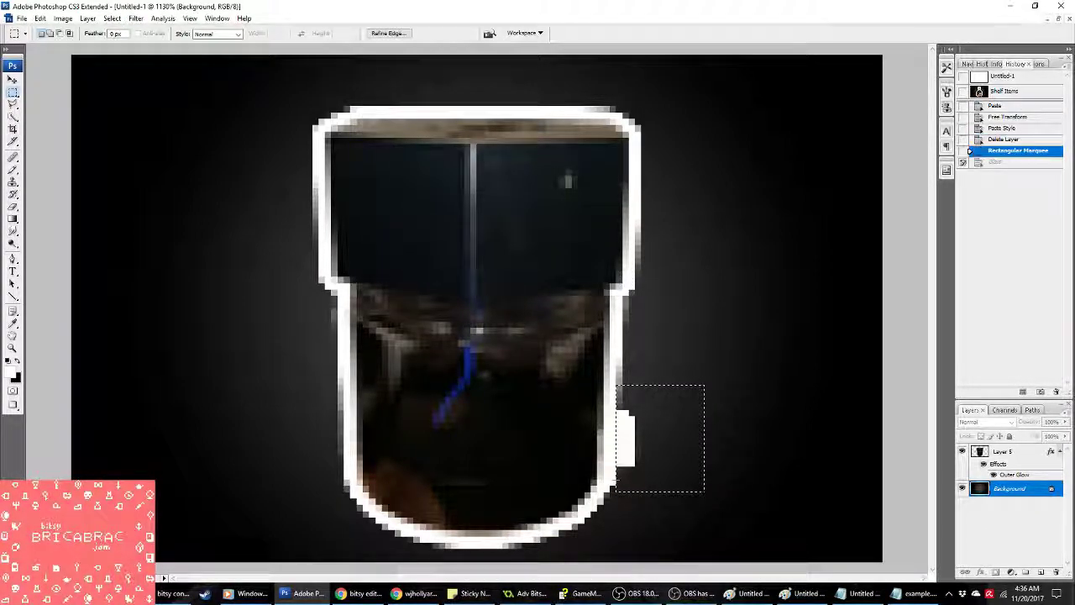
{"action": "key", "text": "Delete"}
{"action": "left_click", "coordinate": [1015, 150]}
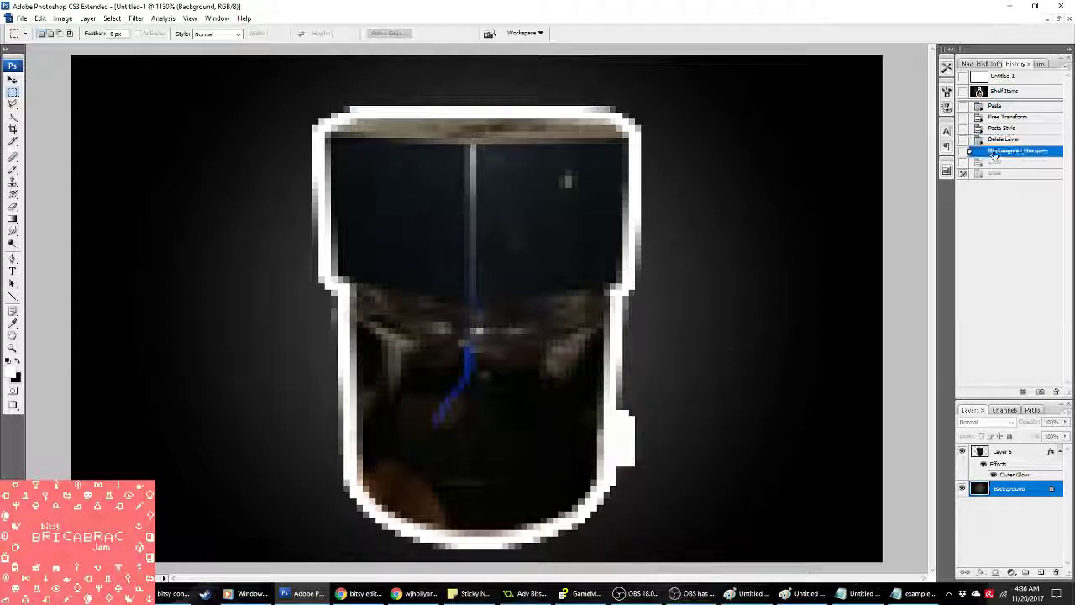
{"action": "left_click", "coordinate": [1004, 451]}
{"action": "key", "text": "Delete"}
{"action": "key", "text": "ctrl+d"}
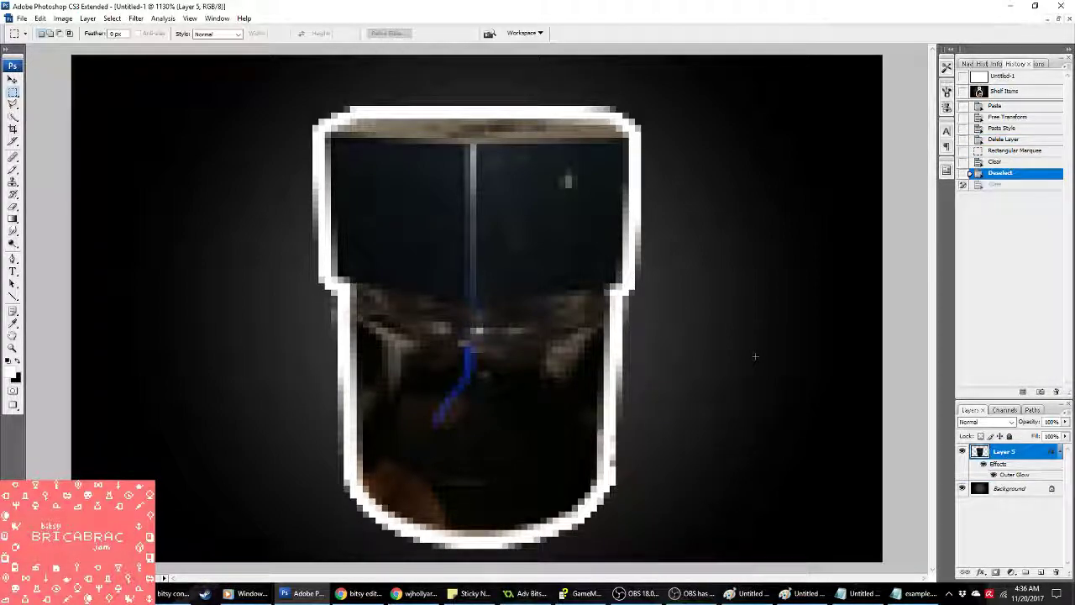
Step: Apply automatic Levels to Layer 5
{"action": "left_click", "coordinate": [63, 18]}
{"action": "mouse_move", "coordinate": [84, 48]}
{"action": "left_click", "coordinate": [193, 48]}
{"action": "left_click", "coordinate": [442, 160]}
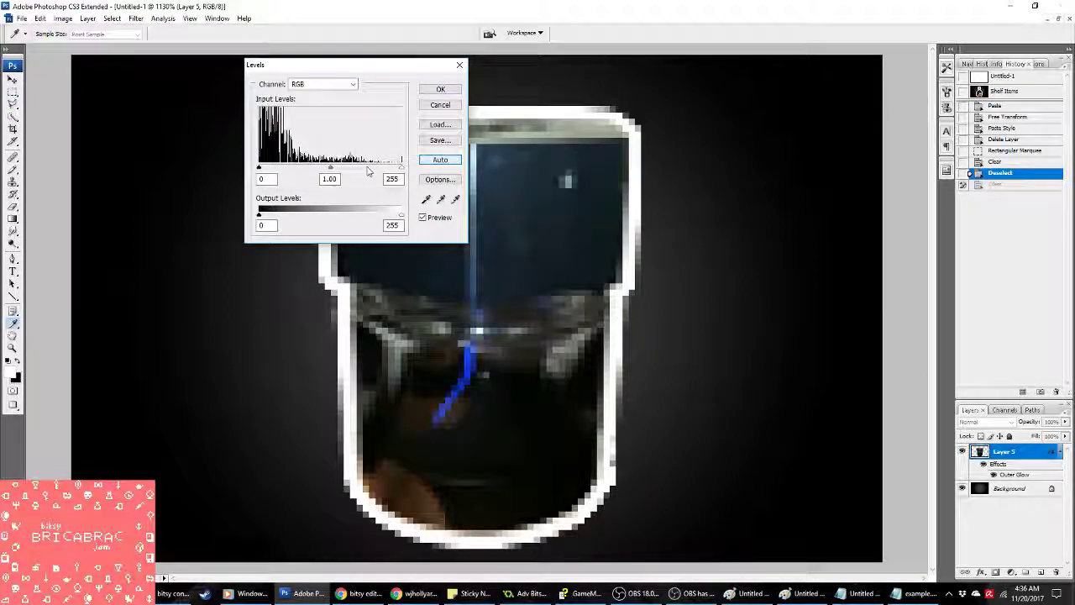
{"action": "key", "text": "Return"}
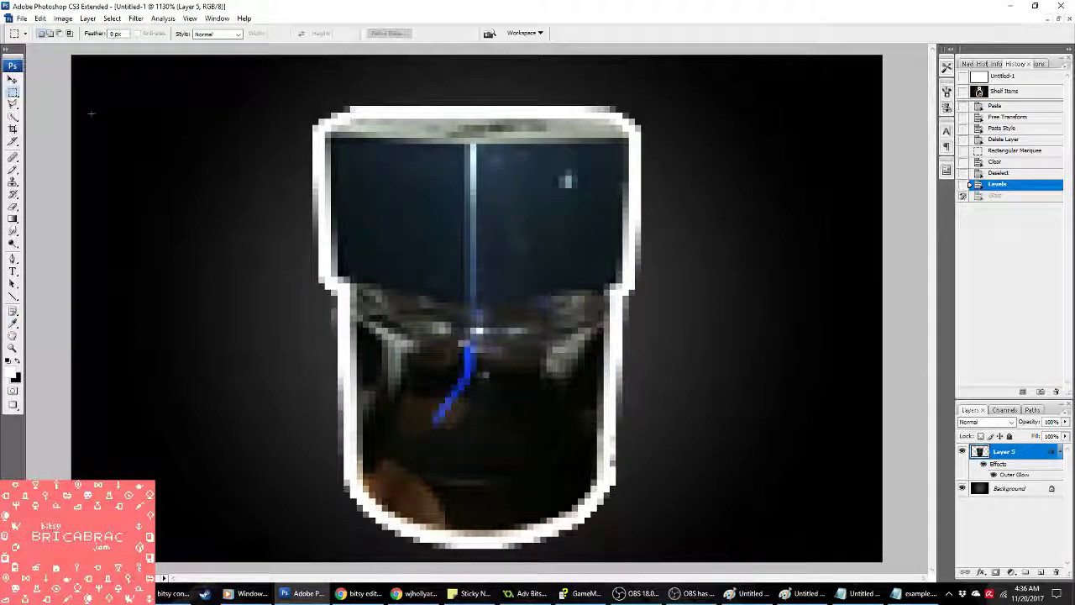
Step: Try flattening the image and converting it to a two-colour Local (Perceptual) indexed palette with Pattern dither
{"action": "left_click", "coordinate": [63, 19]}
{"action": "mouse_move", "coordinate": [84, 35]}
{"action": "left_click", "coordinate": [193, 71]}
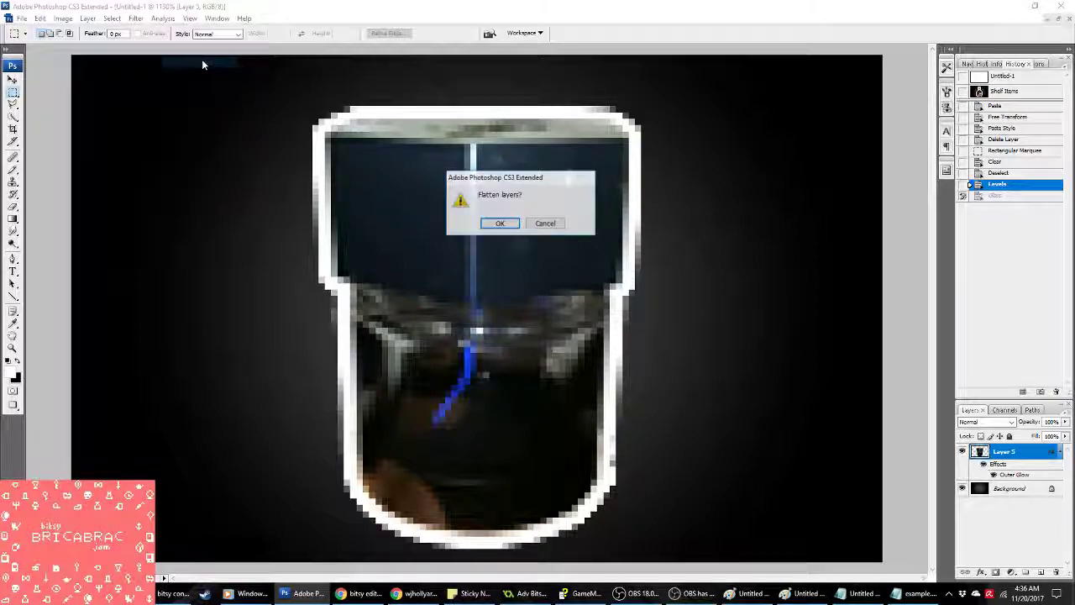
{"action": "left_click", "coordinate": [487, 221]}
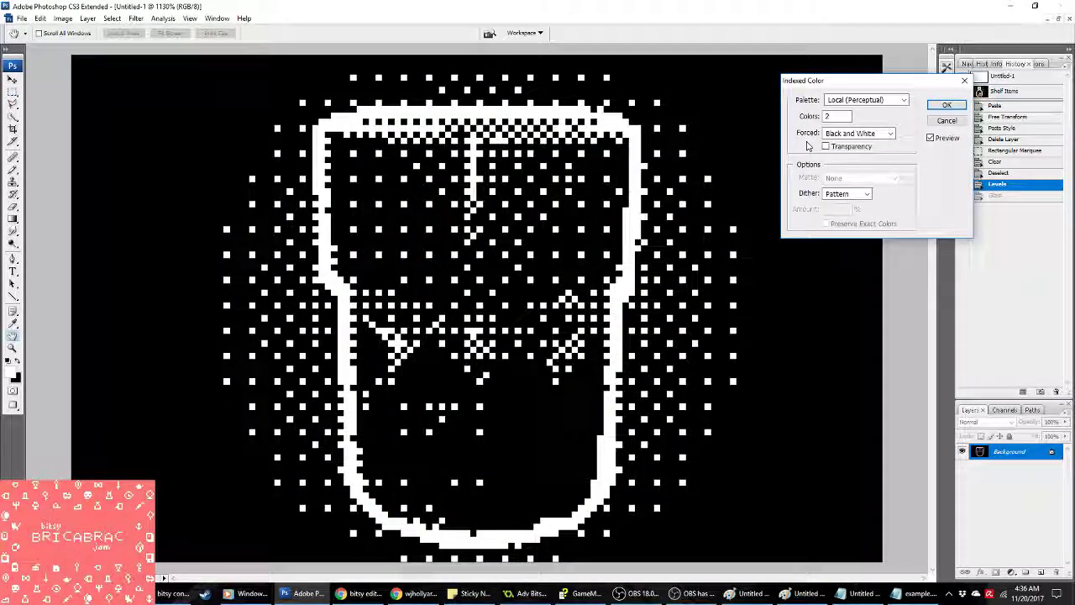
{"action": "left_click", "coordinate": [944, 120]}
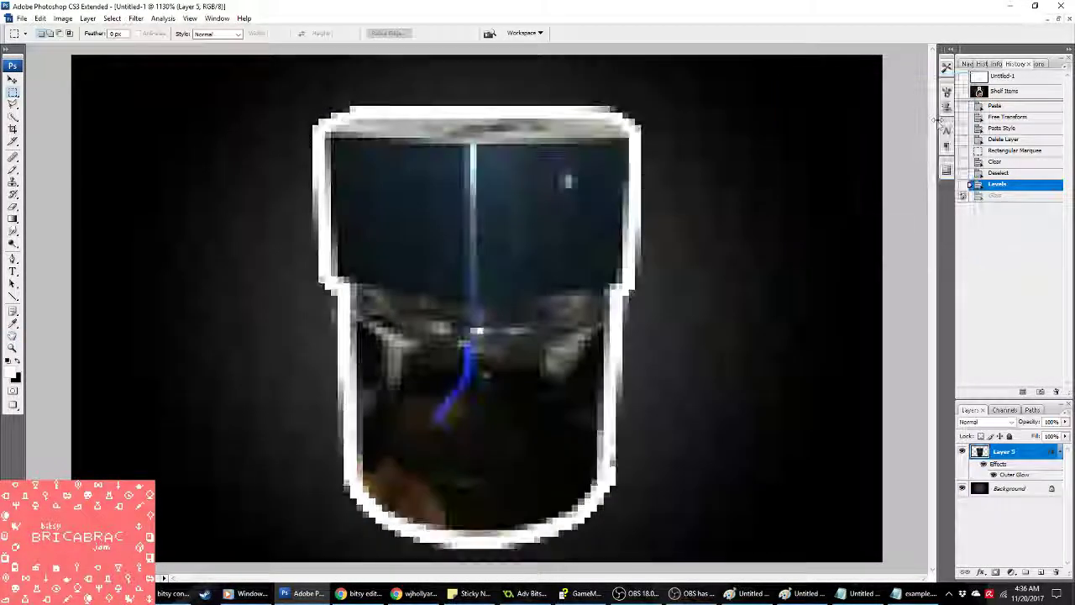
Step: Try tracing the blue line inside the glass in white with the Pencil tool
{"action": "left_click", "coordinate": [13, 169]}
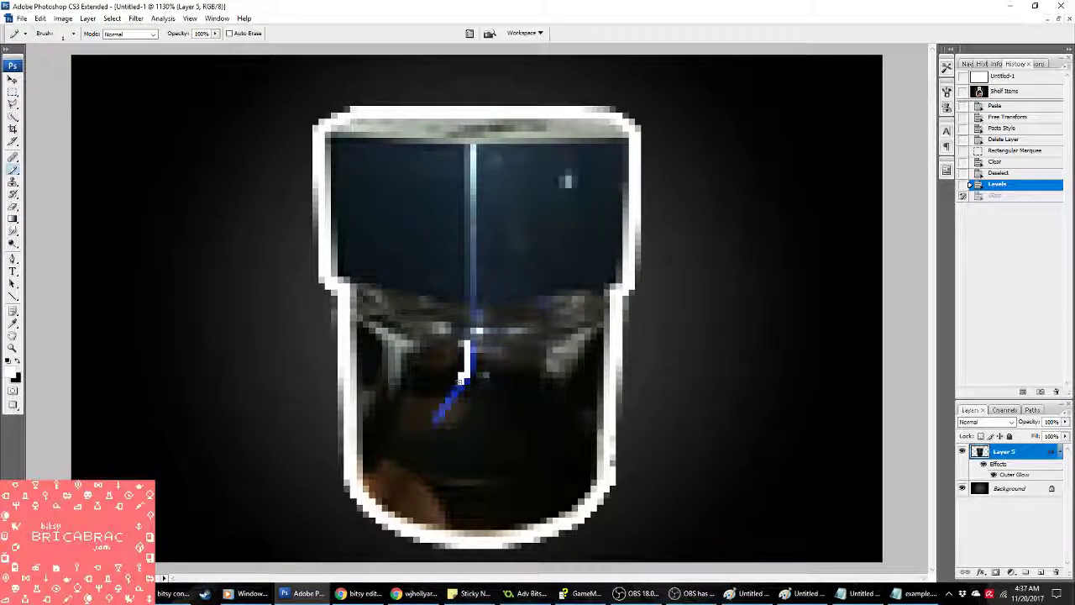
{"action": "left_click", "coordinate": [436, 411]}
{"action": "left_click", "coordinate": [1015, 186]}
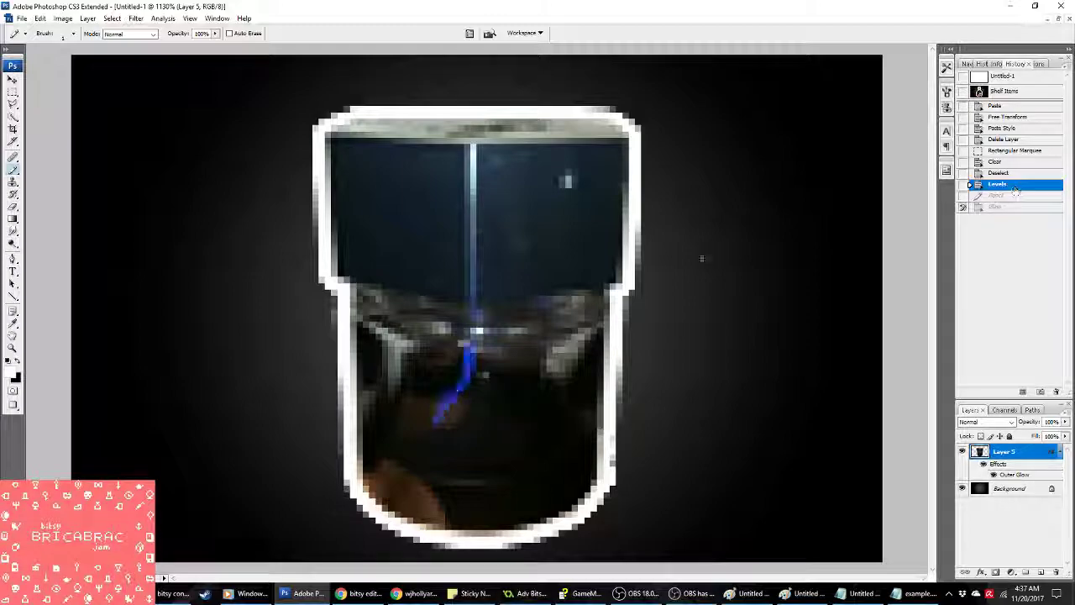
{"action": "left_click", "coordinate": [63, 18]}
{"action": "mouse_move", "coordinate": [84, 46]}
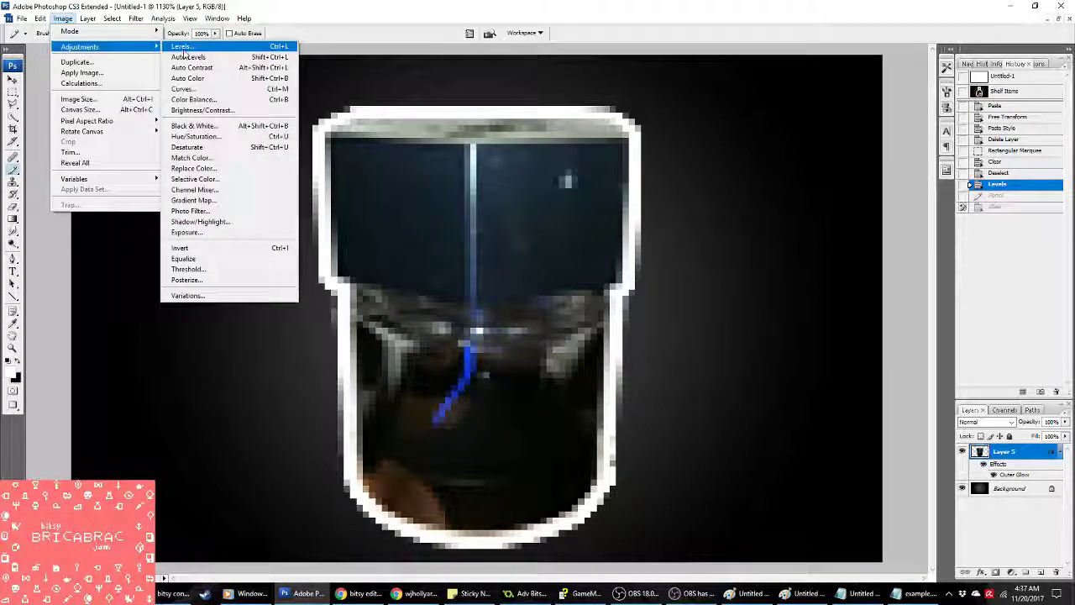
{"action": "left_click", "coordinate": [237, 111]}
{"action": "left_click", "coordinate": [600, 206]}
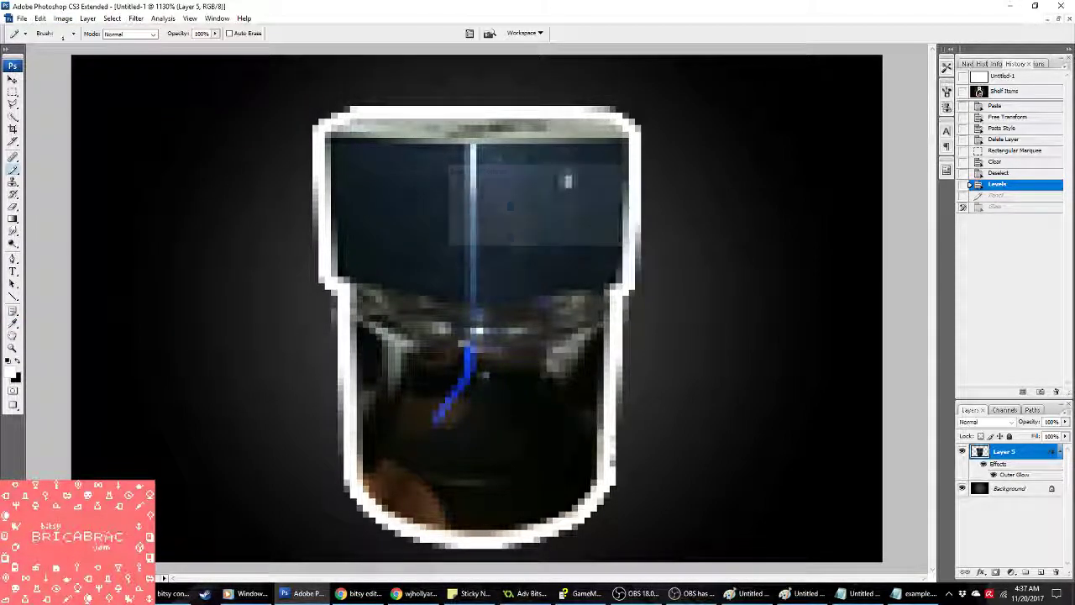
Step: Apply a Black & White adjustment to Layer 5 with Cyans and Blues both at 300%
{"action": "left_click", "coordinate": [63, 17]}
{"action": "mouse_move", "coordinate": [84, 48]}
{"action": "left_click", "coordinate": [361, 143]}
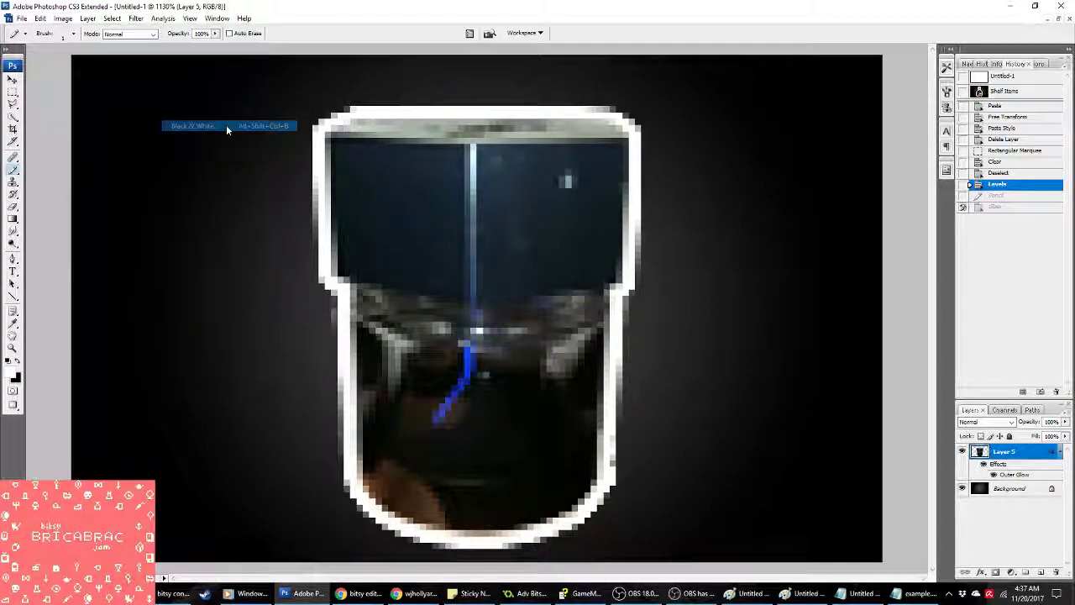
{"action": "left_click_drag", "start_coordinate": [362, 233], "coordinate": [463, 238]}
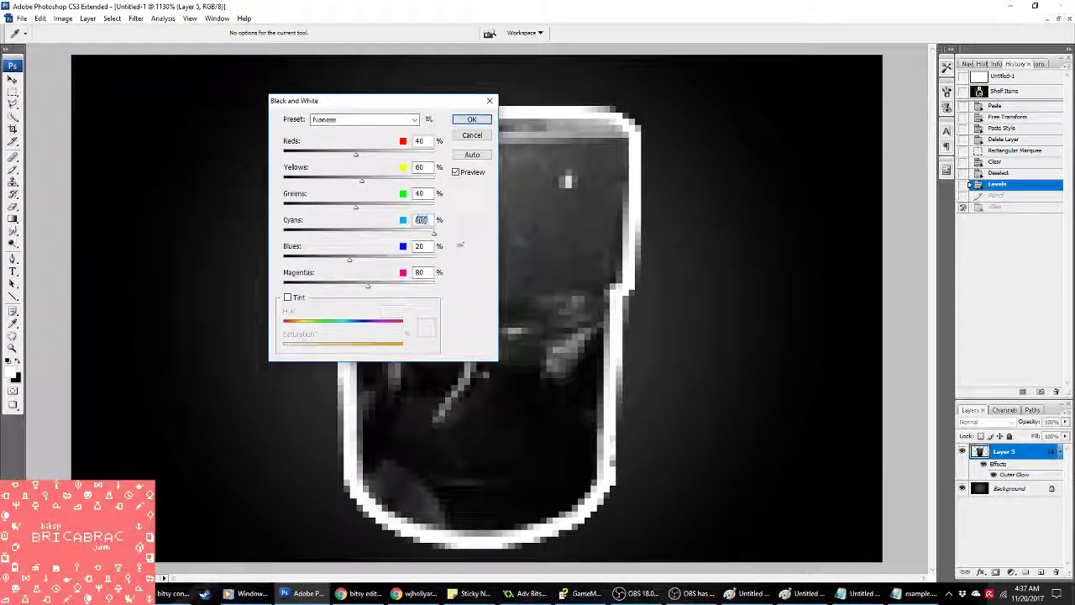
{"action": "left_click_drag", "start_coordinate": [347, 259], "coordinate": [439, 262]}
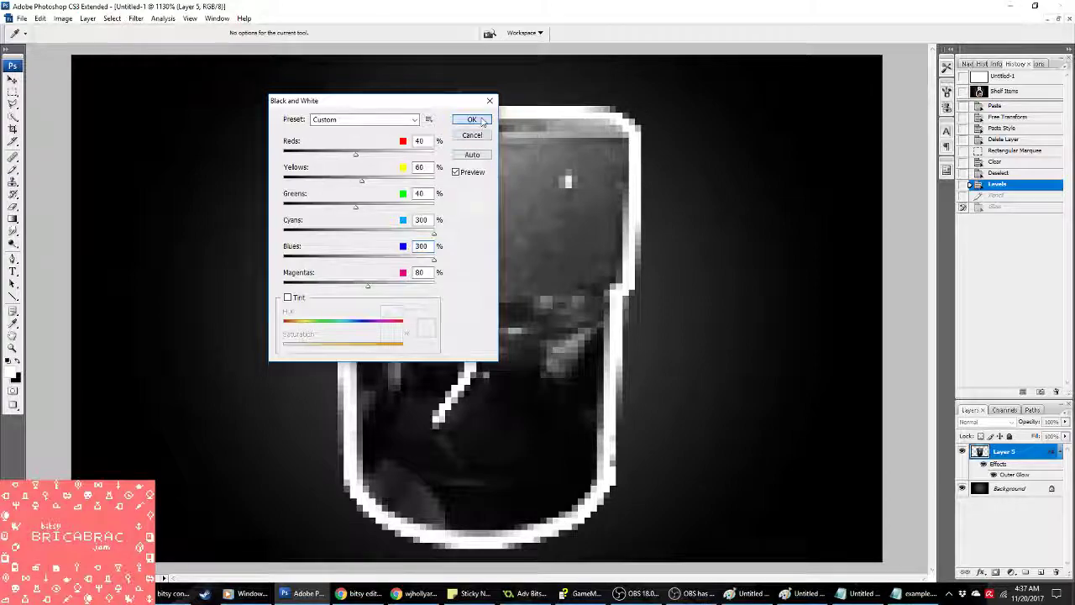
{"action": "left_click", "coordinate": [475, 121]}
Step: Flatten the image and convert it to Indexed Color with a 2-colour Local (Perceptual) palette, forced Black and White, and Pattern dither
{"action": "left_click", "coordinate": [62, 18]}
{"action": "mouse_move", "coordinate": [101, 31]}
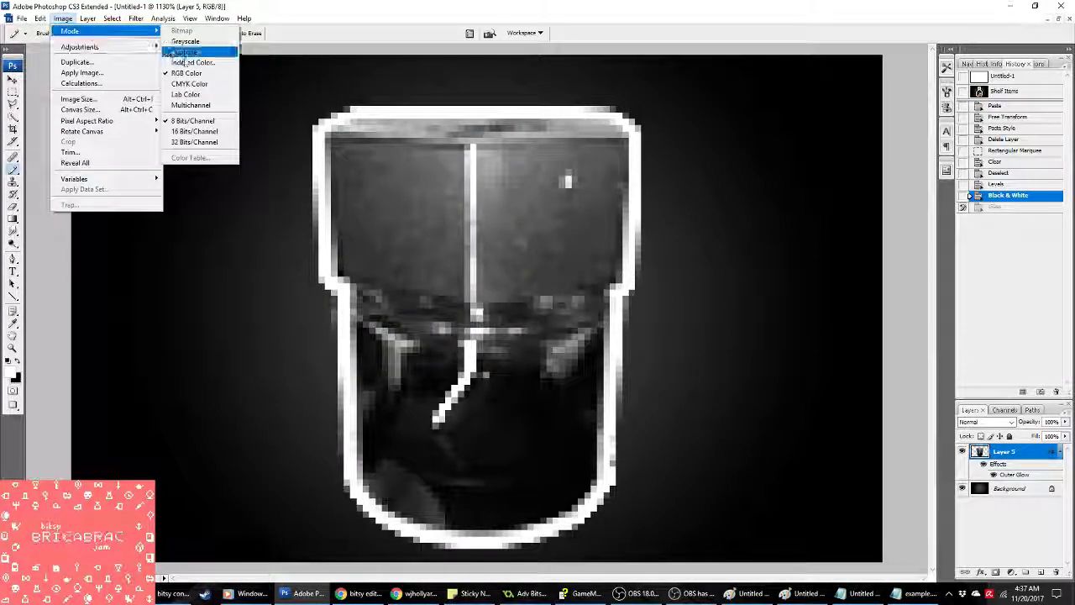
{"action": "left_click", "coordinate": [192, 62]}
{"action": "left_click", "coordinate": [497, 224]}
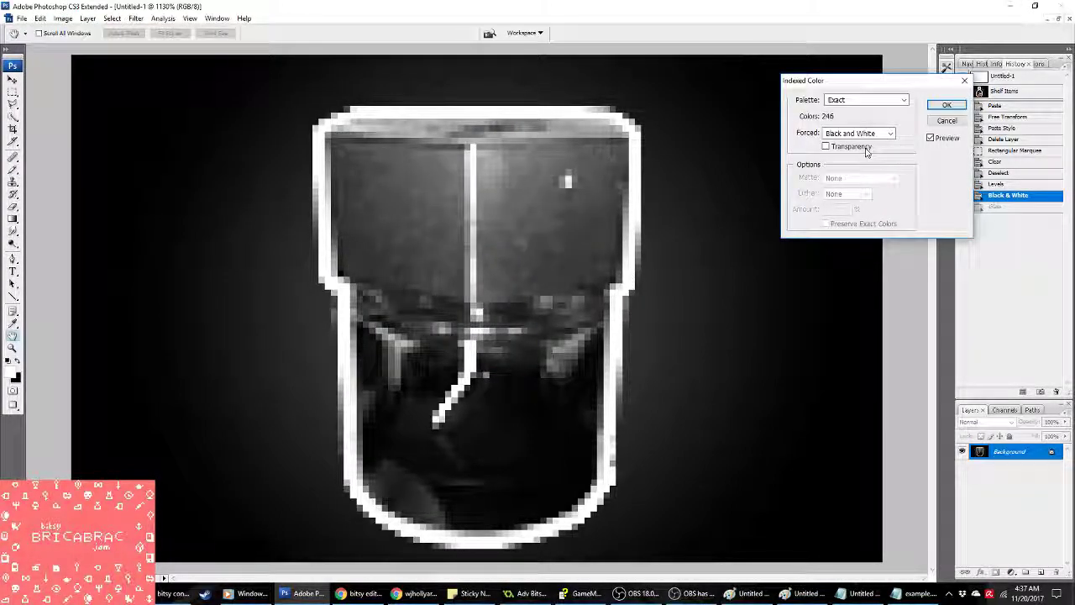
{"action": "left_click", "coordinate": [889, 132]}
{"action": "left_click", "coordinate": [856, 152]}
{"action": "left_click", "coordinate": [902, 100]}
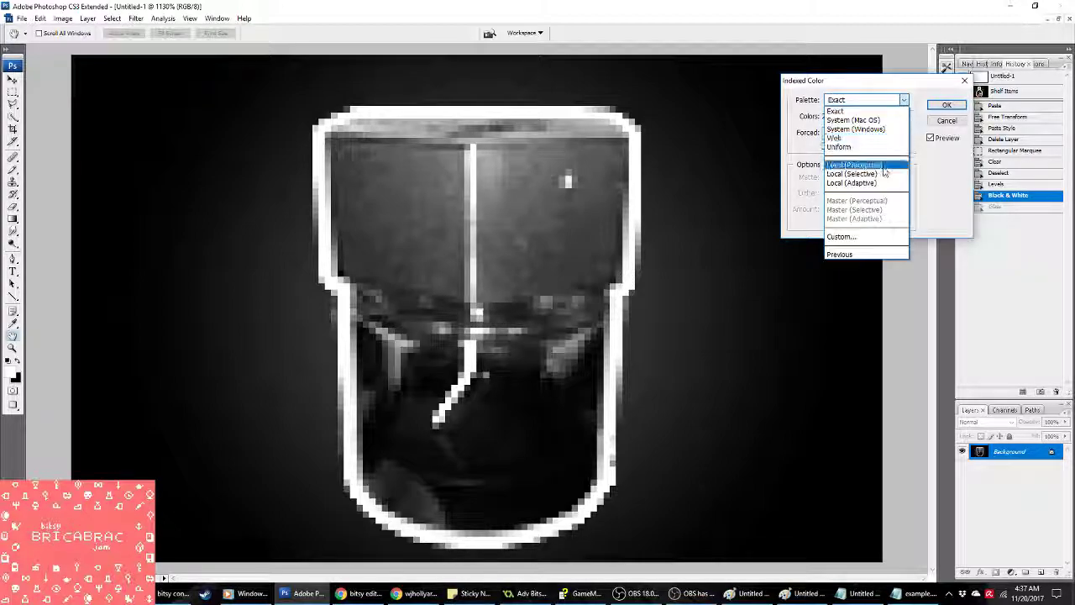
{"action": "left_click", "coordinate": [881, 165]}
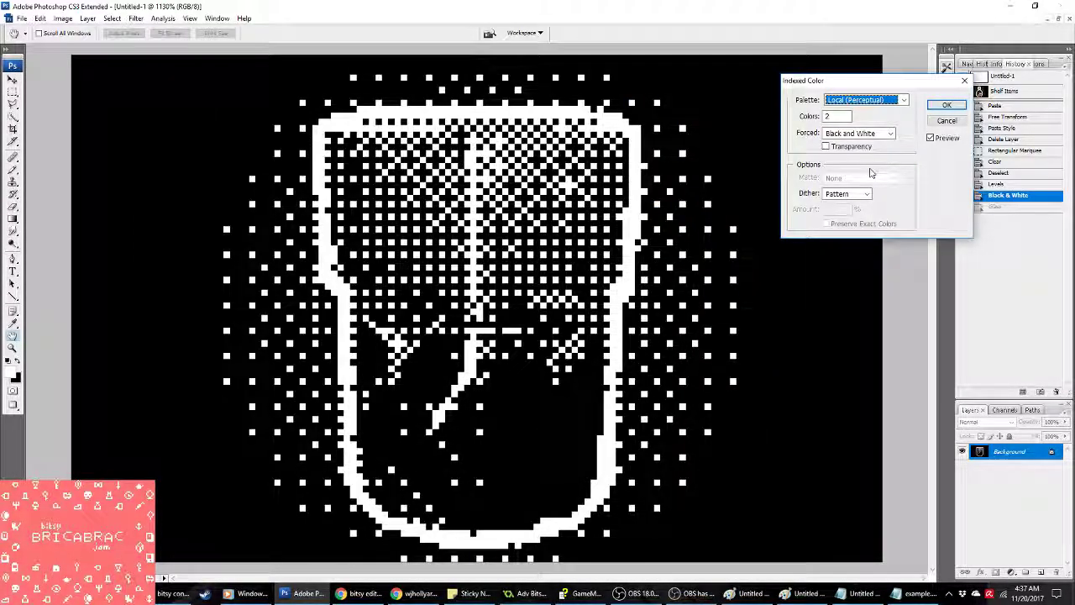
{"action": "key", "text": "Return"}
Step: Copy the whole converted canvas and paste it as a new frame into the spr_picturetest sprite in GameMaker, closing the manual window
{"action": "key", "text": "ctrl+a"}
{"action": "key", "text": "b"}
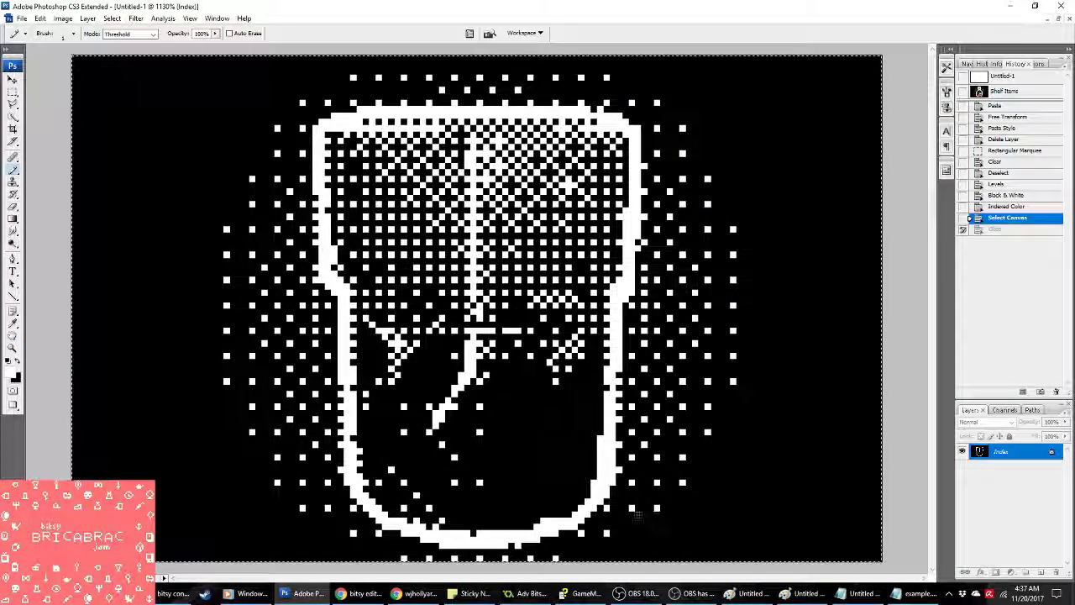
{"action": "mouse_move", "coordinate": [304, 593]}
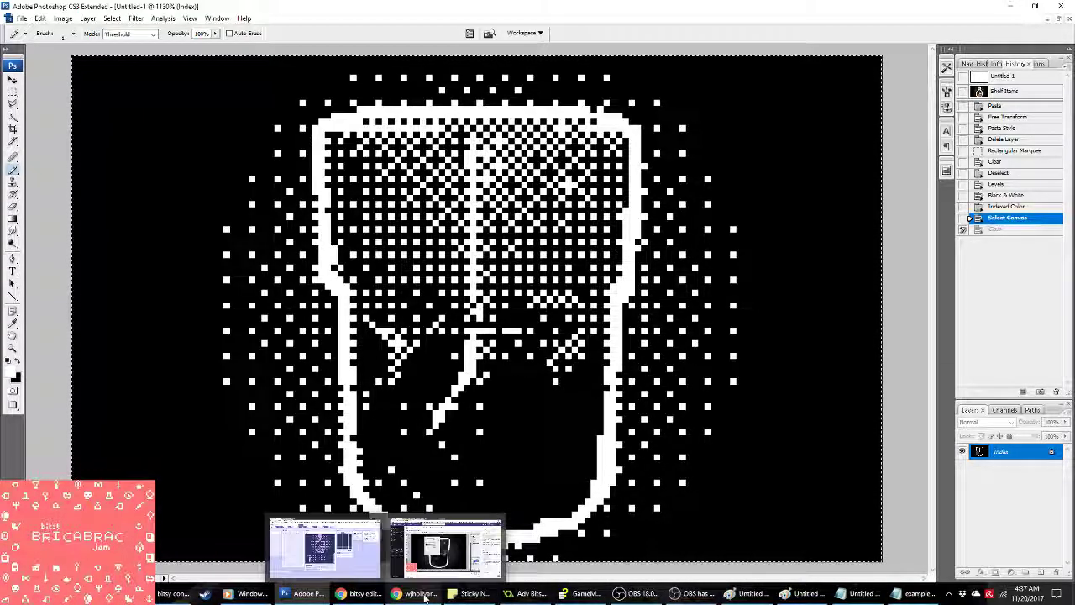
{"action": "left_click", "coordinate": [585, 593]}
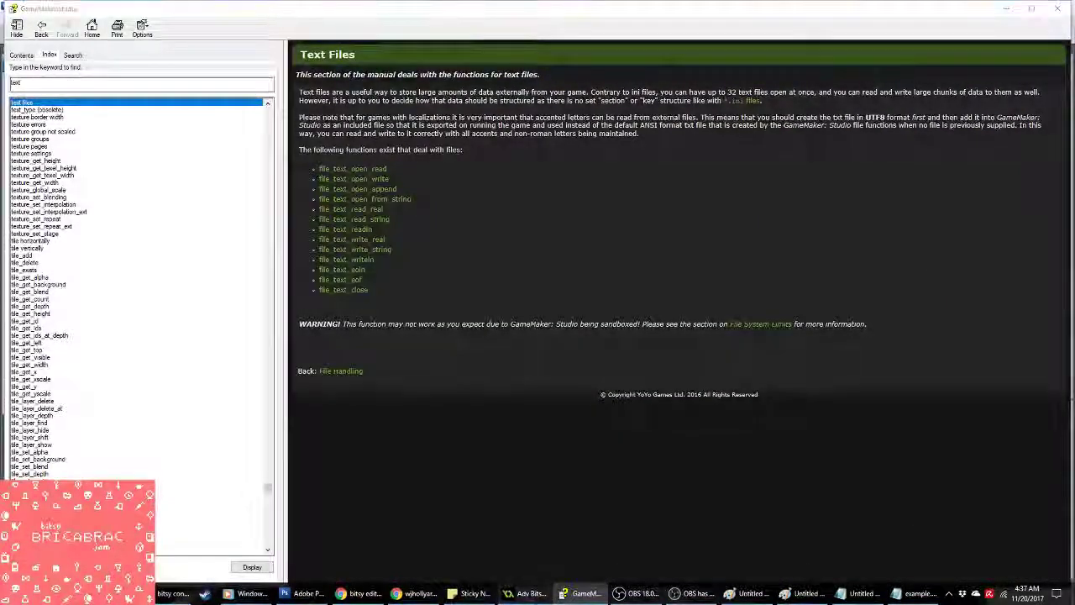
{"action": "left_click", "coordinate": [529, 593]}
{"action": "double_click", "coordinate": [61, 67]}
{"action": "left_click", "coordinate": [473, 178]}
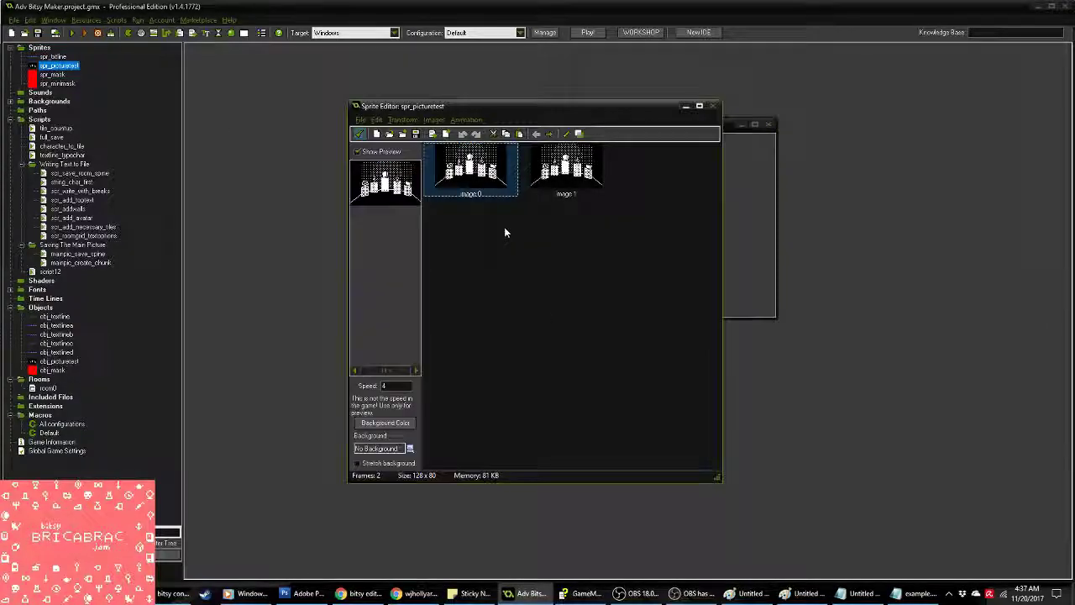
{"action": "key", "text": "alt+Tab"}
{"action": "left_click", "coordinate": [1057, 8]}
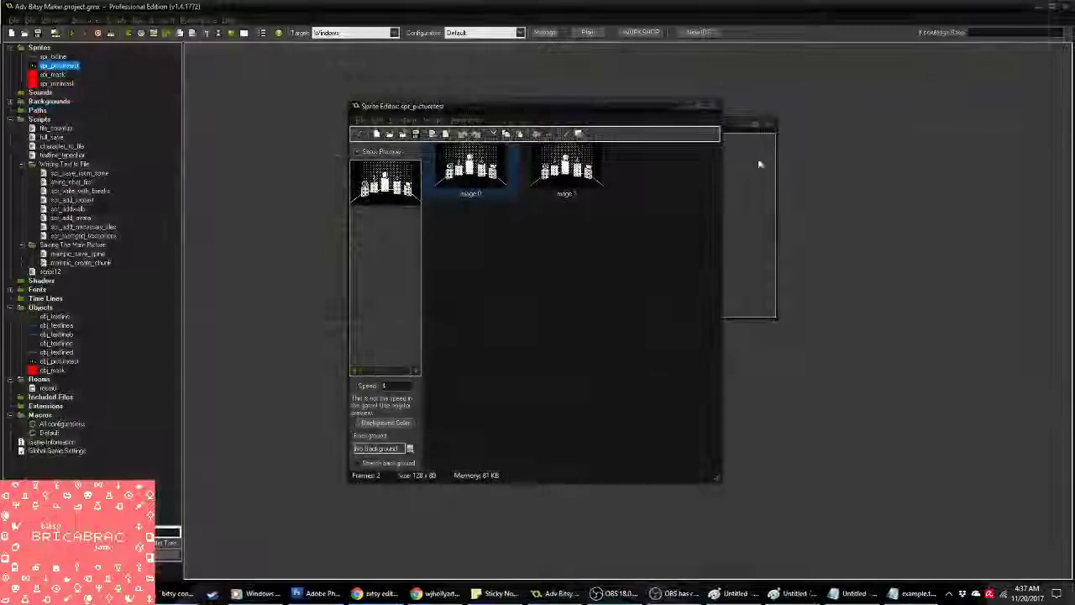
{"action": "left_click", "coordinate": [496, 194]}
{"action": "key", "text": "ctrl+v"}
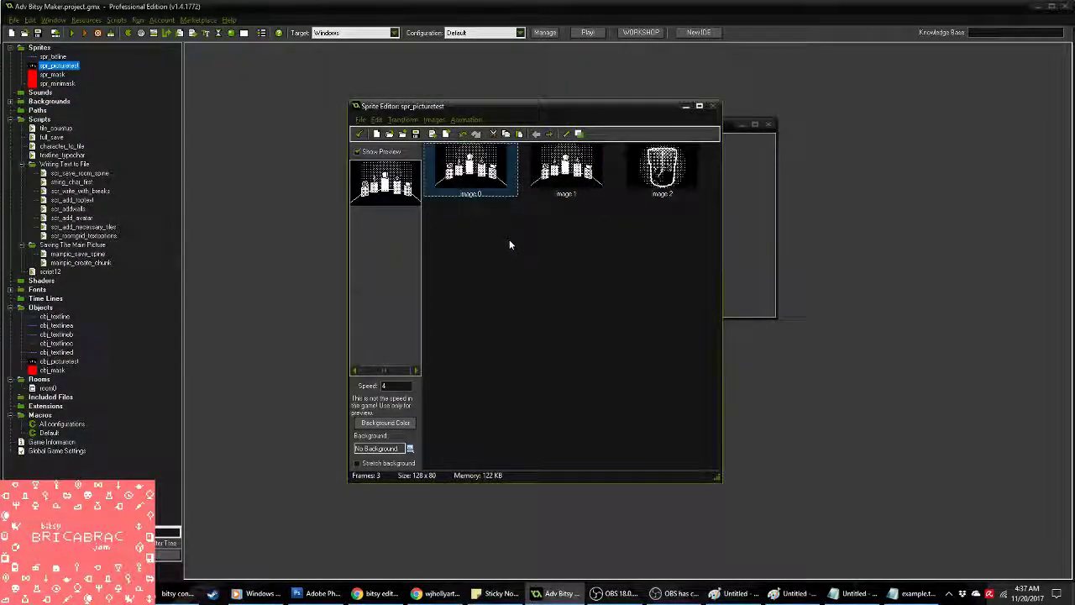
Step: Delete the two pedestal-display frames from the spr_picturetest sprite, keeping only the glass picture
{"action": "key", "text": "Delete"}
{"action": "key", "text": "Delete"}
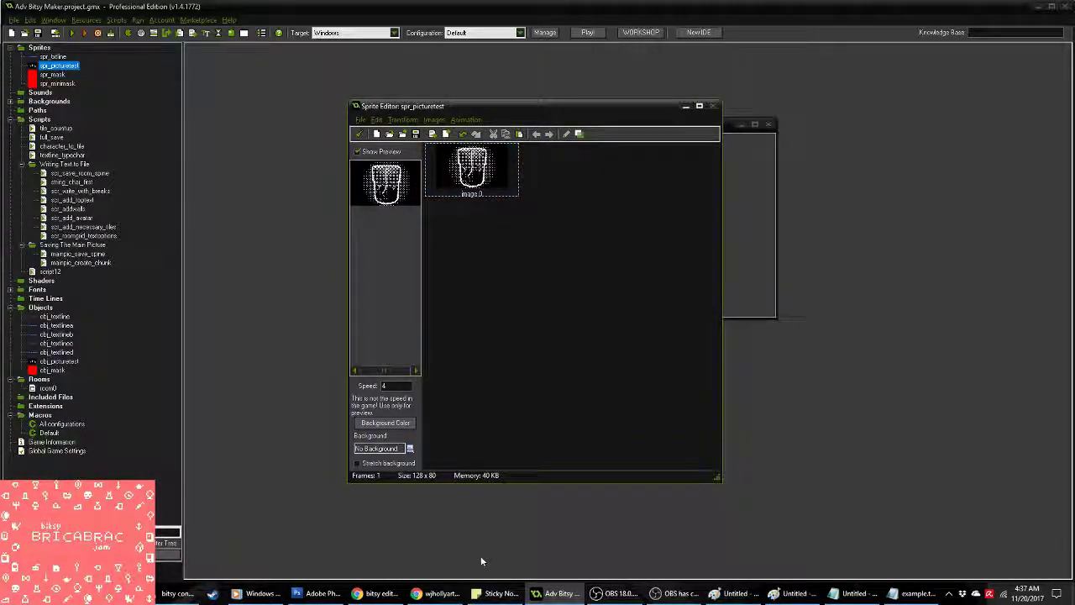
Step: Switch to Photoshop, return the document to its Black & White history state before the indexed conversion, and flatten the image
{"action": "left_click", "coordinate": [324, 593]}
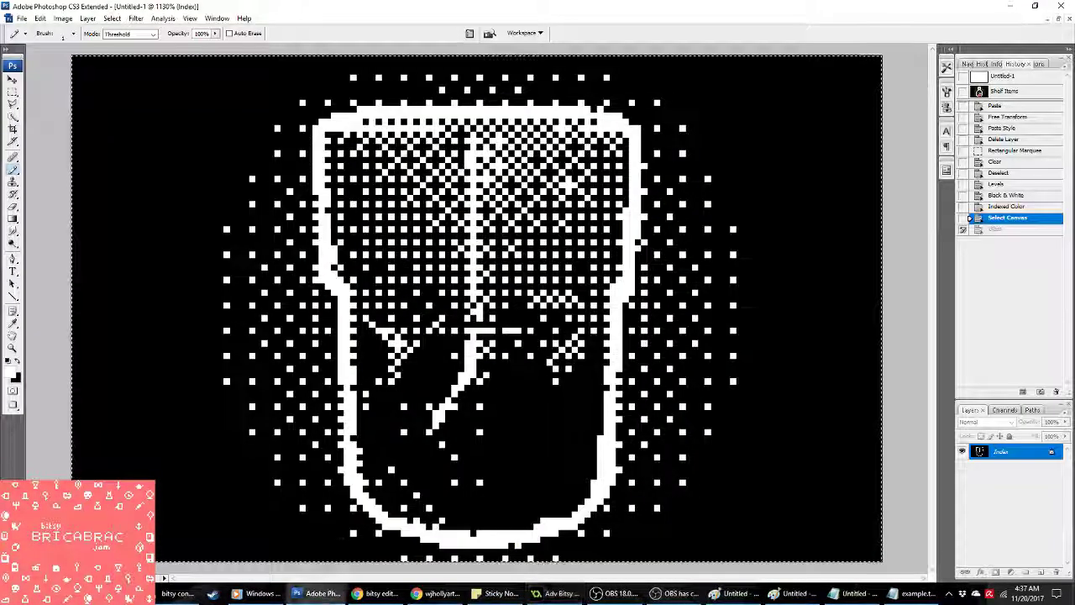
{"action": "left_click", "coordinate": [1012, 208]}
{"action": "key", "text": "ctrl+alt+z"}
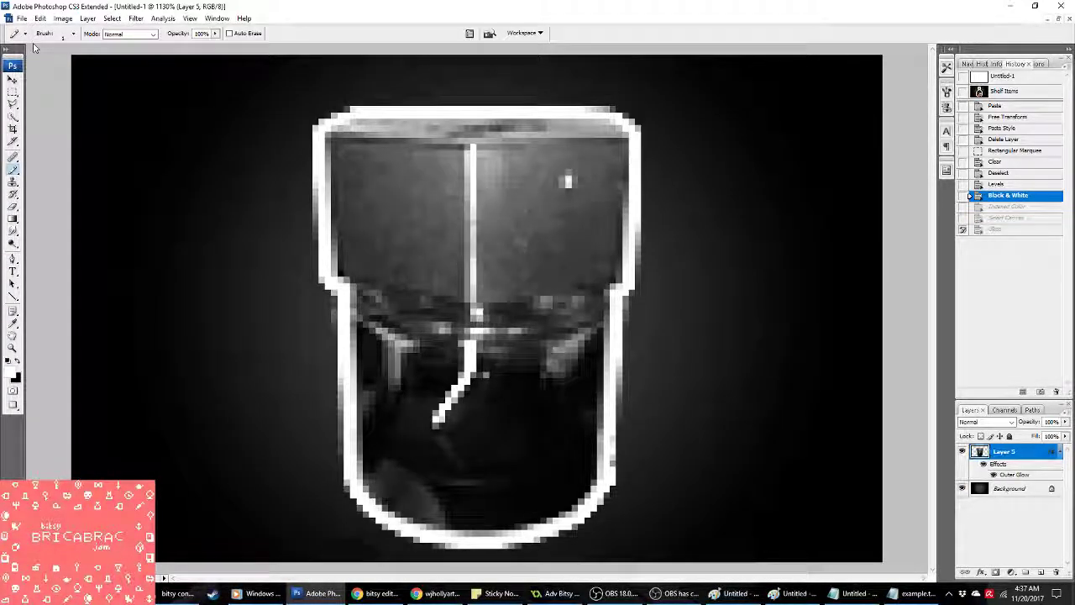
{"action": "key", "text": "alt+l"}
{"action": "key", "text": "f"}
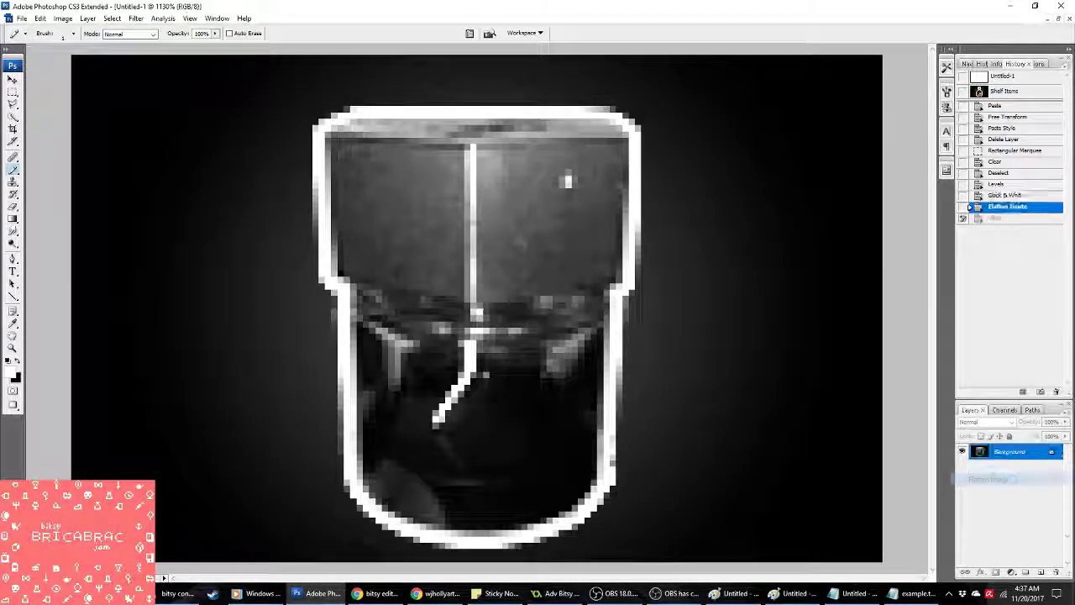
Step: Apply a Levels adjustment to the flattened glass picture that slightly brightens the midtones
{"action": "left_click", "coordinate": [63, 17]}
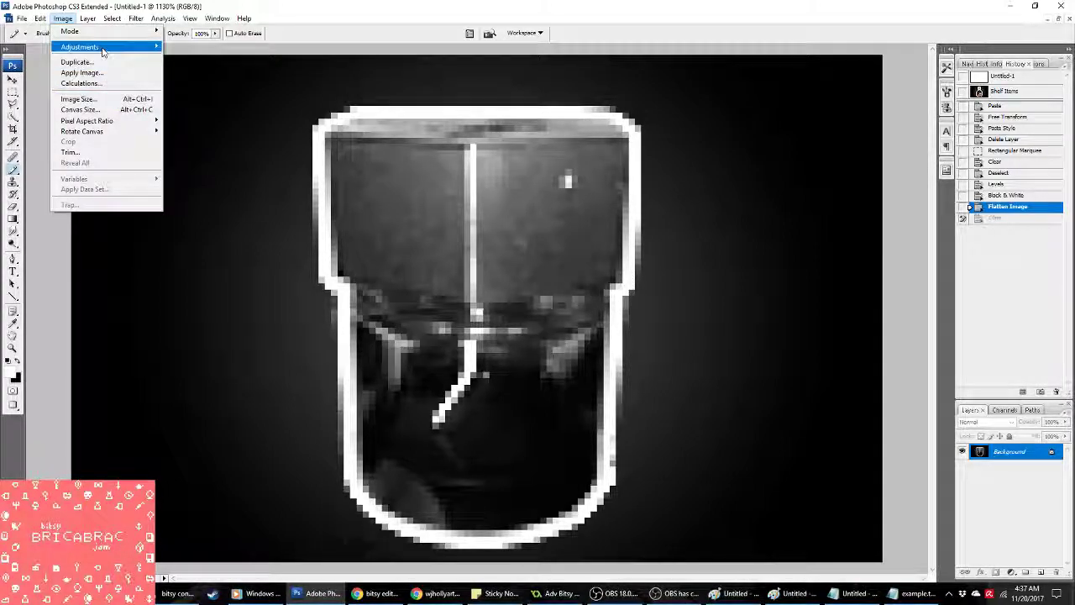
{"action": "mouse_move", "coordinate": [92, 48]}
{"action": "left_click", "coordinate": [184, 48]}
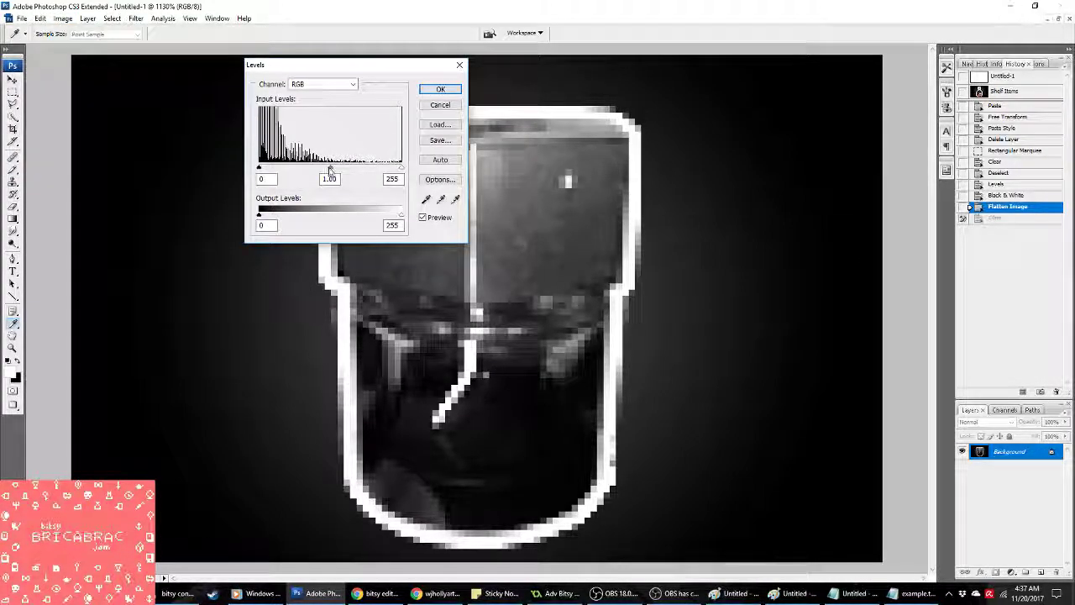
{"action": "left_click_drag", "start_coordinate": [330, 168], "coordinate": [320, 168]}
{"action": "left_click", "coordinate": [441, 89]}
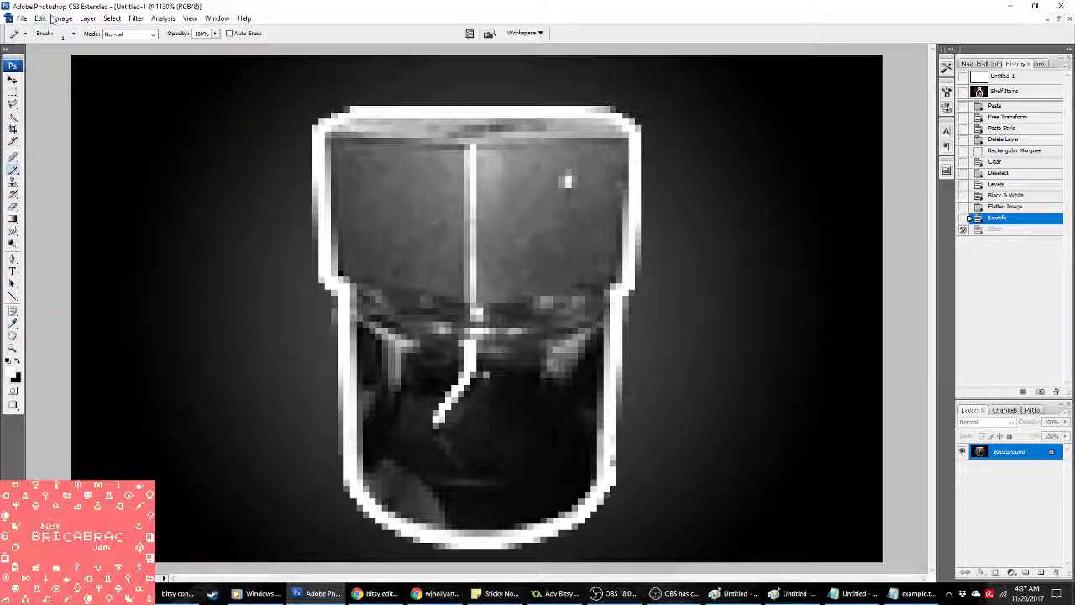
Step: Convert the brightened picture to Indexed Color with a 2-colour Local (Perceptual) palette, forced Black and White, and Pattern dither
{"action": "left_click", "coordinate": [63, 17]}
{"action": "mouse_move", "coordinate": [73, 32]}
{"action": "left_click", "coordinate": [193, 62]}
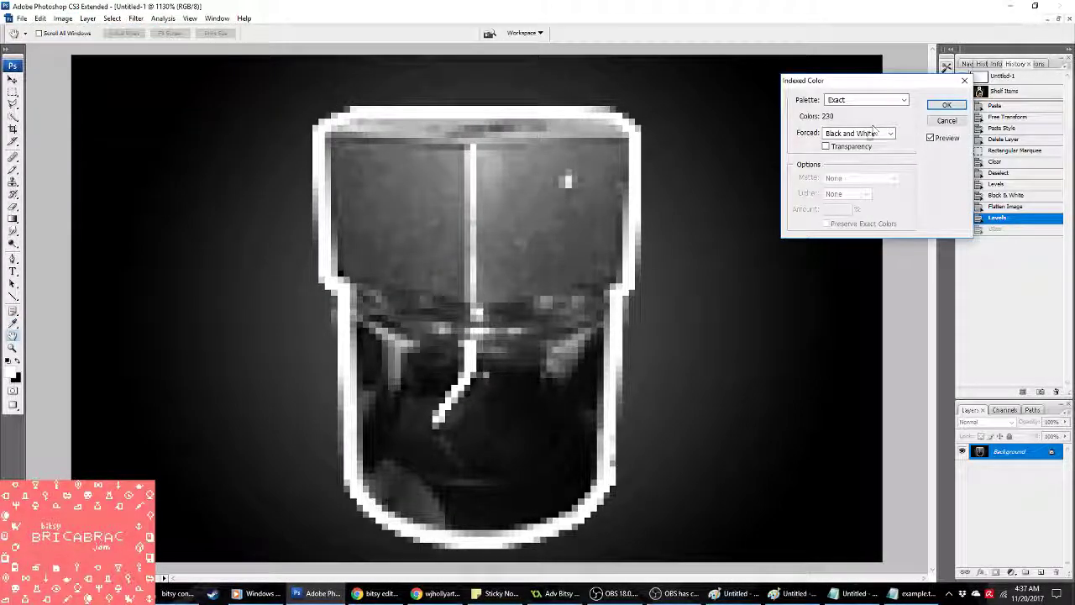
{"action": "left_click", "coordinate": [865, 100]}
{"action": "key", "text": "Down"}
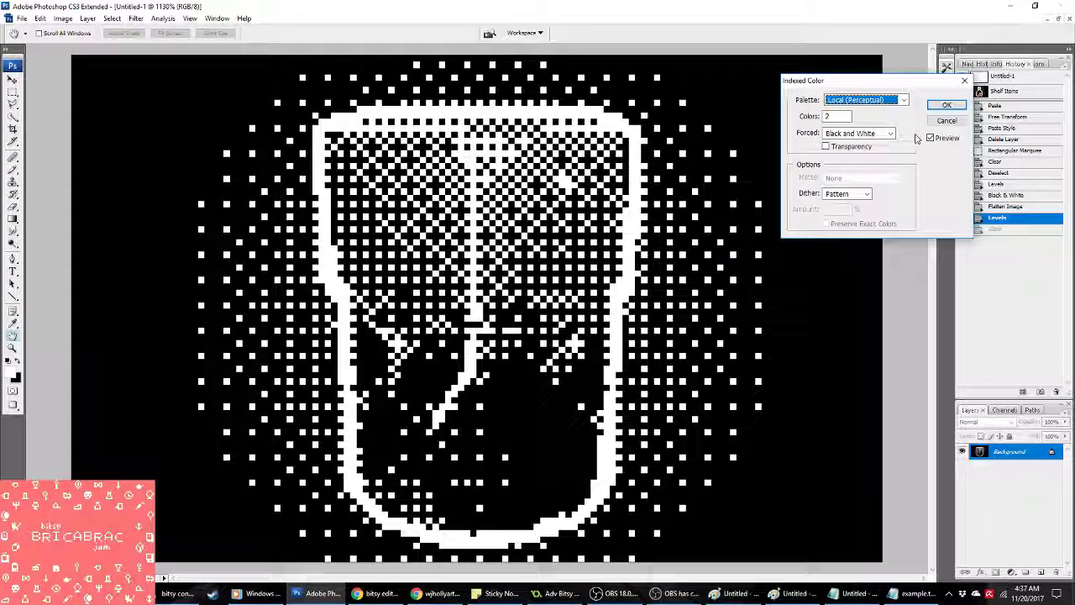
{"action": "left_click", "coordinate": [947, 105]}
Step: Copy the whole converted canvas and paste it as a second frame into the spr_picturetest sprite in GameMaker
{"action": "key", "text": "ctrl+a"}
{"action": "key", "text": "b"}
{"action": "left_click", "coordinate": [440, 594]}
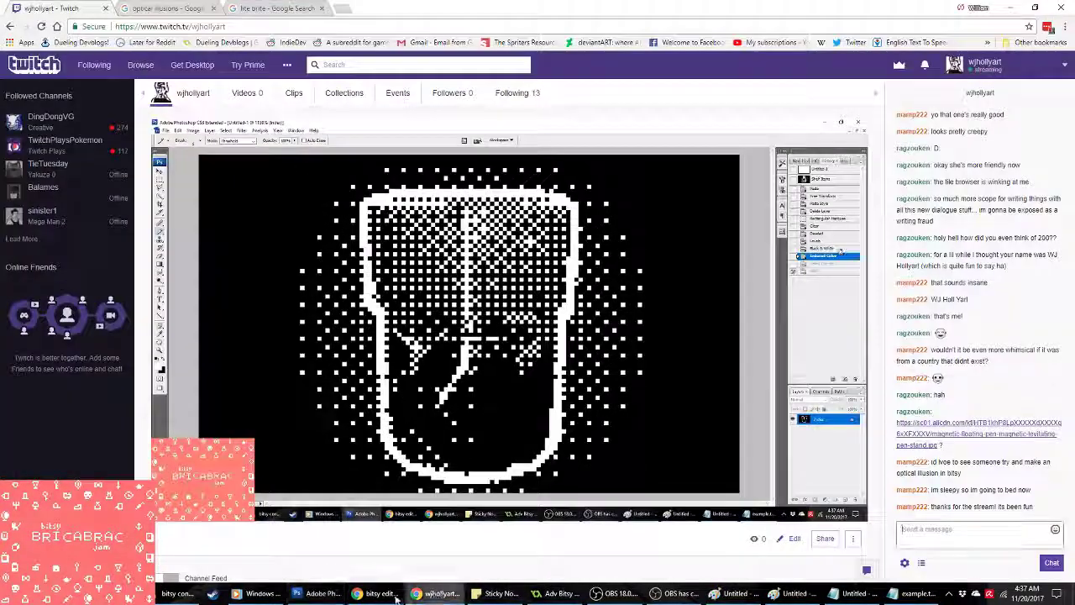
{"action": "left_click", "coordinate": [378, 594]}
{"action": "left_click", "coordinate": [320, 593]}
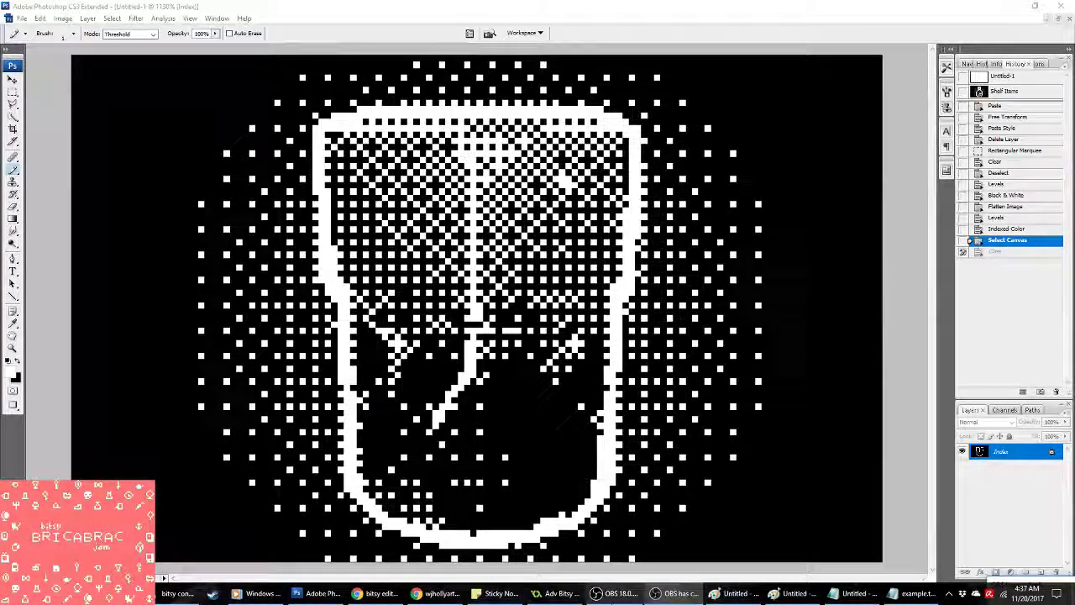
{"action": "left_click", "coordinate": [615, 594]}
{"action": "left_click", "coordinate": [438, 594]}
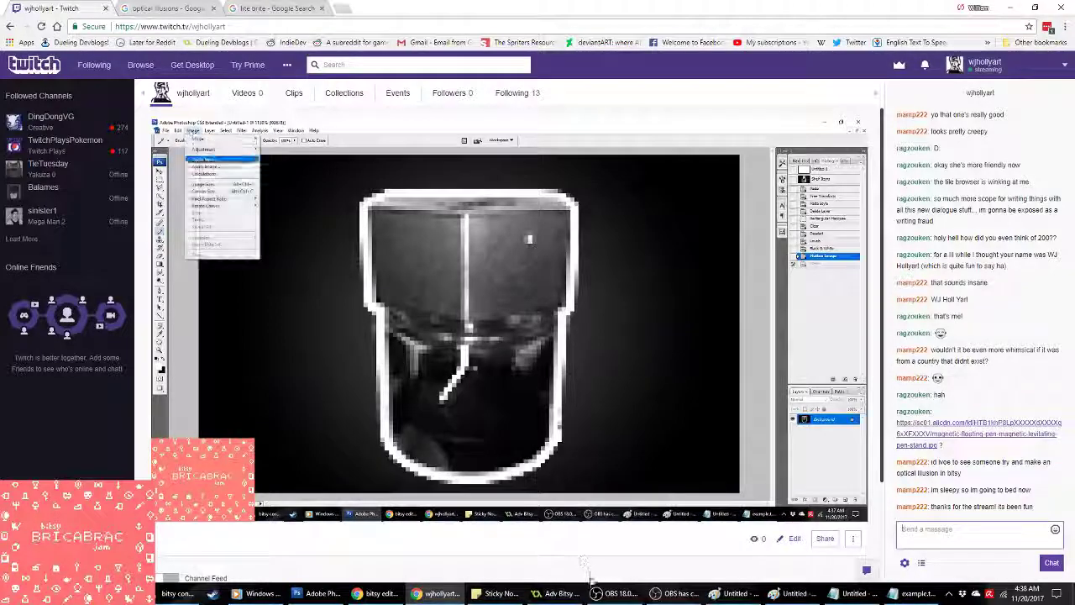
{"action": "left_click", "coordinate": [558, 594]}
{"action": "key", "text": "ctrl+v"}
{"action": "left_click", "coordinate": [473, 165]}
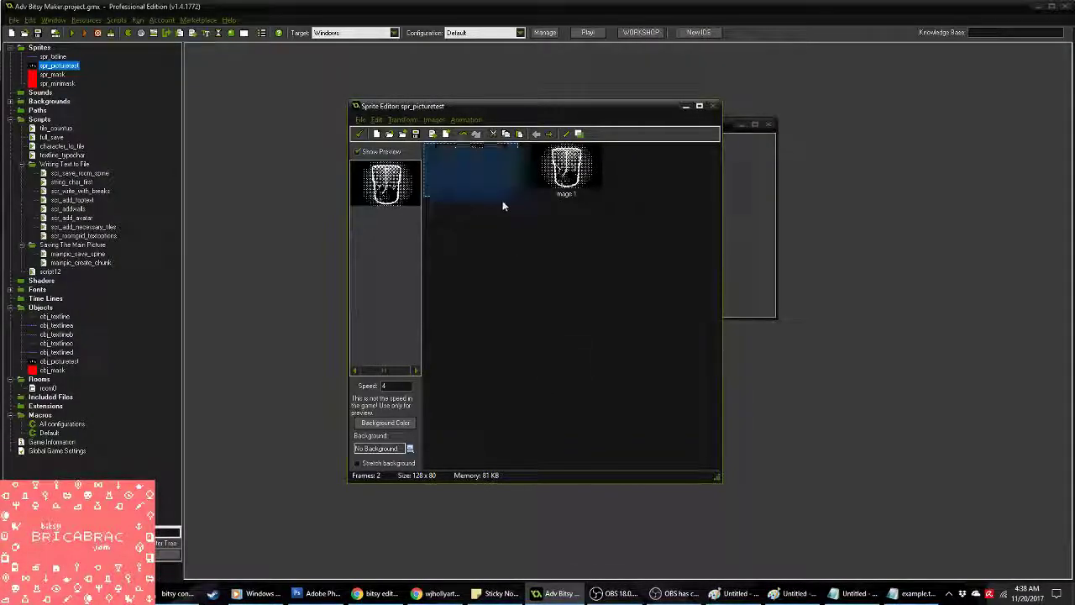
Step: Accept the frame changes, close the spr_picturetest properties, save the project and run the converter
{"action": "left_click", "coordinate": [359, 133]}
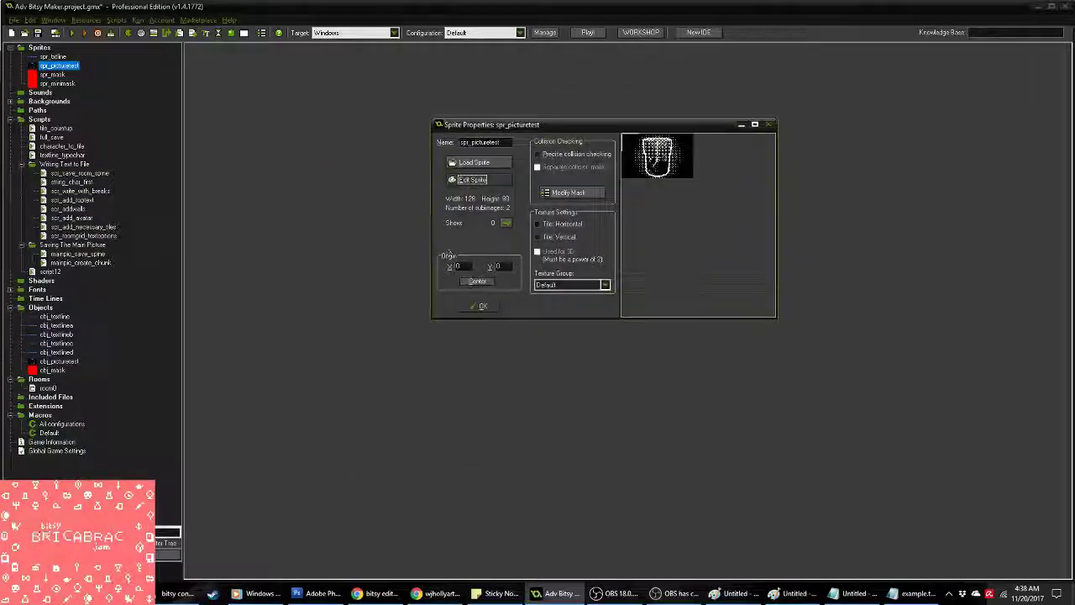
{"action": "left_click", "coordinate": [490, 306]}
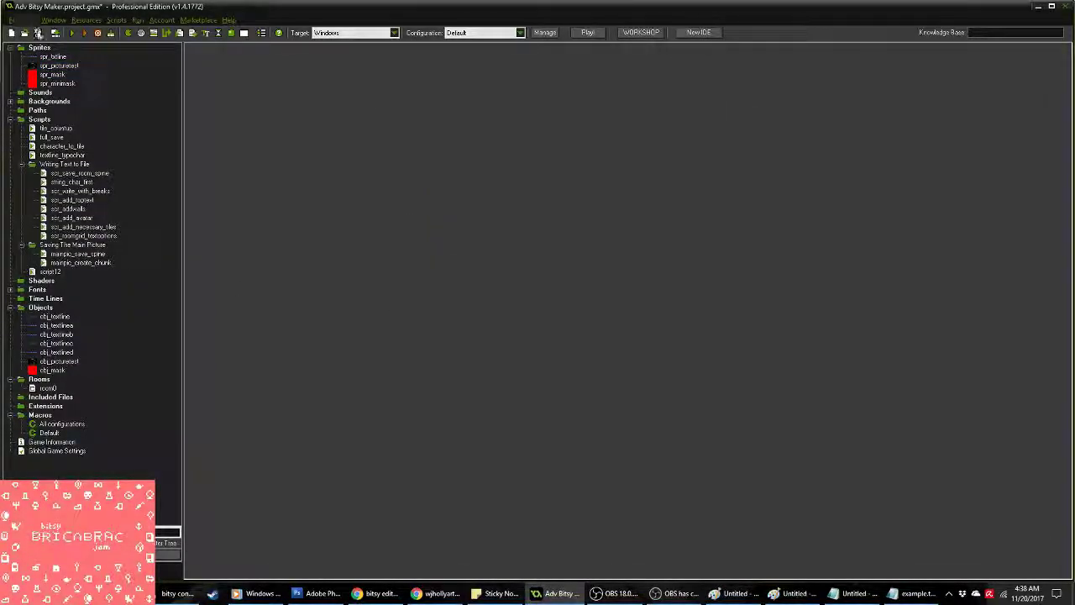
{"action": "left_click", "coordinate": [38, 35]}
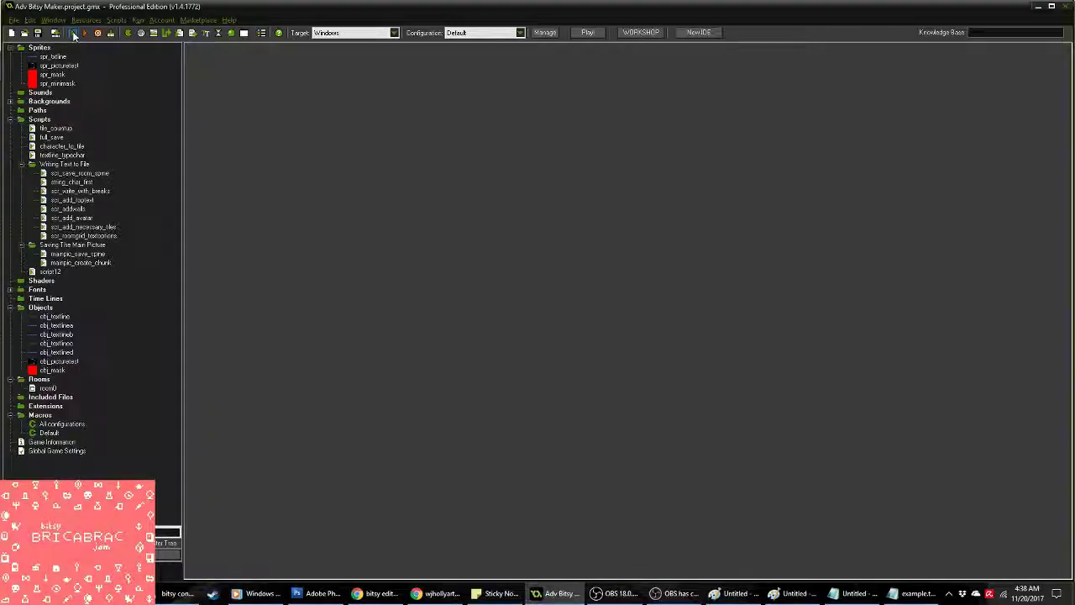
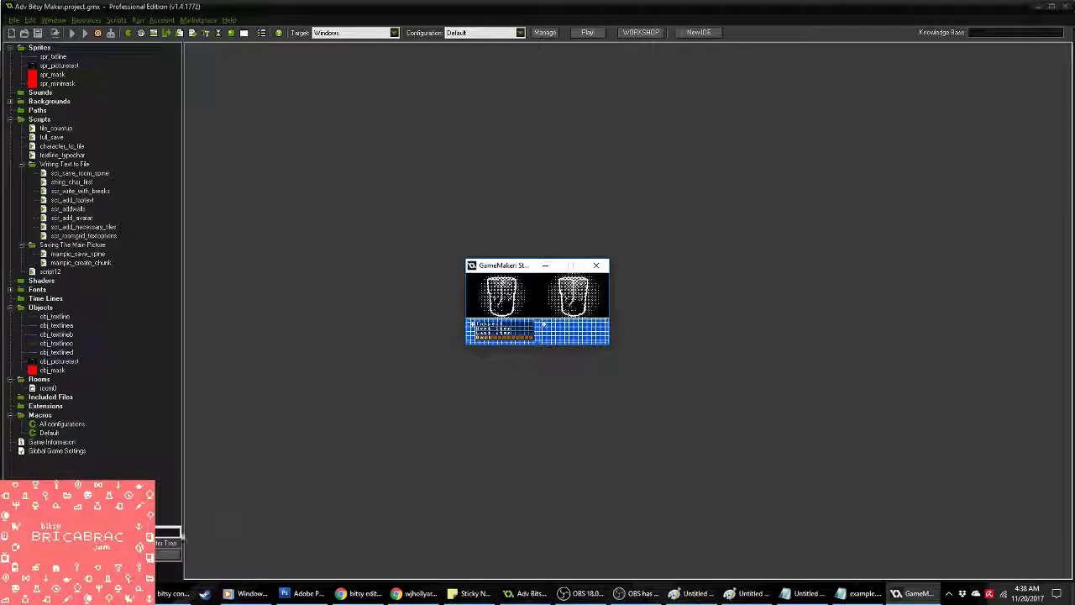
Step: Open the text file exported by the converter, copy all of its contents and close it
{"action": "left_click", "coordinate": [192, 527]}
{"action": "double_click", "coordinate": [128, 80]}
{"action": "scroll", "coordinate": [633, 319], "scroll_direction": "down", "scroll_amount": 10}
{"action": "key", "text": "ctrl+a"}
{"action": "key", "text": "alt+F4"}
Step: Switch to the Bitsy editor and paste the exported text into the game data near its end
{"action": "left_click", "coordinate": [395, 594]}
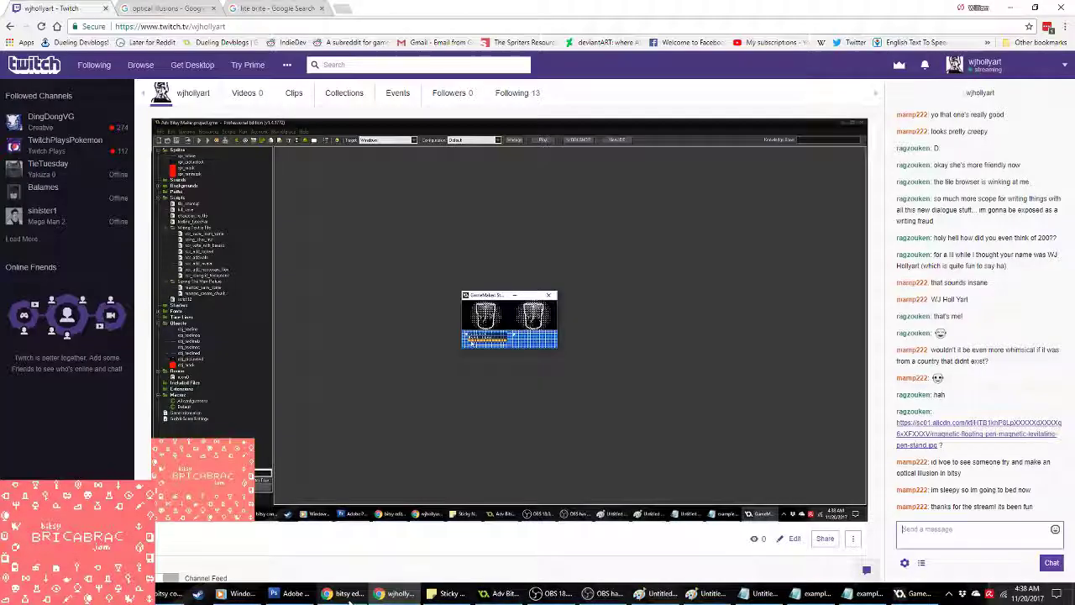
{"action": "left_click", "coordinate": [346, 594]}
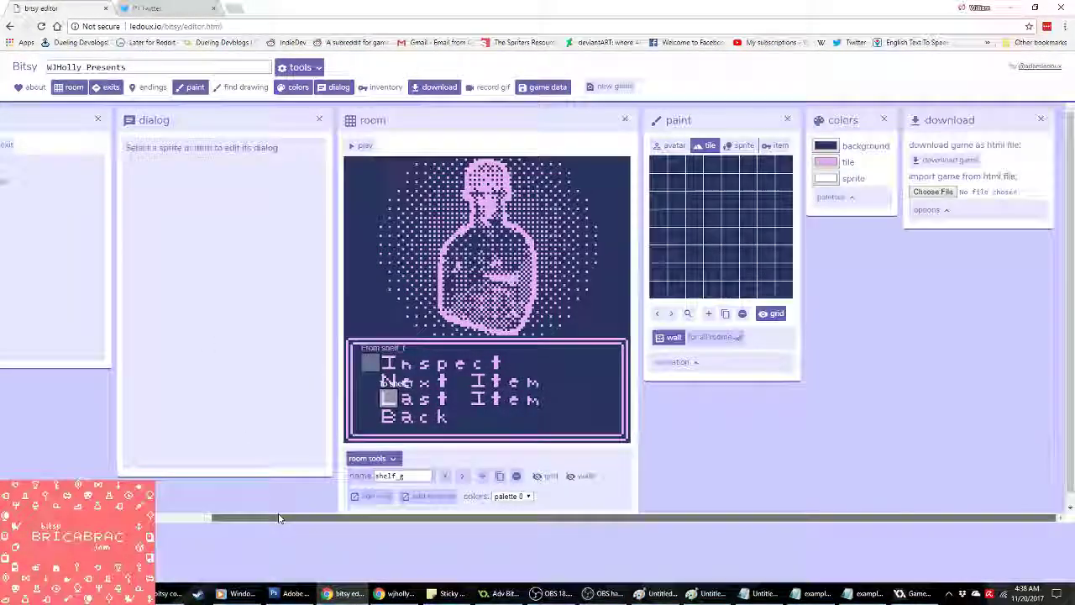
{"action": "left_click_drag", "start_coordinate": [283, 518], "coordinate": [229, 518]}
{"action": "scroll", "coordinate": [172, 291], "scroll_direction": "down", "scroll_amount": 5}
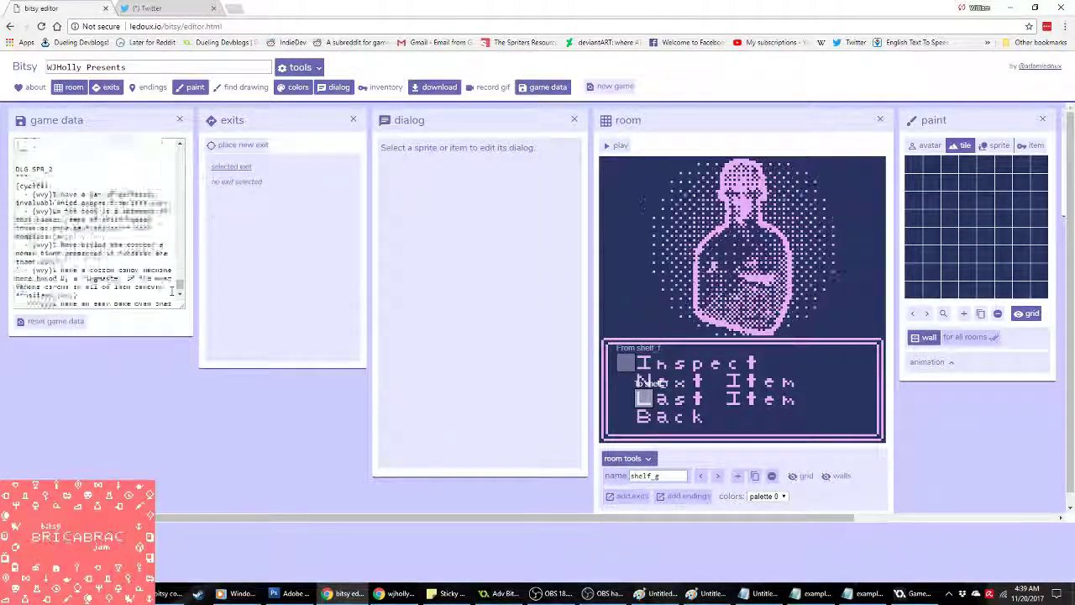
{"action": "scroll", "coordinate": [172, 291], "scroll_direction": "down", "scroll_amount": 2}
{"action": "key", "text": "ctrl+v"}
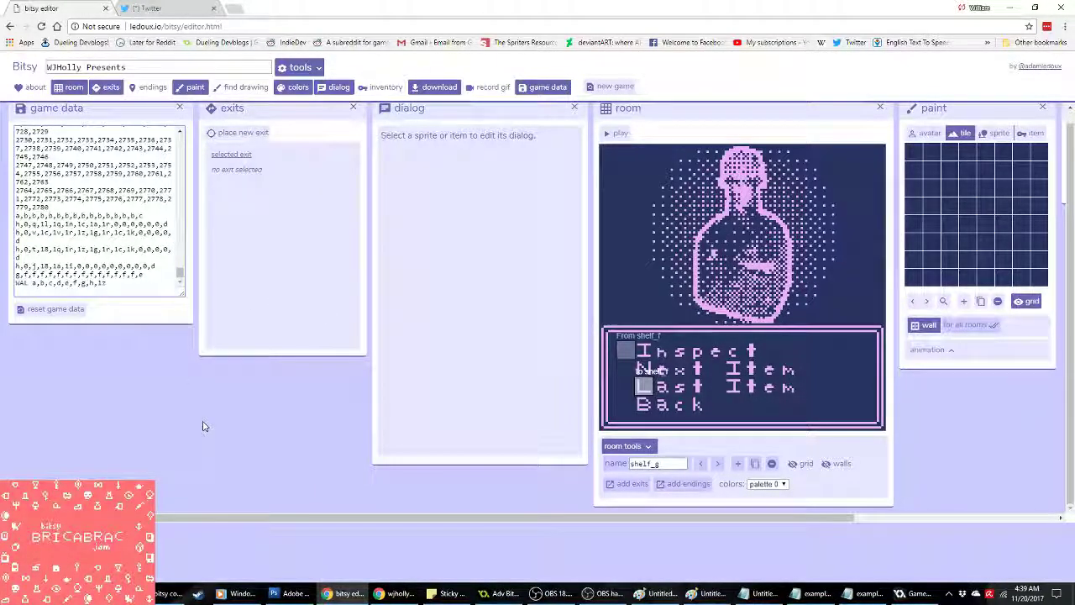
Step: Browse the title, clerk, shelf and specialties rooms to locate the newly imported glass picture room
{"action": "left_click_drag", "start_coordinate": [252, 513], "coordinate": [516, 485]}
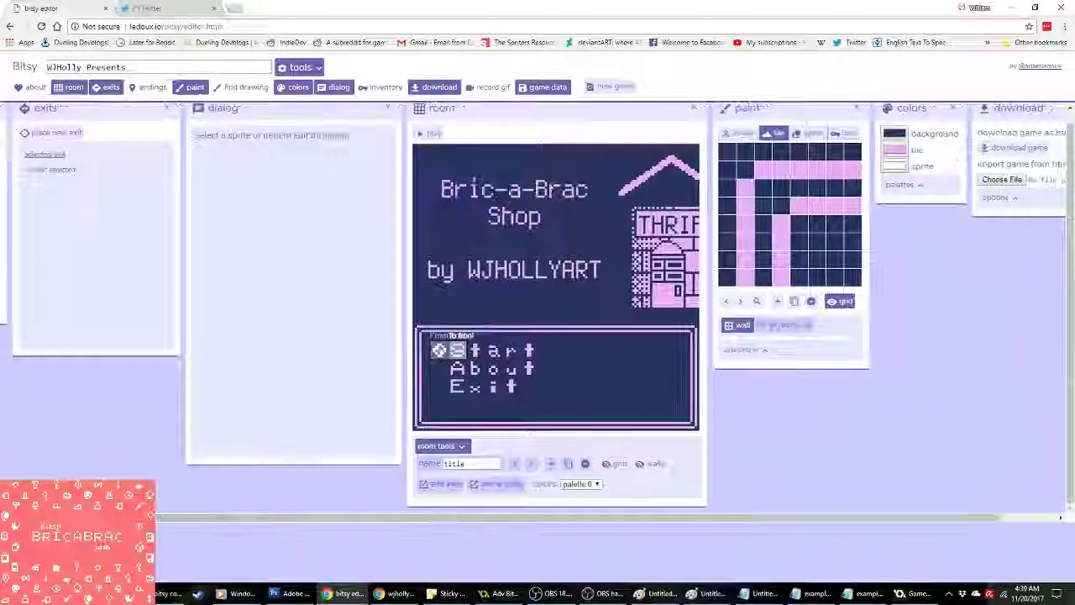
{"action": "left_click", "coordinate": [529, 464]}
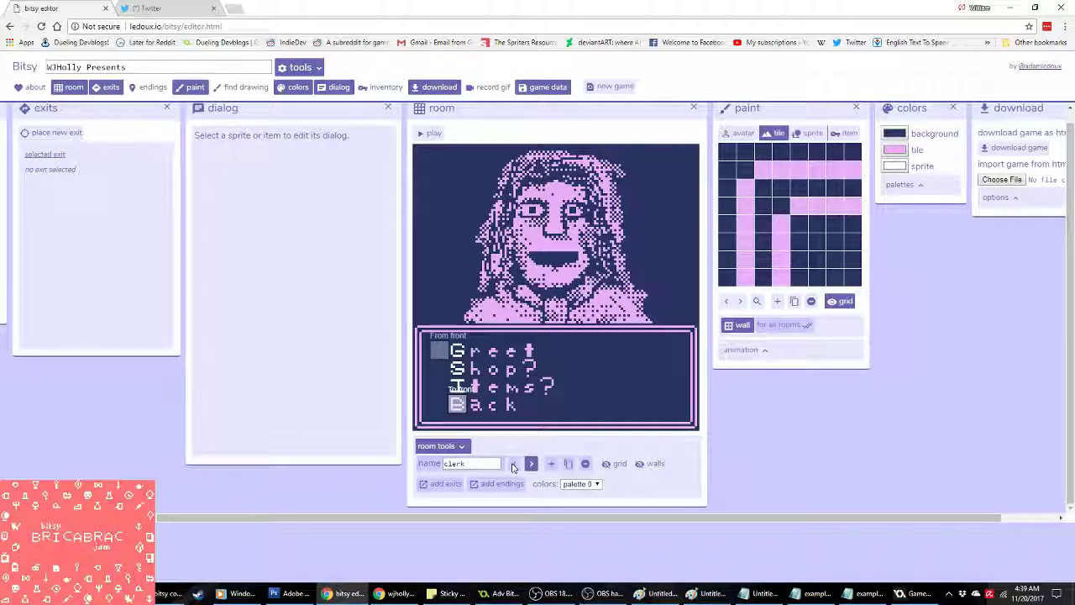
{"action": "left_click", "coordinate": [529, 463]}
{"action": "left_click", "coordinate": [513, 464]}
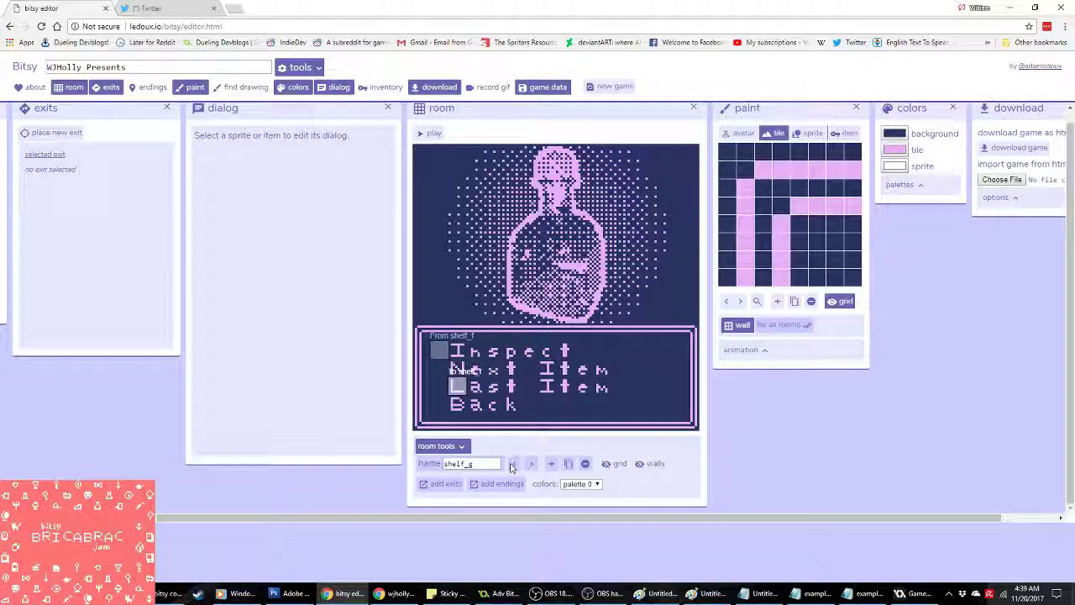
{"action": "left_click", "coordinate": [514, 464]}
{"action": "left_click", "coordinate": [513, 464]}
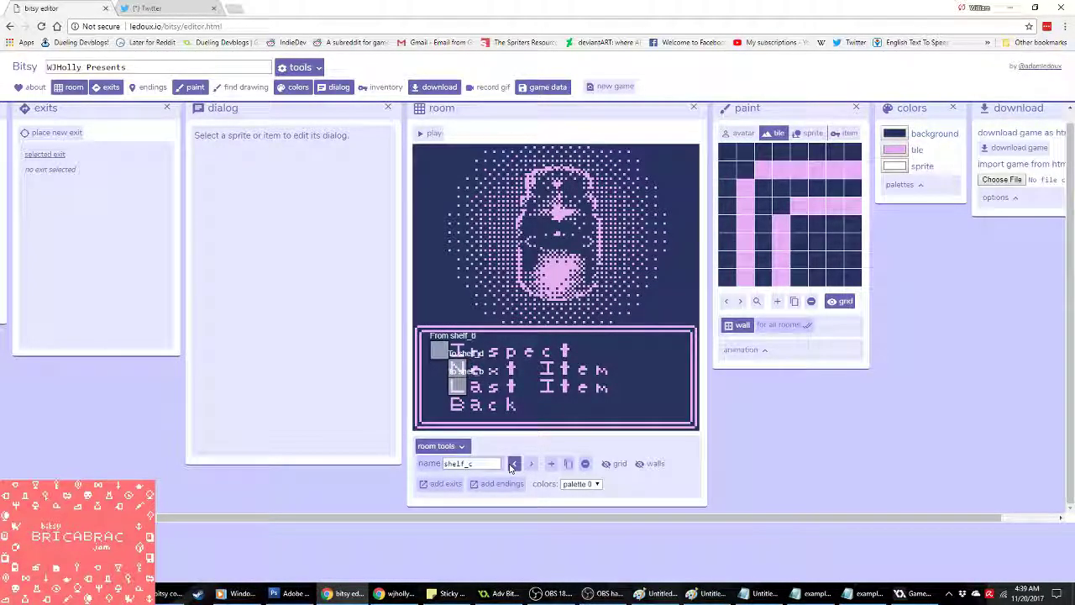
{"action": "left_click", "coordinate": [511, 466]}
{"action": "left_click", "coordinate": [510, 465]}
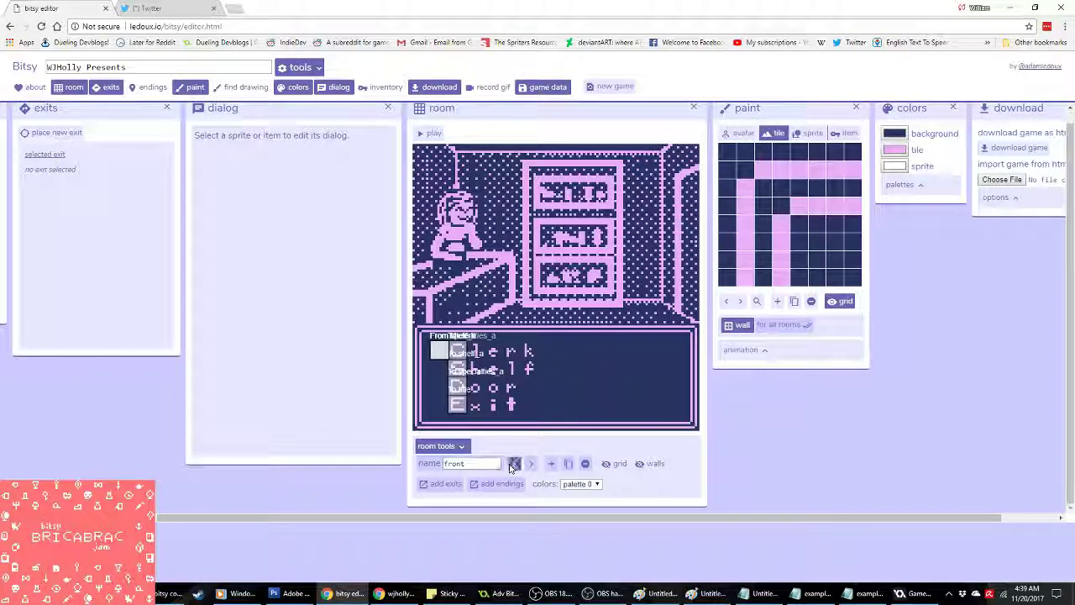
{"action": "left_click", "coordinate": [511, 464]}
{"action": "left_click", "coordinate": [511, 465]}
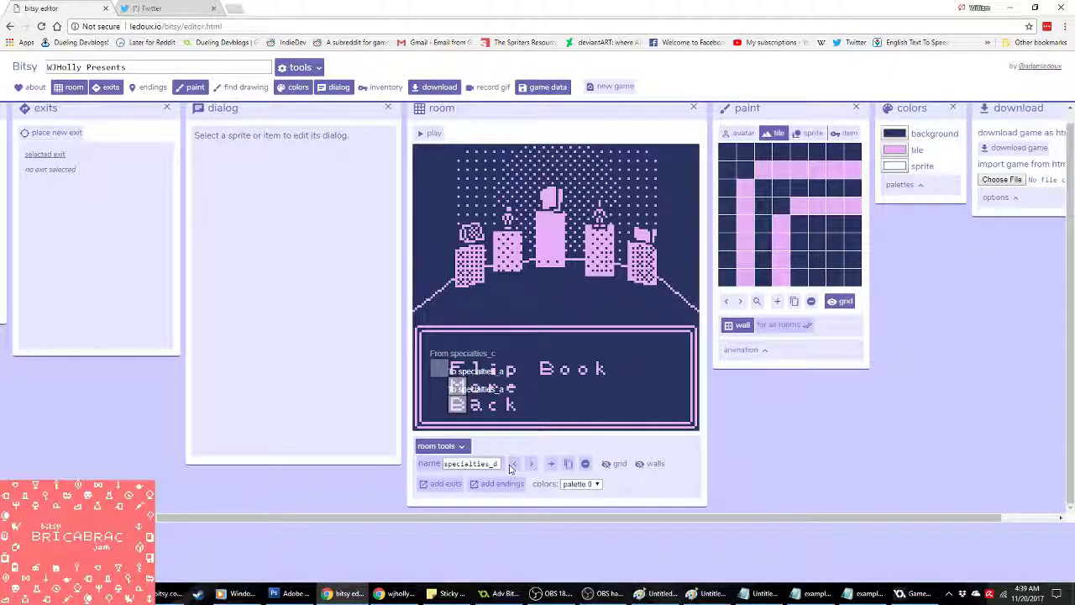
{"action": "left_click", "coordinate": [532, 464]}
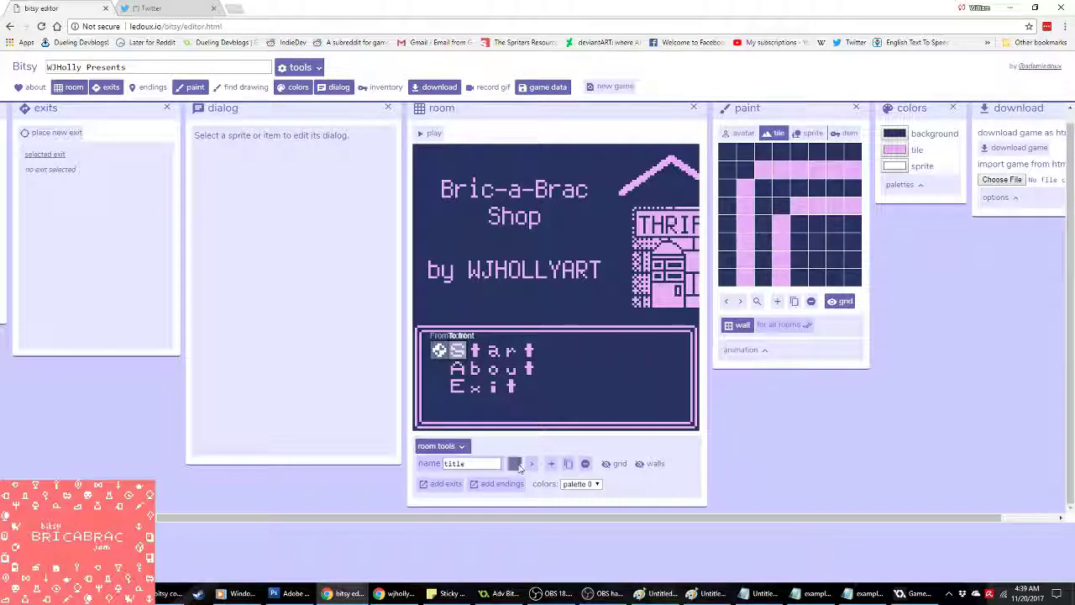
{"action": "left_click", "coordinate": [514, 465]}
{"action": "left_click", "coordinate": [514, 464]}
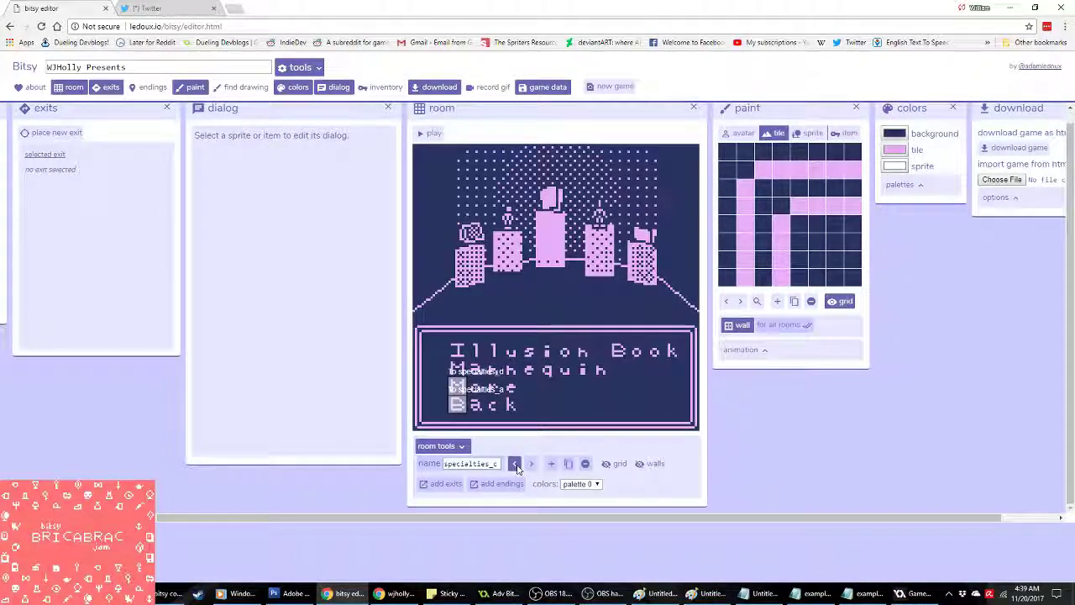
{"action": "left_click", "coordinate": [515, 464]}
{"action": "left_click", "coordinate": [531, 464]}
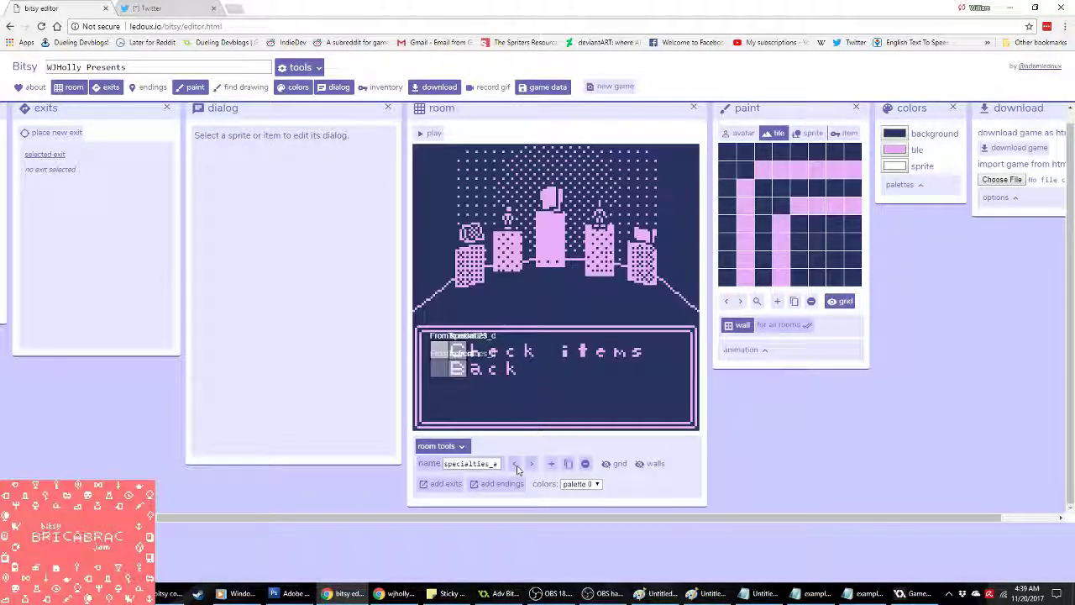
{"action": "left_click", "coordinate": [532, 464]}
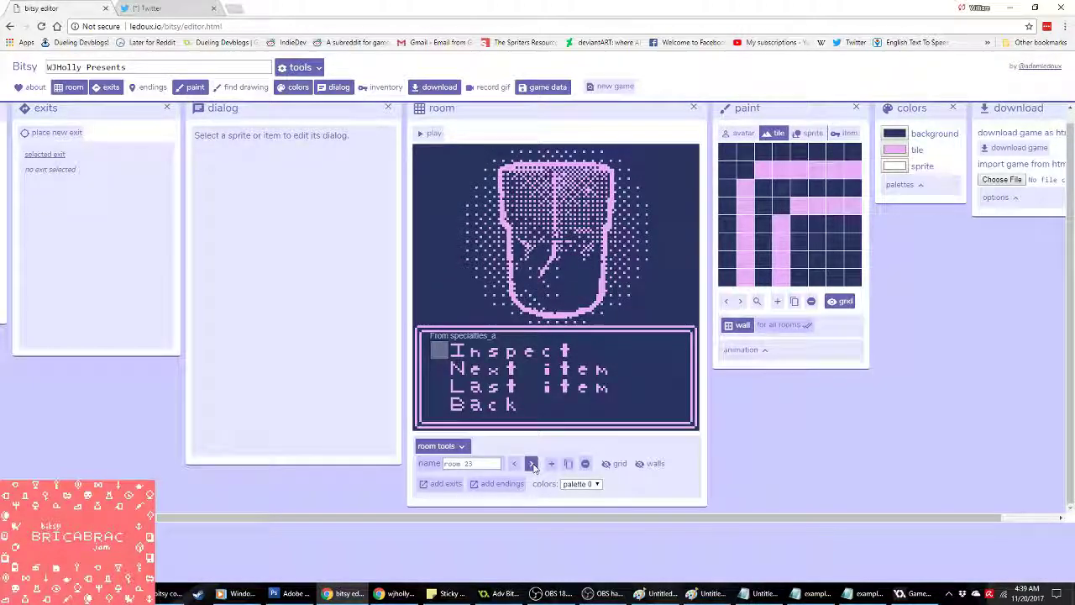
Step: Compare the glass picture in room 23 with the neighbouring specialties rooms to check the import
{"action": "left_click", "coordinate": [531, 464]}
{"action": "left_click", "coordinate": [515, 467]}
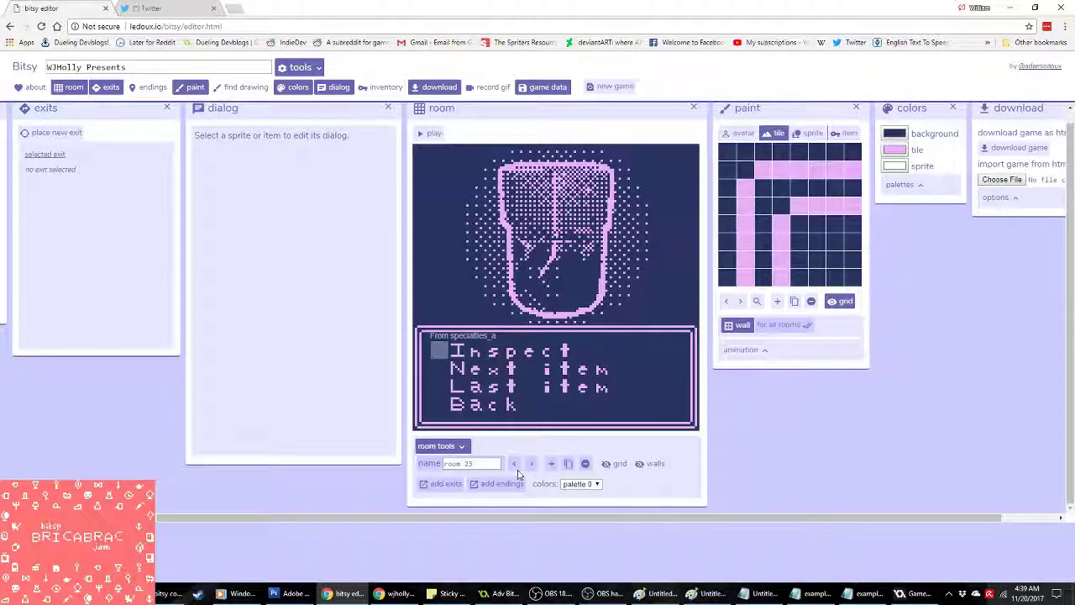
{"action": "left_click", "coordinate": [516, 467]}
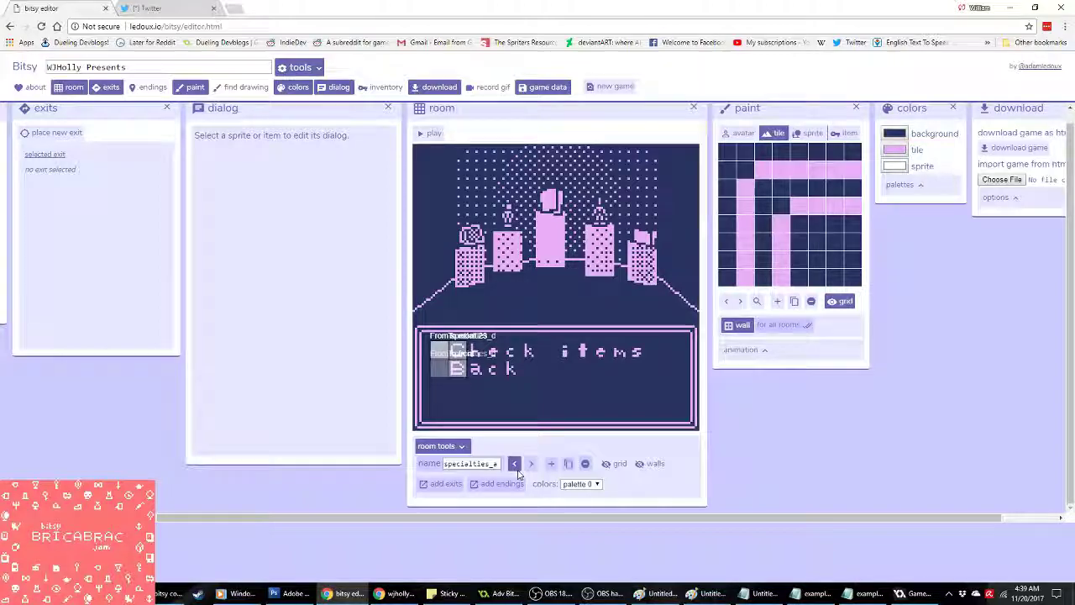
{"action": "left_click", "coordinate": [516, 467]}
{"action": "left_click", "coordinate": [534, 467]}
{"action": "left_click", "coordinate": [534, 467]}
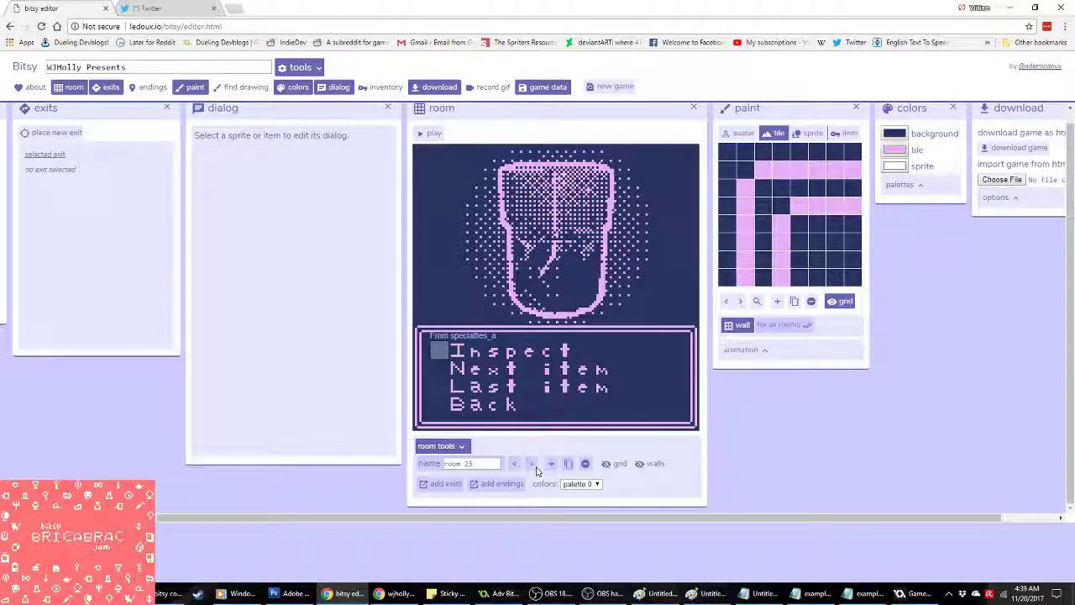
{"action": "left_click", "coordinate": [534, 467]}
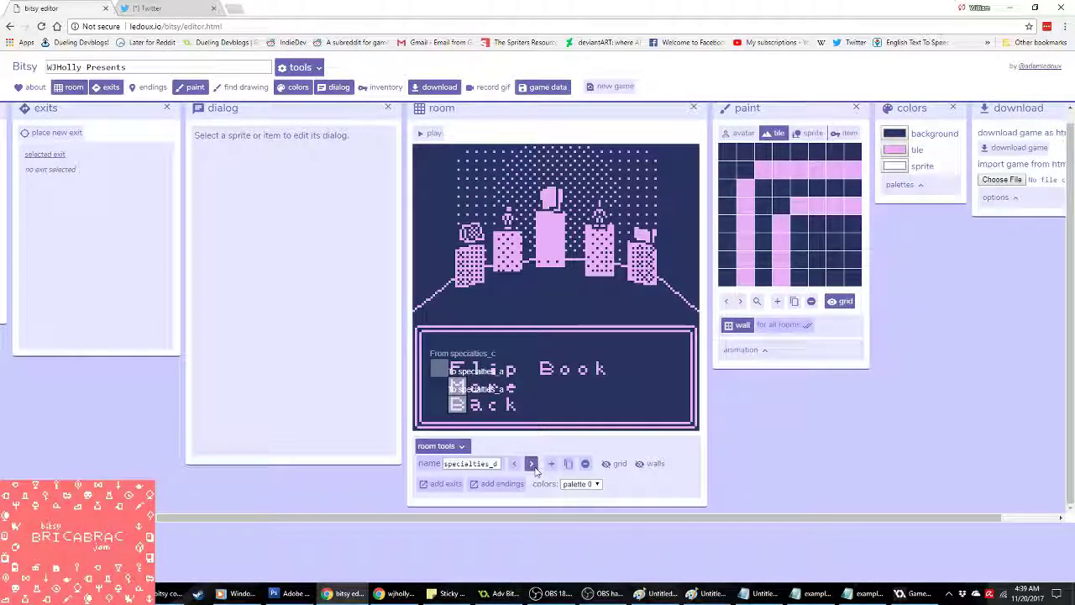
Step: Step through the specialties rooms and the last shelf room to review their menus and order
{"action": "left_click", "coordinate": [532, 467]}
{"action": "left_click", "coordinate": [516, 467]}
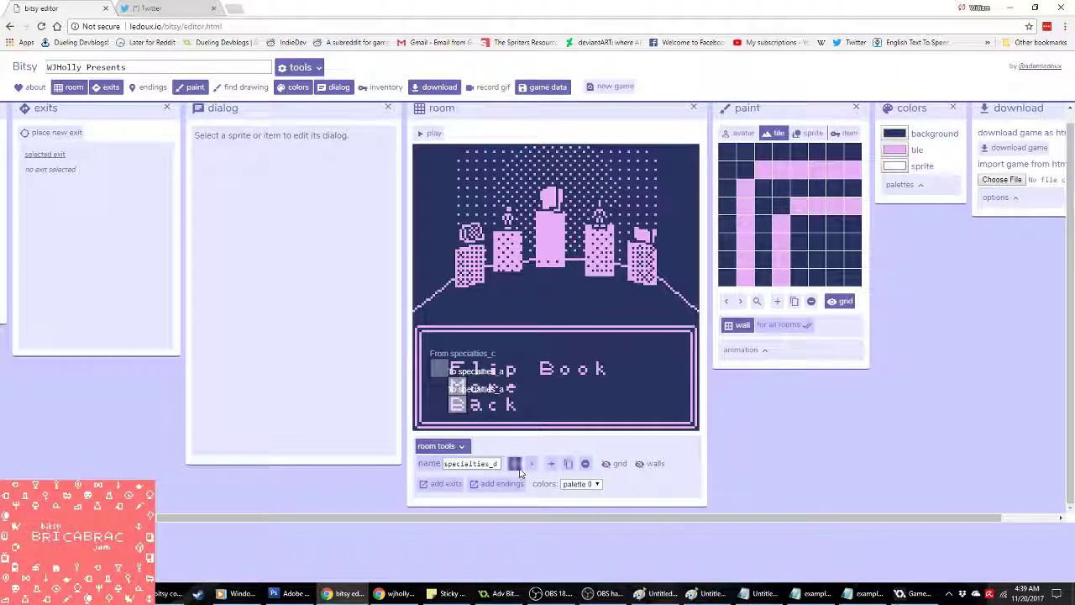
{"action": "left_click", "coordinate": [516, 467]}
{"action": "left_click", "coordinate": [516, 467]}
{"action": "left_click", "coordinate": [515, 467]}
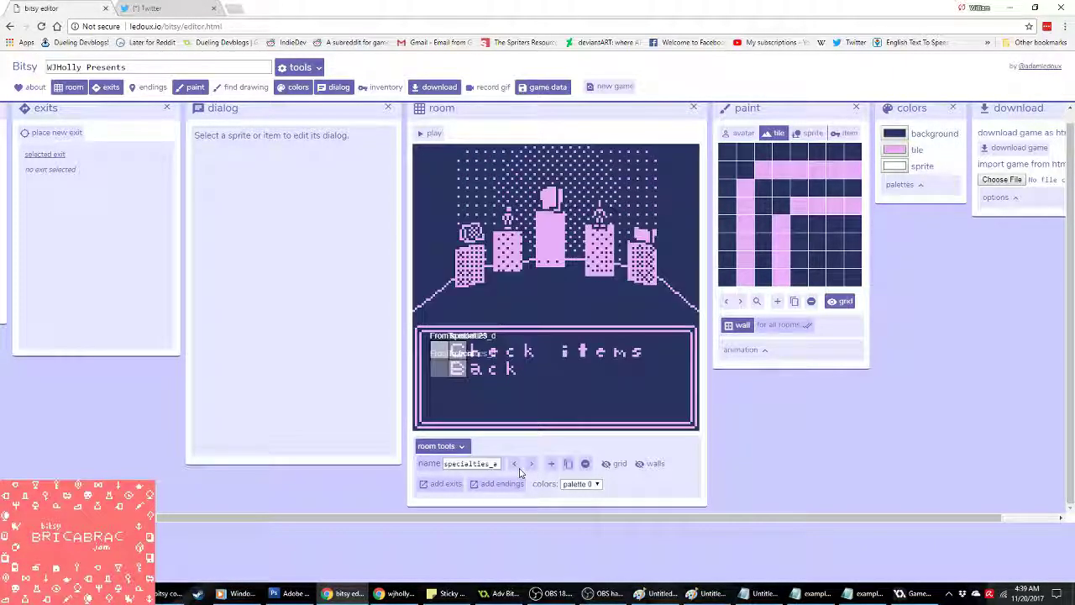
{"action": "left_click", "coordinate": [516, 467]}
{"action": "left_click", "coordinate": [516, 467]}
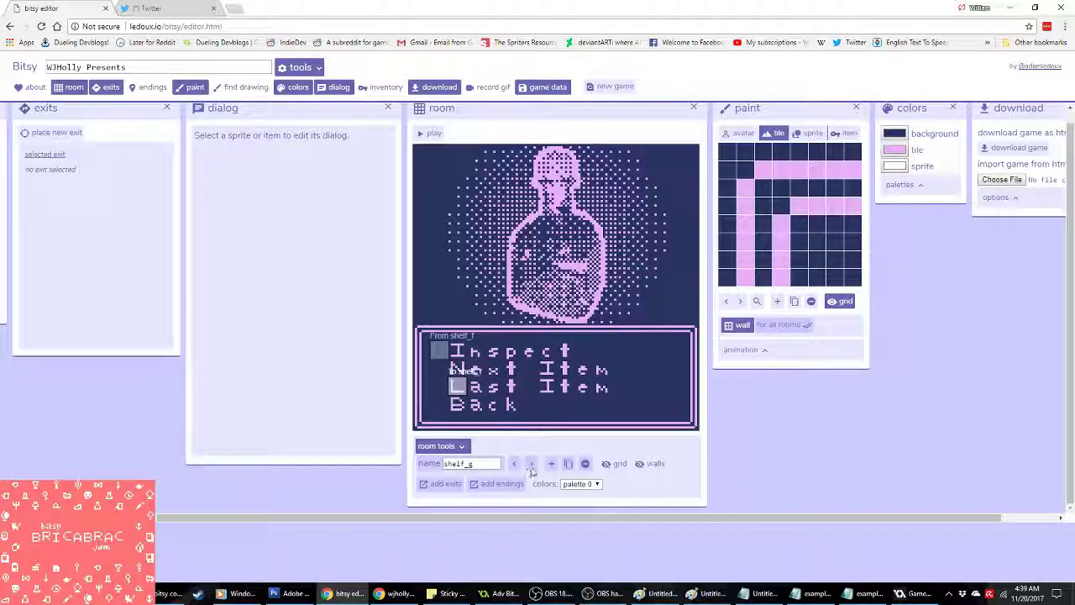
{"action": "left_click", "coordinate": [531, 467]}
{"action": "left_click", "coordinate": [531, 467]}
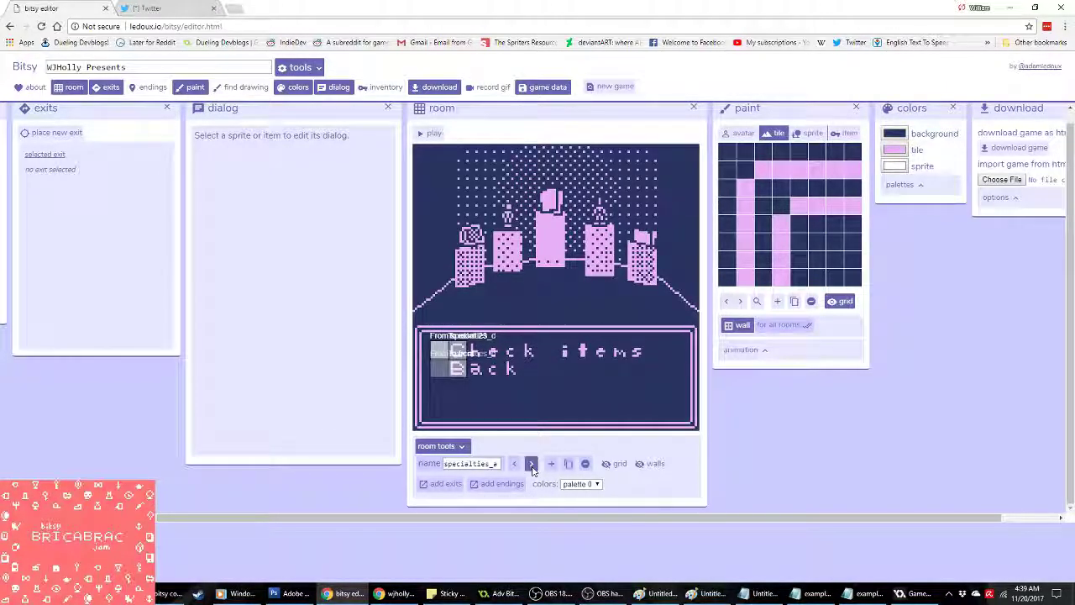
{"action": "left_click", "coordinate": [530, 467]}
{"action": "left_click", "coordinate": [531, 467]}
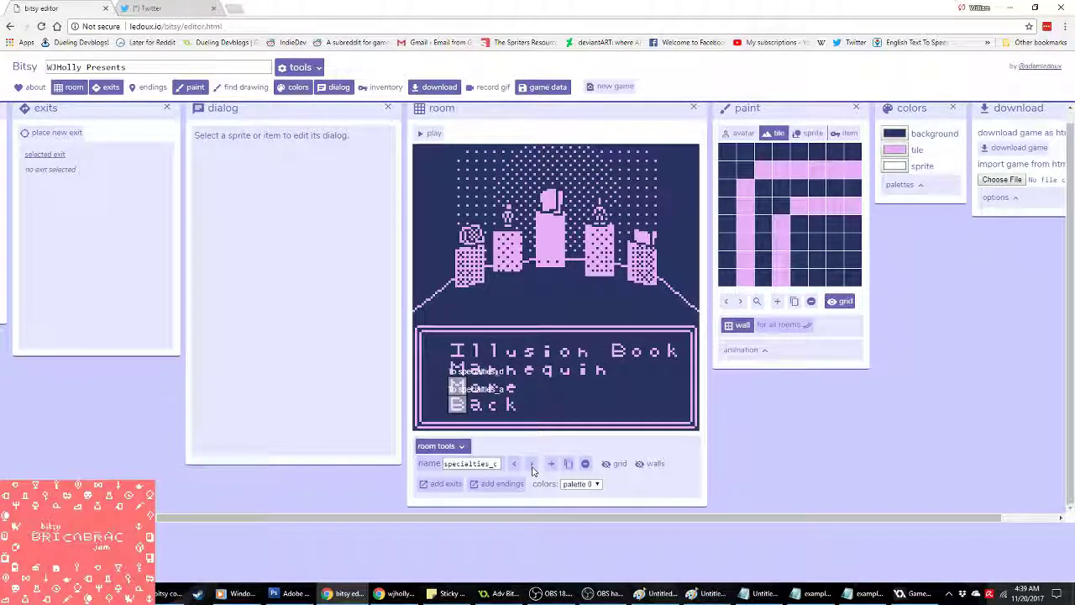
{"action": "left_click", "coordinate": [530, 466]}
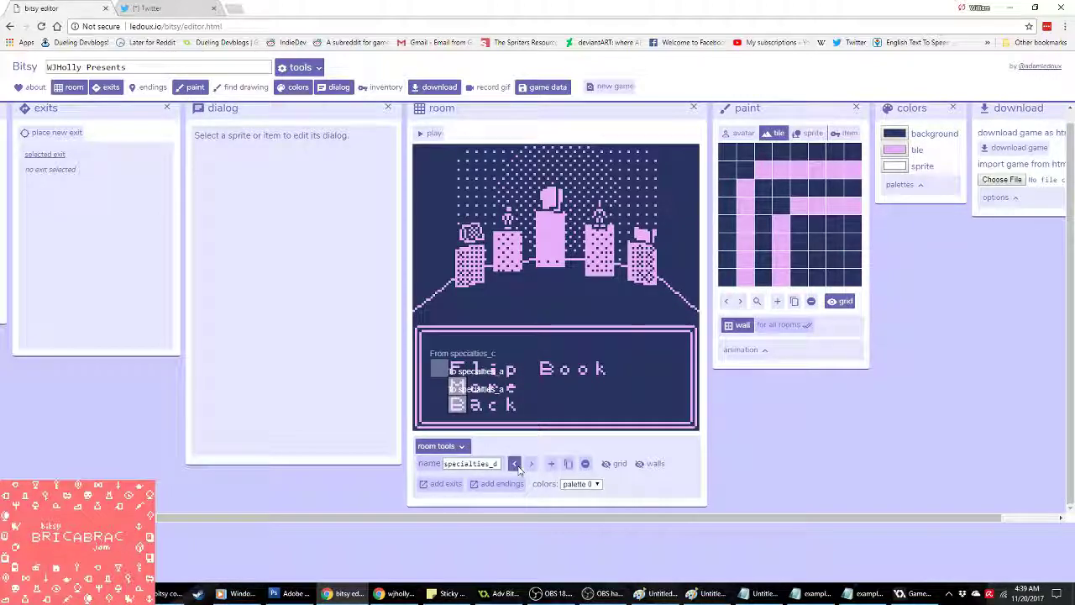
{"action": "left_click", "coordinate": [514, 464]}
Step: Check the end of the game data and page again through the specialties rooms and room 23
{"action": "left_click_drag", "start_coordinate": [464, 518], "coordinate": [317, 517]}
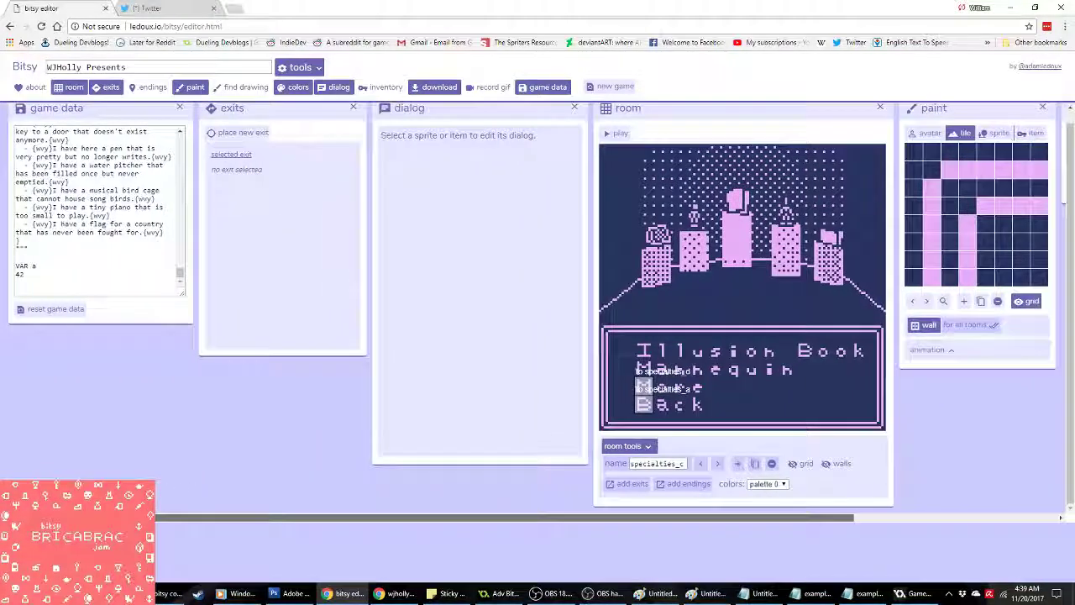
{"action": "left_click", "coordinate": [110, 266]}
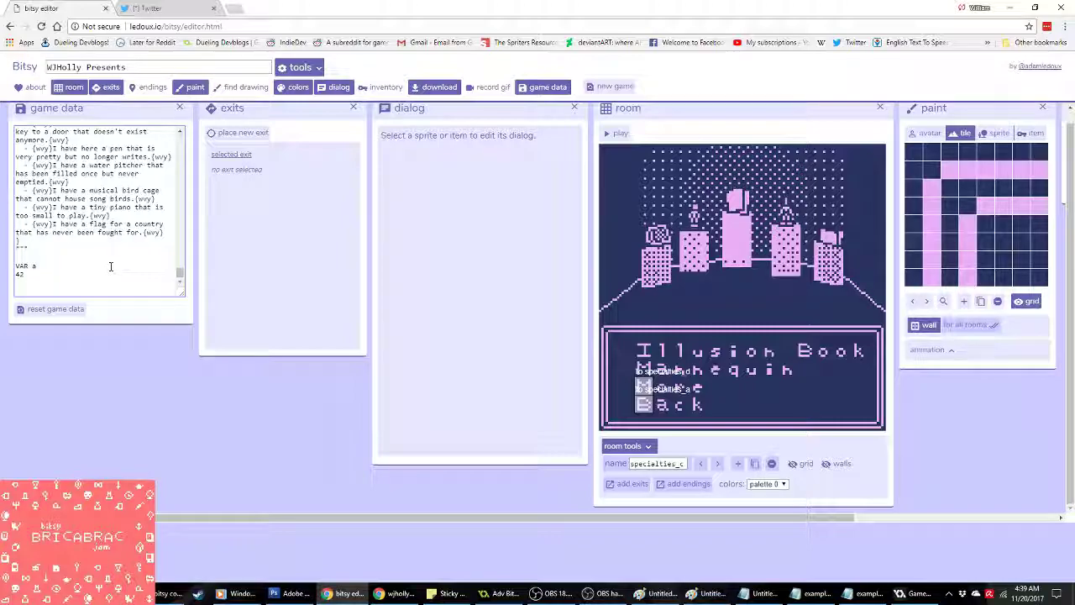
{"action": "left_click", "coordinate": [718, 465]}
{"action": "left_click", "coordinate": [718, 464]}
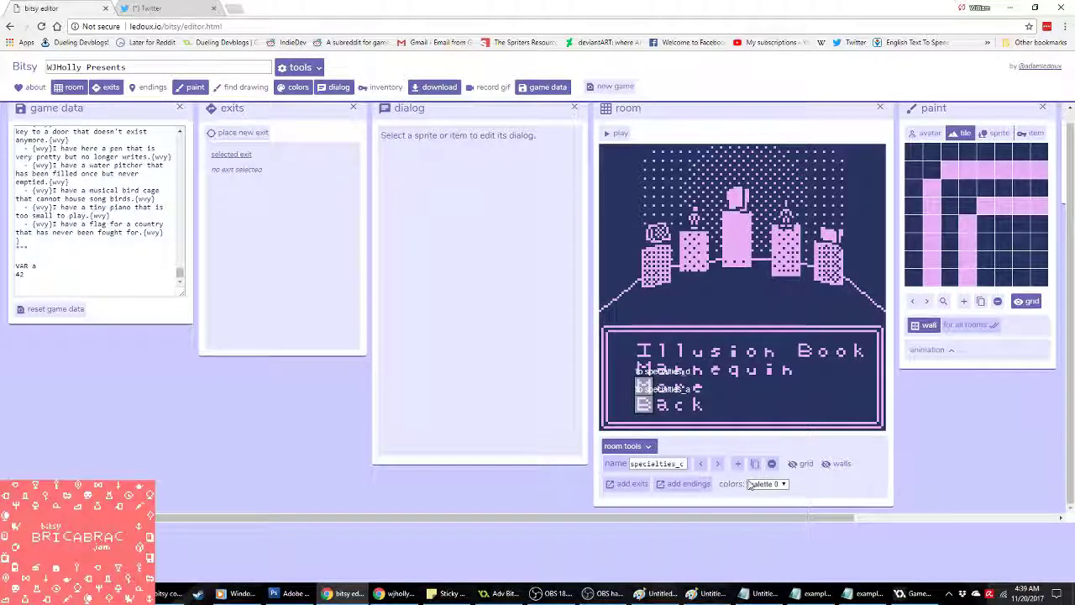
{"action": "left_click", "coordinate": [715, 463]}
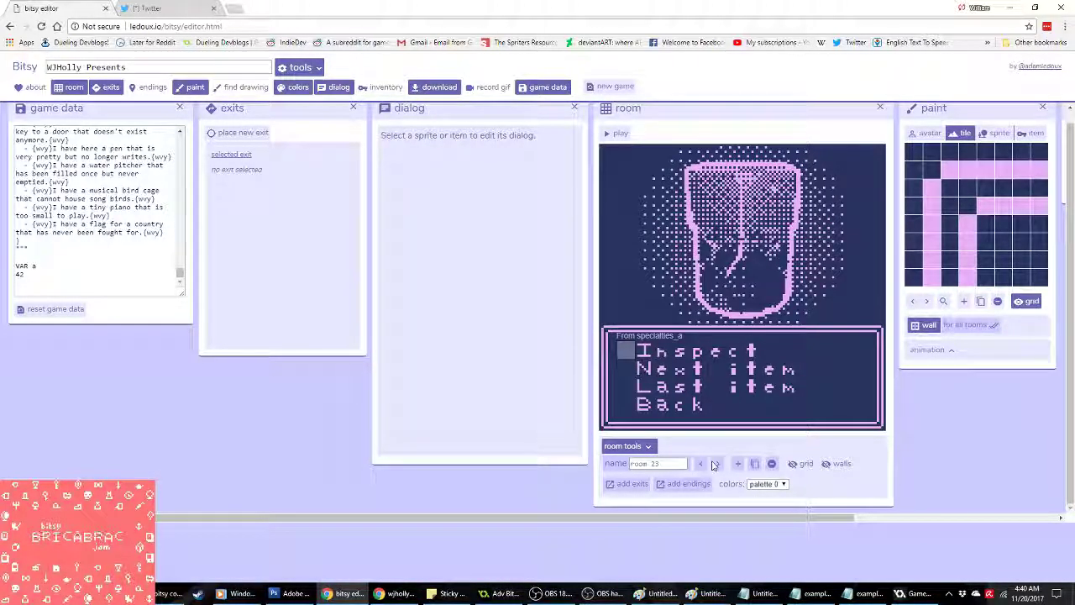
{"action": "left_click", "coordinate": [717, 464]}
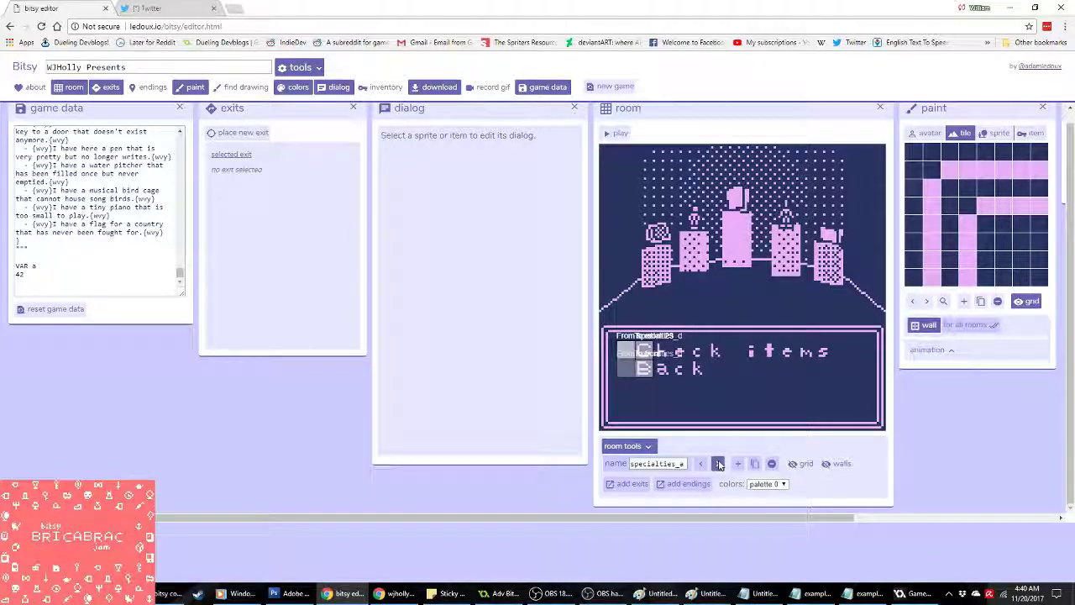
{"action": "left_click", "coordinate": [718, 463]}
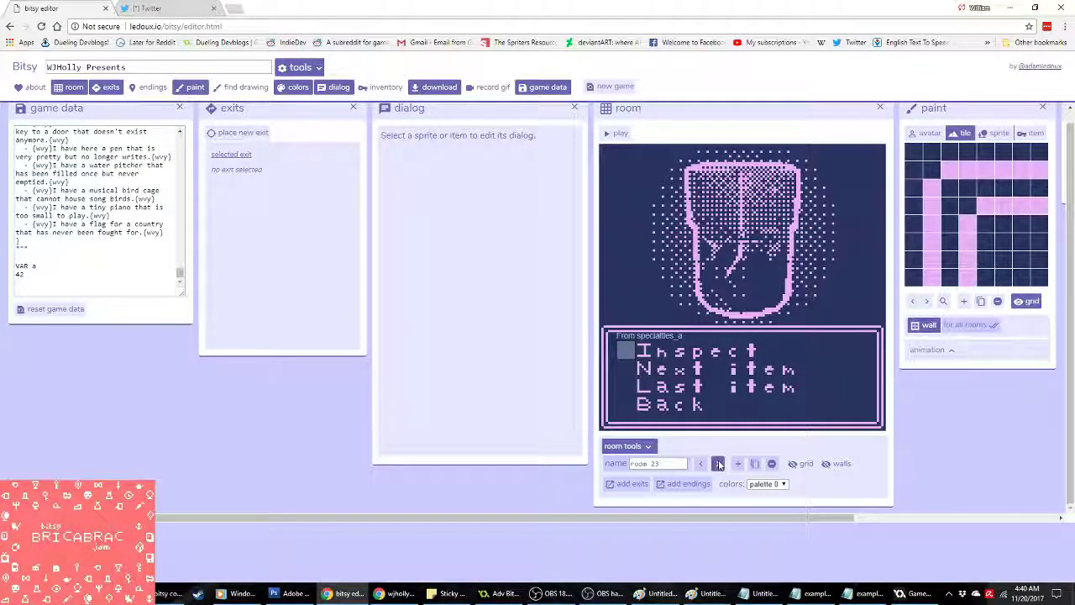
Step: Duplicate the specialties_c room and name the copy specialties_b
{"action": "left_click", "coordinate": [718, 463]}
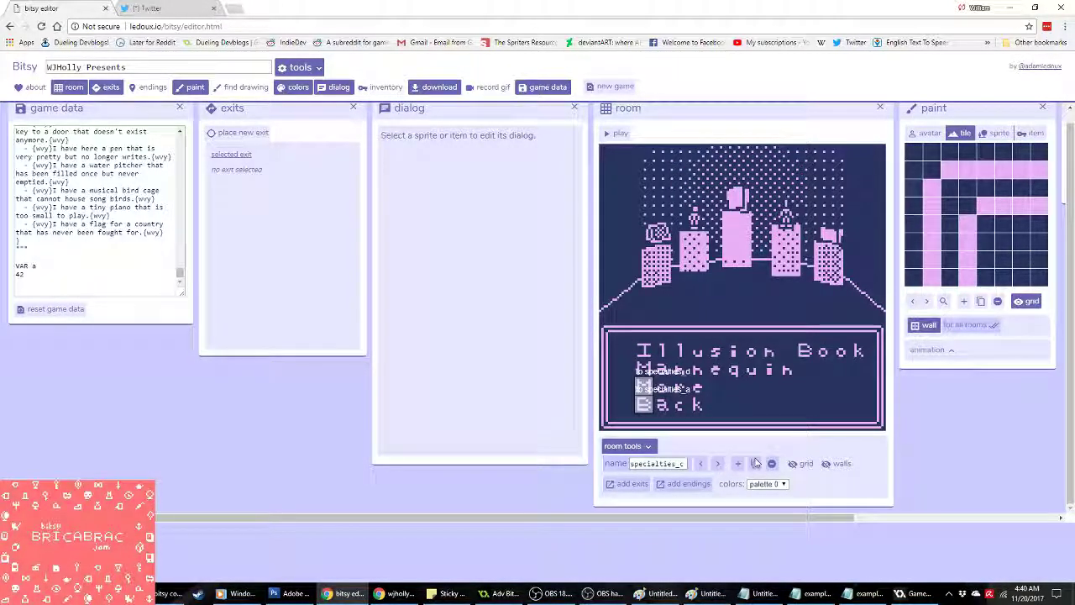
{"action": "left_click", "coordinate": [755, 463]}
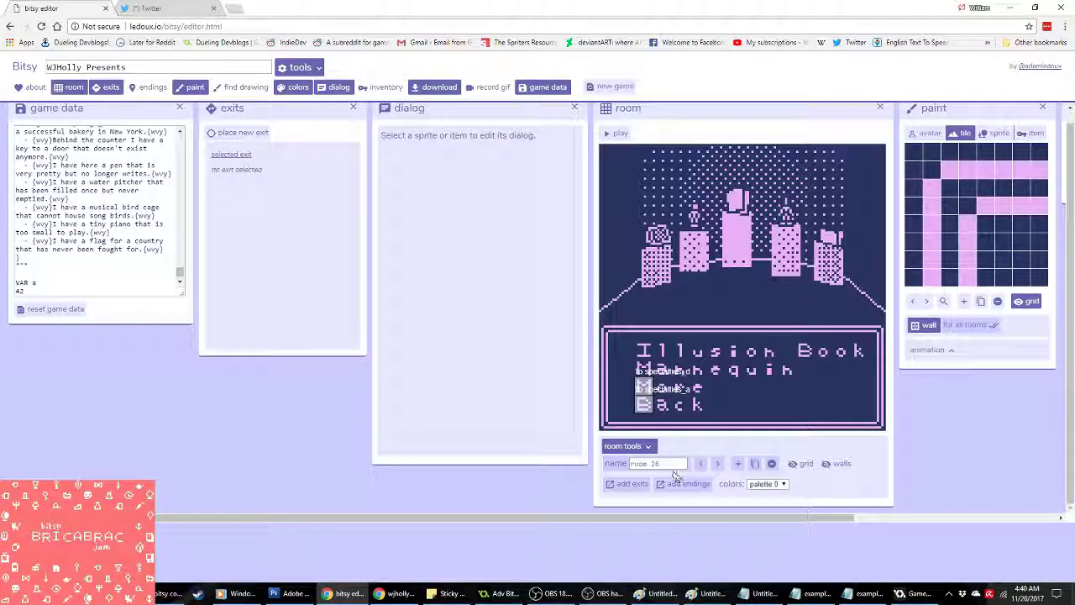
{"action": "left_click", "coordinate": [717, 465]}
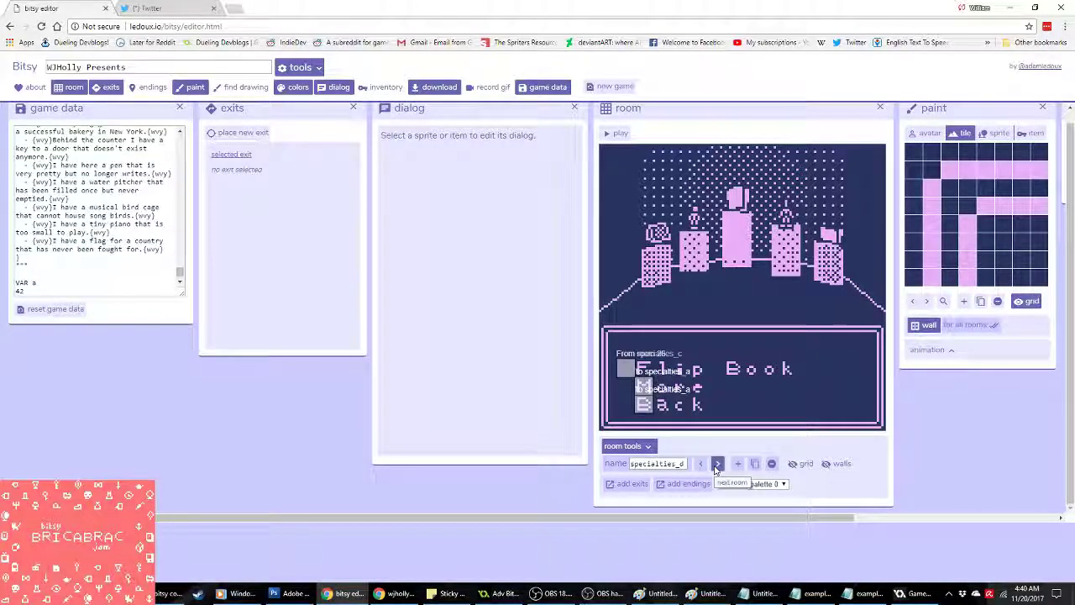
{"action": "left_click", "coordinate": [700, 464]}
{"action": "type", "text": "specialties_b"}
Step: Redirect the More exit in specialties_b to specialties_c, arriving beside the Illusion Book menu line
{"action": "left_click_drag", "start_coordinate": [603, 518], "coordinate": [832, 522]}
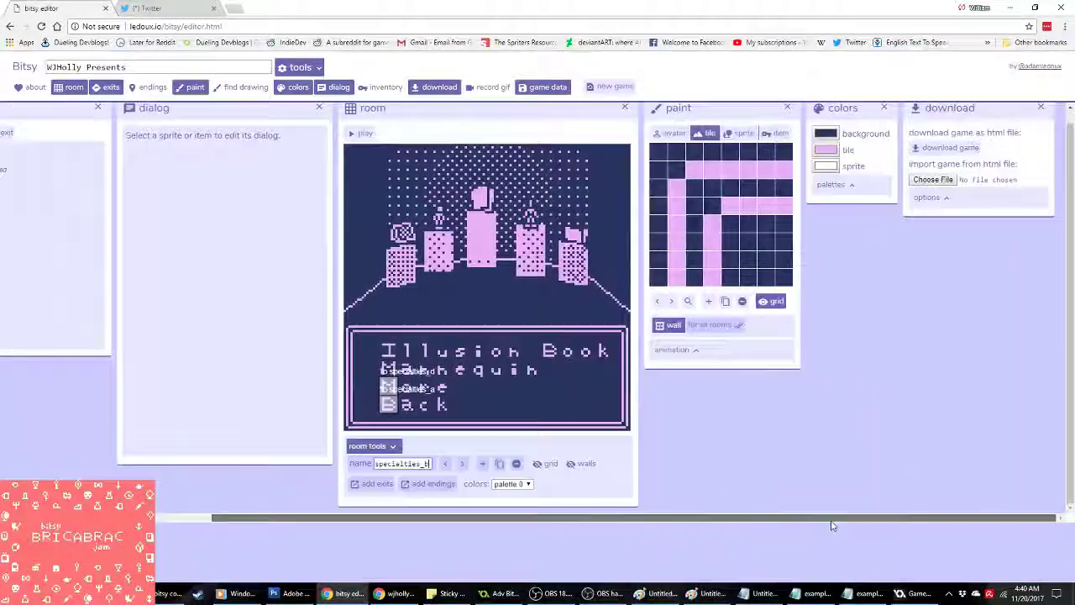
{"action": "left_click", "coordinate": [387, 388]}
{"action": "left_click_drag", "start_coordinate": [372, 518], "coordinate": [313, 518]}
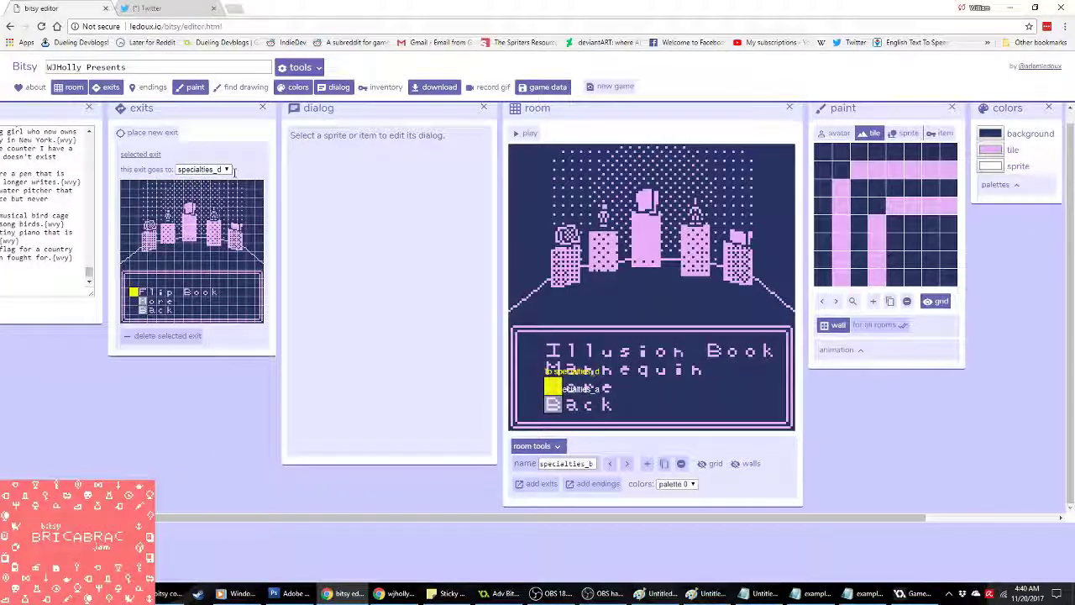
{"action": "left_click", "coordinate": [225, 169]}
{"action": "left_click", "coordinate": [217, 295]}
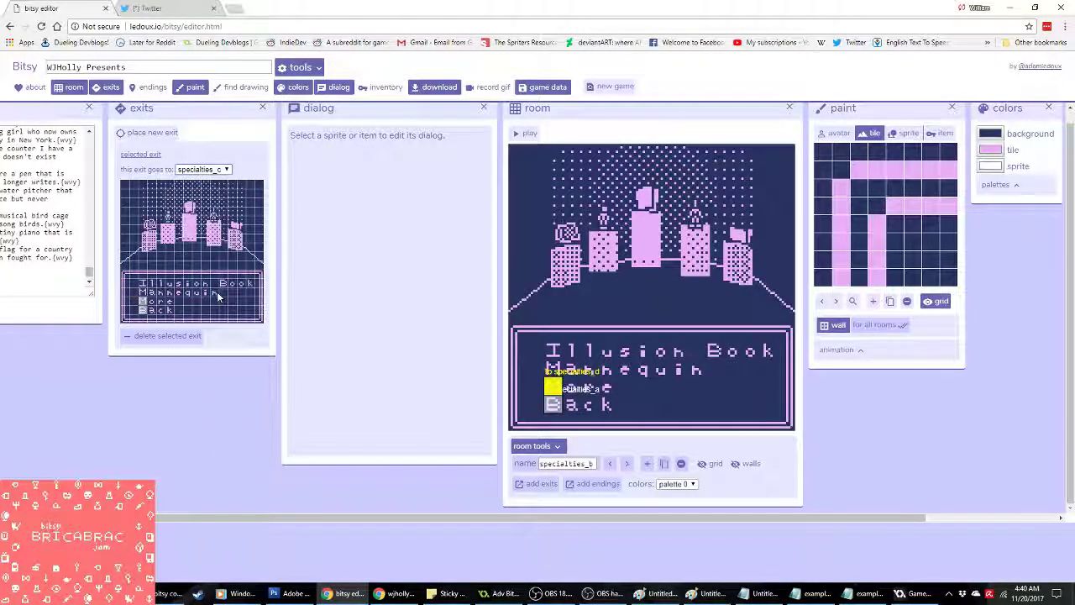
{"action": "left_click", "coordinate": [133, 283]}
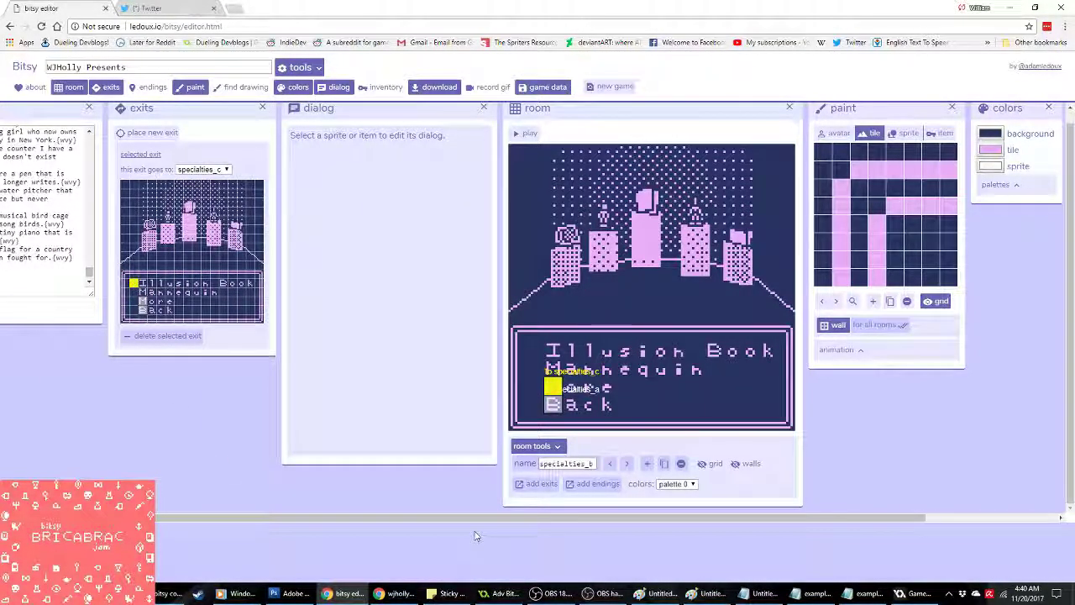
Step: Close the GameMaker converter window and delete example.txt from the Adv_Bitsy_Maker folder
{"action": "left_click", "coordinate": [911, 593]}
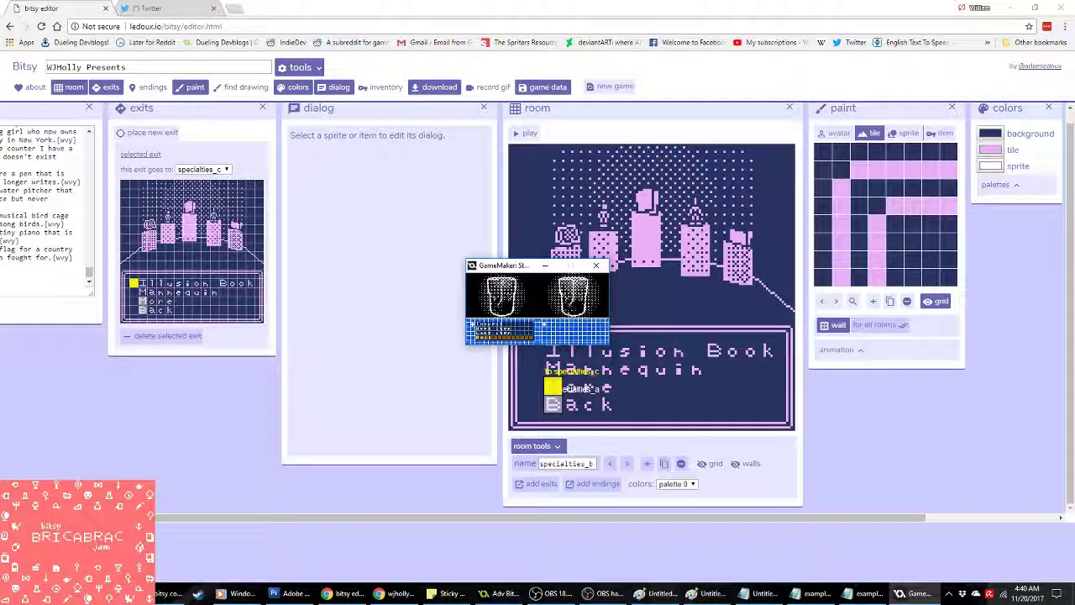
{"action": "left_click", "coordinate": [598, 266]}
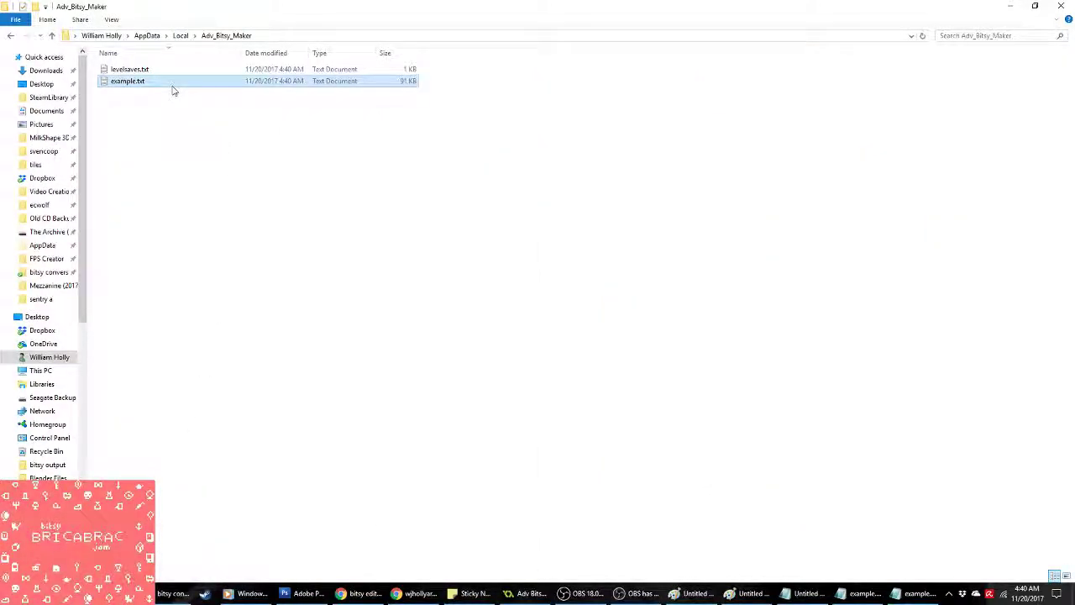
{"action": "key", "text": "Delete"}
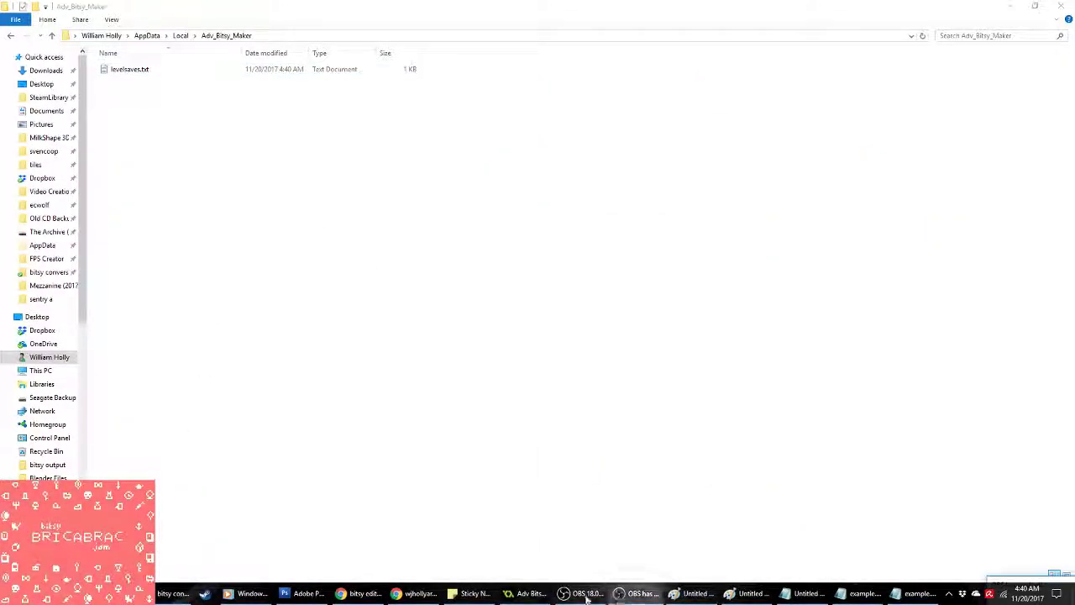
Step: Return to the Bitsy editor and redirect the More exit in specialties_d to specialties_b, arriving beside the first menu line
{"action": "left_click", "coordinate": [586, 592]}
{"action": "left_click", "coordinate": [531, 594]}
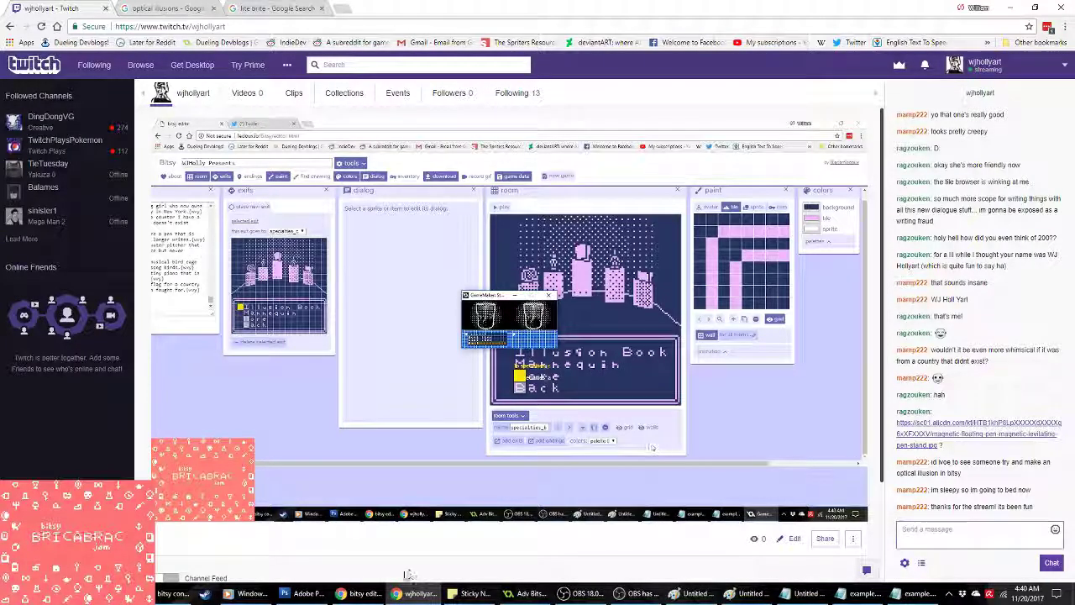
{"action": "left_click", "coordinate": [373, 572]}
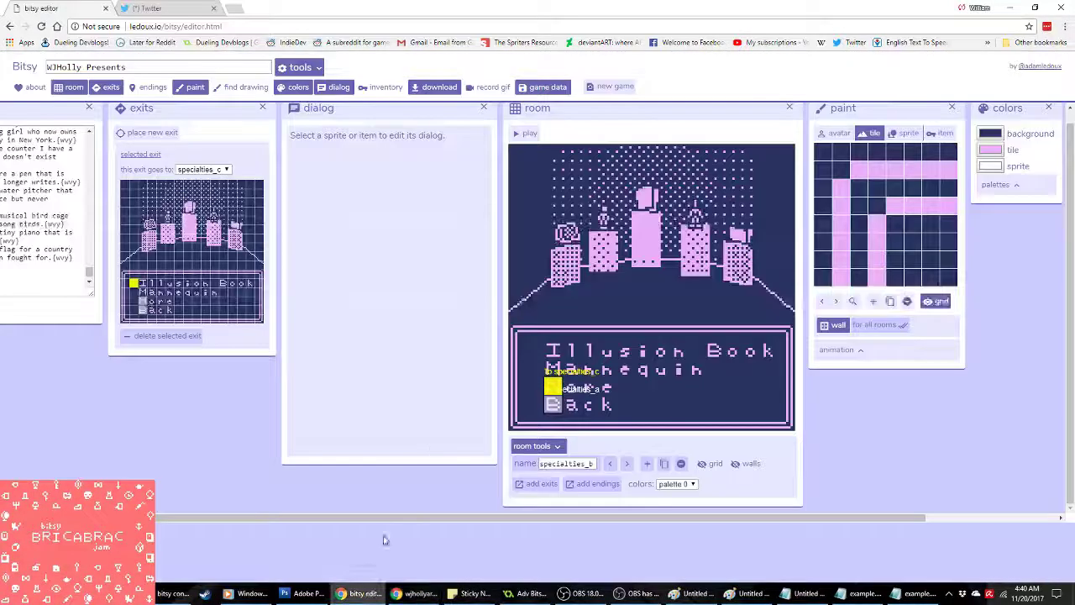
{"action": "mouse_move", "coordinate": [647, 516]}
{"action": "left_mouse_down"}
{"action": "mouse_move", "coordinate": [764, 515]}
{"action": "mouse_move", "coordinate": [636, 533]}
{"action": "mouse_move", "coordinate": [630, 521]}
{"action": "left_mouse_up"}
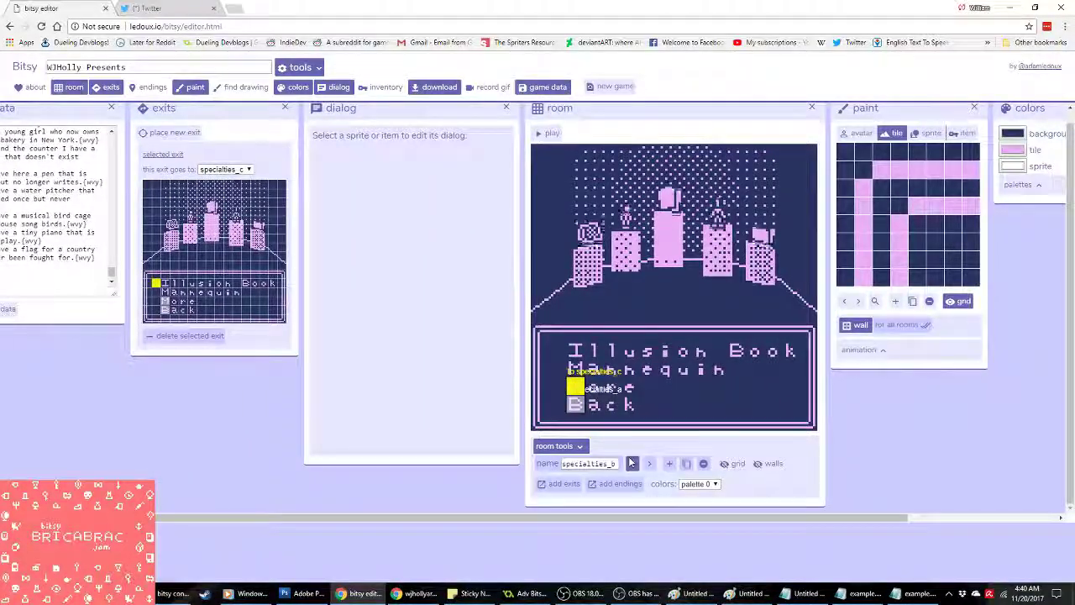
{"action": "left_click", "coordinate": [631, 463]}
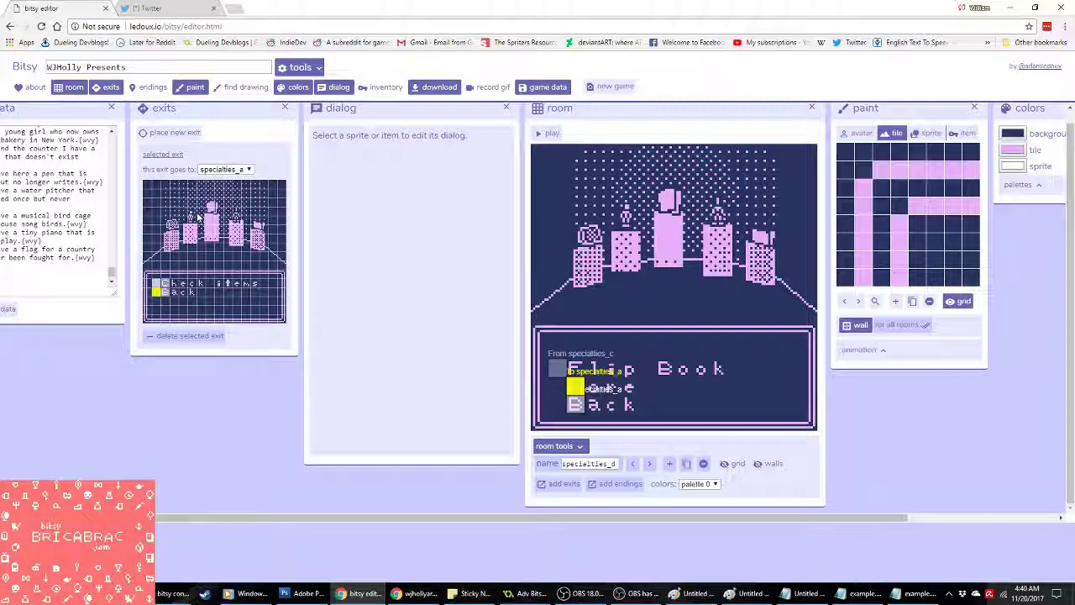
{"action": "left_click", "coordinate": [225, 169]}
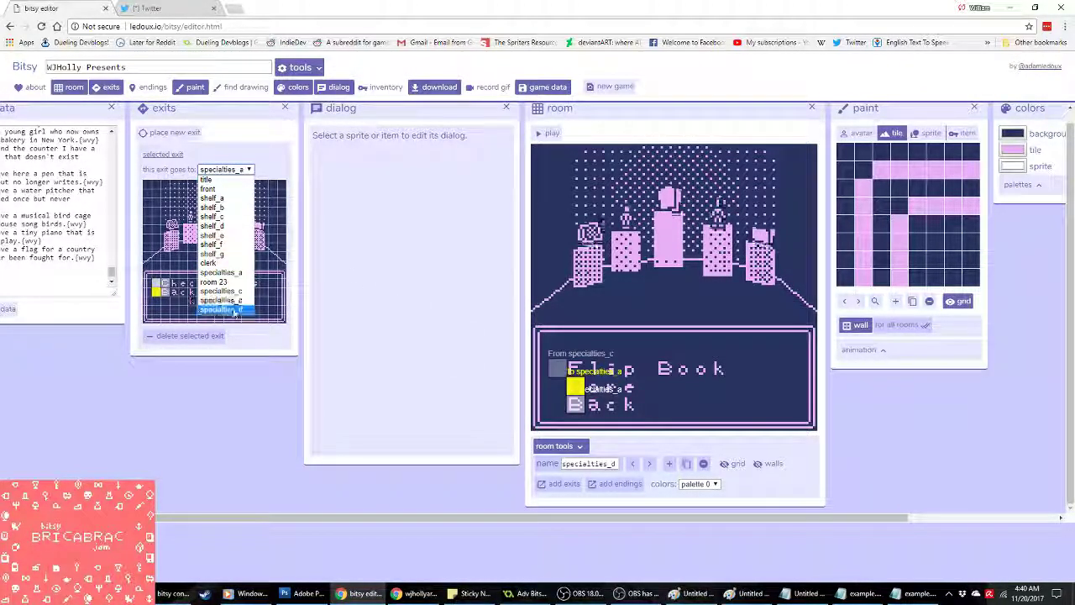
{"action": "left_click", "coordinate": [220, 309]}
{"action": "left_click", "coordinate": [159, 285]}
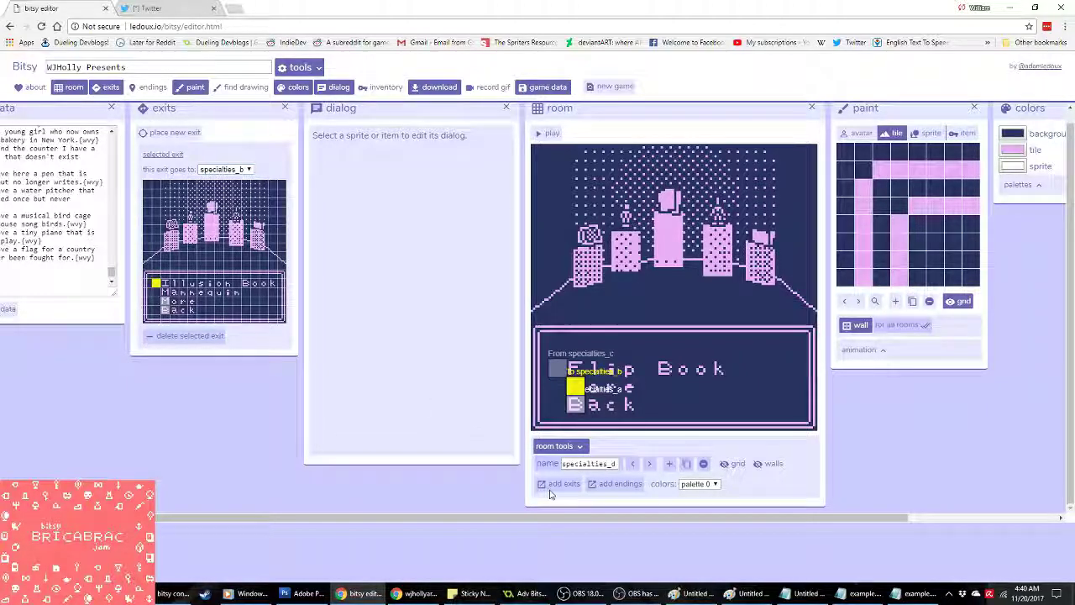
Step: Go to specialties_b, show the drawing finder beside the room and choose the capital P tile
{"action": "left_click", "coordinate": [649, 466]}
{"action": "scroll", "coordinate": [596, 518], "scroll_direction": "right", "scroll_amount": 2}
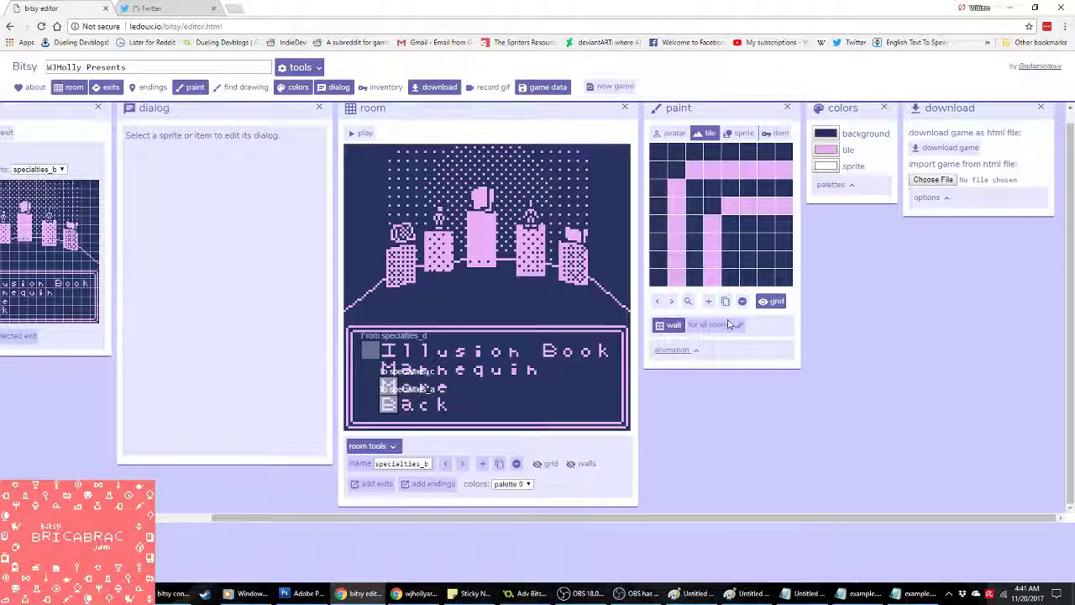
{"action": "left_click", "coordinate": [241, 87]}
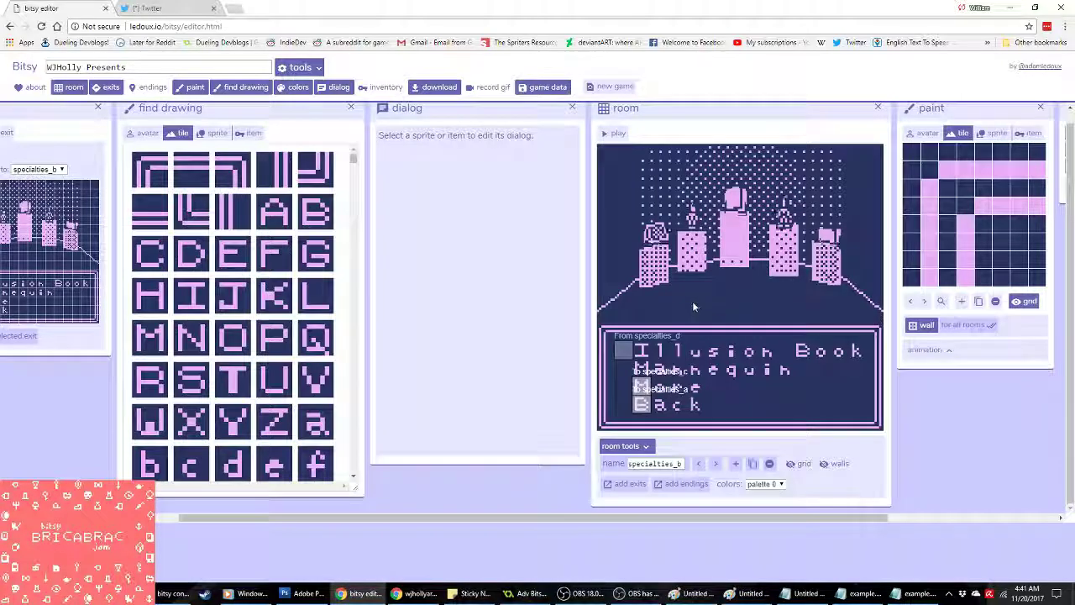
{"action": "mouse_move", "coordinate": [225, 101]}
{"action": "left_mouse_down"}
{"action": "mouse_move", "coordinate": [508, 107]}
{"action": "mouse_move", "coordinate": [524, 140]}
{"action": "left_mouse_up"}
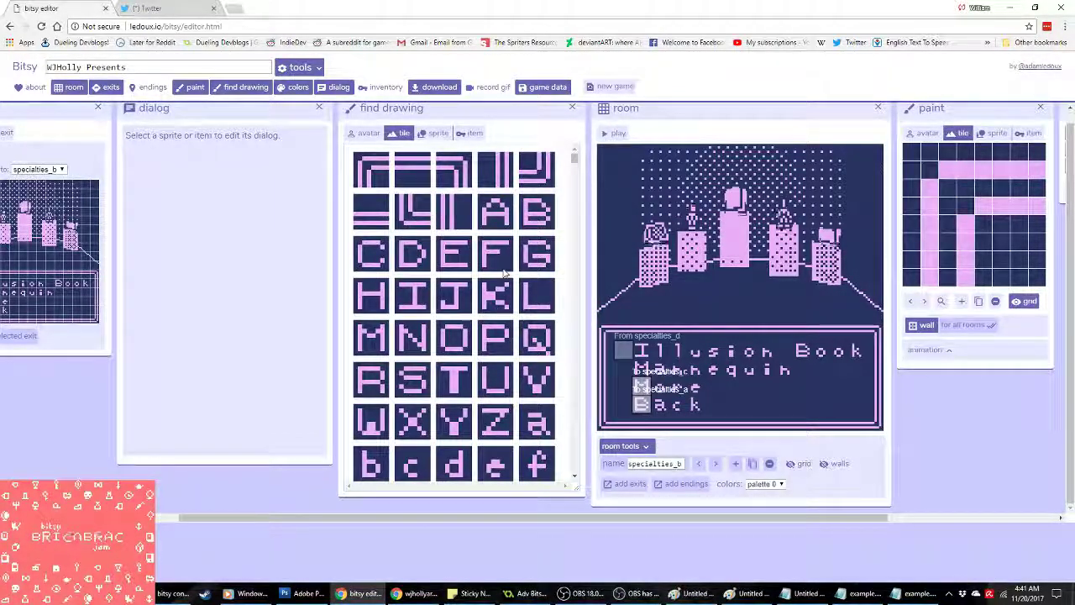
{"action": "scroll", "coordinate": [504, 277], "scroll_direction": "down", "scroll_amount": 1}
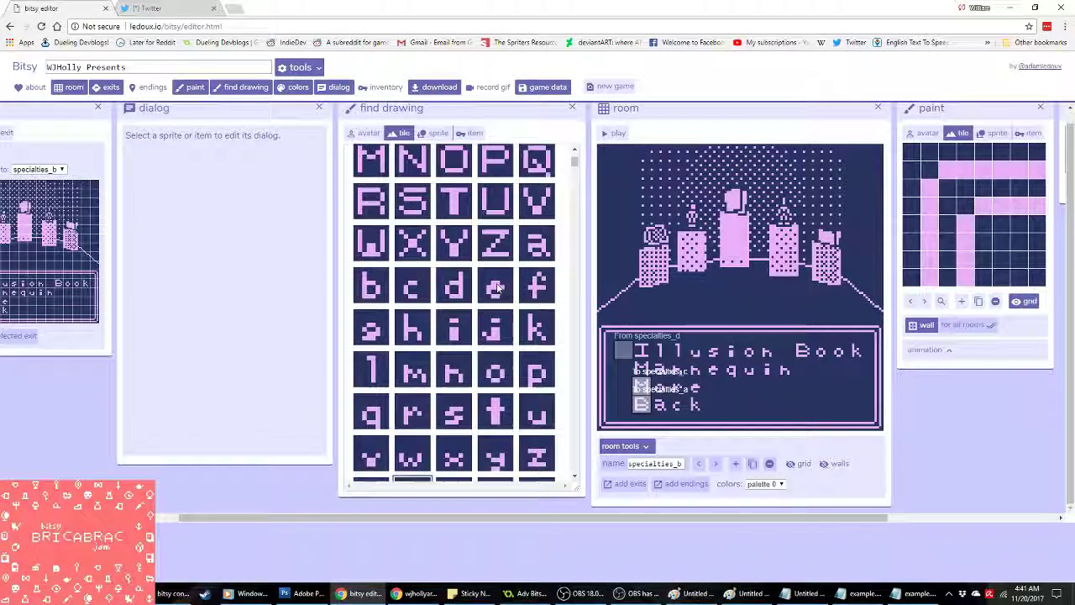
{"action": "scroll", "coordinate": [497, 288], "scroll_direction": "up", "scroll_amount": 1}
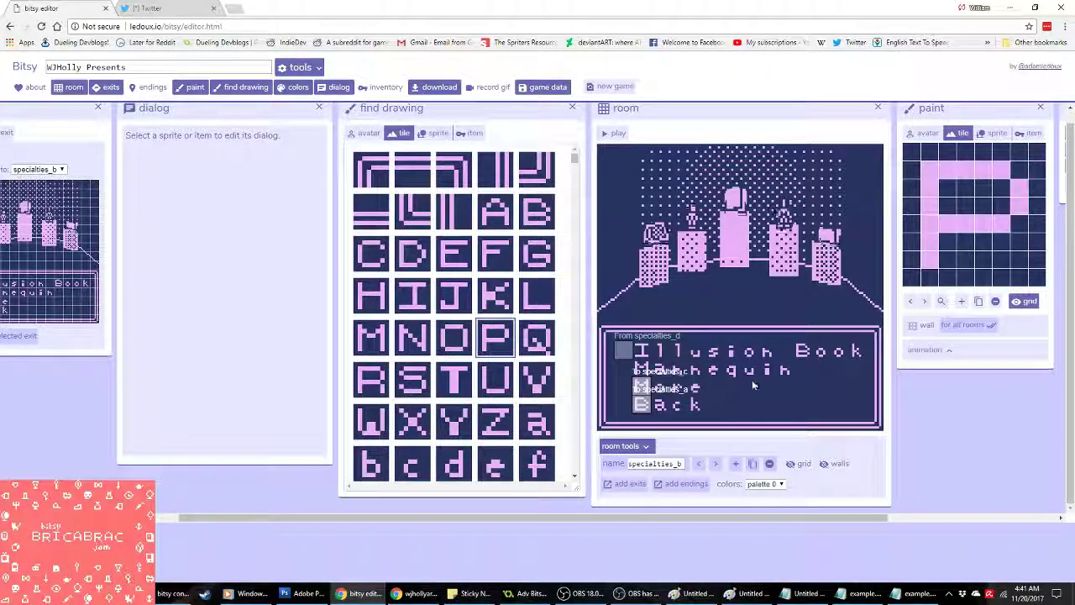
Step: Clear the Mannequin and Illusion Book lines from the specialties_b menu and place a capital P at the second line's start
{"action": "left_click", "coordinate": [676, 370]}
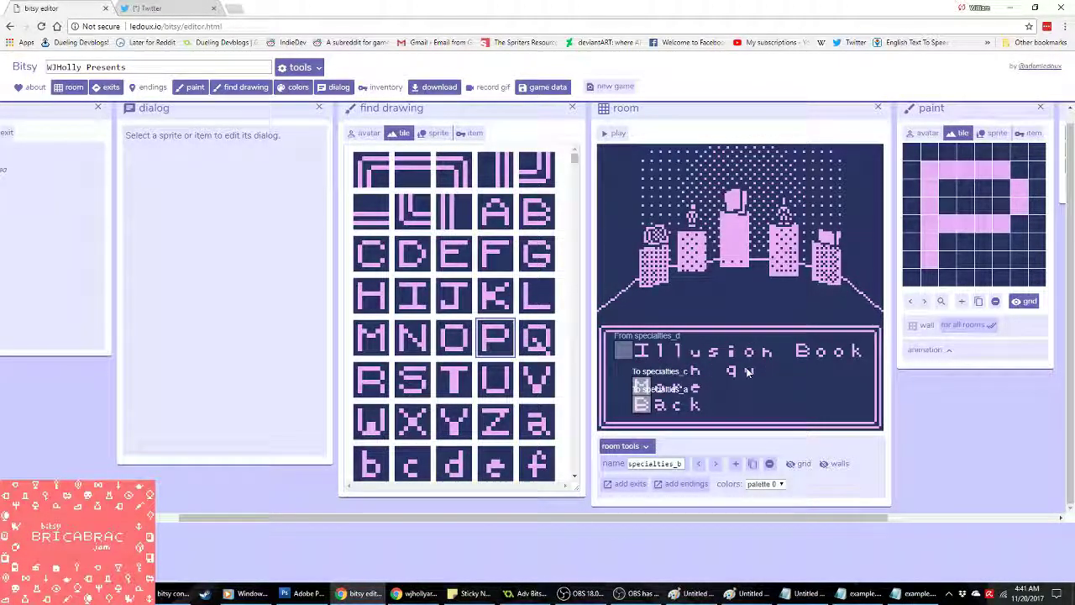
{"action": "mouse_move", "coordinate": [644, 348]}
{"action": "left_mouse_down"}
{"action": "mouse_move", "coordinate": [851, 353]}
{"action": "mouse_move", "coordinate": [807, 361]}
{"action": "left_mouse_up"}
{"action": "mouse_move", "coordinate": [732, 354]}
{"action": "left_mouse_down"}
{"action": "mouse_move", "coordinate": [713, 353]}
{"action": "mouse_move", "coordinate": [766, 353]}
{"action": "left_mouse_up"}
Step: Place the lowercase u, s and h tiles after the P to spell "Push" on the second menu line
{"action": "scroll", "coordinate": [535, 383], "scroll_direction": "down", "scroll_amount": 5}
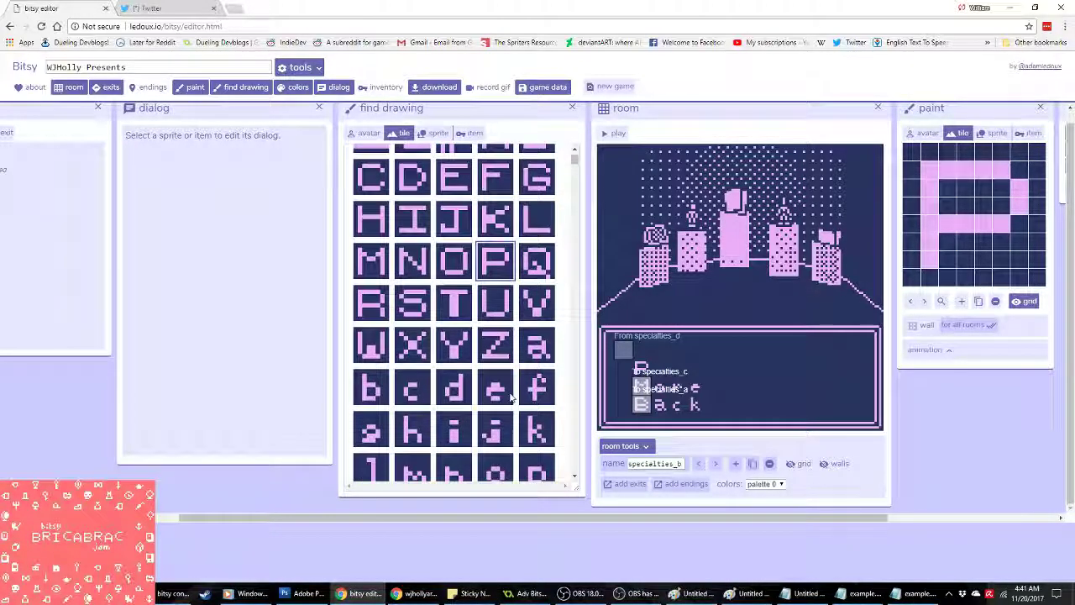
{"action": "left_click", "coordinate": [509, 371]}
{"action": "left_click", "coordinate": [534, 374]}
{"action": "scroll", "coordinate": [533, 374], "scroll_direction": "down", "scroll_amount": 1}
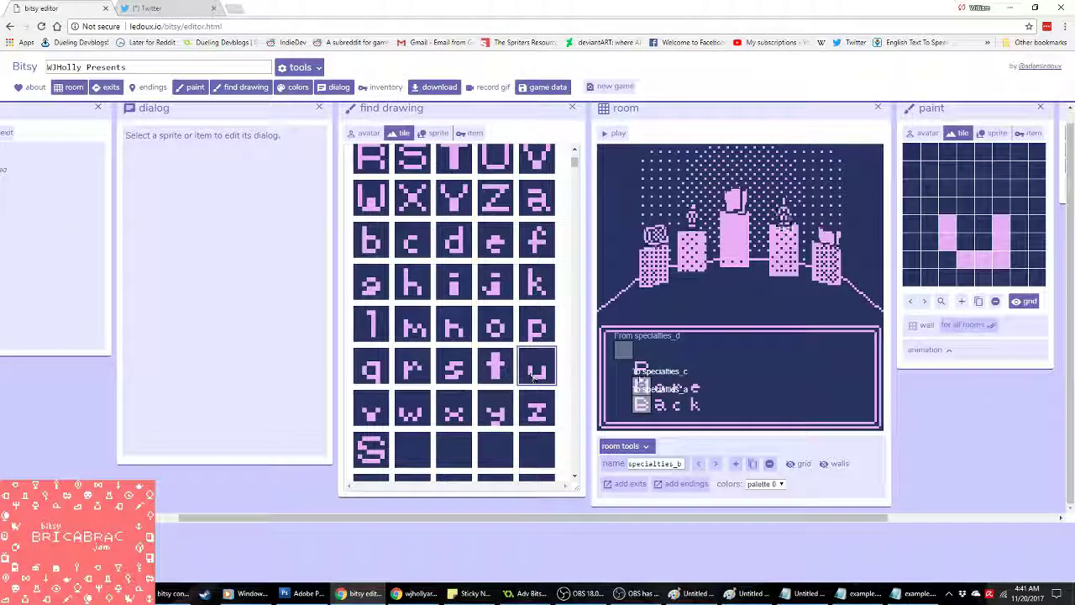
{"action": "scroll", "coordinate": [468, 353], "scroll_direction": "down", "scroll_amount": 1}
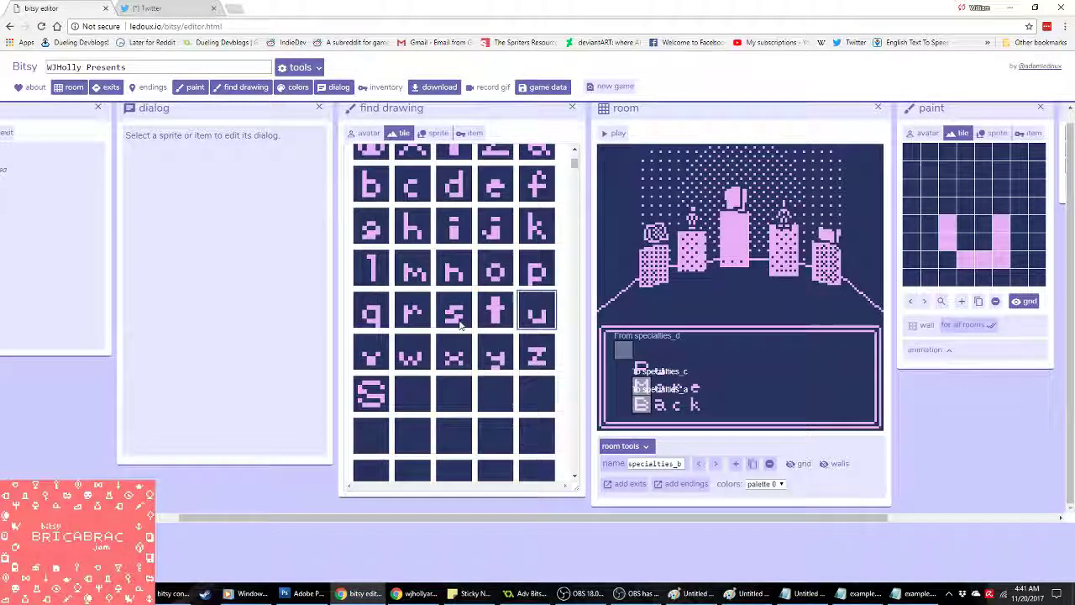
{"action": "left_click", "coordinate": [454, 269]}
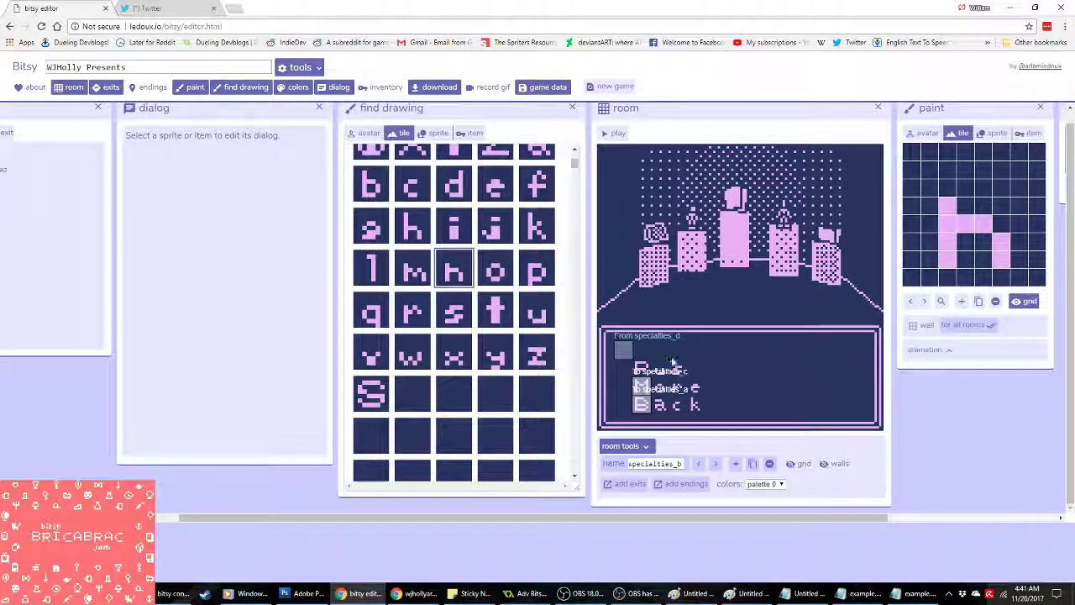
Step: Place lowercase p and t tiles for the word after "Push", laid out as "p pp t" with gaps for the vowels
{"action": "left_click", "coordinate": [530, 282]}
{"action": "left_click", "coordinate": [728, 367]}
{"action": "left_click", "coordinate": [766, 368]}
{"action": "left_click", "coordinate": [536, 311]}
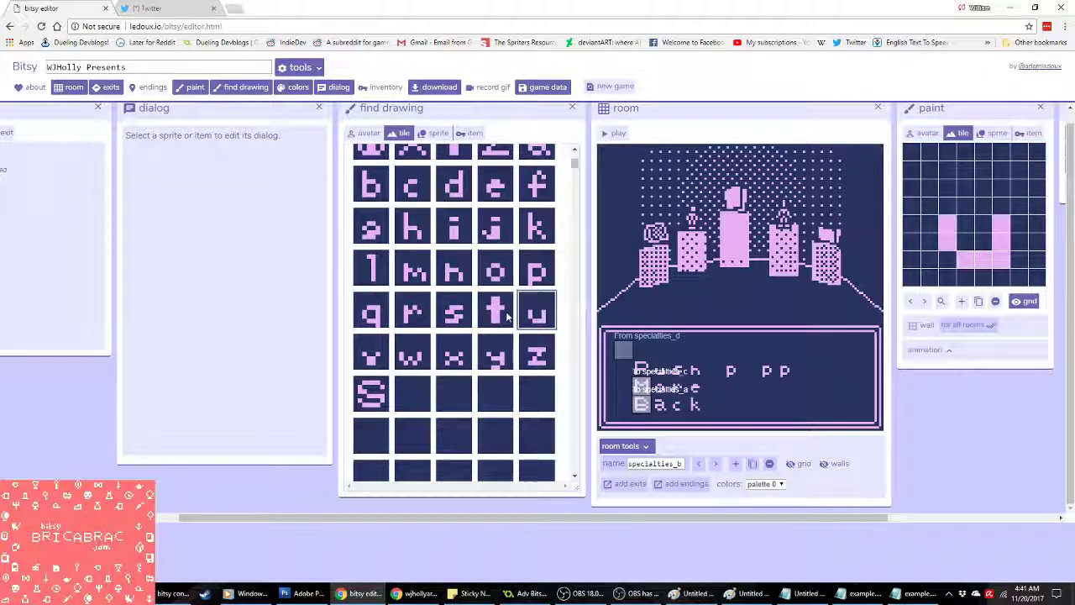
{"action": "left_click", "coordinate": [495, 311]}
{"action": "left_click", "coordinate": [819, 375]}
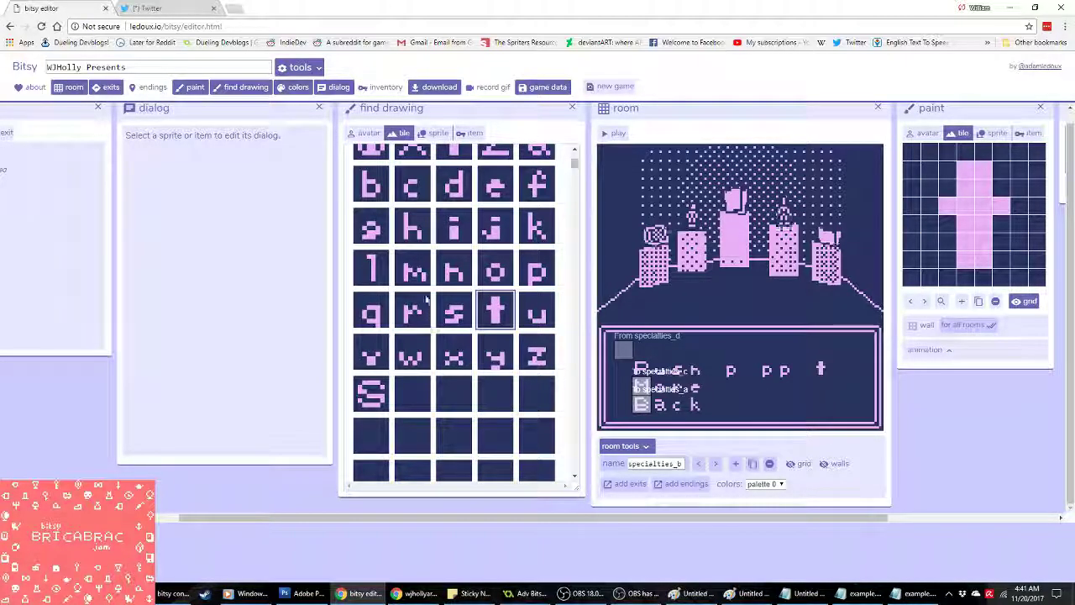
Step: Place the letter tiles e and u to complete the word "puppet" in the specialties_b menu text
{"action": "scroll", "coordinate": [427, 308], "scroll_direction": "up", "scroll_amount": 1}
{"action": "left_click", "coordinate": [804, 370]}
{"action": "left_click", "coordinate": [535, 367]}
{"action": "left_click", "coordinate": [747, 371]}
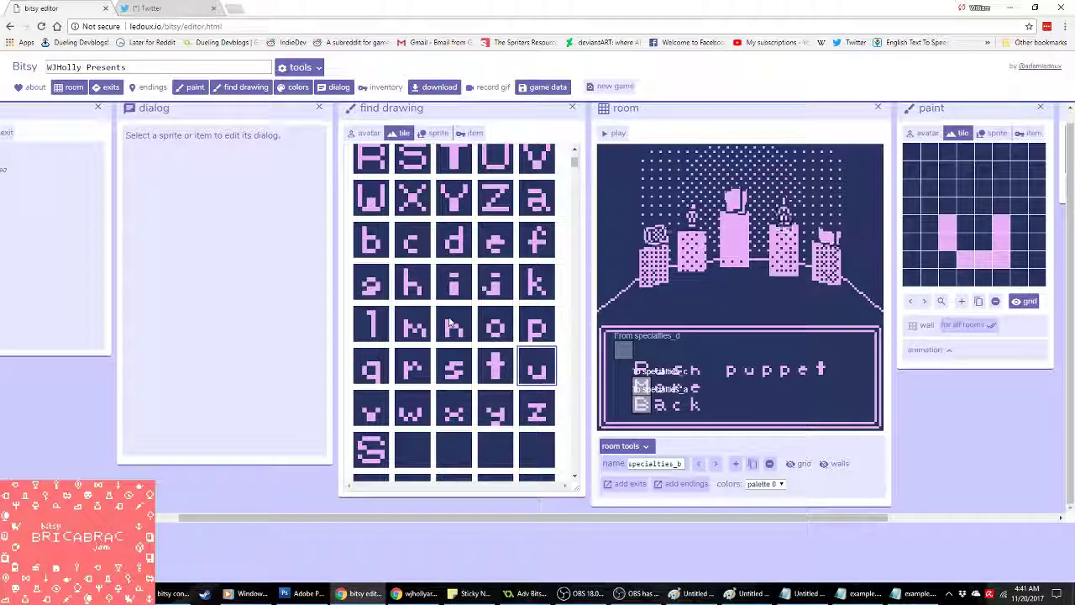
Step: Place the capital L and lowercase t tiles of "Lite" on the first line of the text box
{"action": "scroll", "coordinate": [447, 323], "scroll_direction": "up", "scroll_amount": 1}
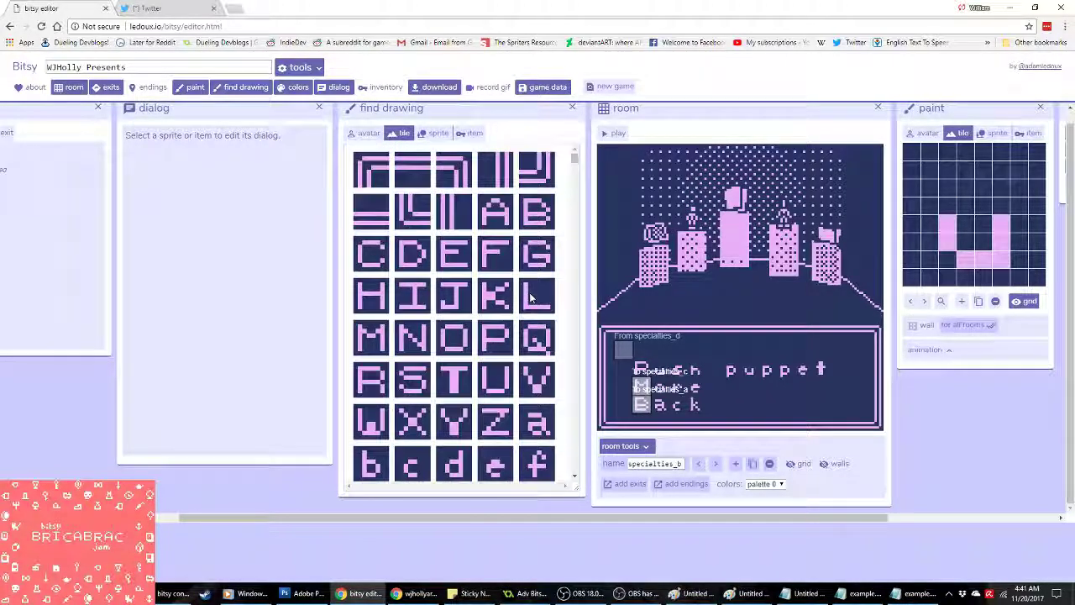
{"action": "left_click", "coordinate": [530, 297]}
{"action": "left_click", "coordinate": [638, 351]}
{"action": "scroll", "coordinate": [458, 315], "scroll_direction": "down", "scroll_amount": 3}
{"action": "scroll", "coordinate": [458, 315], "scroll_direction": "down", "scroll_amount": 1}
{"action": "left_click", "coordinate": [496, 422]}
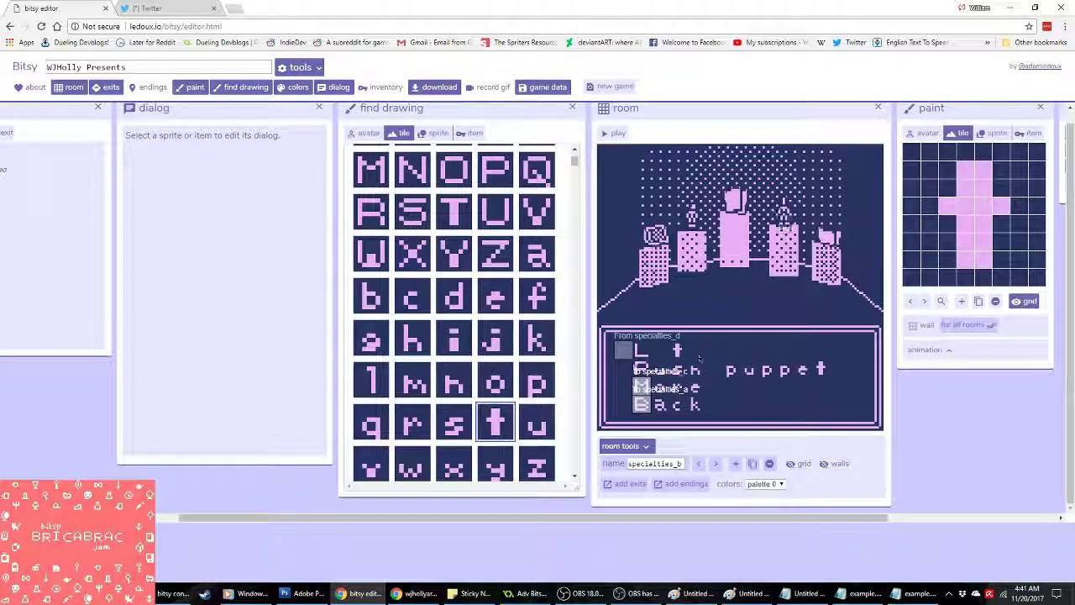
Step: Place the B, r and t tiles of "Brite" after "Lite" on the first line
{"action": "scroll", "coordinate": [537, 210], "scroll_direction": "up", "scroll_amount": 4}
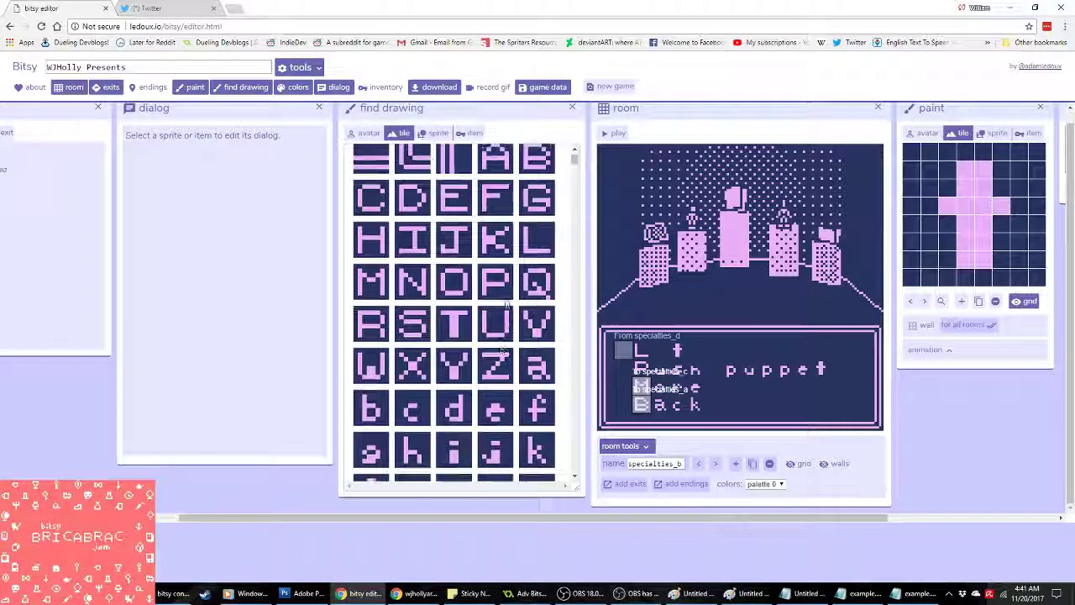
{"action": "left_click", "coordinate": [730, 350]}
{"action": "scroll", "coordinate": [449, 365], "scroll_direction": "down", "scroll_amount": 4}
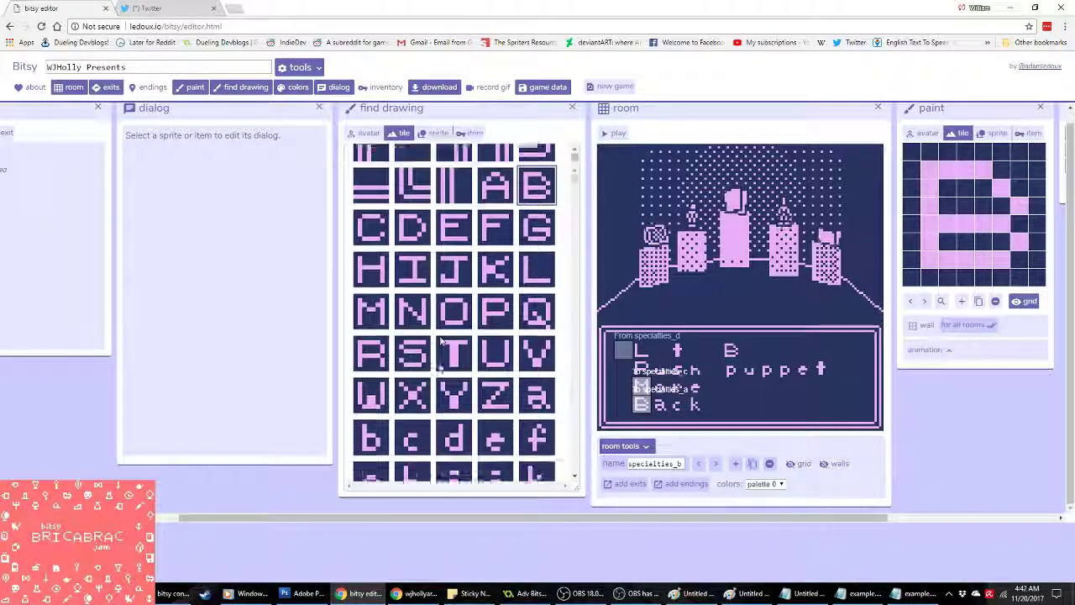
{"action": "scroll", "coordinate": [448, 364], "scroll_direction": "down", "scroll_amount": 1}
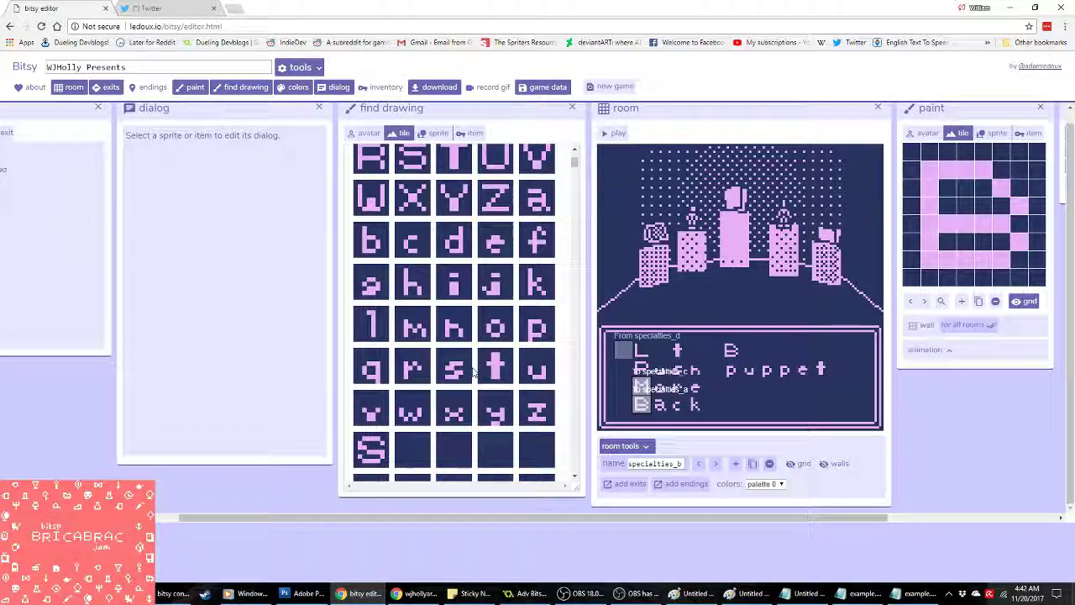
{"action": "scroll", "coordinate": [460, 374], "scroll_direction": "up", "scroll_amount": 1}
{"action": "scroll", "coordinate": [451, 415], "scroll_direction": "down", "scroll_amount": 1}
{"action": "scroll", "coordinate": [451, 414], "scroll_direction": "down", "scroll_amount": 1}
{"action": "left_click", "coordinate": [784, 350]}
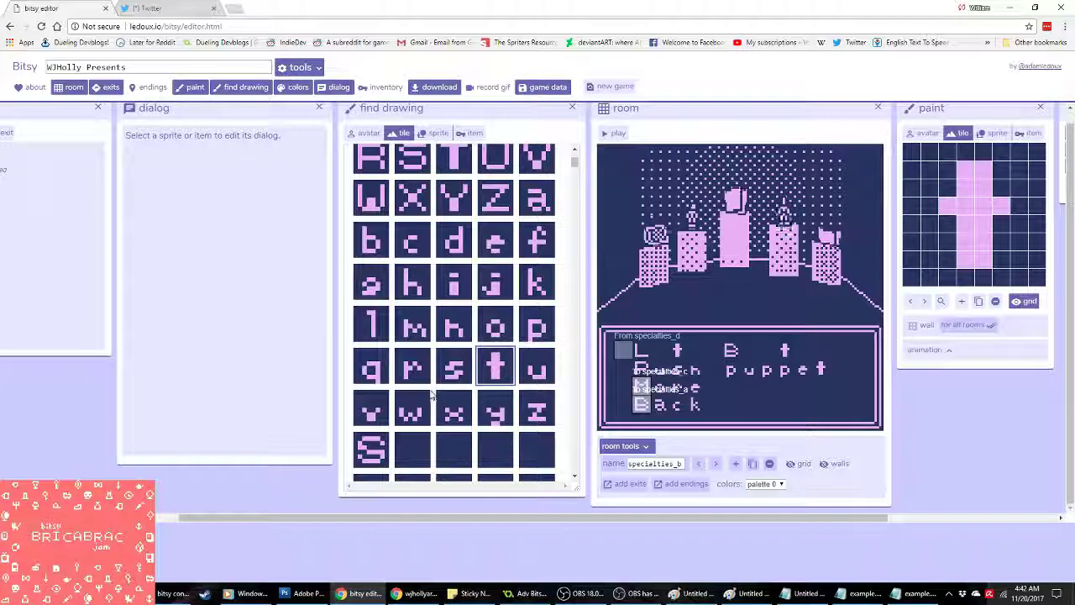
{"action": "left_click", "coordinate": [411, 367]}
{"action": "left_click", "coordinate": [751, 353]}
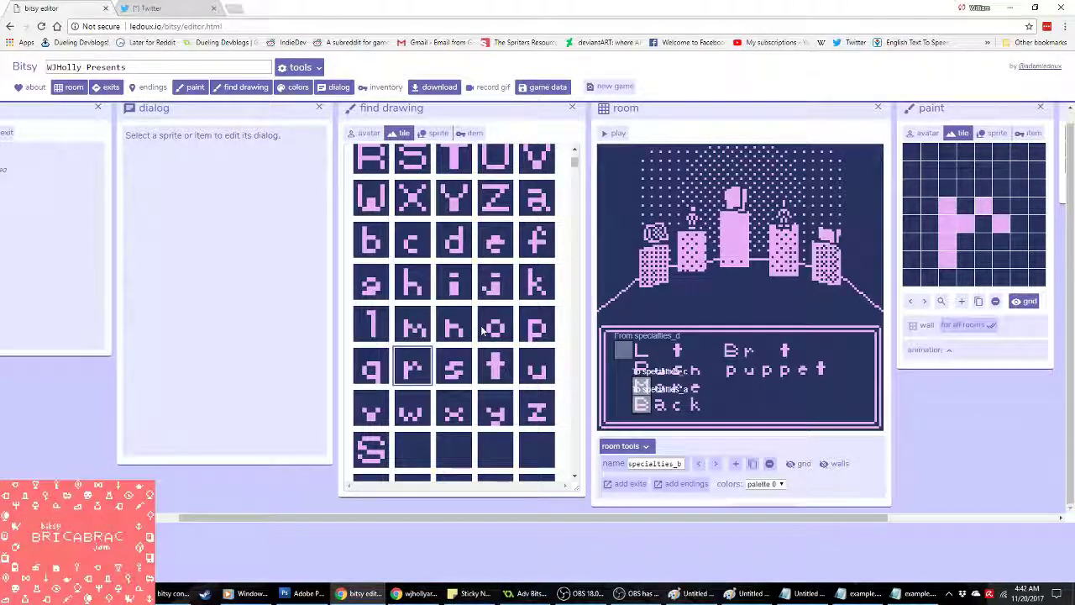
Step: Fill in the i and e tiles in both words so the first line reads "Lite Brite"
{"action": "left_click", "coordinate": [453, 338]}
{"action": "left_click", "coordinate": [658, 351]}
{"action": "left_click", "coordinate": [767, 351]}
{"action": "scroll", "coordinate": [521, 333], "scroll_direction": "up", "scroll_amount": 3}
{"action": "scroll", "coordinate": [482, 413], "scroll_direction": "down", "scroll_amount": 1}
{"action": "left_click", "coordinate": [494, 409]}
{"action": "left_click", "coordinate": [695, 351]}
{"action": "left_click", "coordinate": [800, 351]}
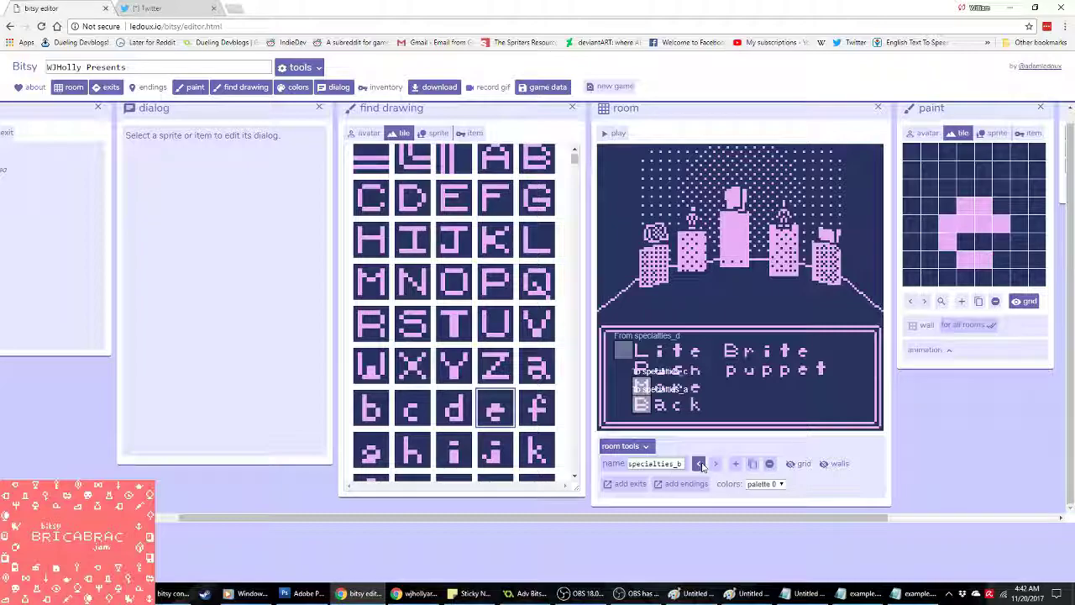
Step: Replace the first letter of "puppet" with the capital P tile
{"action": "scroll", "coordinate": [472, 419], "scroll_direction": "down", "scroll_amount": 5}
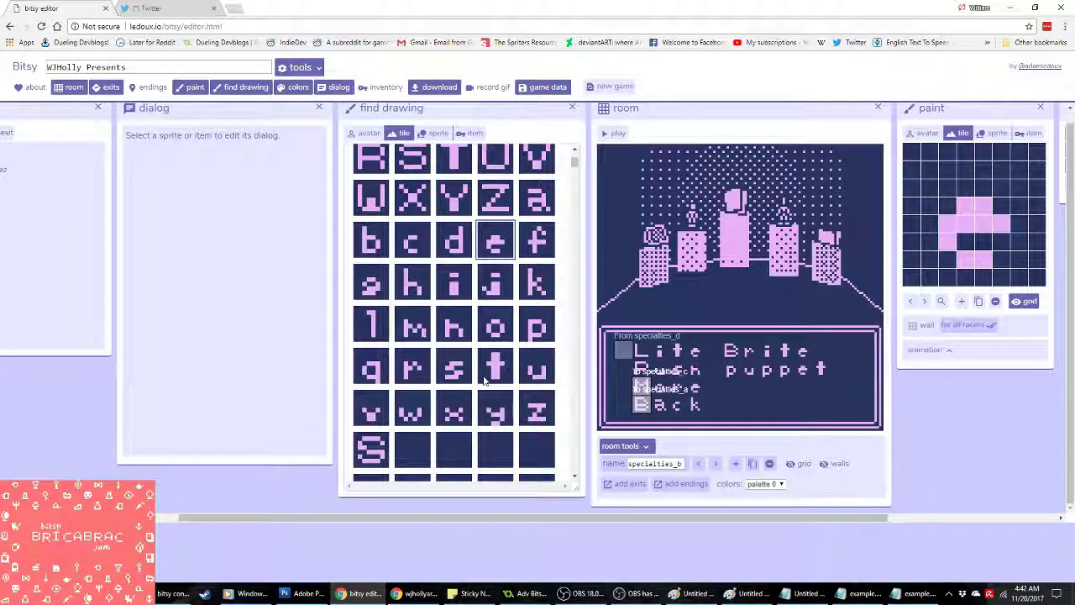
{"action": "scroll", "coordinate": [487, 355], "scroll_direction": "up", "scroll_amount": 4}
{"action": "scroll", "coordinate": [487, 355], "scroll_direction": "up", "scroll_amount": 1}
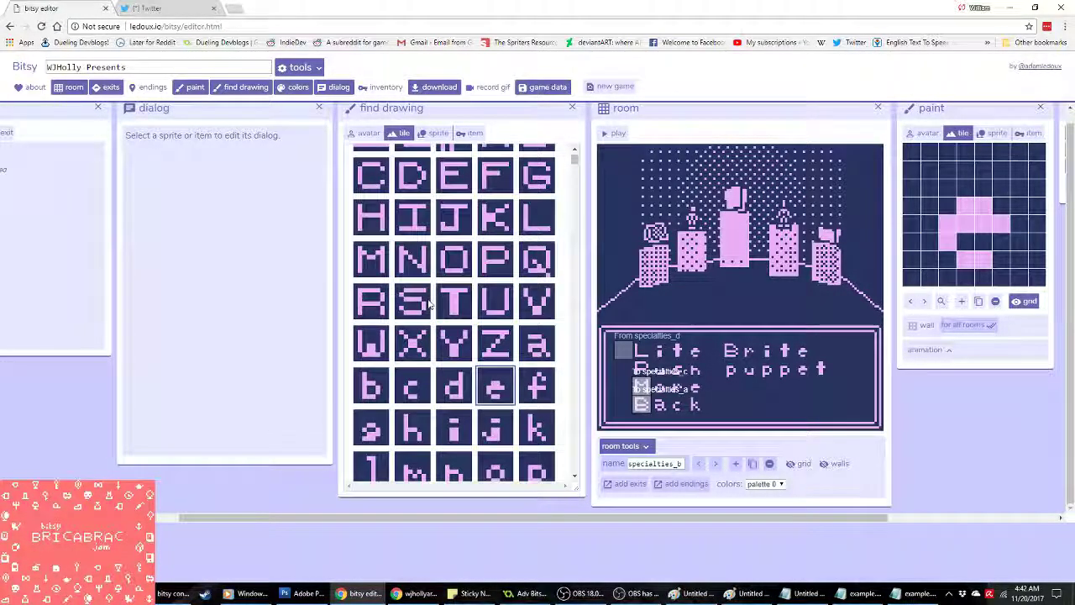
{"action": "left_click", "coordinate": [495, 281]}
{"action": "left_click", "coordinate": [730, 370]}
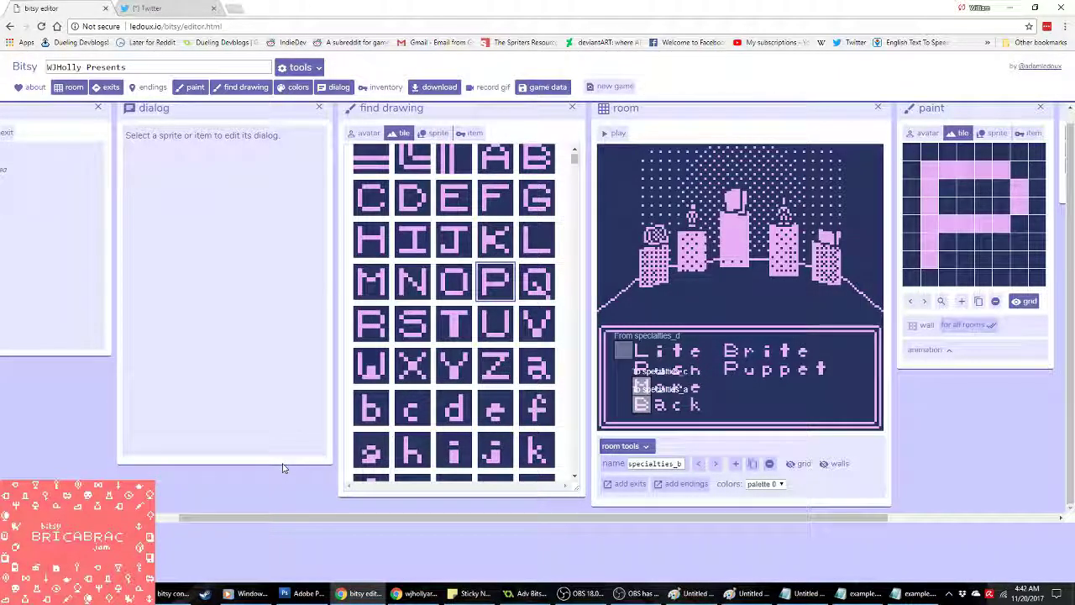
Step: Check the tile and room levels stored in levelsaves.txt in the Adv_Bitsy_Maker folder and close the file
{"action": "left_click", "coordinate": [543, 595]}
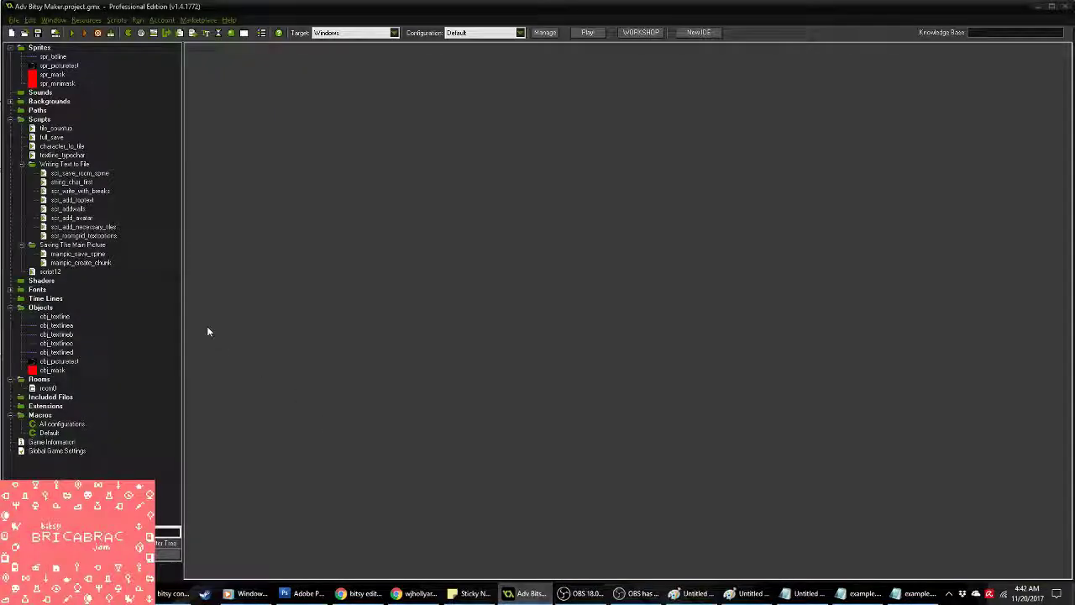
{"action": "left_click", "coordinate": [173, 594]}
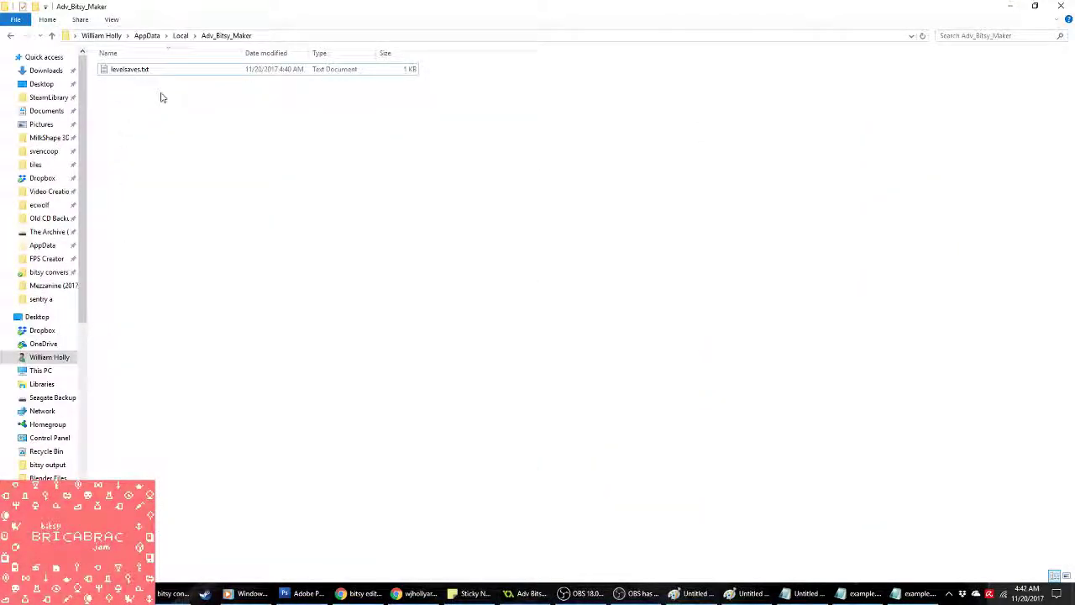
{"action": "double_click", "coordinate": [172, 71]}
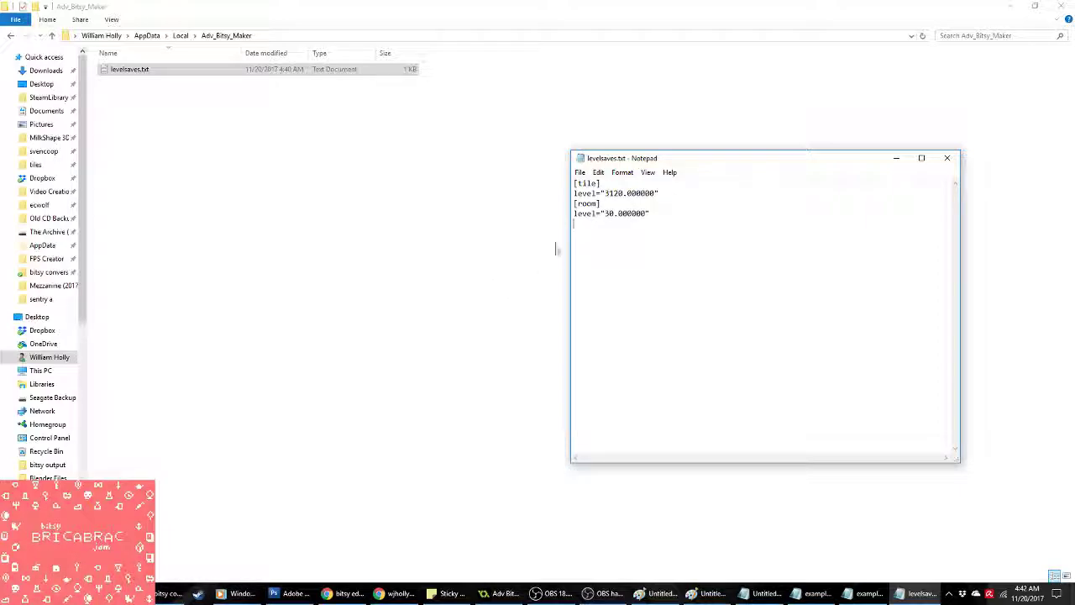
{"action": "left_click", "coordinate": [947, 158]}
{"action": "left_click", "coordinate": [508, 303]}
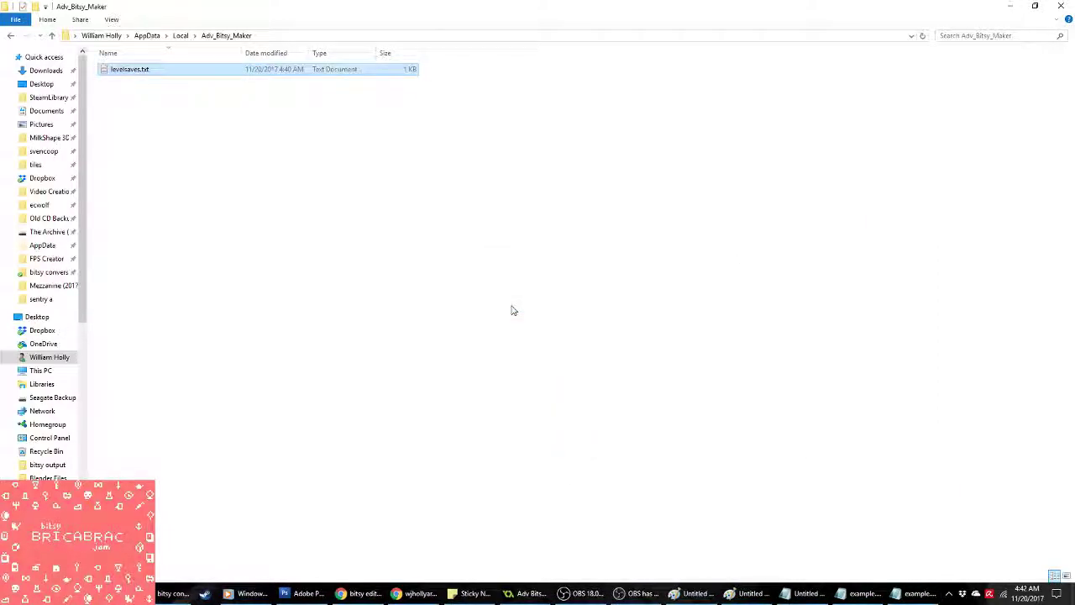
{"action": "left_click", "coordinate": [539, 593]}
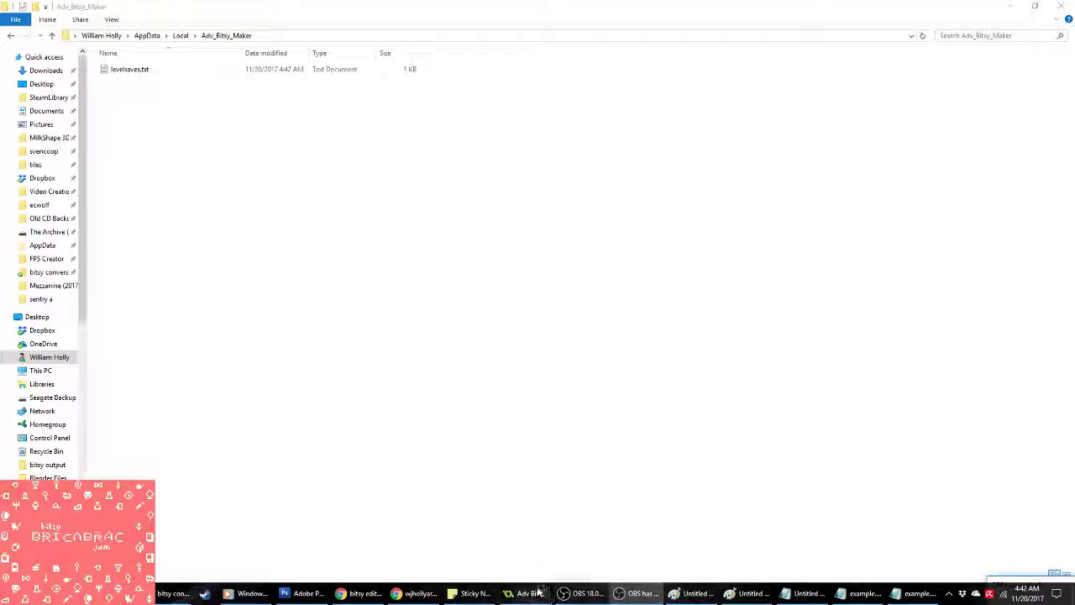
Step: Switch back to the Bitsy editor and go through the specialties rooms to room 23
{"action": "left_click", "coordinate": [371, 594]}
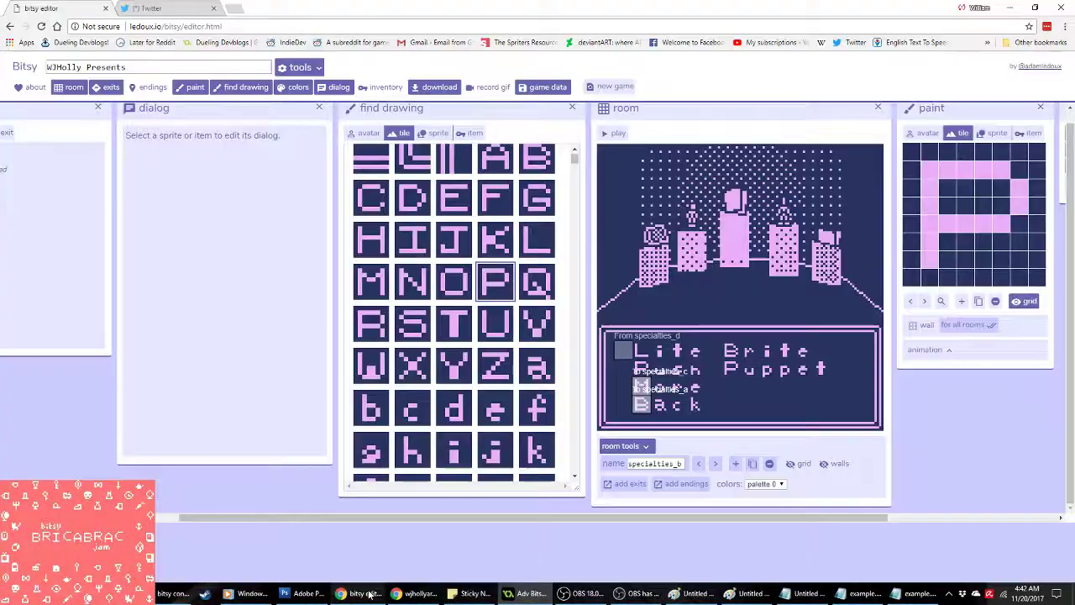
{"action": "scroll", "coordinate": [810, 505], "scroll_direction": "right", "scroll_amount": 4}
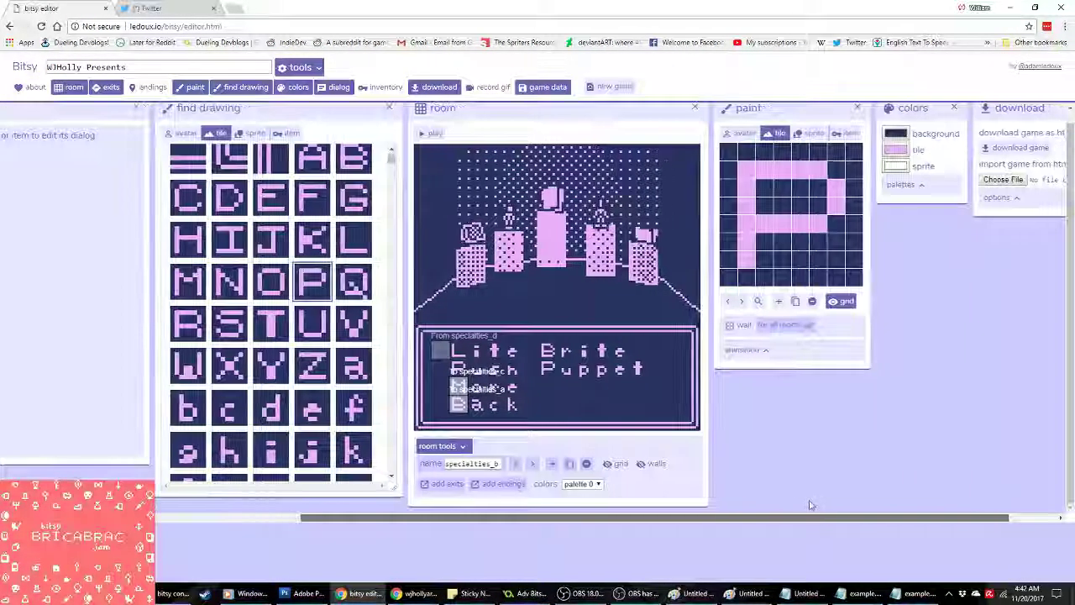
{"action": "scroll", "coordinate": [811, 504], "scroll_direction": "left", "scroll_amount": 1}
{"action": "left_click", "coordinate": [550, 464]}
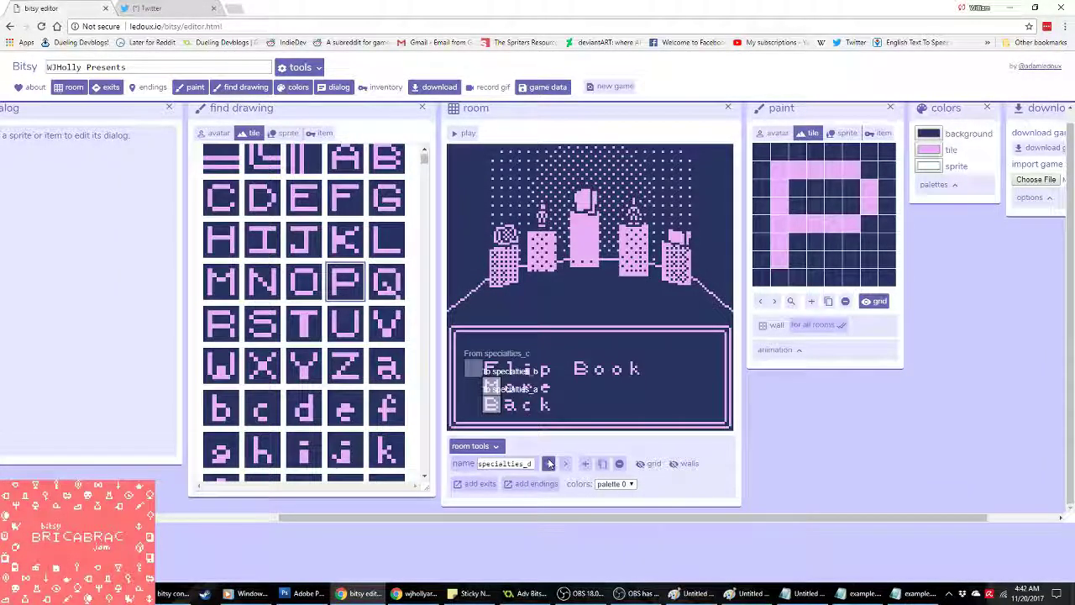
{"action": "left_click", "coordinate": [550, 464]}
{"action": "left_click", "coordinate": [565, 463]}
{"action": "left_click", "coordinate": [548, 463]}
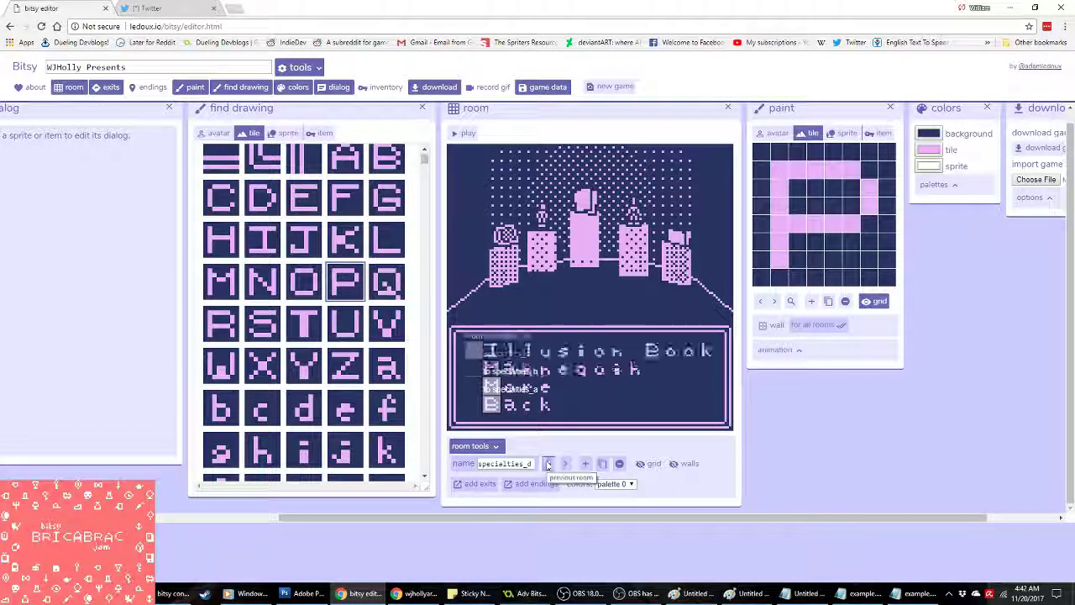
{"action": "left_click", "coordinate": [549, 464]}
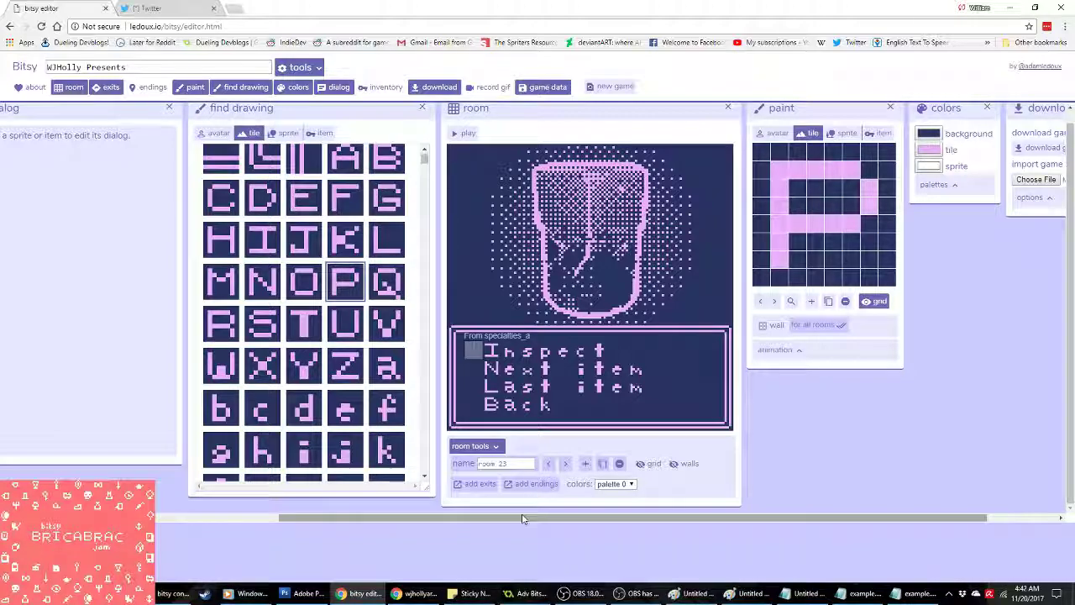
{"action": "scroll", "coordinate": [522, 518], "scroll_direction": "left", "scroll_amount": 3}
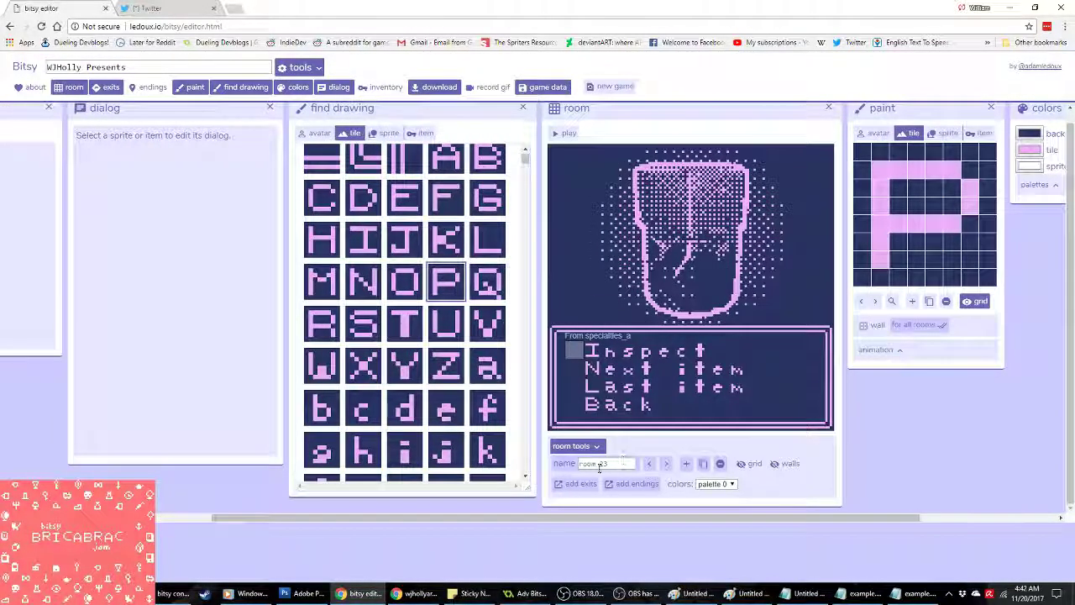
Step: Close the drawing finder and add an exit on "Last item" in room 23, leading to the tile beside "Inspect" in shelf_g
{"action": "left_click", "coordinate": [523, 107]}
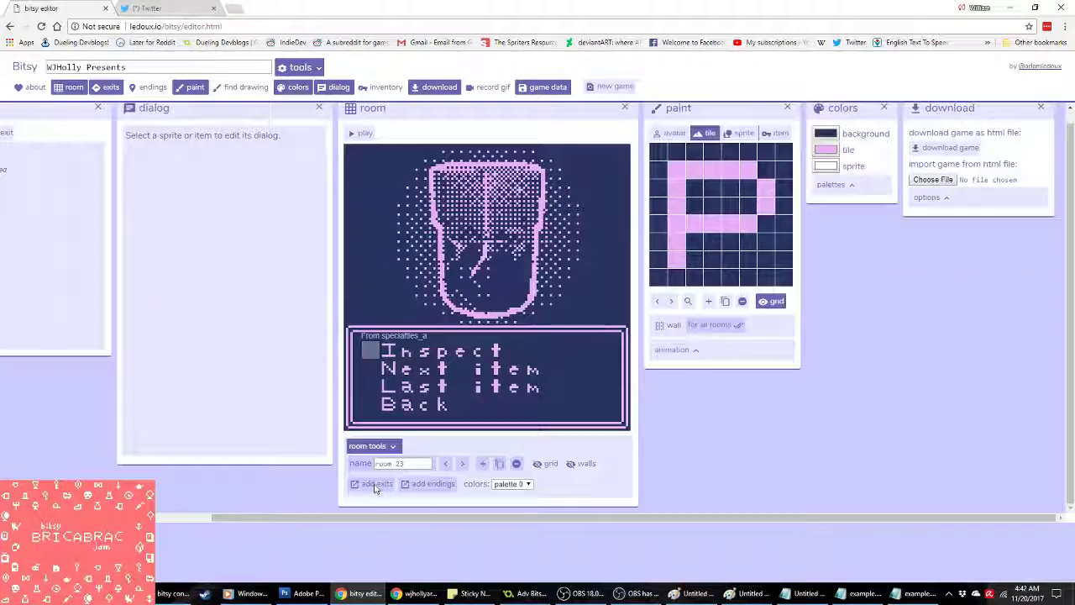
{"action": "left_click", "coordinate": [376, 484]}
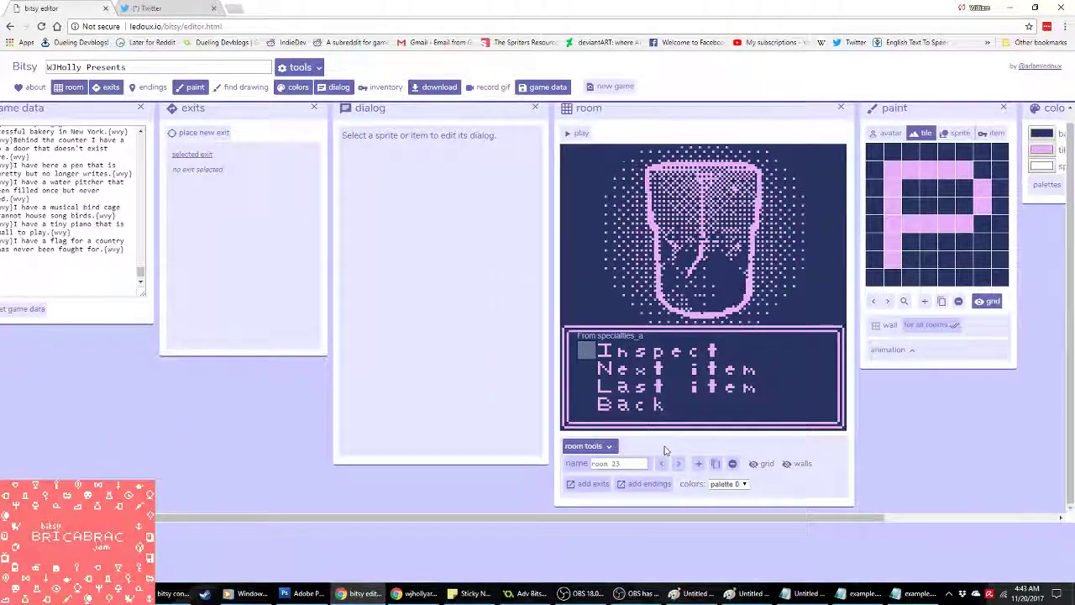
{"action": "left_click", "coordinate": [201, 133]}
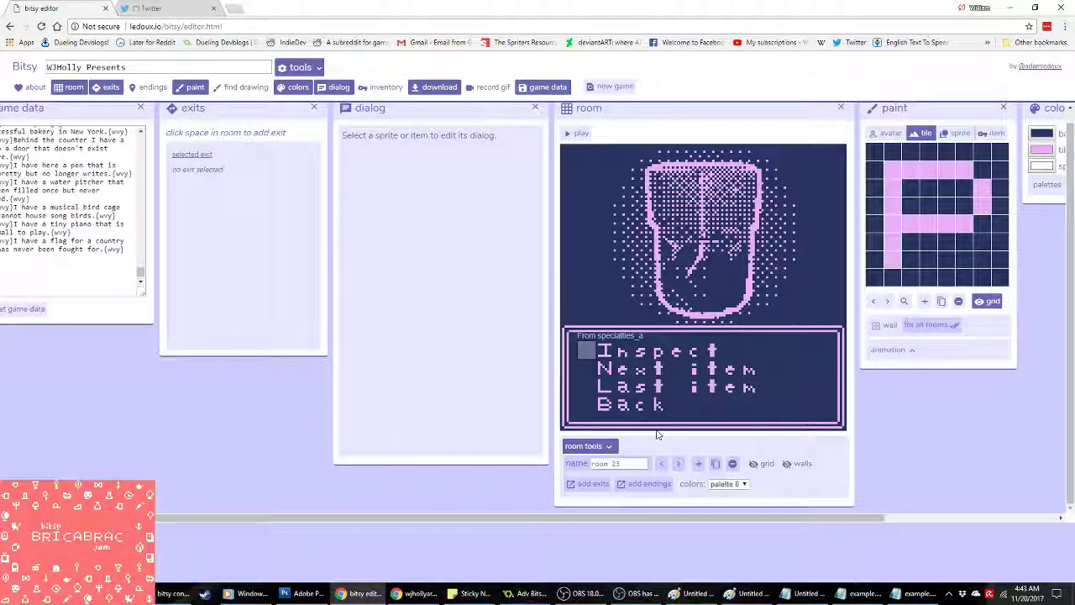
{"action": "left_click", "coordinate": [603, 386]}
{"action": "left_click", "coordinate": [256, 169]}
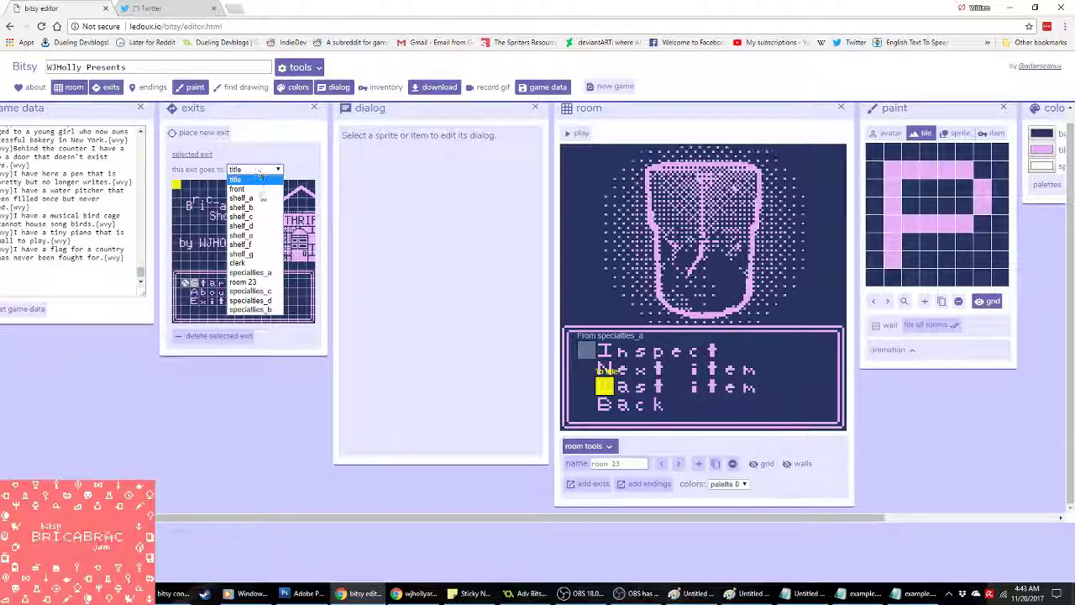
{"action": "left_click", "coordinate": [252, 253]}
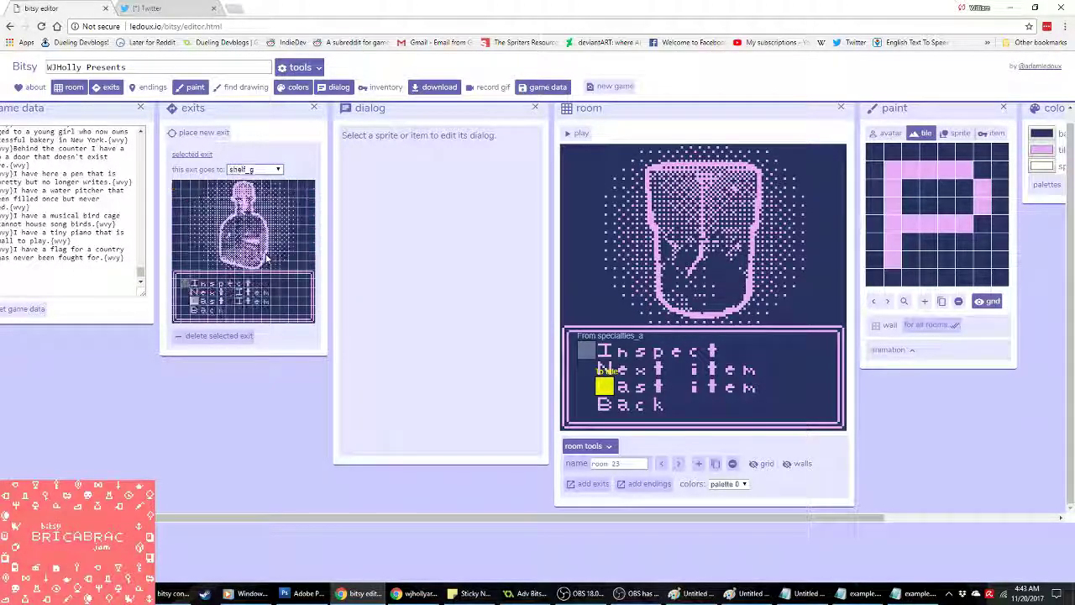
{"action": "left_click", "coordinate": [186, 284]}
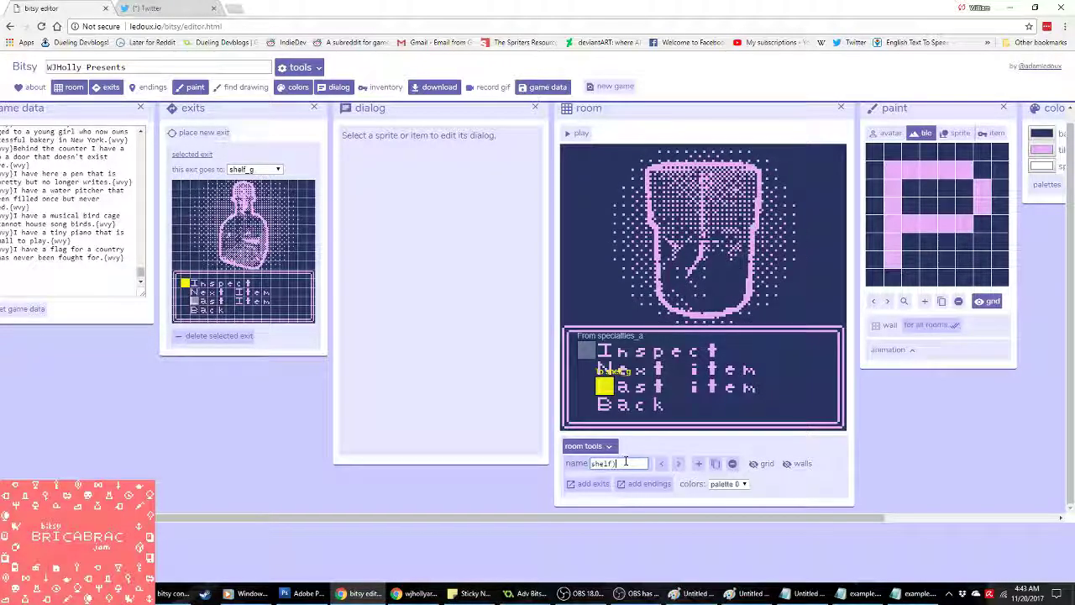
Step: Rename the room shelf_h and add an exit on "Back" leading to the tile beside "Clerk" in the front room
{"action": "type", "text": "h"}
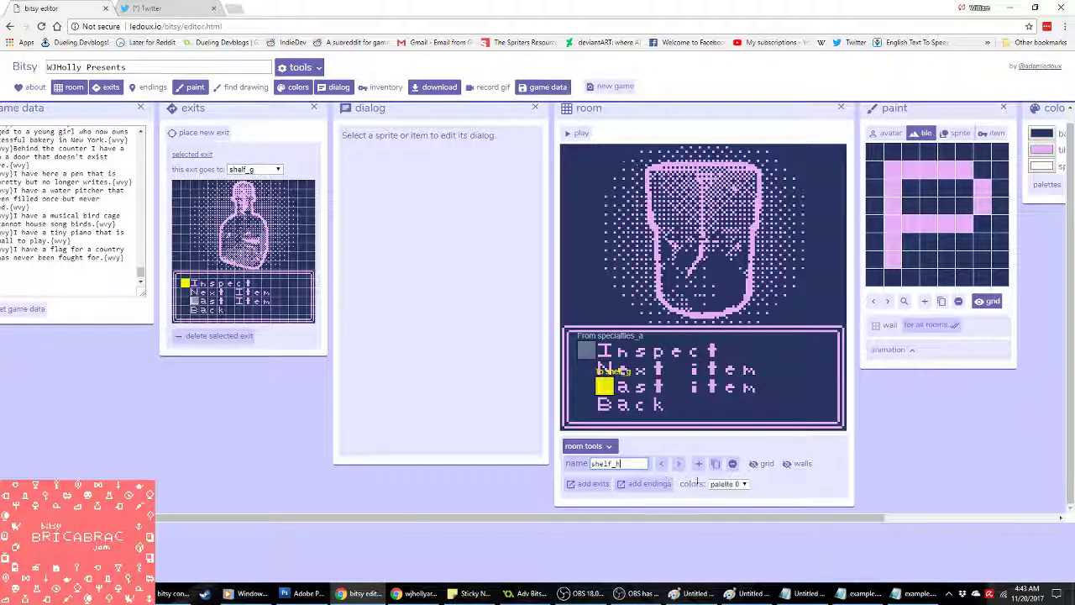
{"action": "left_click", "coordinate": [661, 414]}
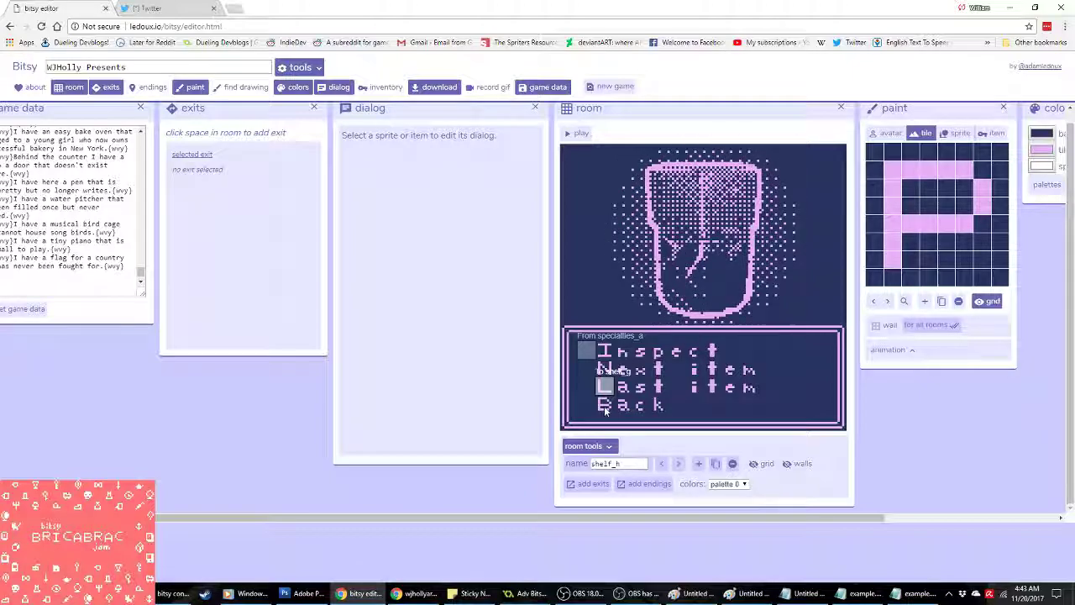
{"action": "left_click", "coordinate": [605, 407]}
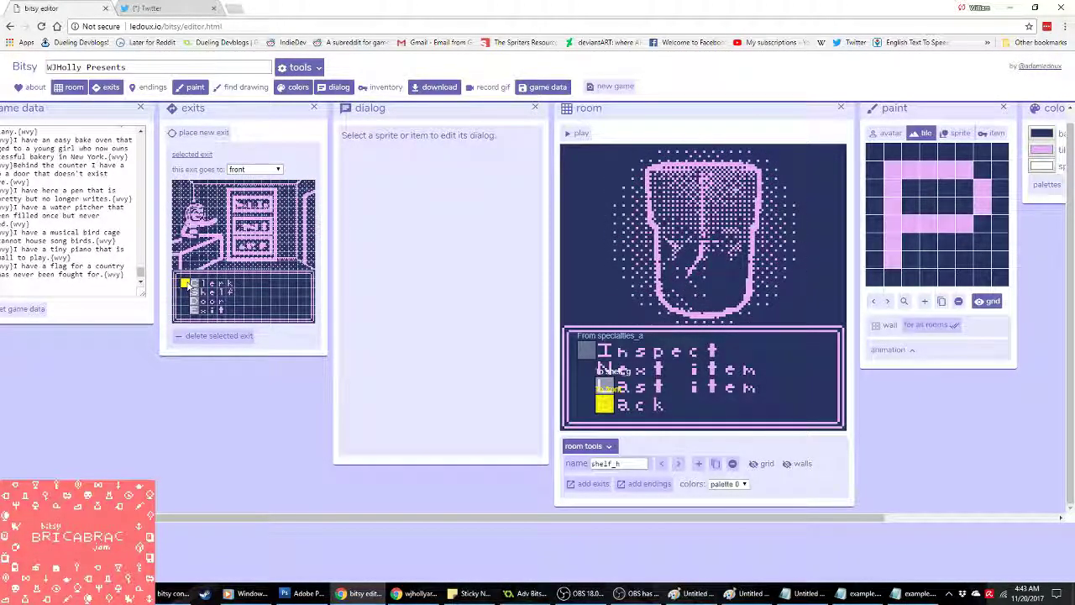
Step: In shelf_g, add an exit on "Next Item" leading to the tile beside "Inspect" in shelf_h
{"action": "left_click", "coordinate": [662, 464]}
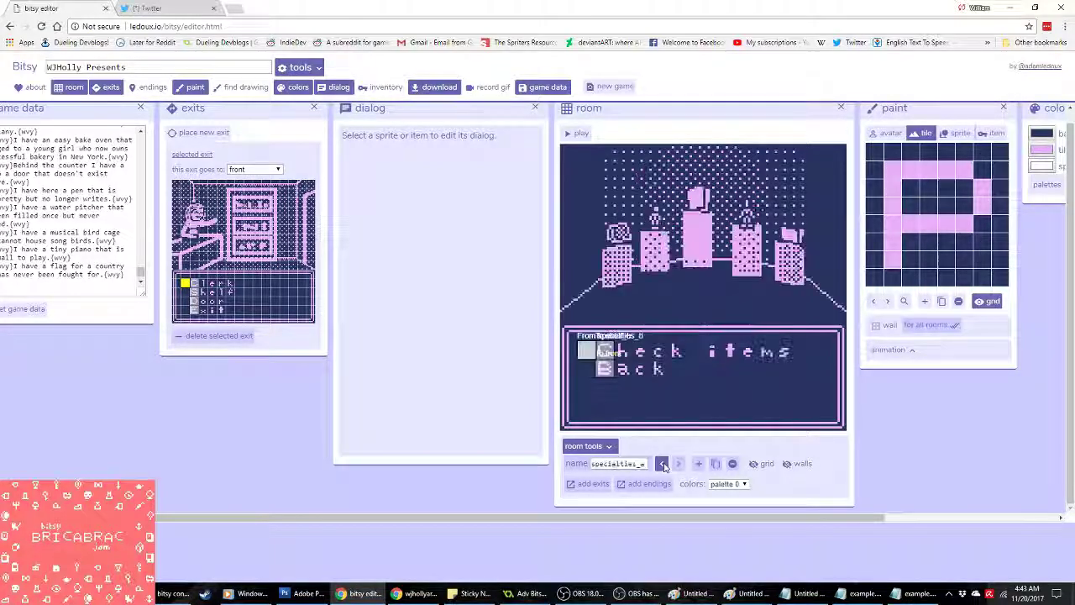
{"action": "left_click", "coordinate": [662, 465]}
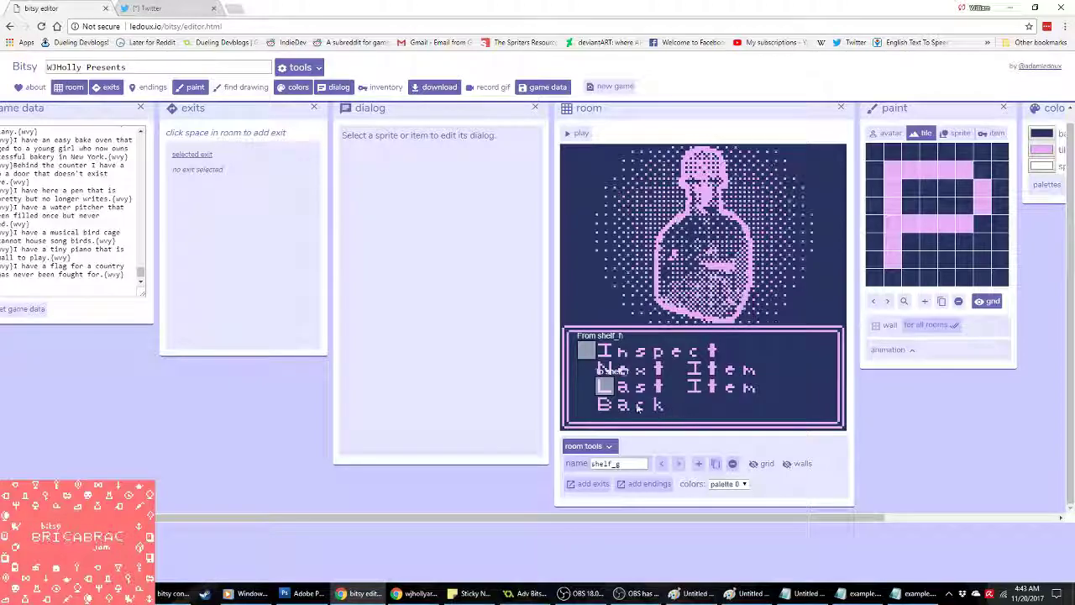
{"action": "left_click", "coordinate": [604, 368]}
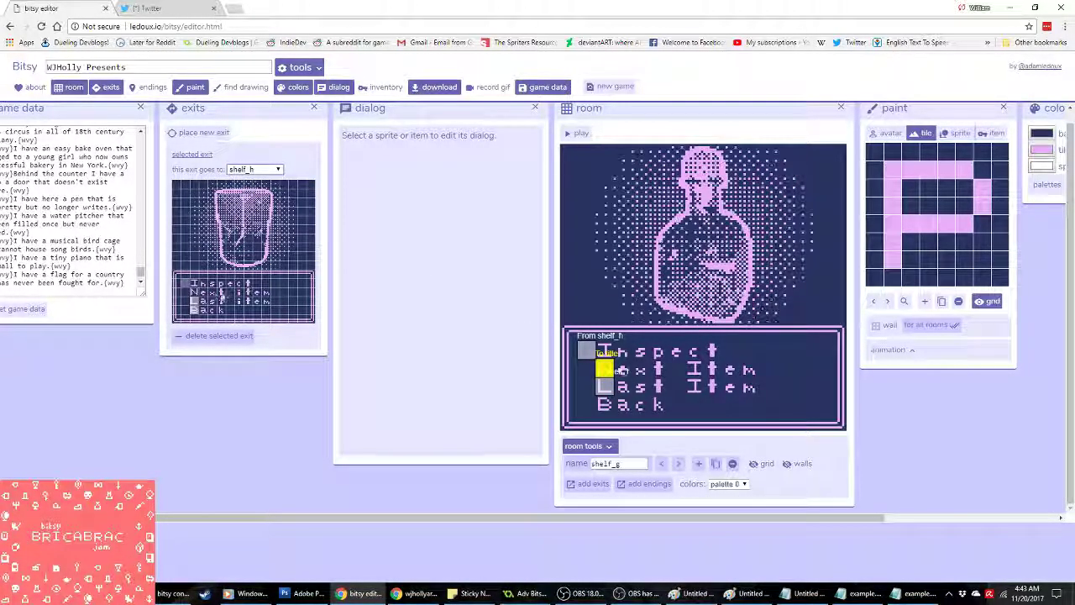
Step: Retarget the exit on "Check items" in specialties_a to the tile beside "Lite Brite" in specialties_b
{"action": "left_click", "coordinate": [661, 464]}
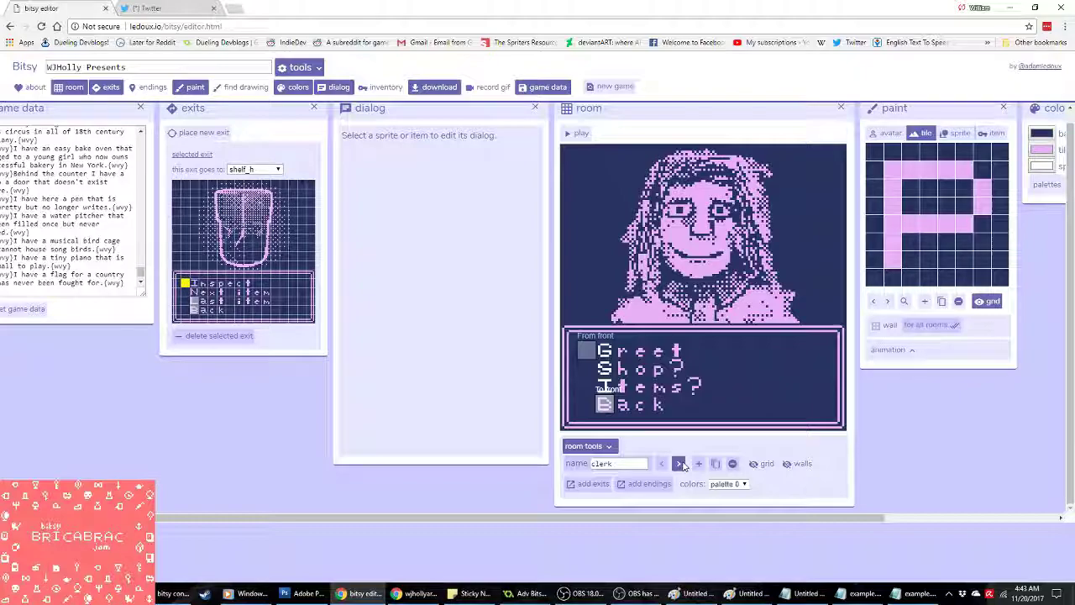
{"action": "left_click", "coordinate": [682, 464]}
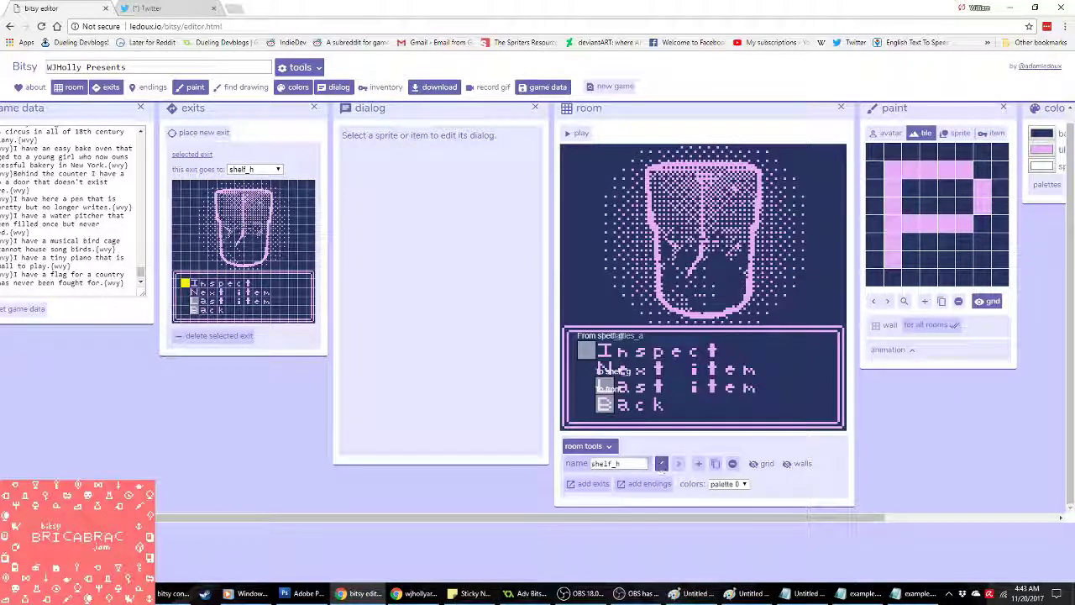
{"action": "left_click", "coordinate": [662, 465]}
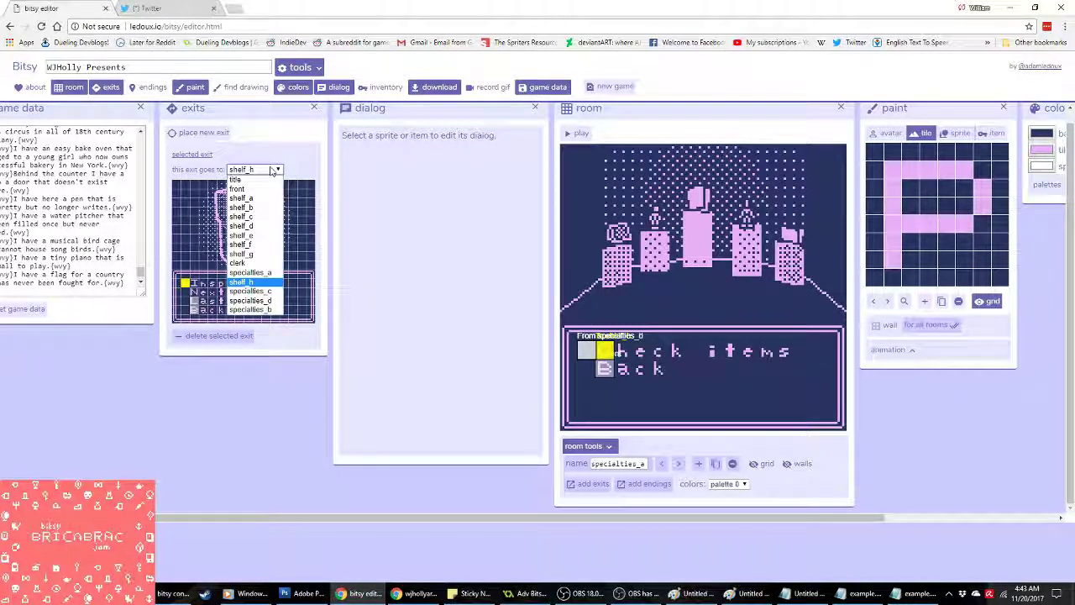
{"action": "left_click", "coordinate": [250, 309]}
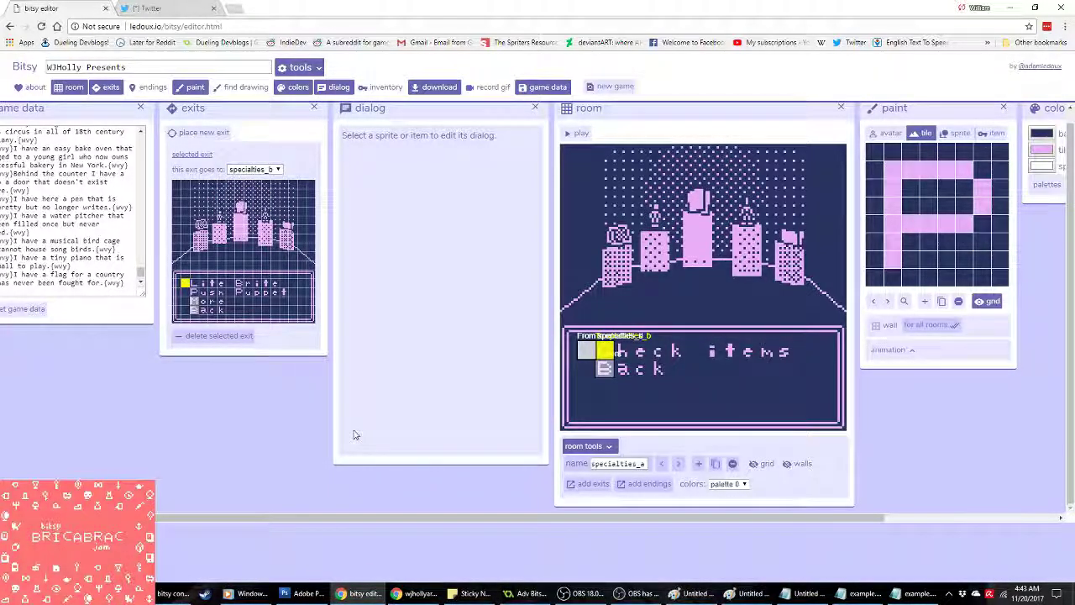
Step: Go through rooms specialties_b, specialties_c and specialties_d to check their menu items and exits
{"action": "left_click", "coordinate": [678, 464]}
{"action": "left_click", "coordinate": [678, 464]}
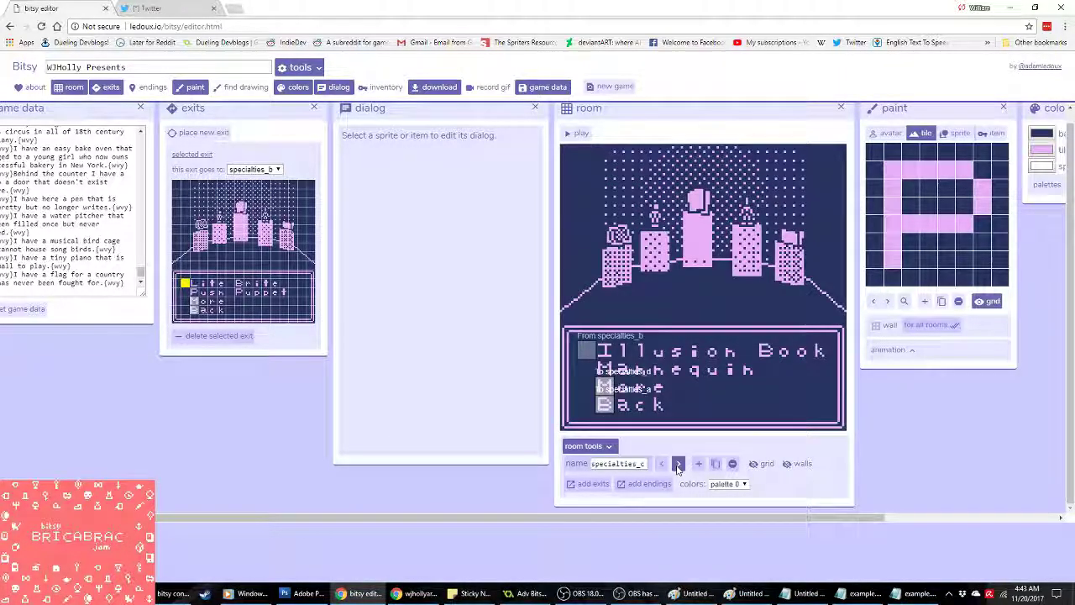
{"action": "left_click", "coordinate": [678, 465]}
{"action": "left_click", "coordinate": [677, 465]}
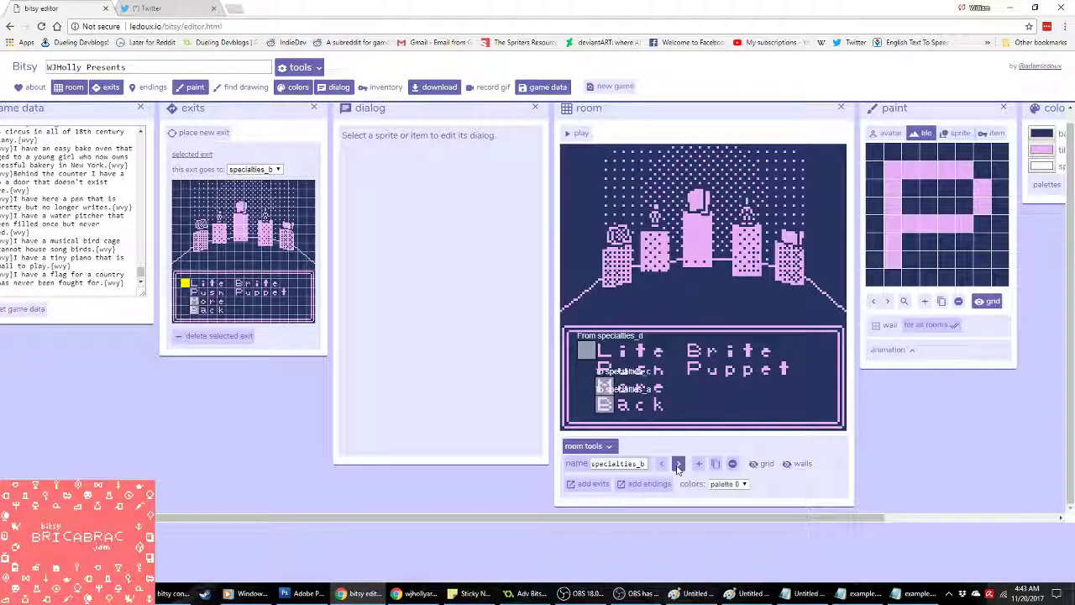
{"action": "left_click", "coordinate": [677, 465]}
{"action": "left_click", "coordinate": [661, 464]}
{"action": "left_click", "coordinate": [661, 465]}
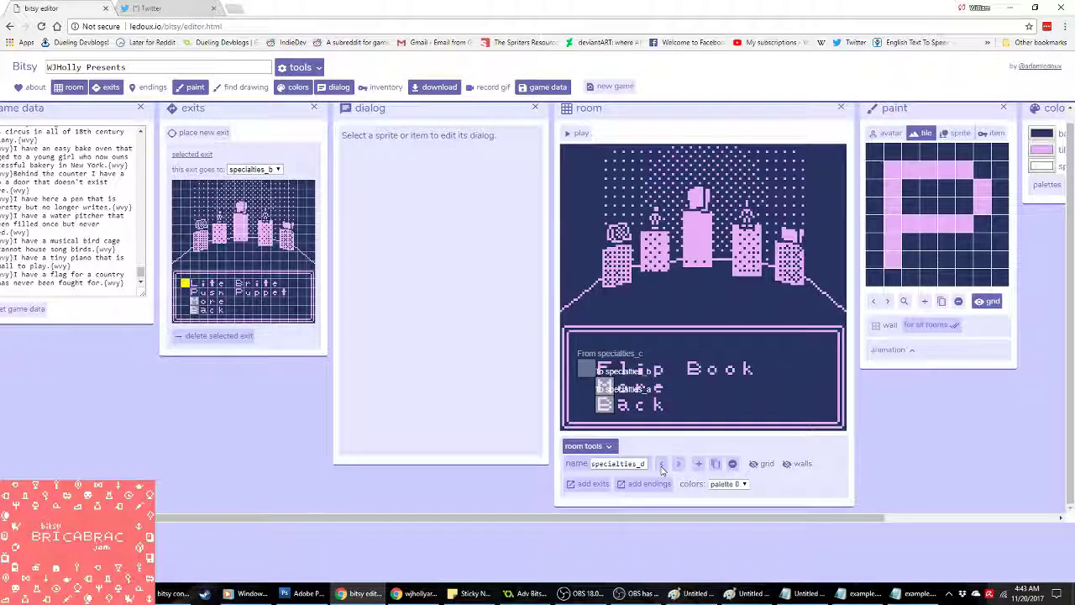
{"action": "left_click", "coordinate": [661, 464]}
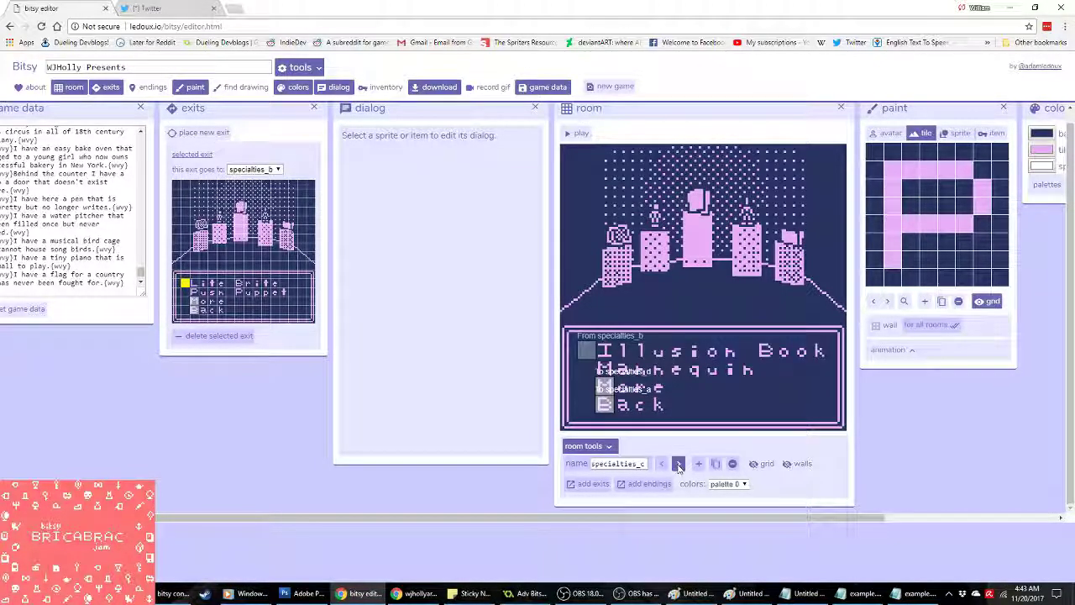
{"action": "left_click", "coordinate": [678, 464]}
{"action": "left_click", "coordinate": [678, 465]}
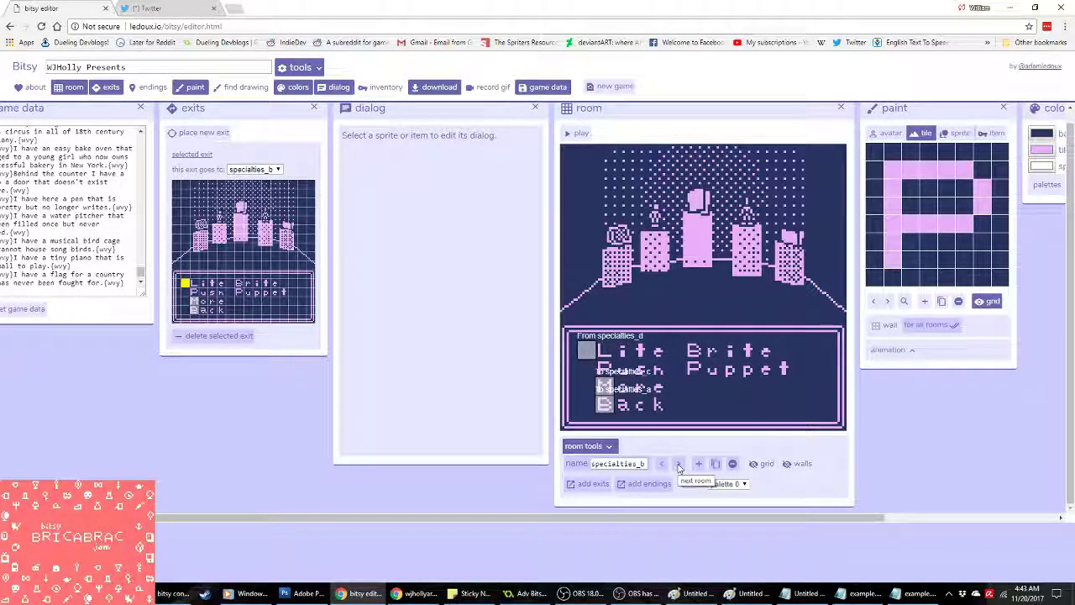
Step: Switch to the bitsy conversion stuff folder and open the mask photo 20171120_000657.jpg in Photoshop
{"action": "left_click", "coordinate": [529, 593]}
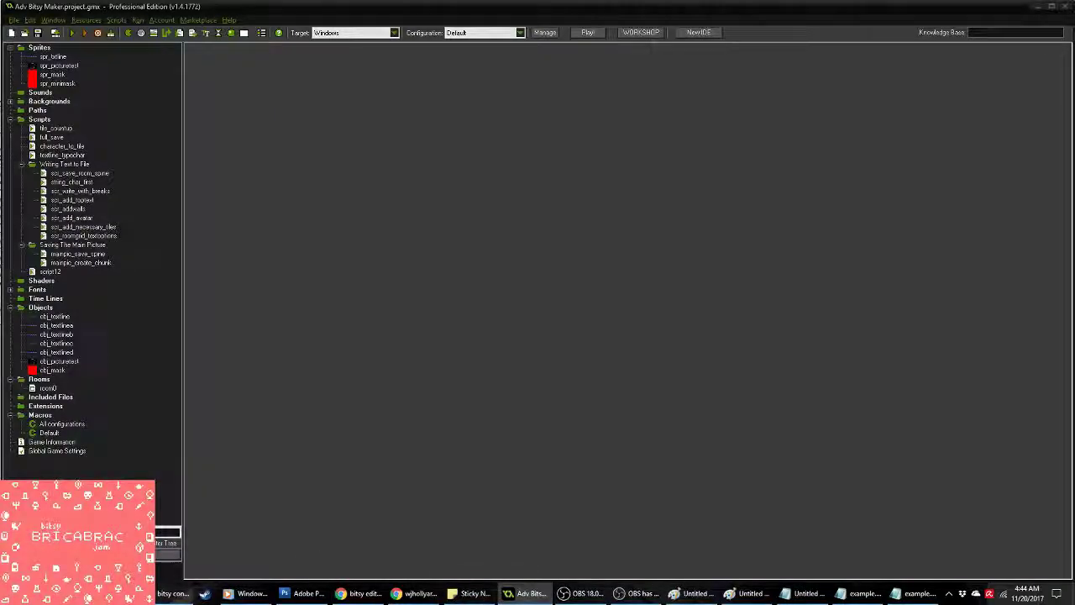
{"action": "left_click", "coordinate": [204, 594]}
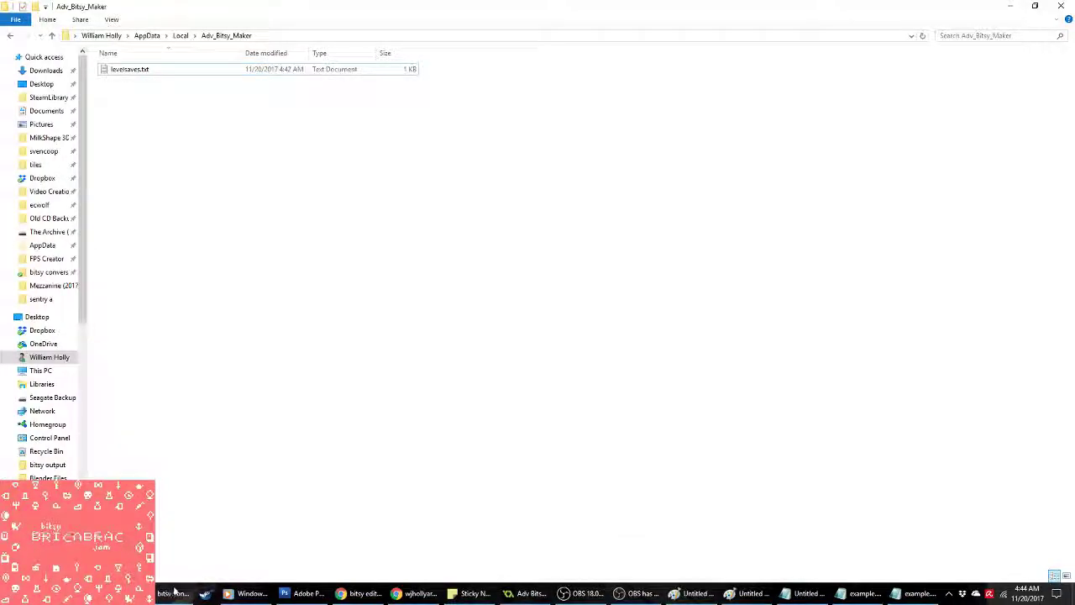
{"action": "left_click", "coordinate": [172, 593]}
{"action": "right_click", "coordinate": [475, 269]}
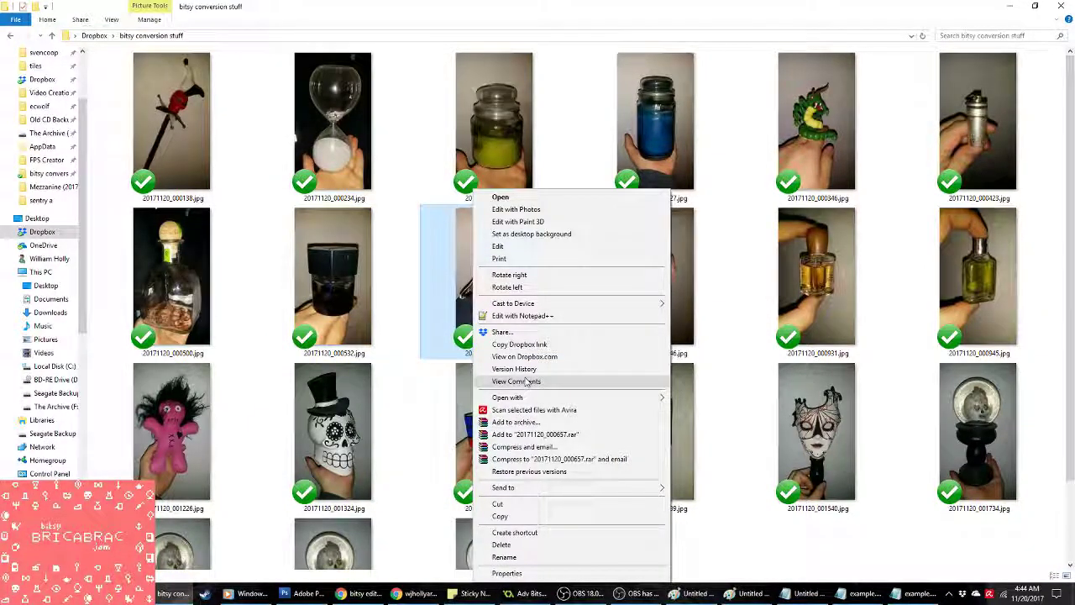
{"action": "mouse_move", "coordinate": [537, 397]}
{"action": "left_click", "coordinate": [708, 448]}
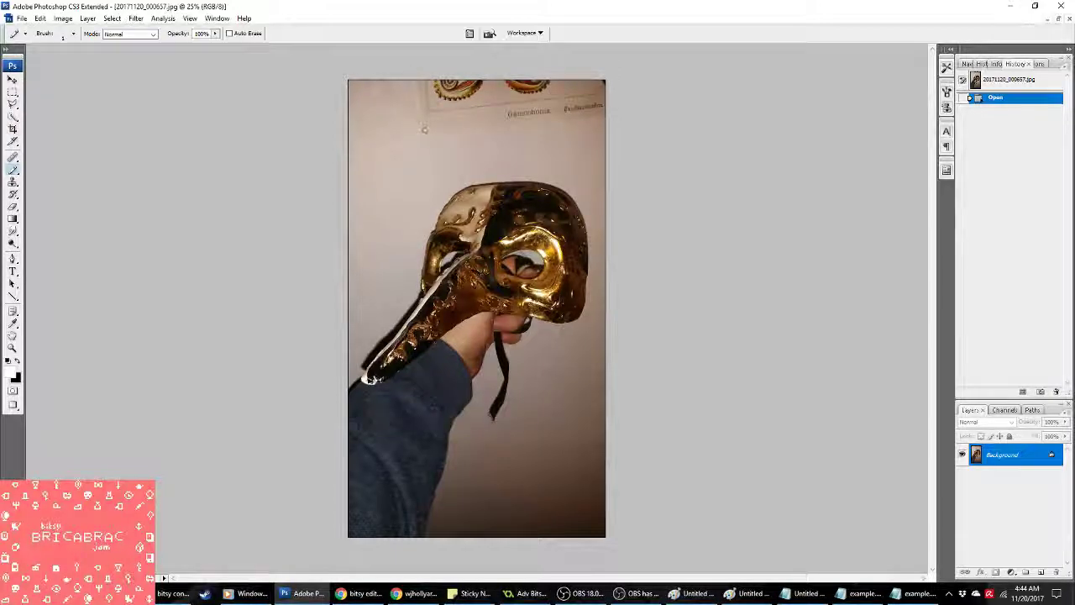
Step: Select the long-nosed mask with the Quick Selection tool, including the white tip of its nose
{"action": "key", "text": "w"}
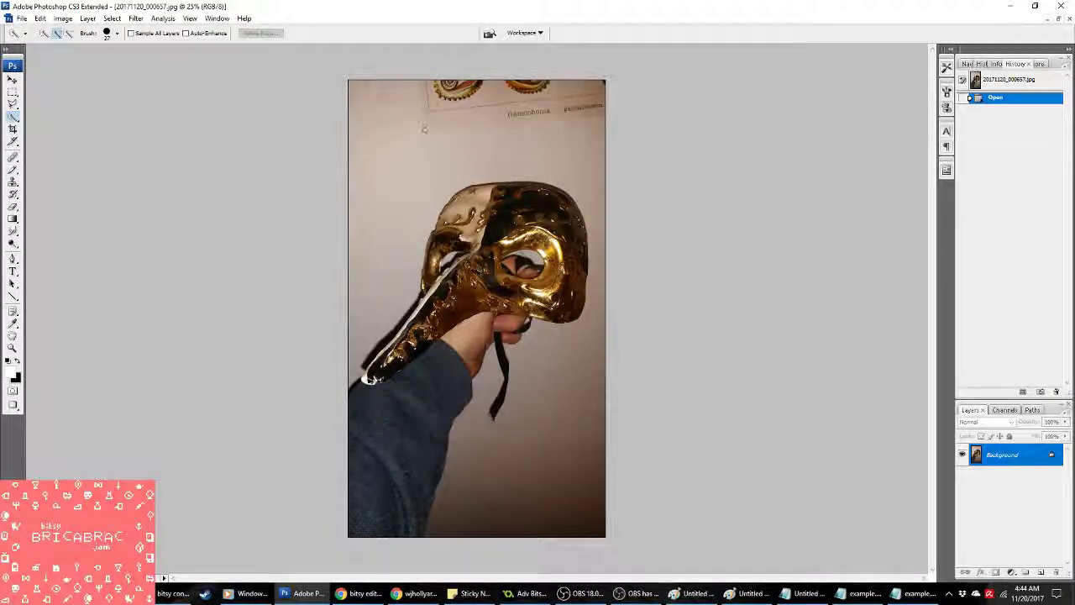
{"action": "left_click_drag", "start_coordinate": [567, 202], "coordinate": [571, 271]}
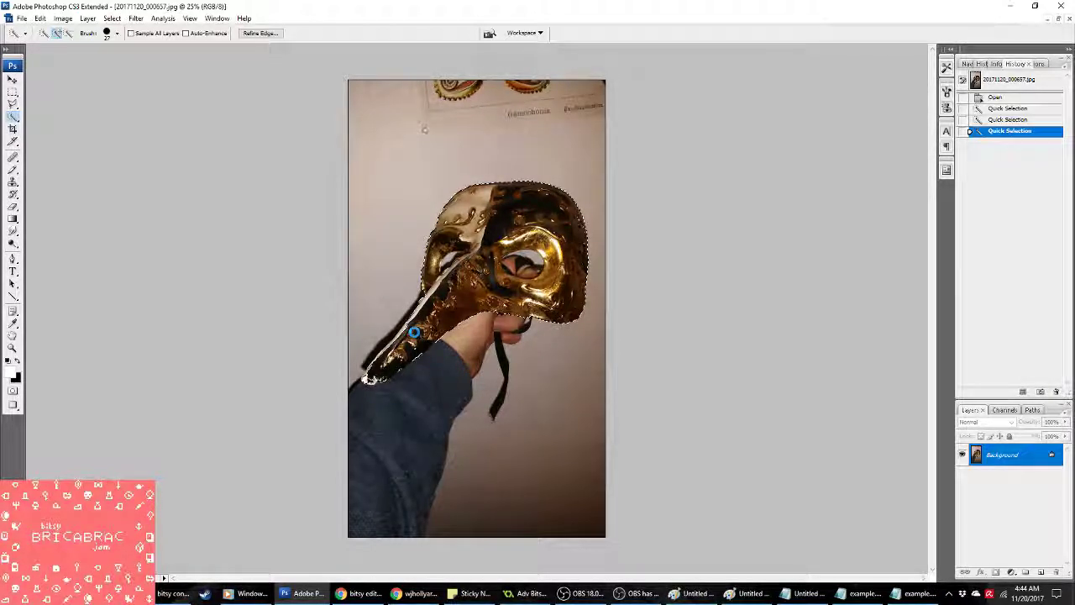
{"action": "left_click", "coordinate": [370, 380]}
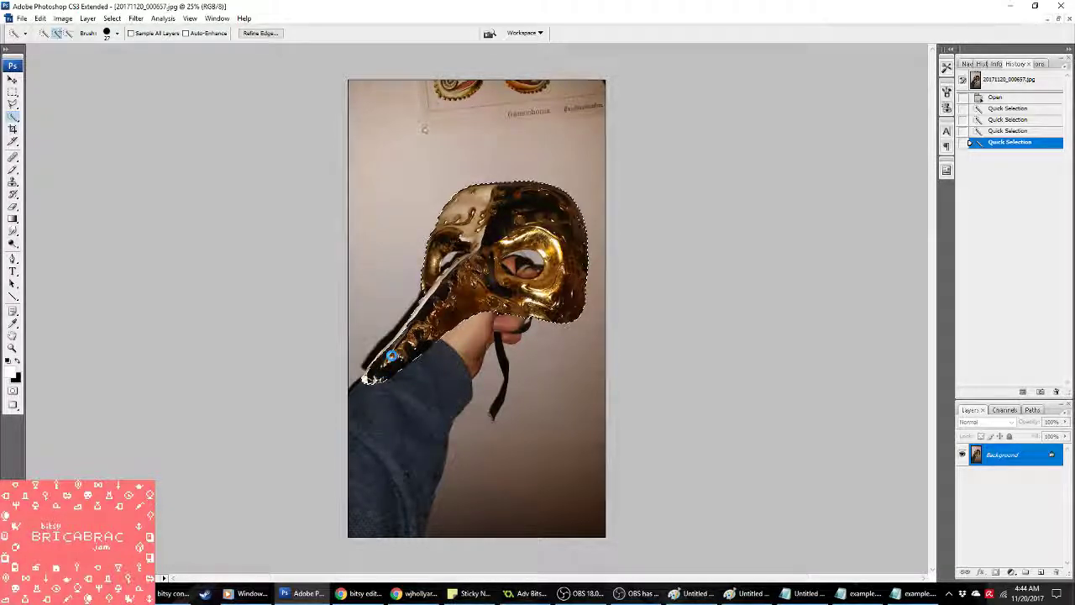
{"action": "left_click", "coordinate": [367, 379]}
{"action": "left_click", "coordinate": [367, 380]}
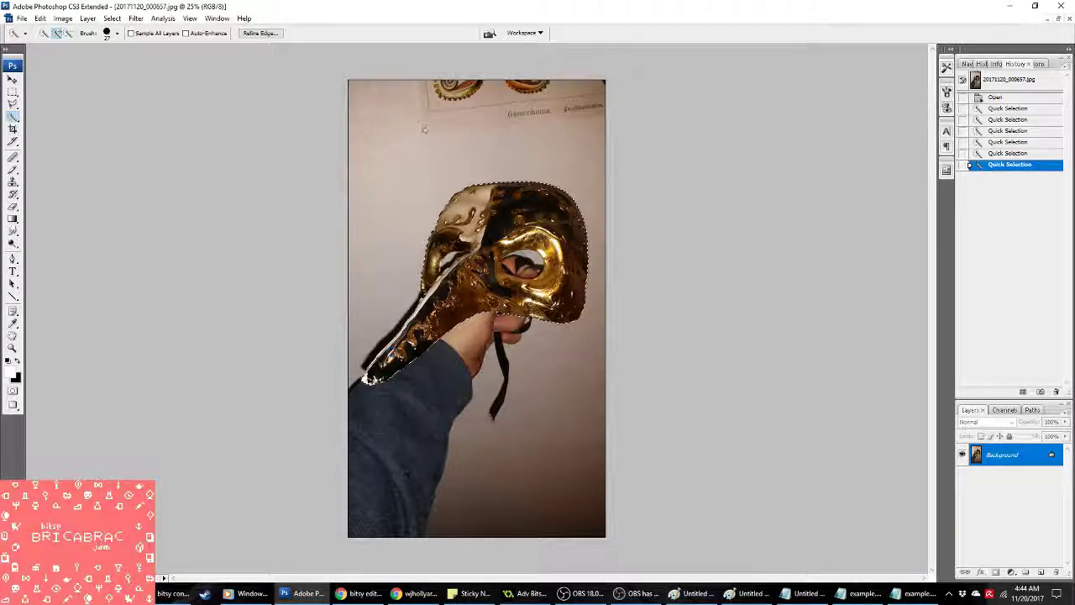
{"action": "left_click", "coordinate": [368, 380]}
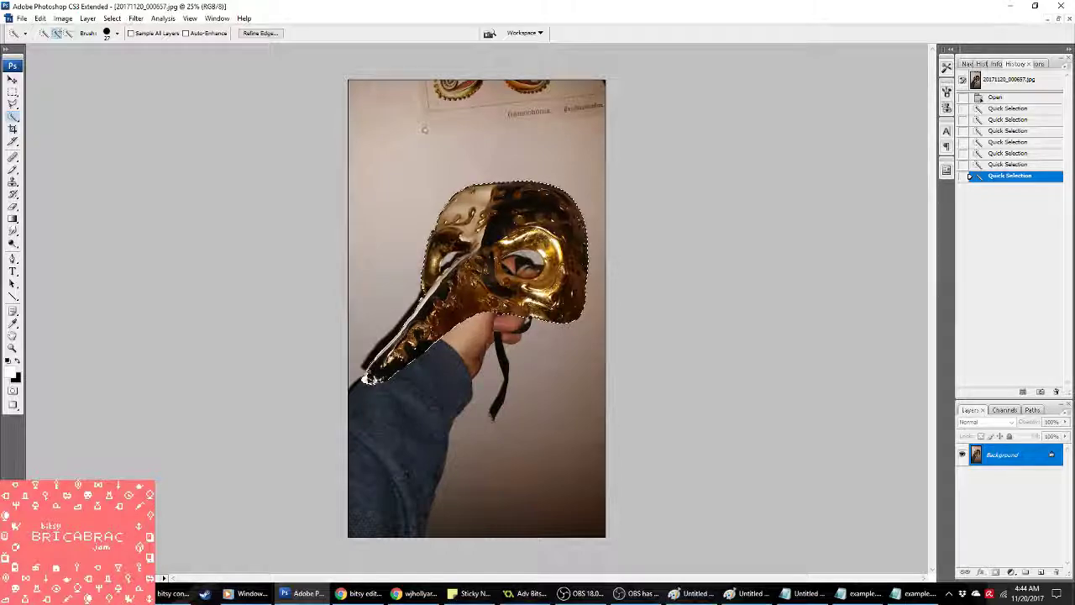
{"action": "left_click", "coordinate": [367, 380]}
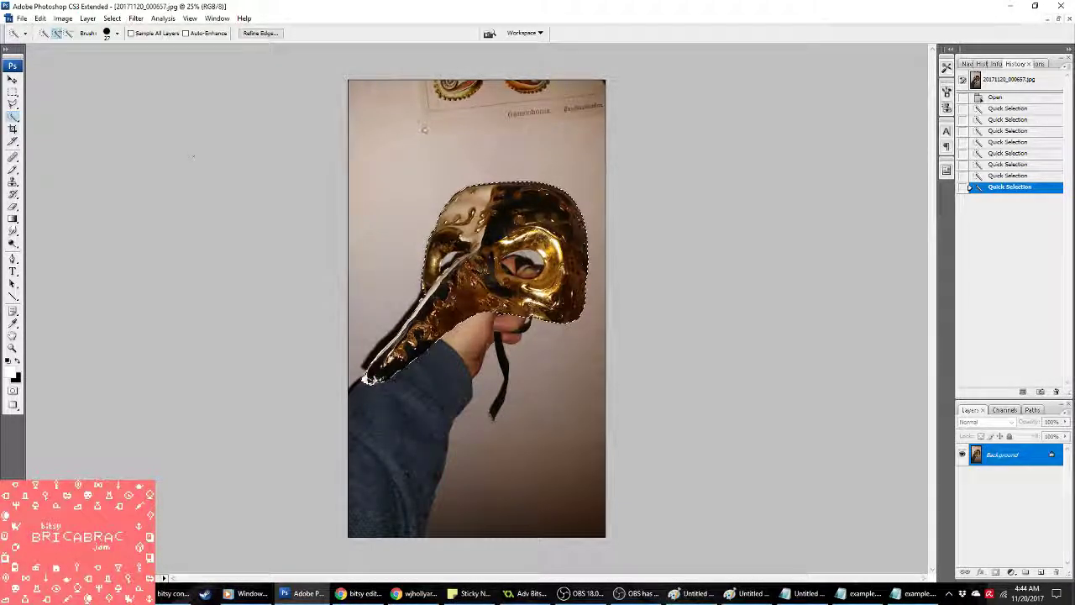
Step: Subtract the mask's eye openings from the selection and switch to the Untitled-1 document
{"action": "key", "text": "alt"}
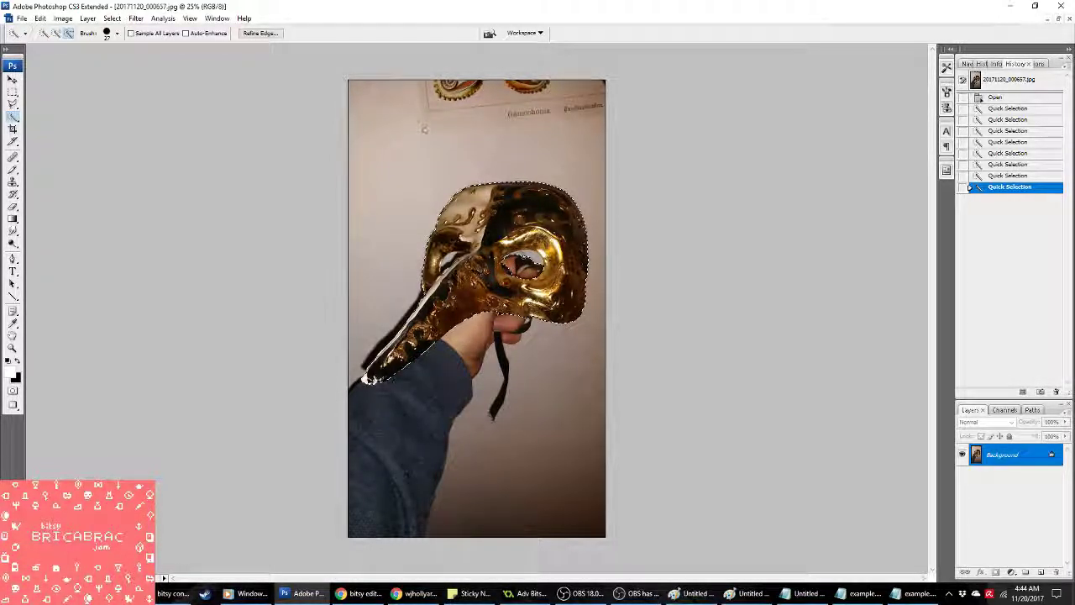
{"action": "left_click", "coordinate": [424, 128], "text": "alt"}
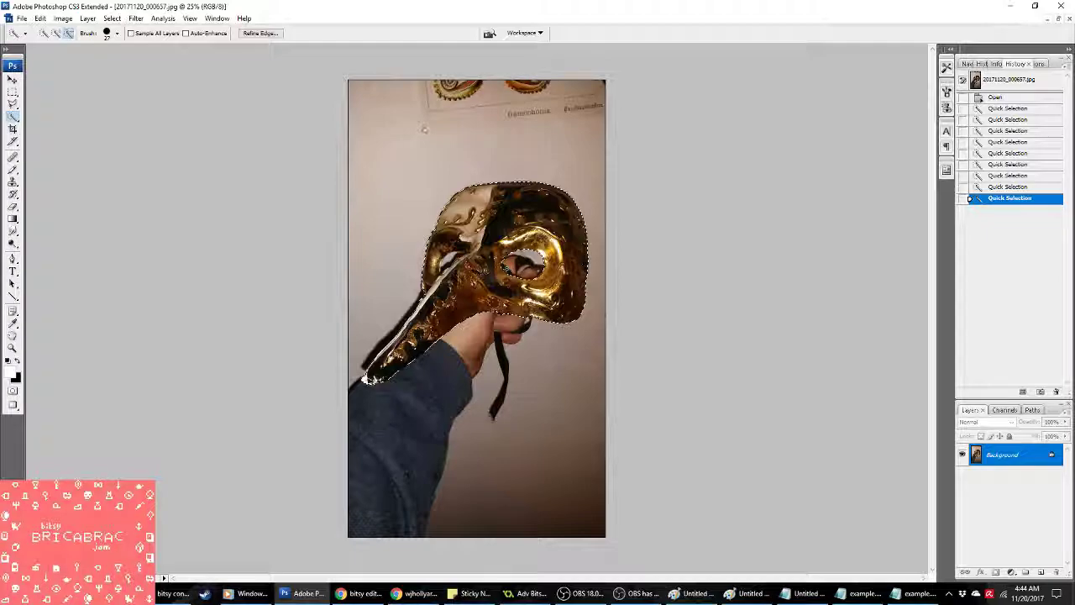
{"action": "left_click", "coordinate": [424, 129], "text": "alt"}
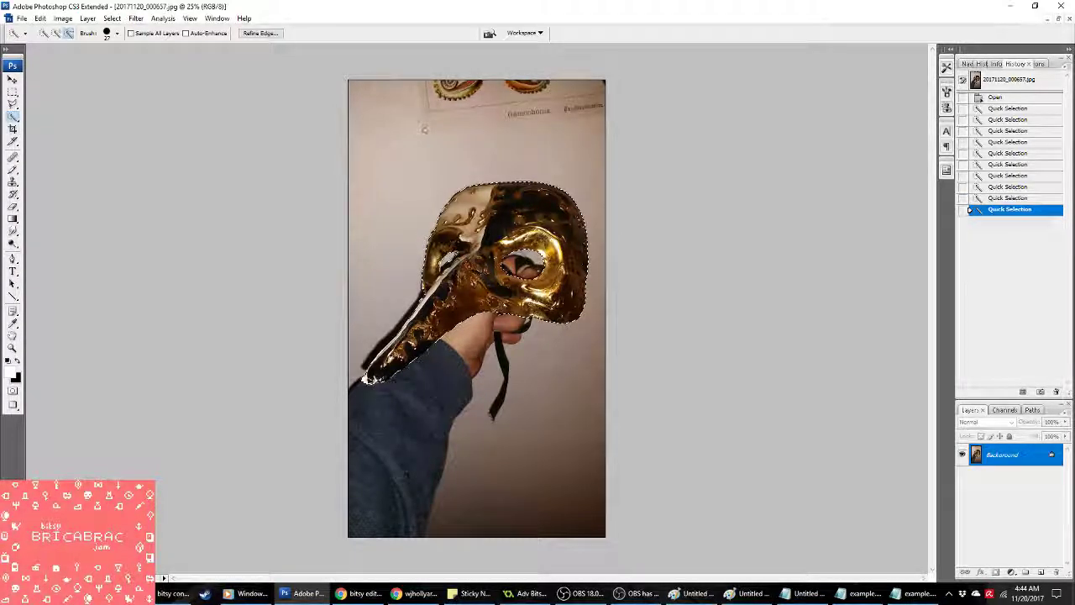
{"action": "left_click", "coordinate": [425, 129], "text": "alt"}
{"action": "left_click", "coordinate": [424, 129], "text": "alt"}
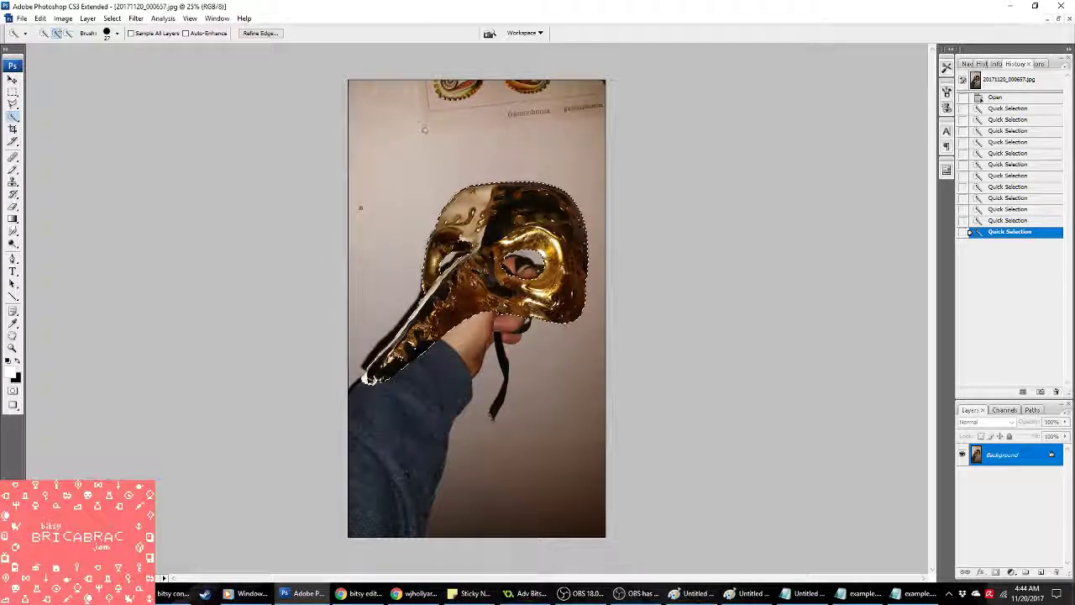
{"action": "left_click", "coordinate": [424, 128], "text": "alt"}
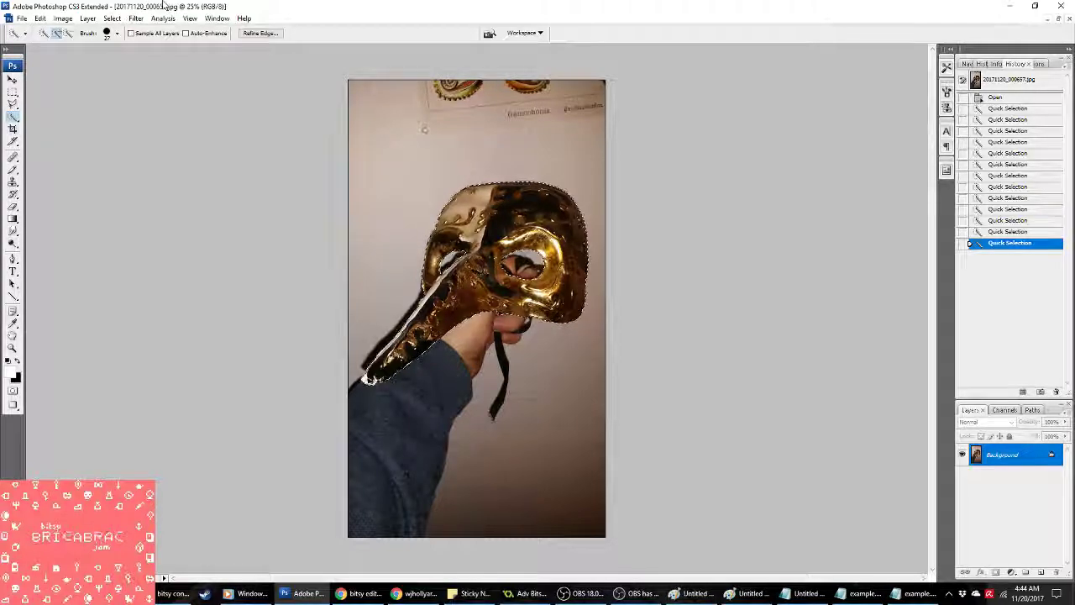
{"action": "key", "text": "ctrl+Tab"}
{"action": "key", "text": "ctrl+v"}
{"action": "key", "text": "m"}
{"action": "right_click", "coordinate": [353, 210]}
{"action": "left_click", "coordinate": [386, 352]}
{"action": "left_click", "coordinate": [225, 34]}
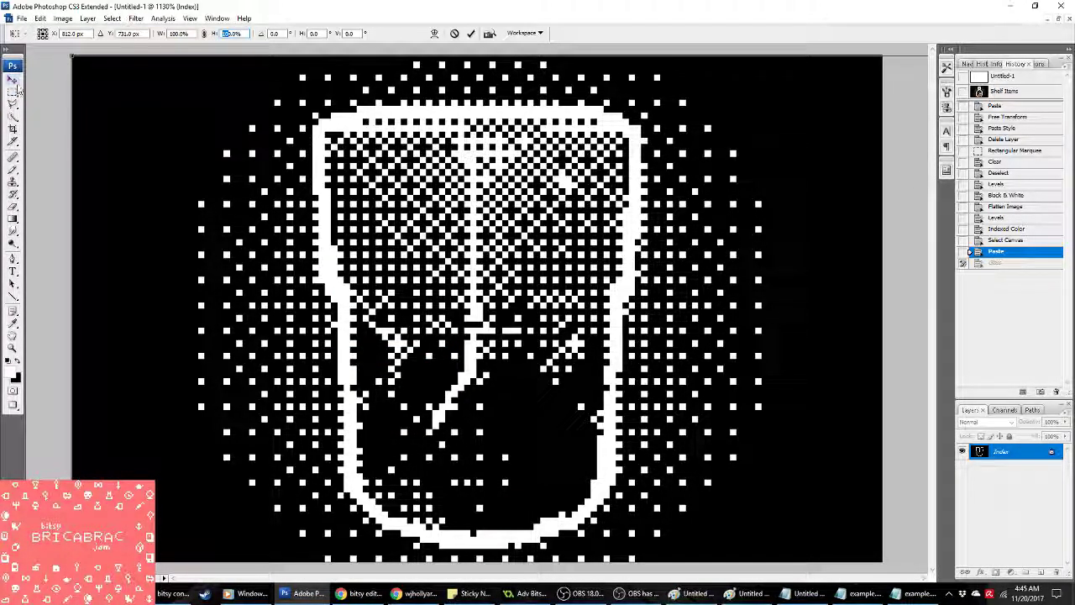
{"action": "key", "text": "Escape"}
Step: Revert Untitled-1 to the Levels history state, before the Black & White conversion
{"action": "left_click", "coordinate": [1007, 206]}
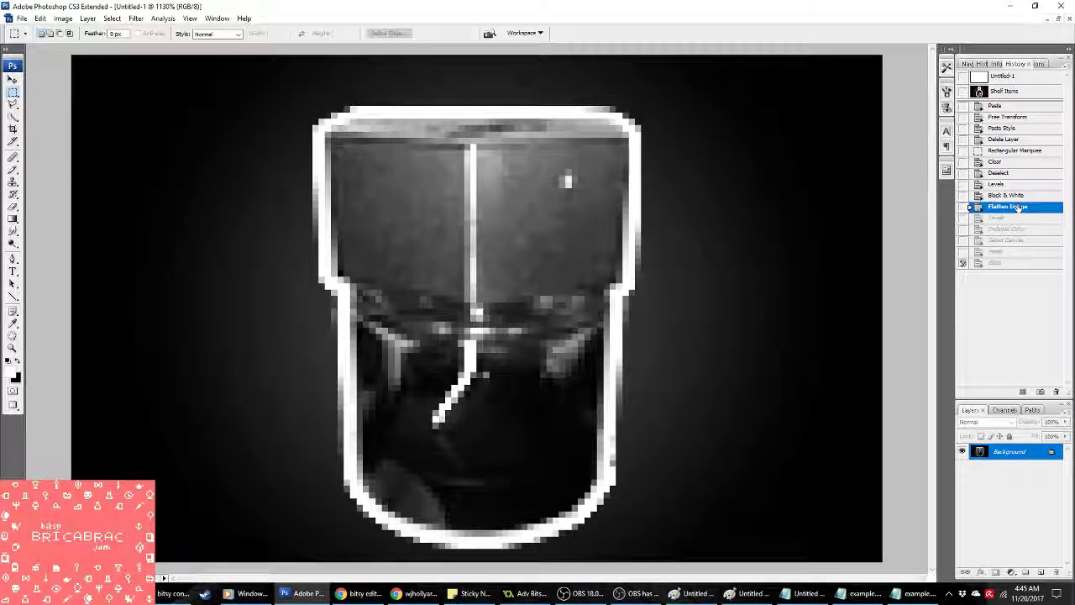
{"action": "left_click", "coordinate": [1014, 196]}
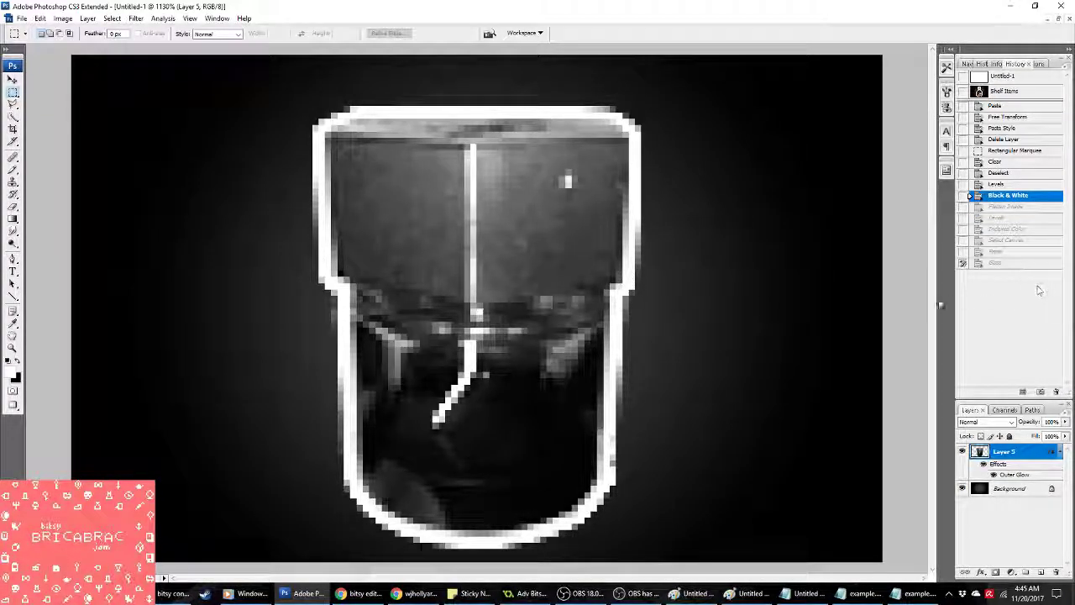
{"action": "left_click", "coordinate": [995, 183]}
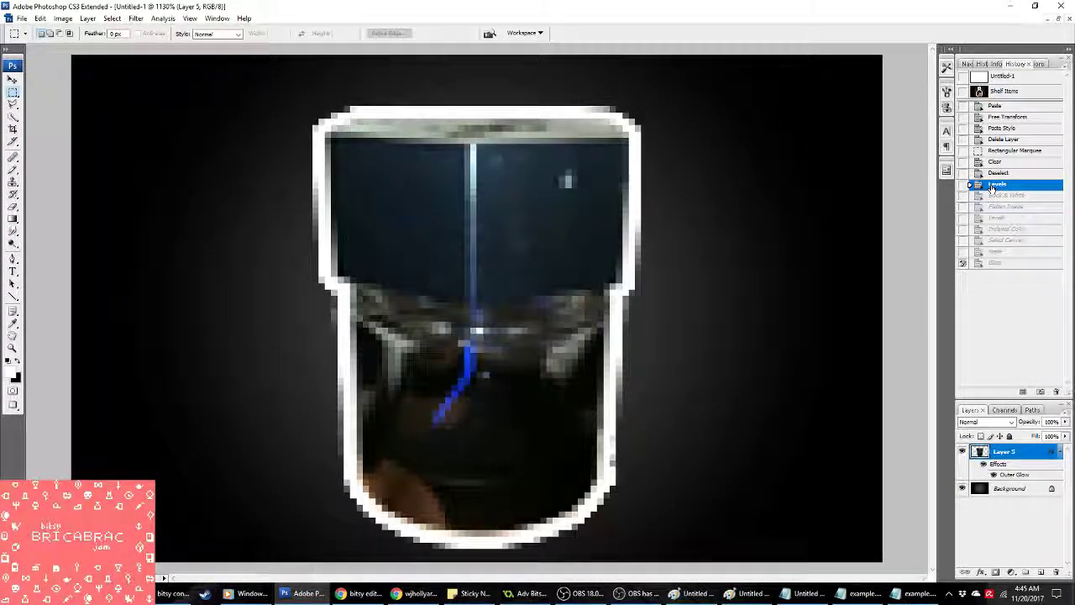
Step: Paste the mask as a new layer above the glass and start scaling it down and repositioning it with Free Transform
{"action": "key", "text": "ctrl+v"}
{"action": "right_click", "coordinate": [618, 329]}
{"action": "left_click", "coordinate": [664, 432]}
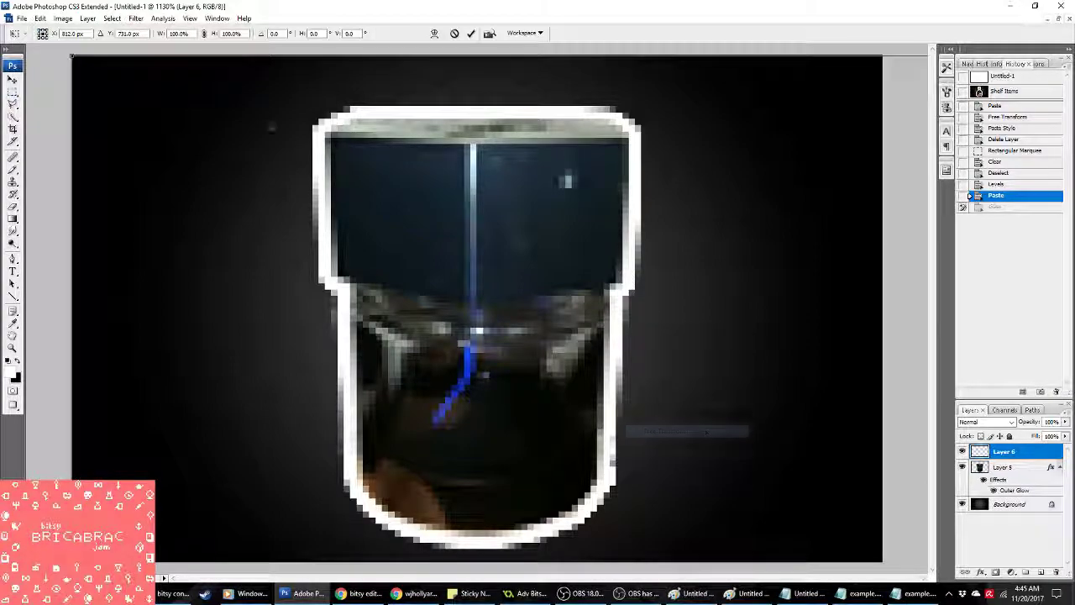
{"action": "double_click", "coordinate": [228, 33]}
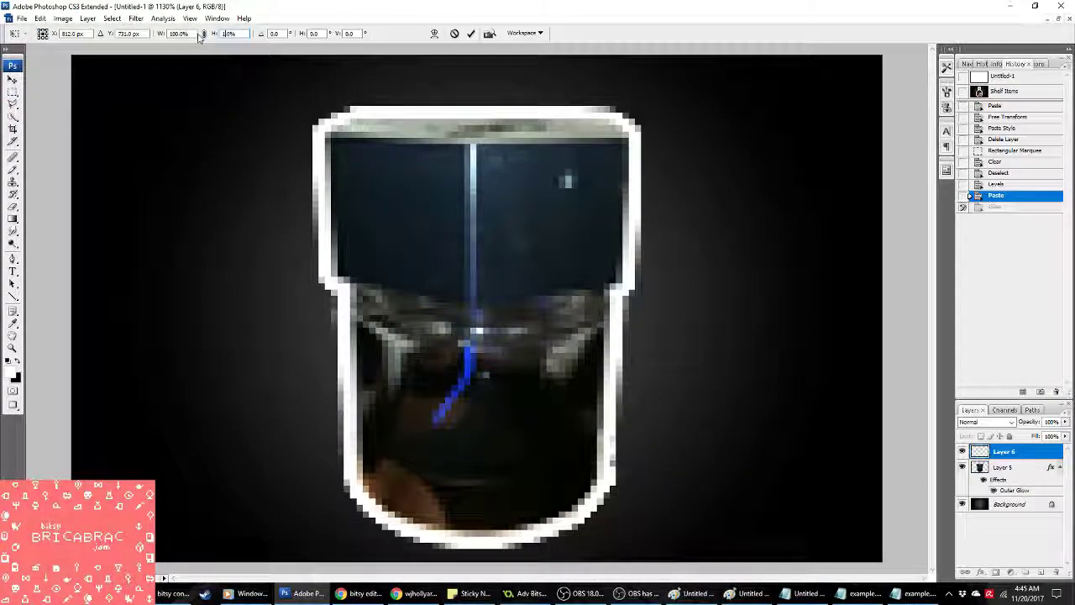
{"action": "double_click", "coordinate": [74, 34]}
{"action": "type", "text": "1"}
{"action": "key", "text": "Return"}
Step: Scale the pasted mask to 6.4%, rotate it 13.3°, position it over the glass so it fills the canvas, and commit the transform
{"action": "left_click_drag", "start_coordinate": [145, 98], "coordinate": [761, 504]}
{"action": "left_click_drag", "start_coordinate": [789, 365], "coordinate": [769, 428]}
{"action": "left_click_drag", "start_coordinate": [665, 425], "coordinate": [607, 393]}
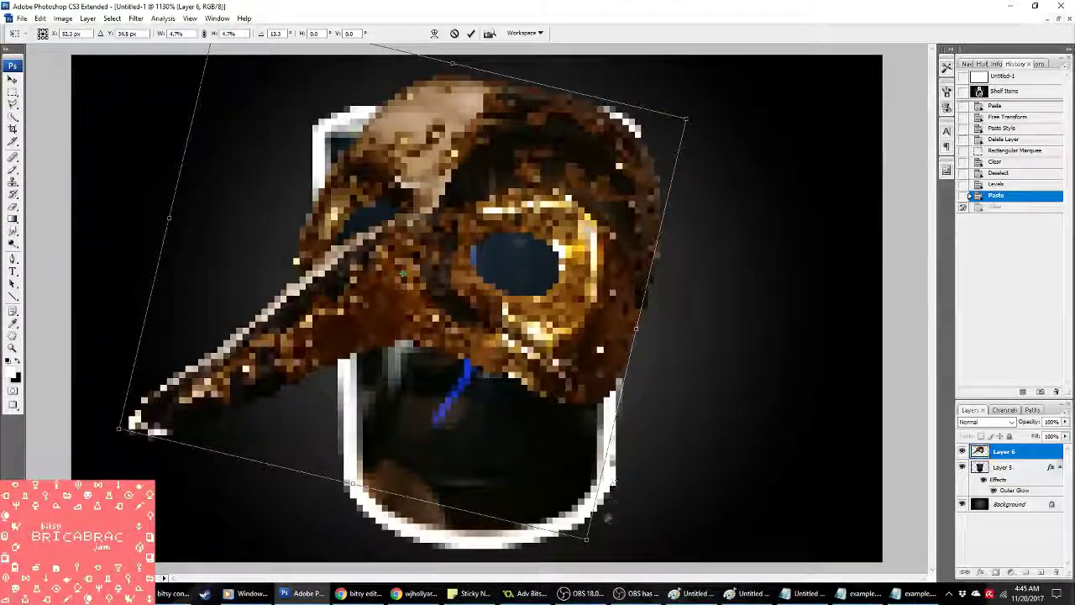
{"action": "left_click_drag", "start_coordinate": [586, 536], "coordinate": [650, 598]}
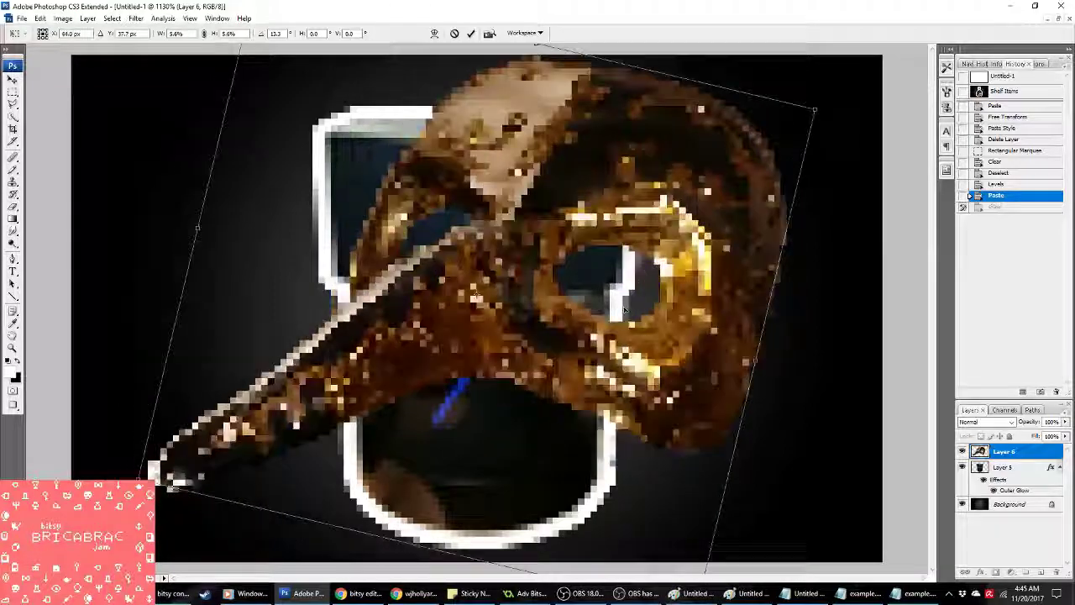
{"action": "left_click_drag", "start_coordinate": [575, 339], "coordinate": [448, 187]}
{"action": "left_click_drag", "start_coordinate": [531, 460], "coordinate": [777, 561]}
{"action": "left_click_drag", "start_coordinate": [670, 440], "coordinate": [659, 454]}
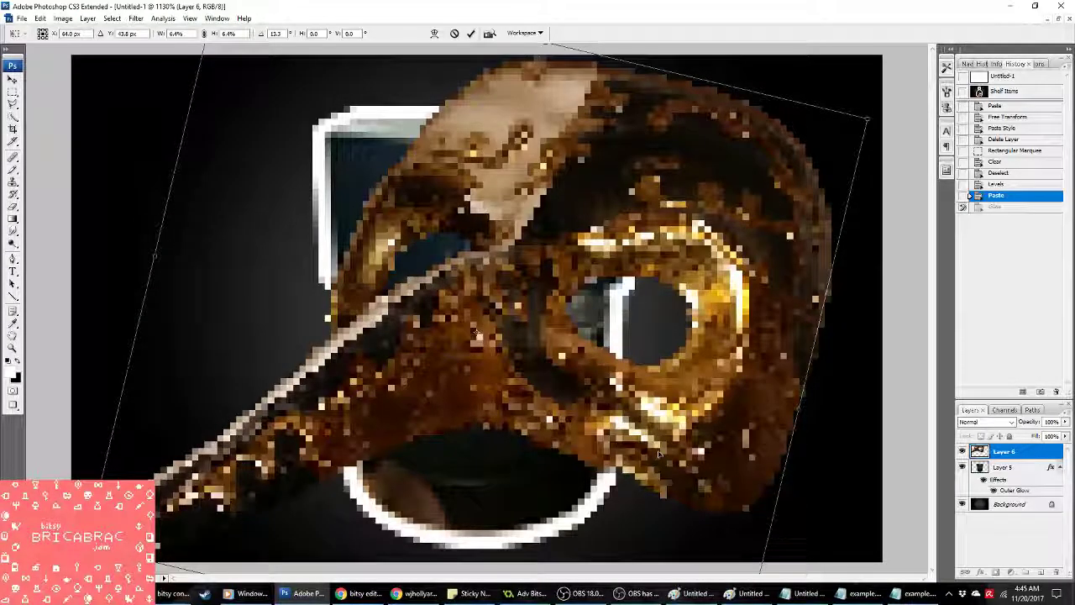
{"action": "key", "text": "Return"}
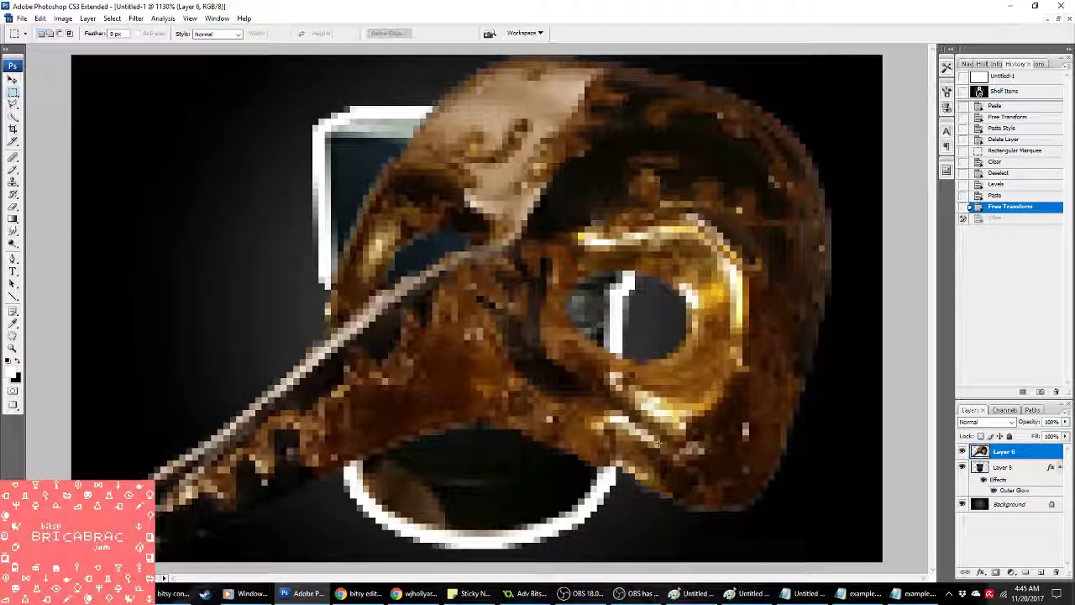
Step: Brighten the mask layer with Levels, setting the midtone input to 2.28 and raising the black point slightly
{"action": "left_click", "coordinate": [63, 17]}
{"action": "mouse_move", "coordinate": [84, 40]}
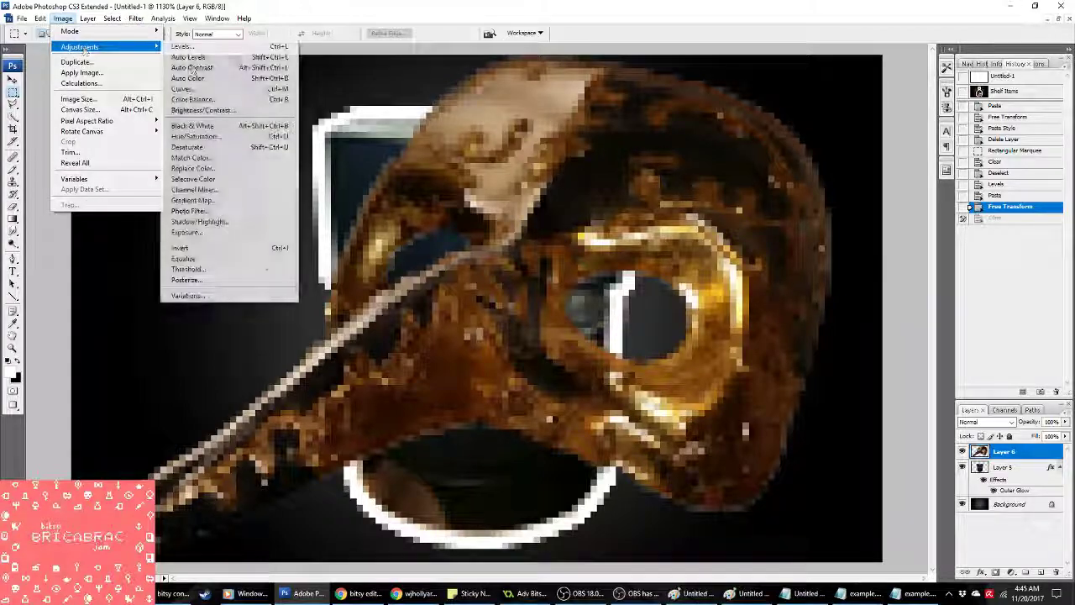
{"action": "left_click", "coordinate": [181, 40]}
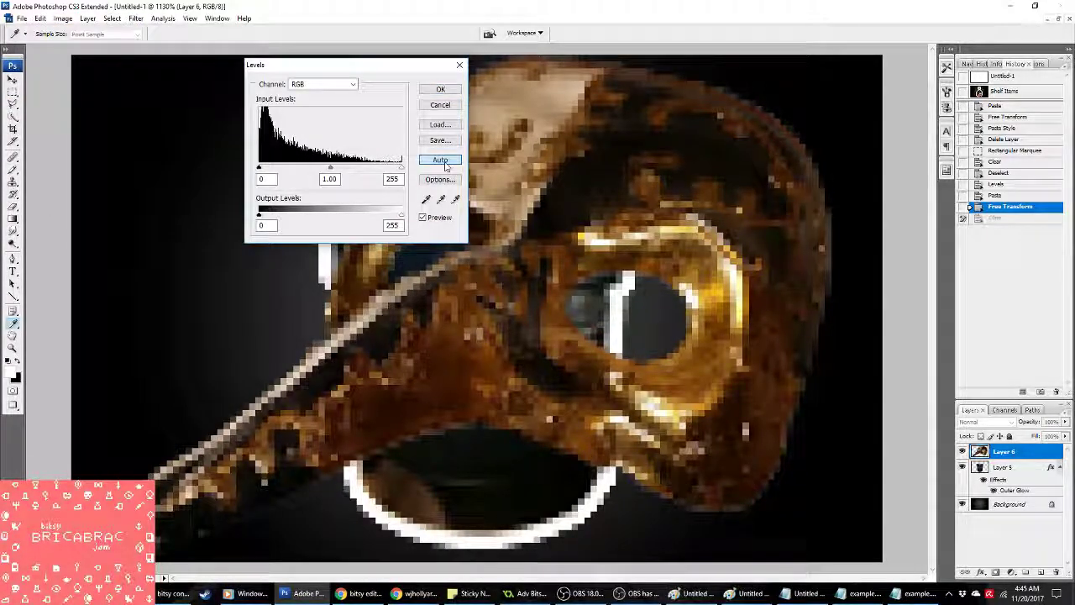
{"action": "left_click_drag", "start_coordinate": [330, 167], "coordinate": [271, 170]}
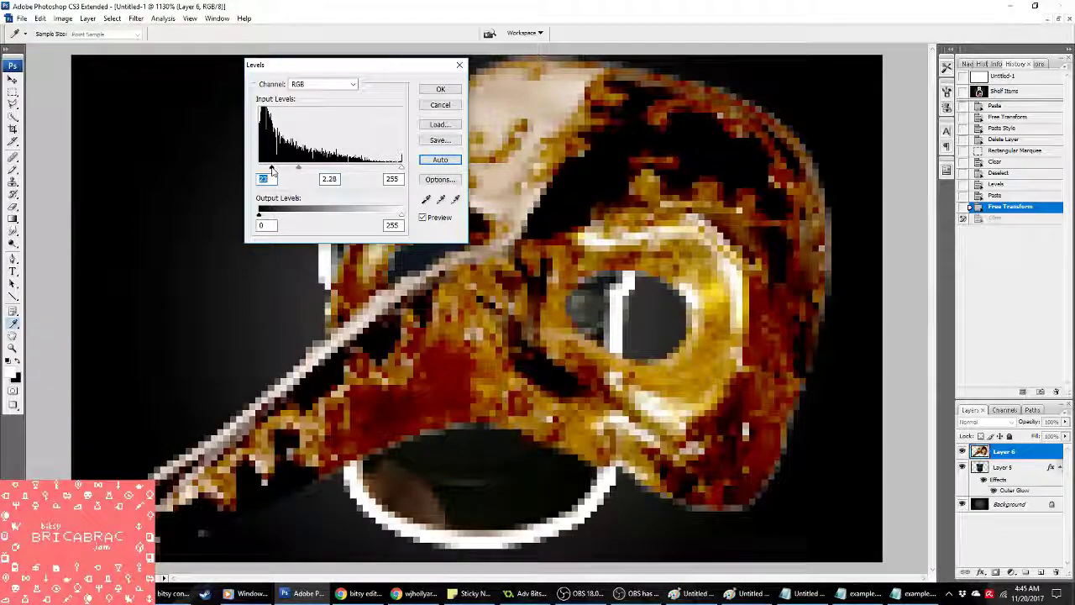
{"action": "left_click", "coordinate": [440, 89]}
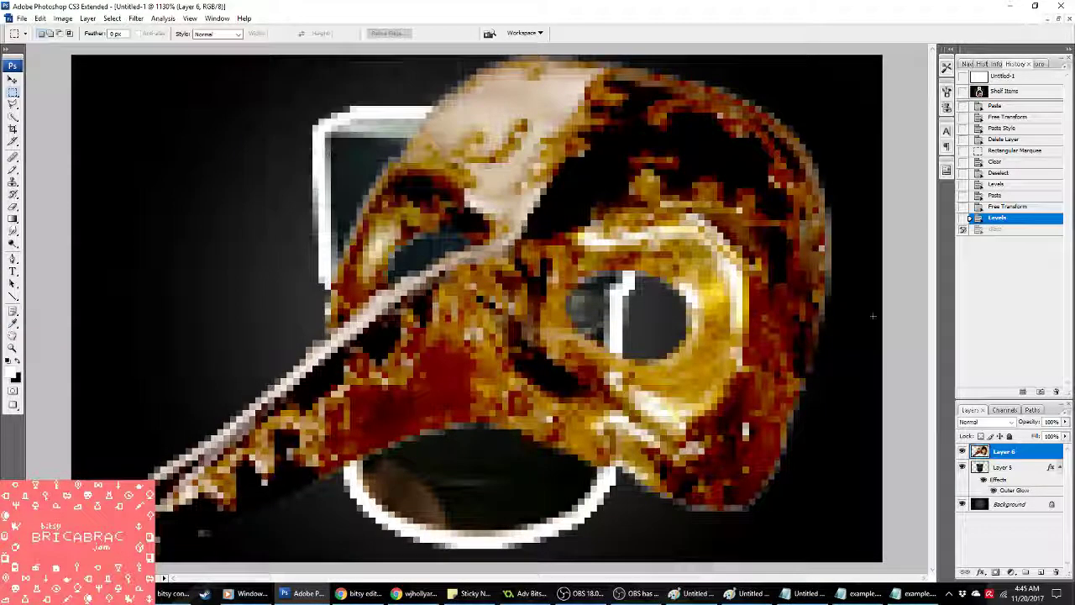
Step: Copy the Outer Glow style from the glass layer, Layer 5, onto the mask layer, and delete the glass layer
{"action": "right_click", "coordinate": [1023, 475]}
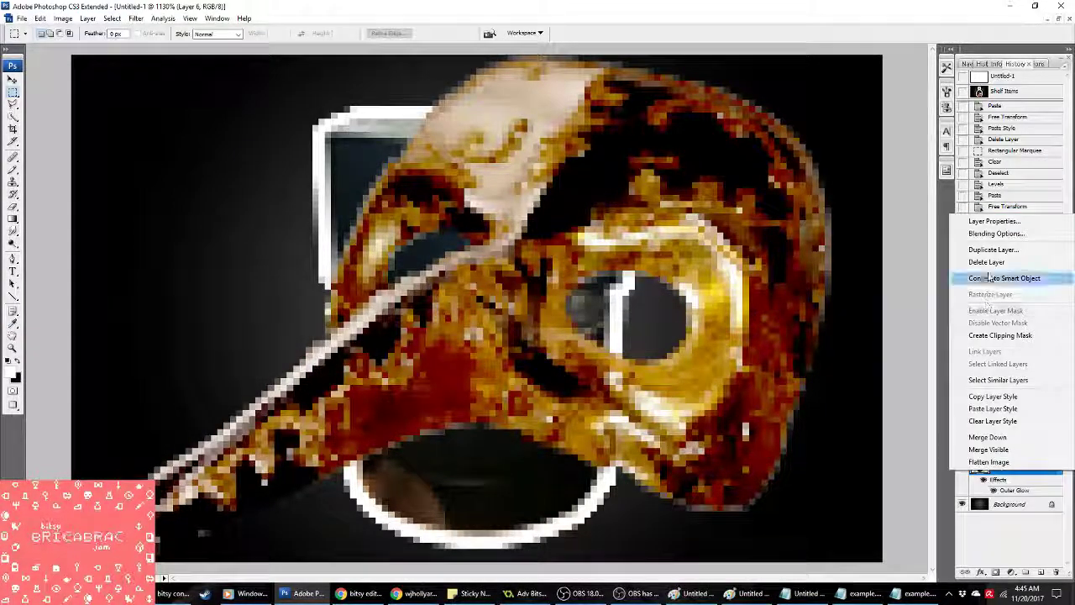
{"action": "left_click", "coordinate": [1007, 396]}
{"action": "right_click", "coordinate": [1008, 452]}
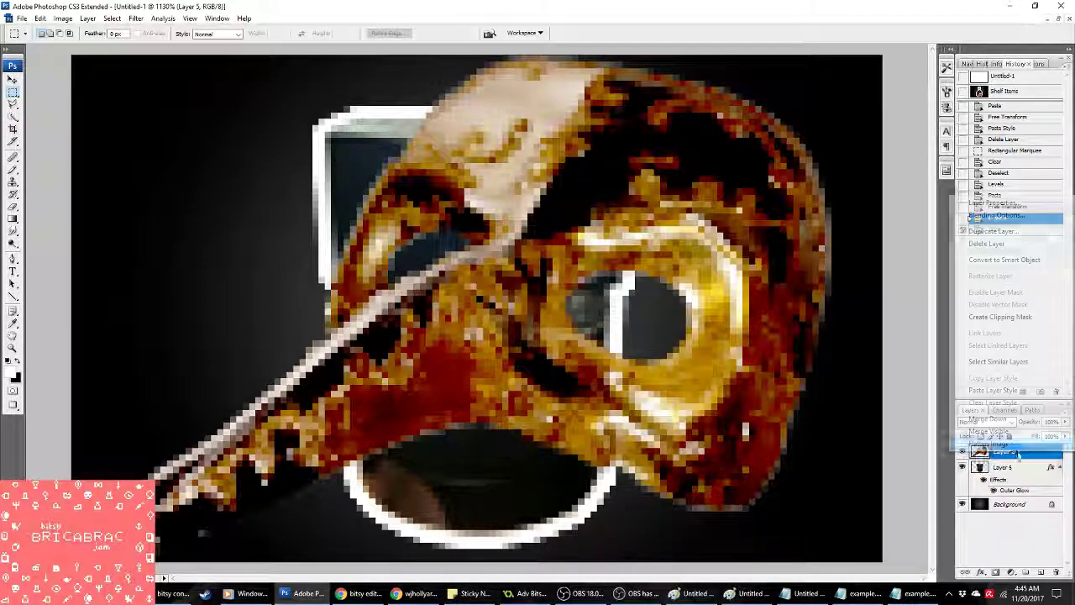
{"action": "left_click", "coordinate": [999, 390]}
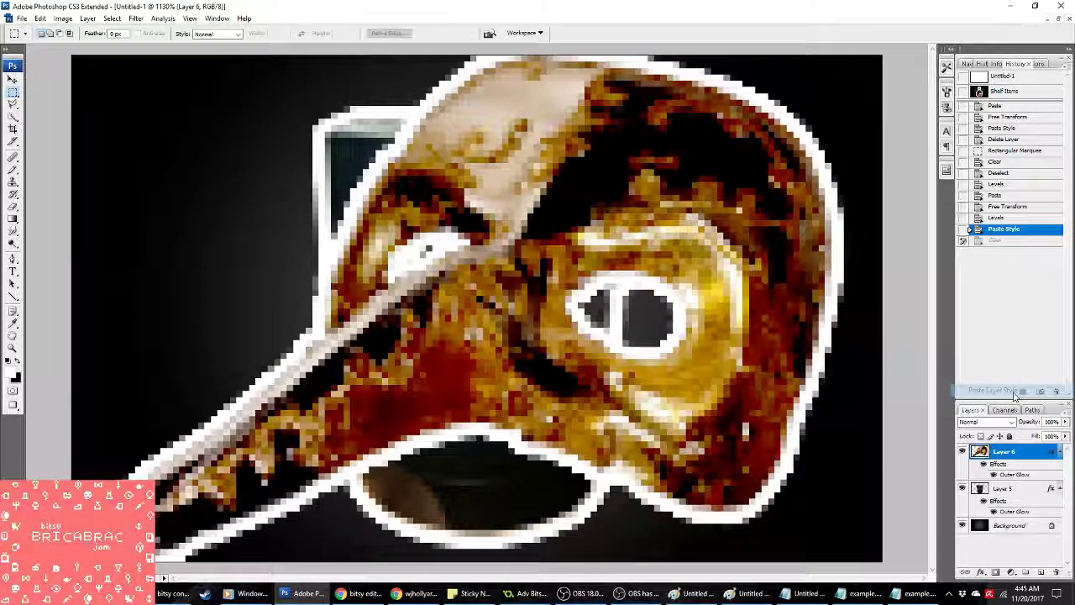
{"action": "right_click", "coordinate": [1008, 485]}
{"action": "left_click", "coordinate": [1010, 283]}
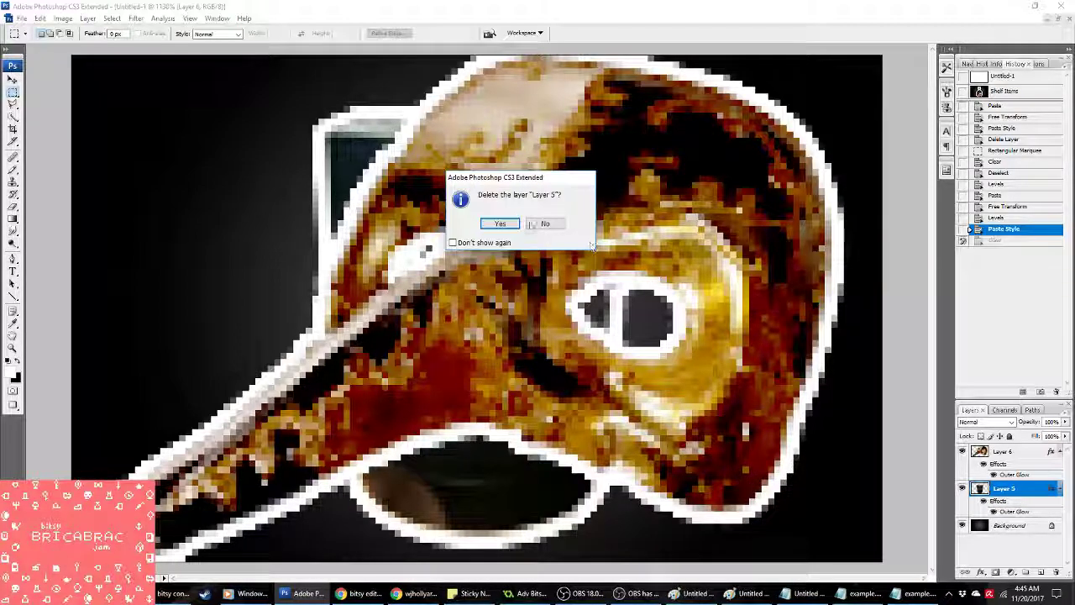
{"action": "left_click", "coordinate": [494, 221]}
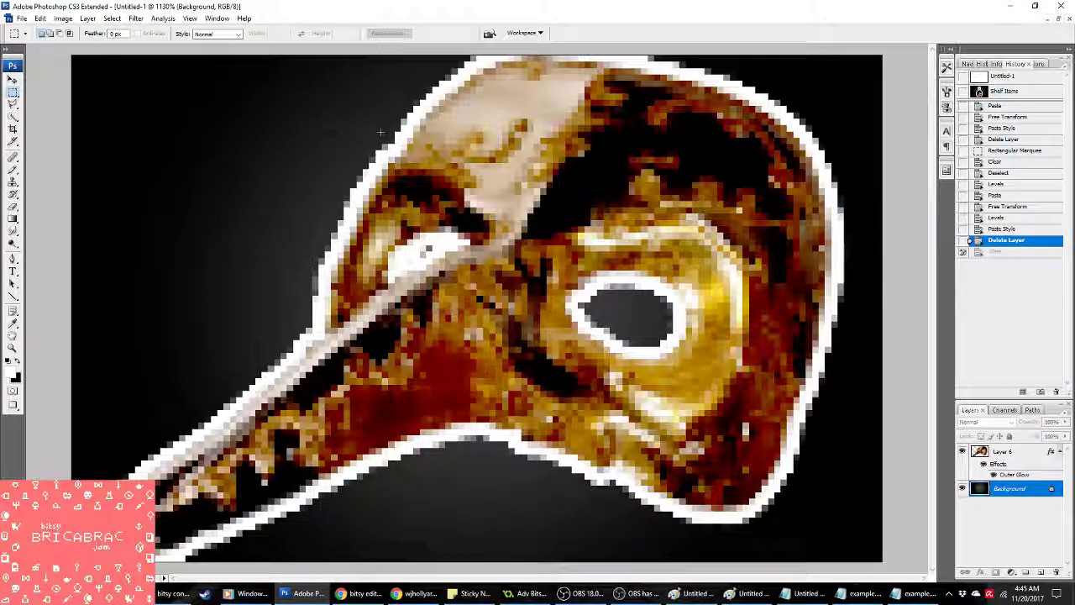
Step: Flatten and convert the image to Indexed Color with 2 colors, forced Black and White and Pattern dither, and copy the whole canvas
{"action": "left_click", "coordinate": [63, 19]}
{"action": "mouse_move", "coordinate": [70, 31]}
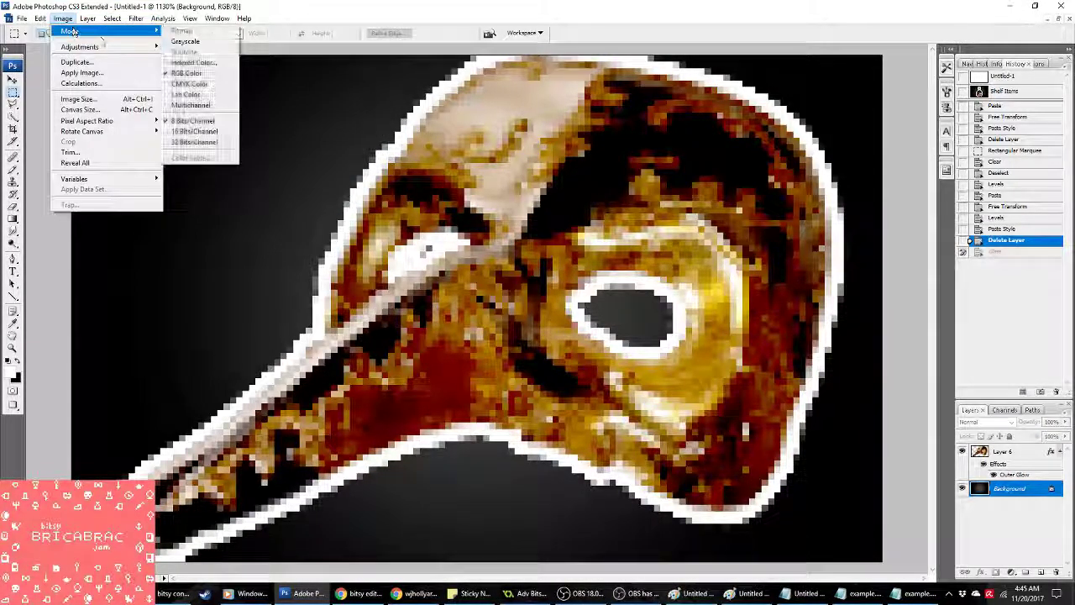
{"action": "left_click", "coordinate": [192, 64]}
{"action": "left_click", "coordinate": [494, 221]}
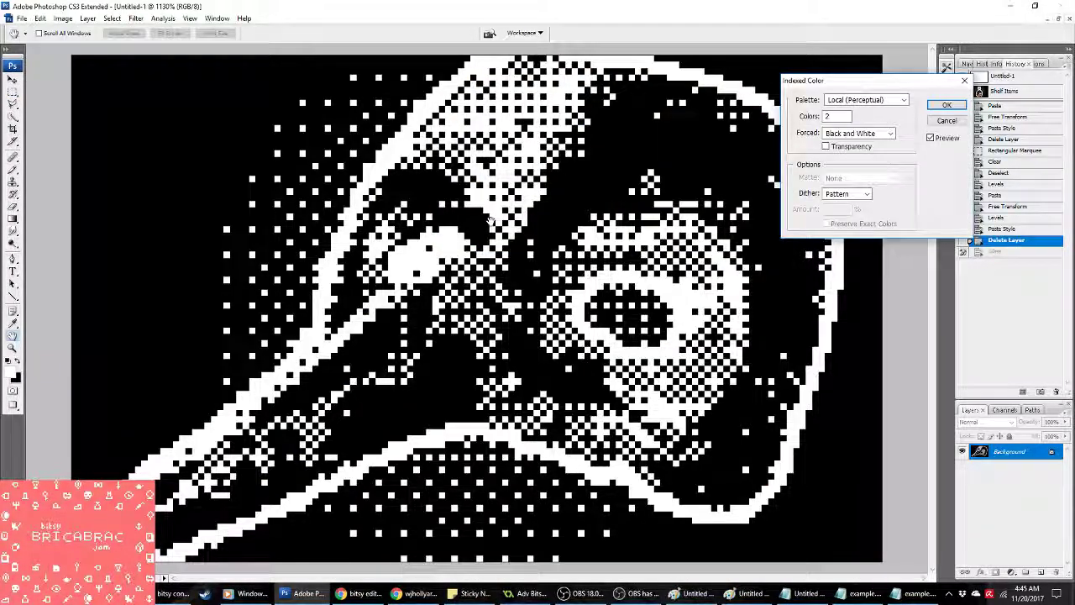
{"action": "key", "text": "Return"}
{"action": "key", "text": "m"}
{"action": "key", "text": "ctrl+a"}
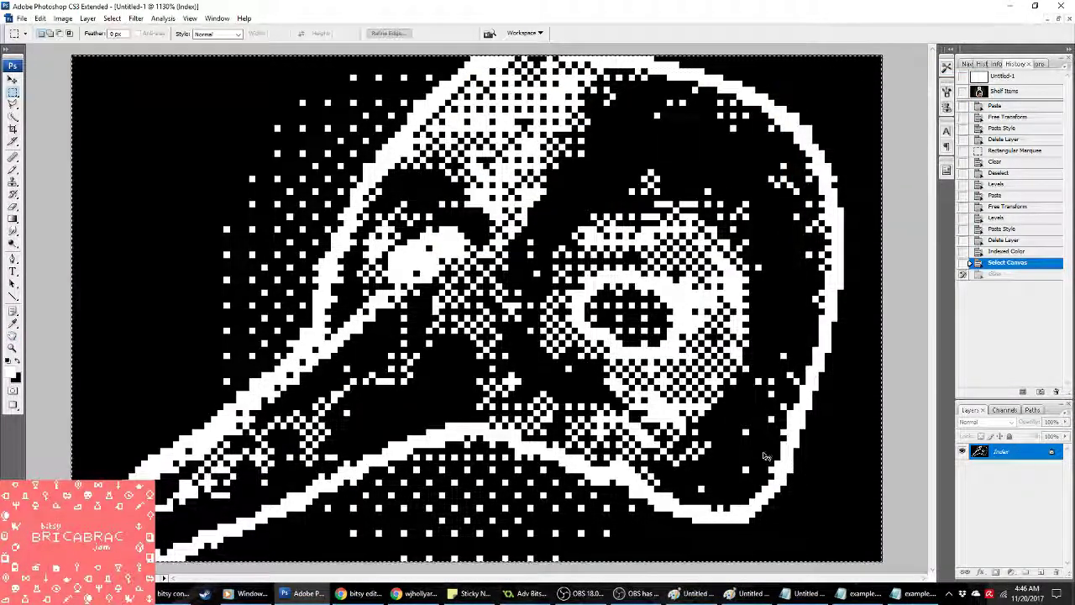
Step: Switch to GameMaker and replace both glass frames of spr_picturetest with the copied mask picture
{"action": "left_click", "coordinate": [525, 593]}
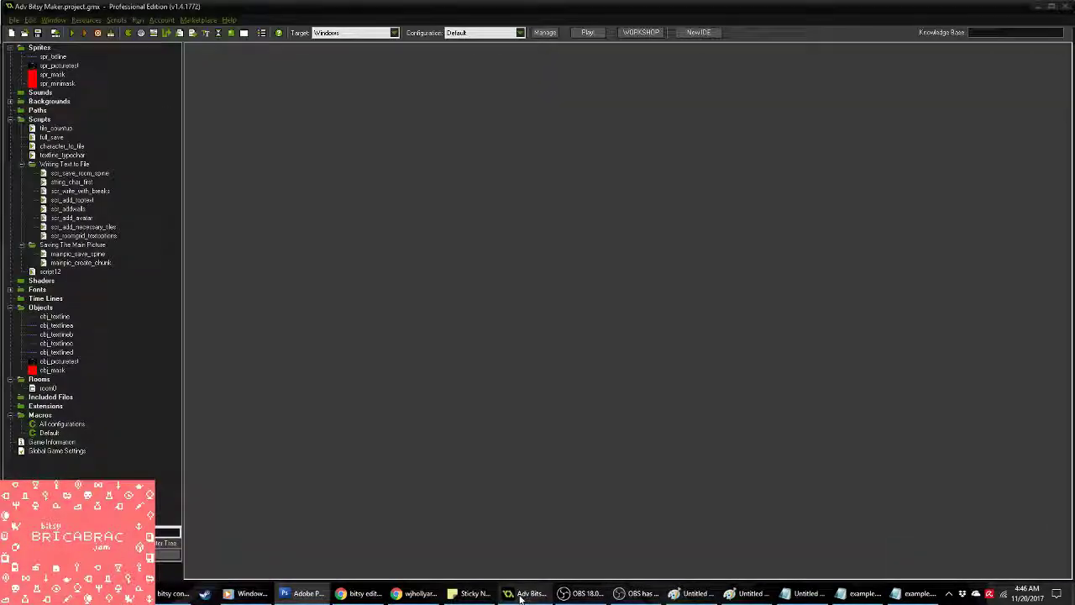
{"action": "double_click", "coordinate": [59, 66]}
{"action": "left_click", "coordinate": [399, 191]}
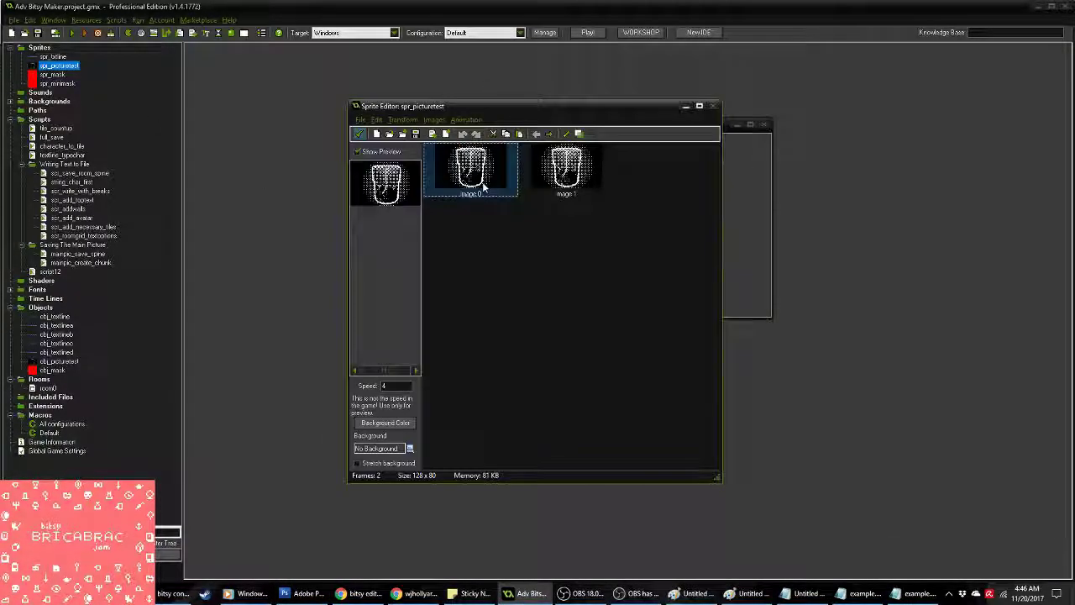
{"action": "key", "text": "shift+Right"}
{"action": "key", "text": "Delete"}
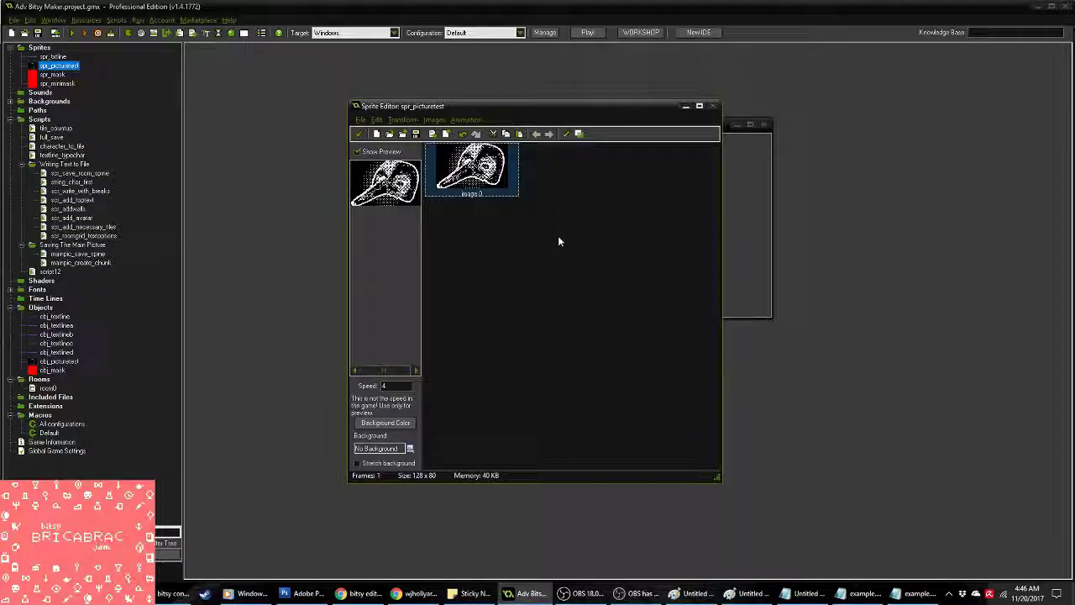
Step: Return to Photoshop, revert to the Delete Layer history state, and brighten the mask layer's midtones further with Levels
{"action": "left_click", "coordinate": [306, 593]}
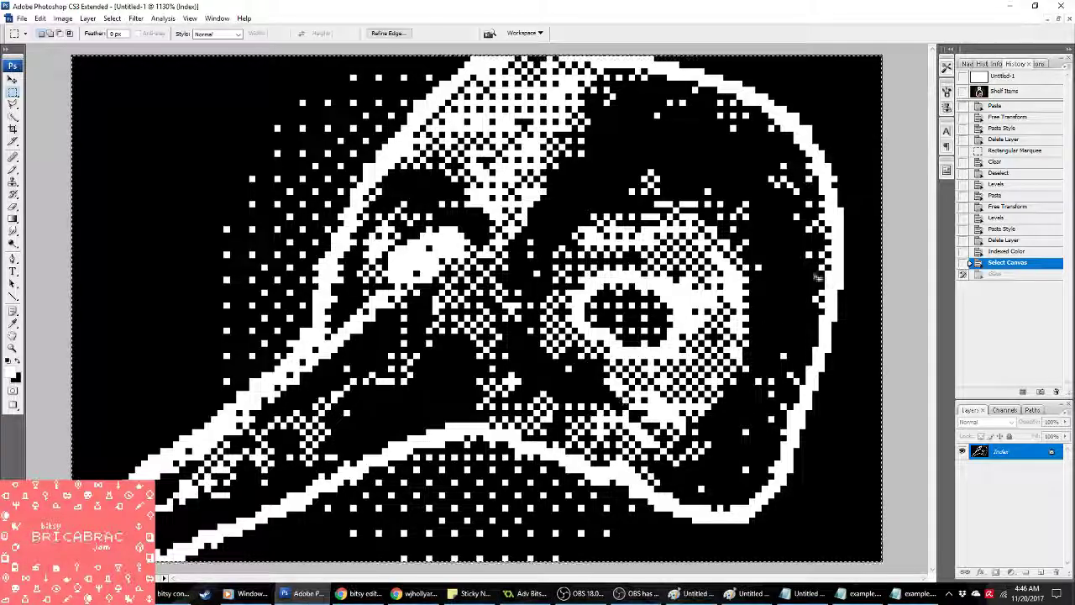
{"action": "left_click", "coordinate": [1018, 242]}
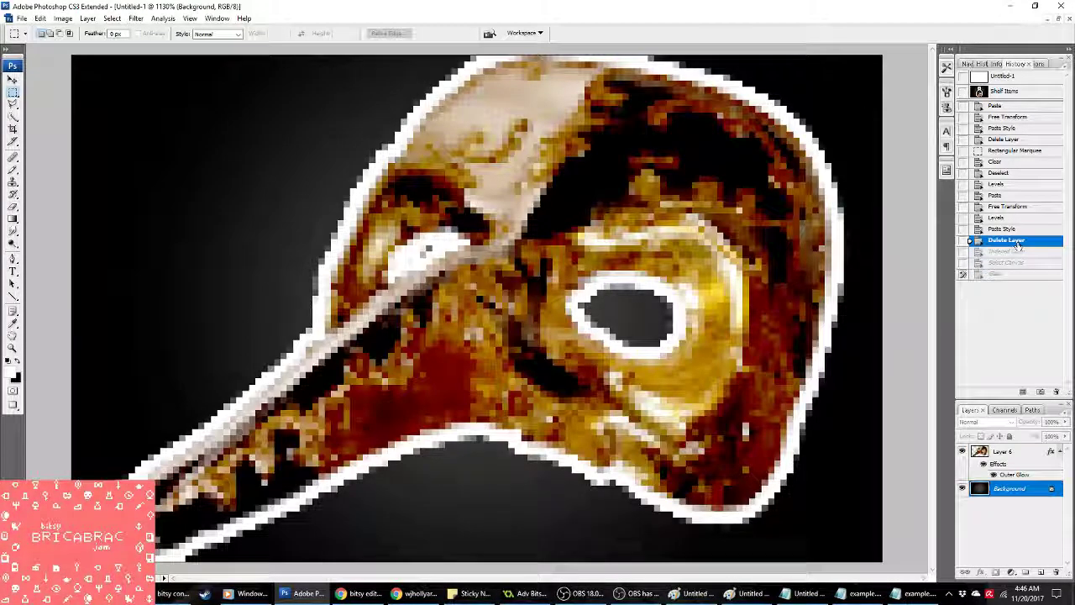
{"action": "left_click", "coordinate": [1015, 453]}
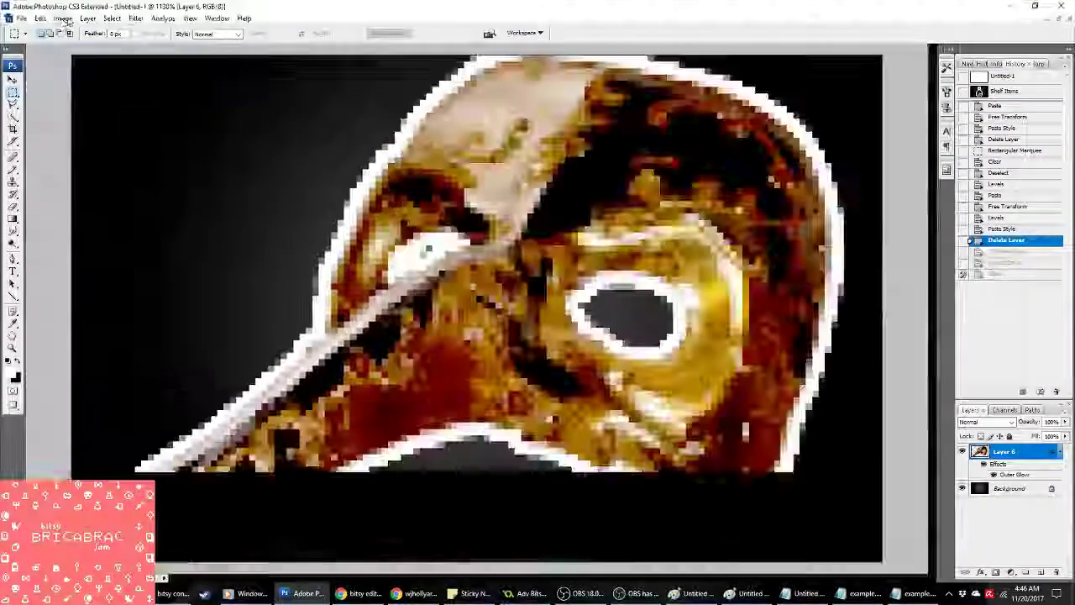
{"action": "left_click", "coordinate": [63, 18]}
{"action": "mouse_move", "coordinate": [86, 46]}
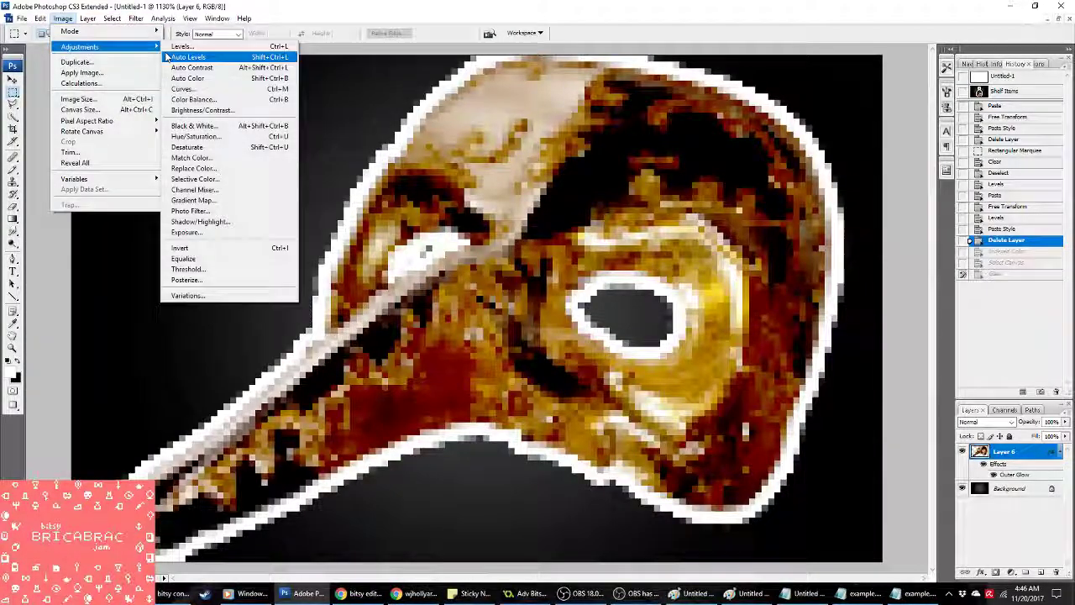
{"action": "left_click", "coordinate": [189, 47]}
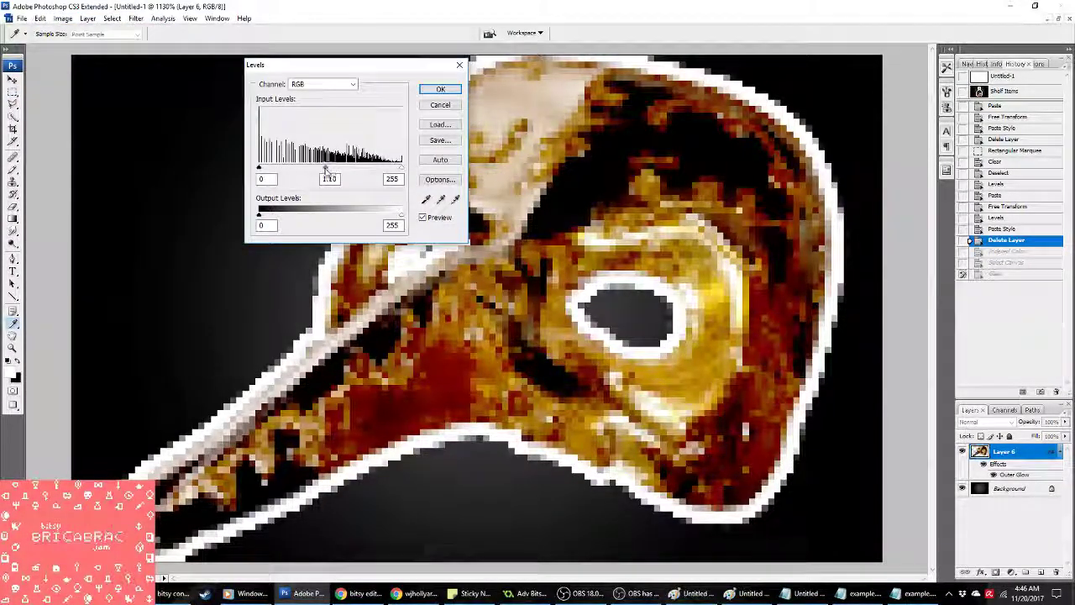
{"action": "left_click_drag", "start_coordinate": [326, 168], "coordinate": [296, 171]}
{"action": "left_click", "coordinate": [441, 89]}
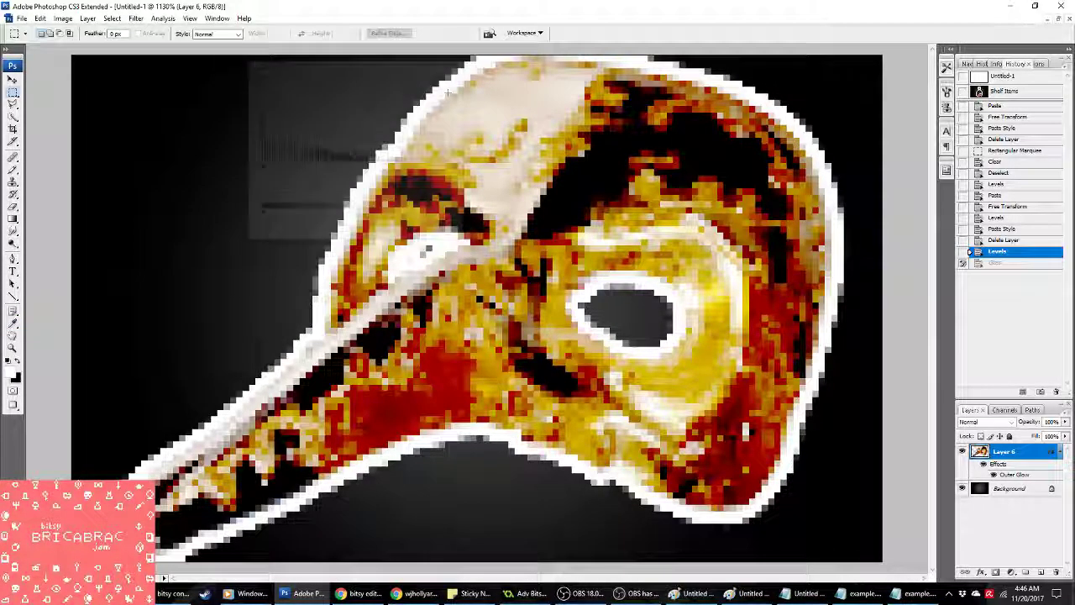
Step: Hide the mask layer and darken the Background gradient with Levels, setting the midtone input to 0.77
{"action": "left_click", "coordinate": [962, 451]}
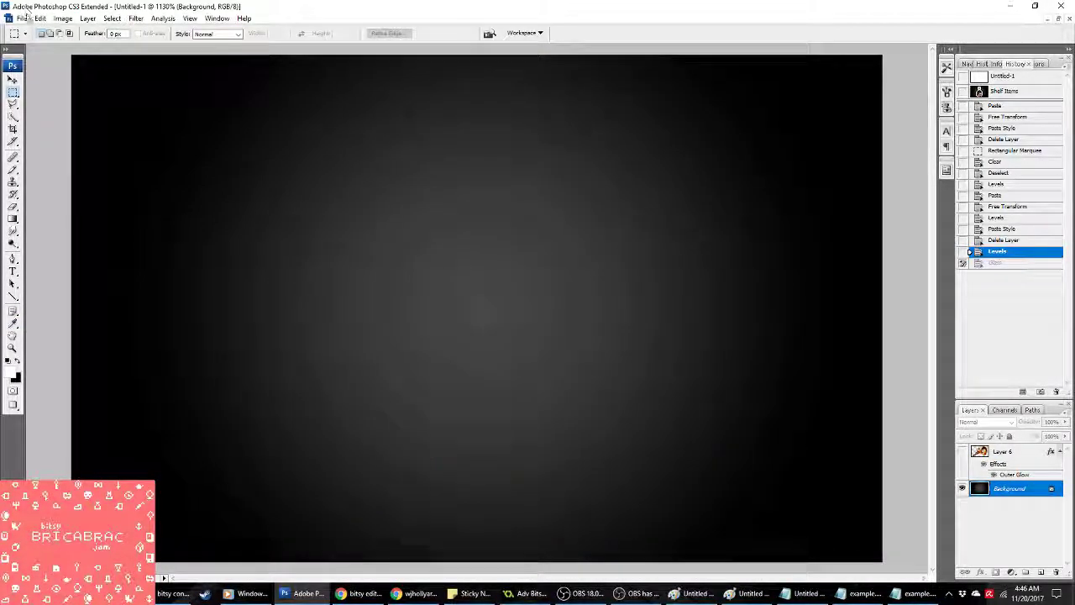
{"action": "left_click", "coordinate": [63, 17]}
{"action": "mouse_move", "coordinate": [101, 46]}
{"action": "left_click", "coordinate": [185, 46]}
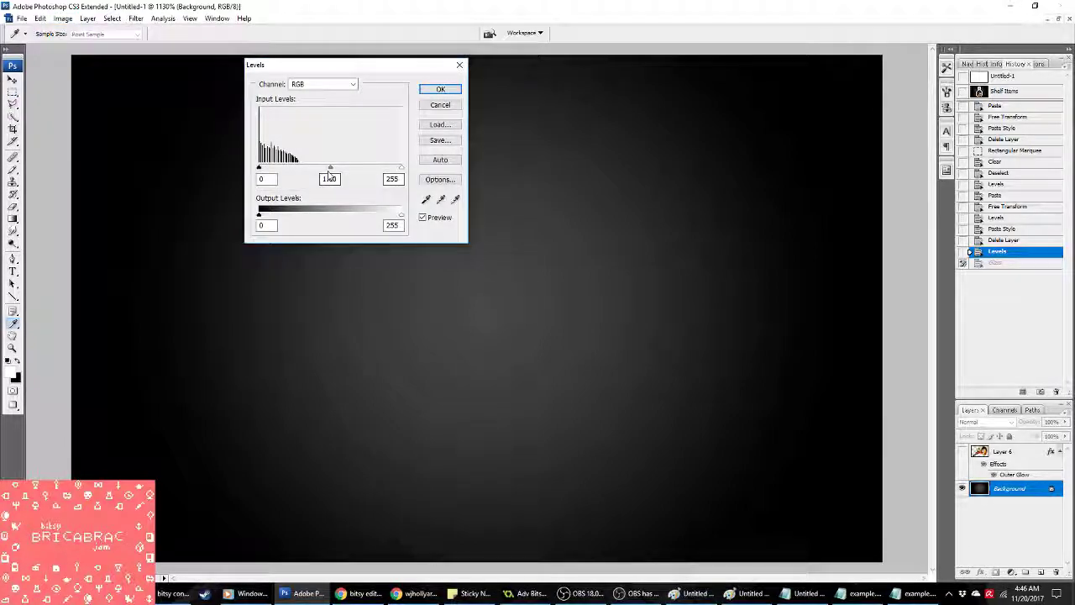
{"action": "left_click_drag", "start_coordinate": [336, 170], "coordinate": [338, 168]}
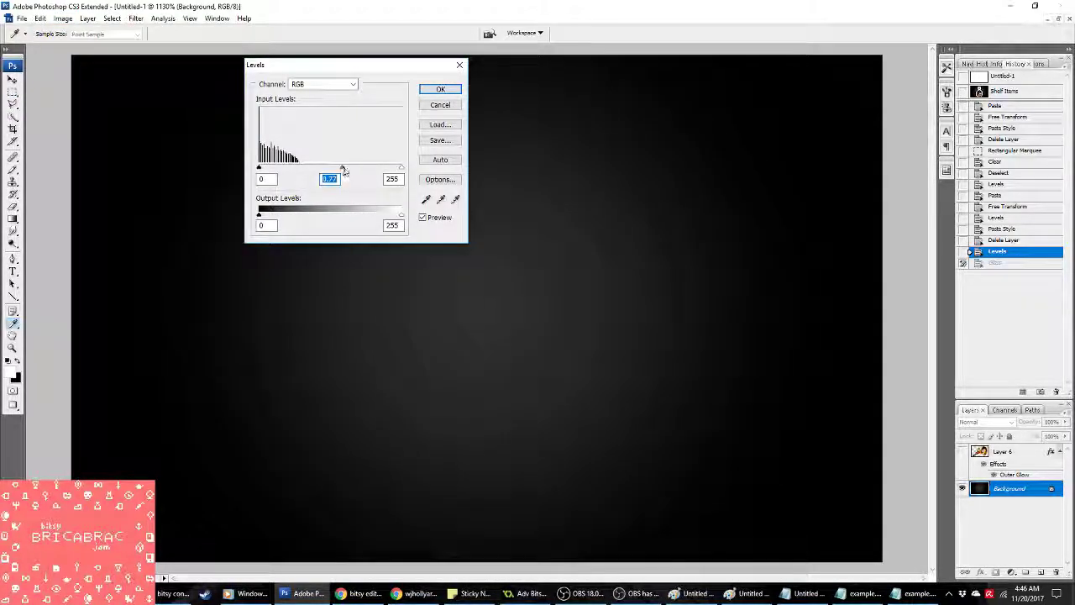
{"action": "left_click", "coordinate": [440, 89]}
{"action": "key", "text": "m"}
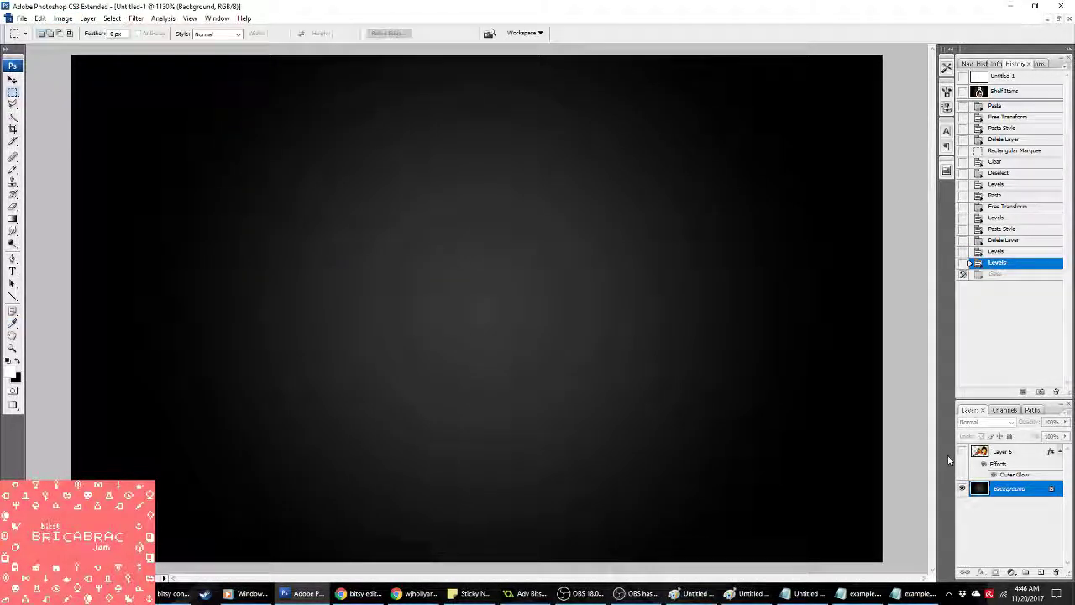
Step: Show the mask layer again, flatten and convert the image to 2-color black-and-white Indexed Color with Pattern dither, and copy the entire canvas
{"action": "left_click", "coordinate": [962, 451]}
{"action": "left_click", "coordinate": [63, 18]}
{"action": "mouse_move", "coordinate": [80, 29]}
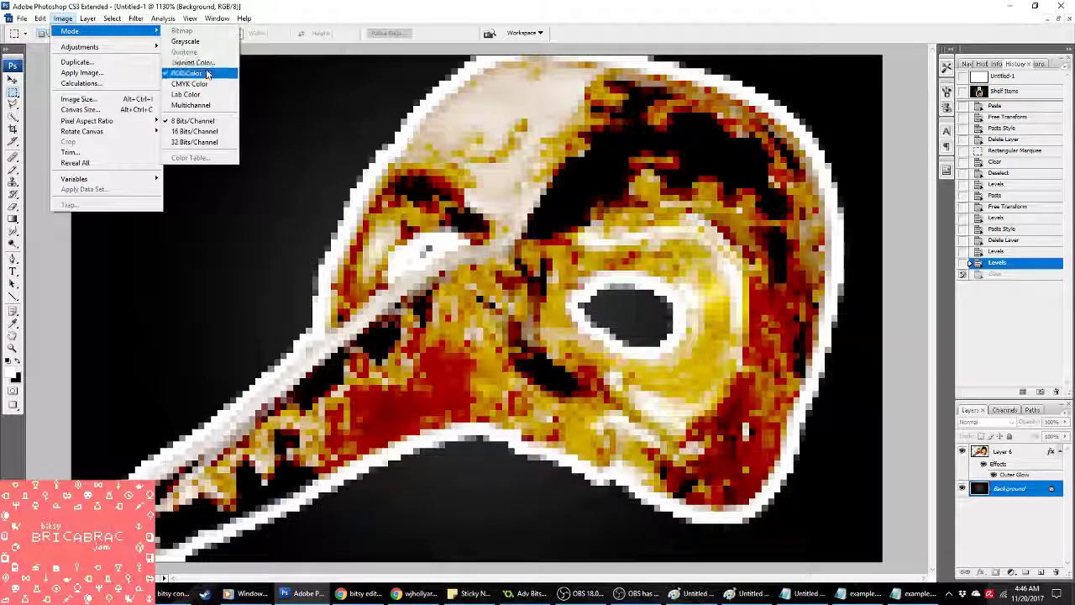
{"action": "left_click", "coordinate": [207, 73]}
{"action": "left_click", "coordinate": [498, 225]}
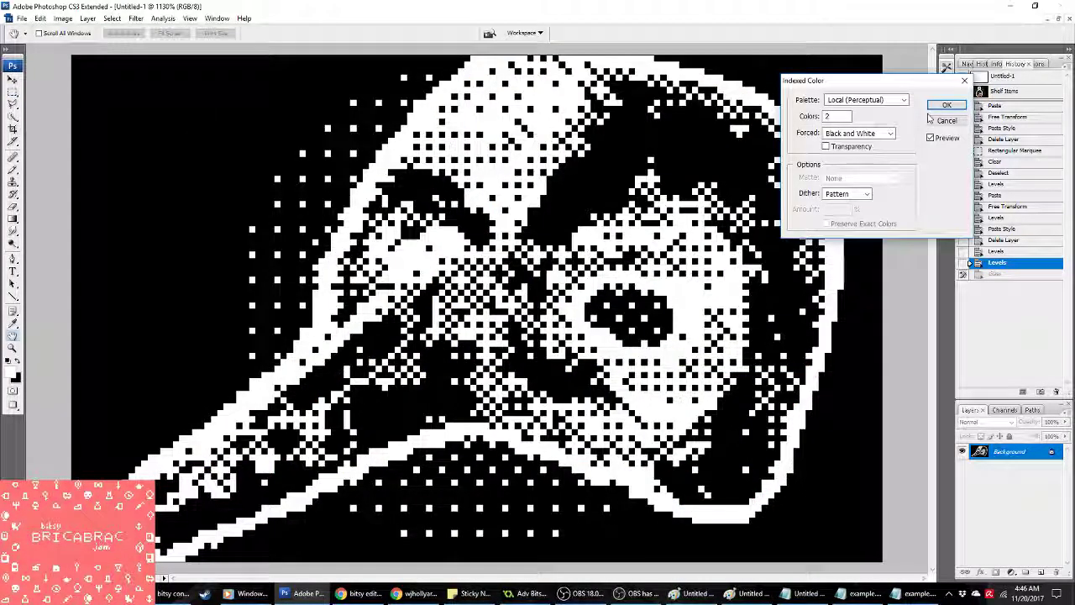
{"action": "key", "text": "Return"}
{"action": "key", "text": "ctrl+a"}
{"action": "key", "text": "ctrl+c"}
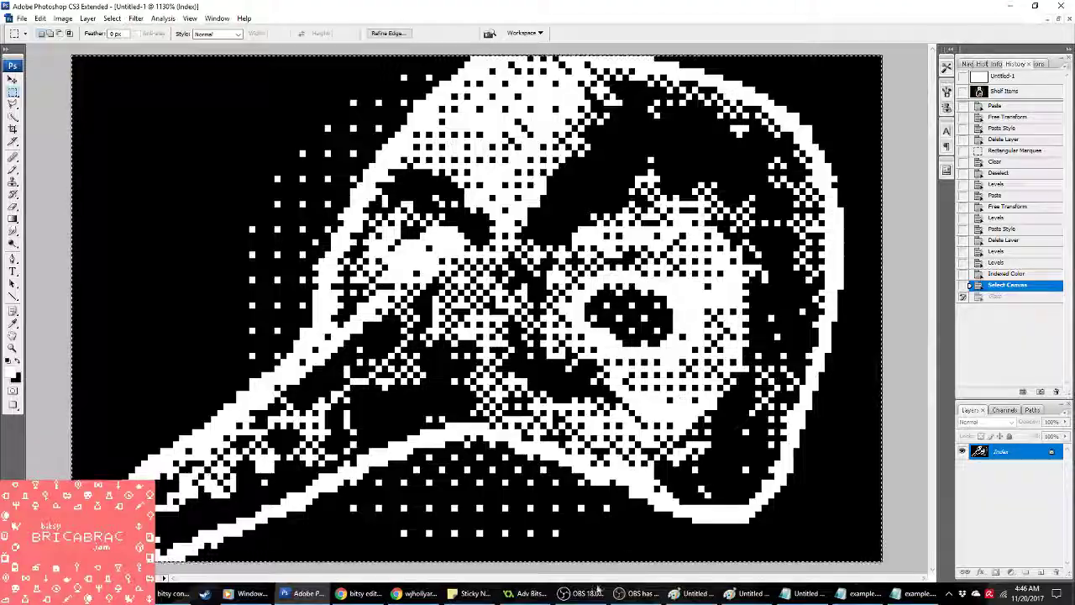
Step: Switch to GameMaker, paste the brighter mask picture as the second frame of spr_picturetest, accept the sprite, and save the project
{"action": "left_click", "coordinate": [530, 593]}
{"action": "key", "text": "ctrl+v"}
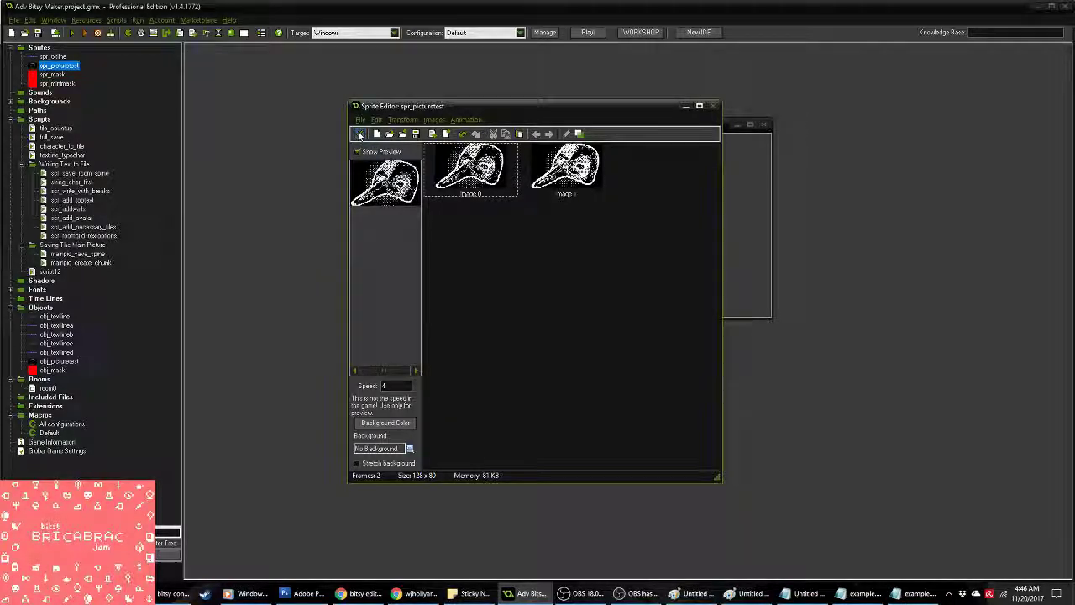
{"action": "left_click", "coordinate": [358, 136]}
{"action": "left_click", "coordinate": [483, 305]}
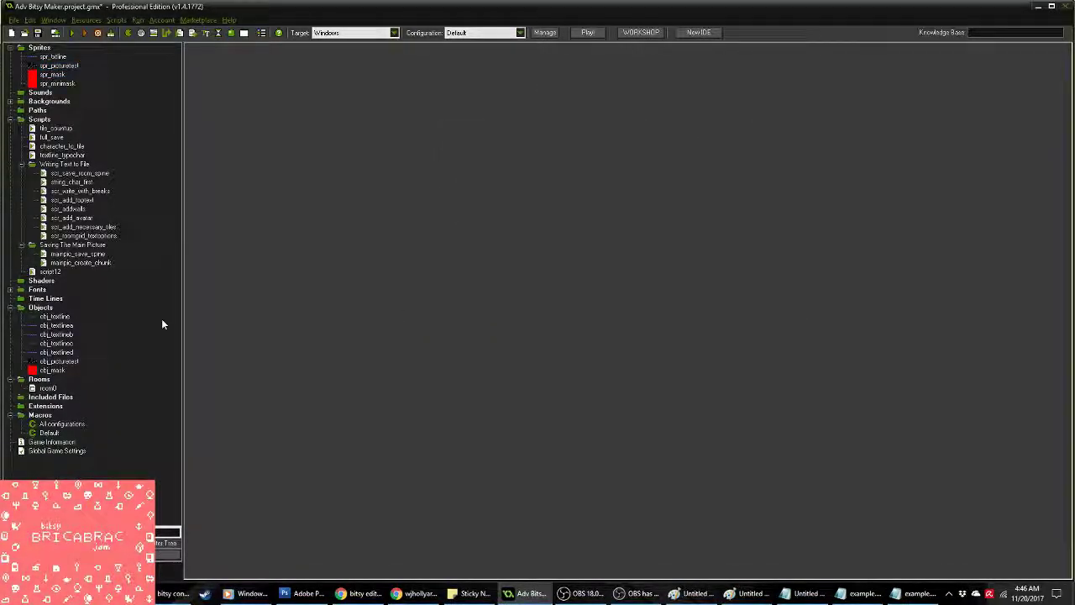
{"action": "left_click", "coordinate": [37, 31]}
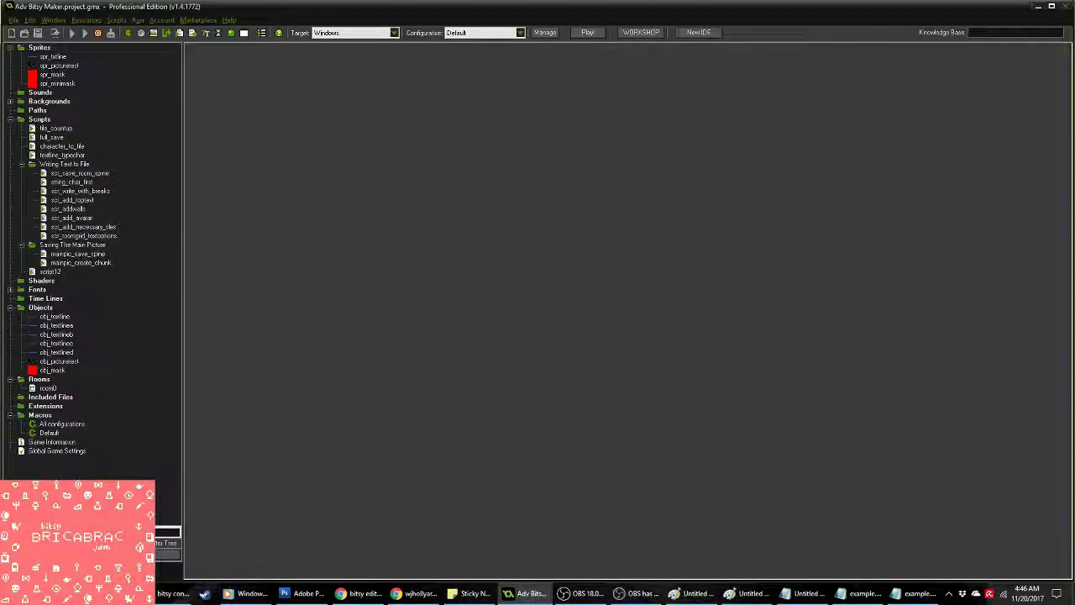
Step: Run the GameMaker project to generate the mask's room data, and close the two old example.txt Notepad windows
{"action": "key", "text": "alt+Tab"}
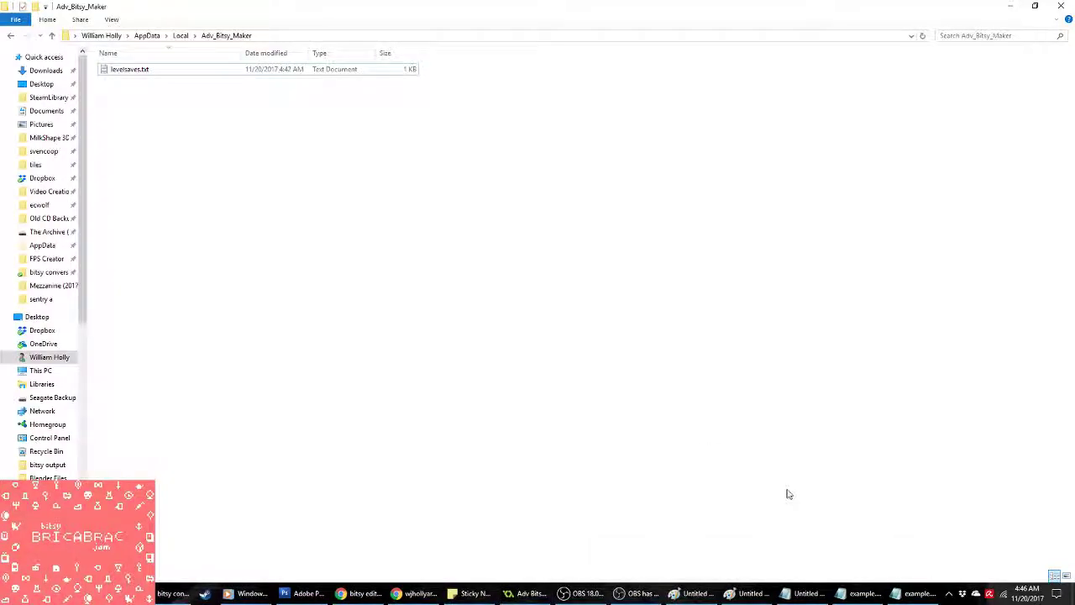
{"action": "left_click", "coordinate": [512, 591]}
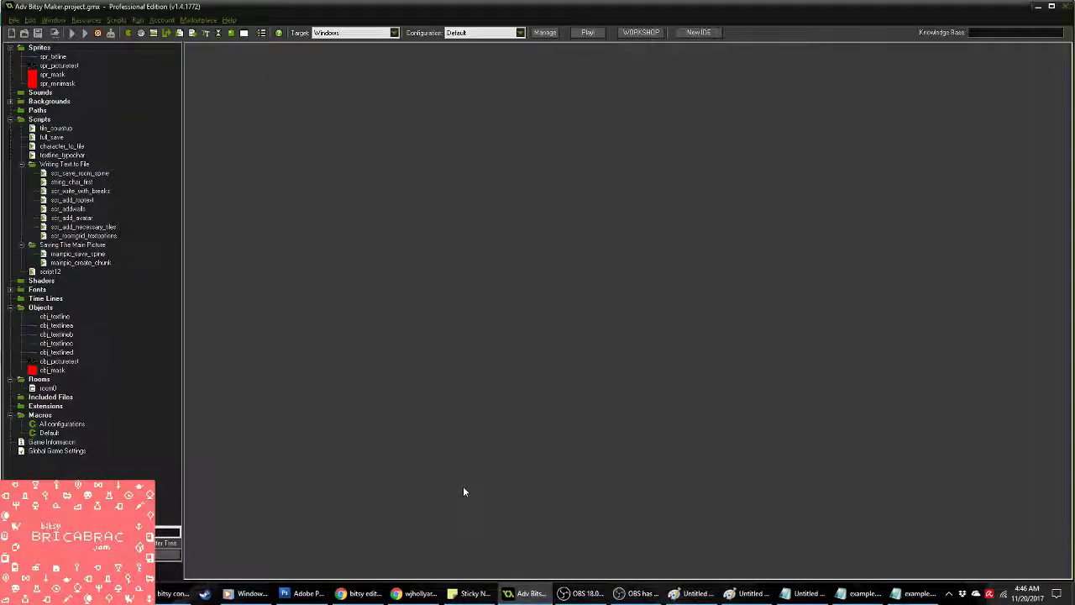
{"action": "right_click", "coordinate": [865, 593]}
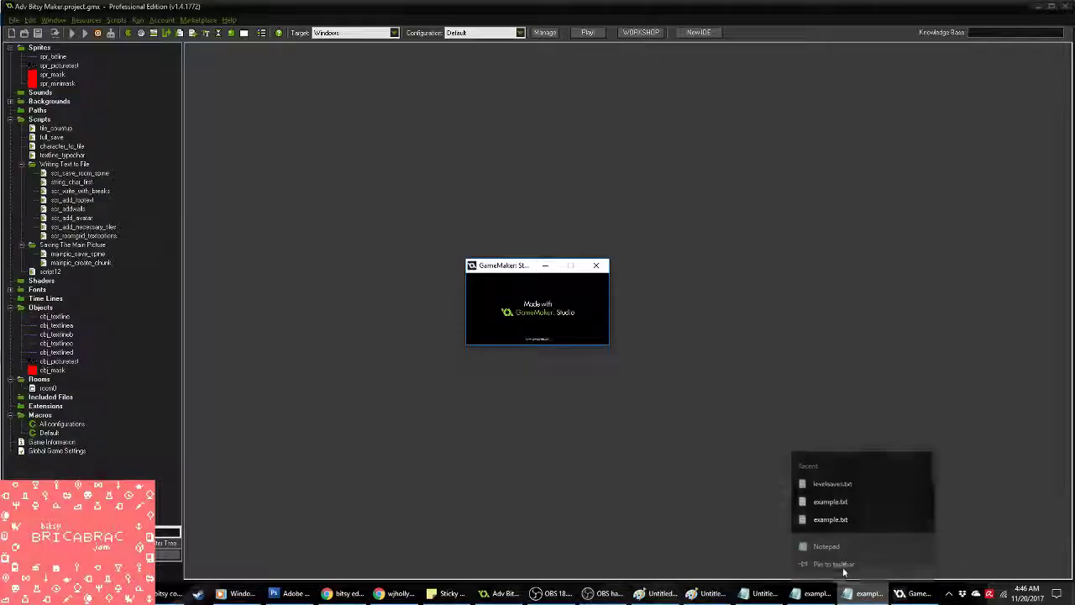
{"action": "left_click", "coordinate": [834, 569]}
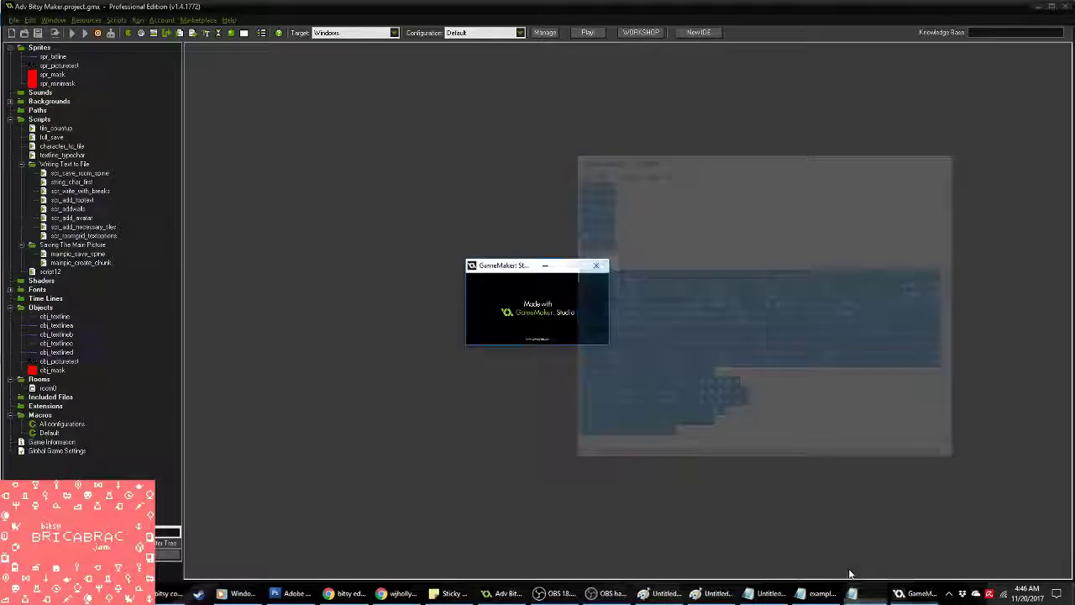
{"action": "right_click", "coordinate": [852, 593]}
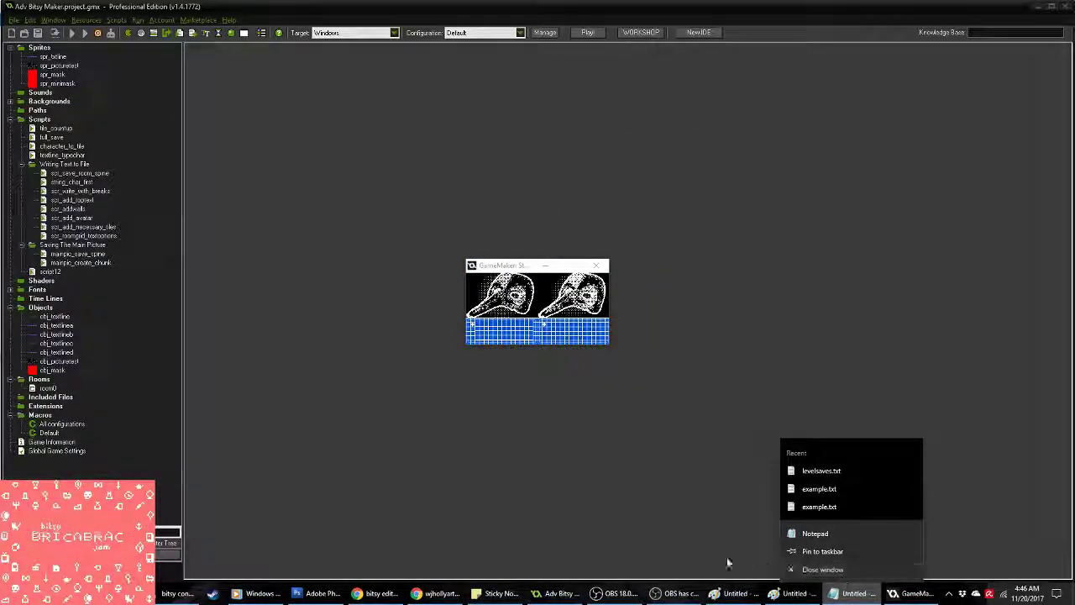
{"action": "left_click", "coordinate": [751, 471]}
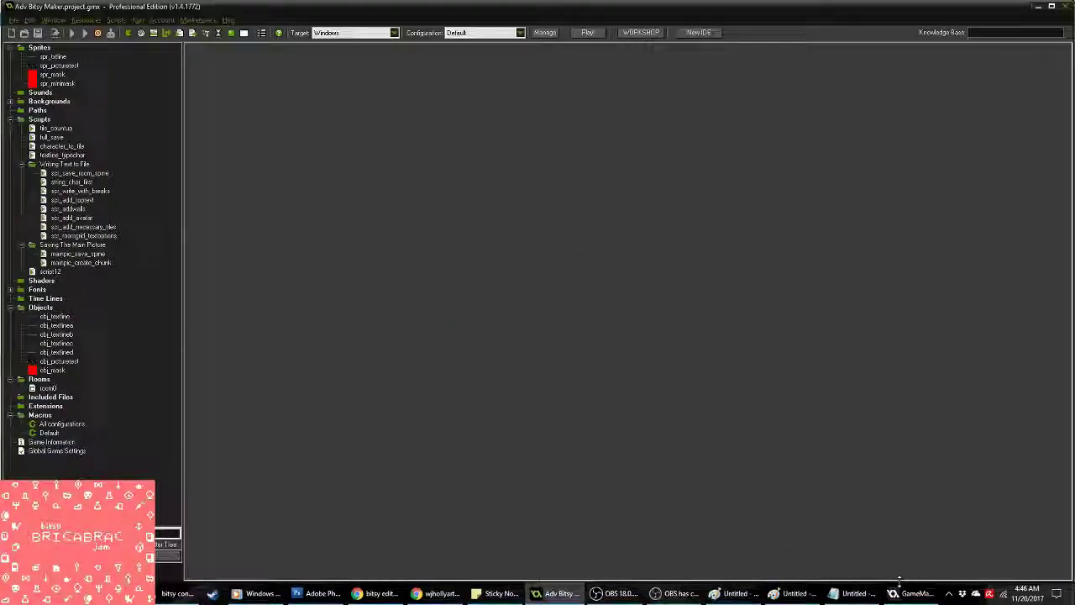
Step: Close the running game, open the generated example.txt in the Adv_Bitsy_Maker folder, copy all its text, and close the file
{"action": "key", "text": "alt+Tab"}
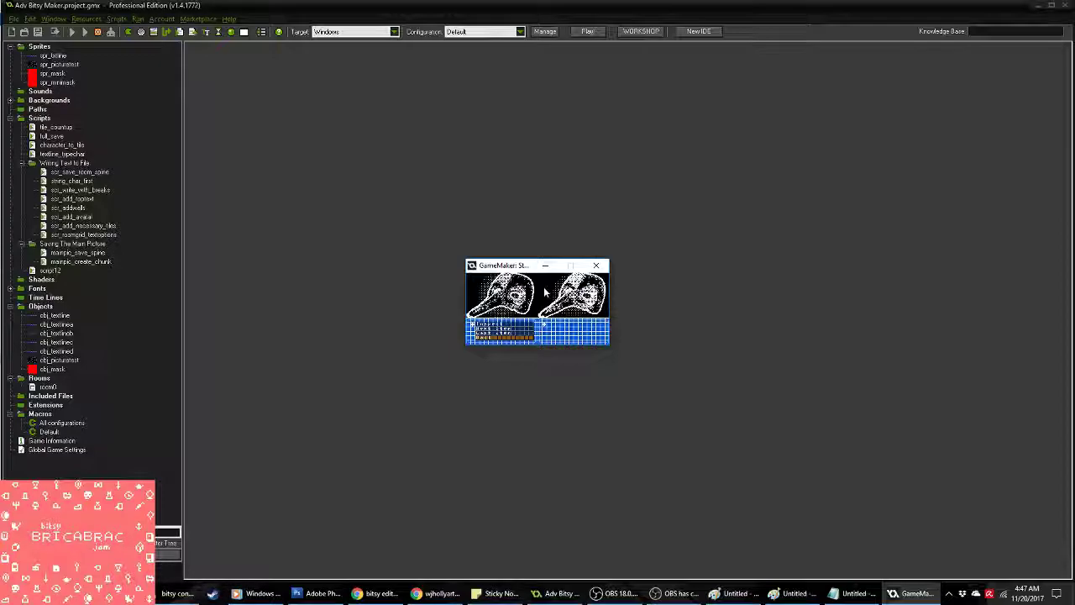
{"action": "left_click", "coordinate": [602, 267]}
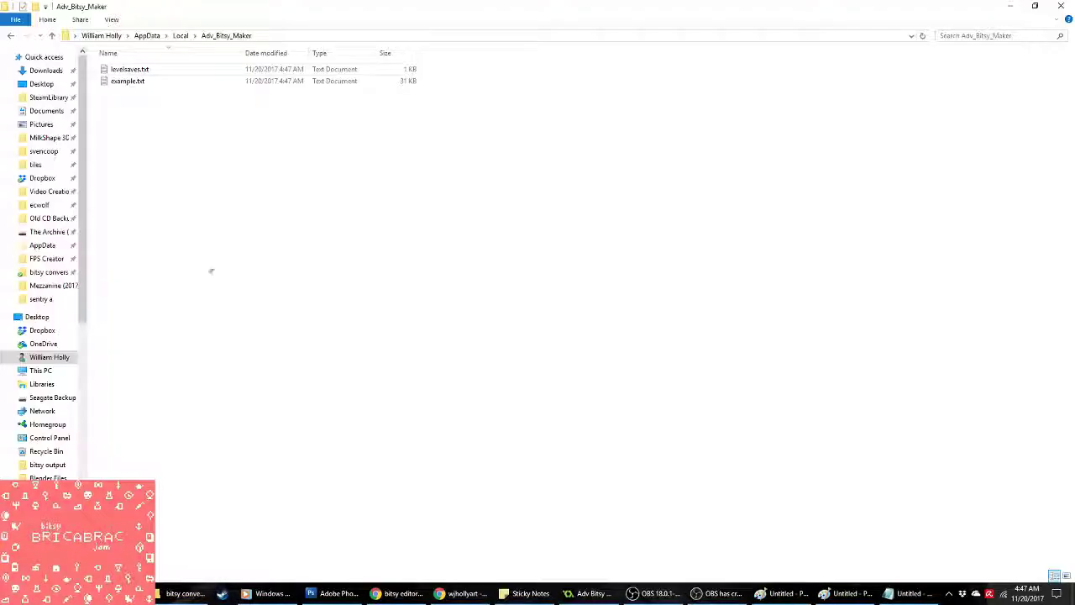
{"action": "double_click", "coordinate": [154, 81]}
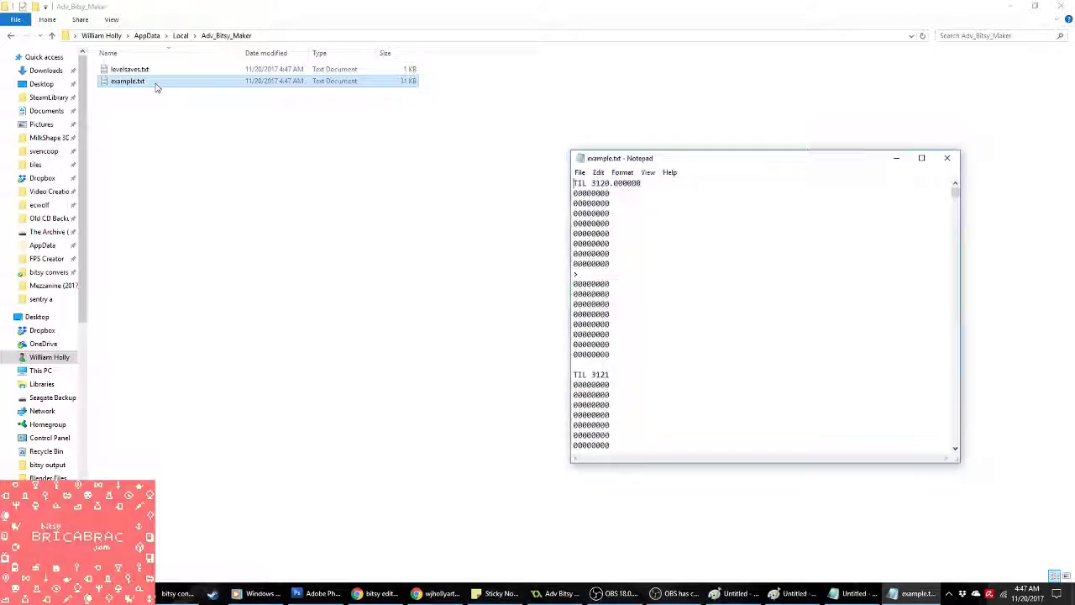
{"action": "scroll", "coordinate": [849, 311], "scroll_direction": "down", "scroll_amount": 1}
{"action": "left_click_drag", "start_coordinate": [954, 199], "coordinate": [957, 449]}
{"action": "key", "text": "ctrl+a"}
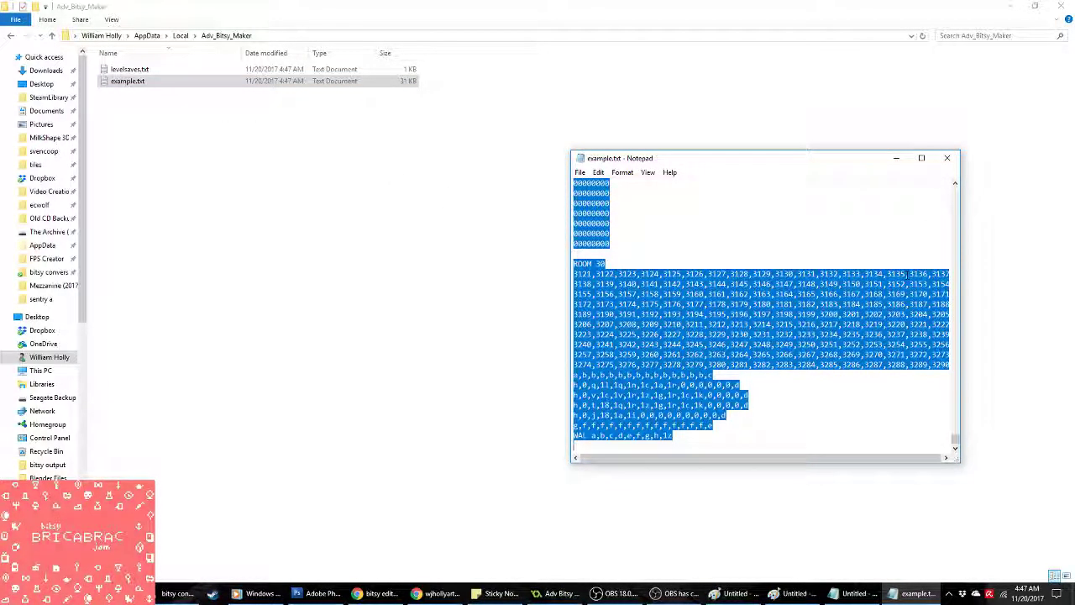
{"action": "left_click", "coordinate": [946, 159]}
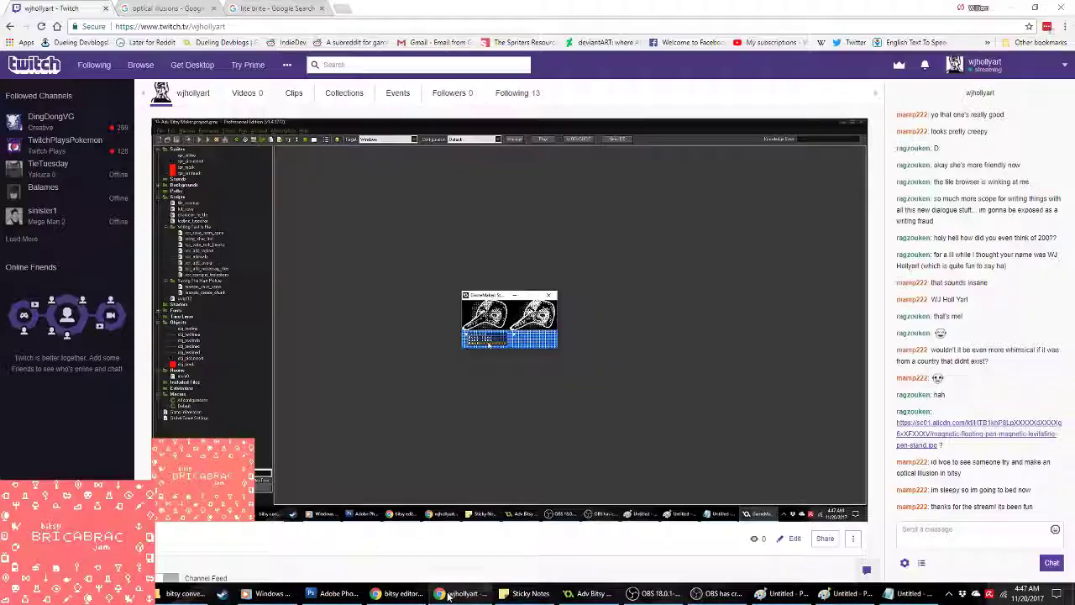
Step: Switch to the Bitsy editor and paste the copied tile and ROOM 30 data into the game data
{"action": "left_click", "coordinate": [412, 595]}
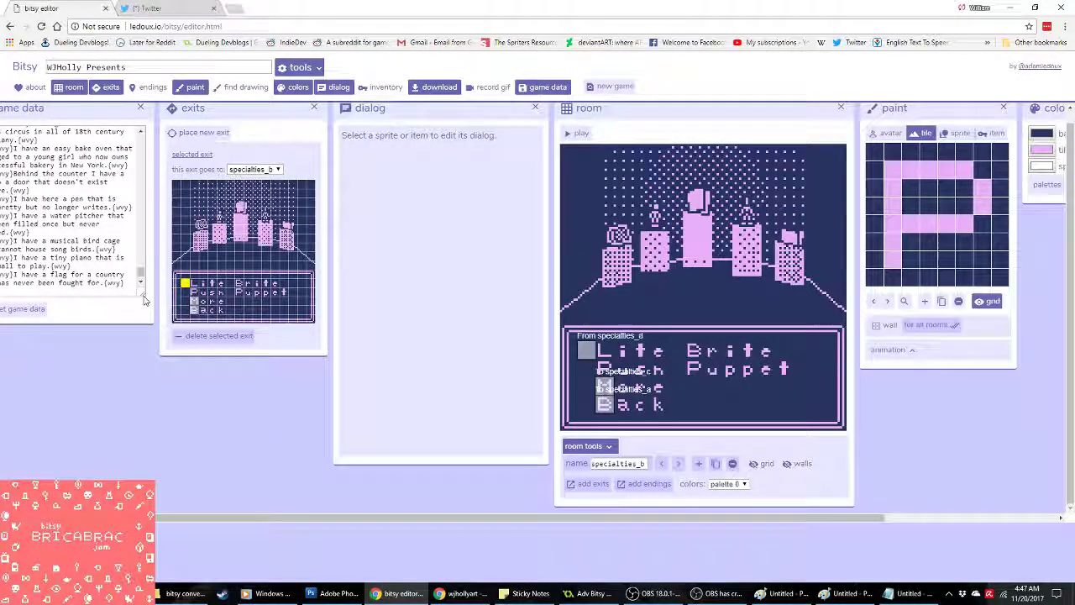
{"action": "left_click_drag", "start_coordinate": [196, 520], "coordinate": [109, 520]}
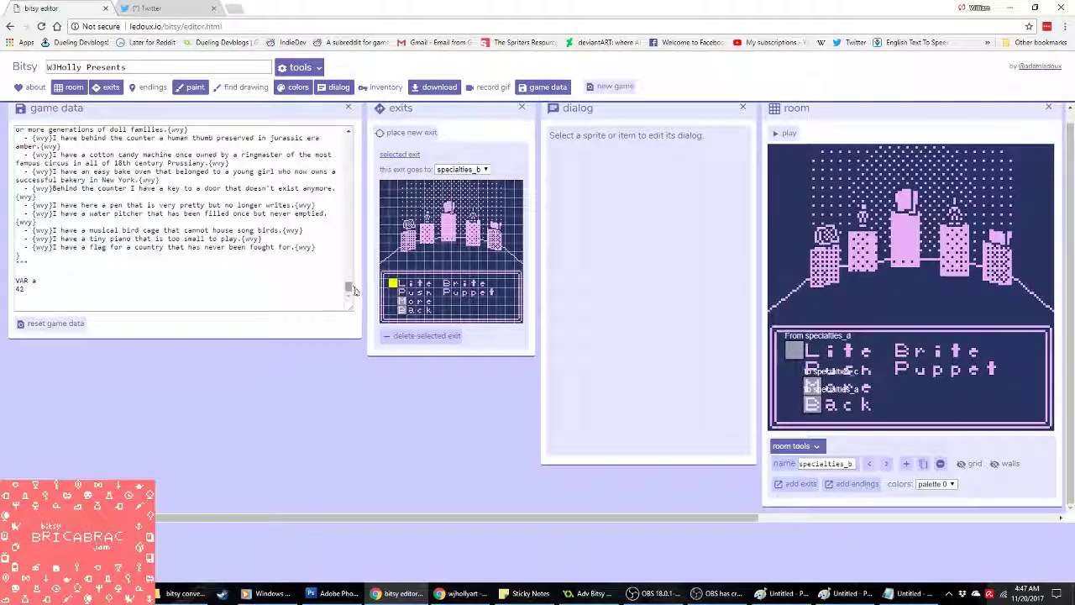
{"action": "scroll", "coordinate": [347, 283], "scroll_direction": "down", "scroll_amount": 10}
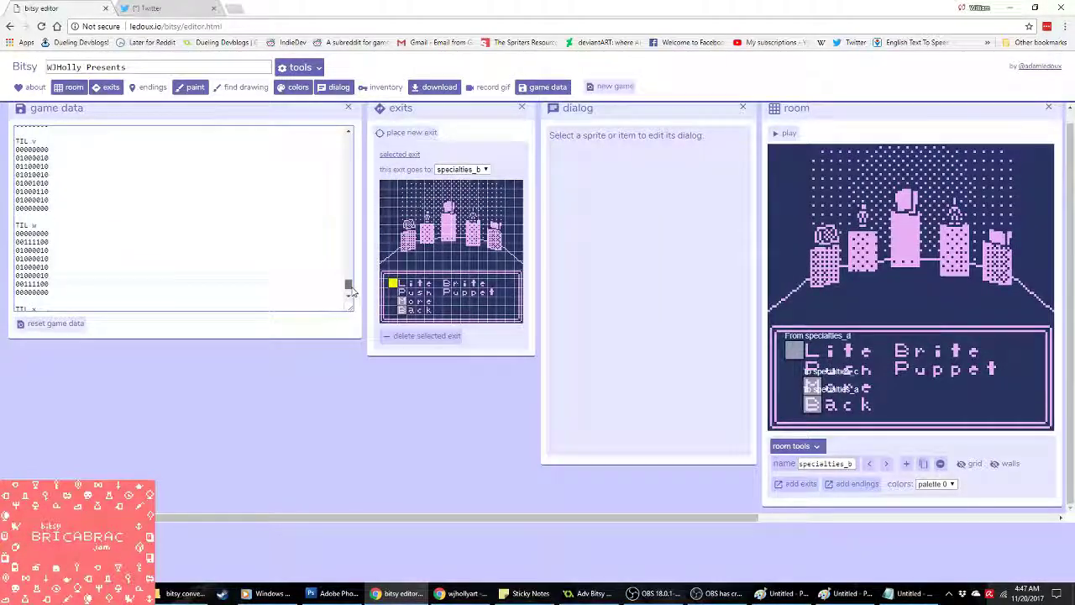
{"action": "left_click_drag", "start_coordinate": [347, 266], "coordinate": [378, 133]}
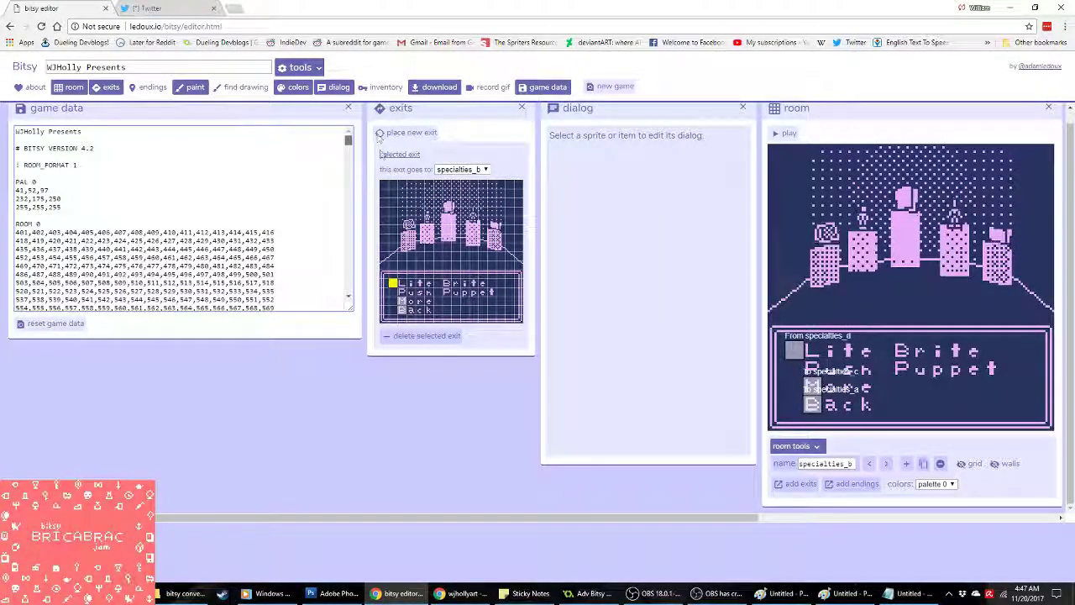
{"action": "scroll", "coordinate": [290, 283], "scroll_direction": "down", "scroll_amount": 10}
{"action": "scroll", "coordinate": [290, 283], "scroll_direction": "down", "scroll_amount": 10}
{"action": "scroll", "coordinate": [291, 283], "scroll_direction": "up", "scroll_amount": 5}
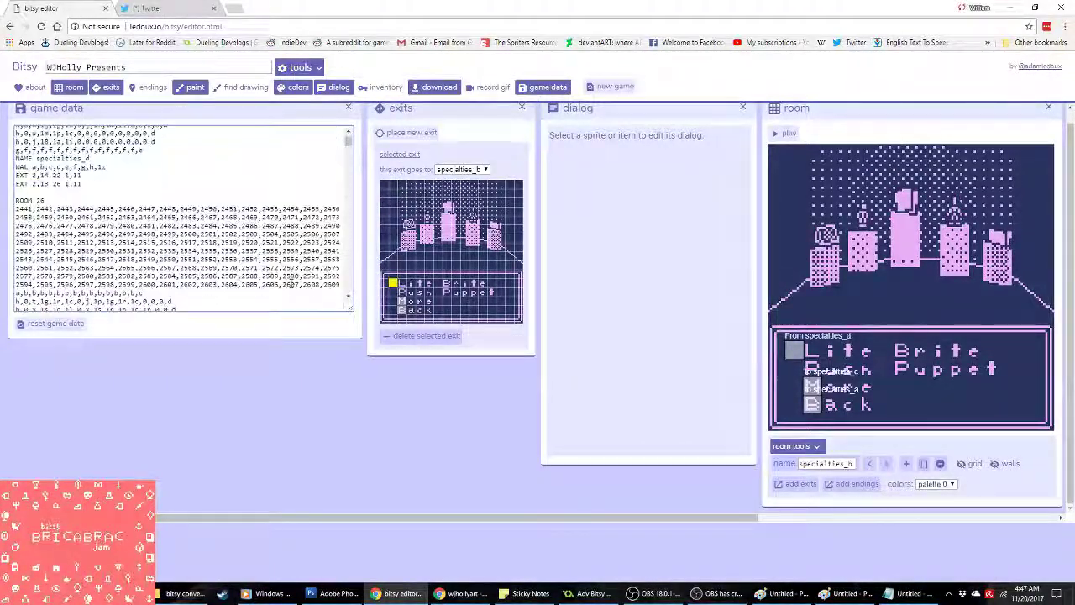
{"action": "scroll", "coordinate": [290, 283], "scroll_direction": "down", "scroll_amount": 10}
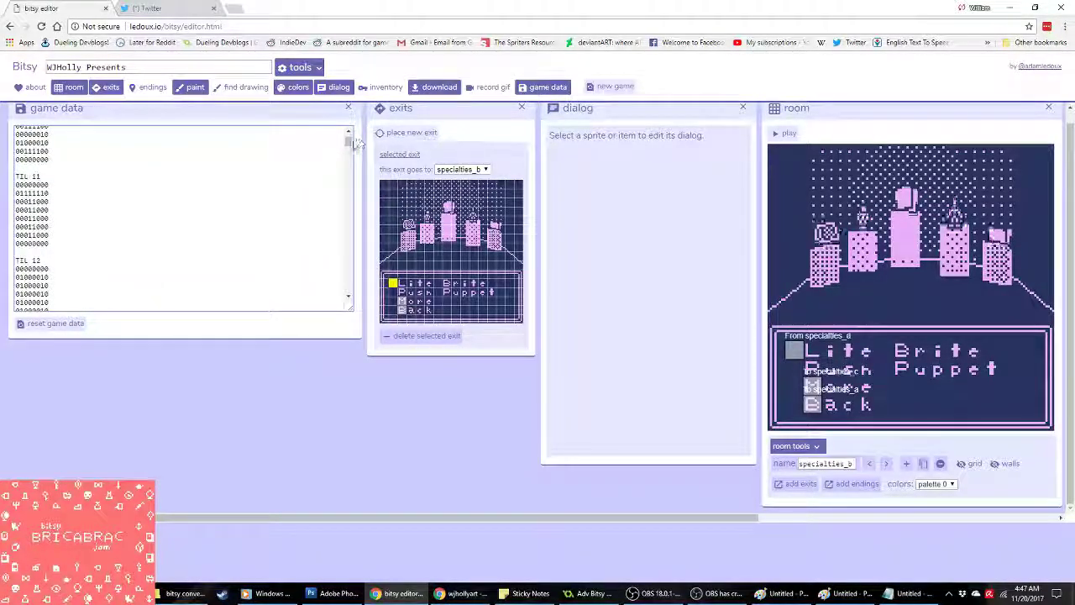
{"action": "left_click_drag", "start_coordinate": [348, 142], "coordinate": [297, 304]}
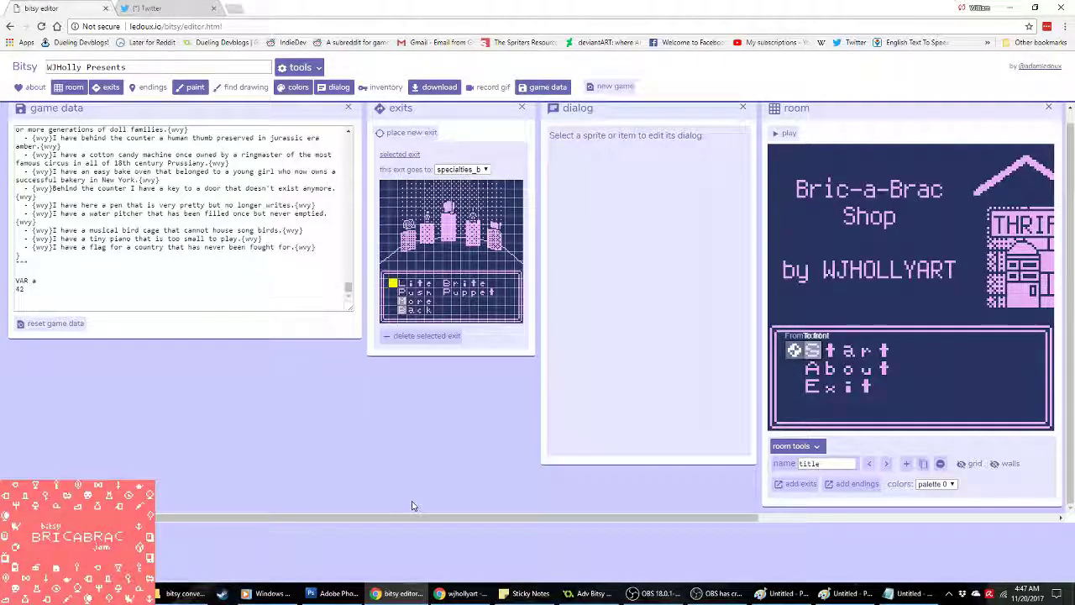
Step: Go through the rooms to the new mask room and rename it shelf_i
{"action": "scroll", "coordinate": [411, 505], "scroll_direction": "right", "scroll_amount": 5}
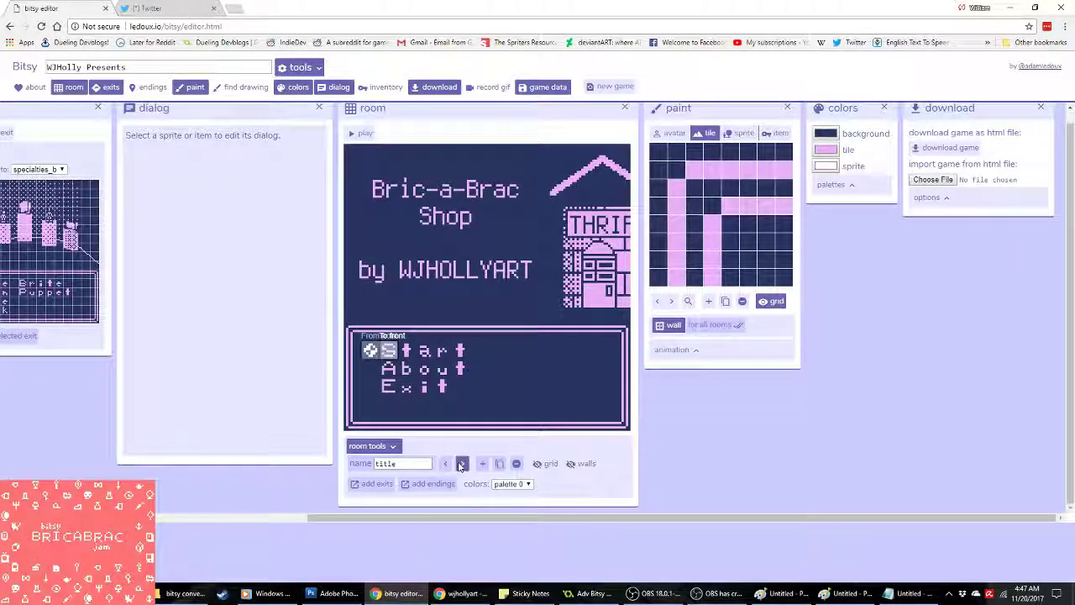
{"action": "left_click", "coordinate": [461, 464]}
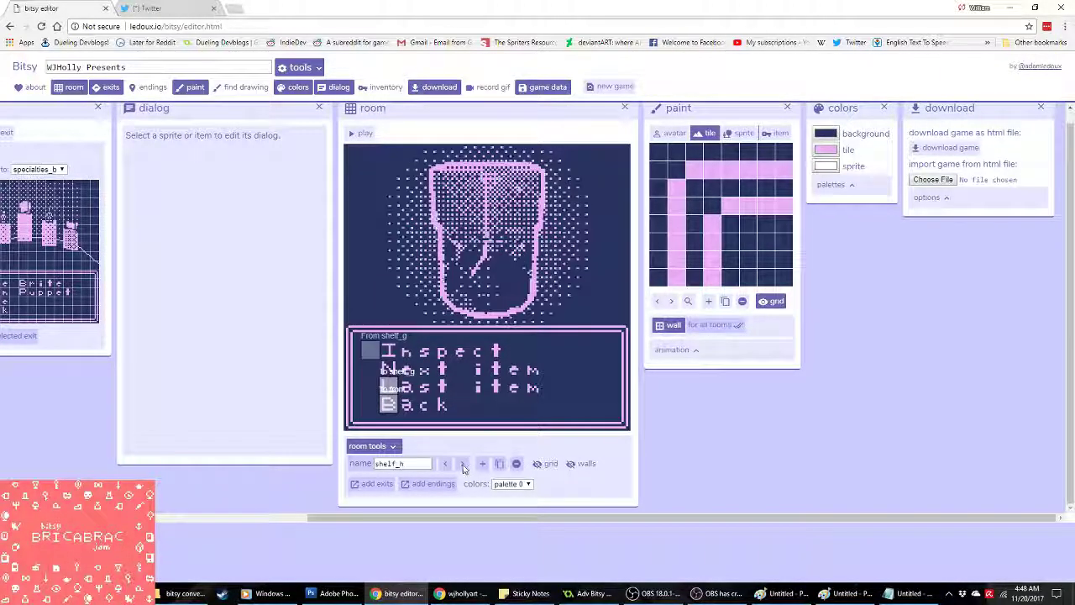
{"action": "left_click", "coordinate": [463, 464]}
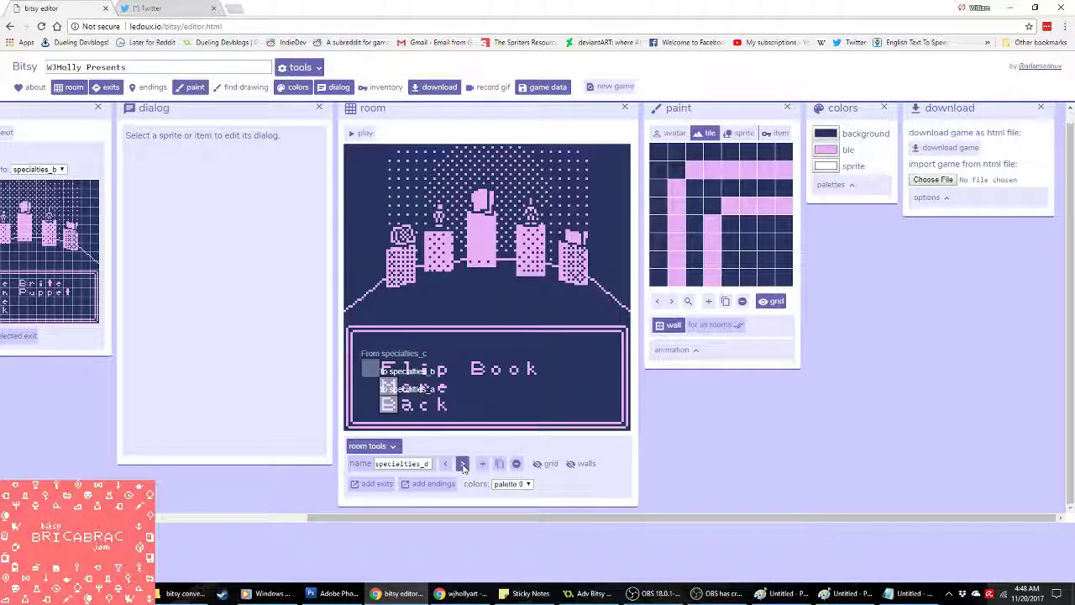
{"action": "left_click", "coordinate": [463, 465]}
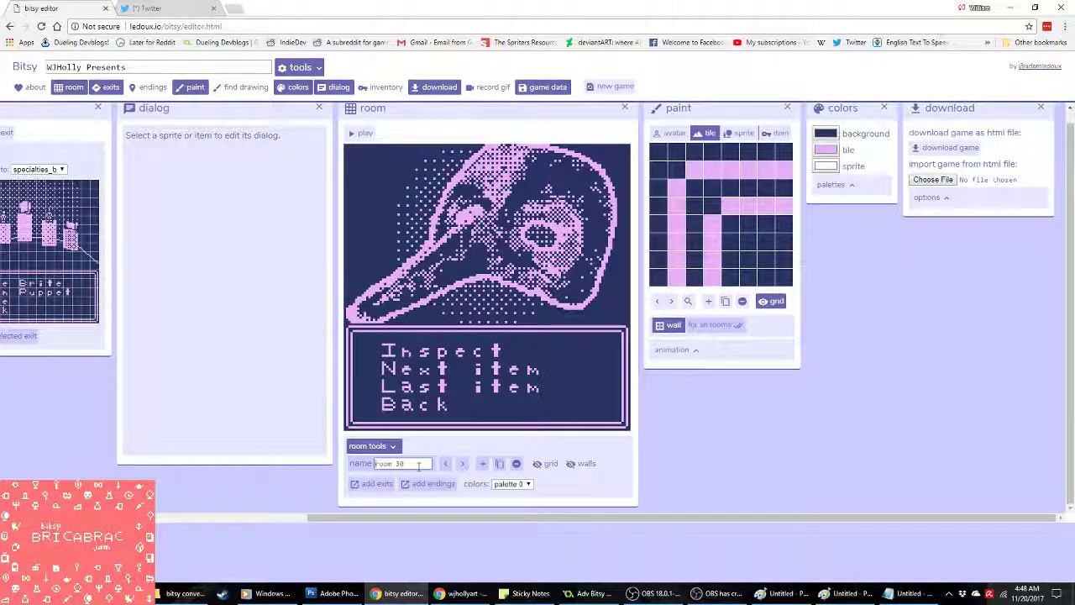
{"action": "type", "text": "g"}
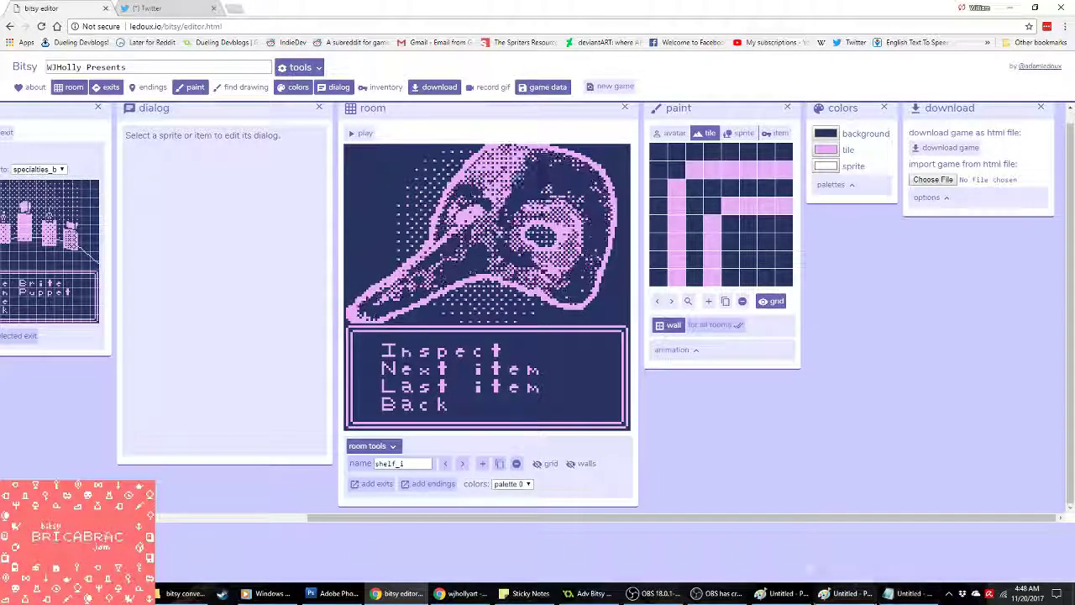
Step: Close the Paint window with the pedestal item drawings without saving it
{"action": "left_click", "coordinate": [822, 593]}
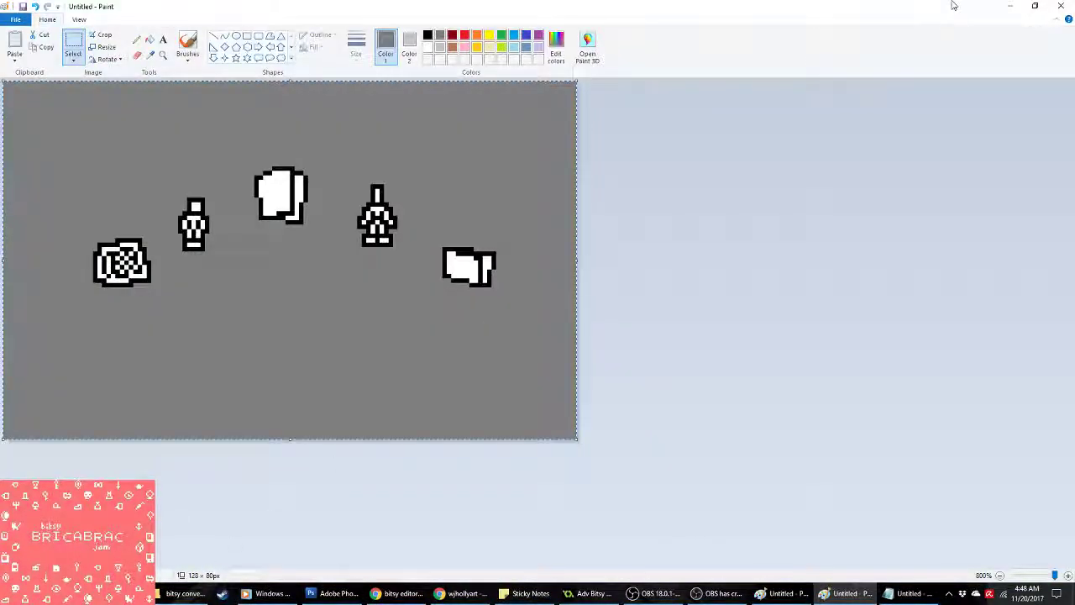
{"action": "left_click", "coordinate": [1060, 6]}
{"action": "left_click", "coordinate": [556, 296]}
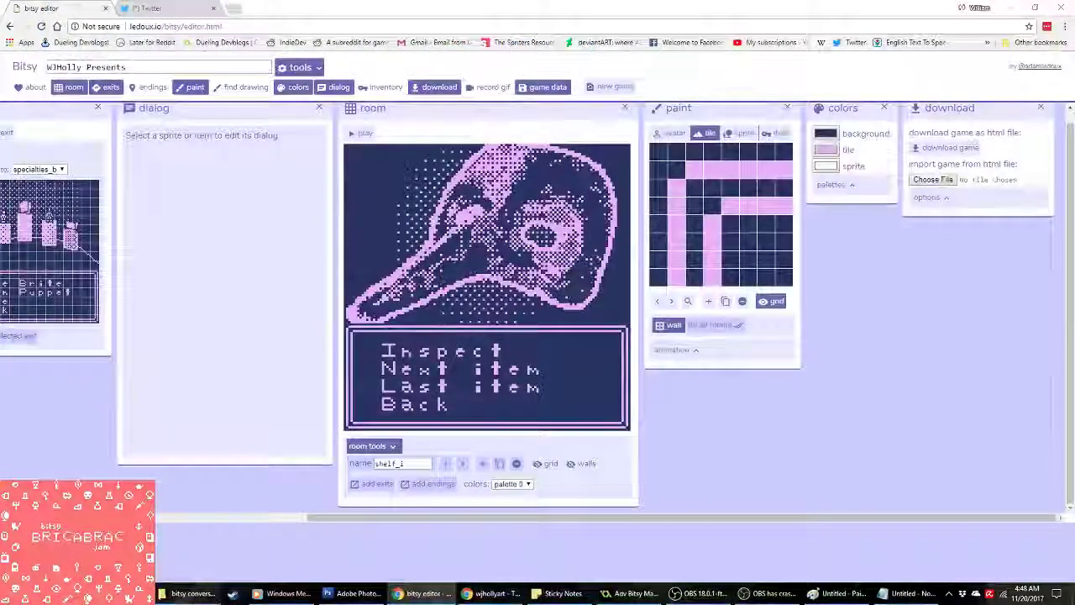
Step: Open the doll photo 20171120_000846.jpg from the bitsy conversion stuff folder in Adobe Photoshop CS3
{"action": "key", "text": "alt+Tab"}
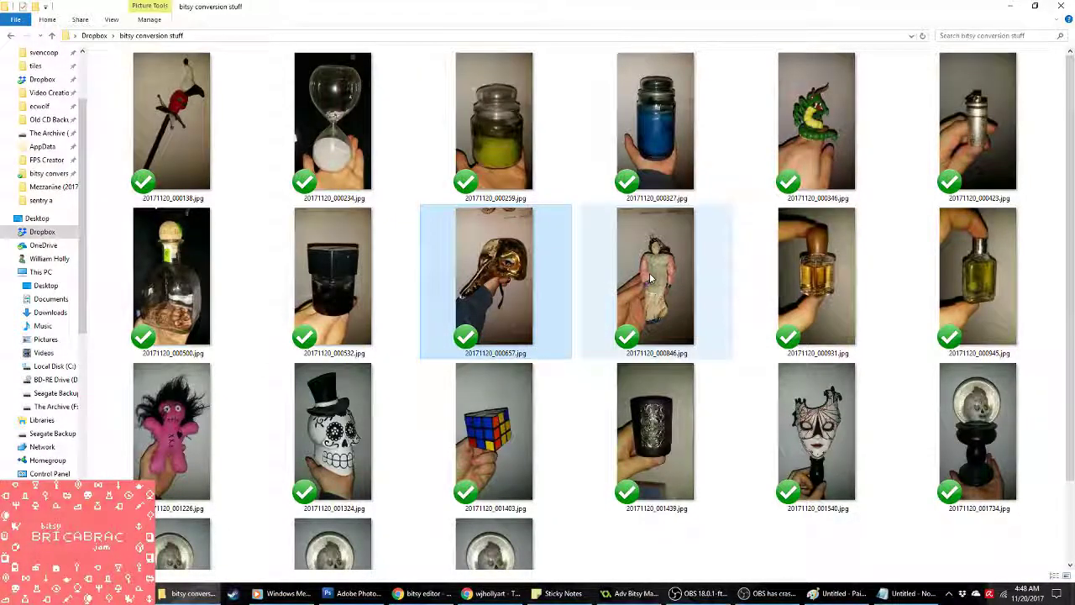
{"action": "right_click", "coordinate": [654, 311]}
{"action": "mouse_move", "coordinate": [697, 397]}
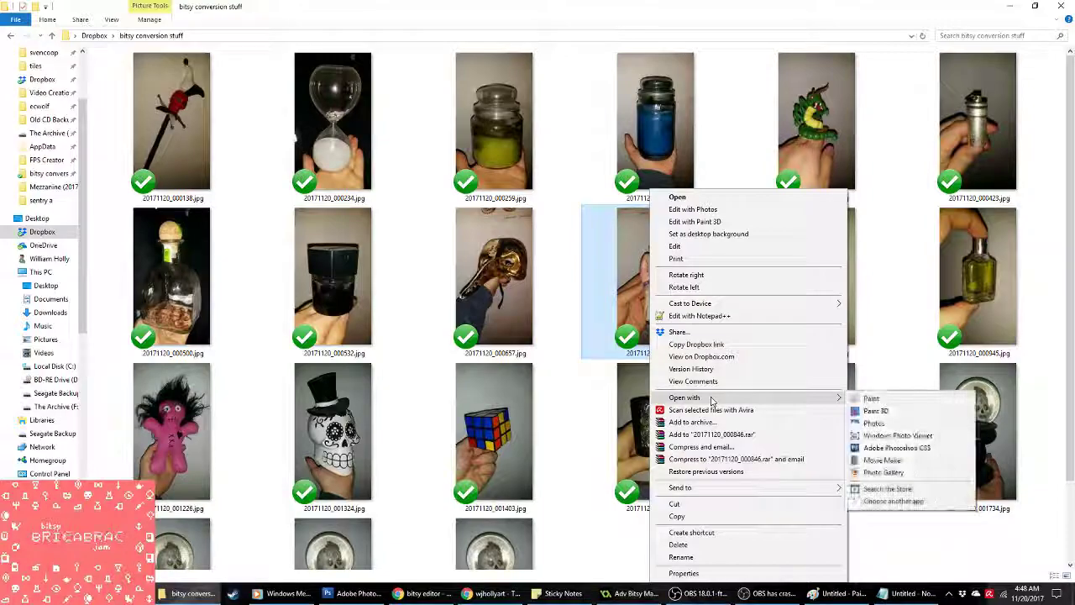
{"action": "left_click", "coordinate": [877, 448]}
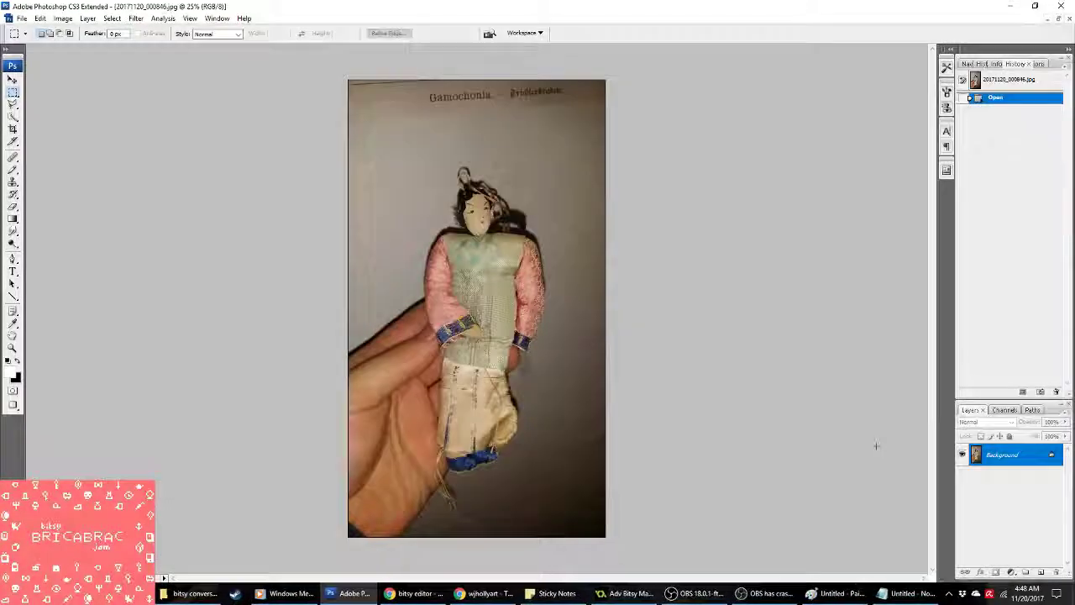
Step: Select the whole doll with the Quick Selection tool, covering its head, body, sleeves, skirt and feet but not the hand
{"action": "left_click", "coordinate": [13, 116]}
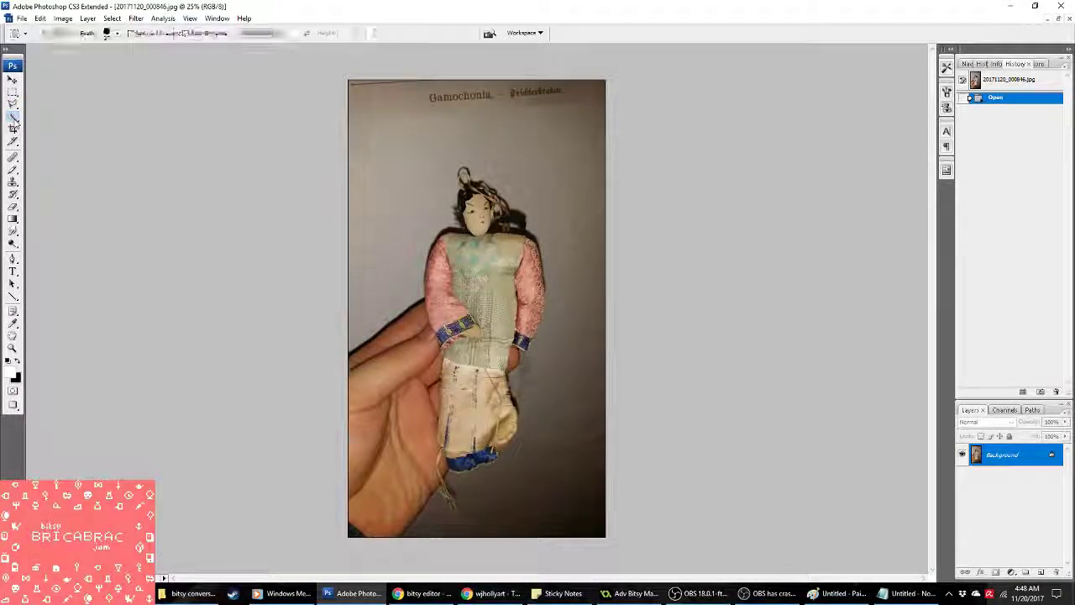
{"action": "left_click_drag", "start_coordinate": [476, 208], "coordinate": [480, 242]}
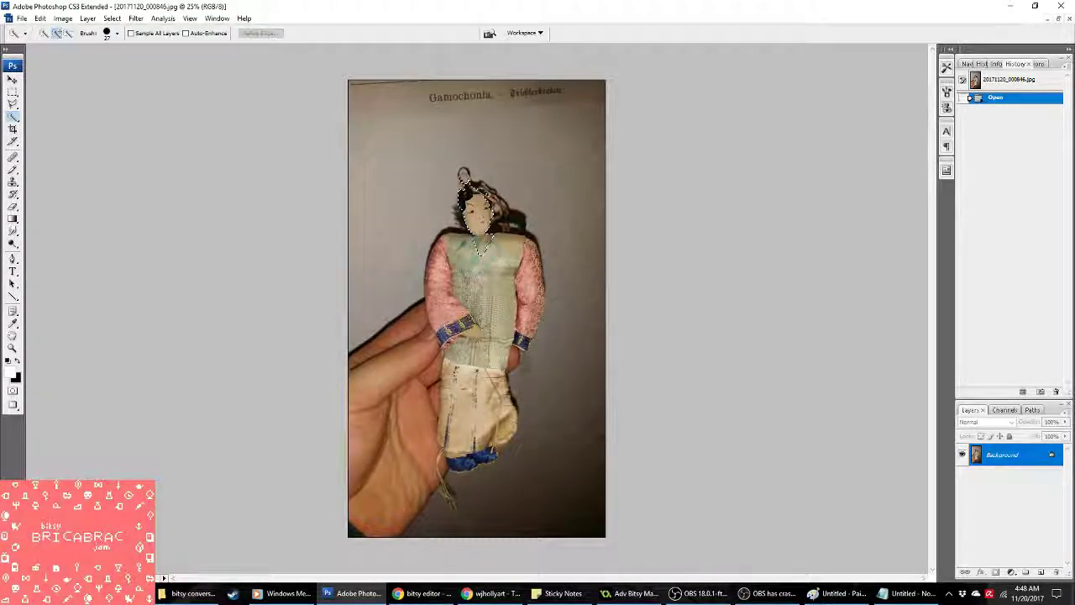
{"action": "mouse_move", "coordinate": [487, 191]}
{"action": "left_mouse_down"}
{"action": "mouse_move", "coordinate": [525, 228]}
{"action": "mouse_move", "coordinate": [483, 328]}
{"action": "left_mouse_up"}
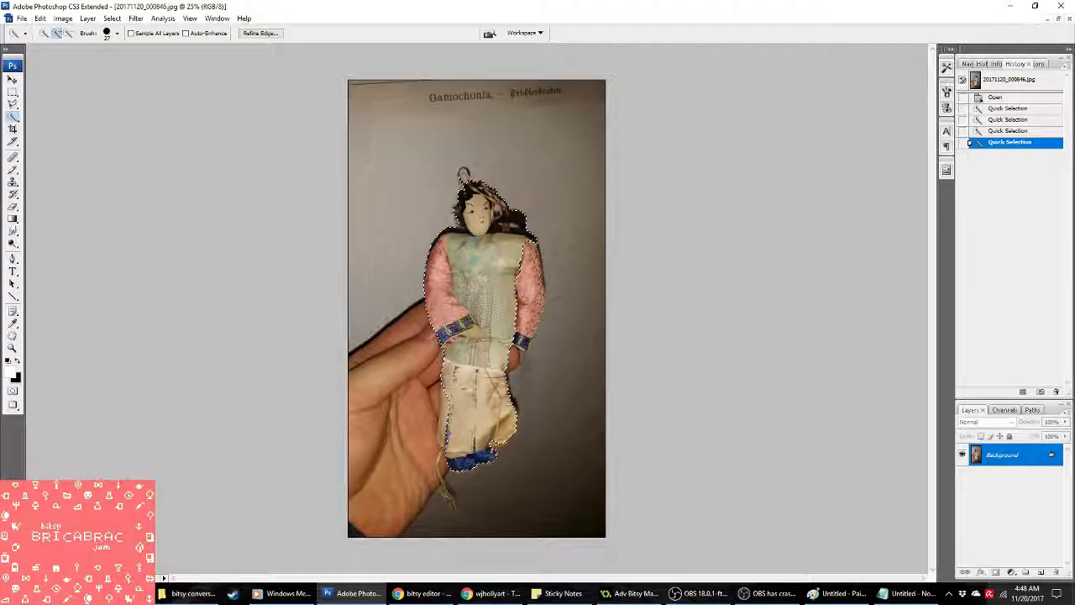
{"action": "left_click", "coordinate": [445, 427]}
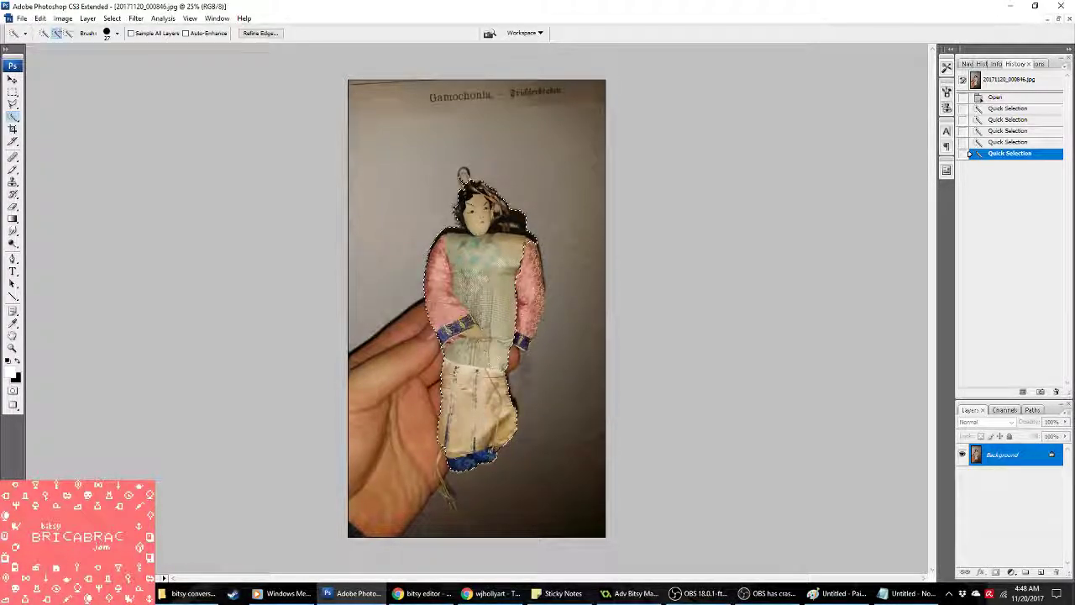
{"action": "left_click", "coordinate": [446, 437]}
{"action": "left_click", "coordinate": [443, 454]}
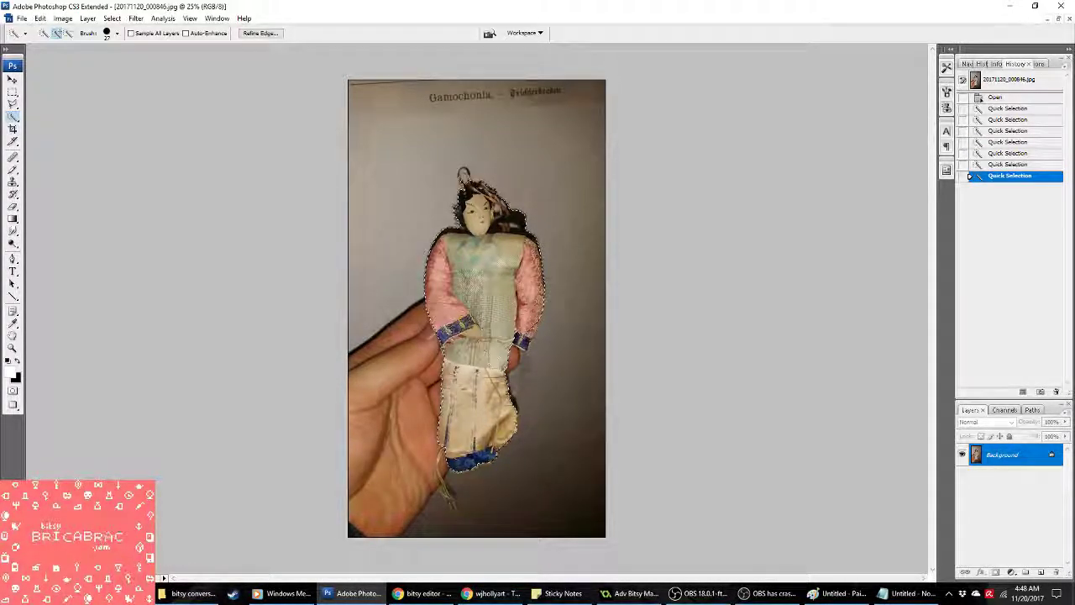
{"action": "left_click", "coordinate": [444, 462]}
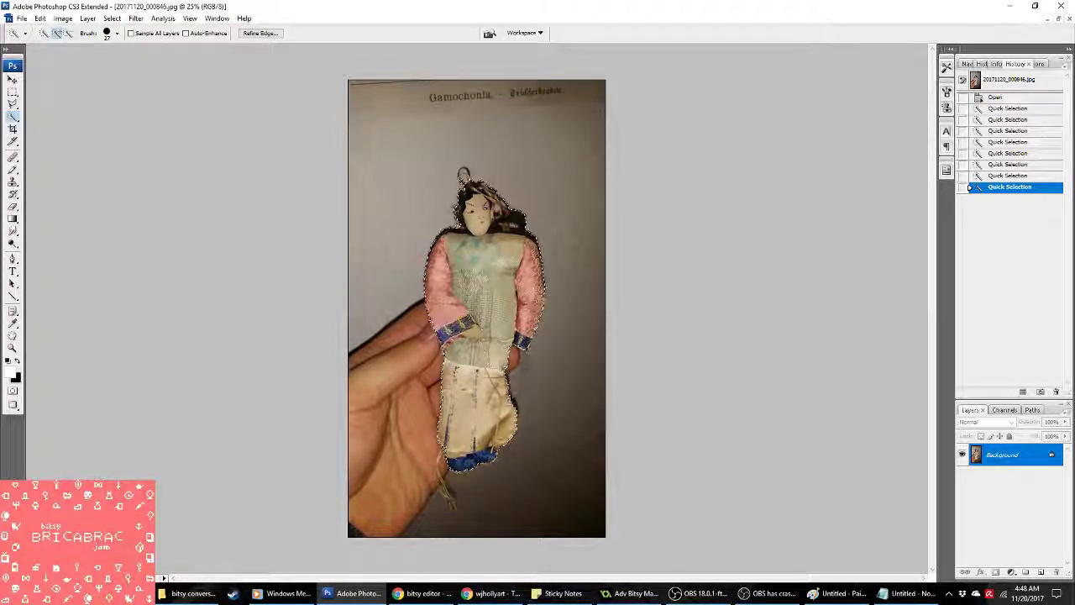
{"action": "left_click", "coordinate": [462, 175]}
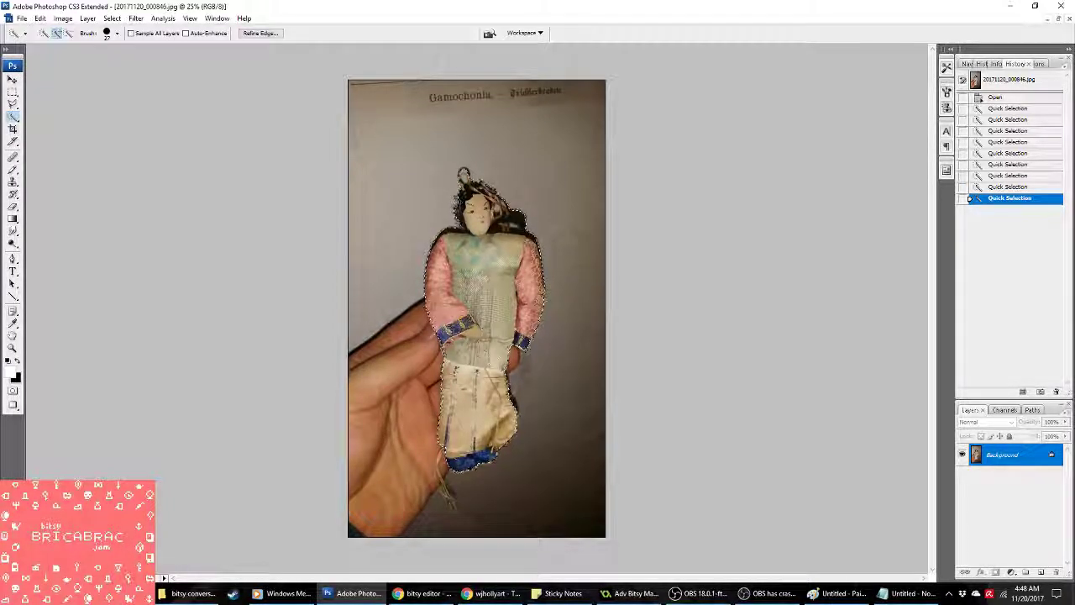
Step: Close the doll photo, restore the Shelf Items snapshot in Untitled-1 and paste the cut-out doll as a new layer
{"action": "left_click", "coordinate": [1069, 19]}
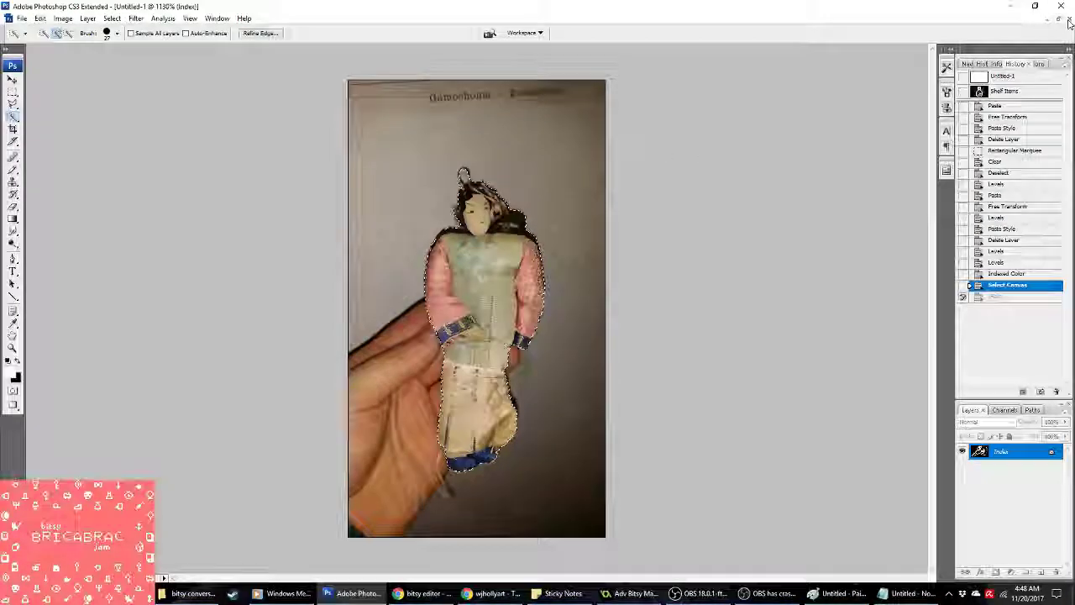
{"action": "left_click", "coordinate": [492, 592]}
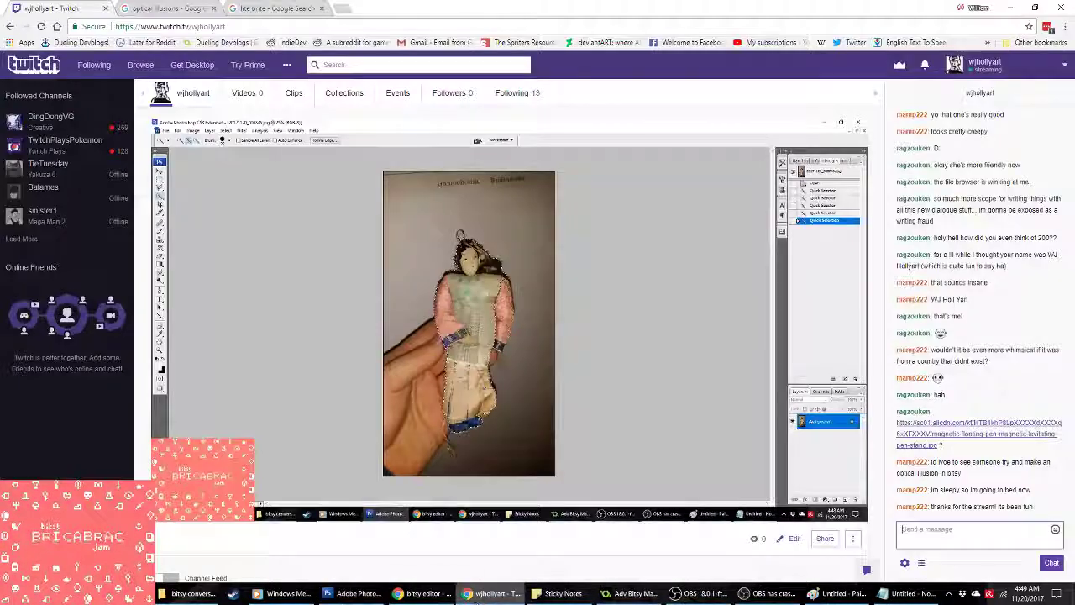
{"action": "left_click", "coordinate": [353, 593]}
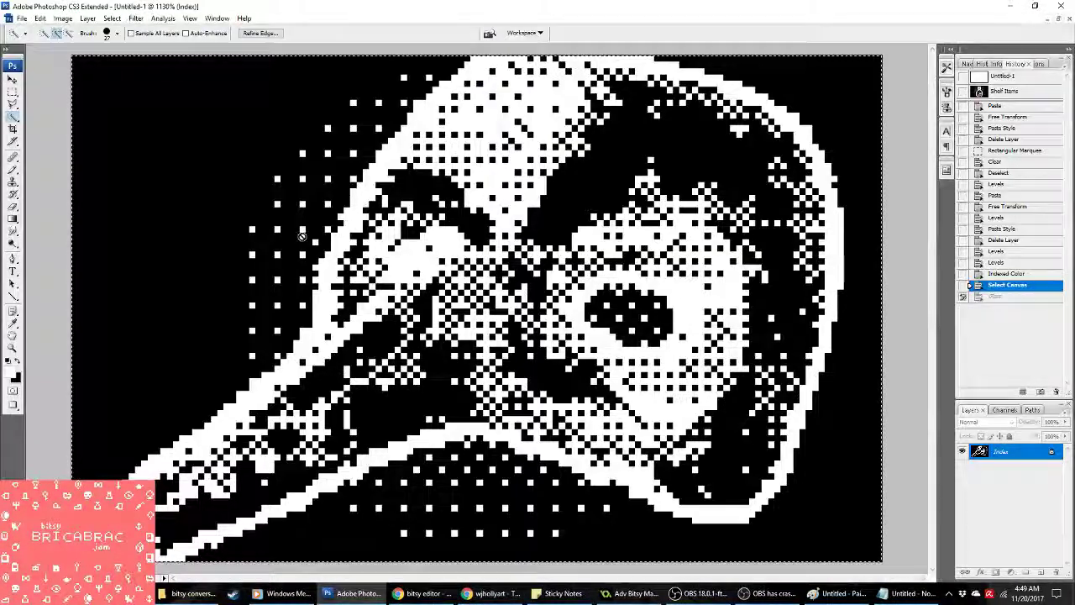
{"action": "key", "text": "ctrl+Tab"}
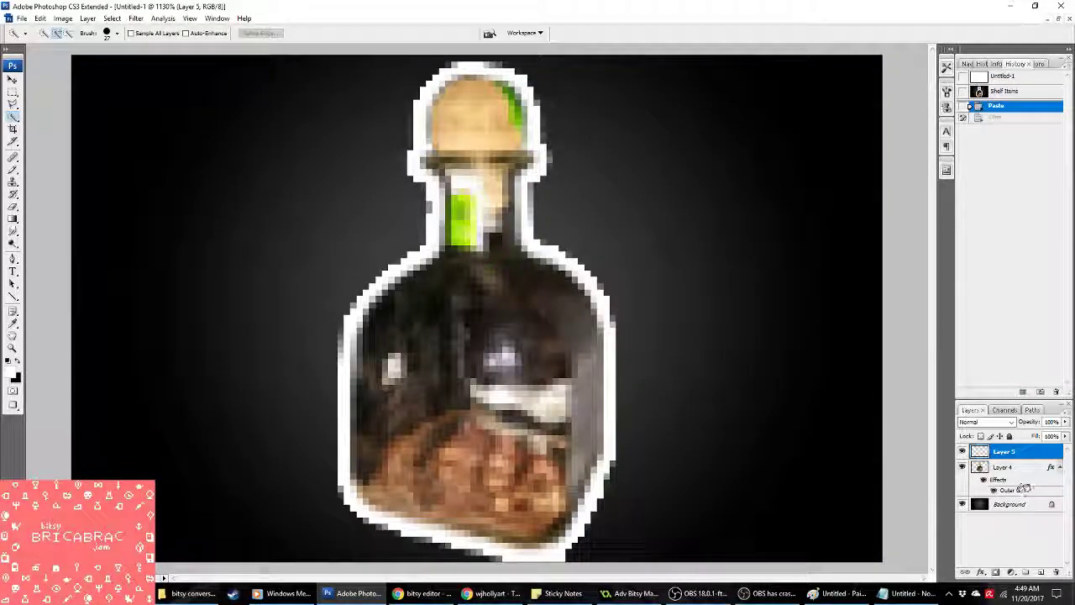
Step: Copy the bottle layer's Outer Glow style onto the pasted doll layer and delete the bottle layer
{"action": "right_click", "coordinate": [1012, 467]}
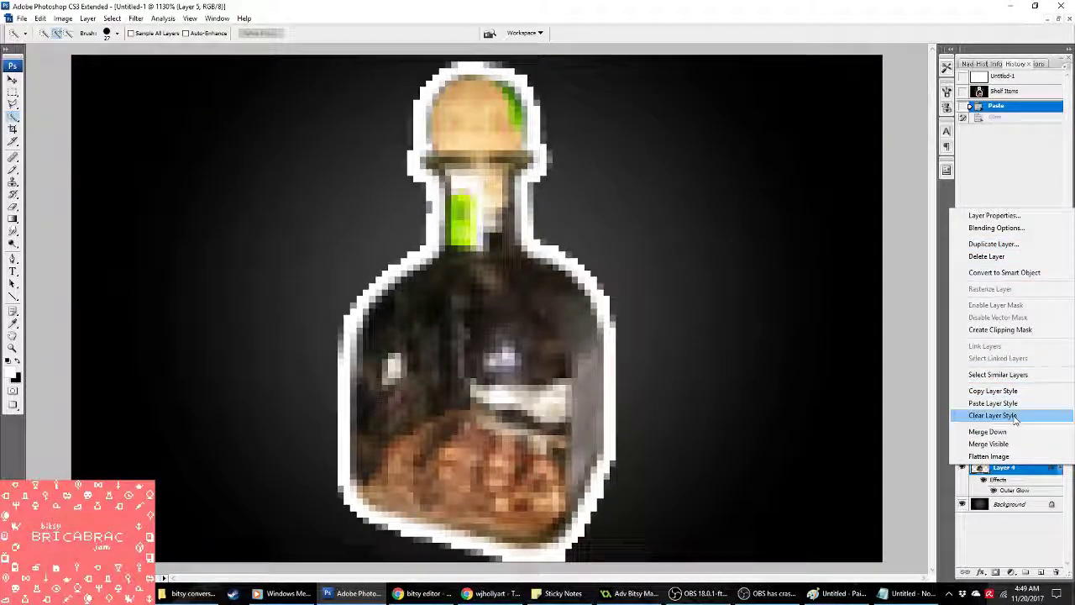
{"action": "left_click", "coordinate": [1014, 431]}
{"action": "right_click", "coordinate": [1012, 461]}
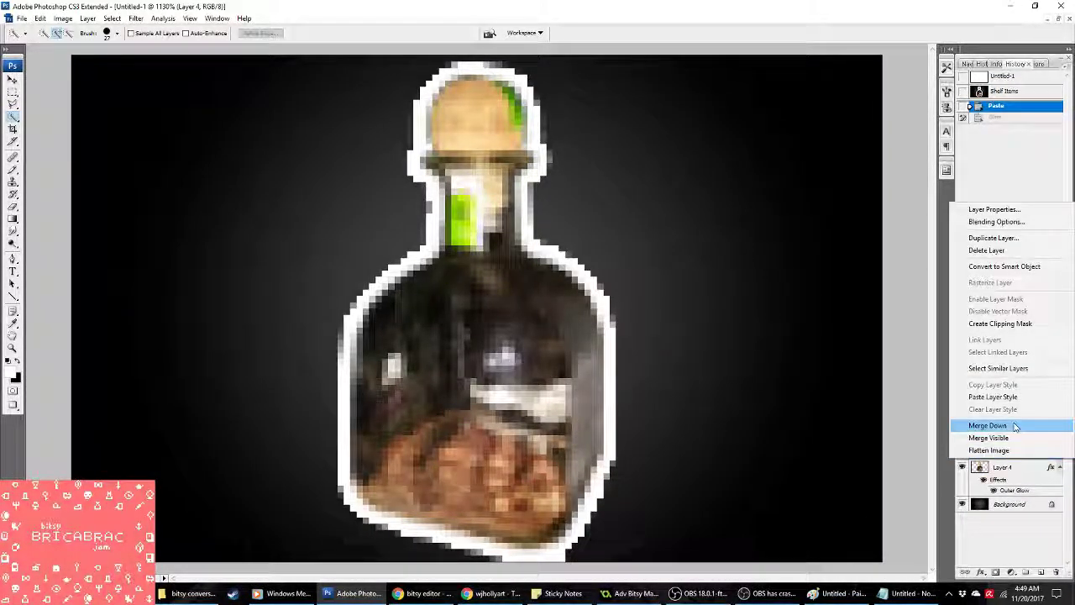
{"action": "left_click", "coordinate": [1015, 396]}
{"action": "right_click", "coordinate": [1000, 490]}
{"action": "left_click", "coordinate": [984, 283]}
{"action": "left_click", "coordinate": [499, 224]}
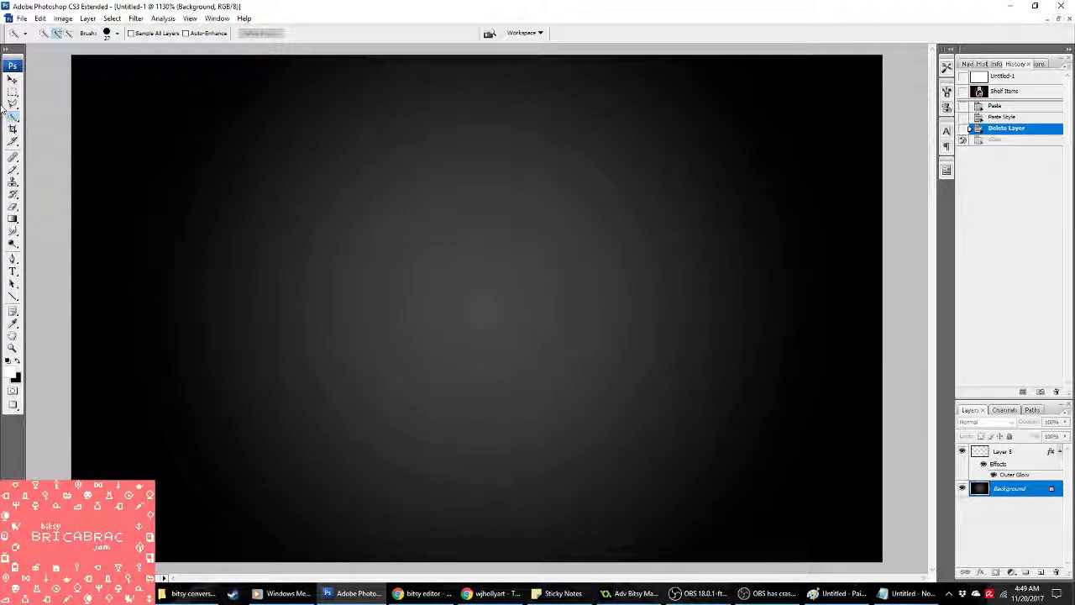
Step: Free-transform the doll layer, scaling it down to about 3.8% and bringing it into view on the canvas
{"action": "left_click", "coordinate": [12, 92]}
{"action": "right_click", "coordinate": [346, 219]}
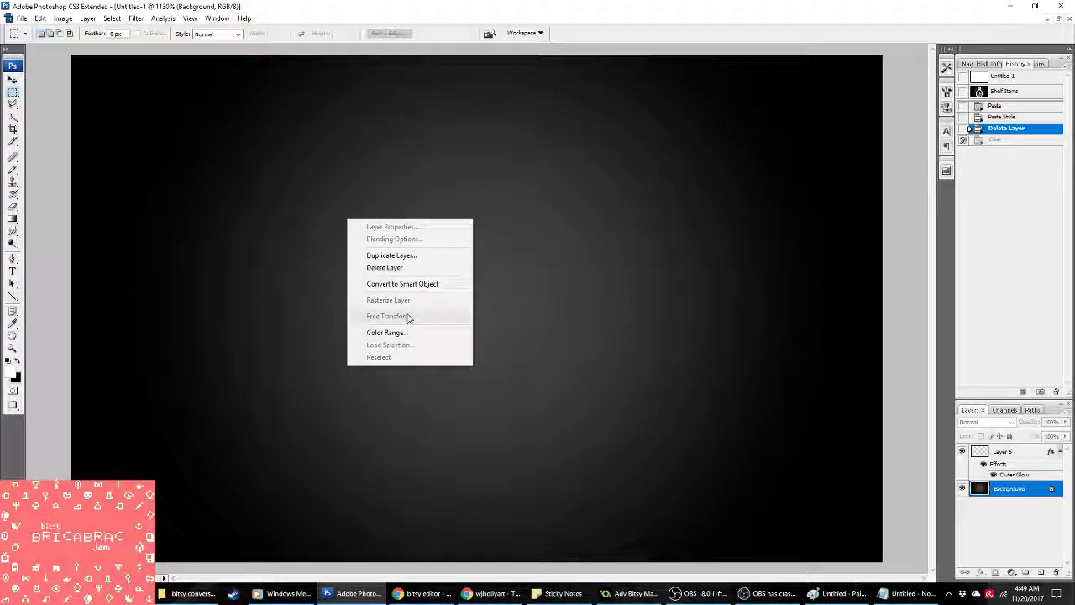
{"action": "left_click", "coordinate": [1006, 458]}
{"action": "right_click", "coordinate": [733, 338]}
{"action": "left_click", "coordinate": [789, 434]}
{"action": "double_click", "coordinate": [130, 33]}
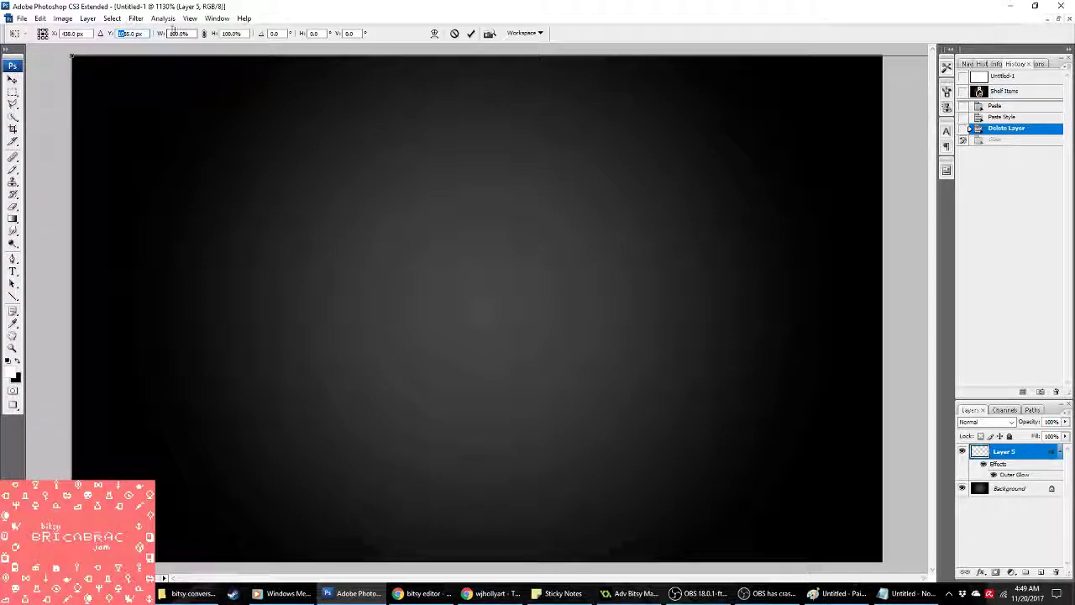
{"action": "type", "text": "60"}
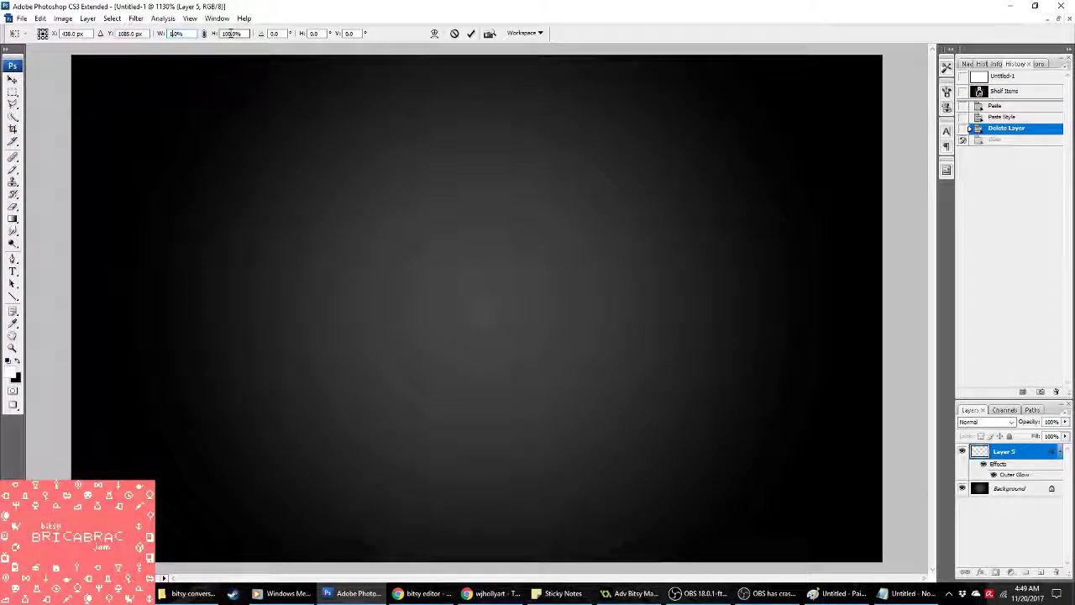
{"action": "double_click", "coordinate": [134, 34]}
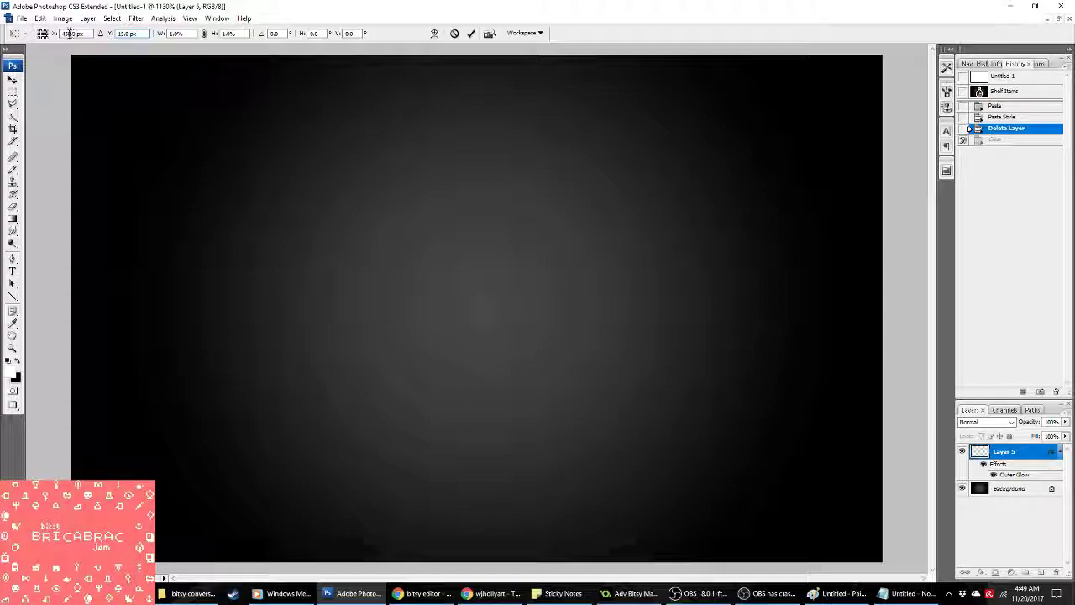
{"action": "left_click_drag", "start_coordinate": [237, 225], "coordinate": [704, 537]}
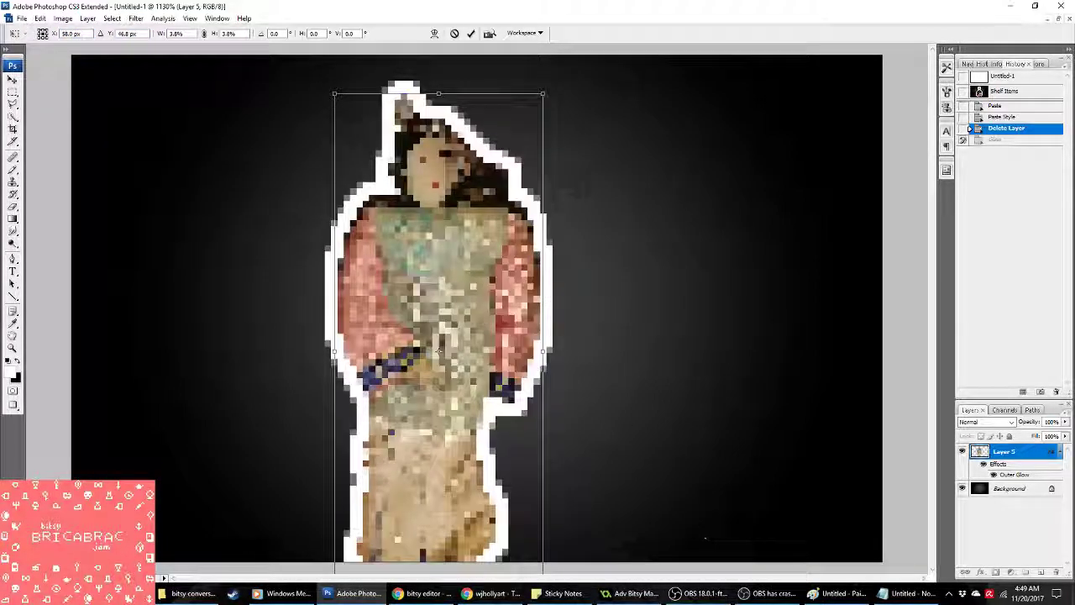
Step: Rotate the doll about 79° so it lies sideways, enlarge it to about 5.2%, centre it and apply the transform
{"action": "left_click_drag", "start_coordinate": [764, 307], "coordinate": [505, 547]}
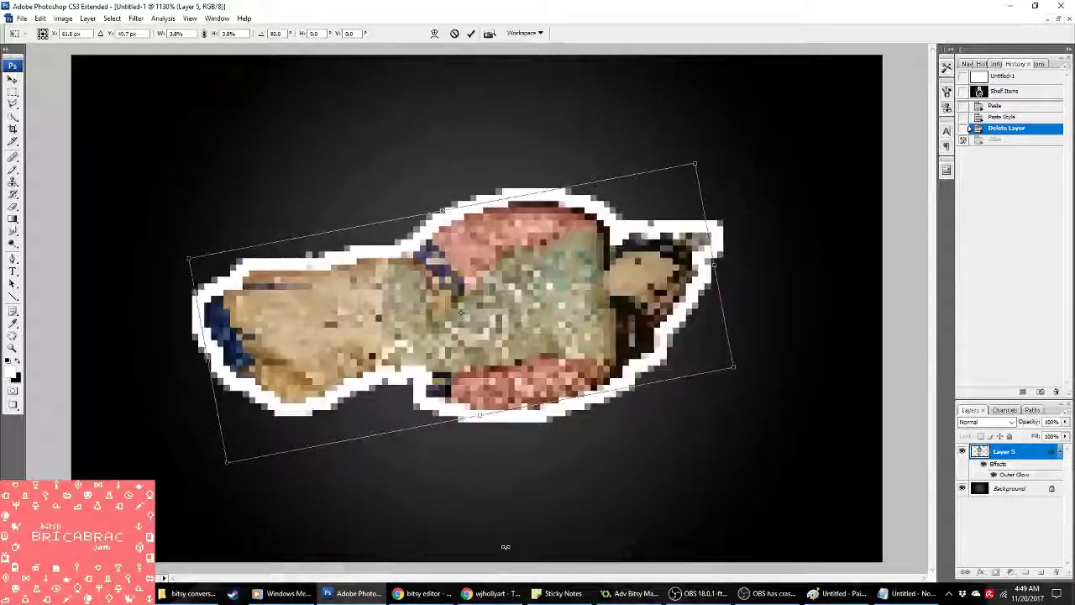
{"action": "left_click_drag", "start_coordinate": [730, 374], "coordinate": [915, 483], "text": "shift"}
{"action": "left_click_drag", "start_coordinate": [686, 328], "coordinate": [614, 317]}
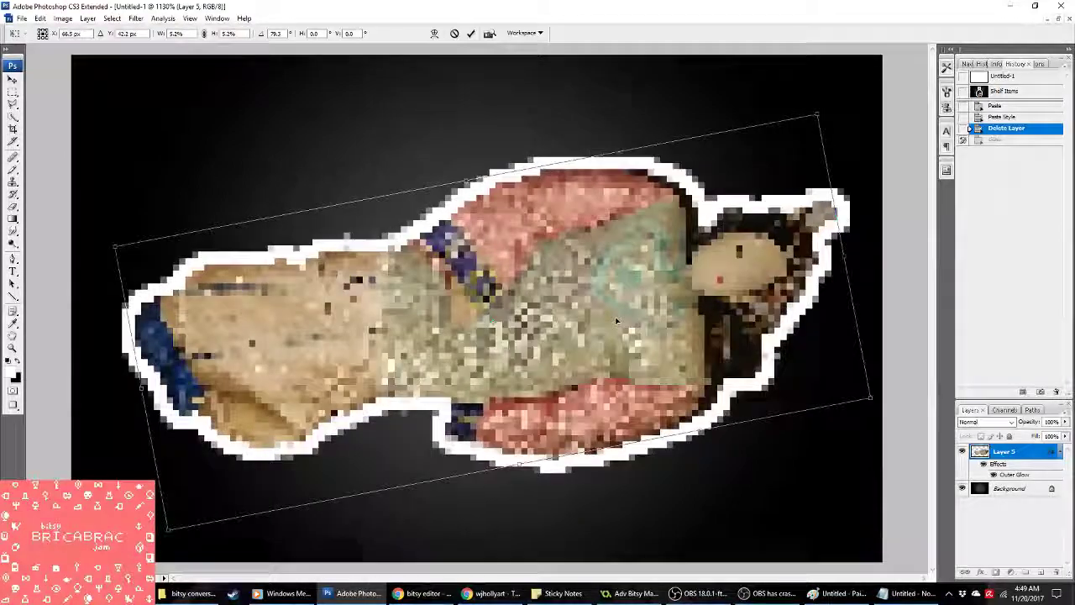
{"action": "key", "text": "Return"}
Step: Draw the doll's two eyes, mouth and chin line in black with the Pencil tool
{"action": "key", "text": "b"}
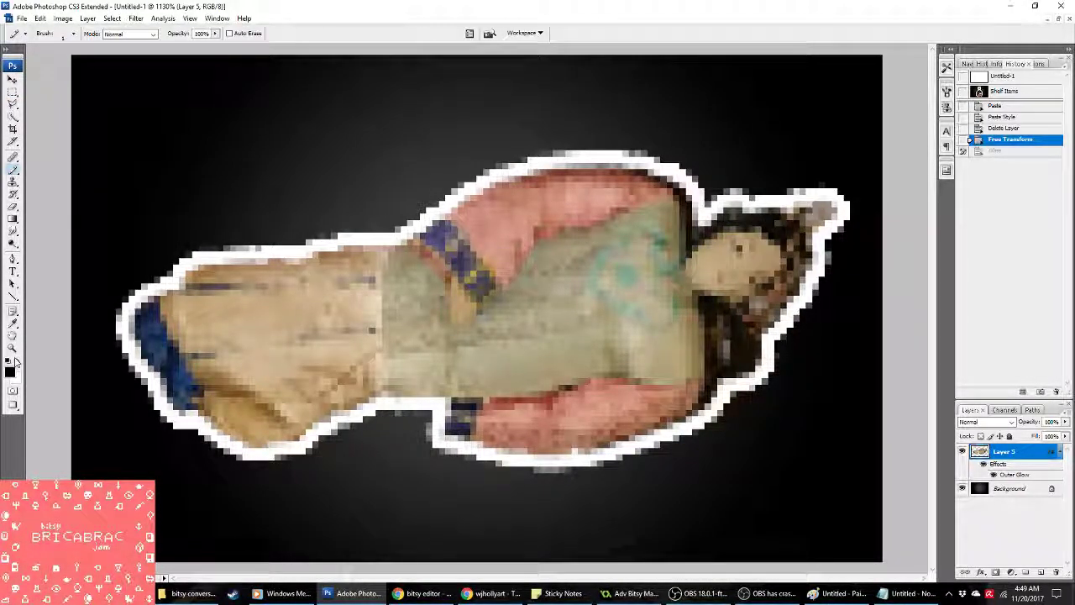
{"action": "left_click_drag", "start_coordinate": [736, 246], "coordinate": [737, 256]}
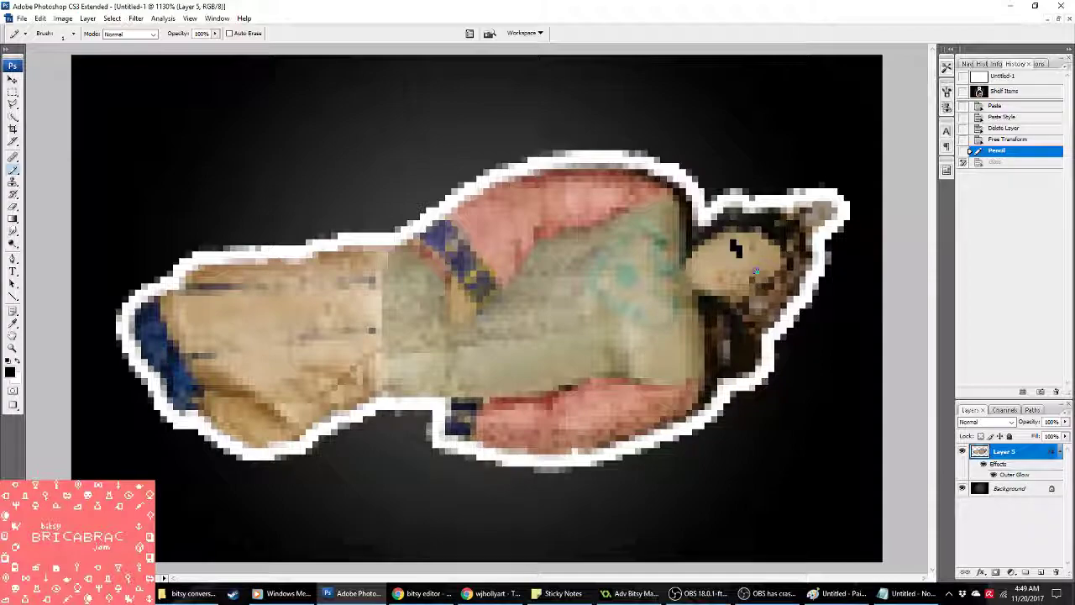
{"action": "left_click_drag", "start_coordinate": [756, 272], "coordinate": [760, 282]}
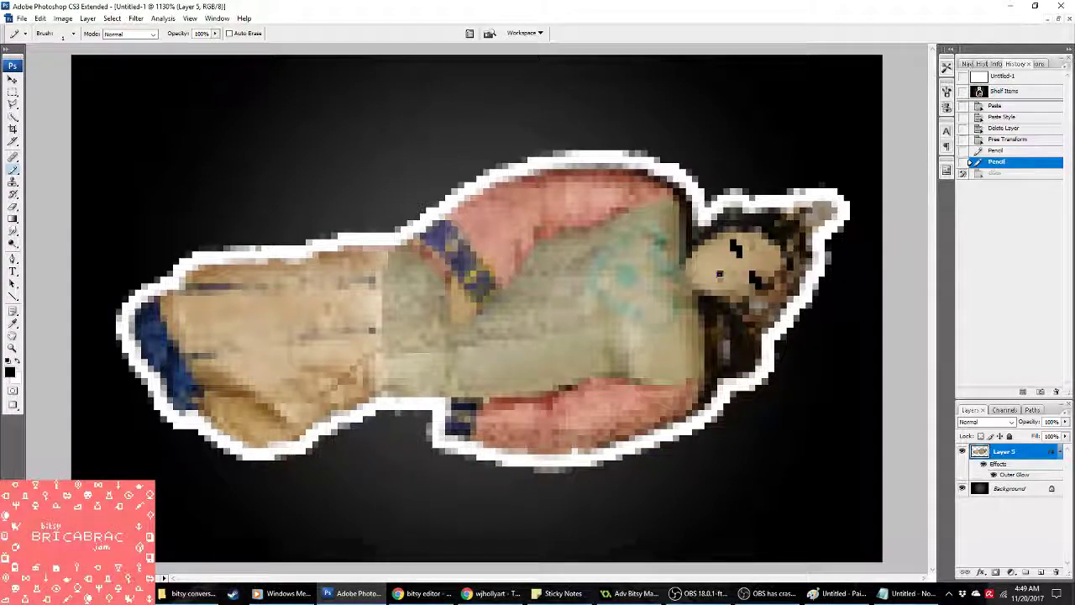
{"action": "left_click", "coordinate": [720, 277]}
{"action": "left_click", "coordinate": [714, 271]}
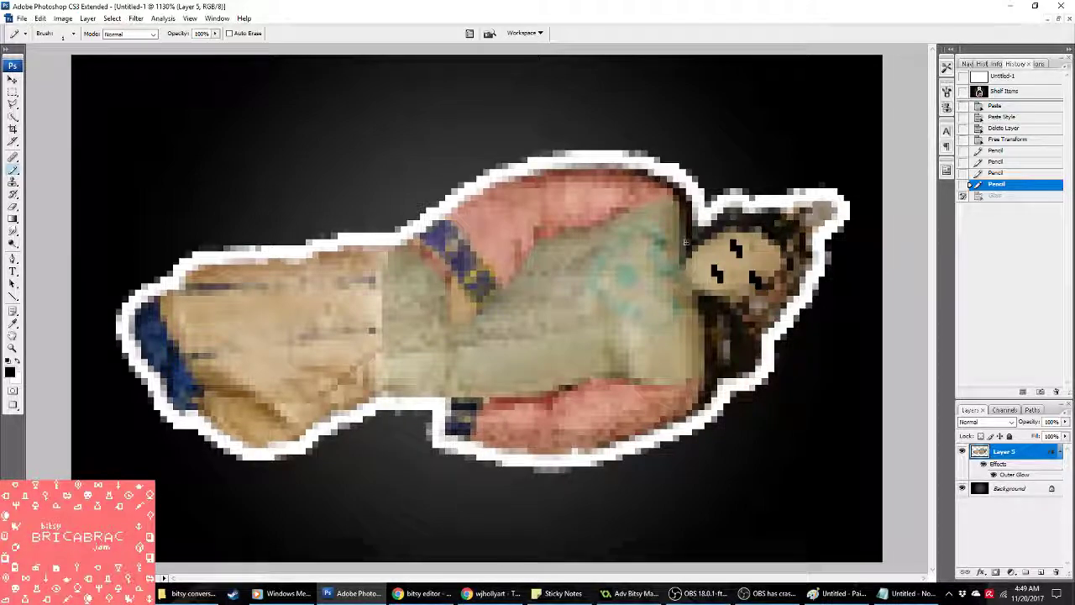
{"action": "left_click_drag", "start_coordinate": [682, 263], "coordinate": [697, 296]}
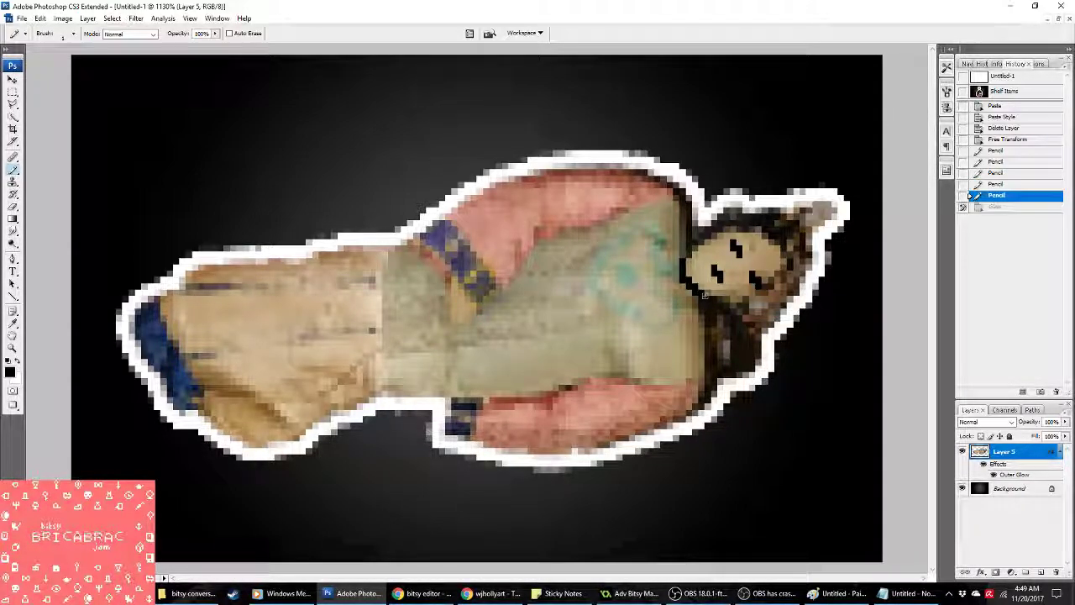
Step: Outline the inner edge of the doll's bent sleeve, its hand and its cuff with black pencil lines
{"action": "left_click_drag", "start_coordinate": [467, 319], "coordinate": [546, 253]}
{"action": "key", "text": "ctrl+z"}
{"action": "left_click_drag", "start_coordinate": [676, 198], "coordinate": [562, 228]}
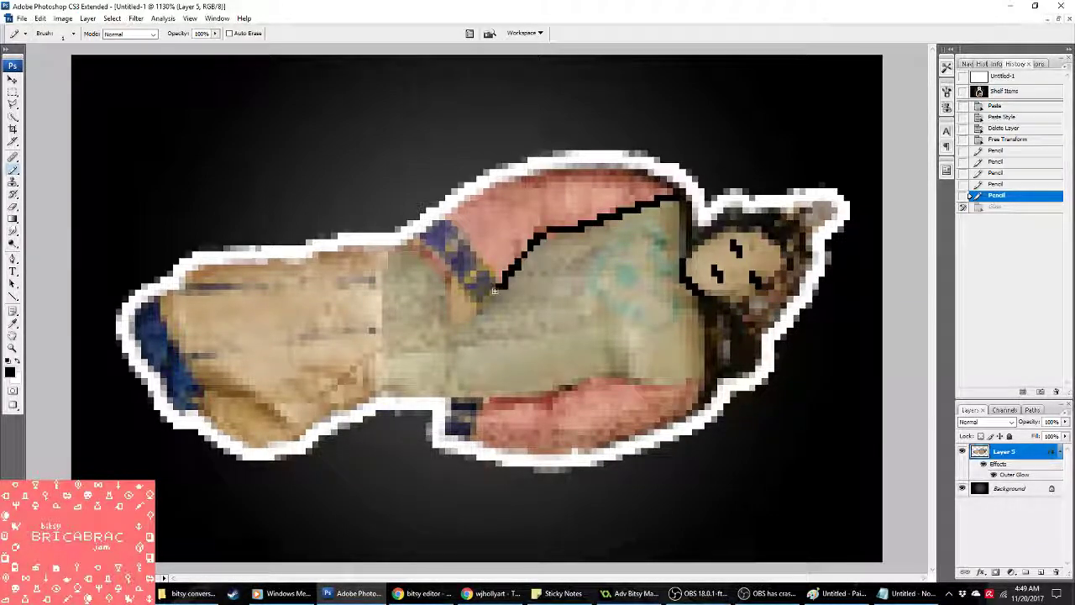
{"action": "mouse_move", "coordinate": [473, 314]}
{"action": "left_mouse_down"}
{"action": "mouse_move", "coordinate": [435, 267]}
{"action": "mouse_move", "coordinate": [403, 236]}
{"action": "mouse_move", "coordinate": [418, 235]}
{"action": "mouse_move", "coordinate": [448, 274]}
{"action": "left_mouse_up"}
{"action": "key", "text": "ctrl+z"}
{"action": "left_click_drag", "start_coordinate": [420, 226], "coordinate": [480, 296]}
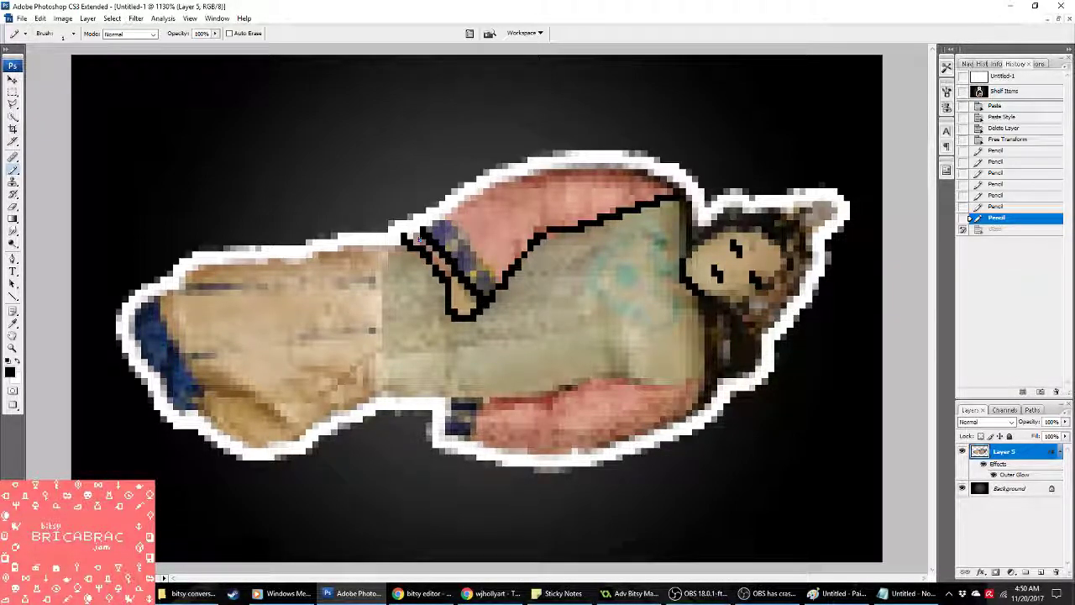
{"action": "left_click", "coordinate": [428, 222]}
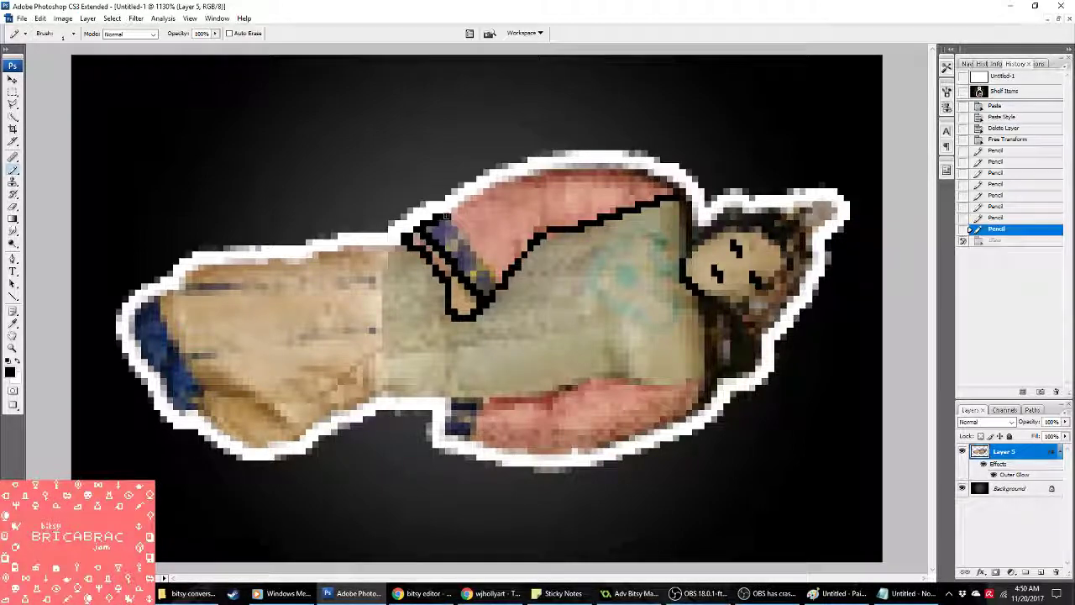
Step: Draw black pencil lines along the tunic's bottom hem, the inner edge of the straight arm and its cuff
{"action": "mouse_move", "coordinate": [391, 243]}
{"action": "left_mouse_down"}
{"action": "mouse_move", "coordinate": [378, 294]}
{"action": "mouse_move", "coordinate": [383, 393]}
{"action": "left_mouse_up"}
{"action": "left_click", "coordinate": [395, 240]}
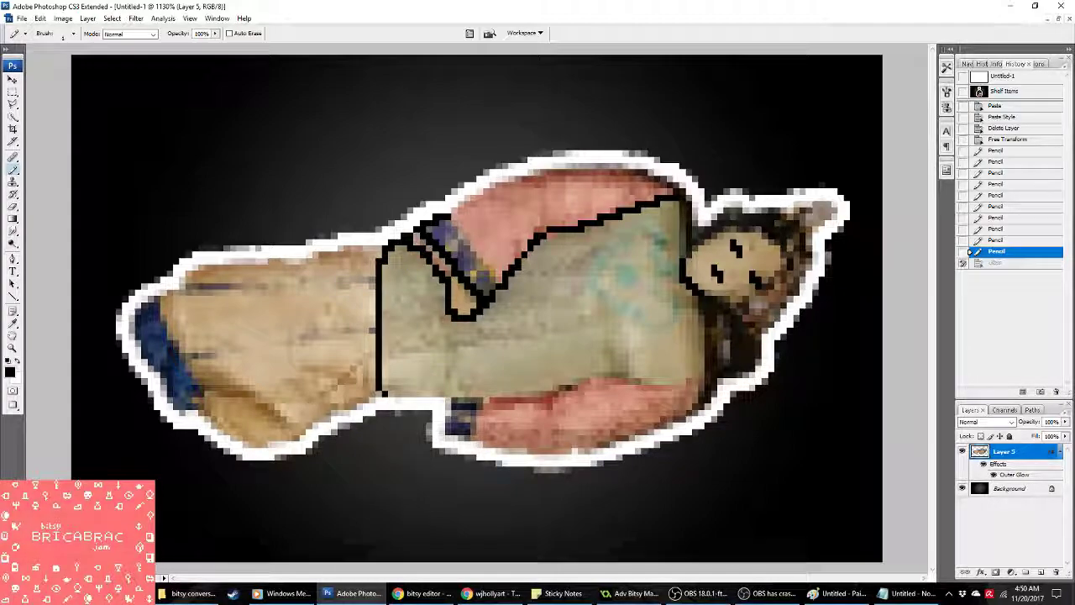
{"action": "left_click", "coordinate": [447, 413]}
{"action": "left_click_drag", "start_coordinate": [460, 398], "coordinate": [580, 382]}
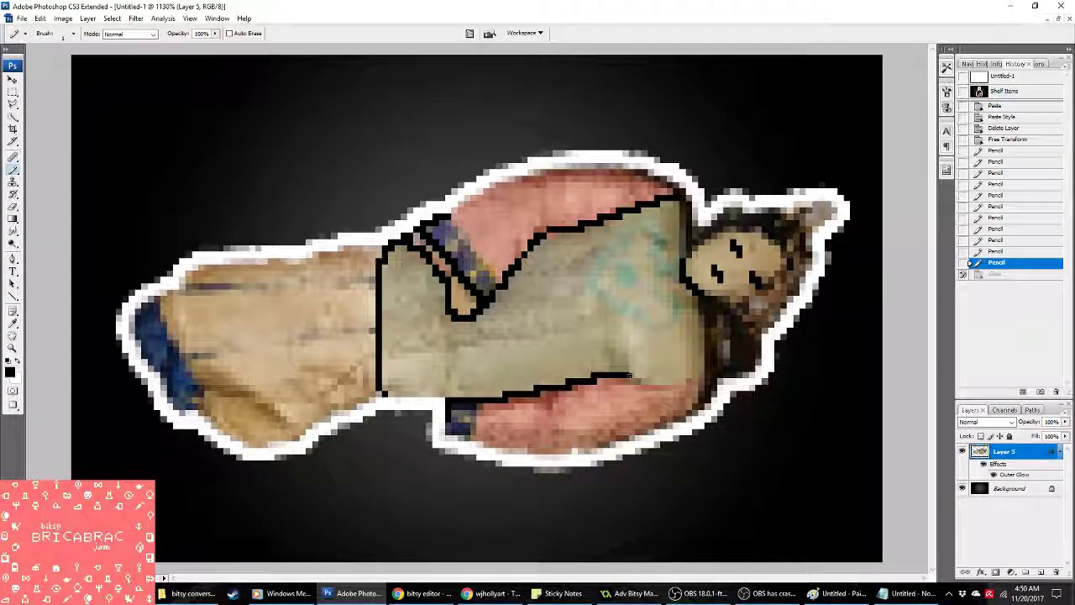
{"action": "left_click_drag", "start_coordinate": [672, 384], "coordinate": [705, 378]}
{"action": "left_click_drag", "start_coordinate": [477, 403], "coordinate": [476, 435]}
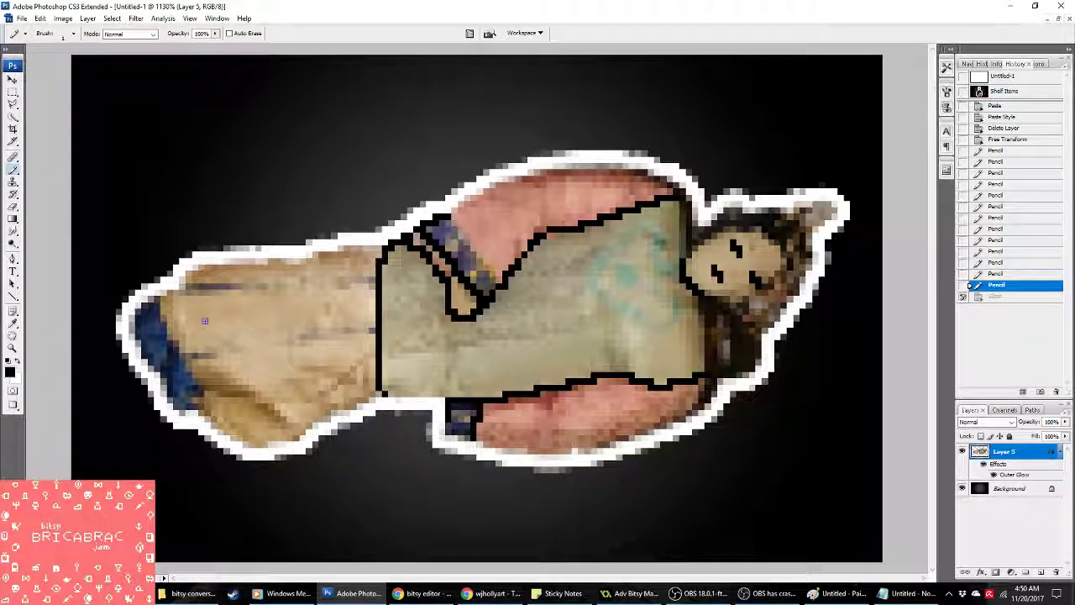
Step: Draw black pencil fold lines along the length of the doll's skirt
{"action": "left_click_drag", "start_coordinate": [185, 287], "coordinate": [339, 279]}
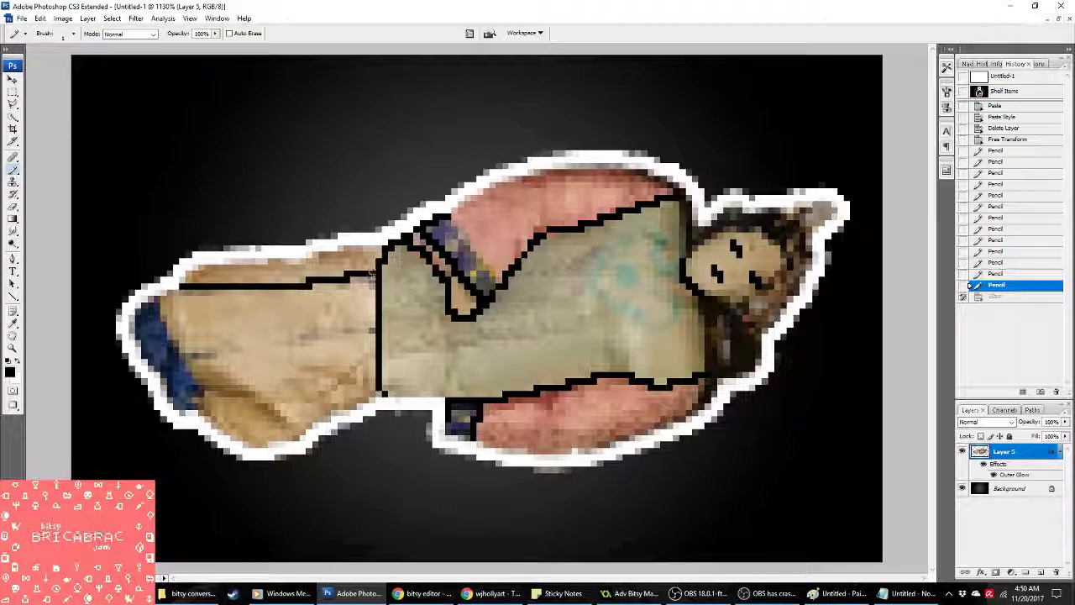
{"action": "left_click_drag", "start_coordinate": [376, 332], "coordinate": [295, 342]}
{"action": "mouse_move", "coordinate": [210, 353]}
{"action": "left_mouse_down"}
{"action": "mouse_move", "coordinate": [184, 360]}
{"action": "mouse_move", "coordinate": [295, 436]}
{"action": "mouse_move", "coordinate": [363, 371]}
{"action": "left_mouse_up"}
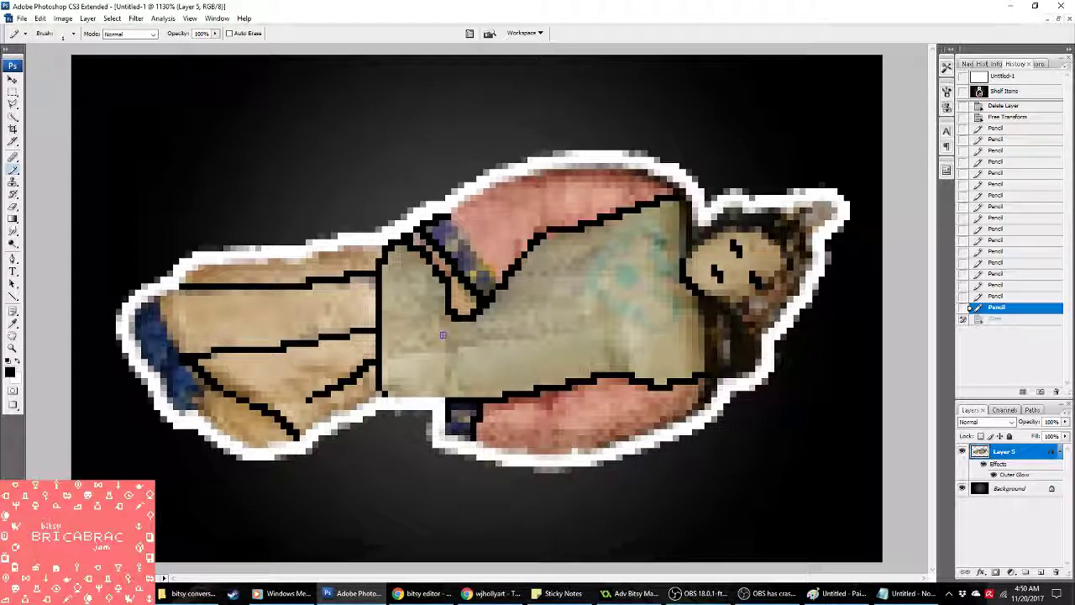
Step: Try converting the flattened image to 2-color indexed black and white with Pattern dither, and revert to the last pencil stroke
{"action": "left_click", "coordinate": [63, 18]}
{"action": "mouse_move", "coordinate": [84, 46]}
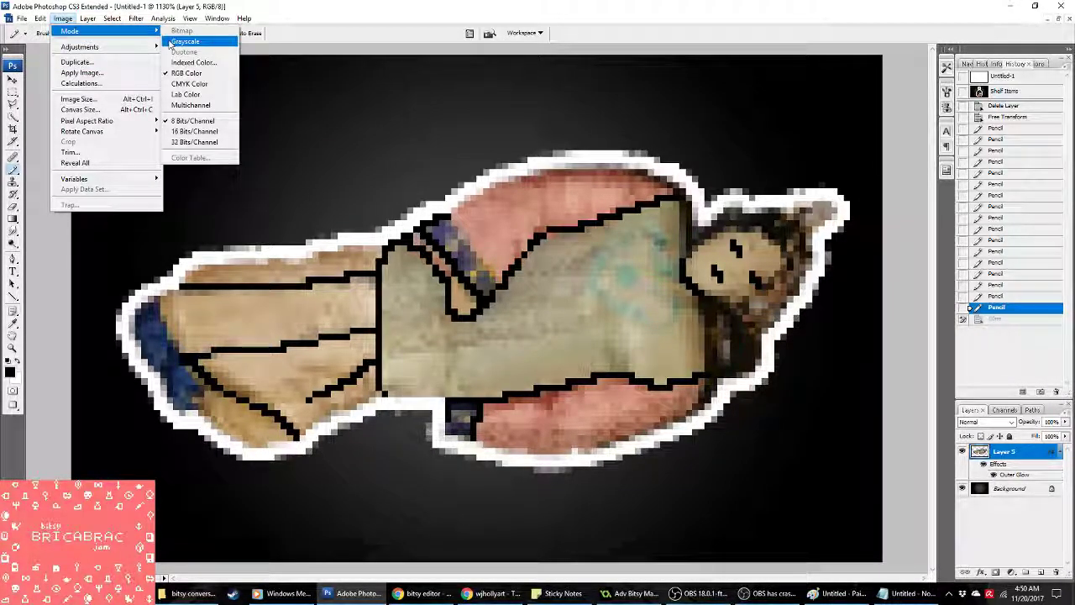
{"action": "left_click", "coordinate": [202, 62]}
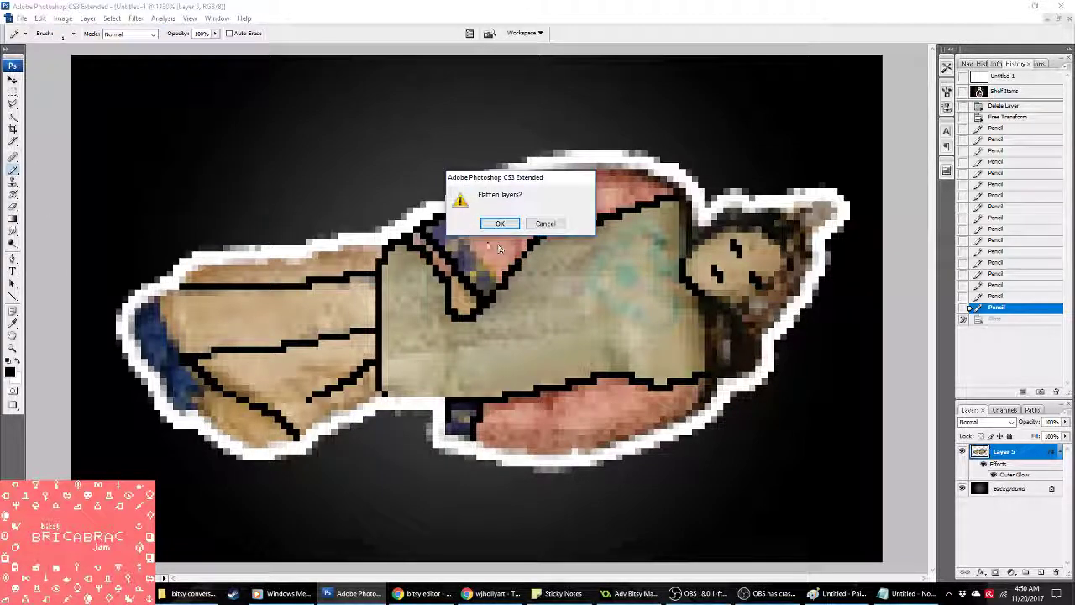
{"action": "left_click", "coordinate": [499, 223]}
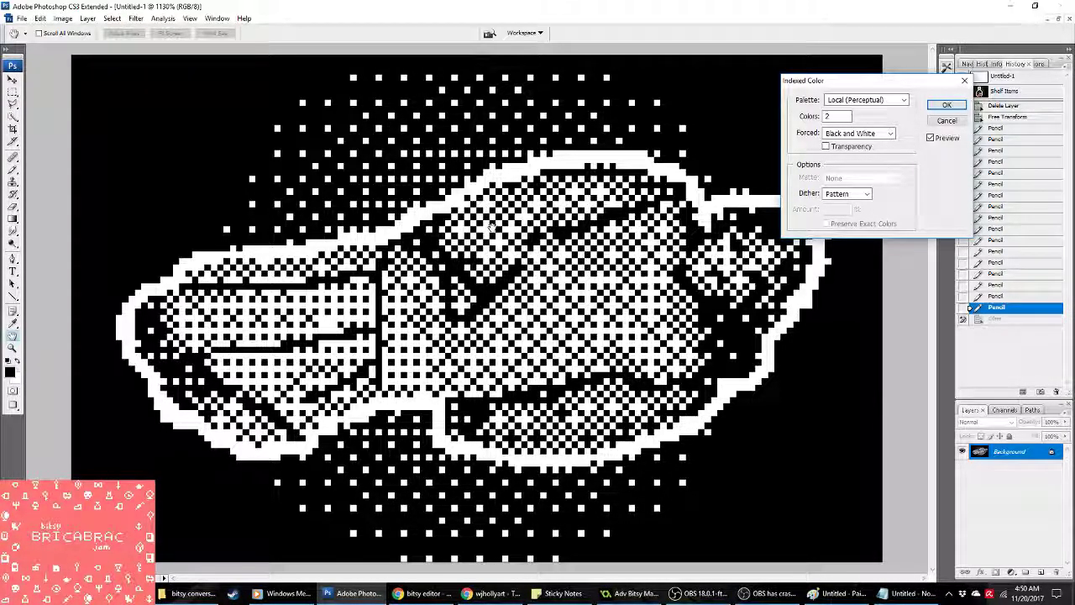
{"action": "left_click", "coordinate": [947, 105]}
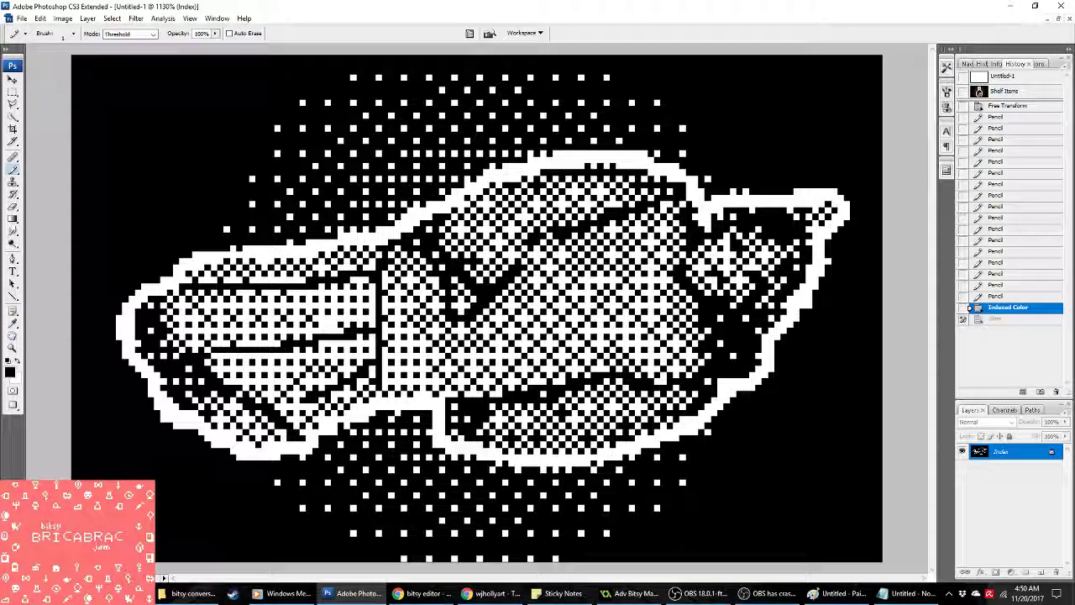
{"action": "left_click", "coordinate": [995, 296]}
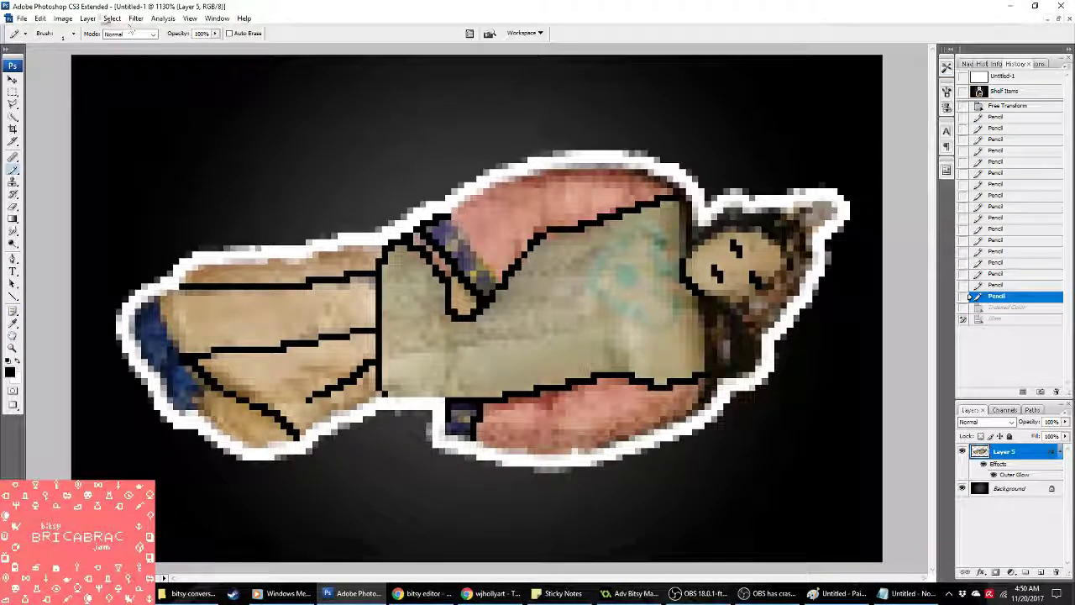
Step: Apply automatic Levels to the doll layer
{"action": "left_click", "coordinate": [63, 19]}
{"action": "mouse_move", "coordinate": [110, 47]}
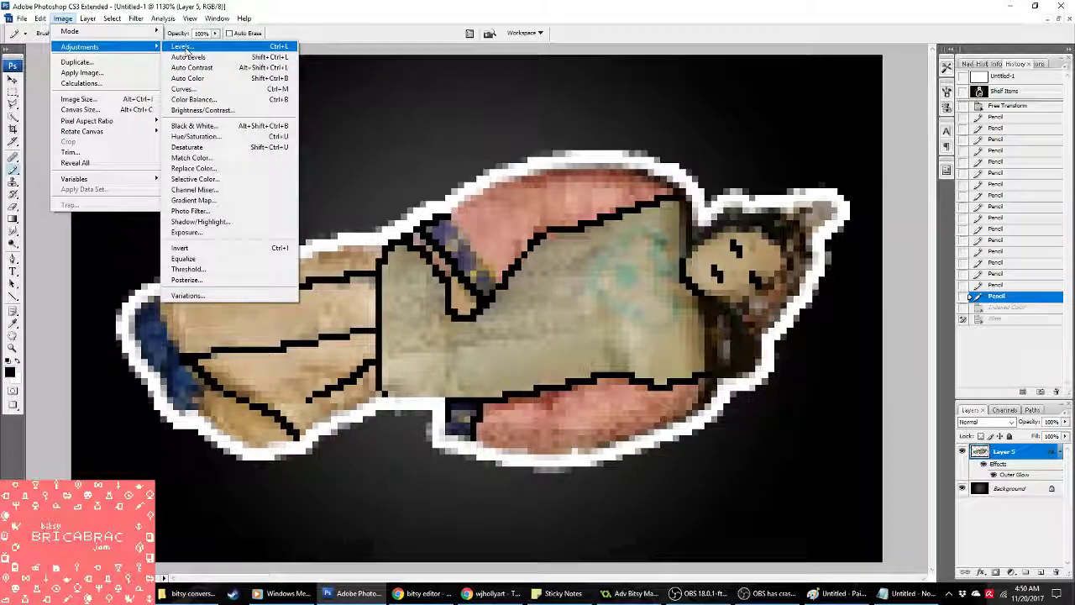
{"action": "left_click", "coordinate": [182, 47]}
{"action": "left_click", "coordinate": [440, 159]}
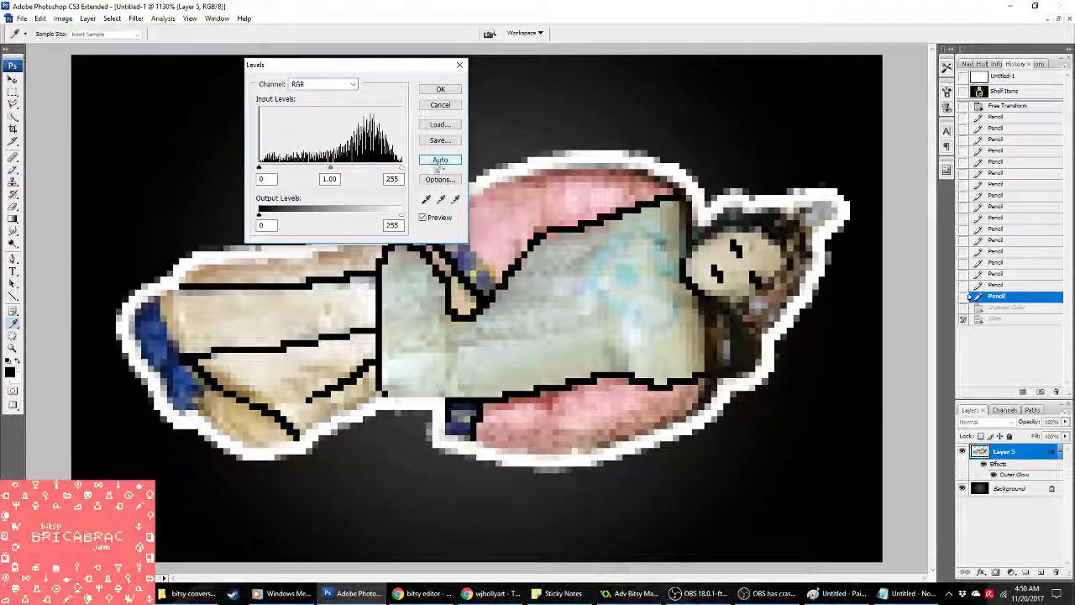
{"action": "left_click", "coordinate": [441, 90]}
Step: Revert the doll layer to the last pencil stroke and reapply Levels using Auto plus a manual midtone adjustment
{"action": "left_click", "coordinate": [63, 18]}
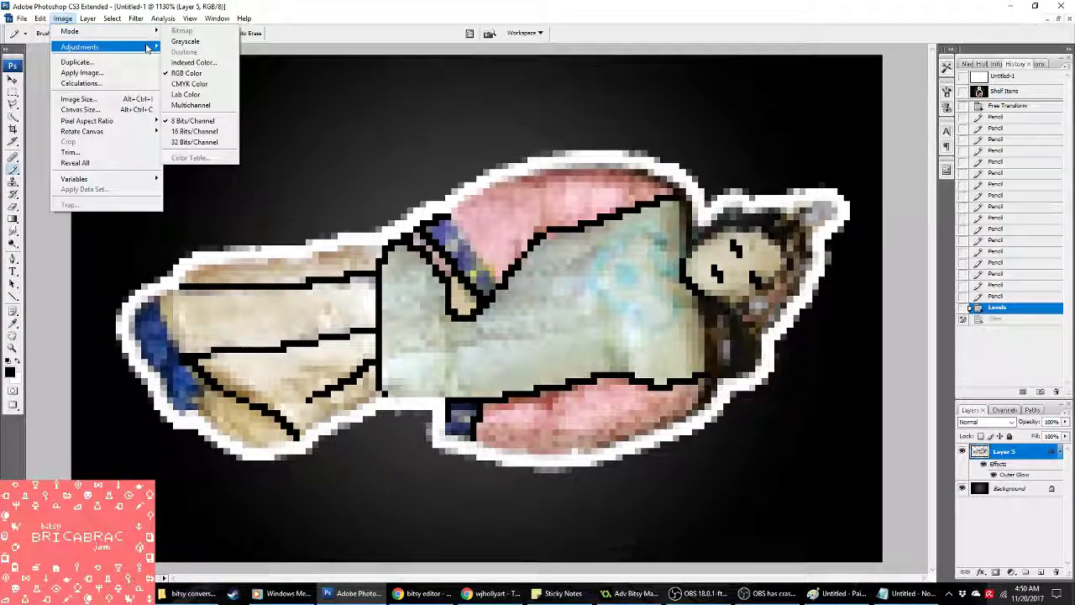
{"action": "left_click", "coordinate": [976, 296]}
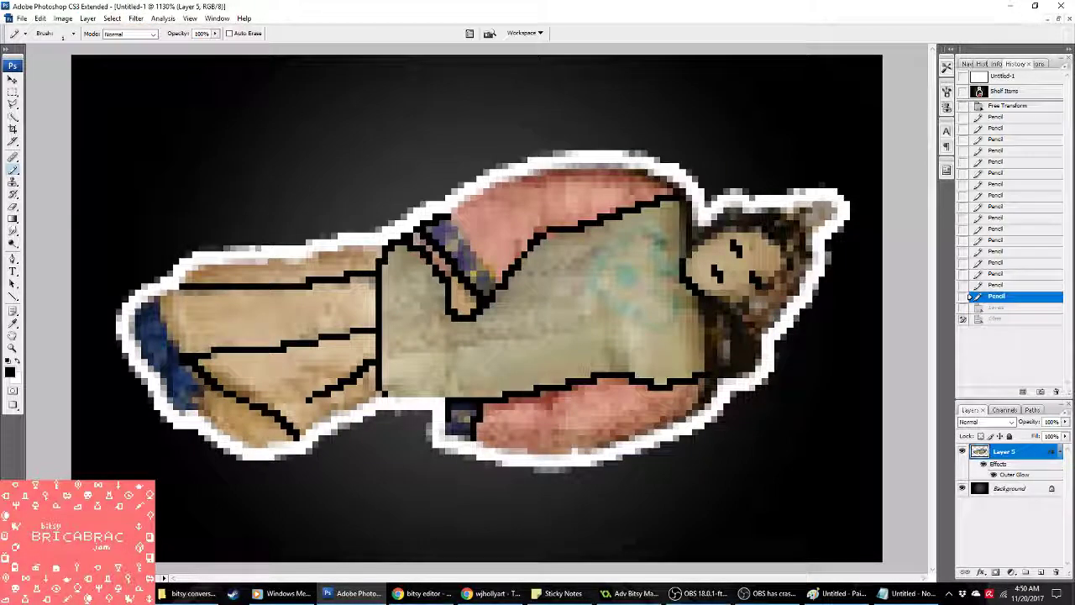
{"action": "left_click", "coordinate": [63, 18]}
{"action": "mouse_move", "coordinate": [92, 47]}
{"action": "left_click", "coordinate": [182, 47]}
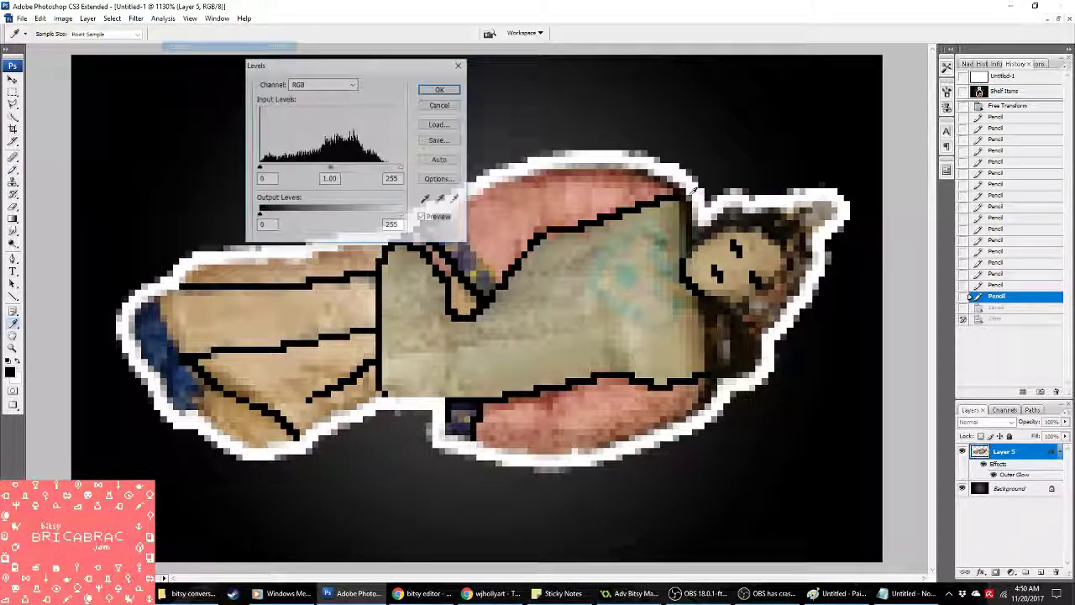
{"action": "left_click", "coordinate": [440, 160]}
{"action": "mouse_move", "coordinate": [332, 168]}
{"action": "left_mouse_down"}
{"action": "mouse_move", "coordinate": [365, 168]}
{"action": "mouse_move", "coordinate": [311, 168]}
{"action": "mouse_move", "coordinate": [339, 168]}
{"action": "left_mouse_up"}
{"action": "left_click", "coordinate": [440, 89]}
Step: Flatten and convert the image to 2-color indexed black and white with Pattern dither, and select the whole canvas for copying
{"action": "left_click", "coordinate": [63, 18]}
{"action": "mouse_move", "coordinate": [84, 43]}
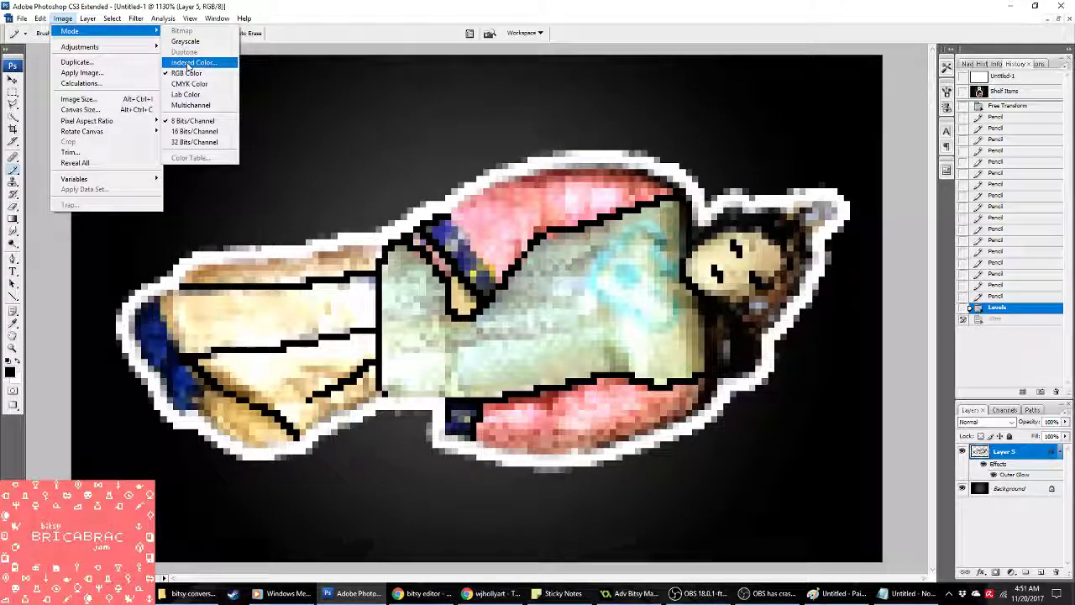
{"action": "left_click", "coordinate": [197, 66]}
{"action": "left_click", "coordinate": [499, 222]}
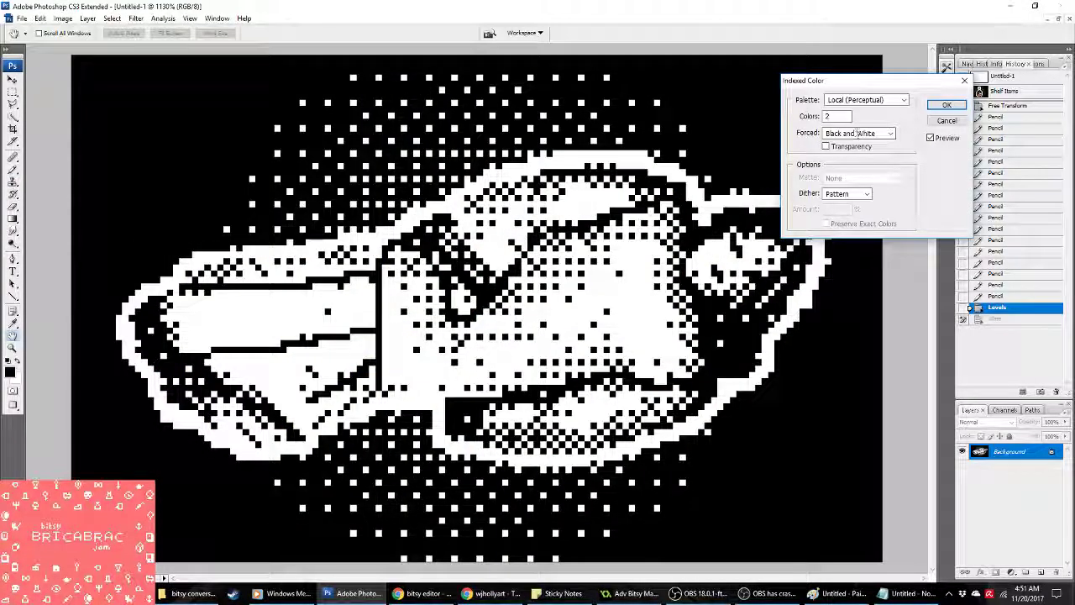
{"action": "left_click", "coordinate": [944, 106]}
{"action": "key", "text": "ctrl+a"}
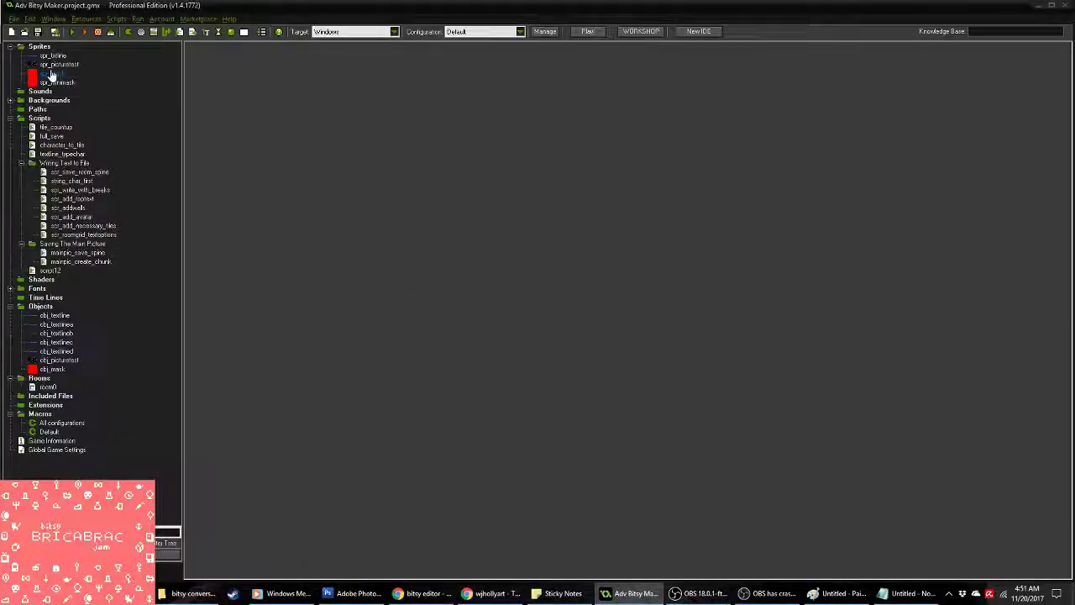
Step: Switch to GameMaker, put the copied doll picture into spr_picturetest as the first frame and delete the two old mask frames
{"action": "double_click", "coordinate": [57, 64]}
{"action": "left_click", "coordinate": [472, 184]}
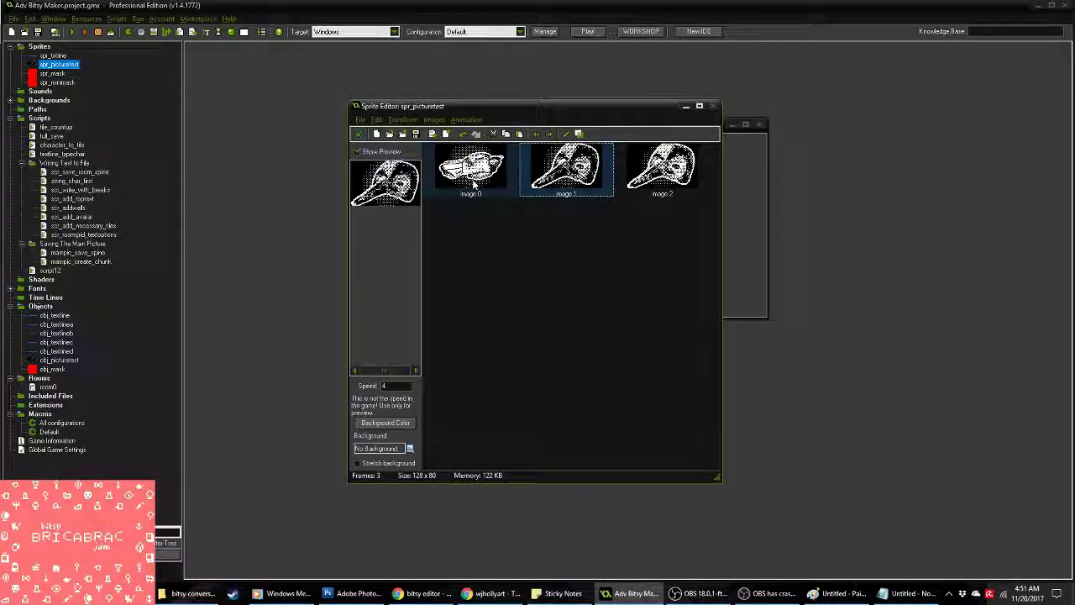
{"action": "key", "text": "Delete"}
{"action": "key", "text": "Delete"}
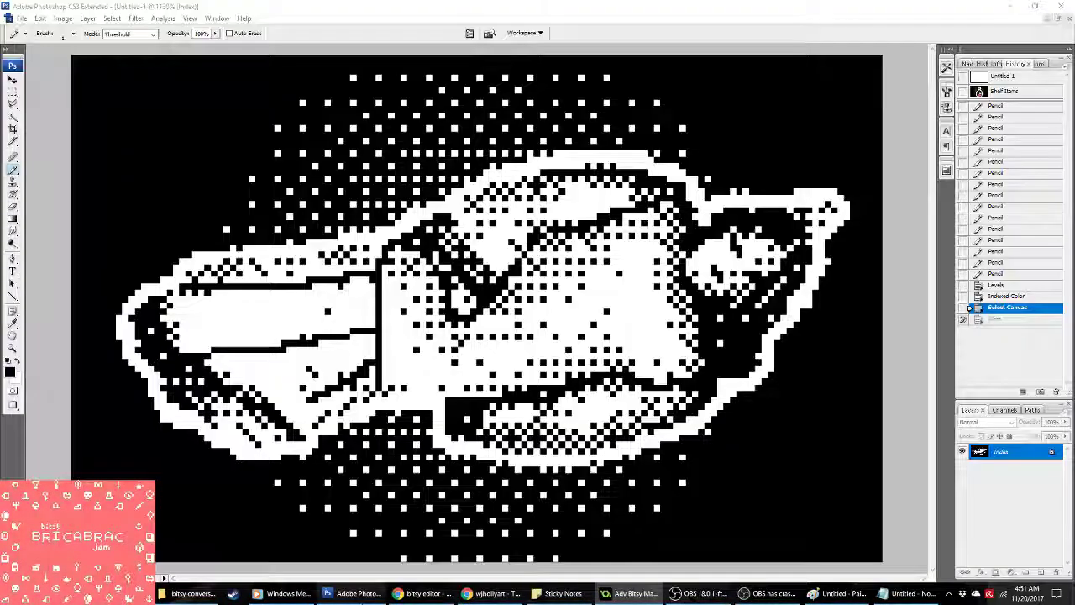
Step: Switch to Photoshop, revert the doll image to its full-color Levels state and flatten it
{"action": "left_click", "coordinate": [357, 593]}
{"action": "left_click", "coordinate": [39, 18]}
{"action": "left_click", "coordinate": [40, 17]}
{"action": "left_click", "coordinate": [997, 285]}
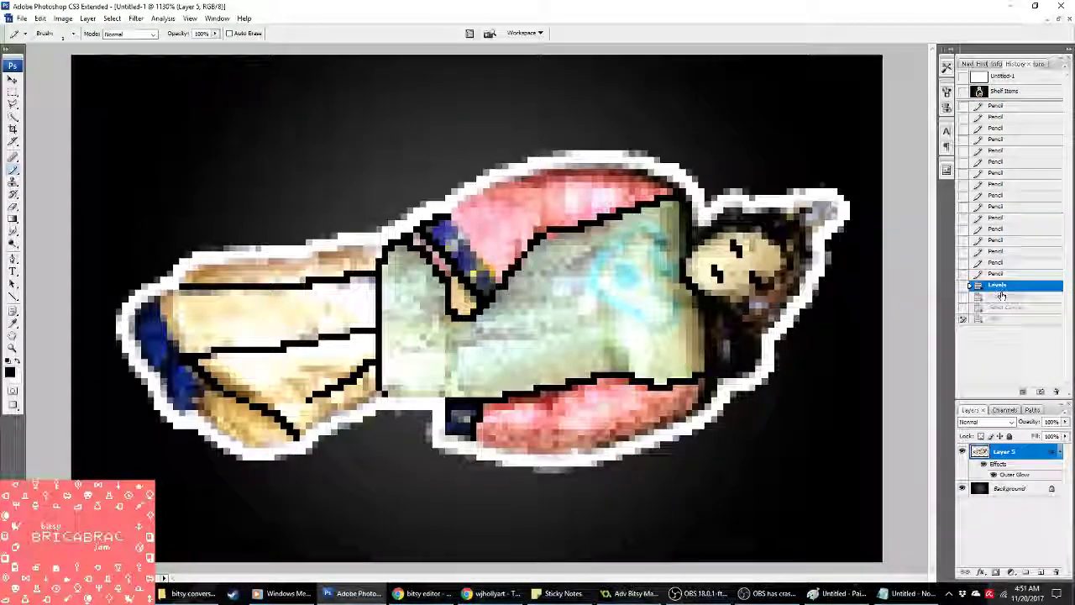
{"action": "left_click", "coordinate": [1001, 295]}
{"action": "key", "text": "ctrl+z"}
{"action": "right_click", "coordinate": [1011, 498]}
{"action": "left_click", "coordinate": [1008, 488]}
Step: Brighten the midtones of the flattened doll image with Levels
{"action": "left_click", "coordinate": [63, 17]}
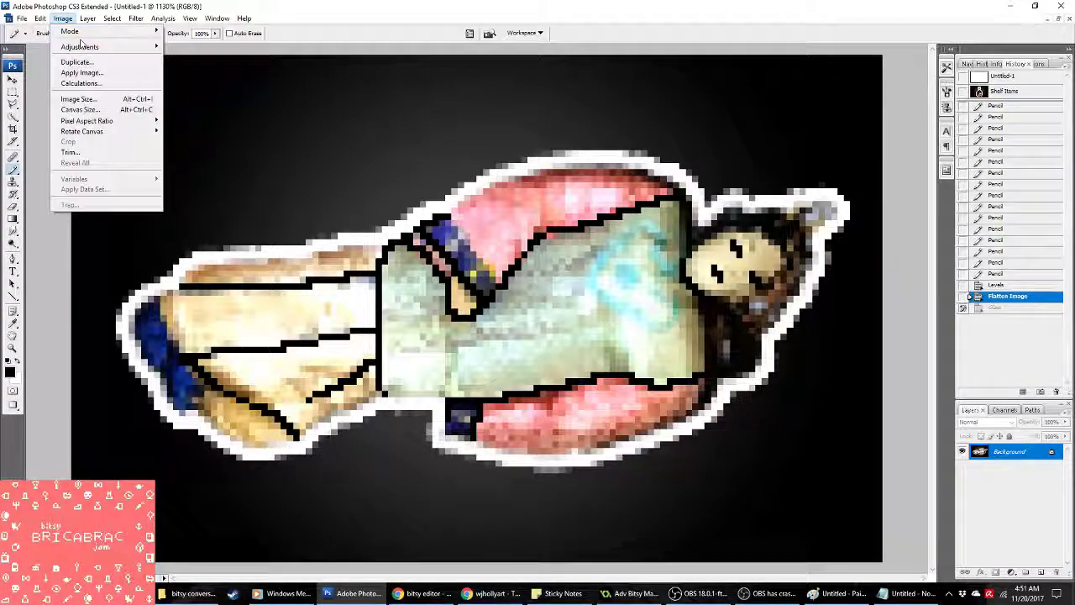
{"action": "mouse_move", "coordinate": [79, 46]}
{"action": "left_click", "coordinate": [181, 48]}
{"action": "left_click_drag", "start_coordinate": [330, 168], "coordinate": [324, 169]}
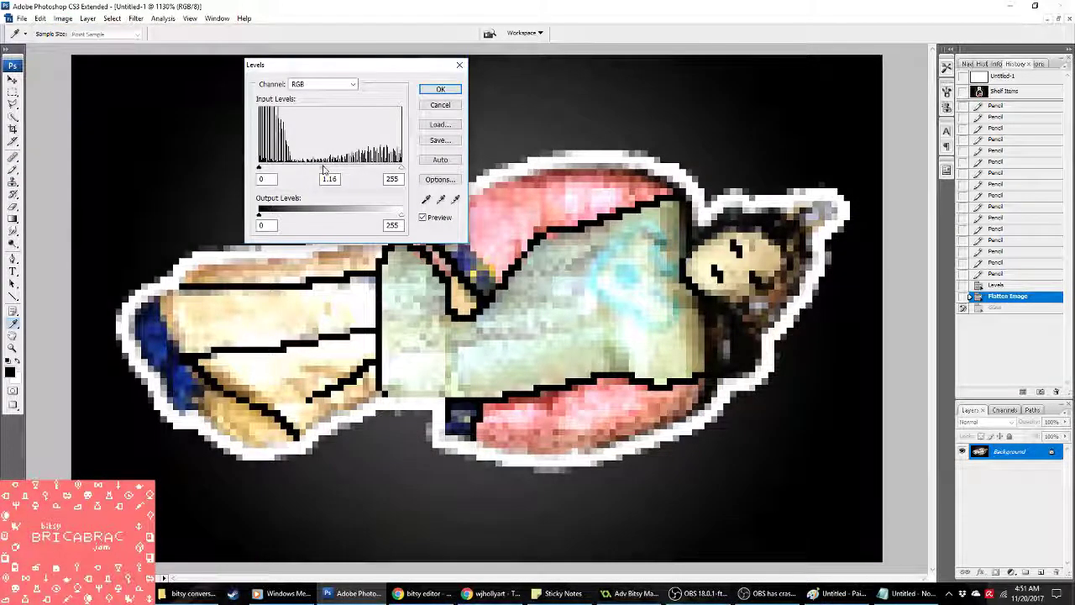
{"action": "left_click", "coordinate": [440, 89]}
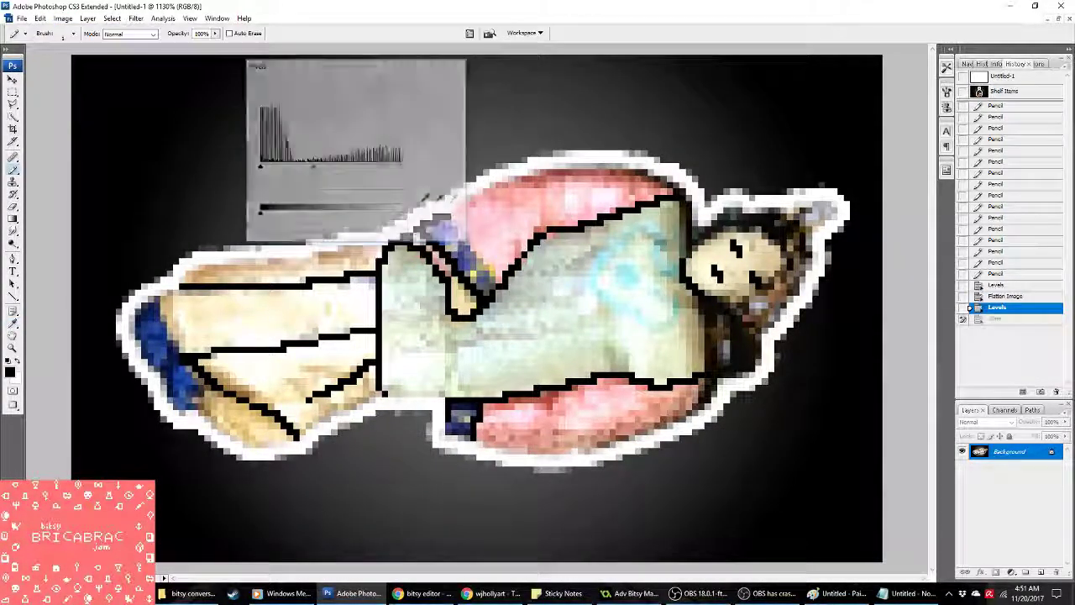
Step: Convert the brightened doll image to 2-color indexed color, forced black and white, with Pattern dither
{"action": "left_click", "coordinate": [63, 18]}
{"action": "mouse_move", "coordinate": [76, 32]}
{"action": "left_click", "coordinate": [197, 67]}
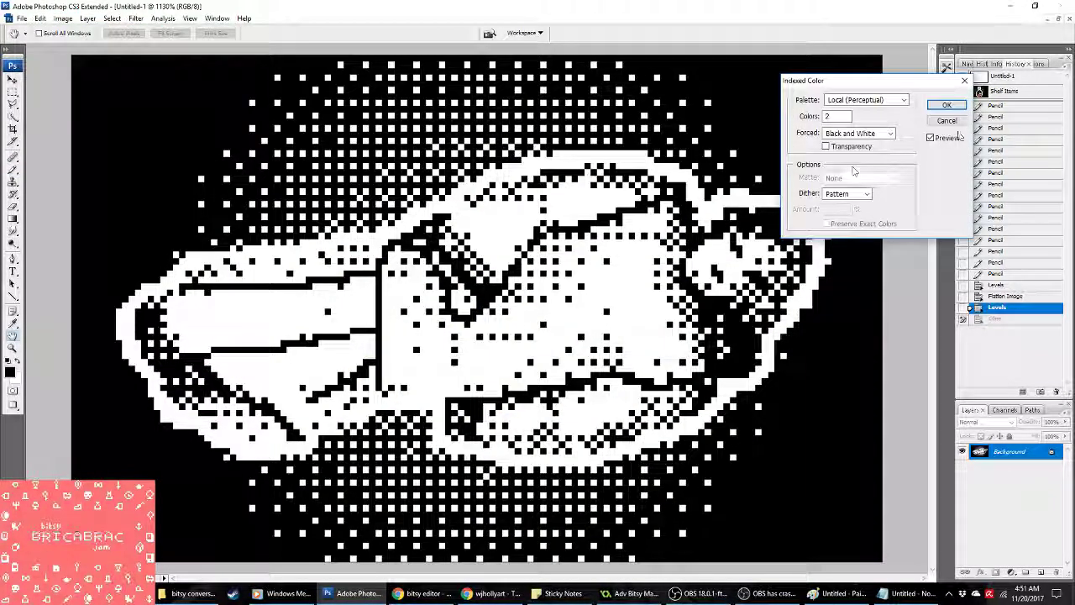
{"action": "left_click", "coordinate": [947, 105]}
Step: Paste the brightened doll picture into GameMaker's spr_picturetest as the second frame and confirm the sprite
{"action": "left_click", "coordinate": [634, 593]}
{"action": "key", "text": "ctrl+v"}
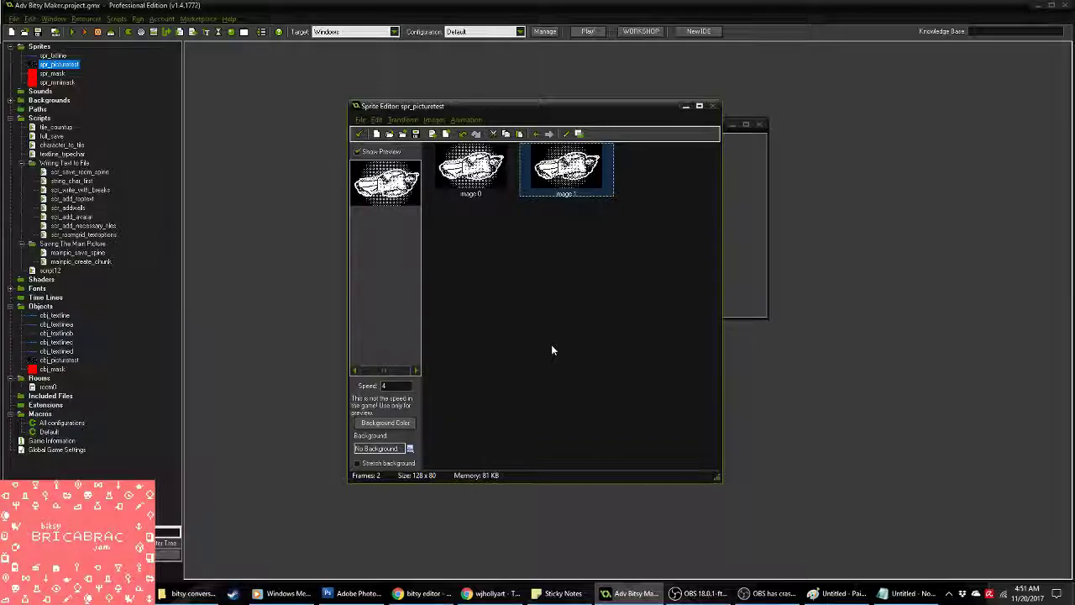
{"action": "left_click", "coordinate": [360, 134]}
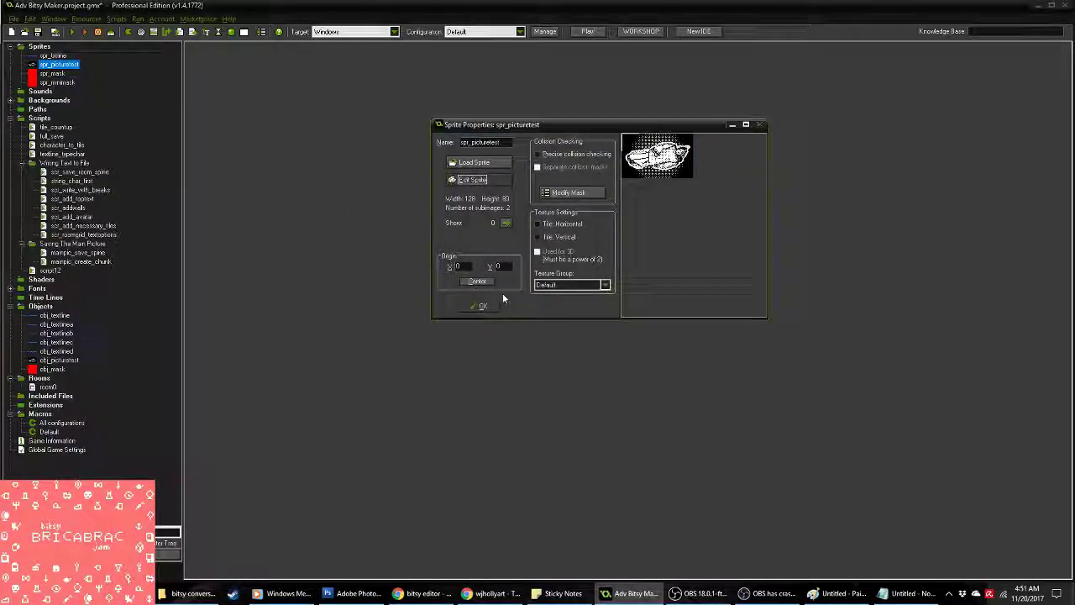
{"action": "left_click", "coordinate": [480, 307]}
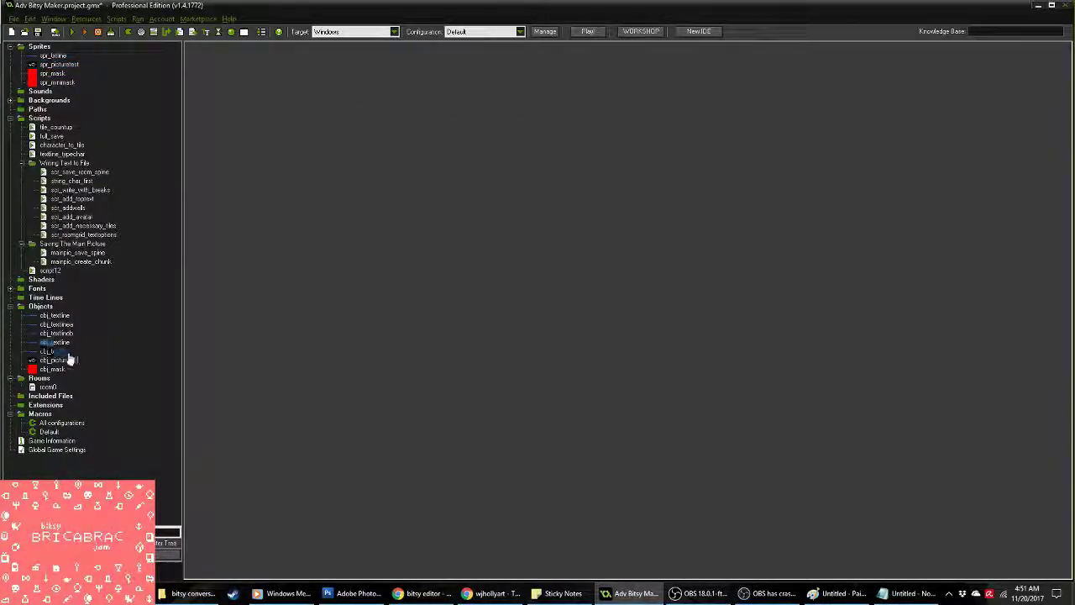
{"action": "left_click", "coordinate": [282, 593]}
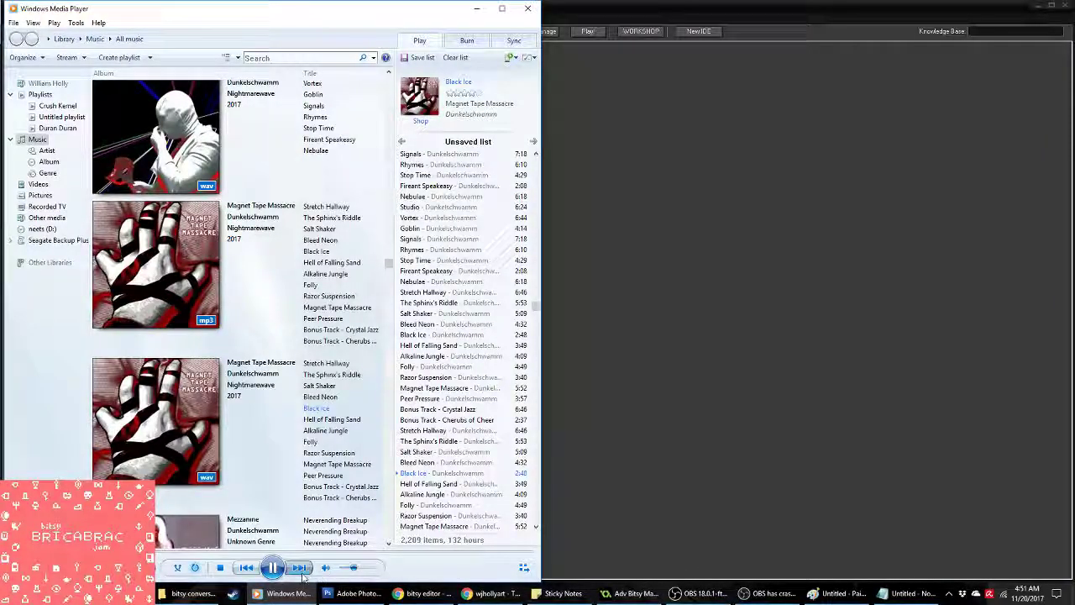
{"action": "left_click", "coordinate": [728, 413]}
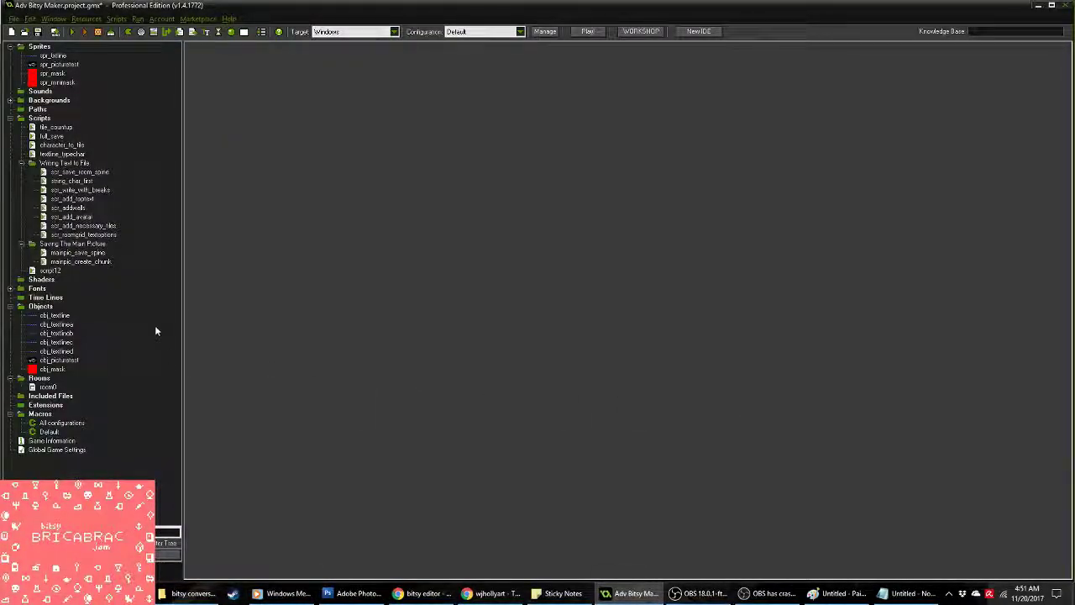
Step: Run the GameMaker converter, delete the old example.txt from the Adv_Bitsy_Maker folder and close the converter's window after its export
{"action": "left_click", "coordinate": [72, 31]}
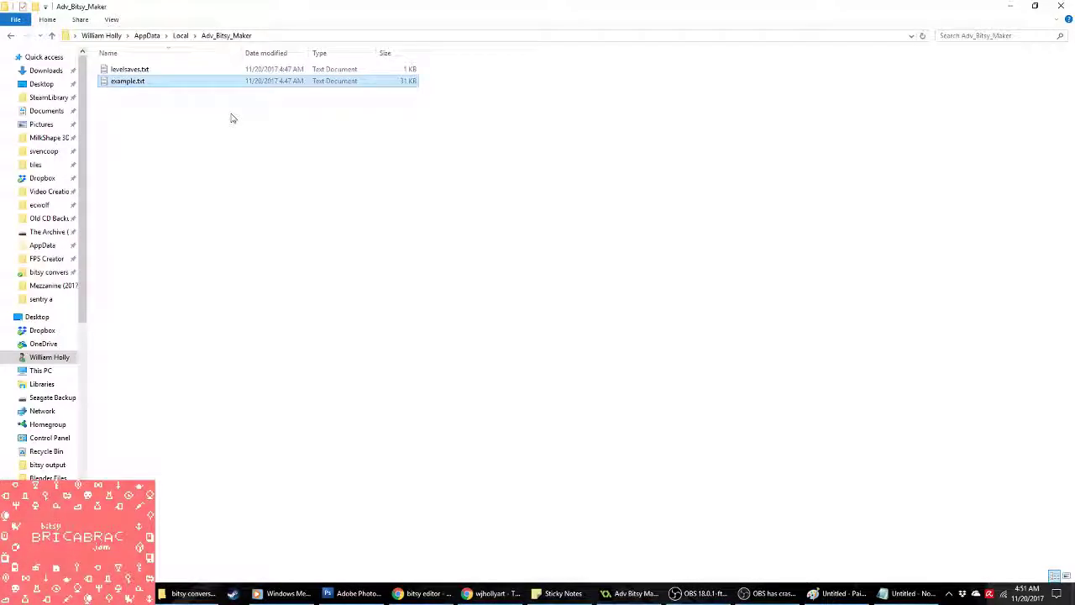
{"action": "key", "text": "Delete"}
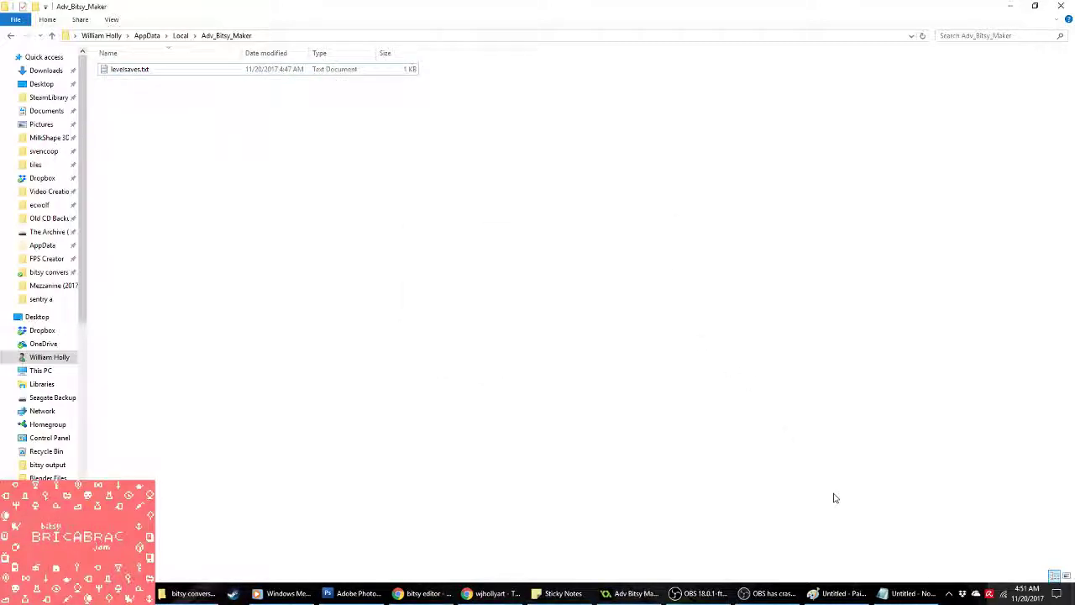
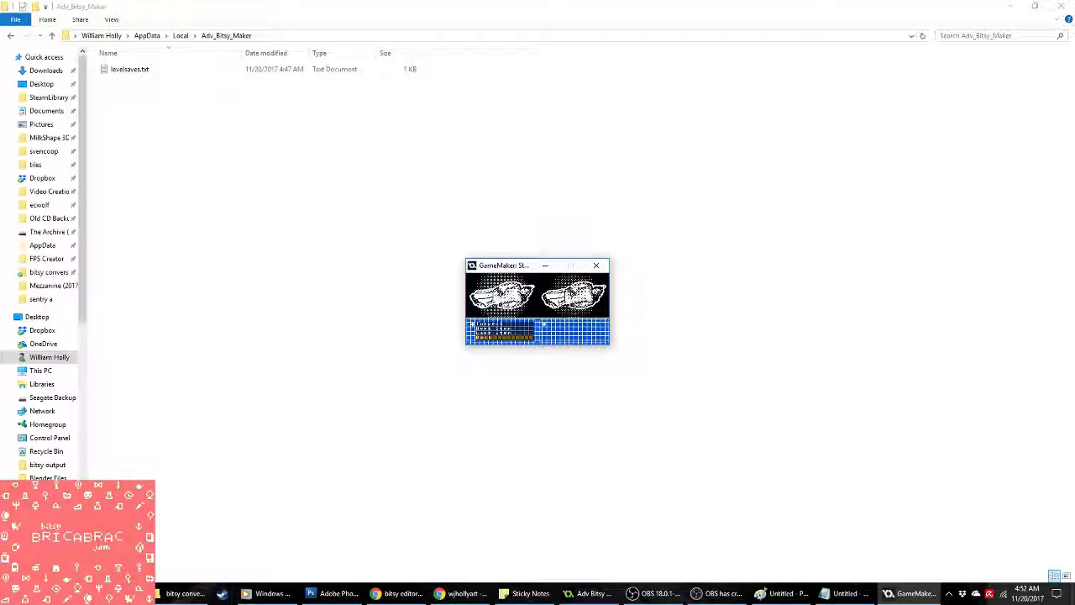
{"action": "left_click", "coordinate": [597, 265]}
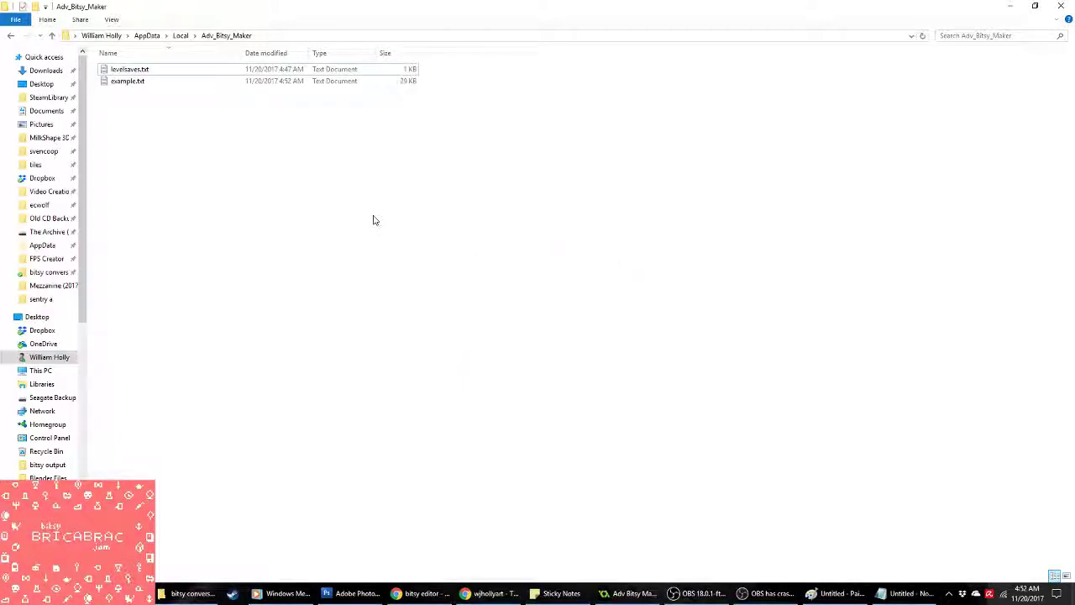
Step: Open the newly generated example.txt, copy all of its text and close the file
{"action": "double_click", "coordinate": [129, 83]}
{"action": "key", "text": "ctrl+a"}
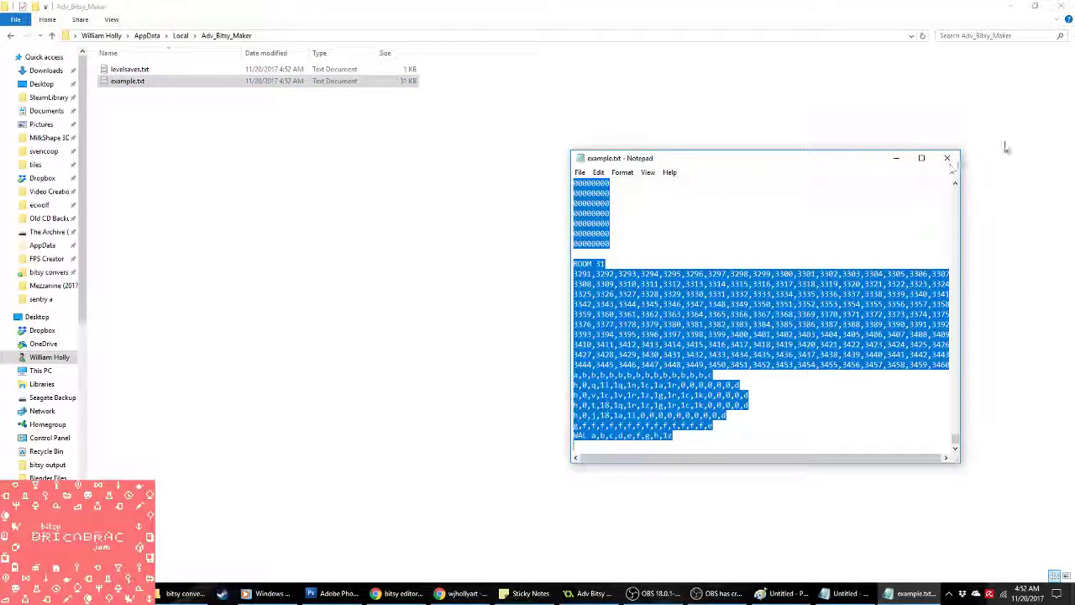
{"action": "left_click", "coordinate": [948, 160]}
Step: Switch to the Bitsy editor and paste the copied doll room data at the end of the game data
{"action": "left_click", "coordinate": [491, 593]}
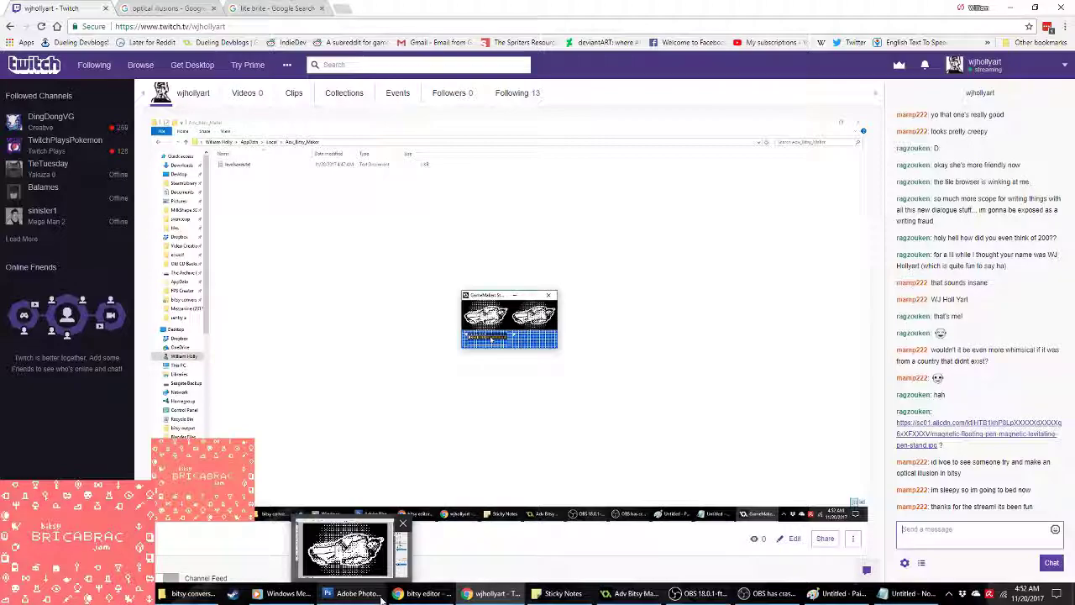
{"action": "left_click", "coordinate": [423, 593]}
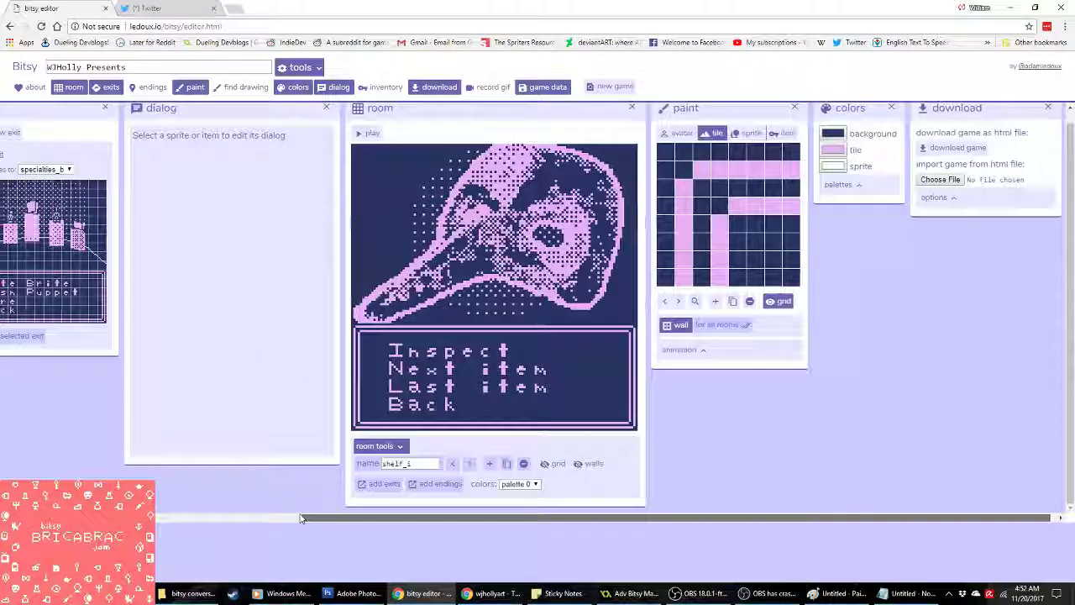
{"action": "scroll", "coordinate": [537, 302], "scroll_direction": "left", "scroll_amount": 5}
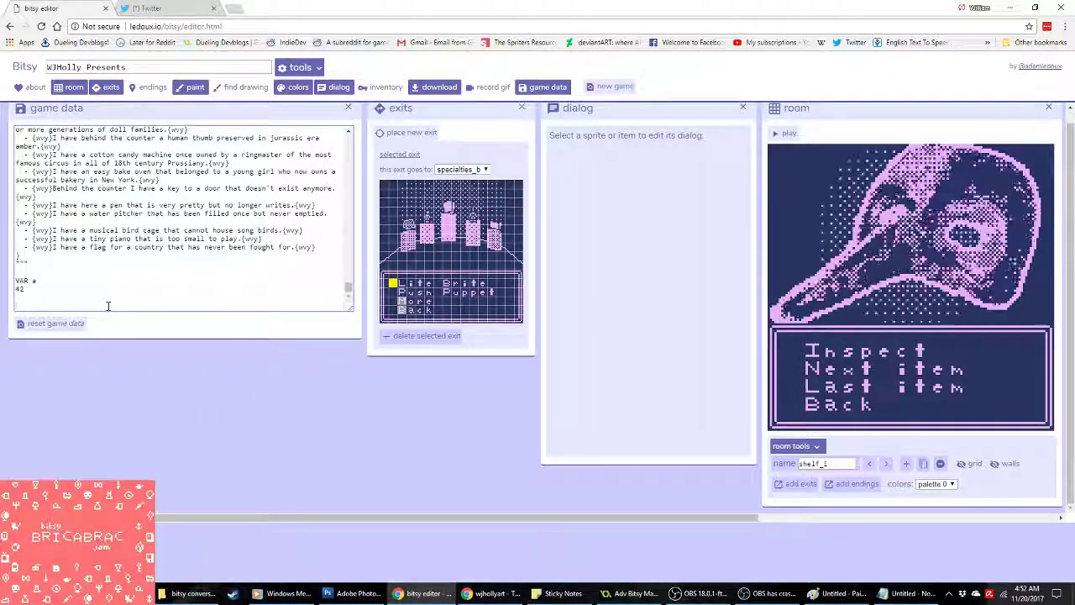
{"action": "key", "text": "ctrl+v"}
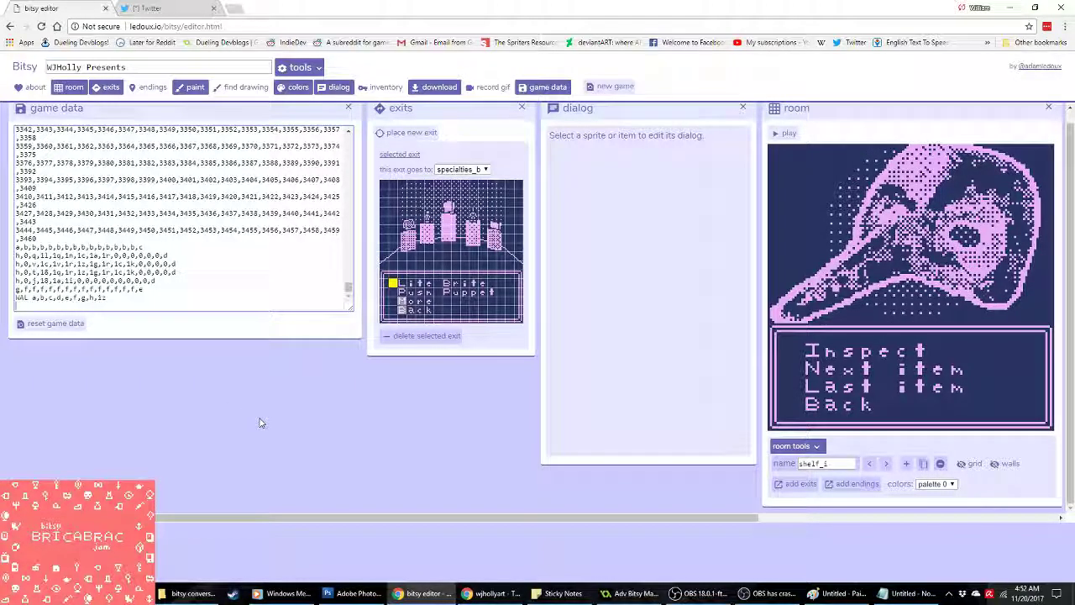
Step: Go to the new doll room in the Bitsy editor and rename it shelf_j
{"action": "left_click", "coordinate": [886, 465]}
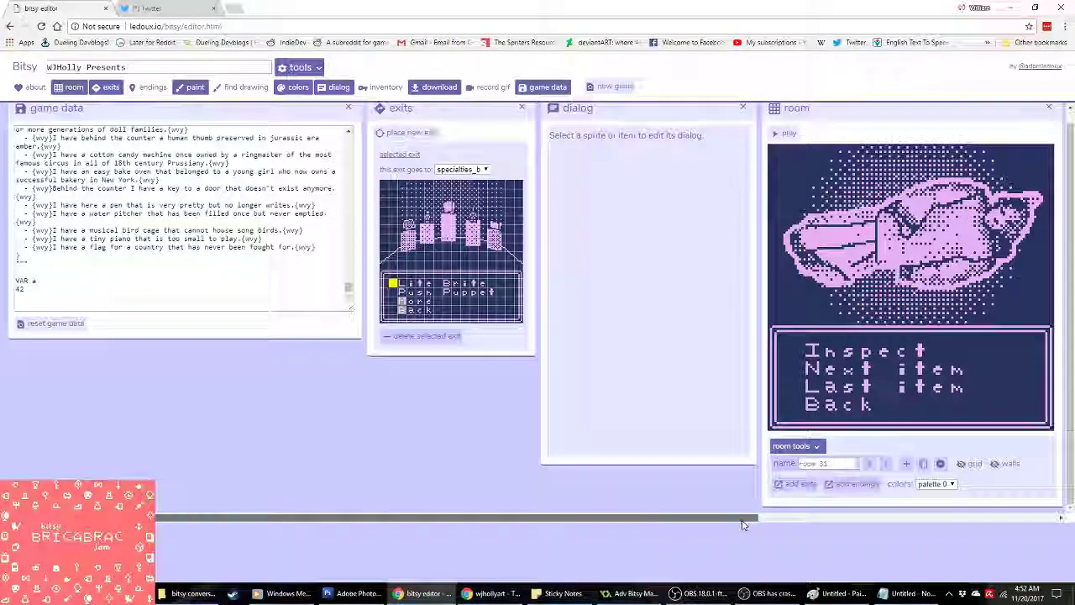
{"action": "left_click_drag", "start_coordinate": [756, 516], "coordinate": [937, 516]}
{"action": "left_click", "coordinate": [612, 464]}
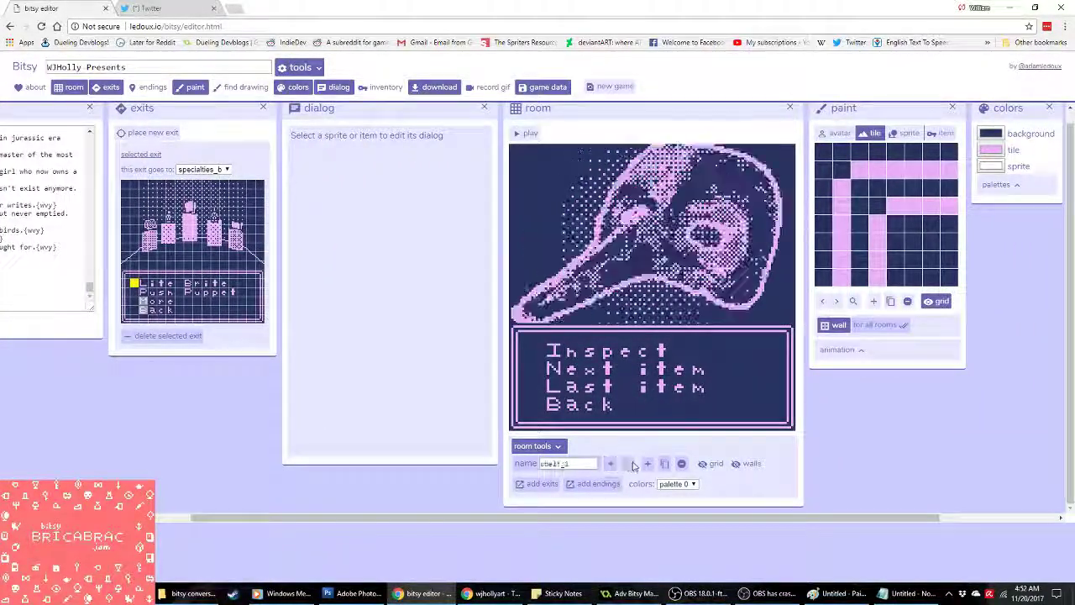
{"action": "left_click", "coordinate": [626, 464]}
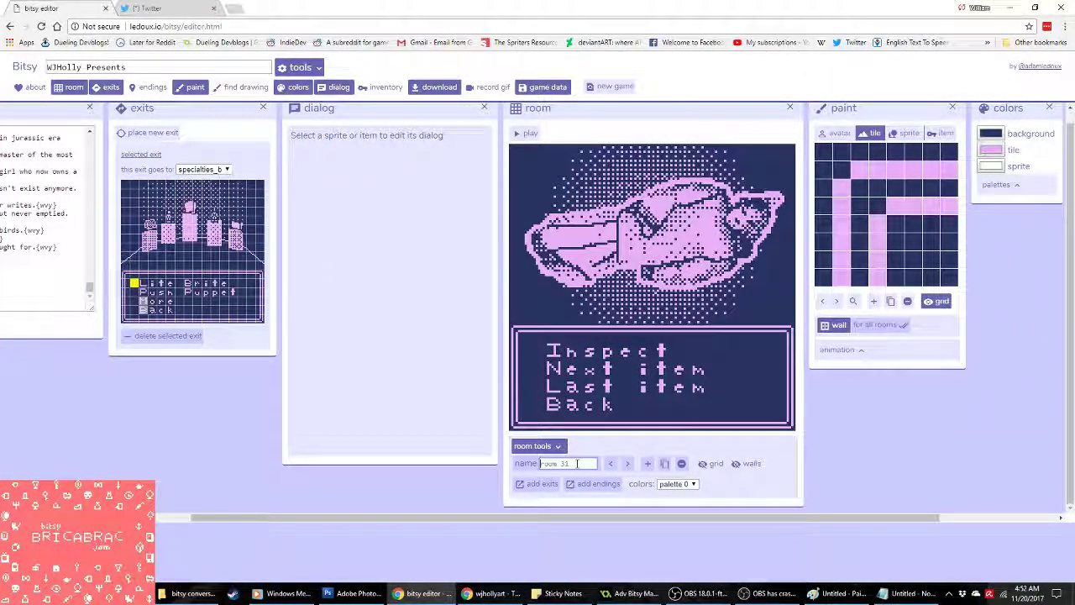
{"action": "left_click", "coordinate": [577, 464]}
{"action": "type", "text": "shelf_1"}
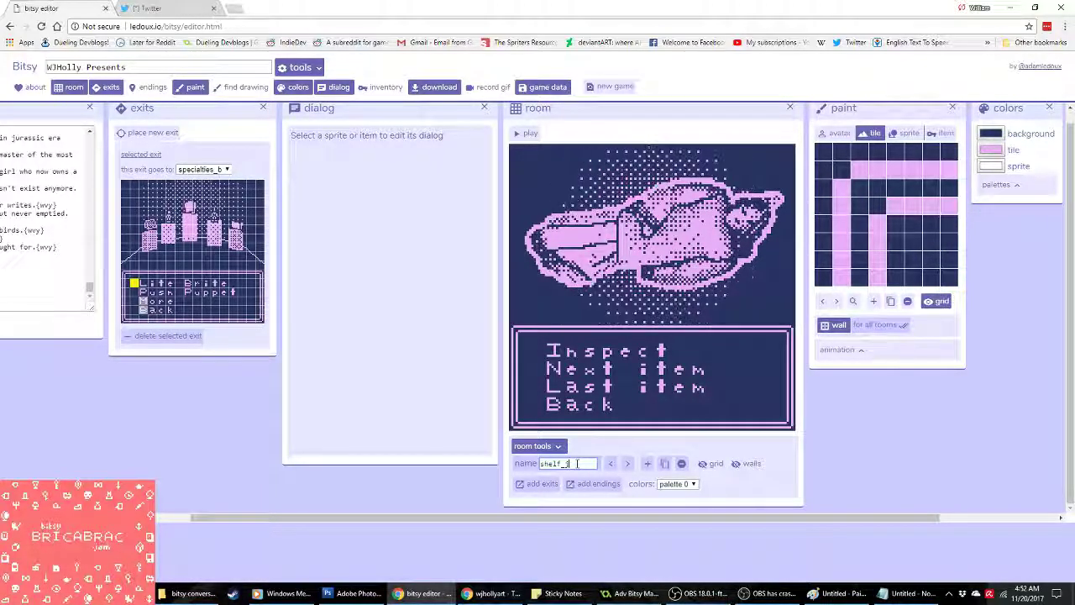
Step: Check the Twitter notifications and the Twitch stream chat
{"action": "left_click", "coordinate": [150, 7]}
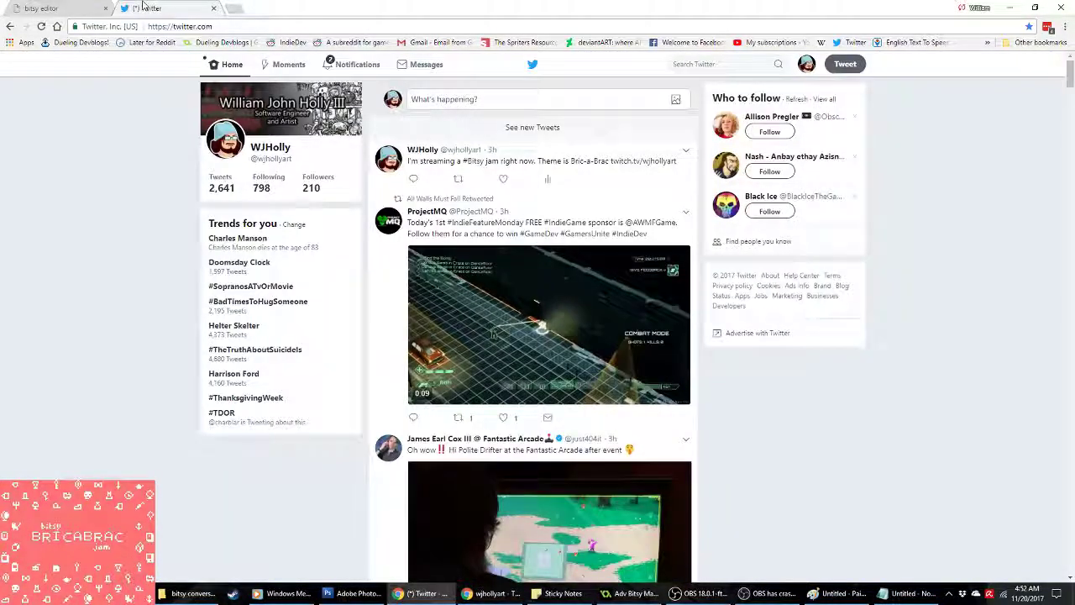
{"action": "left_click", "coordinate": [356, 66]}
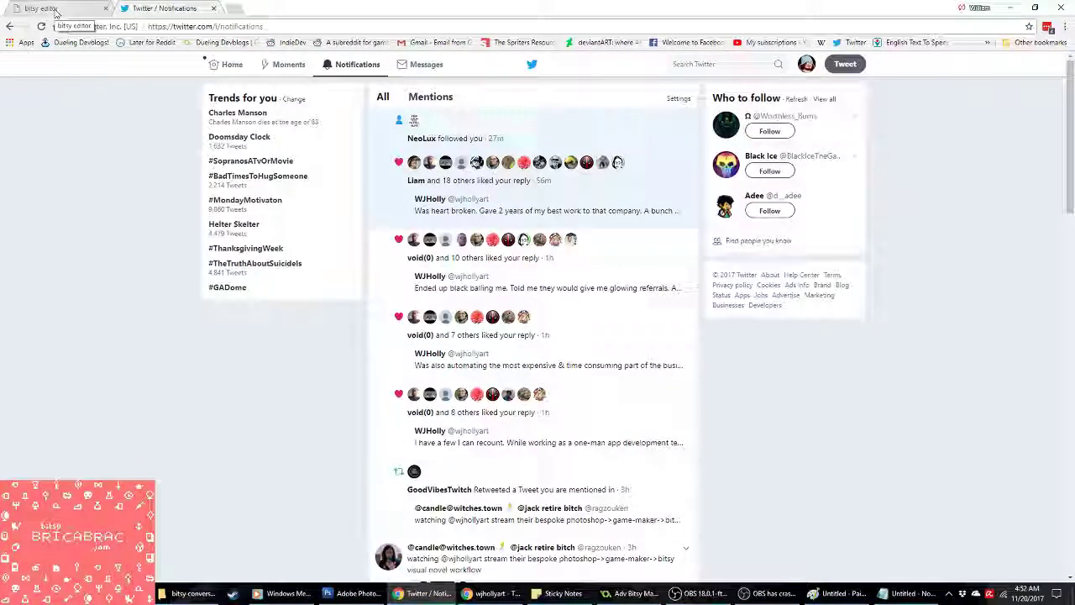
{"action": "left_click", "coordinate": [55, 9]}
{"action": "scroll", "coordinate": [493, 506], "scroll_direction": "right", "scroll_amount": 3}
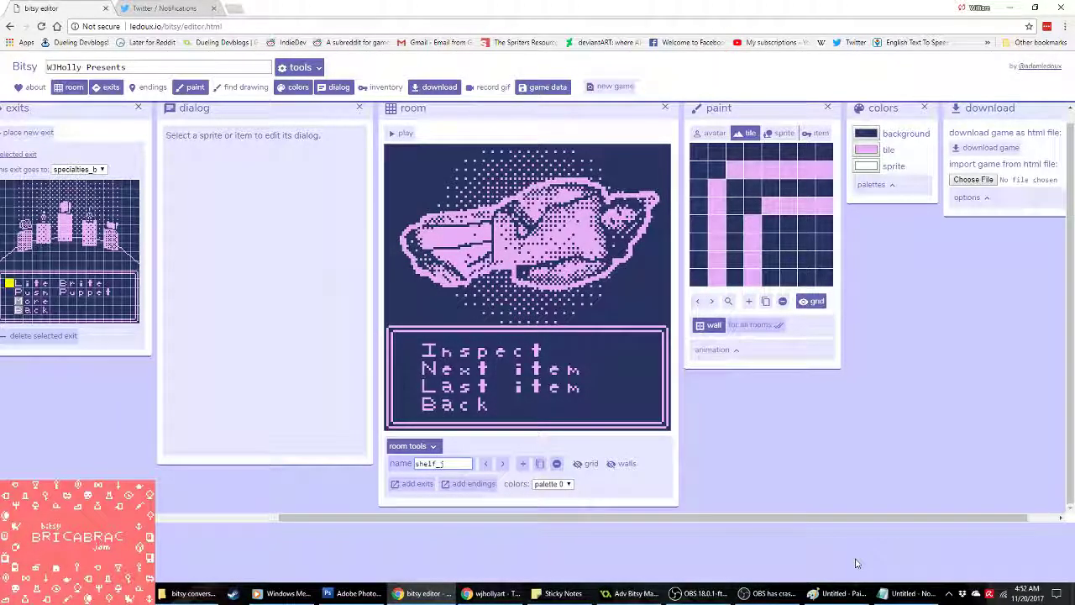
{"action": "left_click", "coordinate": [494, 594]}
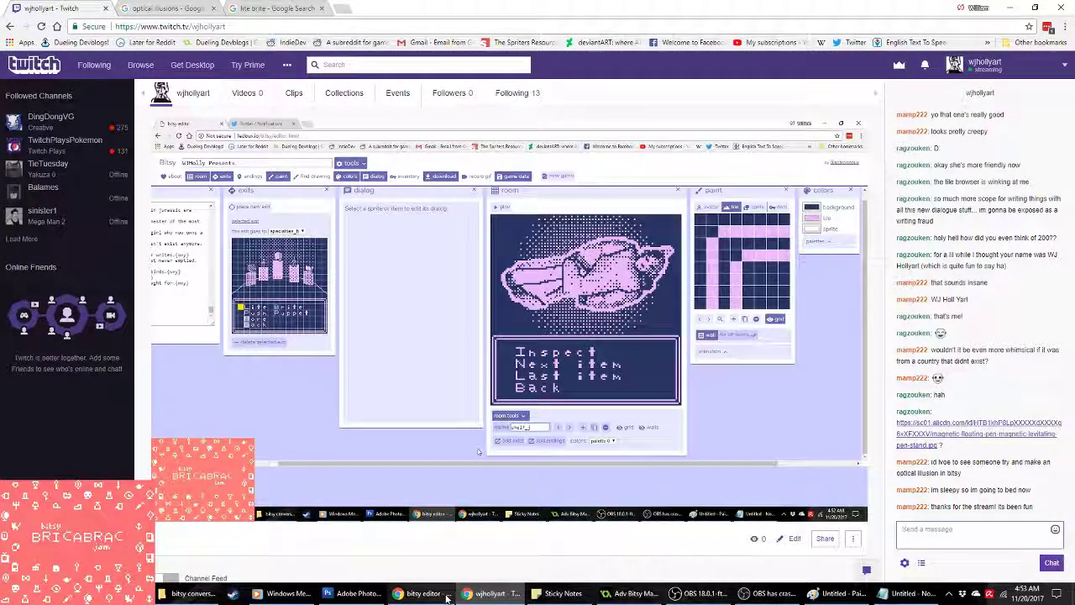
Step: Switch to Photoshop and revert the document to the Shelf Items snapshot
{"action": "left_click", "coordinate": [375, 595]}
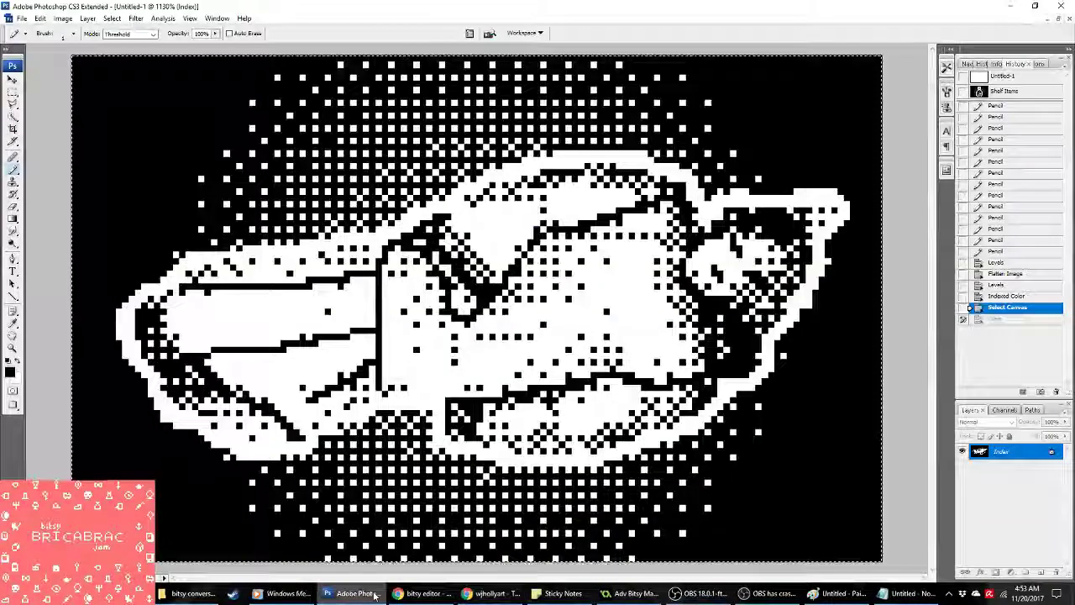
{"action": "left_click", "coordinate": [1008, 91]}
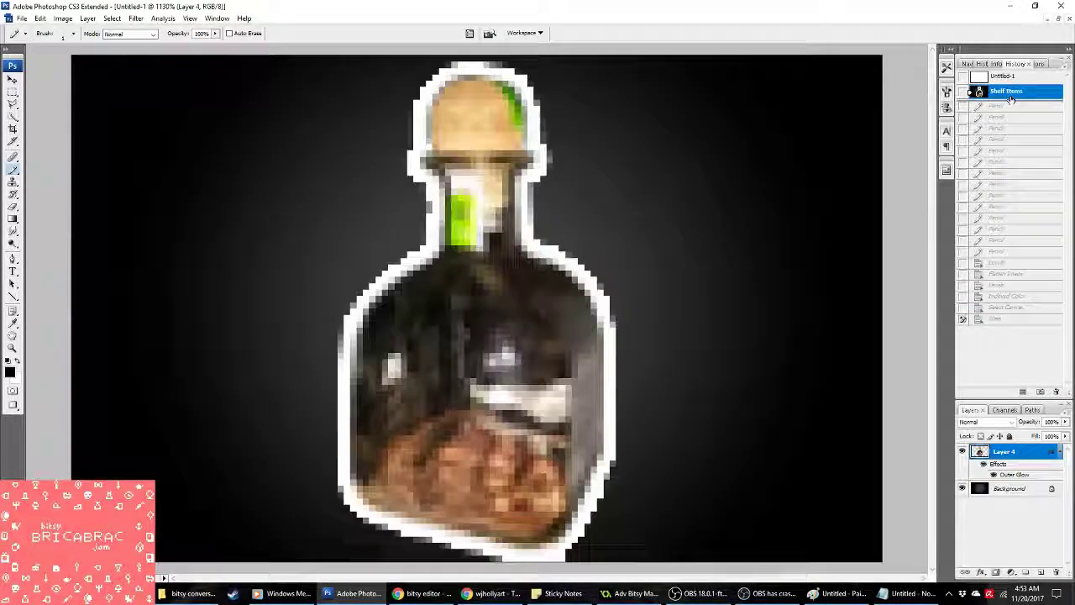
Step: Switch to the bitsy conversion stuff folder and preview the photo of the wooden-capped perfume bottle, 20171120_000931.jpg
{"action": "key", "text": "alt+Tab"}
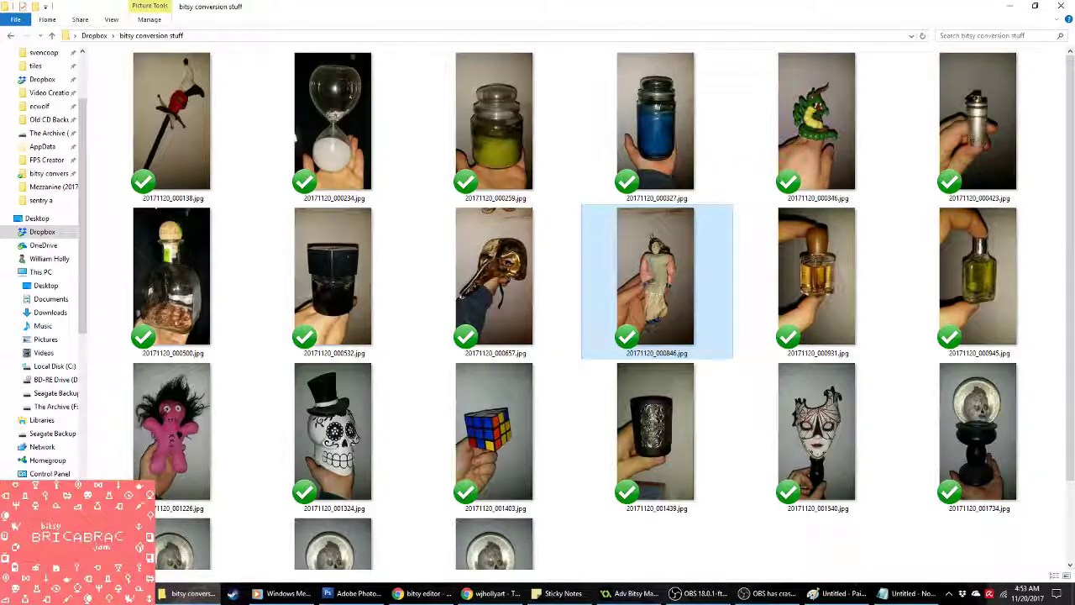
{"action": "right_click", "coordinate": [834, 294]}
{"action": "key", "text": "Escape"}
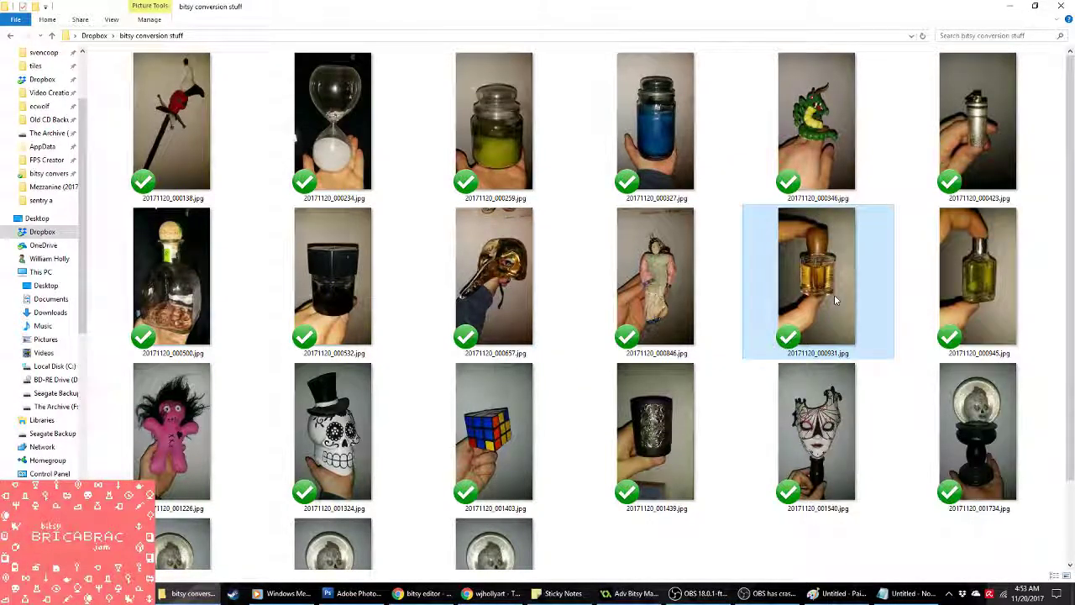
{"action": "double_click", "coordinate": [834, 296]}
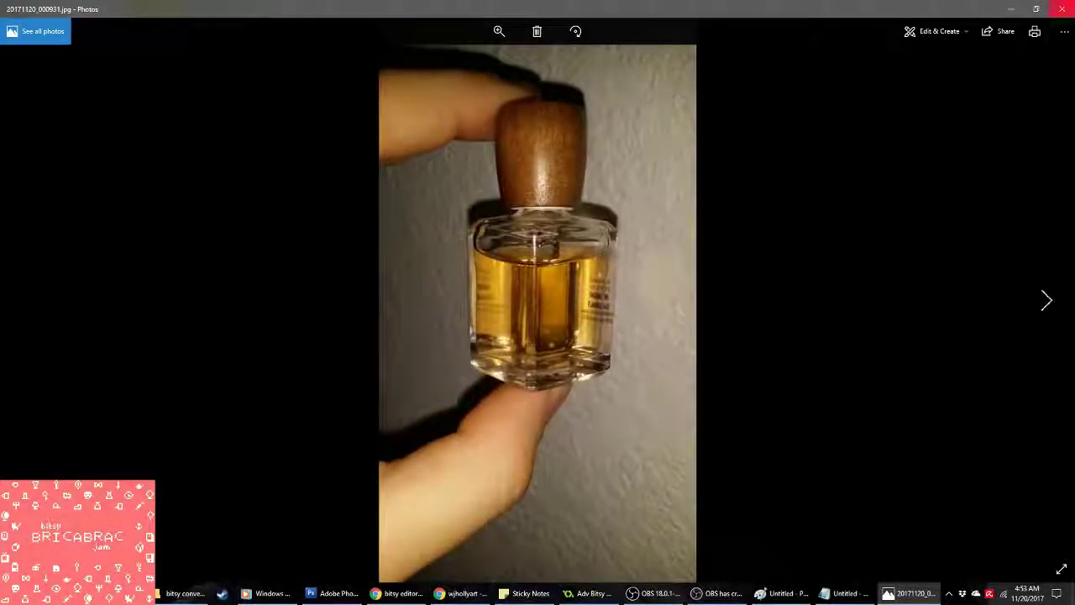
{"action": "key", "text": "alt+F4"}
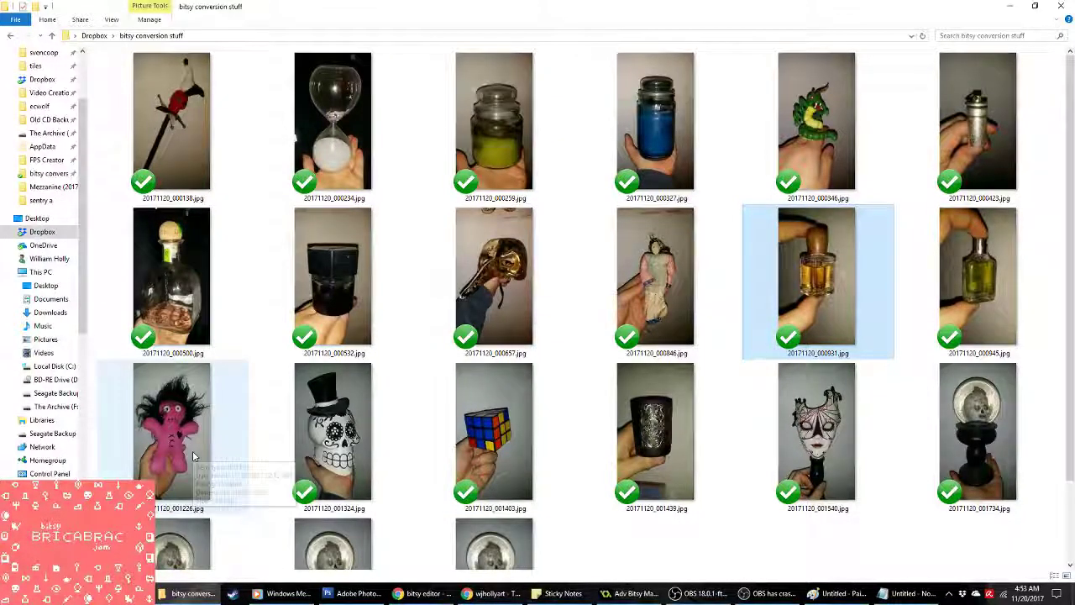
Step: Open the top-hat skull photo 20171120_001324.jpg from the folder in Adobe Photoshop CS3
{"action": "right_click", "coordinate": [357, 433]}
{"action": "key", "text": "Escape"}
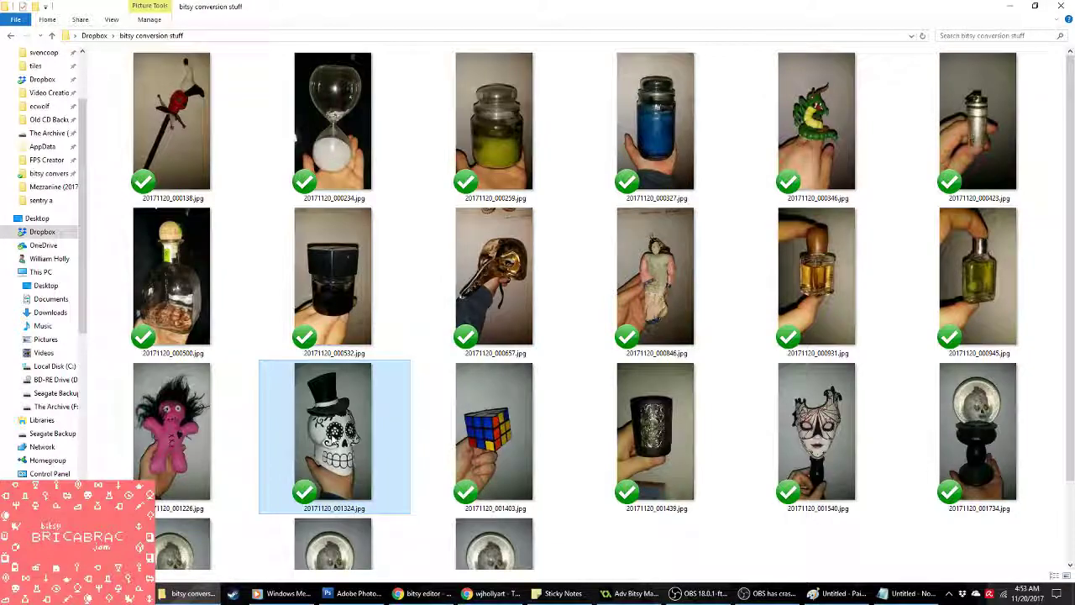
{"action": "right_click", "coordinate": [332, 432]}
{"action": "mouse_move", "coordinate": [519, 251]}
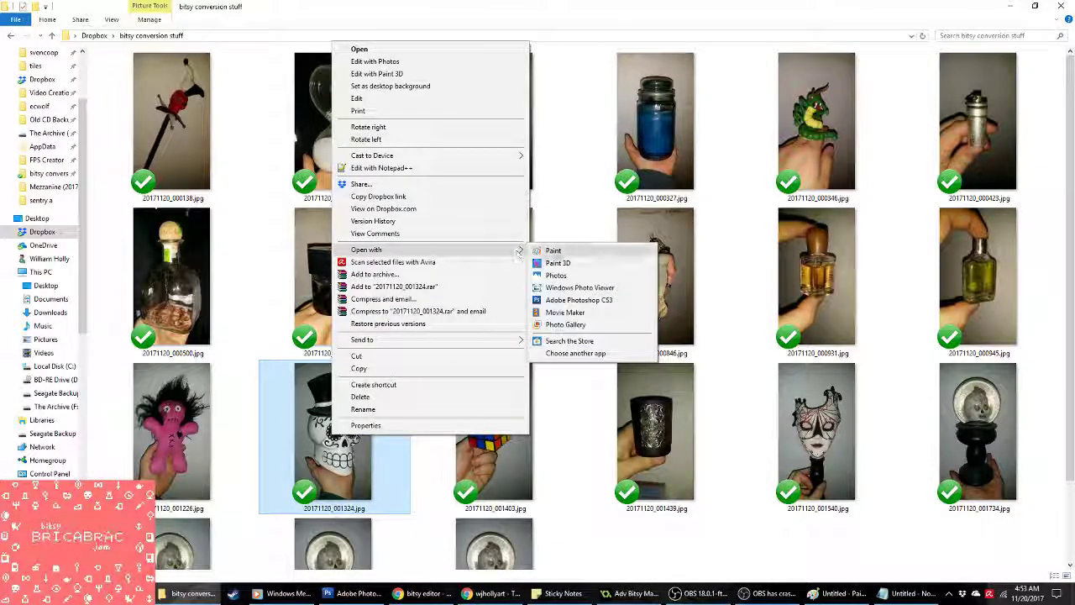
{"action": "left_click", "coordinate": [579, 300]}
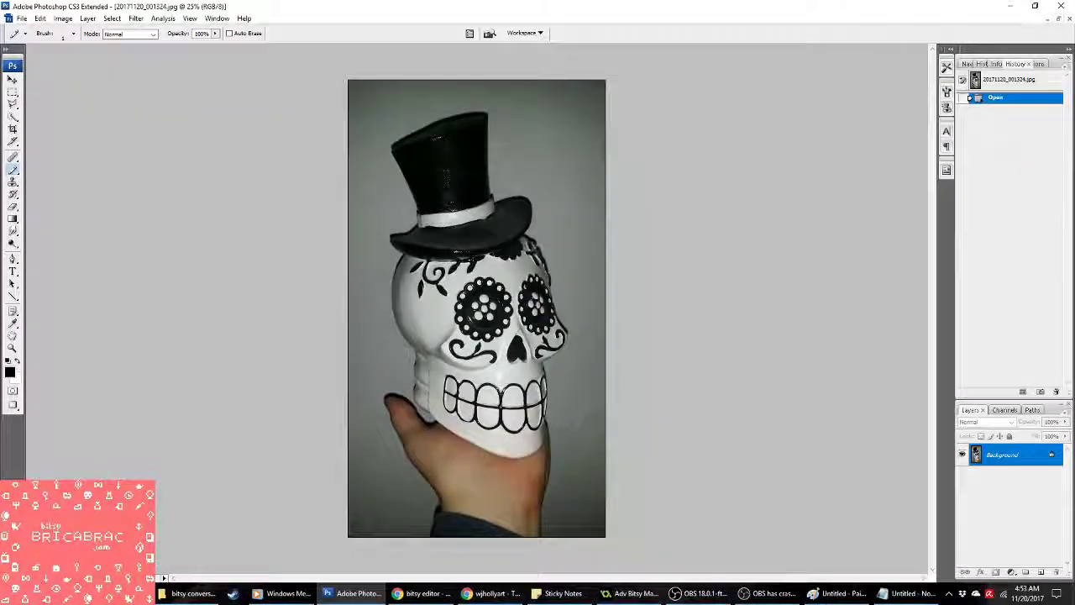
Step: Select the skull and its top hat with Quick Selection, leaving out the hand and the background
{"action": "key", "text": "w"}
{"action": "left_click_drag", "start_coordinate": [411, 180], "coordinate": [445, 219]}
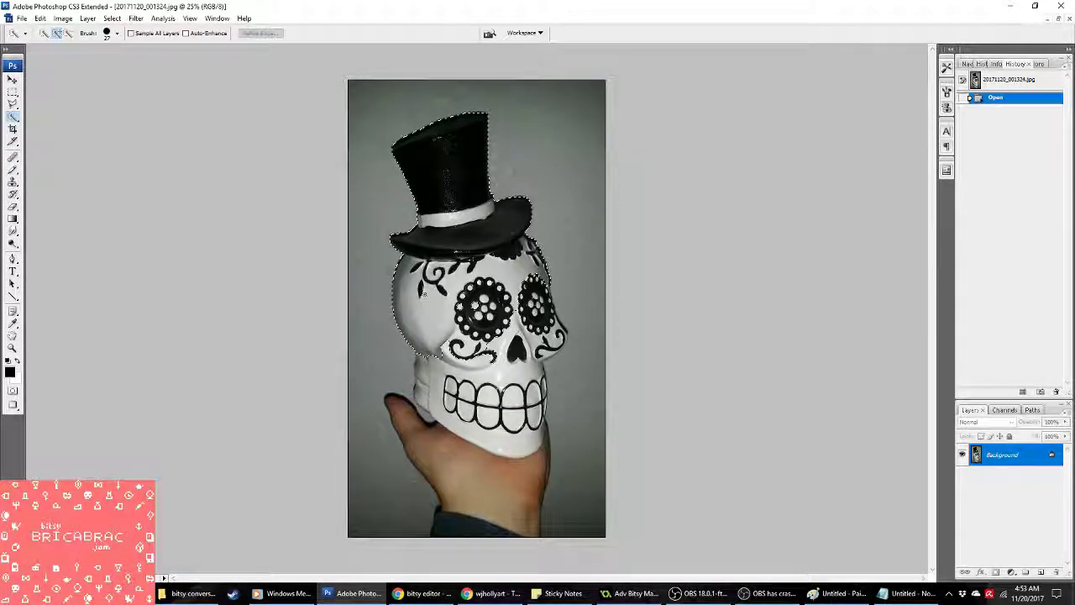
{"action": "left_click_drag", "start_coordinate": [470, 395], "coordinate": [532, 392]}
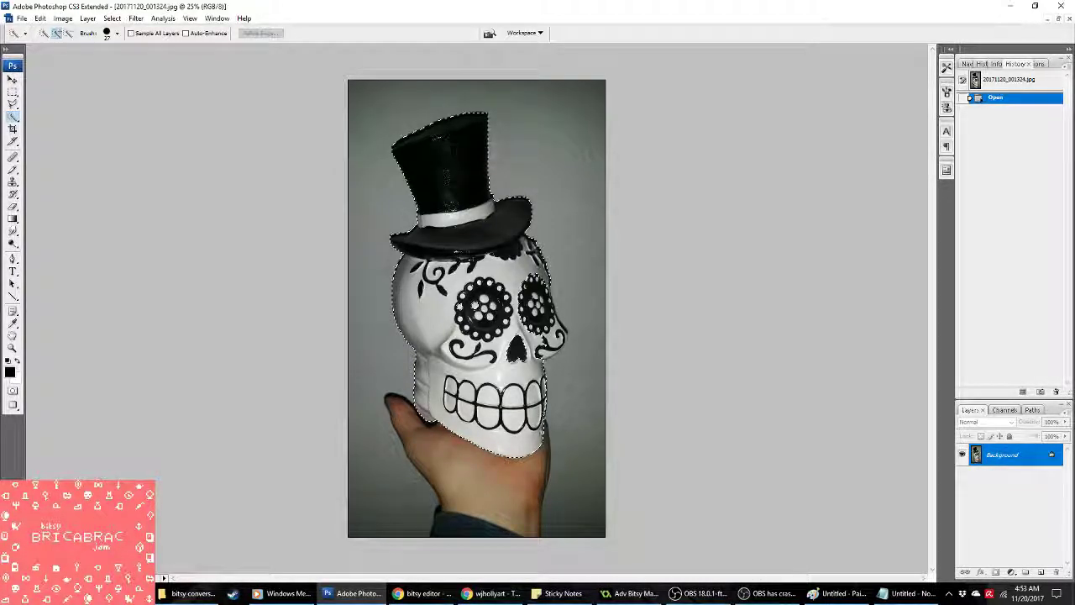
{"action": "left_click", "coordinate": [449, 402]}
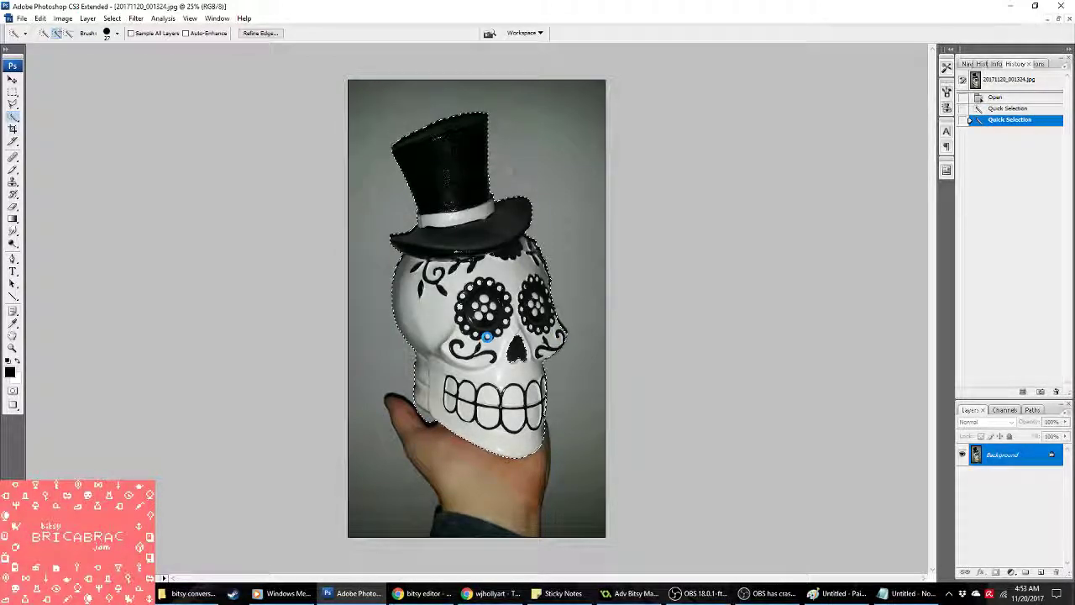
{"action": "left_click", "coordinate": [497, 375]}
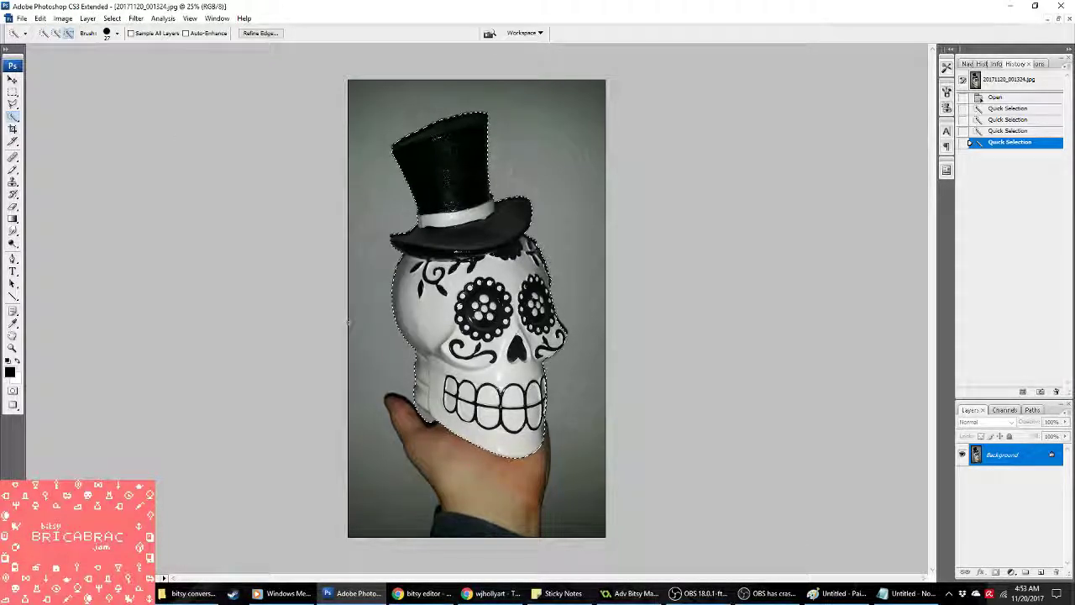
{"action": "left_click", "coordinate": [479, 420]}
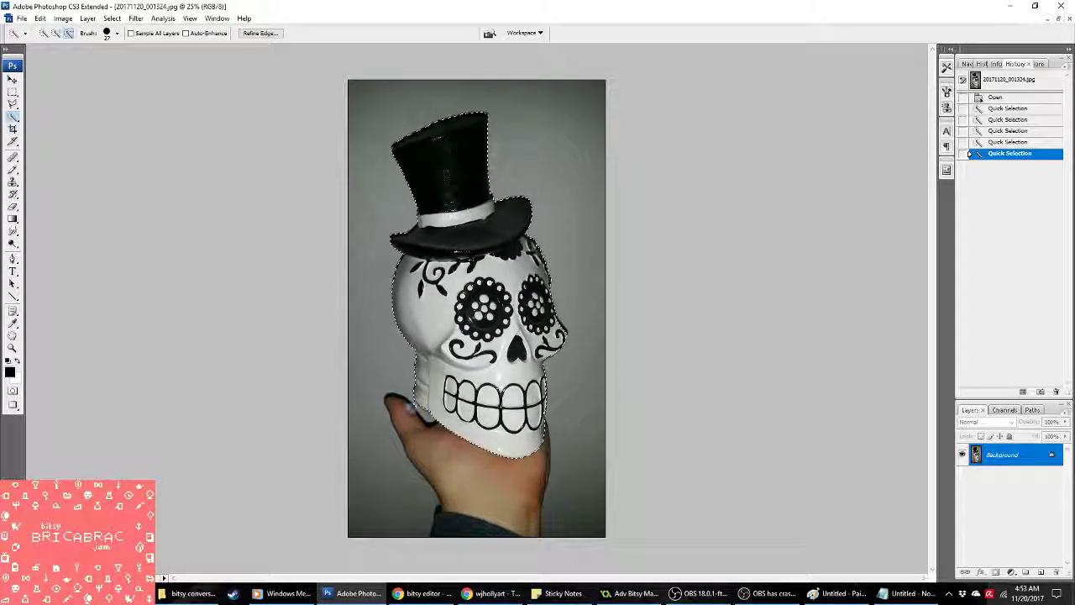
{"action": "left_click", "coordinate": [415, 402]}
{"action": "left_click", "coordinate": [389, 387]}
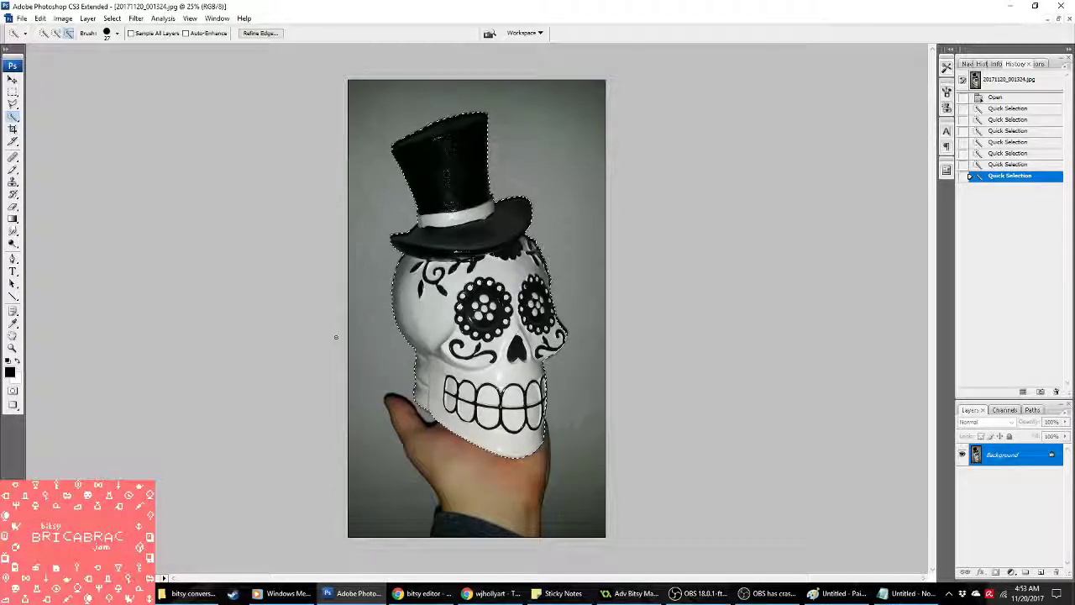
{"action": "left_click", "coordinate": [69, 33]}
Step: Paste the skull cutout into the shelf items document and copy the bottle layer's Outer Glow style onto it
{"action": "left_click", "coordinate": [1069, 20]}
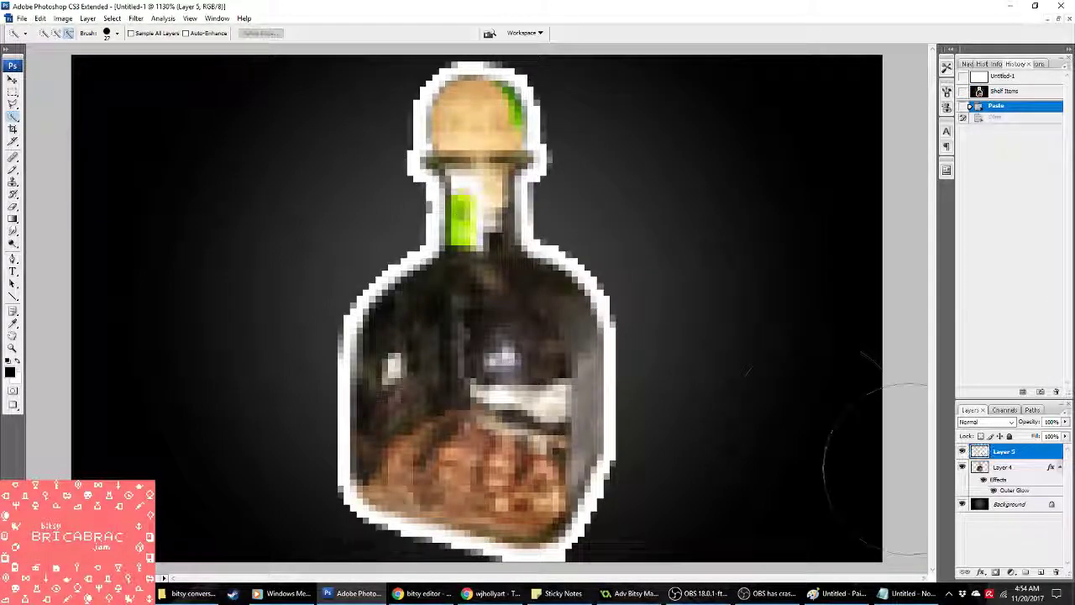
{"action": "right_click", "coordinate": [1004, 467]}
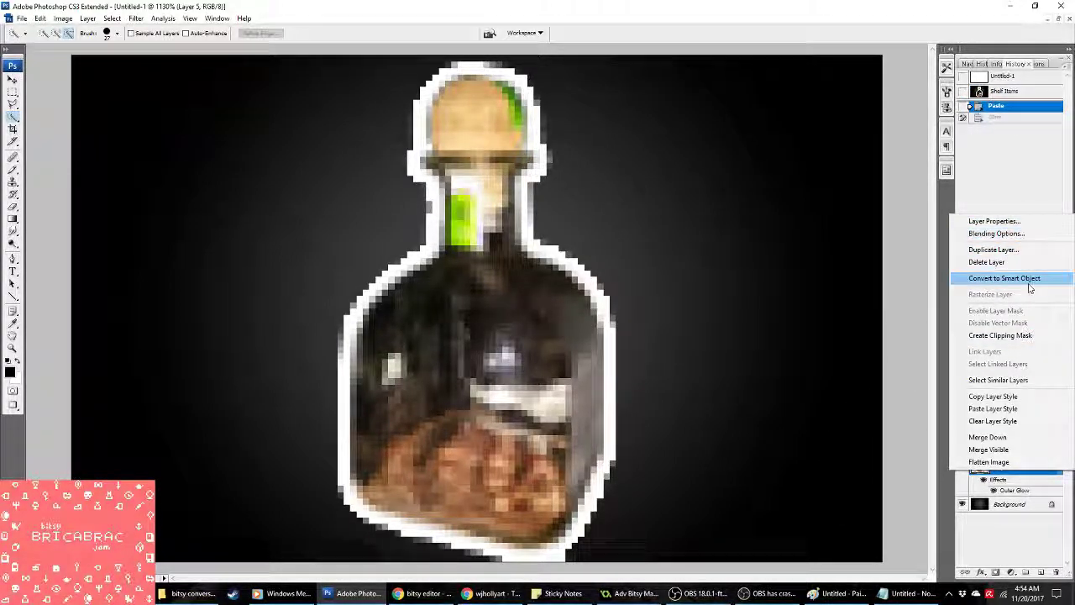
{"action": "left_click", "coordinate": [993, 396]}
{"action": "right_click", "coordinate": [1012, 450]}
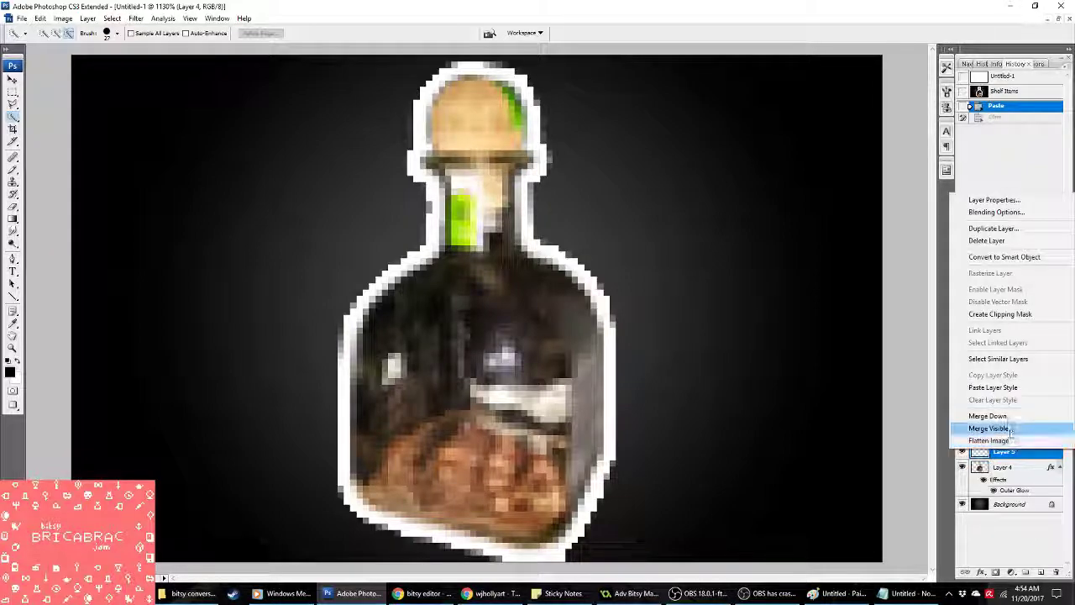
{"action": "left_click", "coordinate": [994, 388]}
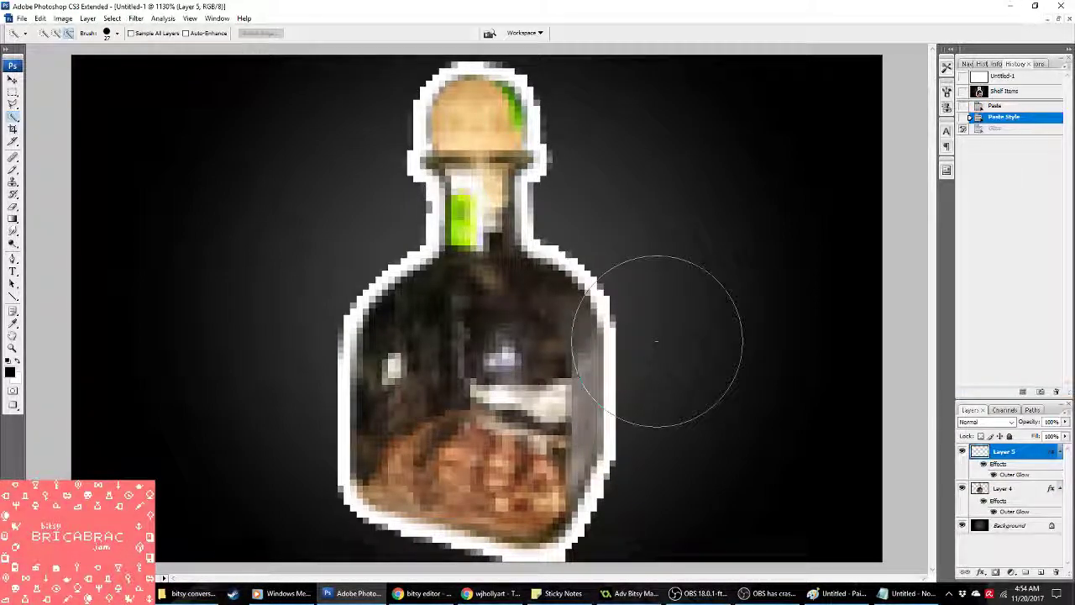
Step: Free Transform the pasted skull layer so it sits upright over the bottle and fills the canvas height
{"action": "left_click", "coordinate": [13, 93]}
{"action": "right_click", "coordinate": [417, 262]}
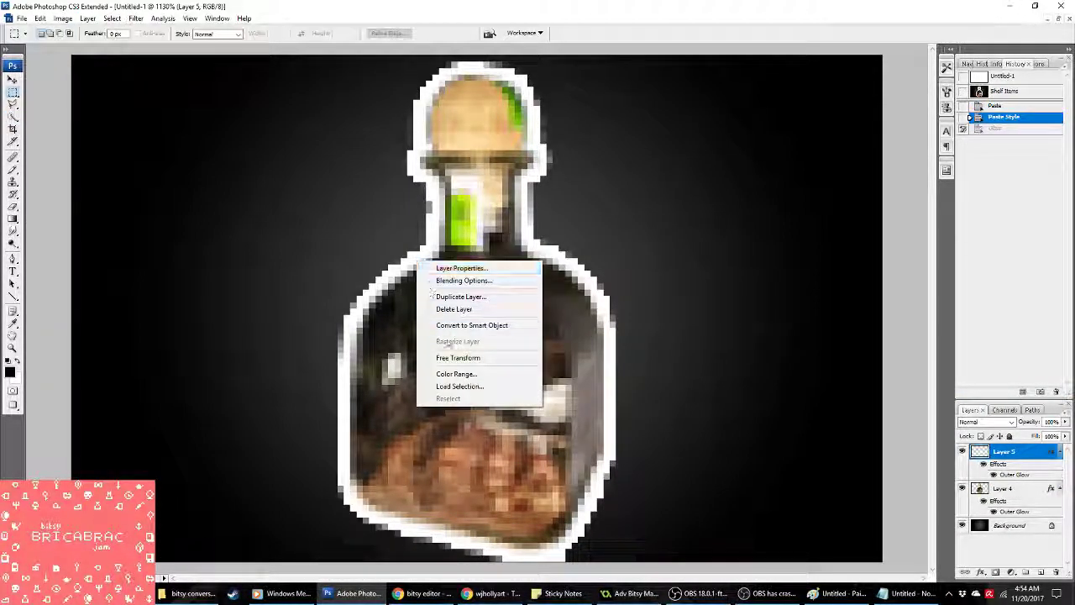
{"action": "left_click", "coordinate": [458, 357]}
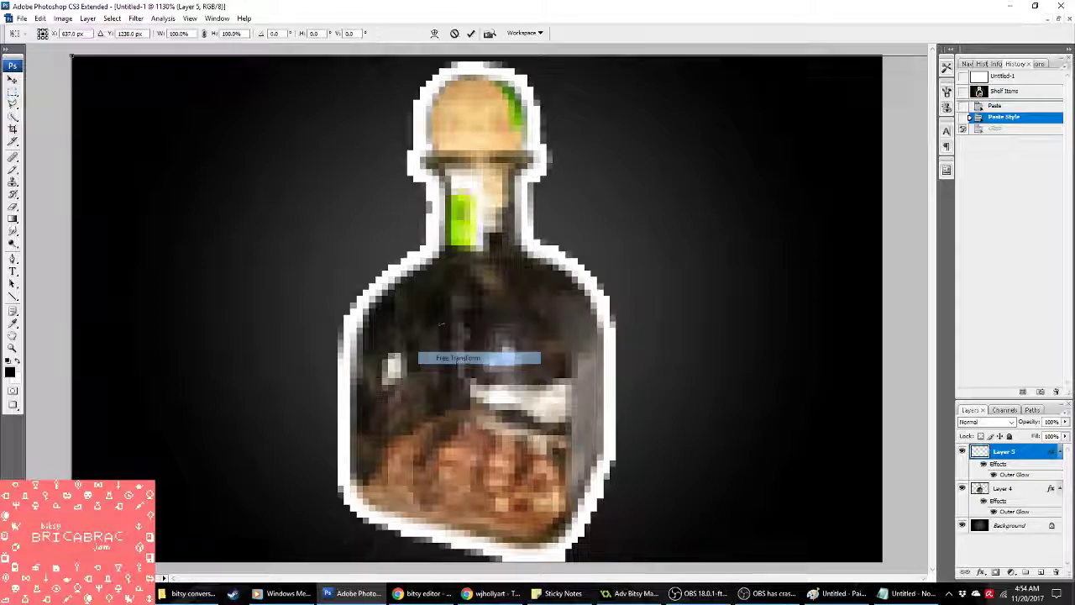
{"action": "left_click", "coordinate": [181, 33]}
{"action": "left_click", "coordinate": [231, 33]}
{"action": "type", "text": "1"}
{"action": "left_click", "coordinate": [131, 33]}
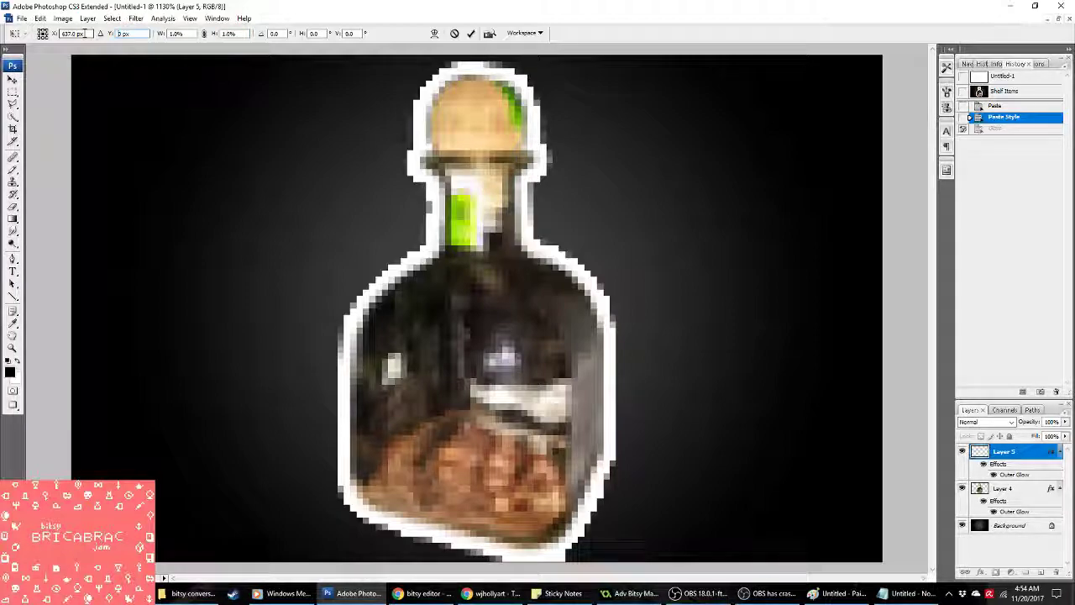
{"action": "key", "text": "Tab"}
{"action": "left_click_drag", "start_coordinate": [77, 108], "coordinate": [611, 550]}
{"action": "key", "text": "Return"}
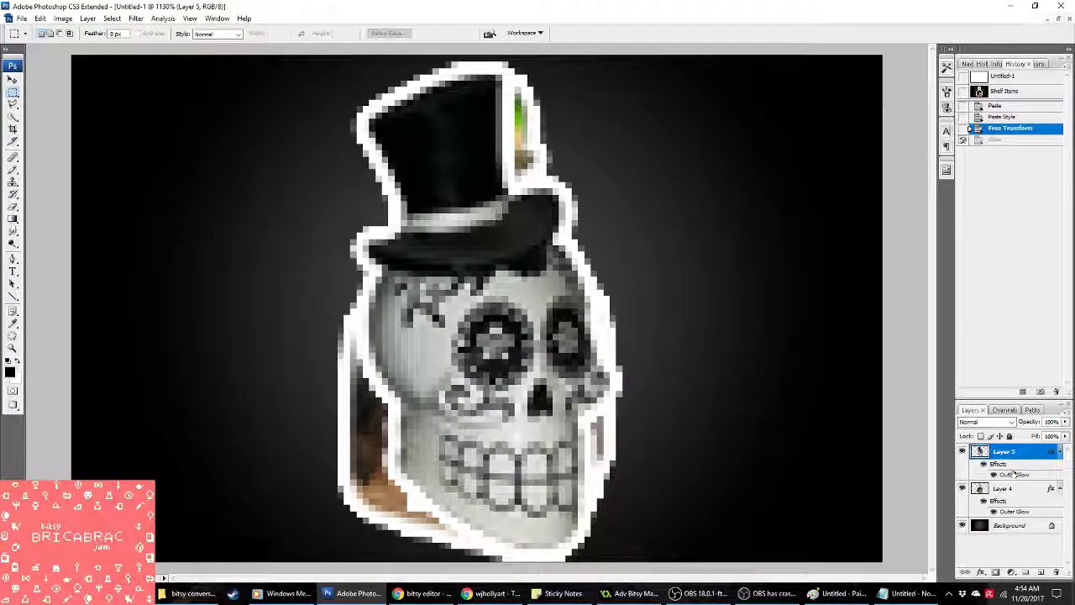
Step: Delete the bottle layer, Layer 4, from beneath the skull
{"action": "right_click", "coordinate": [1029, 490]}
{"action": "left_click", "coordinate": [983, 257]}
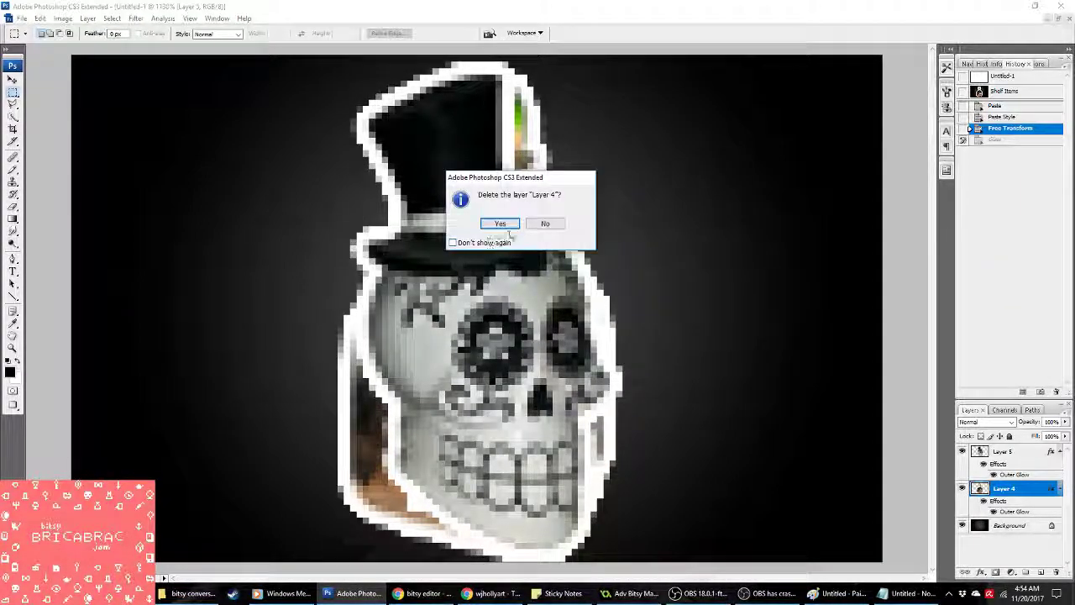
{"action": "left_click", "coordinate": [495, 223]}
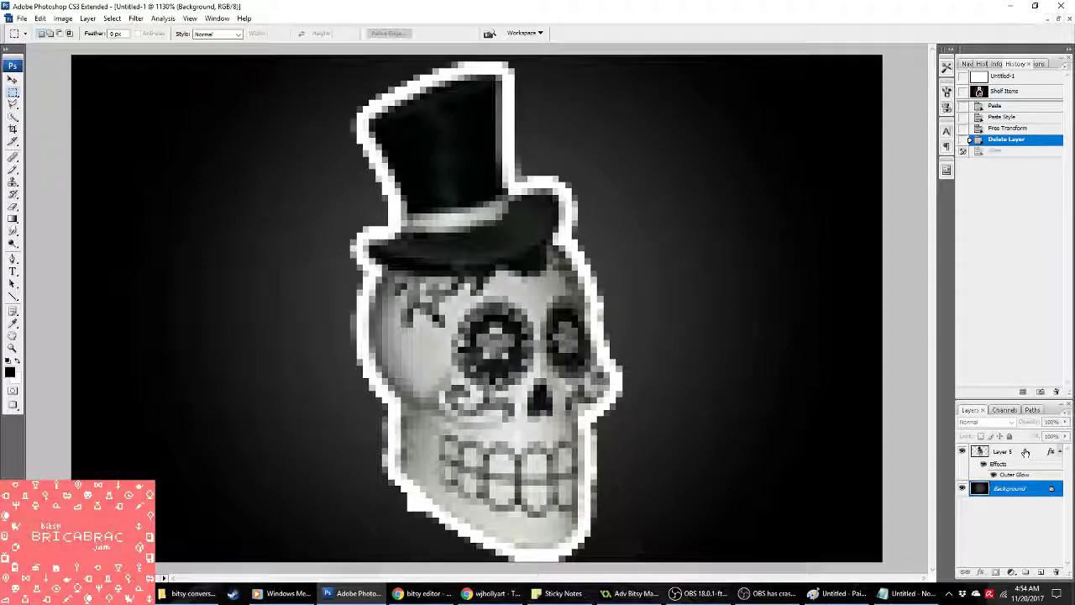
Step: Increase the skull layer's contrast with Levels, setting the input levels to 57, 0.70 and 205
{"action": "left_click", "coordinate": [63, 18]}
{"action": "mouse_move", "coordinate": [92, 46]}
{"action": "left_click", "coordinate": [189, 47]}
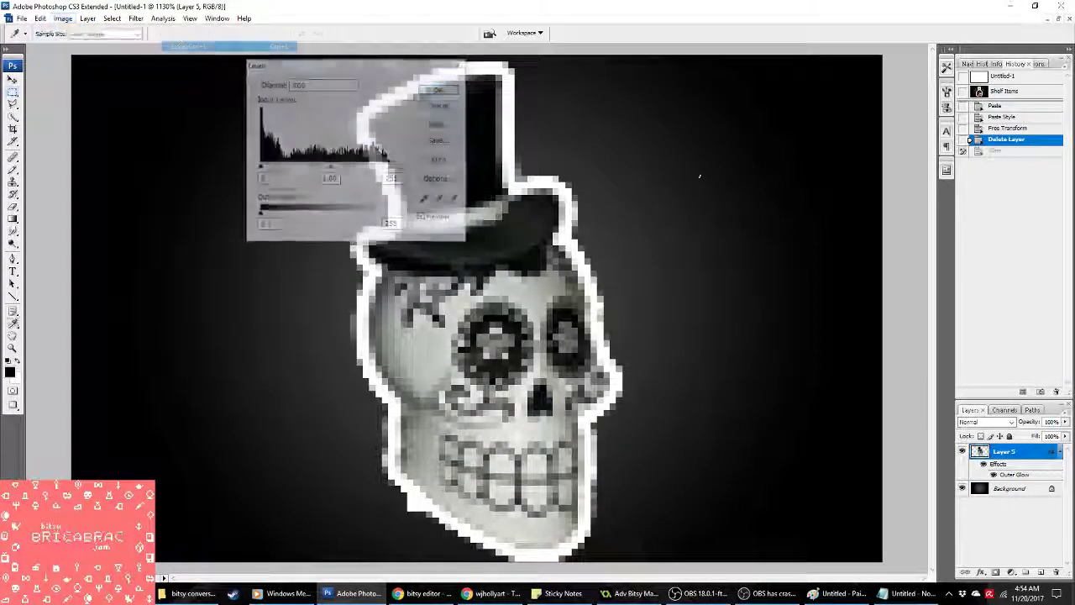
{"action": "left_click", "coordinate": [445, 161]}
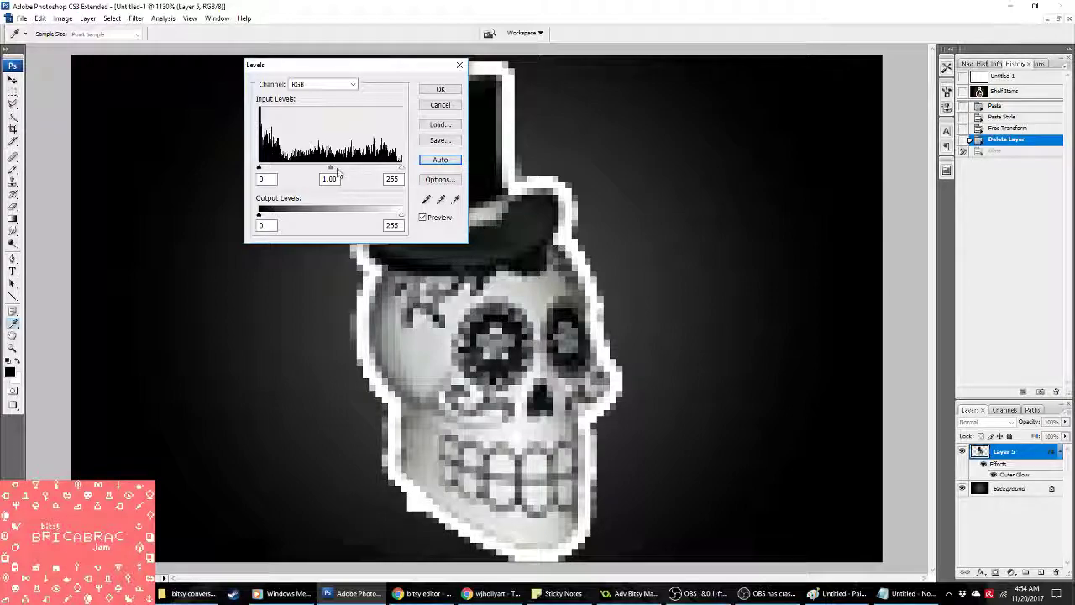
{"action": "left_click_drag", "start_coordinate": [374, 172], "coordinate": [338, 170]}
{"action": "left_click_drag", "start_coordinate": [258, 168], "coordinate": [341, 170]}
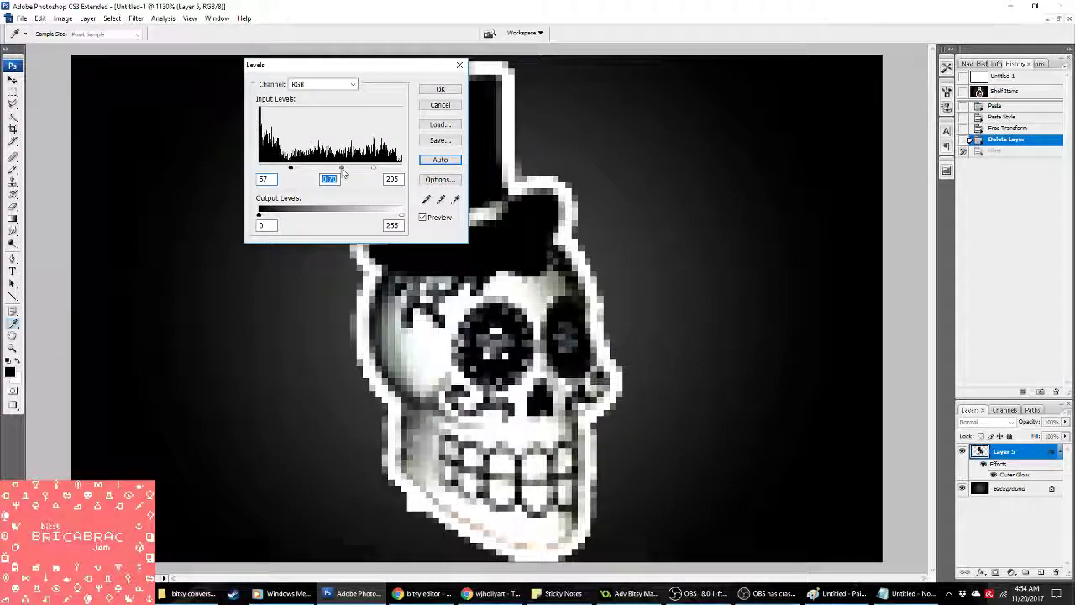
{"action": "left_click", "coordinate": [439, 89]}
Step: Flatten and convert the image to Indexed Color with 2 colors, forced Black and White, and Pattern dither
{"action": "left_click", "coordinate": [63, 18]}
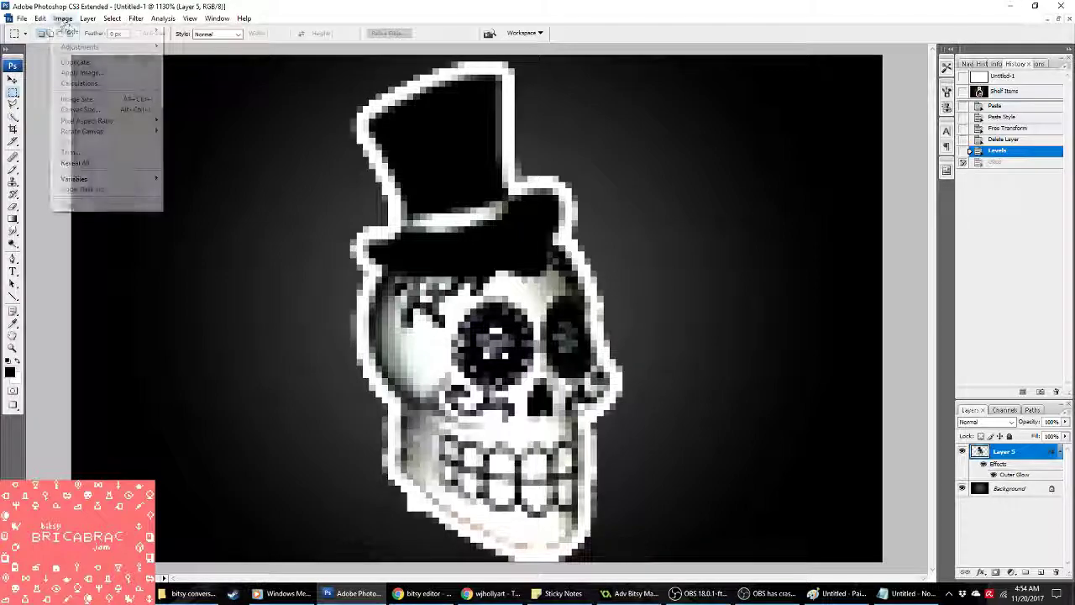
{"action": "mouse_move", "coordinate": [130, 42]}
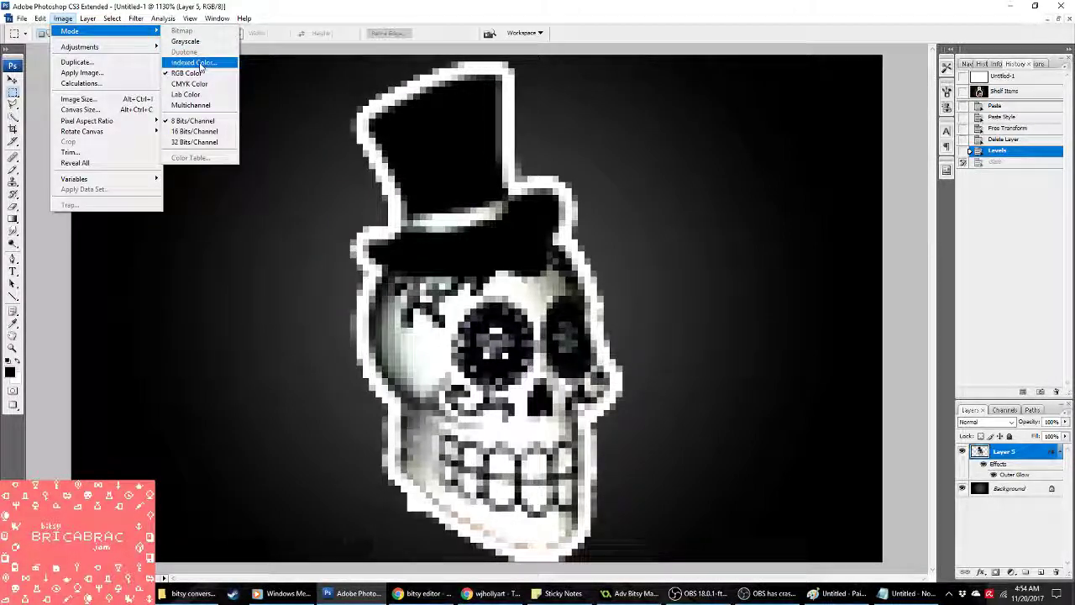
{"action": "left_click", "coordinate": [197, 63]}
{"action": "left_click", "coordinate": [500, 223]}
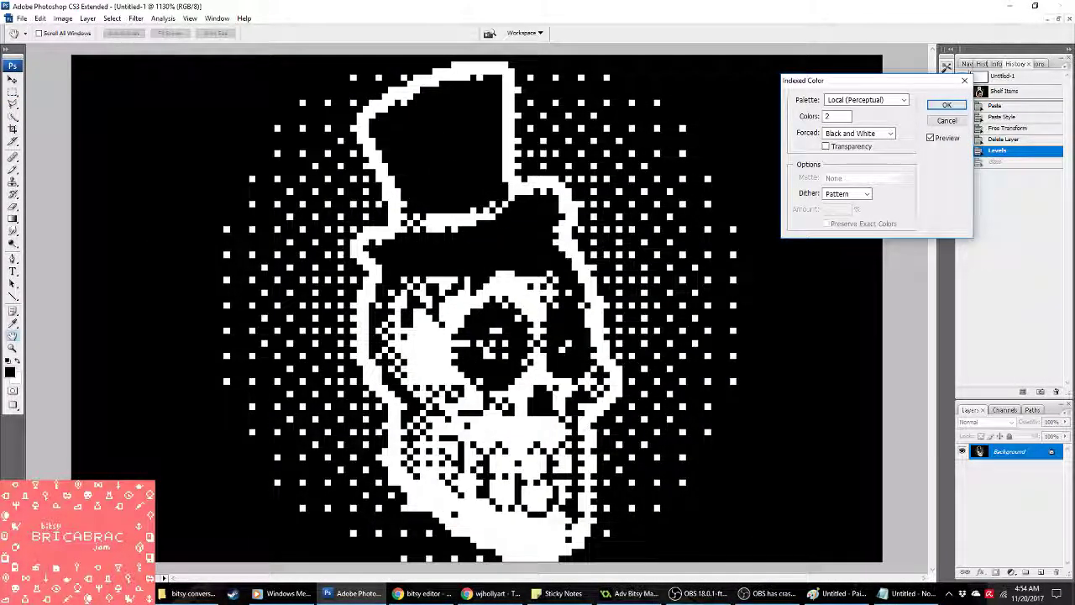
{"action": "left_click", "coordinate": [945, 104]}
Step: Copy the whole skull picture into the spr_picturetest sprite in the Adv Bitsy Maker project and delete the two doll frames
{"action": "key", "text": "ctrl+a"}
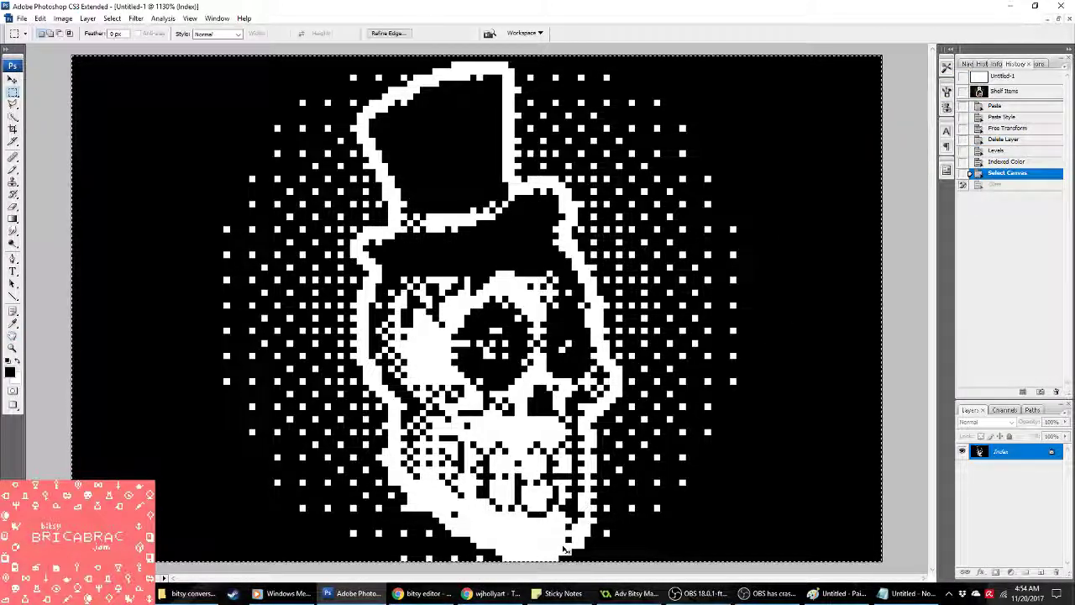
{"action": "left_click", "coordinate": [630, 593]}
{"action": "double_click", "coordinate": [51, 65]}
{"action": "left_click", "coordinate": [401, 177]}
{"action": "key", "text": "ctrl+v"}
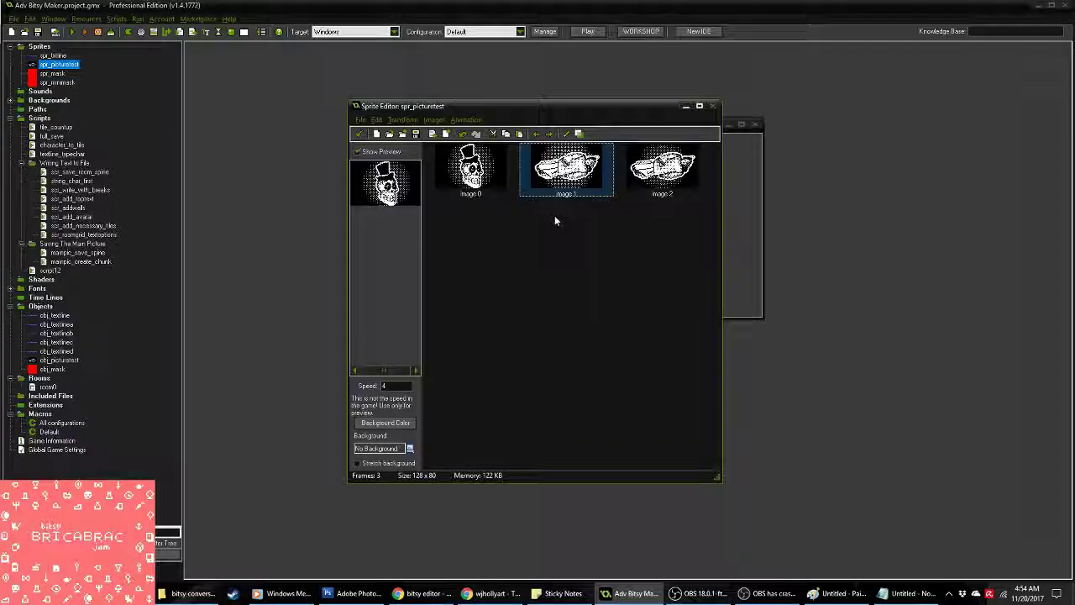
{"action": "key", "text": "Delete"}
{"action": "key", "text": "Delete"}
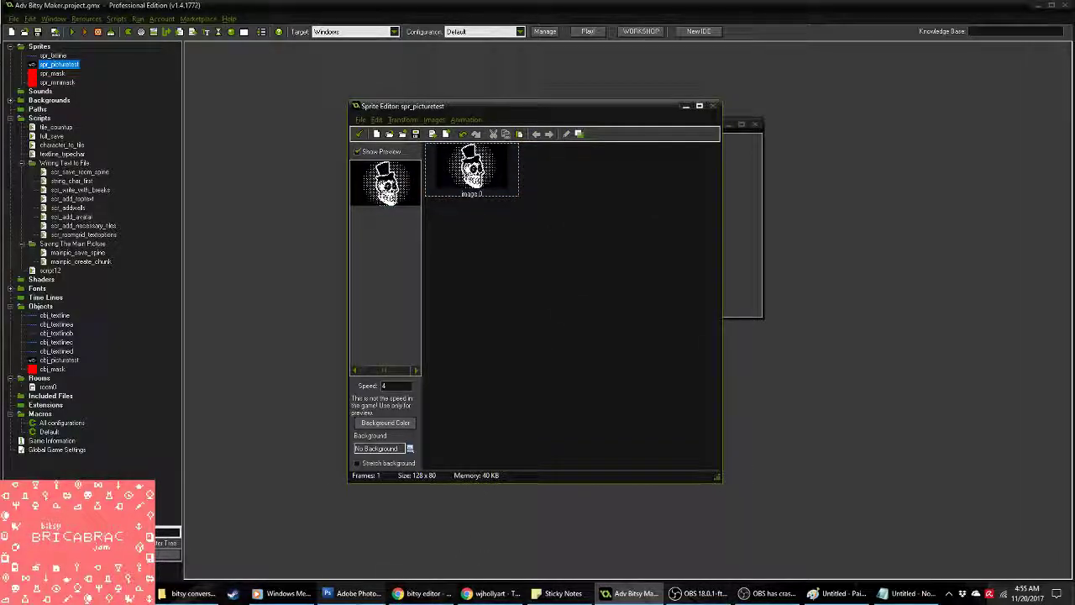
Step: Switch back to Photoshop and revert the skull image to its Levels state in the history
{"action": "key", "text": "alt+Tab"}
{"action": "left_click", "coordinate": [1026, 152]}
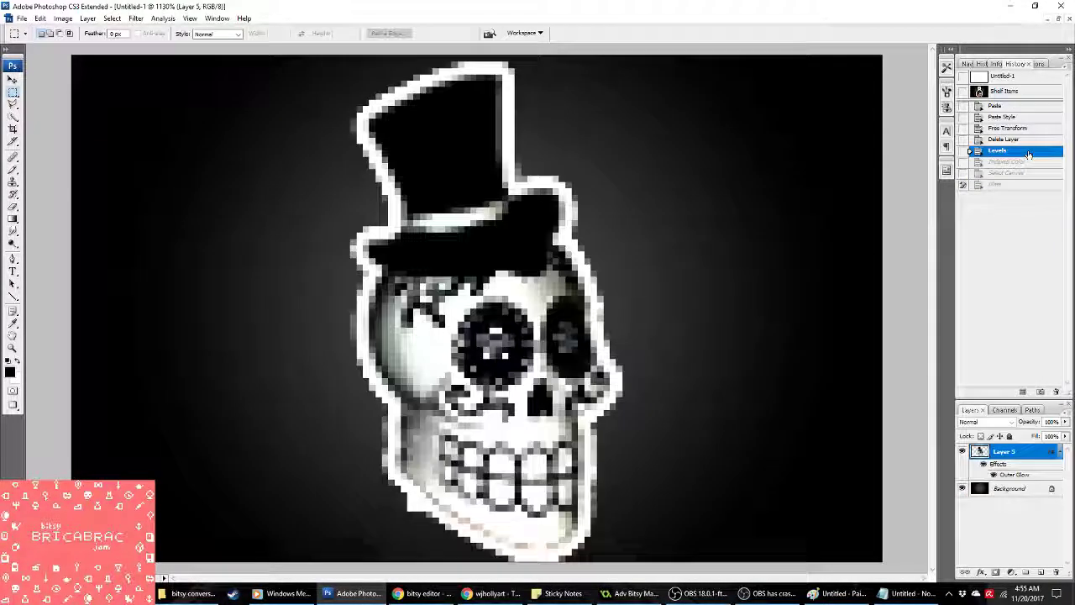
Step: Increase the skull layer's contrast further with Levels, setting the white input level to 179 and darkening the midtones
{"action": "left_click", "coordinate": [63, 18]}
{"action": "mouse_move", "coordinate": [101, 47]}
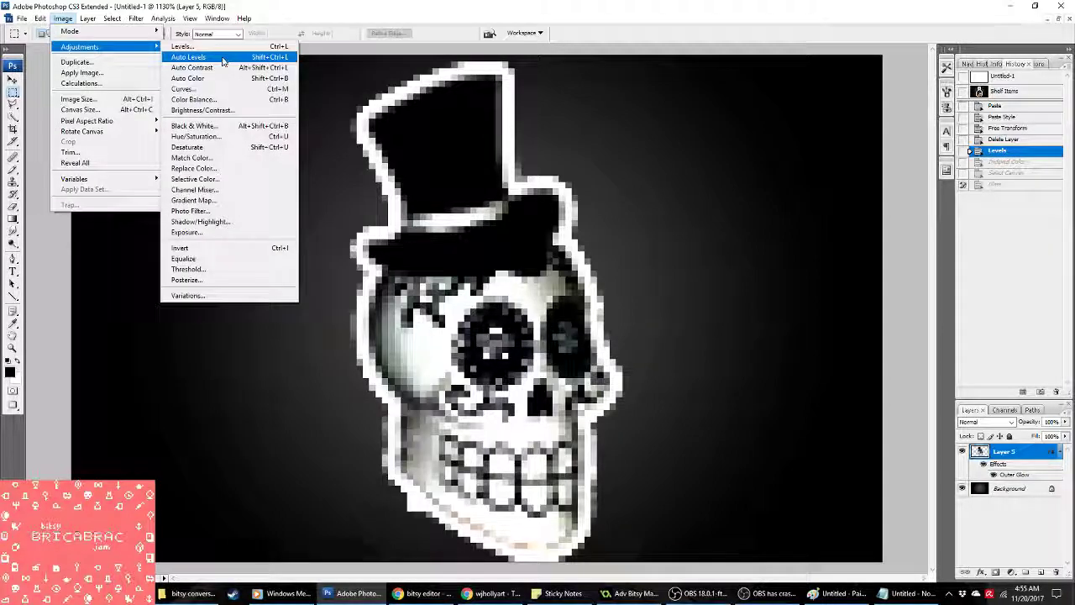
{"action": "left_click", "coordinate": [189, 46]}
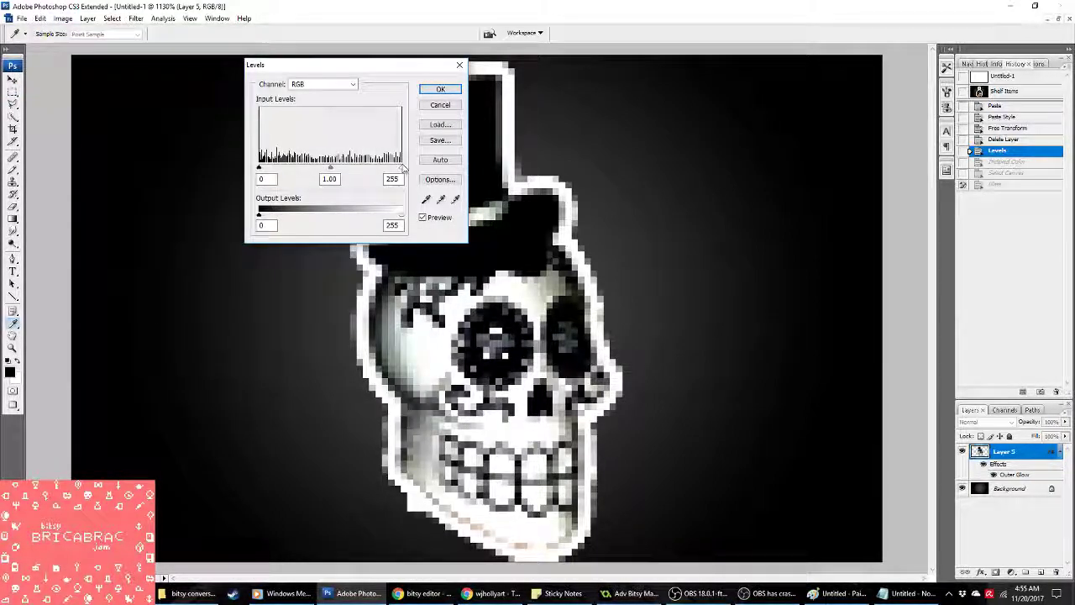
{"action": "left_click_drag", "start_coordinate": [400, 167], "coordinate": [334, 168]}
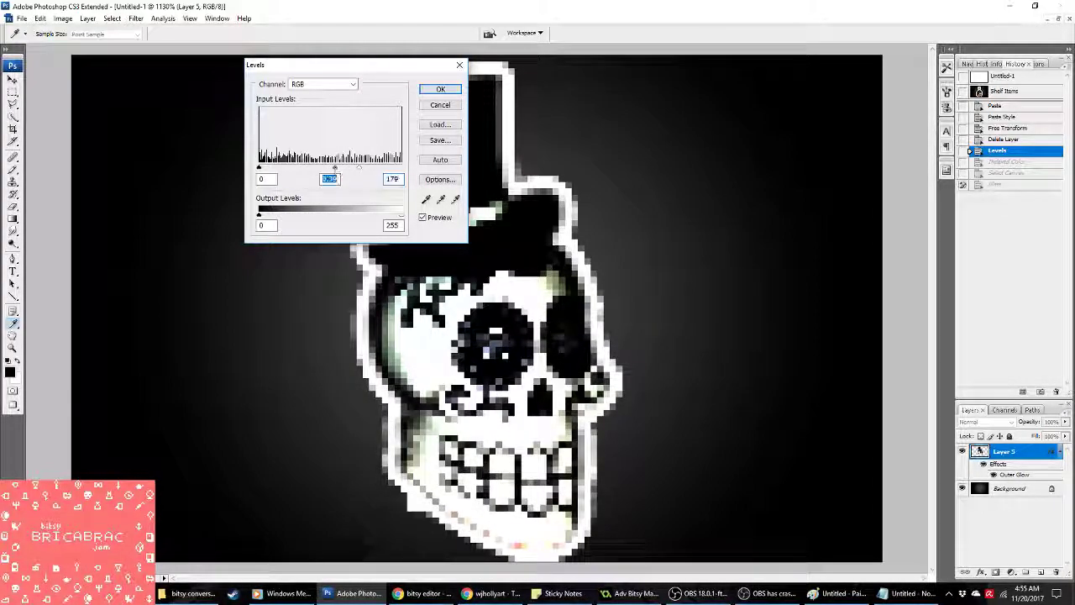
{"action": "left_click", "coordinate": [444, 90]}
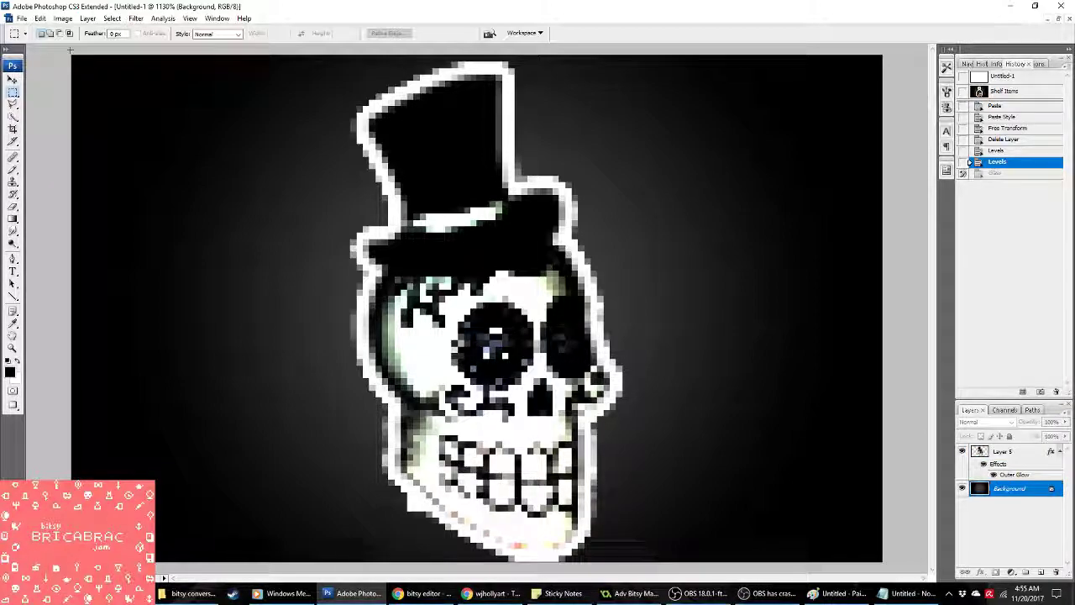
Step: Darken the midtones of the Background layer's glow slightly with Levels
{"action": "left_click", "coordinate": [62, 18]}
{"action": "mouse_move", "coordinate": [79, 42]}
{"action": "left_click", "coordinate": [193, 42]}
{"action": "left_click_drag", "start_coordinate": [324, 169], "coordinate": [339, 168]}
{"action": "left_click", "coordinate": [441, 89]}
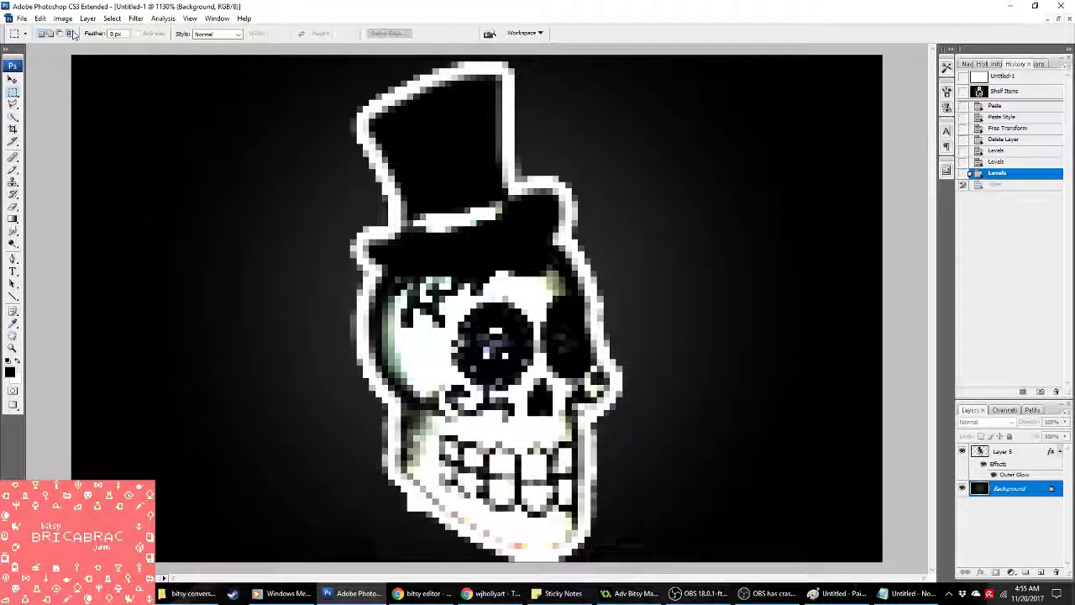
{"action": "left_click", "coordinate": [62, 18]}
{"action": "mouse_move", "coordinate": [79, 42]}
{"action": "left_click", "coordinate": [193, 42]}
{"action": "left_click", "coordinate": [440, 104]}
Step: Flatten and convert the adjusted skull image to Indexed Color with 2 colors, forced Black and White, and Pattern dither
{"action": "left_click", "coordinate": [62, 17]}
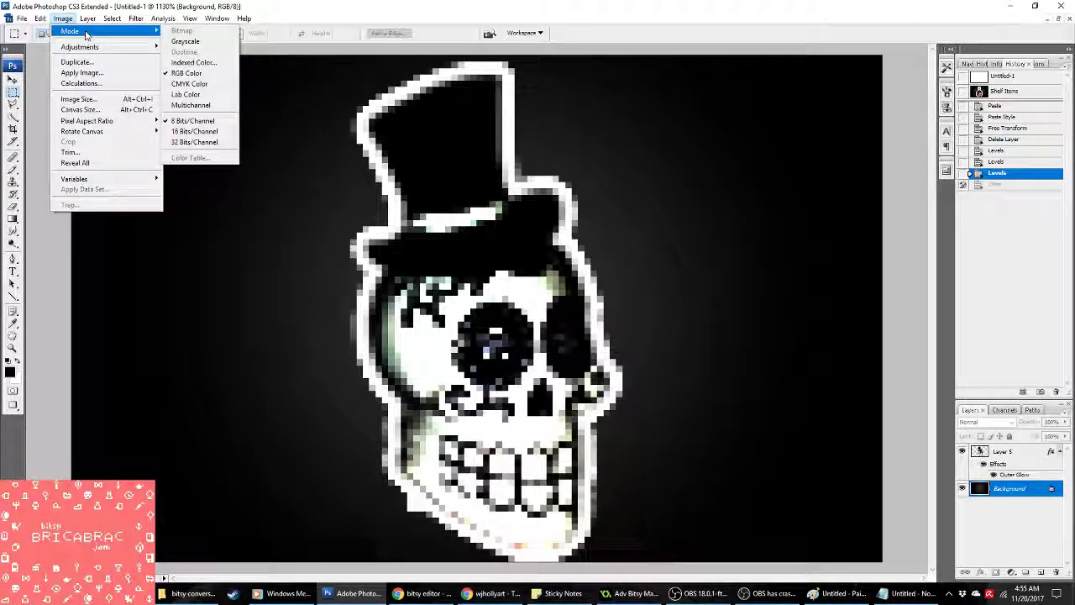
{"action": "left_click", "coordinate": [194, 63]}
{"action": "left_click", "coordinate": [495, 221]}
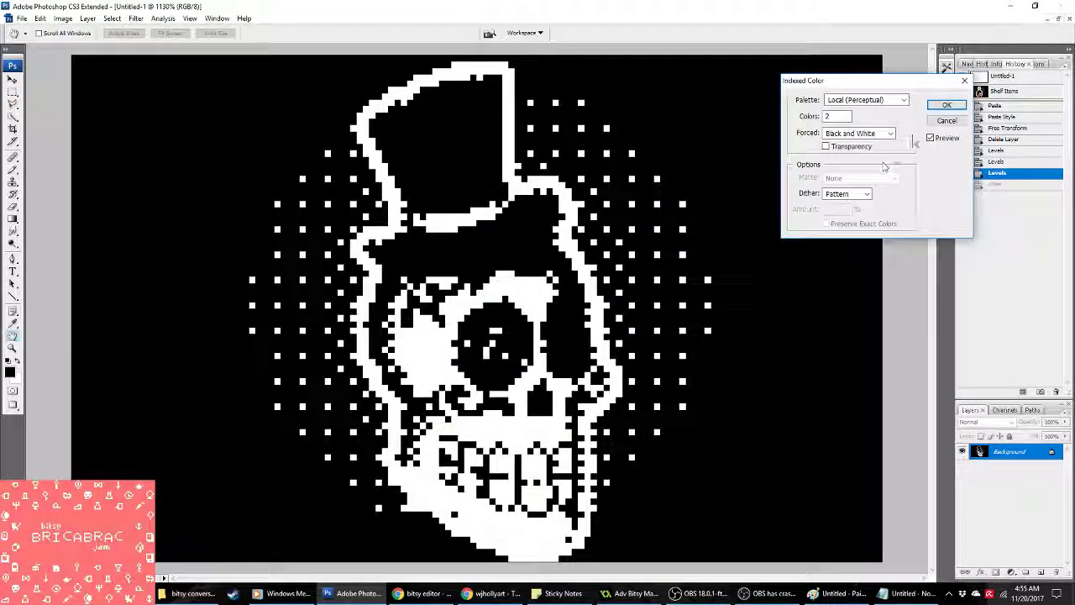
{"action": "left_click", "coordinate": [947, 104]}
Step: Copy the entire converted skull picture into the spr_picturetest sprite in Adv Bitsy Maker, accept the sprite, and save the project
{"action": "key", "text": "m"}
{"action": "key", "text": "ctrl+a"}
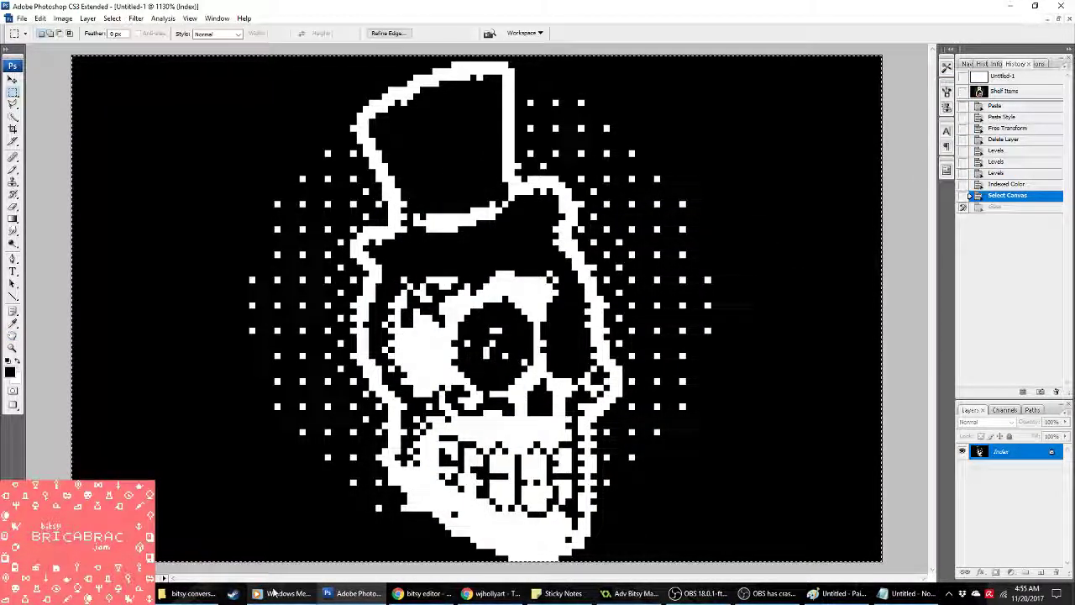
{"action": "left_click", "coordinate": [621, 591]}
{"action": "key", "text": "ctrl+v"}
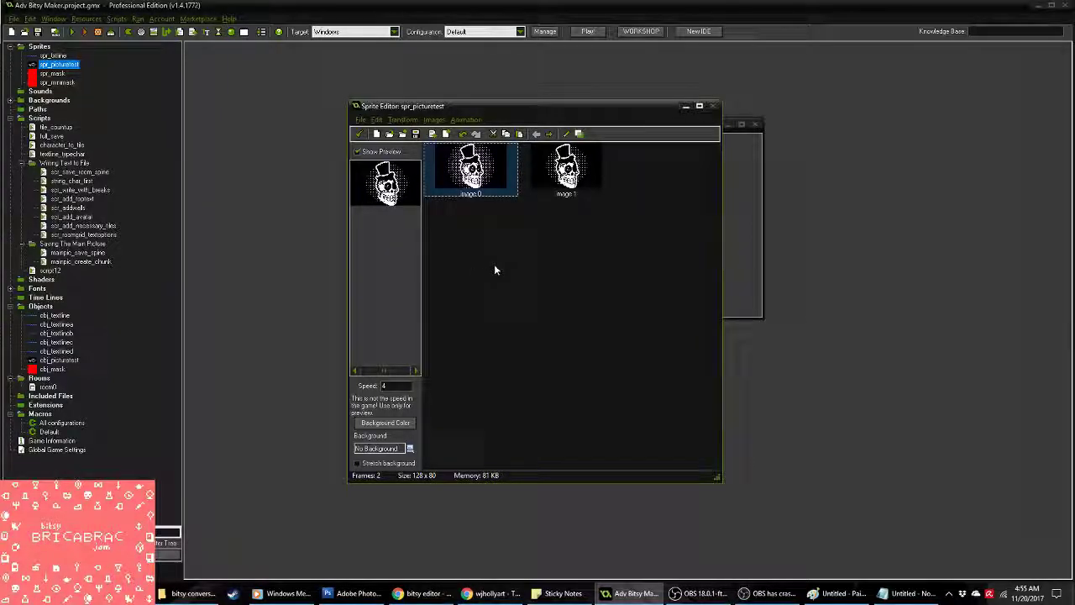
{"action": "left_click", "coordinate": [358, 134]}
{"action": "left_click", "coordinate": [481, 306]}
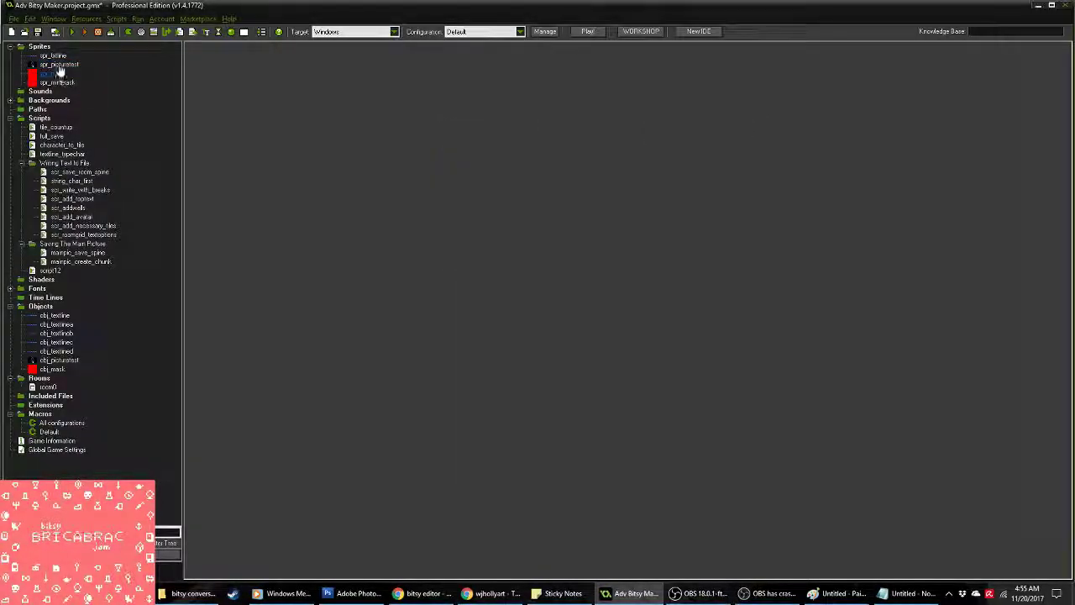
{"action": "left_click", "coordinate": [39, 31]}
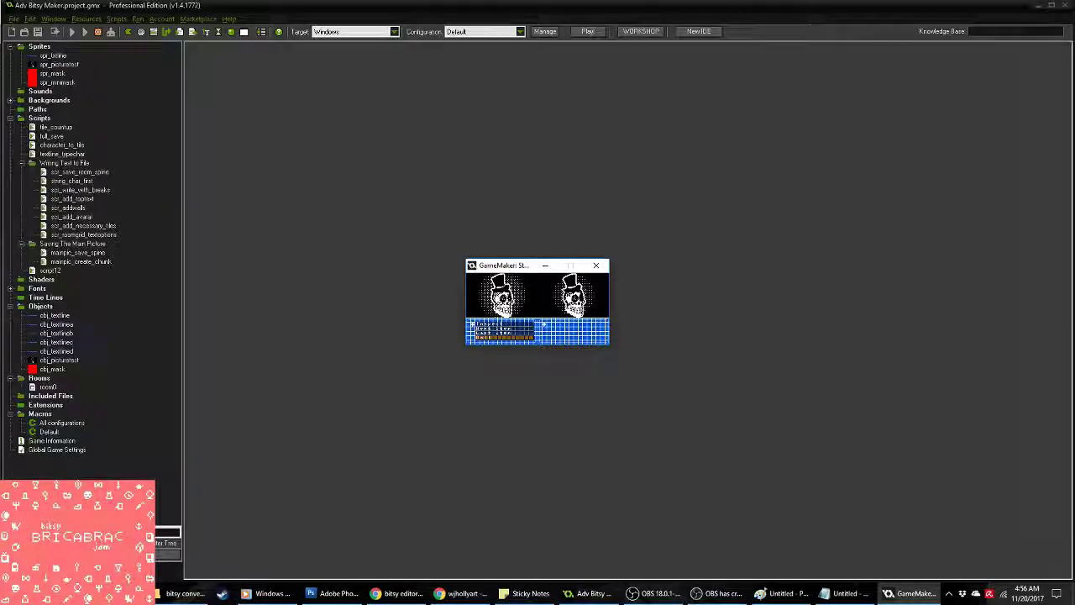
Step: Switch to the Adv_Bitsy_Maker folder, check the exported example.txt, and delete that file
{"action": "left_click", "coordinate": [183, 593]}
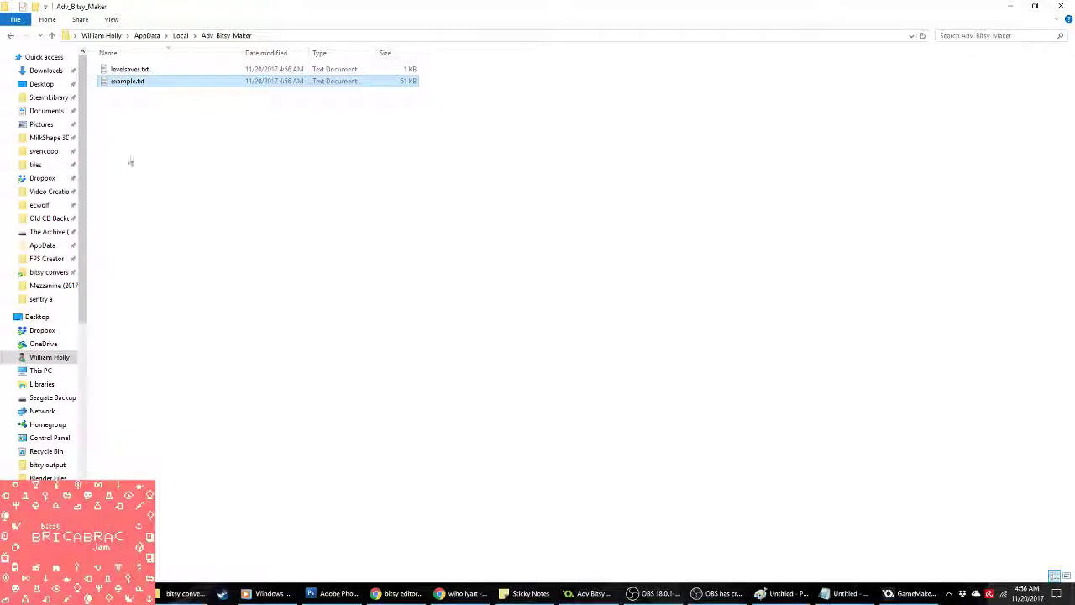
{"action": "double_click", "coordinate": [127, 80]}
{"action": "left_click_drag", "start_coordinate": [956, 190], "coordinate": [979, 307]}
{"action": "left_click", "coordinate": [947, 157]}
{"action": "key", "text": "Delete"}
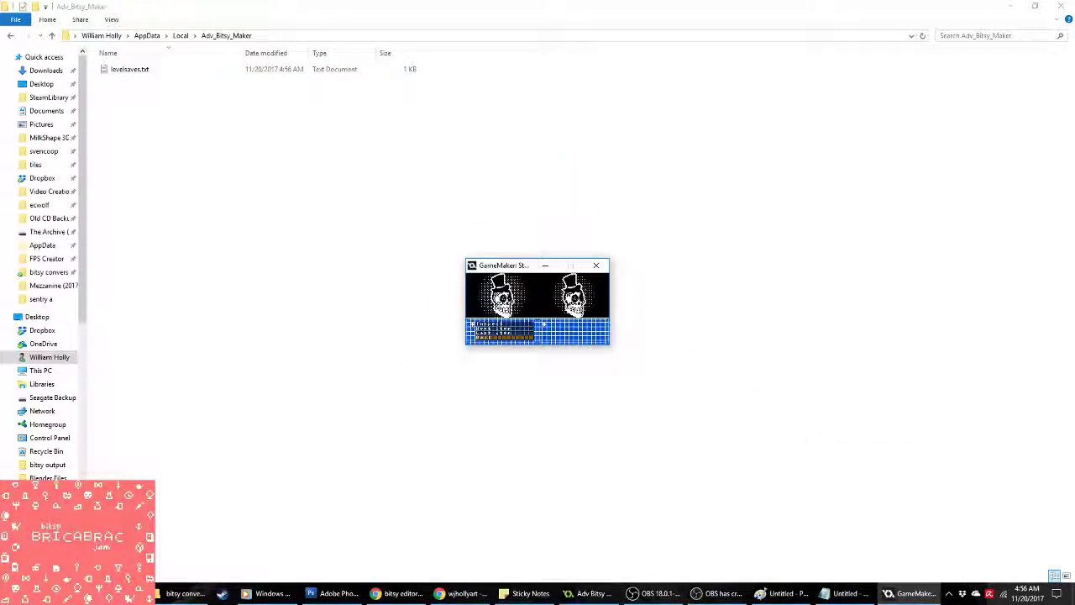
Step: Copy all tile data from the regenerated example.txt and paste it into the game data in the Bitsy editor
{"action": "double_click", "coordinate": [126, 81]}
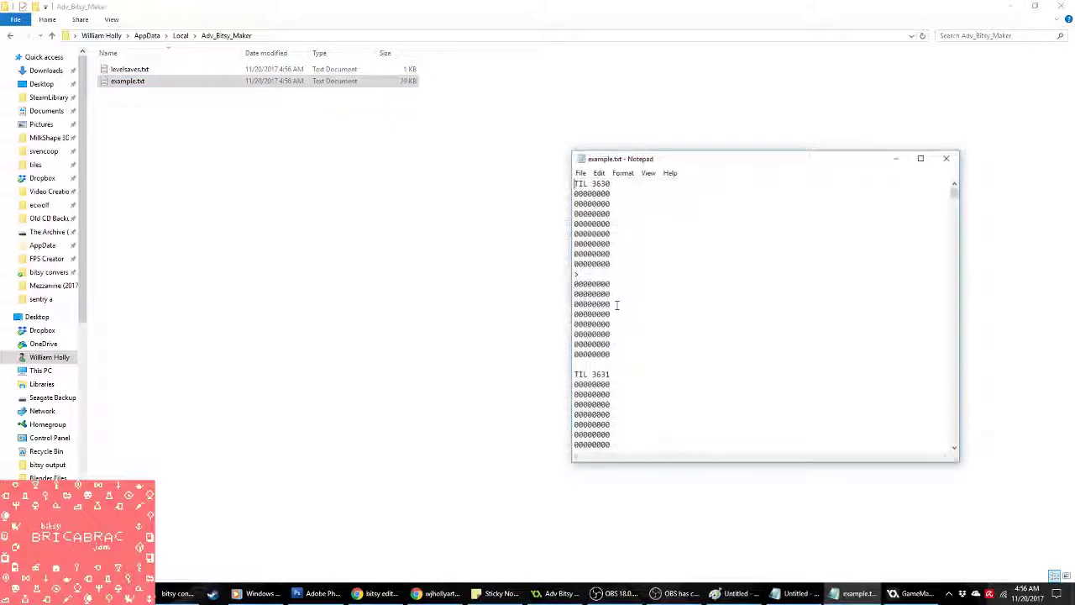
{"action": "key", "text": "ctrl+a"}
{"action": "left_click", "coordinate": [435, 593]}
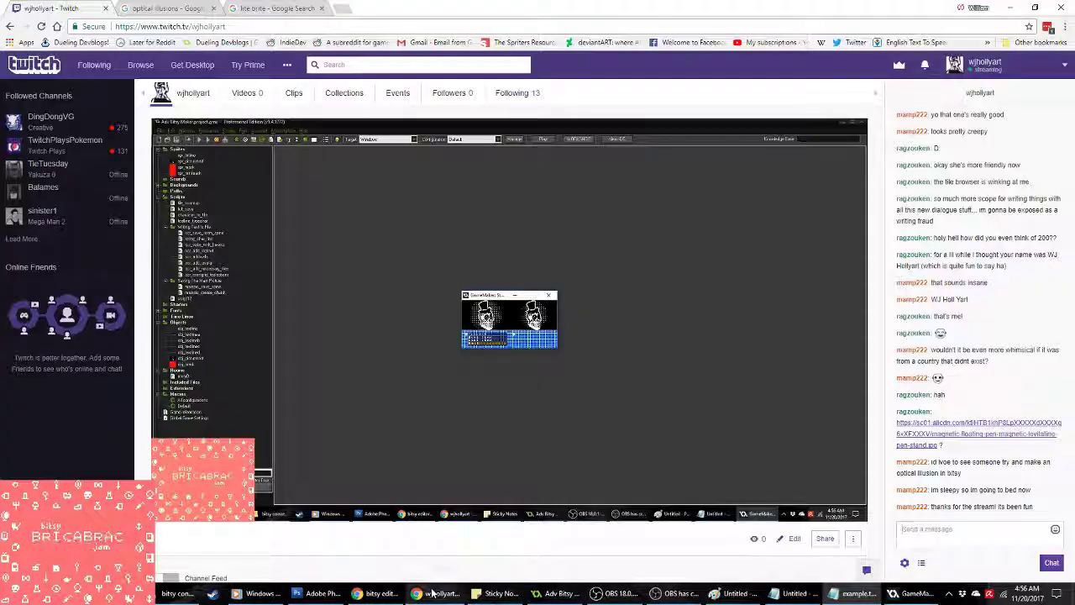
{"action": "left_click", "coordinate": [380, 593]}
{"action": "scroll", "coordinate": [537, 303], "scroll_direction": "left", "scroll_amount": 5}
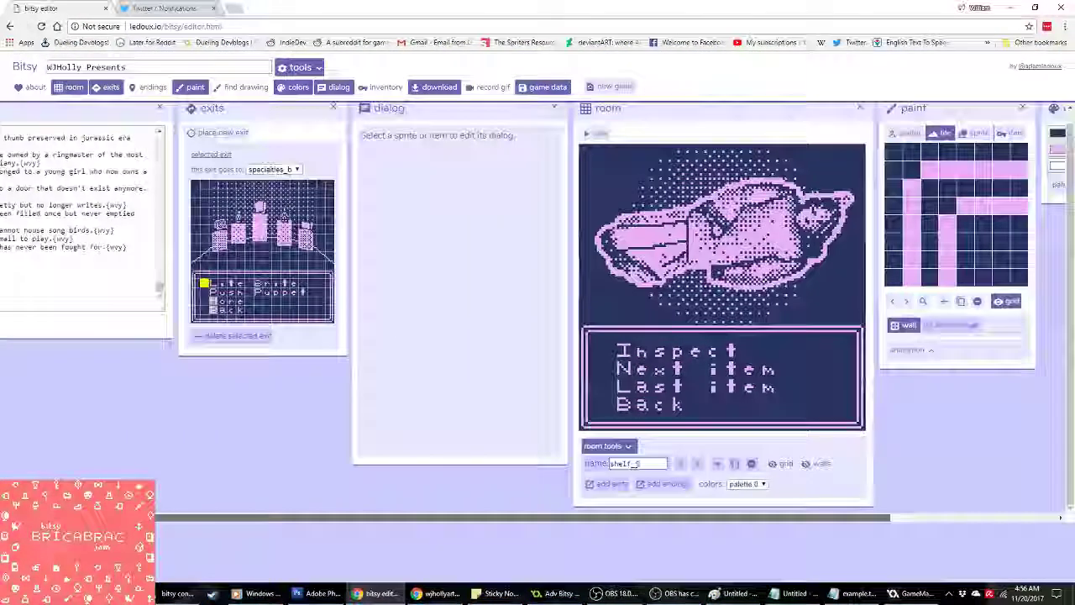
{"action": "left_click", "coordinate": [90, 305]}
{"action": "key", "text": "ctrl+a"}
{"action": "key", "text": "ctrl+v"}
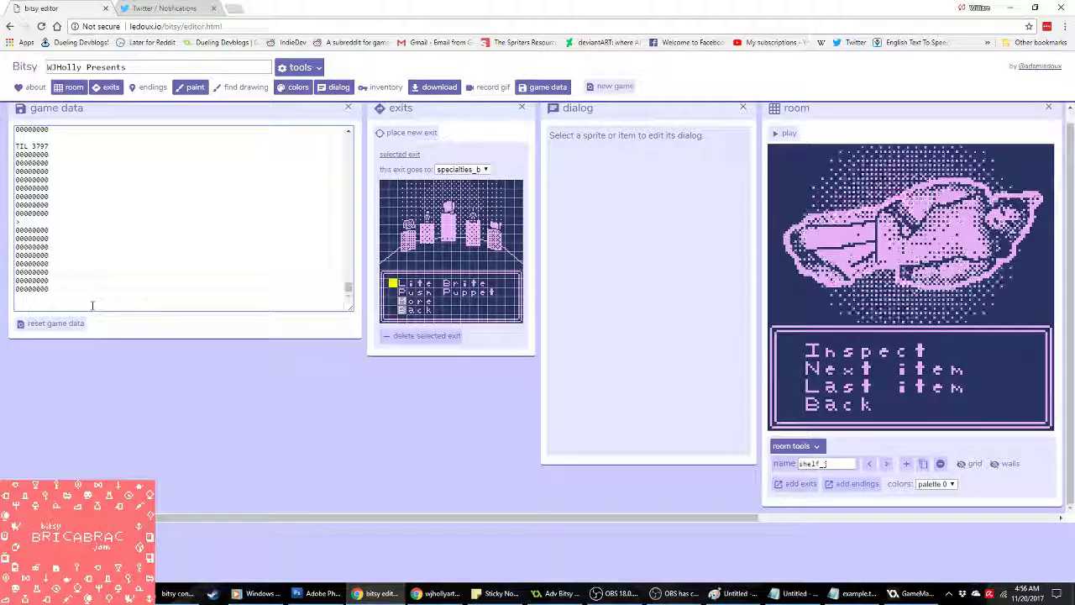
Step: Browse the game's rooms from title and shelf_j back through the specialties, shelf, clerk and front rooms
{"action": "left_click", "coordinate": [886, 462]}
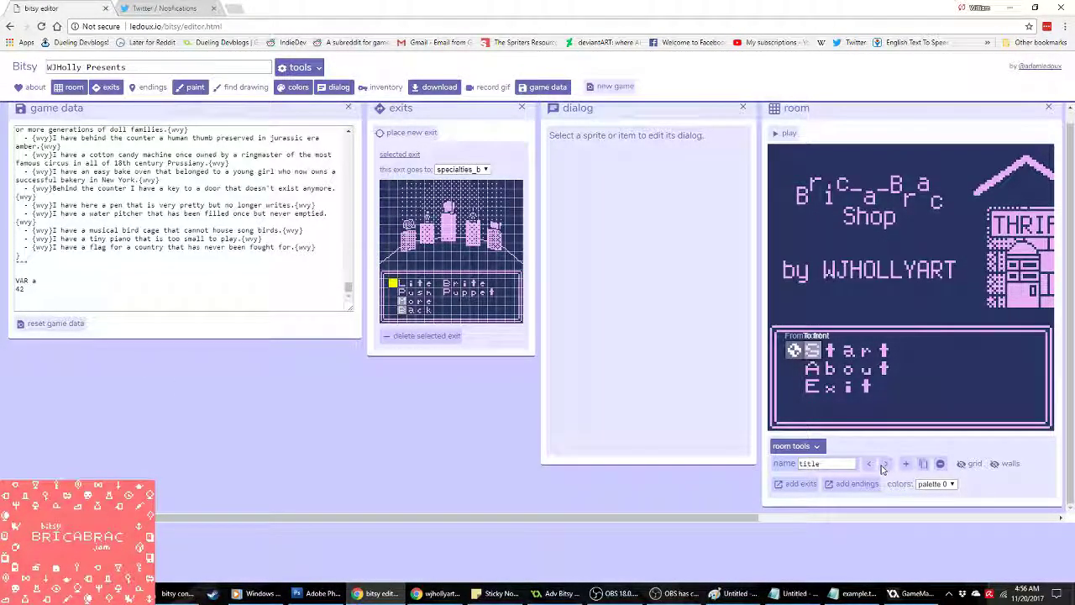
{"action": "left_click", "coordinate": [884, 463]}
{"action": "left_click", "coordinate": [869, 463]}
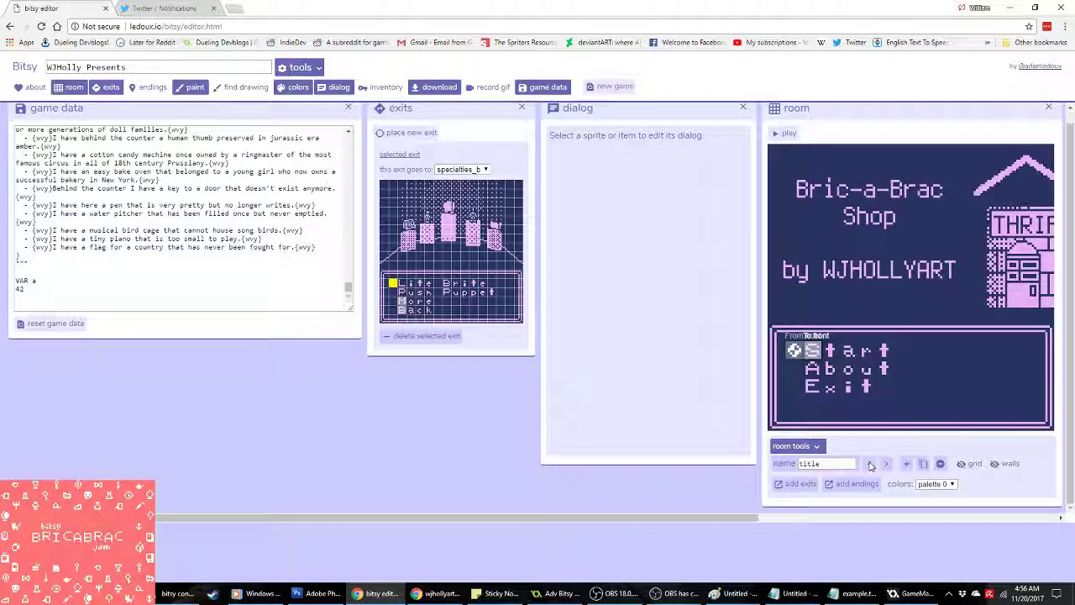
{"action": "left_click", "coordinate": [870, 463]}
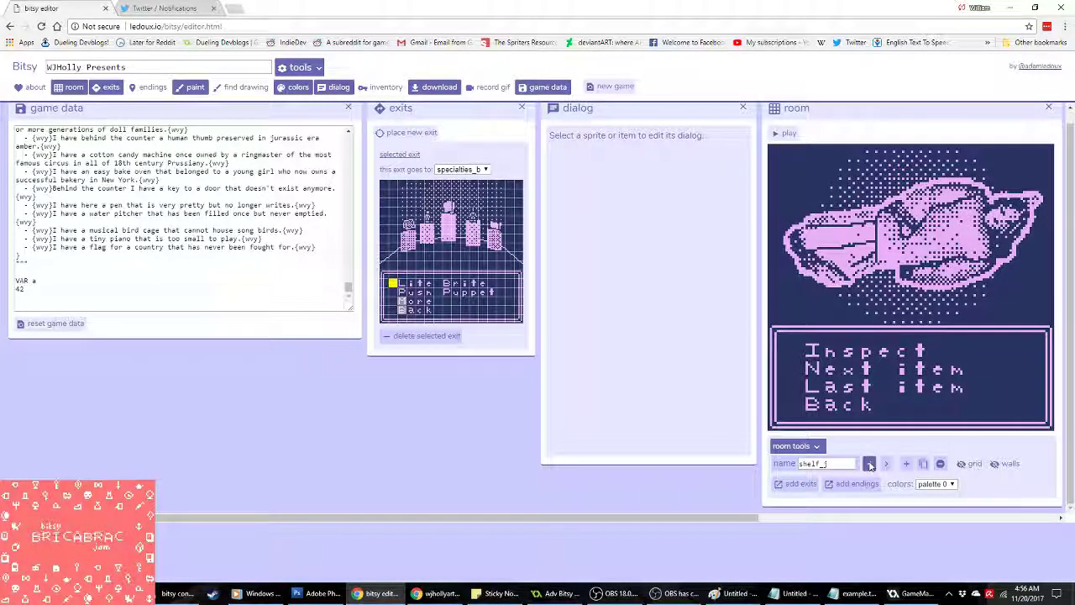
{"action": "left_click", "coordinate": [870, 463]}
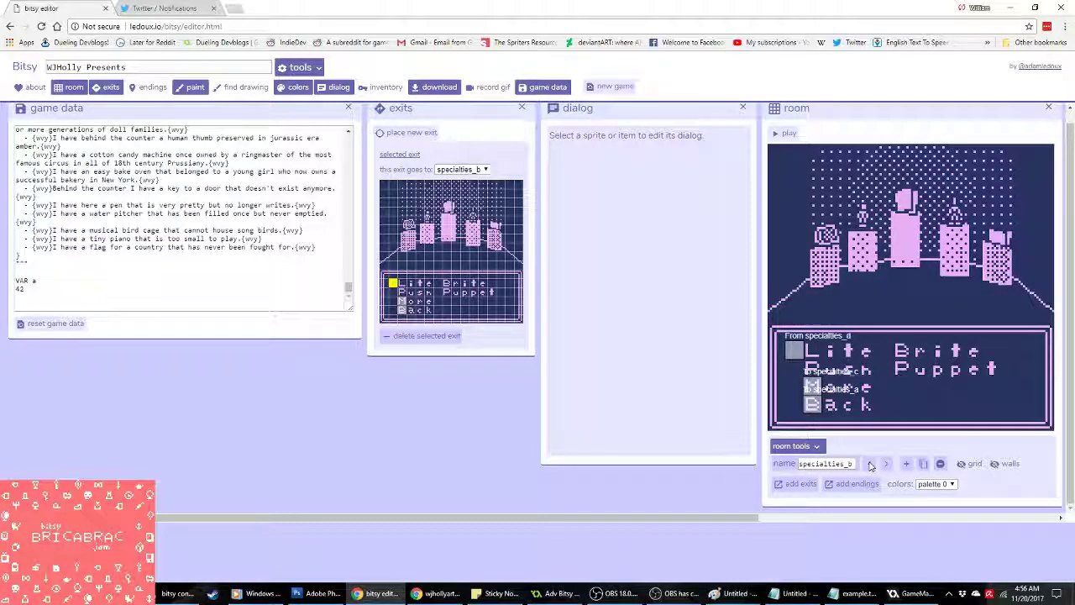
{"action": "left_click", "coordinate": [870, 464]}
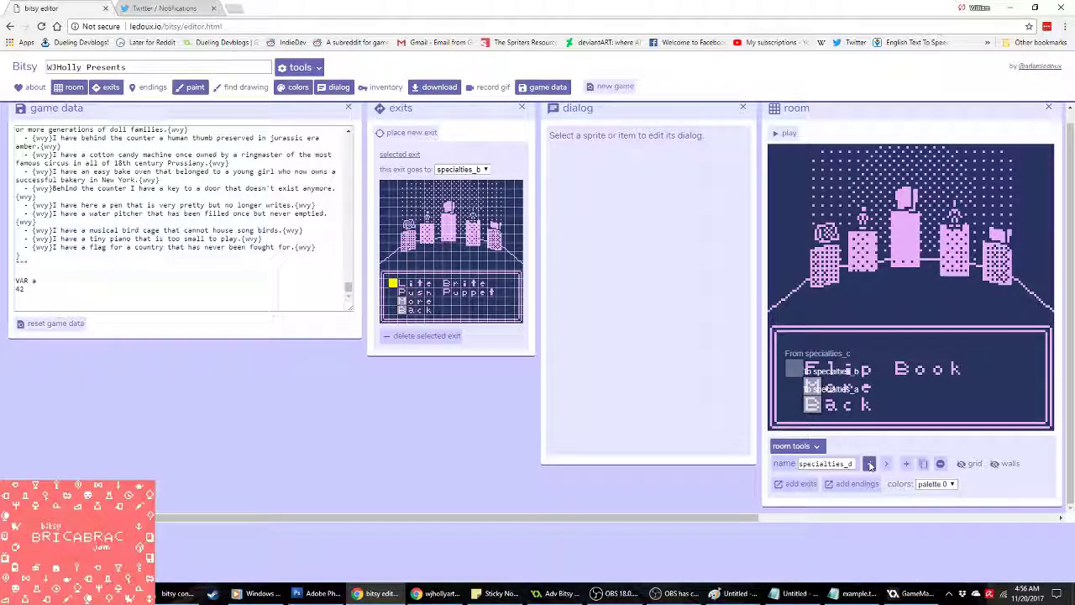
{"action": "left_click", "coordinate": [870, 463]}
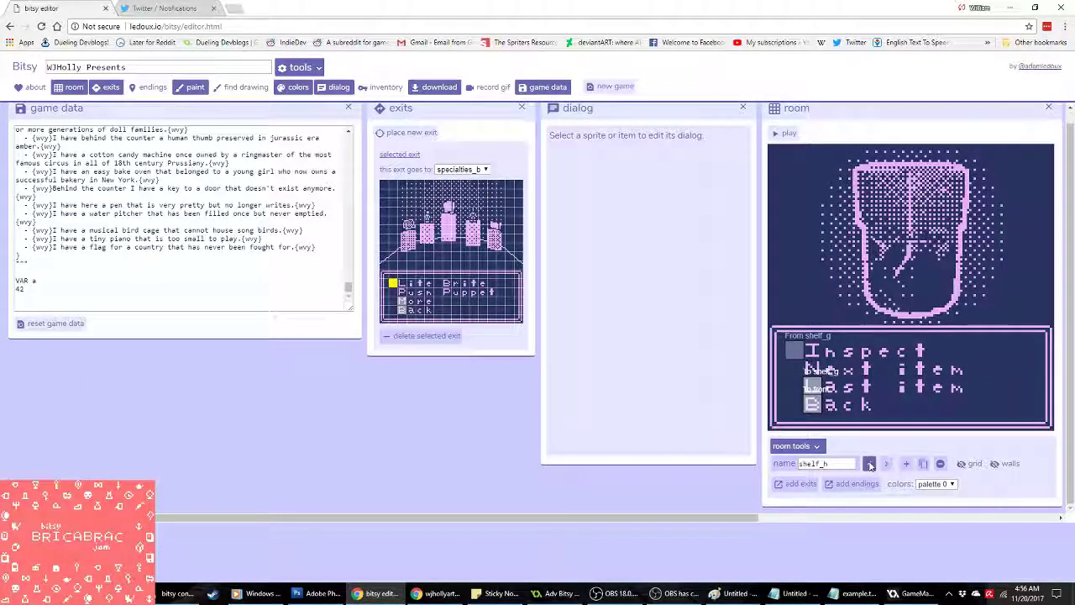
{"action": "left_click", "coordinate": [869, 464]}
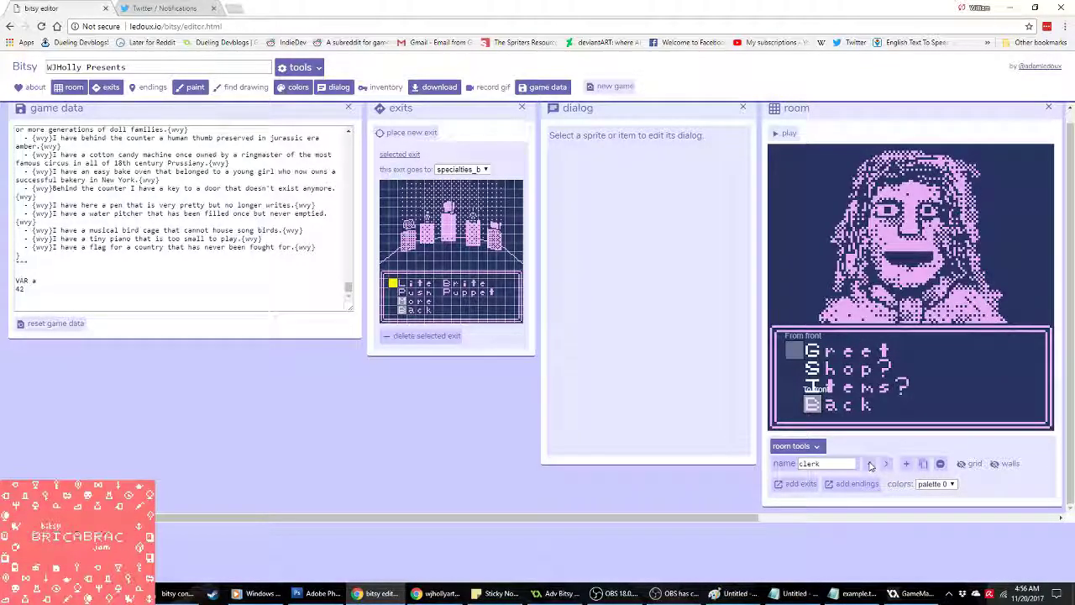
{"action": "left_click", "coordinate": [869, 463]}
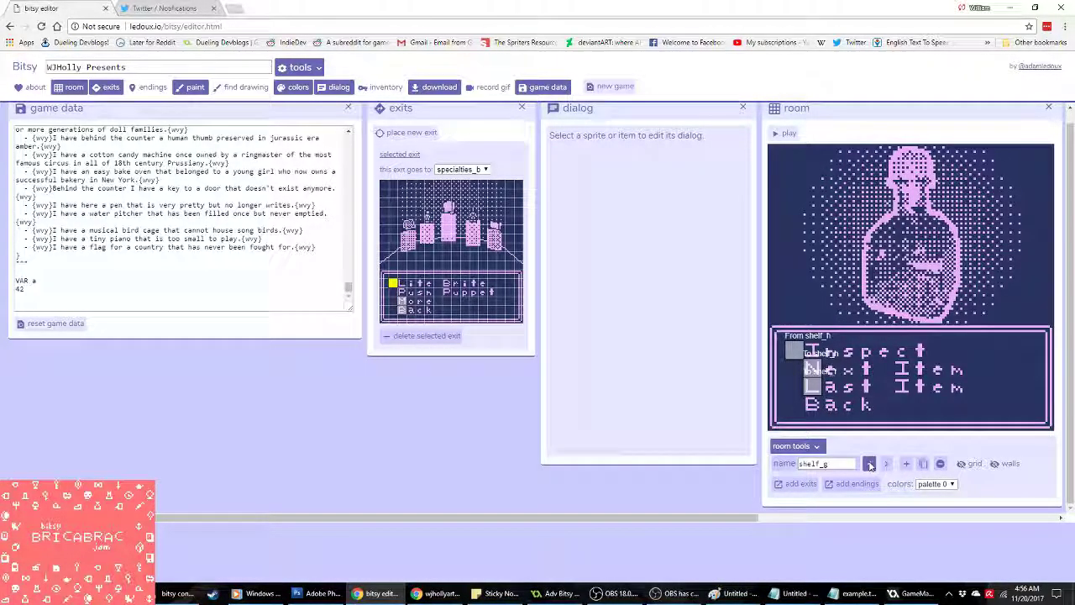
{"action": "left_click", "coordinate": [869, 464]}
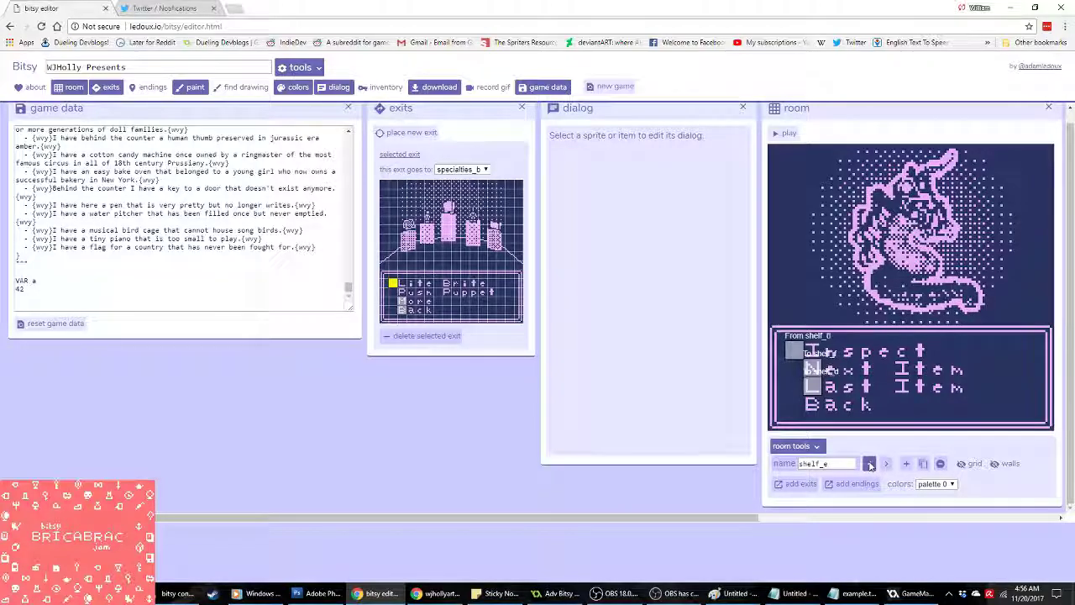
{"action": "left_click", "coordinate": [870, 464]}
{"action": "left_click", "coordinate": [869, 463]}
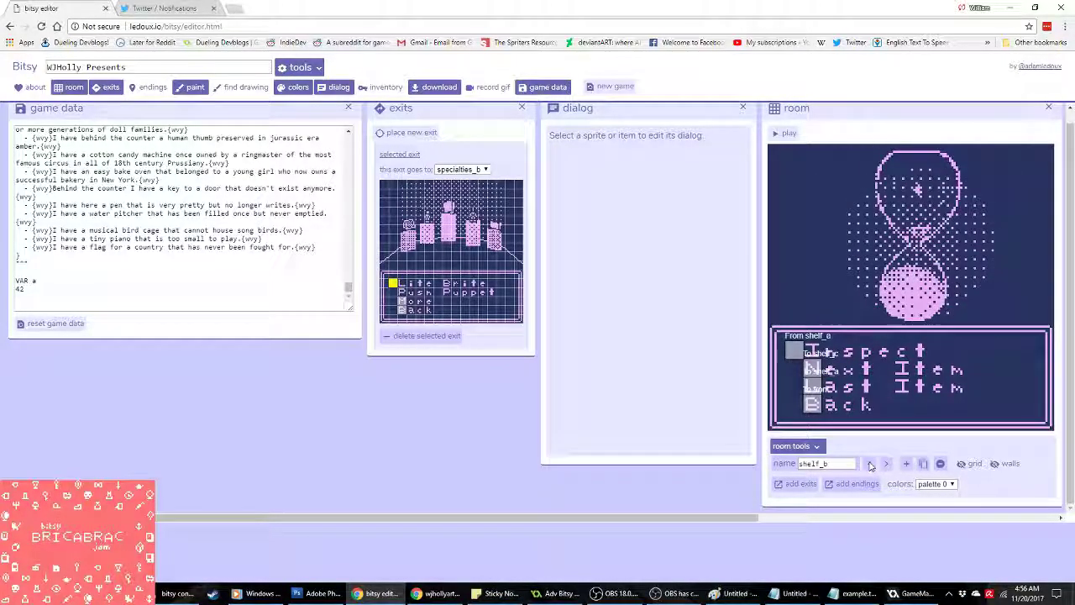
{"action": "left_click", "coordinate": [869, 464]}
{"action": "left_click", "coordinate": [870, 464]}
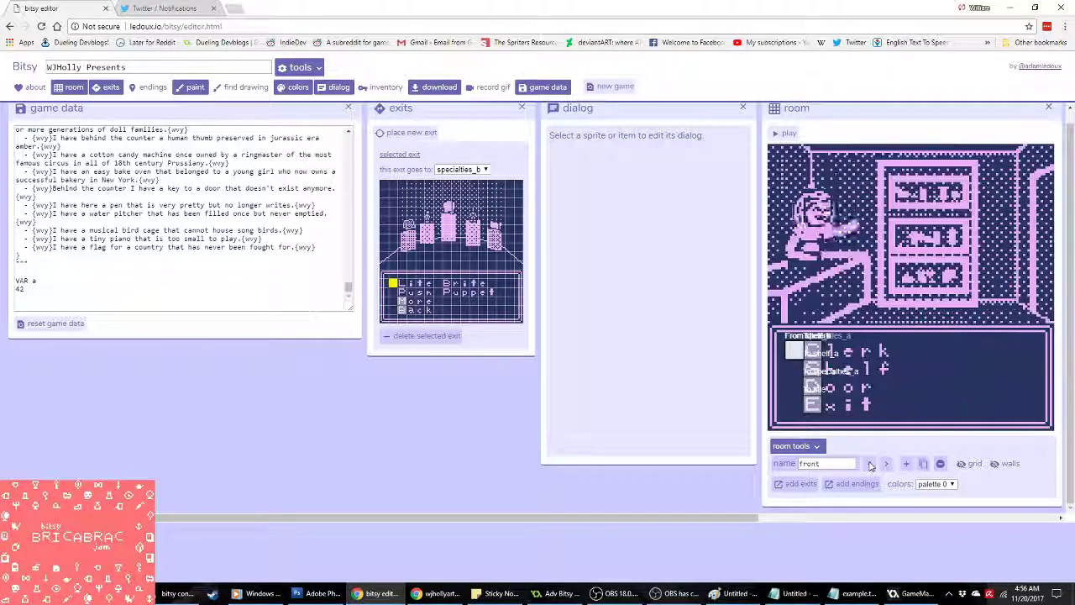
{"action": "left_click", "coordinate": [869, 464]}
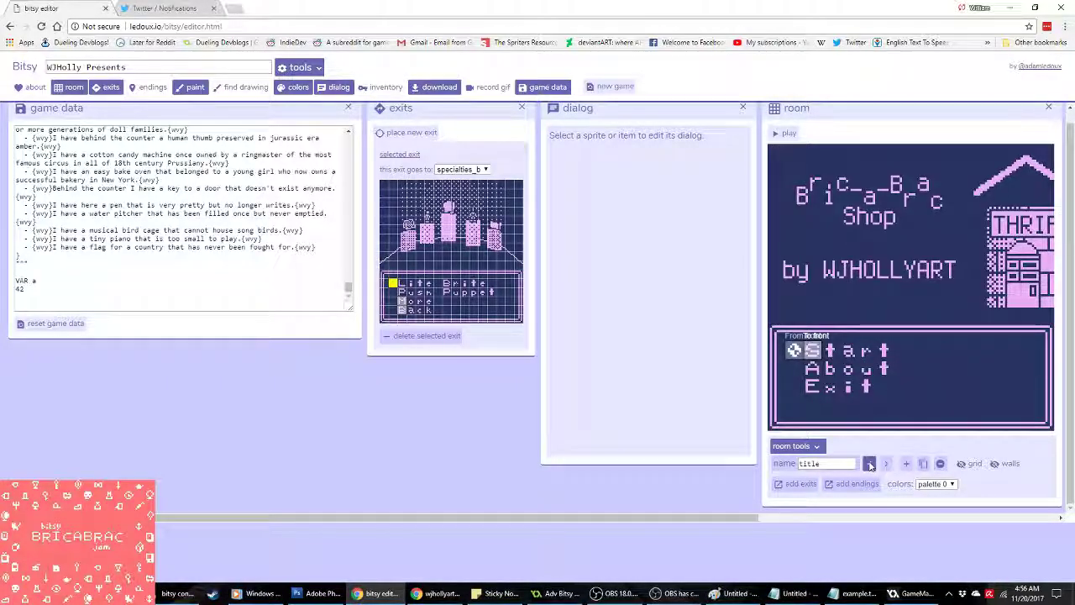
{"action": "left_click", "coordinate": [869, 463]}
Step: Examine the sprite, tile and room entries in the game data and compare the shelf_j room with its neighbouring rooms
{"action": "scroll", "coordinate": [197, 273], "scroll_direction": "up", "scroll_amount": 10}
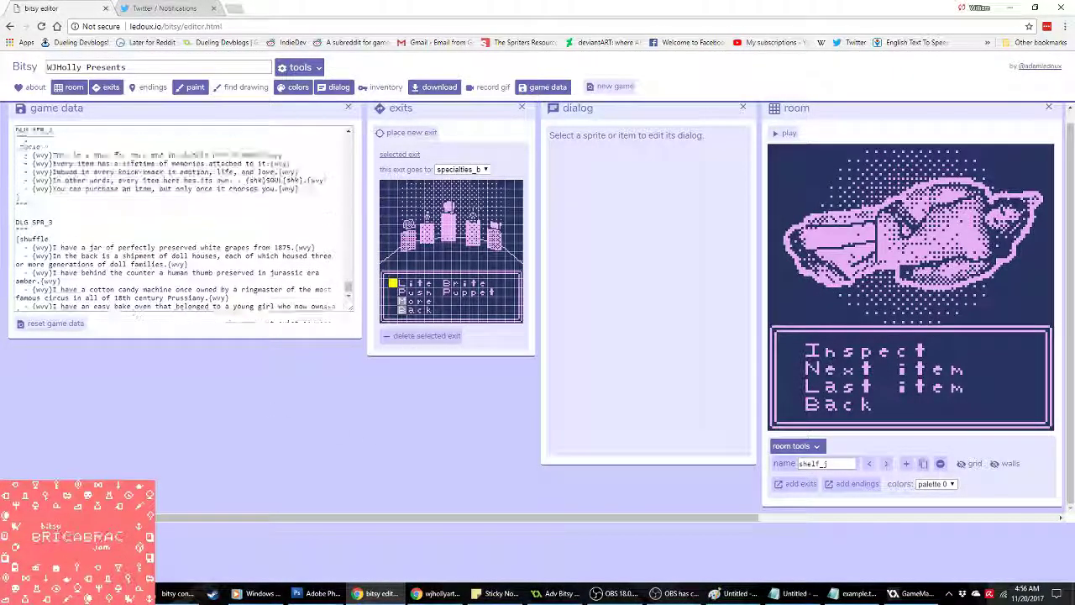
{"action": "scroll", "coordinate": [196, 274], "scroll_direction": "up", "scroll_amount": 1}
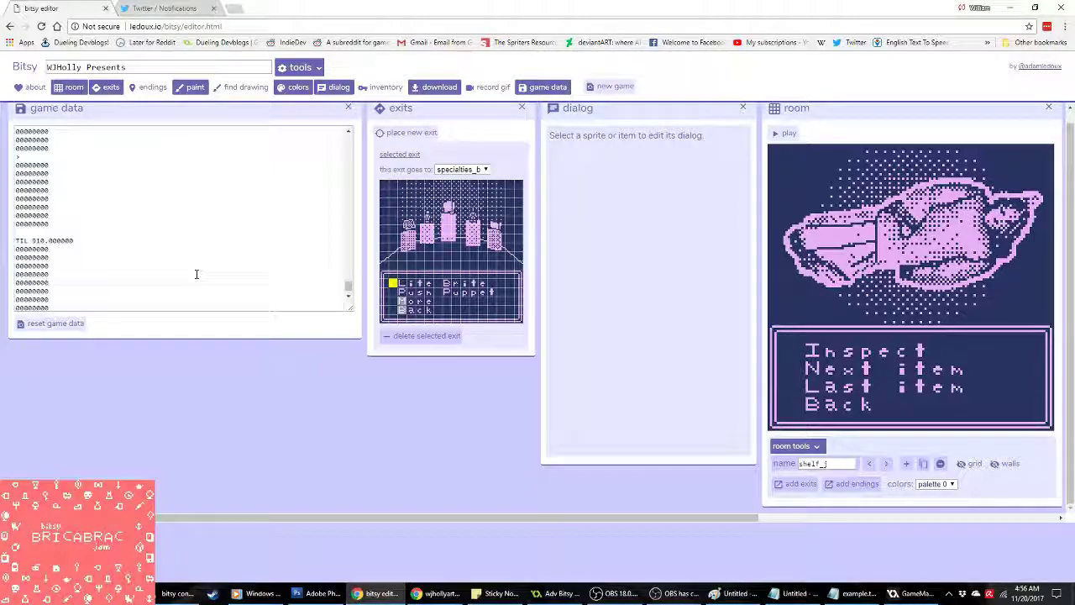
{"action": "scroll", "coordinate": [196, 274], "scroll_direction": "up", "scroll_amount": 5}
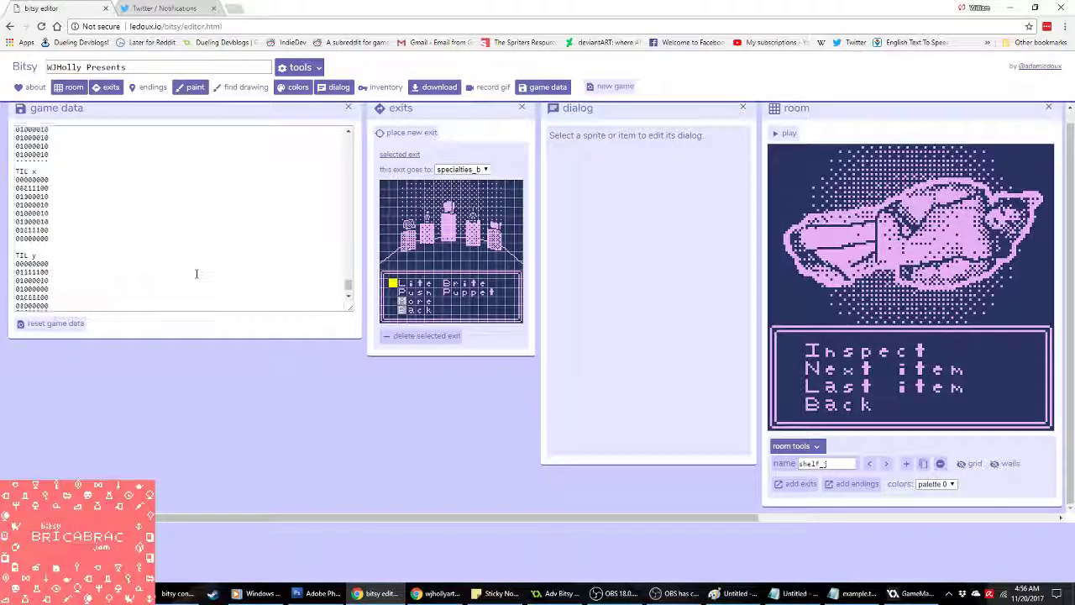
{"action": "left_click_drag", "start_coordinate": [350, 287], "coordinate": [357, 243]}
{"action": "left_click_drag", "start_coordinate": [356, 190], "coordinate": [354, 143]}
{"action": "scroll", "coordinate": [297, 218], "scroll_direction": "down", "scroll_amount": 15}
{"action": "scroll", "coordinate": [297, 228], "scroll_direction": "down", "scroll_amount": 10}
{"action": "scroll", "coordinate": [297, 228], "scroll_direction": "up", "scroll_amount": 10}
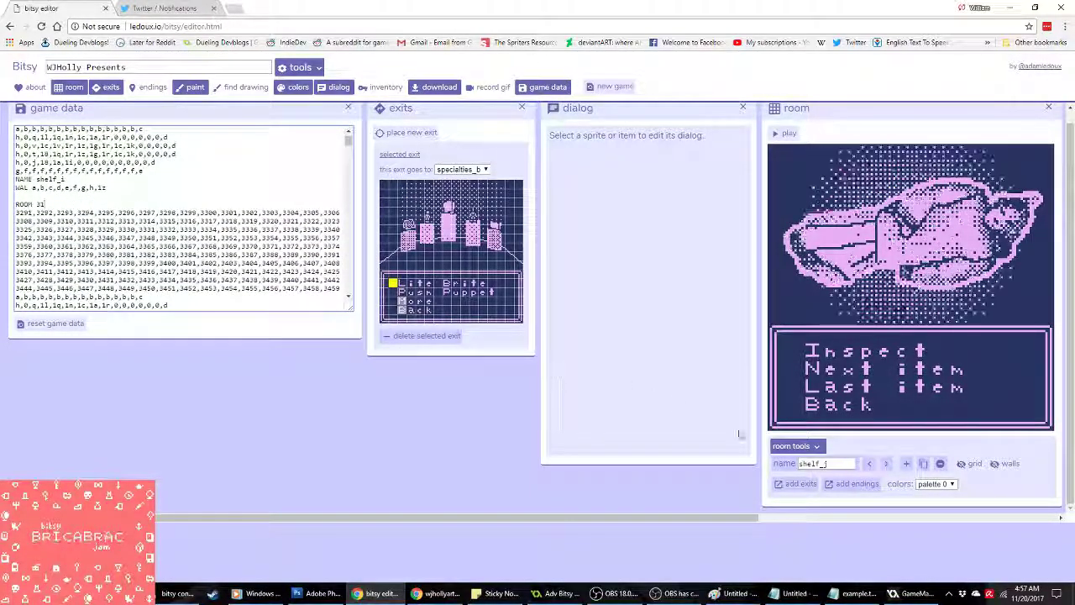
{"action": "left_click", "coordinate": [886, 464]}
{"action": "left_click", "coordinate": [886, 464]}
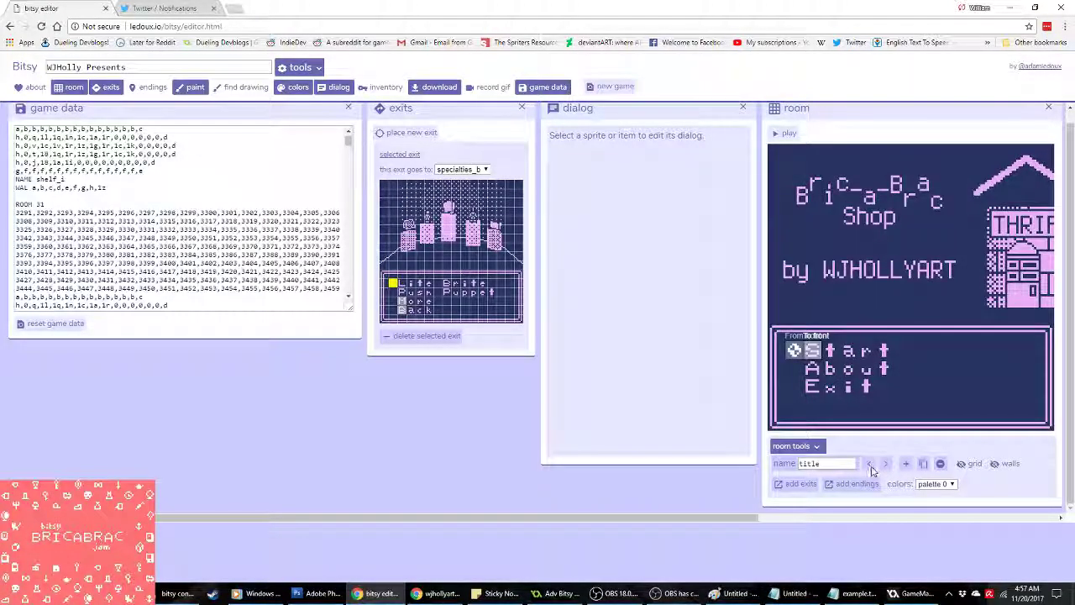
{"action": "left_click", "coordinate": [869, 464]}
Step: Check which room numbers are in use in the game data and renumber the shelf_j room as ROOM 27
{"action": "scroll", "coordinate": [91, 218], "scroll_direction": "up", "scroll_amount": 10}
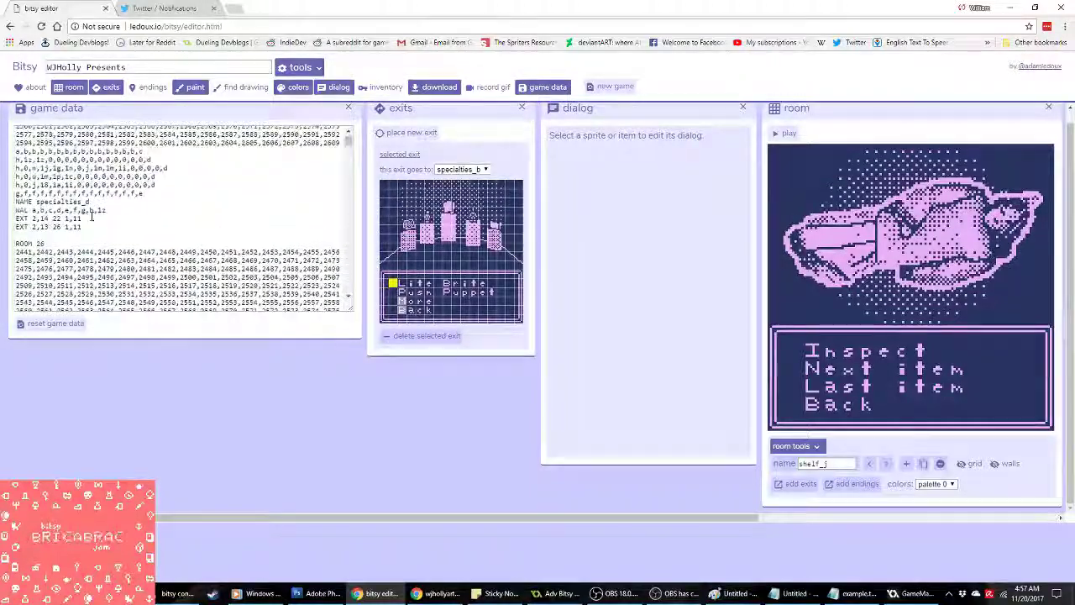
{"action": "scroll", "coordinate": [92, 216], "scroll_direction": "down", "scroll_amount": 2}
{"action": "scroll", "coordinate": [90, 217], "scroll_direction": "up", "scroll_amount": 5}
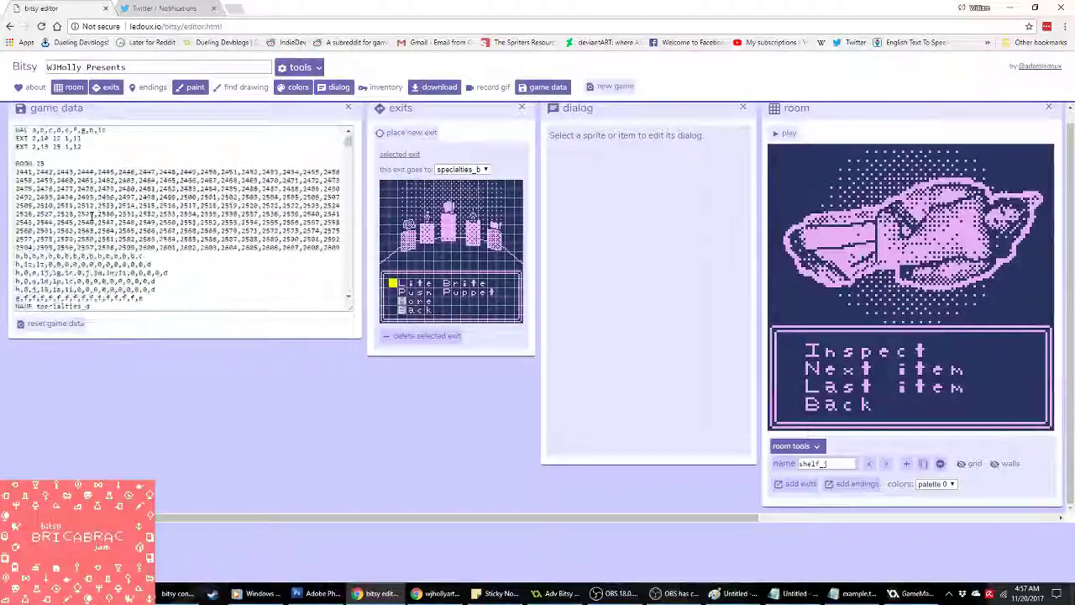
{"action": "scroll", "coordinate": [64, 189], "scroll_direction": "up", "scroll_amount": 3}
{"action": "scroll", "coordinate": [53, 235], "scroll_direction": "up", "scroll_amount": 1}
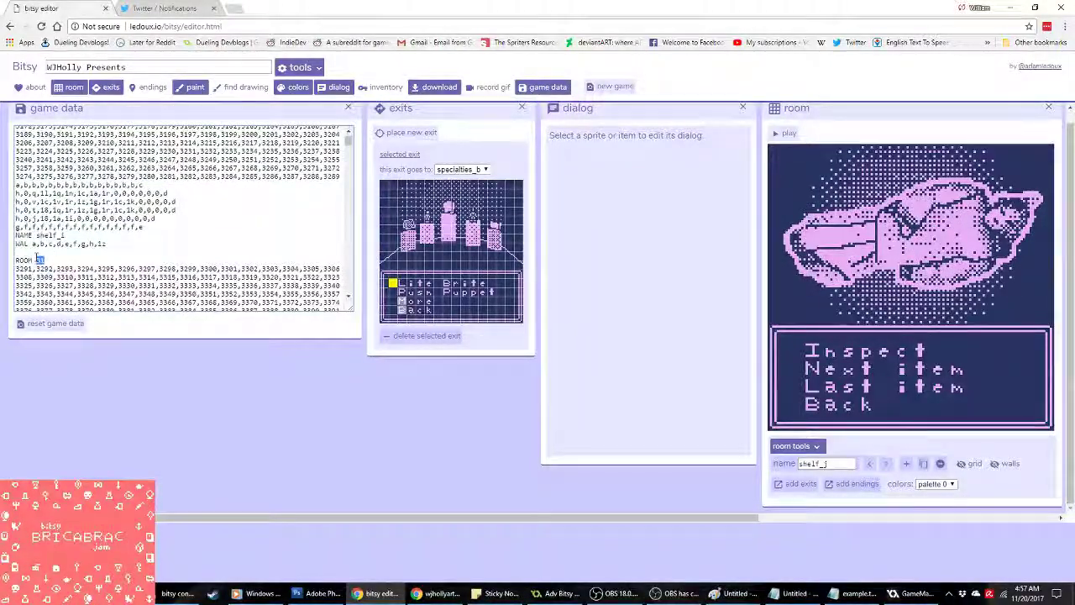
{"action": "type", "text": "27"}
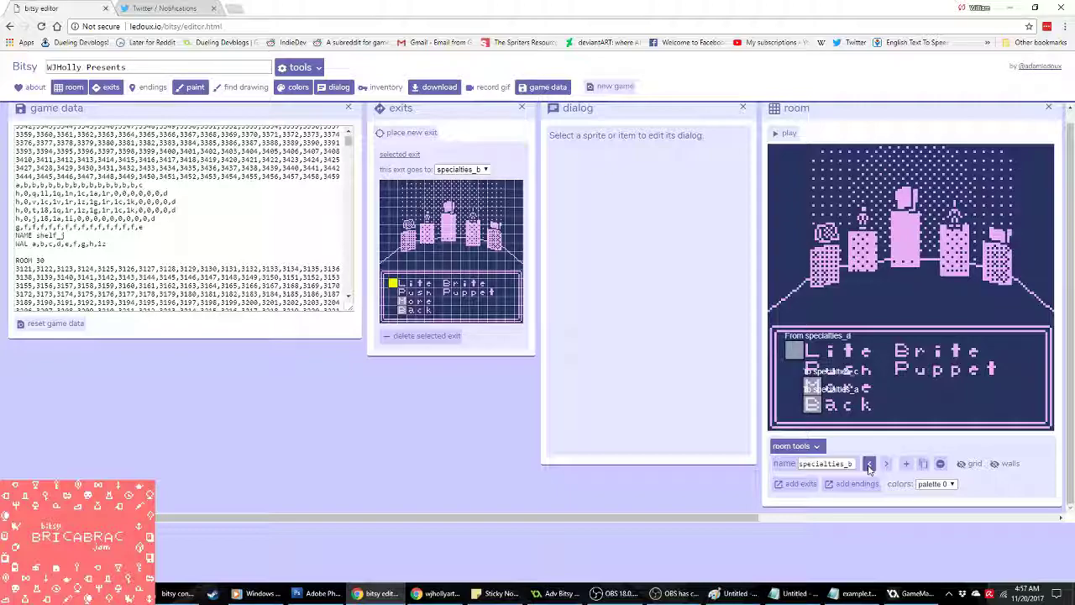
Step: Browse the room order through the specialties and shelf rooms, past the title room and round to shelf_j
{"action": "left_click", "coordinate": [869, 465]}
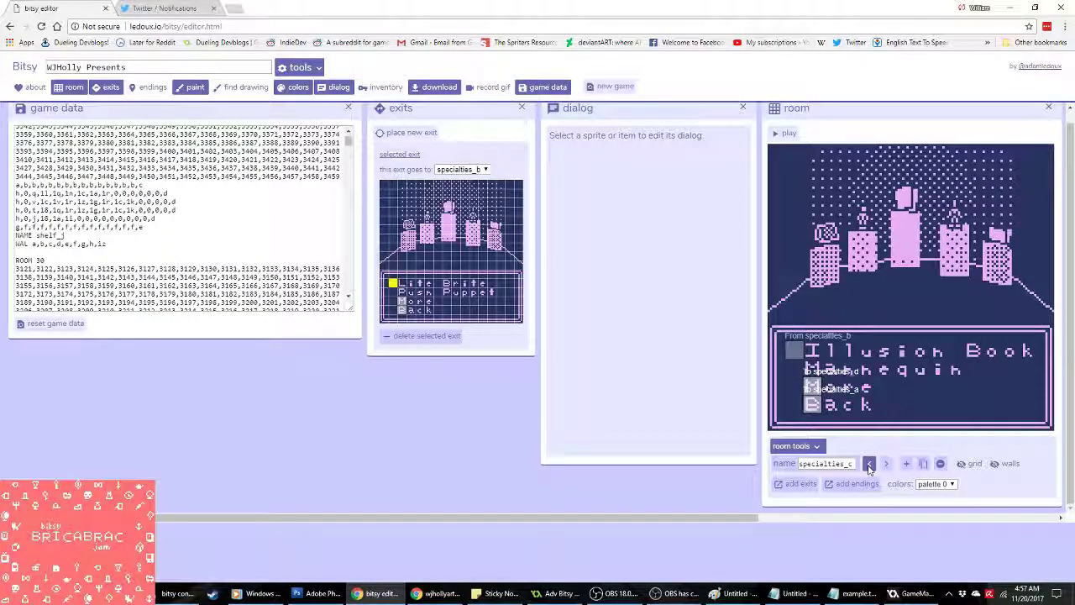
{"action": "left_click", "coordinate": [869, 464]}
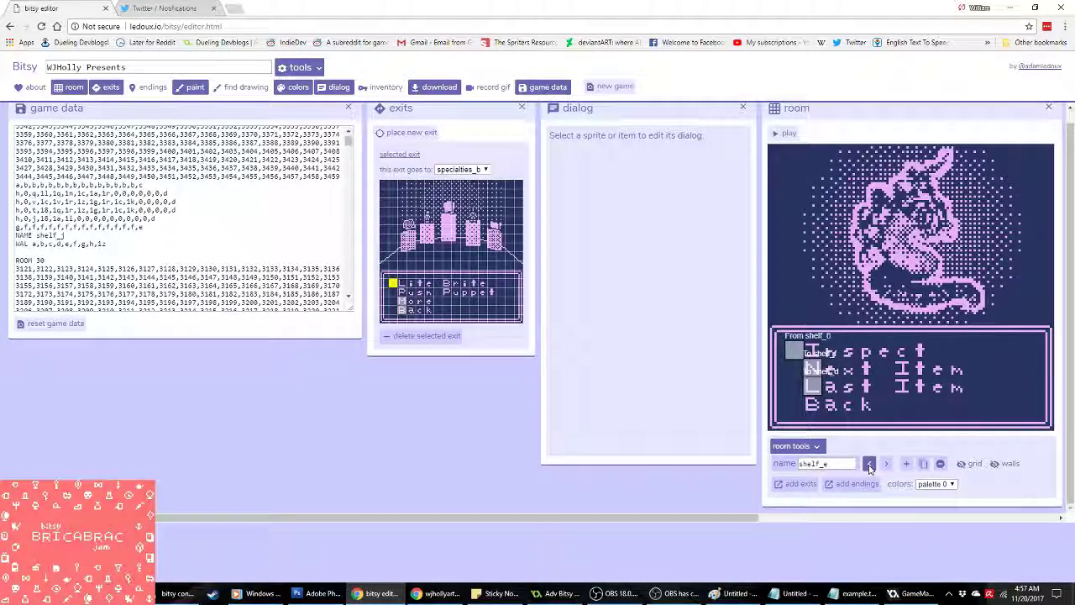
{"action": "left_click", "coordinate": [870, 465]}
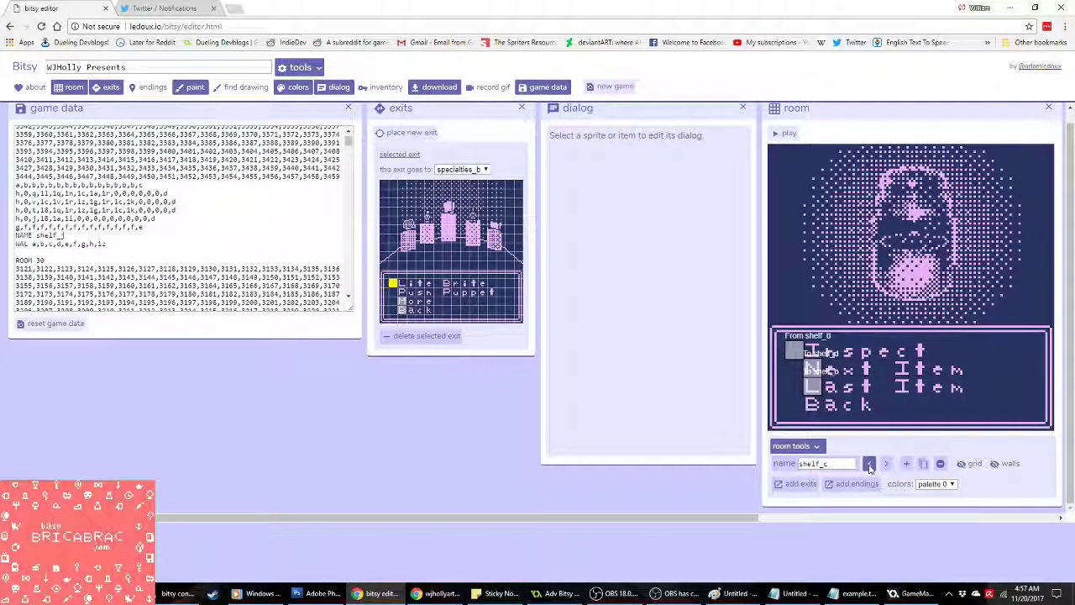
{"action": "left_click", "coordinate": [869, 464]}
{"action": "left_click", "coordinate": [870, 464]}
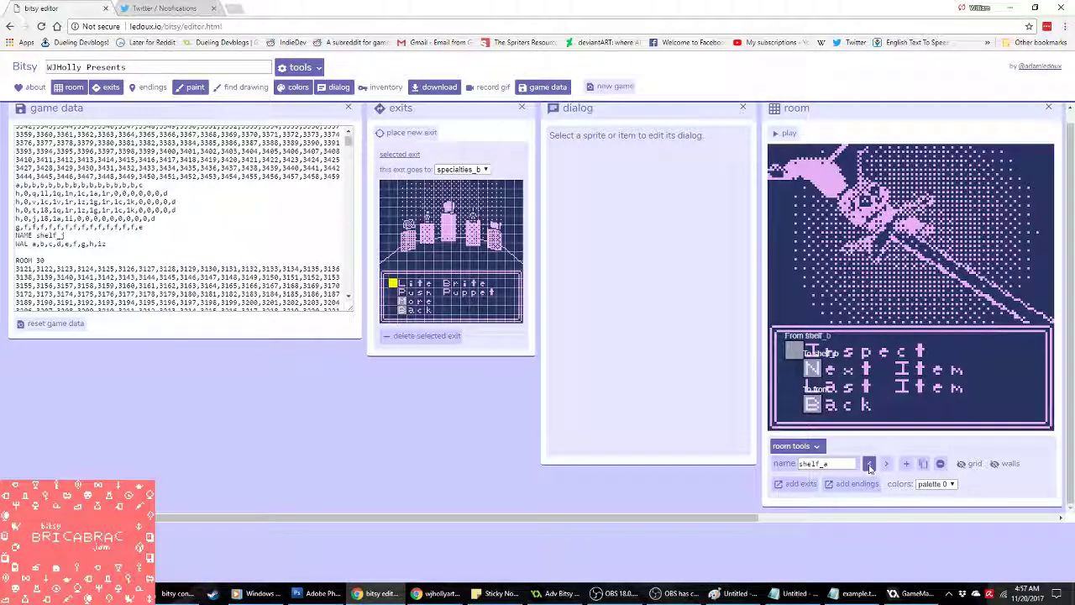
{"action": "left_click", "coordinate": [869, 465]}
{"action": "left_click", "coordinate": [869, 464]}
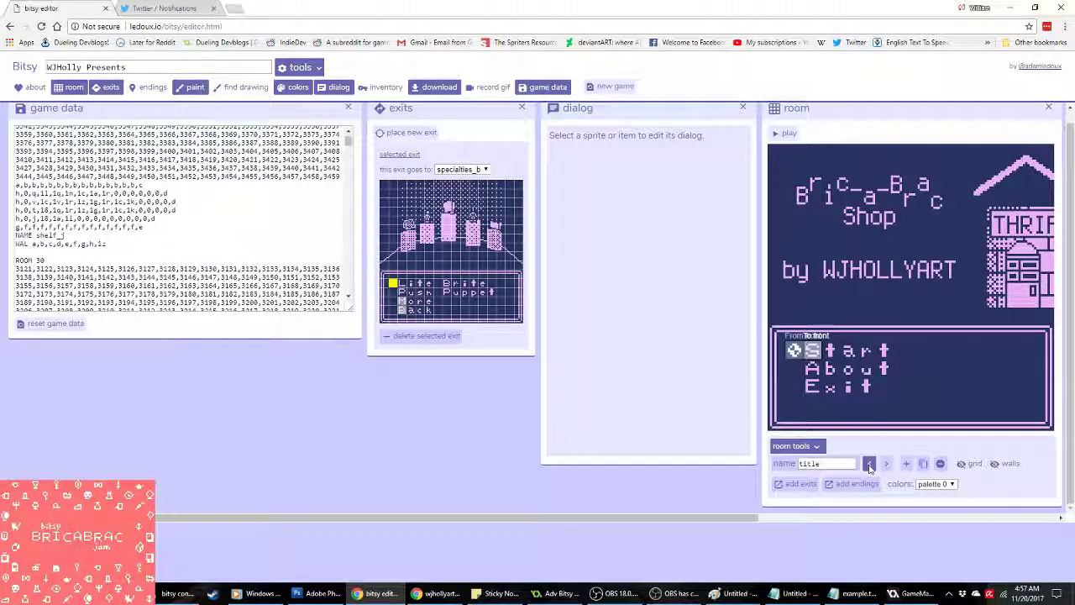
{"action": "left_click", "coordinate": [869, 465]}
{"action": "left_click", "coordinate": [869, 464]}
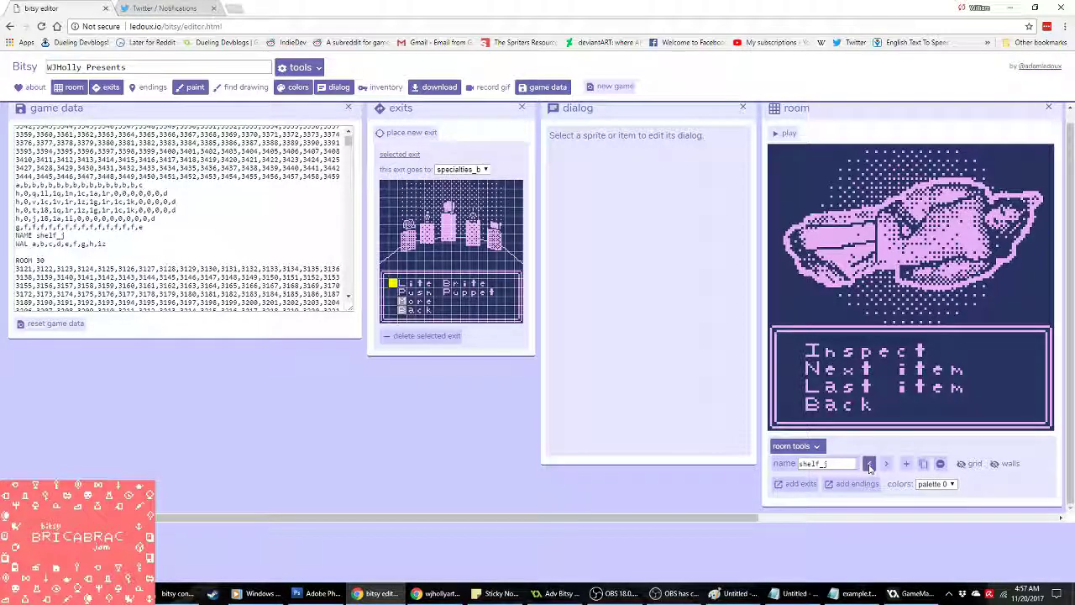
{"action": "left_click", "coordinate": [870, 465]}
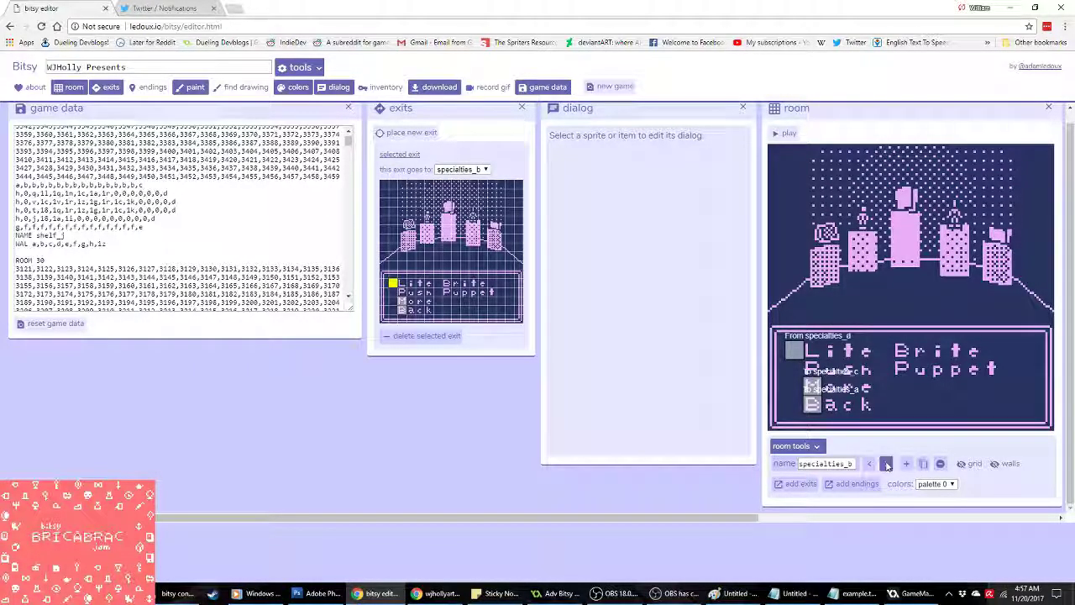
{"action": "left_click", "coordinate": [886, 465]}
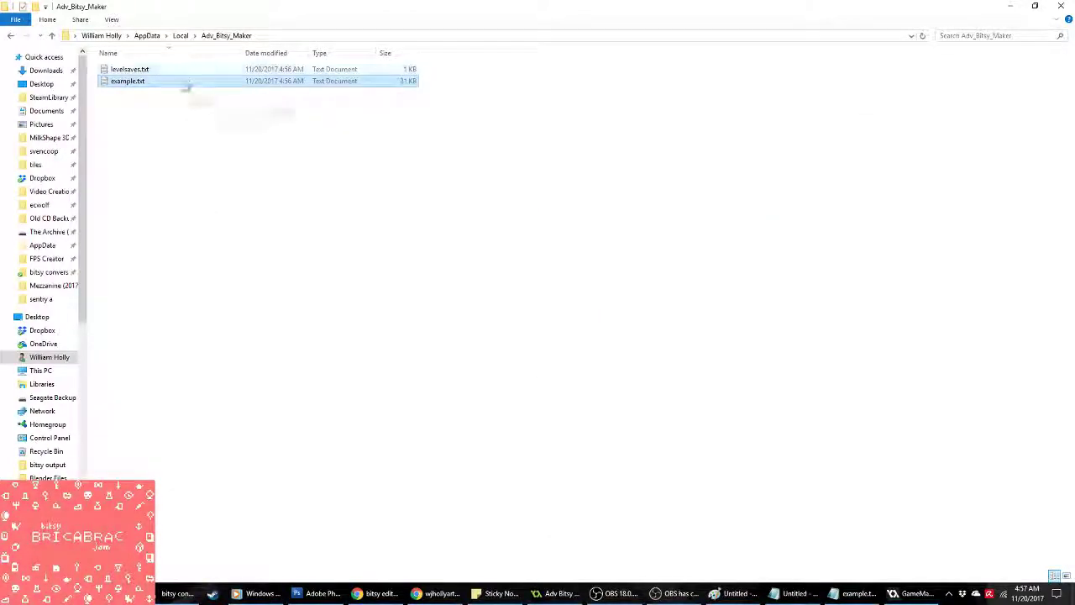
Step: Copy the full contents of example.txt in the Adv_Bitsy_Maker folder and paste them at the end of the Bitsy editor's game data
{"action": "double_click", "coordinate": [187, 84]}
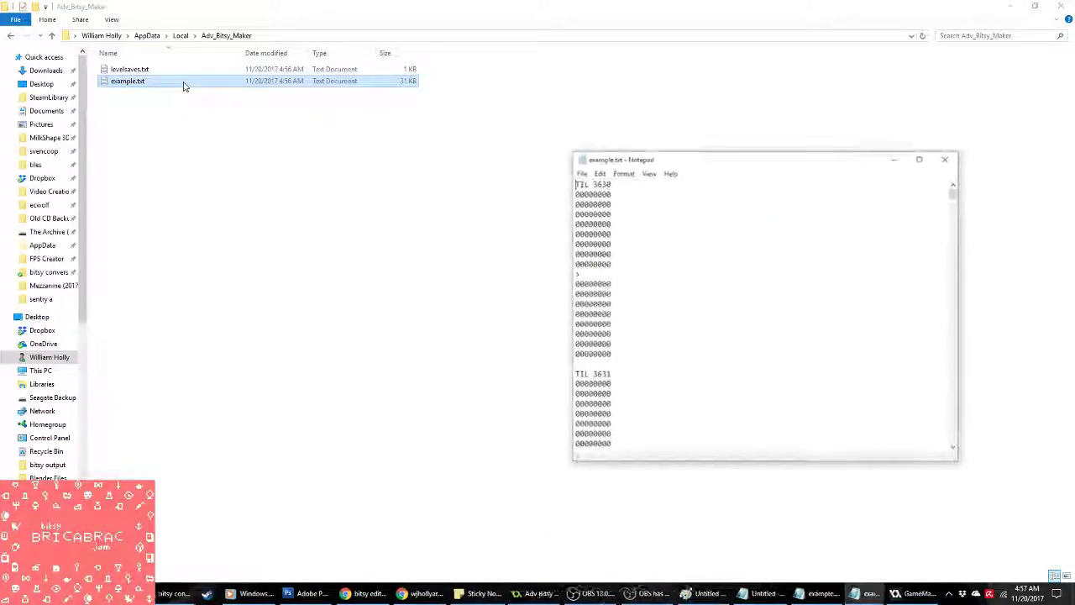
{"action": "key", "text": "ctrl+a"}
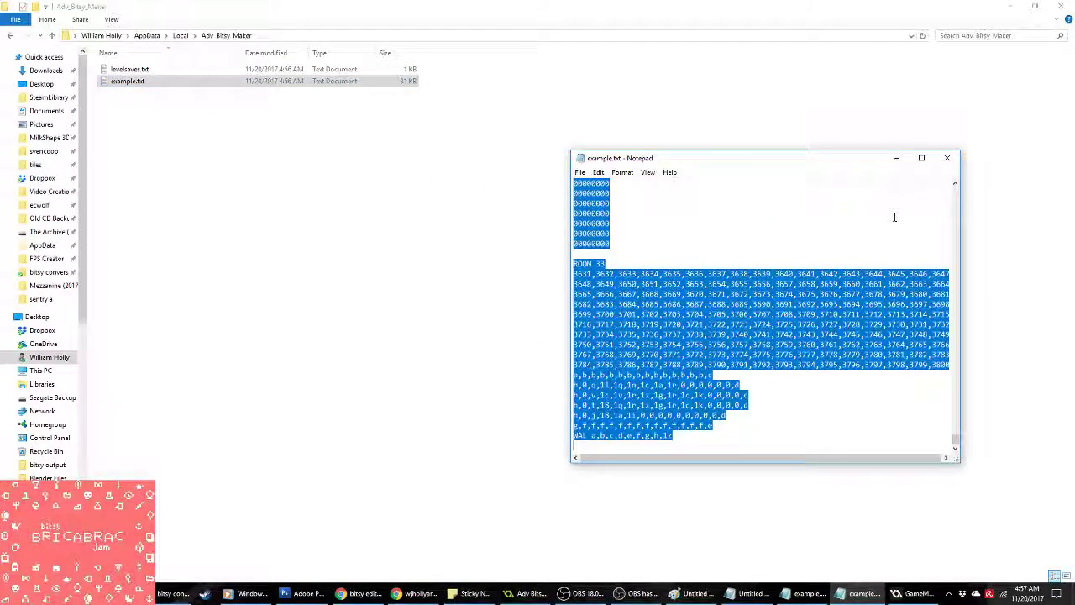
{"action": "left_click", "coordinate": [949, 162]}
{"action": "left_click", "coordinate": [437, 593]}
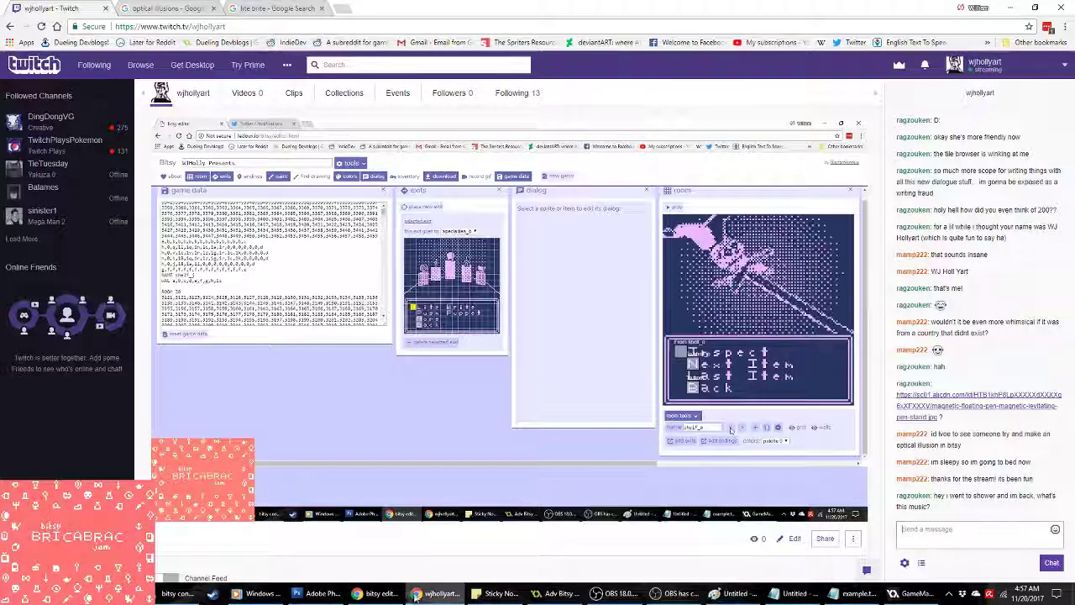
{"action": "left_click", "coordinate": [376, 593]}
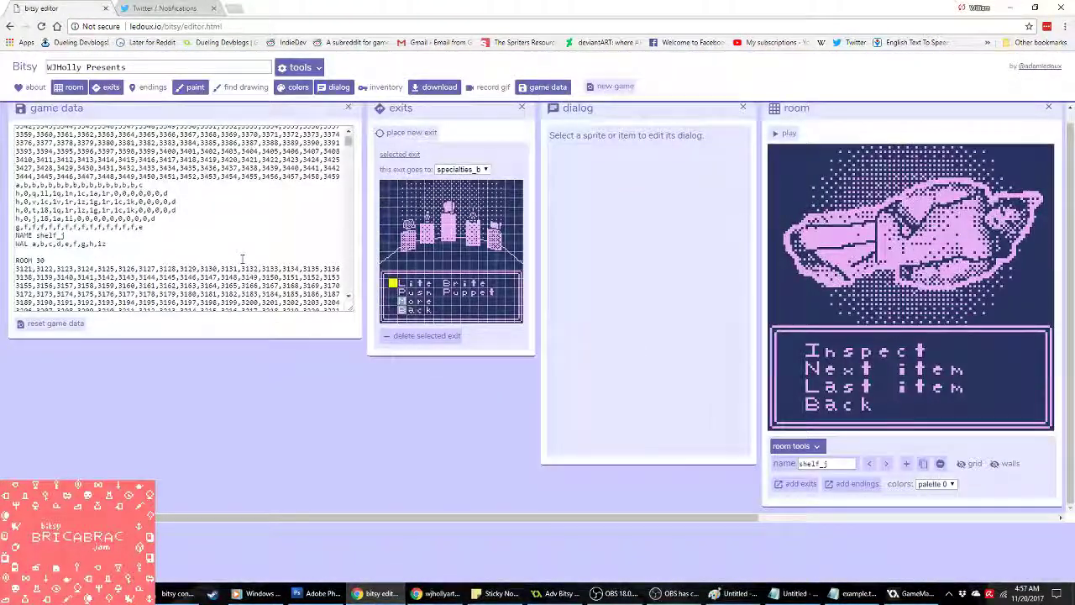
{"action": "scroll", "coordinate": [336, 210], "scroll_direction": "down", "scroll_amount": 15}
{"action": "left_click_drag", "start_coordinate": [348, 143], "coordinate": [367, 307]}
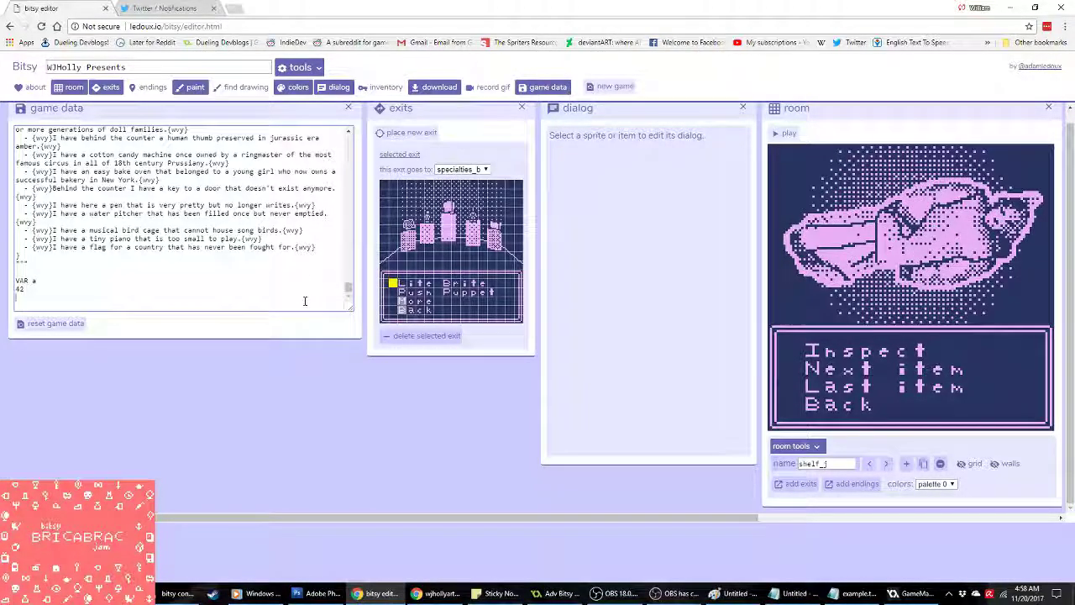
{"action": "key", "text": "ctrl+v"}
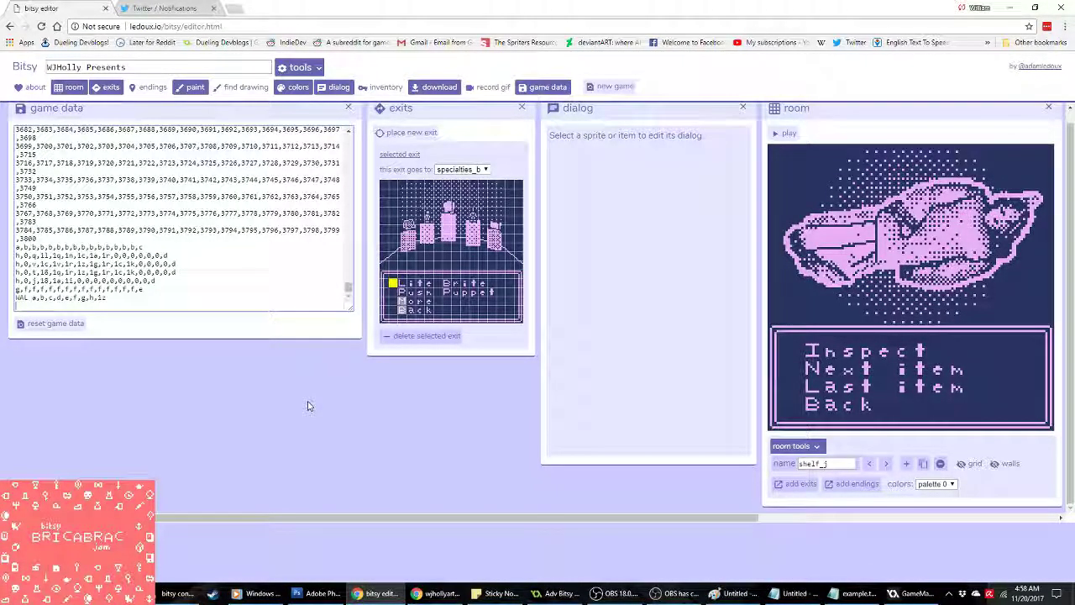
{"action": "key", "text": "ctrl+z"}
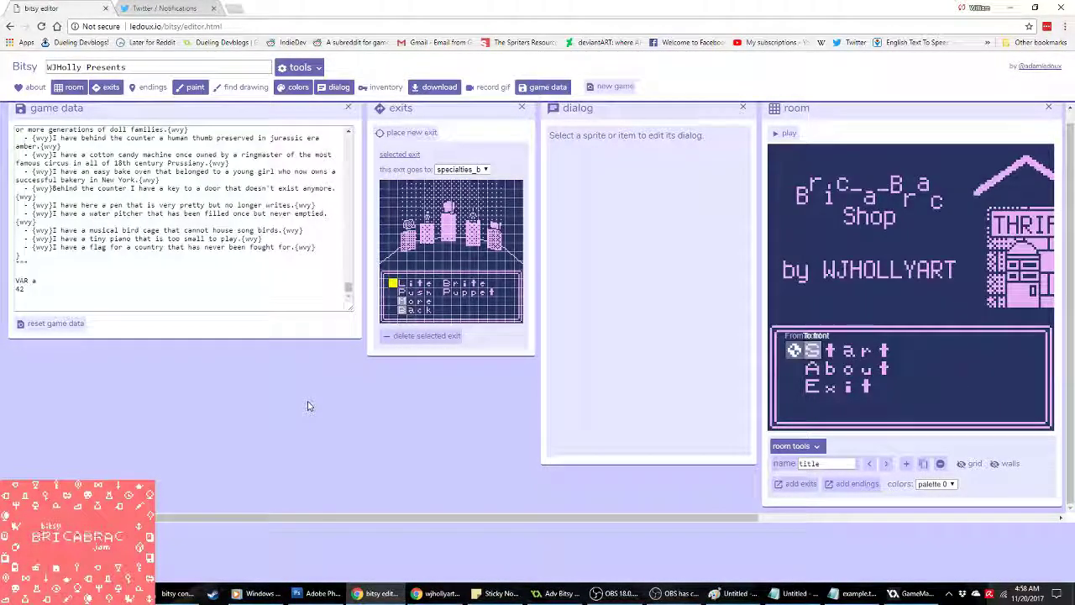
Step: Go to the new top-hat skull room and name it shelf_k
{"action": "left_click", "coordinate": [886, 464]}
{"action": "left_click", "coordinate": [887, 466]}
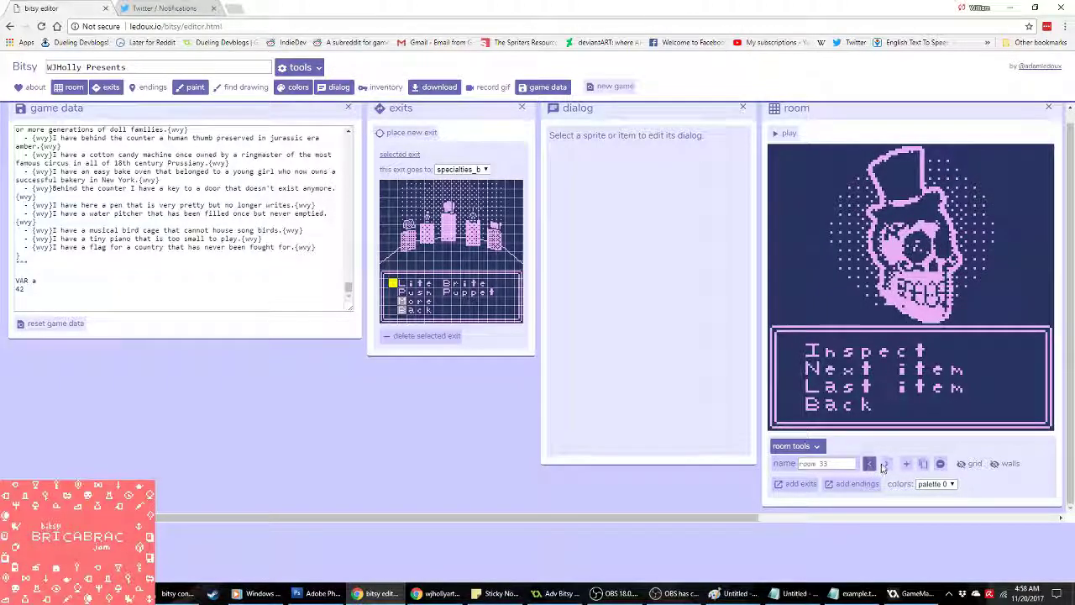
{"action": "left_click", "coordinate": [884, 465]}
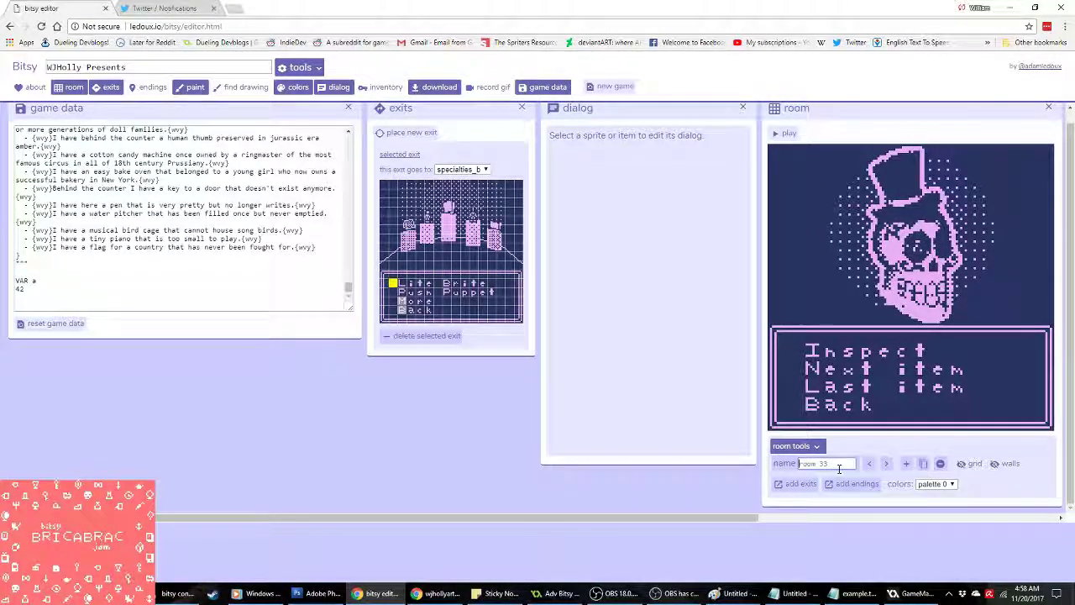
{"action": "type", "text": "shelf_k"}
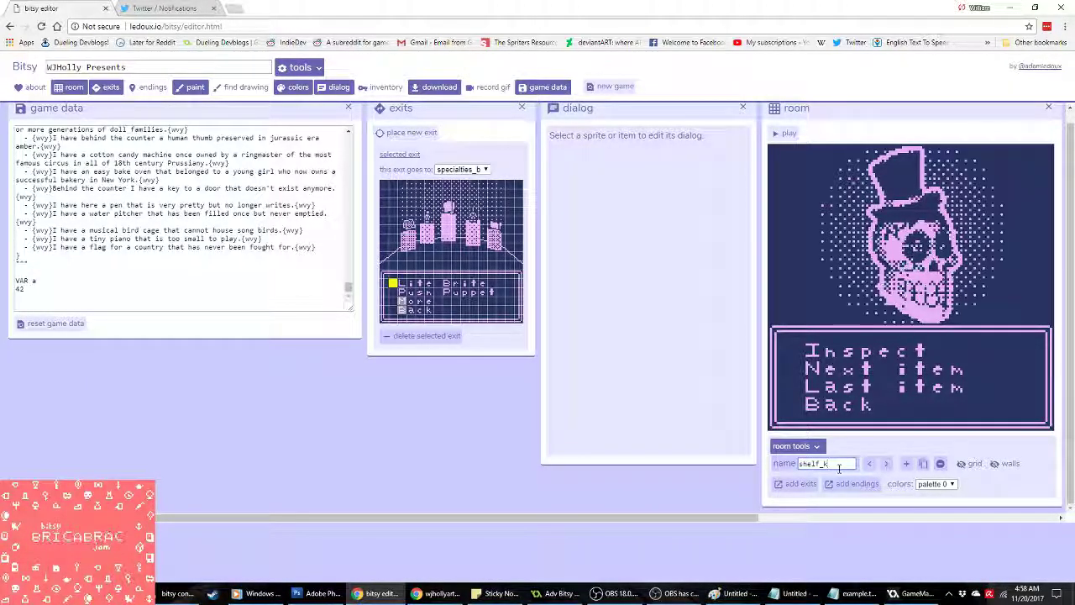
Step: Close the converter preview and the open example.txt, and delete example.txt from the Adv_Bitsy_Maker folder
{"action": "left_click", "coordinate": [906, 595]}
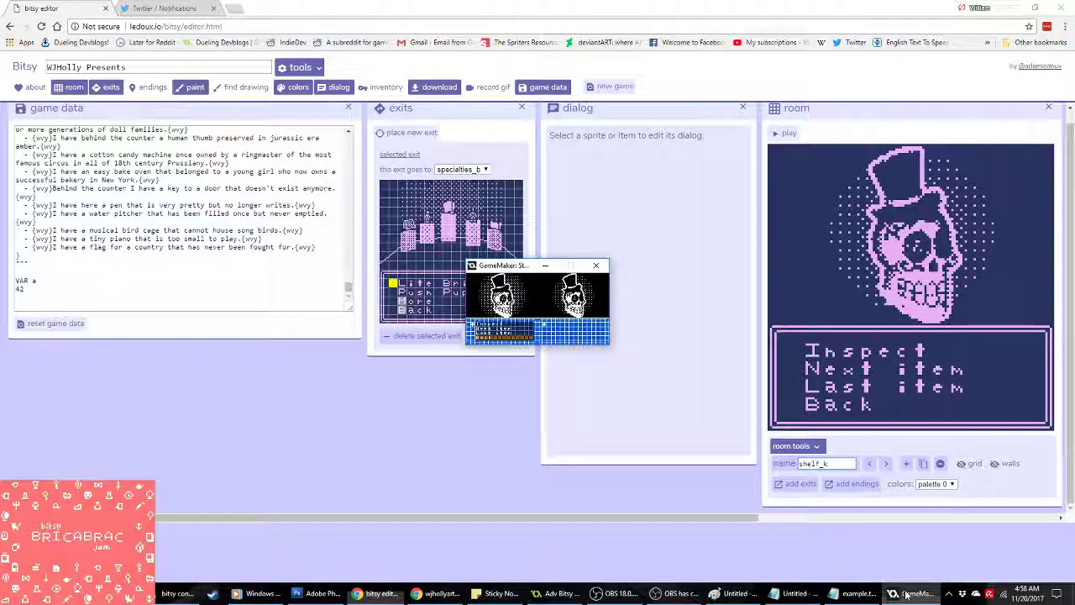
{"action": "left_click", "coordinate": [596, 265]}
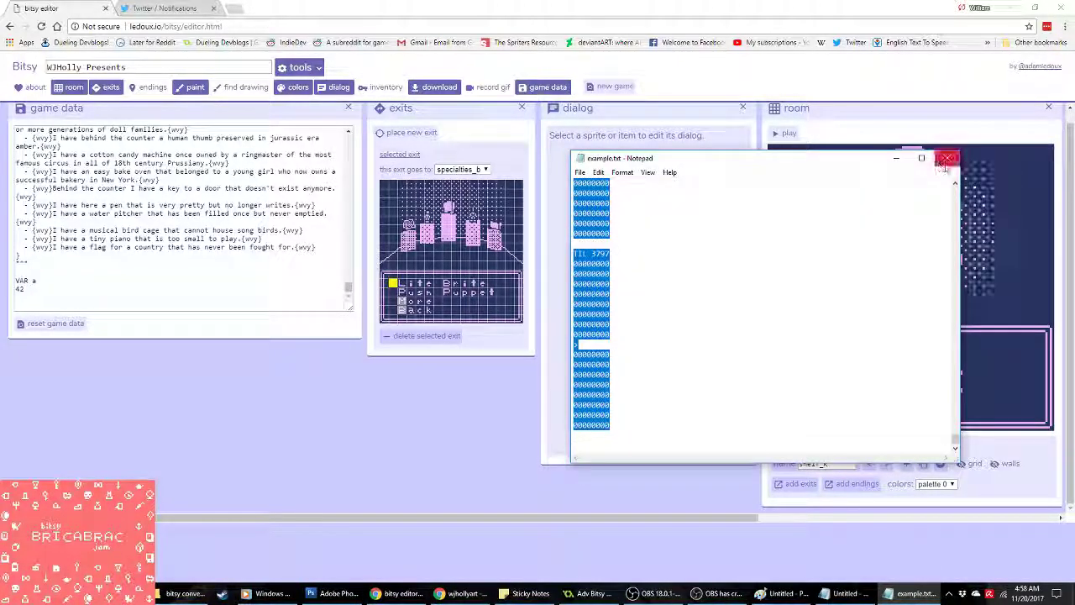
{"action": "left_click", "coordinate": [945, 160]}
{"action": "key", "text": "alt+Tab"}
{"action": "right_click", "coordinate": [128, 84]}
{"action": "left_click", "coordinate": [188, 301]}
{"action": "left_click", "coordinate": [572, 341]}
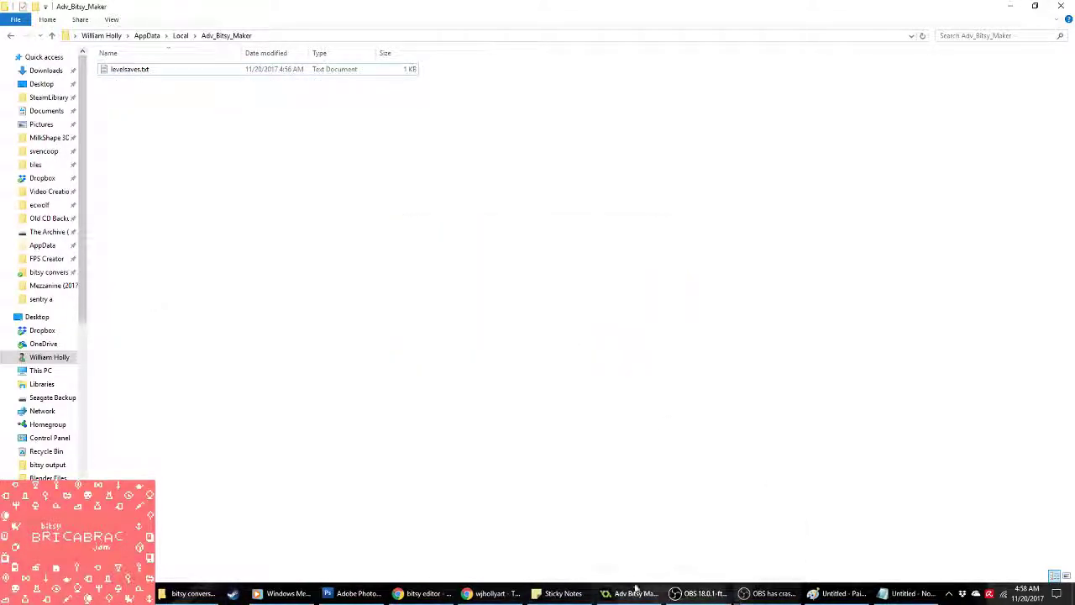
Step: Check the Twitch chat and look up the currently playing track in Windows Media Player
{"action": "left_click", "coordinate": [494, 593]}
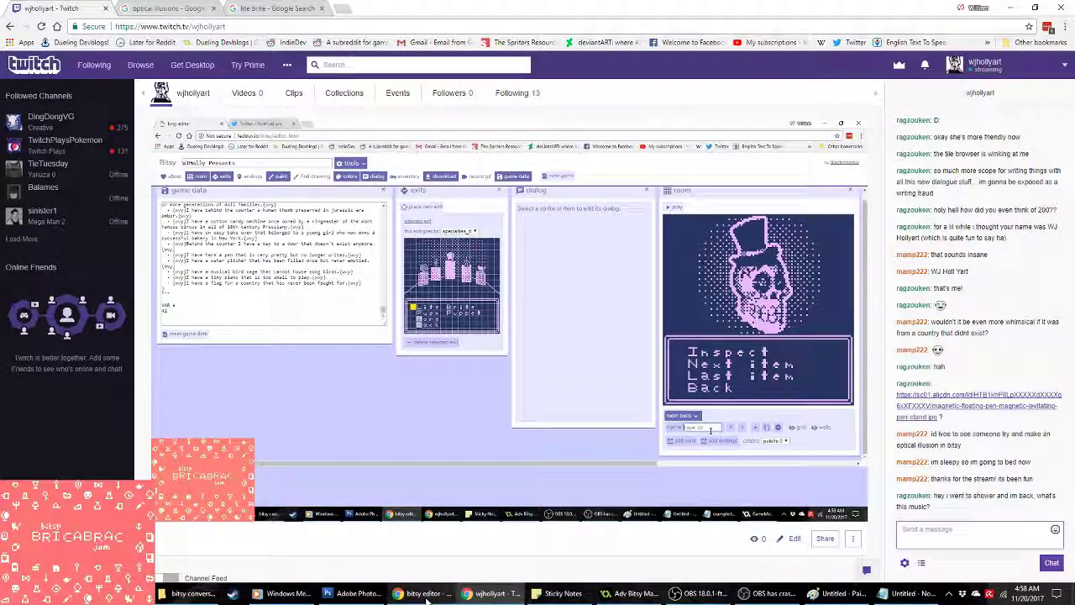
{"action": "left_click", "coordinate": [943, 543]}
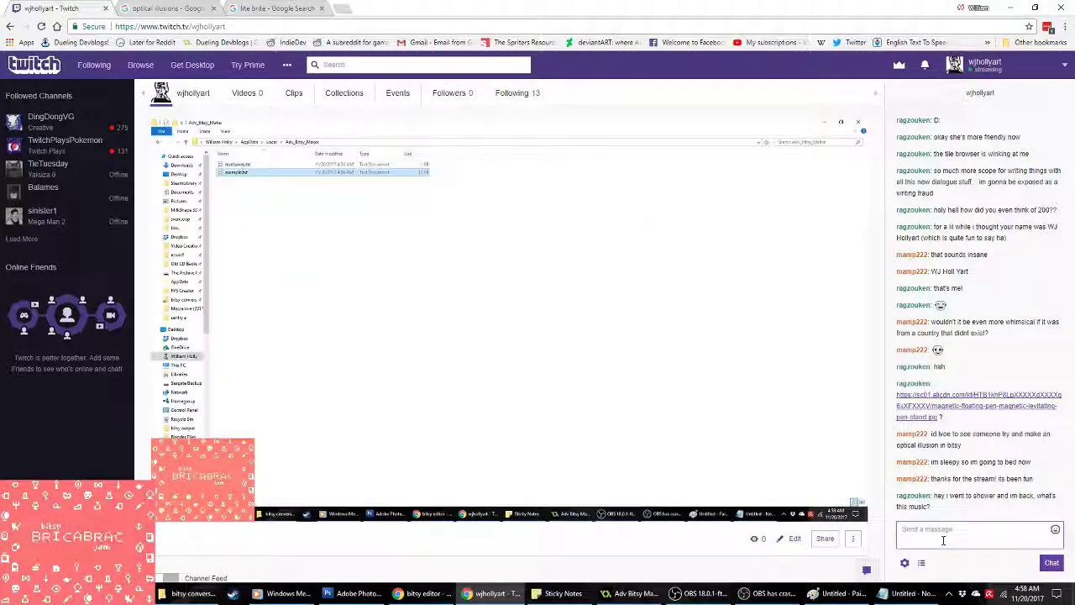
{"action": "left_click", "coordinate": [299, 593]}
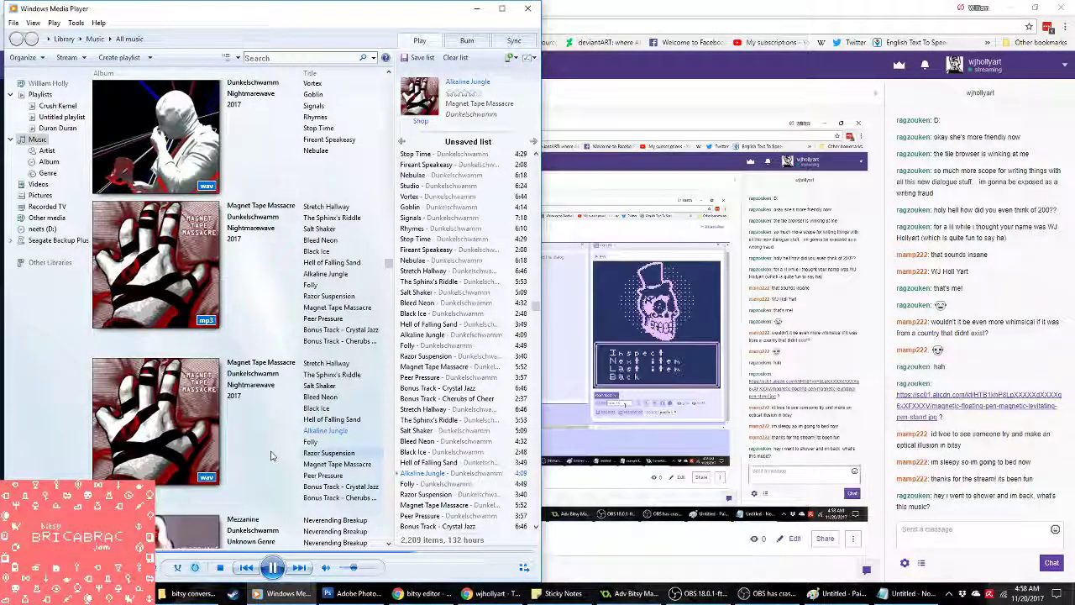
{"action": "left_click", "coordinate": [736, 5]}
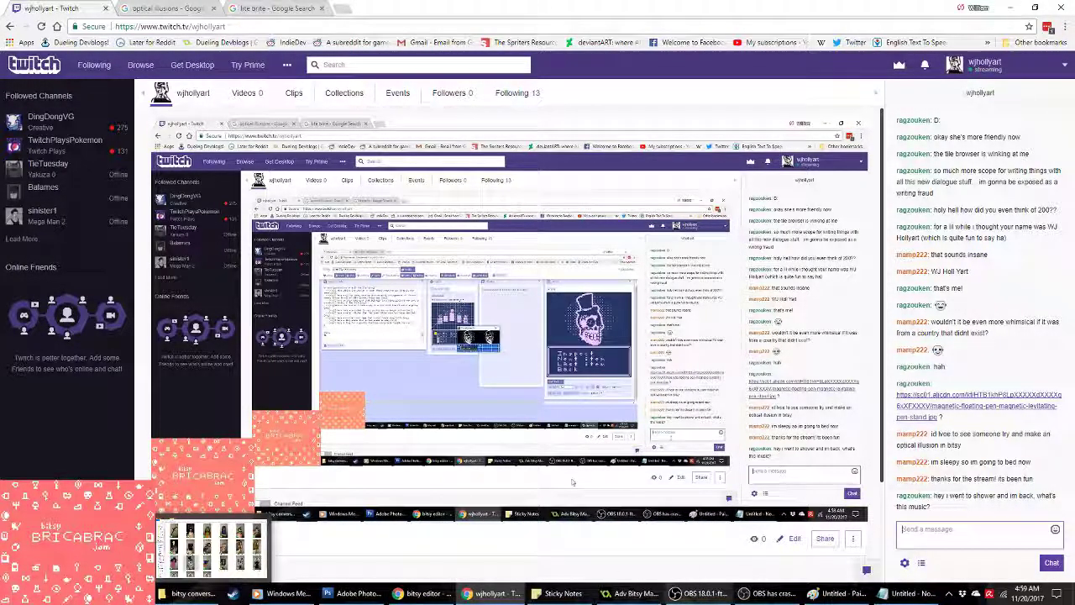
Step: Switch to Windows Media Player and play Neverending Breakup from the wav version of the Mezzanine album
{"action": "left_click", "coordinate": [855, 593]}
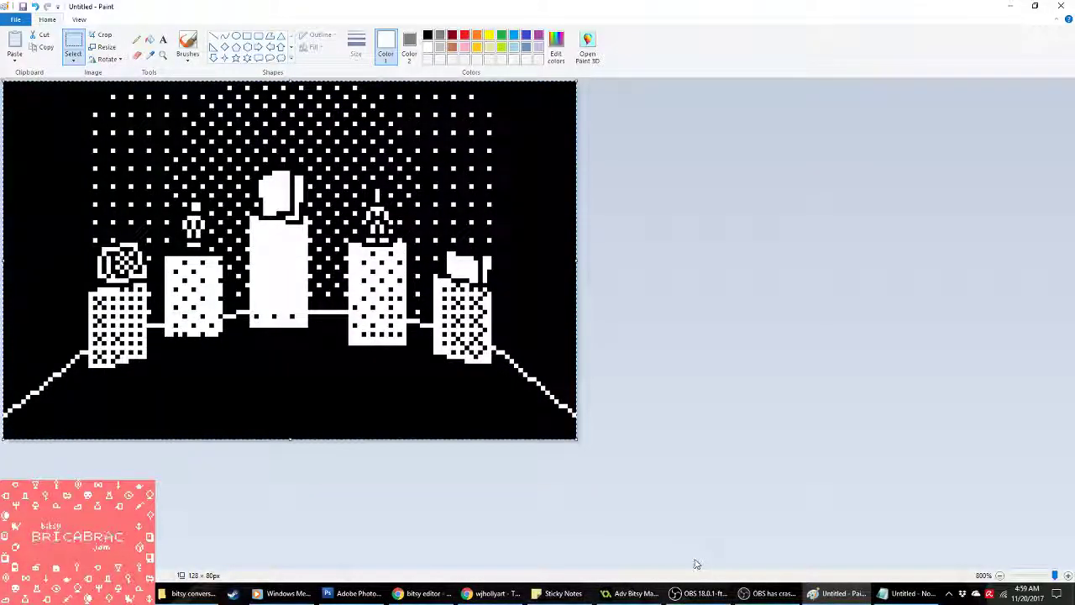
{"action": "left_click", "coordinate": [288, 594]}
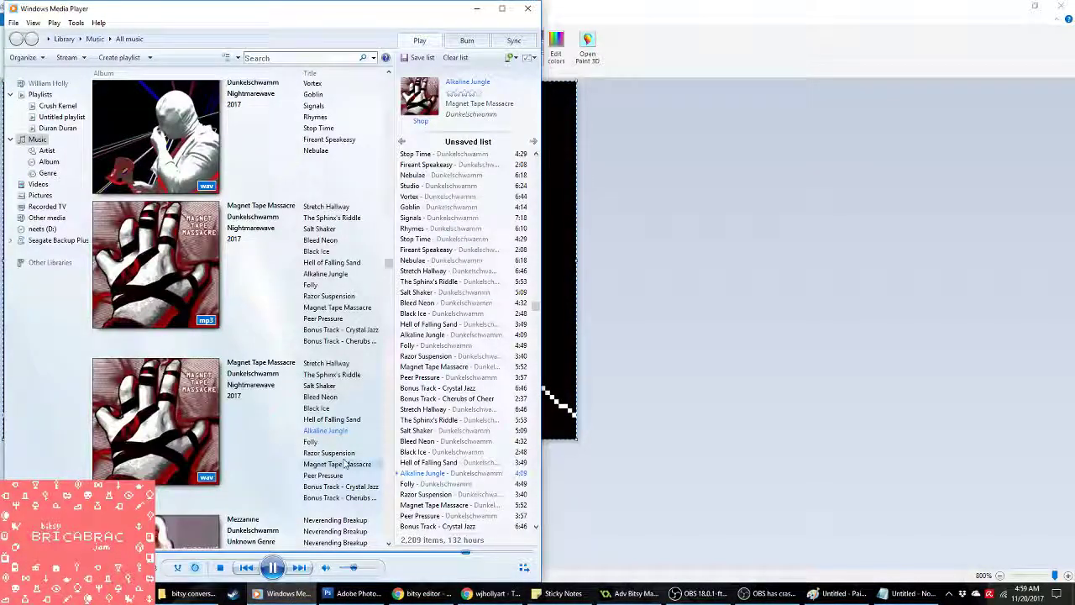
{"action": "scroll", "coordinate": [279, 493], "scroll_direction": "down", "scroll_amount": 5}
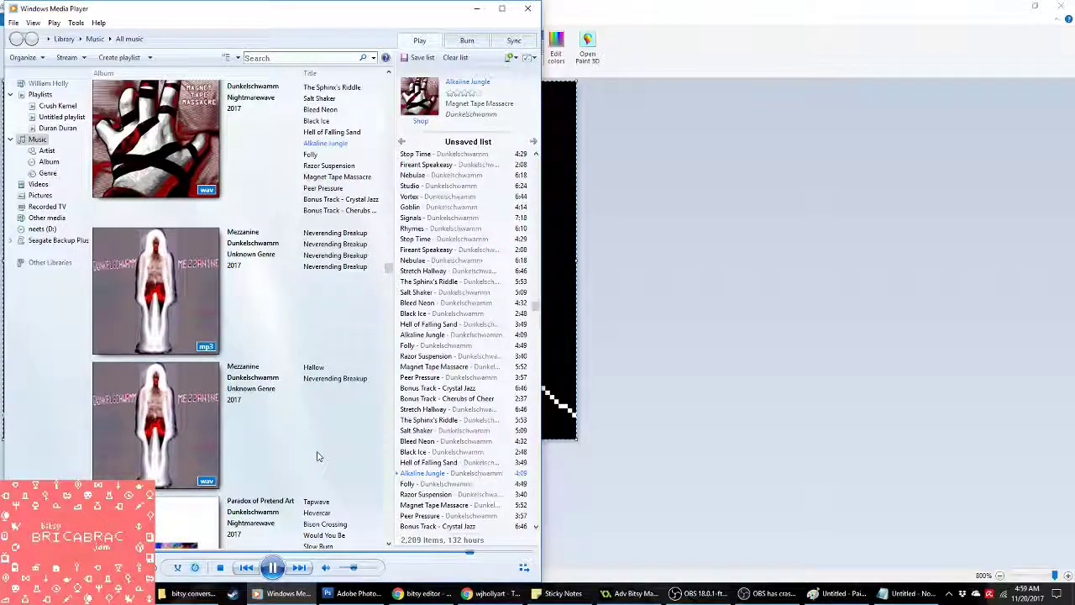
{"action": "double_click", "coordinate": [320, 379]}
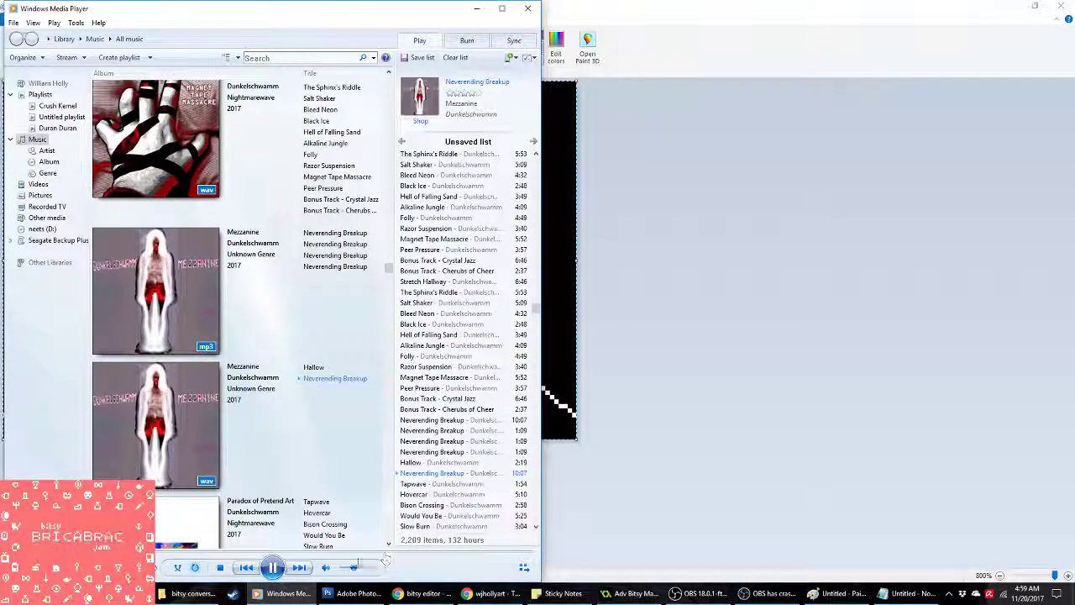
{"action": "mouse_move", "coordinate": [478, 600]}
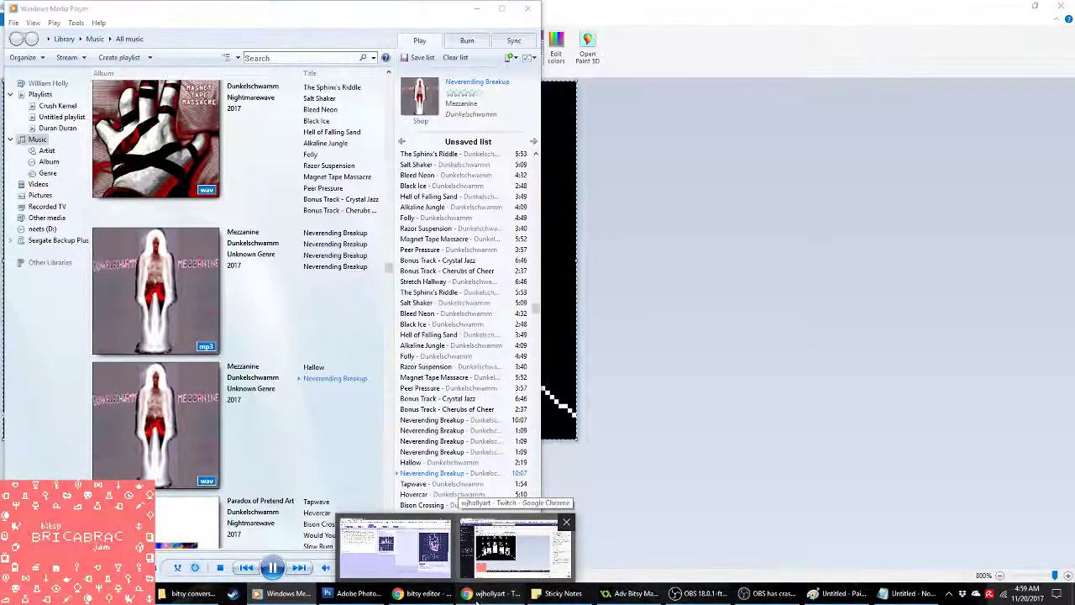
{"action": "left_click", "coordinate": [478, 599]}
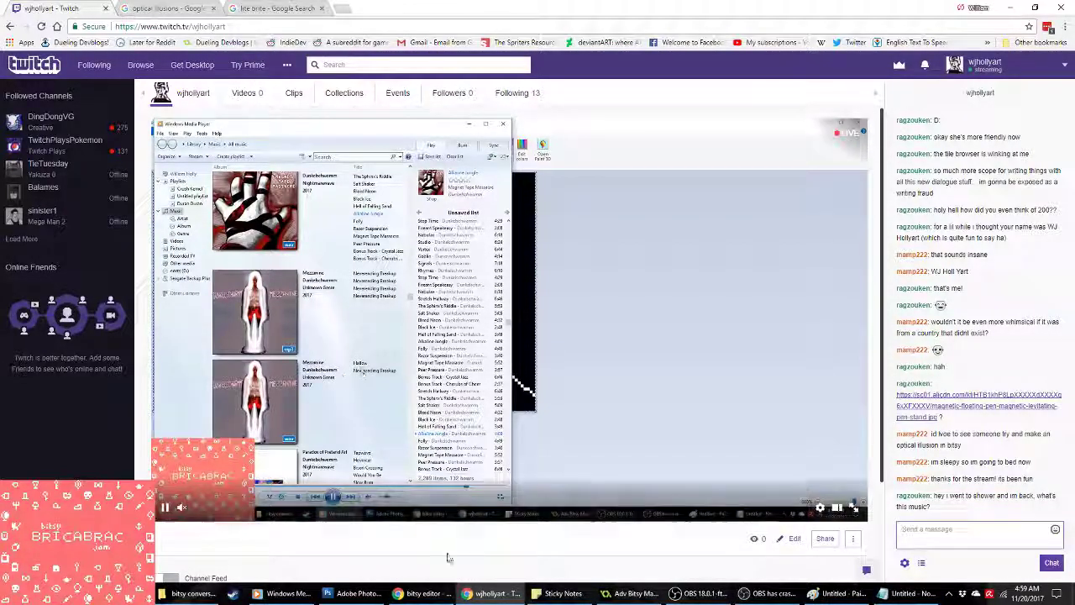
{"action": "left_click", "coordinate": [437, 597]}
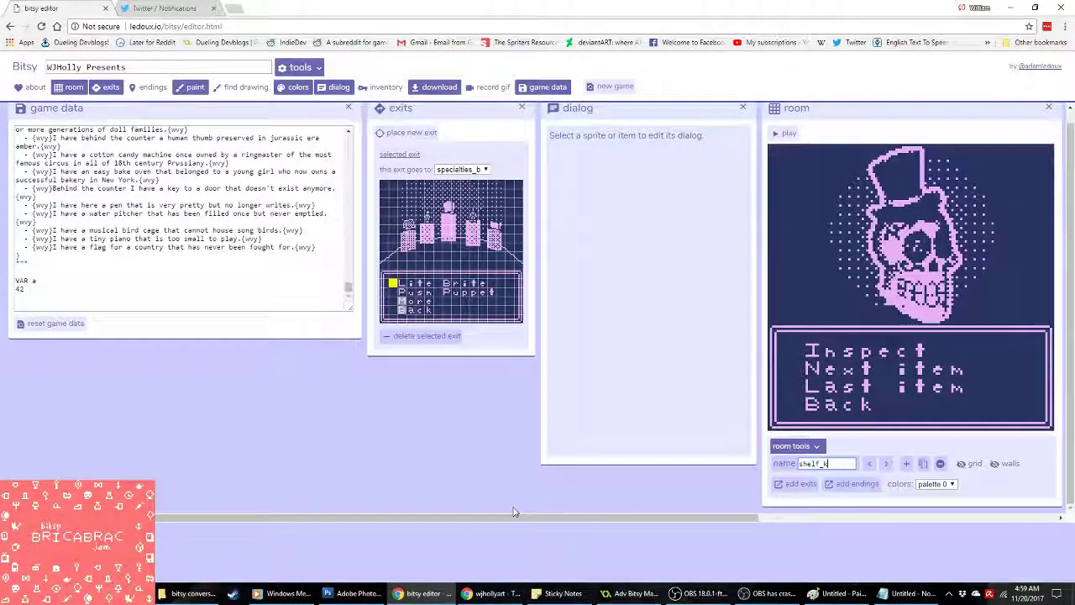
{"action": "left_click_drag", "start_coordinate": [530, 517], "coordinate": [681, 517]}
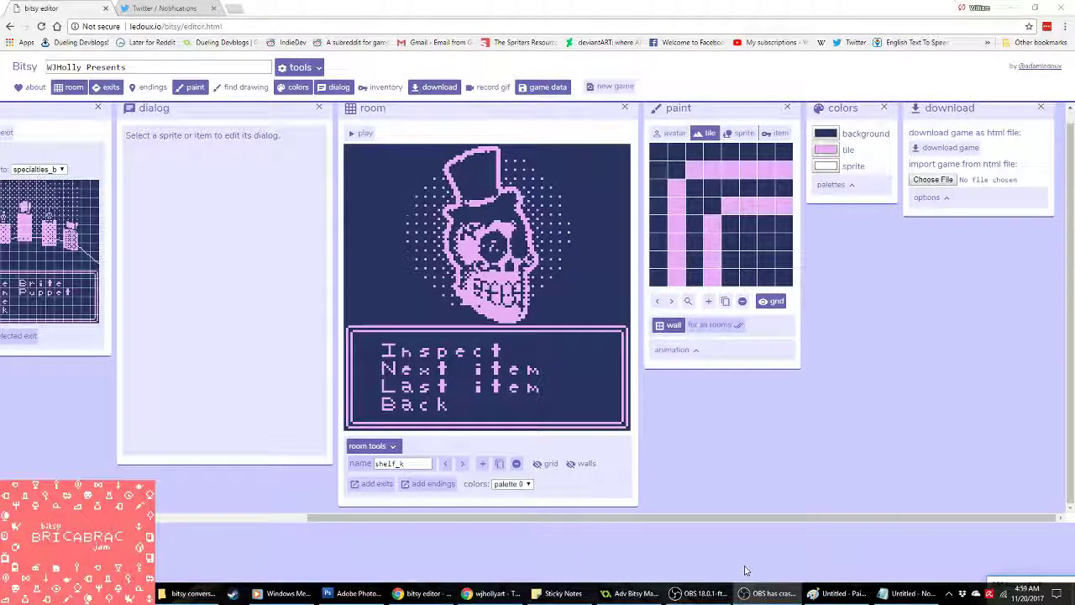
{"action": "left_click", "coordinate": [835, 593]}
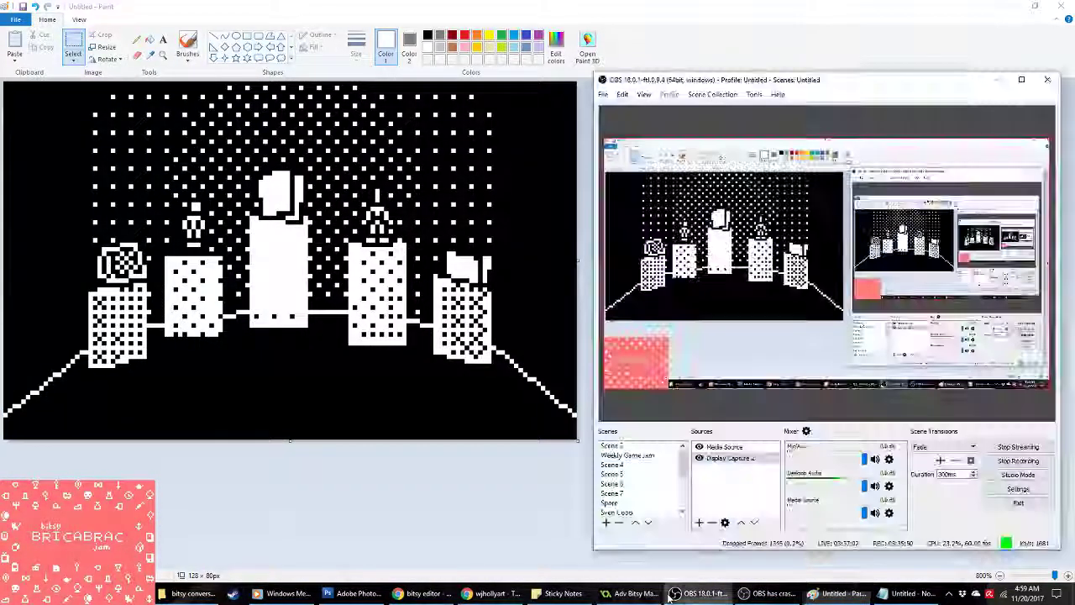
{"action": "left_click", "coordinate": [674, 594]}
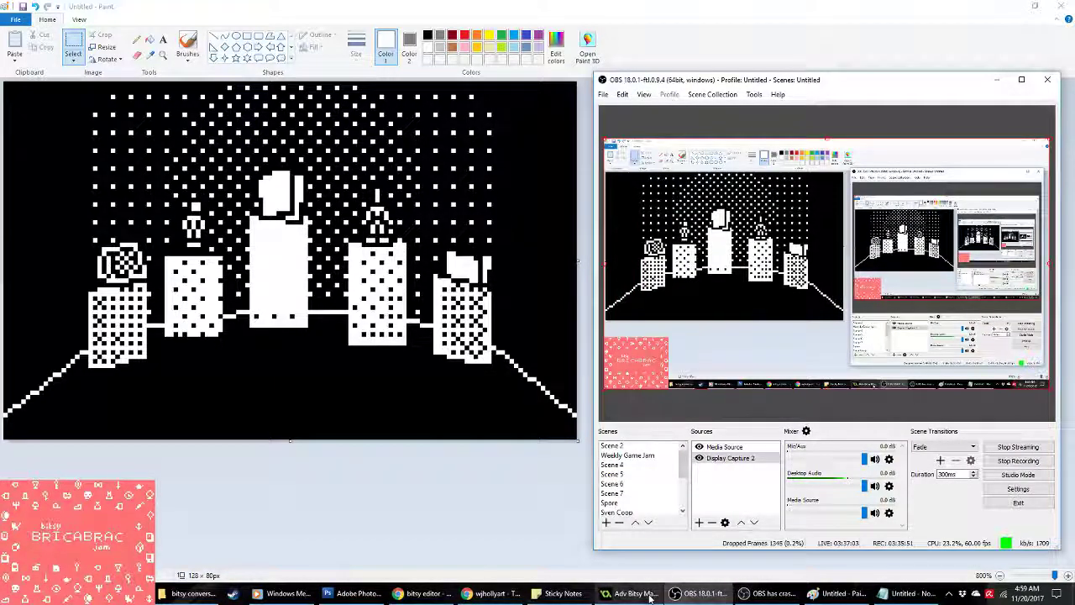
{"action": "left_click", "coordinate": [673, 594]}
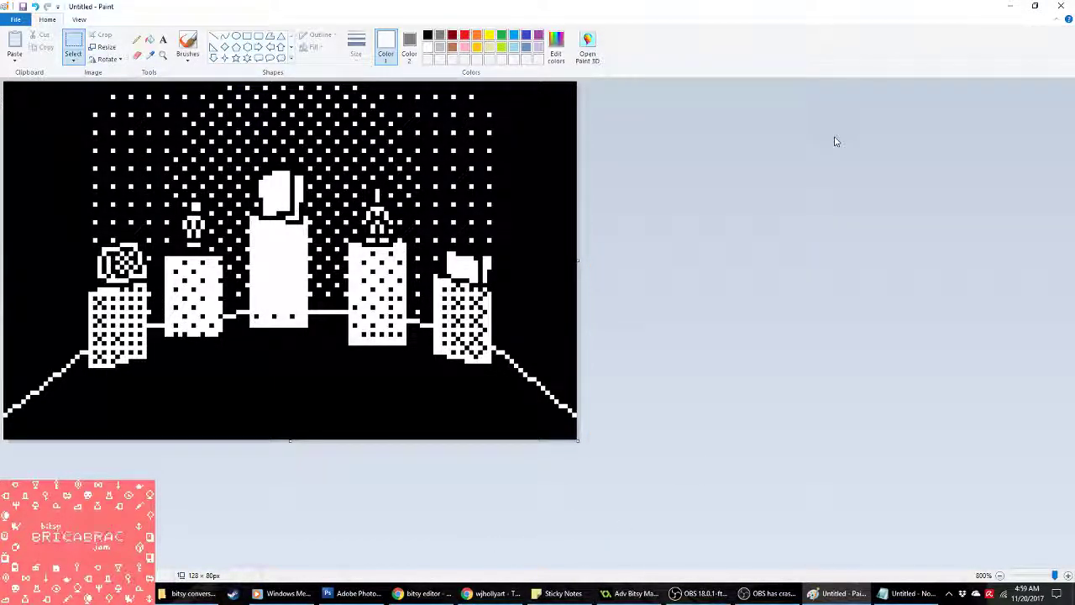
Step: Revert Untitled-1 in Photoshop to the Shelf Items snapshot and open the pink doll photo 20171120_001226.jpg from the bitsy conversion stuff folder
{"action": "left_click", "coordinate": [353, 593]}
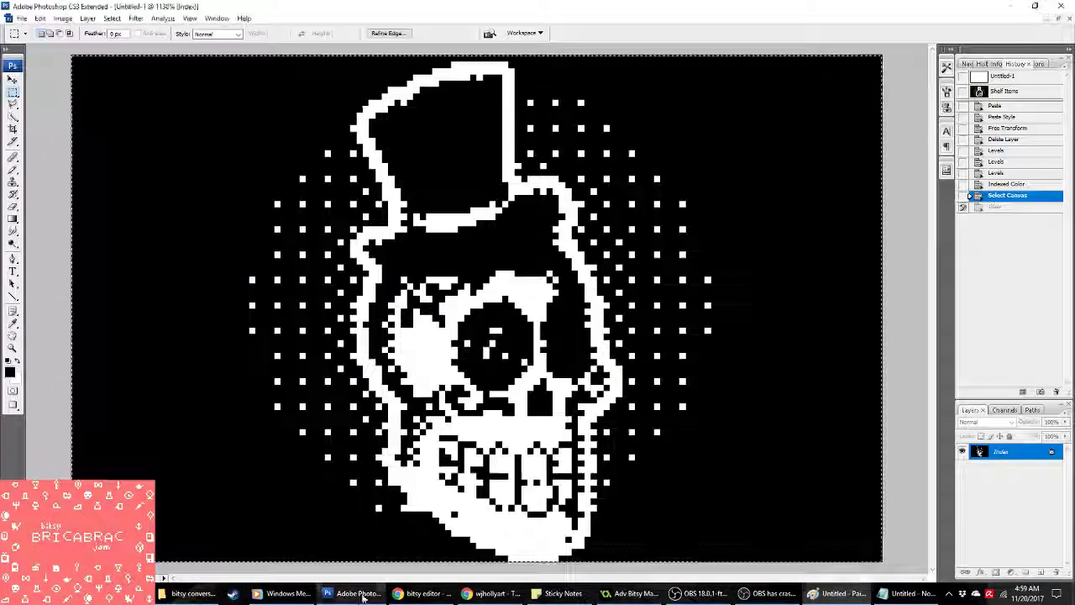
{"action": "left_click", "coordinate": [1008, 89]}
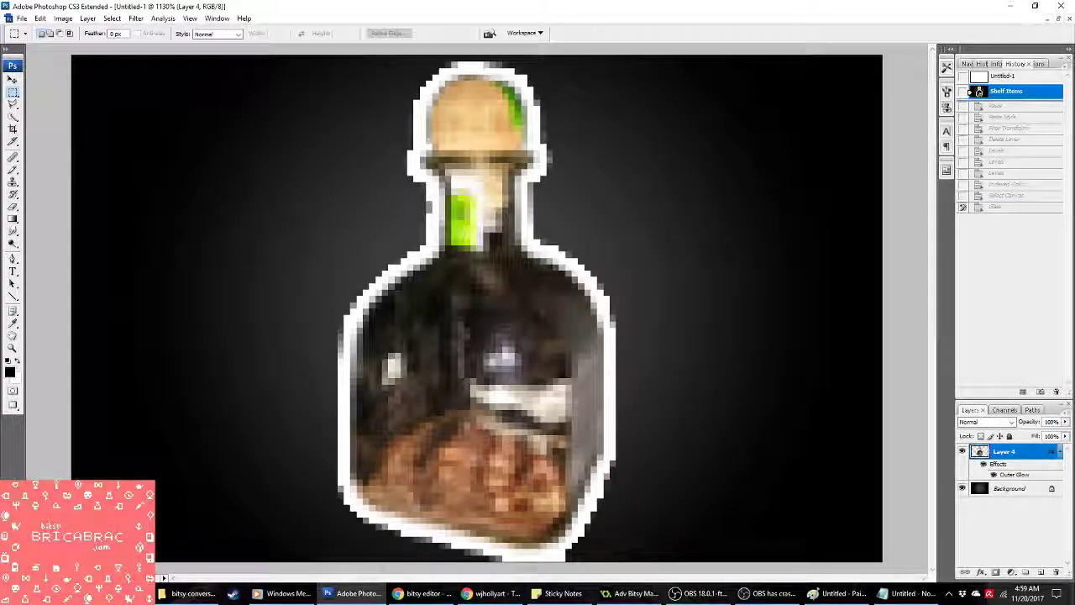
{"action": "left_click", "coordinate": [189, 592]}
{"action": "left_click", "coordinate": [189, 592]}
{"action": "scroll", "coordinate": [587, 467], "scroll_direction": "down", "scroll_amount": 3}
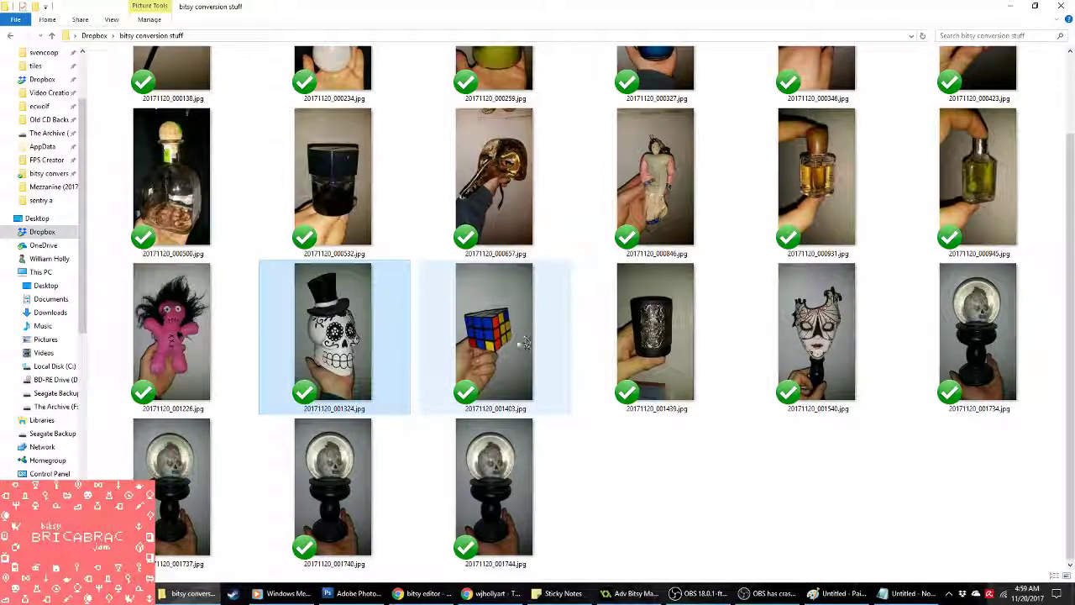
{"action": "right_click", "coordinate": [182, 336]}
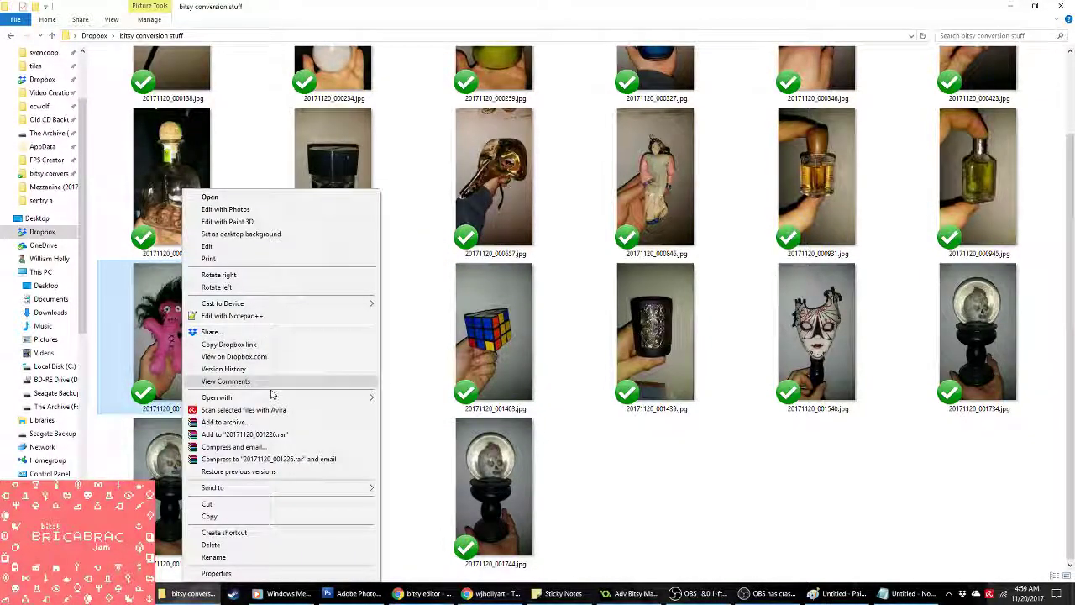
{"action": "mouse_move", "coordinate": [273, 397]}
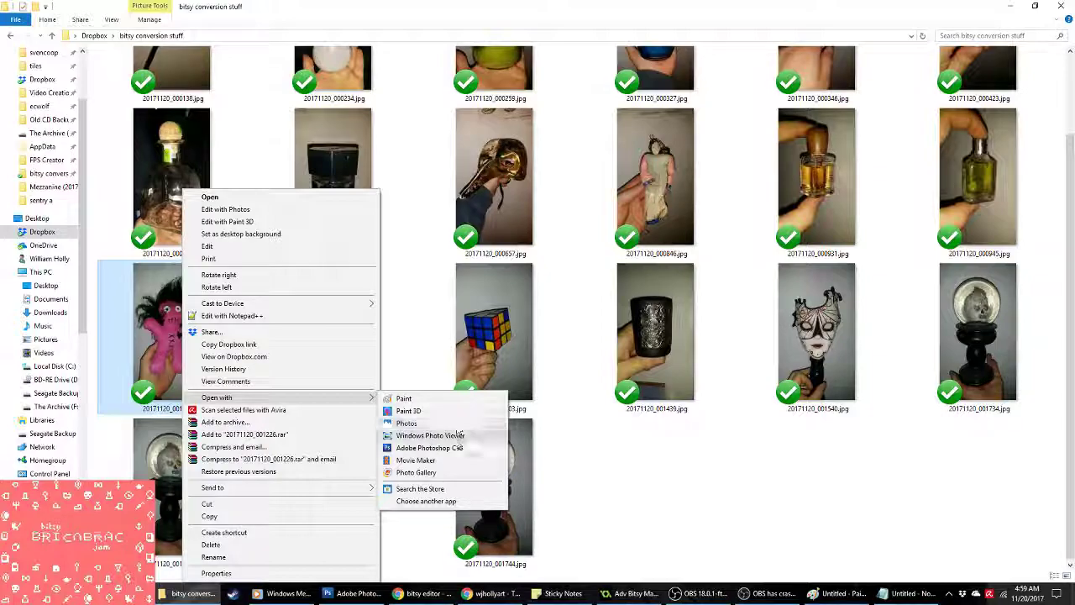
{"action": "left_click", "coordinate": [457, 446]}
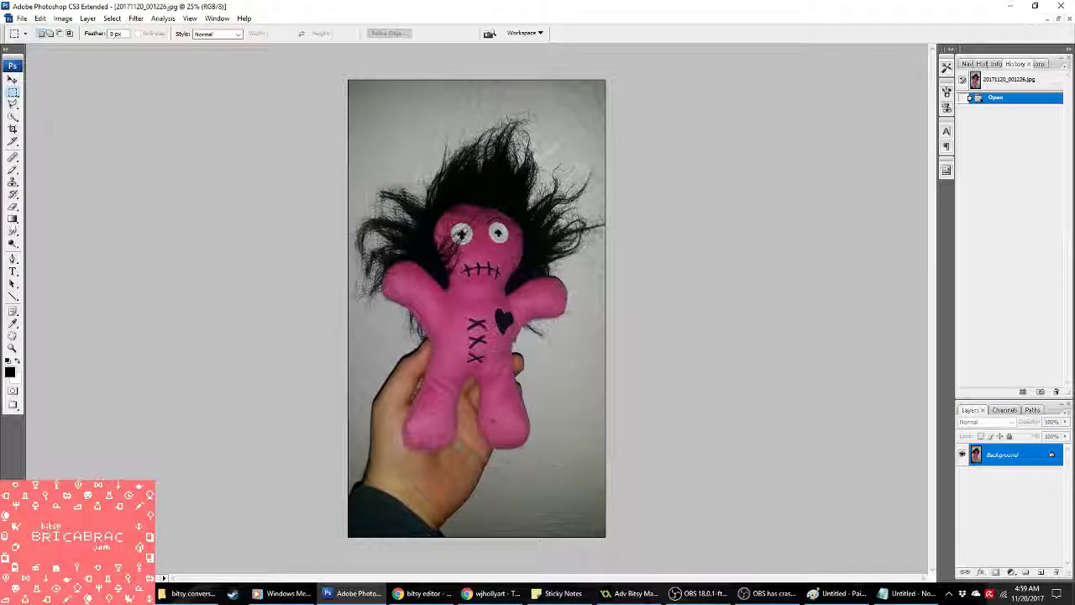
Step: Select the pink doll, including its black hair and legs, with the Quick Selection tool
{"action": "left_click", "coordinate": [12, 116]}
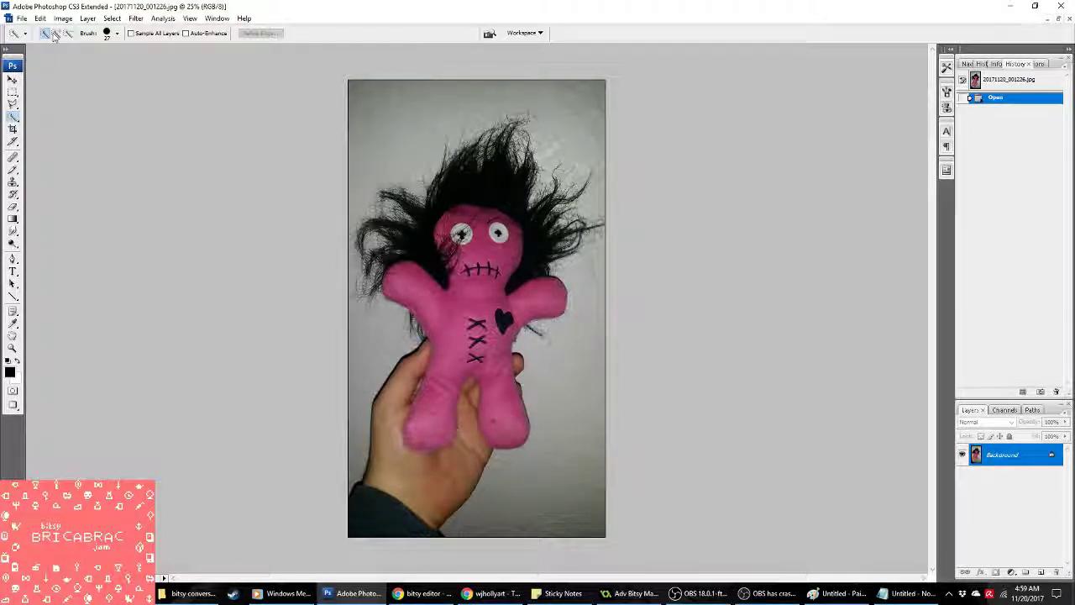
{"action": "left_click_drag", "start_coordinate": [479, 248], "coordinate": [462, 290]}
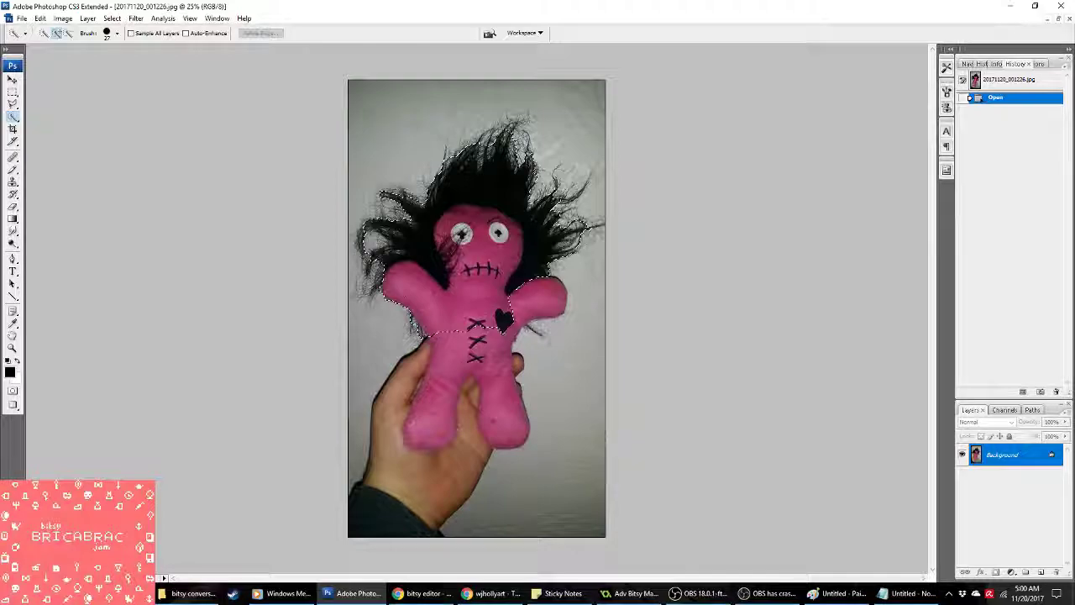
{"action": "left_click_drag", "start_coordinate": [425, 249], "coordinate": [429, 252]}
{"action": "mouse_move", "coordinate": [437, 319]}
{"action": "left_mouse_down"}
{"action": "mouse_move", "coordinate": [470, 344]}
{"action": "mouse_move", "coordinate": [453, 487]}
{"action": "mouse_move", "coordinate": [451, 392]}
{"action": "left_mouse_up"}
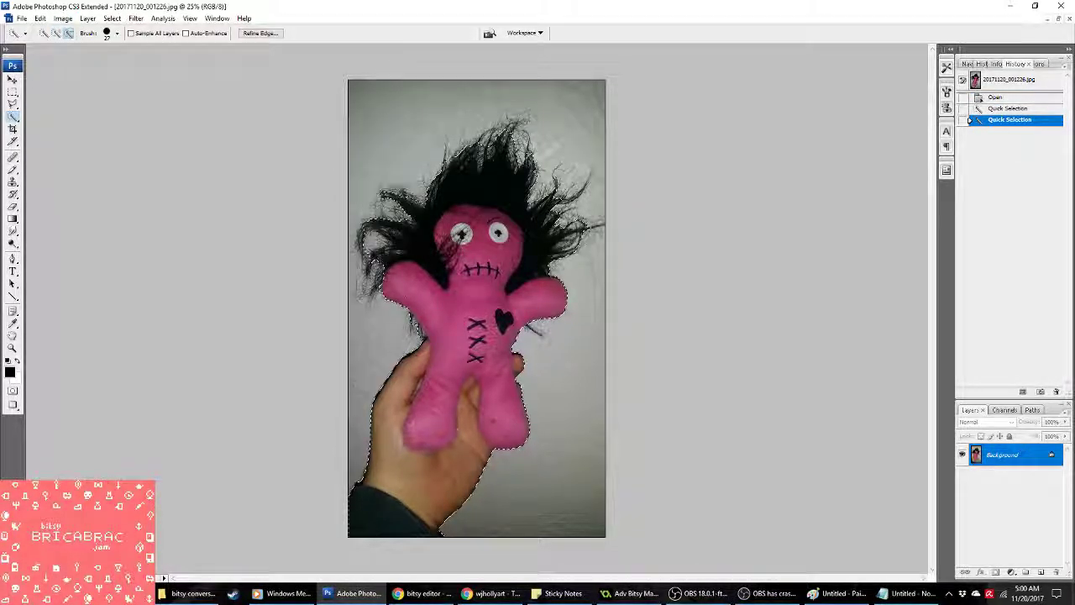
Step: Subtract the hand and fingers around the doll's legs and sides from the selection
{"action": "left_click_drag", "start_coordinate": [468, 397], "coordinate": [466, 453]}
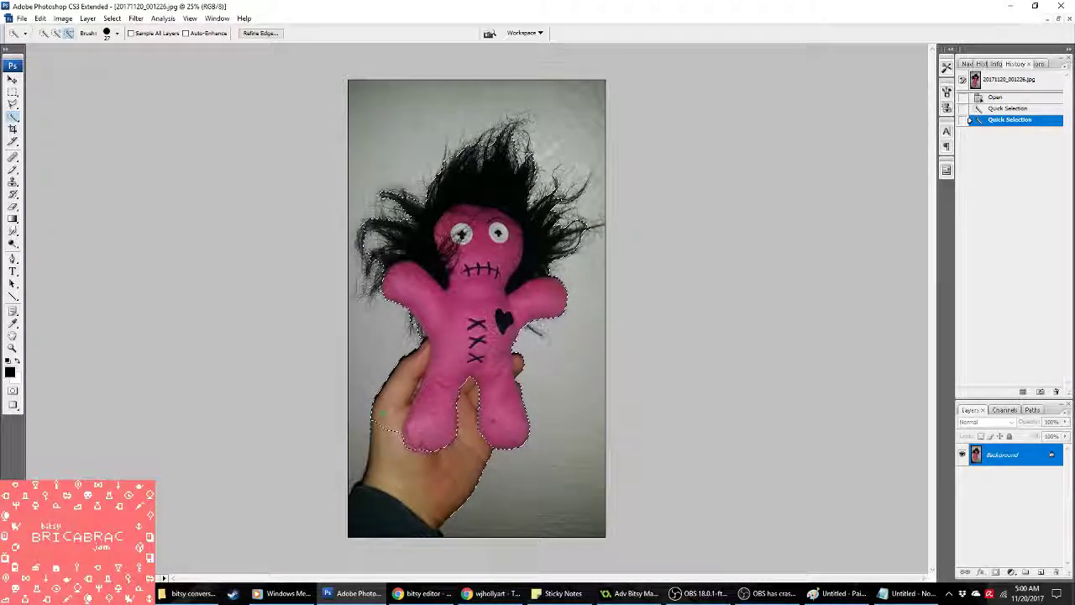
{"action": "left_click", "coordinate": [400, 380]}
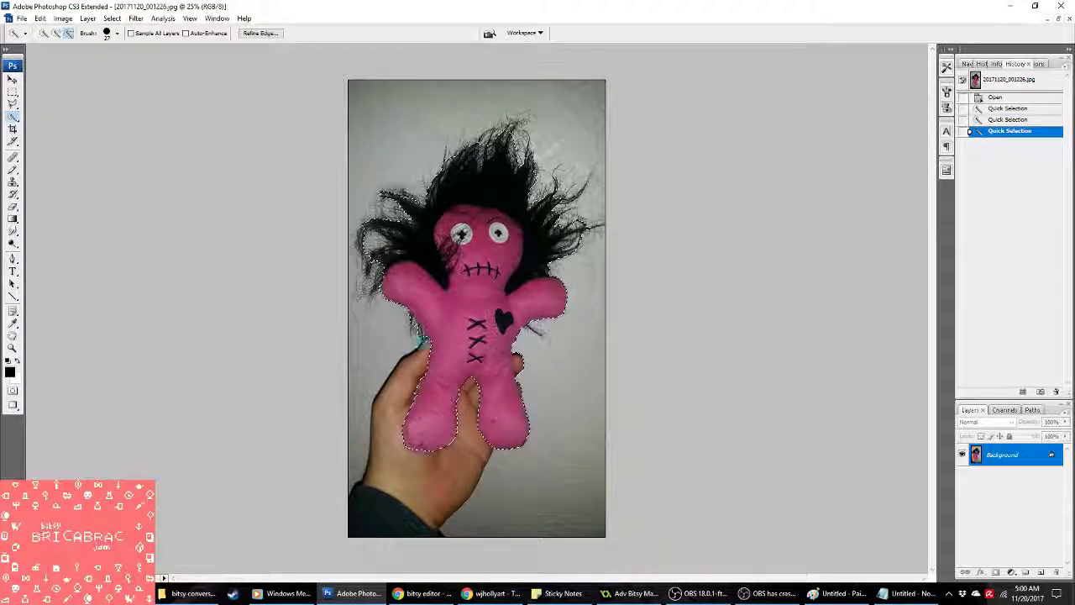
{"action": "left_click", "coordinate": [419, 341]}
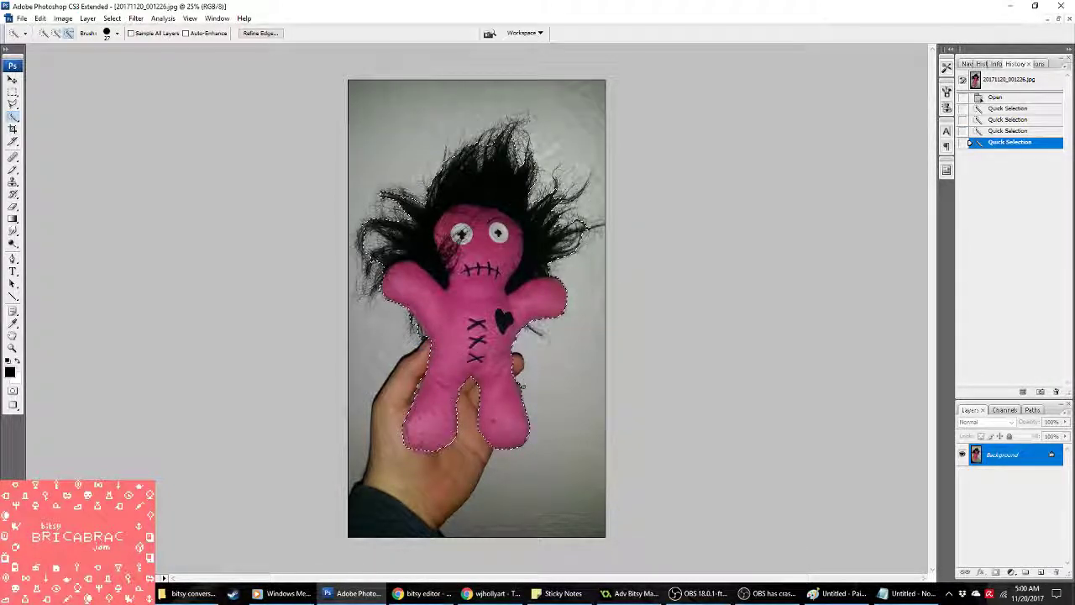
{"action": "left_click", "coordinate": [521, 388], "text": "alt"}
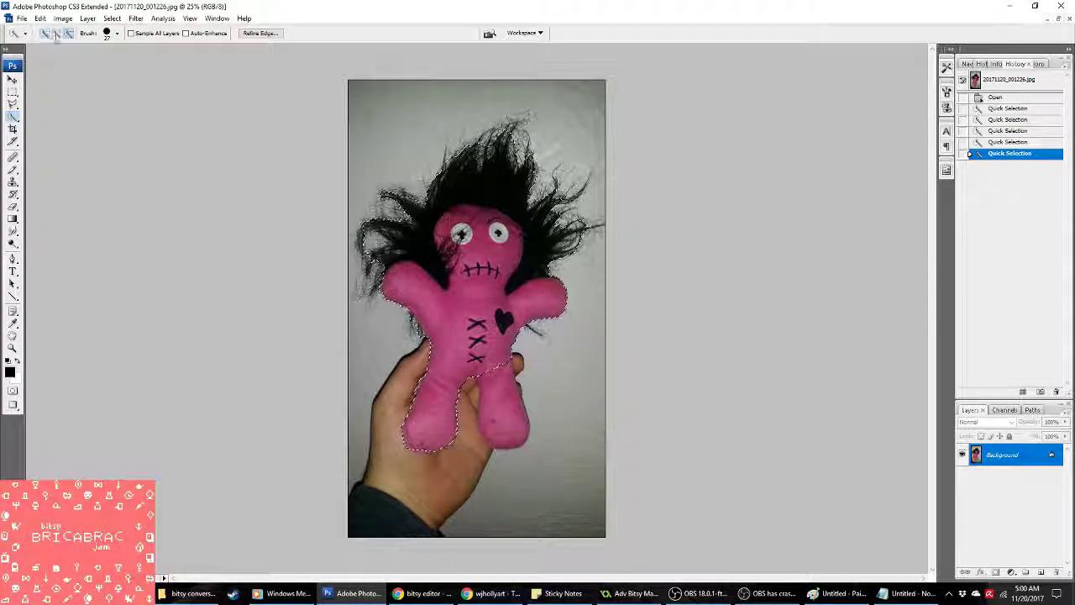
Step: Add the doll's heart-side leg and the outer strands of hair above the opposite arm to the selection
{"action": "left_click", "coordinate": [499, 410]}
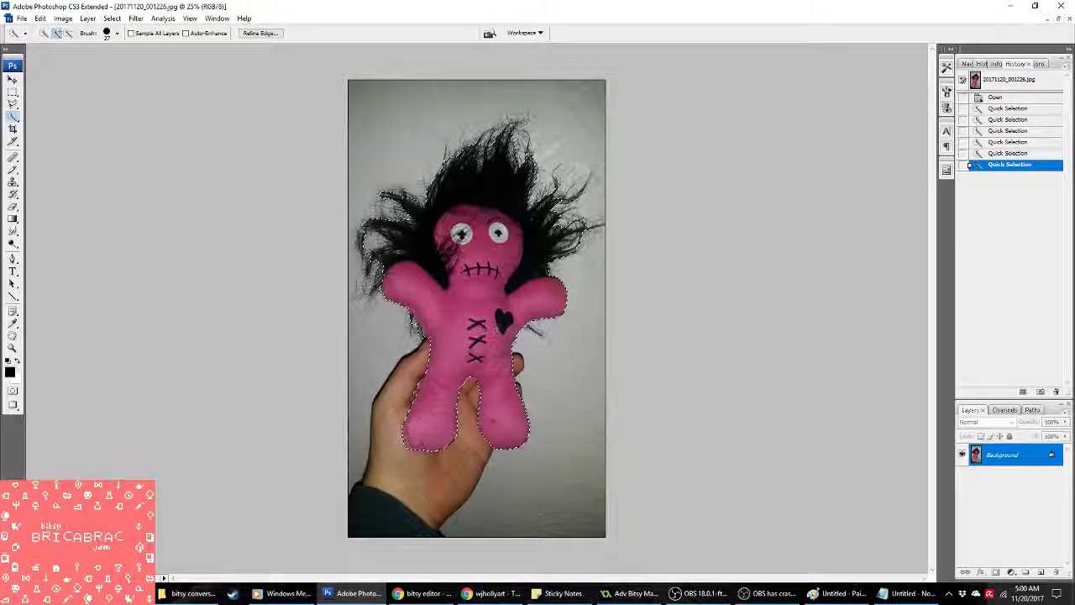
{"action": "left_click", "coordinate": [367, 263]}
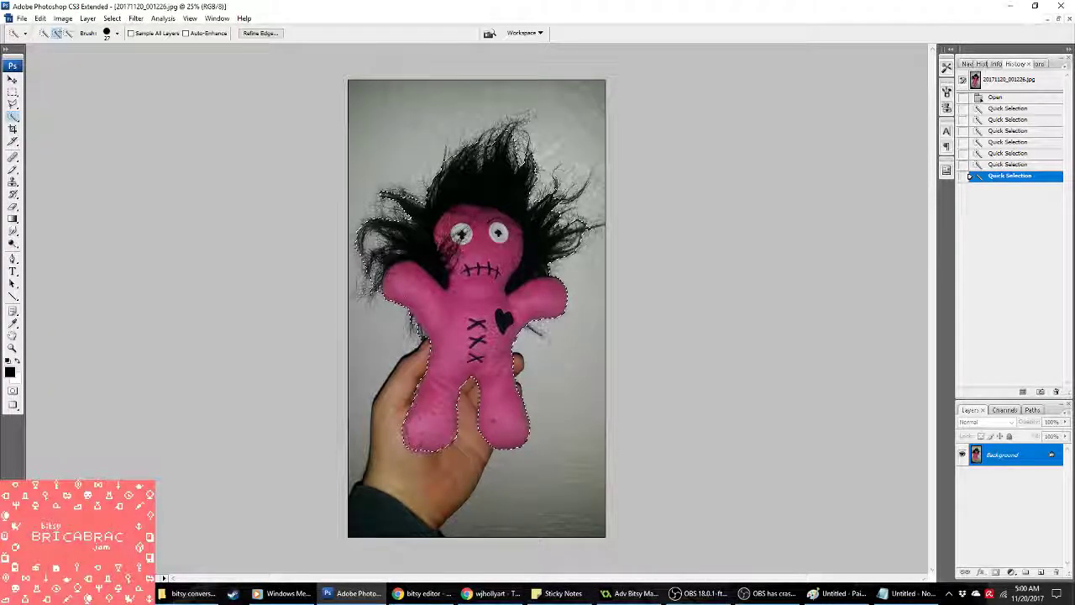
{"action": "left_click", "coordinate": [370, 256]}
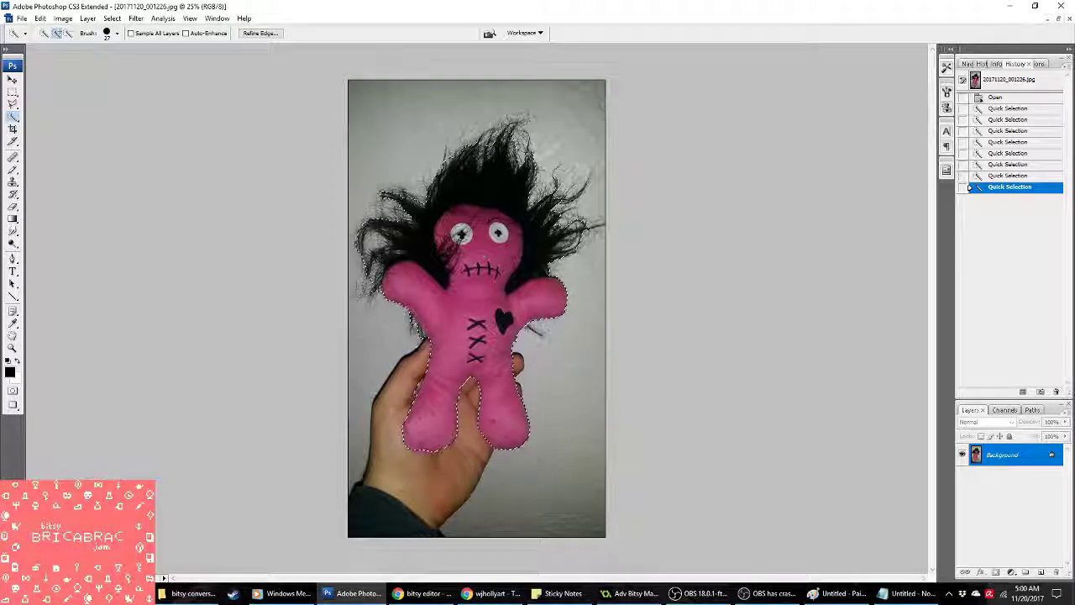
Step: Copy the selected doll and paste it into Untitled-1 as a new layer above the bottle
{"action": "left_click", "coordinate": [1067, 38]}
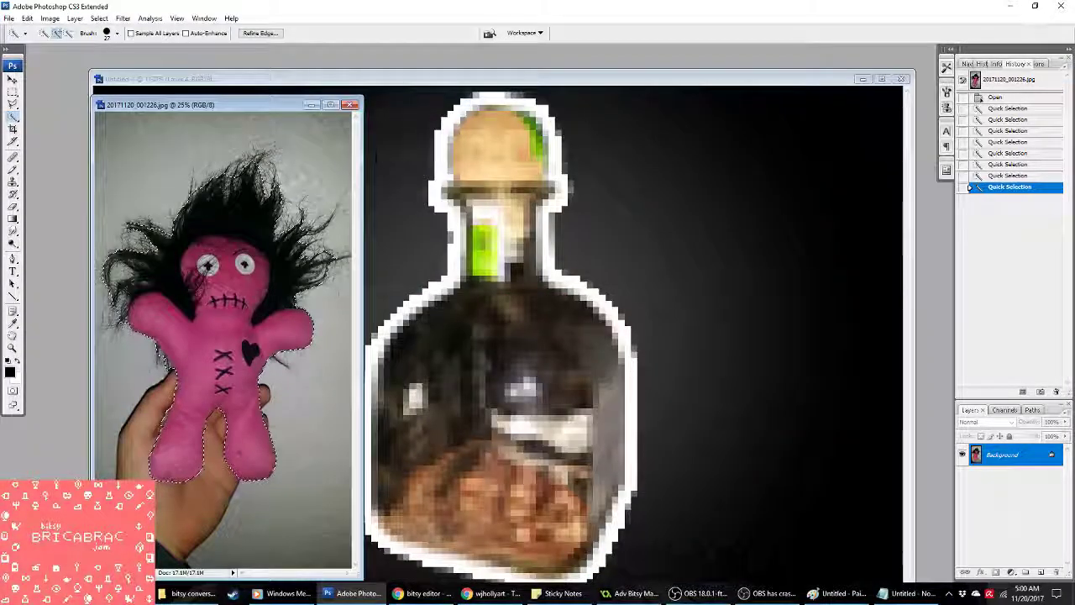
{"action": "left_click", "coordinate": [370, 126]}
{"action": "left_click_drag", "start_coordinate": [596, 82], "coordinate": [866, 101]}
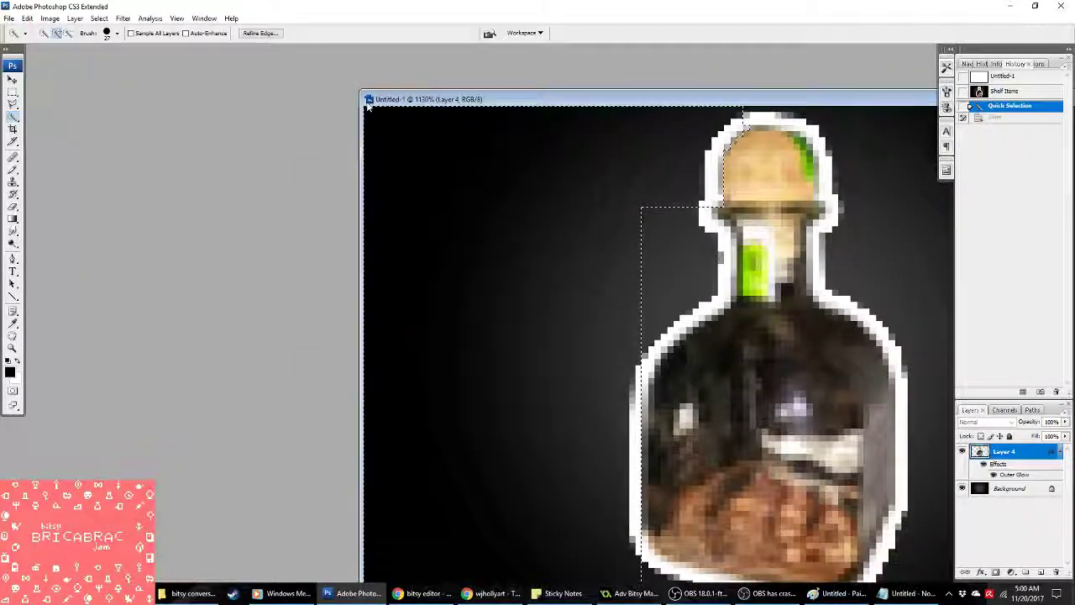
{"action": "left_click_drag", "start_coordinate": [437, 102], "coordinate": [147, 60]}
{"action": "key", "text": "ctrl+v"}
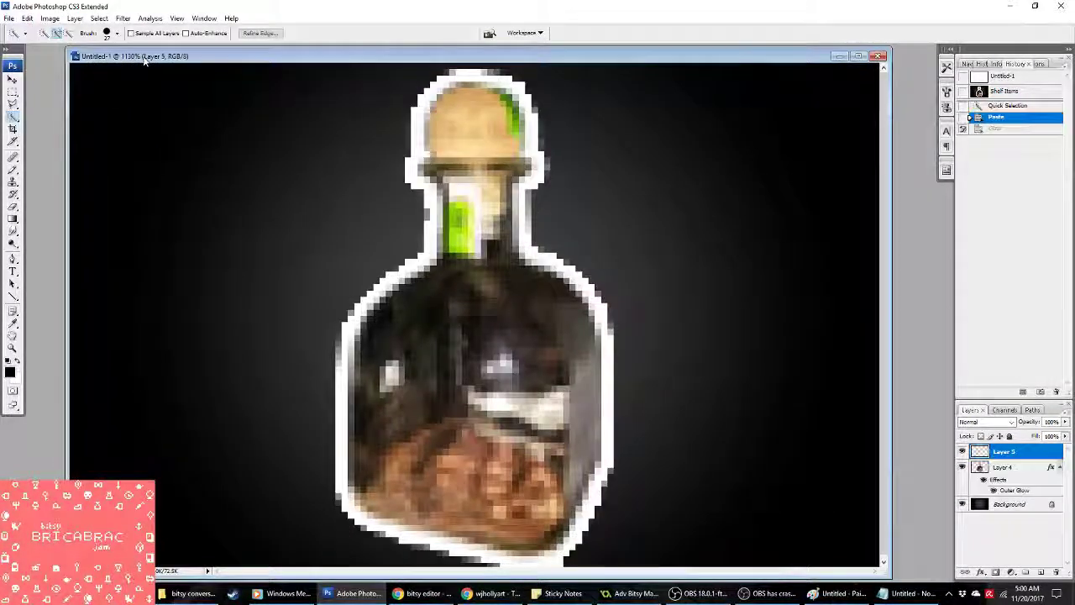
Step: Copy the bottle layer's Outer Glow style and paste it onto the new doll layer
{"action": "left_click", "coordinate": [13, 92]}
{"action": "right_click", "coordinate": [382, 204]}
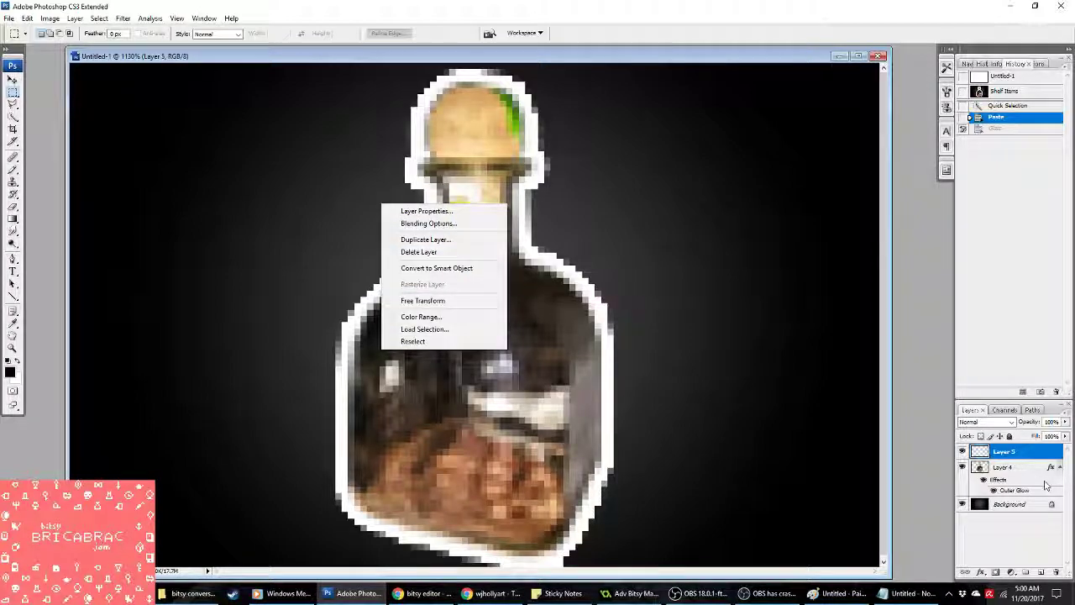
{"action": "right_click", "coordinate": [1048, 474]}
{"action": "left_click", "coordinate": [1010, 396]}
{"action": "right_click", "coordinate": [1005, 452]}
{"action": "left_click", "coordinate": [1006, 390]}
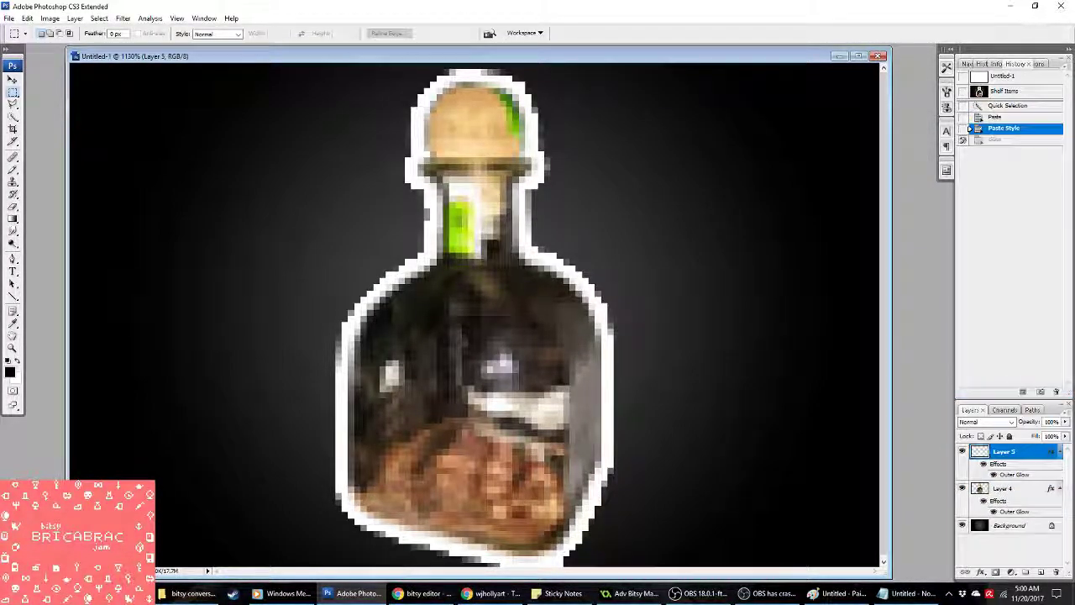
Step: Shrink the doll layer with Free Transform and bring it into view at an angle over the bottle
{"action": "right_click", "coordinate": [595, 363]}
{"action": "left_click", "coordinate": [672, 460]}
{"action": "right_click", "coordinate": [489, 267]}
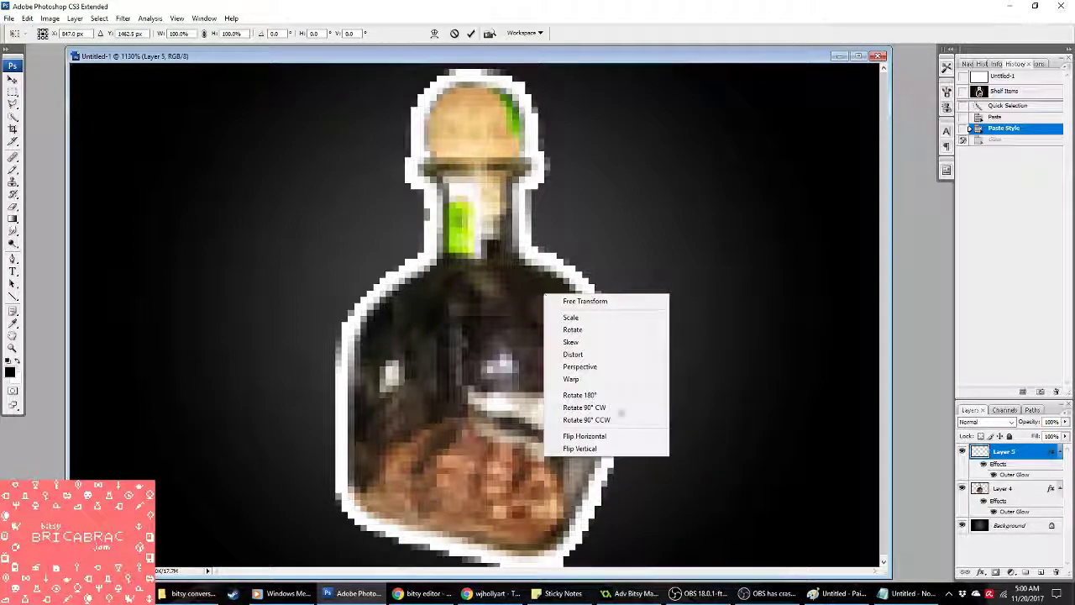
{"action": "left_click", "coordinate": [626, 435]}
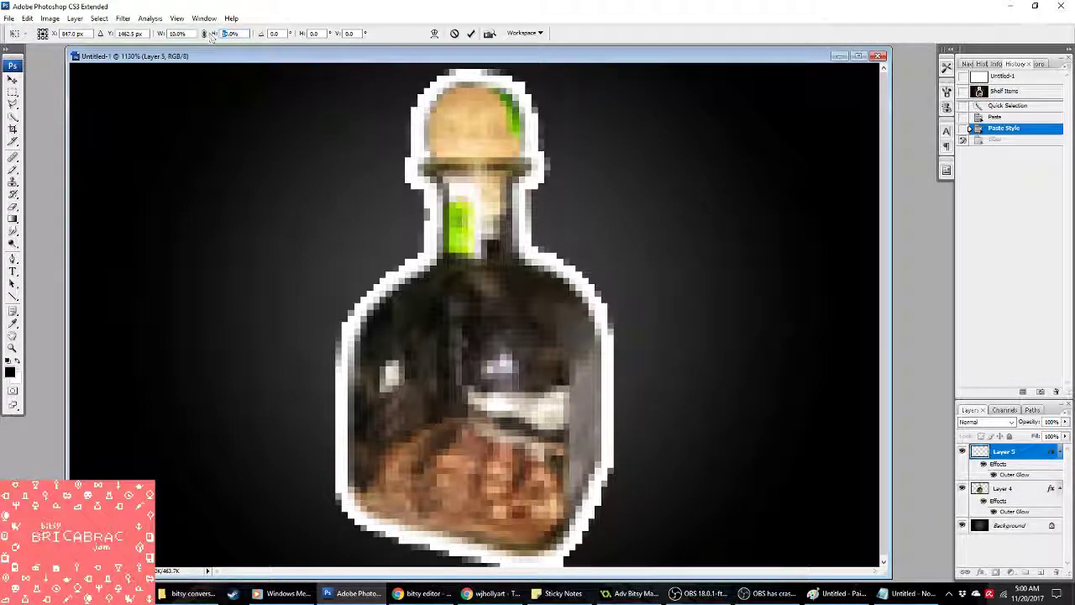
{"action": "left_click", "coordinate": [173, 34]}
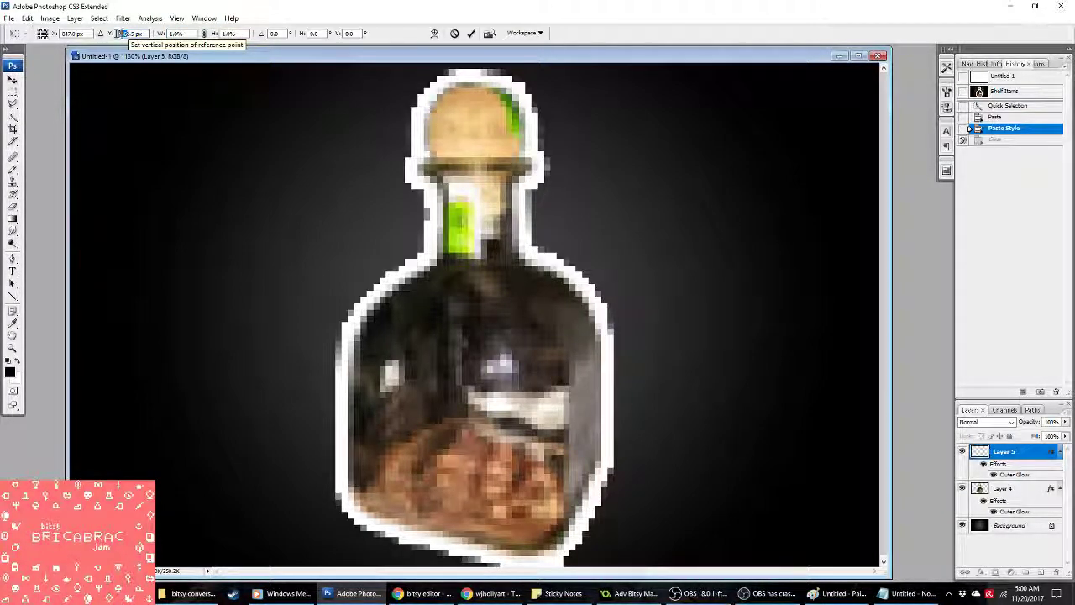
{"action": "double_click", "coordinate": [85, 33]}
{"action": "type", "text": "7"}
{"action": "key", "text": "Return"}
{"action": "left_click_drag", "start_coordinate": [134, 152], "coordinate": [486, 389]}
{"action": "left_click_drag", "start_coordinate": [711, 372], "coordinate": [630, 319]}
Step: Flip the doll horizontally and rotate it to about -69.8° so it lies tilted on its side
{"action": "right_click", "coordinate": [625, 308]}
{"action": "left_click", "coordinate": [666, 432]}
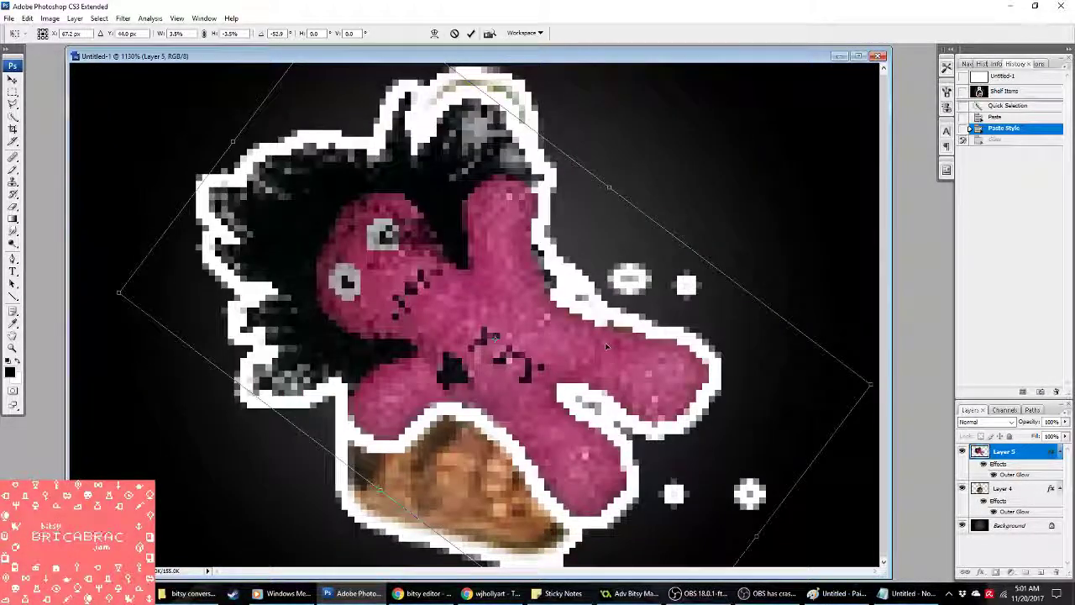
{"action": "left_click_drag", "start_coordinate": [161, 184], "coordinate": [783, 106]}
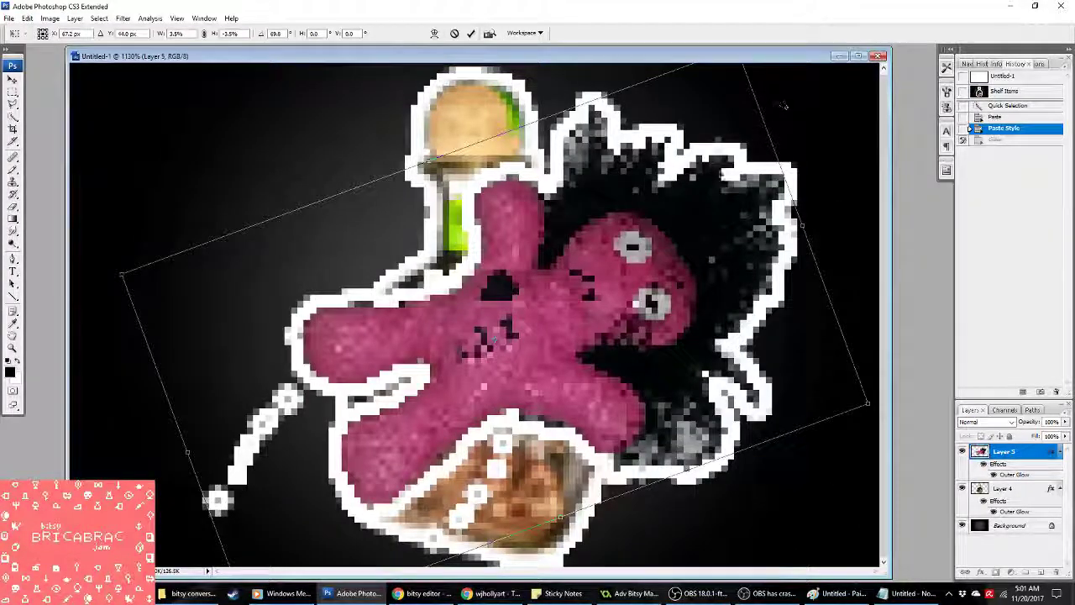
{"action": "right_click", "coordinate": [696, 194]}
{"action": "left_click", "coordinate": [729, 345]}
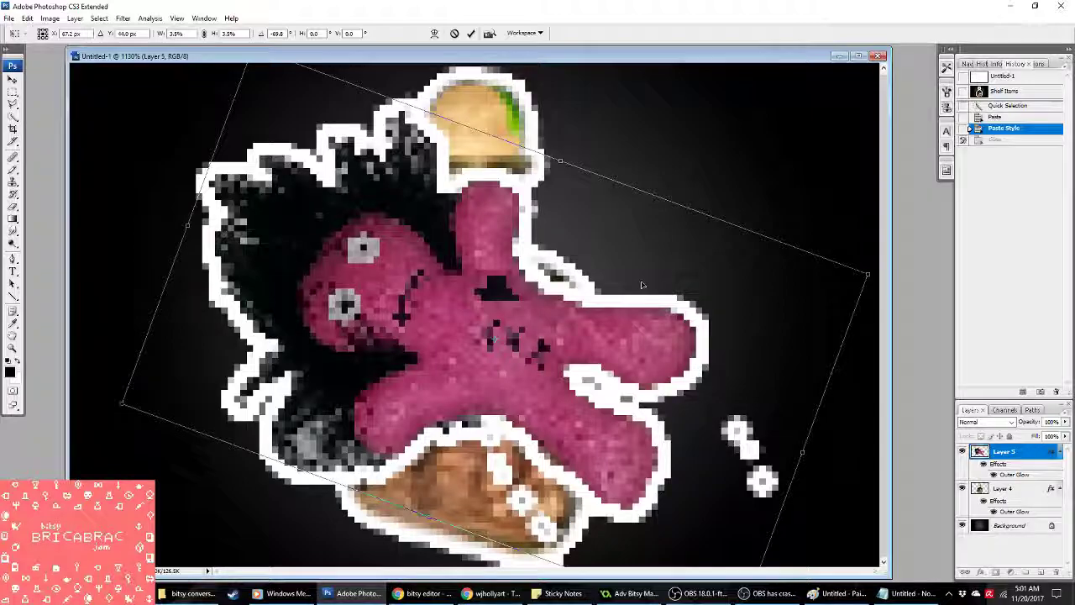
Step: Enlarge the doll to about 4% scale, shift it slightly to fill the canvas, and apply the transform
{"action": "left_click_drag", "start_coordinate": [395, 186], "coordinate": [490, 219]}
{"action": "left_click_drag", "start_coordinate": [345, 77], "coordinate": [367, 166]}
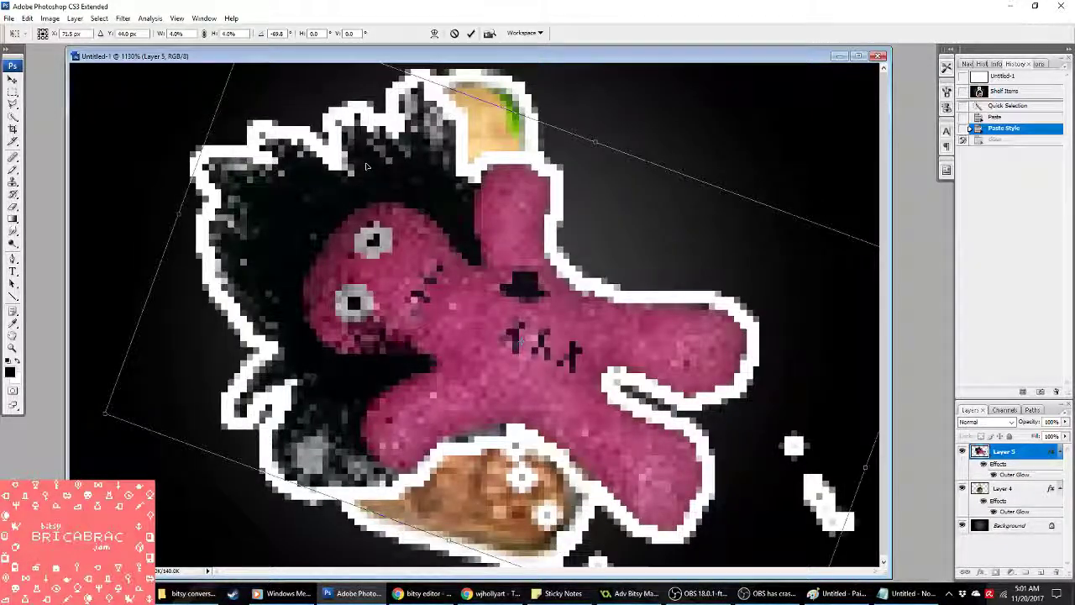
{"action": "key", "text": "Return"}
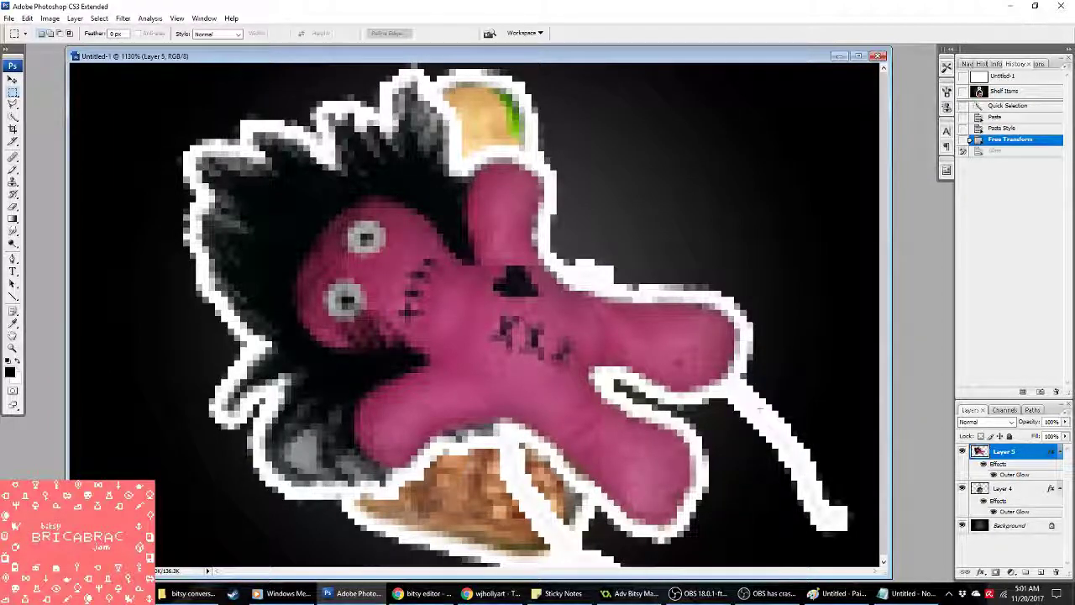
Step: Clear the stray glowing fragments beside and below the doll's legs from its layer
{"action": "left_click_drag", "start_coordinate": [859, 533], "coordinate": [874, 550]}
{"action": "key", "text": "Delete"}
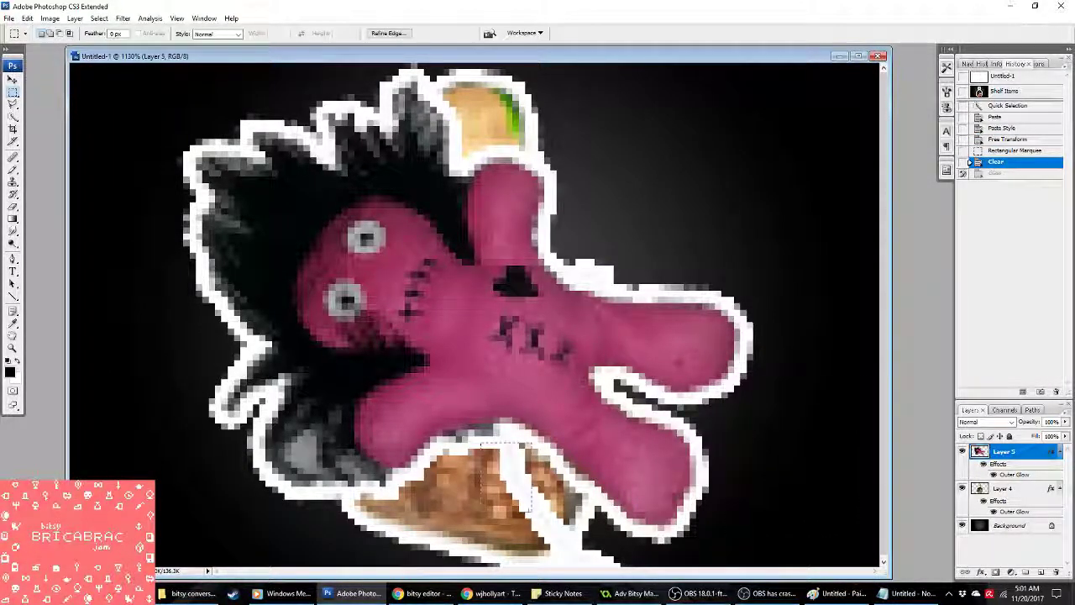
{"action": "left_click_drag", "start_coordinate": [486, 444], "coordinate": [588, 516]}
{"action": "key", "text": "Delete"}
{"action": "key", "text": "ctrl+d"}
{"action": "left_click_drag", "start_coordinate": [508, 502], "coordinate": [645, 571]}
{"action": "key", "text": "Delete"}
{"action": "key", "text": "ctrl+d"}
{"action": "key", "text": "Delete"}
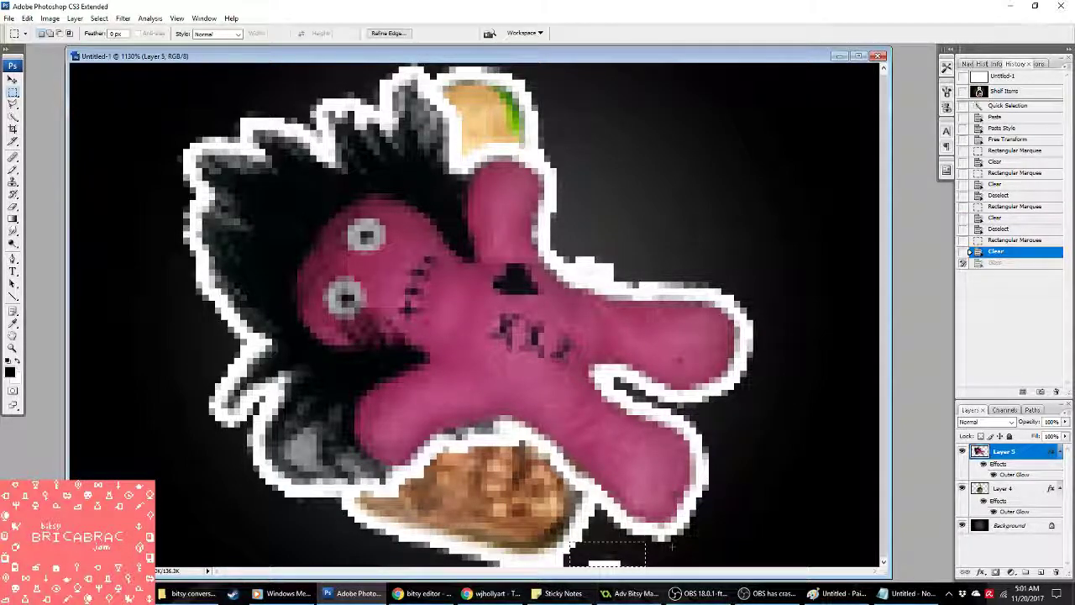
{"action": "key", "text": "ctrl+d"}
Step: Shift the doll up to clear the leftover fragment beneath its legs, and move it back to the middle of the canvas
{"action": "left_click_drag", "start_coordinate": [503, 336], "coordinate": [491, 222], "text": "ctrl"}
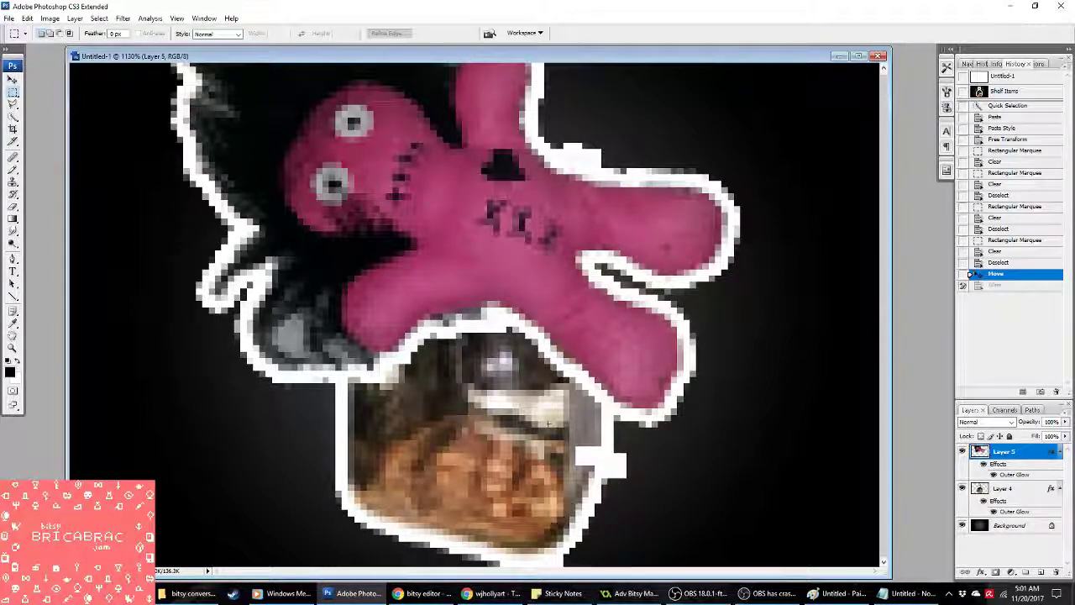
{"action": "left_click_drag", "start_coordinate": [632, 502], "coordinate": [632, 503]}
{"action": "key", "text": "Delete"}
{"action": "key", "text": "ctrl+d"}
{"action": "left_click", "coordinate": [14, 79]}
{"action": "left_click_drag", "start_coordinate": [519, 279], "coordinate": [538, 382]}
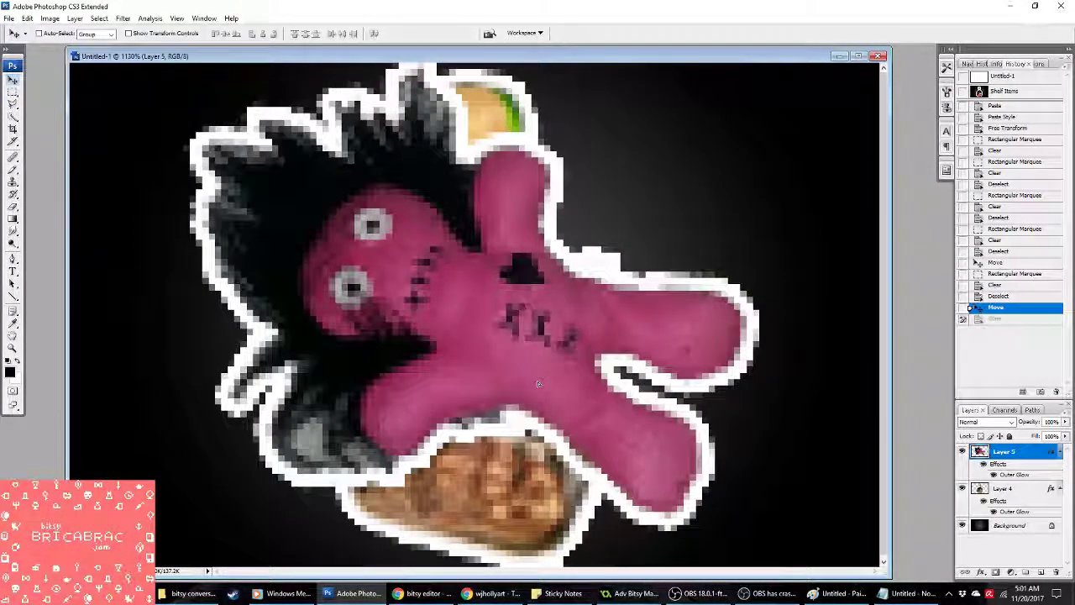
Step: Delete the bottle layer, Layer 4, from behind the doll
{"action": "right_click", "coordinate": [1010, 500]}
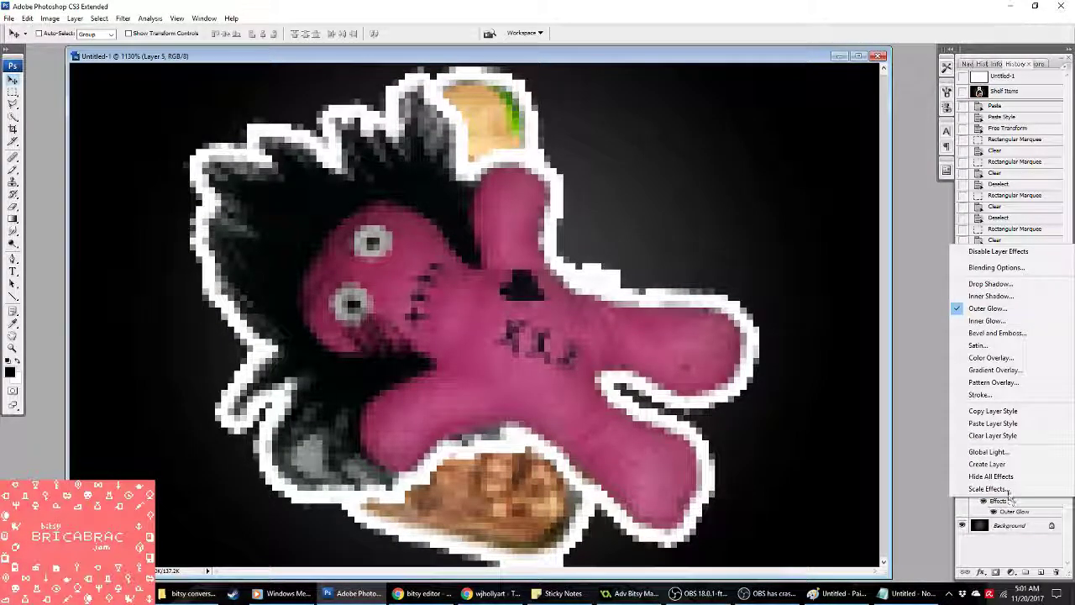
{"action": "left_click", "coordinate": [1005, 488]}
{"action": "right_click", "coordinate": [1004, 489]}
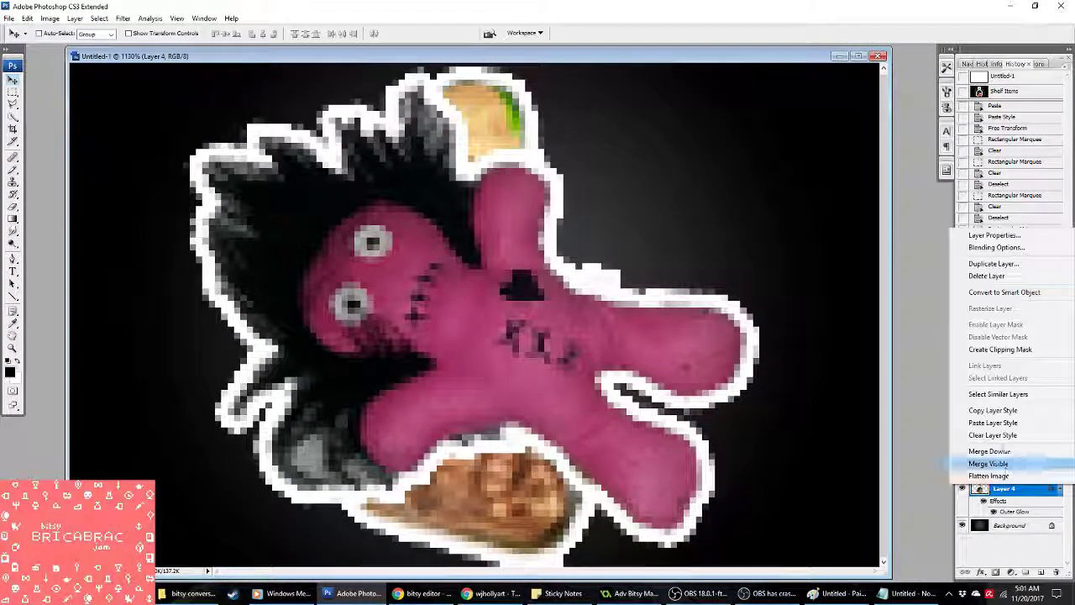
{"action": "left_click", "coordinate": [988, 276]}
{"action": "left_click", "coordinate": [492, 210]}
Step: Switch to the Twitch stream page and send the chat message "Thanks for joining me :)"
{"action": "left_click", "coordinate": [495, 593]}
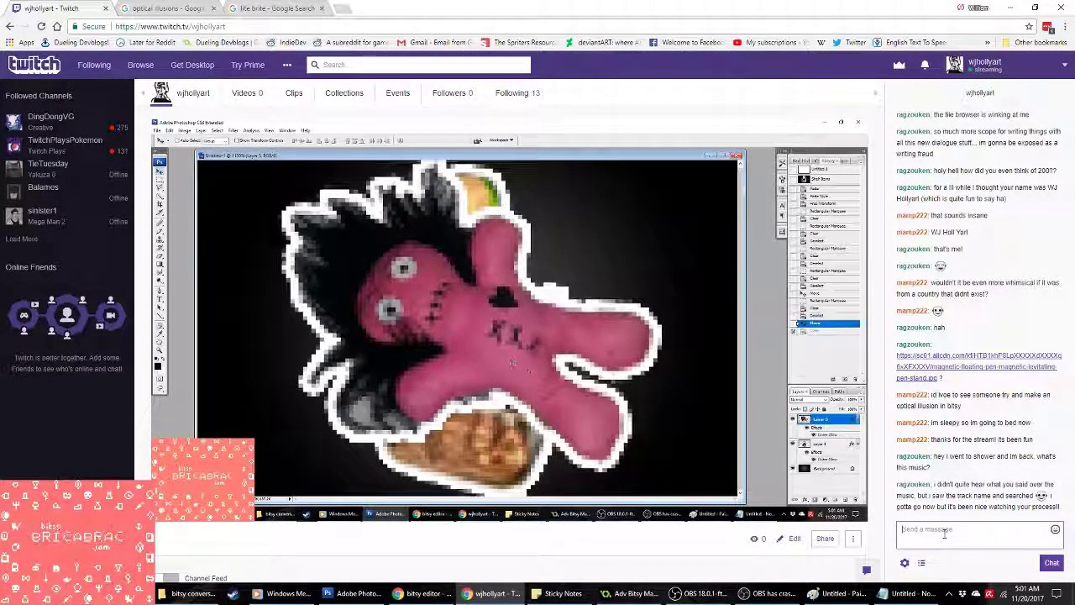
{"action": "type", "text": "Thanks for joining me :"}
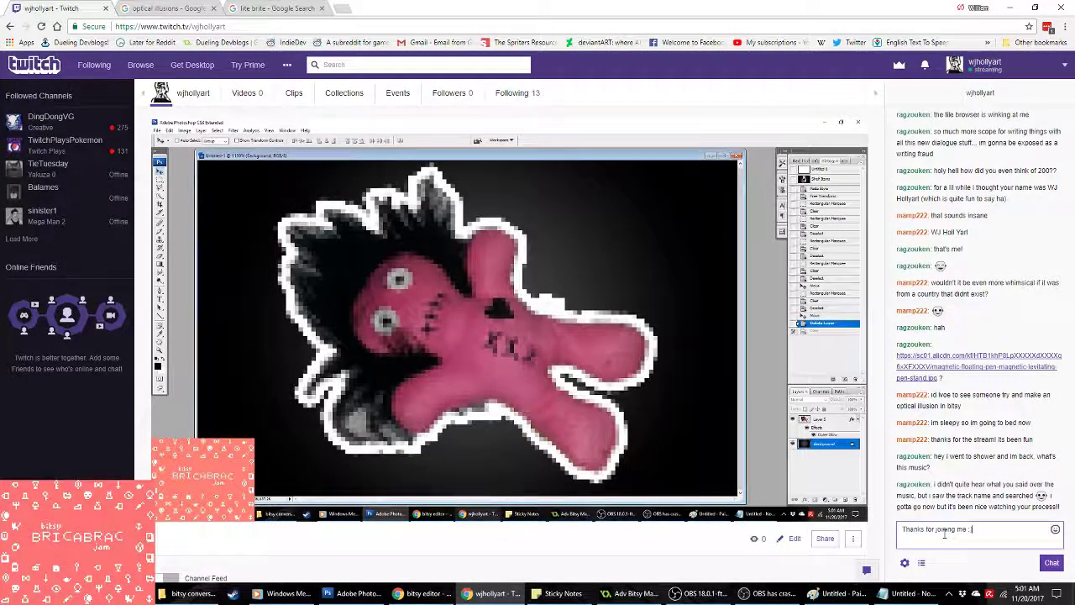
{"action": "type", "text": ")"}
{"action": "key", "text": "Return"}
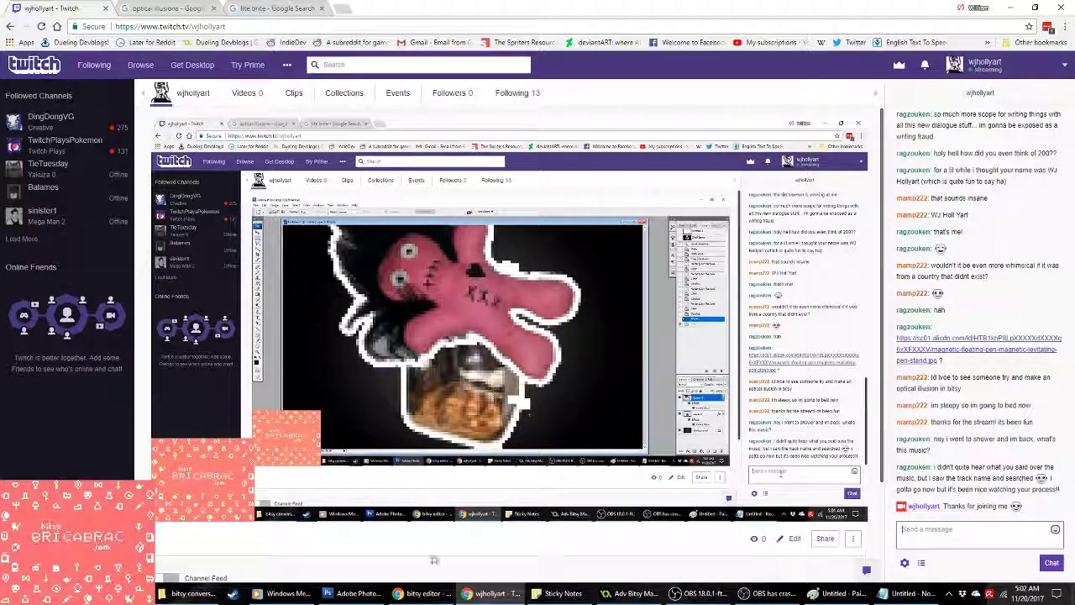
Step: Return to Photoshop and apply an automatic Levels adjustment to the doll layer, Layer 5
{"action": "key", "text": "alt+Tab"}
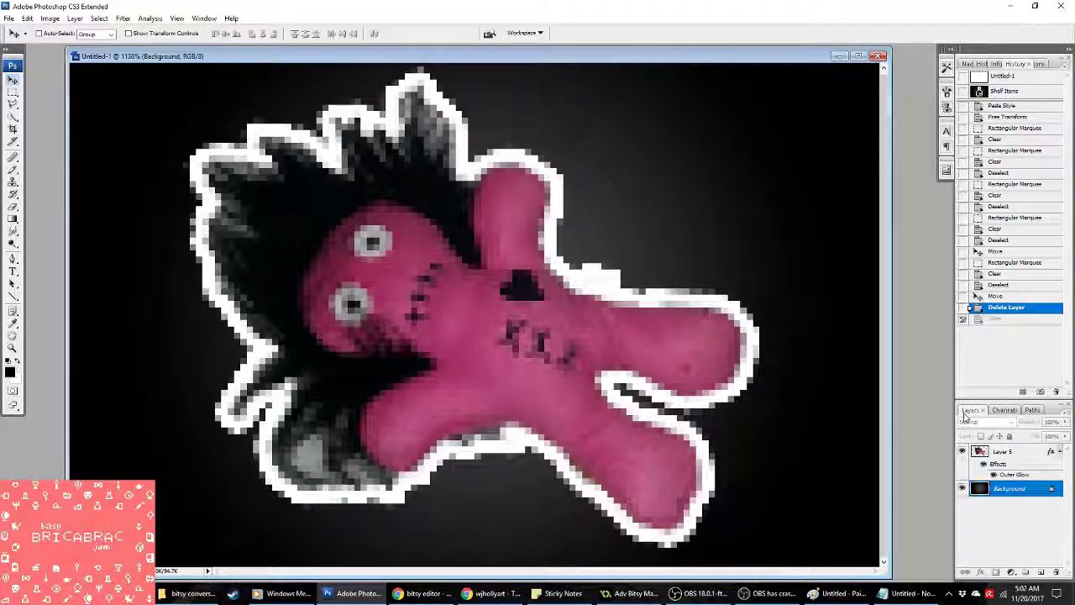
{"action": "left_click", "coordinate": [1004, 451]}
{"action": "left_click", "coordinate": [50, 18]}
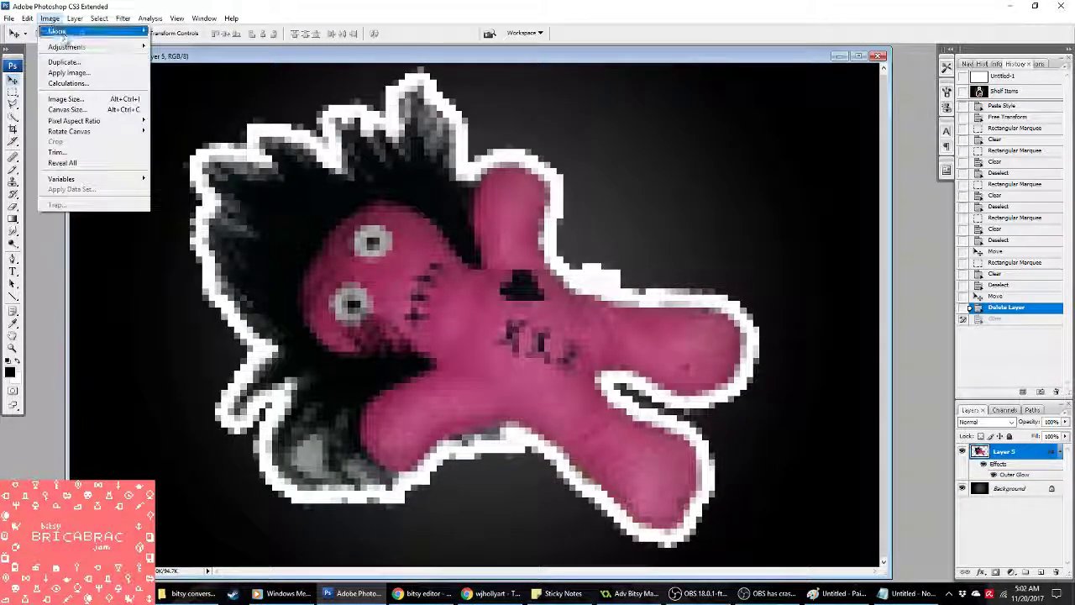
{"action": "mouse_move", "coordinate": [67, 46]}
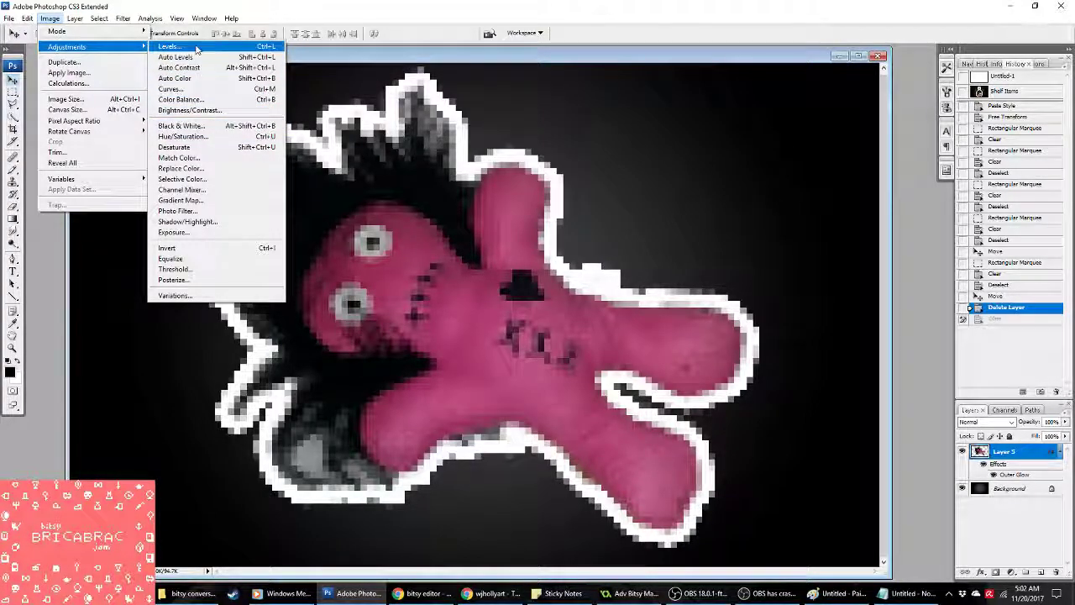
{"action": "left_click", "coordinate": [195, 47]}
{"action": "left_click", "coordinate": [440, 160]}
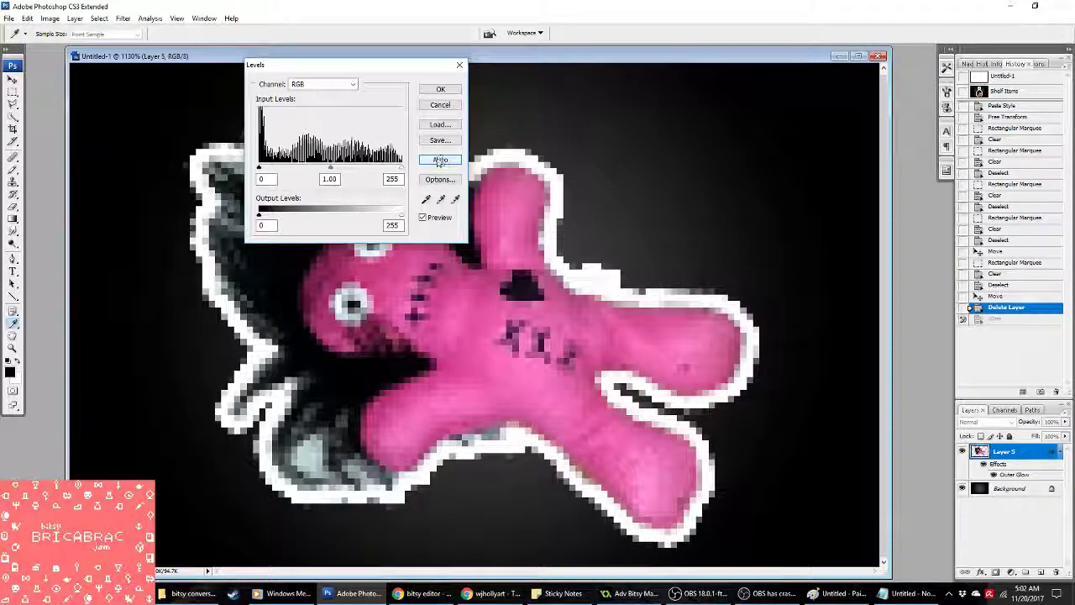
{"action": "left_click", "coordinate": [440, 89]}
Step: Preview the image as a two-colour, black-and-white Indexed Color conversion with pattern dithering, and cancel it
{"action": "left_click", "coordinate": [50, 18]}
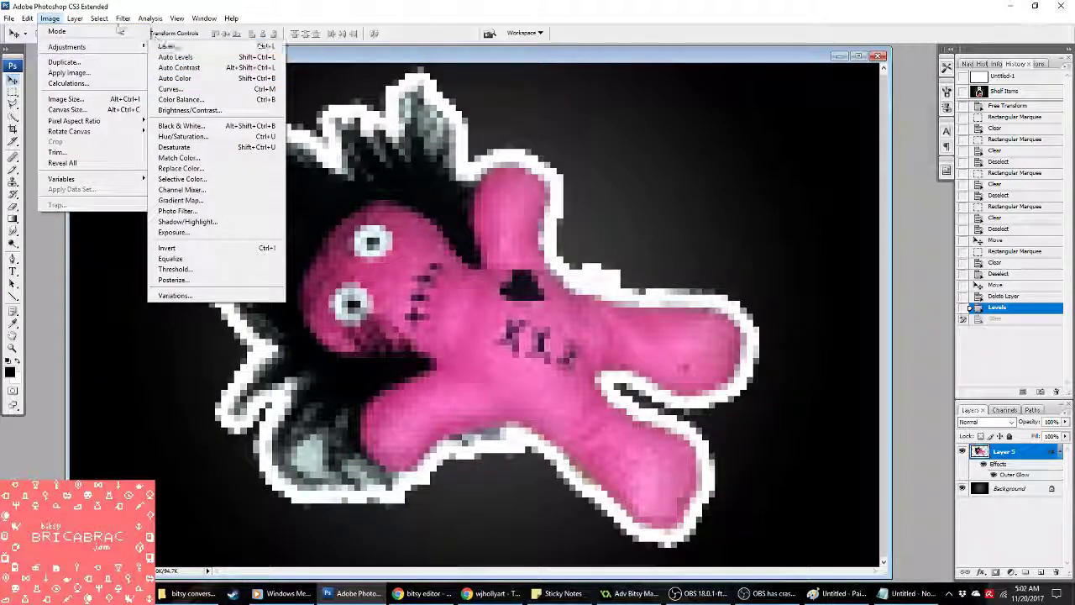
{"action": "mouse_move", "coordinate": [115, 35]}
{"action": "left_click", "coordinate": [181, 62]}
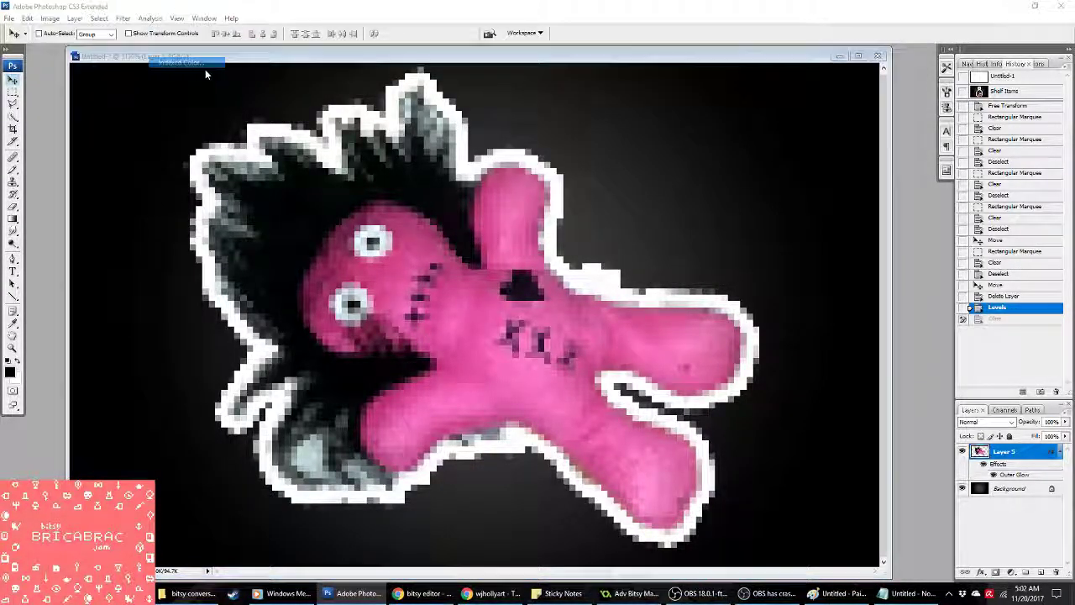
{"action": "left_click", "coordinate": [503, 221]}
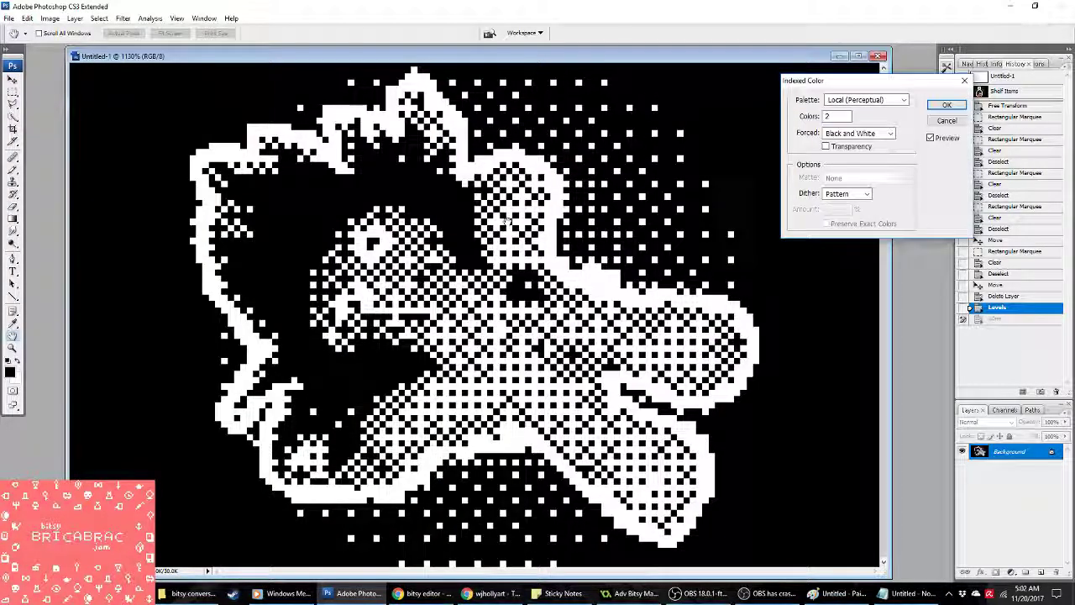
{"action": "key", "text": "Escape"}
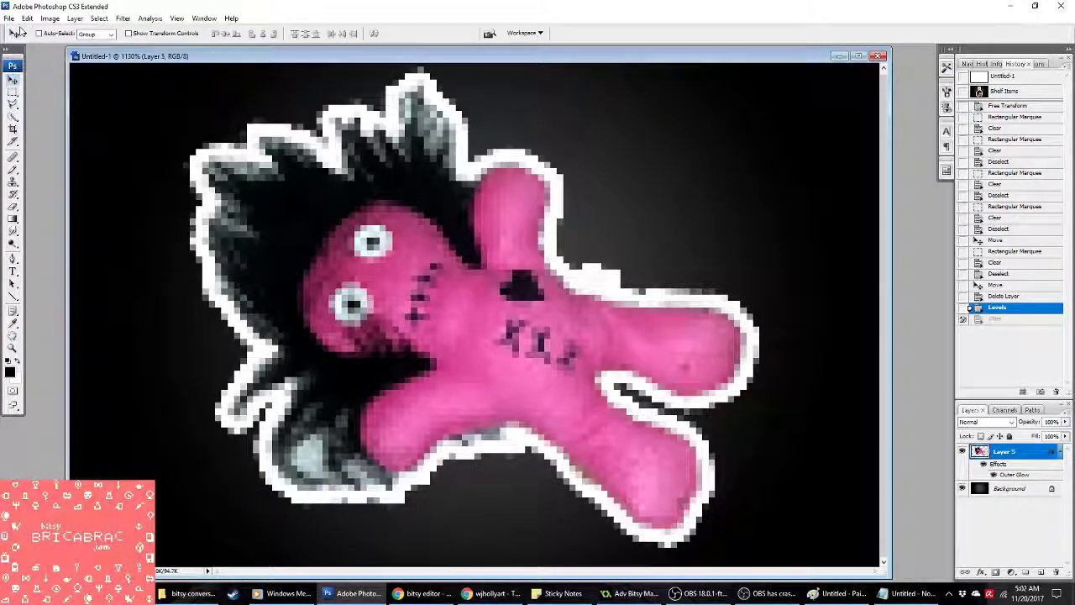
Step: Apply a Black & White adjustment to the doll with reds at -92, blues at -200 and magentas at 300
{"action": "left_click", "coordinate": [74, 18]}
{"action": "left_click", "coordinate": [184, 126]}
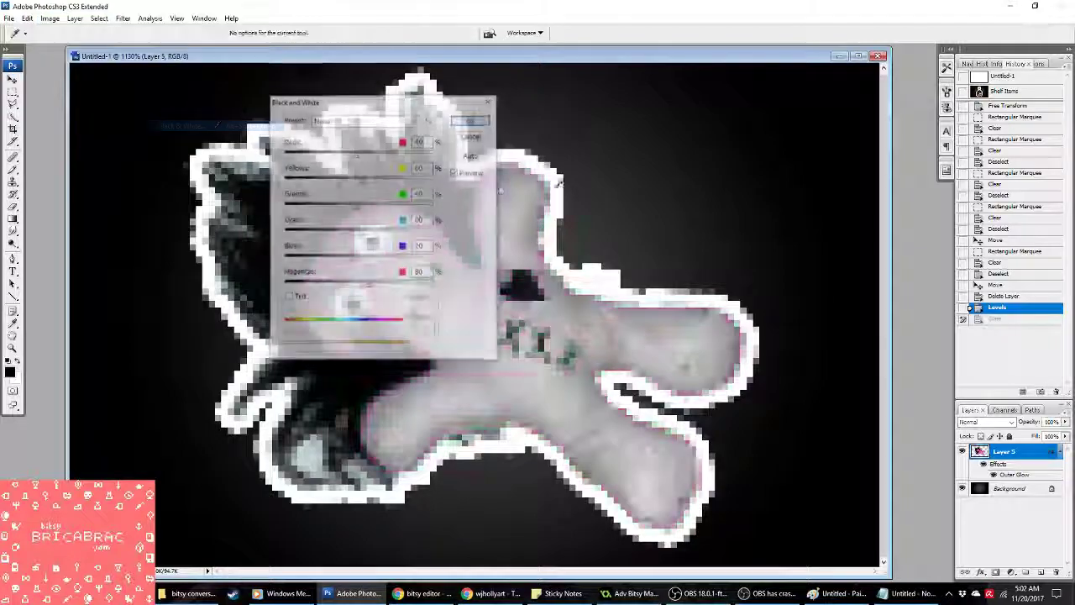
{"action": "left_click_drag", "start_coordinate": [367, 284], "coordinate": [471, 299]}
{"action": "left_click_drag", "start_coordinate": [355, 100], "coordinate": [692, 54]}
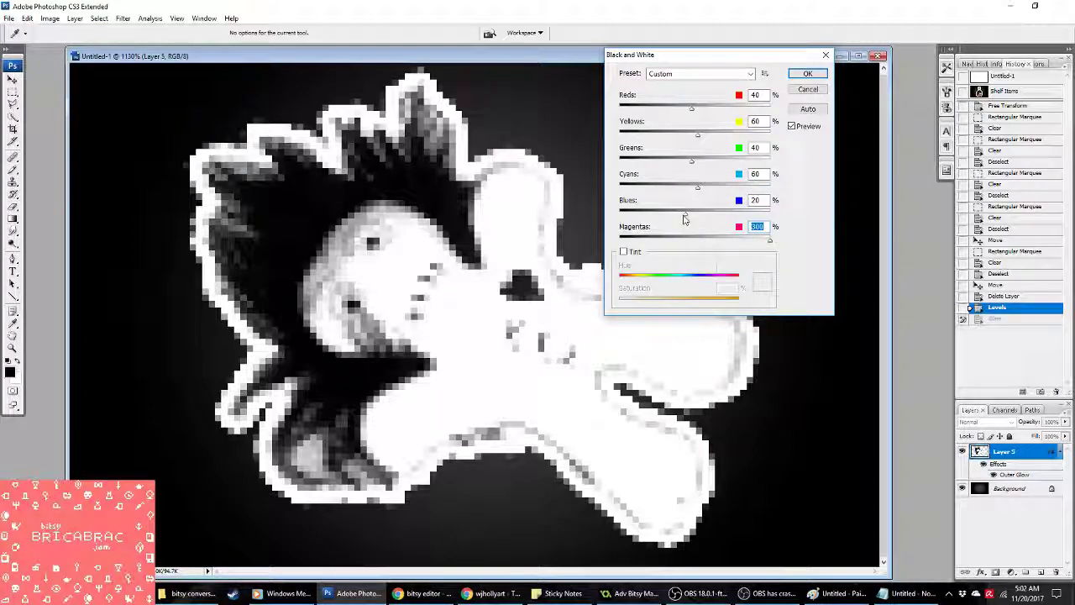
{"action": "left_click_drag", "start_coordinate": [713, 217], "coordinate": [481, 212]}
{"action": "mouse_move", "coordinate": [670, 112]}
{"action": "left_mouse_down"}
{"action": "mouse_move", "coordinate": [638, 109]}
{"action": "mouse_move", "coordinate": [661, 115]}
{"action": "mouse_move", "coordinate": [654, 125]}
{"action": "left_mouse_up"}
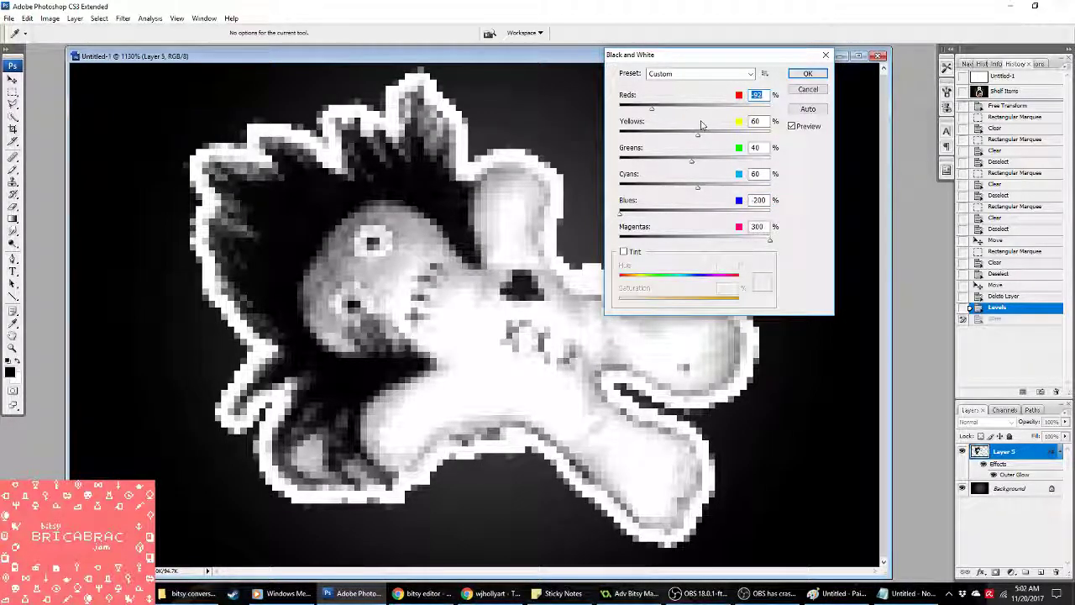
{"action": "left_click", "coordinate": [807, 73]}
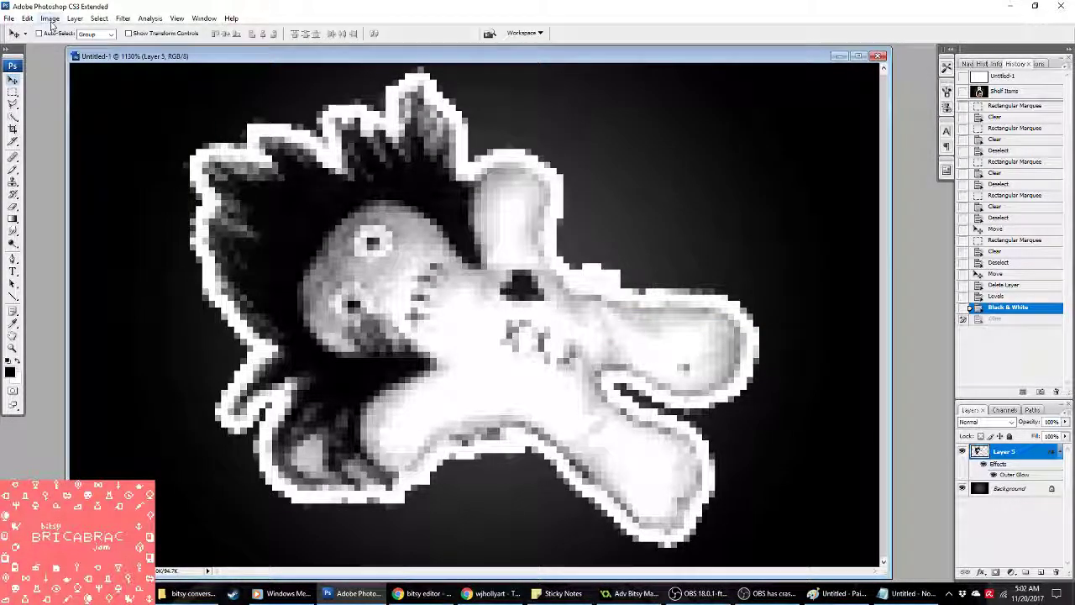
Step: Check how the greyscale doll dithers in Indexed Color with two forced black-and-white colours, and cancel the conversion
{"action": "left_click", "coordinate": [49, 18]}
{"action": "mouse_move", "coordinate": [84, 34]}
{"action": "left_click", "coordinate": [240, 65]}
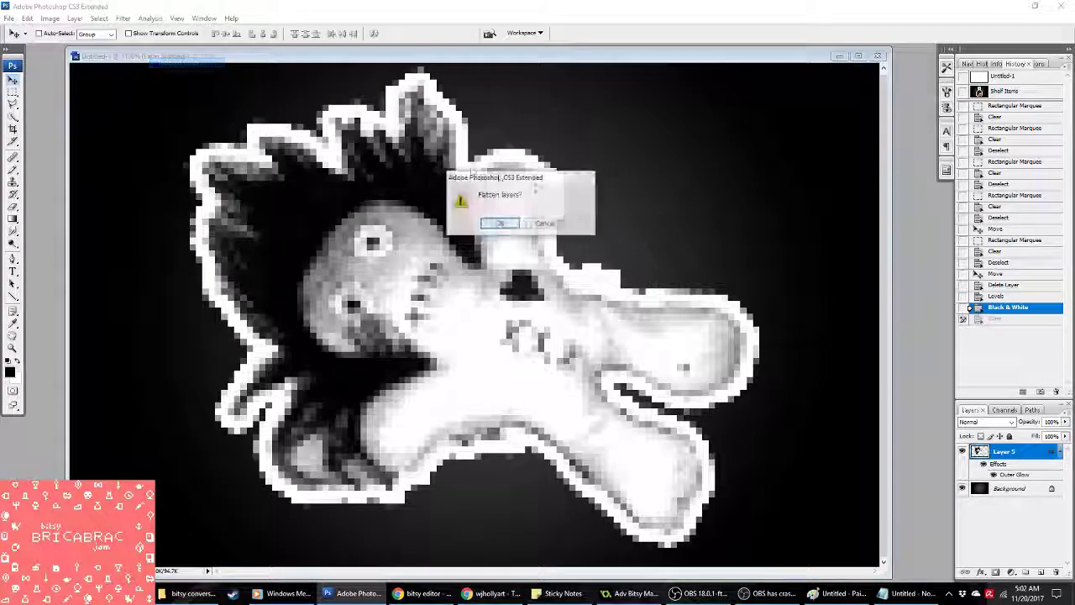
{"action": "left_click", "coordinate": [500, 222]}
{"action": "left_click", "coordinate": [857, 134]}
{"action": "left_click", "coordinate": [853, 162]}
{"action": "left_click", "coordinate": [866, 100]}
{"action": "left_click", "coordinate": [861, 166]}
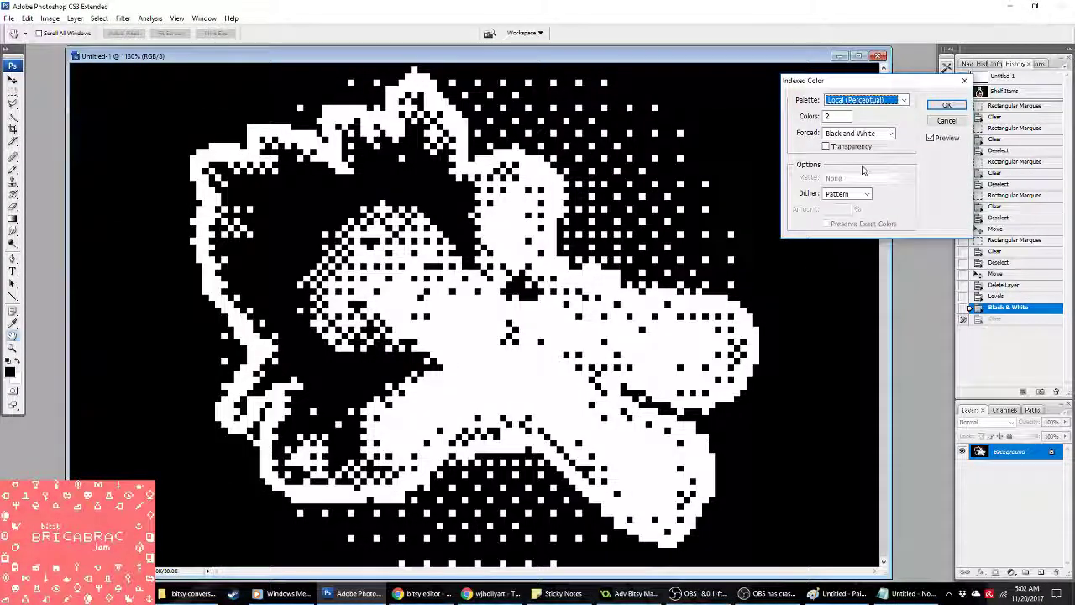
{"action": "left_click", "coordinate": [946, 121]}
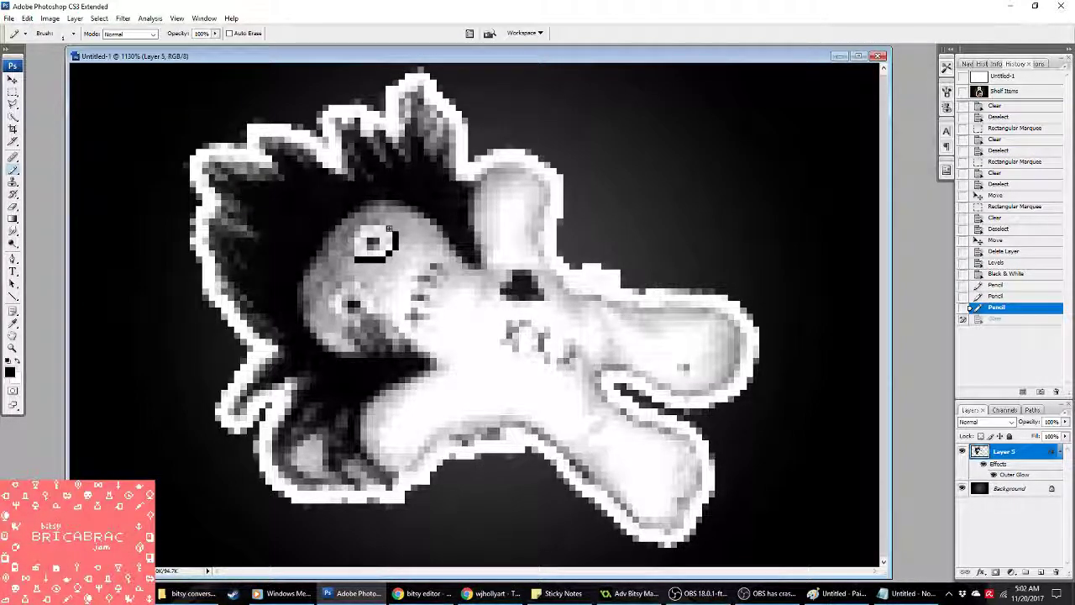
Step: Draw thin black pencil outlines around both of the doll's eyes and darken its eyebrows and stitched mouth
{"action": "left_click", "coordinate": [367, 220]}
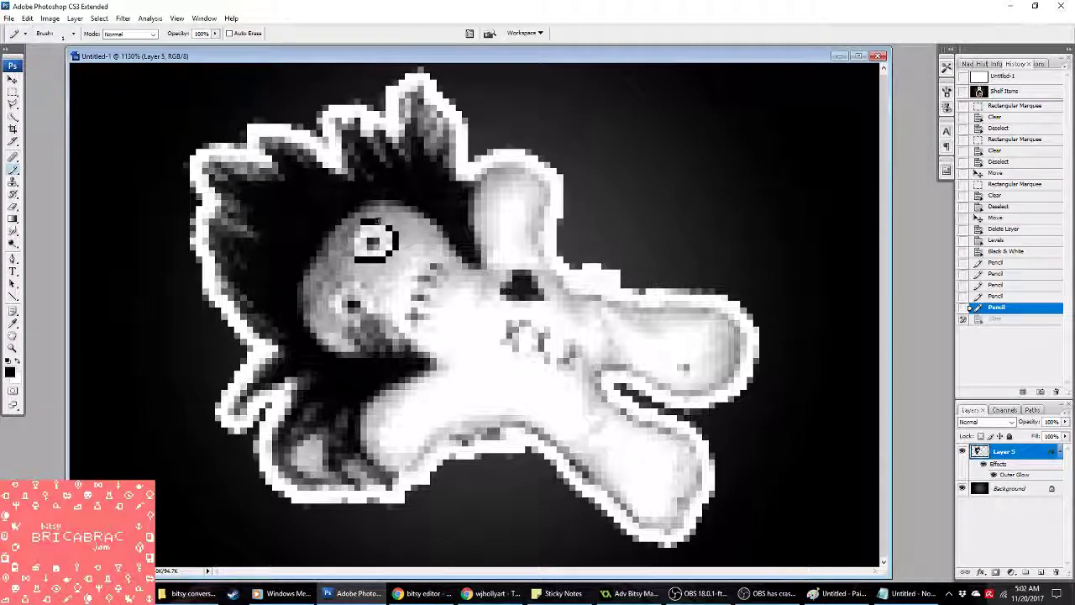
{"action": "left_click", "coordinate": [357, 227]}
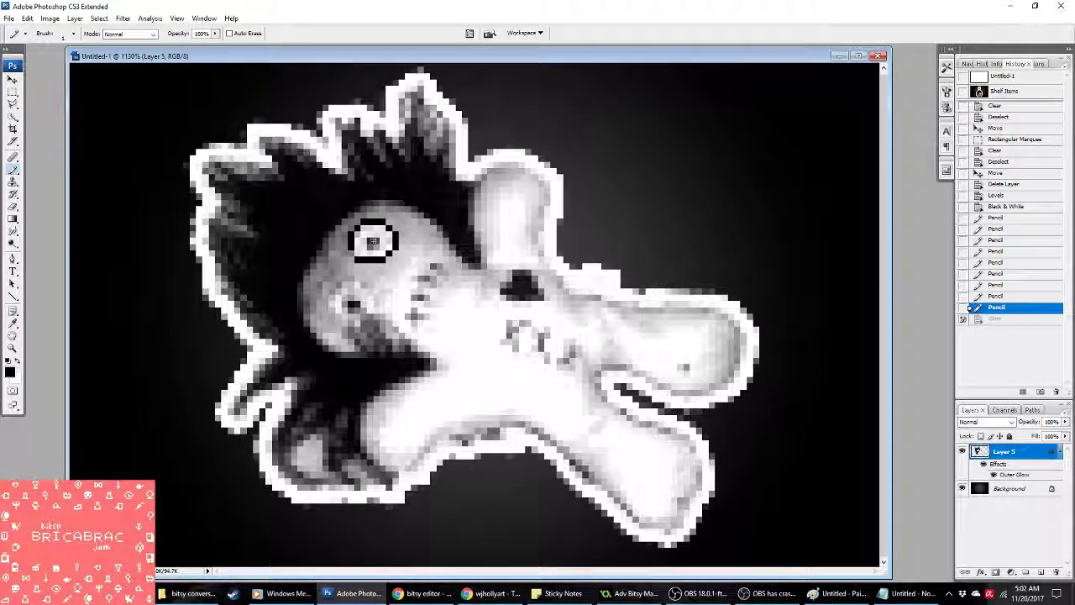
{"action": "left_click", "coordinate": [327, 309]}
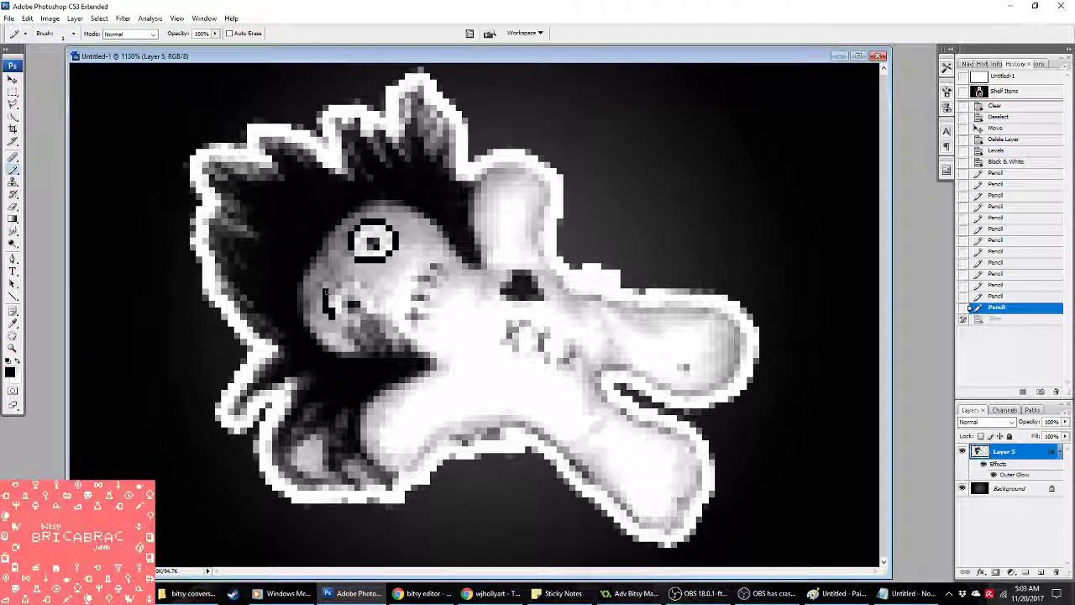
{"action": "mouse_move", "coordinate": [332, 286]}
{"action": "left_mouse_down"}
{"action": "mouse_move", "coordinate": [356, 278]}
{"action": "mouse_move", "coordinate": [367, 306]}
{"action": "left_mouse_up"}
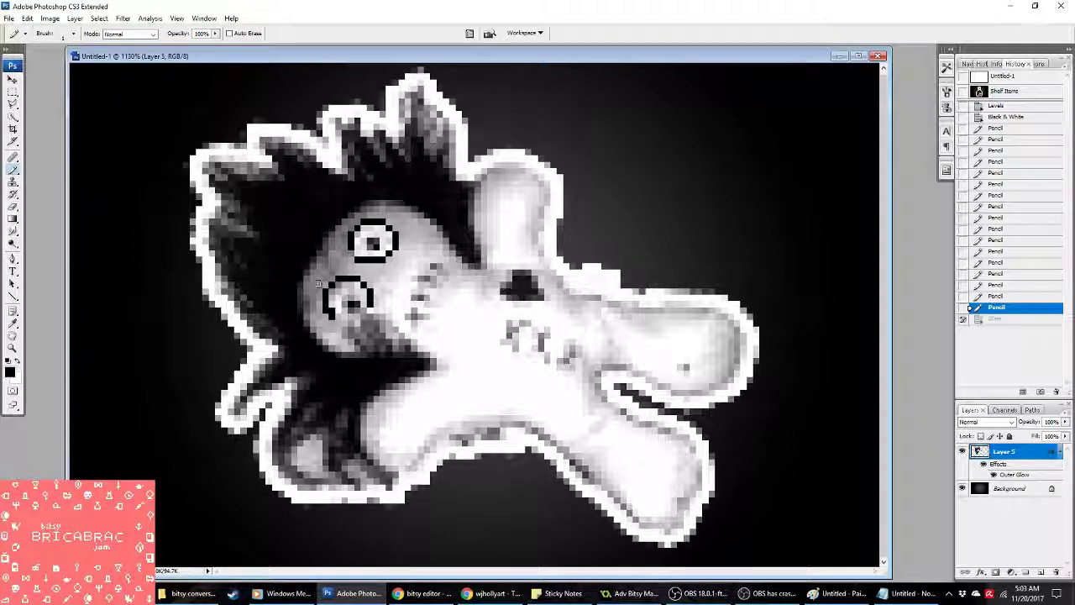
{"action": "left_click", "coordinate": [318, 282]}
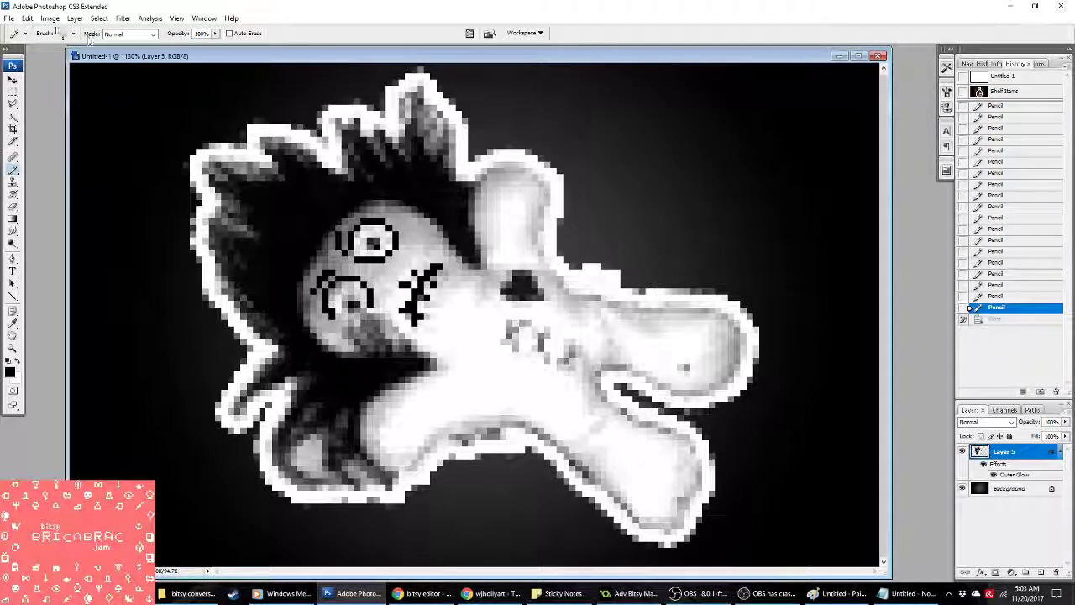
Step: Flatten the image and convert it to Indexed Color with a Local (Perceptual) palette, 2 colours forced to black and white, and pattern dithering
{"action": "left_click", "coordinate": [50, 17]}
{"action": "mouse_move", "coordinate": [84, 31]}
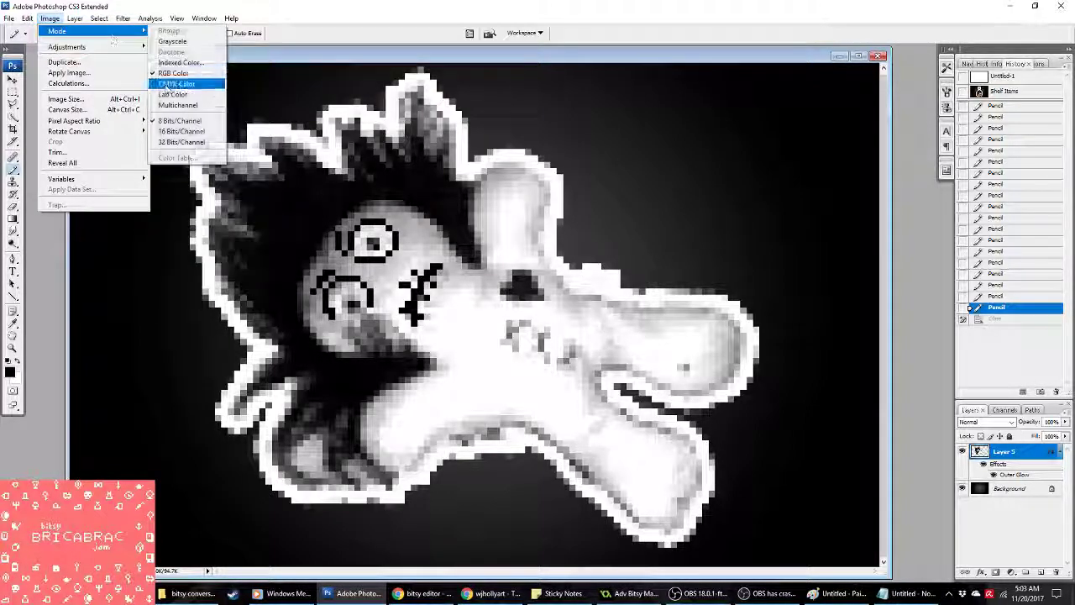
{"action": "left_click", "coordinate": [172, 83]}
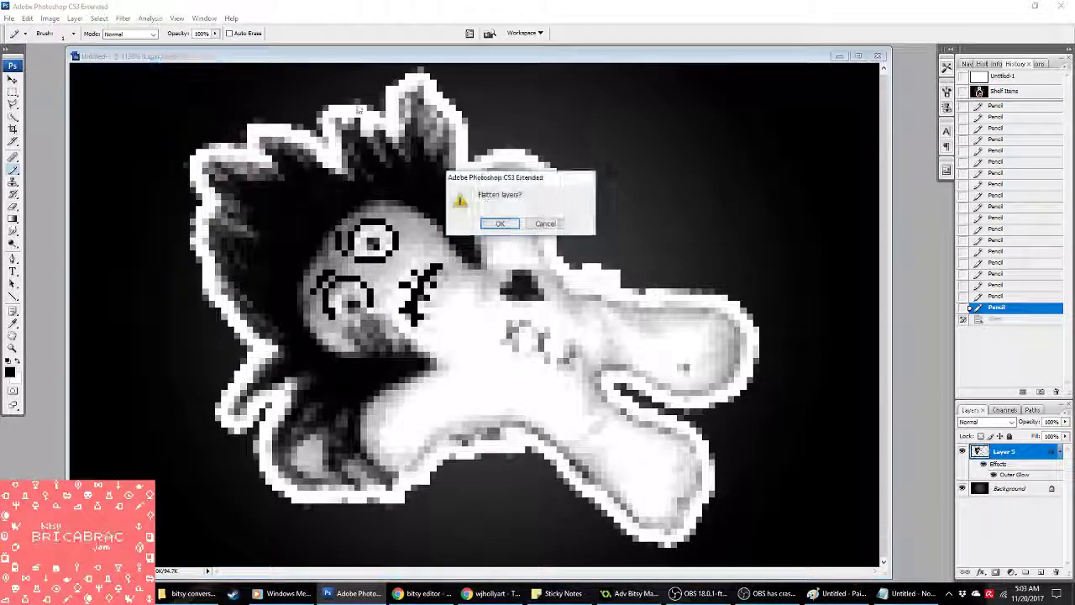
{"action": "left_click", "coordinate": [497, 223]}
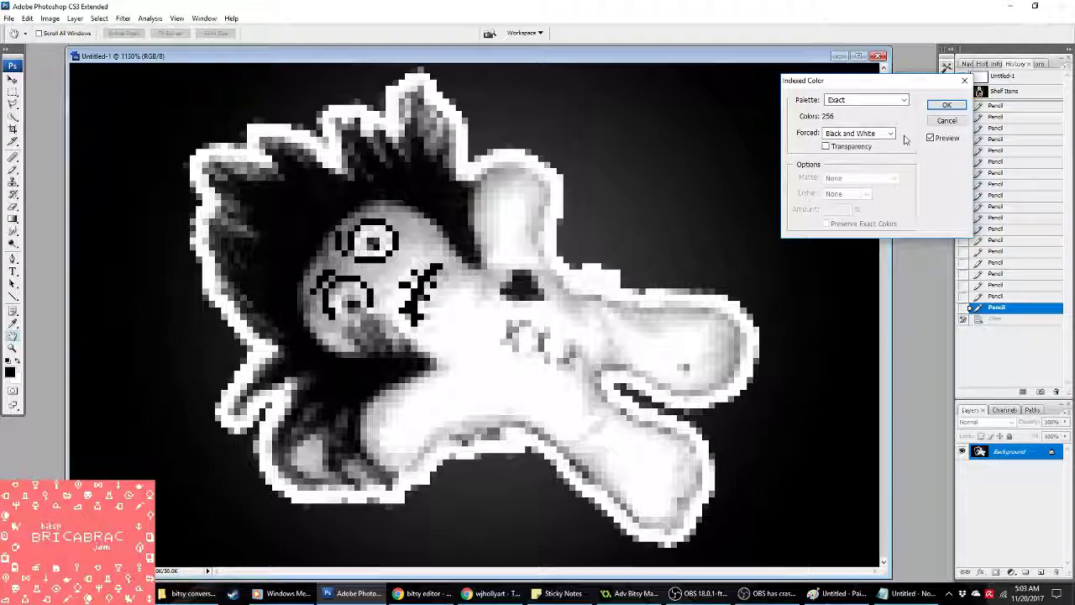
{"action": "left_click", "coordinate": [865, 99]}
{"action": "left_click", "coordinate": [859, 166]}
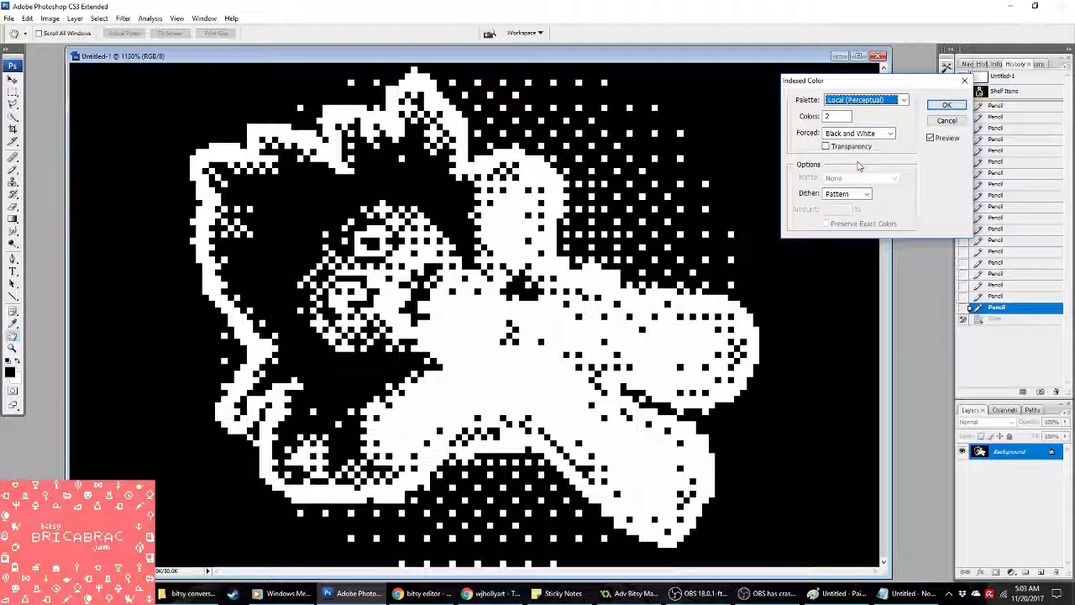
{"action": "left_click", "coordinate": [948, 103]}
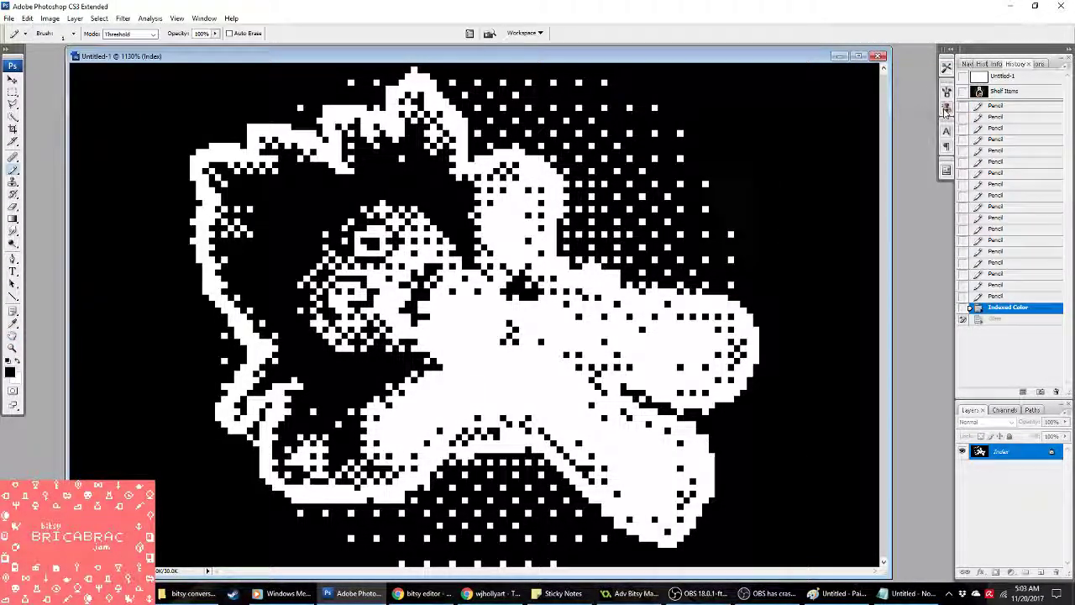
Step: Copy the whole dithered doll image and switch to GameMaker to replace the existing frames of the spr_picturetest sprite with it
{"action": "key", "text": "ctrl+a"}
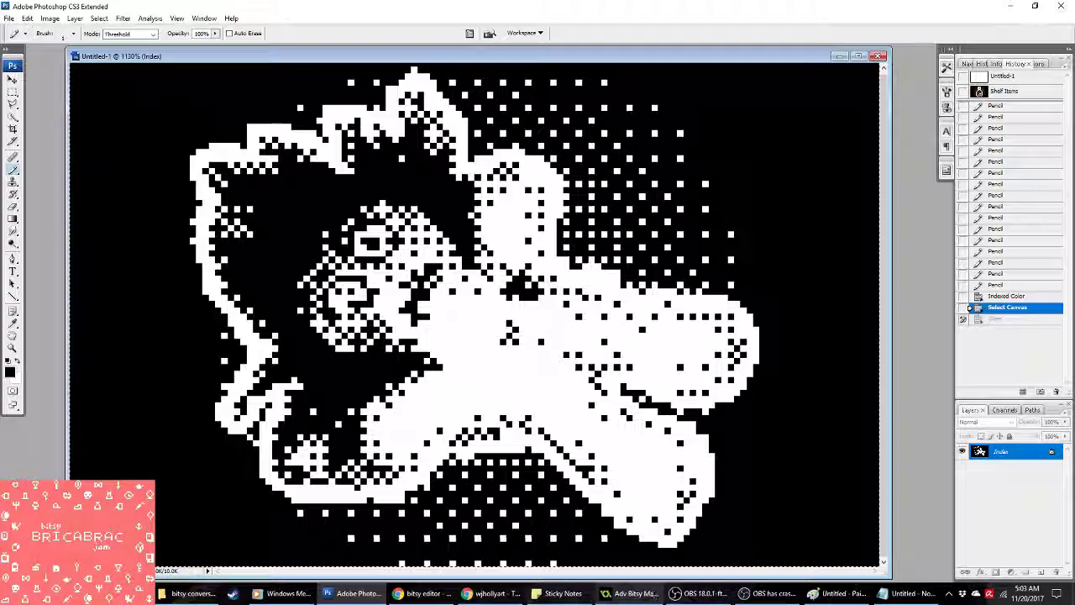
{"action": "left_click", "coordinate": [636, 593]}
{"action": "double_click", "coordinate": [57, 66]}
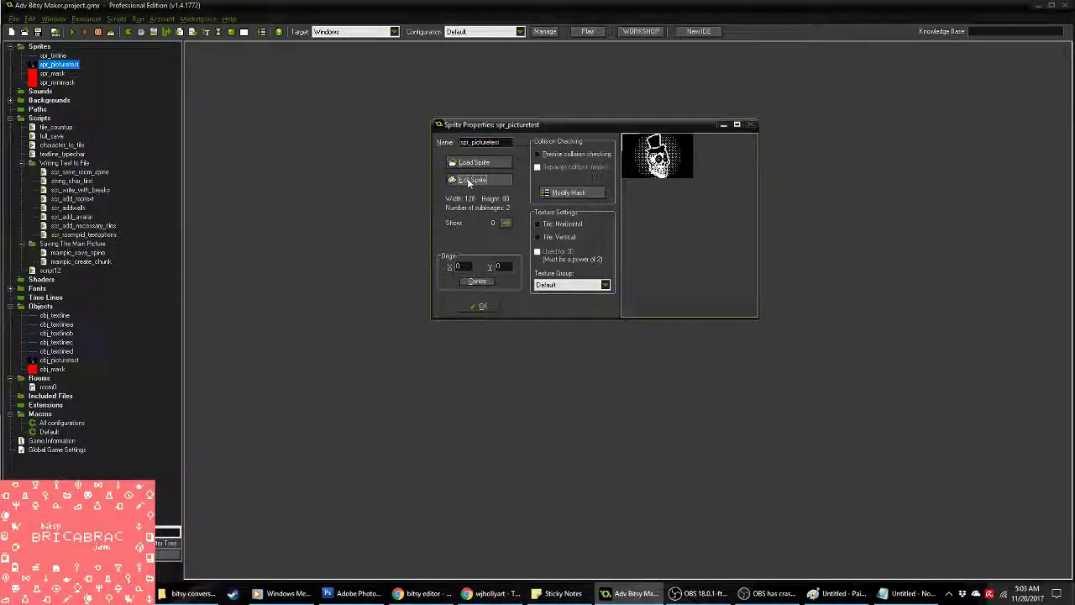
{"action": "left_click", "coordinate": [497, 180]}
{"action": "left_click", "coordinate": [564, 172]}
{"action": "key", "text": "Delete"}
{"action": "key", "text": "Delete"}
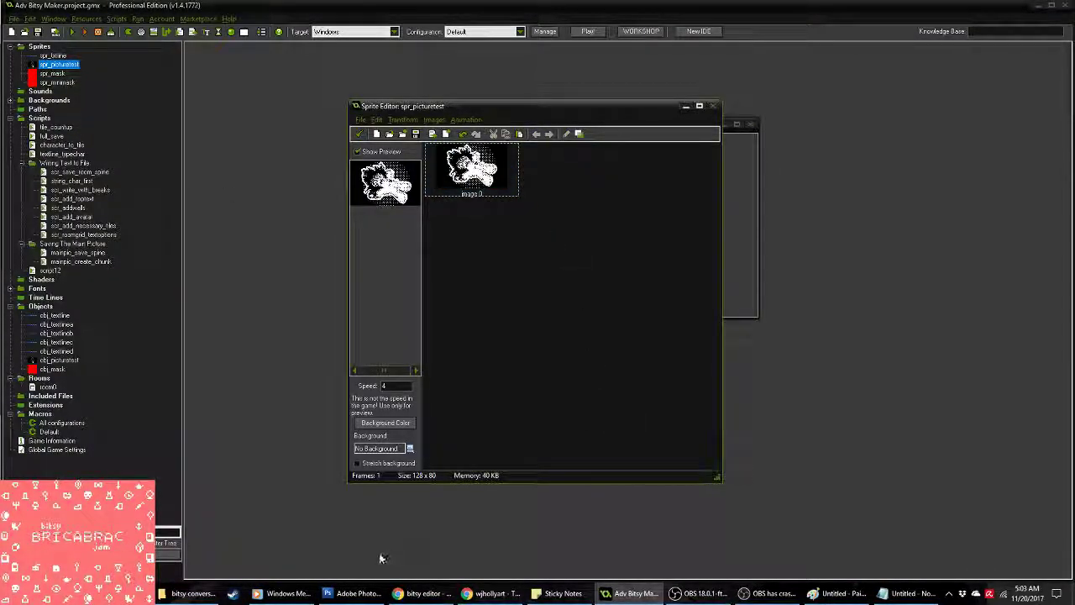
Step: Return to Photoshop and revert the image to its last pencil stroke before the Indexed Color conversion
{"action": "key", "text": "alt+Tab"}
{"action": "left_click", "coordinate": [978, 285]}
{"action": "left_click", "coordinate": [974, 306]}
{"action": "left_click", "coordinate": [978, 287]}
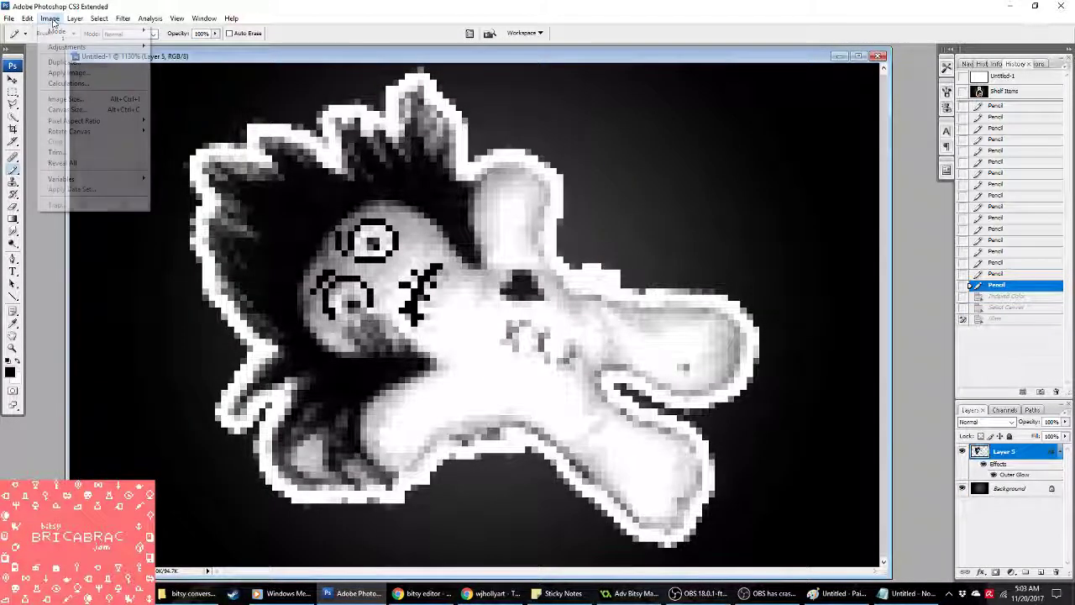
Step: Flatten the doll image into a single background layer
{"action": "right_click", "coordinate": [1020, 501]}
{"action": "right_click", "coordinate": [1018, 492]}
{"action": "left_click", "coordinate": [958, 485]}
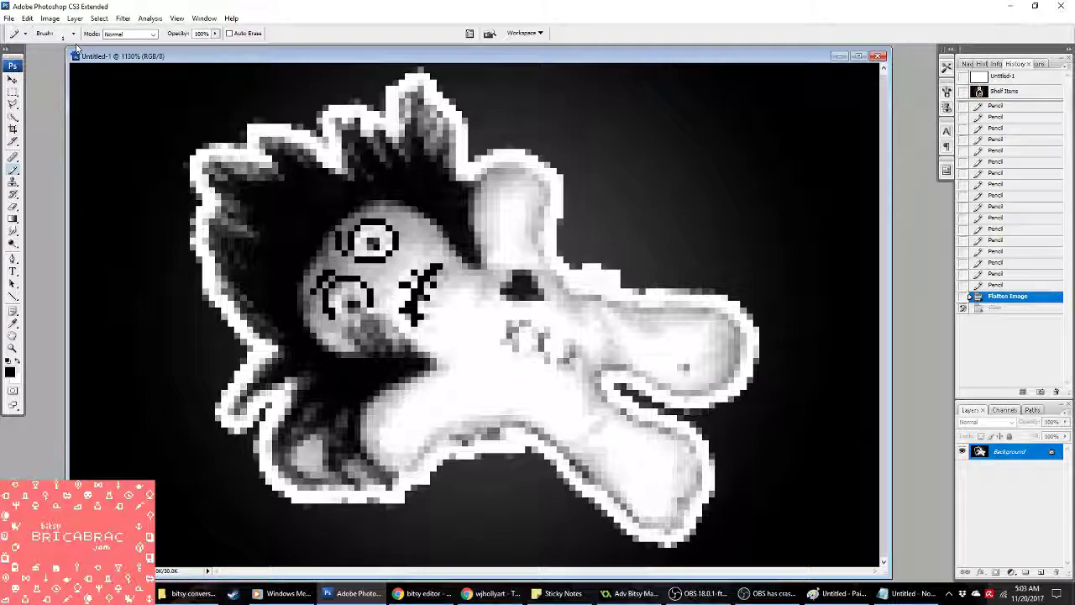
Step: Darken the flattened image with Levels, setting the midtone input level to 0.88
{"action": "left_click", "coordinate": [50, 18]}
{"action": "mouse_move", "coordinate": [84, 46]}
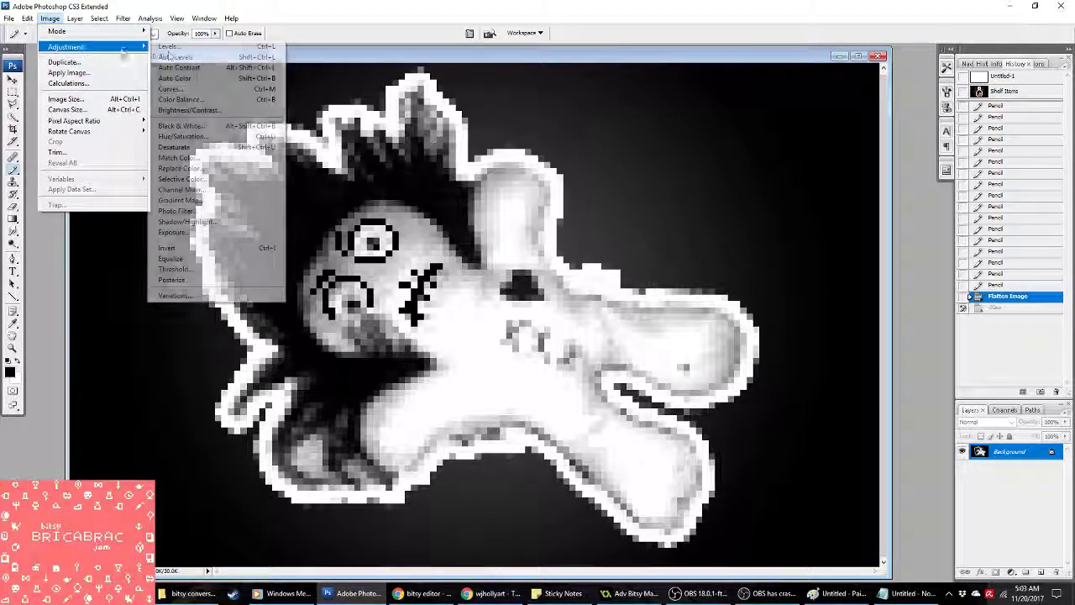
{"action": "left_click", "coordinate": [173, 48]}
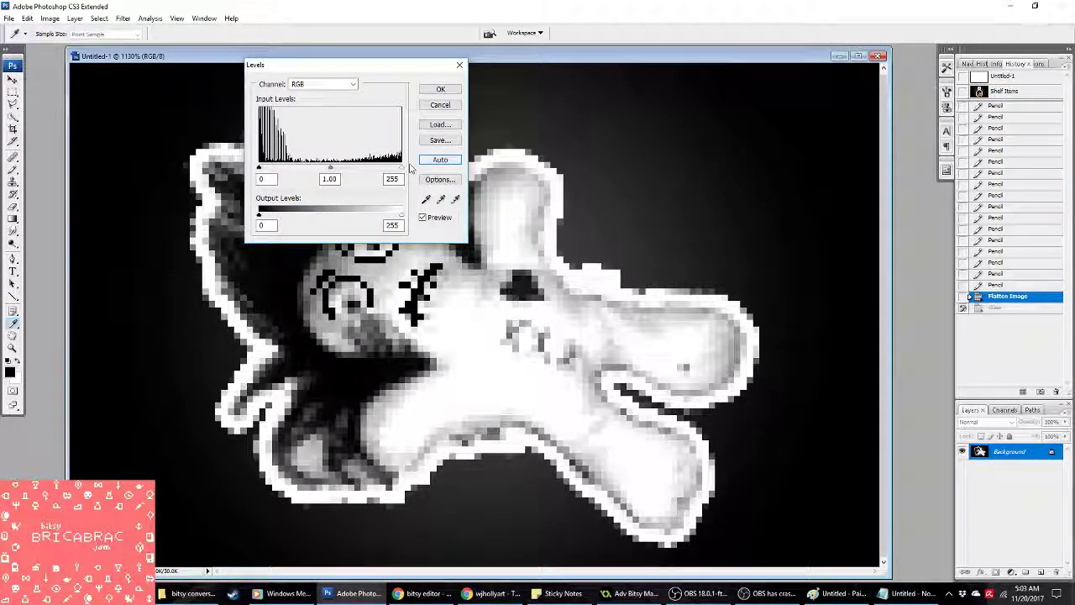
{"action": "mouse_move", "coordinate": [330, 169]}
{"action": "left_mouse_down"}
{"action": "mouse_move", "coordinate": [355, 172]}
{"action": "mouse_move", "coordinate": [318, 171]}
{"action": "mouse_move", "coordinate": [336, 171]}
{"action": "left_mouse_up"}
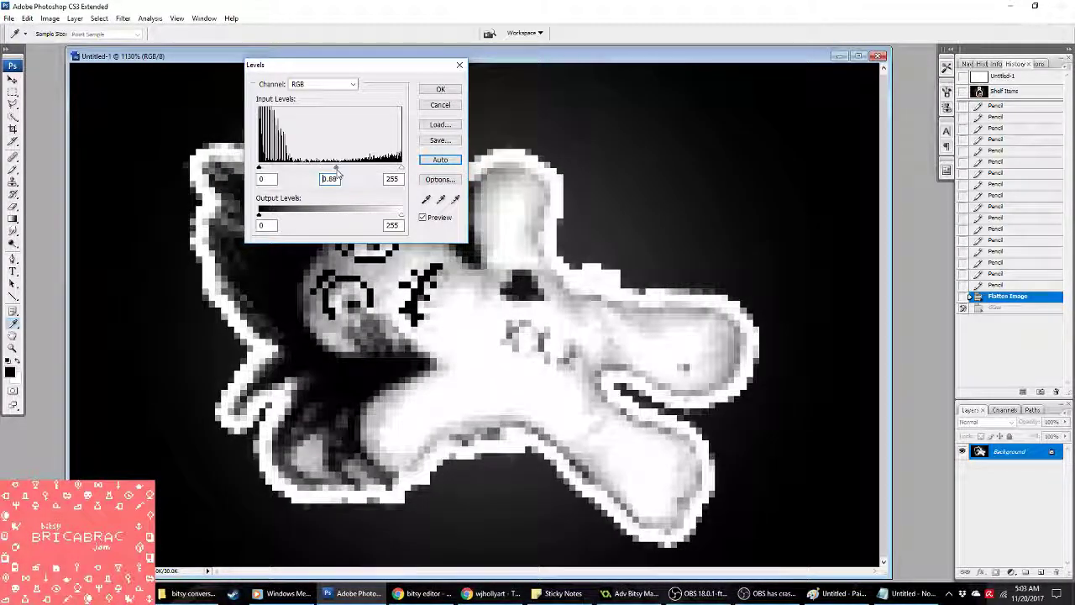
{"action": "key", "text": "Return"}
Step: Convert the image to indexed color using a Local (Selective) palette of 2 colors, forced black and white, with pattern dither
{"action": "left_click", "coordinate": [50, 18]}
{"action": "mouse_move", "coordinate": [65, 48]}
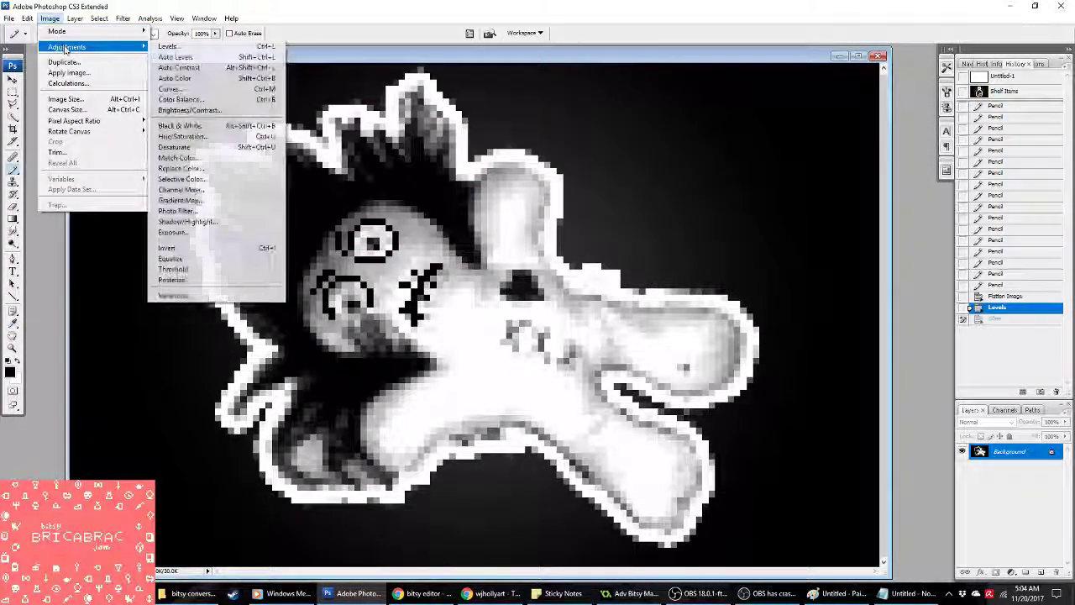
{"action": "left_click", "coordinate": [237, 66]}
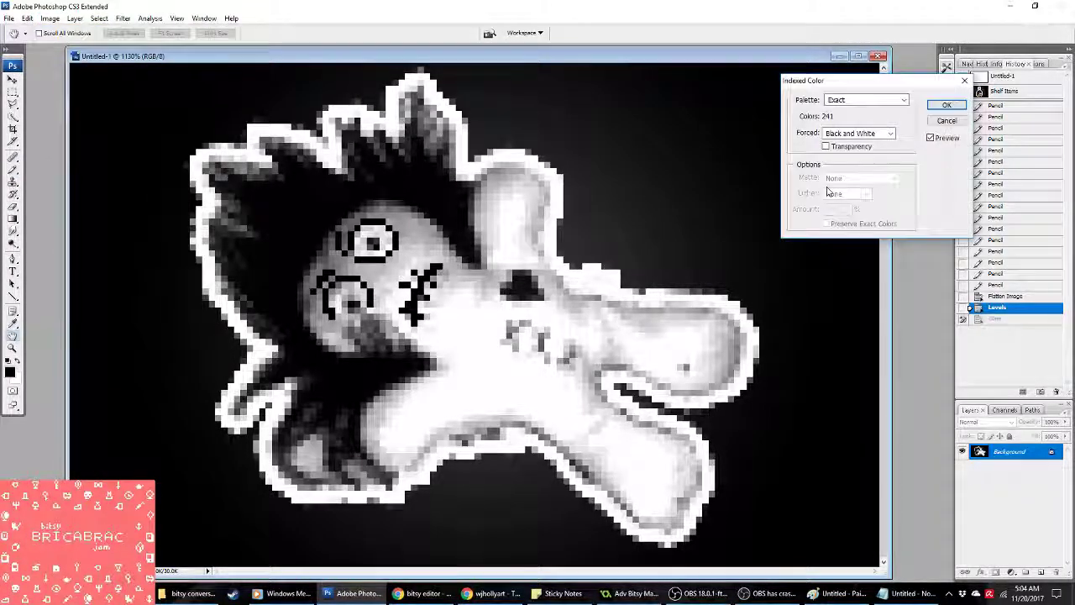
{"action": "left_click", "coordinate": [865, 100]}
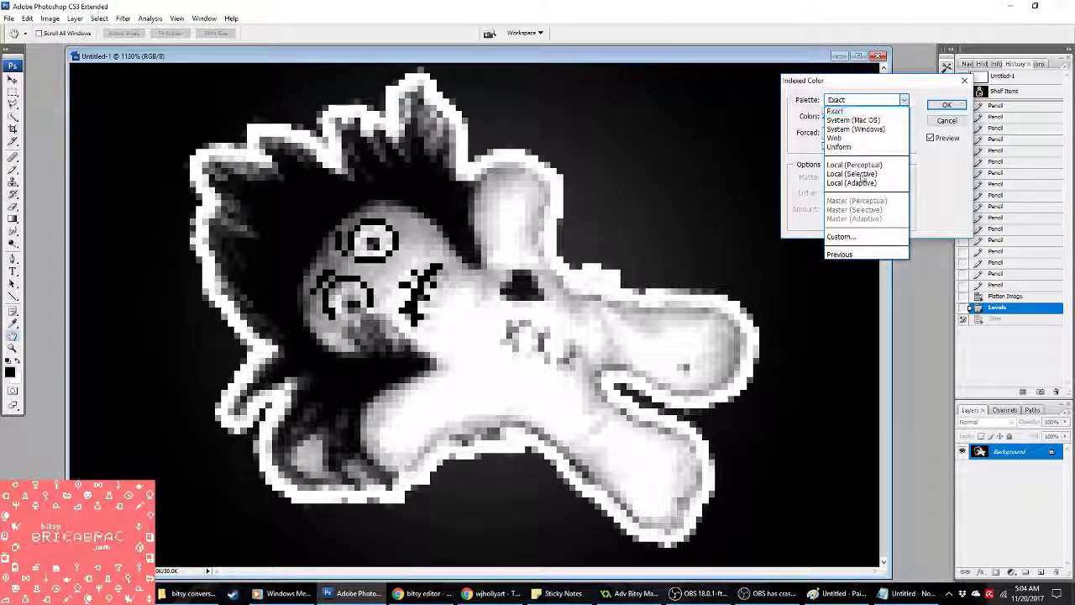
{"action": "left_click", "coordinate": [857, 173]}
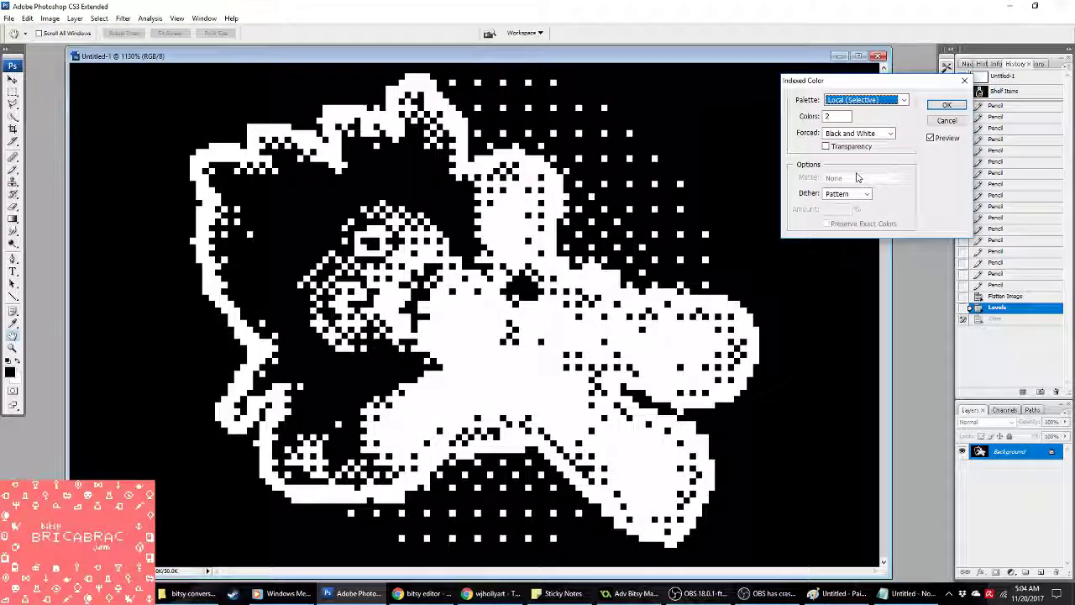
{"action": "left_click", "coordinate": [948, 104]}
Step: Copy the whole dithered canvas, switch to GameMaker, paste it as a new frame of spr_picturetest, and accept the sprite changes
{"action": "key", "text": "ctrl+a"}
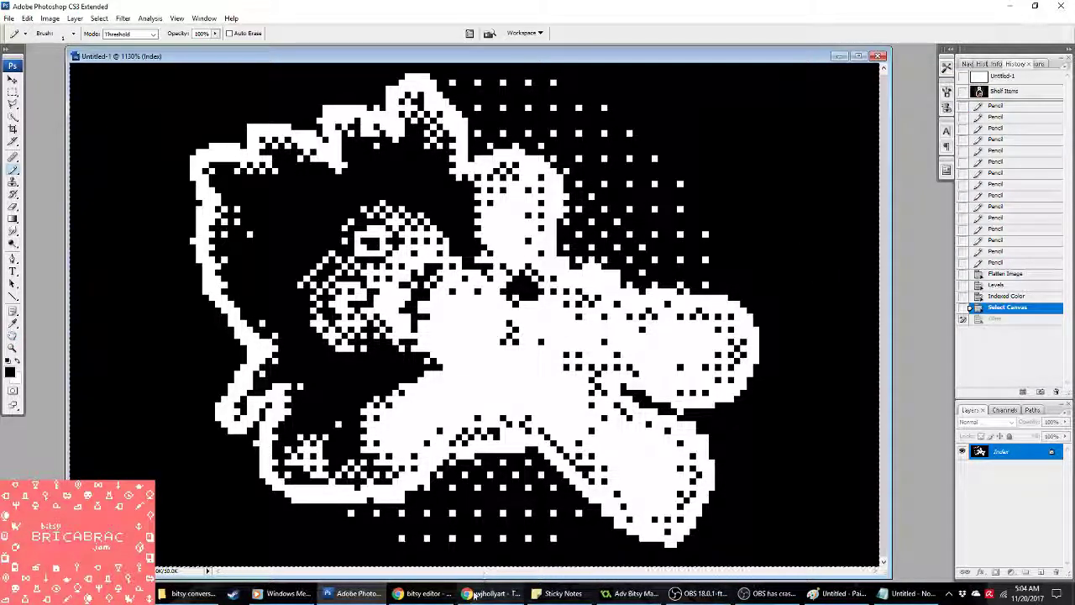
{"action": "left_click", "coordinate": [840, 593]}
{"action": "left_click", "coordinate": [652, 595]}
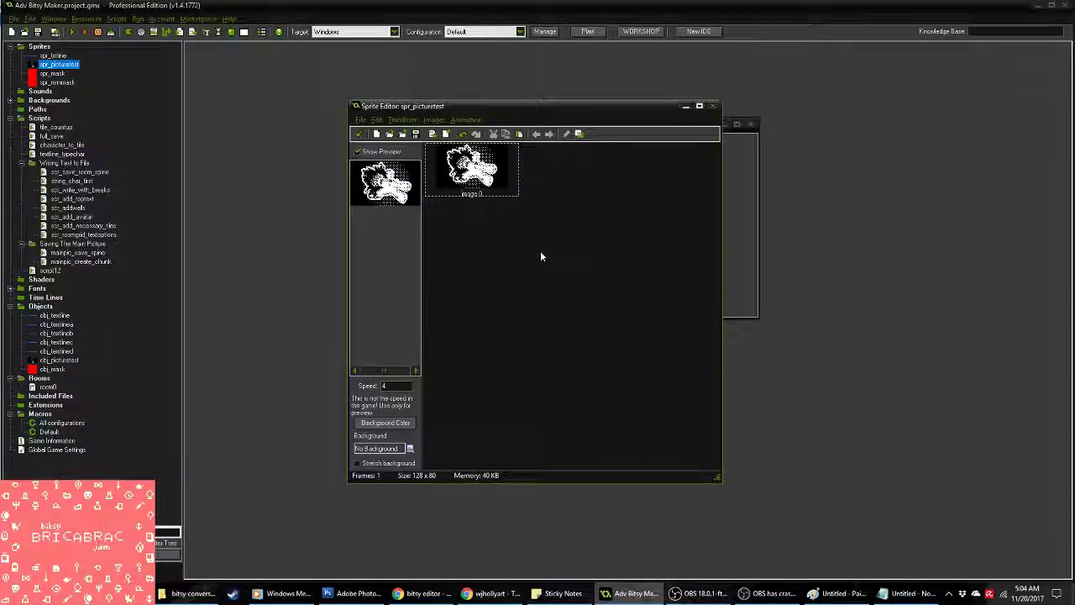
{"action": "key", "text": "ctrl+v"}
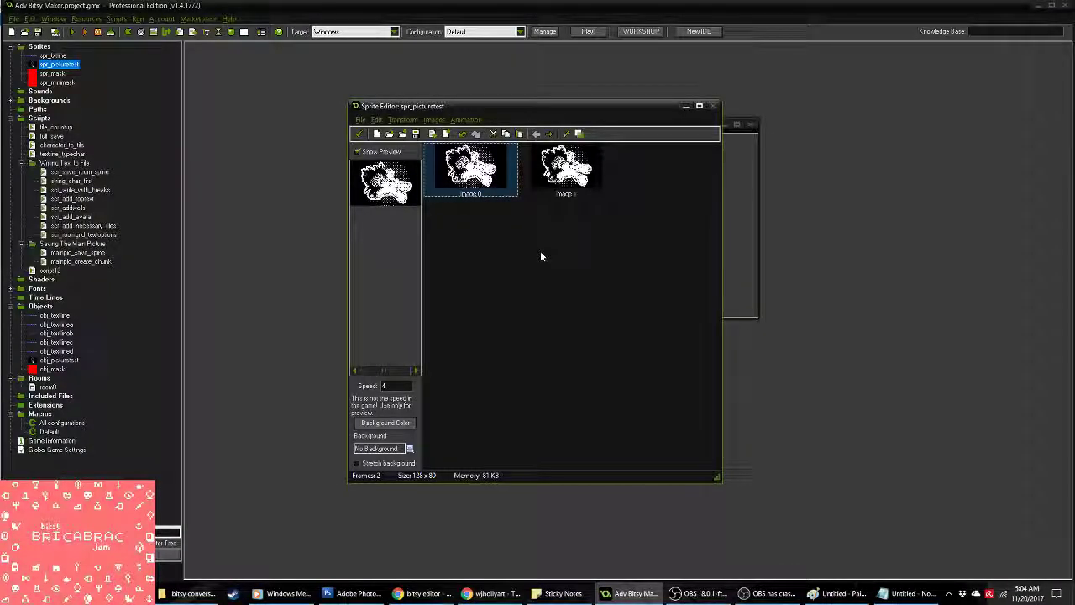
{"action": "left_click", "coordinate": [362, 138]}
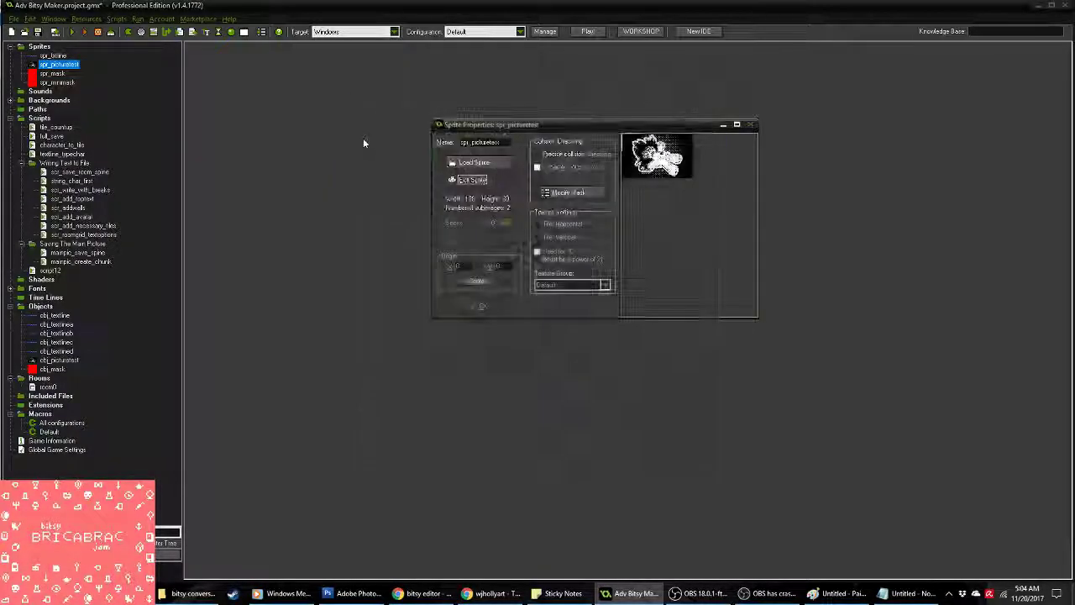
{"action": "left_click", "coordinate": [483, 308]}
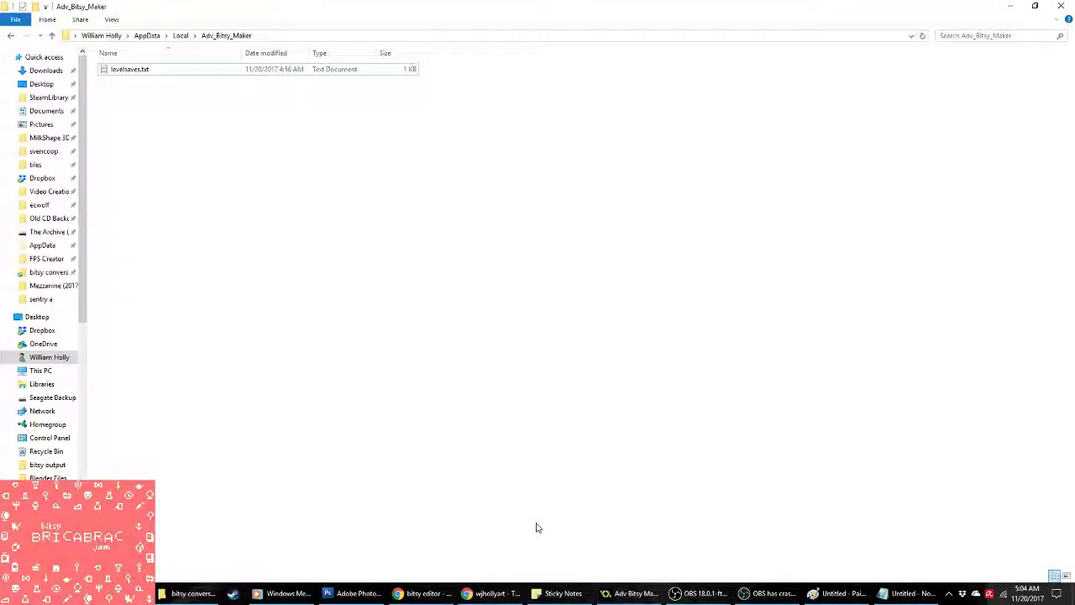
Step: Run the Adv Bitsy Maker project and copy the entire contents of the exported example.txt from the Adv_Bitsy_Maker folder
{"action": "key", "text": "alt+Tab"}
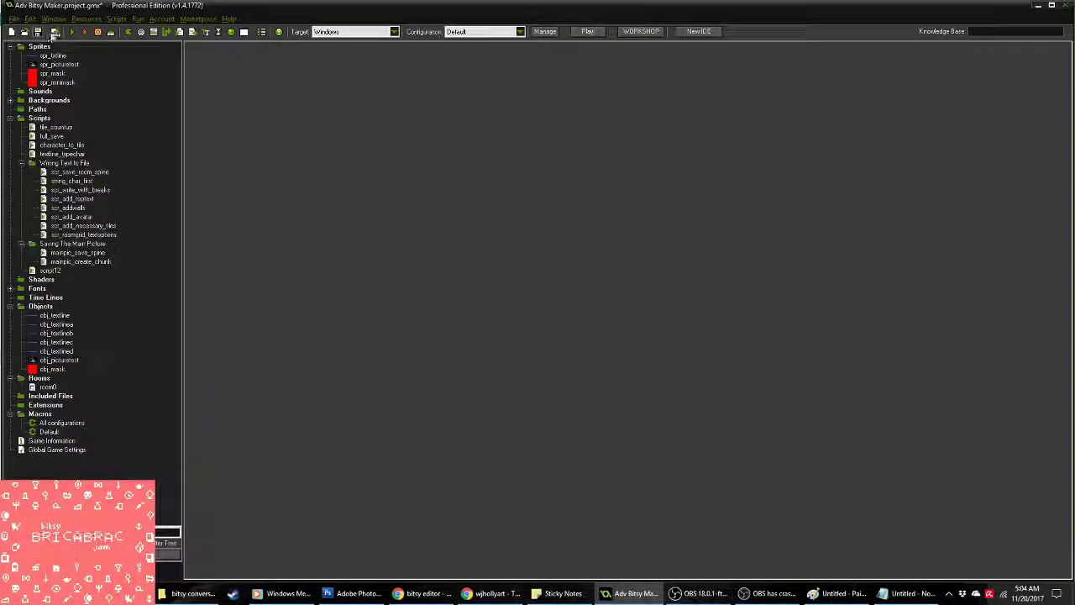
{"action": "left_click", "coordinate": [74, 31]}
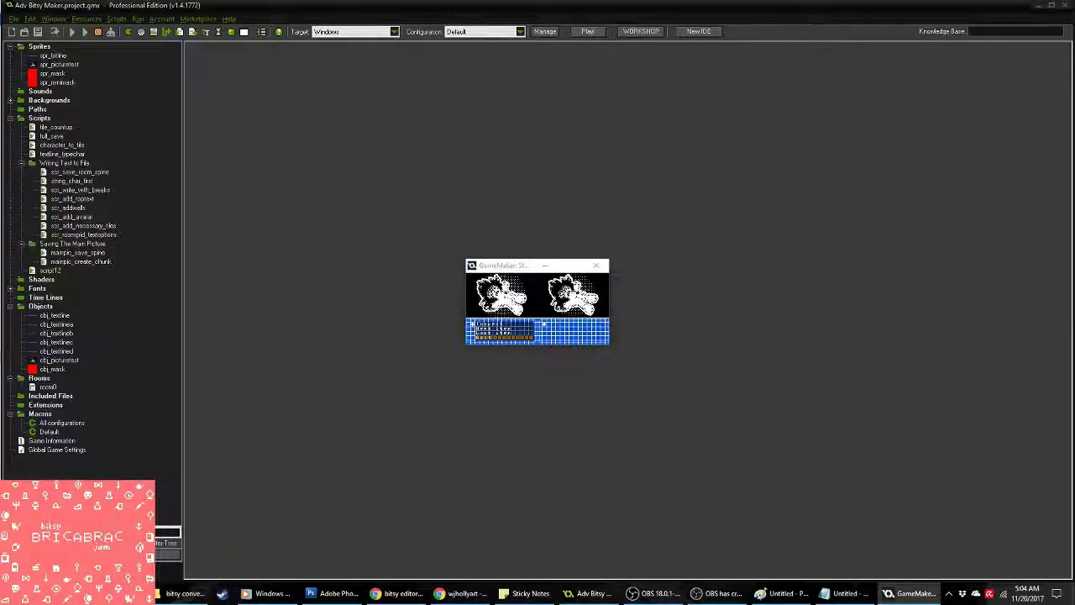
{"action": "left_click", "coordinate": [195, 593]}
{"action": "double_click", "coordinate": [139, 80]}
{"action": "key", "text": "ctrl+a"}
{"action": "left_click", "coordinate": [403, 554]}
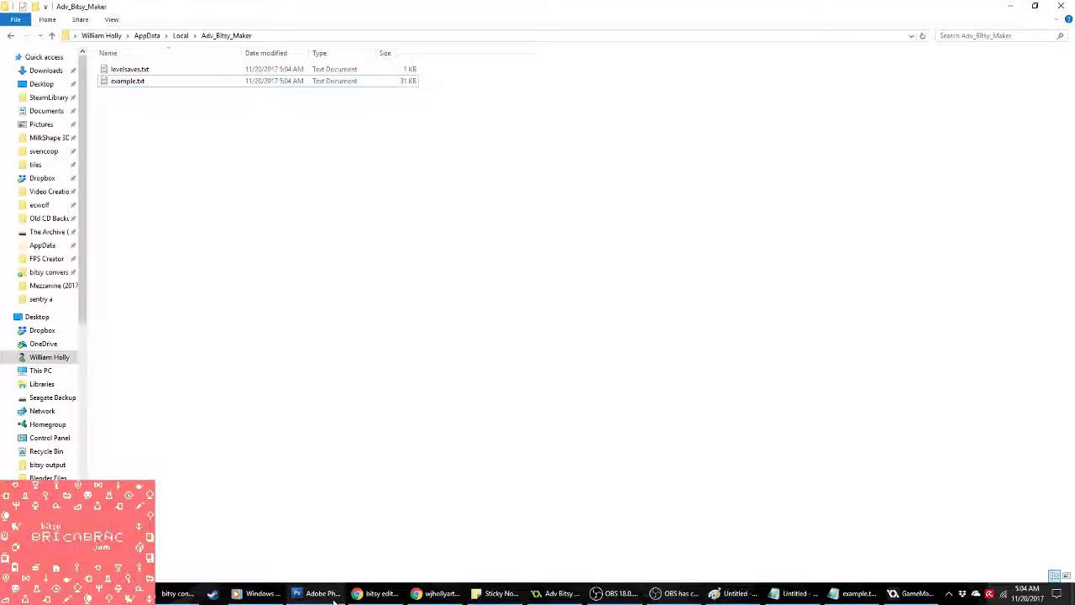
Step: Switch to the Bitsy editor in the browser and paste the copied room text into the game data
{"action": "left_click", "coordinate": [376, 593]}
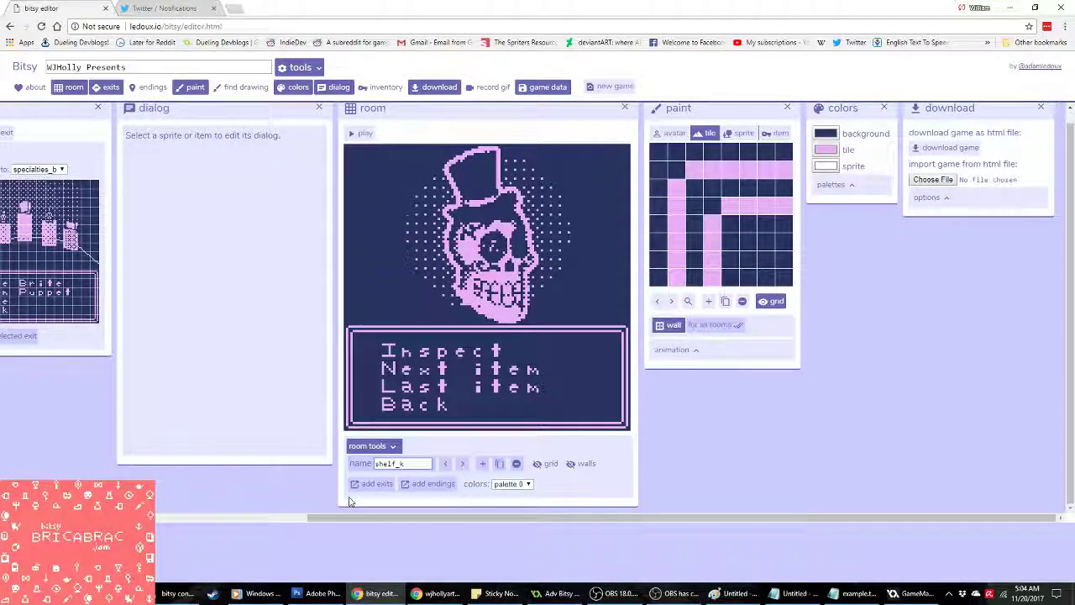
{"action": "scroll", "coordinate": [194, 494], "scroll_direction": "left", "scroll_amount": 4}
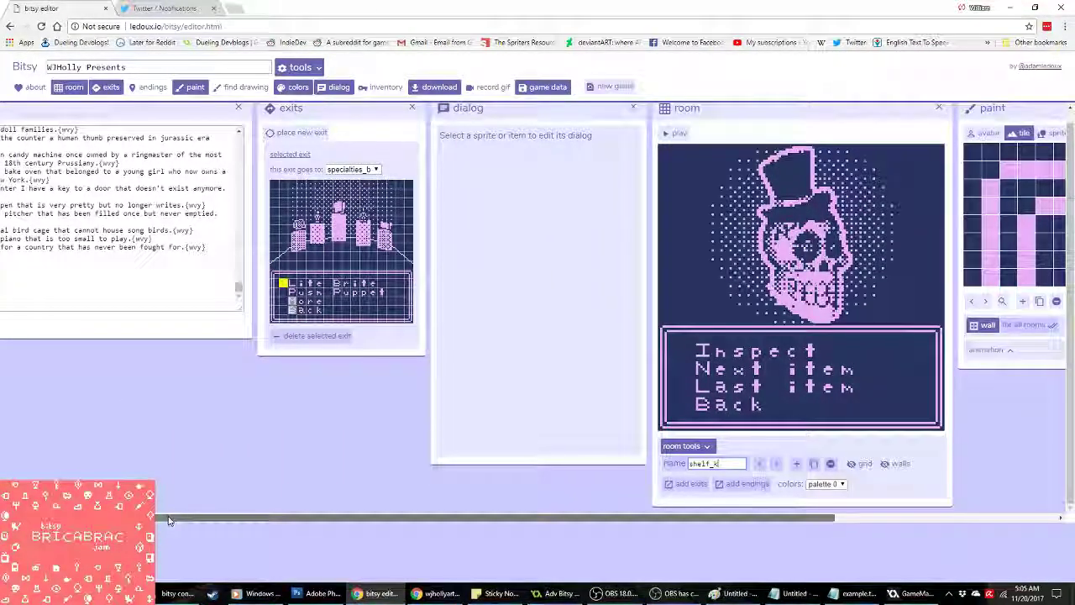
{"action": "scroll", "coordinate": [195, 494], "scroll_direction": "left", "scroll_amount": 3}
{"action": "scroll", "coordinate": [52, 304], "scroll_direction": "up", "scroll_amount": 5}
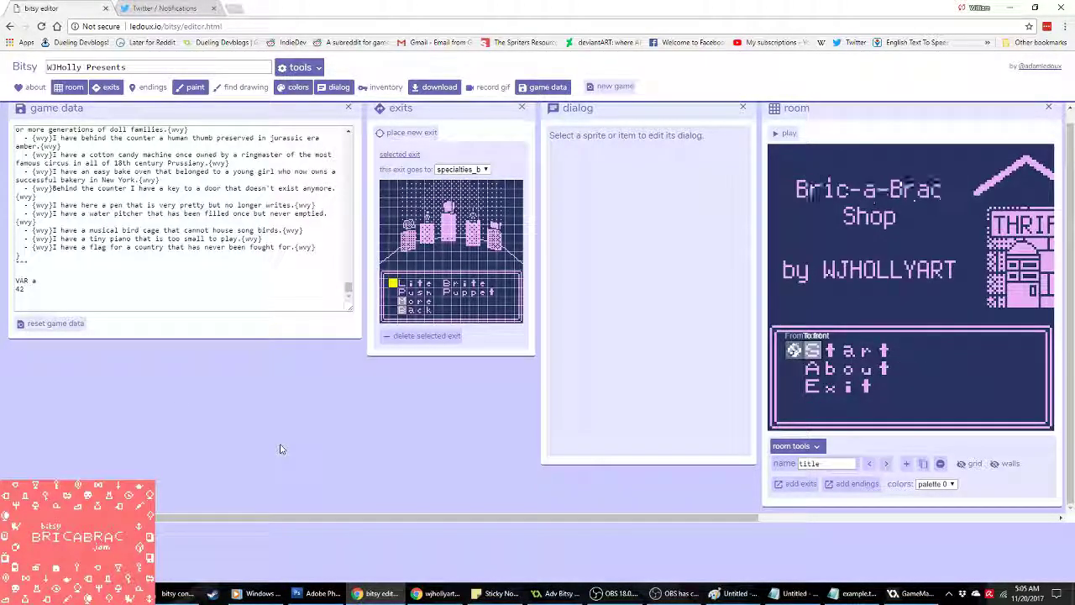
Step: Go to the newly imported doll room after shelf_k and rename it shelf_l
{"action": "left_click", "coordinate": [872, 464]}
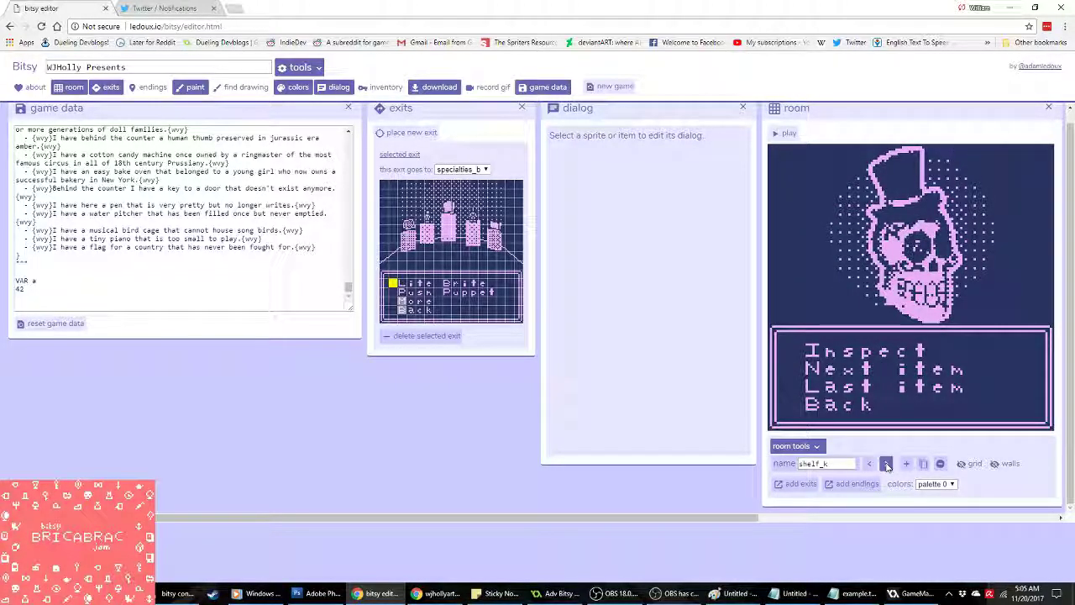
{"action": "left_click", "coordinate": [886, 464]}
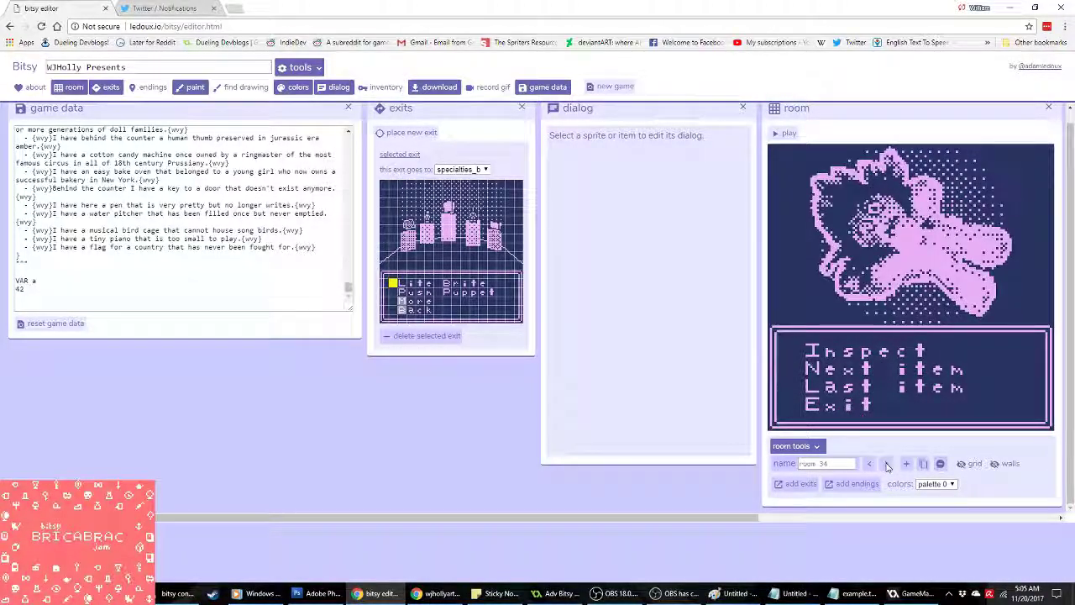
{"action": "left_click", "coordinate": [828, 469]}
{"action": "type", "text": "shelf_1"}
{"action": "left_click_drag", "start_coordinate": [741, 510], "coordinate": [951, 524]}
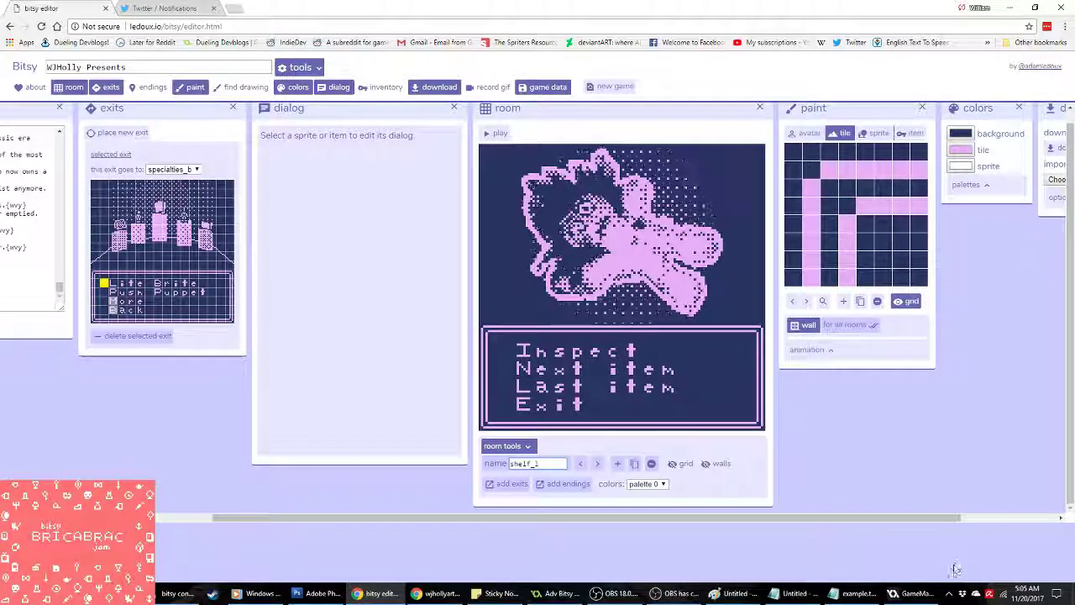
Step: Close the running GameMaker test game and the opened example.txt file
{"action": "left_click", "coordinate": [913, 593]}
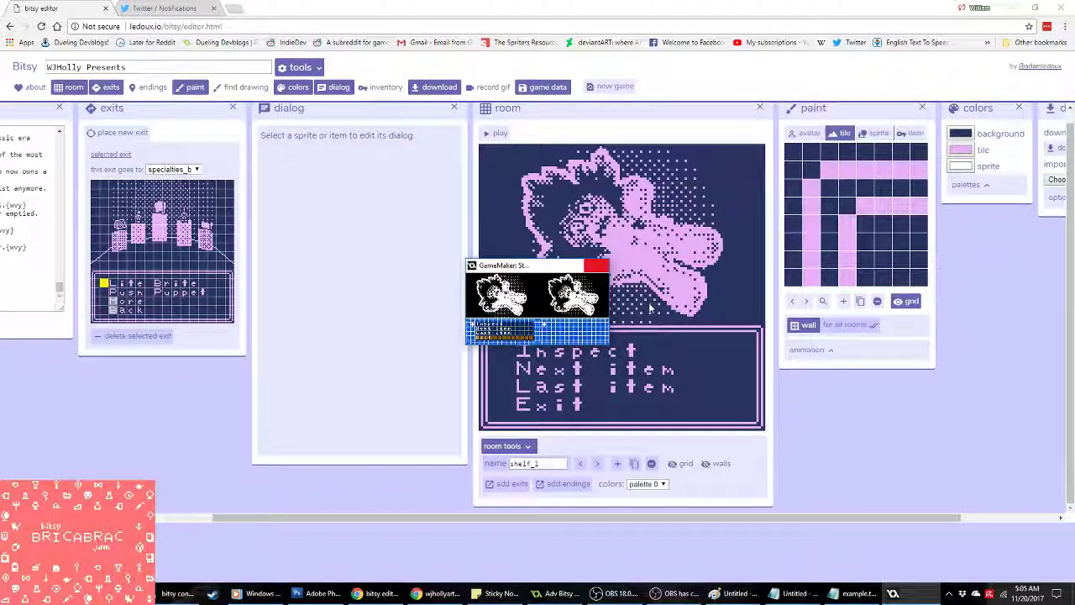
{"action": "left_click", "coordinate": [596, 265]}
{"action": "left_click", "coordinate": [947, 158]}
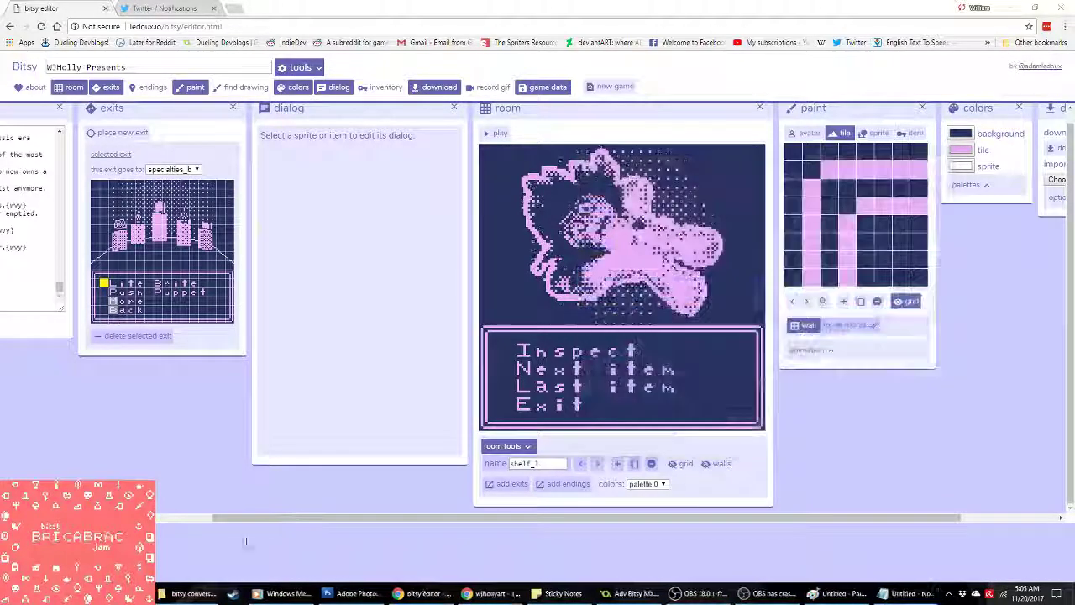
Step: Delete example.txt from the Adv_Bitsy_Maker folder and leave the folder
{"action": "key", "text": "alt+Tab"}
{"action": "left_click", "coordinate": [128, 81]}
{"action": "key", "text": "Delete"}
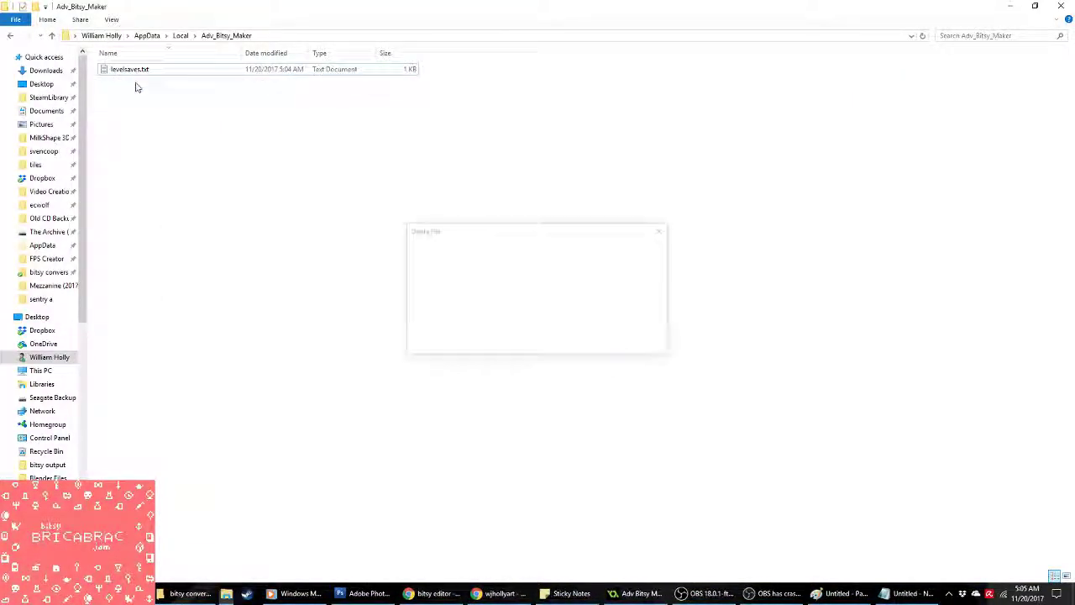
{"action": "left_click", "coordinate": [608, 592]}
{"action": "key", "text": "alt+Tab"}
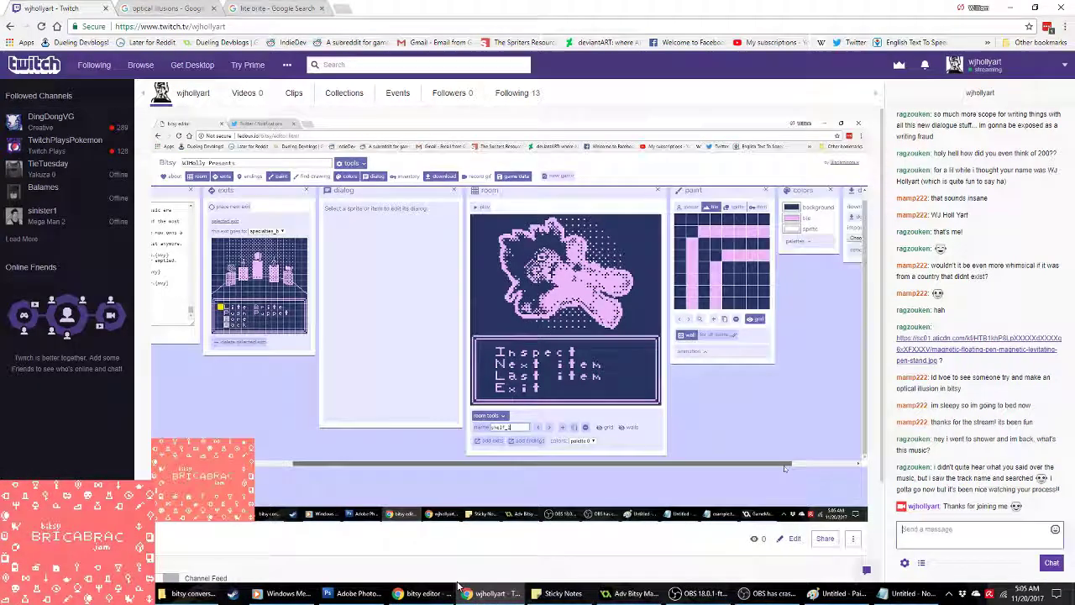
{"action": "left_click", "coordinate": [215, 7]}
{"action": "key", "text": "alt+space"}
{"action": "key", "text": "Escape"}
{"action": "key", "text": "ctrl+Tab"}
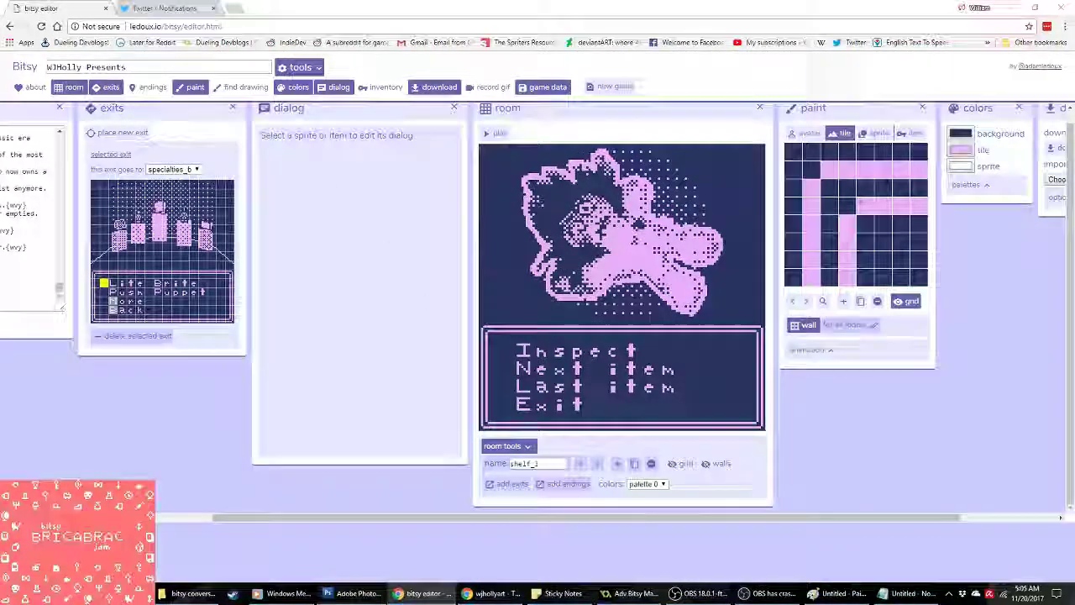
Step: Switch to Photoshop and revert the document to the Shelf Items history snapshot
{"action": "key", "text": "alt+Tab"}
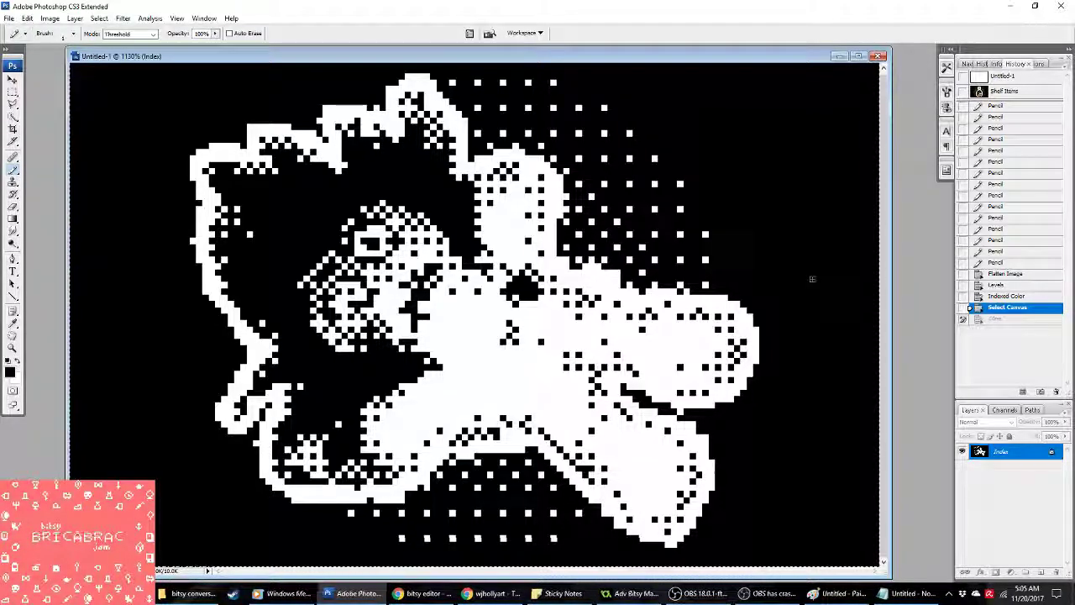
{"action": "left_click", "coordinate": [979, 92]}
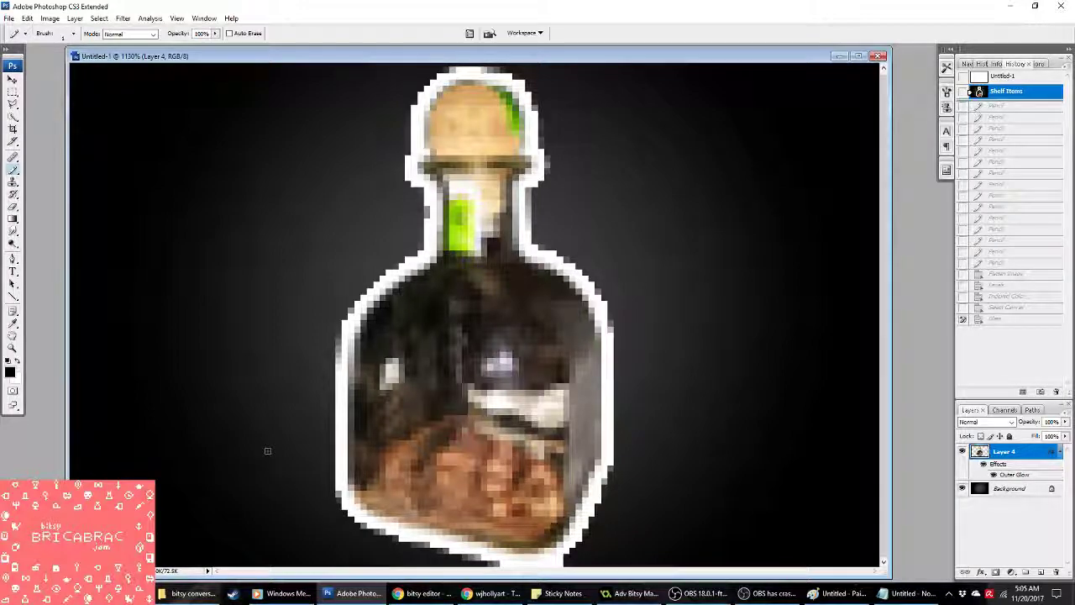
{"action": "mouse_move", "coordinate": [276, 56]}
{"action": "left_mouse_down"}
{"action": "mouse_move", "coordinate": [314, 96]}
{"action": "mouse_move", "coordinate": [279, 62]}
{"action": "left_mouse_up"}
Step: Open the mask photo 20171120_001540.jpg from the bitsy conversion stuff folder in Photoshop
{"action": "left_click", "coordinate": [192, 593]}
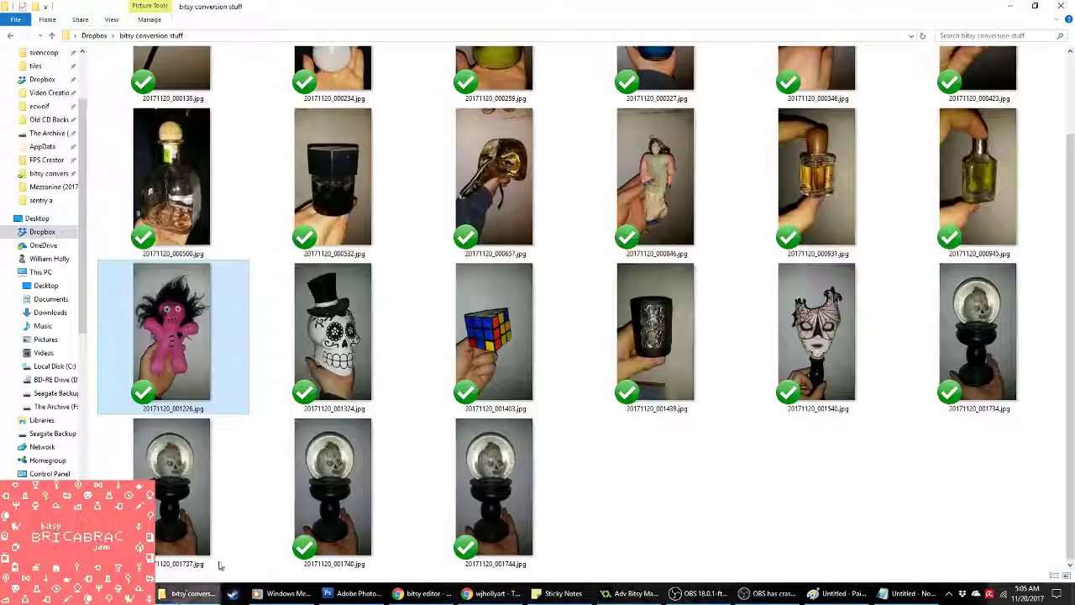
{"action": "left_click", "coordinate": [716, 469]}
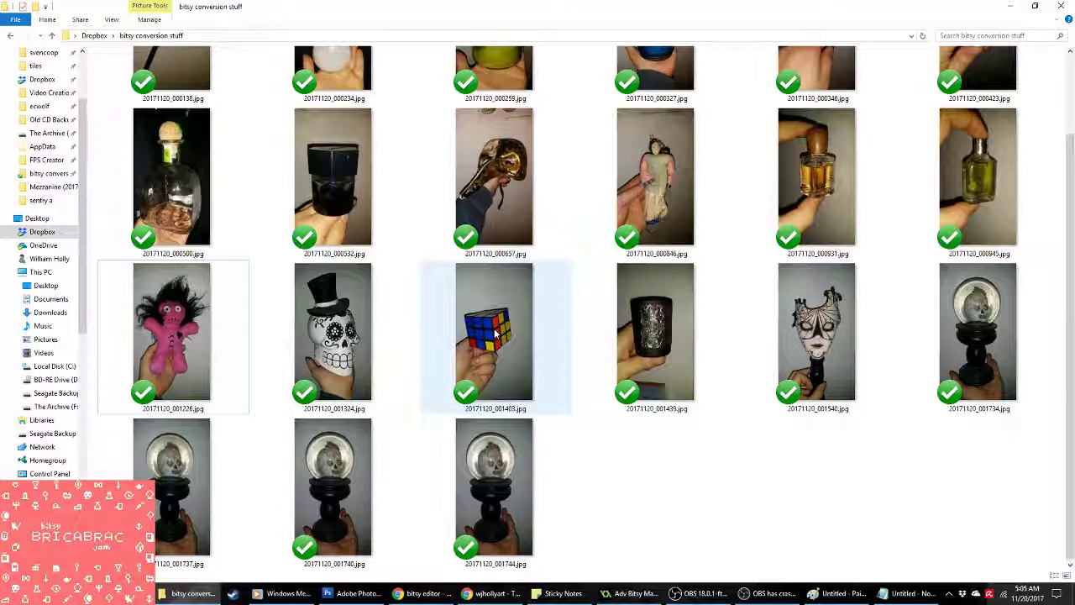
{"action": "right_click", "coordinate": [665, 336]}
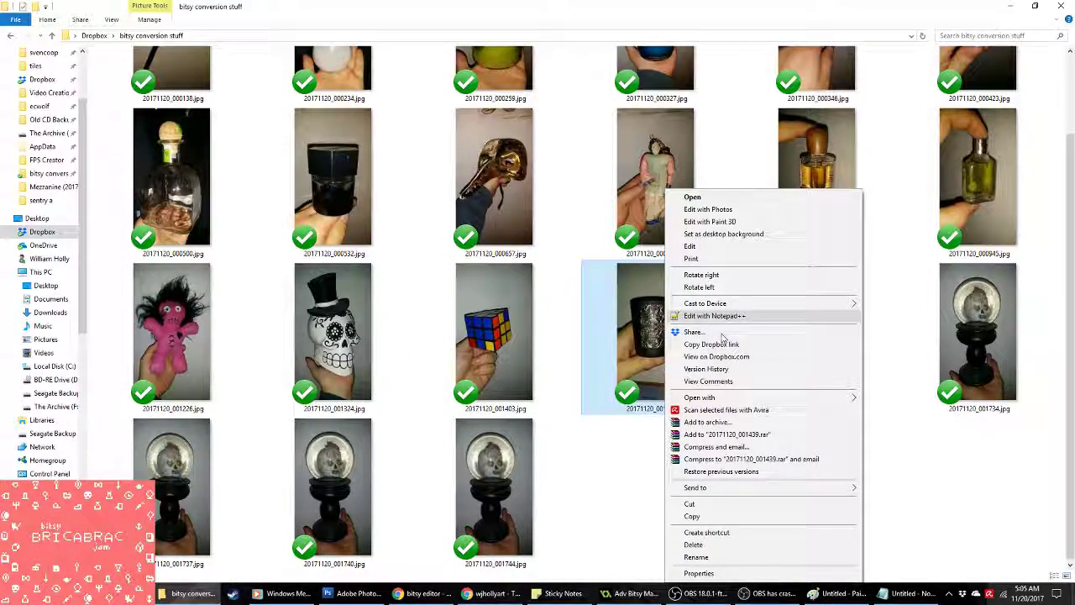
{"action": "left_click", "coordinate": [619, 454]}
{"action": "right_click", "coordinate": [790, 336]}
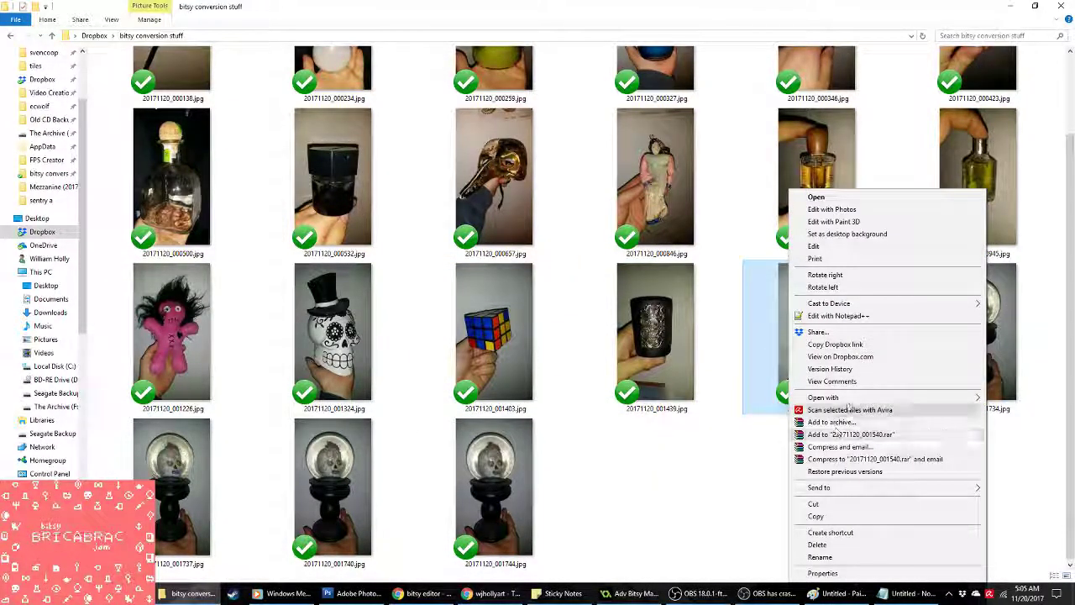
{"action": "mouse_move", "coordinate": [832, 397]}
{"action": "left_click", "coordinate": [711, 448]}
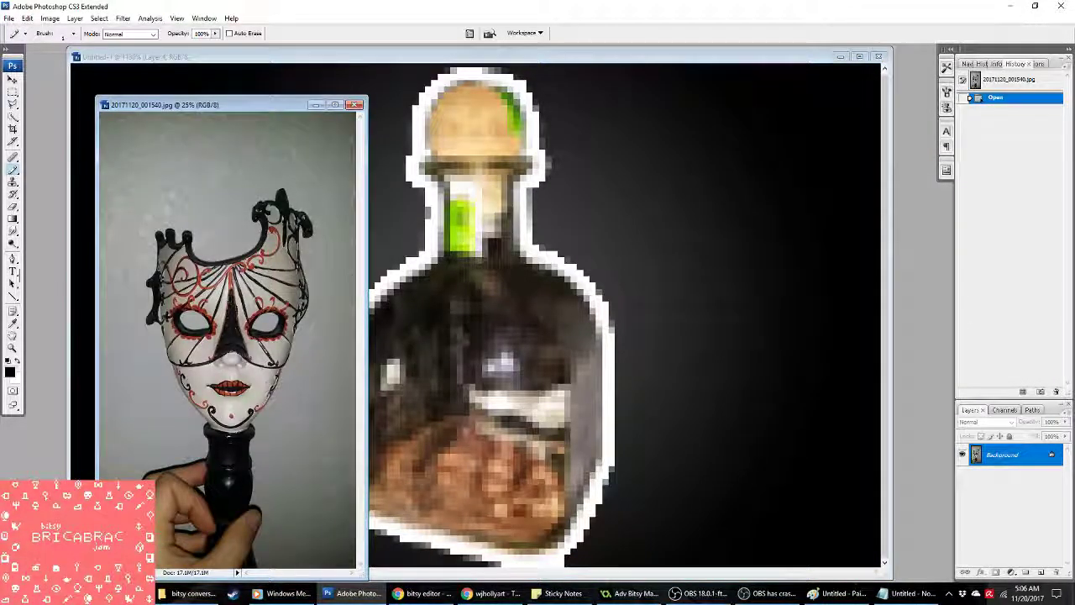
Step: Select the mask's face and its black ornaments in the photo with the Quick Selection tool, leaving out the handle and hand
{"action": "left_click", "coordinate": [12, 115]}
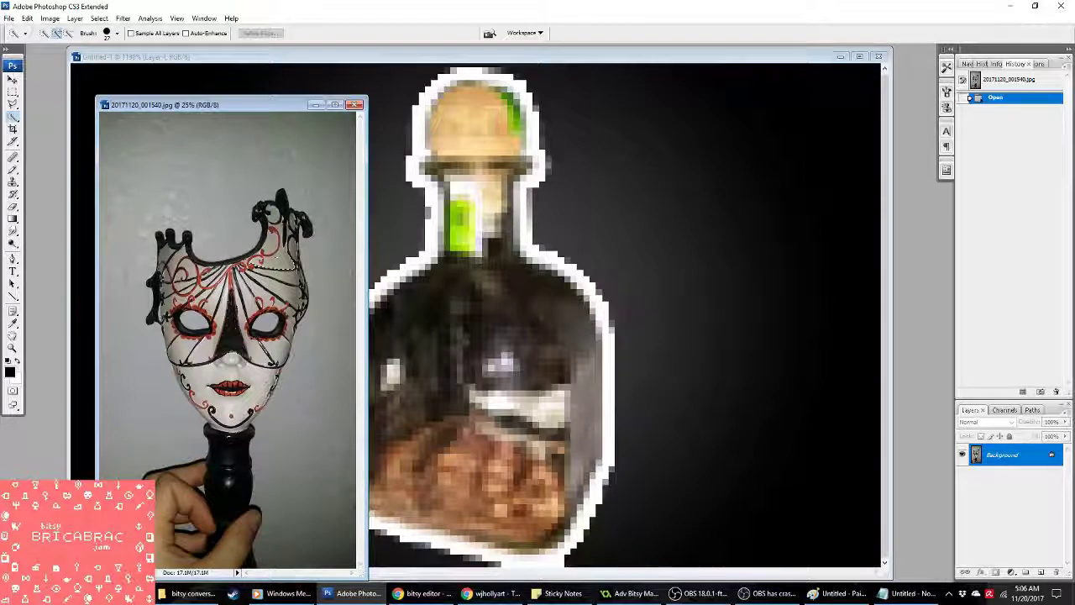
{"action": "left_click", "coordinate": [100, 268]}
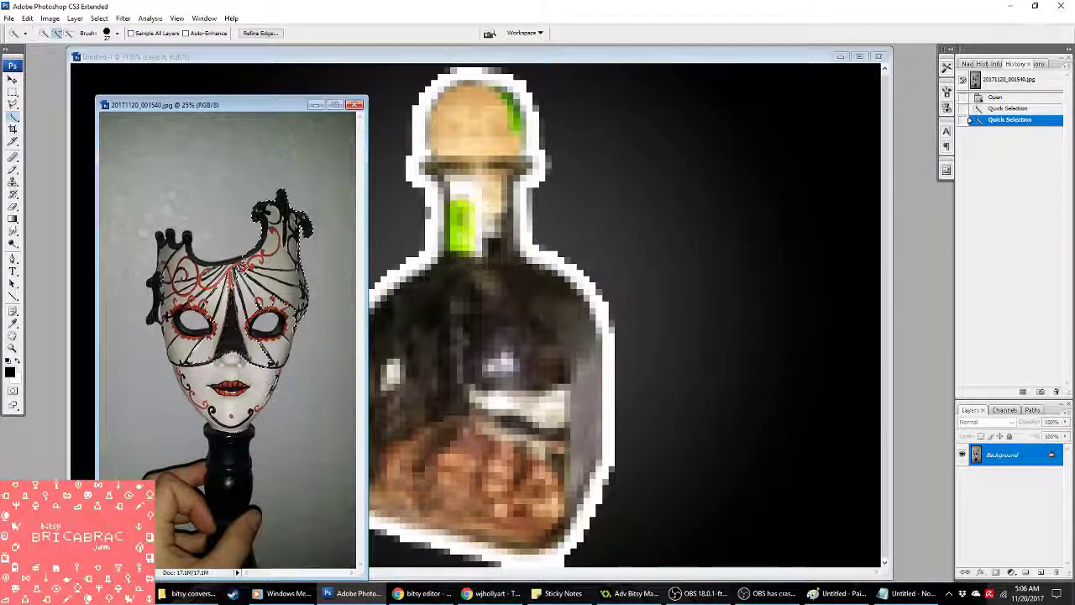
{"action": "left_click", "coordinate": [172, 294]}
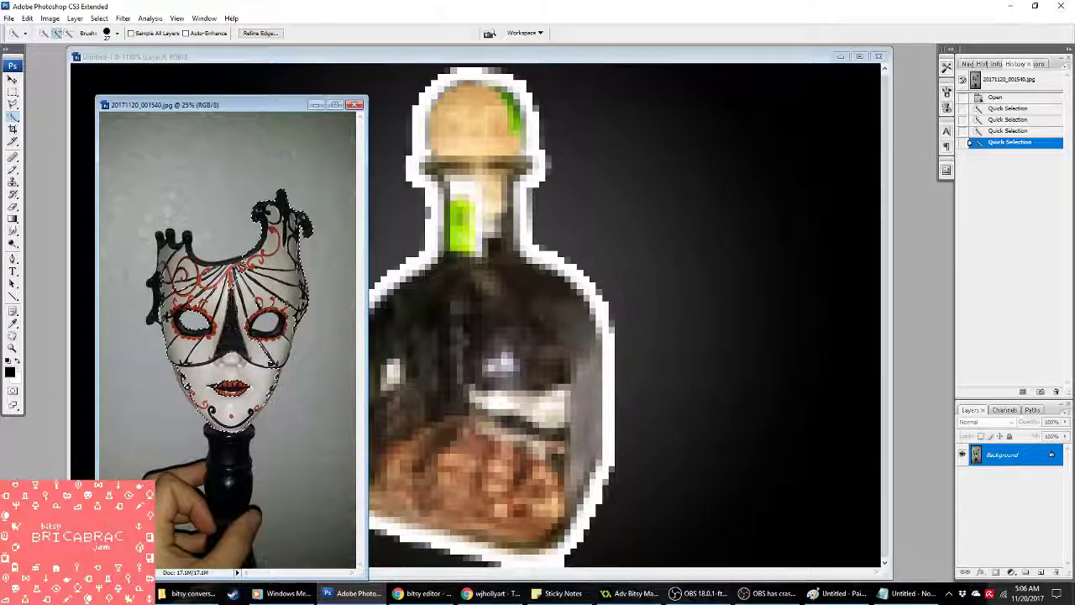
{"action": "left_click_drag", "start_coordinate": [277, 277], "coordinate": [286, 302]}
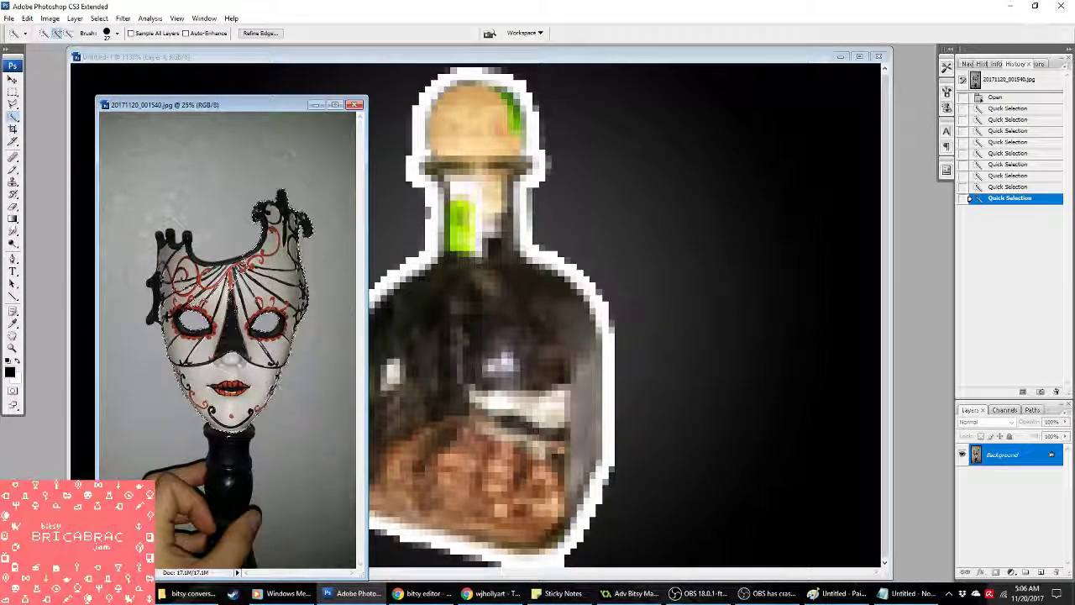
{"action": "left_click", "coordinate": [165, 245]}
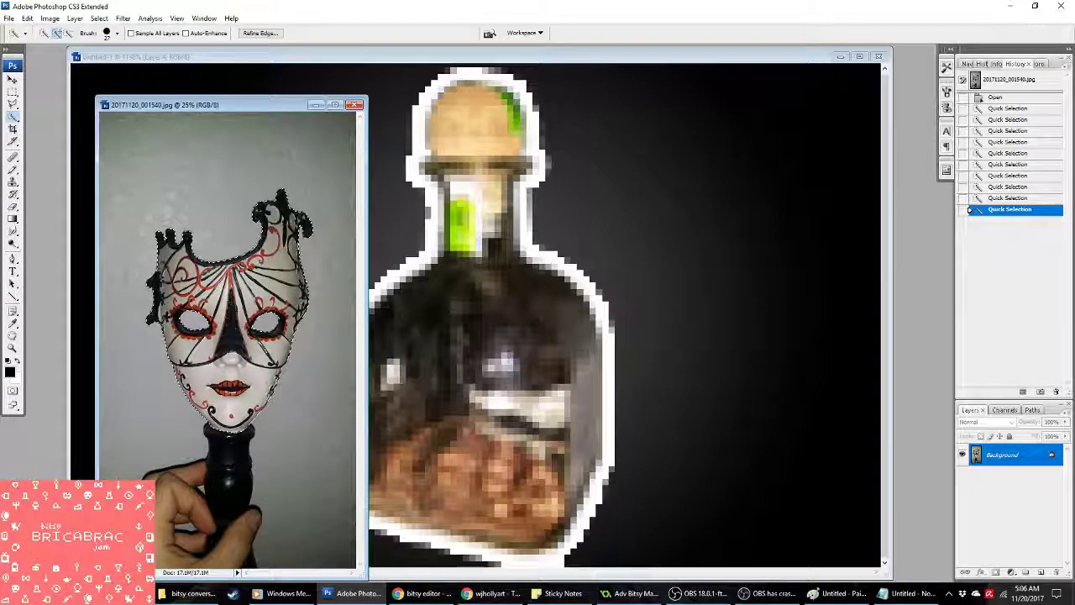
Step: Close the mask photo and paste the cut-out mask as a new layer in the Untitled-1 document
{"action": "key", "text": "ctrl+w"}
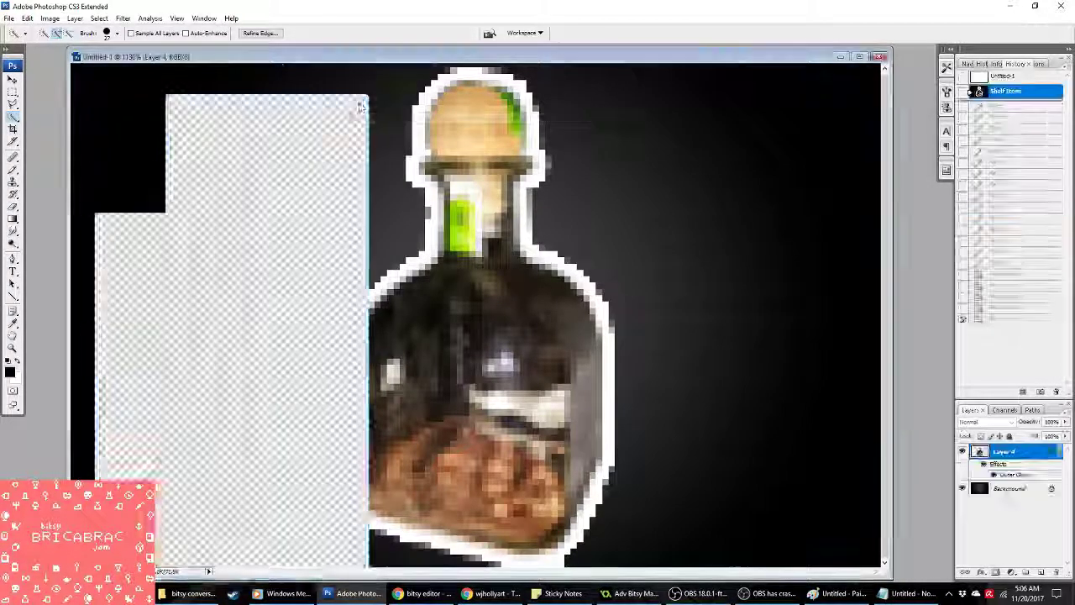
{"action": "key", "text": "ctrl+v"}
{"action": "key", "text": "m"}
Step: Scale the pasted mask proportionally to 4.2% with Free Transform and position it over the bottle in the canvas
{"action": "right_click", "coordinate": [350, 190]}
{"action": "left_click", "coordinate": [376, 286]}
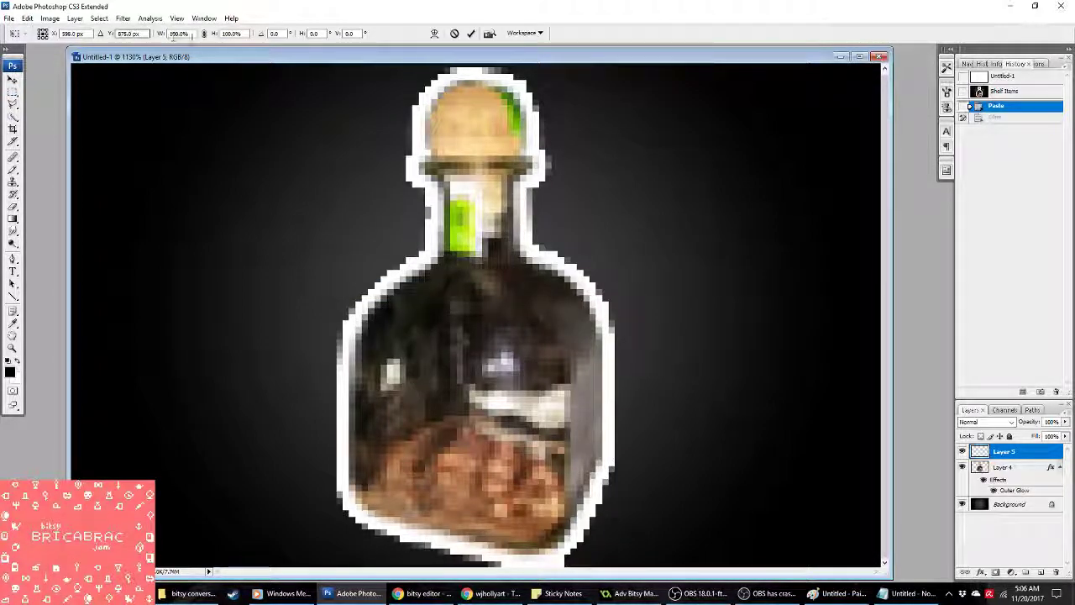
{"action": "type", "text": "50"}
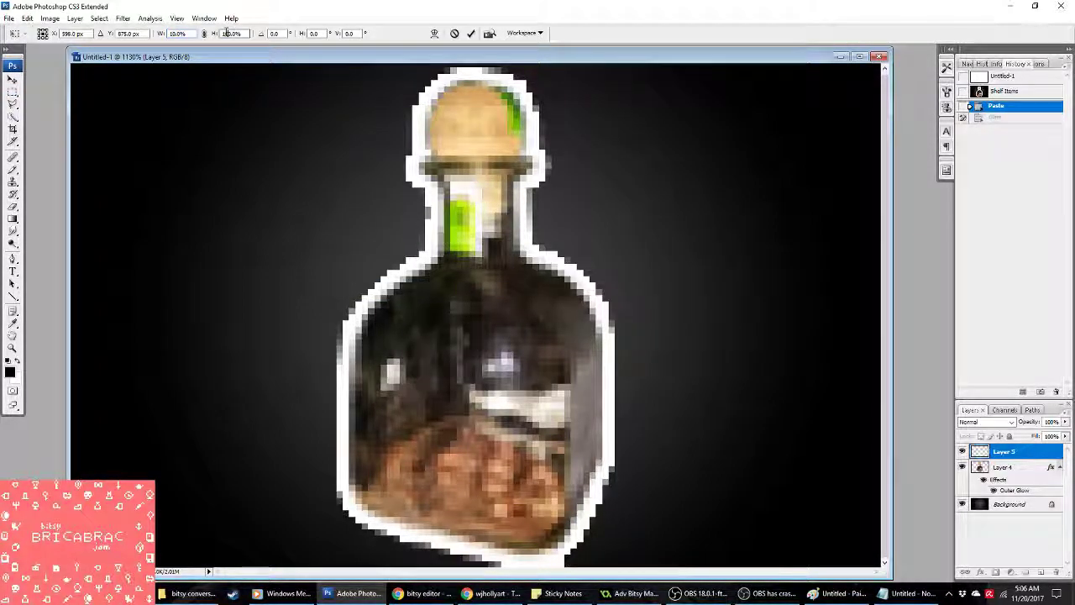
{"action": "left_click", "coordinate": [122, 34]}
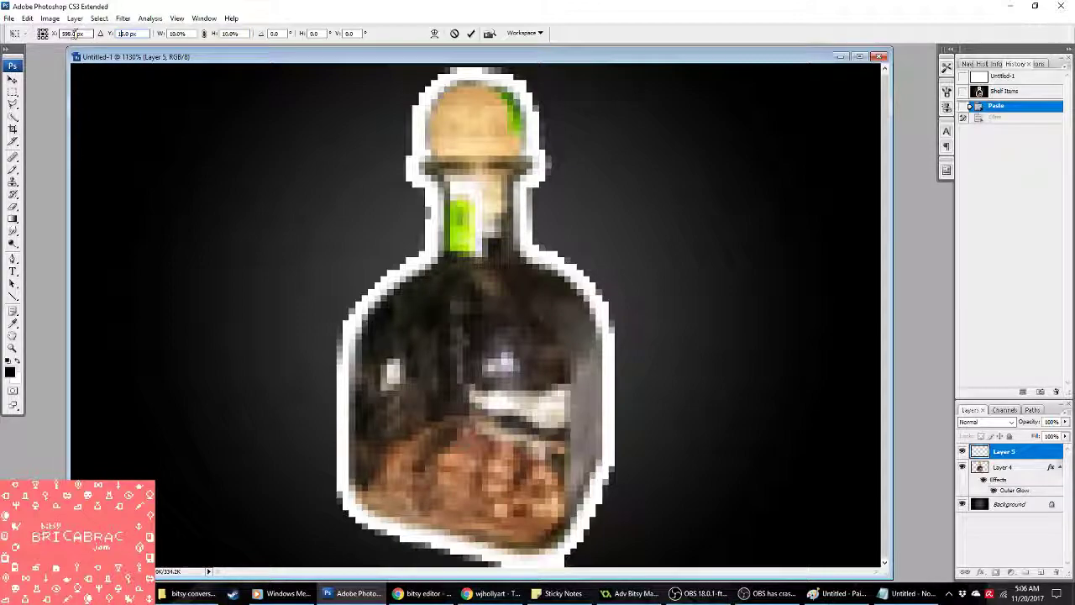
{"action": "left_click_drag", "start_coordinate": [151, 193], "coordinate": [255, 114]}
{"action": "left_click_drag", "start_coordinate": [192, 100], "coordinate": [336, 137]}
{"action": "left_click_drag", "start_coordinate": [483, 251], "coordinate": [463, 195]}
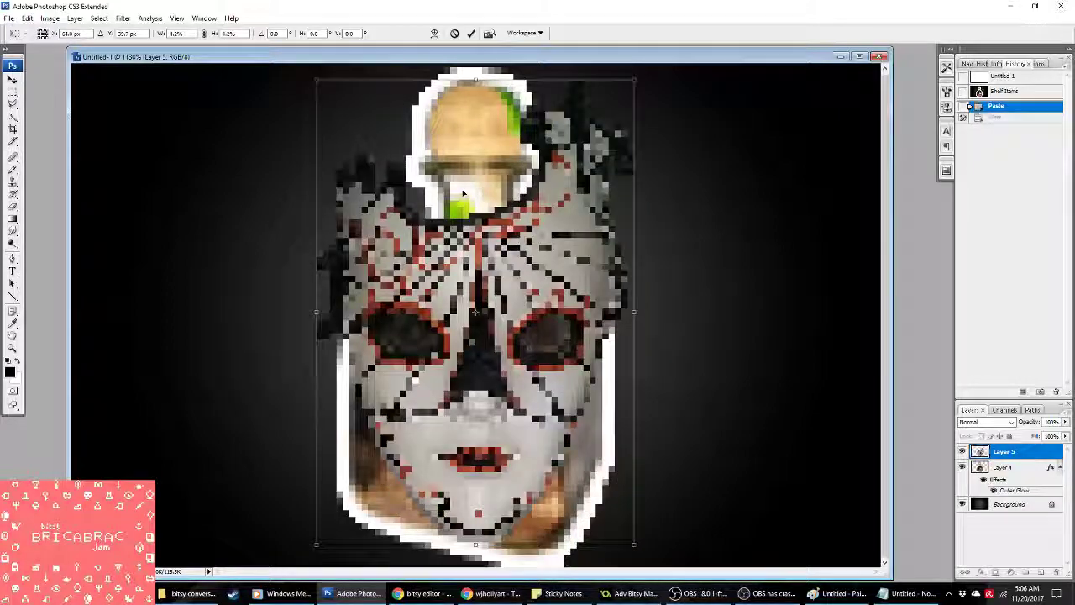
{"action": "key", "text": "Return"}
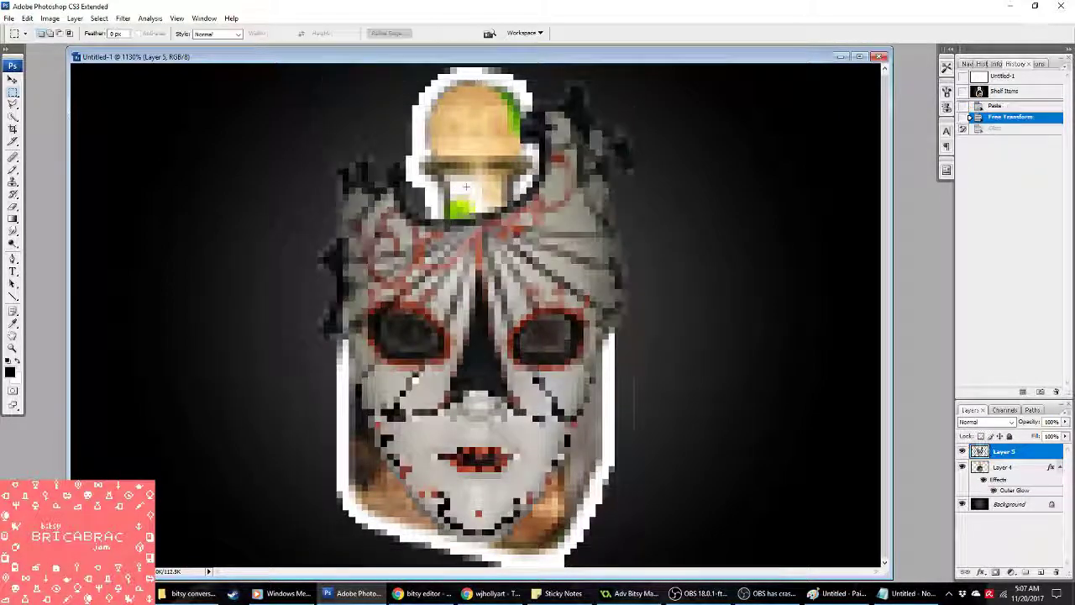
Step: Copy the bottle layer's outer glow style and paste it onto the mask layer
{"action": "right_click", "coordinate": [1013, 467]}
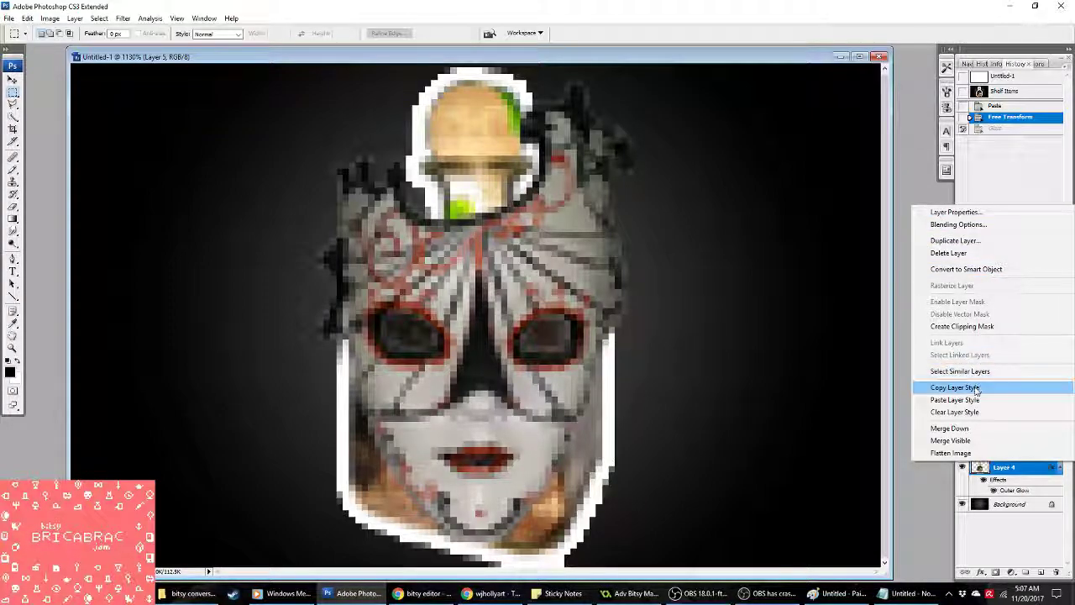
{"action": "left_click", "coordinate": [955, 387]}
{"action": "right_click", "coordinate": [1004, 451]}
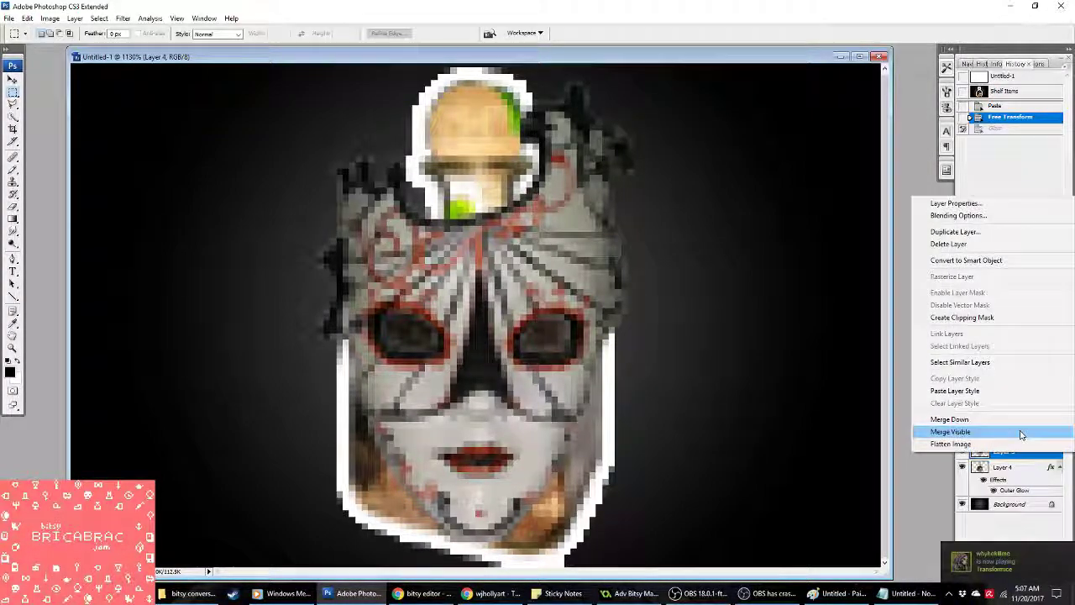
{"action": "left_click", "coordinate": [955, 393]}
Step: Delete the bottle layer, Layer 4
{"action": "right_click", "coordinate": [1015, 487]}
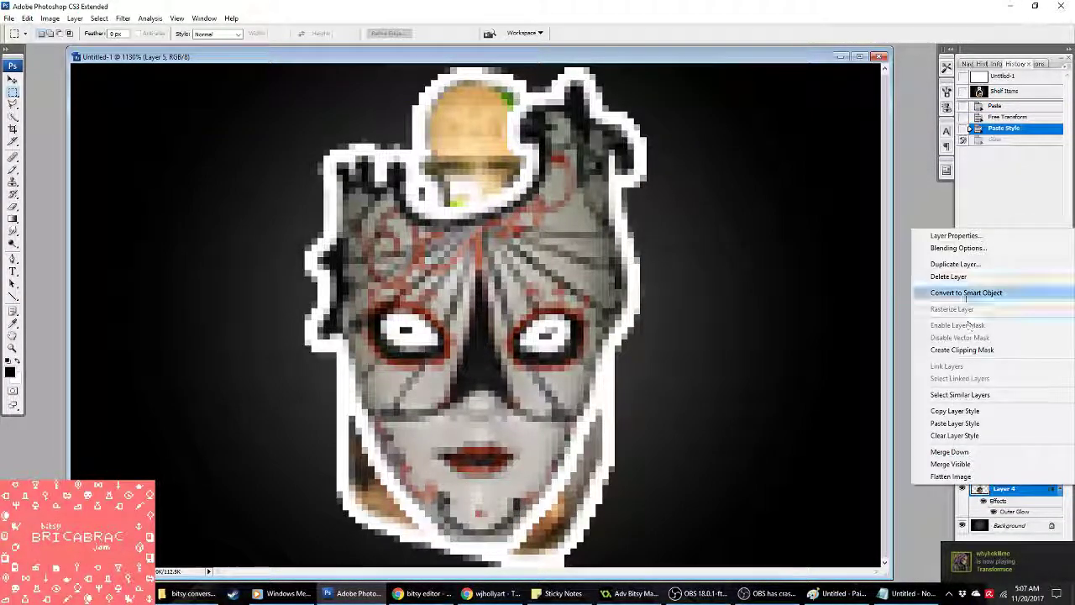
{"action": "left_click", "coordinate": [955, 277]}
{"action": "key", "text": "Return"}
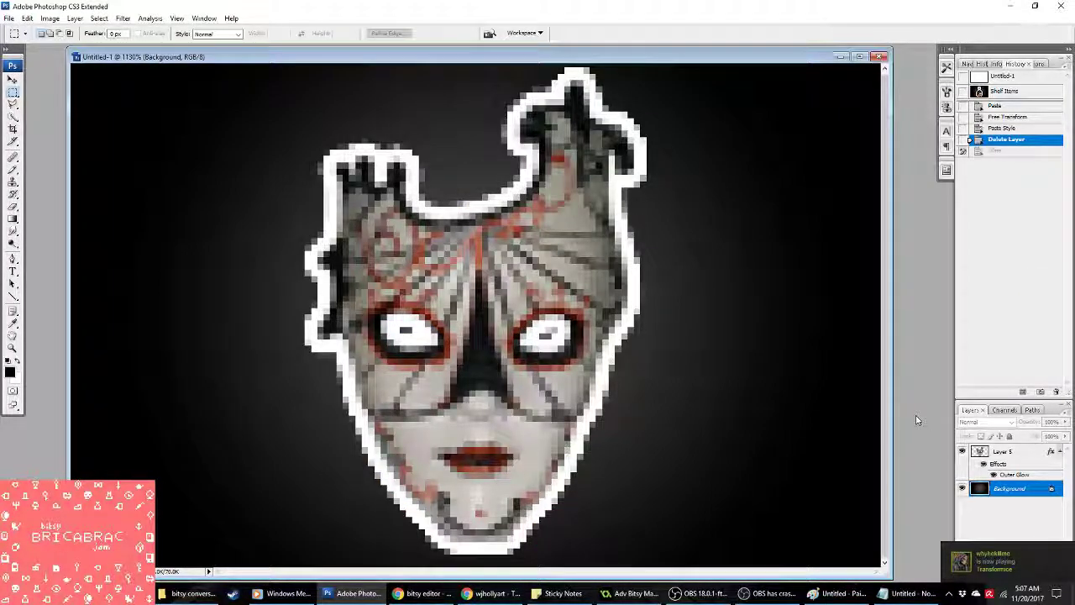
Step: Apply Levels to the mask layer with auto correction, white input at 200 and midtones at about 0.55
{"action": "left_click", "coordinate": [1002, 452]}
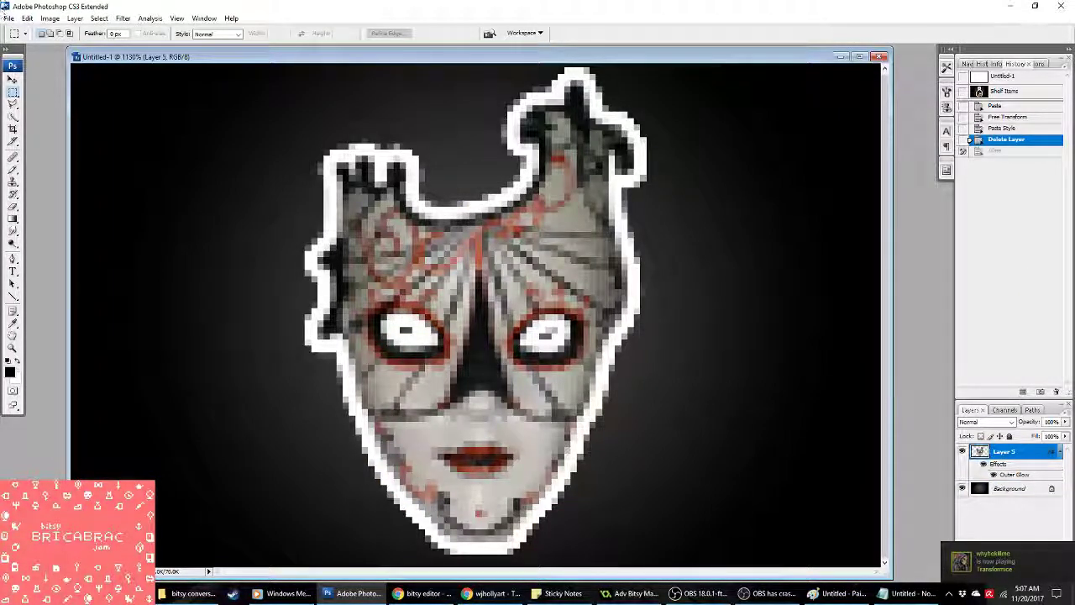
{"action": "left_click", "coordinate": [50, 18]}
{"action": "mouse_move", "coordinate": [67, 49]}
{"action": "left_click", "coordinate": [193, 49]}
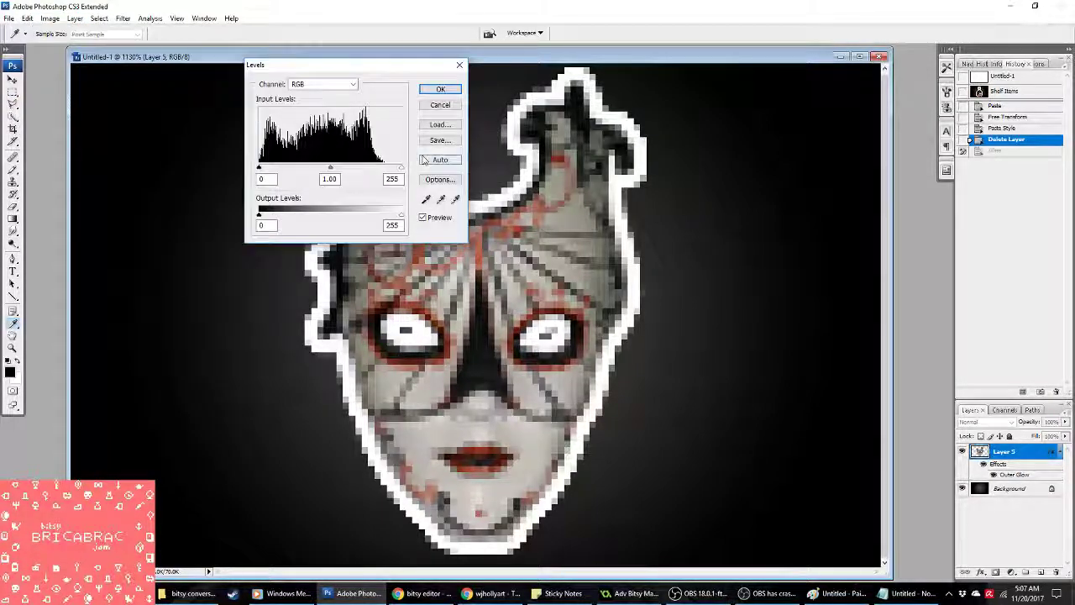
{"action": "left_click", "coordinate": [440, 159]}
{"action": "left_click_drag", "start_coordinate": [401, 167], "coordinate": [336, 171]}
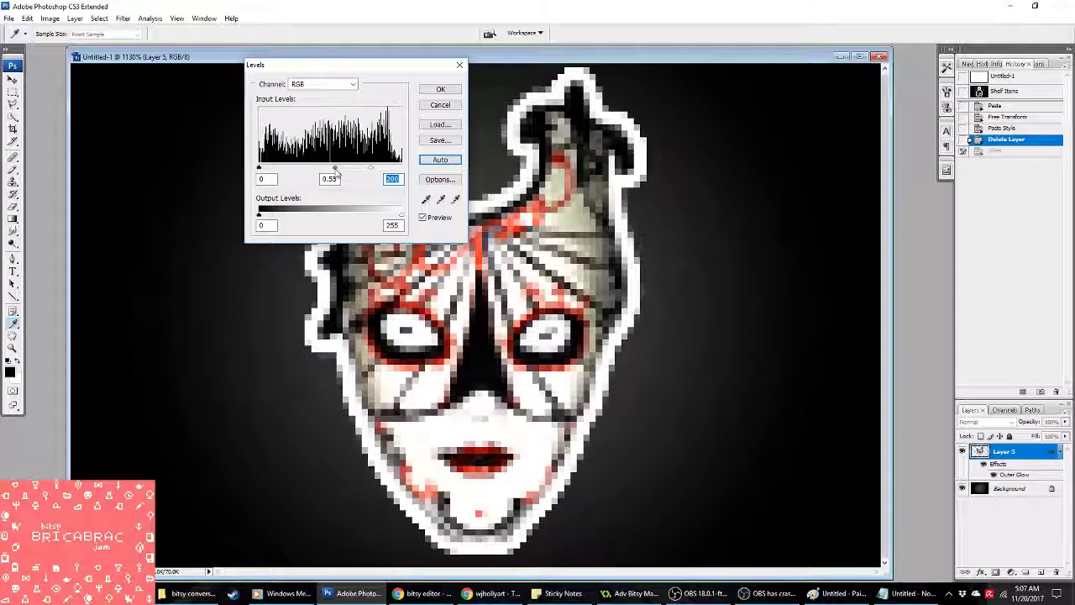
{"action": "left_click", "coordinate": [440, 89]}
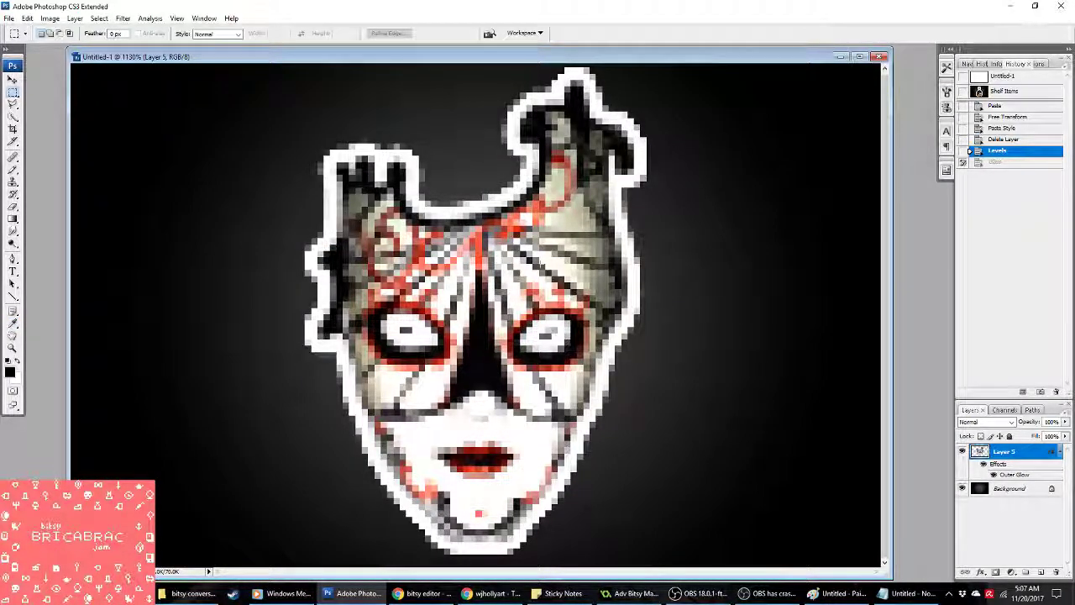
Step: Flatten and convert the image to Indexed Color with 2 black-and-white colors and Pattern dither, and select the whole canvas for copying
{"action": "left_click", "coordinate": [52, 19]}
{"action": "mouse_move", "coordinate": [84, 31]}
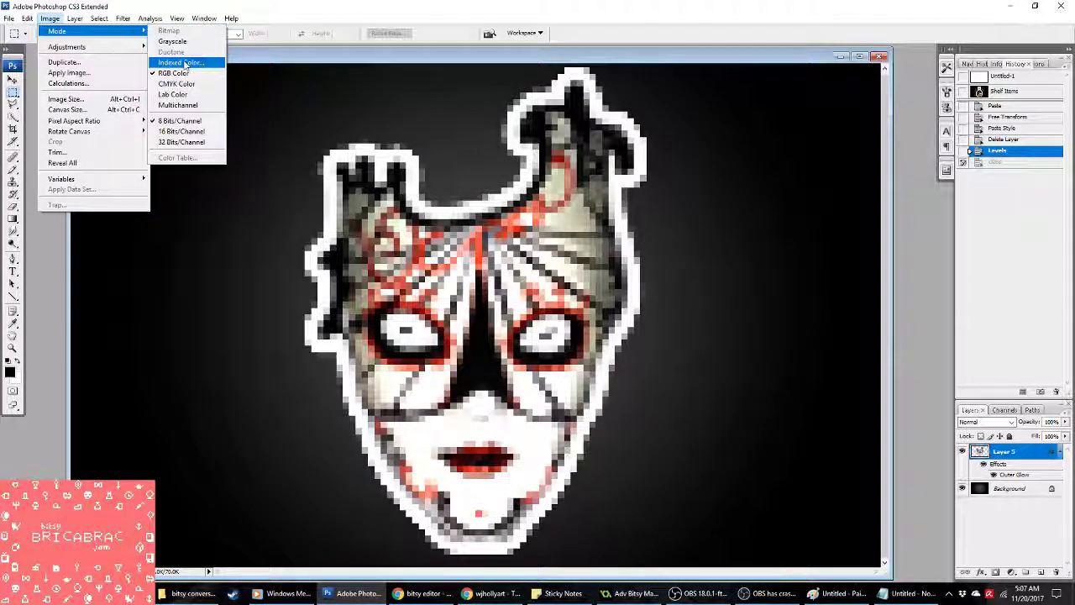
{"action": "left_click", "coordinate": [172, 63]}
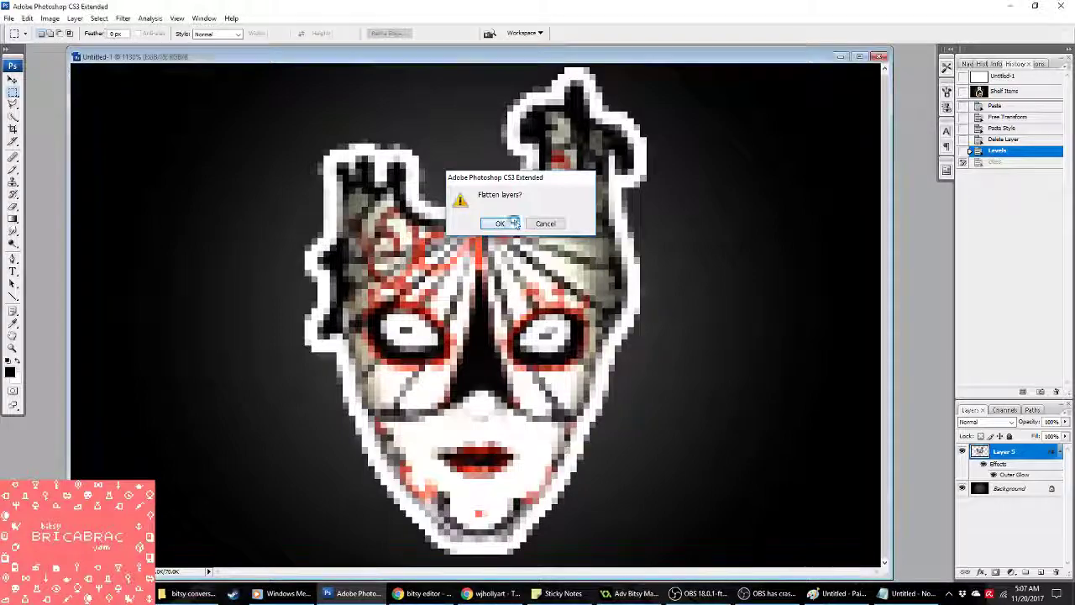
{"action": "left_click", "coordinate": [506, 223]}
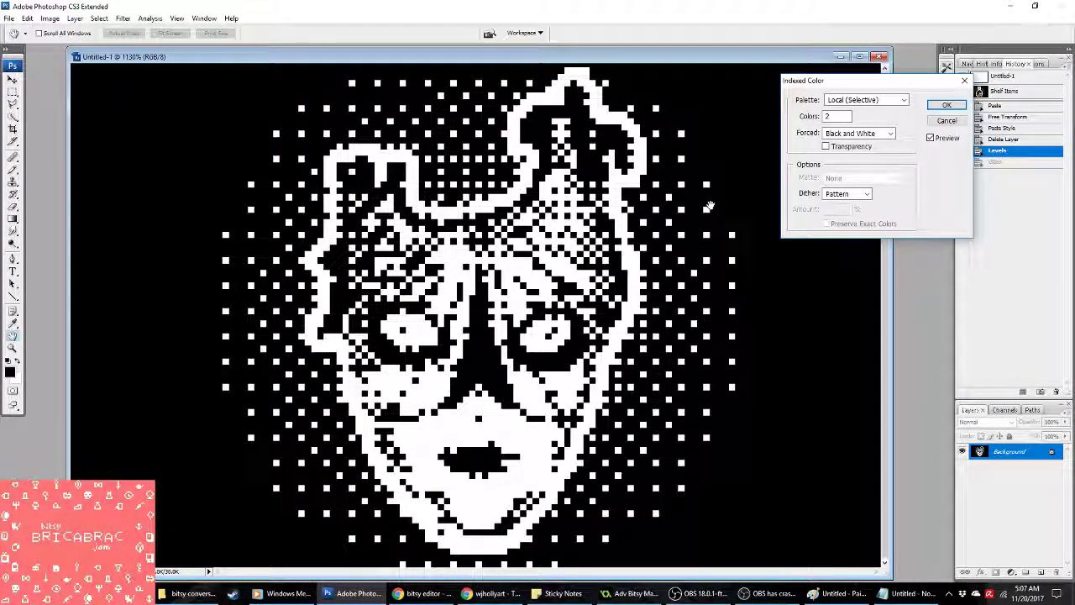
{"action": "left_click", "coordinate": [946, 105]}
{"action": "key", "text": "ctrl+a"}
{"action": "key", "text": "m"}
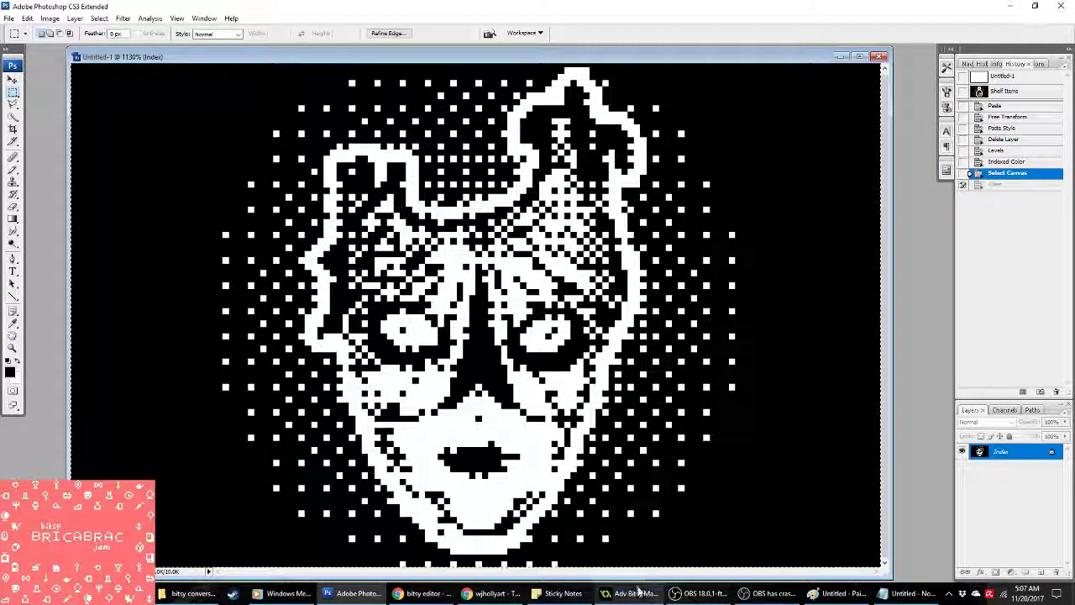
Step: Switch to GameMaker and replace the old frames of spr_picturetest with the dithered mask picture
{"action": "left_click", "coordinate": [635, 593]}
{"action": "double_click", "coordinate": [57, 64]}
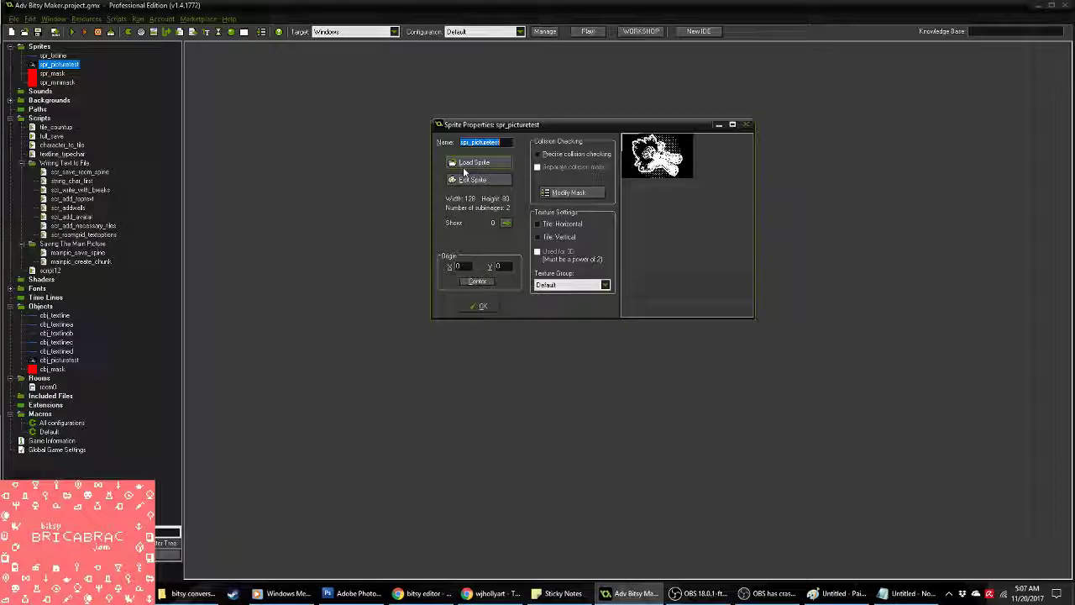
{"action": "left_click", "coordinate": [412, 191]}
{"action": "key", "text": "Delete"}
{"action": "key", "text": "Delete"}
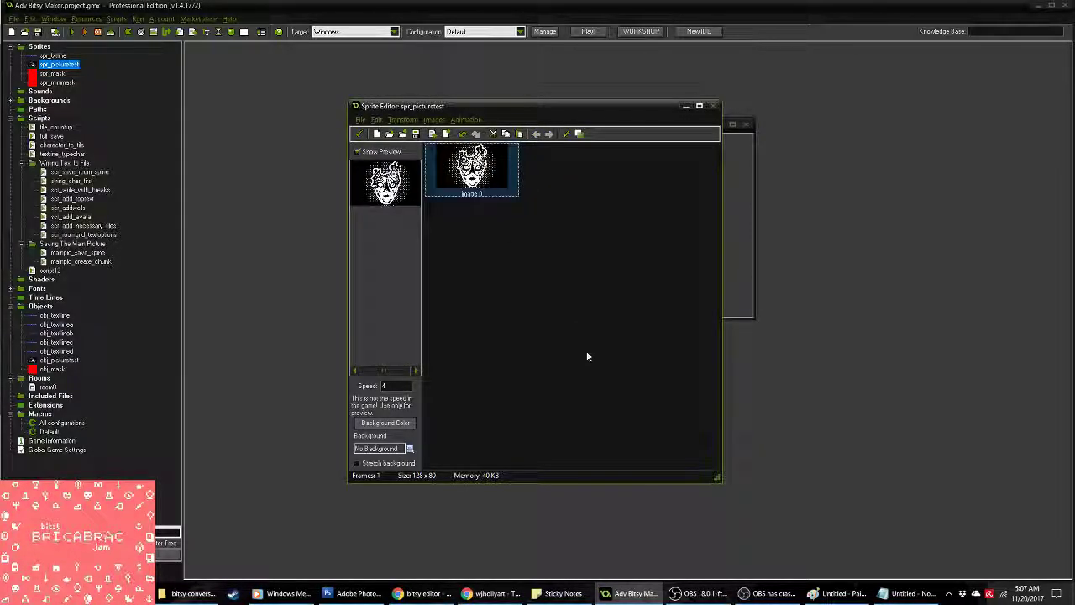
Step: Return to Photoshop, step the history back to the Levels state before indexing, and flatten the image
{"action": "left_click", "coordinate": [356, 593]}
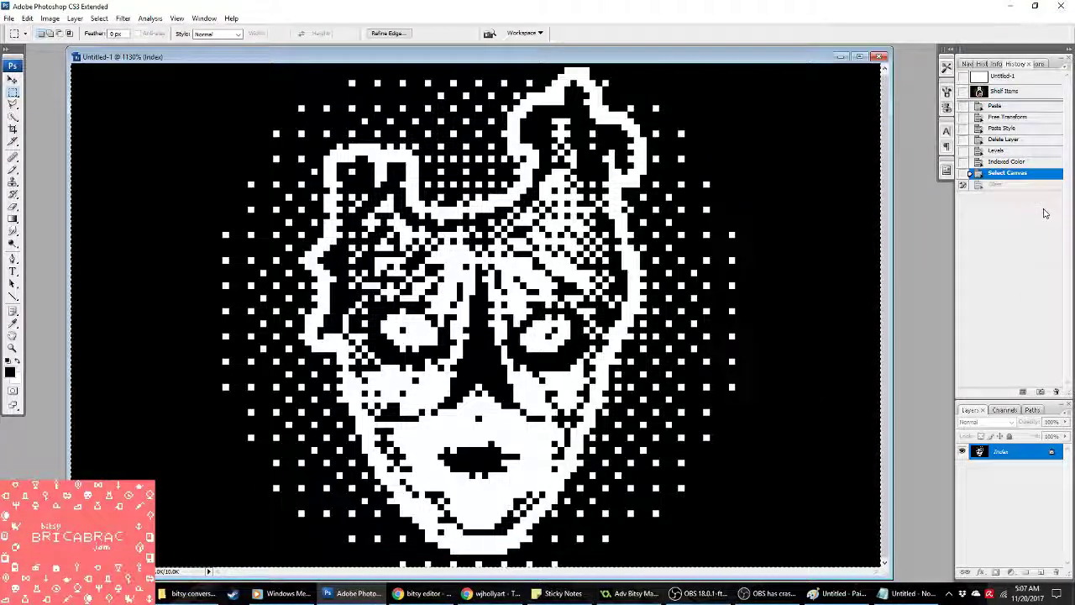
{"action": "left_click", "coordinate": [1007, 161]}
{"action": "left_click", "coordinate": [998, 150]}
{"action": "right_click", "coordinate": [1022, 449]}
{"action": "left_click", "coordinate": [974, 444]}
Step: Darken the flattened image with Levels by setting the midtone input to 0.61
{"action": "left_click", "coordinate": [52, 18]}
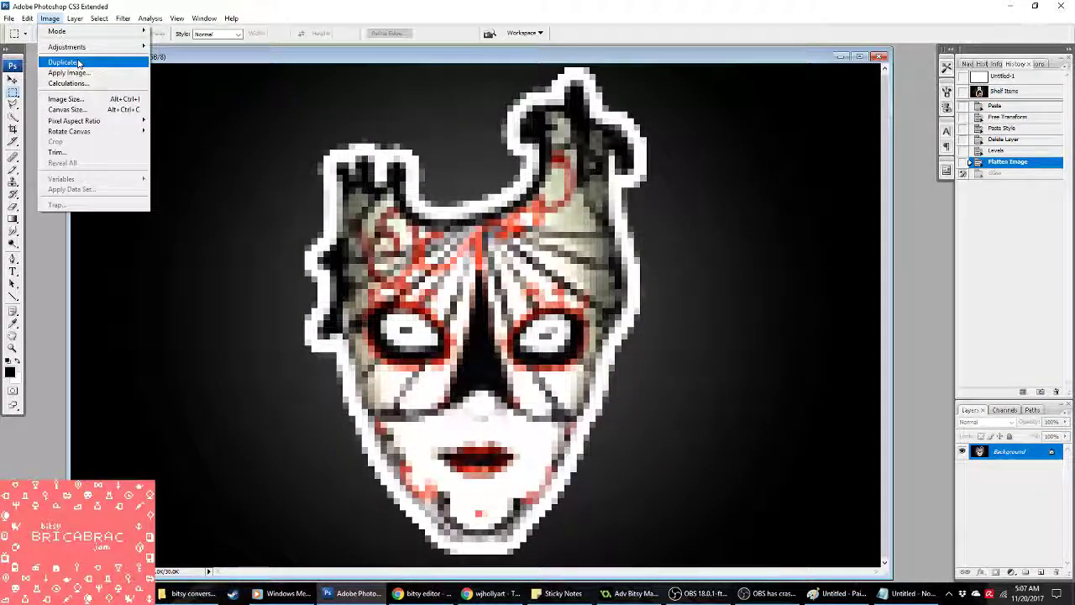
{"action": "mouse_move", "coordinate": [84, 43]}
{"action": "left_click", "coordinate": [168, 43]}
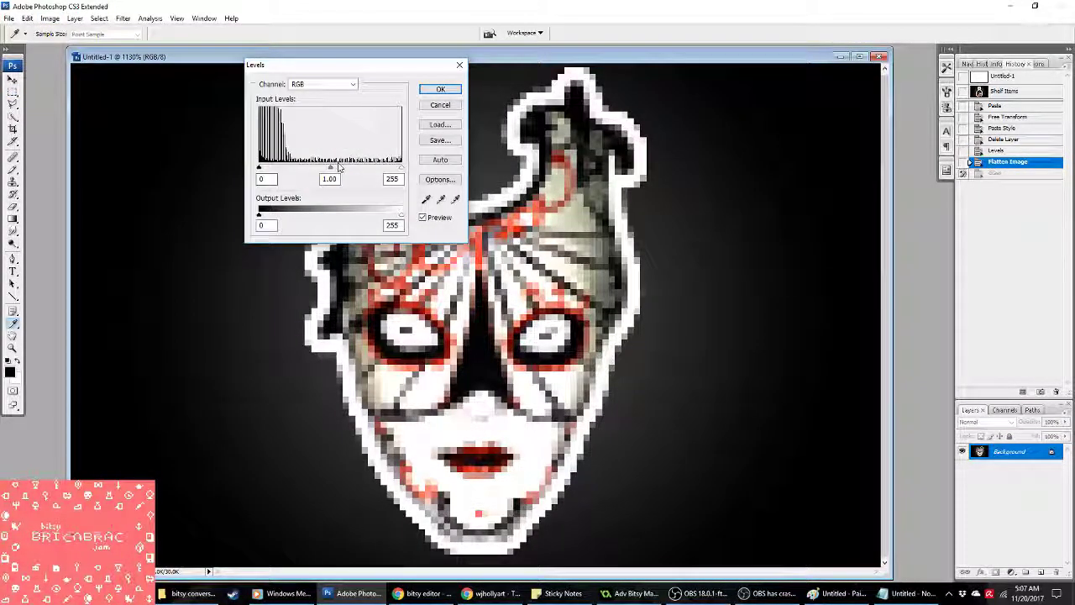
{"action": "left_click_drag", "start_coordinate": [329, 167], "coordinate": [353, 169]}
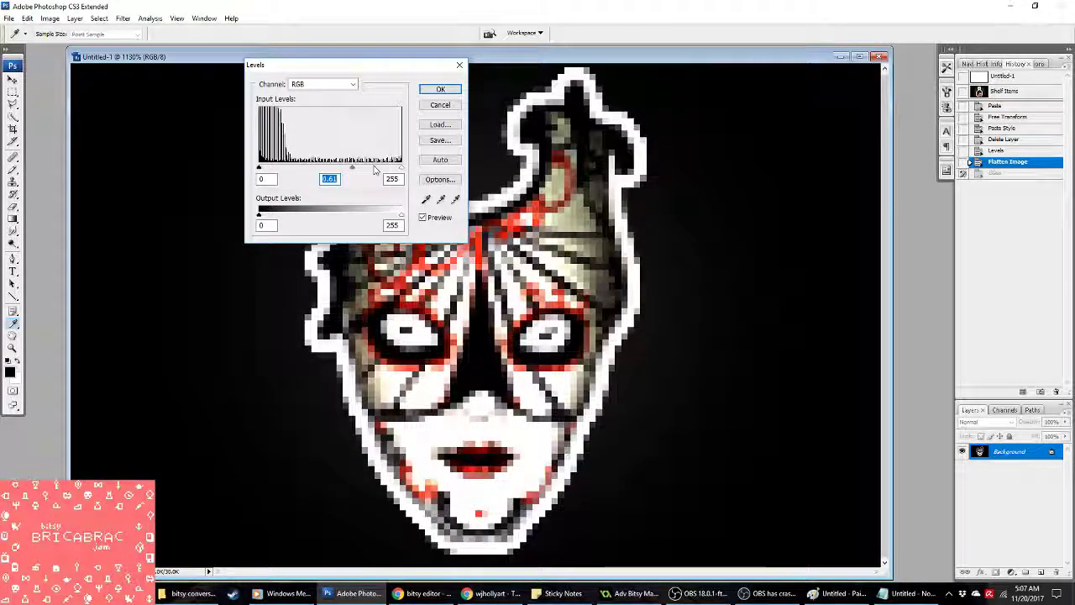
{"action": "left_click", "coordinate": [440, 89]}
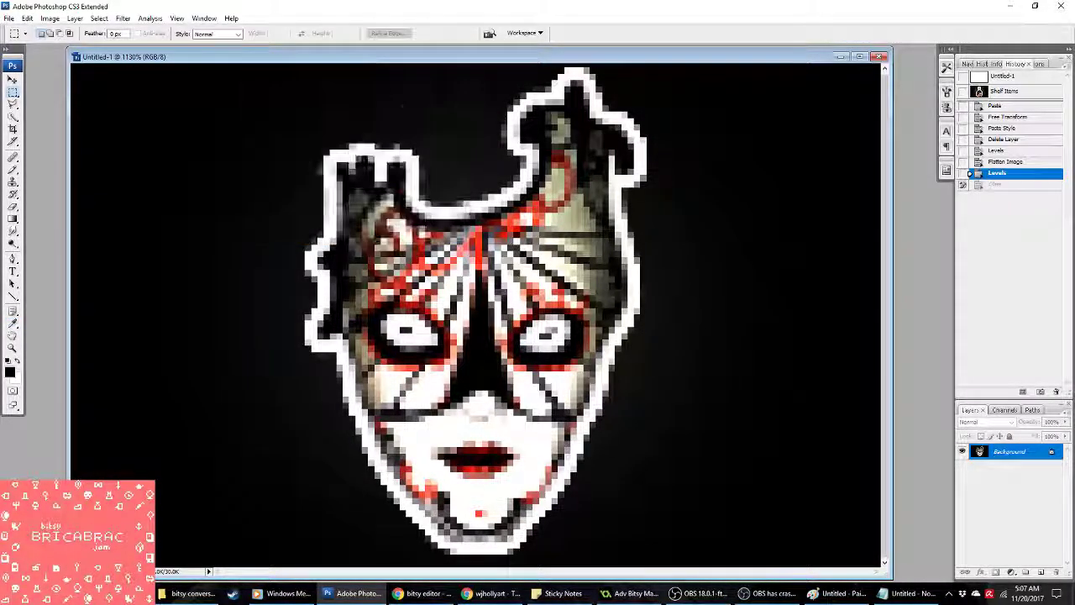
Step: Convert the darkened image to Indexed Color with 2 black-and-white colors and Pattern dither, and select the whole canvas for copying
{"action": "left_click", "coordinate": [49, 18]}
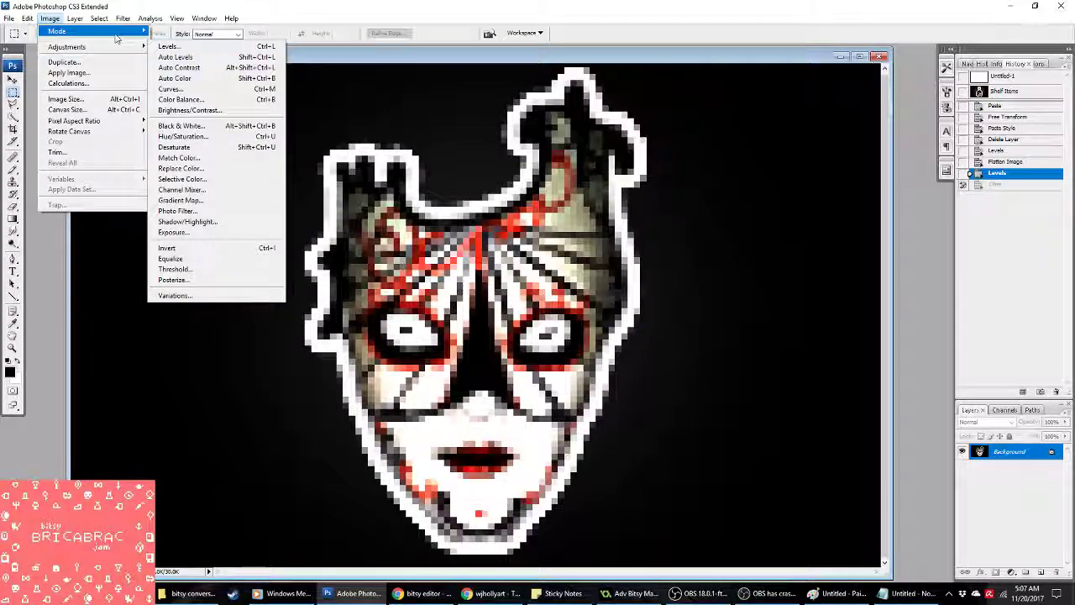
{"action": "left_click", "coordinate": [185, 63]}
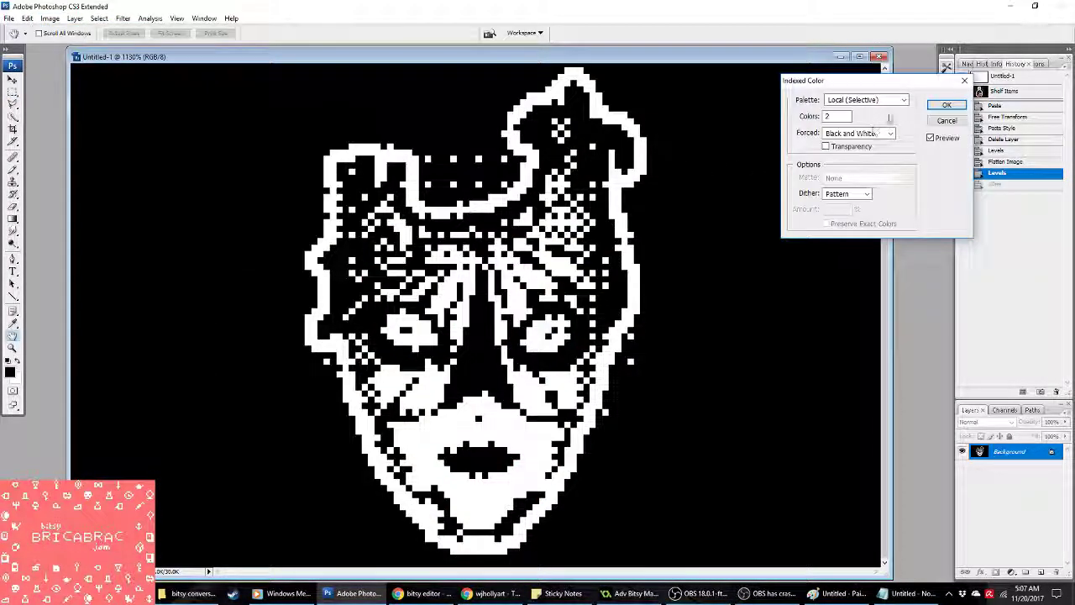
{"action": "left_click", "coordinate": [944, 105]}
{"action": "key", "text": "m"}
{"action": "key", "text": "ctrl+a"}
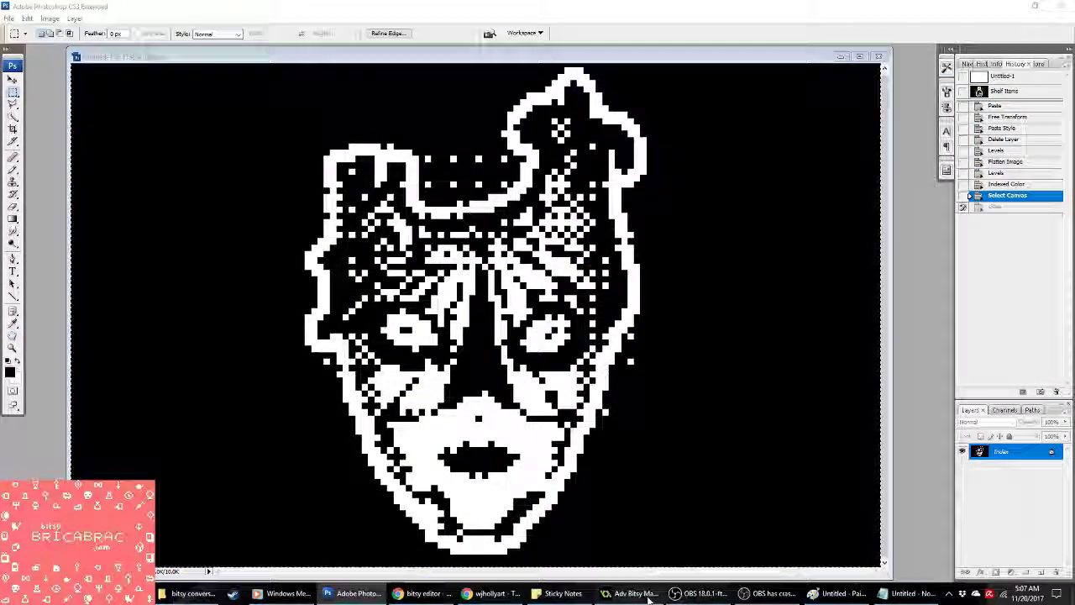
Step: Paste the darker mask picture into spr_picturetest in GameMaker as a second frame and move it to the front as image 0
{"action": "left_click", "coordinate": [632, 593]}
{"action": "key", "text": "ctrl+v"}
{"action": "left_click", "coordinate": [536, 135]}
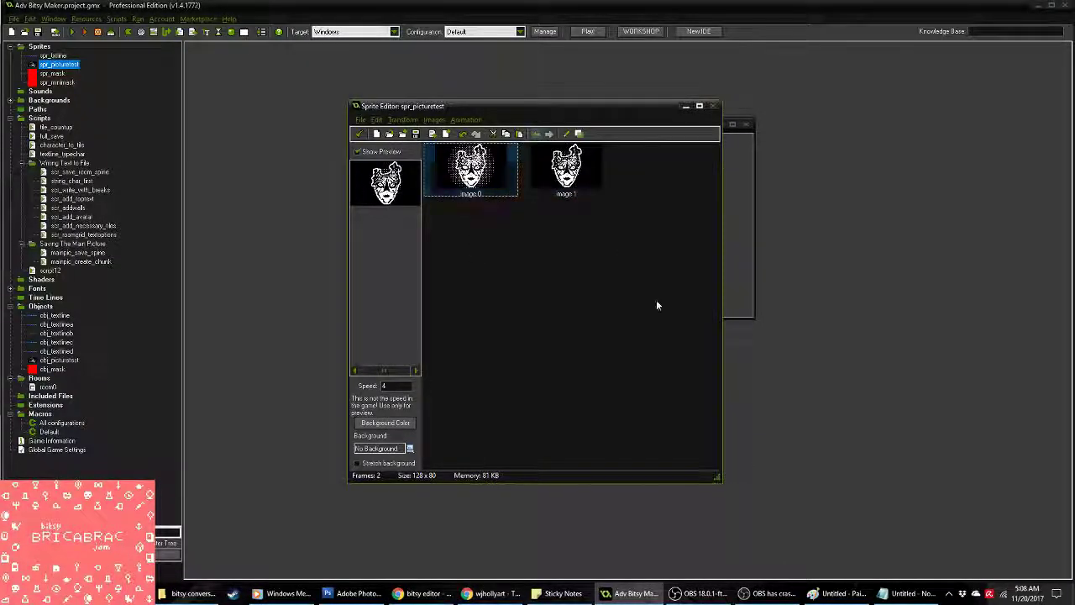
{"action": "left_click", "coordinate": [564, 173]}
{"action": "left_click", "coordinate": [537, 134]}
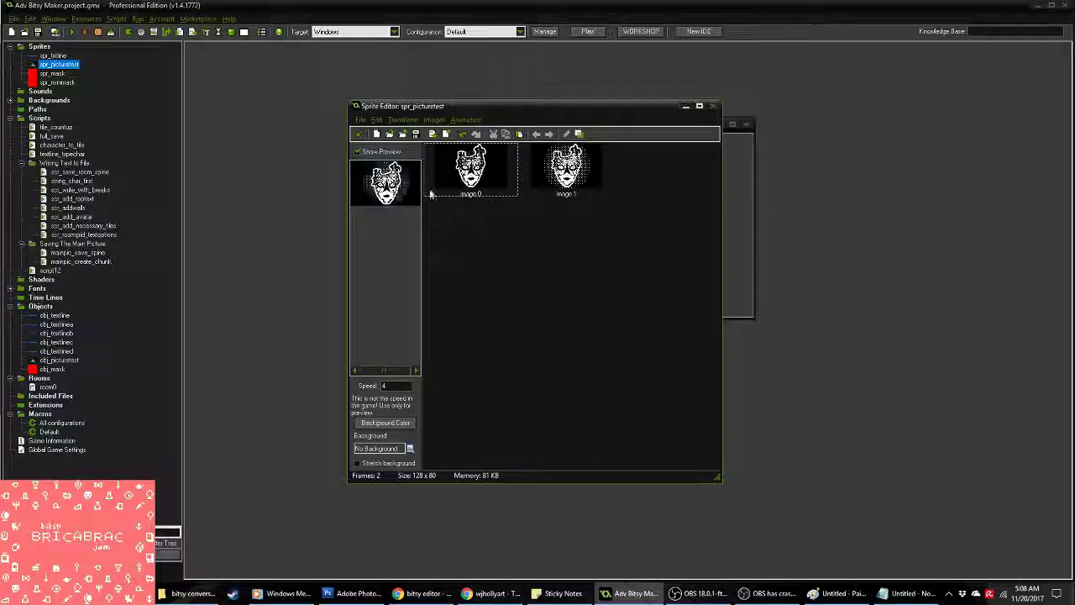
Step: Accept the edited frames of spr_picturetest, close its properties, save the project and run the converter
{"action": "left_click", "coordinate": [358, 135]}
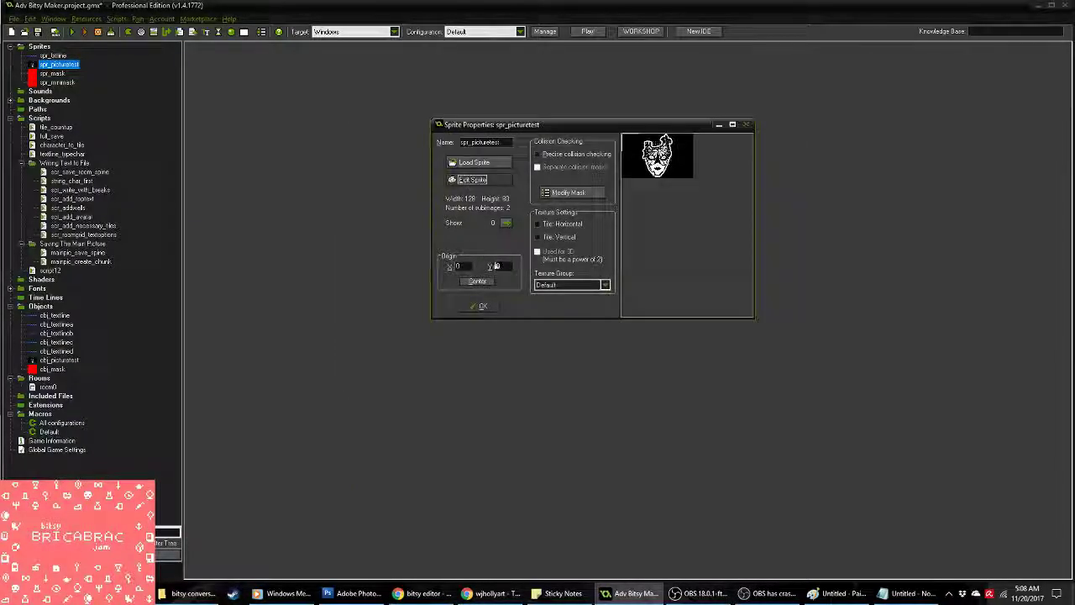
{"action": "left_click", "coordinate": [480, 306]}
{"action": "key", "text": "ctrl+s"}
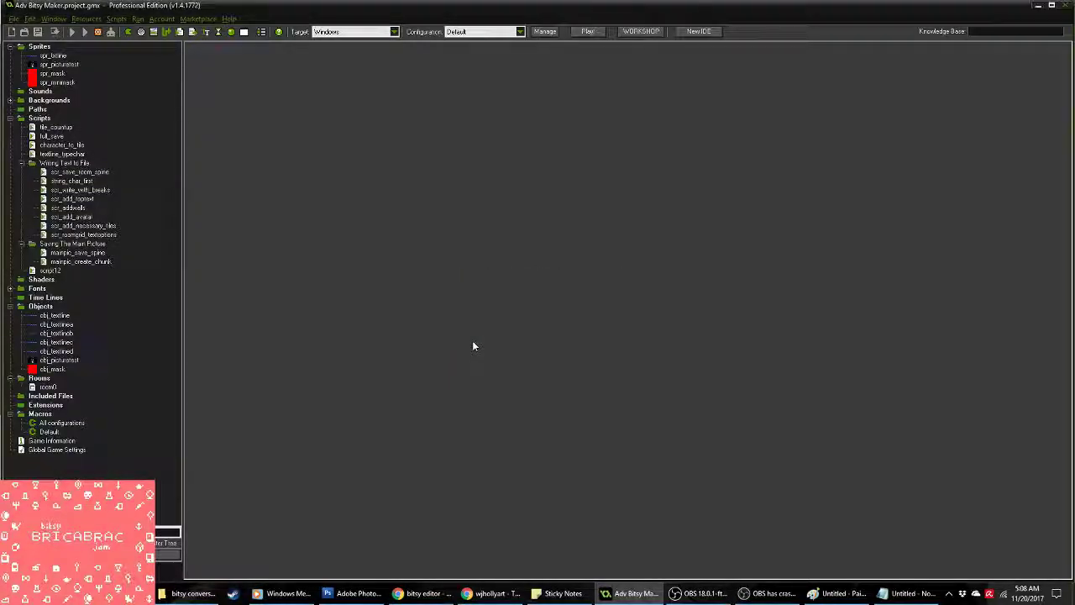
{"action": "key", "text": "F5"}
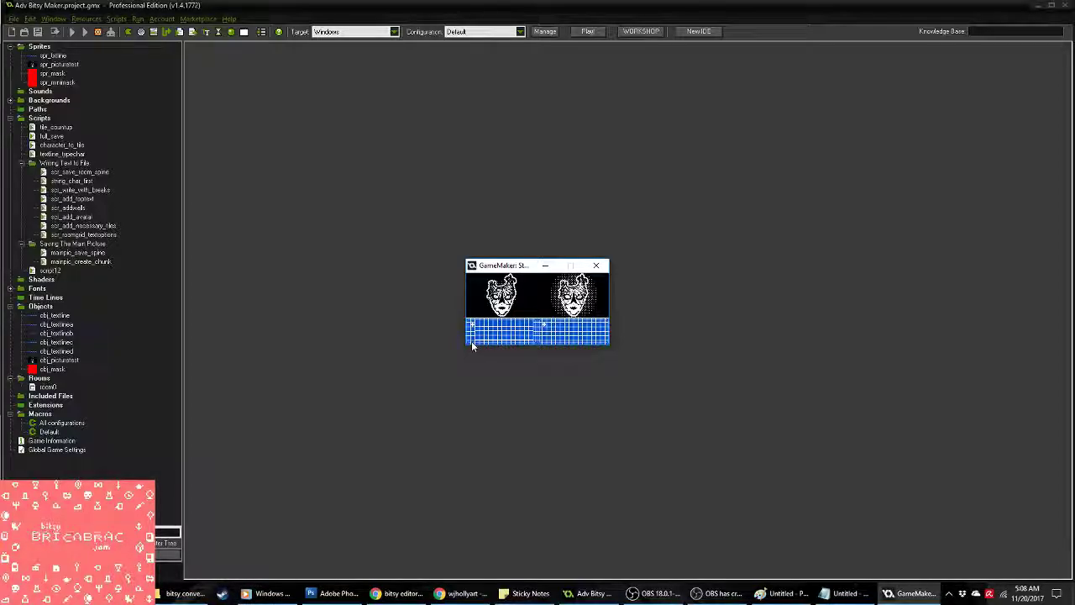
Step: Fill the four menu text rows with Inspect, Next item, Last item and Back, and close the running converter
{"action": "left_click", "coordinate": [477, 330]}
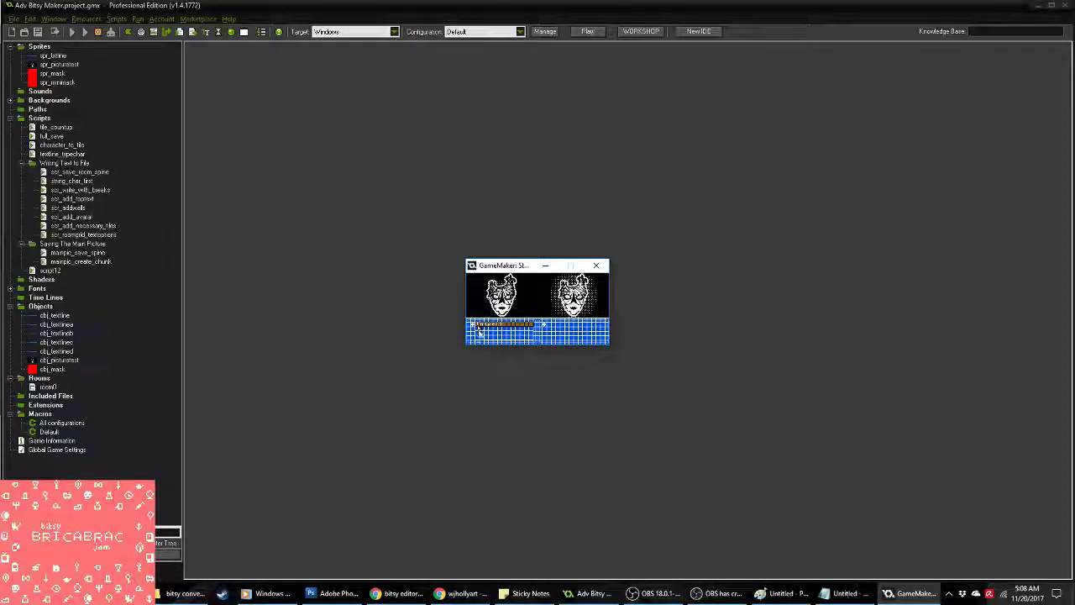
{"action": "left_click", "coordinate": [478, 331]}
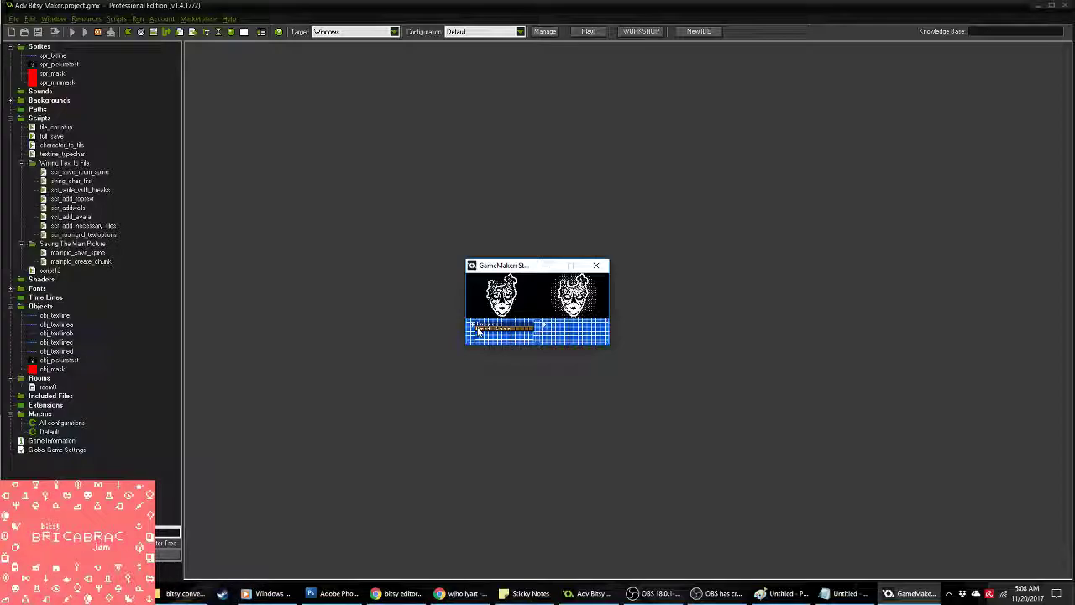
{"action": "left_click", "coordinate": [476, 335]}
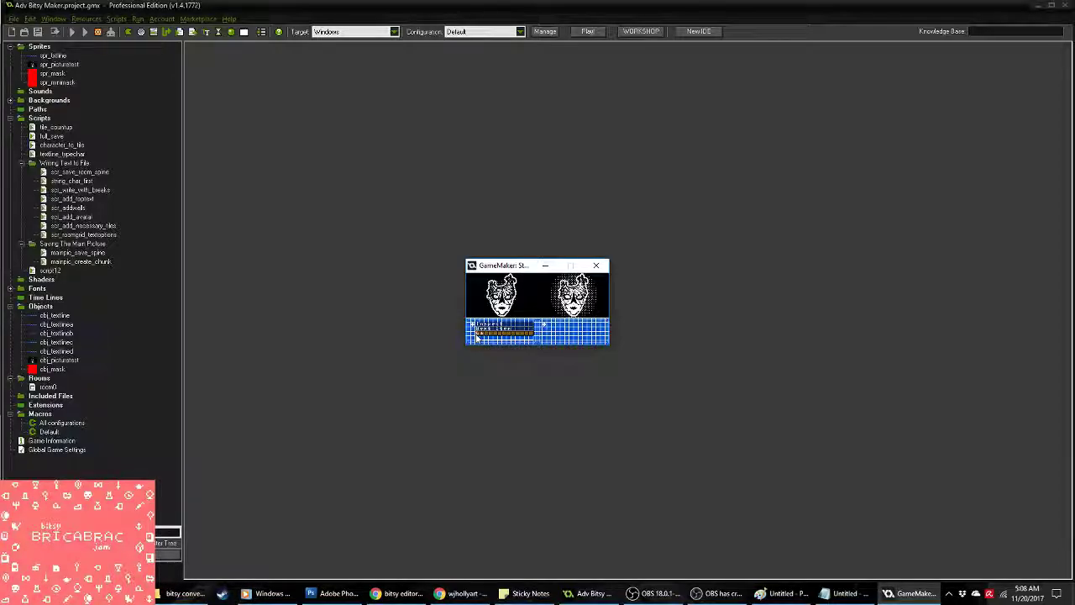
{"action": "left_click", "coordinate": [478, 338]}
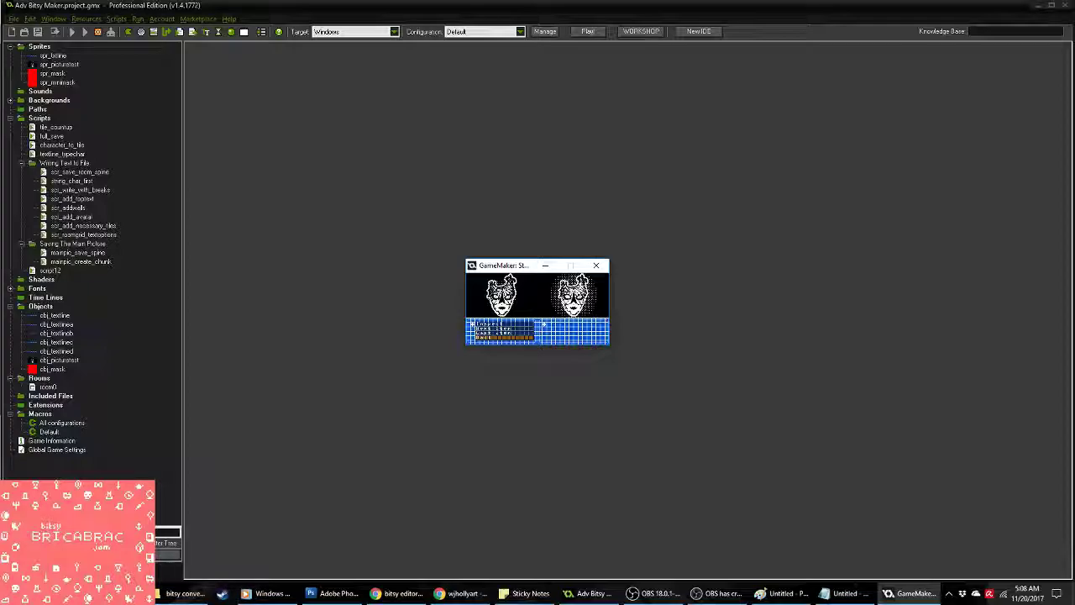
{"action": "left_click", "coordinate": [596, 265]}
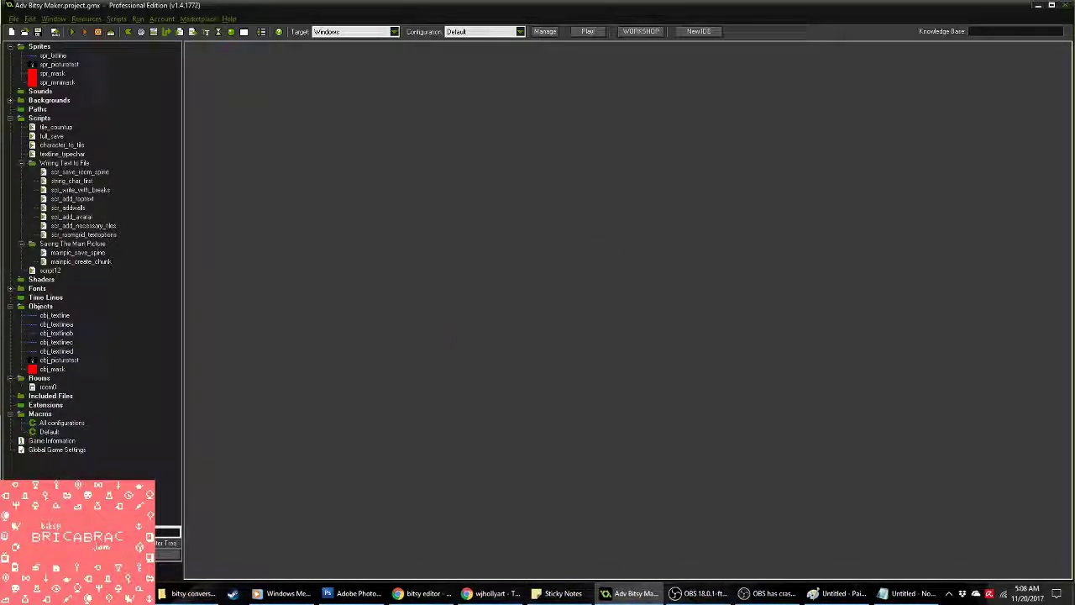
Step: Copy the entire contents of the exported example.txt and paste it at the end of the Bitsy game data
{"action": "key", "text": "alt+Tab"}
{"action": "double_click", "coordinate": [127, 80]}
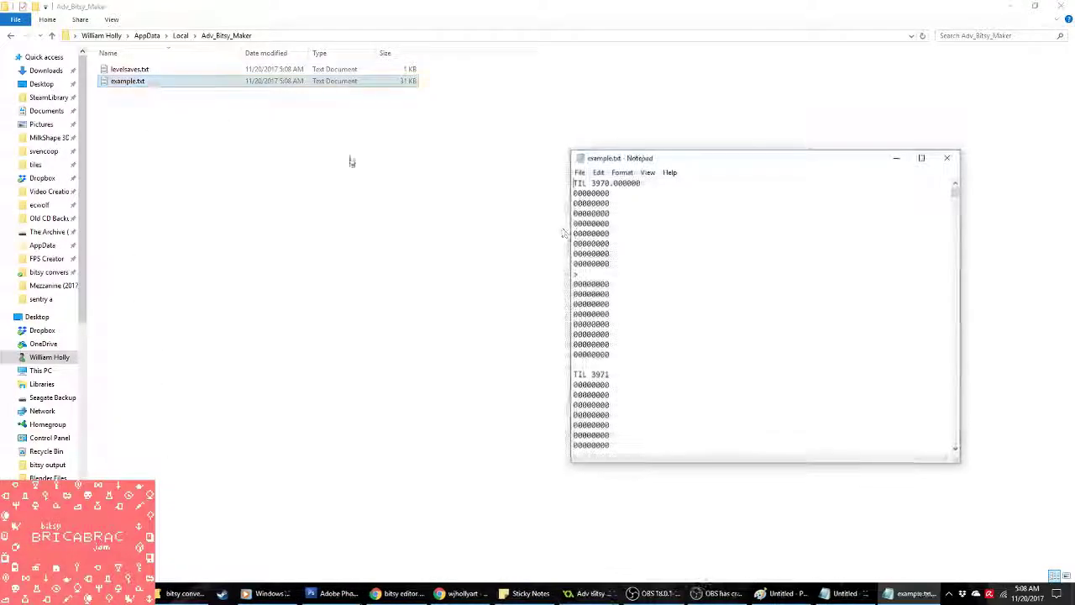
{"action": "key", "text": "ctrl+a"}
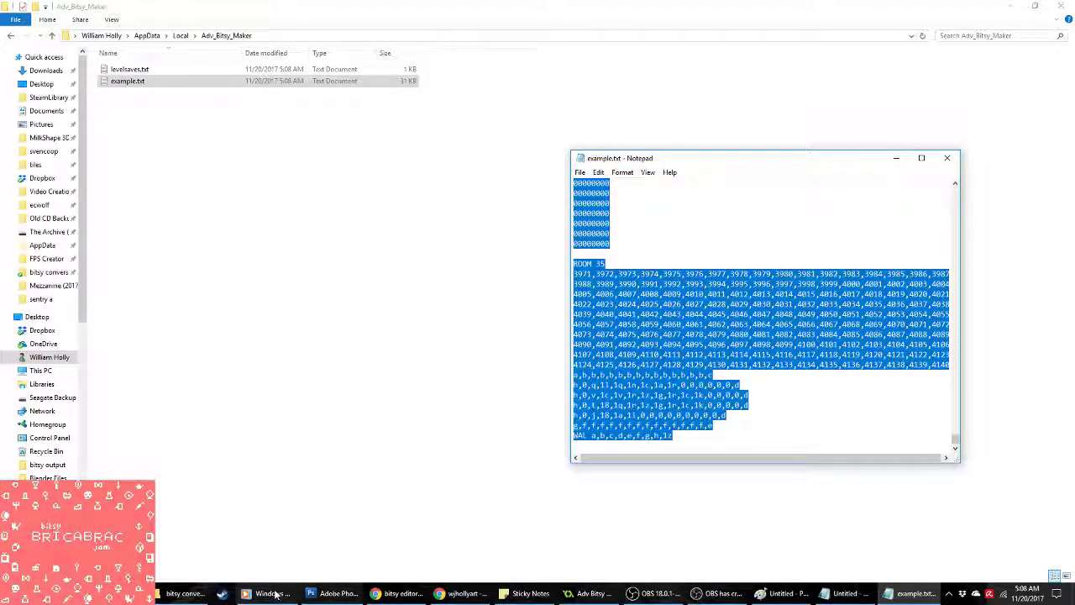
{"action": "left_click", "coordinate": [400, 594]}
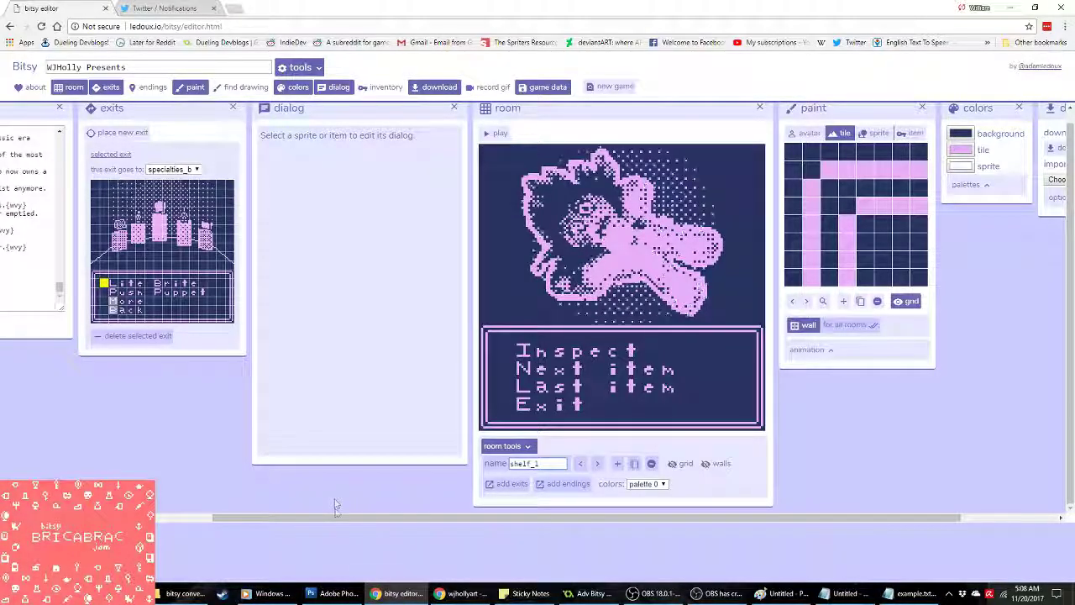
{"action": "scroll", "coordinate": [334, 503], "scroll_direction": "left", "scroll_amount": 4}
{"action": "left_click", "coordinate": [215, 307]}
{"action": "key", "text": "ctrl+a"}
{"action": "key", "text": "ctrl+v"}
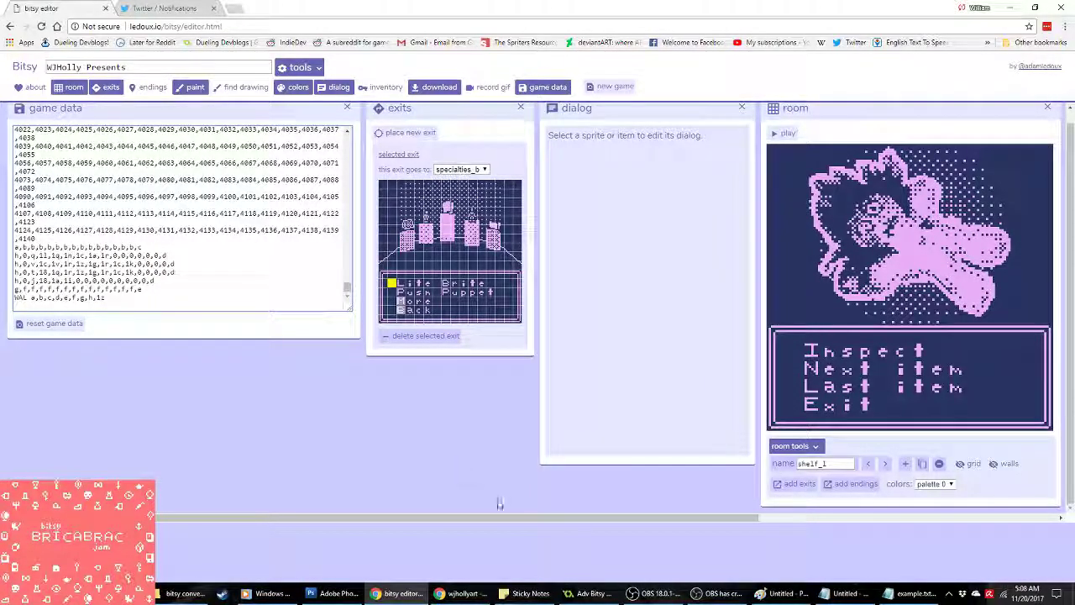
Step: Go to the newly imported mask room and rename it shelf_m
{"action": "left_click", "coordinate": [884, 467]}
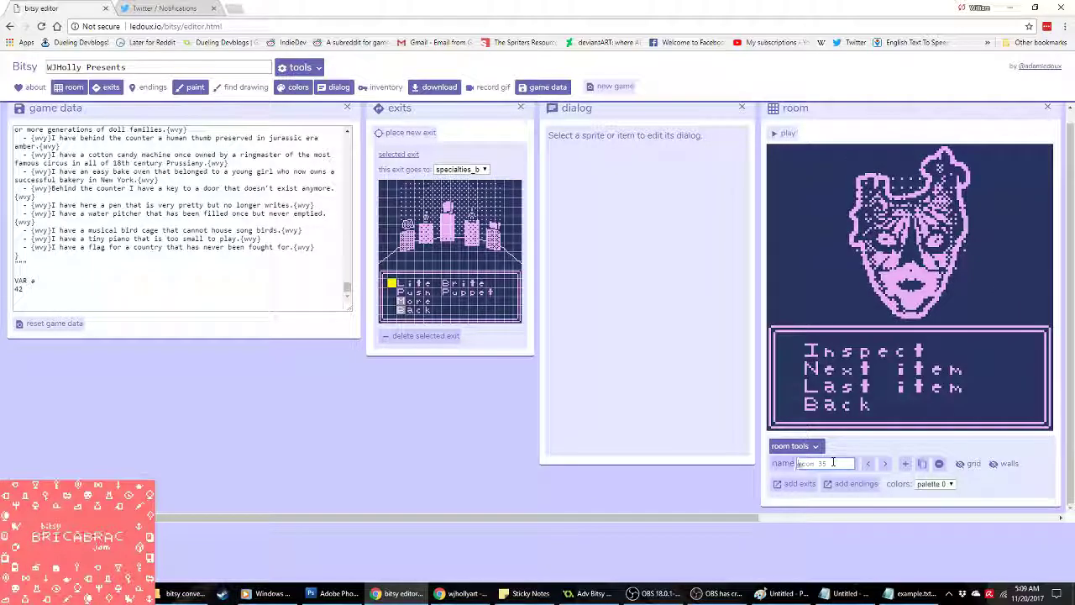
{"action": "type", "text": "shelf_m"}
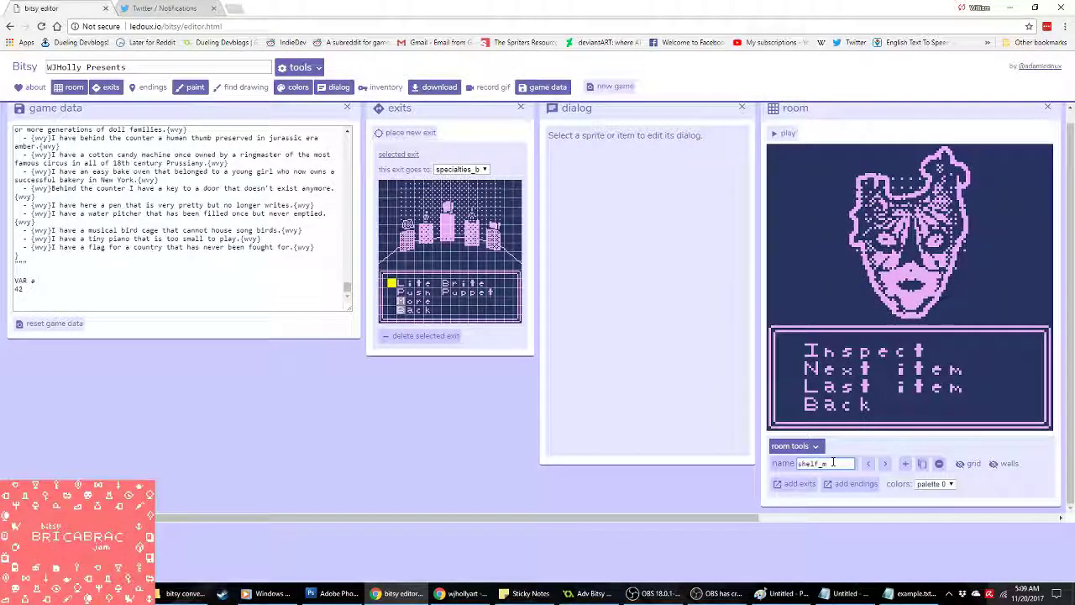
{"action": "left_click_drag", "start_coordinate": [713, 517], "coordinate": [927, 518]}
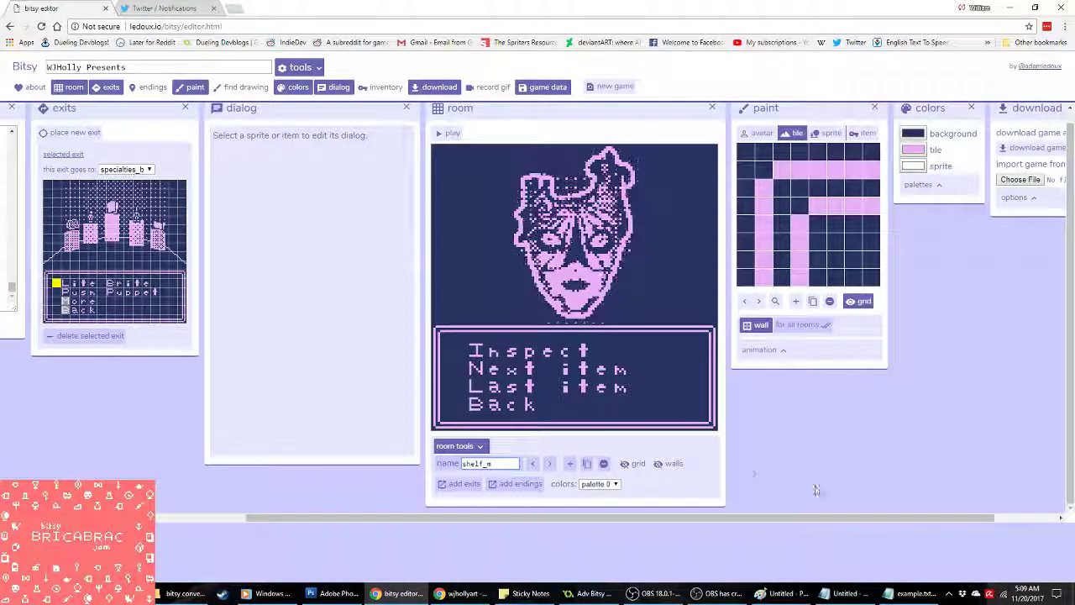
Step: Look over the item photos in the bitsy conversion stuff folder, close that folder and return to the Bitsy editor
{"action": "key", "text": "alt+Tab"}
{"action": "key", "text": "alt+Tab"}
{"action": "key", "text": "alt+Tab"}
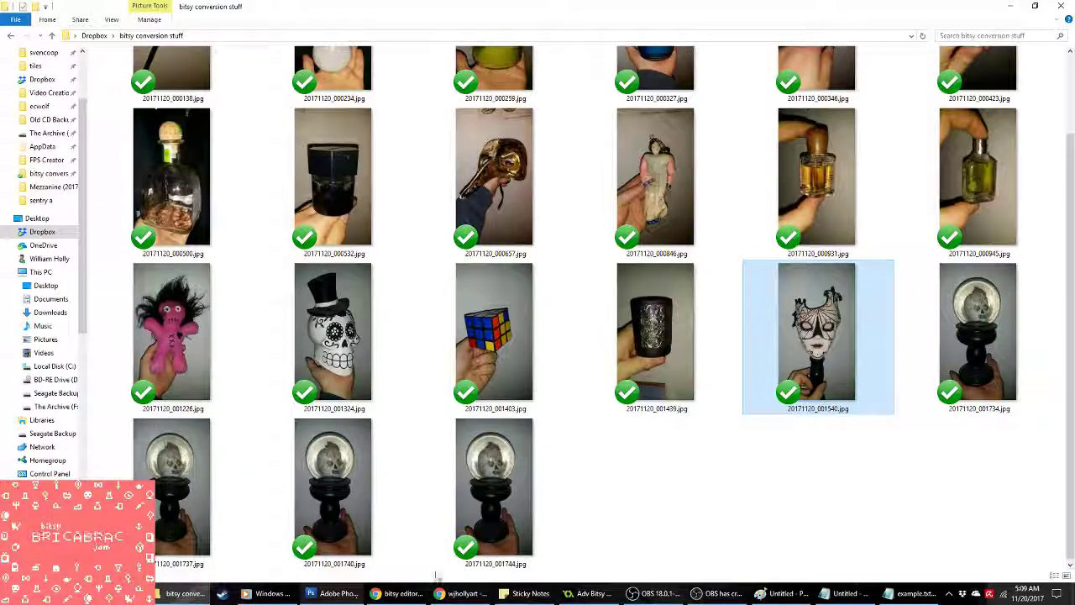
{"action": "left_click", "coordinate": [762, 497]}
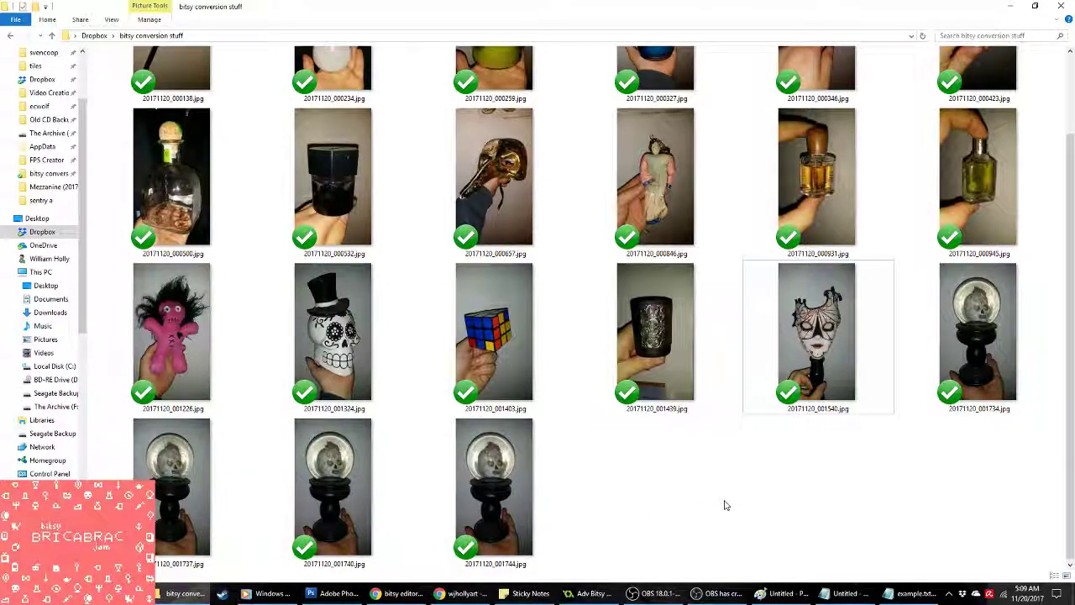
{"action": "scroll", "coordinate": [709, 508], "scroll_direction": "up", "scroll_amount": 2}
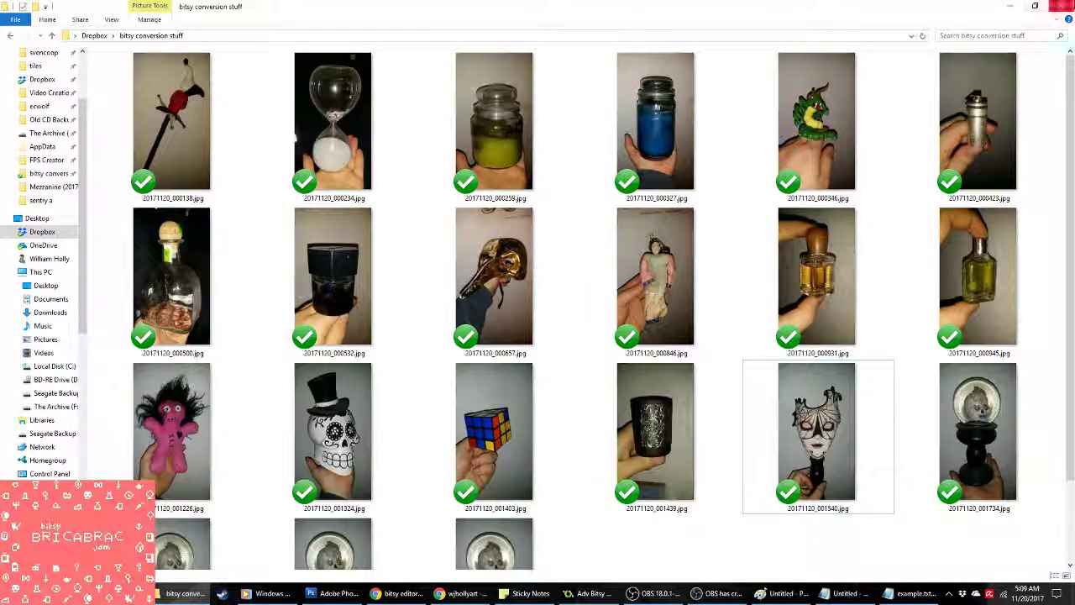
{"action": "left_click", "coordinate": [1062, 6]}
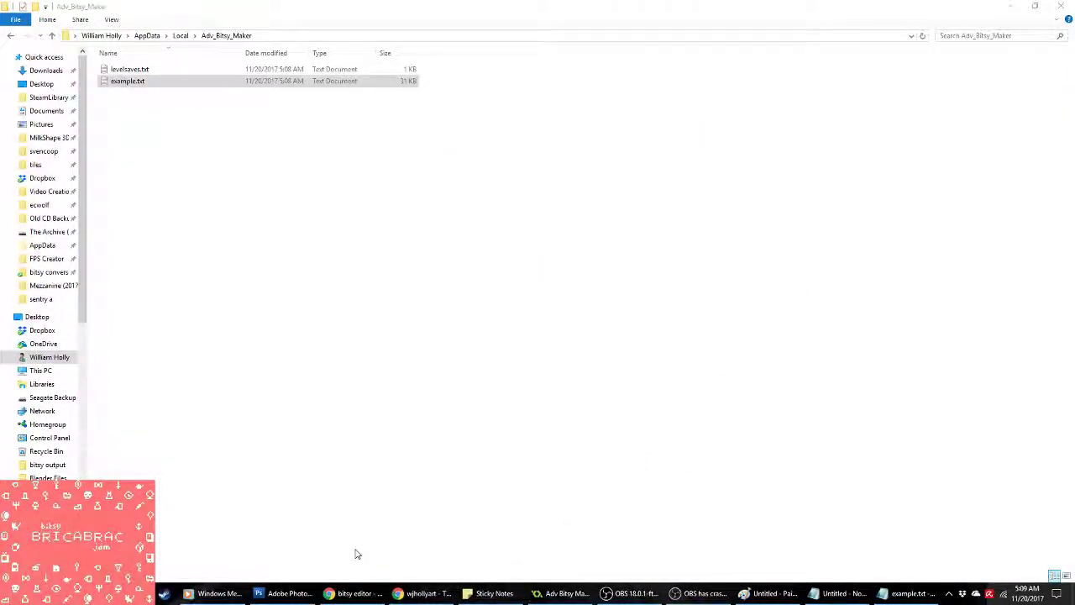
{"action": "left_click", "coordinate": [351, 593]}
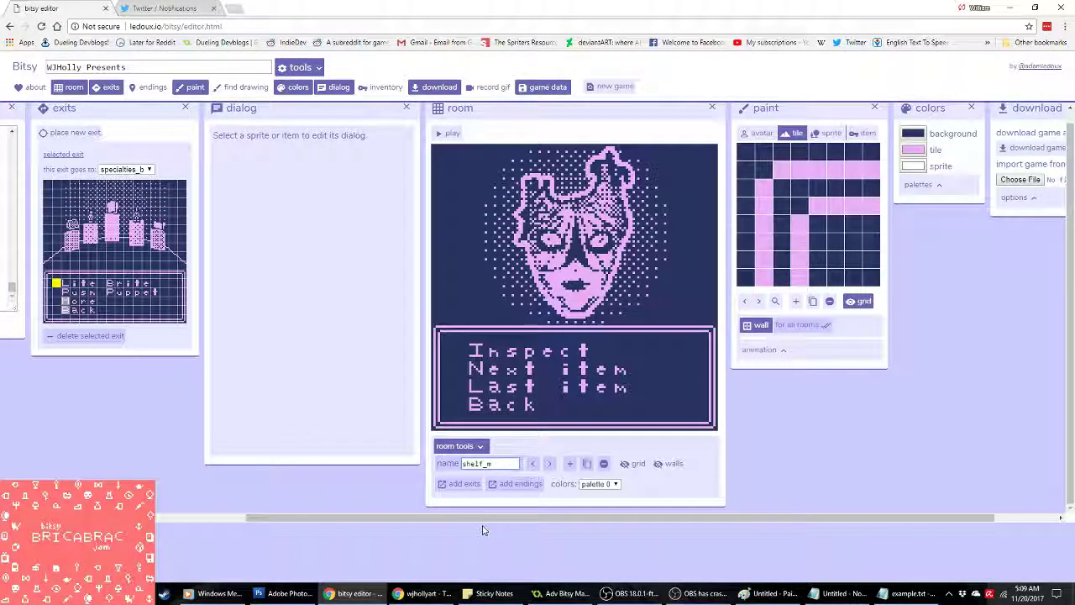
{"action": "left_click_drag", "start_coordinate": [484, 519], "coordinate": [571, 521]}
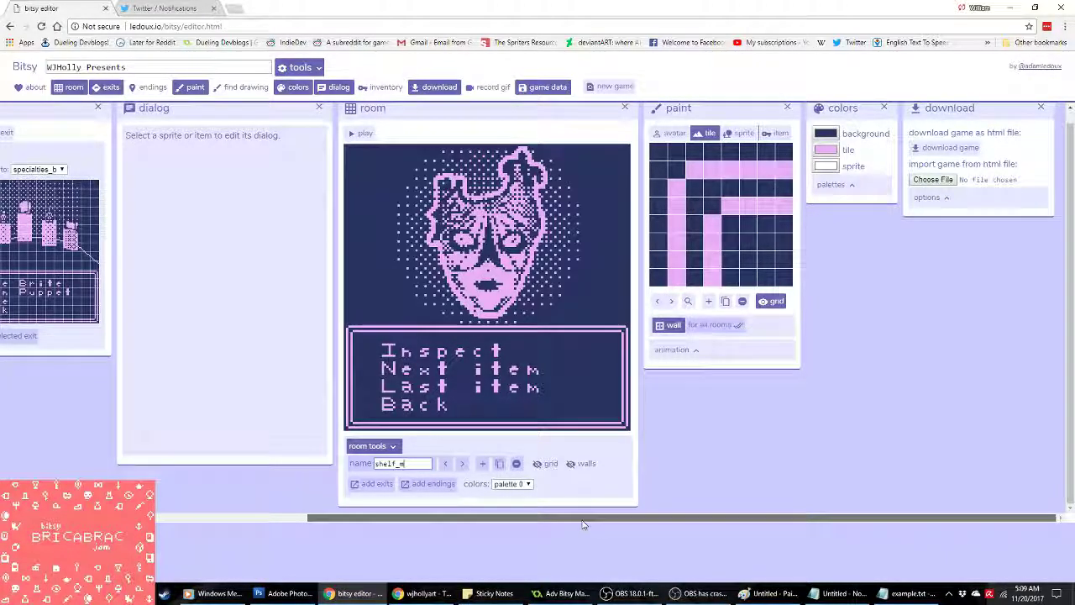
Step: Switch to Paint and clear the pedestal picture from the whole canvas
{"action": "left_click", "coordinate": [768, 593]}
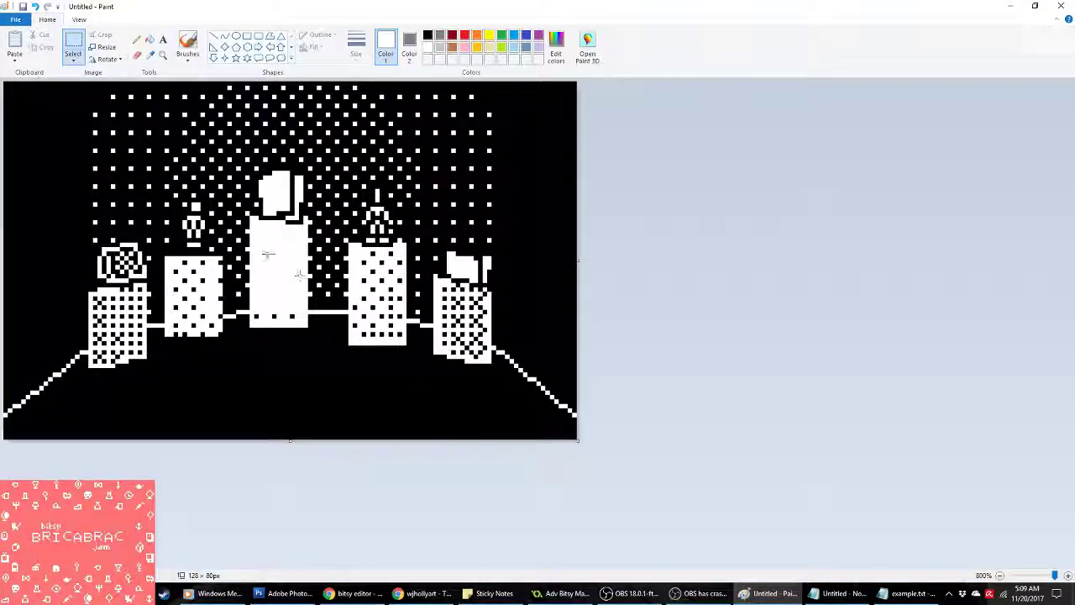
{"action": "key", "text": "ctrl+a"}
{"action": "key", "text": "Delete"}
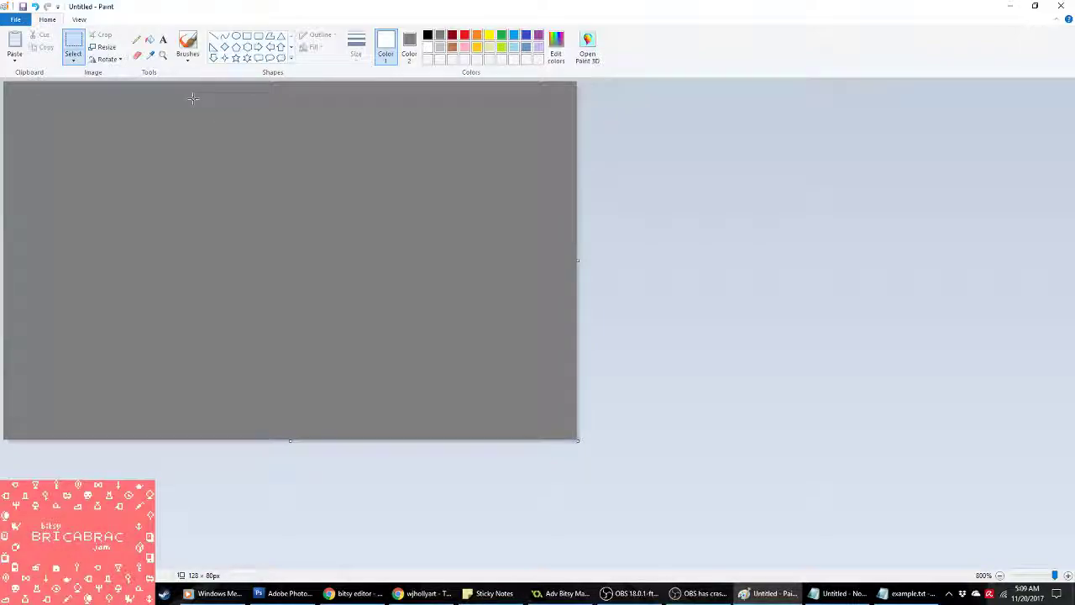
Step: Write "BRB :)" in black text on the cleared canvas
{"action": "left_click", "coordinate": [163, 40]}
{"action": "left_click", "coordinate": [172, 198]}
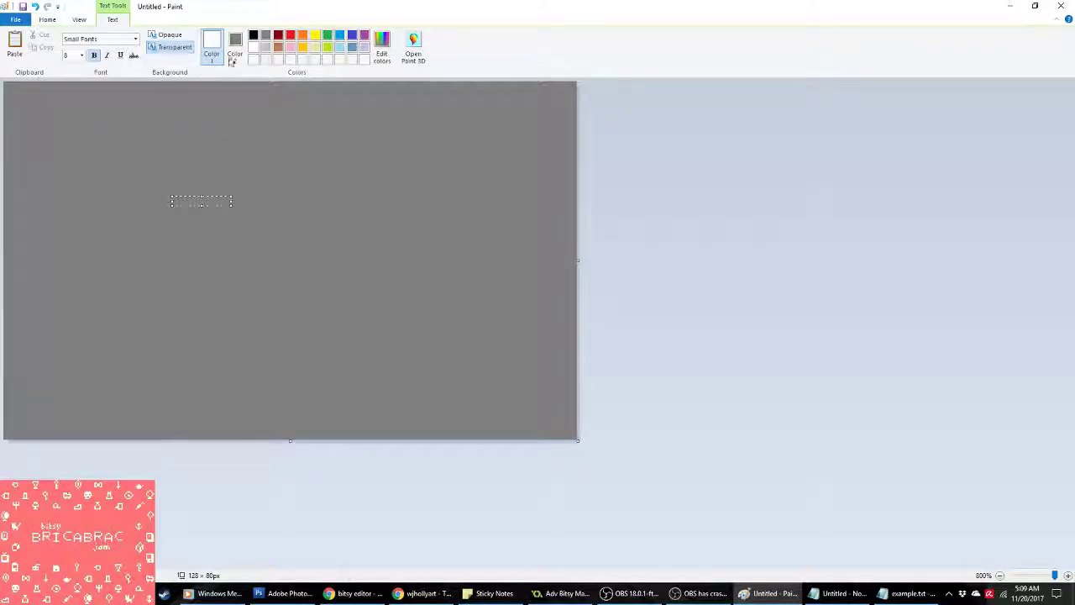
{"action": "left_click", "coordinate": [253, 34]}
{"action": "left_click_drag", "start_coordinate": [233, 204], "coordinate": [536, 408]}
{"action": "type", "text": "bre"}
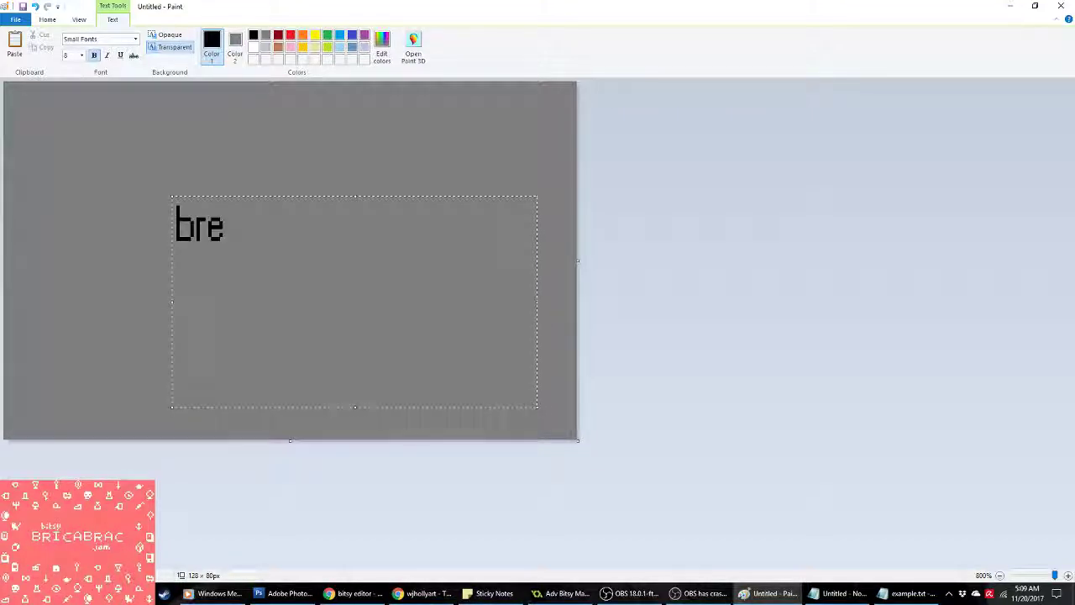
{"action": "key", "text": "BackSpace"}
{"action": "type", "text": "B"}
{"action": "key", "text": "BackSpace"}
{"action": "key", "text": "BackSpace"}
{"action": "key", "text": "BackSpace"}
{"action": "type", "text": "BRB:_"}
{"action": "key", "text": "BackSpace"}
{"action": "type", "text": ")"}
{"action": "left_click", "coordinate": [378, 134]}
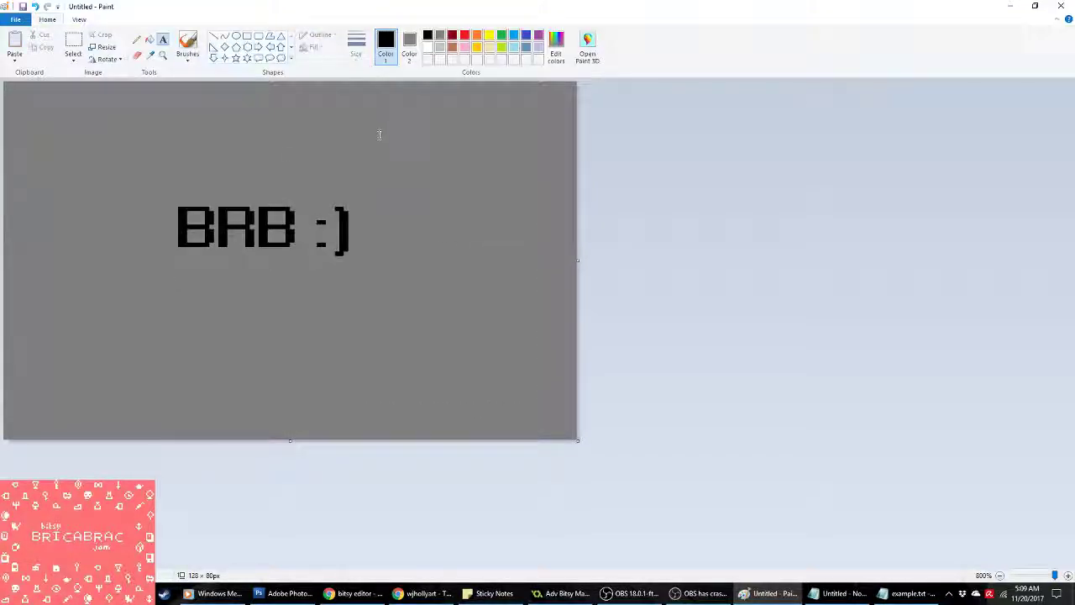
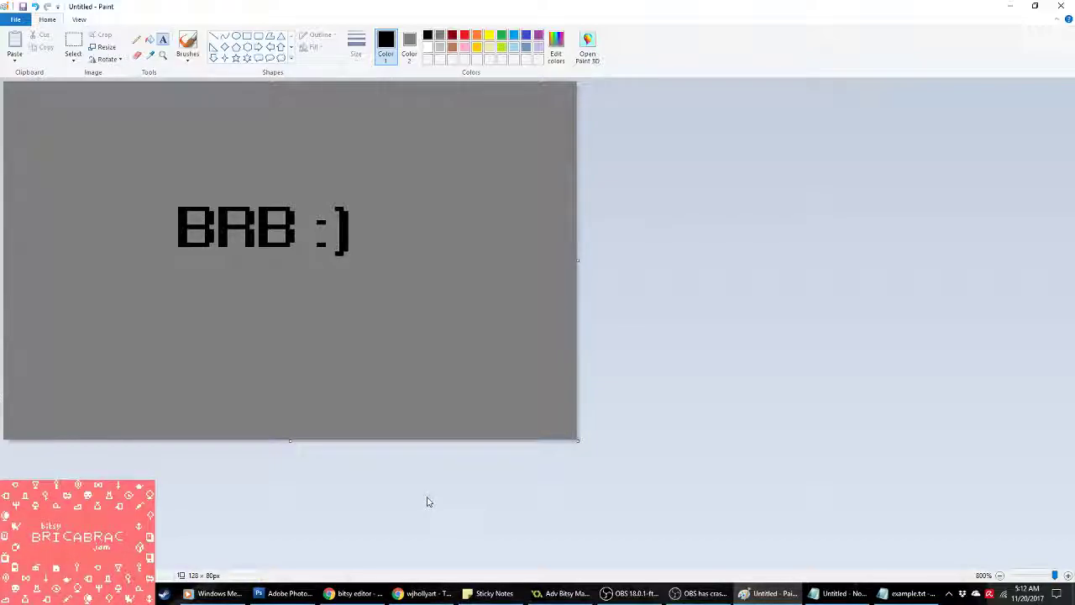
{"action": "left_click", "coordinate": [216, 593]}
{"action": "scroll", "coordinate": [309, 438], "scroll_direction": "down", "scroll_amount": 3}
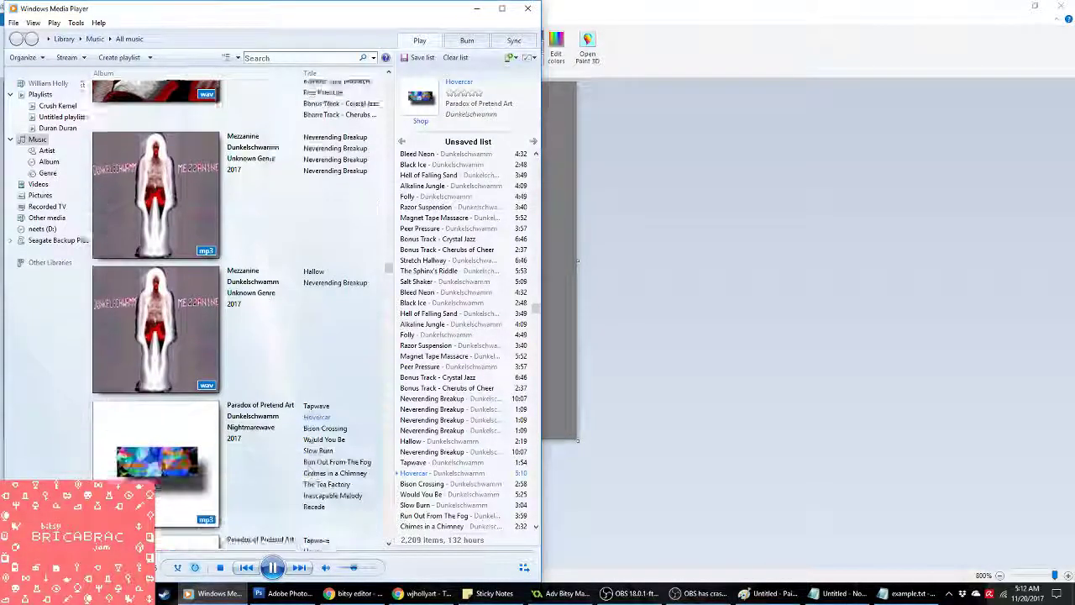
{"action": "scroll", "coordinate": [309, 438], "scroll_direction": "up", "scroll_amount": 3}
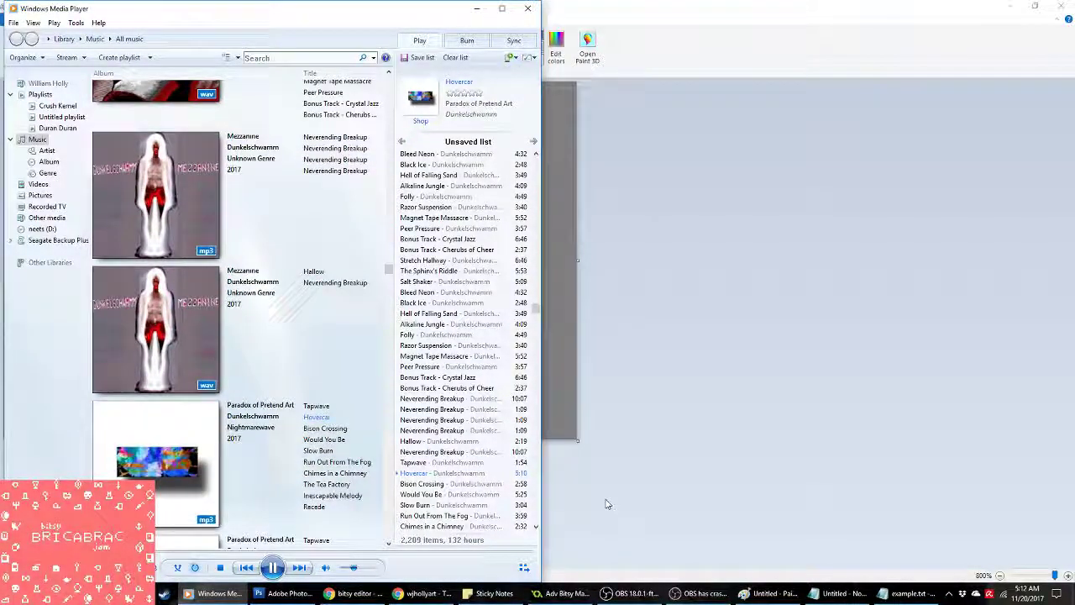
{"action": "left_click", "coordinate": [823, 516]}
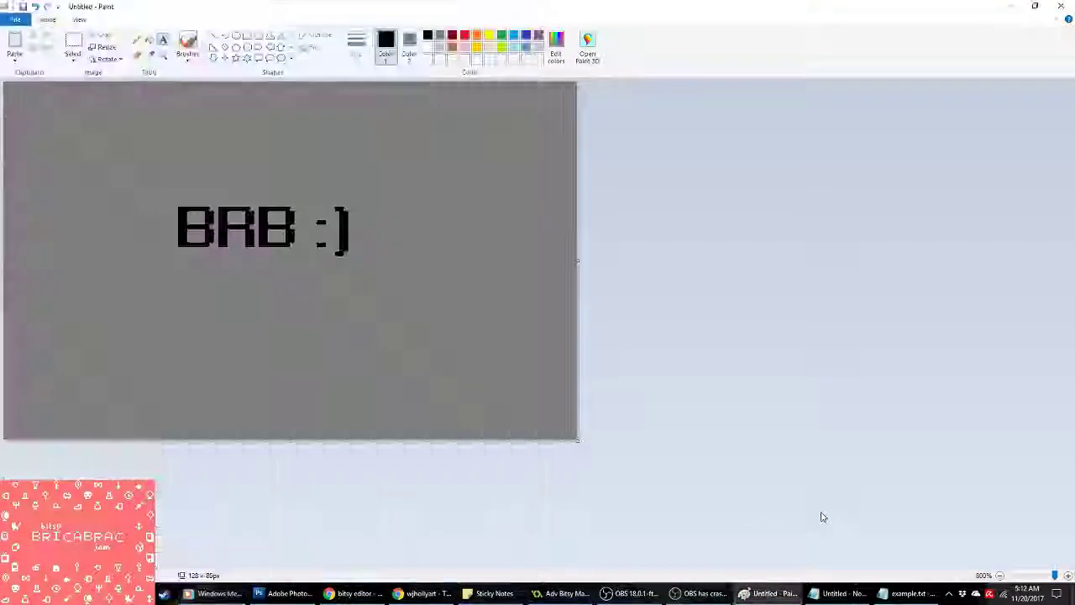
Step: Switch back to the Bitsy editor and close the game data tool
{"action": "left_click", "coordinate": [353, 593]}
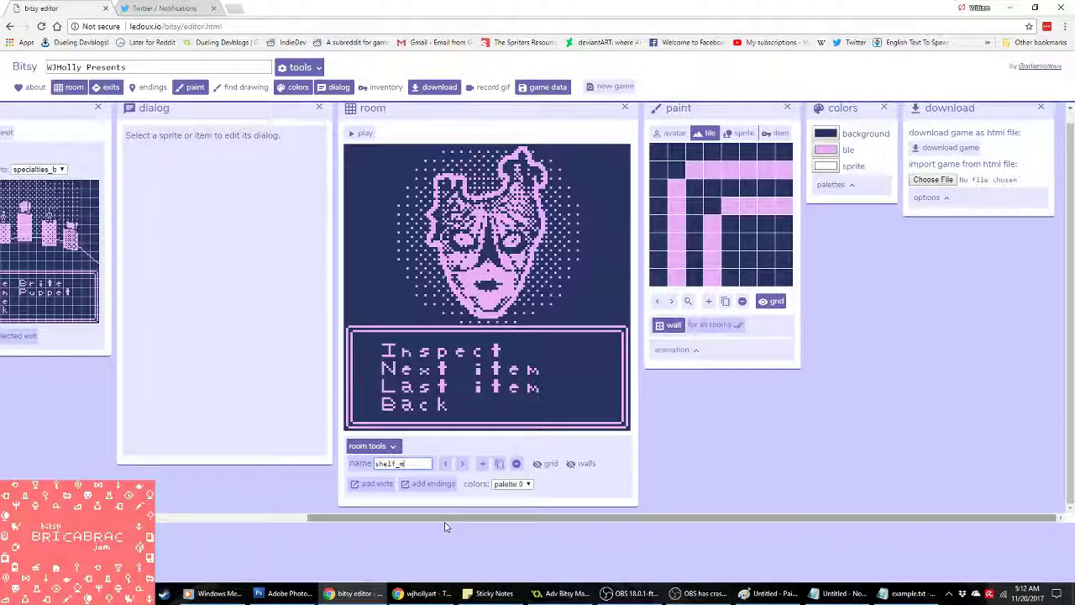
{"action": "left_click", "coordinate": [446, 464]}
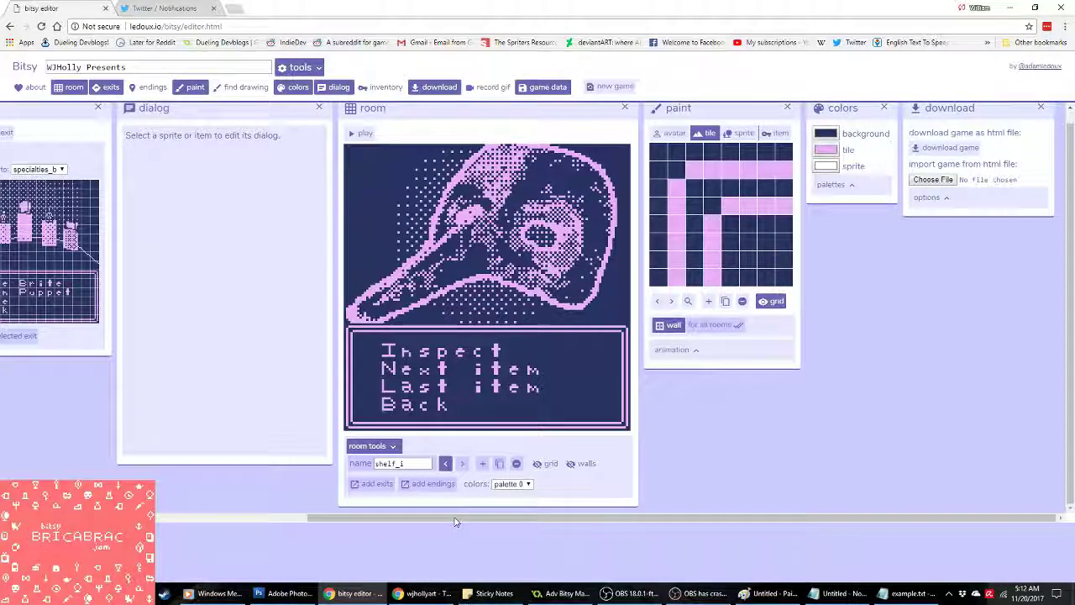
{"action": "left_click_drag", "start_coordinate": [454, 521], "coordinate": [133, 518]}
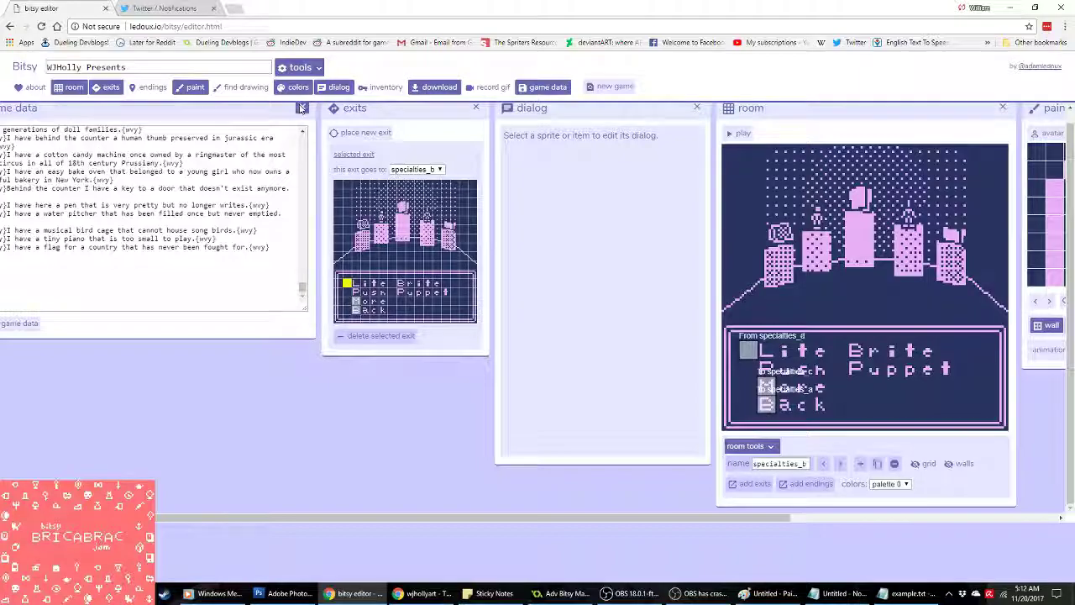
{"action": "left_click", "coordinate": [302, 109]}
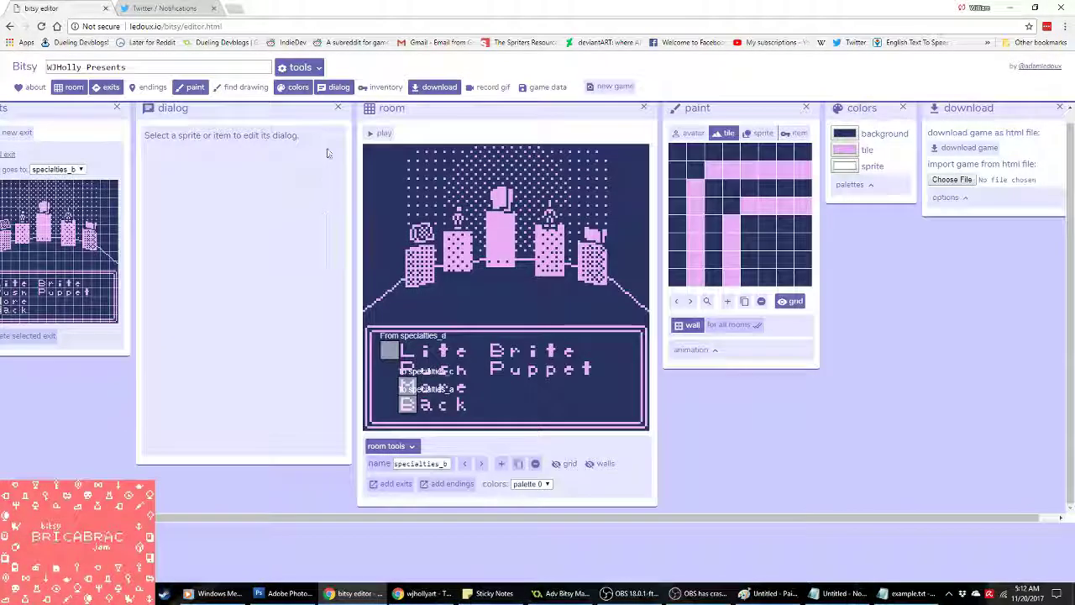
Step: Go through the rooms to the cup room shelf_h
{"action": "left_click", "coordinate": [467, 465]}
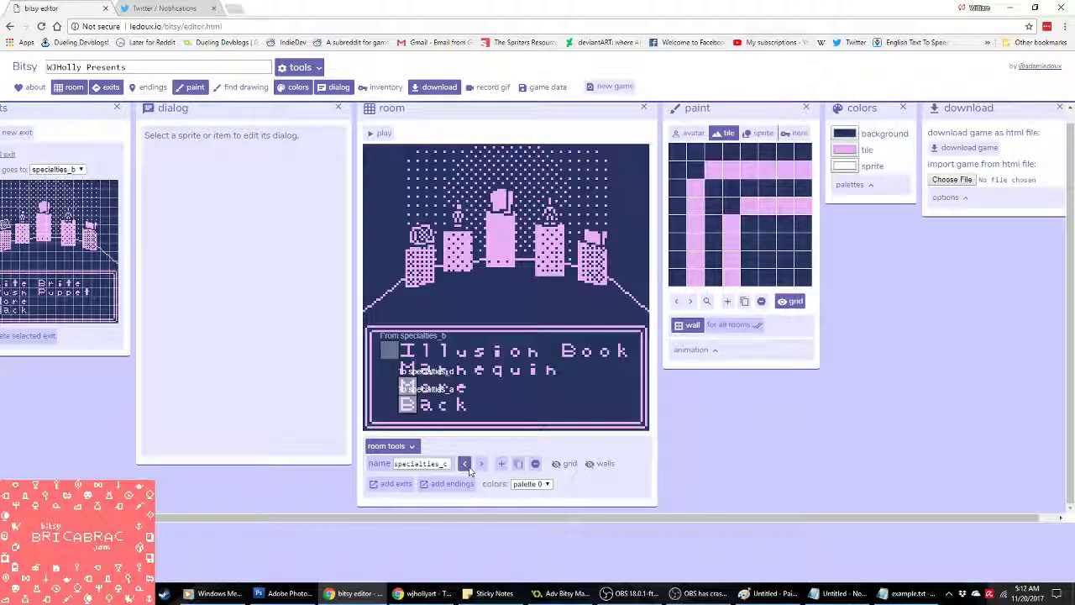
{"action": "left_click", "coordinate": [467, 468]}
{"action": "left_click", "coordinate": [467, 468]}
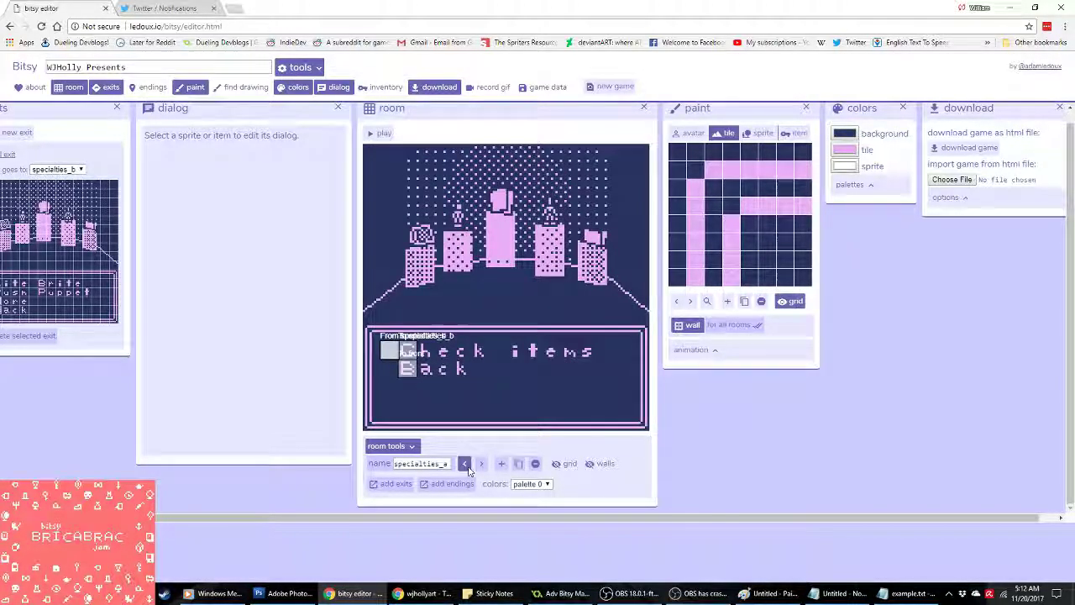
{"action": "left_click", "coordinate": [467, 468]}
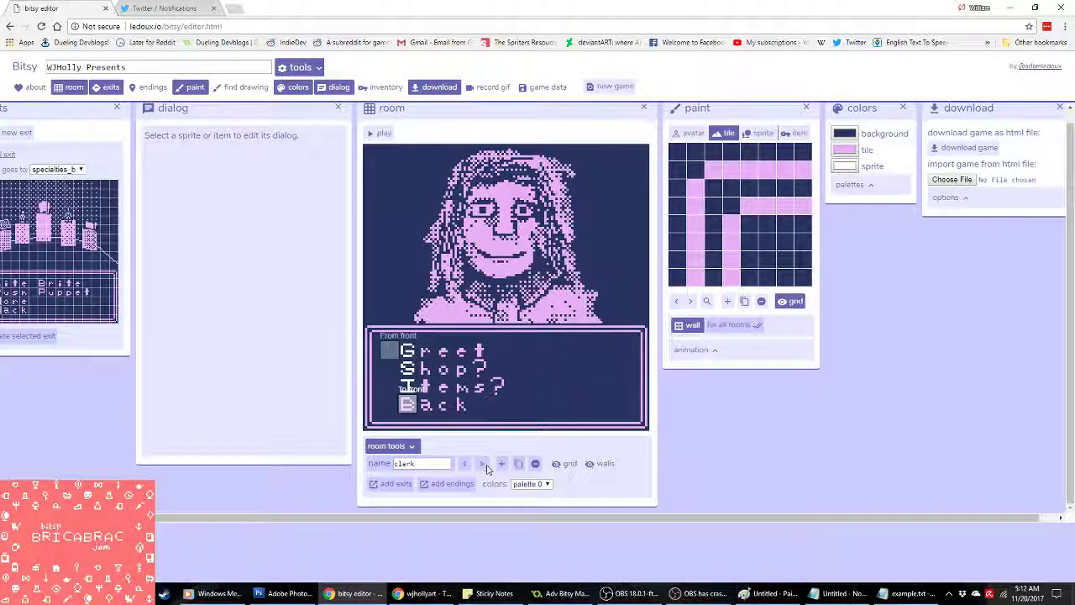
{"action": "left_click", "coordinate": [484, 466]}
{"action": "left_click", "coordinate": [483, 467]}
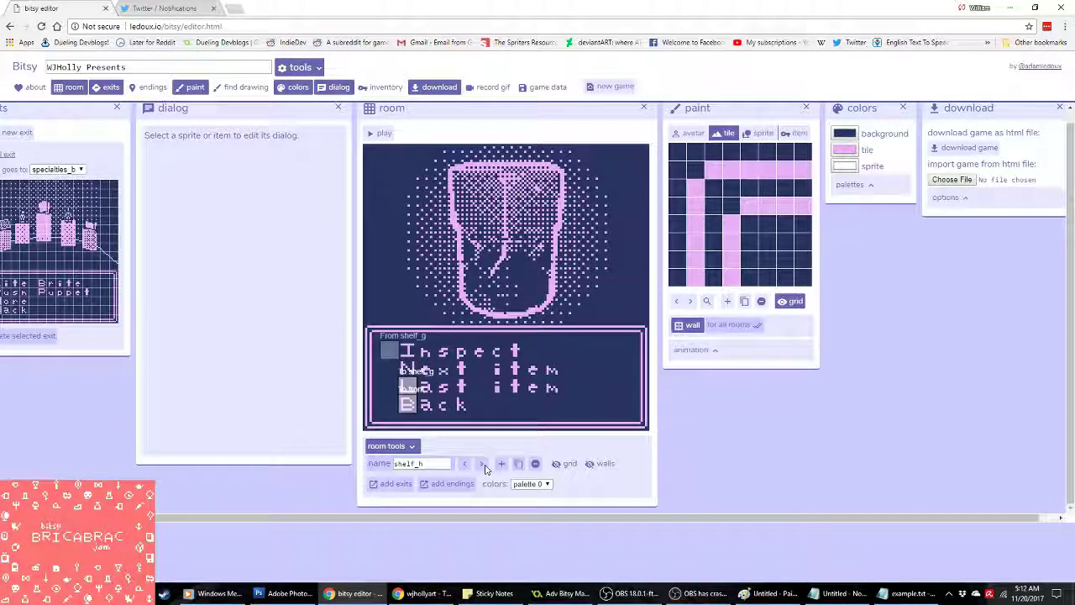
{"action": "left_click", "coordinate": [477, 464]}
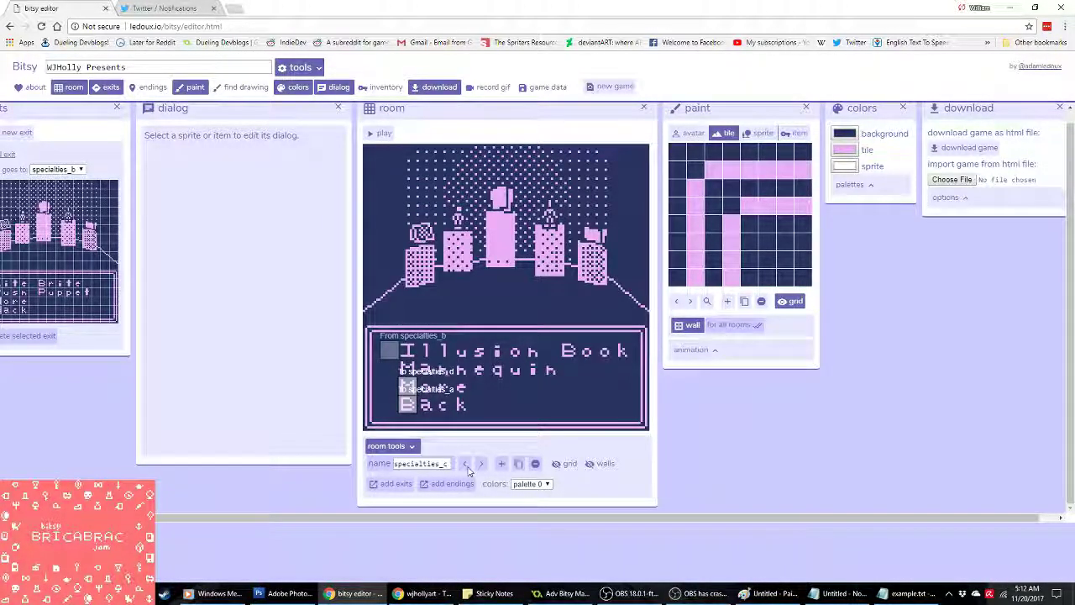
{"action": "left_click", "coordinate": [465, 465]}
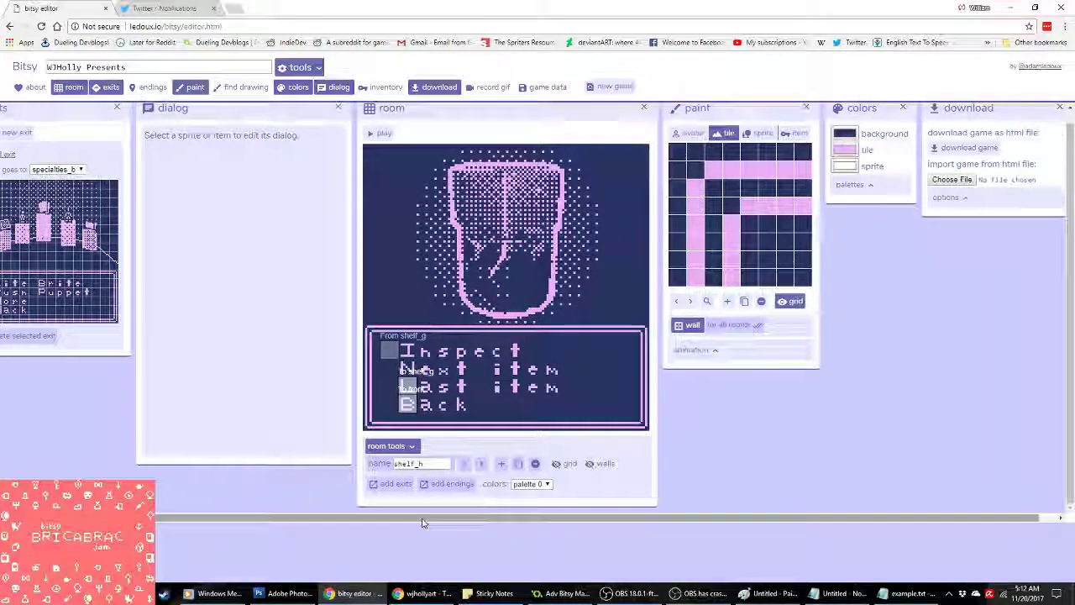
Step: Place an exit on shelf_h's Next item option leading to shelf_j, arriving just before Inspect
{"action": "left_click_drag", "start_coordinate": [426, 518], "coordinate": [282, 511]}
{"action": "left_click", "coordinate": [51, 131]}
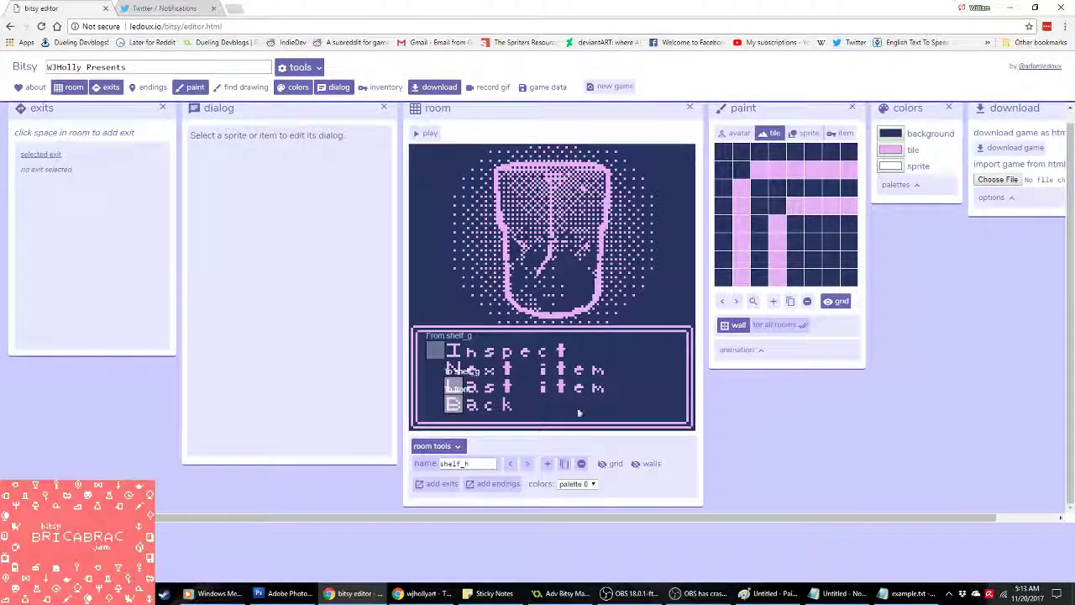
{"action": "left_click", "coordinate": [453, 368]}
{"action": "left_click", "coordinate": [79, 170]}
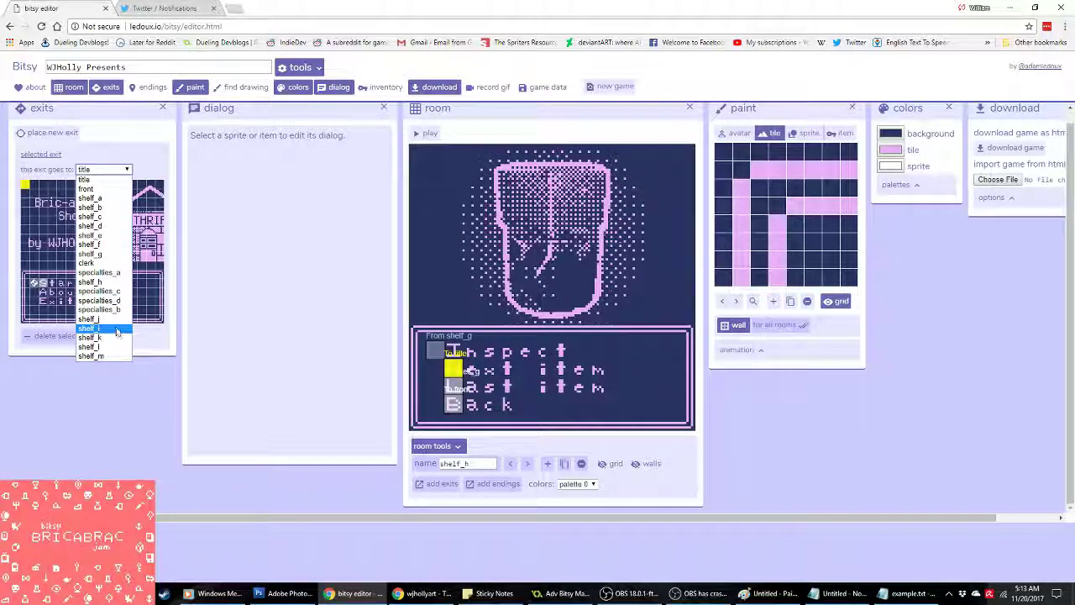
{"action": "left_click", "coordinate": [89, 319]}
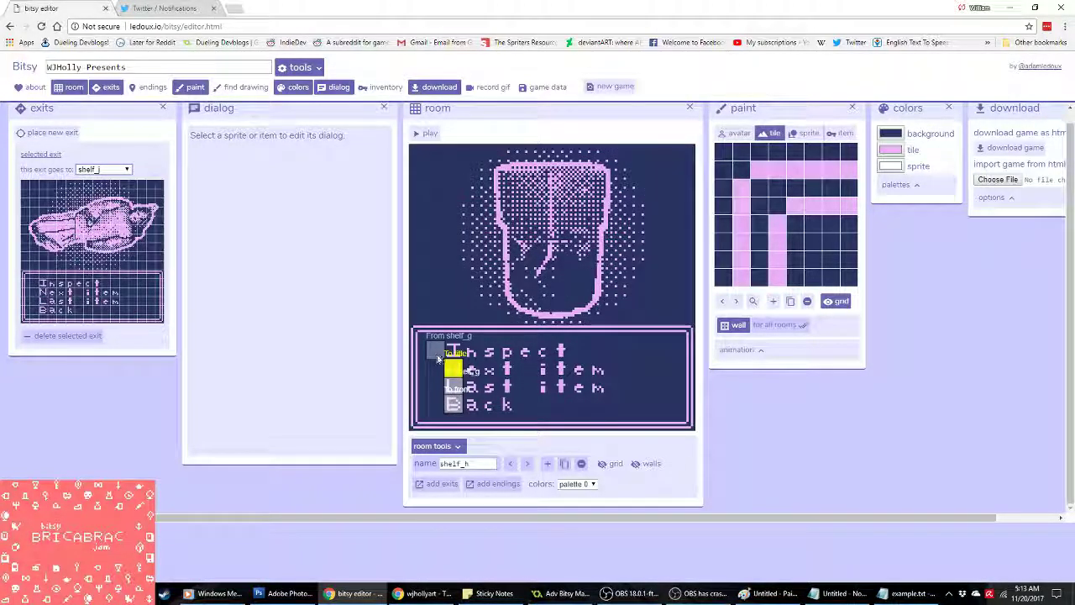
{"action": "left_click", "coordinate": [34, 287]}
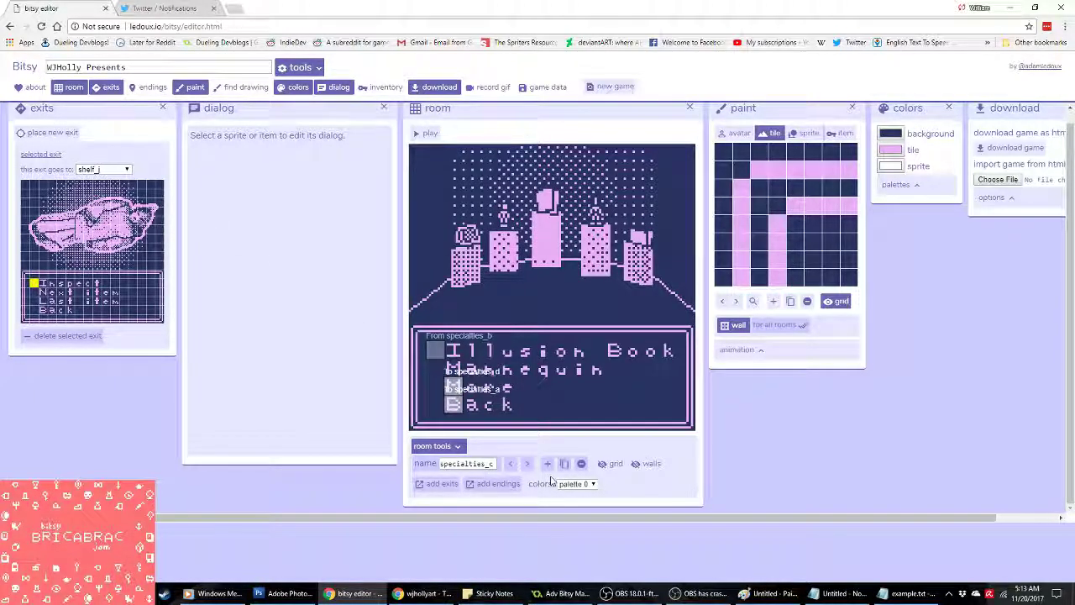
Step: Go to the shelf_j room and place an exit on its Next item option leading to shelf_k
{"action": "left_click", "coordinate": [527, 464]}
{"action": "left_click", "coordinate": [527, 464]}
{"action": "left_click", "coordinate": [529, 472]}
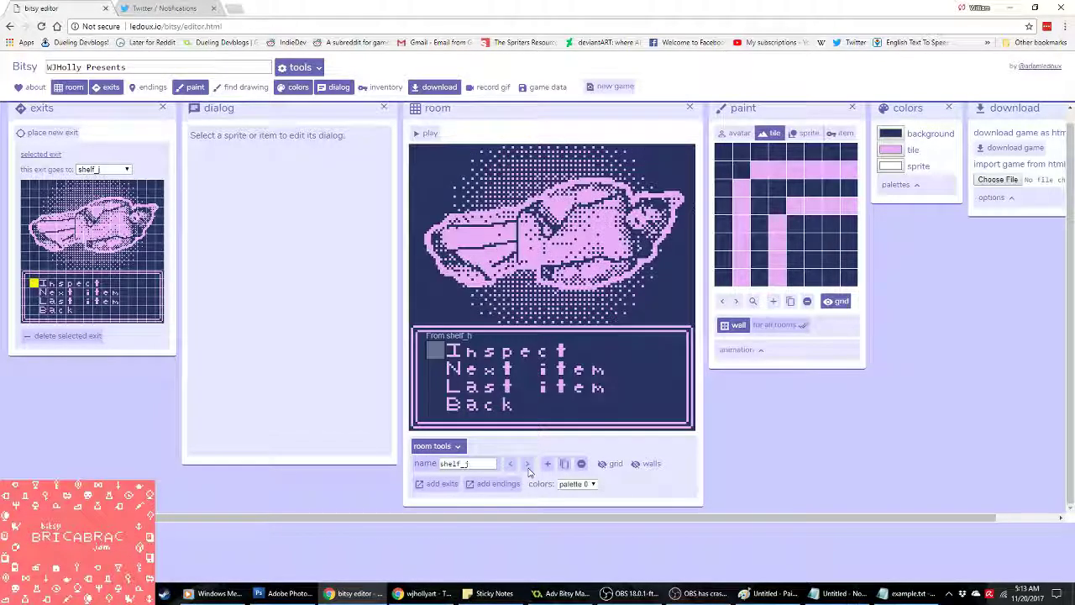
{"action": "left_click", "coordinate": [123, 136]}
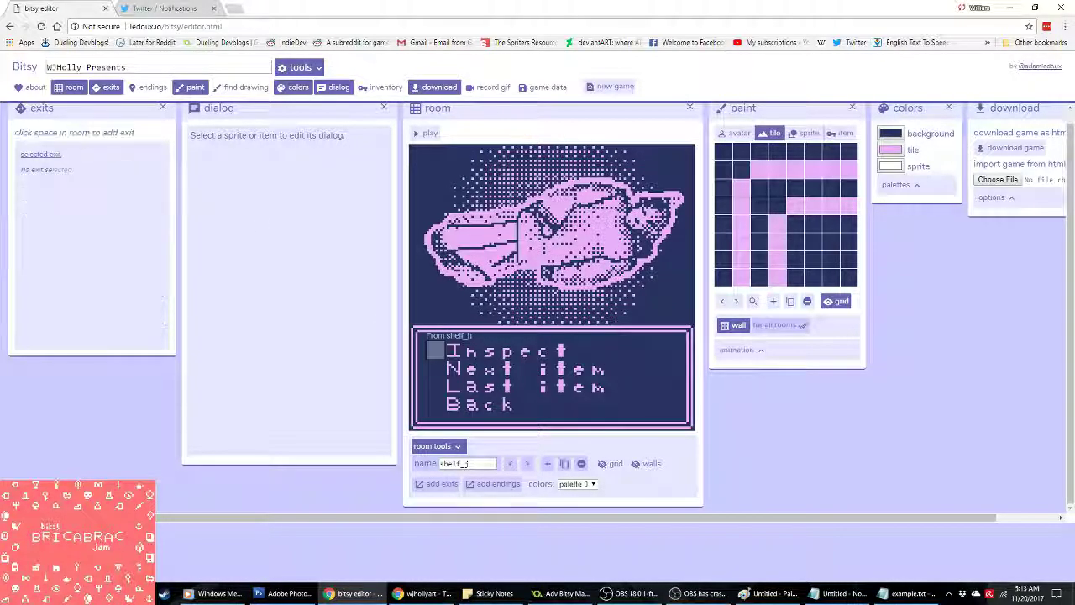
{"action": "left_click", "coordinate": [453, 368]}
{"action": "left_click", "coordinate": [103, 169]}
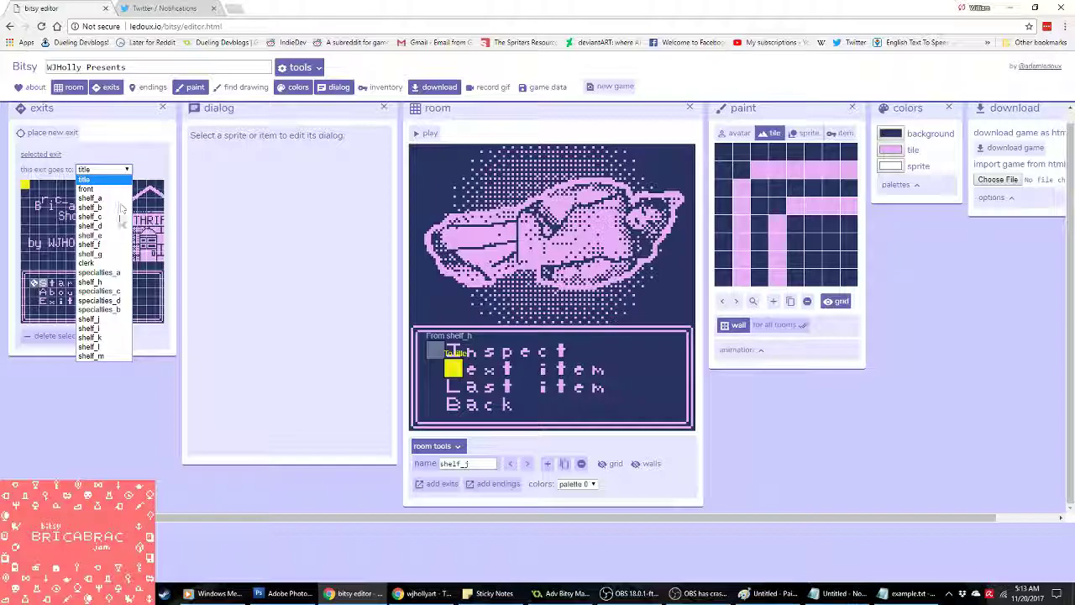
{"action": "left_click", "coordinate": [116, 333]}
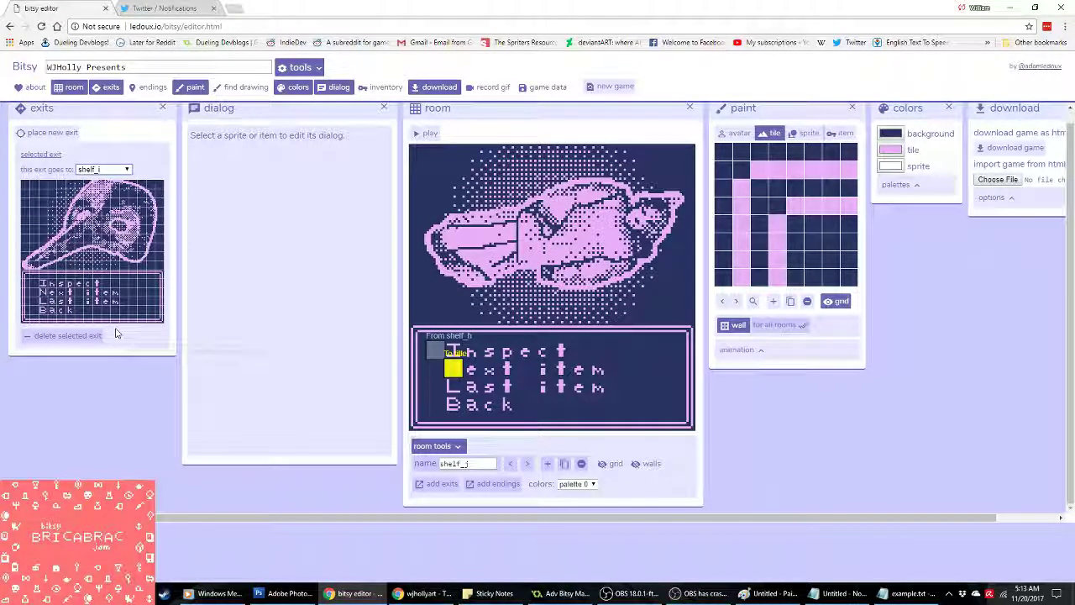
{"action": "left_click", "coordinate": [113, 169]}
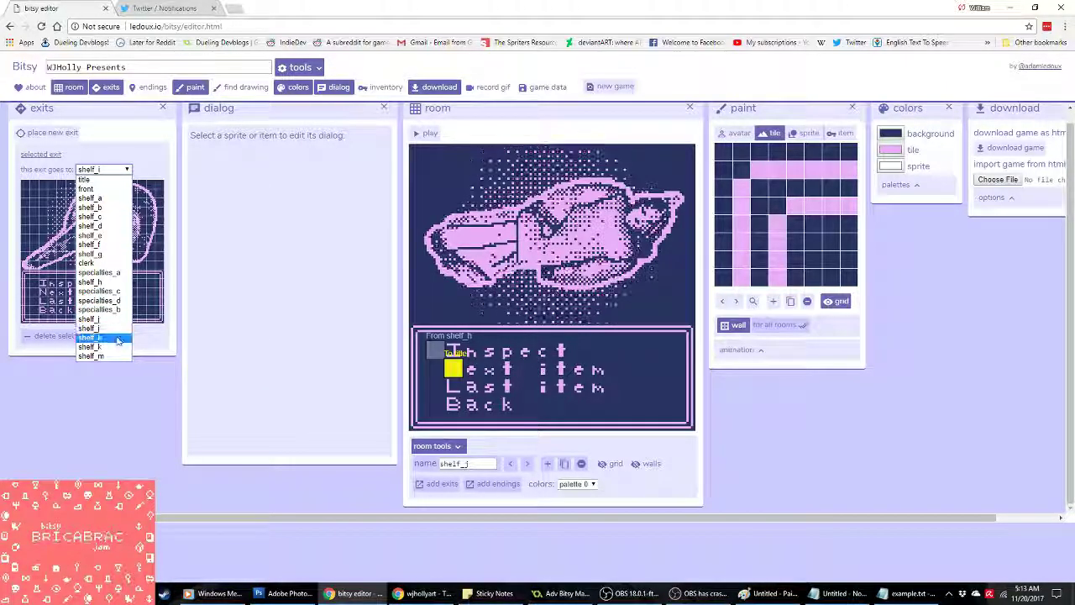
{"action": "left_click", "coordinate": [116, 346]}
Step: Place an exit on shelf_j's Last item option leading to shelf_i, arriving just before Inspect
{"action": "left_click", "coordinate": [52, 132]}
{"action": "left_click", "coordinate": [452, 387]}
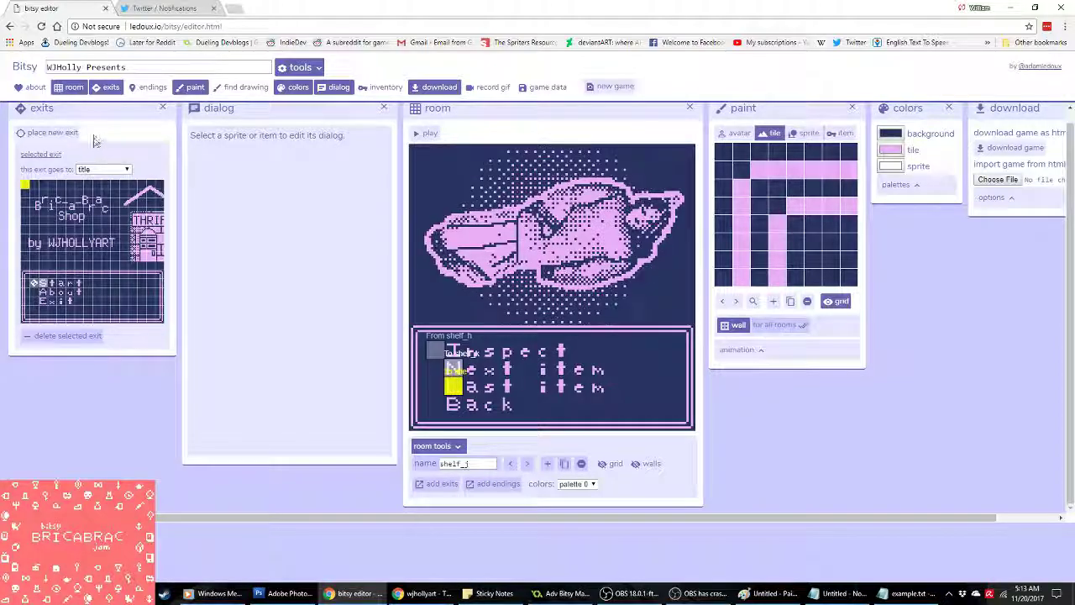
{"action": "left_click", "coordinate": [103, 169]}
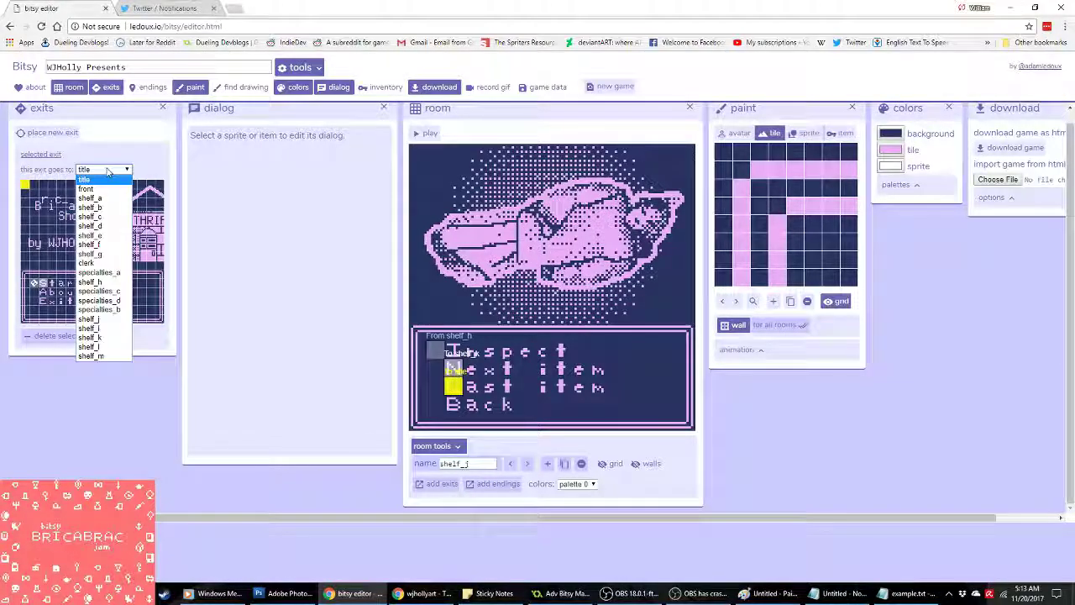
{"action": "left_click", "coordinate": [124, 330]}
{"action": "left_click", "coordinate": [33, 283]}
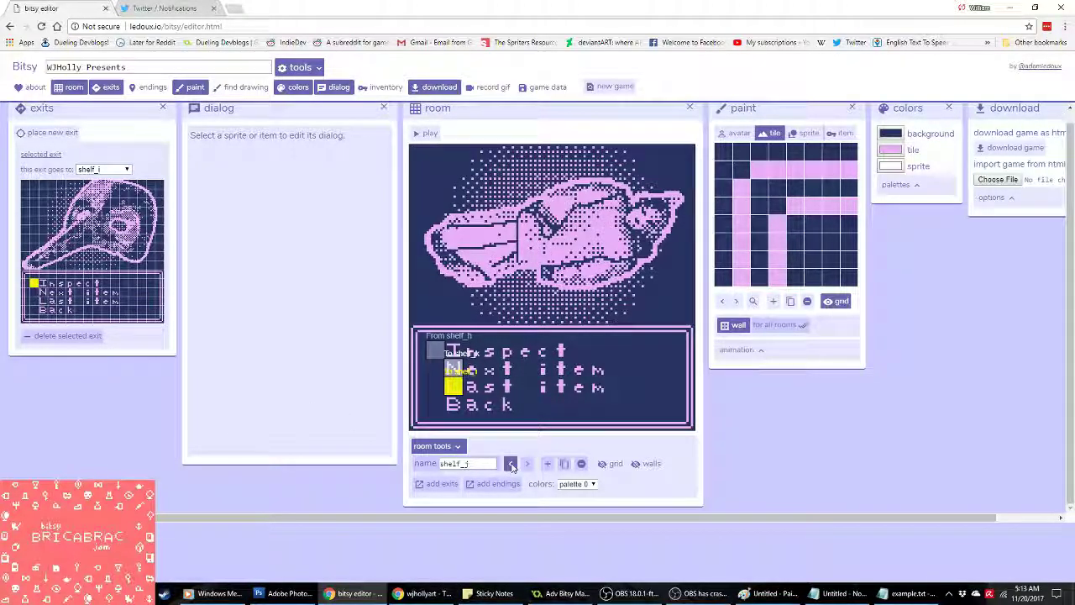
Step: Return to shelf_h and redirect its Next item exit to shelf_i, arriving just before Inspect
{"action": "left_click", "coordinate": [510, 464]}
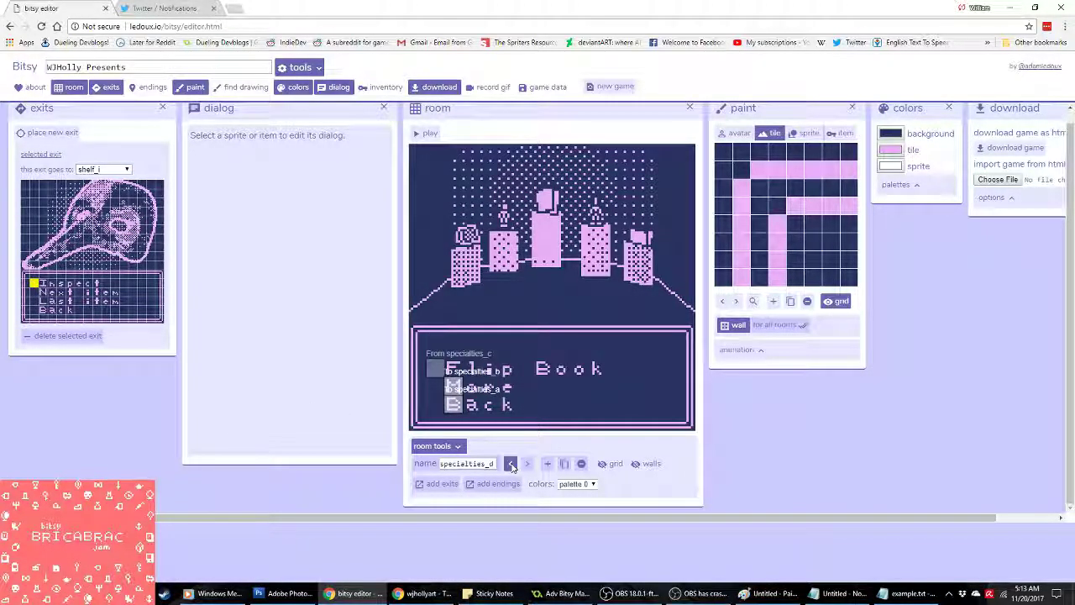
{"action": "left_click", "coordinate": [510, 464]}
{"action": "left_click", "coordinate": [510, 465]}
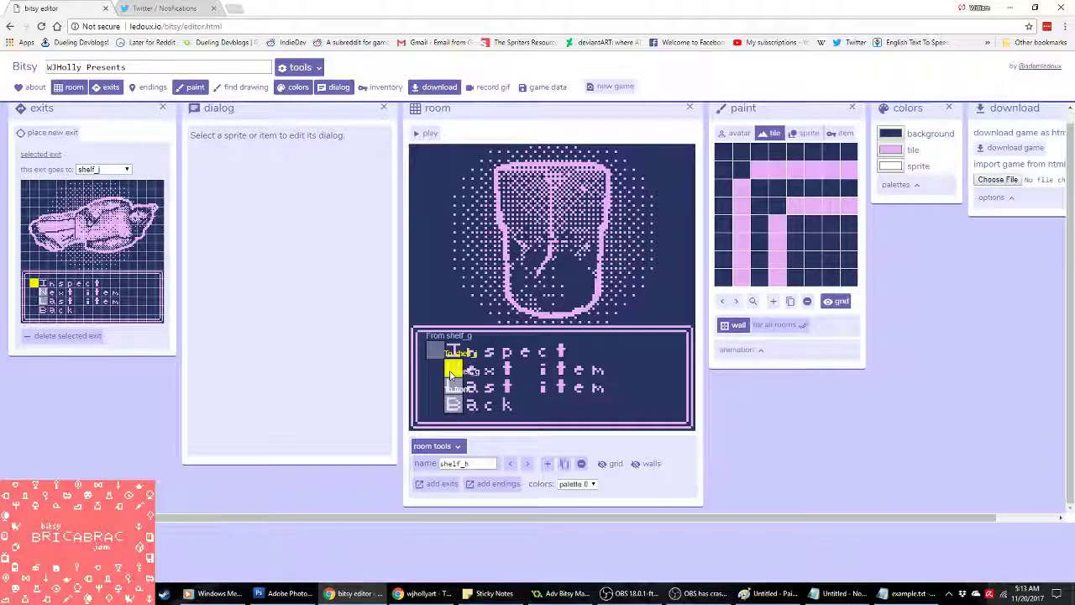
{"action": "left_click", "coordinate": [103, 168]}
{"action": "left_click", "coordinate": [103, 332]}
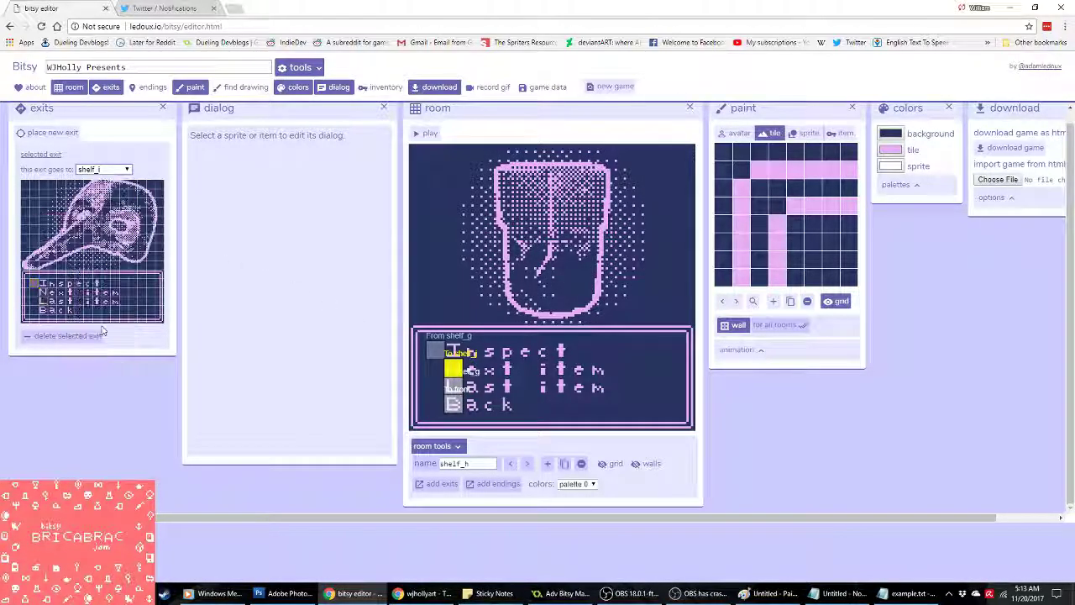
{"action": "left_click", "coordinate": [35, 285]}
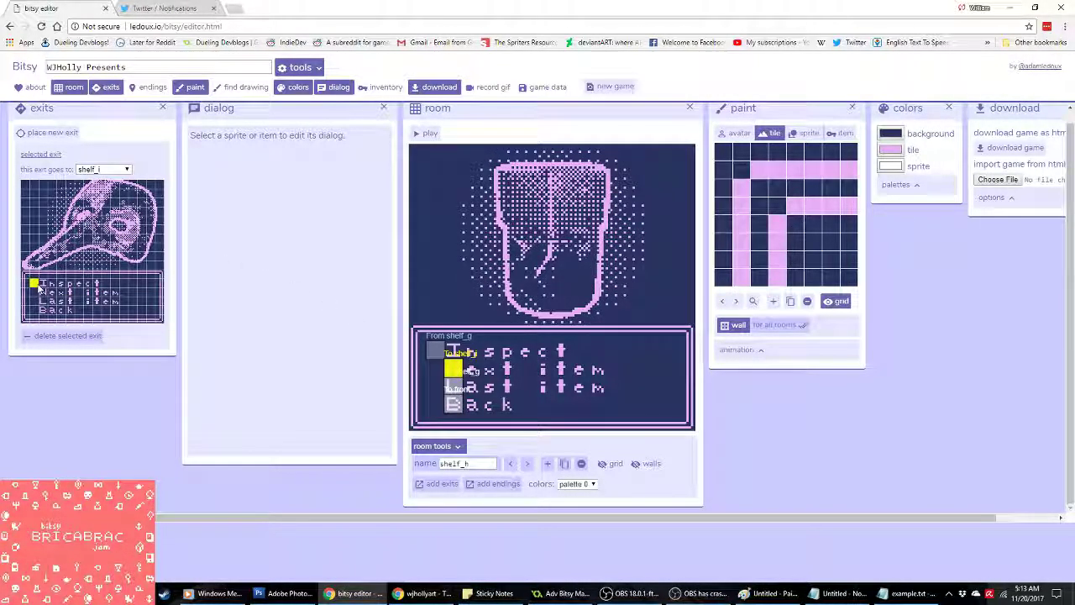
Step: Go to the beaked mask room shelf_i and place an exit on Next item leading to shelf_j, arriving just before Inspect
{"action": "left_click", "coordinate": [528, 463]}
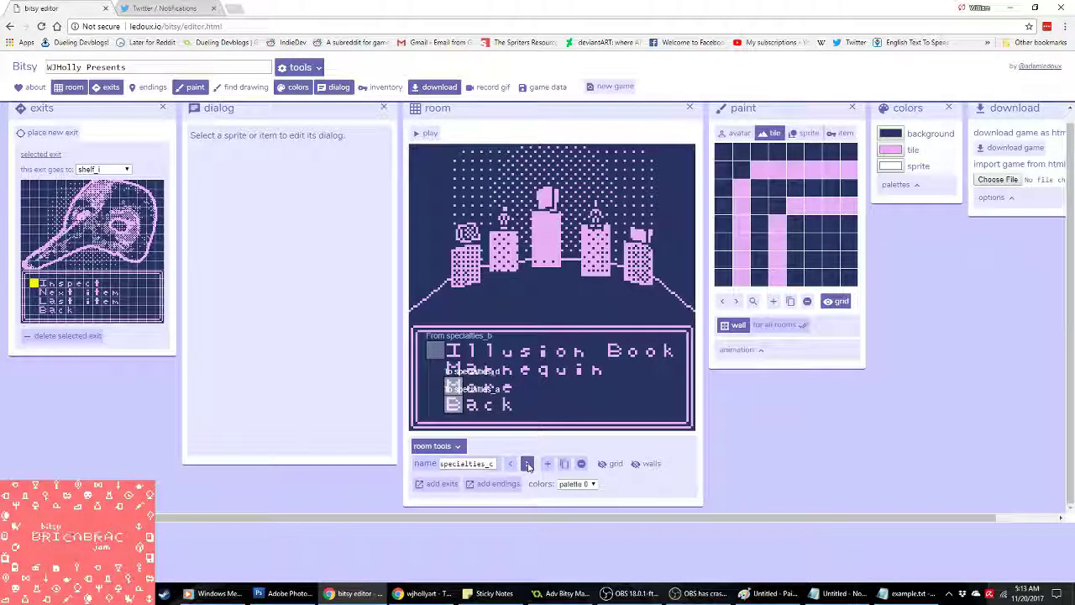
{"action": "left_click", "coordinate": [528, 464]}
{"action": "left_click", "coordinate": [528, 464]}
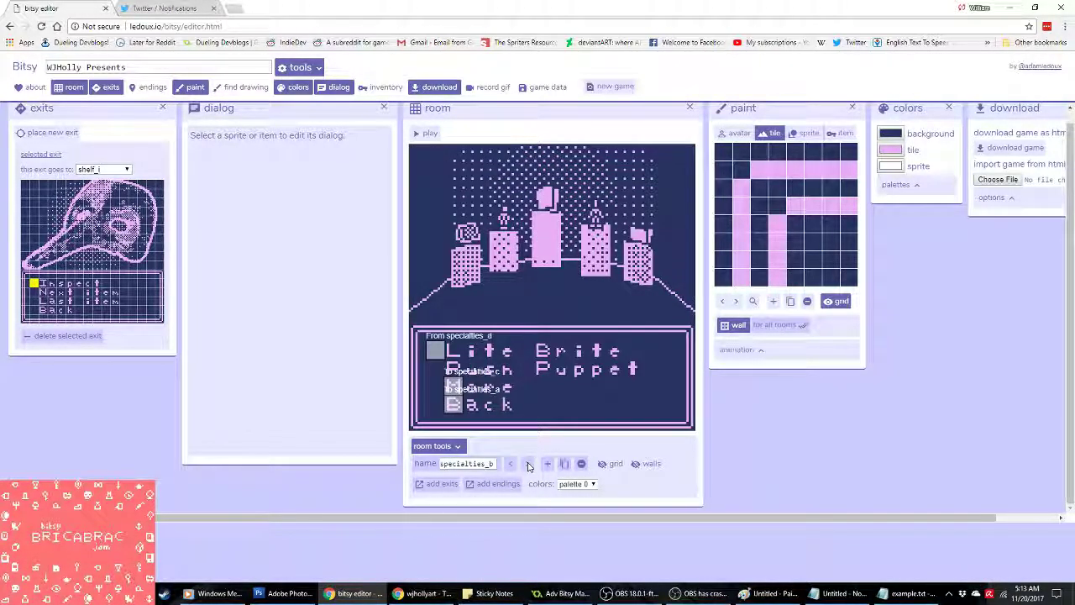
{"action": "left_click", "coordinate": [528, 463]}
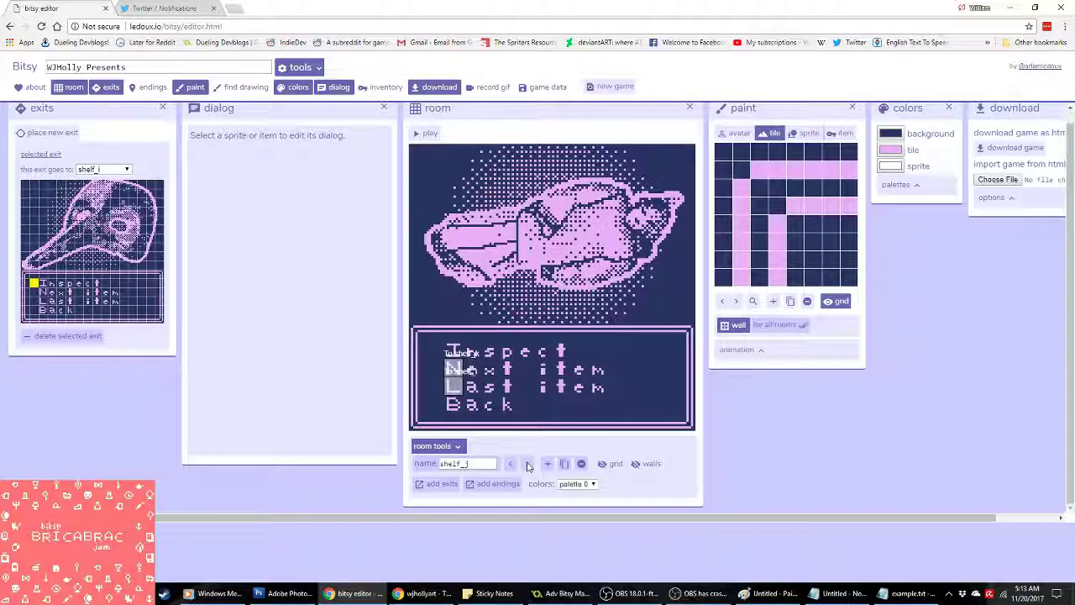
{"action": "left_click", "coordinate": [527, 463]}
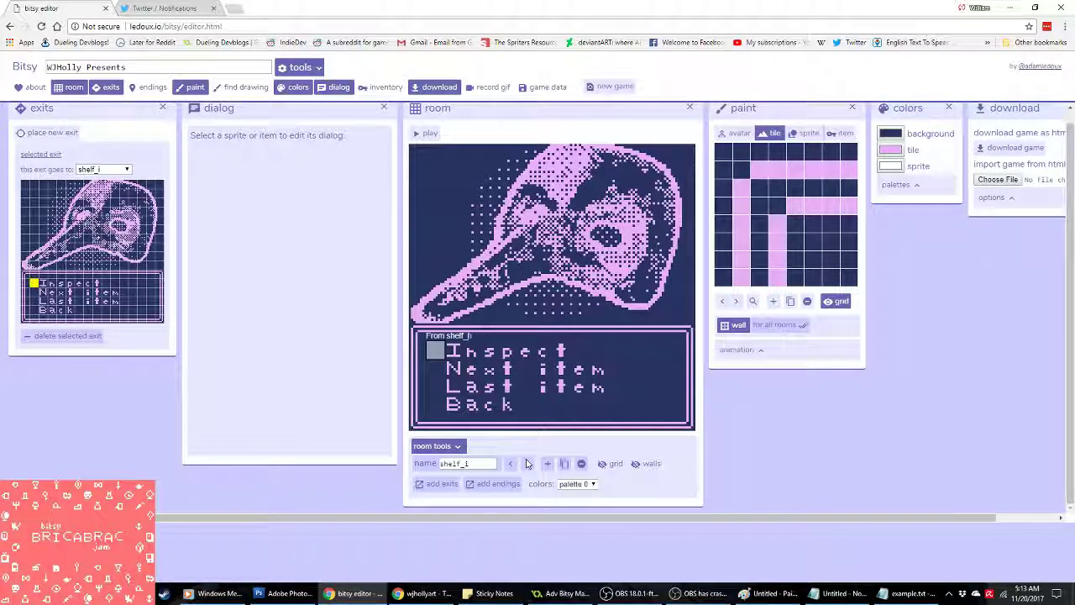
{"action": "left_click", "coordinate": [458, 373]}
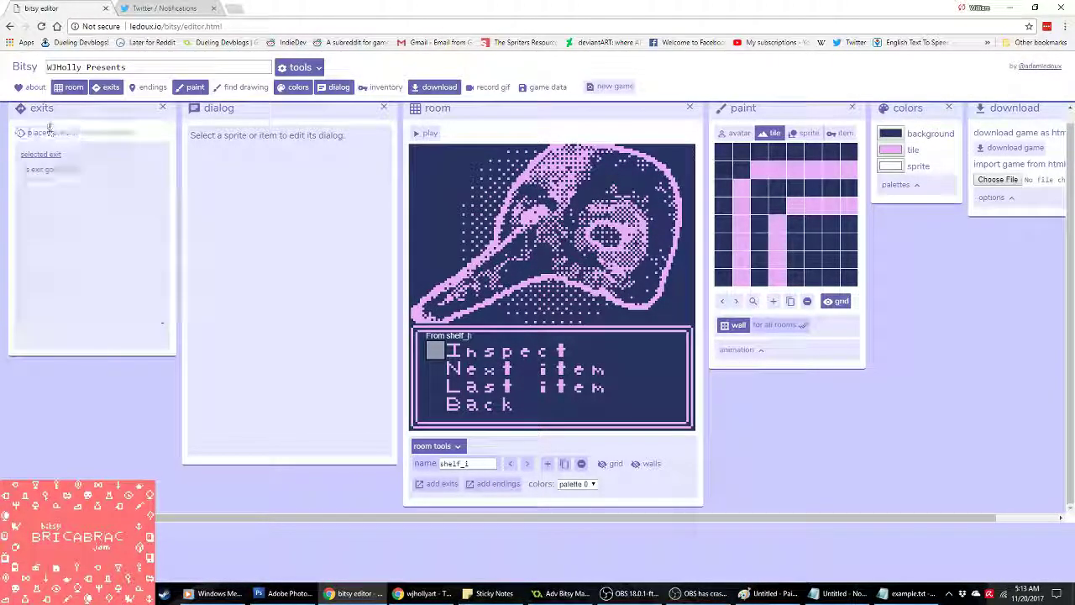
{"action": "left_click", "coordinate": [454, 370]}
{"action": "left_click", "coordinate": [102, 169]}
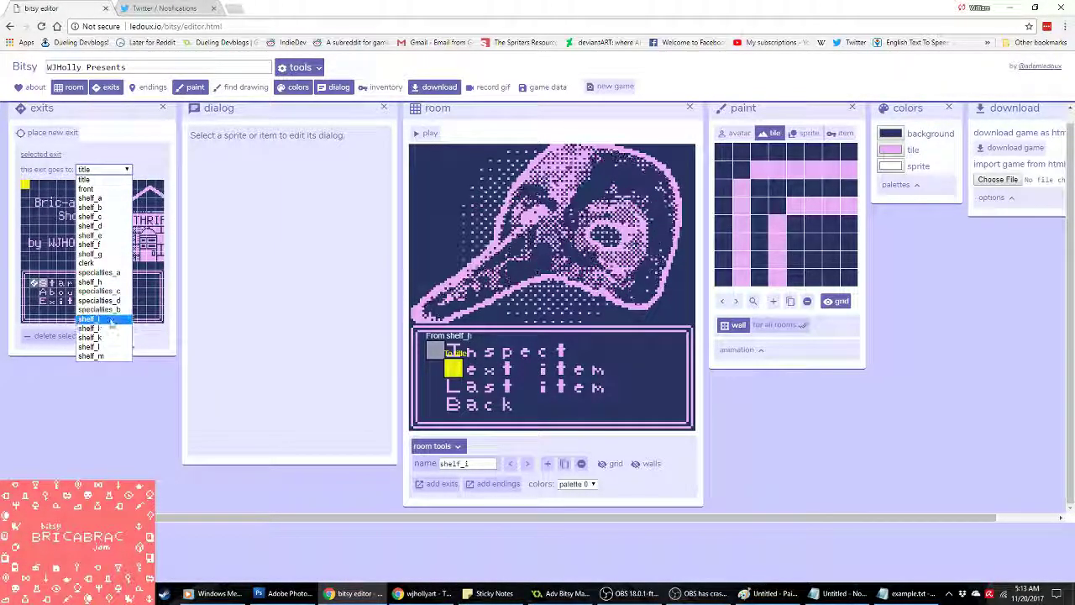
{"action": "left_click", "coordinate": [110, 320]}
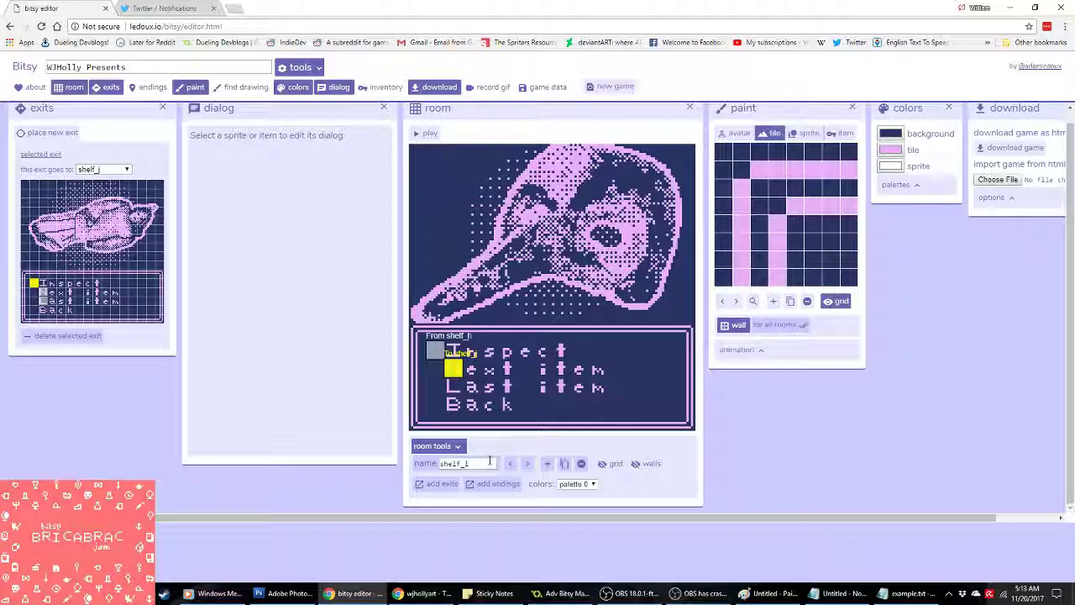
Step: Place an exit on shelf_i's Last item option leading to shelf_h, arriving just before Inspect
{"action": "mouse_move", "coordinate": [456, 367]}
{"action": "left_mouse_down"}
{"action": "mouse_move", "coordinate": [450, 385]}
{"action": "mouse_move", "coordinate": [452, 368]}
{"action": "left_mouse_up"}
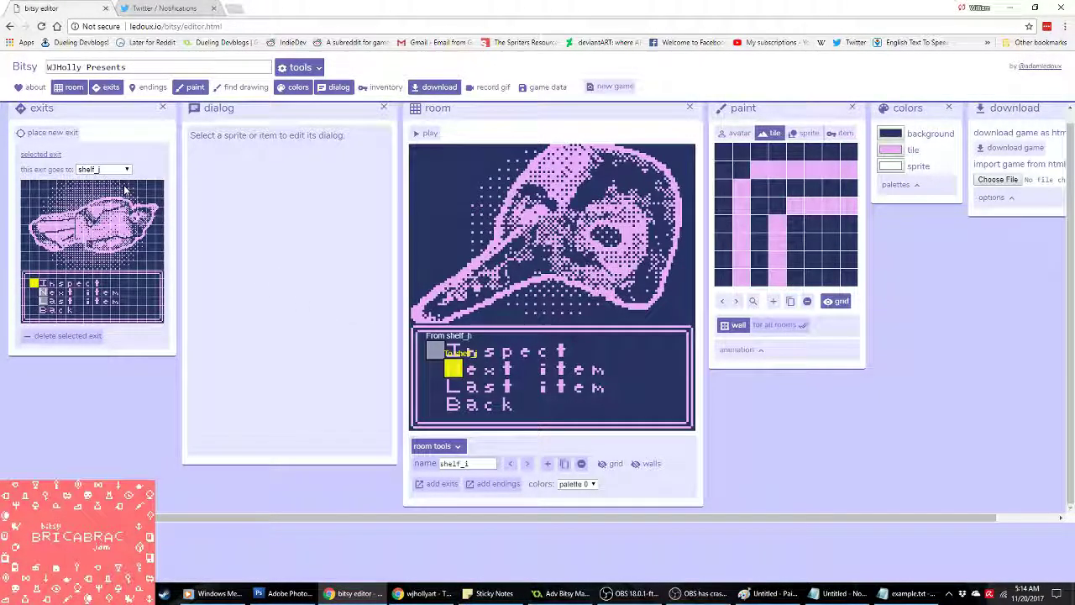
{"action": "left_click", "coordinate": [489, 411]}
{"action": "left_click", "coordinate": [453, 385]}
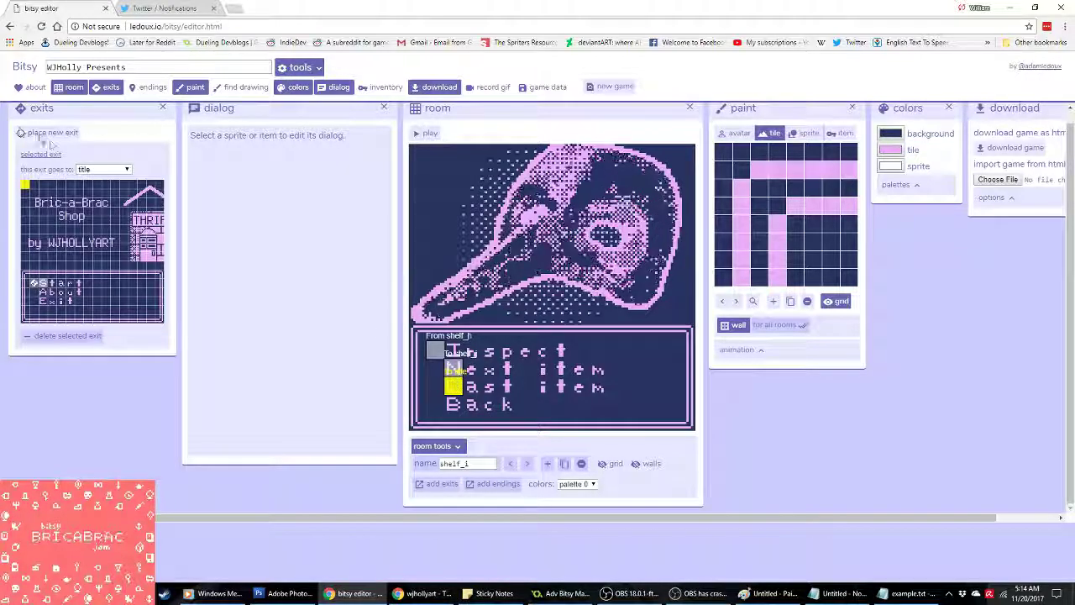
{"action": "left_click", "coordinate": [102, 169]}
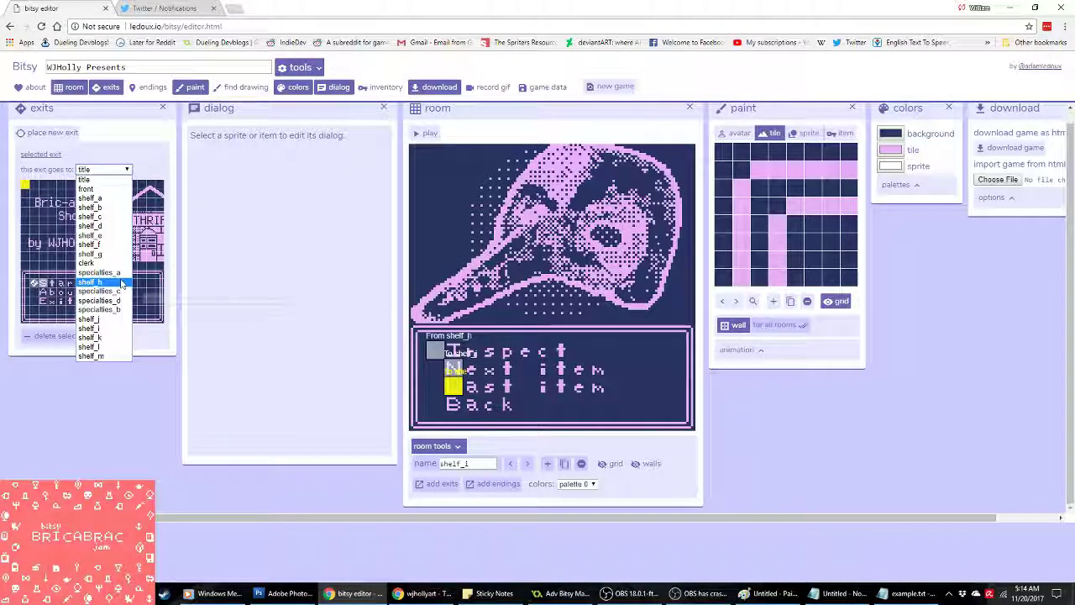
{"action": "left_click", "coordinate": [89, 281]}
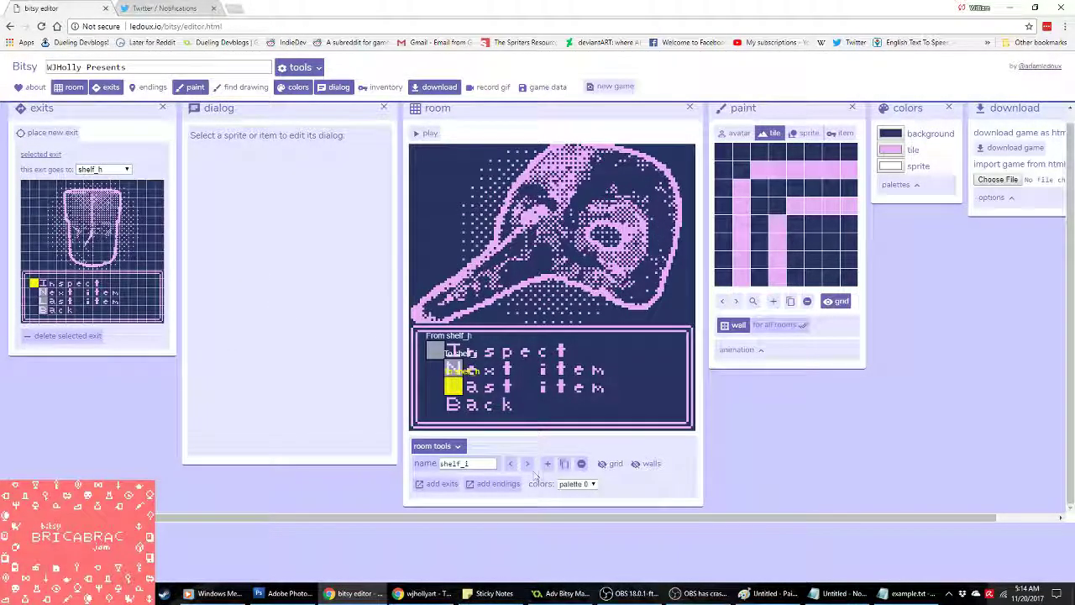
Step: Go to the top-hat skull room shelf_k and place an exit on Next item leading to shelf_l, arriving just before Inspect
{"action": "left_click", "coordinate": [527, 464]}
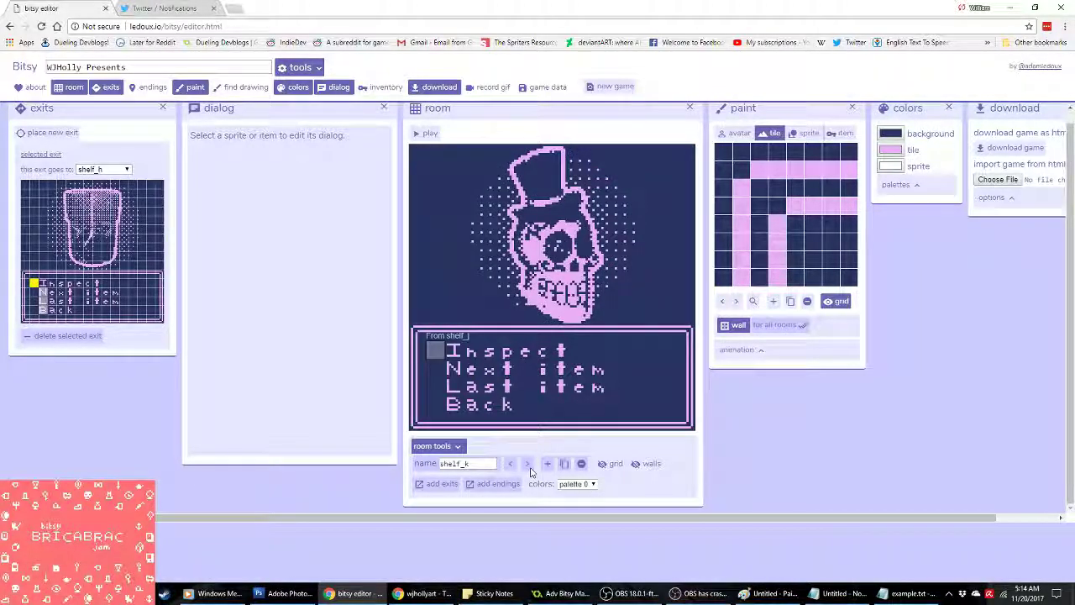
{"action": "left_click", "coordinate": [50, 131]}
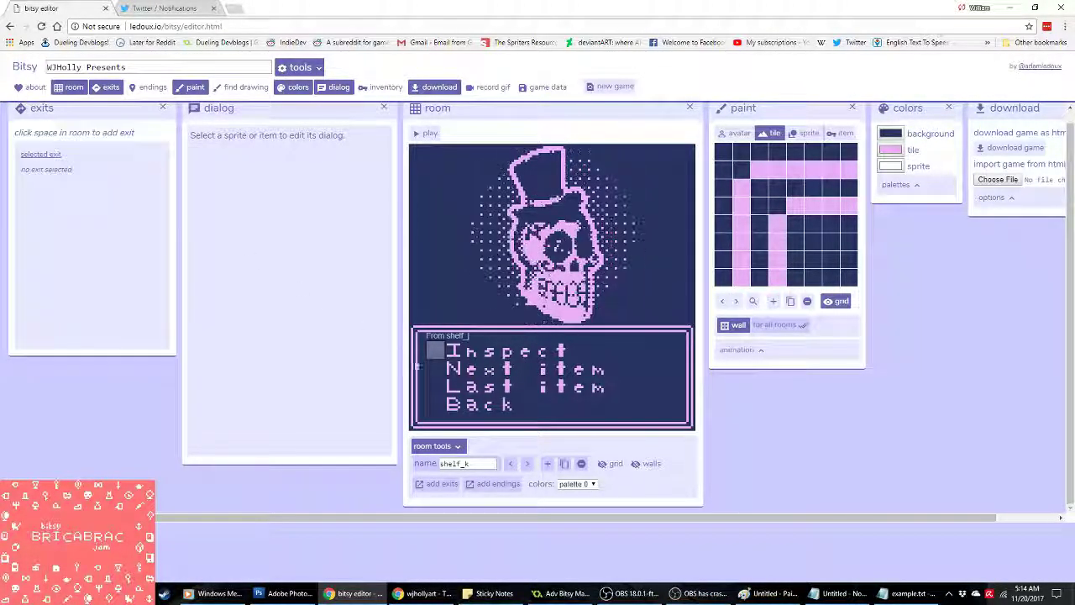
{"action": "left_click", "coordinate": [453, 370]}
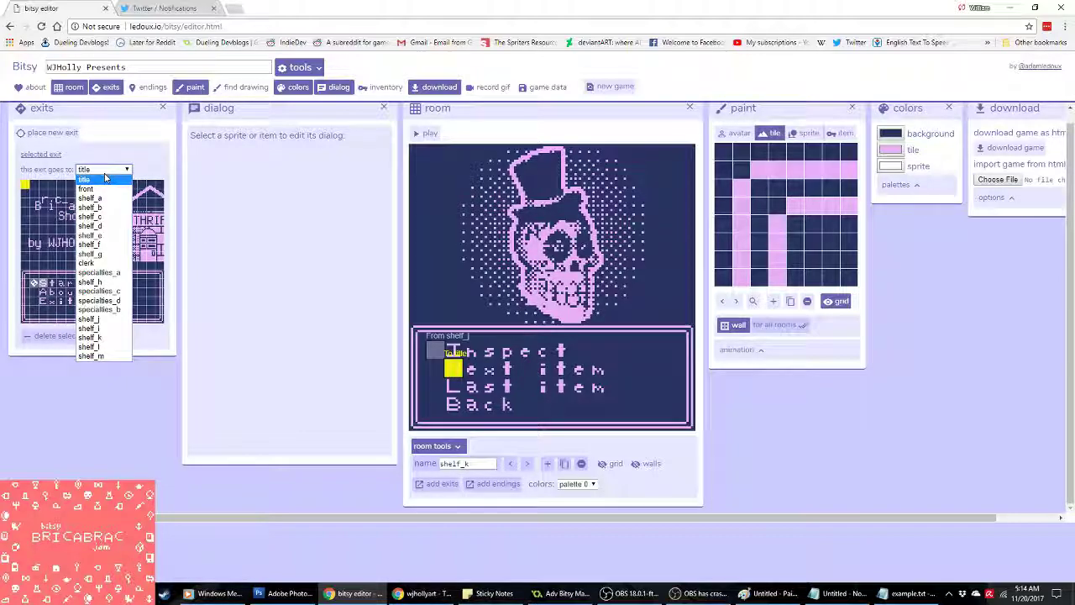
{"action": "left_click", "coordinate": [105, 319]}
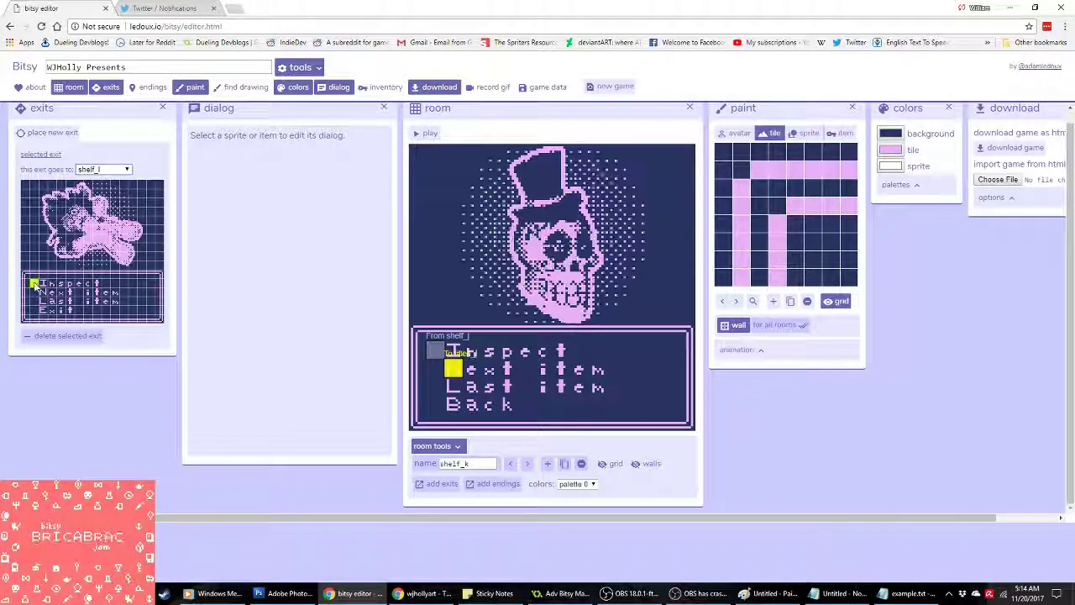
Step: Place an exit on shelf_k's Last item option leading to shelf_j, arriving just before Inspect
{"action": "left_click", "coordinate": [50, 132]}
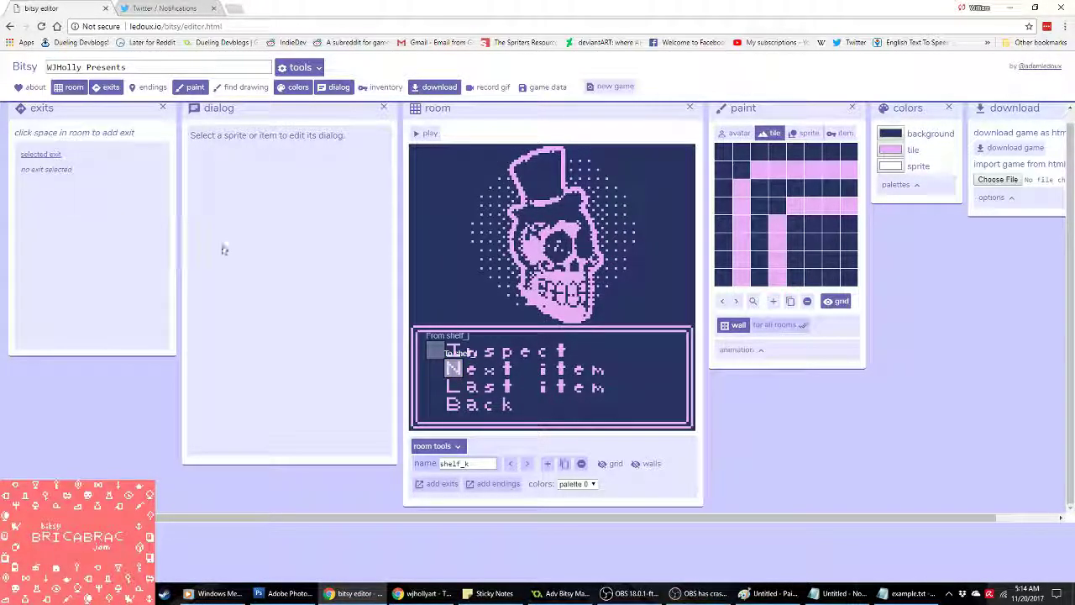
{"action": "left_click", "coordinate": [453, 387]}
{"action": "left_click", "coordinate": [103, 168]}
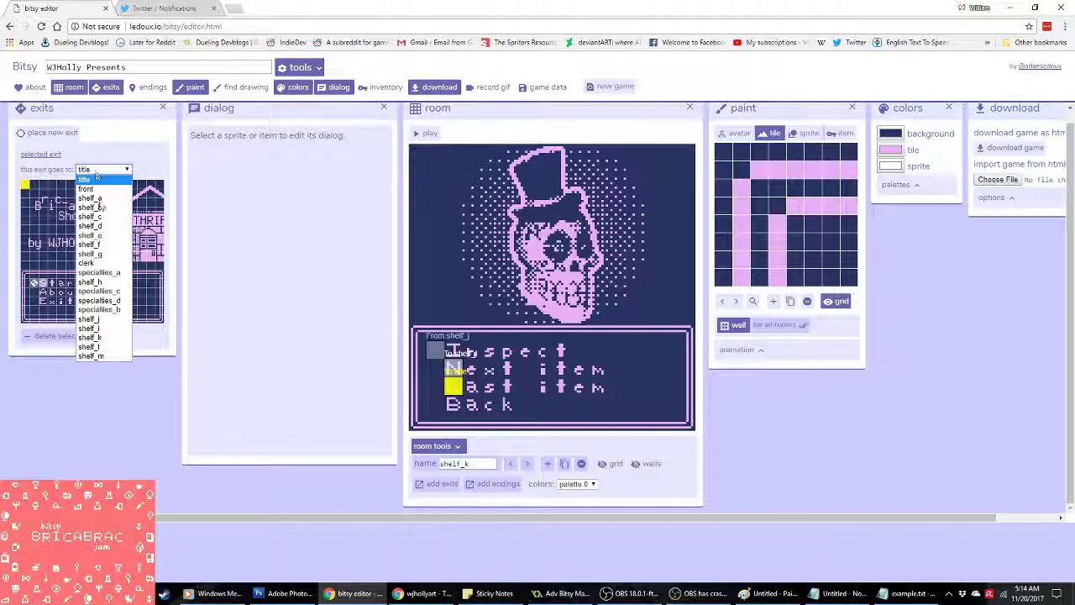
{"action": "left_click", "coordinate": [93, 327]}
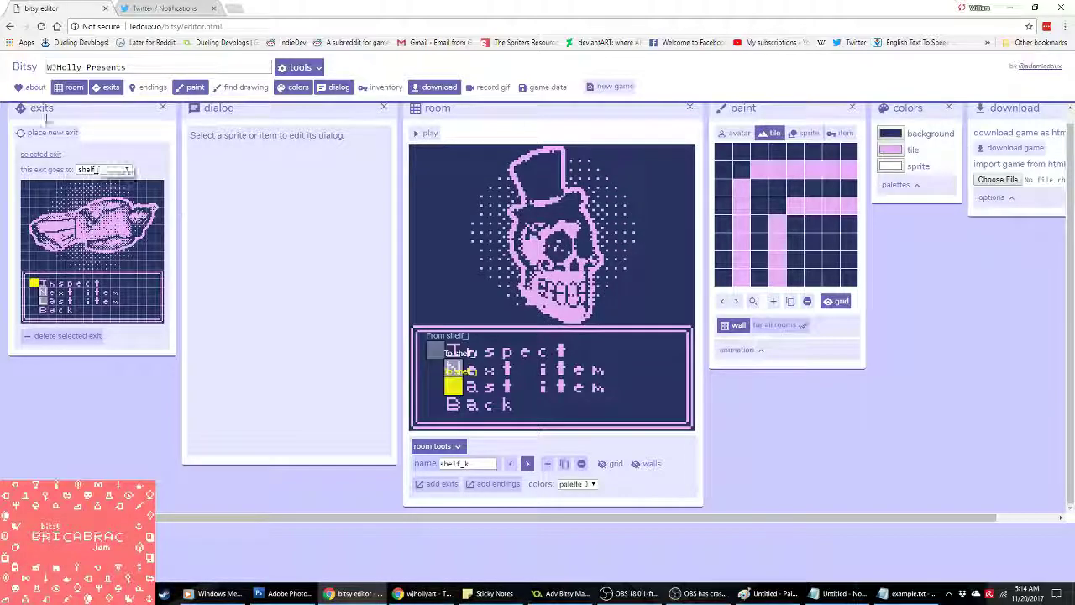
Step: Go to the doll room shelf_l and place an exit on Next item leading to shelf_m, arriving just before Inspect
{"action": "left_click", "coordinate": [80, 156]}
{"action": "left_click", "coordinate": [52, 132]}
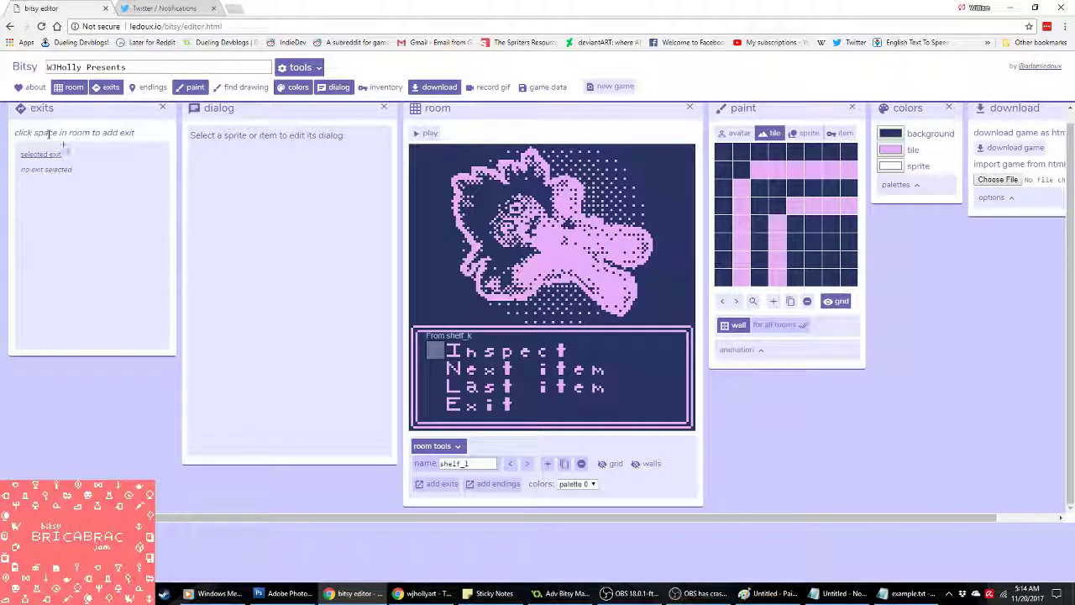
{"action": "left_click", "coordinate": [454, 370]}
{"action": "left_click", "coordinate": [99, 168]}
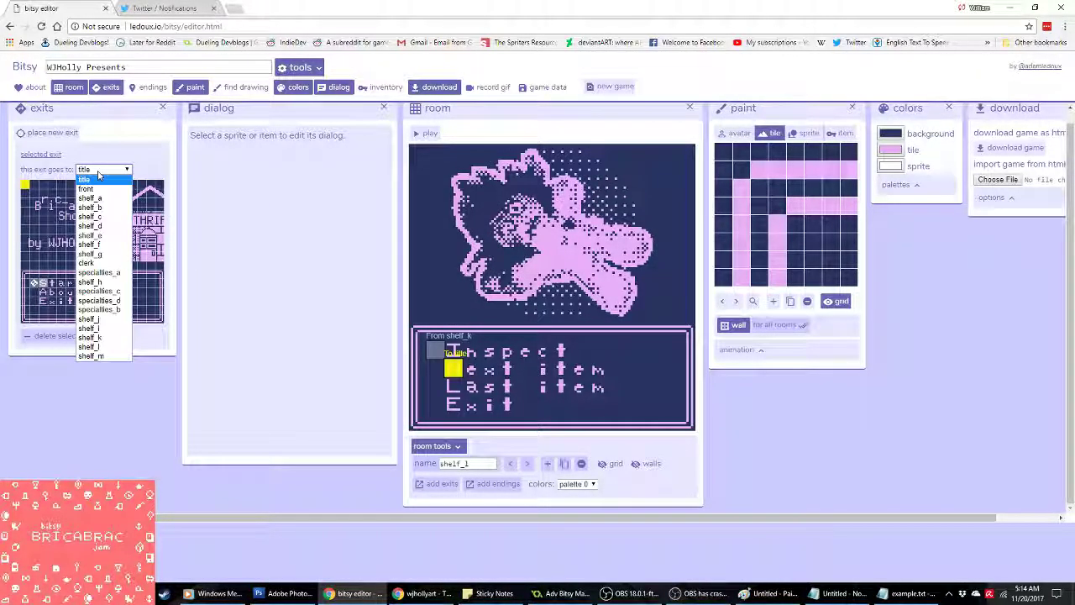
{"action": "left_click", "coordinate": [114, 339]}
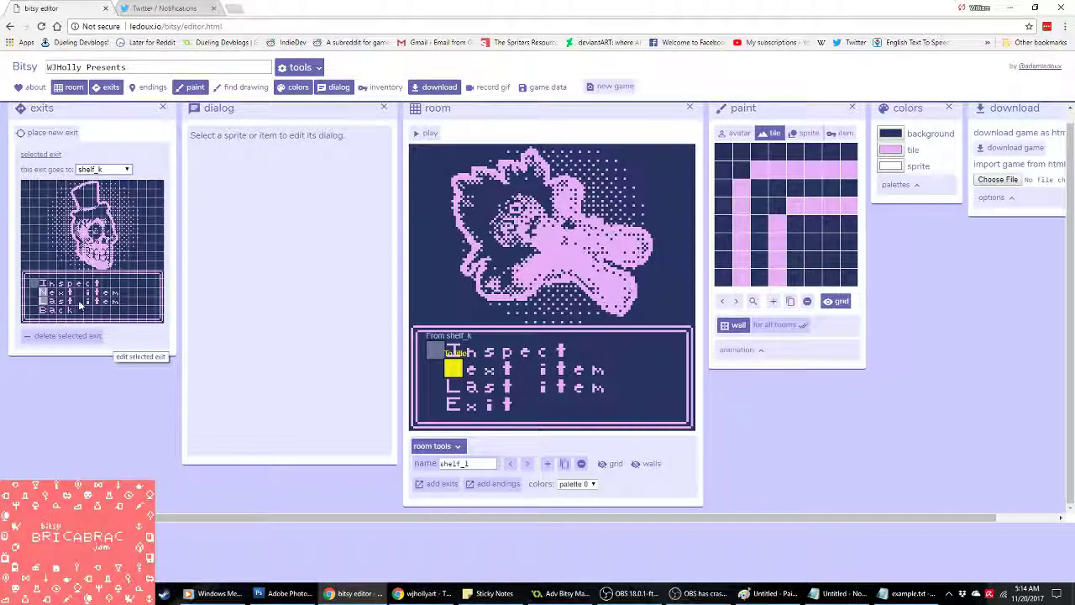
{"action": "left_click", "coordinate": [117, 170]}
{"action": "left_click", "coordinate": [116, 356]}
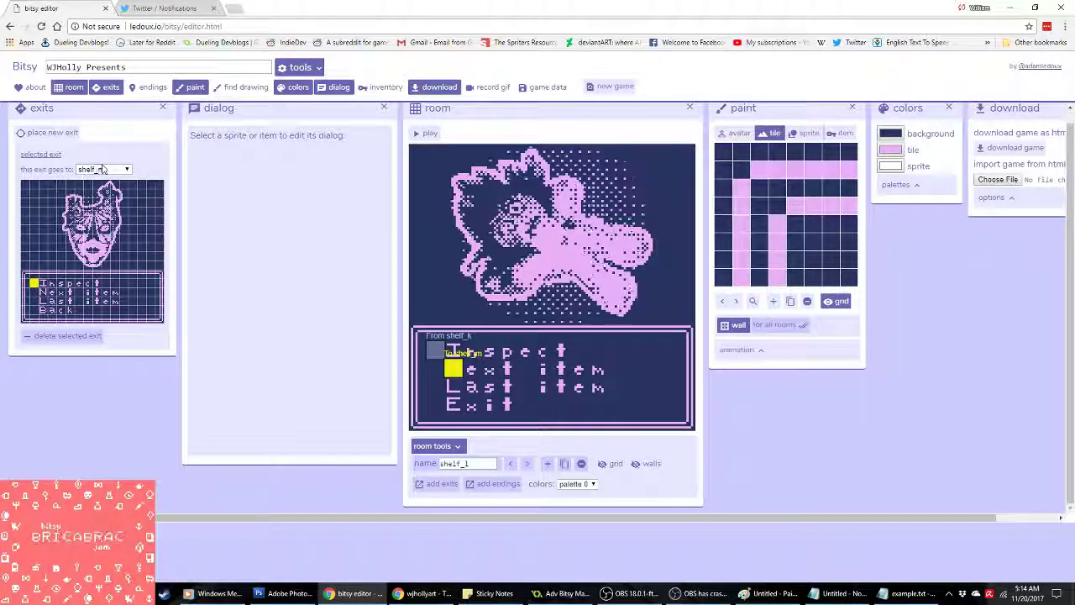
Step: Place an exit on shelf_l's Last item option leading to shelf_k, arriving just before Inspect
{"action": "left_click", "coordinate": [65, 133]}
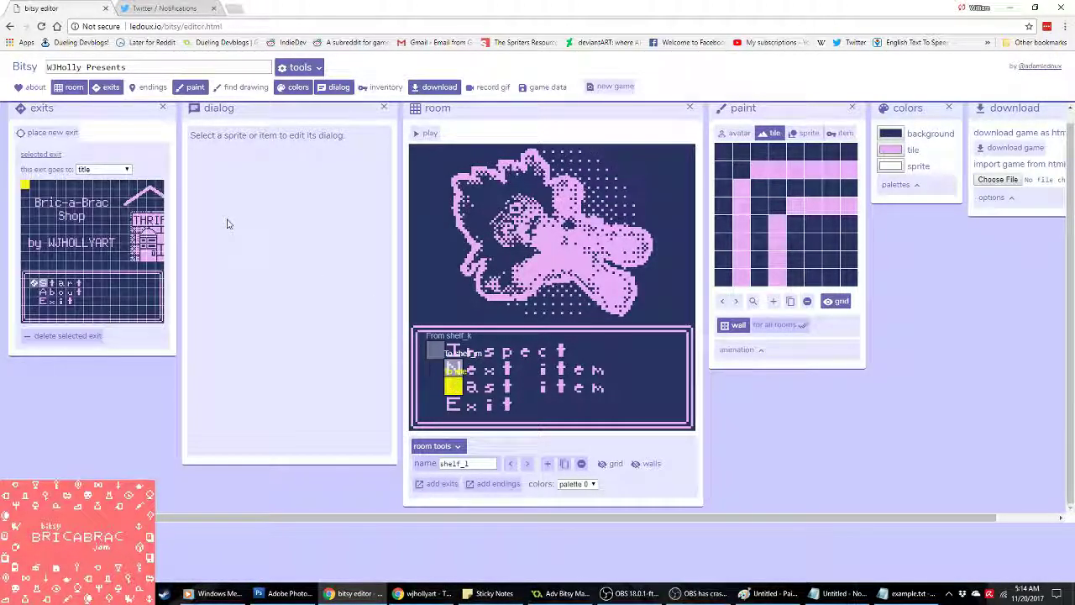
{"action": "left_click", "coordinate": [101, 169]}
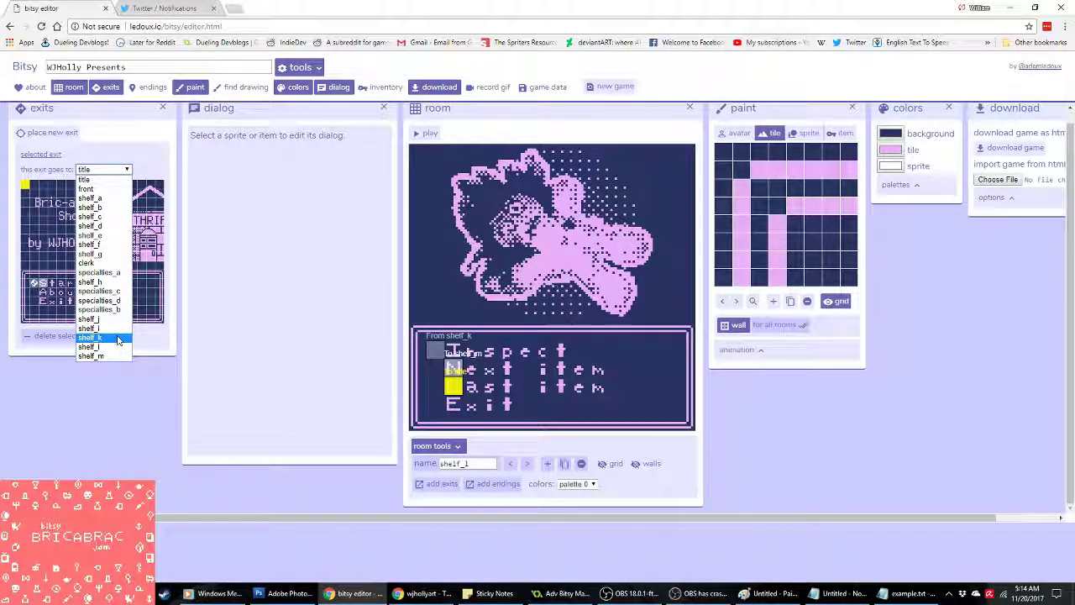
{"action": "left_click", "coordinate": [34, 283]}
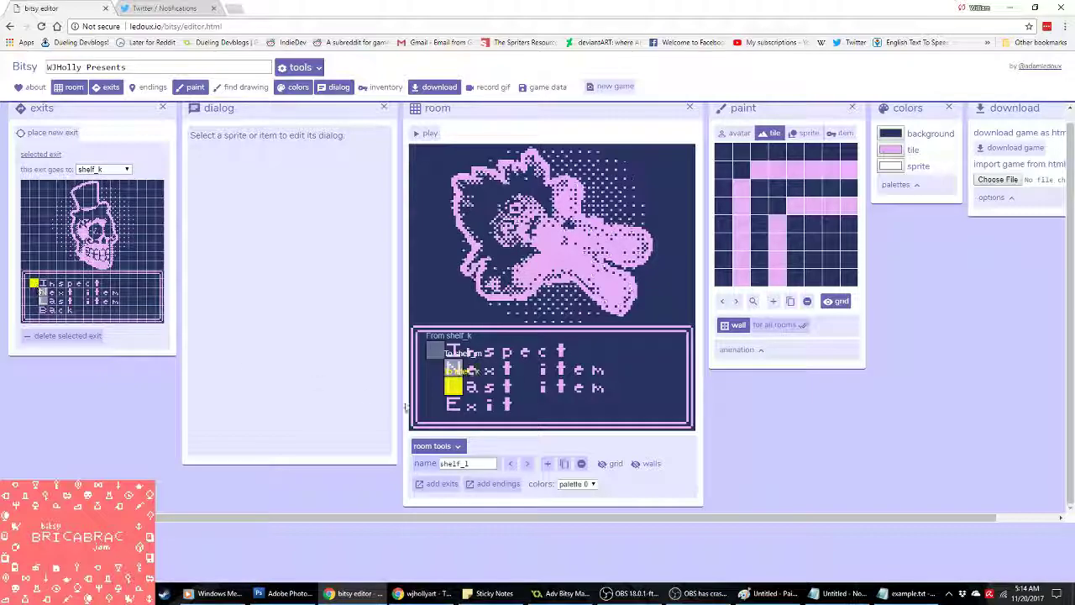
Step: Go to the jester mask room shelf_m and place an exit on Next item leading to shelf_a, arriving just before Inspect
{"action": "left_click", "coordinate": [47, 132]}
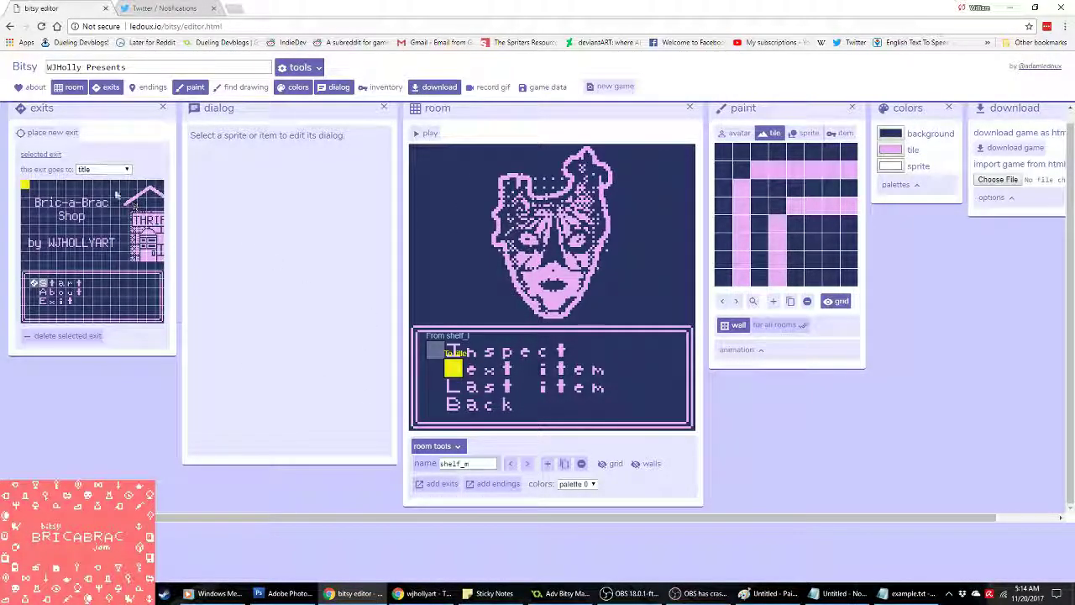
{"action": "left_click", "coordinate": [103, 168]}
{"action": "left_click", "coordinate": [91, 211]}
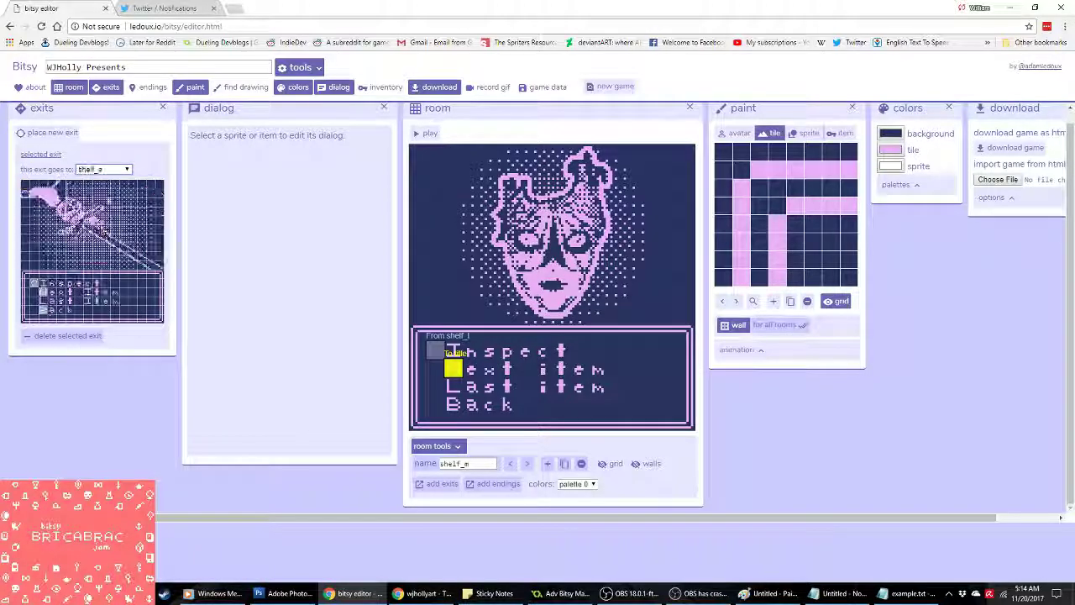
{"action": "left_click", "coordinate": [34, 284]}
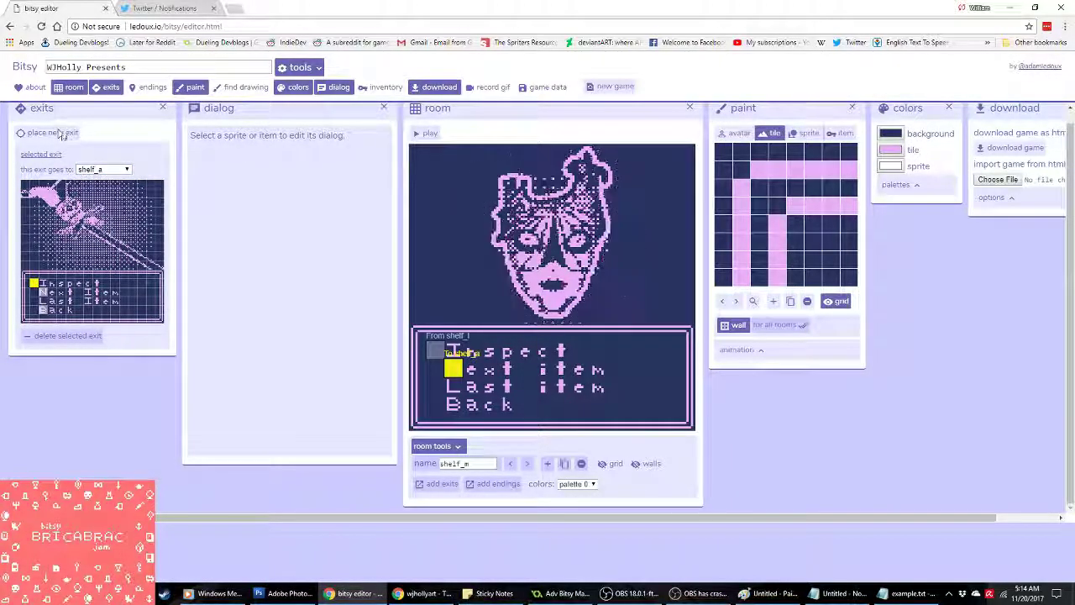
Step: Place an exit on shelf_m's Last item option leading to shelf_l, arriving just before Inspect
{"action": "left_click", "coordinate": [52, 132]}
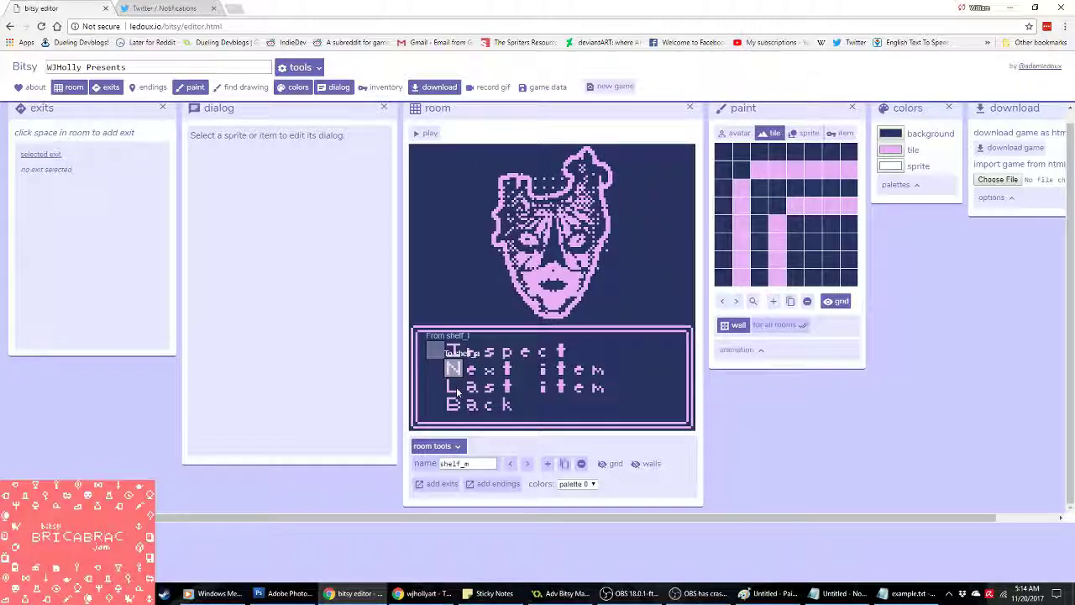
{"action": "left_click", "coordinate": [454, 386]}
{"action": "left_click", "coordinate": [104, 168]}
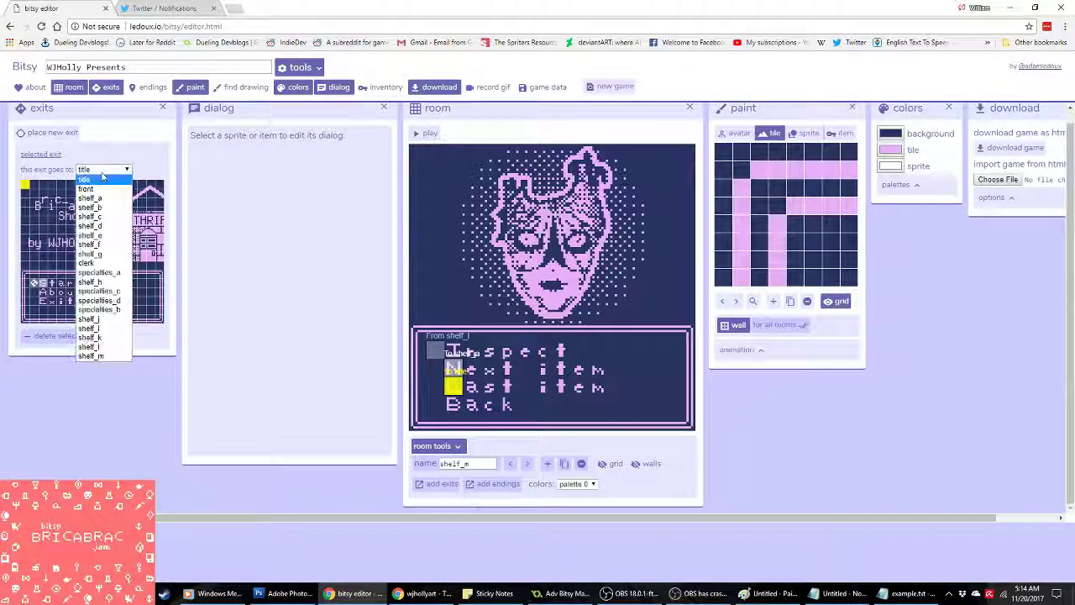
{"action": "left_click", "coordinate": [116, 348]}
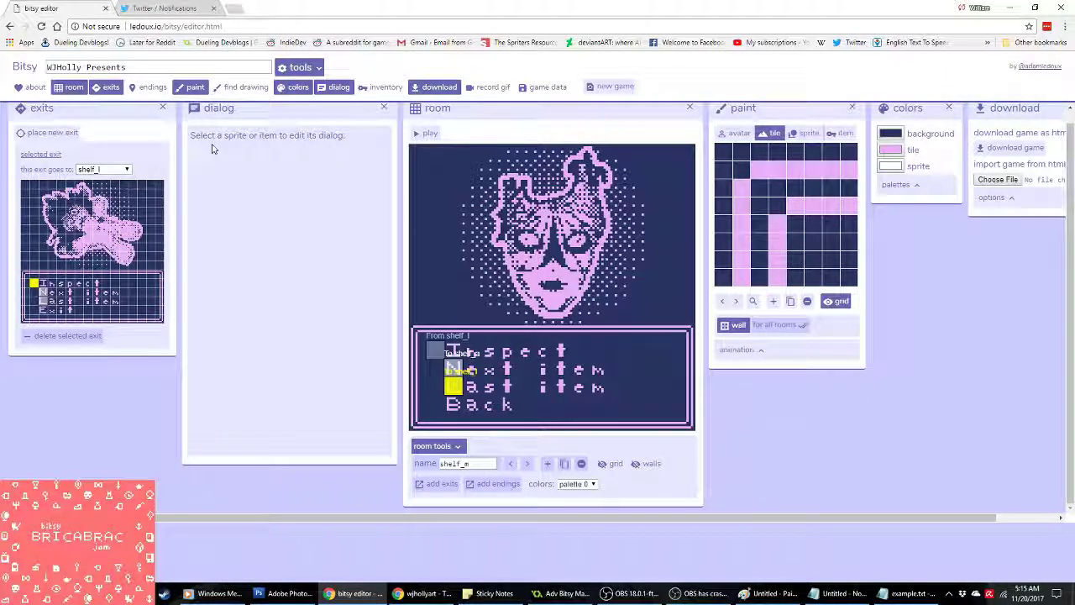
Step: Page through the game's rooms to review their artwork and exits, then return to the title room
{"action": "left_click_drag", "start_coordinate": [361, 516], "coordinate": [252, 500]}
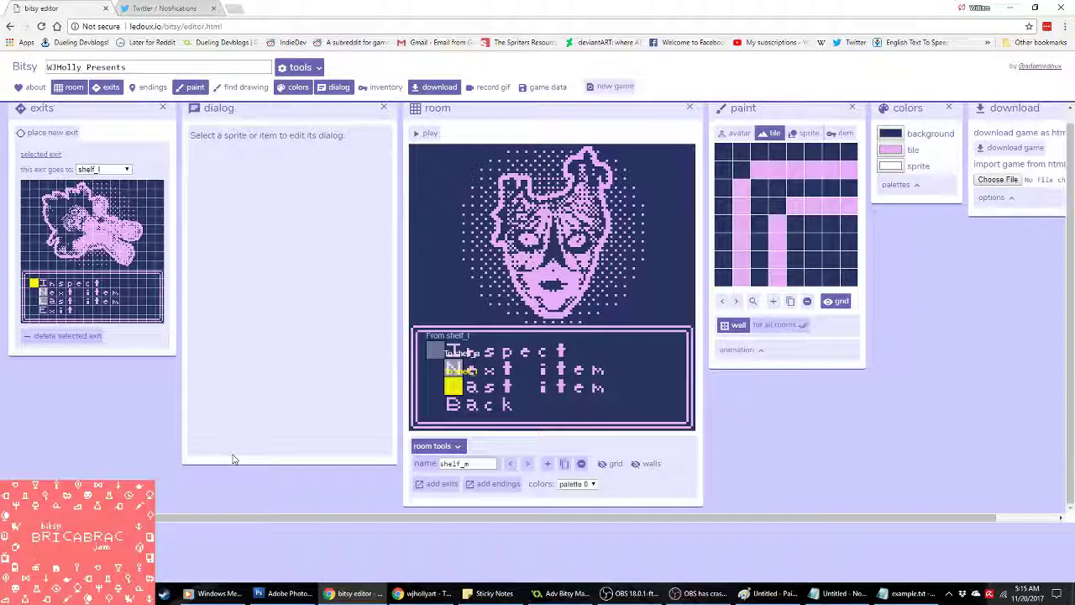
{"action": "left_click_drag", "start_coordinate": [353, 517], "coordinate": [413, 527]}
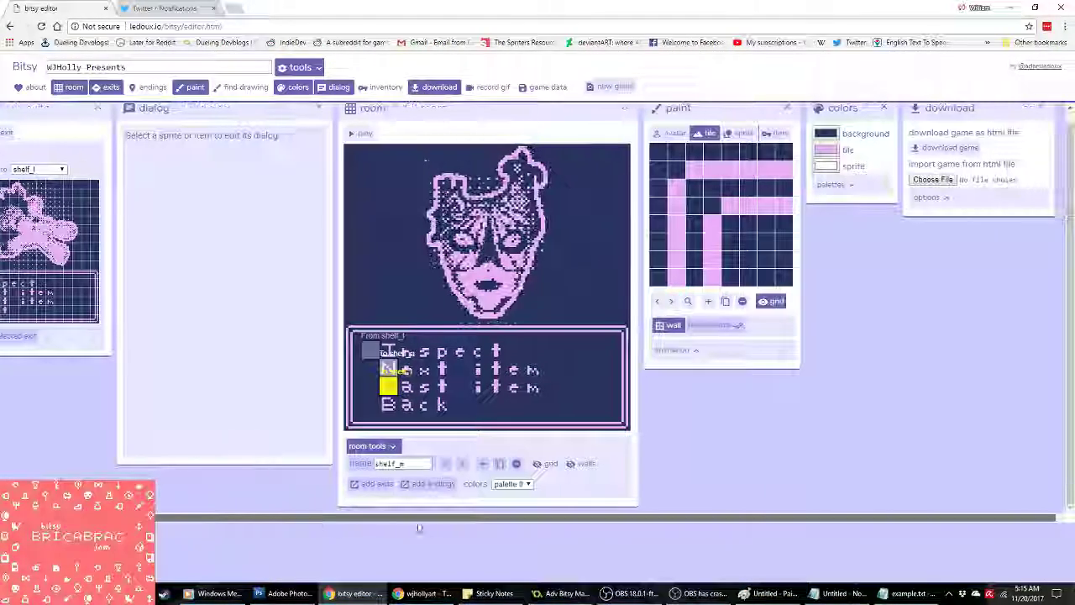
{"action": "left_click", "coordinate": [462, 464]}
{"action": "left_click", "coordinate": [462, 465]}
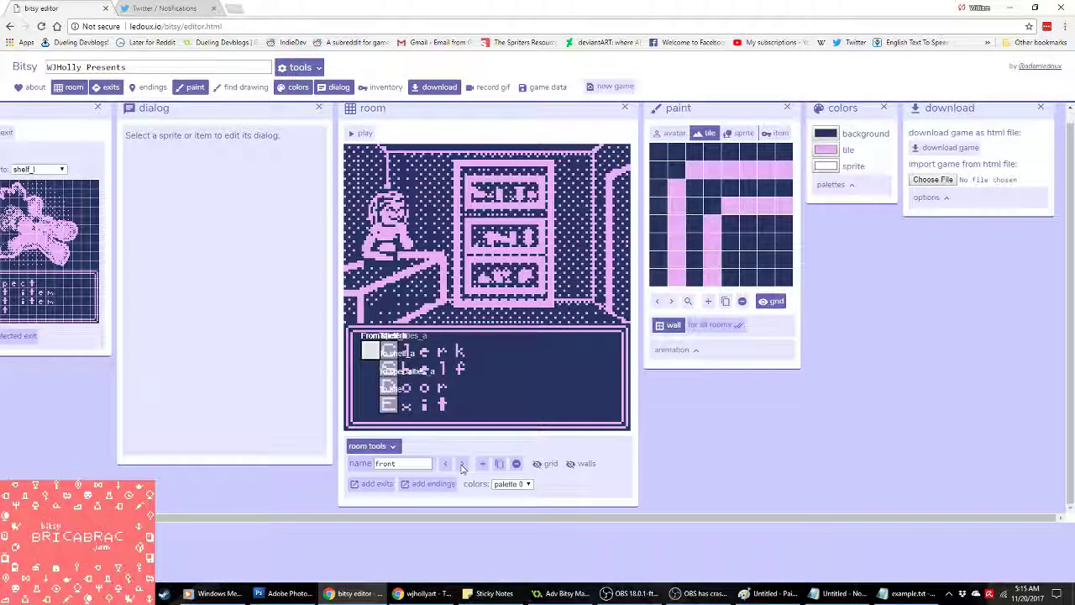
{"action": "left_click", "coordinate": [462, 464]}
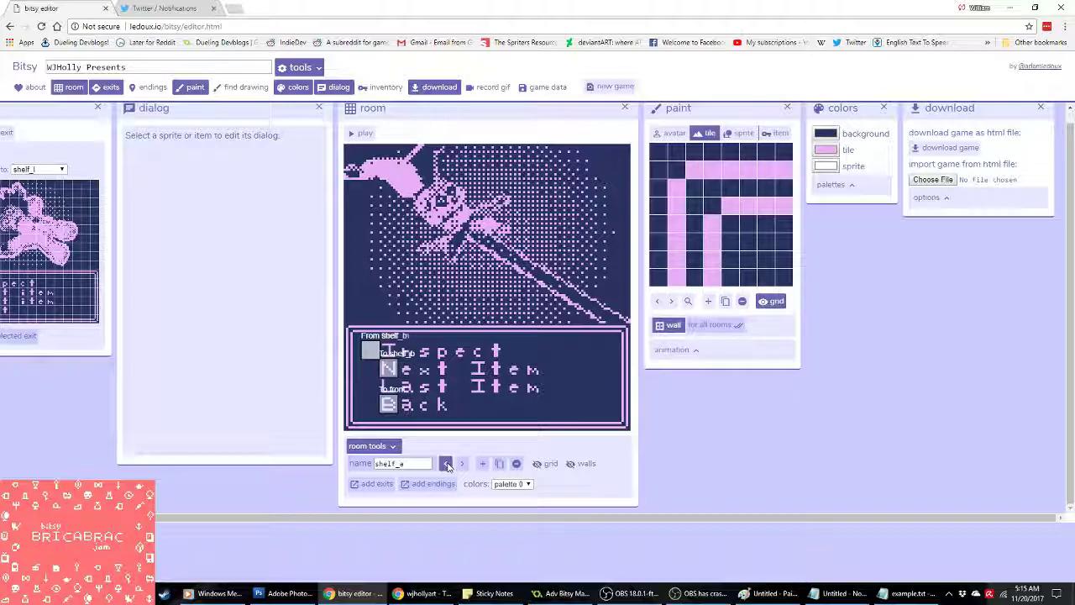
{"action": "left_click", "coordinate": [446, 465]}
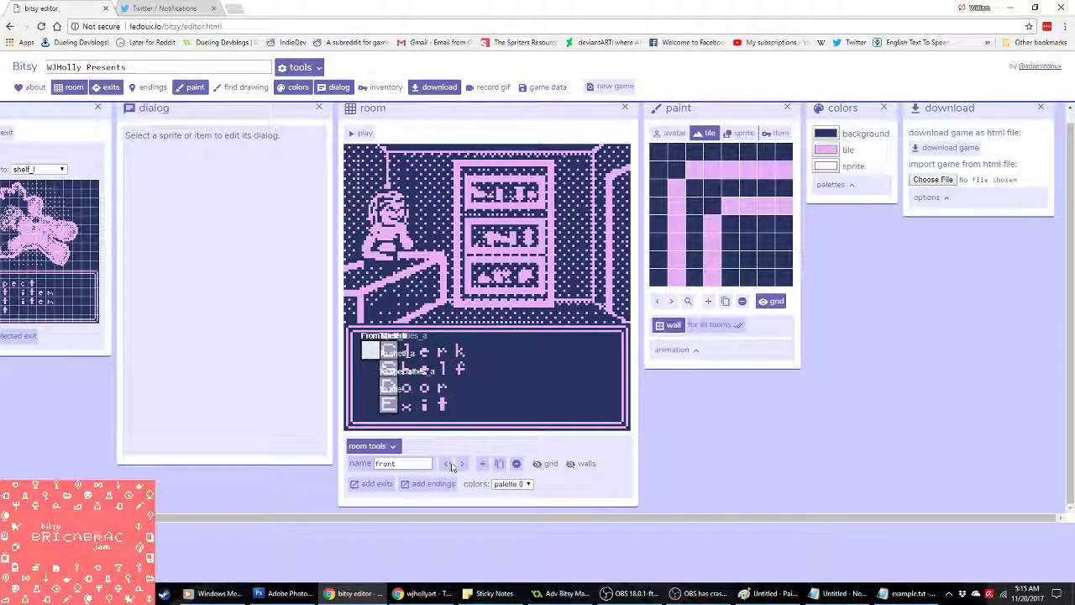
{"action": "left_click", "coordinate": [462, 465]}
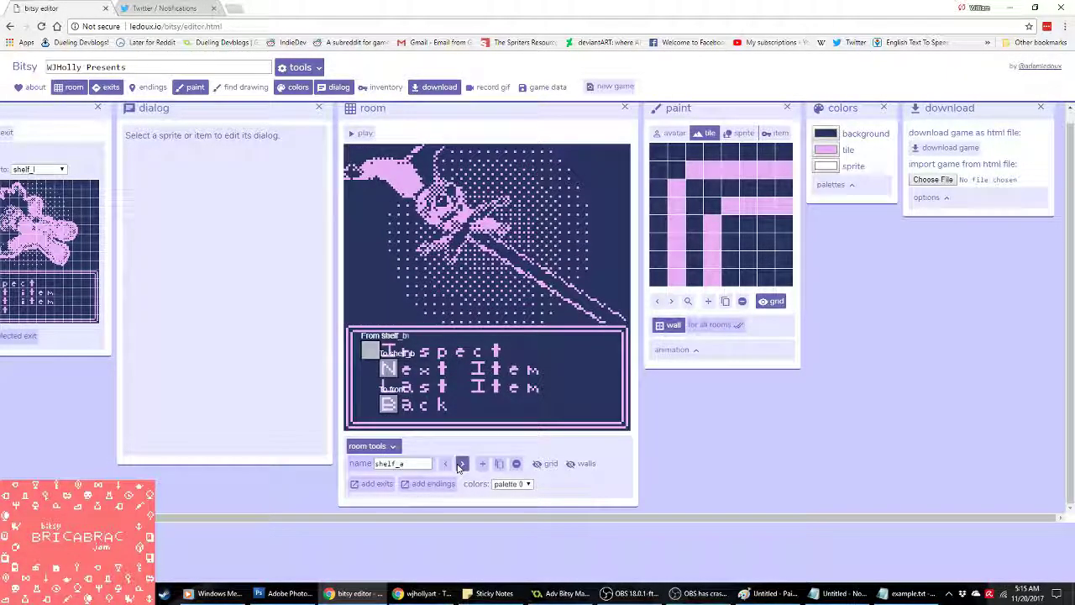
{"action": "left_click", "coordinate": [461, 465]}
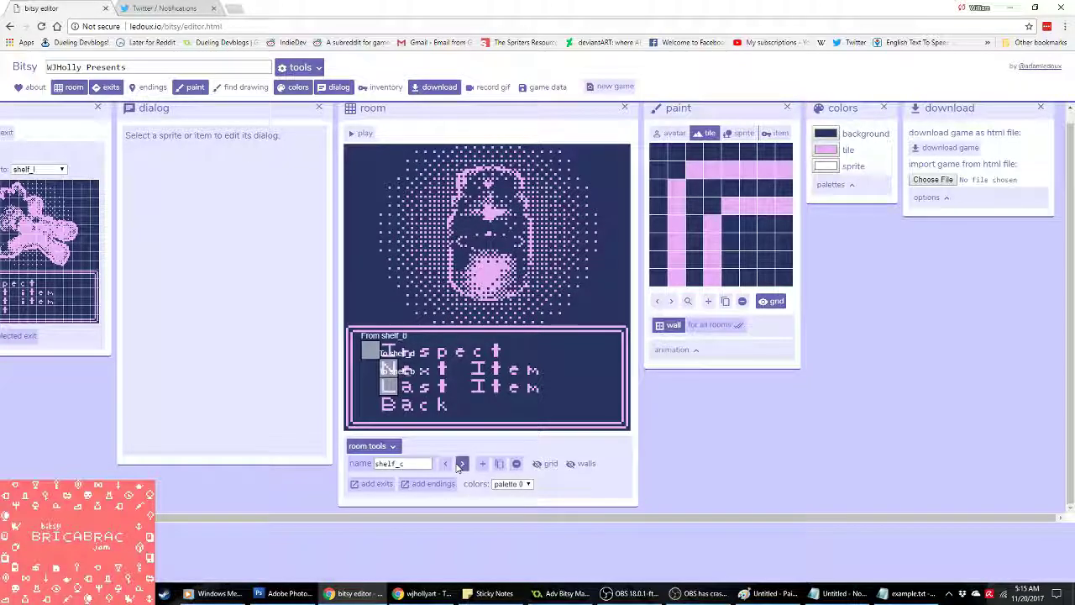
{"action": "left_click", "coordinate": [462, 464]}
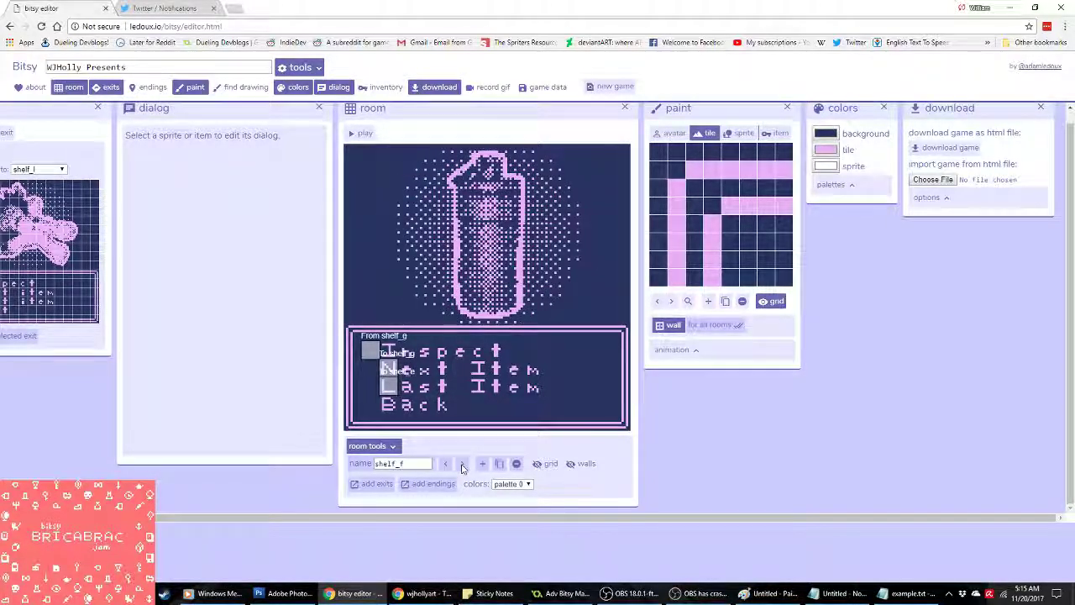
{"action": "left_click", "coordinate": [461, 464]}
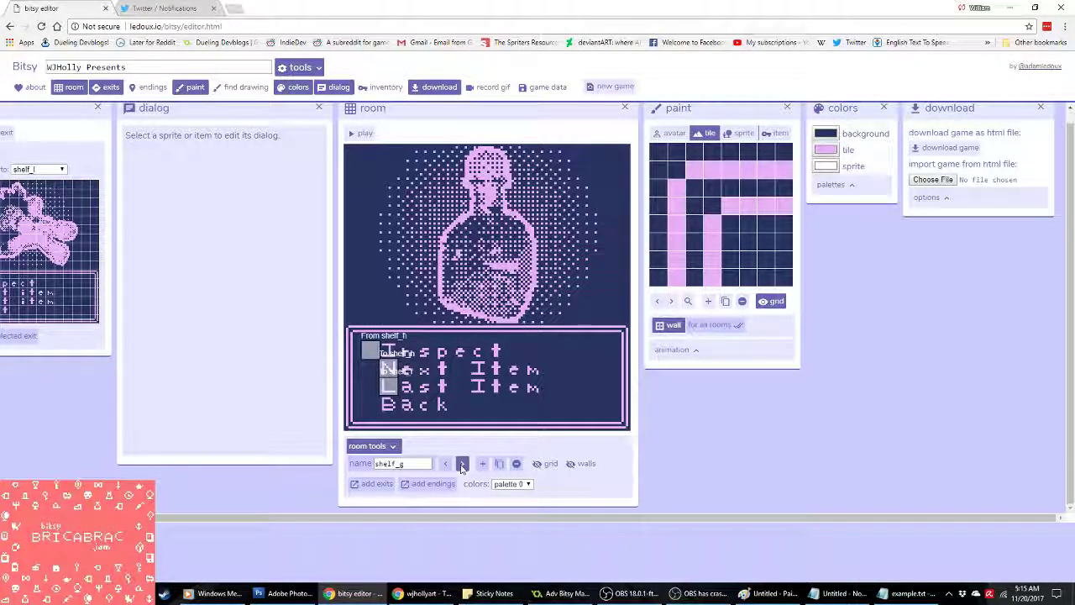
{"action": "left_click", "coordinate": [461, 465]}
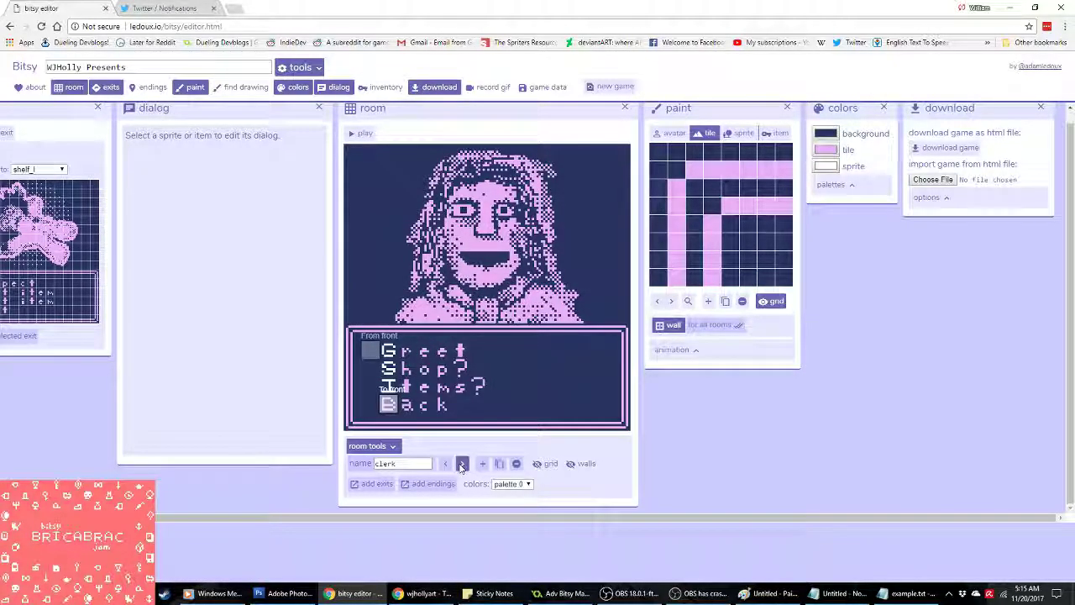
{"action": "left_click", "coordinate": [461, 465]}
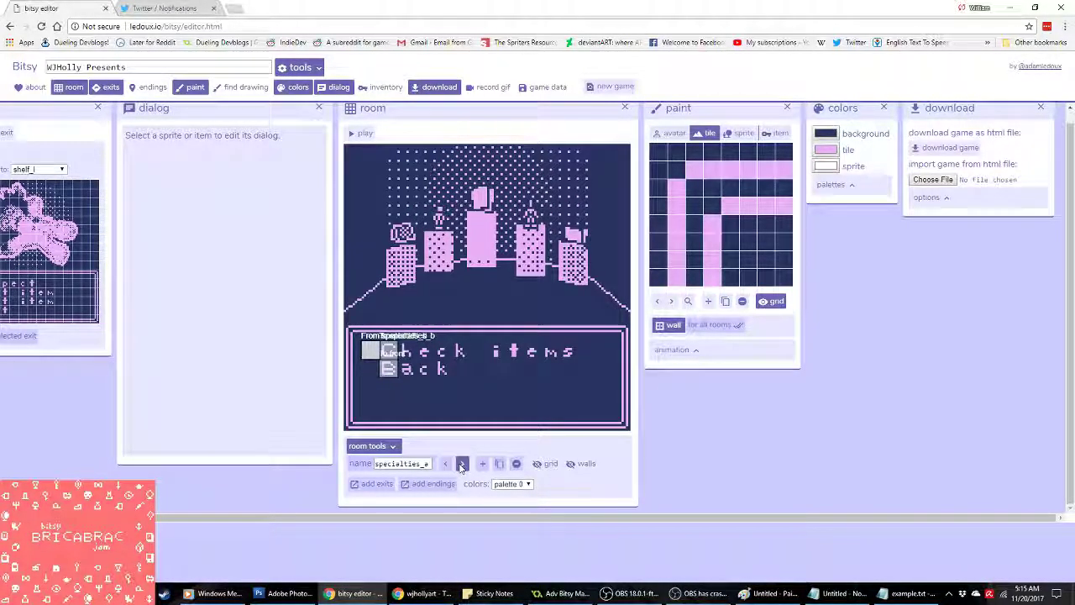
{"action": "left_click", "coordinate": [461, 465]}
{"action": "left_click", "coordinate": [461, 464]}
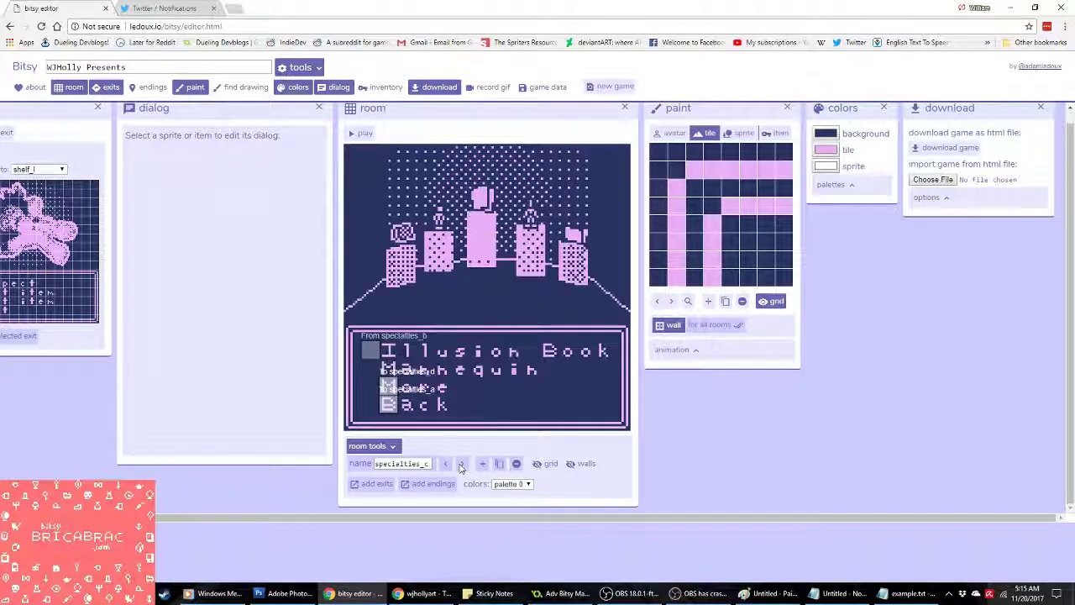
{"action": "left_click", "coordinate": [462, 465]}
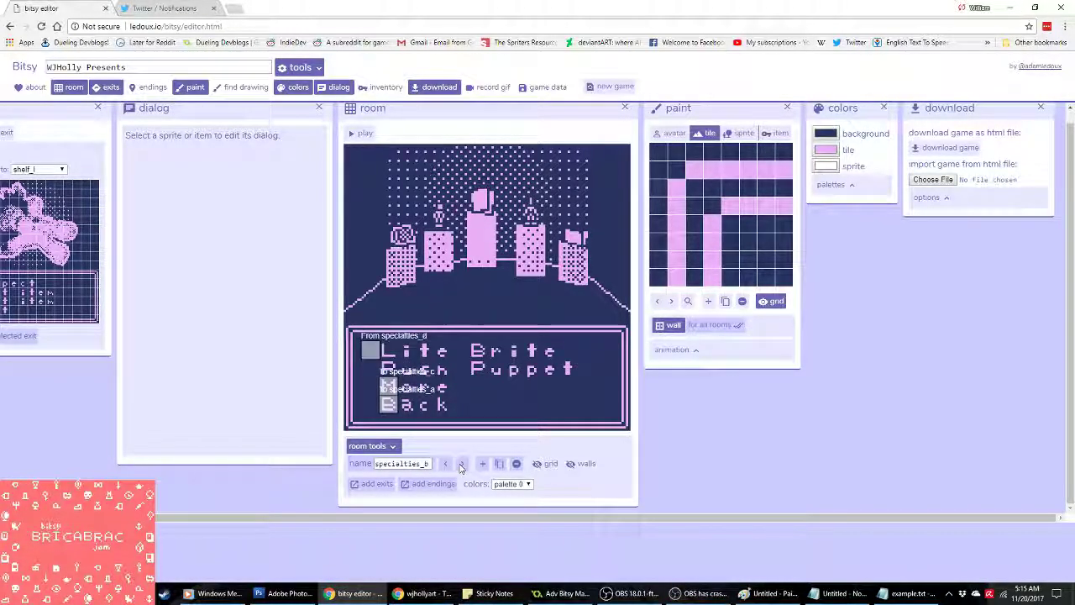
{"action": "left_click", "coordinate": [461, 464]}
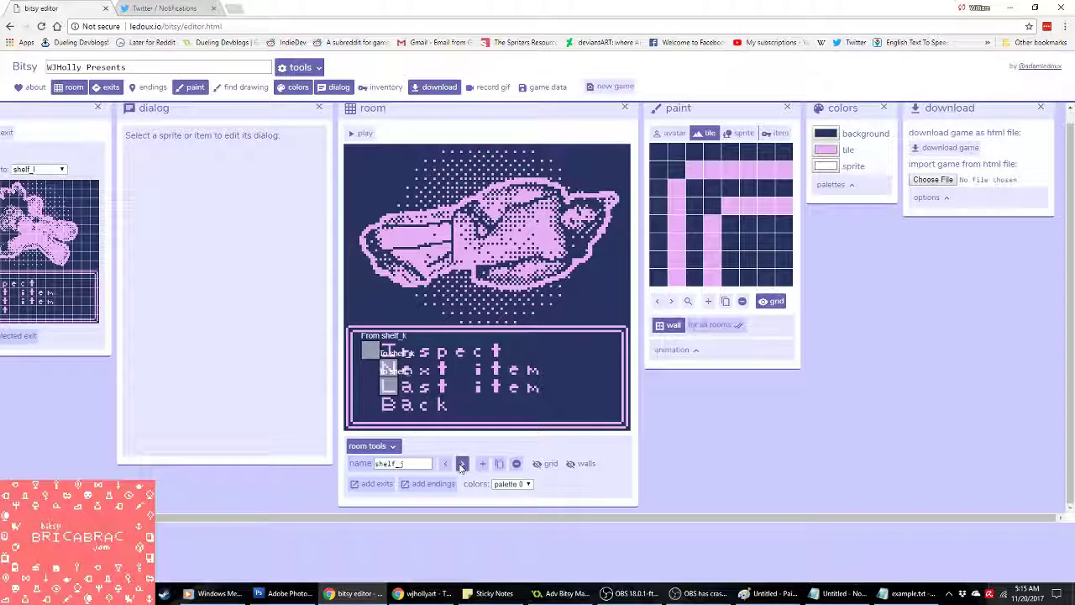
{"action": "left_click", "coordinate": [461, 464]}
{"action": "left_click", "coordinate": [461, 464]}
{"action": "left_click", "coordinate": [461, 464]}
{"action": "left_click", "coordinate": [461, 465]}
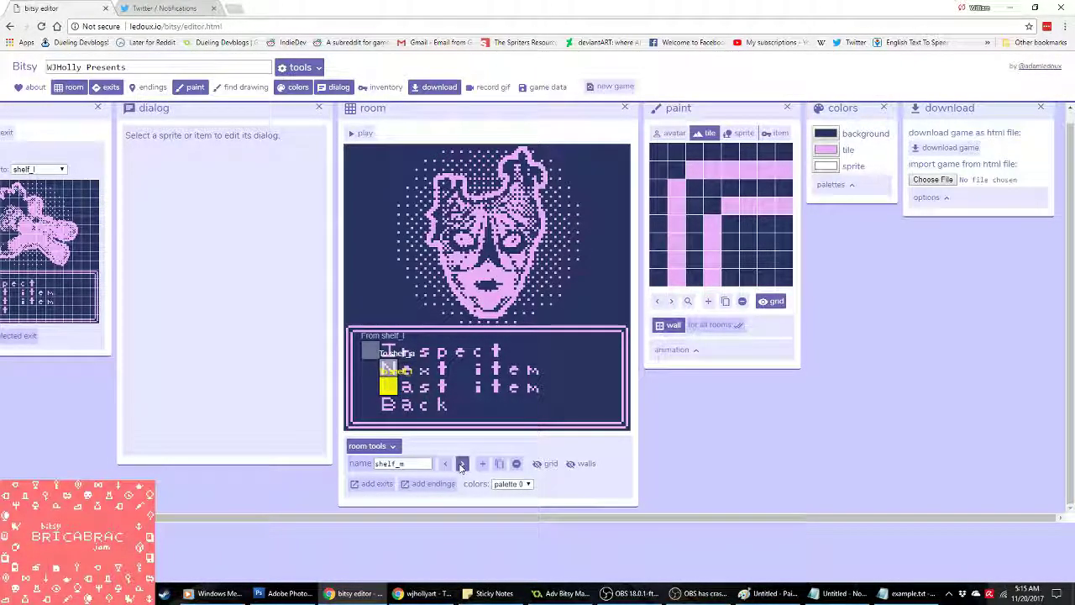
{"action": "left_click", "coordinate": [461, 465]}
{"action": "left_click", "coordinate": [461, 464]}
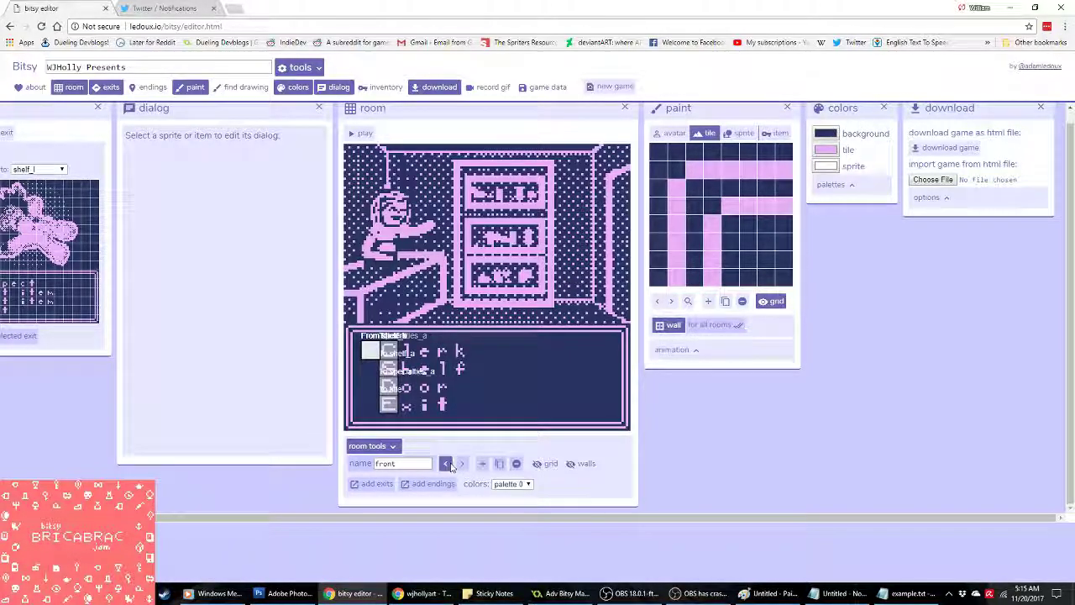
{"action": "left_click", "coordinate": [446, 463]}
{"action": "left_click_drag", "start_coordinate": [704, 518], "coordinate": [644, 527]}
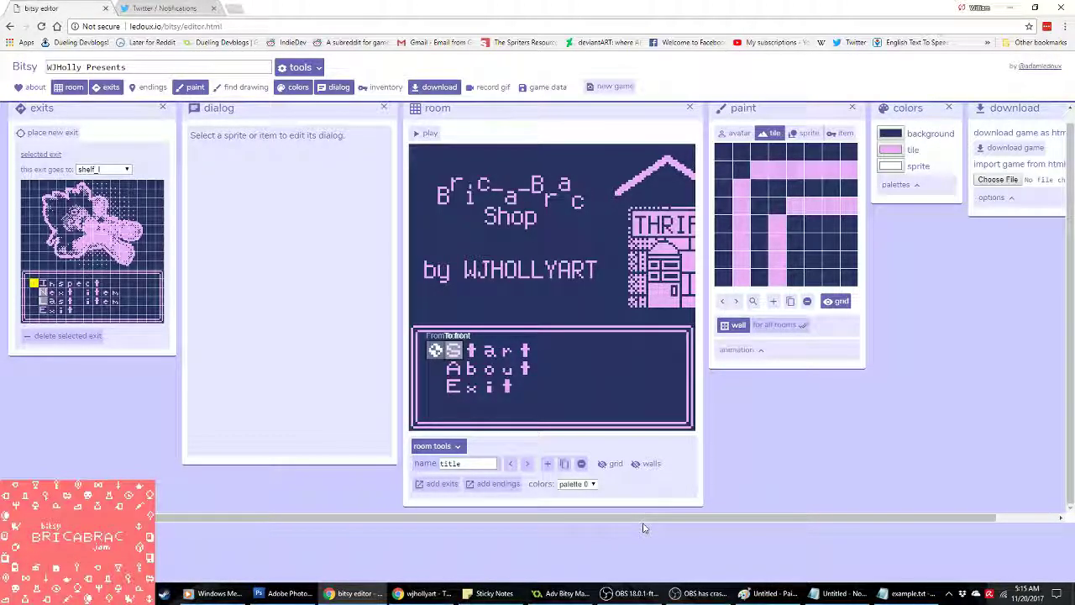
Step: Switch to Paint, set the secondary colour to black and the primary to white, and clear the whole BRB canvas
{"action": "left_click", "coordinate": [766, 593]}
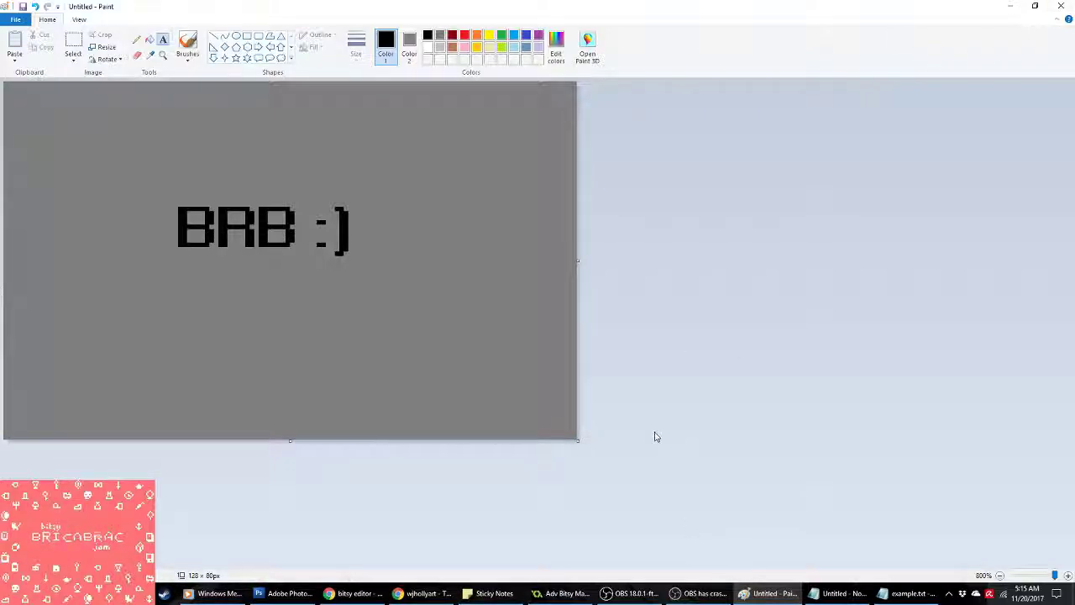
{"action": "left_click", "coordinate": [409, 43]}
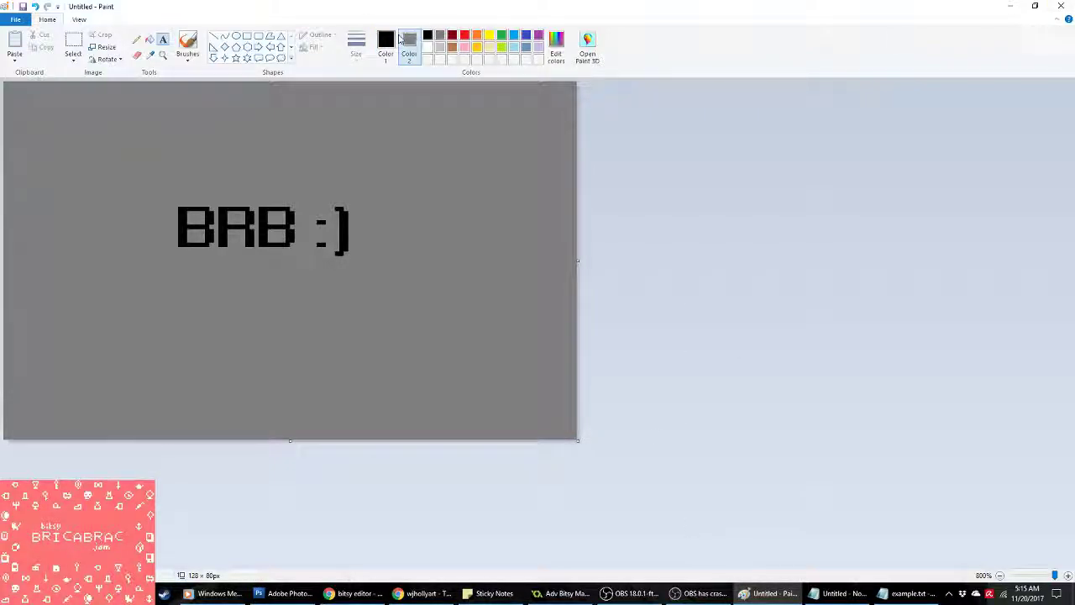
{"action": "left_click", "coordinate": [427, 37]}
{"action": "left_click", "coordinate": [386, 52]}
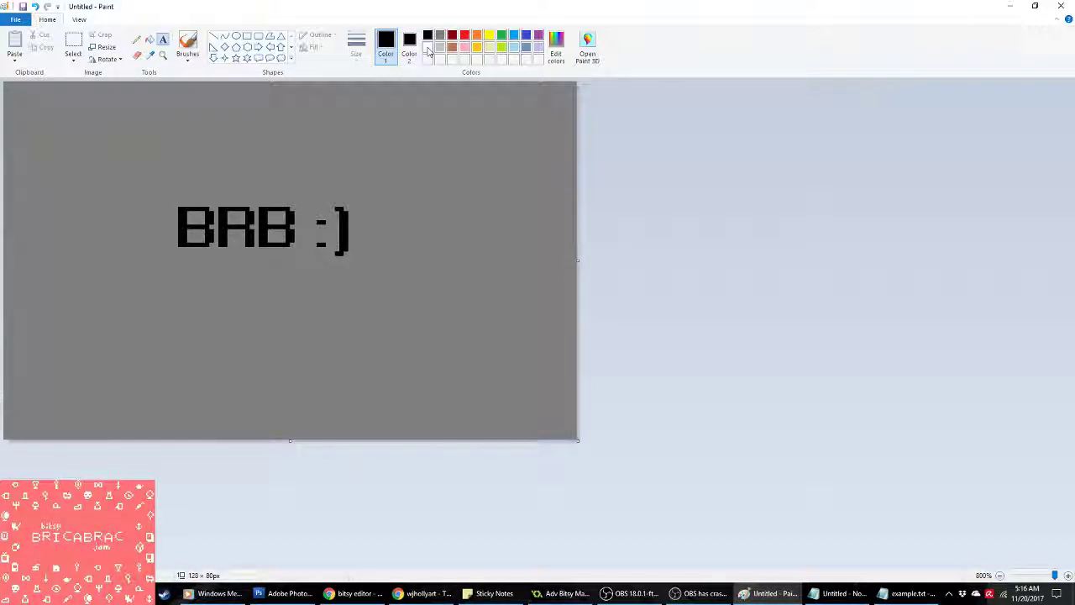
{"action": "key", "text": "ctrl+a"}
{"action": "key", "text": "Delete"}
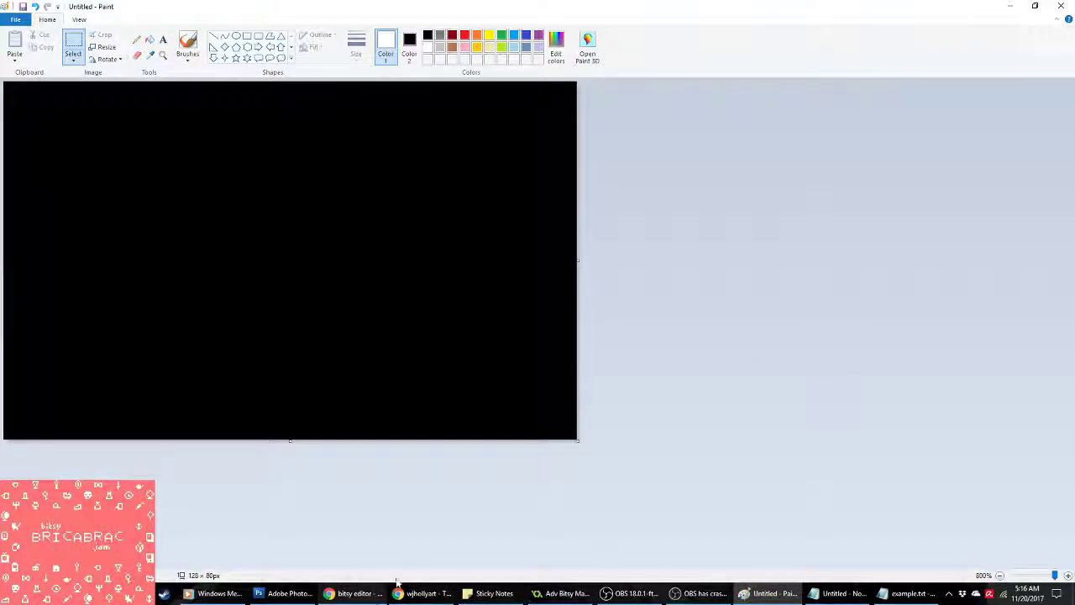
Step: Switch to Photoshop and restore the mask image to the Shelf Items snapshot
{"action": "left_click", "coordinate": [286, 593]}
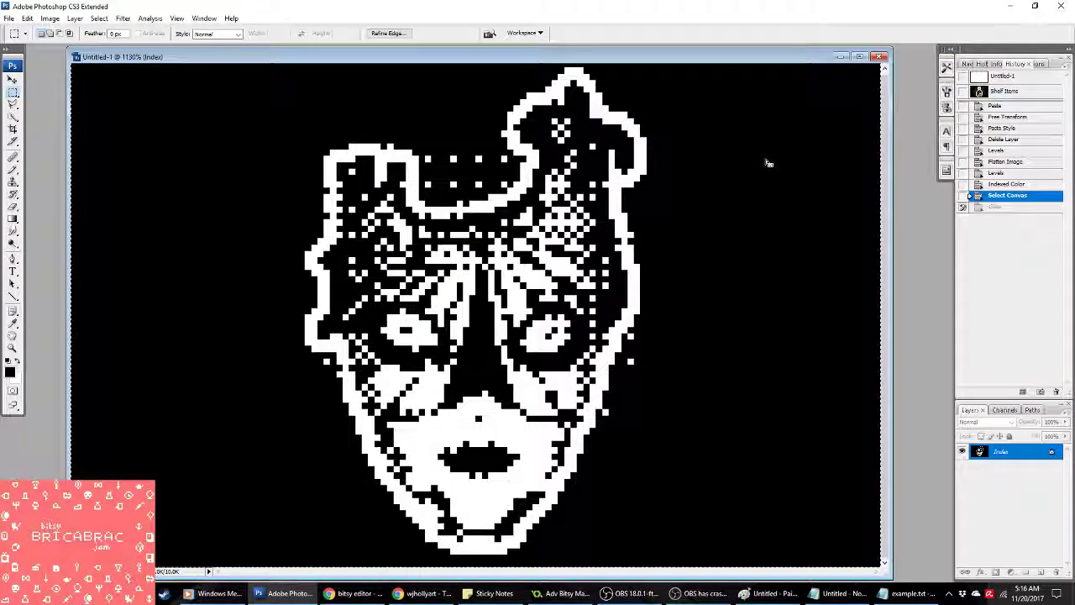
{"action": "left_click", "coordinate": [1000, 91]}
{"action": "left_click", "coordinate": [835, 57]}
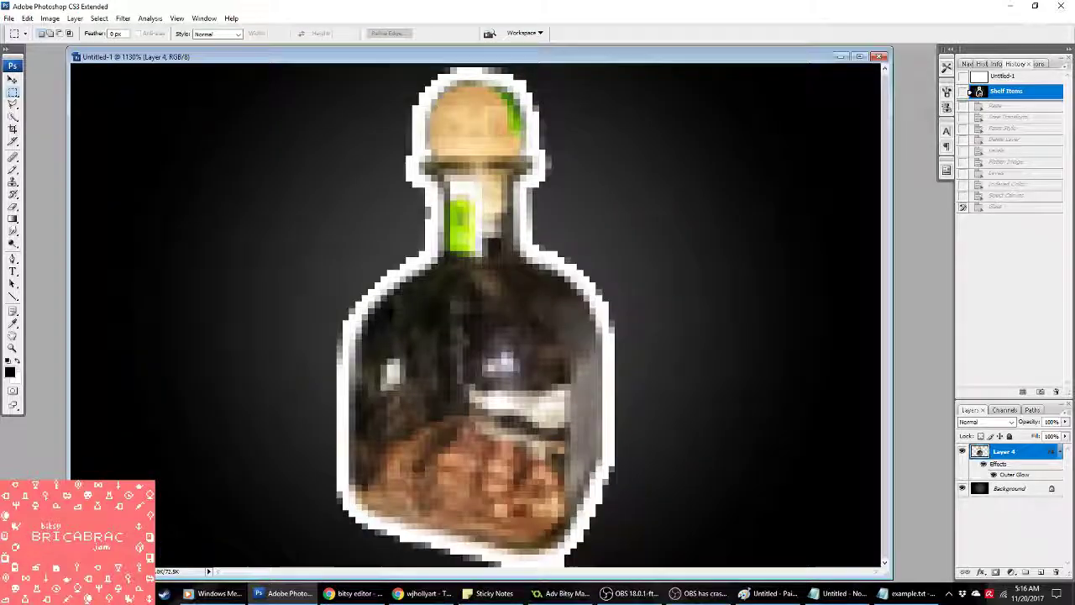
Step: Switch to the Chrome window with Twitch and search Google Images for "lite brite" in a new tab
{"action": "key", "text": "alt+Tab"}
{"action": "left_click", "coordinate": [418, 592]}
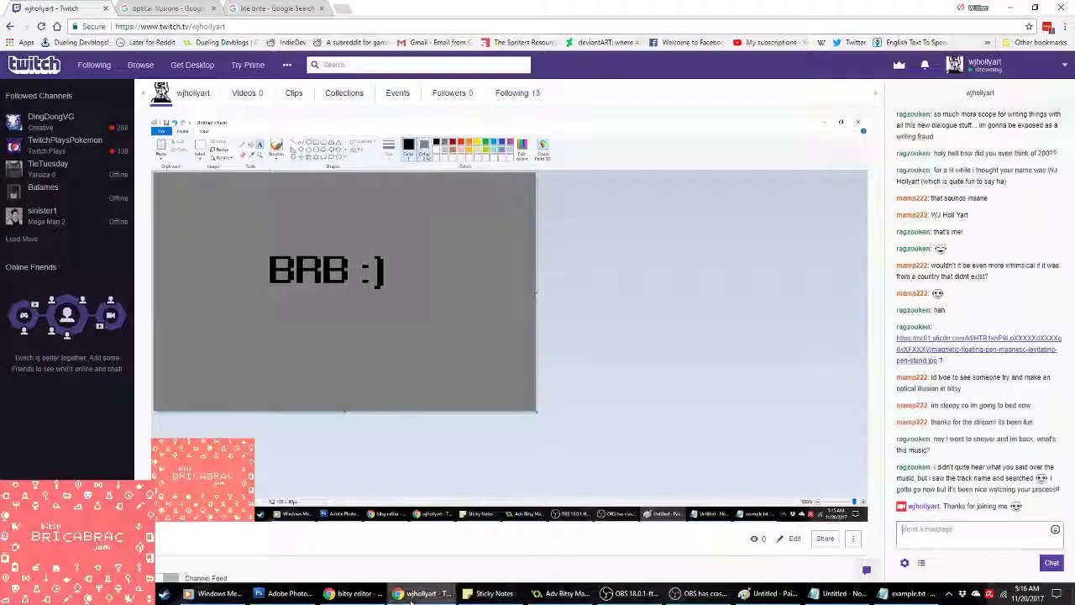
{"action": "left_click", "coordinate": [342, 7]}
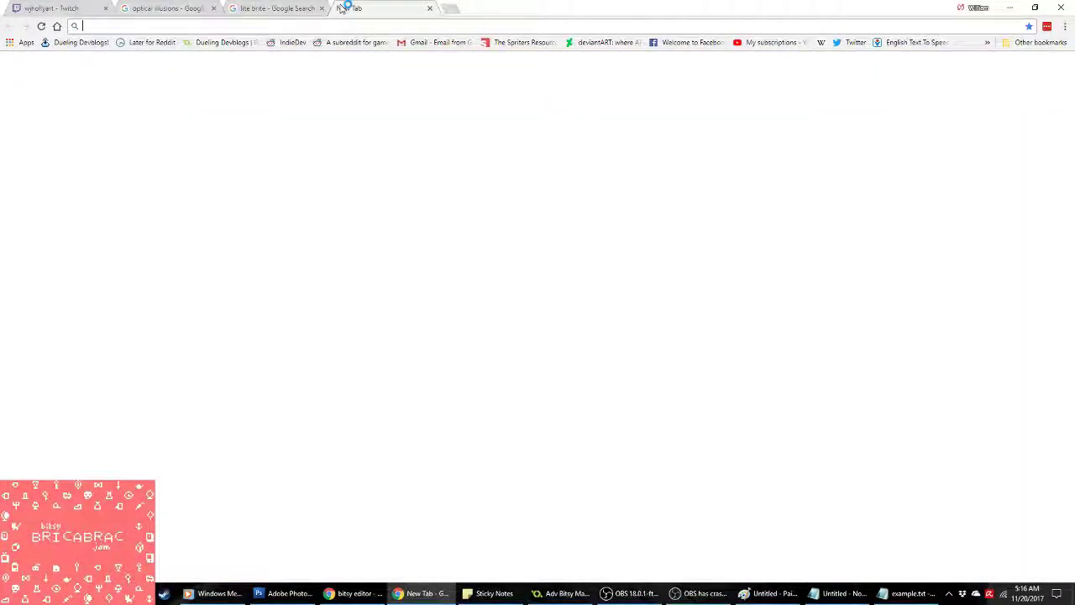
{"action": "type", "text": "LITE BRI"}
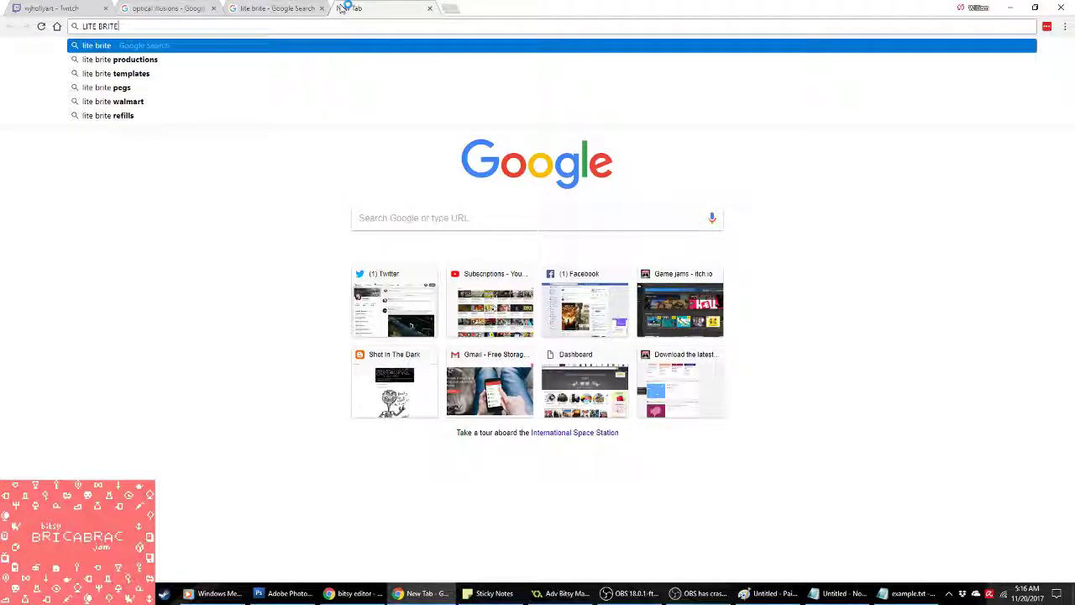
{"action": "type", "text": "TE"}
{"action": "key", "text": "Return"}
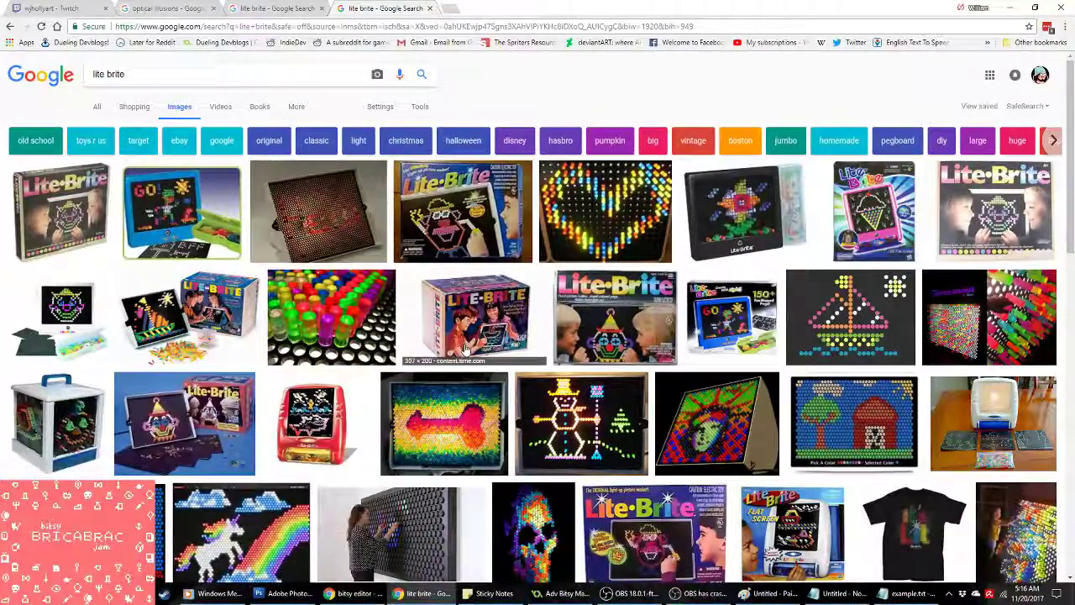
Step: Browse the Lite-Brite image results and copy the blue and green Lite-Brite Magic Screen picture
{"action": "scroll", "coordinate": [450, 339], "scroll_direction": "down", "scroll_amount": 2}
{"action": "scroll", "coordinate": [567, 499], "scroll_direction": "down", "scroll_amount": 3}
{"action": "scroll", "coordinate": [568, 499], "scroll_direction": "down", "scroll_amount": 2}
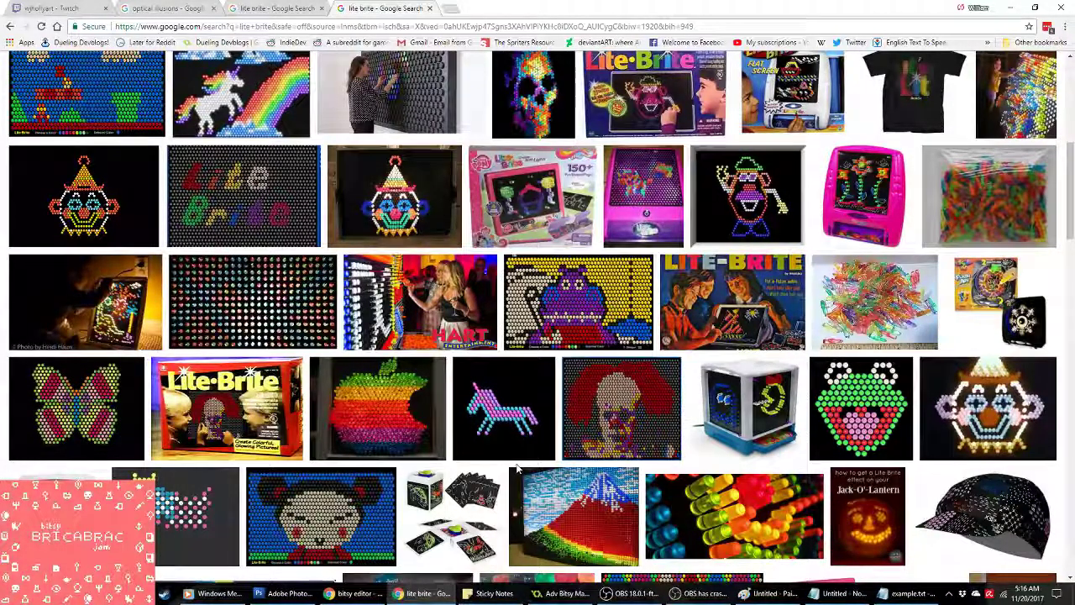
{"action": "scroll", "coordinate": [517, 469], "scroll_direction": "up", "scroll_amount": 8}
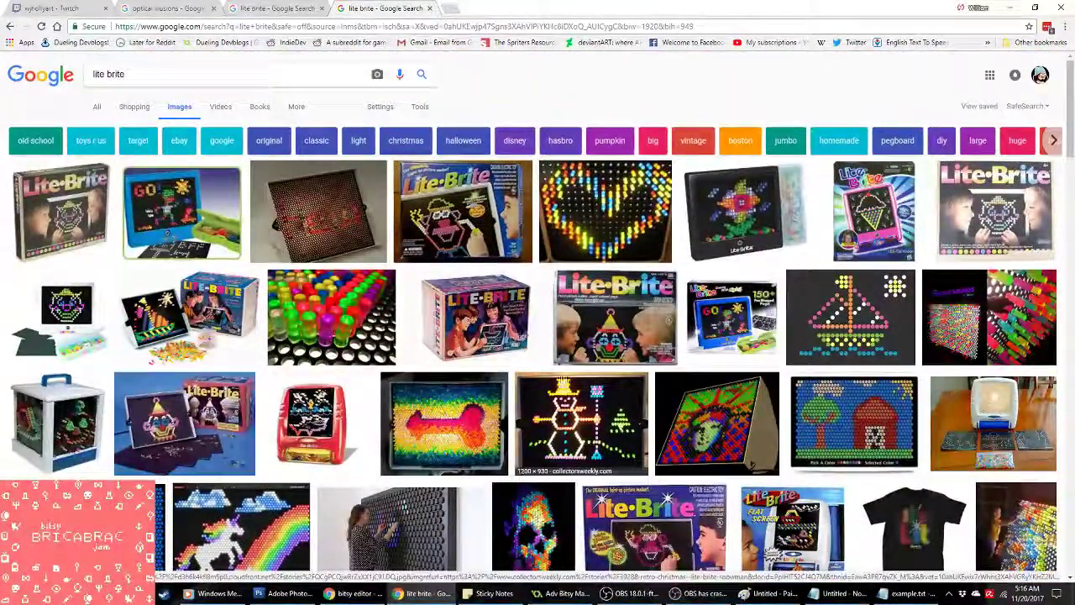
{"action": "left_click", "coordinate": [744, 224]}
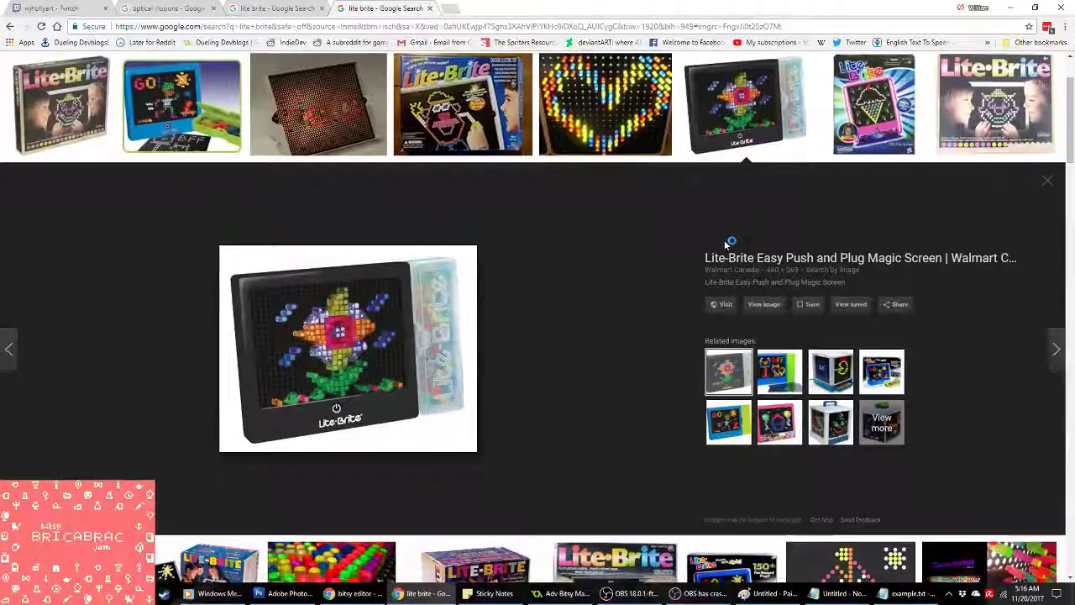
{"action": "left_click", "coordinate": [776, 385]}
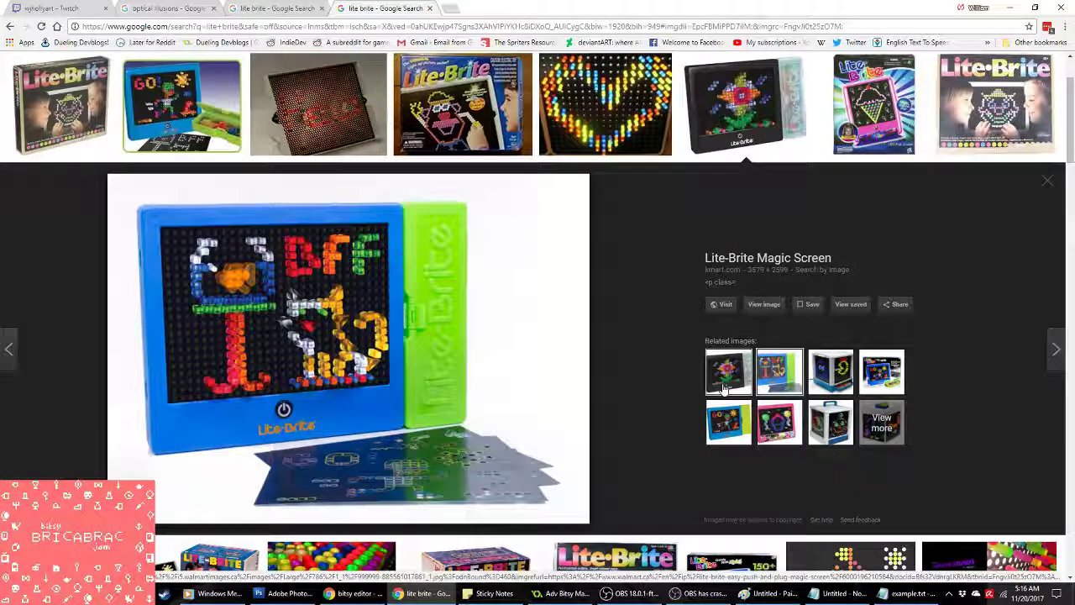
{"action": "right_click", "coordinate": [427, 309]}
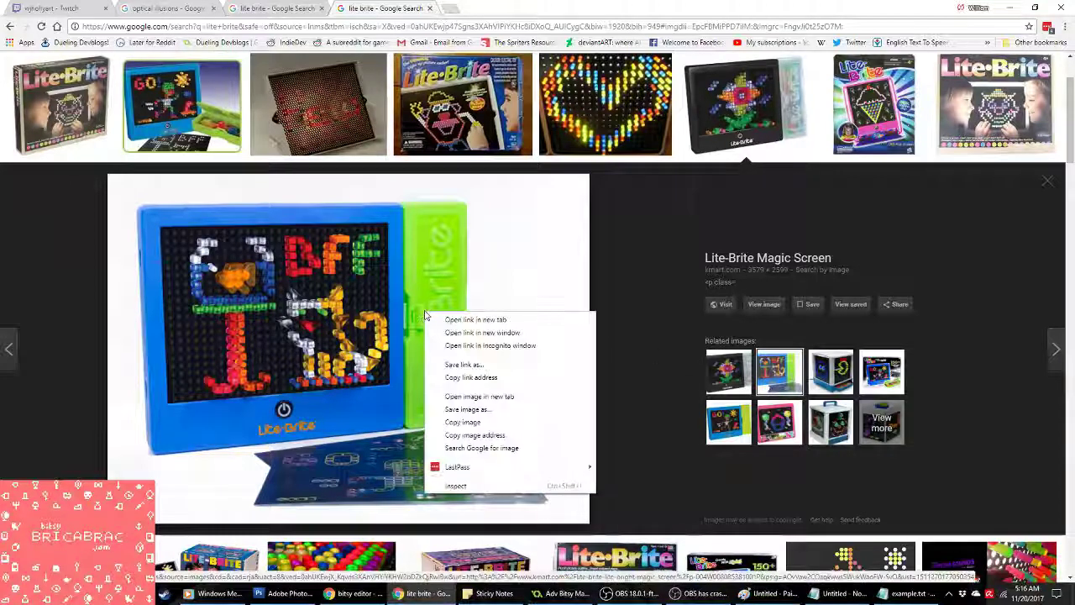
{"action": "left_click", "coordinate": [470, 423]}
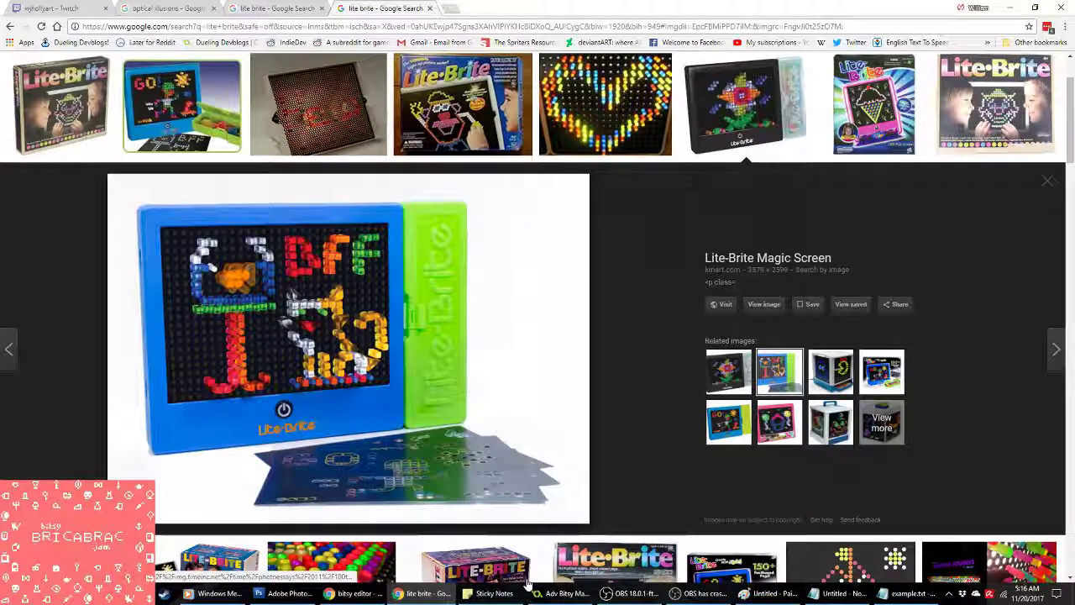
Step: Switch to Photoshop and paste the copied Lite-Brite picture onto a new layer above the bottle
{"action": "left_click", "coordinate": [290, 594]}
{"action": "double_click", "coordinate": [29, 10]}
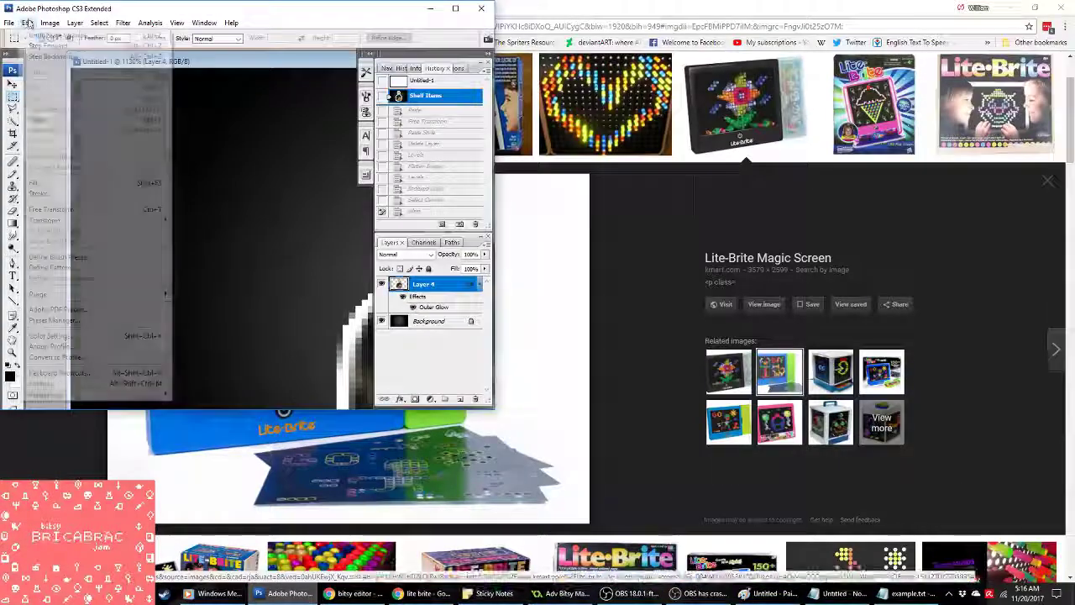
{"action": "double_click", "coordinate": [30, 10]}
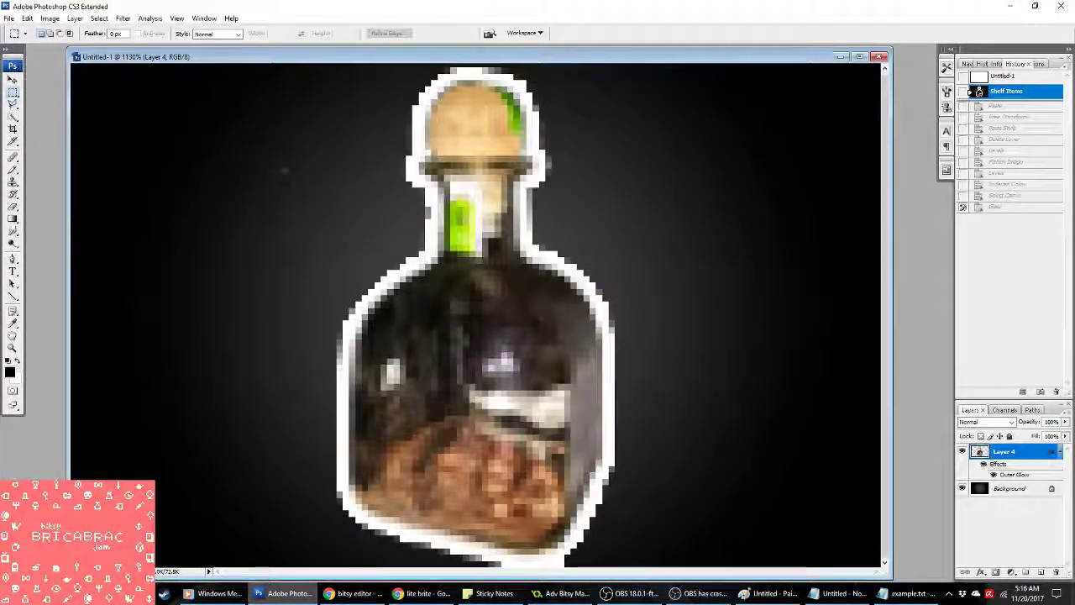
{"action": "key", "text": "ctrl+v"}
Step: Free Transform the pasted picture to about 5.3% scale and position it so the Lite-Brite's blue frame nearly fills the canvas
{"action": "right_click", "coordinate": [419, 228]}
{"action": "left_click", "coordinate": [494, 323]}
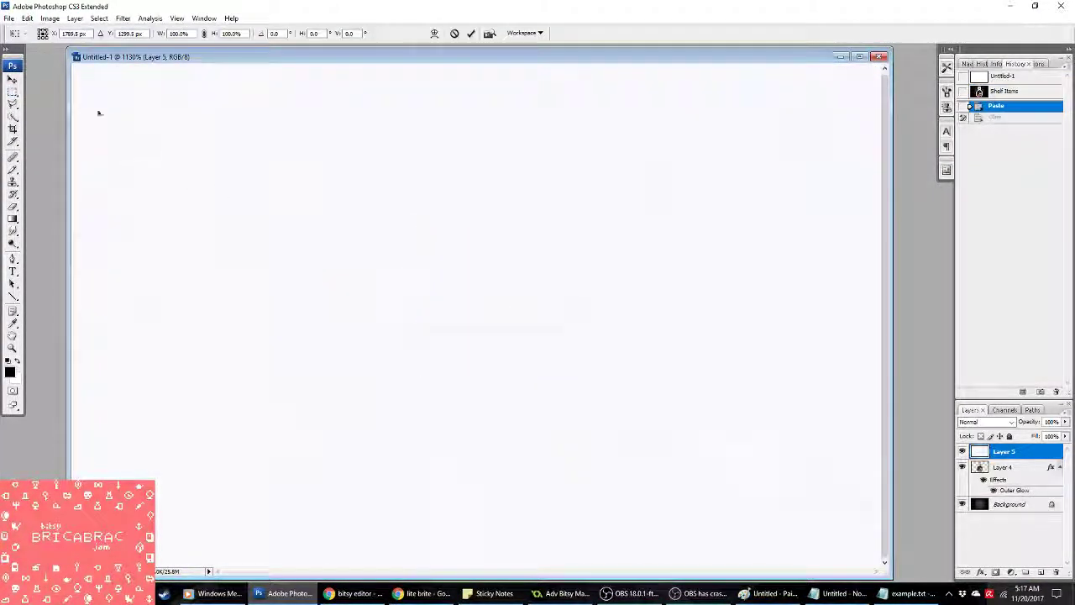
{"action": "left_click_drag", "start_coordinate": [171, 180], "coordinate": [522, 393]}
{"action": "left_click_drag", "start_coordinate": [640, 522], "coordinate": [294, 233]}
{"action": "left_click_drag", "start_coordinate": [165, 101], "coordinate": [108, 91]}
{"action": "left_click", "coordinate": [178, 33]}
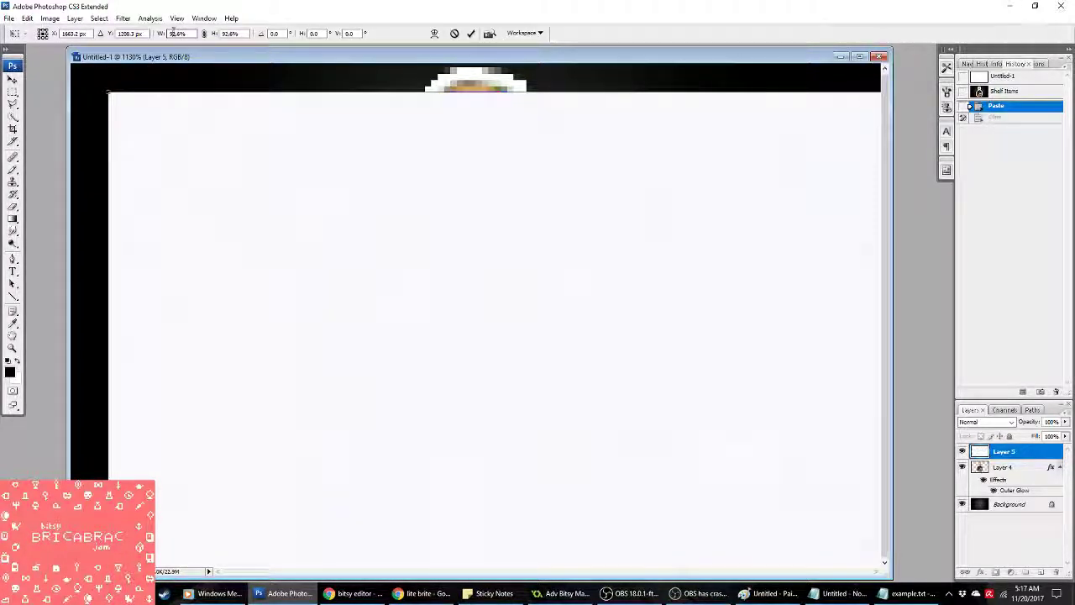
{"action": "key", "text": "BackSpace"}
{"action": "key", "text": "Tab"}
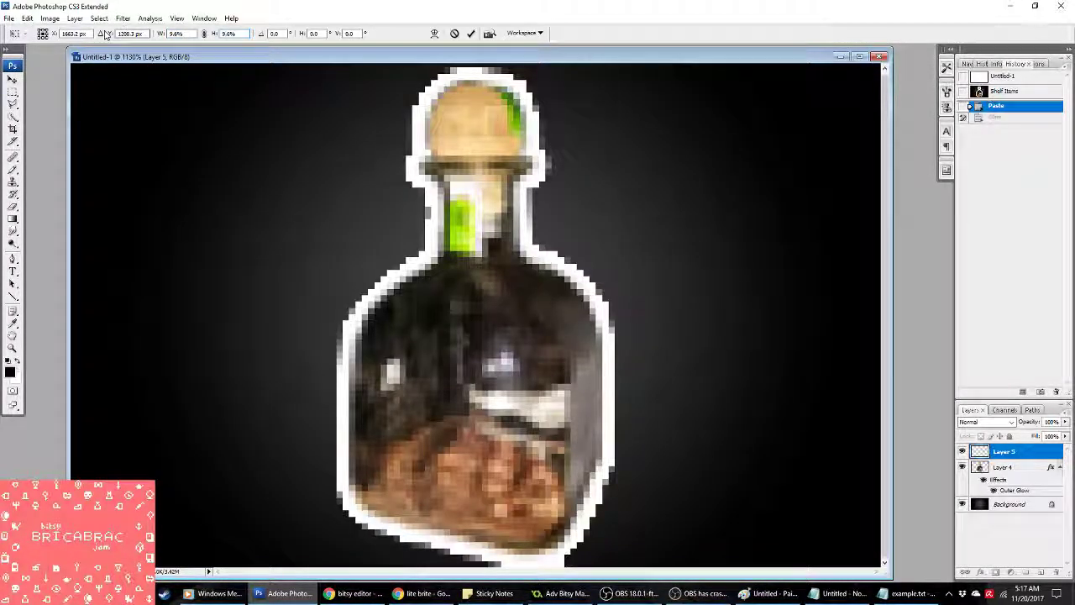
{"action": "left_click", "coordinate": [74, 34]}
{"action": "left_click_drag", "start_coordinate": [126, 34], "coordinate": [463, 250]}
{"action": "mouse_move", "coordinate": [387, 190]}
{"action": "left_mouse_down"}
{"action": "mouse_move", "coordinate": [168, 84]}
{"action": "mouse_move", "coordinate": [349, 227]}
{"action": "mouse_move", "coordinate": [303, 163]}
{"action": "mouse_move", "coordinate": [125, 63]}
{"action": "mouse_move", "coordinate": [398, 193]}
{"action": "mouse_move", "coordinate": [380, 187]}
{"action": "left_mouse_up"}
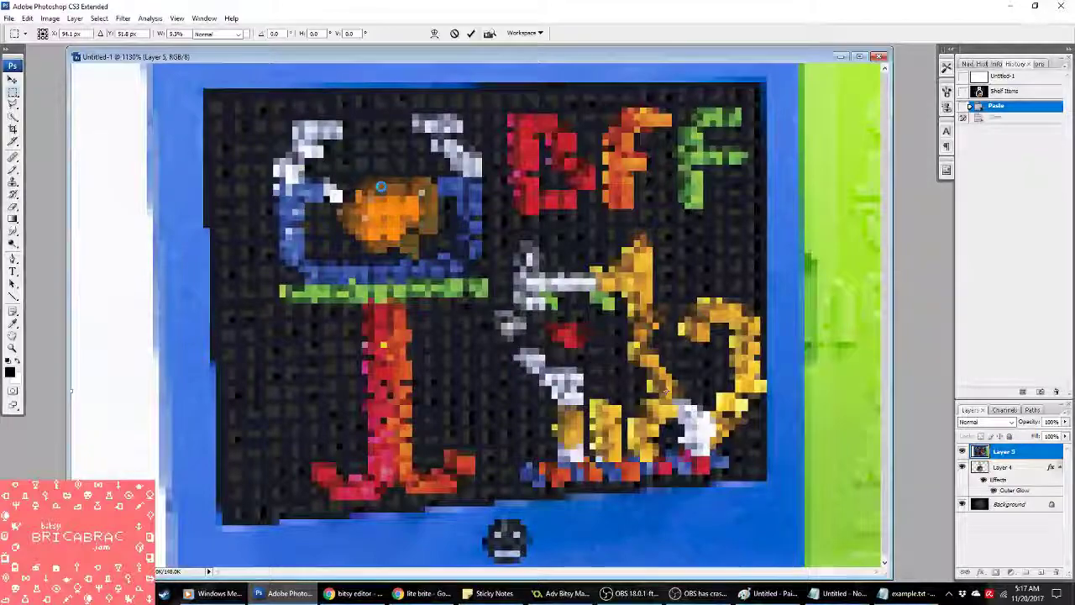
{"action": "key", "text": "Return"}
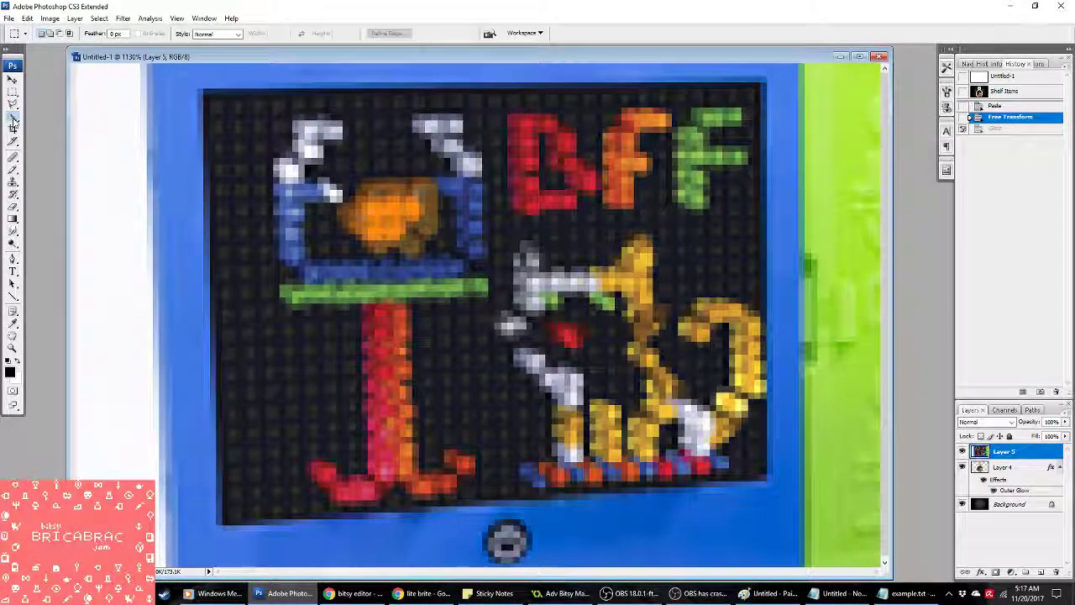
Step: Quick-select the white backdrop and green side panel around the blue frame, clear them, and deselect
{"action": "left_click", "coordinate": [12, 118]}
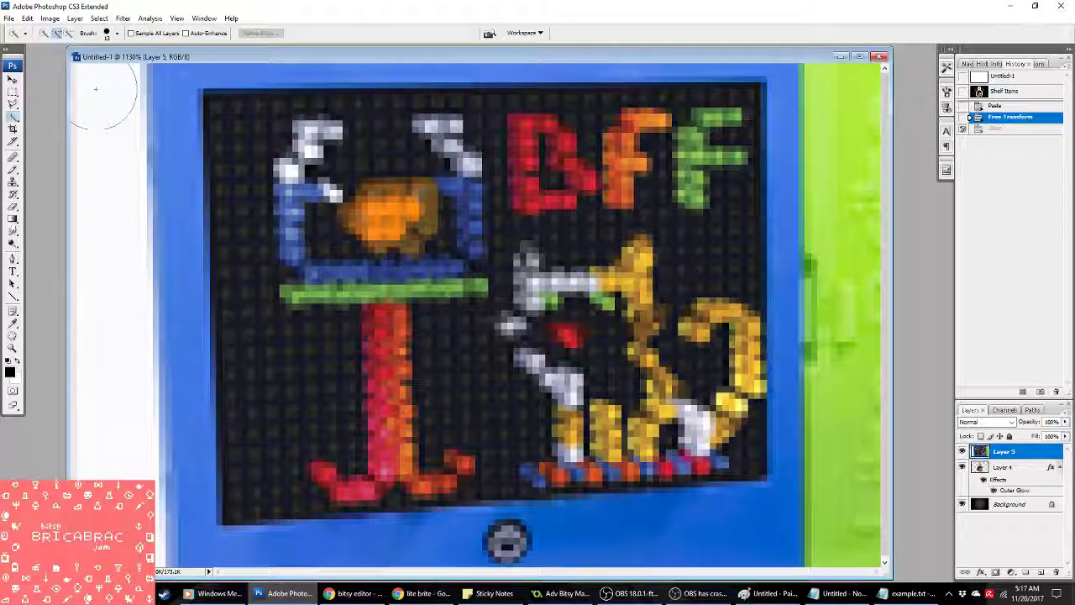
{"action": "left_click", "coordinate": [862, 189]}
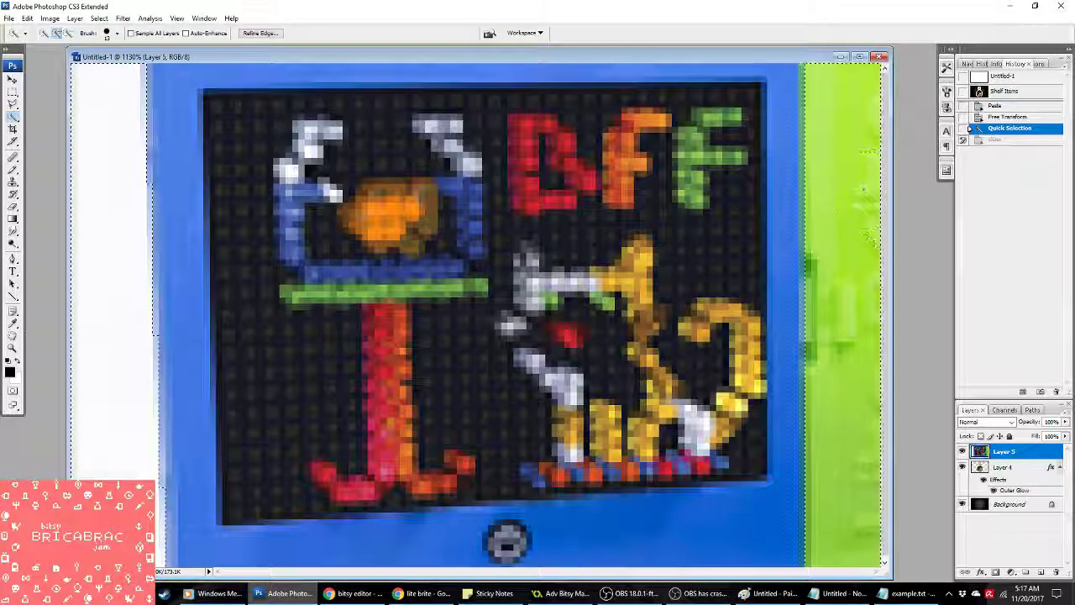
{"action": "left_click", "coordinate": [858, 428]}
{"action": "key", "text": "Delete"}
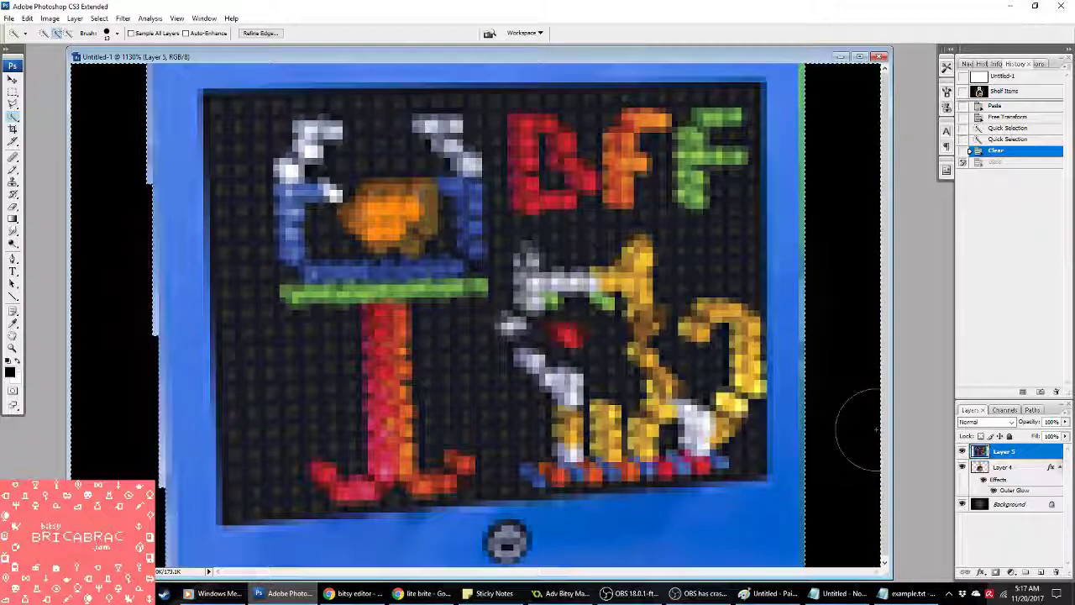
{"action": "left_click", "coordinate": [13, 91]}
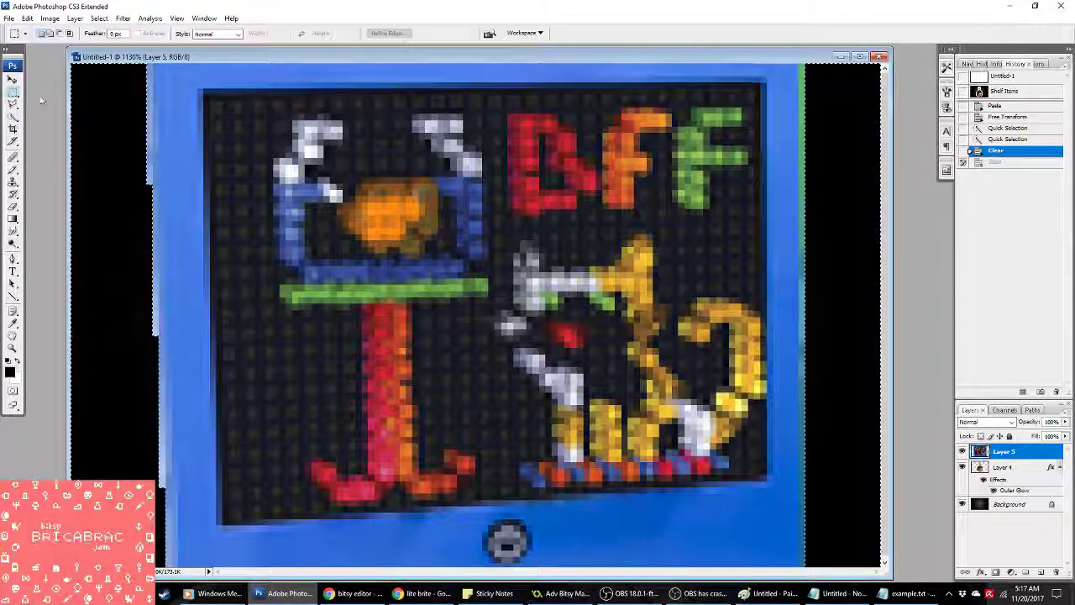
{"action": "left_click", "coordinate": [213, 157]}
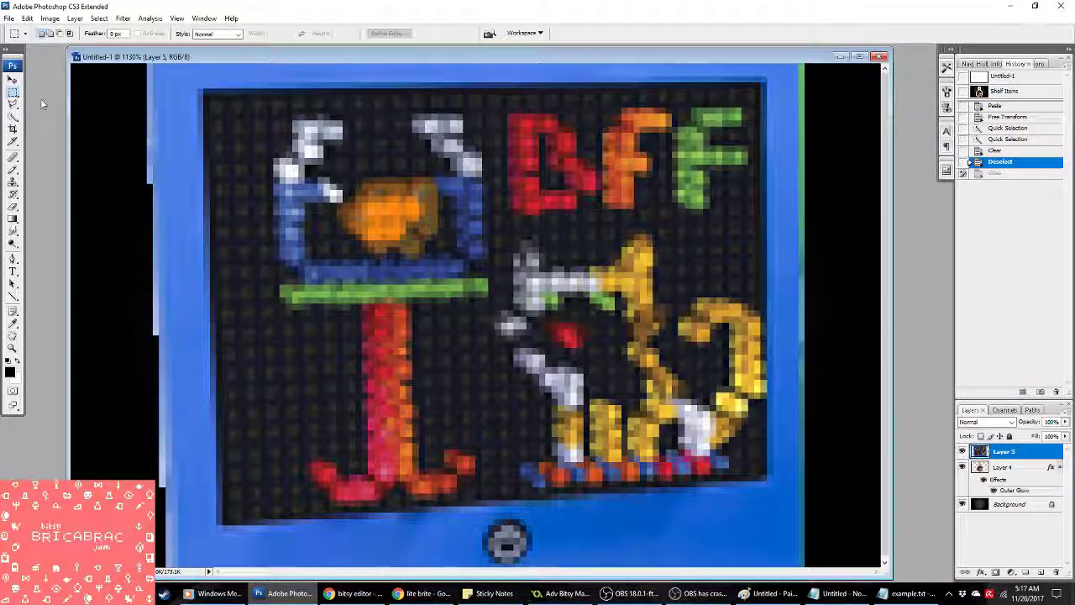
Step: Outline the Lite-Brite's peg screen with the Polygonal Lasso and clear its contents
{"action": "left_click", "coordinate": [13, 104]}
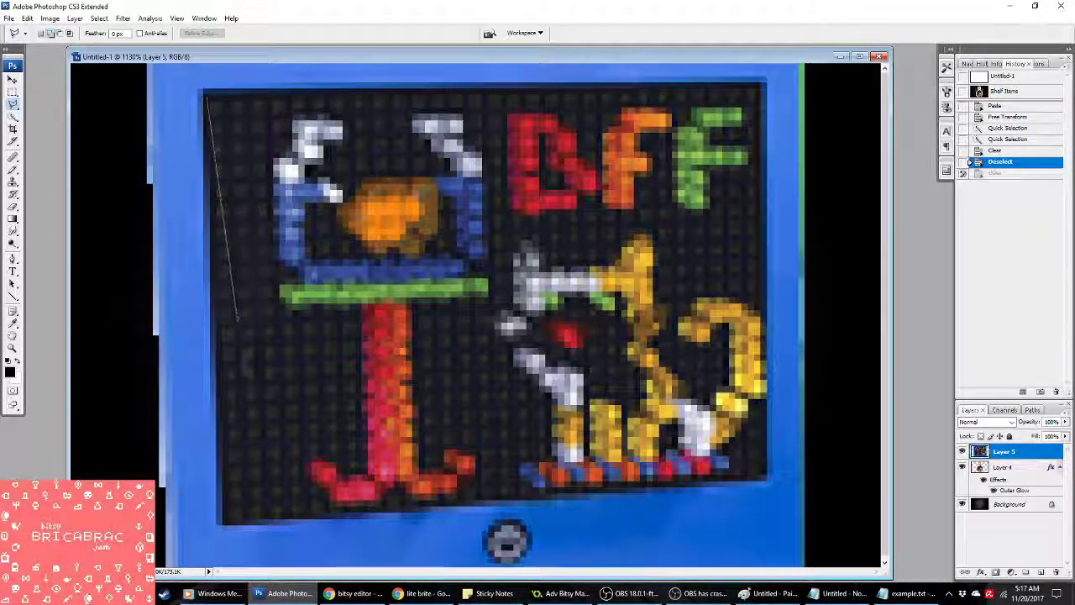
{"action": "left_click", "coordinate": [224, 520]}
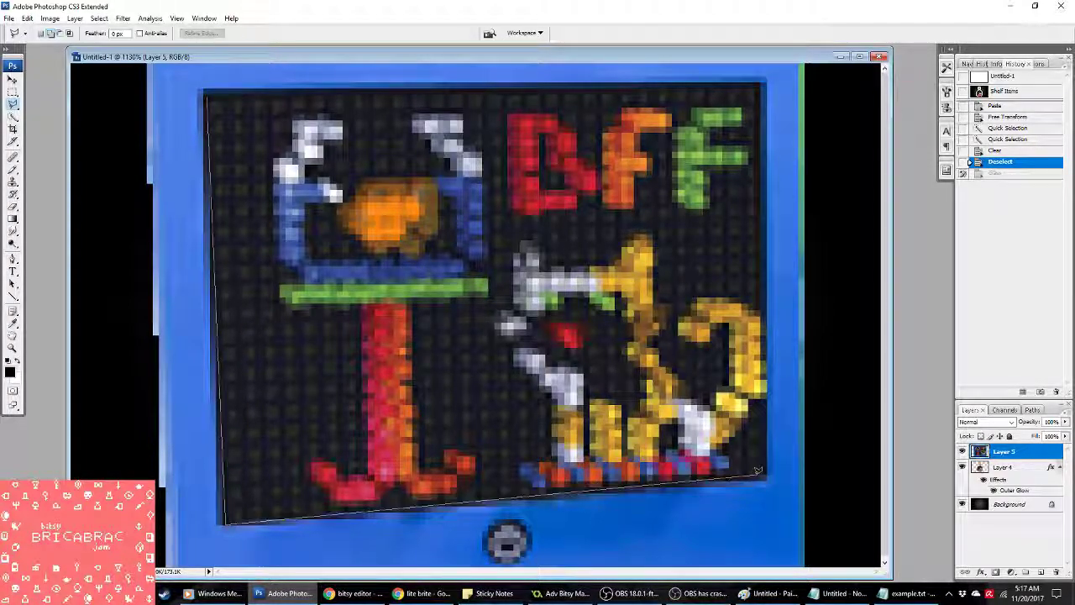
{"action": "double_click", "coordinate": [762, 80]}
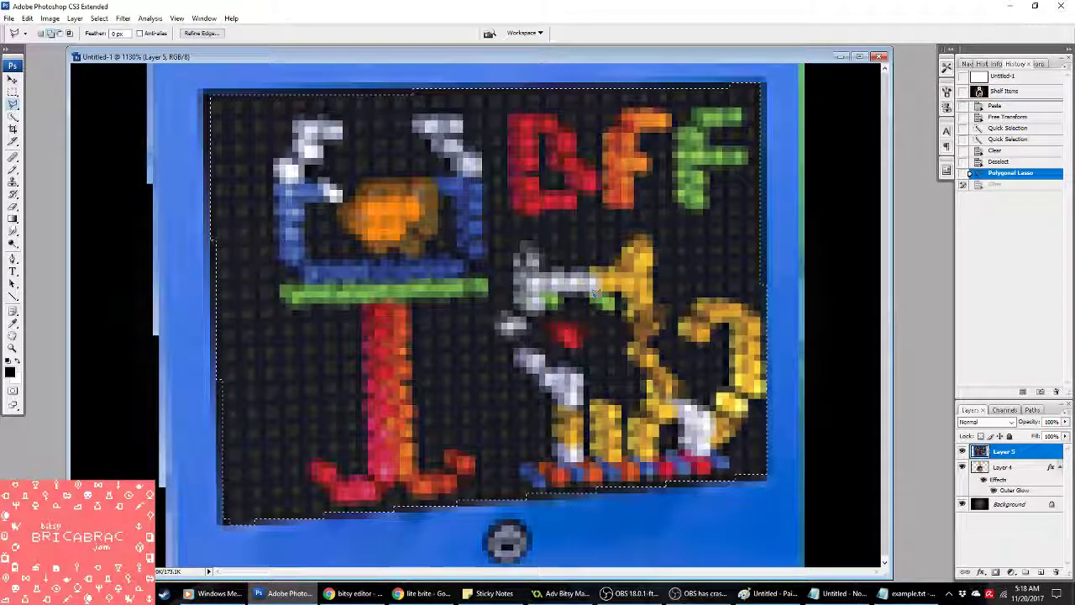
{"action": "key", "text": "Delete"}
Step: Delete the bottle layer and deselect the screen outline
{"action": "right_click", "coordinate": [1051, 467]}
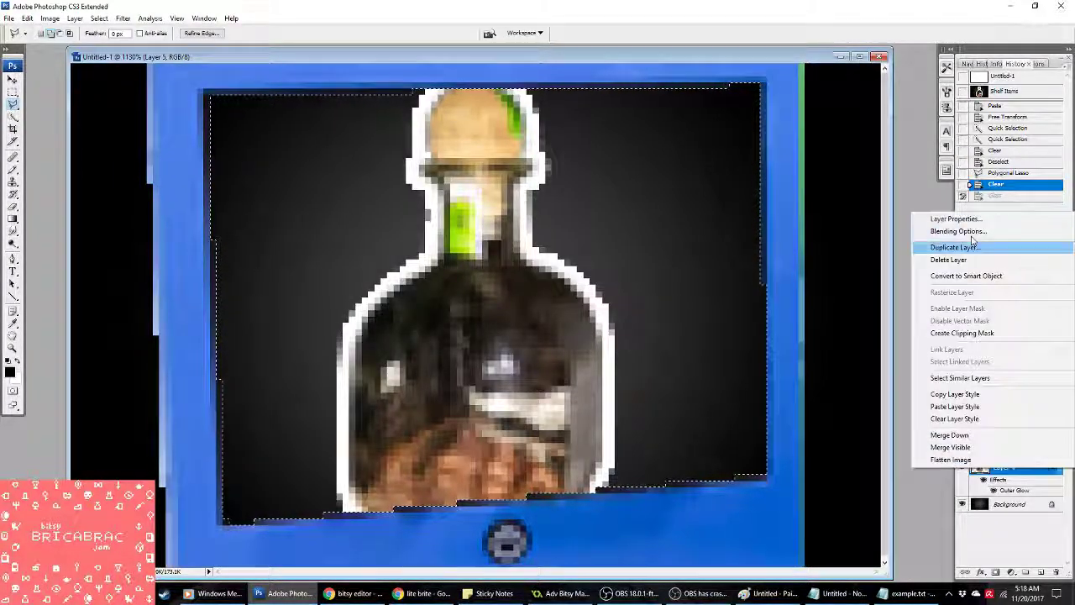
{"action": "left_click", "coordinate": [949, 250]}
{"action": "left_click", "coordinate": [499, 222]}
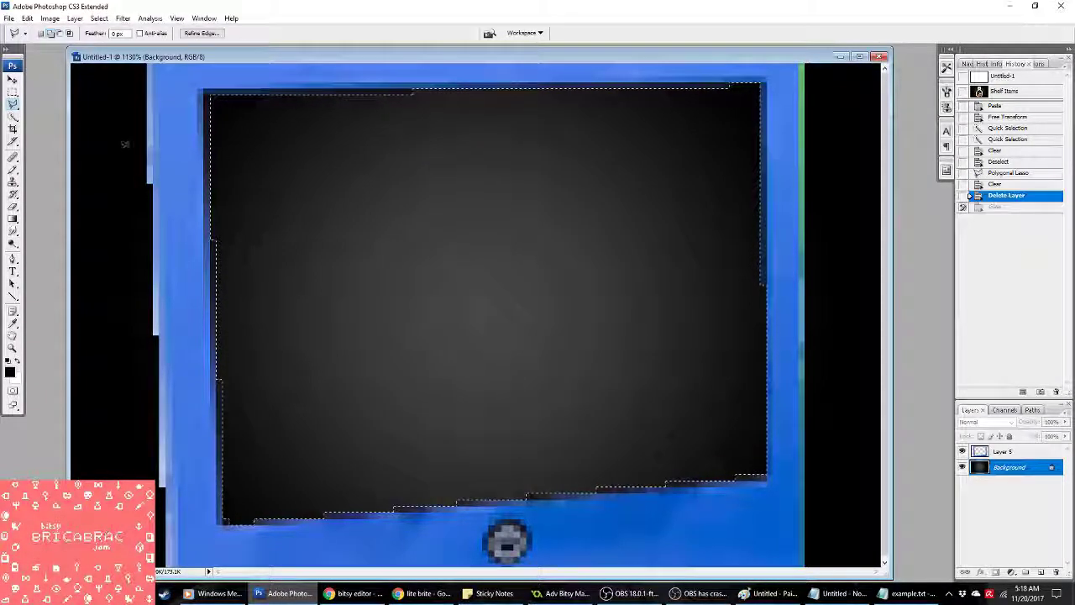
{"action": "left_click", "coordinate": [13, 92]}
{"action": "key", "text": "ctrl+d"}
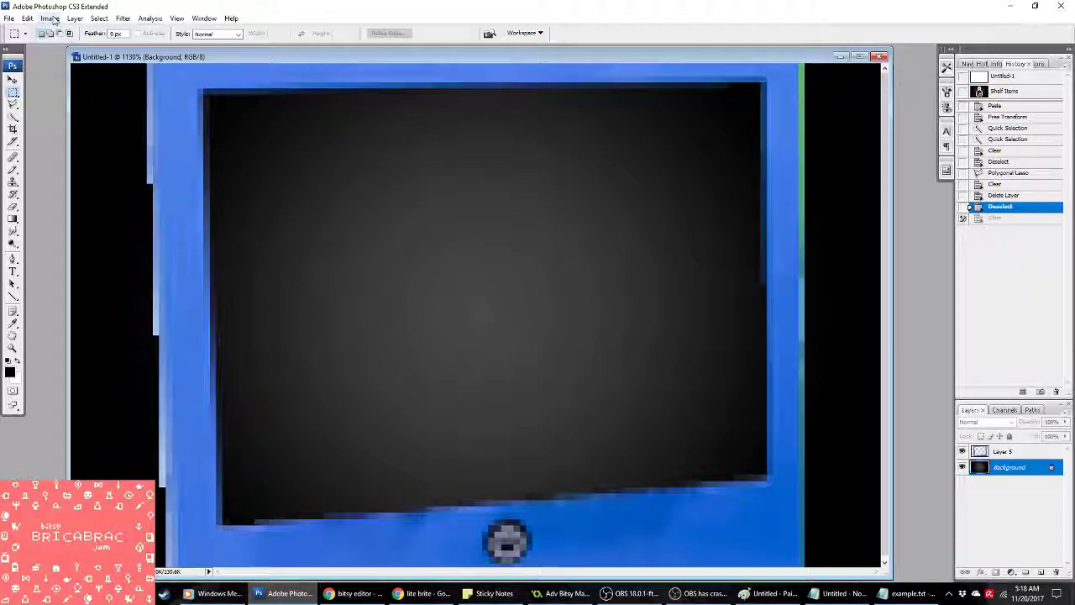
Step: Fill the emptied screen area on the Lite-Brite layer with black using the Paint Bucket
{"action": "left_click", "coordinate": [13, 217]}
{"action": "left_click", "coordinate": [58, 228]}
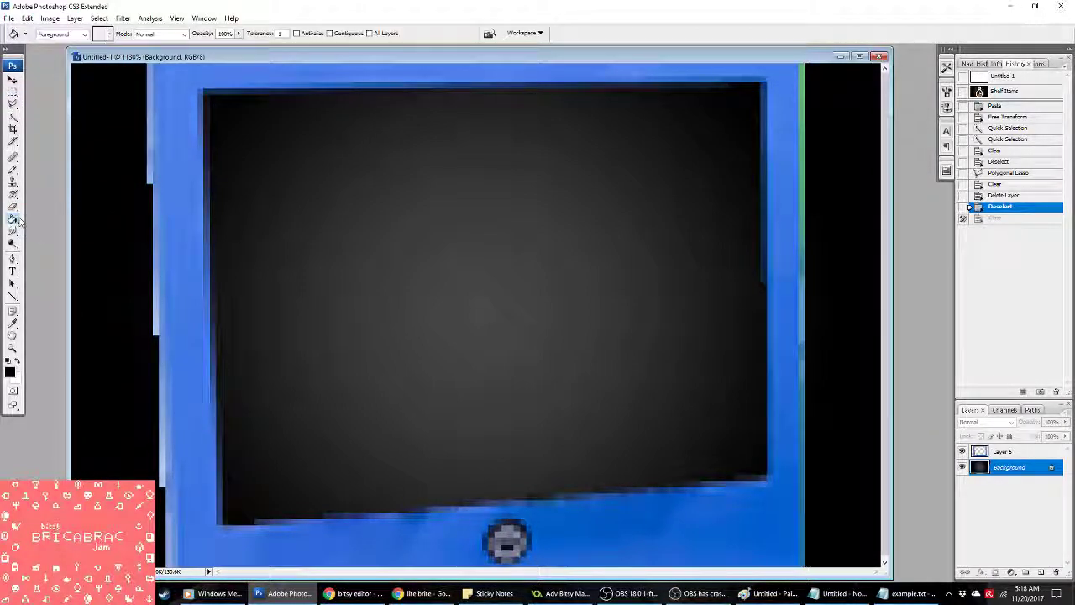
{"action": "left_click", "coordinate": [472, 331]}
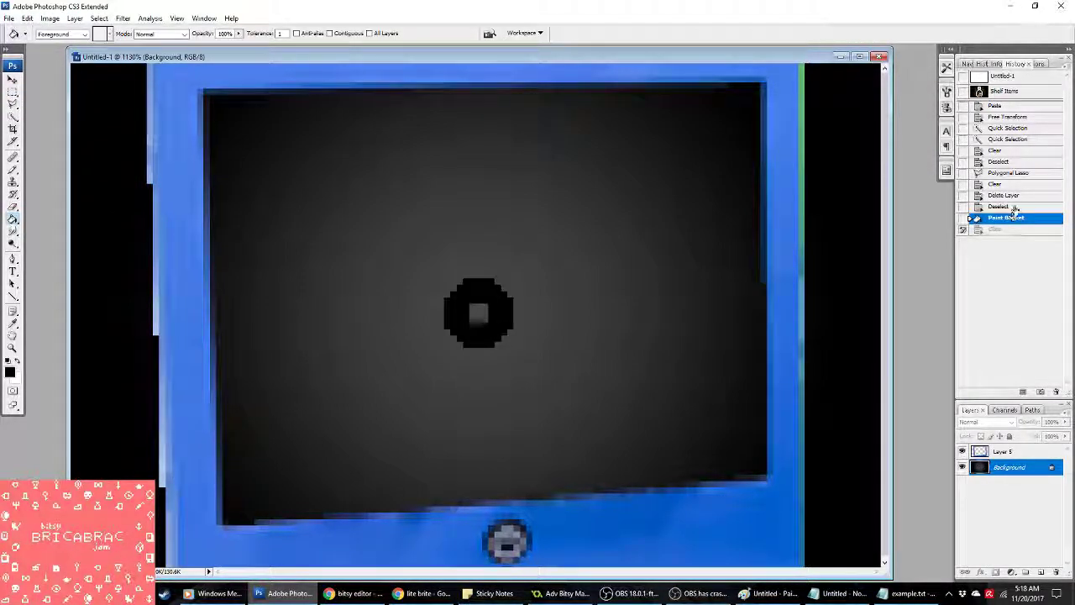
{"action": "left_click", "coordinate": [1003, 451]}
{"action": "left_click", "coordinate": [638, 371]}
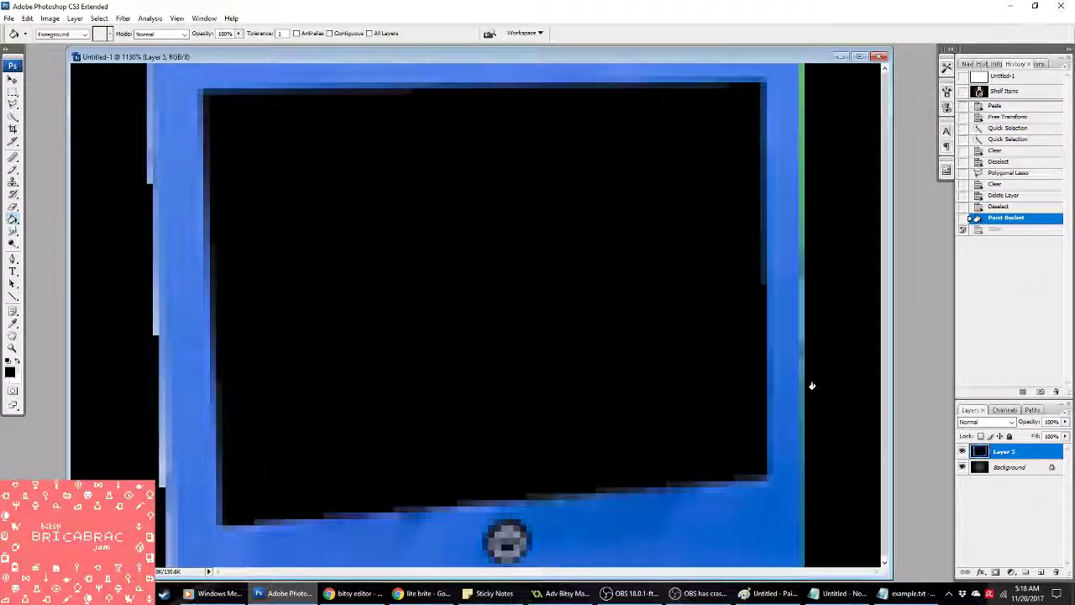
Step: Flatten the image and try converting it to two-colour Indexed Color with forced black and white and pattern dithering
{"action": "right_click", "coordinate": [991, 467]}
{"action": "right_click", "coordinate": [988, 452]}
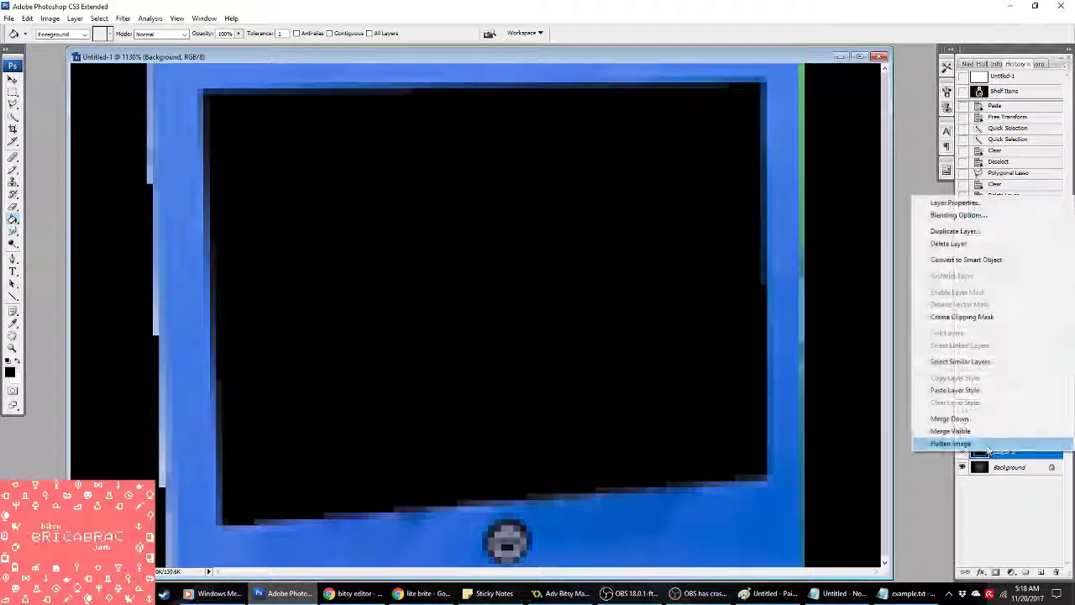
{"action": "left_click", "coordinate": [987, 445]}
{"action": "double_click", "coordinate": [51, 7]}
{"action": "double_click", "coordinate": [50, 8]}
{"action": "left_click", "coordinate": [49, 18]}
{"action": "mouse_move", "coordinate": [59, 30]}
{"action": "left_click", "coordinate": [202, 63]}
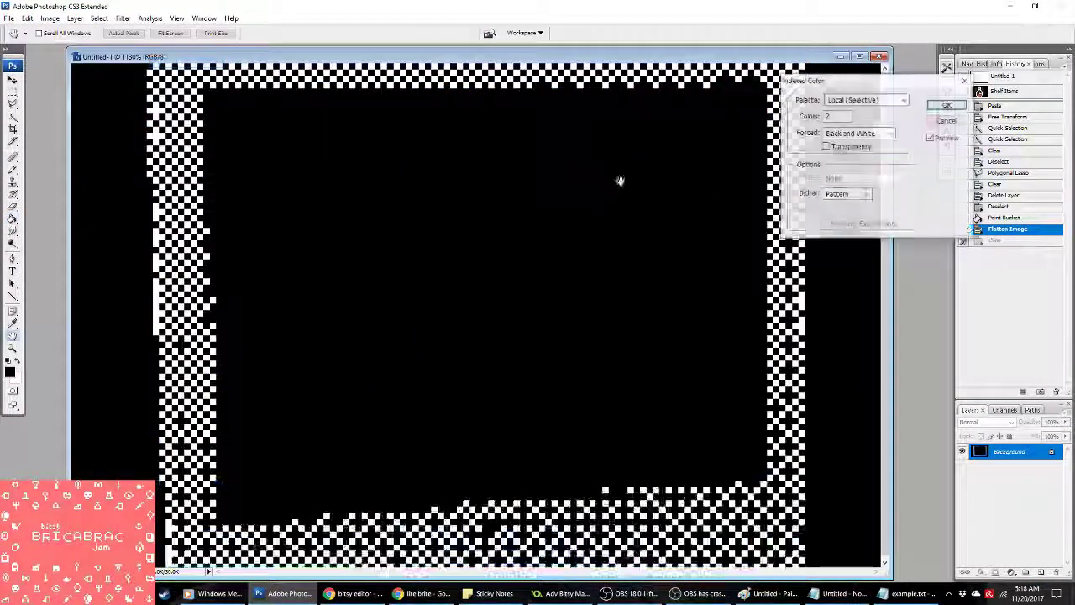
{"action": "key", "text": "Return"}
{"action": "key", "text": "g"}
{"action": "key", "text": "ctrl+a"}
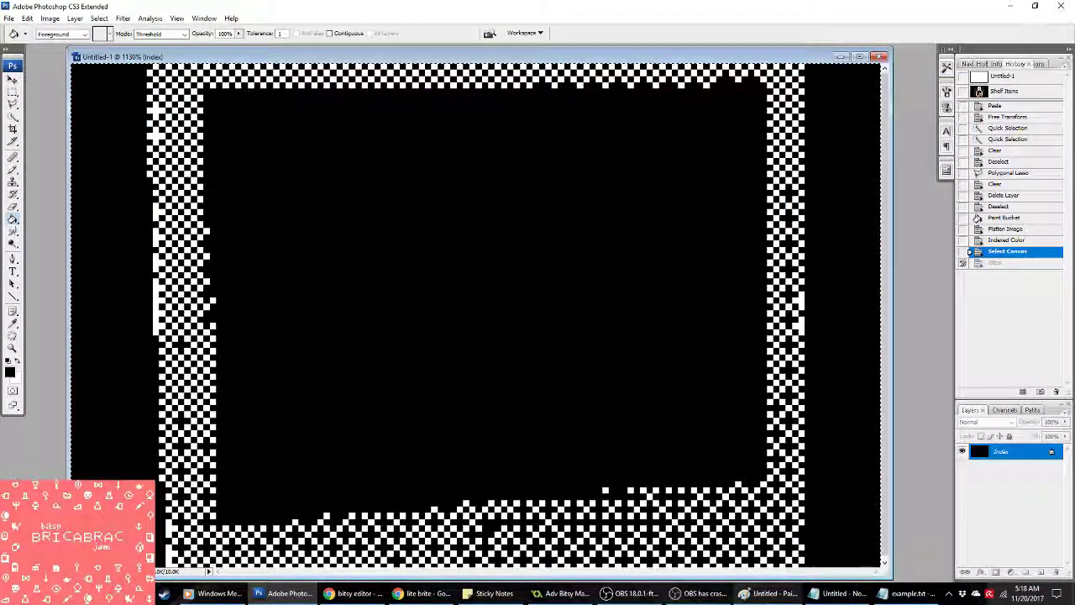
{"action": "left_click", "coordinate": [1008, 240]}
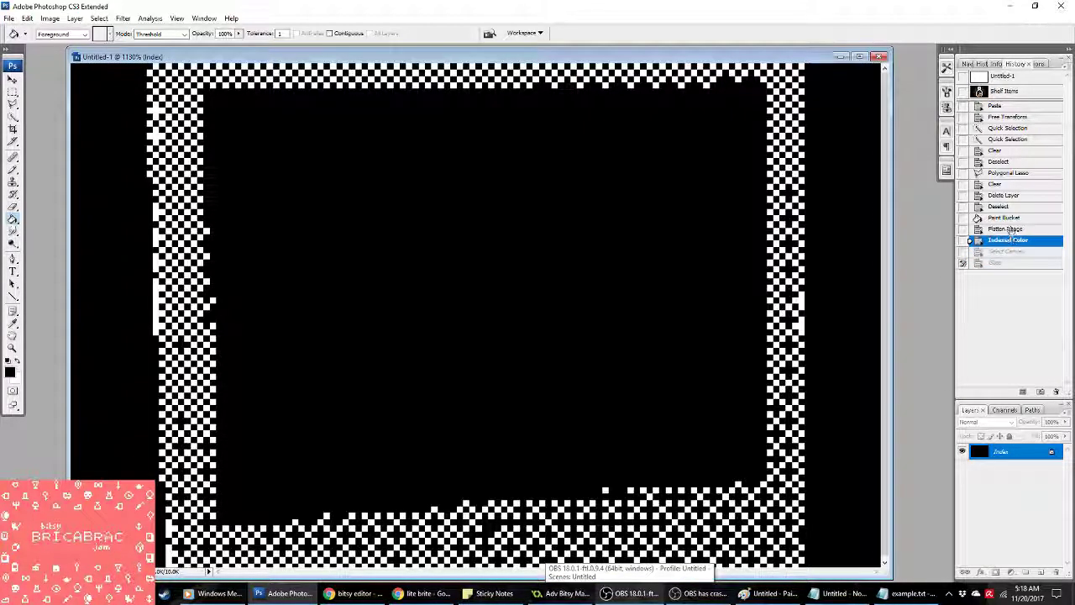
{"action": "left_click", "coordinate": [1007, 229]}
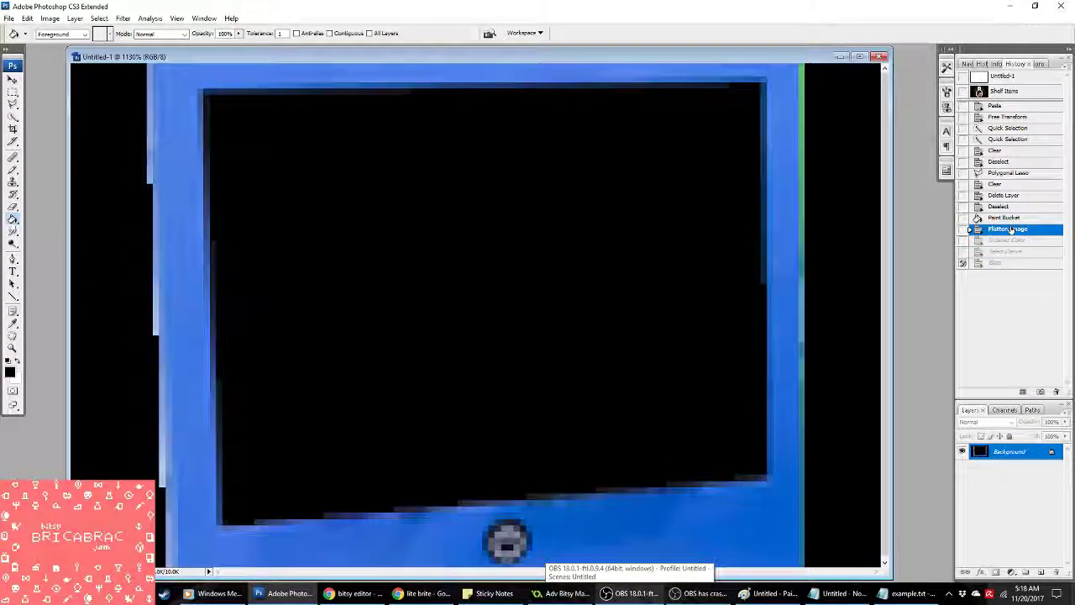
Step: Try warping a rectangular selection around the screen, discard the transformation, and restore the state after the black fill
{"action": "left_click", "coordinate": [13, 93]}
{"action": "left_click_drag", "start_coordinate": [775, 520], "coordinate": [780, 531]}
{"action": "right_click", "coordinate": [723, 454]}
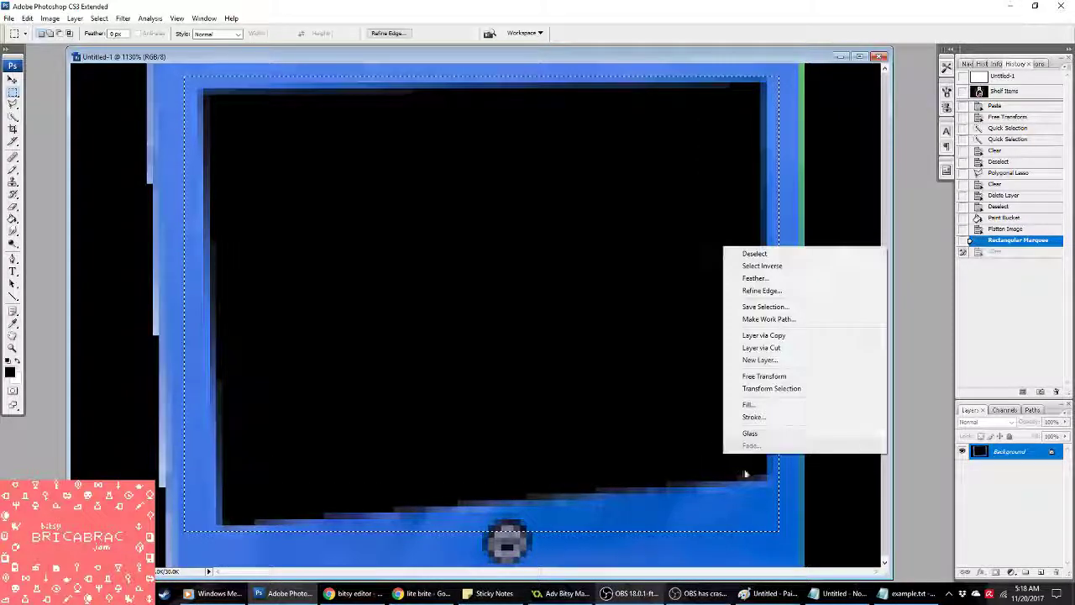
{"action": "left_click", "coordinate": [794, 389]}
{"action": "left_click", "coordinate": [435, 32]}
{"action": "left_click_drag", "start_coordinate": [779, 531], "coordinate": [782, 557]}
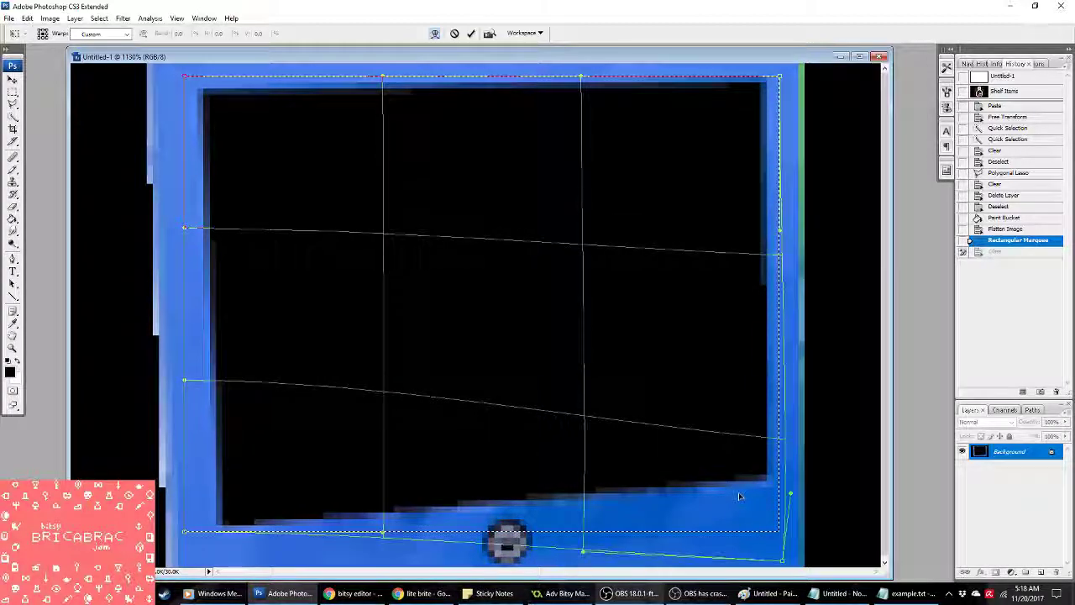
{"action": "key", "text": "ctrl+z"}
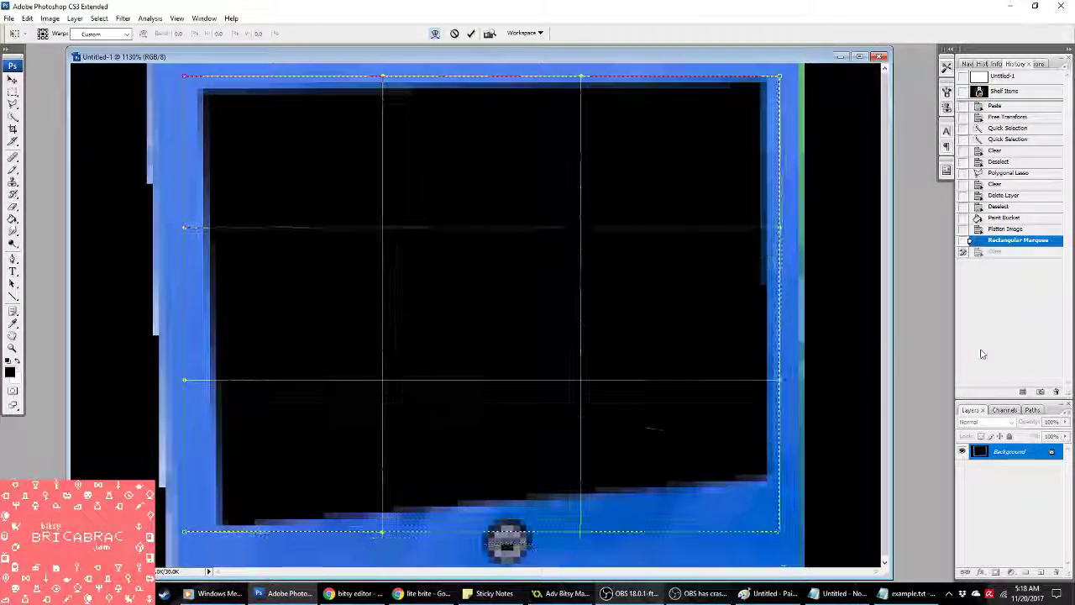
{"action": "left_click", "coordinate": [1007, 219]}
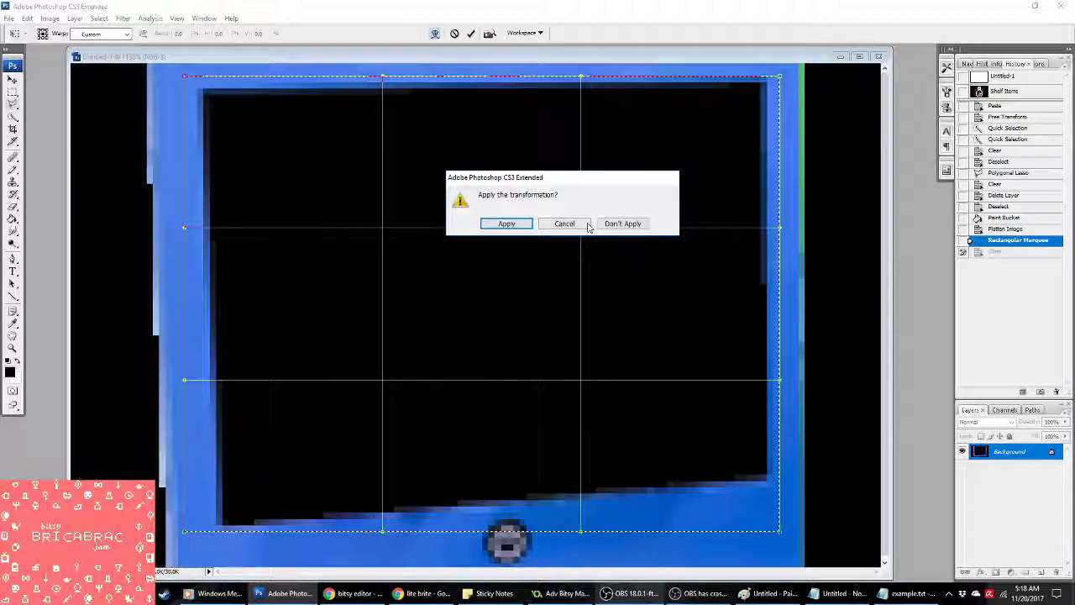
{"action": "left_click", "coordinate": [620, 223]}
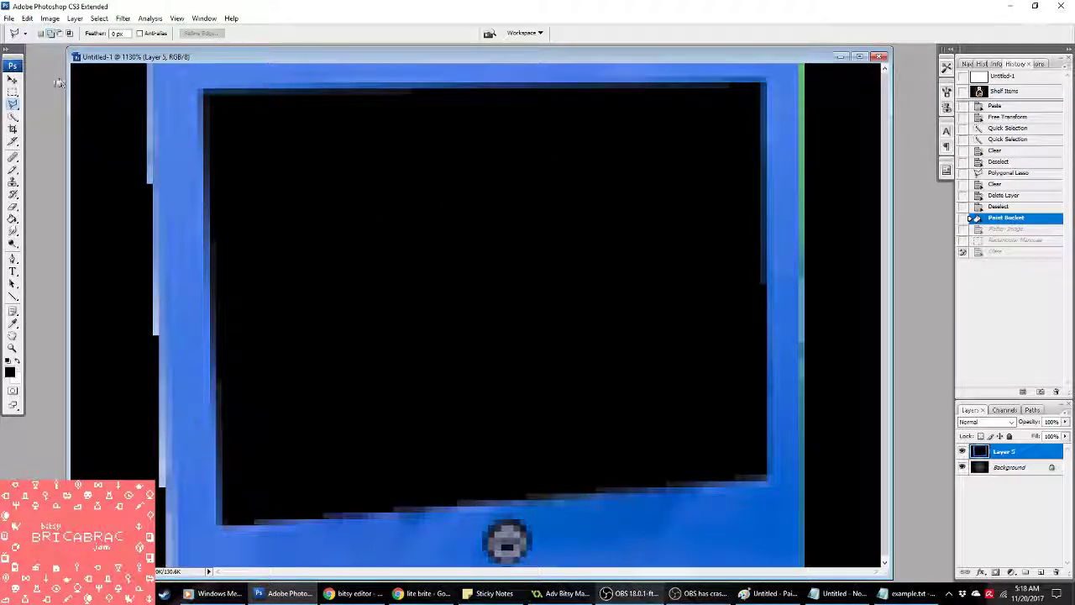
Step: Warp the Lite-Brite layer so the frame and the edges of its black screen are straightened, and apply it
{"action": "left_click", "coordinate": [13, 91]}
{"action": "right_click", "coordinate": [357, 195]}
{"action": "left_click", "coordinate": [415, 294]}
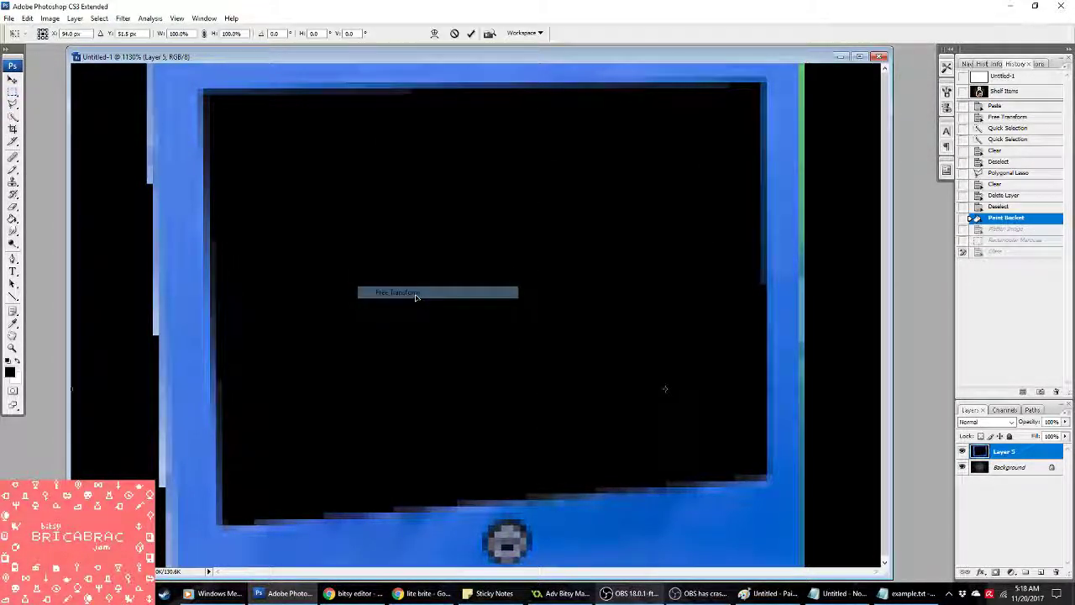
{"action": "left_click", "coordinate": [434, 33]}
{"action": "left_click_drag", "start_coordinate": [740, 312], "coordinate": [797, 348]}
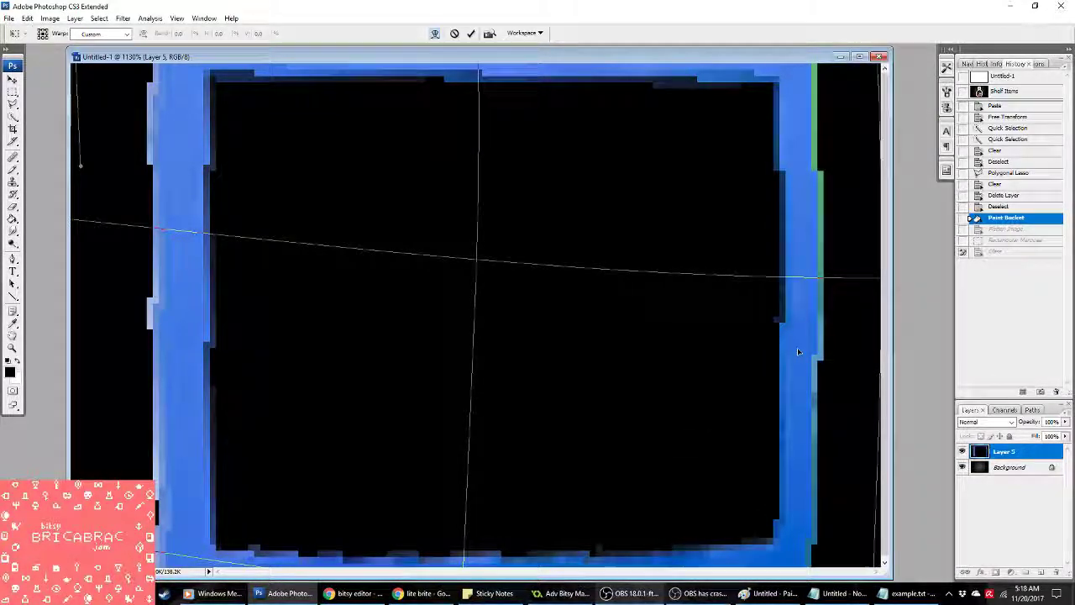
{"action": "key", "text": "Return"}
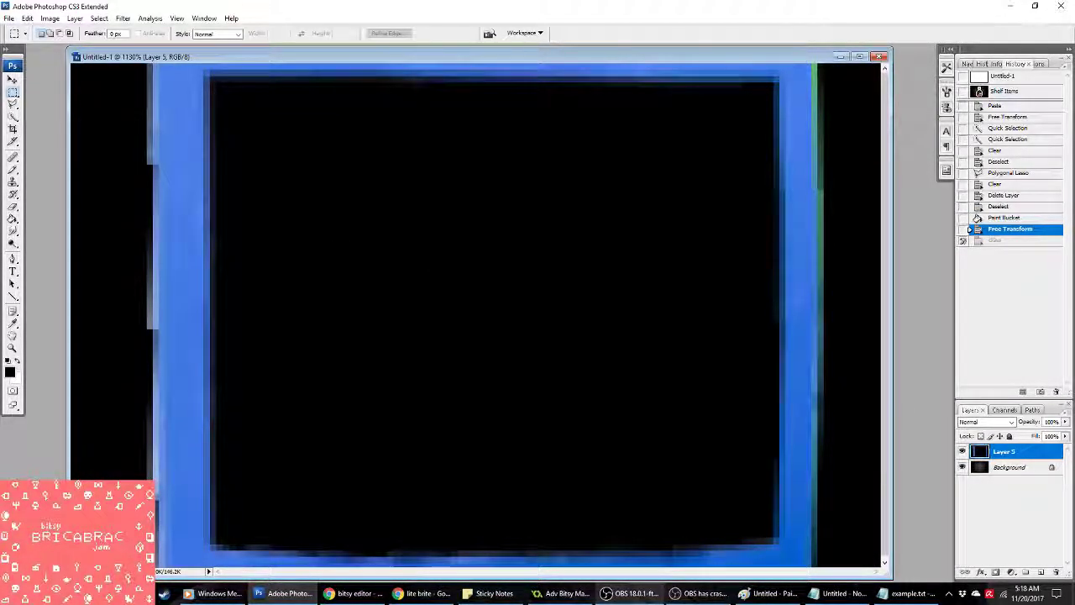
Step: Flatten the warped Lite-Brite image and convert it to two-colour Indexed Color with forced Black and White and Pattern dithering
{"action": "right_click", "coordinate": [1007, 451]}
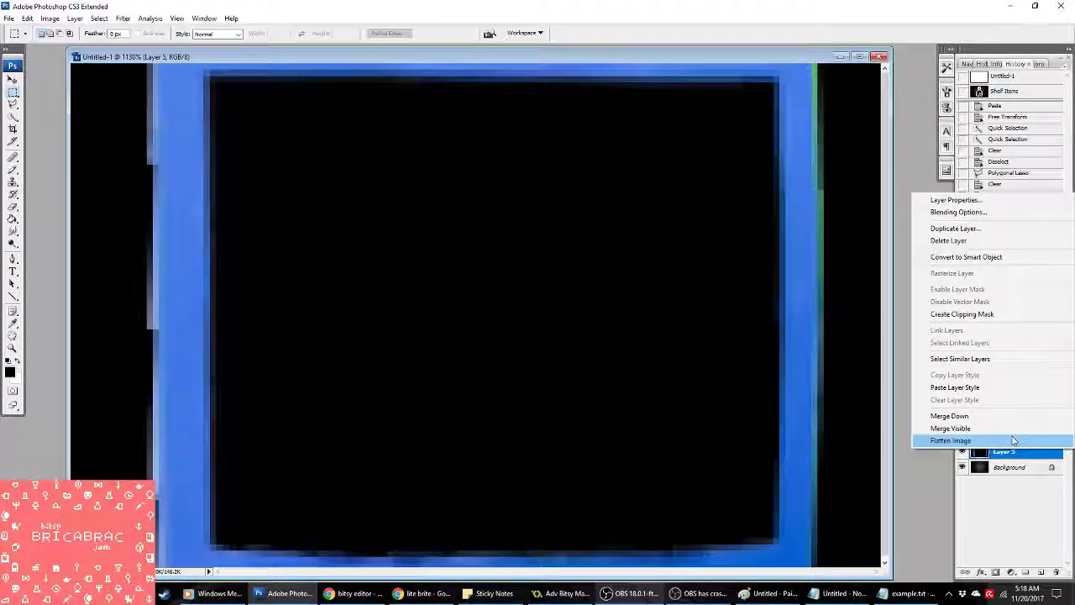
{"action": "left_click", "coordinate": [50, 18]}
{"action": "mouse_move", "coordinate": [56, 31]}
{"action": "left_click", "coordinate": [181, 63]}
{"action": "left_click", "coordinate": [498, 224]}
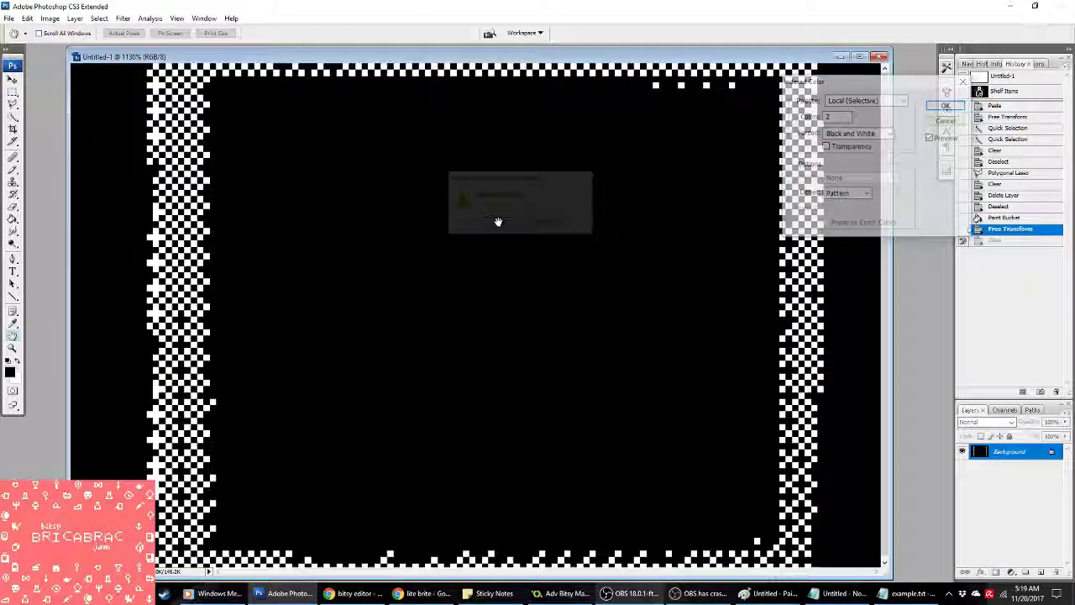
{"action": "left_click", "coordinate": [944, 103]}
Step: Copy the entire dithered image and paste it onto the 128 x 80 px canvas in Paint
{"action": "key", "text": "ctrl+a"}
{"action": "key", "text": "ctrl+c"}
{"action": "left_click", "coordinate": [755, 596]}
{"action": "key", "text": "ctrl+v"}
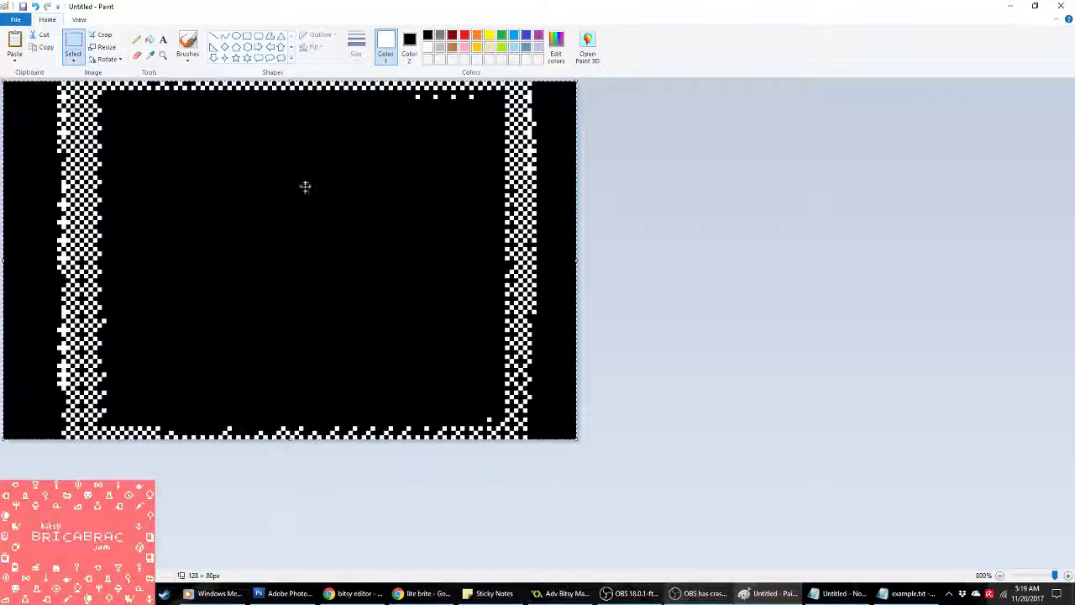
Step: Draw a white rectangle outline around the black screen area, just inside the dithered frame
{"action": "left_click", "coordinate": [247, 36]}
{"action": "left_click", "coordinate": [356, 51]}
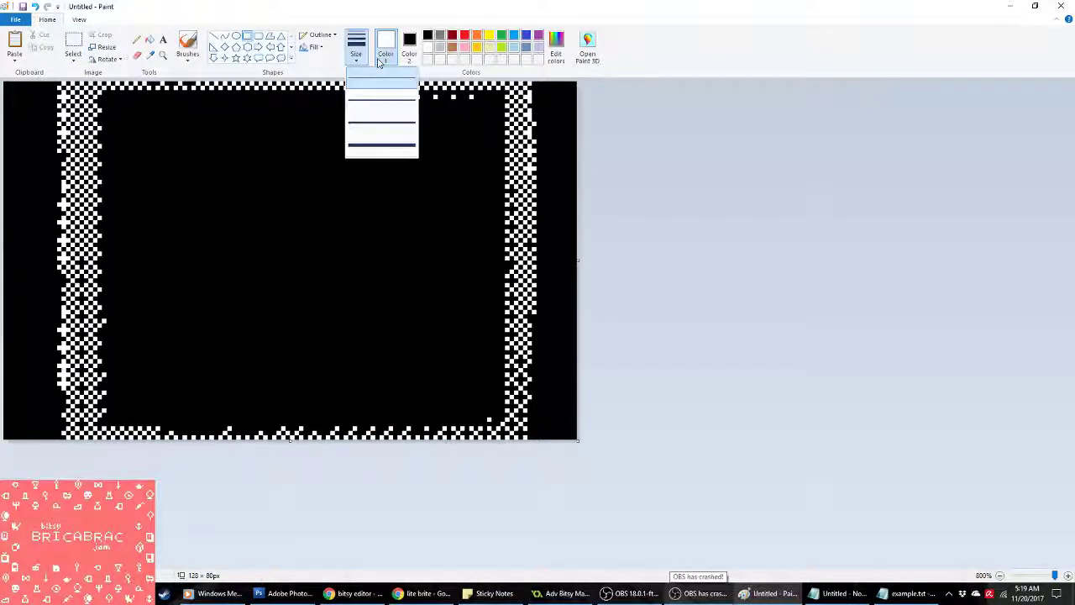
{"action": "left_click", "coordinate": [384, 118]}
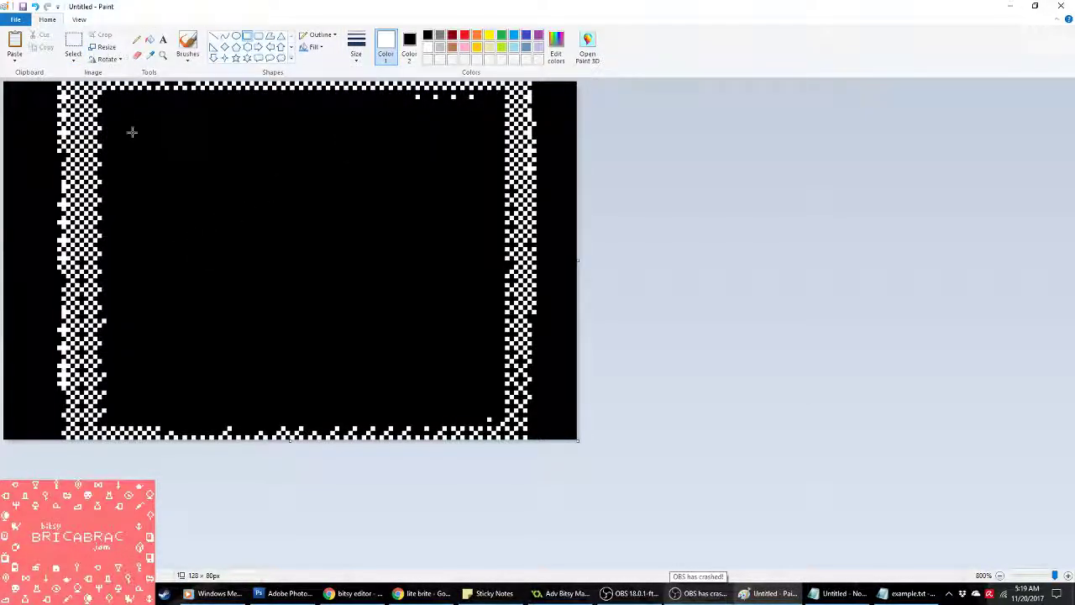
{"action": "left_click_drag", "start_coordinate": [109, 97], "coordinate": [499, 420]}
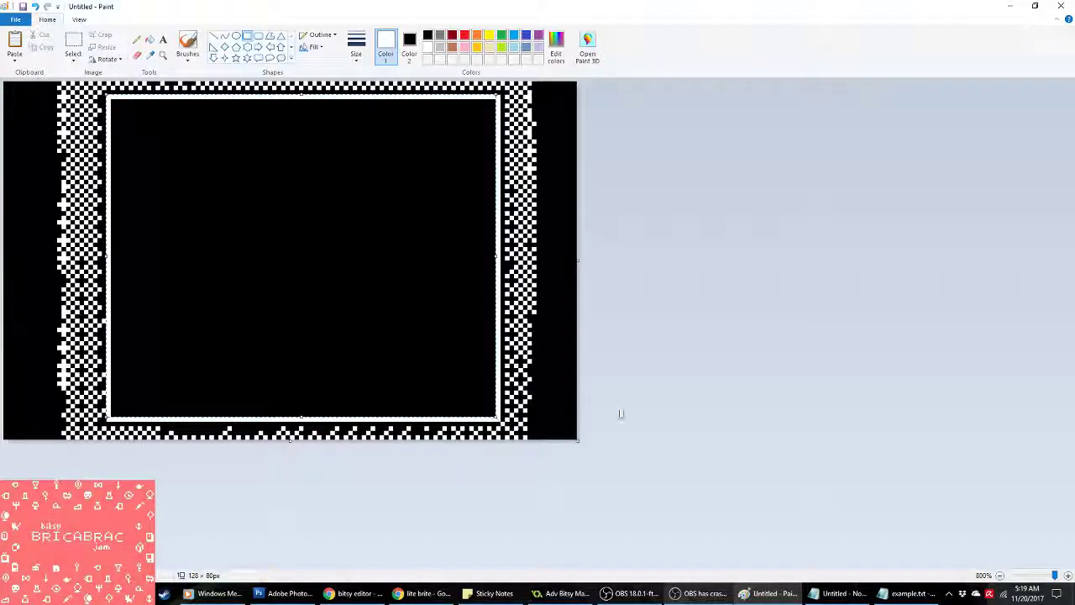
Step: Copy the whole picture, replace the images of spr_picturetest in GameMaker with it as a single frame, and accept the sprite
{"action": "key", "text": "ctrl+a"}
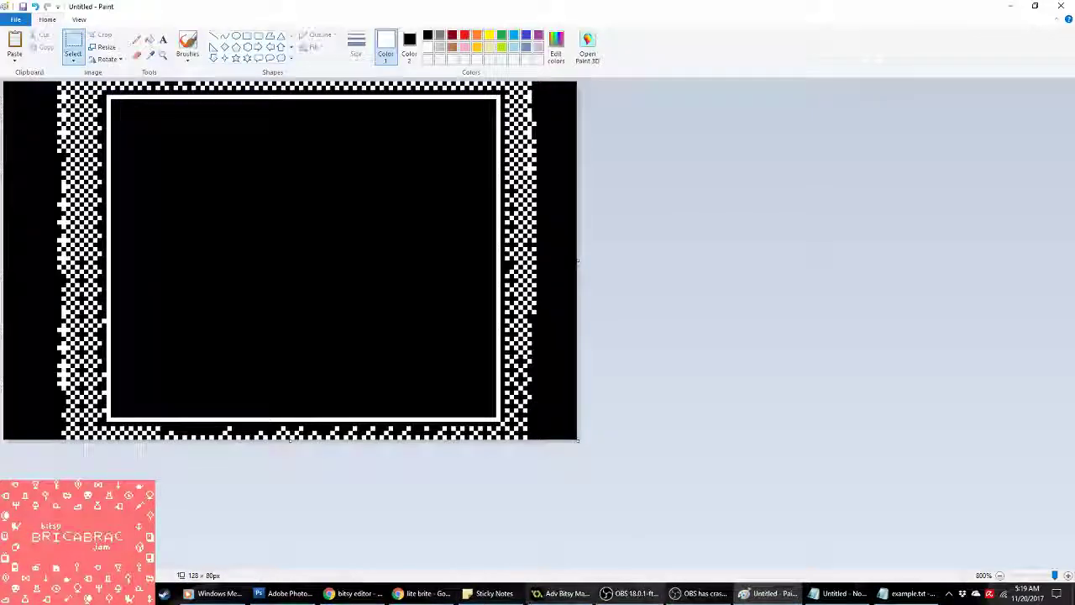
{"action": "left_click", "coordinate": [567, 592]}
{"action": "double_click", "coordinate": [59, 64]}
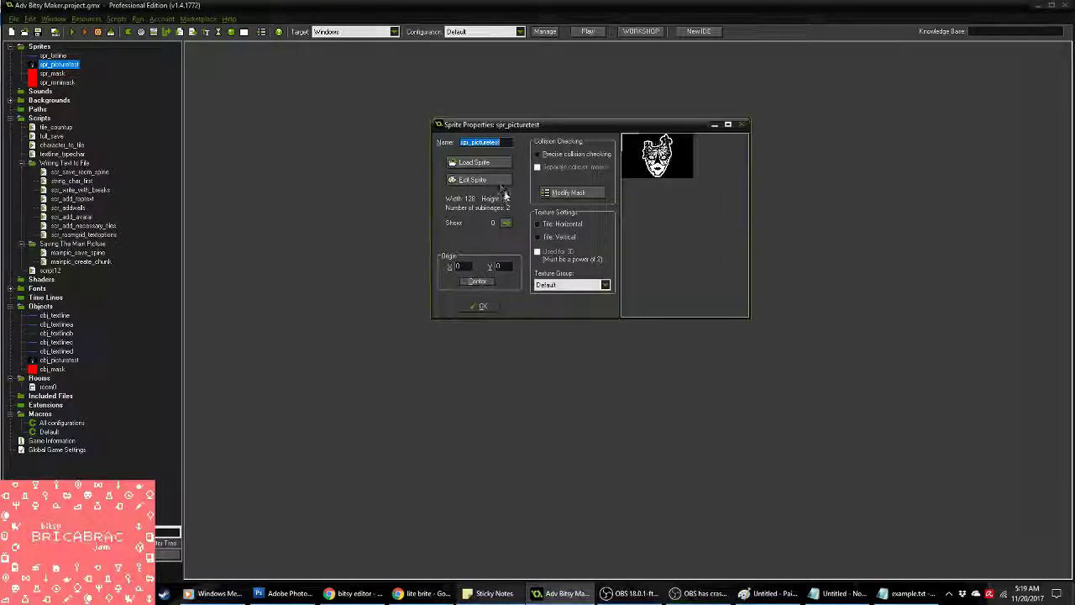
{"action": "left_click", "coordinate": [478, 192]}
{"action": "key", "text": "Delete"}
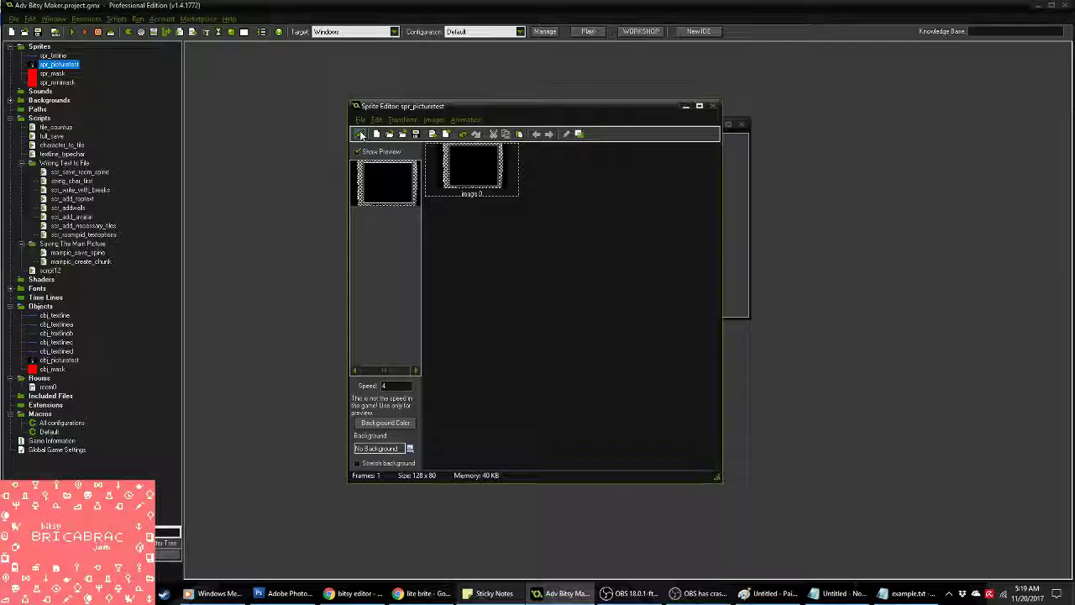
{"action": "key", "text": "alt+Tab"}
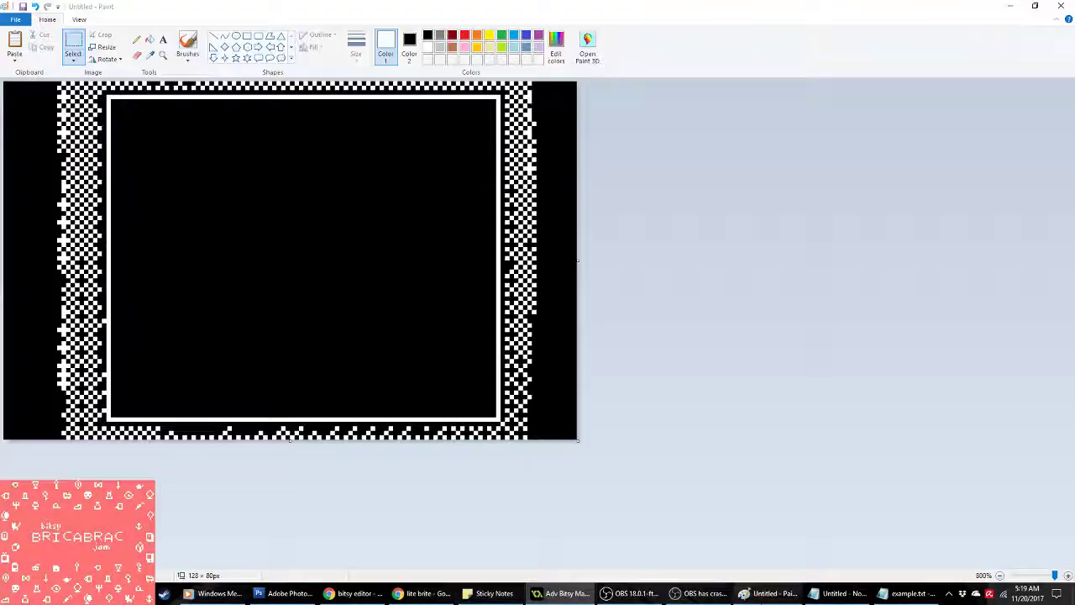
{"action": "key", "text": "alt+Tab"}
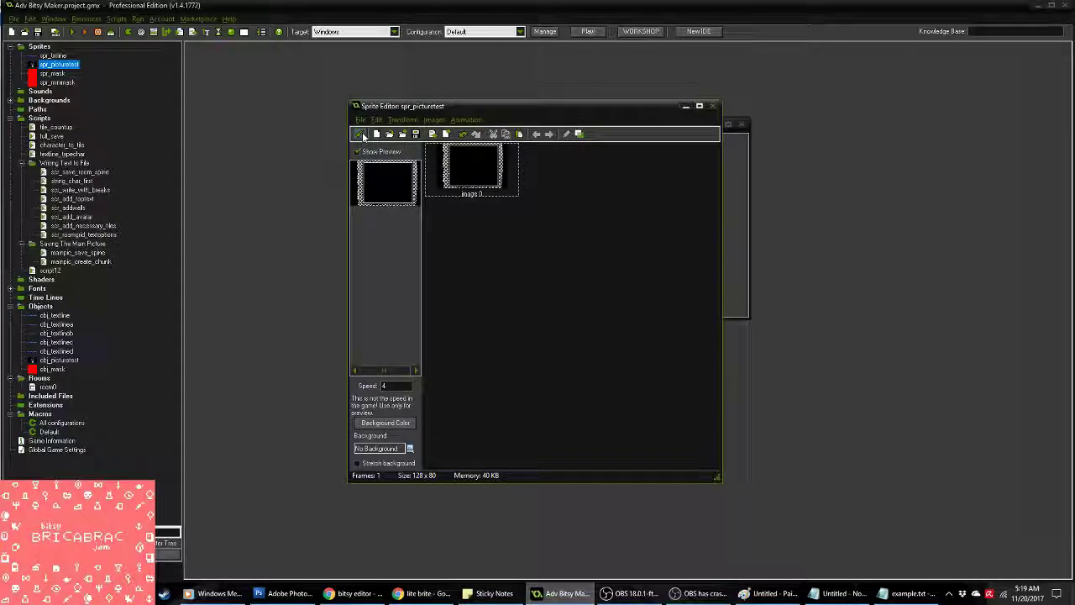
{"action": "left_click", "coordinate": [363, 136]}
{"action": "left_click", "coordinate": [472, 310]}
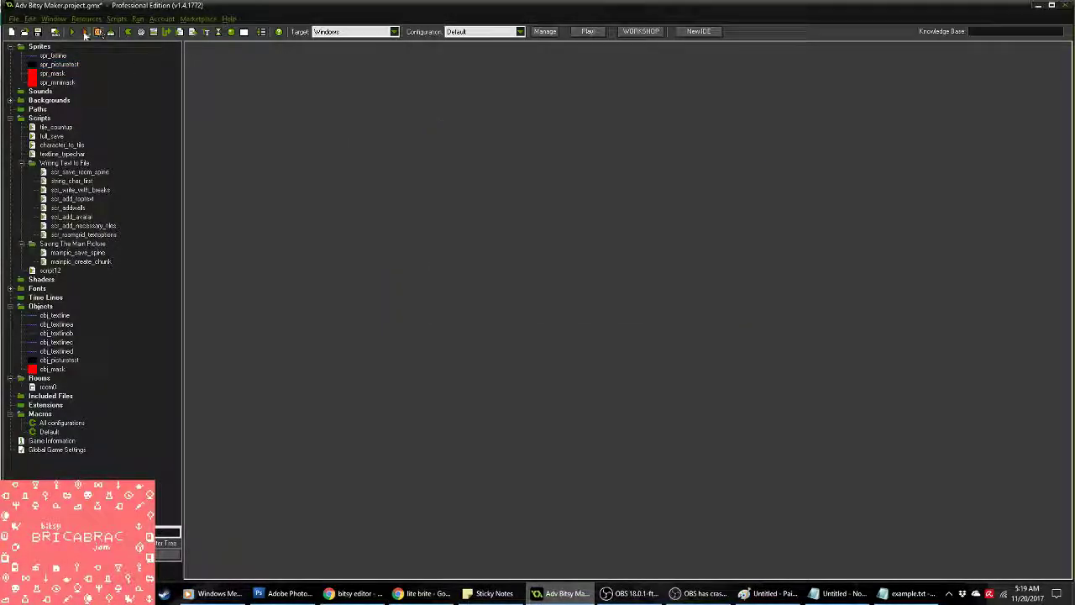
Step: Run the GameMaker project to export the picture as room data and copy all the text of example.txt in the Adv_Bitsy_Maker folder
{"action": "left_click", "coordinate": [73, 32]}
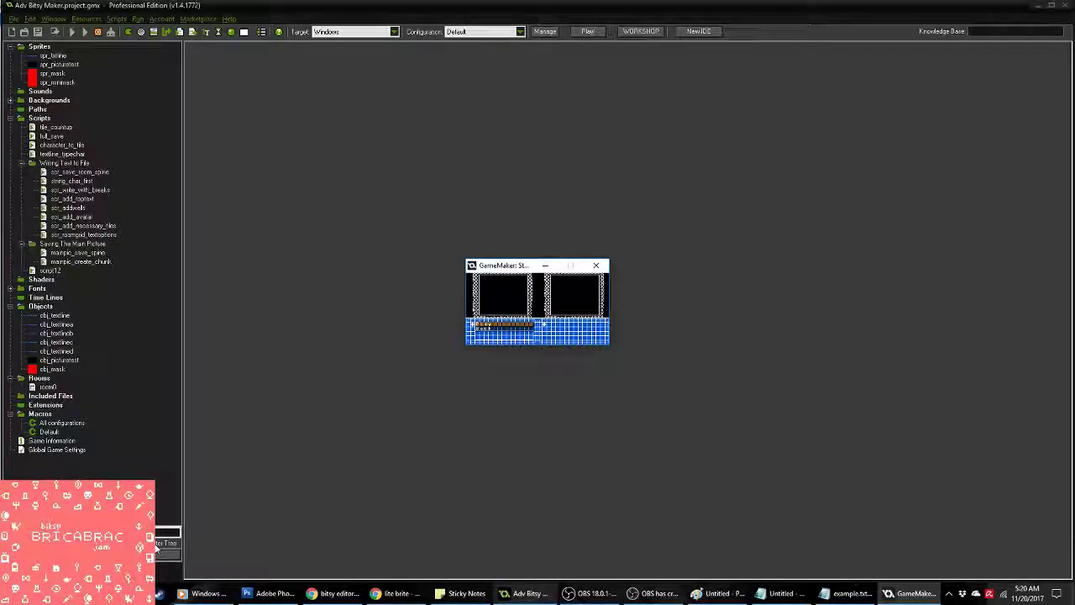
{"action": "left_click", "coordinate": [525, 593]}
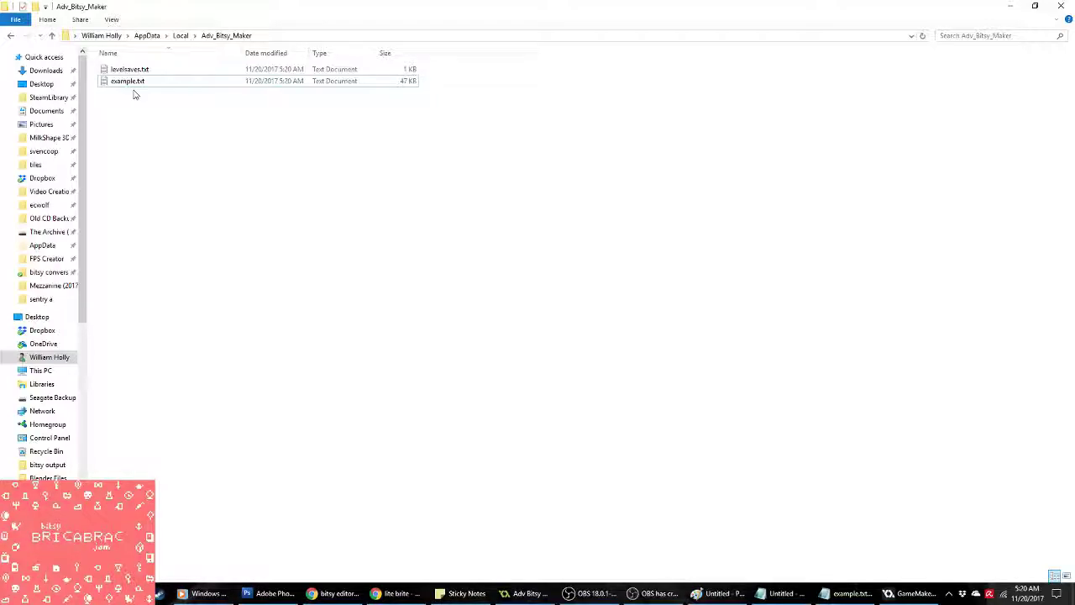
{"action": "double_click", "coordinate": [126, 82]}
{"action": "left_click_drag", "start_coordinate": [955, 192], "coordinate": [948, 467]}
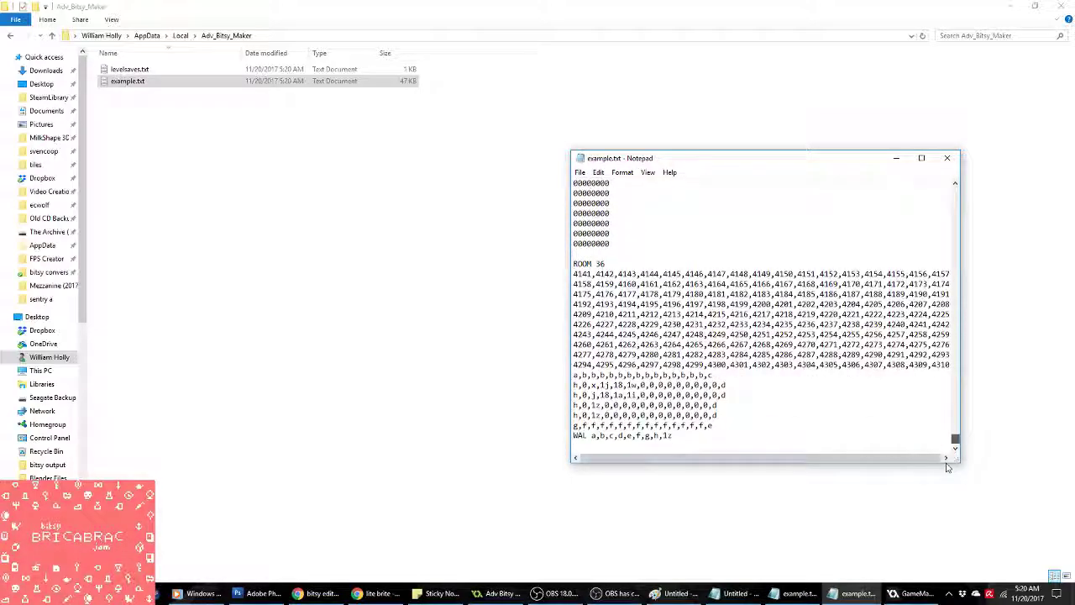
{"action": "key", "text": "ctrl+a"}
{"action": "left_click", "coordinate": [822, 400]}
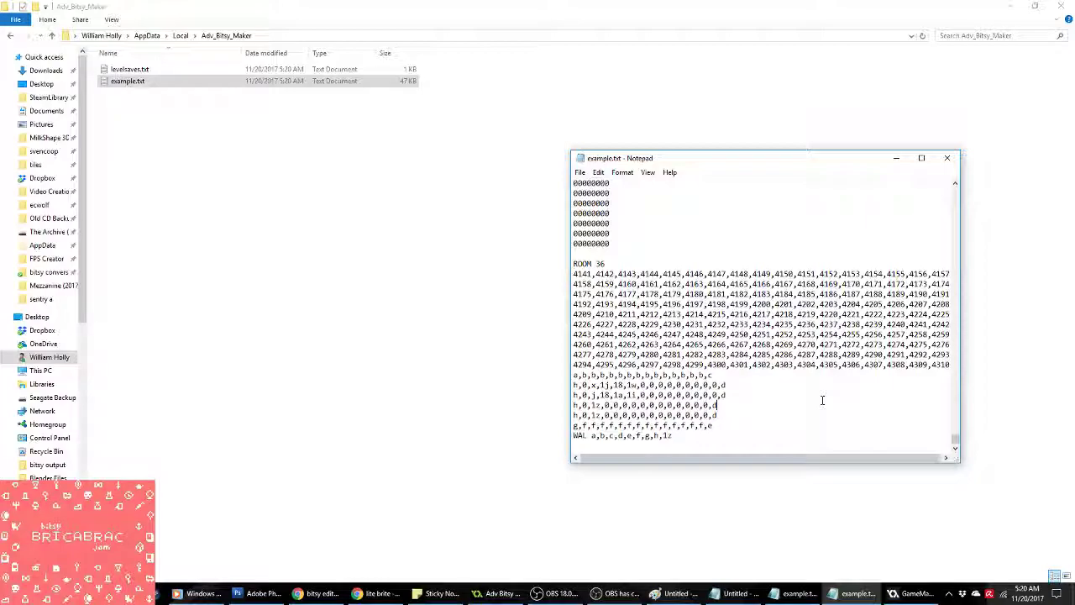
Step: Switch to the Bitsy editor and paste the exported room data at the end of the game data
{"action": "left_click", "coordinate": [318, 594]}
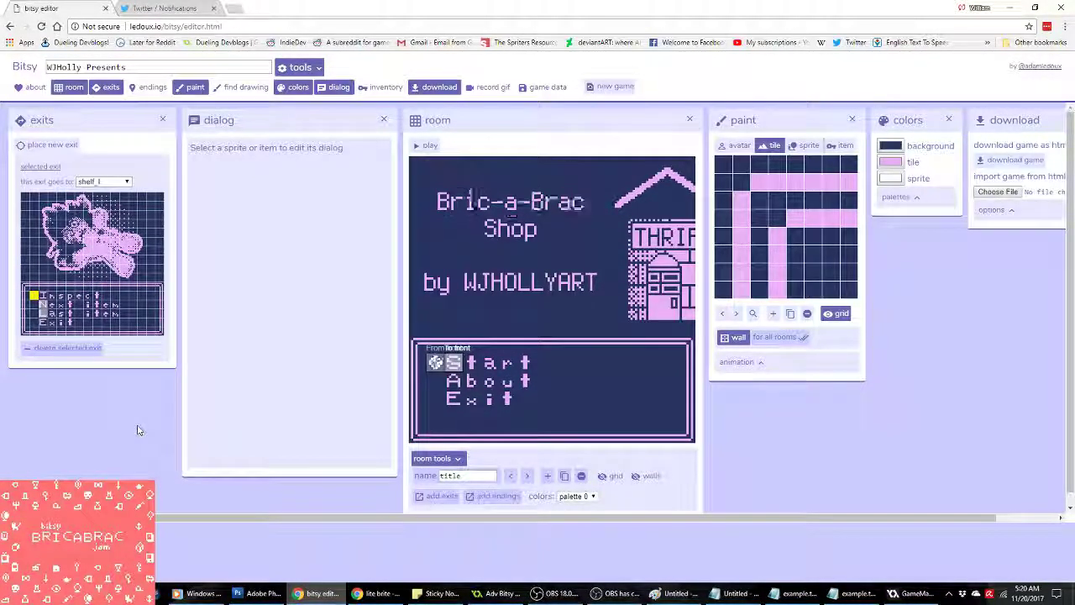
{"action": "left_click", "coordinate": [548, 89]}
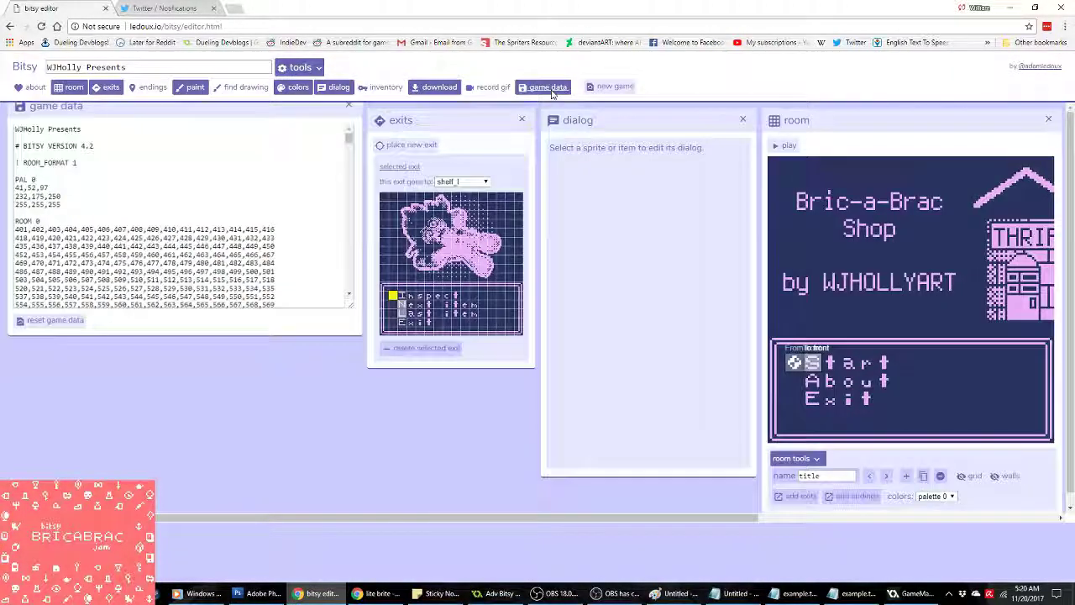
{"action": "left_click_drag", "start_coordinate": [349, 154], "coordinate": [338, 314]}
{"action": "key", "text": "ctrl+v"}
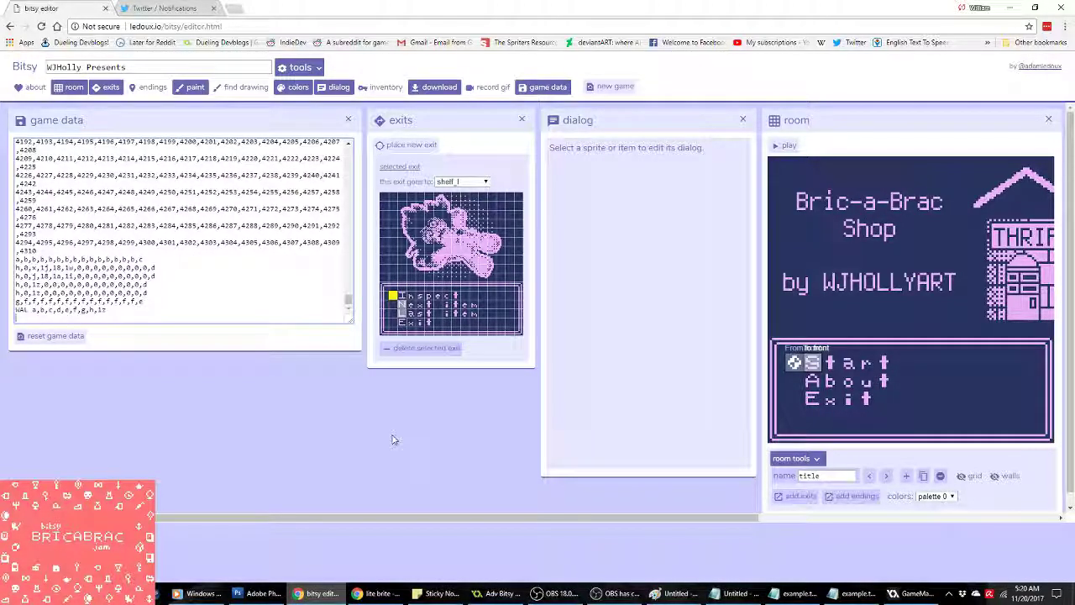
{"action": "key", "text": "ctrl+z"}
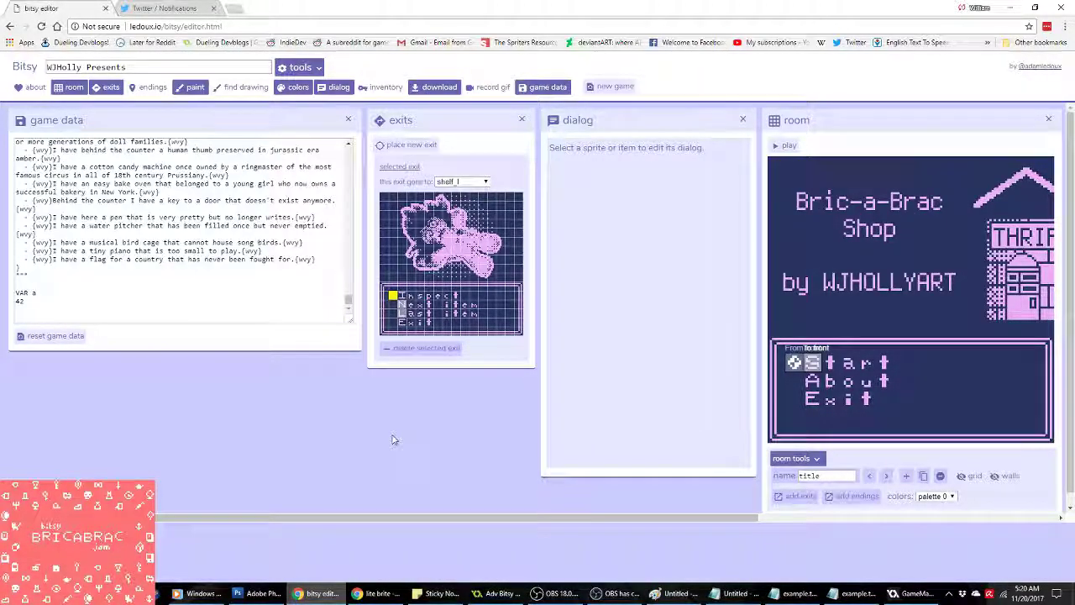
Step: Go to room 36 and check the imported Lite-Brite picture with the room grid shown and hidden
{"action": "triple_click", "coordinate": [405, 514]}
{"action": "left_click_drag", "start_coordinate": [741, 517], "coordinate": [859, 519]}
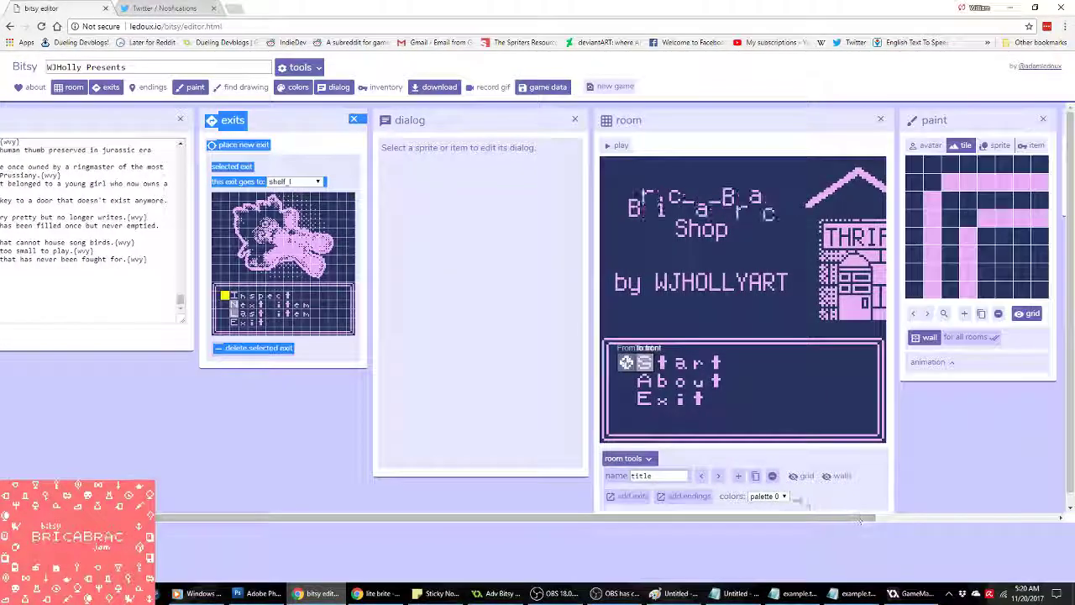
{"action": "left_click", "coordinate": [705, 476]}
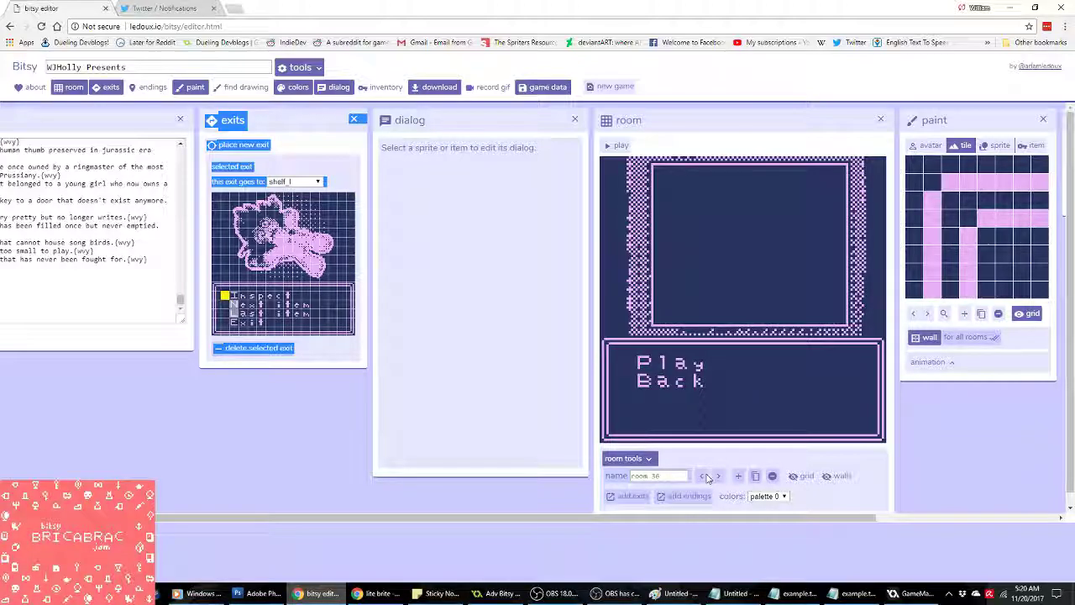
{"action": "left_click", "coordinate": [803, 476]}
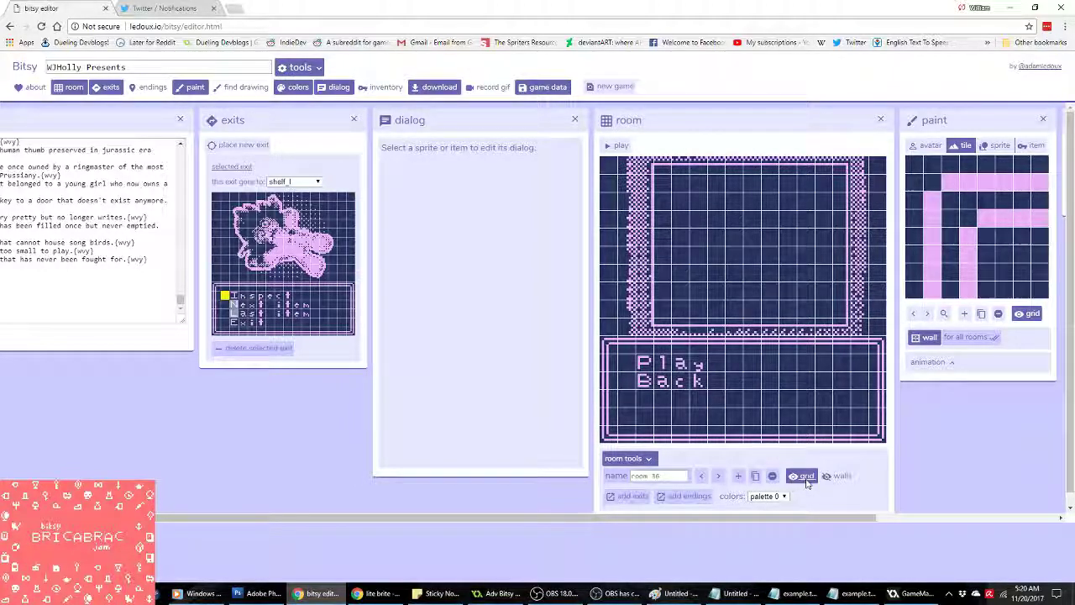
{"action": "left_click", "coordinate": [803, 477]}
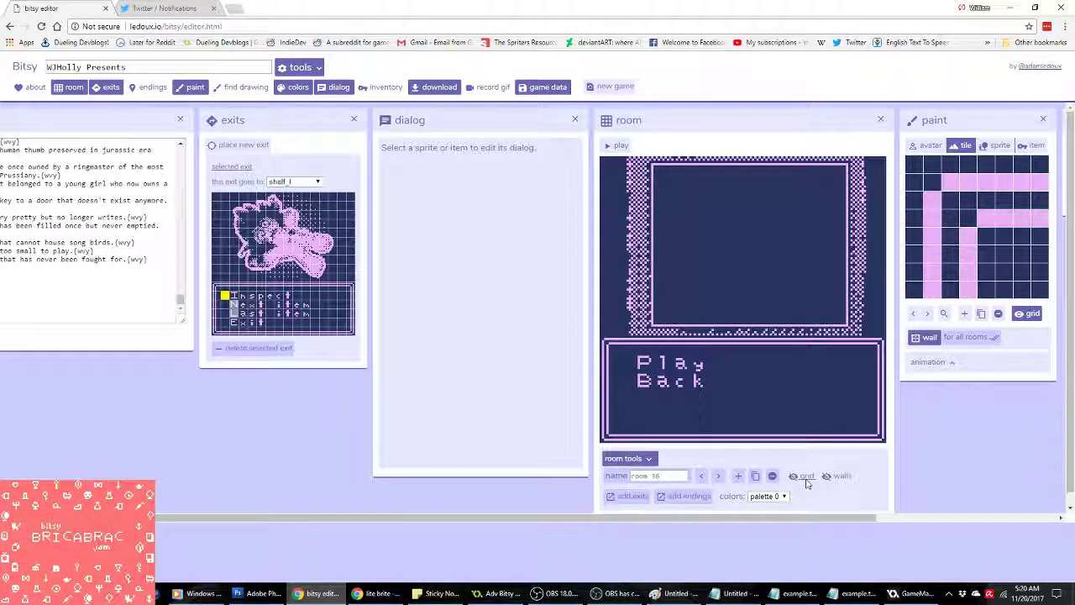
{"action": "left_click_drag", "start_coordinate": [546, 517], "coordinate": [754, 518]}
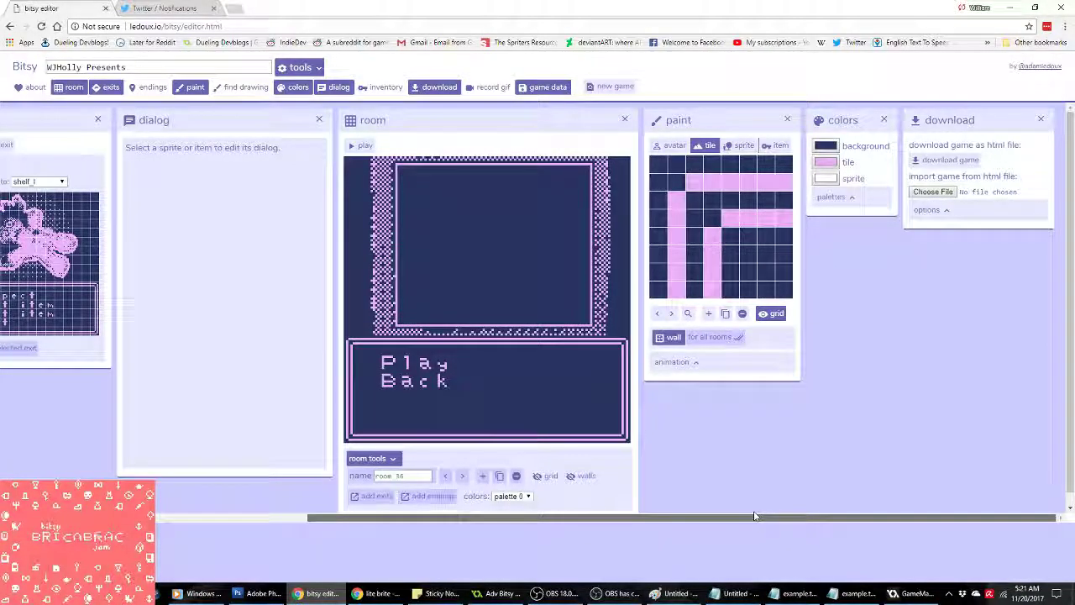
{"action": "left_click_drag", "start_coordinate": [754, 515], "coordinate": [340, 532]}
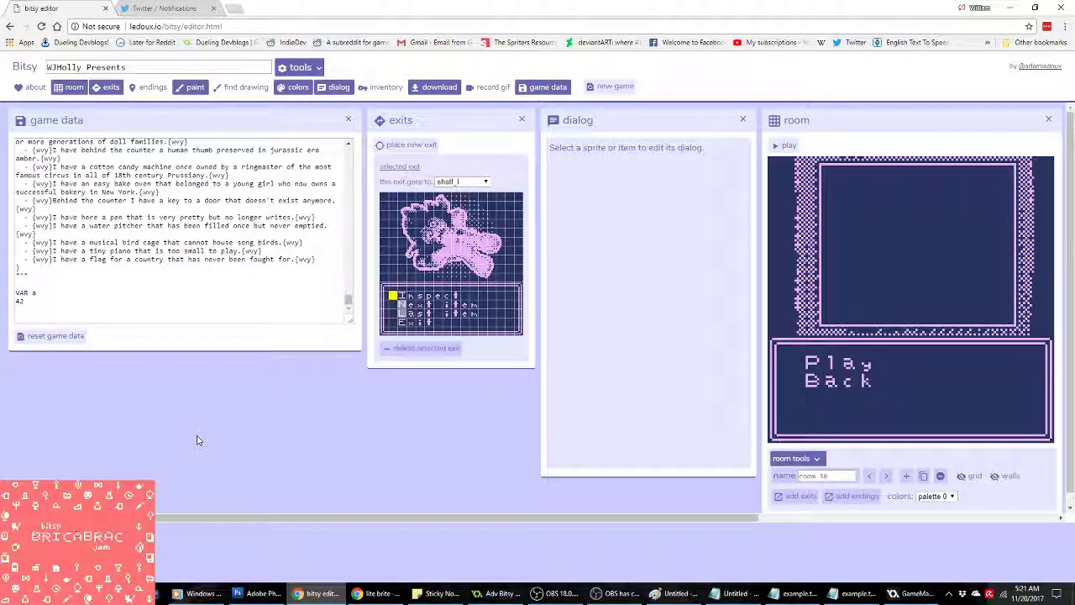
Step: Search Google Images for "push puppet" in a new browser tab and open the Wikimedia Commons giraffe picture
{"action": "left_click", "coordinate": [237, 7]}
{"action": "type", "text": "push puppet"}
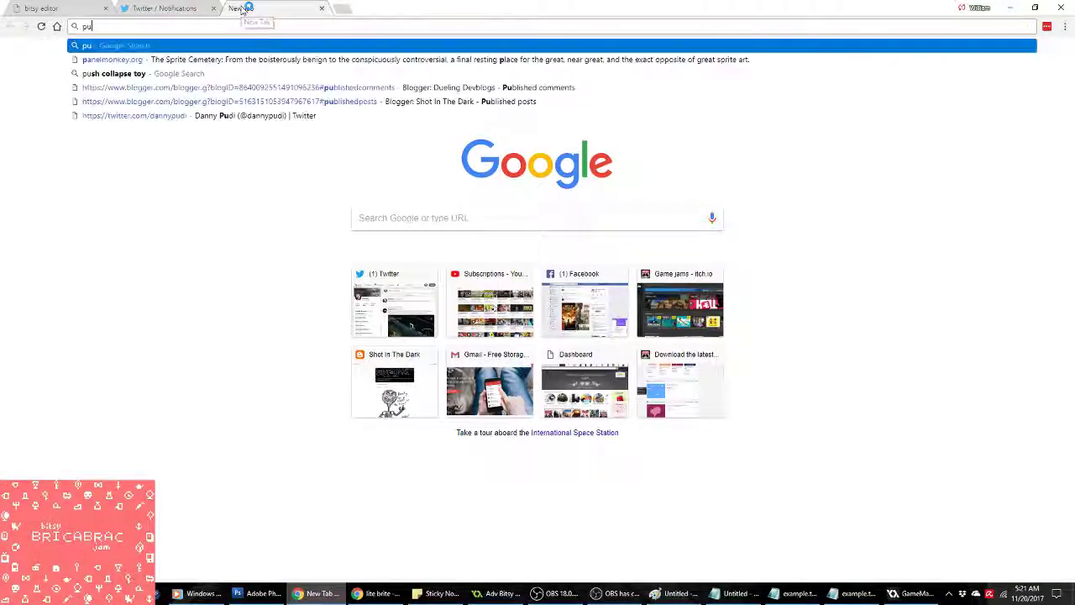
{"action": "key", "text": "Return"}
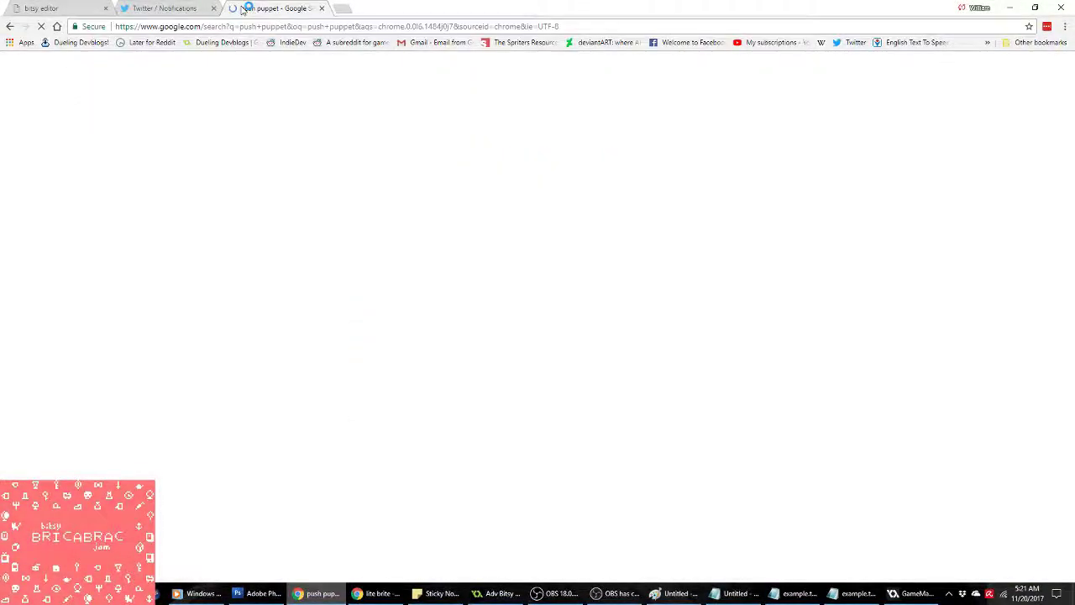
{"action": "left_click", "coordinate": [215, 108]}
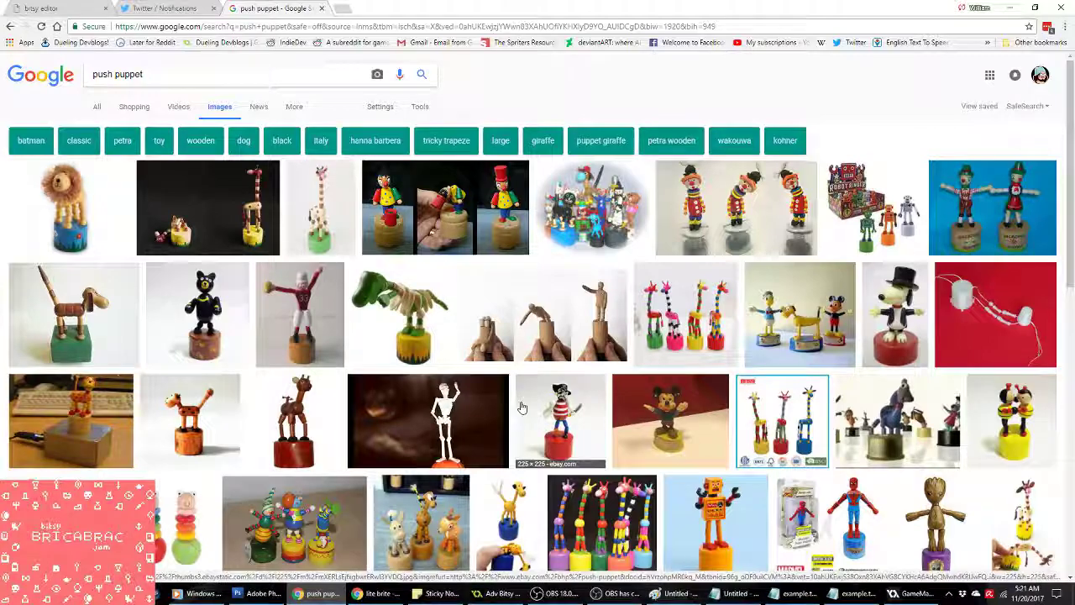
{"action": "left_click", "coordinate": [186, 211]}
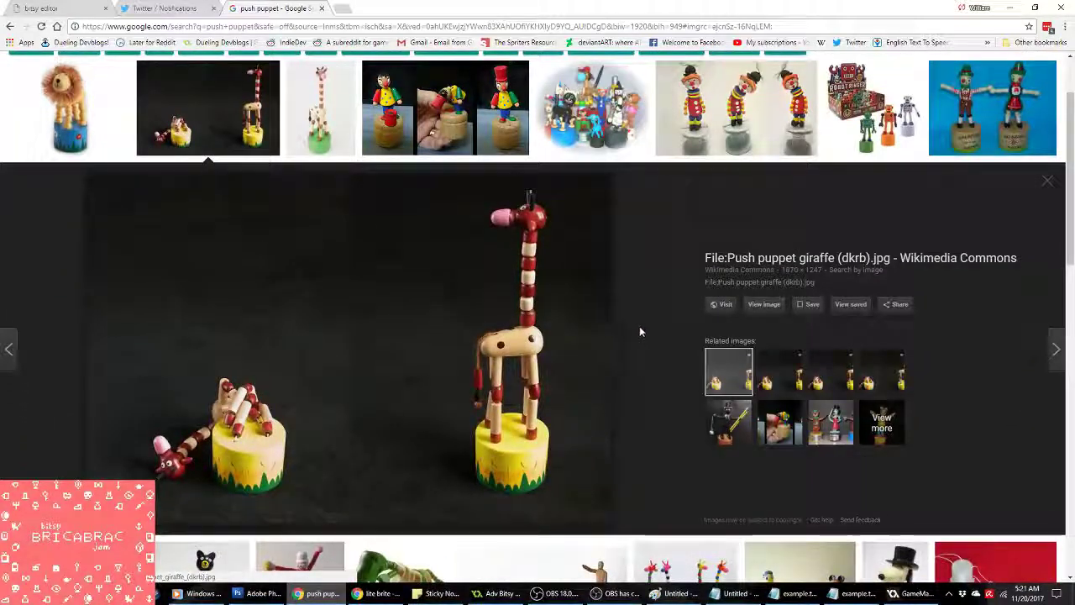
Step: Copy the giraffe push puppet image and paste it into a new Photoshop document
{"action": "right_click", "coordinate": [572, 325]}
{"action": "left_click", "coordinate": [636, 430]}
{"action": "key", "text": "alt+Tab"}
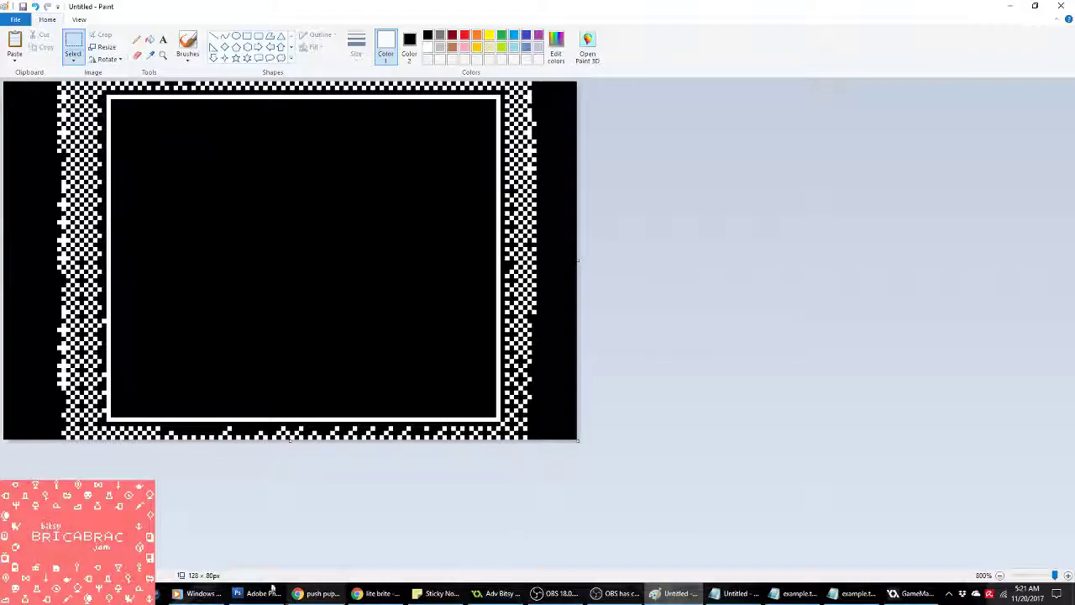
{"action": "left_click", "coordinate": [275, 590]}
{"action": "left_click", "coordinate": [8, 18]}
{"action": "left_click", "coordinate": [25, 26]}
{"action": "left_click", "coordinate": [656, 157]}
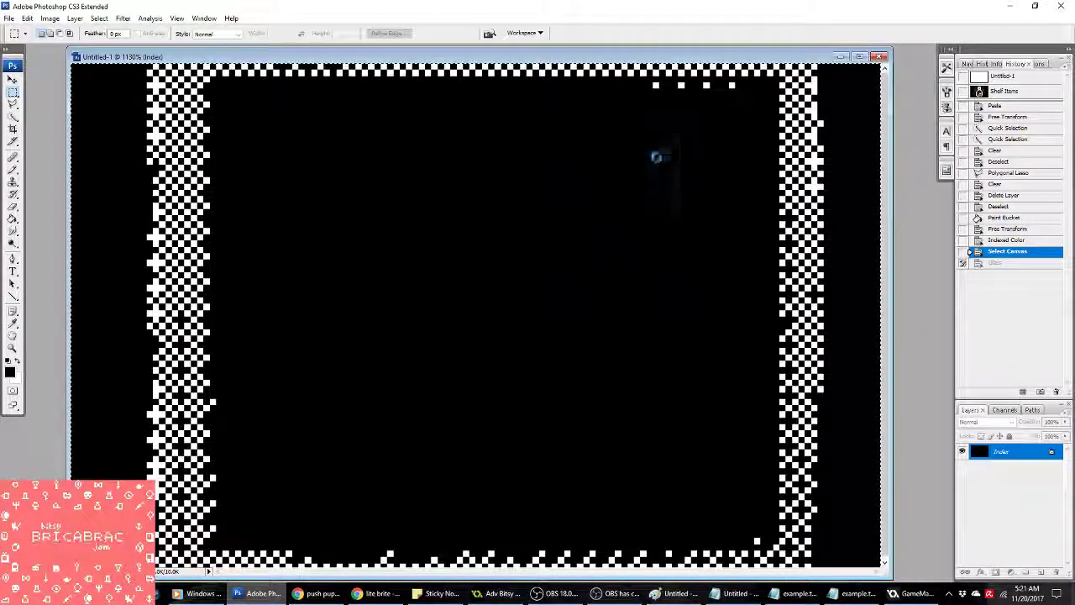
{"action": "key", "text": "ctrl+v"}
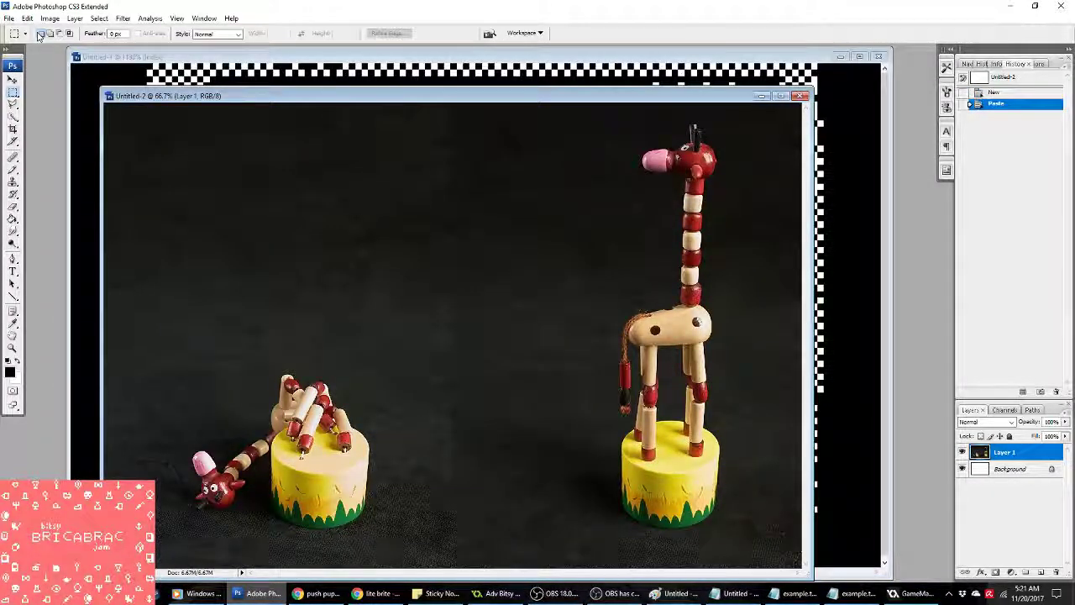
Step: Select the dark background around both giraffe puppets with the Quick Selection tool
{"action": "left_click", "coordinate": [49, 18]}
{"action": "left_click", "coordinate": [49, 18]}
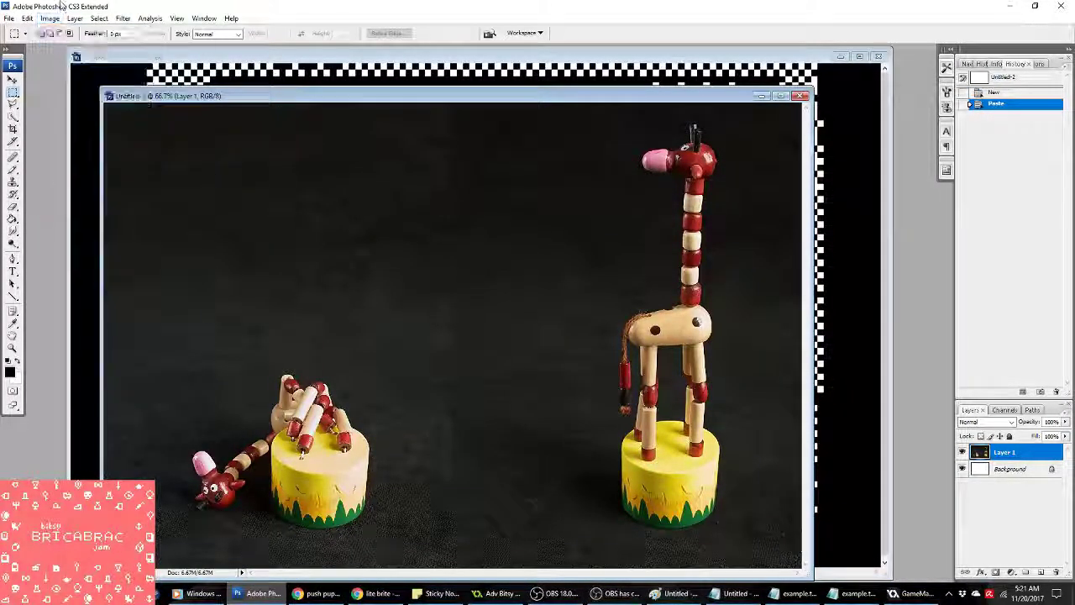
{"action": "left_click", "coordinate": [13, 115]}
{"action": "mouse_move", "coordinate": [357, 301]}
{"action": "left_mouse_down"}
{"action": "mouse_move", "coordinate": [437, 362]}
{"action": "mouse_move", "coordinate": [554, 331]}
{"action": "mouse_move", "coordinate": [471, 436]}
{"action": "mouse_move", "coordinate": [436, 504]}
{"action": "left_mouse_up"}
{"action": "left_click_drag", "start_coordinate": [504, 513], "coordinate": [557, 542]}
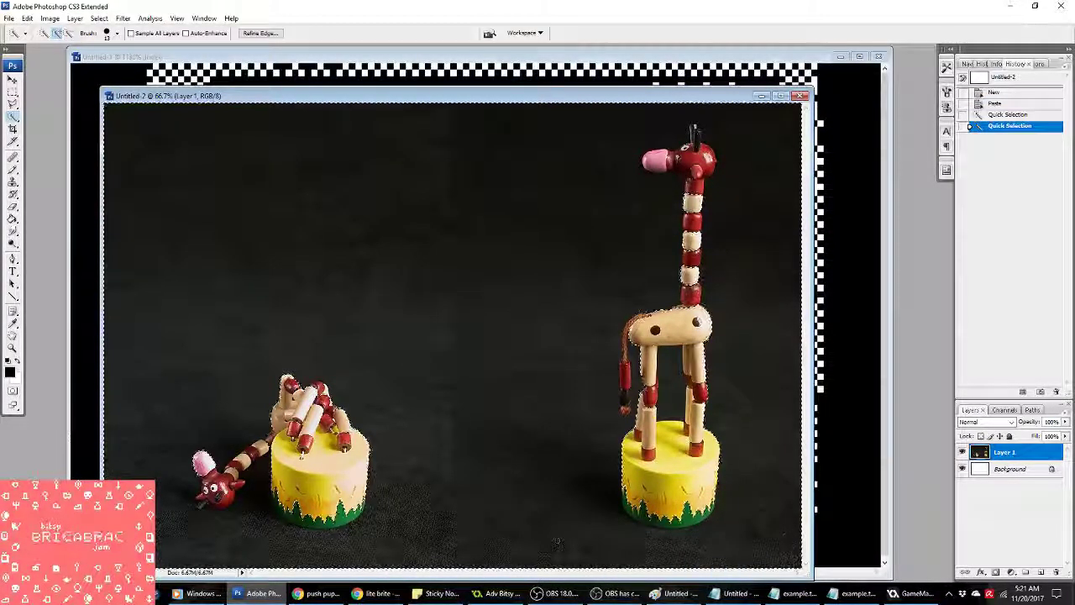
Step: Subtract the wrongly included parts of both giraffe puppets from the selection and delete the dark background
{"action": "left_click", "coordinate": [69, 32]}
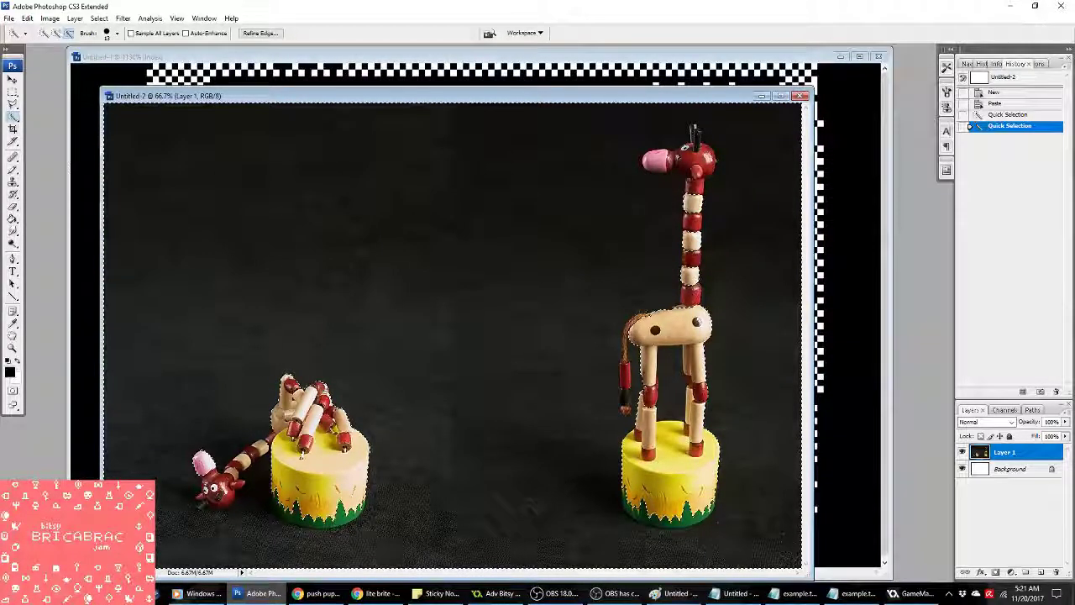
{"action": "left_click", "coordinate": [206, 466]}
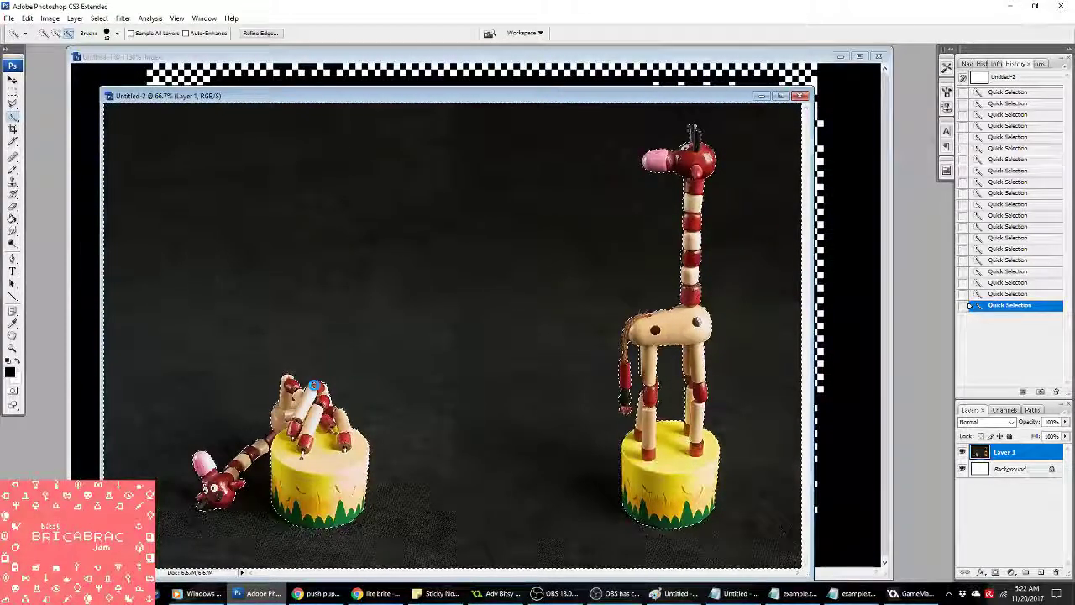
{"action": "key", "text": "Delete"}
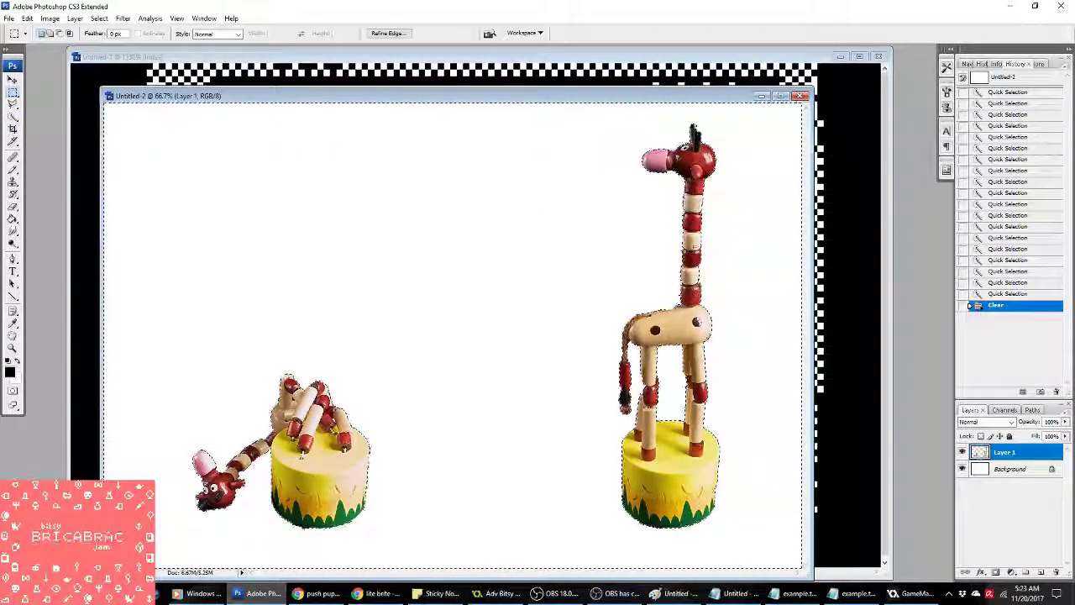
Step: Restore the Untitled-1 pixel document to its Shelf Items snapshot and narrow its window so the standing giraffe shows beside it
{"action": "left_click", "coordinate": [238, 63]}
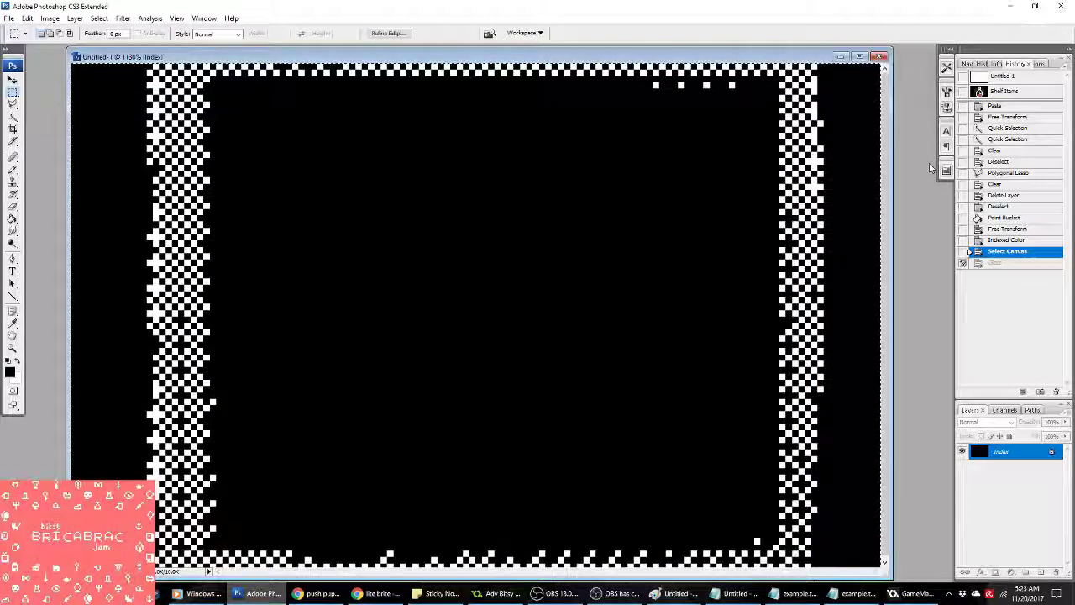
{"action": "left_click", "coordinate": [1033, 90]}
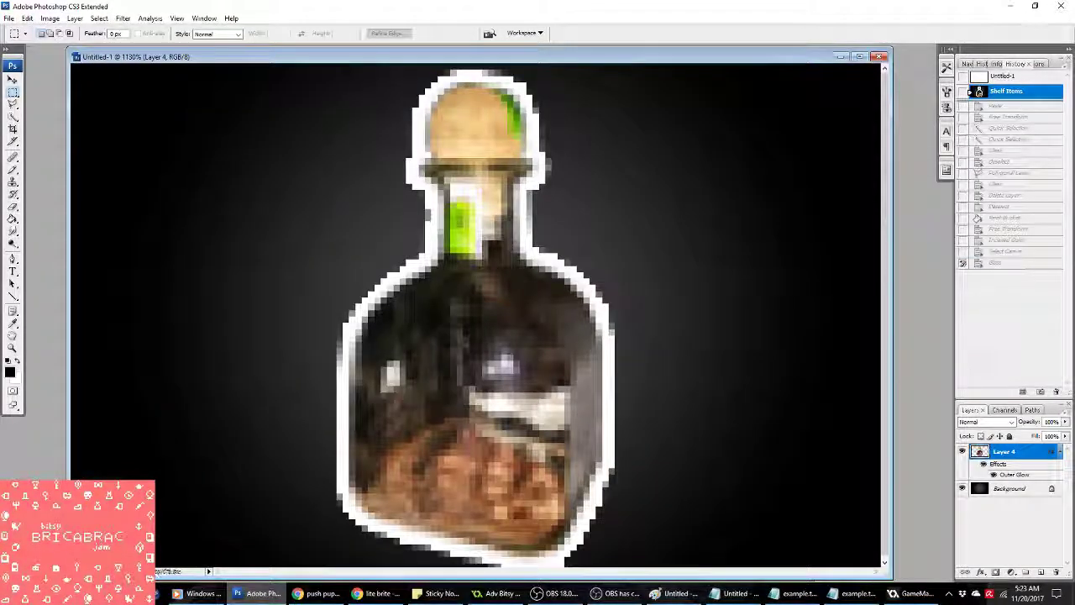
{"action": "left_click_drag", "start_coordinate": [890, 319], "coordinate": [625, 319]}
Step: Copy the standing giraffe with its yellow base from Untitled-2 and paste it into Untitled-1
{"action": "left_click", "coordinate": [684, 132]}
{"action": "left_click_drag", "start_coordinate": [748, 114], "coordinate": [577, 530]}
{"action": "key", "text": "ctrl+c"}
{"action": "key", "text": "ctrl+Tab"}
{"action": "key", "text": "ctrl+v"}
Step: Scale the pasted giraffe proportionally to about 7.3% with Free Transform and place it over the bottle, filling the canvas height
{"action": "right_click", "coordinate": [454, 237]}
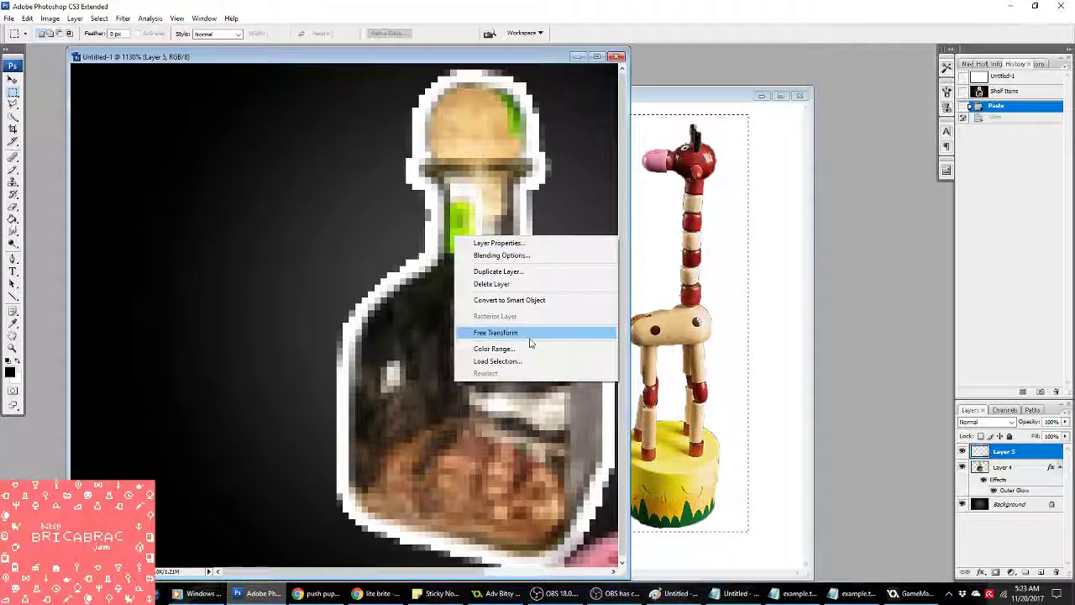
{"action": "left_click", "coordinate": [512, 334]}
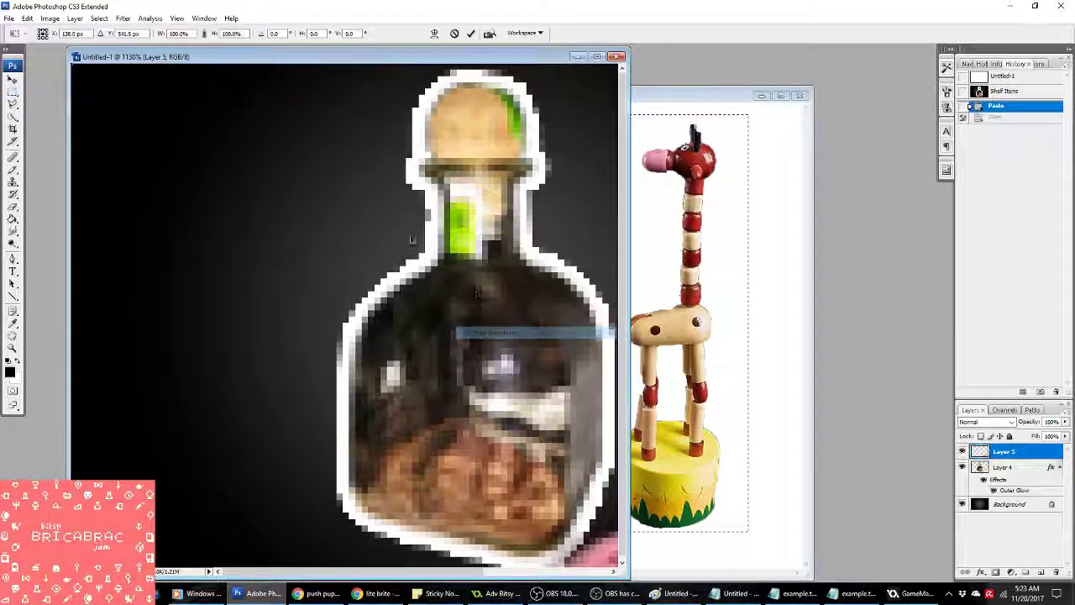
{"action": "left_click", "coordinate": [232, 34]}
{"action": "type", "text": "1"}
{"action": "key", "text": "shift+Tab"}
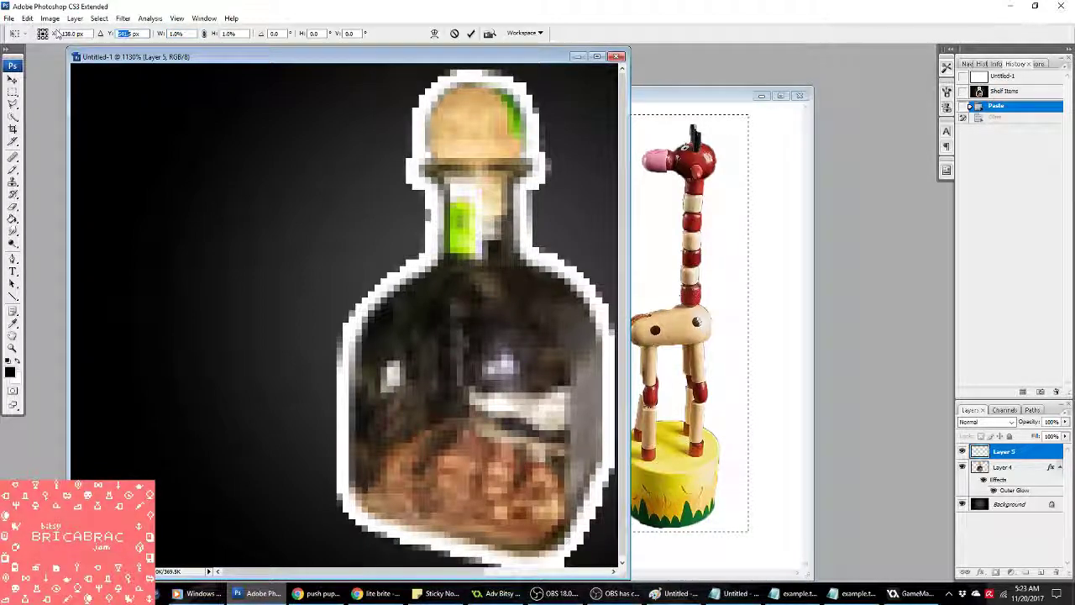
{"action": "left_click_drag", "start_coordinate": [132, 131], "coordinate": [244, 92]}
{"action": "left_click_drag", "start_coordinate": [255, 151], "coordinate": [527, 514], "text": "shift"}
{"action": "left_click_drag", "start_coordinate": [359, 82], "coordinate": [382, 66], "text": "shift"}
{"action": "left_click_drag", "start_coordinate": [311, 152], "coordinate": [476, 155]}
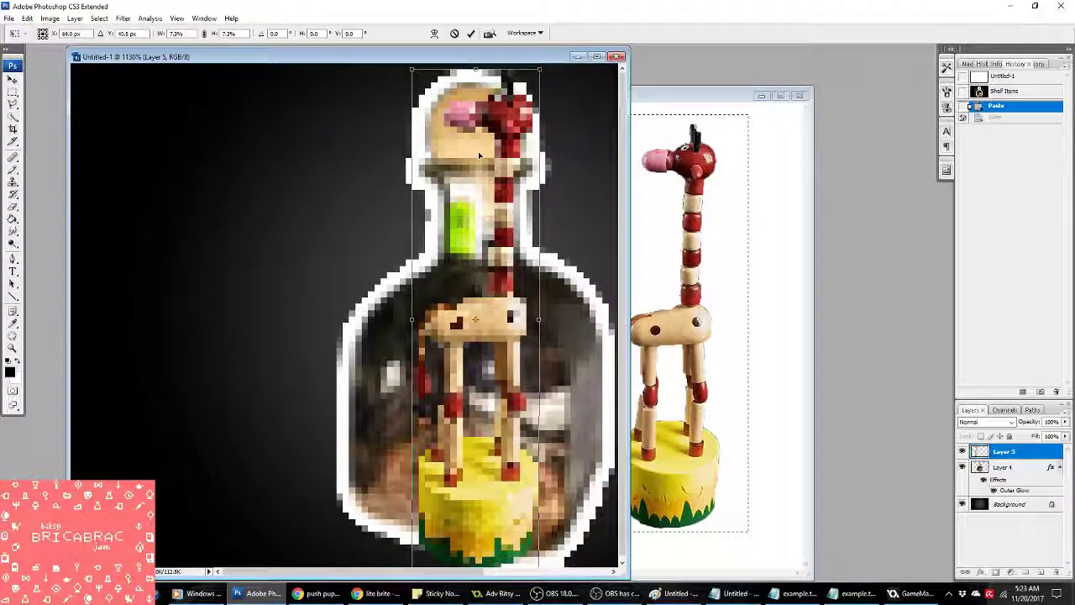
{"action": "key", "text": "Return"}
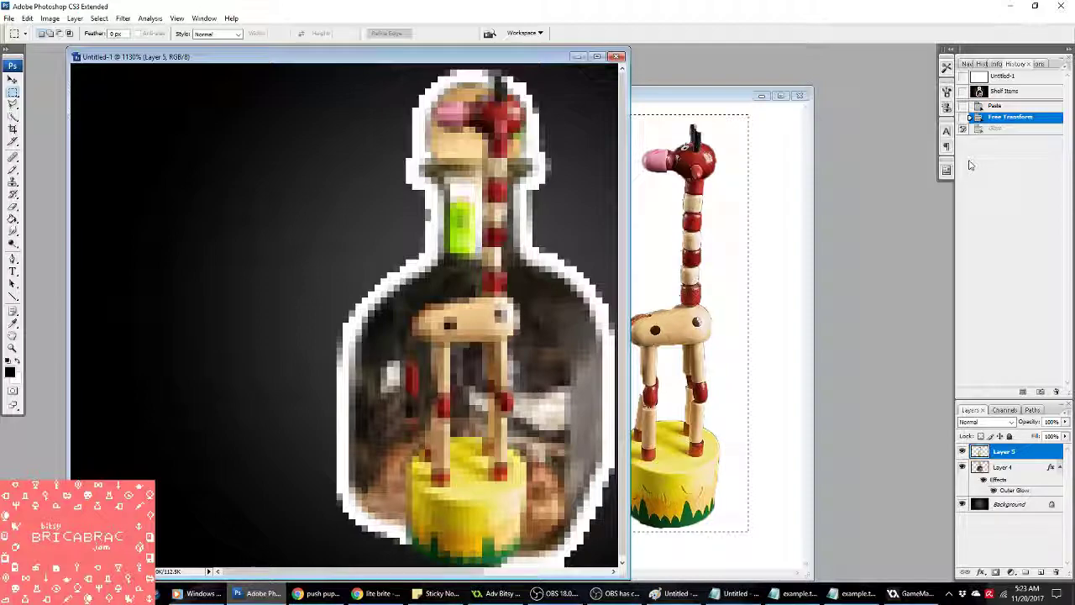
Step: Copy the Outer Glow layer style from the bottle's Layer 4 and paste it onto the giraffe's Layer 5
{"action": "right_click", "coordinate": [1042, 467]}
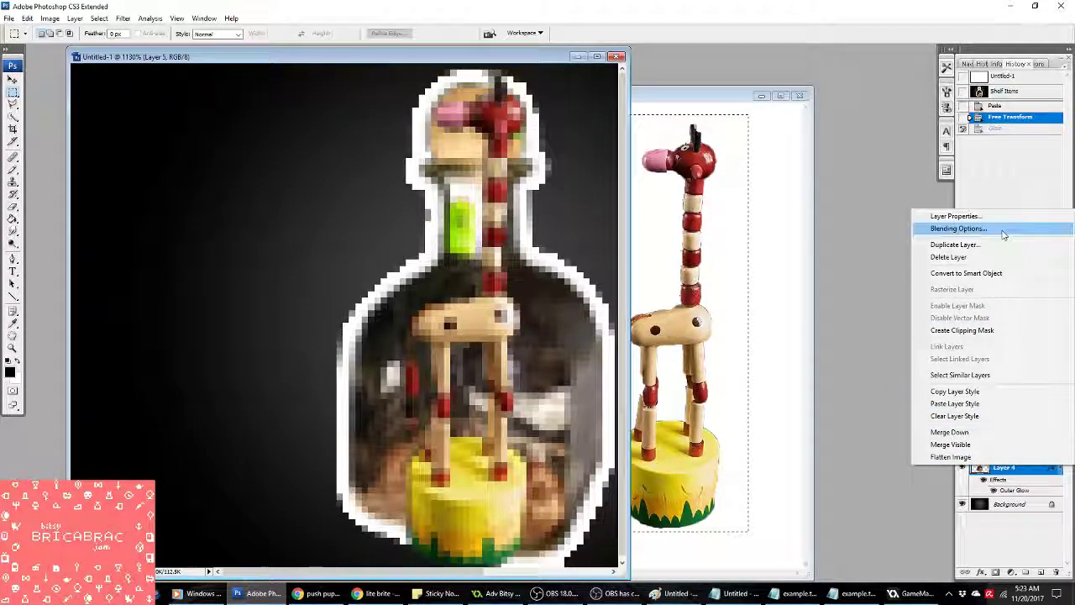
{"action": "left_click", "coordinate": [949, 391]}
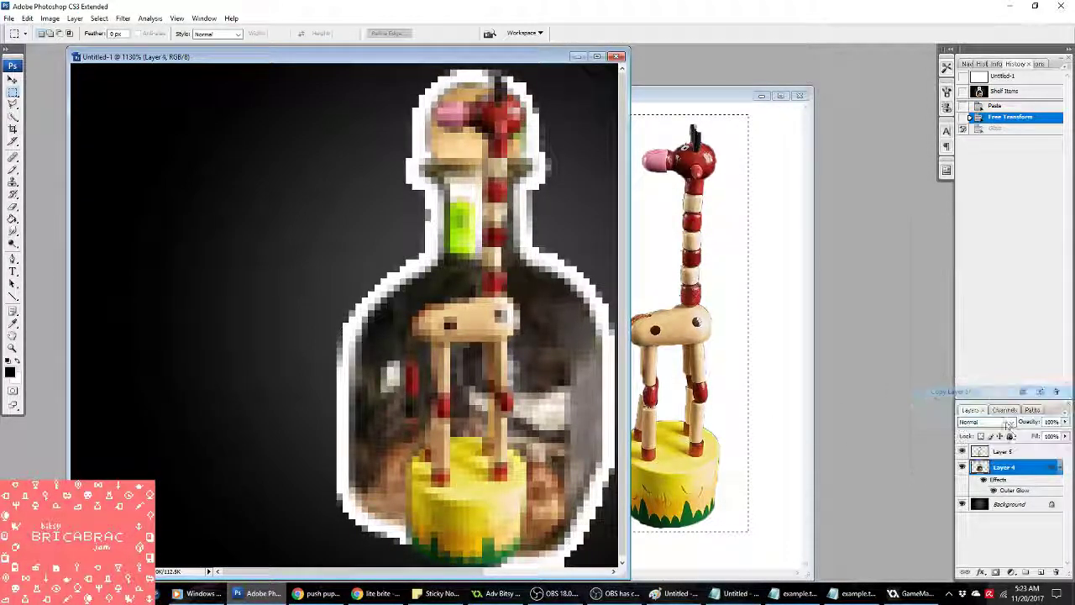
{"action": "right_click", "coordinate": [1007, 452]}
{"action": "left_click", "coordinate": [954, 390]}
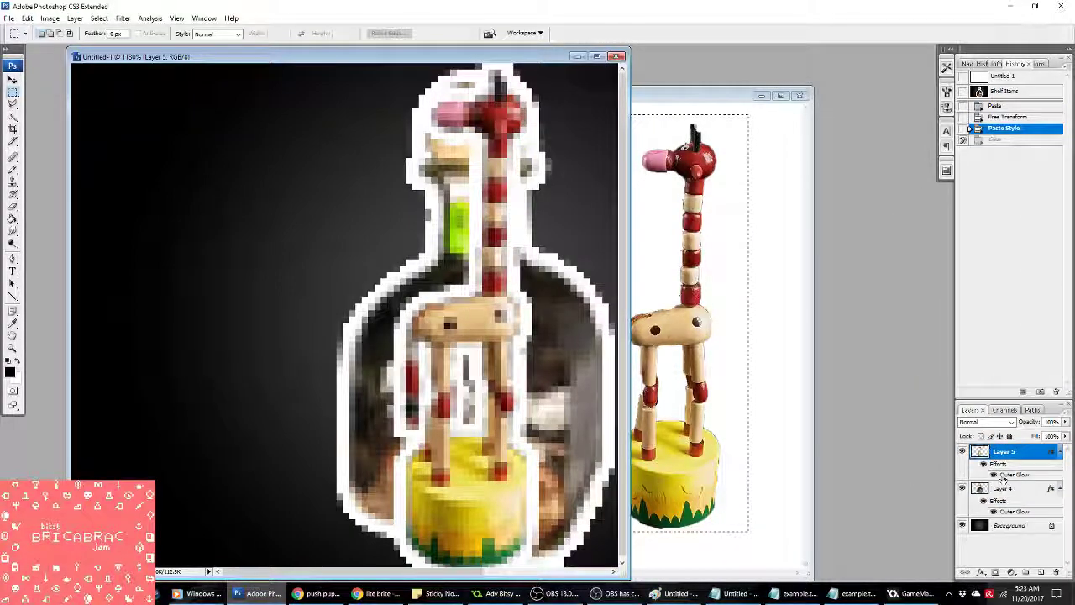
Step: Delete the bottle's Layer 4 and widen the Untitled-1 window to show the whole canvas
{"action": "right_click", "coordinate": [1004, 487]}
{"action": "left_click", "coordinate": [949, 280]}
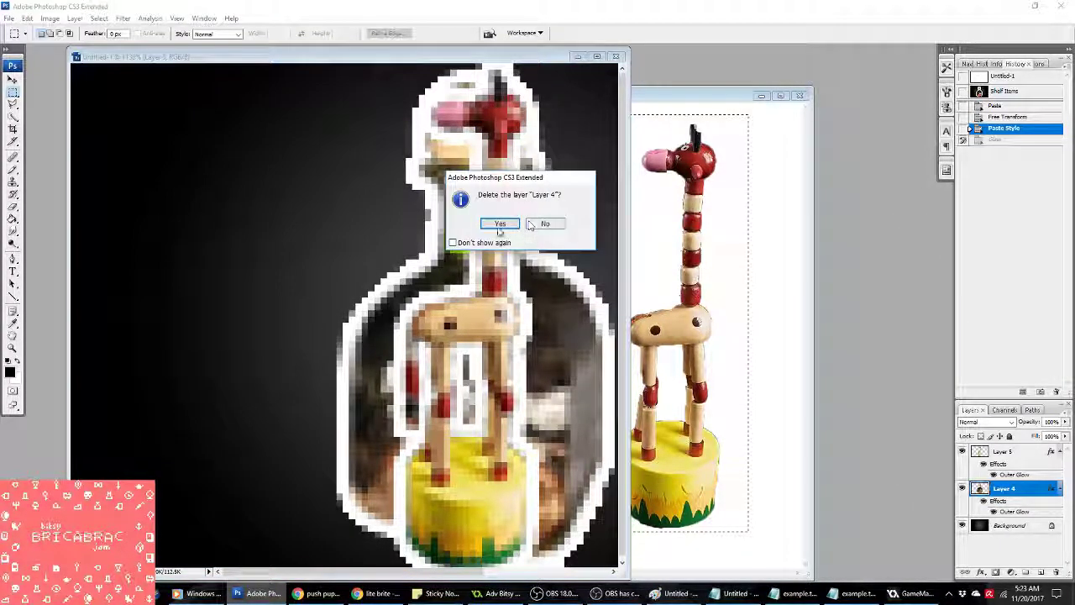
{"action": "left_click", "coordinate": [501, 221]}
{"action": "left_click_drag", "start_coordinate": [626, 273], "coordinate": [892, 300]}
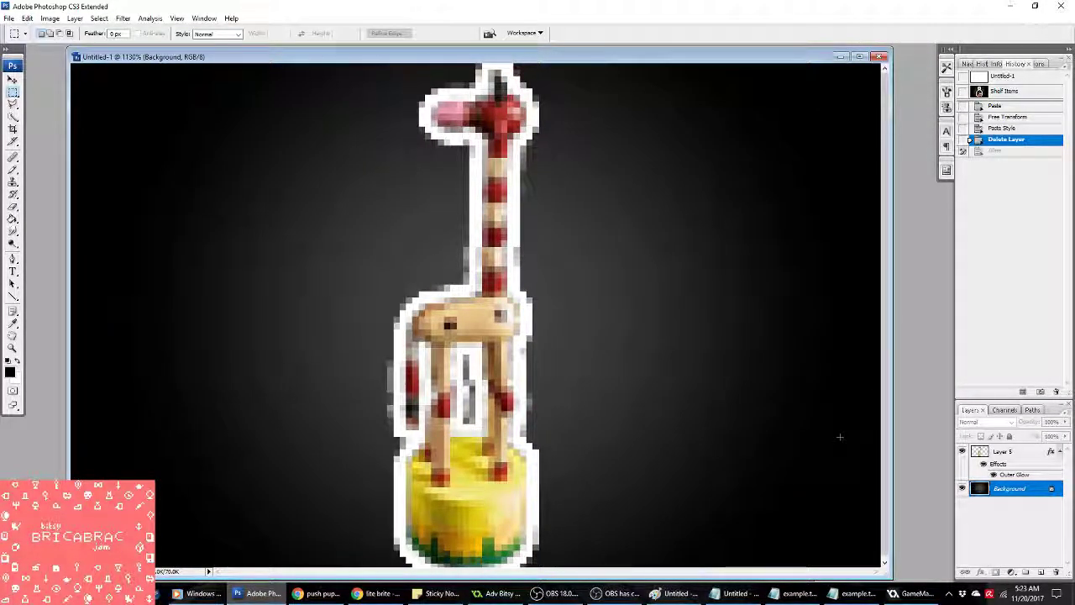
Step: Convert the giraffe picture to dithered black-and-white Indexed Color, flattening its layers, and copy the whole canvas
{"action": "key", "text": "ctrl+a"}
{"action": "left_click", "coordinate": [49, 18]}
{"action": "mouse_move", "coordinate": [63, 30]}
{"action": "left_click", "coordinate": [180, 57]}
{"action": "left_click", "coordinate": [500, 223]}
{"action": "left_click", "coordinate": [947, 103]}
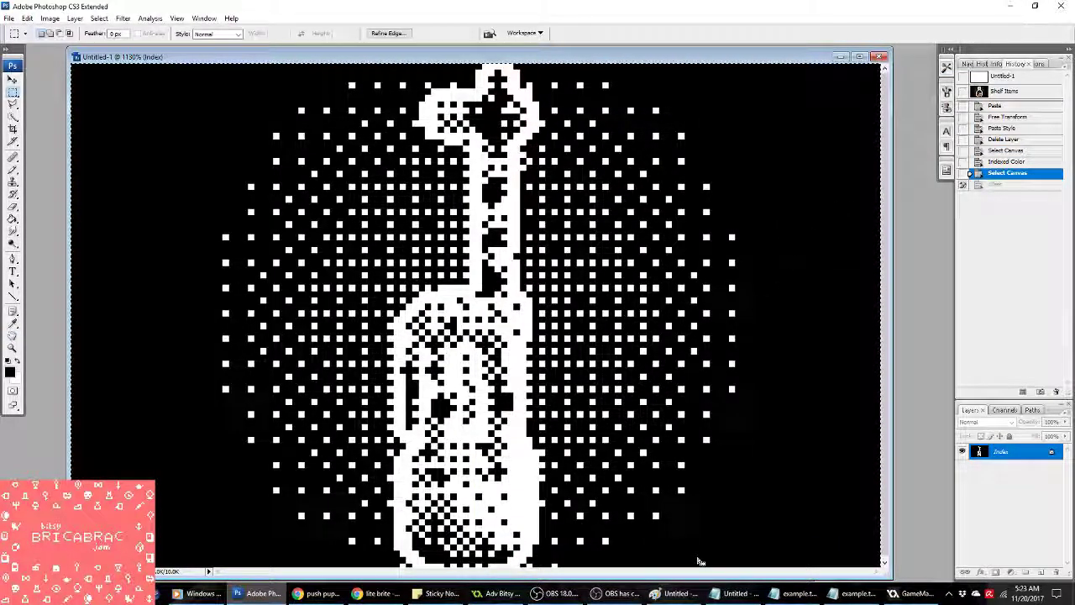
Step: Switch to GameMaker and replace the image of spr_picturetest with the copied giraffe picture in the Sprite Editor
{"action": "left_click", "coordinate": [497, 593]}
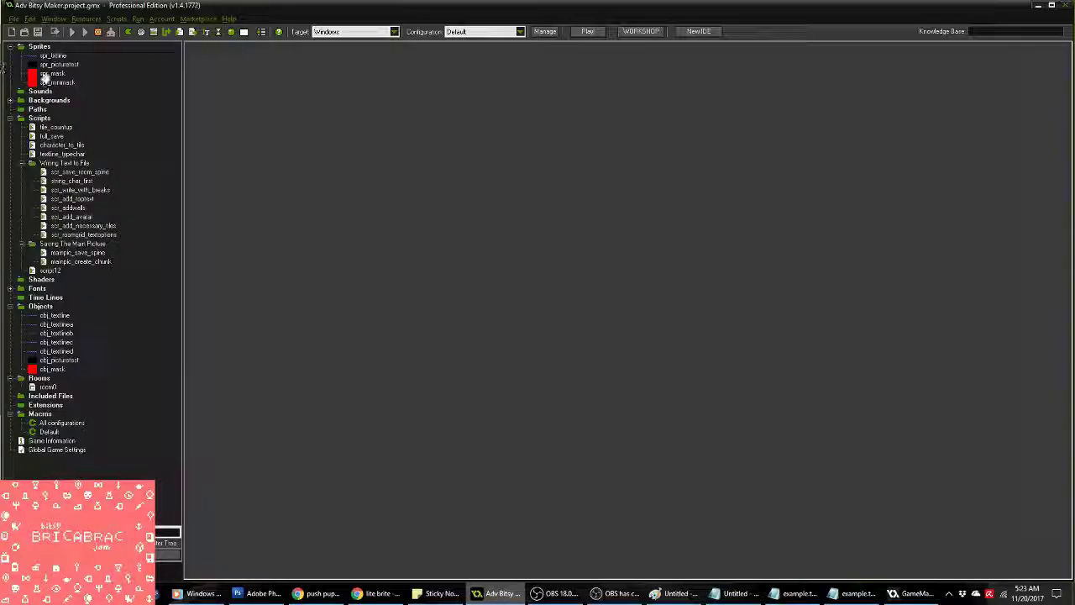
{"action": "left_click", "coordinate": [66, 65]}
{"action": "double_click", "coordinate": [65, 65]}
{"action": "left_click", "coordinate": [469, 181]}
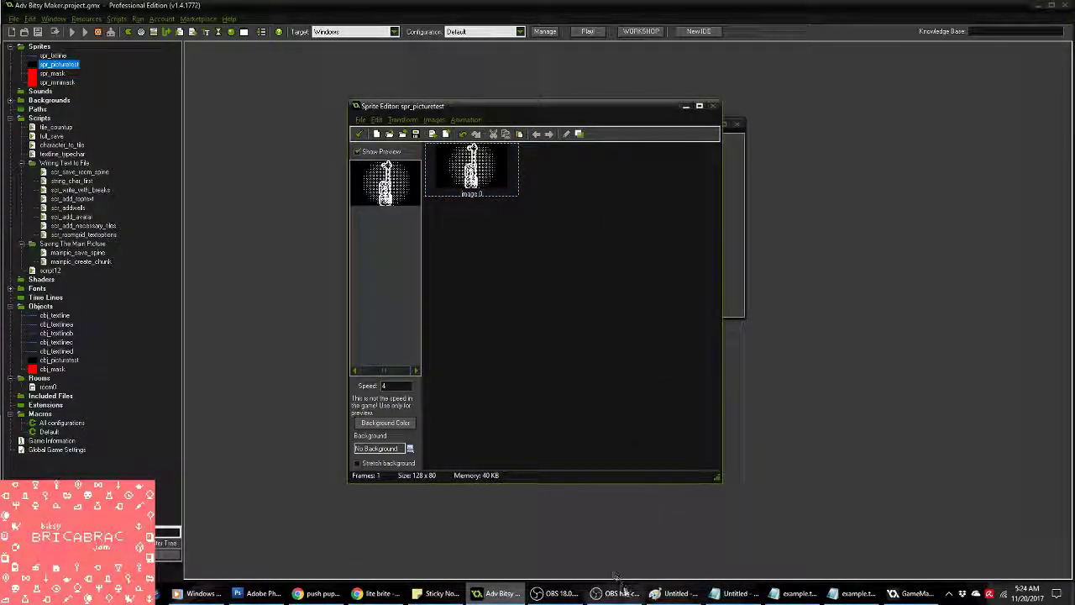
Step: Close the still running GameMaker game window and delete example.txt from the Adv_Bitsy_Maker folder
{"action": "left_click", "coordinate": [564, 595]}
{"action": "left_click", "coordinate": [561, 594]}
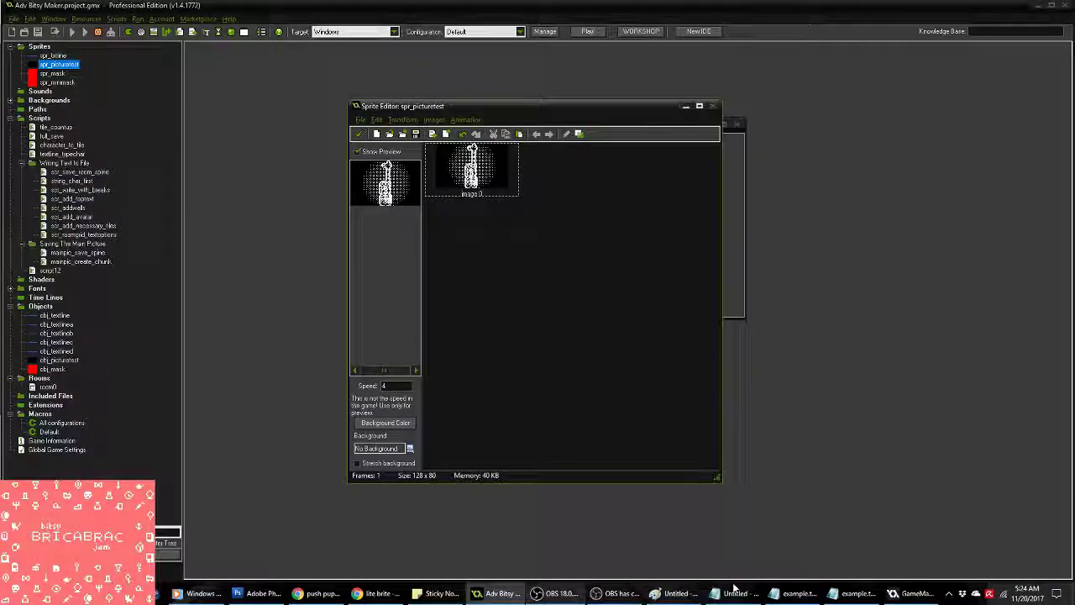
{"action": "left_click", "coordinate": [845, 588]}
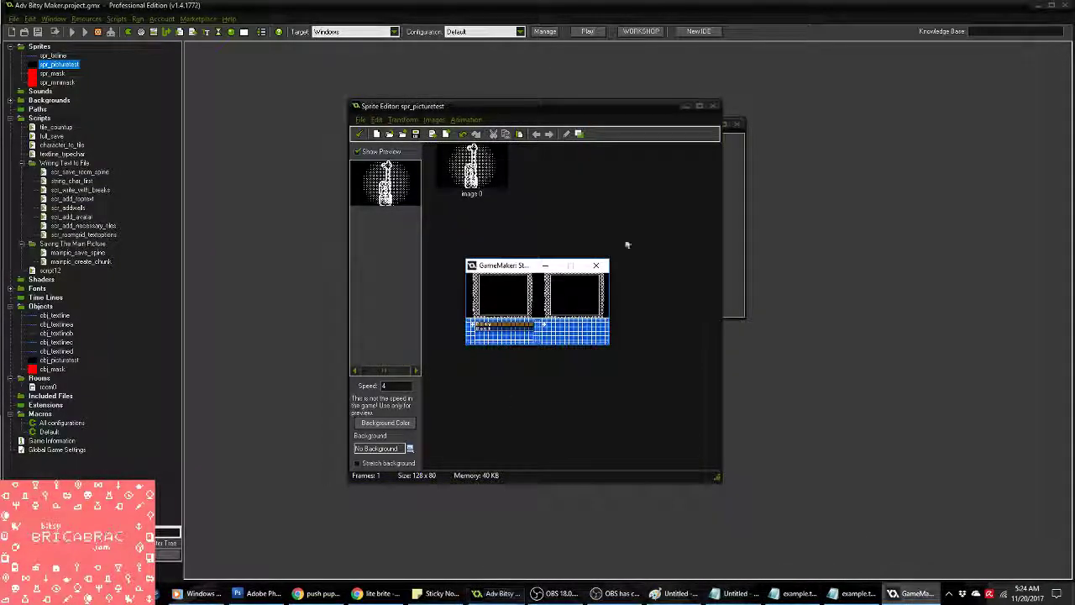
{"action": "left_click", "coordinate": [637, 259]}
{"action": "key", "text": "alt+Tab"}
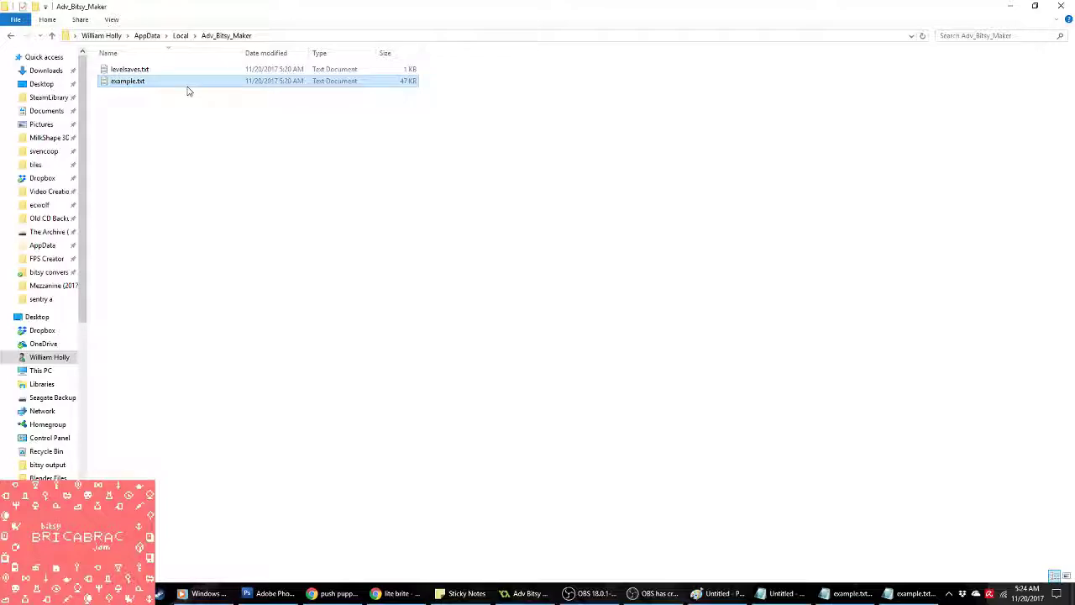
{"action": "key", "text": "Delete"}
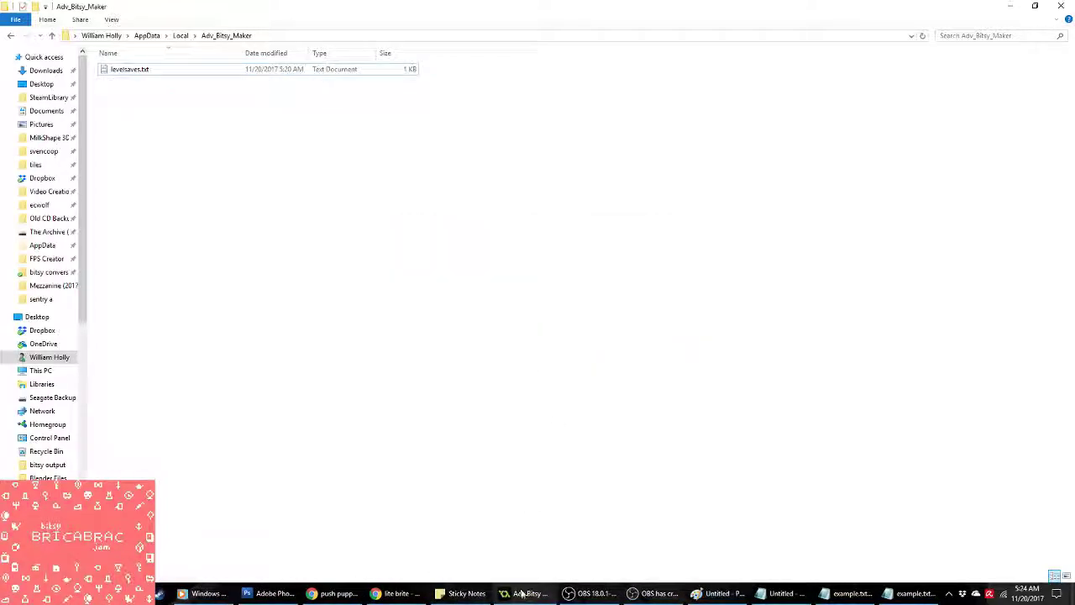
Step: Return to Photoshop, revert the giraffe picture to its state before the Indexed Color conversion, and clear the selection
{"action": "left_click", "coordinate": [526, 593]}
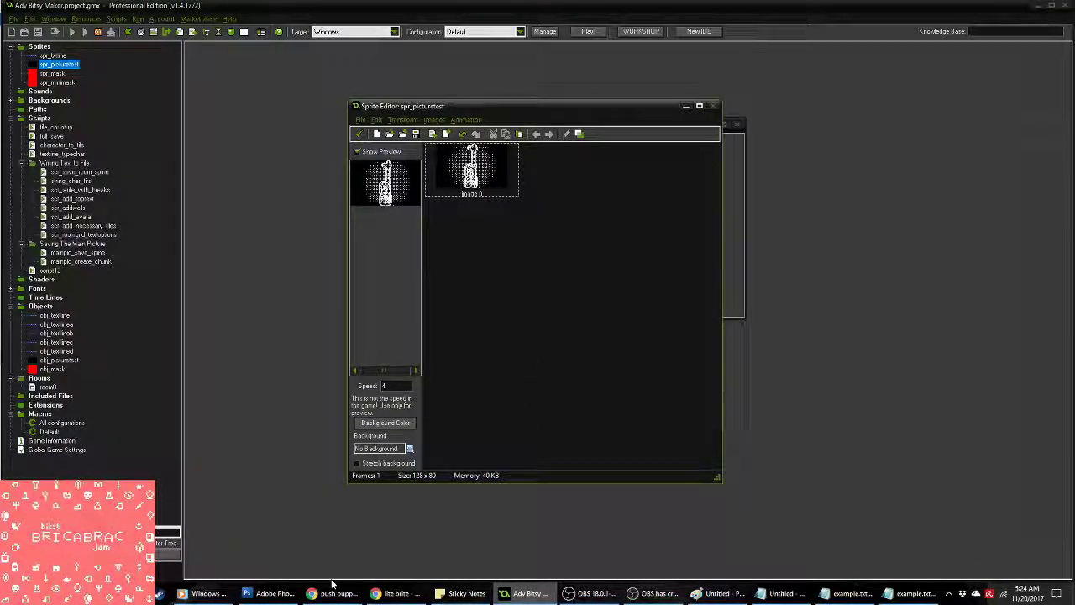
{"action": "left_click", "coordinate": [269, 593]}
{"action": "left_click", "coordinate": [1012, 150]}
{"action": "key", "text": "ctrl+d"}
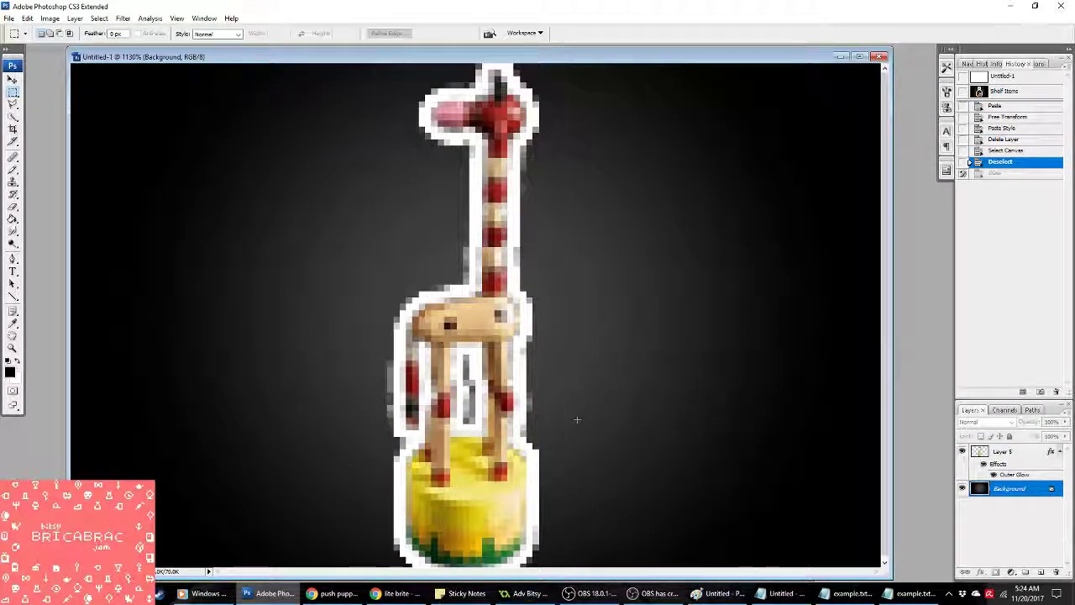
Step: Shift the part of the giraffe above the lower legs one pixel right on Layer 5 and deselect it
{"action": "left_click_drag", "start_coordinate": [583, 429], "coordinate": [299, 63]}
{"action": "key", "text": "v"}
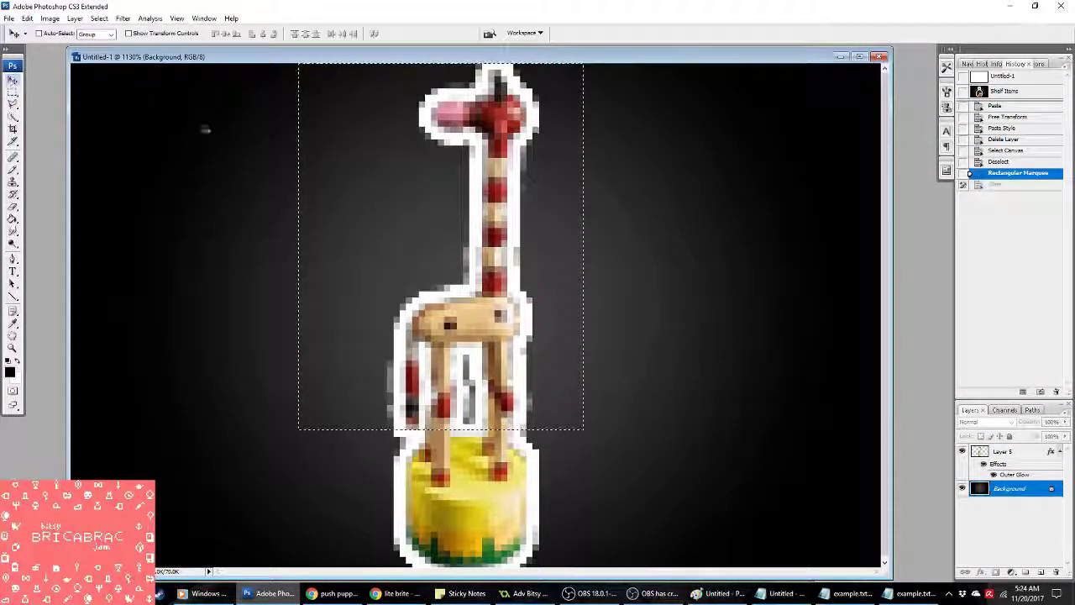
{"action": "key", "text": "Right"}
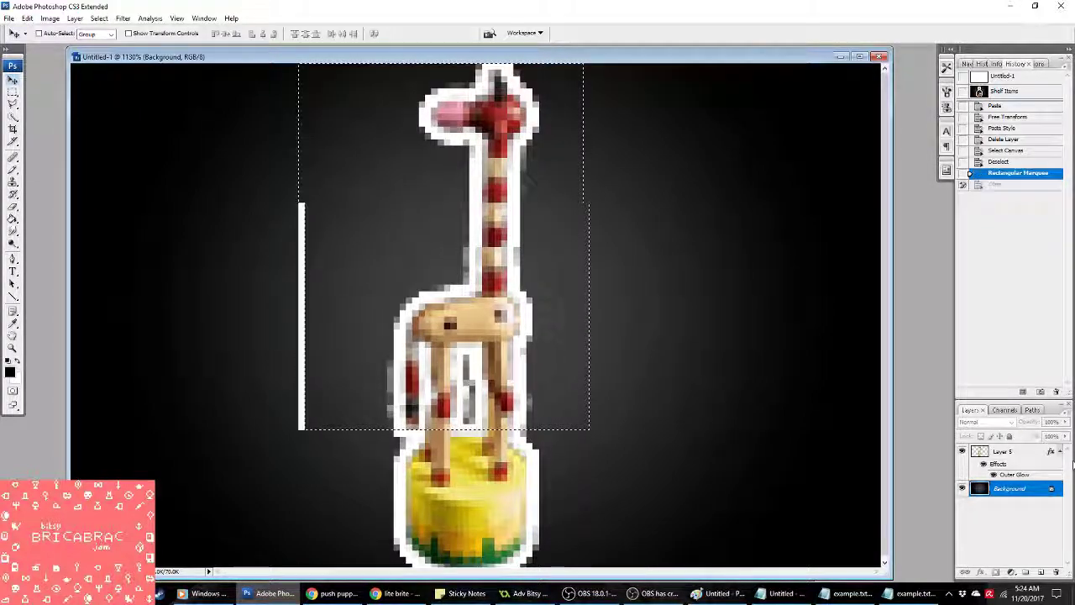
{"action": "left_click", "coordinate": [1002, 451]}
{"action": "left_click", "coordinate": [979, 451], "text": "ctrl"}
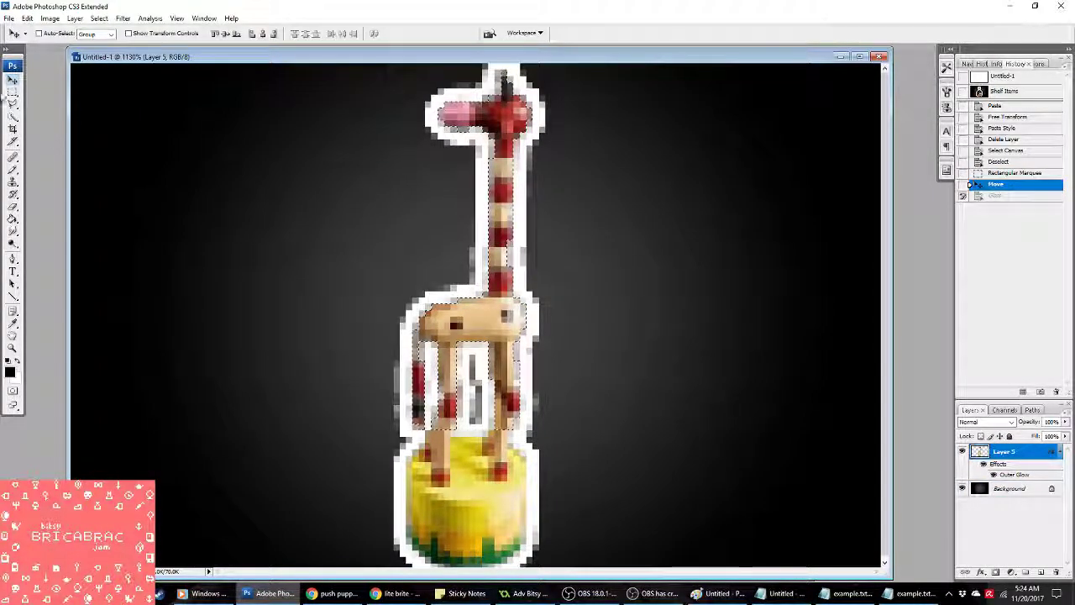
{"action": "left_click", "coordinate": [13, 90]}
{"action": "key", "text": "ctrl+d"}
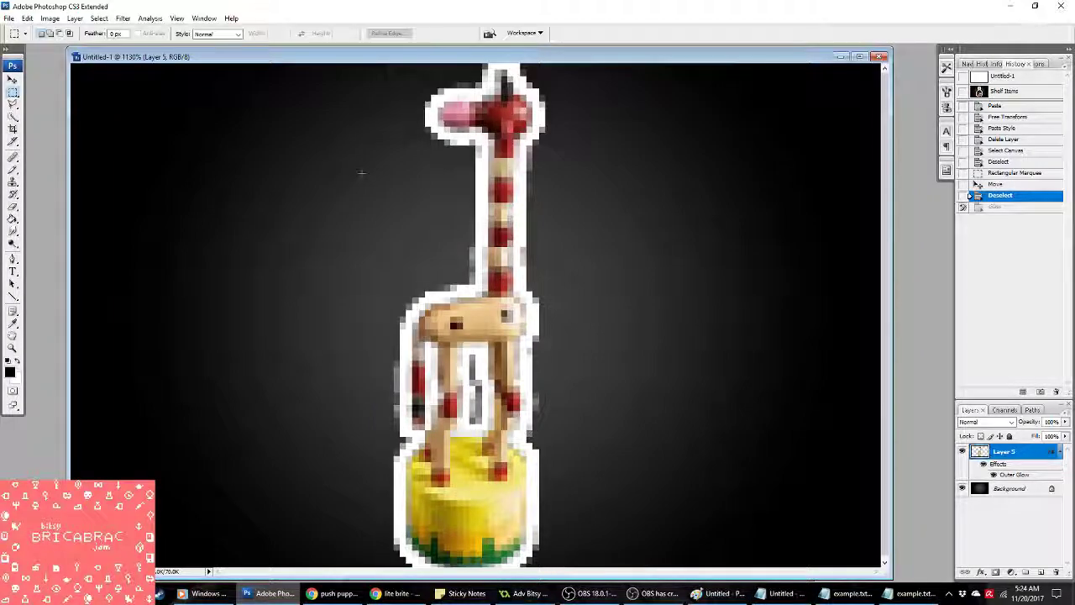
Step: Shift the part of the giraffe above the knees one more pixel right and clear the selection
{"action": "left_click_drag", "start_coordinate": [229, 64], "coordinate": [602, 392]}
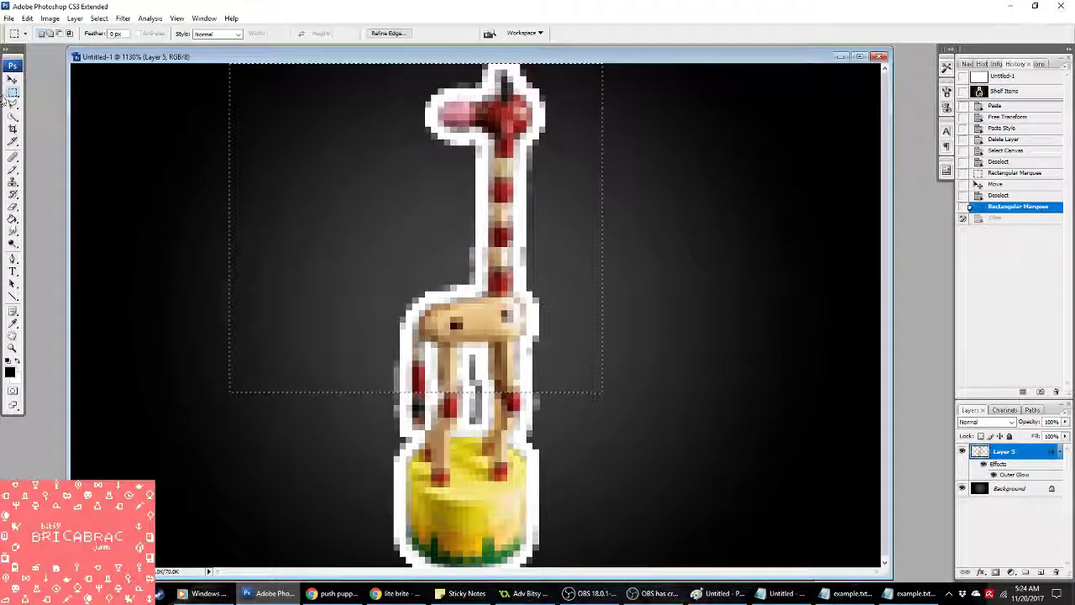
{"action": "left_click", "coordinate": [14, 79]}
{"action": "key", "text": "Right"}
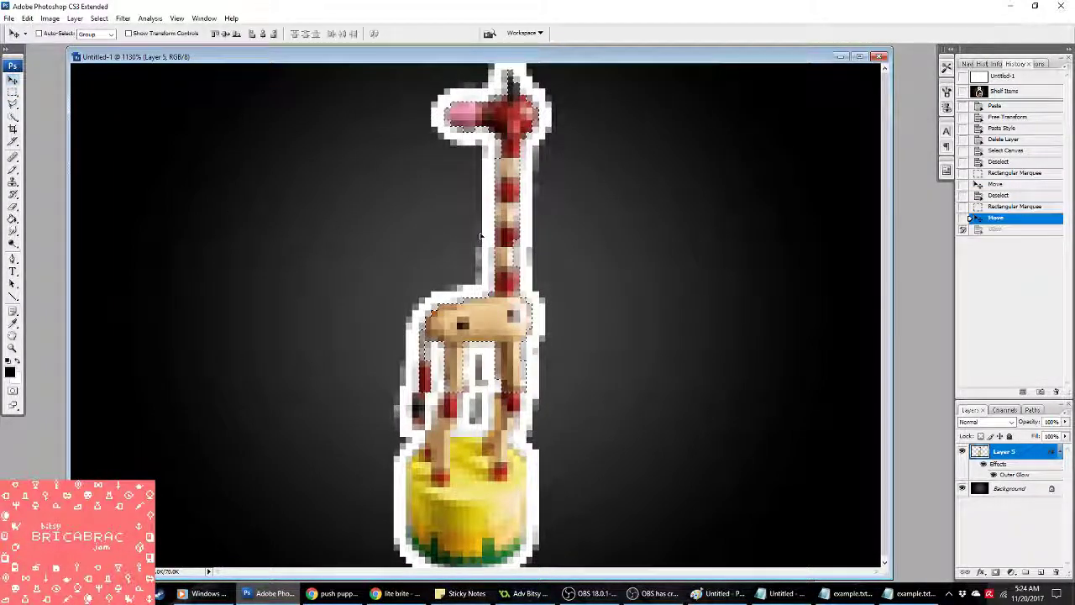
{"action": "key", "text": "m"}
{"action": "key", "text": "ctrl+d"}
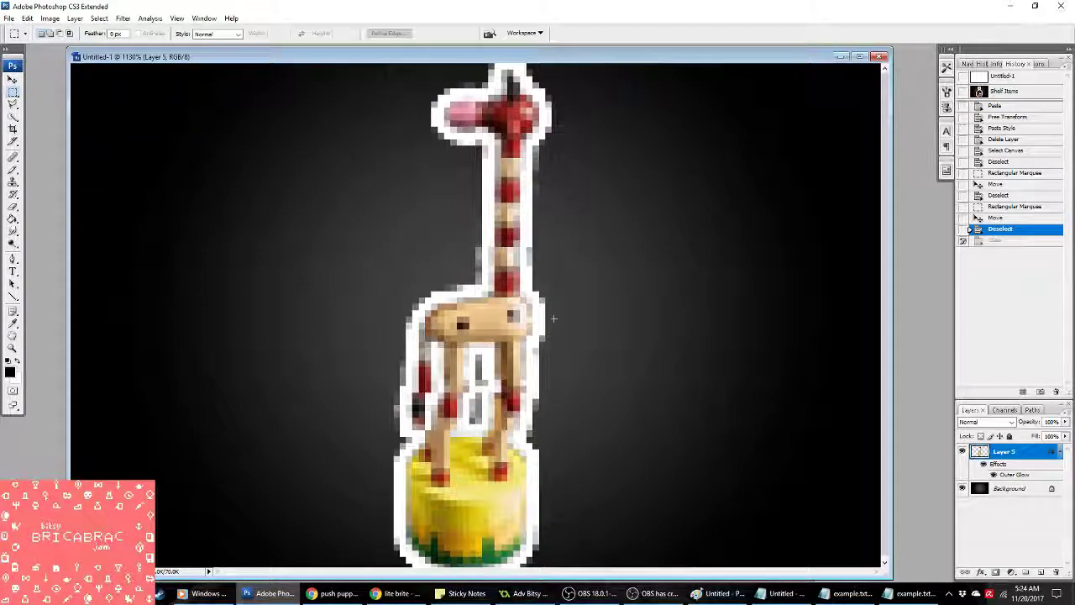
Step: Shift the giraffe's body, neck and head above the legs one pixel right and deselect them
{"action": "left_click_drag", "start_coordinate": [595, 271], "coordinate": [128, 64]}
{"action": "key", "text": "v"}
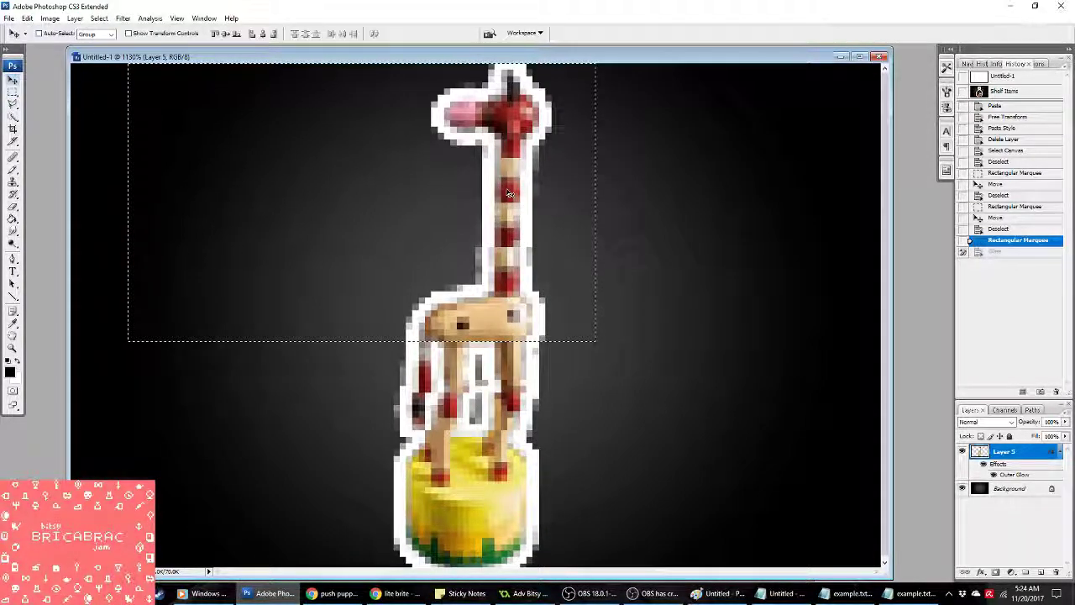
{"action": "key", "text": "Right"}
{"action": "key", "text": "ctrl+d"}
{"action": "key", "text": "m"}
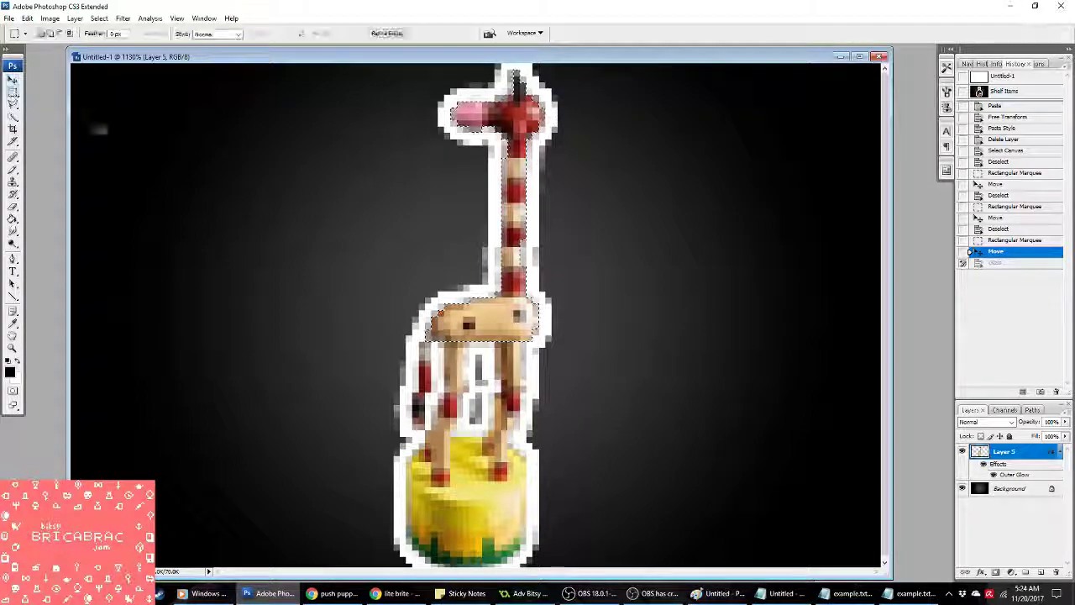
Step: Shift only the giraffe's head and neck one pixel left and clear the selection
{"action": "left_click_drag", "start_coordinate": [546, 269], "coordinate": [589, 295]}
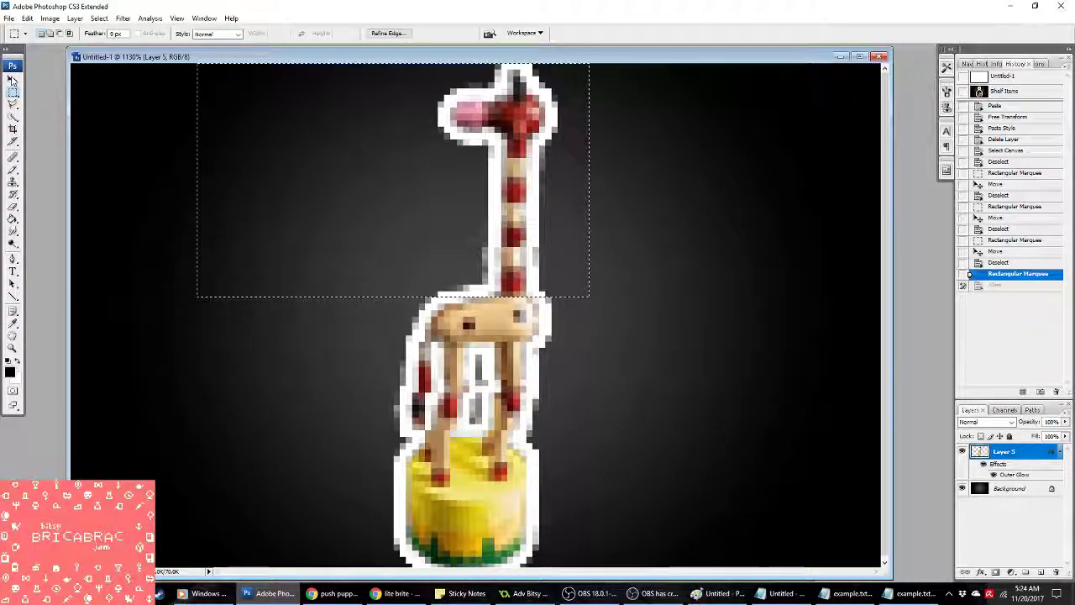
{"action": "key", "text": "v"}
{"action": "left_click_drag", "start_coordinate": [471, 173], "coordinate": [466, 173]}
{"action": "key", "text": "ctrl+d"}
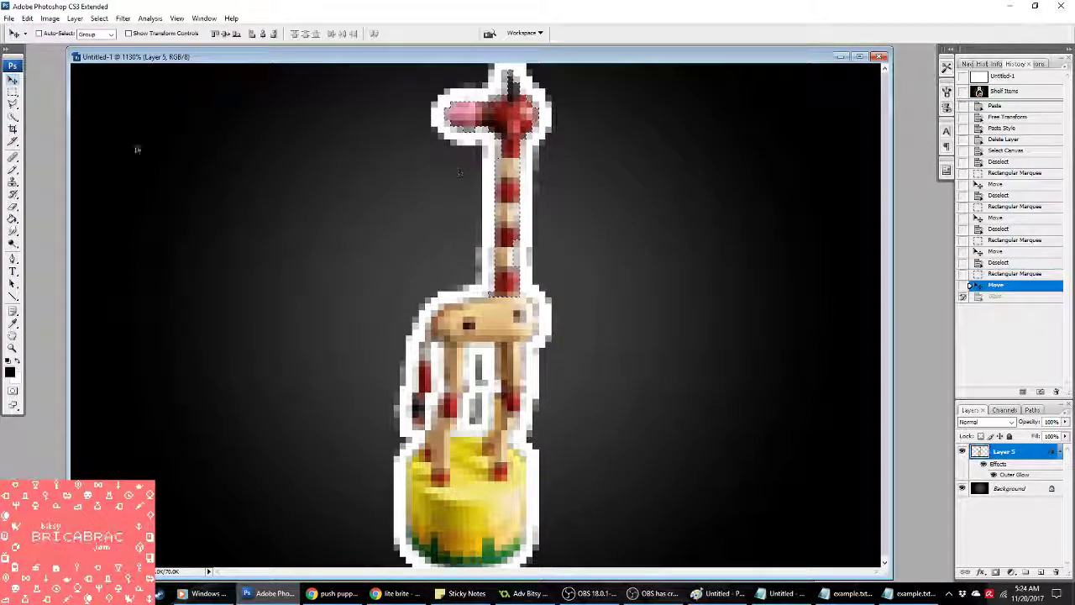
Step: Select the three light beige segments of the giraffe's neck, shift them one pixel right and clear the selection
{"action": "key", "text": "m"}
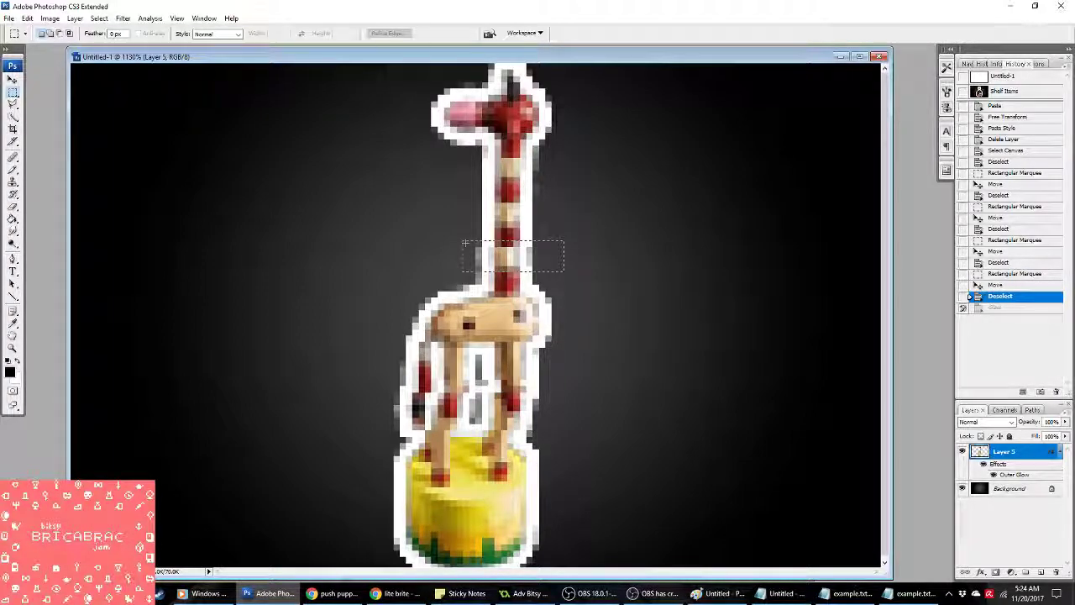
{"action": "left_click_drag", "start_coordinate": [459, 244], "coordinate": [564, 265]}
{"action": "key", "text": "ctrl+d"}
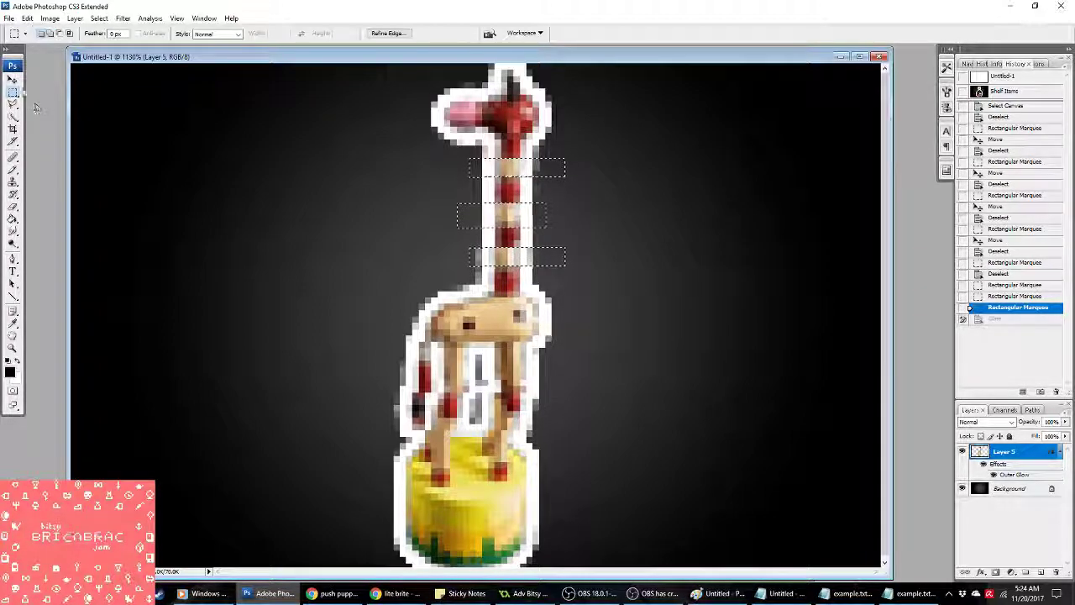
{"action": "left_click_drag", "start_coordinate": [500, 153], "coordinate": [526, 271], "text": "alt+shift"}
{"action": "key", "text": "v"}
{"action": "key", "text": "Left"}
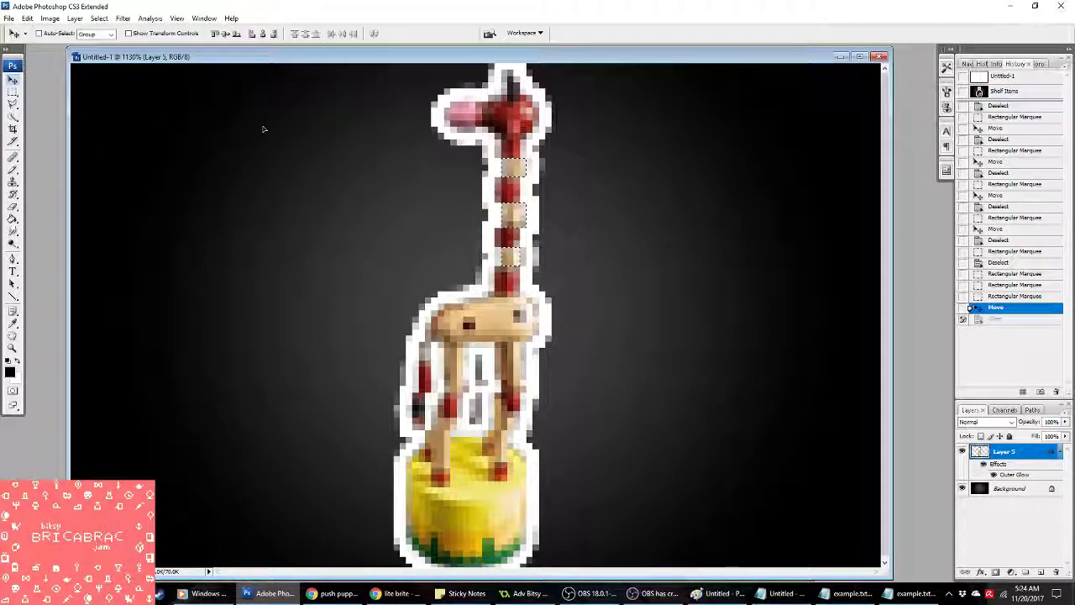
{"action": "key", "text": "m"}
{"action": "key", "text": "ctrl+d"}
Step: Select only the giraffe's head above the neck and shift it one pixel left
{"action": "left_click_drag", "start_coordinate": [580, 145], "coordinate": [378, 60]}
{"action": "key", "text": "v"}
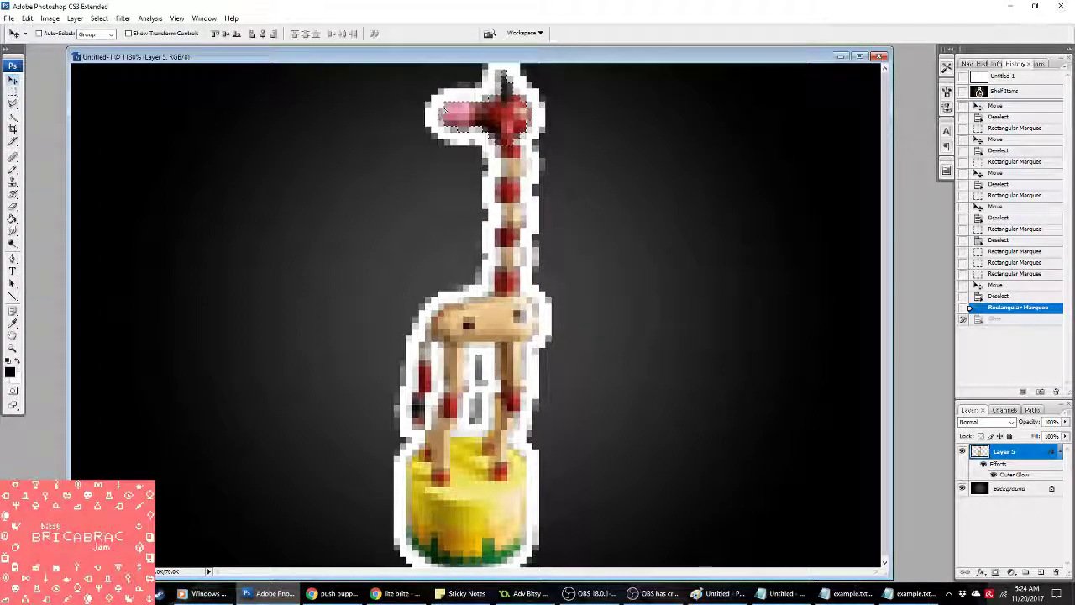
{"action": "key", "text": "Down"}
Step: Convert the giraffe picture to Indexed Color and select the whole canvas for copying
{"action": "left_click", "coordinate": [52, 18]}
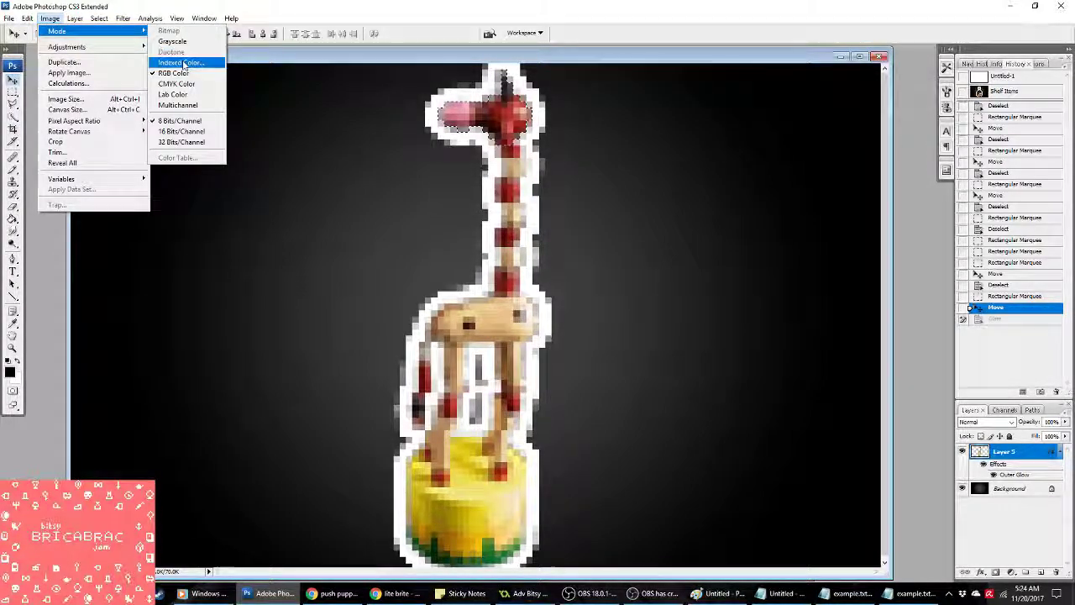
{"action": "left_click", "coordinate": [181, 62]}
{"action": "left_click", "coordinate": [502, 223]}
{"action": "key", "text": "Return"}
{"action": "key", "text": "ctrl+a"}
Step: Switch to GameMaker, paste the dithered giraffe into the frames of spr_picturetest, and save the sprite
{"action": "left_click", "coordinate": [527, 593]}
{"action": "key", "text": "ctrl+v"}
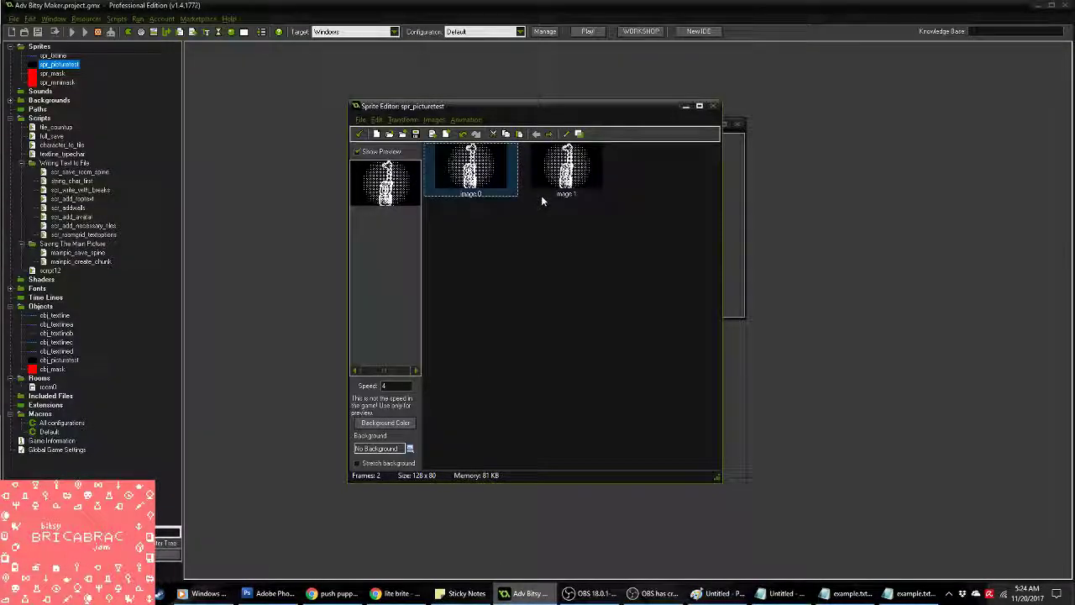
{"action": "left_click", "coordinate": [507, 226]}
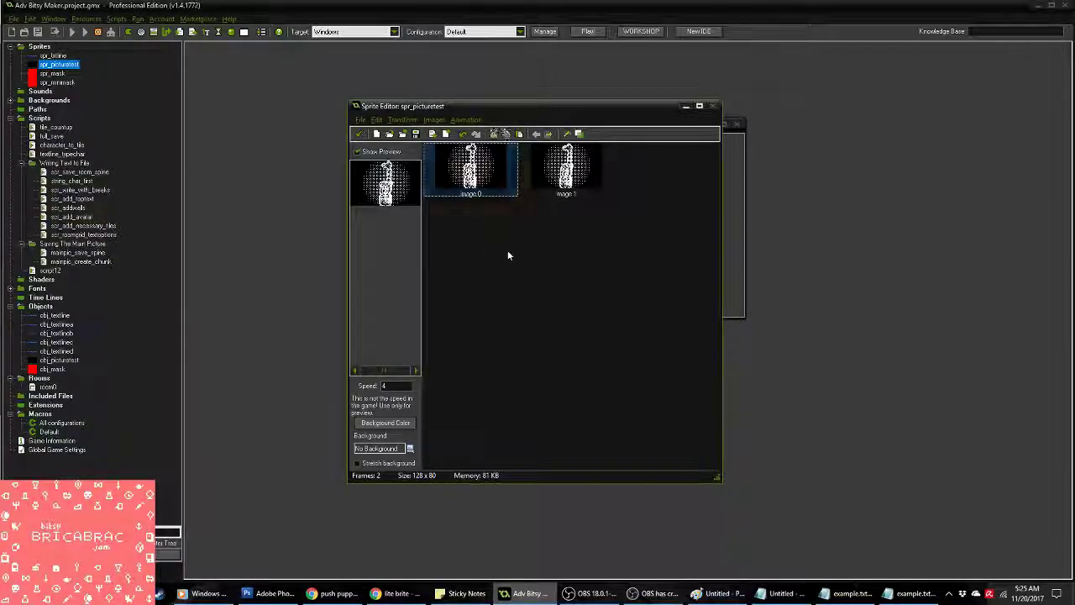
{"action": "left_click", "coordinate": [358, 136]}
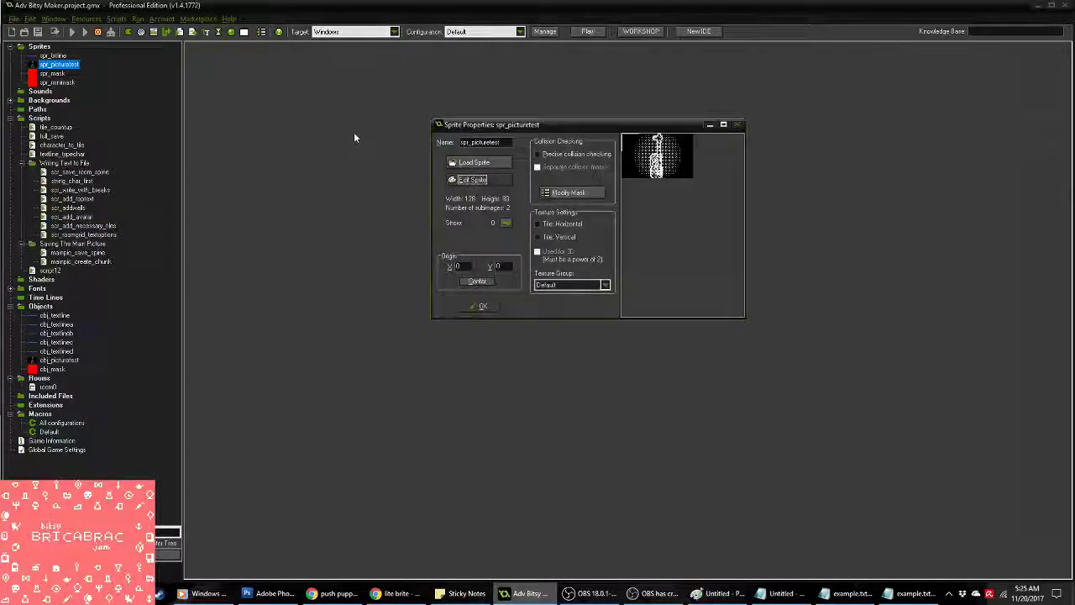
{"action": "left_click", "coordinate": [480, 307]}
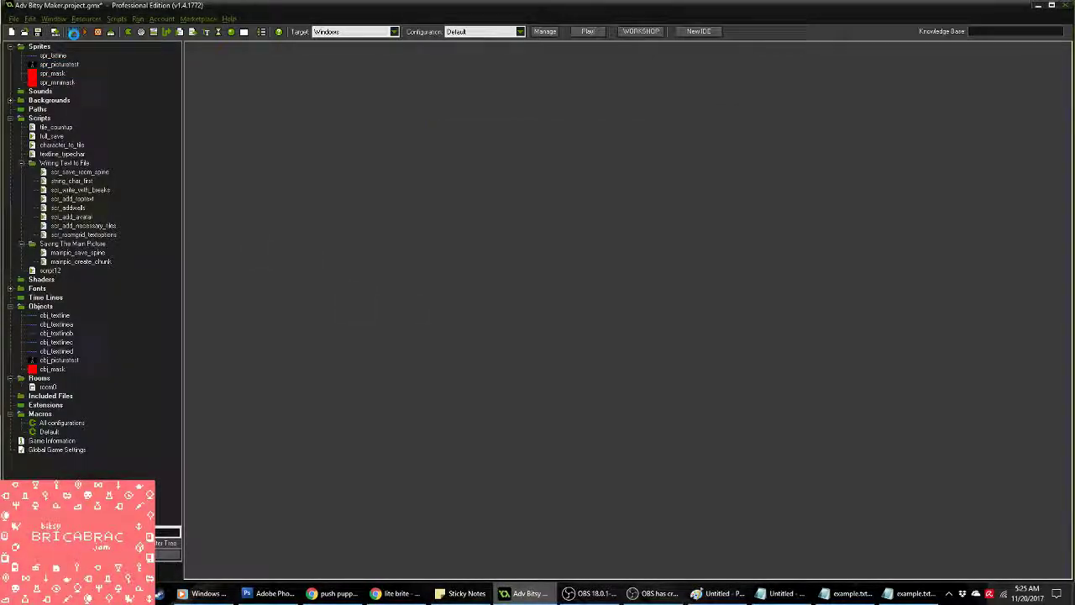
Step: Run the GameMaker project and open the exported example.txt from the Adv_Bitsy_Maker folder to check its end
{"action": "left_click", "coordinate": [73, 33]}
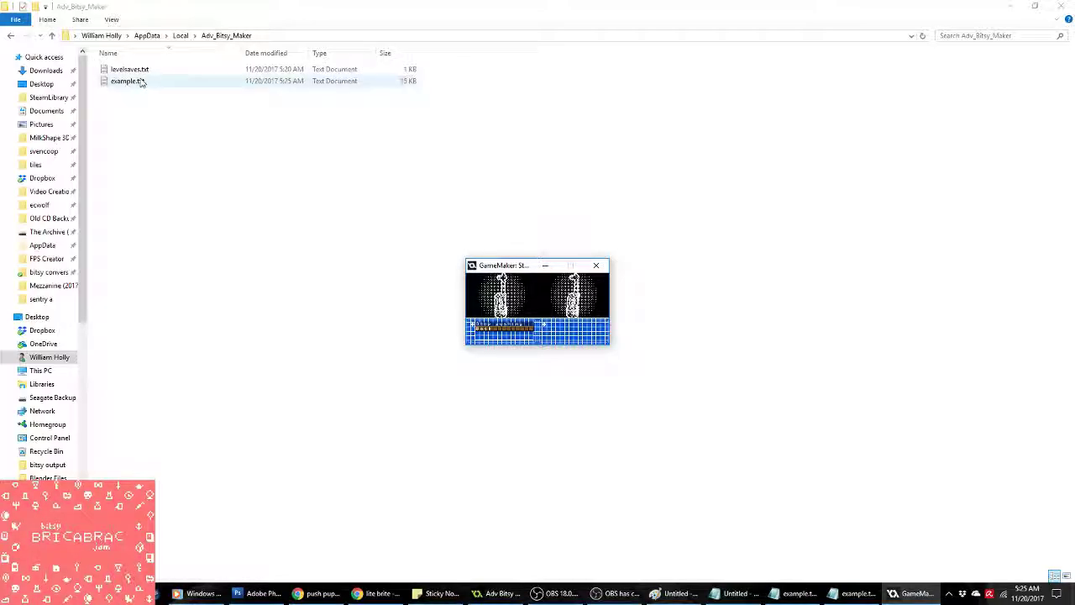
{"action": "double_click", "coordinate": [139, 80]}
{"action": "left_click", "coordinate": [685, 287]}
{"action": "key", "text": "ctrl+a"}
{"action": "key", "text": "ctrl+v"}
{"action": "mouse_move", "coordinate": [954, 438]}
{"action": "left_mouse_down"}
{"action": "mouse_move", "coordinate": [966, 188]}
{"action": "mouse_move", "coordinate": [974, 441]}
{"action": "left_mouse_up"}
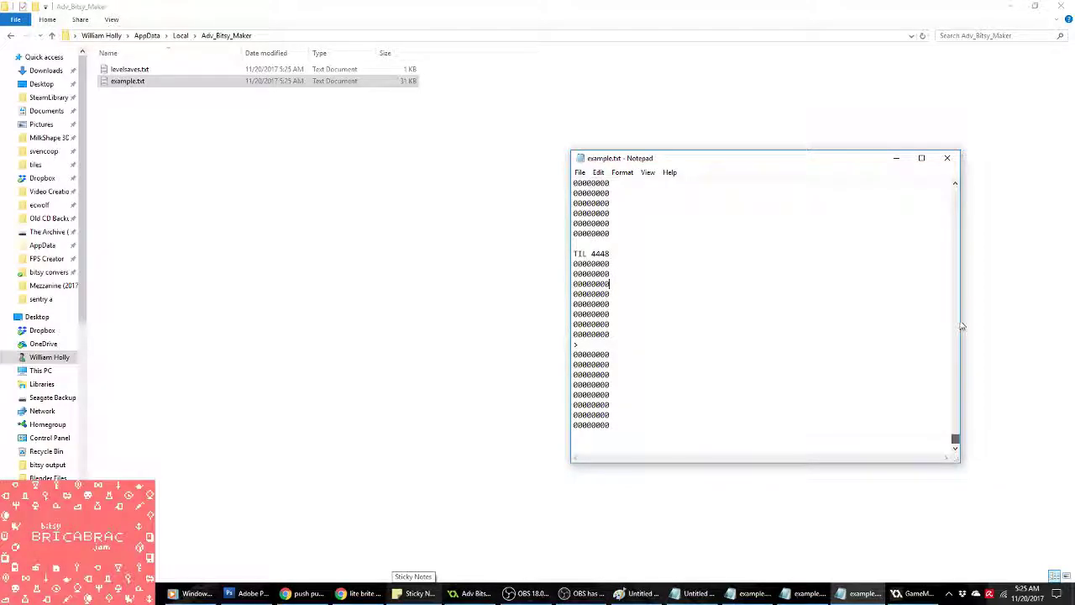
Step: Close and reopen example.txt, check that it ends with the ROOM 37 data, and select all its text for copying
{"action": "left_click", "coordinate": [947, 158]}
{"action": "left_click", "coordinate": [350, 254]}
{"action": "double_click", "coordinate": [129, 82]}
{"action": "left_click_drag", "start_coordinate": [956, 191], "coordinate": [969, 451]}
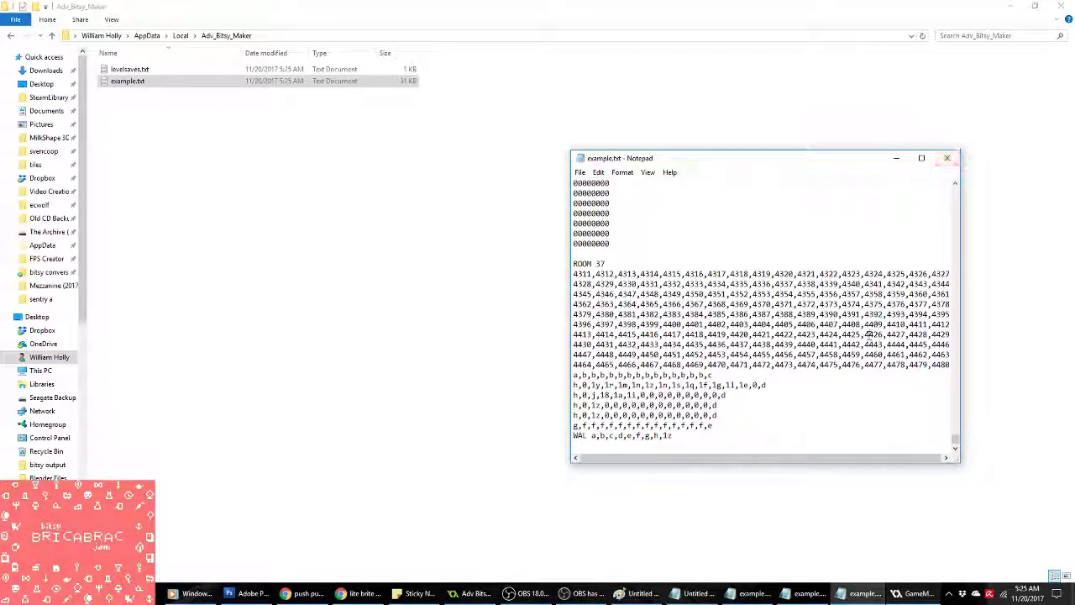
{"action": "key", "text": "ctrl+a"}
Step: Switch to the Bitsy editor in Chrome and paste the exported tiles and room at the end of the game data
{"action": "left_click", "coordinate": [248, 593]}
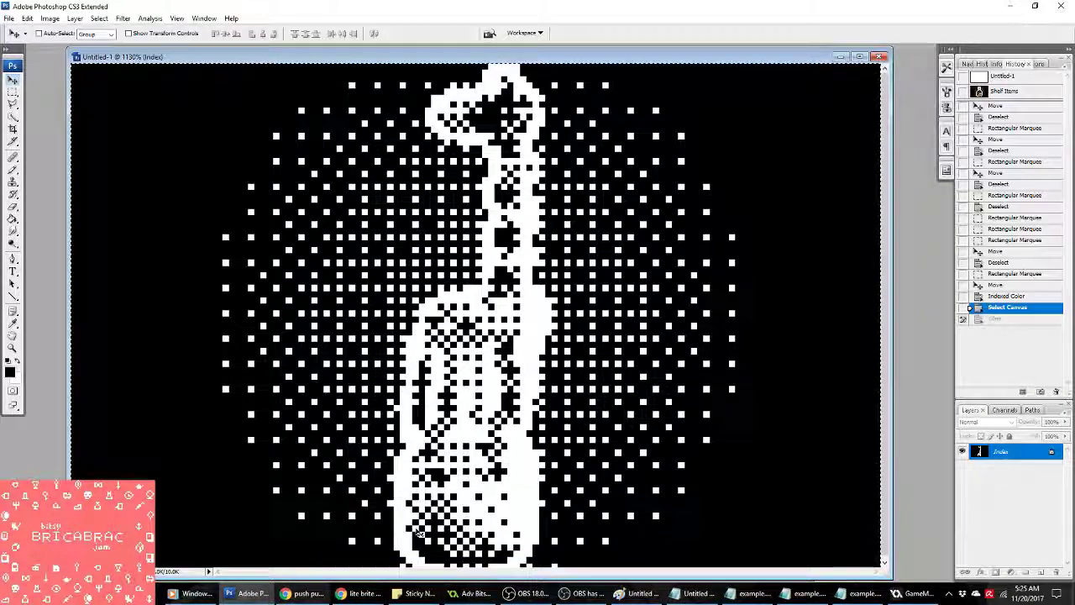
{"action": "left_click", "coordinate": [302, 593]}
{"action": "key", "text": "ctrl+shift+Tab"}
{"action": "key", "text": "ctrl+shift+Tab"}
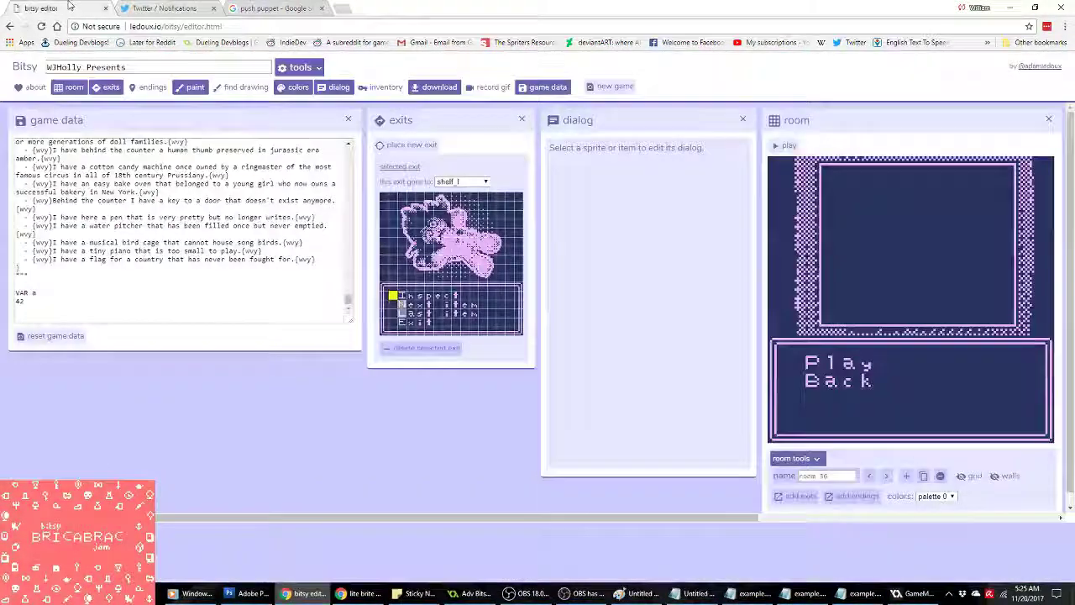
{"action": "key", "text": "ctrl+a"}
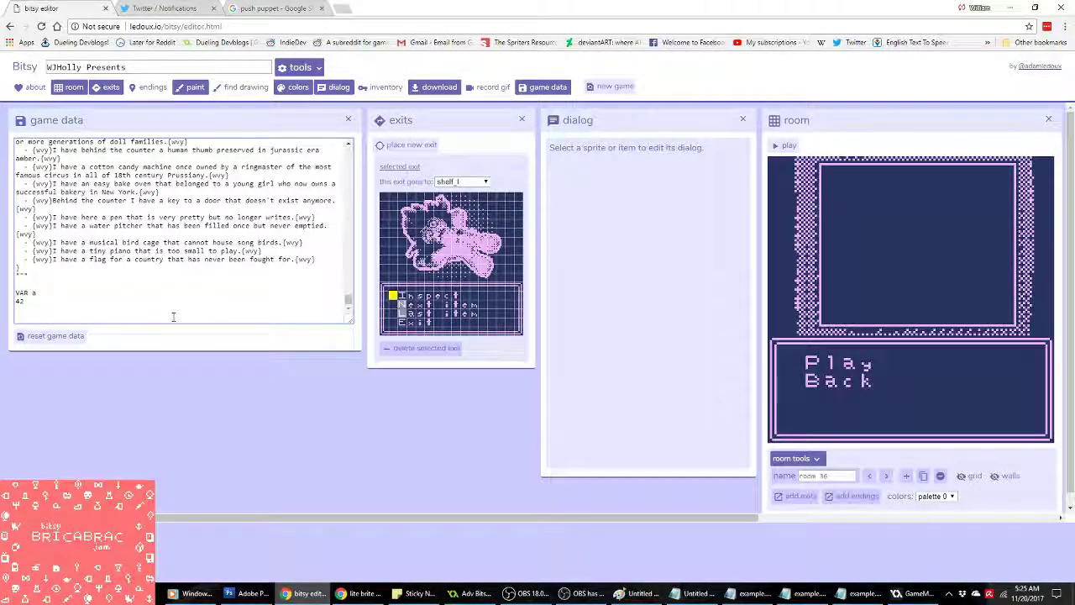
{"action": "key", "text": "ctrl+v"}
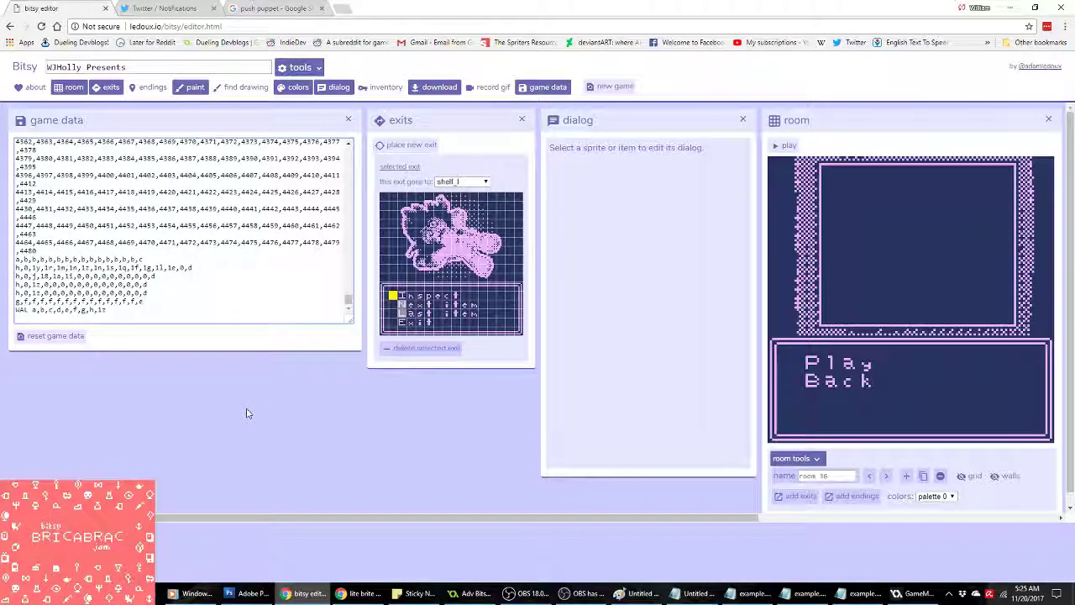
Step: Go to room 37 in the Bitsy editor and check the imported giraffe picture
{"action": "left_click", "coordinate": [884, 476]}
{"action": "left_click", "coordinate": [886, 476]}
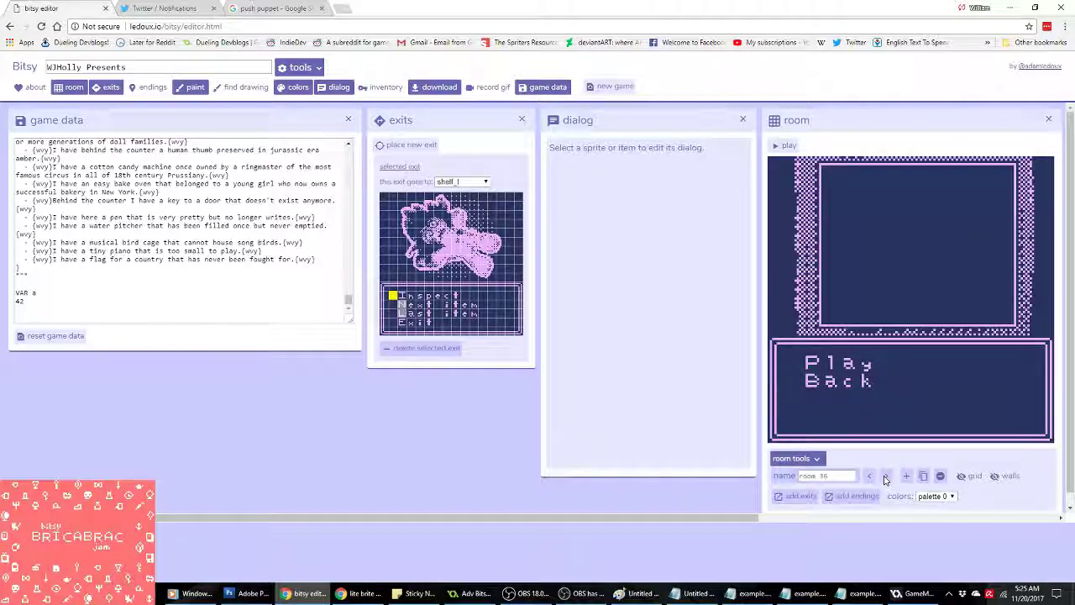
{"action": "left_click", "coordinate": [884, 476]}
{"action": "left_click_drag", "start_coordinate": [760, 516], "coordinate": [936, 503]}
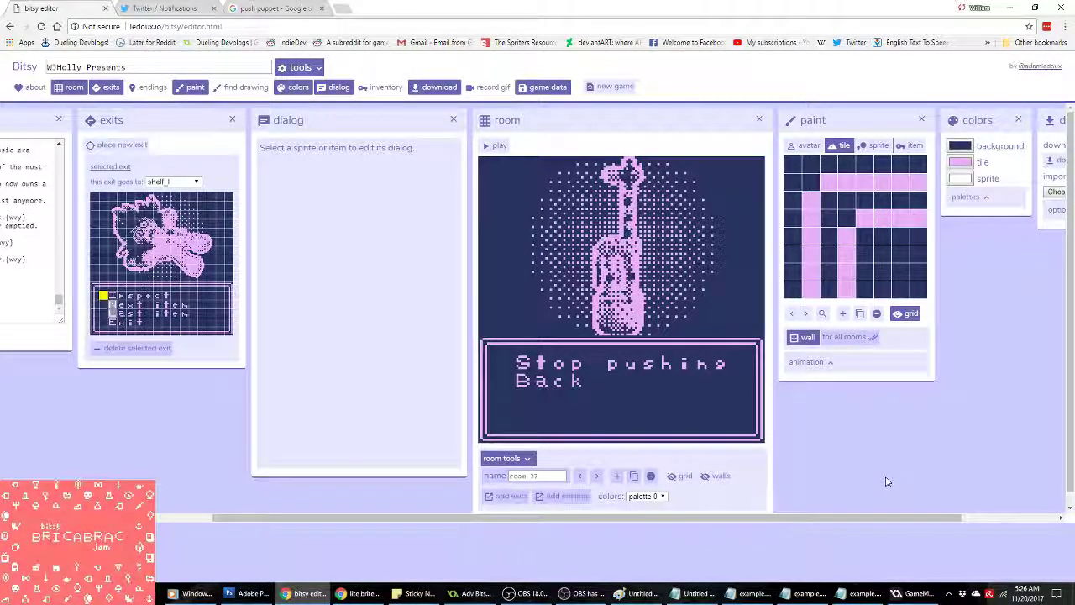
Step: Close the running GameMaker test window and delete example.txt from the Adv_Bitsy_Maker folder
{"action": "left_click", "coordinate": [469, 593]}
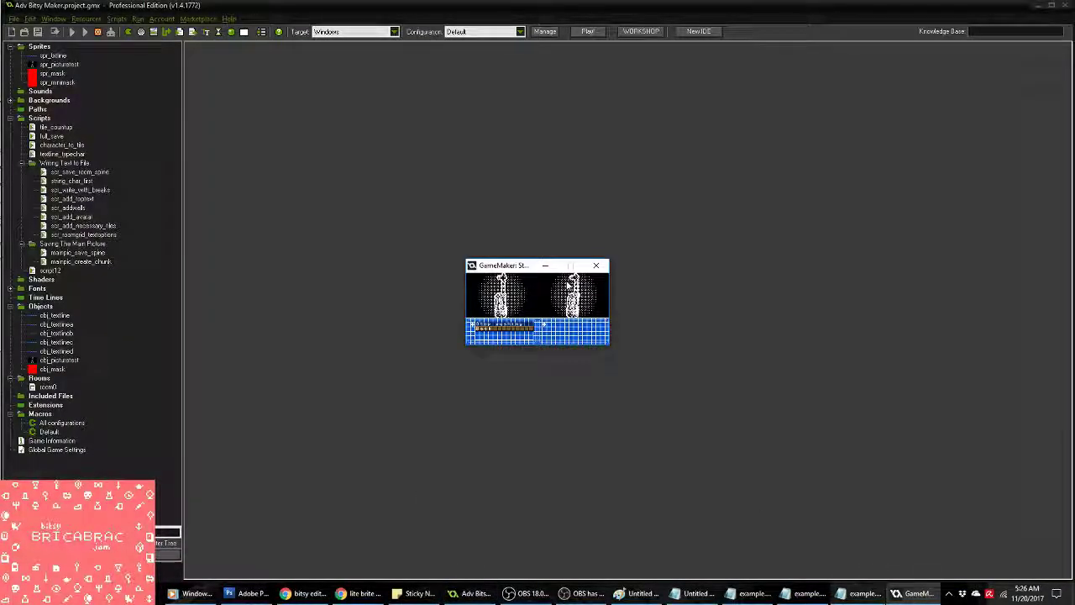
{"action": "left_click", "coordinate": [600, 264]}
{"action": "left_click", "coordinate": [171, 533]}
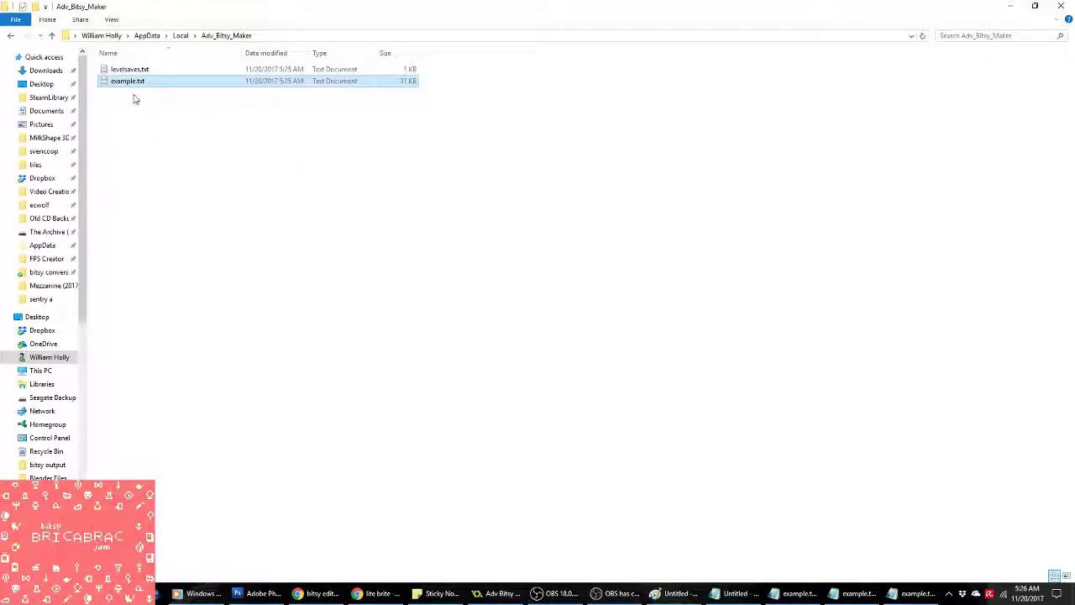
{"action": "key", "text": "Delete"}
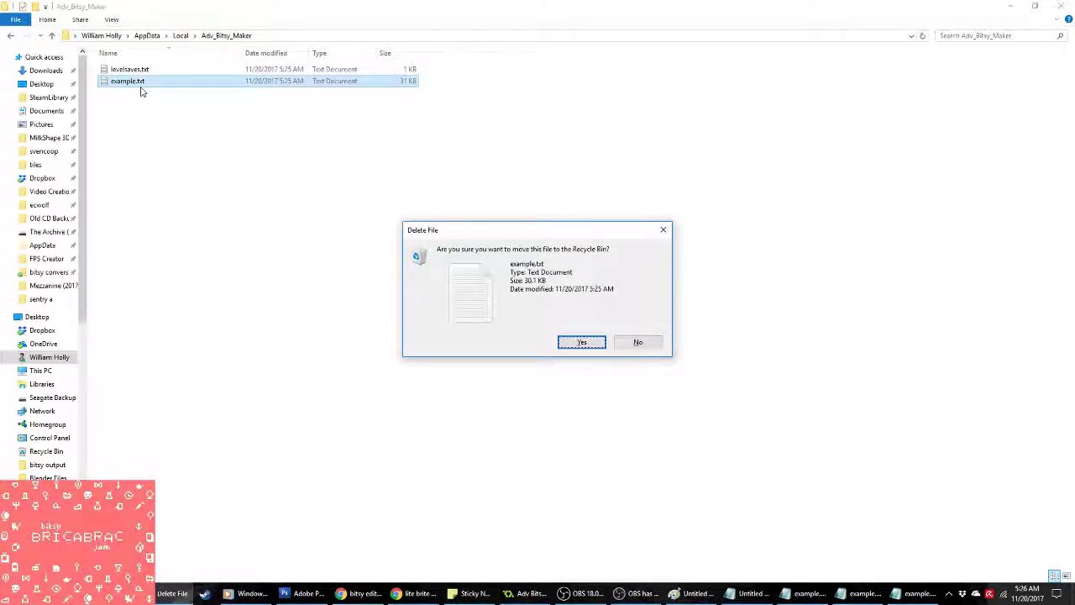
{"action": "key", "text": "Return"}
Step: Return to Photoshop and revert Untitled-1 to the Move state before the Indexed Color conversion
{"action": "left_click", "coordinate": [500, 593]}
{"action": "left_click", "coordinate": [260, 593]}
{"action": "left_click_drag", "start_coordinate": [286, 52], "coordinate": [391, 62]}
{"action": "left_click", "coordinate": [999, 285]}
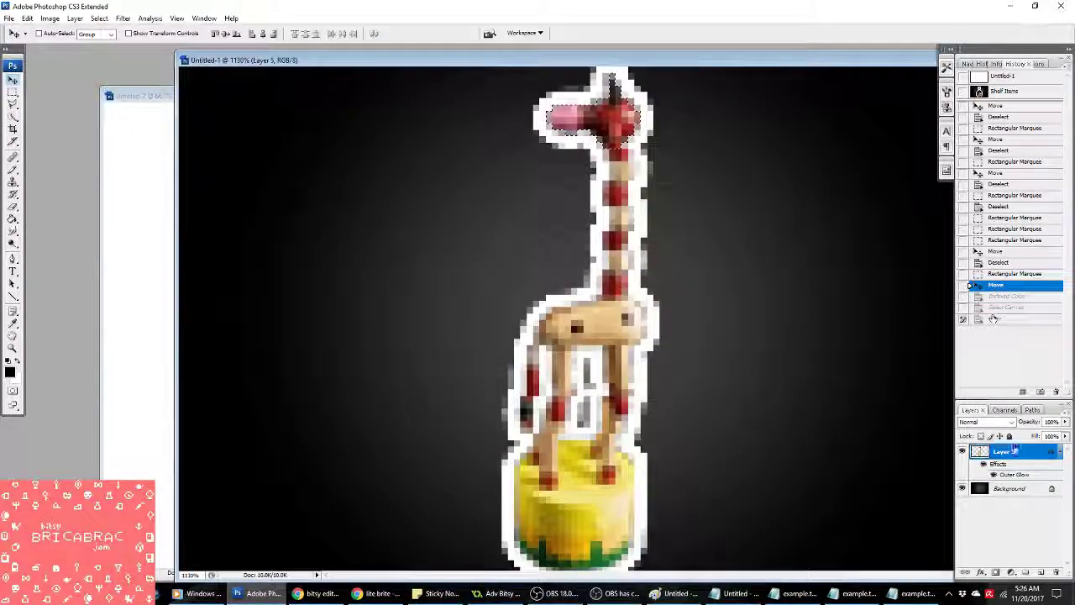
Step: Copy the collapsed giraffe with its drum from Untitled-2 and paste it into Untitled-1 as a new layer
{"action": "left_click", "coordinate": [148, 329]}
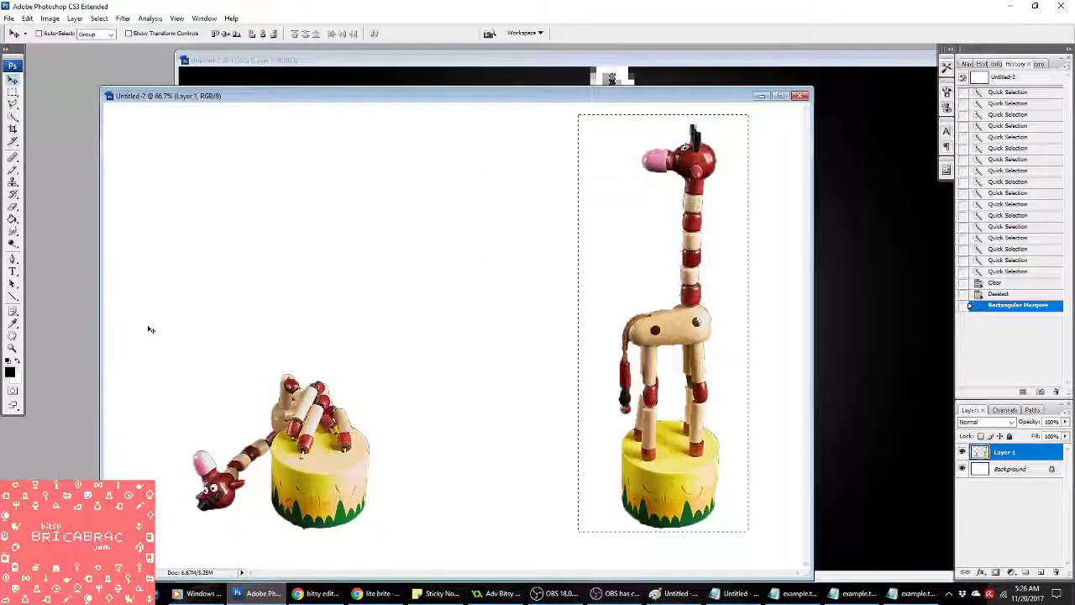
{"action": "left_click", "coordinate": [12, 90]}
{"action": "key", "text": "ctrl+d"}
{"action": "left_click_drag", "start_coordinate": [381, 532], "coordinate": [178, 355]}
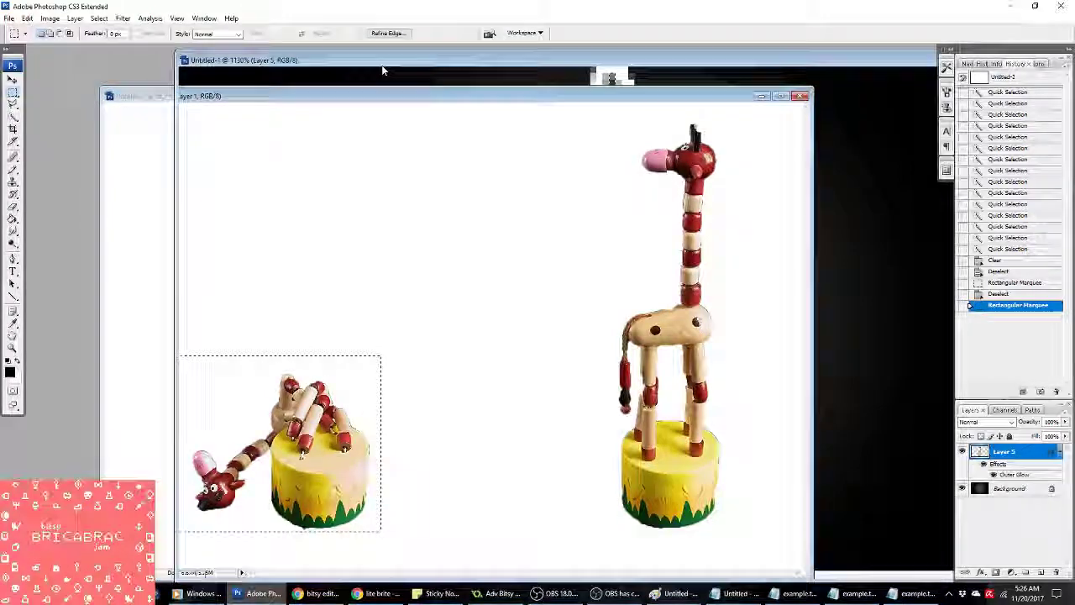
{"action": "left_click", "coordinate": [380, 61]}
{"action": "key", "text": "ctrl+v"}
Step: Scale down the collapsed giraffe with Free Transform and fit its drum over the standing giraffe's drum
{"action": "right_click", "coordinate": [554, 252]}
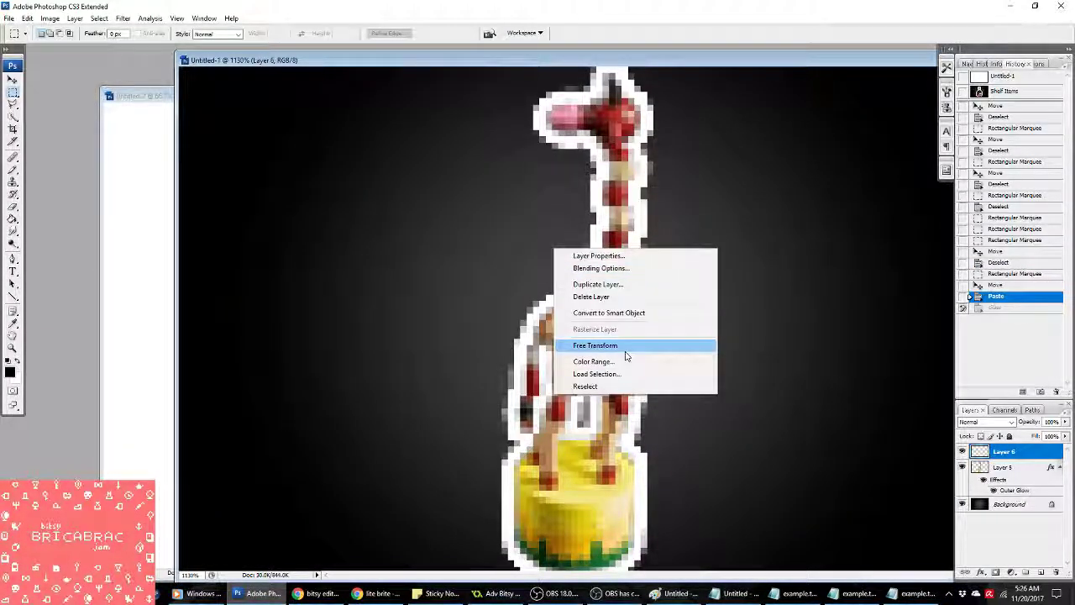
{"action": "left_click", "coordinate": [630, 346]}
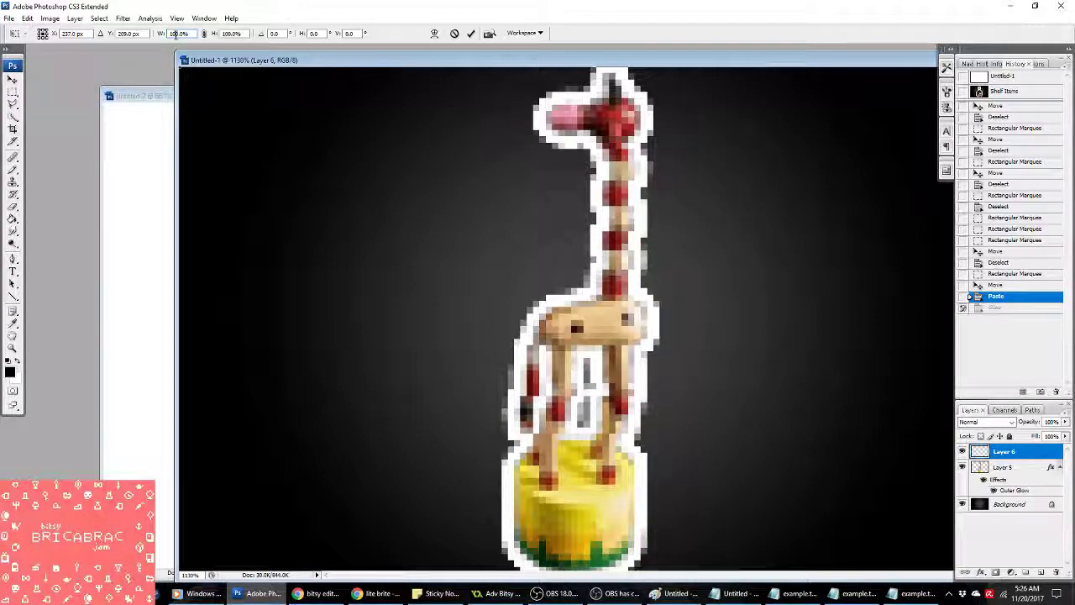
{"action": "type", "text": "50%"}
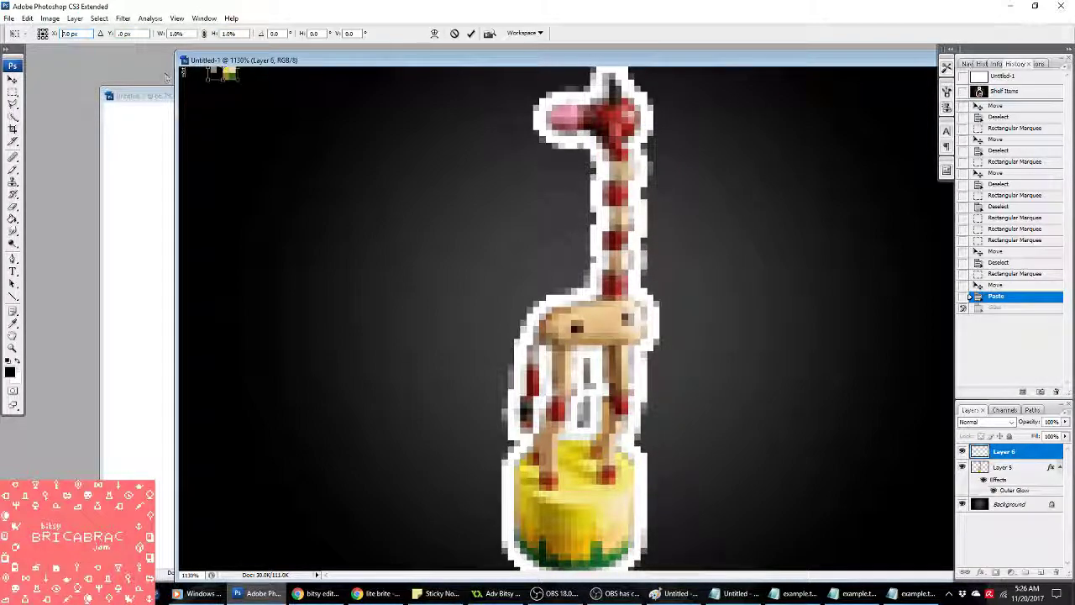
{"action": "left_click_drag", "start_coordinate": [228, 75], "coordinate": [600, 534]}
{"action": "mouse_move", "coordinate": [412, 373]}
{"action": "left_mouse_down"}
{"action": "mouse_move", "coordinate": [364, 336]}
{"action": "mouse_move", "coordinate": [438, 398]}
{"action": "mouse_move", "coordinate": [408, 384]}
{"action": "left_mouse_up"}
{"action": "left_click_drag", "start_coordinate": [642, 358], "coordinate": [642, 374]}
{"action": "key", "text": "Return"}
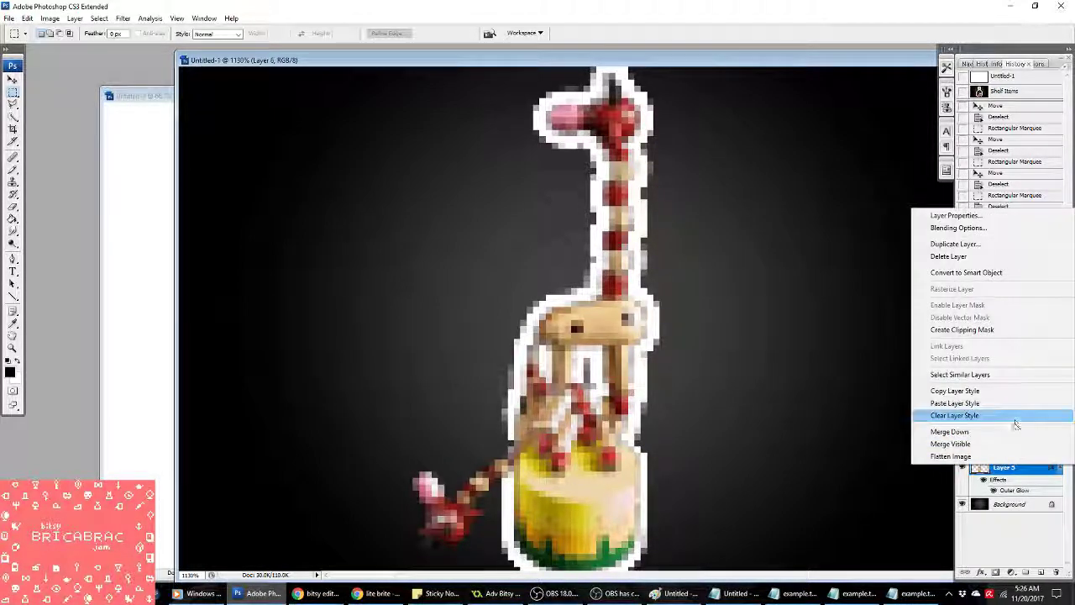
Step: Copy Layer 5's outer glow style to Layer 6 and move Layer 5 above Layer 6
{"action": "left_click", "coordinate": [1008, 392]}
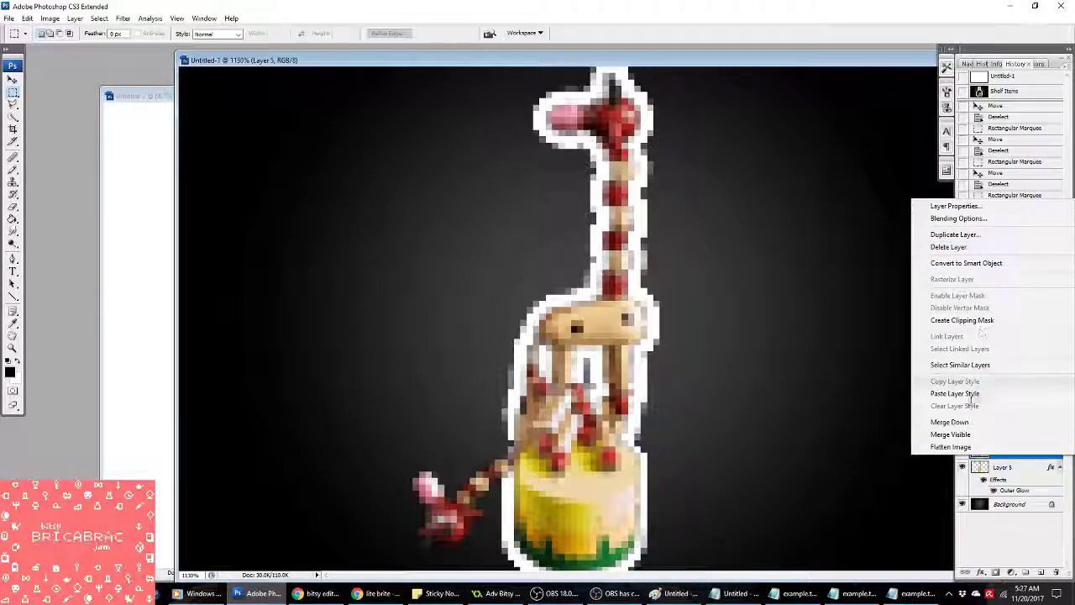
{"action": "left_click", "coordinate": [955, 393]}
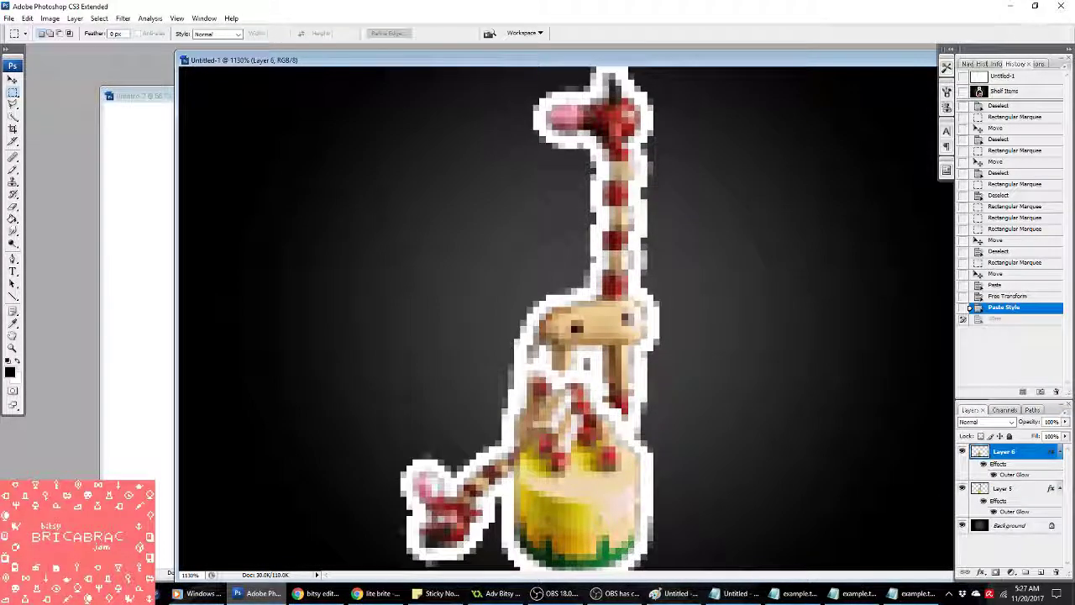
{"action": "left_click_drag", "start_coordinate": [1011, 492], "coordinate": [1014, 450]}
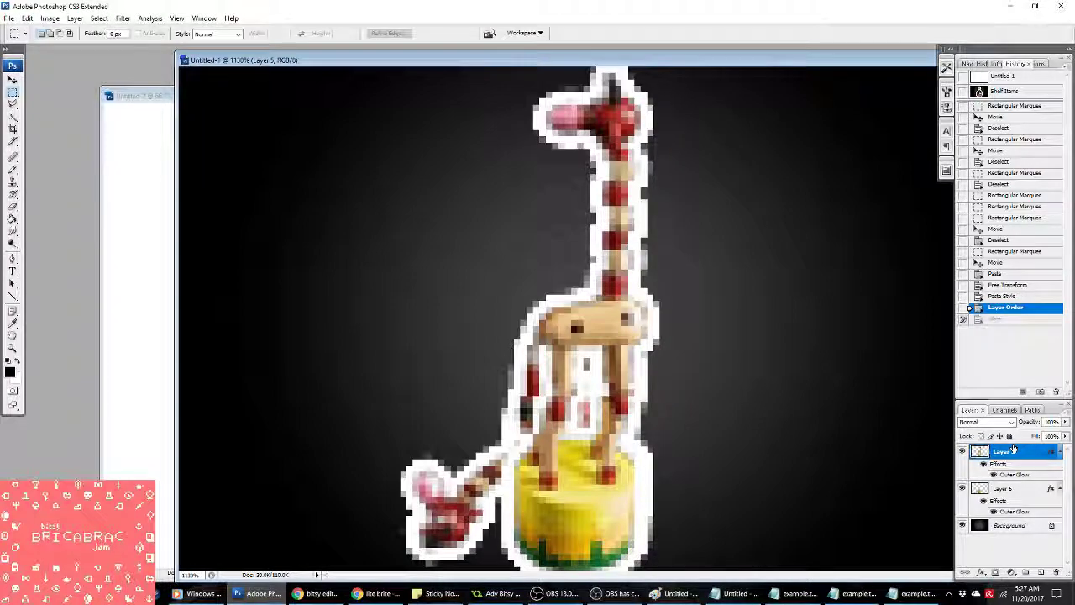
Step: Erase the standing giraffe above the drum on Layer 5 and clear that layer's style
{"action": "left_click", "coordinate": [12, 206]}
{"action": "left_click_drag", "start_coordinate": [546, 454], "coordinate": [557, 418]}
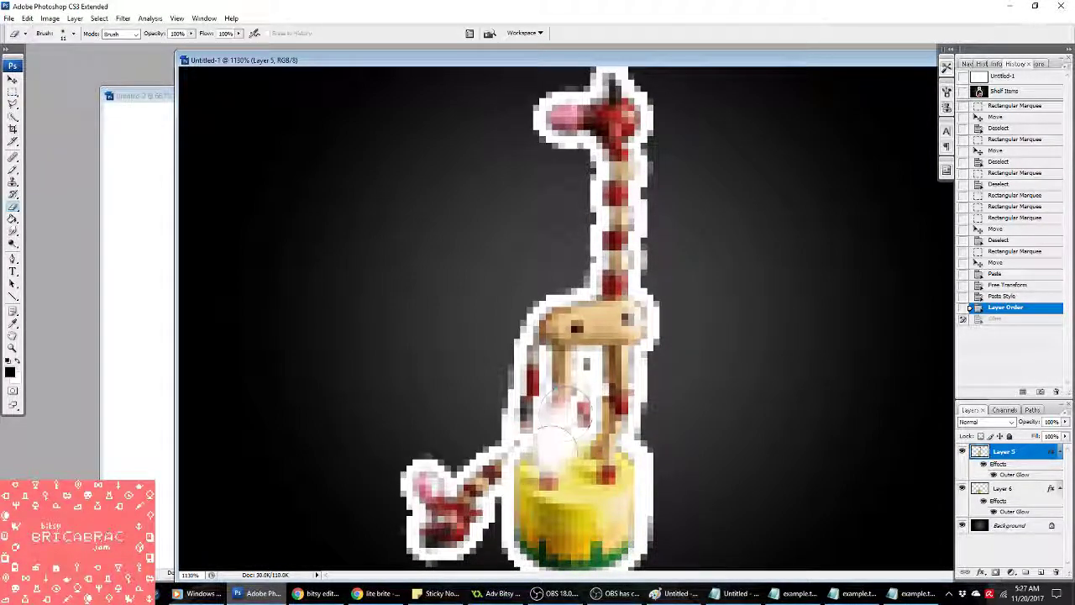
{"action": "mouse_move", "coordinate": [551, 465]}
{"action": "left_mouse_down"}
{"action": "mouse_move", "coordinate": [604, 450]}
{"action": "mouse_move", "coordinate": [577, 453]}
{"action": "mouse_move", "coordinate": [642, 383]}
{"action": "mouse_move", "coordinate": [556, 369]}
{"action": "mouse_move", "coordinate": [502, 327]}
{"action": "mouse_move", "coordinate": [634, 269]}
{"action": "mouse_move", "coordinate": [657, 309]}
{"action": "mouse_move", "coordinate": [577, 210]}
{"action": "mouse_move", "coordinate": [625, 225]}
{"action": "mouse_move", "coordinate": [636, 88]}
{"action": "mouse_move", "coordinate": [564, 96]}
{"action": "mouse_move", "coordinate": [567, 134]}
{"action": "left_mouse_up"}
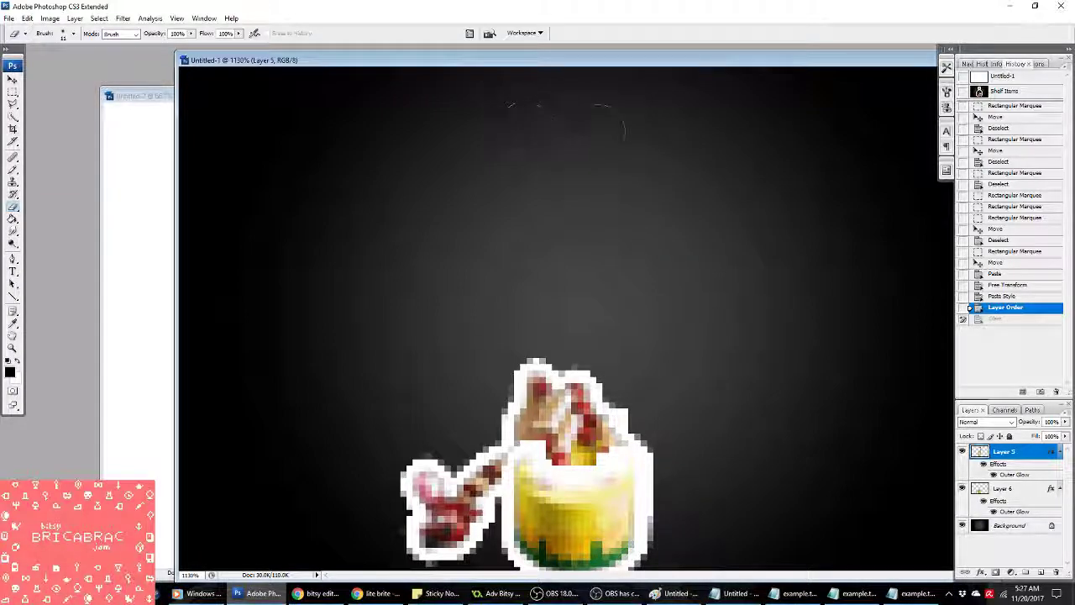
{"action": "right_click", "coordinate": [1028, 458]}
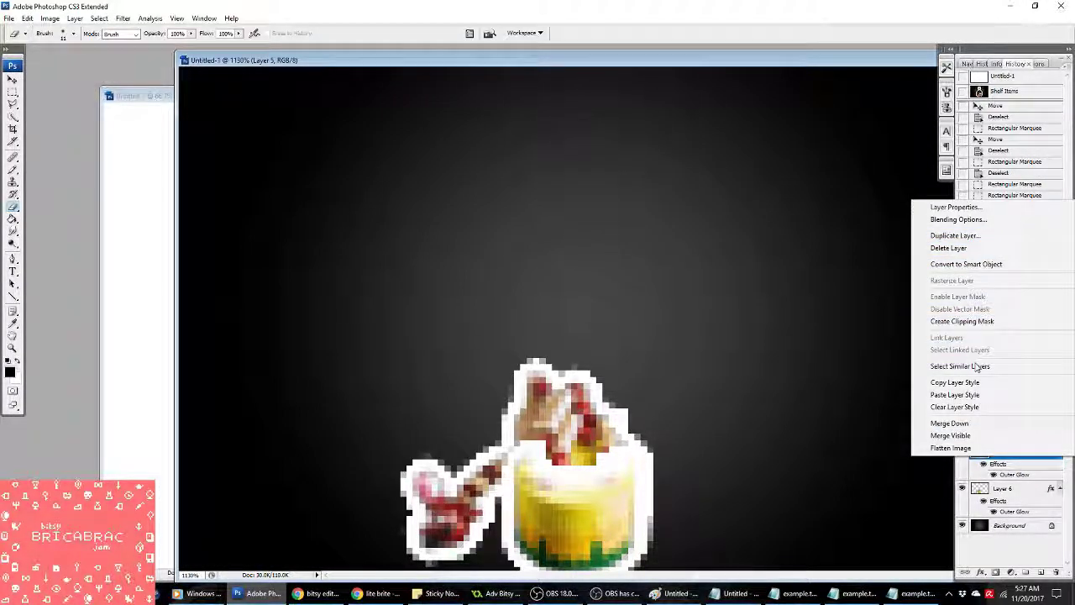
{"action": "left_click", "coordinate": [976, 407]}
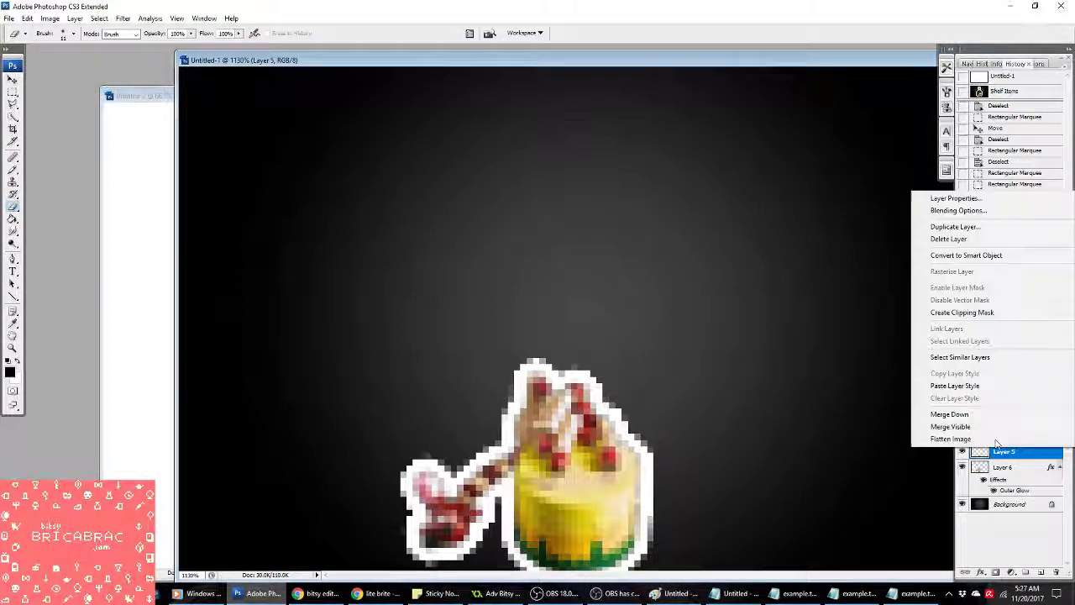
Step: Merge Layer 5 into Layer 6, convert the image to 2-colour black-and-white indexed color with pattern dithering, and select the whole canvas for copying
{"action": "left_click", "coordinate": [966, 414]}
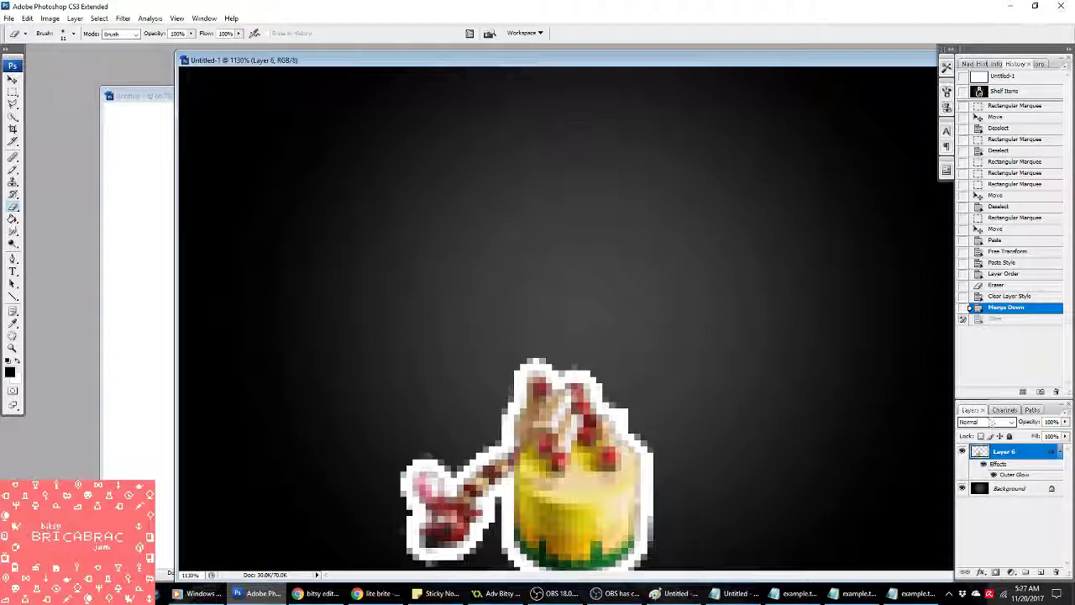
{"action": "left_click", "coordinate": [50, 18]}
{"action": "mouse_move", "coordinate": [63, 31]}
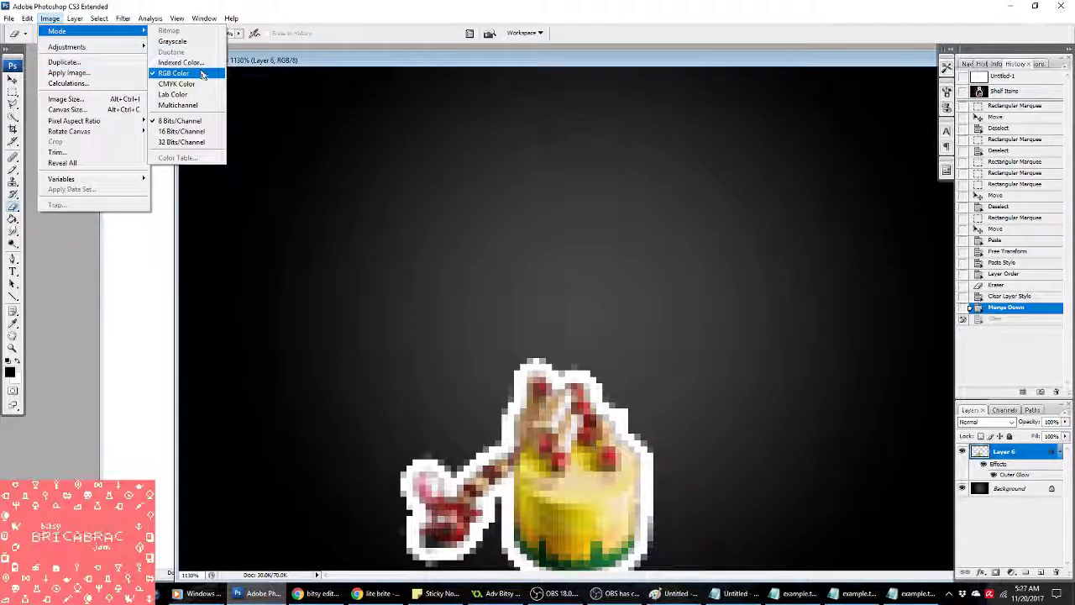
{"action": "left_click", "coordinate": [180, 62]}
{"action": "left_click", "coordinate": [496, 221]}
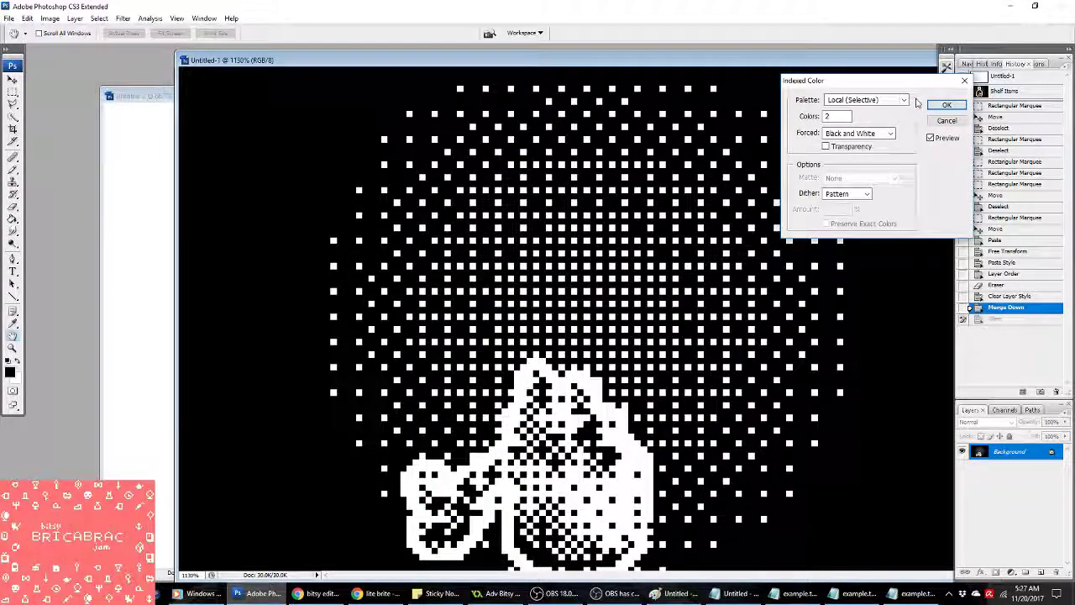
{"action": "left_click", "coordinate": [942, 105]}
{"action": "key", "text": "e"}
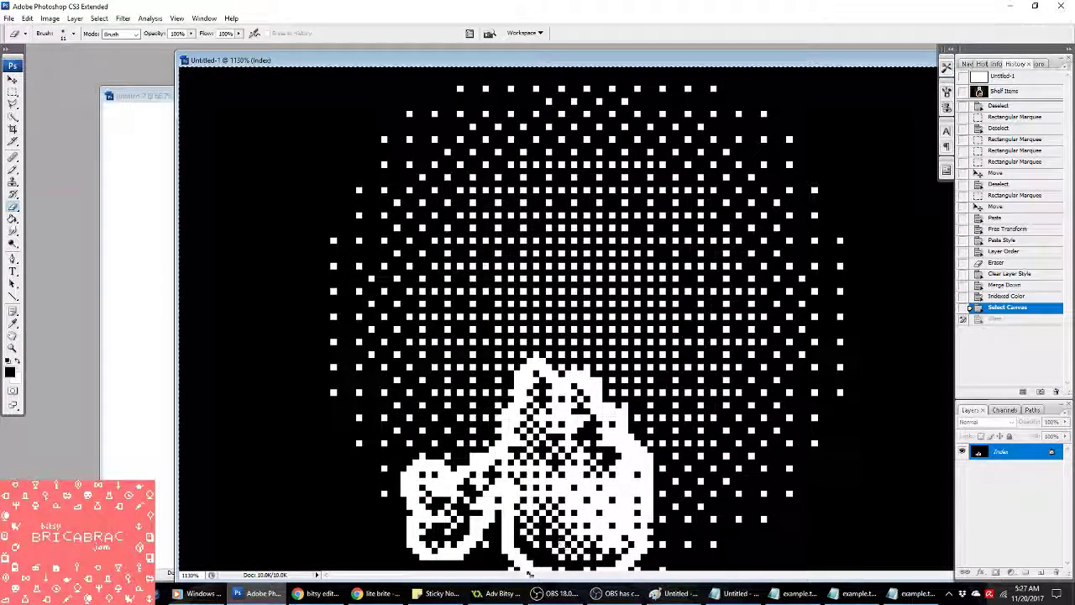
Step: In GameMaker, paste the dithered collapsed giraffe into spr_picturetest, delete the sprite's old frames and accept the change
{"action": "left_click", "coordinate": [500, 593]}
{"action": "double_click", "coordinate": [52, 65]}
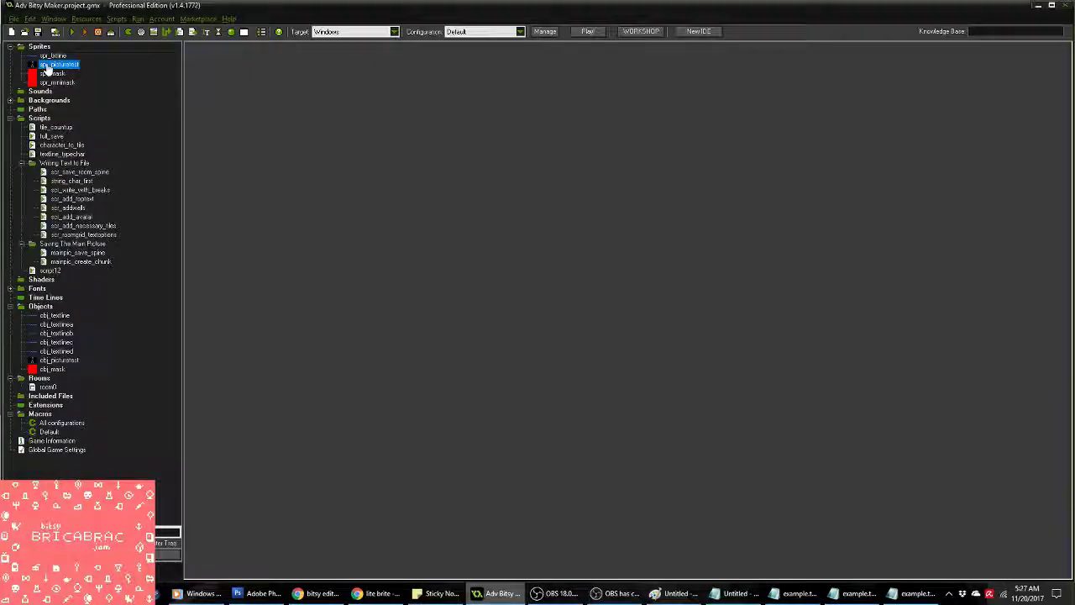
{"action": "left_click", "coordinate": [401, 178]}
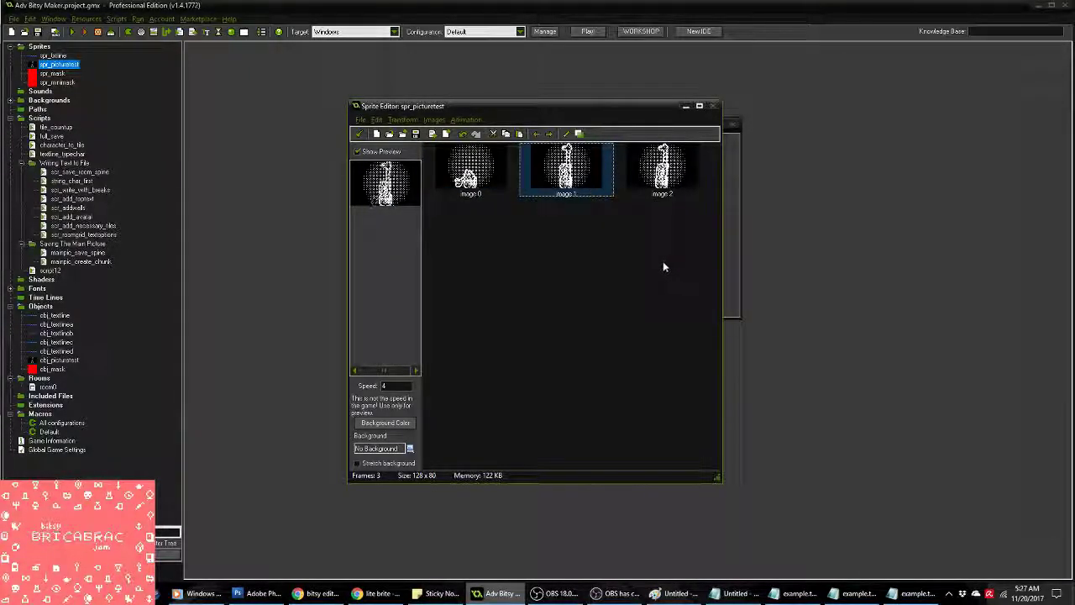
{"action": "key", "text": "Delete"}
{"action": "key", "text": "Delete"}
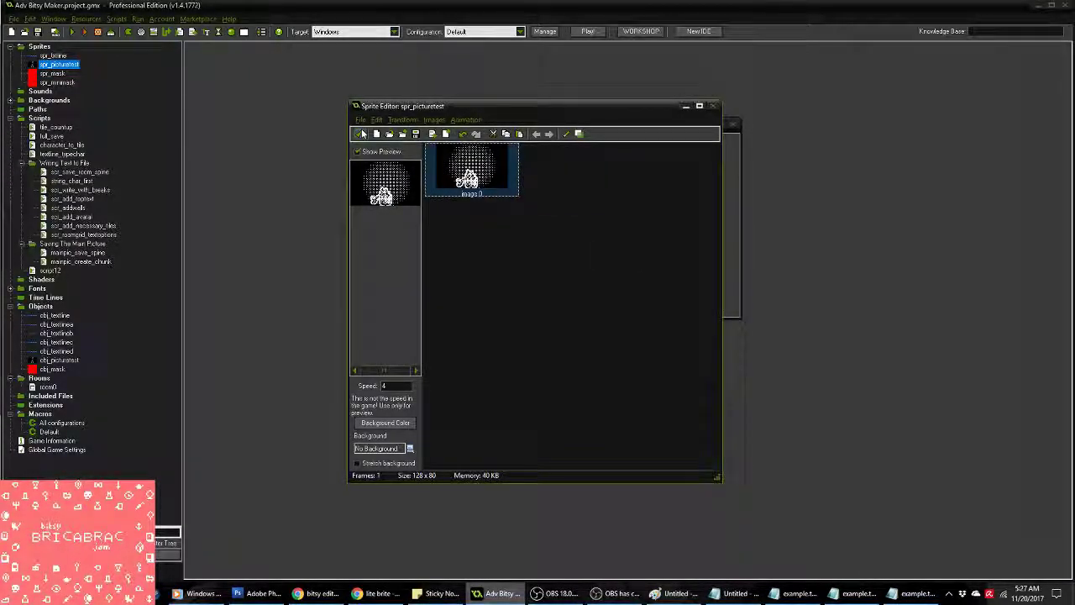
{"action": "left_click", "coordinate": [360, 134]}
{"action": "left_click", "coordinate": [479, 307]}
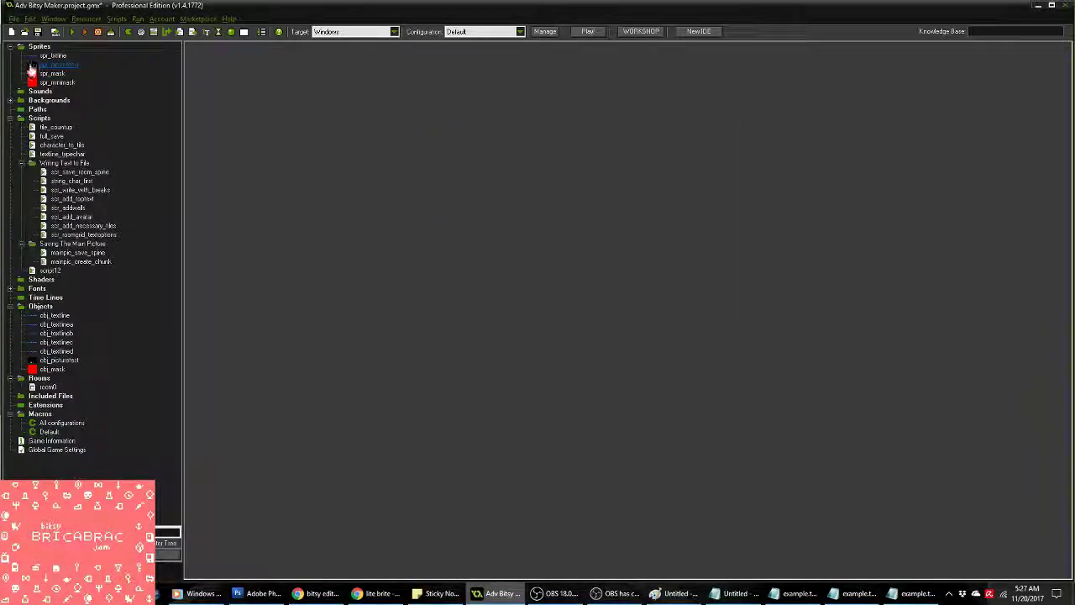
Step: Run the GameMaker project to export the picture and close the old example.txt Notepad windows
{"action": "left_click", "coordinate": [74, 32]}
{"action": "right_click", "coordinate": [852, 593]}
{"action": "left_click", "coordinate": [828, 578]}
{"action": "right_click", "coordinate": [899, 593]}
{"action": "left_click", "coordinate": [888, 579]}
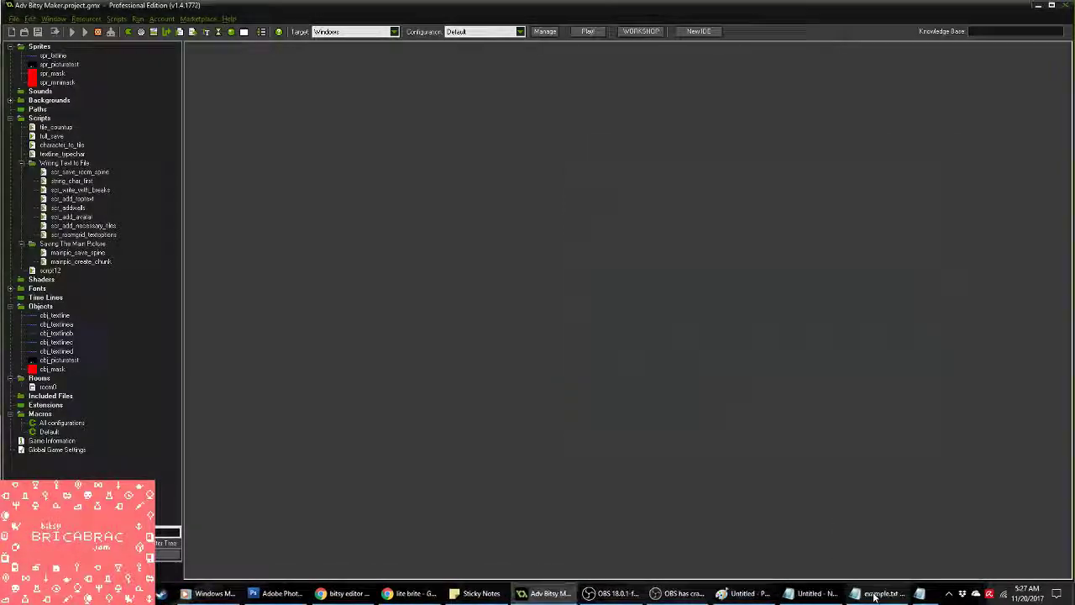
{"action": "right_click", "coordinate": [890, 593]}
{"action": "left_click", "coordinate": [880, 574]}
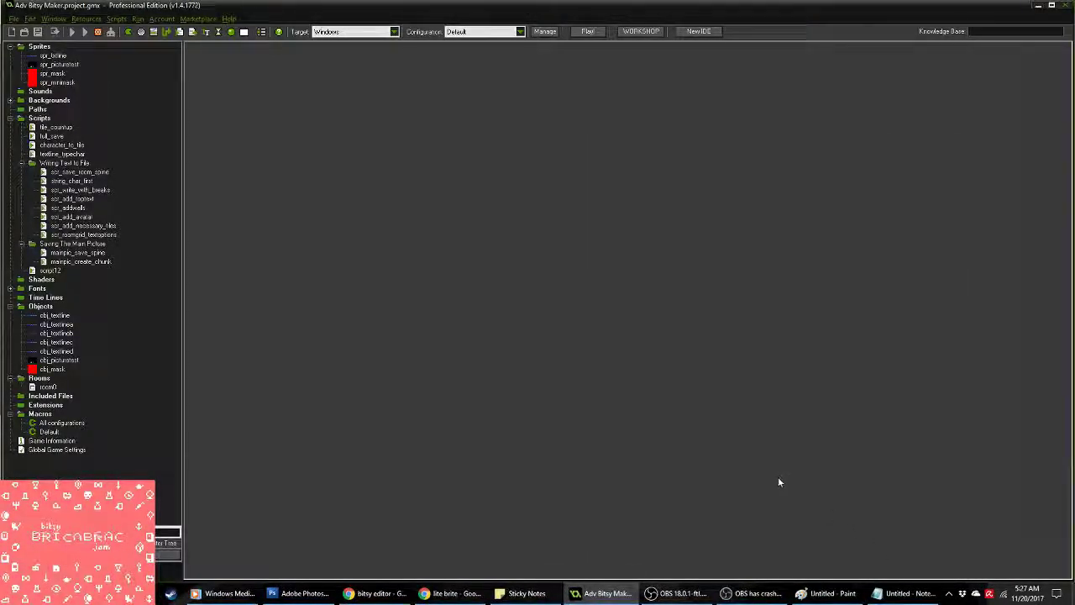
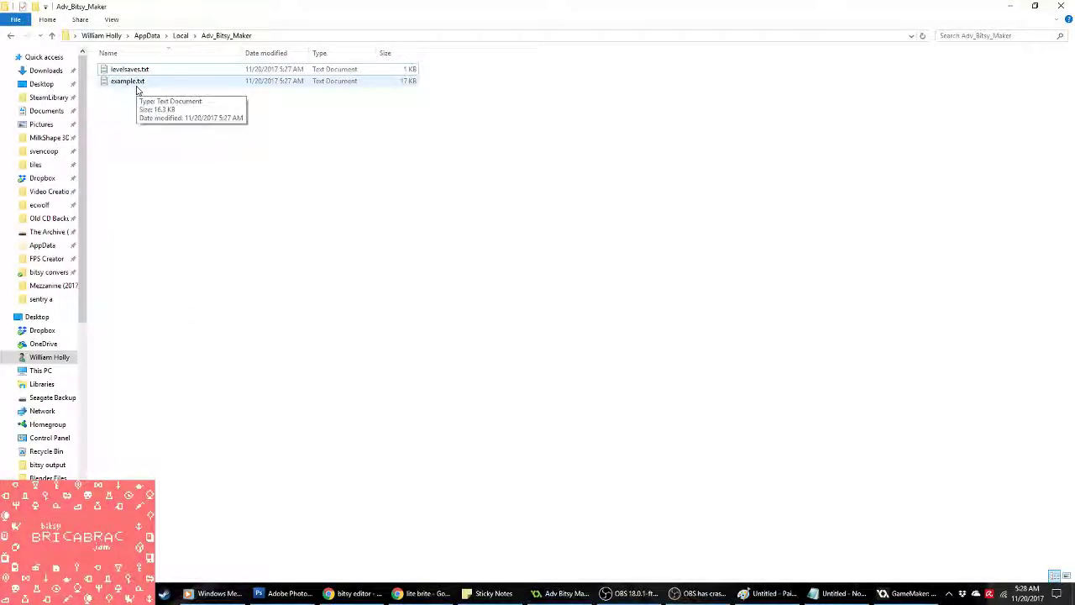
Step: Copy all text of the new example.txt from the Adv_Bitsy_Maker folder and paste it at the end of the Bitsy editor's game data
{"action": "double_click", "coordinate": [137, 85]}
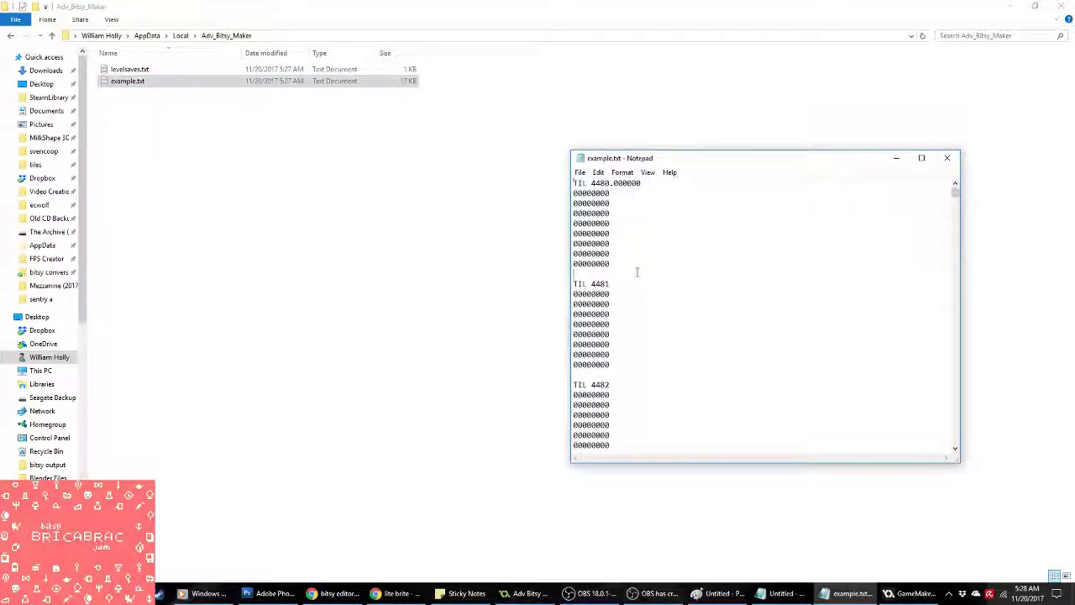
{"action": "key", "text": "ctrl+a"}
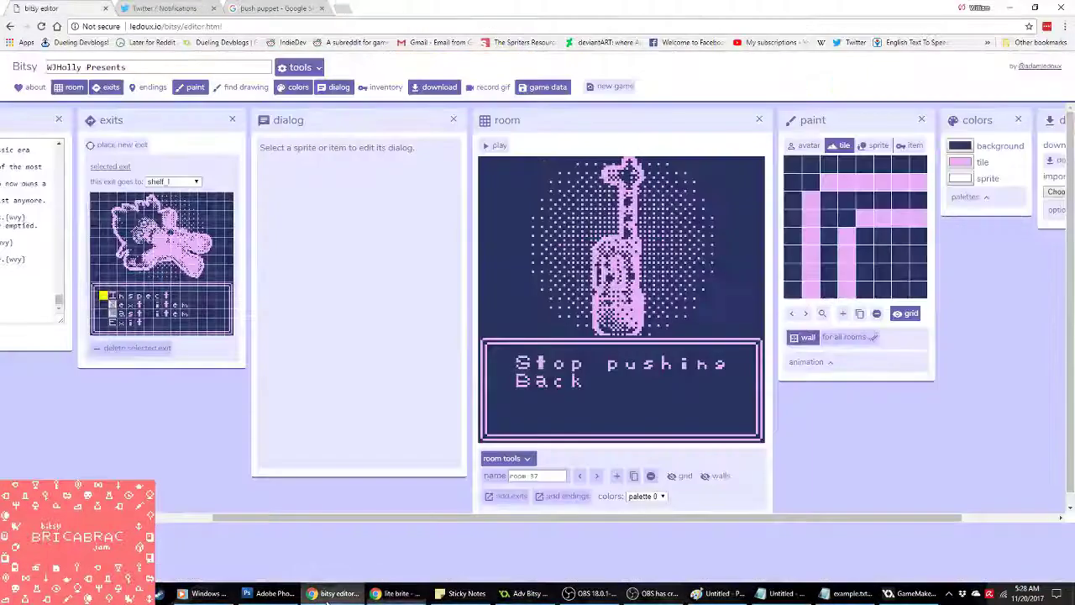
{"action": "left_click", "coordinate": [323, 541]}
{"action": "scroll", "coordinate": [247, 488], "scroll_direction": "left", "scroll_amount": 4}
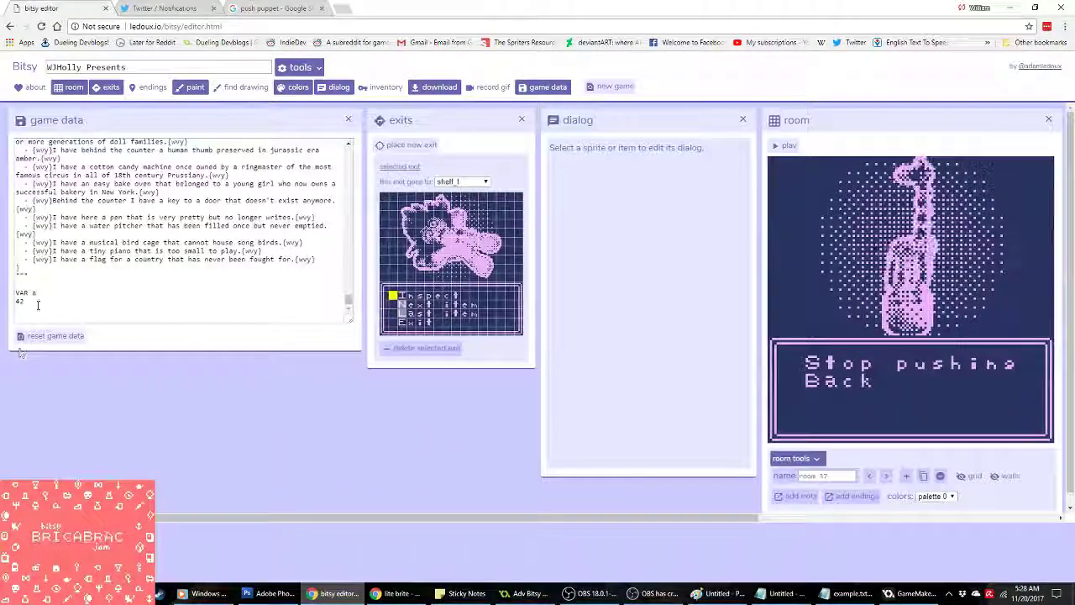
{"action": "left_click", "coordinate": [51, 316]}
{"action": "key", "text": "ctrl+a"}
{"action": "key", "text": "ctrl+v"}
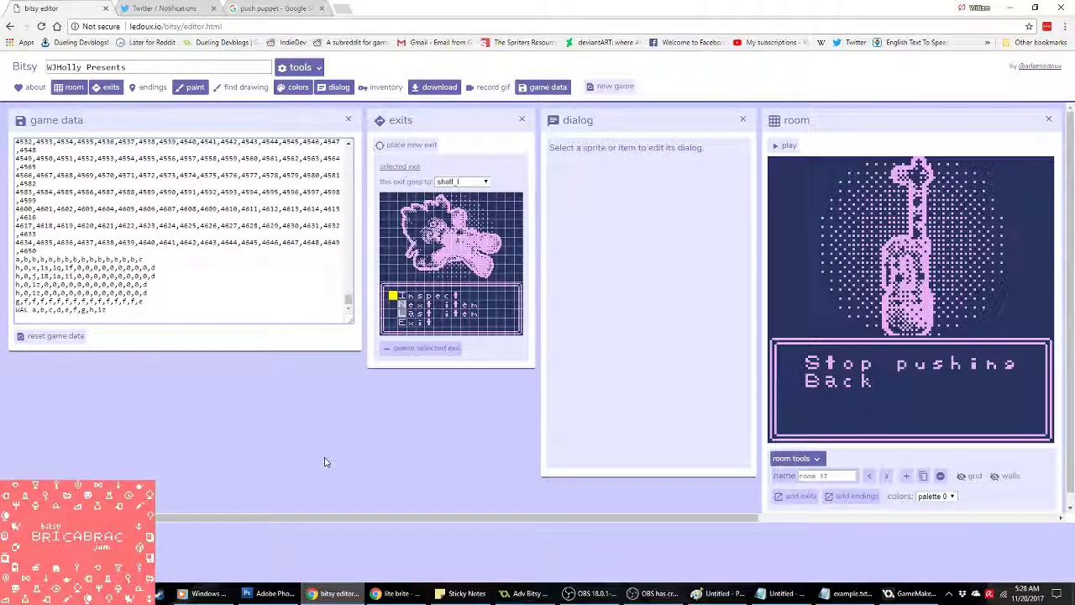
Step: Browse to the newly imported room 38 and compare its collapsed giraffe with the standing one in room 37
{"action": "scroll", "coordinate": [479, 513], "scroll_direction": "right", "scroll_amount": 4}
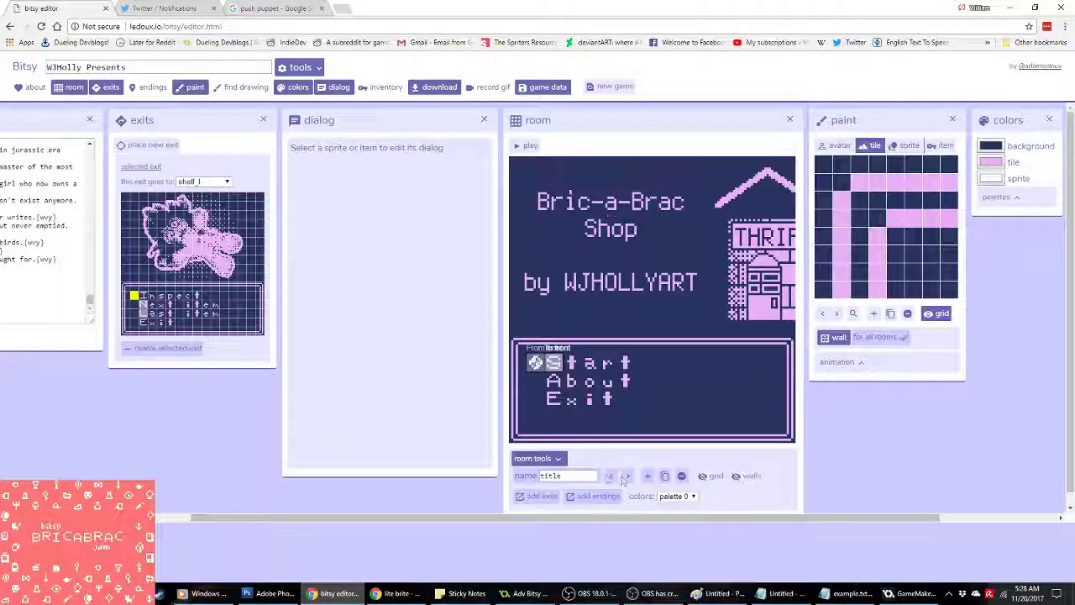
{"action": "left_click", "coordinate": [627, 476]}
{"action": "left_click", "coordinate": [627, 477]}
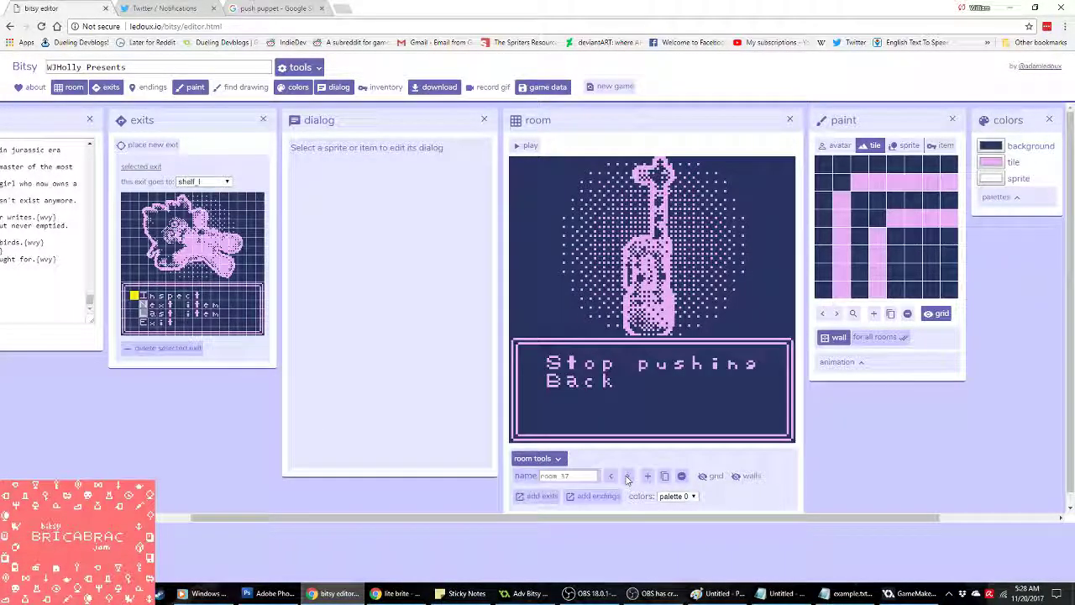
{"action": "left_click", "coordinate": [610, 476]}
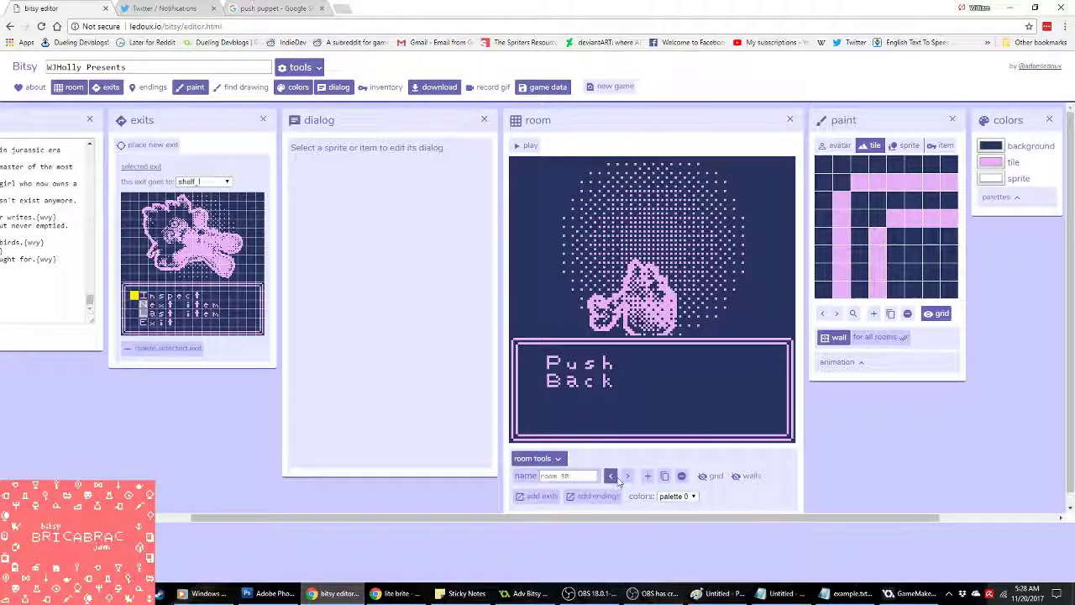
{"action": "left_click", "coordinate": [627, 477]}
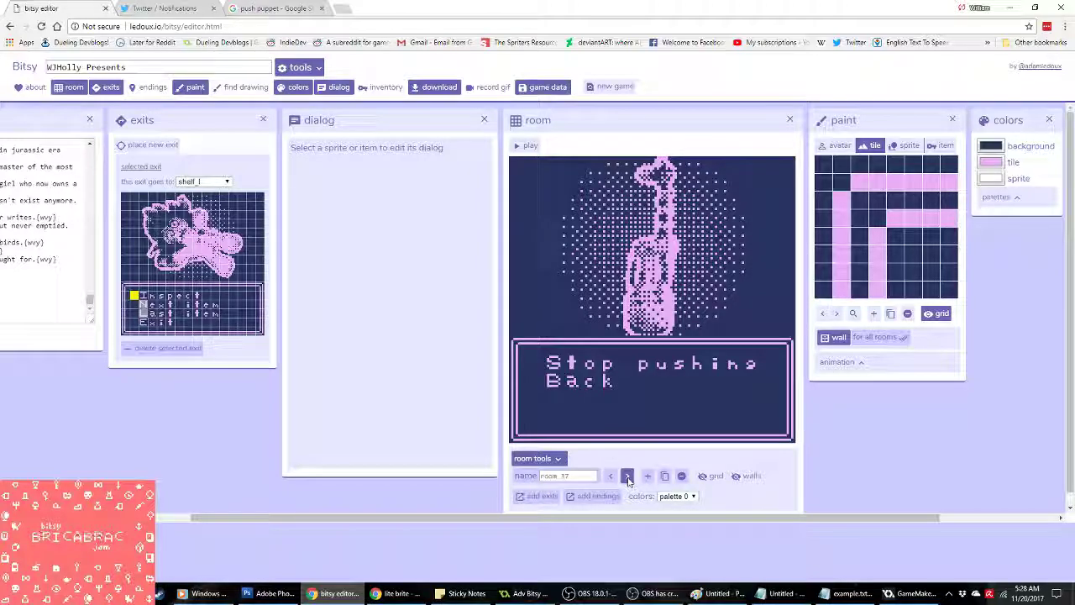
{"action": "left_click", "coordinate": [627, 477]}
Step: Find the blank tile right after the large letter S among the tile drawings and select it for painting
{"action": "left_click_drag", "start_coordinate": [596, 526], "coordinate": [699, 528]}
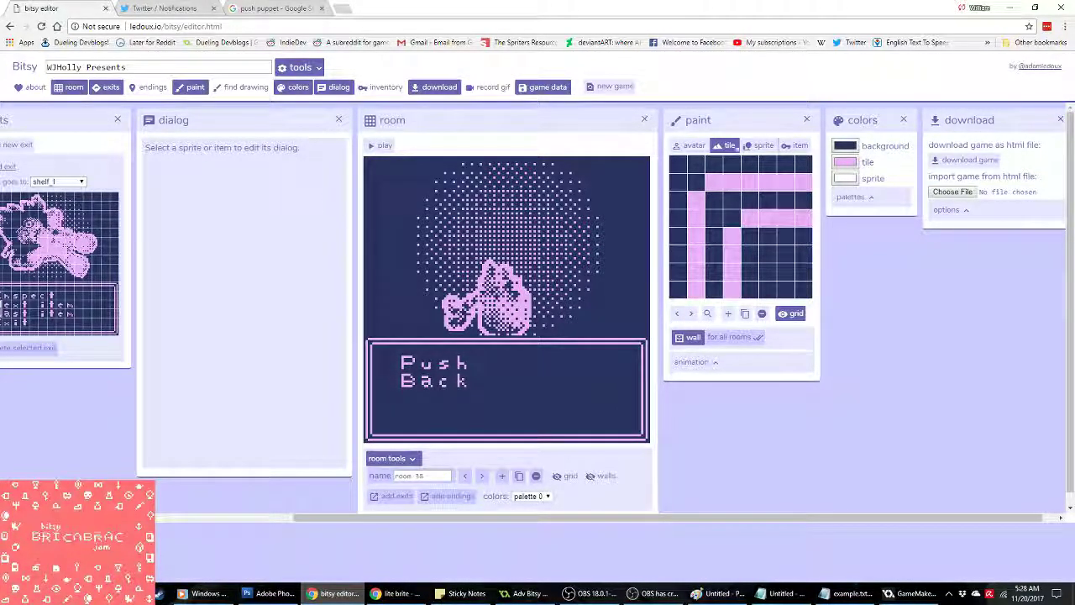
{"action": "left_click", "coordinate": [708, 313]}
{"action": "scroll", "coordinate": [312, 283], "scroll_direction": "down", "scroll_amount": 5}
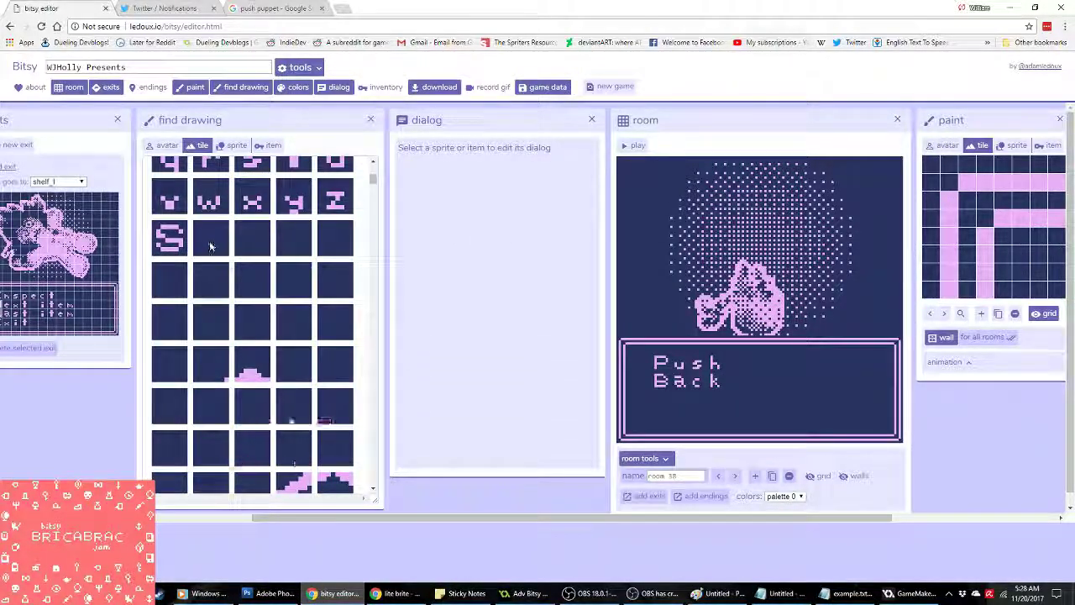
{"action": "left_click", "coordinate": [210, 239]}
{"action": "left_click", "coordinate": [370, 119]}
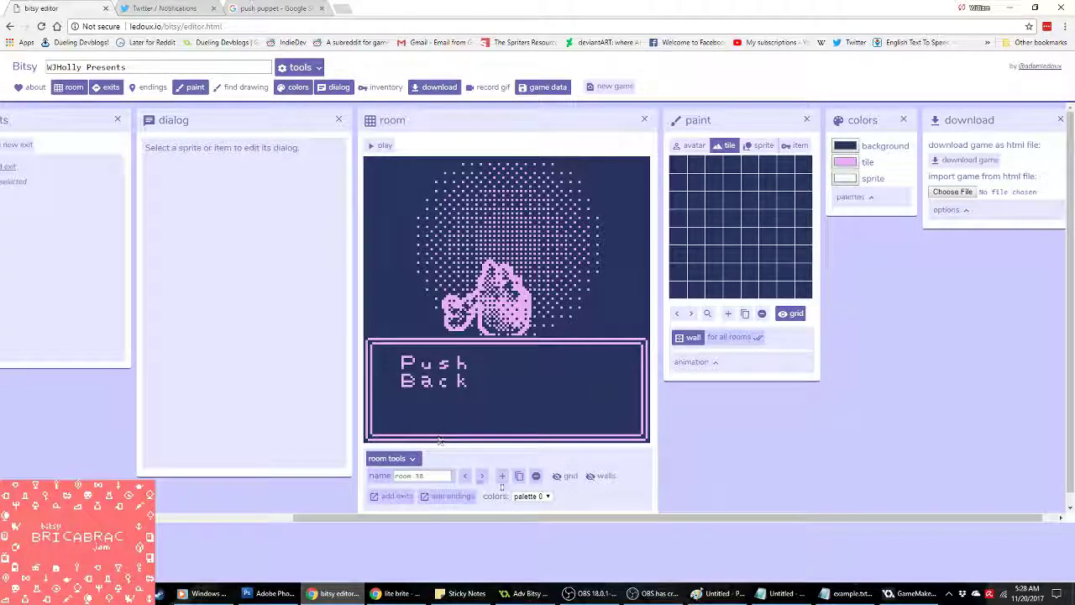
Step: Show the walls and place the blank wall tile below the menu options in rooms 38 and 37
{"action": "left_click", "coordinate": [599, 476]}
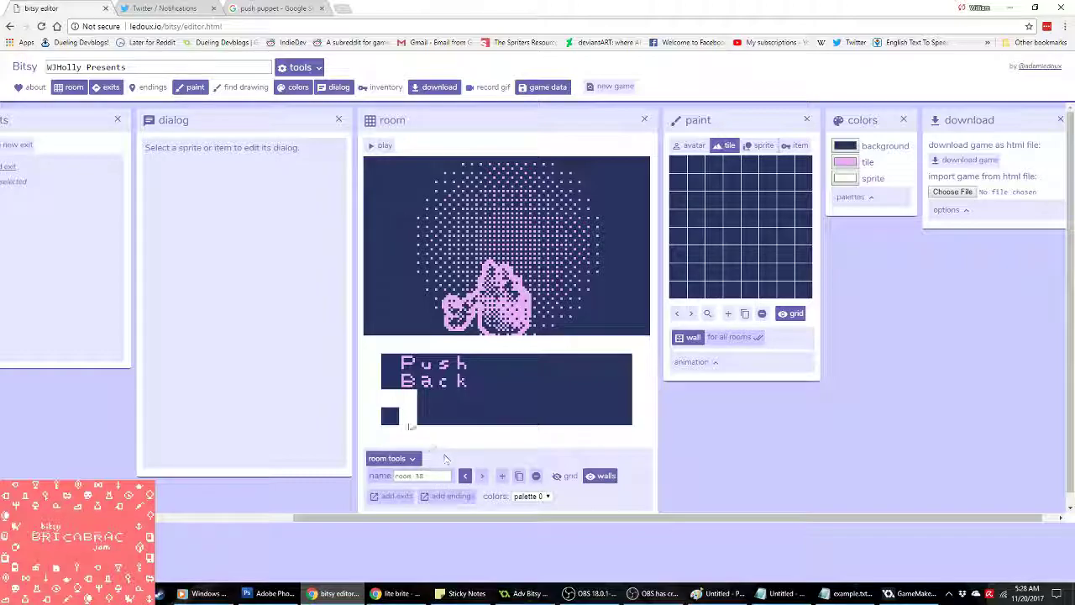
{"action": "left_click", "coordinate": [464, 476]}
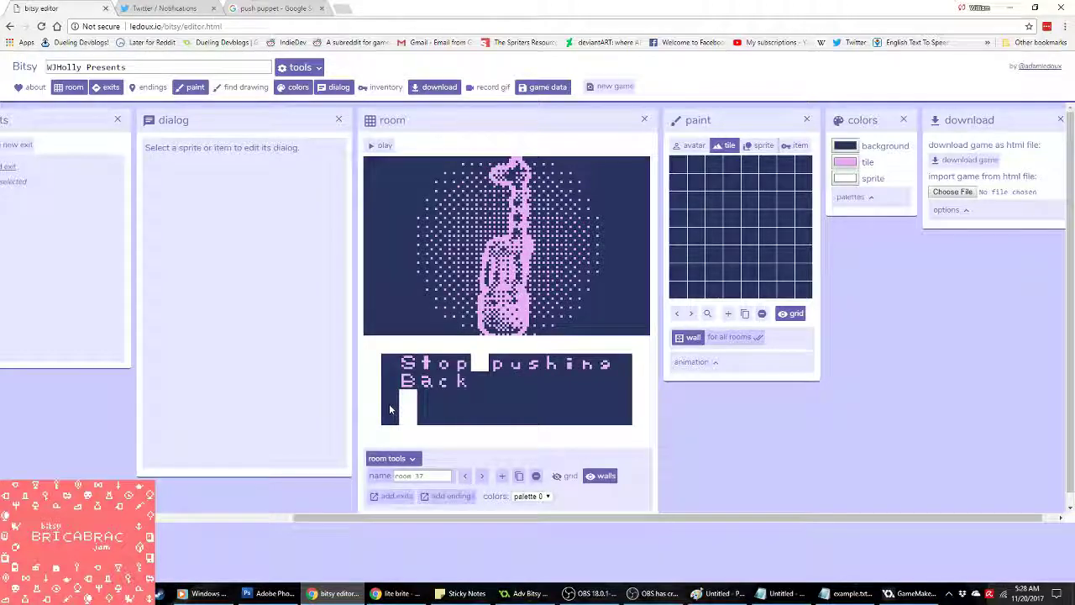
{"action": "left_click", "coordinate": [464, 476]}
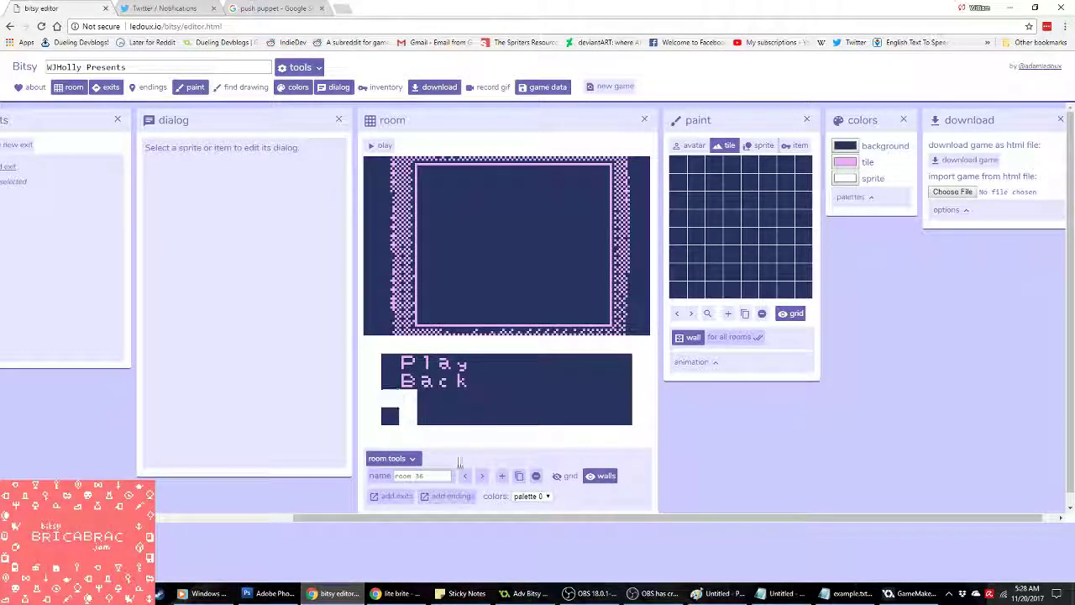
Step: Return to room 36 with the empty Play screen and rename it litebrite_a
{"action": "left_click", "coordinate": [480, 477]}
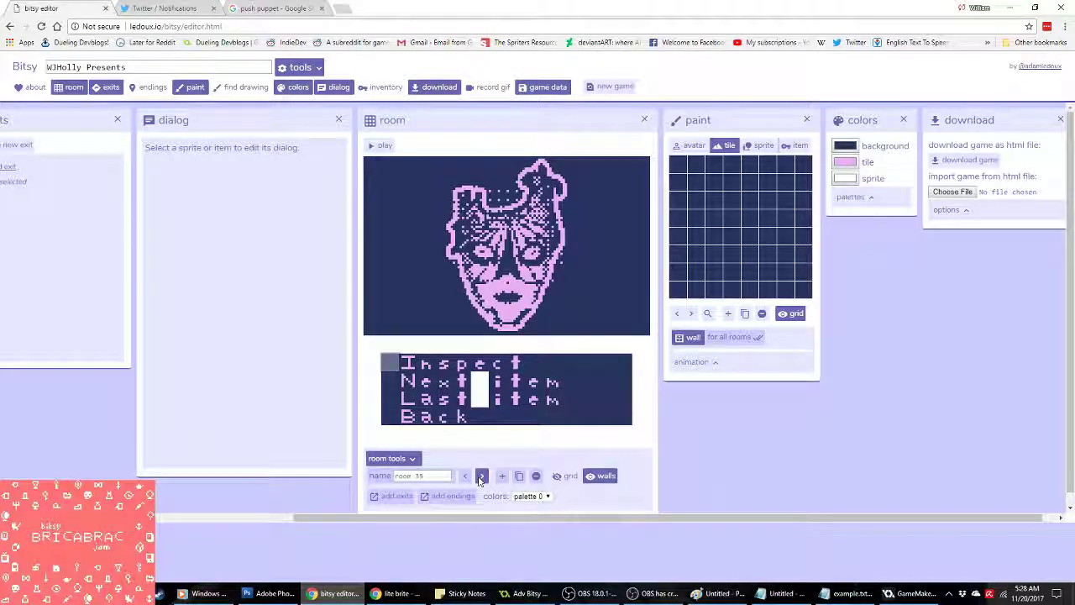
{"action": "left_click", "coordinate": [480, 476]}
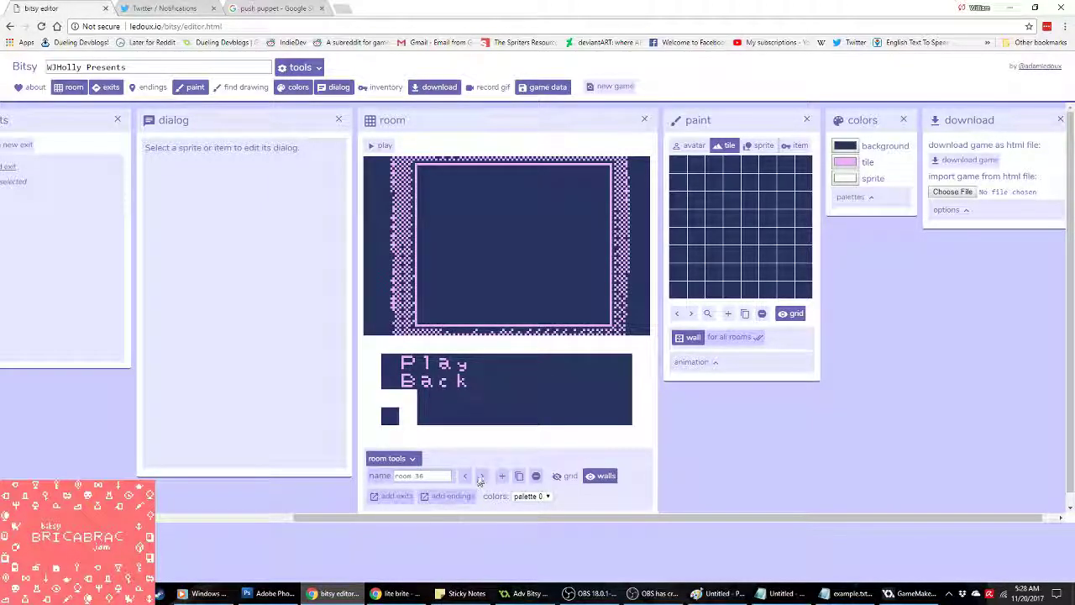
{"action": "scroll", "coordinate": [484, 472], "scroll_direction": "left", "scroll_amount": 1}
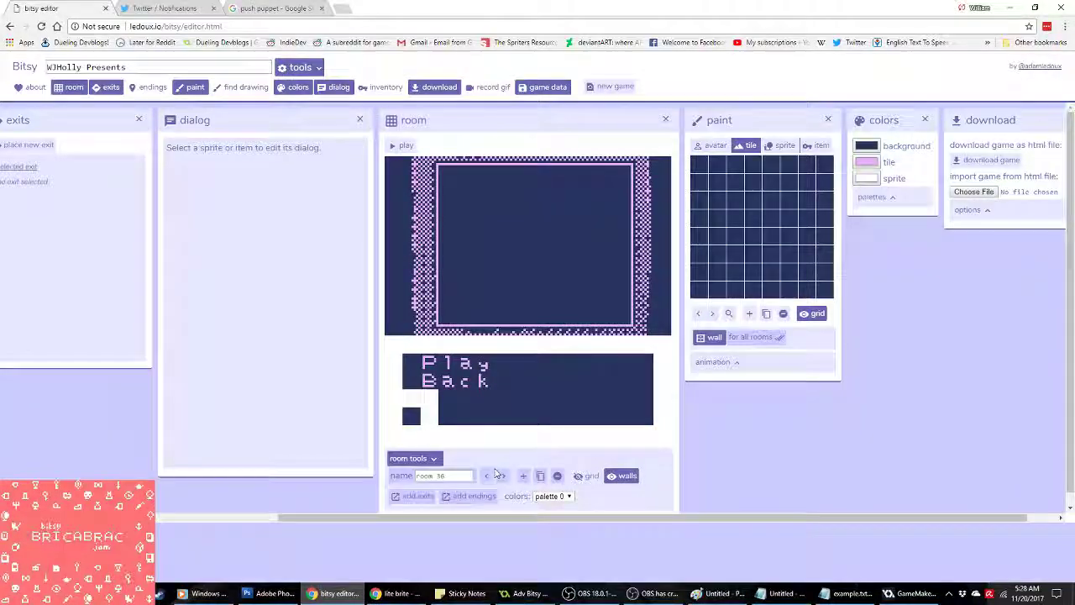
{"action": "left_click", "coordinate": [503, 476]}
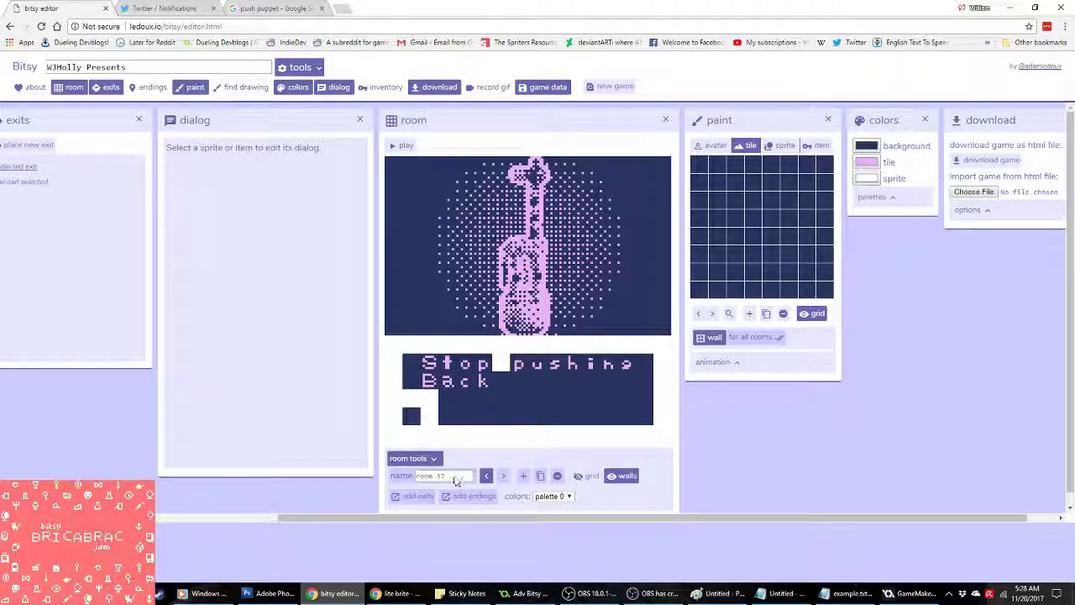
{"action": "left_click", "coordinate": [486, 476]}
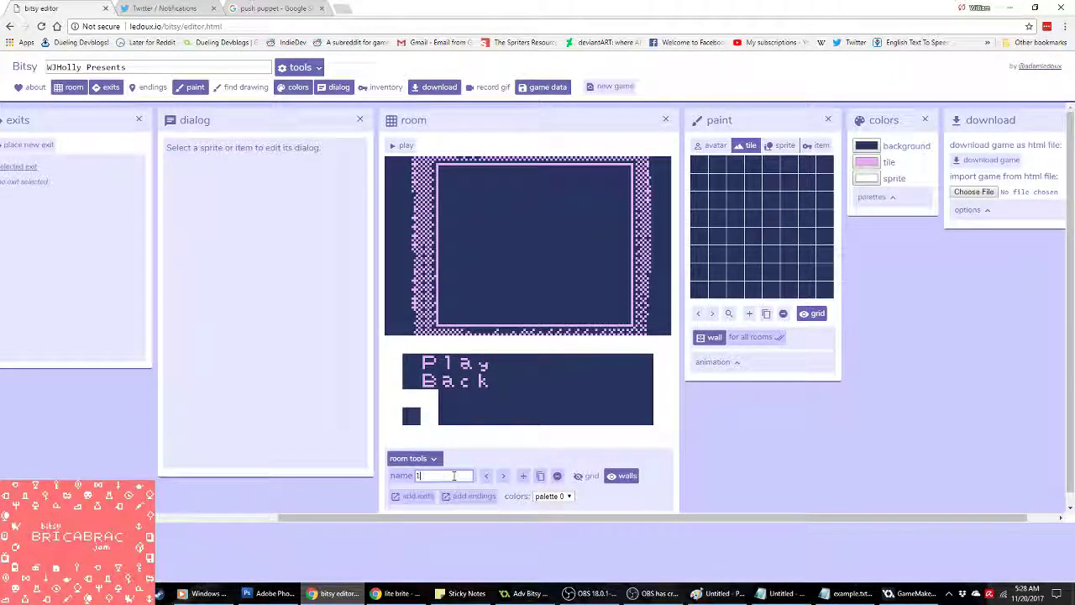
{"action": "left_click", "coordinate": [454, 476]}
{"action": "type", "text": "_a"}
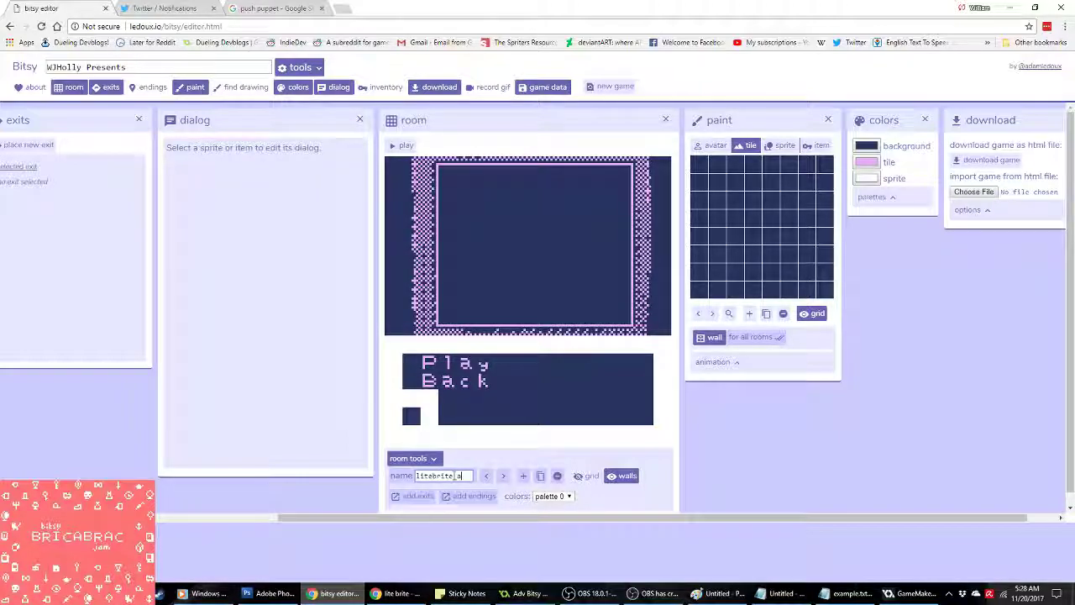
Step: Rename the standing giraffe's room 37 as pushdoll_b and the collapsed giraffe's room 38 as pushdoll_a
{"action": "left_click", "coordinate": [504, 477]}
{"action": "left_click", "coordinate": [453, 476]}
{"action": "type", "text": "pushdoll_p"}
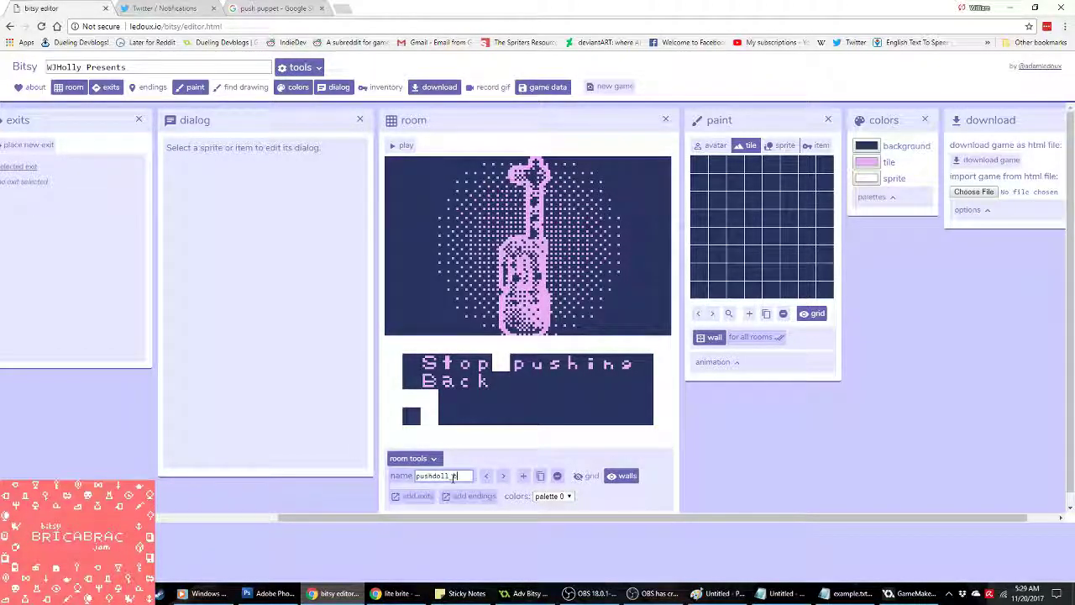
{"action": "key", "text": "BackSpace"}
{"action": "type", "text": "b"}
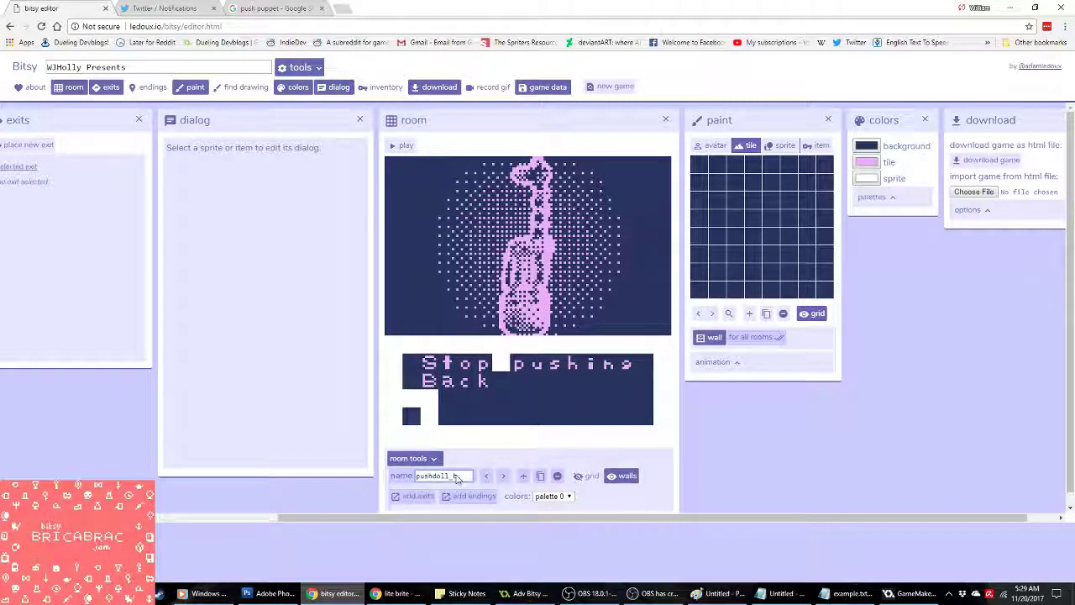
{"action": "left_click", "coordinate": [503, 476]}
{"action": "type", "text": "pushdoll_a"}
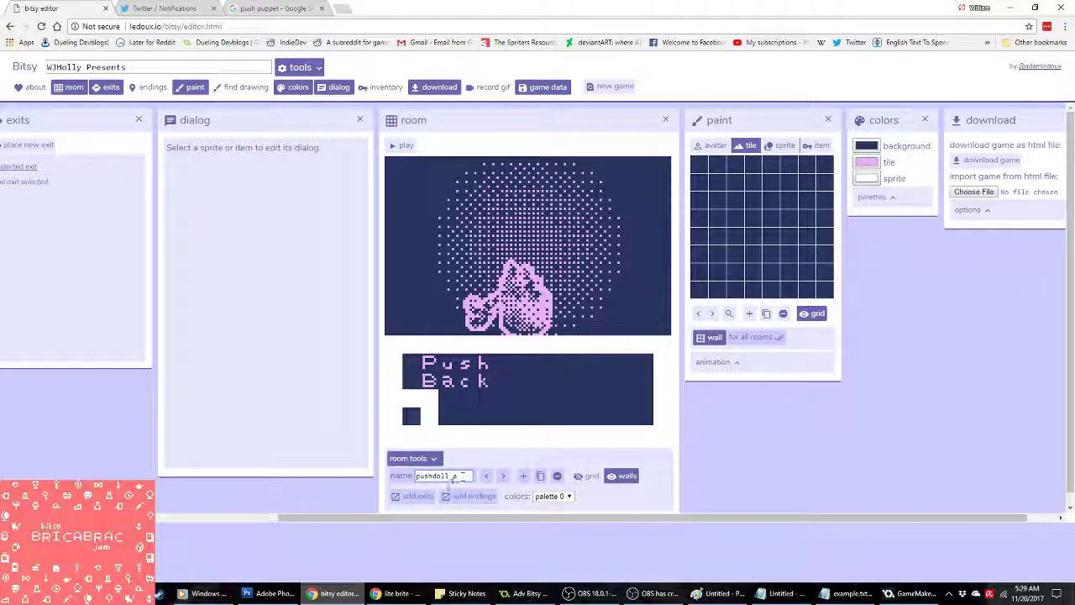
{"action": "left_click_drag", "start_coordinate": [412, 517], "coordinate": [327, 517]}
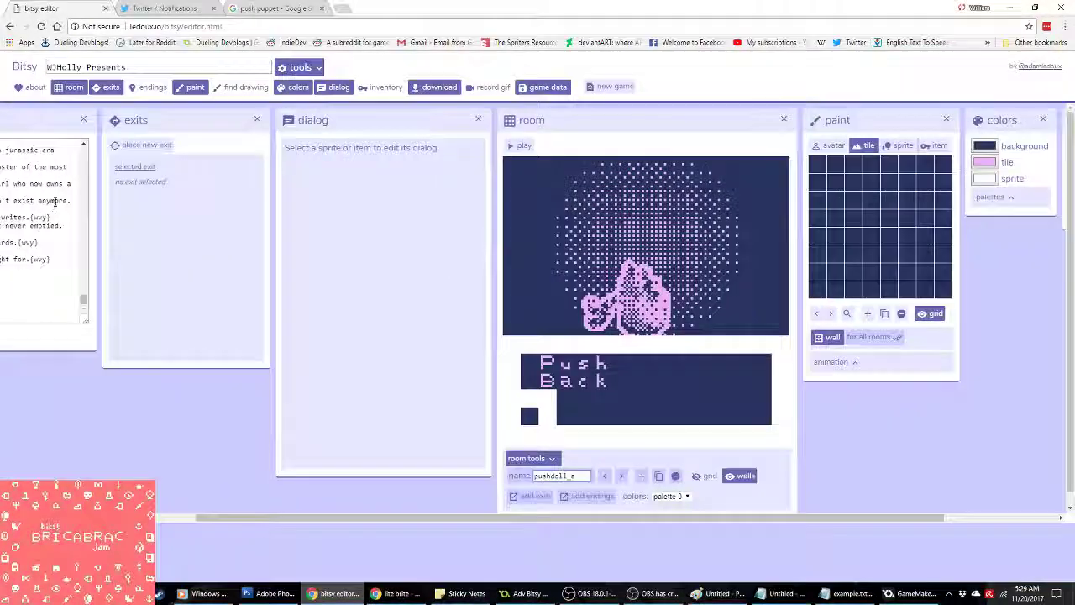
Step: In pushdoll_a, add an exit on Push to pushdoll_b and one on Back to the Push Puppet option in specialties_b
{"action": "left_click", "coordinate": [152, 145]}
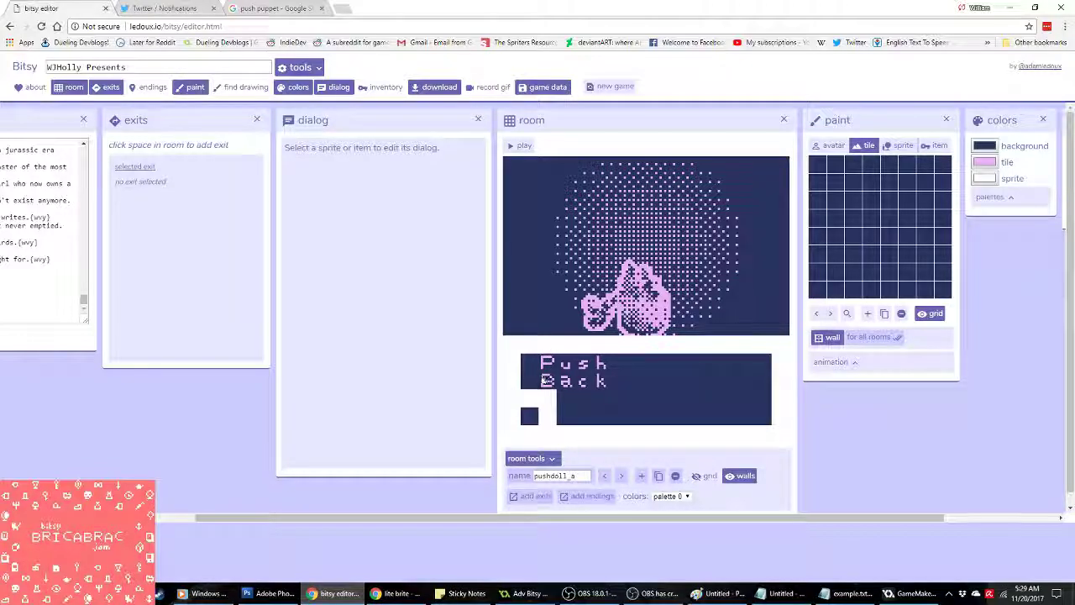
{"action": "left_click", "coordinate": [547, 363]}
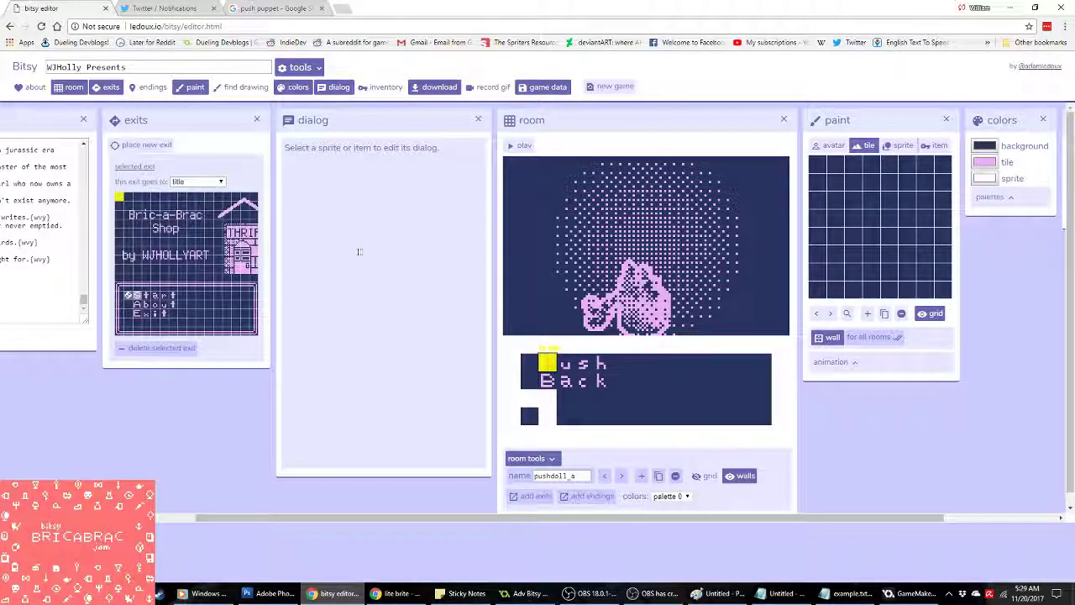
{"action": "left_click", "coordinate": [197, 182]}
{"action": "left_click", "coordinate": [206, 362]}
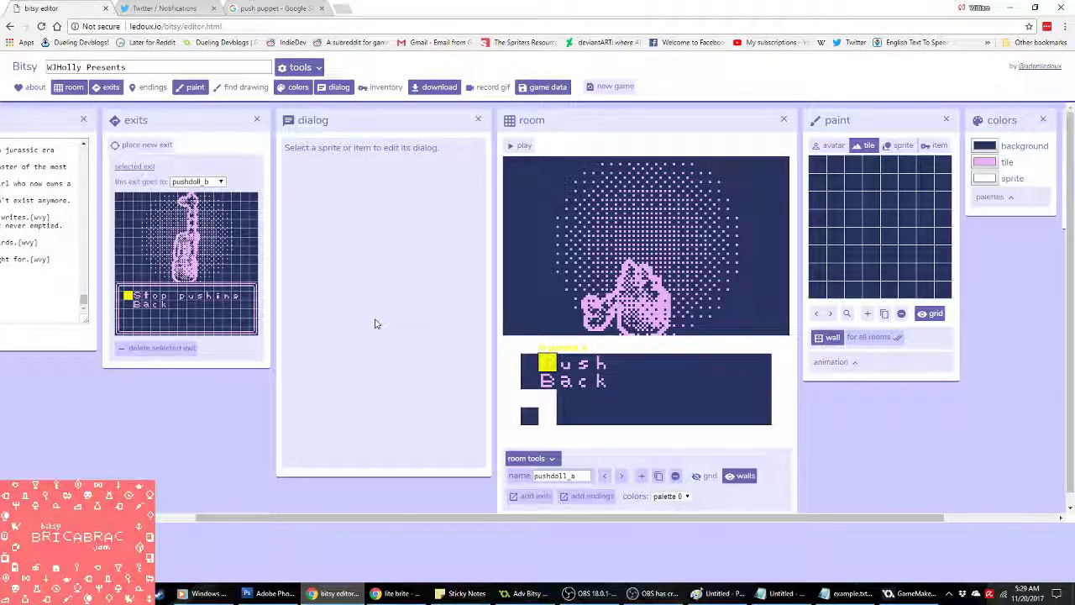
{"action": "left_click", "coordinate": [144, 145]}
{"action": "left_click", "coordinate": [547, 380]}
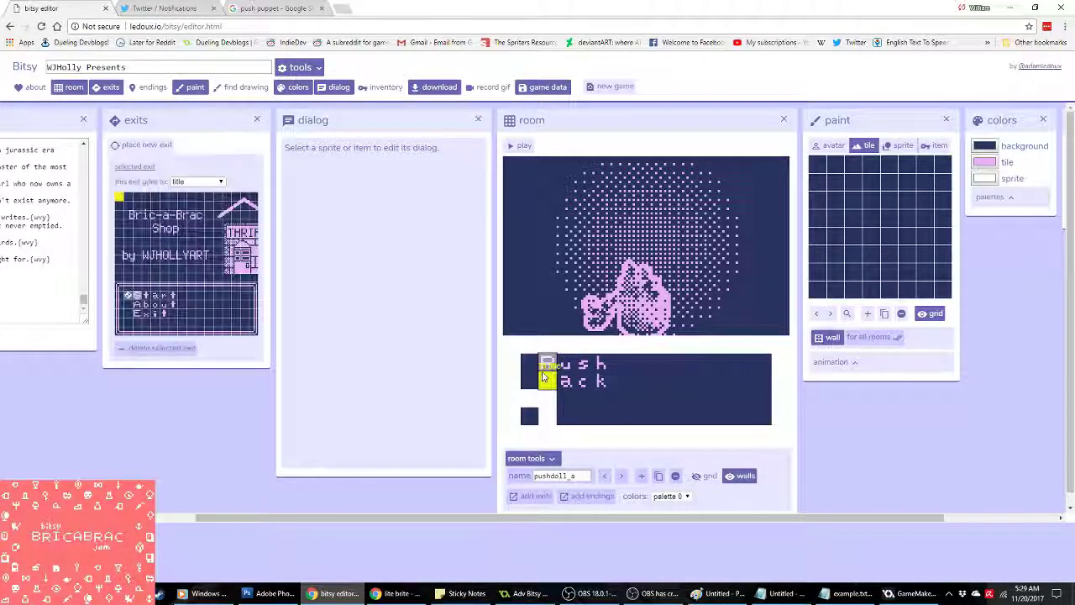
{"action": "left_click", "coordinate": [200, 182]}
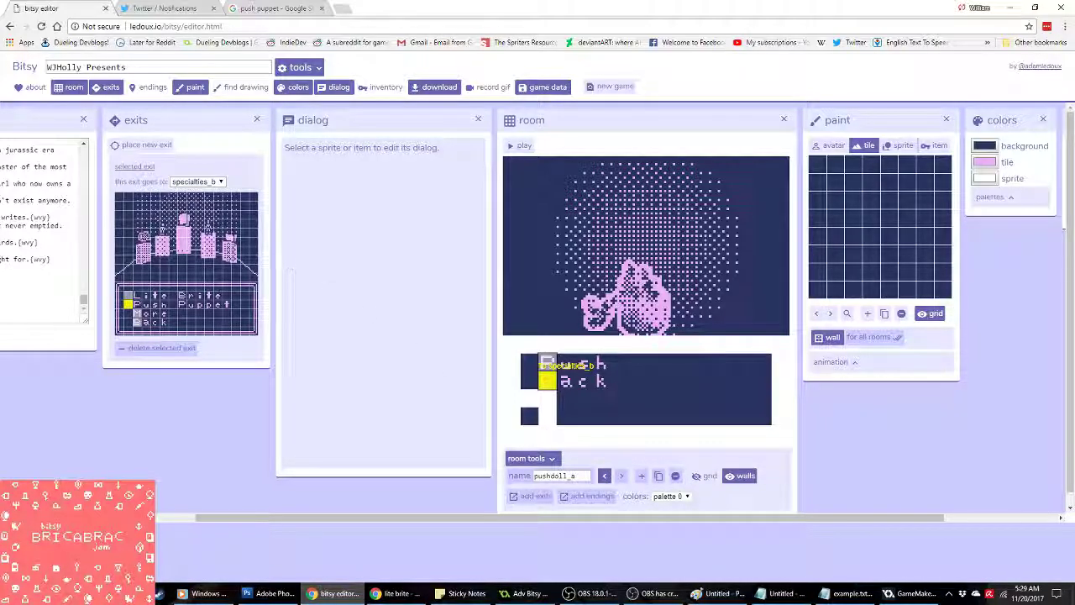
Step: In pushdoll_b, add an exit on Back to specialties_b and one on Stop pushing to the Push option in pushdoll_a
{"action": "left_click", "coordinate": [604, 475]}
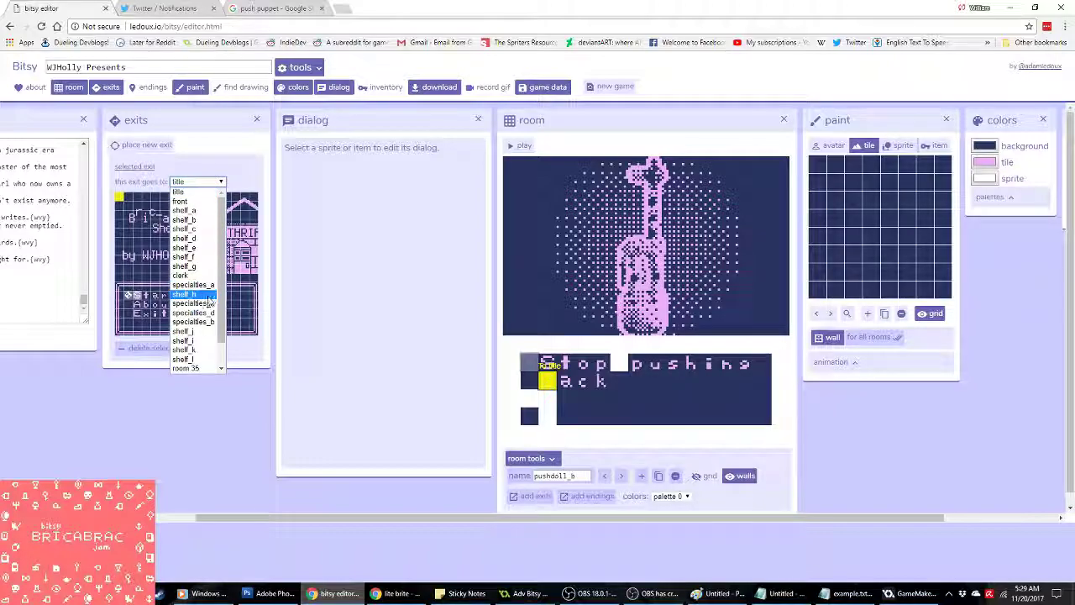
{"action": "left_click", "coordinate": [195, 322]}
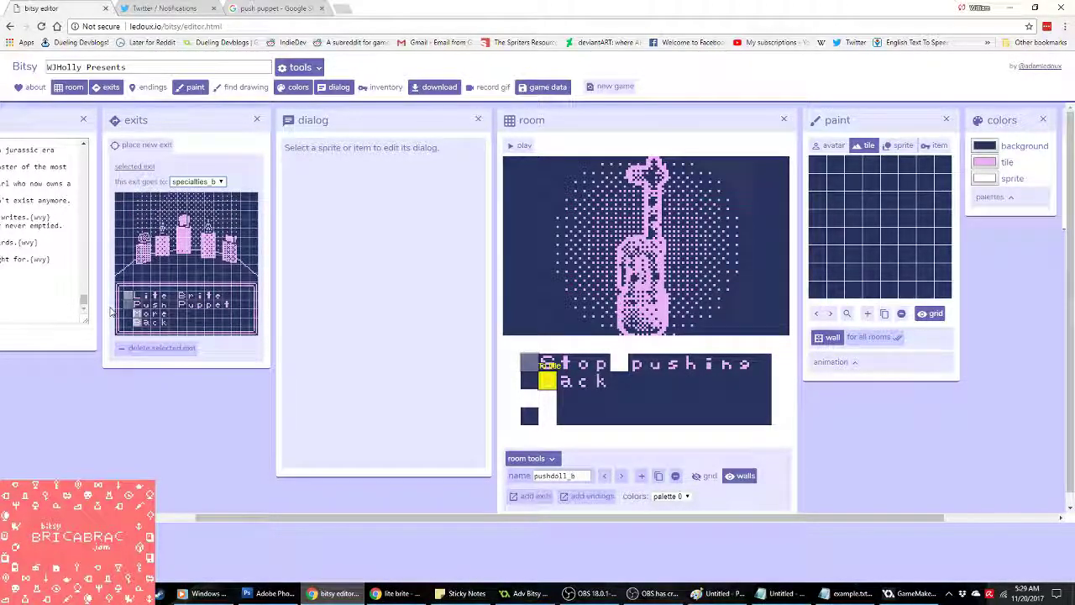
{"action": "left_click", "coordinate": [147, 144]}
{"action": "left_click", "coordinate": [546, 362]}
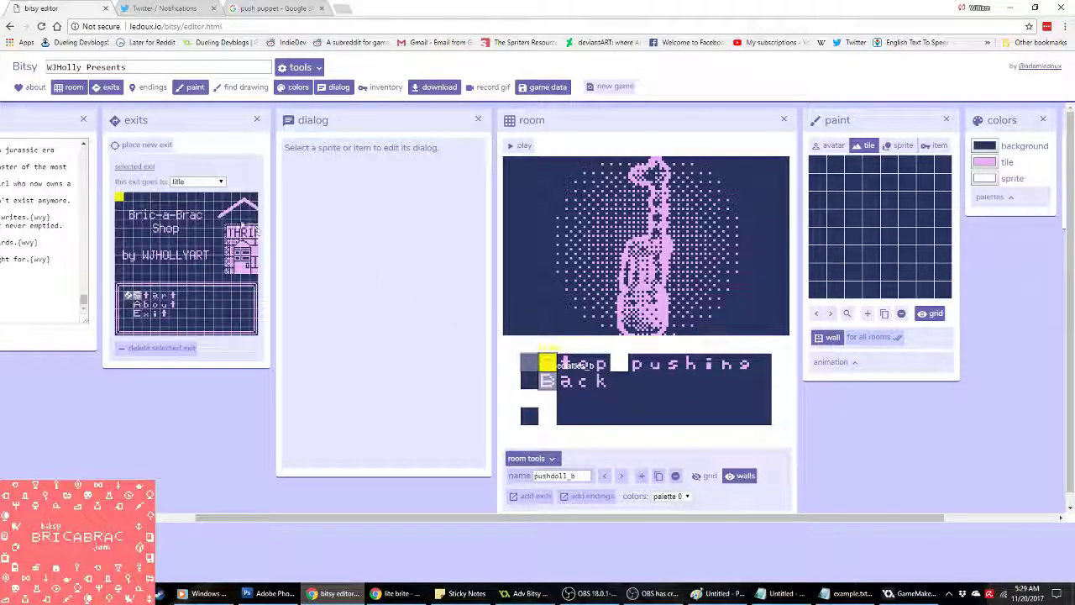
{"action": "left_click", "coordinate": [197, 182]}
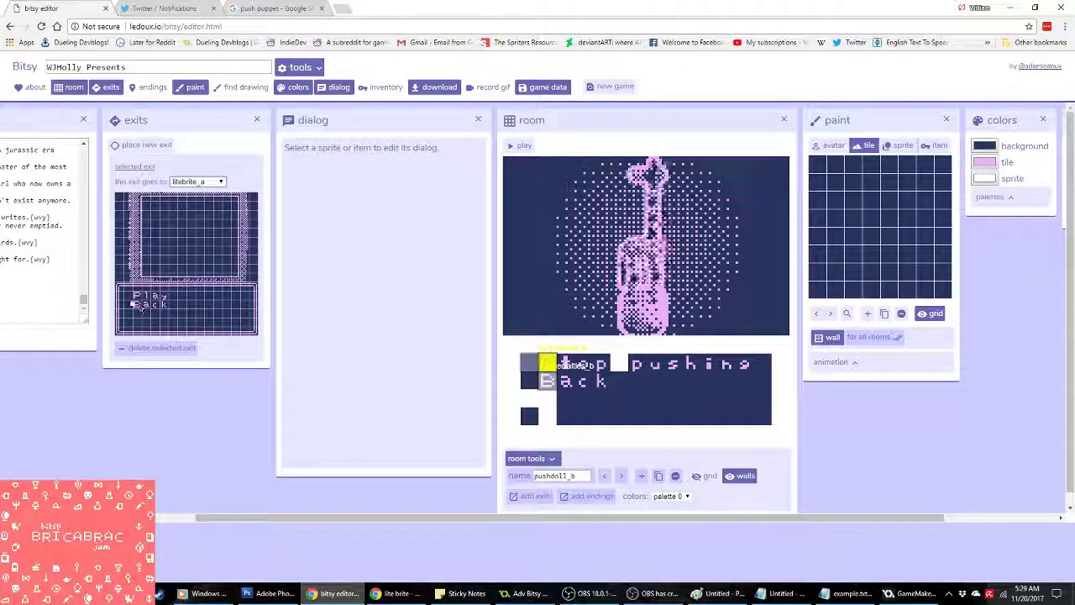
{"action": "left_click", "coordinate": [196, 182]}
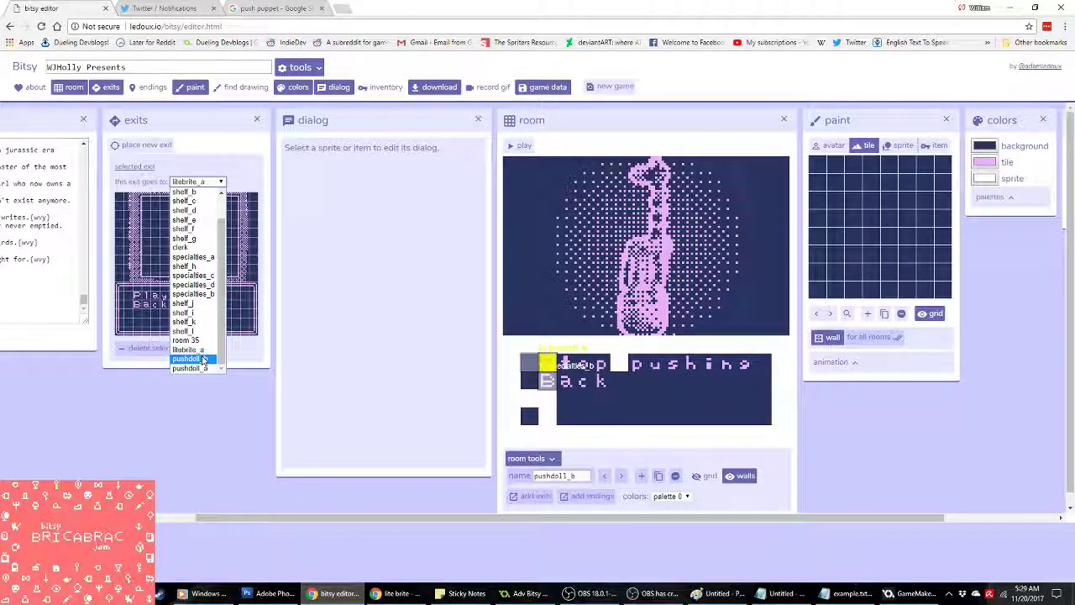
{"action": "left_click", "coordinate": [204, 369]}
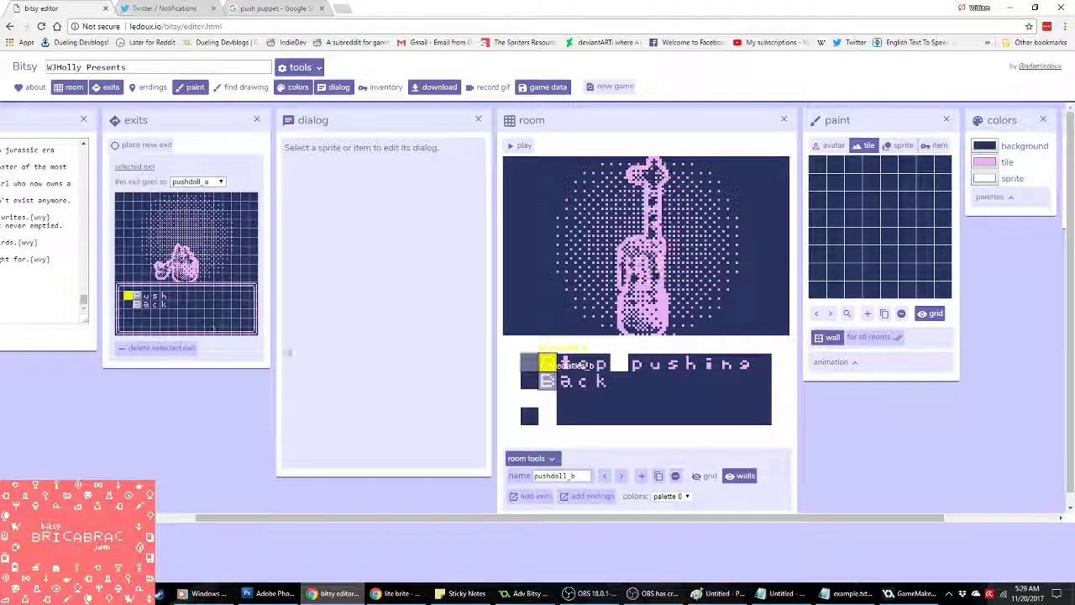
Step: In litebrite_a, add an exit on Back to the Lite Brite option in specialties_b
{"action": "left_click", "coordinate": [604, 476]}
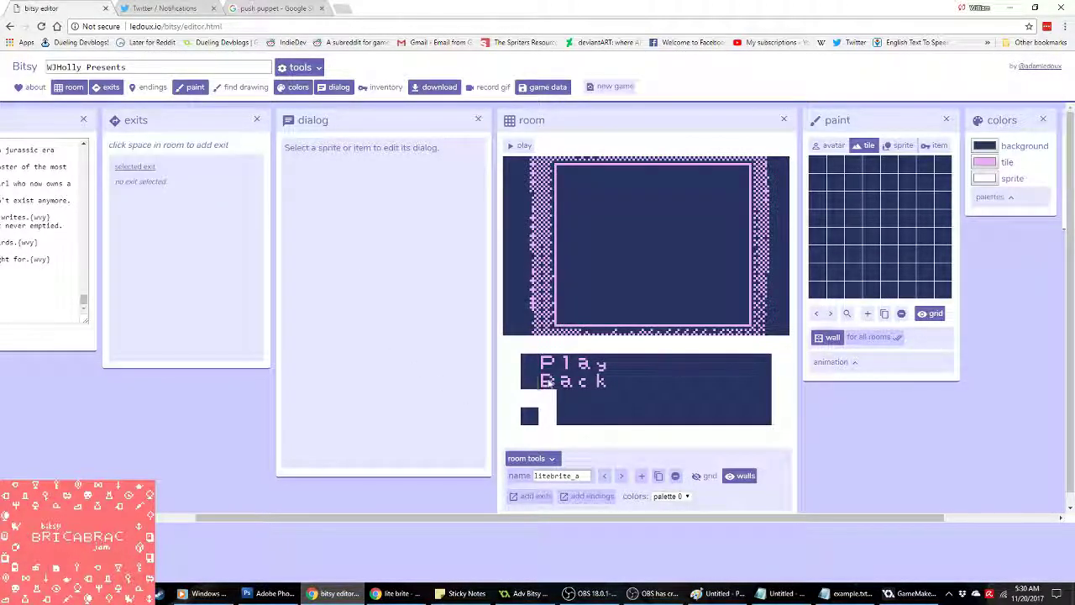
{"action": "left_click", "coordinate": [531, 380]}
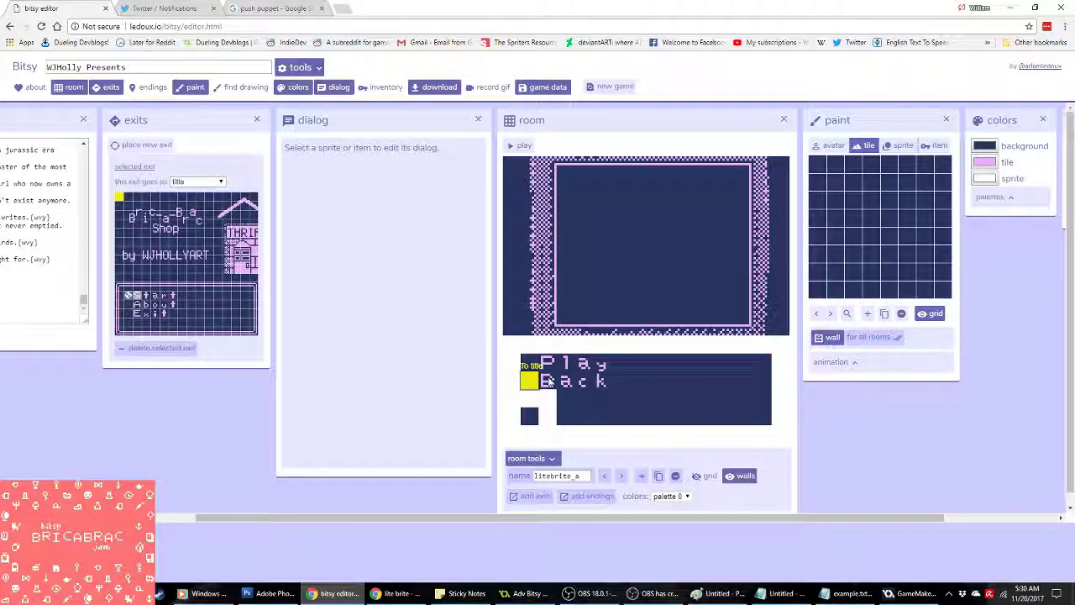
{"action": "left_click", "coordinate": [544, 381]}
{"action": "scroll", "coordinate": [205, 340], "scroll_direction": "down", "scroll_amount": 1}
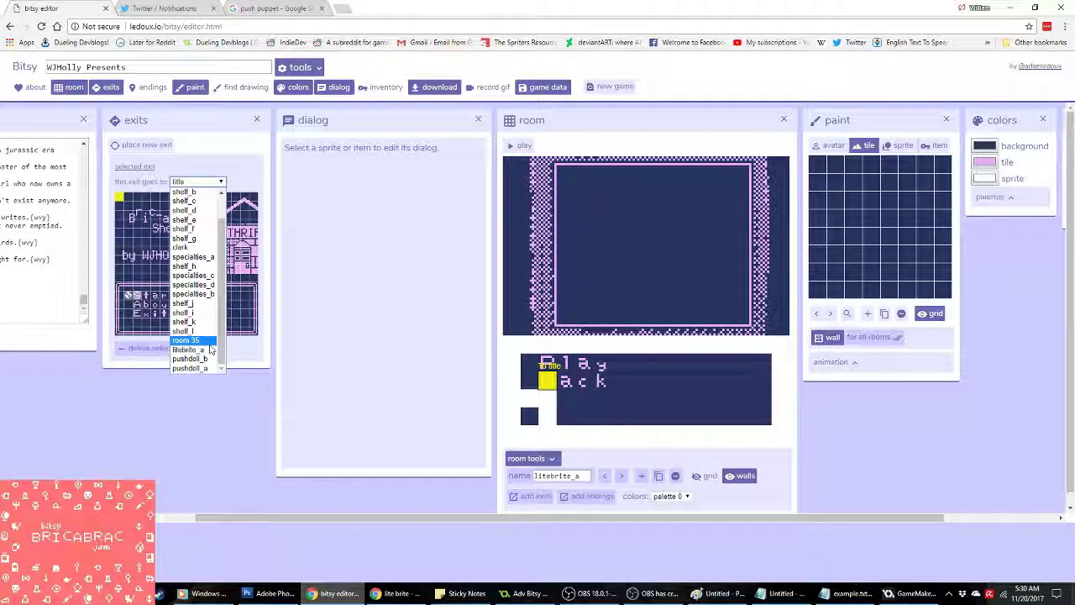
{"action": "left_click", "coordinate": [197, 294]}
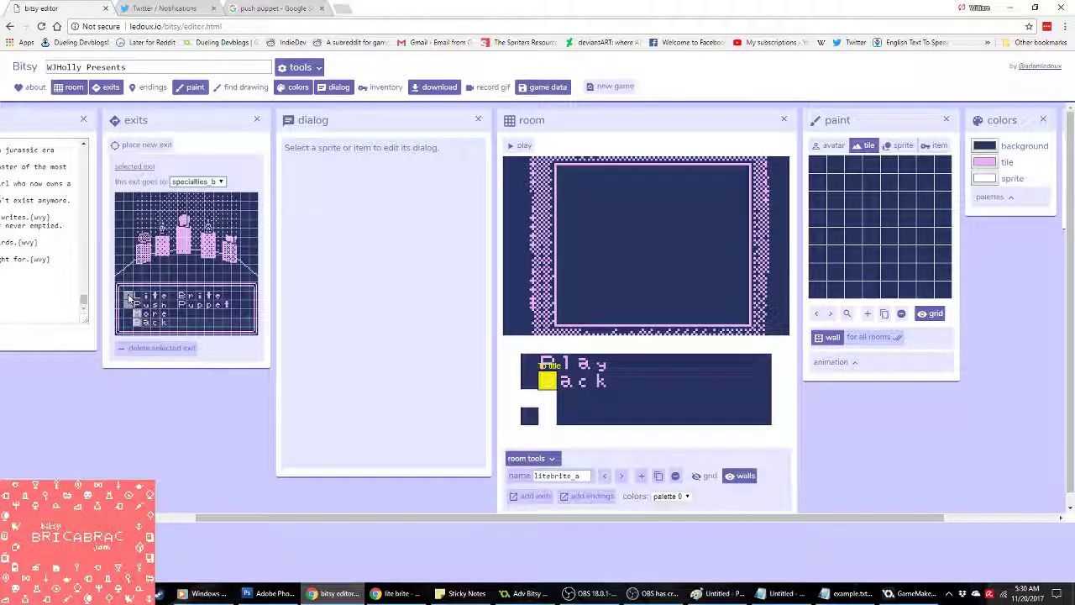
Step: Go through the neighbouring item rooms before litebrite_a, from room 35 to shelf_l
{"action": "left_click", "coordinate": [605, 476]}
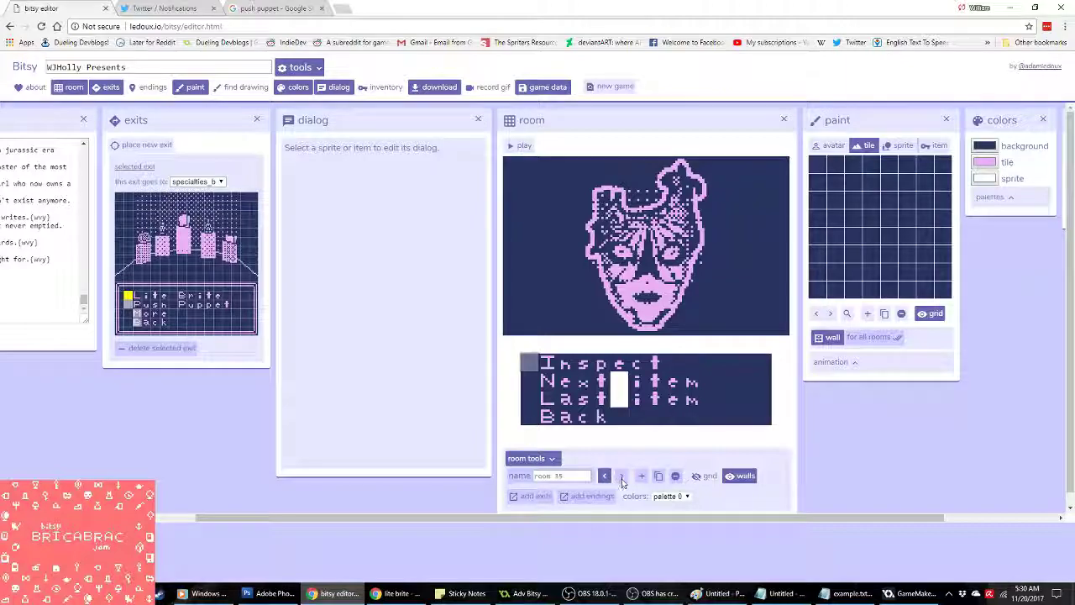
{"action": "left_click", "coordinate": [622, 476]}
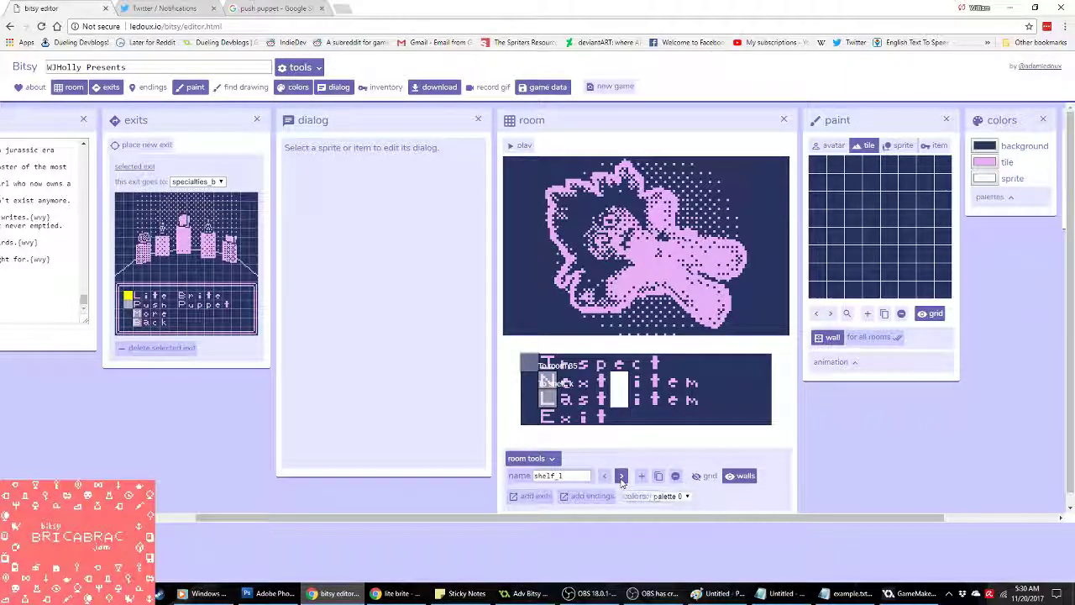
Step: Name the horned-mask room shelf_m and compare its menu with the one in shelf_l
{"action": "left_click", "coordinate": [604, 477]}
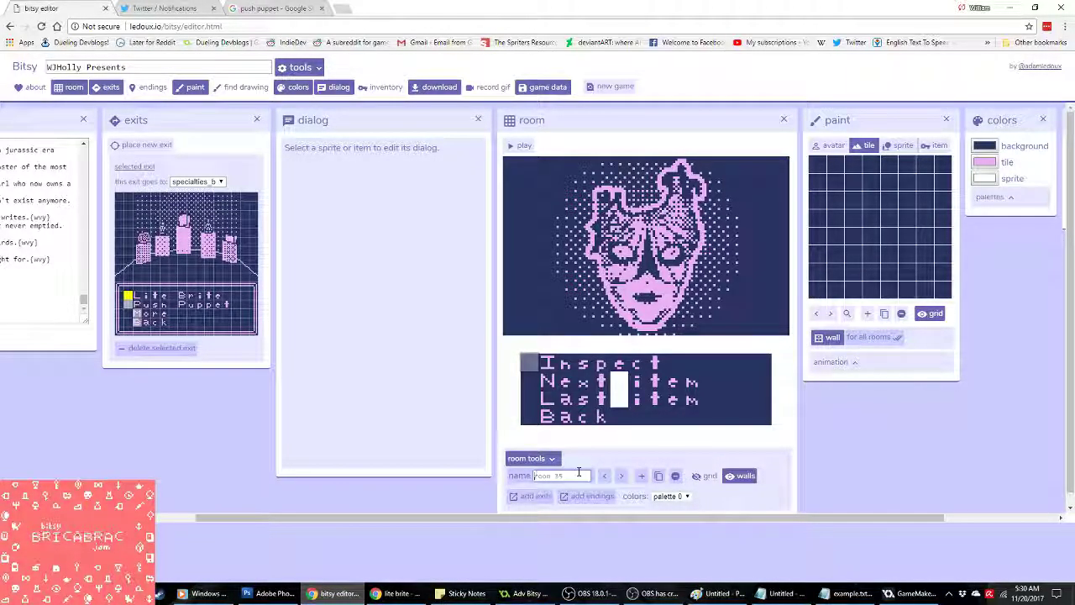
{"action": "type", "text": "elf_e"}
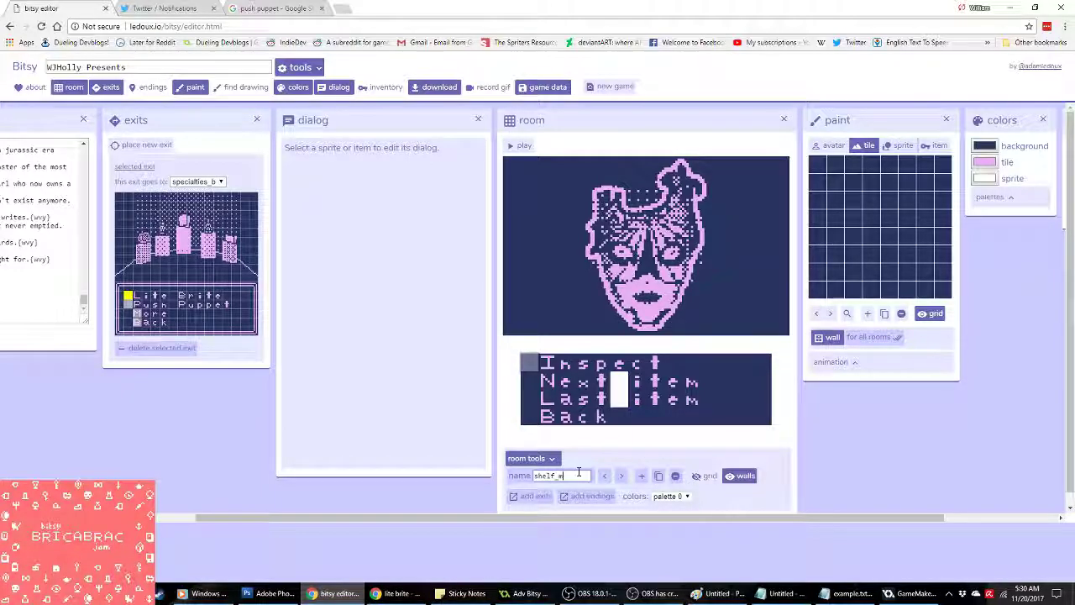
{"action": "left_click", "coordinate": [622, 476]}
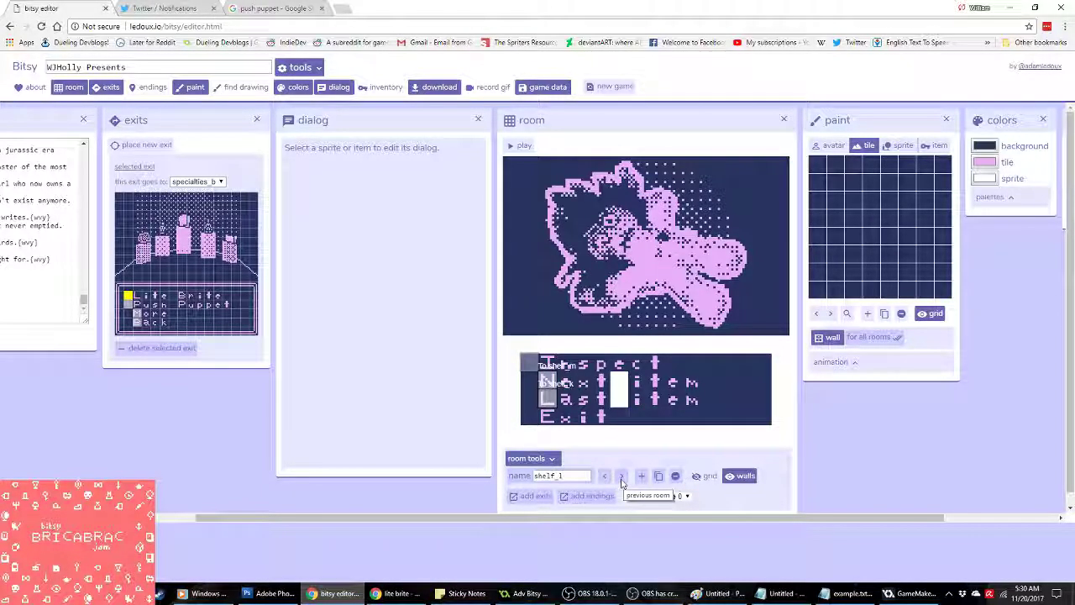
{"action": "left_click", "coordinate": [621, 476]}
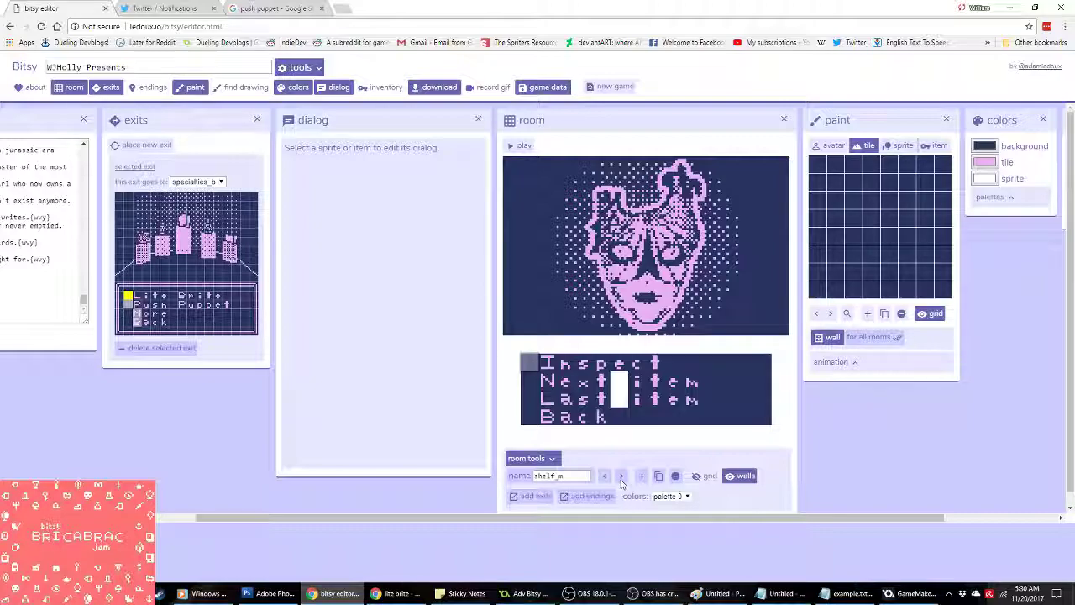
{"action": "left_click", "coordinate": [604, 478]}
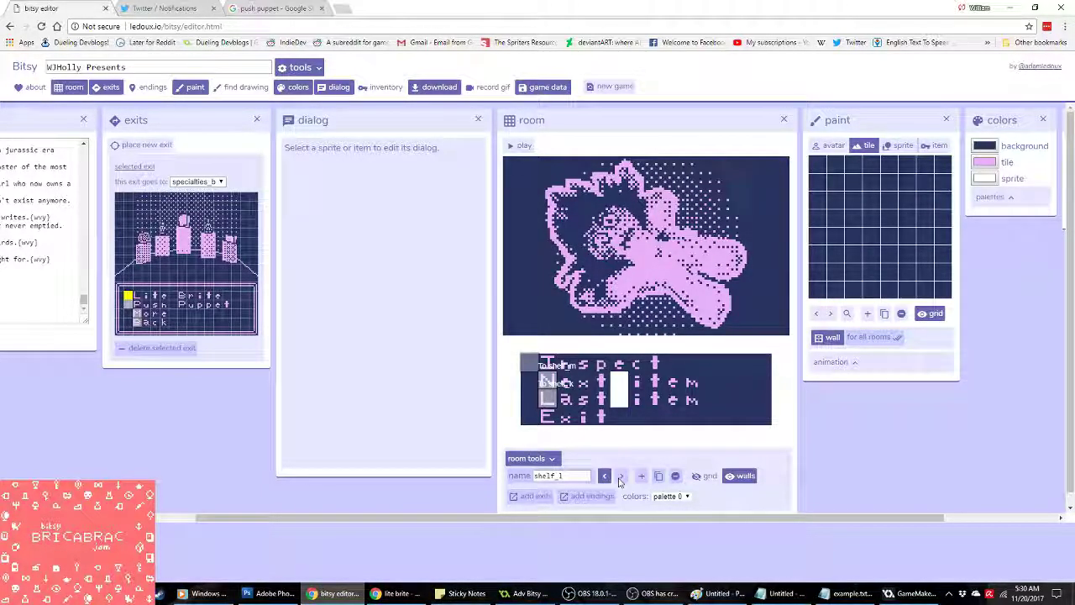
{"action": "left_click", "coordinate": [620, 476]}
{"action": "left_click", "coordinate": [604, 476]}
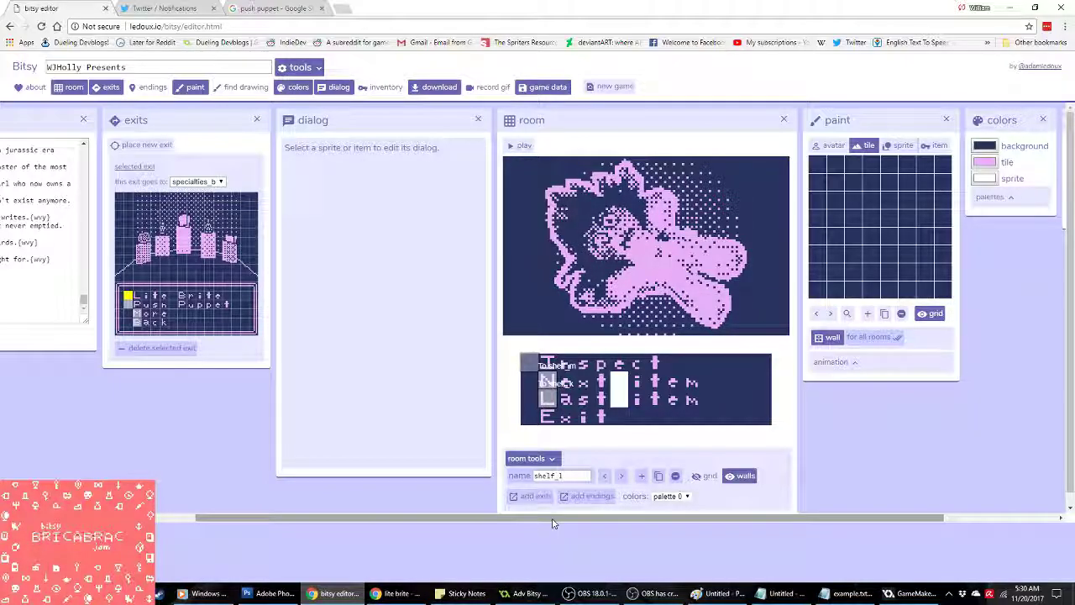
Step: Replace the word Exit in shelf_l's menu with Back, using the B, a, c and k letter tiles
{"action": "left_click_drag", "start_coordinate": [552, 518], "coordinate": [663, 517]}
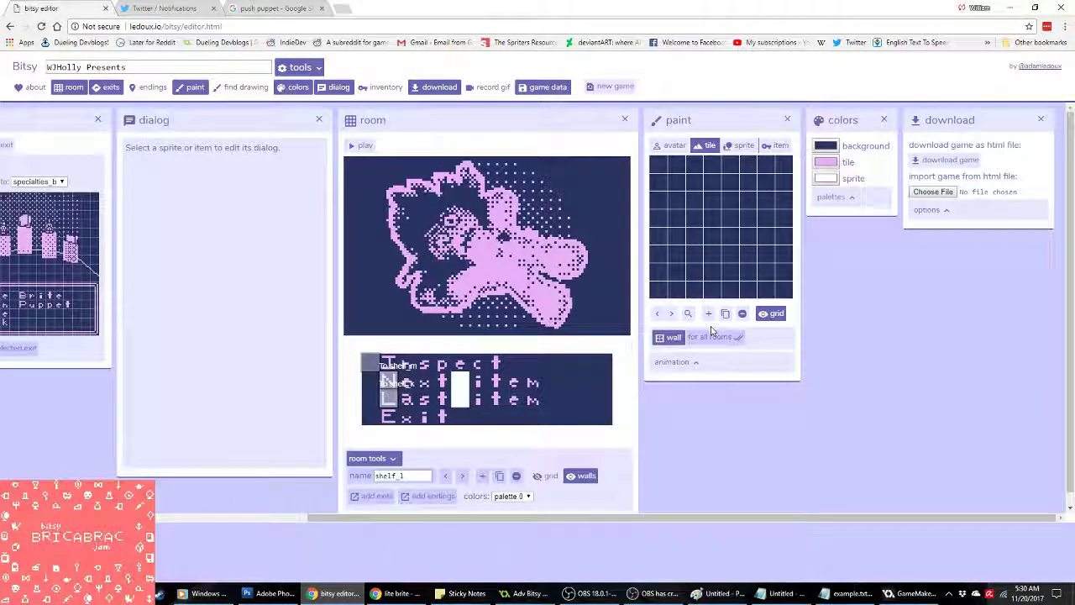
{"action": "left_click", "coordinate": [687, 313]}
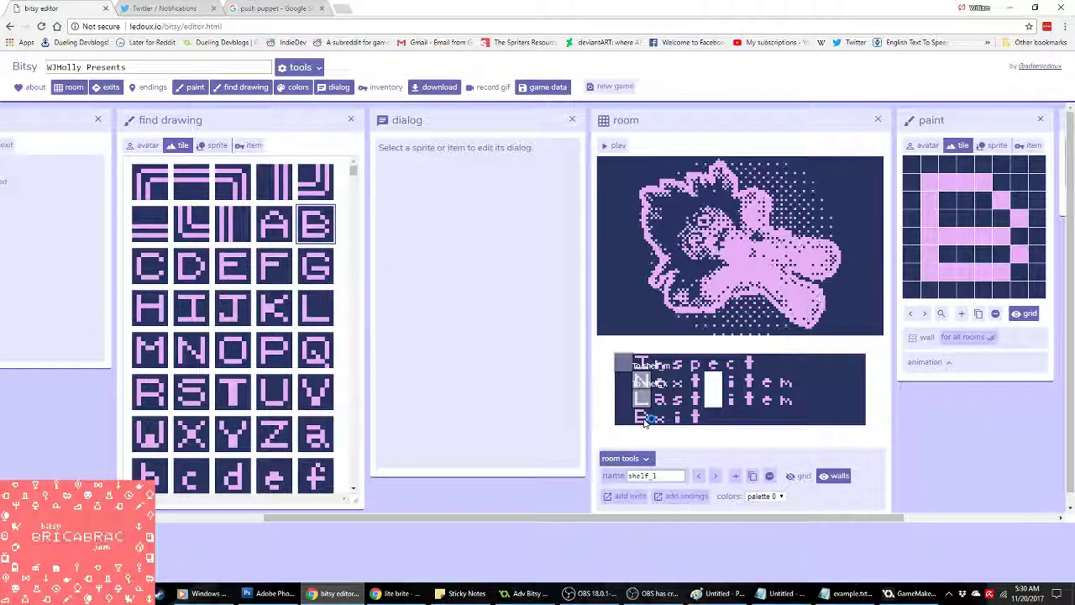
{"action": "scroll", "coordinate": [244, 353], "scroll_direction": "down", "scroll_amount": 2}
{"action": "left_click", "coordinate": [318, 323]}
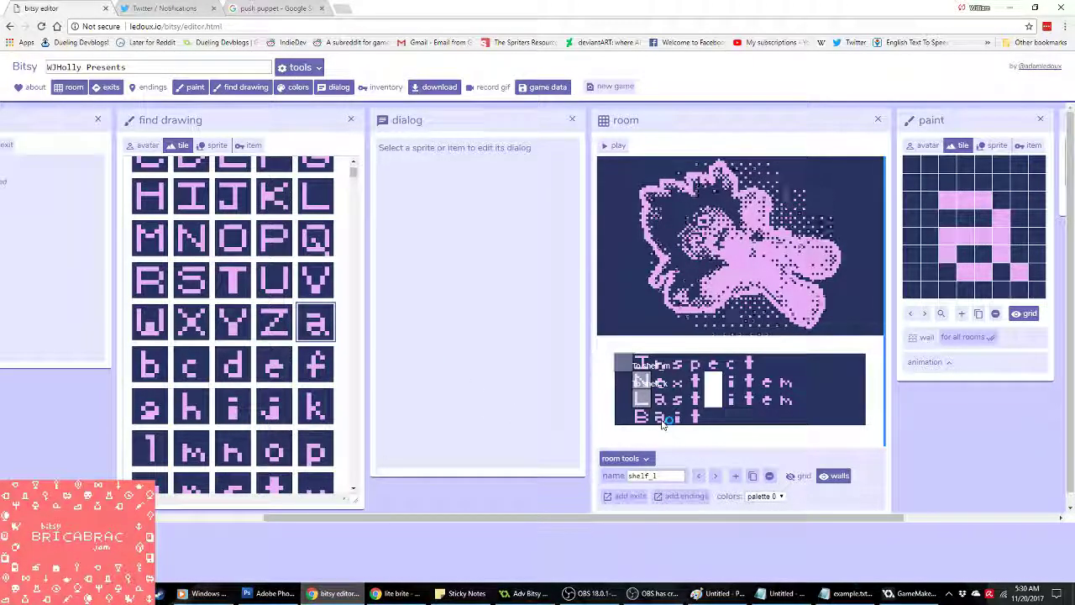
{"action": "left_click", "coordinate": [191, 366]}
{"action": "left_click", "coordinate": [683, 418]}
{"action": "scroll", "coordinate": [265, 338], "scroll_direction": "down", "scroll_amount": 1}
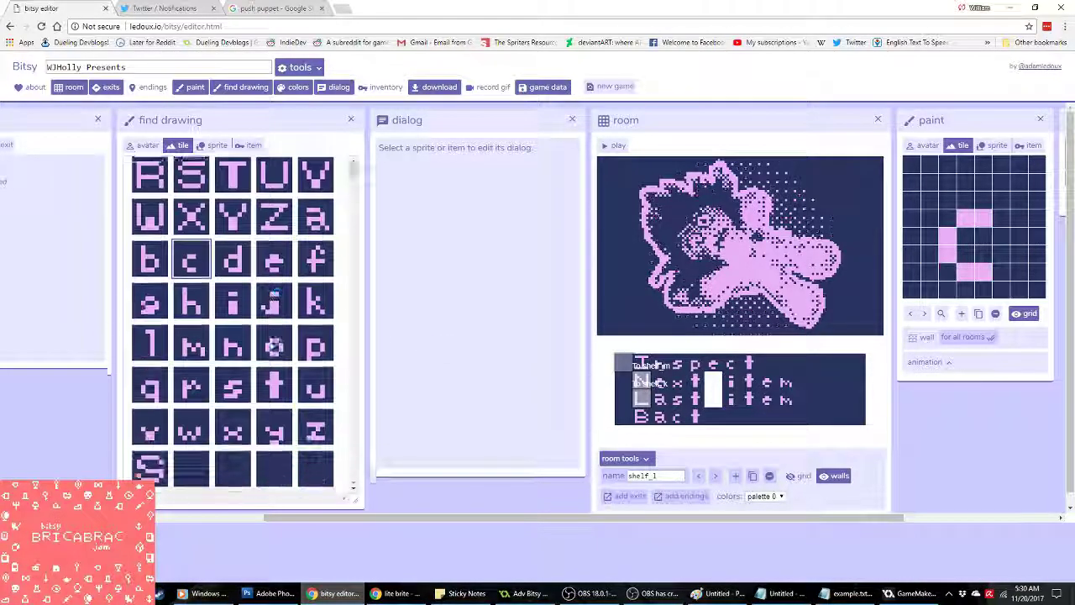
{"action": "left_click", "coordinate": [317, 294]}
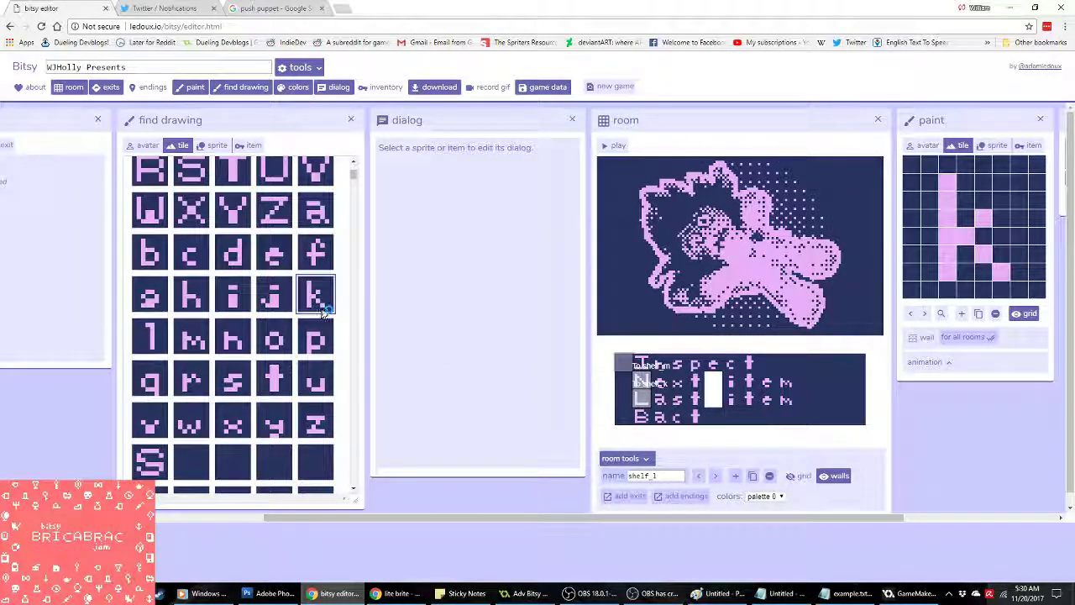
{"action": "left_click", "coordinate": [695, 416]}
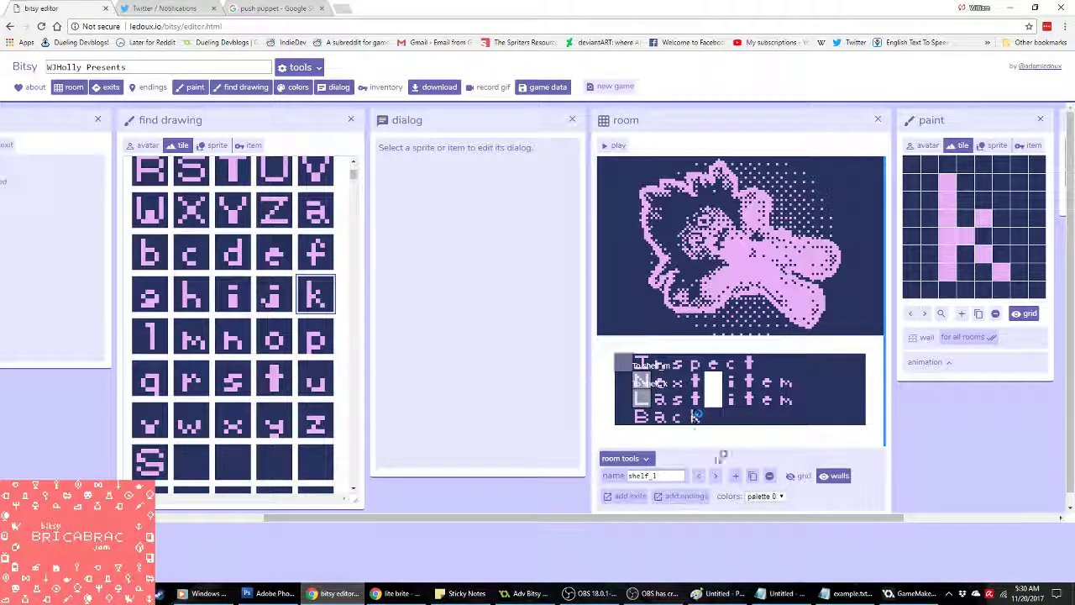
Step: Check where shelf_l's Next item exit leads and review the menu exits in the neighbouring shelf rooms
{"action": "left_click", "coordinate": [713, 476]}
{"action": "left_click", "coordinate": [701, 477]}
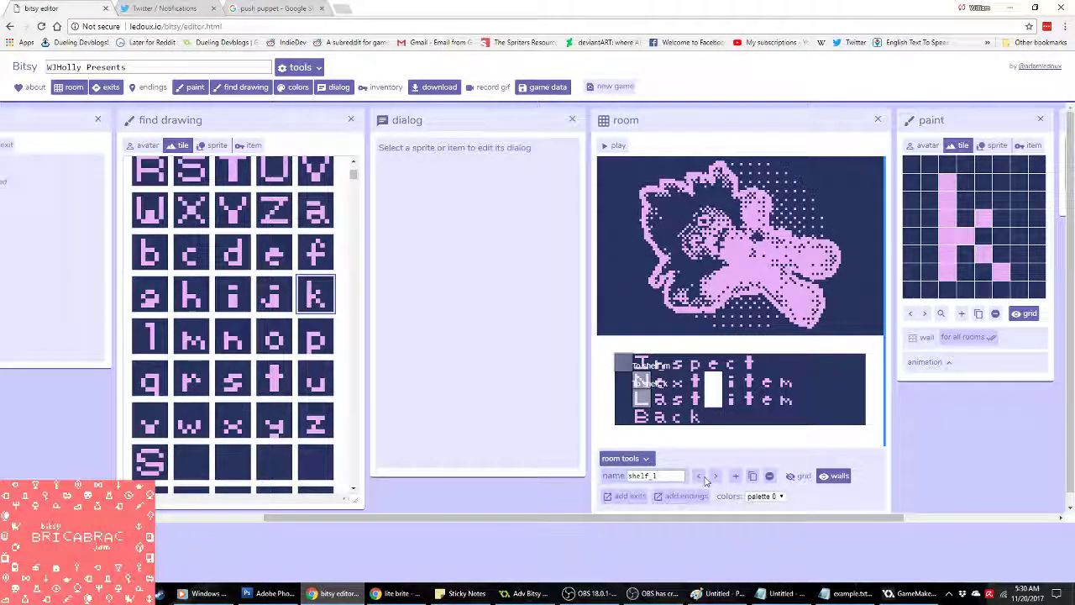
{"action": "left_click", "coordinate": [642, 383]}
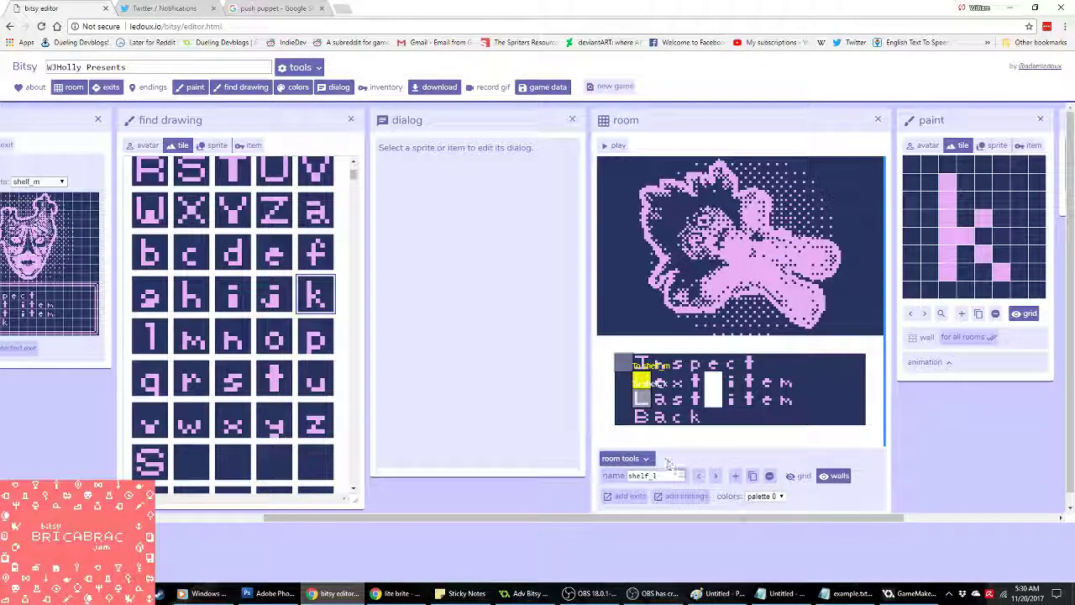
{"action": "left_click", "coordinate": [700, 476]}
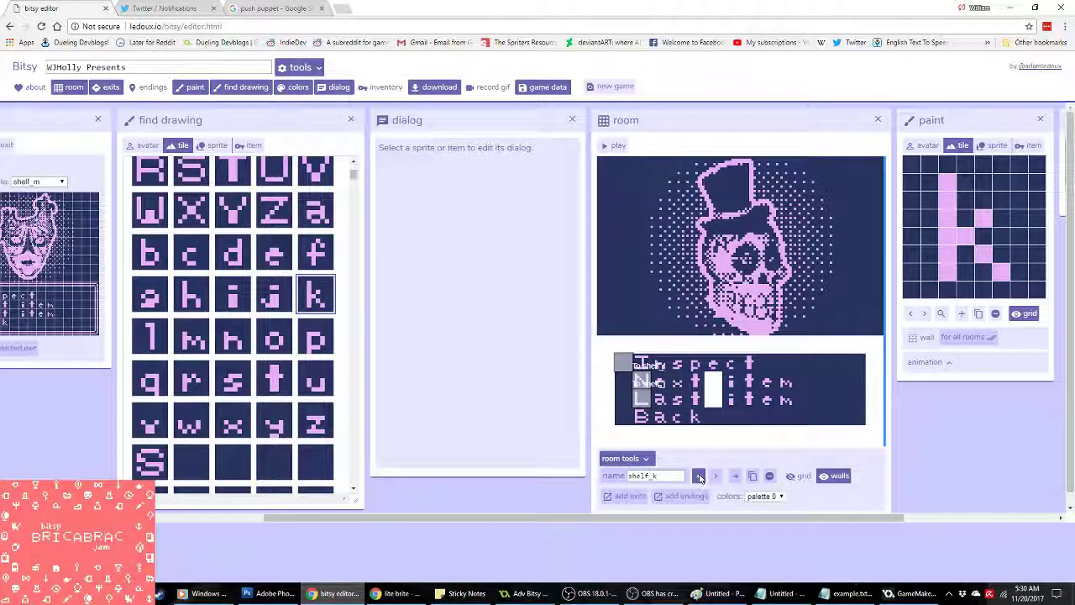
{"action": "left_click", "coordinate": [714, 477]}
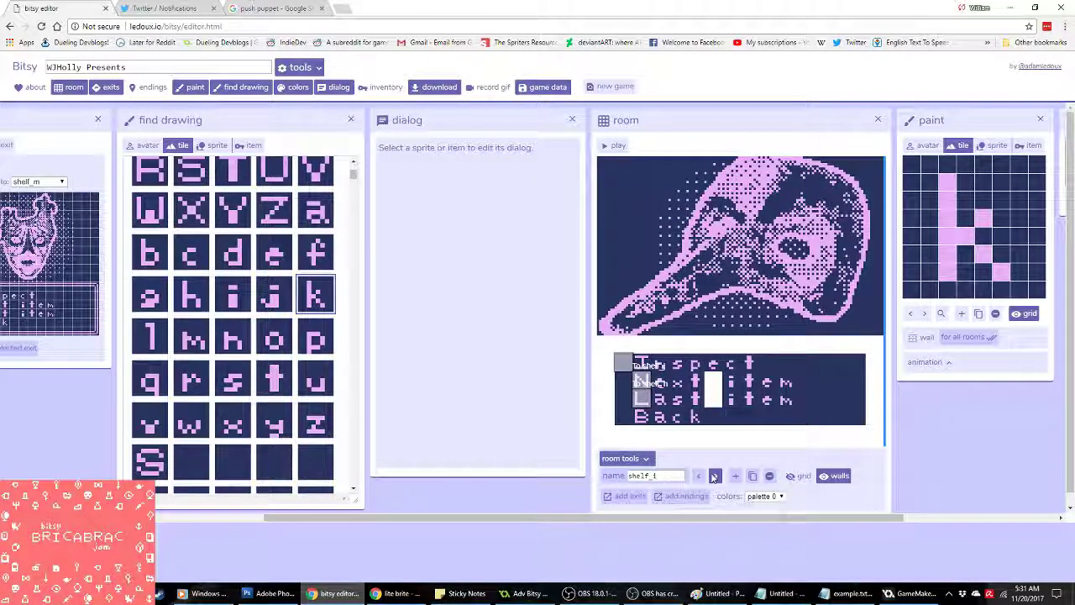
{"action": "left_click", "coordinate": [714, 476]}
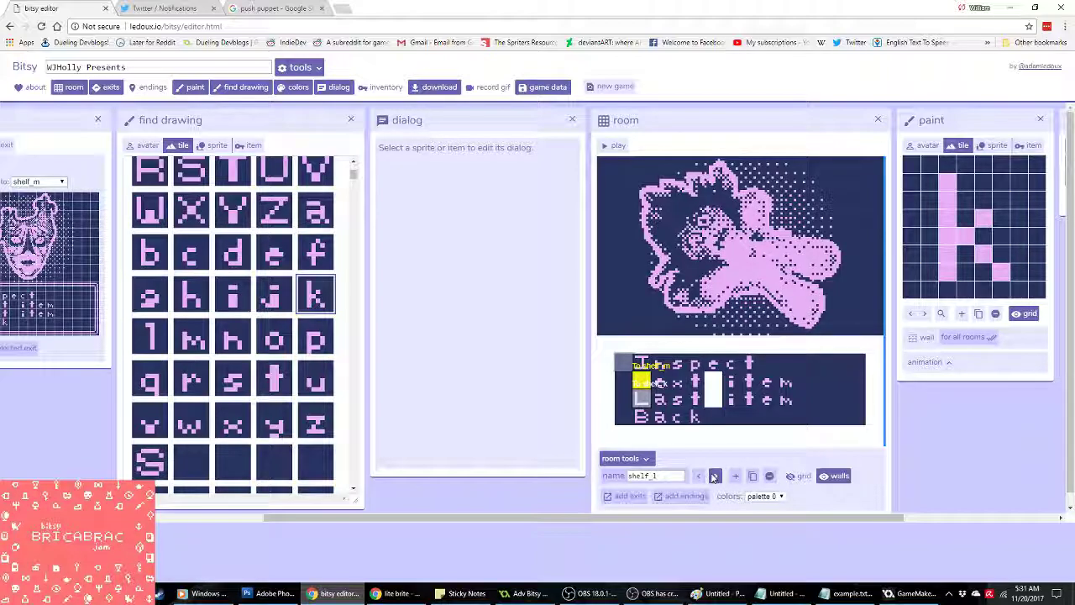
{"action": "left_click", "coordinate": [714, 477]}
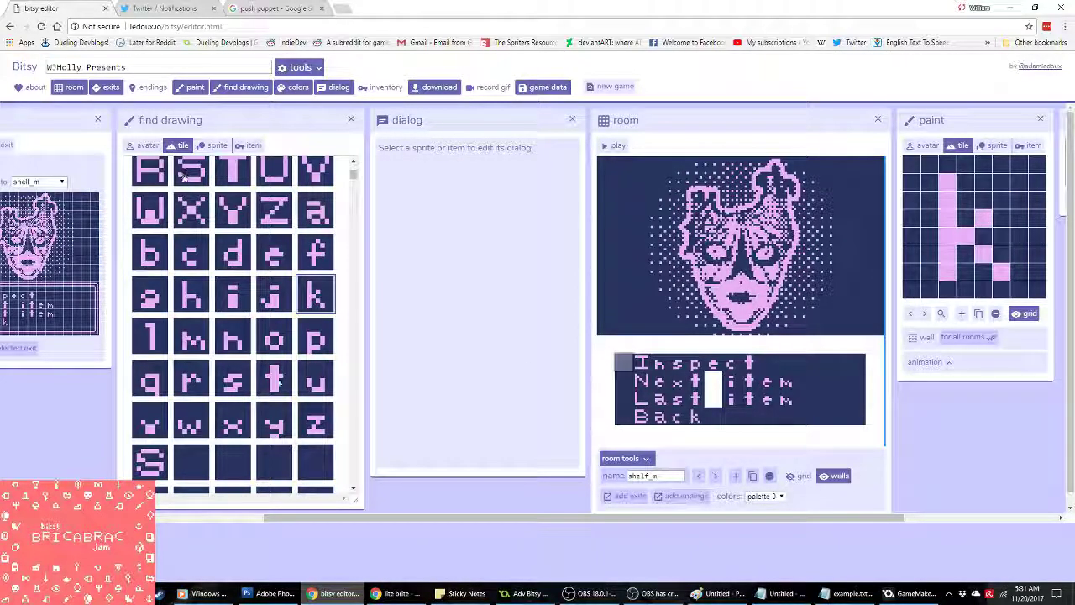
Step: Place an exit on Next item in shelf_m that leads to shelf_a, arriving beside Inspect
{"action": "left_click_drag", "start_coordinate": [364, 517], "coordinate": [314, 517]}
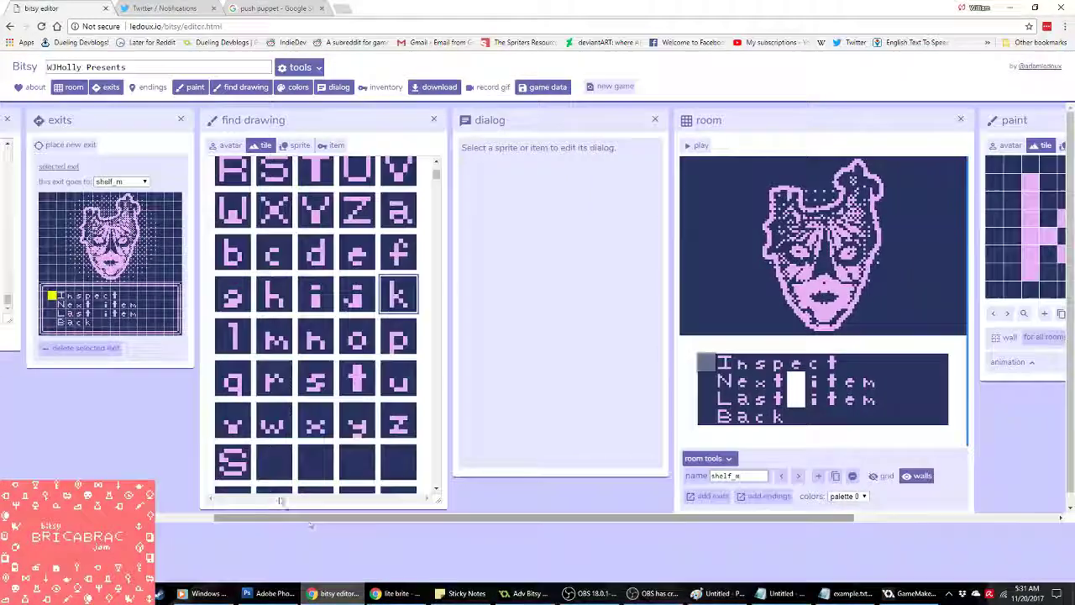
{"action": "left_click", "coordinate": [64, 144]}
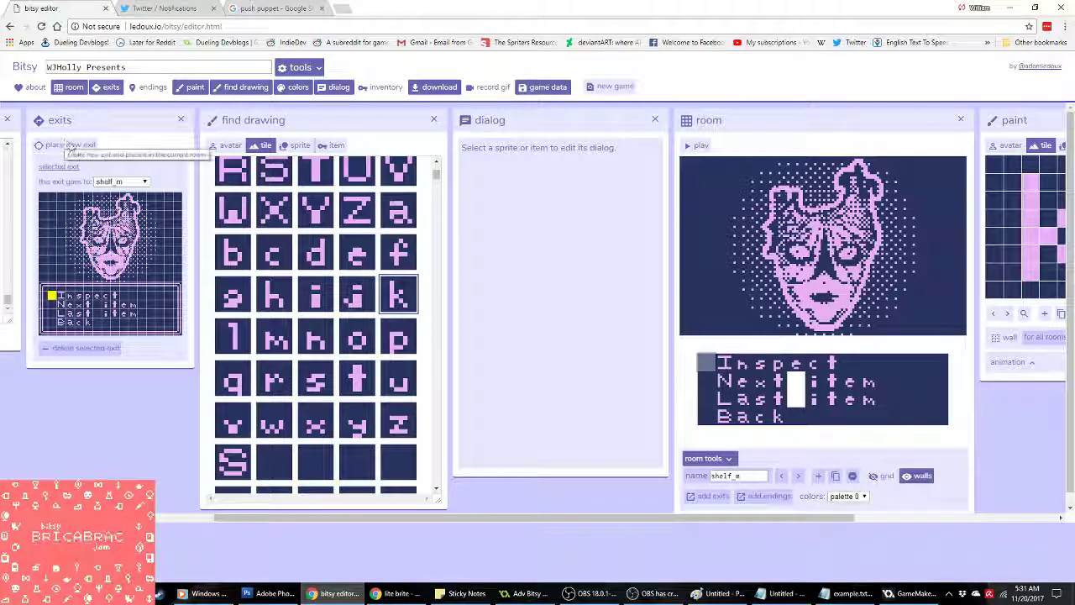
{"action": "left_click", "coordinate": [724, 381]}
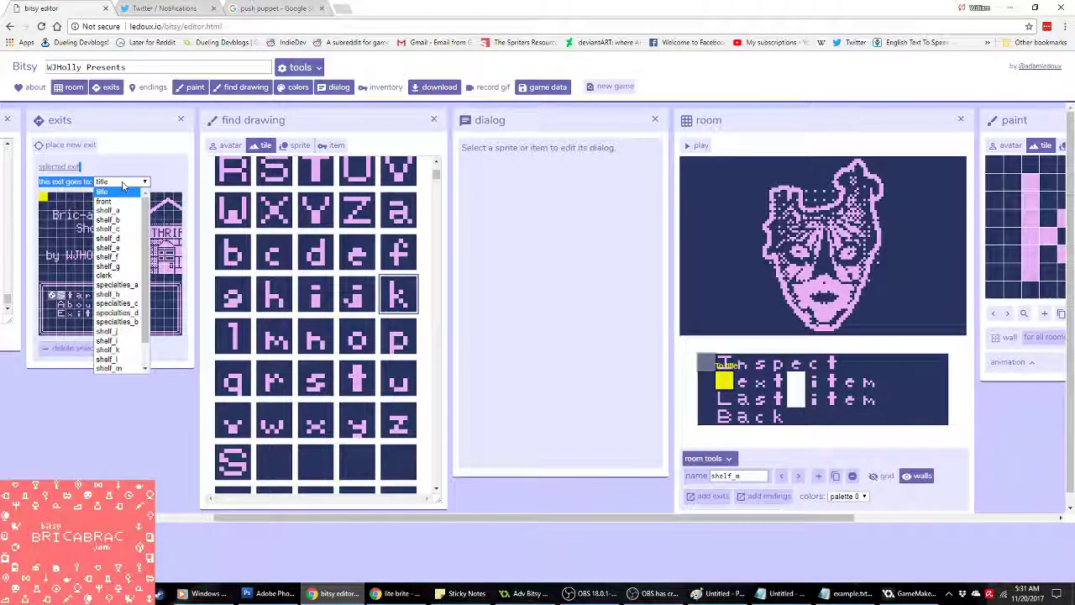
{"action": "left_click", "coordinate": [107, 210]}
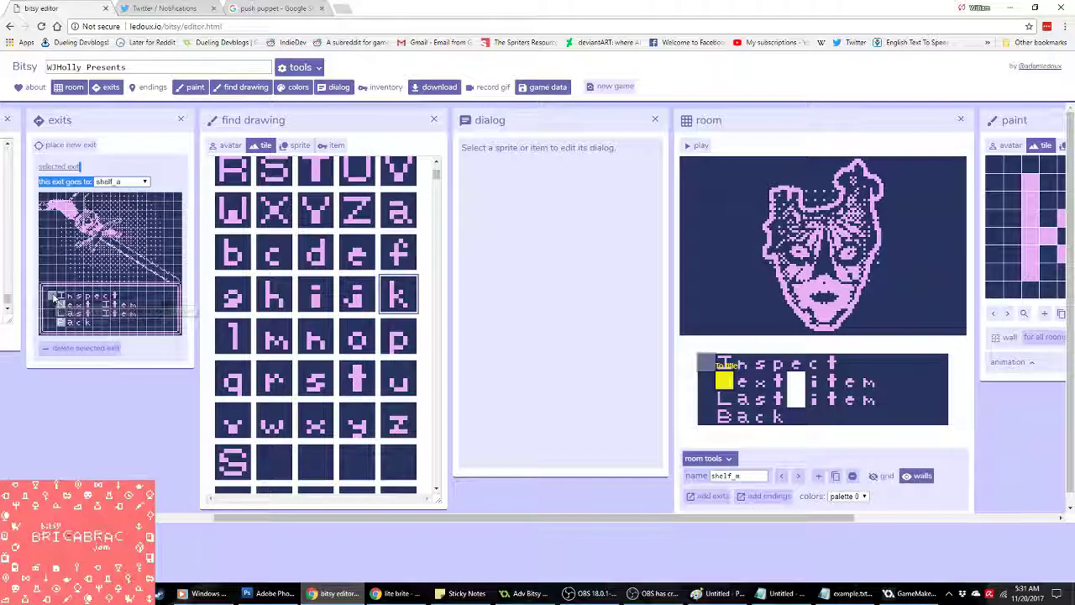
Step: Place an exit on Last item in shelf_m that leads to shelf_l, arriving beside Inspect
{"action": "left_click", "coordinate": [725, 400]}
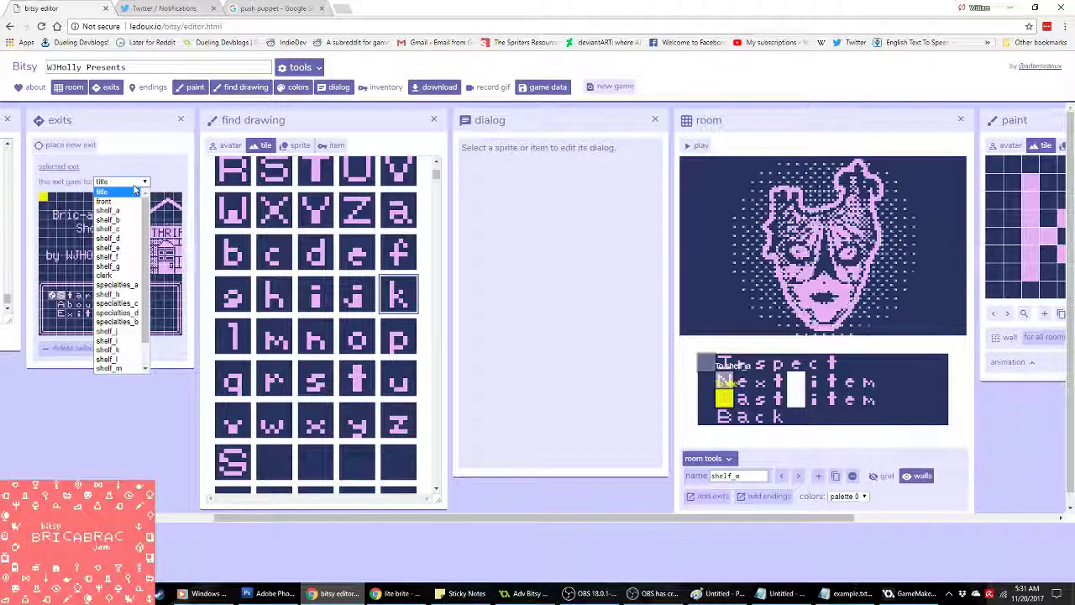
{"action": "scroll", "coordinate": [118, 340], "scroll_direction": "down", "scroll_amount": 1}
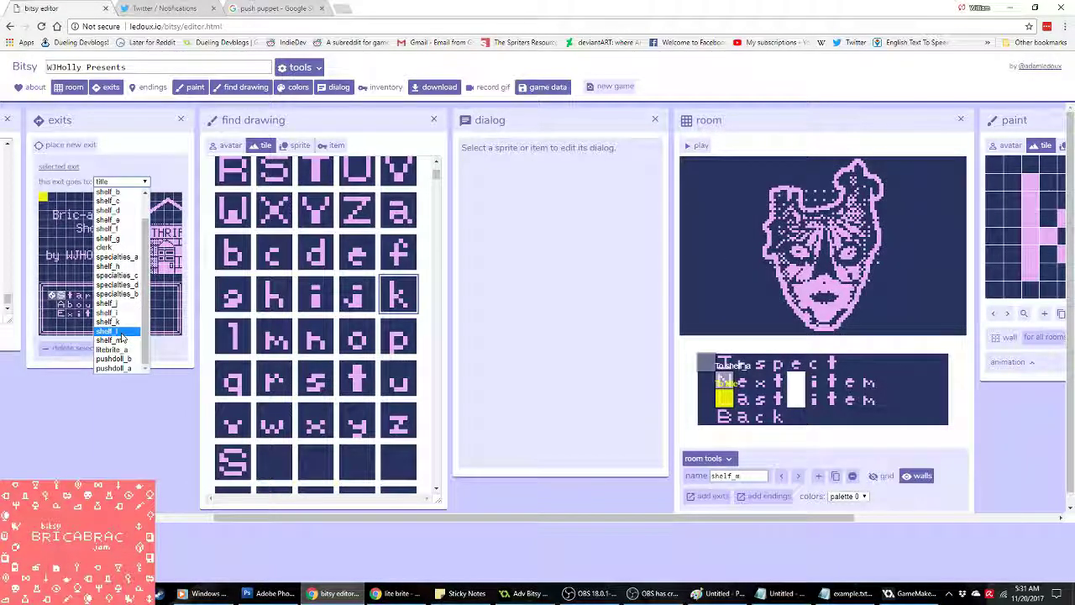
{"action": "left_click", "coordinate": [120, 333]}
{"action": "left_click", "coordinate": [52, 298]}
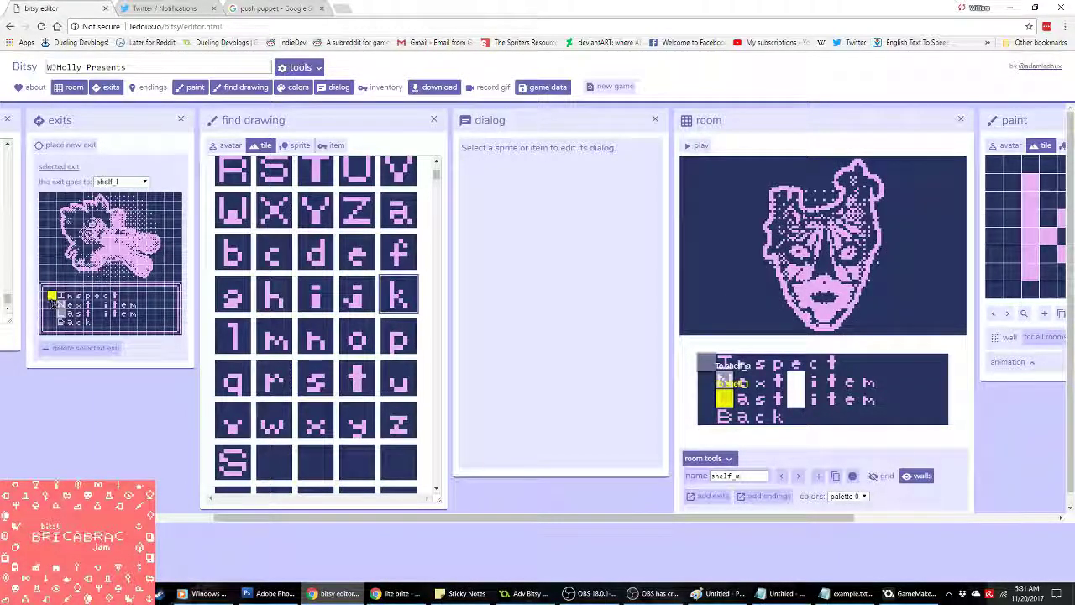
Step: Browse the pushdoll, title, shelf and specialties rooms to examine their menu exits, ending at specialties_b
{"action": "left_click", "coordinate": [798, 477]}
{"action": "left_click", "coordinate": [798, 477]}
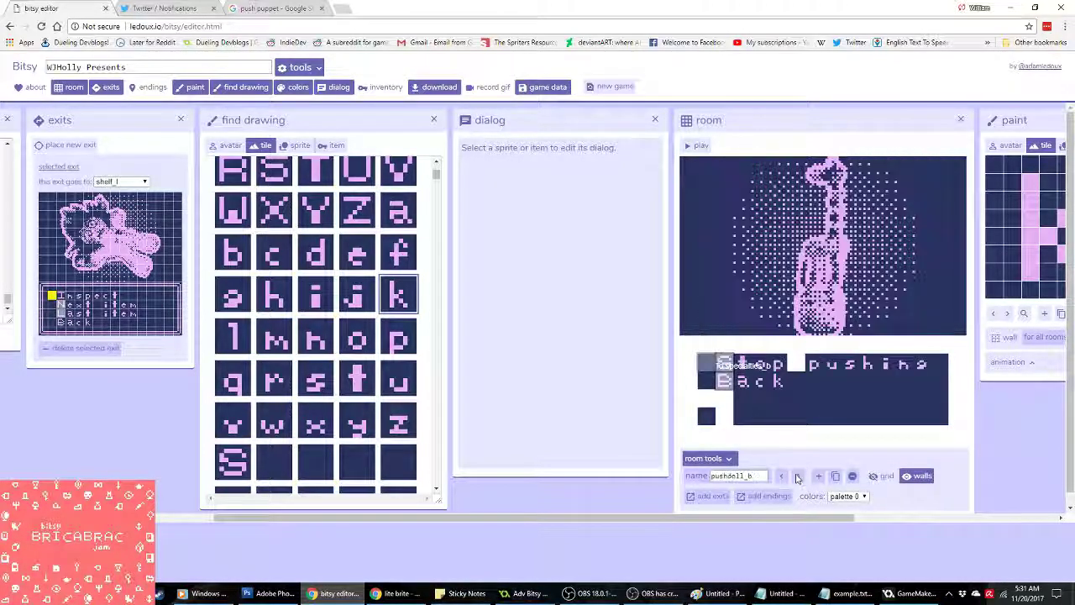
{"action": "left_click", "coordinate": [798, 476]}
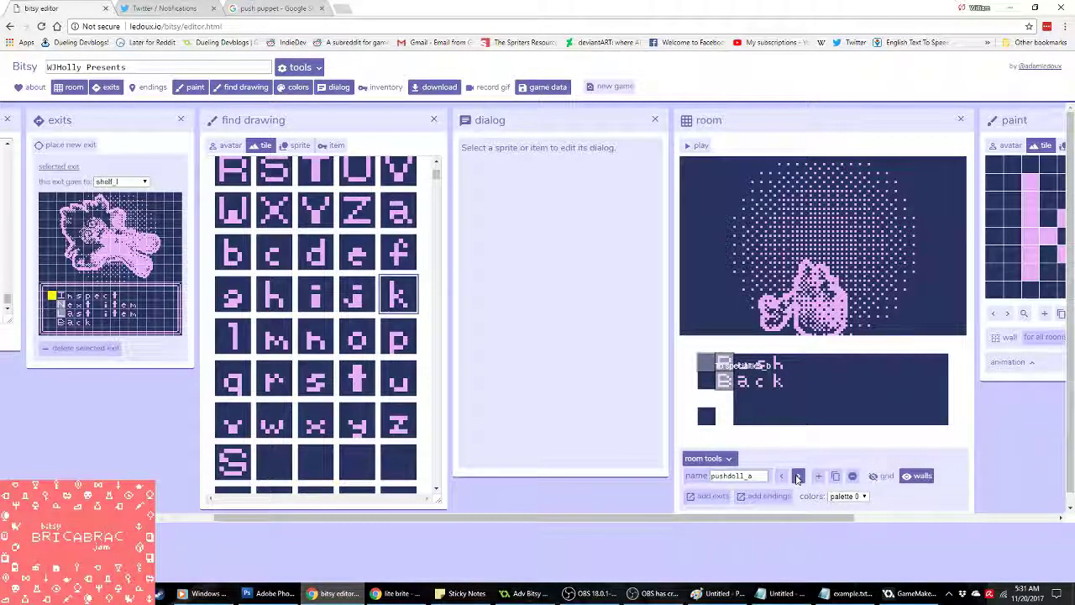
{"action": "left_click", "coordinate": [798, 476]}
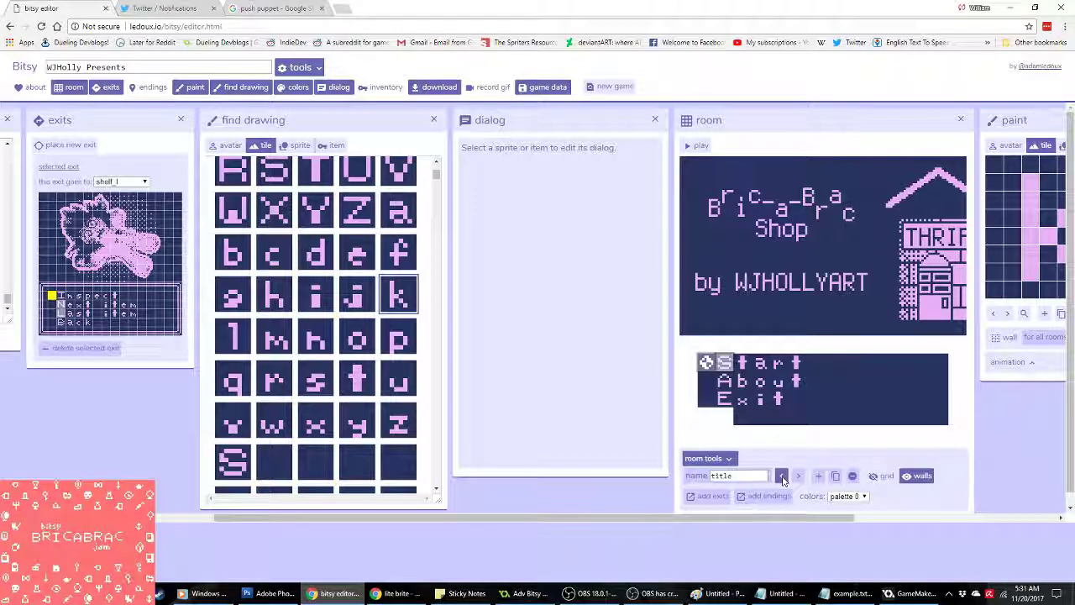
{"action": "left_click", "coordinate": [798, 476]}
{"action": "left_click", "coordinate": [782, 477]}
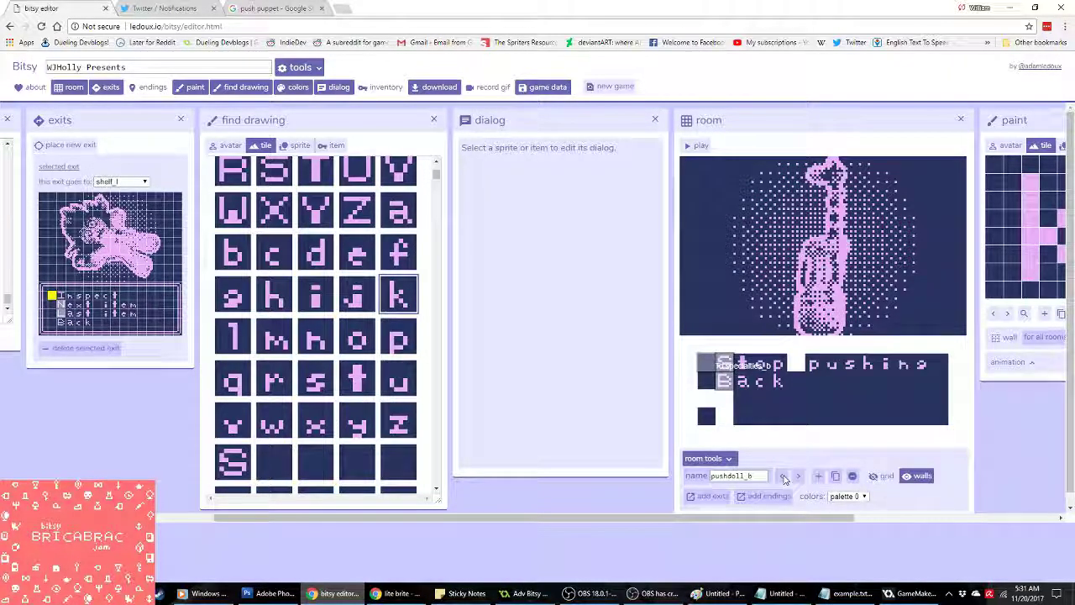
{"action": "left_click", "coordinate": [782, 476]}
{"action": "left_click", "coordinate": [782, 477]}
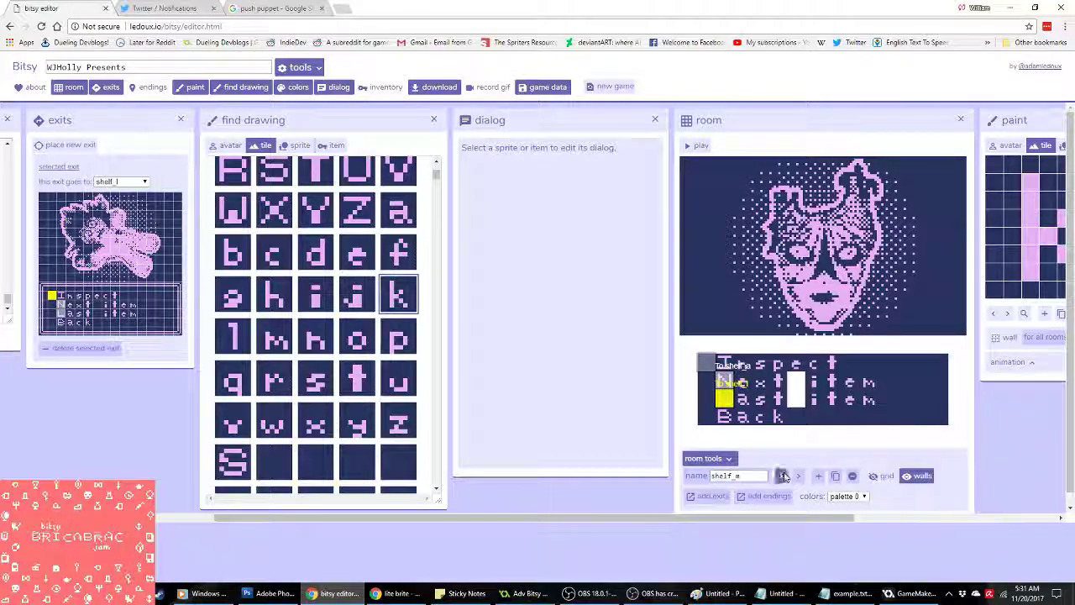
{"action": "left_click", "coordinate": [782, 476]}
{"action": "left_click", "coordinate": [783, 476]}
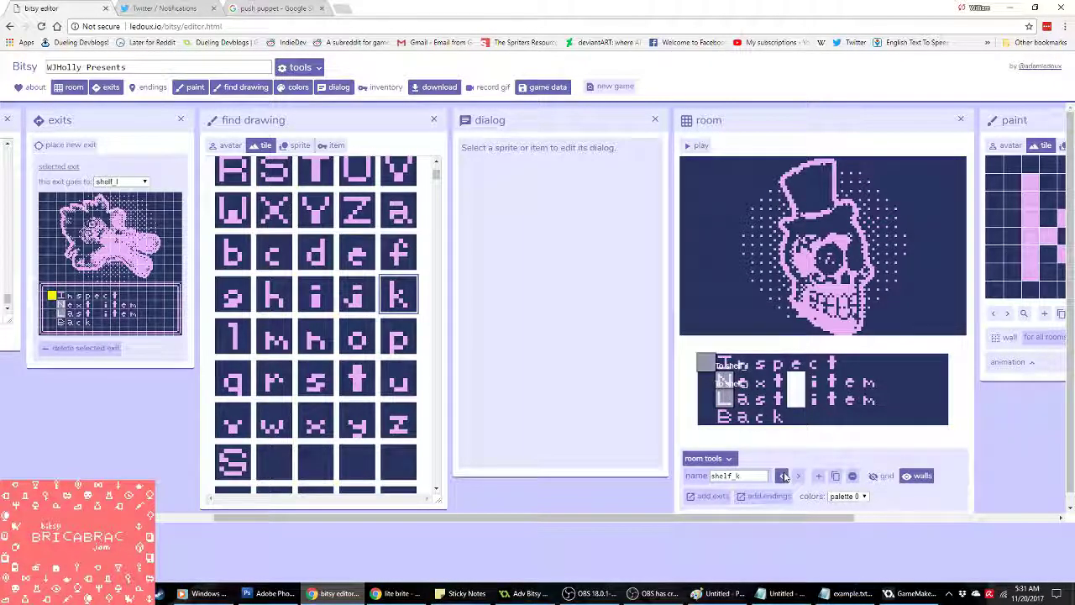
{"action": "left_click", "coordinate": [783, 476]}
{"action": "left_click", "coordinate": [783, 476]}
{"action": "left_click", "coordinate": [783, 476]}
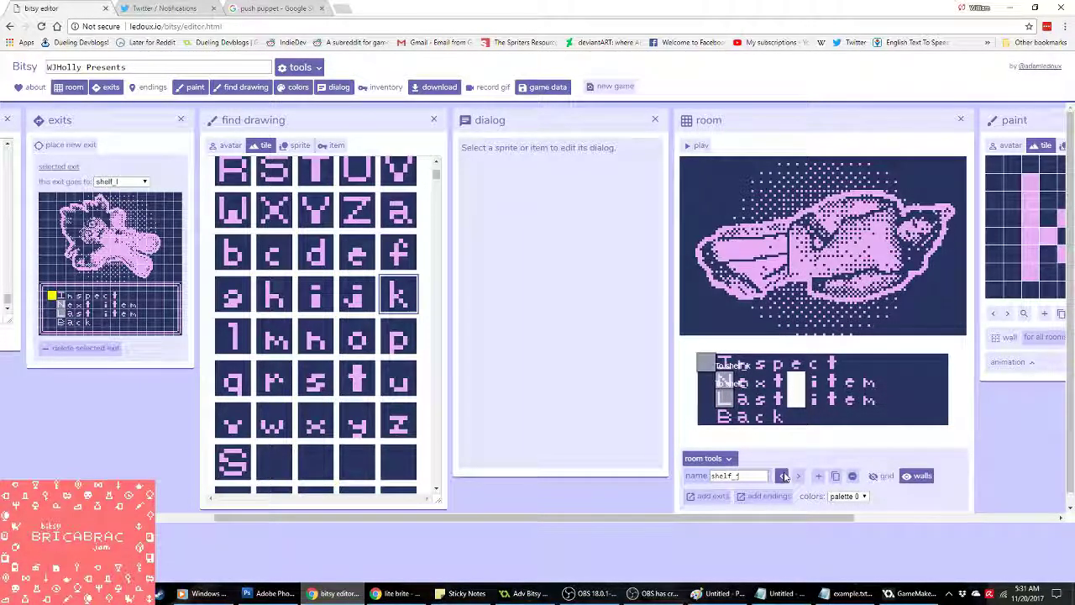
{"action": "left_click", "coordinate": [782, 476]}
{"action": "left_click", "coordinate": [784, 476]}
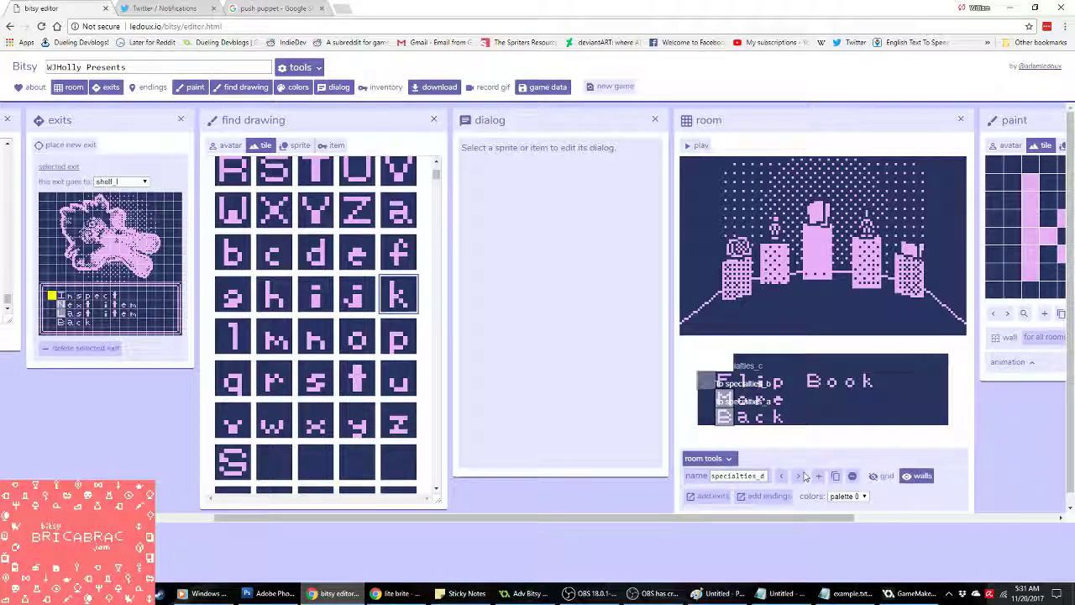
{"action": "left_click", "coordinate": [782, 476]}
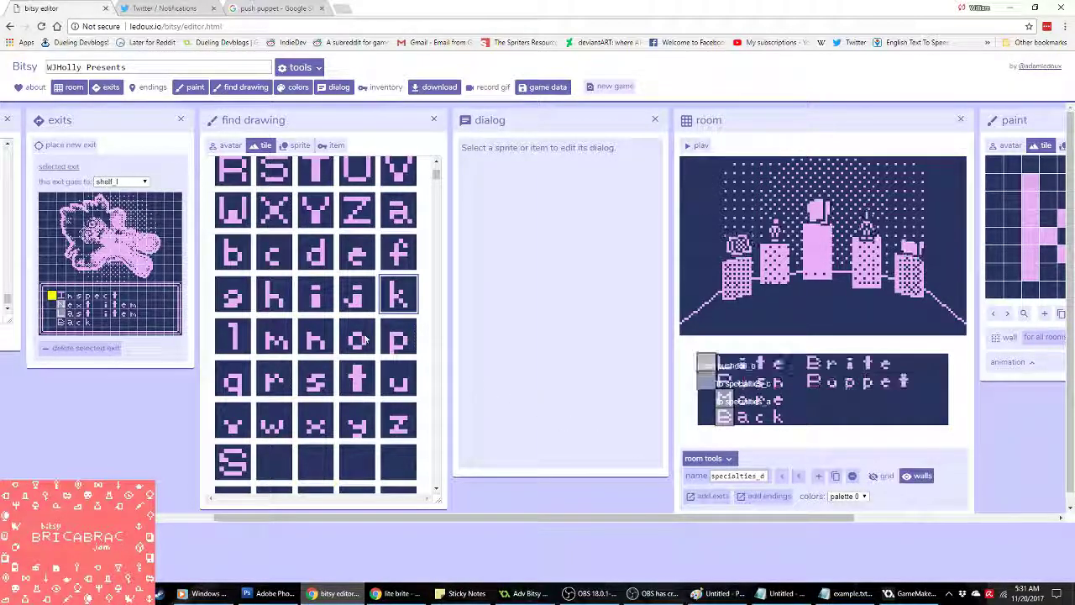
Step: Place an exit on Lite Brite in specialties_b that leads to litebrite_a, arriving beside Play
{"action": "left_click", "coordinate": [60, 147]}
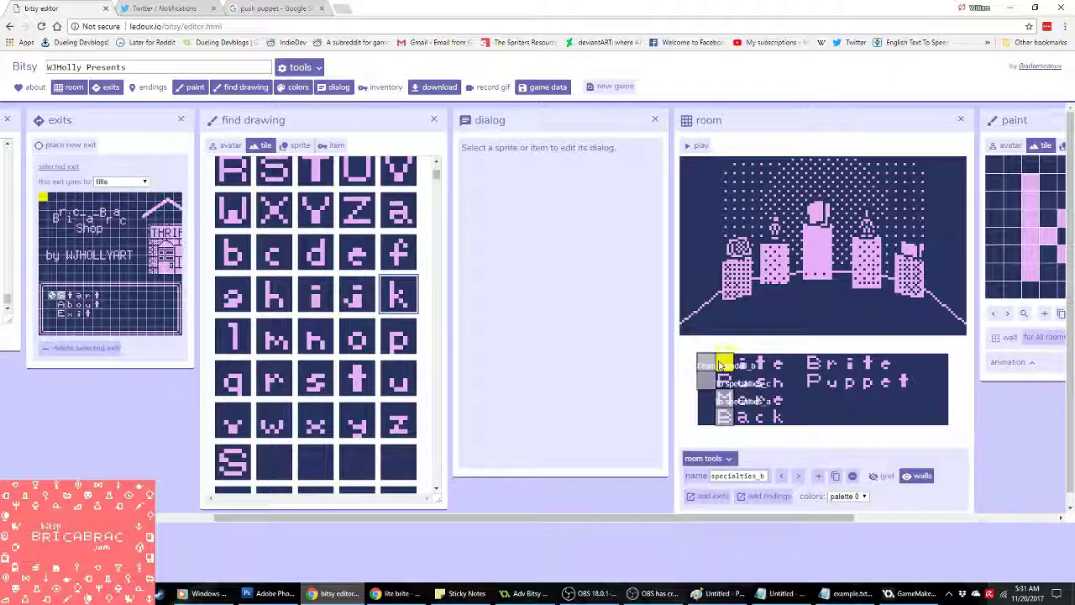
{"action": "left_click", "coordinate": [120, 181]}
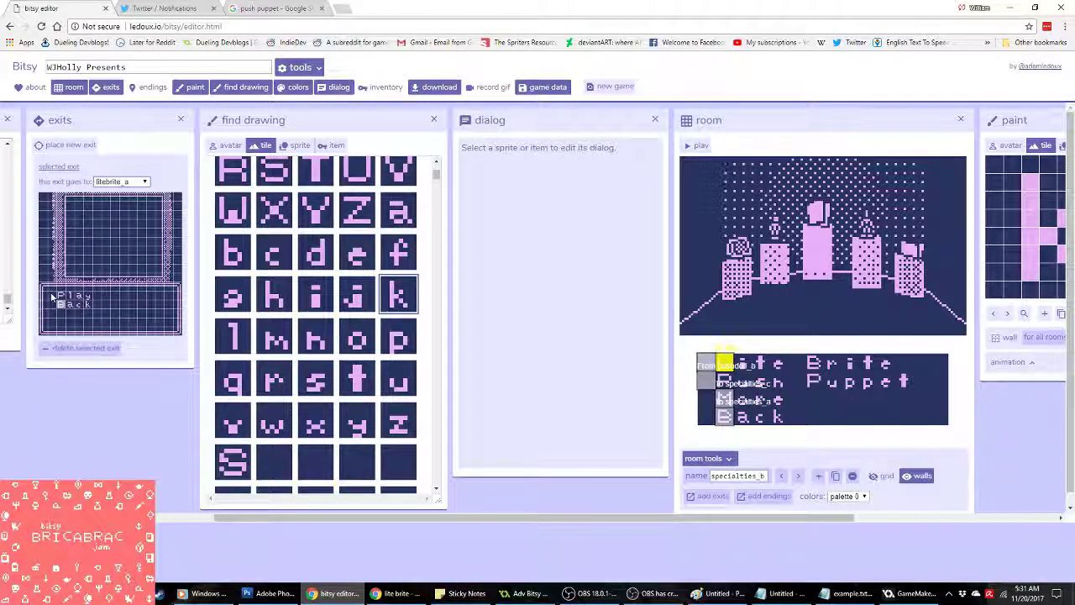
{"action": "left_click", "coordinate": [54, 297]}
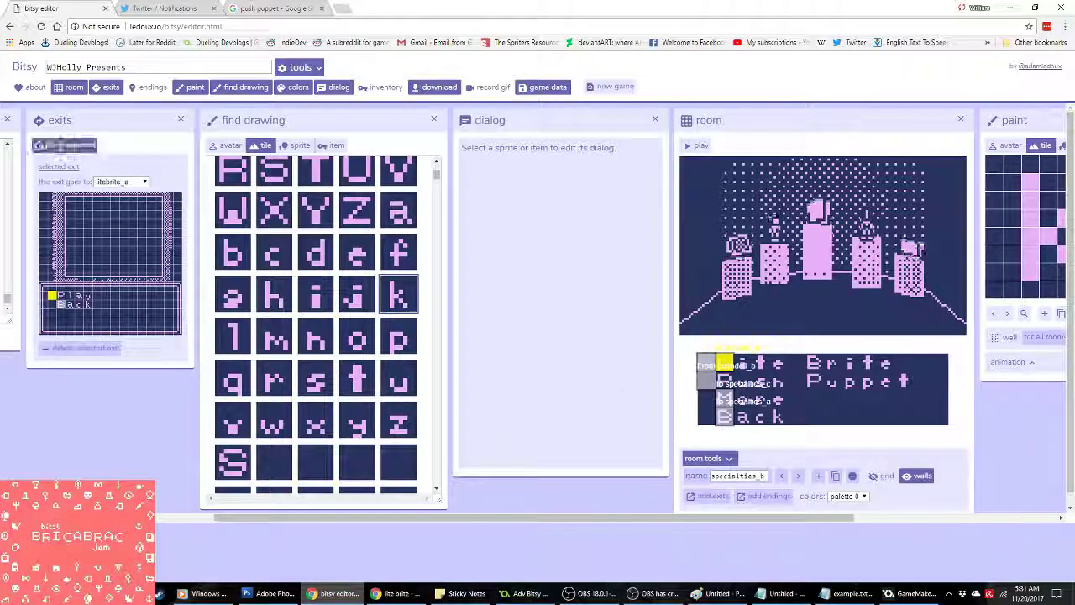
Step: Place an exit on Push Puppet in specialties_b that leads to pushdoll_a, arriving beside Push
{"action": "left_click", "coordinate": [736, 385]}
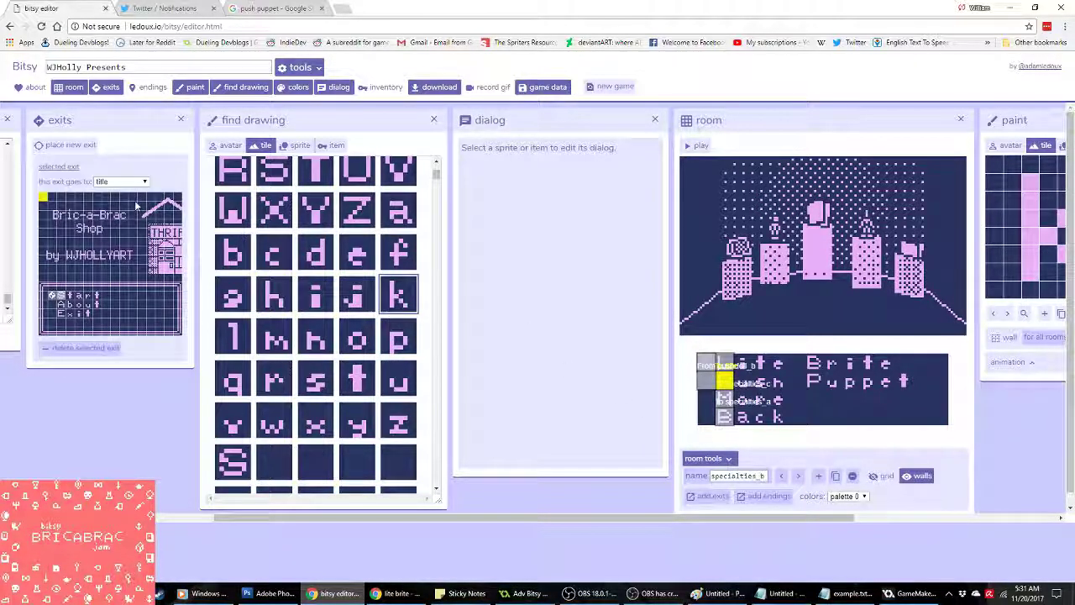
{"action": "scroll", "coordinate": [128, 368], "scroll_direction": "down", "scroll_amount": 1}
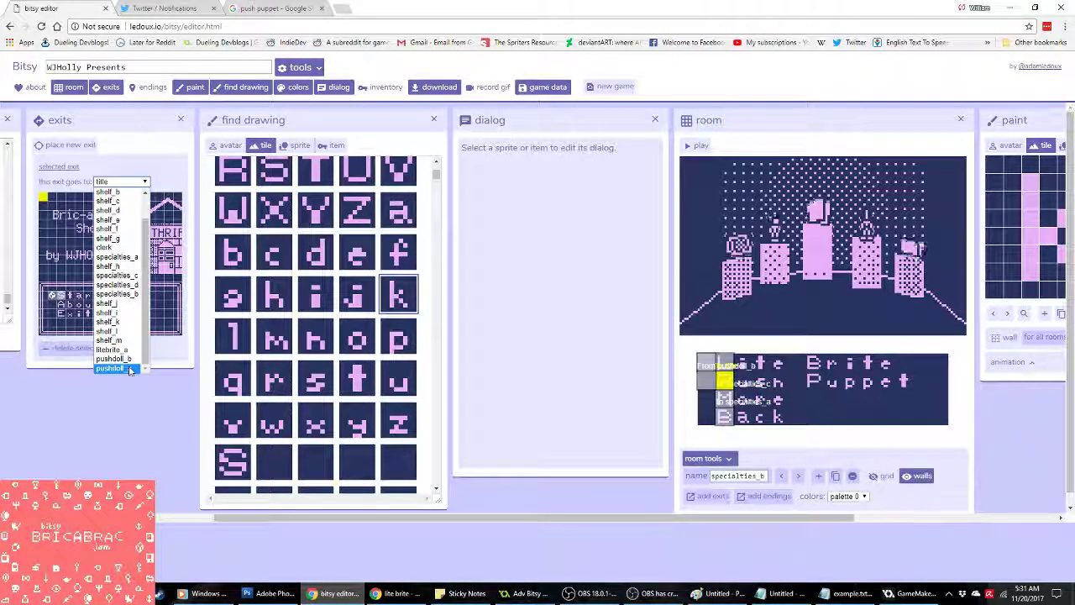
{"action": "left_click", "coordinate": [129, 369]}
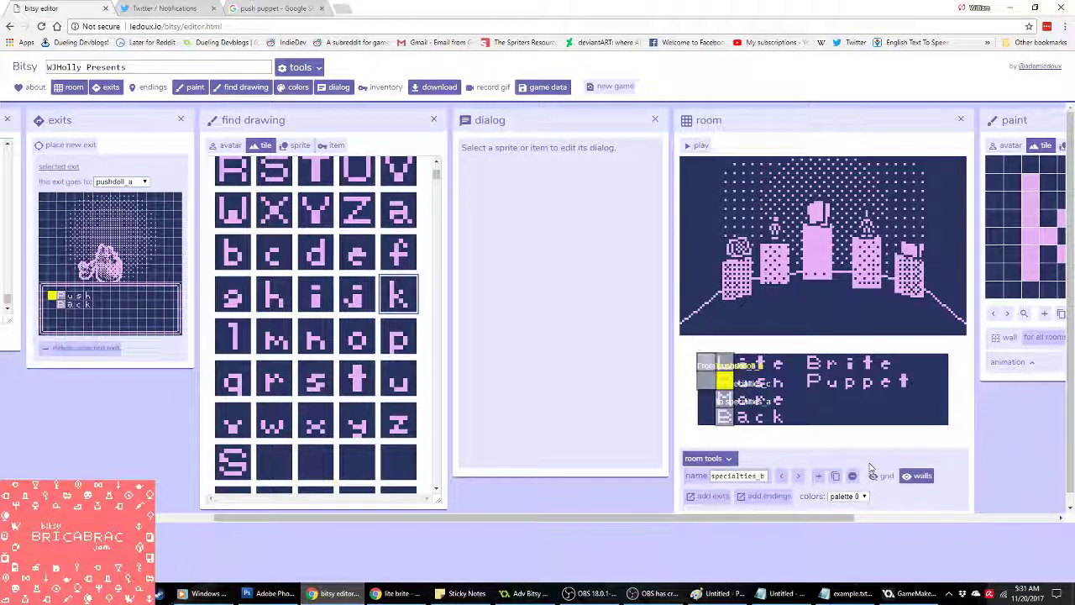
Step: Page through the rooms from specialties_b to pushdoll_b and review their menu exits
{"action": "left_click", "coordinate": [799, 476]}
{"action": "left_click", "coordinate": [799, 476]}
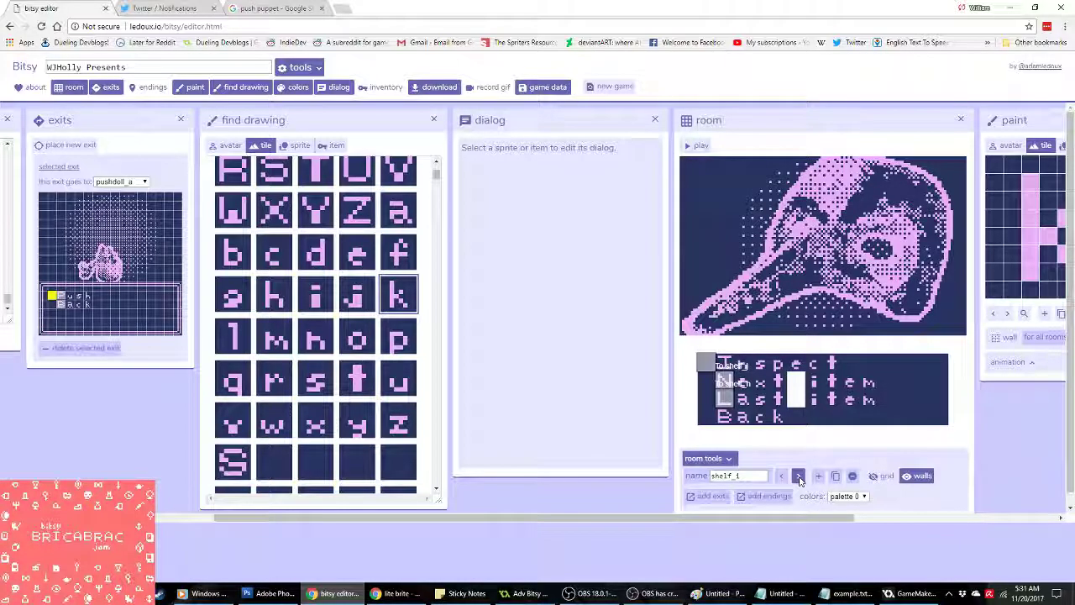
{"action": "left_click", "coordinate": [799, 477]}
{"action": "left_click", "coordinate": [800, 477]}
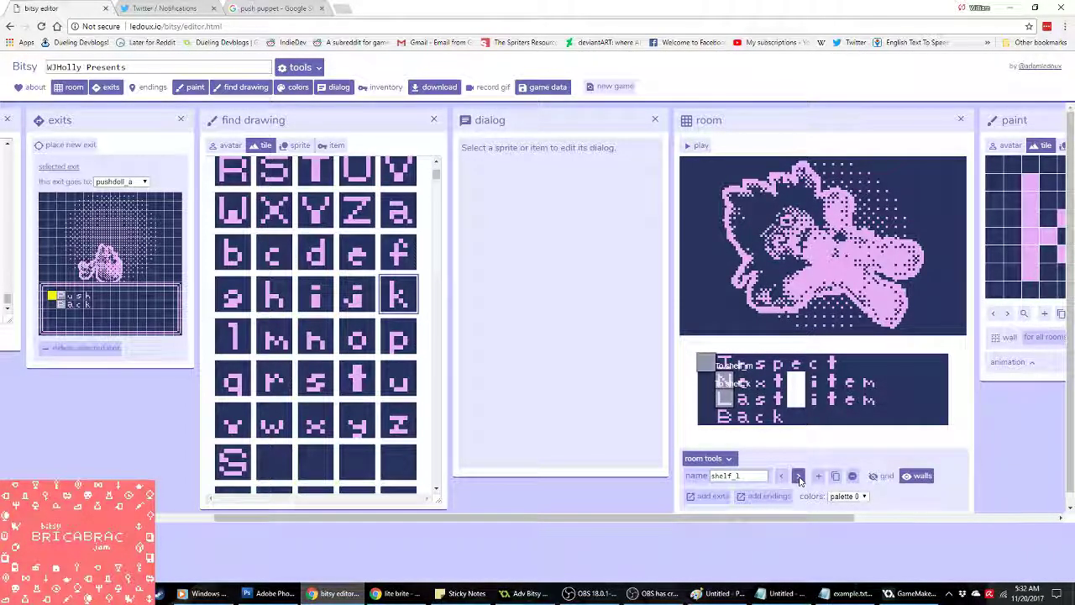
{"action": "left_click", "coordinate": [799, 476]}
{"action": "left_click", "coordinate": [799, 477]}
{"action": "left_click", "coordinate": [800, 476]}
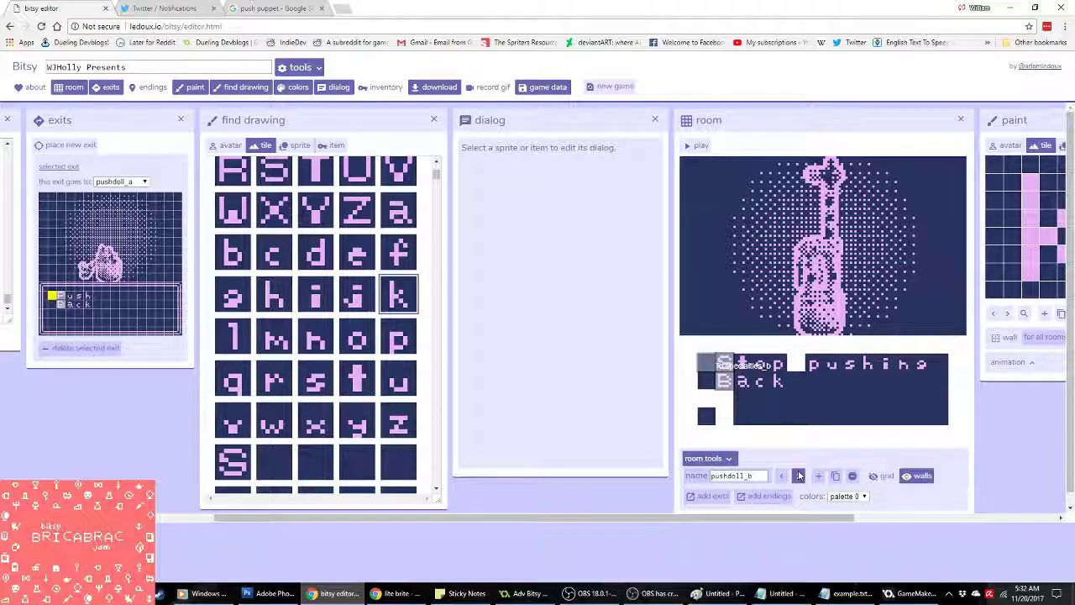
Step: Switch to the Twitch stream page to check the chat and broadcast, and bring up OBS to check the stream status
{"action": "left_click", "coordinate": [395, 593]}
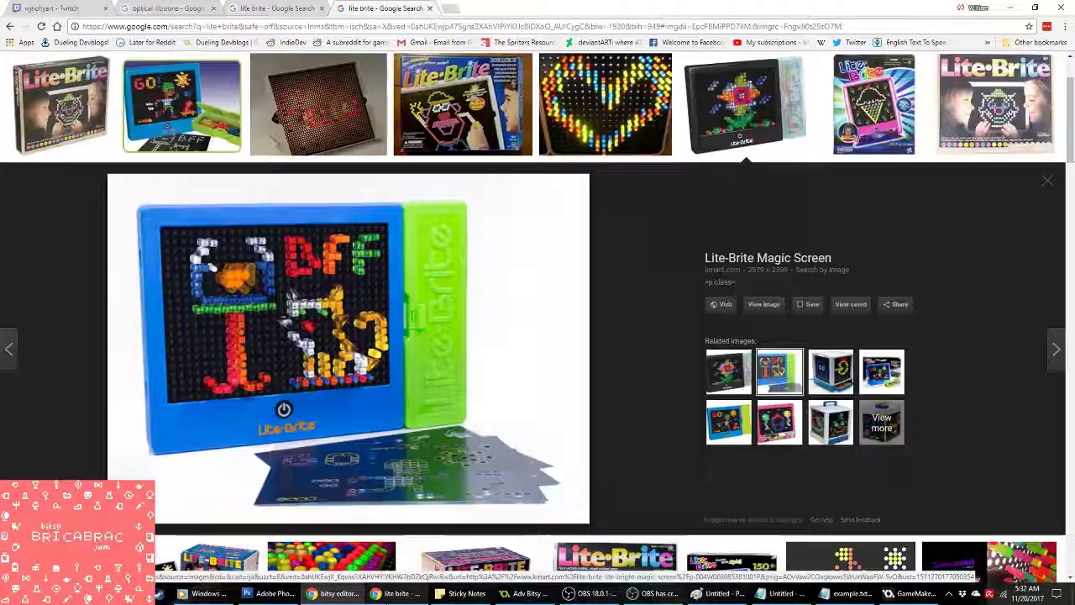
{"action": "left_click", "coordinate": [61, 8]}
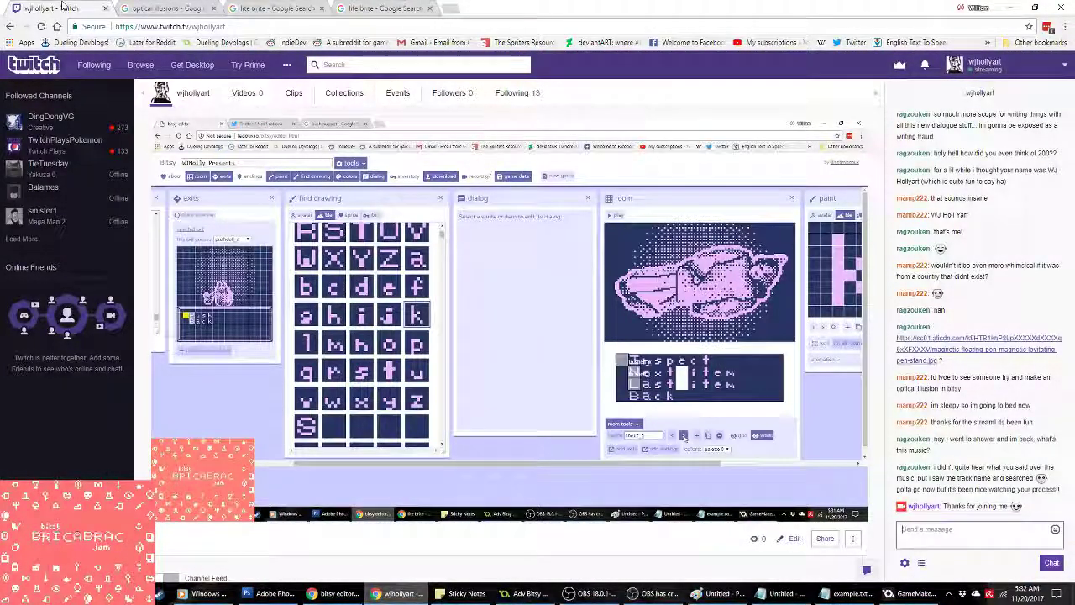
{"action": "left_click", "coordinate": [385, 7]}
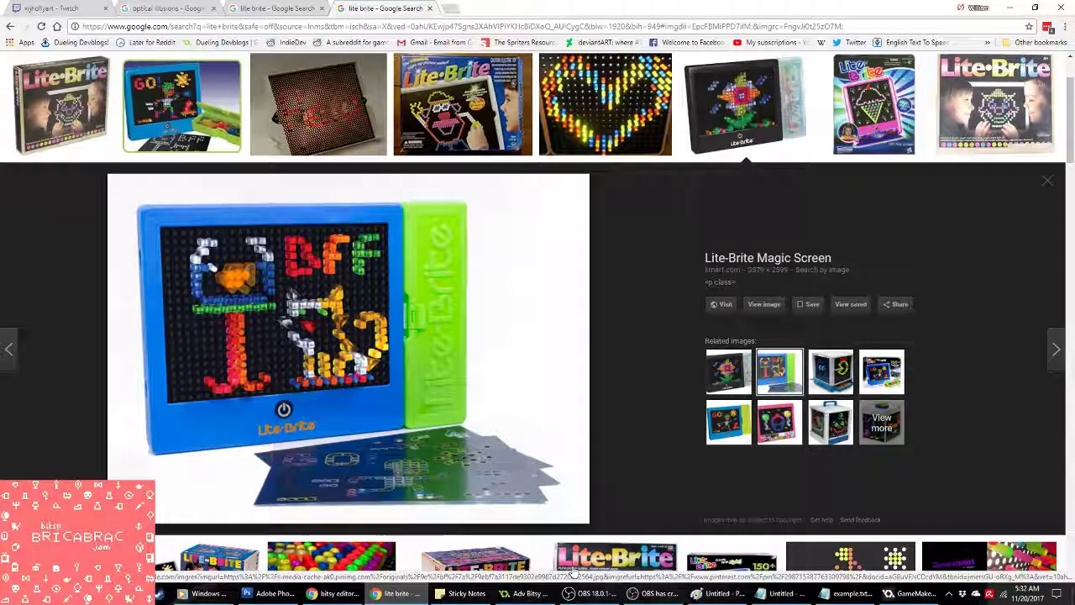
{"action": "left_click", "coordinate": [653, 594]}
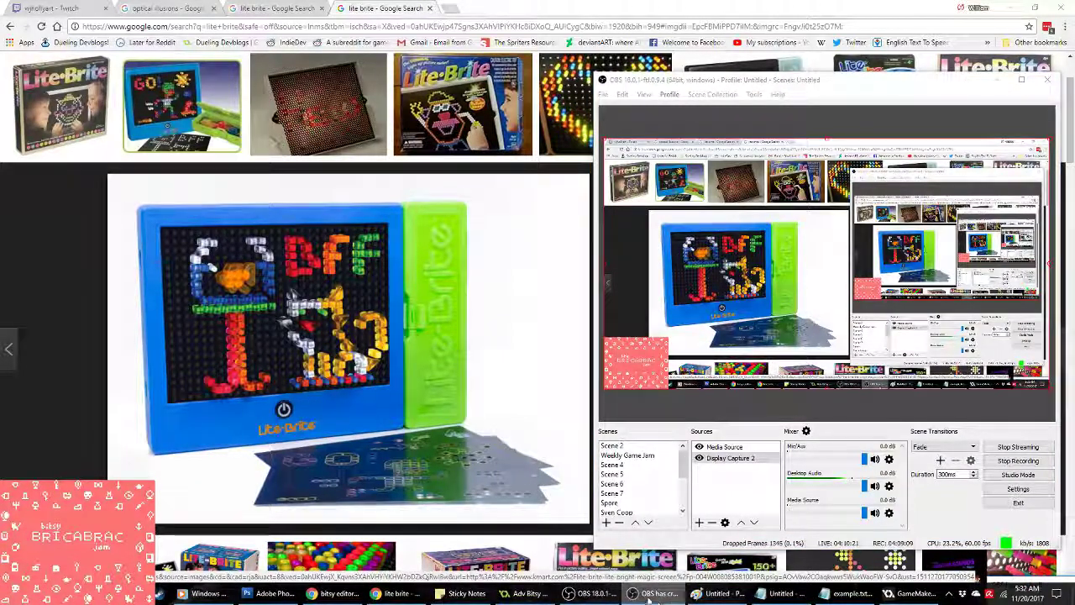
Step: Switch to the Adv Bitsy Maker project in GameMaker, closing its running game window and the example.txt file
{"action": "left_click", "coordinate": [527, 593]}
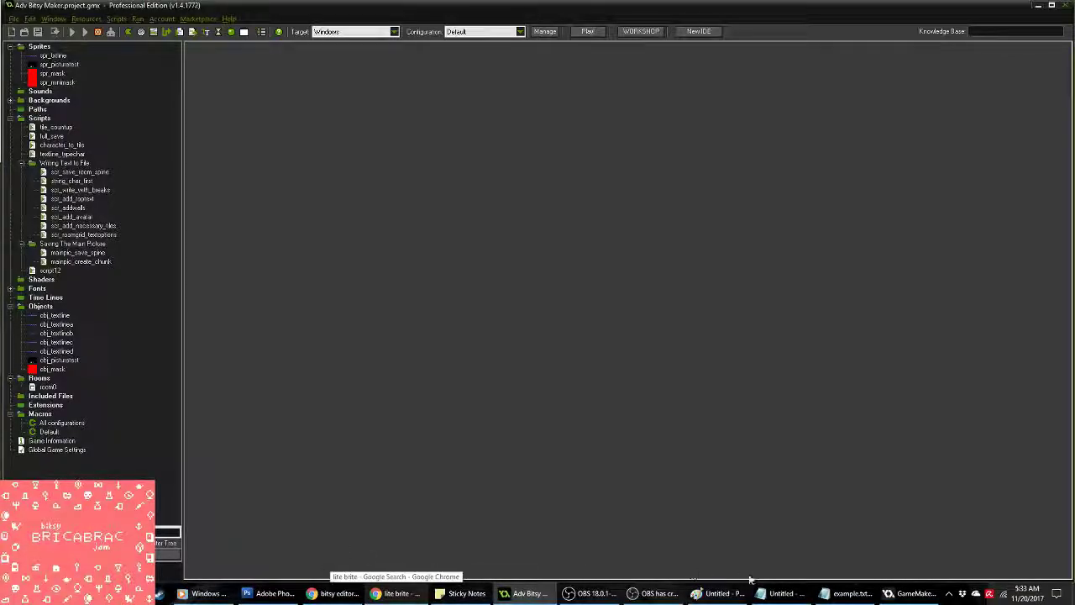
{"action": "left_click", "coordinate": [907, 593]}
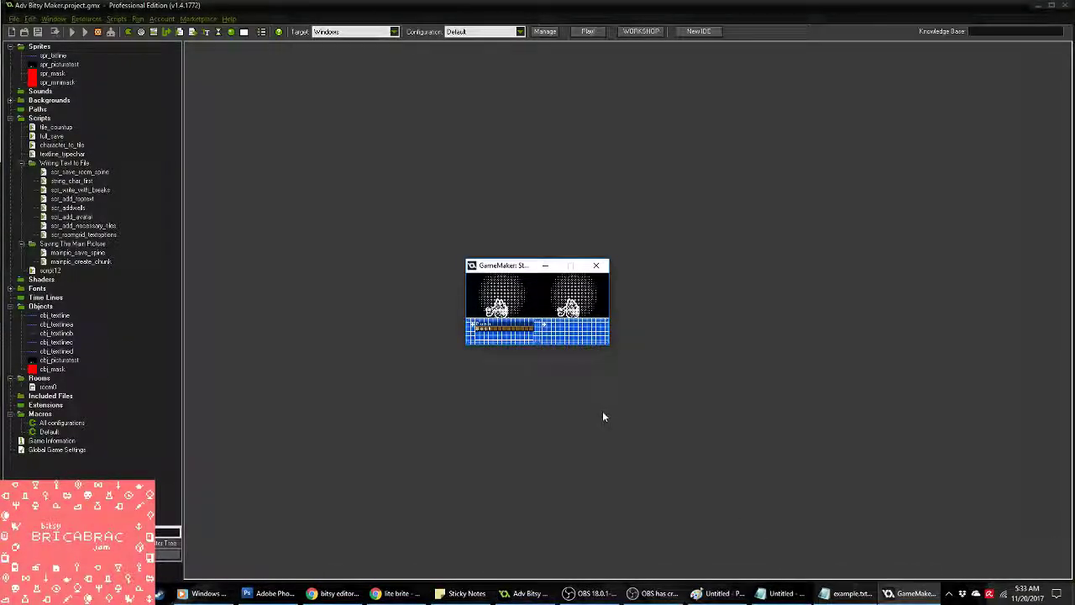
{"action": "left_click", "coordinate": [596, 266]}
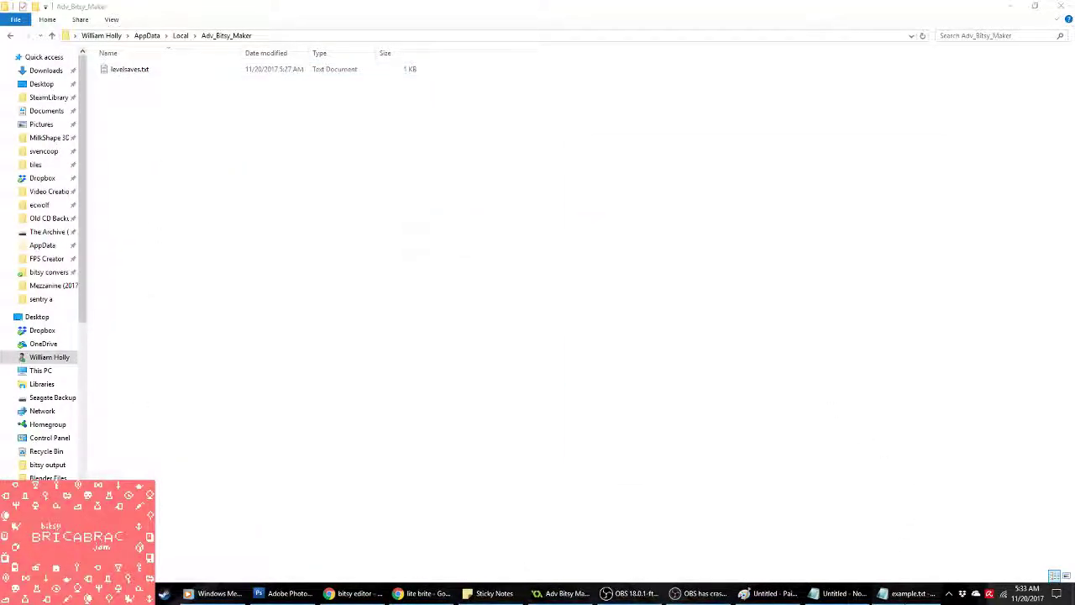
{"action": "left_click", "coordinate": [947, 159]}
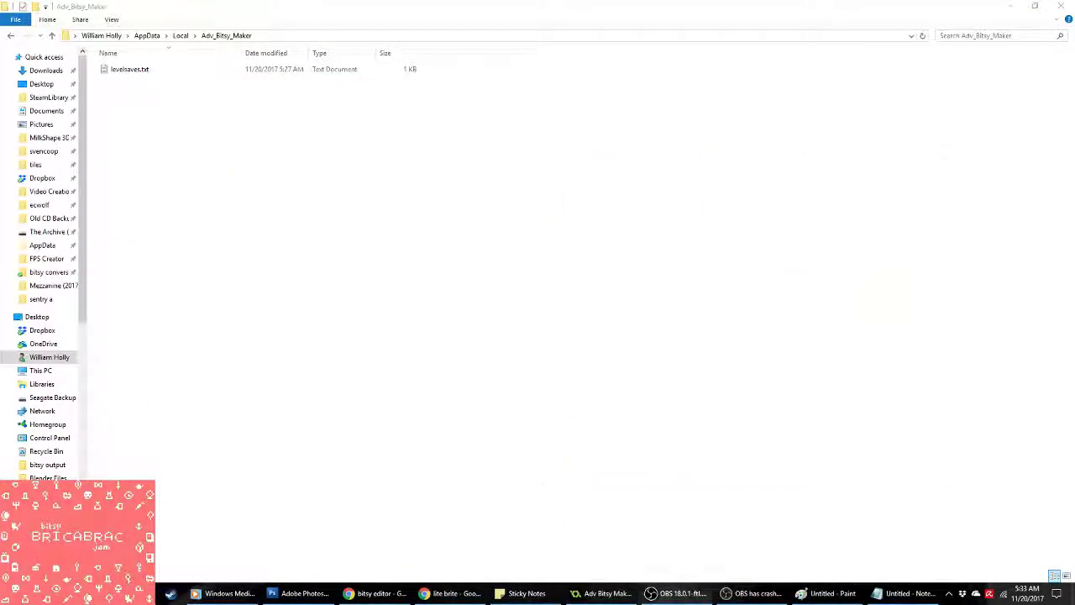
{"action": "left_click", "coordinate": [603, 594]}
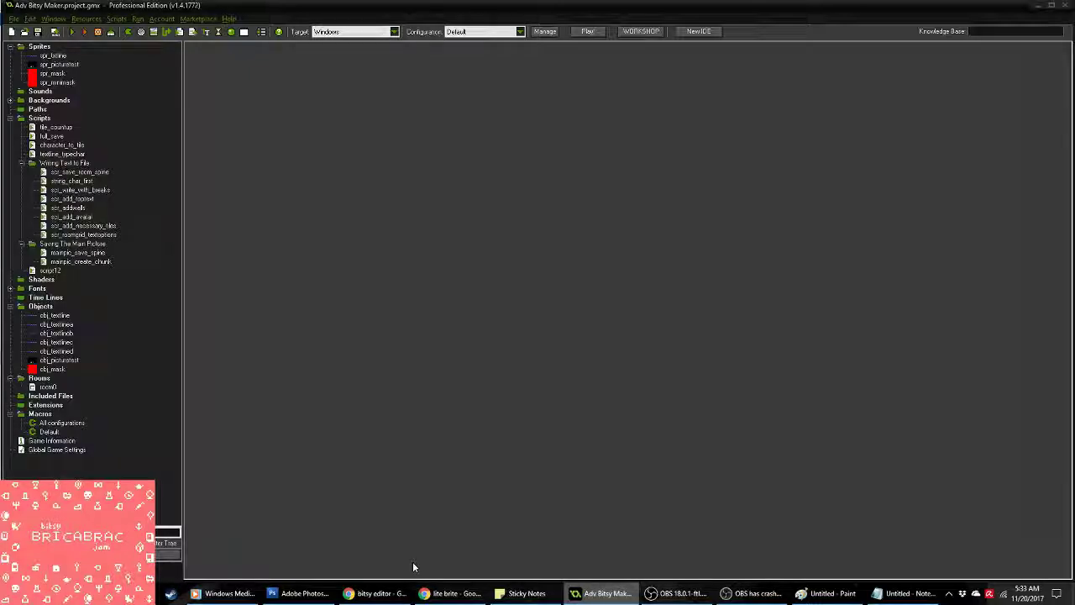
Step: Switch to Photoshop and restore the image to its Shelf Items history snapshot
{"action": "left_click", "coordinate": [298, 593]}
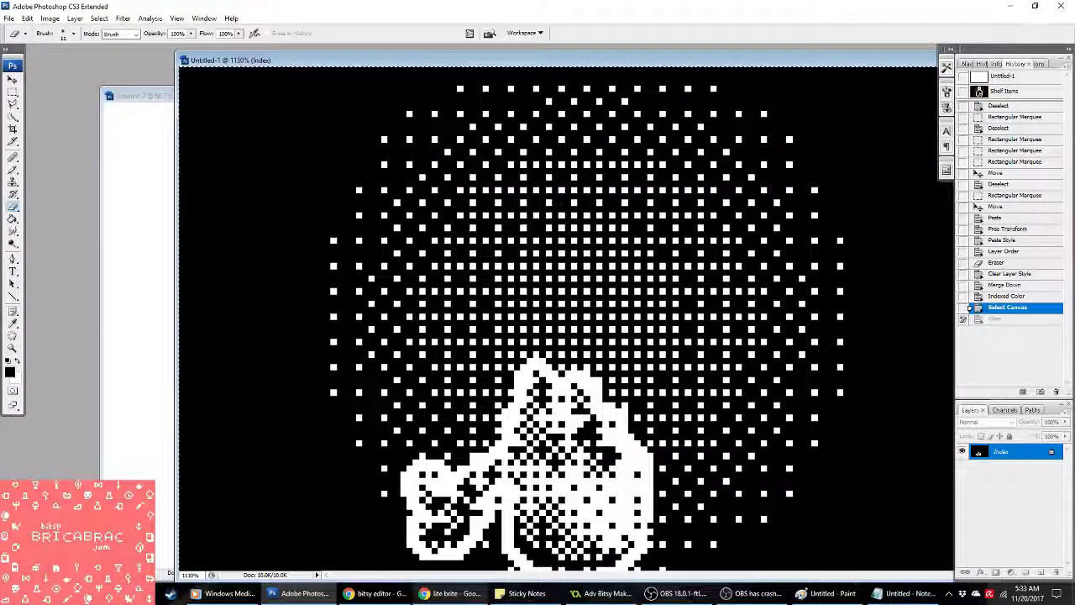
{"action": "left_click", "coordinate": [981, 91]}
Step: Switch to the browser and replace the lite brite image search with a search for "mannequin wooden"
{"action": "key", "text": "alt+Tab"}
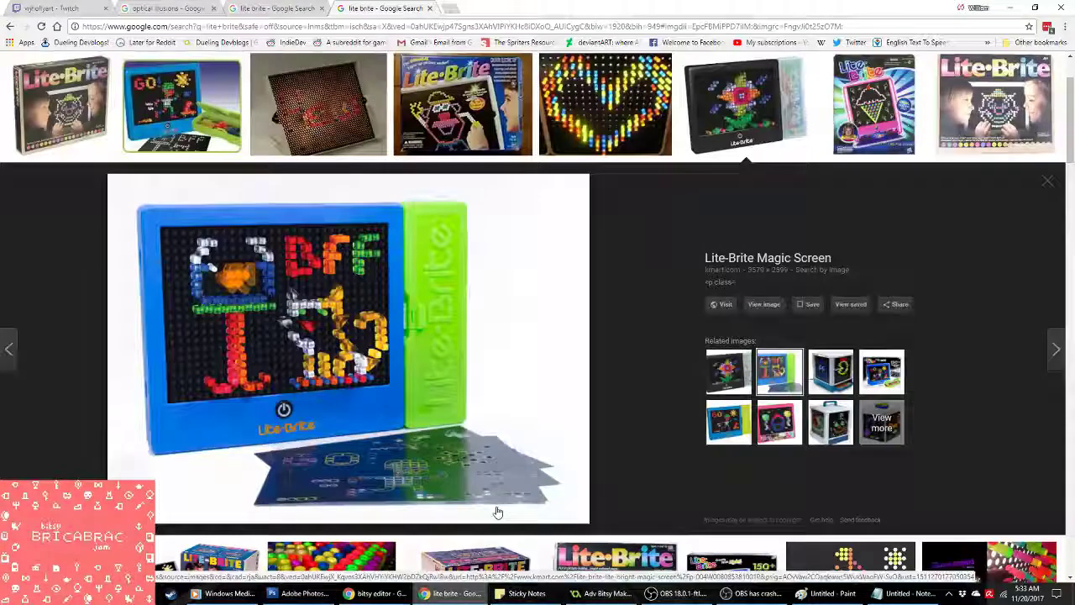
{"action": "scroll", "coordinate": [564, 384], "scroll_direction": "up", "scroll_amount": 2}
{"action": "left_click_drag", "start_coordinate": [107, 74], "coordinate": [163, 73]}
{"action": "key", "text": "ctrl+a"}
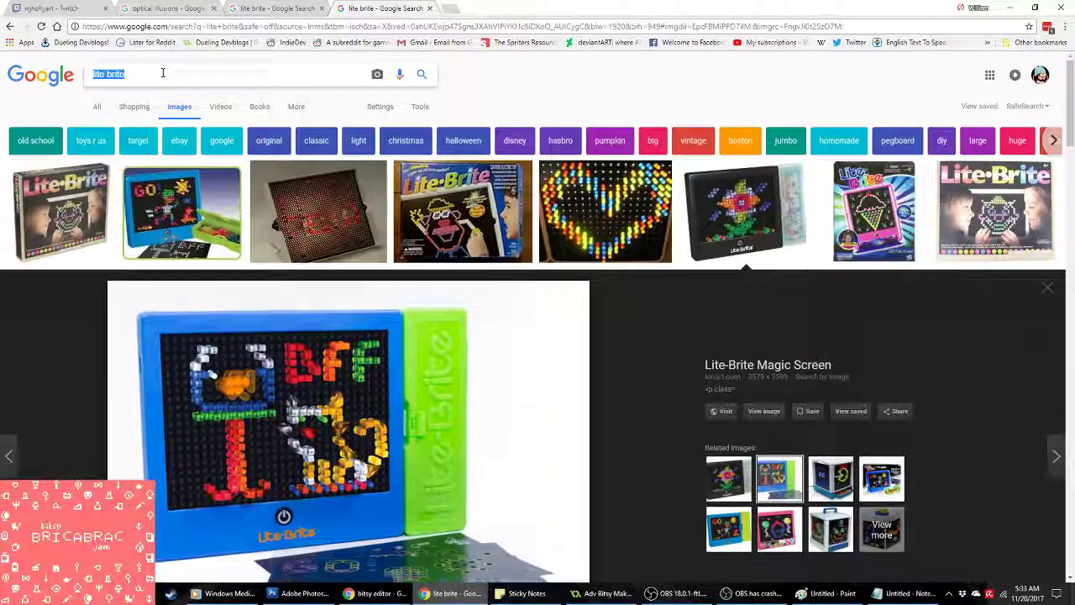
{"action": "type", "text": "mannequin wooden"}
{"action": "key", "text": "Return"}
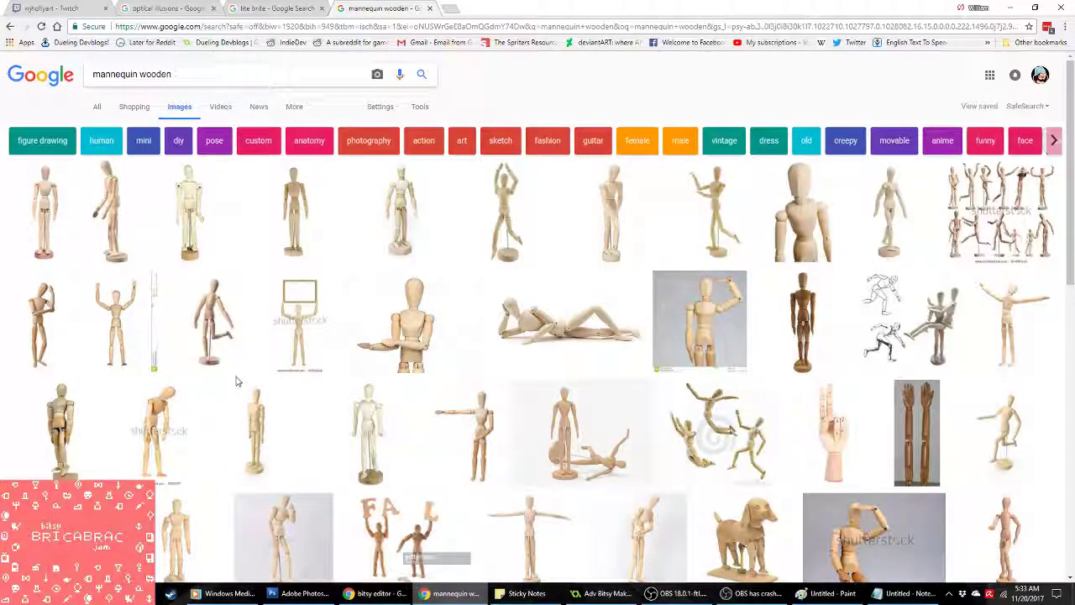
Step: Browse the wooden mannequin image results for a suitable reference picture
{"action": "scroll", "coordinate": [236, 382], "scroll_direction": "down", "scroll_amount": 4}
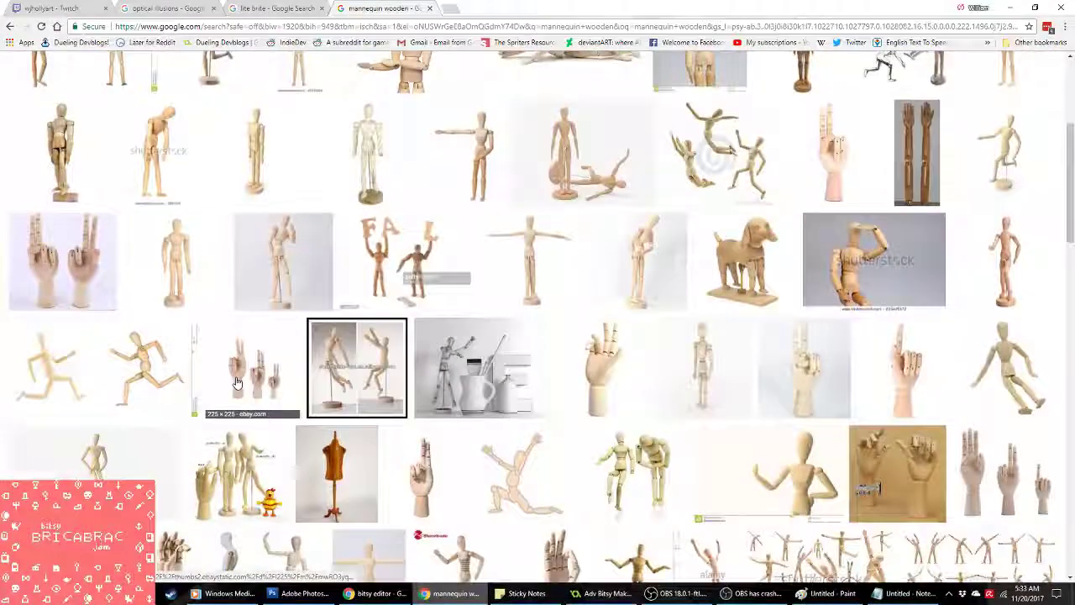
{"action": "scroll", "coordinate": [236, 383], "scroll_direction": "down", "scroll_amount": 2}
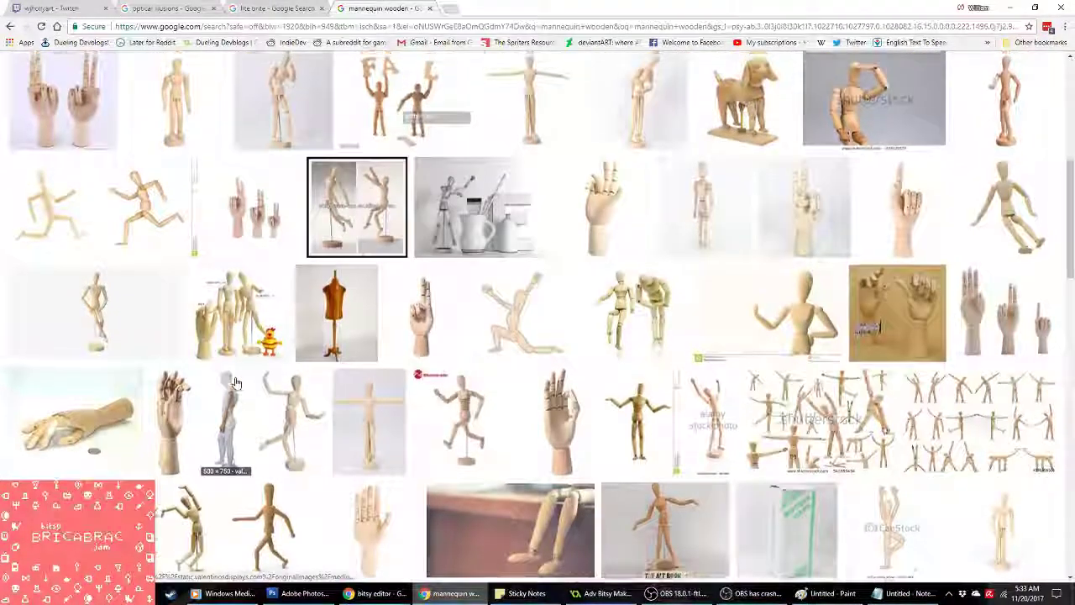
{"action": "scroll", "coordinate": [236, 382], "scroll_direction": "up", "scroll_amount": 1}
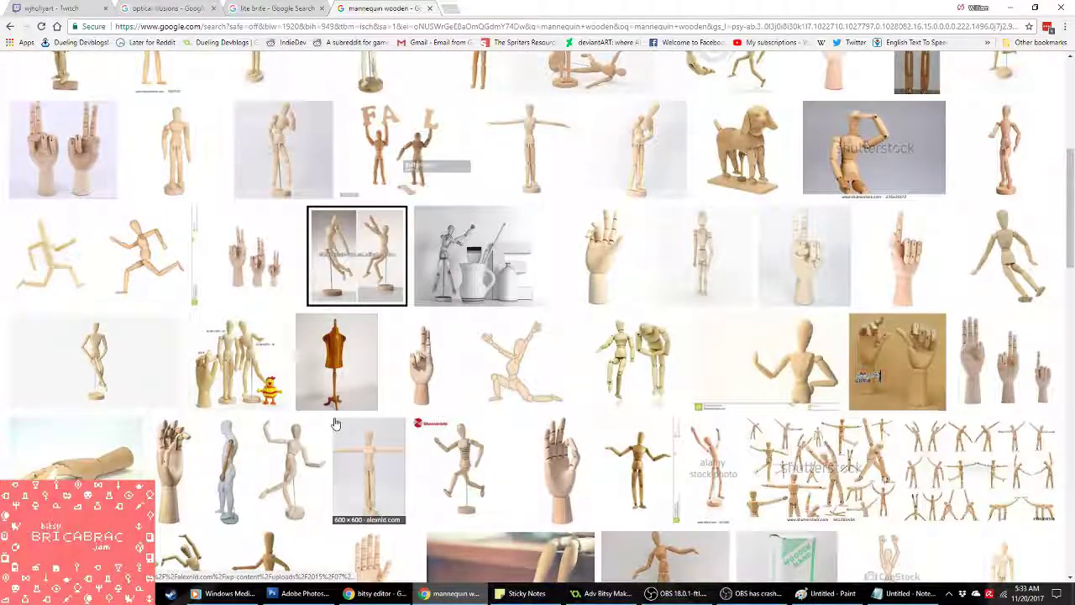
{"action": "scroll", "coordinate": [331, 427], "scroll_direction": "down", "scroll_amount": 3}
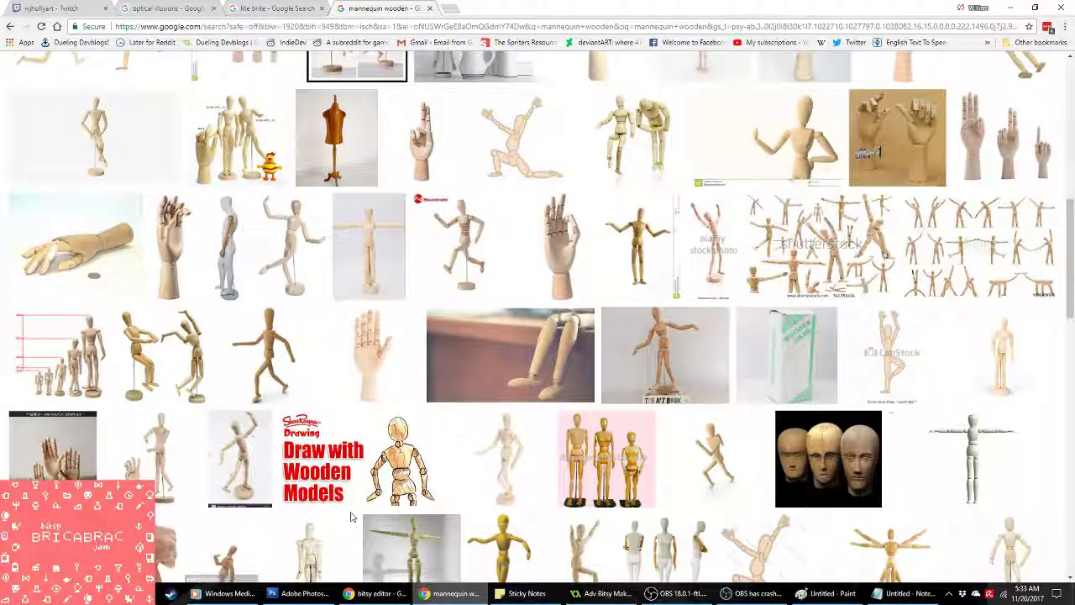
{"action": "scroll", "coordinate": [354, 519], "scroll_direction": "down", "scroll_amount": 1}
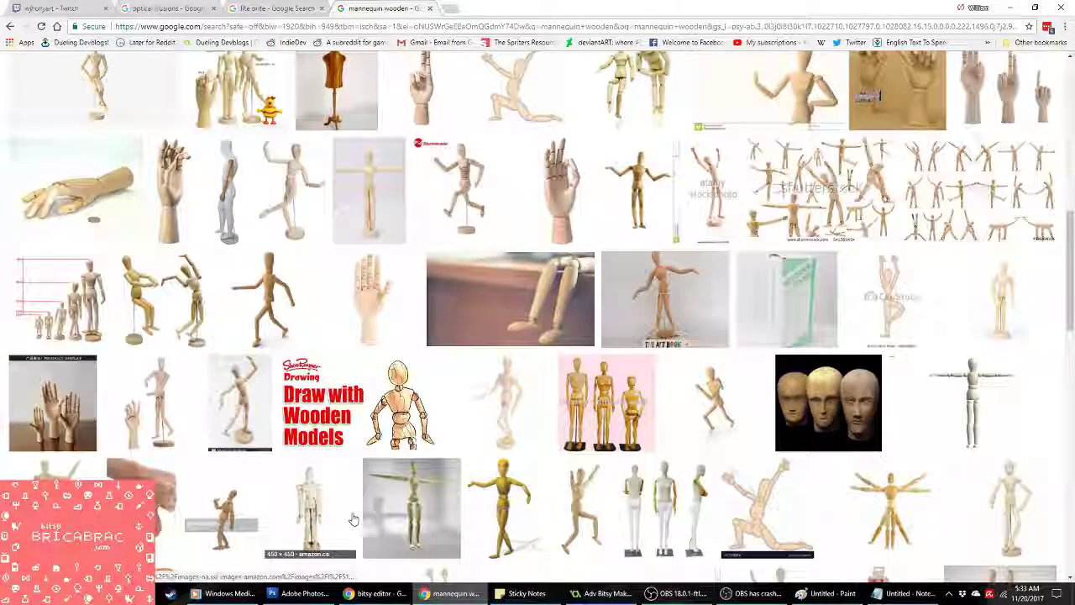
{"action": "scroll", "coordinate": [357, 521], "scroll_direction": "down", "scroll_amount": 1}
{"action": "scroll", "coordinate": [370, 538], "scroll_direction": "down", "scroll_amount": 10}
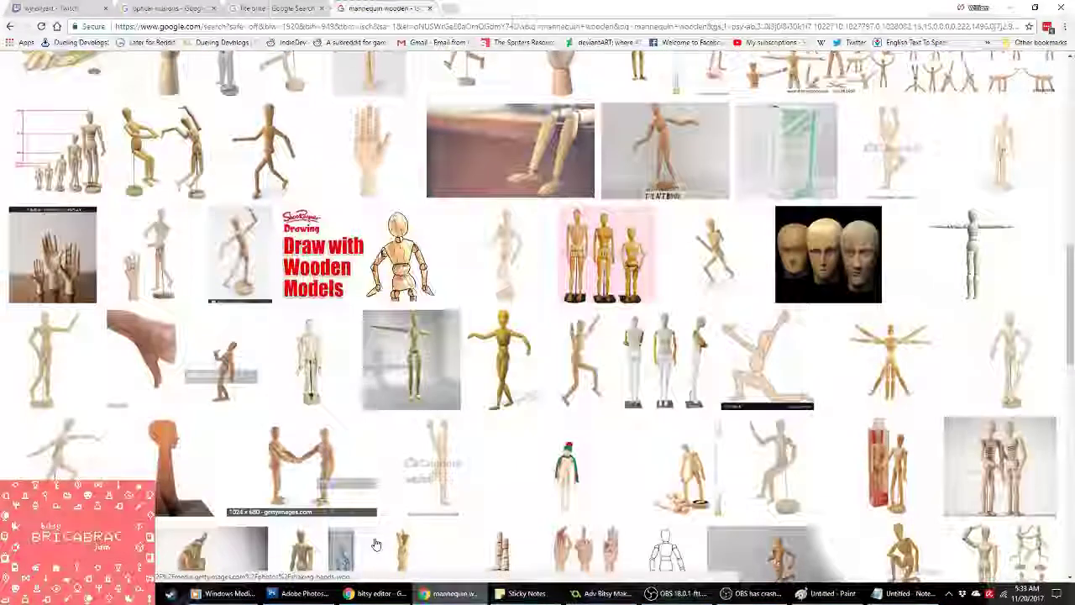
{"action": "scroll", "coordinate": [376, 541], "scroll_direction": "up", "scroll_amount": 1}
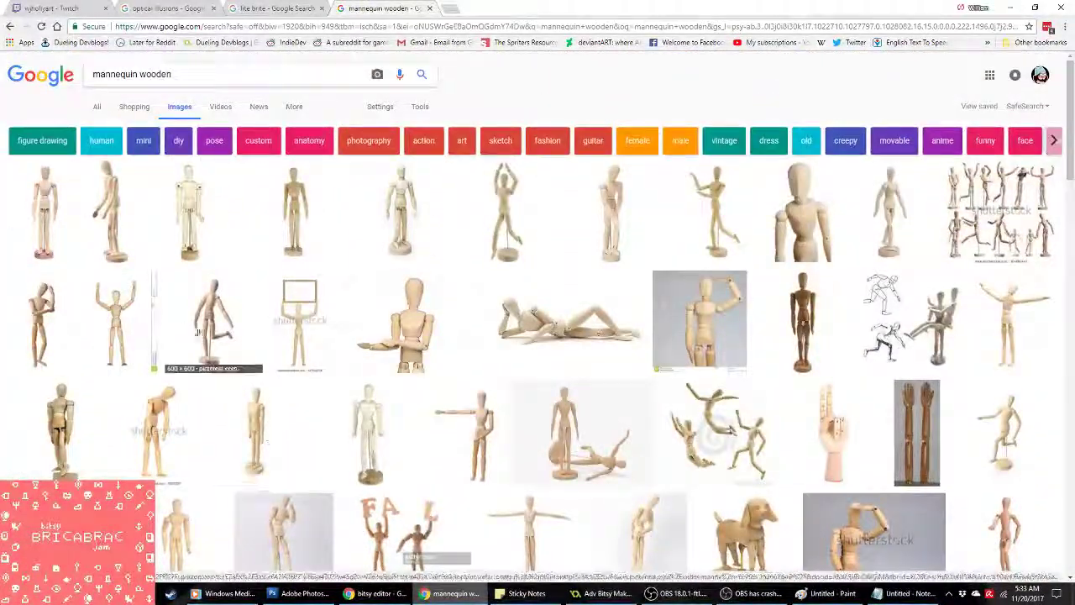
Step: Open the Alvin Wooden Human Mannequin picture from the first row of results and copy the image
{"action": "left_click", "coordinate": [114, 234]}
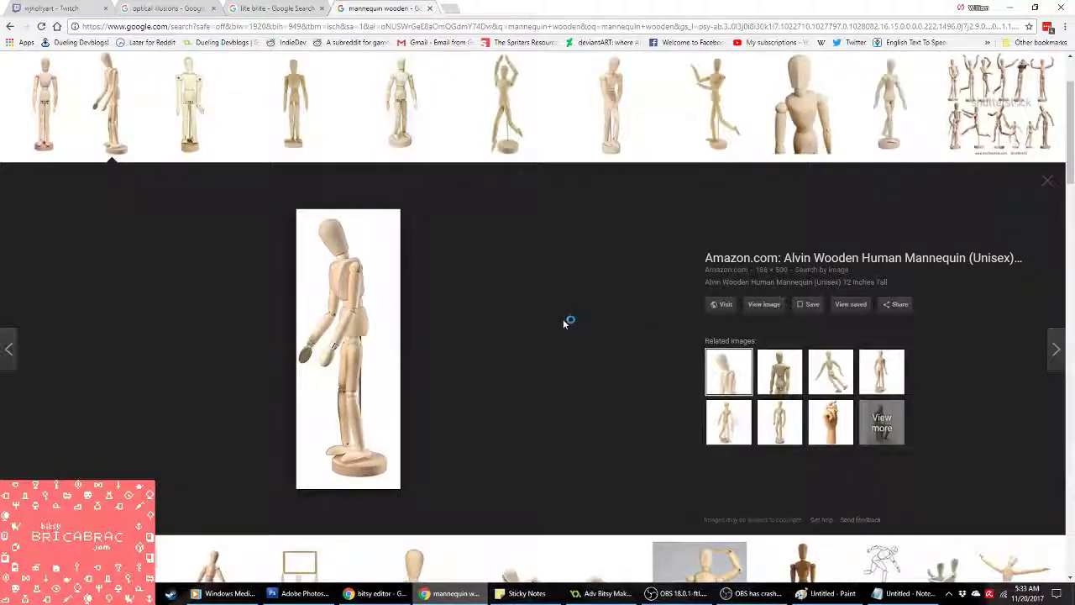
{"action": "right_click", "coordinate": [350, 279]}
{"action": "left_click", "coordinate": [434, 386]}
Step: Switch to Photoshop, paste the mannequin as a new layer and scale it to 16%, positioned over the bottle
{"action": "key", "text": "alt+Tab"}
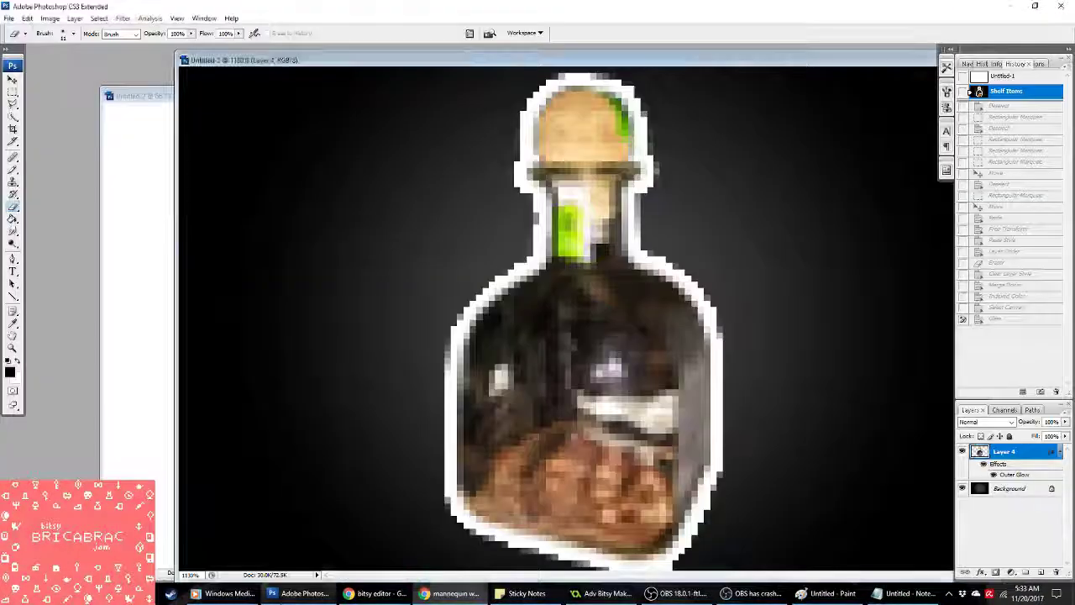
{"action": "key", "text": "ctrl+v"}
{"action": "left_click", "coordinate": [13, 92]}
{"action": "right_click", "coordinate": [442, 210]}
{"action": "left_click", "coordinate": [504, 310]}
{"action": "left_click_drag", "start_coordinate": [182, 72], "coordinate": [287, 117]}
{"action": "left_click_drag", "start_coordinate": [245, 85], "coordinate": [362, 446]}
{"action": "left_click_drag", "start_coordinate": [610, 476], "coordinate": [601, 165]}
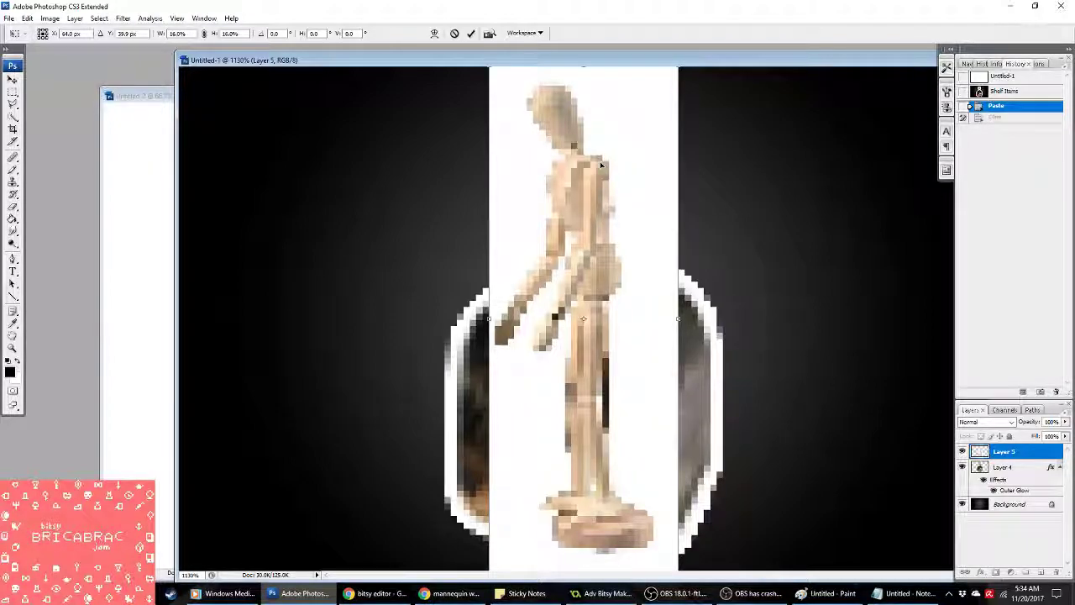
{"action": "key", "text": "Return"}
Step: Try to select the area around the mannequin with the Quick Selection tool, and clear the selection
{"action": "key", "text": "m"}
{"action": "left_click", "coordinate": [12, 116]}
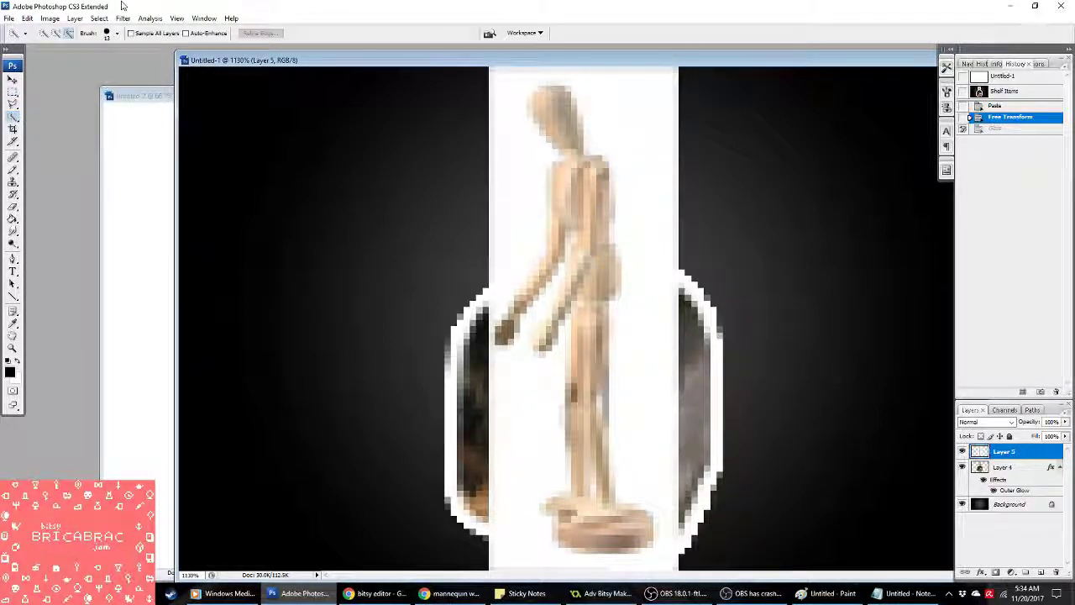
{"action": "left_click", "coordinate": [643, 126]}
{"action": "left_click_drag", "start_coordinate": [504, 496], "coordinate": [468, 383]}
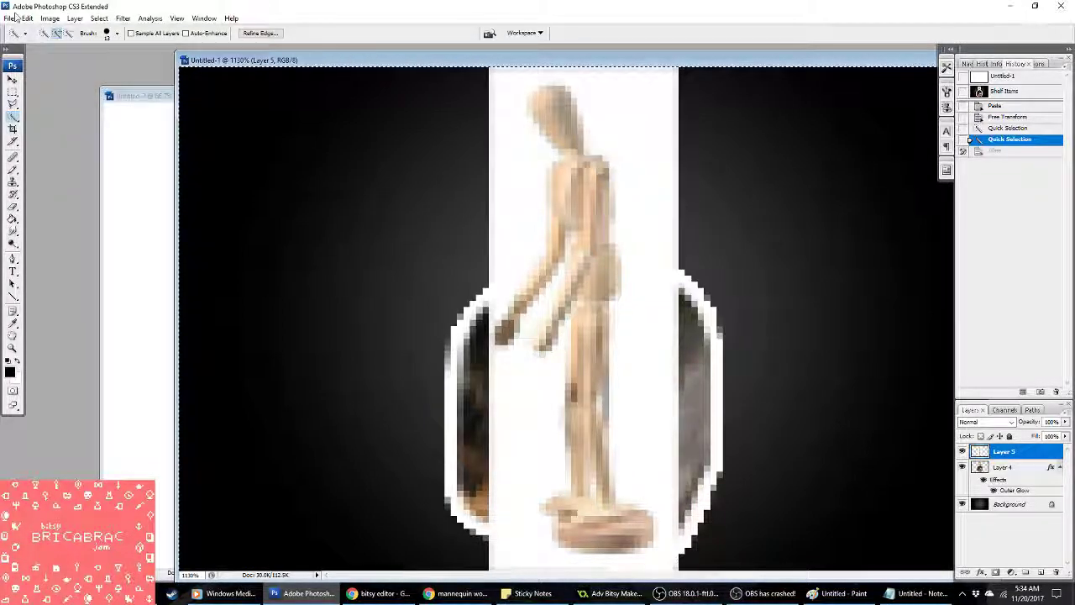
{"action": "key", "text": "ctrl+d"}
Step: Select the white area around the mannequin with Color Range at fuzziness 66, delete it and deselect
{"action": "key", "text": "m"}
{"action": "left_click", "coordinate": [99, 18]}
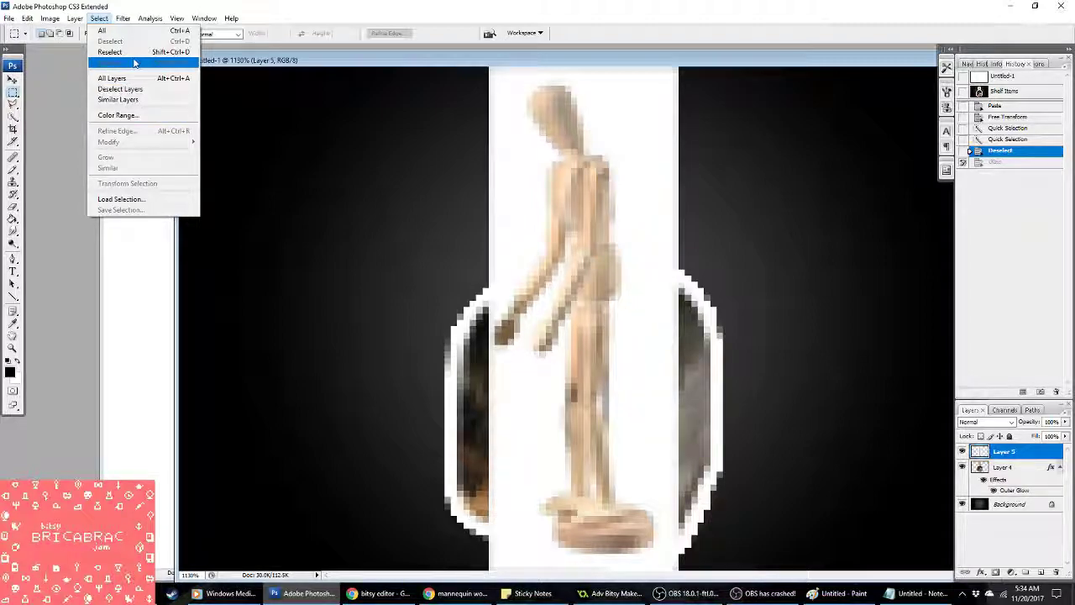
{"action": "left_click", "coordinate": [126, 115]}
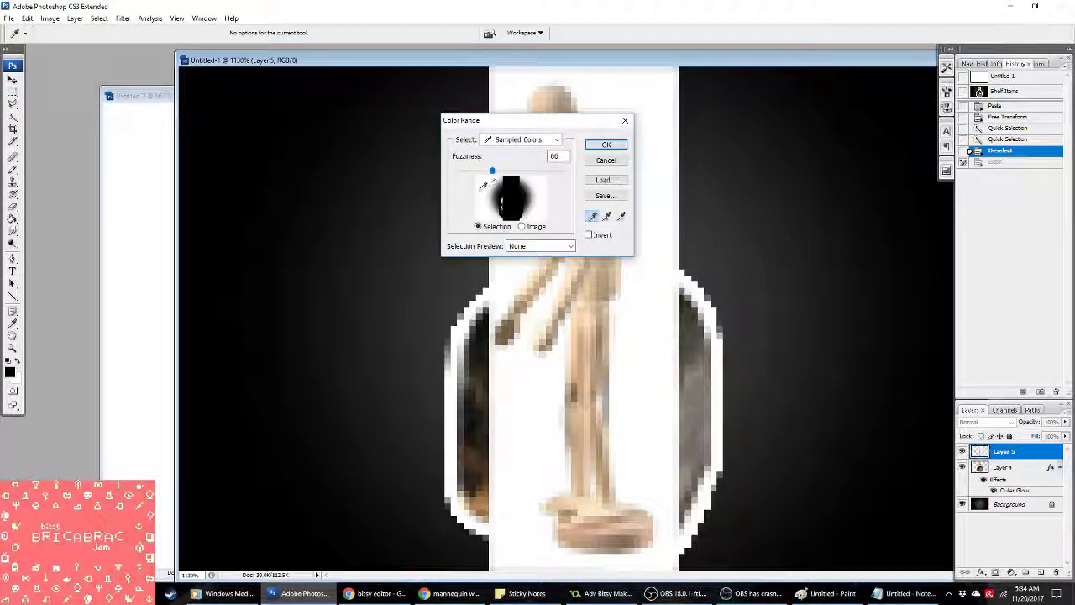
{"action": "left_click", "coordinate": [606, 146]}
{"action": "key", "text": "Delete"}
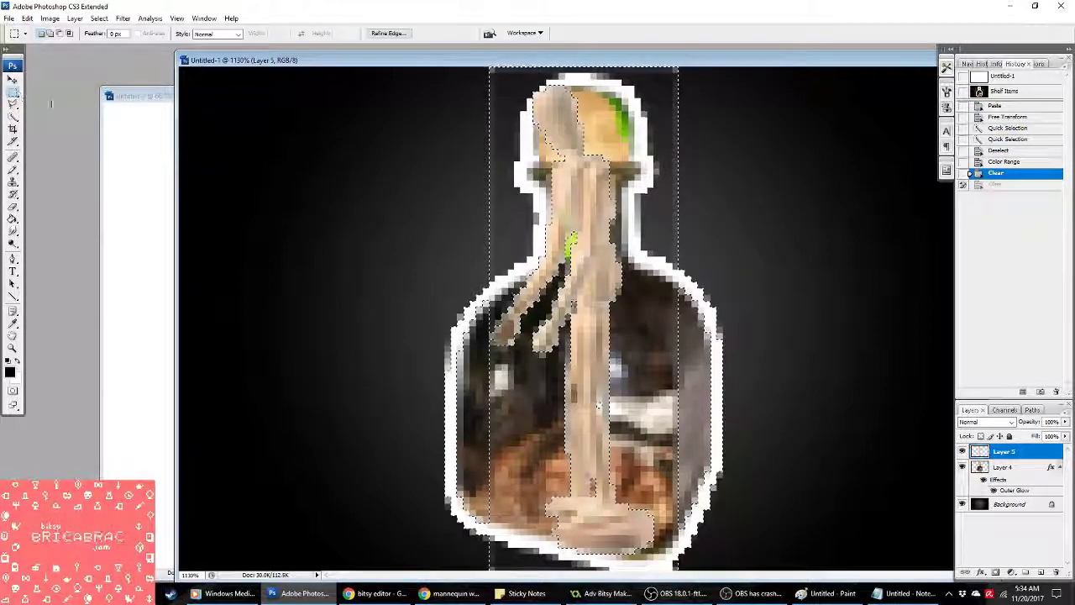
{"action": "key", "text": "ctrl+d"}
Step: Clear the leftover edge lines around the mannequin on Layer 5 using rectangular marquee selections, and deselect
{"action": "left_click_drag", "start_coordinate": [464, 67], "coordinate": [508, 124]}
{"action": "key", "text": "Delete"}
{"action": "key", "text": "ctrl+d"}
{"action": "left_click_drag", "start_coordinate": [491, 60], "coordinate": [724, 394]}
{"action": "key", "text": "Delete"}
{"action": "key", "text": "ctrl+d"}
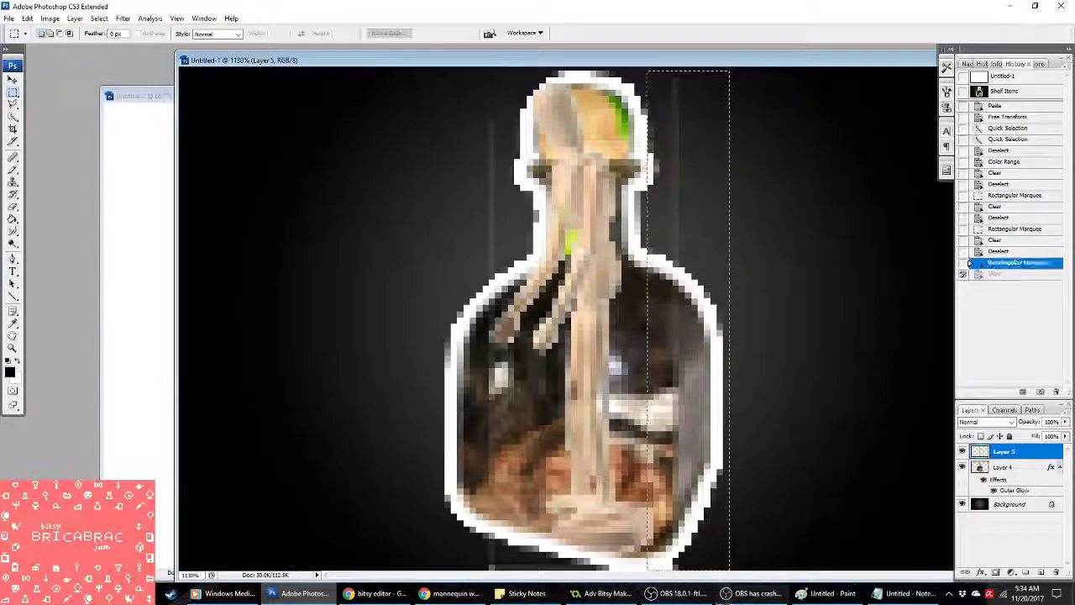
{"action": "key", "text": "Delete"}
{"action": "key", "text": "ctrl+d"}
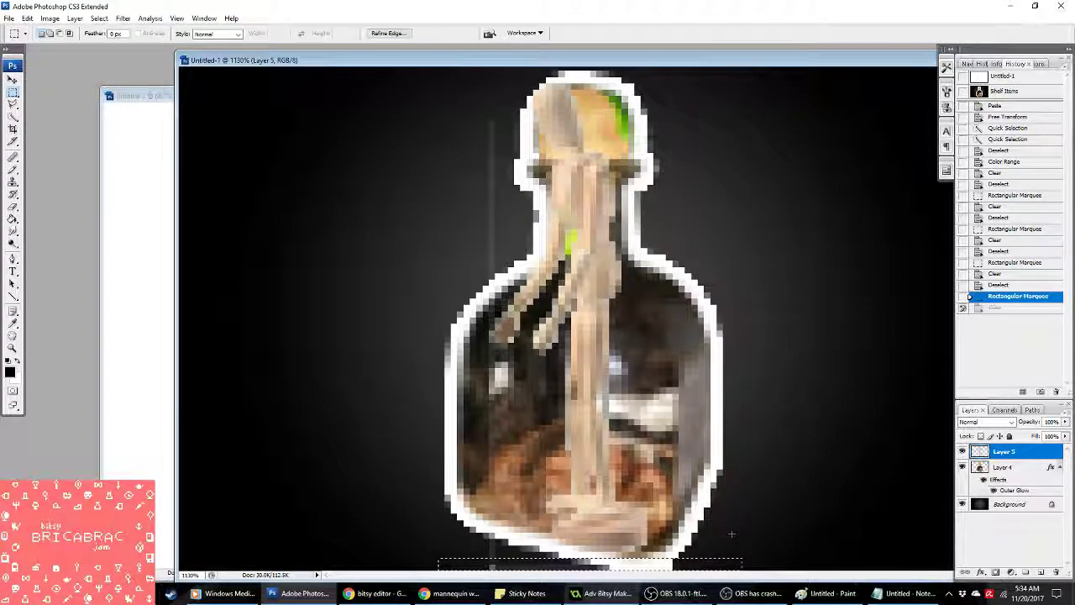
{"action": "key", "text": "Delete"}
{"action": "left_click_drag", "start_coordinate": [424, 102], "coordinate": [499, 544]}
{"action": "key", "text": "Delete"}
{"action": "key", "text": "ctrl+d"}
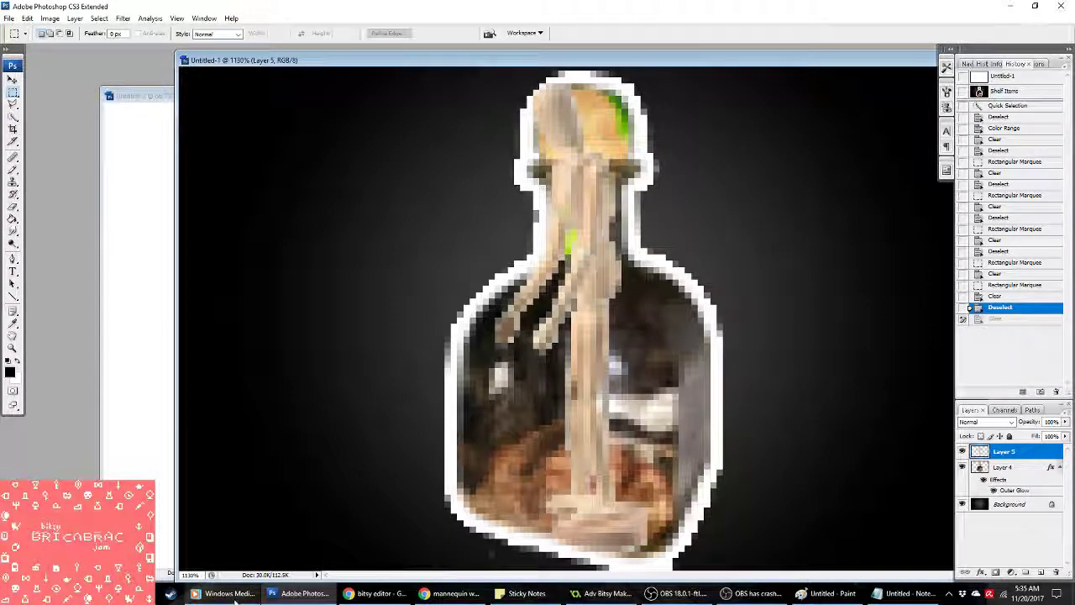
Step: Switch to Windows Media Player, play Alkaline Jungle, return playback to The Tea Factory, and go back to Photoshop
{"action": "left_click", "coordinate": [231, 594]}
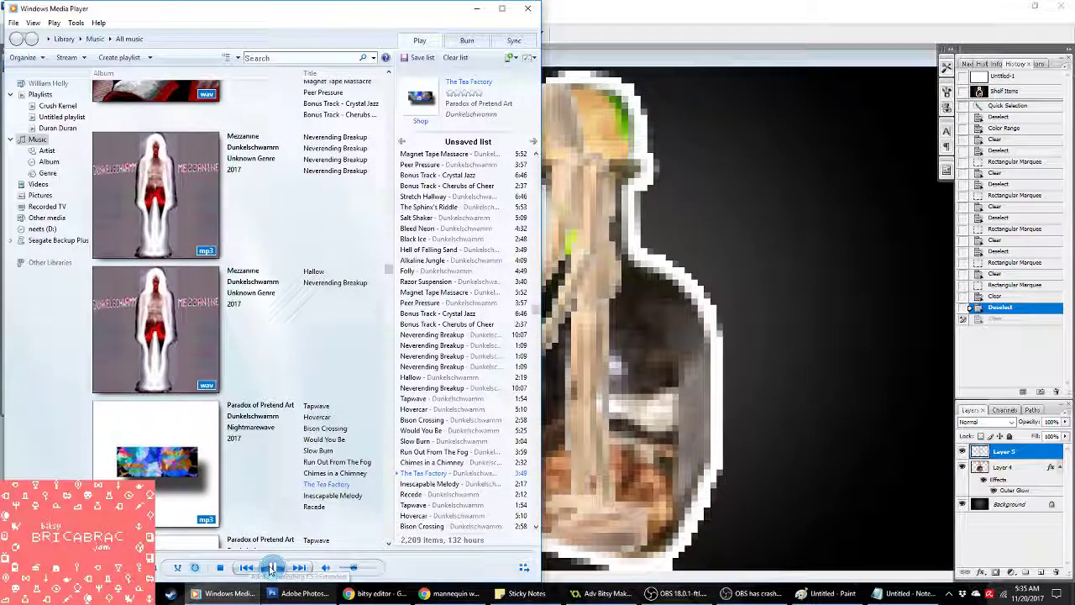
{"action": "scroll", "coordinate": [334, 267], "scroll_direction": "up", "scroll_amount": 3}
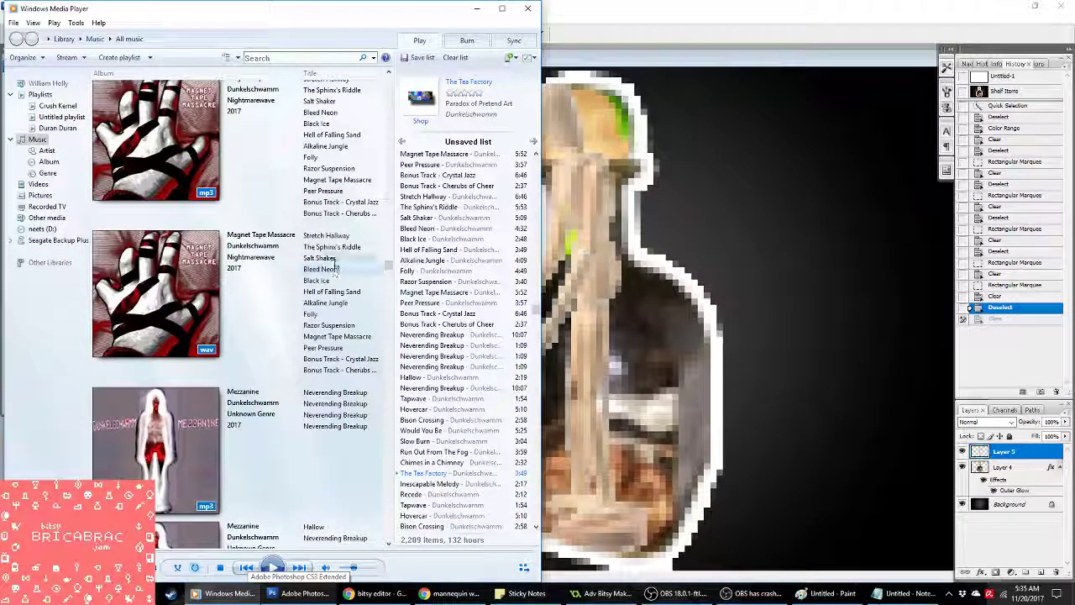
{"action": "double_click", "coordinate": [325, 302]}
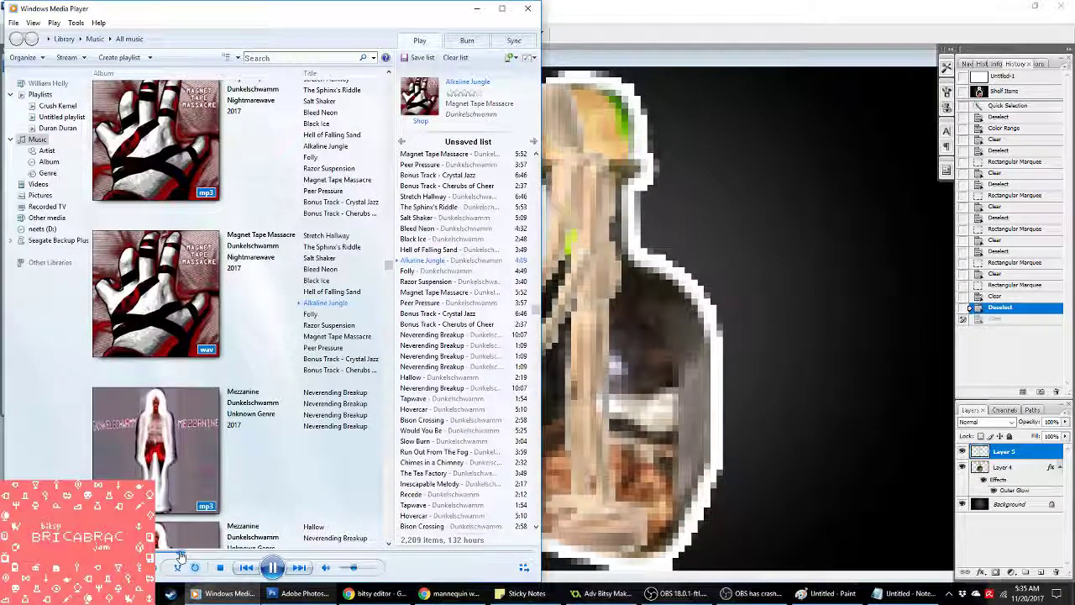
{"action": "left_click", "coordinate": [273, 567]}
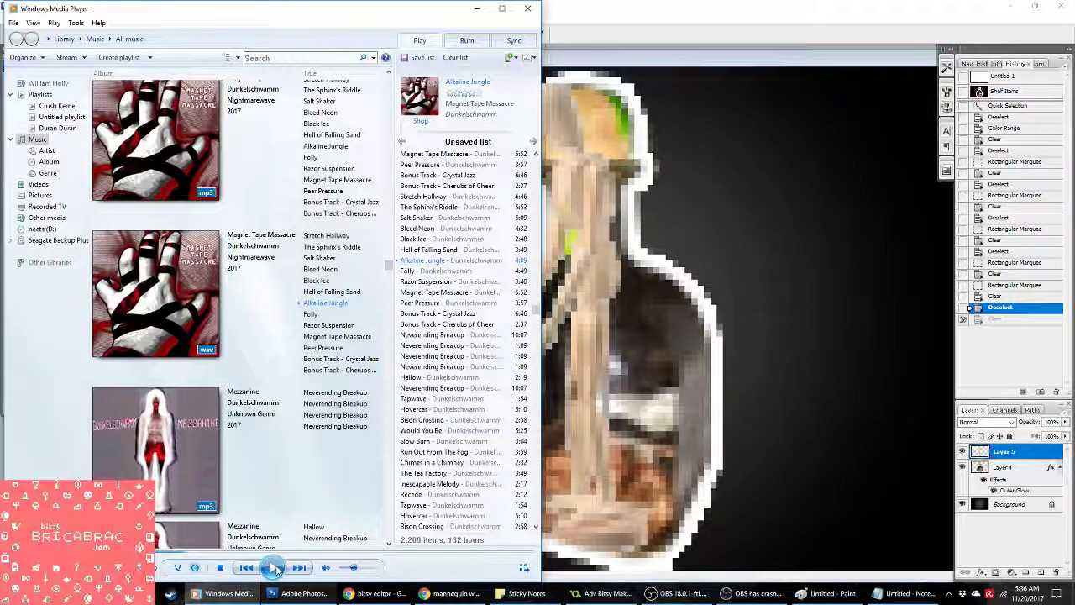
{"action": "scroll", "coordinate": [343, 292], "scroll_direction": "down", "scroll_amount": 5}
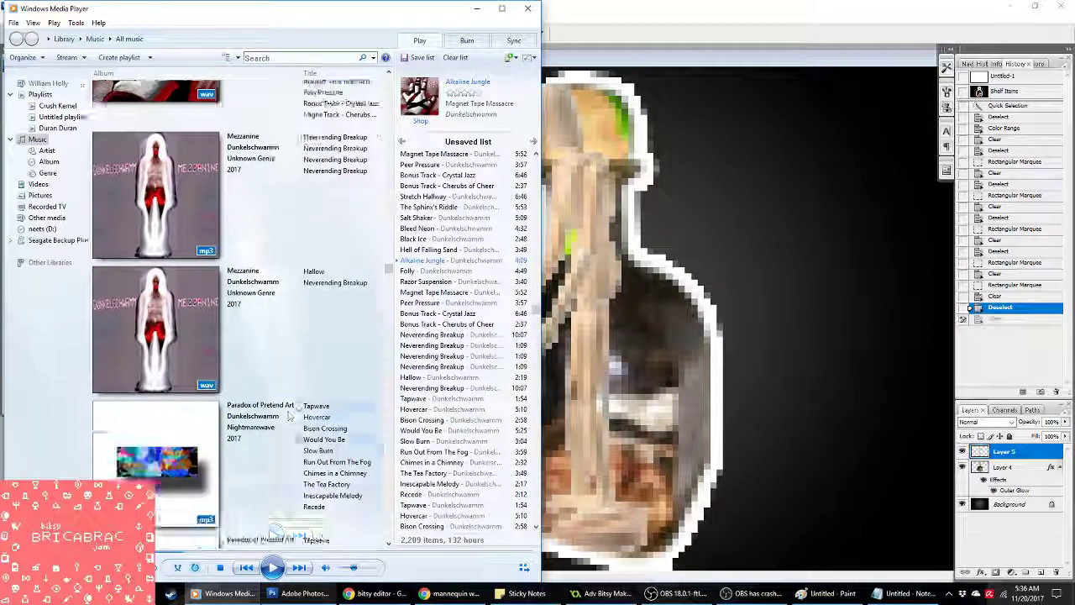
{"action": "scroll", "coordinate": [344, 292], "scroll_direction": "up", "scroll_amount": 2}
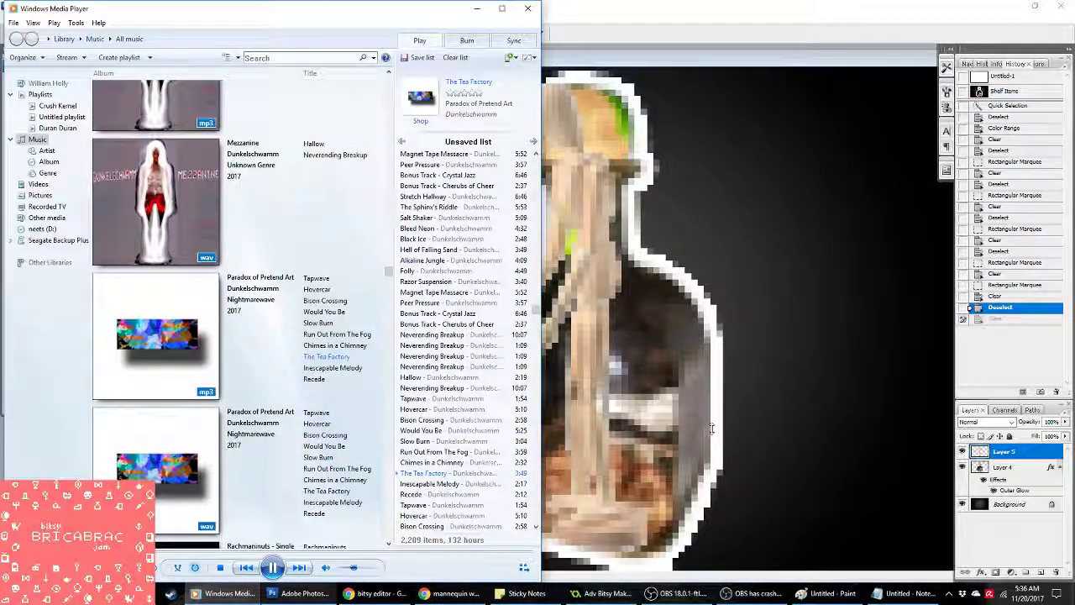
{"action": "left_click", "coordinate": [685, 12]}
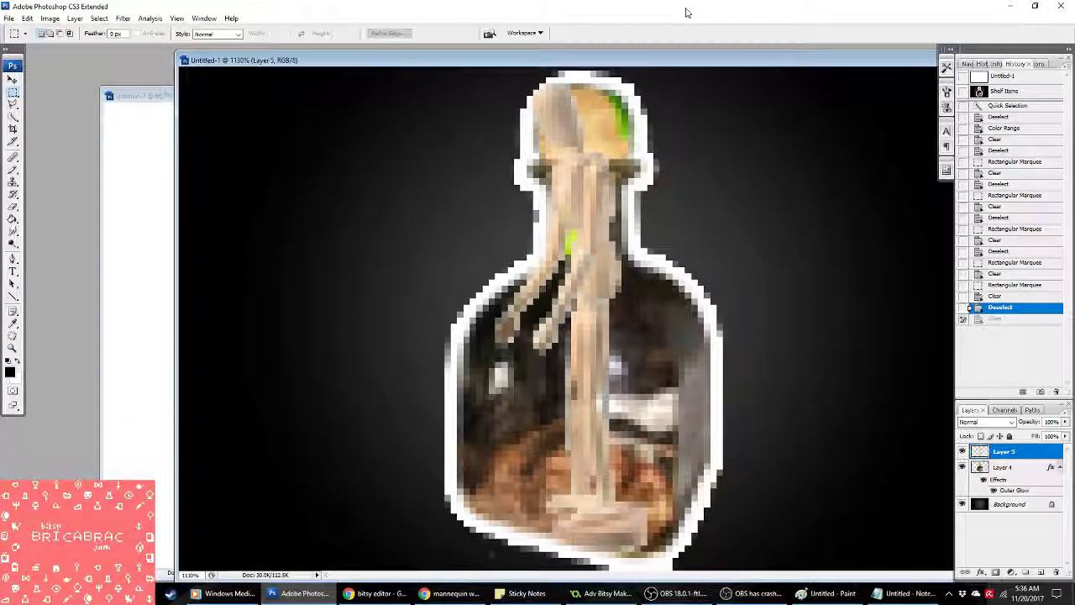
Step: Copy the outer glow layer style from the bottle's Layer 4 and paste it onto the mannequin's Layer 5
{"action": "right_click", "coordinate": [1004, 454]}
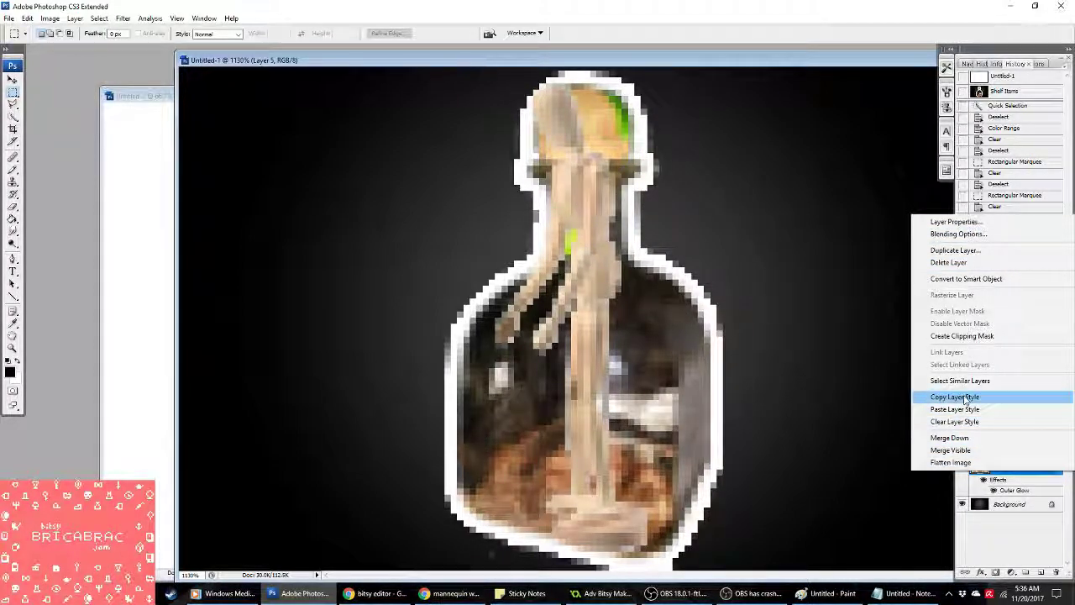
{"action": "left_click", "coordinate": [965, 403]}
{"action": "right_click", "coordinate": [1012, 465]}
{"action": "key", "text": "Escape"}
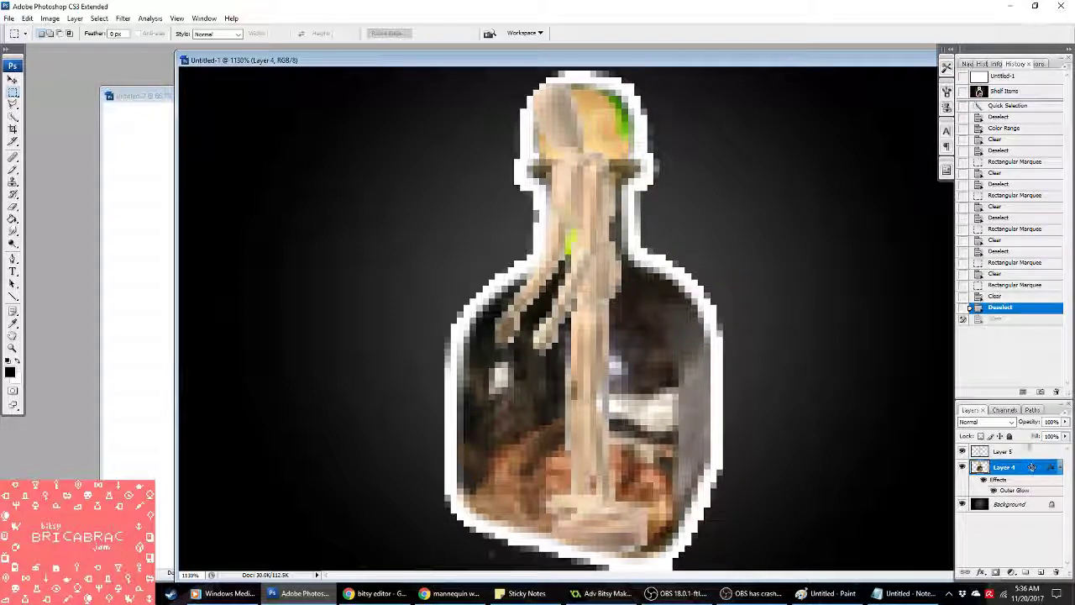
{"action": "right_click", "coordinate": [1025, 453]}
{"action": "left_click", "coordinate": [982, 395]}
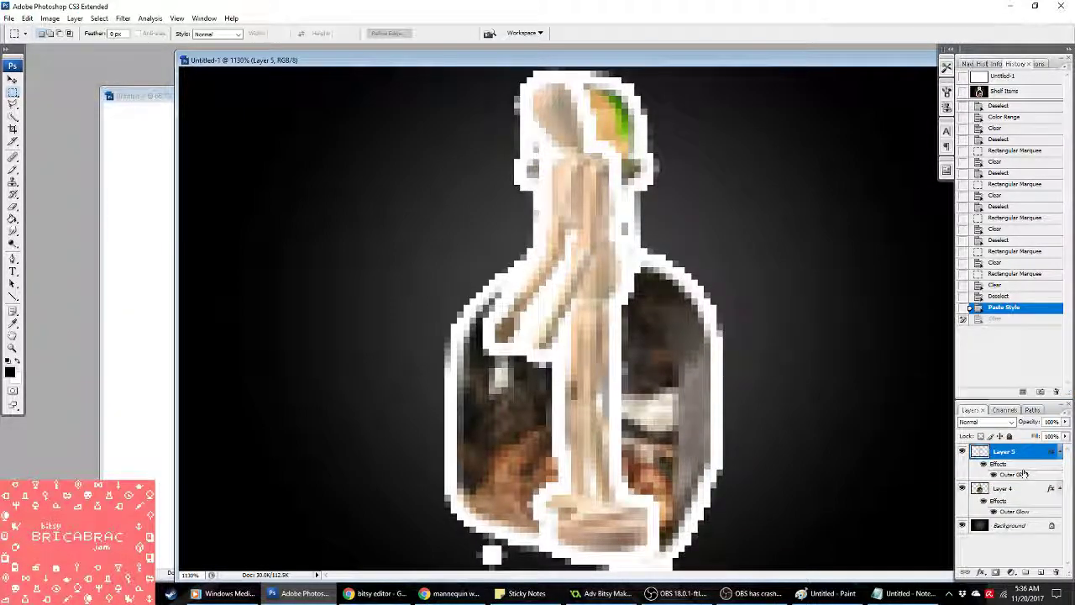
Step: Delete the bottle's Layer 4 and marquee the stray white spot beside the mannequin's base
{"action": "right_click", "coordinate": [1007, 490]}
{"action": "left_click", "coordinate": [948, 281]}
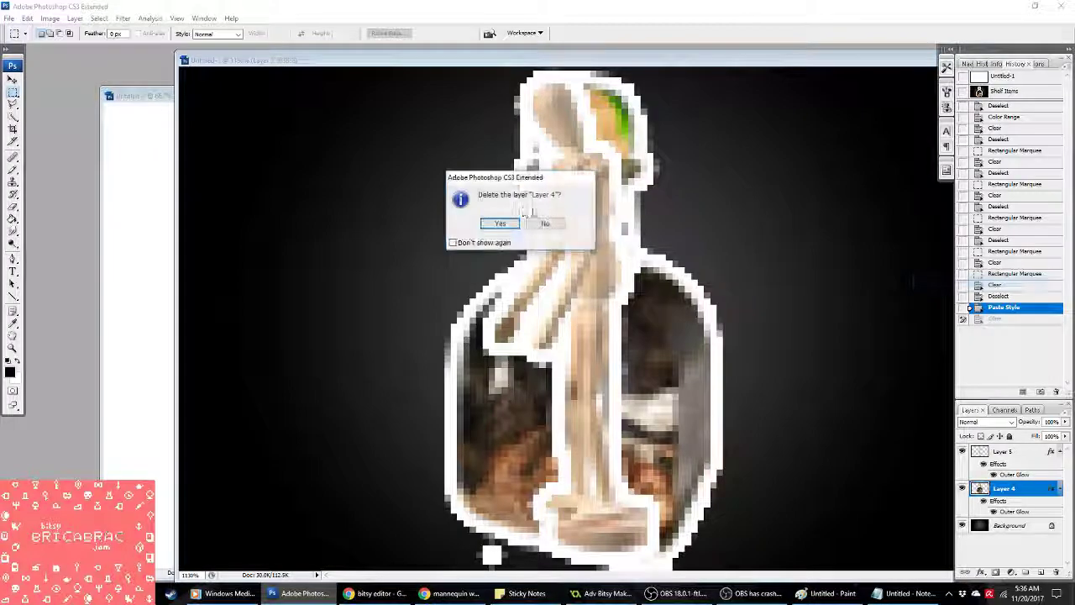
{"action": "left_click", "coordinate": [494, 221]}
{"action": "left_click_drag", "start_coordinate": [506, 521], "coordinate": [425, 574]}
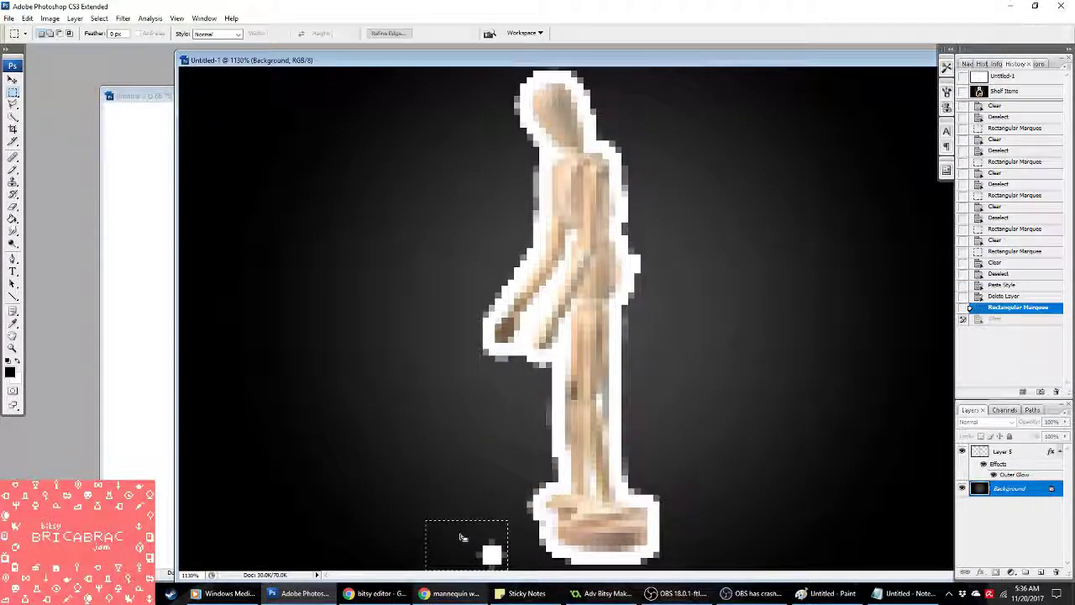
Step: Try to clear the marqueed area on the Background layer, and step back to the marquee selection
{"action": "key", "text": "Delete"}
{"action": "key", "text": "ctrl+d"}
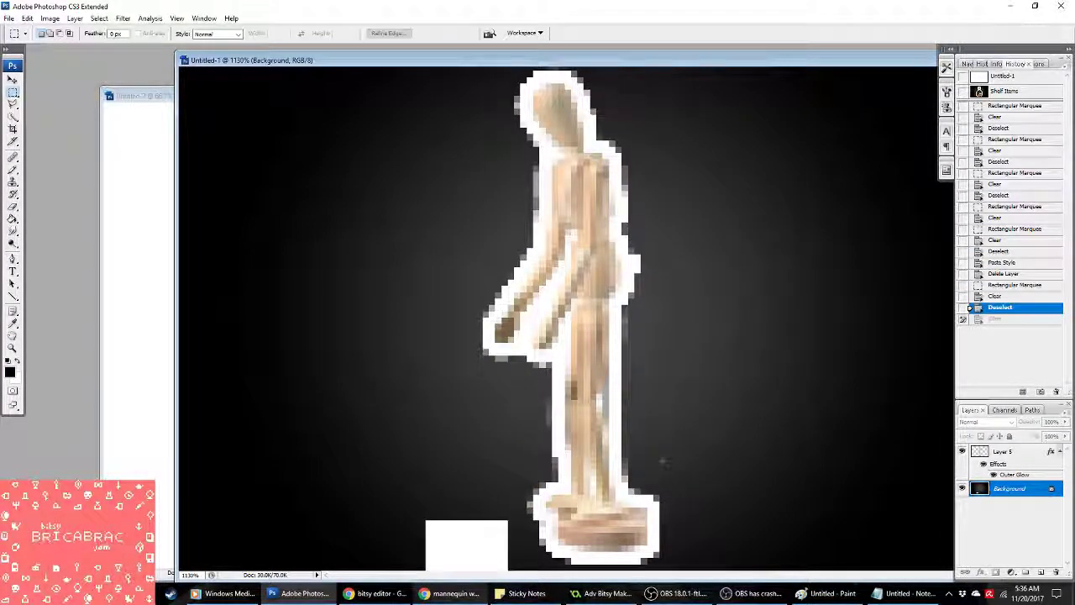
{"action": "left_click", "coordinate": [1005, 296]}
{"action": "left_click", "coordinate": [1008, 284]}
Step: Clear the marqueed stray spot from Layer 5 and deselect
{"action": "left_click", "coordinate": [1002, 451]}
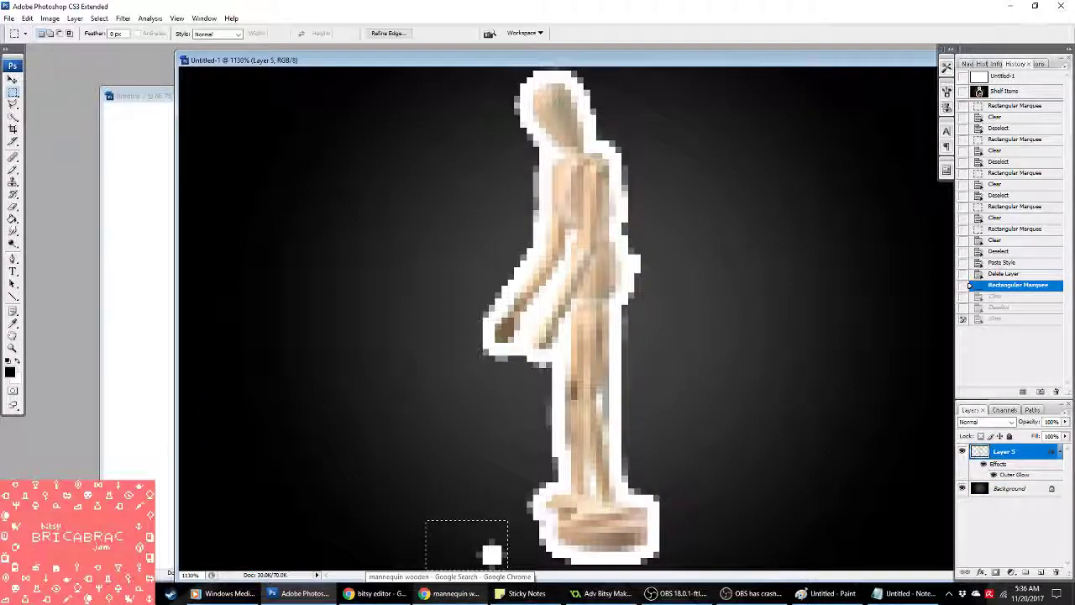
{"action": "key", "text": "ctrl+shift+z"}
{"action": "key", "text": "ctrl+shift+z"}
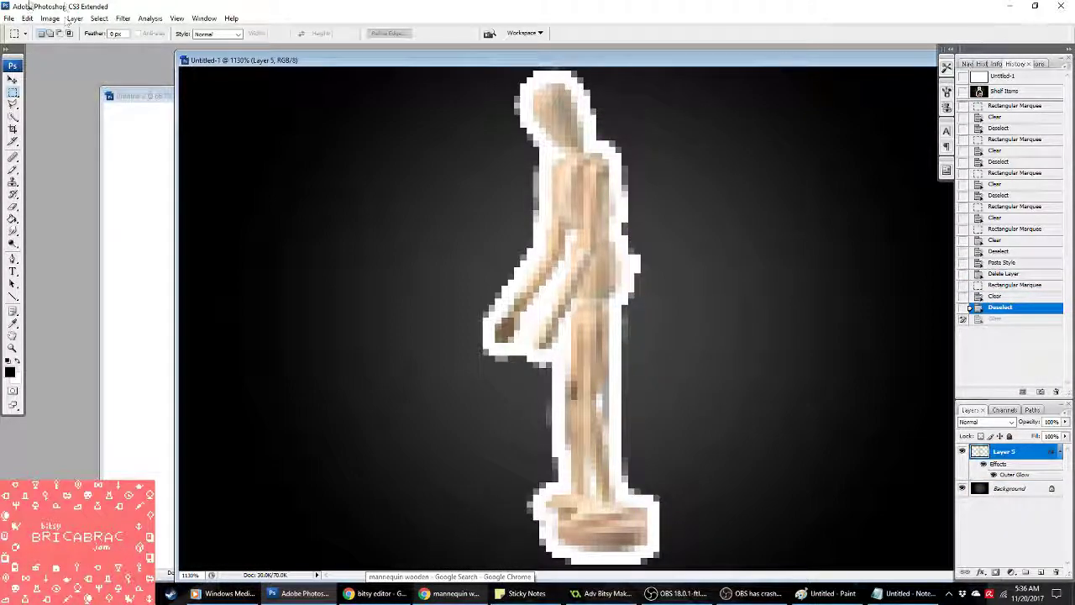
Step: Increase the mannequin layer's contrast in Levels with the automatic correction, a lower white input and a midtone adjustment
{"action": "left_click", "coordinate": [50, 18]}
{"action": "mouse_move", "coordinate": [92, 45]}
{"action": "left_click", "coordinate": [181, 46]}
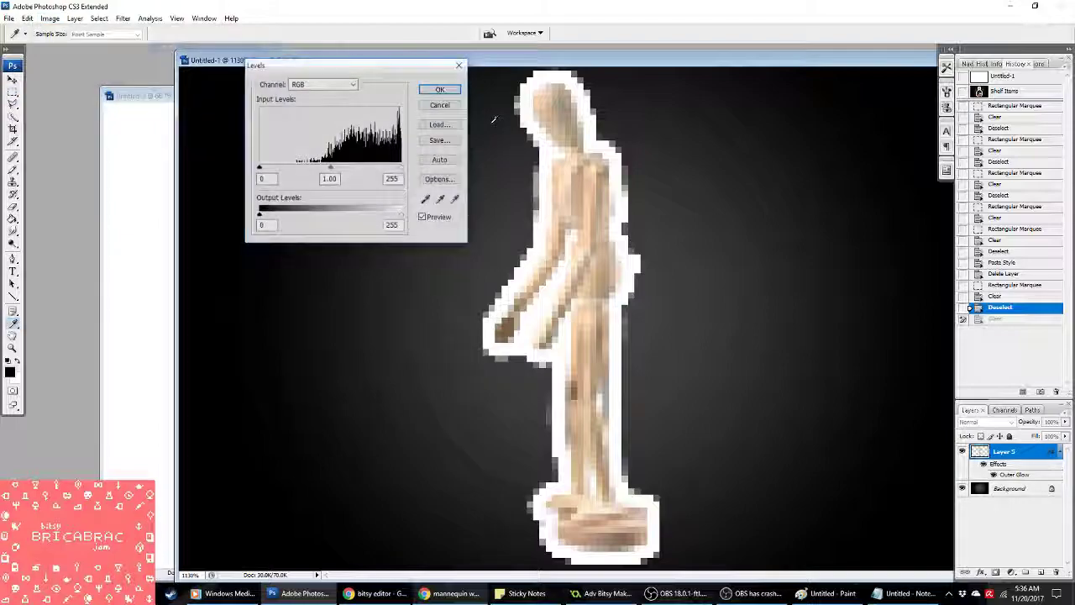
{"action": "left_click", "coordinate": [440, 159]}
{"action": "left_click_drag", "start_coordinate": [328, 168], "coordinate": [329, 168]}
{"action": "left_click_drag", "start_coordinate": [401, 168], "coordinate": [331, 168]}
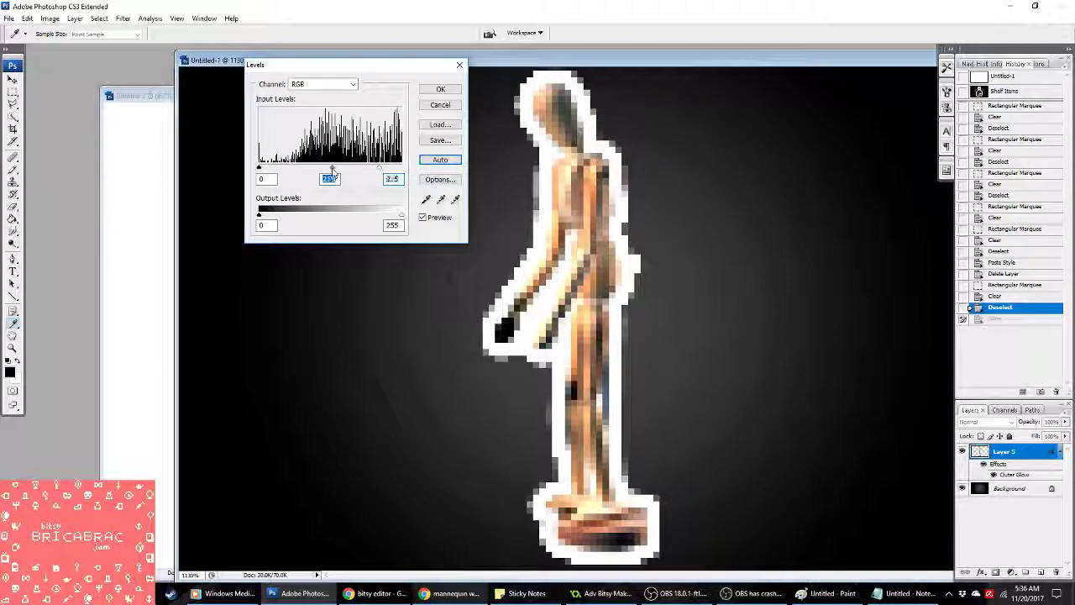
{"action": "left_click", "coordinate": [440, 89]}
Step: Try a flattened Indexed Color conversion with 2 colors, forced Black and White and Pattern dither, and cancel it
{"action": "left_click", "coordinate": [49, 18]}
{"action": "mouse_move", "coordinate": [56, 31]}
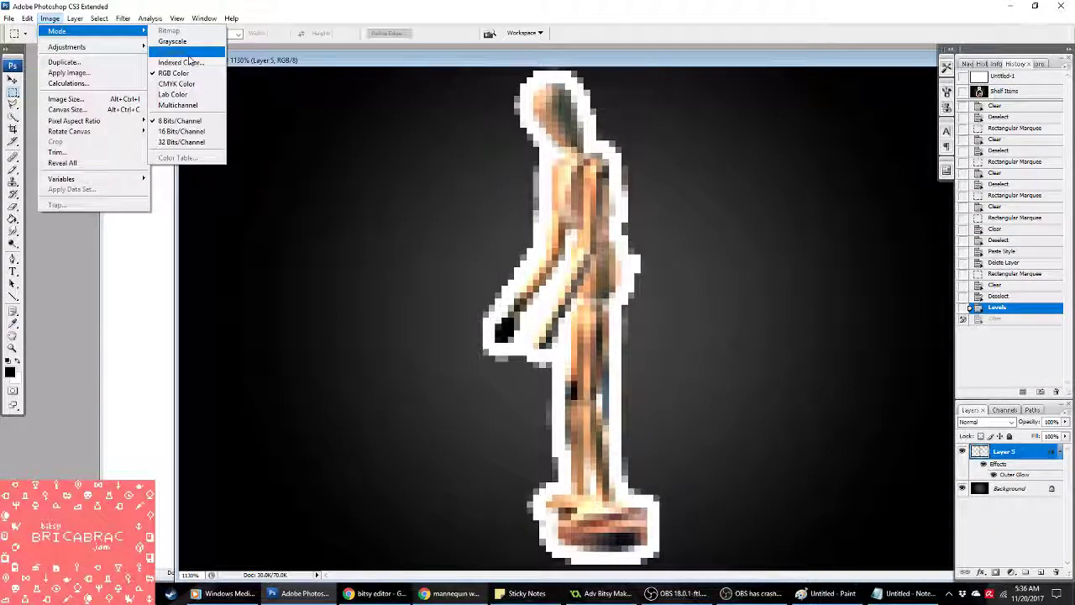
{"action": "left_click", "coordinate": [190, 62]}
{"action": "left_click", "coordinate": [495, 222]}
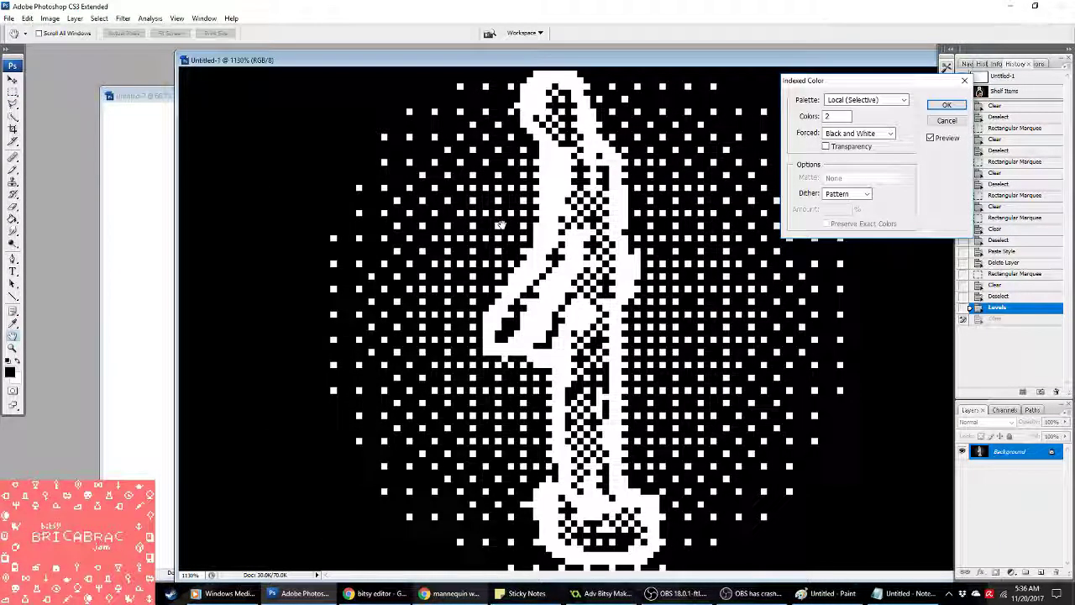
{"action": "left_click", "coordinate": [947, 120]}
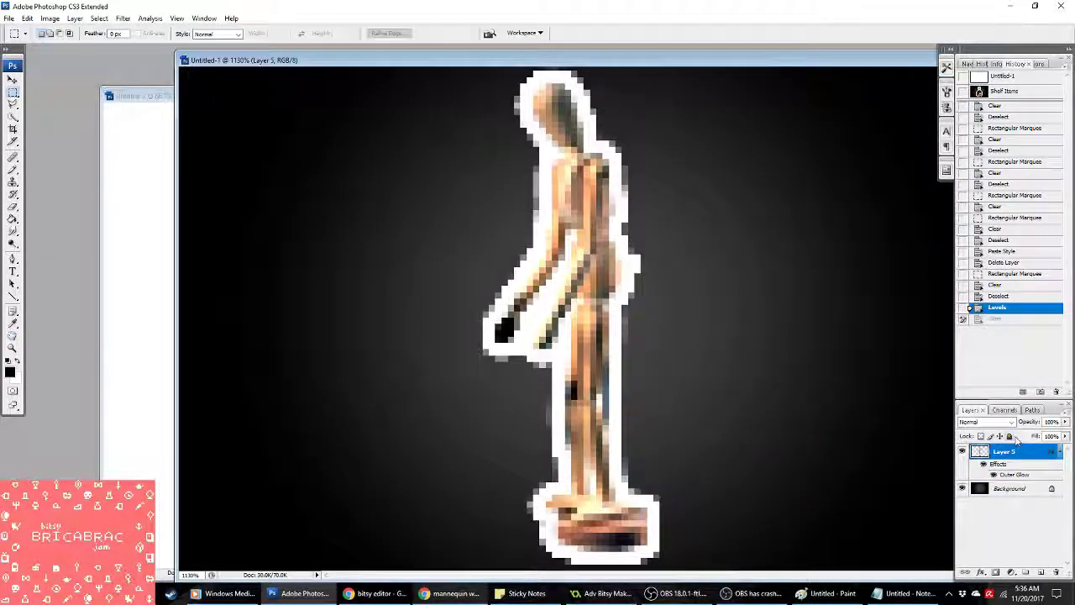
Step: Set the size of Layer 5's outer glow to 1 px
{"action": "right_click", "coordinate": [1003, 451]}
{"action": "left_click", "coordinate": [954, 216]}
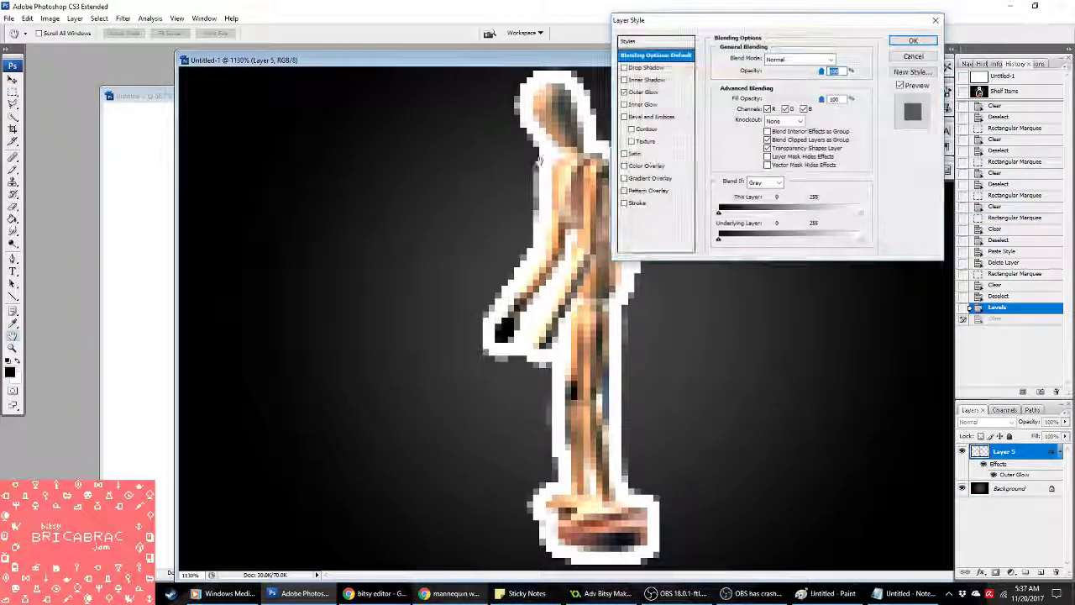
{"action": "left_click", "coordinate": [648, 92]}
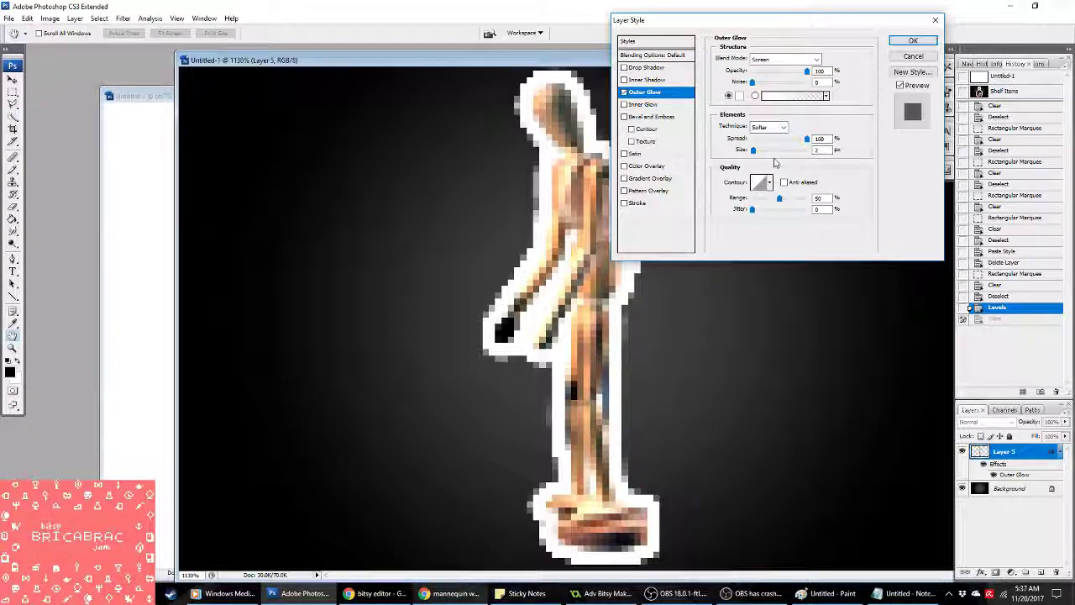
{"action": "double_click", "coordinate": [819, 150]}
{"action": "type", "text": "1"}
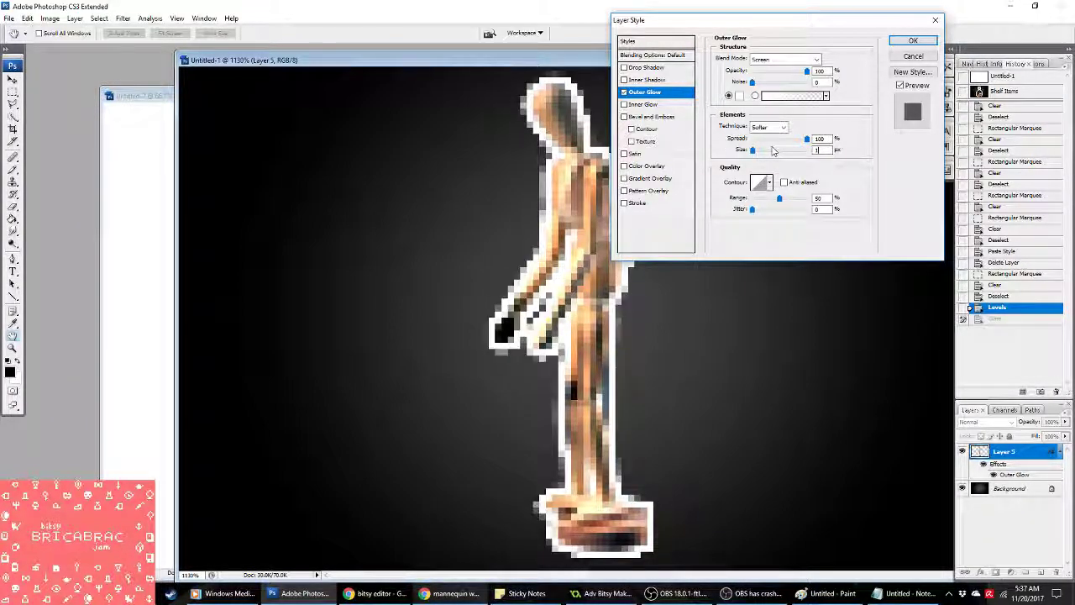
{"action": "left_click", "coordinate": [913, 40]}
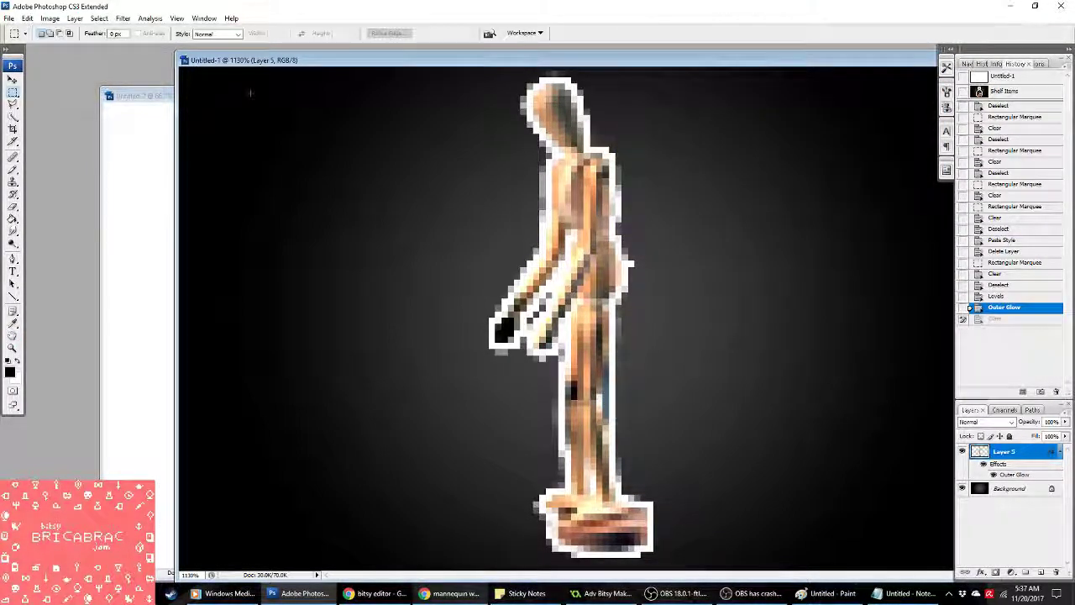
Step: Flatten and convert the image to Indexed Color with 2 colors, forced Black and White and Pattern dither
{"action": "left_click", "coordinate": [49, 18]}
{"action": "mouse_move", "coordinate": [48, 32]}
{"action": "left_click", "coordinate": [180, 67]}
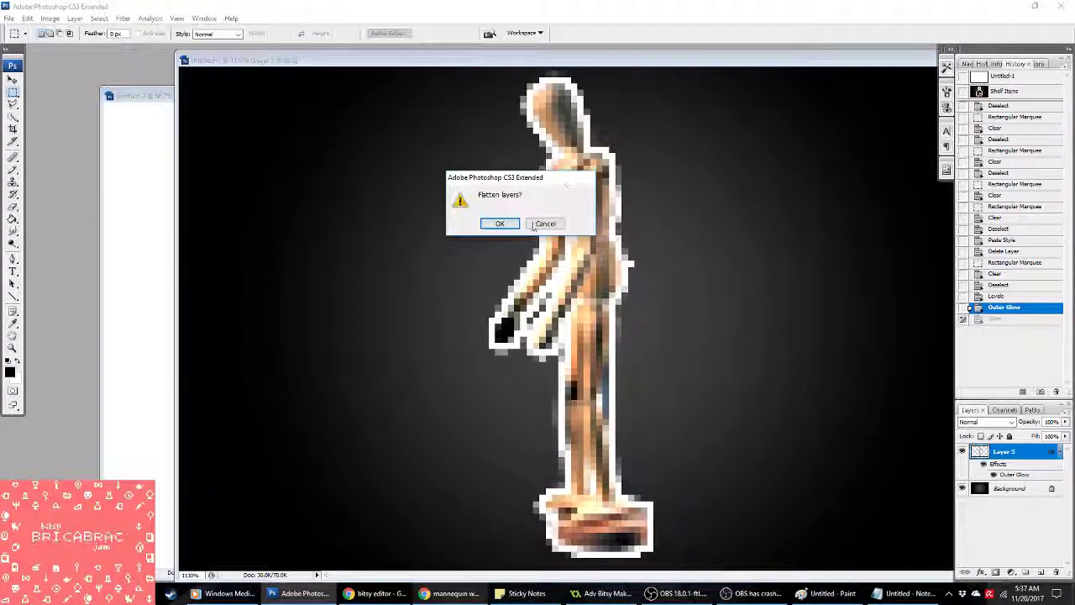
{"action": "key", "text": "Return"}
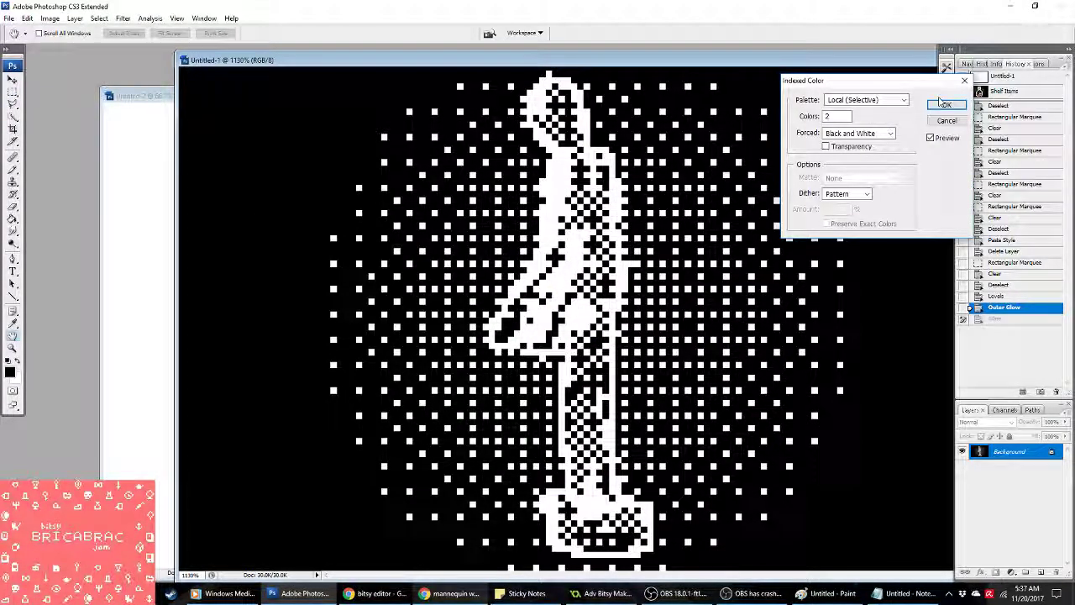
{"action": "left_click", "coordinate": [944, 103]}
Step: Copy the whole dithered image and paste it as a new frame of the spr_picturetest sprite in GameMaker
{"action": "key", "text": "m"}
{"action": "key", "text": "ctrl+a"}
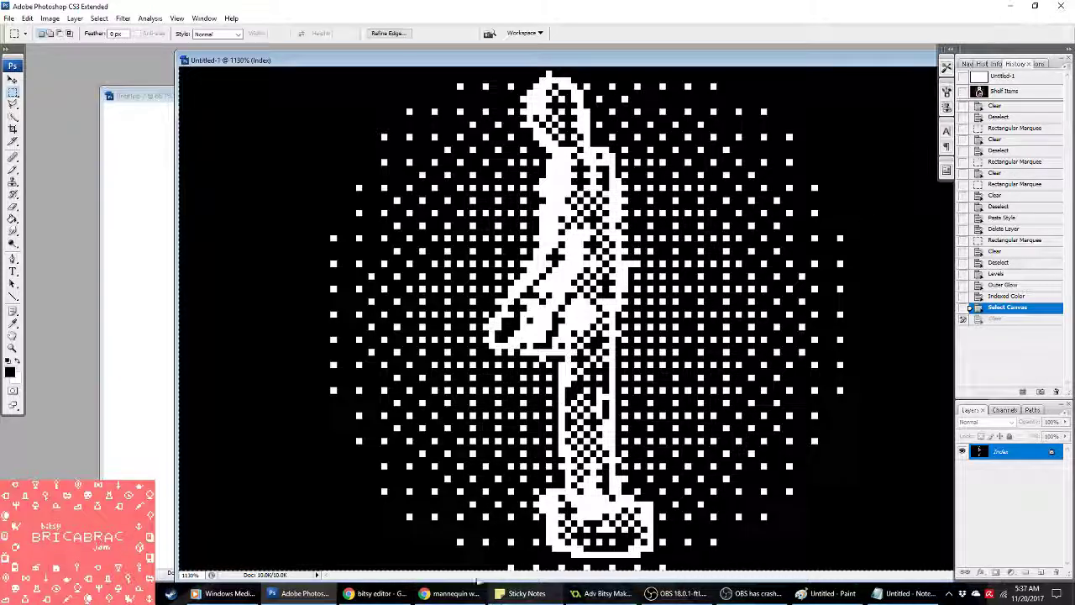
{"action": "left_click", "coordinate": [605, 592]}
{"action": "double_click", "coordinate": [60, 65]}
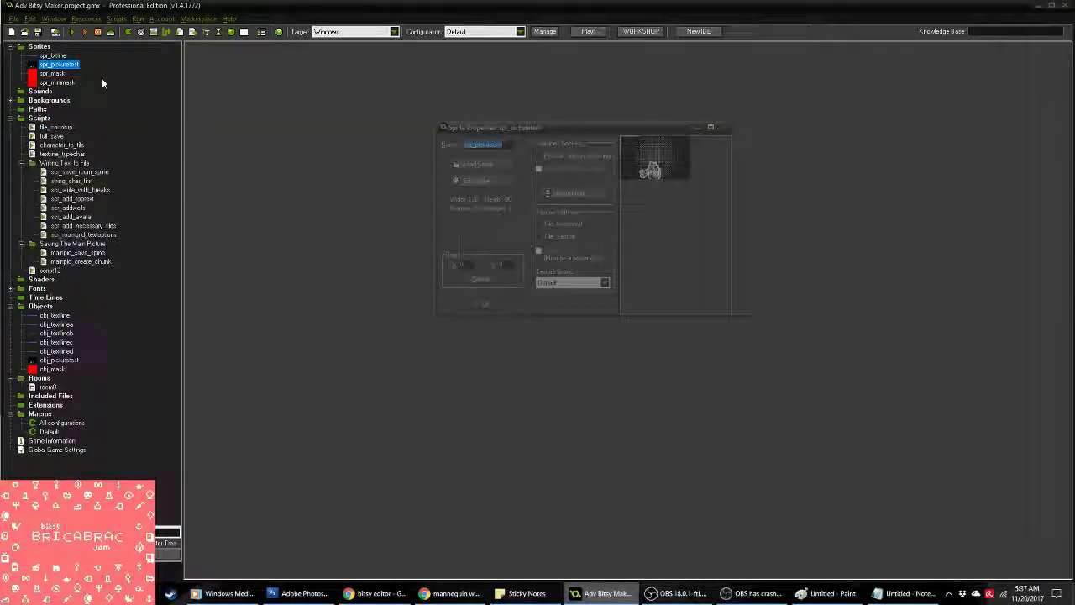
{"action": "left_click", "coordinate": [475, 181]}
{"action": "key", "text": "ctrl+v"}
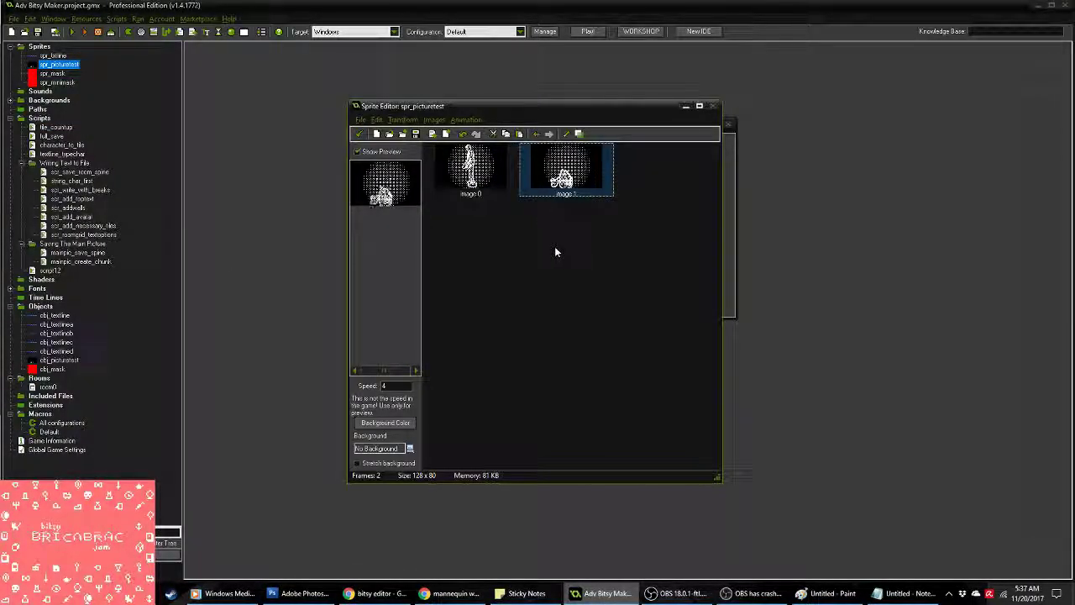
Step: Delete the push puppet frame from spr_picturetest, and switch to Photoshop to revert the mannequin image to its Outer Glow history state
{"action": "key", "text": "Delete"}
{"action": "left_click", "coordinate": [299, 593]}
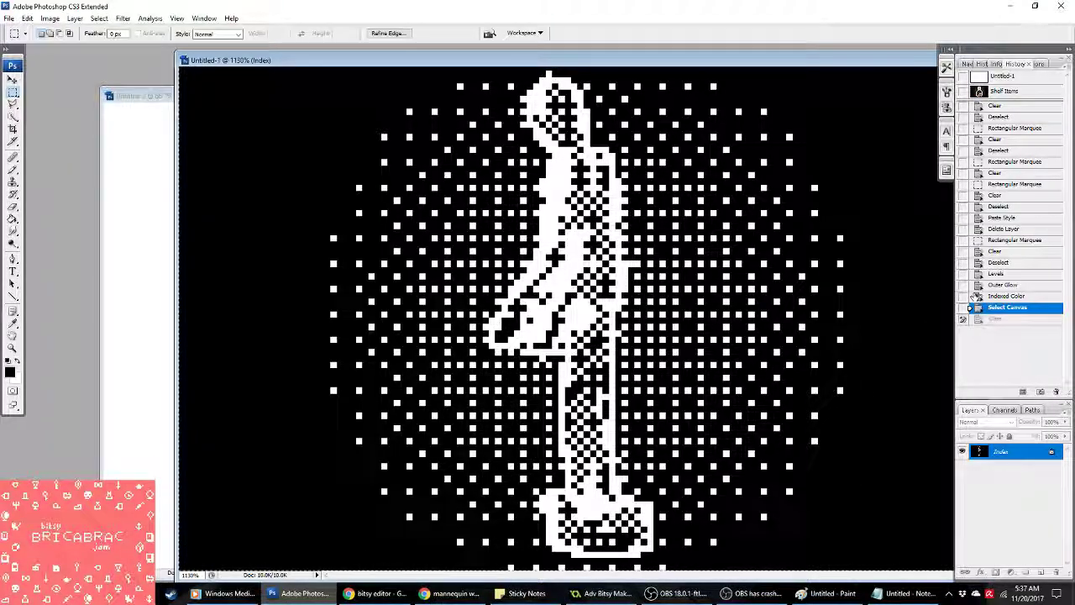
{"action": "left_click", "coordinate": [971, 286]}
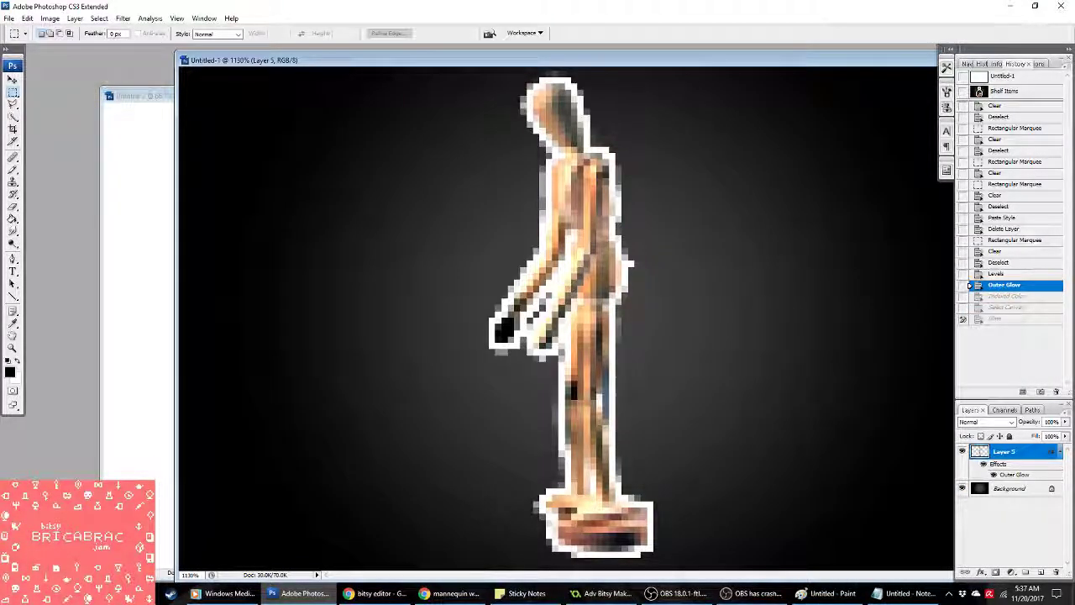
Step: Select the mannequin's head on Layer 5, rotate it about -9° with Free Transform and nudge it down onto the neck
{"action": "left_click_drag", "start_coordinate": [457, 67], "coordinate": [645, 125]}
{"action": "right_click", "coordinate": [591, 99]}
{"action": "left_click", "coordinate": [618, 227]}
{"action": "left_click_drag", "start_coordinate": [575, 117], "coordinate": [569, 120]}
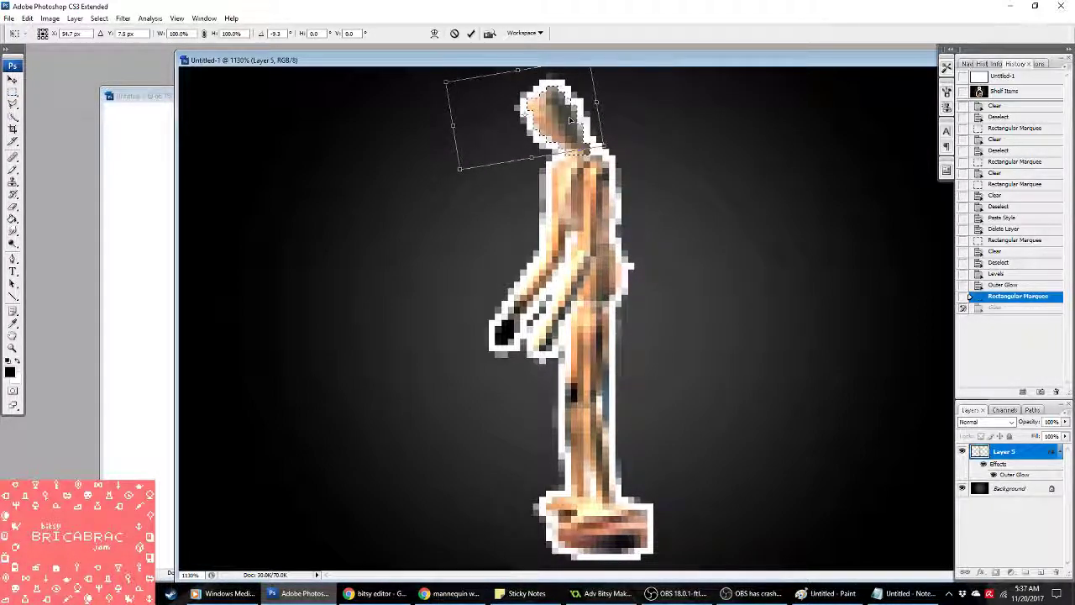
{"action": "key", "text": "Return"}
{"action": "key", "text": "ctrl+z"}
{"action": "left_click", "coordinate": [1001, 308]}
{"action": "right_click", "coordinate": [526, 378]}
{"action": "left_click", "coordinate": [602, 238]}
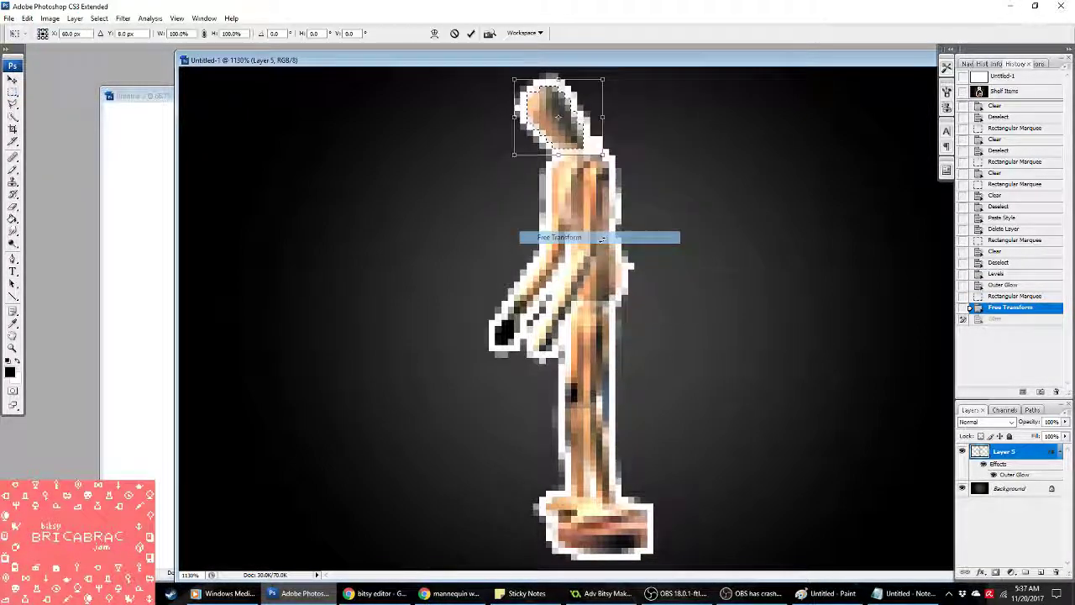
{"action": "key", "text": "Return"}
{"action": "key", "text": "ctrl+z"}
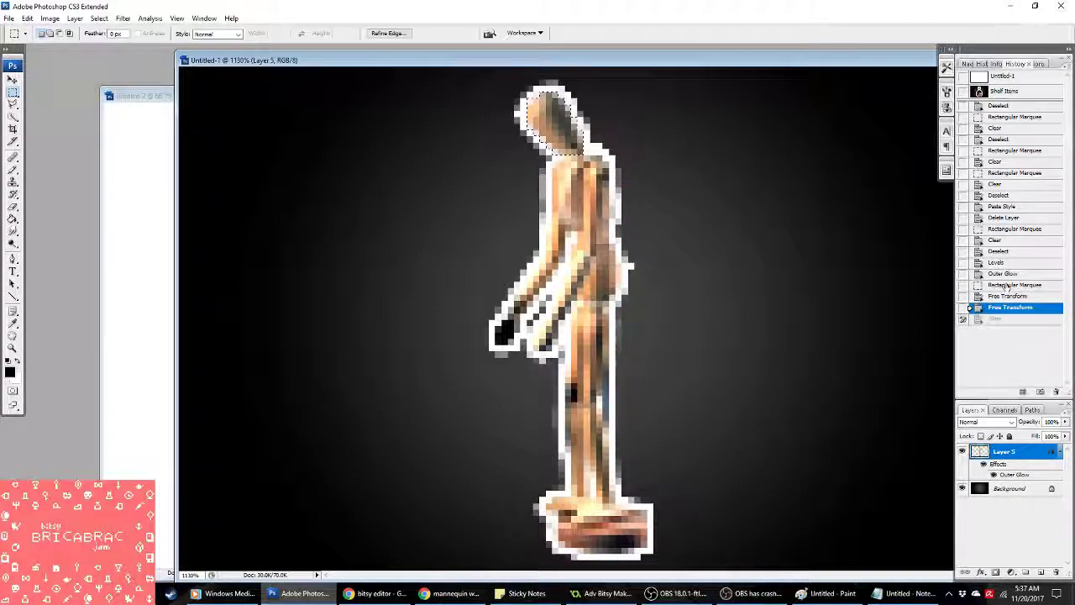
Step: Compare the head before and after its transform through the history states, and delete the leftover Glass history state
{"action": "key", "text": "ctrl+alt+z"}
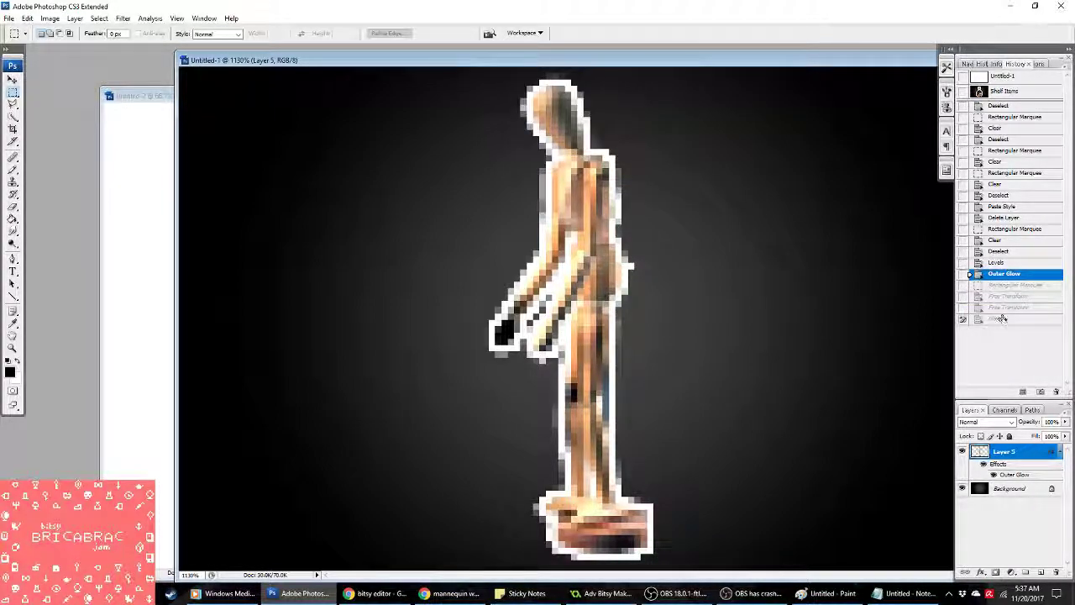
{"action": "left_click", "coordinate": [1001, 320]}
{"action": "left_click", "coordinate": [1004, 307]}
{"action": "left_click", "coordinate": [1005, 284]}
{"action": "left_click", "coordinate": [1005, 308]}
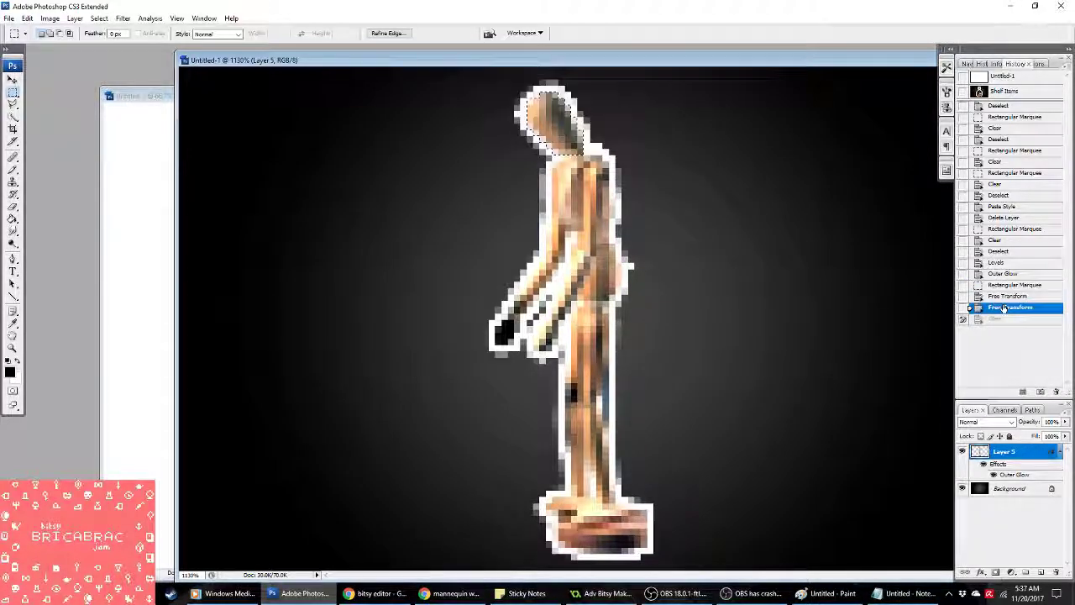
{"action": "right_click", "coordinate": [1005, 319]}
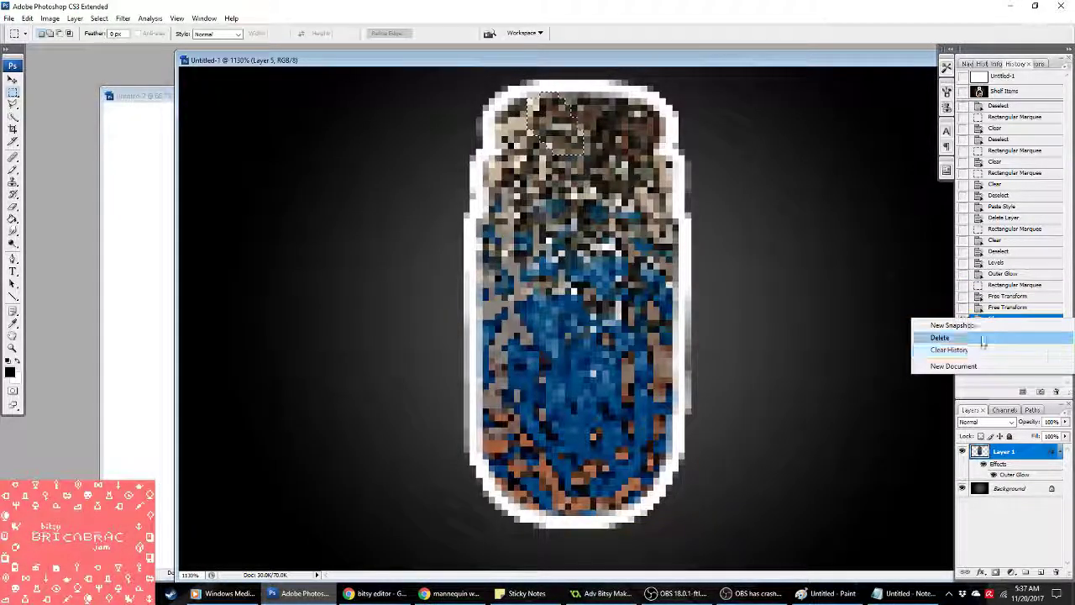
{"action": "left_click", "coordinate": [980, 351]}
{"action": "left_click", "coordinate": [504, 222]}
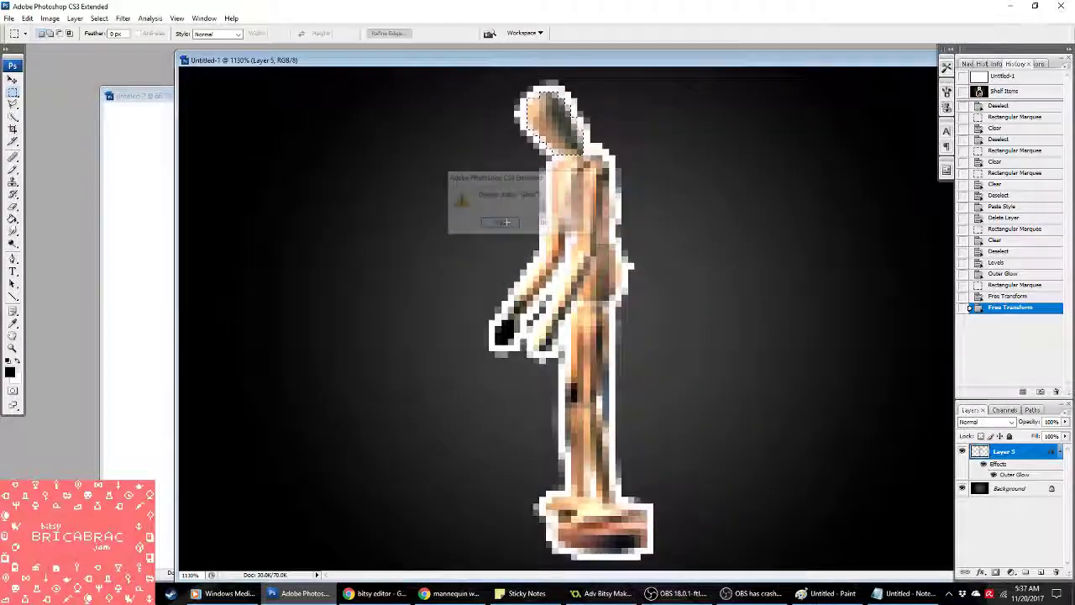
{"action": "left_click", "coordinate": [507, 222]}
Step: Select the mannequin's forearms and hands, rotate them outward with Free Transform, deselect, and compare the pose with earlier history states
{"action": "left_click", "coordinate": [1020, 286]}
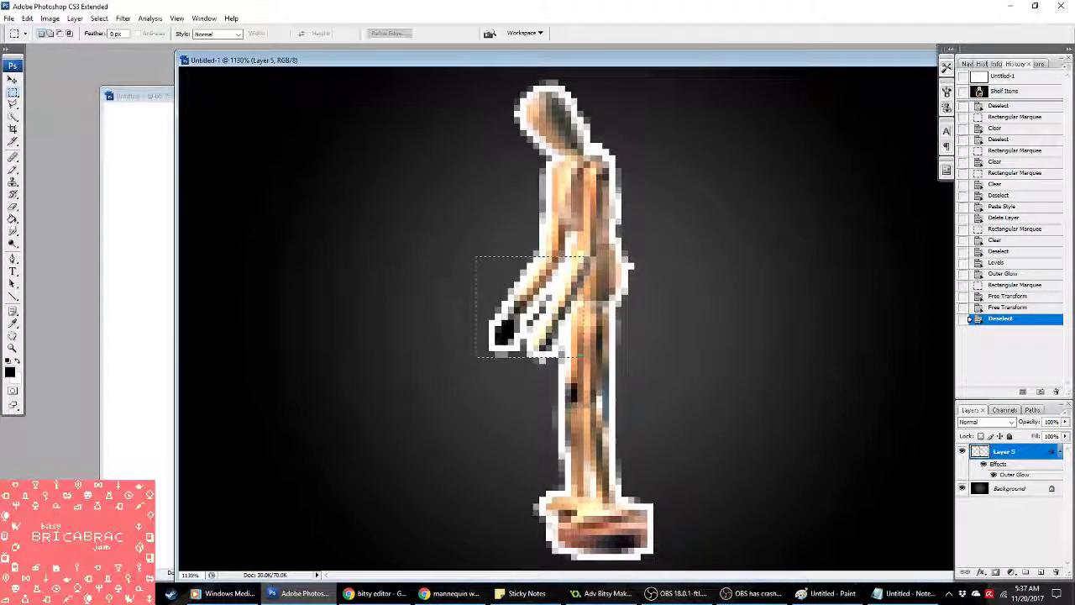
{"action": "right_click", "coordinate": [571, 325]}
{"action": "left_click", "coordinate": [684, 245]}
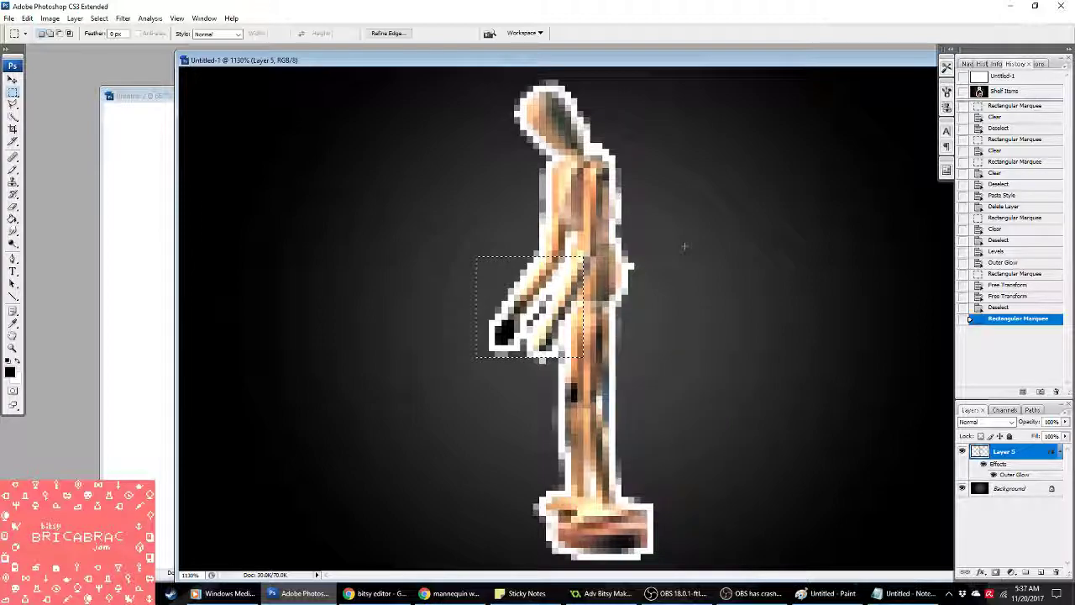
{"action": "left_click", "coordinate": [464, 228]}
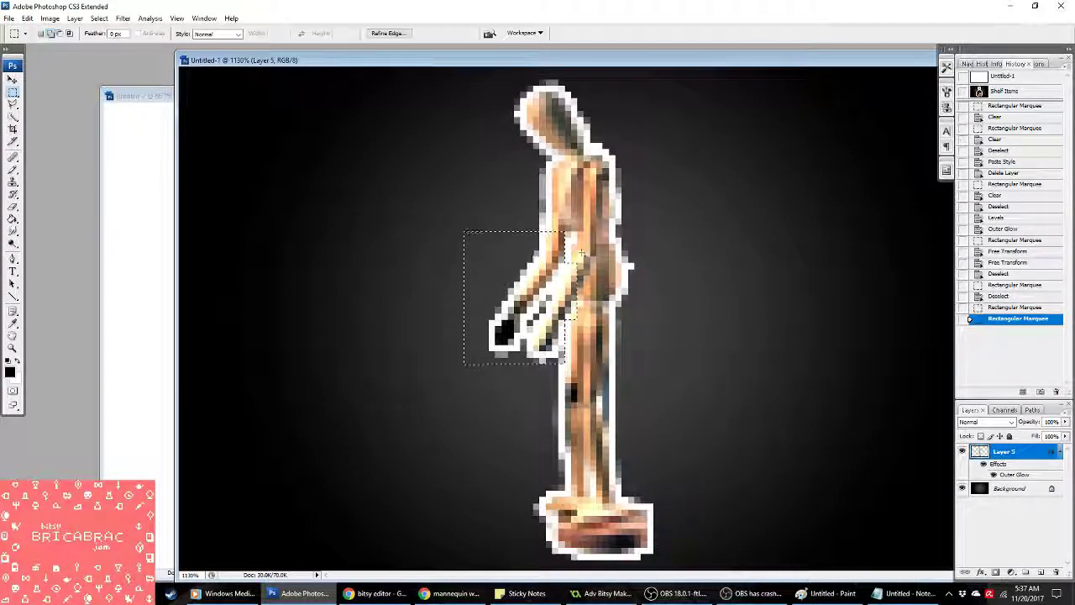
{"action": "right_click", "coordinate": [645, 253]}
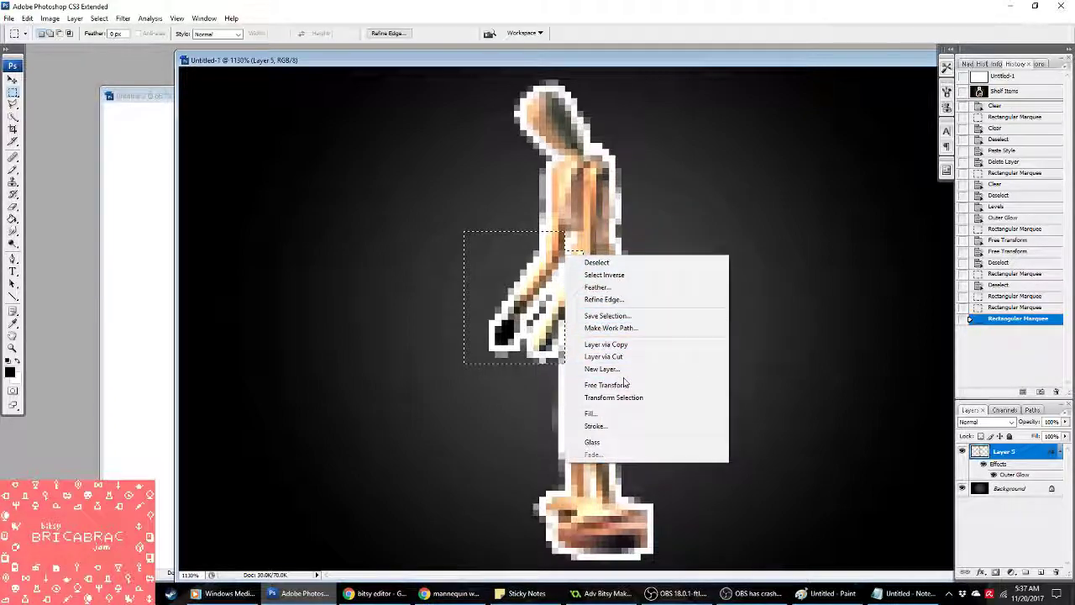
{"action": "left_click", "coordinate": [668, 385]}
{"action": "left_click_drag", "start_coordinate": [684, 339], "coordinate": [668, 359]}
{"action": "key", "text": "Return"}
{"action": "key", "text": "ctrl+d"}
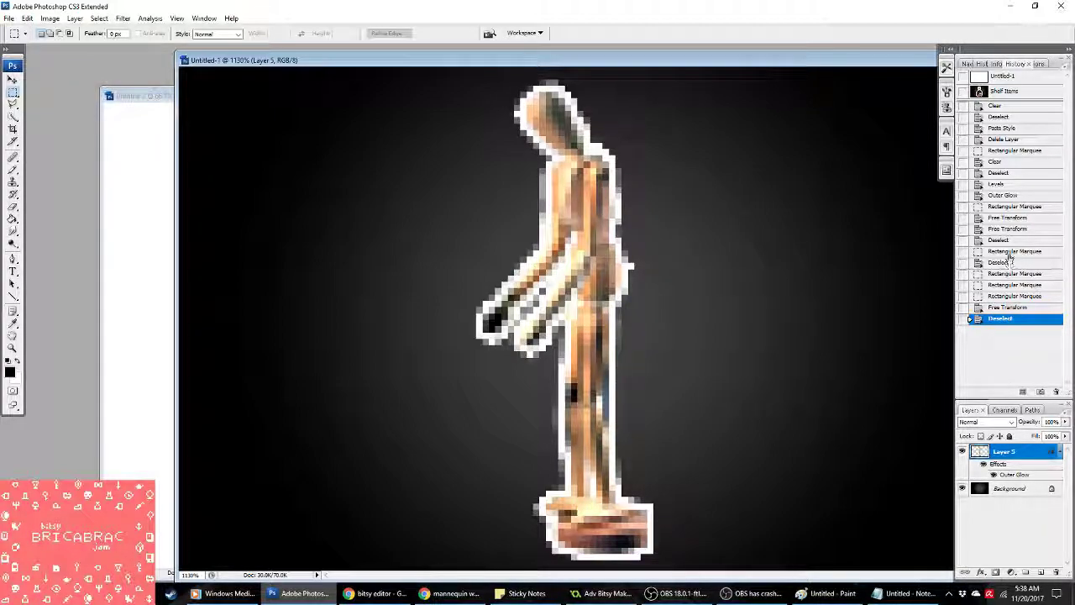
{"action": "left_click", "coordinate": [1015, 295]}
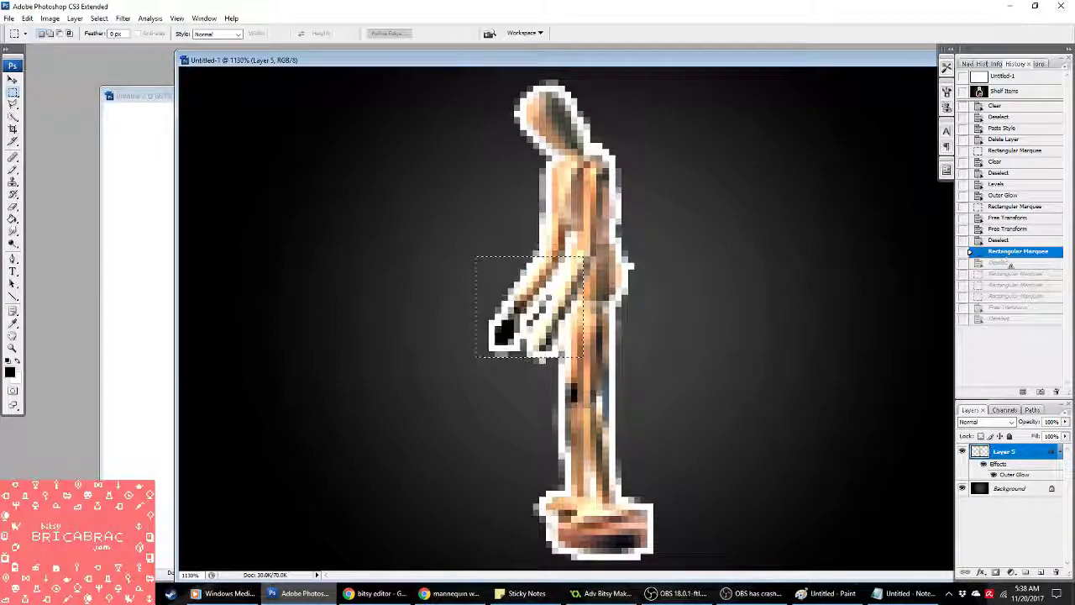
{"action": "left_click", "coordinate": [1006, 319]}
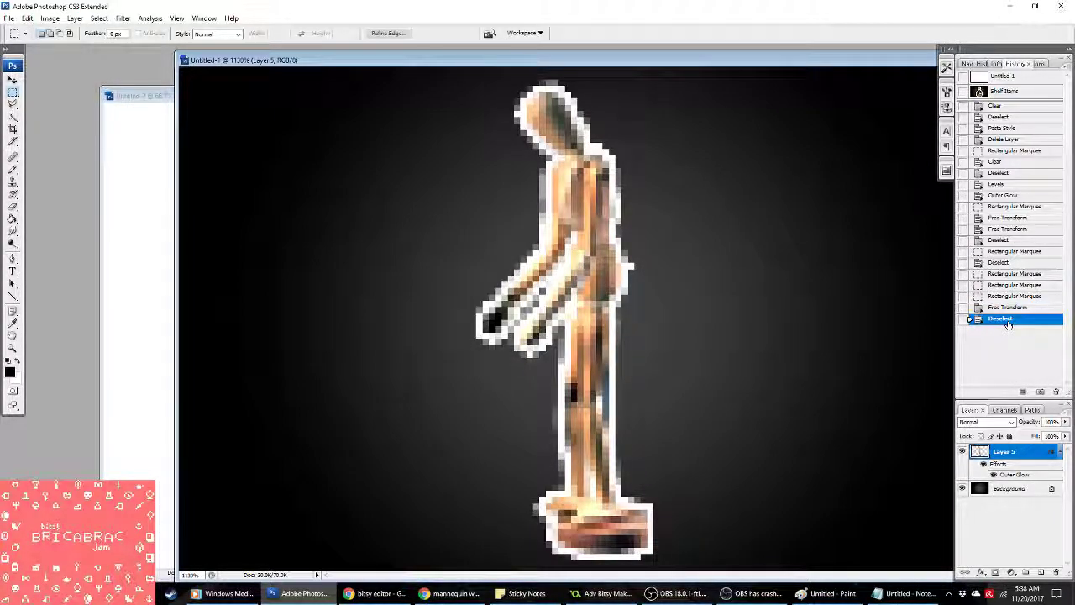
{"action": "left_click", "coordinate": [1014, 206]}
{"action": "left_click", "coordinate": [1005, 320]}
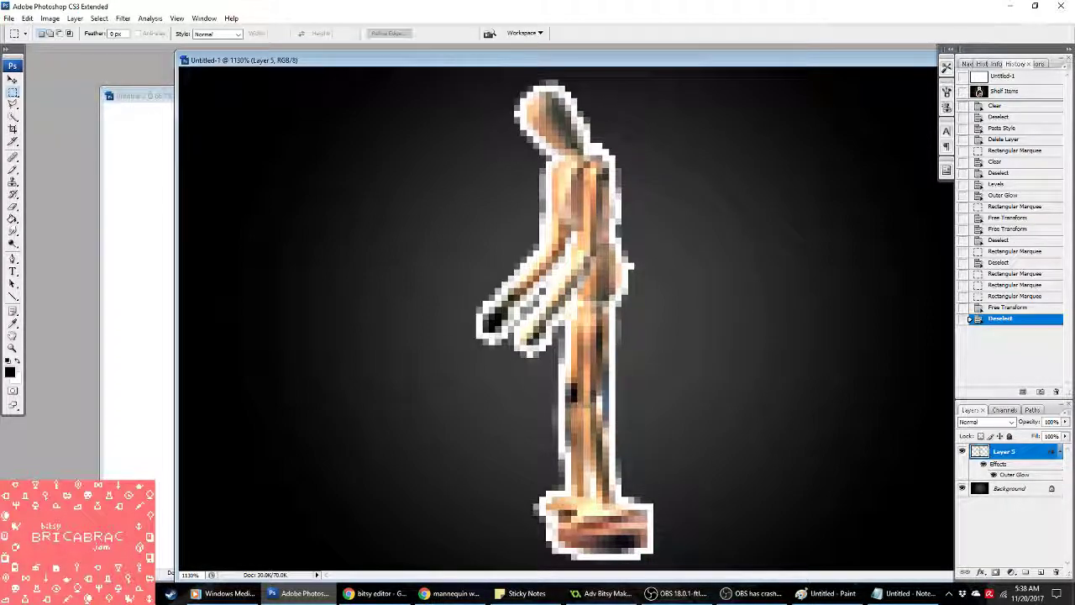
Step: Flatten the reposed mannequin image and convert it to Indexed Color
{"action": "left_click", "coordinate": [46, 18]}
{"action": "mouse_move", "coordinate": [57, 31]}
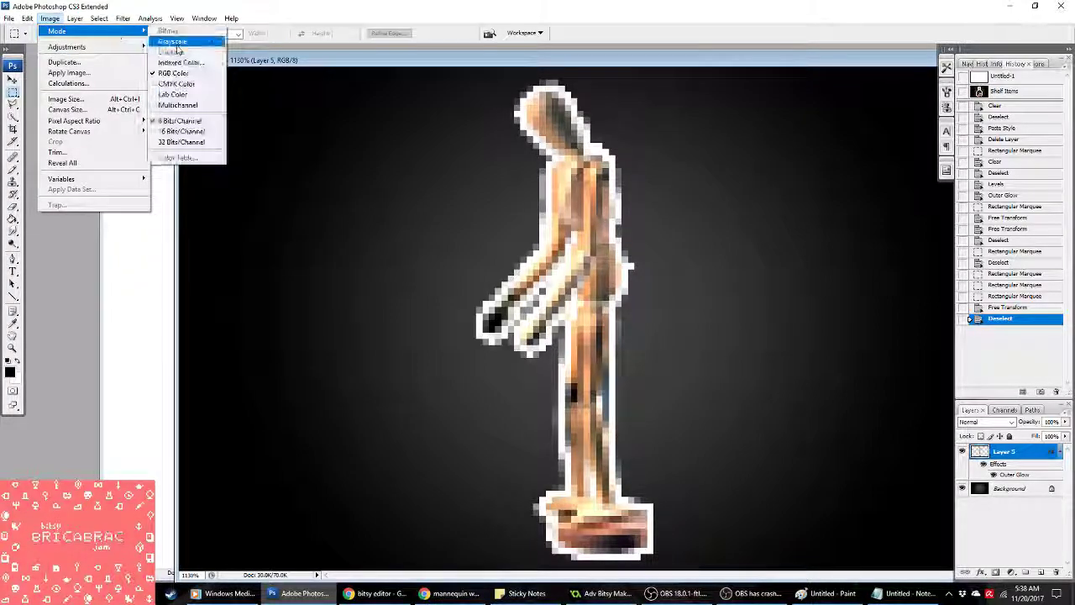
{"action": "left_click", "coordinate": [180, 62]}
{"action": "left_click", "coordinate": [497, 220]}
{"action": "left_click", "coordinate": [939, 104]}
Step: Paste the dithered mannequin as a second frame of spr_picturetest in GameMaker, accept the sprite and save the project
{"action": "key", "text": "alt+Tab"}
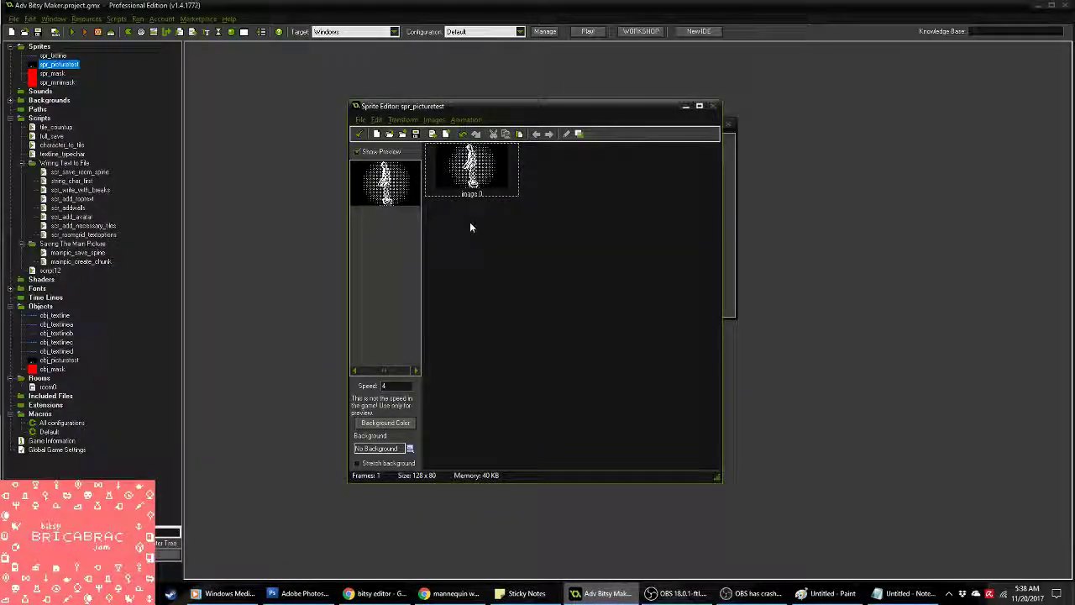
{"action": "key", "text": "ctrl+v"}
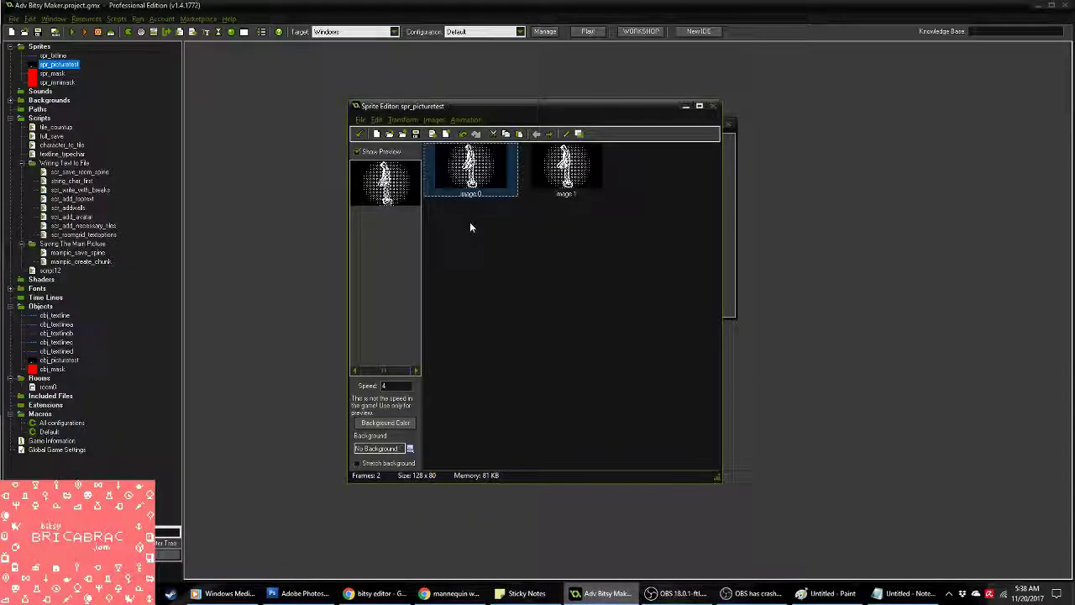
{"action": "left_click", "coordinate": [359, 134]}
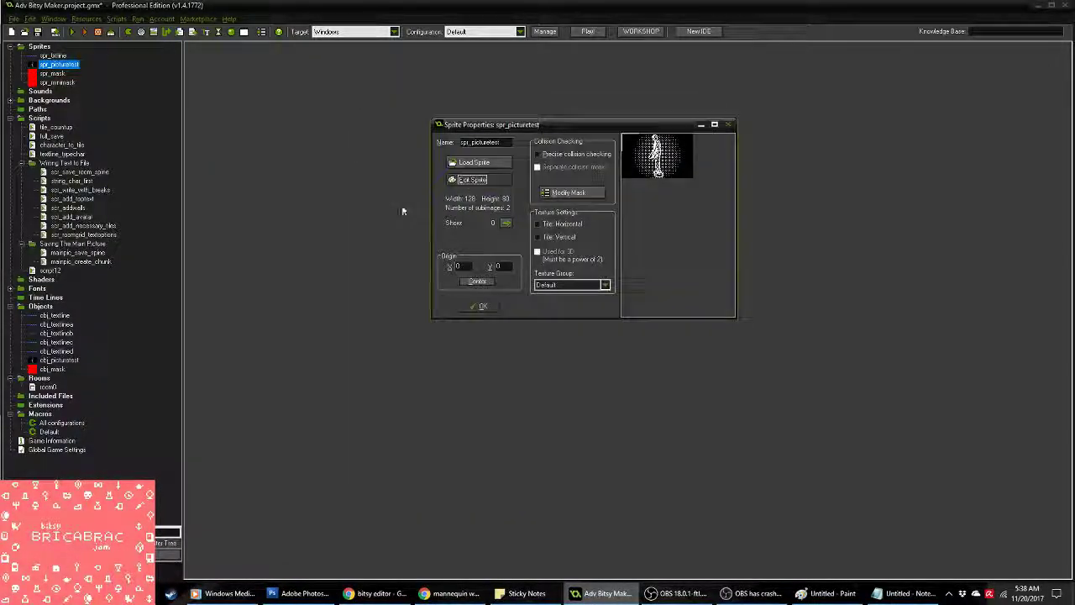
{"action": "left_click", "coordinate": [476, 305]}
{"action": "key", "text": "ctrl+s"}
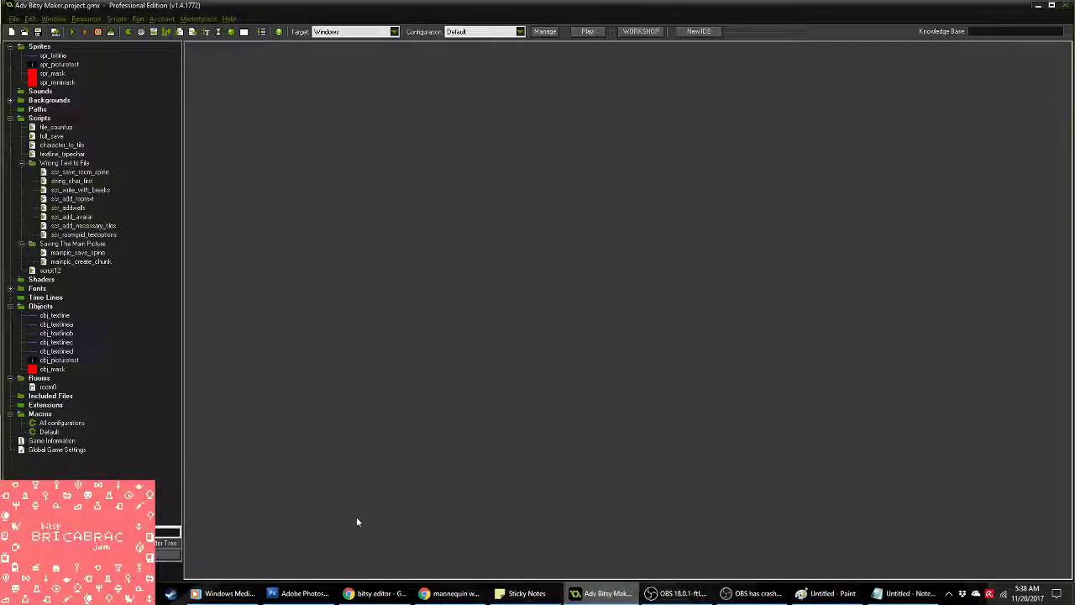
Step: Run the GameMaker project to export the Bitsy room data as example.txt, and close the game window
{"action": "left_click", "coordinate": [71, 32]}
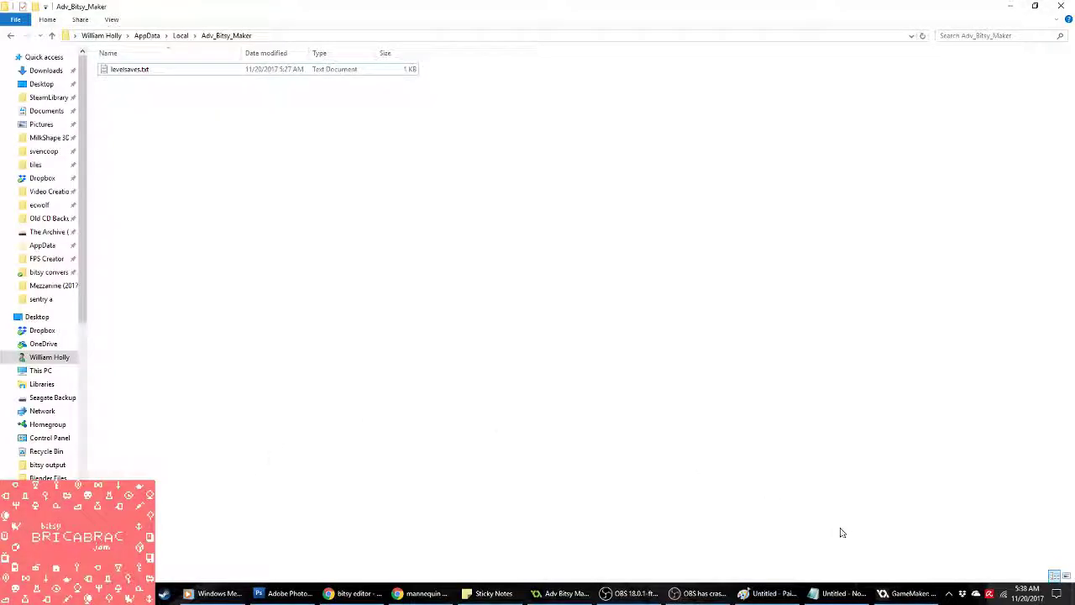
{"action": "left_click", "coordinate": [900, 593]}
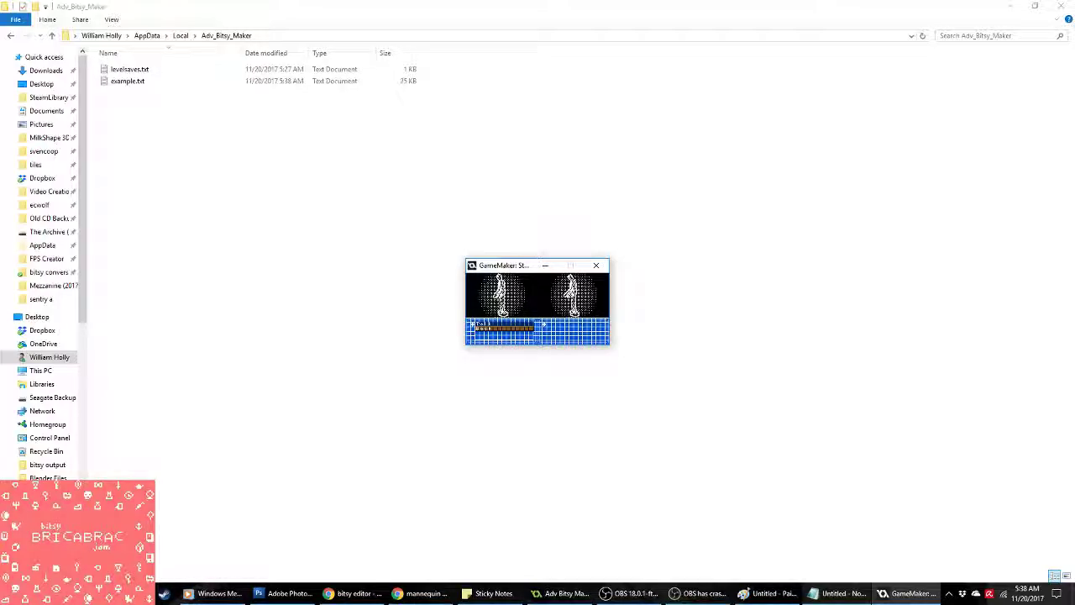
{"action": "left_click", "coordinate": [596, 265]}
Step: Open example.txt from the Adv_Bitsy_Maker folder and copy all its text
{"action": "left_click", "coordinate": [127, 81]}
{"action": "double_click", "coordinate": [128, 82]}
{"action": "key", "text": "ctrl+a"}
Step: Switch to the Bitsy editor, close the find drawing tool and append the copied room data to the end of the game data
{"action": "left_click", "coordinate": [354, 593]}
{"action": "left_click_drag", "start_coordinate": [322, 518], "coordinate": [120, 517]}
{"action": "left_click", "coordinate": [769, 119]}
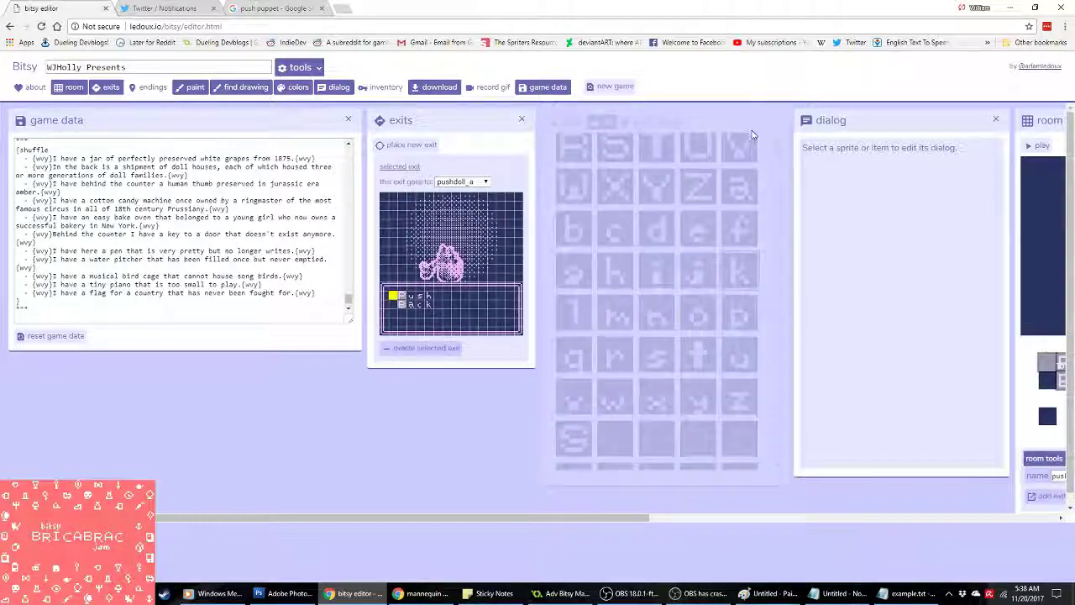
{"action": "left_click", "coordinate": [136, 316]}
{"action": "key", "text": "ctrl+a"}
{"action": "key", "text": "ctrl+v"}
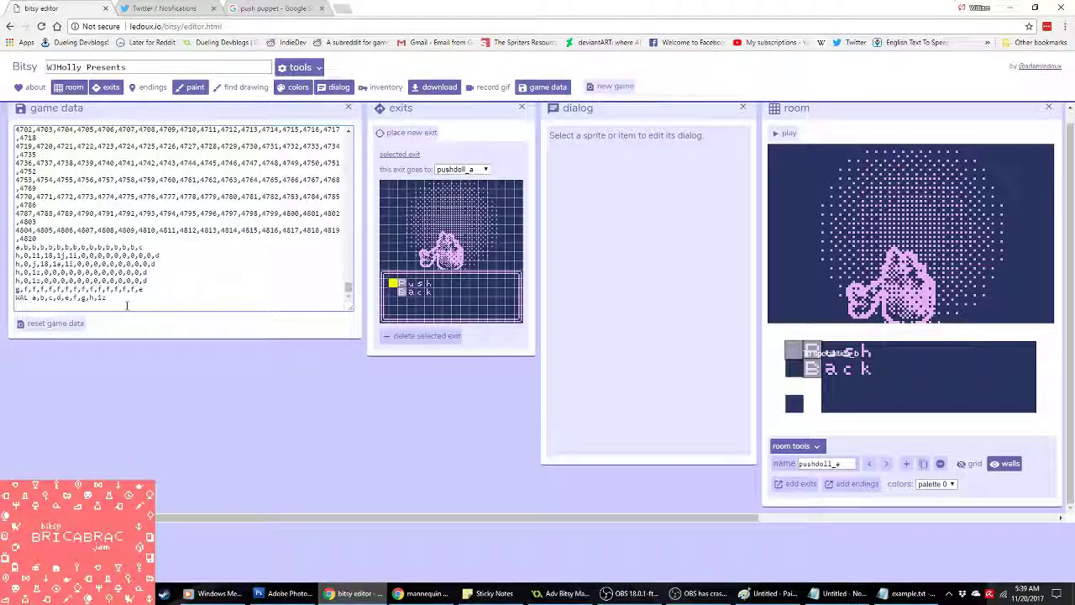
Step: Apply the game data, go to the imported mannequin room and name it mannequin
{"action": "left_click", "coordinate": [365, 374]}
{"action": "scroll", "coordinate": [587, 461], "scroll_direction": "right", "scroll_amount": 5}
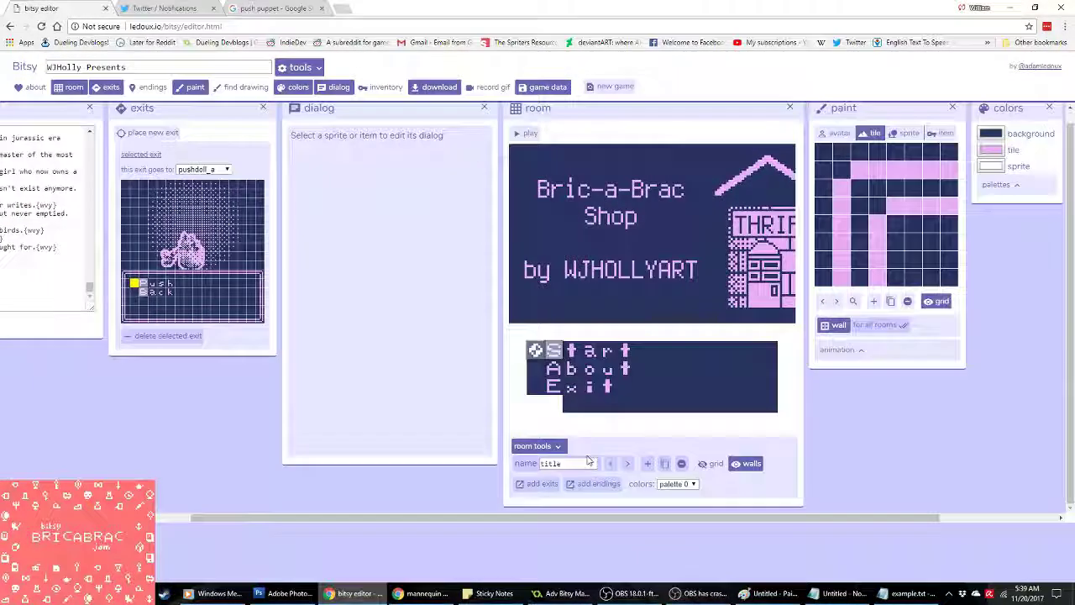
{"action": "left_click", "coordinate": [628, 462]}
{"action": "left_click", "coordinate": [579, 463]}
{"action": "type", "text": "mannequin"}
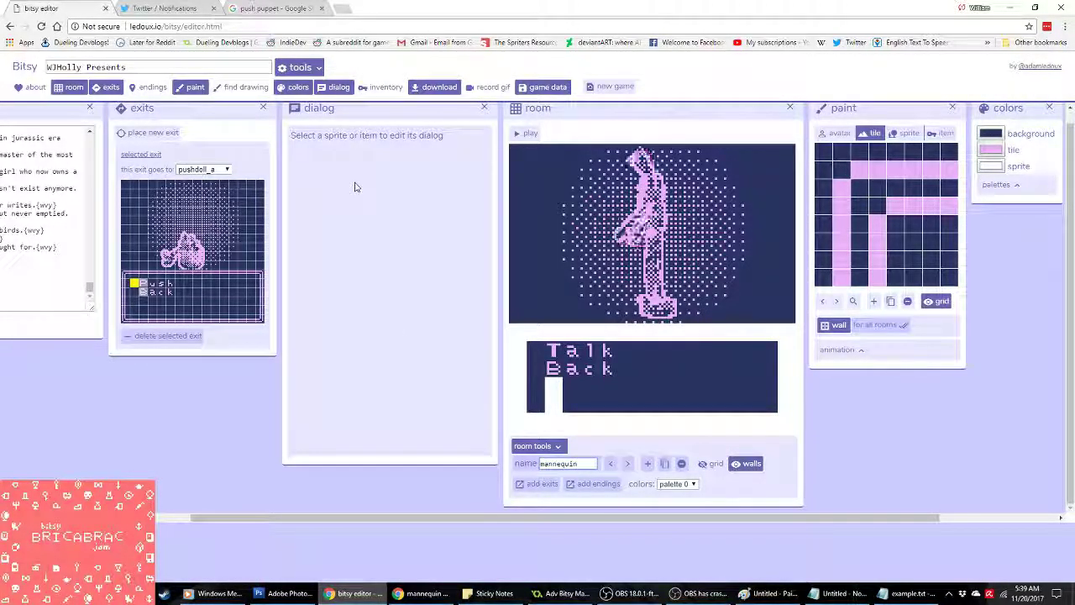
Step: Place an exit on the B of Back in the mannequin room, leading to the Mannequin entry in specialties_c
{"action": "left_click", "coordinate": [145, 134]}
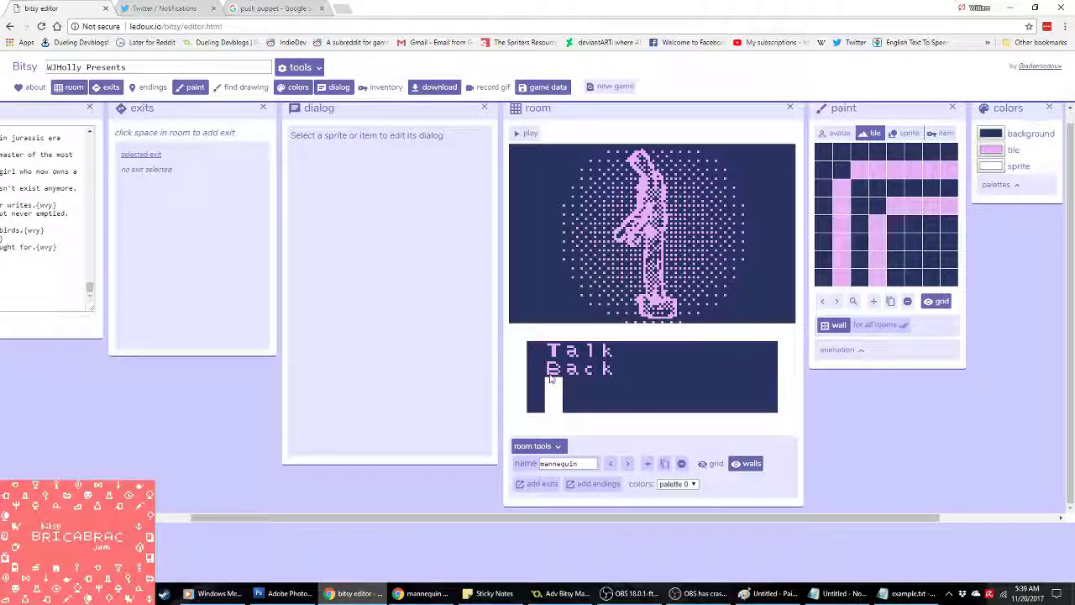
{"action": "left_click", "coordinate": [553, 371]}
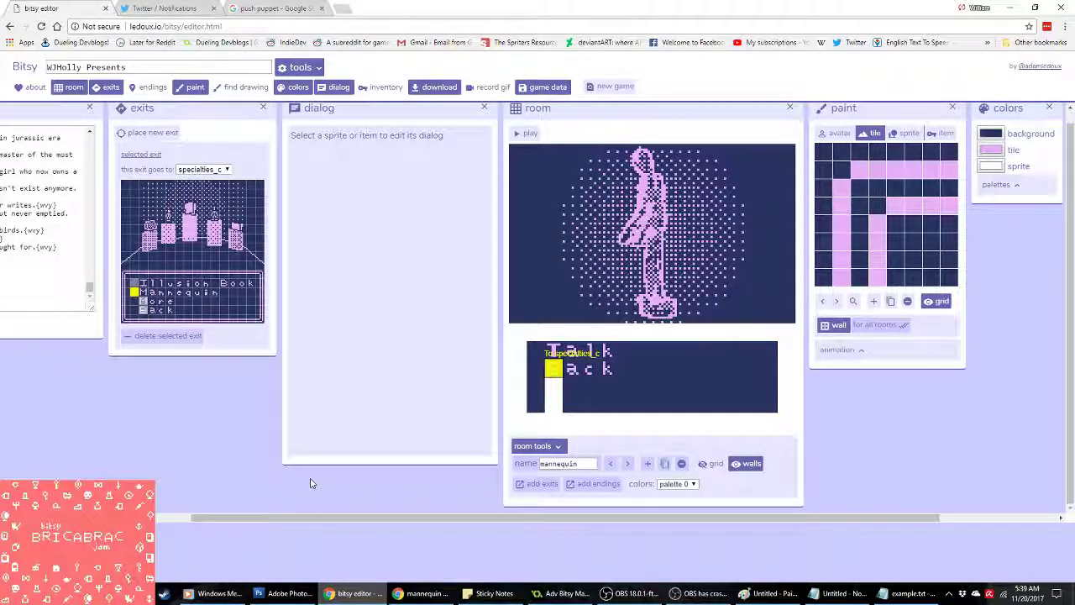
Step: Switch to the image search window, close the wooden mannequin and lite brite searches, and browse the optical illusions image results
{"action": "left_click", "coordinate": [424, 593]}
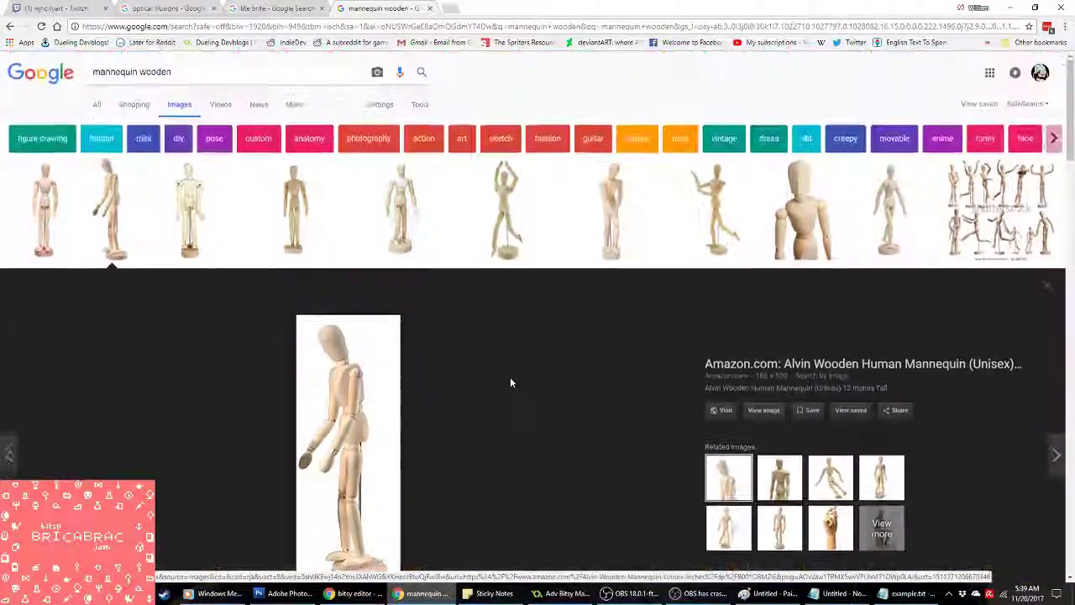
{"action": "key", "text": "ctrl+w"}
{"action": "key", "text": "ctrl+w"}
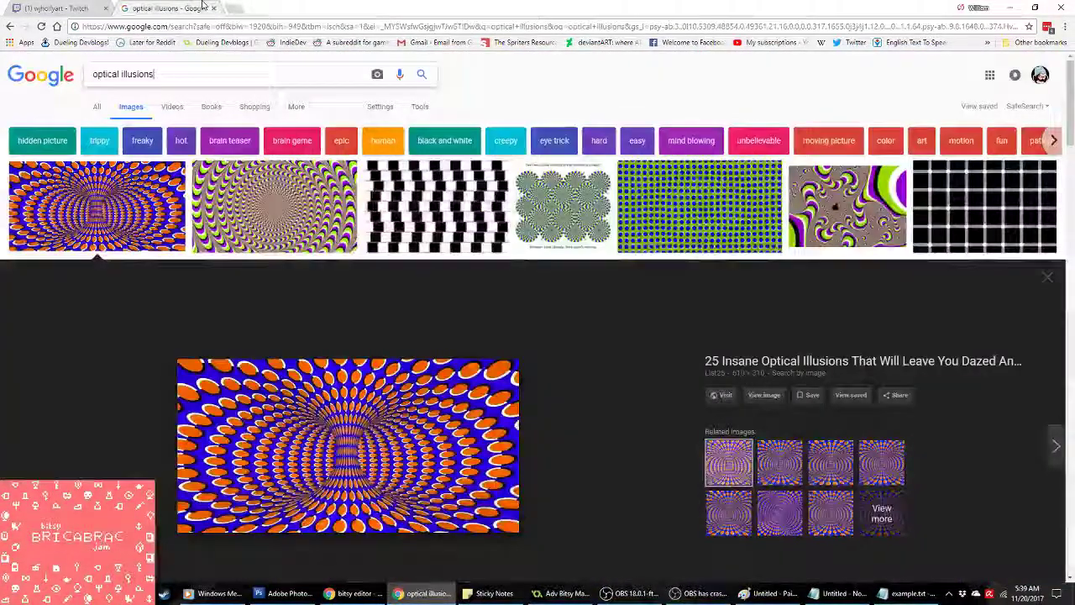
{"action": "scroll", "coordinate": [483, 317], "scroll_direction": "down", "scroll_amount": 8}
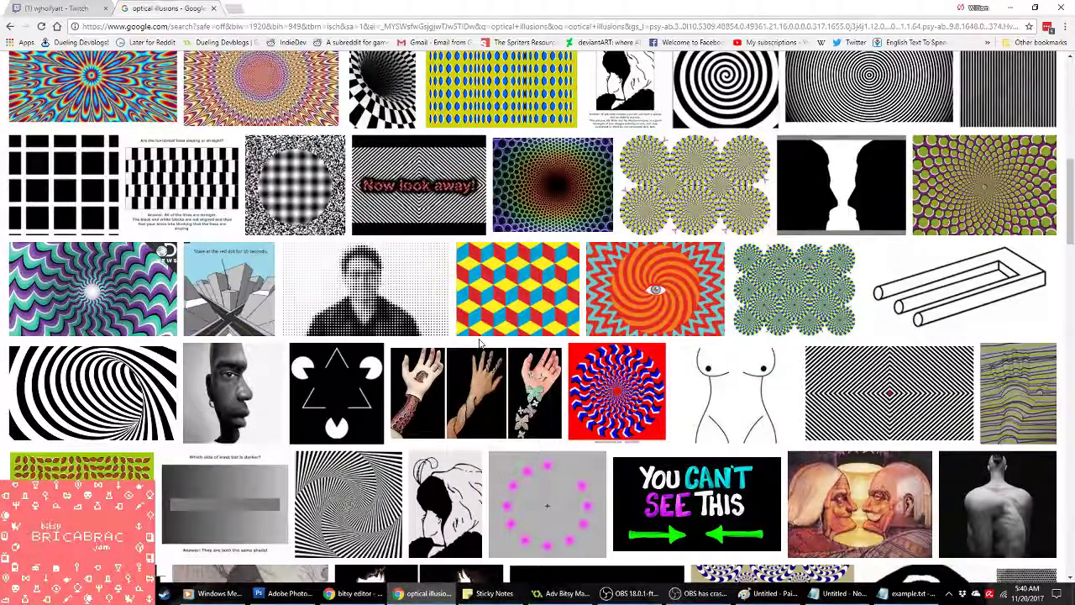
{"action": "scroll", "coordinate": [496, 357], "scroll_direction": "up", "scroll_amount": 1}
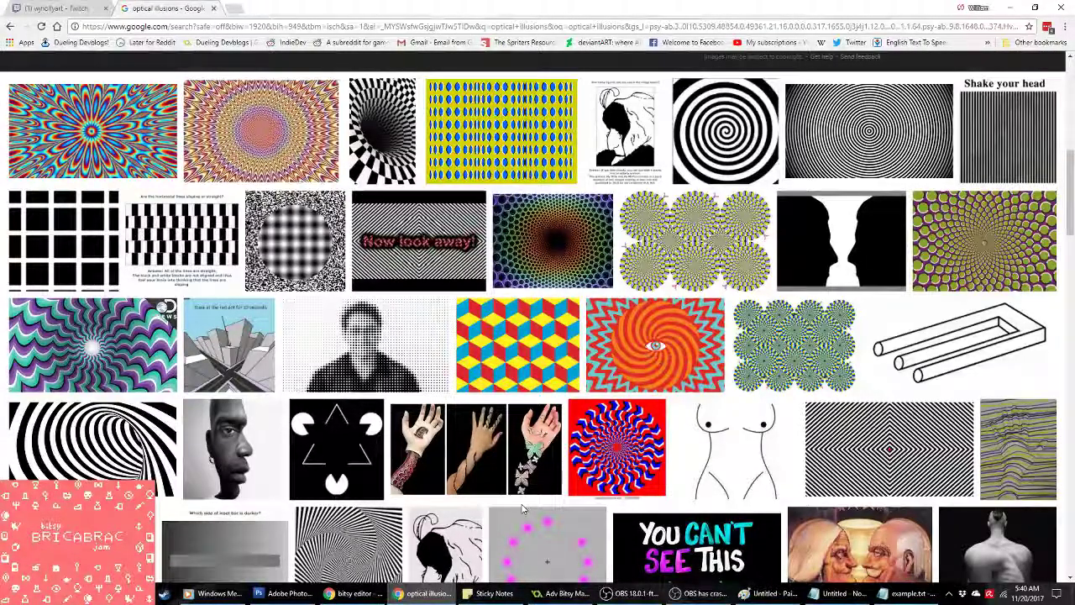
{"action": "scroll", "coordinate": [522, 508], "scroll_direction": "up", "scroll_amount": 1}
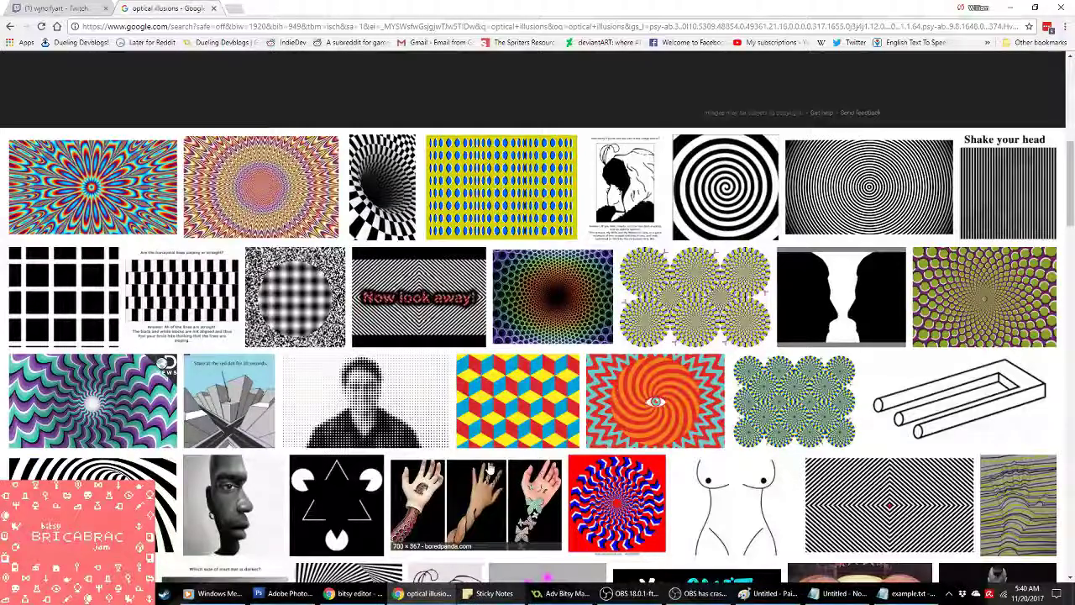
{"action": "scroll", "coordinate": [489, 470], "scroll_direction": "up", "scroll_amount": 10}
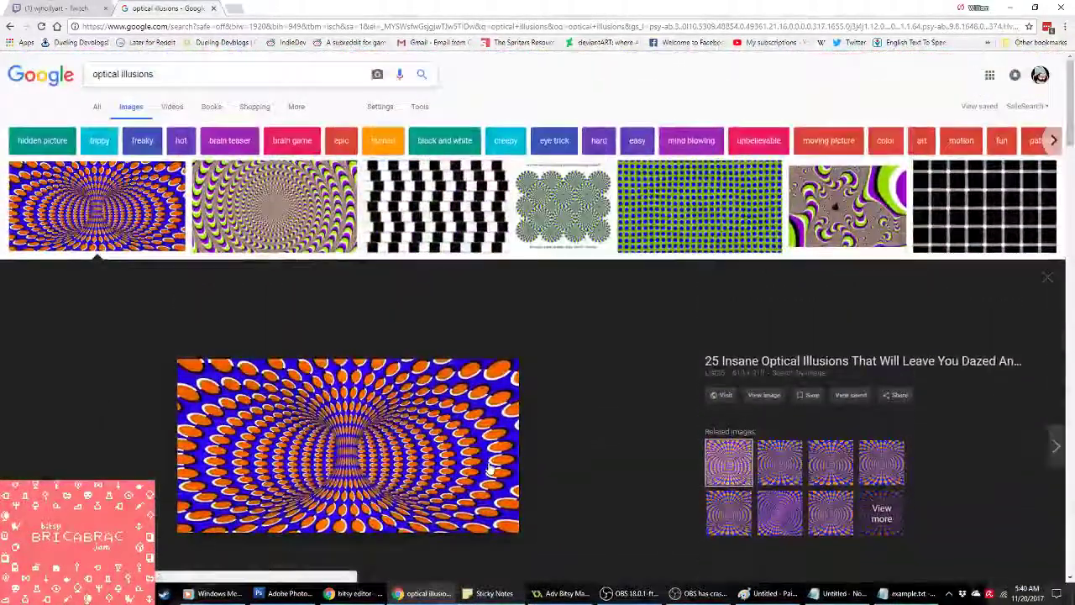
{"action": "scroll", "coordinate": [490, 470], "scroll_direction": "down", "scroll_amount": 5}
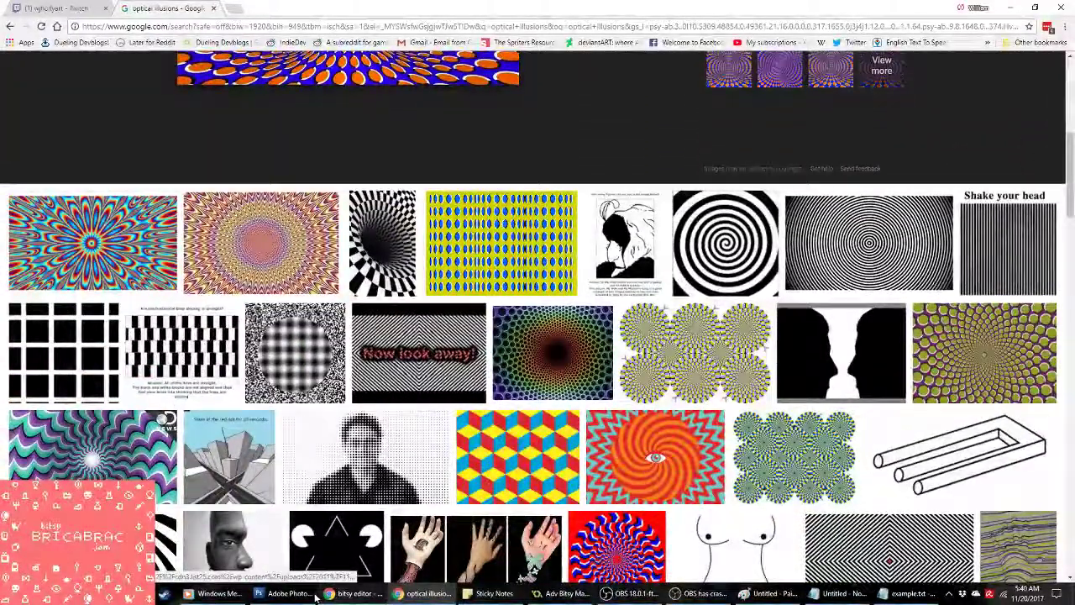
Step: Switch to Photoshop, undo the canvas selection and indexed color conversion, and delete the mannequin layer
{"action": "left_click", "coordinate": [298, 594]}
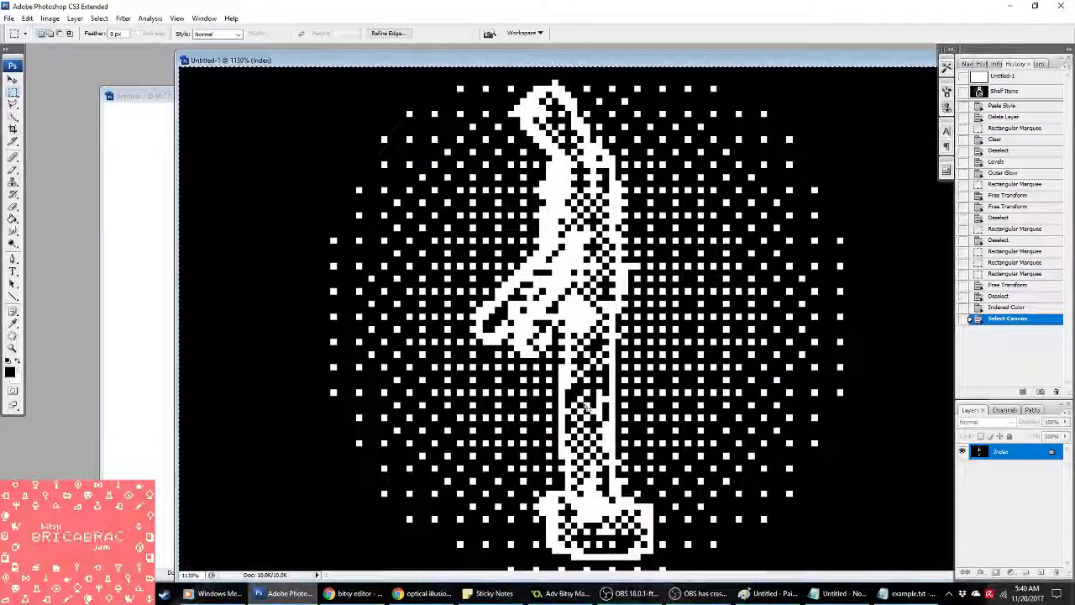
{"action": "key", "text": "ctrl+alt+z"}
{"action": "key", "text": "ctrl+alt+z"}
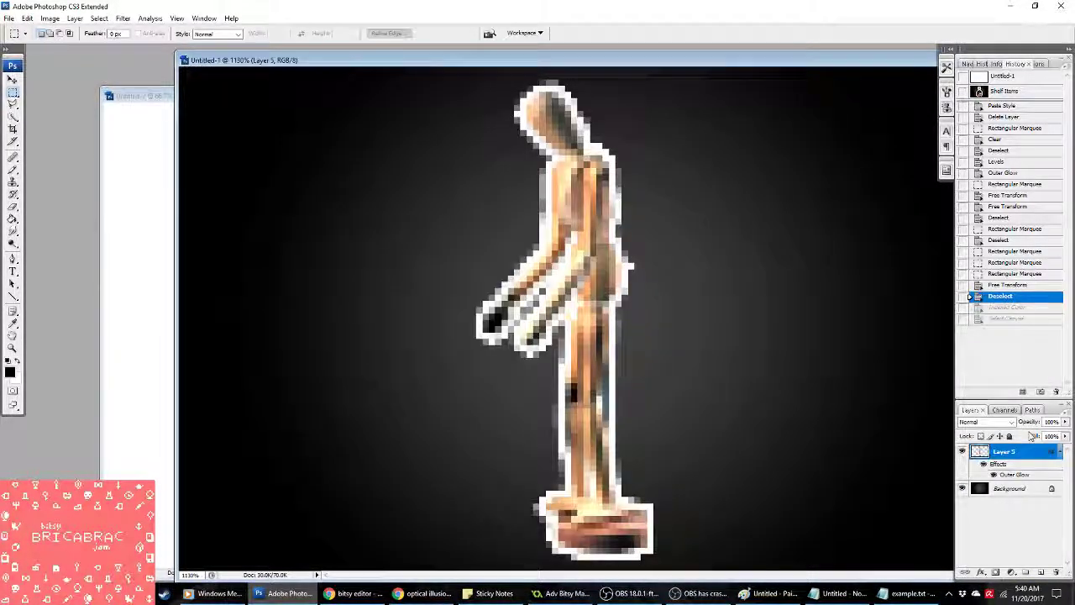
{"action": "right_click", "coordinate": [1032, 452]}
{"action": "left_click", "coordinate": [978, 242]}
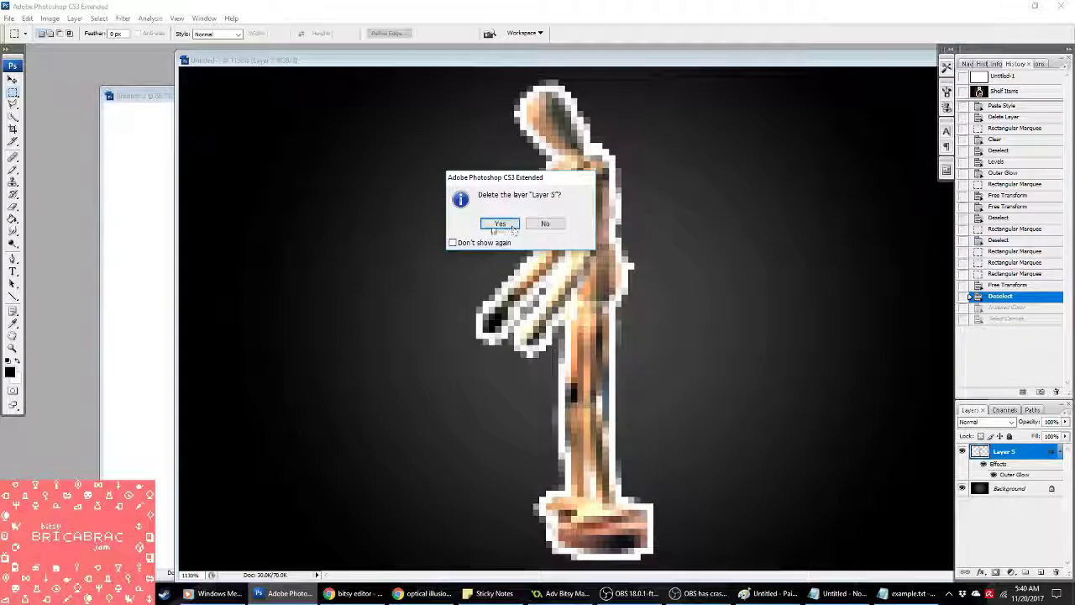
{"action": "left_click", "coordinate": [500, 224]}
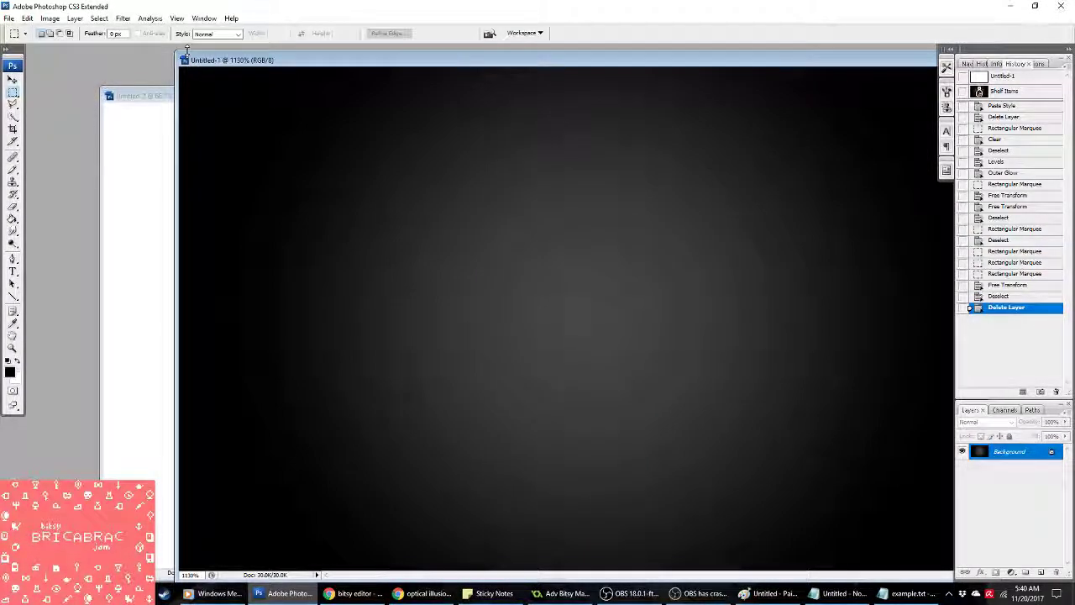
Step: Fill a tall rectangular selection in the middle of the canvas with white on a new layer as the book cover
{"action": "left_click_drag", "start_coordinate": [183, 53], "coordinate": [49, 53]}
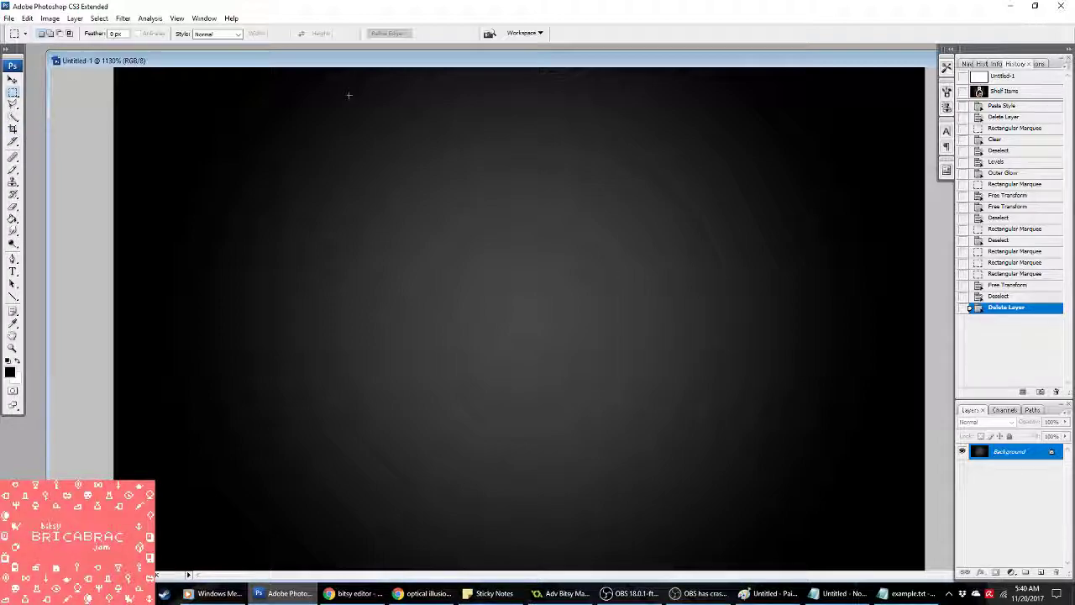
{"action": "left_click_drag", "start_coordinate": [336, 80], "coordinate": [713, 529]}
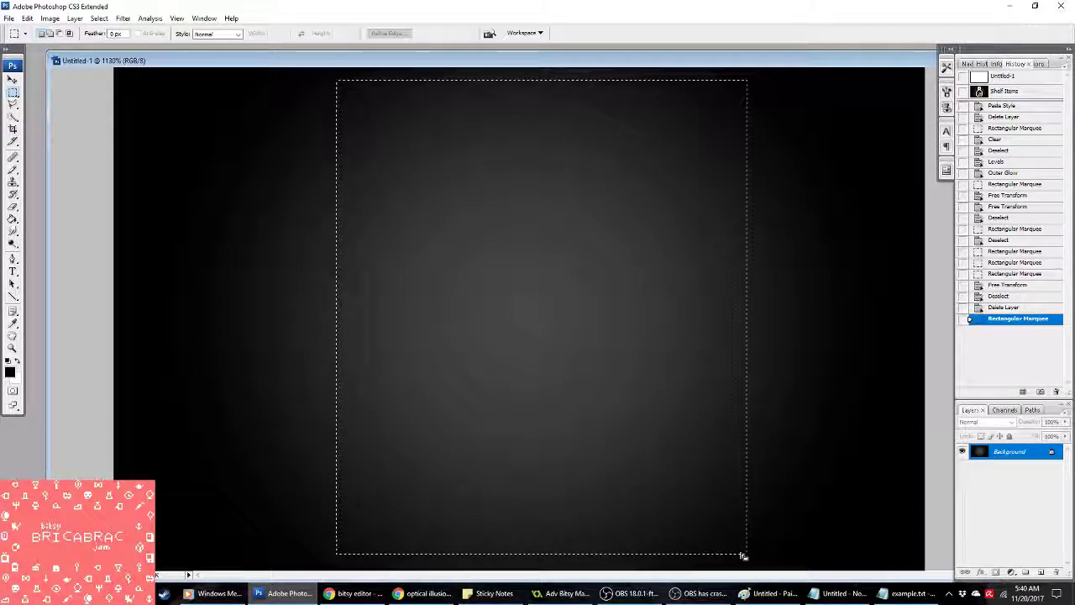
{"action": "left_click", "coordinate": [1039, 573]}
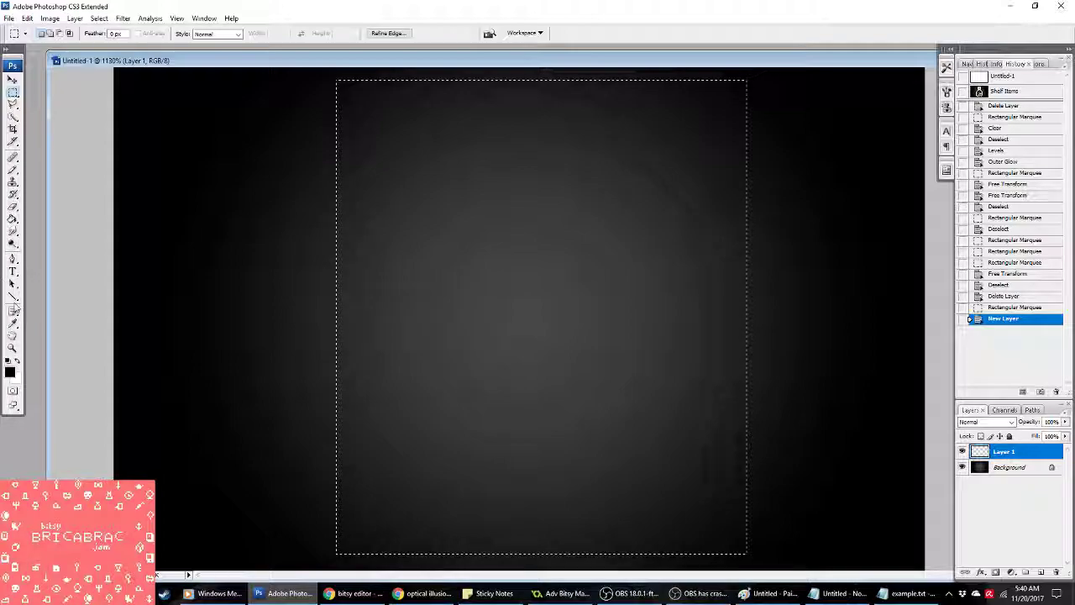
{"action": "left_click", "coordinate": [12, 218]}
{"action": "left_click", "coordinate": [521, 237]}
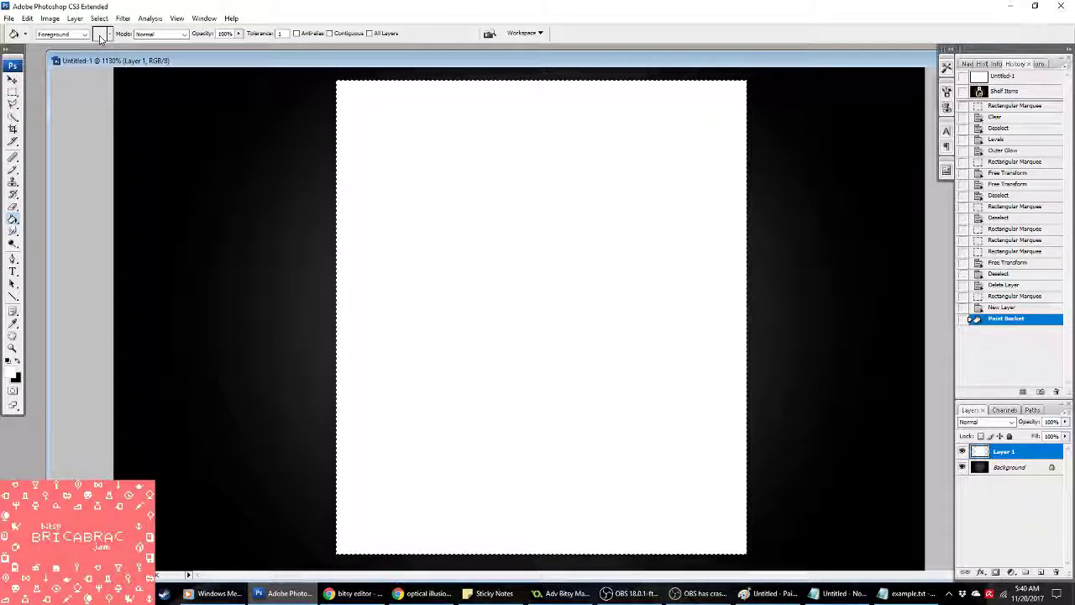
Step: Render Clouds inside the book cover selection and lighten it with Levels, raising the output black level to about 172
{"action": "left_click", "coordinate": [176, 18]}
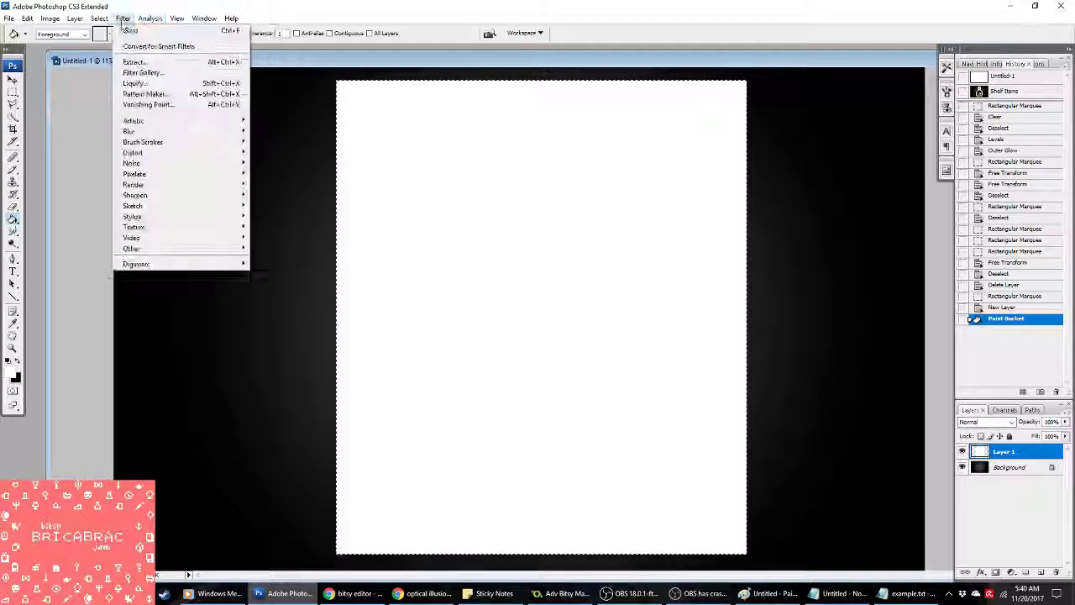
{"action": "mouse_move", "coordinate": [157, 195]}
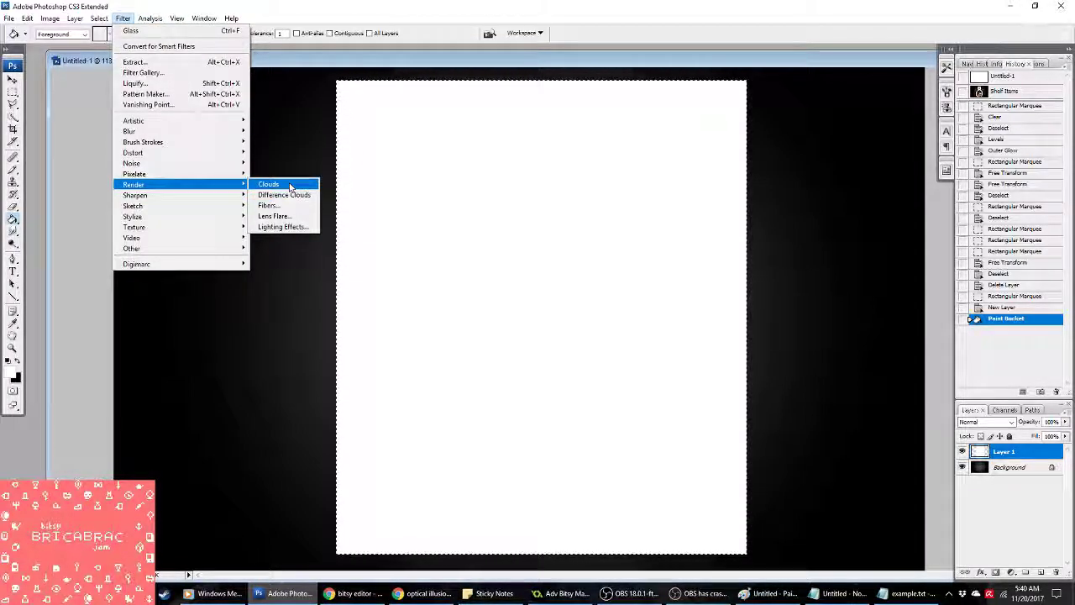
{"action": "left_click", "coordinate": [285, 184]}
{"action": "left_click", "coordinate": [50, 19]}
{"action": "mouse_move", "coordinate": [72, 46]}
{"action": "left_click", "coordinate": [172, 46]}
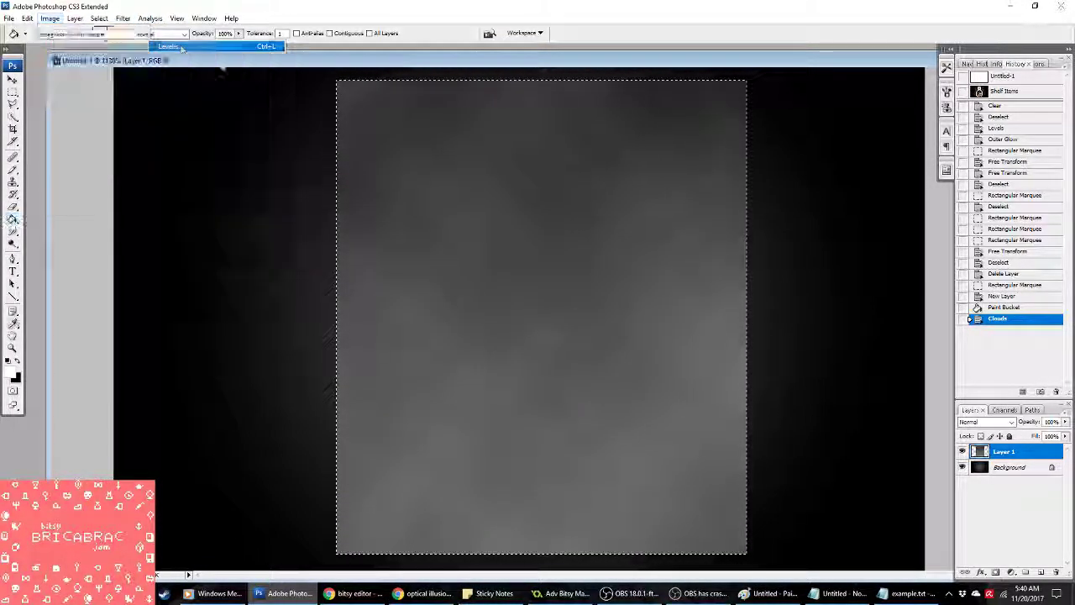
{"action": "left_click_drag", "start_coordinate": [263, 216], "coordinate": [361, 217]}
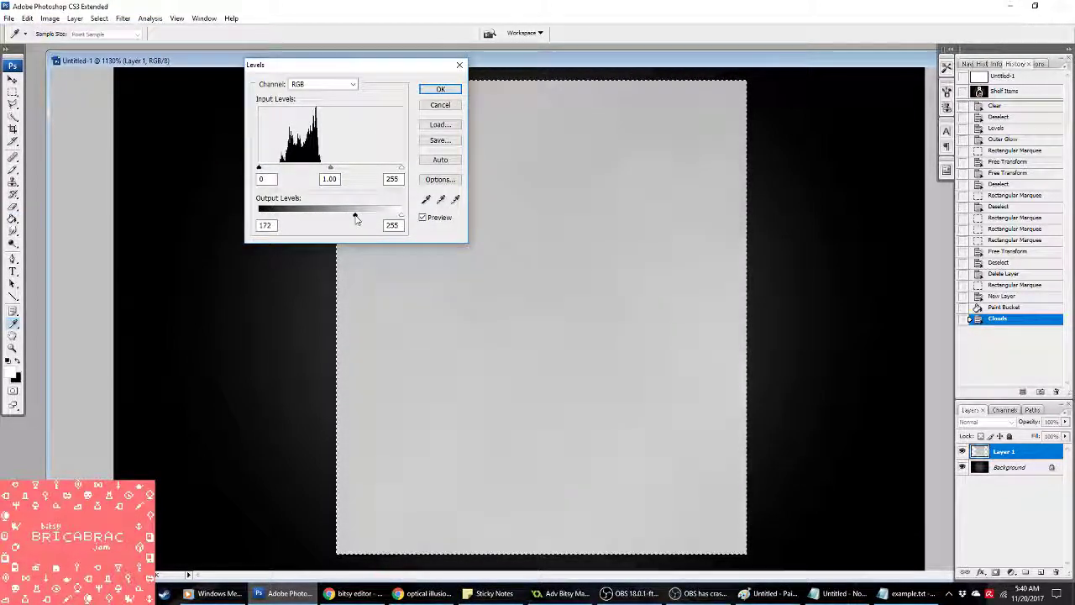
{"action": "key", "text": "Return"}
Step: Add the centred black title "BIG BOOK OF ILLUSIONS" over three lines on the cover in 10 pt Terminus
{"action": "left_click", "coordinate": [14, 217]}
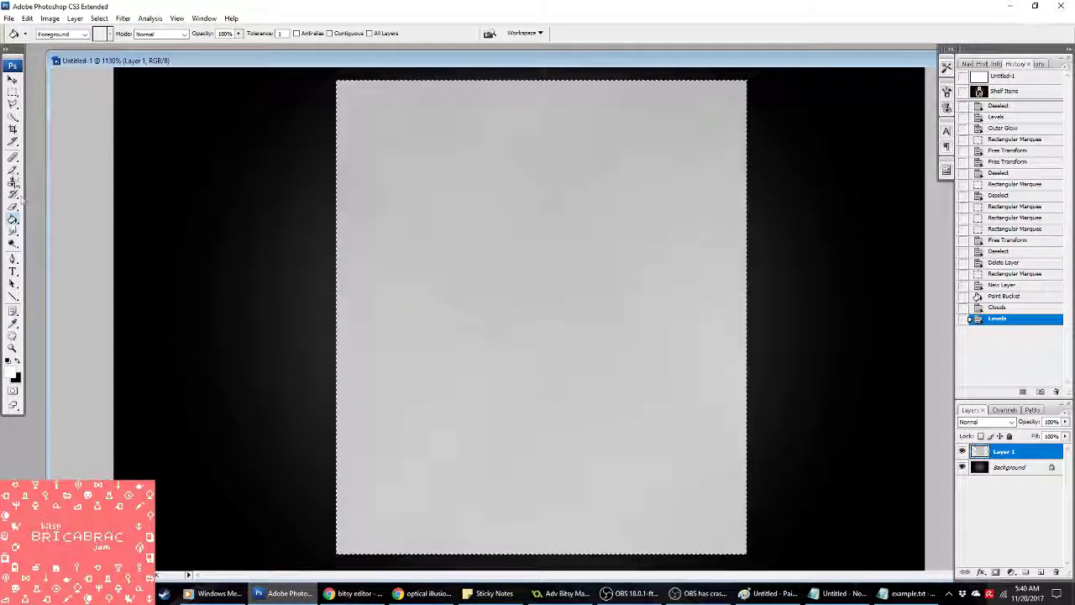
{"action": "left_click", "coordinate": [13, 271]}
{"action": "key", "text": "x"}
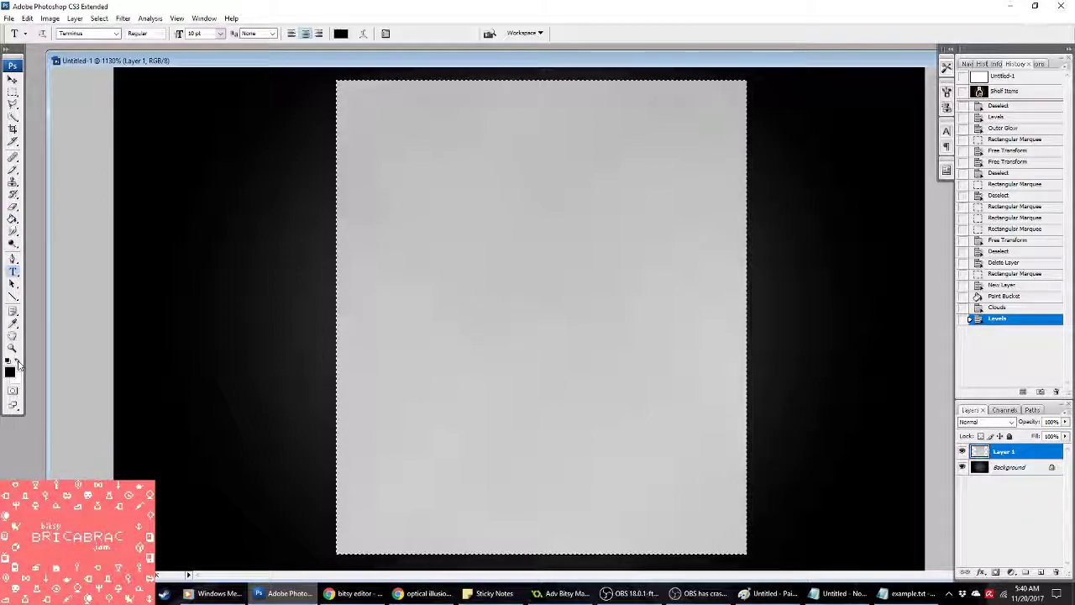
{"action": "left_click", "coordinate": [547, 178]}
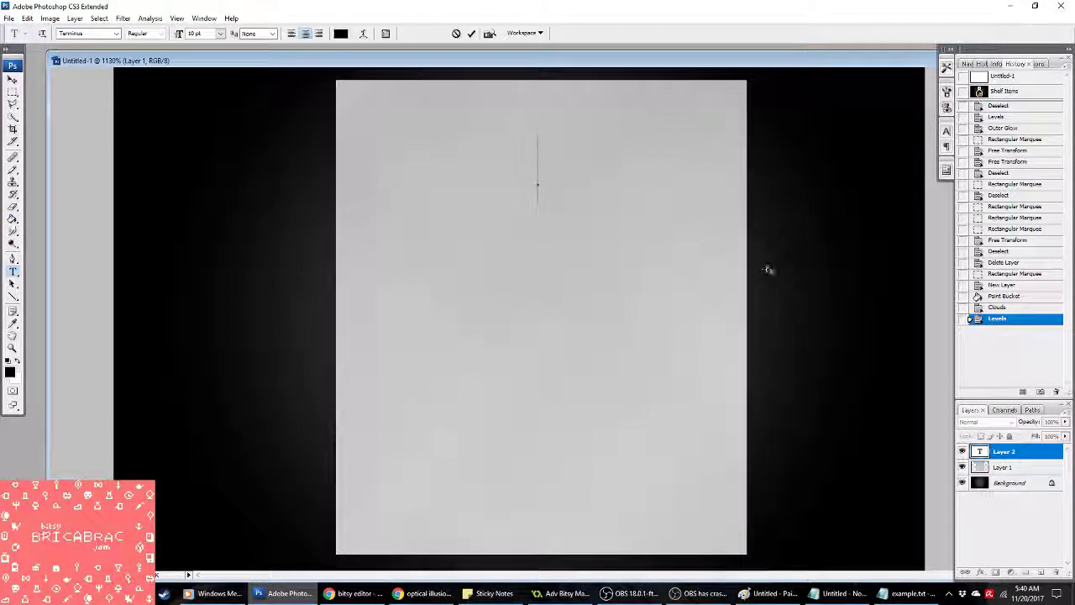
{"action": "type", "text": "BIG BOOK"}
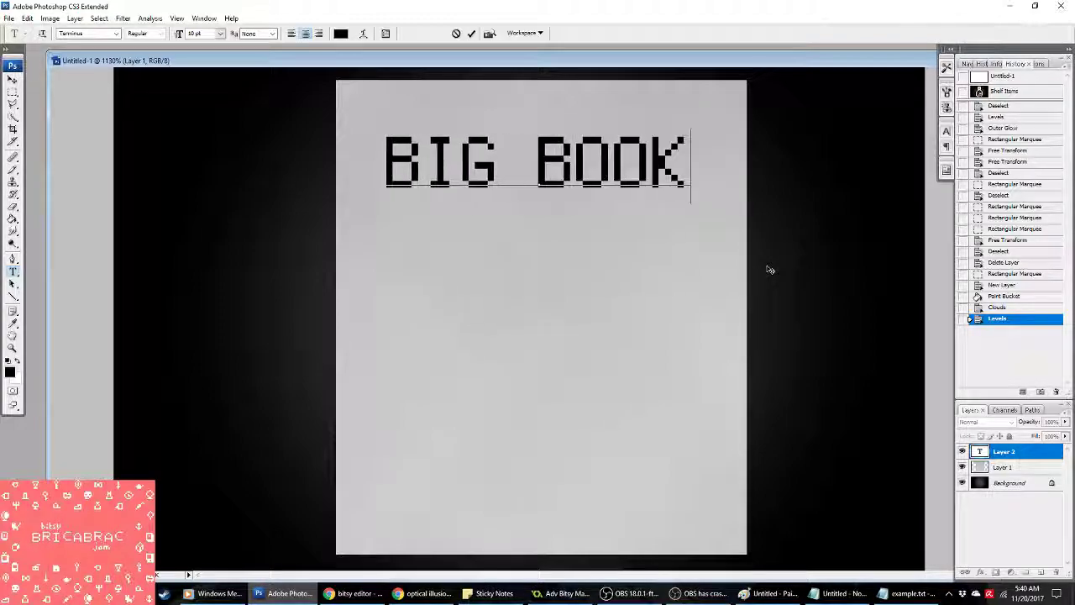
{"action": "key", "text": "Return"}
{"action": "type", "text": "OF"}
{"action": "key", "text": "Return"}
{"action": "type", "text": "ILLUSIONS"}
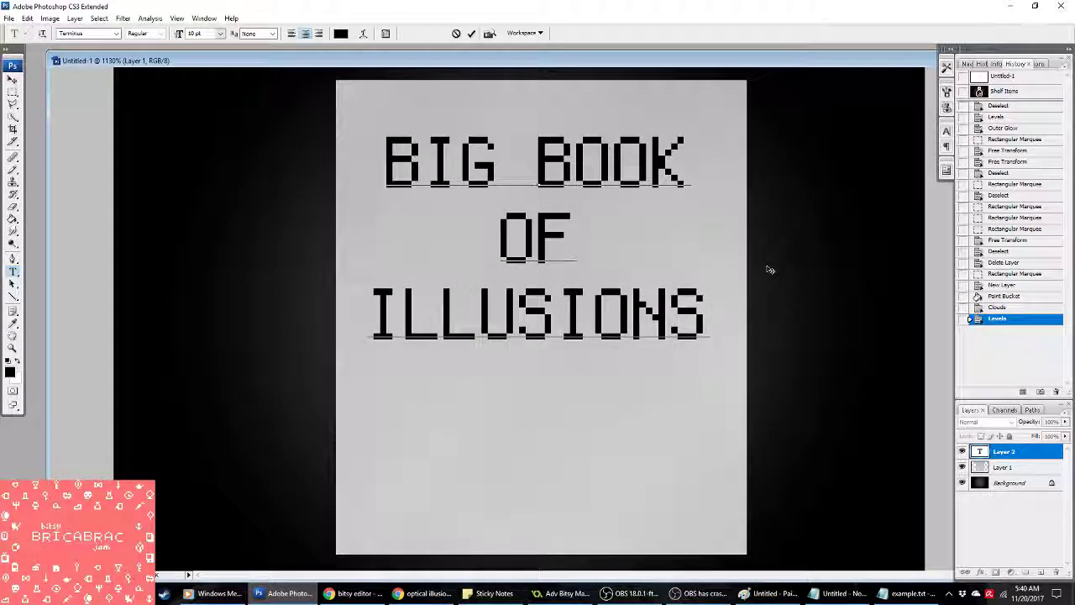
{"action": "key", "text": "Up"}
{"action": "key", "text": "Up"}
{"action": "key", "text": "Left"}
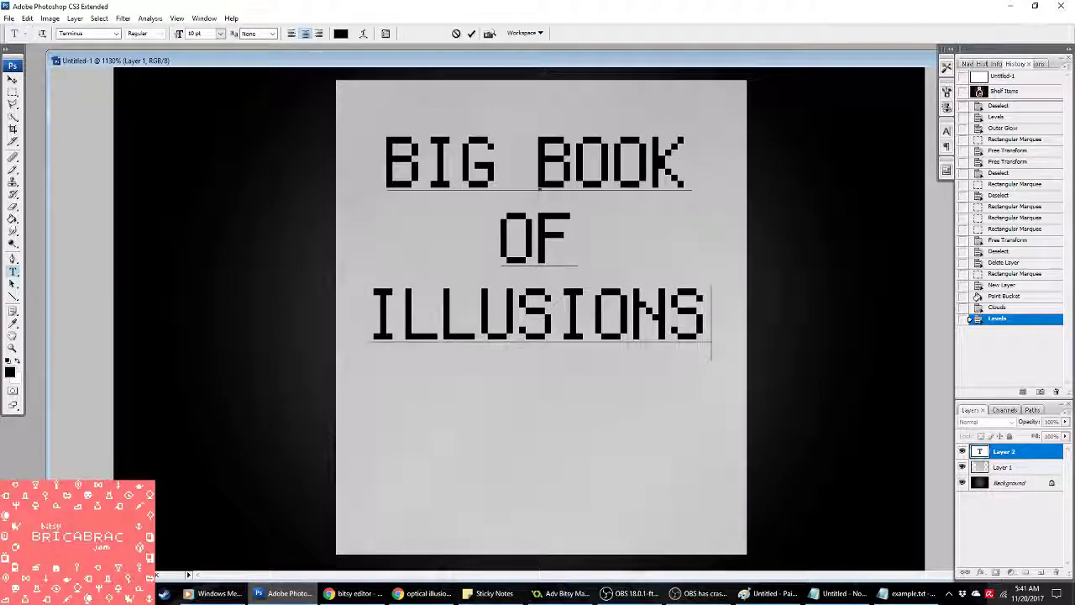
{"action": "left_click", "coordinate": [13, 91]}
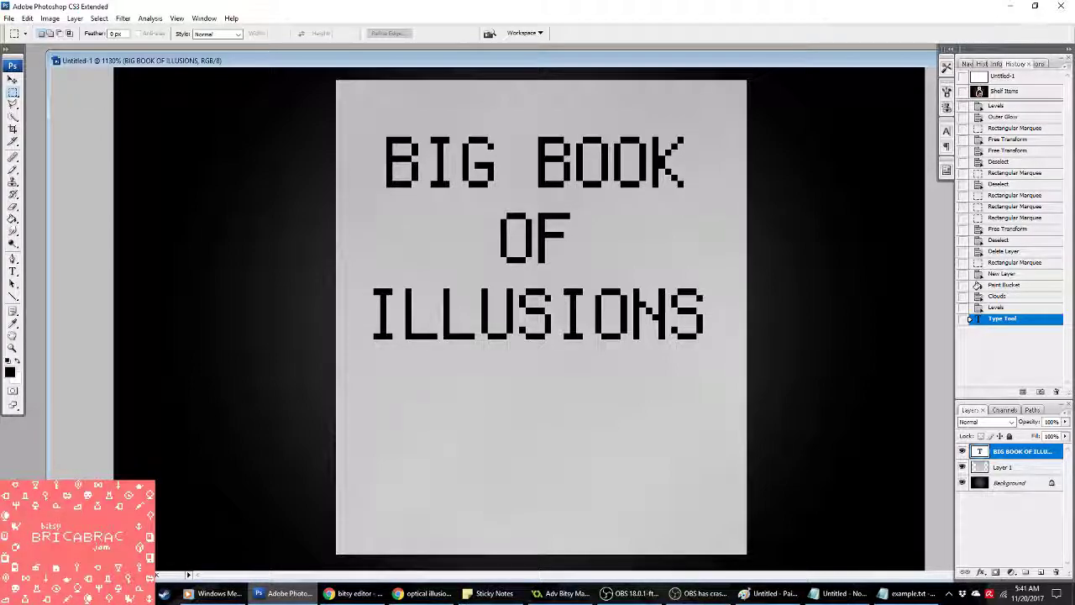
Step: Draw a 1 px black horizontal line across the cover below the title and rasterize its layer
{"action": "key", "text": "u"}
{"action": "left_click_drag", "start_coordinate": [365, 442], "coordinate": [726, 444]}
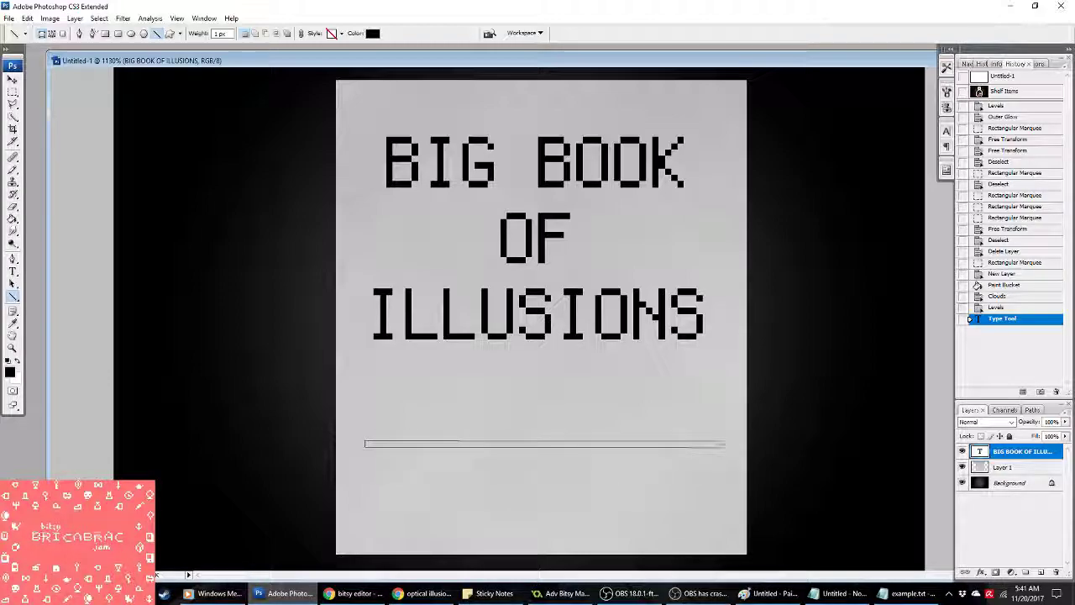
{"action": "left_click_drag", "start_coordinate": [725, 442], "coordinate": [727, 443]}
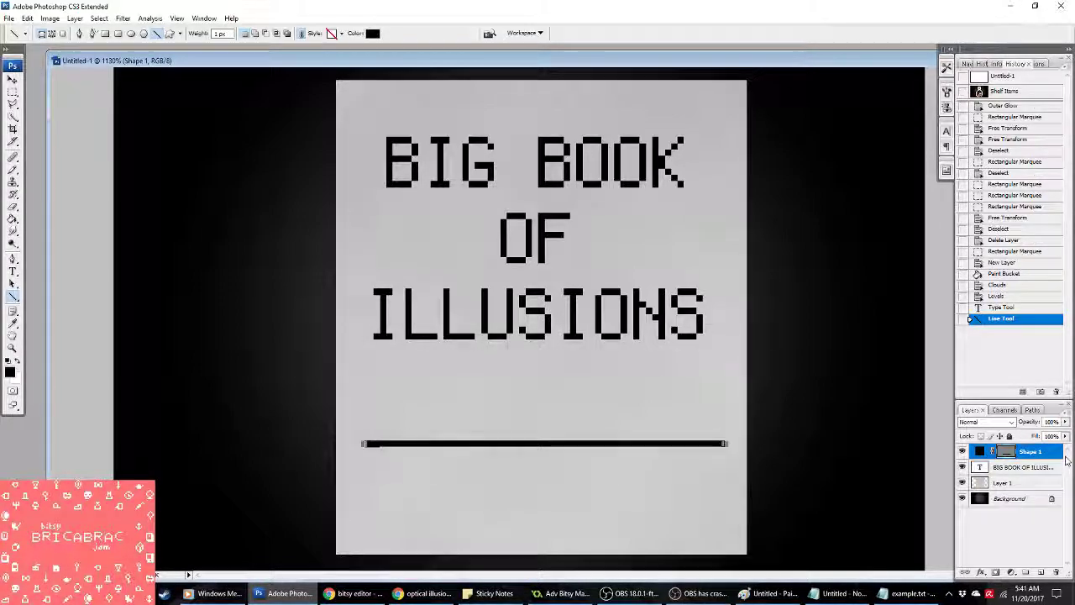
{"action": "right_click", "coordinate": [1016, 452]}
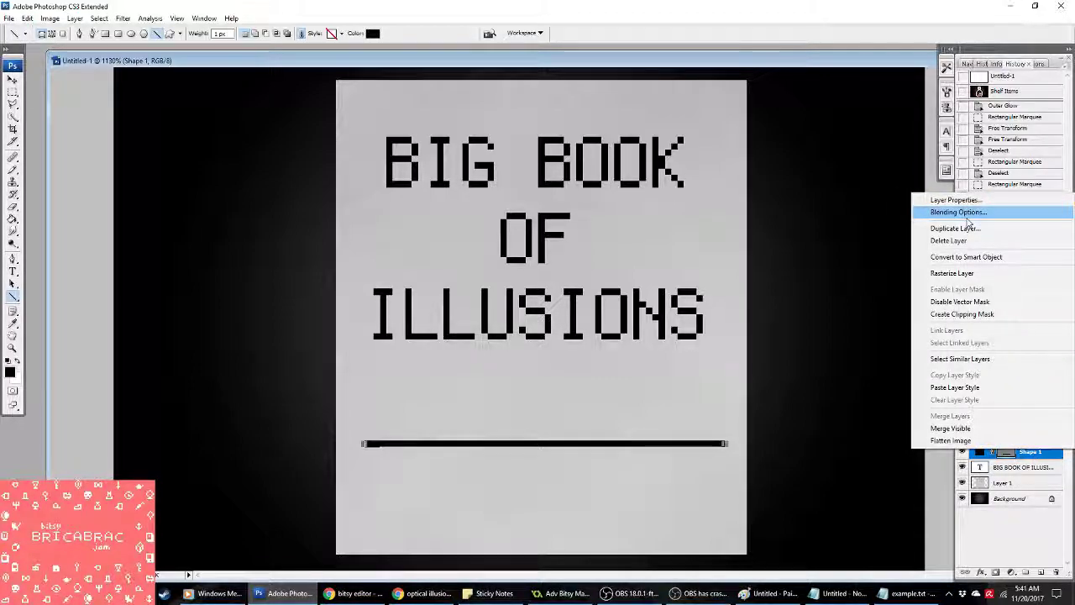
{"action": "left_click", "coordinate": [953, 272]}
Step: Twirl the middle of the line into a spiral with Liquify, using a brush size of 31
{"action": "left_click", "coordinate": [150, 18]}
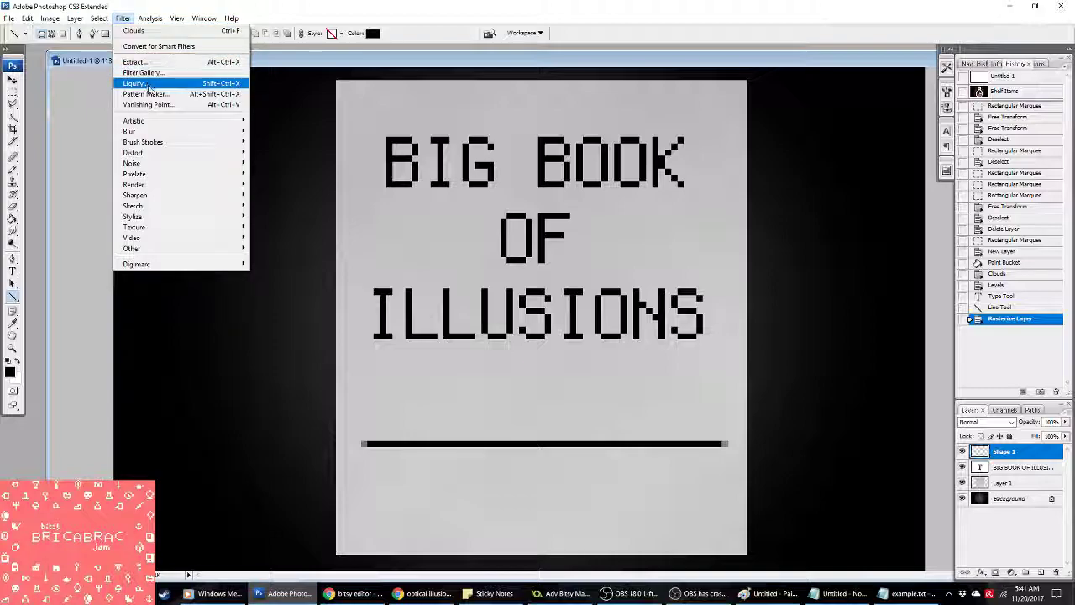
{"action": "left_click", "coordinate": [136, 83]}
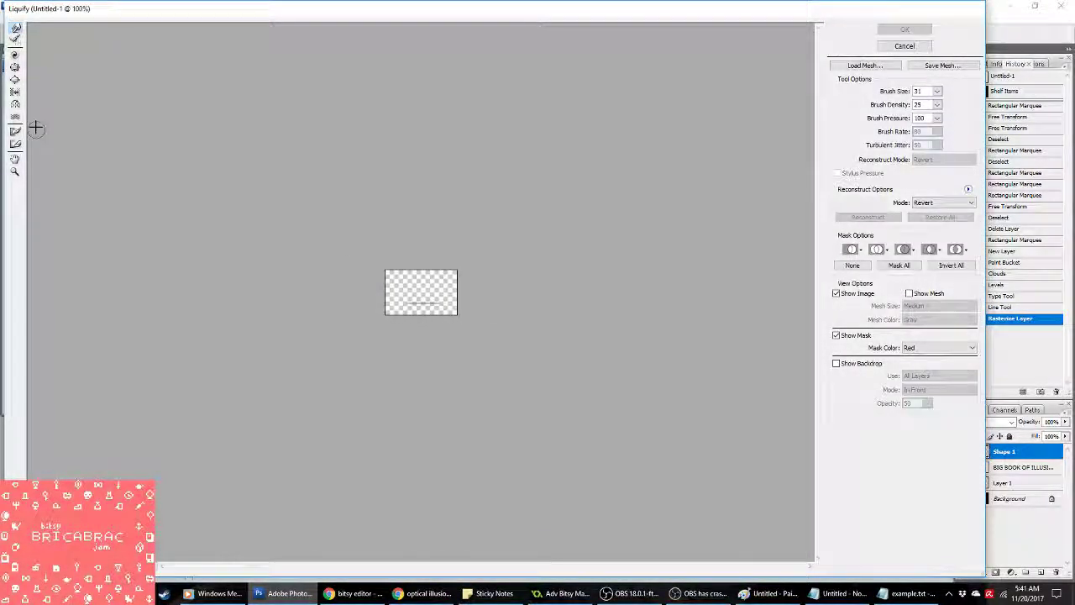
{"action": "left_click", "coordinate": [15, 54]}
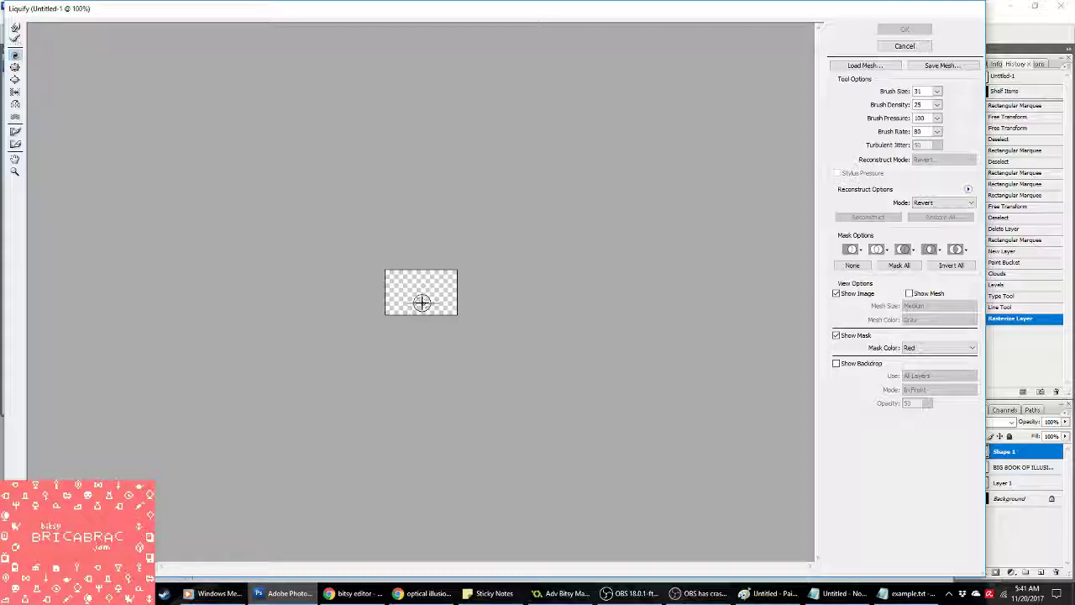
{"action": "left_click", "coordinate": [904, 29]}
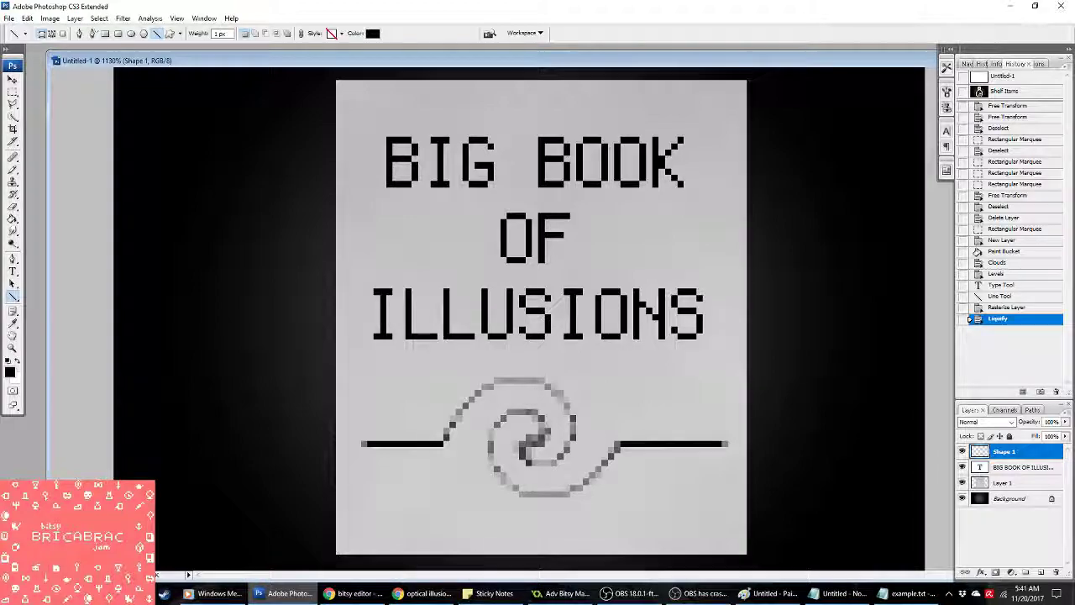
Step: Darken the spiral line by duplicating its layer and merging the copy down, four times in total
{"action": "right_click", "coordinate": [1004, 449]}
{"action": "left_click", "coordinate": [956, 225]}
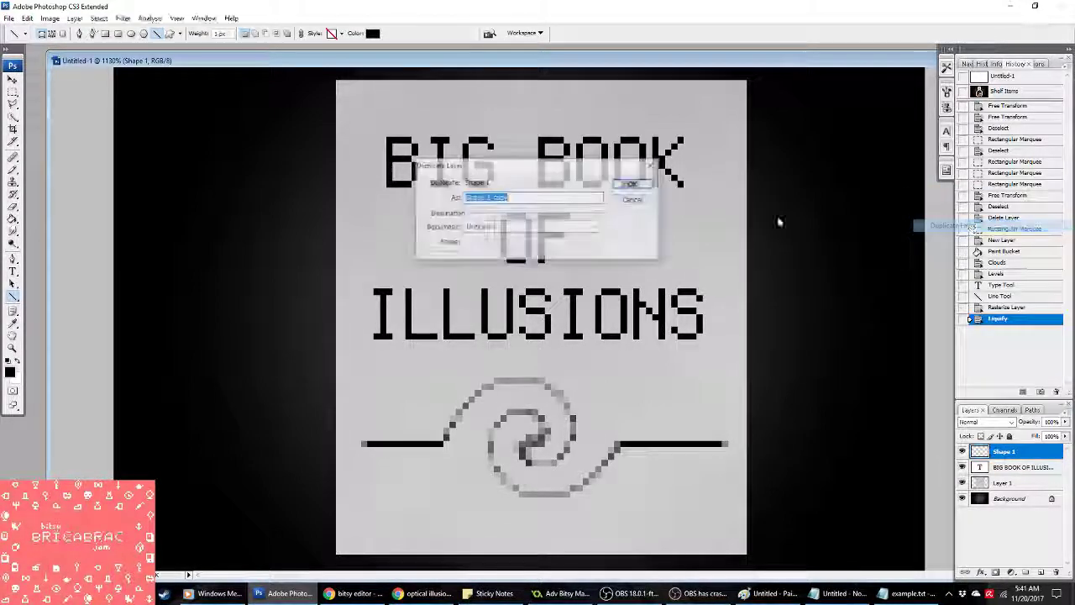
{"action": "left_click", "coordinate": [636, 183]}
{"action": "right_click", "coordinate": [1021, 454]}
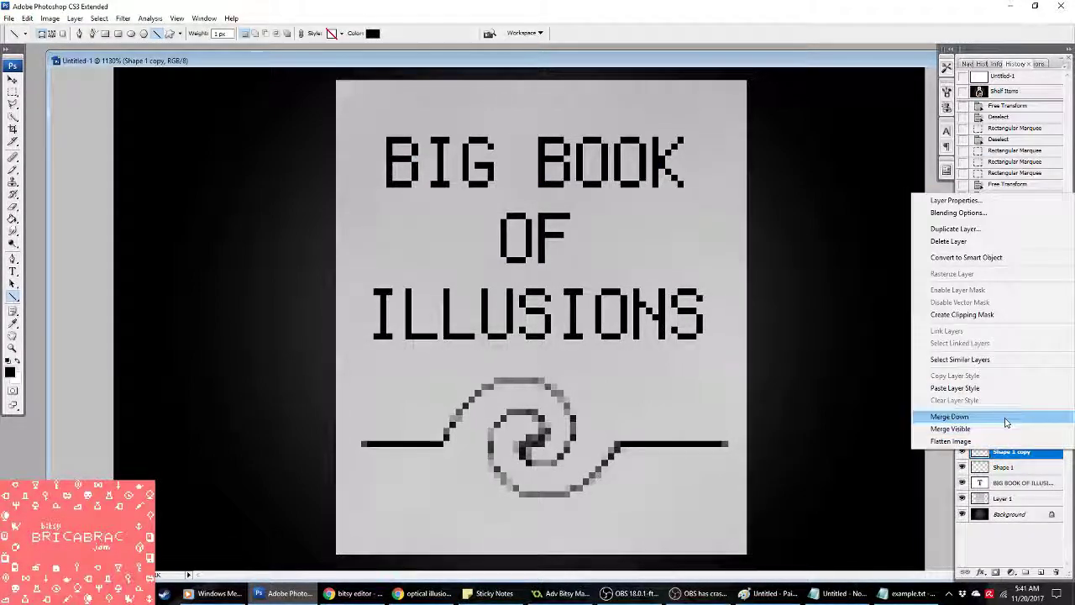
{"action": "left_click", "coordinate": [900, 413]}
{"action": "right_click", "coordinate": [1008, 451]}
{"action": "left_click", "coordinate": [953, 229]}
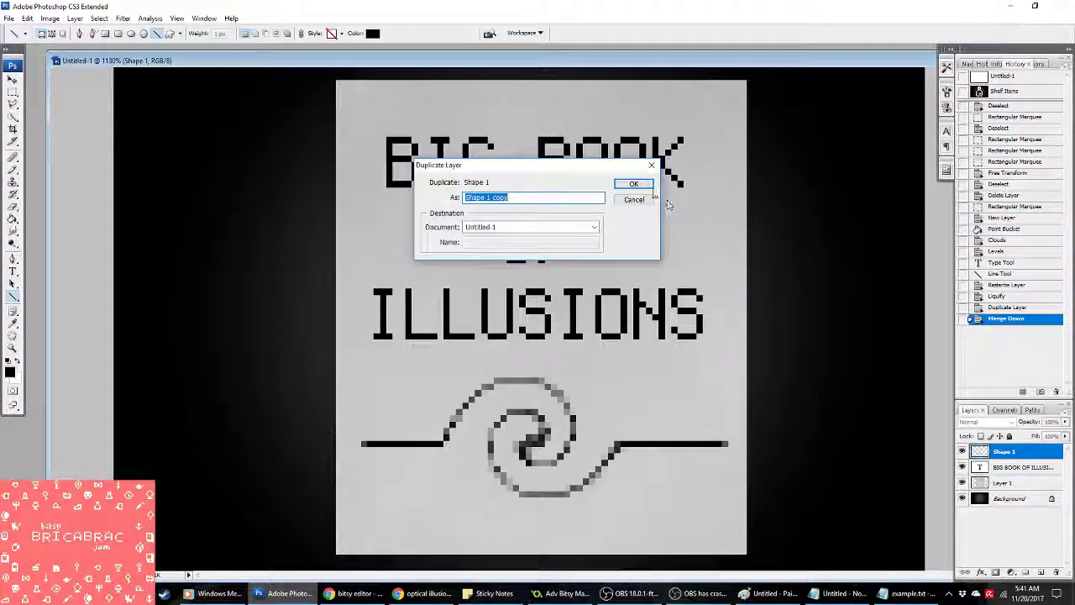
{"action": "left_click", "coordinate": [636, 183]}
{"action": "right_click", "coordinate": [1007, 452]}
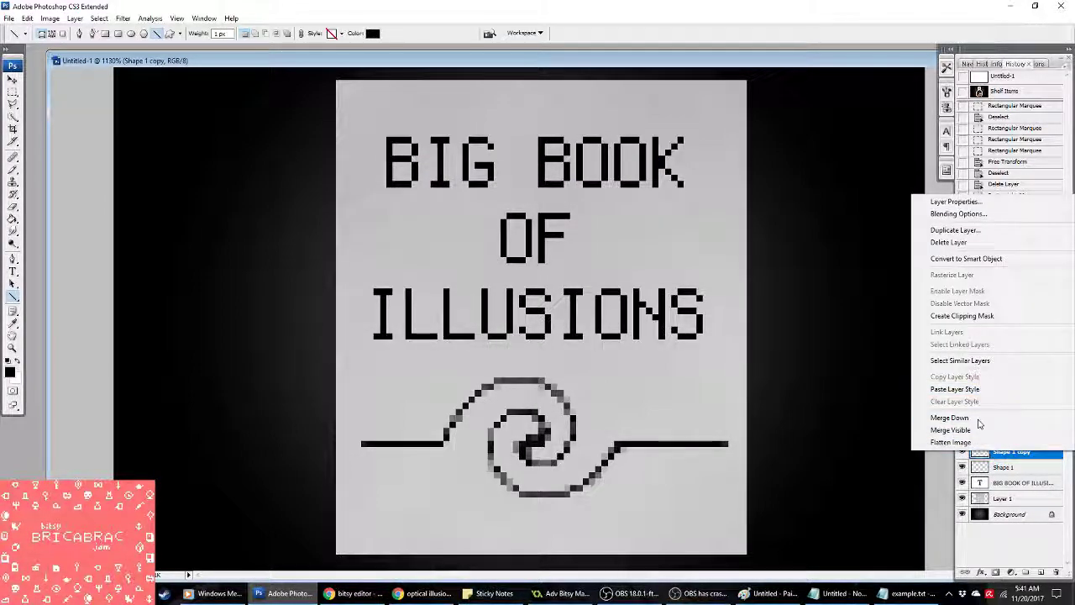
{"action": "left_click", "coordinate": [974, 418]}
{"action": "right_click", "coordinate": [1008, 452]}
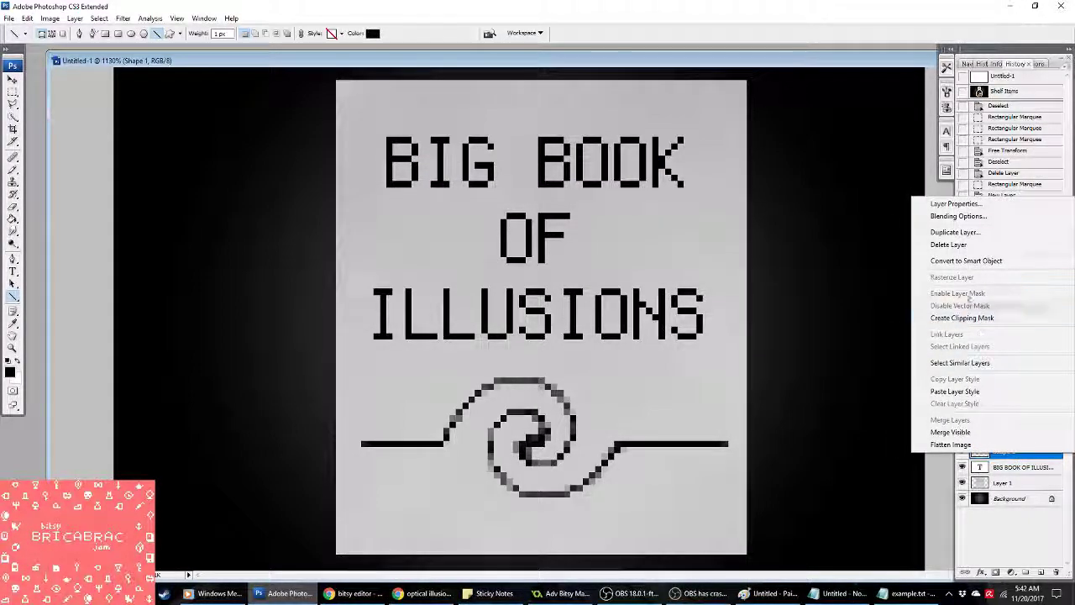
{"action": "left_click", "coordinate": [955, 233]}
{"action": "key", "text": "Return"}
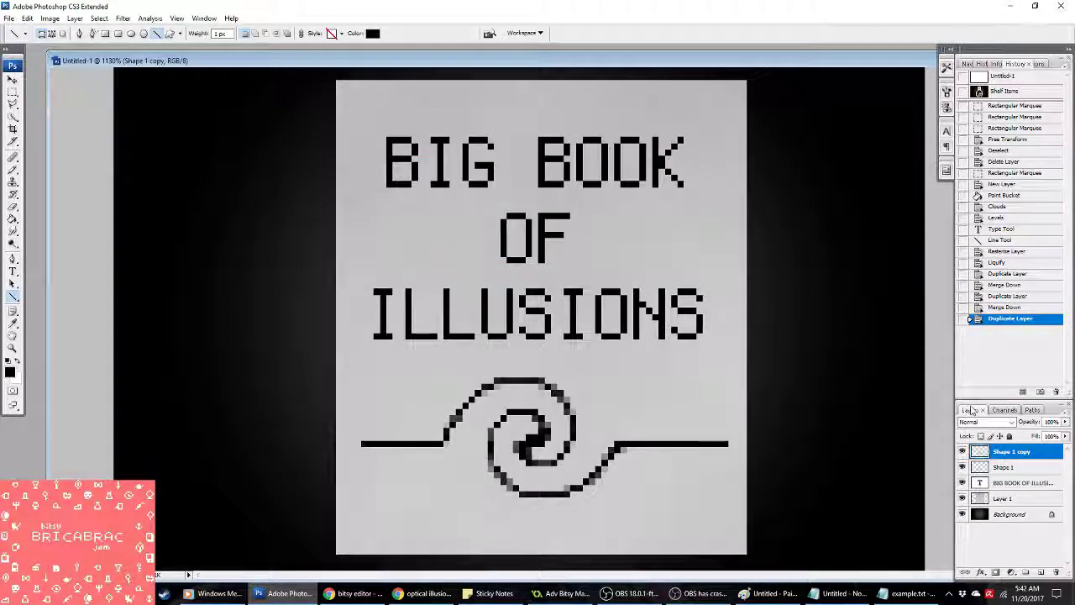
{"action": "right_click", "coordinate": [1011, 453]}
{"action": "left_click", "coordinate": [1008, 411]}
{"action": "right_click", "coordinate": [1008, 452]}
{"action": "left_click", "coordinate": [964, 227]}
{"action": "key", "text": "Return"}
{"action": "right_click", "coordinate": [1008, 452]}
{"action": "left_click", "coordinate": [1004, 416]}
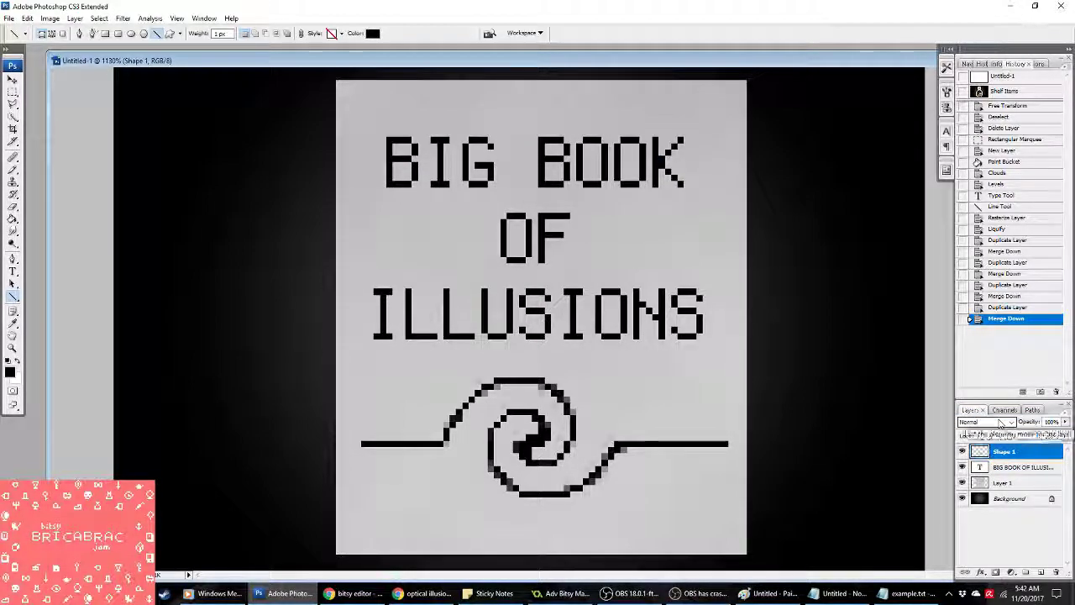
Step: Flatten the artwork into a single layer and select the whole canvas
{"action": "right_click", "coordinate": [1012, 485]}
{"action": "left_click", "coordinate": [999, 478]}
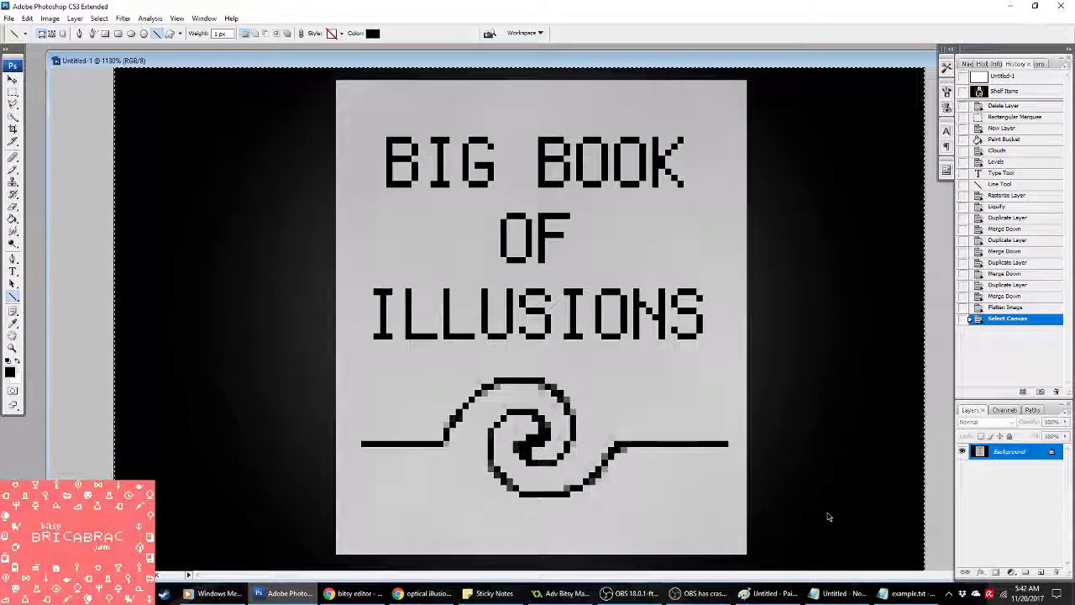
Step: Switch to the Adv Bitsy Maker project in GameMaker and delete all existing frames of the spr_picturetest sprite
{"action": "left_click", "coordinate": [565, 594]}
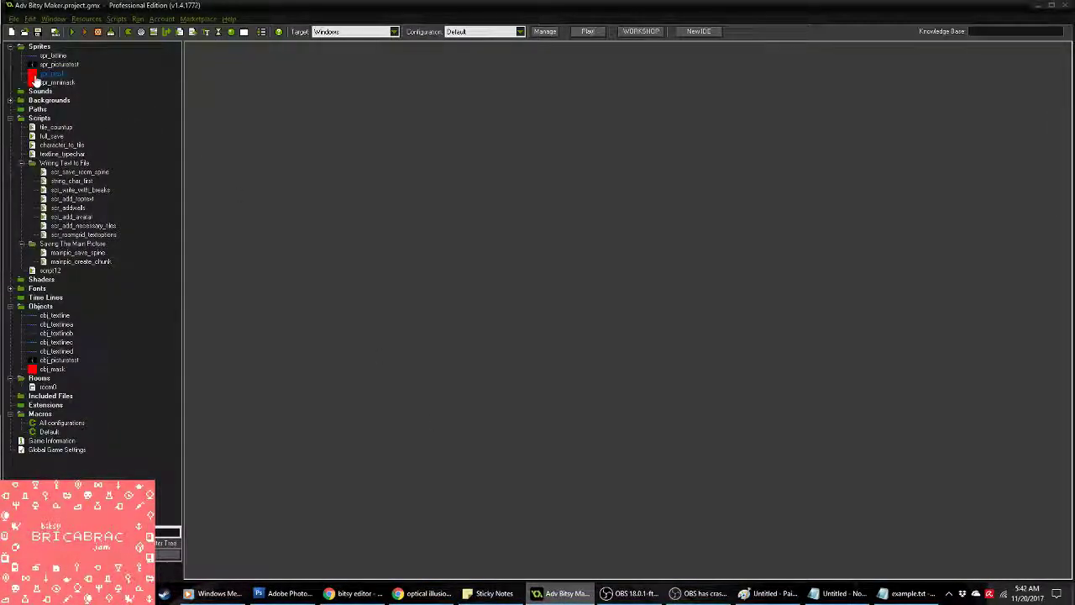
{"action": "double_click", "coordinate": [61, 67]}
{"action": "left_click", "coordinate": [483, 187]}
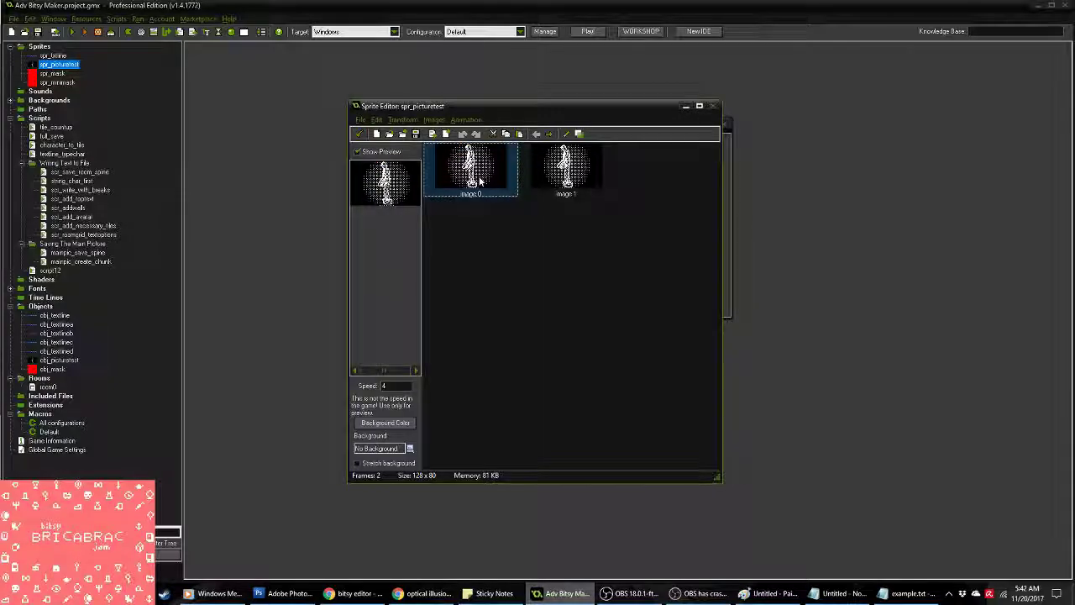
{"action": "key", "text": "Delete"}
{"action": "key", "text": "Delete"}
{"action": "key", "text": "Delete"}
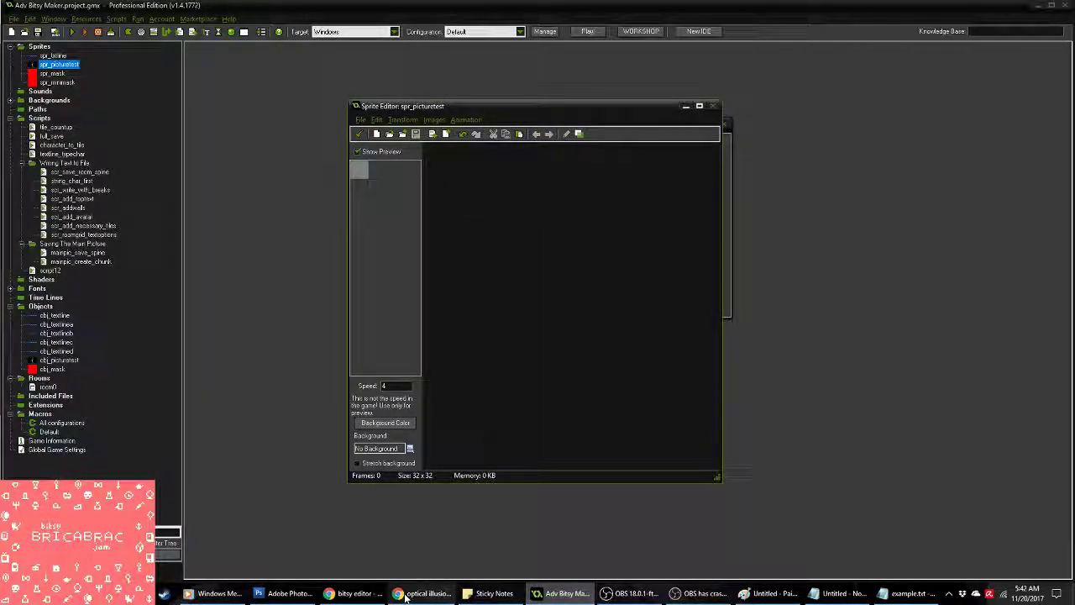
Step: Switch to Photoshop, try converting the flattened image to Indexed Color, and revert to the layered state before flattening
{"action": "left_click", "coordinate": [285, 592]}
{"action": "left_click", "coordinate": [49, 18]}
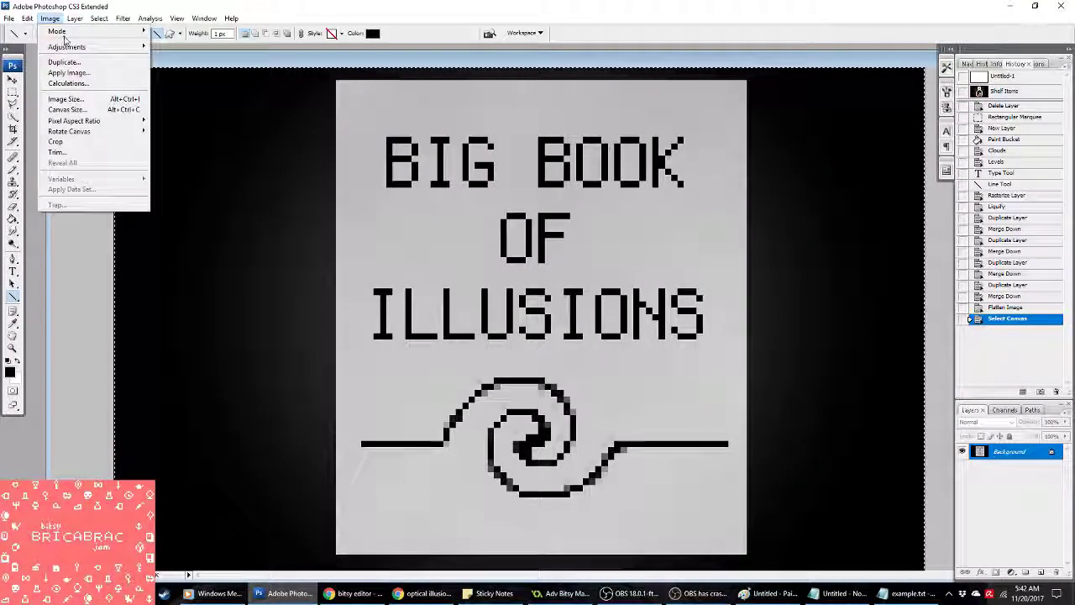
{"action": "left_click", "coordinate": [181, 63]}
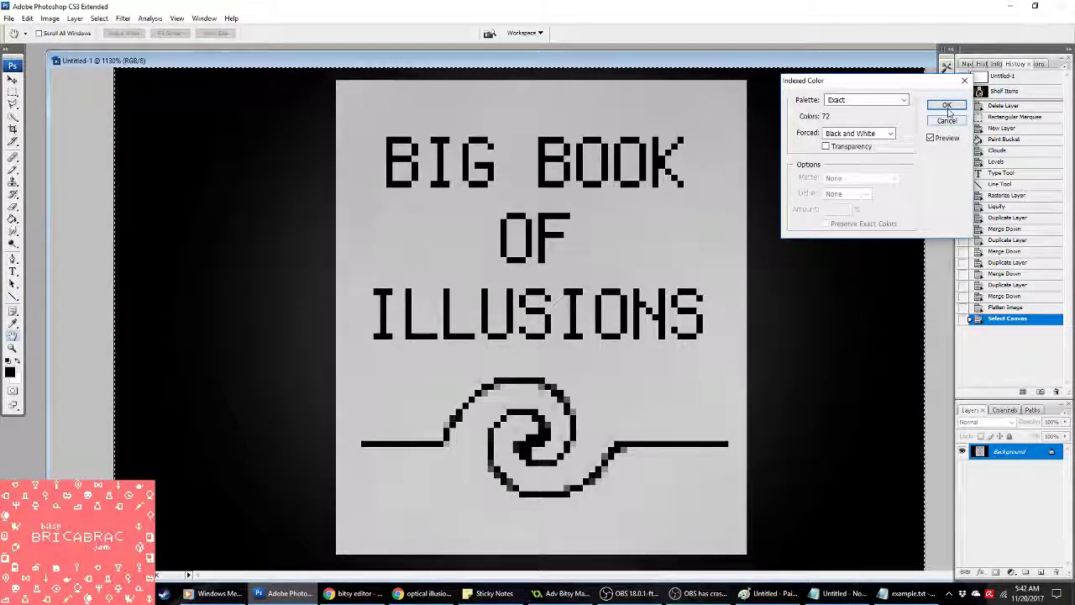
{"action": "left_click", "coordinate": [865, 100]}
{"action": "left_click", "coordinate": [856, 122]}
{"action": "left_click", "coordinate": [946, 105]}
{"action": "left_click", "coordinate": [1007, 307]}
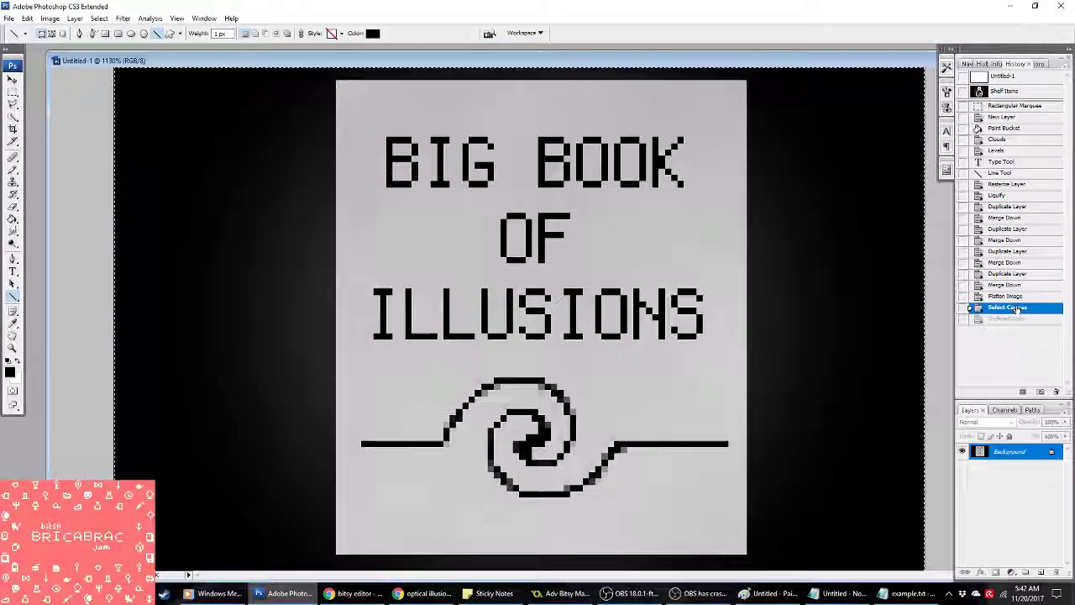
{"action": "left_click", "coordinate": [1011, 296]}
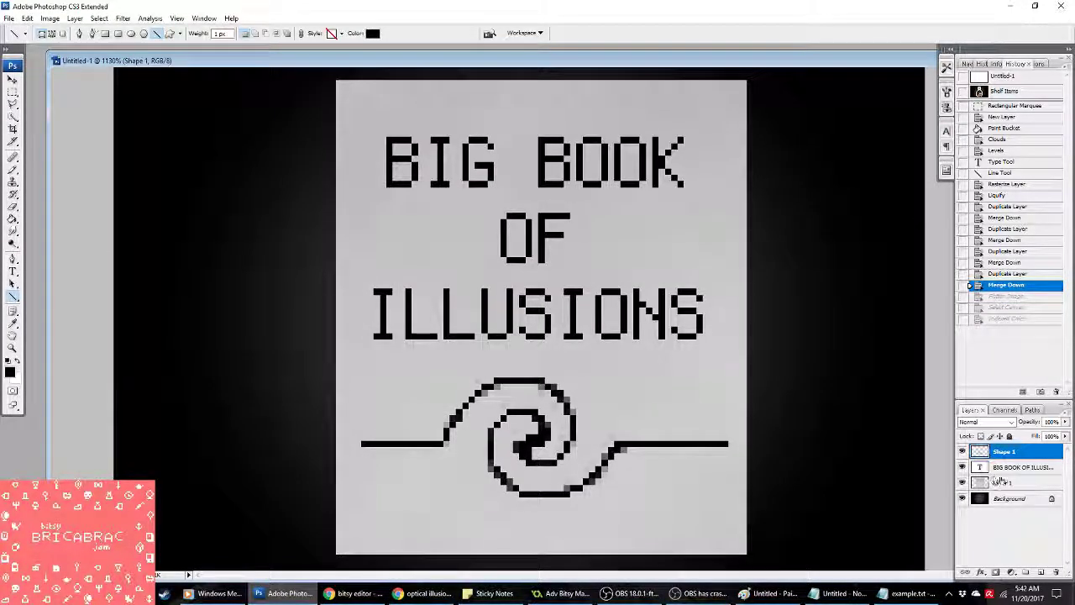
Step: Add a white Outer Glow to the title text layer with 100% opacity, 100% spread and a size of 1 px
{"action": "right_click", "coordinate": [1002, 477]}
{"action": "left_click", "coordinate": [958, 166]}
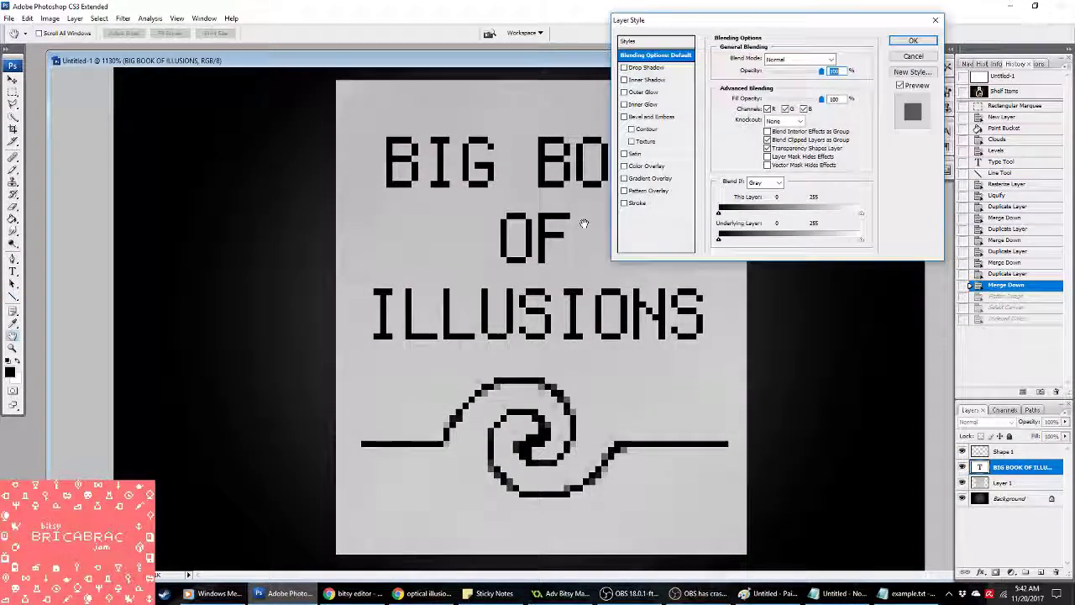
{"action": "left_click", "coordinate": [645, 92]}
{"action": "left_click", "coordinate": [778, 63]}
{"action": "left_click", "coordinate": [780, 147]}
{"action": "left_click_drag", "start_coordinate": [793, 72], "coordinate": [807, 72]}
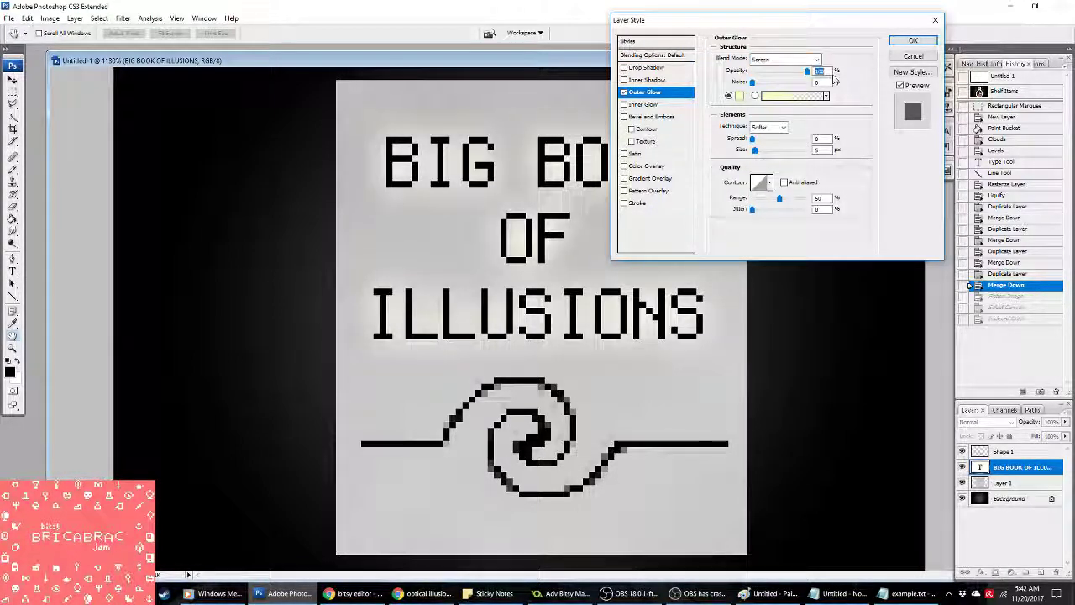
{"action": "left_click", "coordinate": [739, 95]}
{"action": "left_click", "coordinate": [586, 156]}
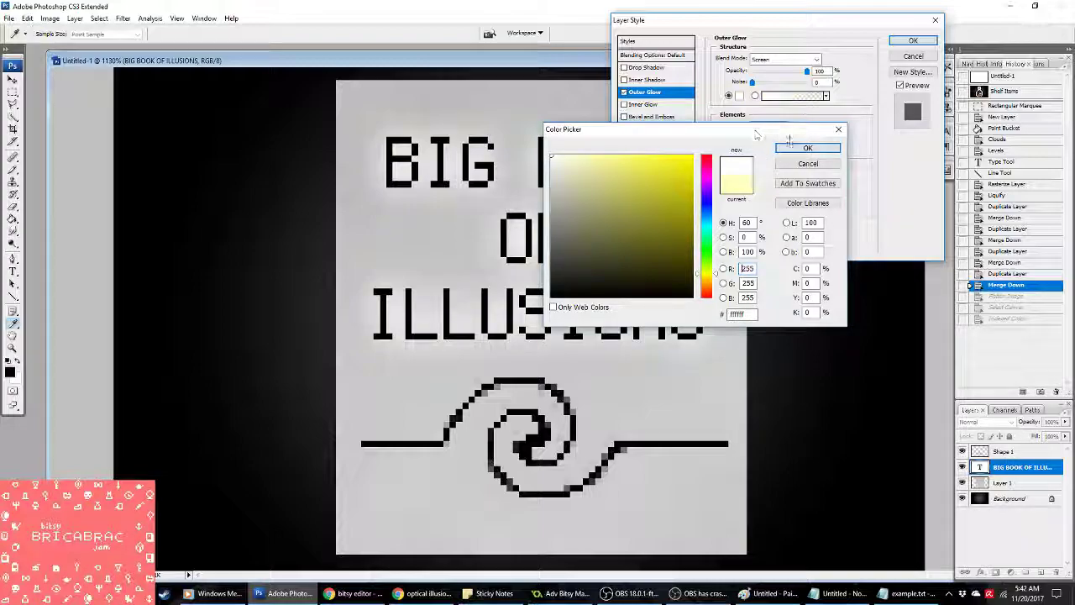
{"action": "left_click", "coordinate": [808, 147]}
{"action": "left_click_drag", "start_coordinate": [753, 138], "coordinate": [806, 138]}
{"action": "type", "text": "1"}
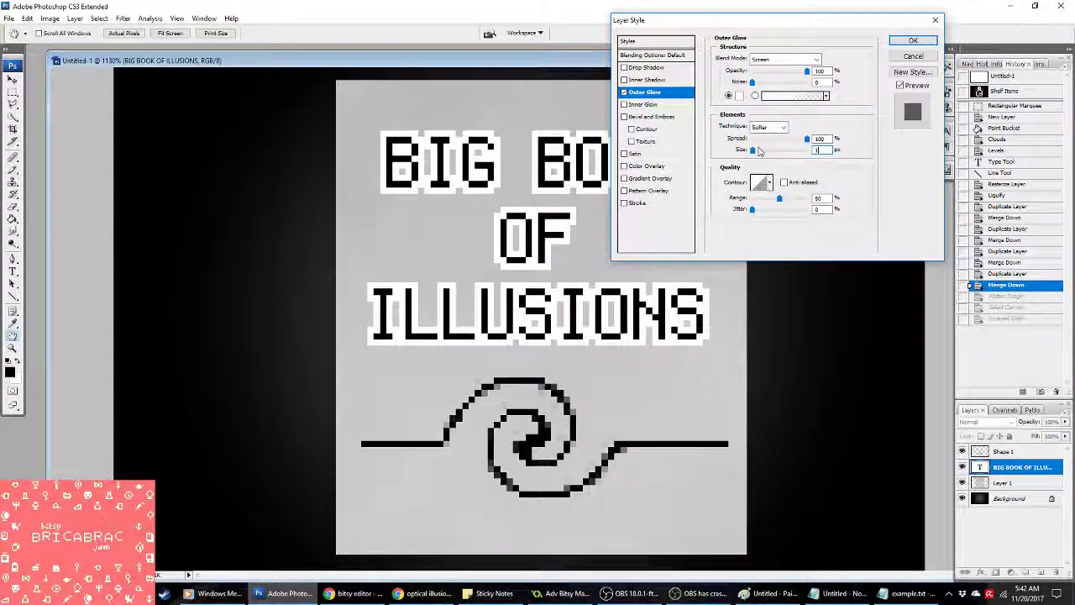
{"action": "left_click", "coordinate": [913, 40]}
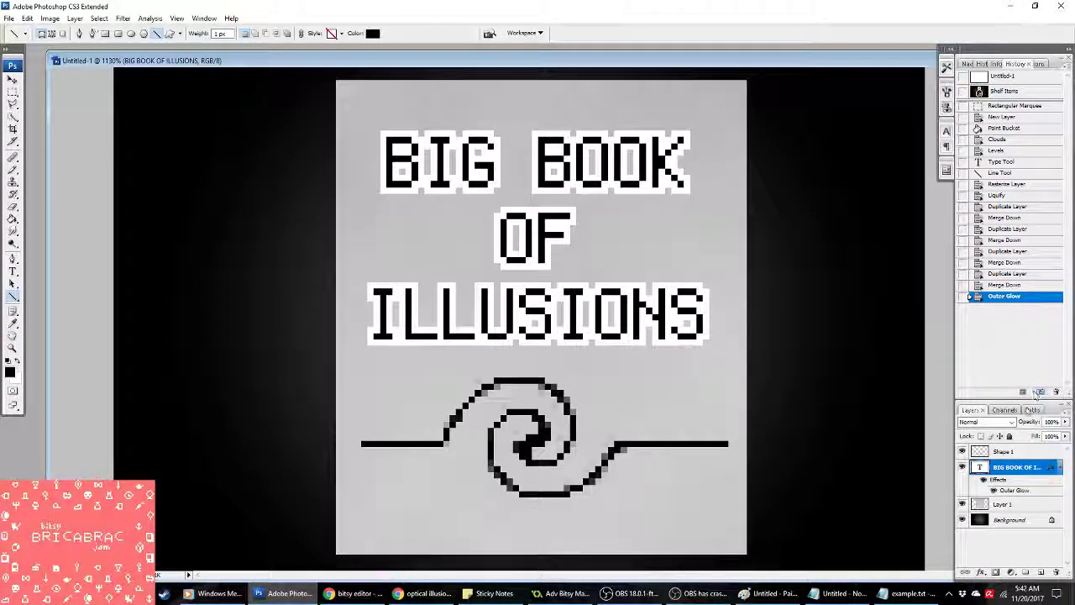
Step: Copy the title's layer style onto the spiral line layer
{"action": "right_click", "coordinate": [1016, 467]}
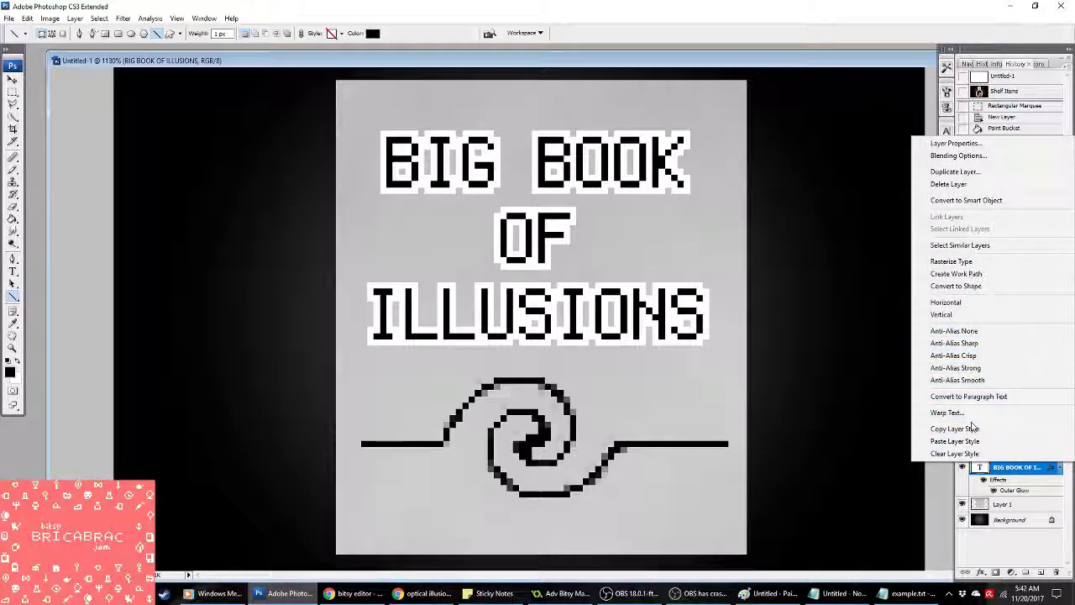
{"action": "left_click", "coordinate": [971, 429]}
{"action": "right_click", "coordinate": [1008, 453]}
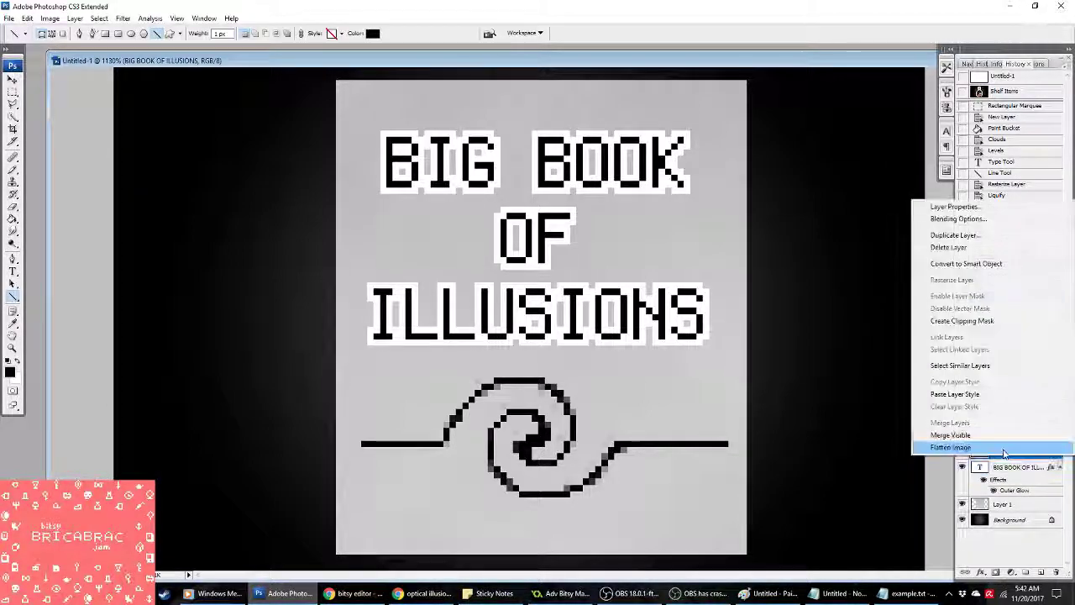
{"action": "left_click", "coordinate": [966, 394]}
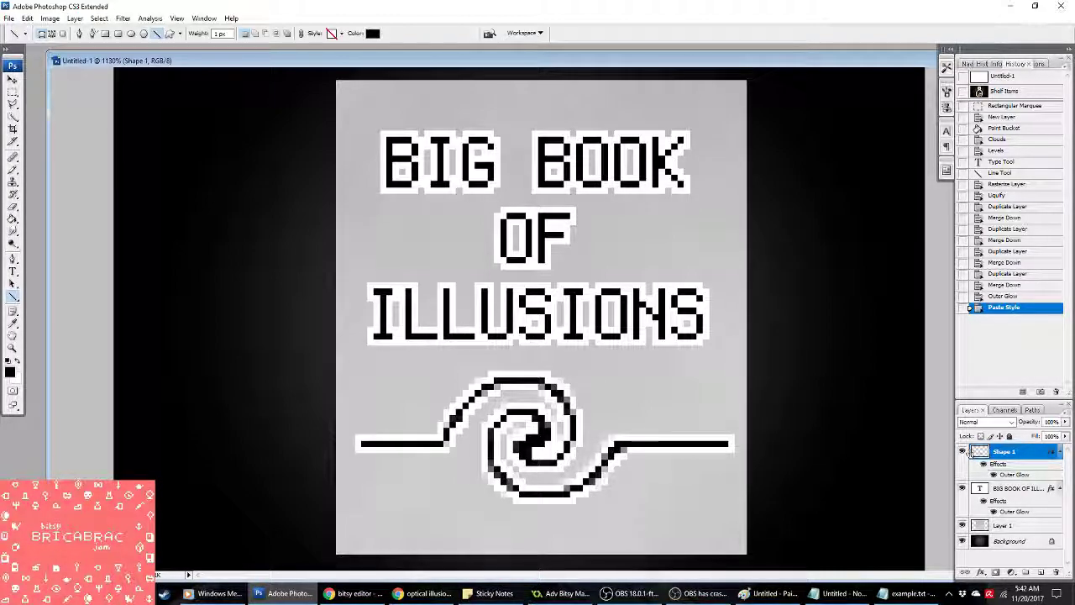
Step: Flatten and convert the artwork to dithered black-and-white Indexed Color and paste the full canvas as a frame of spr_picturetest in GameMaker
{"action": "left_click", "coordinate": [49, 17]}
{"action": "mouse_move", "coordinate": [56, 31]}
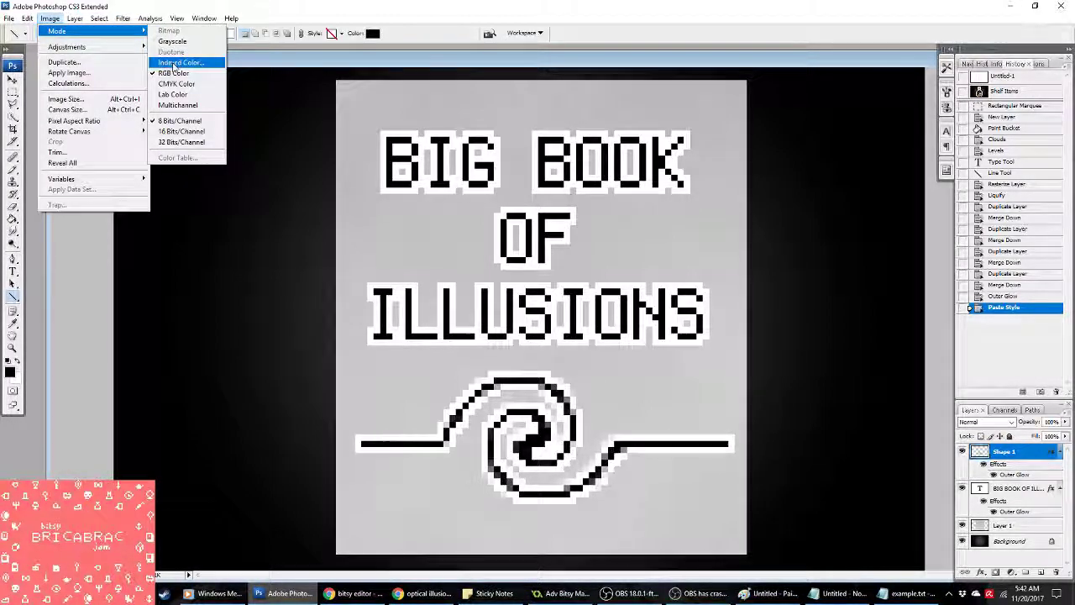
{"action": "left_click", "coordinate": [172, 62]}
{"action": "left_click", "coordinate": [493, 221]}
{"action": "left_click", "coordinate": [865, 100]}
{"action": "left_click", "coordinate": [865, 140]}
{"action": "left_click", "coordinate": [946, 105]}
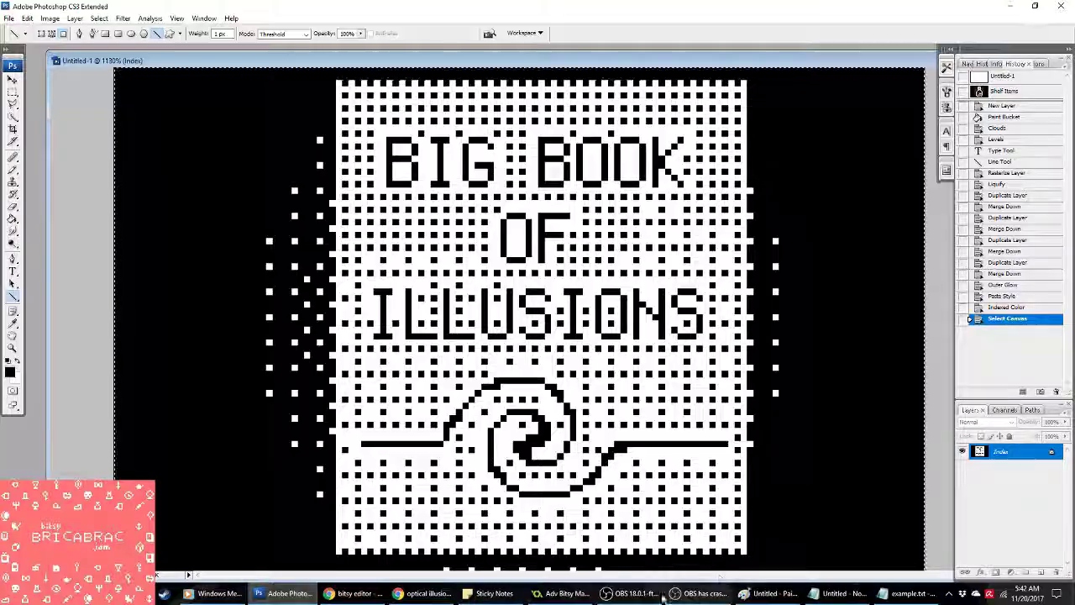
{"action": "left_click", "coordinate": [561, 593]}
{"action": "key", "text": "ctrl+v"}
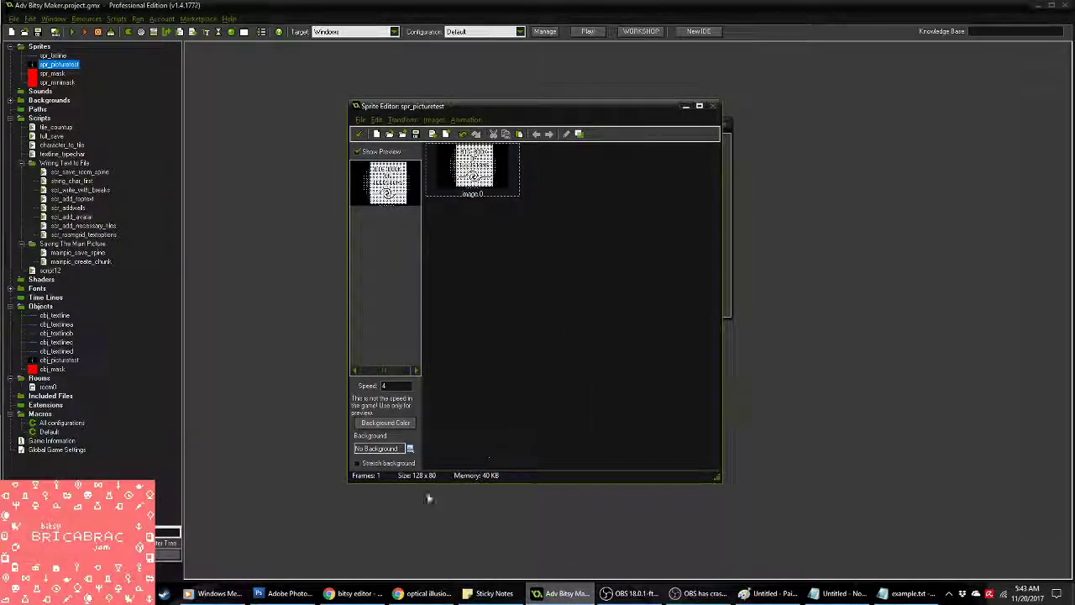
Step: Switch to Photoshop, restore the layered version from before the Indexed Color conversion, and brighten the Background layer's midtones with Levels
{"action": "left_click", "coordinate": [284, 593]}
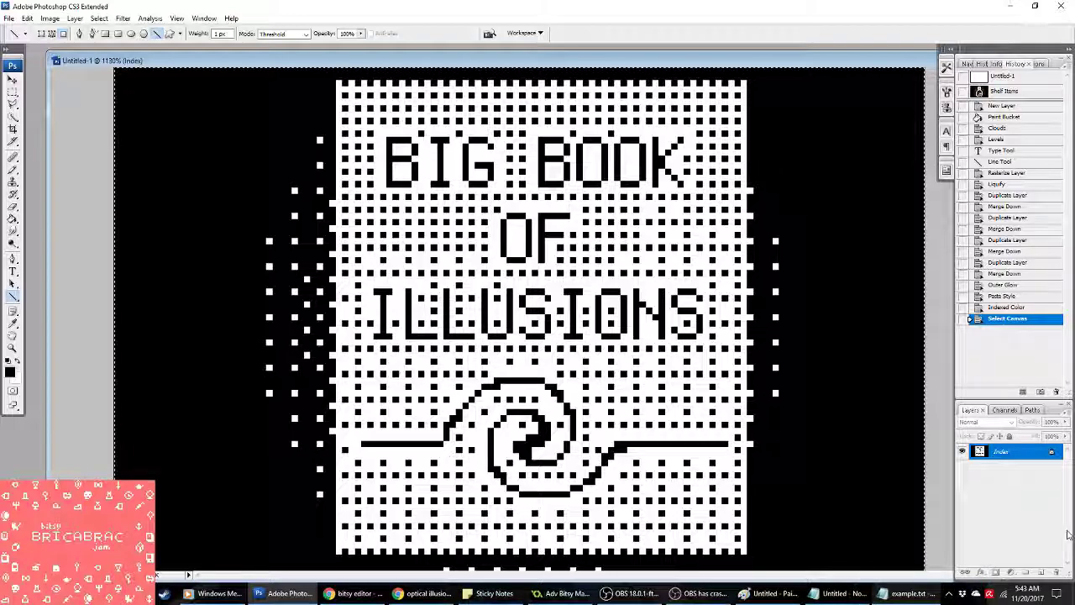
{"action": "left_click", "coordinate": [1007, 293]}
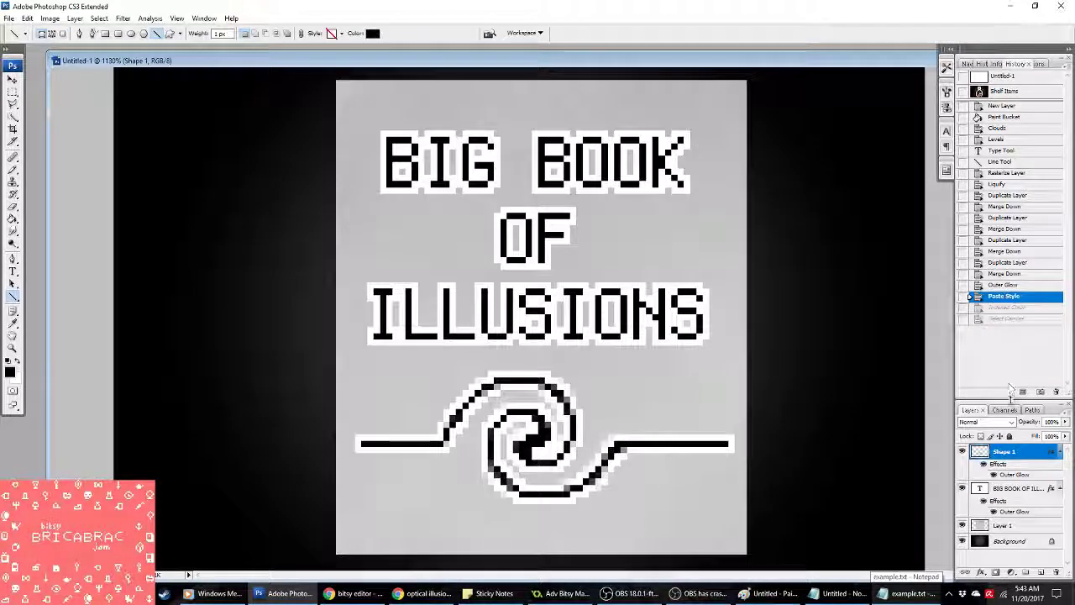
{"action": "left_click", "coordinate": [49, 18]}
{"action": "left_click", "coordinate": [217, 47]}
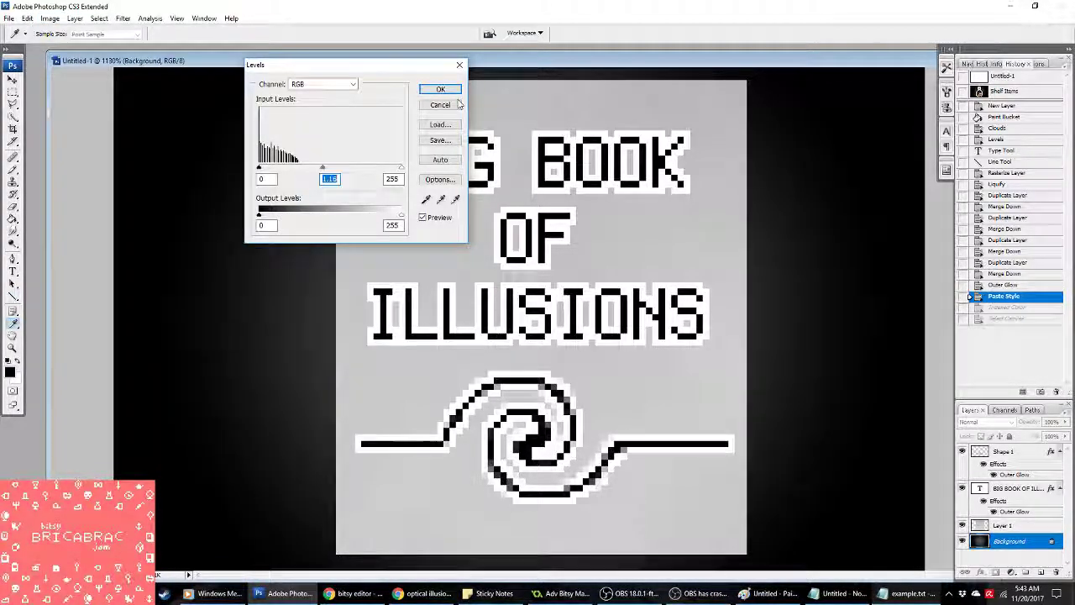
{"action": "left_click", "coordinate": [440, 89]}
Step: Move the cover, title and spiral layers down together by about one pixel, keeping the title's Outer Glow enabled
{"action": "left_click", "coordinate": [993, 511]}
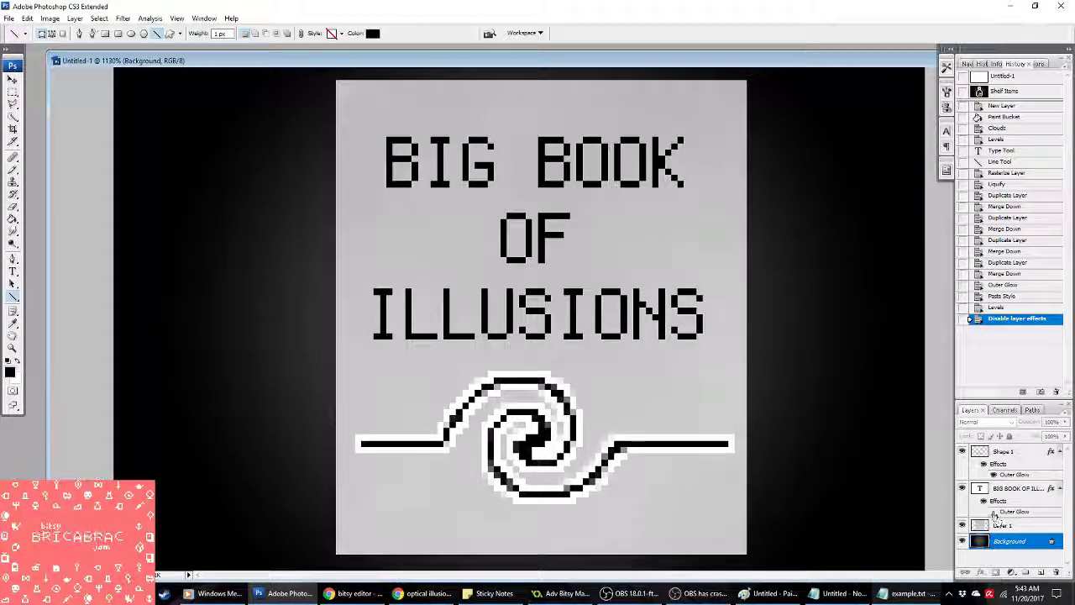
{"action": "left_click", "coordinate": [993, 512]}
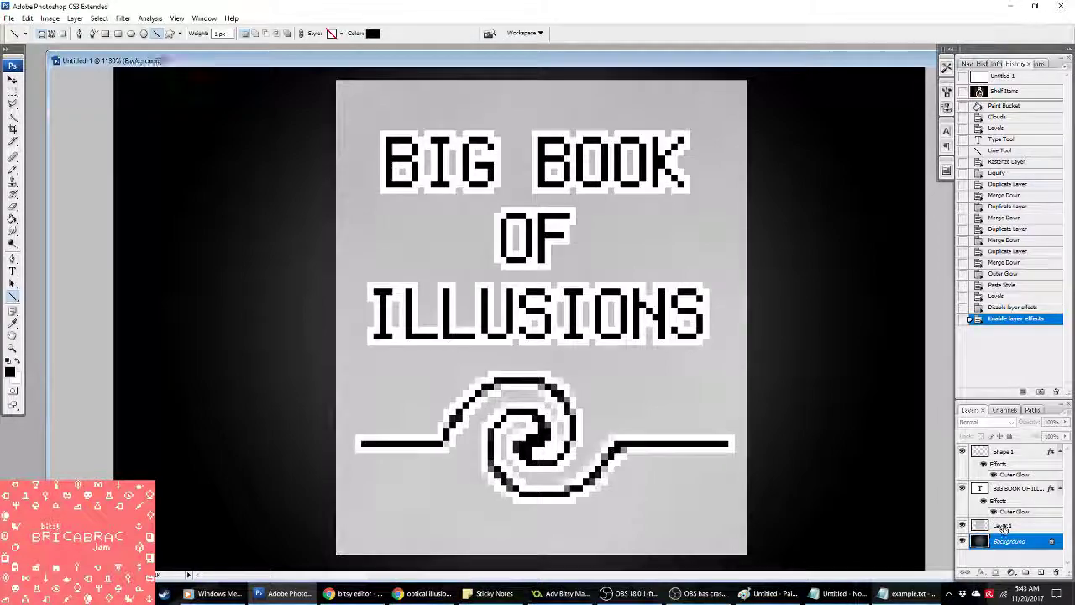
{"action": "left_click", "coordinate": [13, 80]}
{"action": "left_click_drag", "start_coordinate": [473, 165], "coordinate": [473, 172]}
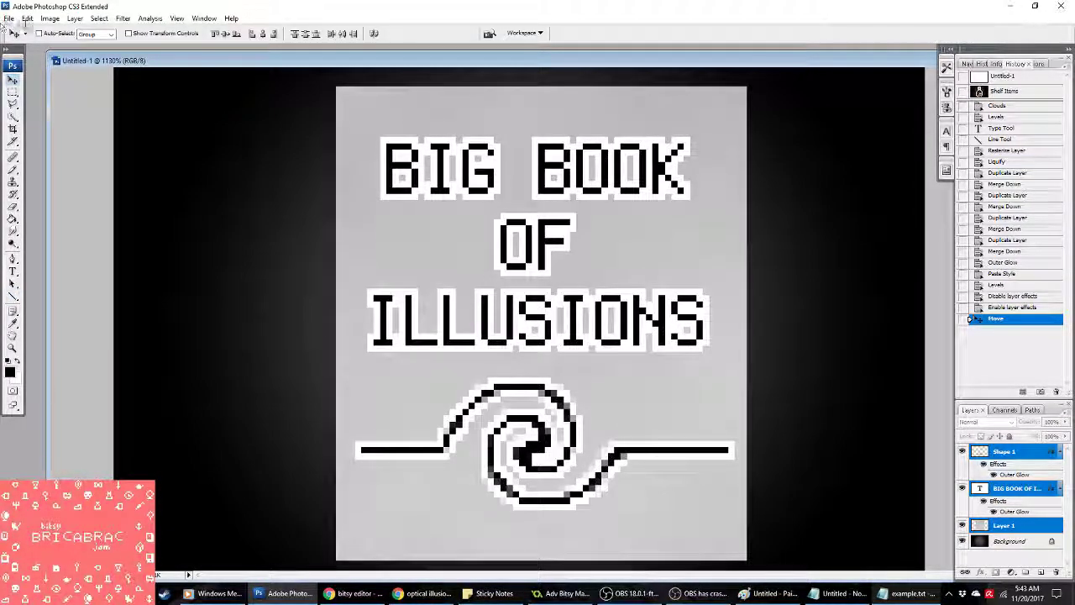
Step: Flatten the layers and convert the artwork to dithered black-and-white Indexed Color using the Local (Perceptual) palette
{"action": "left_click", "coordinate": [50, 18]}
{"action": "mouse_move", "coordinate": [67, 32]}
{"action": "left_click", "coordinate": [185, 63]}
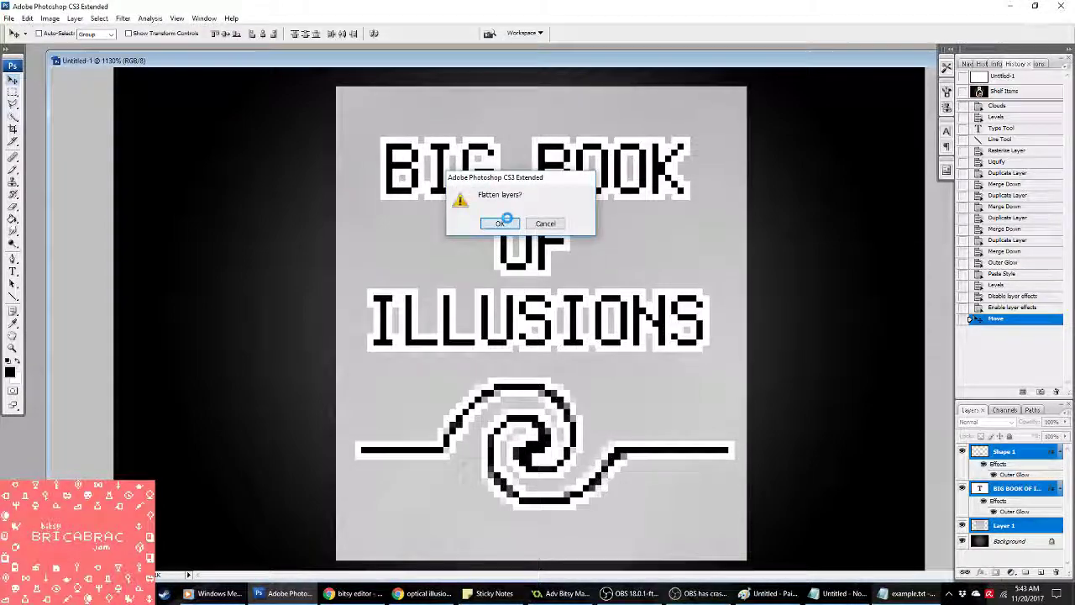
{"action": "left_click", "coordinate": [501, 223]}
{"action": "left_click", "coordinate": [865, 131]}
{"action": "left_click", "coordinate": [849, 155]}
{"action": "left_click", "coordinate": [865, 100]}
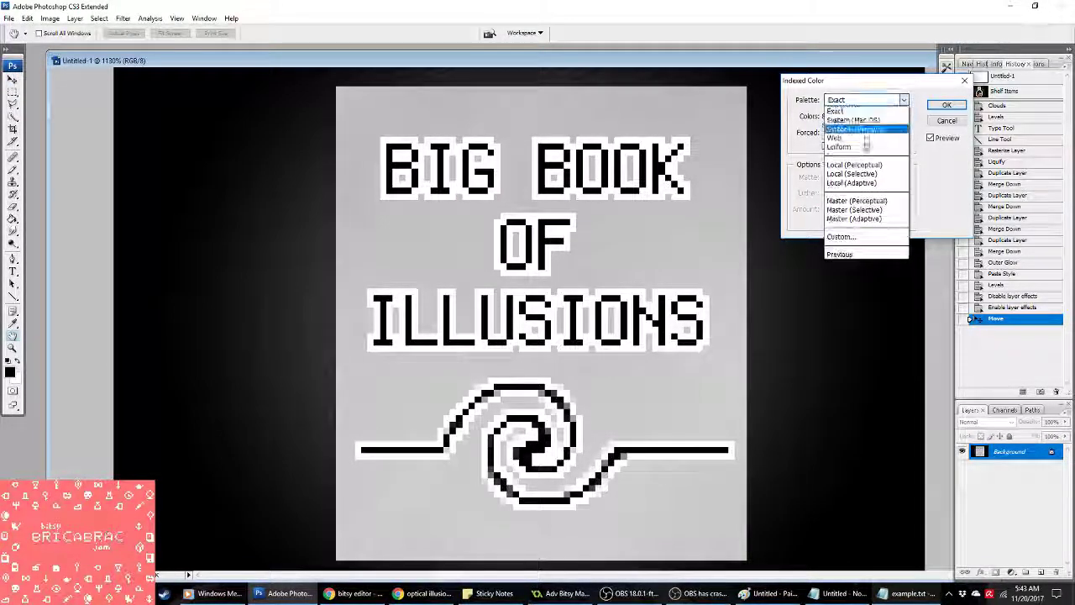
{"action": "left_click", "coordinate": [857, 201]}
{"action": "left_click", "coordinate": [865, 100]}
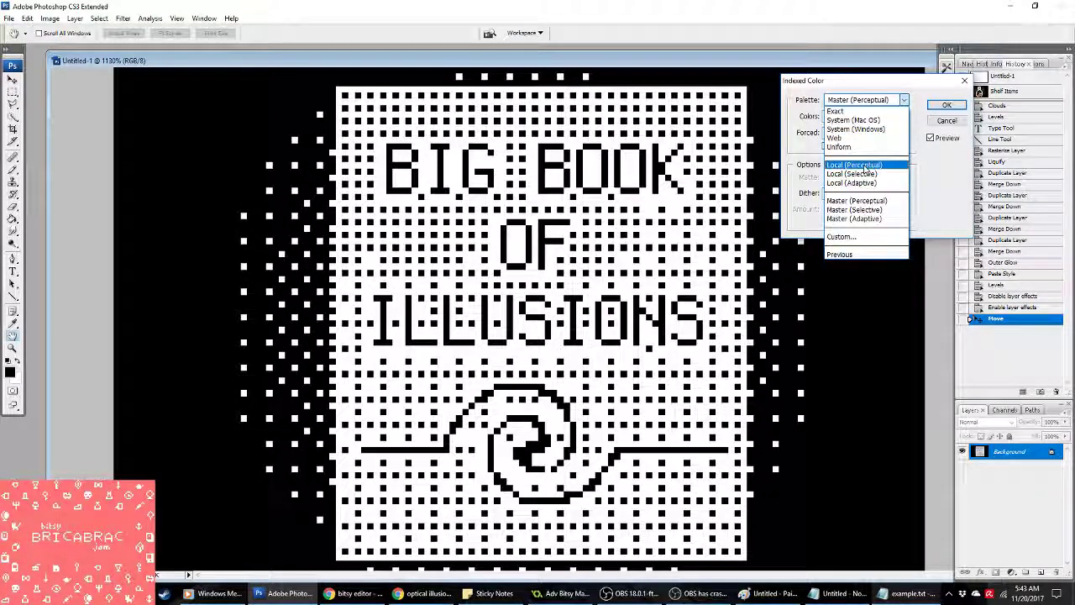
{"action": "left_click", "coordinate": [865, 164]}
{"action": "left_click", "coordinate": [946, 105]}
Step: Copy the full canvas, switch to GameMaker, paste it as a frame of spr_picturetest and accept the sprite edits
{"action": "key", "text": "ctrl+a"}
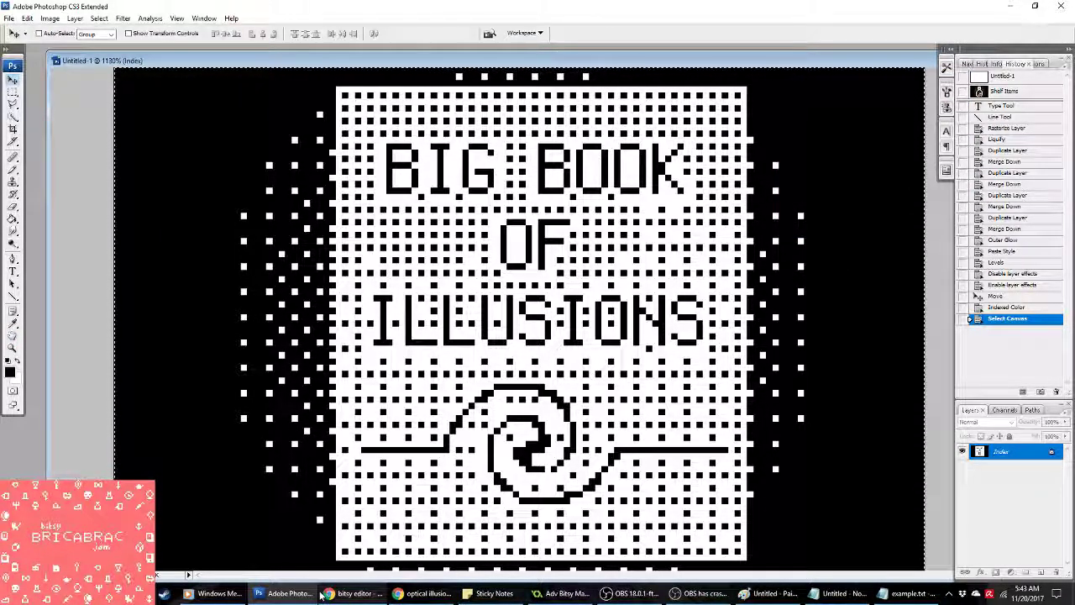
{"action": "left_click", "coordinate": [561, 593]}
{"action": "key", "text": "ctrl+v"}
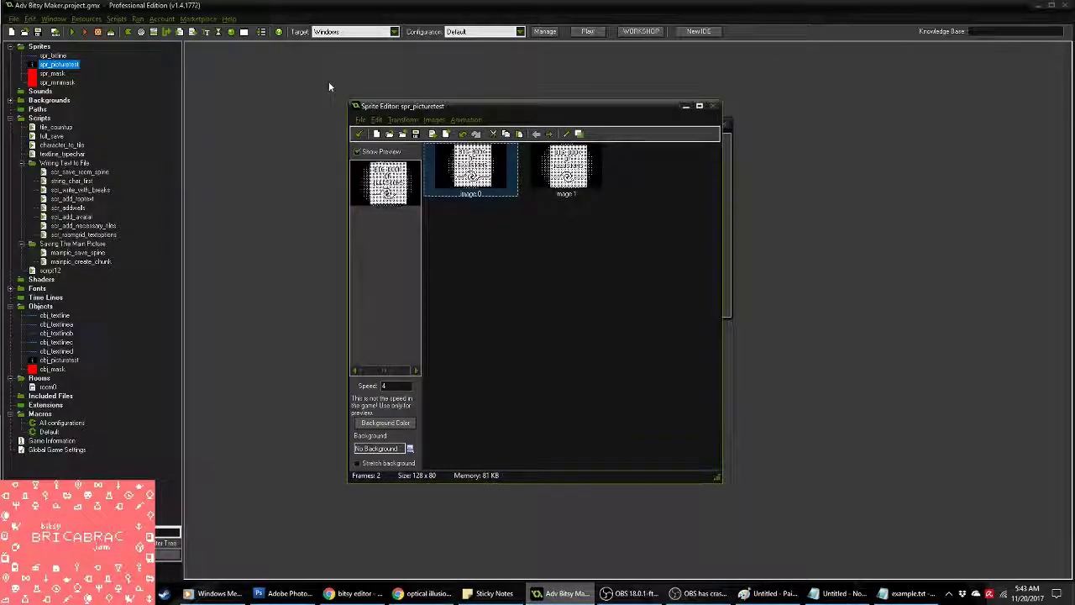
{"action": "left_click", "coordinate": [363, 134]}
{"action": "left_click", "coordinate": [475, 306]}
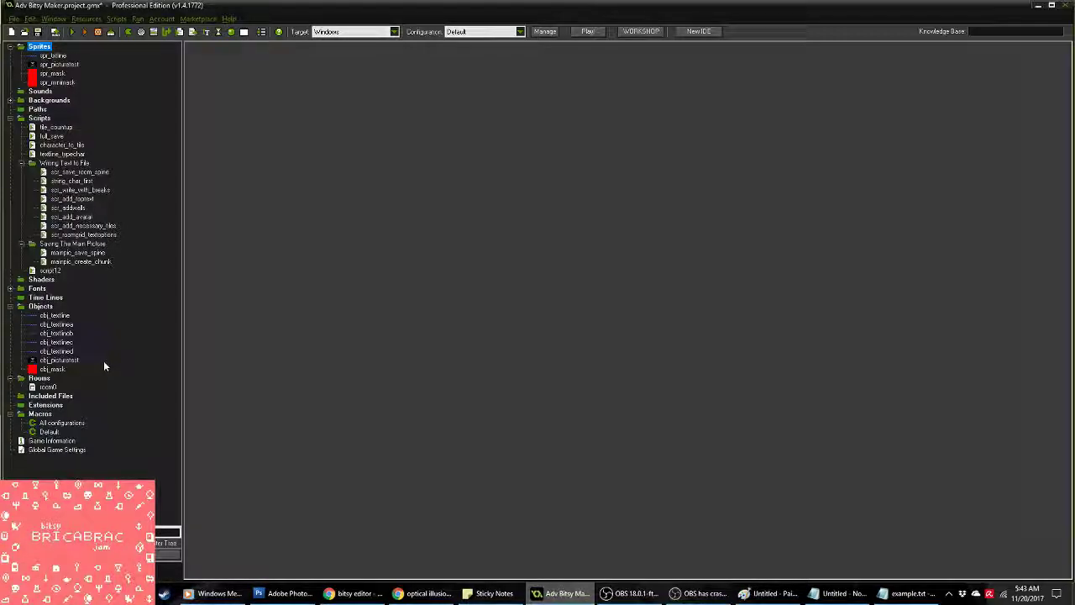
Step: Run the project to export the picture data, and close the game window
{"action": "left_click", "coordinate": [59, 360]}
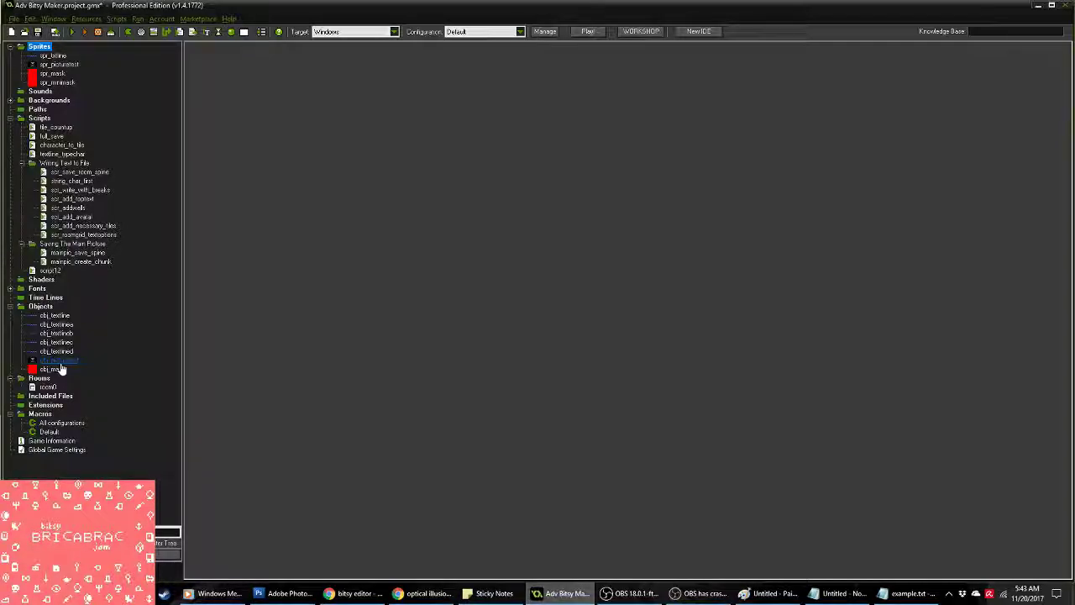
{"action": "left_click", "coordinate": [72, 32]}
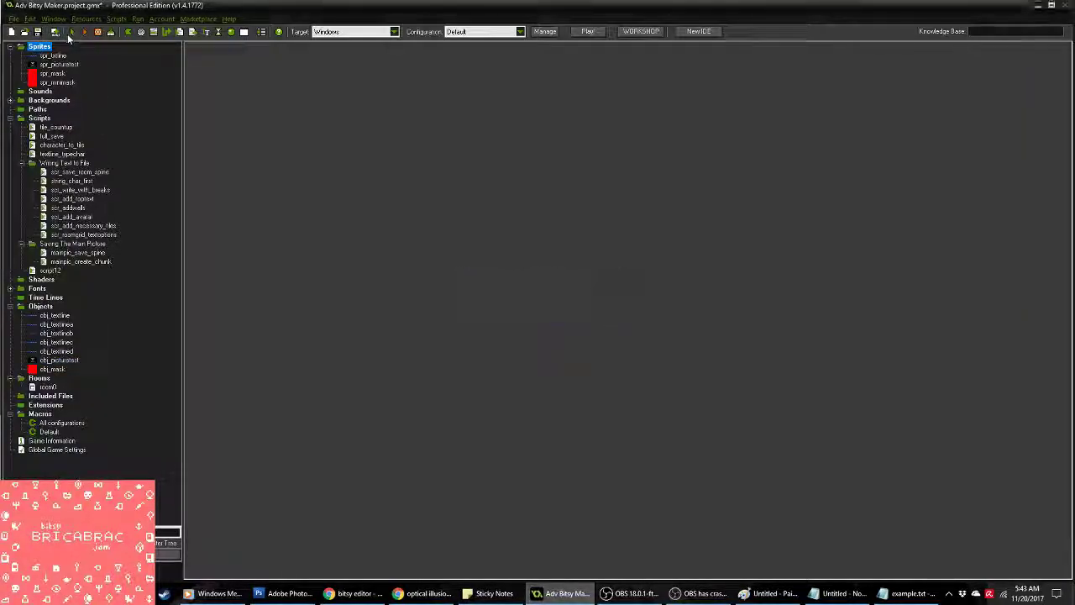
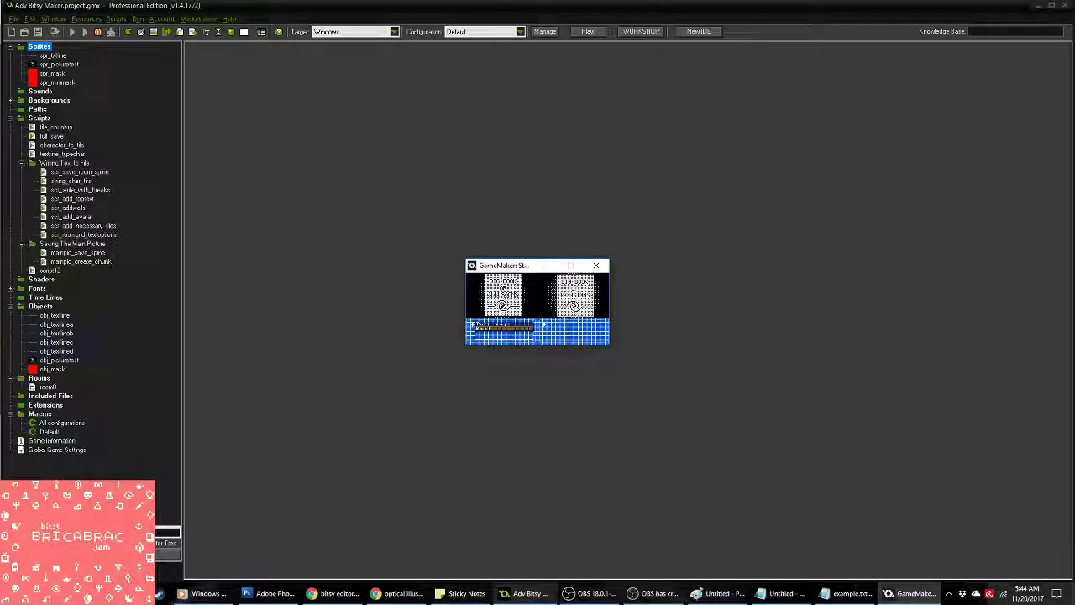
{"action": "left_click", "coordinate": [596, 265]}
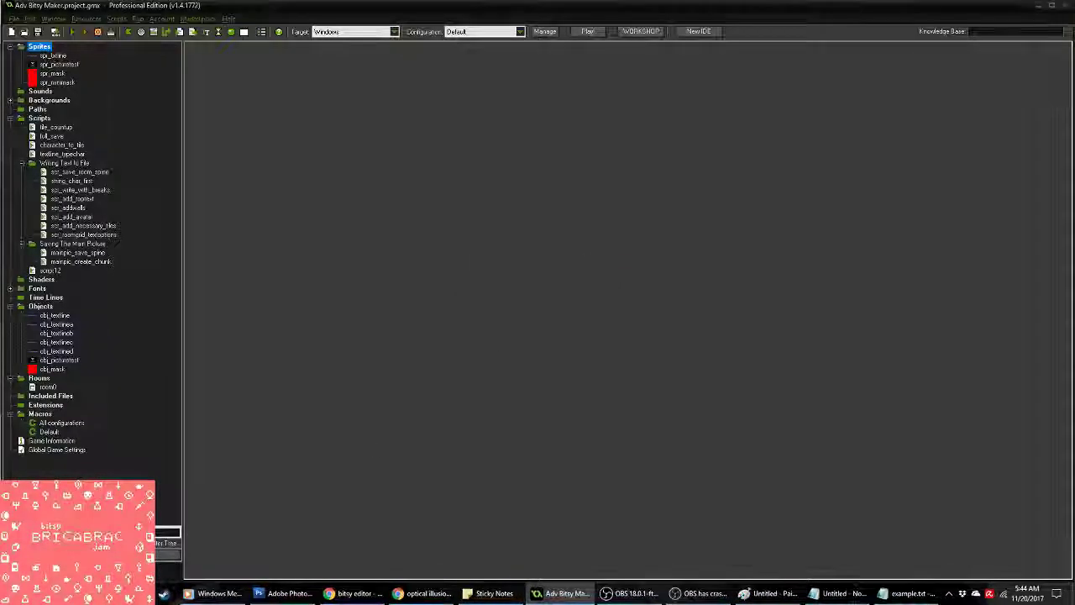
Step: Switch to the Adv_Bitsy_Maker folder, check the contents of example.txt in Notepad and delete the file
{"action": "key", "text": "alt+Tab"}
{"action": "double_click", "coordinate": [141, 86]}
{"action": "left_click_drag", "start_coordinate": [955, 190], "coordinate": [977, 319]}
{"action": "left_click", "coordinate": [947, 158]}
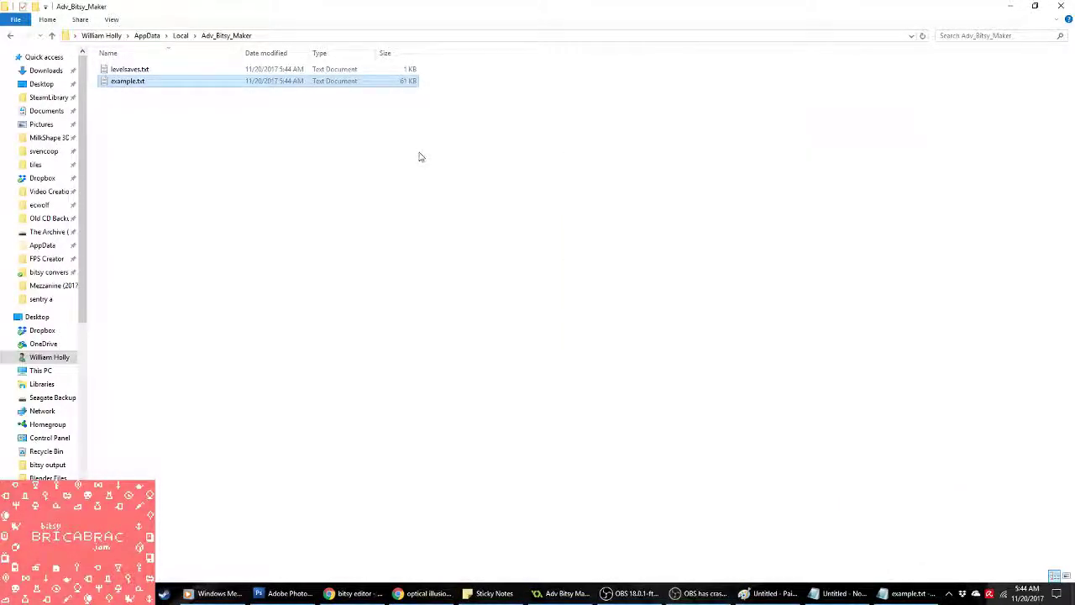
{"action": "key", "text": "Delete"}
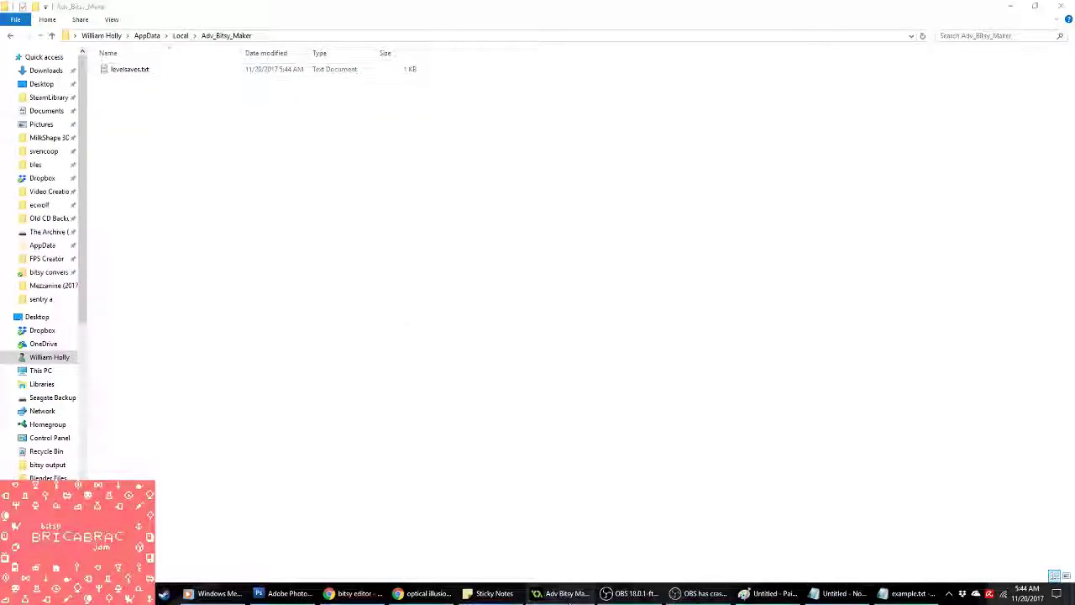
Step: Return to GameMaker and run the project again to generate a fresh example.txt, closing the game window when done
{"action": "left_click", "coordinate": [561, 593]}
{"action": "left_click", "coordinate": [73, 32]}
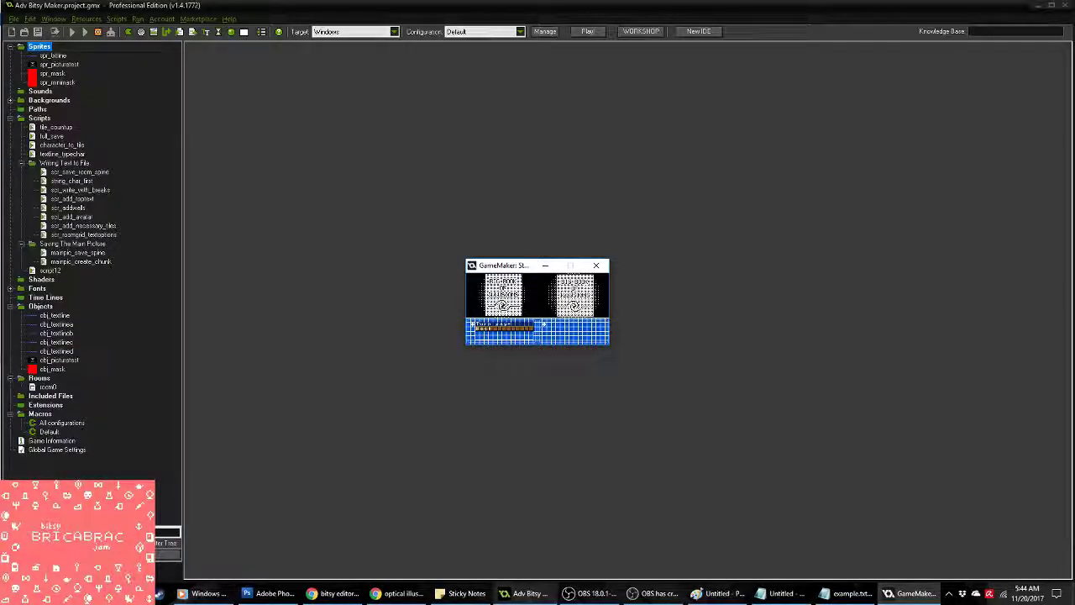
{"action": "left_click", "coordinate": [596, 265]}
Step: Switch to Windows Media Player, play the track Studio from the album Give em a Hand, and return to GameMaker
{"action": "left_click", "coordinate": [206, 593]}
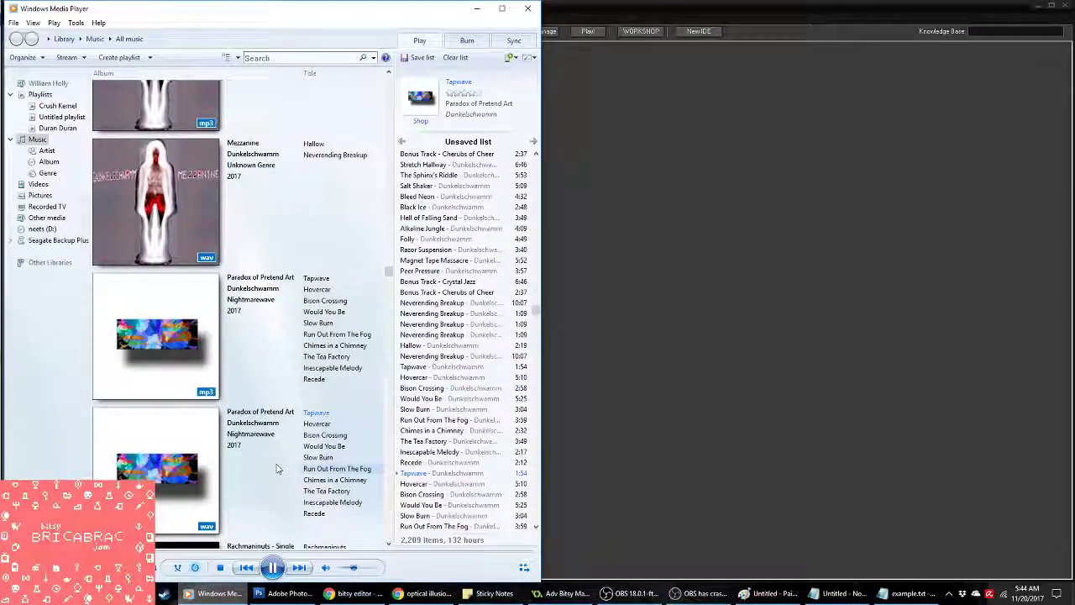
{"action": "scroll", "coordinate": [277, 469], "scroll_direction": "up", "scroll_amount": 8}
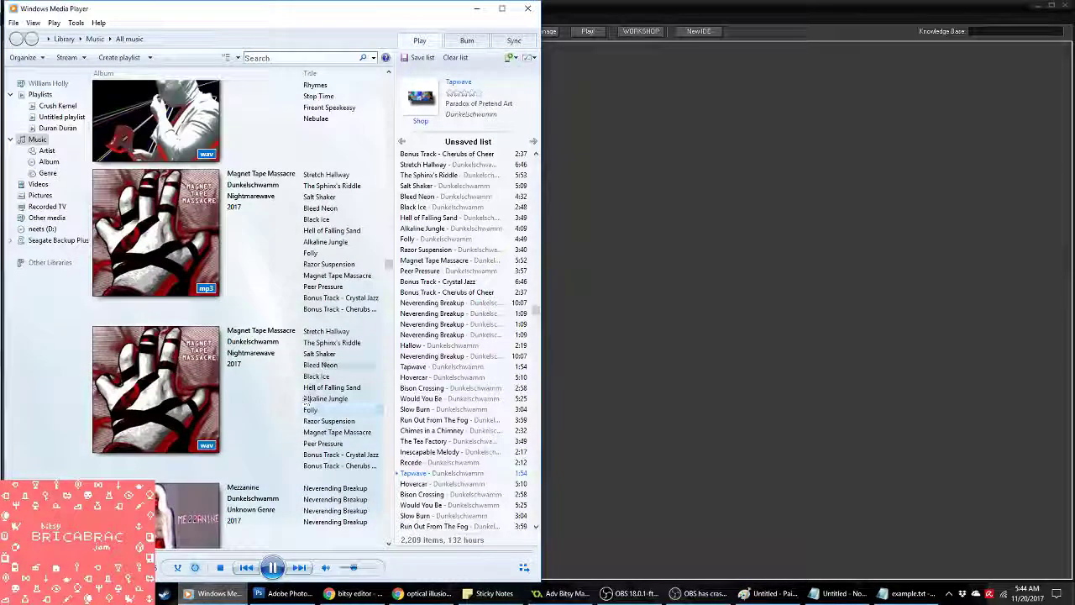
{"action": "scroll", "coordinate": [326, 333], "scroll_direction": "up", "scroll_amount": 4}
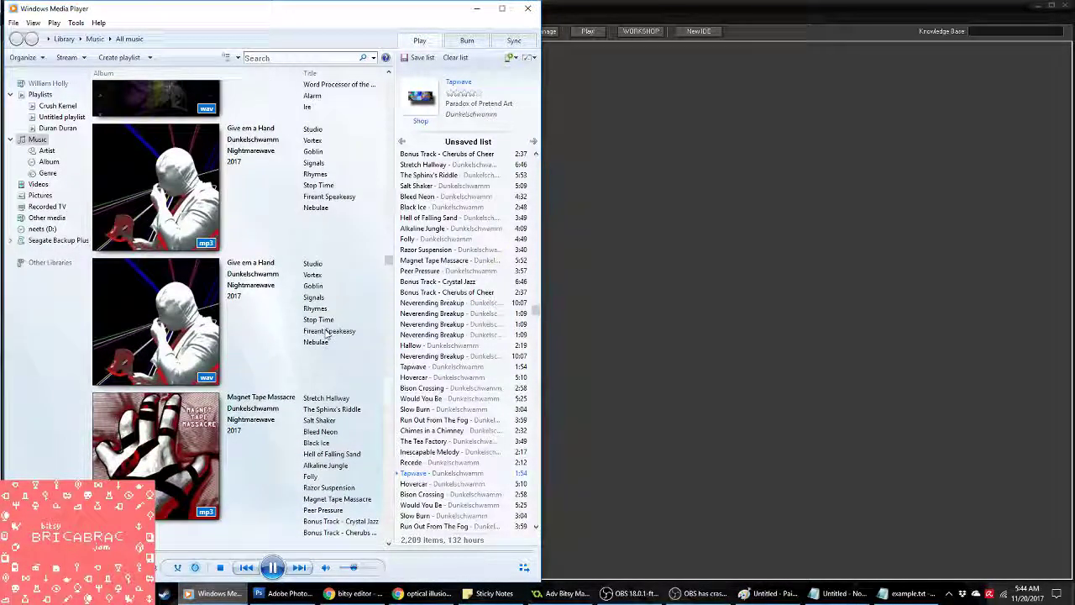
{"action": "scroll", "coordinate": [336, 301], "scroll_direction": "up", "scroll_amount": 5}
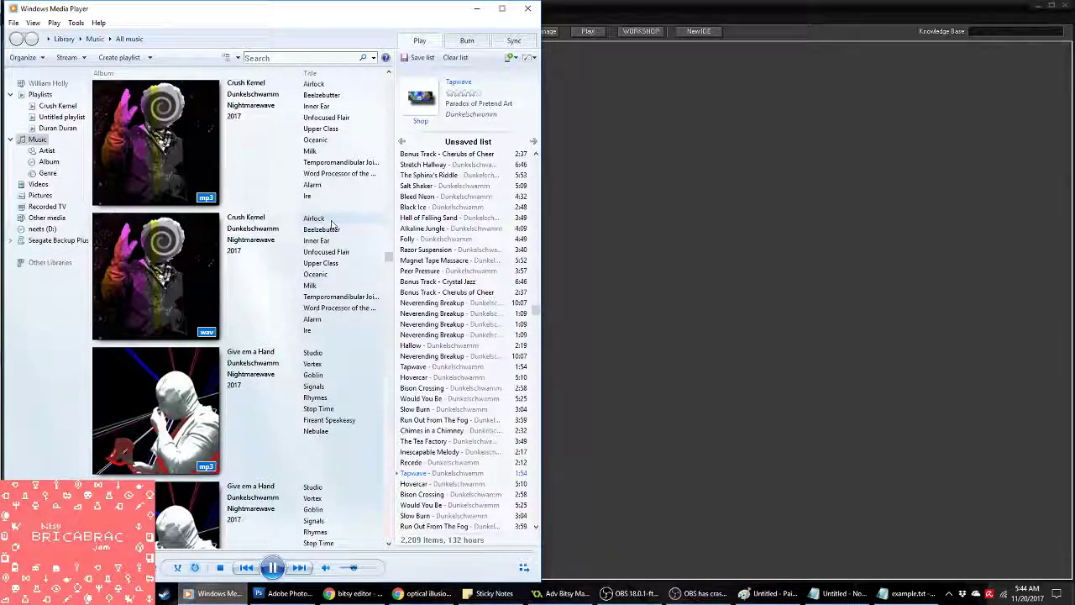
{"action": "scroll", "coordinate": [332, 225], "scroll_direction": "down", "scroll_amount": 5}
{"action": "double_click", "coordinate": [312, 263]}
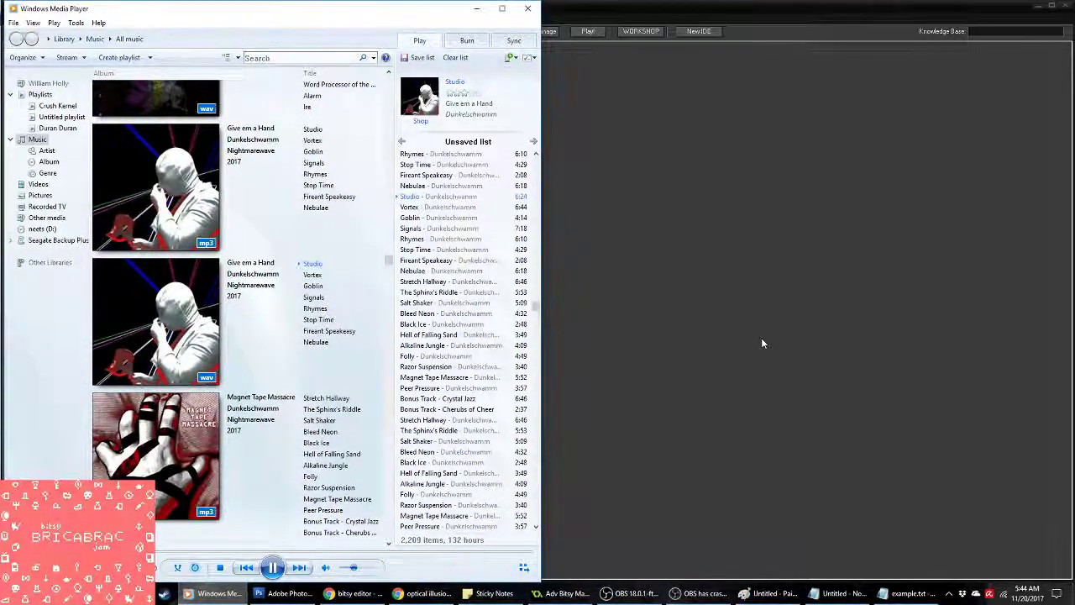
{"action": "left_click", "coordinate": [762, 343]}
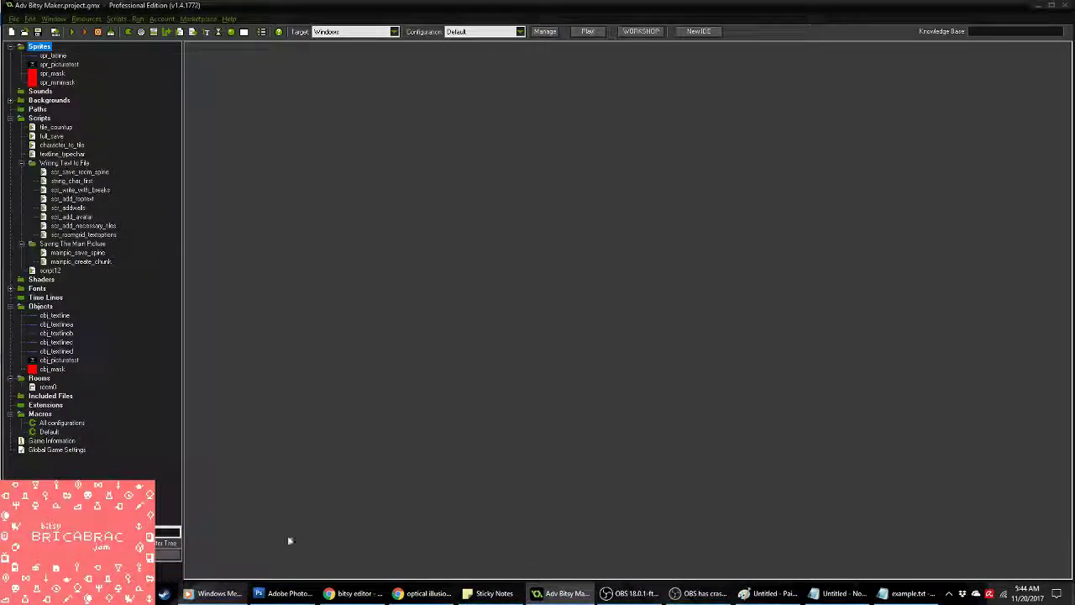
Step: Close the outdated example.txt in Notepad, open the newly exported one from the Adv_Bitsy_Maker folder and select all its text
{"action": "left_click", "coordinate": [370, 593]}
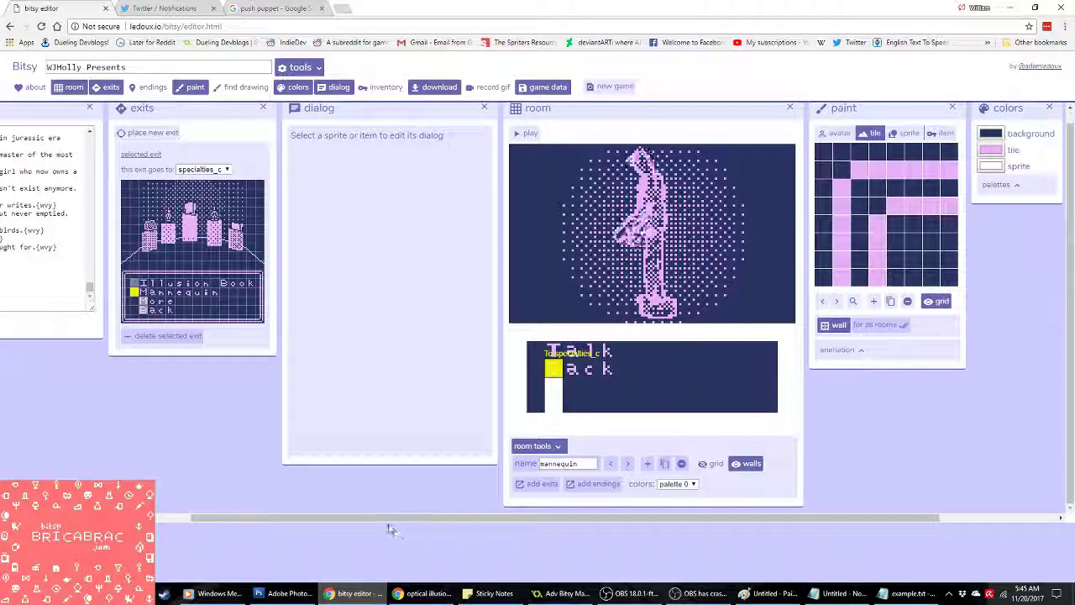
{"action": "scroll", "coordinate": [389, 529], "scroll_direction": "left", "scroll_amount": 3}
{"action": "left_click", "coordinate": [908, 593]}
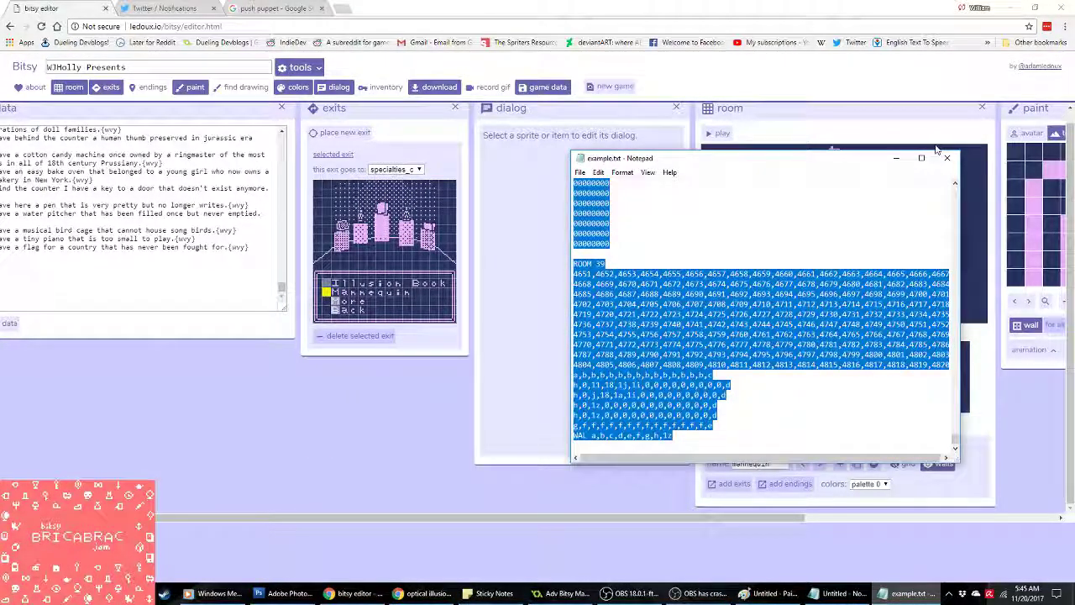
{"action": "left_click", "coordinate": [946, 158]}
{"action": "left_click", "coordinate": [607, 593]}
{"action": "double_click", "coordinate": [210, 81]}
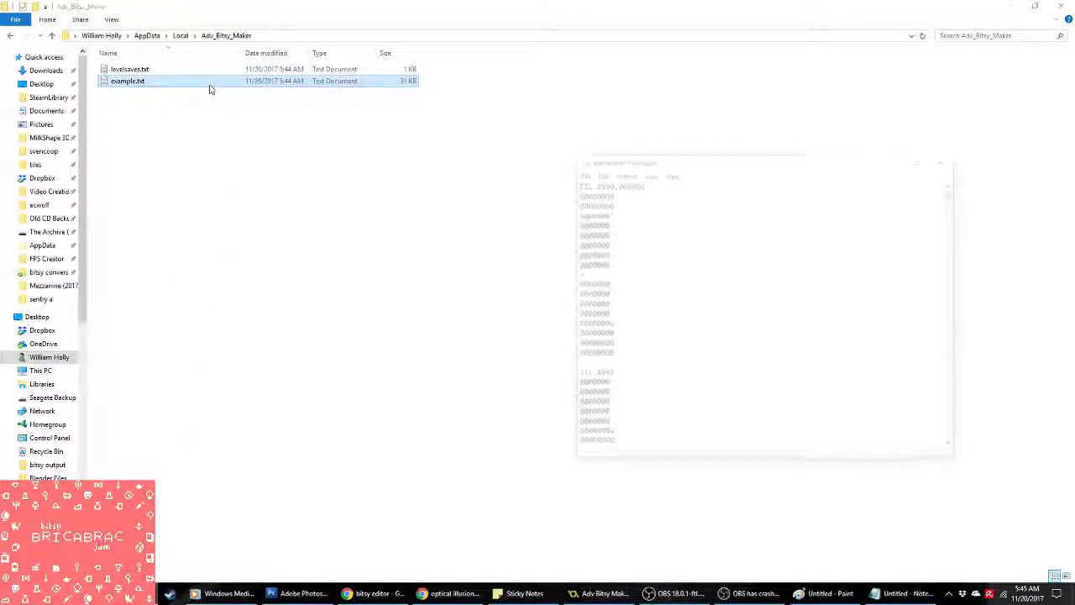
{"action": "key", "text": "ctrl+a"}
Step: Switch to the Bitsy editor and look through the tiles and the mannequin, pushdoll_a and pushdoll_b rooms
{"action": "left_click", "coordinate": [424, 593]}
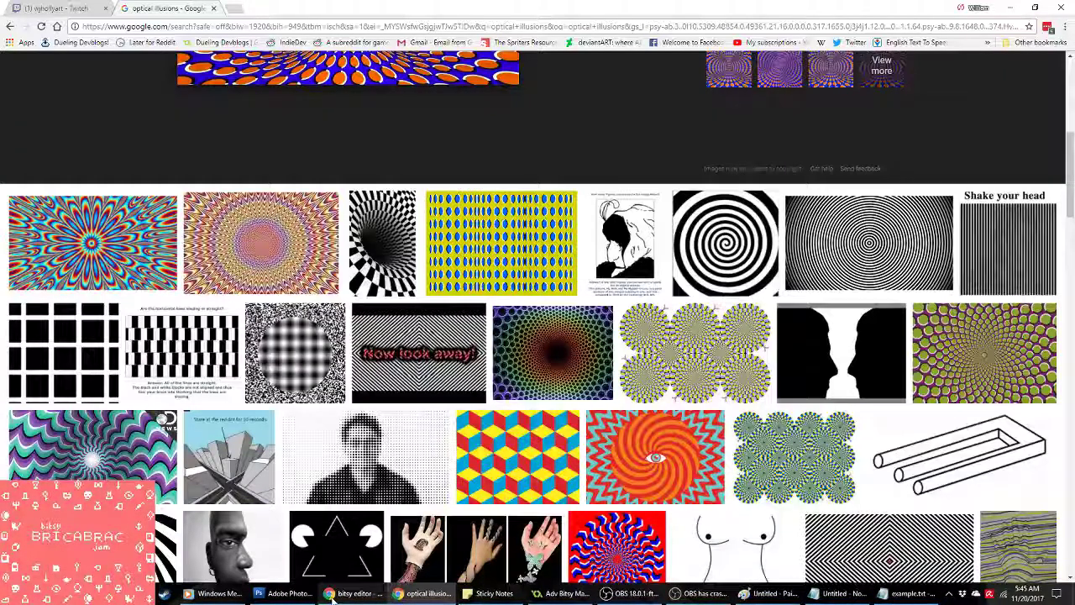
{"action": "left_click", "coordinate": [341, 595]}
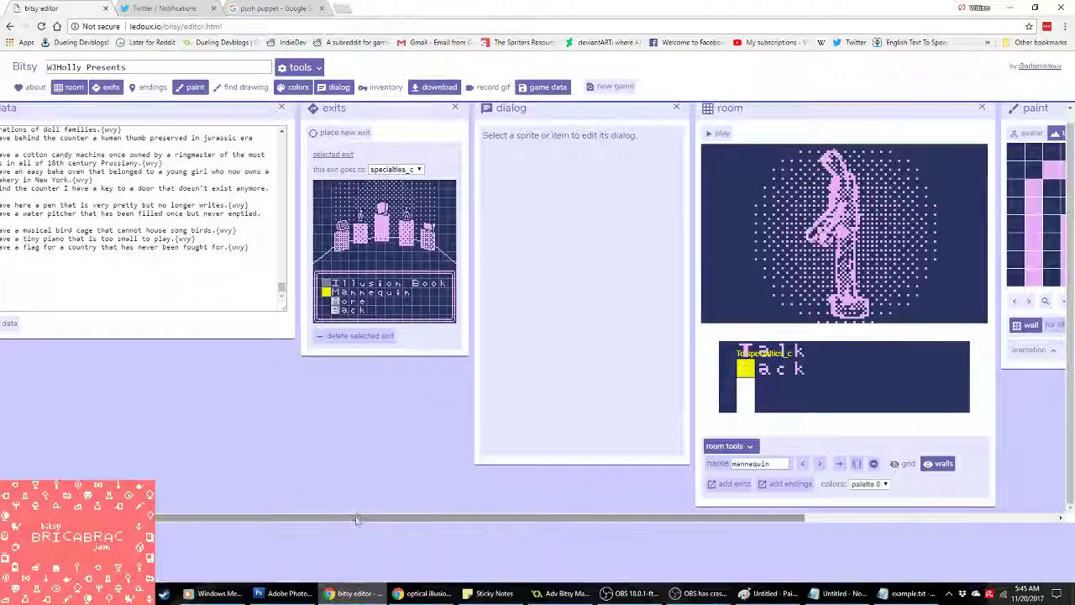
{"action": "scroll", "coordinate": [355, 520], "scroll_direction": "right", "scroll_amount": 5, "text": "shift"}
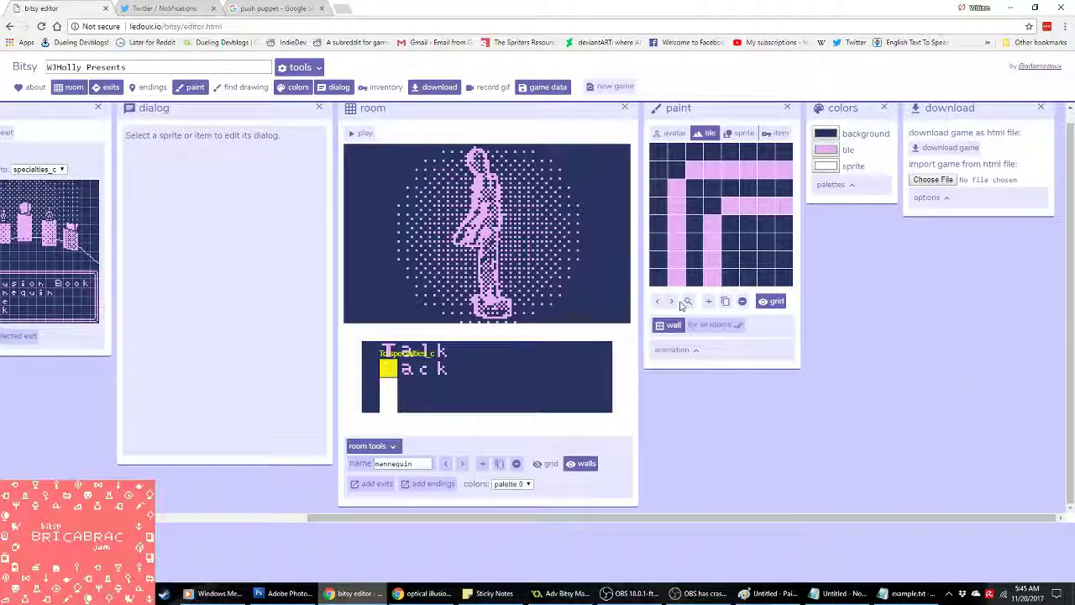
{"action": "left_click", "coordinate": [671, 301]}
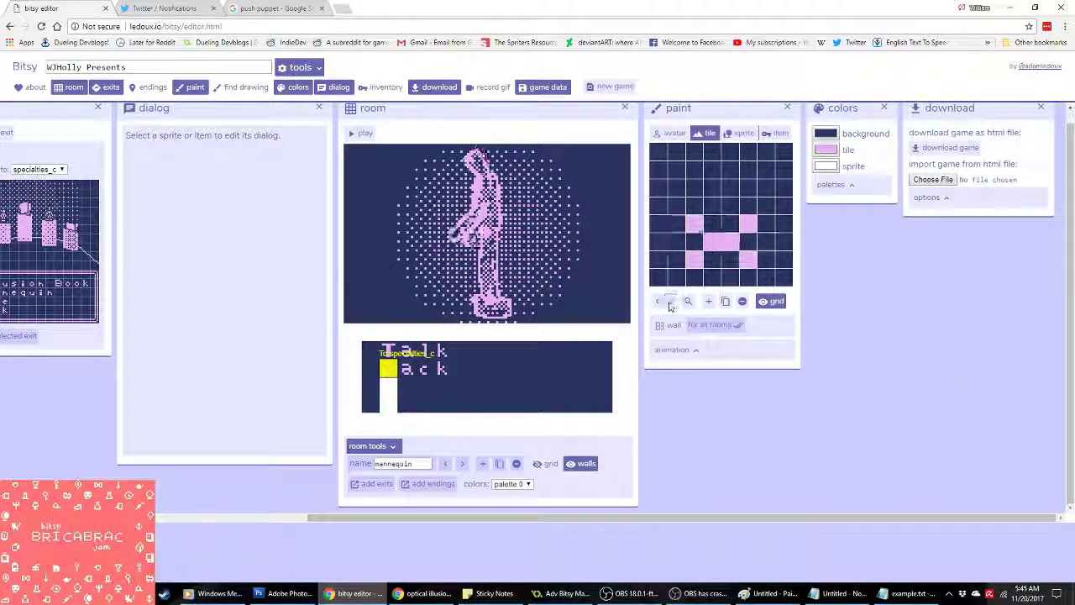
{"action": "left_click", "coordinate": [671, 302]}
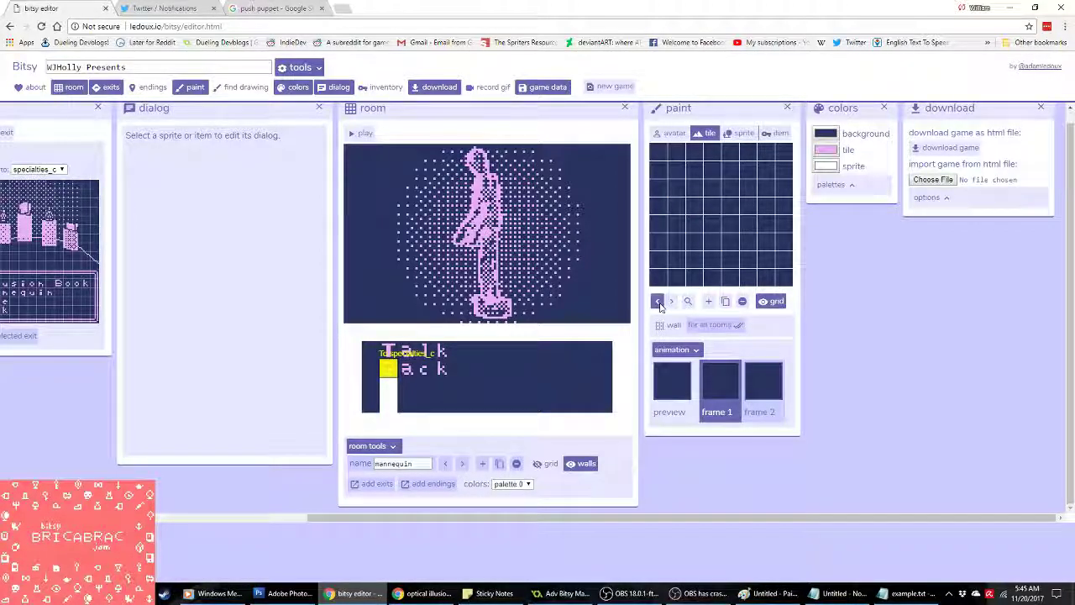
{"action": "left_click", "coordinate": [660, 303]}
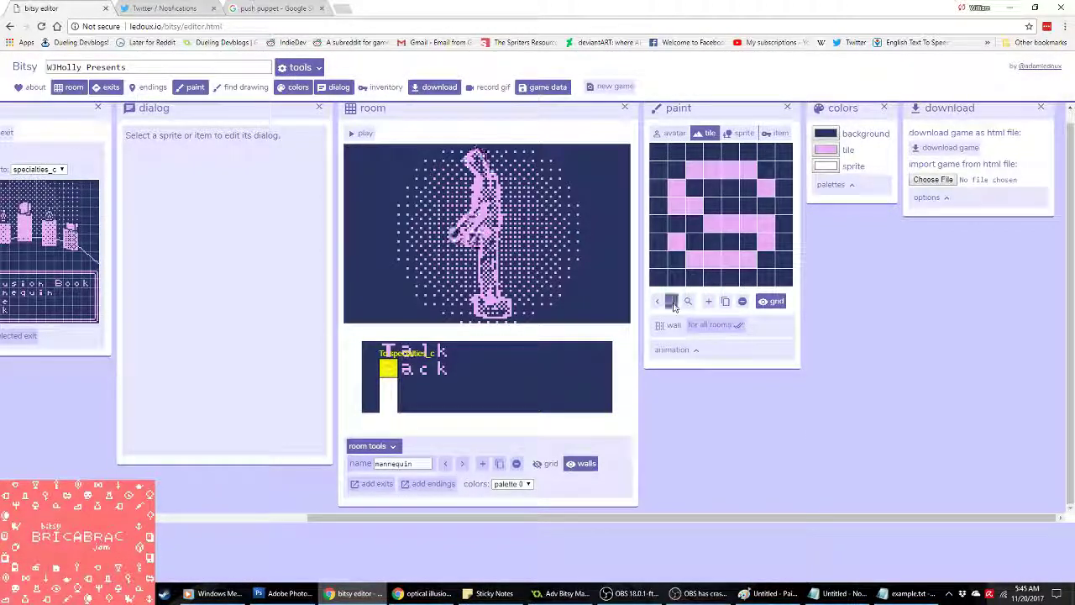
{"action": "left_click", "coordinate": [371, 379]}
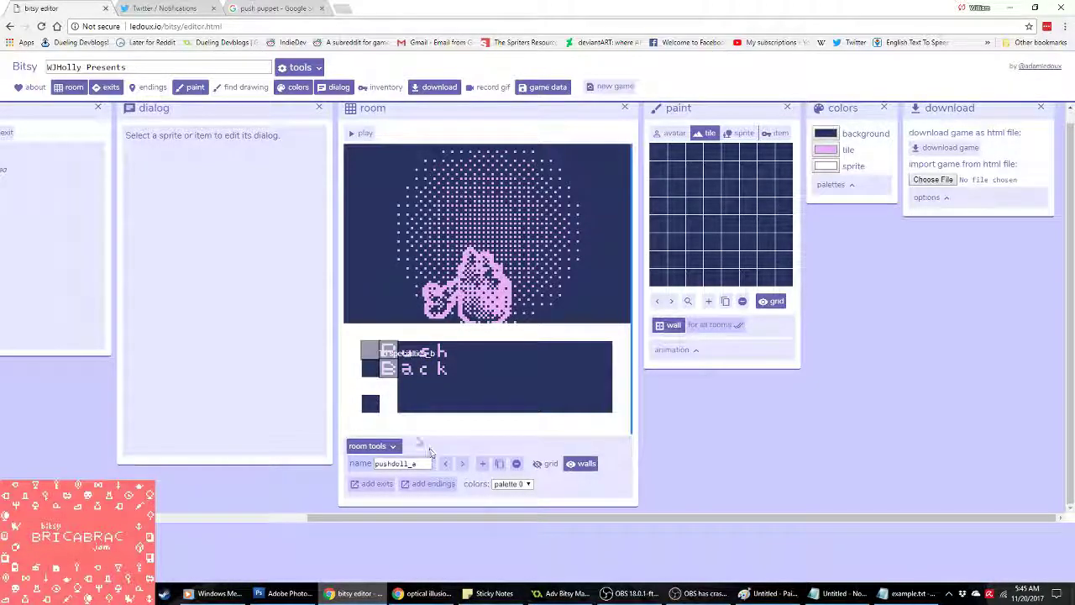
{"action": "left_click", "coordinate": [447, 464]}
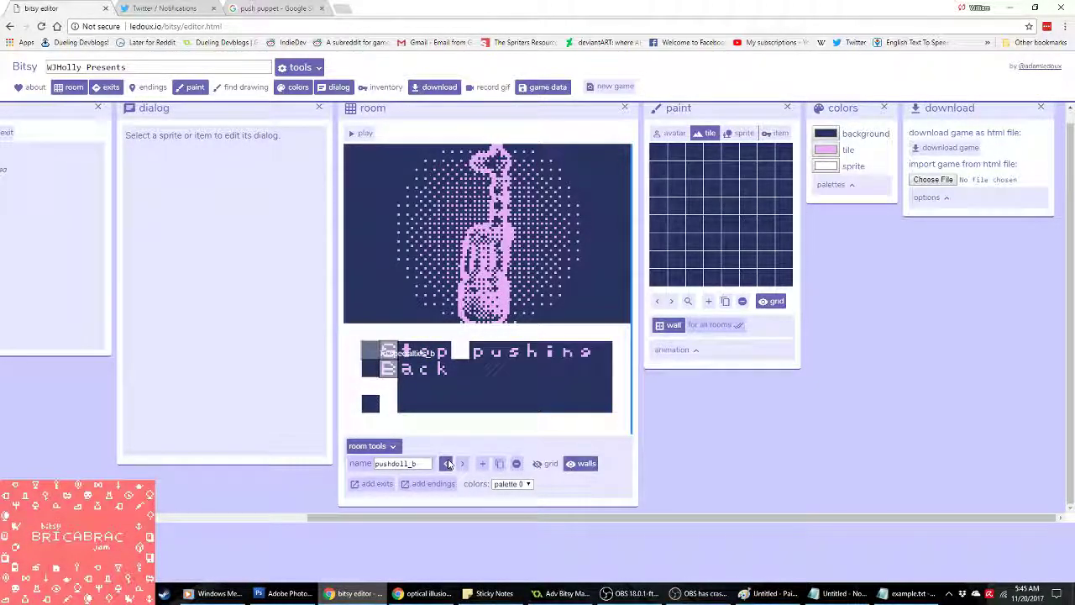
{"action": "left_click", "coordinate": [447, 464]}
{"action": "left_click", "coordinate": [462, 464]}
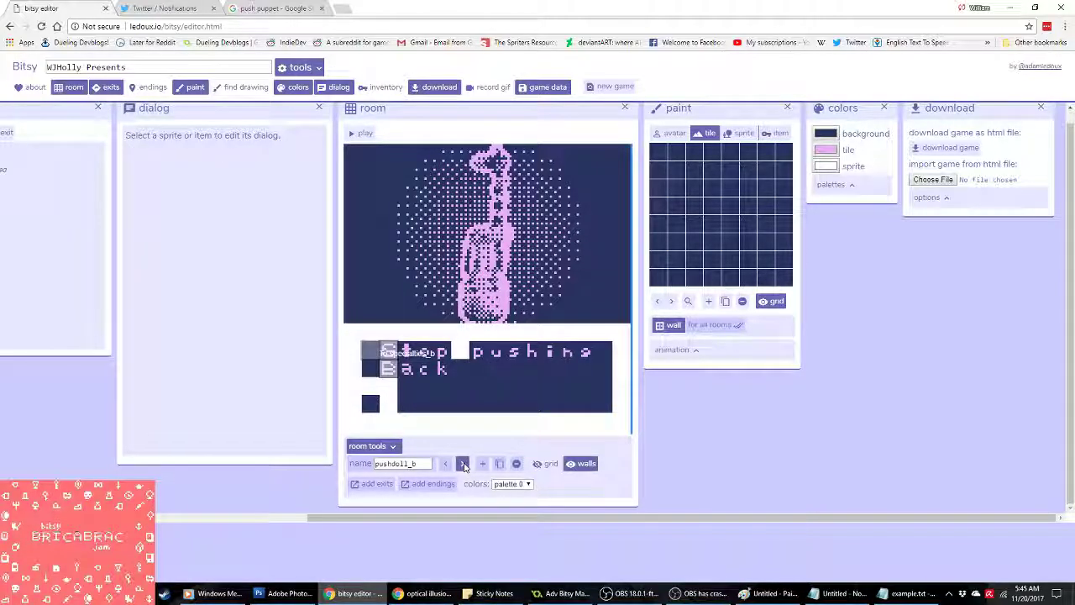
{"action": "left_click", "coordinate": [463, 464]}
{"action": "left_click", "coordinate": [463, 464]}
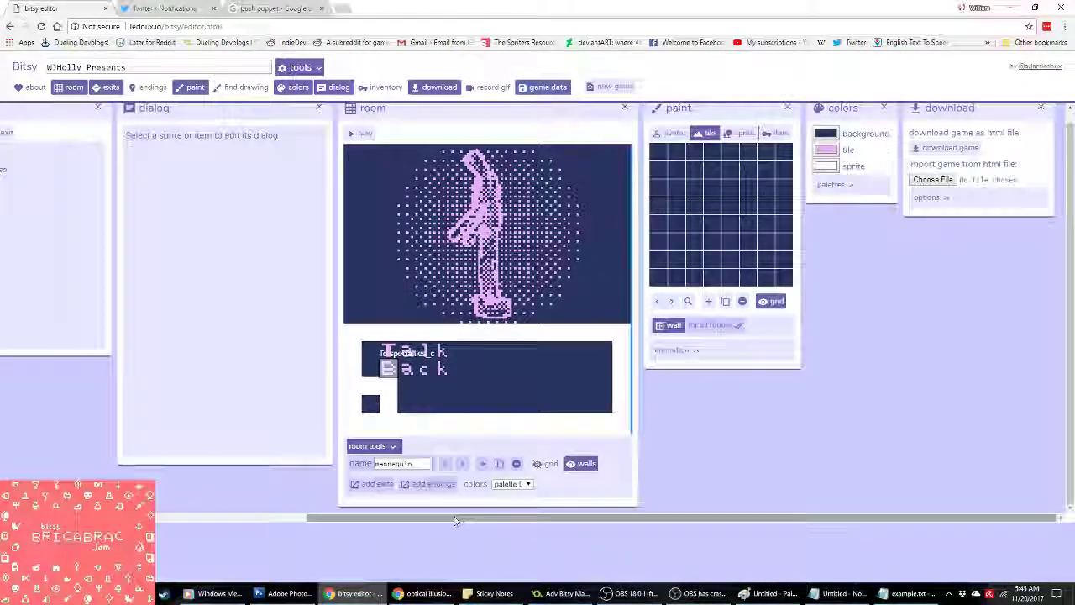
Step: Paste the exported tile and room data into the game data and open the Big Book of Illusions room
{"action": "left_click_drag", "start_coordinate": [456, 517], "coordinate": [151, 517]}
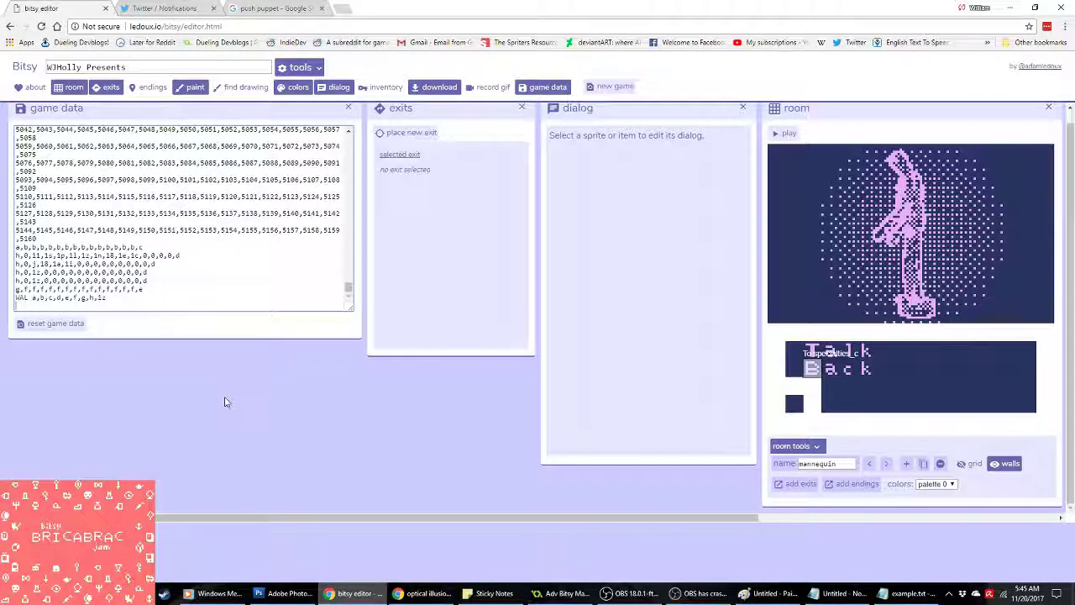
{"action": "left_click", "coordinate": [884, 465]}
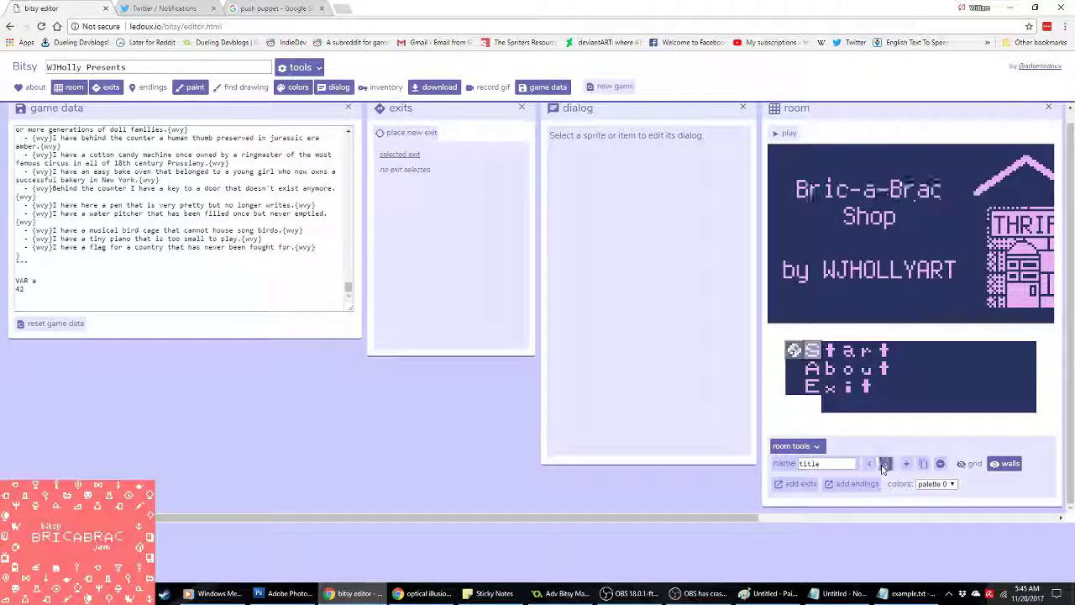
{"action": "left_click", "coordinate": [884, 464]}
{"action": "mouse_move", "coordinate": [745, 516]}
{"action": "left_mouse_down"}
{"action": "mouse_move", "coordinate": [967, 521]}
{"action": "mouse_move", "coordinate": [958, 528]}
{"action": "left_mouse_up"}
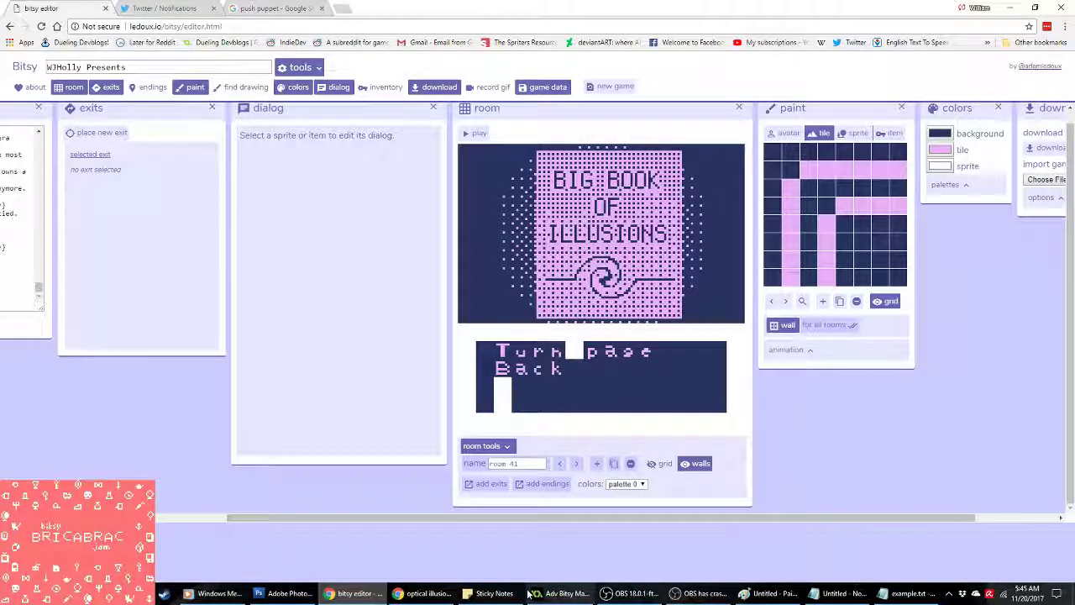
Step: Switch to the optical illusions image results in Chrome, copy the My Wife and My Mother-in-Law picture and return to Photoshop
{"action": "left_click", "coordinate": [425, 593]}
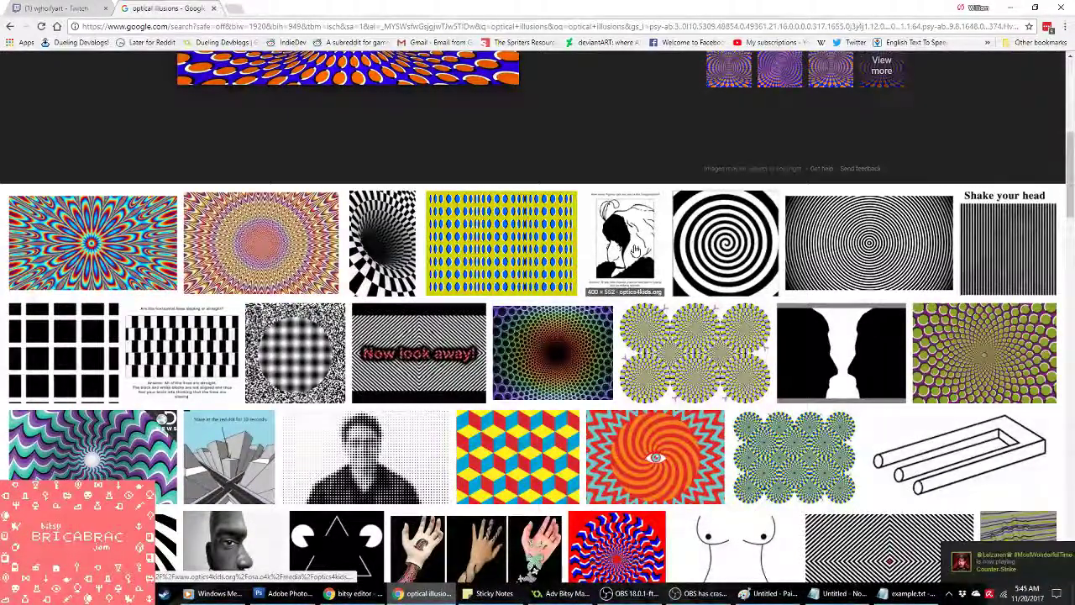
{"action": "scroll", "coordinate": [629, 256], "scroll_direction": "down", "scroll_amount": 1}
{"action": "scroll", "coordinate": [625, 256], "scroll_direction": "up", "scroll_amount": 1}
{"action": "left_click", "coordinate": [625, 249]}
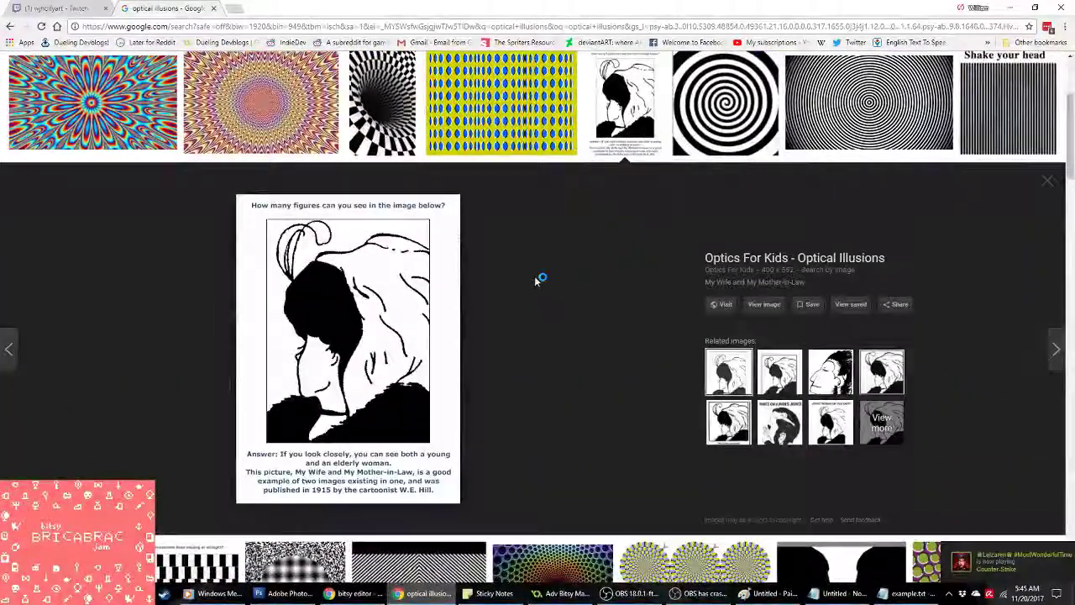
{"action": "right_click", "coordinate": [396, 309]}
{"action": "left_click", "coordinate": [443, 423]}
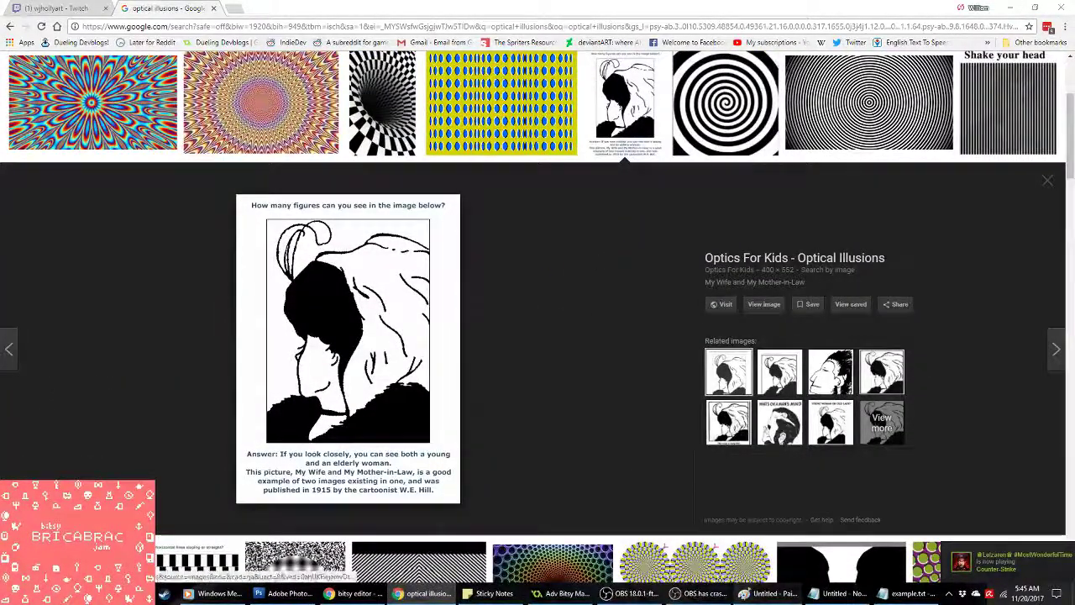
{"action": "key", "text": "alt+Tab"}
{"action": "left_click", "coordinate": [286, 593]}
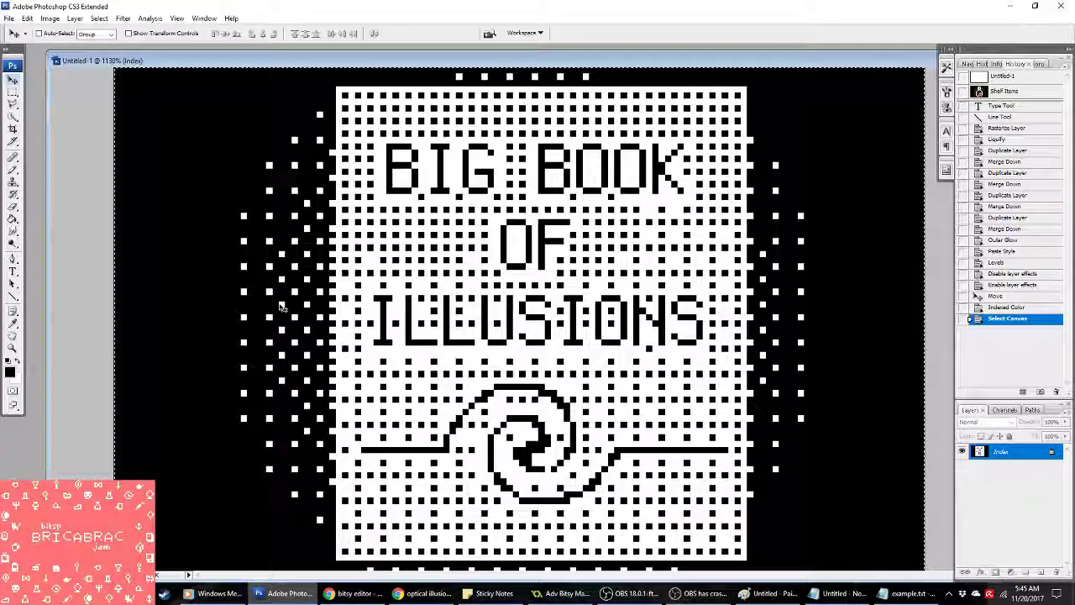
Step: Try to paste the copied illusion picture into the indexed-colour cover image and scale it down to fit the canvas
{"action": "key", "text": "ctrl+v"}
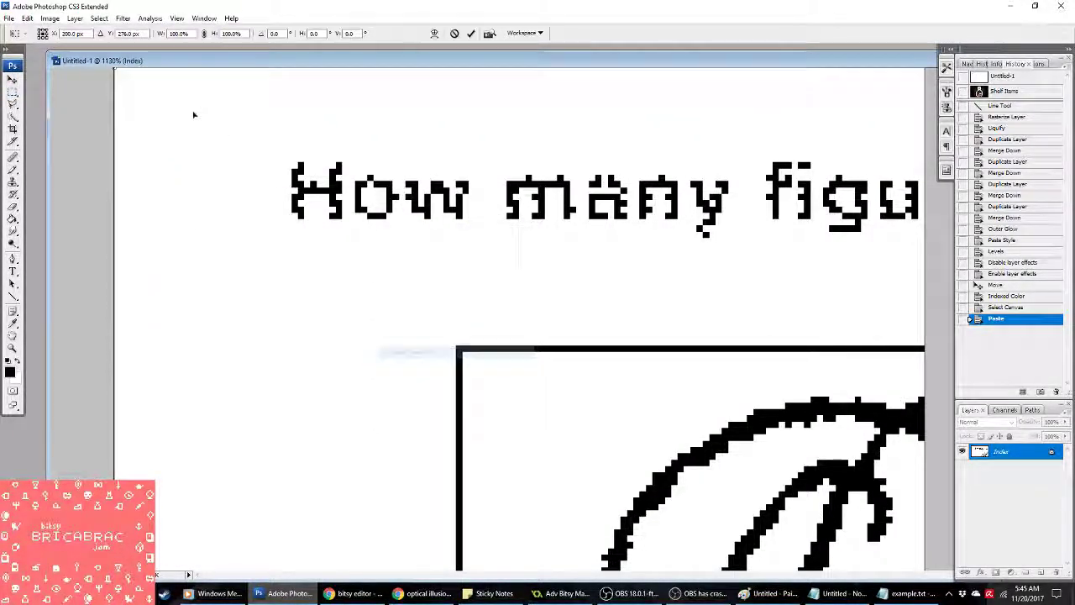
{"action": "left_click_drag", "start_coordinate": [115, 72], "coordinate": [295, 154]}
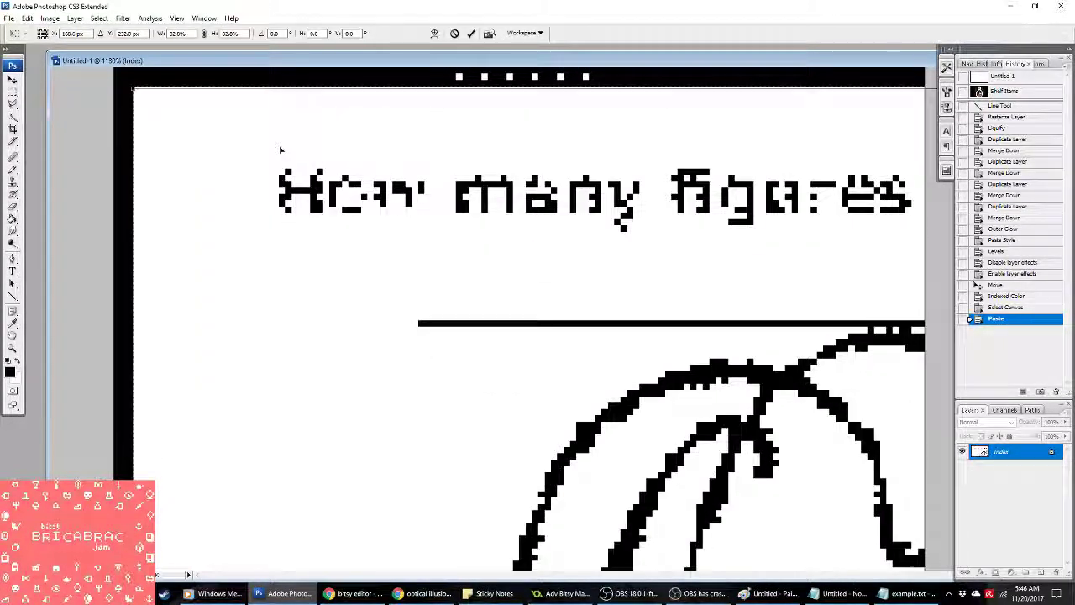
{"action": "left_click_drag", "start_coordinate": [130, 90], "coordinate": [304, 143]}
{"action": "mouse_move", "coordinate": [417, 110]}
{"action": "left_mouse_down"}
{"action": "mouse_move", "coordinate": [360, 52]}
{"action": "mouse_move", "coordinate": [372, 86]}
{"action": "mouse_move", "coordinate": [419, 124]}
{"action": "left_mouse_up"}
{"action": "key", "text": "Return"}
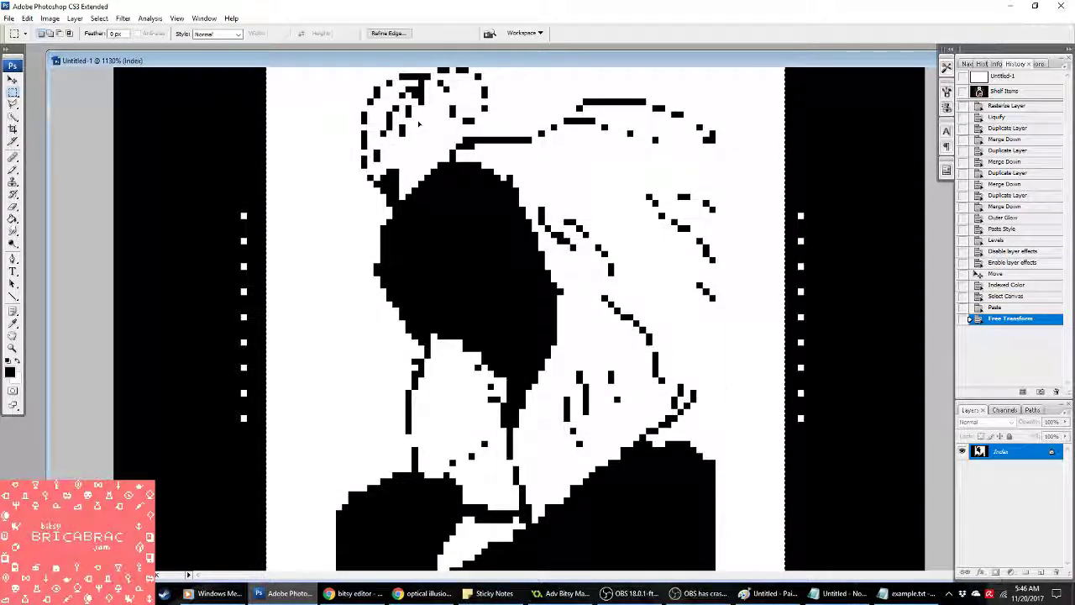
Step: Revert the cover to its layered RGB state, paste the illusion picture as a new layer and start Free Transform
{"action": "left_click", "coordinate": [990, 274]}
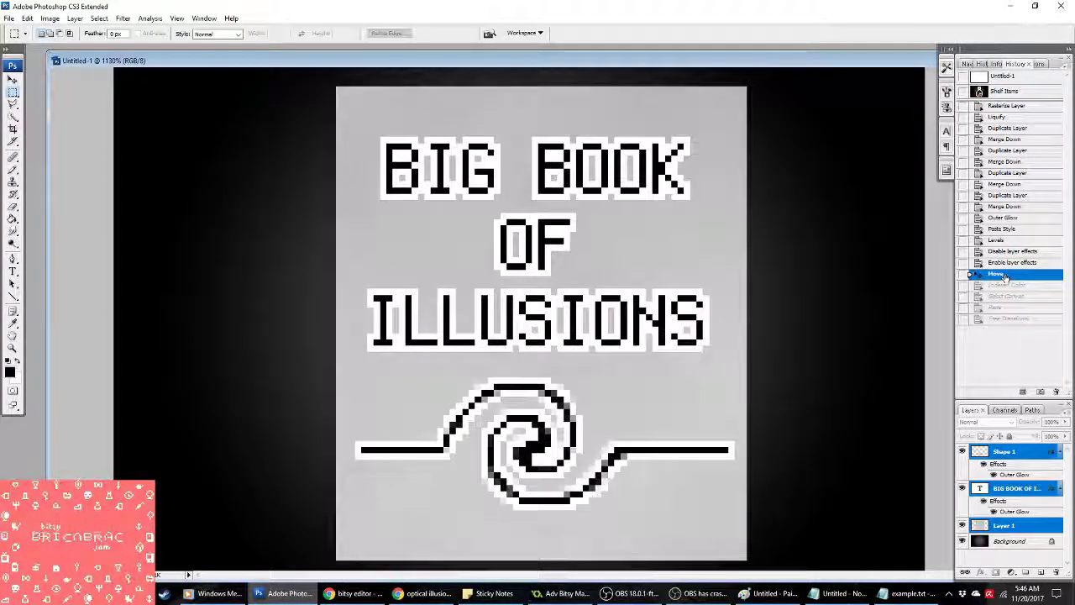
{"action": "key", "text": "ctrl+v"}
{"action": "right_click", "coordinate": [693, 268]}
{"action": "left_click", "coordinate": [766, 365]}
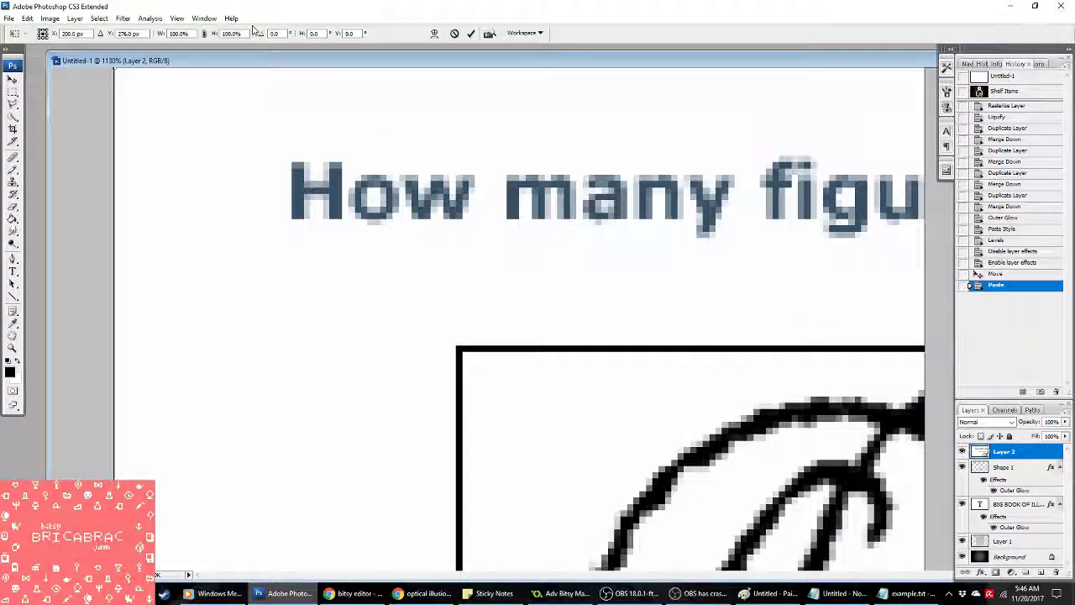
Step: Scale the pasted picture proportionally to about 19.6% and position it so the drawing of the woman fills the canvas height
{"action": "key", "text": "Tab"}
{"action": "left_click", "coordinate": [174, 33]}
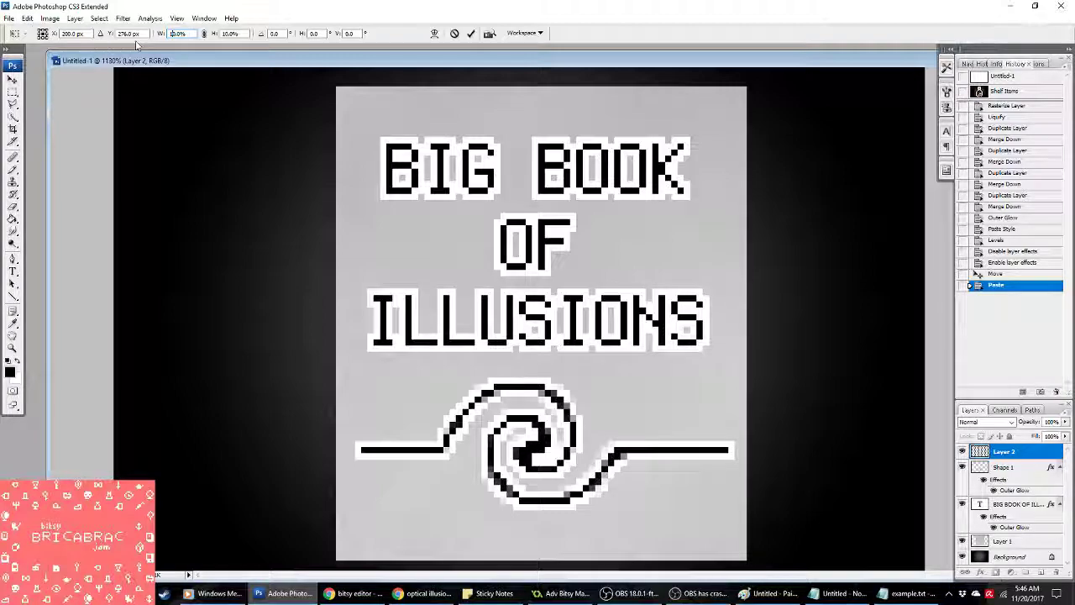
{"action": "key", "text": "Tab"}
{"action": "left_click_drag", "start_coordinate": [222, 270], "coordinate": [756, 571]}
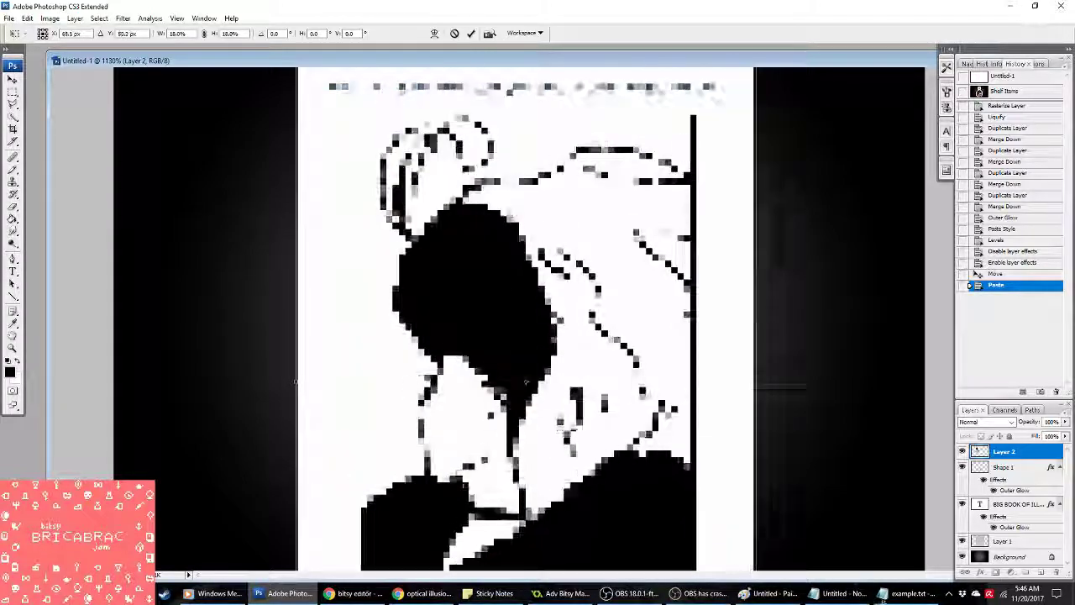
{"action": "left_click_drag", "start_coordinate": [361, 217], "coordinate": [424, 217]}
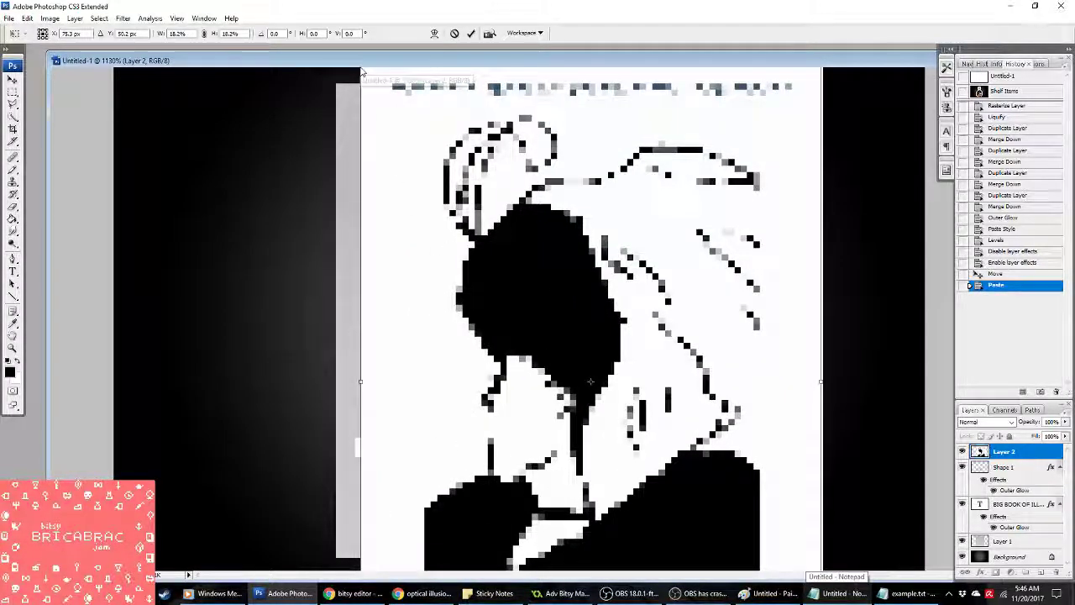
{"action": "left_click_drag", "start_coordinate": [360, 70], "coordinate": [322, 34], "text": "shift"}
{"action": "left_click_drag", "start_coordinate": [535, 206], "coordinate": [478, 205]}
{"action": "key", "text": "Down"}
{"action": "key", "text": "Down"}
{"action": "key", "text": "Down"}
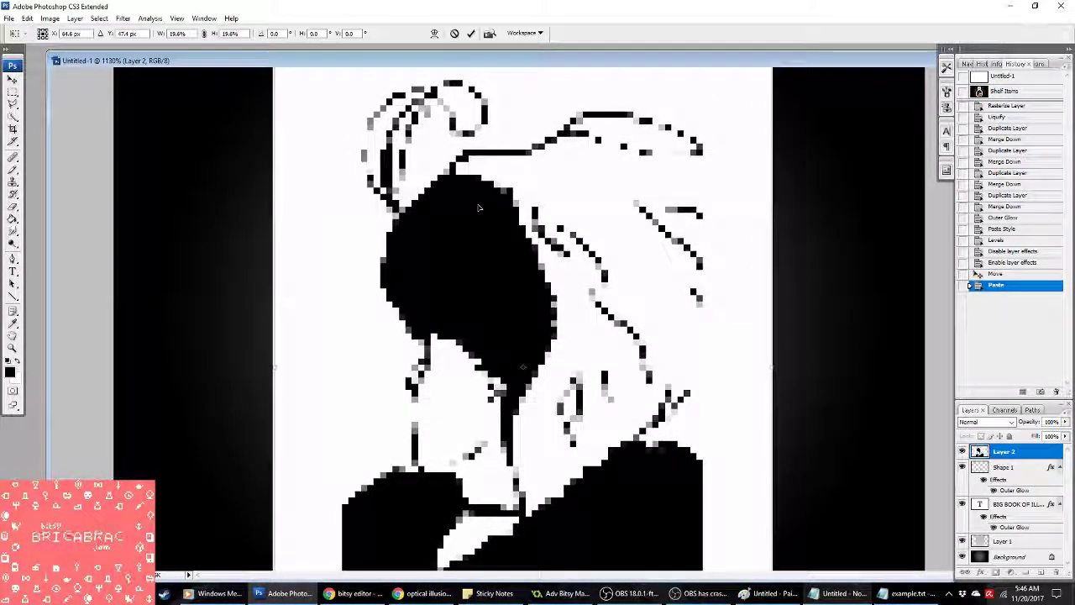
{"action": "key", "text": "Return"}
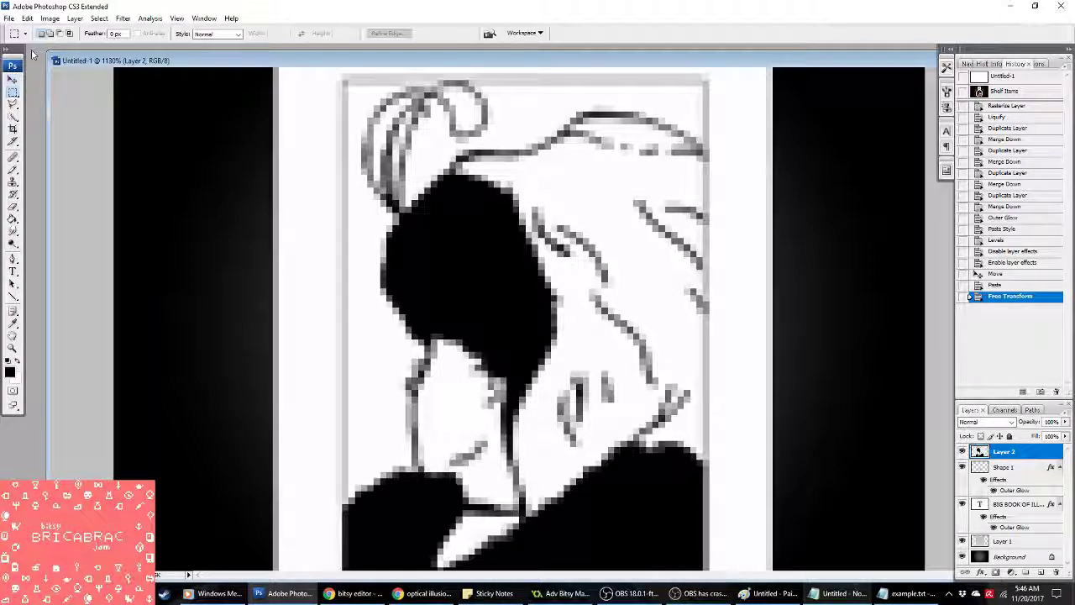
{"action": "left_click", "coordinate": [13, 78]}
{"action": "left_click_drag", "start_coordinate": [428, 186], "coordinate": [429, 176]}
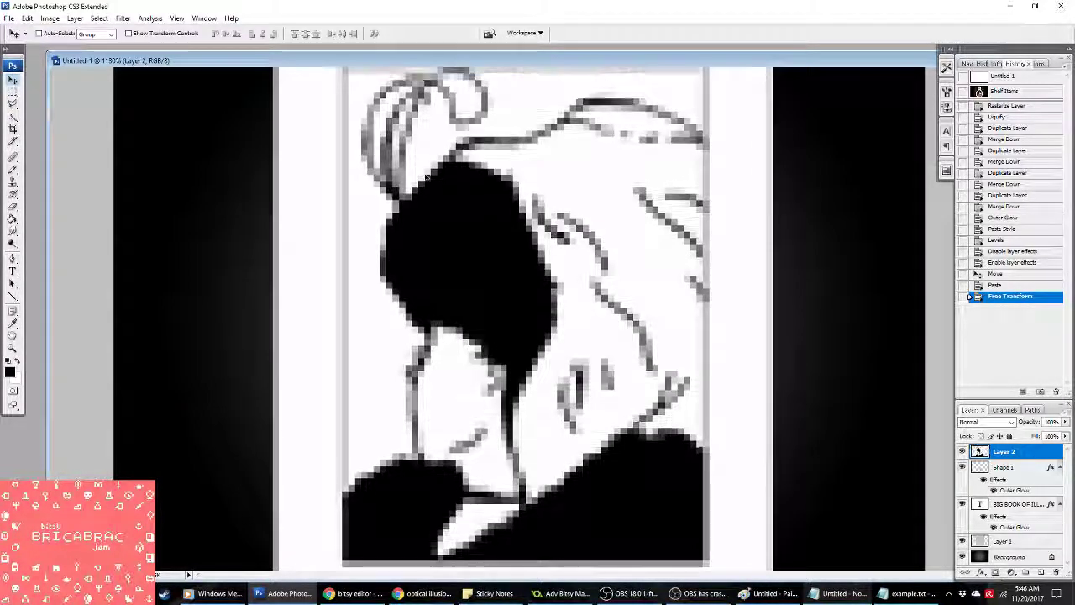
Step: Apply Levels to the picture layer with input black at 150 and input white at 203
{"action": "left_click", "coordinate": [50, 17]}
{"action": "mouse_move", "coordinate": [67, 42]}
{"action": "left_click", "coordinate": [193, 46]}
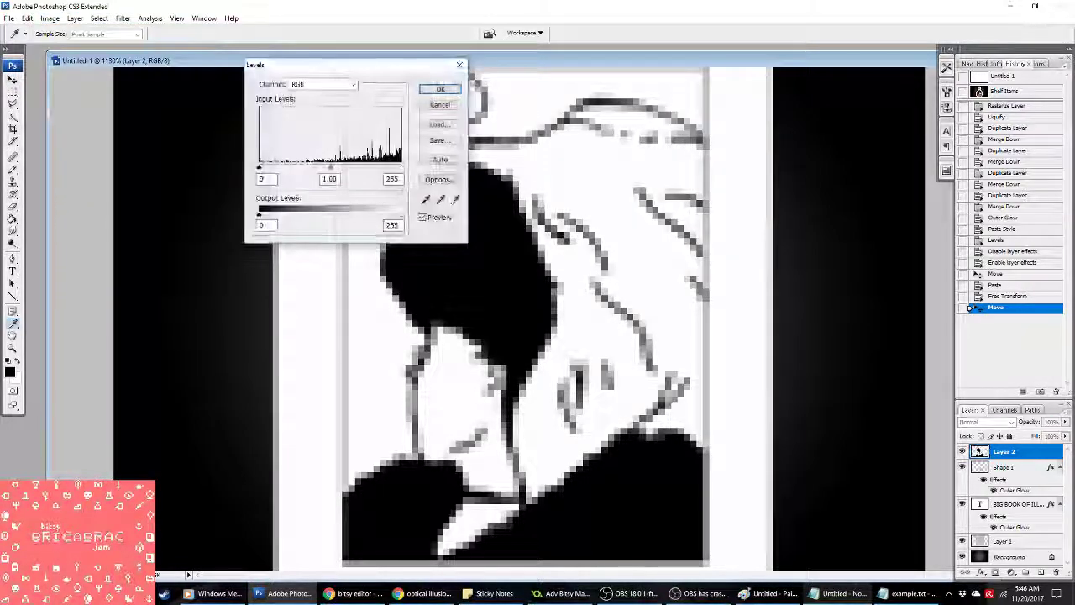
{"action": "left_click_drag", "start_coordinate": [401, 167], "coordinate": [372, 167]}
{"action": "left_click_drag", "start_coordinate": [260, 168], "coordinate": [343, 172]}
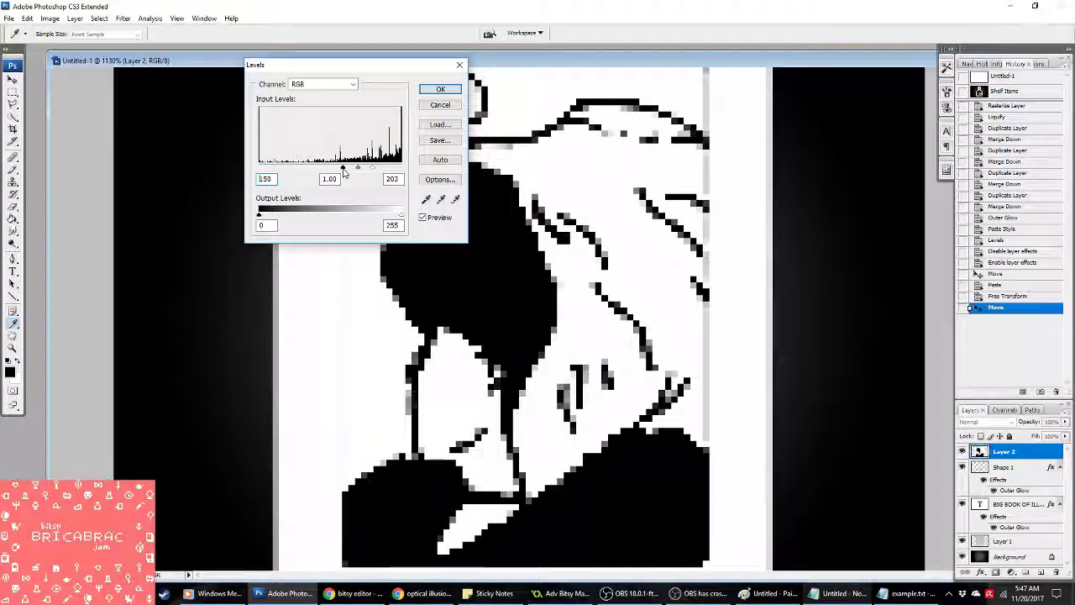
{"action": "left_click", "coordinate": [438, 91]}
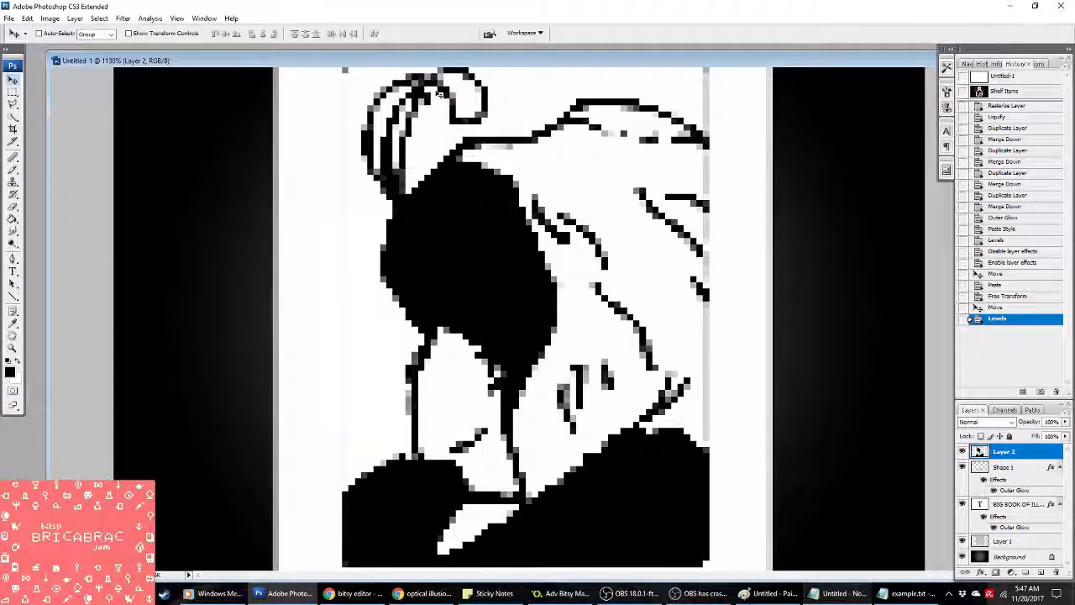
Step: Flatten the layers and convert the image to Indexed Color with a two-colour Local (Perceptual) palette, forced Black and White and Pattern dither
{"action": "left_click", "coordinate": [48, 19]}
{"action": "mouse_move", "coordinate": [57, 31]}
{"action": "left_click", "coordinate": [196, 63]}
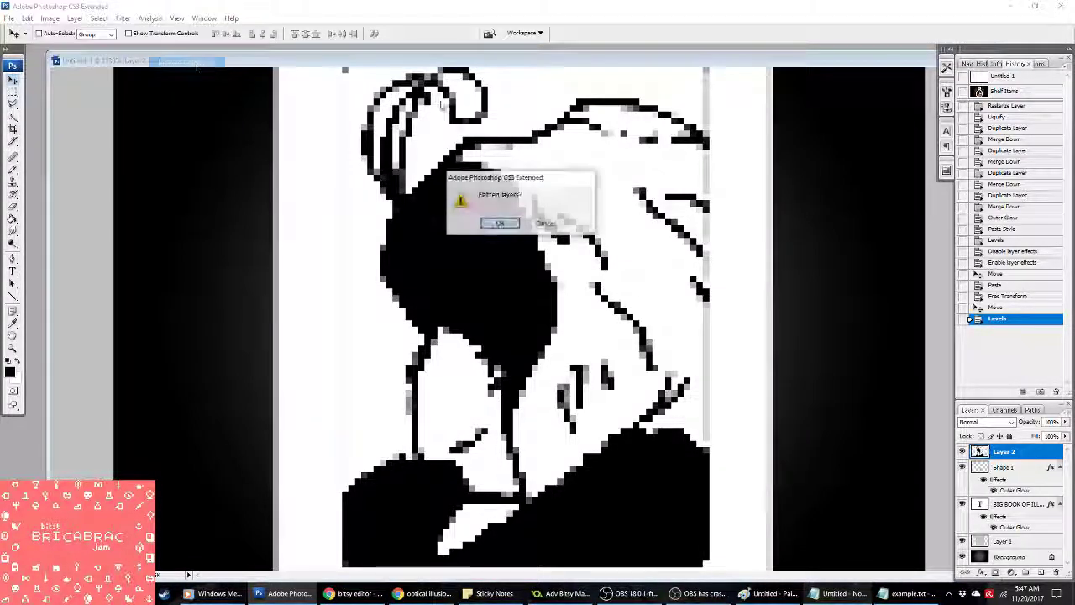
{"action": "left_click", "coordinate": [504, 220]}
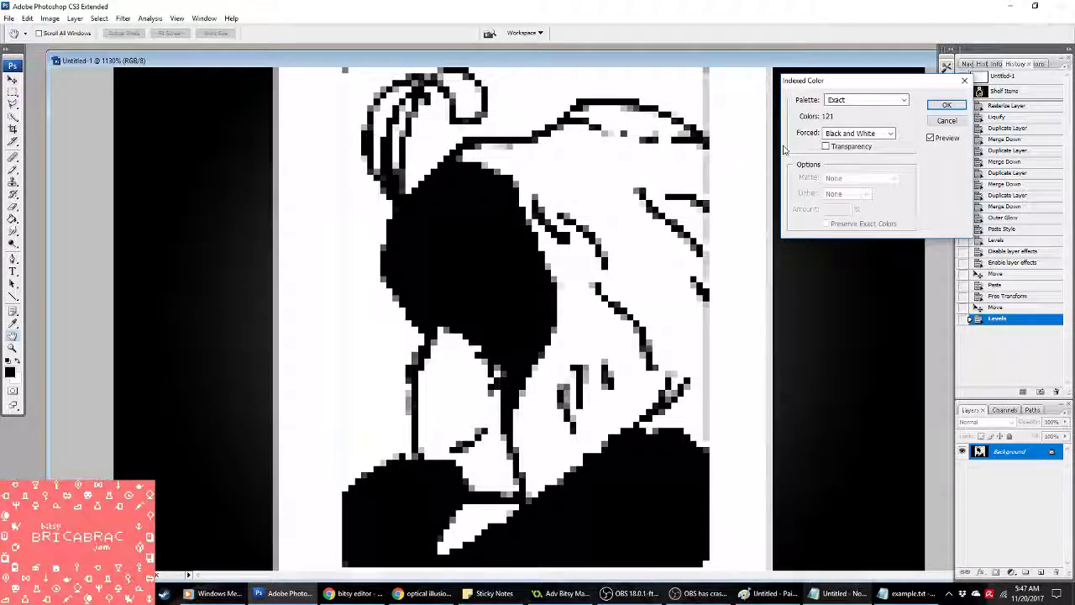
{"action": "left_click", "coordinate": [873, 101]}
{"action": "left_click", "coordinate": [840, 164]}
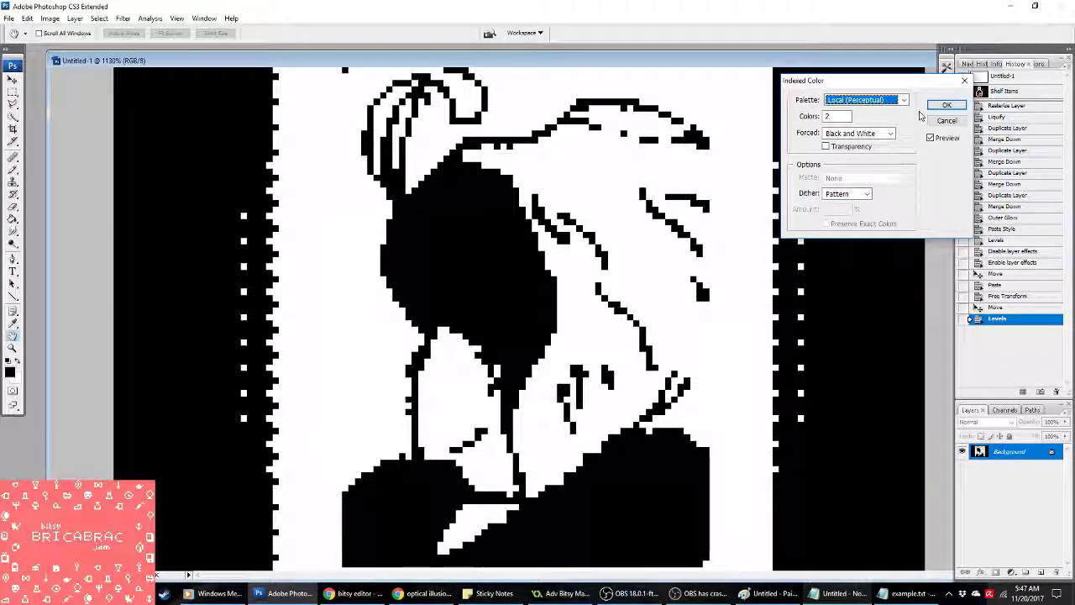
{"action": "left_click", "coordinate": [939, 106]}
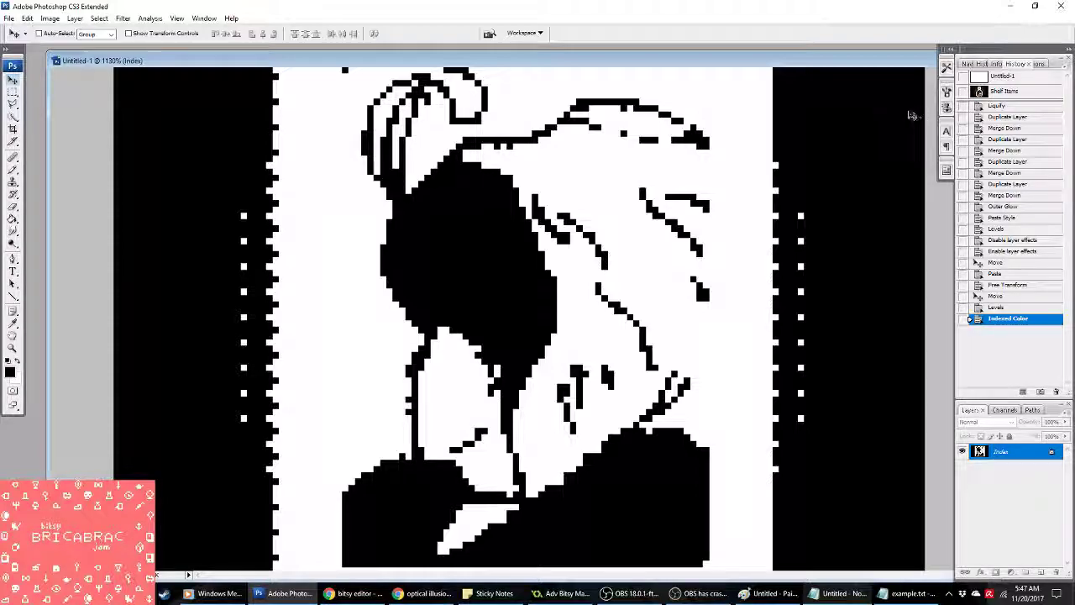
Step: Copy the whole canvas and replace the image of the spr_picturetest sprite in GameMaker with it
{"action": "key", "text": "ctrl+a"}
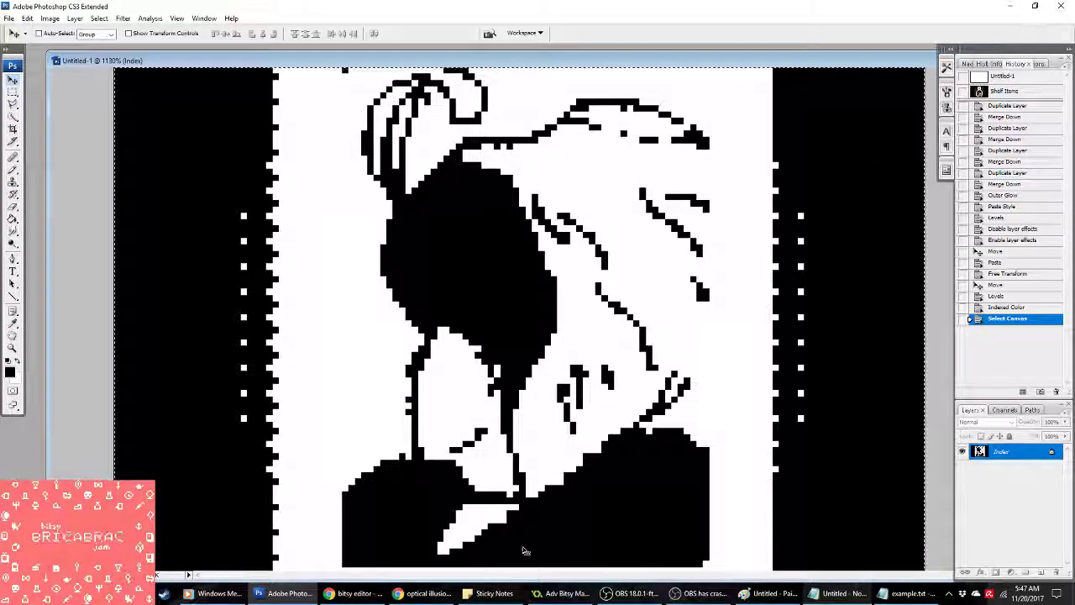
{"action": "left_click", "coordinate": [560, 593]}
{"action": "double_click", "coordinate": [59, 64]}
{"action": "left_click", "coordinate": [458, 180]}
{"action": "key", "text": "ctrl+v"}
{"action": "key", "text": "Delete"}
{"action": "left_click", "coordinate": [612, 239]}
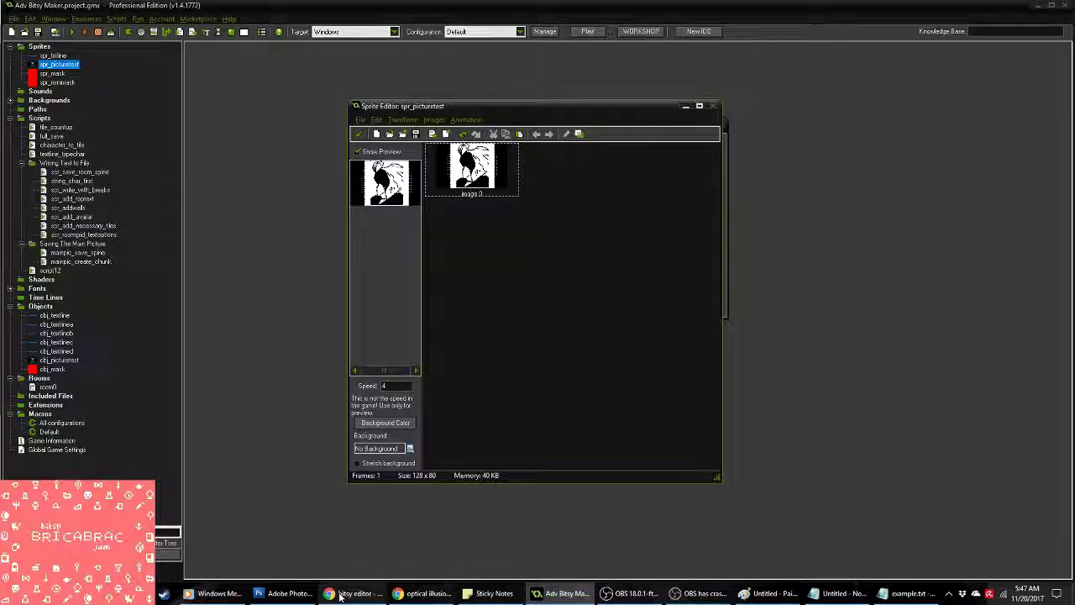
Step: Back in Photoshop, revert to the Levels state, delete the Shape 1, title text and Layer 1 layers, and flatten the image
{"action": "left_click", "coordinate": [285, 593]}
{"action": "left_click", "coordinate": [998, 295]}
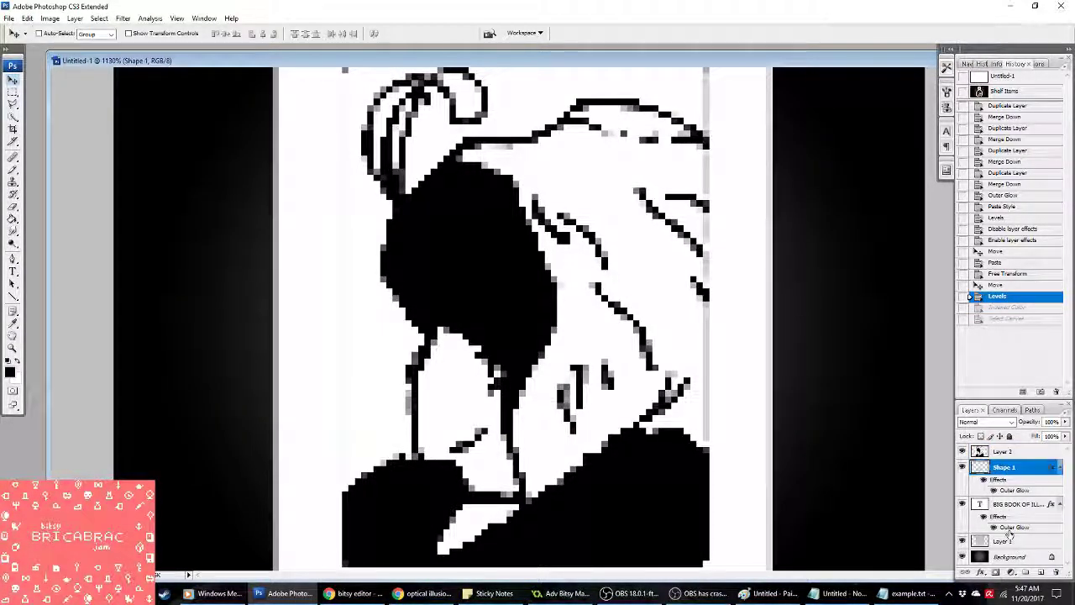
{"action": "left_click", "coordinate": [1004, 542], "text": "shift"}
{"action": "right_click", "coordinate": [1004, 542]}
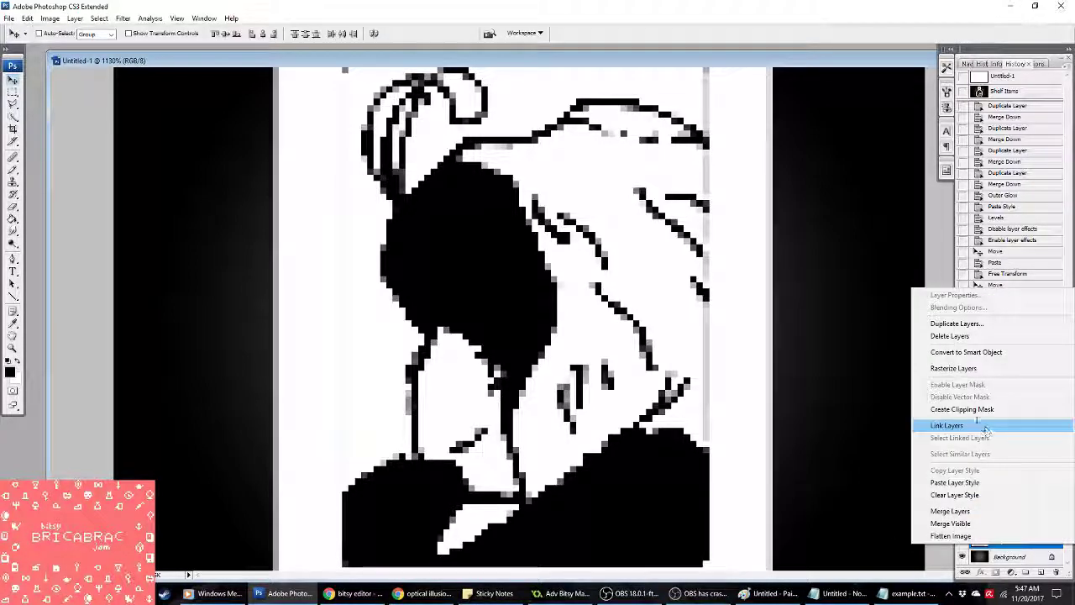
{"action": "left_click", "coordinate": [949, 335]}
{"action": "left_click", "coordinate": [497, 220]}
{"action": "right_click", "coordinate": [930, 476]}
{"action": "left_click", "coordinate": [1008, 467]}
{"action": "right_click", "coordinate": [1007, 467]}
{"action": "left_click", "coordinate": [991, 448]}
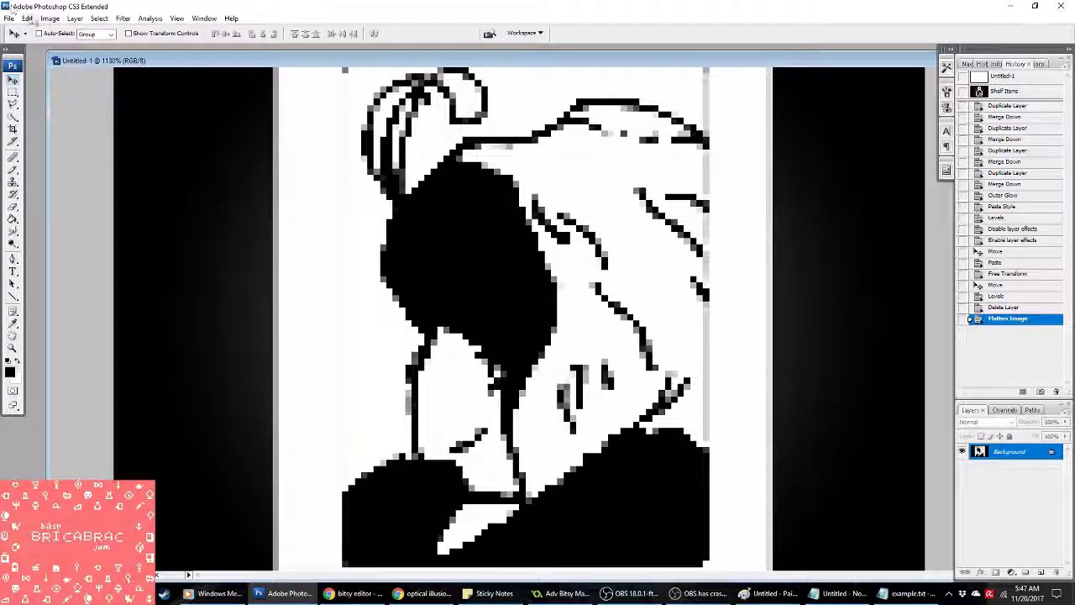
Step: Darken the midtones of the flattened picture with Levels so the dark grey surroundings turn black
{"action": "left_click", "coordinate": [49, 19]}
{"action": "mouse_move", "coordinate": [84, 46]}
{"action": "left_click", "coordinate": [168, 46]}
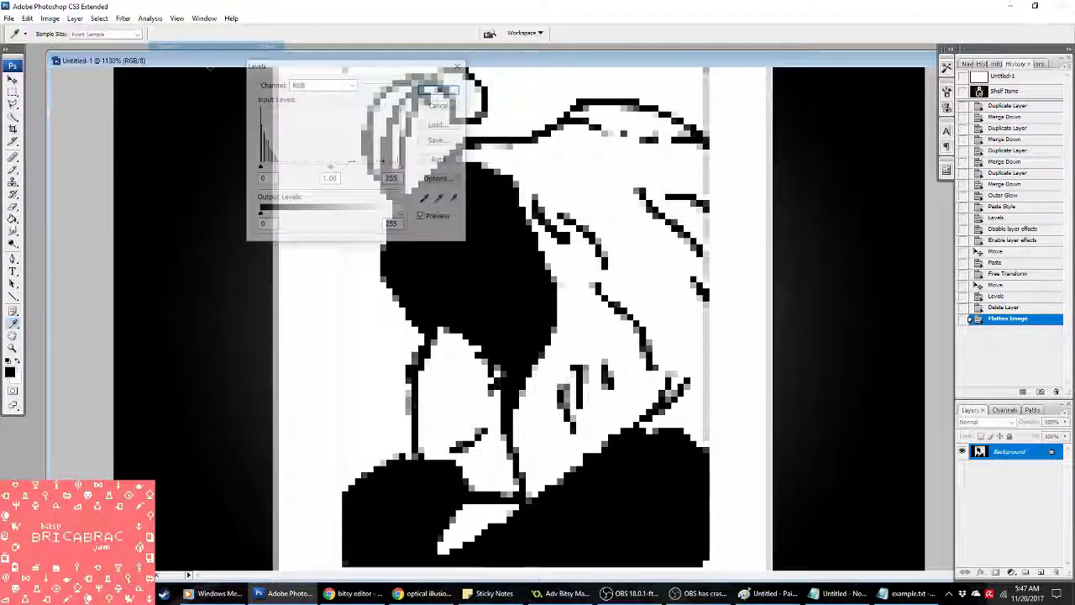
{"action": "left_click_drag", "start_coordinate": [330, 165], "coordinate": [359, 169]}
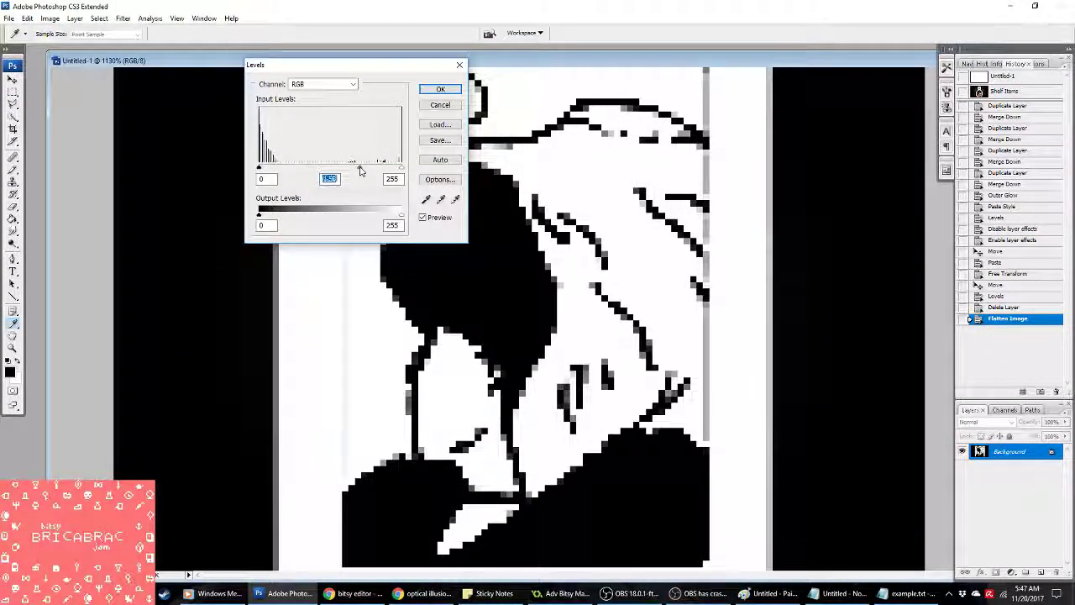
{"action": "left_click", "coordinate": [441, 89]}
Step: Try converting the picture to Indexed Color with the offered palette settings, and undo the conversion
{"action": "left_click", "coordinate": [50, 19]}
{"action": "mouse_move", "coordinate": [67, 40]}
{"action": "left_click", "coordinate": [181, 67]}
{"action": "left_click", "coordinate": [939, 107]}
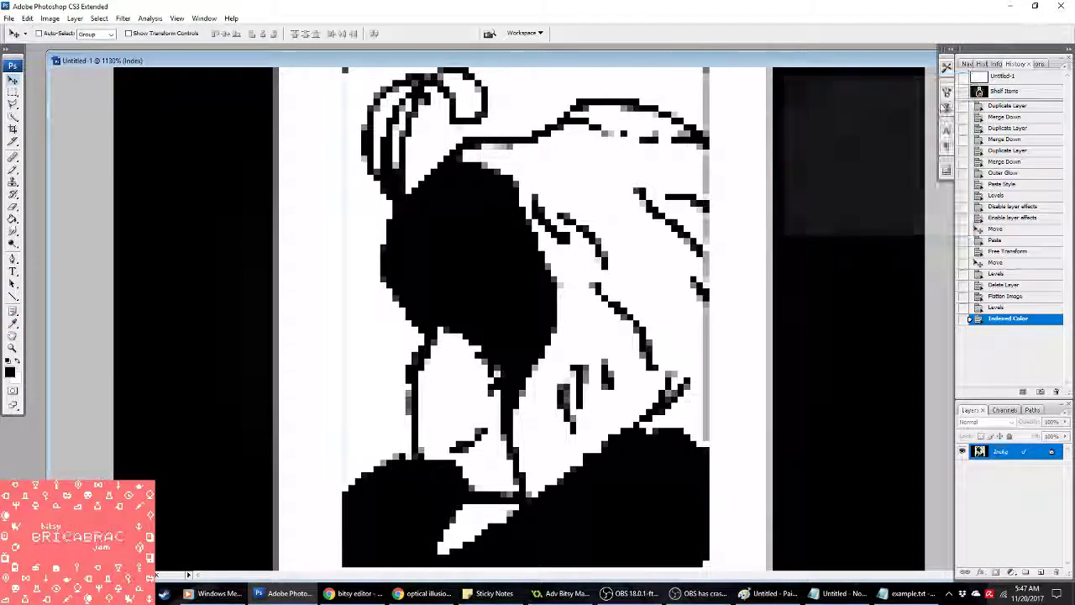
{"action": "left_click", "coordinate": [49, 18]}
{"action": "mouse_move", "coordinate": [67, 31]}
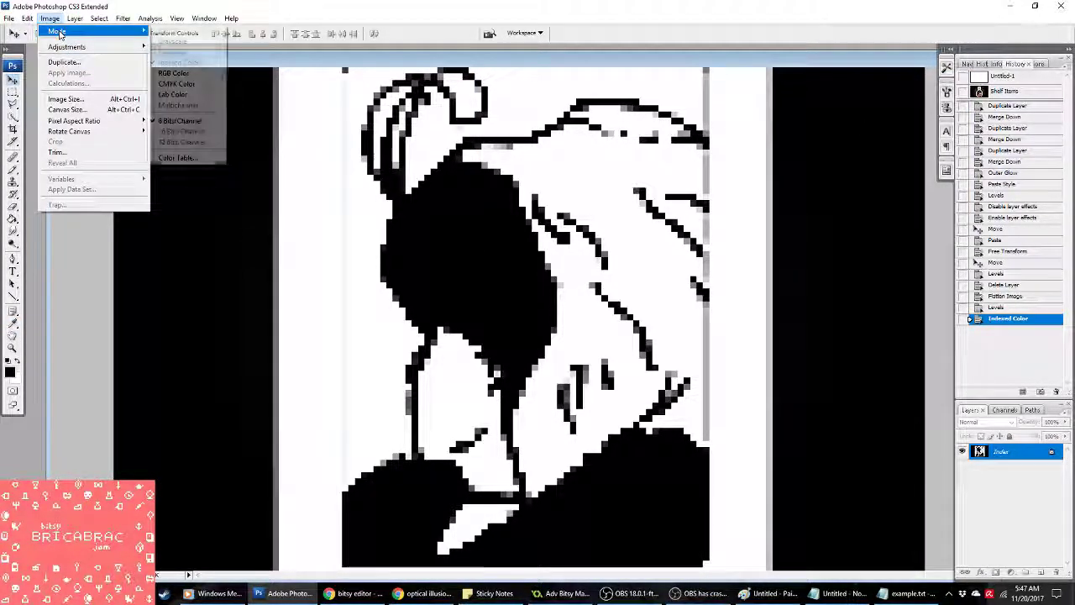
{"action": "left_click", "coordinate": [192, 64]}
{"action": "key", "text": "ctrl+z"}
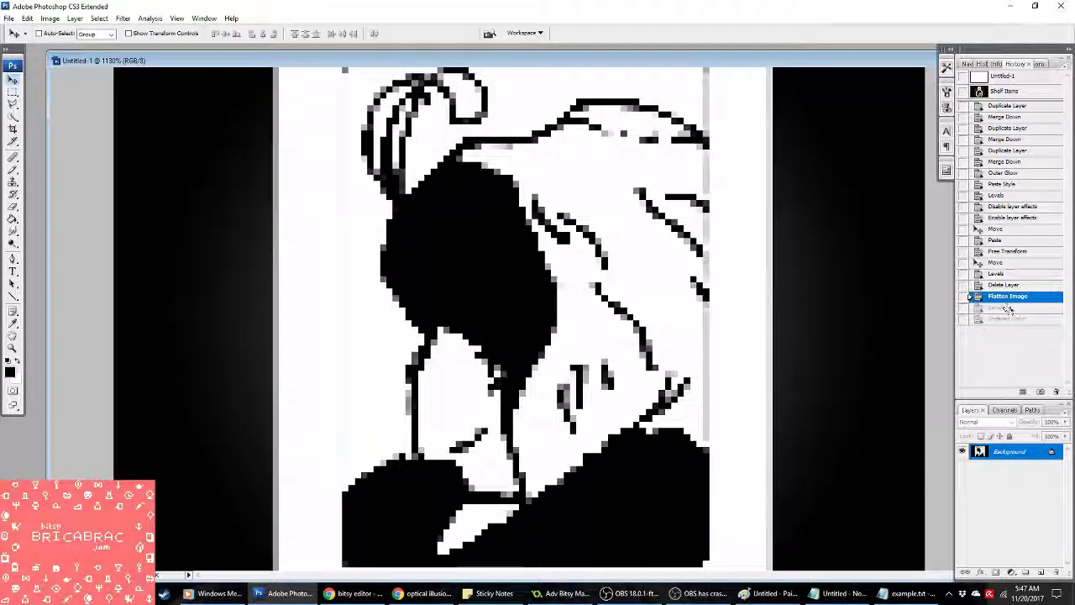
Step: Convert the darkened picture to dithered black-and-white Indexed Color using a Local palette
{"action": "mouse_move", "coordinate": [61, 30]}
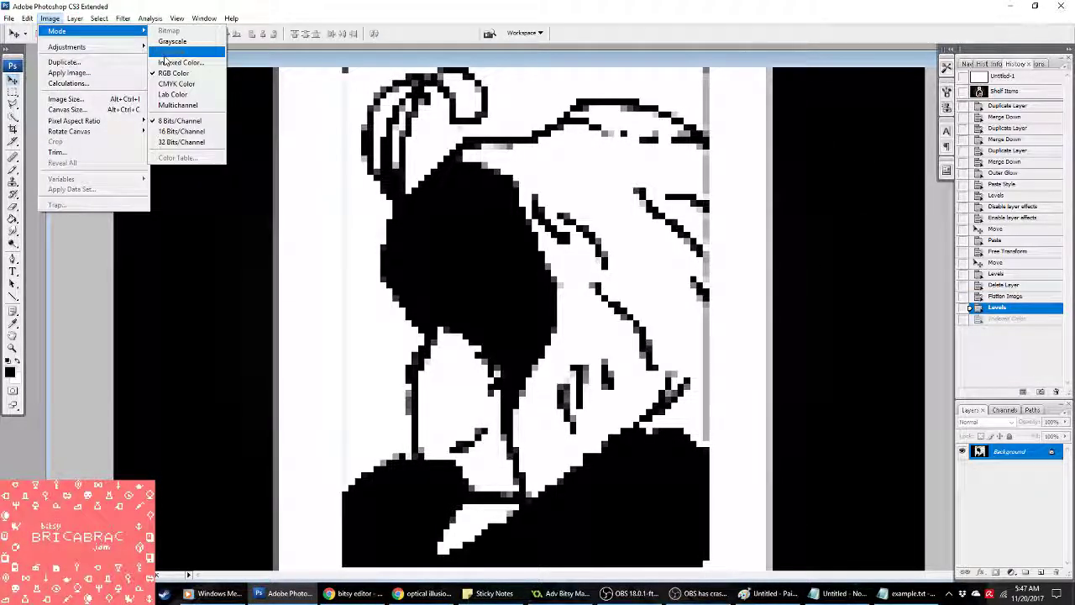
{"action": "left_click", "coordinate": [178, 62]}
{"action": "left_click", "coordinate": [866, 100]}
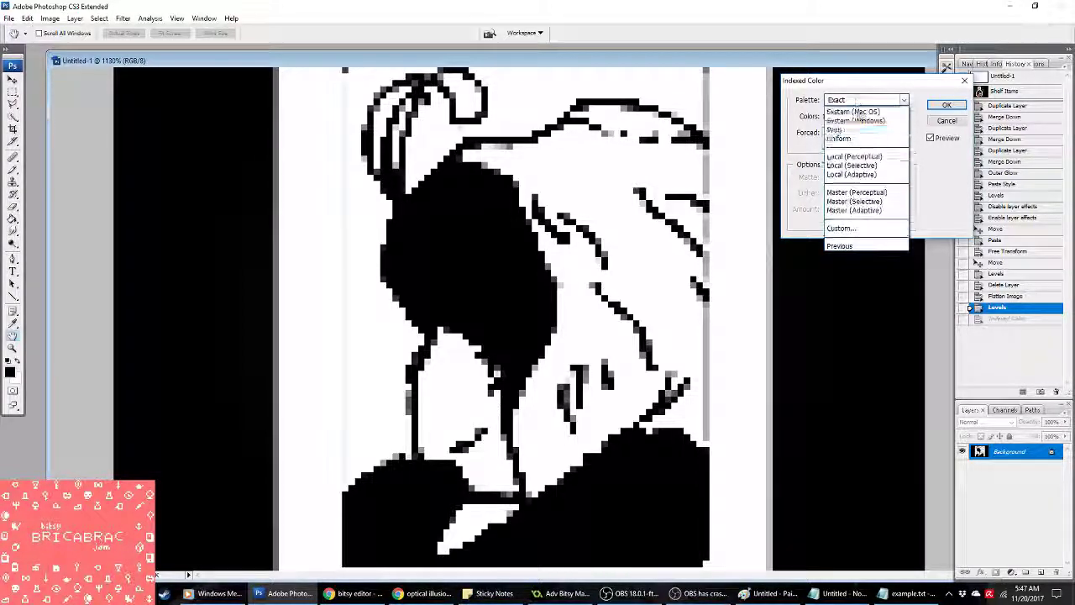
{"action": "left_click", "coordinate": [852, 172]}
{"action": "left_click", "coordinate": [945, 106]}
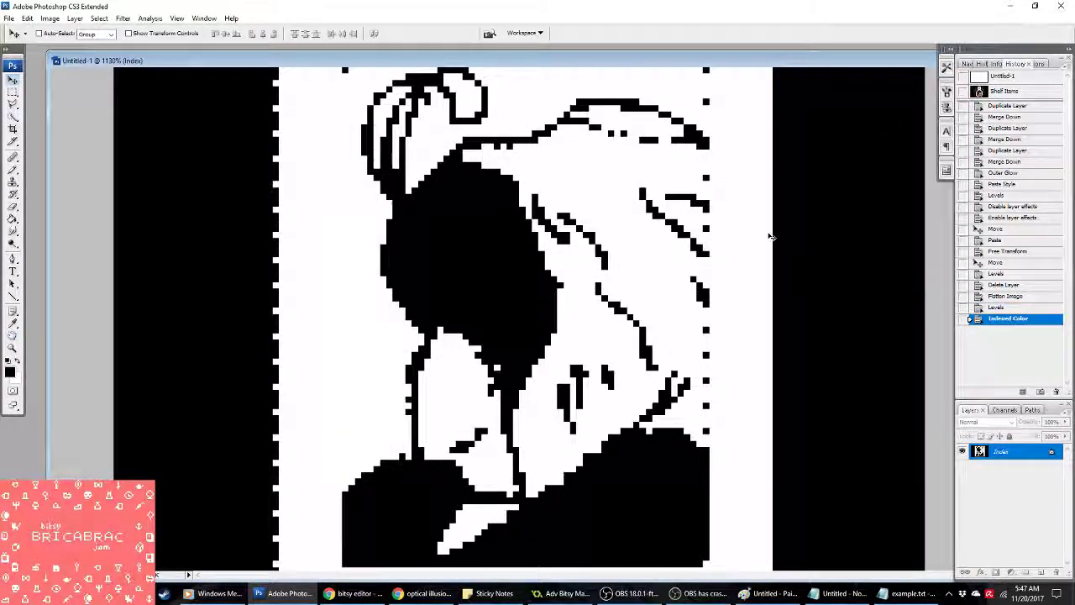
Step: Copy the whole dithered picture, switch to GameMaker, paste it into the spr_picturetest sprite as a new frame, and accept the sprite
{"action": "key", "text": "ctrl+a"}
{"action": "left_click", "coordinate": [561, 593]}
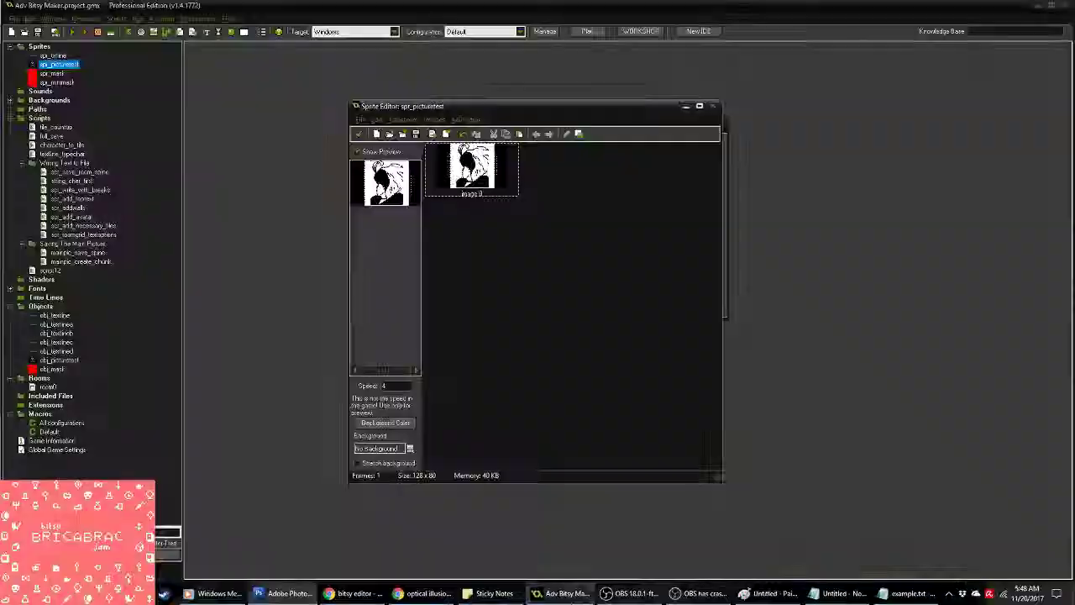
{"action": "left_click", "coordinate": [498, 250]}
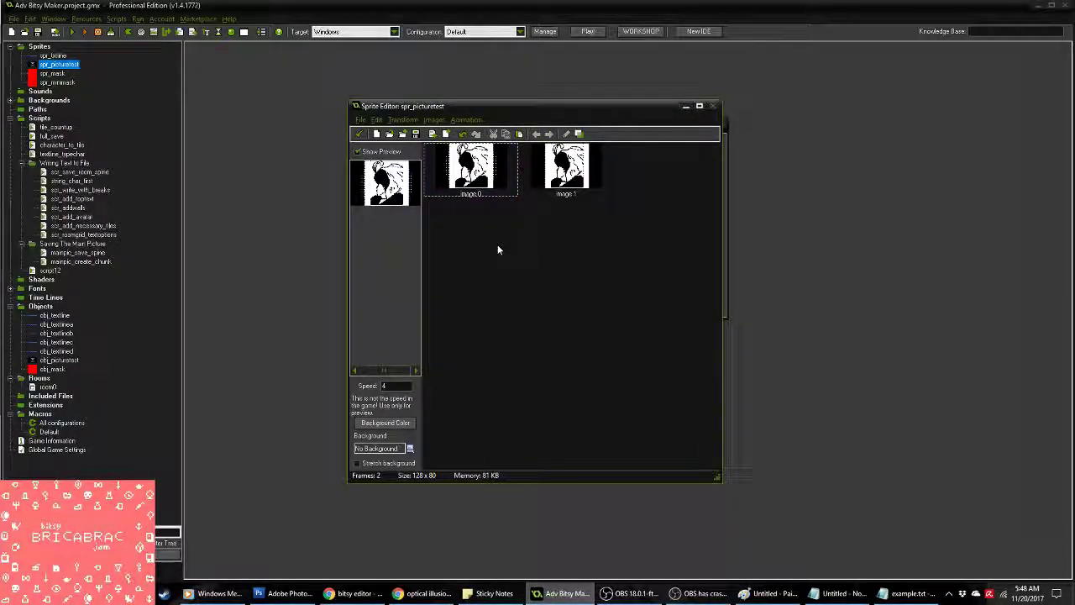
{"action": "left_click", "coordinate": [359, 136]}
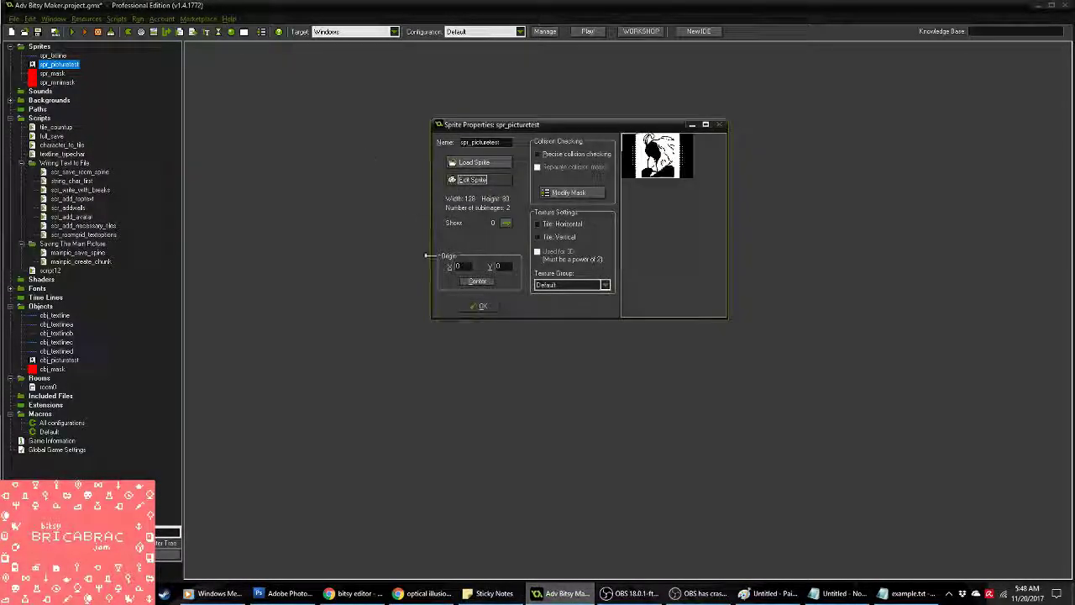
{"action": "left_click", "coordinate": [479, 305]}
Step: Delete the old example.txt from the Adv_Bitsy_Maker folder, and run the GameMaker project to export the new picture
{"action": "key", "text": "alt+Tab"}
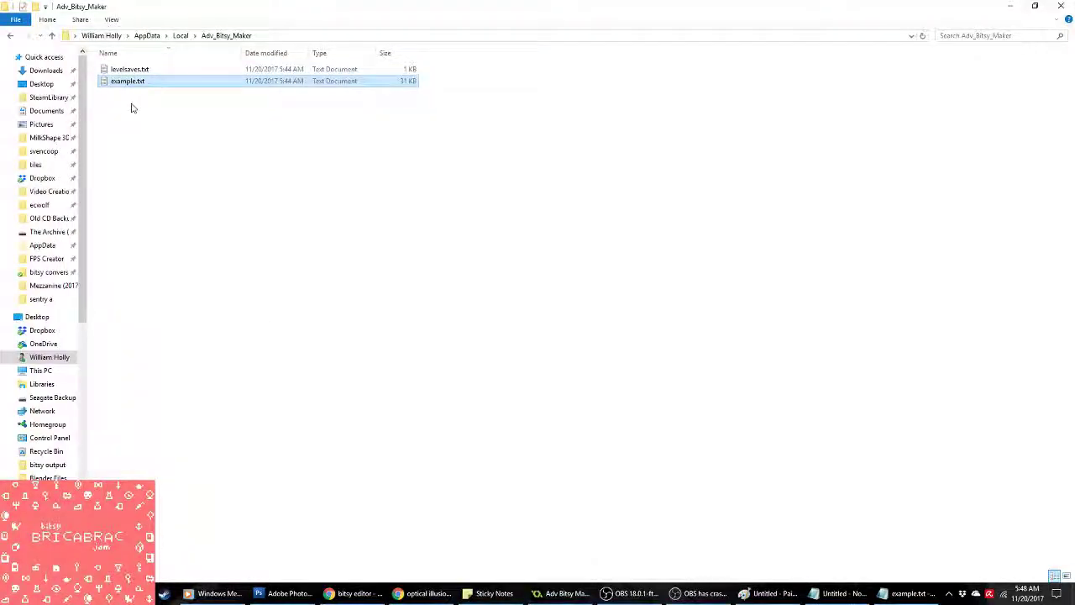
{"action": "key", "text": "Delete"}
{"action": "key", "text": "Return"}
{"action": "left_click", "coordinate": [565, 593]}
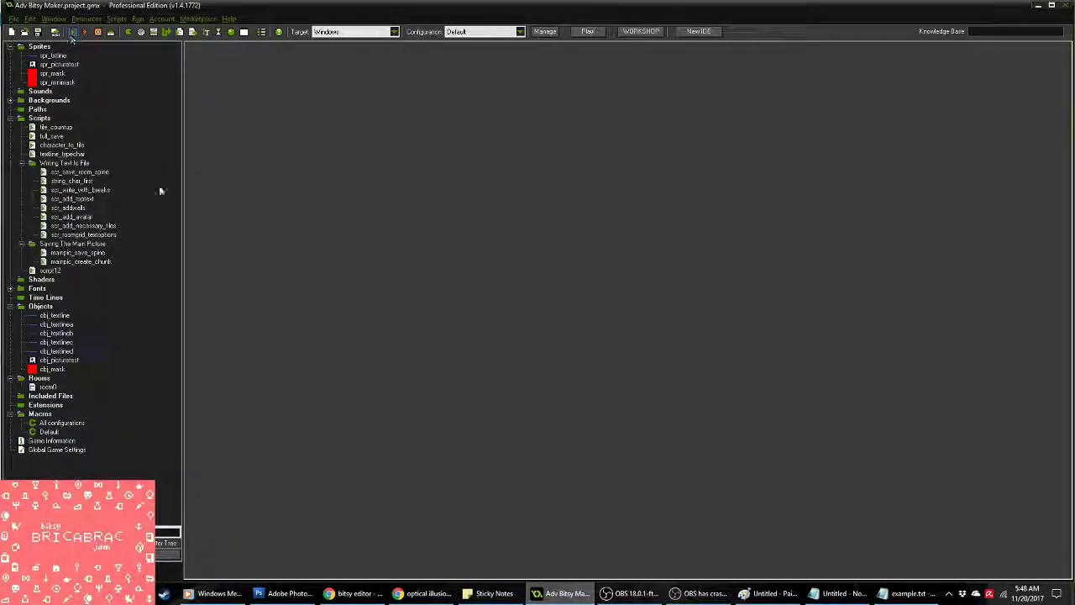
{"action": "key", "text": "alt+Tab"}
{"action": "left_click", "coordinate": [59, 8]}
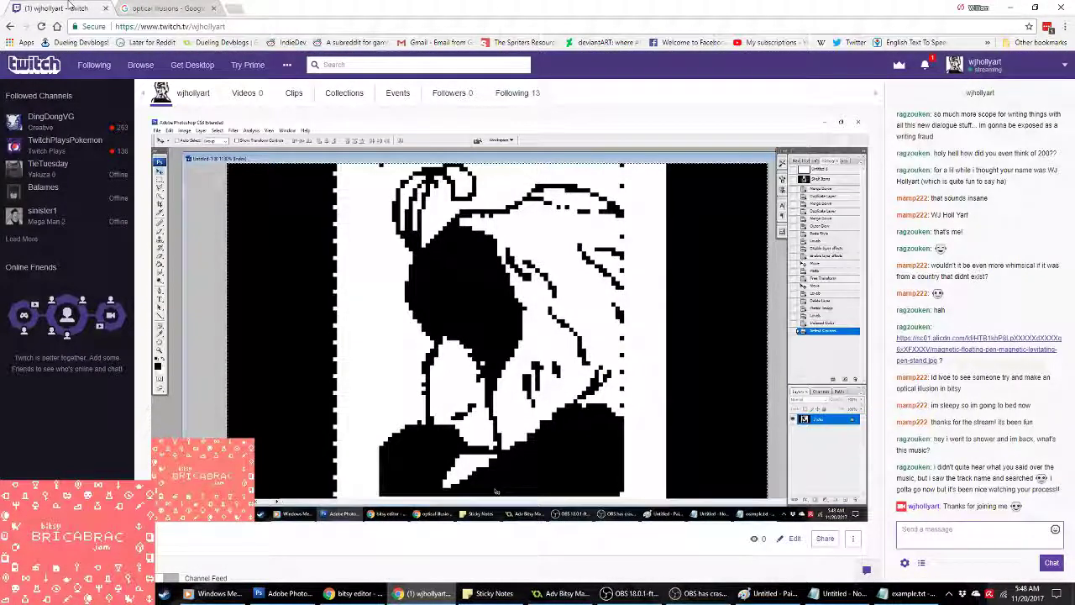
{"action": "left_click", "coordinate": [166, 8]}
{"action": "left_click", "coordinate": [353, 593]}
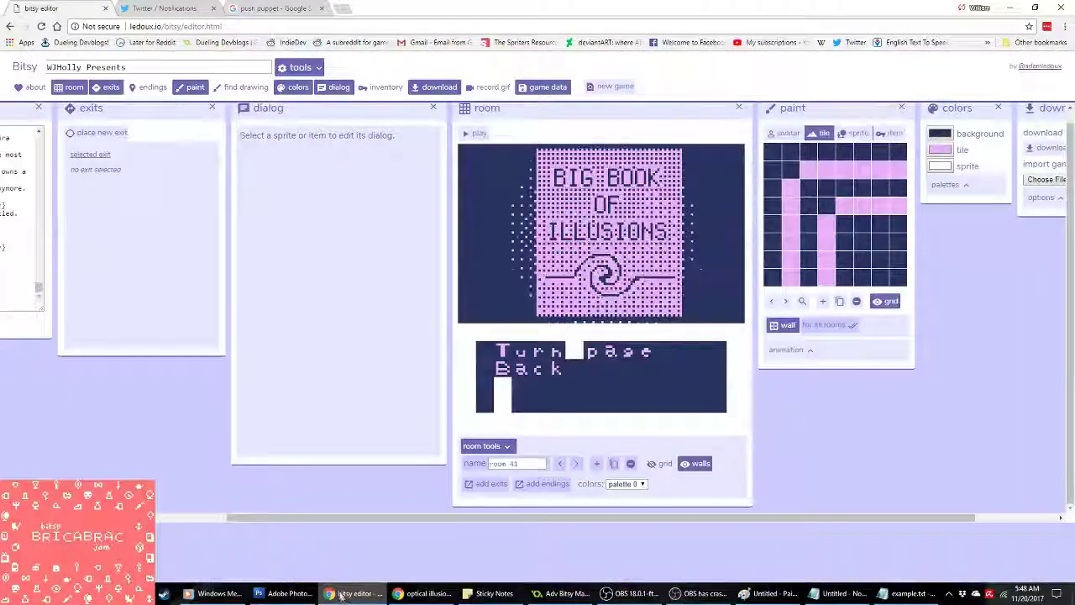
{"action": "left_click", "coordinate": [166, 8]}
{"action": "key", "text": "ctrl+Tab"}
{"action": "key", "text": "ctrl+Tab"}
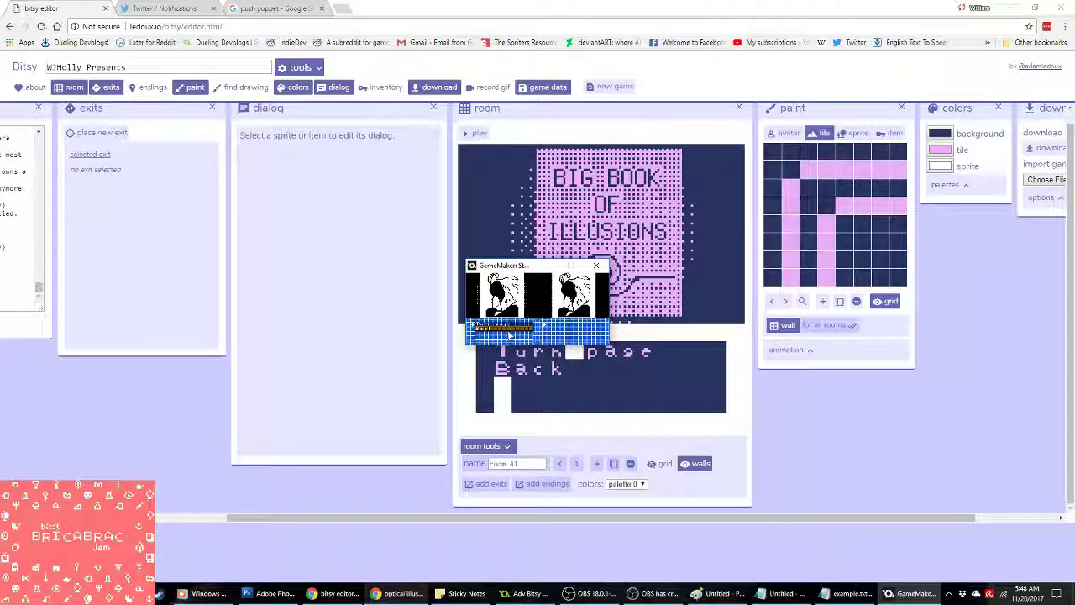
Step: Close the outdated example.txt window, open the newly exported example.txt in Notepad, and copy all of its text
{"action": "left_click", "coordinate": [529, 592]}
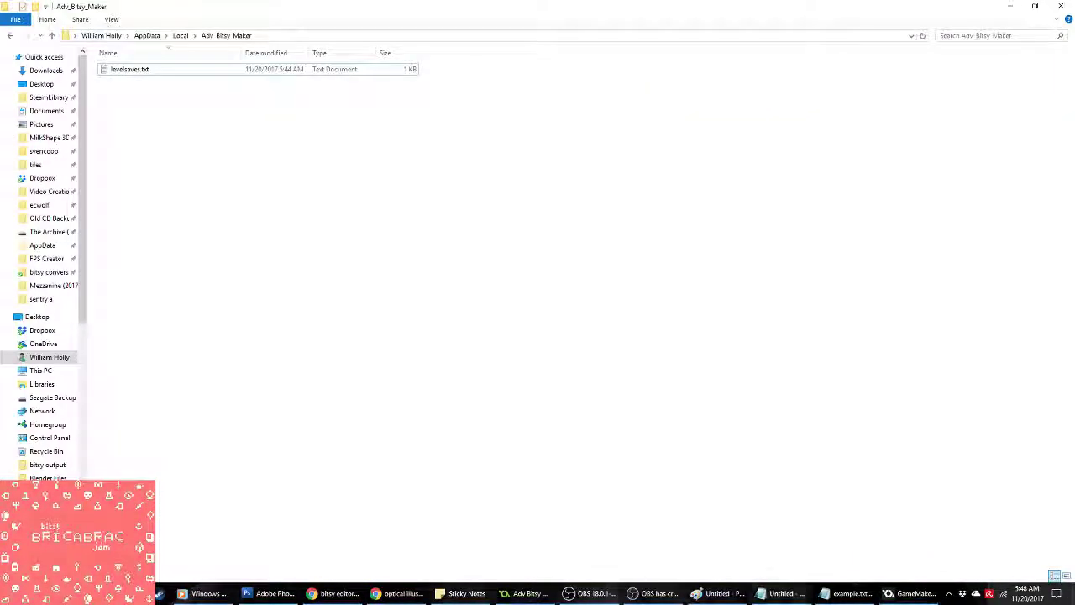
{"action": "left_click", "coordinate": [849, 593]}
{"action": "left_click", "coordinate": [947, 158]}
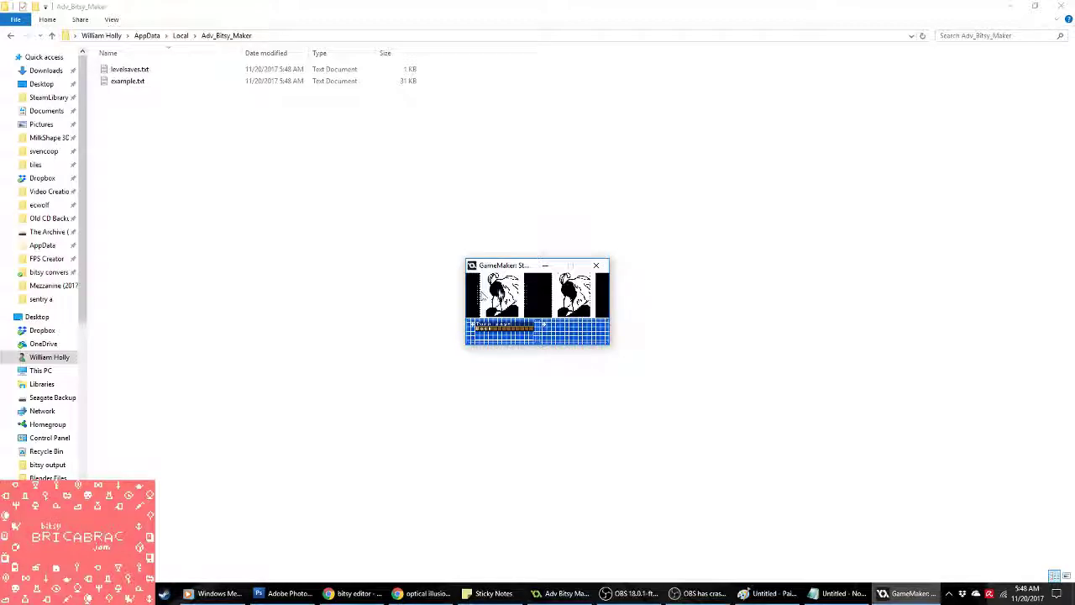
{"action": "double_click", "coordinate": [160, 81]}
{"action": "left_click", "coordinate": [741, 302]}
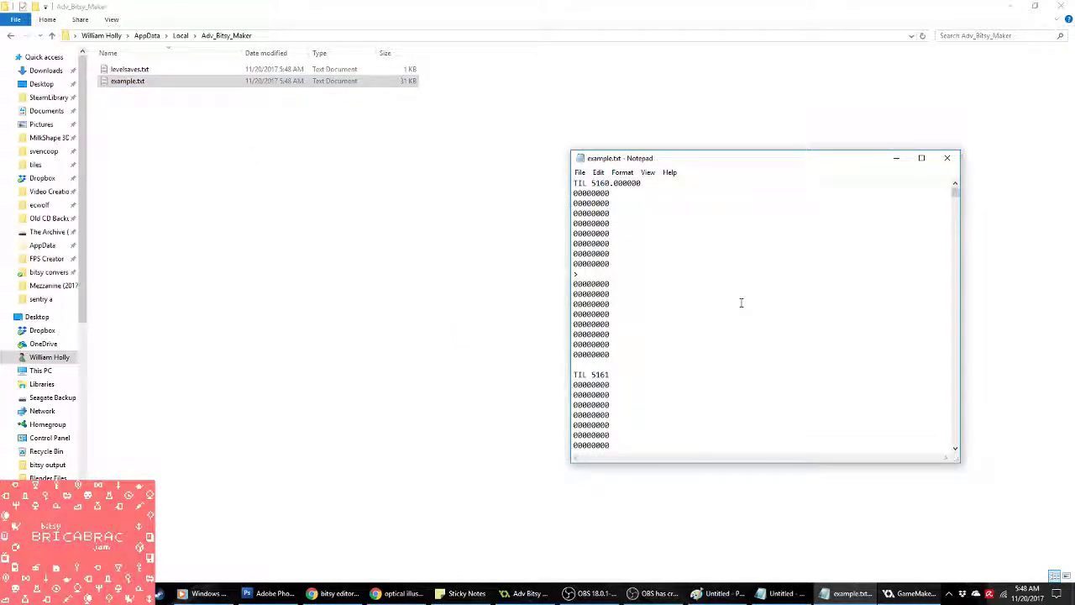
{"action": "key", "text": "ctrl+a"}
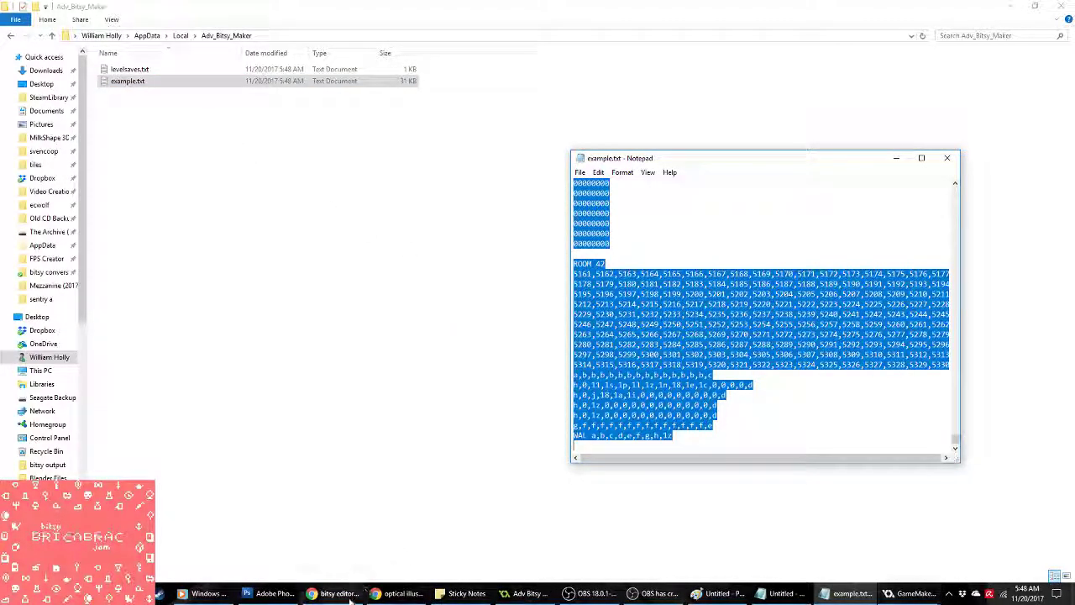
Step: Add the exported tiles and ROOM 42 to the game data in the Bitsy editor, and delete example.txt from the export folder
{"action": "left_click", "coordinate": [394, 593]}
{"action": "left_click", "coordinate": [336, 593]}
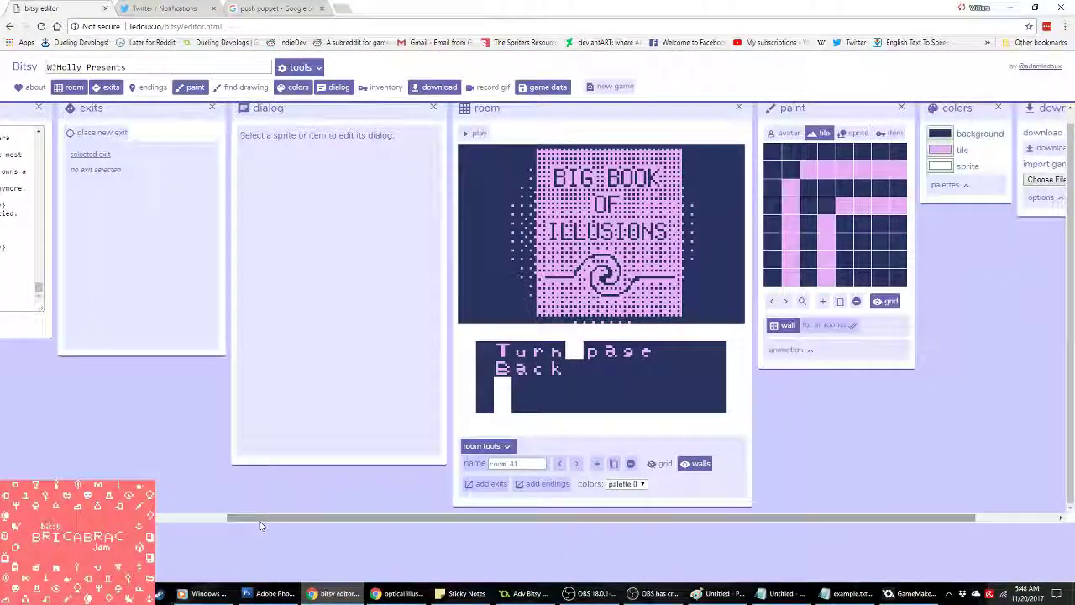
{"action": "scroll", "coordinate": [260, 522], "scroll_direction": "left", "scroll_amount": 4}
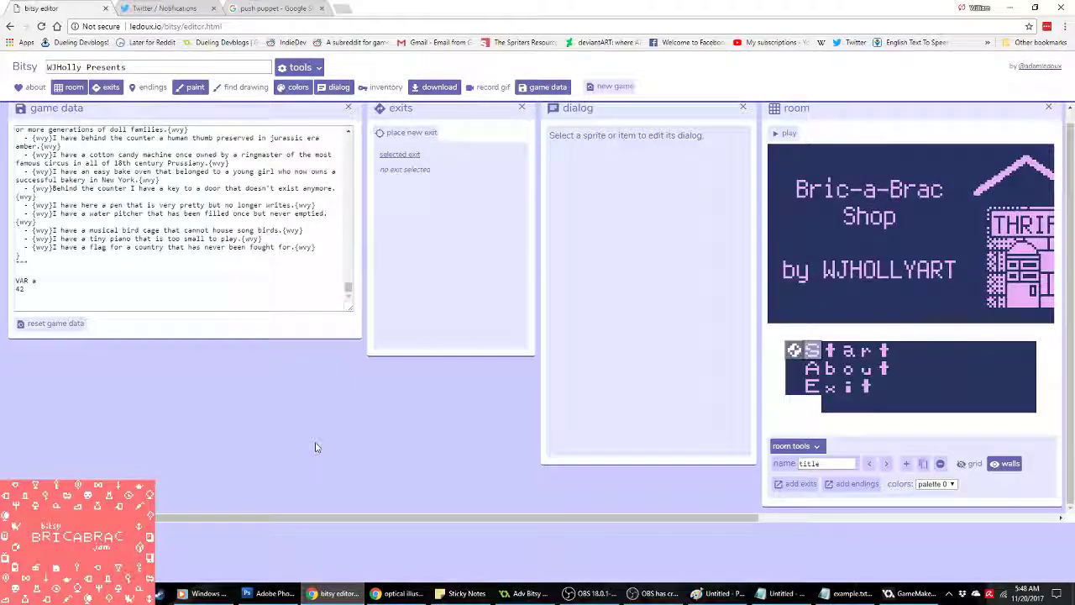
{"action": "left_click_drag", "start_coordinate": [374, 517], "coordinate": [672, 528]}
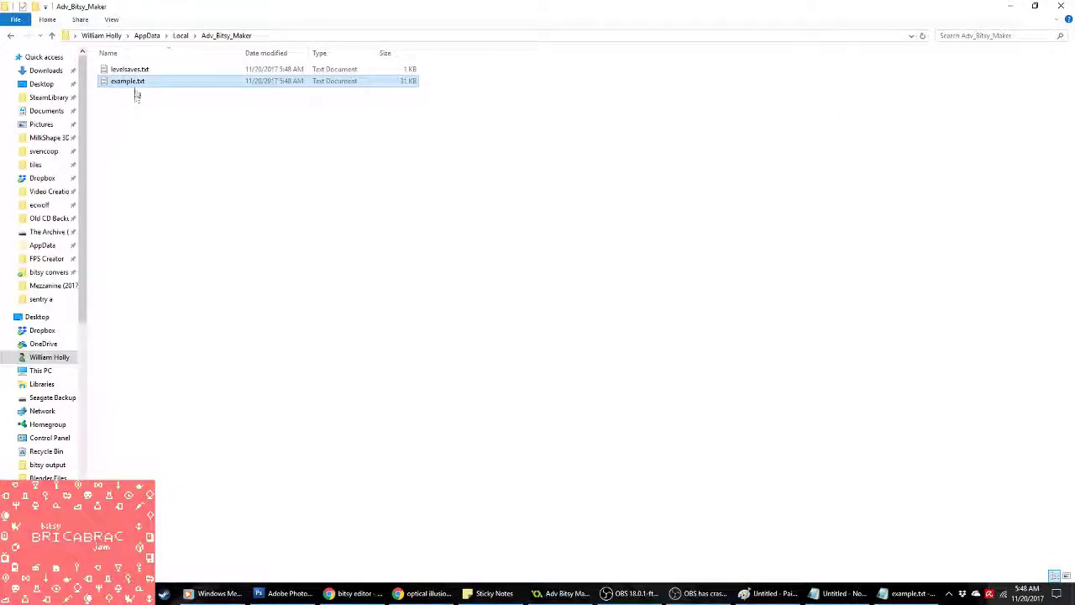
{"action": "key", "text": "Delete"}
Step: In the browser's optical illusions image results, open the faces-and-vase picture and copy the related version with a complete white vase on black
{"action": "key", "text": "alt+Tab"}
{"action": "scroll", "coordinate": [559, 311], "scroll_direction": "up", "scroll_amount": 1}
{"action": "left_click", "coordinate": [1050, 239]}
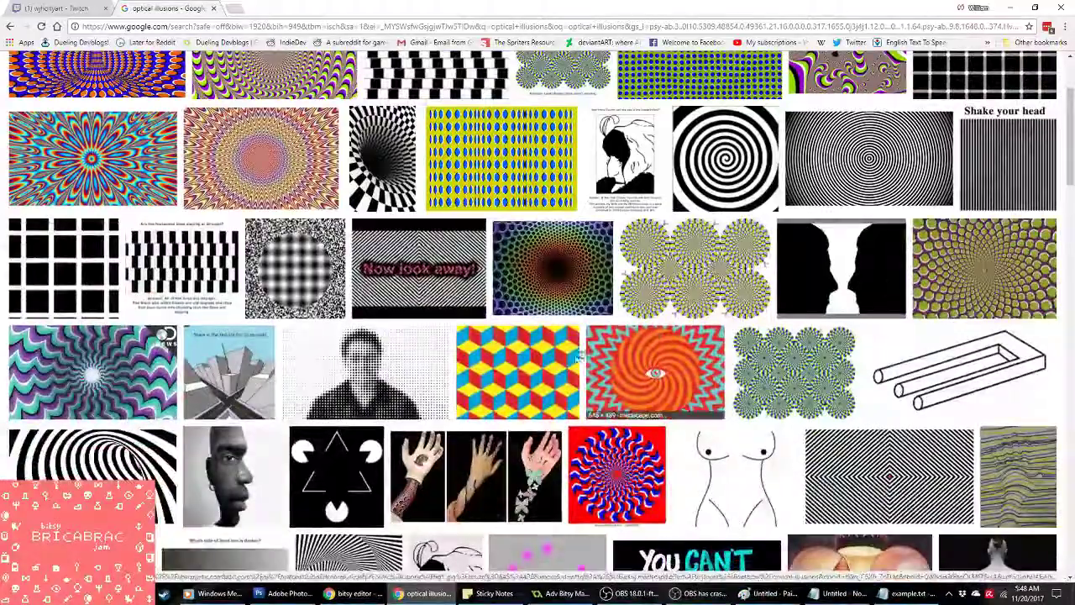
{"action": "scroll", "coordinate": [476, 404], "scroll_direction": "up", "scroll_amount": 2}
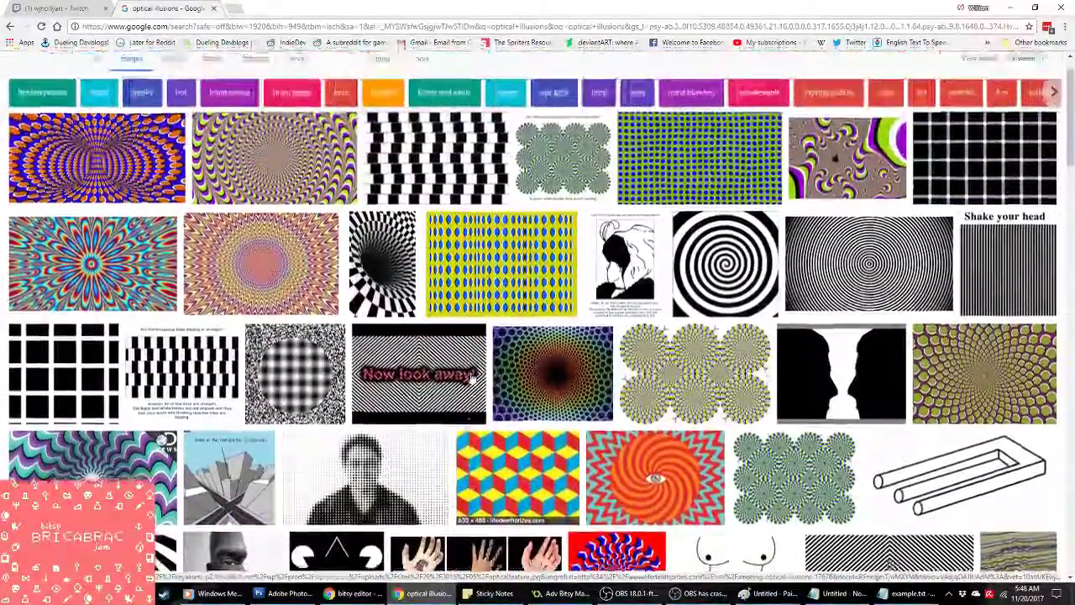
{"action": "left_click", "coordinate": [849, 386]}
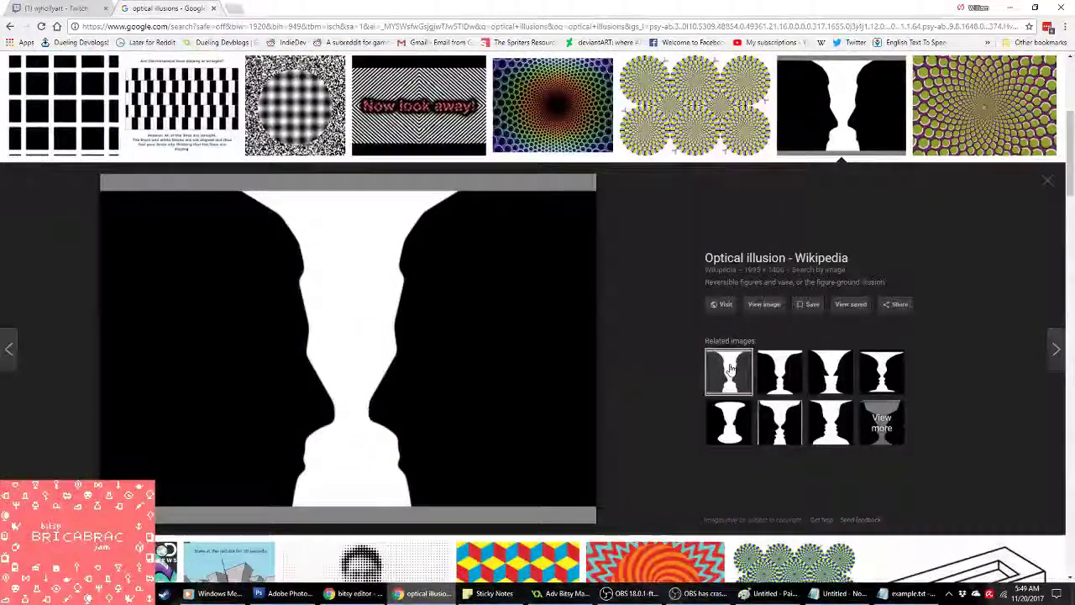
{"action": "left_click", "coordinate": [788, 383]}
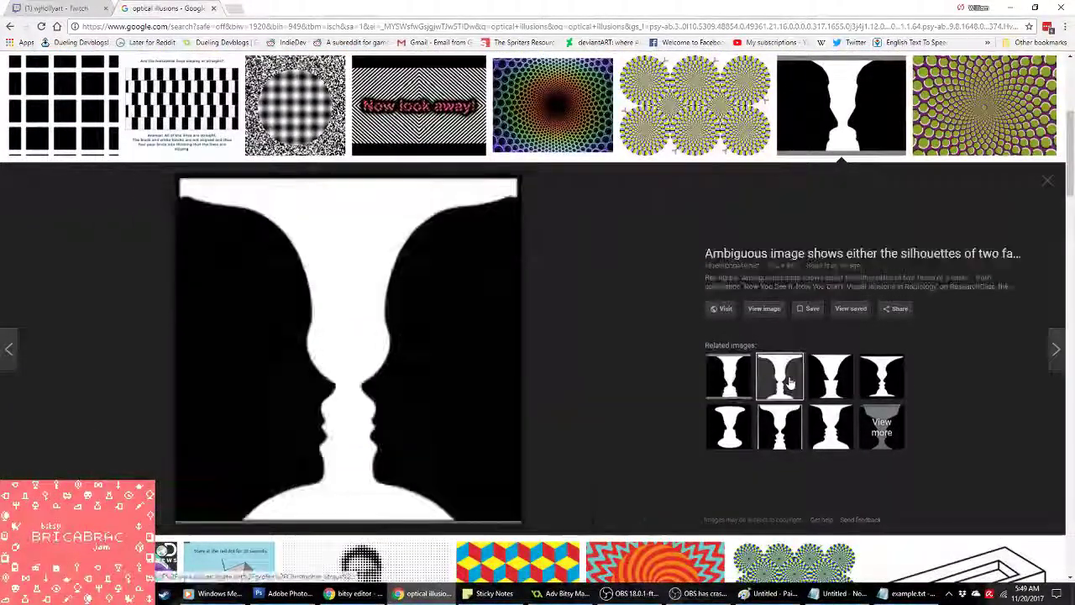
{"action": "right_click", "coordinate": [493, 352]}
{"action": "left_click", "coordinate": [563, 465]}
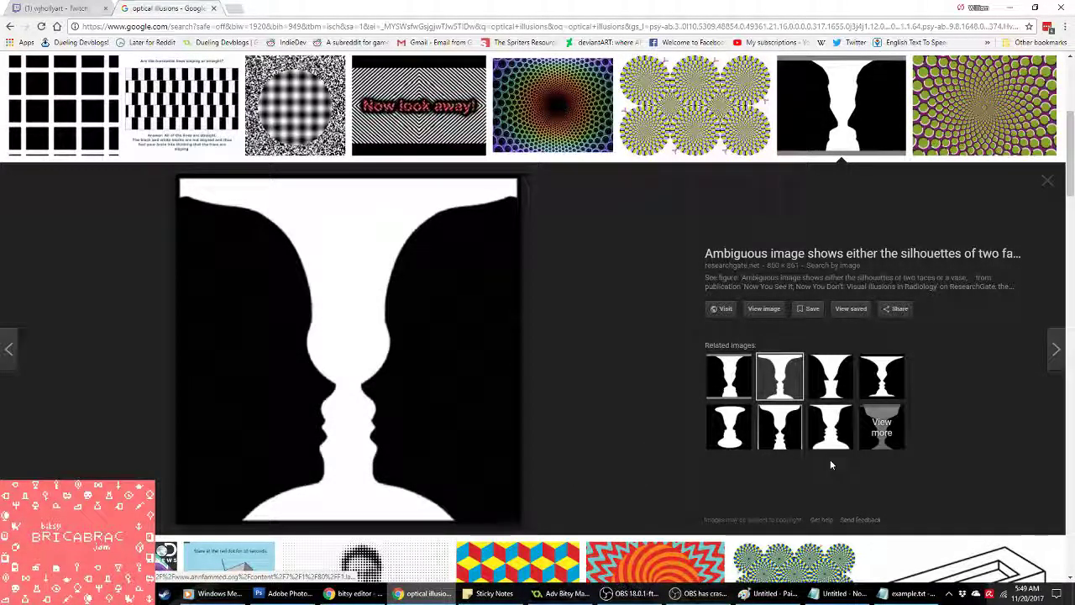
{"action": "left_click", "coordinate": [732, 433]}
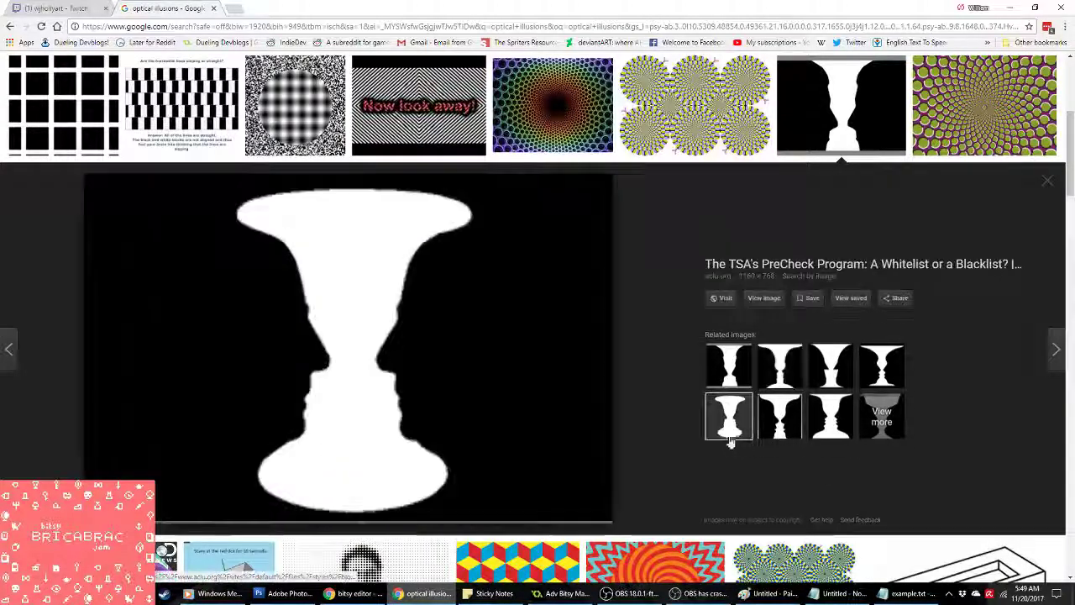
{"action": "right_click", "coordinate": [446, 325]}
{"action": "left_click", "coordinate": [517, 437]}
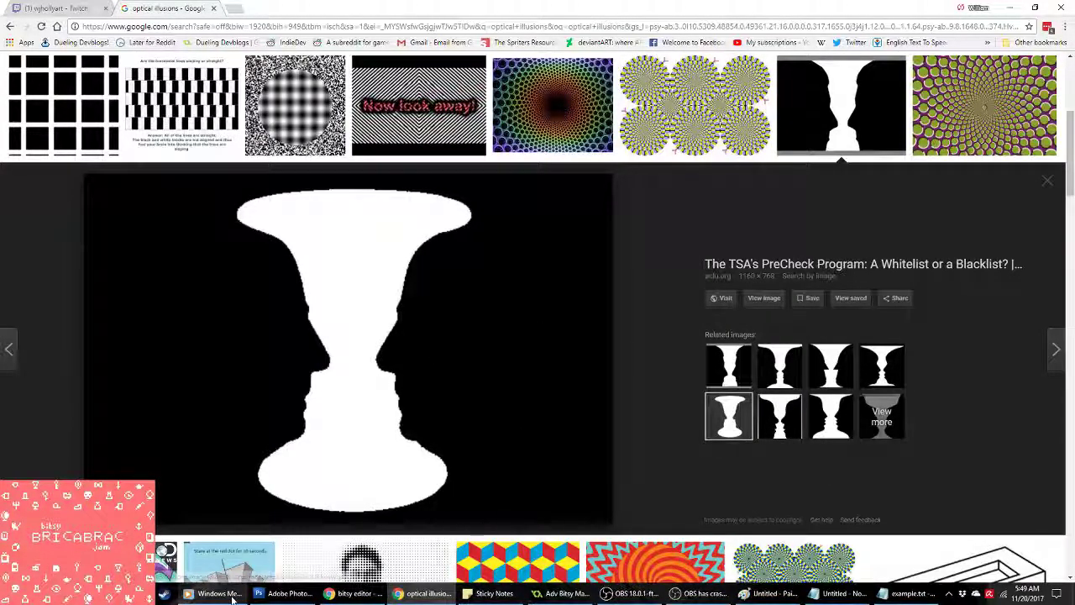
Step: Back in Photoshop, revert to the state before flattening, delete Layer 2, and clear the whole background to black
{"action": "left_click", "coordinate": [286, 593]}
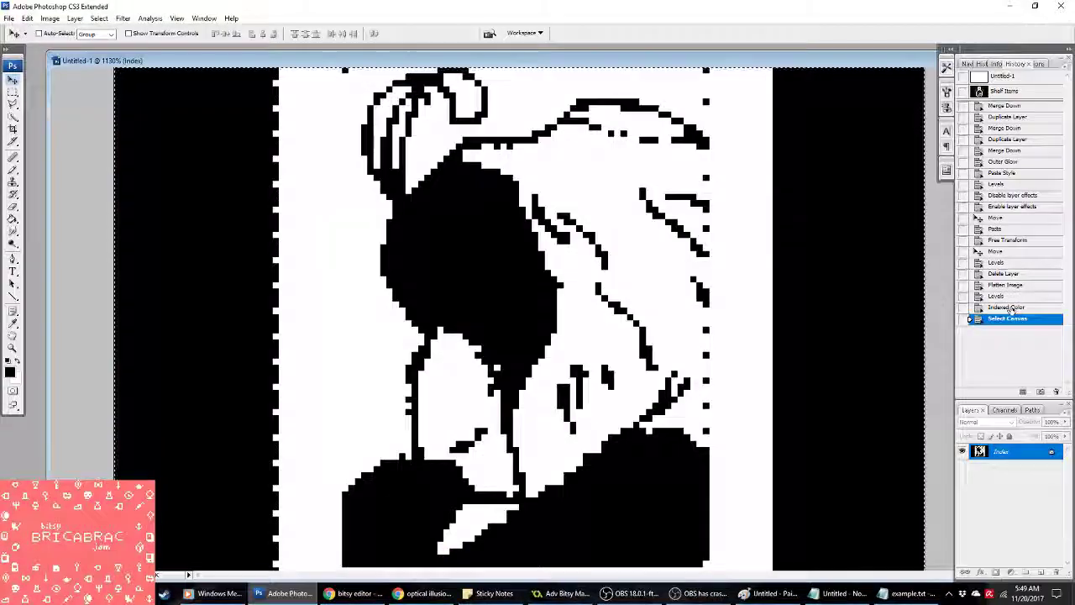
{"action": "left_click", "coordinate": [1006, 296]}
{"action": "left_click", "coordinate": [1006, 285]}
{"action": "left_click", "coordinate": [1008, 273]}
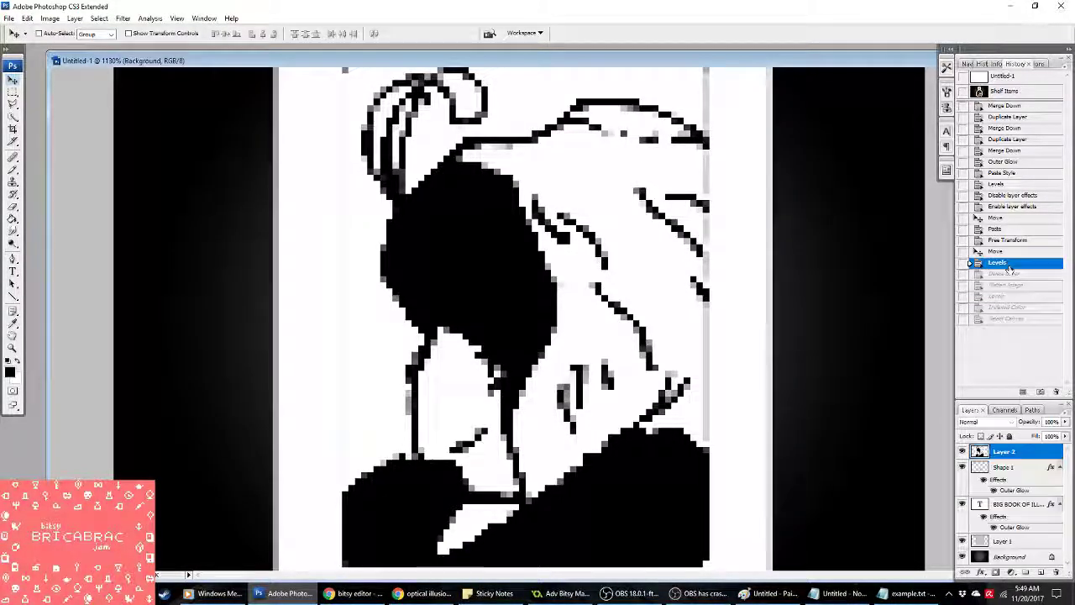
{"action": "left_click", "coordinate": [1003, 451]}
{"action": "right_click", "coordinate": [1003, 451]}
{"action": "left_click", "coordinate": [947, 239]}
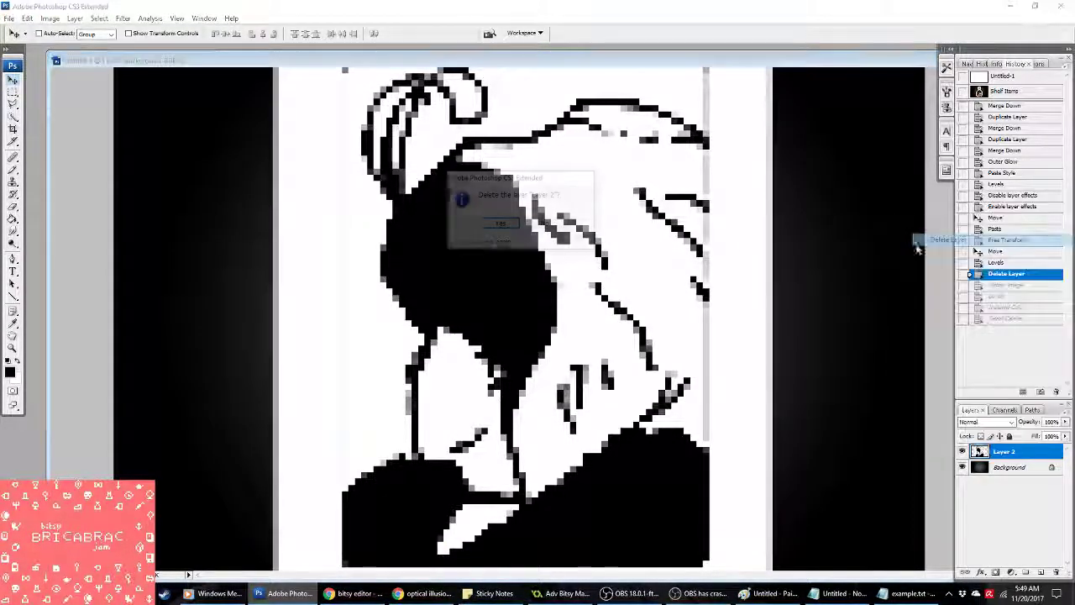
{"action": "key", "text": "Return"}
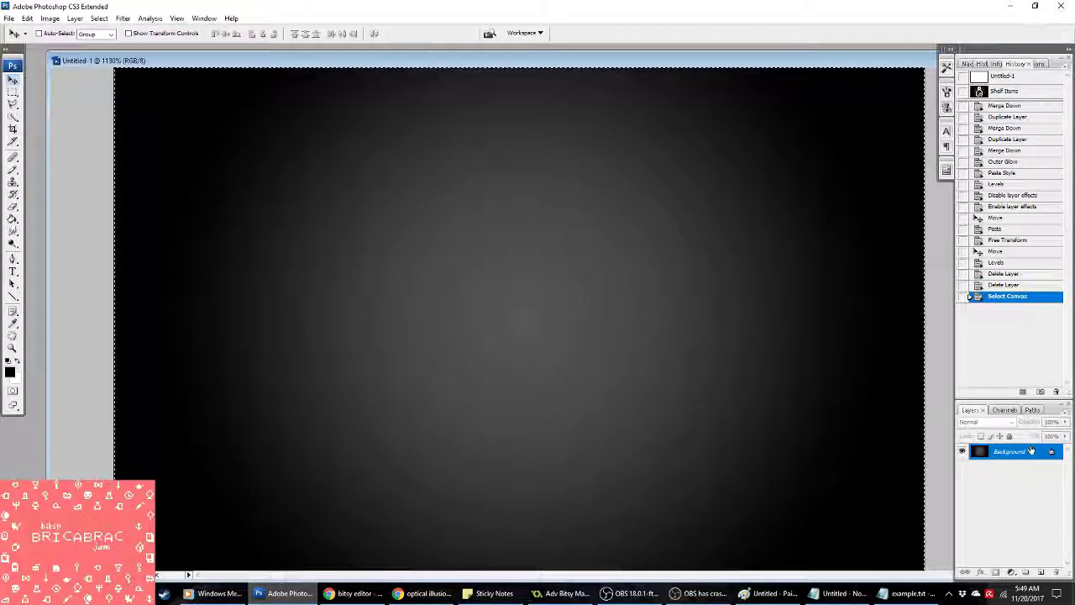
{"action": "key", "text": "Delete"}
Step: Paste the vase picture as a new layer, scale it to 10%, and centre it on the canvas
{"action": "left_click", "coordinate": [12, 94]}
{"action": "key", "text": "ctrl+v"}
{"action": "right_click", "coordinate": [414, 217]}
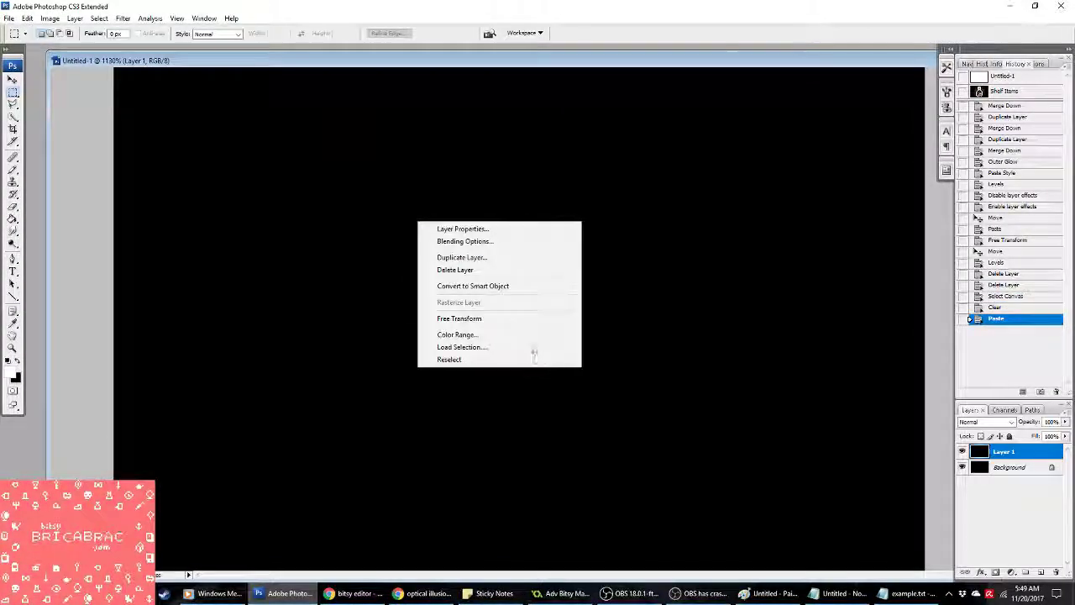
{"action": "left_click", "coordinate": [500, 316]}
{"action": "type", "text": "50"}
{"action": "key", "text": "Tab"}
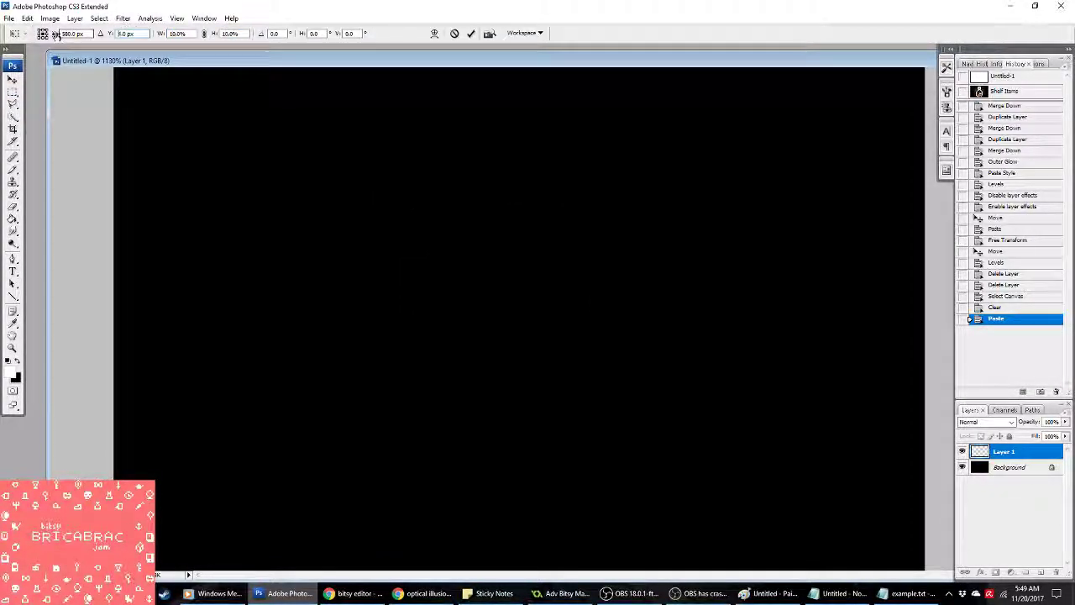
{"action": "left_click_drag", "start_coordinate": [134, 84], "coordinate": [599, 320]}
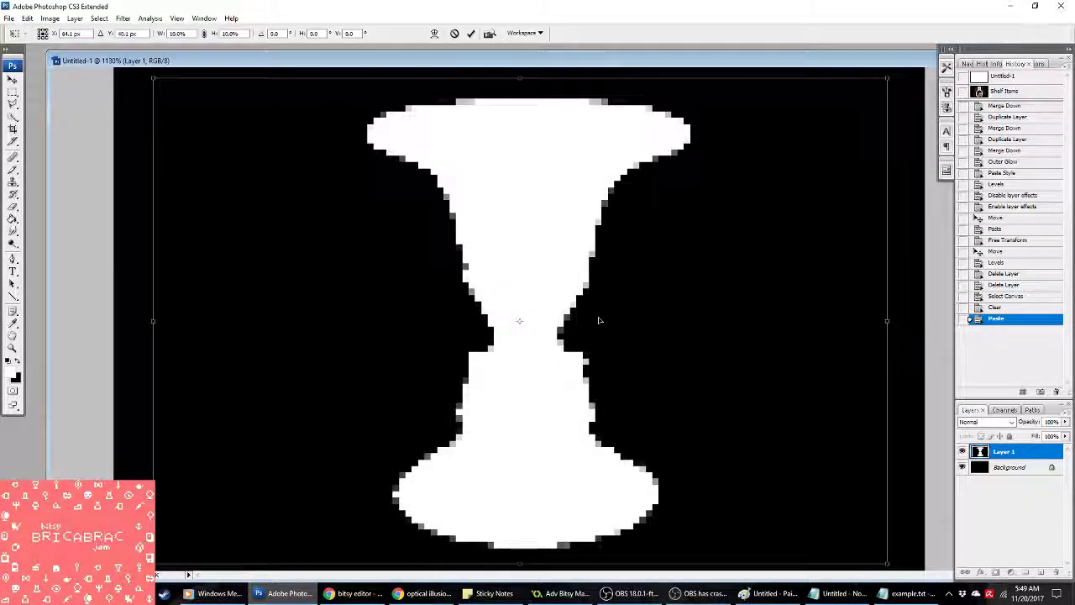
{"action": "key", "text": "Return"}
Step: Flatten the layers for an Indexed Color conversion and choose the Local (Selective) palette
{"action": "left_click", "coordinate": [49, 18]}
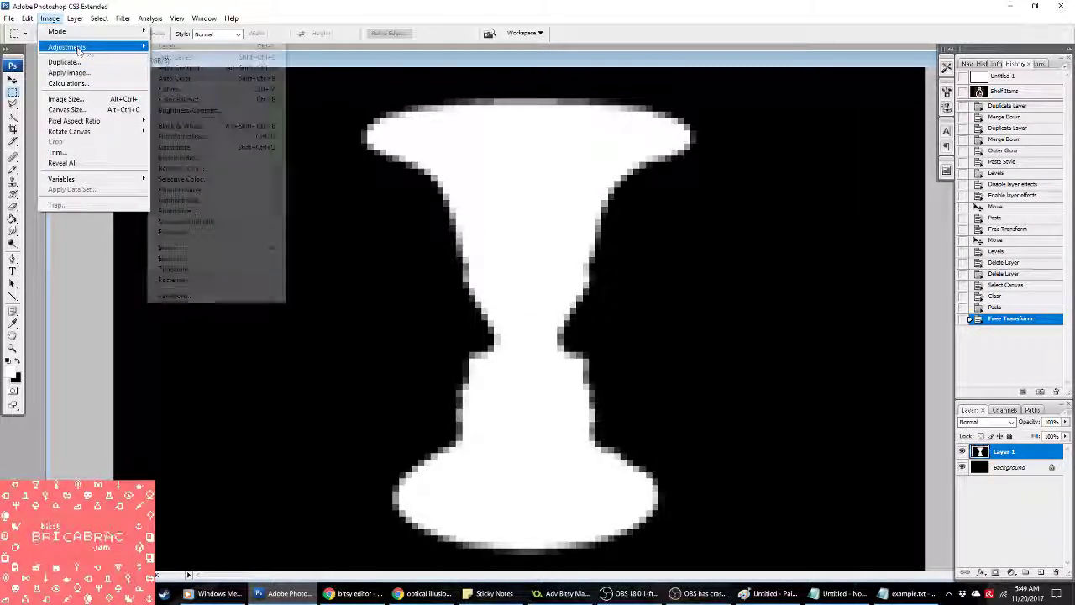
{"action": "mouse_move", "coordinate": [124, 32]}
{"action": "left_click", "coordinate": [176, 42]}
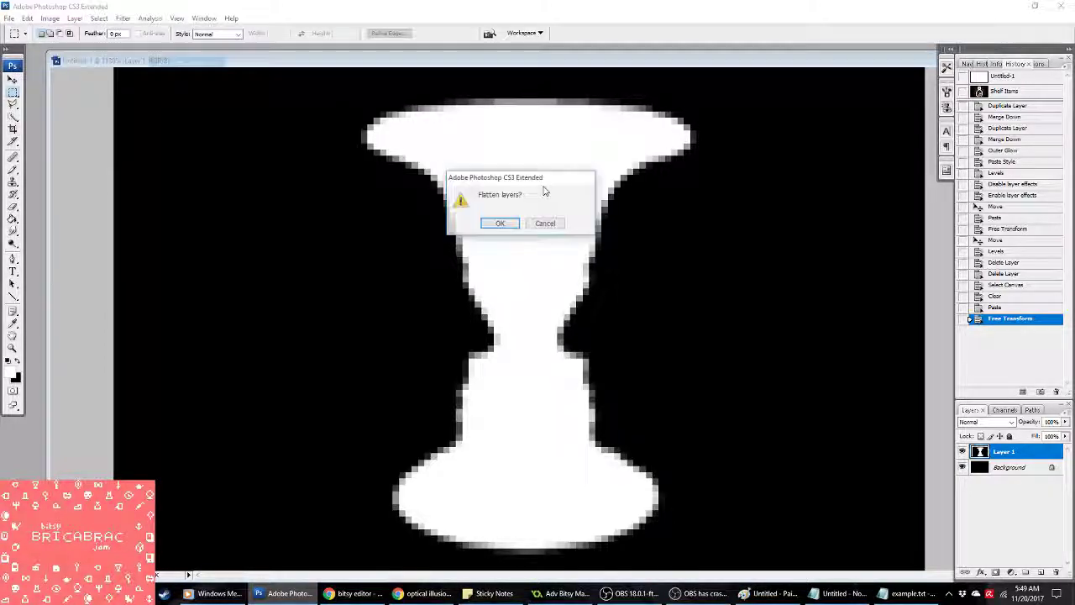
{"action": "left_click", "coordinate": [500, 224]}
{"action": "left_click", "coordinate": [865, 99]}
{"action": "left_click", "coordinate": [855, 173]}
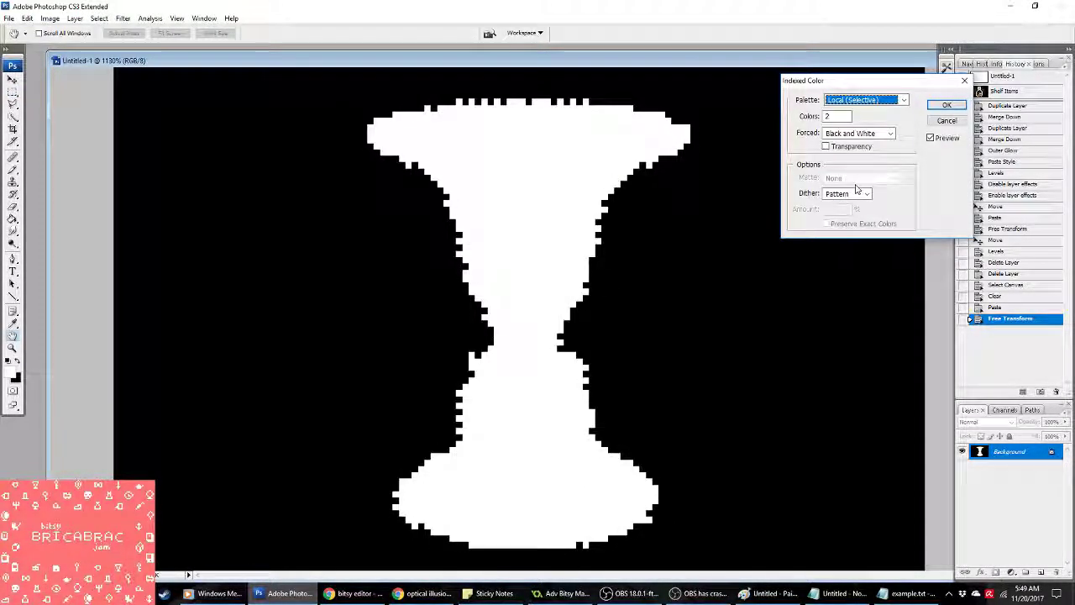
Step: Set the dither to Diffusion with an amount of 10% and convert the vase picture to indexed color
{"action": "left_click", "coordinate": [849, 194]}
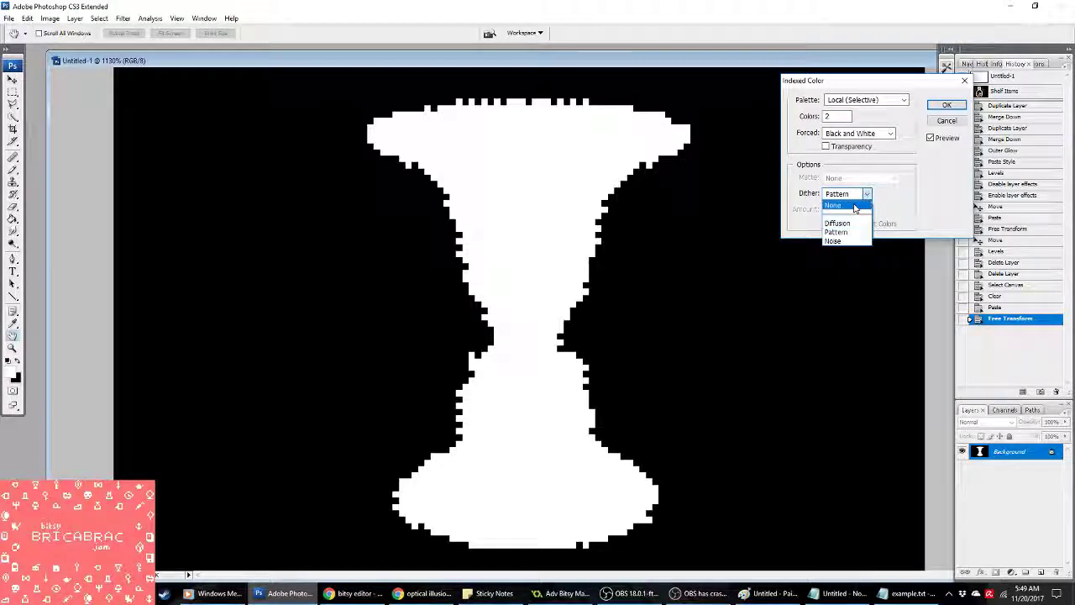
{"action": "left_click", "coordinate": [844, 204]}
{"action": "left_click", "coordinate": [851, 194]}
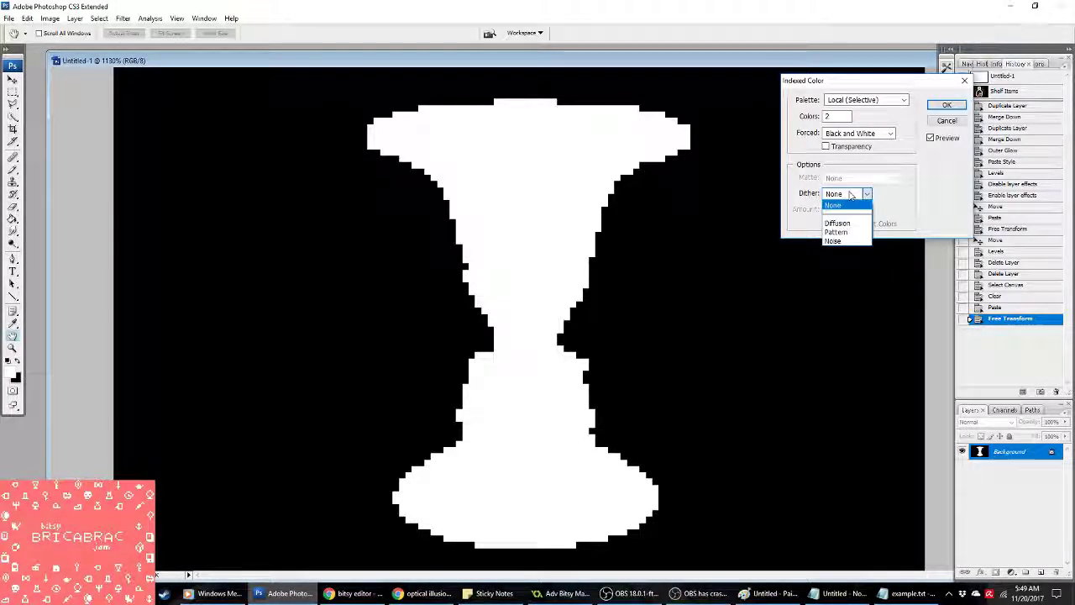
{"action": "left_click", "coordinate": [849, 216]}
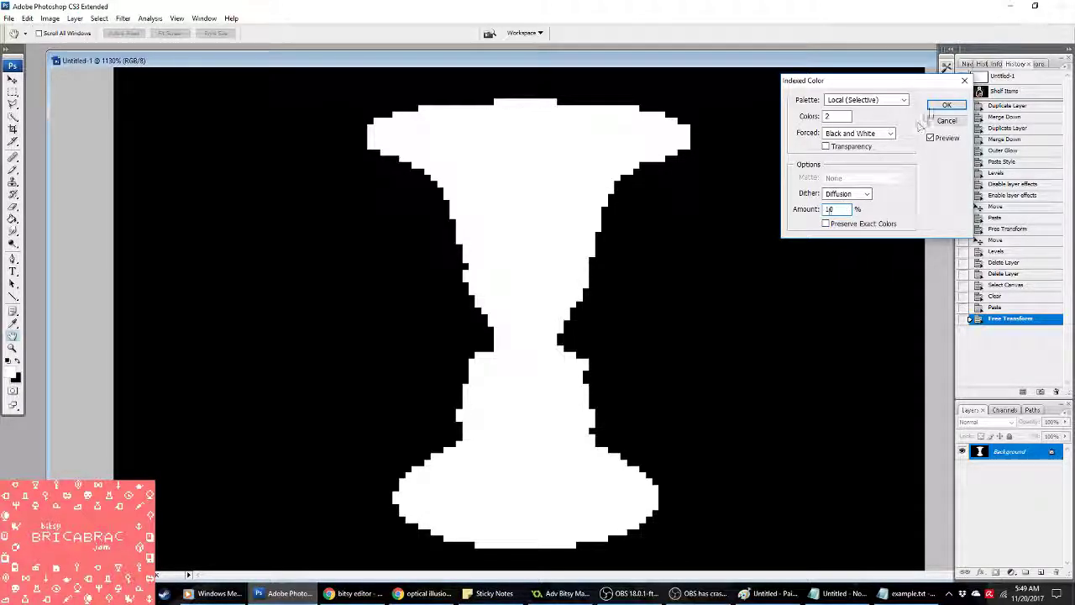
{"action": "left_click", "coordinate": [937, 106]}
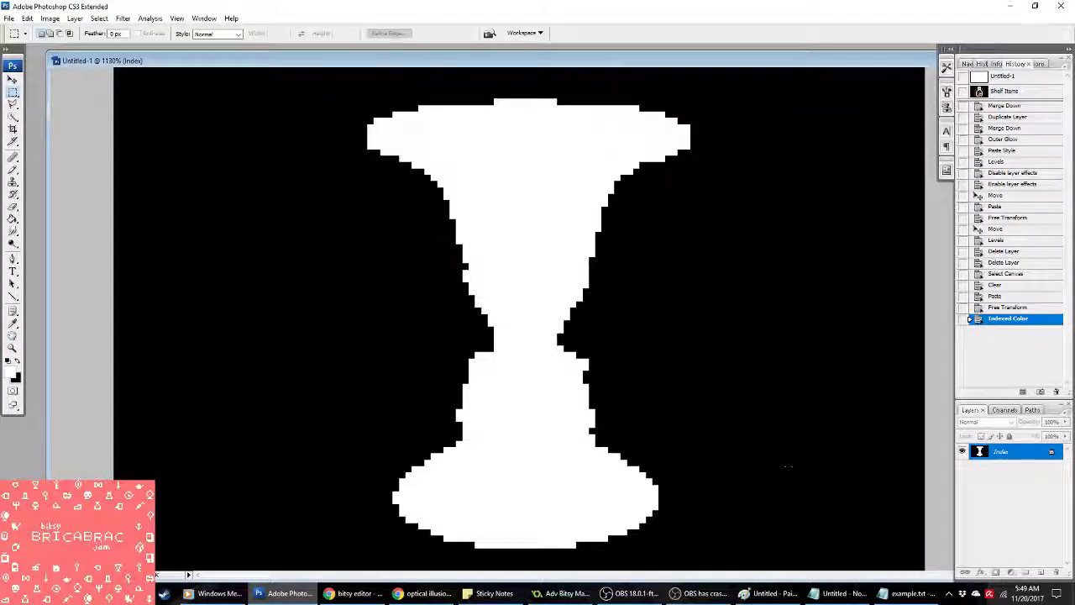
Step: In GameMaker, replace both old frames of spr_picturetest with the vase picture and save the sprite
{"action": "left_click", "coordinate": [561, 592]}
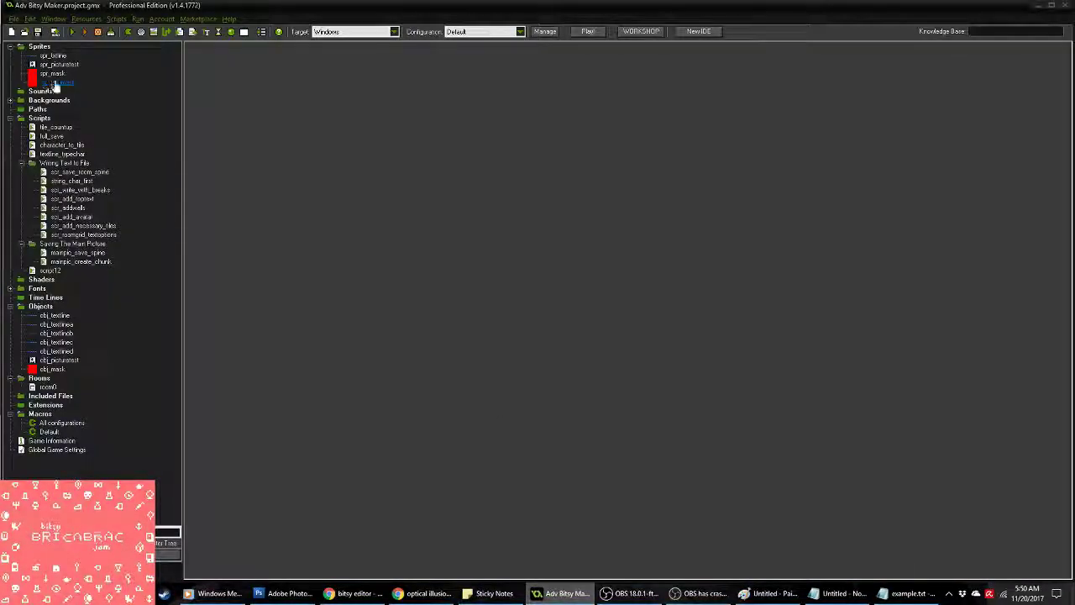
{"action": "double_click", "coordinate": [57, 65]}
{"action": "left_click", "coordinate": [474, 189]}
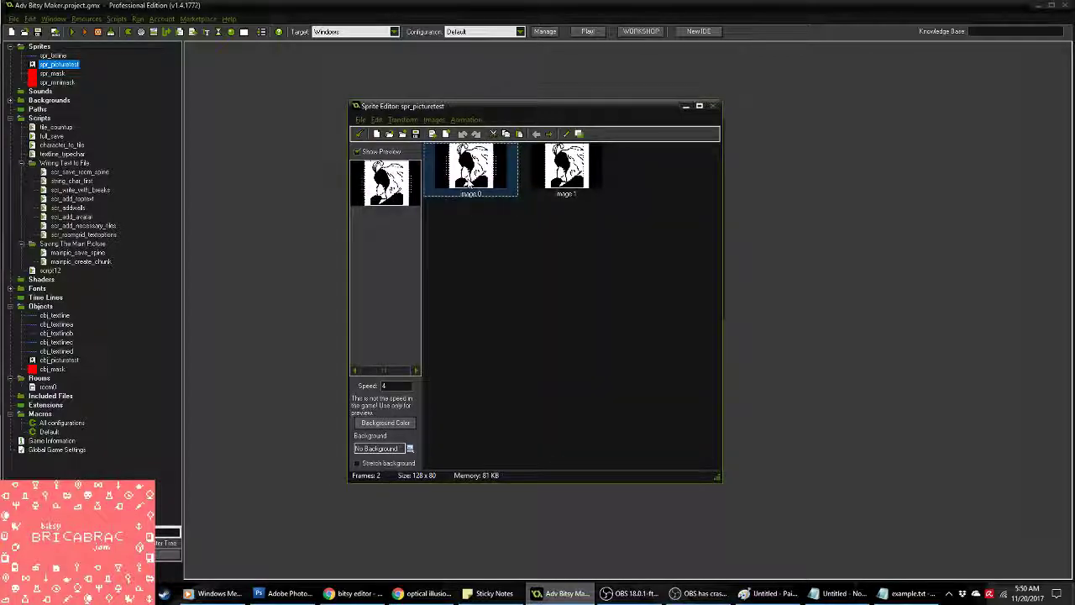
{"action": "key", "text": "Delete"}
{"action": "key", "text": "Delete"}
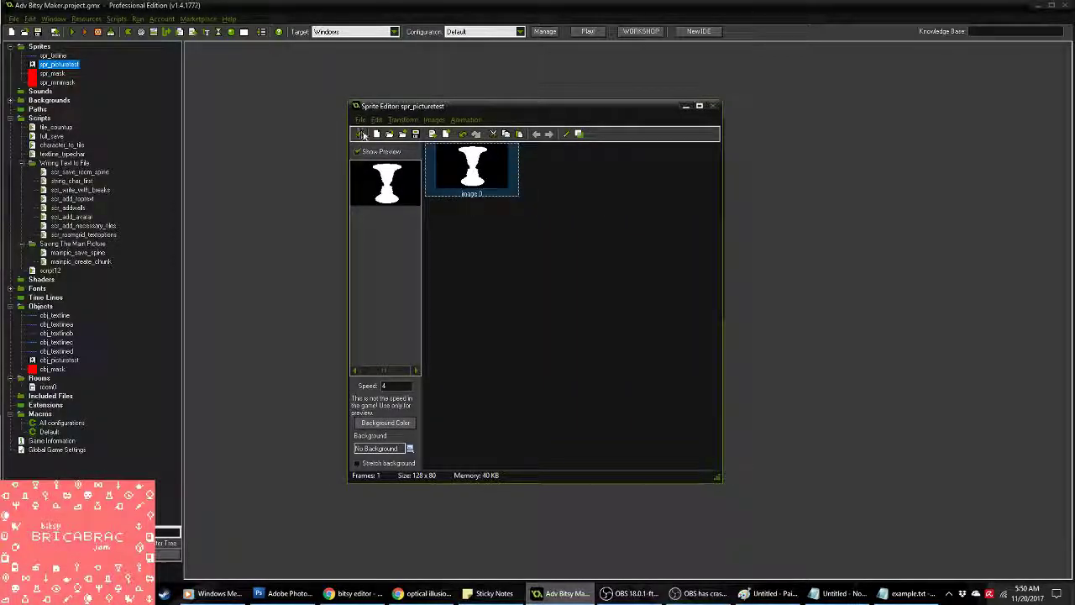
{"action": "left_click", "coordinate": [364, 136]}
{"action": "left_click", "coordinate": [476, 304]}
Step: Put away the example.txt file, run the GameMaker project to export the vase page, and close the game
{"action": "key", "text": "alt+Tab"}
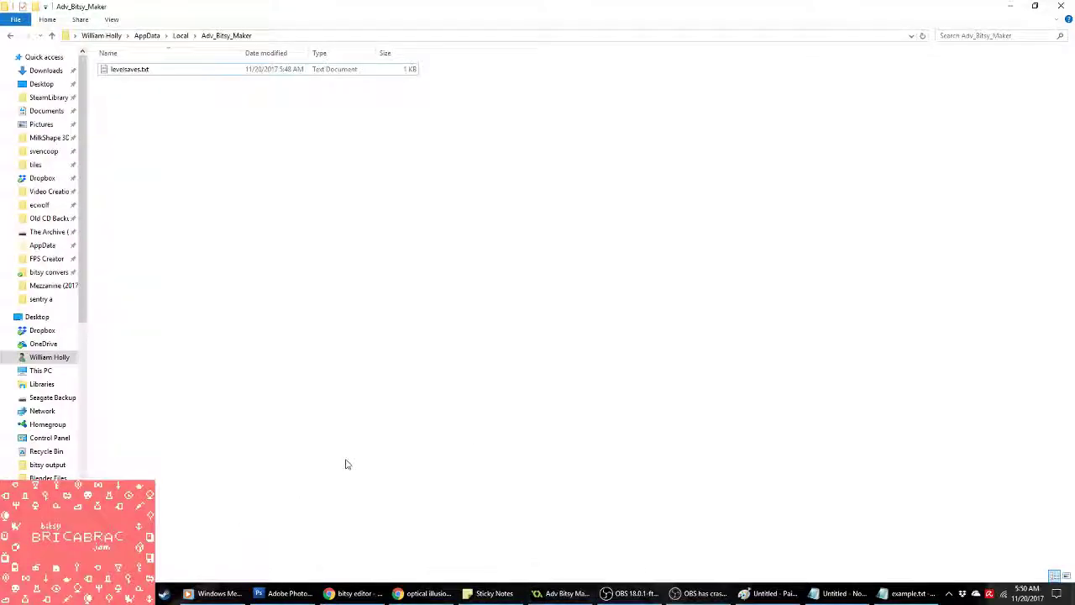
{"action": "left_click", "coordinate": [907, 593]}
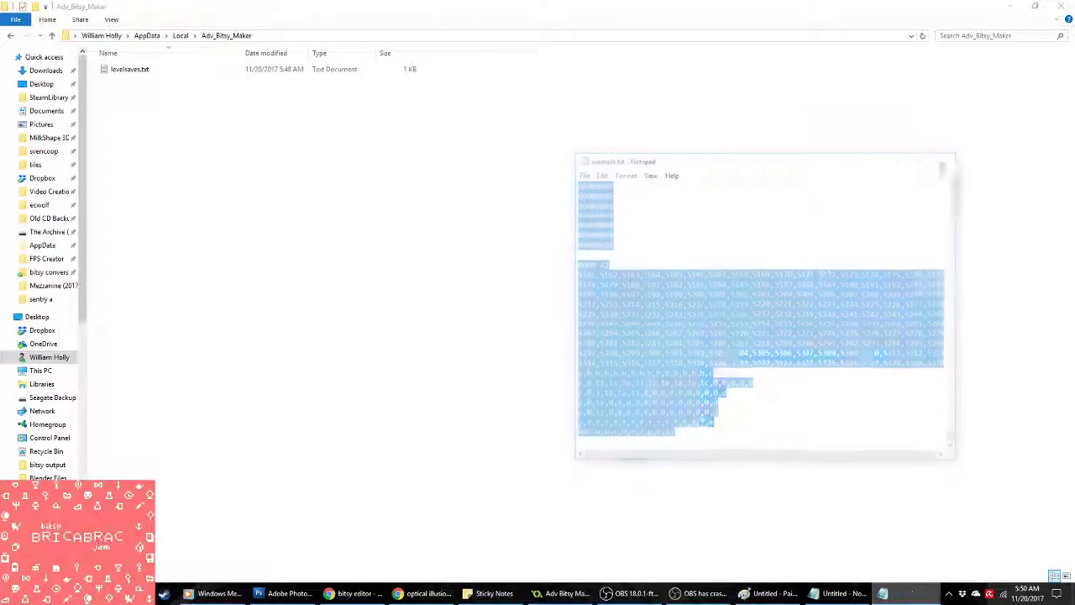
{"action": "left_click", "coordinate": [604, 593]}
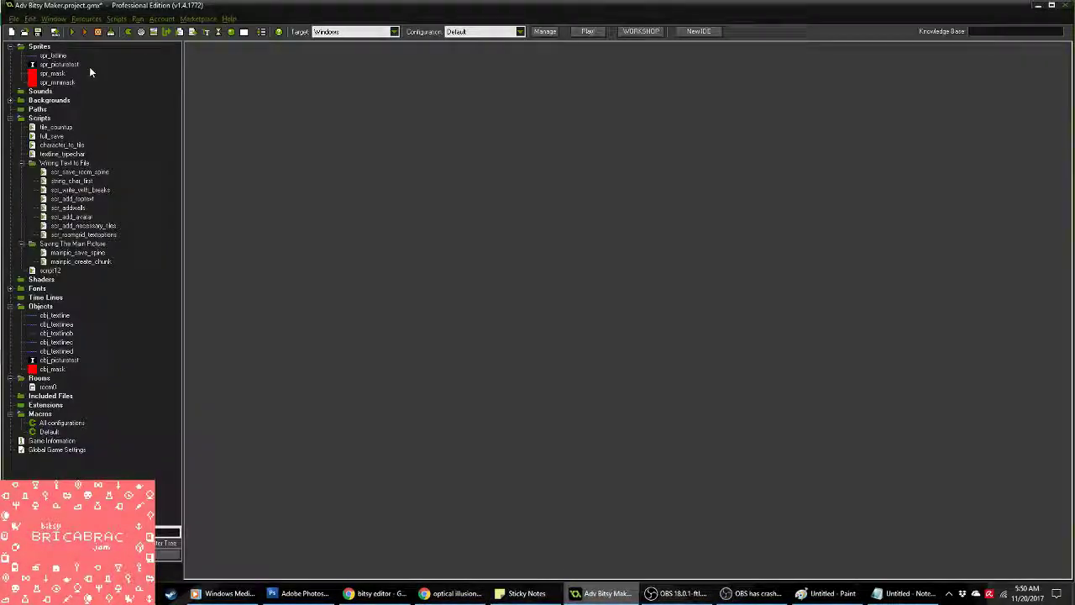
{"action": "left_click", "coordinate": [73, 32]}
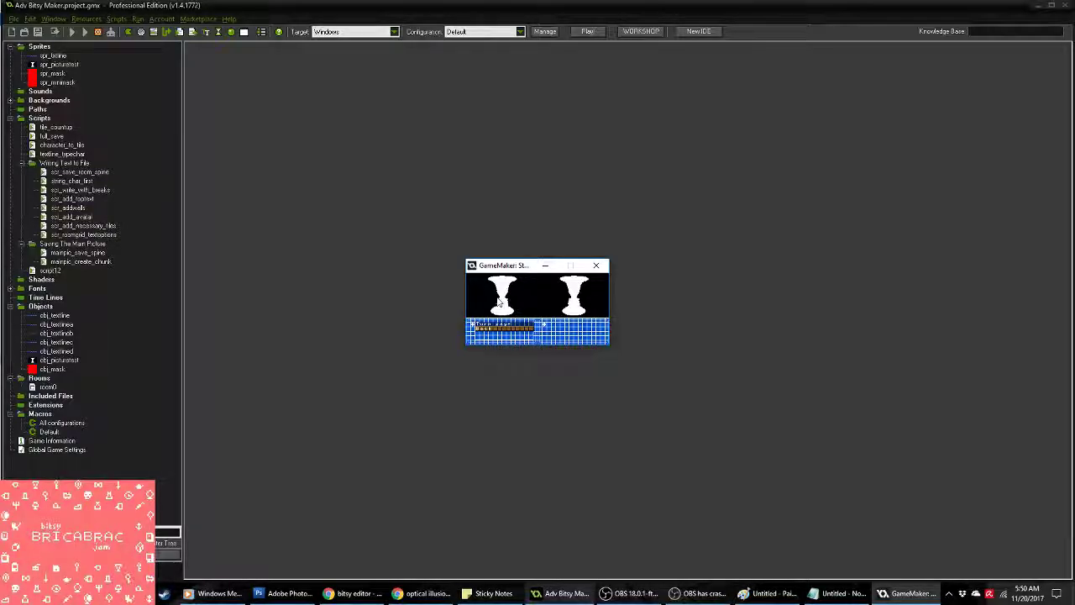
{"action": "left_click", "coordinate": [596, 266]}
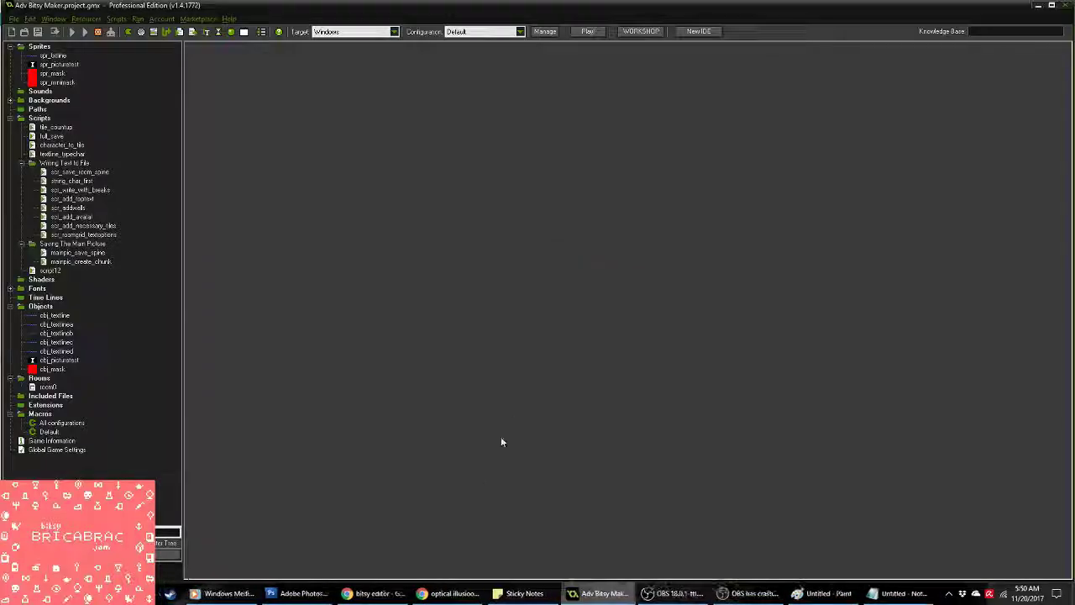
Step: In the browser's optical illusions image results, find the elephant with the confusing legs and copy its image
{"action": "left_click", "coordinate": [427, 593]}
{"action": "scroll", "coordinate": [988, 211], "scroll_direction": "up", "scroll_amount": 2}
{"action": "key", "text": "Escape"}
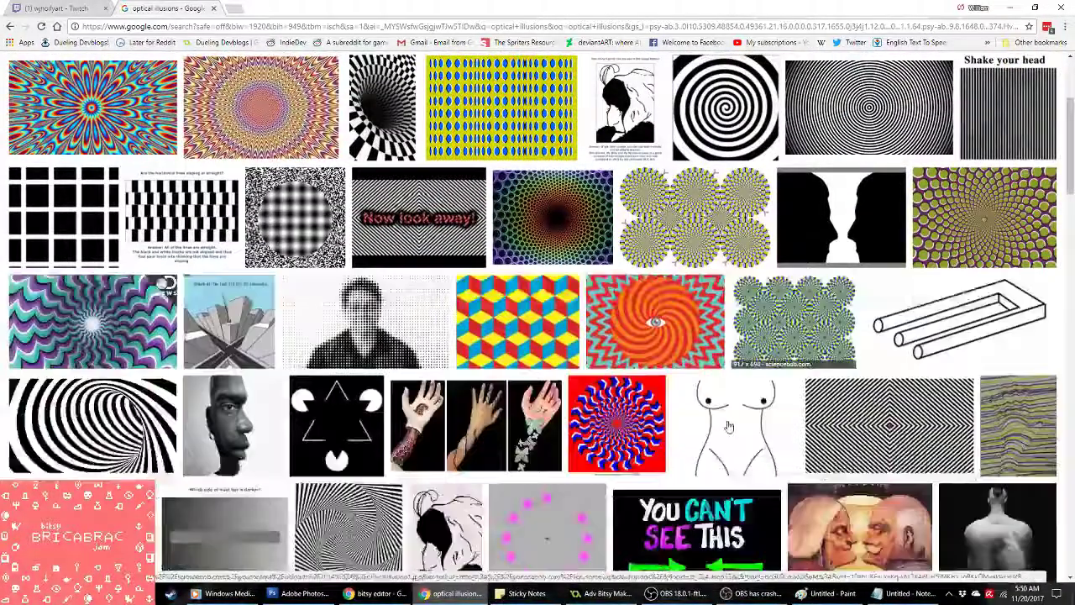
{"action": "scroll", "coordinate": [600, 414], "scroll_direction": "down", "scroll_amount": 2}
{"action": "scroll", "coordinate": [600, 416], "scroll_direction": "down", "scroll_amount": 2}
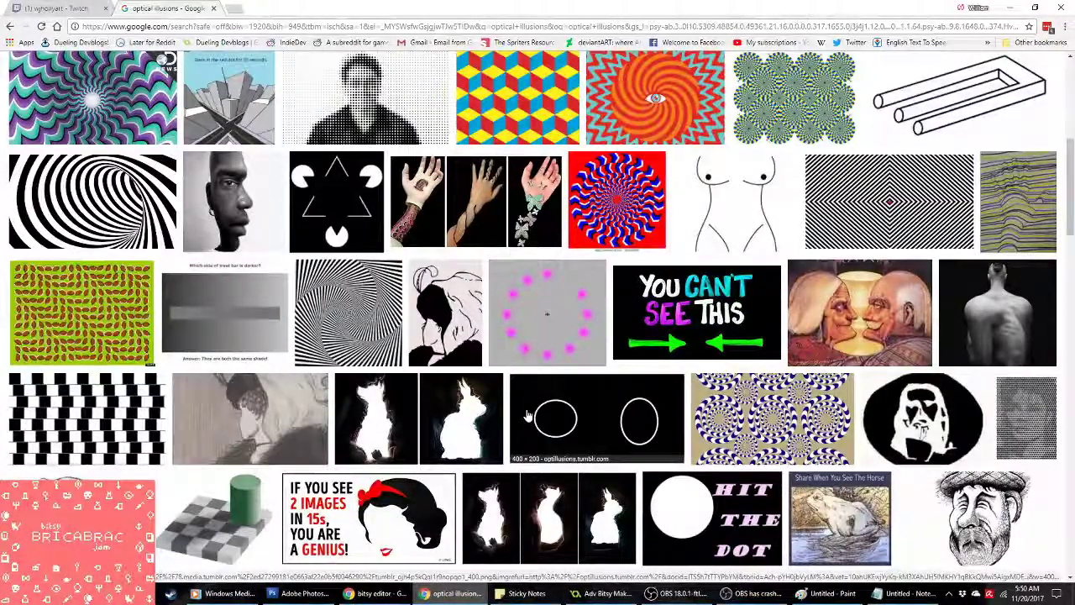
{"action": "scroll", "coordinate": [528, 417], "scroll_direction": "down", "scroll_amount": 5}
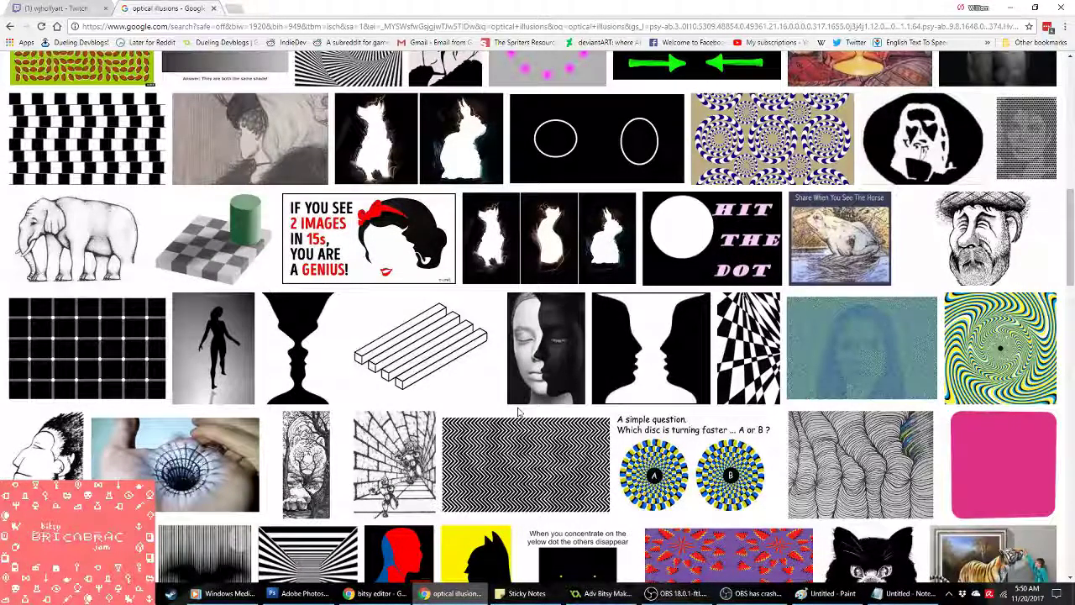
{"action": "left_click", "coordinate": [74, 243]}
{"action": "right_click", "coordinate": [409, 320]}
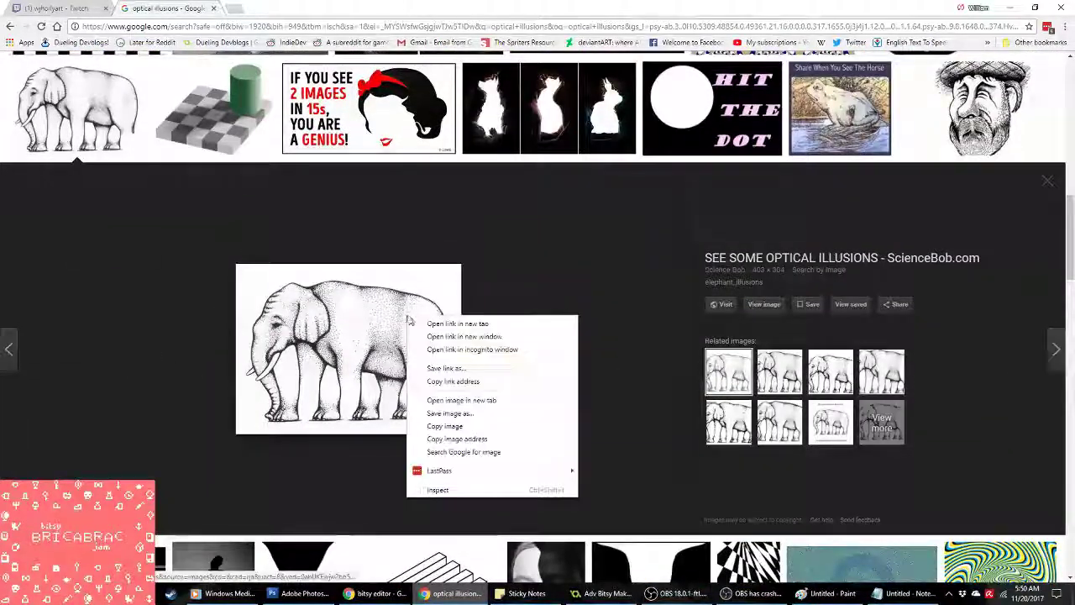
{"action": "left_click", "coordinate": [461, 427]}
Step: In Photoshop, revert to the state before the Indexed Color conversion, delete the vase layer, and paste the elephant picture
{"action": "left_click", "coordinate": [281, 591]}
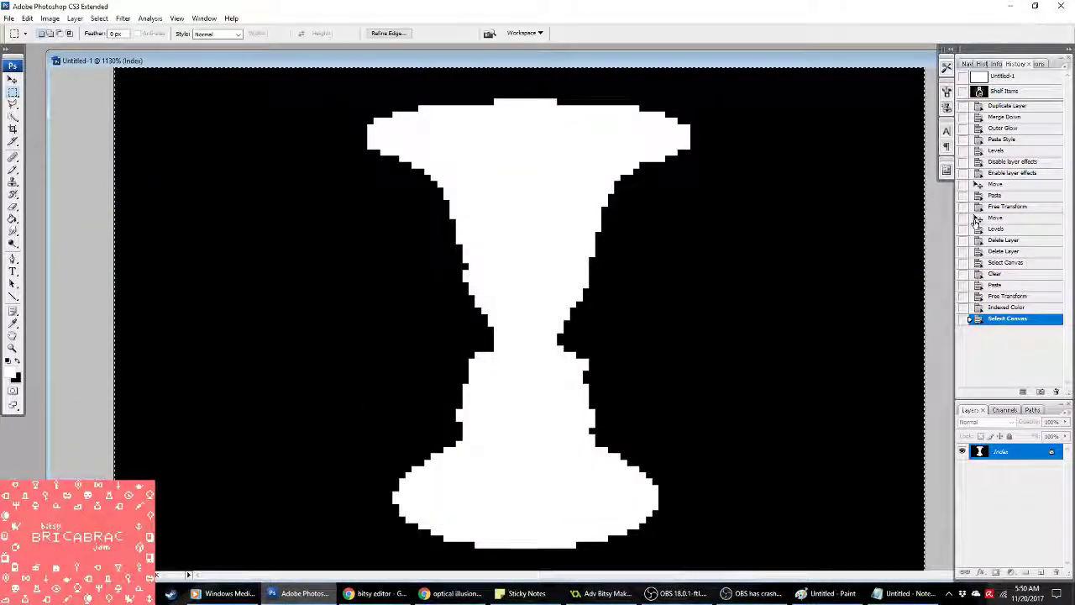
{"action": "left_click", "coordinate": [1010, 296]}
{"action": "right_click", "coordinate": [1003, 451]}
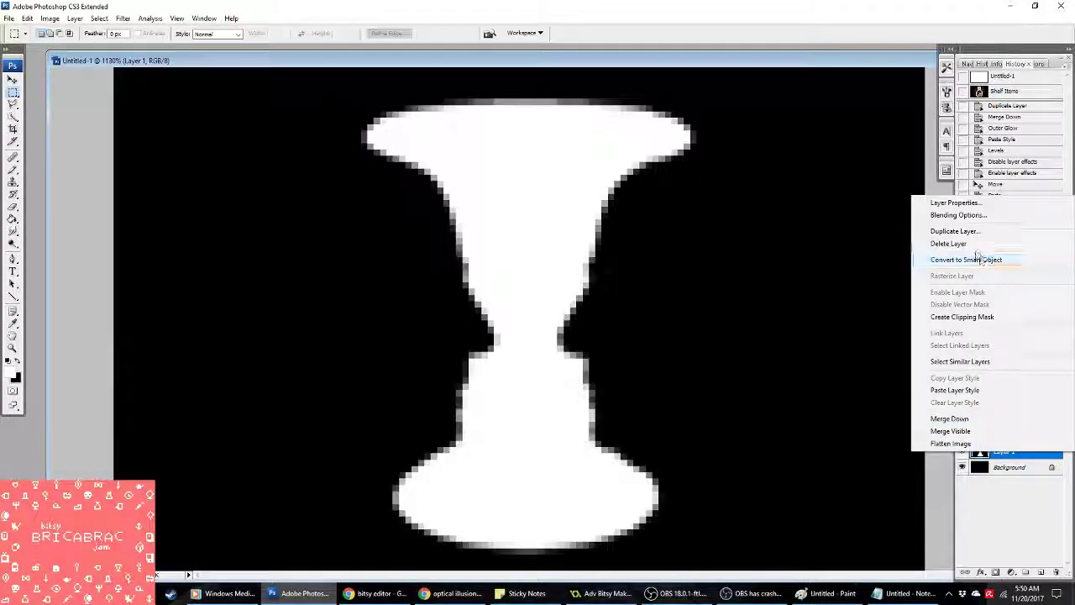
{"action": "left_click", "coordinate": [941, 243]}
{"action": "left_click", "coordinate": [500, 223]}
{"action": "key", "text": "ctrl+v"}
Step: Scale the elephant layer proportionally to about 28.7% and centre it on the canvas with Free Transform
{"action": "right_click", "coordinate": [355, 211]}
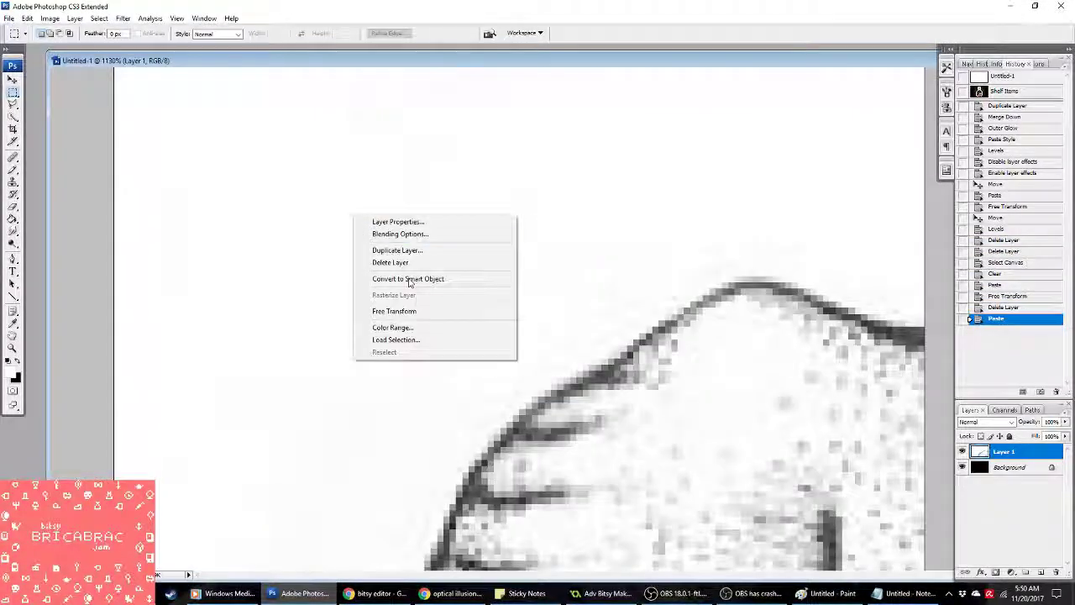
{"action": "left_click", "coordinate": [399, 308]}
{"action": "left_click_drag", "start_coordinate": [122, 80], "coordinate": [173, 136], "text": "shift"}
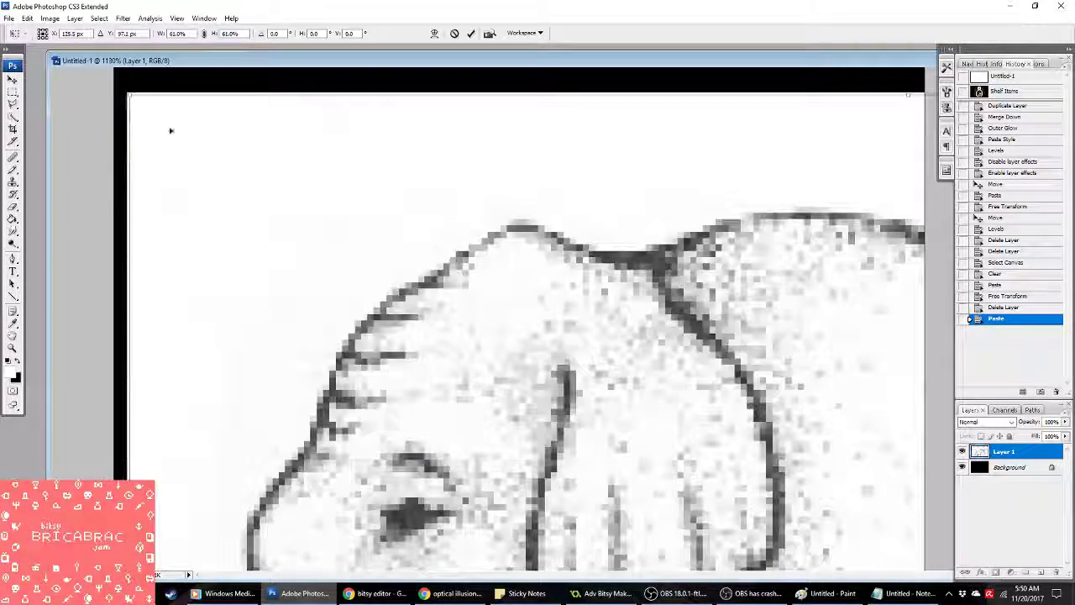
{"action": "left_click_drag", "start_coordinate": [130, 95], "coordinate": [192, 69], "text": "shift"}
{"action": "left_click_drag", "start_coordinate": [478, 232], "coordinate": [480, 245]}
{"action": "left_click_drag", "start_coordinate": [518, 326], "coordinate": [506, 231]}
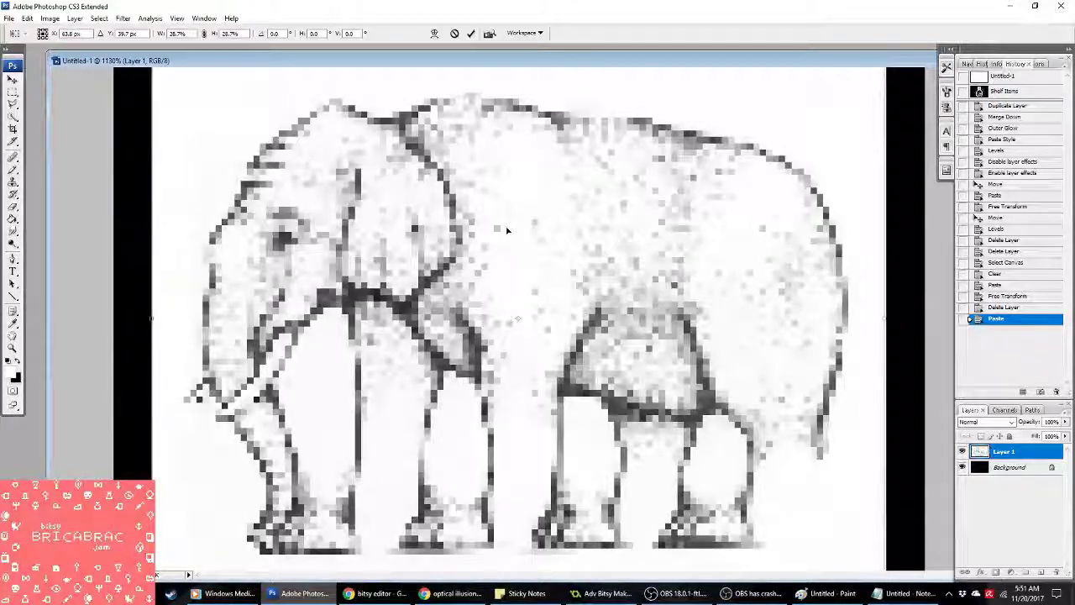
{"action": "key", "text": "Return"}
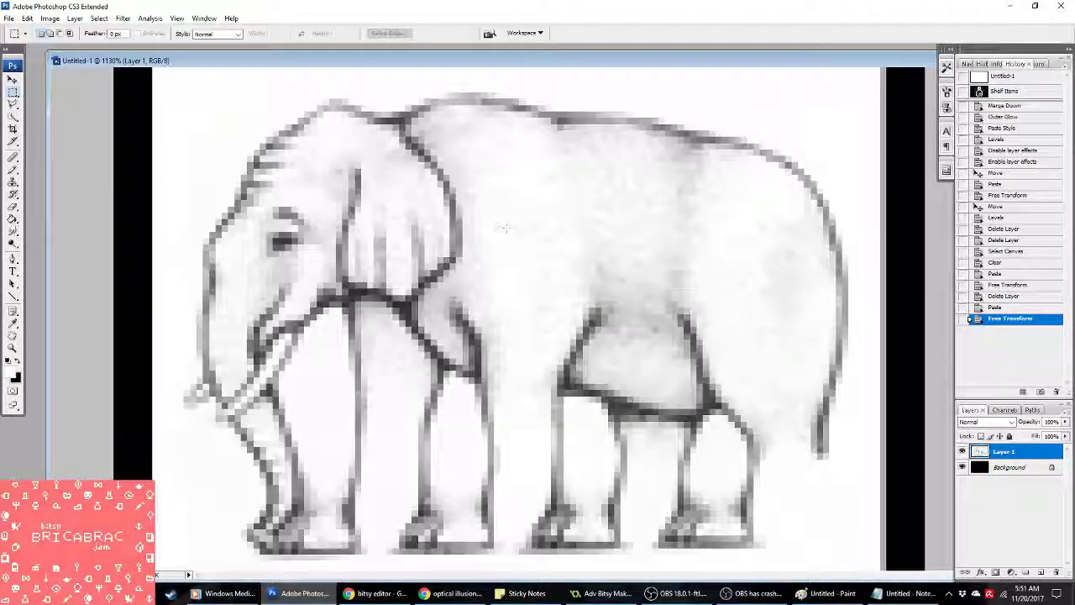
Step: Strengthen the elephant layer's dark lines with Levels and invert its colors to white lines on black
{"action": "left_click", "coordinate": [50, 17]}
{"action": "mouse_move", "coordinate": [84, 43]}
{"action": "left_click", "coordinate": [313, 43]}
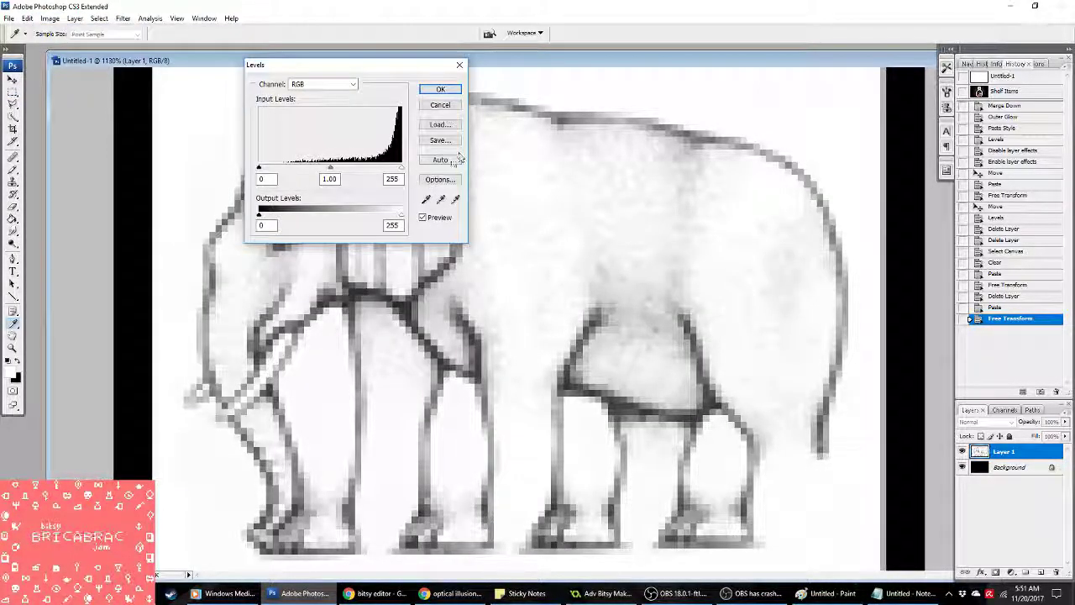
{"action": "left_click", "coordinate": [441, 89]}
{"action": "left_click", "coordinate": [49, 18]}
{"action": "mouse_move", "coordinate": [84, 46]}
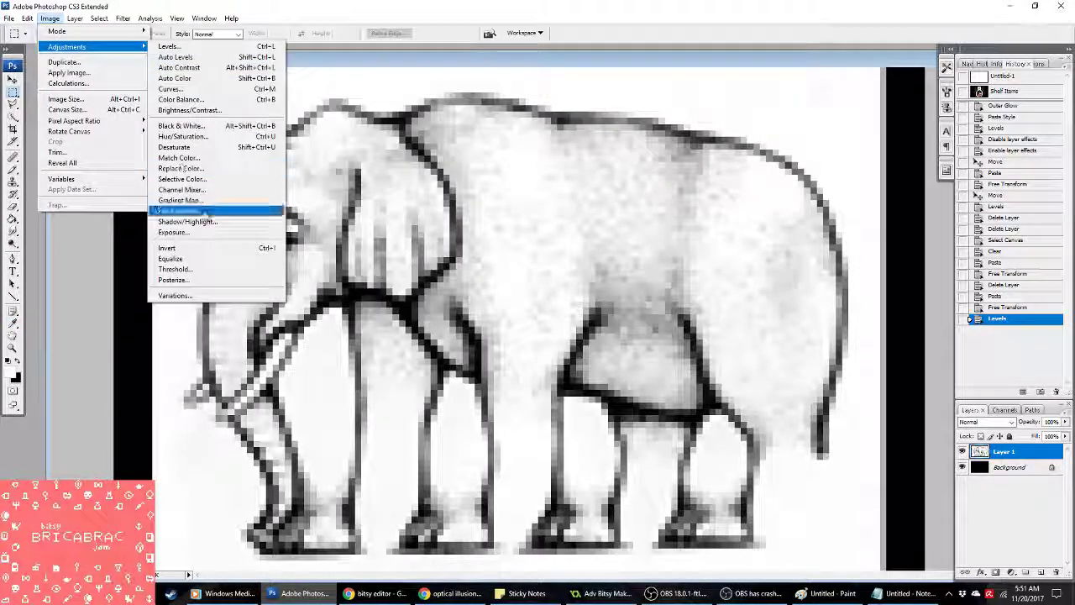
{"action": "left_click", "coordinate": [201, 248]}
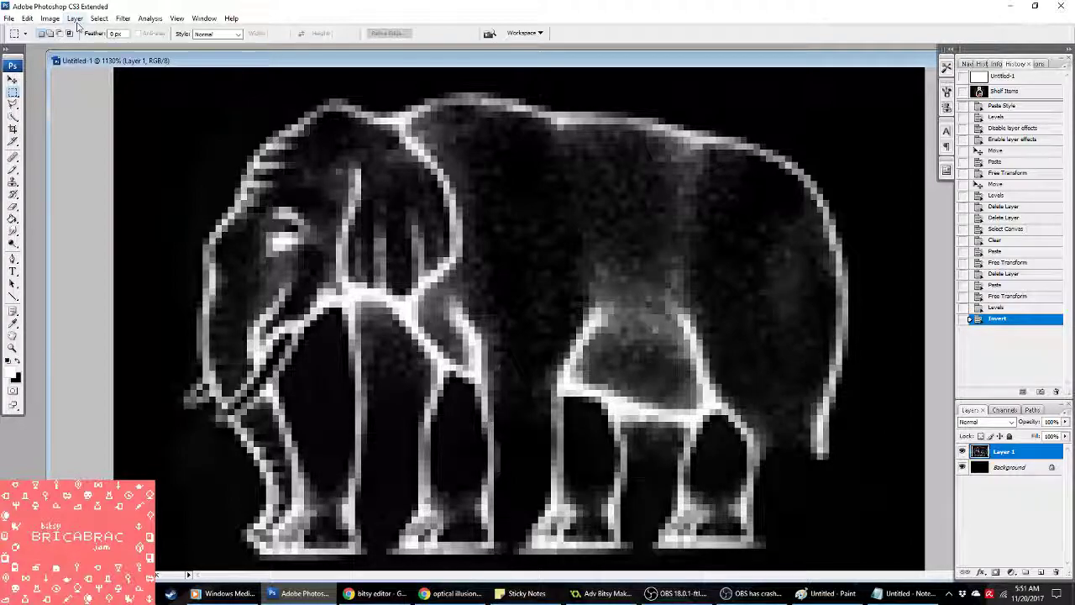
Step: Flatten the layers and convert the elephant to indexed color with the Local (Perceptual) palette and Pattern dither
{"action": "left_click", "coordinate": [50, 18]}
{"action": "left_click", "coordinate": [178, 63]}
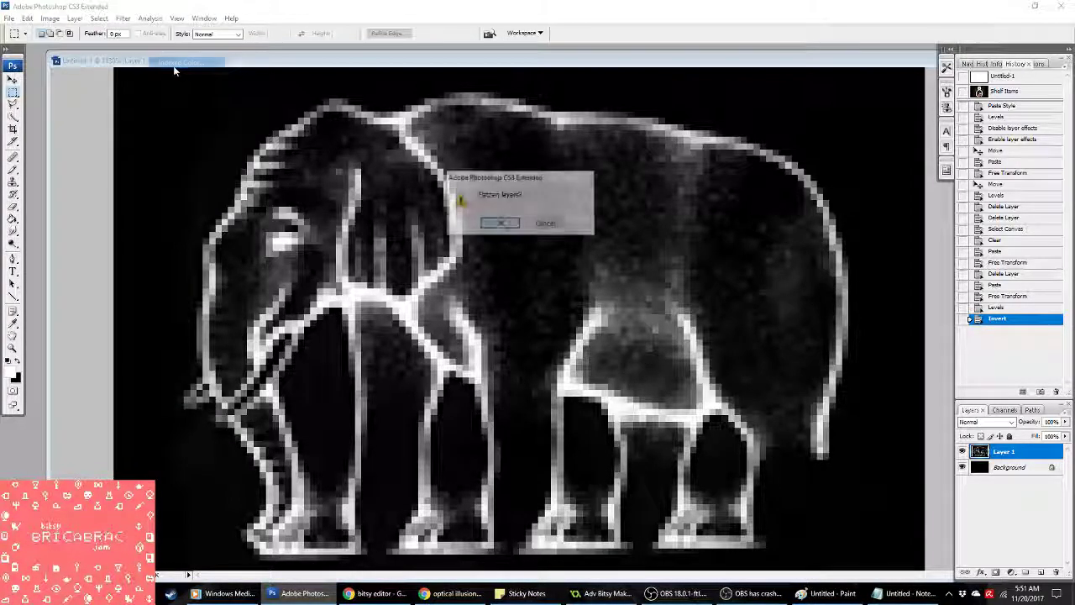
{"action": "left_click", "coordinate": [500, 223]}
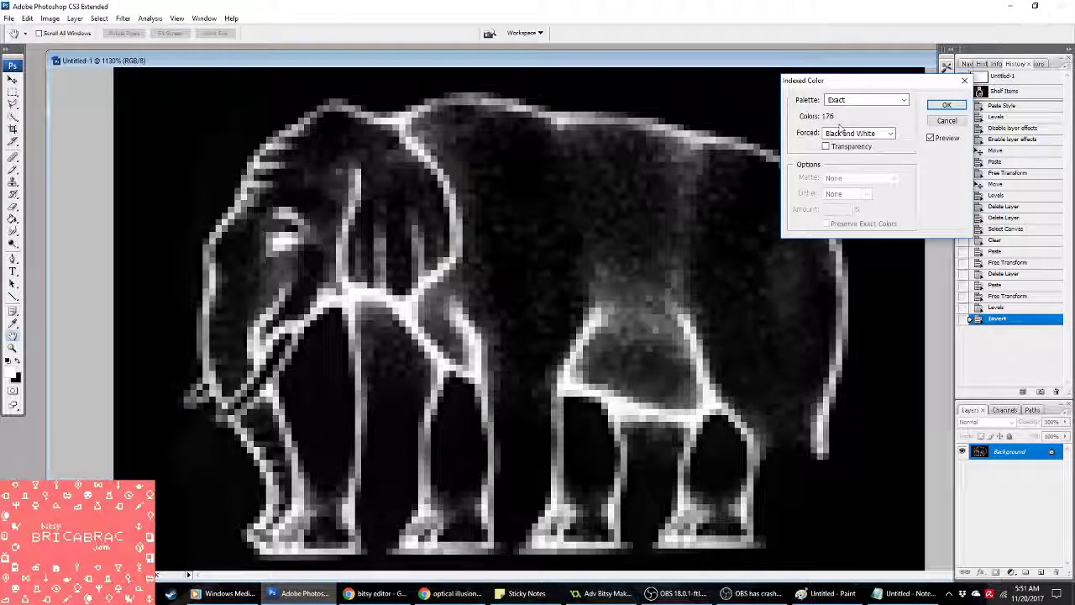
{"action": "left_click", "coordinate": [865, 99]}
{"action": "left_click", "coordinate": [850, 167]}
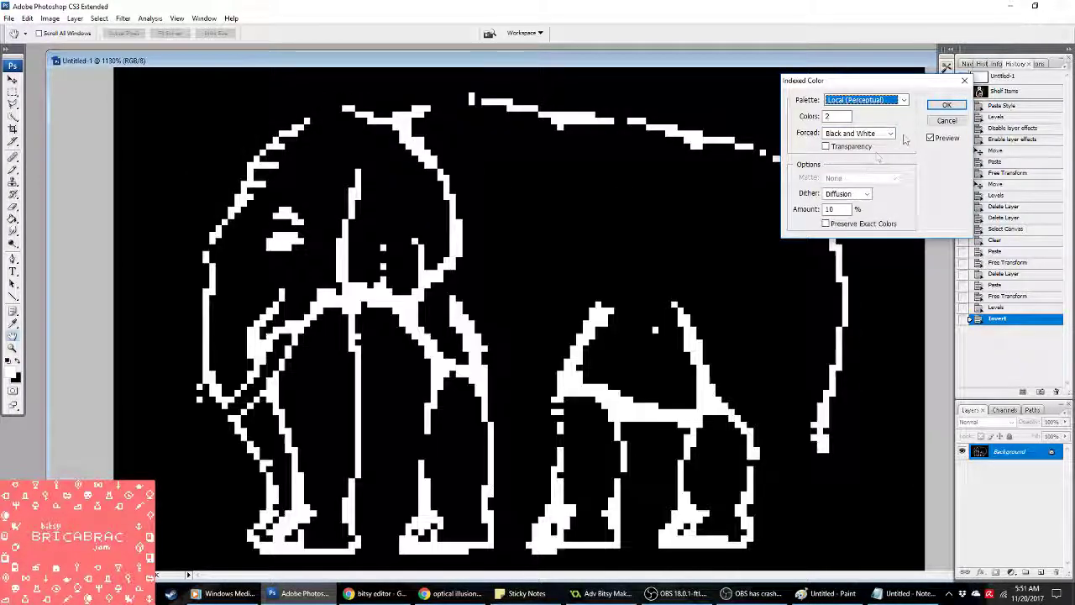
{"action": "left_click", "coordinate": [866, 194]}
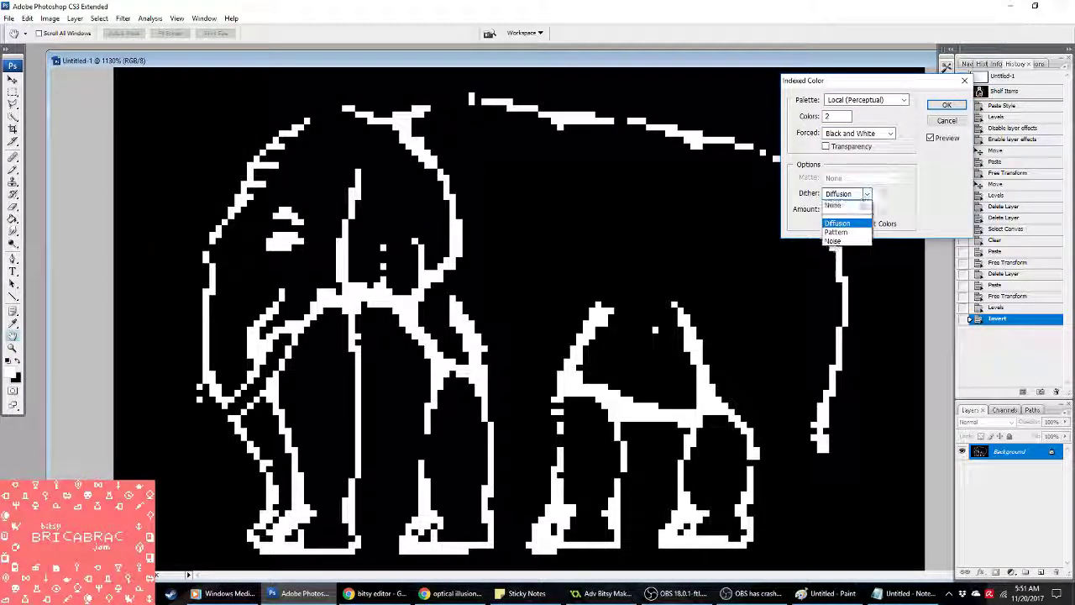
{"action": "left_click", "coordinate": [869, 229]}
{"action": "left_click", "coordinate": [944, 106]}
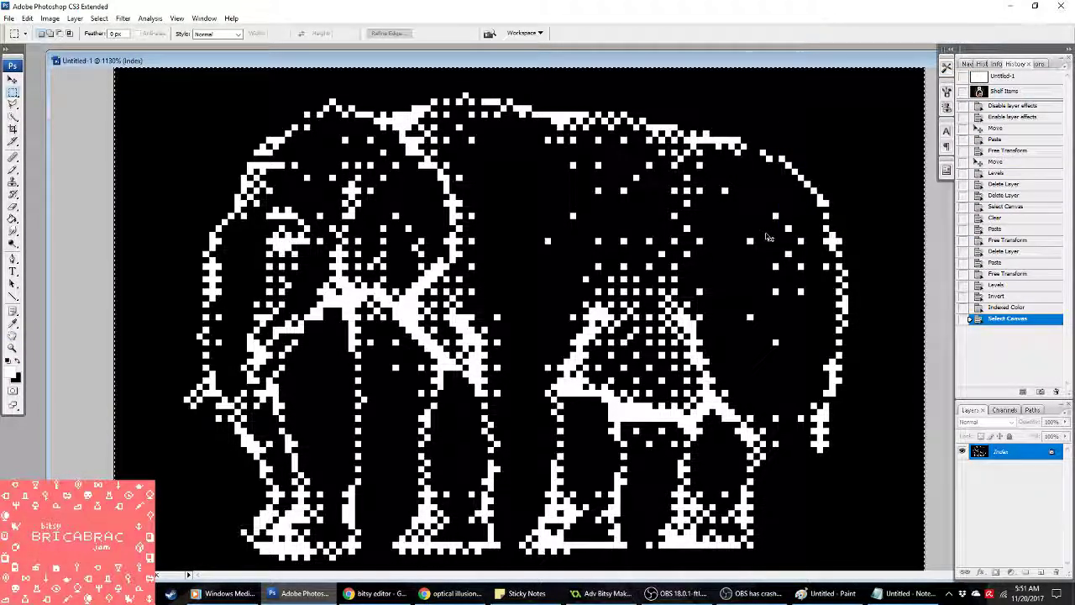
Step: In GameMaker, replace the vase frame of spr_picturetest with the elephant picture and save the sprite
{"action": "left_click", "coordinate": [600, 593]}
{"action": "double_click", "coordinate": [69, 65]}
{"action": "left_click", "coordinate": [457, 182]}
{"action": "key", "text": "ctrl+v"}
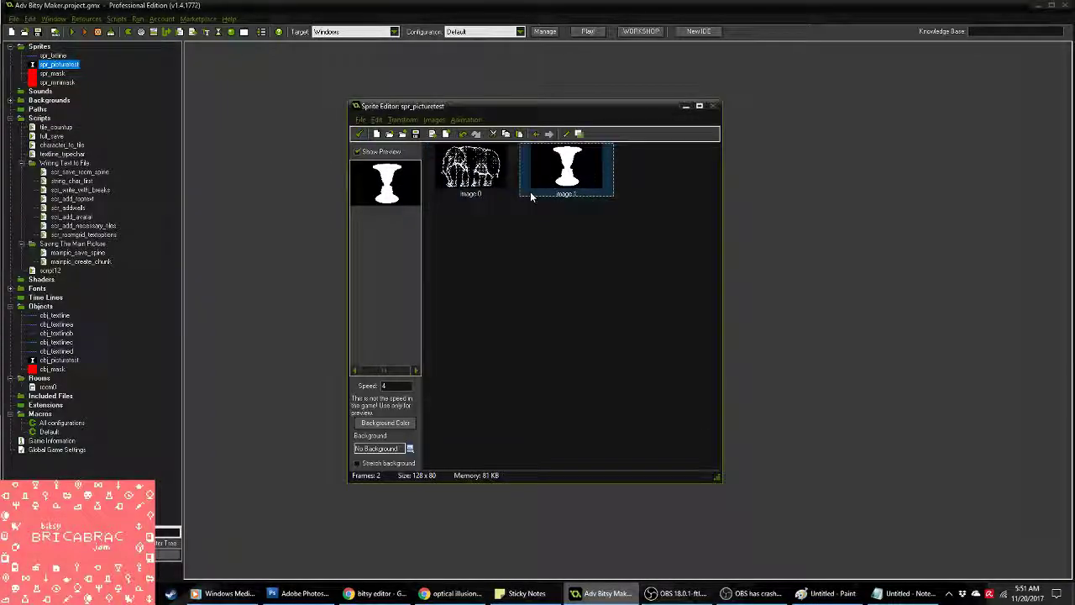
{"action": "key", "text": "Delete"}
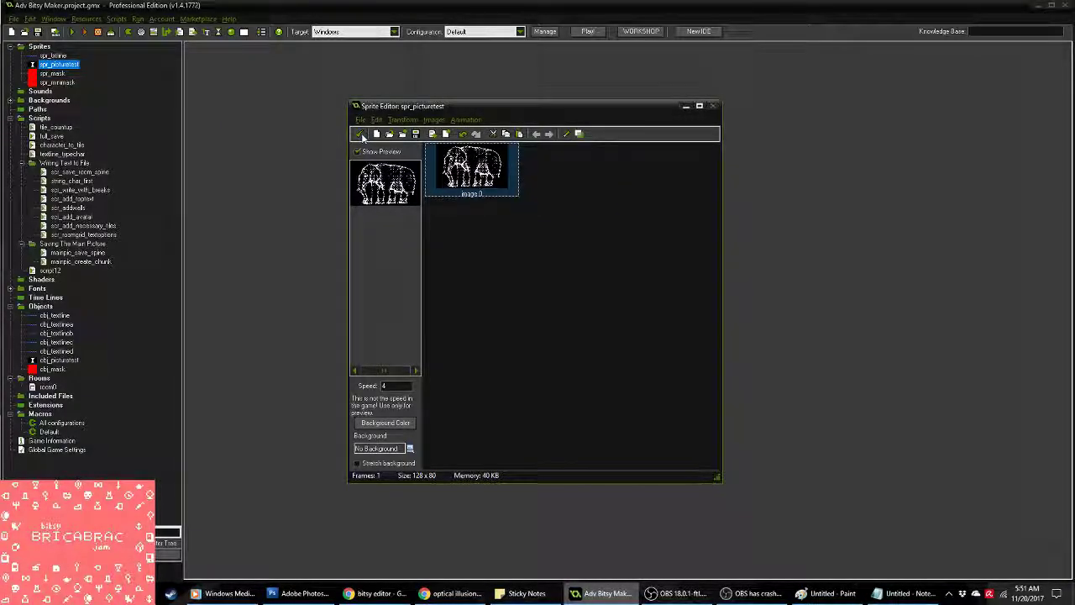
{"action": "left_click", "coordinate": [360, 134]}
{"action": "left_click", "coordinate": [480, 307]}
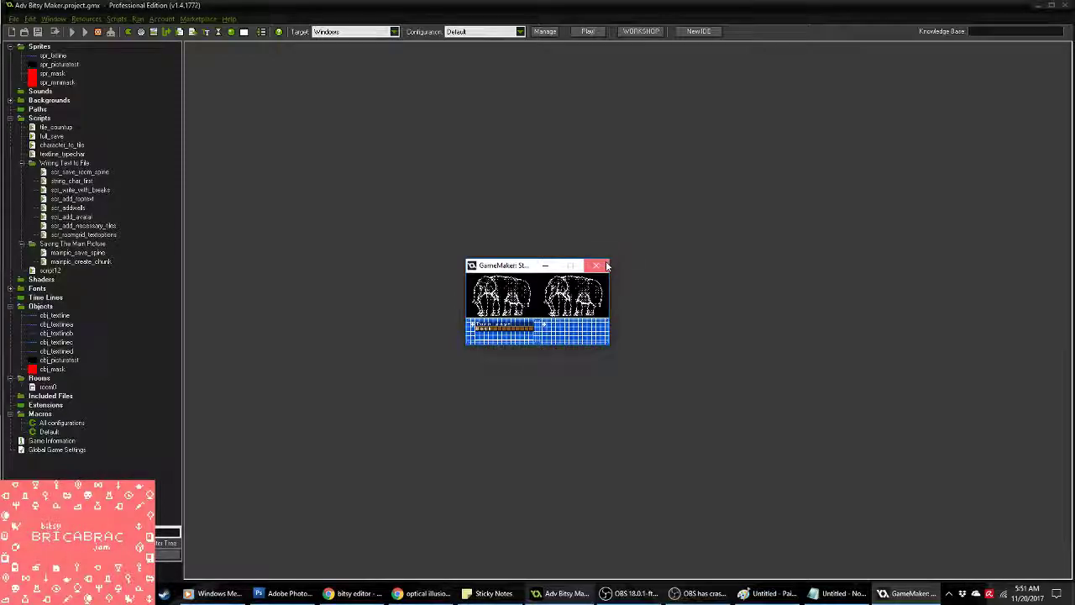
Step: Close the running game, return to the browser's illusion image results, and close the elephant preview
{"action": "left_click", "coordinate": [608, 265]}
{"action": "key", "text": "alt+Tab"}
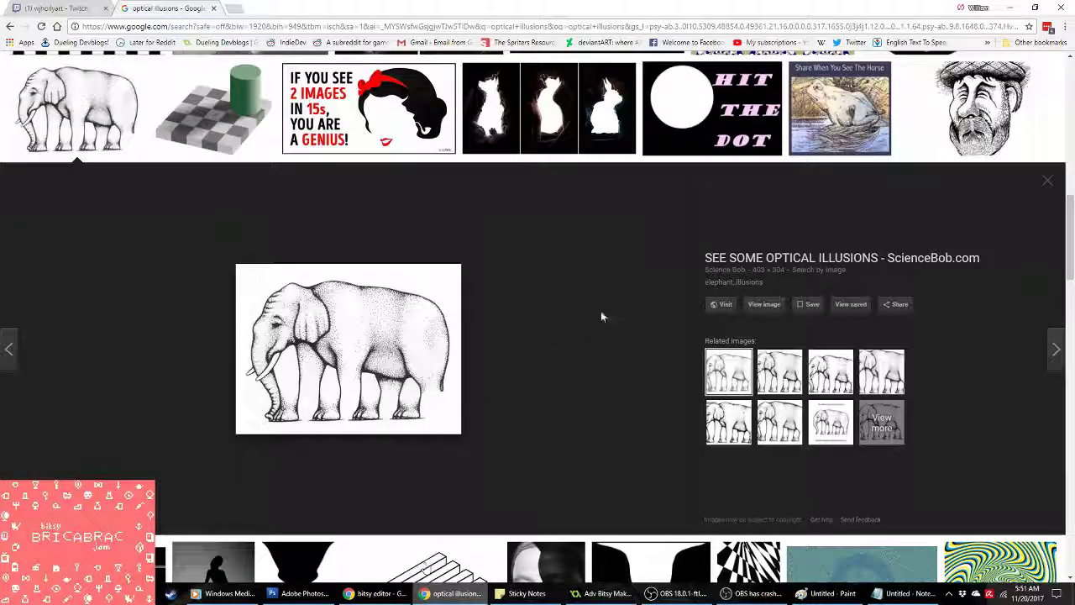
{"action": "left_click", "coordinate": [1049, 180]}
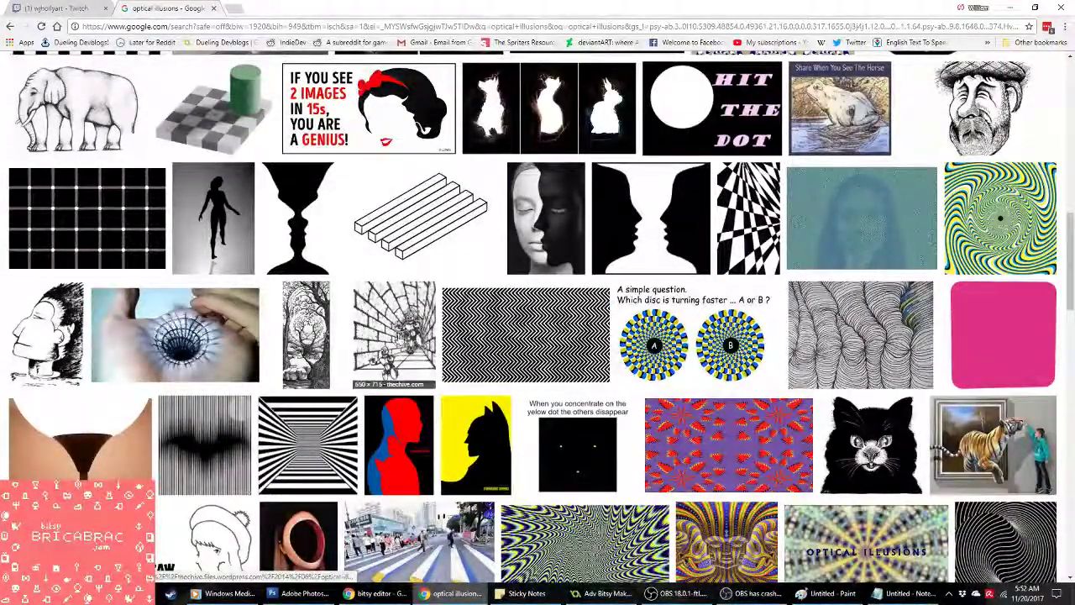
Step: Open the preview of the monsters-in-a-corridor illusion, check related versions, and copy the picture
{"action": "left_click", "coordinate": [394, 334]}
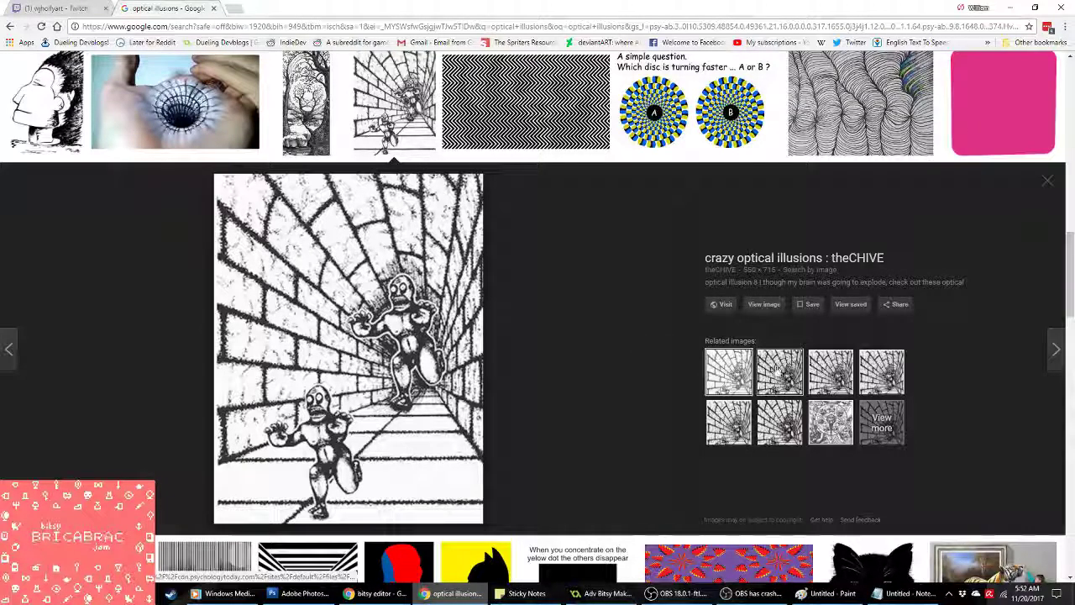
{"action": "left_click", "coordinate": [790, 383]}
{"action": "left_click", "coordinate": [716, 390]}
{"action": "right_click", "coordinate": [412, 419]}
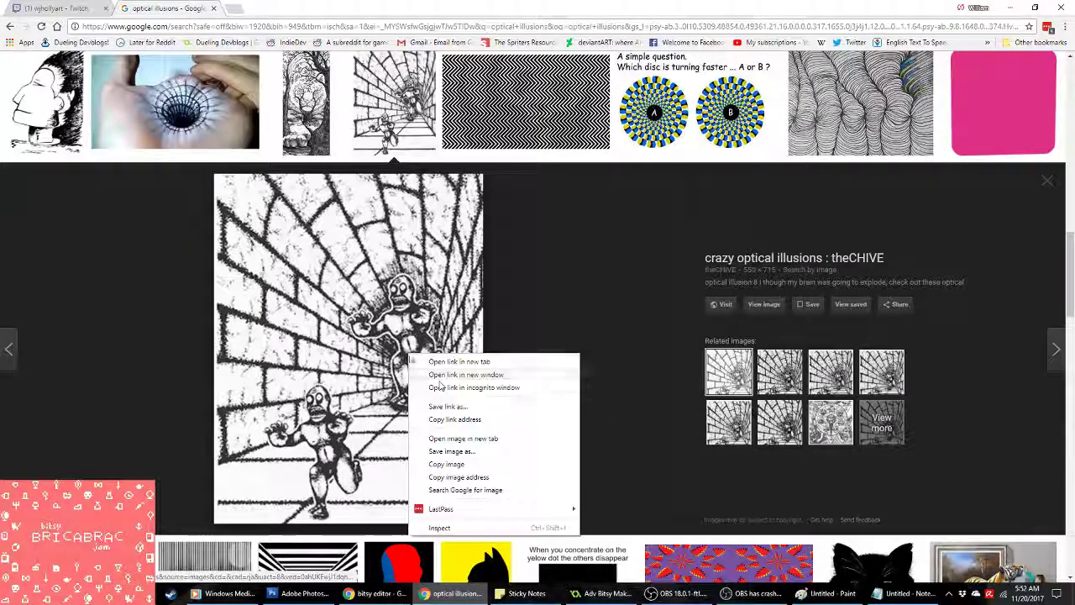
{"action": "left_click", "coordinate": [475, 462]}
Step: In Photoshop, step the history back to the Invert state before the indexed conversion and delete the elephant layer
{"action": "key", "text": "alt+Tab"}
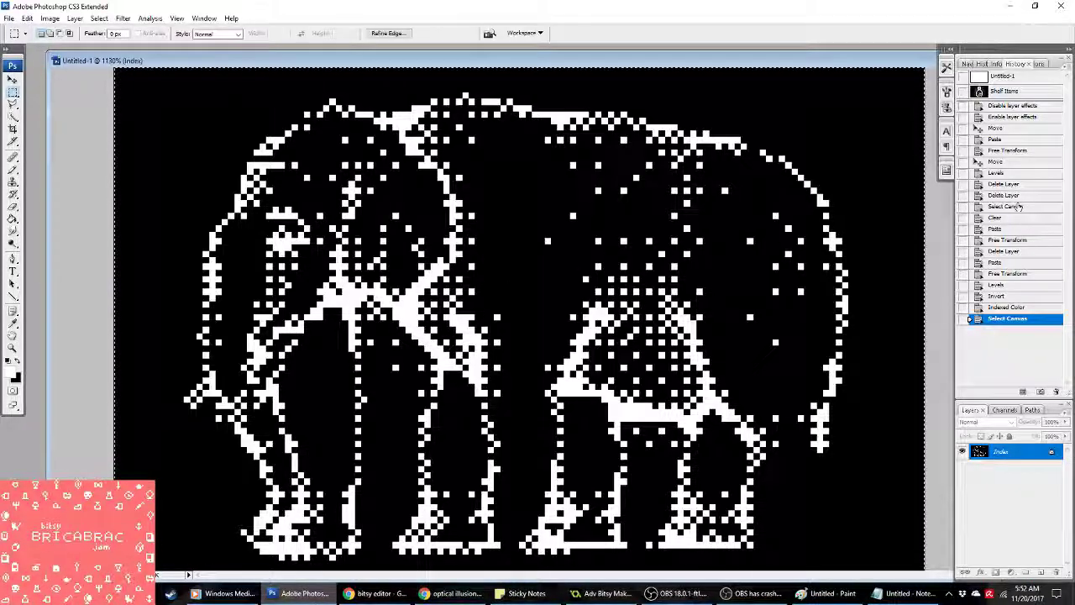
{"action": "left_click", "coordinate": [997, 295]}
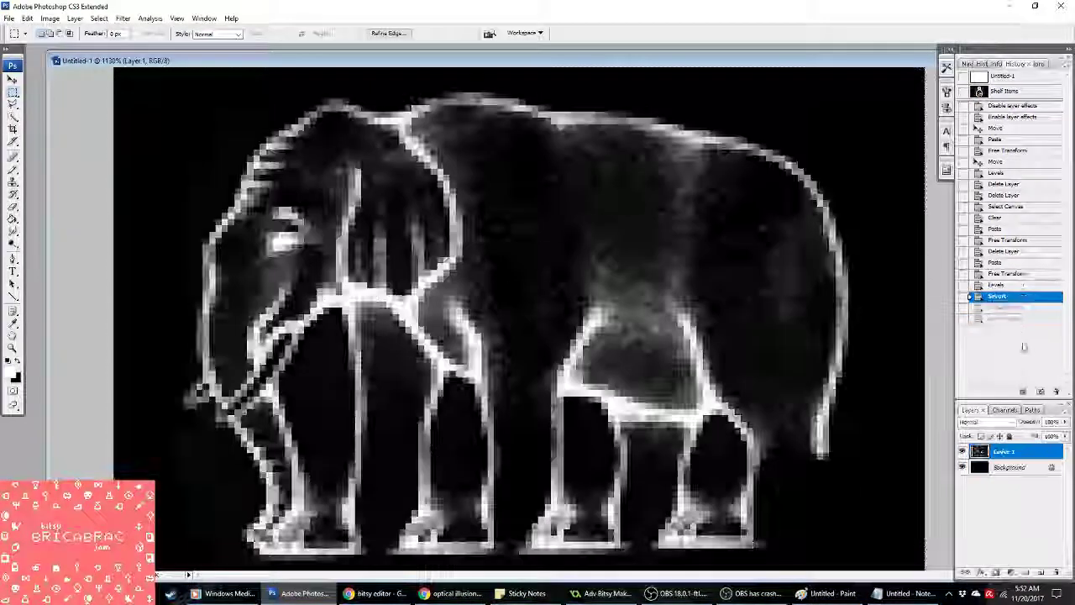
{"action": "right_click", "coordinate": [1018, 455]}
{"action": "left_click", "coordinate": [974, 243]}
Step: Try pasting the corridor picture and scaling it down to the canvas with Free Transform, then revert to the Delete Layer state
{"action": "left_click", "coordinate": [492, 220]}
{"action": "key", "text": "ctrl+v"}
{"action": "right_click", "coordinate": [486, 264]}
{"action": "left_click", "coordinate": [529, 362]}
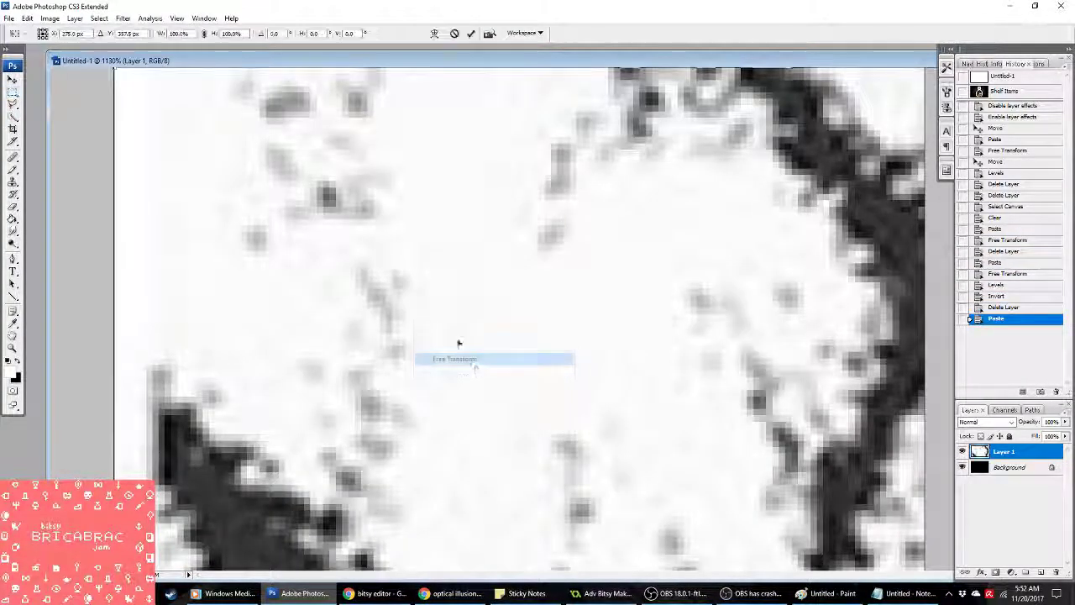
{"action": "type", "text": "10"}
{"action": "key", "text": "Return"}
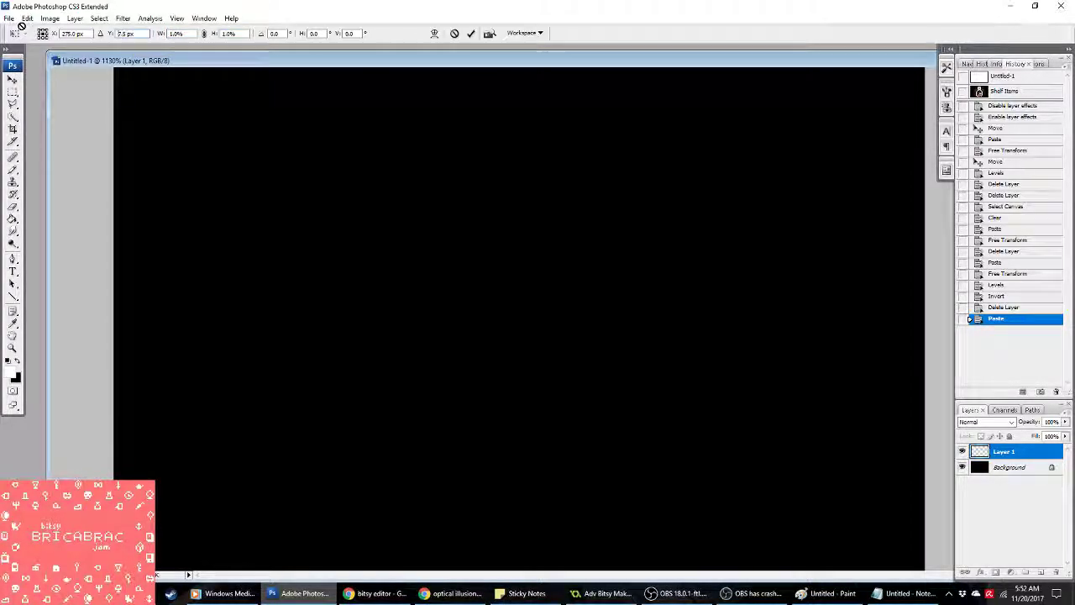
{"action": "left_click_drag", "start_coordinate": [168, 135], "coordinate": [546, 579]}
{"action": "left_click_drag", "start_coordinate": [451, 352], "coordinate": [491, 268]}
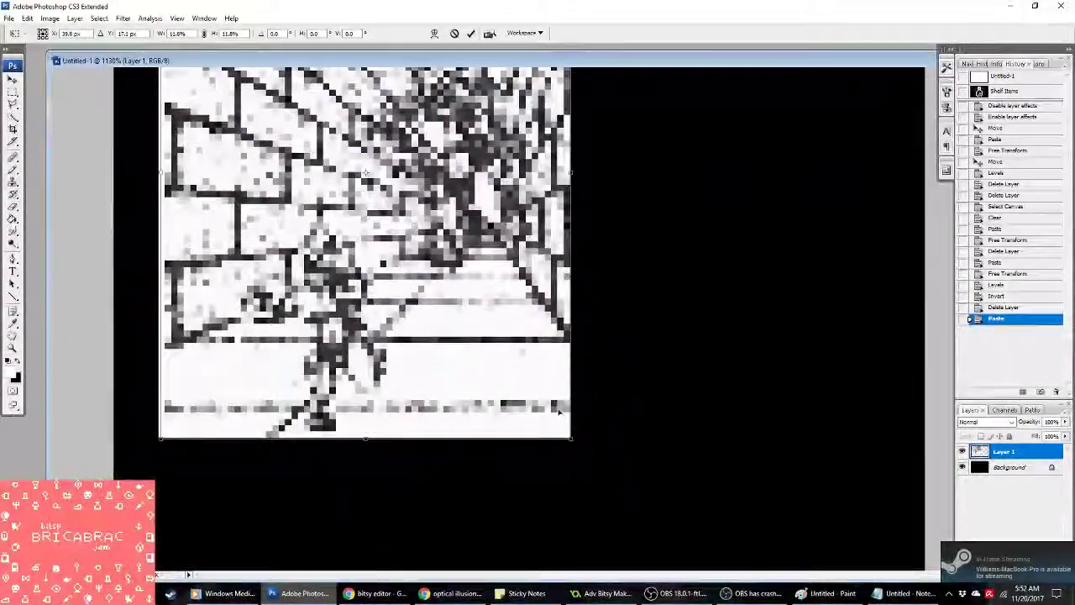
{"action": "left_click_drag", "start_coordinate": [568, 436], "coordinate": [700, 387]}
{"action": "left_click_drag", "start_coordinate": [526, 256], "coordinate": [498, 197]}
{"action": "key", "text": "Return"}
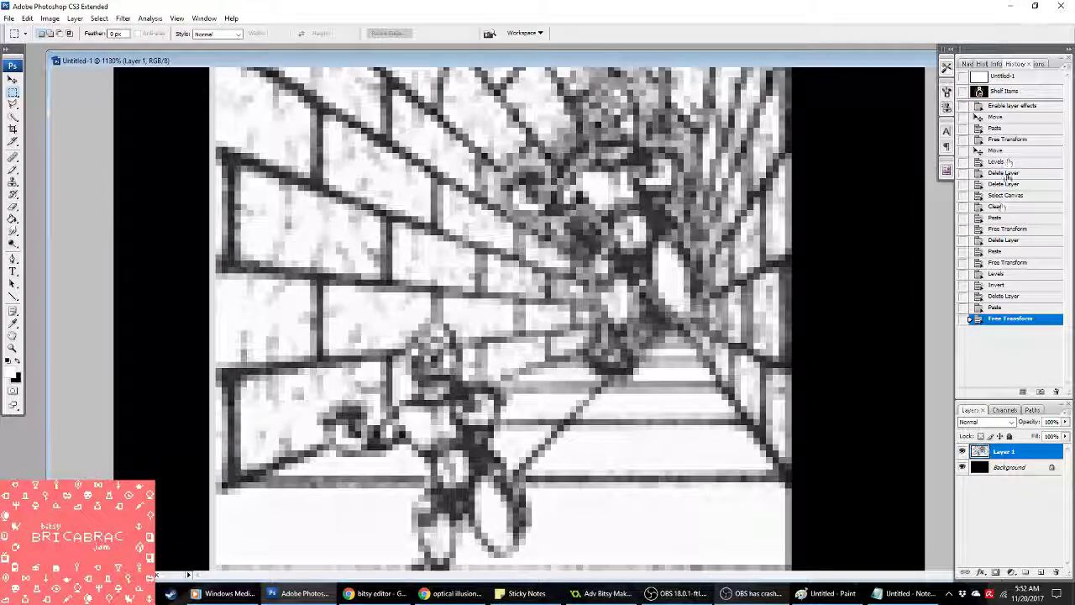
{"action": "left_click", "coordinate": [999, 285]}
{"action": "left_click", "coordinate": [1004, 296]}
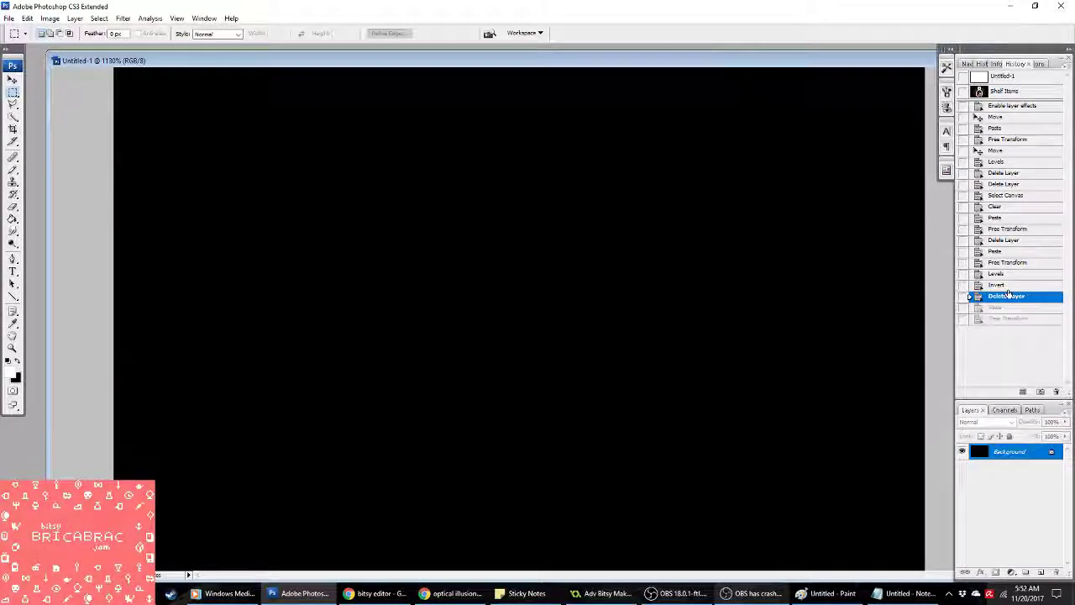
Step: Return to the browser's illusion image results, browse further down and preview the hollow-face makeup picture
{"action": "key", "text": "alt+Tab"}
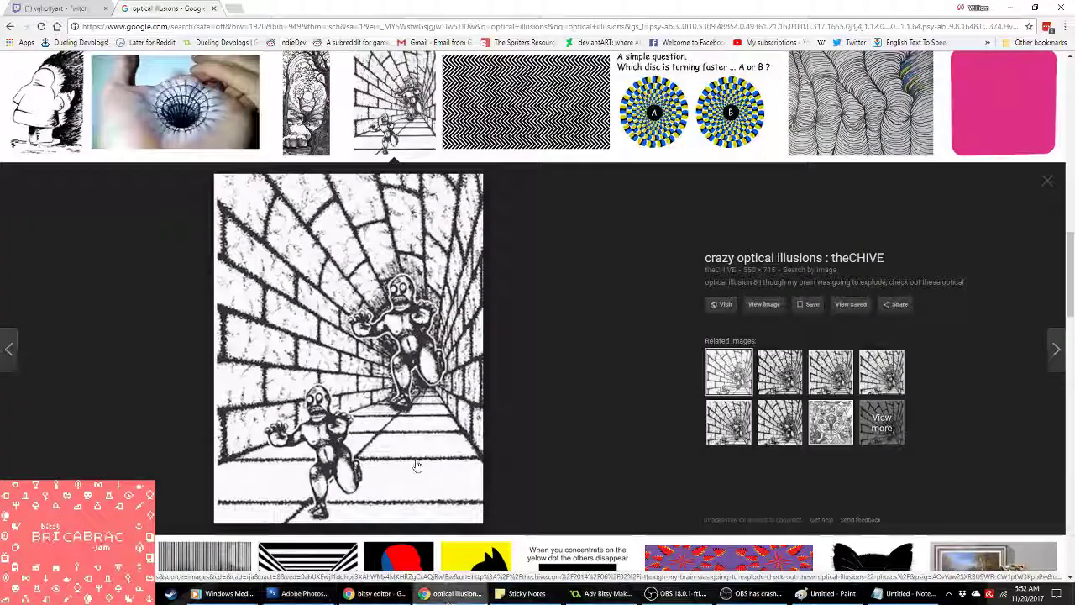
{"action": "left_click", "coordinate": [1047, 184]}
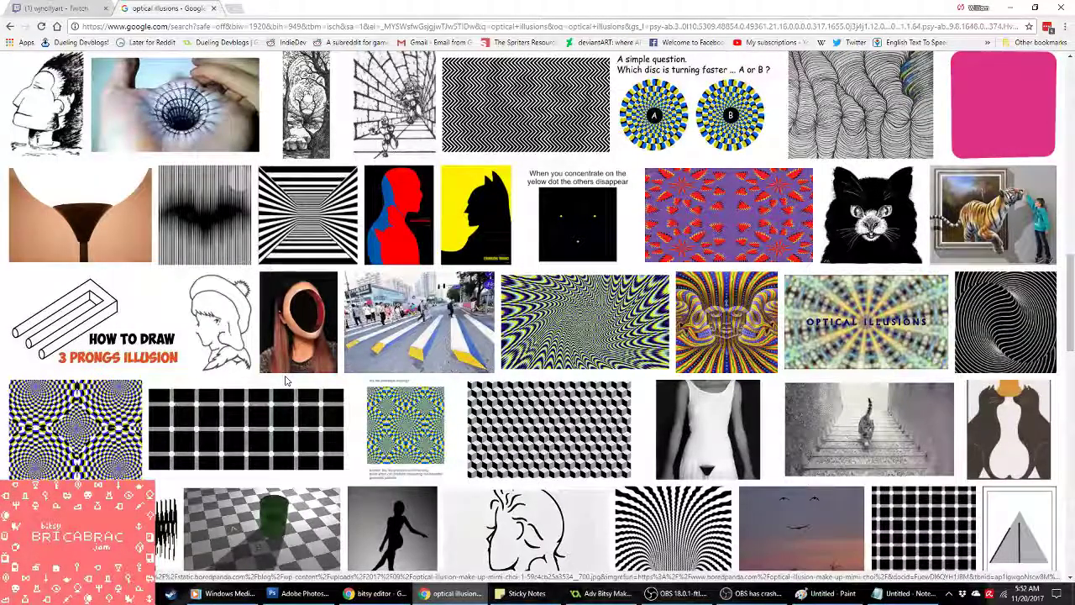
{"action": "scroll", "coordinate": [279, 382], "scroll_direction": "down", "scroll_amount": 2}
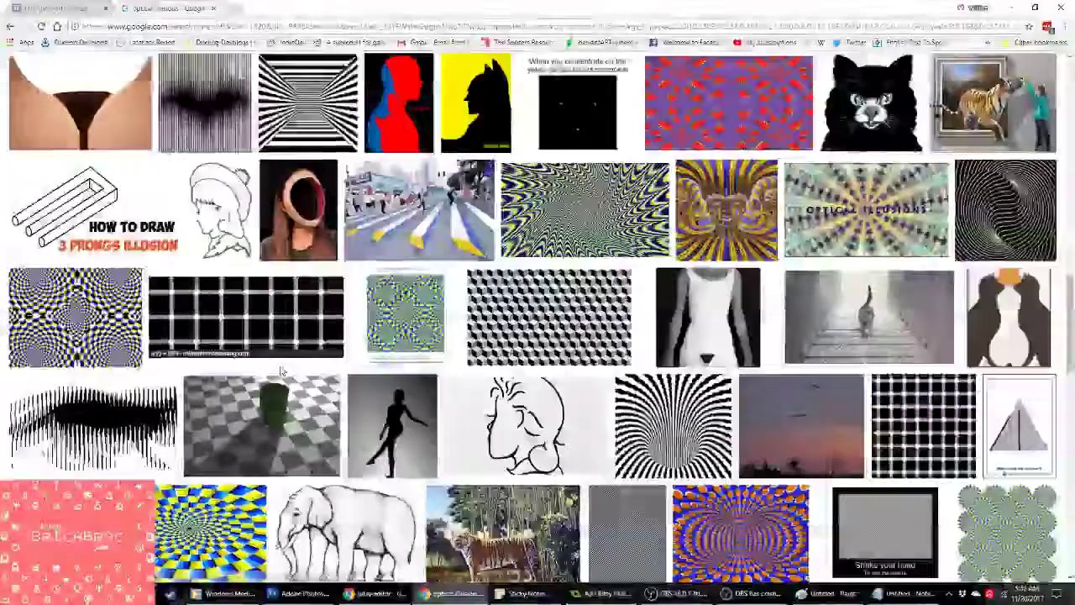
{"action": "left_click", "coordinate": [298, 210]}
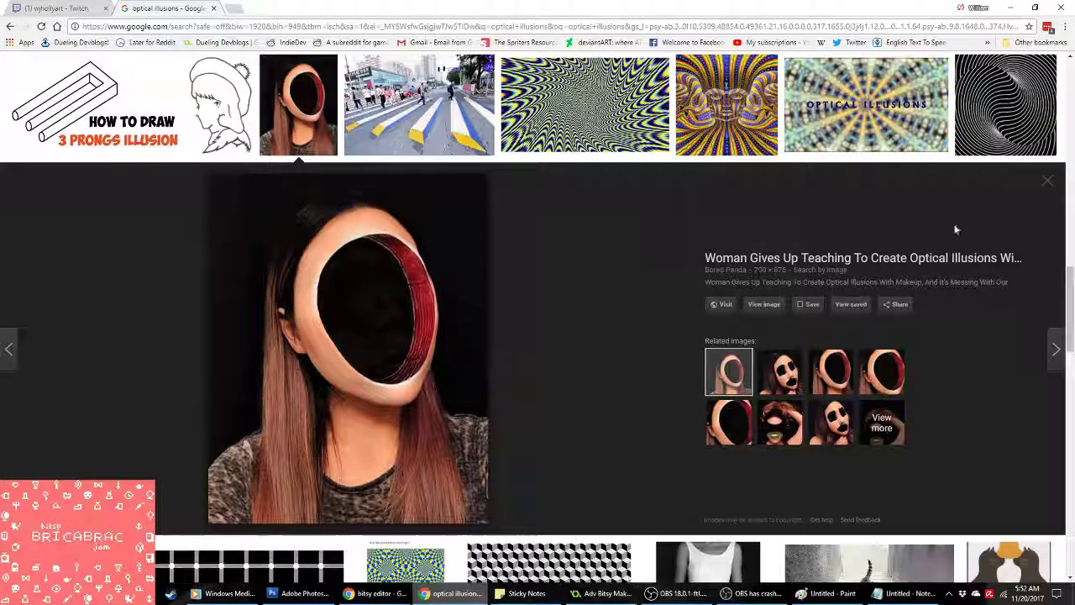
{"action": "left_click", "coordinate": [1054, 193]}
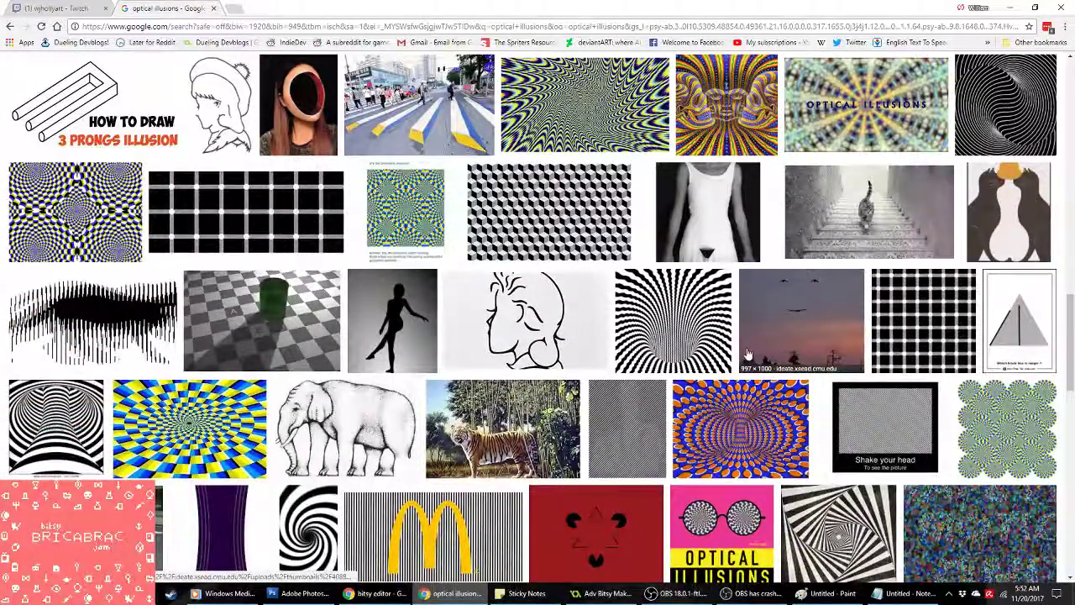
Step: Open the preview of the black, grey and white cube pattern and copy the picture
{"action": "left_click", "coordinate": [572, 220]}
{"action": "right_click", "coordinate": [550, 258]}
{"action": "left_click", "coordinate": [588, 388]}
{"action": "key", "text": "alt+Tab"}
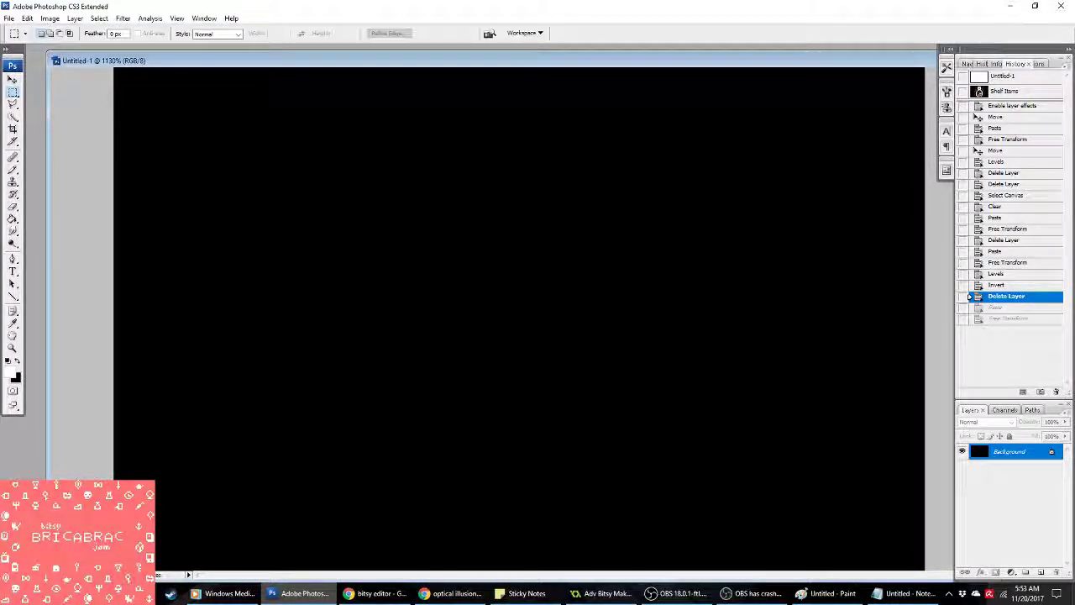
{"action": "key", "text": "alt+Tab"}
{"action": "right_click", "coordinate": [407, 360]}
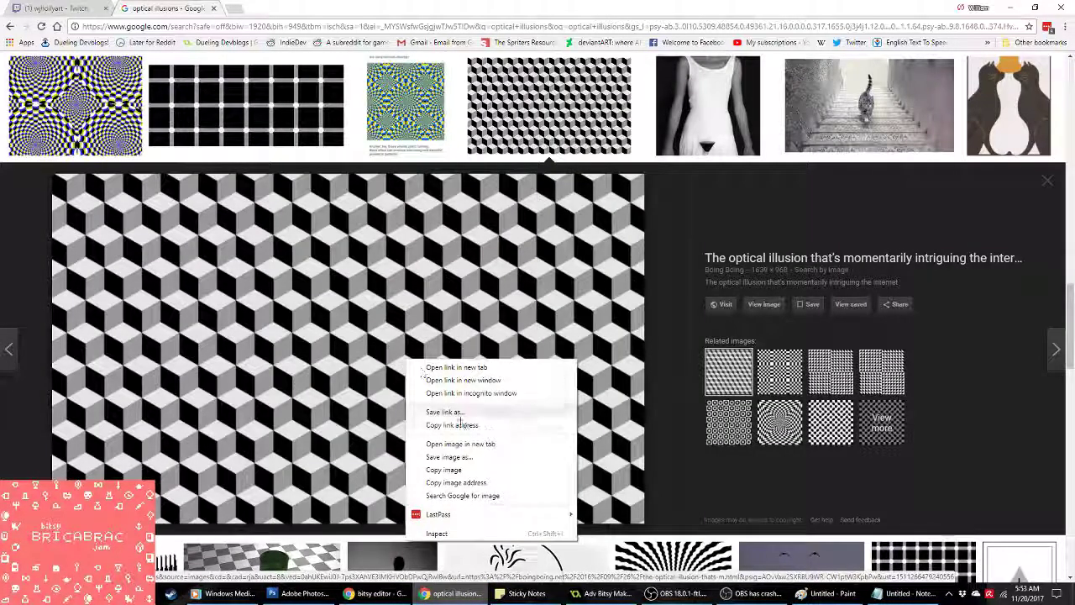
{"action": "left_click", "coordinate": [453, 470]}
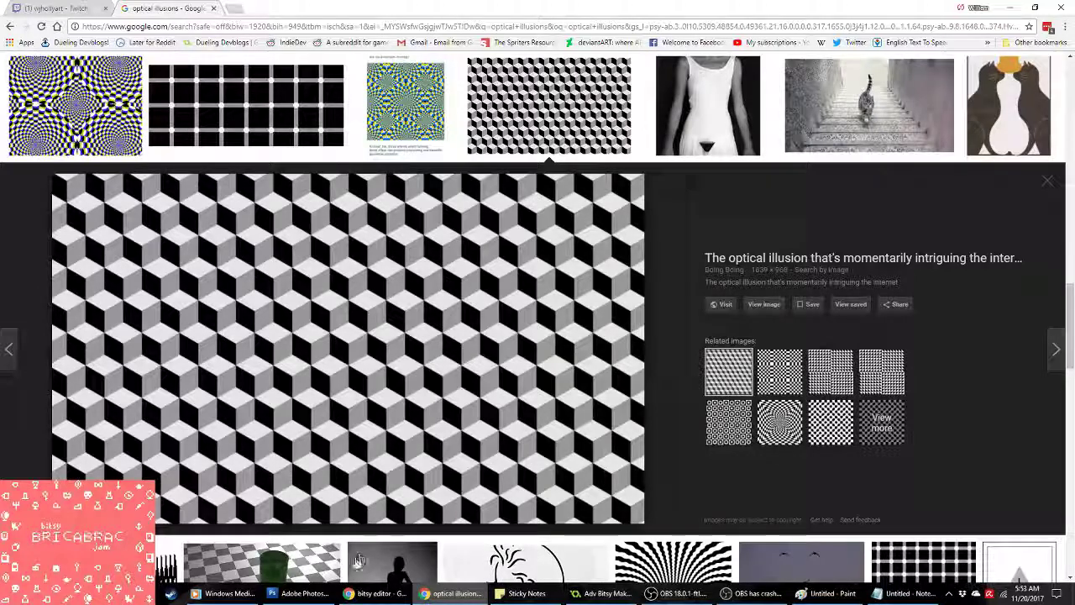
Step: Paste the cube pattern into the Photoshop document and scale it down with Free Transform so it covers the whole canvas
{"action": "left_click", "coordinate": [304, 593]}
{"action": "key", "text": "ctrl+v"}
{"action": "right_click", "coordinate": [363, 245]}
{"action": "left_click", "coordinate": [437, 341]}
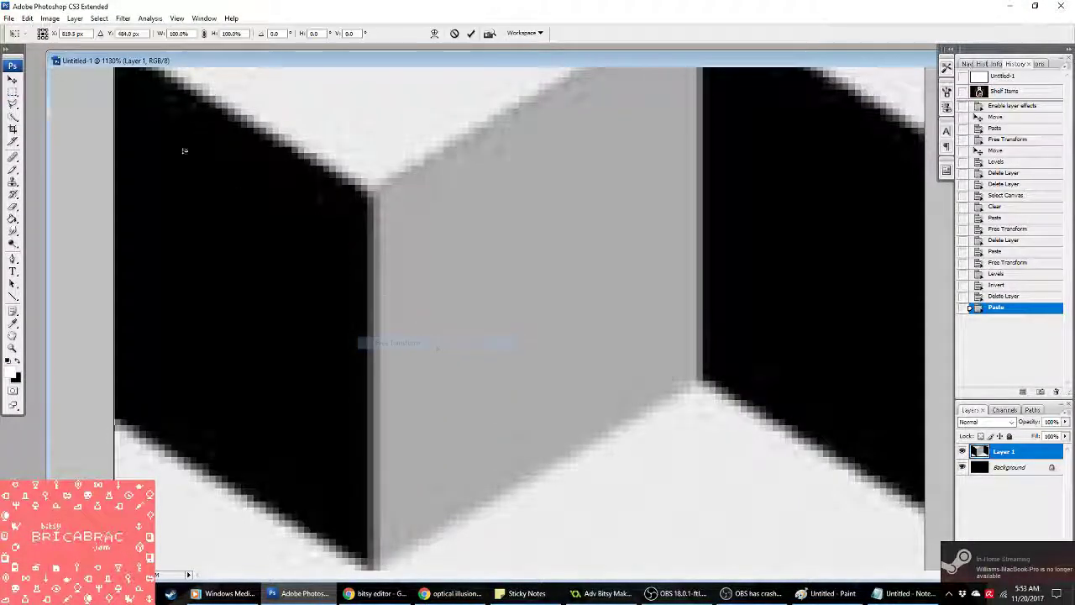
{"action": "left_click_drag", "start_coordinate": [243, 192], "coordinate": [817, 497]}
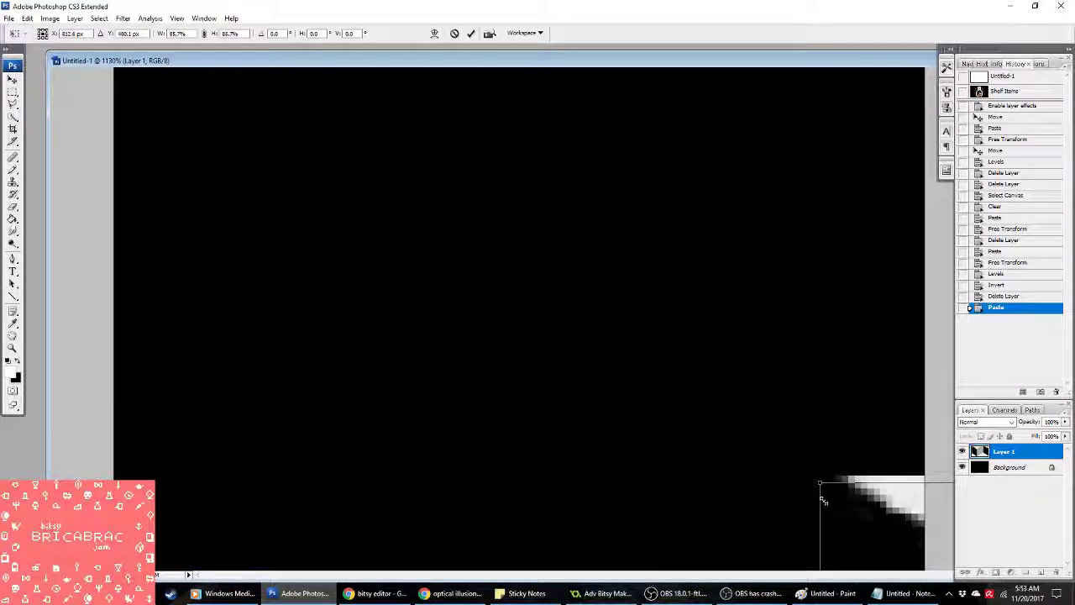
{"action": "left_click_drag", "start_coordinate": [896, 535], "coordinate": [300, 134]}
{"action": "left_click_drag", "start_coordinate": [162, 79], "coordinate": [175, 107]}
{"action": "key", "text": "Return"}
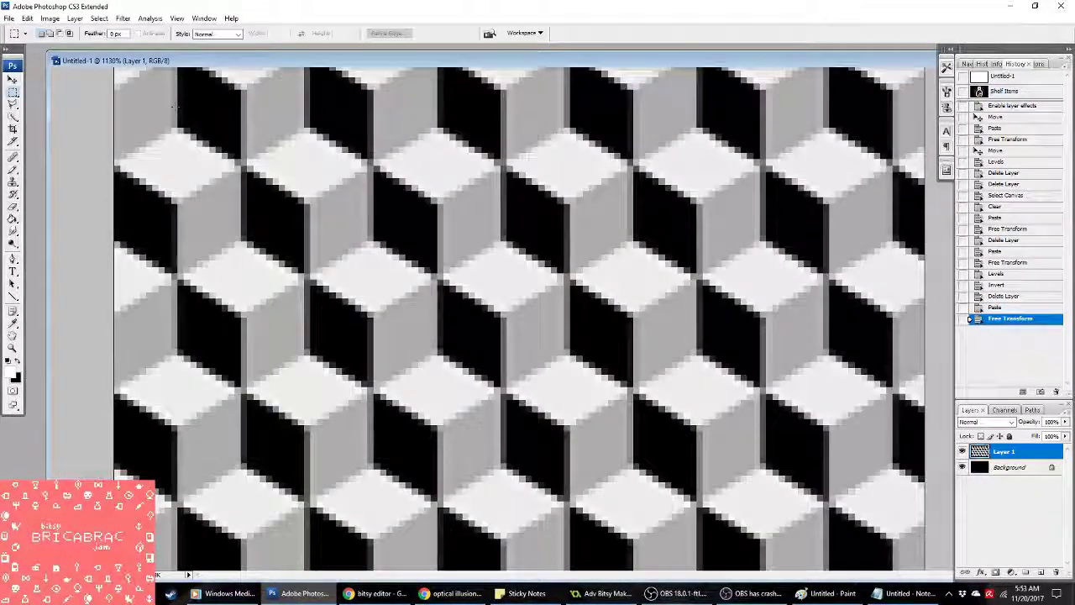
Step: Try converting the cube pattern to indexed color with the Local (Perceptual) palette and Pattern dither
{"action": "left_click", "coordinate": [99, 18]}
{"action": "left_click", "coordinate": [51, 18]}
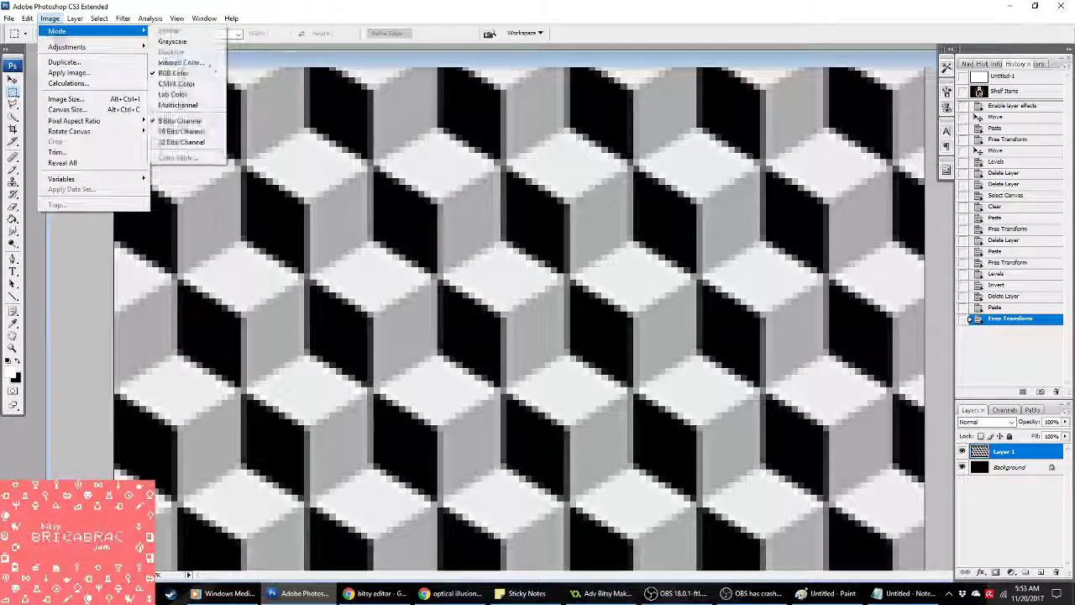
{"action": "left_click", "coordinate": [173, 64]}
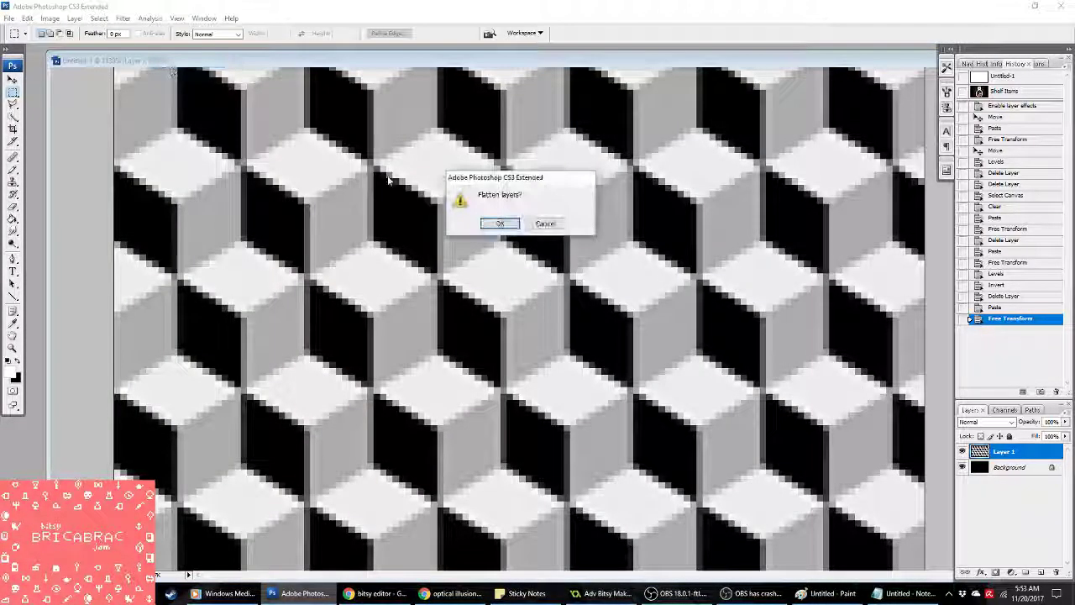
{"action": "left_click", "coordinate": [496, 223]}
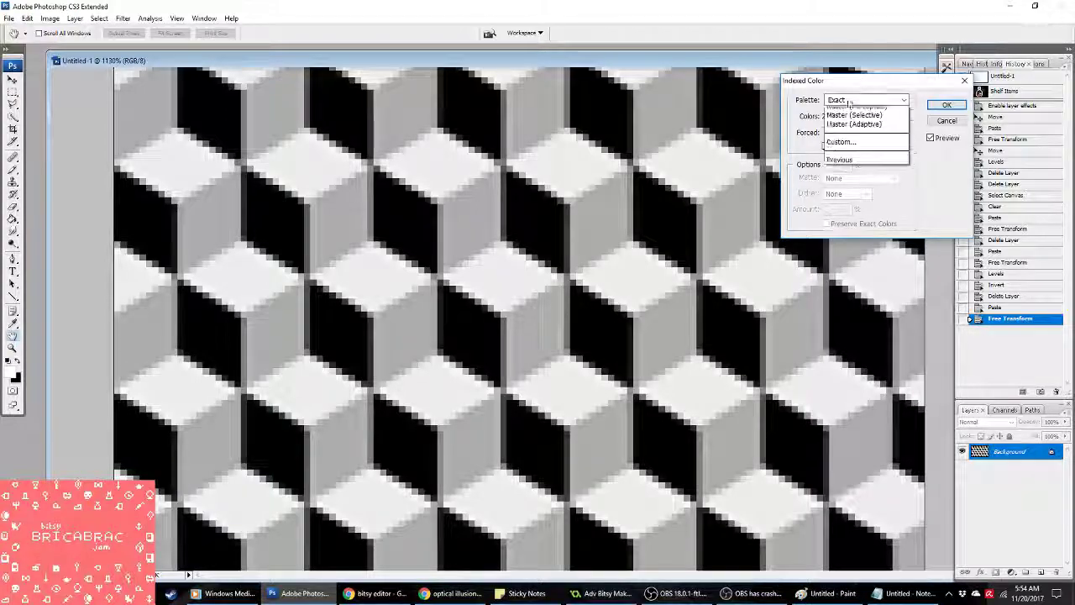
{"action": "left_click", "coordinate": [851, 165]}
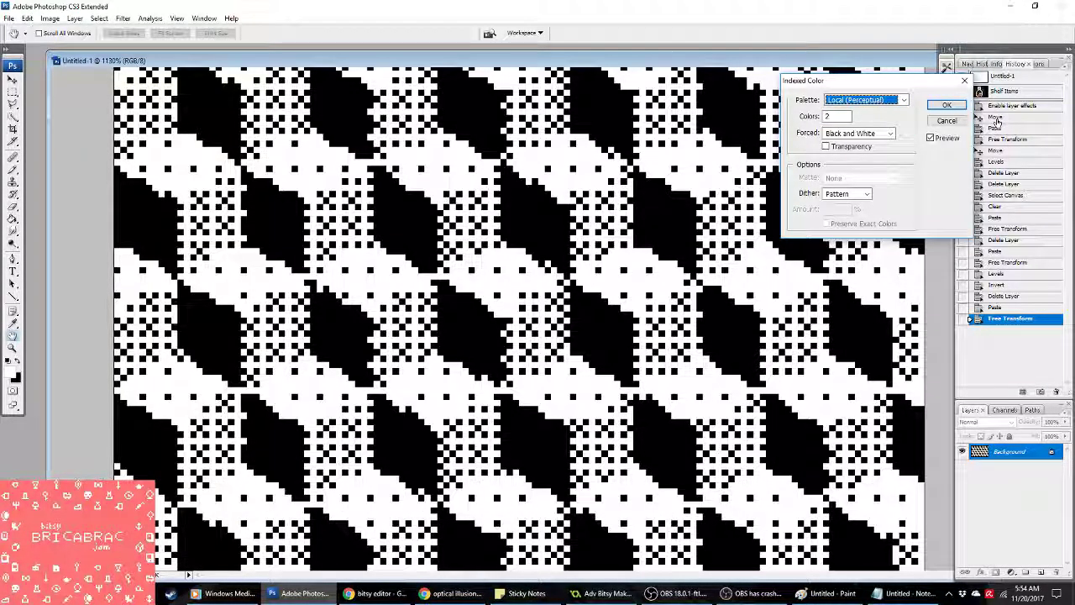
{"action": "left_click", "coordinate": [947, 122]}
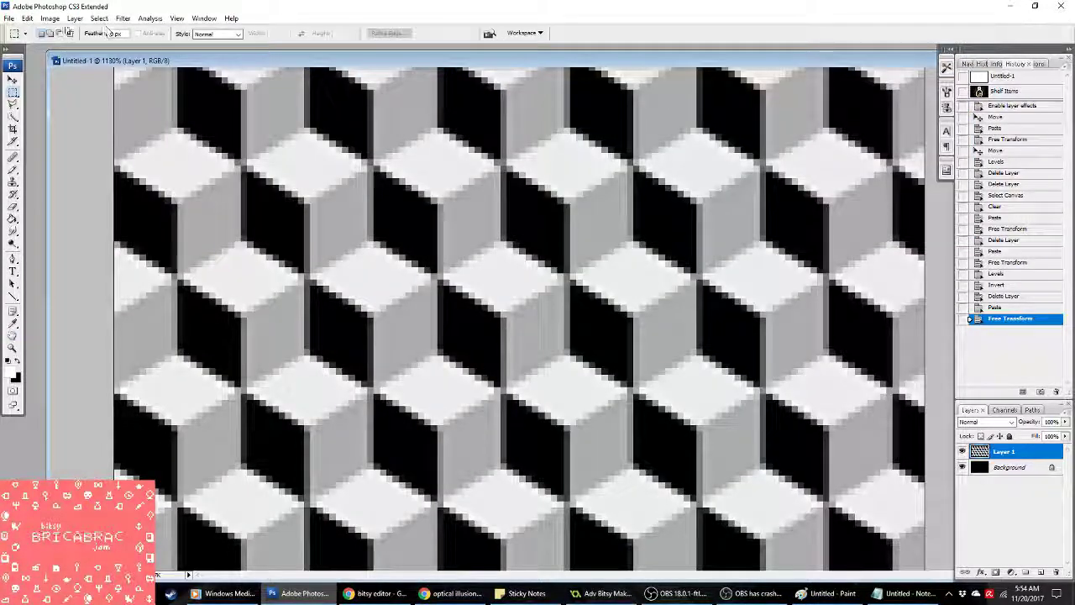
Step: Increase the cube layer's contrast with Levels, using input levels 77, 0.72 and 235
{"action": "left_click", "coordinate": [168, 47]}
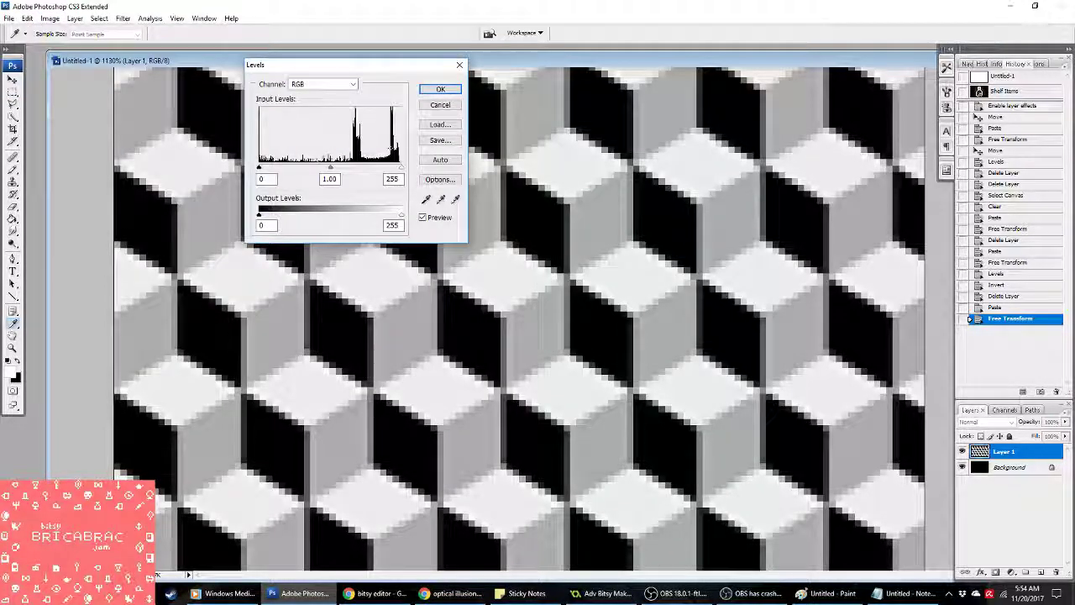
{"action": "left_click_drag", "start_coordinate": [400, 169], "coordinate": [392, 169]}
{"action": "left_click_drag", "start_coordinate": [325, 169], "coordinate": [353, 169]}
{"action": "left_click_drag", "start_coordinate": [260, 173], "coordinate": [356, 170]}
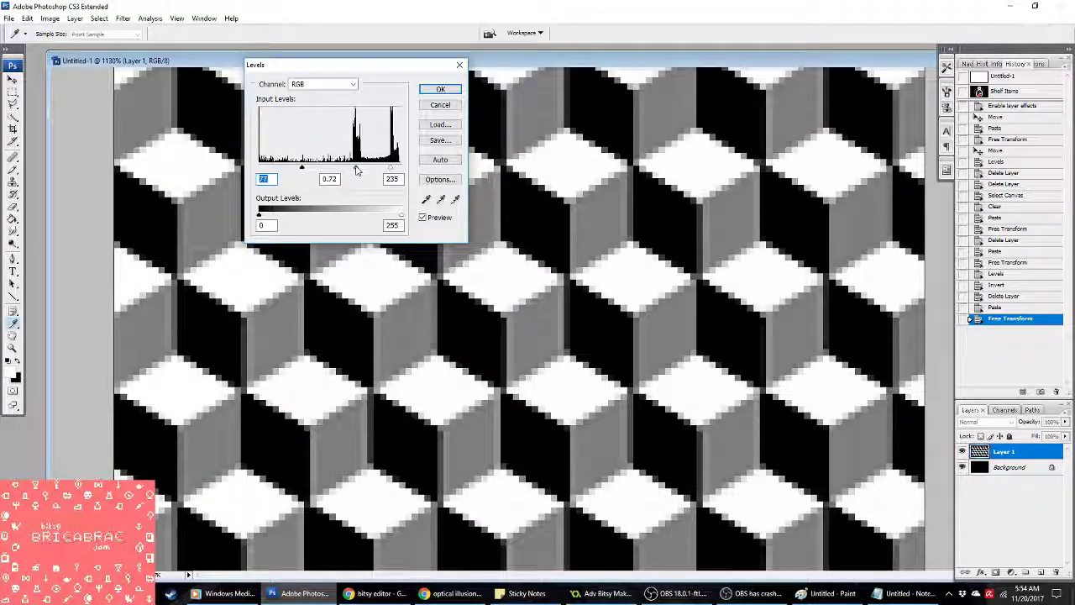
{"action": "left_click", "coordinate": [440, 89]}
{"action": "key", "text": "m"}
Step: Posterize the cube pattern layer to 3 levels
{"action": "left_click", "coordinate": [98, 18]}
{"action": "mouse_move", "coordinate": [50, 19]}
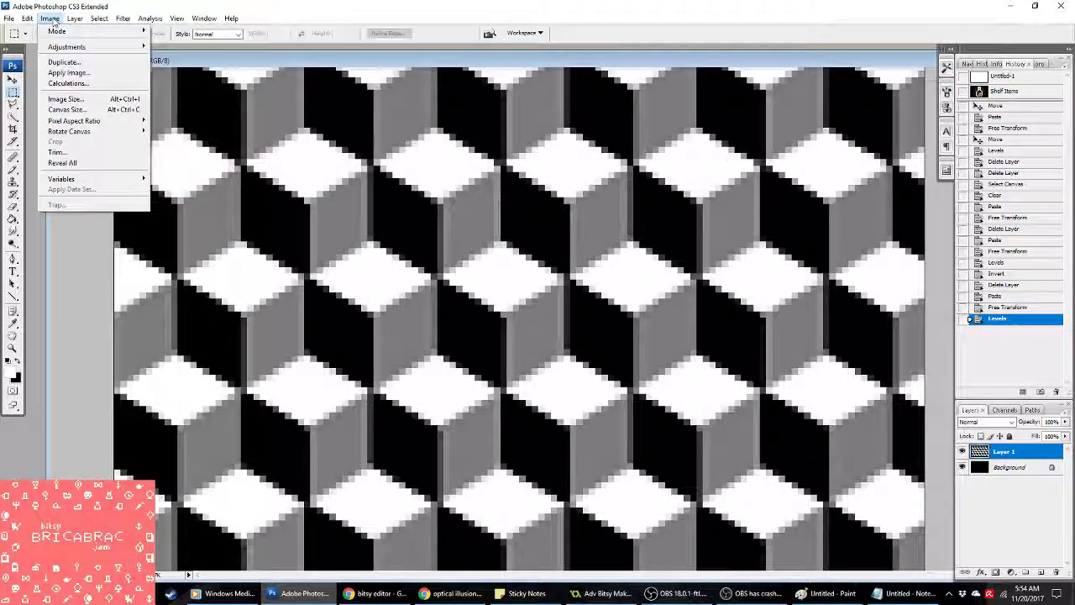
{"action": "mouse_move", "coordinate": [68, 47]}
{"action": "left_click", "coordinate": [252, 278]}
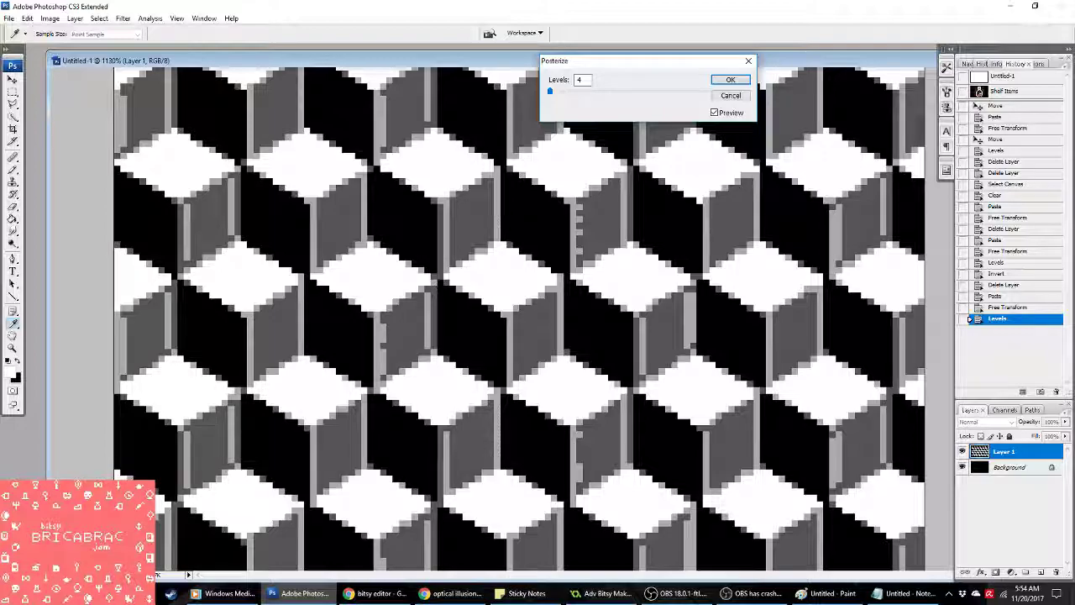
{"action": "type", "text": "3"}
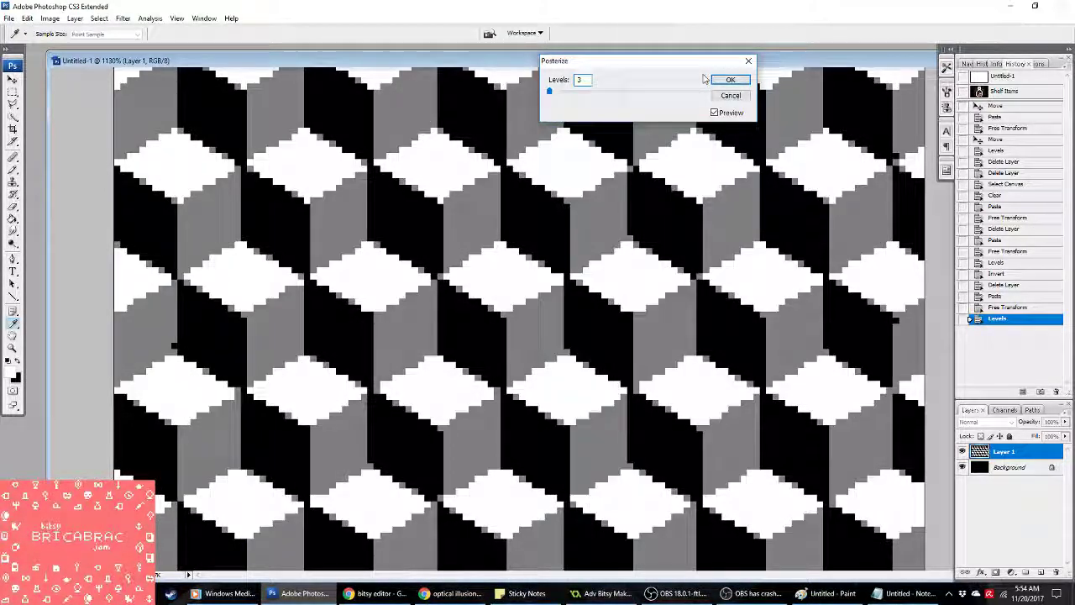
{"action": "left_click", "coordinate": [728, 79]}
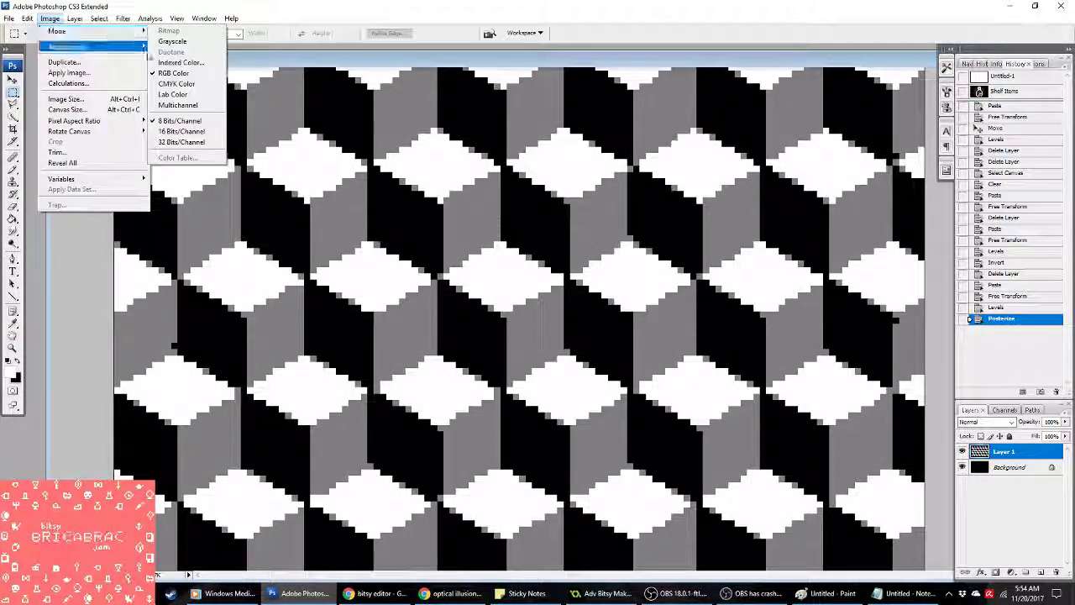
Step: Flatten the layers and convert the cube pattern to indexed color with the Local (Selective) palette, 2 colors and Pattern dither
{"action": "left_click", "coordinate": [175, 63]}
{"action": "left_click", "coordinate": [491, 220]}
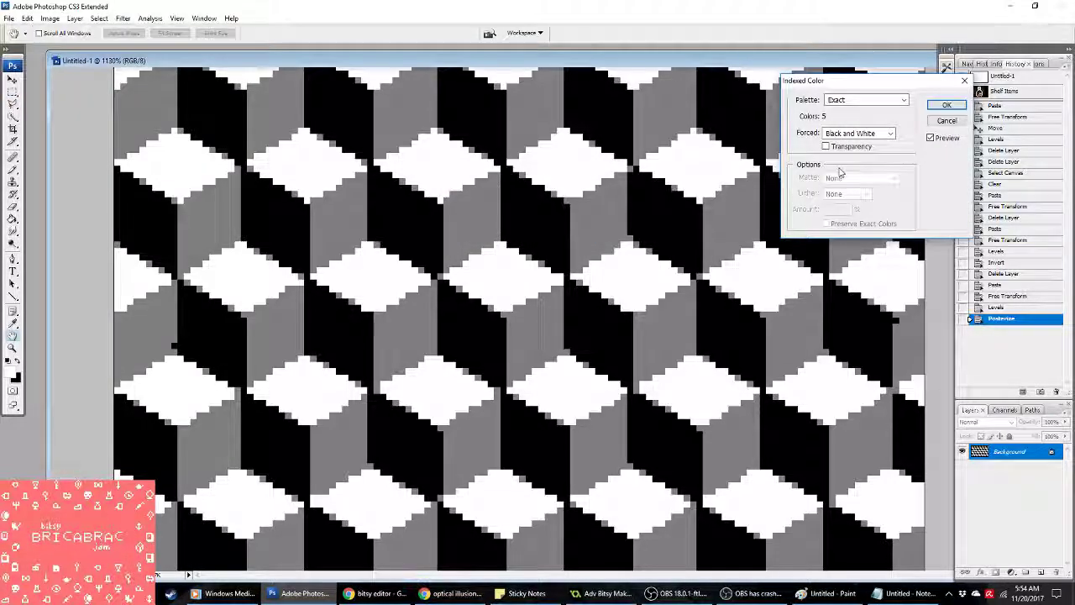
{"action": "left_click", "coordinate": [865, 100]}
{"action": "left_click", "coordinate": [850, 173]}
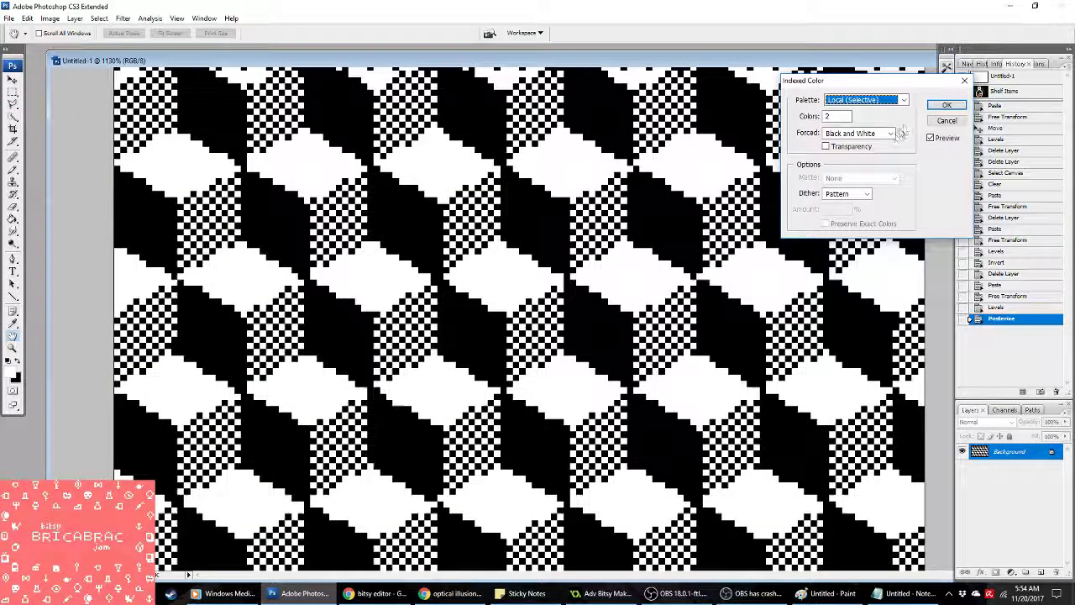
{"action": "key", "text": "Return"}
{"action": "key", "text": "m"}
Step: Copy the whole dithered cube pattern and replace the elephant frame of GameMaker's spr_picturetest sprite with it
{"action": "key", "text": "ctrl+a"}
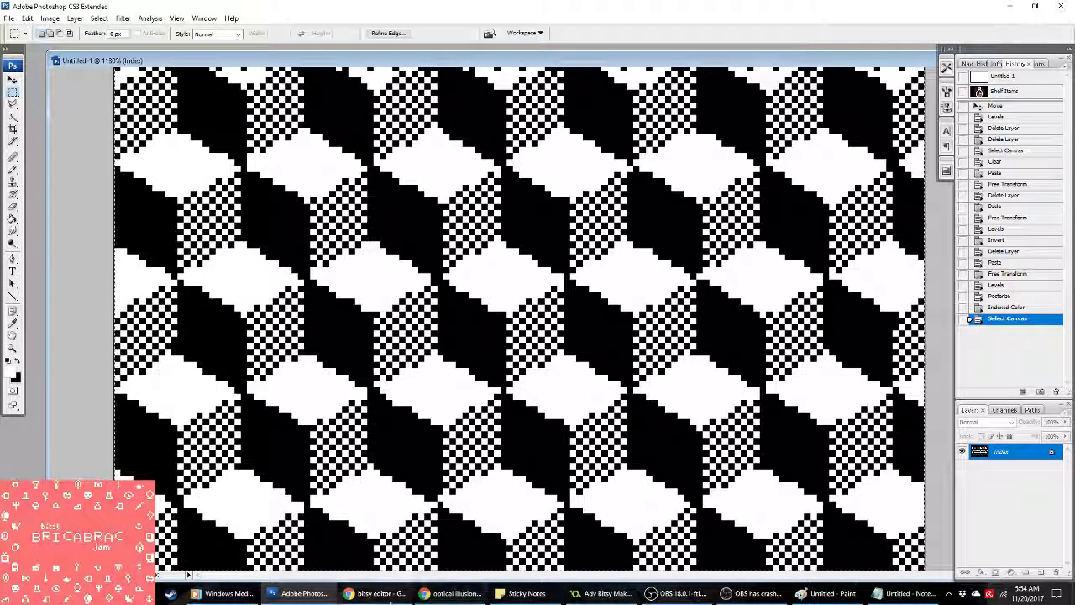
{"action": "left_click", "coordinate": [611, 599]}
{"action": "double_click", "coordinate": [58, 65]}
{"action": "left_click", "coordinate": [478, 187]}
{"action": "key", "text": "ctrl+v"}
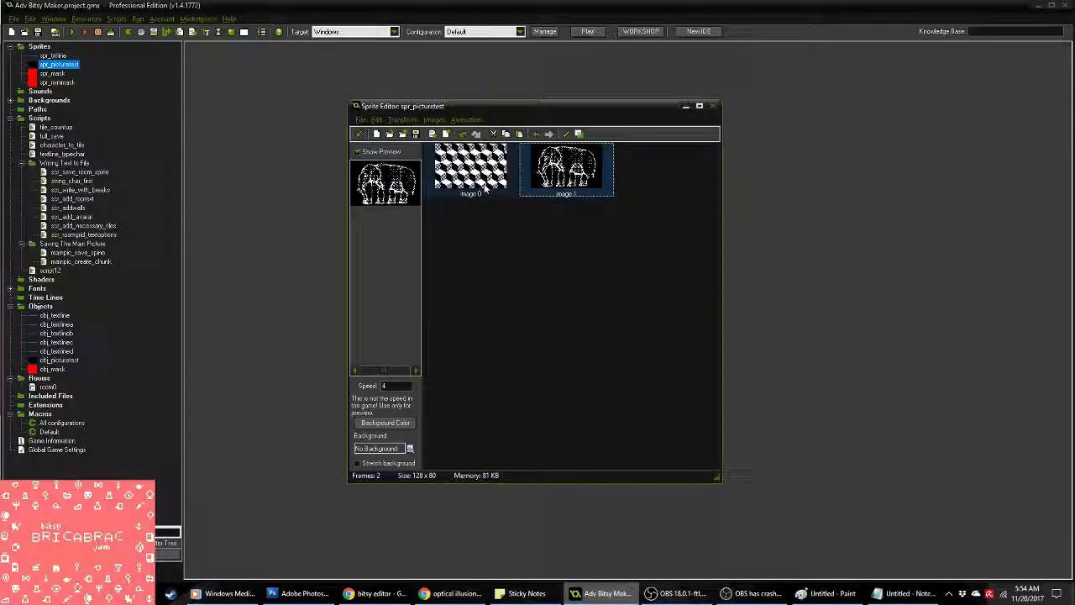
{"action": "key", "text": "Delete"}
{"action": "left_click", "coordinate": [359, 134]}
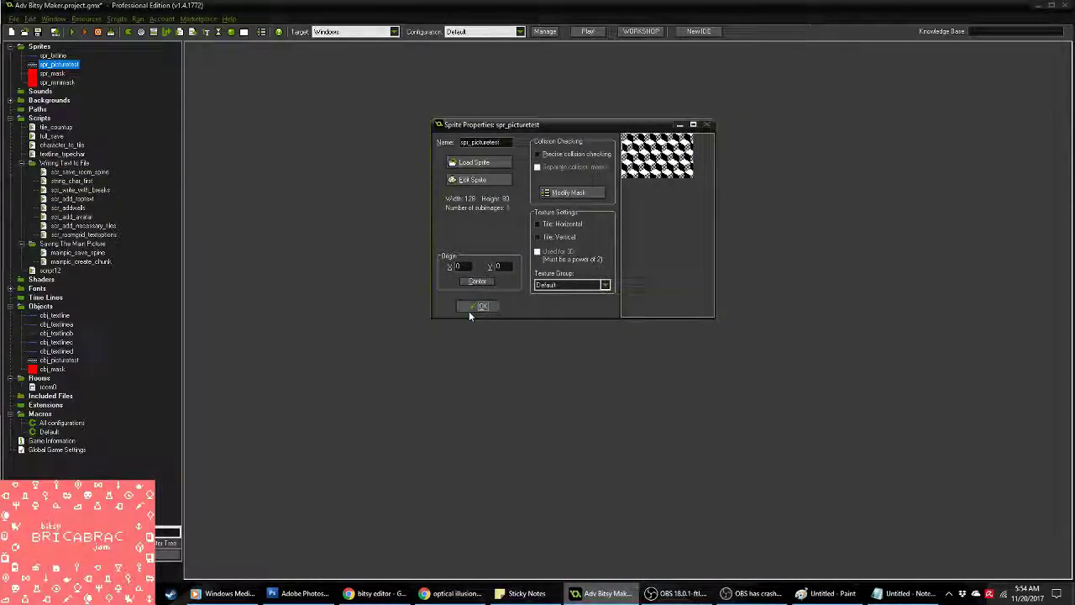
{"action": "left_click", "coordinate": [480, 305]}
Step: Run the GameMaker project to export the cube pattern picture, and close the game window
{"action": "left_click", "coordinate": [72, 32]}
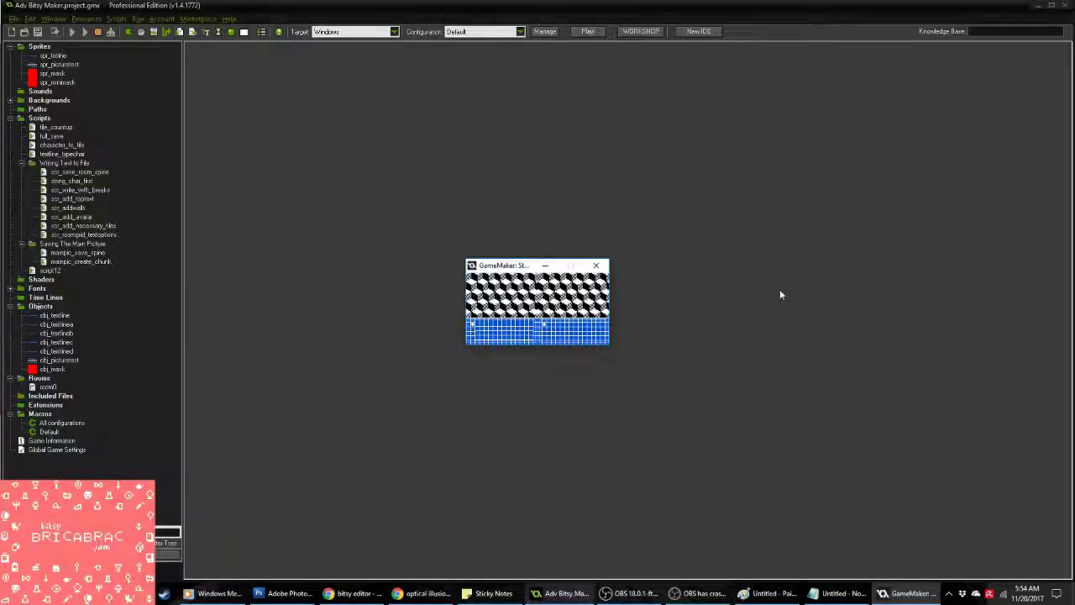
{"action": "left_click_drag", "start_coordinate": [535, 324], "coordinate": [484, 330]}
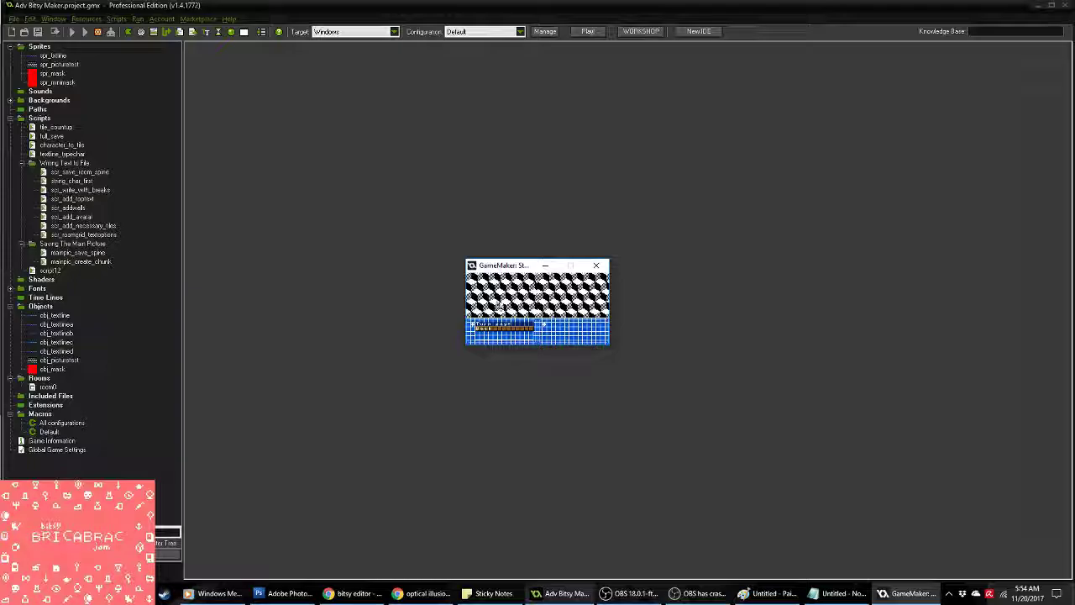
{"action": "left_click", "coordinate": [597, 265]}
Step: Switch to Chrome's optical illusions image results, close the cube preview and look through the thumbnails for another illusion
{"action": "left_click", "coordinate": [424, 593]}
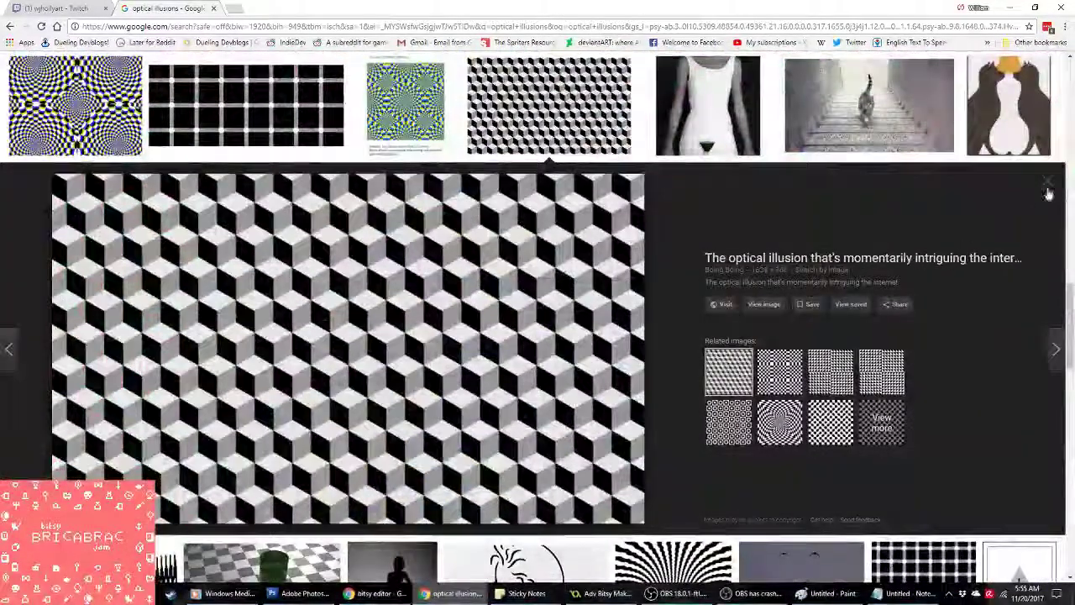
{"action": "left_click", "coordinate": [1048, 190]}
{"action": "scroll", "coordinate": [719, 375], "scroll_direction": "down", "scroll_amount": 2}
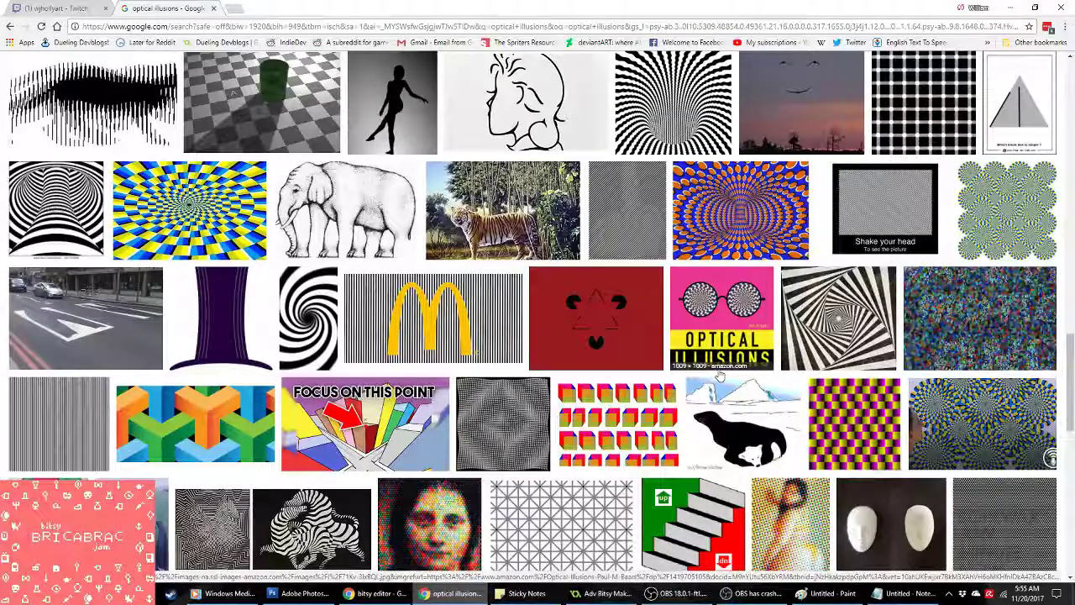
{"action": "scroll", "coordinate": [720, 375], "scroll_direction": "down", "scroll_amount": 1}
{"action": "scroll", "coordinate": [720, 375], "scroll_direction": "down", "scroll_amount": 2}
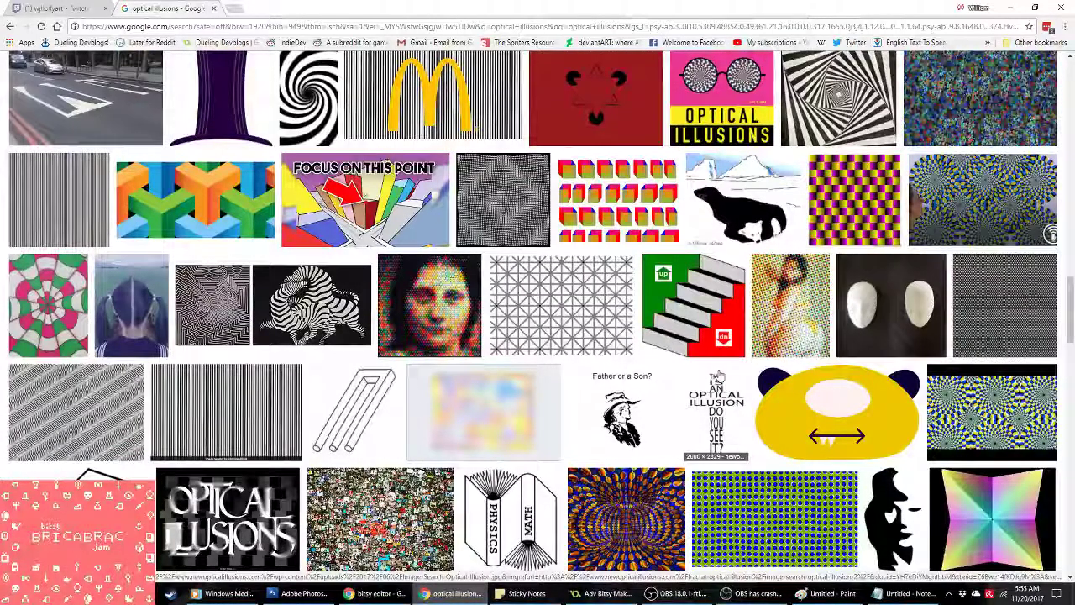
{"action": "scroll", "coordinate": [720, 375], "scroll_direction": "down", "scroll_amount": 3}
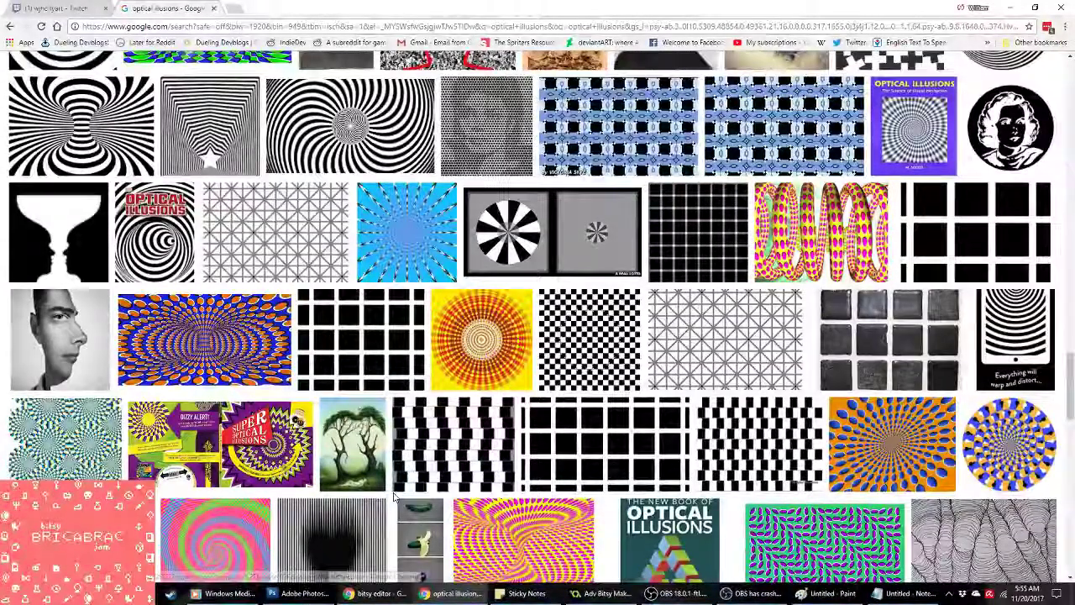
{"action": "scroll", "coordinate": [394, 497], "scroll_direction": "down", "scroll_amount": 5}
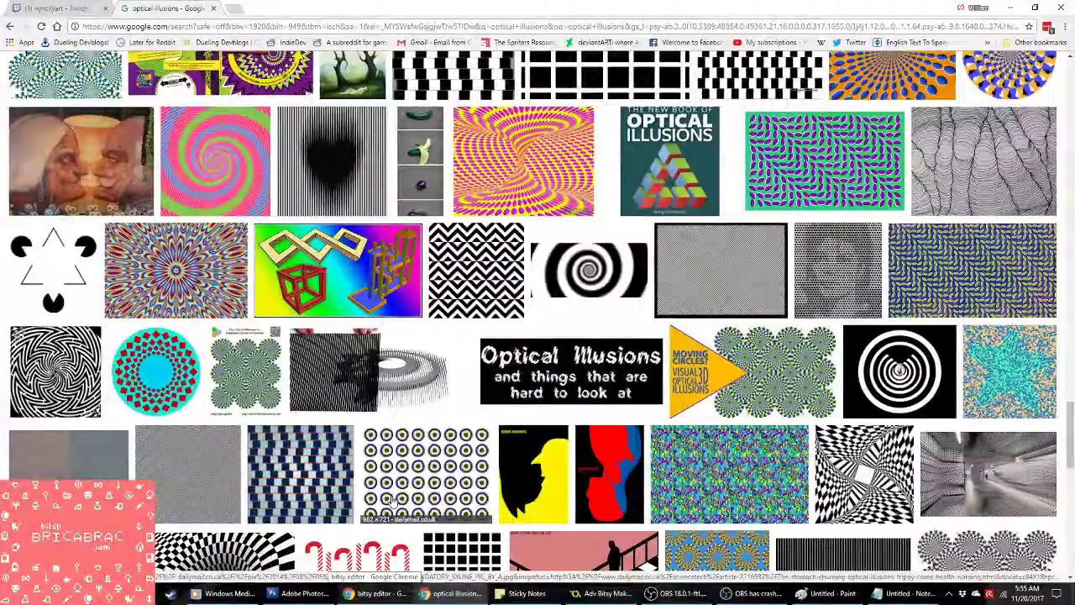
{"action": "scroll", "coordinate": [394, 501], "scroll_direction": "down", "scroll_amount": 2}
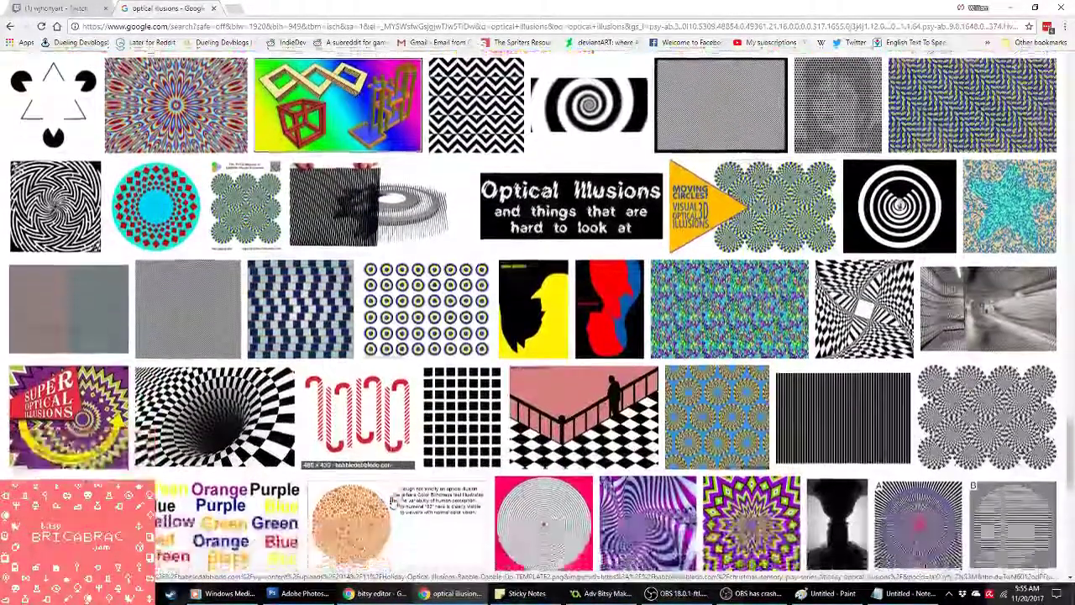
{"action": "scroll", "coordinate": [392, 502], "scroll_direction": "down", "scroll_amount": 2}
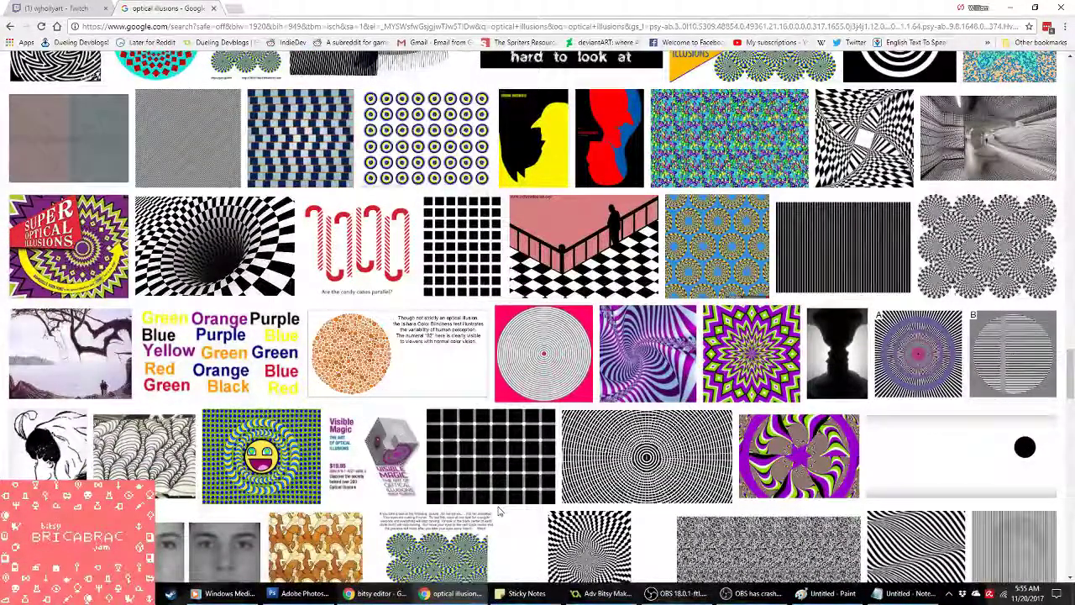
Step: Look over the optical illusion image results, and search Google Images for IMPOSSIBLE STRUCTURES
{"action": "scroll", "coordinate": [498, 509], "scroll_direction": "down", "scroll_amount": 1}
{"action": "scroll", "coordinate": [498, 510], "scroll_direction": "down", "scroll_amount": 3}
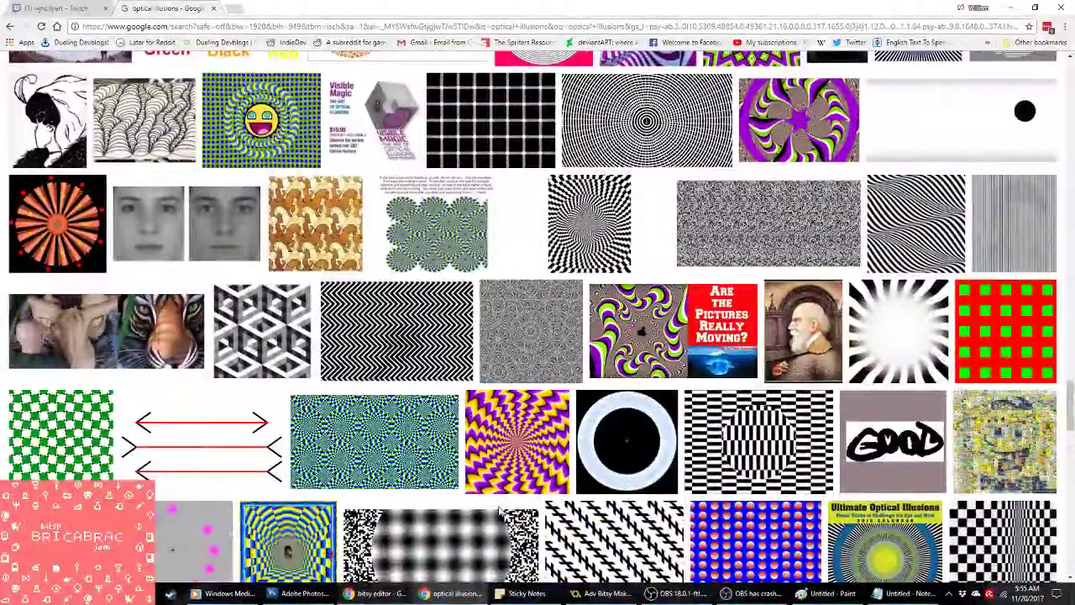
{"action": "scroll", "coordinate": [248, 324], "scroll_direction": "down", "scroll_amount": 3}
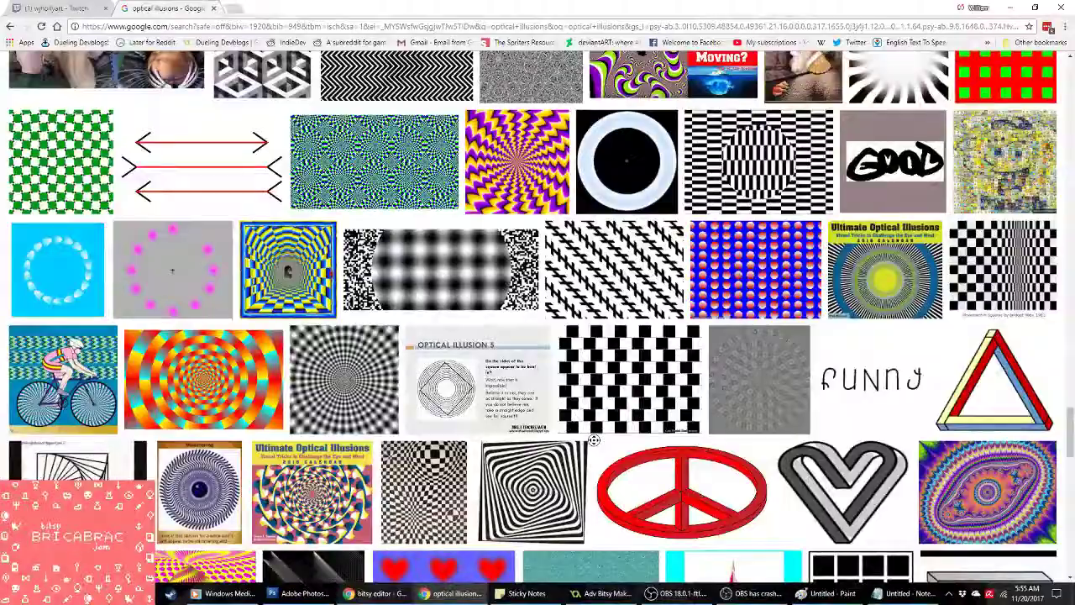
{"action": "key", "text": "Home"}
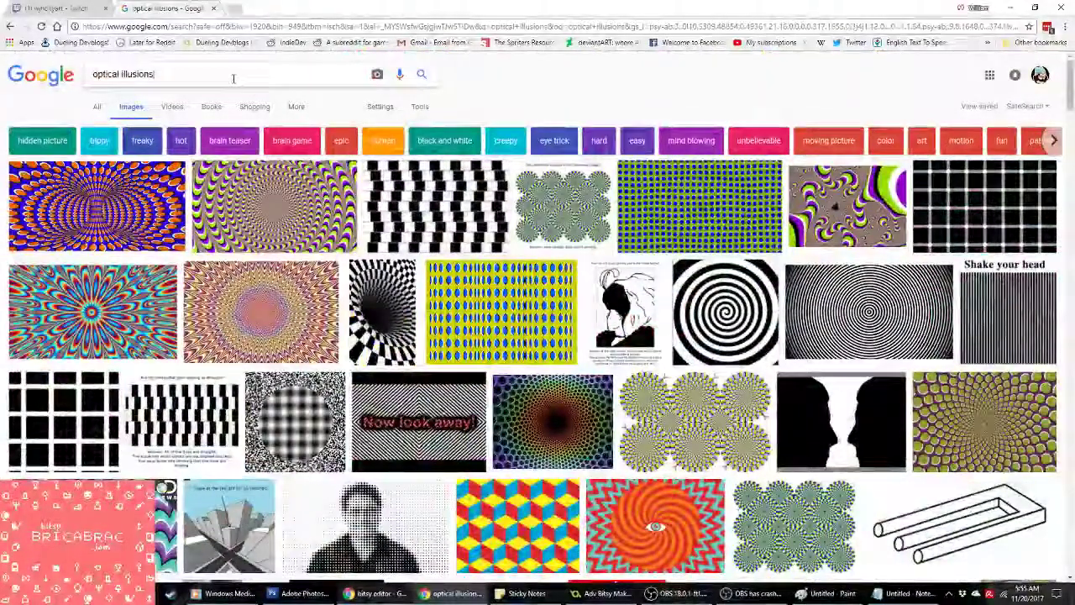
{"action": "triple_click", "coordinate": [234, 79]}
{"action": "type", "text": "t"}
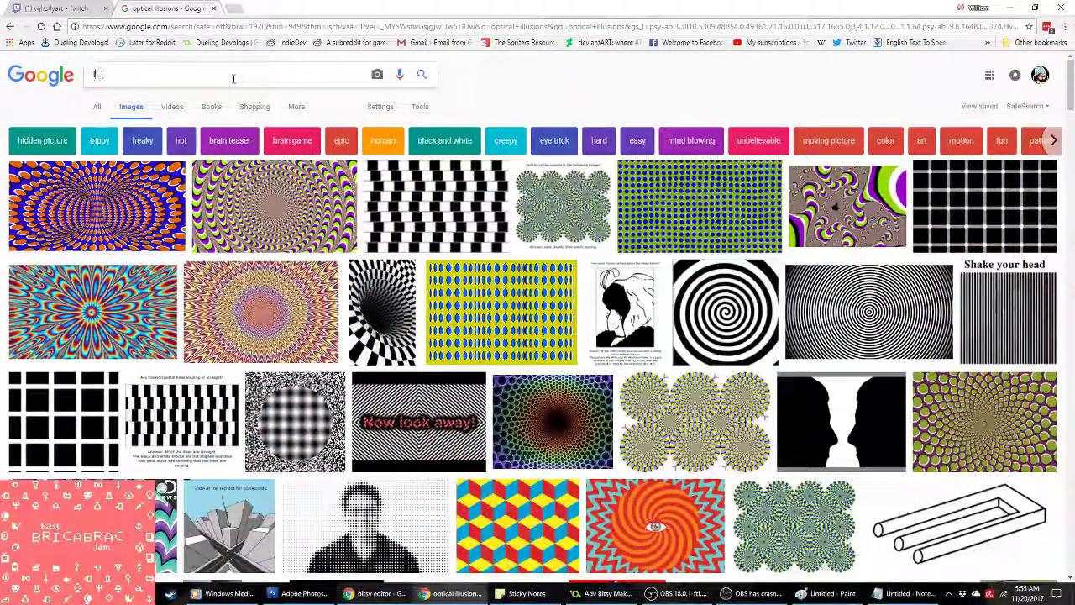
{"action": "type", "text": "MPOSSIBLE STRUCTURE"}
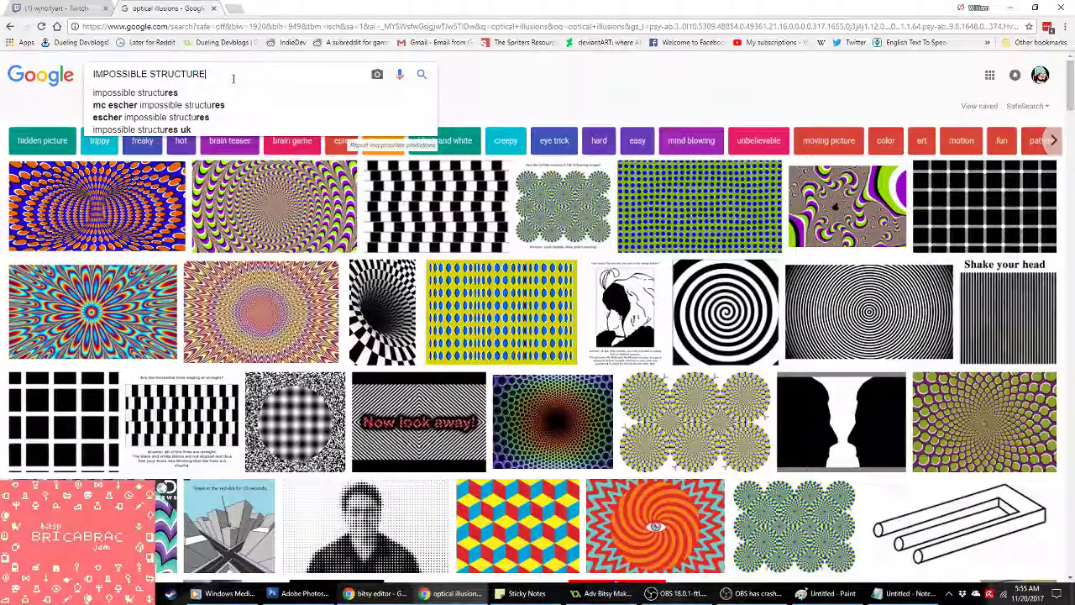
{"action": "type", "text": "S"}
{"action": "key", "text": "Return"}
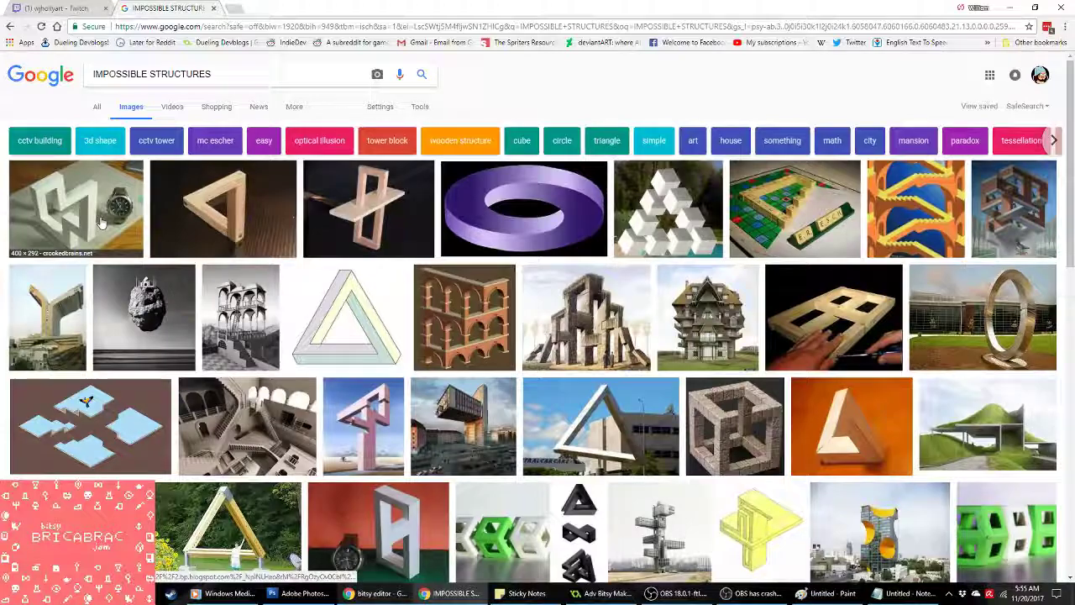
Step: Preview the floating rock and the orange-and-yellow repeating staircase among the image results, closing each preview
{"action": "left_click", "coordinate": [154, 301]}
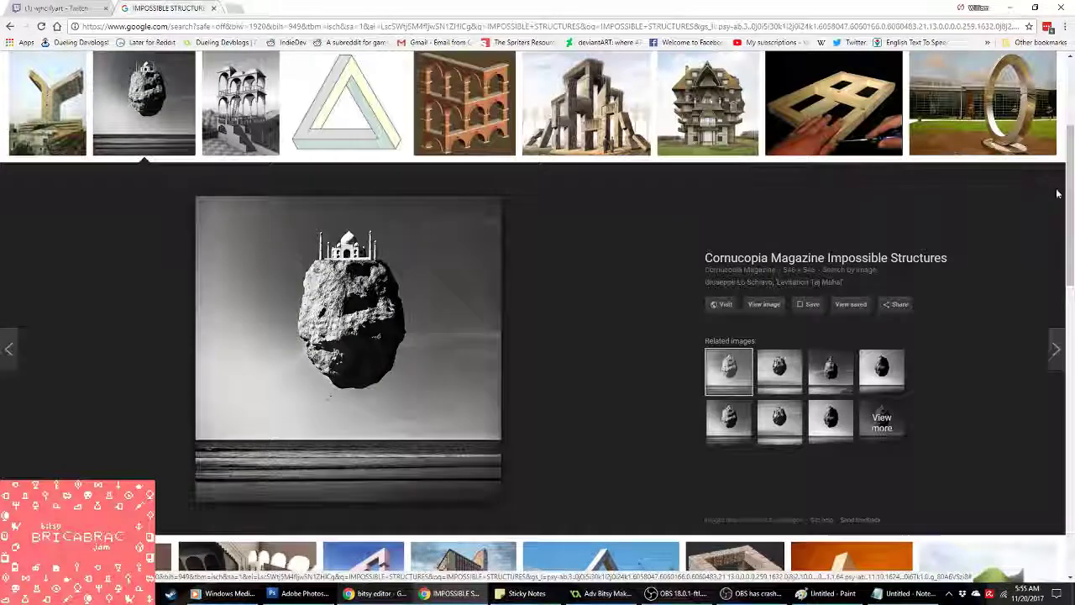
{"action": "left_click", "coordinate": [1057, 194]}
{"action": "scroll", "coordinate": [592, 324], "scroll_direction": "up", "scroll_amount": 3}
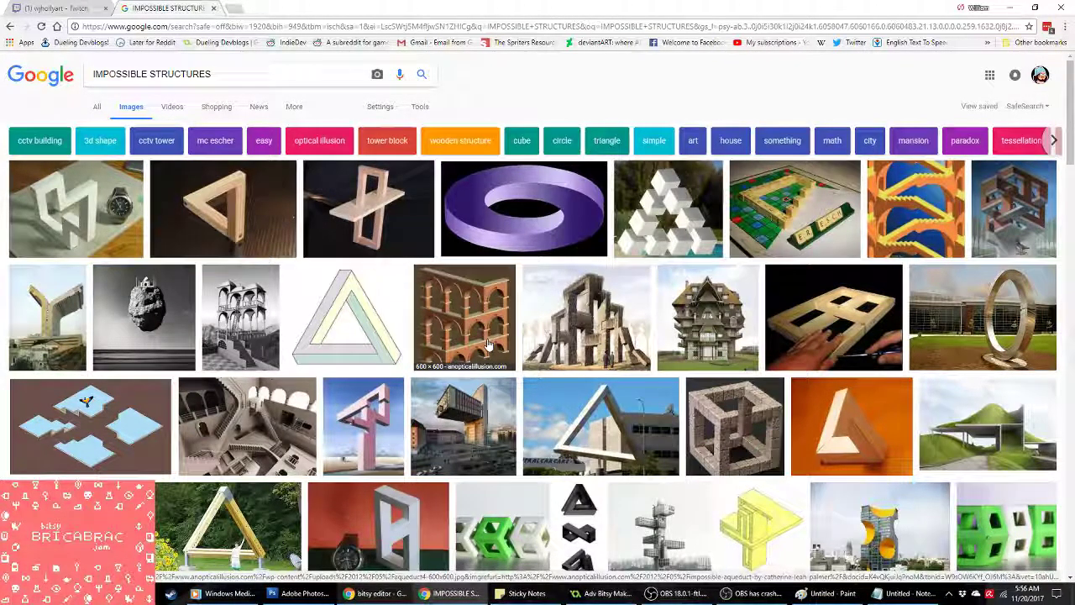
{"action": "left_click", "coordinate": [929, 210]}
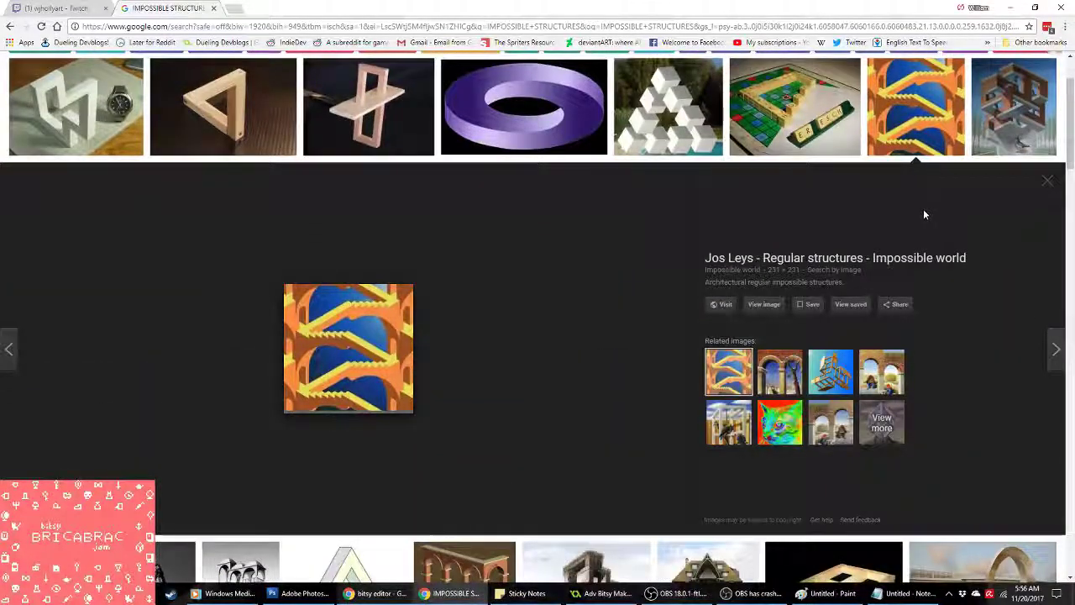
{"action": "left_click", "coordinate": [1047, 181]}
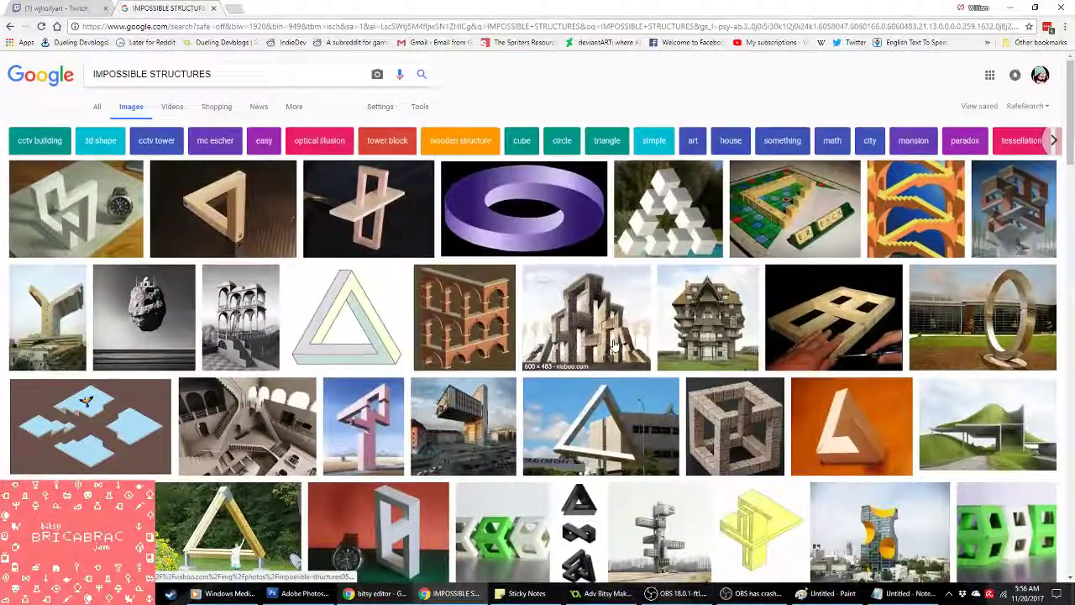
Step: Browse further through the impossible structure results and preview the repeating castle pattern, closing its preview
{"action": "scroll", "coordinate": [613, 345], "scroll_direction": "down", "scroll_amount": 4}
{"action": "scroll", "coordinate": [613, 344], "scroll_direction": "down", "scroll_amount": 2}
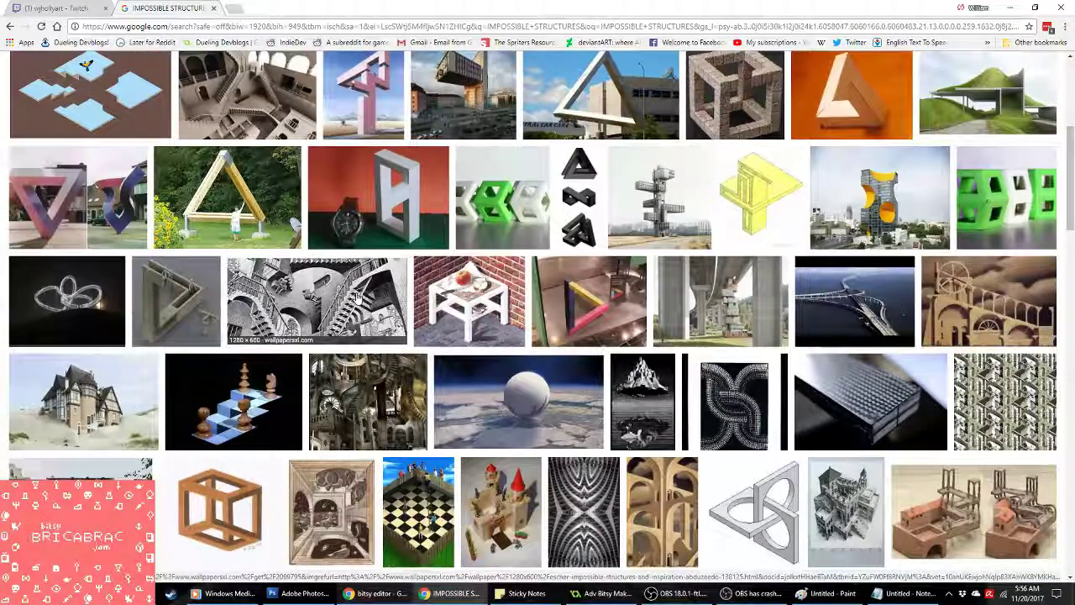
{"action": "scroll", "coordinate": [356, 296], "scroll_direction": "down", "scroll_amount": 2}
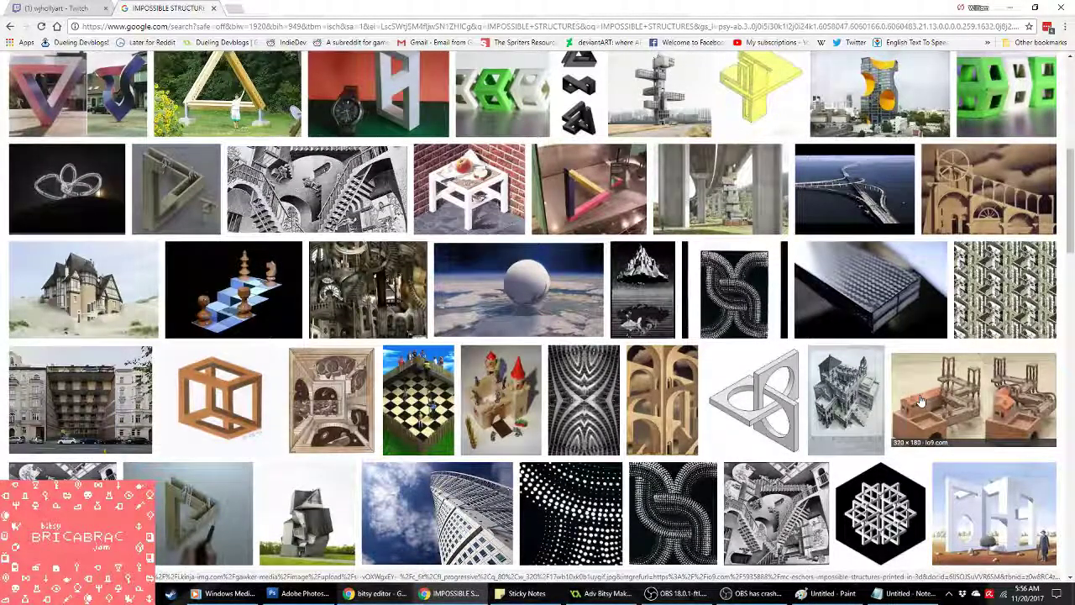
{"action": "left_click", "coordinate": [984, 318]}
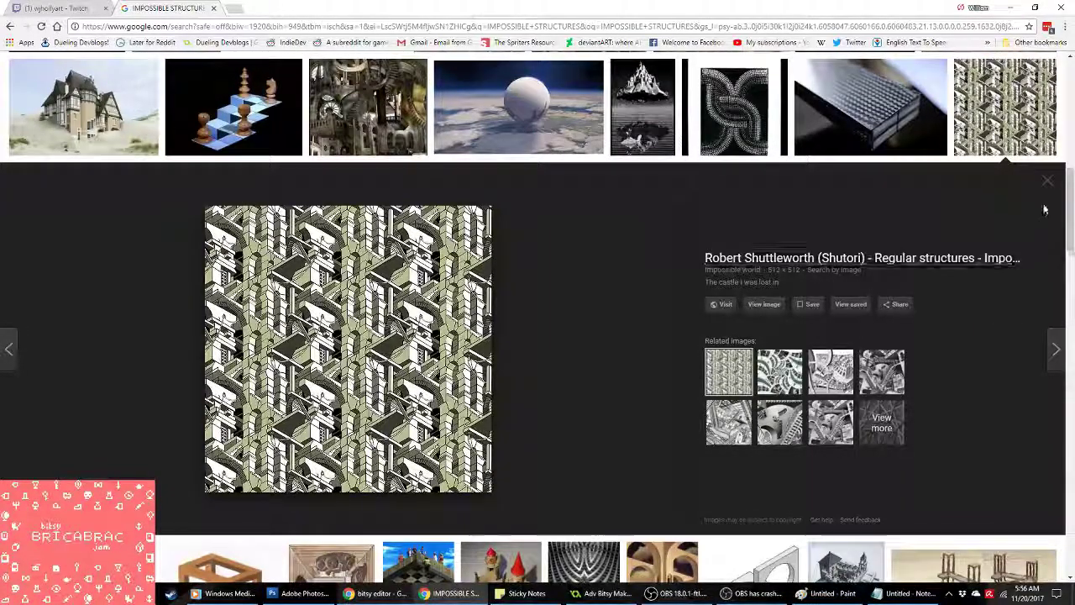
{"action": "left_click", "coordinate": [1045, 179]}
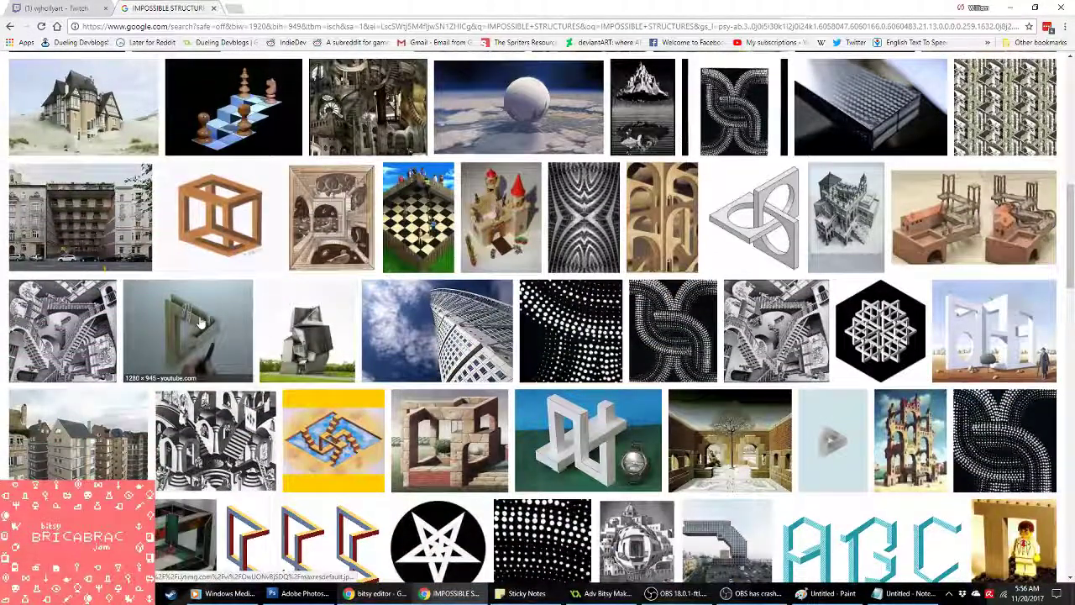
Step: Open the black-and-white Escher staircase drawing from the image results and copy the image
{"action": "left_click", "coordinate": [81, 330]}
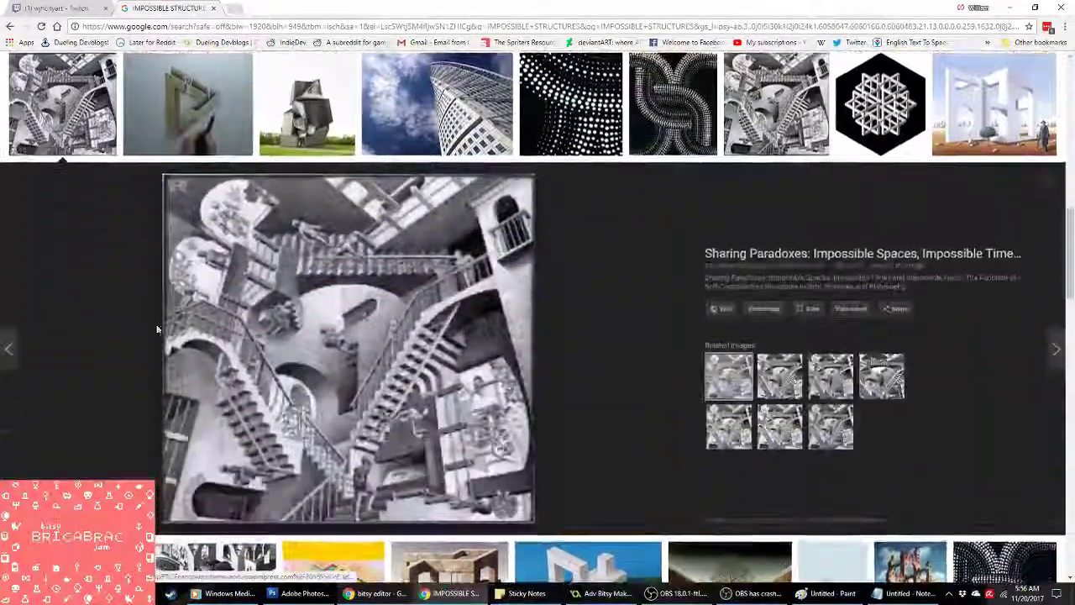
{"action": "right_click", "coordinate": [467, 343]}
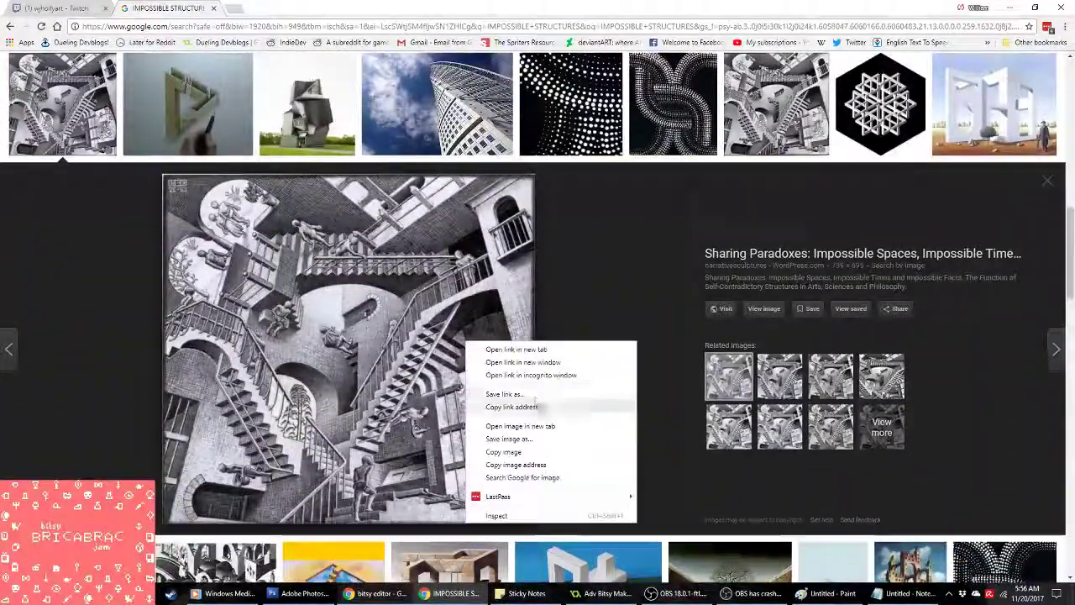
{"action": "left_click", "coordinate": [548, 454]}
Step: Switch to Photoshop, restore the Posterize history state and delete the cube pattern layer
{"action": "key", "text": "alt+Tab"}
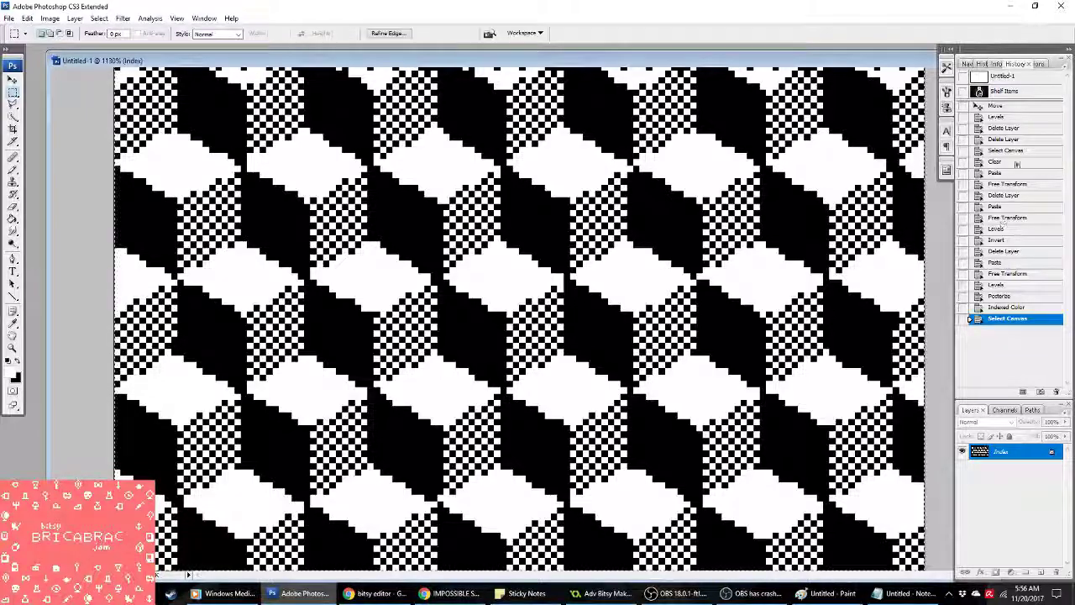
{"action": "left_click", "coordinate": [1002, 296]}
{"action": "right_click", "coordinate": [1004, 451]}
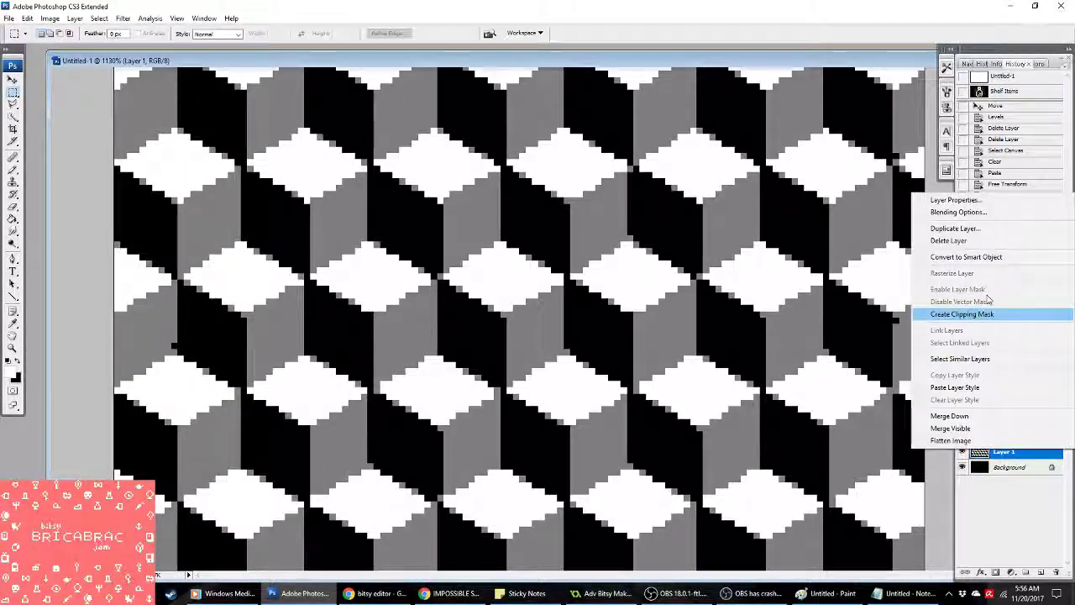
{"action": "left_click", "coordinate": [934, 240]}
Step: Paste the staircase drawing, scale it to 10%, and move and resize it by hand to cover the canvas
{"action": "left_click", "coordinate": [499, 223]}
{"action": "key", "text": "ctrl+v"}
{"action": "right_click", "coordinate": [412, 169]}
{"action": "left_click", "coordinate": [492, 268]}
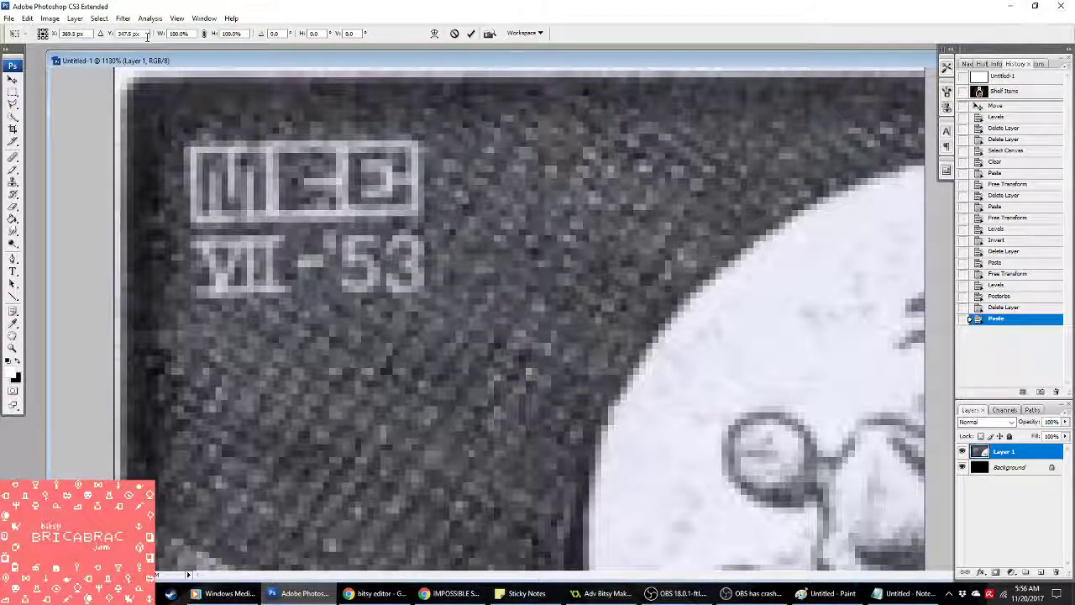
{"action": "left_click_drag", "start_coordinate": [216, 37], "coordinate": [172, 32]}
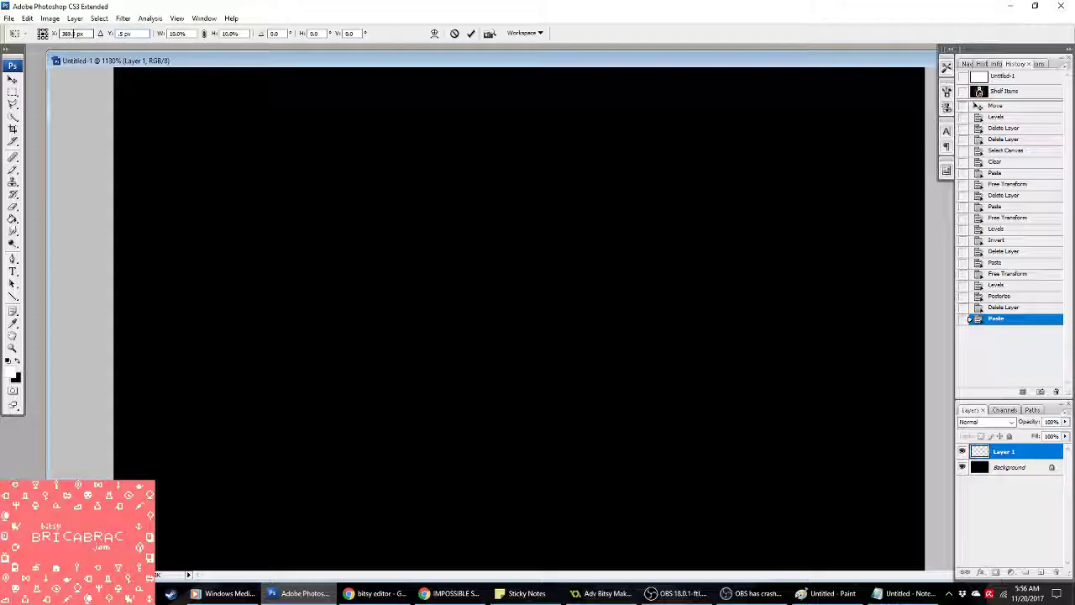
{"action": "left_click_drag", "start_coordinate": [228, 164], "coordinate": [310, 221]}
{"action": "left_click_drag", "start_coordinate": [487, 384], "coordinate": [911, 571]}
{"action": "key", "text": "Return"}
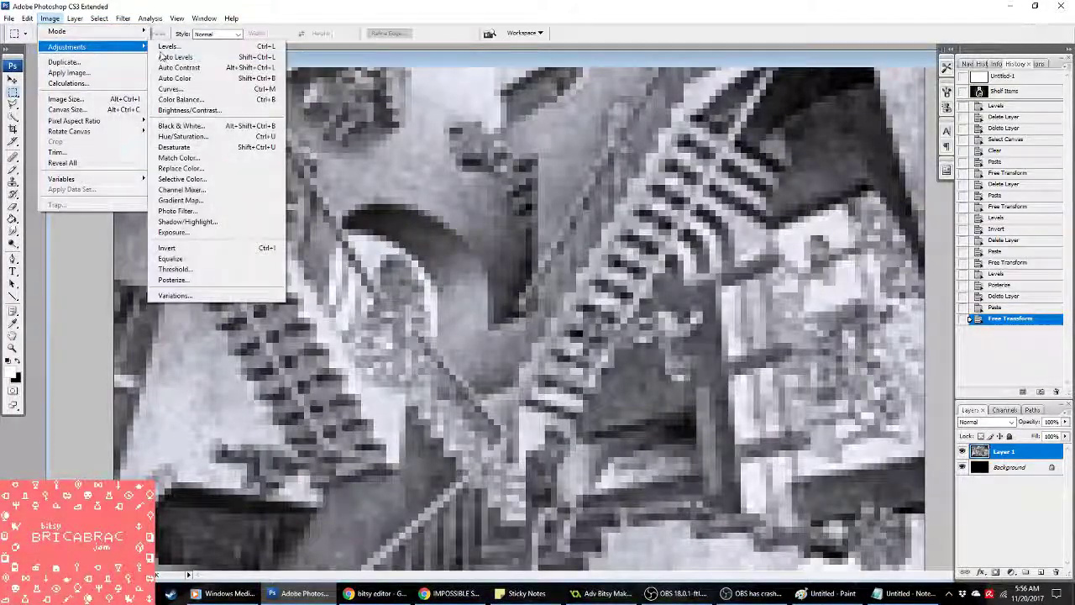
Step: Try to convert the image to Indexed Color with flattened layers, and restore the Shelf Items history state
{"action": "left_click", "coordinate": [202, 63]}
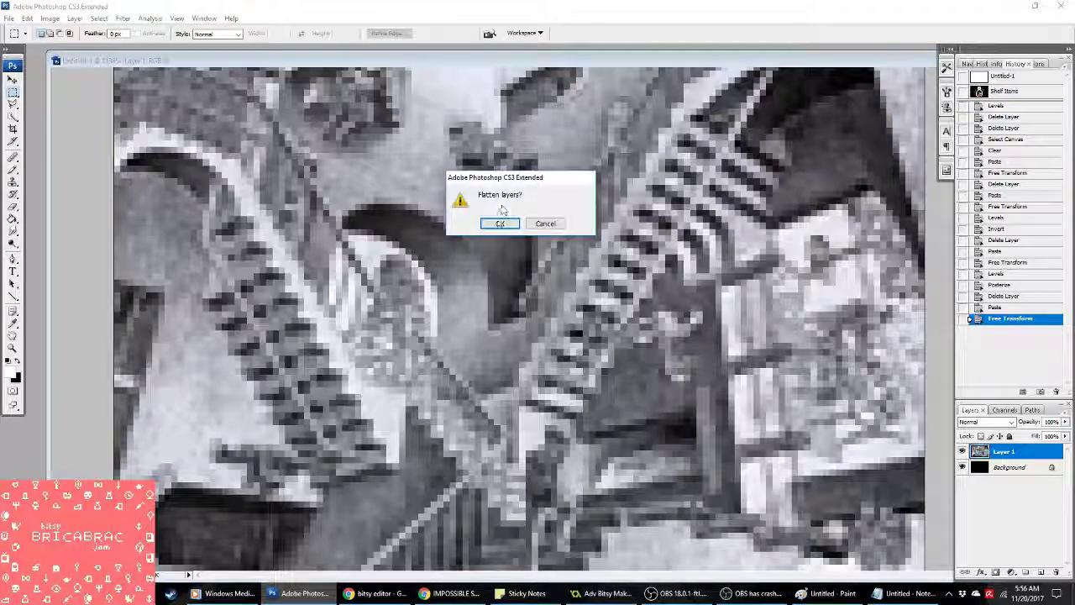
{"action": "key", "text": "Return"}
{"action": "key", "text": "Escape"}
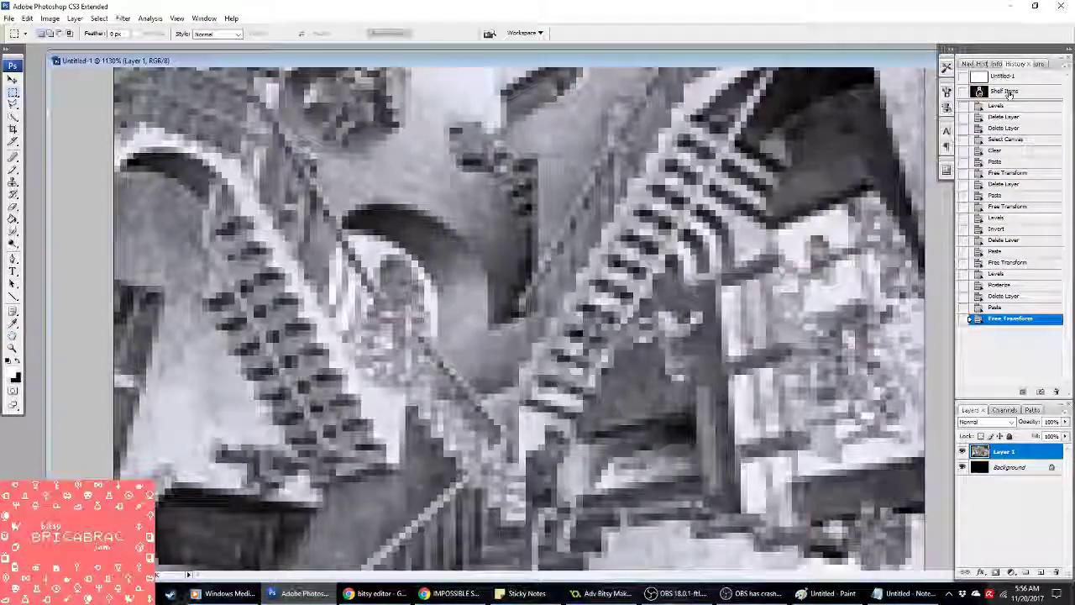
{"action": "left_click", "coordinate": [1013, 88]}
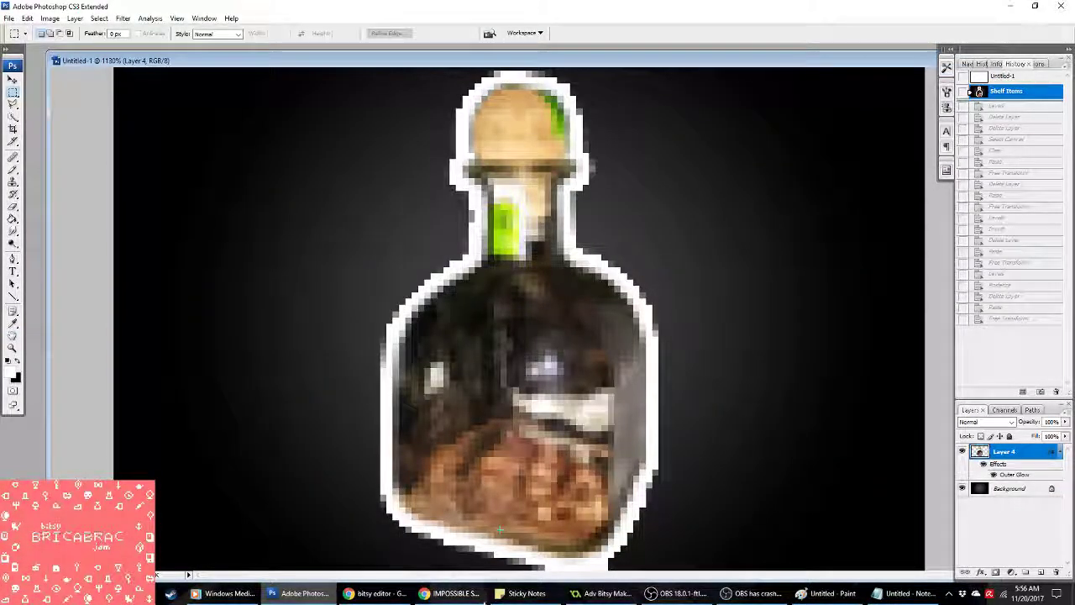
Step: Switch back to Chrome and search Google Images for spiral
{"action": "left_click", "coordinate": [485, 598]}
{"action": "scroll", "coordinate": [689, 299], "scroll_direction": "up", "scroll_amount": 10}
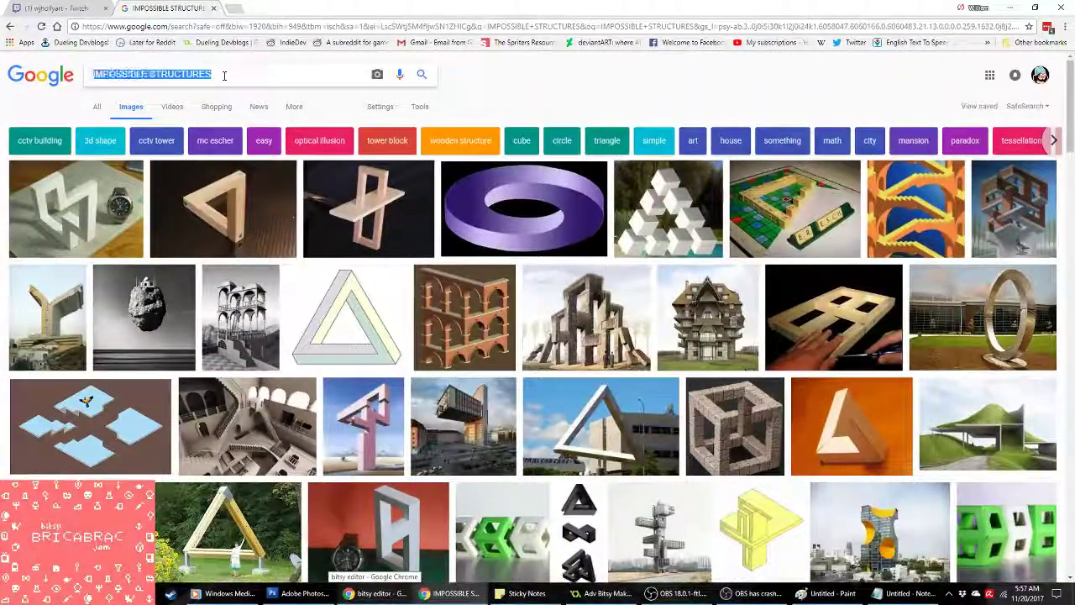
{"action": "type", "text": "spiral"}
{"action": "key", "text": "Return"}
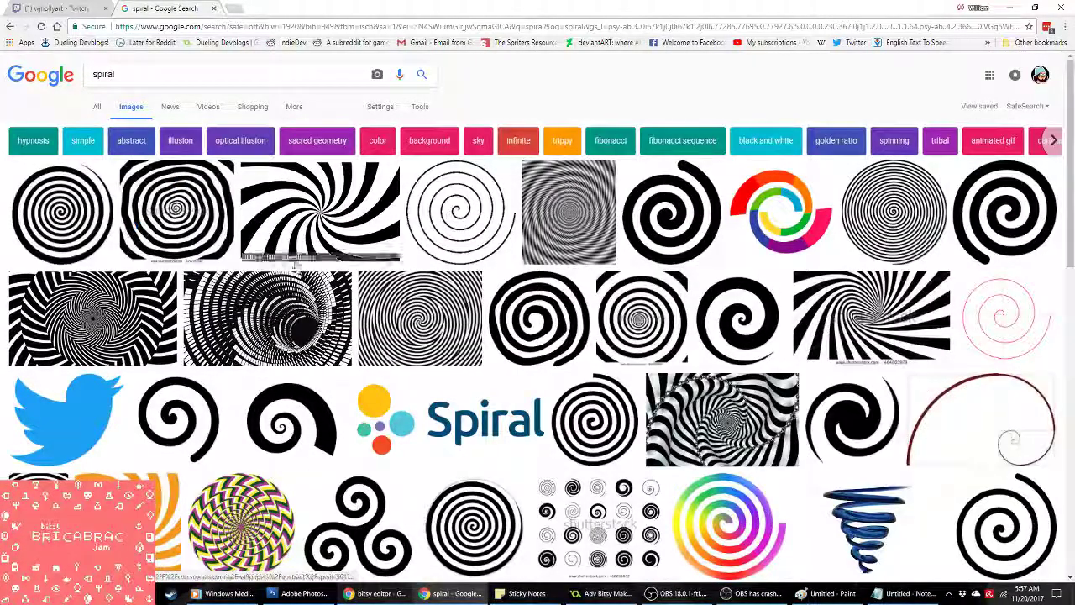
Step: Open the spiral wallpaper result, choose the related Black and White Abstract Spiral Background image, and copy it
{"action": "left_click", "coordinate": [319, 214]}
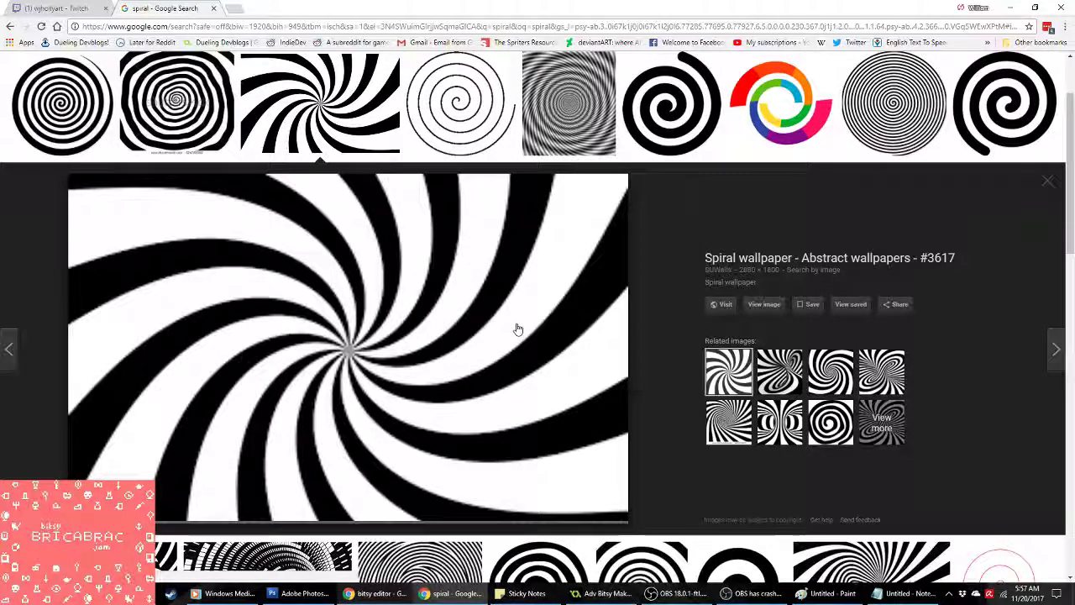
{"action": "left_click", "coordinate": [781, 411]}
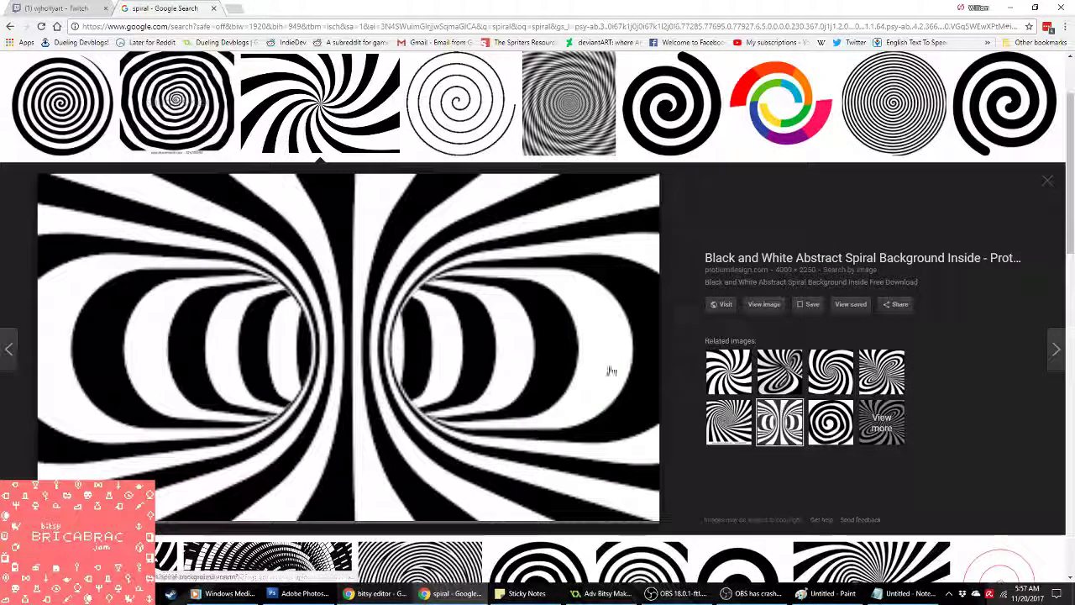
{"action": "right_click", "coordinate": [548, 339]}
{"action": "left_click", "coordinate": [603, 447]}
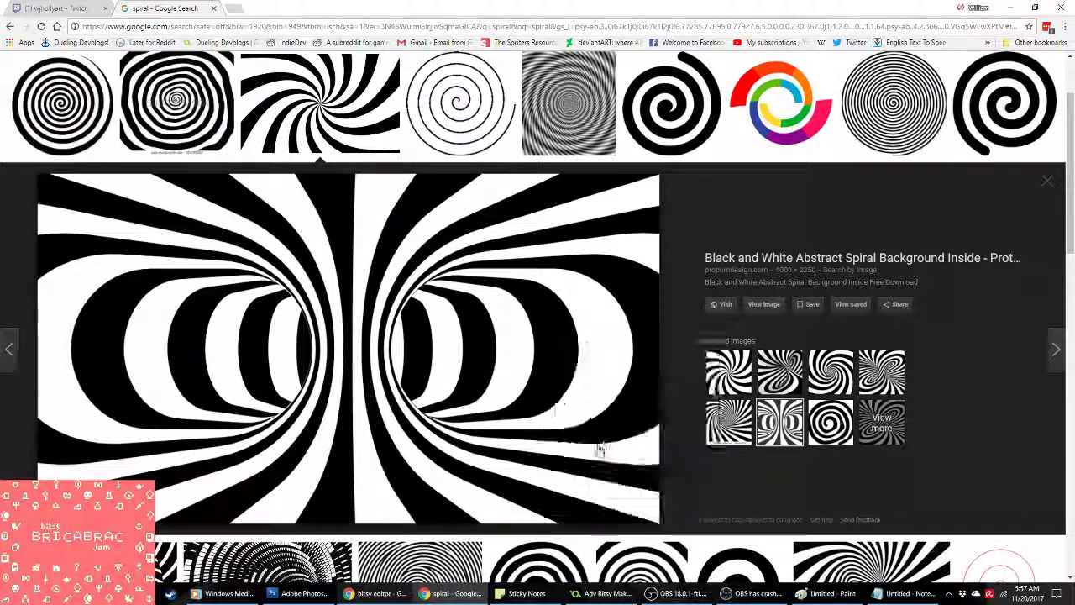
Step: Switch to Photoshop, restore the last Delete Layer history state, paste the copied spiral background and start a free transform on it
{"action": "left_click", "coordinate": [300, 593]}
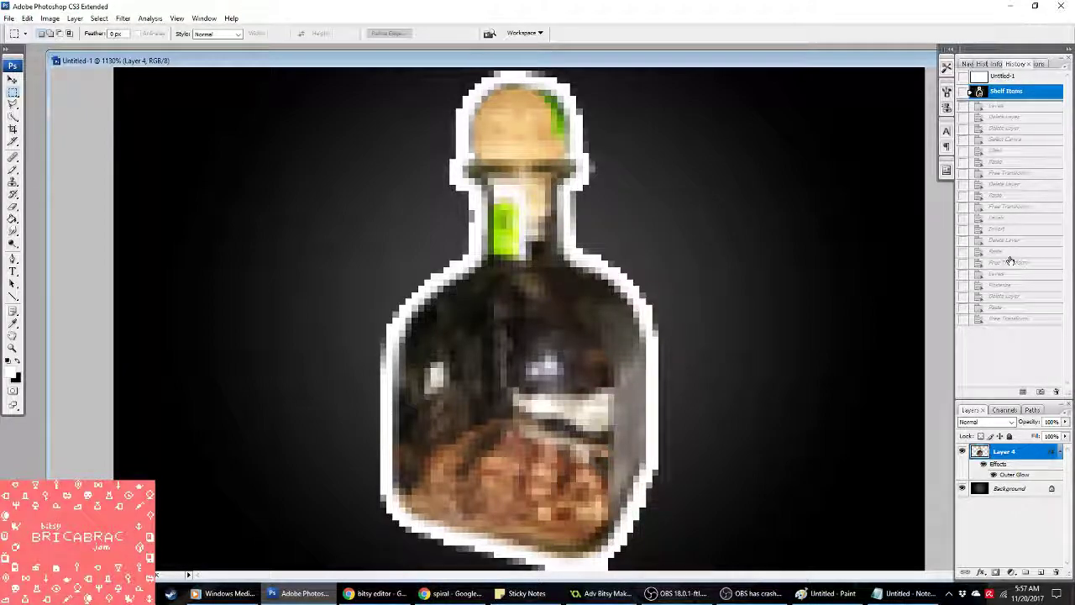
{"action": "left_click", "coordinate": [1004, 307]}
{"action": "left_click", "coordinate": [1003, 295]}
{"action": "key", "text": "ctrl+v"}
{"action": "right_click", "coordinate": [267, 224]}
{"action": "left_click", "coordinate": [336, 319]}
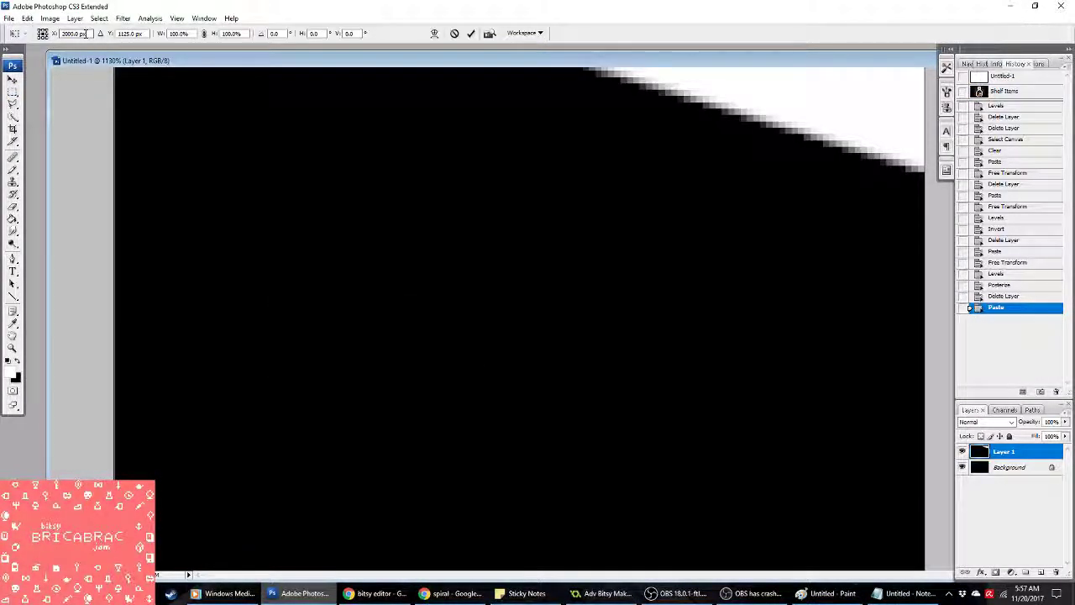
Step: Scale the pasted spiral background to 10% in width and height, and position it at X 0 px, Y 25 px
{"action": "left_click", "coordinate": [179, 34]}
{"action": "type", "text": "5"}
{"action": "left_click", "coordinate": [229, 33]}
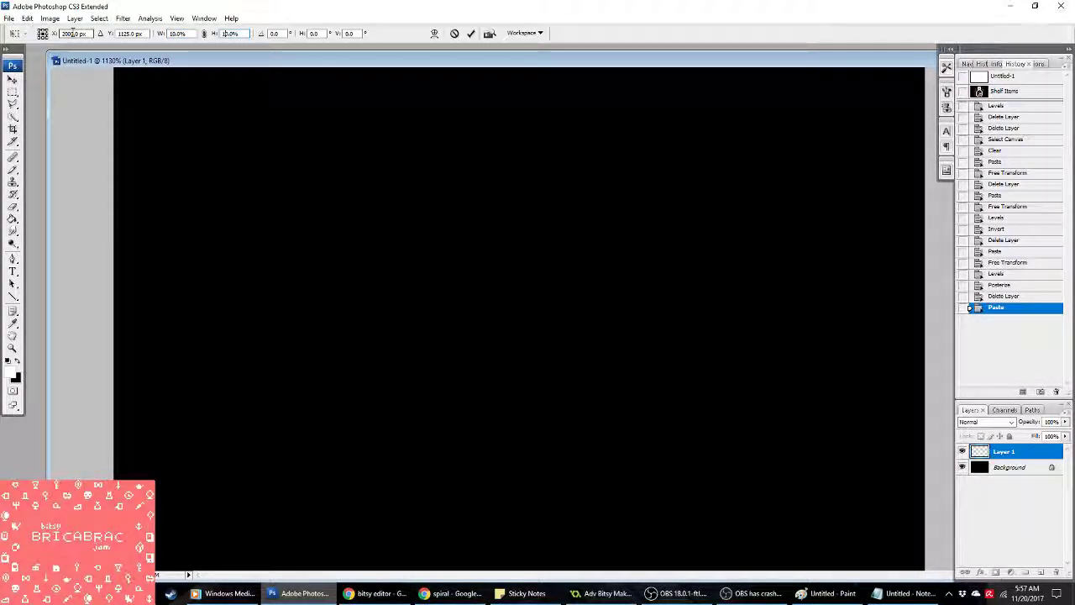
{"action": "key", "text": "Tab"}
{"action": "type", "text": "25"}
{"action": "key", "text": "Tab"}
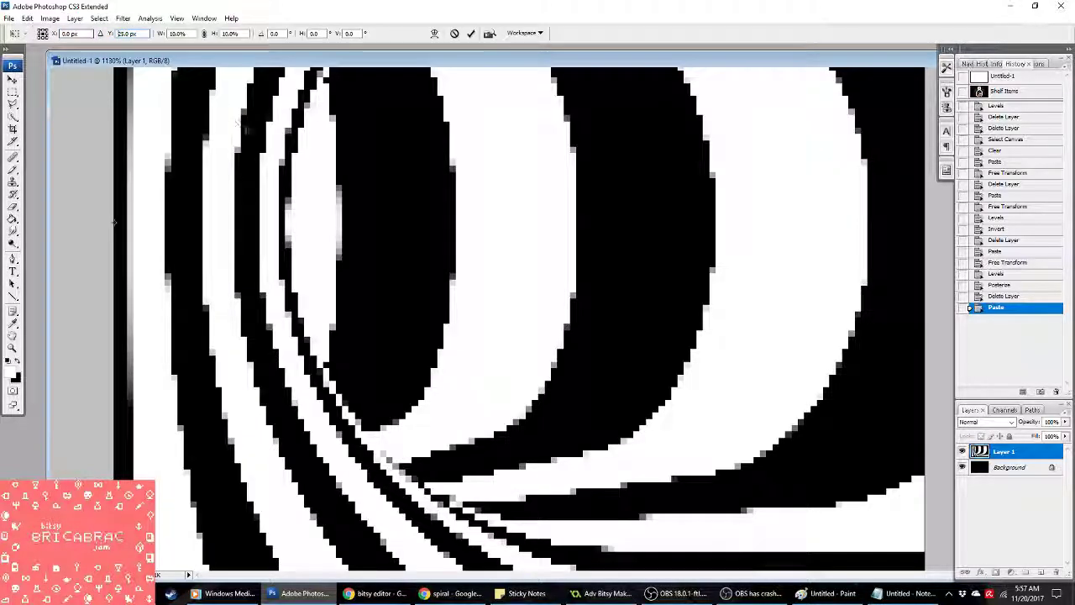
Step: Scale the pasted spiral background to about 3.8%, centre it on the canvas at about X 63.5 px, Y 39.8 px, and apply the transform
{"action": "left_click", "coordinate": [177, 34]}
{"action": "type", "text": "5"}
{"action": "key", "text": "Return"}
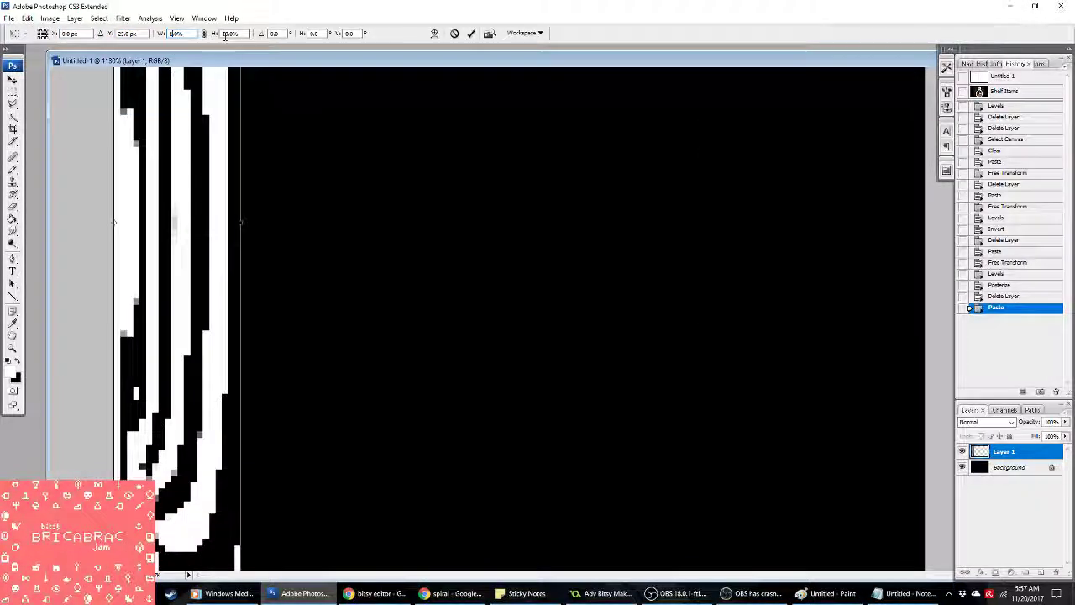
{"action": "type", "text": "5"}
{"action": "left_click", "coordinate": [127, 34]}
{"action": "left_click_drag", "start_coordinate": [173, 156], "coordinate": [285, 65]}
{"action": "left_click_drag", "start_coordinate": [377, 206], "coordinate": [1057, 588], "text": "shift"}
{"action": "left_click_drag", "start_coordinate": [815, 489], "coordinate": [748, 472]}
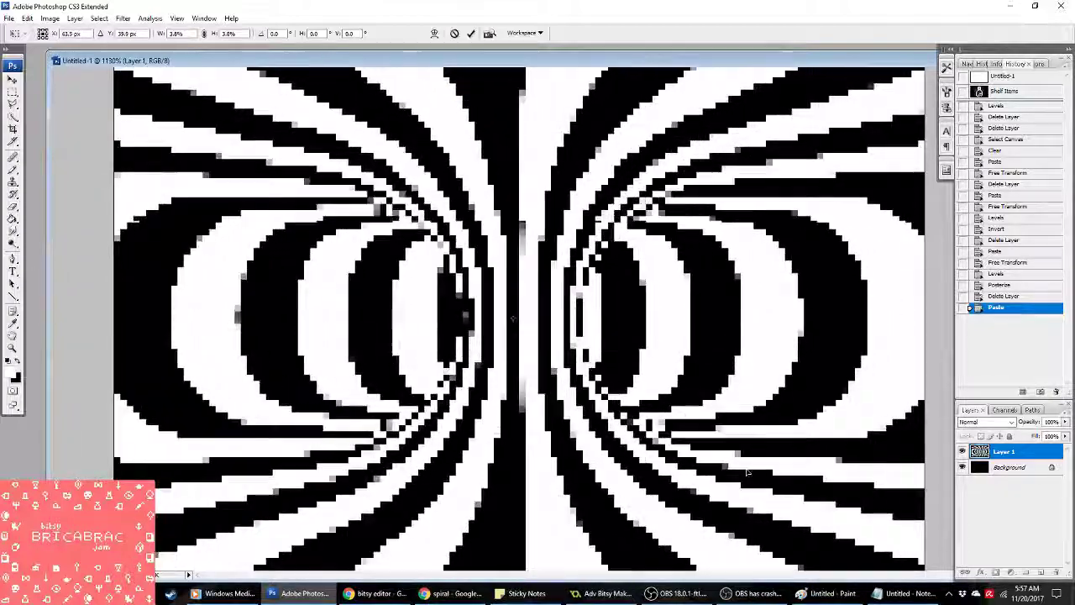
{"action": "key", "text": "Return"}
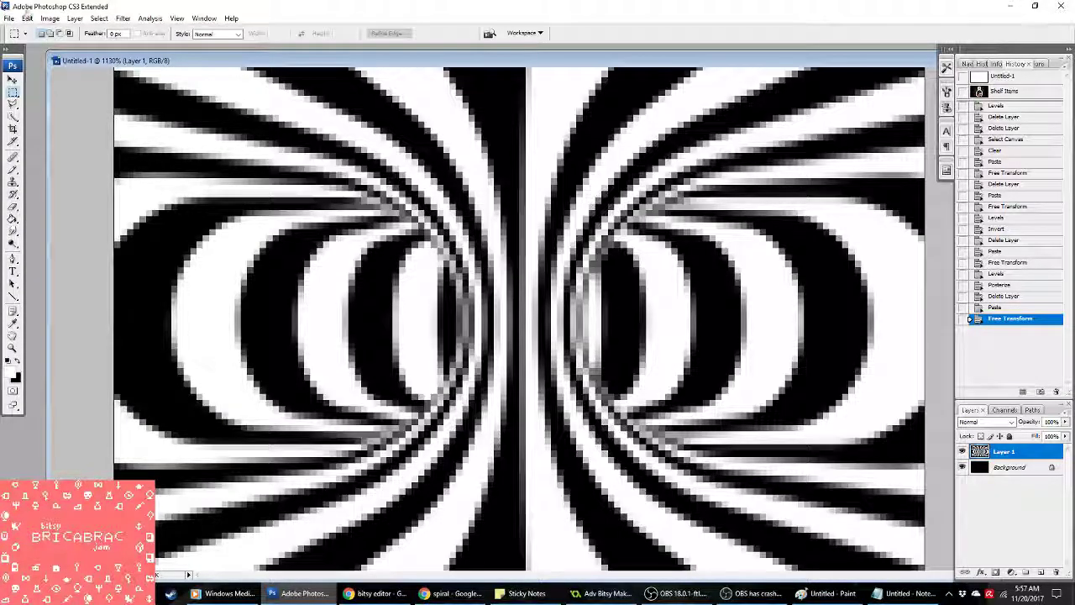
Step: Posterize the spiral background layer to 2 levels
{"action": "left_click", "coordinate": [49, 18]}
{"action": "mouse_move", "coordinate": [80, 46]}
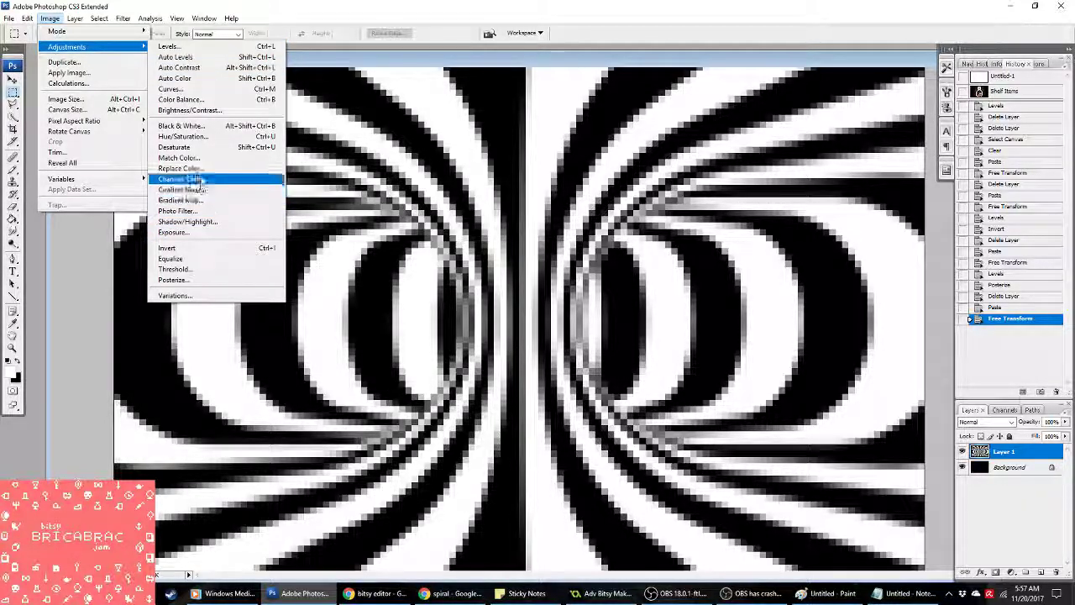
{"action": "left_click", "coordinate": [210, 280]}
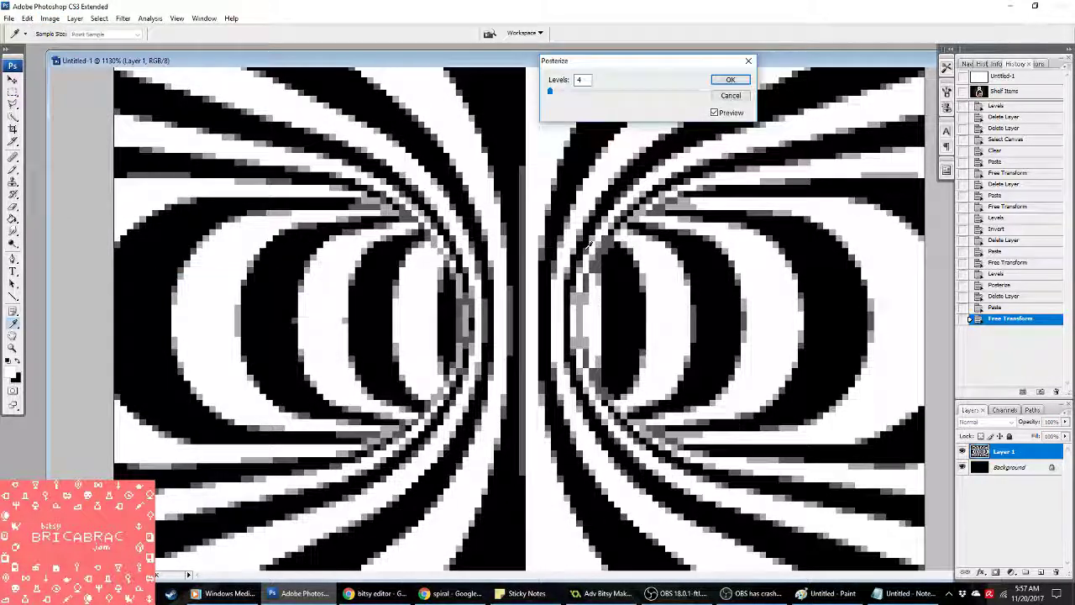
{"action": "left_click_drag", "start_coordinate": [554, 82], "coordinate": [546, 86]}
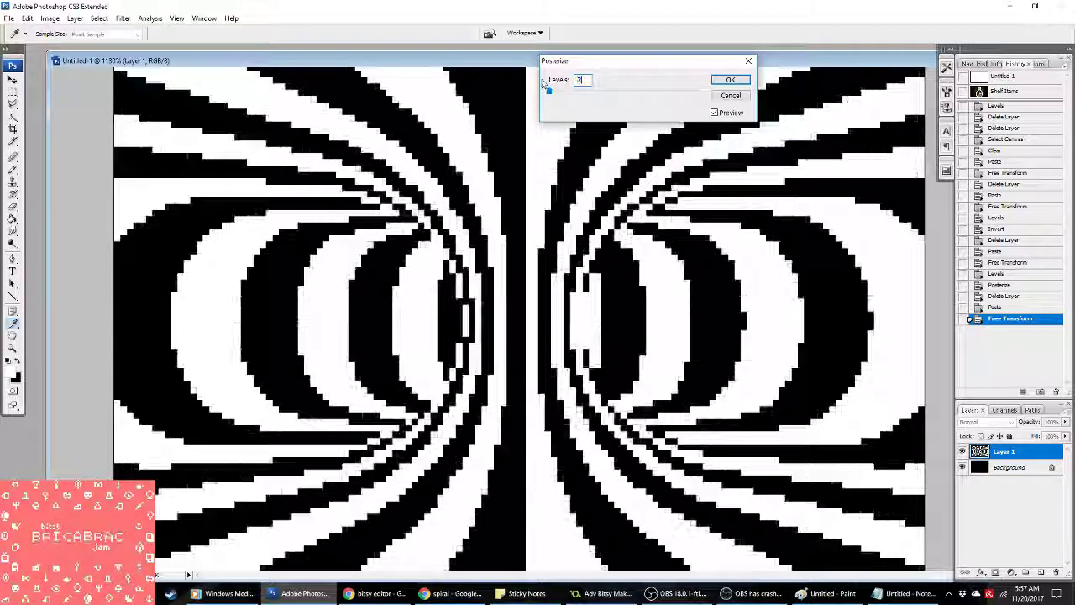
{"action": "left_click", "coordinate": [729, 80]}
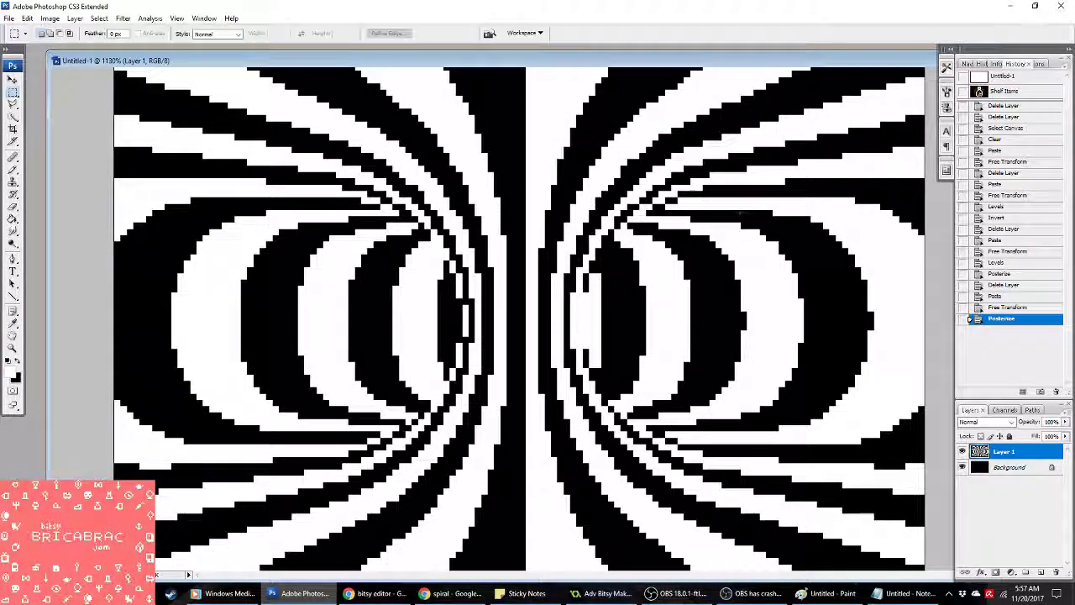
Step: Flatten the image and convert it to Indexed Color with the Exact palette and forced Black and White
{"action": "right_click", "coordinate": [1023, 457]}
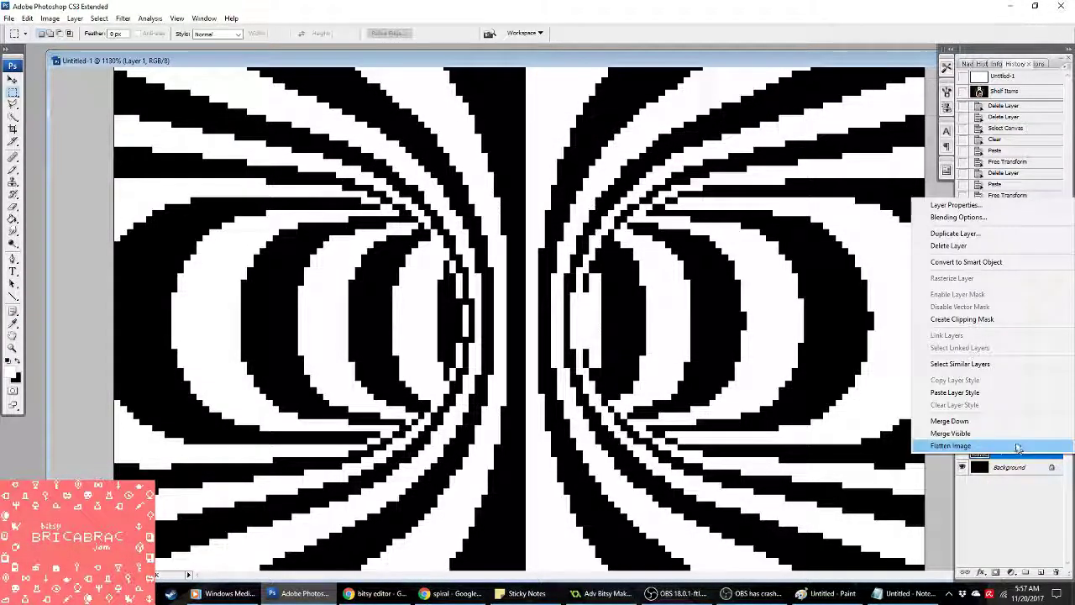
{"action": "left_click", "coordinate": [1019, 445]}
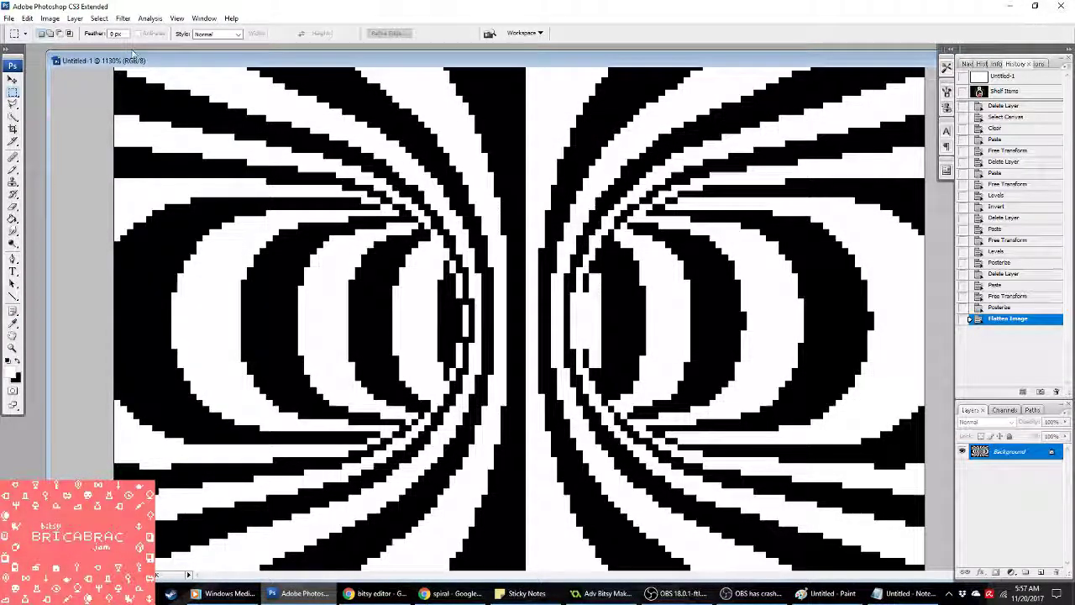
{"action": "left_click", "coordinate": [48, 19]}
{"action": "mouse_move", "coordinate": [67, 29]}
{"action": "left_click", "coordinate": [180, 62]}
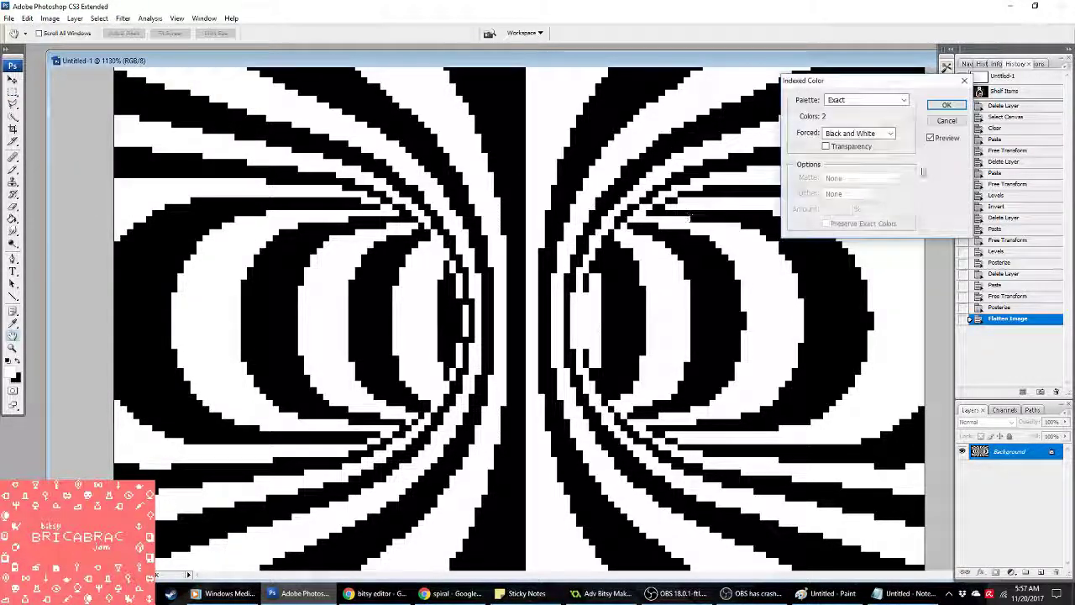
{"action": "left_click", "coordinate": [947, 105]}
Step: Copy the whole canvas, switch to the Adv Bitsy Maker project in GameMaker, paste it into spr_picturetest and delete the old cube-pattern frame
{"action": "key", "text": "ctrl+a"}
{"action": "key", "text": "alt+Tab"}
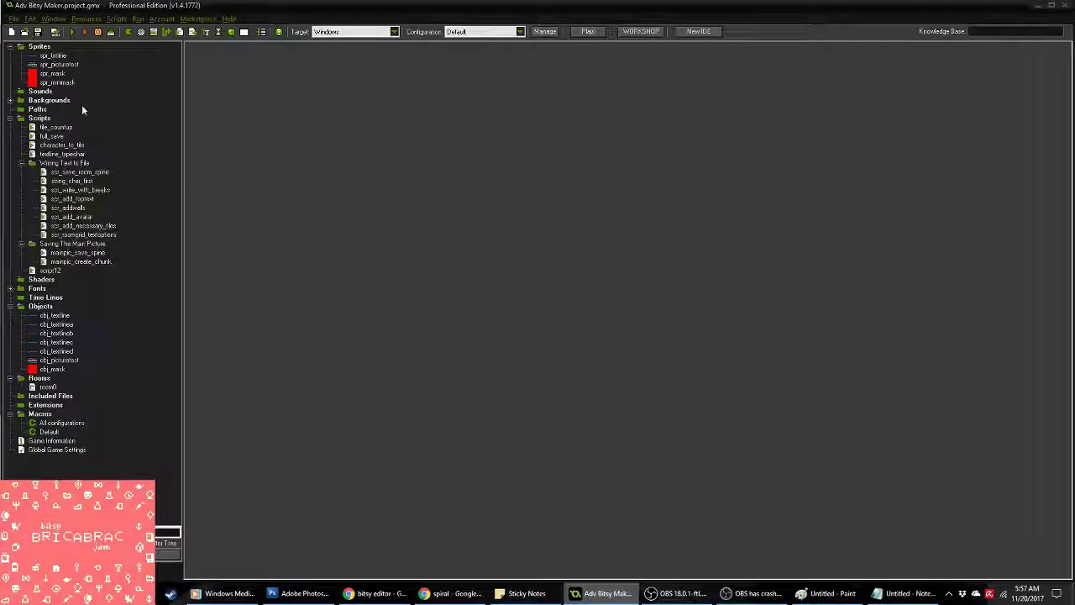
{"action": "double_click", "coordinate": [55, 64]}
{"action": "left_click", "coordinate": [402, 176]}
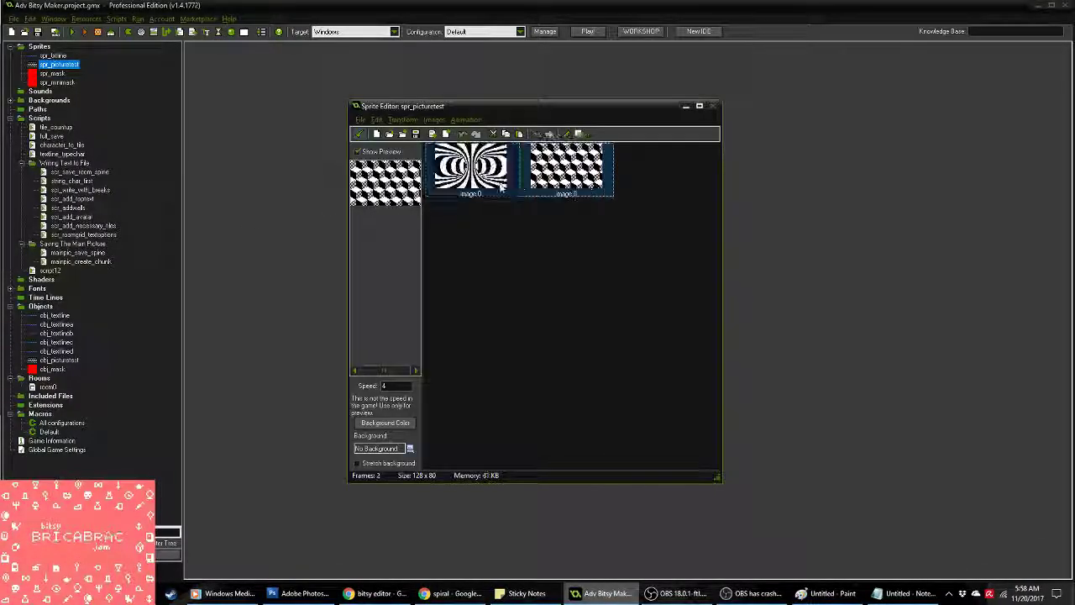
{"action": "key", "text": "Delete"}
Step: Switch back to Photoshop, invert the spiral image, and paste the inverted copy as a second frame of spr_picturetest in GameMaker
{"action": "left_click", "coordinate": [451, 588]}
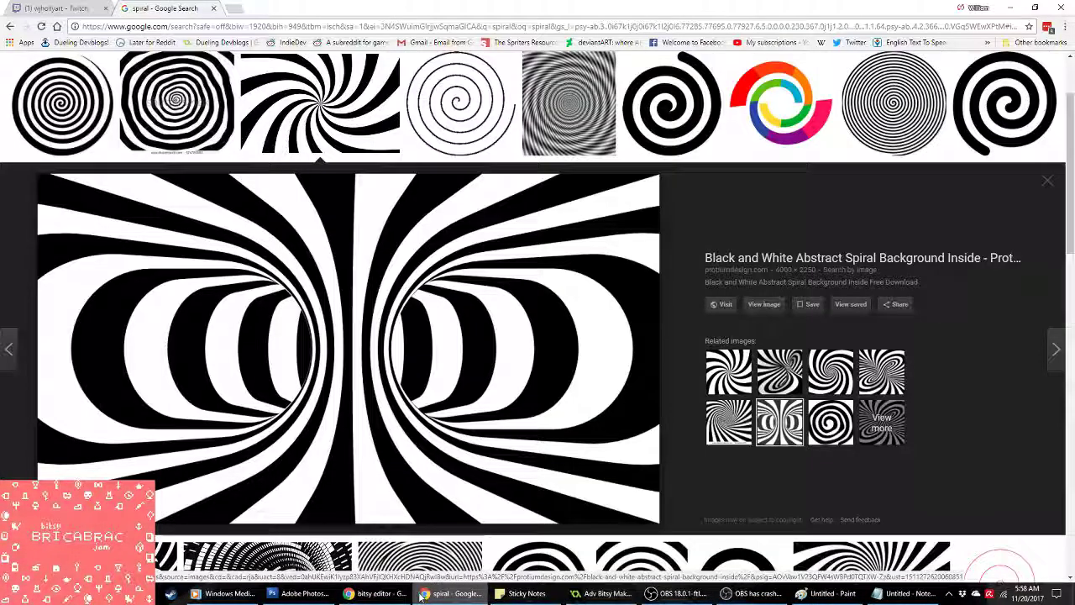
{"action": "left_click", "coordinate": [376, 591]}
{"action": "left_click", "coordinate": [313, 588]}
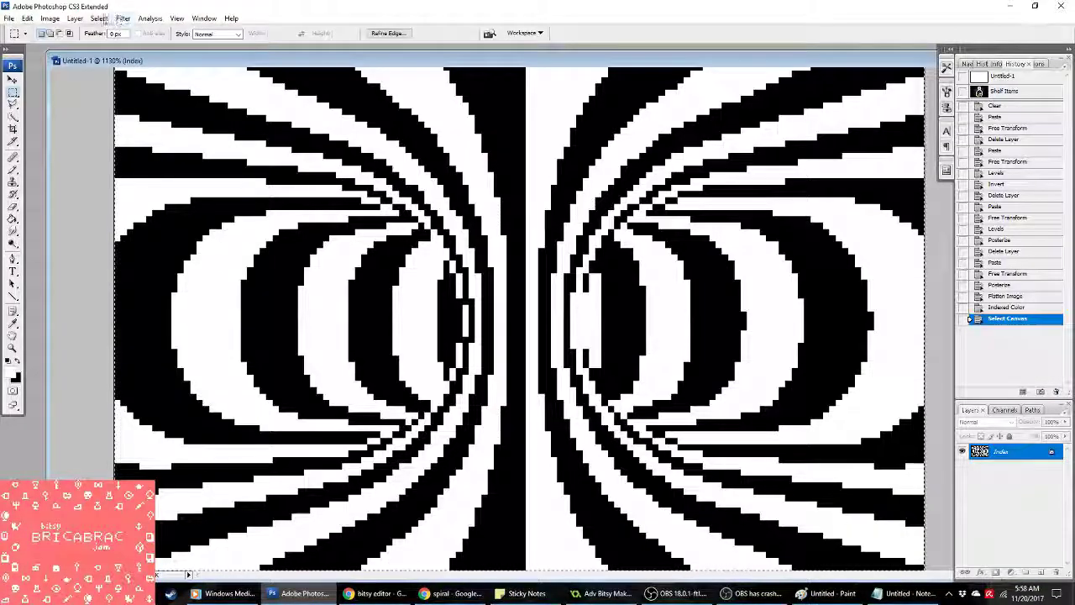
{"action": "left_click", "coordinate": [74, 18]}
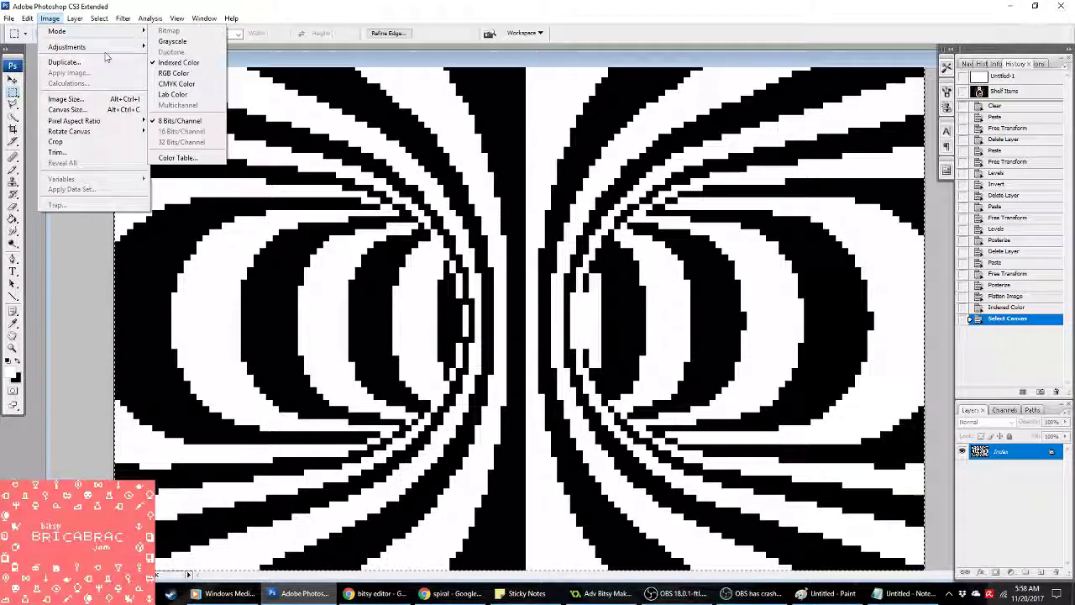
{"action": "mouse_move", "coordinate": [67, 47]}
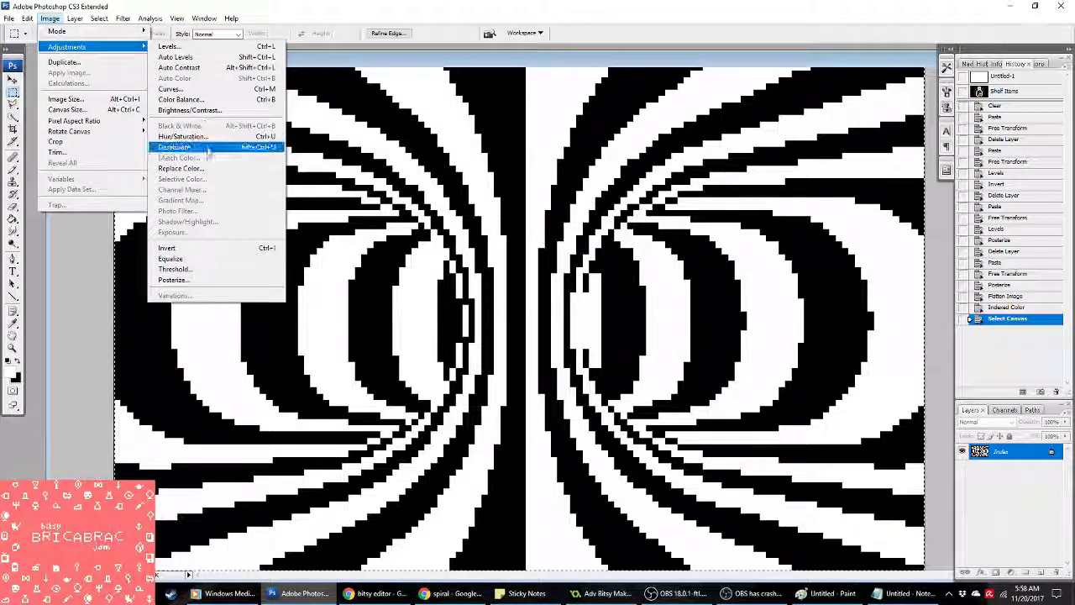
{"action": "left_click", "coordinate": [167, 248]}
{"action": "left_click", "coordinate": [600, 593]}
{"action": "key", "text": "ctrl+v"}
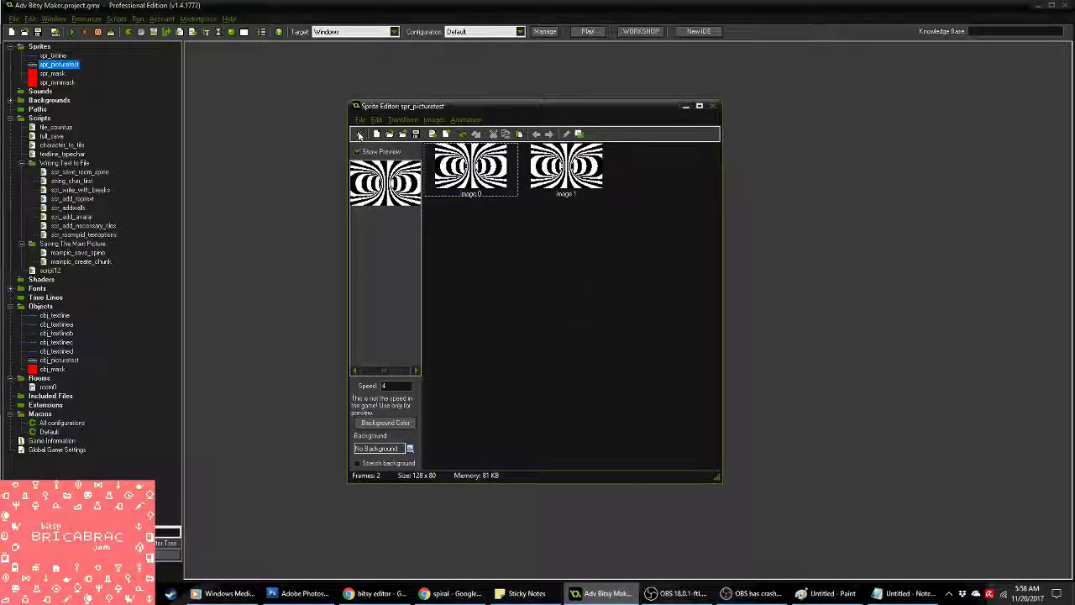
Step: Accept the spr_picturetest changes, save the project, run the game to generate its output, and close the game window
{"action": "left_click", "coordinate": [359, 136]}
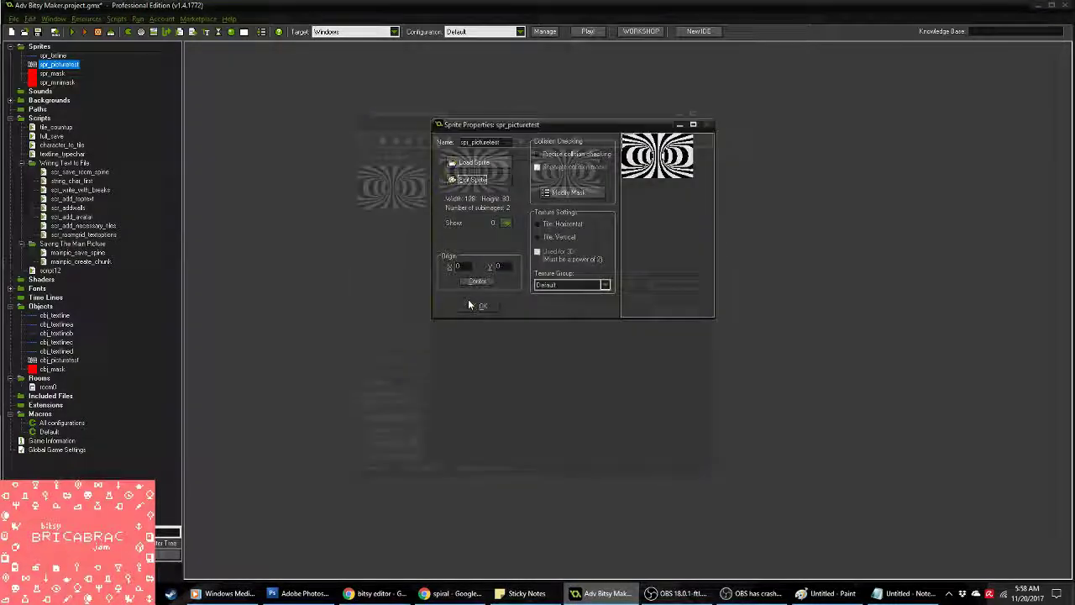
{"action": "left_click", "coordinate": [479, 309]}
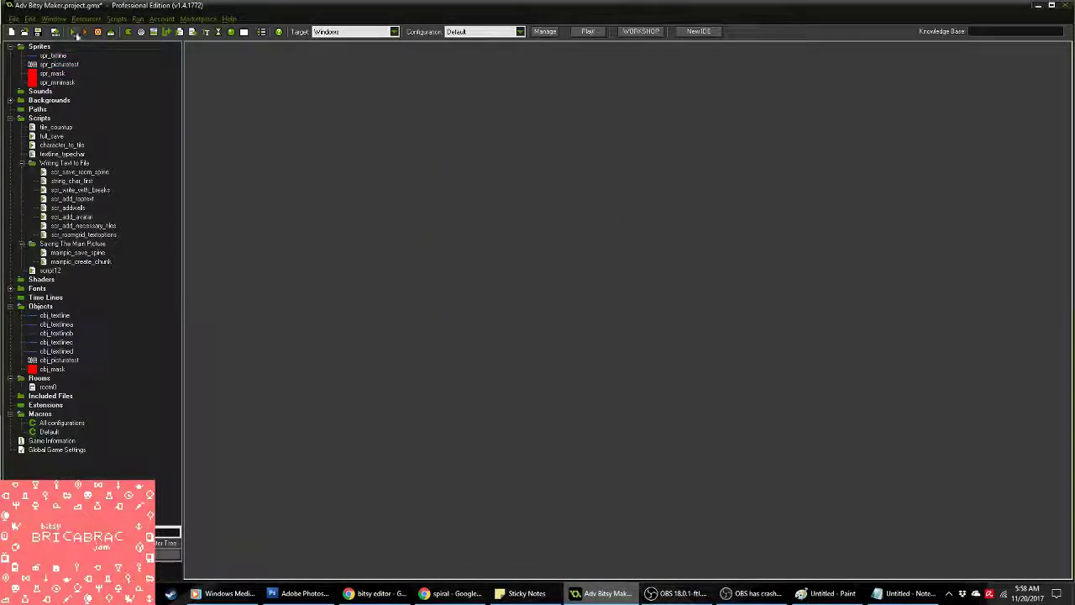
{"action": "left_click", "coordinate": [37, 32]}
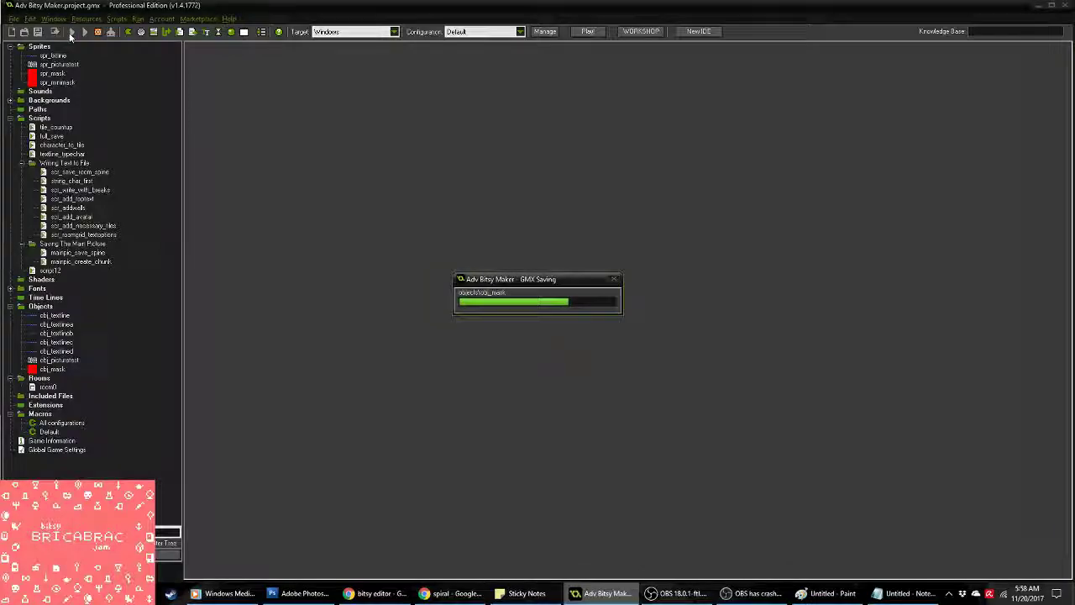
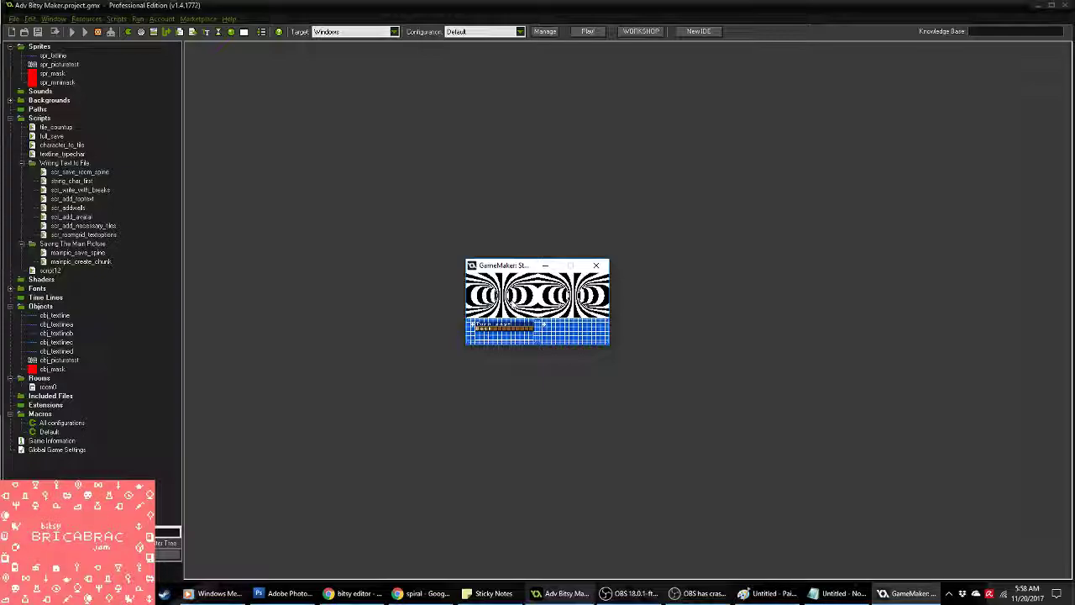
{"action": "left_click", "coordinate": [595, 265]}
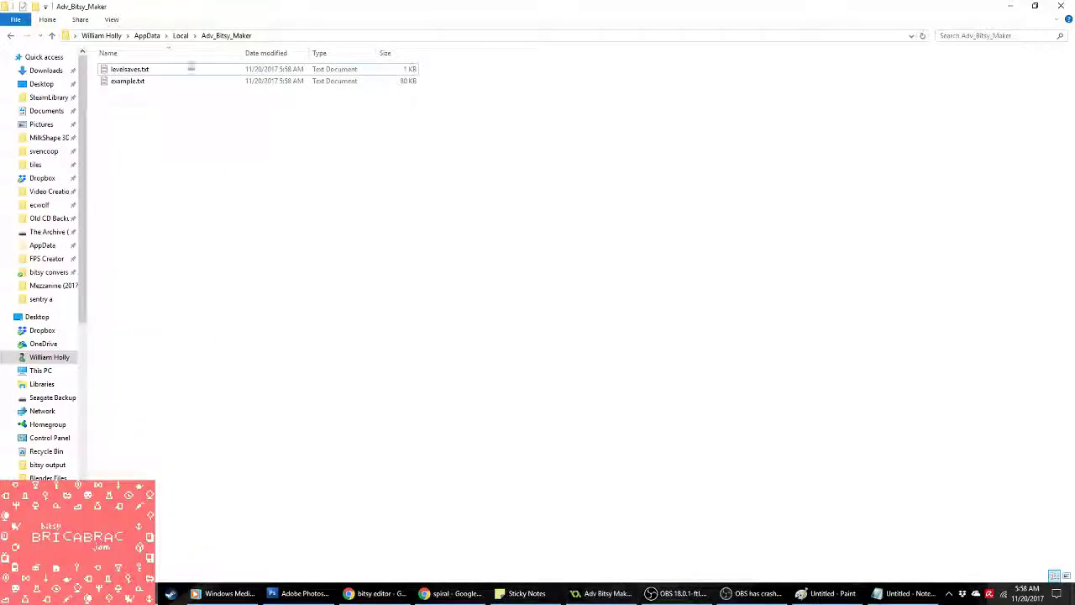
Step: Open example.txt in the Adv_Bitsy_Maker folder and copy its entire text
{"action": "double_click", "coordinate": [168, 81]}
{"action": "key", "text": "ctrl+a"}
{"action": "left_click", "coordinate": [446, 476]}
Step: Switch to the bitsy editor in Chrome and paste the copied text at the end of the game data
{"action": "left_click", "coordinate": [285, 593]}
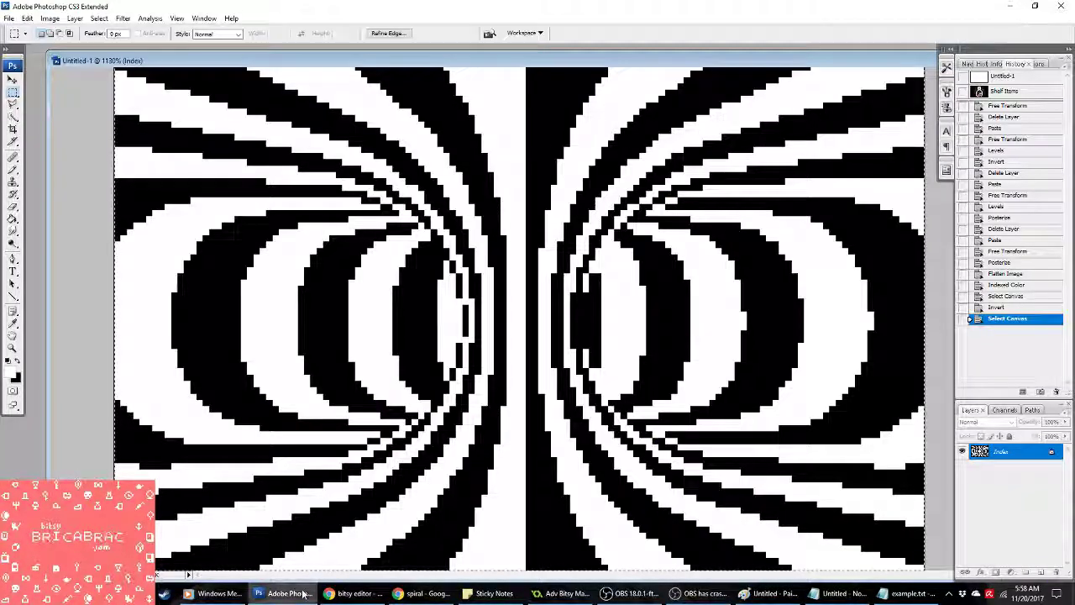
{"action": "left_click", "coordinate": [424, 593]}
{"action": "left_click", "coordinate": [353, 593]}
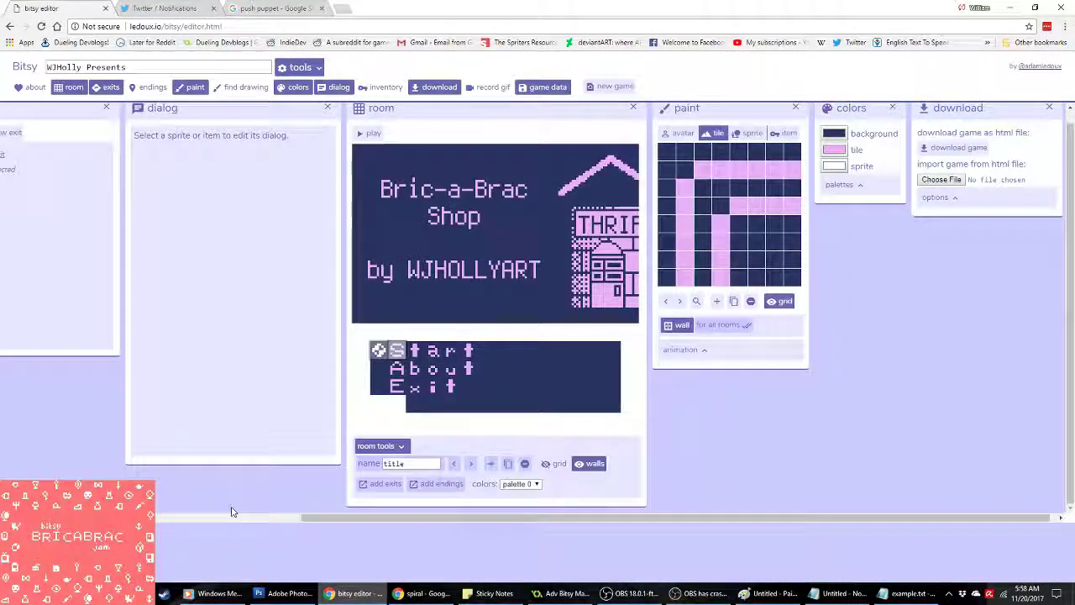
{"action": "left_click_drag", "start_coordinate": [324, 515], "coordinate": [25, 515]}
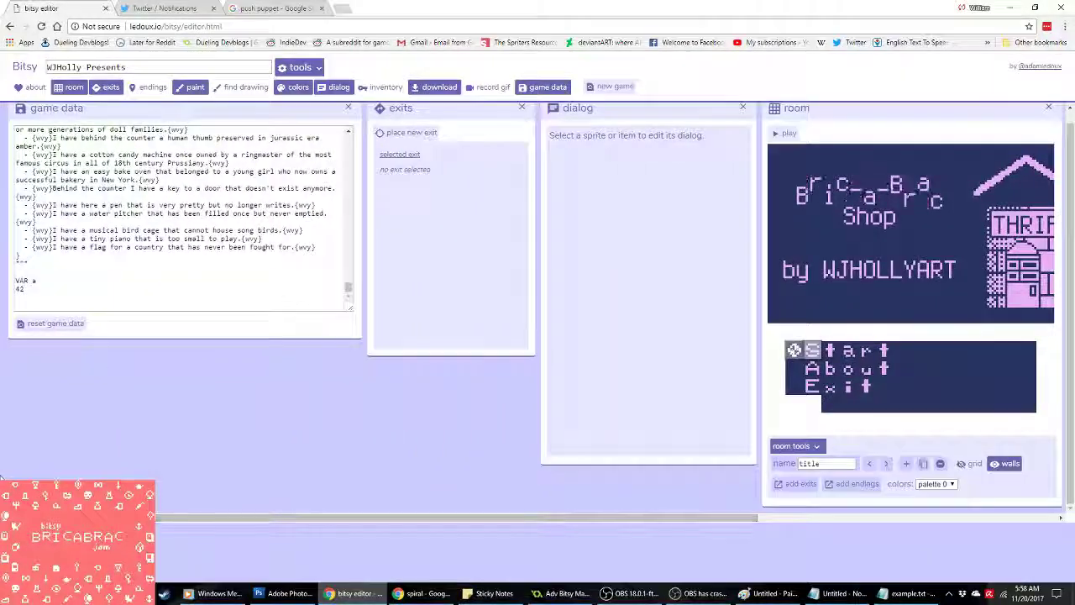
{"action": "key", "text": "ctrl+a"}
{"action": "key", "text": "ctrl+v"}
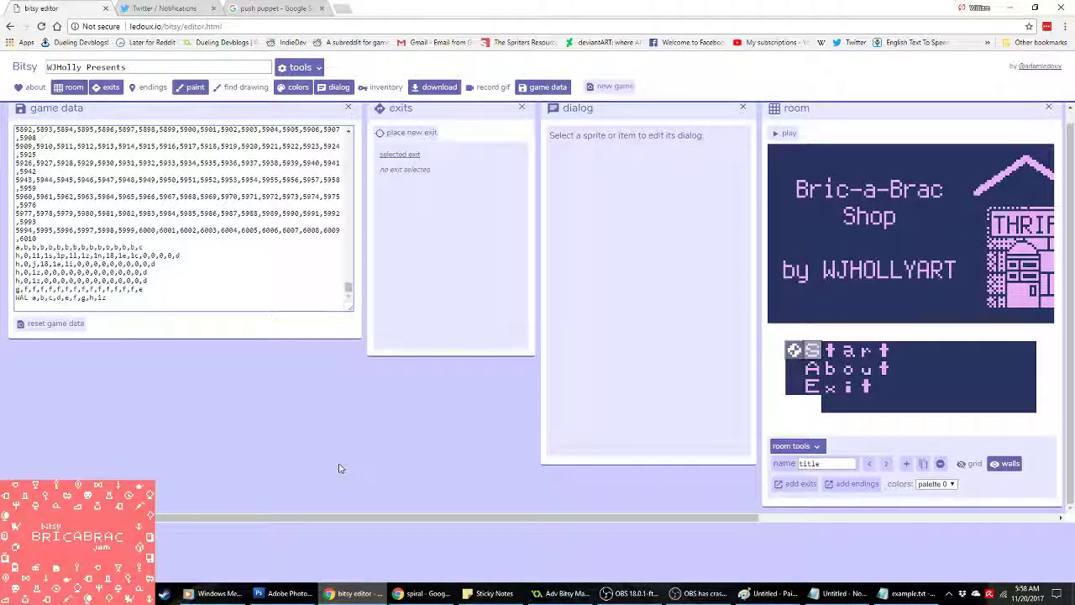
Step: Browse the rooms from the Big Book of Illusions cover onward and examine the illusion page in each one
{"action": "left_click", "coordinate": [868, 466]}
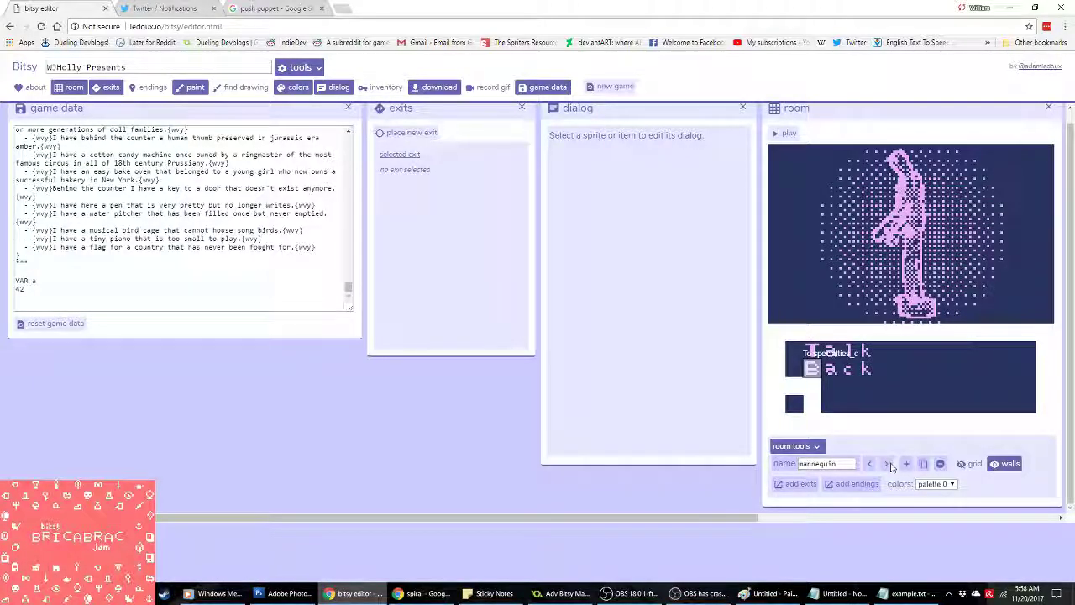
{"action": "left_click", "coordinate": [887, 465]}
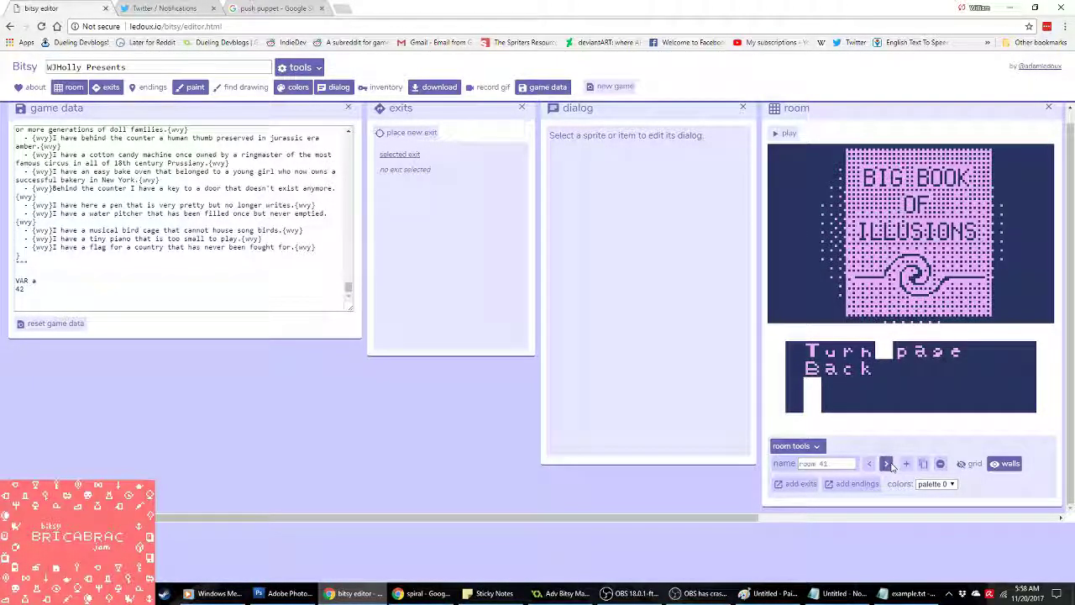
{"action": "left_click", "coordinate": [889, 465]}
{"action": "left_click", "coordinate": [889, 465]}
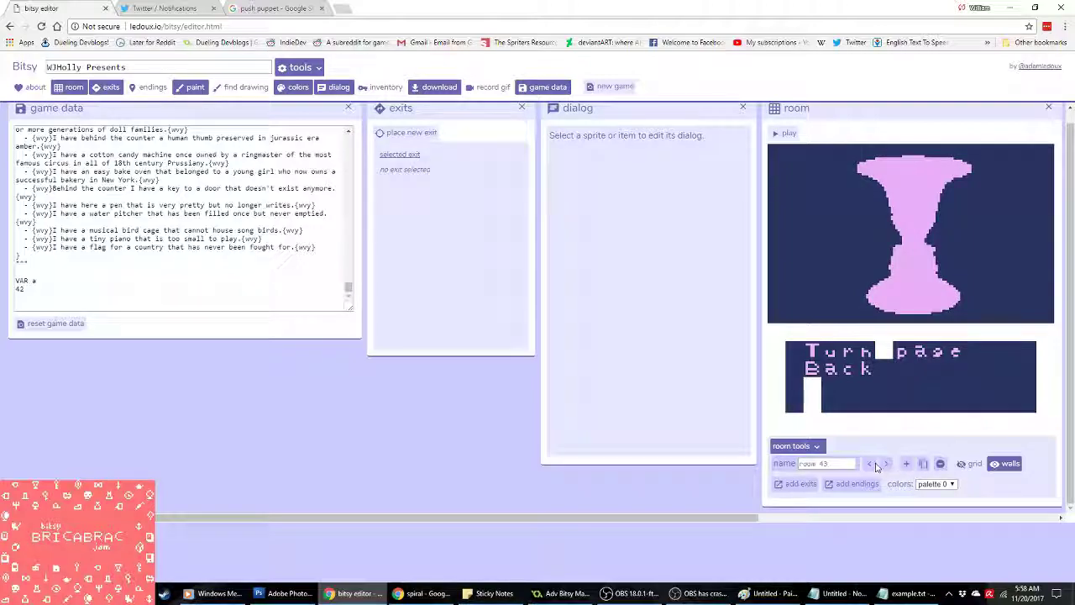
{"action": "left_click", "coordinate": [889, 466]}
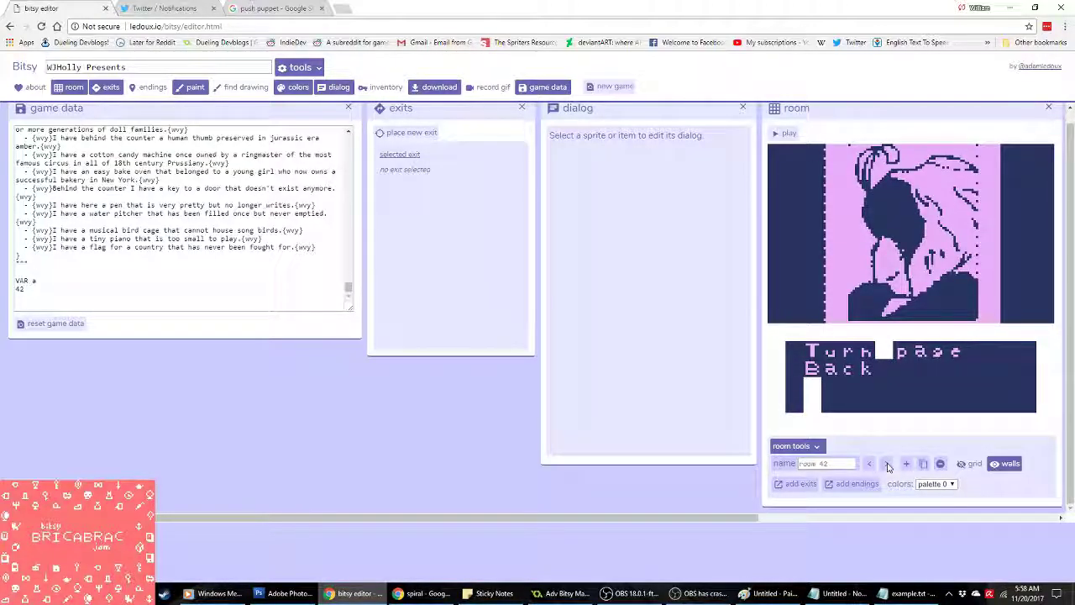
{"action": "scroll", "coordinate": [717, 520], "scroll_direction": "right", "scroll_amount": 3}
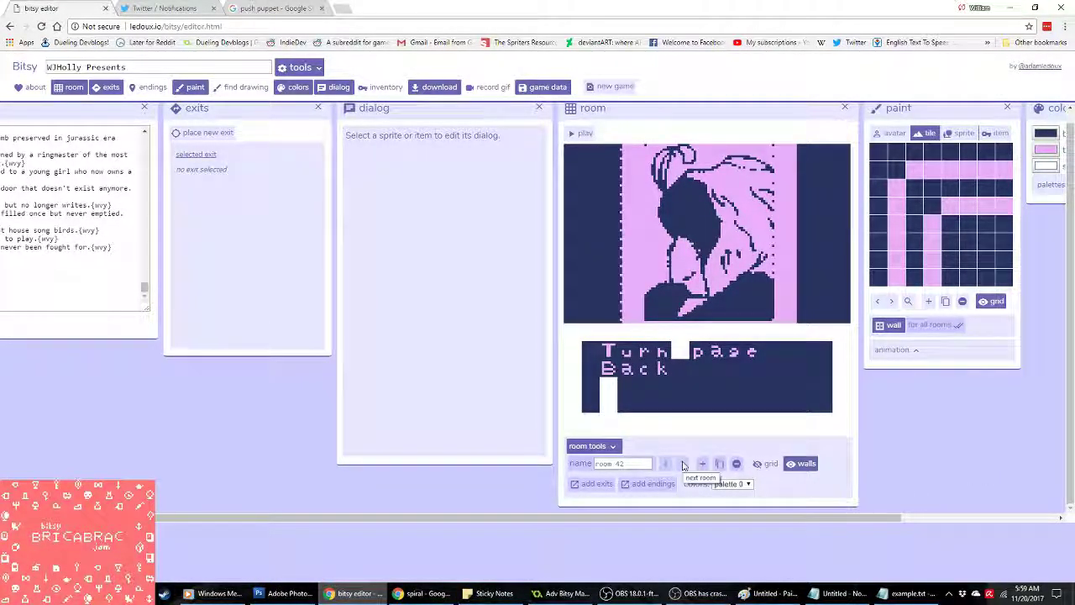
{"action": "left_click", "coordinate": [683, 465]}
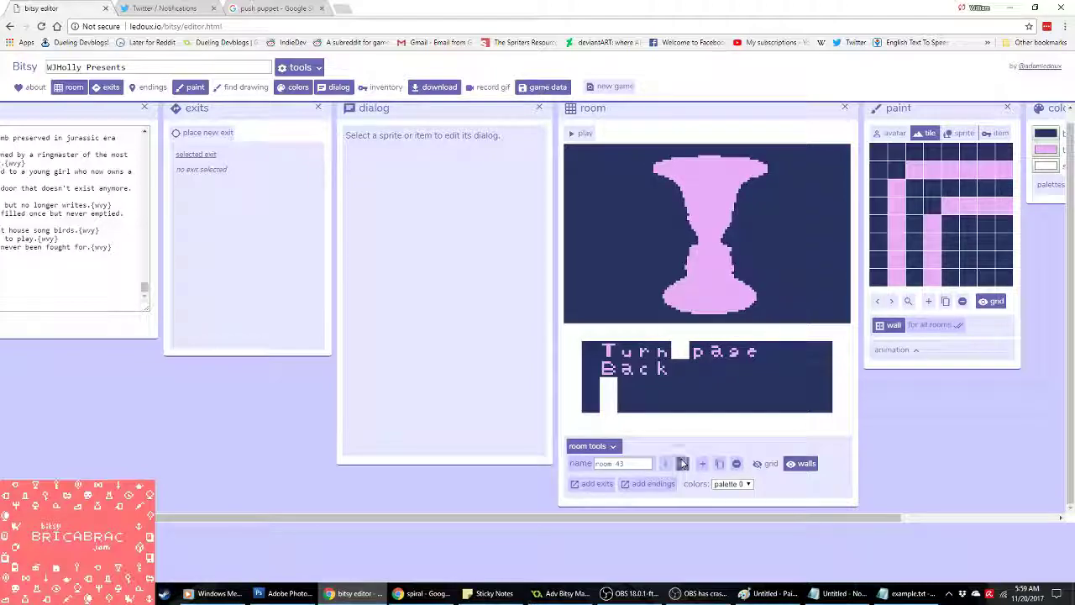
{"action": "left_click", "coordinate": [682, 463]}
{"action": "left_click", "coordinate": [682, 463]}
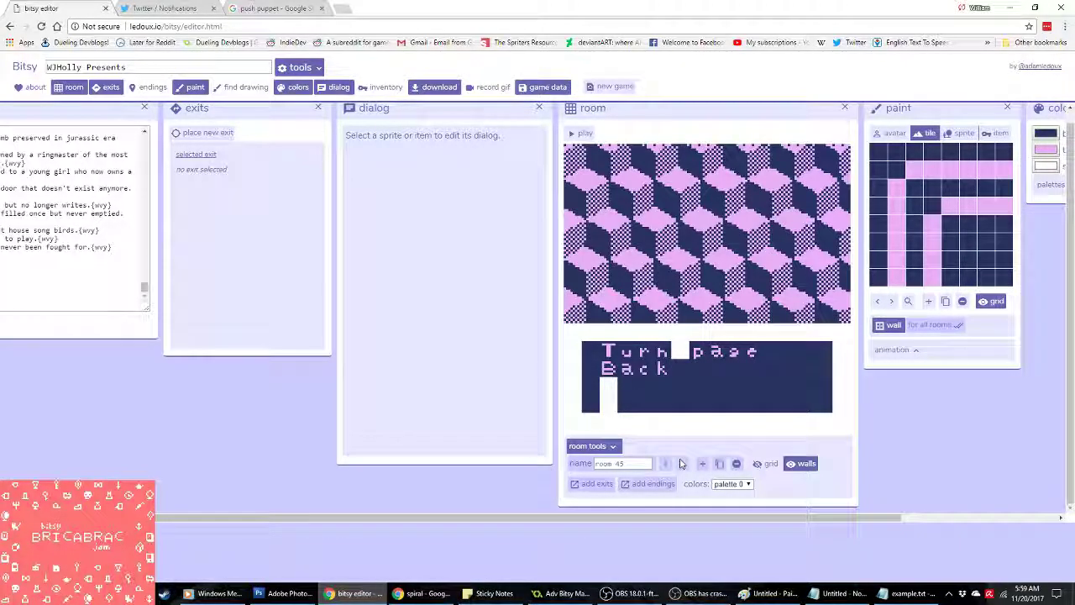
{"action": "left_click", "coordinate": [682, 464]}
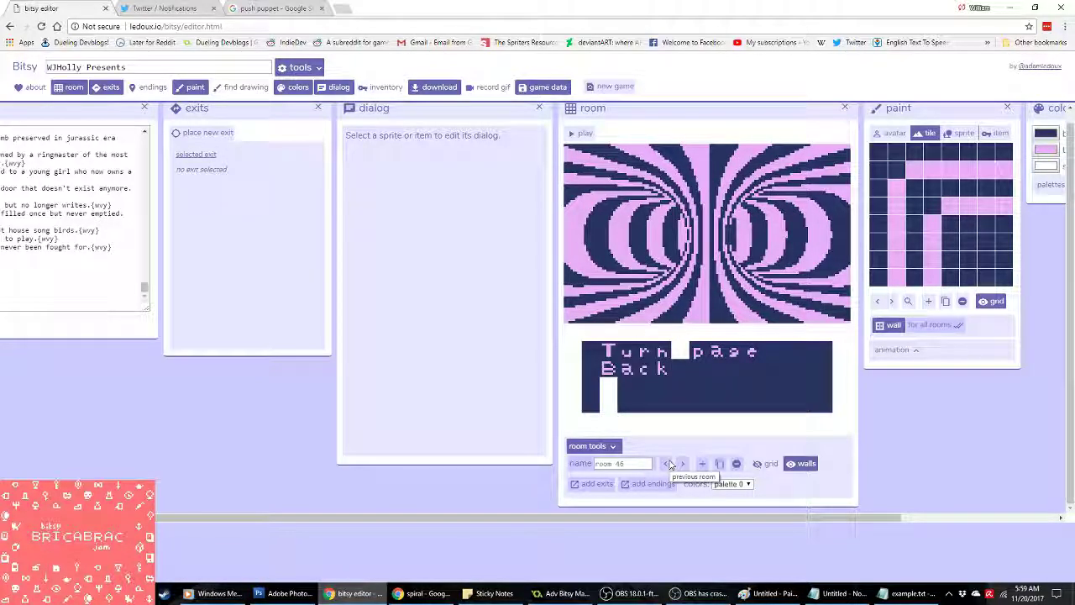
{"action": "left_click", "coordinate": [667, 464]}
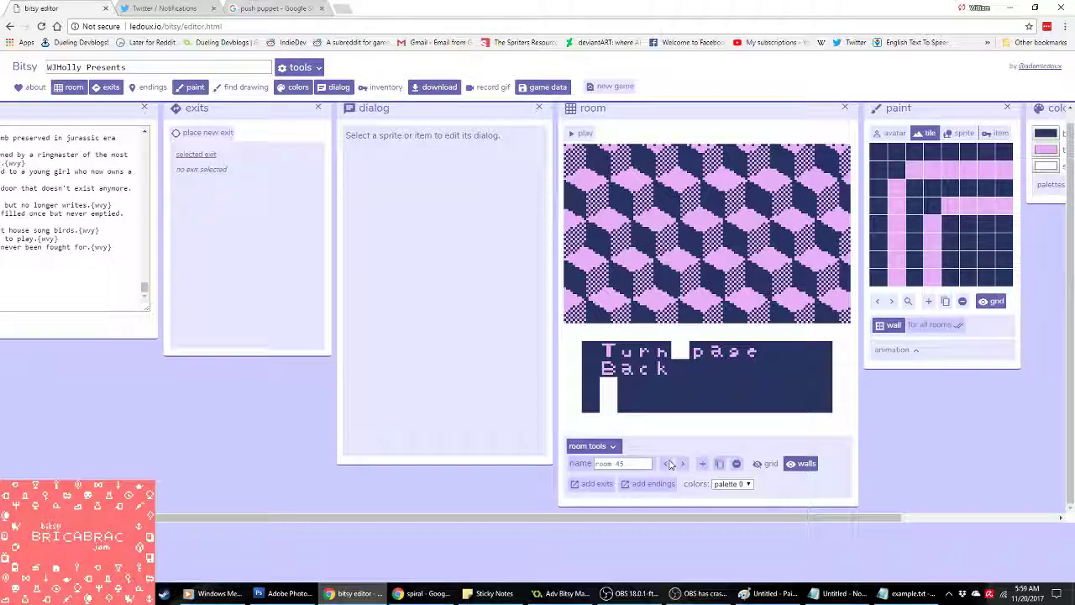
Step: Delete example.txt from the Adv_Bitsy_Maker folder and close its open Notepad window
{"action": "left_click_drag", "start_coordinate": [561, 507], "coordinate": [670, 509]}
{"action": "key", "text": "alt+Tab"}
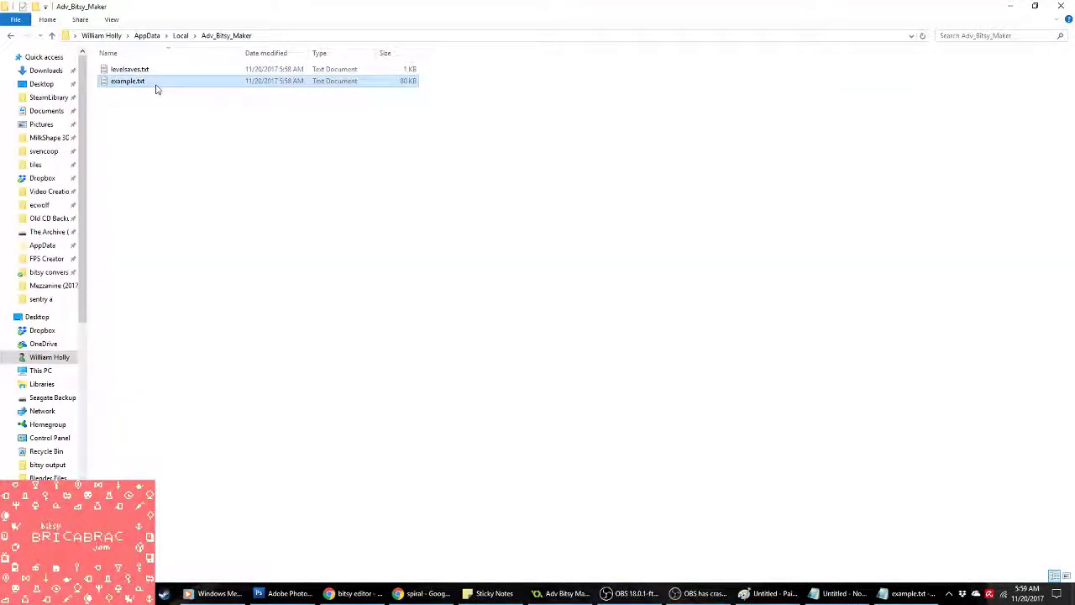
{"action": "key", "text": "Delete"}
{"action": "key", "text": "Return"}
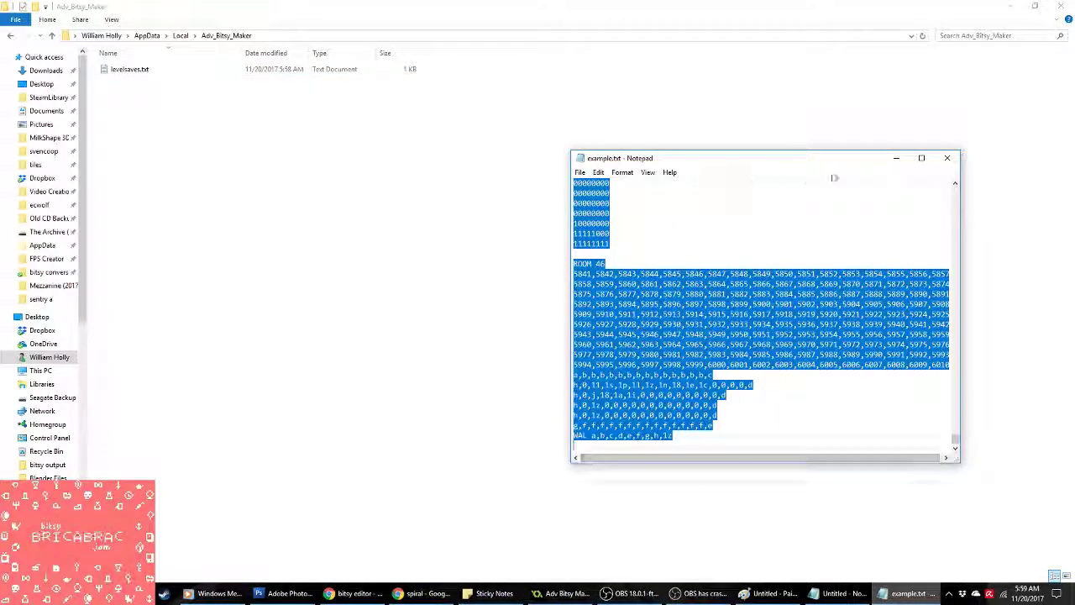
{"action": "left_click", "coordinate": [943, 164]}
Step: Switch to the Google spiral image results and copy the Techwalla black-and-white spiral picture
{"action": "key", "text": "alt+Tab"}
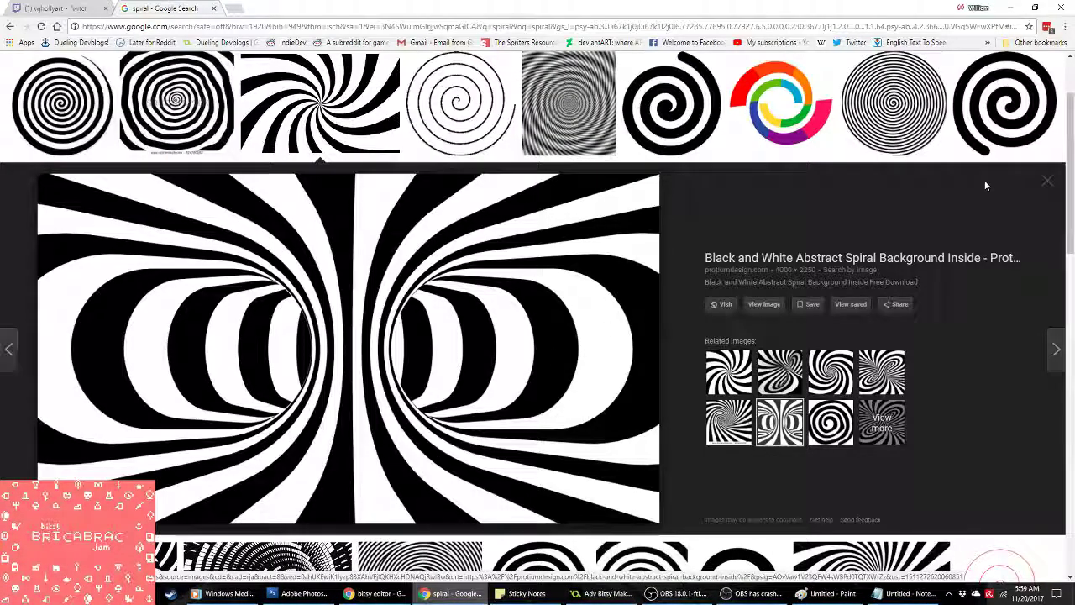
{"action": "left_click", "coordinate": [1058, 181]}
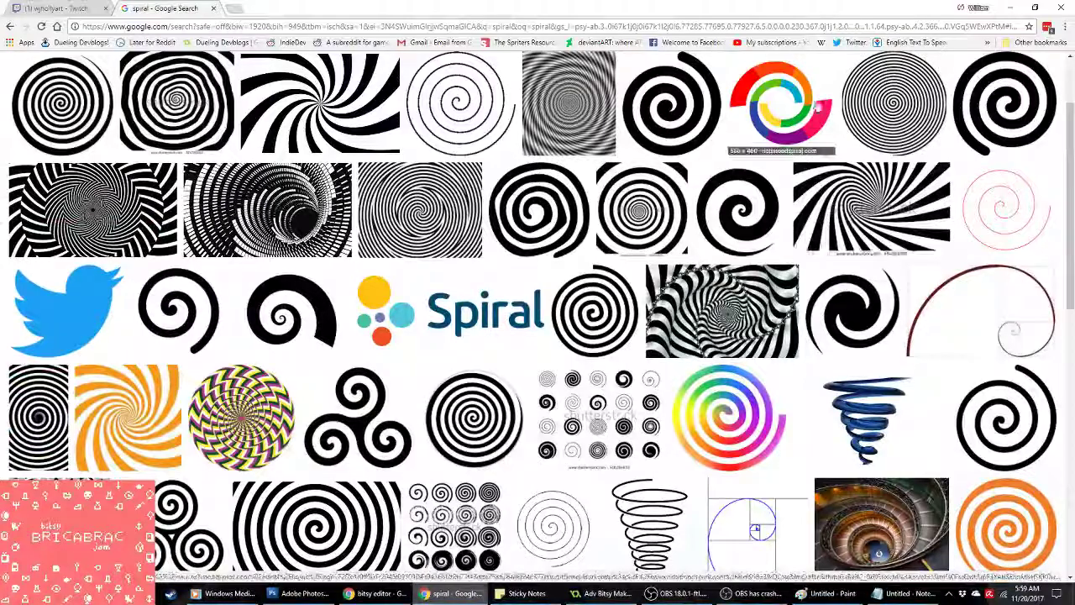
{"action": "scroll", "coordinate": [437, 220], "scroll_direction": "up", "scroll_amount": 3}
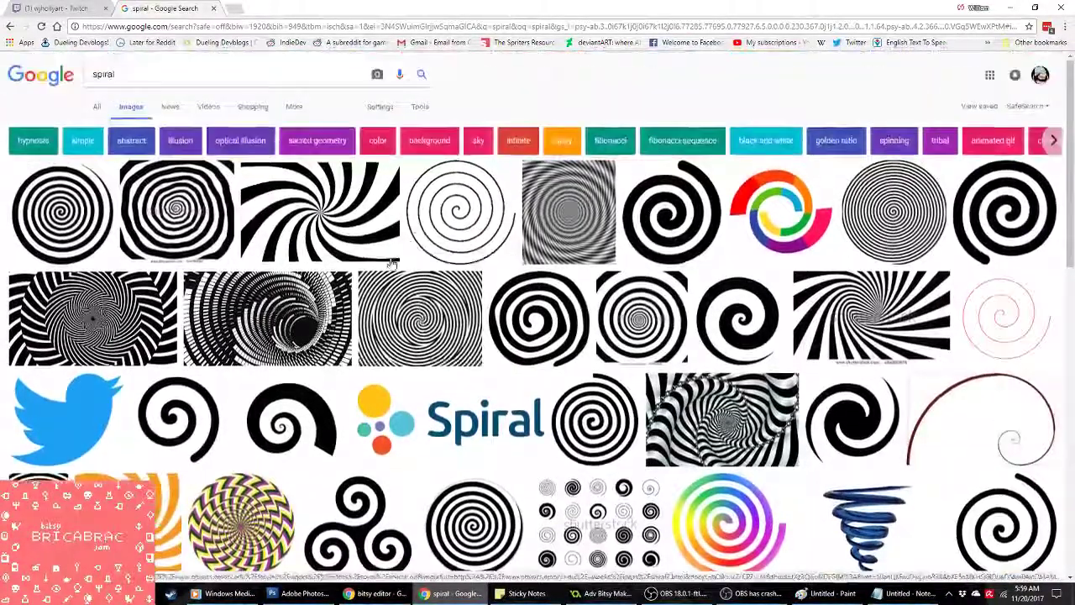
{"action": "left_click", "coordinate": [65, 216]}
{"action": "right_click", "coordinate": [480, 343]}
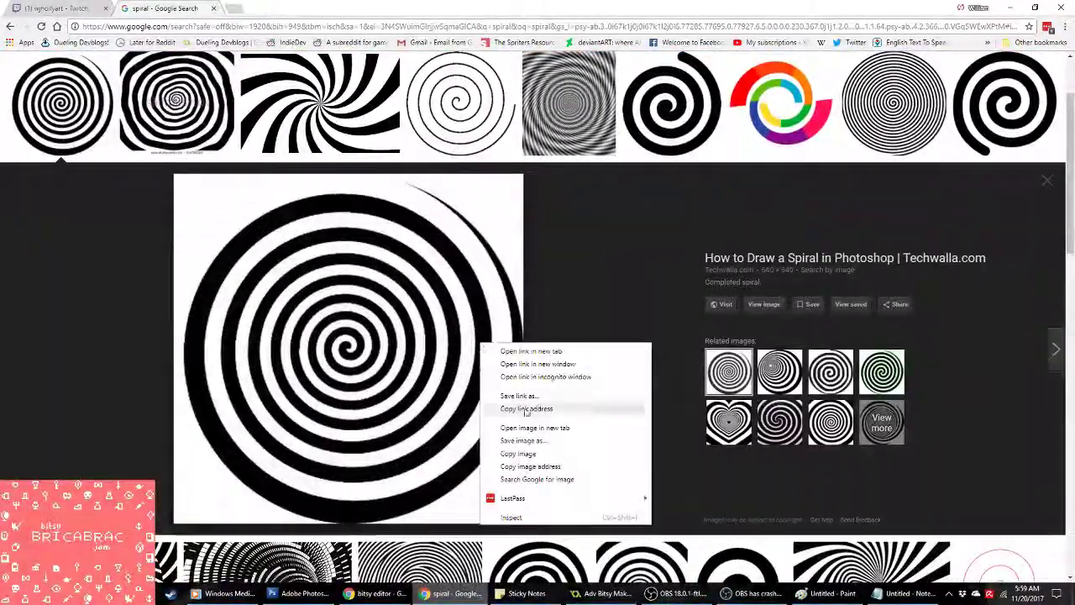
{"action": "left_click", "coordinate": [545, 460]}
Step: Switch to Photoshop, revert the document to its Flatten Image history state, and paste the copied spiral as a new layer
{"action": "key", "text": "alt+Tab"}
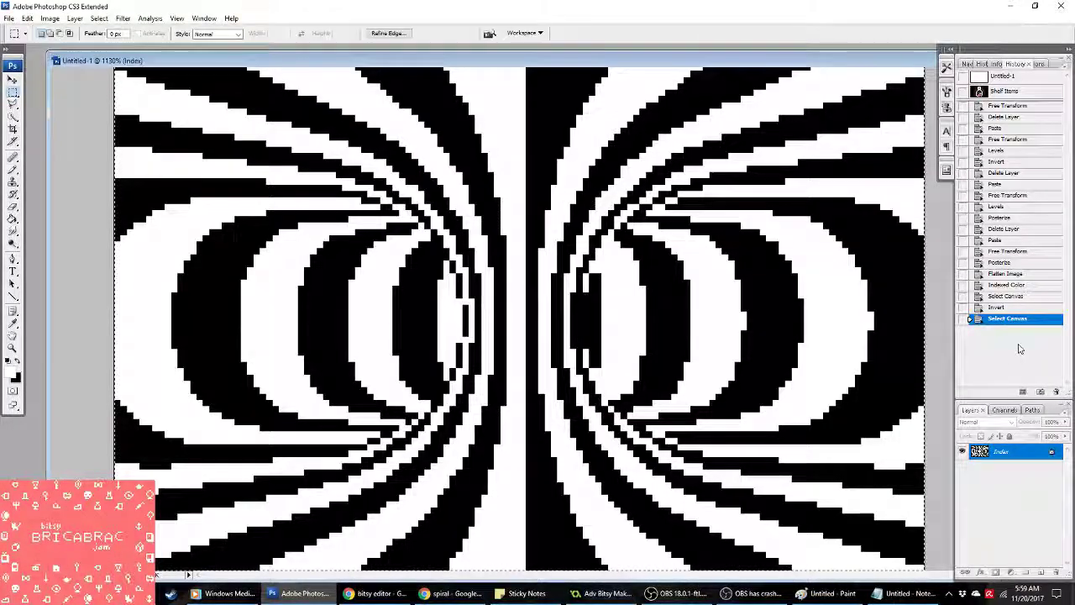
{"action": "left_click", "coordinate": [1017, 273]}
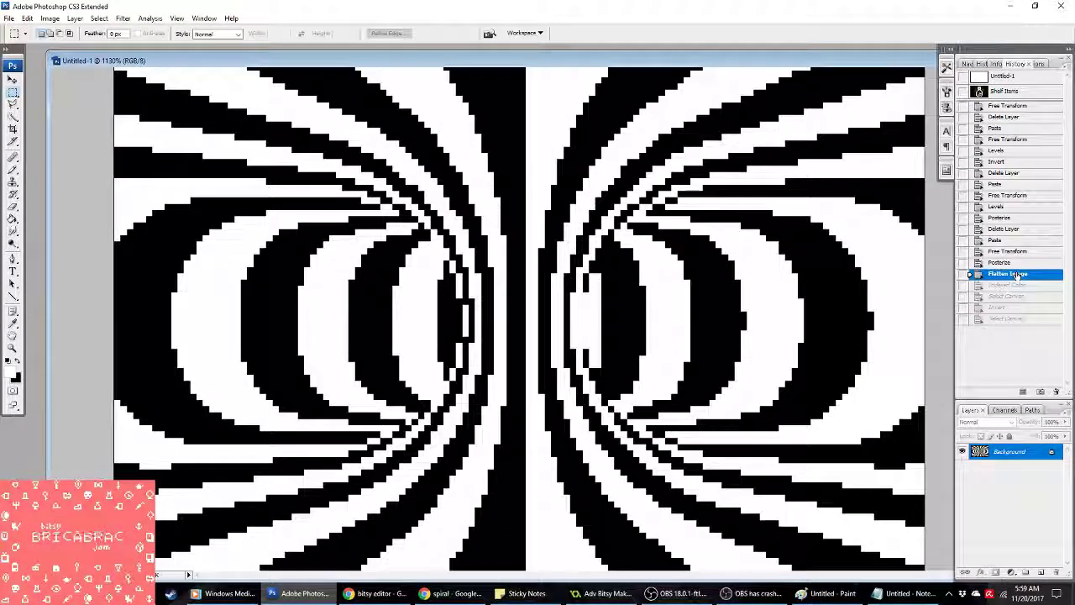
{"action": "key", "text": "ctrl+v"}
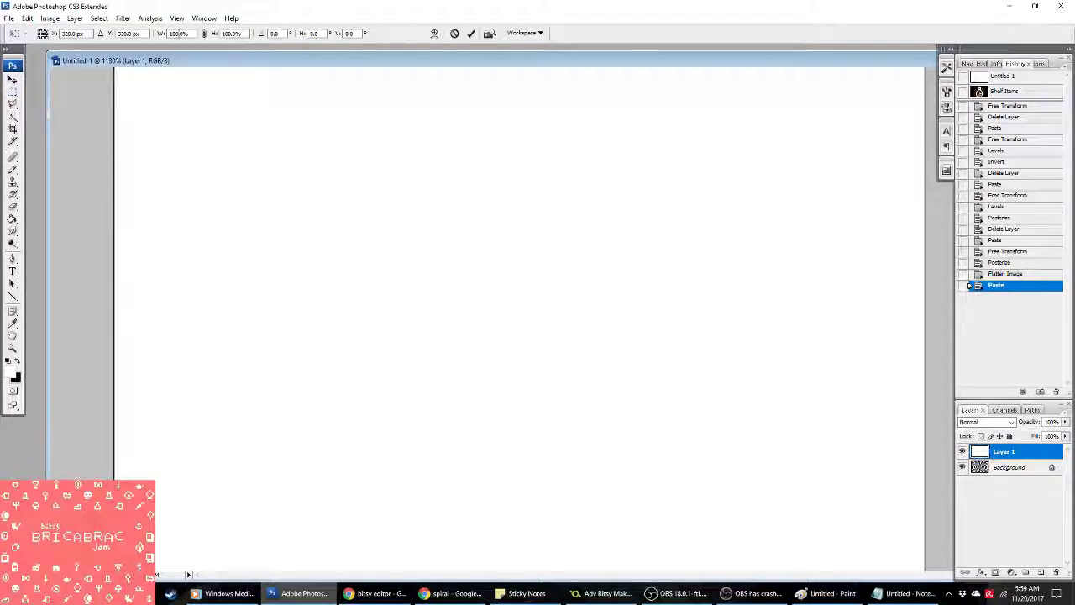
Step: Scale the pasted spiral down to 10%, then enlarge and reposition it to cover the whole canvas and apply the transform
{"action": "left_click", "coordinate": [177, 33]}
{"action": "type", "text": "5"}
{"action": "key", "text": "Return"}
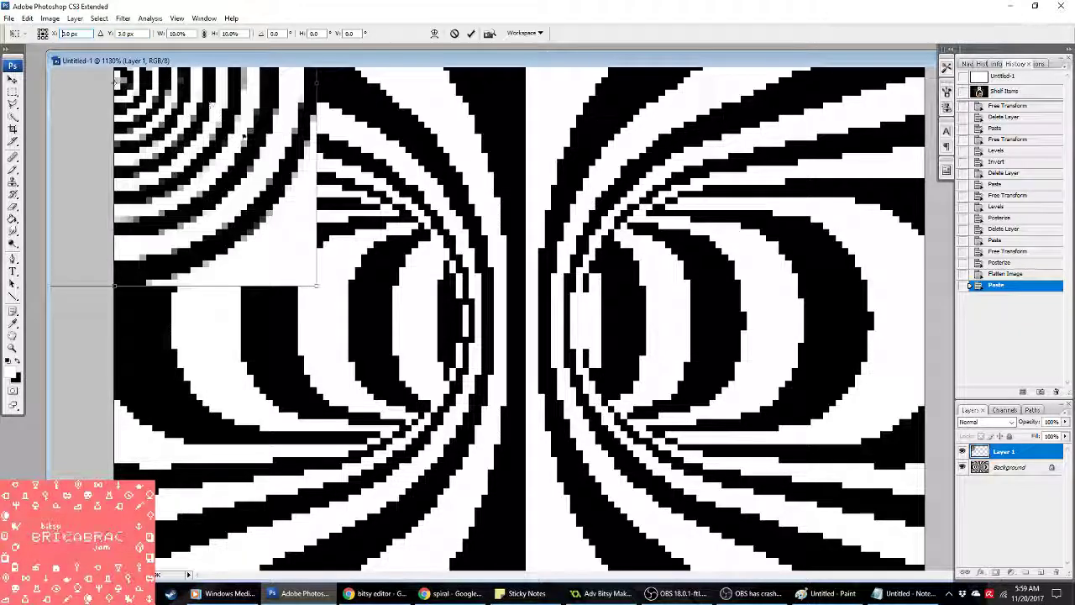
{"action": "left_click_drag", "start_coordinate": [500, 364], "coordinate": [911, 579], "text": "shift"}
{"action": "left_click_drag", "start_coordinate": [800, 475], "coordinate": [765, 497]}
{"action": "key", "text": "Return"}
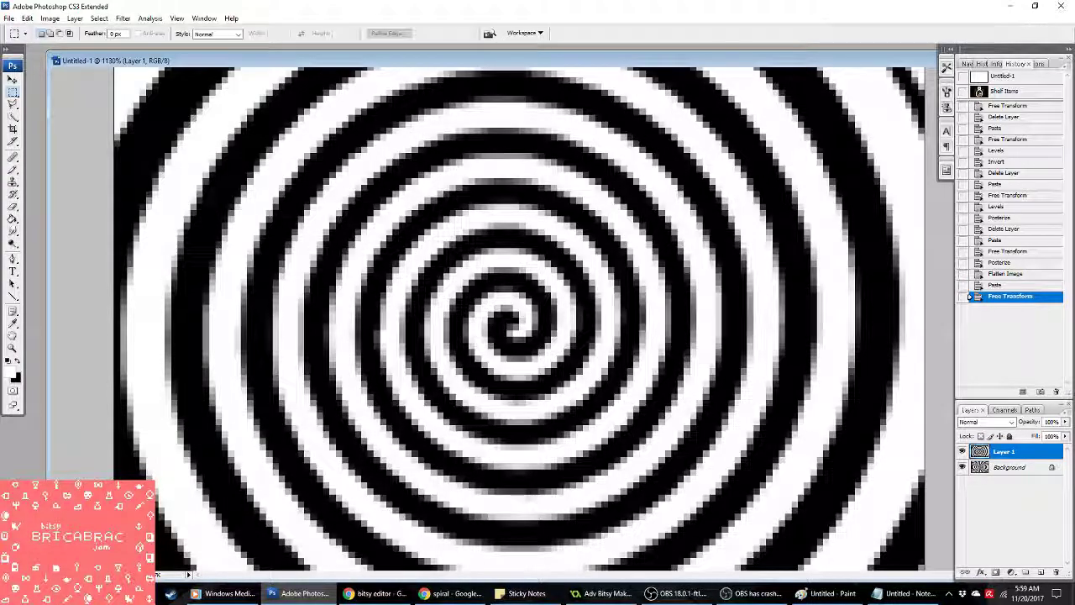
Step: Apply a Threshold adjustment with level 138 to the spiral layer
{"action": "left_click", "coordinate": [48, 19]}
{"action": "mouse_move", "coordinate": [74, 47]}
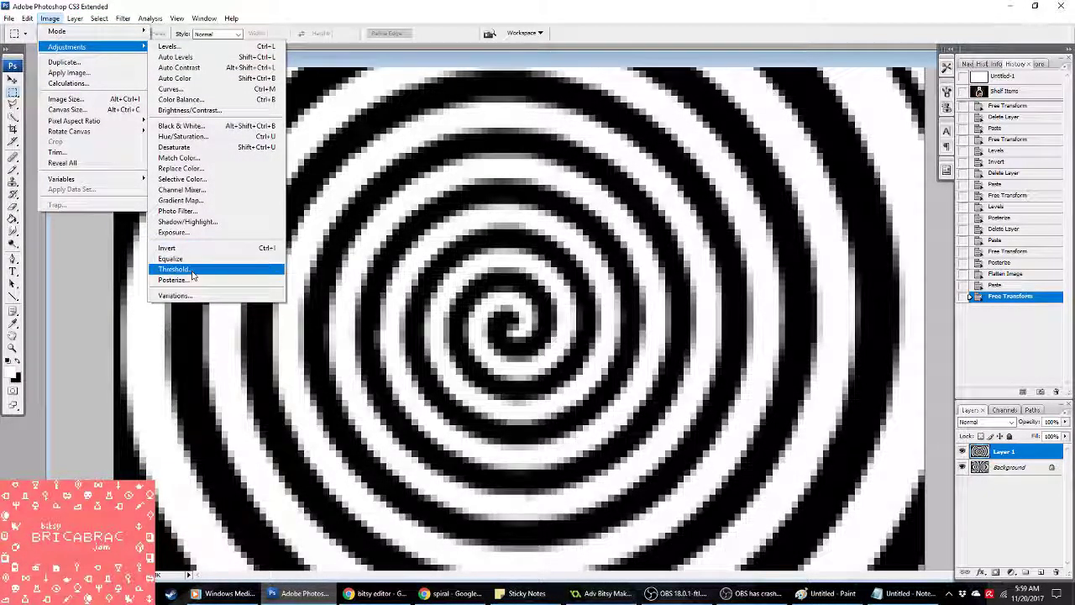
{"action": "left_click", "coordinate": [192, 271]}
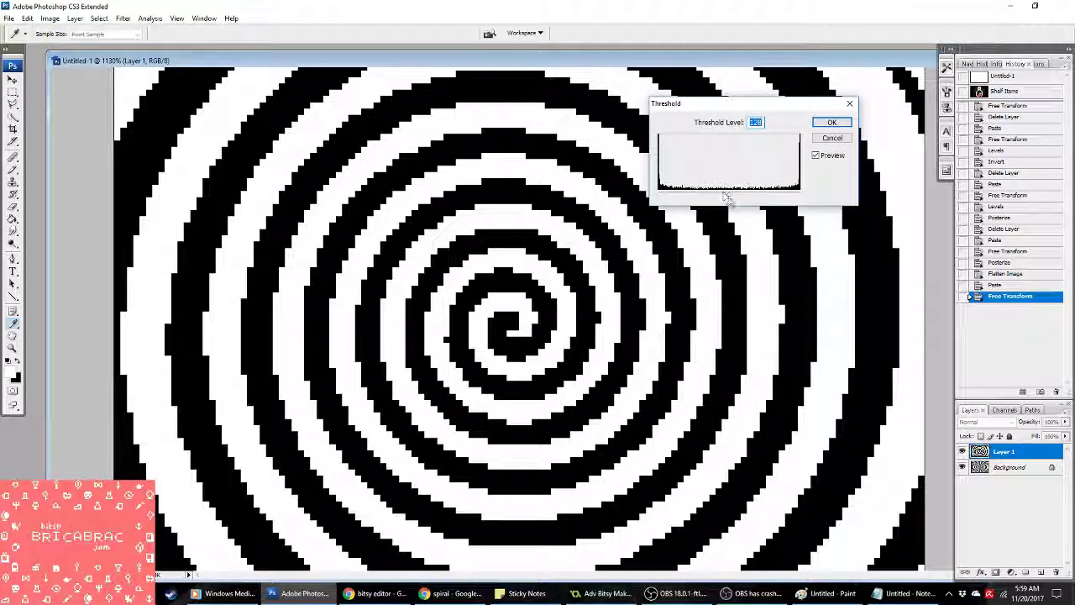
{"action": "type", "text": "125"}
{"action": "type", "text": "136"}
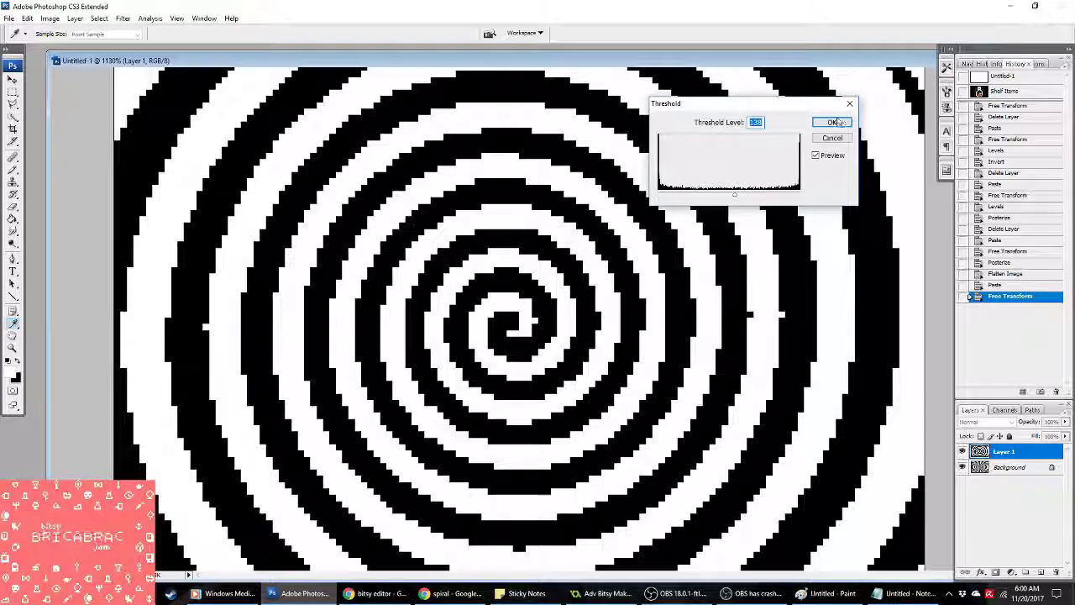
{"action": "left_click", "coordinate": [837, 121]}
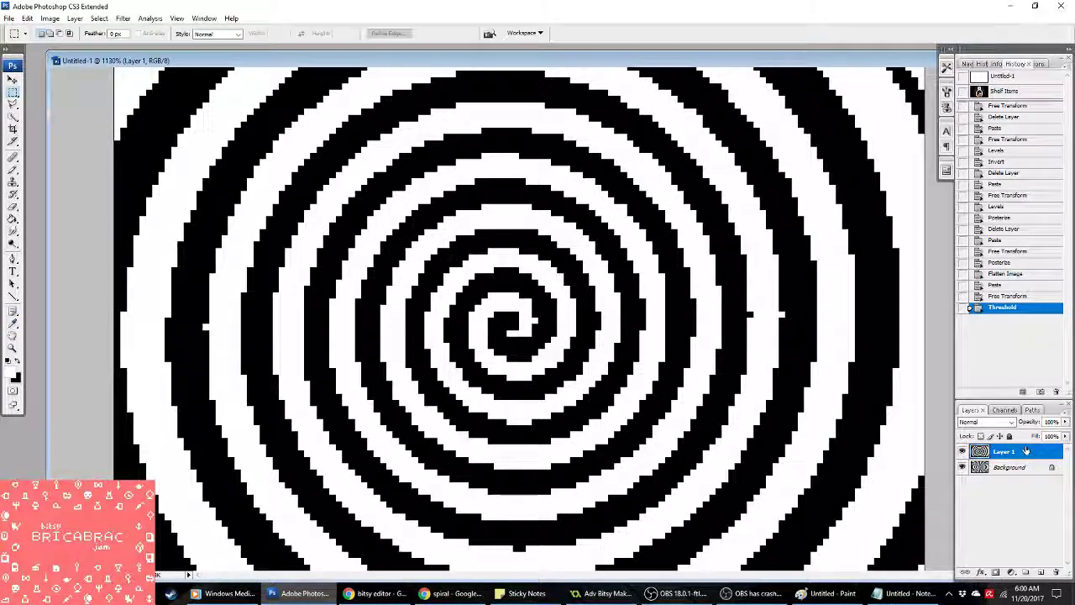
{"action": "right_click", "coordinate": [1033, 453]}
{"action": "left_click", "coordinate": [1006, 531]}
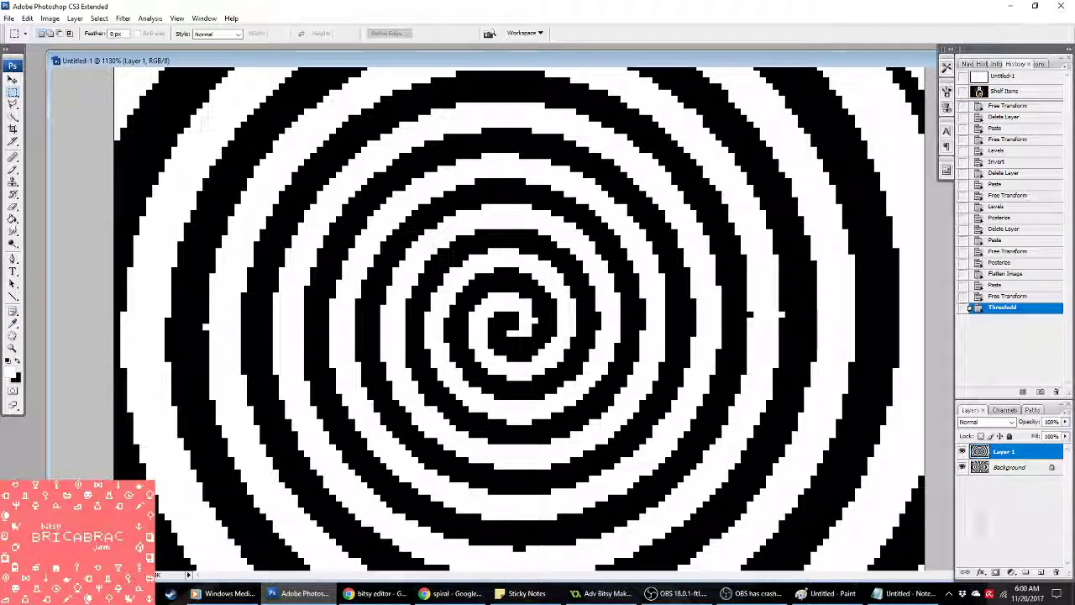
{"action": "left_click", "coordinate": [50, 18]}
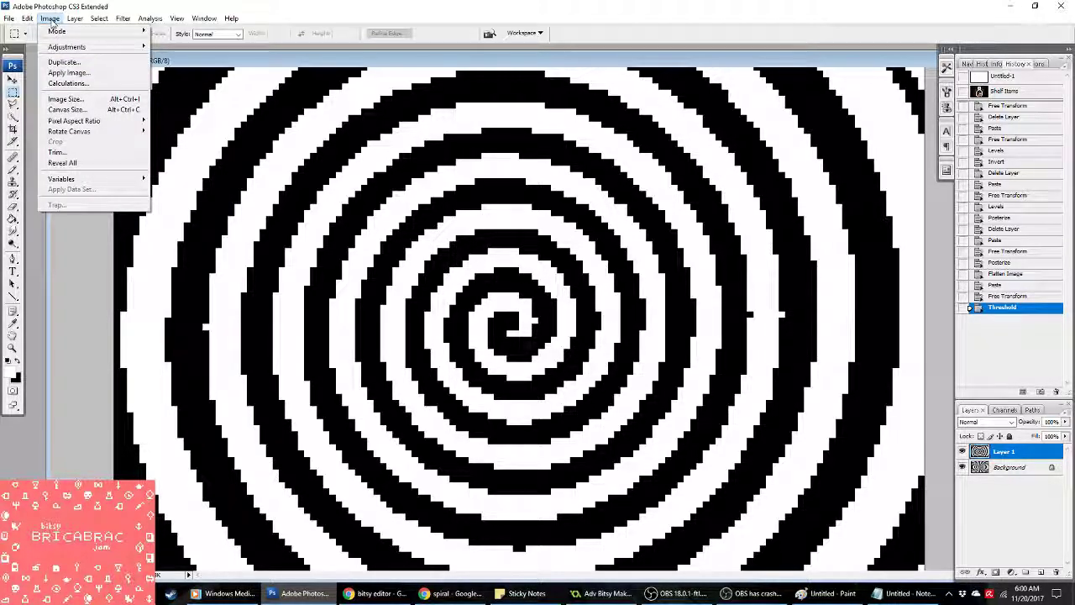
{"action": "key", "text": "Escape"}
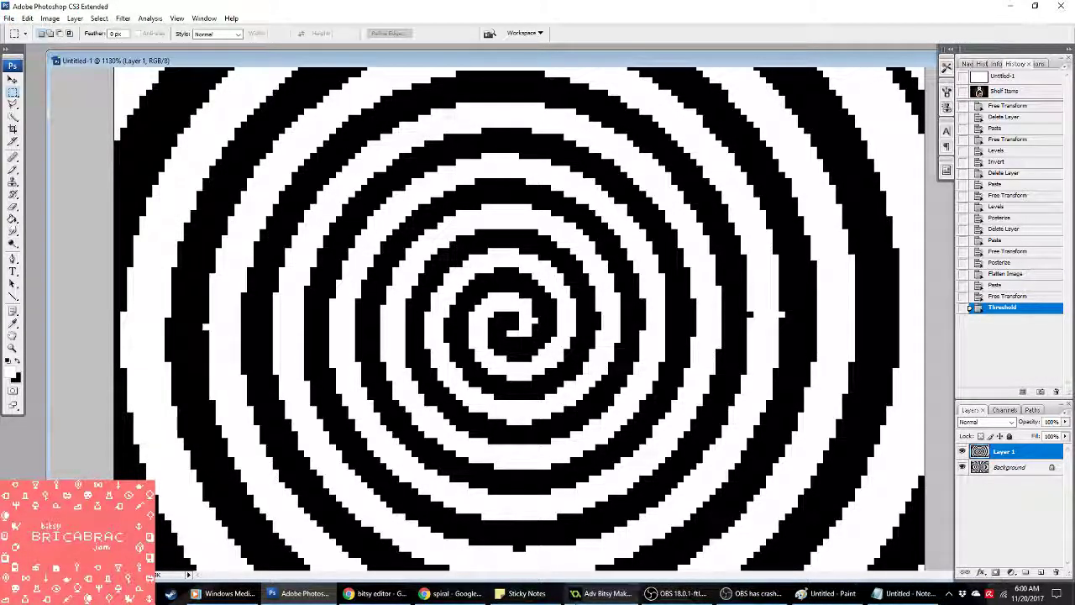
Step: Switch to GameMaker, open spr_picturetest for editing, and replace its old images with two spiral frames
{"action": "key", "text": "alt+Tab"}
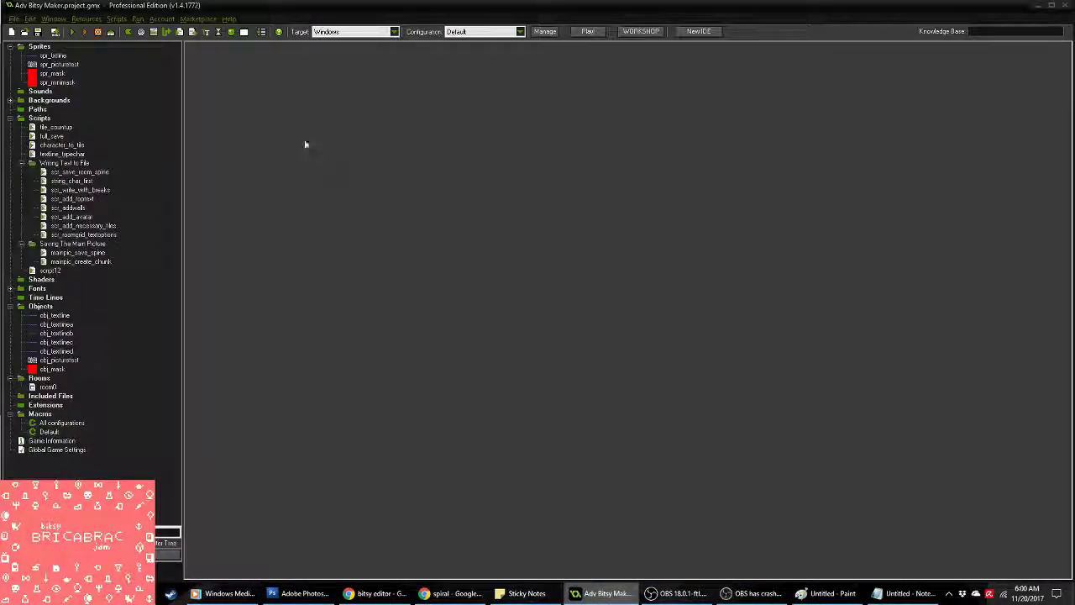
{"action": "double_click", "coordinate": [55, 64]}
{"action": "left_click", "coordinate": [478, 185]}
{"action": "key", "text": "Delete"}
Step: Rotate only the second spiral frame by 180 degrees, without applying the rotation to all images in the sprite
{"action": "left_click", "coordinate": [433, 120]}
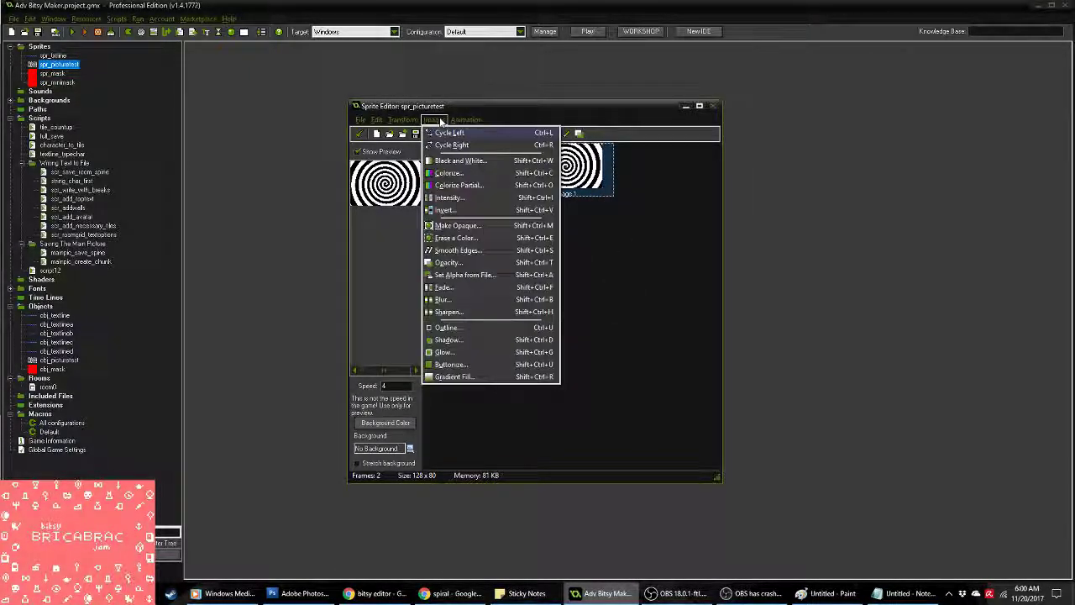
{"action": "mouse_move", "coordinate": [391, 119]}
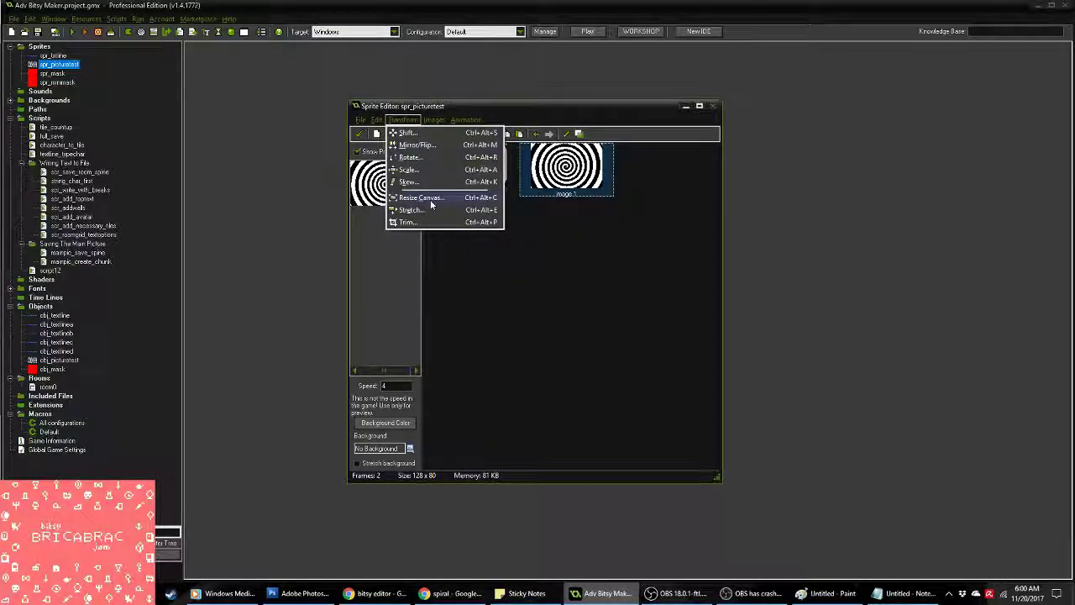
{"action": "left_click", "coordinate": [409, 157]}
{"action": "left_click", "coordinate": [504, 350]}
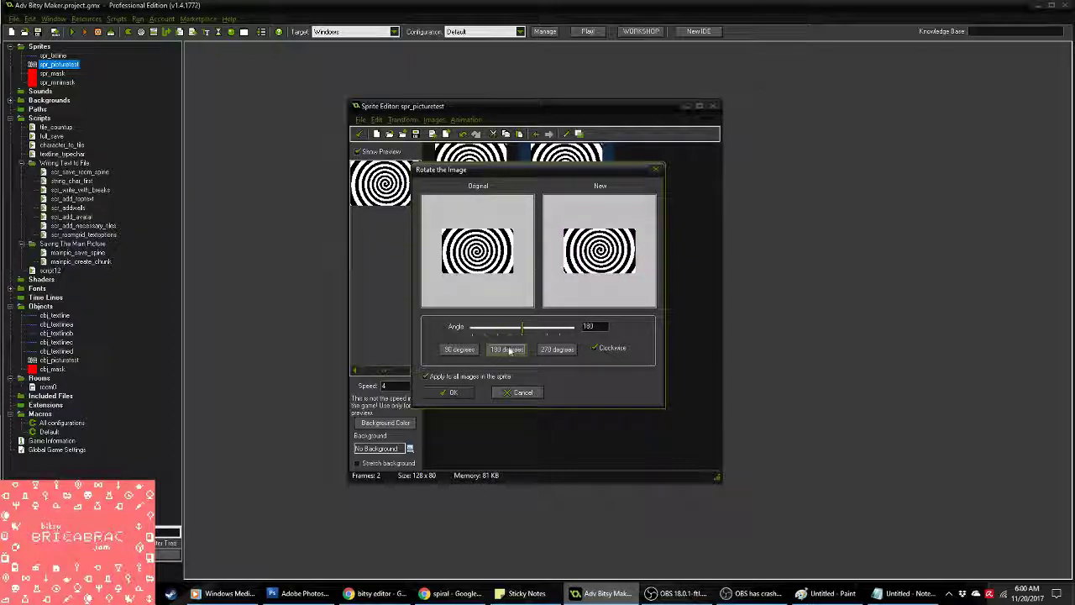
{"action": "left_click", "coordinate": [488, 376]}
{"action": "left_click", "coordinate": [453, 392]}
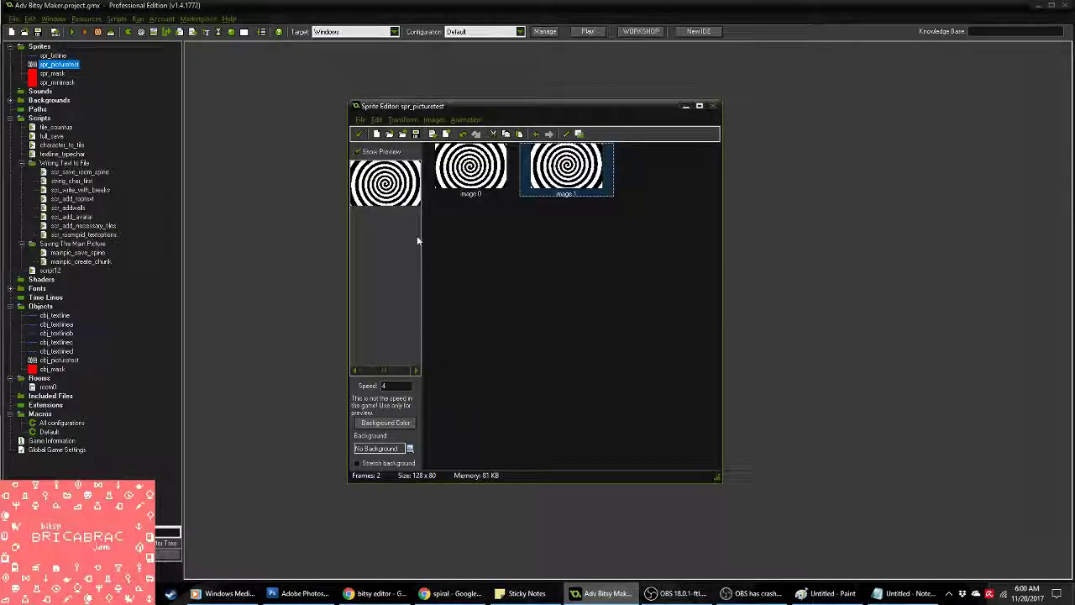
Step: Accept the edited spiral sprite, save the project, run the game to generate its output, and close the game window
{"action": "left_click", "coordinate": [356, 133]}
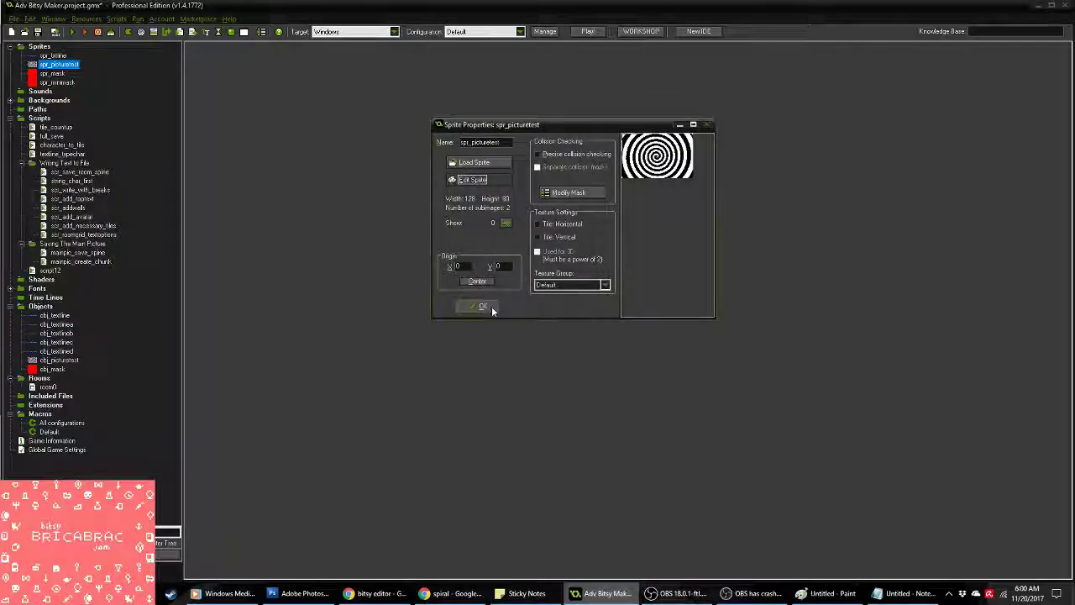
{"action": "left_click", "coordinate": [490, 305]}
{"action": "left_click", "coordinate": [37, 32]}
{"action": "left_click", "coordinate": [70, 34]}
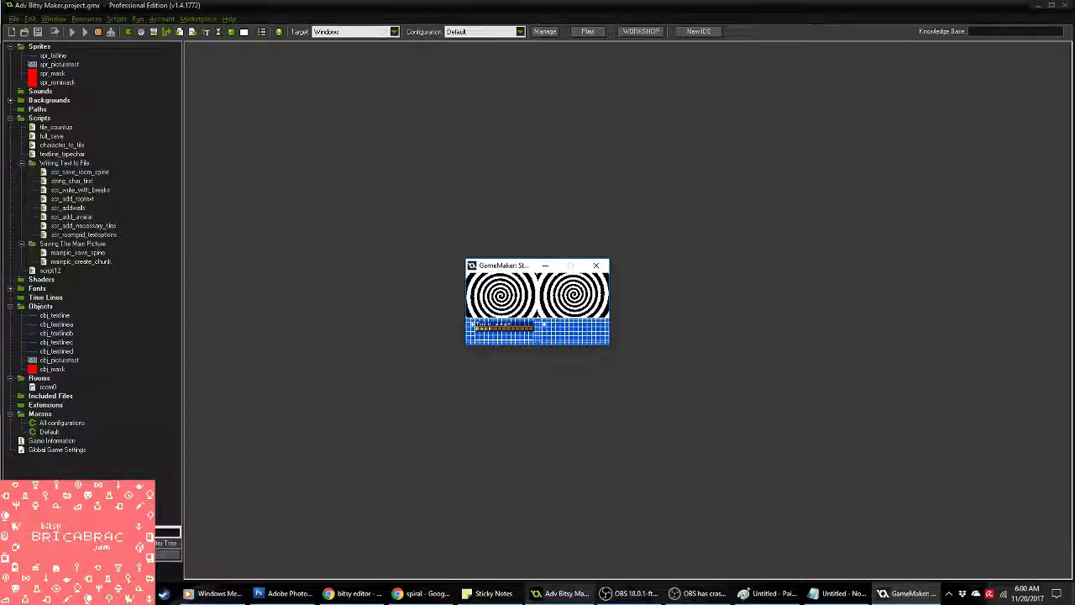
{"action": "left_click", "coordinate": [597, 265]}
Step: Switch back to Google Images and search for "optical illusion"
{"action": "key", "text": "alt+Tab"}
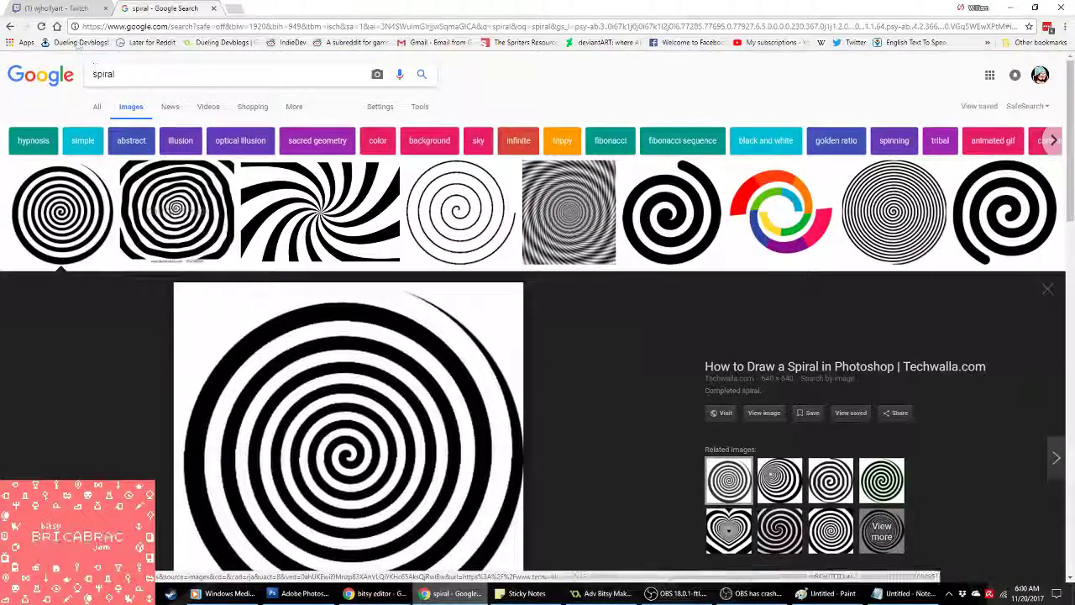
{"action": "left_click", "coordinate": [134, 79]}
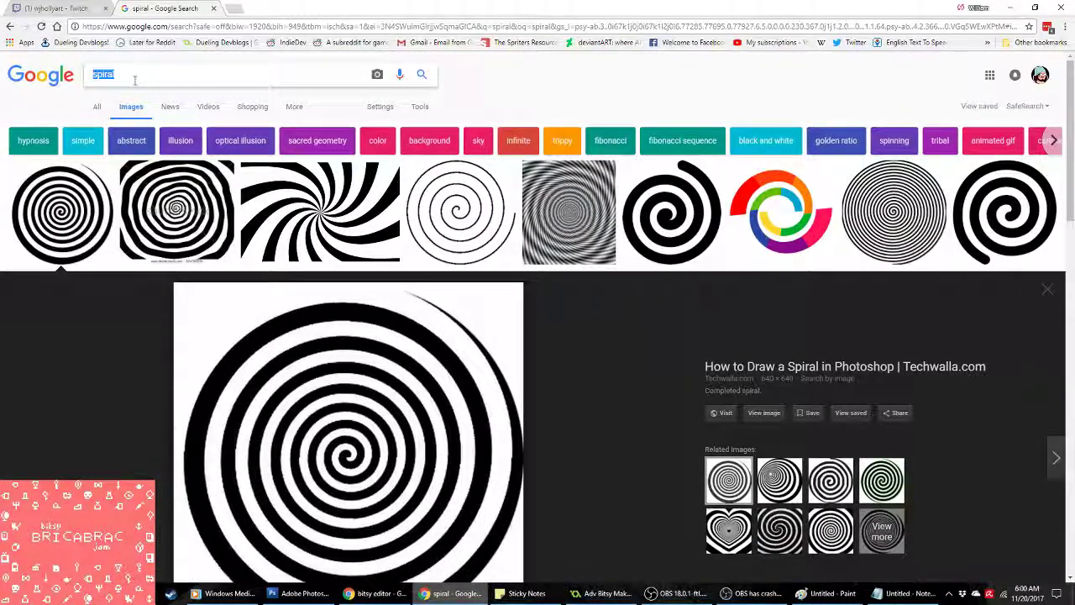
{"action": "type", "text": "optical i"}
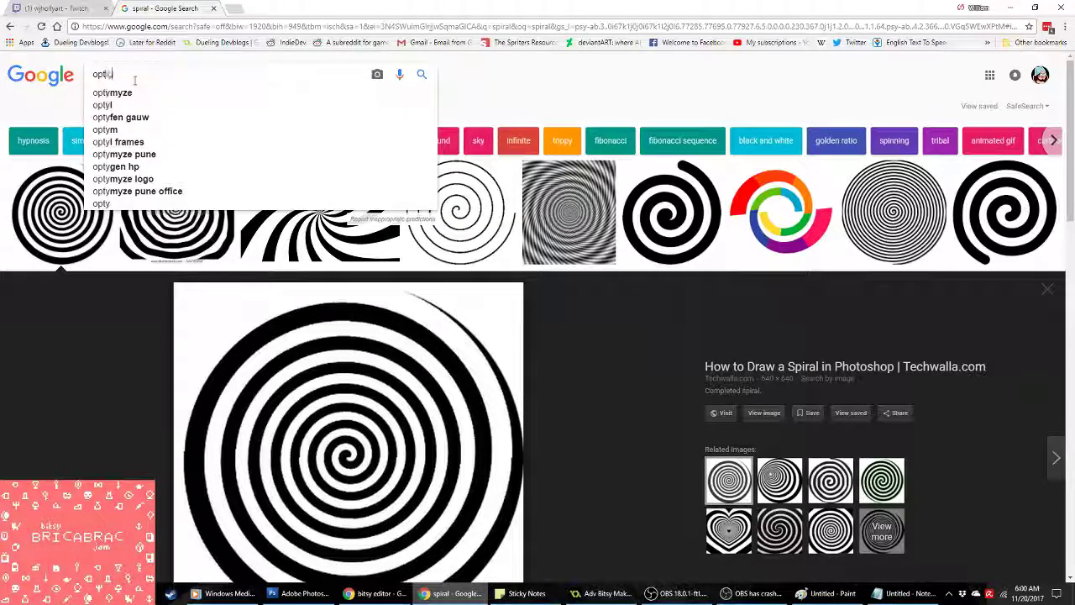
{"action": "type", "text": "llusion"}
{"action": "key", "text": "Return"}
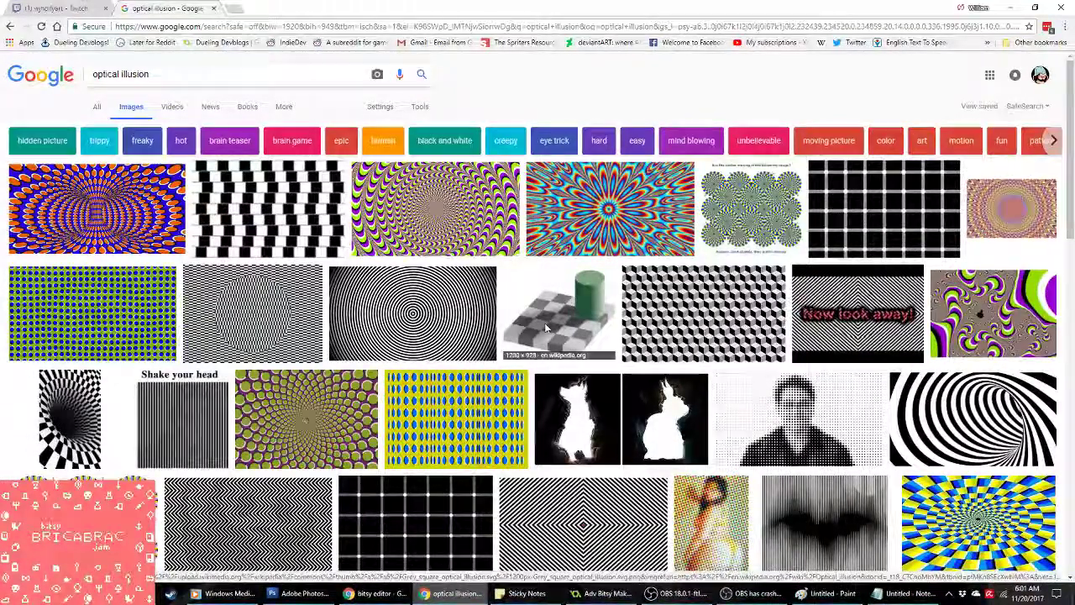
Step: Open the Wikipedia checkerboard and green cylinder illusion from the results and copy the image
{"action": "left_click", "coordinate": [517, 321]}
{"action": "right_click", "coordinate": [515, 295]}
{"action": "left_click", "coordinate": [554, 412]}
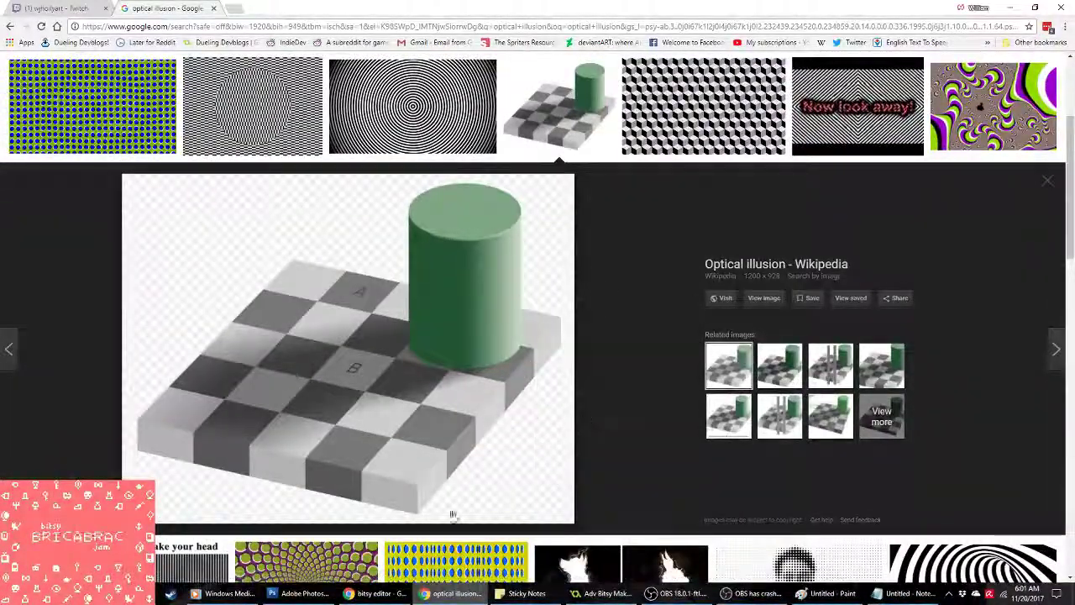
Step: Switch to Photoshop, revert to the earlier Paste history state before the Posterize step, and delete Layer 1
{"action": "key", "text": "alt+Tab"}
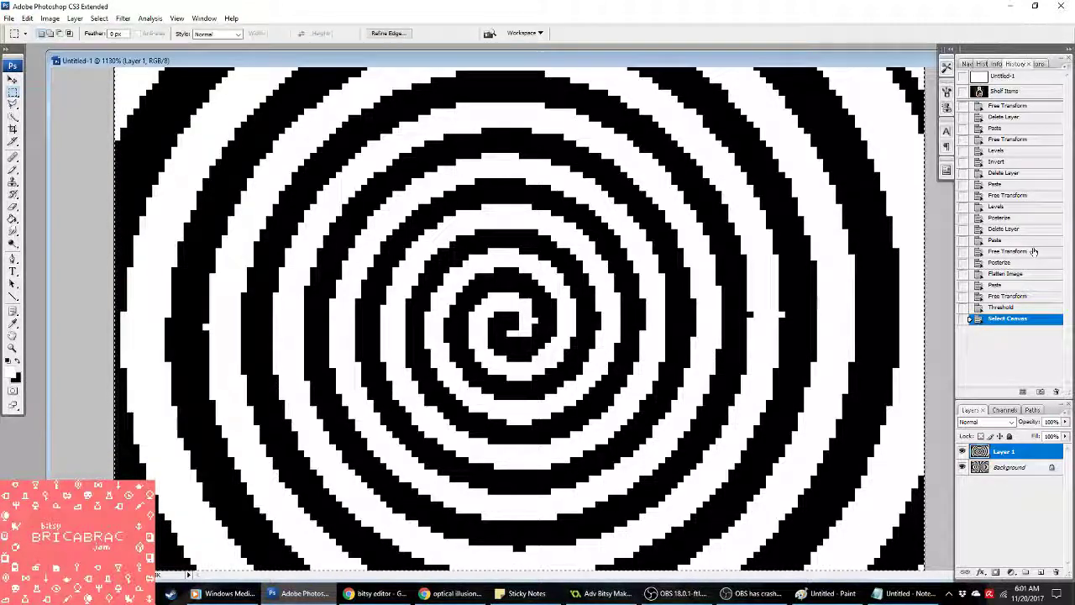
{"action": "left_click", "coordinate": [1003, 308]}
{"action": "left_click", "coordinate": [1000, 285]}
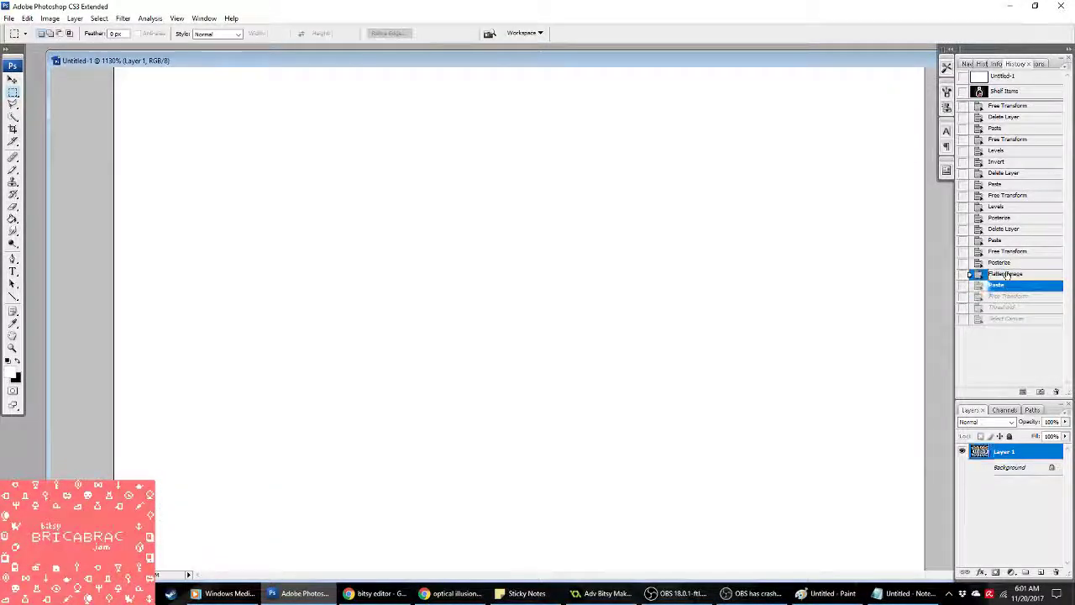
{"action": "left_click", "coordinate": [1008, 274]}
{"action": "left_click", "coordinate": [999, 240]}
{"action": "right_click", "coordinate": [1035, 454]}
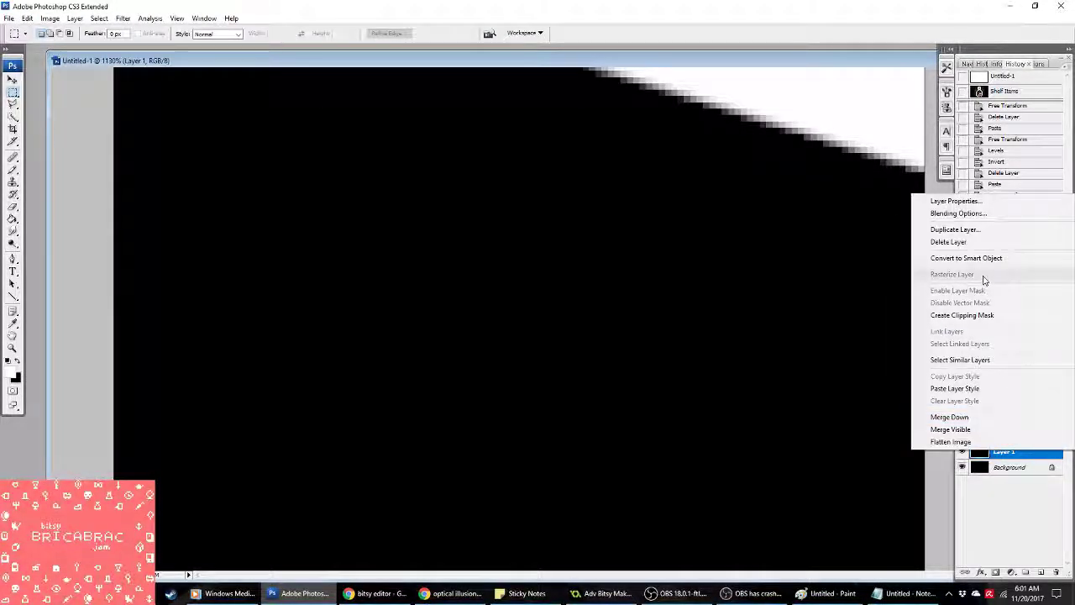
{"action": "left_click", "coordinate": [949, 242]}
Step: Paste the checkerboard and cylinder illusion as a new layer, scale it to 8%, and position it so the whole figure fits the canvas
{"action": "left_click", "coordinate": [501, 224]}
{"action": "key", "text": "ctrl+v"}
{"action": "left_click", "coordinate": [411, 335]}
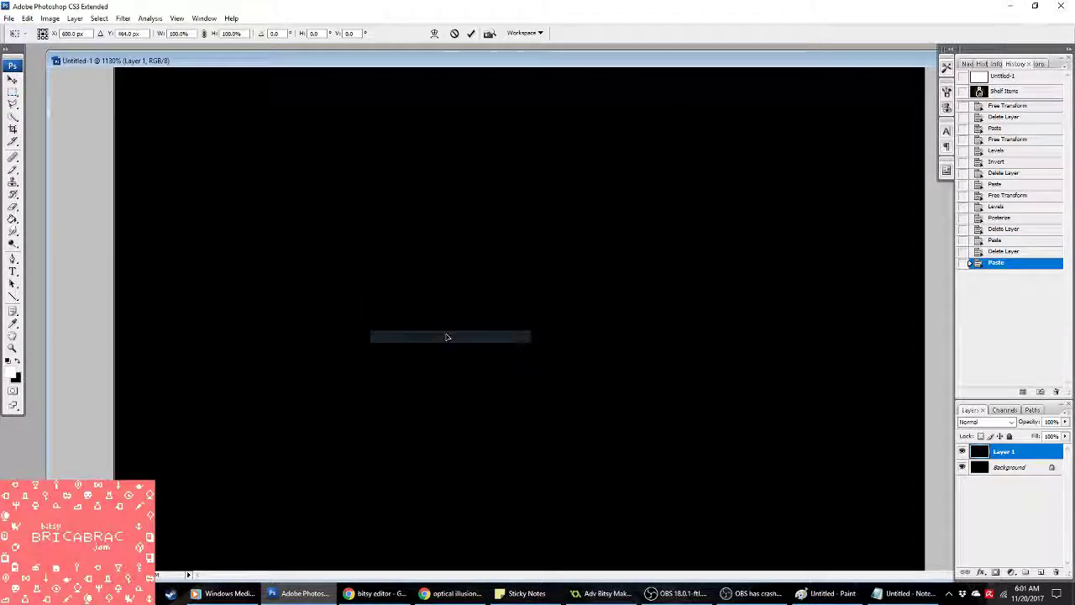
{"action": "type", "text": "10"}
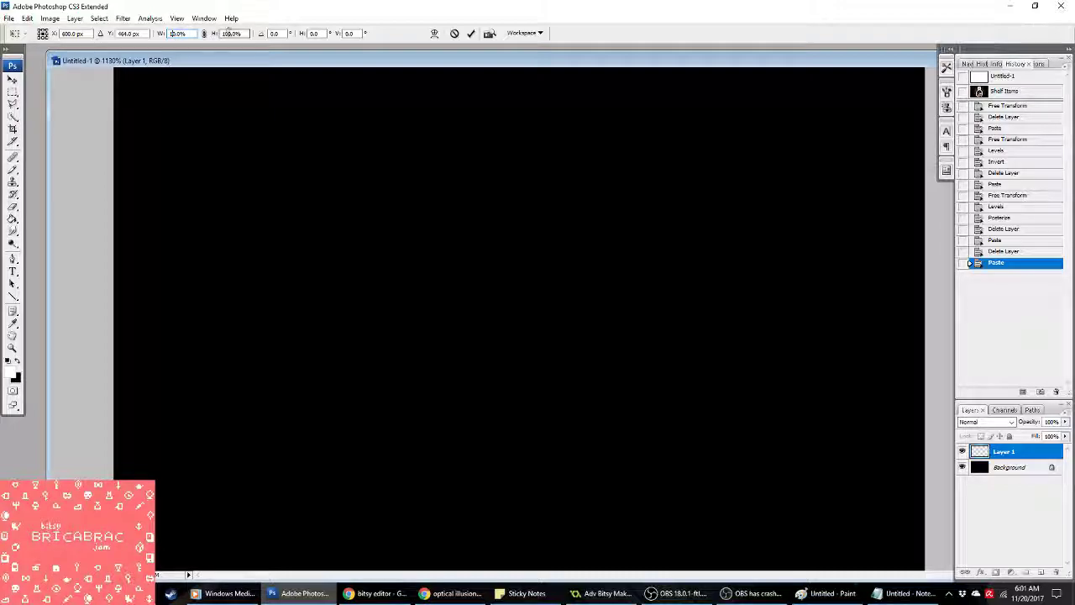
{"action": "left_click", "coordinate": [128, 33]}
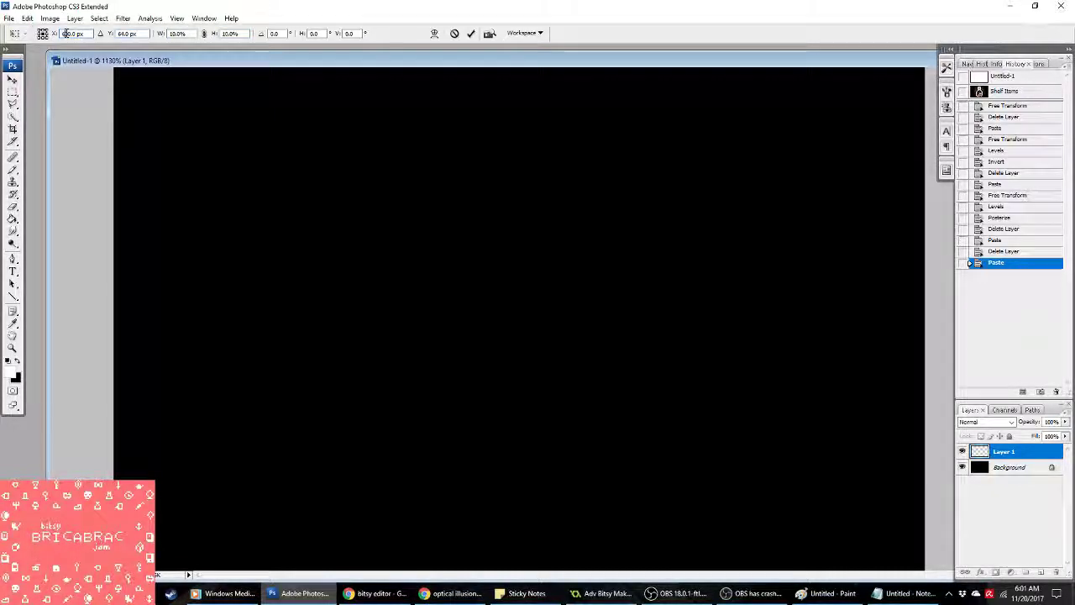
{"action": "left_click_drag", "start_coordinate": [276, 252], "coordinate": [731, 156]}
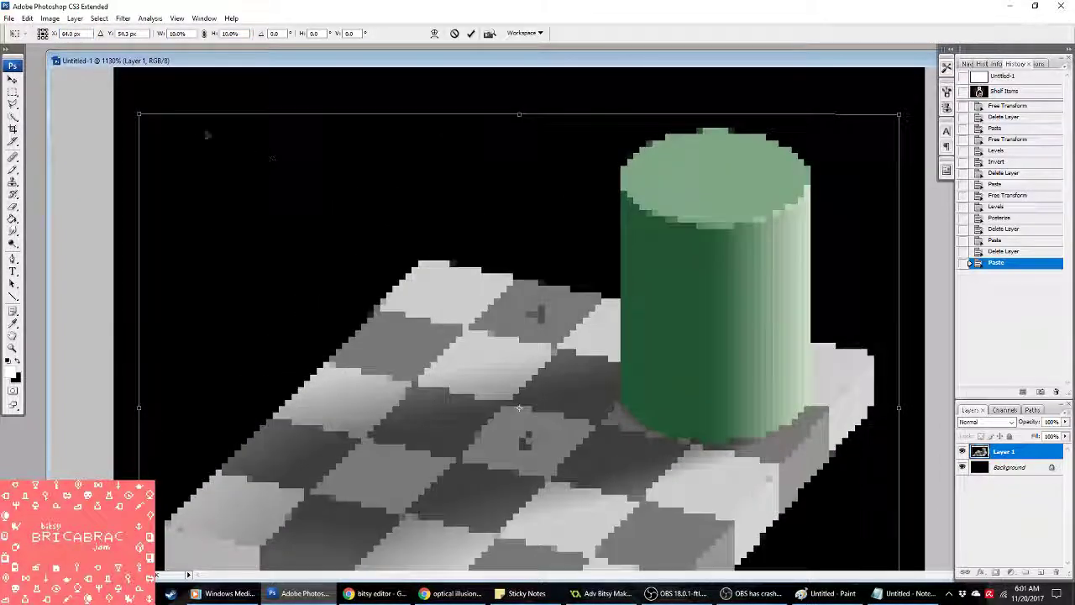
{"action": "left_click_drag", "start_coordinate": [139, 113], "coordinate": [299, 224]}
{"action": "left_click_drag", "start_coordinate": [442, 324], "coordinate": [367, 187]}
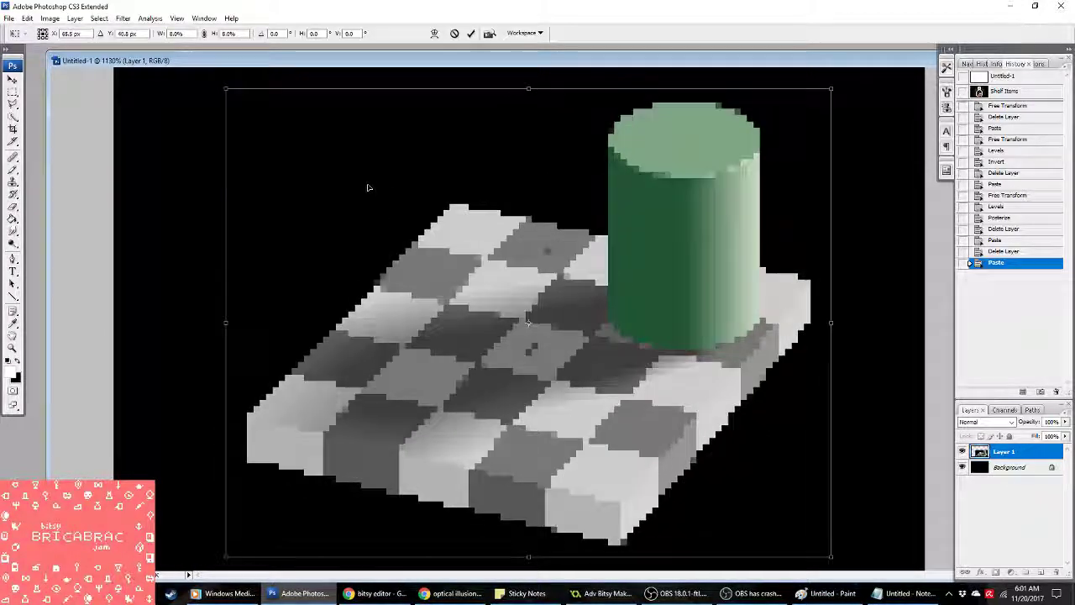
{"action": "key", "text": "Return"}
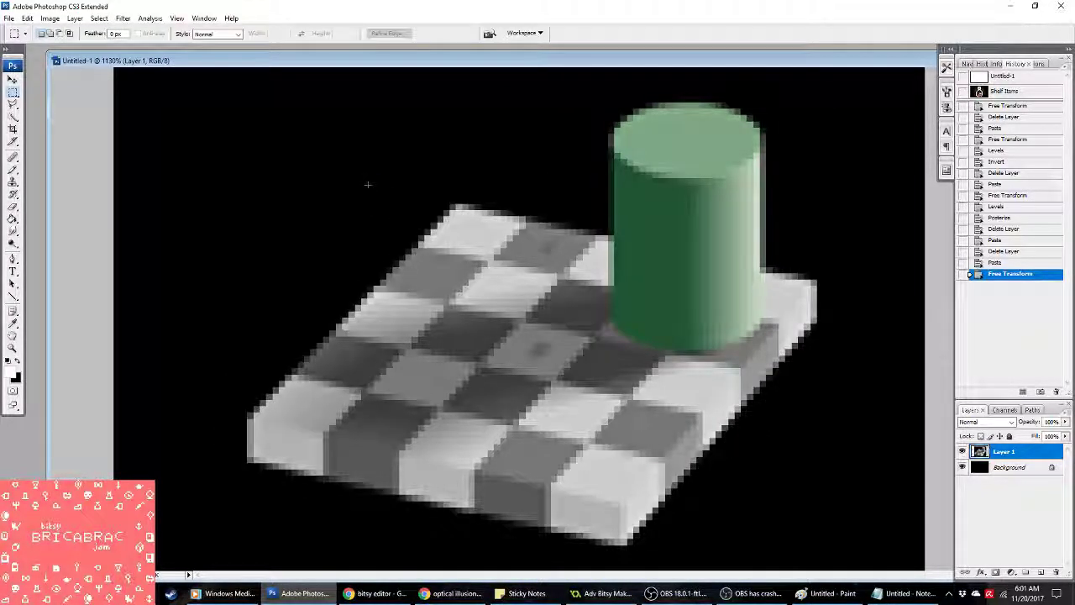
Step: Posterize the checkerboard illusion layer to 3 levels
{"action": "left_click", "coordinate": [50, 17]}
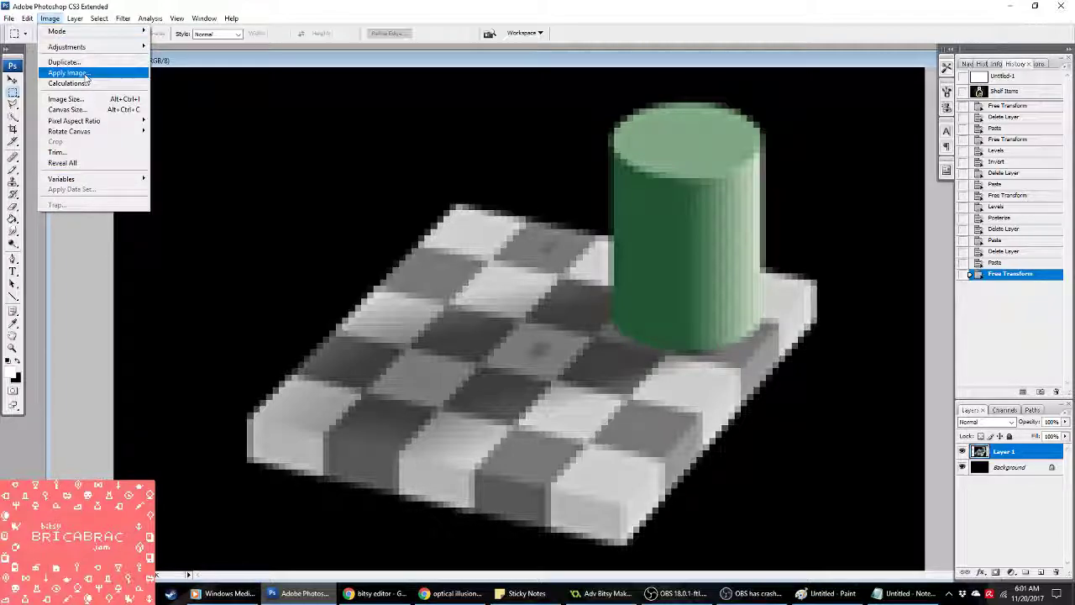
{"action": "mouse_move", "coordinate": [89, 47]}
{"action": "left_click", "coordinate": [224, 281]}
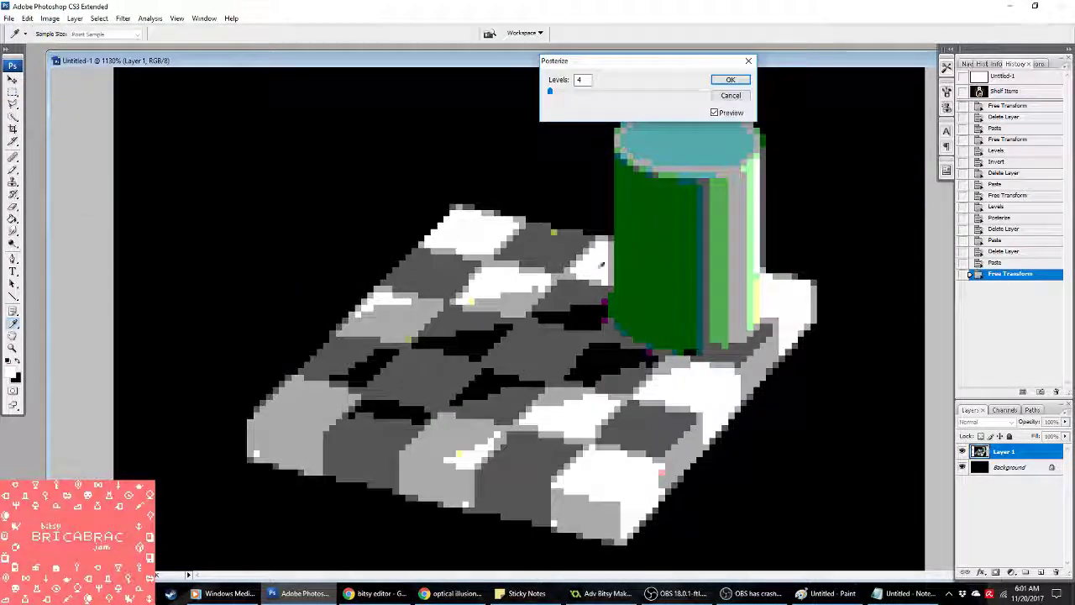
{"action": "double_click", "coordinate": [578, 80]}
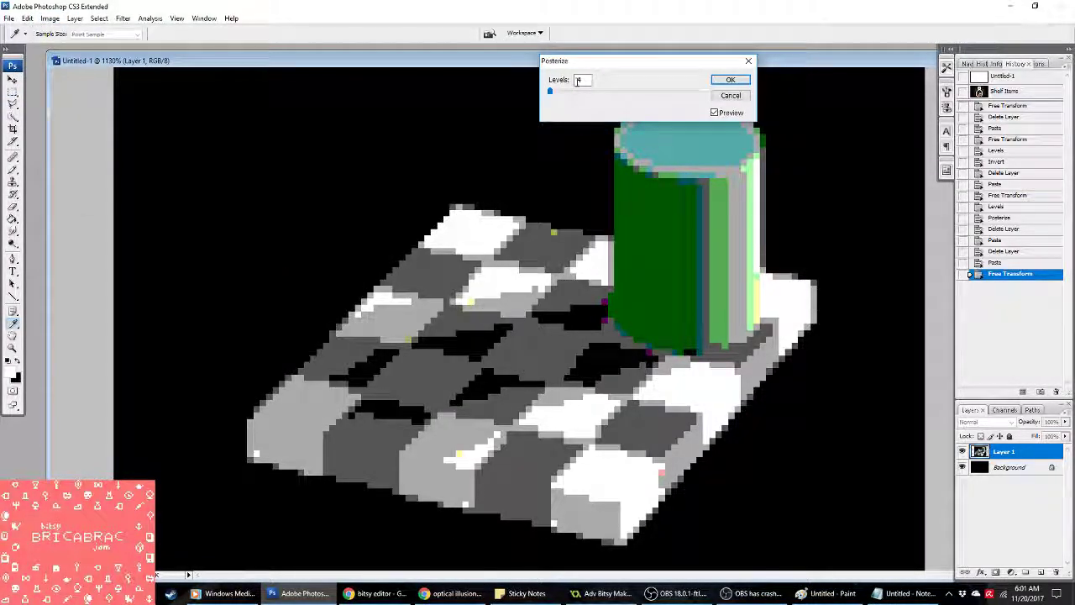
{"action": "type", "text": "2"}
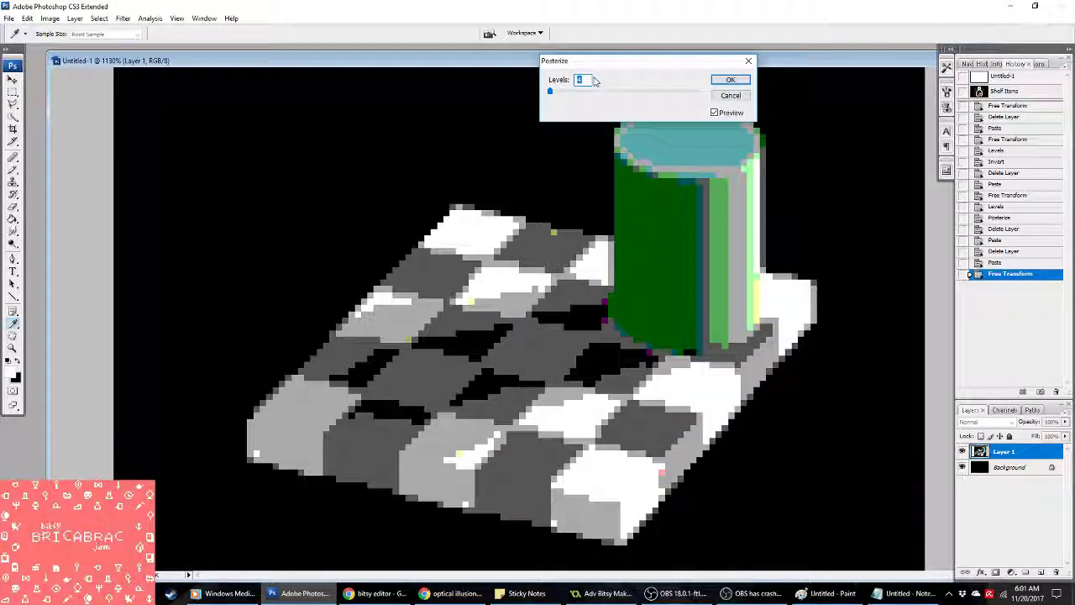
{"action": "type", "text": "3"}
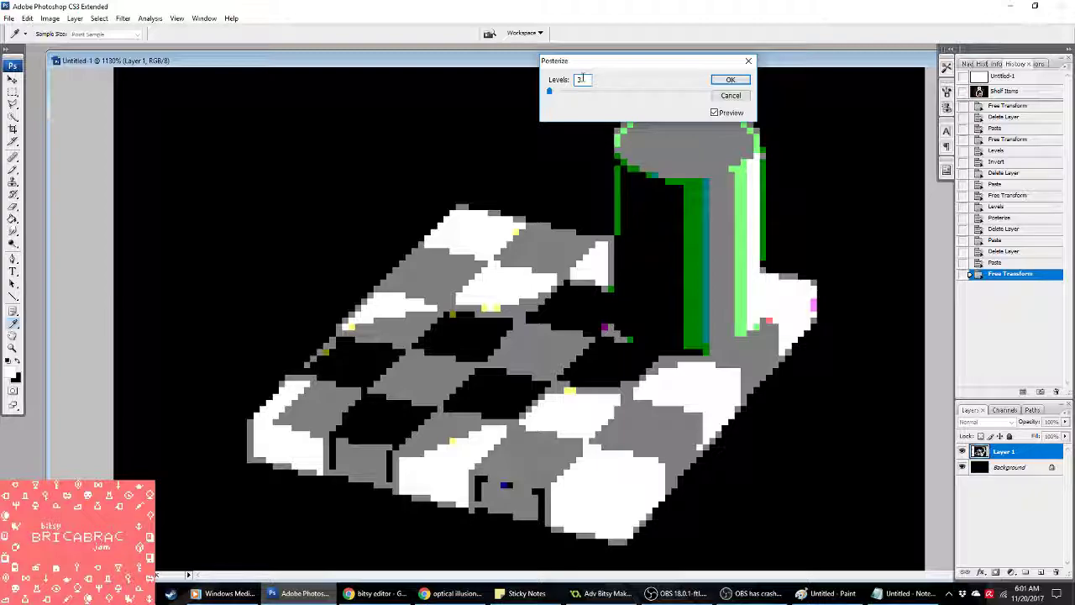
{"action": "left_click", "coordinate": [729, 79]}
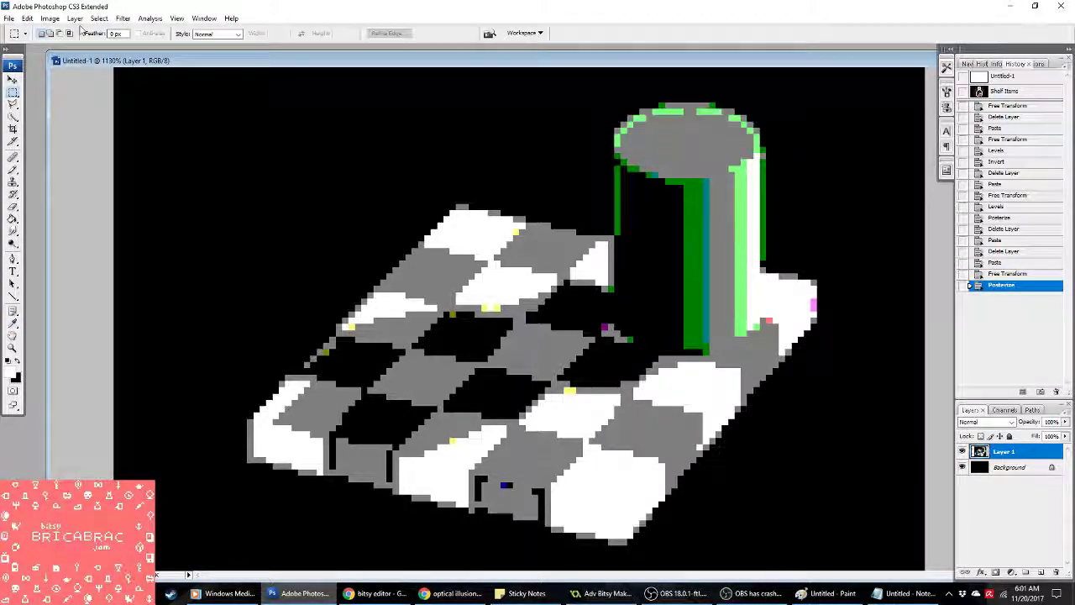
Step: Flatten the image and convert it to Indexed Color with a Local (Perceptual) palette, 2 colors, and Pattern dither
{"action": "left_click", "coordinate": [50, 18]}
{"action": "mouse_move", "coordinate": [72, 29]}
{"action": "left_click", "coordinate": [192, 62]}
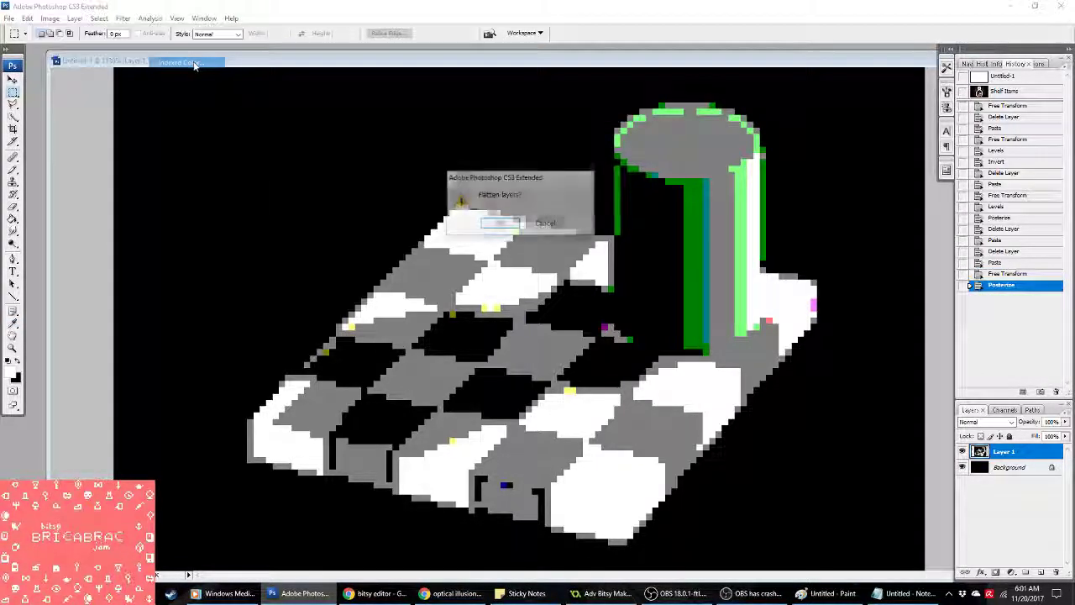
{"action": "left_click", "coordinate": [497, 223]}
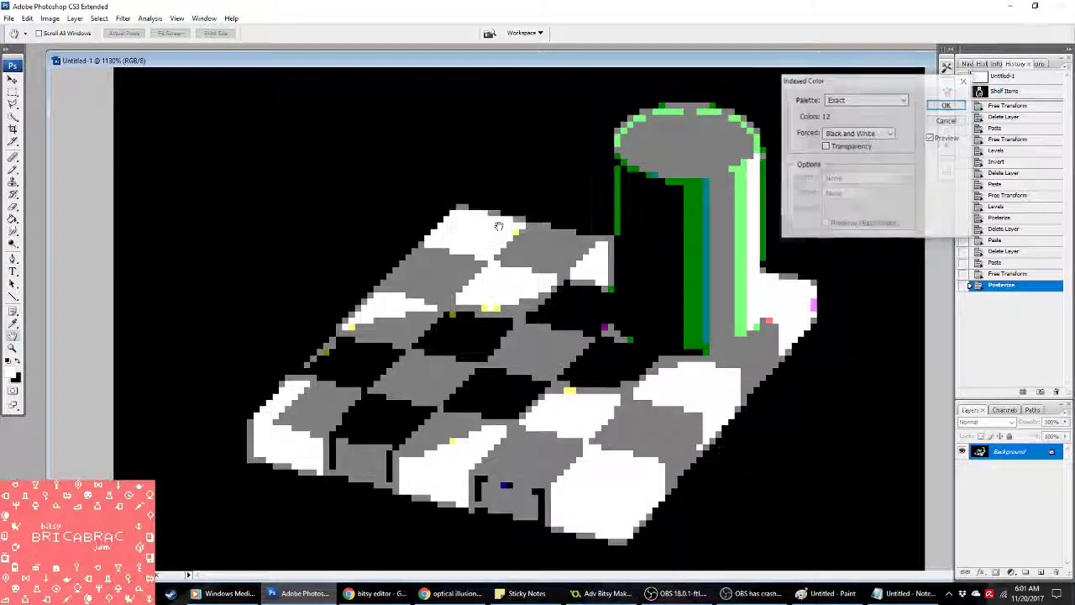
{"action": "left_click", "coordinate": [868, 100]}
{"action": "left_click", "coordinate": [871, 165]}
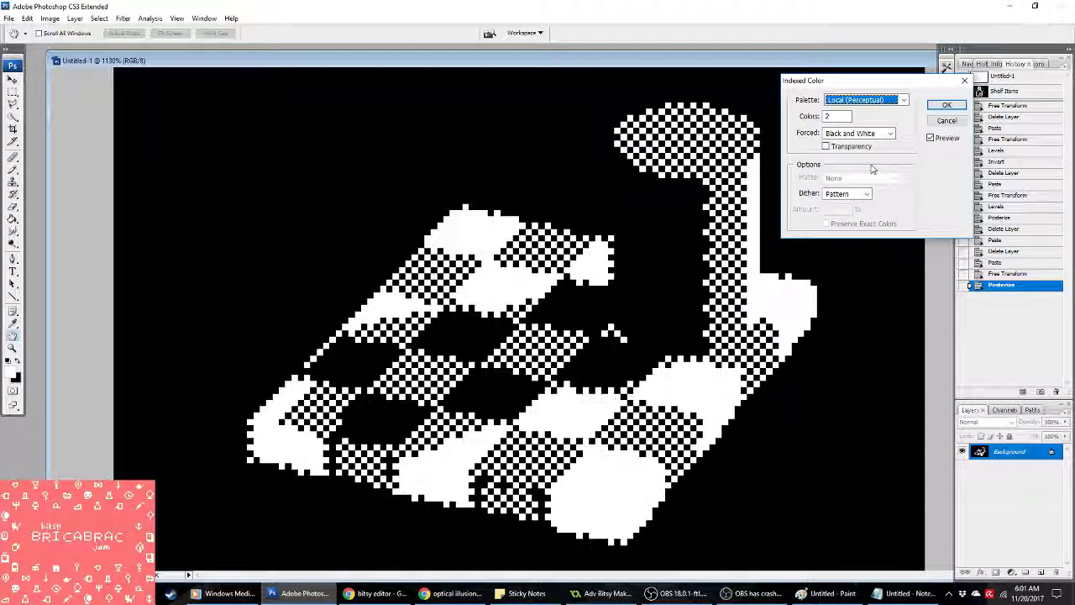
{"action": "left_click", "coordinate": [946, 106]}
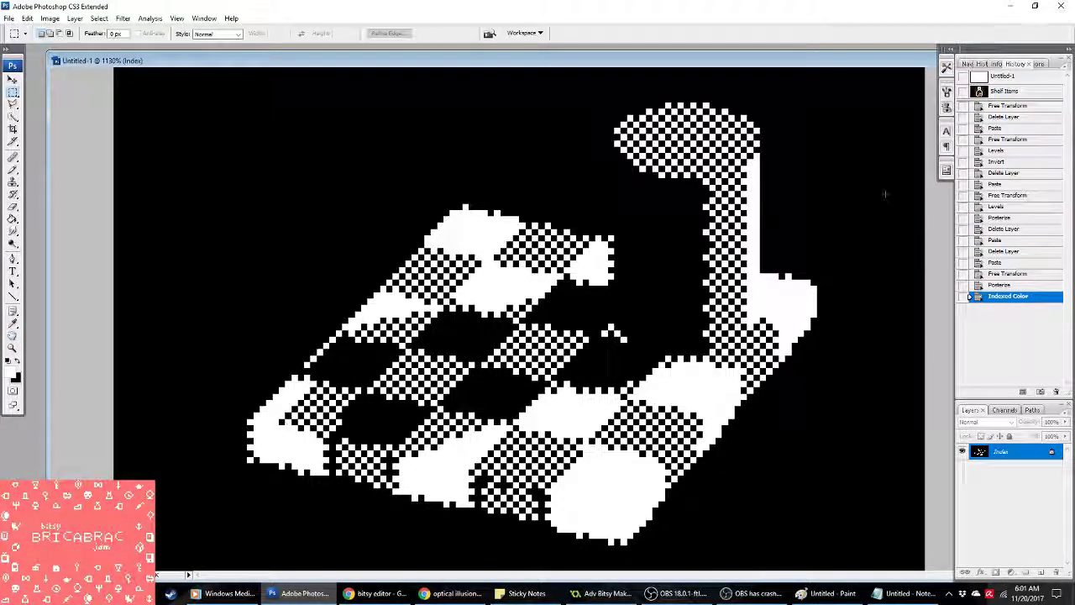
Step: Copy the whole canvas, switch to GameMaker, and replace the spiral frames of spr_picturetest with the checkerboard illusion
{"action": "key", "text": "ctrl+a"}
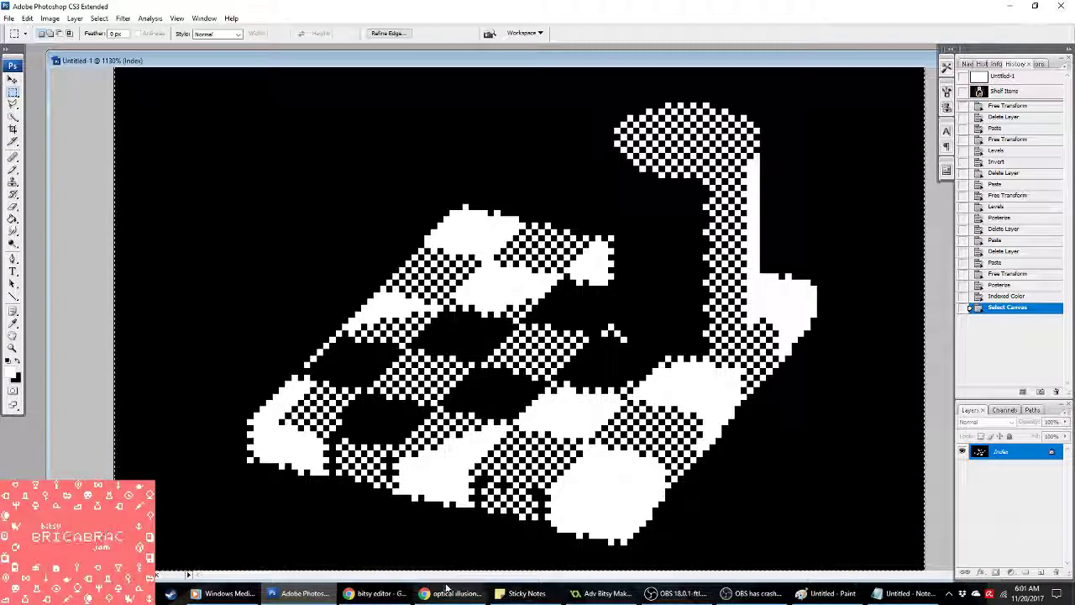
{"action": "left_click", "coordinate": [603, 593]}
{"action": "left_click", "coordinate": [65, 83]}
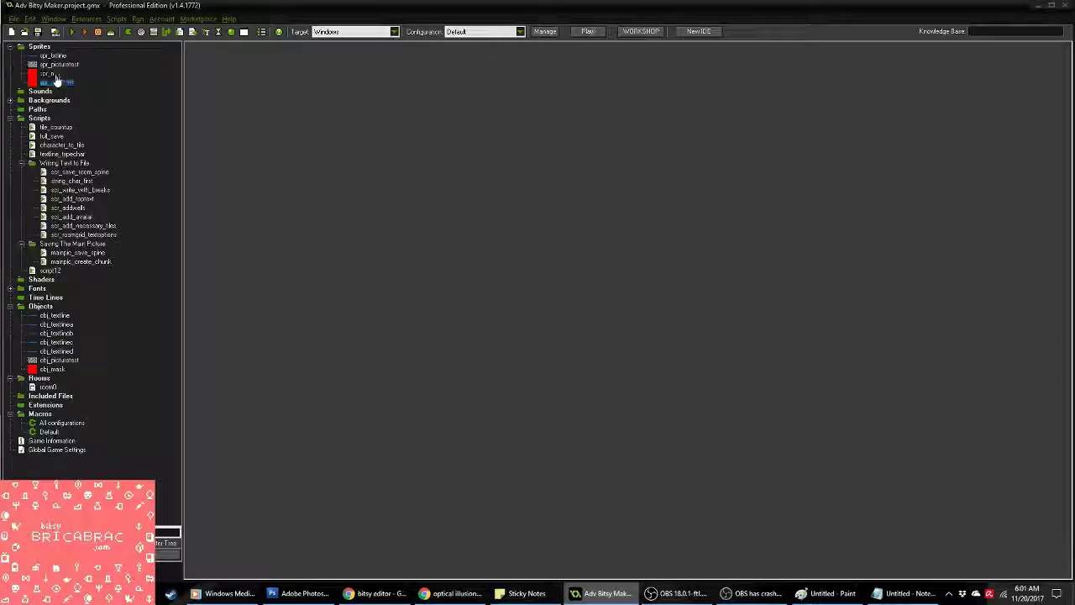
{"action": "double_click", "coordinate": [59, 65]}
{"action": "left_click", "coordinate": [470, 189]}
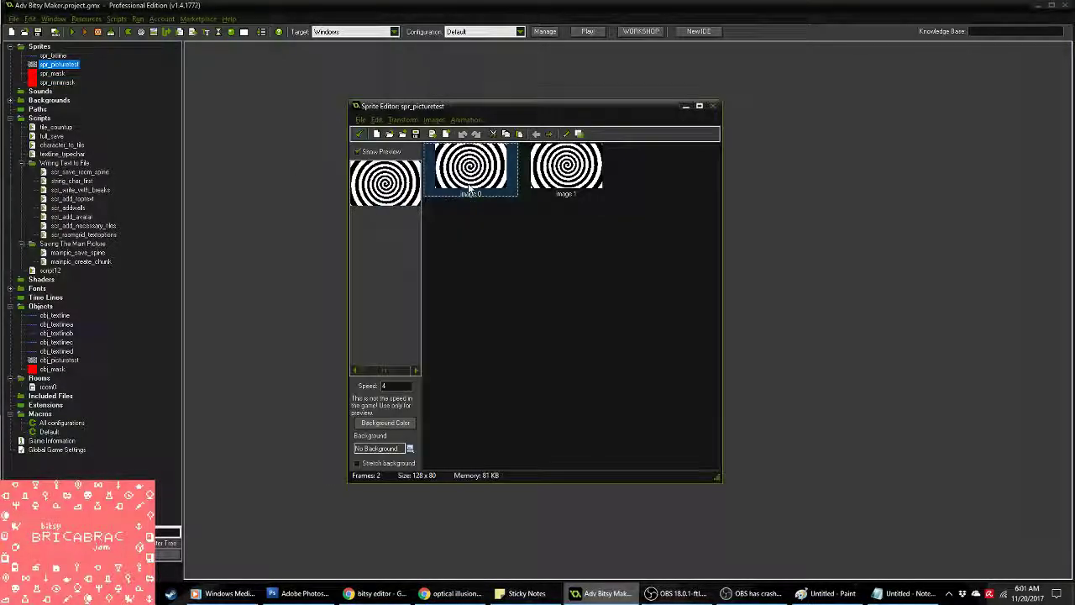
{"action": "left_click", "coordinate": [358, 134]}
{"action": "left_click", "coordinate": [492, 305]}
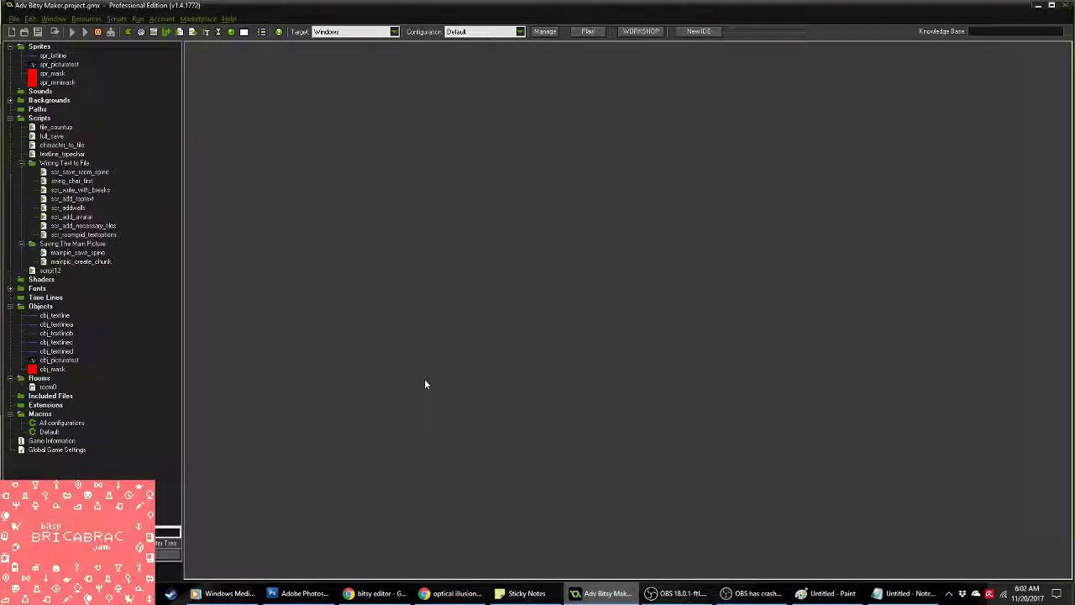
Step: Run the game to generate its output, close the game window, and select all the text in example.txt for copying
{"action": "key", "text": "F5"}
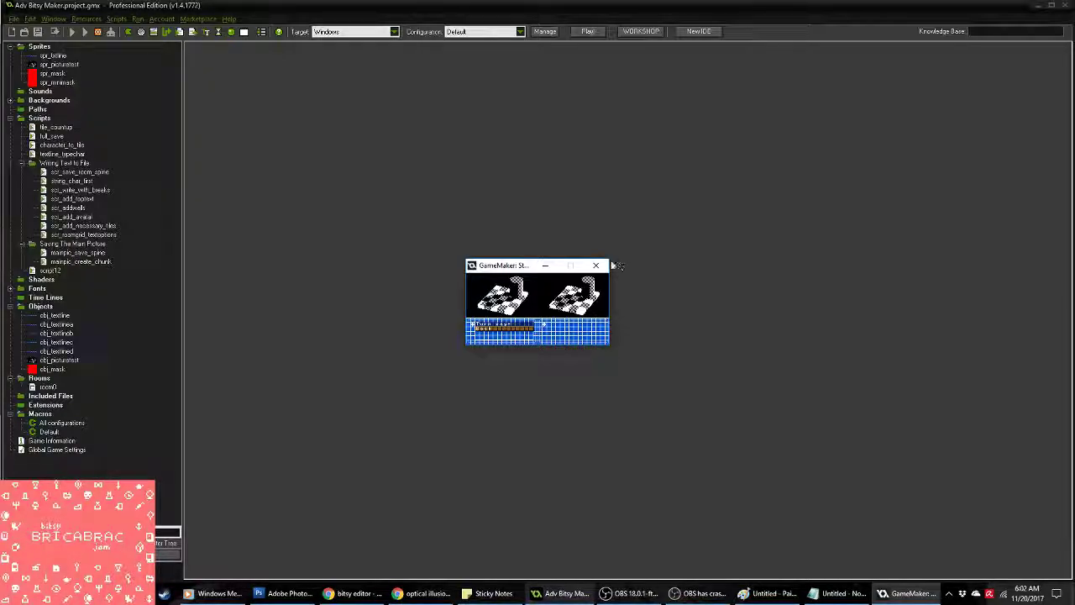
{"action": "left_click", "coordinate": [596, 265]}
{"action": "left_click", "coordinate": [191, 593]}
{"action": "double_click", "coordinate": [193, 81]}
{"action": "key", "text": "ctrl+a"}
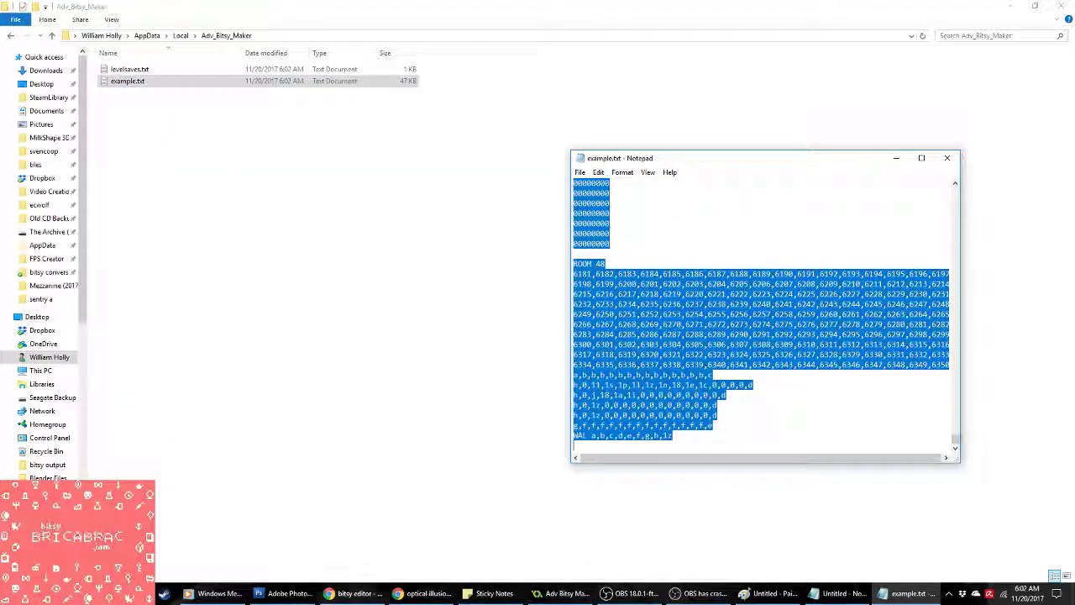
Step: Switch to the bitsy editor, paste the generated output into the game data, and check the new illusion pages through room 48
{"action": "left_click", "coordinate": [352, 593]}
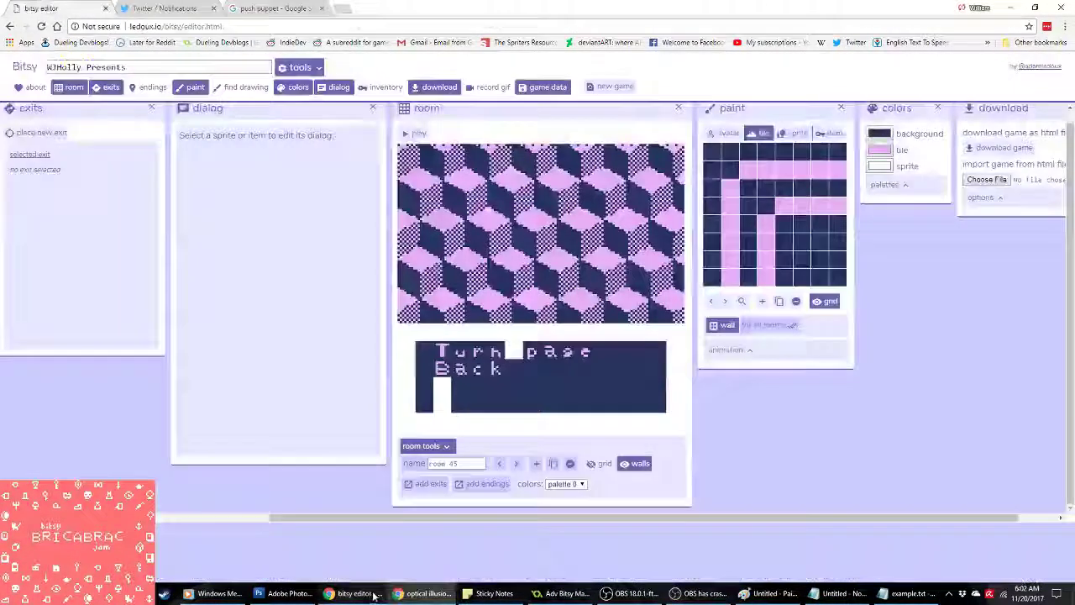
{"action": "left_click_drag", "start_coordinate": [283, 518], "coordinate": [17, 514]}
{"action": "left_click", "coordinate": [70, 305]}
{"action": "key", "text": "ctrl+v"}
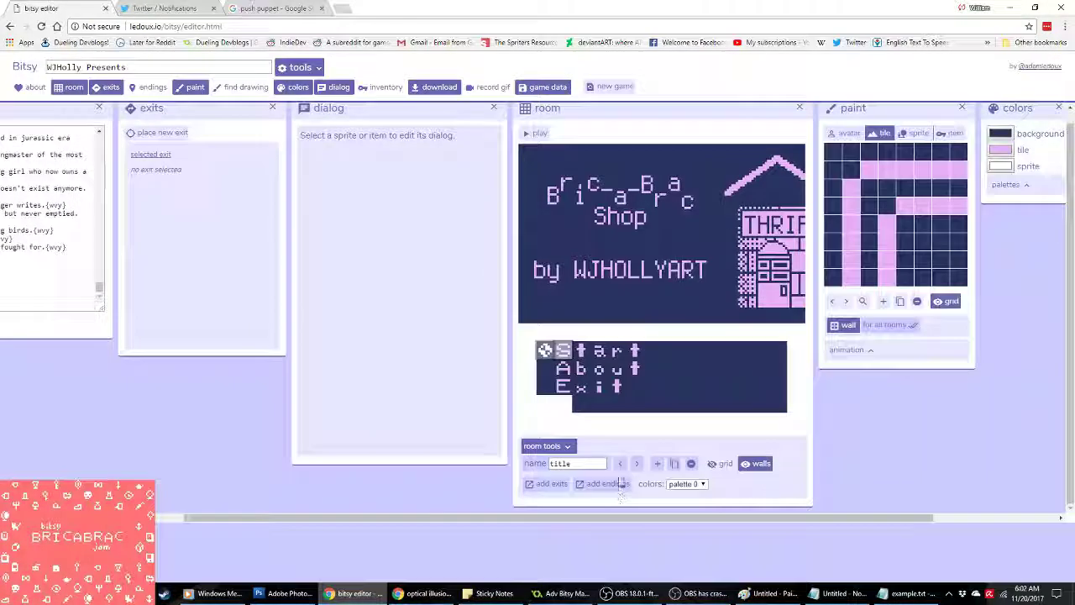
{"action": "left_click_drag", "start_coordinate": [424, 518], "coordinate": [571, 518]}
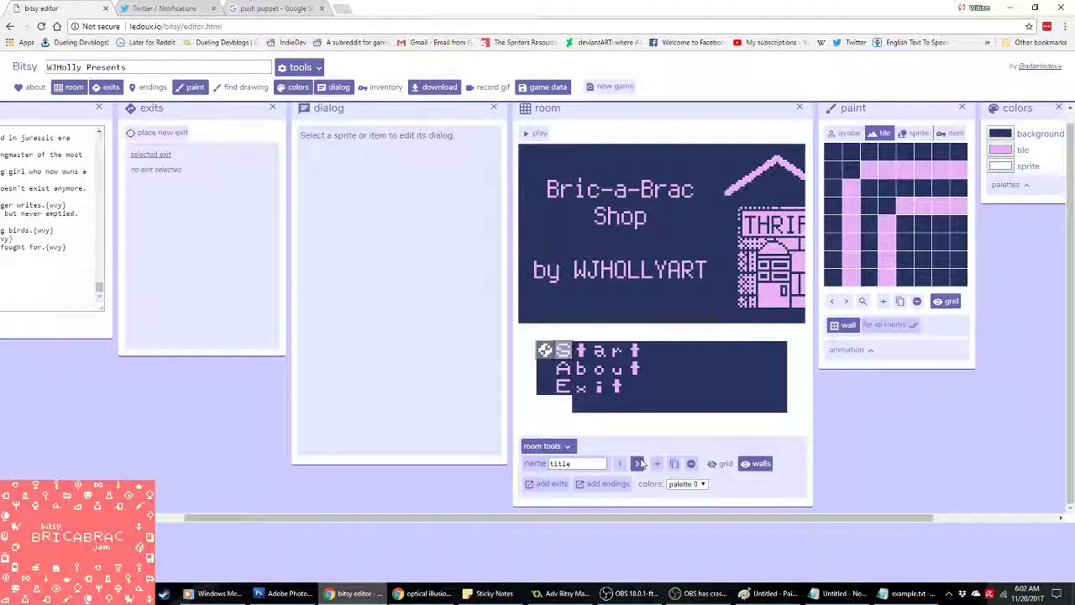
{"action": "left_click", "coordinate": [638, 464]}
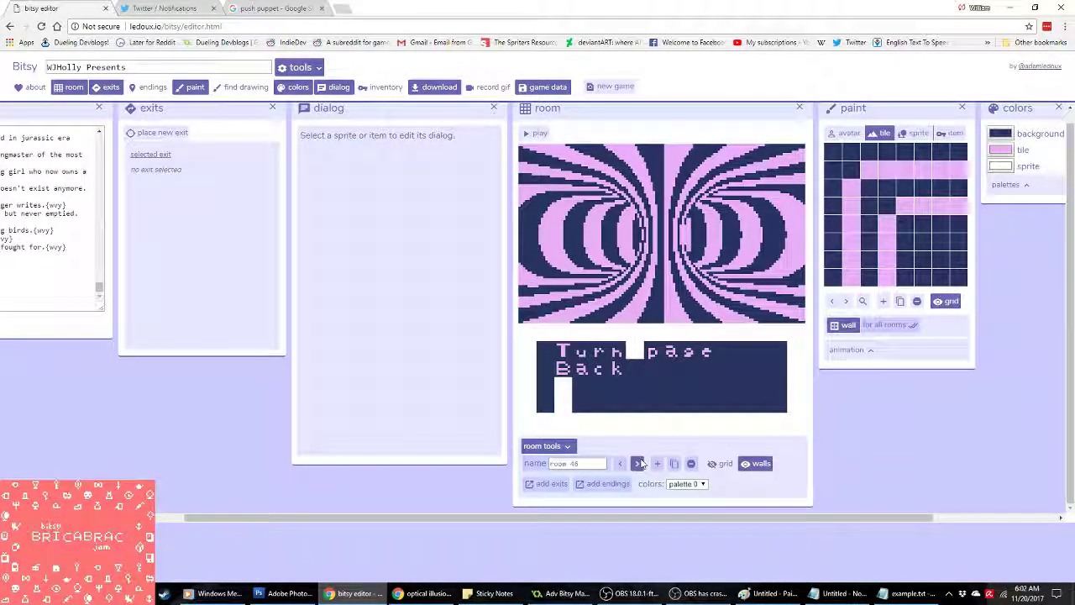
{"action": "left_click", "coordinate": [638, 464]}
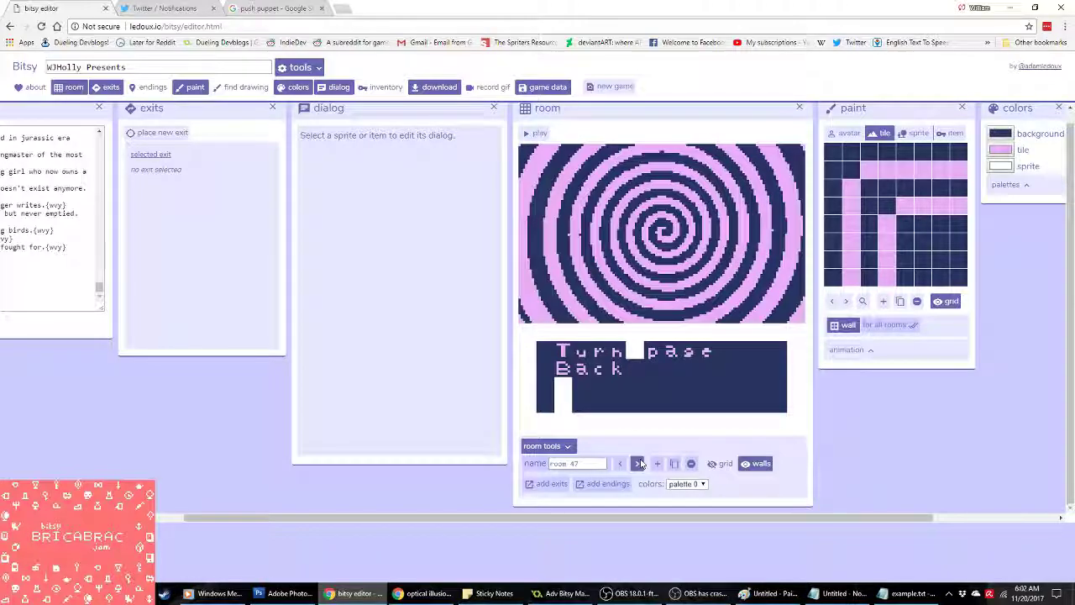
{"action": "left_click", "coordinate": [639, 463]}
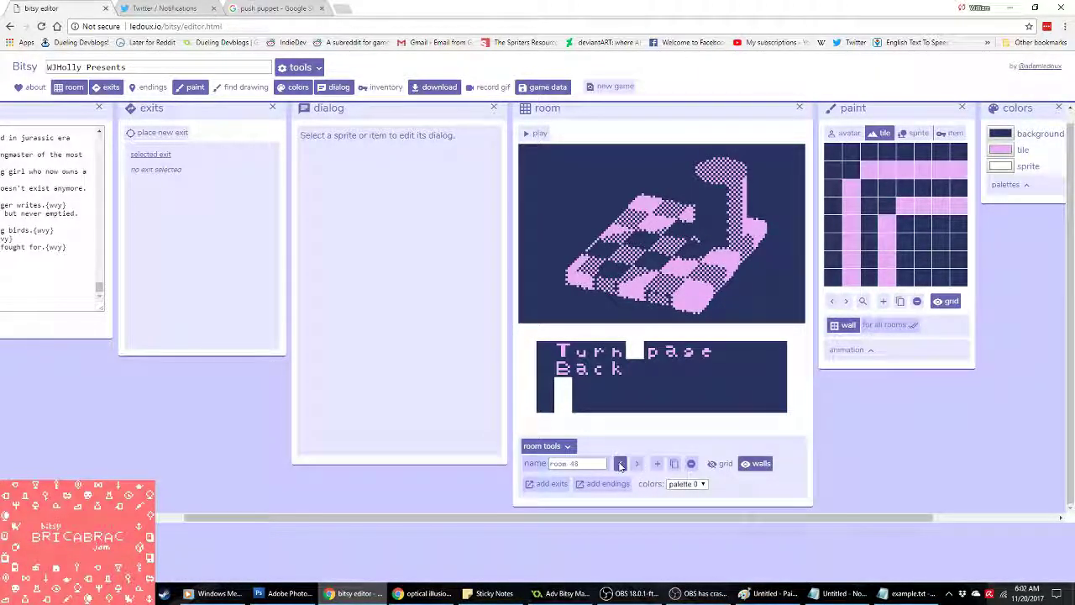
Step: Go back to the Big Book of Illusions cover room, rename it illusions_a, and copy the name
{"action": "left_click", "coordinate": [621, 464]}
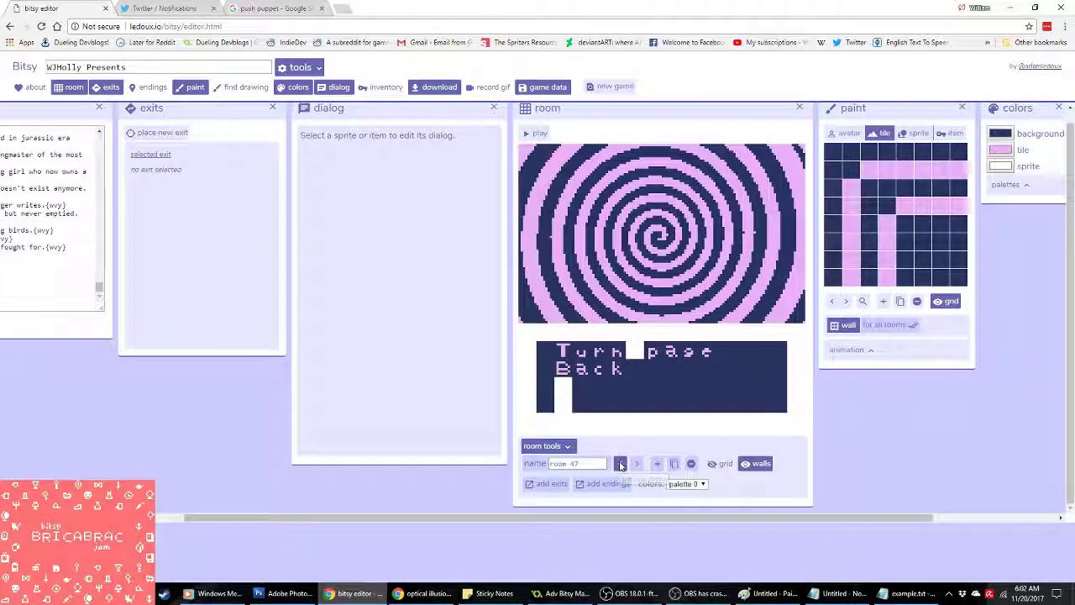
{"action": "left_click", "coordinate": [620, 464]}
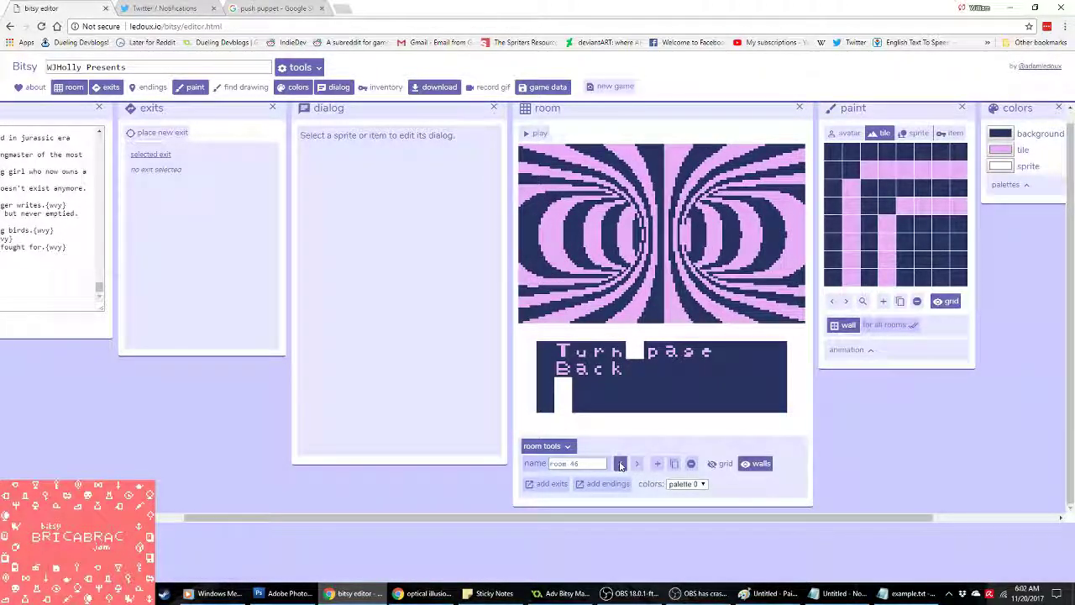
{"action": "left_click", "coordinate": [620, 464]}
{"action": "left_click", "coordinate": [620, 464]}
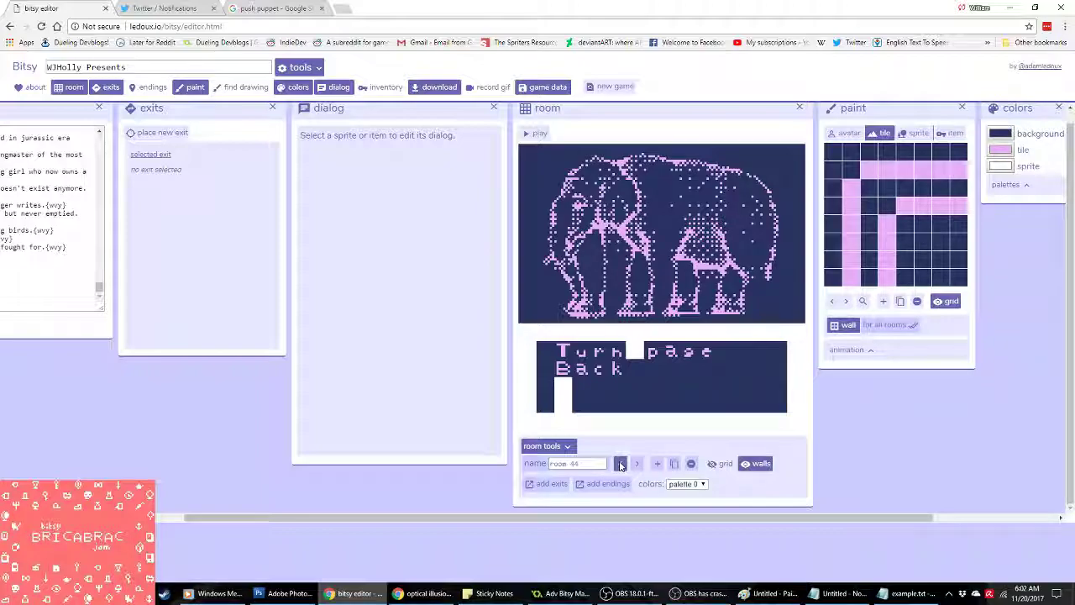
{"action": "left_click", "coordinate": [621, 464]}
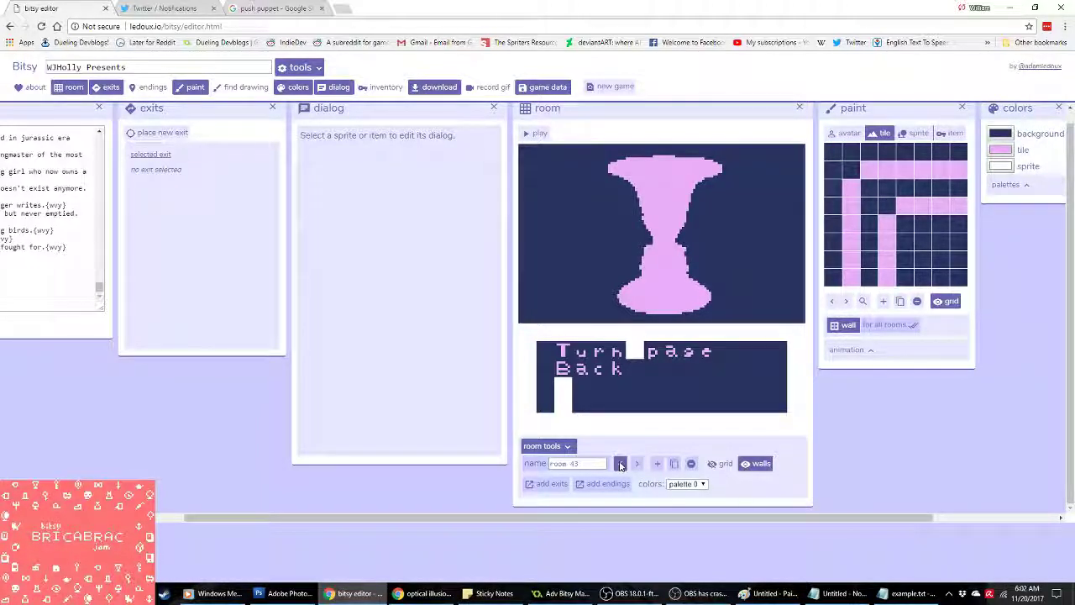
{"action": "left_click", "coordinate": [621, 464]}
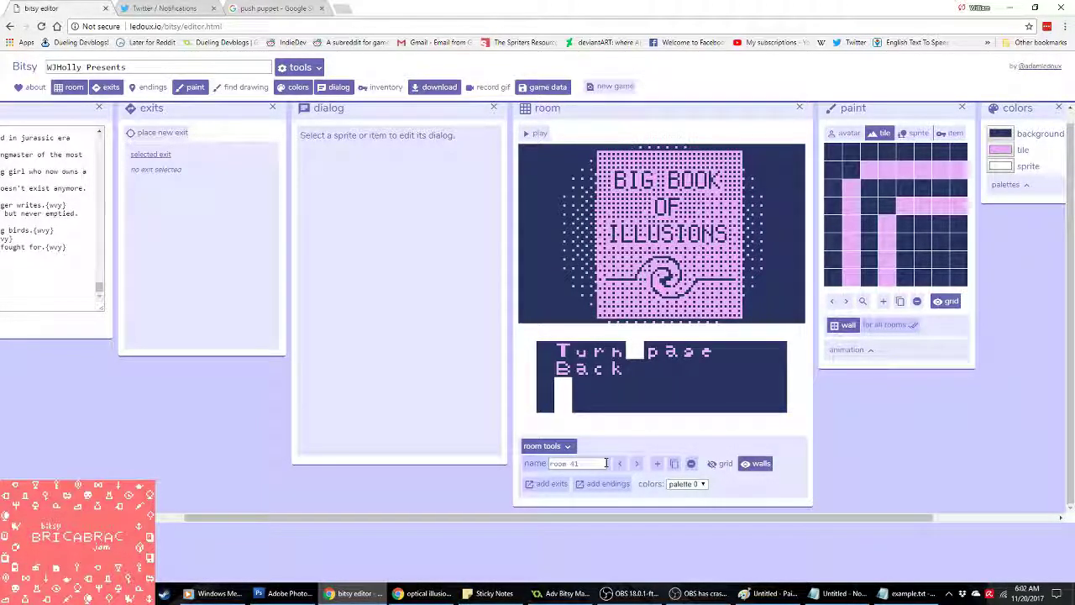
{"action": "left_click", "coordinate": [603, 463]}
{"action": "type", "text": "illusions"}
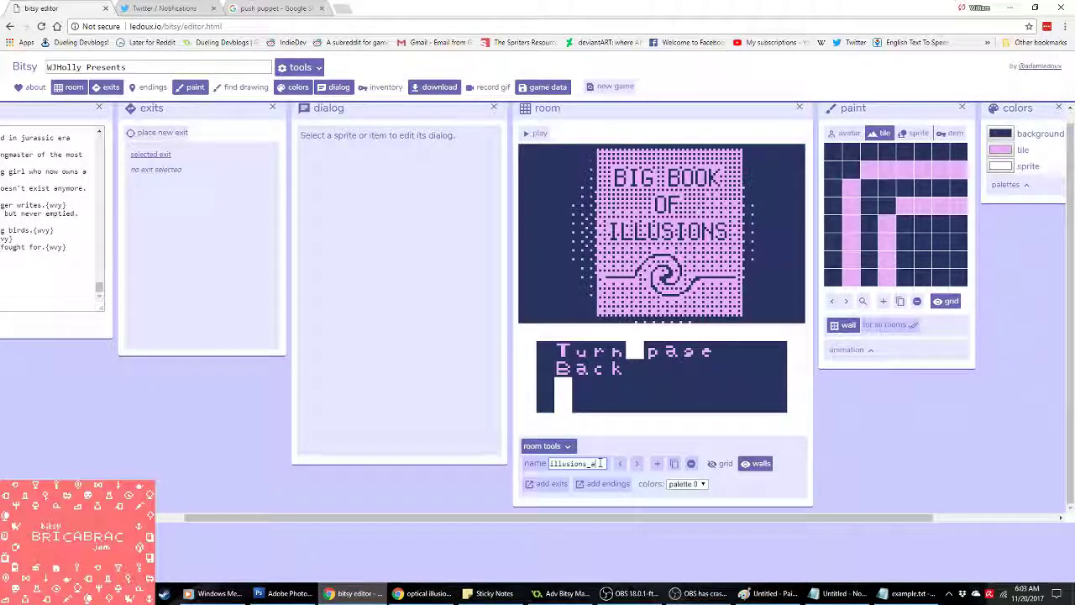
{"action": "double_click", "coordinate": [599, 463]}
{"action": "key", "text": "ctrl+c"}
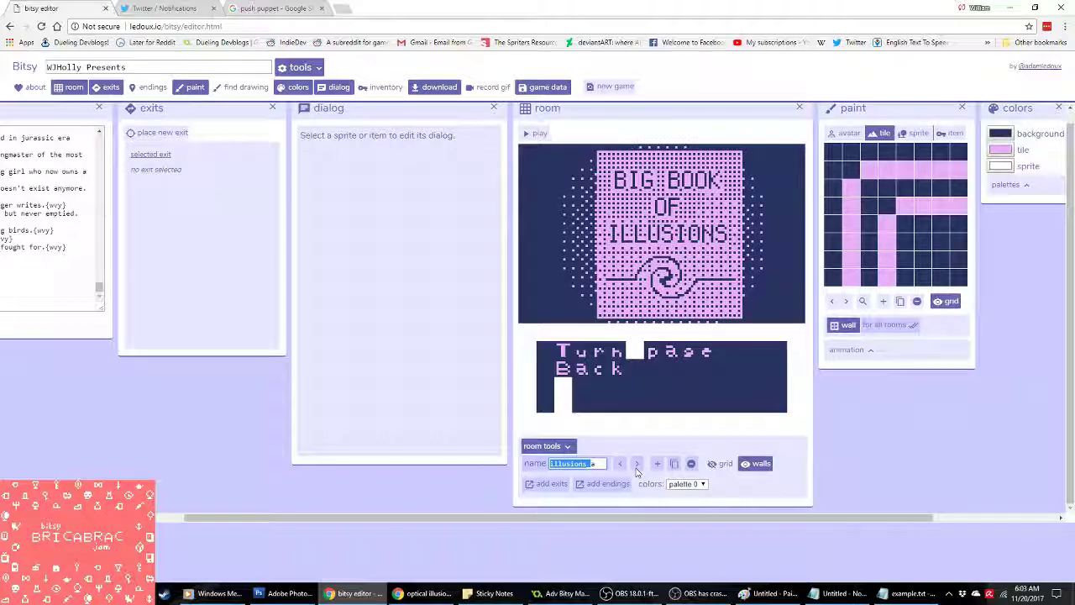
Step: Rename the three rooms after the cover, in order, illusions_b, illusions_c and illusions_d
{"action": "left_click", "coordinate": [636, 466]}
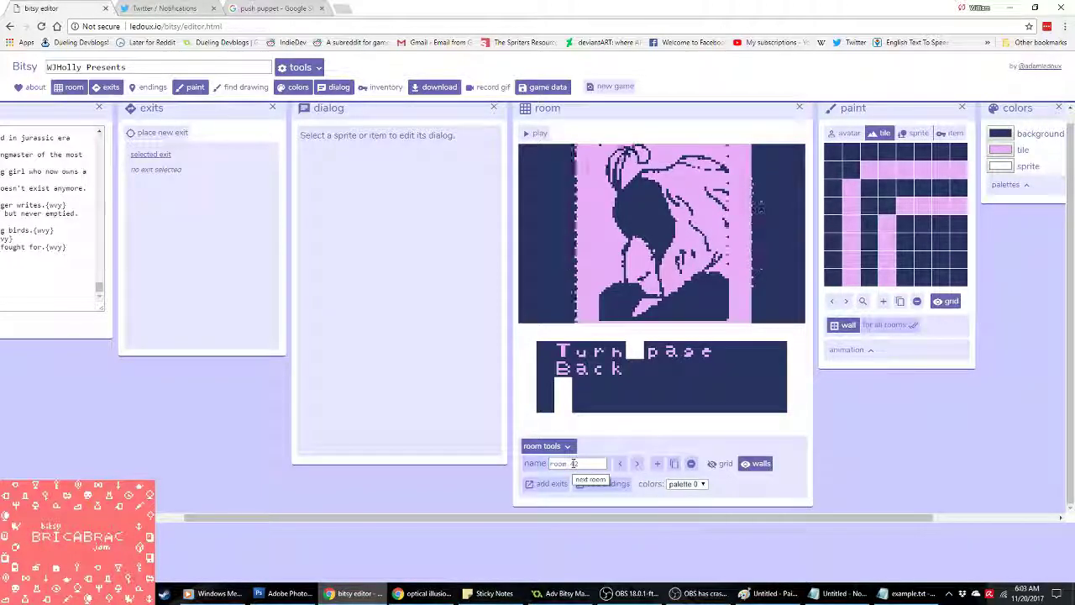
{"action": "left_click", "coordinate": [574, 463]}
{"action": "key", "text": "ctrl+v"}
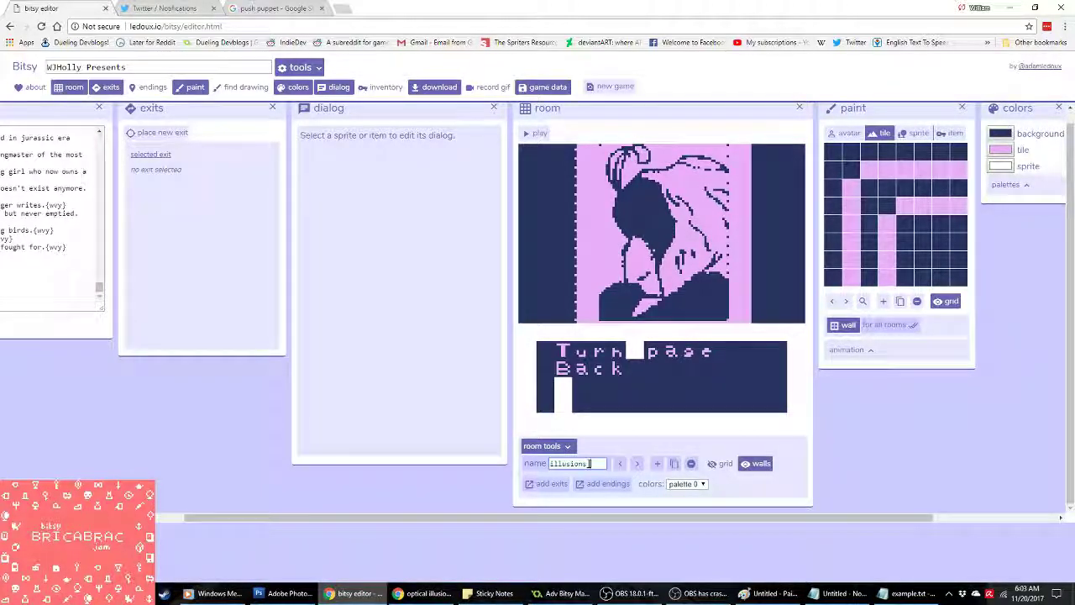
{"action": "left_click", "coordinate": [638, 465]}
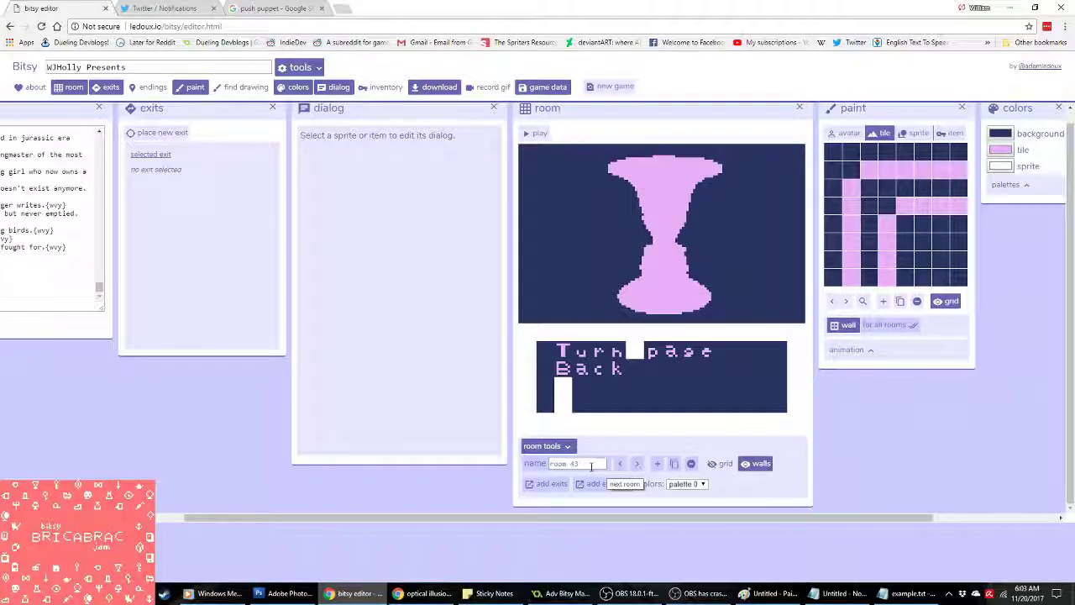
{"action": "left_click", "coordinate": [638, 463]}
{"action": "left_click", "coordinate": [592, 466]}
{"action": "type", "text": "illusions_d"}
Step: Rename the cube pattern, curved stripes, spiral and checkerboard rooms illusions_e, illusions_f, illusions_g and illusions_h
{"action": "left_click", "coordinate": [636, 464]}
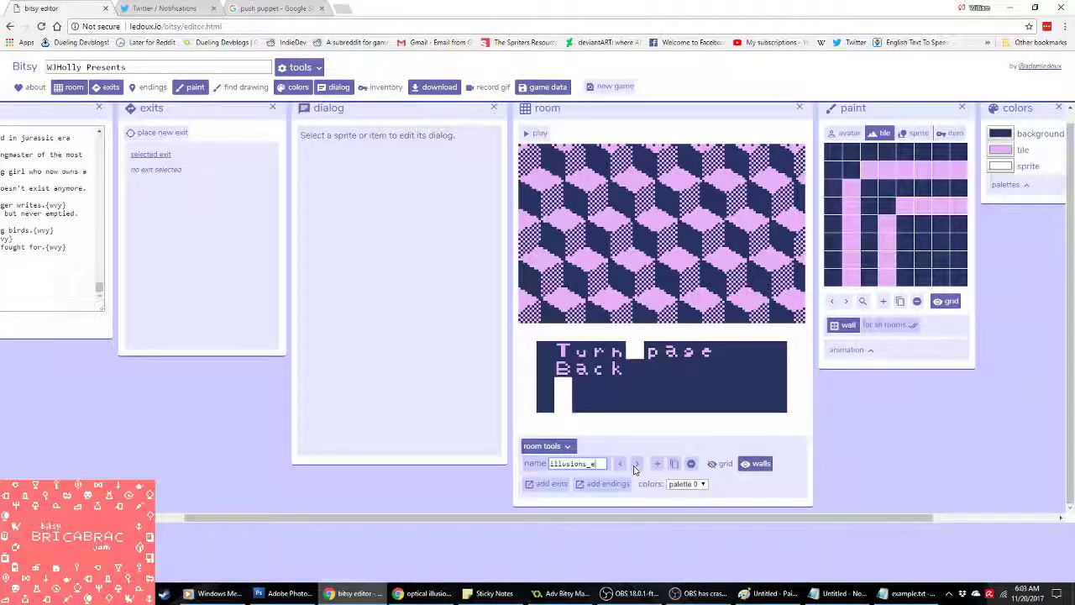
{"action": "left_click", "coordinate": [636, 465]}
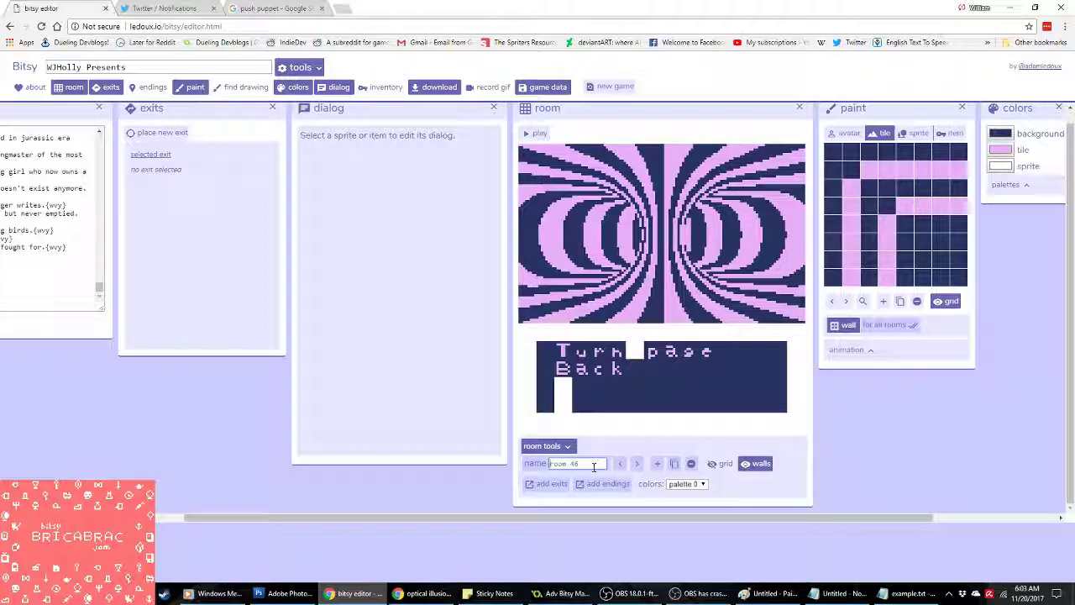
{"action": "left_click", "coordinate": [637, 464]}
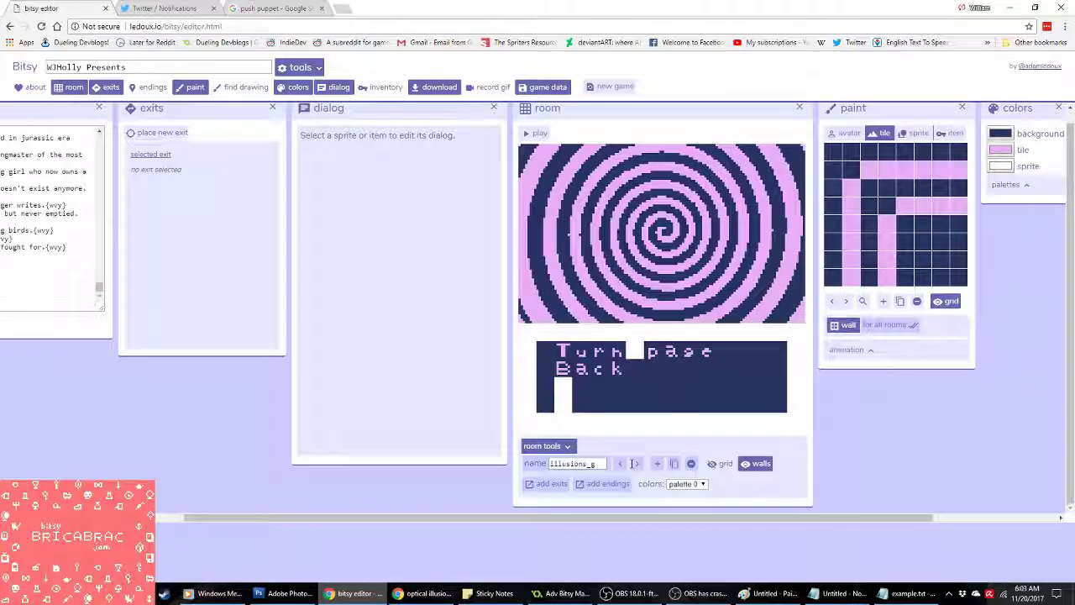
{"action": "left_click", "coordinate": [636, 465]}
{"action": "left_click", "coordinate": [598, 463]}
{"action": "type", "text": "illusions_"}
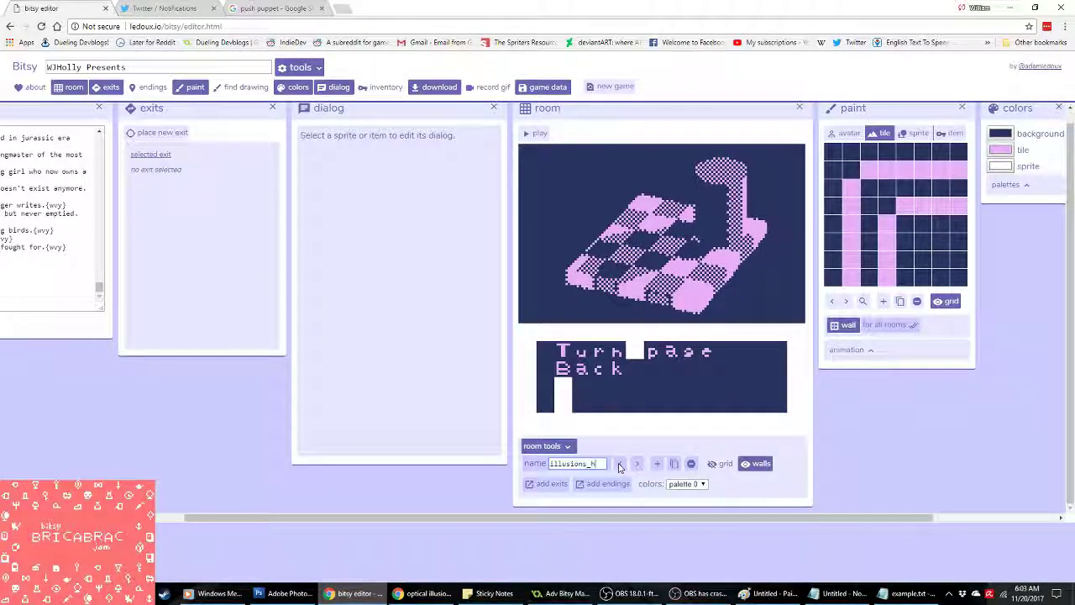
Step: Check the new room names by going back through the illusion pages to the mannequin room, and return to the cover
{"action": "left_click", "coordinate": [619, 464]}
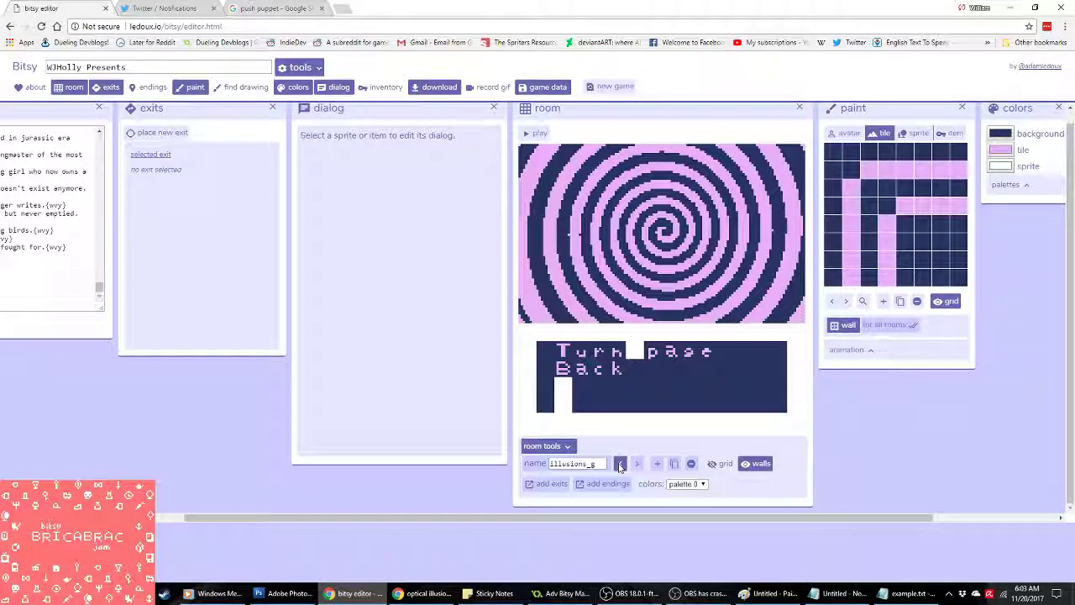
{"action": "left_click", "coordinate": [619, 465]}
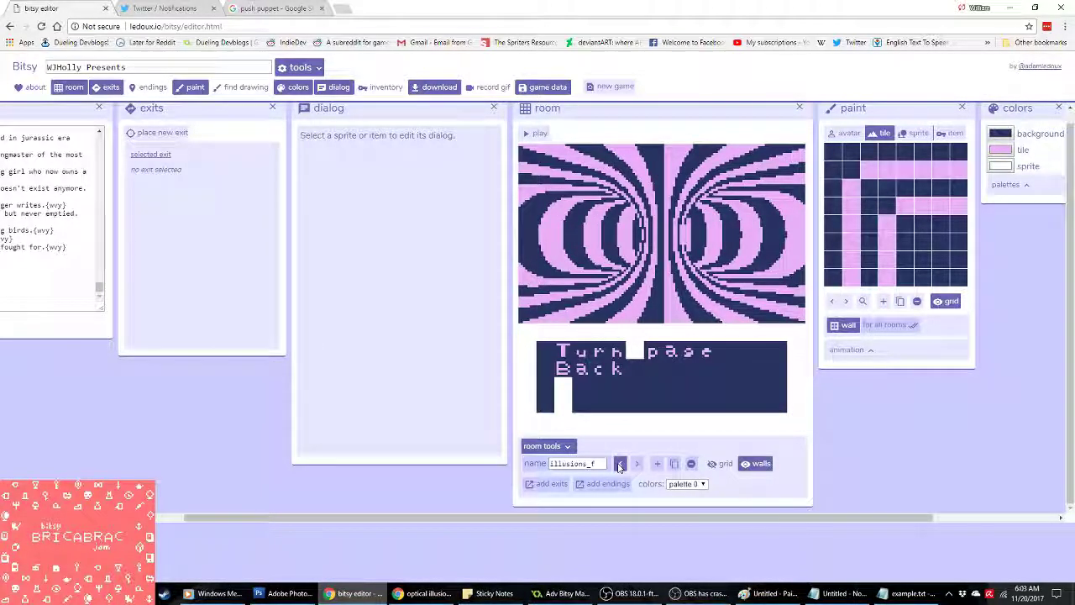
{"action": "left_click", "coordinate": [619, 465]}
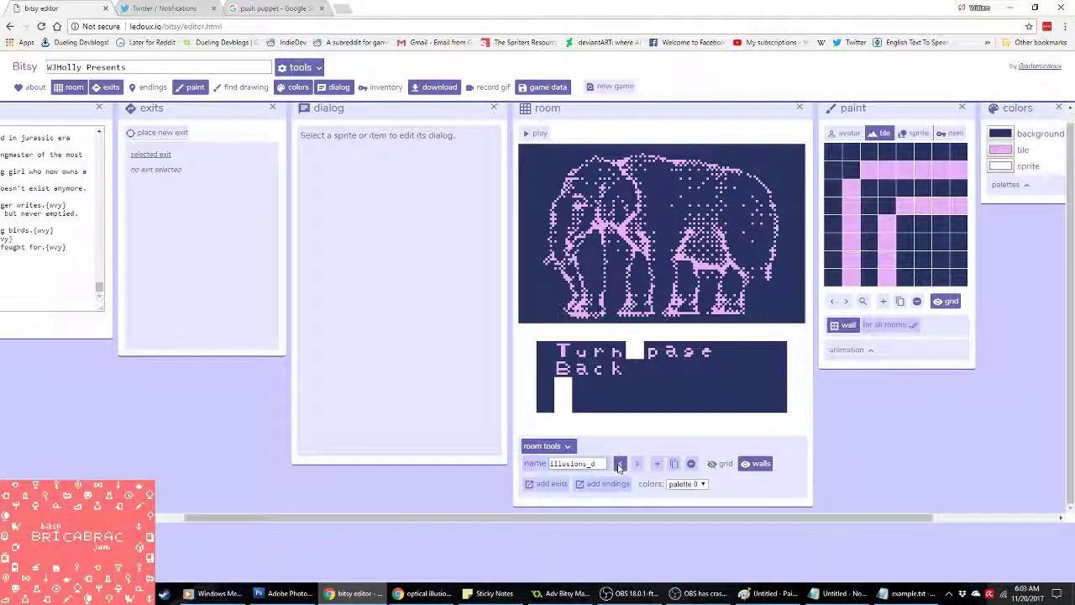
{"action": "left_click", "coordinate": [619, 465]}
{"action": "left_click", "coordinate": [619, 464]}
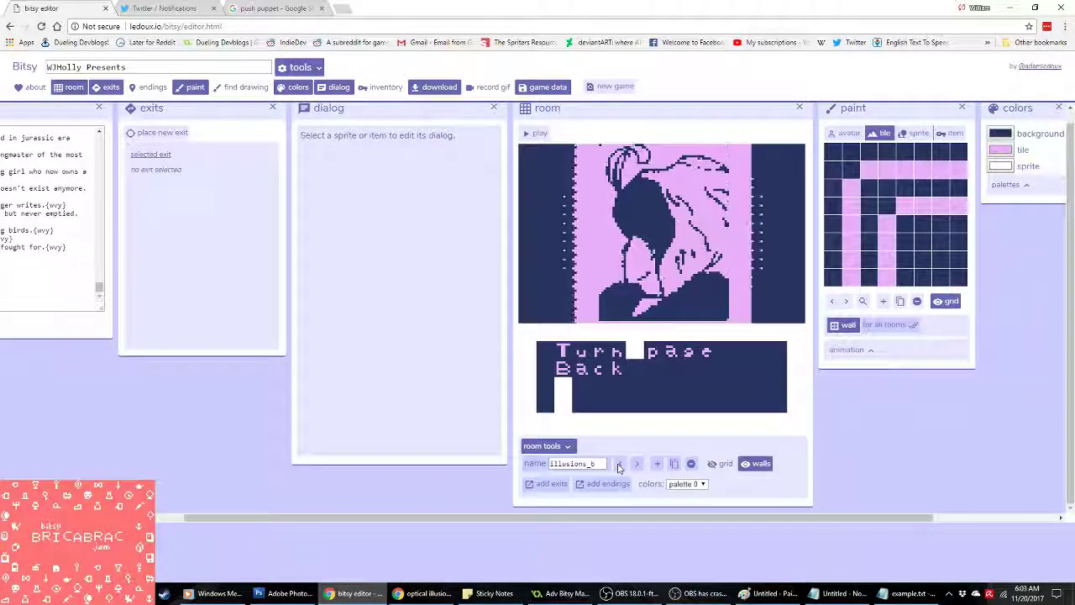
{"action": "left_click", "coordinate": [619, 465]}
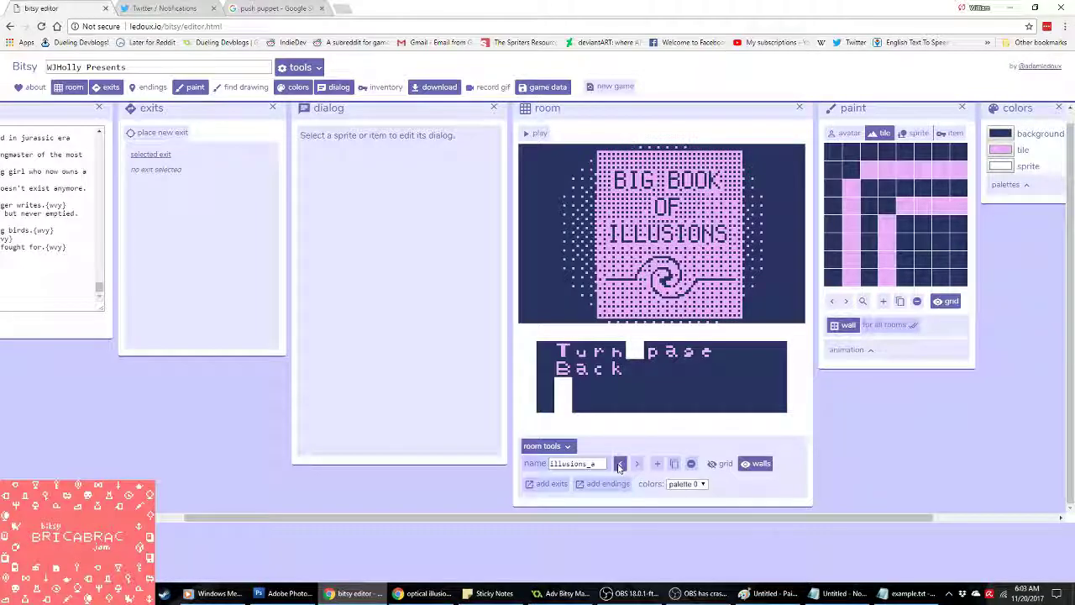
{"action": "left_click", "coordinate": [619, 464]}
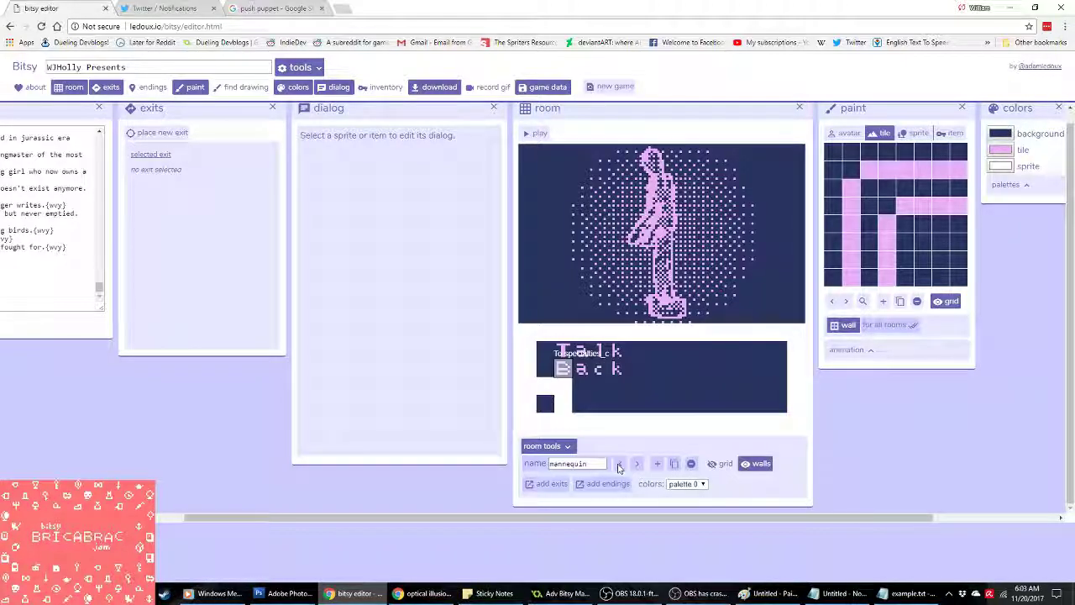
{"action": "left_click", "coordinate": [639, 465]}
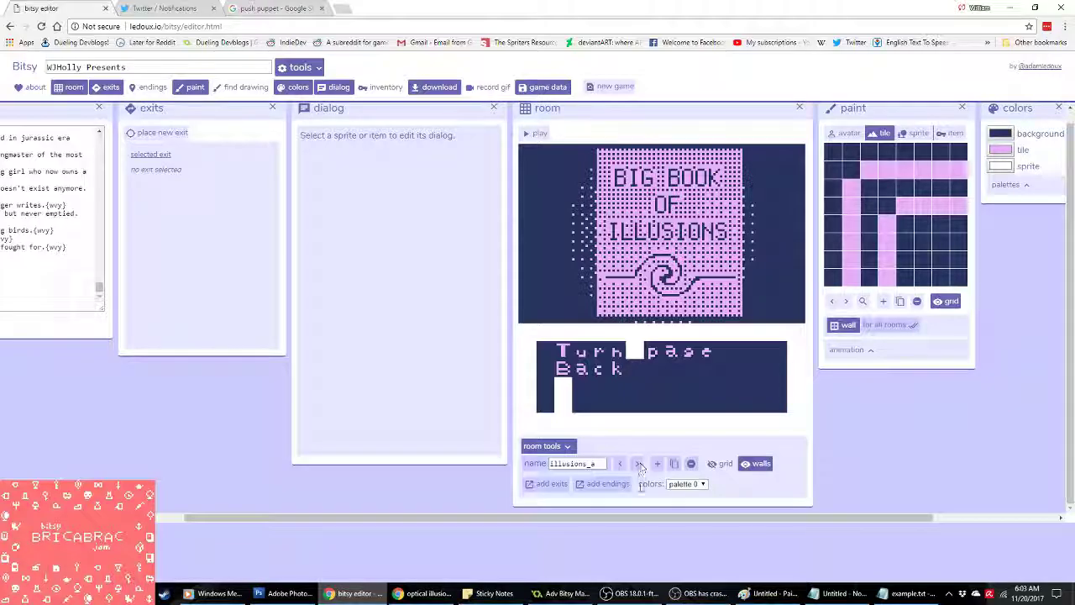
{"action": "scroll", "coordinate": [640, 528], "scroll_direction": "right", "scroll_amount": 3}
{"action": "scroll", "coordinate": [509, 550], "scroll_direction": "left", "scroll_amount": 5}
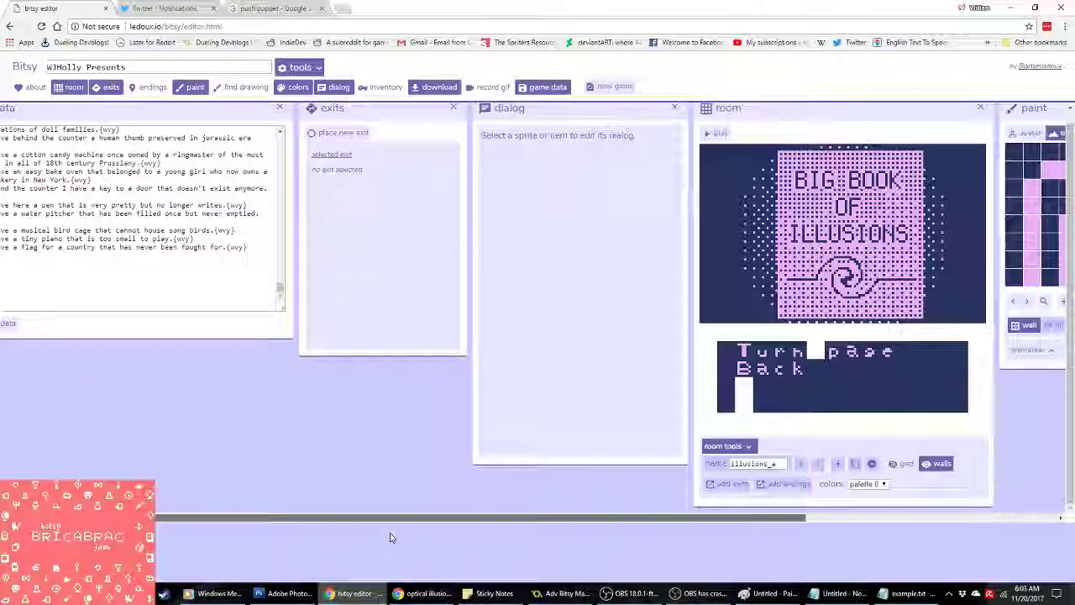
Step: Switch to the Twitch channel page and check the chat messages and notifications
{"action": "left_click", "coordinate": [429, 592]}
{"action": "scroll", "coordinate": [538, 336], "scroll_direction": "up", "scroll_amount": 3}
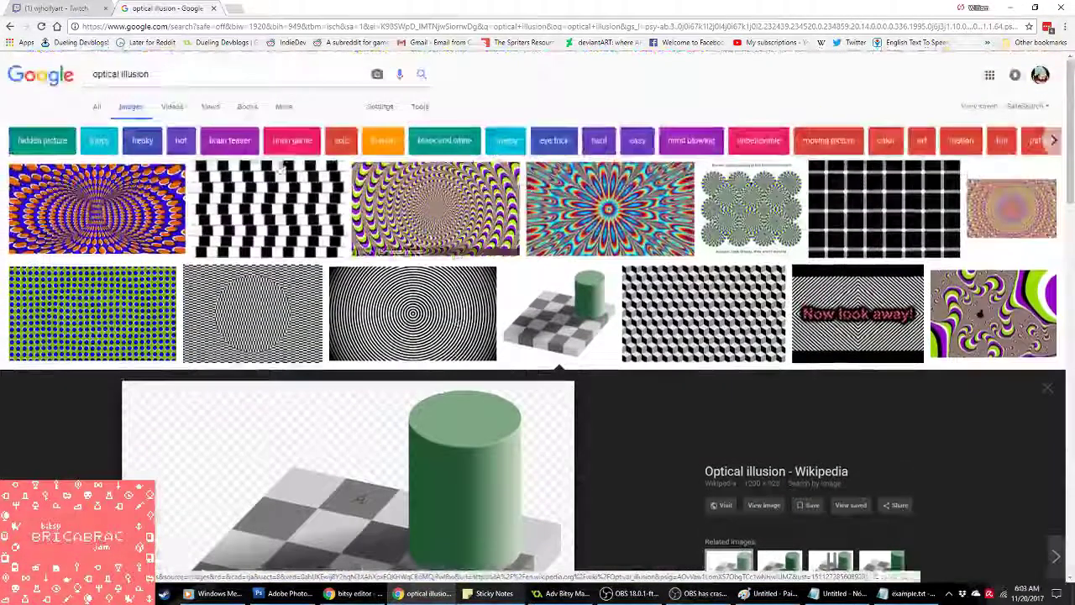
{"action": "left_click", "coordinate": [37, 7]}
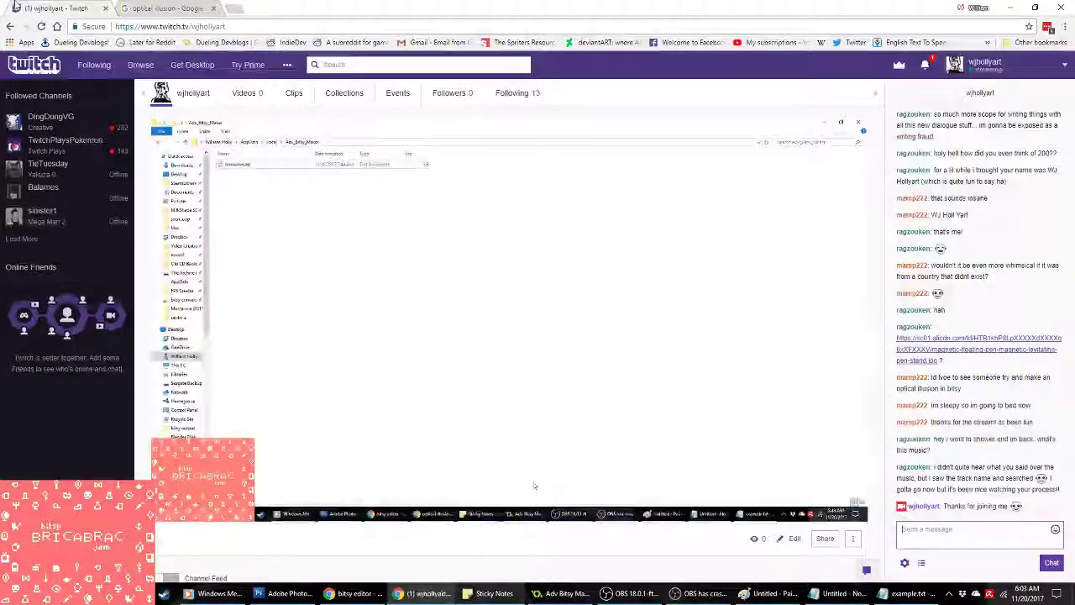
{"action": "scroll", "coordinate": [938, 429], "scroll_direction": "up", "scroll_amount": 2}
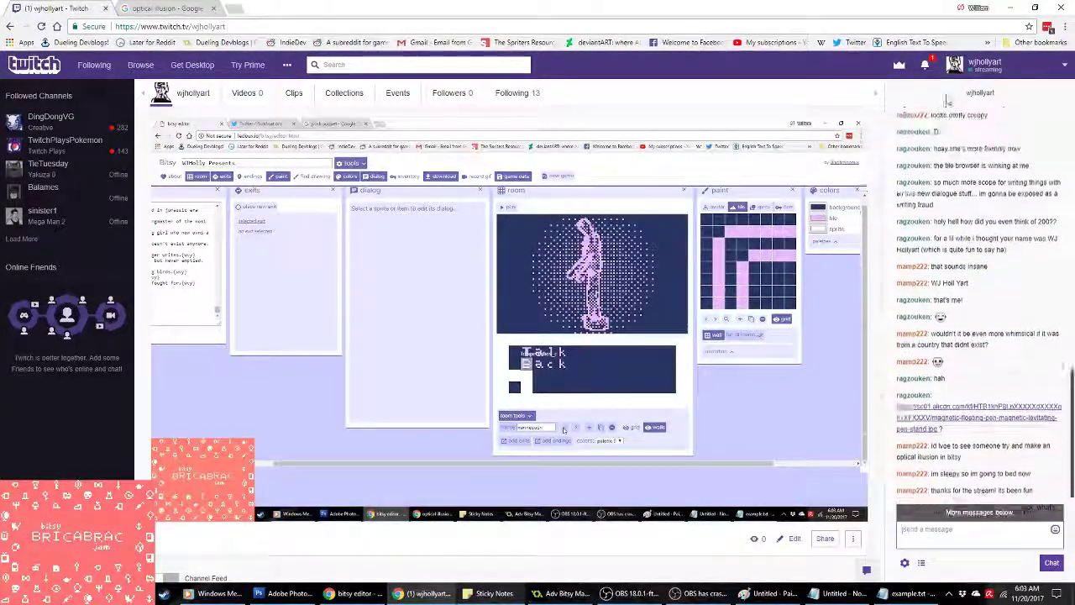
{"action": "left_click", "coordinate": [927, 64]}
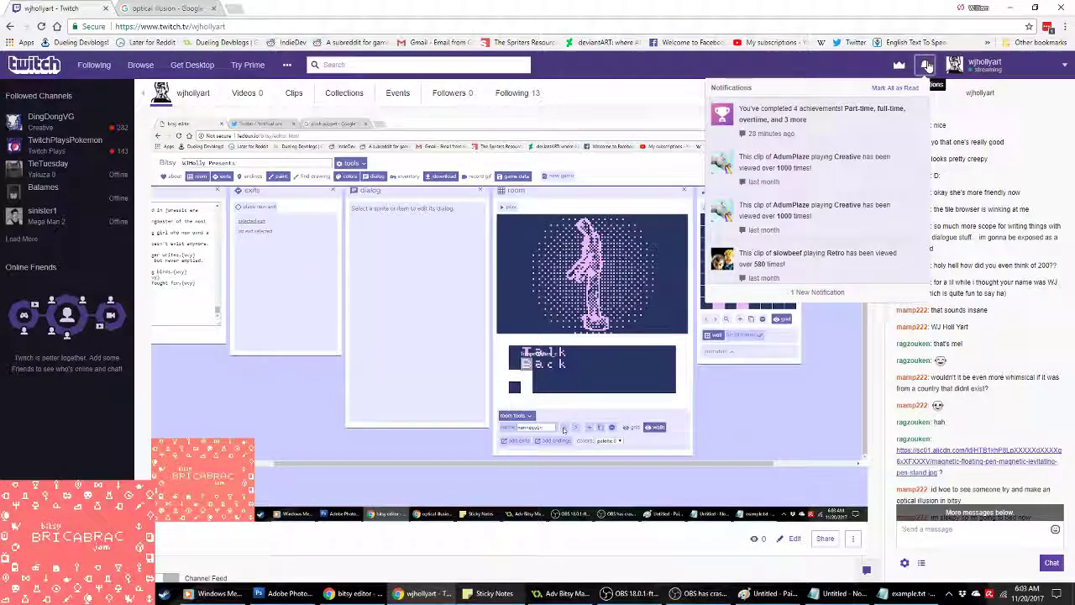
{"action": "left_click", "coordinate": [979, 267]}
{"action": "scroll", "coordinate": [983, 403], "scroll_direction": "down", "scroll_amount": 5}
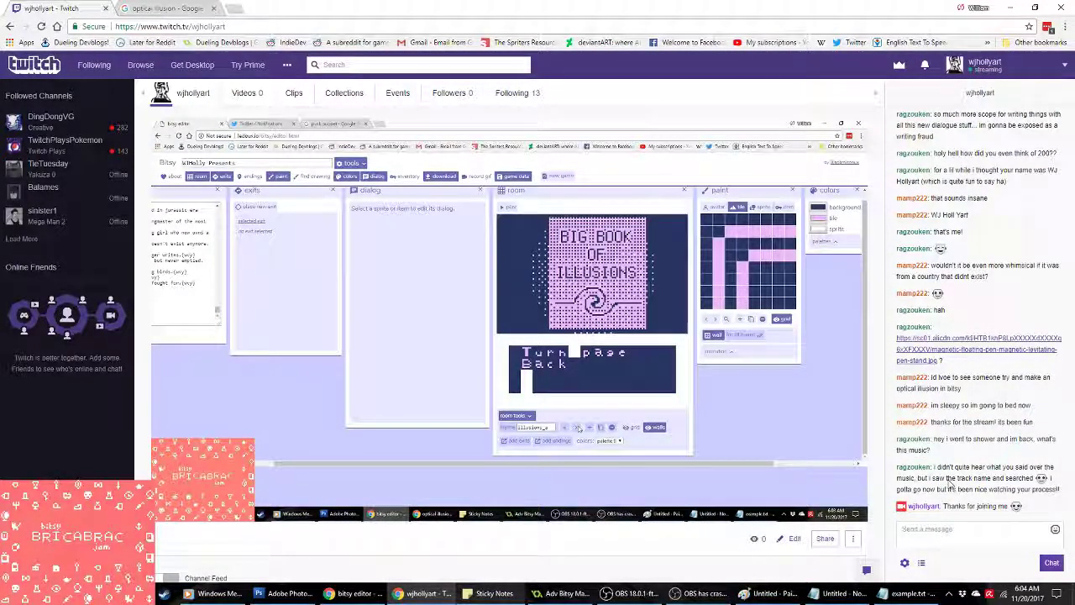
{"action": "left_click", "coordinate": [353, 593]}
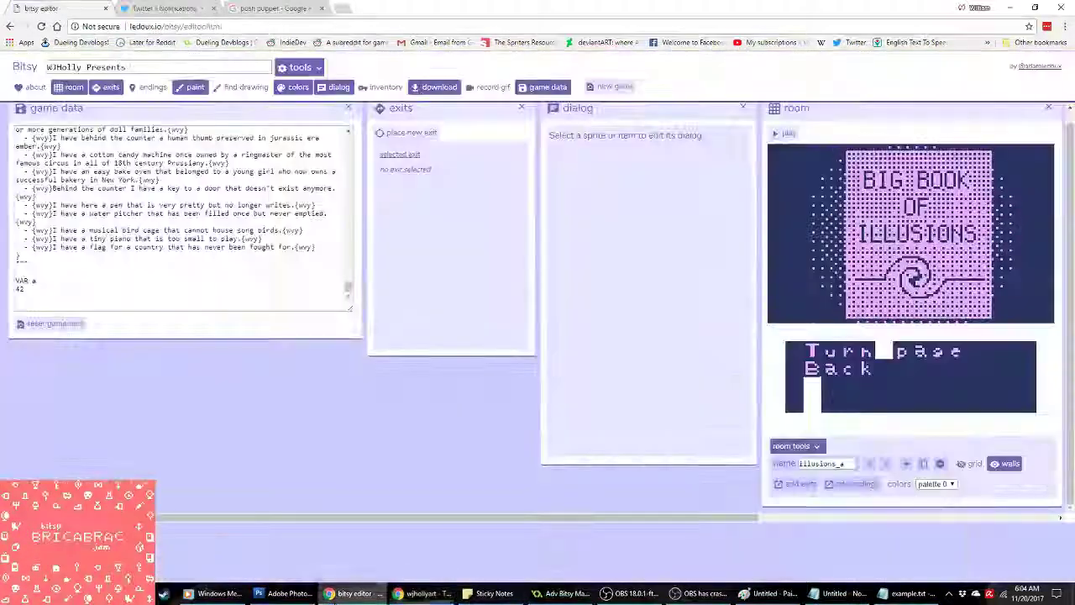
{"action": "left_click", "coordinate": [423, 593]}
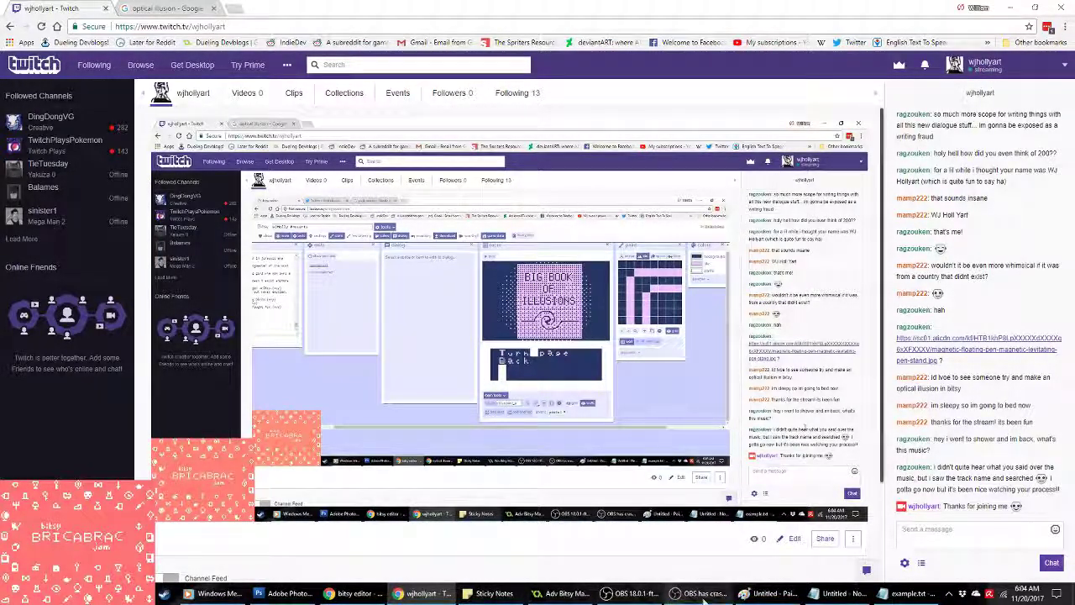
{"action": "left_click", "coordinate": [632, 593]}
{"action": "left_click", "coordinate": [631, 593]}
{"action": "left_click", "coordinate": [766, 593]}
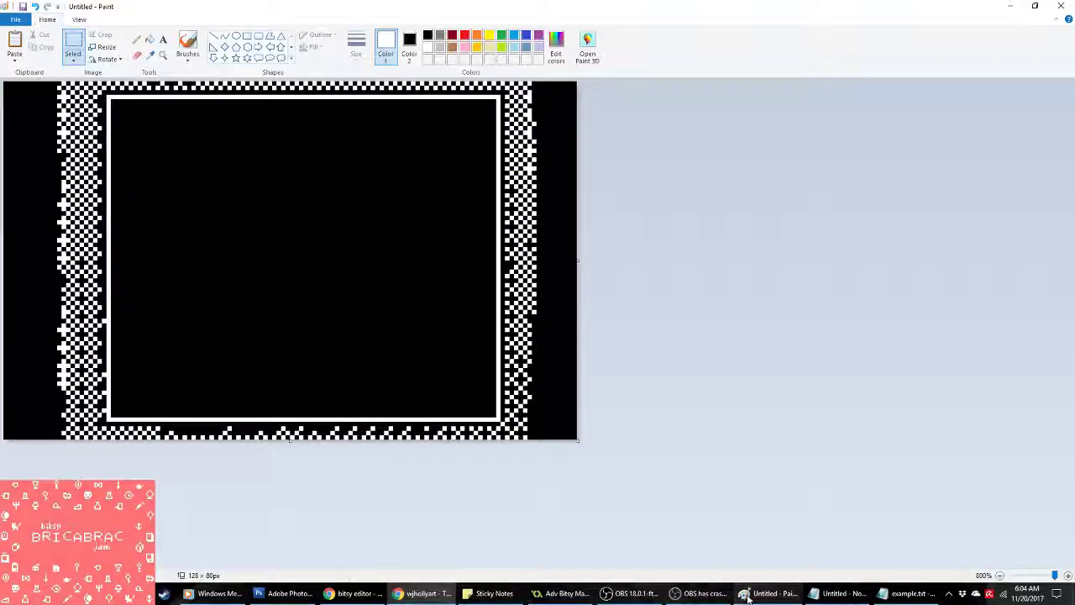
{"action": "left_click", "coordinate": [412, 593]}
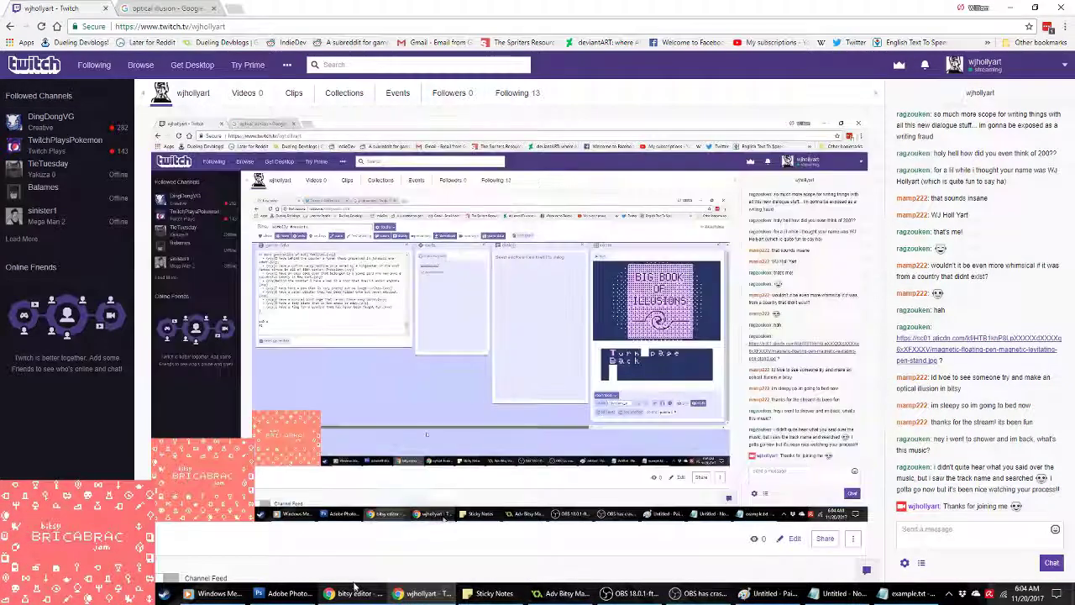
{"action": "left_click", "coordinate": [353, 593]}
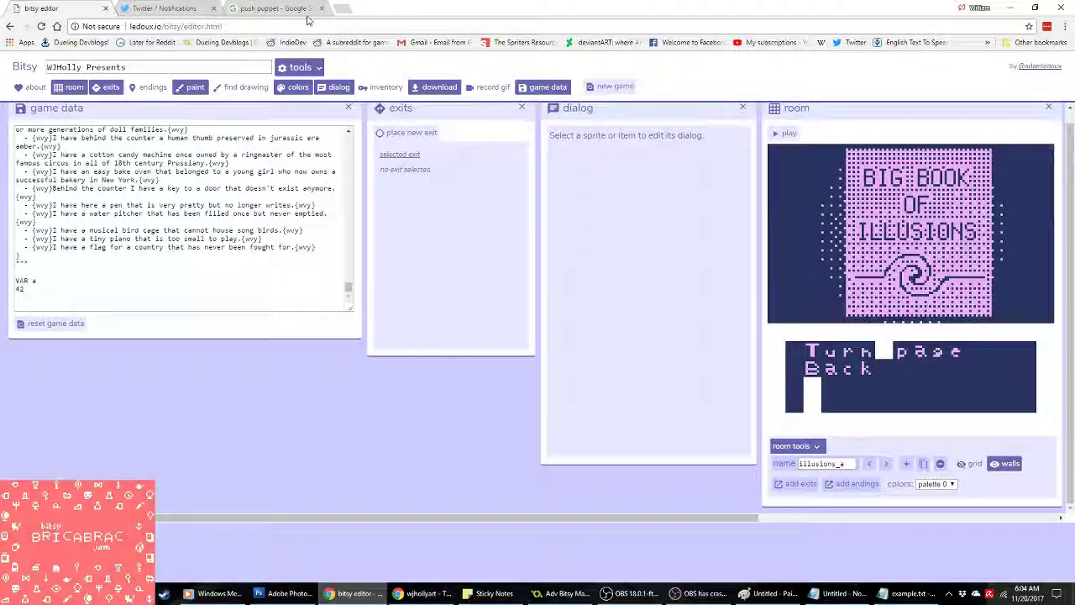
Step: Return to the Google Images results and search for "horse running animation"
{"action": "key", "text": "alt+Tab"}
{"action": "left_click", "coordinate": [166, 8]}
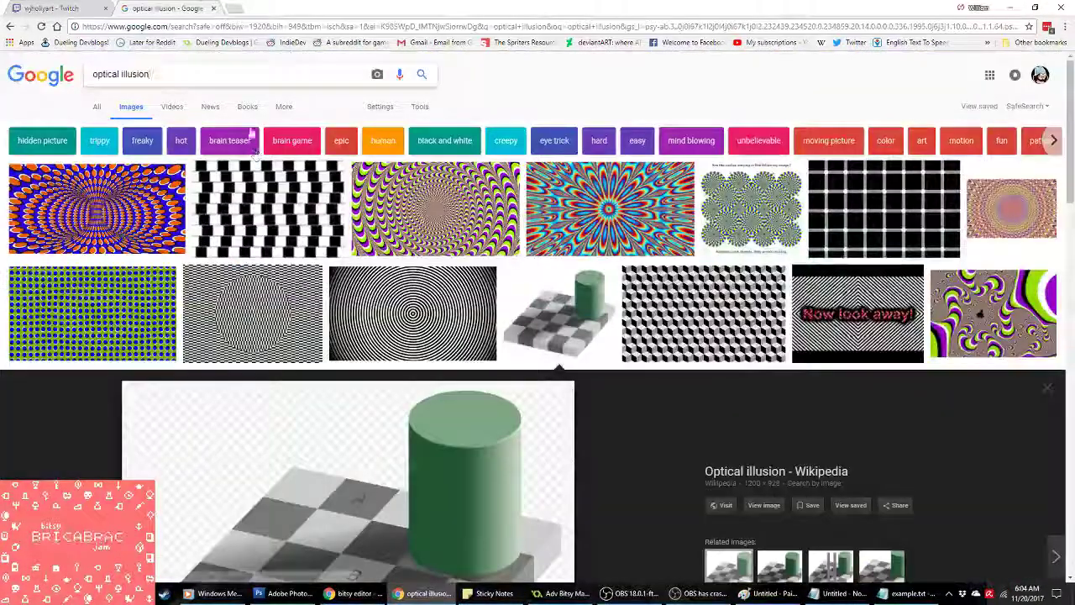
{"action": "triple_click", "coordinate": [201, 74]}
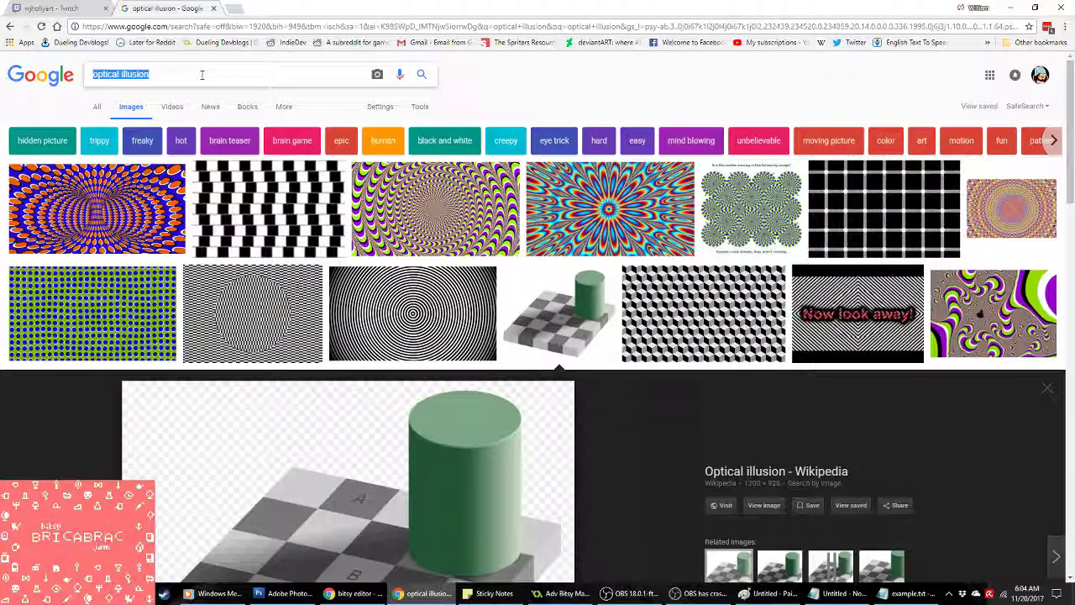
{"action": "type", "text": "se i"}
{"action": "type", "text": "unning "}
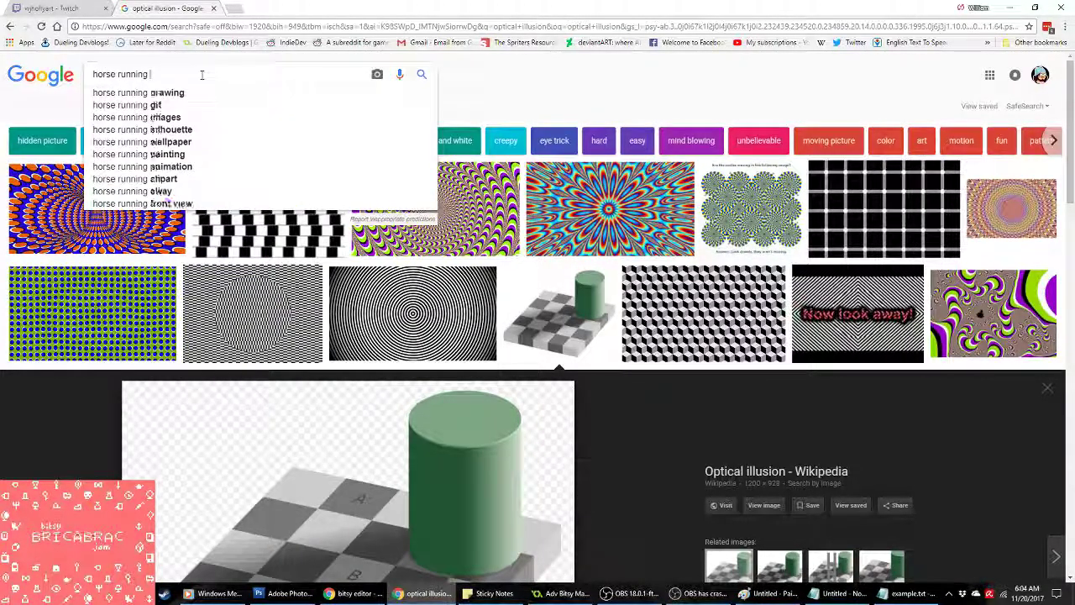
{"action": "type", "text": "animation"}
{"action": "key", "text": "Return"}
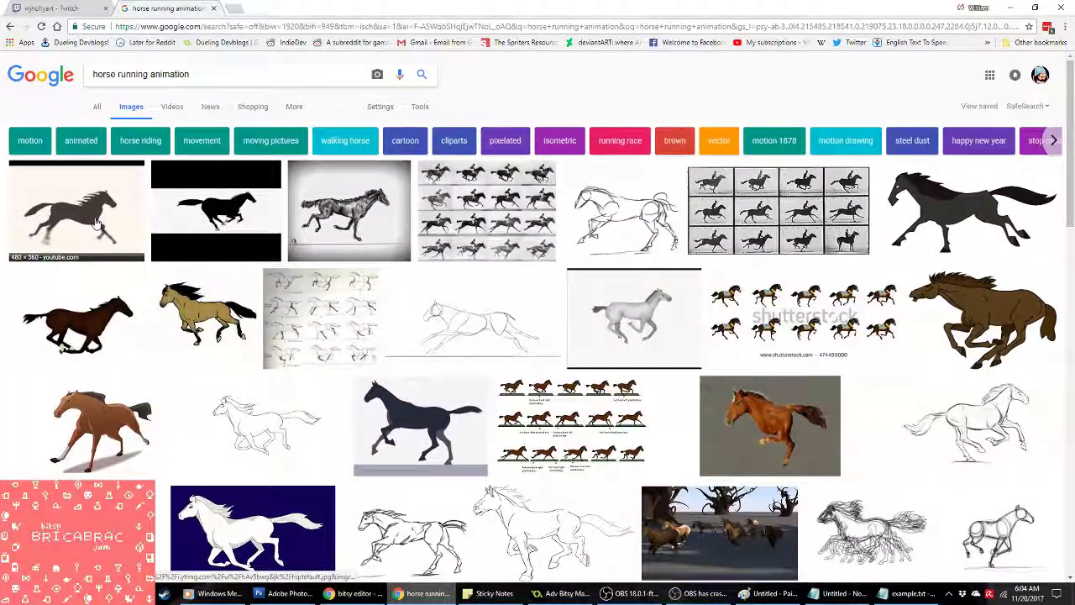
Step: Preview the horse drawings, filter the image results to the Animated type, and open the preview of the brown running horse
{"action": "left_click", "coordinate": [326, 218]}
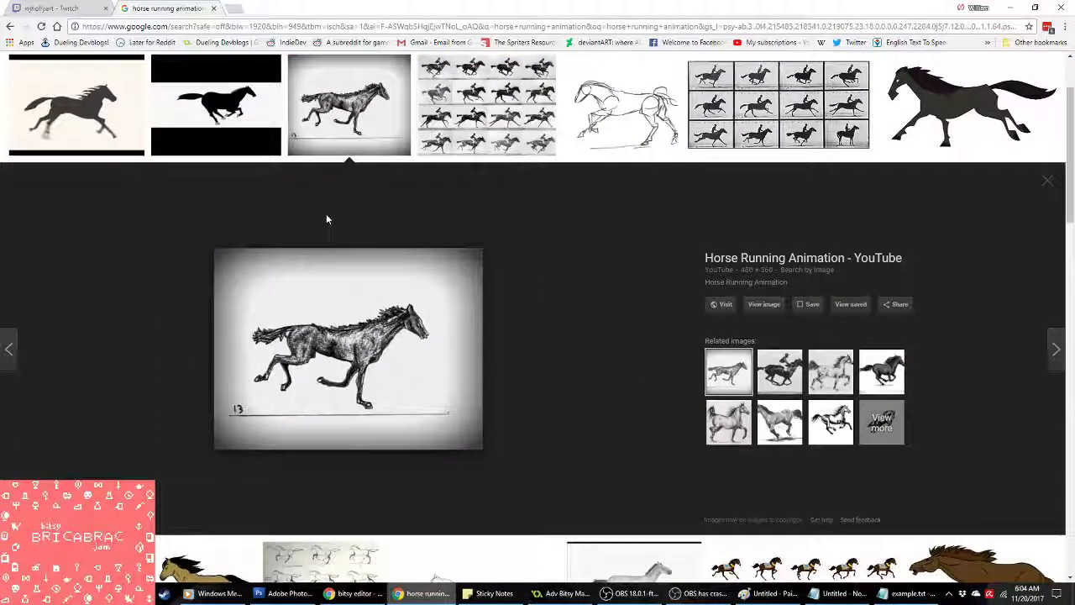
{"action": "scroll", "coordinate": [326, 218], "scroll_direction": "up", "scroll_amount": 2}
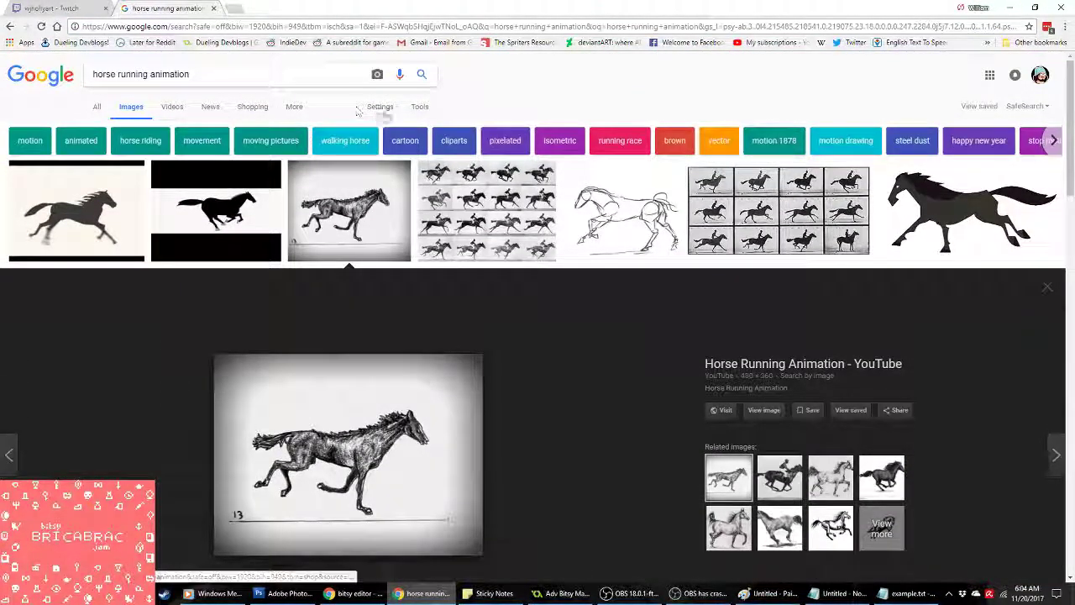
{"action": "left_click", "coordinate": [420, 107]}
{"action": "left_click", "coordinate": [490, 237]}
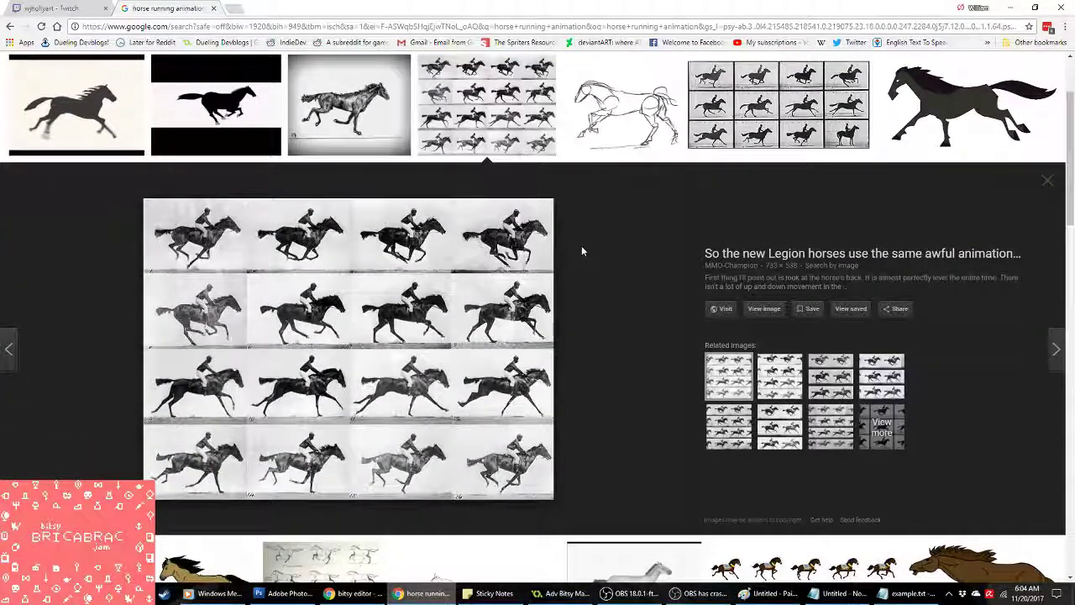
{"action": "scroll", "coordinate": [581, 250], "scroll_direction": "up", "scroll_amount": 3}
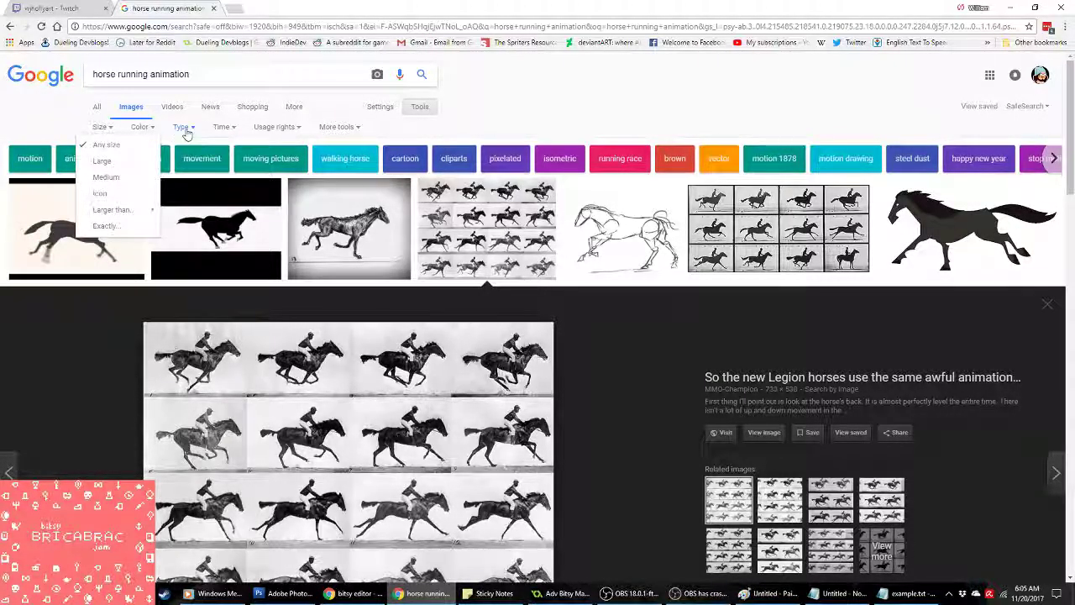
{"action": "left_click", "coordinate": [189, 226]}
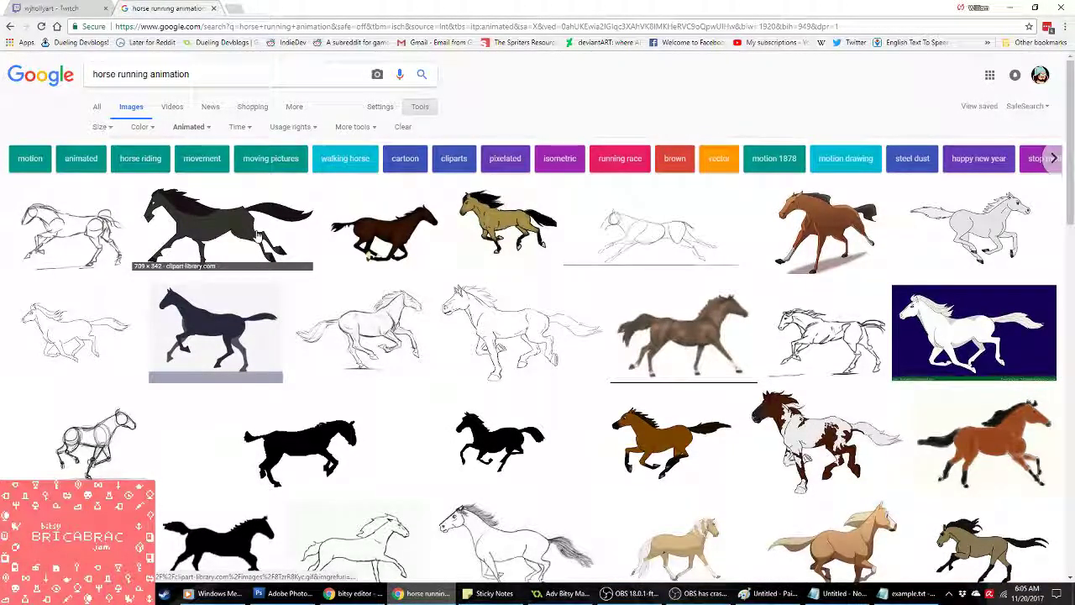
{"action": "left_click", "coordinate": [665, 335]}
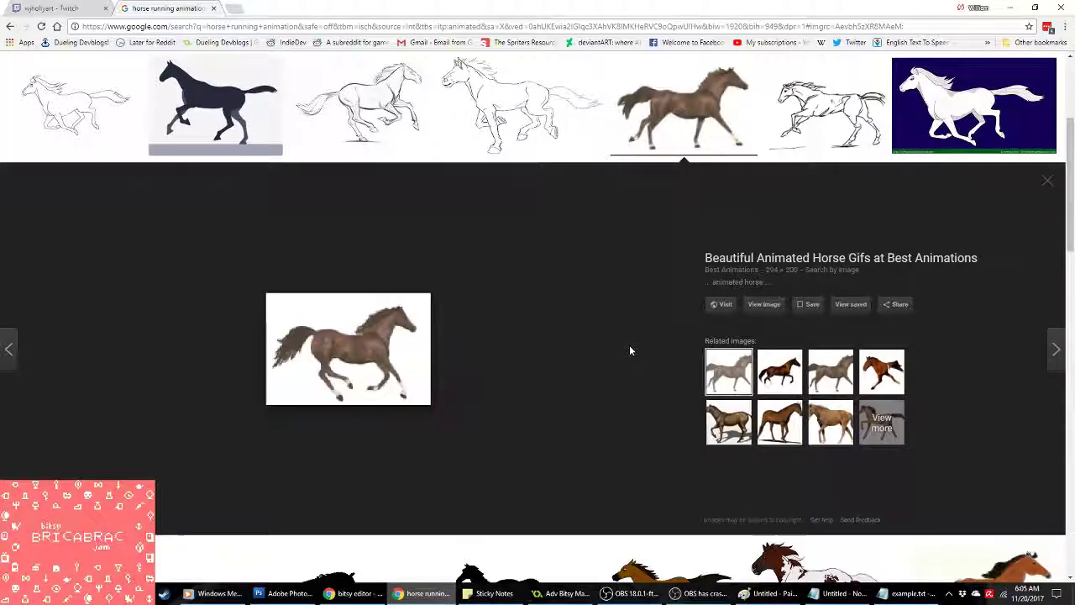
Step: Preview the black, dark brown and tan running horse animations and look further through the image results
{"action": "scroll", "coordinate": [630, 345], "scroll_direction": "up", "scroll_amount": 2}
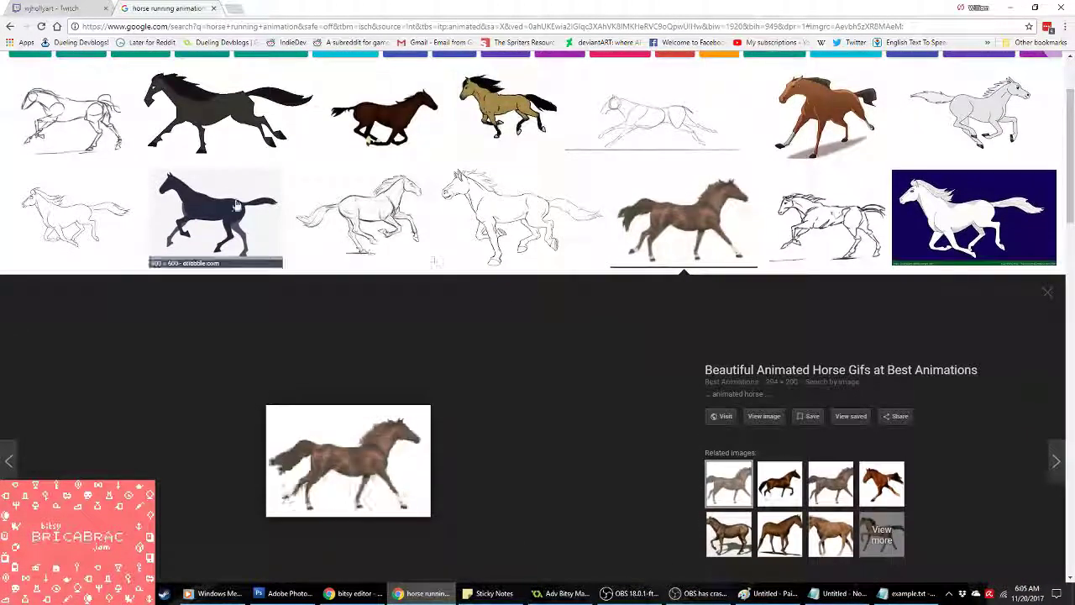
{"action": "left_click", "coordinate": [212, 125]}
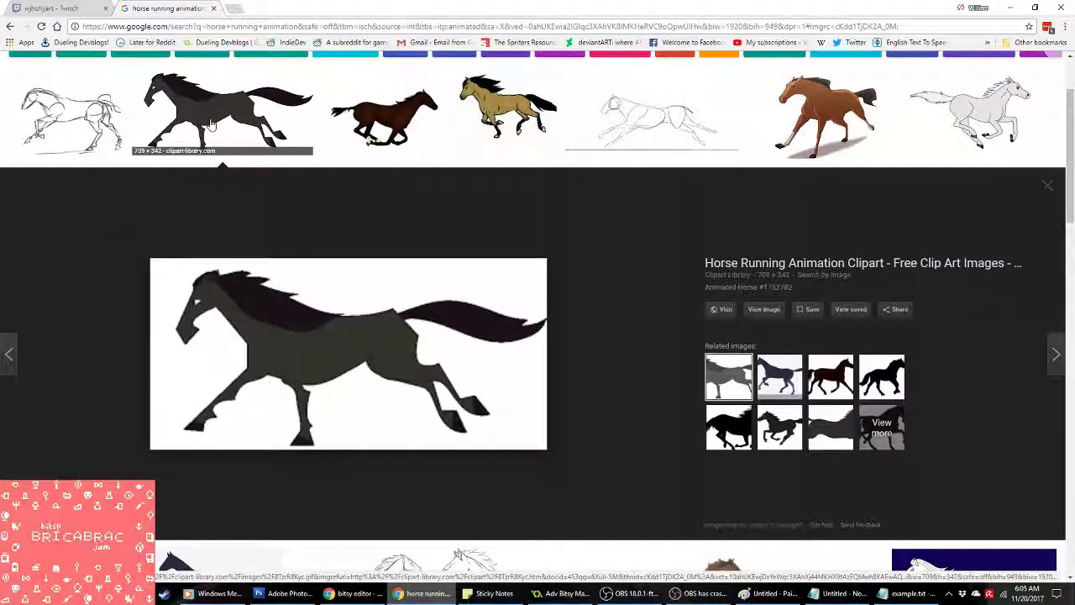
{"action": "left_click", "coordinate": [366, 124]}
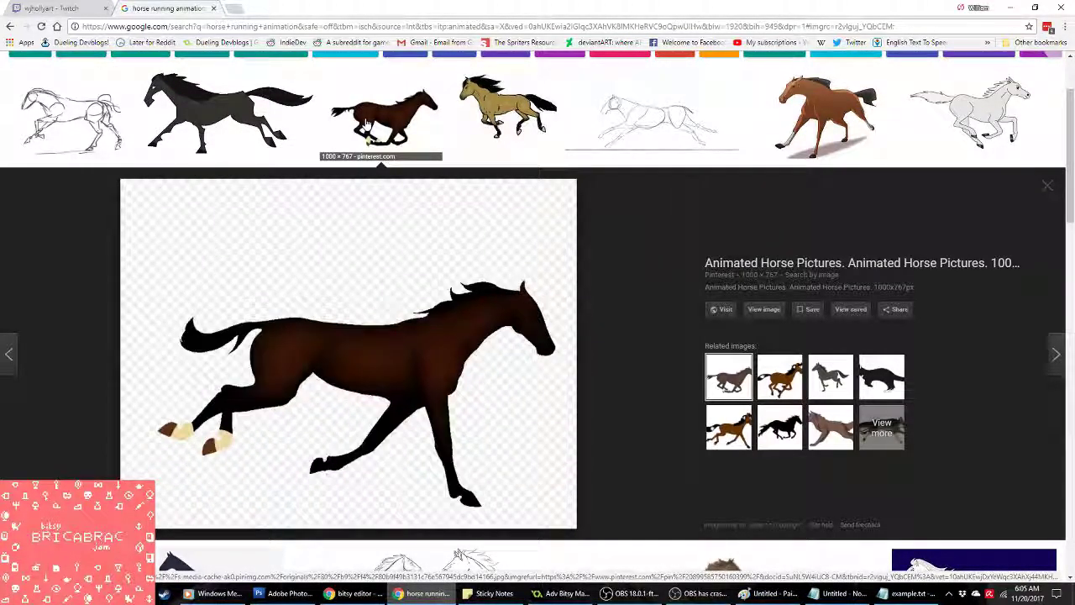
{"action": "left_click", "coordinate": [505, 113]}
{"action": "scroll", "coordinate": [484, 291], "scroll_direction": "down", "scroll_amount": 3}
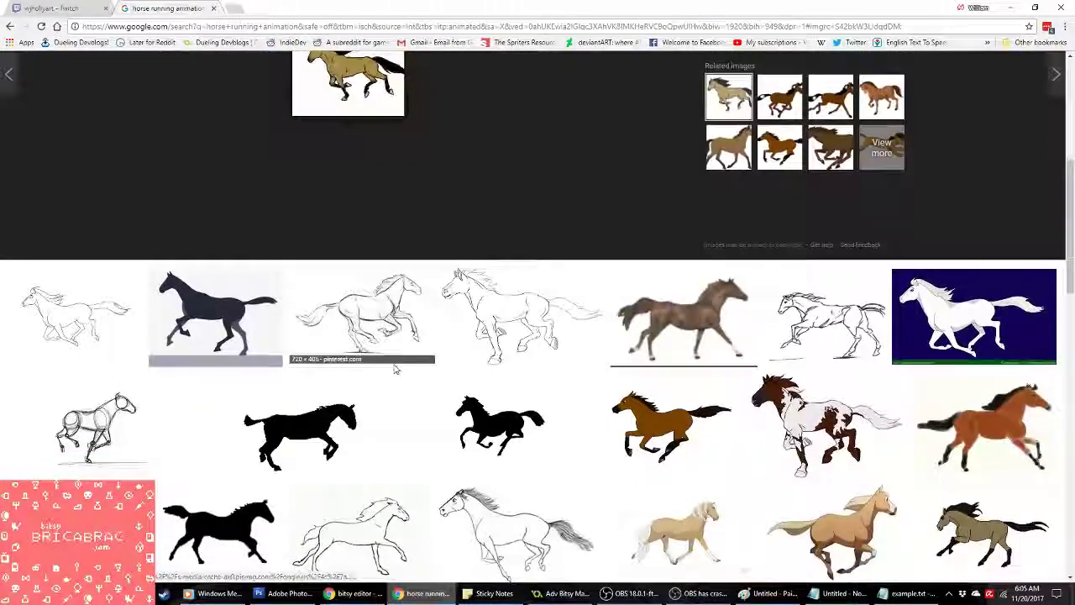
{"action": "scroll", "coordinate": [383, 370], "scroll_direction": "down", "scroll_amount": 6}
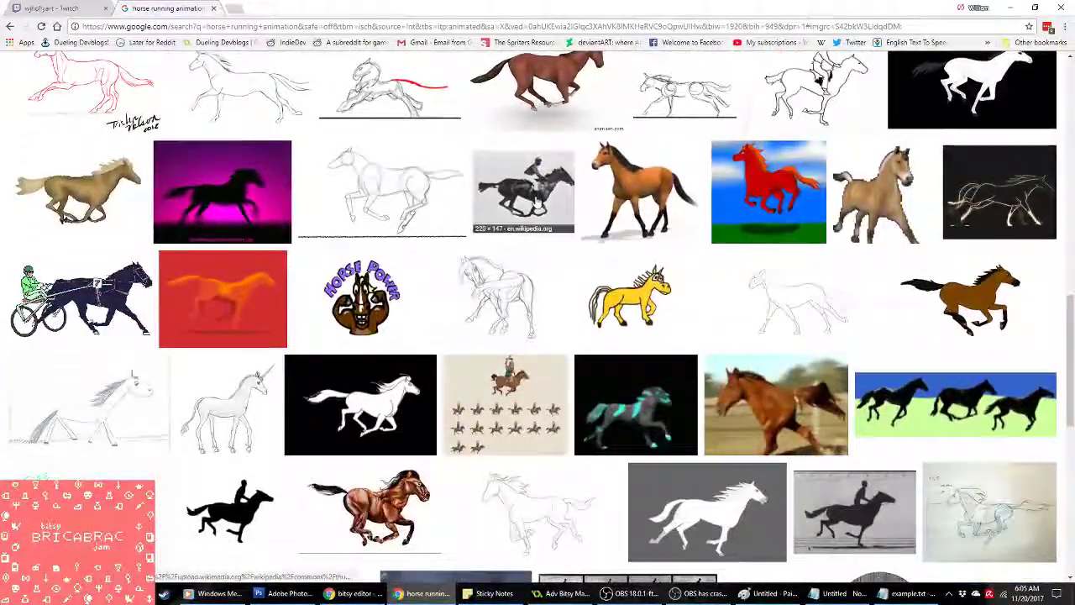
Step: Preview the Wikipedia image of Muybridge's galloping horse and save it to the Desktop as Muybridge_race_horse_animated.gif
{"action": "left_click", "coordinate": [534, 200]}
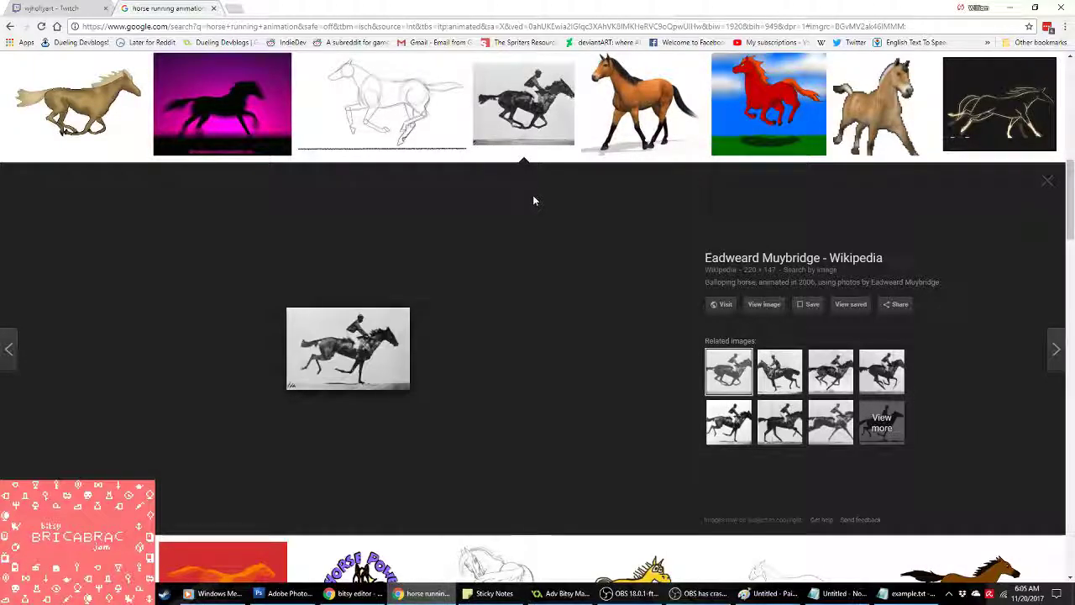
{"action": "right_click", "coordinate": [376, 337]}
{"action": "left_click", "coordinate": [425, 436]}
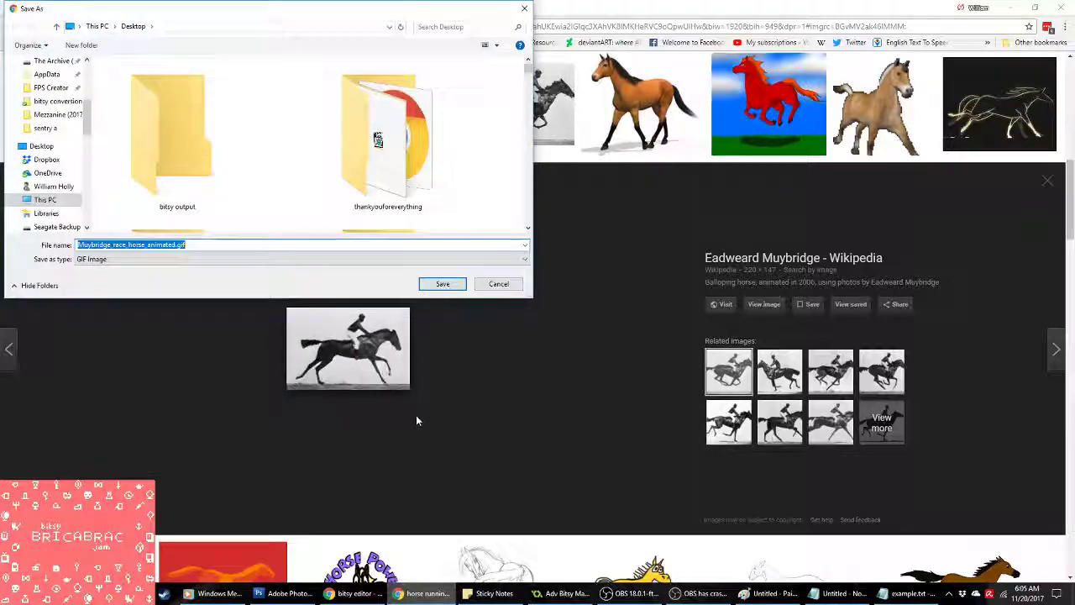
{"action": "left_click", "coordinate": [442, 284]}
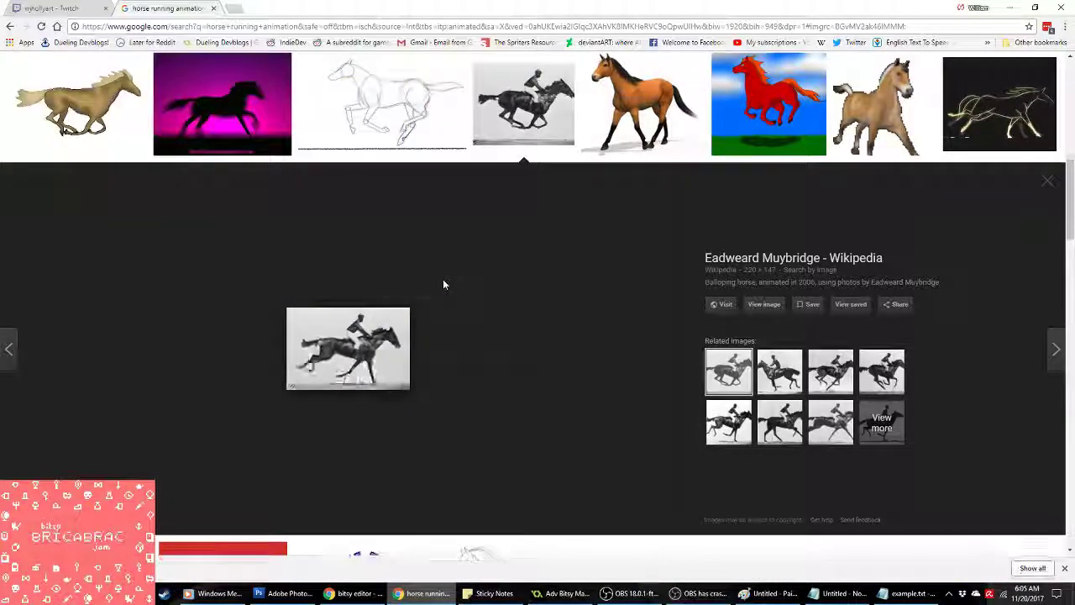
Step: Switch to Photoshop, reposition the checkered illusion document's window, and close the example.txt Notepad window
{"action": "key", "text": "alt+Tab"}
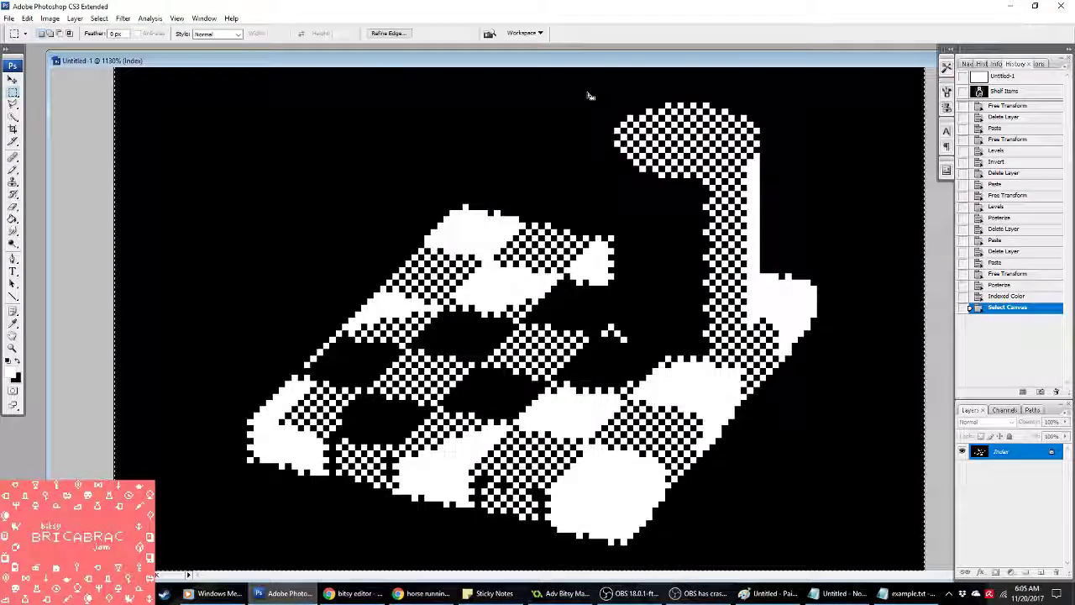
{"action": "double_click", "coordinate": [845, 66]}
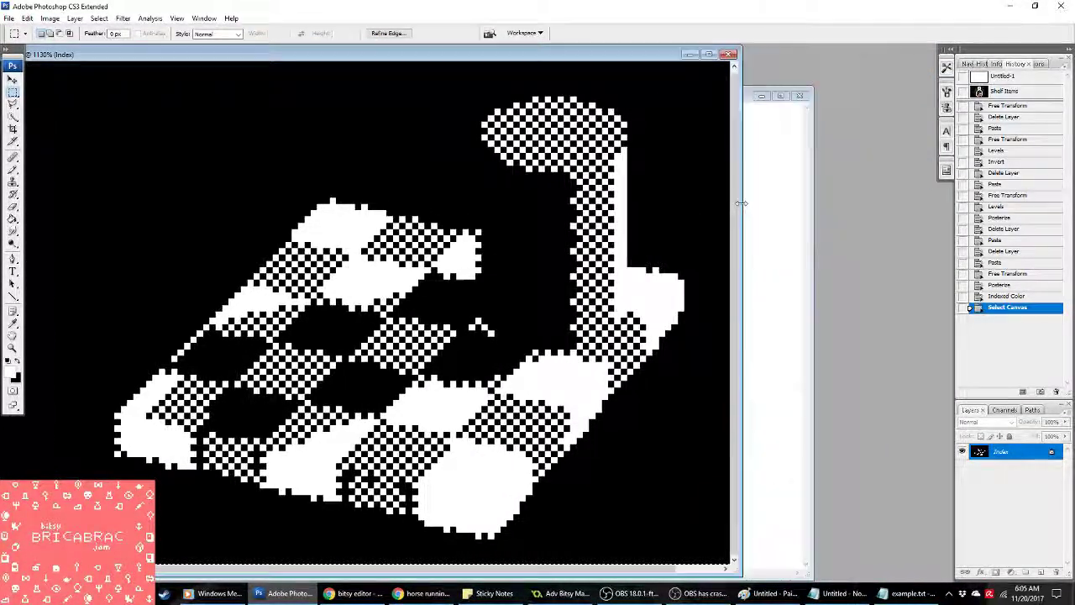
{"action": "left_click_drag", "start_coordinate": [97, 56], "coordinate": [147, 55]}
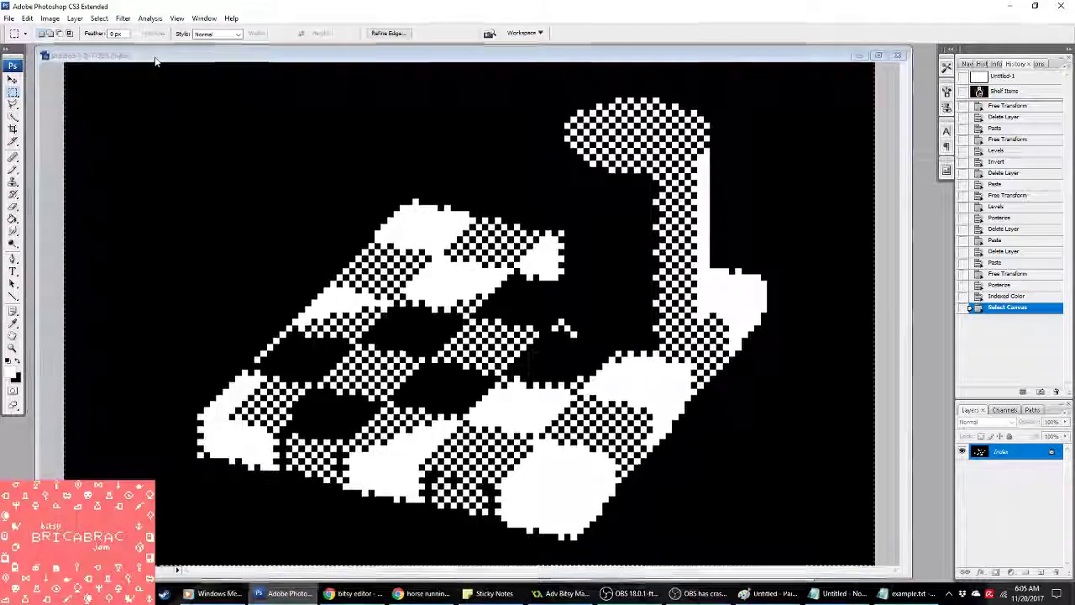
{"action": "left_click", "coordinate": [8, 19]}
{"action": "left_click", "coordinate": [8, 18]}
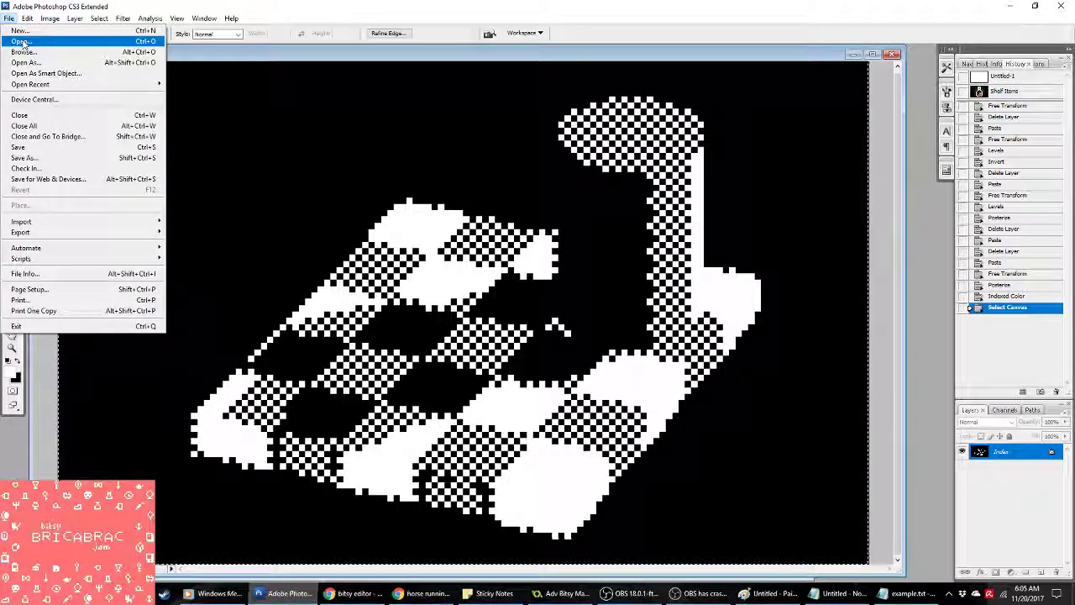
{"action": "key", "text": "Escape"}
{"action": "key", "text": "alt+Tab"}
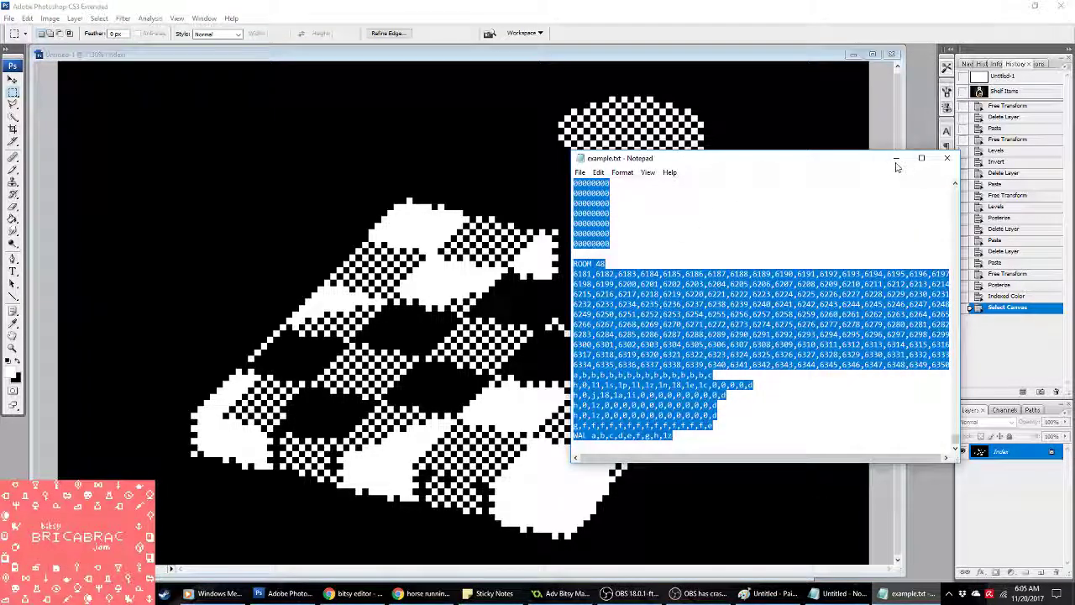
{"action": "left_click", "coordinate": [947, 158]}
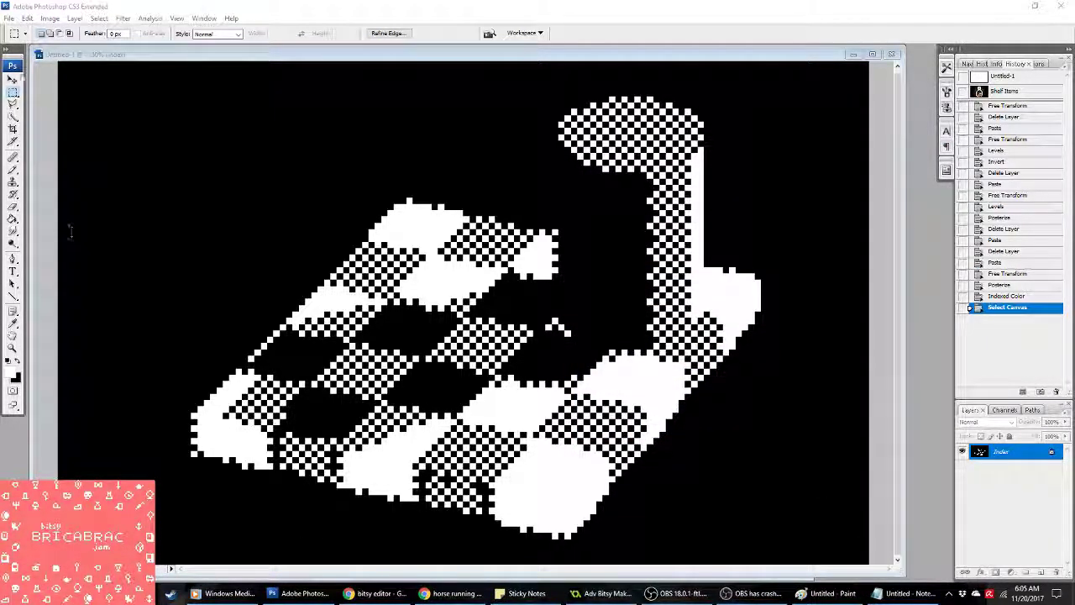
{"action": "left_click", "coordinate": [9, 19]}
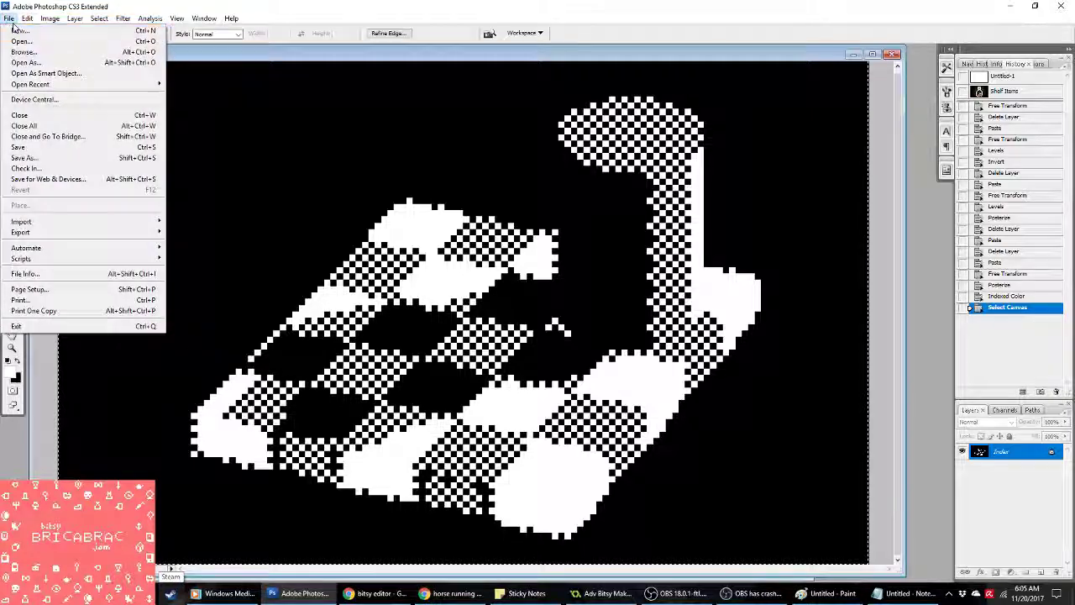
{"action": "left_click", "coordinate": [25, 42]}
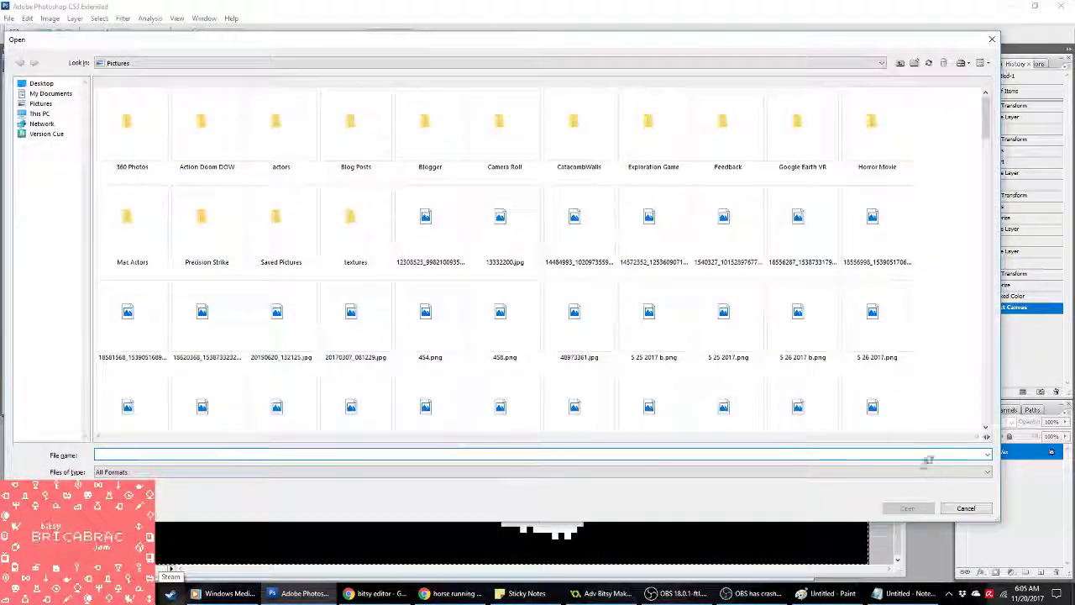
{"action": "left_click", "coordinate": [966, 508]}
Step: Try to open the saved horse GIF from the Desktop with Open As, using the Photoshop format
{"action": "left_click", "coordinate": [8, 18]}
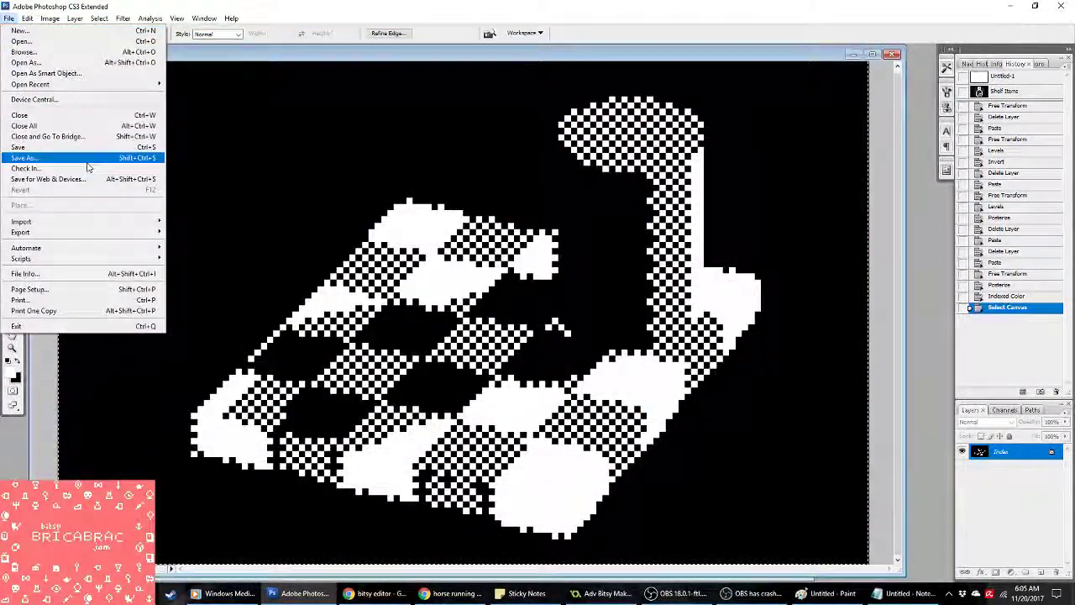
{"action": "left_click", "coordinate": [52, 62]}
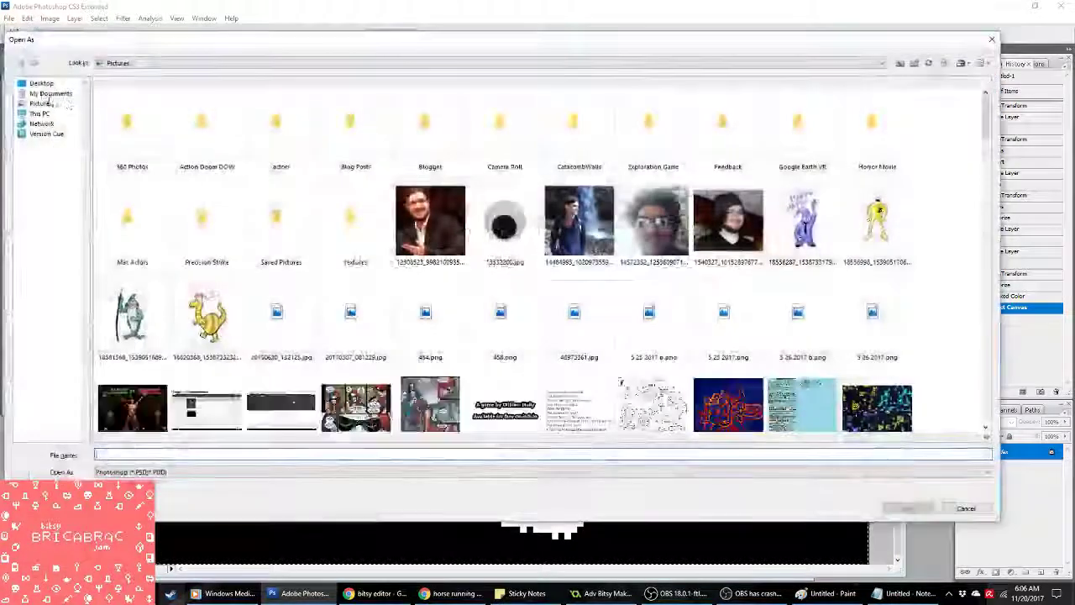
{"action": "scroll", "coordinate": [339, 252], "scroll_direction": "down", "scroll_amount": 5}
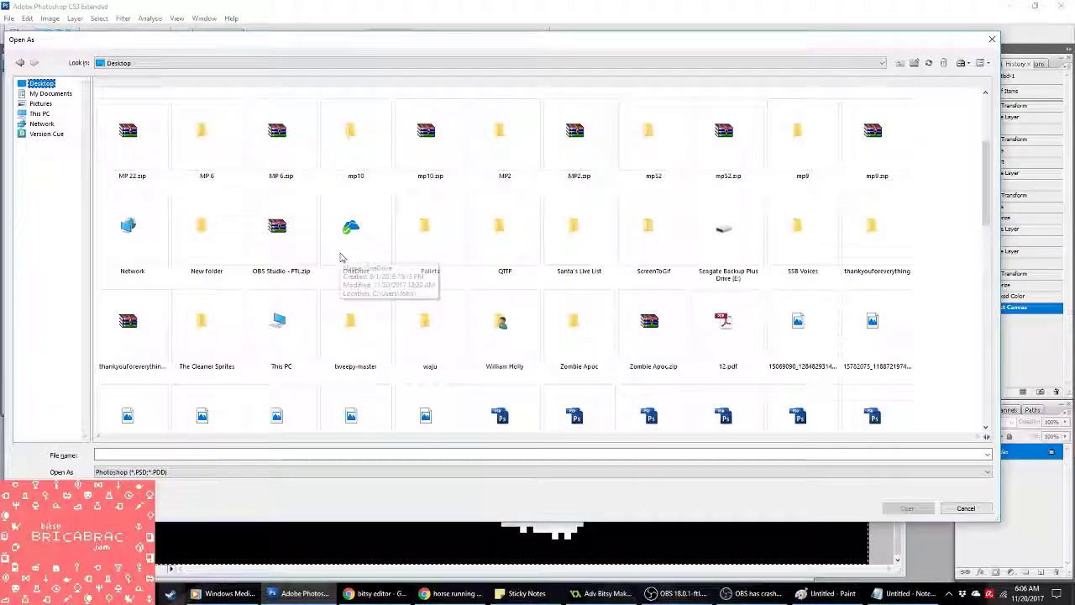
{"action": "left_click", "coordinate": [666, 401]}
{"action": "scroll", "coordinate": [666, 401], "scroll_direction": "down", "scroll_amount": 10}
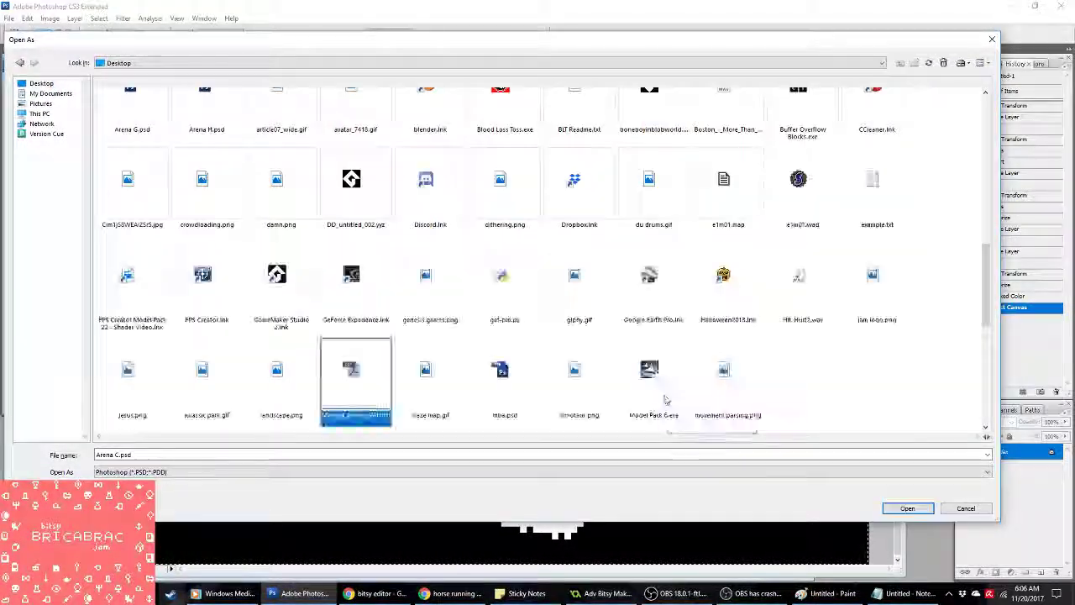
{"action": "left_click", "coordinate": [874, 374]}
{"action": "double_click", "coordinate": [873, 369]}
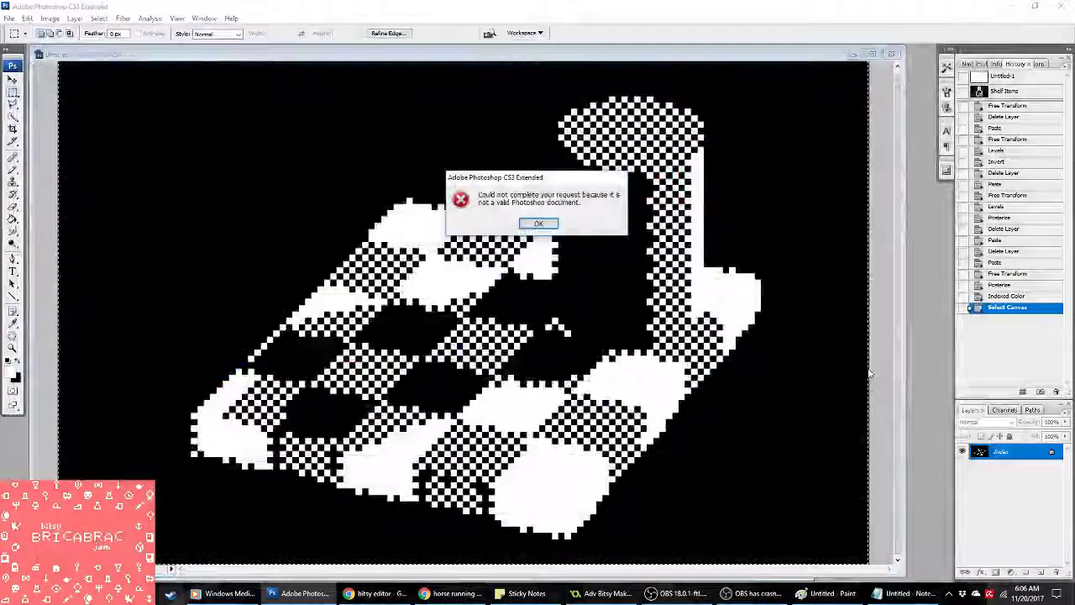
{"action": "key", "text": "Return"}
Step: Open Muybridge_race_horse_animated.gif from the Desktop with Open As, using the QuickTime Movie format
{"action": "key", "text": "super+Down"}
{"action": "left_click", "coordinate": [9, 23]}
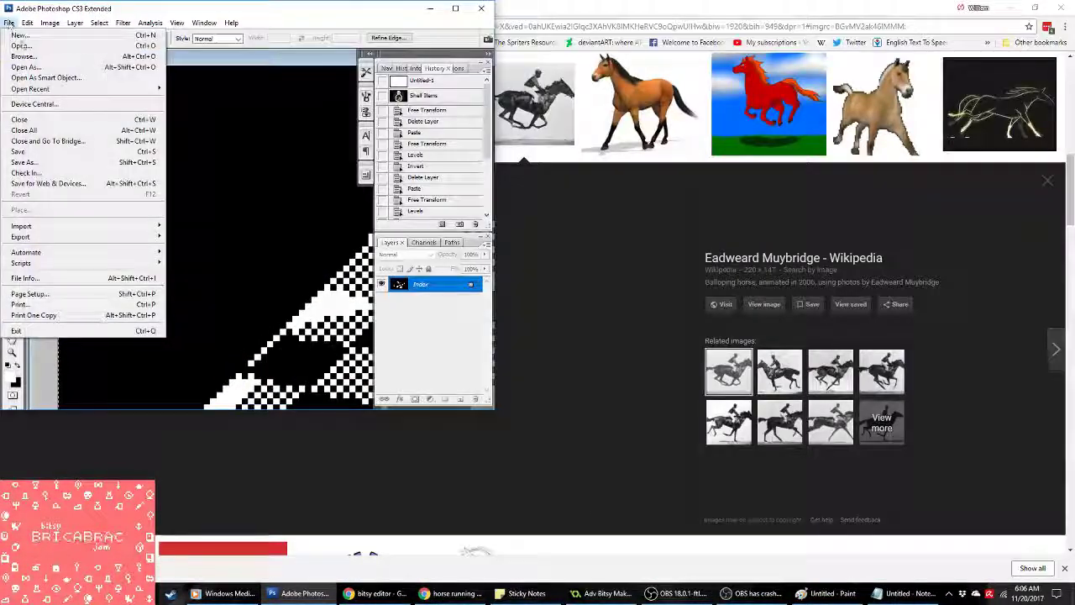
{"action": "left_click", "coordinate": [26, 67]}
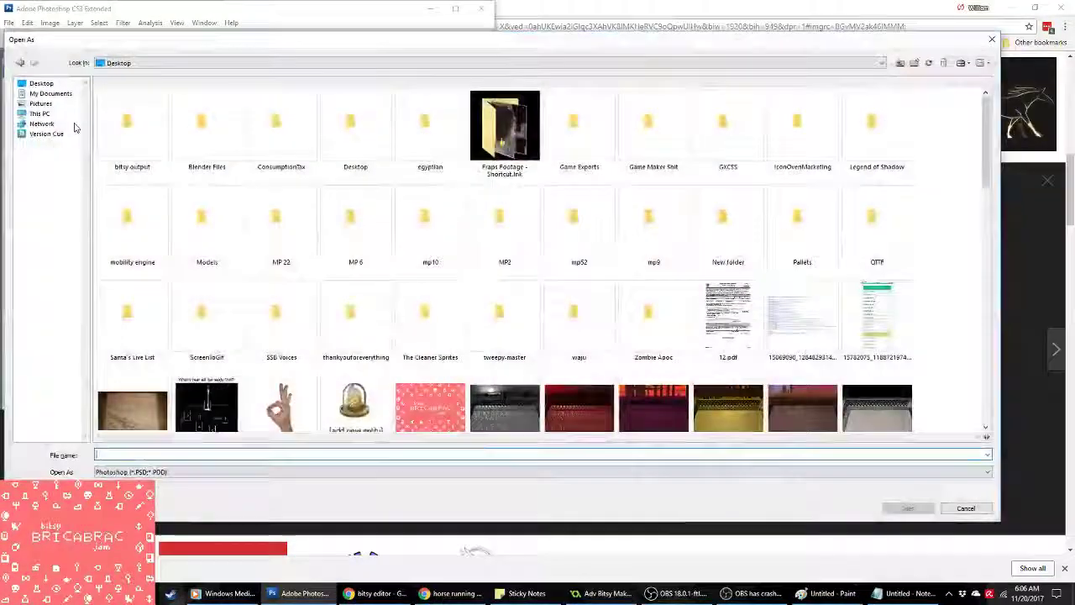
{"action": "left_click", "coordinate": [356, 286]}
{"action": "scroll", "coordinate": [356, 286], "scroll_direction": "down", "scroll_amount": 10}
{"action": "left_click", "coordinate": [281, 370]}
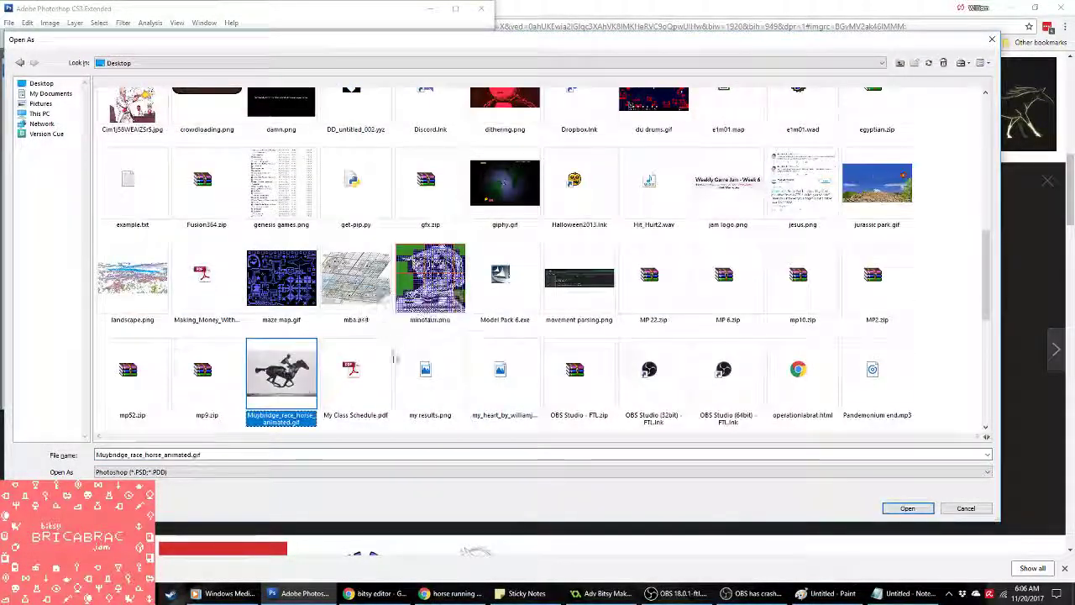
{"action": "left_click", "coordinate": [277, 472]}
{"action": "scroll", "coordinate": [268, 500], "scroll_direction": "down", "scroll_amount": 5}
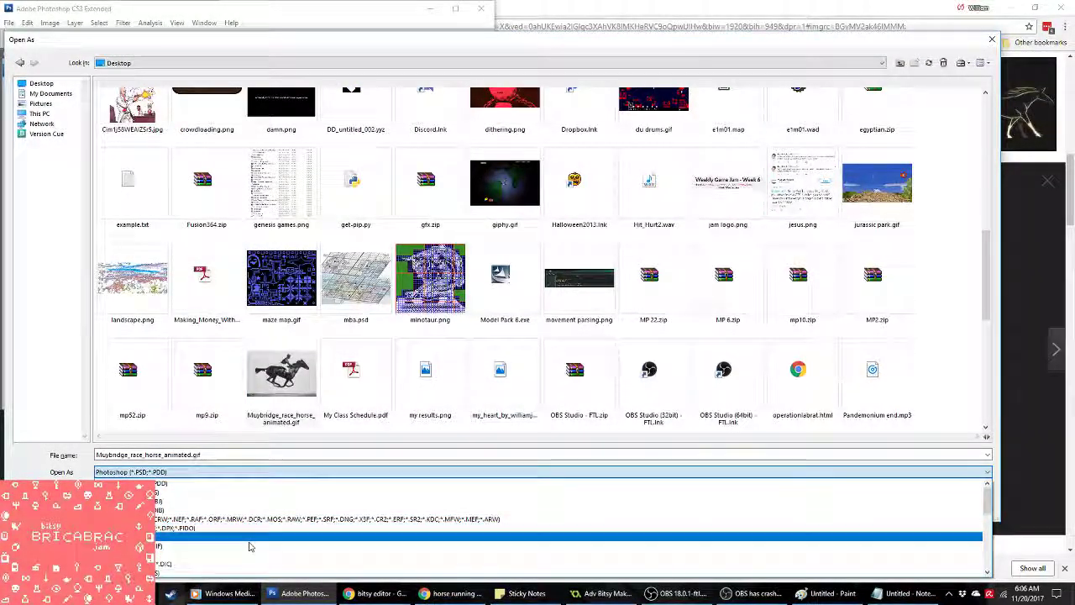
{"action": "scroll", "coordinate": [249, 547], "scroll_direction": "down", "scroll_amount": 5}
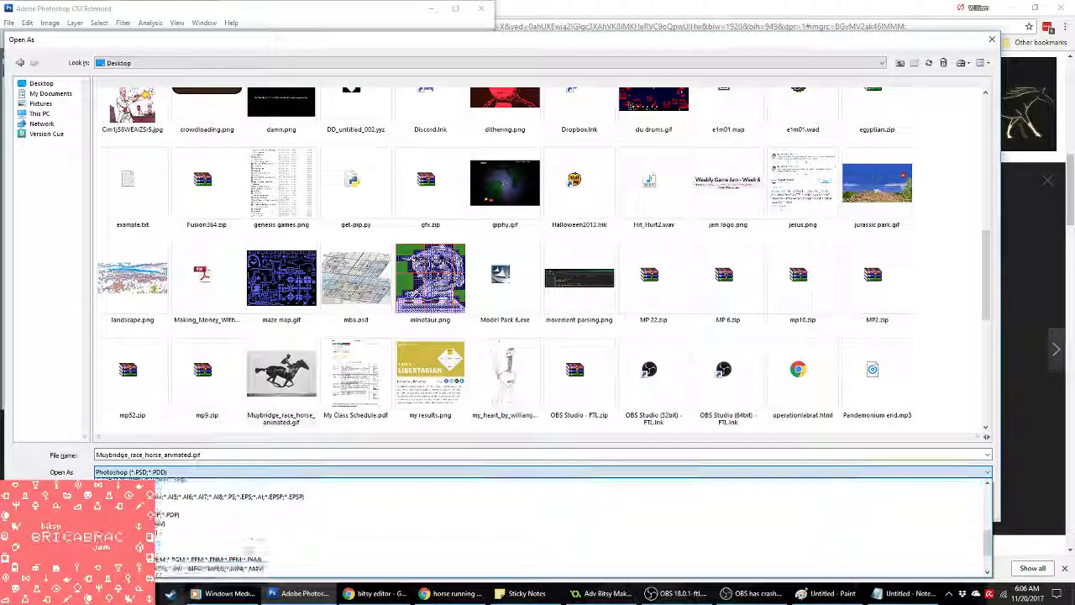
{"action": "left_click", "coordinate": [295, 521]}
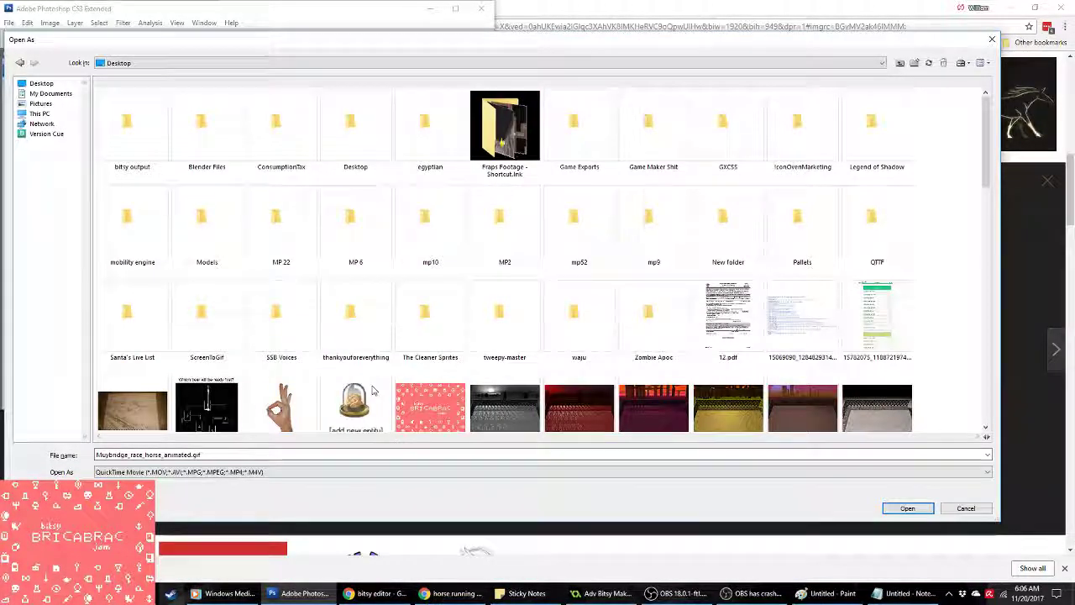
{"action": "left_click", "coordinate": [907, 508]}
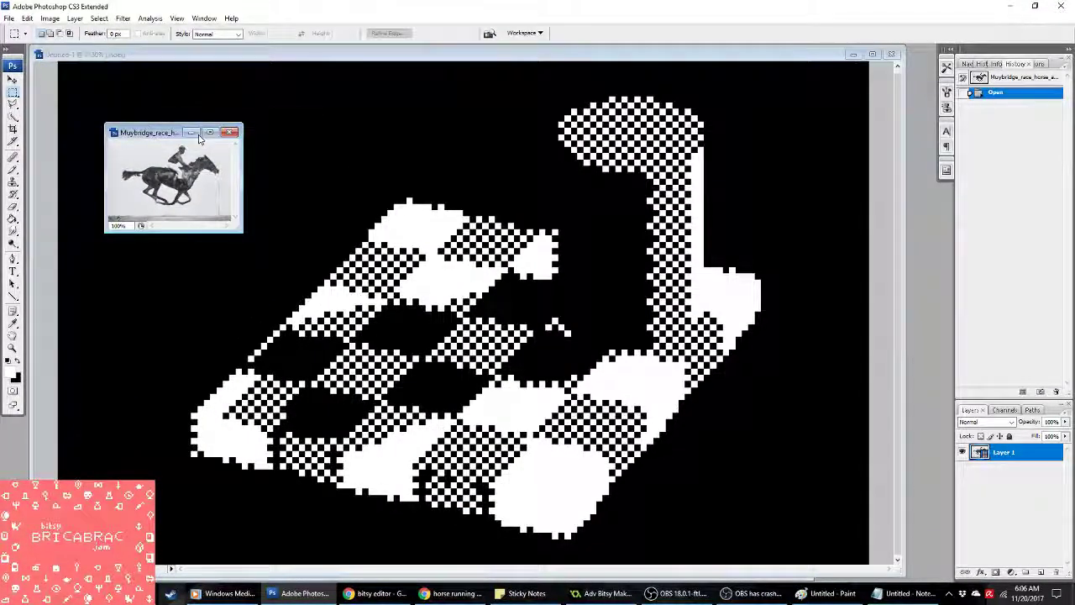
Step: Resize the horse animation to 128 pixels wide with proportions constrained, converting its video layer to a smart object
{"action": "left_click_drag", "start_coordinate": [177, 133], "coordinate": [426, 174]}
{"action": "left_click", "coordinate": [123, 18]}
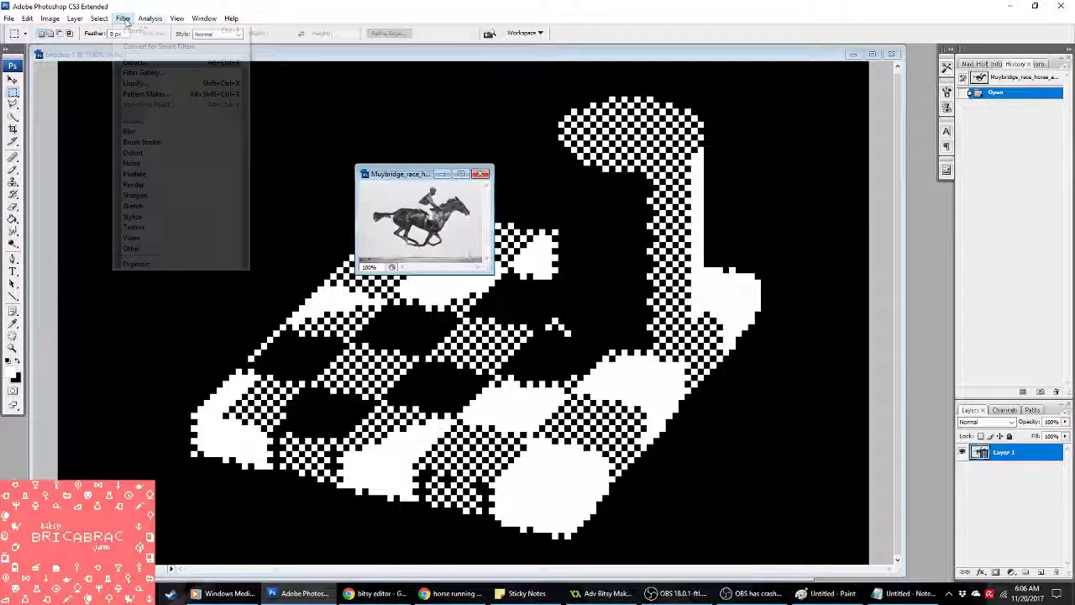
{"action": "mouse_move", "coordinate": [49, 19]}
{"action": "left_click", "coordinate": [86, 102]}
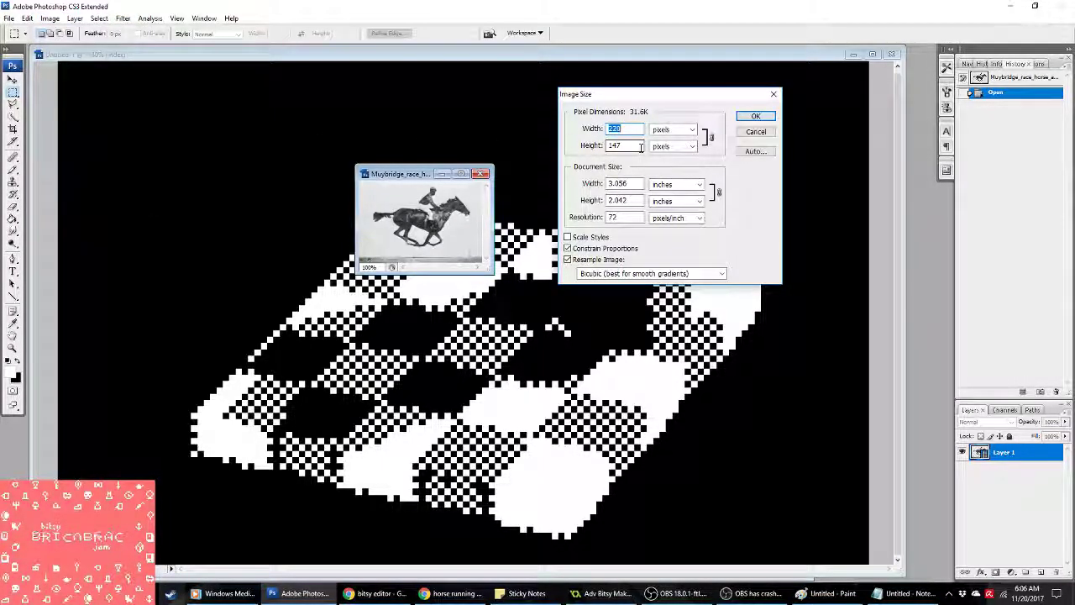
{"action": "type", "text": "128"}
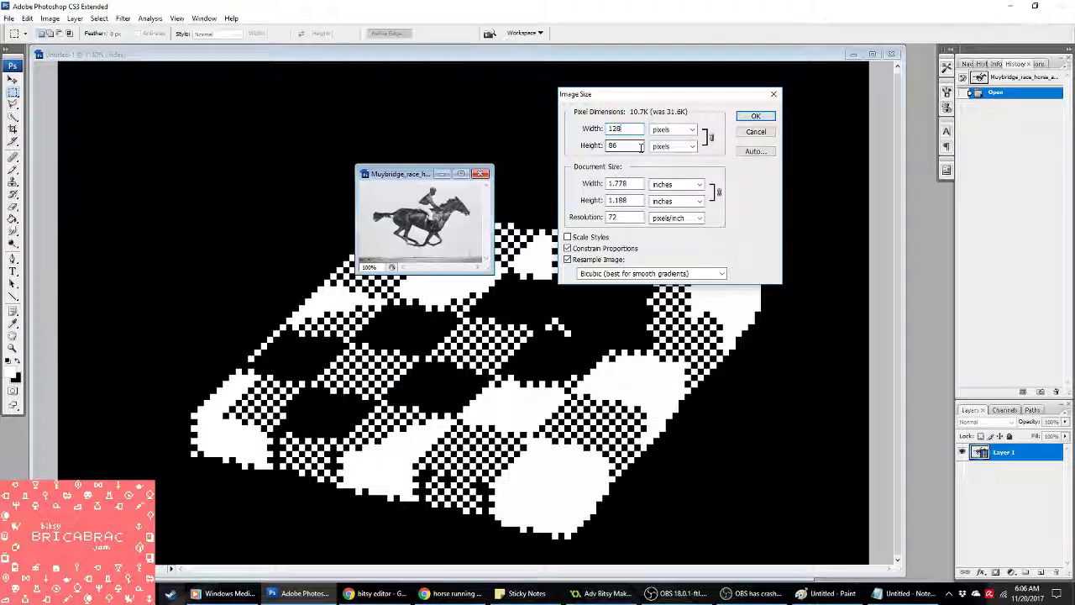
{"action": "key", "text": "Return"}
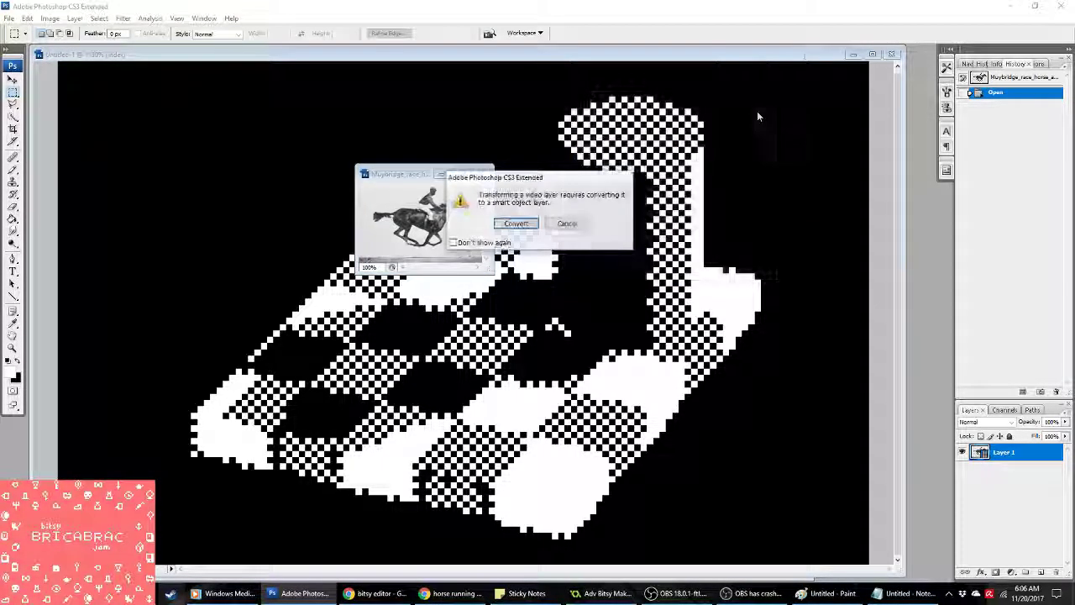
{"action": "left_click", "coordinate": [517, 223]}
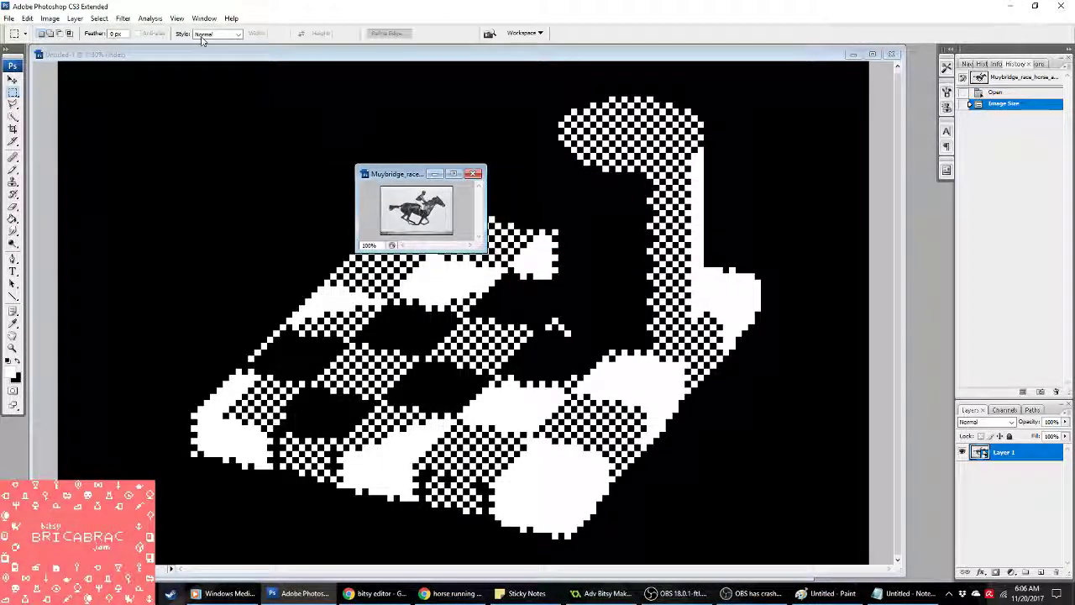
Step: Enlarge the horse document window, try converting the animation to Indexed Color with its smart object rasterized, and revert to the Image Size state
{"action": "left_click_drag", "start_coordinate": [484, 248], "coordinate": [870, 456]}
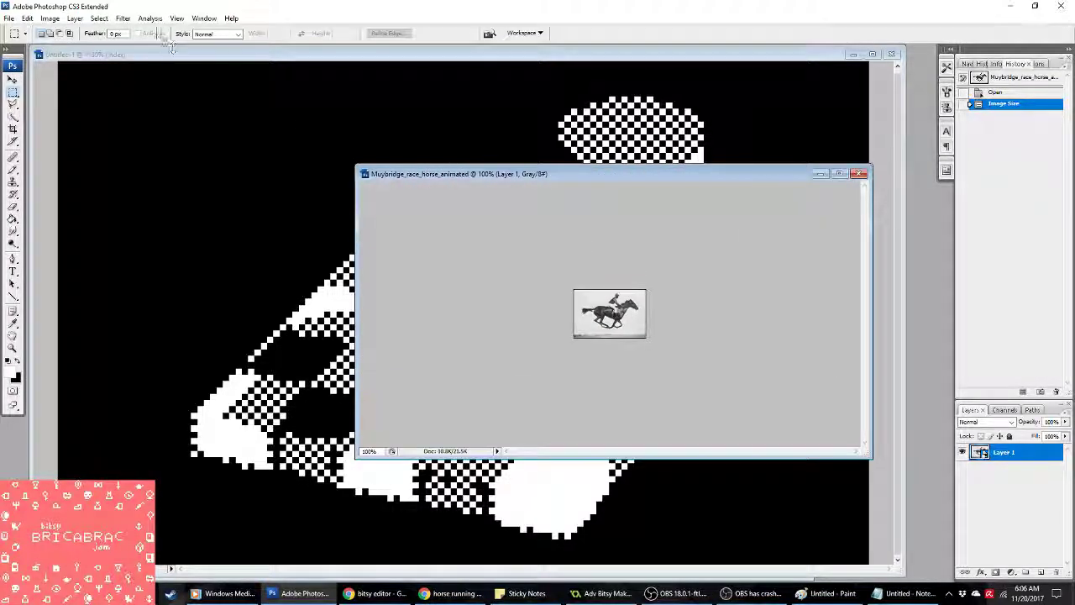
{"action": "left_click", "coordinate": [150, 18]}
{"action": "mouse_move", "coordinate": [124, 18]}
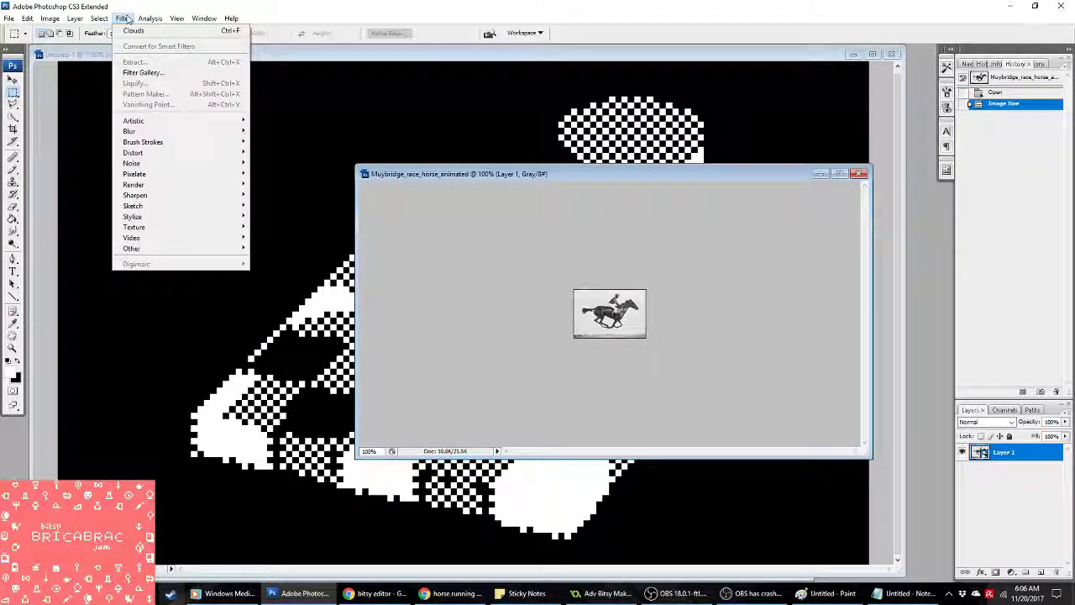
{"action": "mouse_move", "coordinate": [51, 18]}
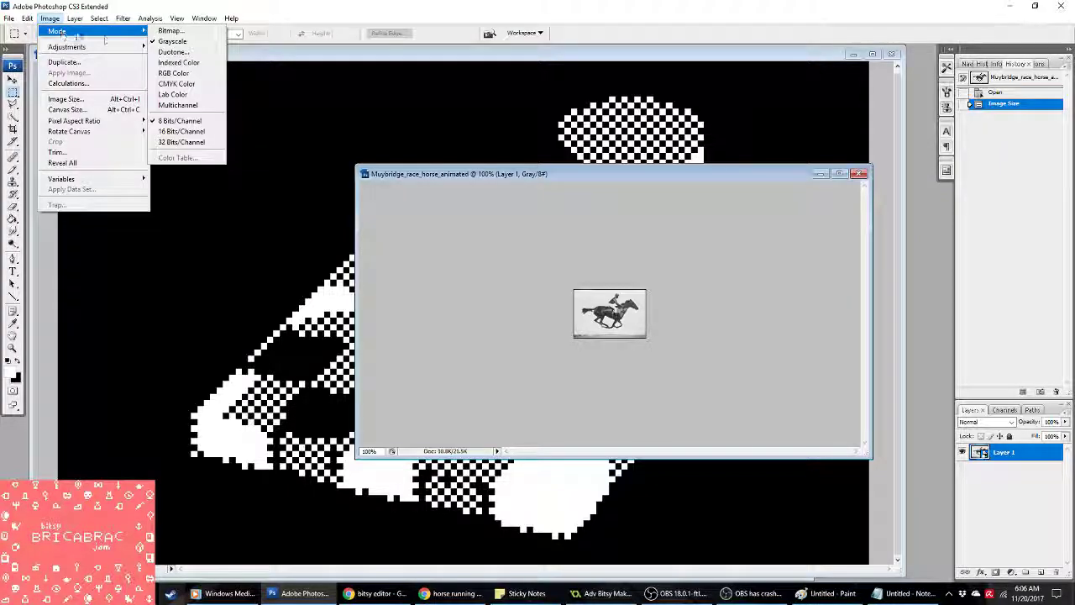
{"action": "left_click", "coordinate": [185, 63]}
{"action": "left_click", "coordinate": [493, 223]}
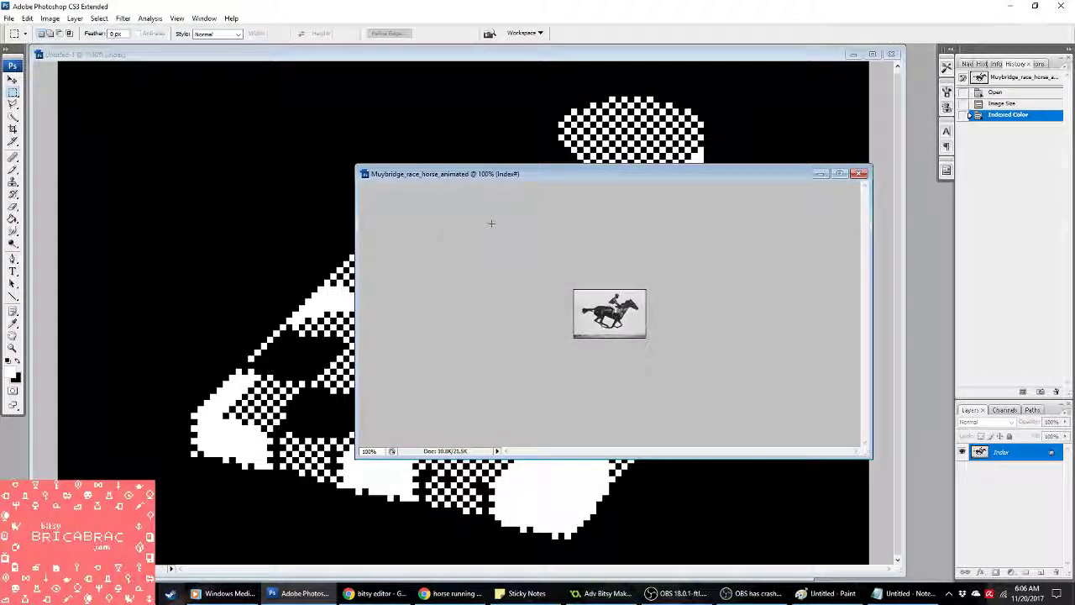
{"action": "left_click", "coordinate": [1008, 103]}
Step: Convert the horse animation to RGB Color without rasterizing its smart object
{"action": "left_click", "coordinate": [51, 17]}
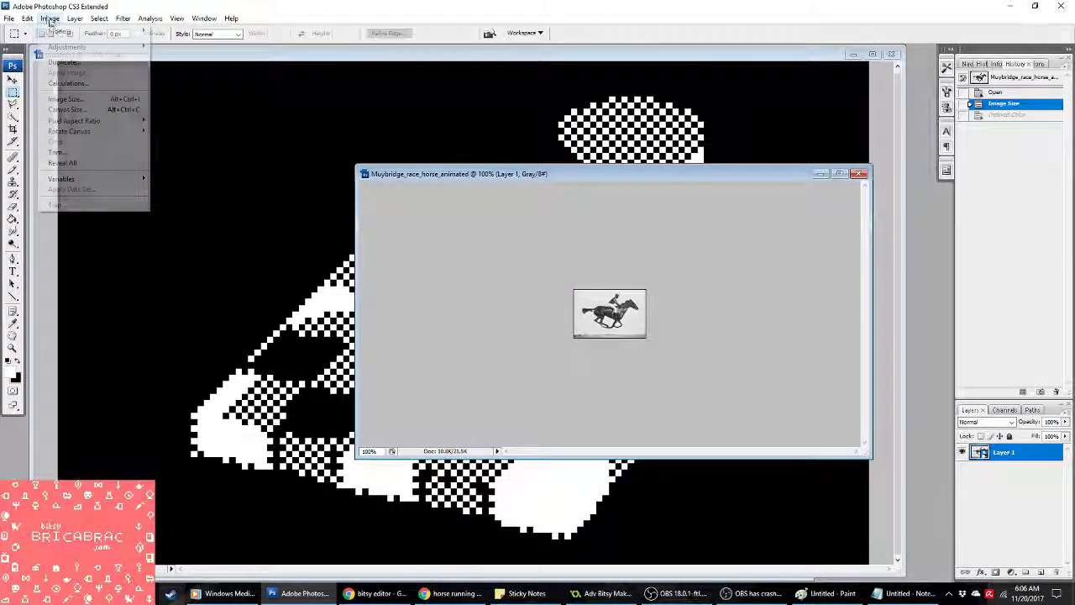
{"action": "mouse_move", "coordinate": [67, 31]}
{"action": "left_click", "coordinate": [204, 75]}
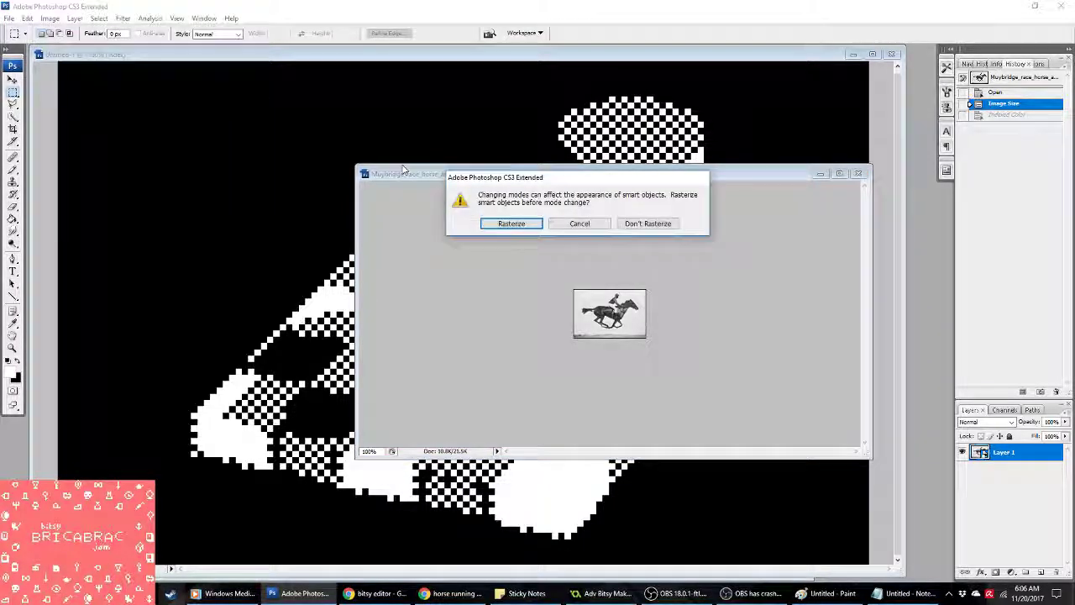
{"action": "left_click", "coordinate": [647, 224]}
Step: Try converting the horse animation to Indexed Color with the Local (Perceptual) palette, cancelling the conversion
{"action": "left_click", "coordinate": [51, 18]}
{"action": "mouse_move", "coordinate": [64, 31]}
{"action": "left_click", "coordinate": [168, 64]}
{"action": "left_click", "coordinate": [495, 220]}
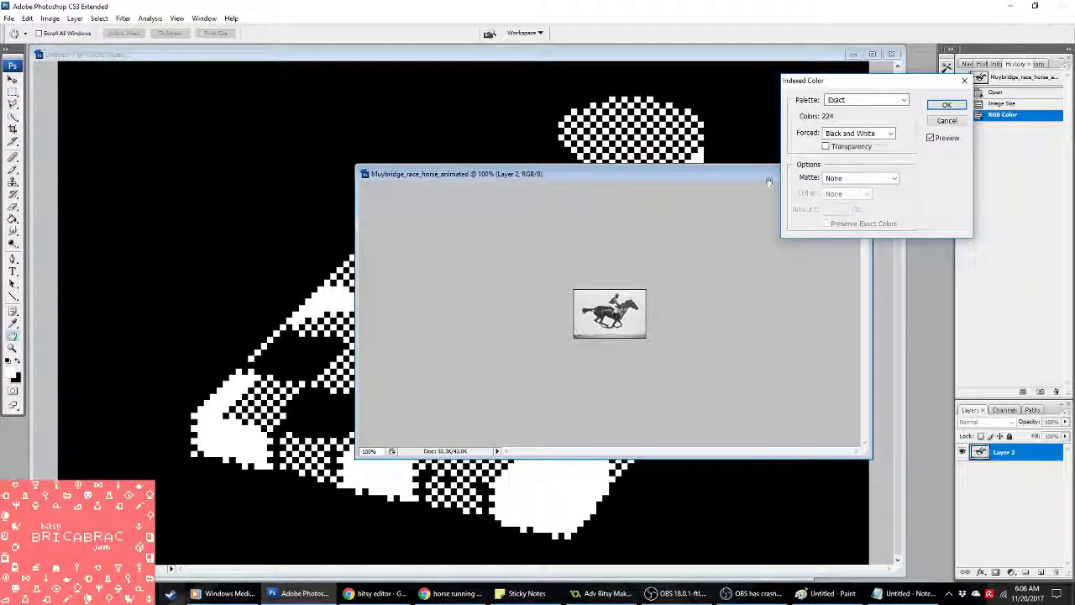
{"action": "left_click", "coordinate": [865, 100]}
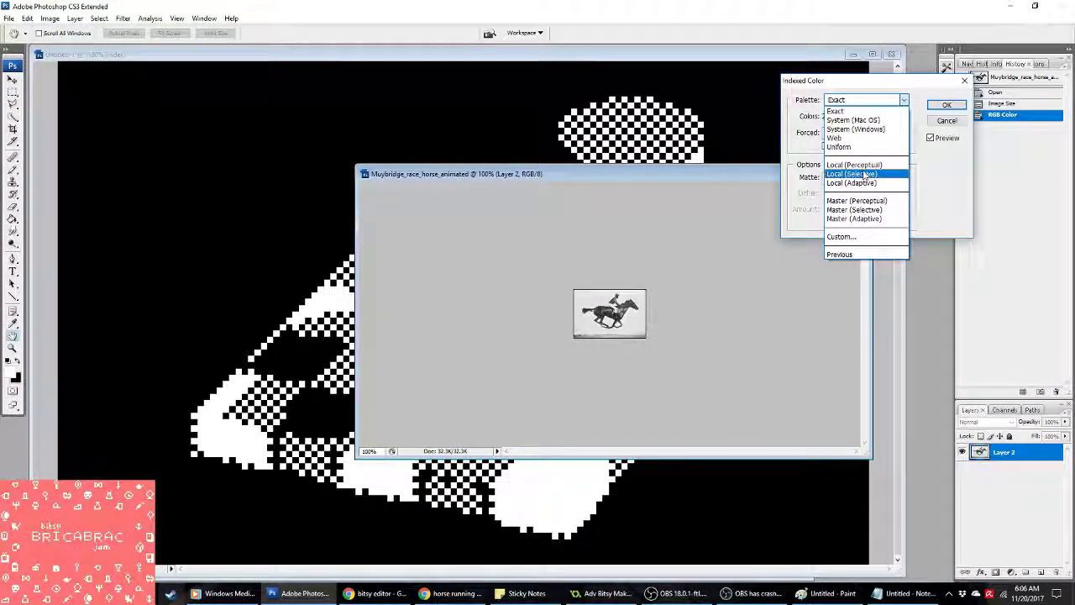
{"action": "left_click", "coordinate": [855, 165]}
{"action": "left_click", "coordinate": [947, 121]}
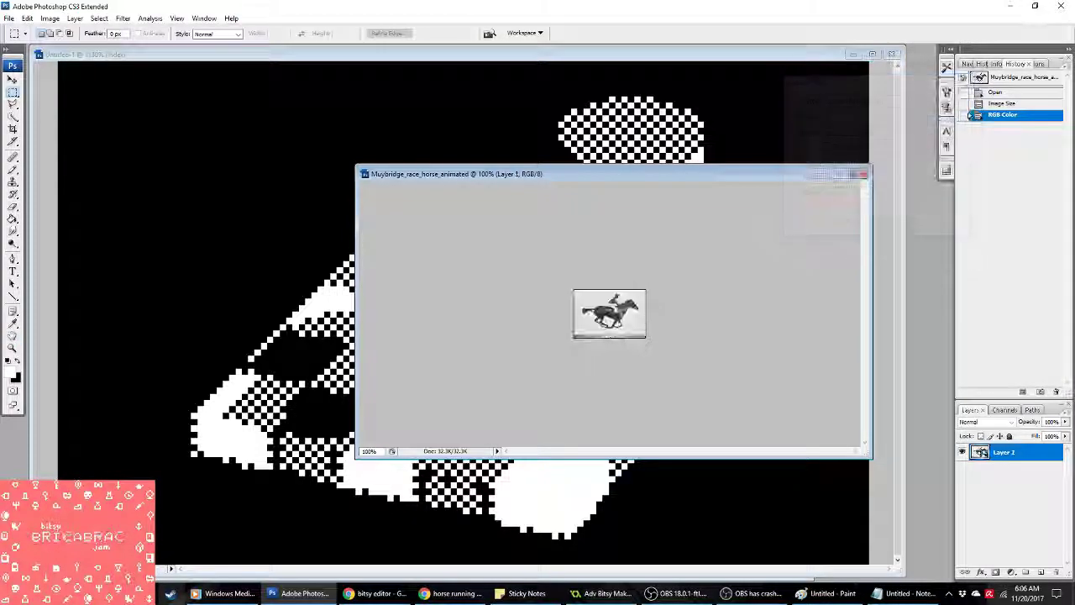
Step: Show the Animation timeline and flatten the horse animation's frames into separate layers
{"action": "left_click", "coordinate": [150, 18]}
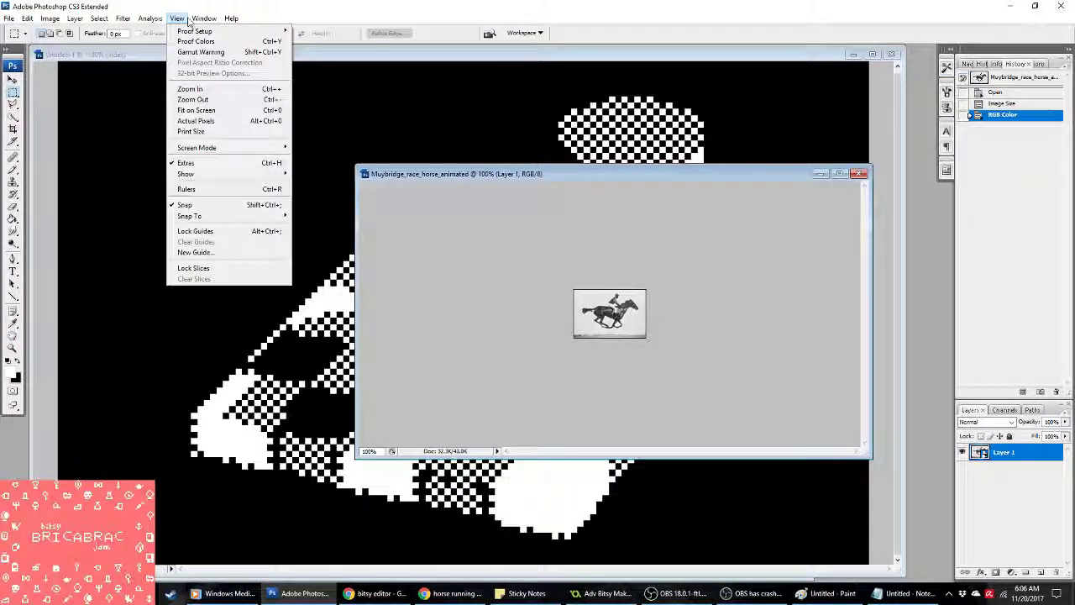
{"action": "left_click", "coordinate": [123, 17]}
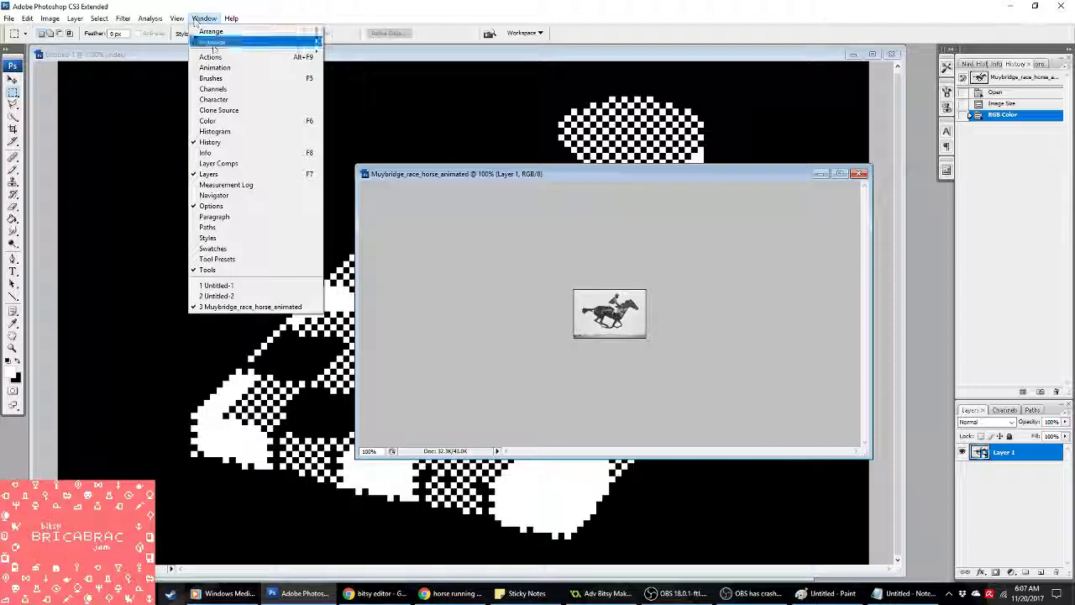
{"action": "left_click", "coordinate": [231, 67]}
{"action": "left_click", "coordinate": [899, 487]}
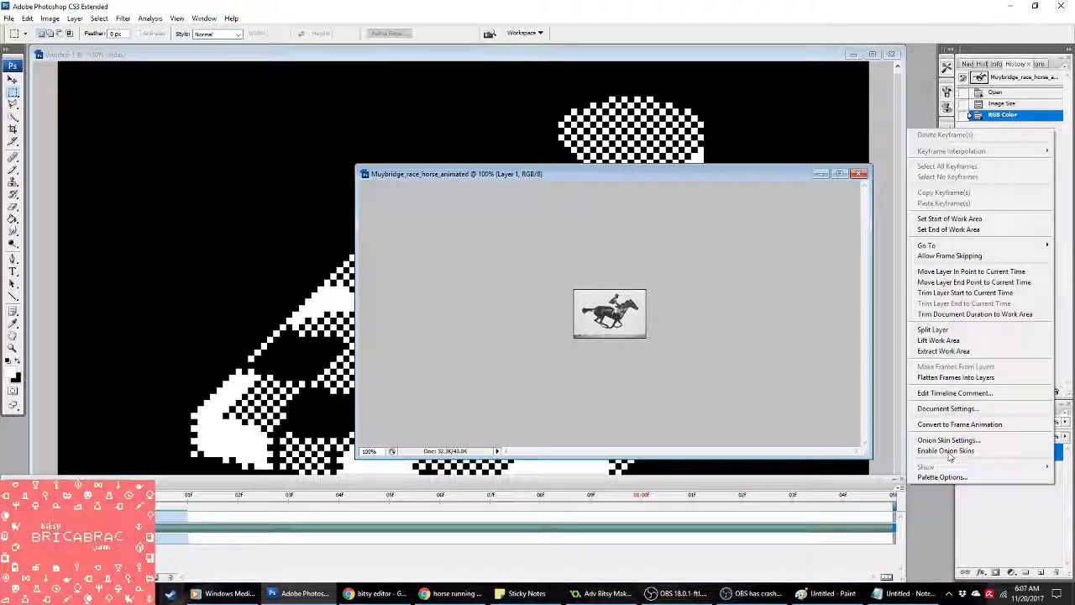
{"action": "left_click", "coordinate": [979, 366]}
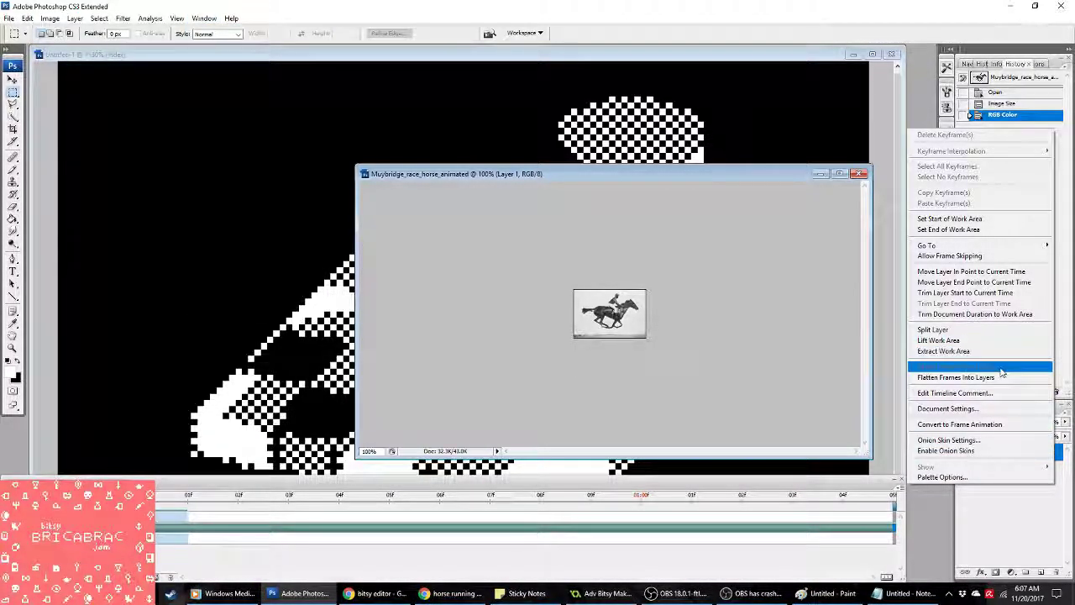
{"action": "left_click", "coordinate": [998, 378]}
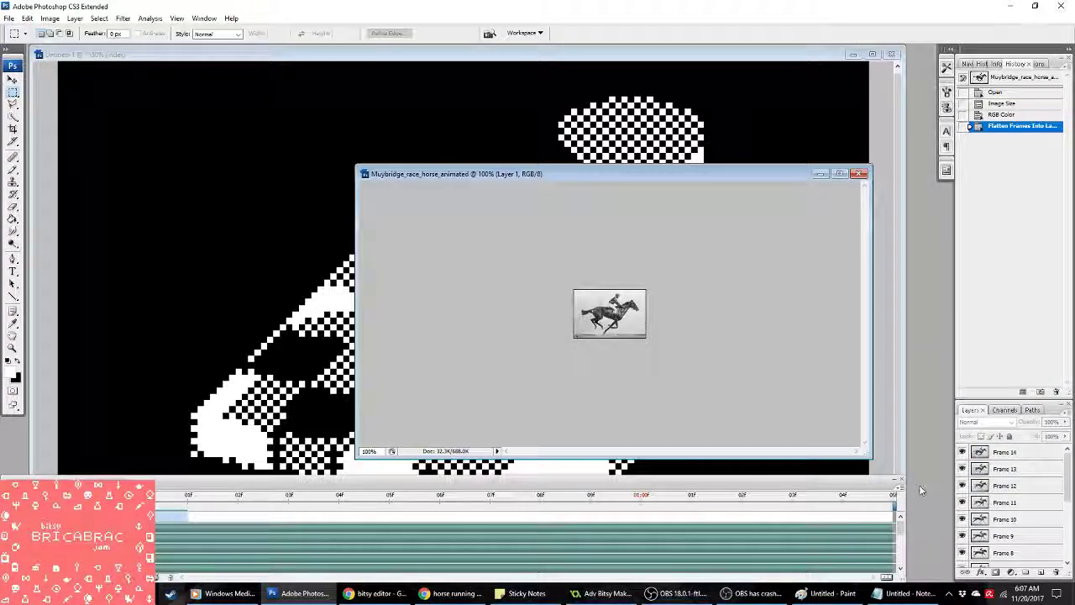
Step: Copy the Frame 0 layer of the horse animation, move its window aside, and bring the Untitled-1 document to the front
{"action": "scroll", "coordinate": [1046, 525], "scroll_direction": "down", "scroll_amount": 3}
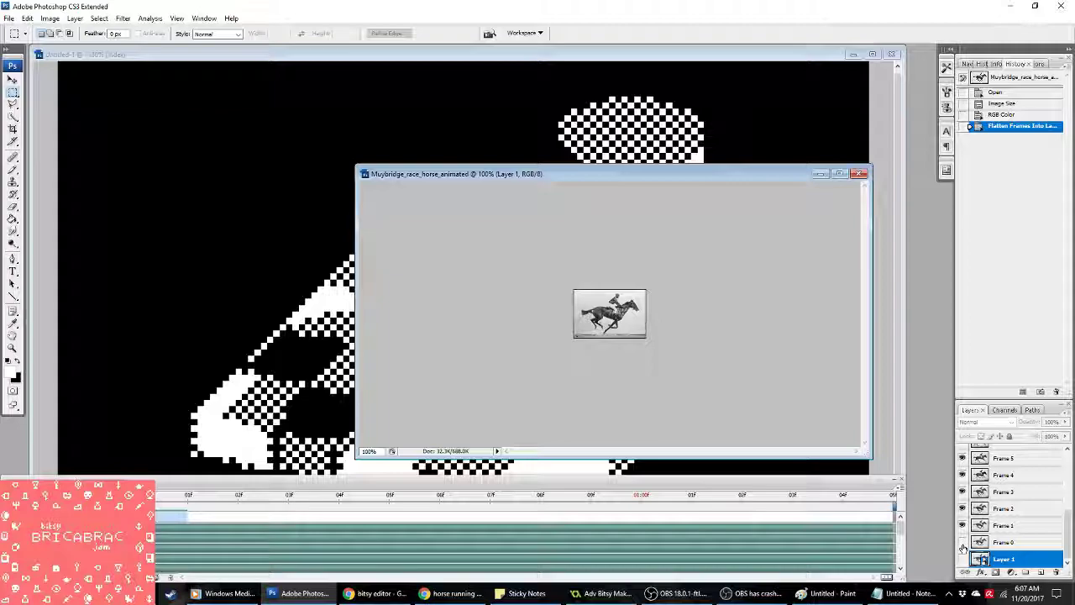
{"action": "left_click_drag", "start_coordinate": [620, 178], "coordinate": [692, 209]}
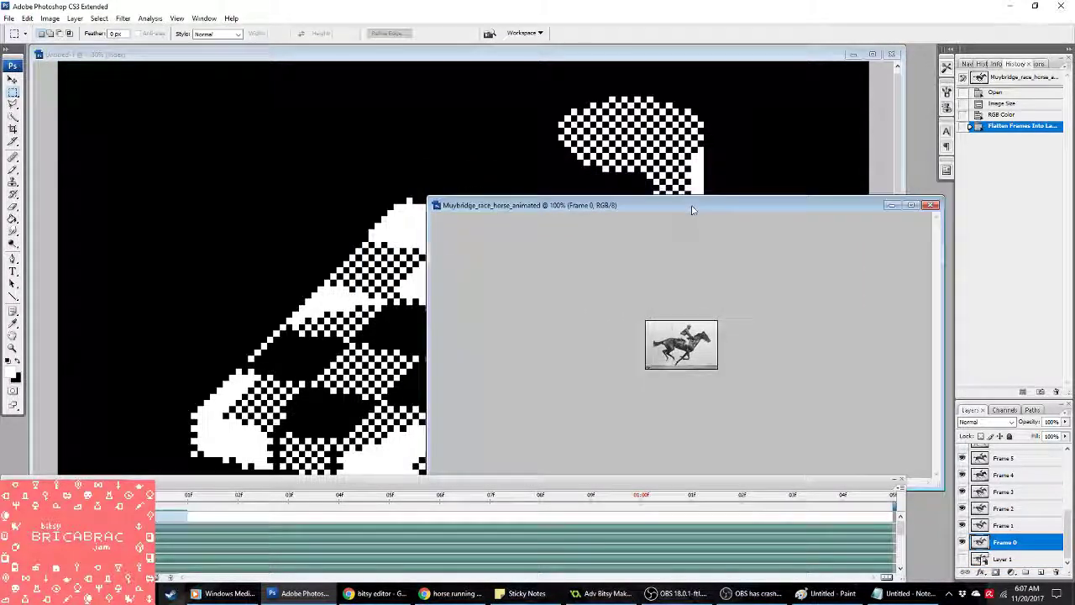
{"action": "left_click", "coordinate": [527, 62]}
Step: Try pasting the horse frame into the indexed Untitled-1 document, collapse the timeline, and revert the document to the Select Canvas state
{"action": "key", "text": "ctrl+v"}
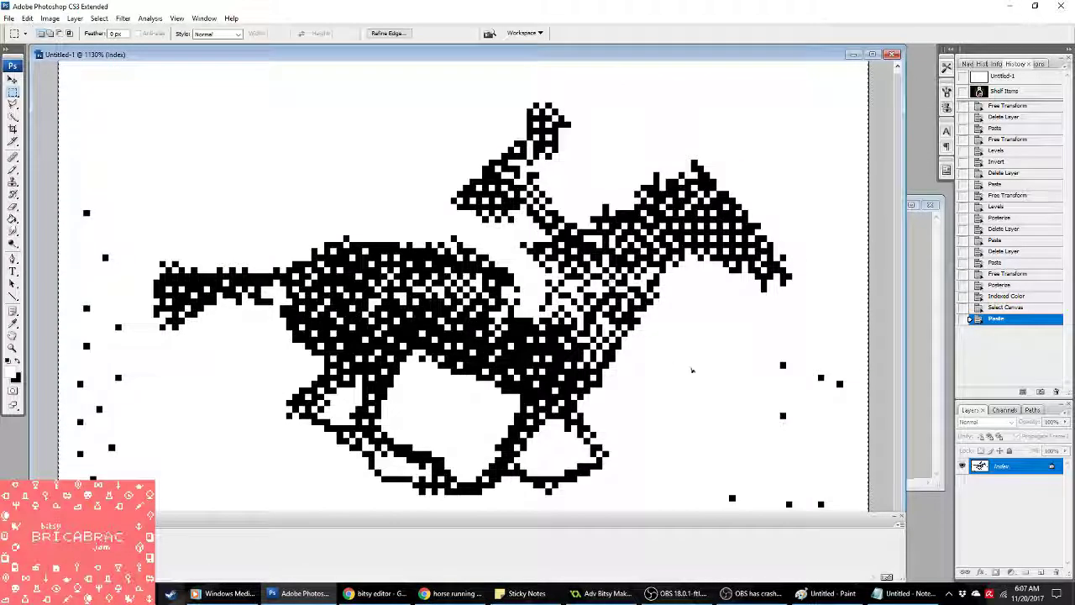
{"action": "left_click_drag", "start_coordinate": [900, 518], "coordinate": [903, 578]}
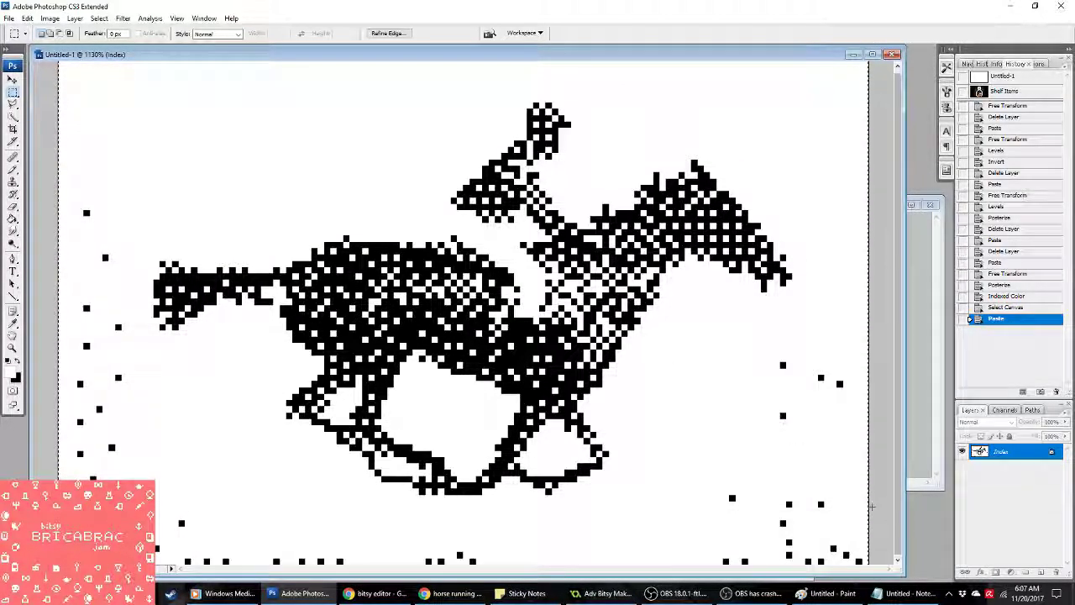
{"action": "left_click", "coordinate": [984, 322]}
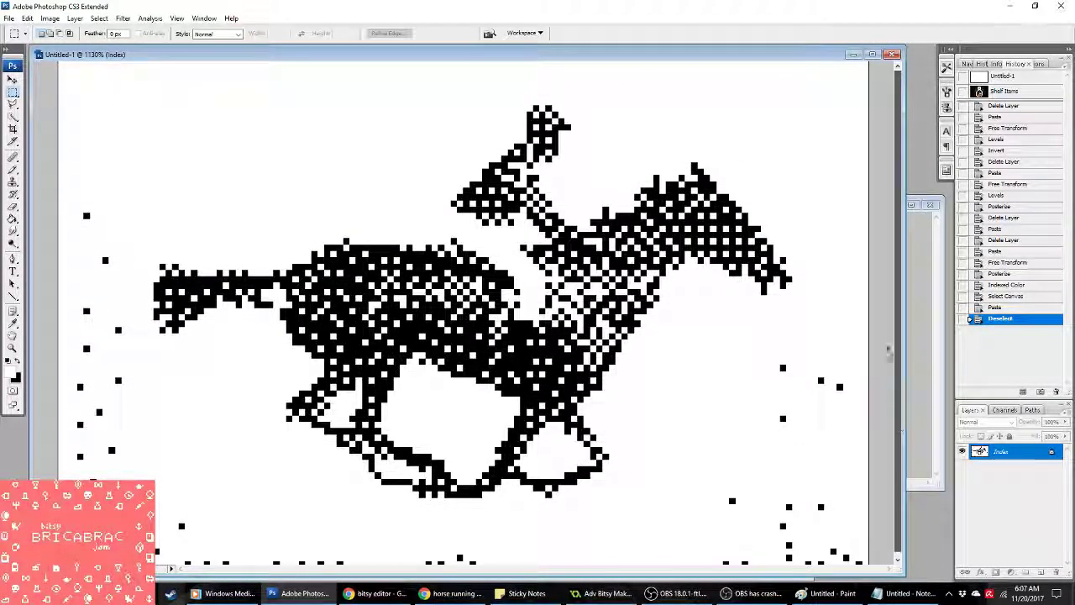
{"action": "left_click", "coordinate": [1005, 296]}
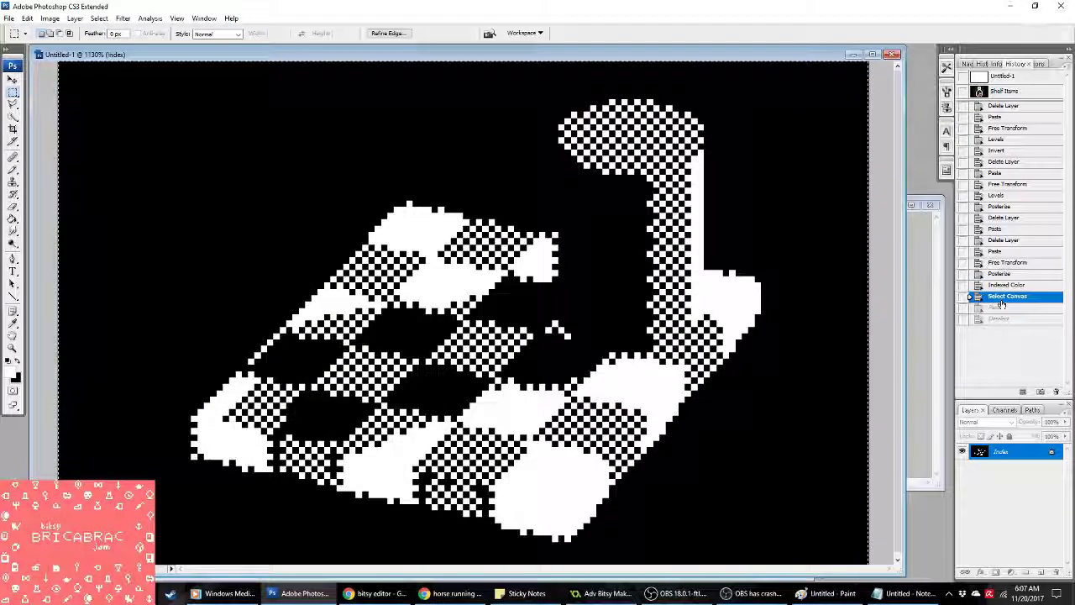
Step: Convert the Untitled-1 document to RGB Color and paste the copied horse frame as a new layer
{"action": "left_click", "coordinate": [50, 18]}
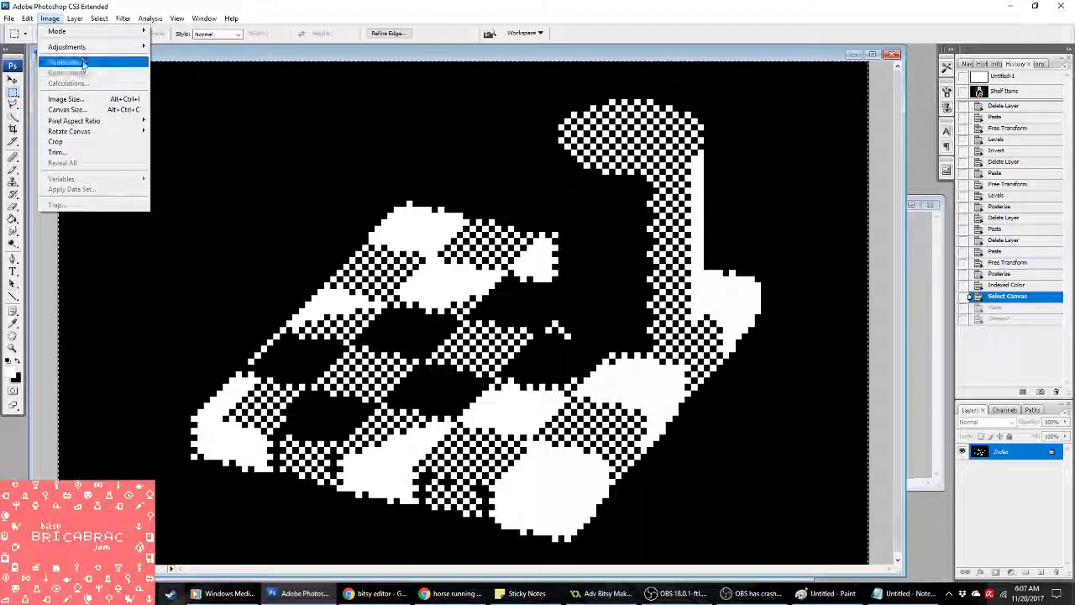
{"action": "mouse_move", "coordinate": [63, 32]}
{"action": "left_click", "coordinate": [210, 73]}
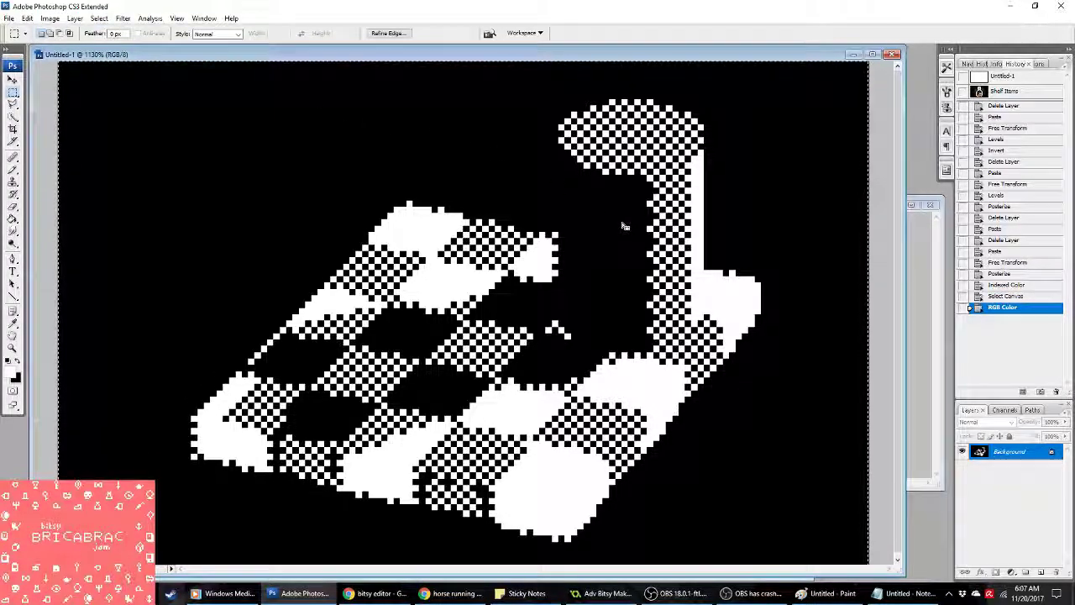
{"action": "key", "text": "ctrl+v"}
Step: Convert Untitled-1 to Indexed Color with its layers flattened to dither the horse, and select the whole canvas for copying
{"action": "left_click", "coordinate": [51, 18]}
{"action": "mouse_move", "coordinate": [67, 47]}
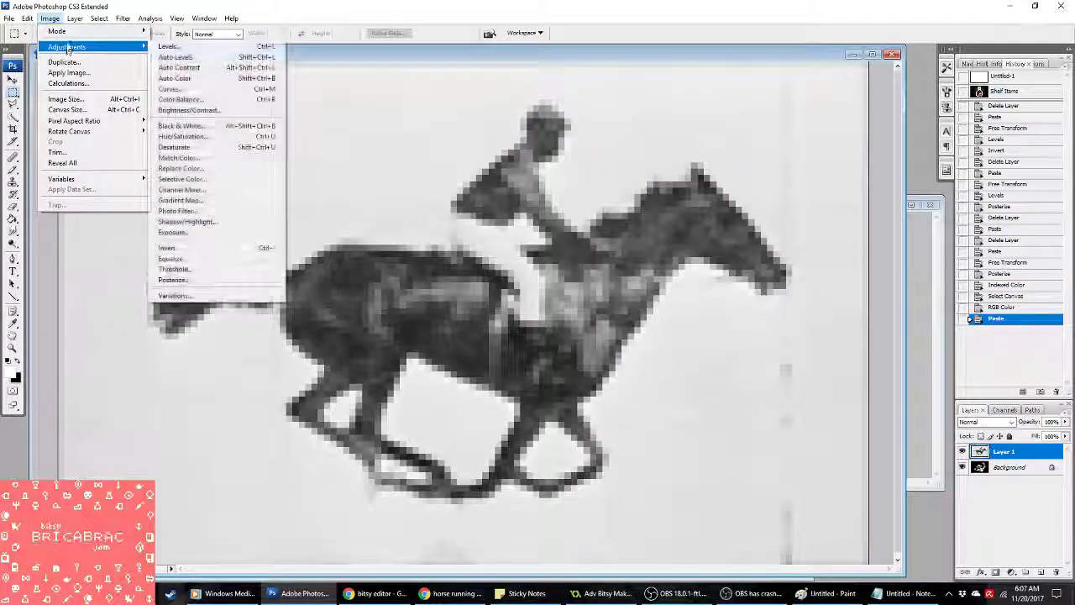
{"action": "left_click", "coordinate": [181, 62]}
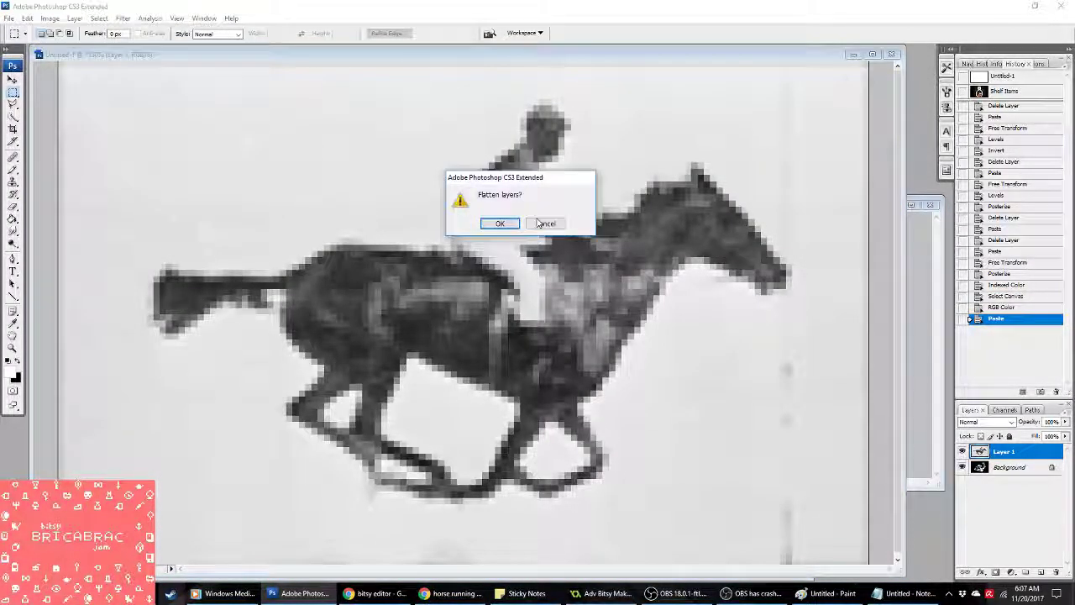
{"action": "left_click", "coordinate": [493, 221]}
{"action": "left_click", "coordinate": [865, 99]}
{"action": "left_click", "coordinate": [851, 177]}
{"action": "left_click", "coordinate": [946, 104]}
{"action": "key", "text": "m"}
{"action": "key", "text": "ctrl+a"}
Step: Switch to File Explorer, delete the old output file from the Adv_Bitsy_Maker folder, and return to GameMaker
{"action": "key", "text": "alt+Tab"}
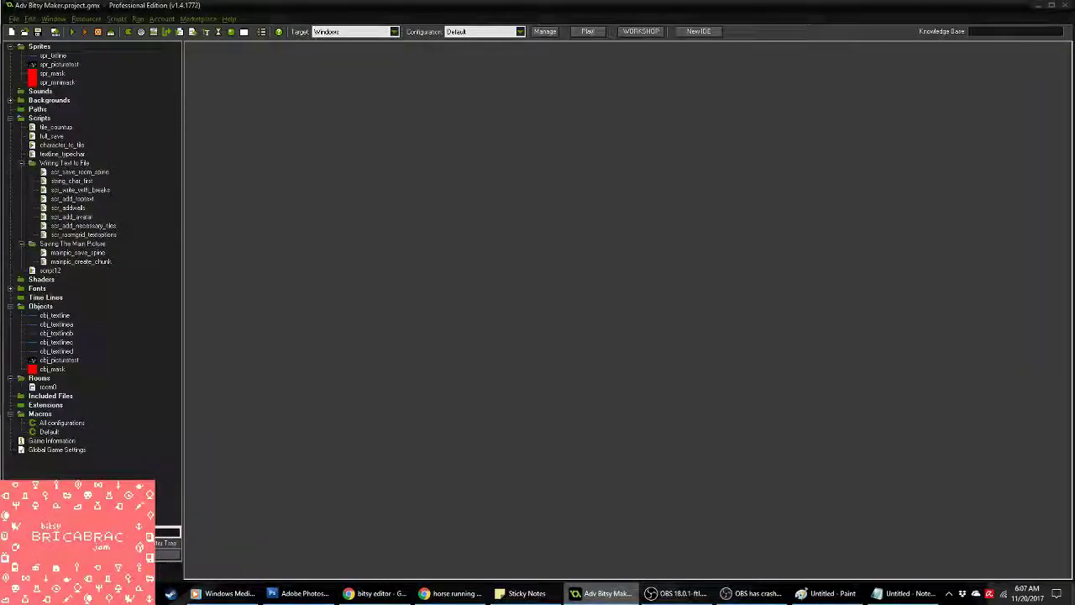
{"action": "key", "text": "alt+Tab"}
{"action": "key", "text": "Delete"}
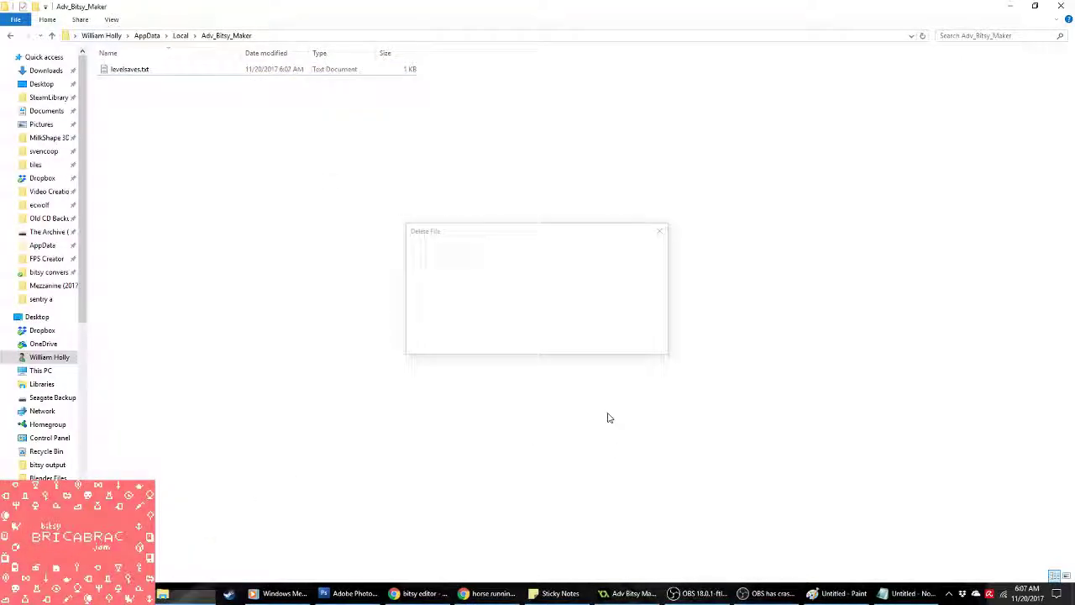
{"action": "key", "text": "alt+Tab"}
Step: Replace the image of spr_picturetest with the dithered horse frame and test-run the project
{"action": "double_click", "coordinate": [54, 67]}
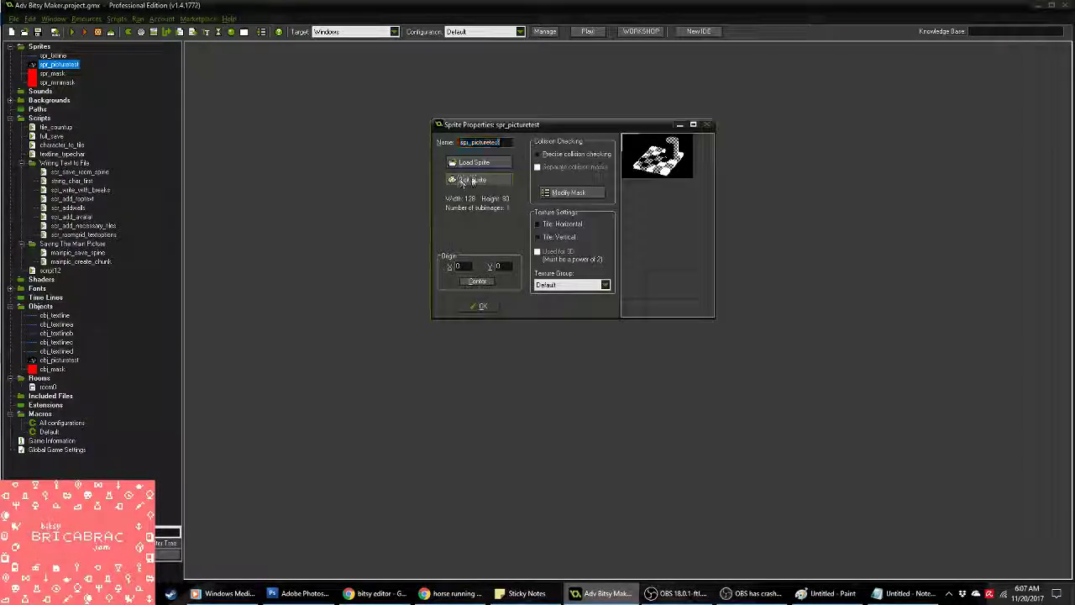
{"action": "left_click", "coordinate": [456, 187]}
{"action": "left_click", "coordinate": [359, 134]}
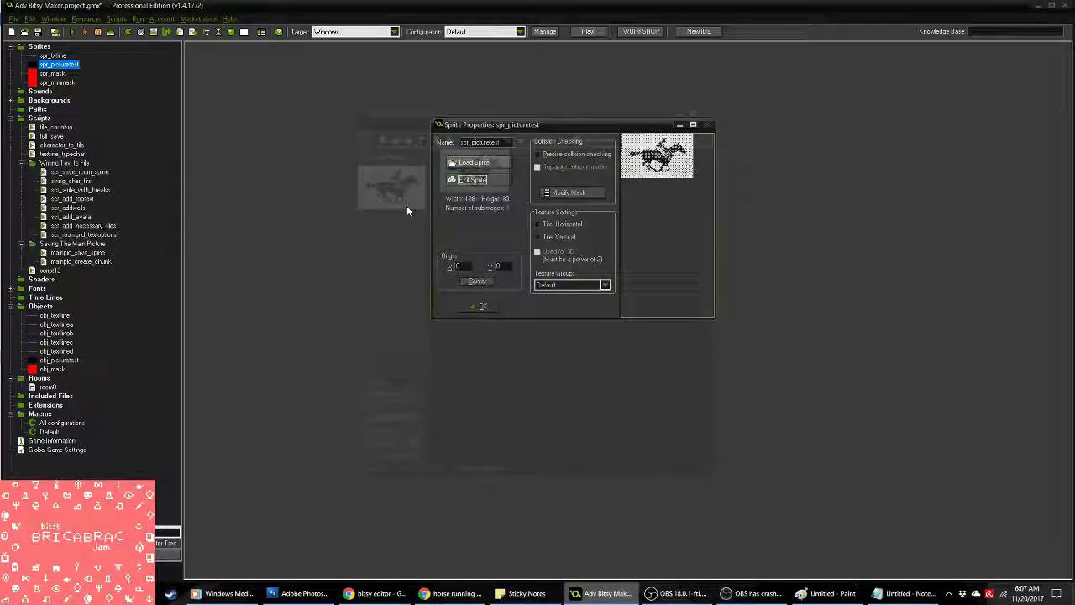
{"action": "left_click", "coordinate": [475, 305]}
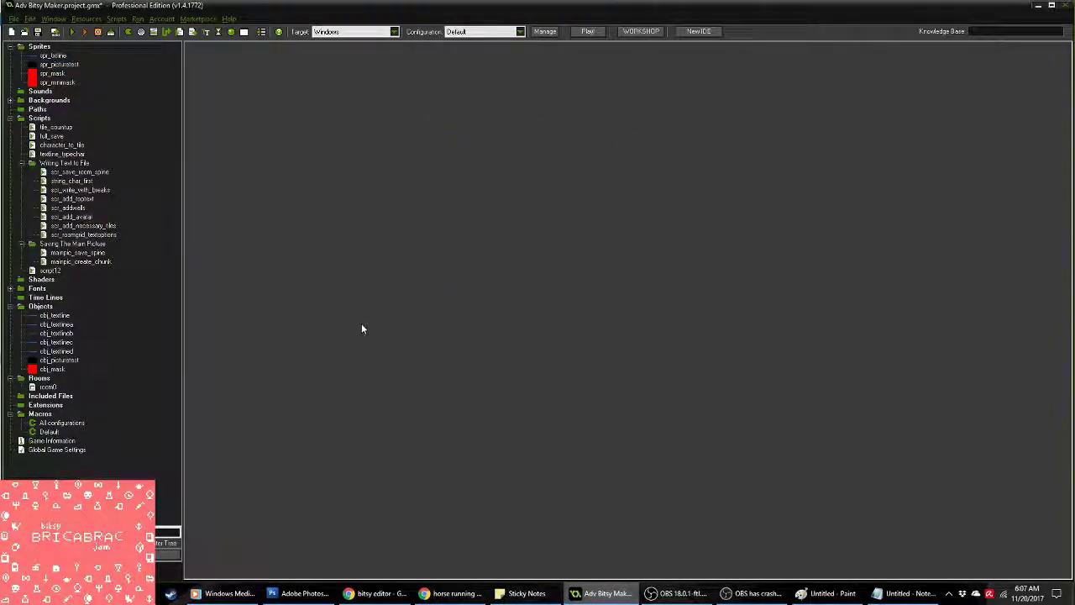
{"action": "left_click", "coordinate": [70, 33]}
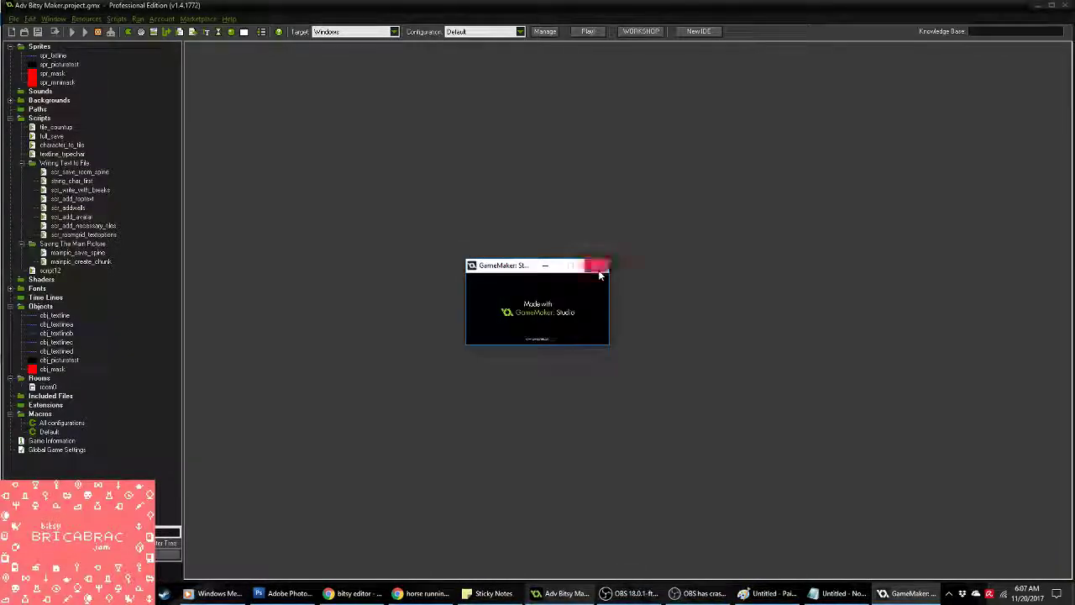
Step: Check the Glob Right Pressed code of obj_textlinea and copy the Create event code of obj_textline
{"action": "double_click", "coordinate": [74, 324]}
{"action": "double_click", "coordinate": [731, 190]}
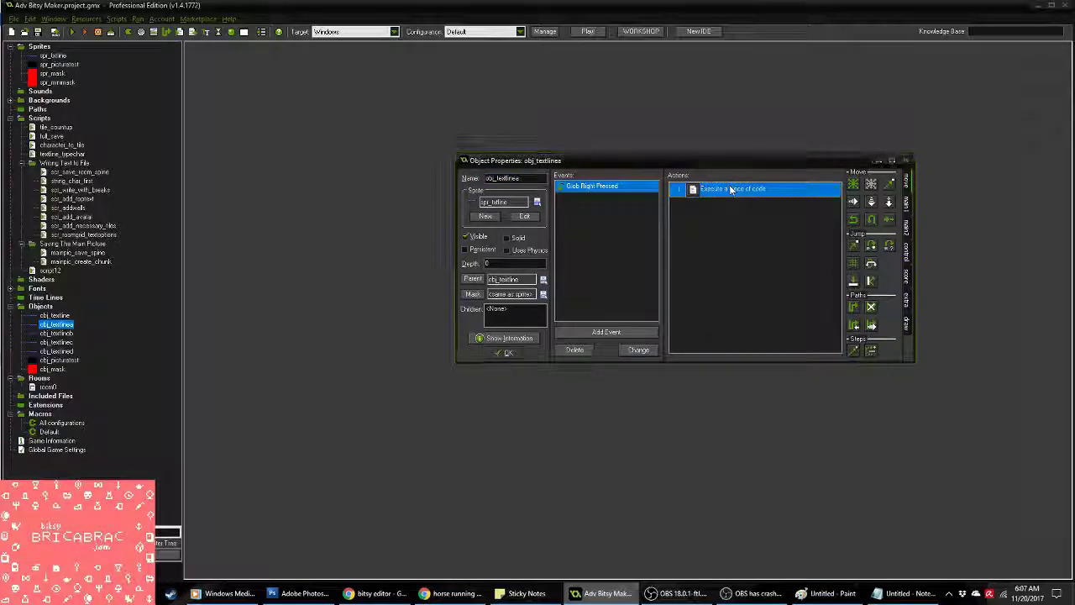
{"action": "left_click", "coordinate": [471, 177]}
{"action": "double_click", "coordinate": [54, 315]}
{"action": "double_click", "coordinate": [690, 190]}
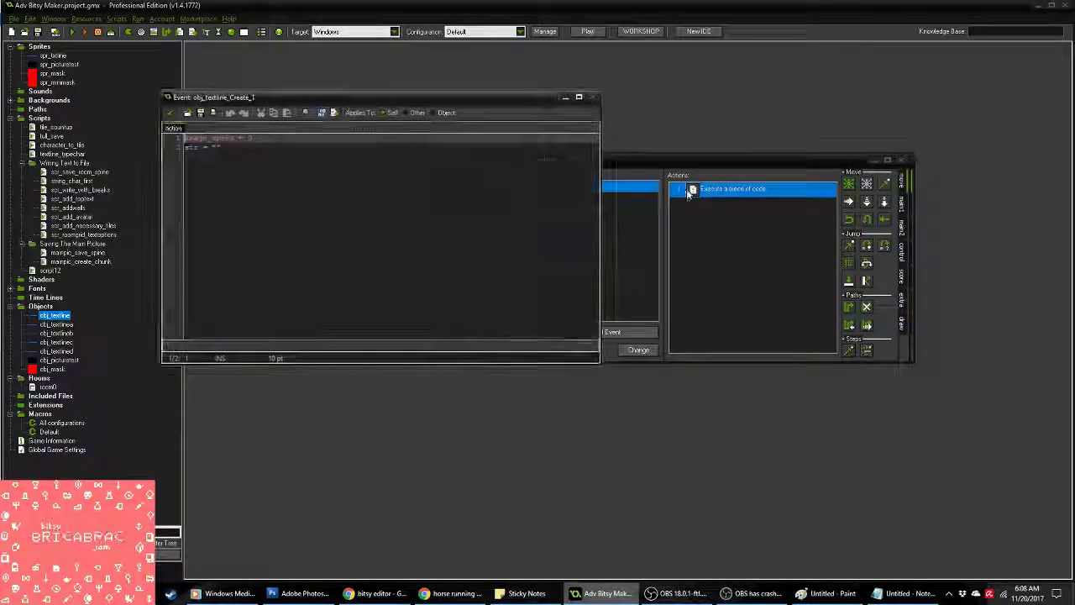
{"action": "left_click", "coordinate": [174, 114]}
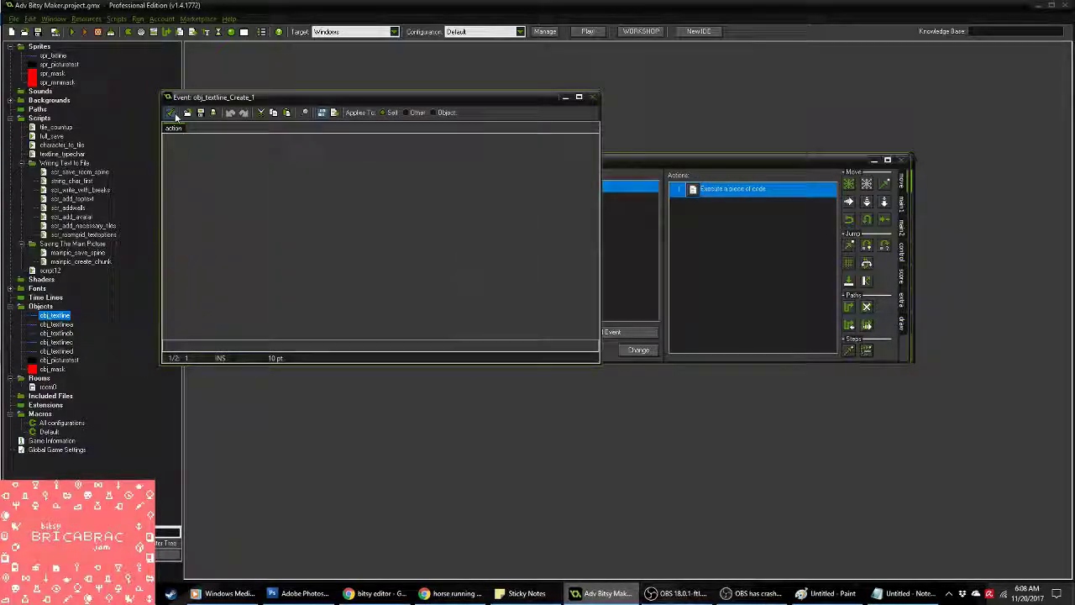
Step: Add a Create event to obj_textlinea with a code action setting image_speed = 0 and str = "Flip"
{"action": "left_click", "coordinate": [605, 332]}
{"action": "left_click", "coordinate": [556, 246]}
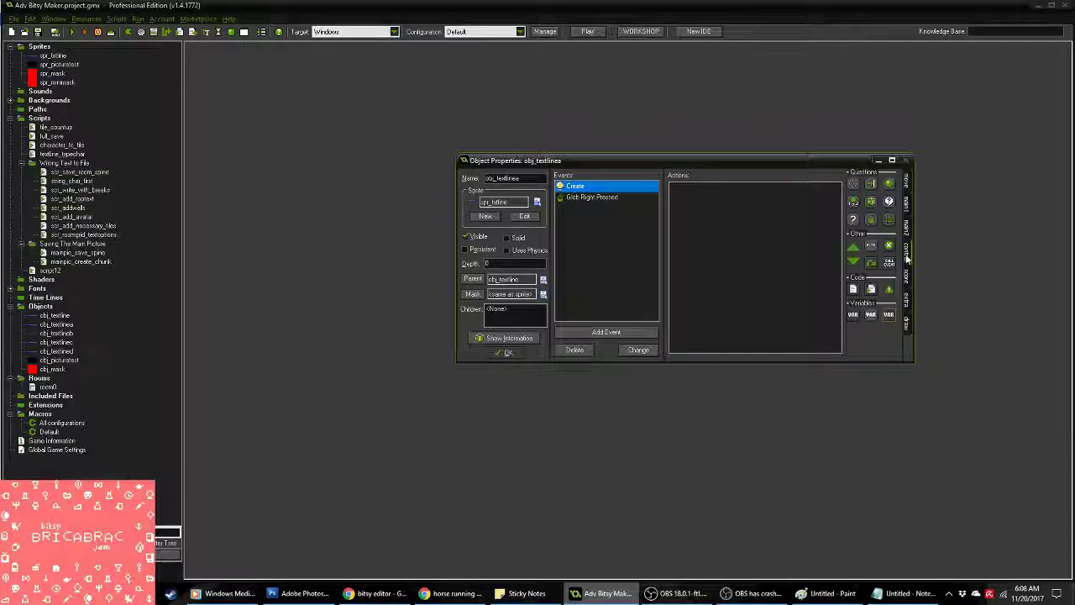
{"action": "left_click_drag", "start_coordinate": [854, 290], "coordinate": [748, 252]}
{"action": "type", "text": "image_speed = 0 str = \"\""}
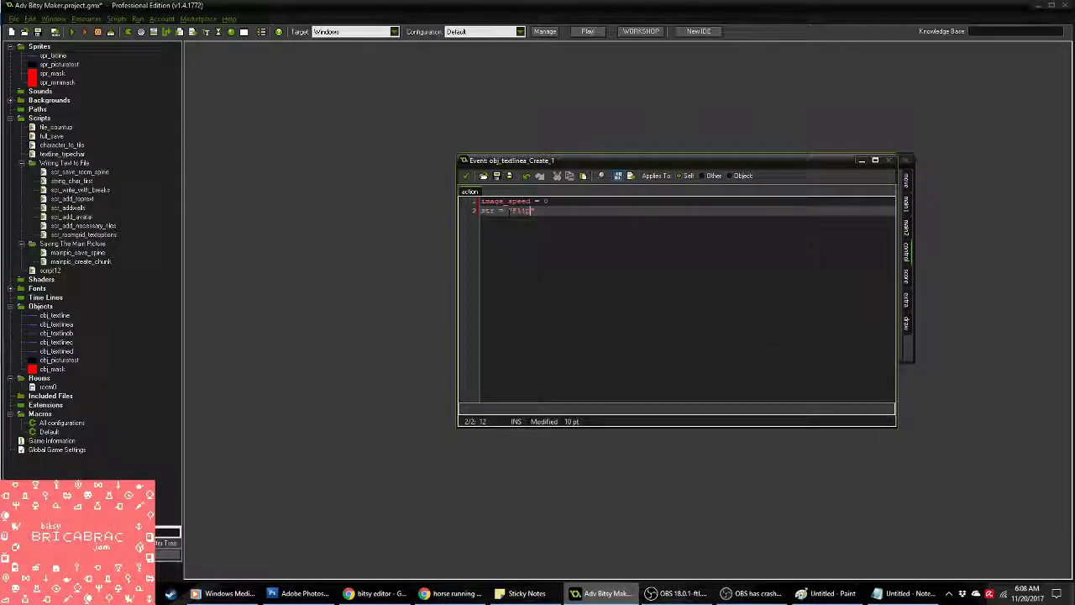
{"action": "left_click", "coordinate": [463, 175]}
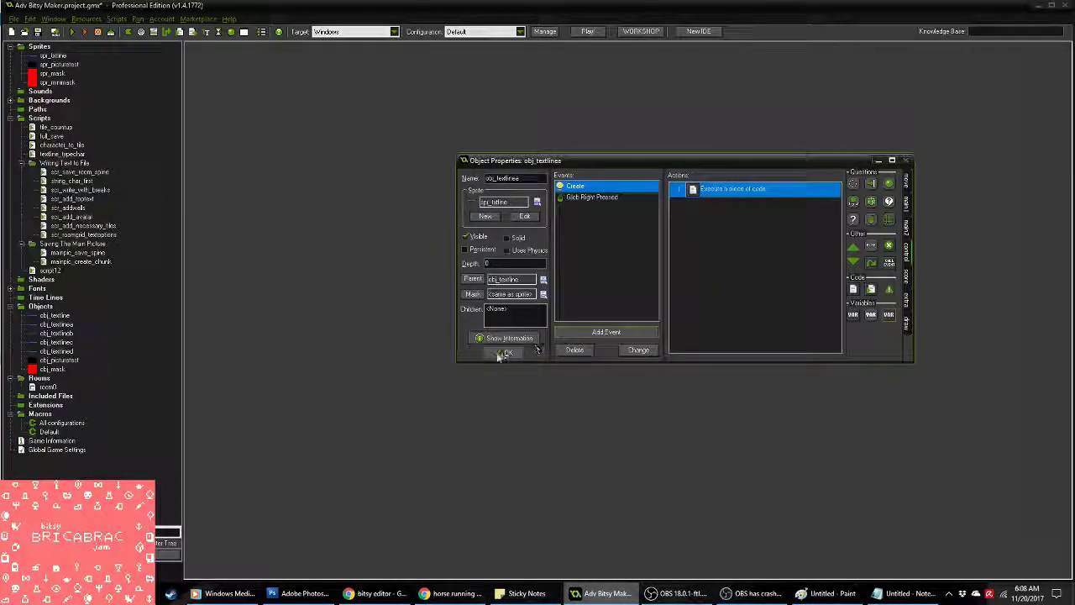
{"action": "left_click", "coordinate": [503, 354]}
Step: Add a Create event to obj_textlineb with code setting image_speed = 0 and str = "Back", and test-run the project
{"action": "double_click", "coordinate": [52, 334]}
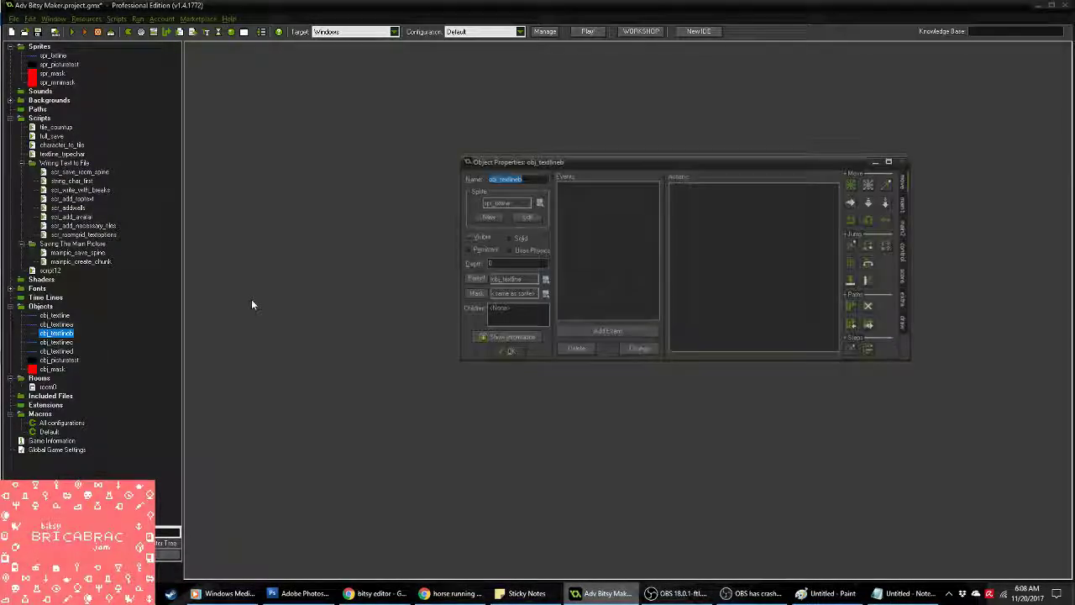
{"action": "left_click", "coordinate": [605, 332]}
{"action": "left_click", "coordinate": [494, 234]}
{"action": "key", "text": "ctrl+v"}
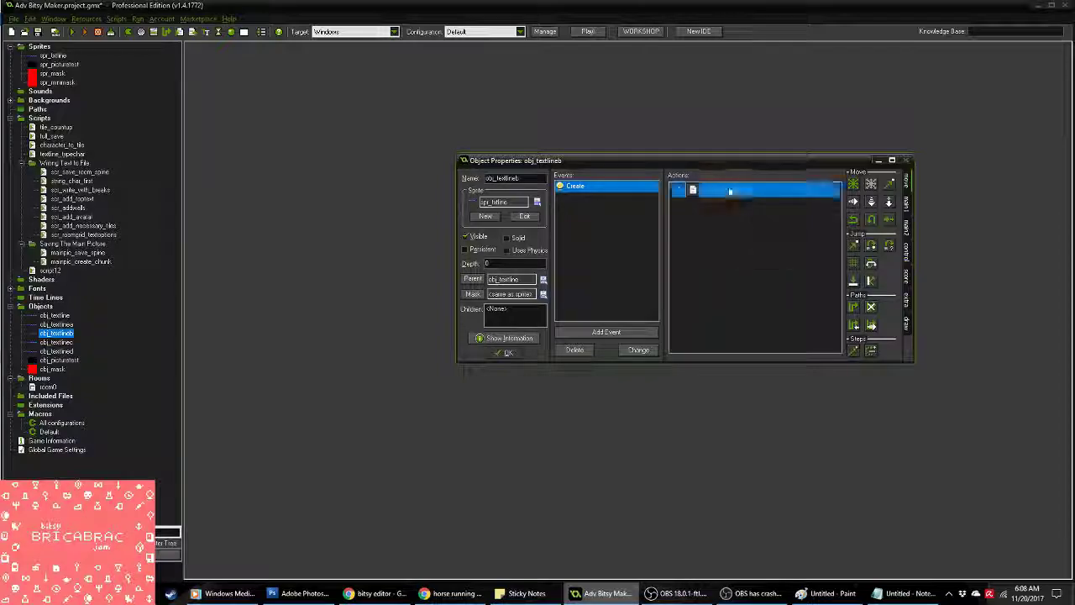
{"action": "double_click", "coordinate": [731, 186]}
{"action": "double_click", "coordinate": [520, 210]}
{"action": "type", "text": "scr = \"s"}
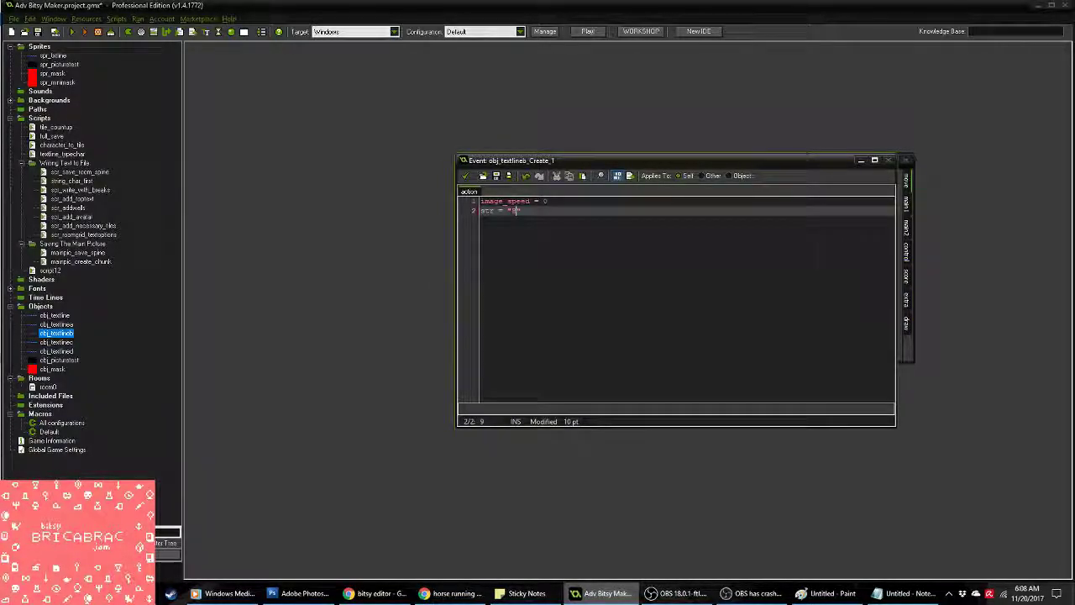
{"action": "type", "text": "ack"}
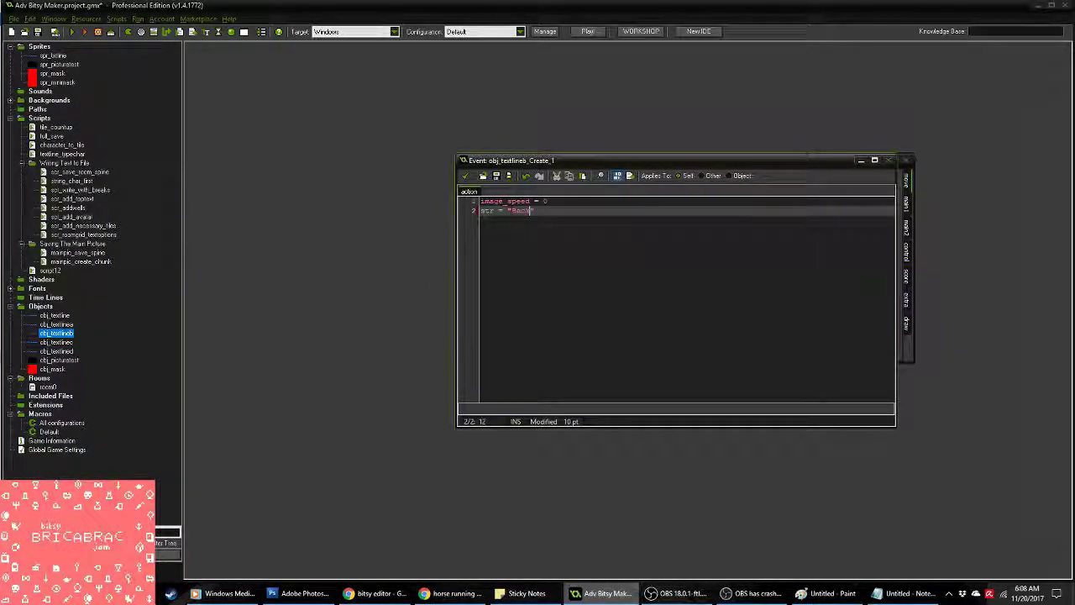
{"action": "left_click", "coordinate": [468, 178]}
{"action": "left_click", "coordinate": [511, 355]}
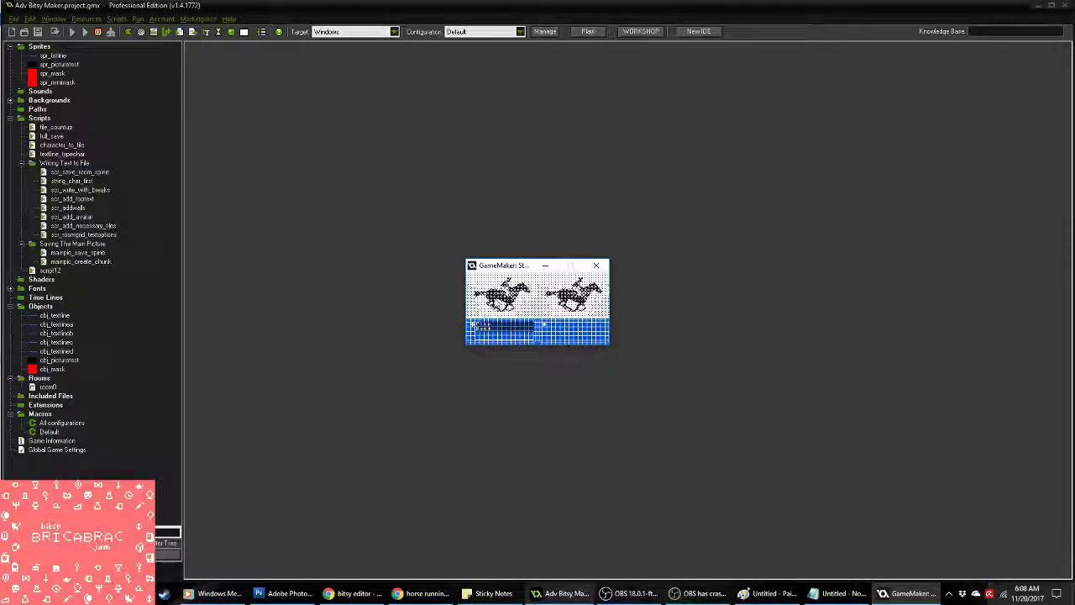
{"action": "left_click", "coordinate": [595, 267]}
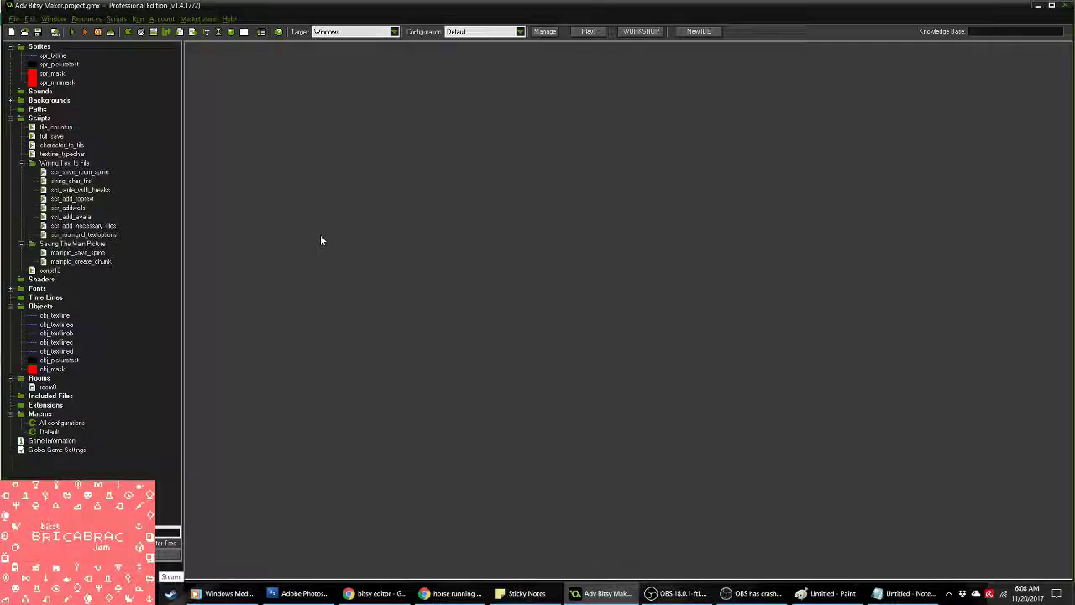
Step: Switch to File Explorer and examine the end of the exported example.txt, including its room data
{"action": "left_click", "coordinate": [156, 557]}
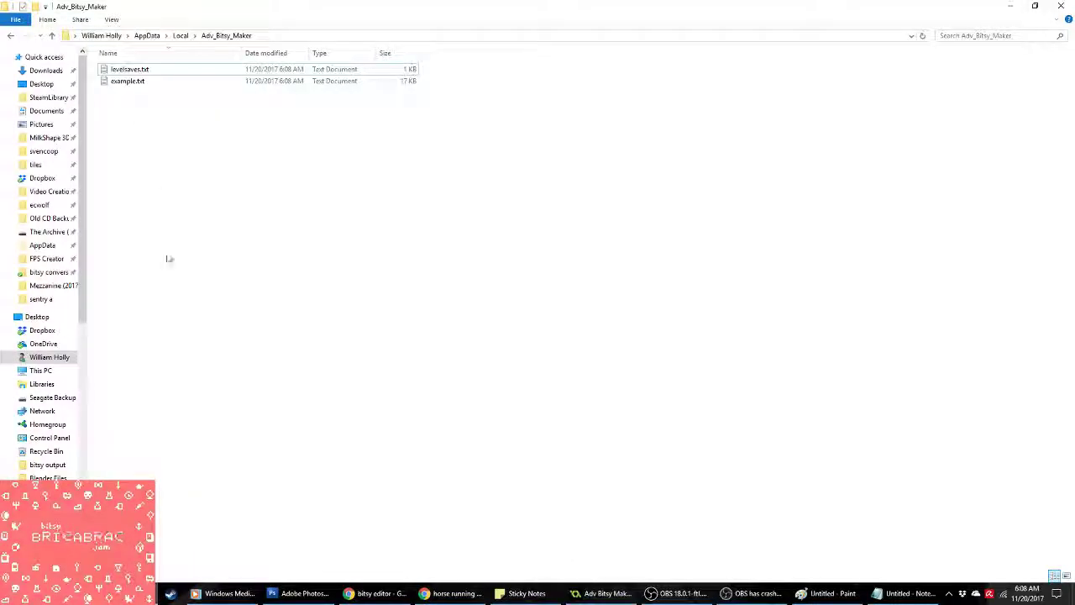
{"action": "double_click", "coordinate": [127, 80]}
{"action": "scroll", "coordinate": [670, 377], "scroll_direction": "down", "scroll_amount": 15}
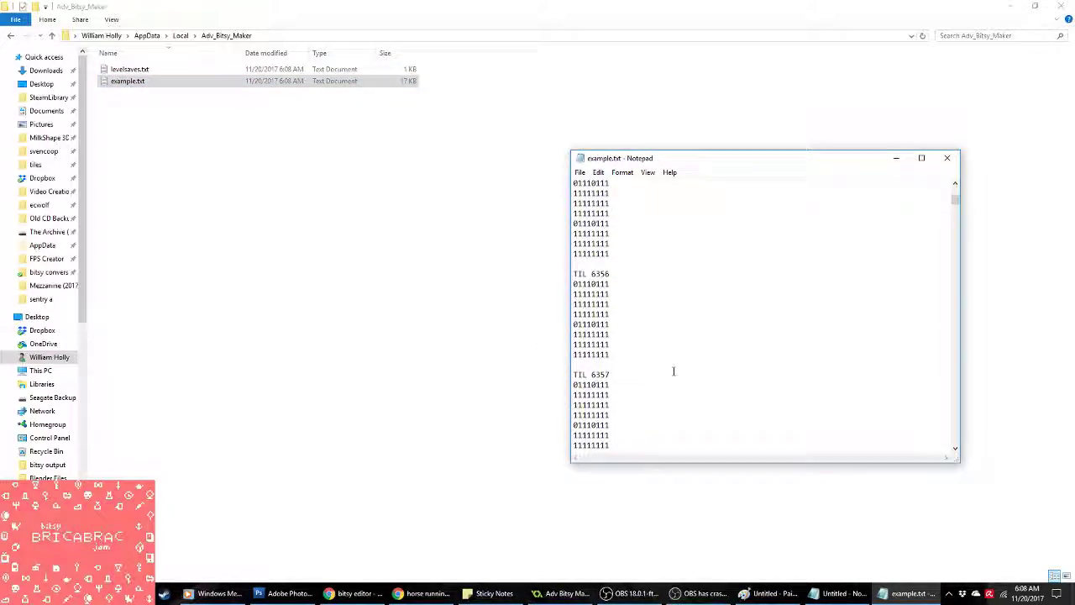
{"action": "left_click_drag", "start_coordinate": [954, 202], "coordinate": [972, 453]}
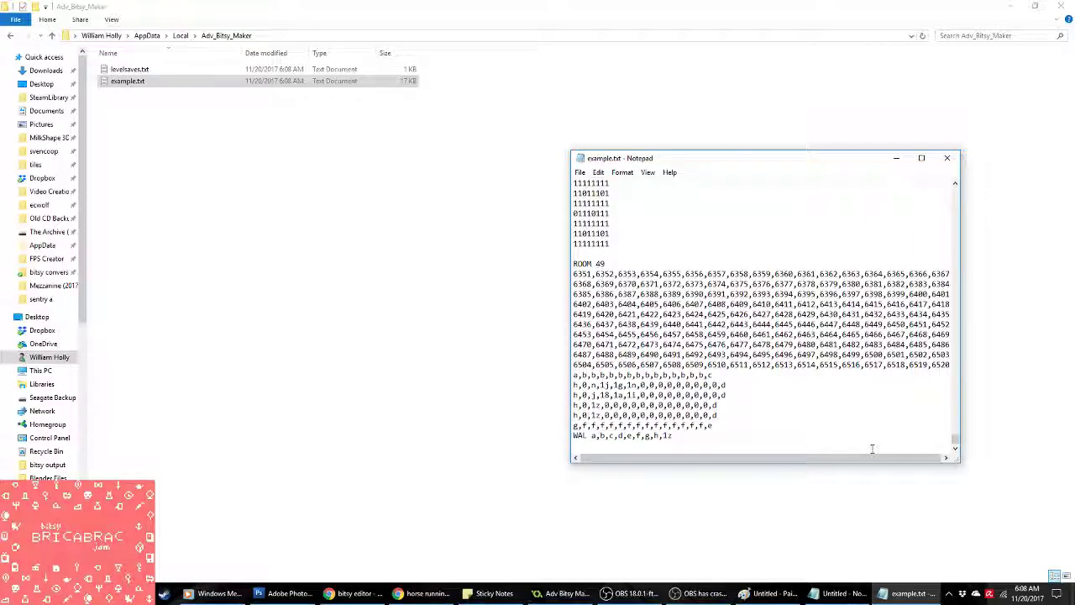
{"action": "left_click", "coordinate": [947, 160]}
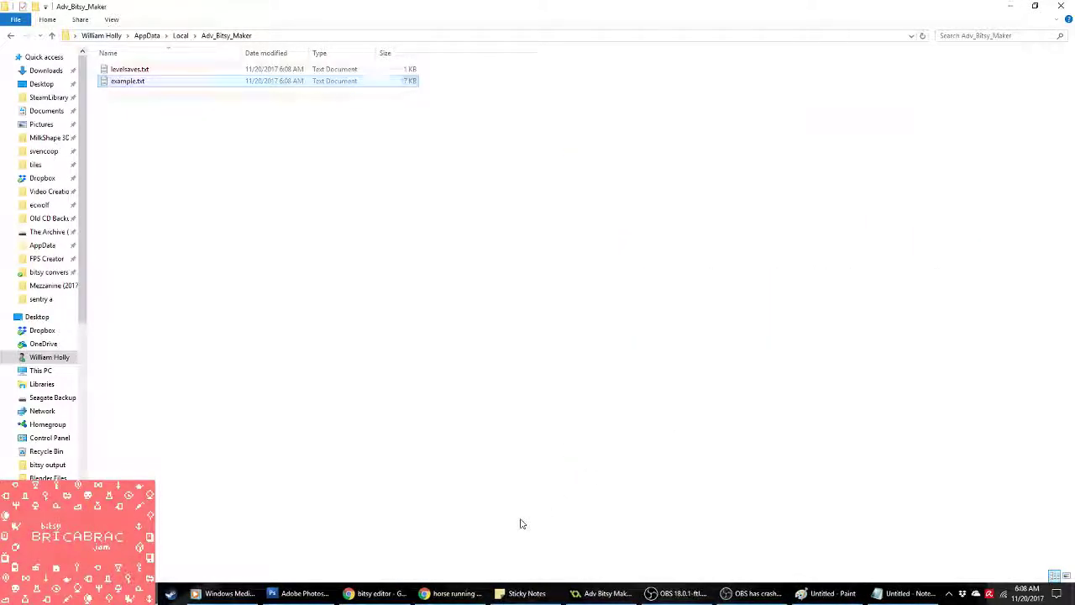
Step: Switch to Photoshop and revert Untitled-1 to the pasted horse frame before its Indexed Color conversion
{"action": "left_click", "coordinate": [445, 592]}
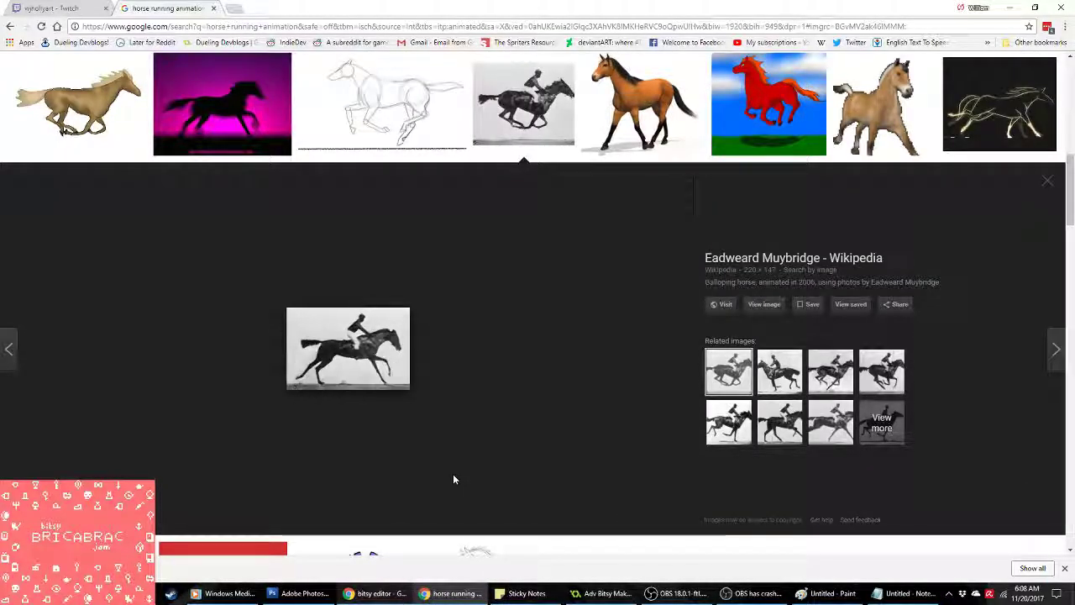
{"action": "left_click", "coordinate": [300, 593]}
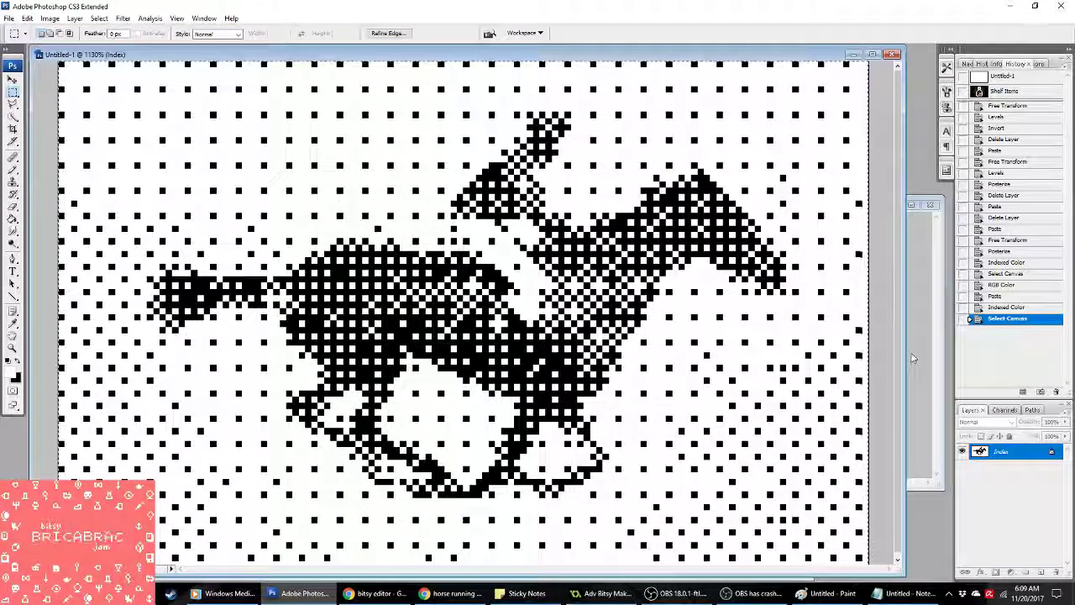
{"action": "left_click", "coordinate": [1006, 284]}
{"action": "left_click", "coordinate": [996, 229]}
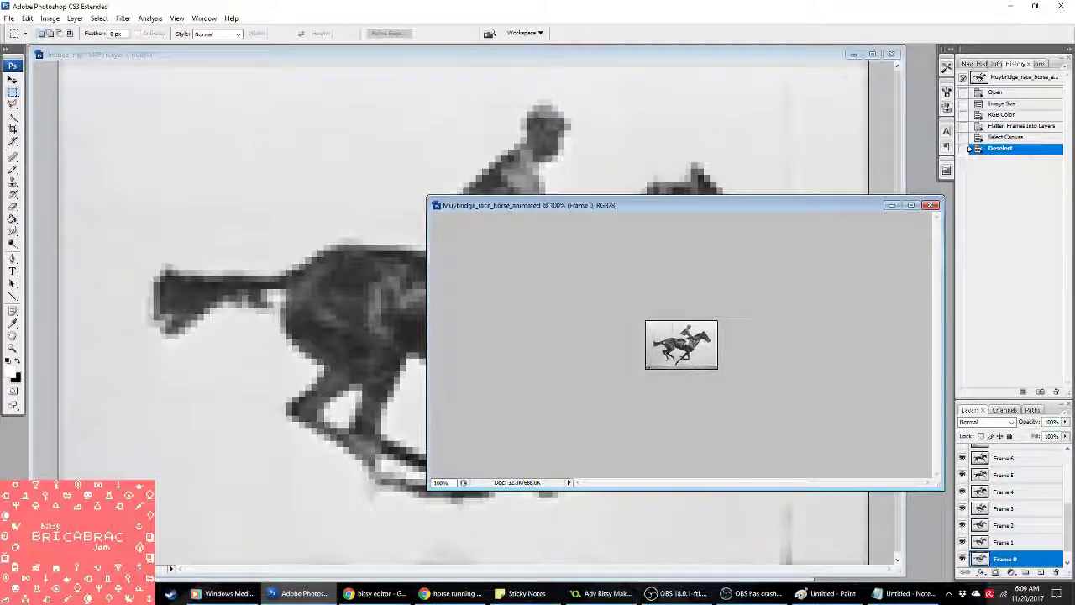
{"action": "key", "text": "ctrl+Tab"}
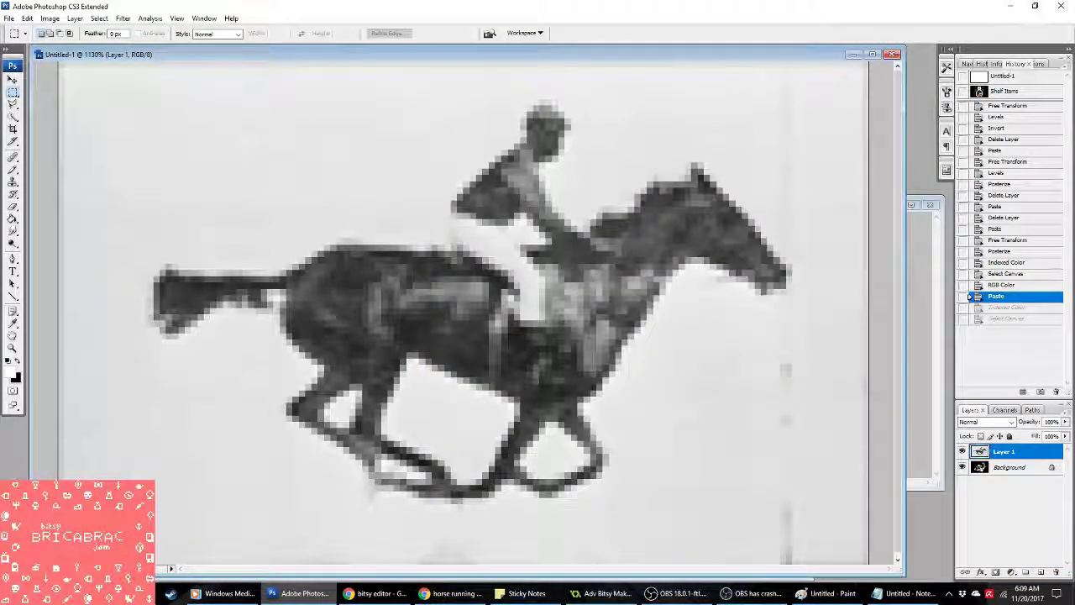
Step: Copy the whole Frame 1 layer of Muybridge_race_horse_animated and paste it into Untitled-1
{"action": "key", "text": "ctrl+Tab"}
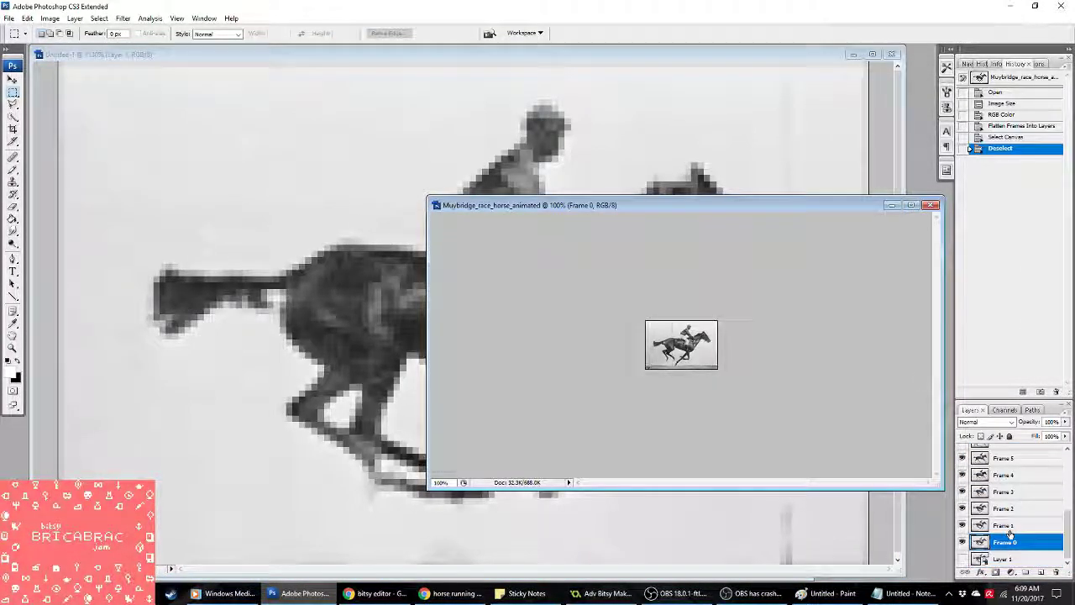
{"action": "left_click_drag", "start_coordinate": [1010, 532], "coordinate": [1009, 534]}
{"action": "key", "text": "ctrl+a"}
{"action": "key", "text": "ctrl+c"}
{"action": "key", "text": "ctrl+Tab"}
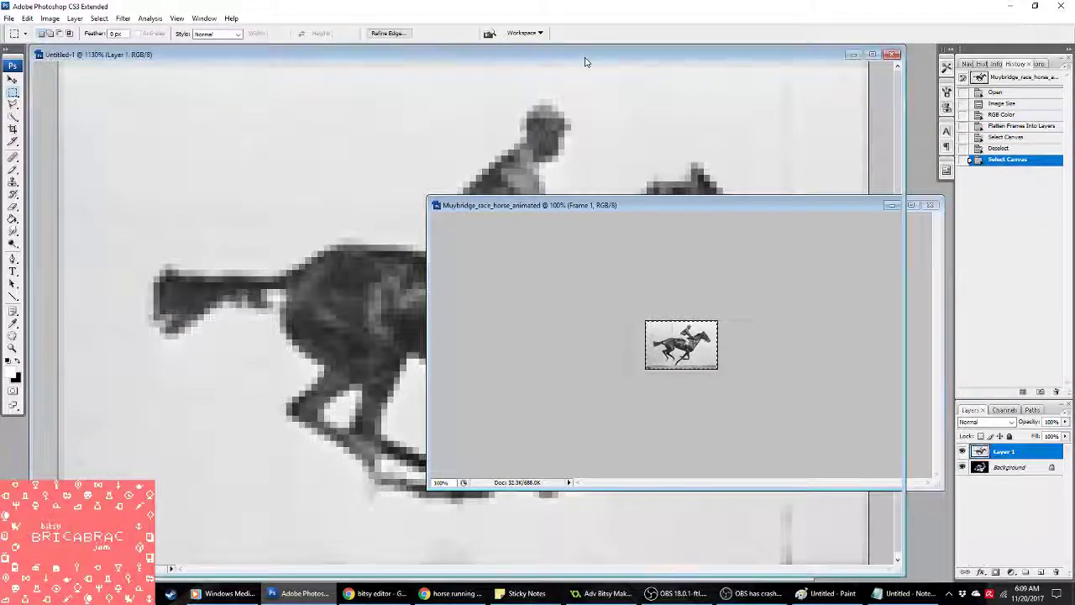
{"action": "key", "text": "ctrl+v"}
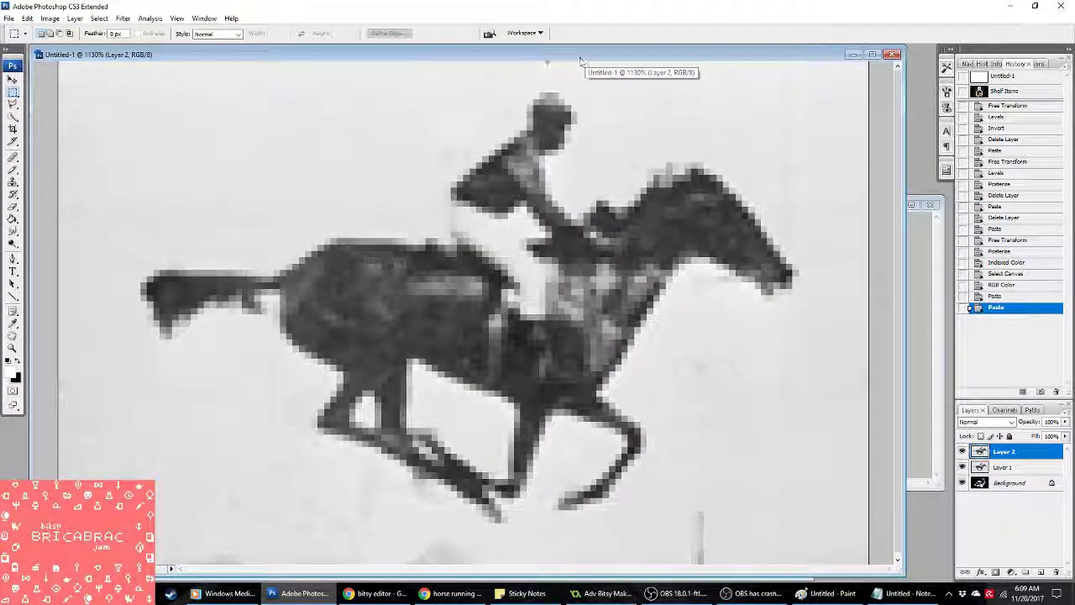
Step: Convert Untitled-1 to Indexed Color with flattened layers and the Local (Perceptual) palette, and select the whole canvas for copying
{"action": "left_click", "coordinate": [50, 18]}
{"action": "mouse_move", "coordinate": [56, 31]}
{"action": "left_click", "coordinate": [202, 65]}
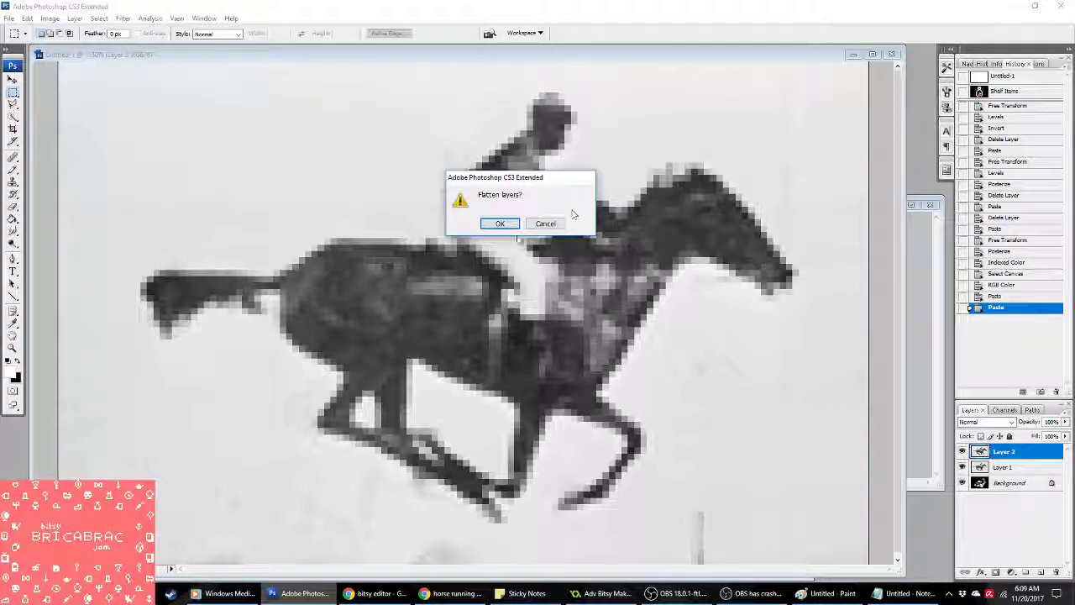
{"action": "left_click", "coordinate": [495, 224]}
{"action": "left_click", "coordinate": [865, 100]}
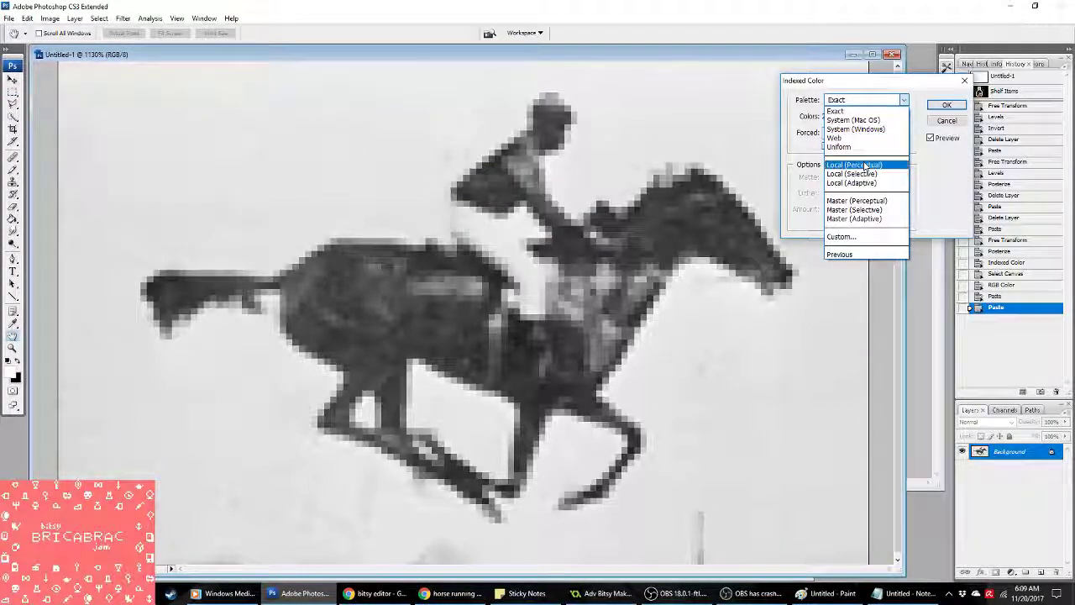
{"action": "left_click", "coordinate": [854, 164]}
{"action": "left_click", "coordinate": [946, 105]}
{"action": "key", "text": "m"}
{"action": "key", "text": "ctrl+a"}
Step: Switch to GameMaker, replace the image of spr_picturetest with the dithered Frame 1, and test-run the project
{"action": "key", "text": "alt+Tab"}
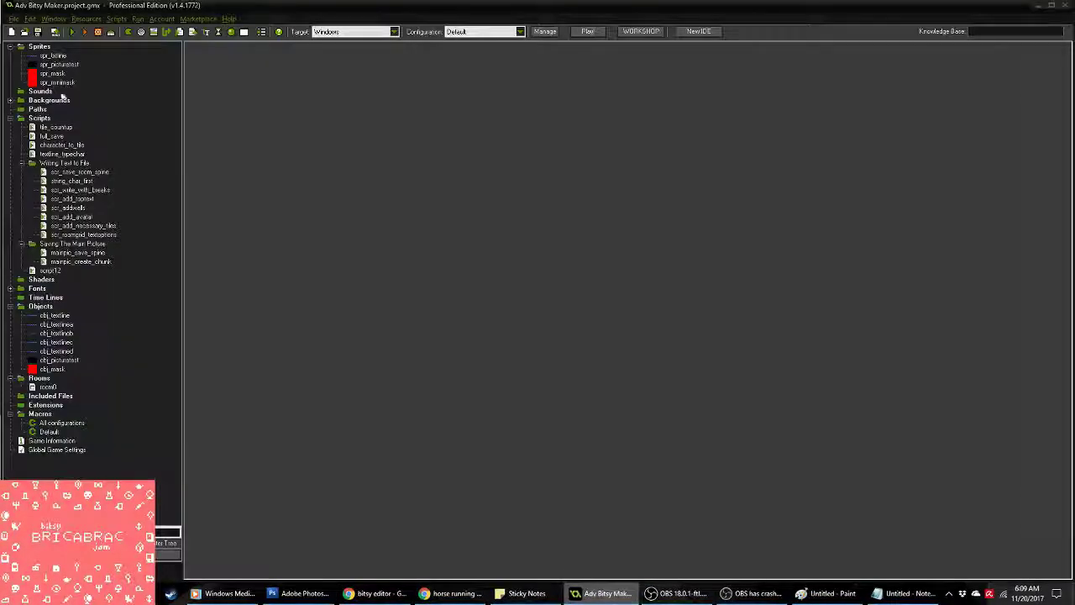
{"action": "double_click", "coordinate": [54, 65]}
{"action": "left_click", "coordinate": [477, 191]}
{"action": "key", "text": "ctrl+v"}
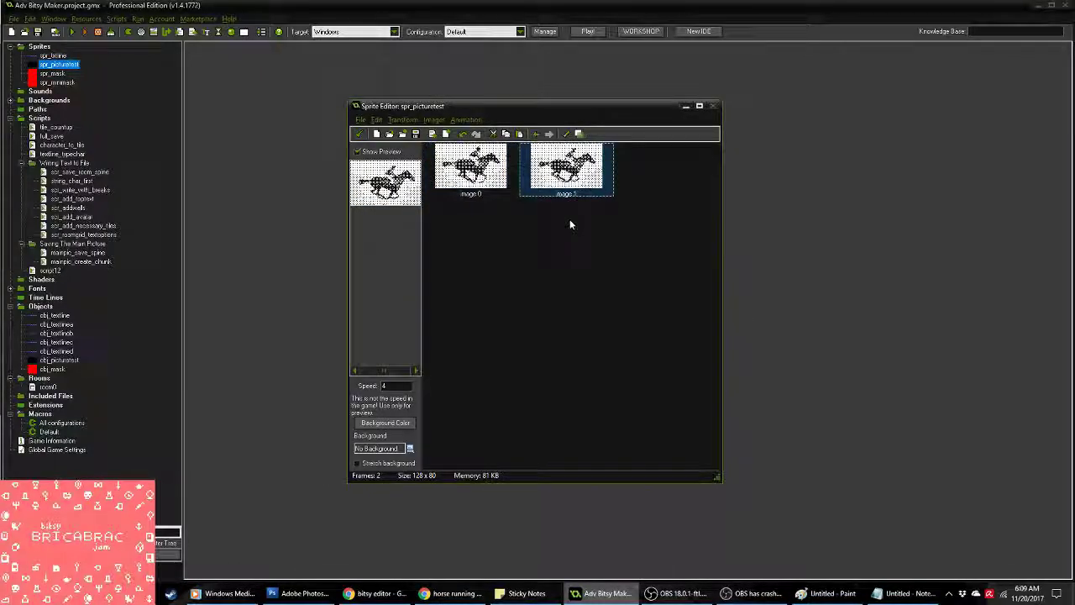
{"action": "left_click", "coordinate": [359, 134]}
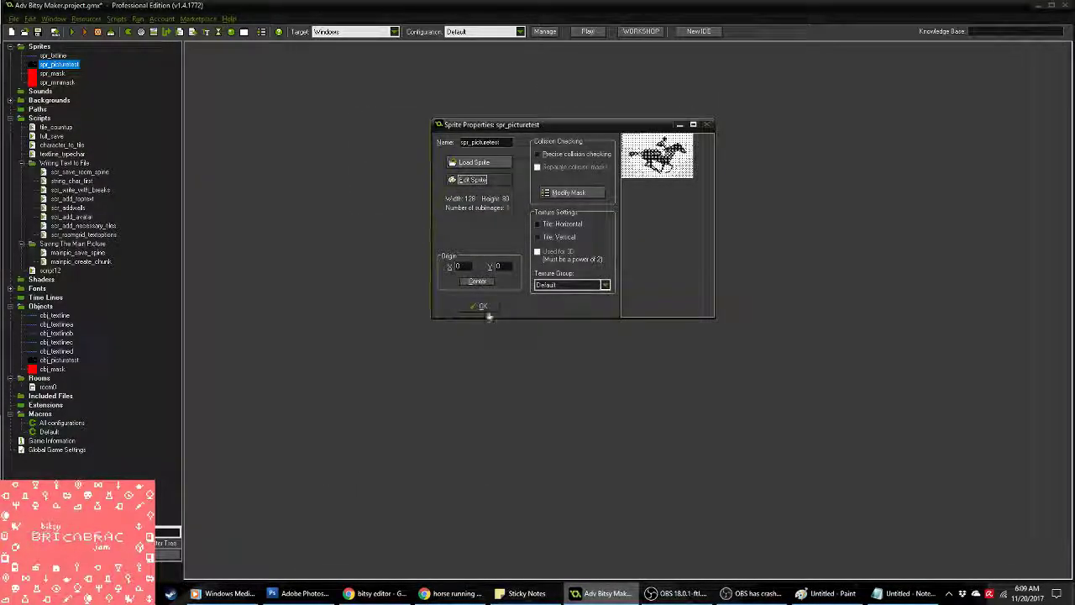
{"action": "left_click", "coordinate": [488, 311]}
{"action": "left_click", "coordinate": [73, 32]}
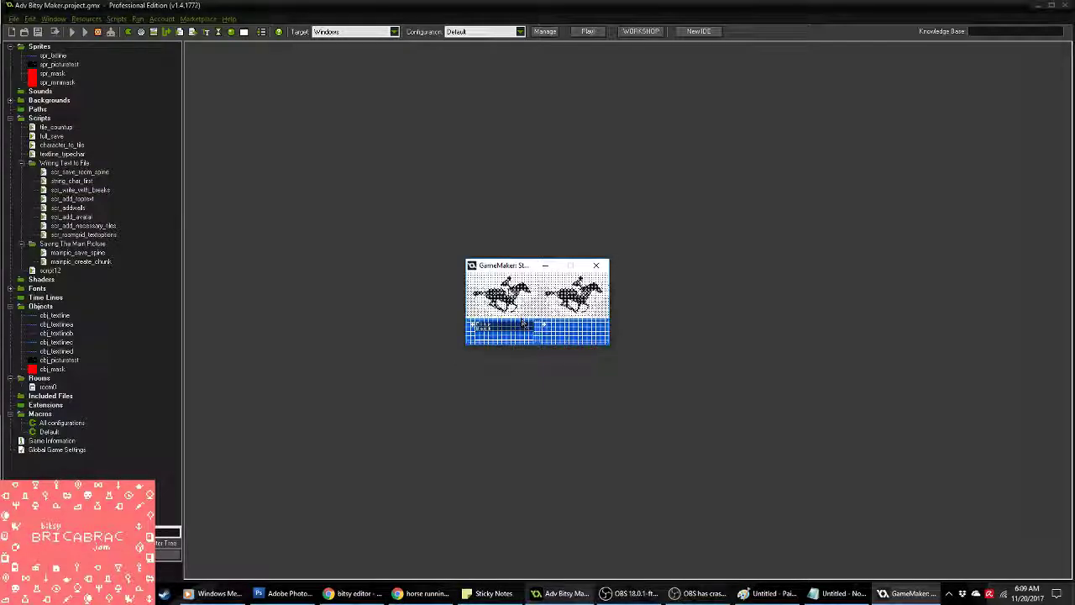
{"action": "left_click", "coordinate": [600, 269]}
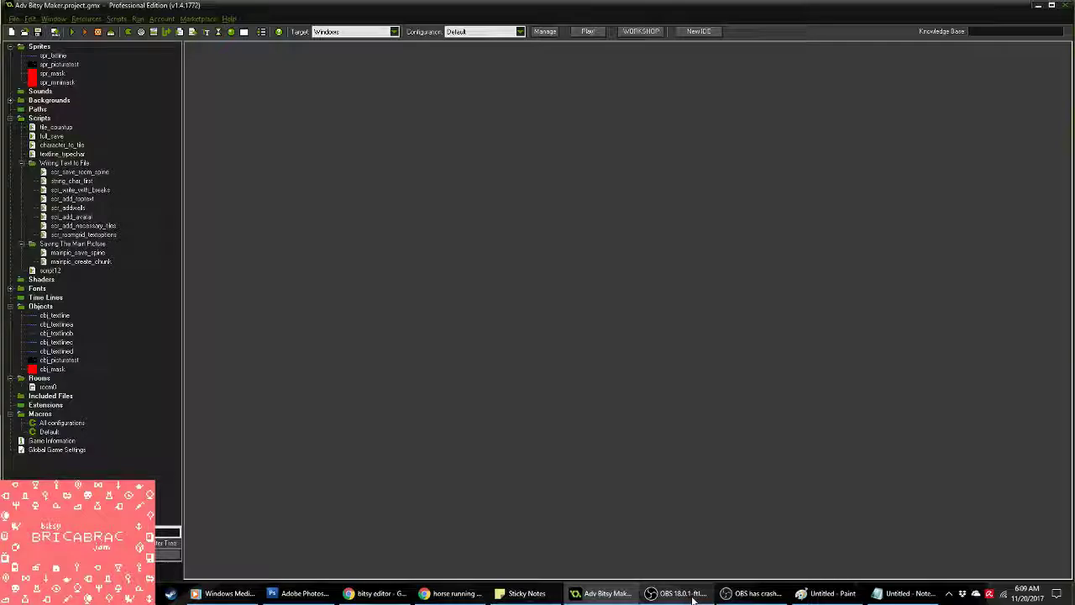
Step: Switch to Photoshop, revert Untitled-1 to before its Indexed Color conversion, and paste Frame 2 of Muybridge_race_horse_animated into it
{"action": "left_click", "coordinate": [299, 593]}
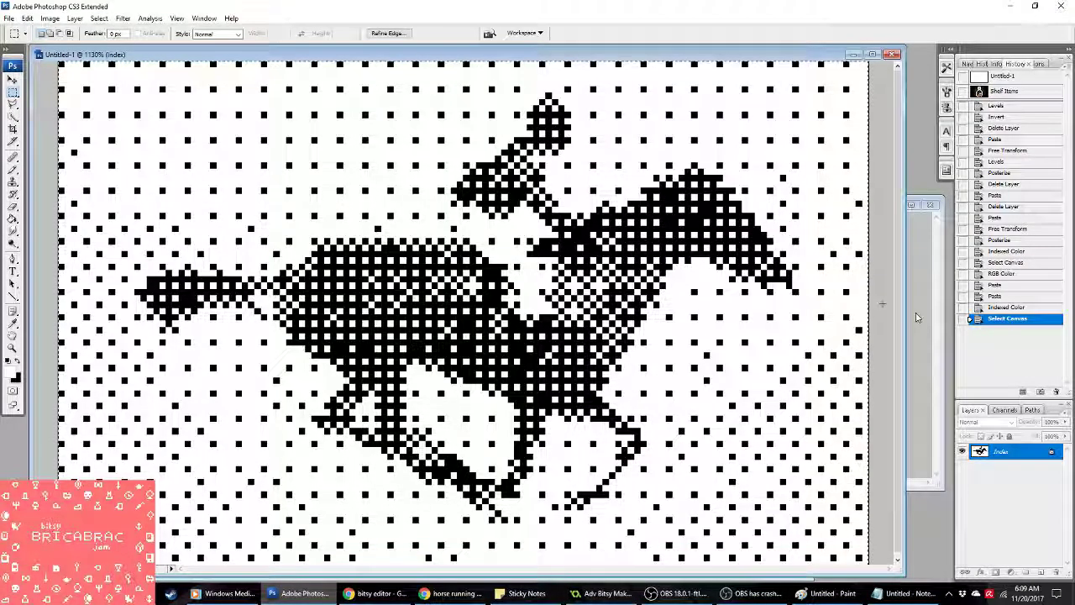
{"action": "left_click", "coordinate": [1010, 297]}
{"action": "key", "text": "ctrl+Tab"}
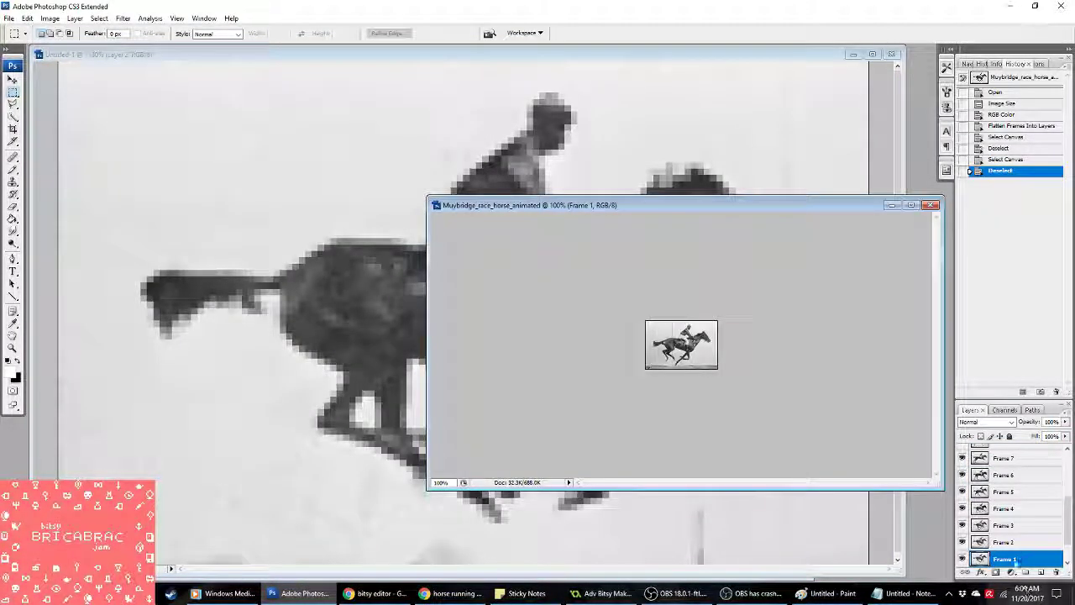
{"action": "left_click", "coordinate": [1014, 544]}
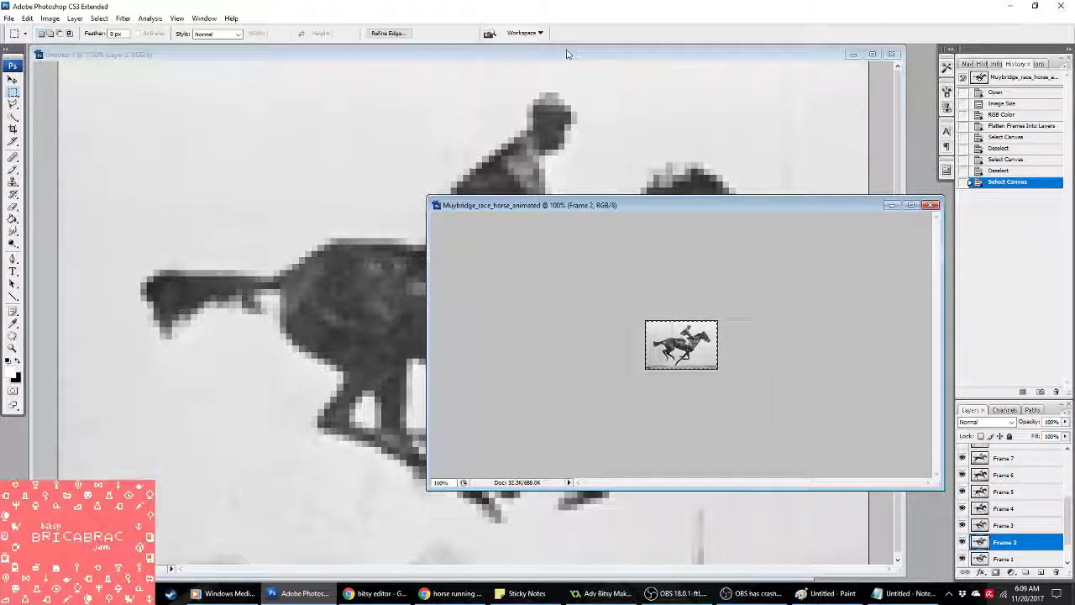
{"action": "left_click", "coordinate": [566, 56]}
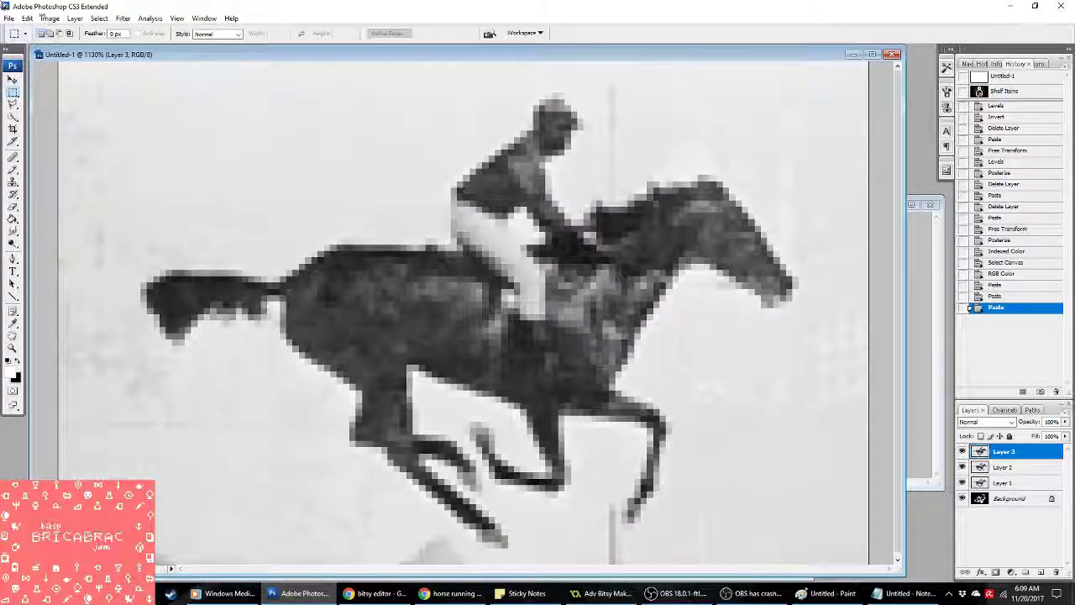
Step: Dither the pasted Frame 2 by converting Untitled-1 to Indexed Color, flattened, with the Local (Perceptual) palette, and select the canvas
{"action": "left_click", "coordinate": [75, 18]}
{"action": "mouse_move", "coordinate": [123, 49]}
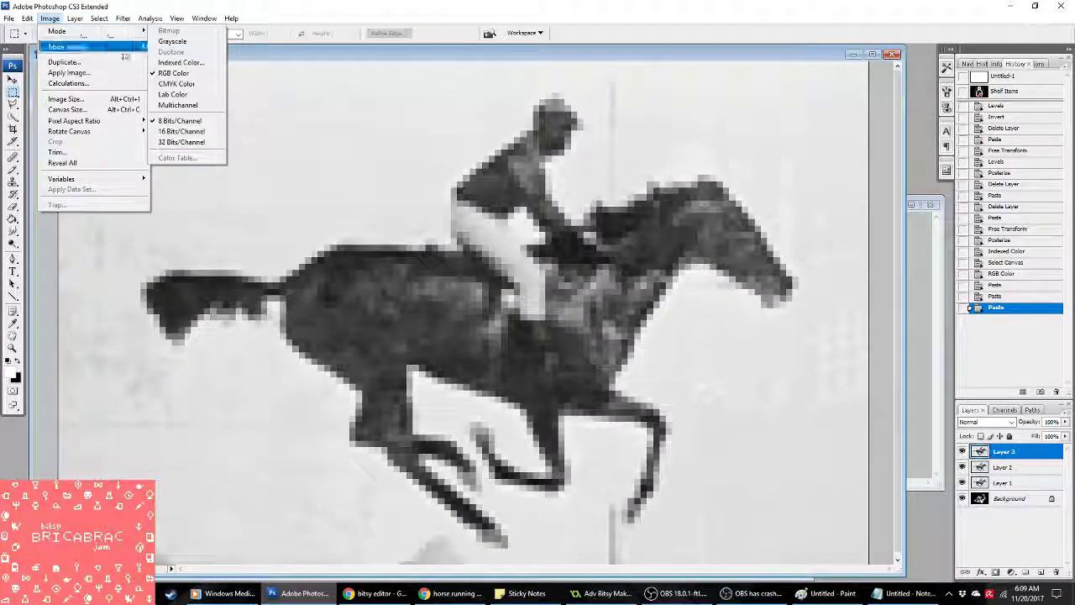
{"action": "left_click", "coordinate": [186, 67]}
{"action": "key", "text": "Return"}
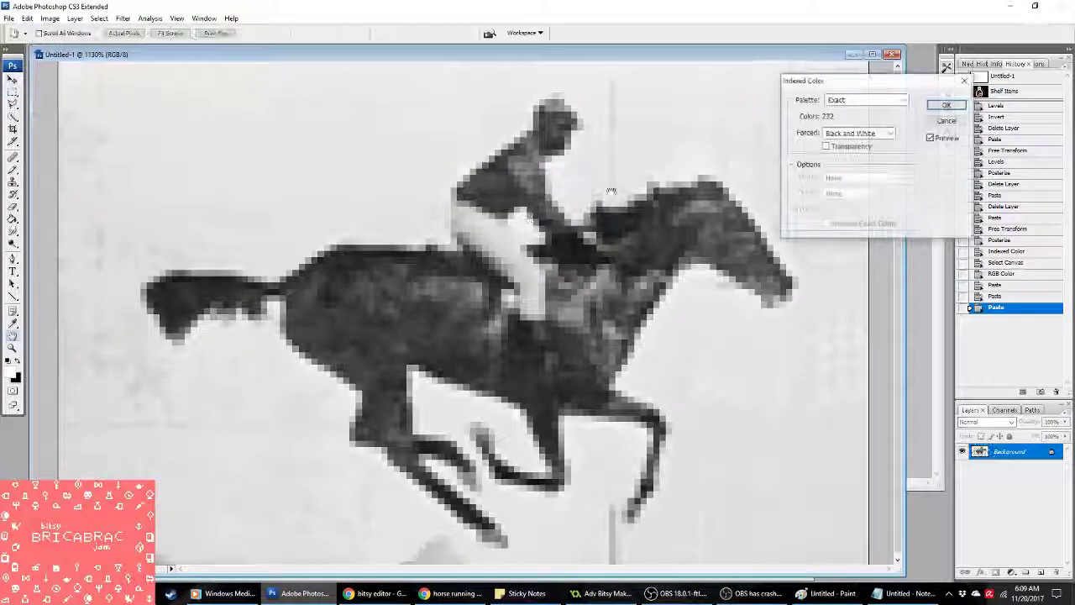
{"action": "left_click", "coordinate": [865, 99]}
{"action": "left_click", "coordinate": [848, 163]}
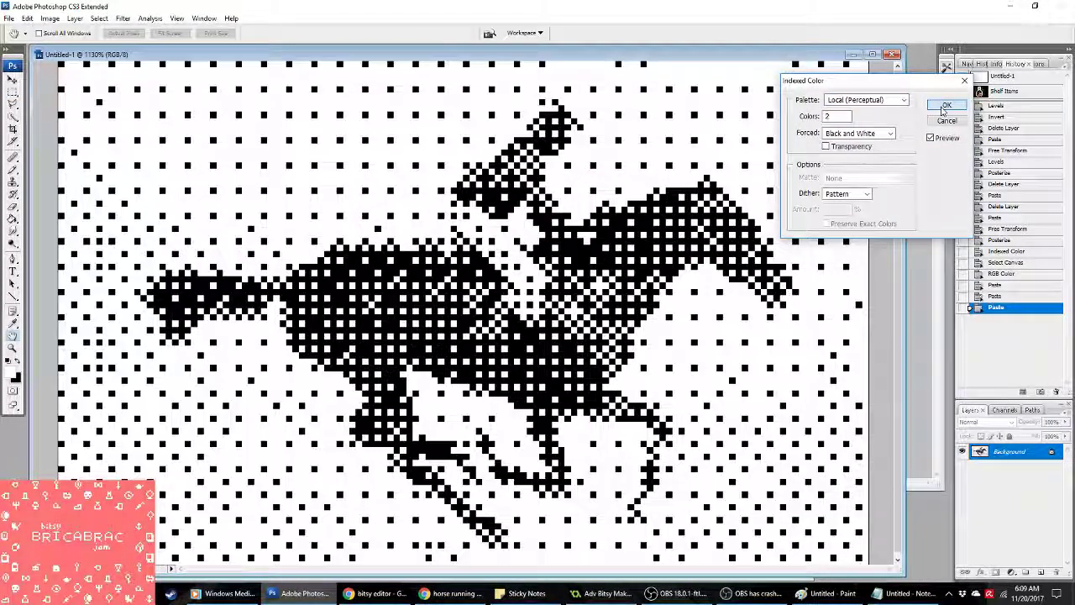
{"action": "left_click", "coordinate": [946, 104]}
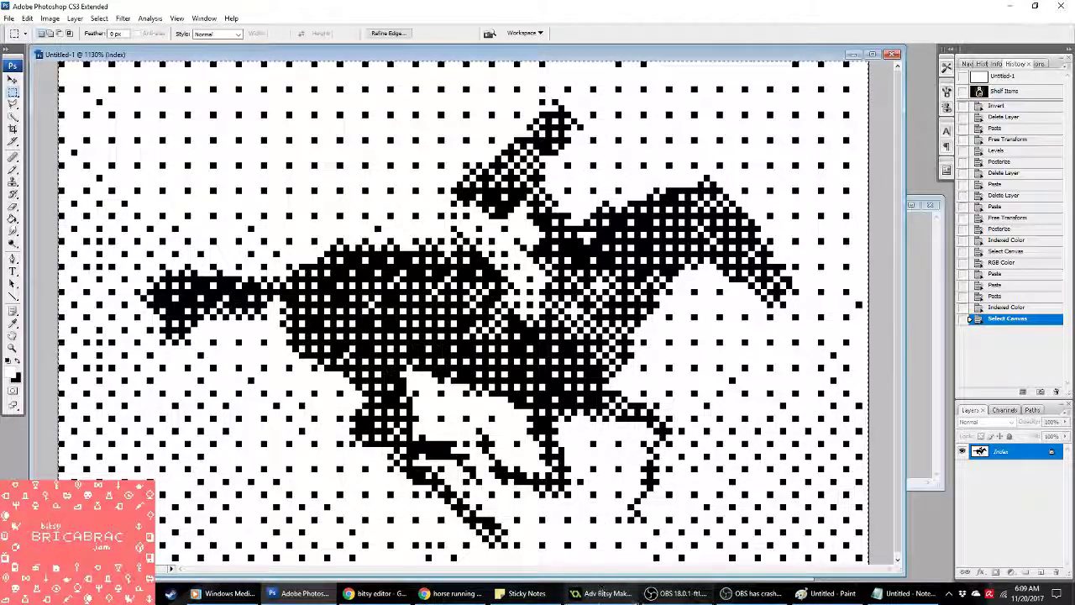
Step: Switch to GameMaker, replace the image of spr_picturetest with the dithered Frame 2, and test-run the project
{"action": "left_click", "coordinate": [602, 593]}
{"action": "double_click", "coordinate": [59, 64]}
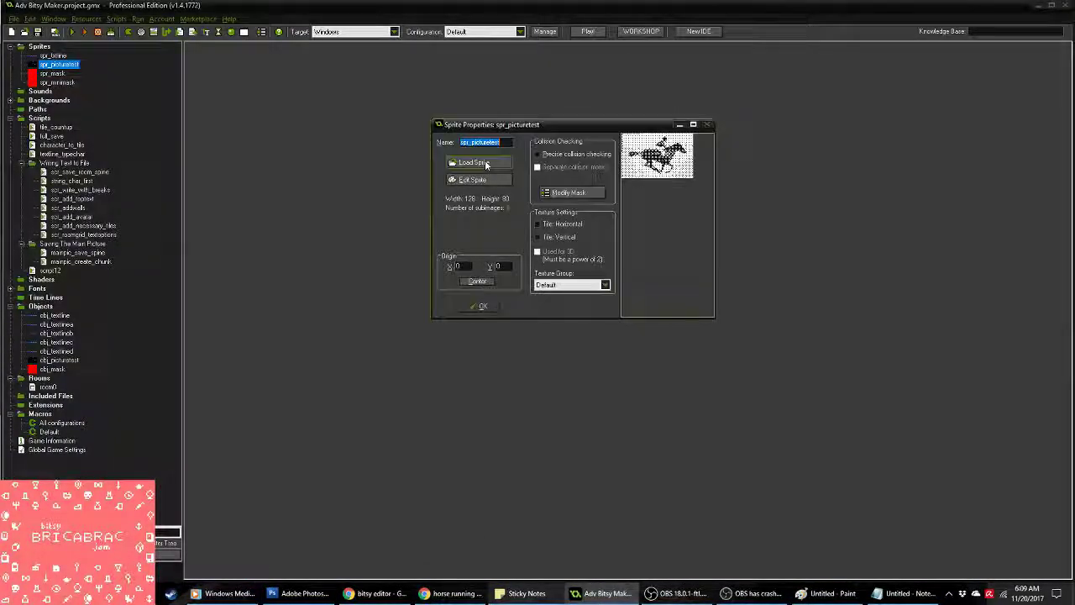
{"action": "left_click", "coordinate": [412, 192]}
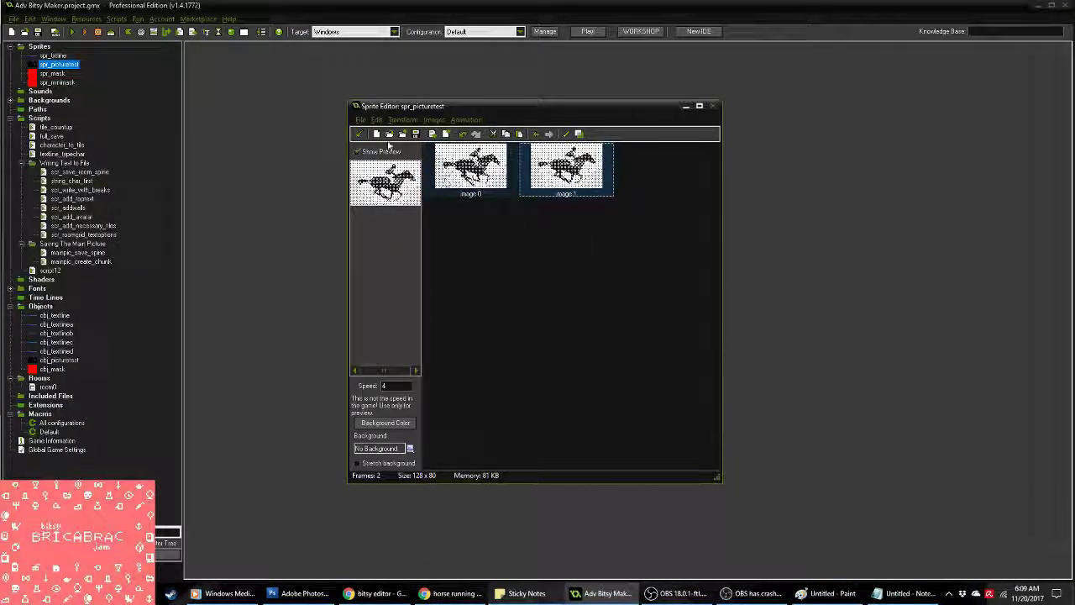
{"action": "left_click", "coordinate": [356, 137]}
{"action": "left_click", "coordinate": [483, 307]}
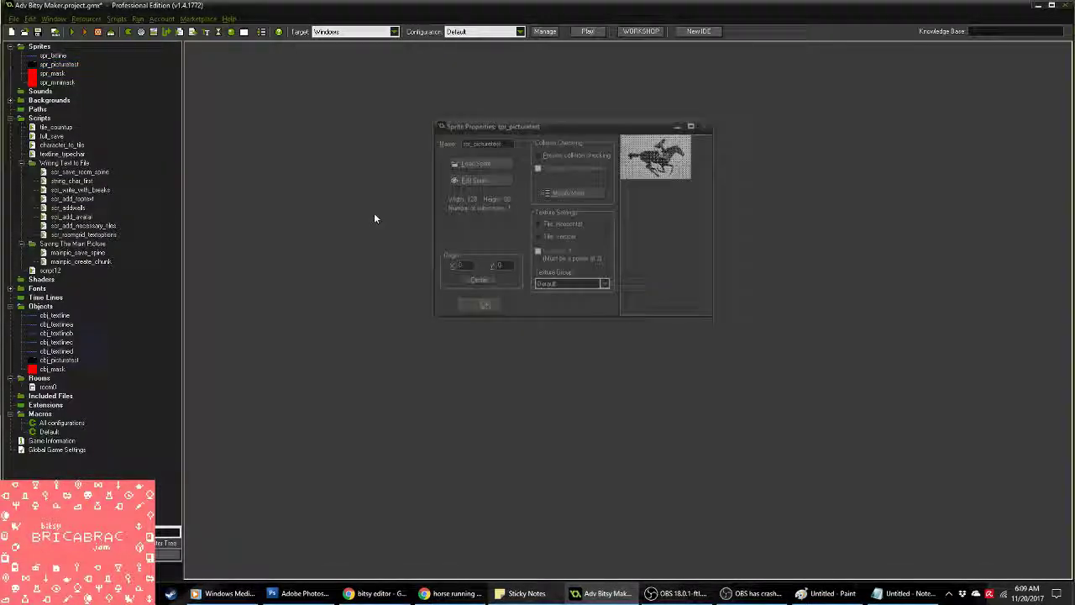
{"action": "left_click", "coordinate": [72, 32]}
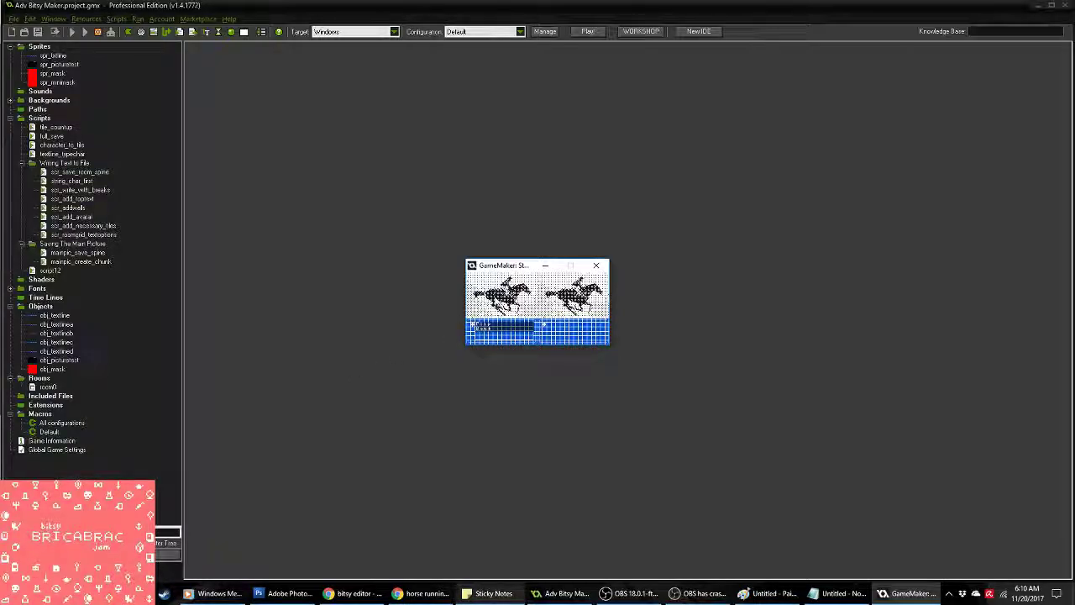
{"action": "key", "text": "Escape"}
Step: Open the images of spr_picturetest for editing
{"action": "double_click", "coordinate": [57, 66]}
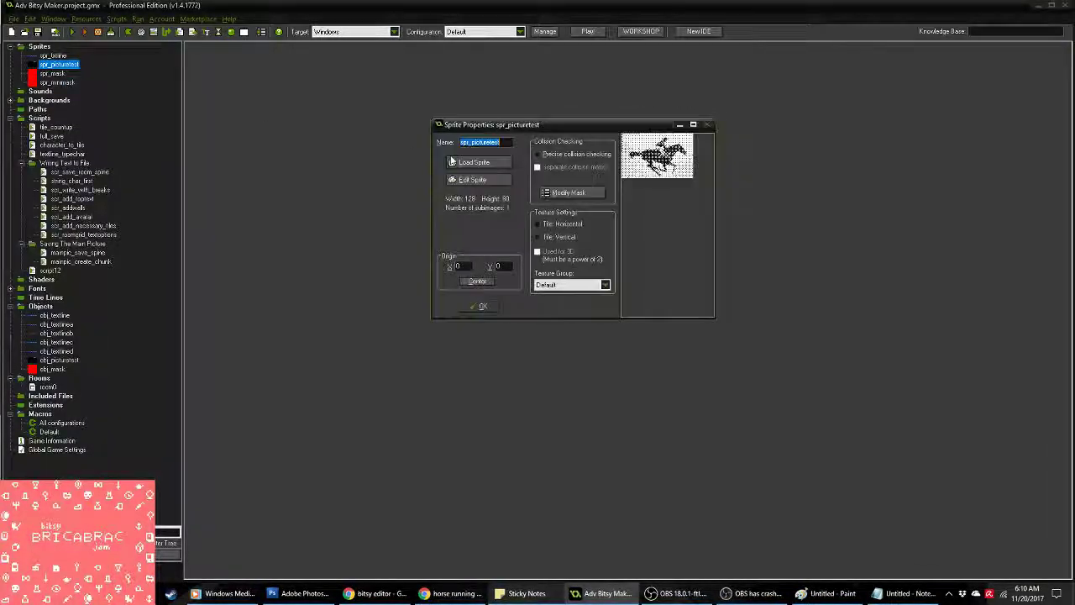
{"action": "left_click", "coordinate": [469, 185]}
{"action": "left_click", "coordinate": [561, 192]}
{"action": "key", "text": "Delete"}
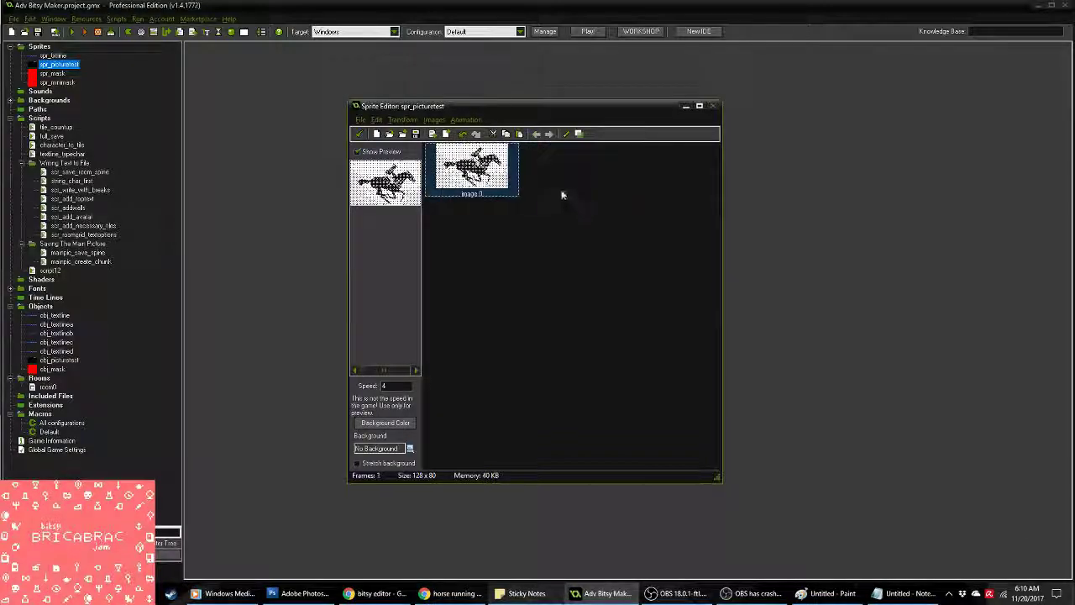
Step: Switch to Photoshop, revert Untitled-1 to before its Indexed Color conversion, and paste Frame 3 of Muybridge_race_horse_animated into it
{"action": "left_click", "coordinate": [298, 593]}
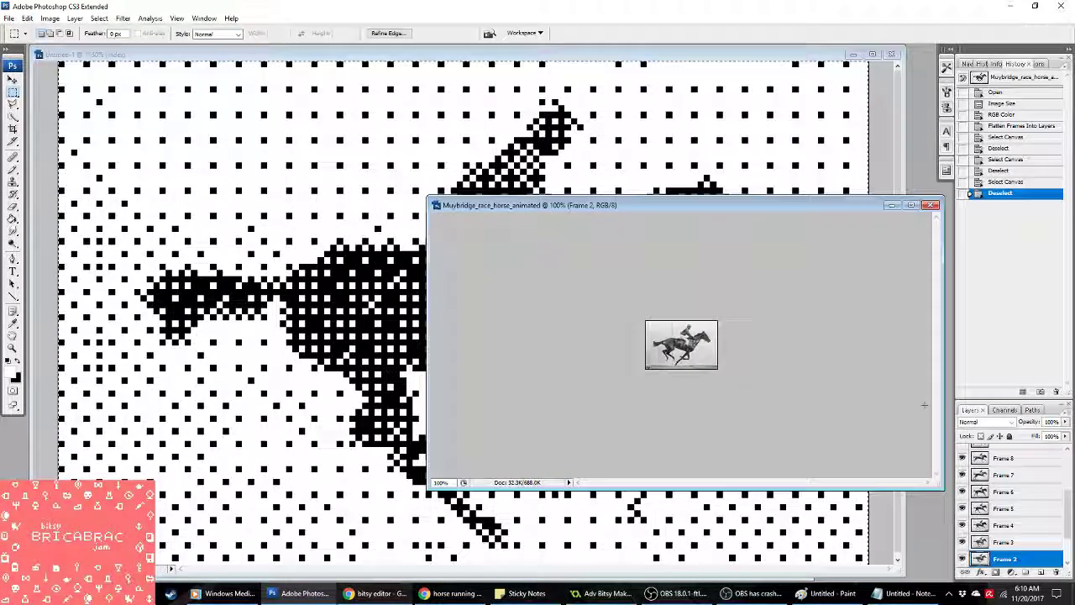
{"action": "left_click", "coordinate": [1017, 543]}
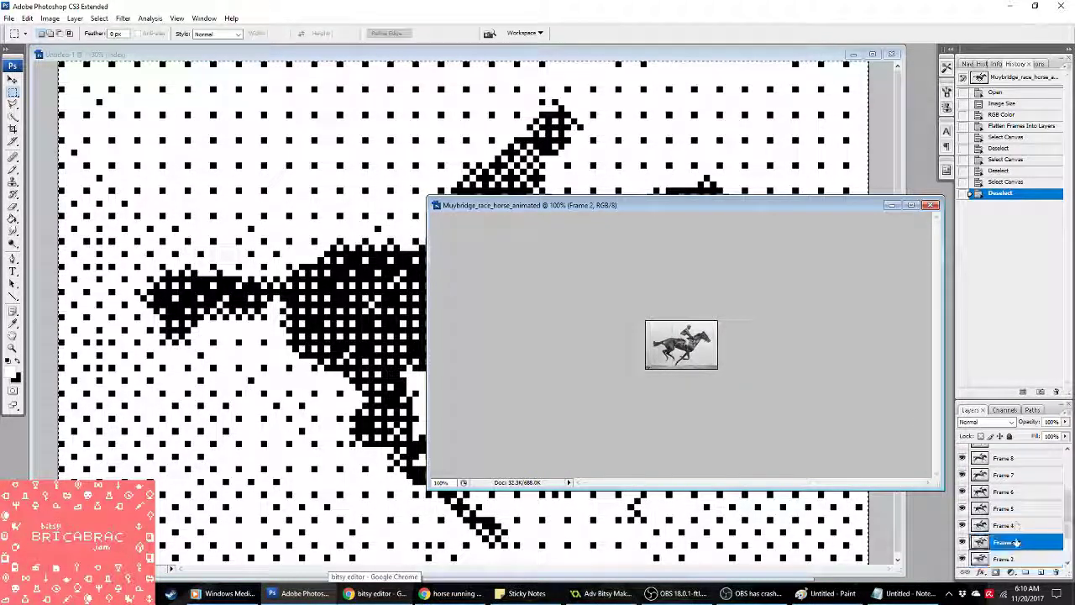
{"action": "left_click", "coordinate": [618, 167]}
{"action": "left_click", "coordinate": [1030, 307]}
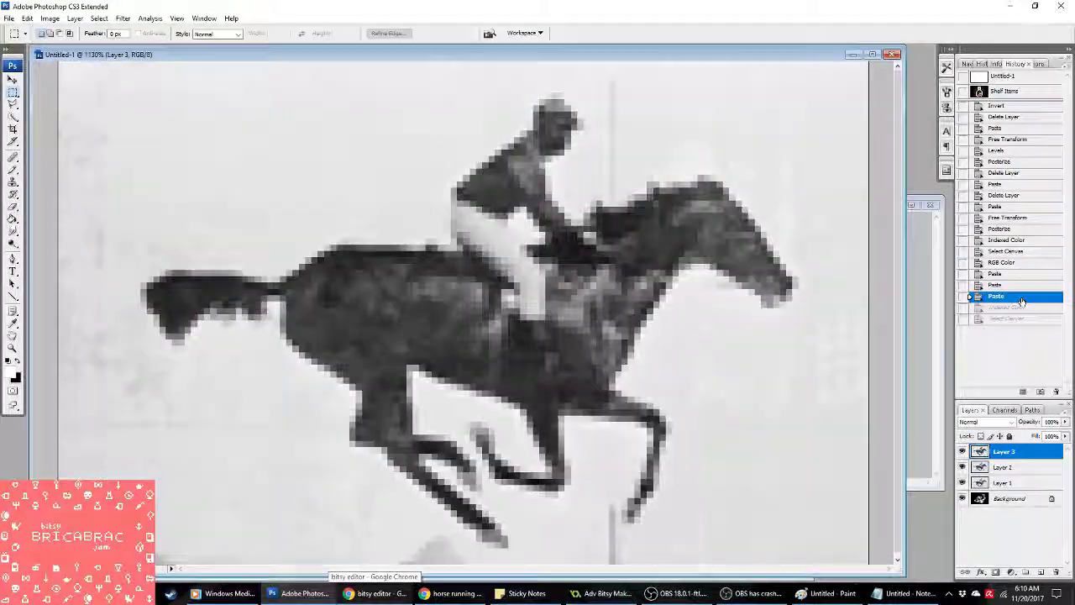
Step: Dither the pasted Frame 3 by converting Untitled-1 to Indexed Color, flattened, with the Local (Perceptual) palette, and copy the whole canvas
{"action": "left_click", "coordinate": [57, 19]}
{"action": "mouse_move", "coordinate": [58, 31]}
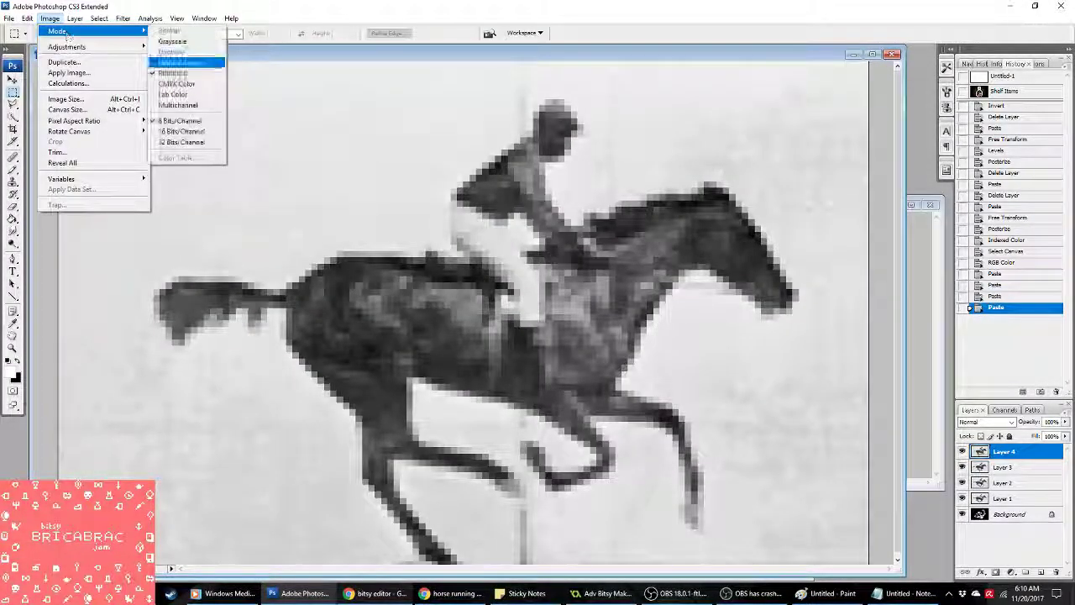
{"action": "left_click", "coordinate": [181, 64]}
{"action": "left_click", "coordinate": [500, 221]}
{"action": "left_click", "coordinate": [865, 100]}
{"action": "left_click", "coordinate": [850, 165]}
{"action": "left_click", "coordinate": [947, 105]}
{"action": "key", "text": "ctrl+a"}
{"action": "key", "text": "ctrl+c"}
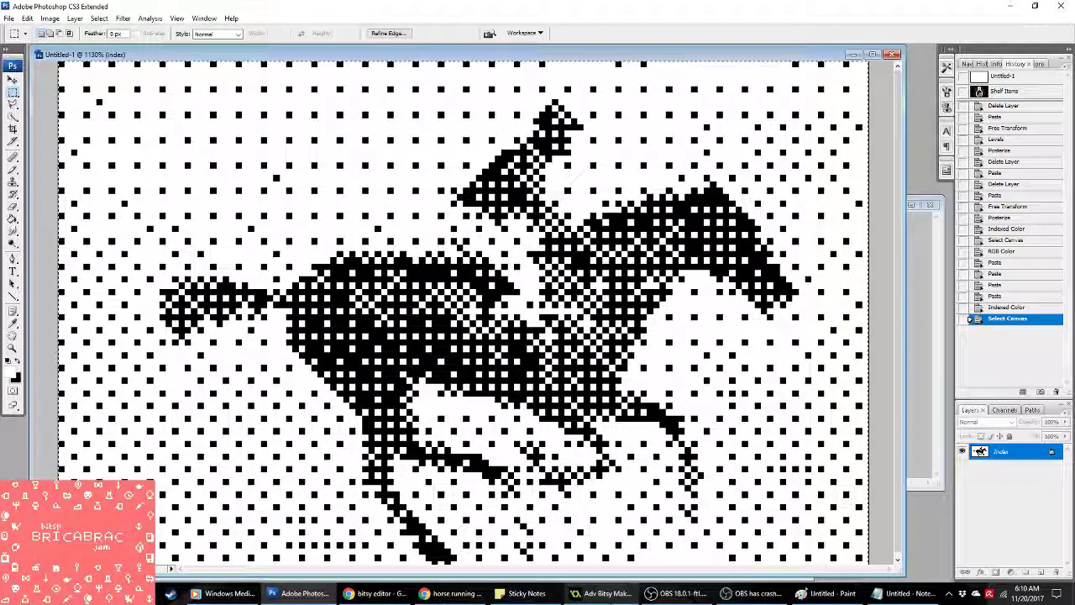
Step: Switch to GameMaker, replace the image of spr_picturetest with the dithered Frame 3, and test-run the project
{"action": "key", "text": "alt+Tab"}
{"action": "key", "text": "ctrl+v"}
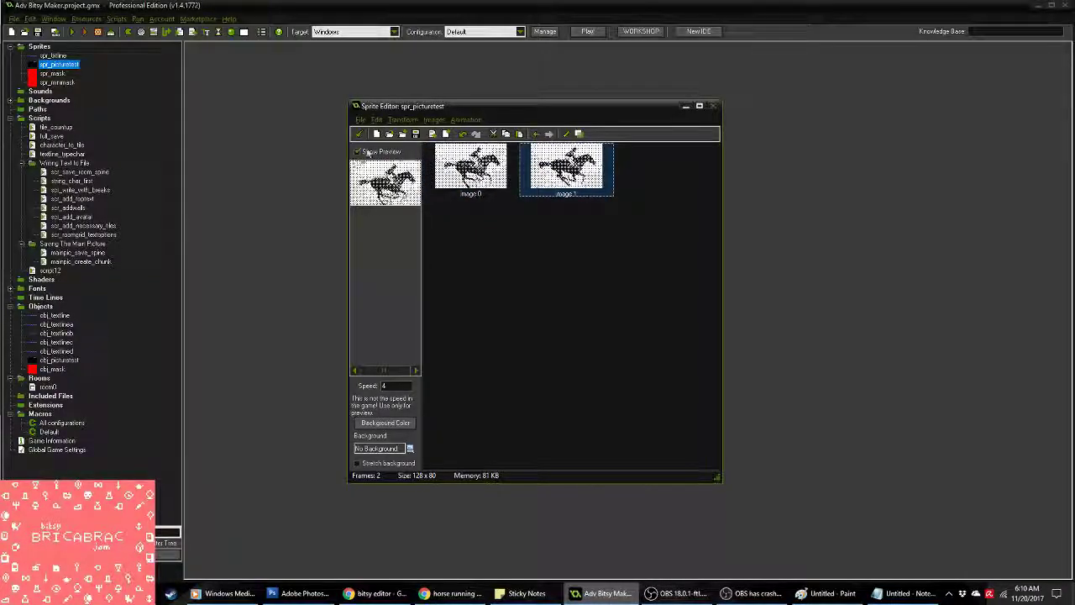
{"action": "key", "text": "Delete"}
{"action": "left_click", "coordinate": [359, 134]}
{"action": "left_click", "coordinate": [477, 307]}
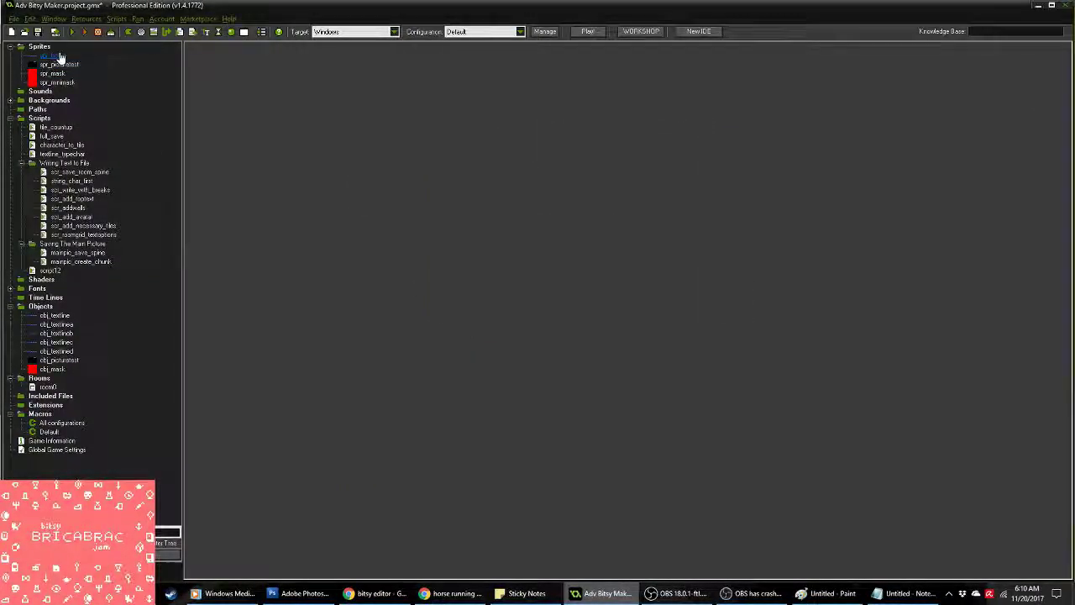
{"action": "left_click", "coordinate": [73, 35]}
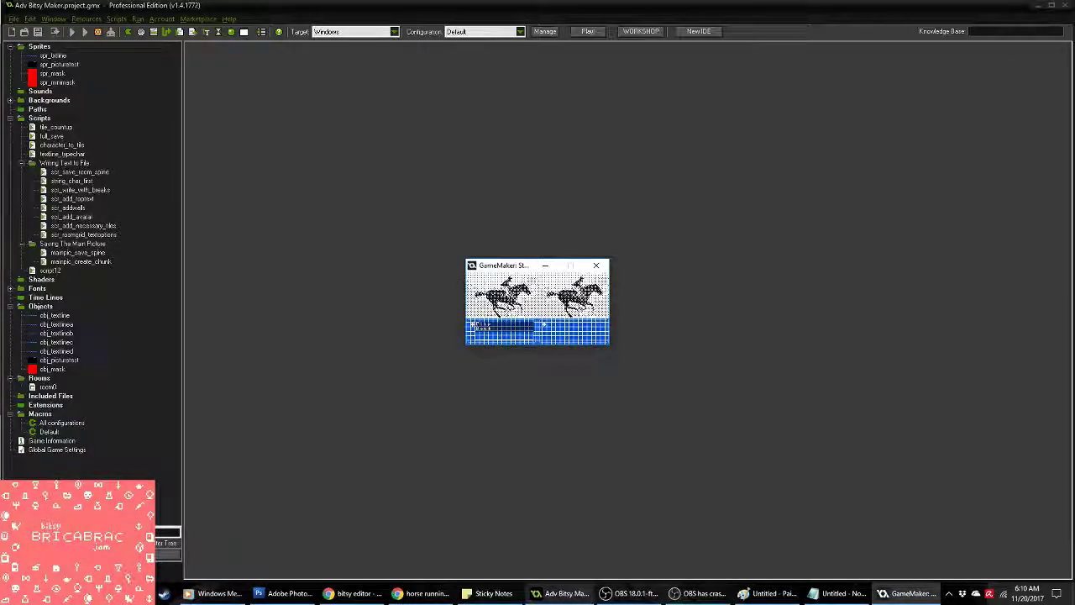
{"action": "left_click", "coordinate": [603, 268]}
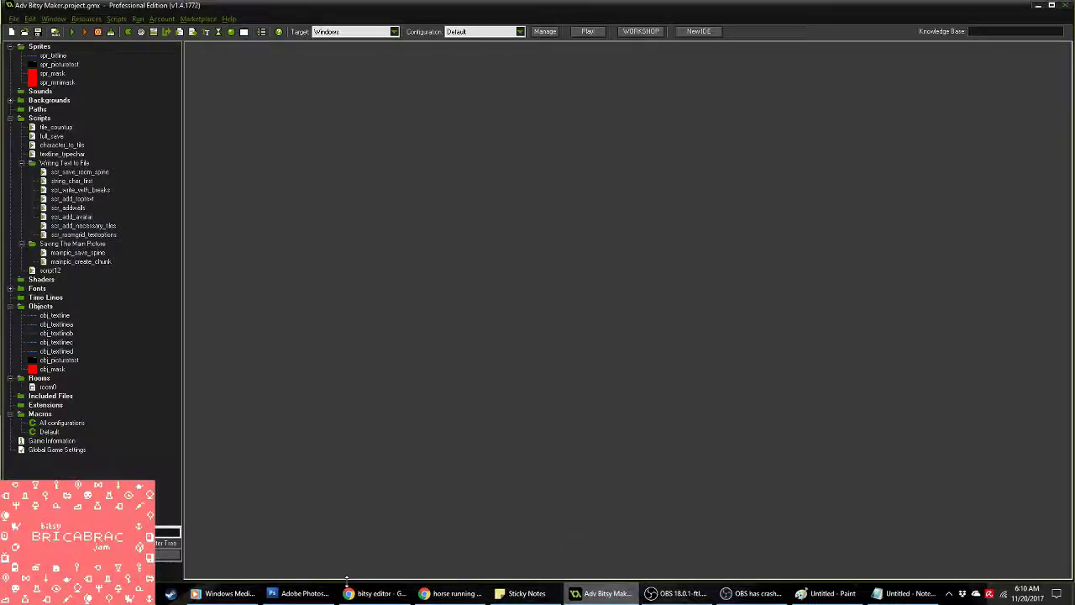
Step: Switch to Photoshop, revert Untitled-1 to before its Indexed Color conversion, and paste Frame 4 of Muybridge_race_horse_animated into it
{"action": "left_click", "coordinate": [301, 593]}
{"action": "left_click", "coordinate": [996, 297]}
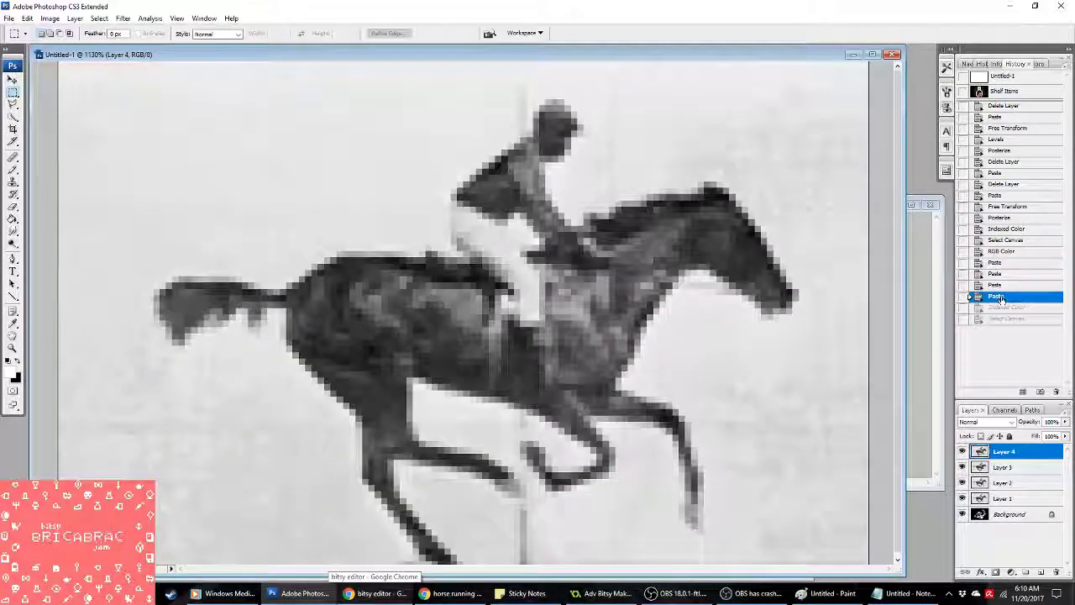
{"action": "key", "text": "ctrl+Tab"}
{"action": "left_click", "coordinate": [1014, 542]}
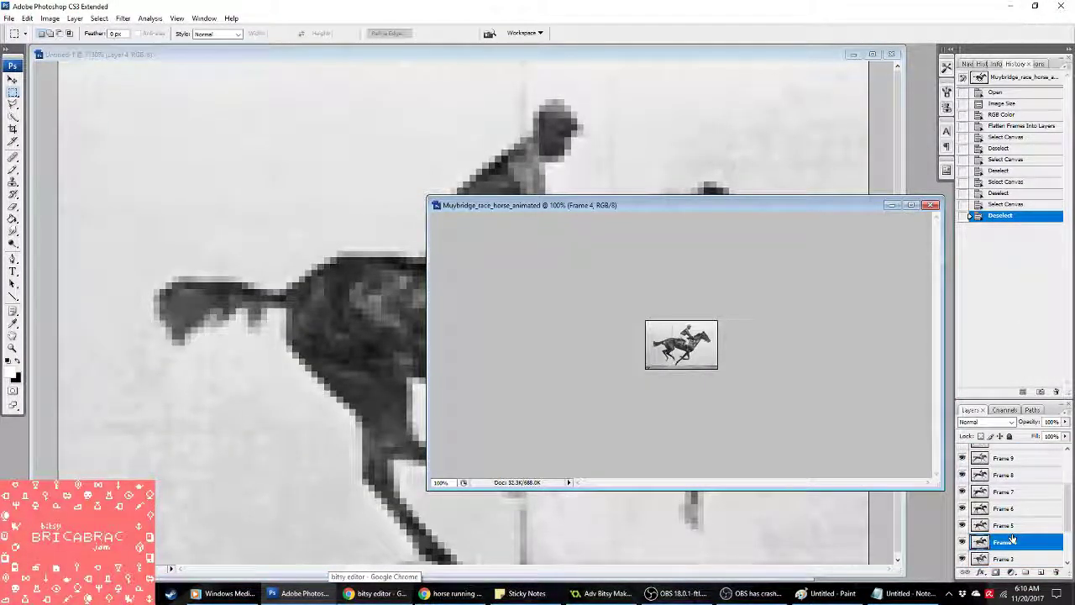
{"action": "key", "text": "ctrl+a"}
{"action": "key", "text": "ctrl+c"}
{"action": "key", "text": "ctrl+Tab"}
{"action": "key", "text": "ctrl+v"}
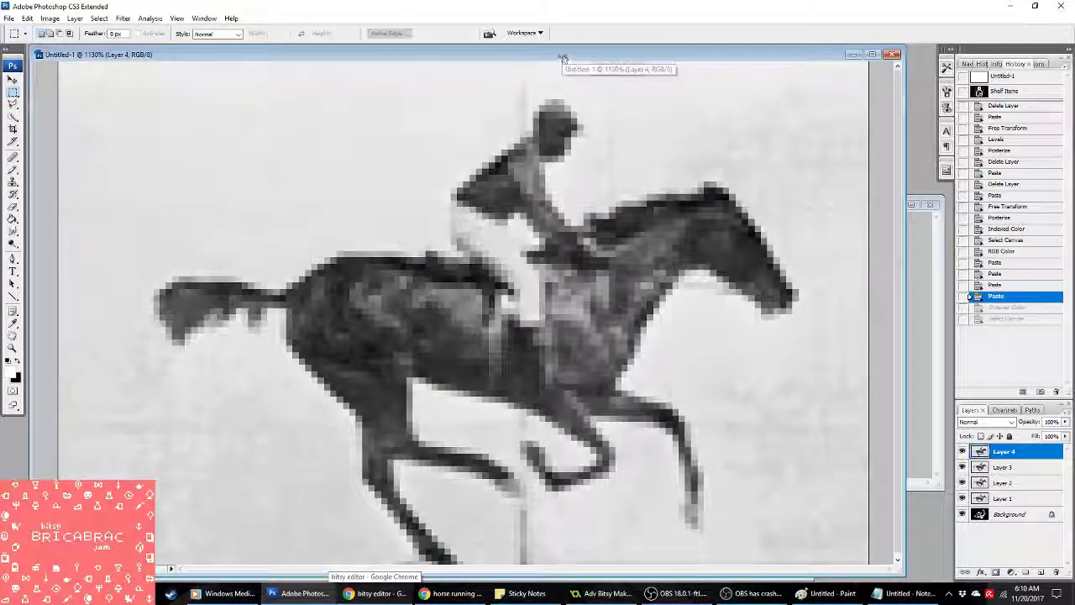
Step: Dither the pasted Frame 4 by converting Untitled-1 to Indexed Color, flattened, with the Local (Perceptual) palette, and select the canvas
{"action": "left_click", "coordinate": [50, 18]}
{"action": "mouse_move", "coordinate": [58, 34]}
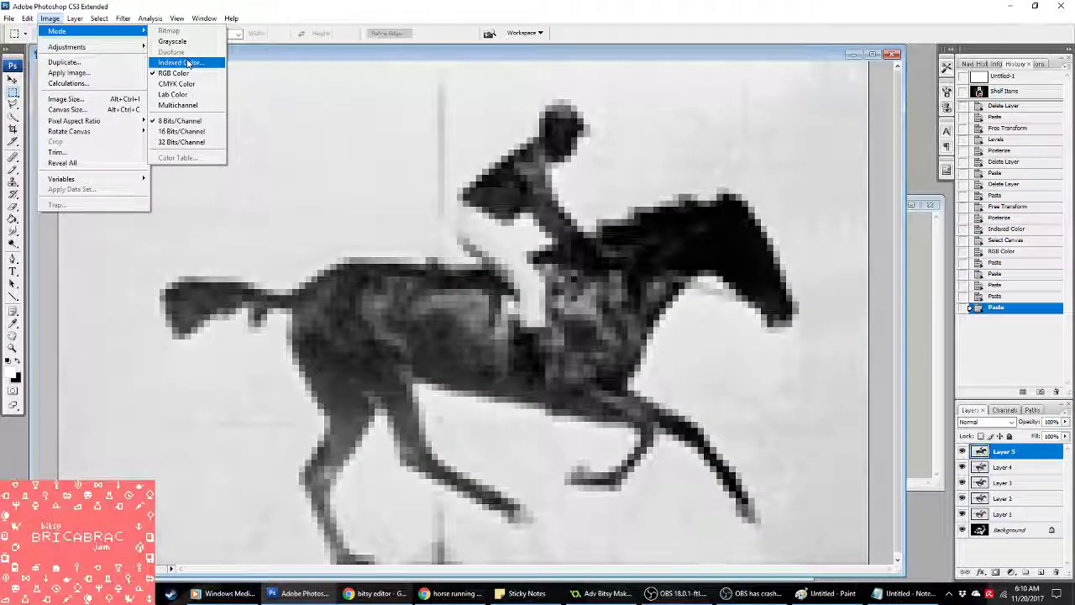
{"action": "left_click", "coordinate": [204, 60]}
{"action": "left_click", "coordinate": [501, 223]}
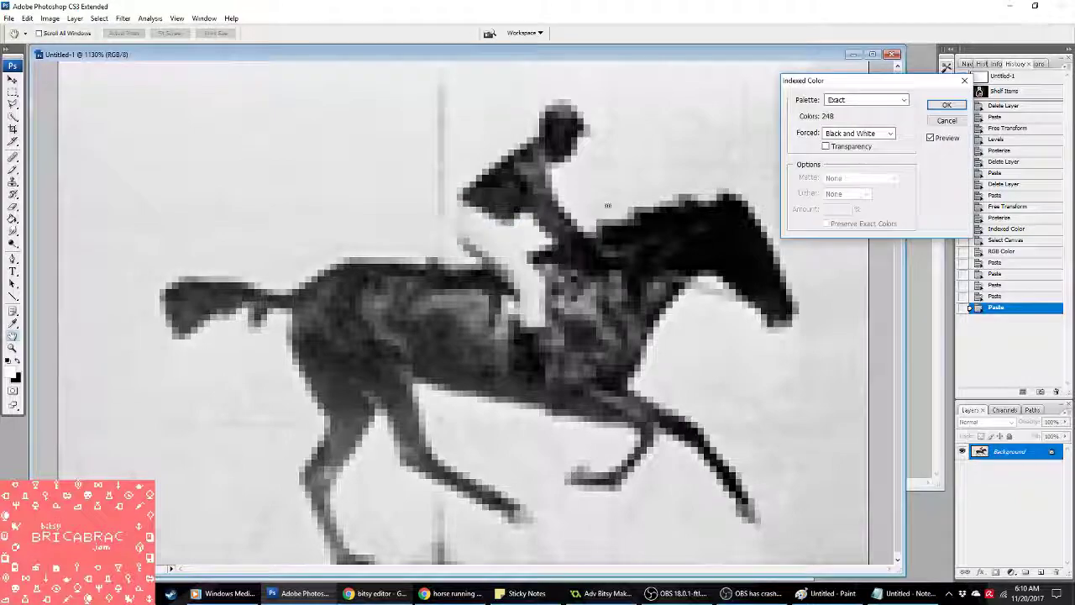
{"action": "left_click", "coordinate": [890, 100]}
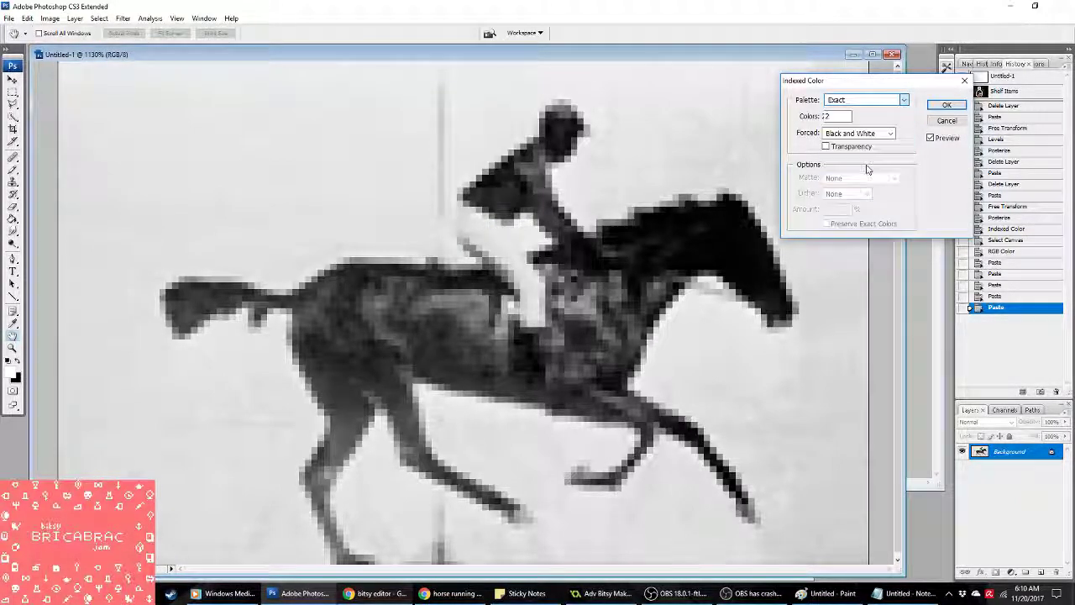
{"action": "left_click", "coordinate": [865, 165]}
{"action": "key", "text": "Return"}
{"action": "key", "text": "m"}
{"action": "key", "text": "ctrl+a"}
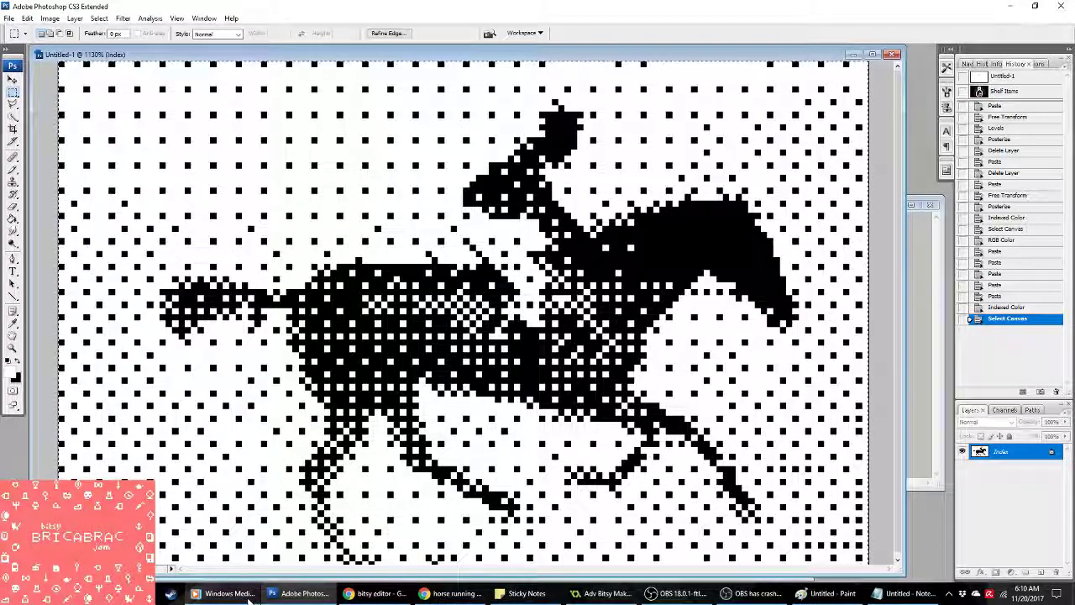
Step: Switch to GameMaker, replace the image of spr_picturetest with the dithered Frame 4, and test-run the project
{"action": "left_click", "coordinate": [378, 598]}
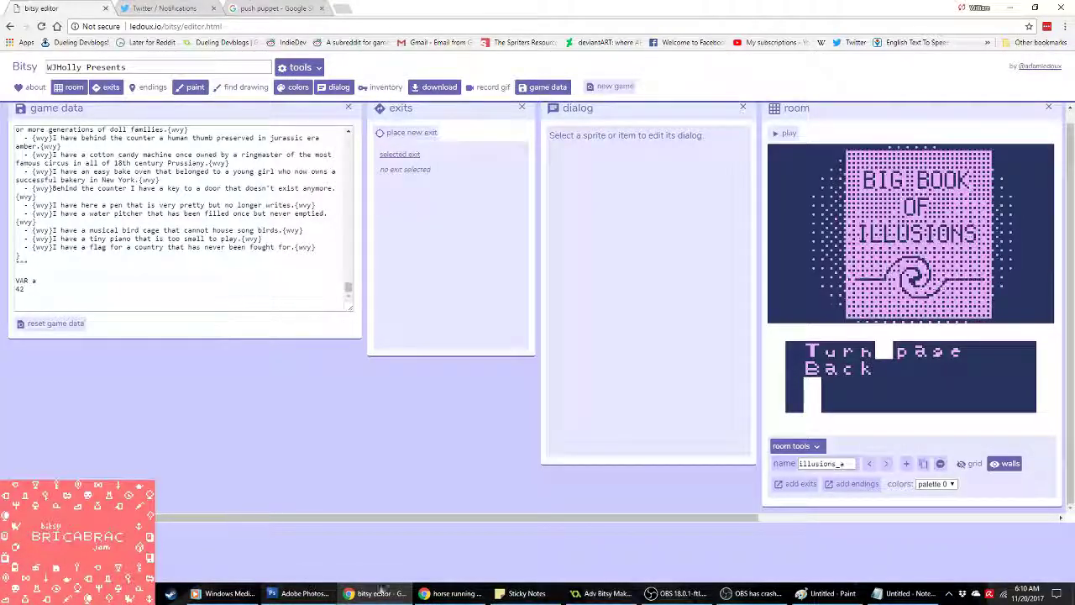
{"action": "left_click", "coordinate": [600, 593]}
{"action": "left_click", "coordinate": [57, 65]}
{"action": "double_click", "coordinate": [56, 67]}
{"action": "left_click", "coordinate": [489, 178]}
{"action": "key", "text": "Delete"}
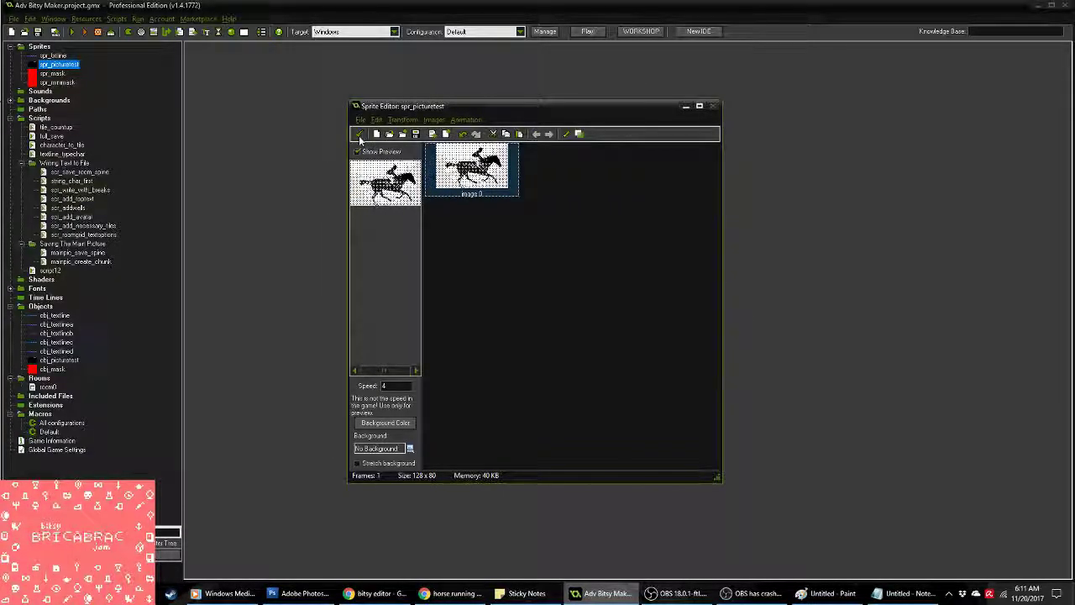
{"action": "left_click", "coordinate": [359, 135]}
{"action": "left_click", "coordinate": [476, 308]}
{"action": "left_click", "coordinate": [72, 32]}
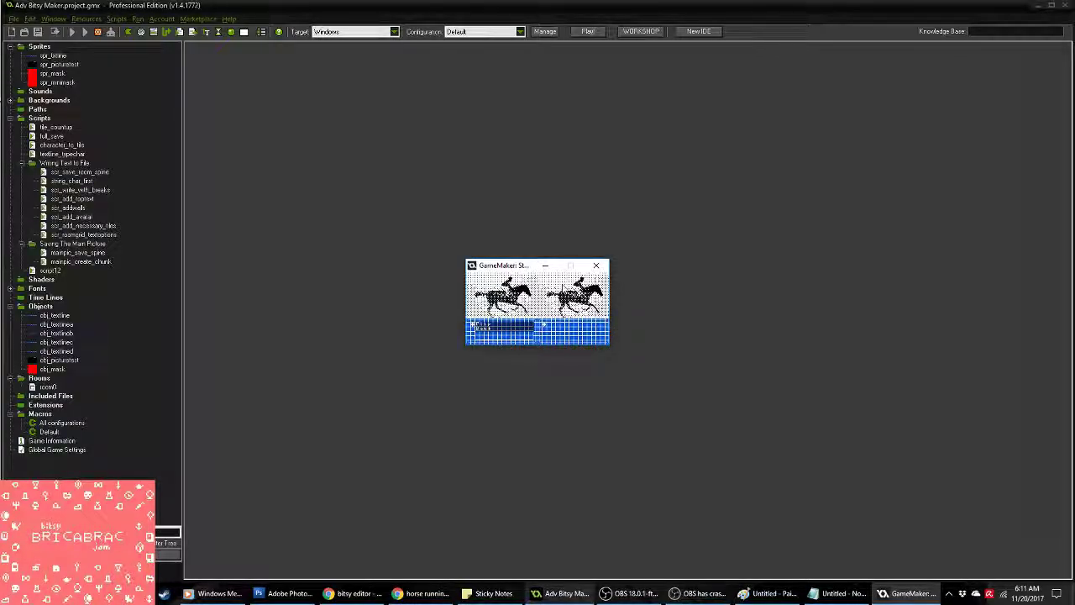
{"action": "left_click", "coordinate": [595, 267]}
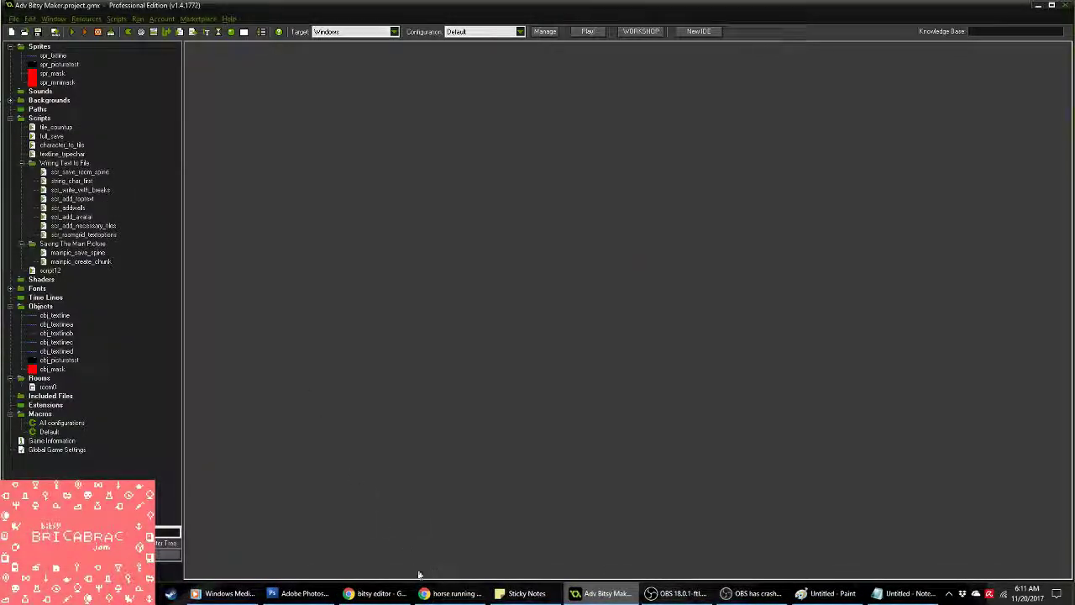
Step: Switch to Photoshop, revert Untitled-1 to before its Indexed Color conversion, and paste Frame 5 of Muybridge_race_horse_animated into it
{"action": "left_click", "coordinate": [298, 593]}
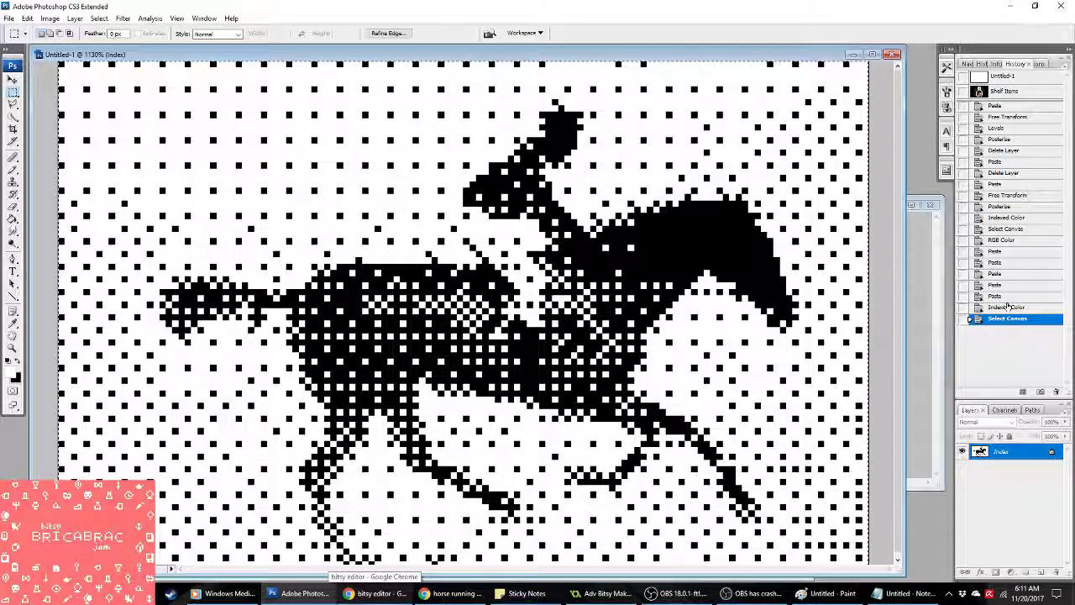
{"action": "left_click", "coordinate": [921, 358]}
{"action": "left_click", "coordinate": [1035, 542]}
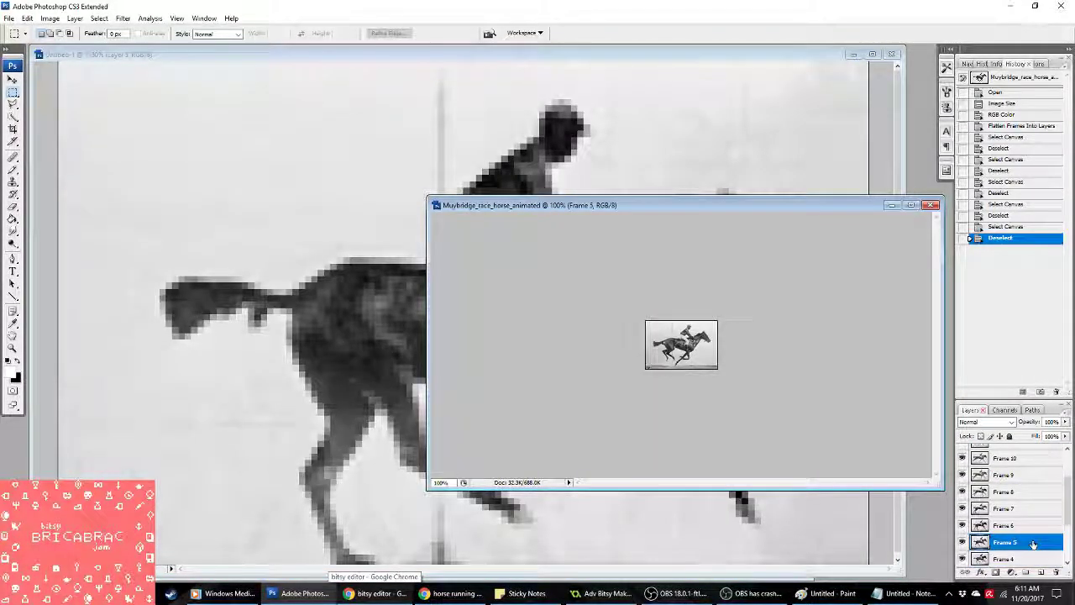
{"action": "key", "text": "ctrl+a"}
{"action": "key", "text": "ctrl+c"}
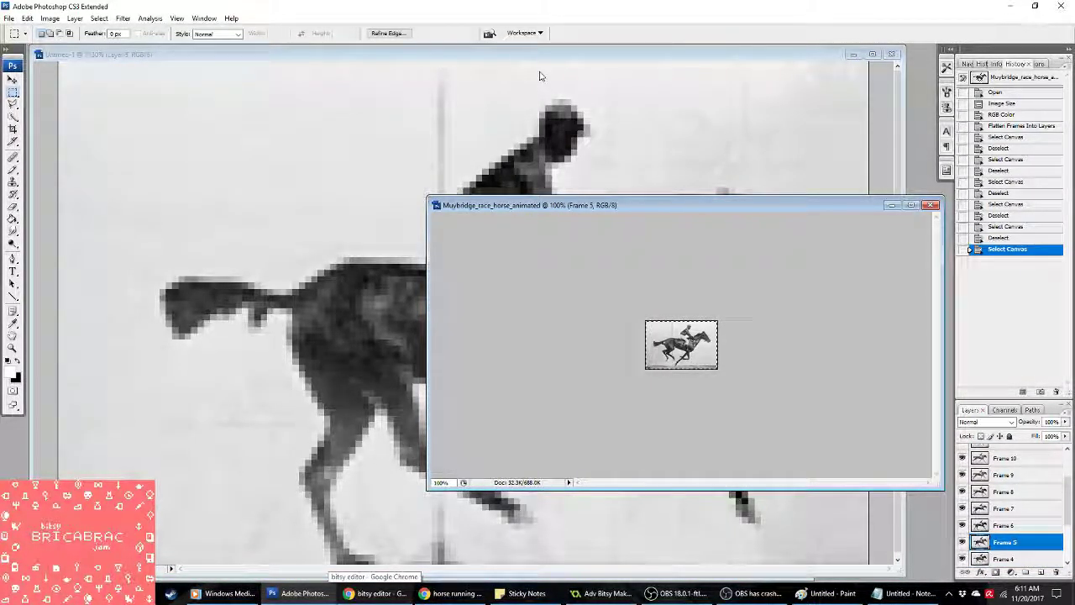
{"action": "left_click", "coordinate": [534, 72]}
{"action": "key", "text": "ctrl+v"}
Step: Dither the pasted Frame 5 by converting Untitled-1 to Indexed Color, flattened, with the Local (Perceptual) palette, and select the canvas
{"action": "left_click", "coordinate": [50, 17]}
{"action": "mouse_move", "coordinate": [68, 32]}
{"action": "left_click", "coordinate": [220, 58]}
{"action": "left_click", "coordinate": [500, 223]}
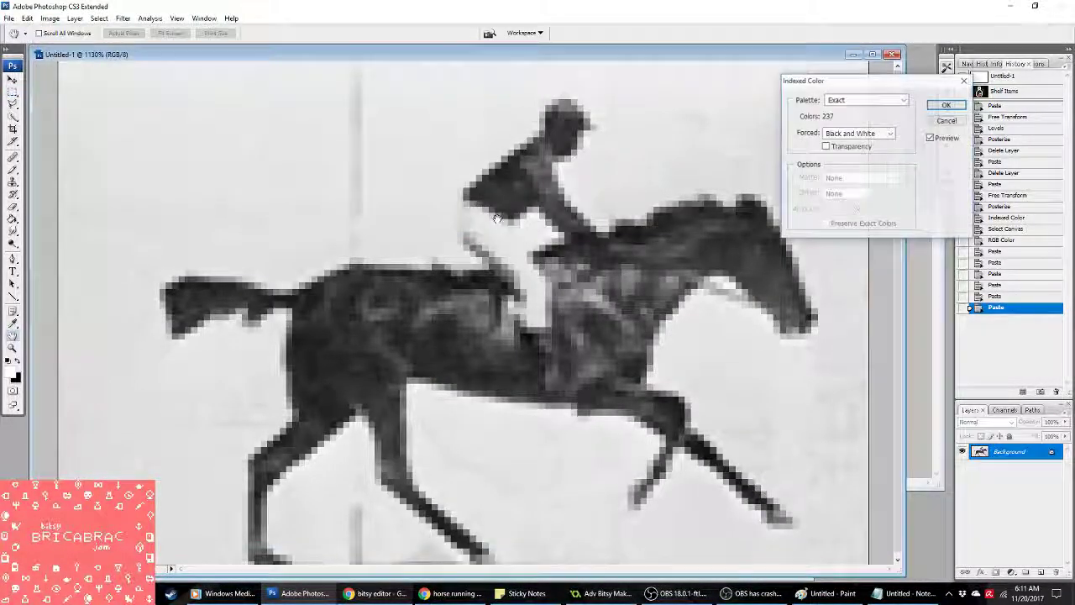
{"action": "left_click", "coordinate": [865, 99]}
{"action": "left_click", "coordinate": [852, 165]}
{"action": "left_click", "coordinate": [935, 109]}
{"action": "key", "text": "m"}
{"action": "key", "text": "ctrl+a"}
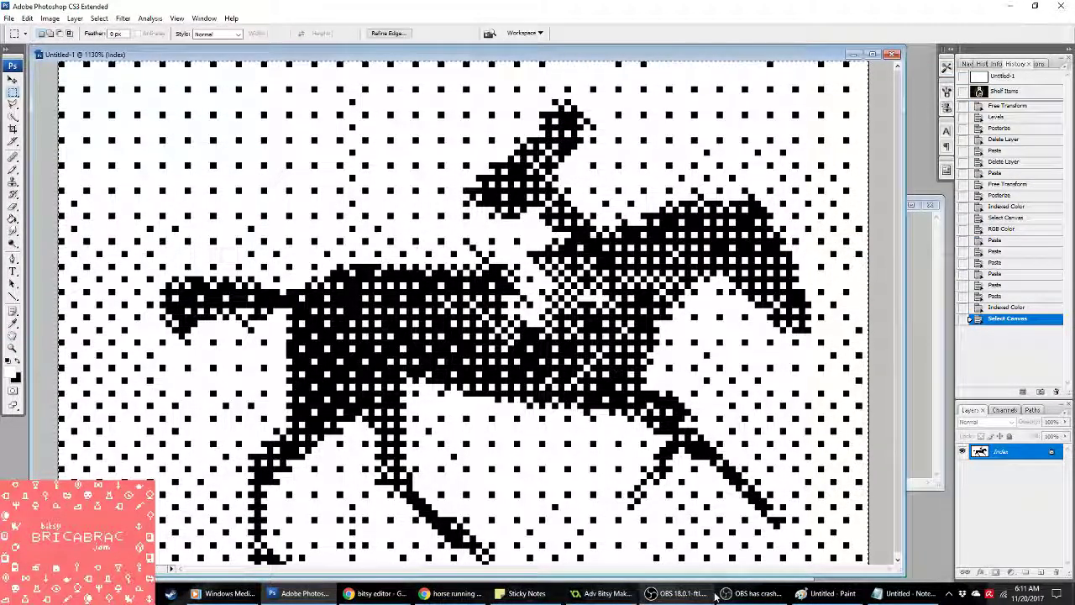
Step: Switch to GameMaker, replace the image of spr_picturetest with the dithered Frame 5, and test-run the project
{"action": "left_click", "coordinate": [601, 593]}
{"action": "double_click", "coordinate": [59, 64]}
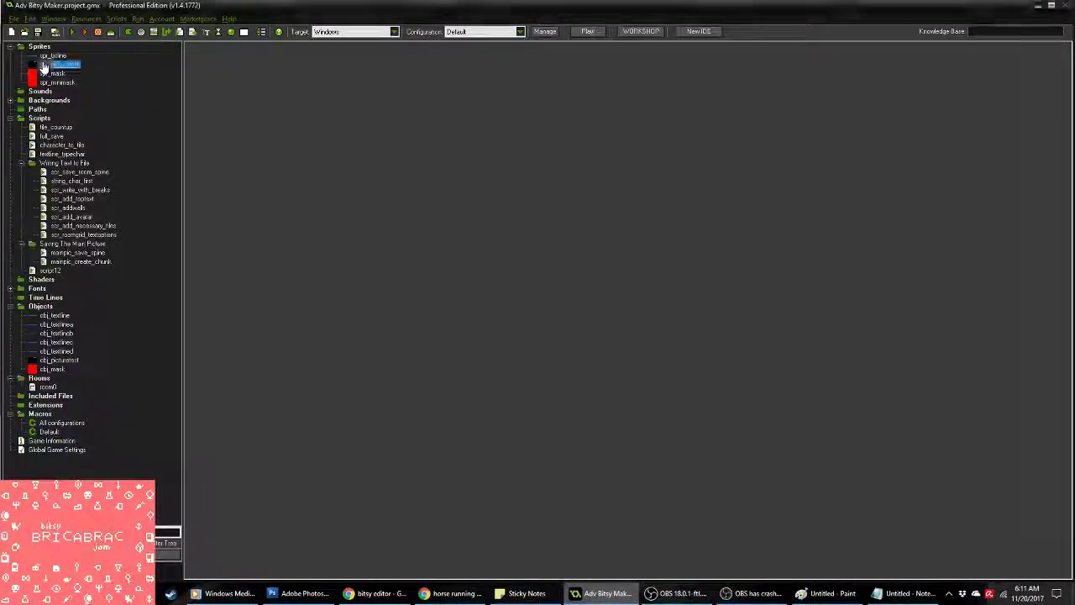
{"action": "left_click", "coordinate": [479, 202]}
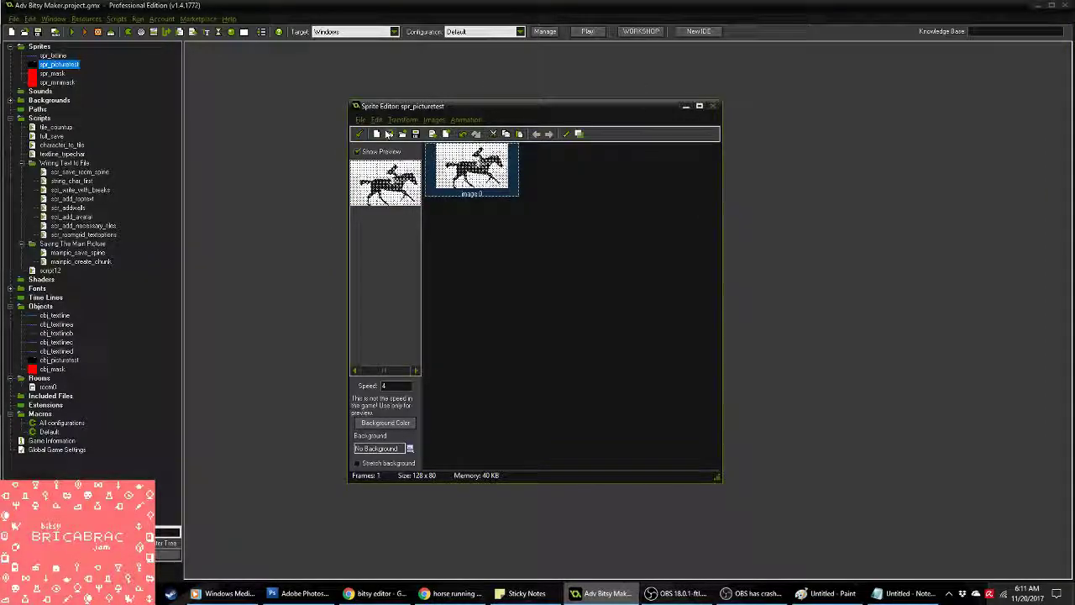
{"action": "left_click", "coordinate": [359, 134]}
{"action": "left_click", "coordinate": [473, 305]}
{"action": "left_click", "coordinate": [71, 32]}
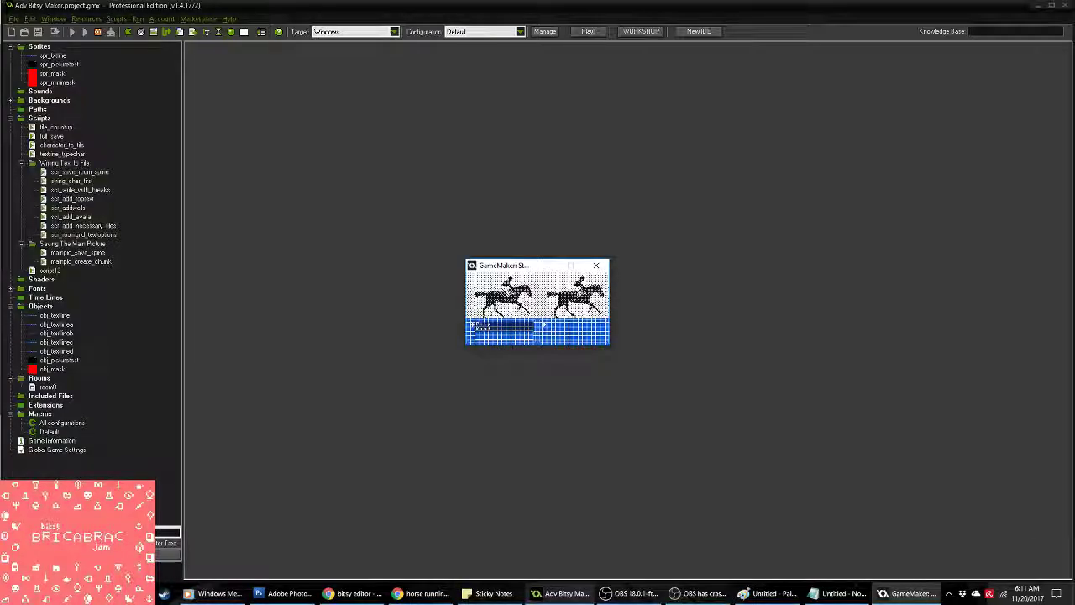
{"action": "left_click", "coordinate": [596, 267]}
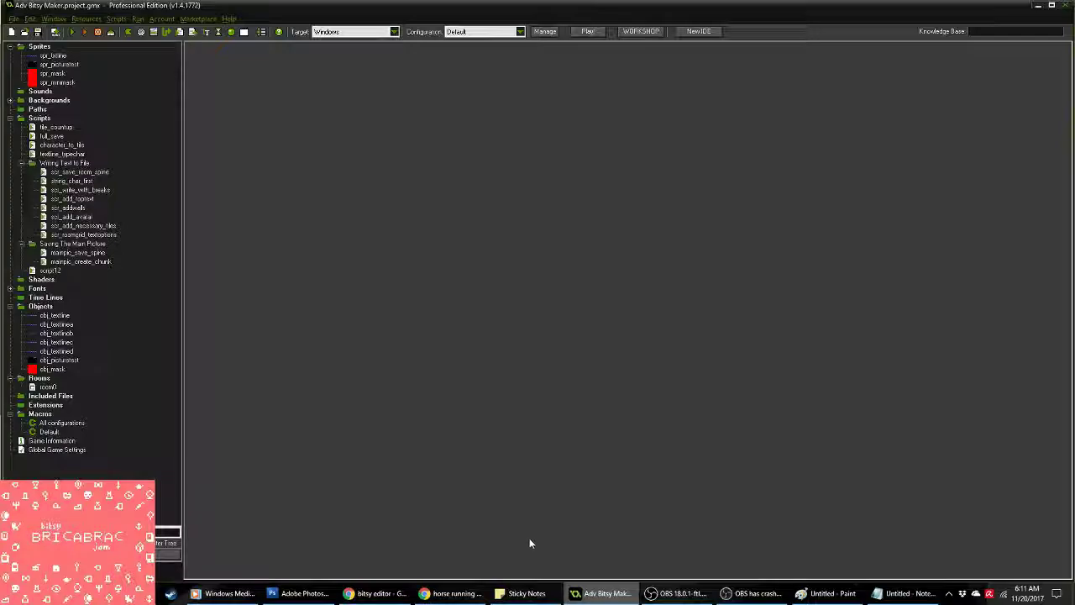
{"action": "left_click", "coordinate": [471, 590]}
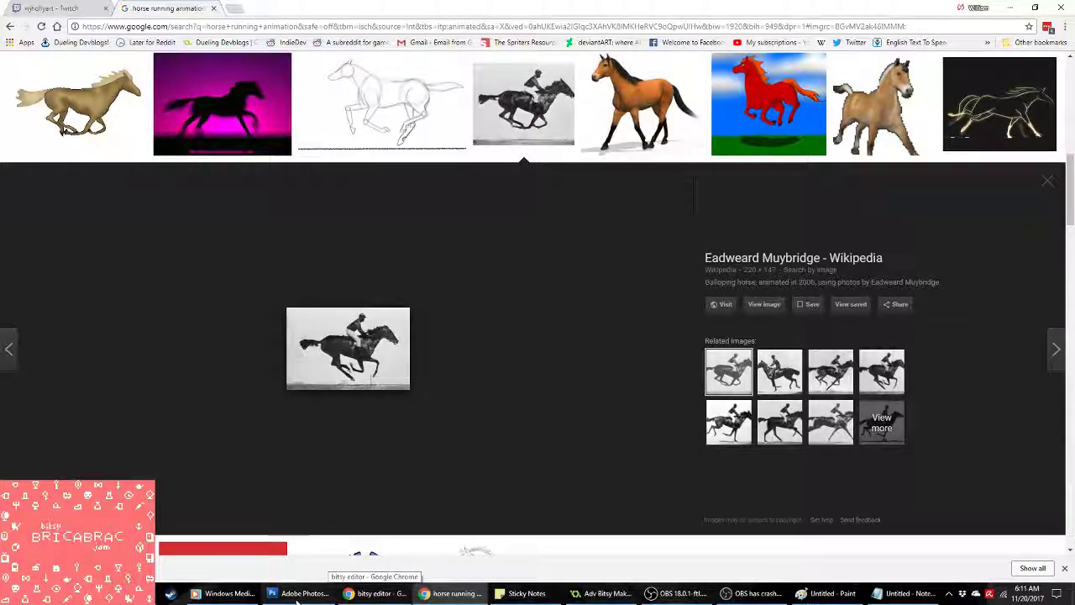
{"action": "left_click", "coordinate": [602, 595]}
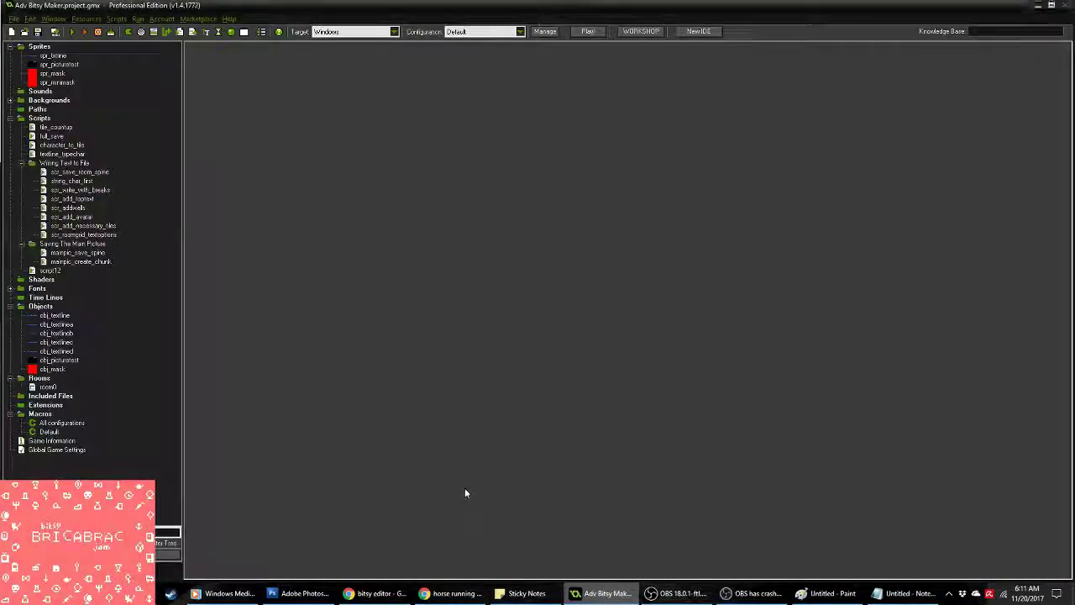
{"action": "left_click", "coordinate": [324, 592]}
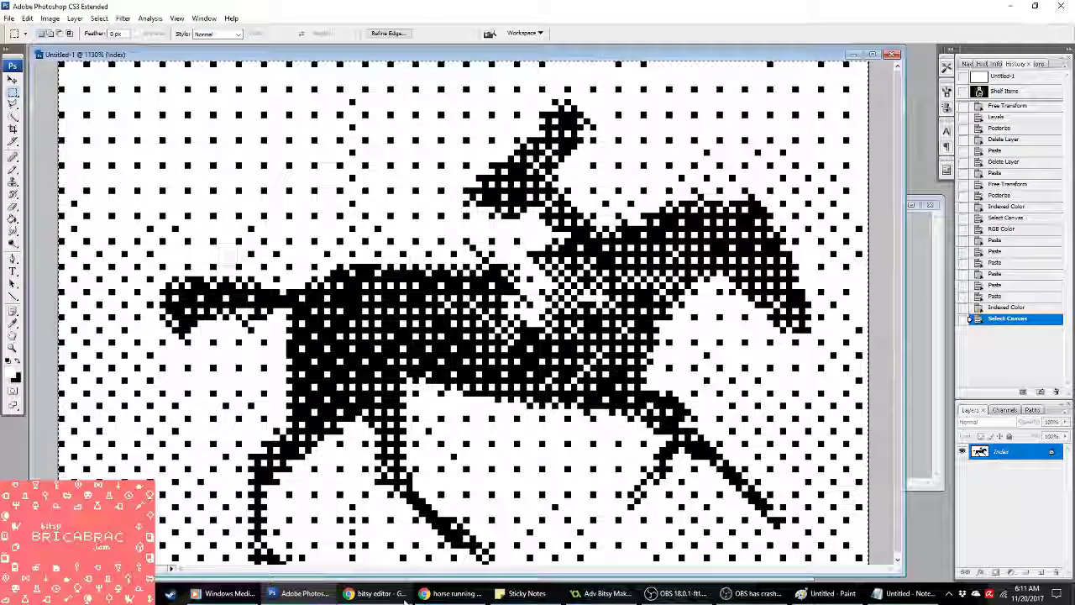
{"action": "left_click", "coordinate": [375, 593]}
{"action": "left_click", "coordinate": [443, 593]}
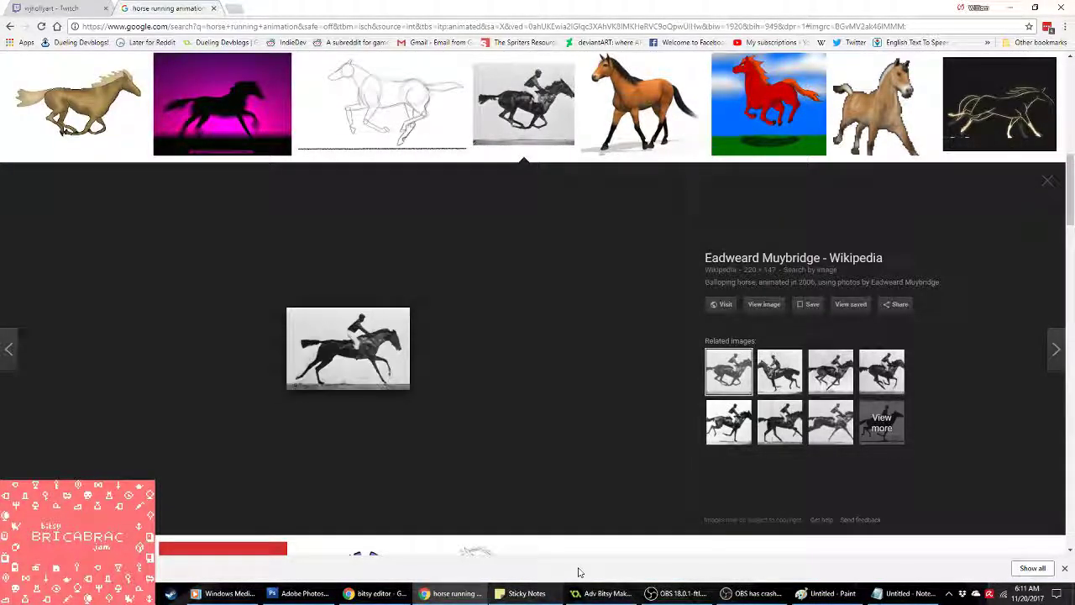
Step: Switch to Photoshop, revert Untitled-1 to before its Indexed Color conversion, and paste Frame 6 of Muybridge_race_horse_animated into it
{"action": "left_click", "coordinate": [324, 594]}
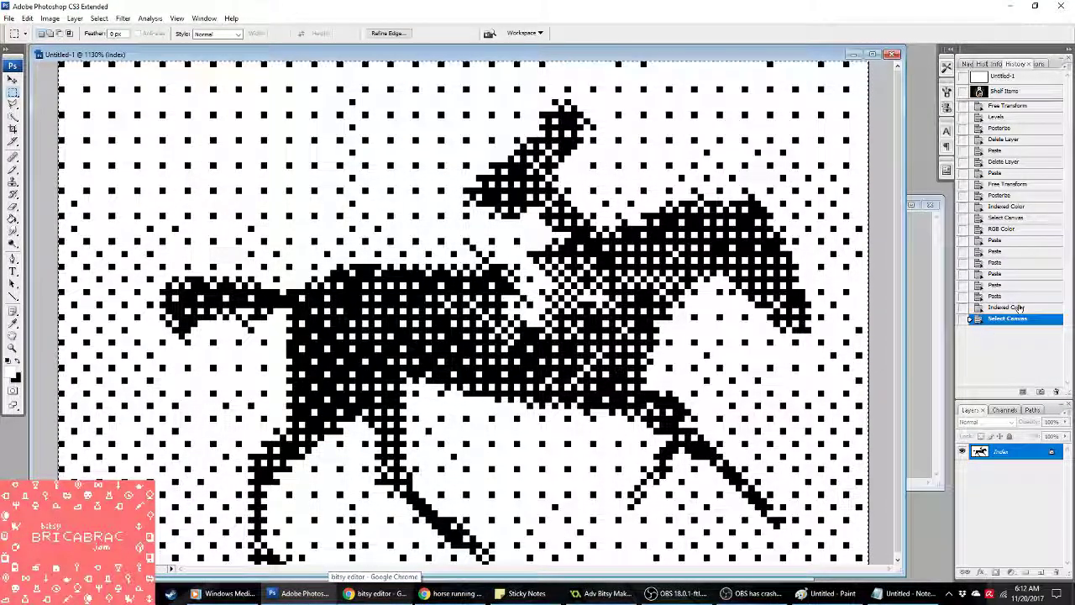
{"action": "left_click", "coordinate": [919, 330]}
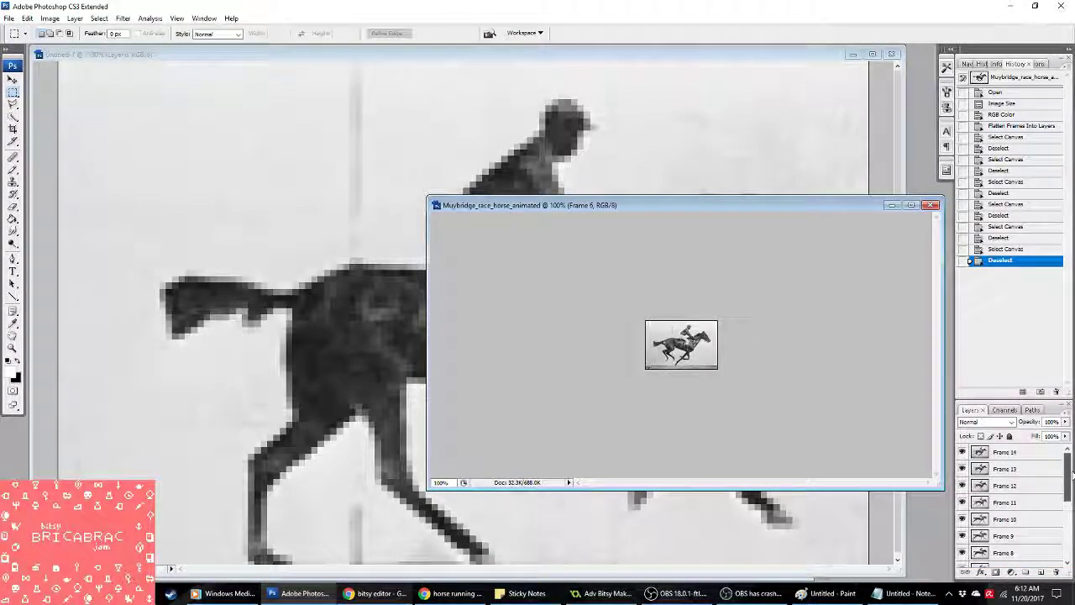
{"action": "left_click", "coordinate": [567, 75]}
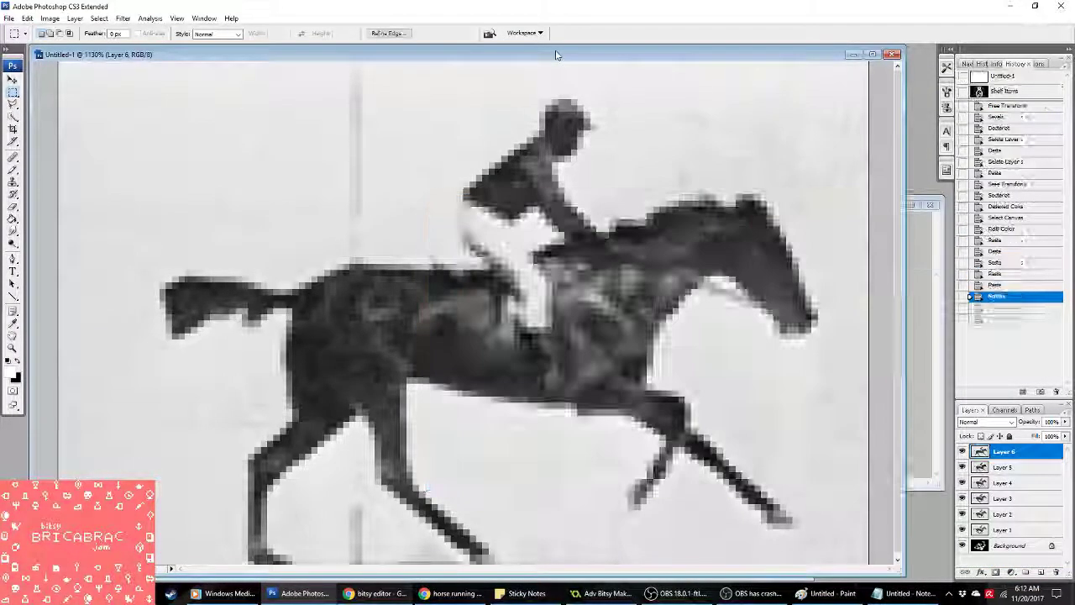
Step: Dither the pasted Frame 6 by converting Untitled-1 to Indexed Color, flattened, with the Local (Perceptual) palette, and select the canvas
{"action": "left_click", "coordinate": [50, 17]}
{"action": "mouse_move", "coordinate": [67, 27]}
{"action": "left_click", "coordinate": [185, 61]}
{"action": "left_click", "coordinate": [504, 224]}
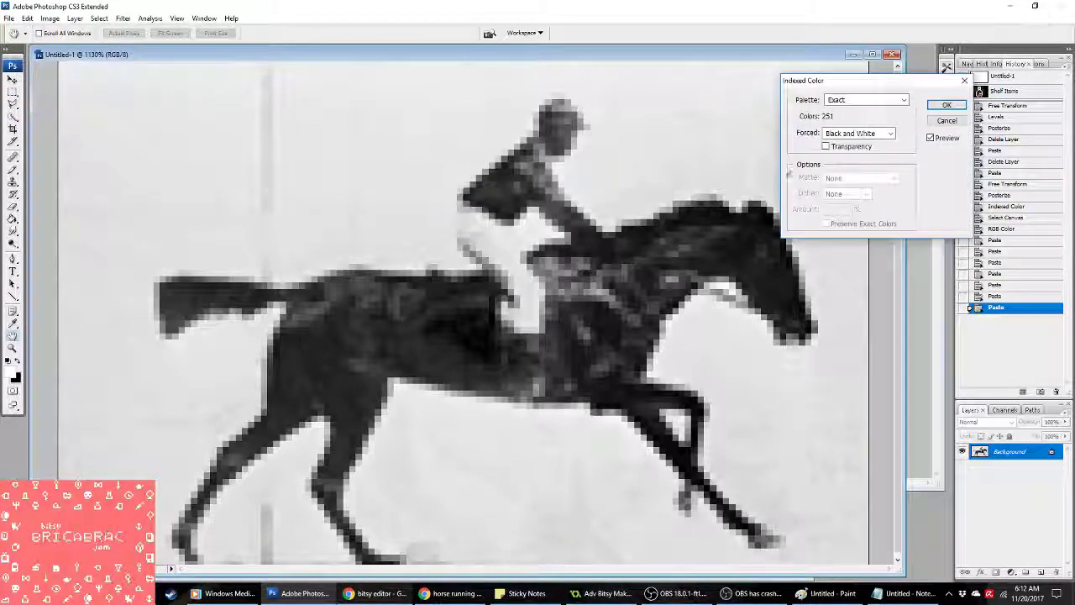
{"action": "left_click", "coordinate": [903, 100]}
{"action": "left_click", "coordinate": [899, 147]}
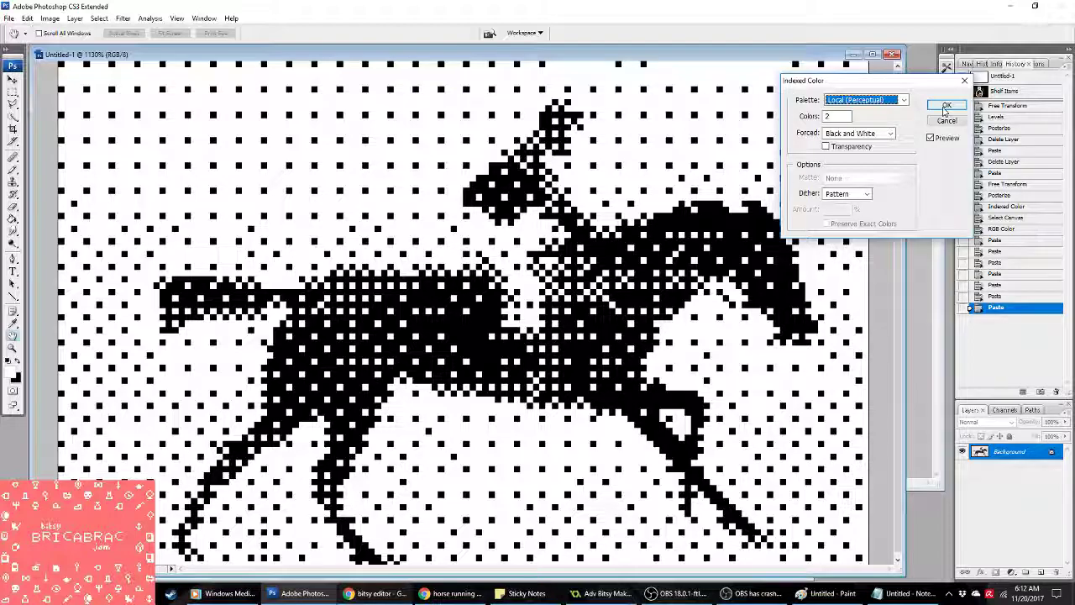
{"action": "left_click", "coordinate": [947, 104]}
{"action": "key", "text": "m"}
{"action": "key", "text": "ctrl+a"}
{"action": "key", "text": "ctrl+0"}
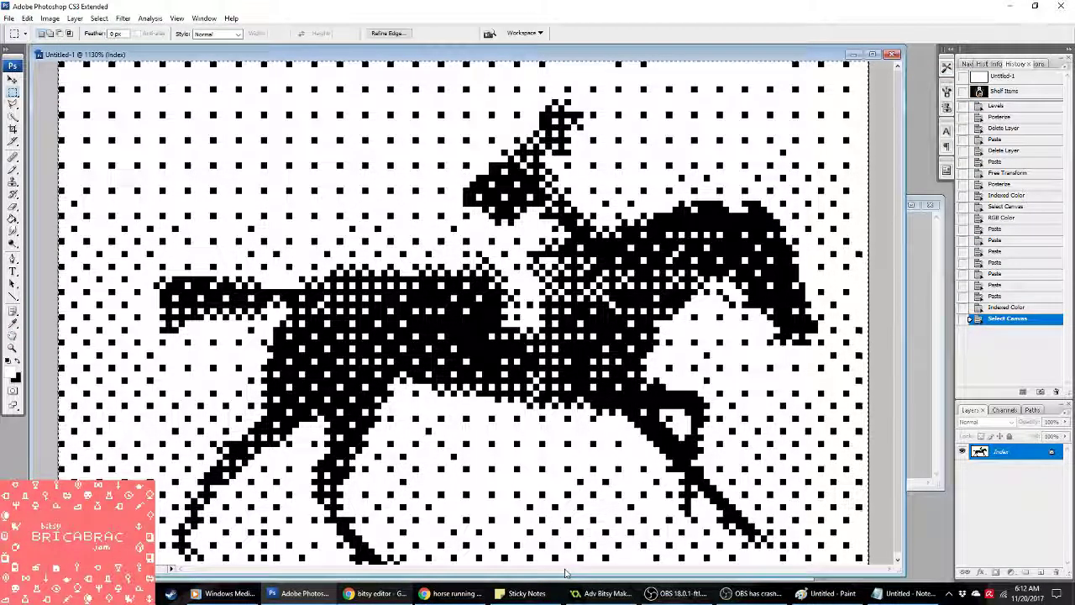
Step: Switch to GameMaker, replace the image of spr_picturetest with the dithered Frame 6, and test-run the project
{"action": "left_click", "coordinate": [601, 593]}
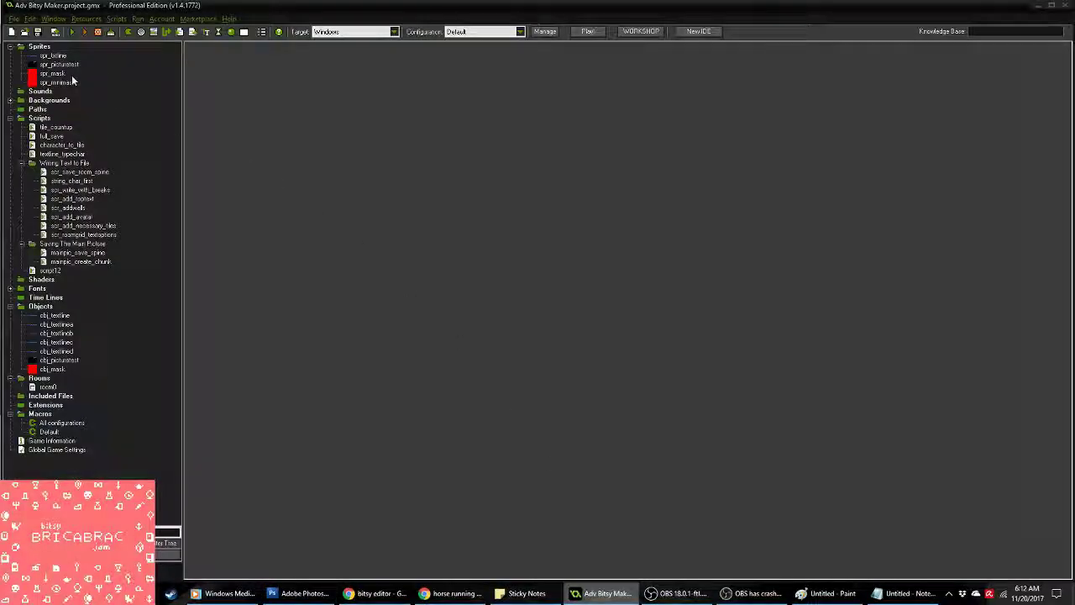
{"action": "left_click", "coordinate": [59, 65]}
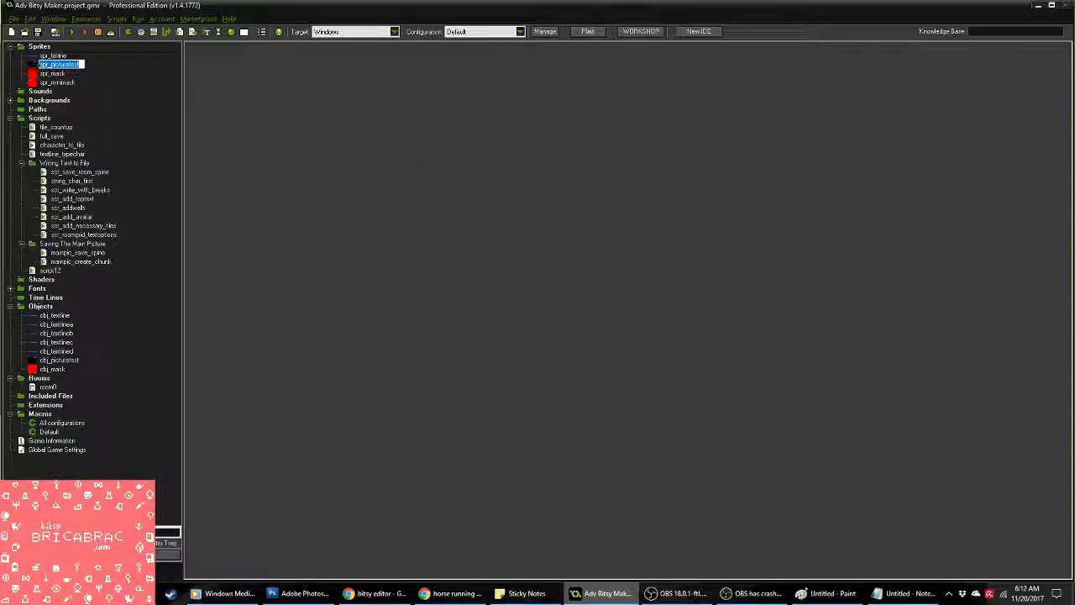
{"action": "double_click", "coordinate": [51, 65]}
{"action": "left_click", "coordinate": [483, 179]}
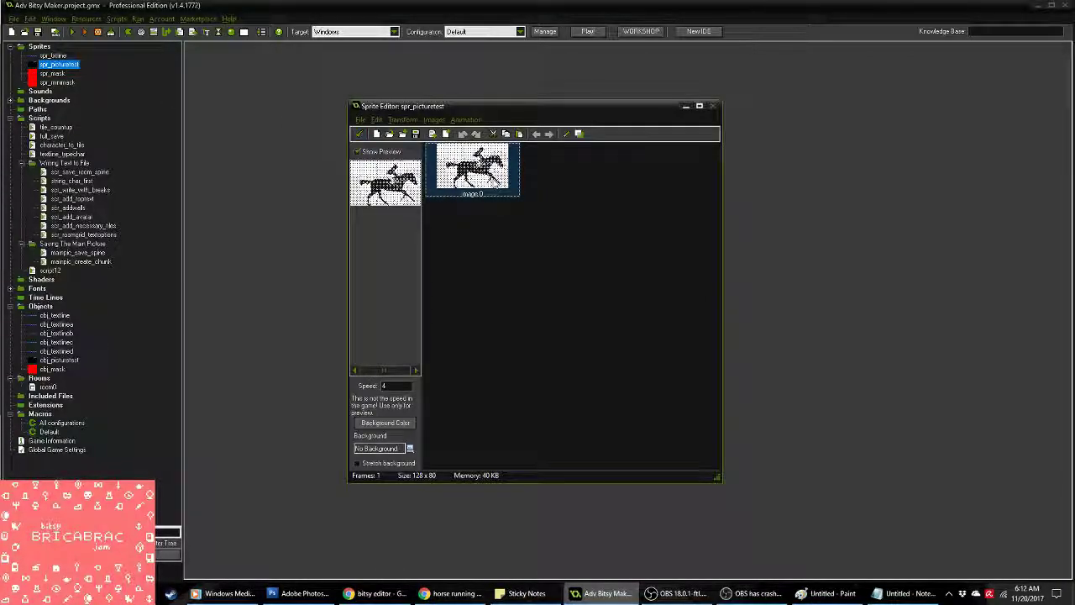
{"action": "key", "text": "Delete"}
{"action": "left_click", "coordinate": [359, 133]}
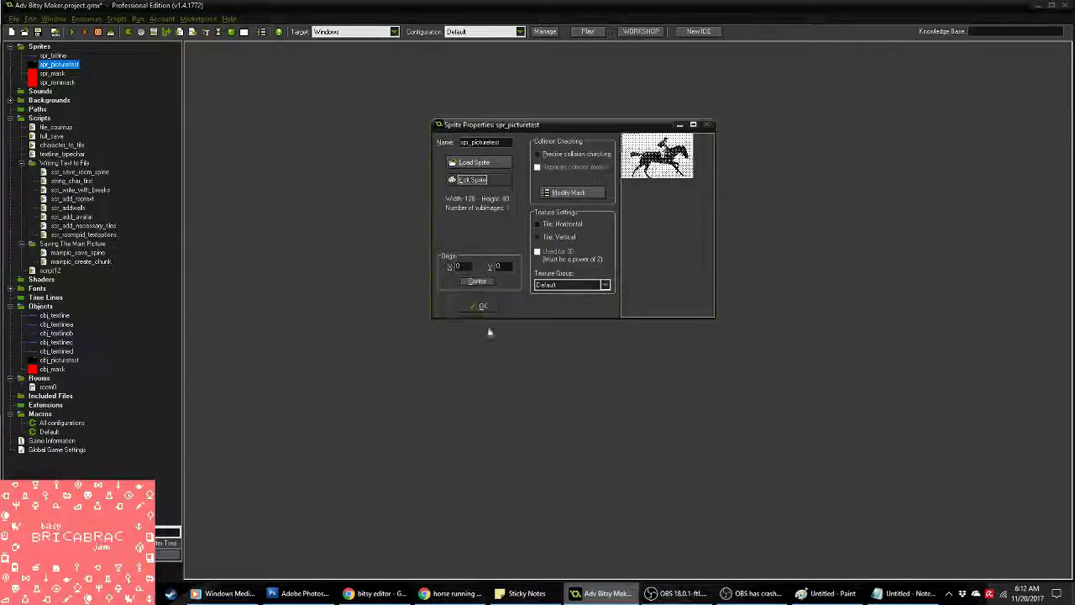
{"action": "left_click", "coordinate": [476, 309]}
{"action": "left_click", "coordinate": [73, 33]}
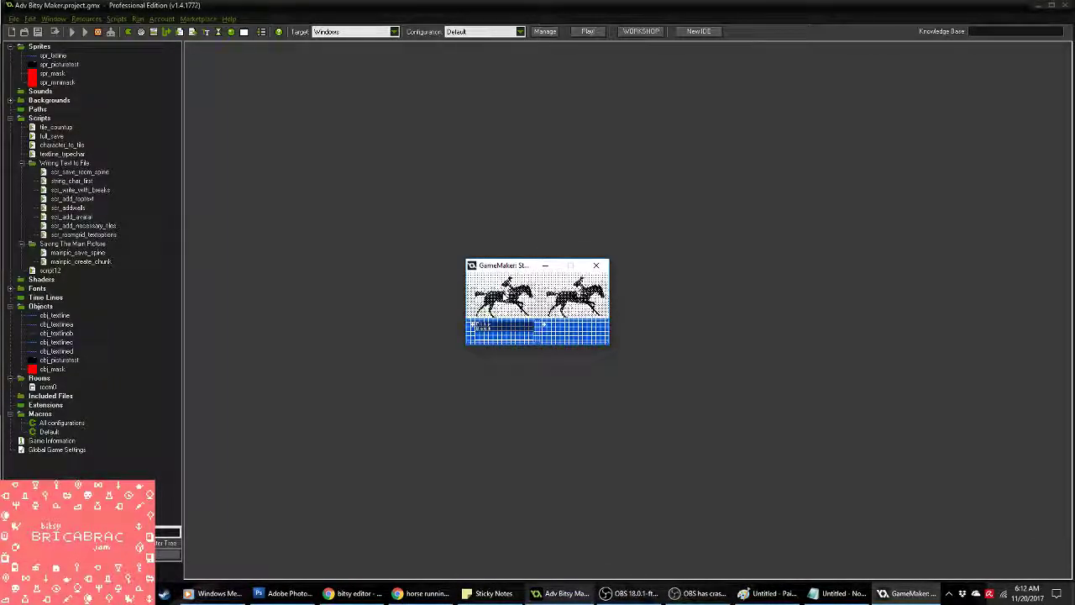
{"action": "left_click", "coordinate": [595, 266]}
Step: Switch to Photoshop, revert Untitled-1 to before its Indexed Color conversion, and paste Frame 7 of Muybridge_race_horse_animated into it
{"action": "left_click", "coordinate": [299, 593]}
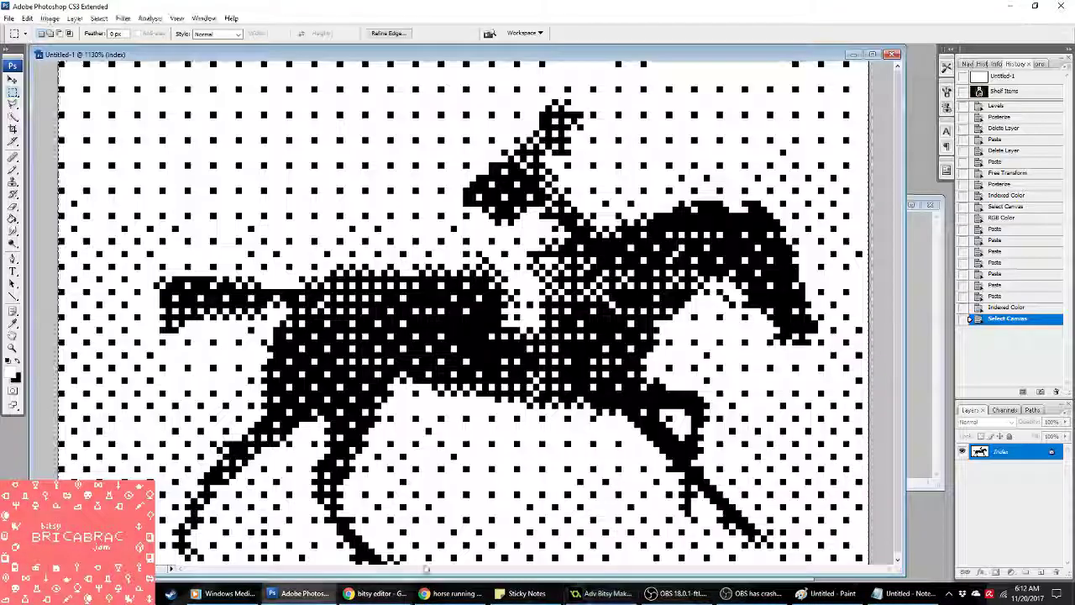
{"action": "left_click", "coordinate": [996, 286]}
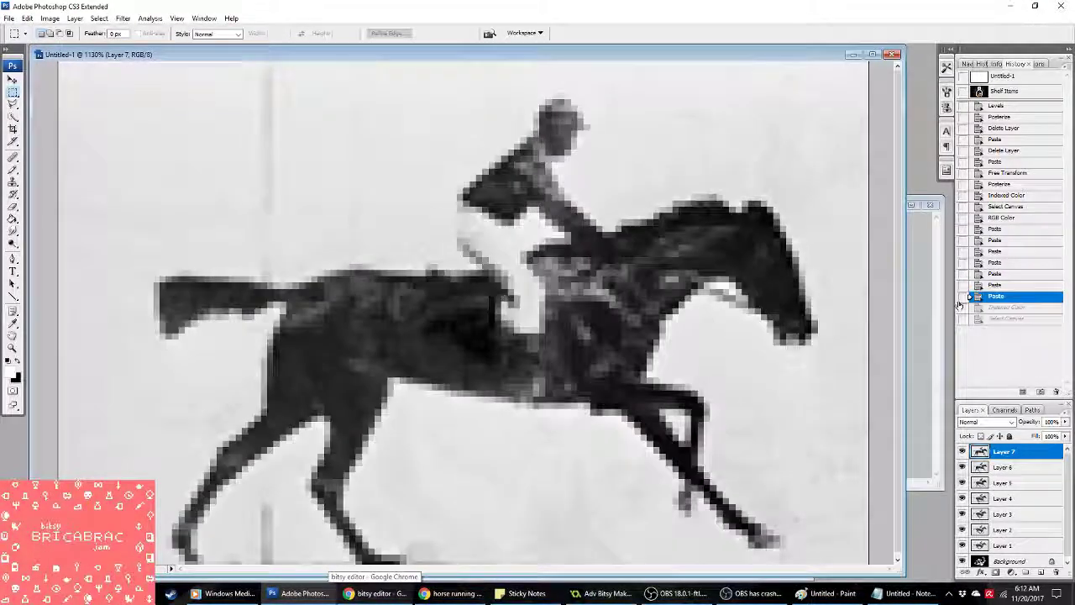
{"action": "key", "text": "ctrl+Tab"}
{"action": "left_click", "coordinate": [1000, 542]}
{"action": "scroll", "coordinate": [999, 545], "scroll_direction": "up", "scroll_amount": 2}
{"action": "key", "text": "ctrl+a"}
{"action": "key", "text": "ctrl+c"}
{"action": "key", "text": "ctrl+Tab"}
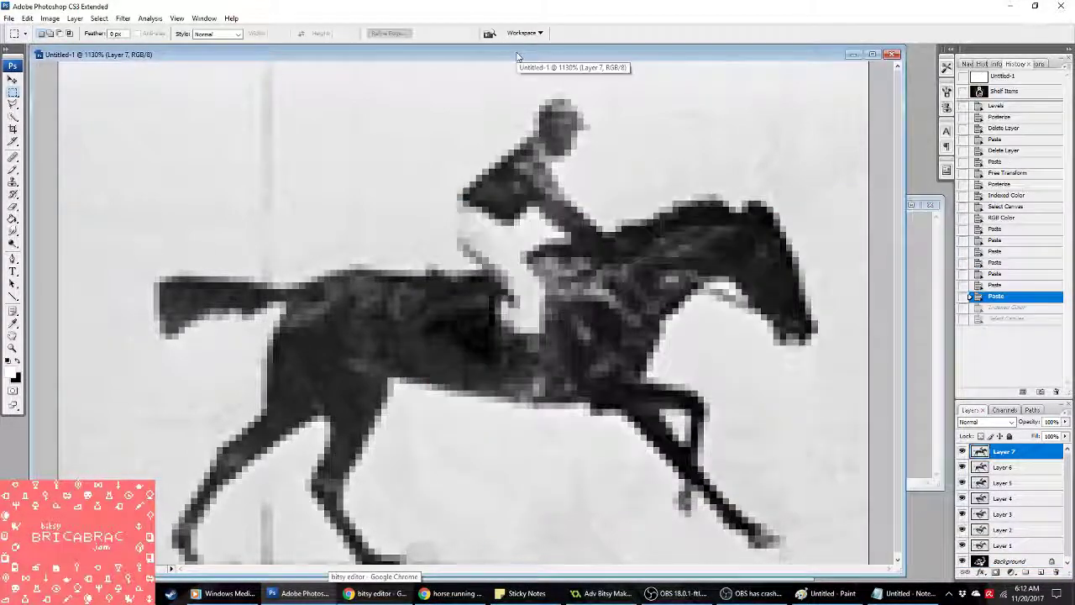
{"action": "key", "text": "ctrl+v"}
Step: Dither the pasted Frame 7 by converting Untitled-1 to Indexed Color, flattened, with the Local (Perceptual) palette
{"action": "left_click", "coordinate": [49, 18]}
{"action": "mouse_move", "coordinate": [59, 33]}
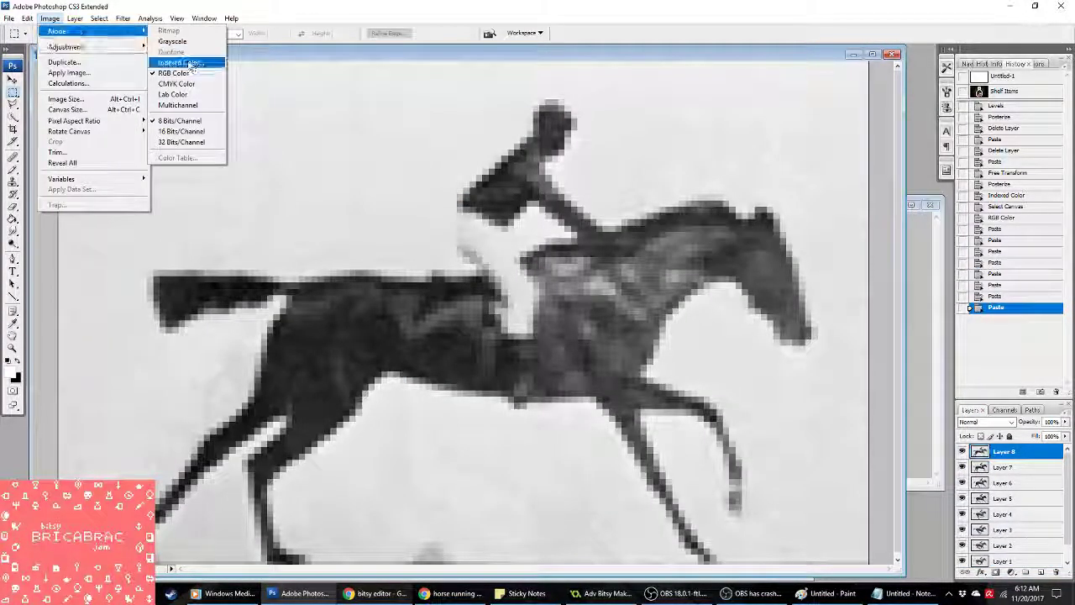
{"action": "left_click", "coordinate": [201, 63]}
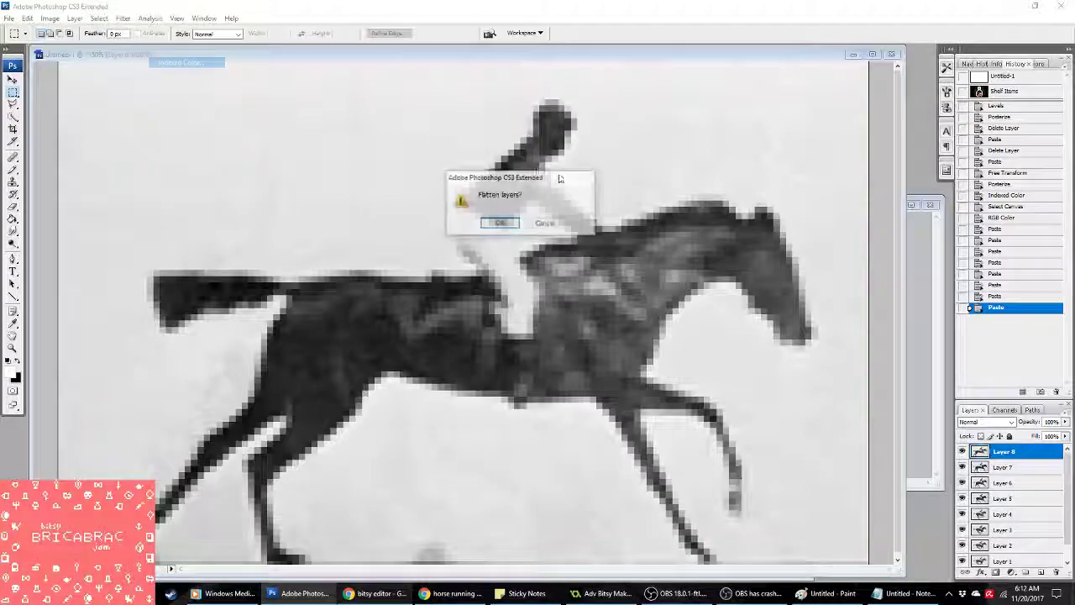
{"action": "left_click", "coordinate": [514, 222]}
{"action": "left_click", "coordinate": [865, 100]}
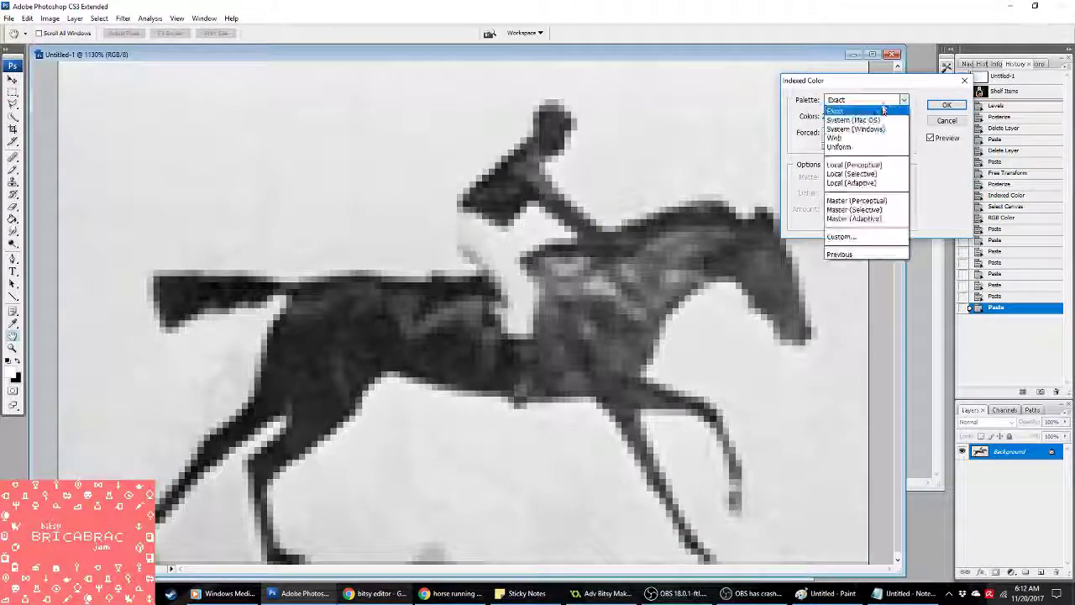
{"action": "left_click", "coordinate": [873, 164]}
{"action": "left_click", "coordinate": [945, 105]}
{"action": "key", "text": "ctrl+0"}
Step: Switch to GameMaker, replace the image of spr_picturetest with the dithered Frame 7, and test-run the project
{"action": "left_click", "coordinate": [600, 593]}
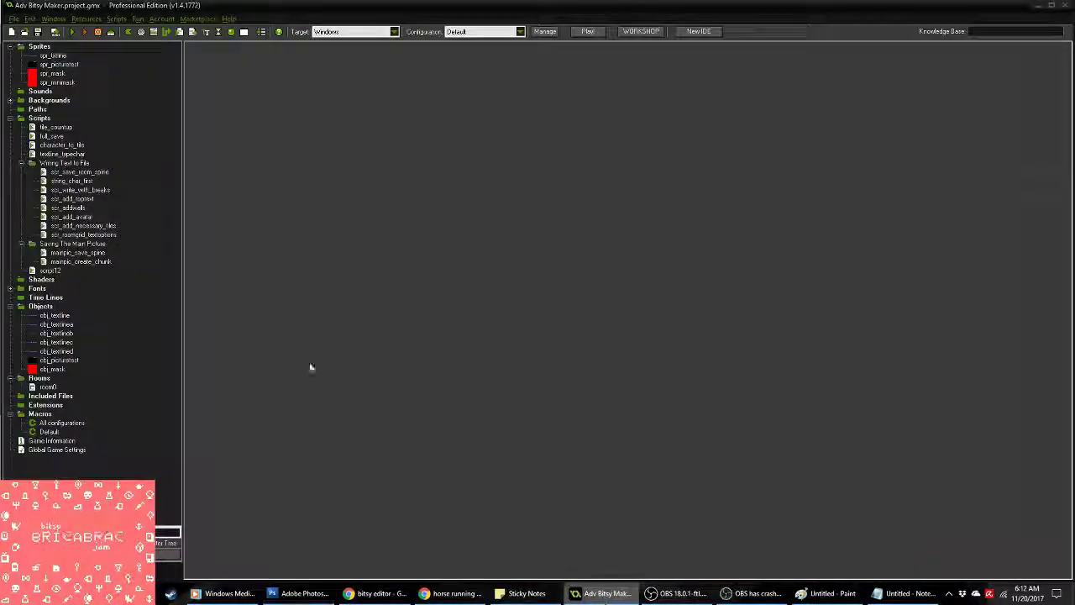
{"action": "double_click", "coordinate": [59, 64]}
{"action": "left_click", "coordinate": [475, 183]}
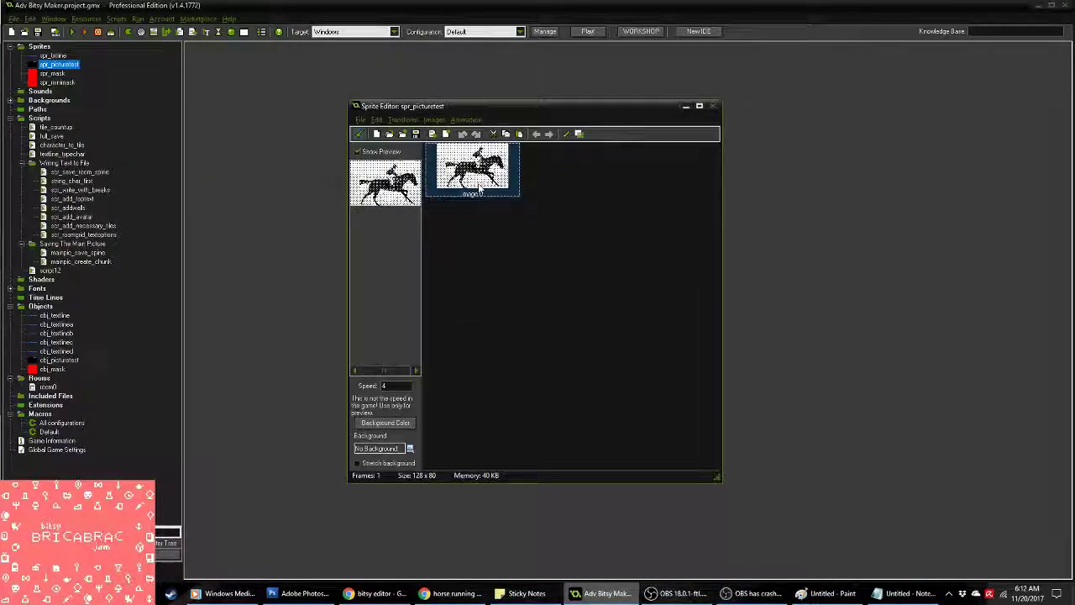
{"action": "key", "text": "Delete"}
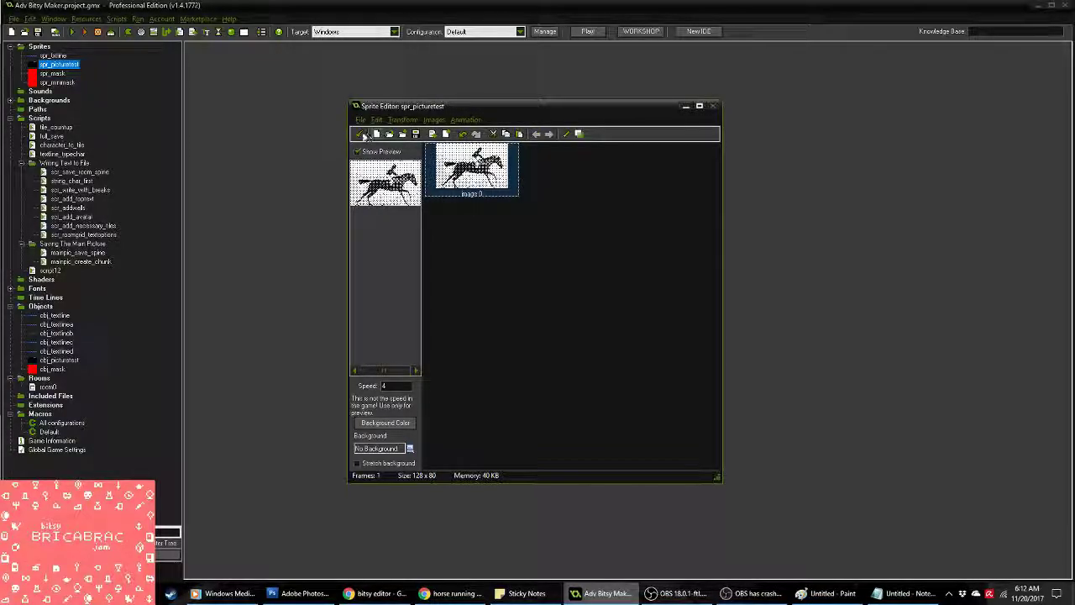
{"action": "left_click", "coordinate": [359, 134]}
{"action": "left_click", "coordinate": [483, 306]}
{"action": "left_click", "coordinate": [73, 31]}
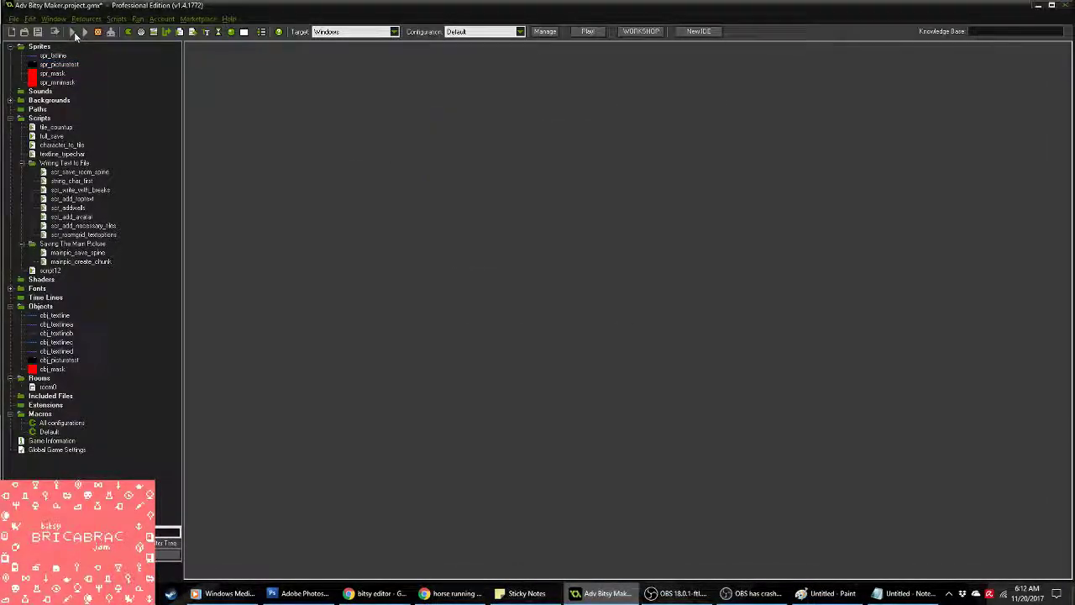
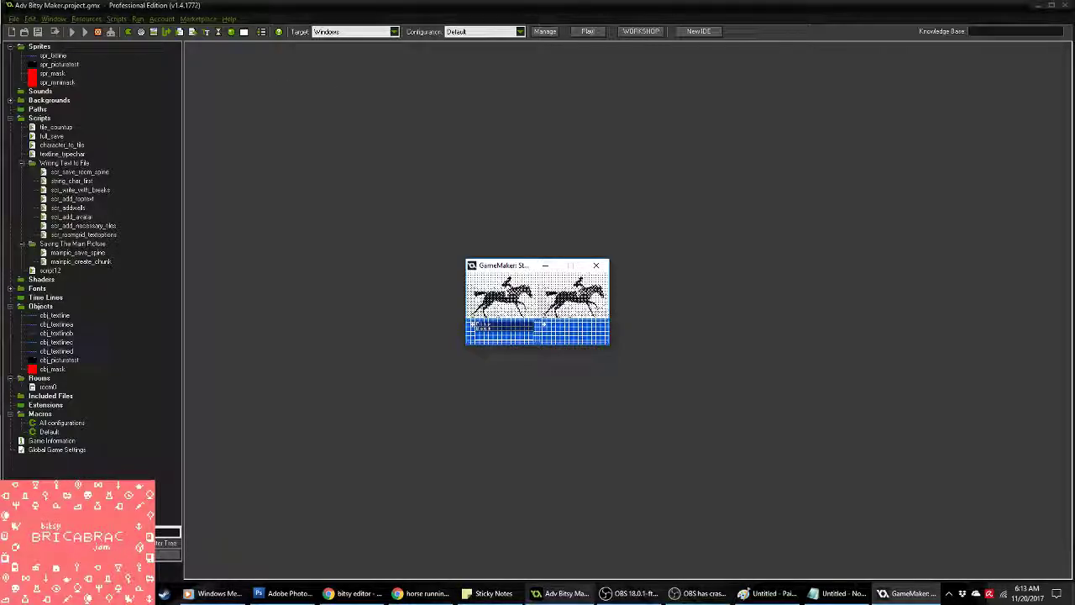
{"action": "left_click", "coordinate": [596, 265]}
Step: Open spr_picturetest for image editing, switch to Photoshop, and paste Frame 8 of Muybridge_race_horse_animated into Untitled-1, reverted to before its Indexed Color conversion
{"action": "double_click", "coordinate": [59, 63]}
{"action": "left_click", "coordinate": [484, 179]}
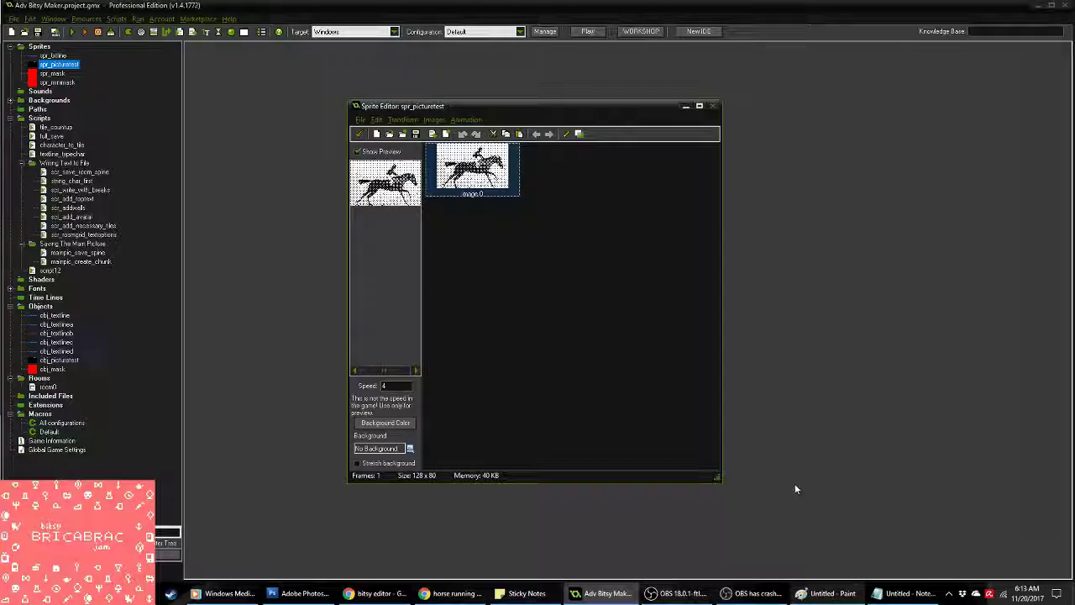
{"action": "left_click", "coordinate": [298, 593]}
{"action": "key", "text": "ctrl+Tab"}
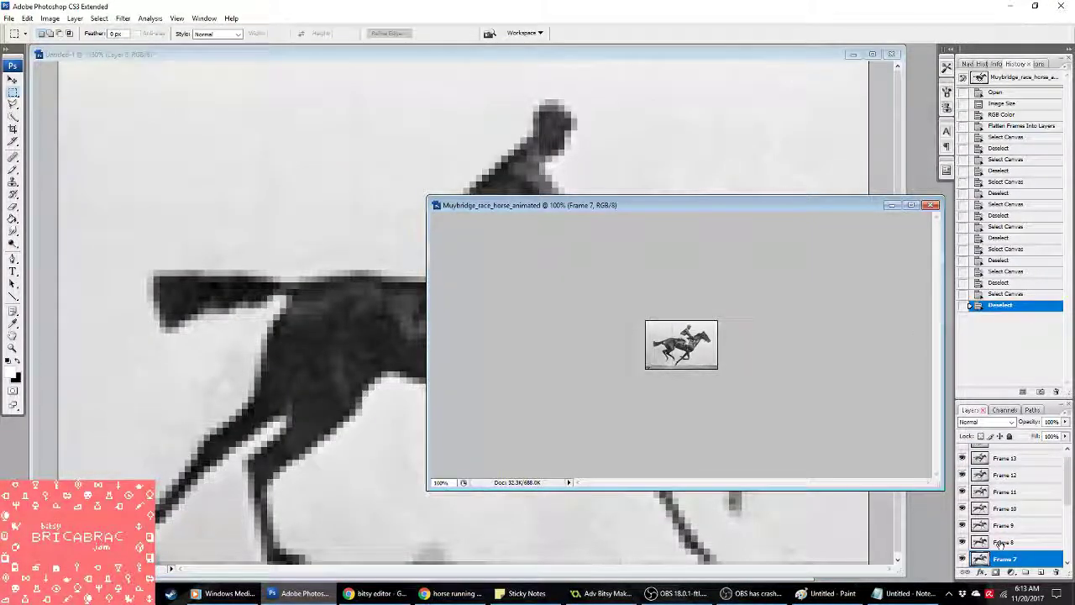
{"action": "left_click", "coordinate": [580, 55]}
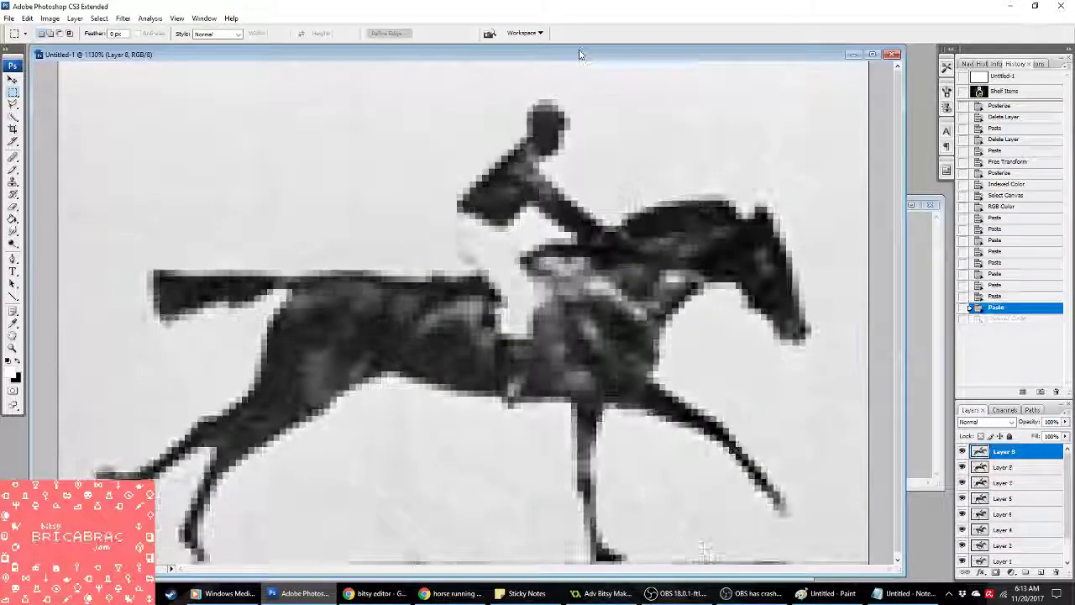
Step: Dither the pasted Frame 8 by converting Untitled-1 to Indexed Color, flattened, with the Local (Perceptual) palette
{"action": "left_click", "coordinate": [50, 18]}
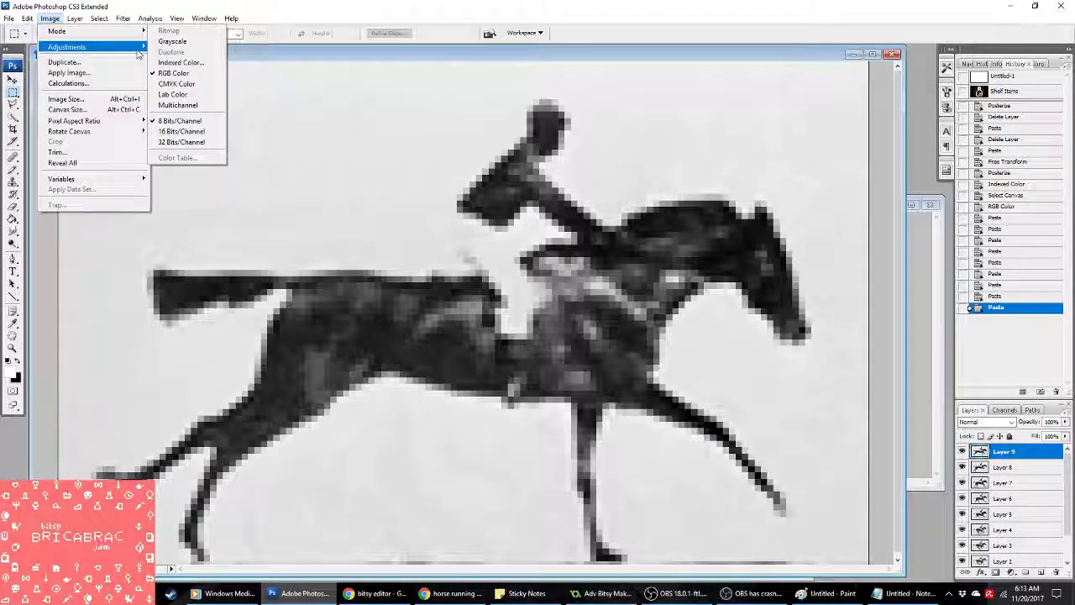
{"action": "left_click", "coordinate": [181, 62]}
{"action": "left_click", "coordinate": [494, 222]}
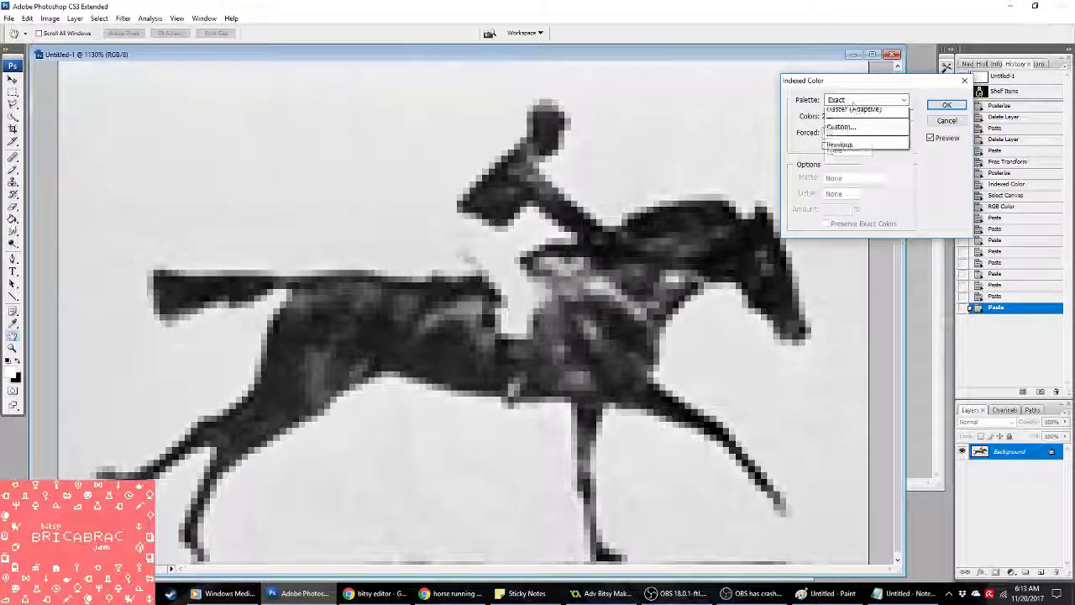
{"action": "left_click", "coordinate": [865, 100]}
{"action": "left_click", "coordinate": [879, 163]}
{"action": "left_click", "coordinate": [945, 105]}
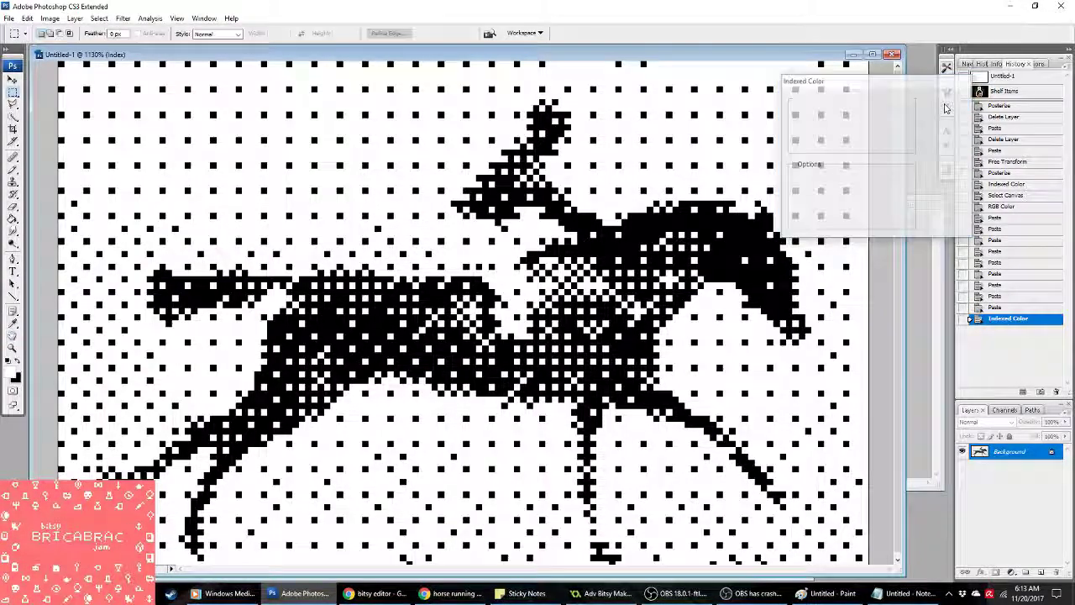
Step: Switch to GameMaker, replace the image of spr_picturetest with the dithered Frame 8, and switch to OBS
{"action": "left_click", "coordinate": [601, 593]}
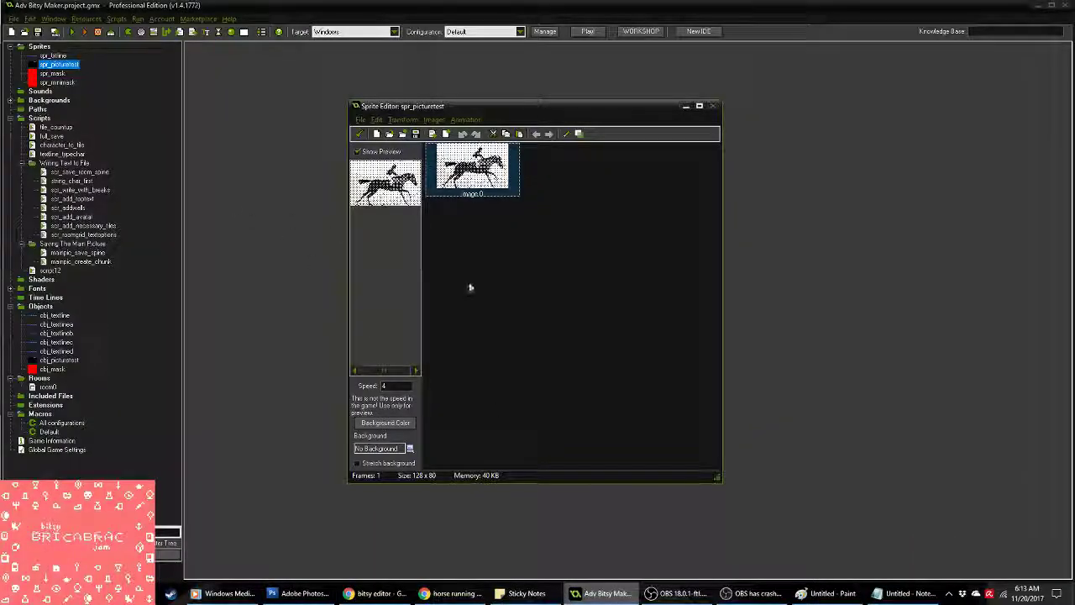
{"action": "key", "text": "ctrl+v"}
{"action": "key", "text": "ctrl+v"}
{"action": "key", "text": "Delete"}
{"action": "left_click", "coordinate": [359, 133]}
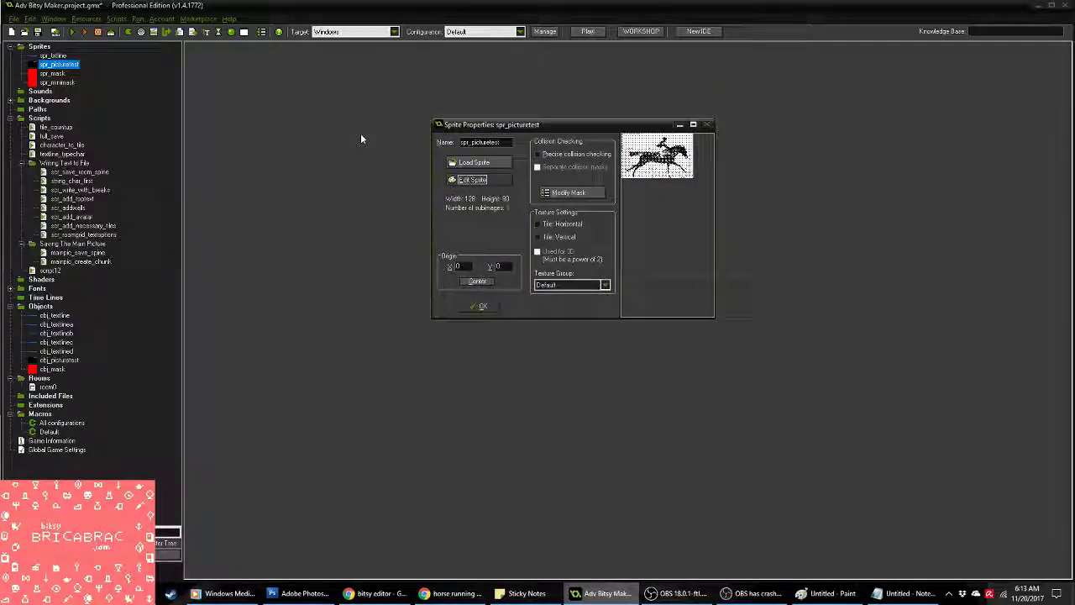
{"action": "left_click", "coordinate": [682, 593]}
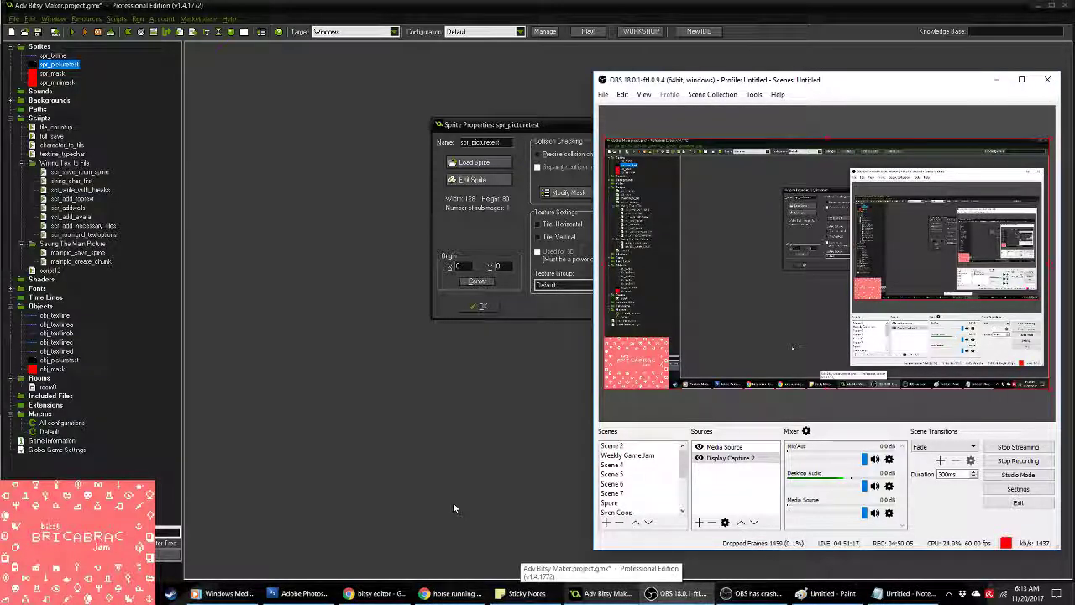
Step: Return to GameMaker, replace the image of spr_picturetest with the recopied dithered Frame 8, and test-run the project
{"action": "key", "text": "alt+Tab"}
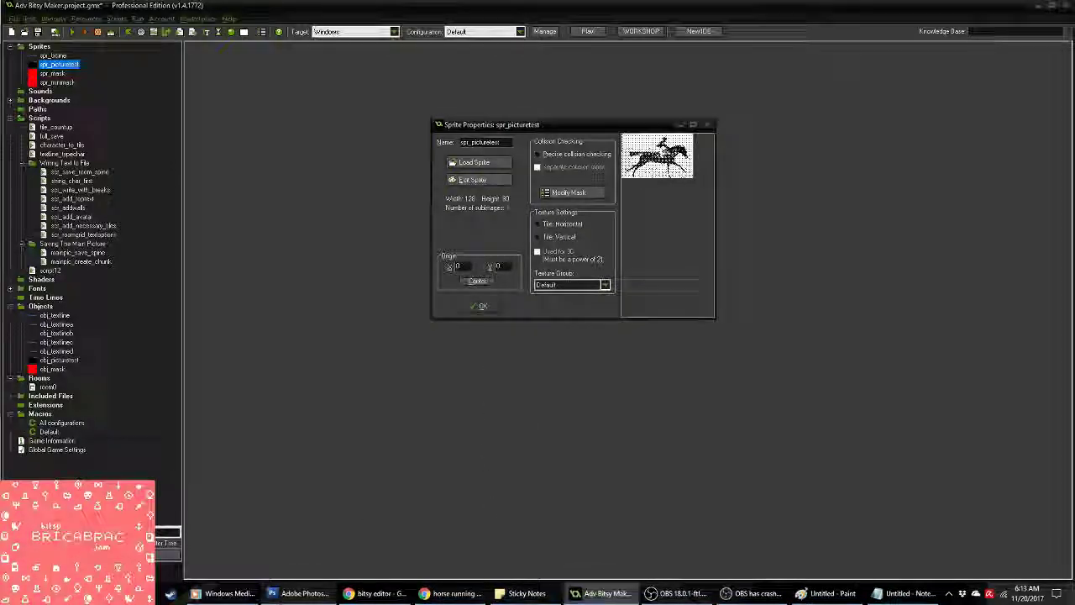
{"action": "key", "text": "alt+Tab"}
{"action": "key", "text": "alt+Tab"}
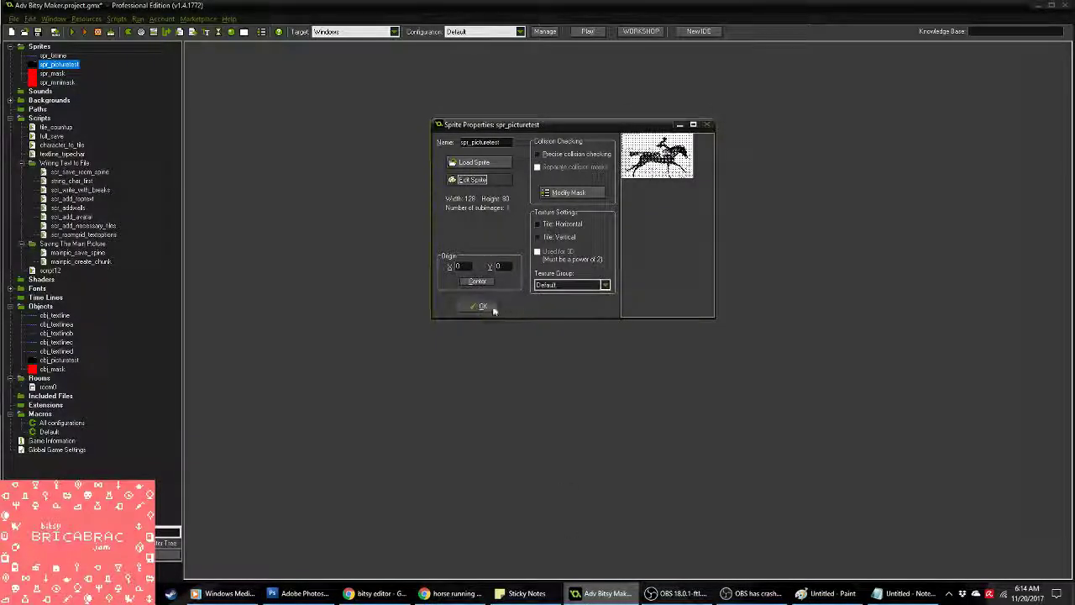
{"action": "left_click", "coordinate": [477, 180]}
{"action": "key", "text": "ctrl+v"}
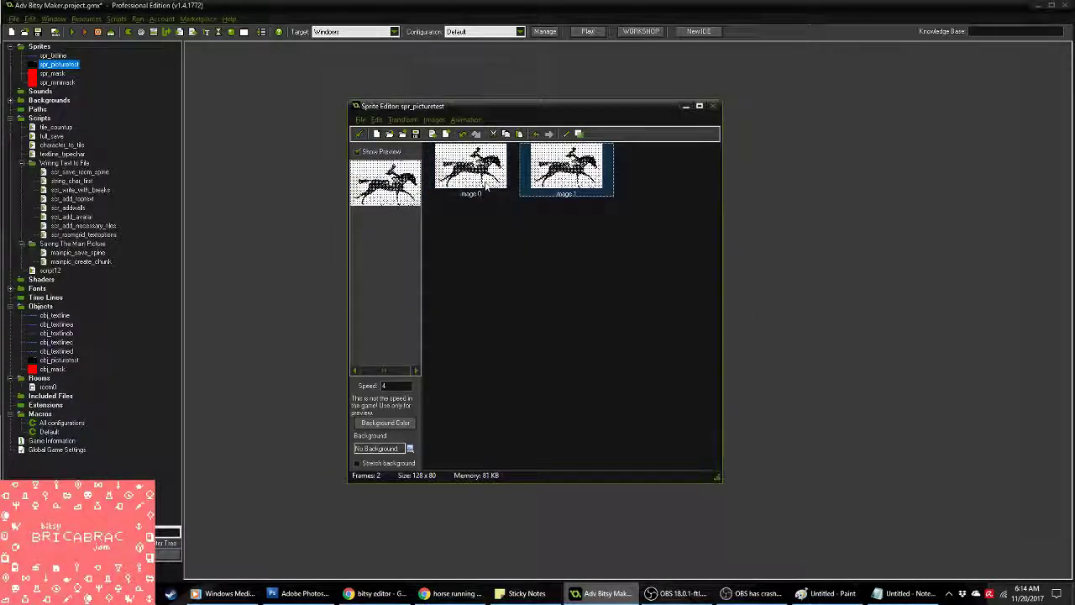
{"action": "key", "text": "alt+Tab"}
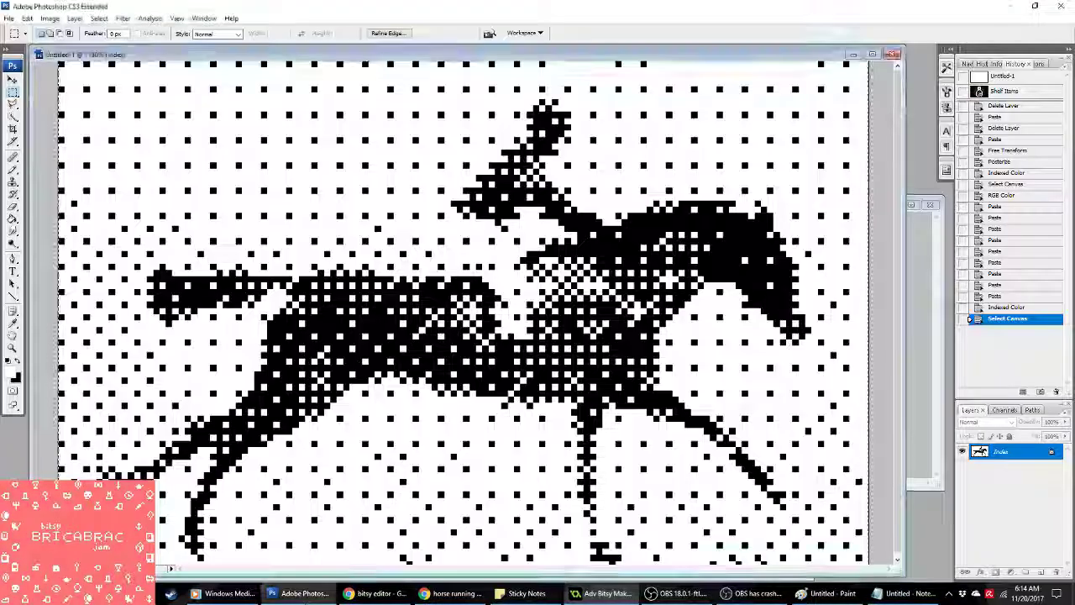
{"action": "key", "text": "alt+Tab"}
{"action": "key", "text": "Delete"}
{"action": "key", "text": "ctrl+v"}
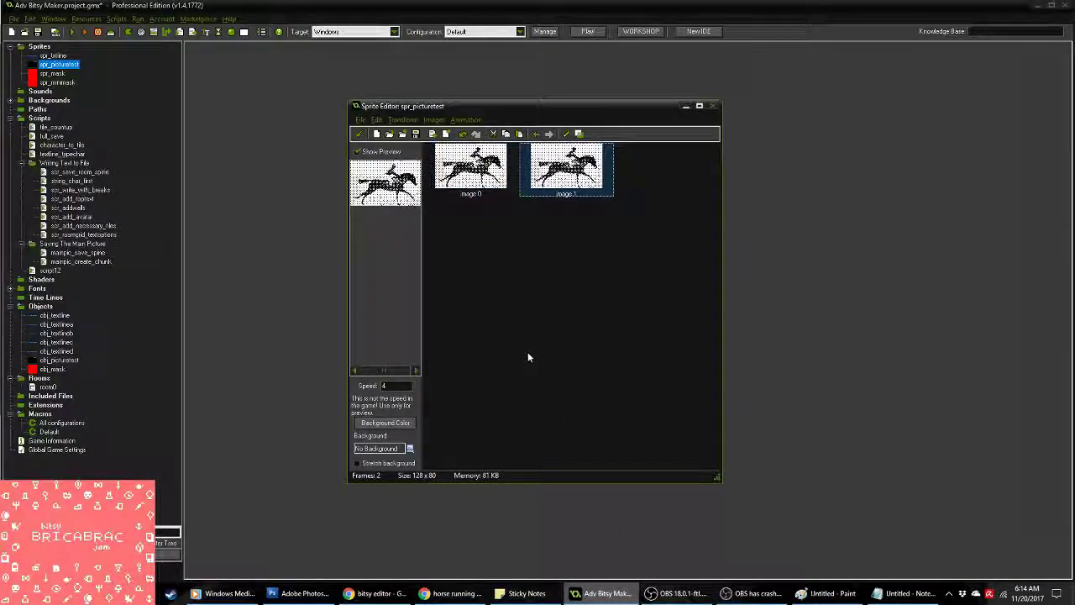
{"action": "key", "text": "Delete"}
{"action": "left_click", "coordinate": [358, 134]}
{"action": "left_click", "coordinate": [73, 32]}
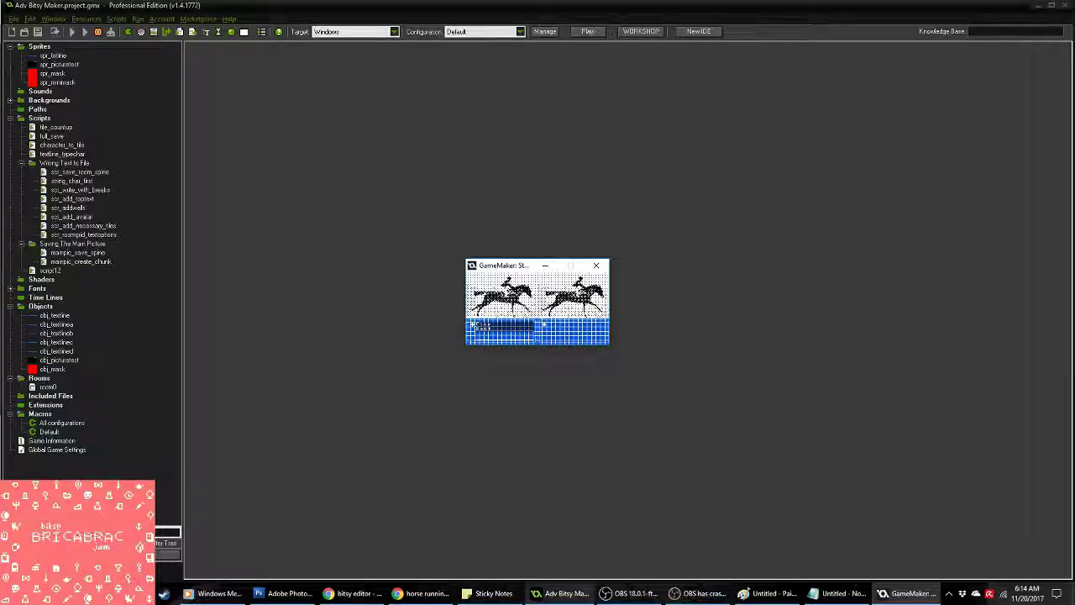
{"action": "left_click", "coordinate": [597, 266]}
Step: Switch to Photoshop, revert Untitled-1 to before its Indexed Color conversion, and paste in Frame 9 of Muybridge_race_horse_animated
{"action": "left_click", "coordinate": [294, 593]}
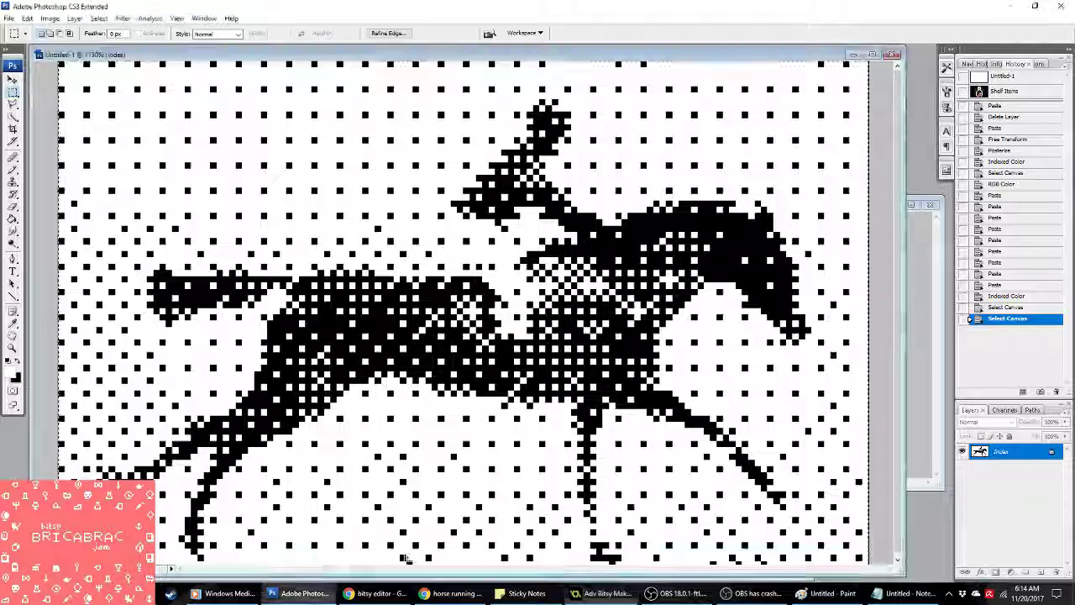
{"action": "left_click", "coordinate": [996, 284]}
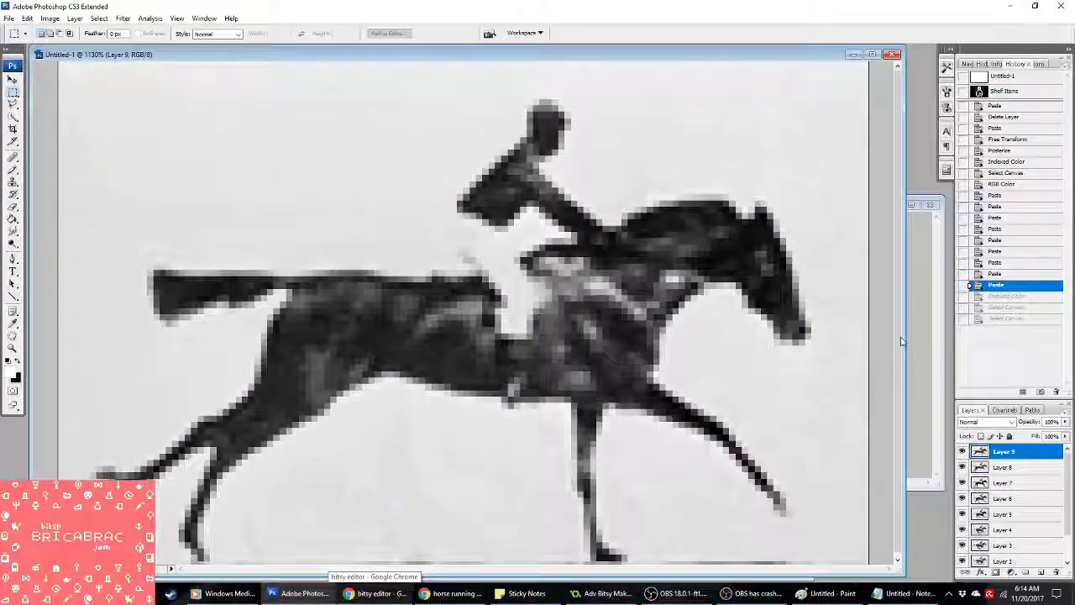
{"action": "left_click", "coordinate": [915, 336]}
{"action": "scroll", "coordinate": [1004, 540], "scroll_direction": "down", "scroll_amount": 1}
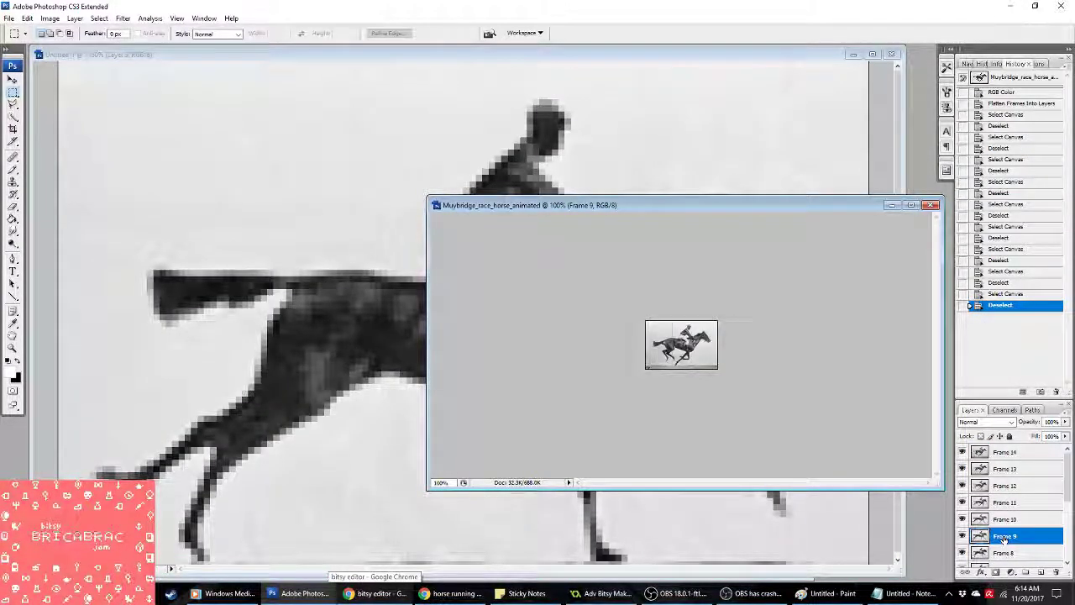
{"action": "key", "text": "ctrl+a"}
{"action": "key", "text": "ctrl+c"}
{"action": "left_click", "coordinate": [483, 79]}
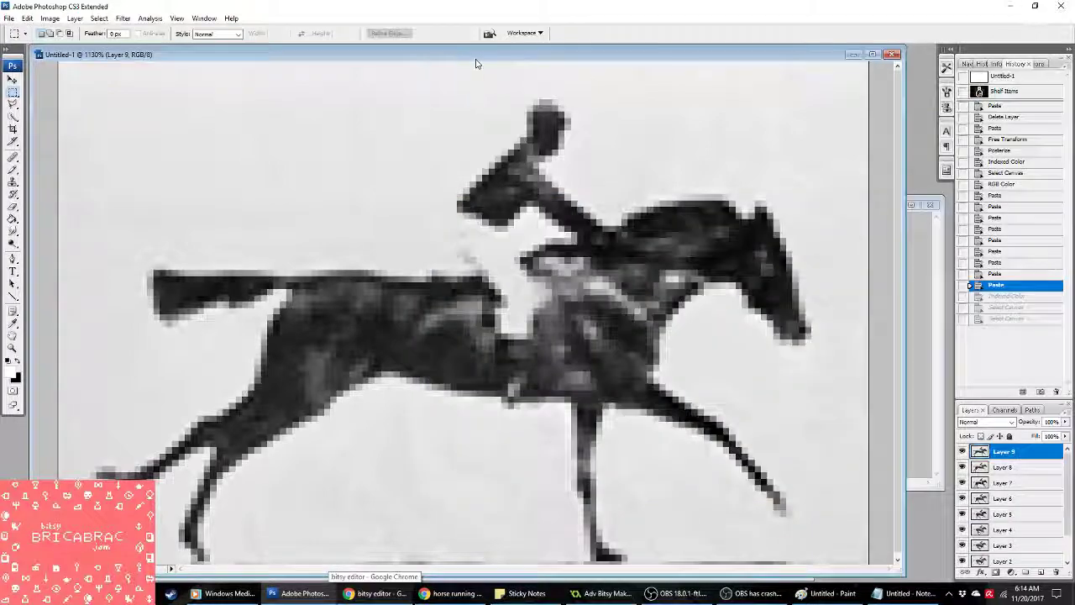
{"action": "key", "text": "ctrl+v"}
Step: Dither the pasted Frame 9 by converting Untitled-1 to Indexed Color, flattened, with the Local (Perceptual) palette, and select the whole canvas for copying
{"action": "left_click", "coordinate": [49, 18]}
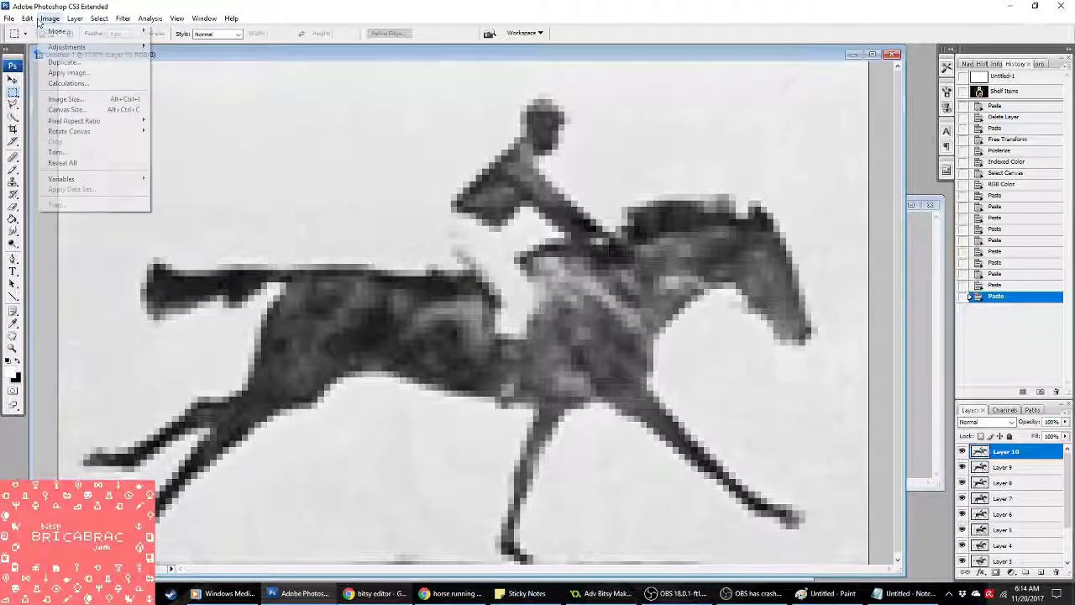
{"action": "mouse_move", "coordinate": [59, 31]}
{"action": "left_click", "coordinate": [178, 67]}
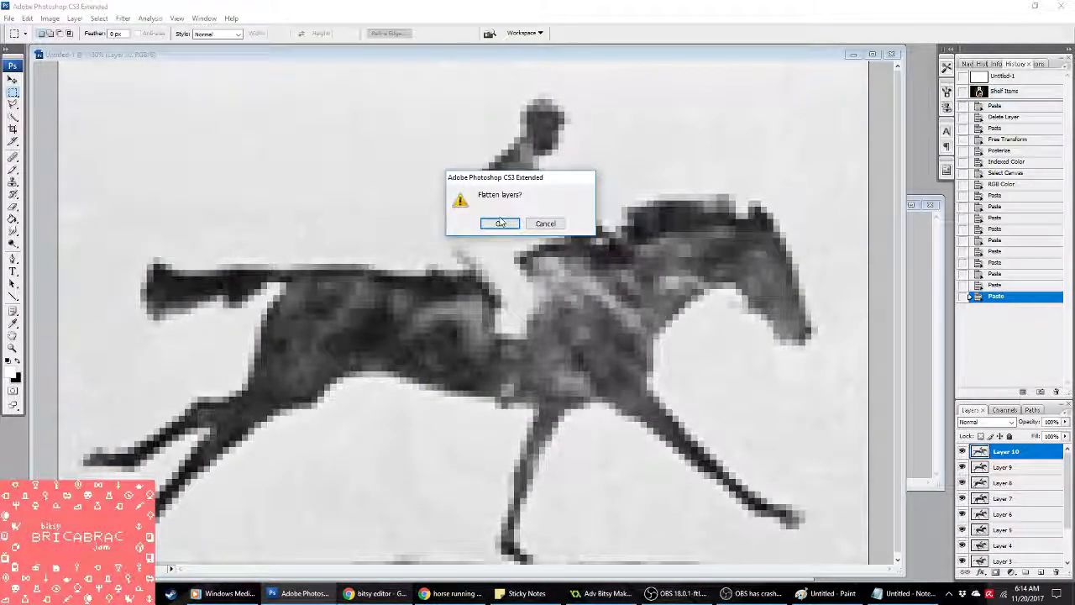
{"action": "left_click", "coordinate": [501, 224]}
{"action": "left_click", "coordinate": [888, 100]}
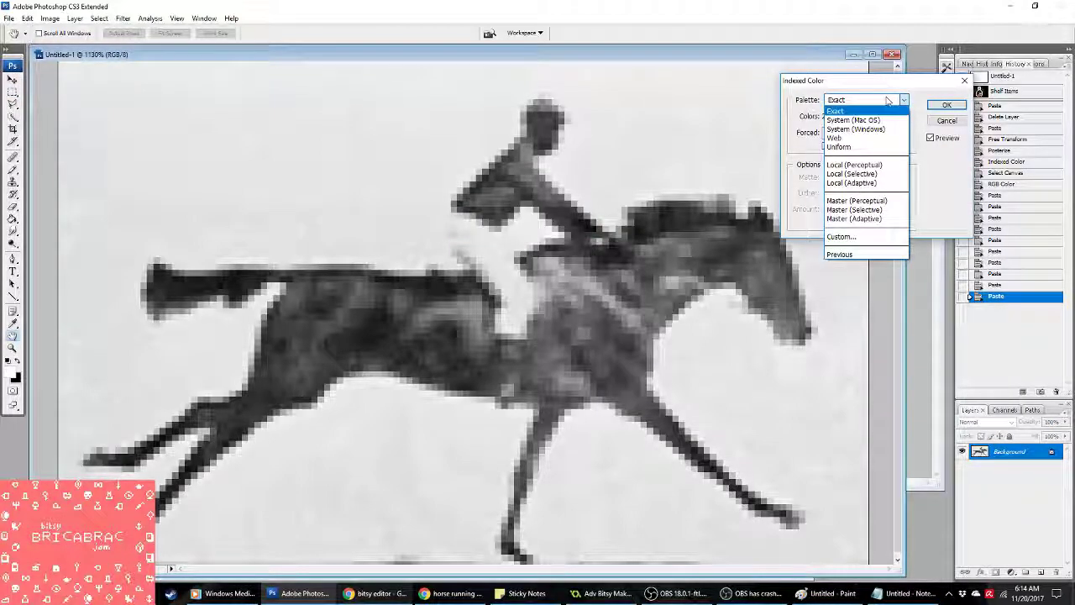
{"action": "left_click", "coordinate": [865, 165]}
{"action": "left_click", "coordinate": [946, 106]}
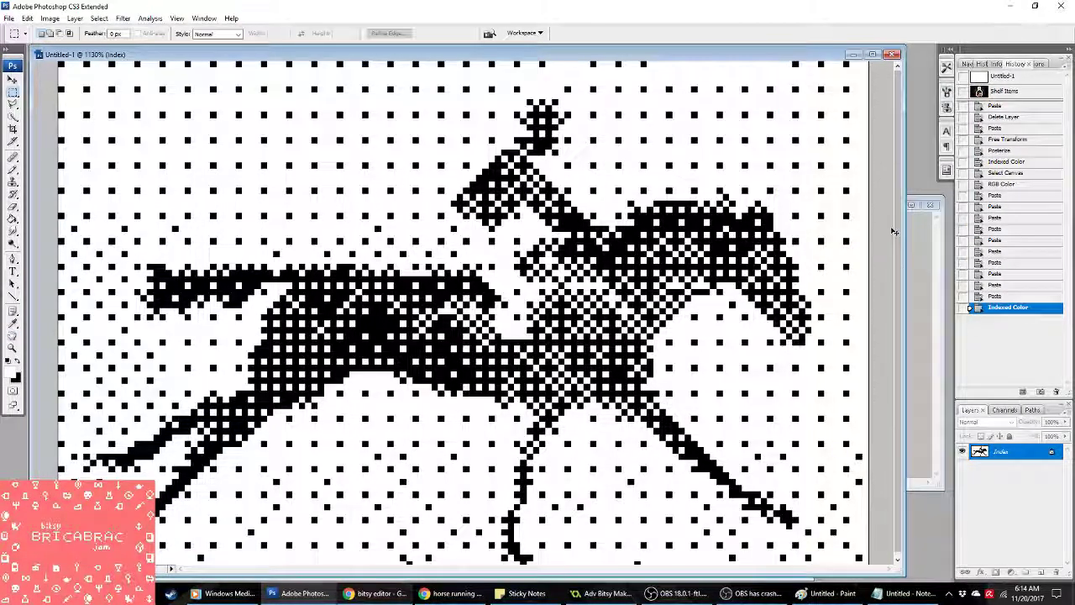
{"action": "key", "text": "ctrl+a"}
{"action": "key", "text": "m"}
{"action": "key", "text": "ctrl+0"}
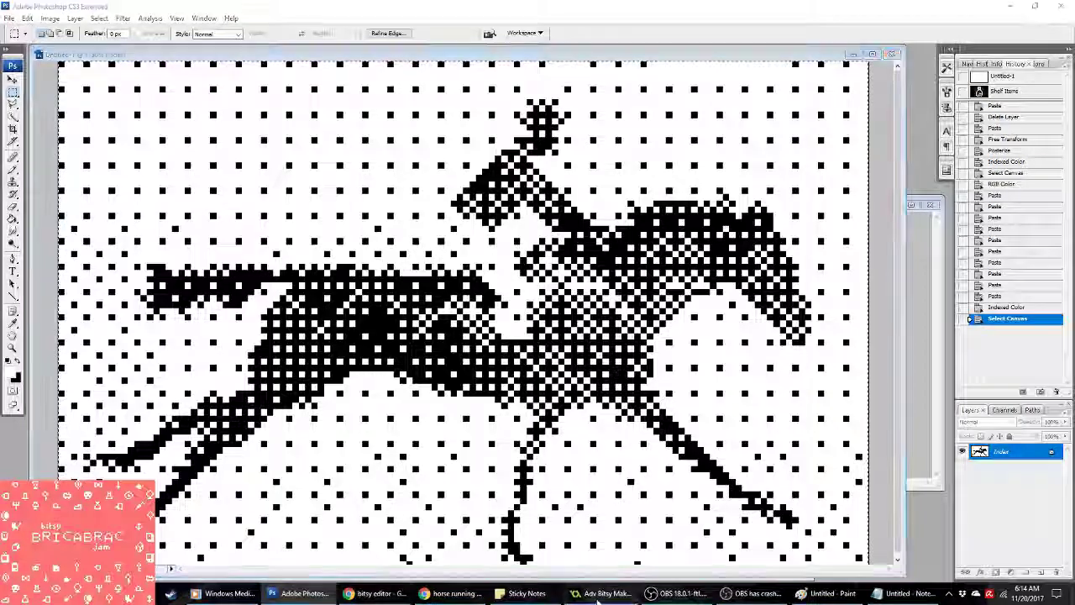
Step: Switch to GameMaker, replace the image of spr_picturetest with the dithered Frame 9, and test-run the project
{"action": "key", "text": "alt+Tab"}
{"action": "double_click", "coordinate": [59, 64]}
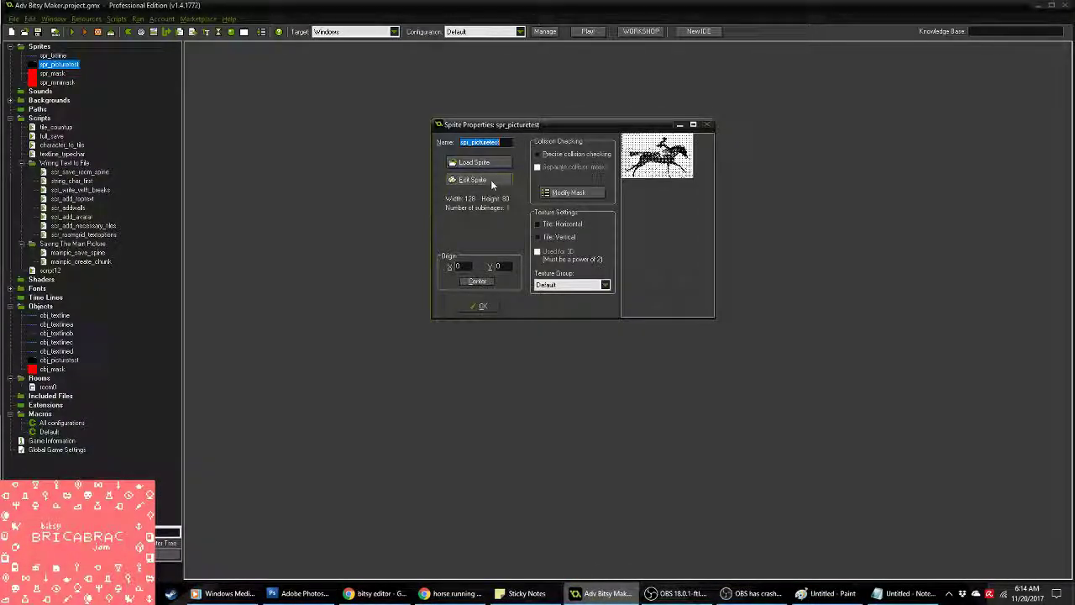
{"action": "left_click", "coordinate": [484, 179]}
{"action": "key", "text": "Delete"}
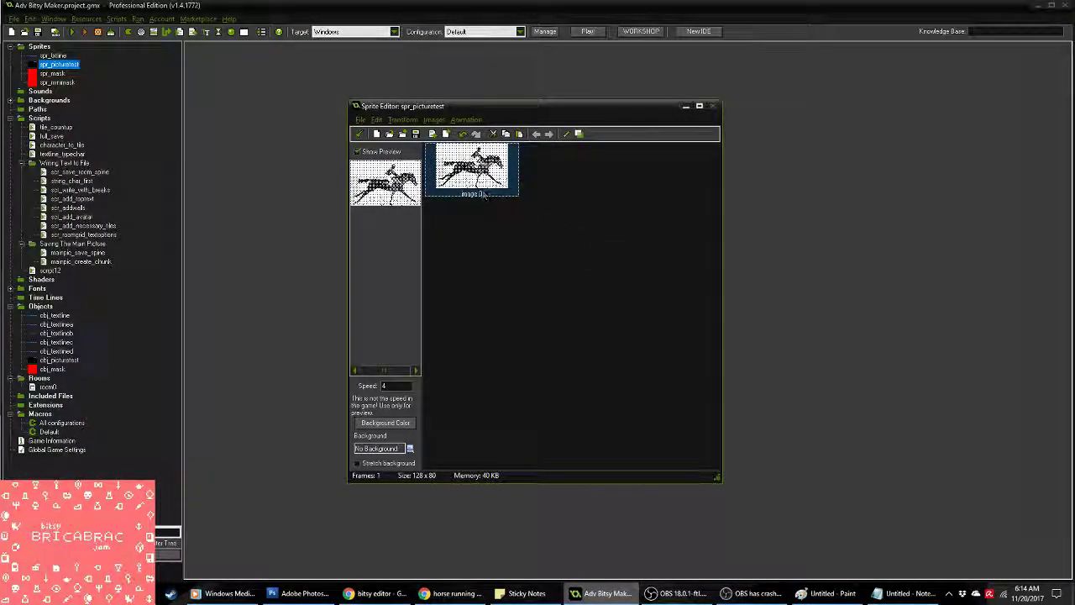
{"action": "left_click", "coordinate": [359, 133]}
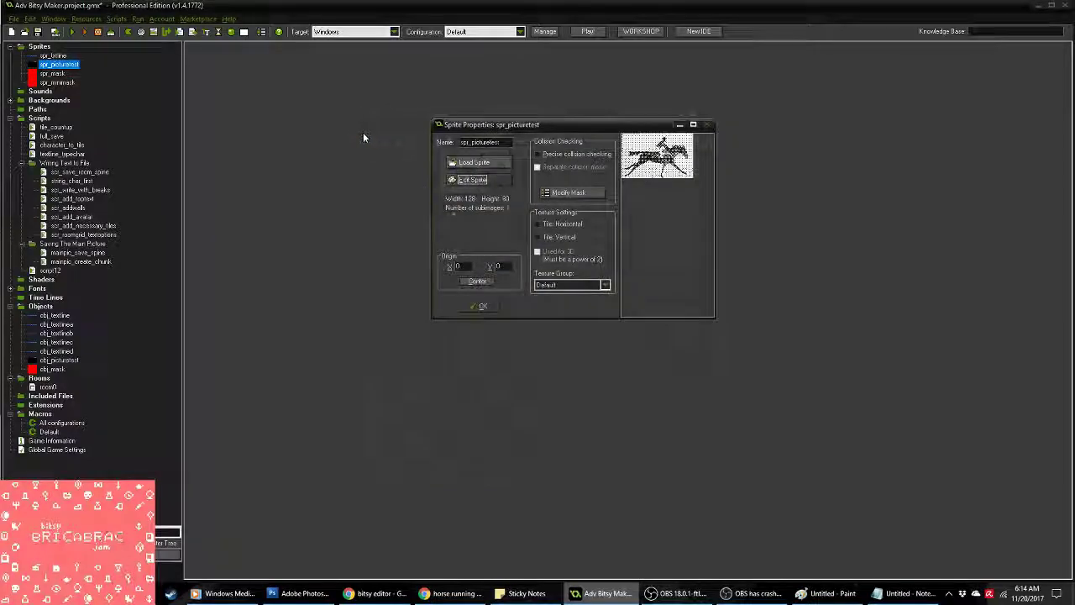
{"action": "left_click", "coordinate": [494, 306]}
{"action": "left_click", "coordinate": [73, 31]}
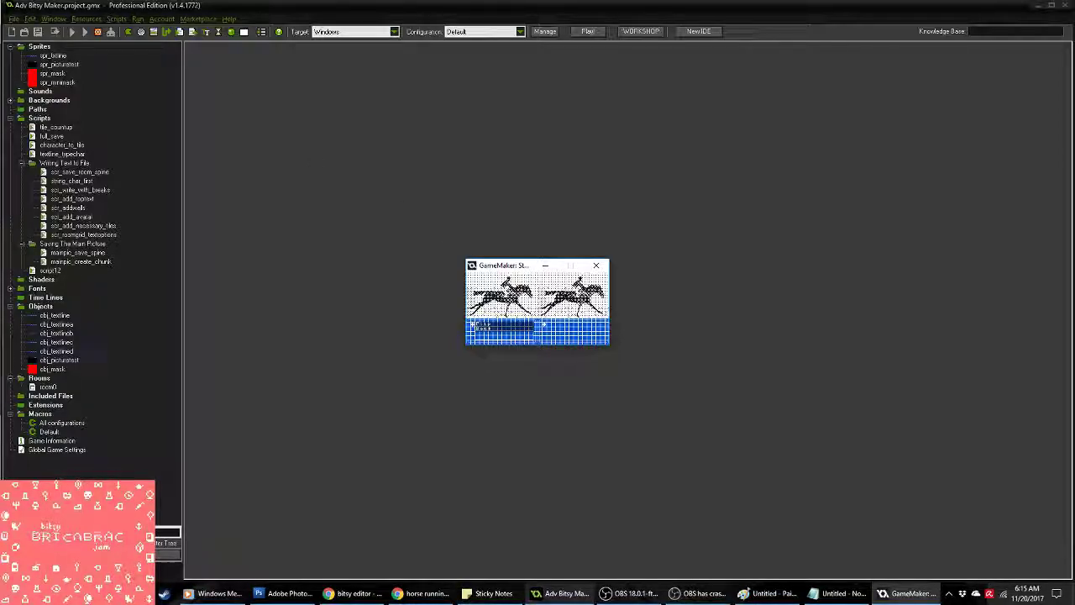
{"action": "left_click", "coordinate": [604, 267]}
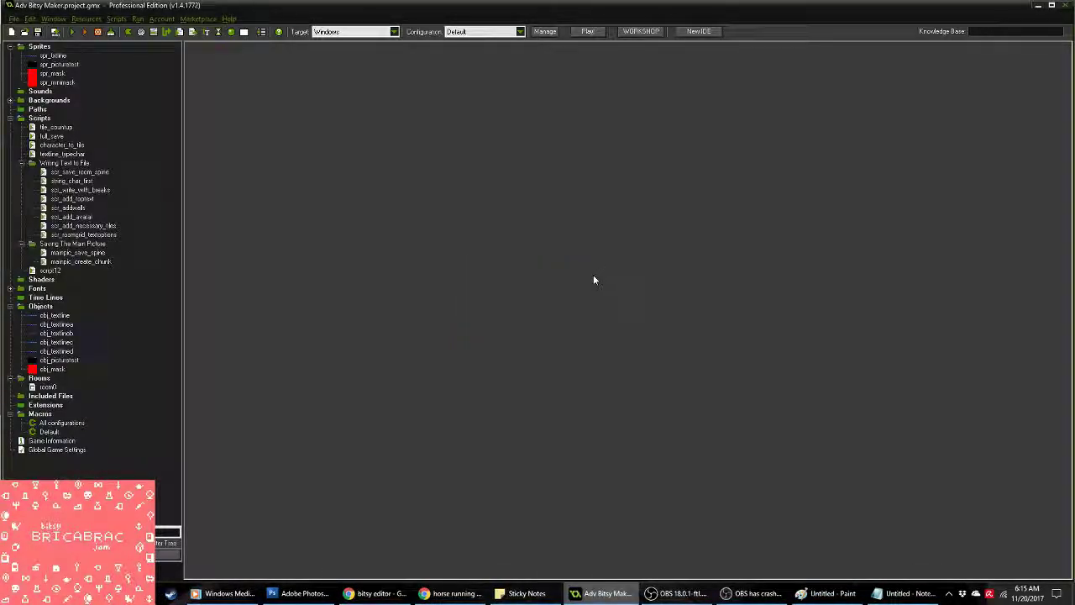
Step: Switch to Paint and close the untitled picture without saving its changes
{"action": "left_click", "coordinate": [832, 594]}
{"action": "left_click", "coordinate": [1065, 7]}
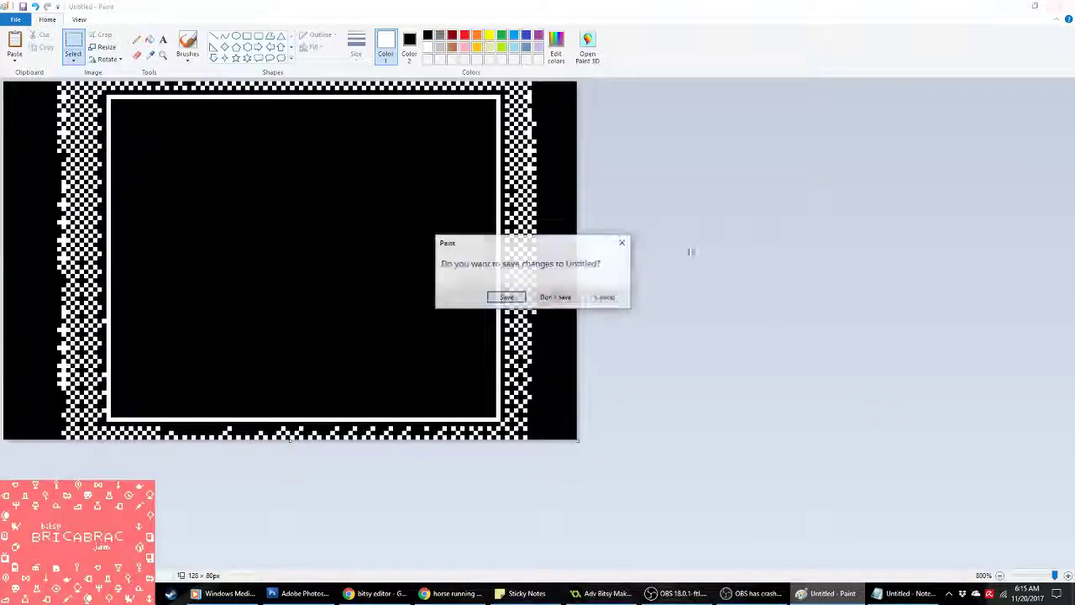
{"action": "left_click", "coordinate": [554, 299]}
Step: Switch to Photoshop, undo the Indexed Color conversion of Untitled-1, and paste in Frame 10 of Muybridge_race_horse_animated
{"action": "key", "text": "alt+Tab"}
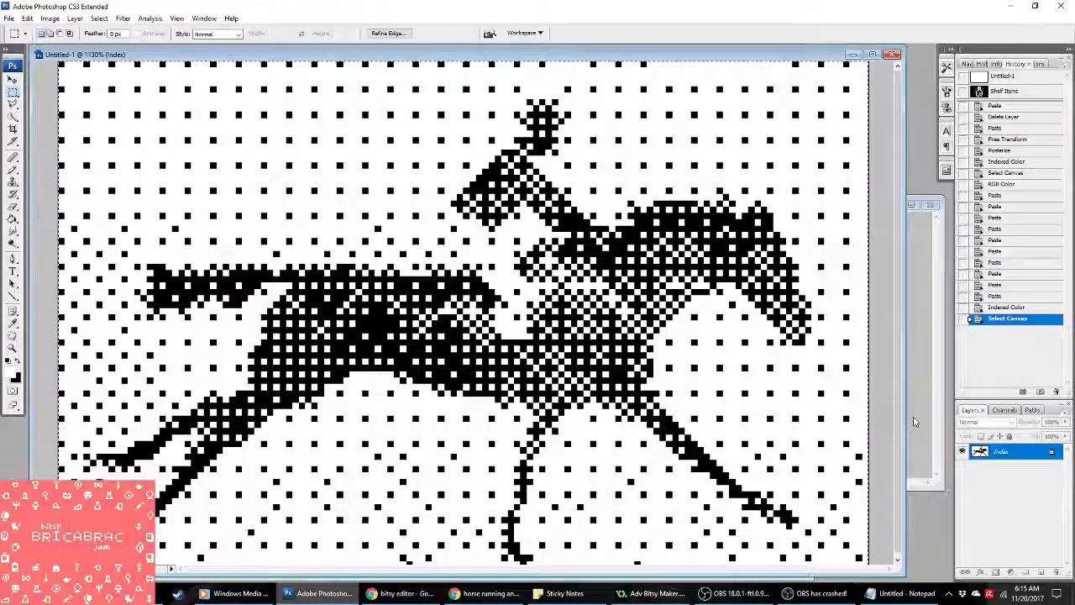
{"action": "key", "text": "ctrl+alt+z"}
{"action": "key", "text": "ctrl+alt+z"}
{"action": "left_click", "coordinate": [921, 330]}
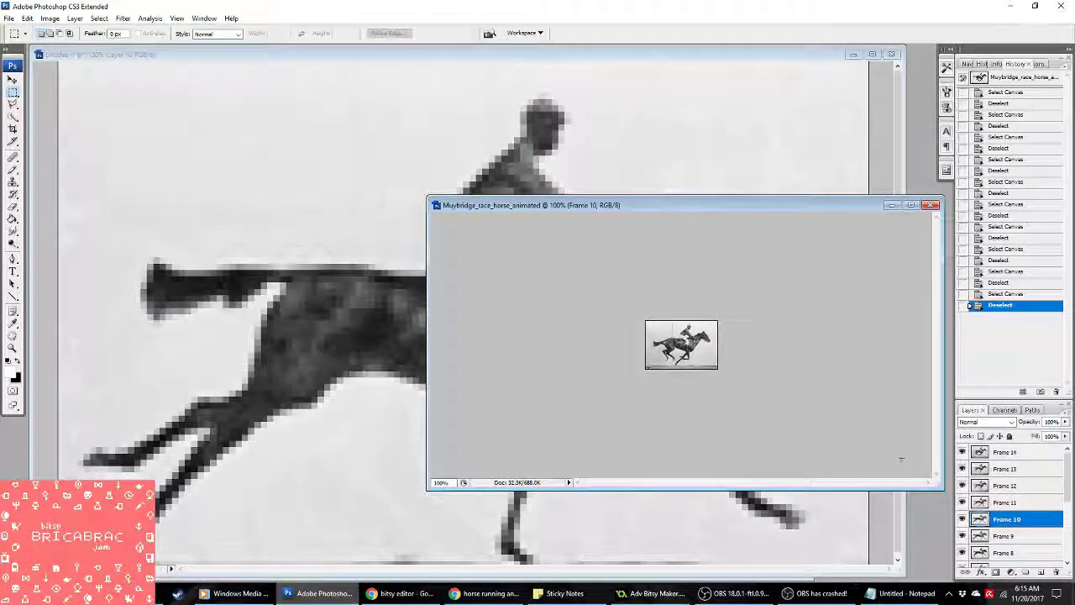
{"action": "key", "text": "ctrl+a"}
{"action": "key", "text": "ctrl+c"}
{"action": "key", "text": "ctrl+Tab"}
{"action": "key", "text": "ctrl+v"}
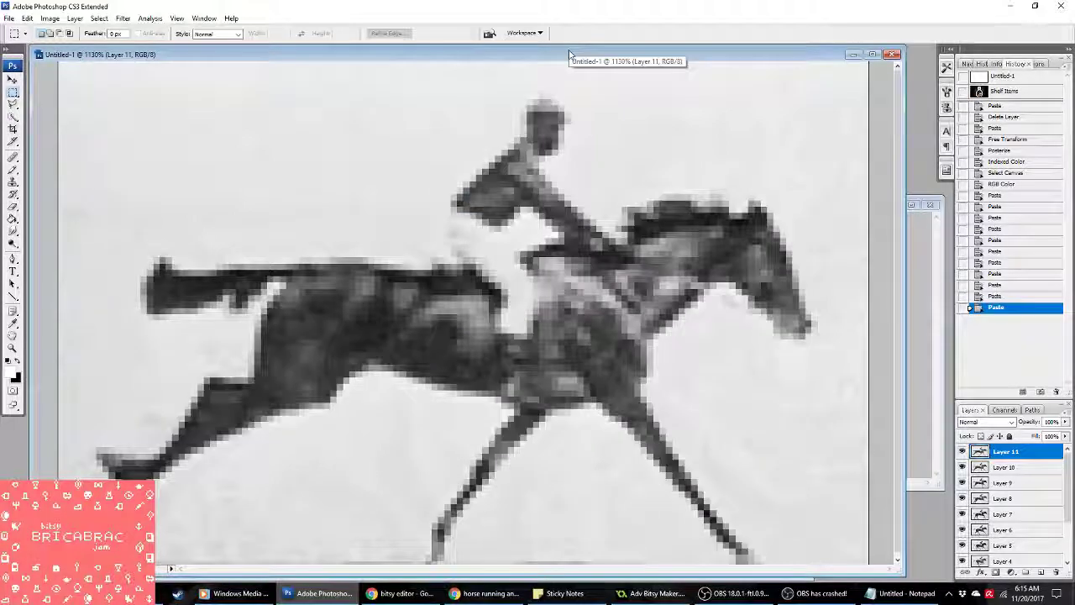
Step: Dither the pasted Frame 10 by converting Untitled-1 to Indexed Color, flattened, with the Local (Perceptual) palette
{"action": "left_click", "coordinate": [49, 17]}
{"action": "mouse_move", "coordinate": [76, 34]}
{"action": "left_click", "coordinate": [197, 65]}
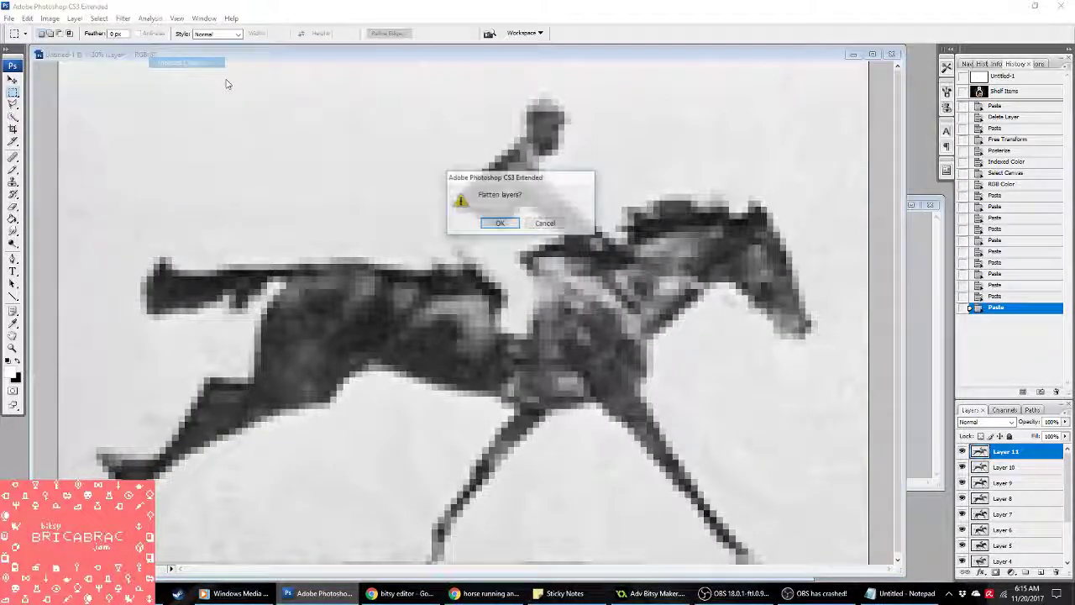
{"action": "left_click", "coordinate": [510, 222]}
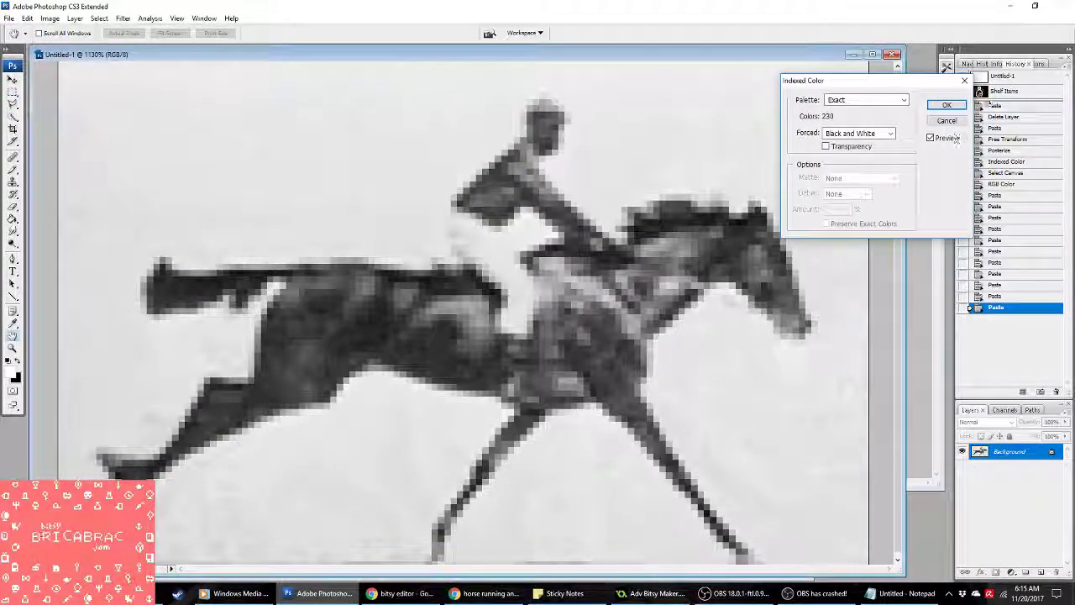
{"action": "left_click", "coordinate": [874, 100]}
{"action": "left_click", "coordinate": [853, 165]}
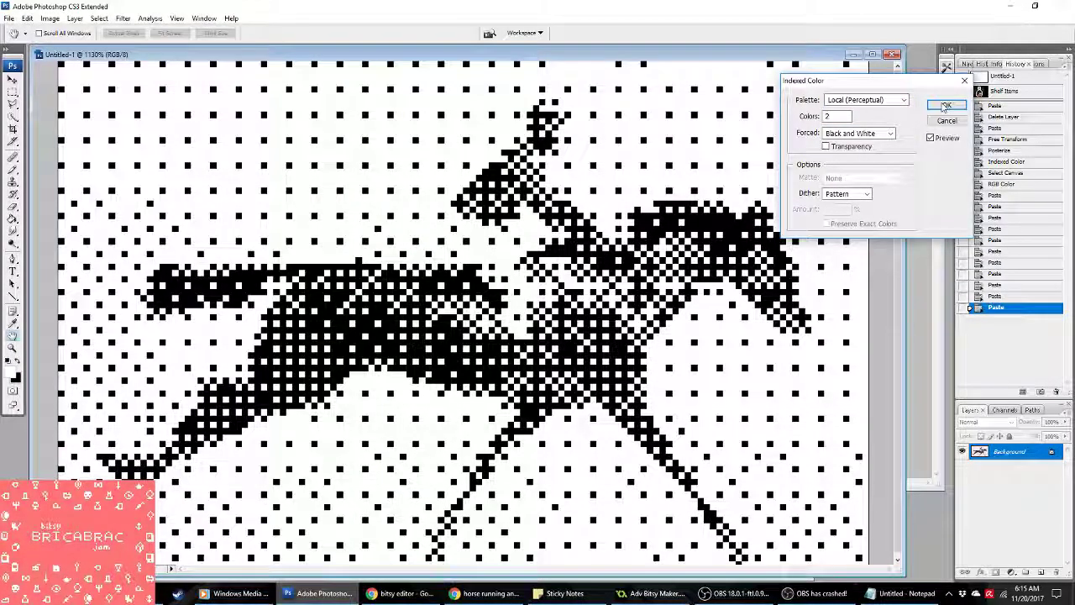
{"action": "left_click", "coordinate": [947, 104]}
Step: Switch to GameMaker, replace the image of spr_picturetest with the dithered Frame 10, and test-run the project
{"action": "key", "text": "alt+Tab"}
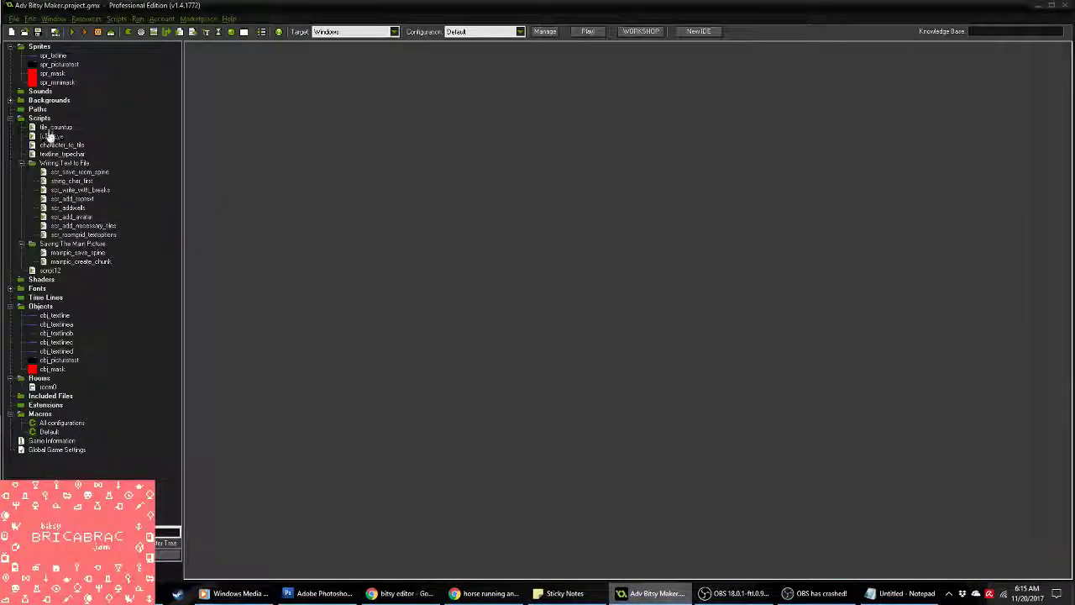
{"action": "double_click", "coordinate": [54, 66]}
{"action": "left_click", "coordinate": [477, 183]}
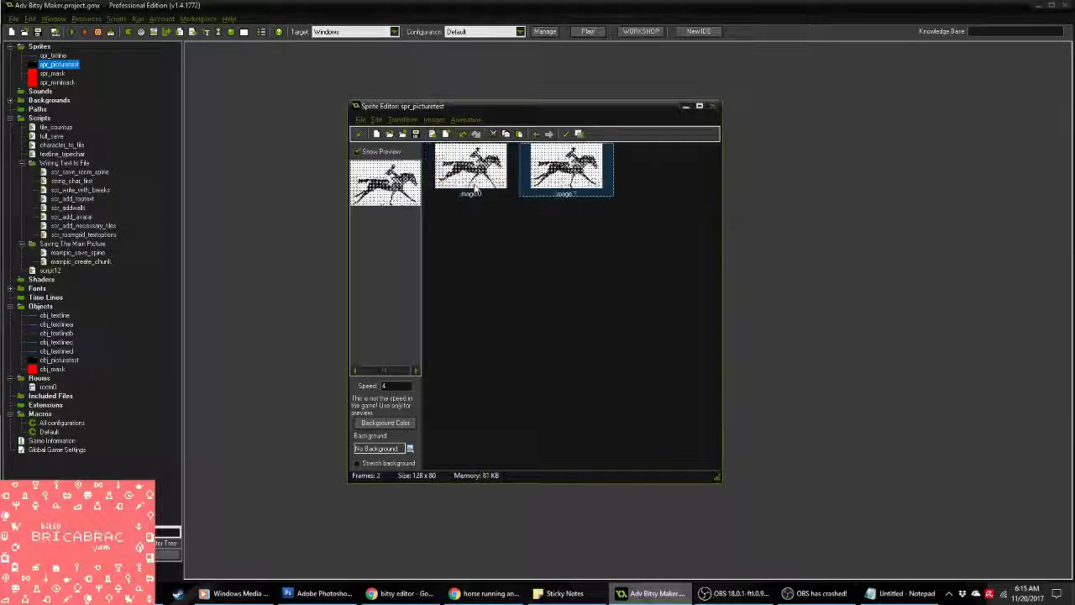
{"action": "left_click", "coordinate": [470, 168]}
{"action": "key", "text": "Delete"}
{"action": "left_click", "coordinate": [358, 134]}
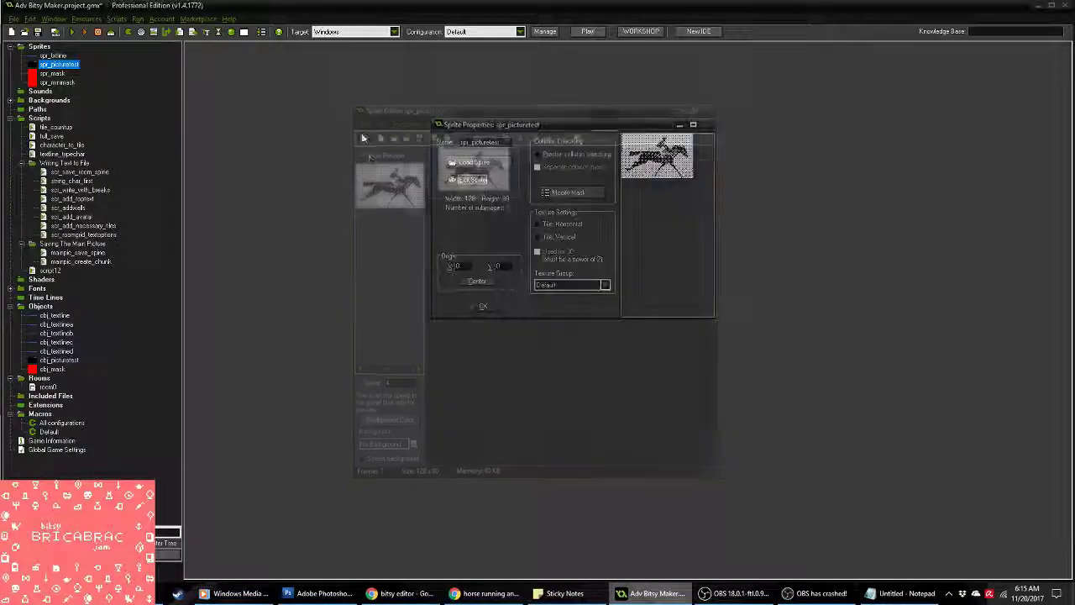
{"action": "left_click", "coordinate": [479, 305]}
{"action": "left_click", "coordinate": [72, 33]}
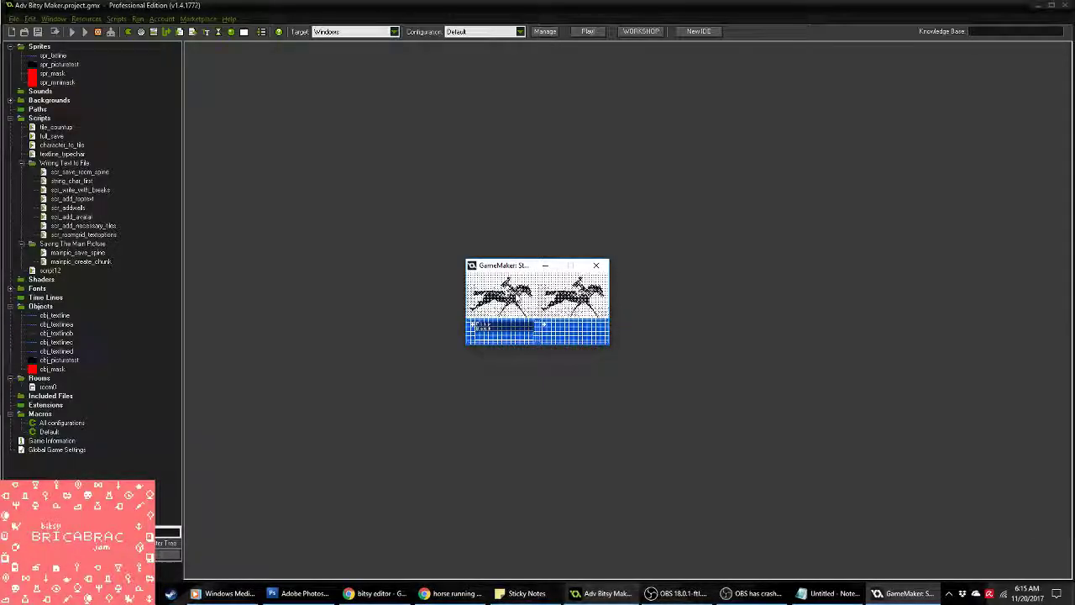
{"action": "left_click", "coordinate": [591, 268]}
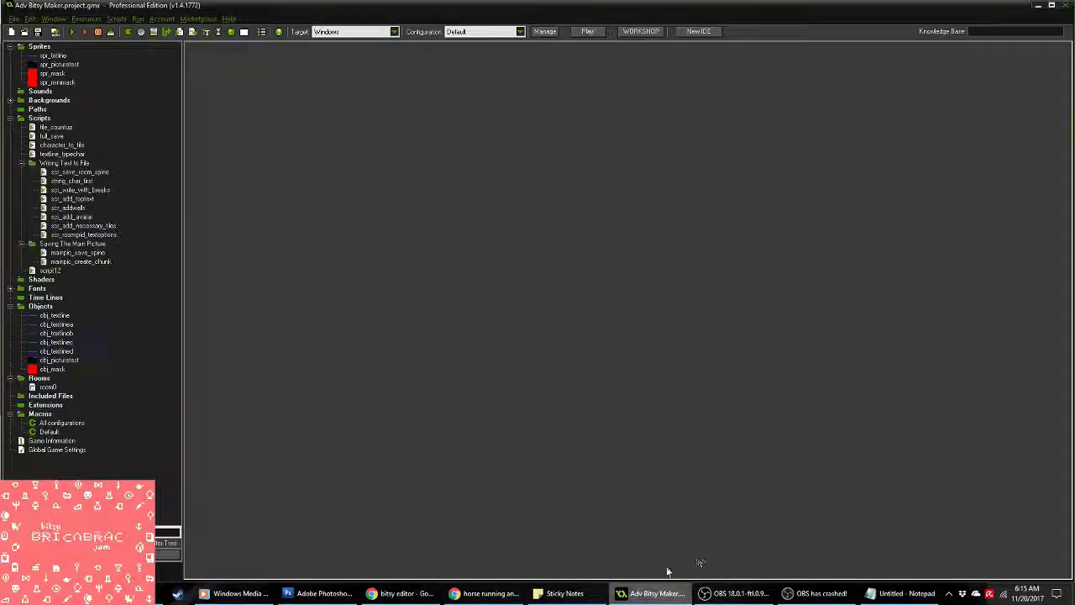
Step: Switch to Photoshop, revert Untitled-1 to before its Indexed Color conversion, and paste in Frame 11 of Muybridge_race_horse_animated
{"action": "left_click", "coordinate": [319, 593]}
{"action": "left_click", "coordinate": [998, 296]}
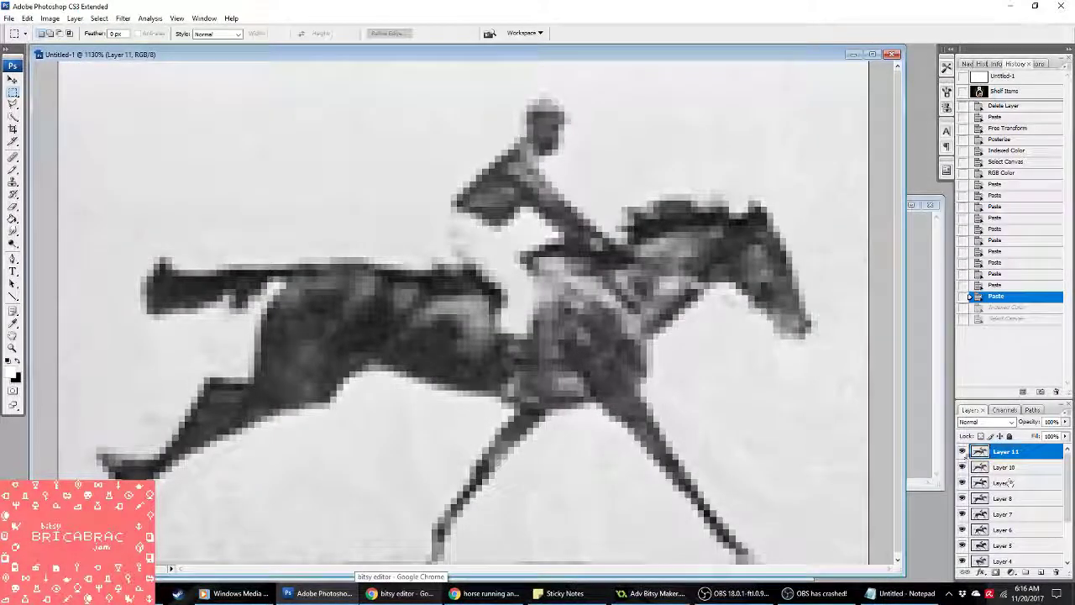
{"action": "left_click", "coordinate": [919, 425]}
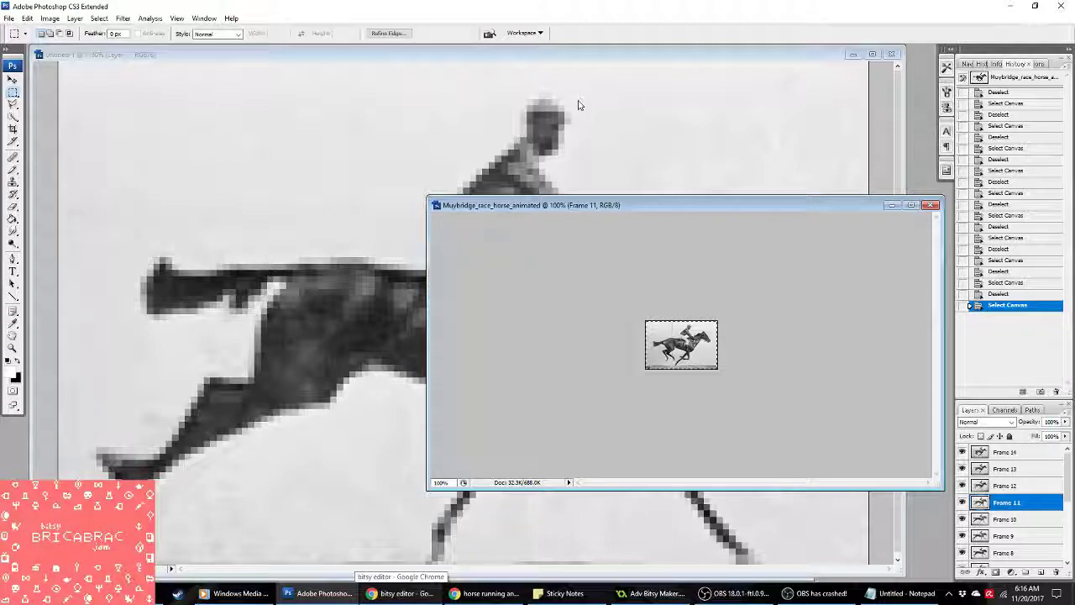
{"action": "left_click", "coordinate": [567, 48]}
{"action": "key", "text": "ctrl+v"}
{"action": "left_click", "coordinate": [50, 17]}
{"action": "mouse_move", "coordinate": [64, 38]}
{"action": "left_click", "coordinate": [177, 60]}
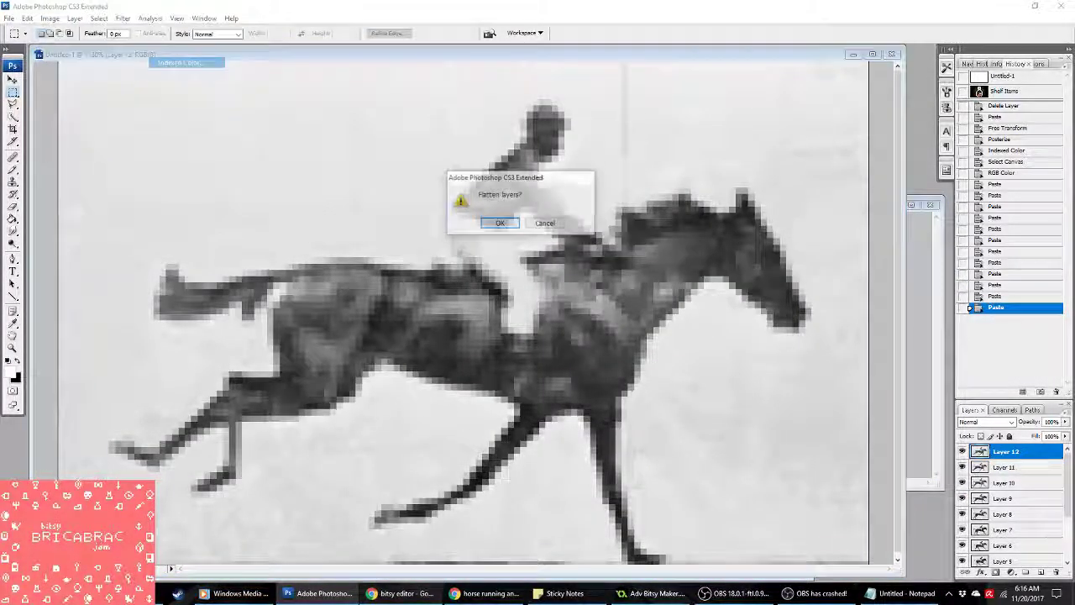
{"action": "left_click", "coordinate": [500, 223]}
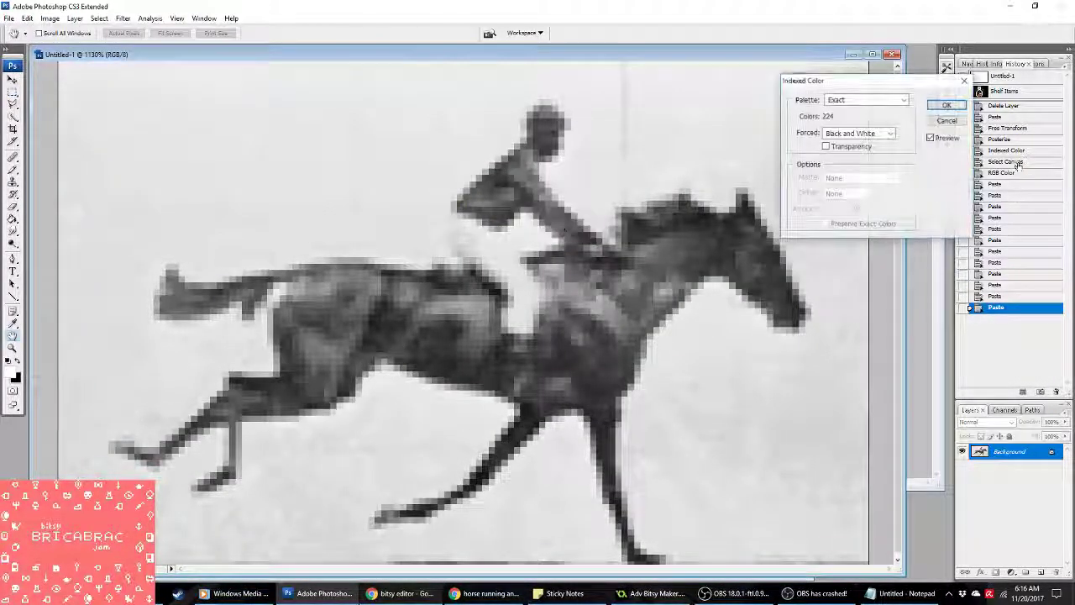
{"action": "left_click", "coordinate": [939, 109]}
{"action": "left_click", "coordinate": [1012, 308]}
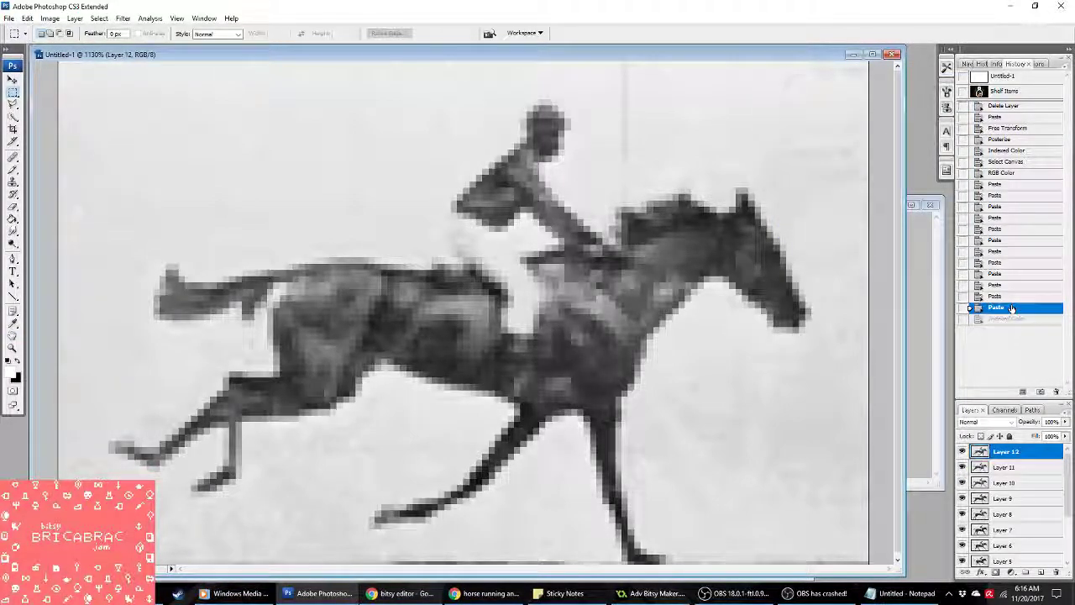
Step: Convert the horse frame on Layer 12 to Indexed Color with flattened layers and the Local (Perceptual) palette
{"action": "left_click", "coordinate": [49, 17]}
{"action": "mouse_move", "coordinate": [84, 29]}
{"action": "left_click", "coordinate": [187, 62]}
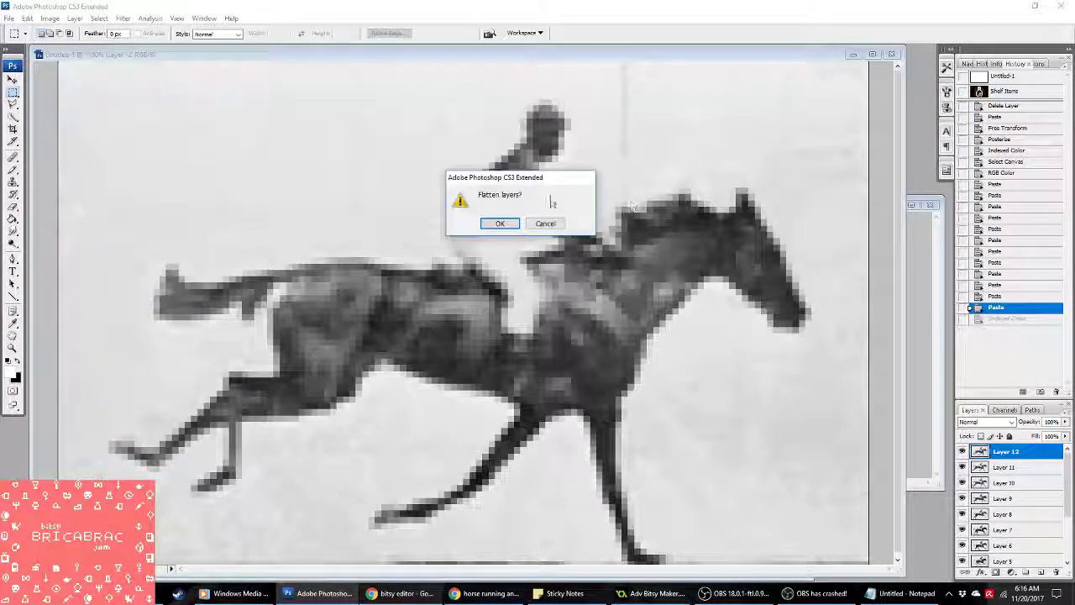
{"action": "left_click", "coordinate": [499, 224]}
{"action": "left_click", "coordinate": [865, 99]}
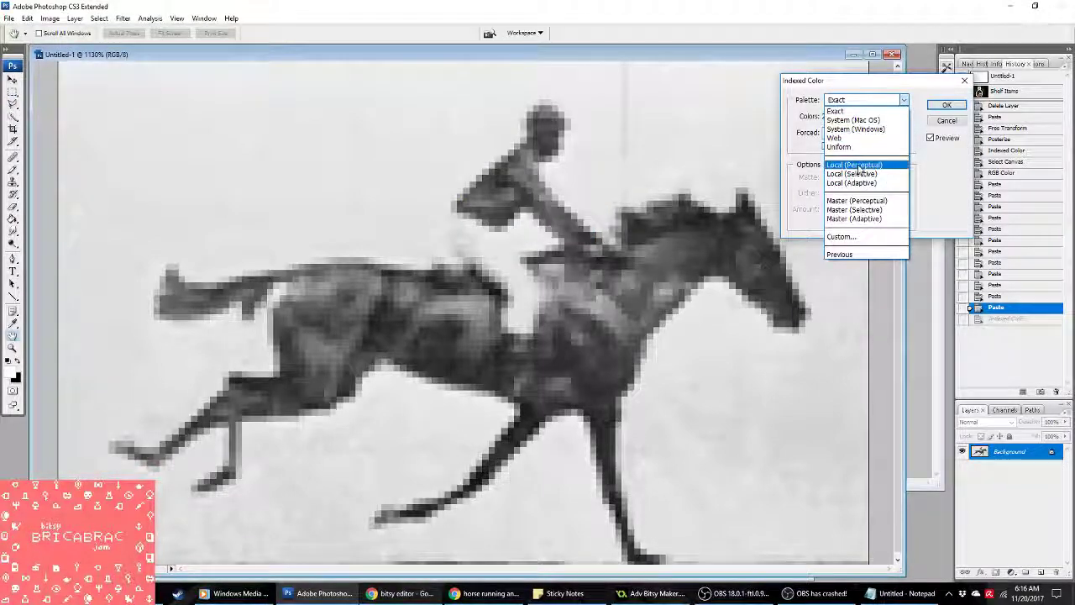
{"action": "left_click", "coordinate": [848, 162]}
{"action": "left_click", "coordinate": [946, 104]}
Step: Switch to GameMaker and replace the image in spr_picturetest with the dithered horse frame, accepting the sprite changes
{"action": "key", "text": "alt+Tab"}
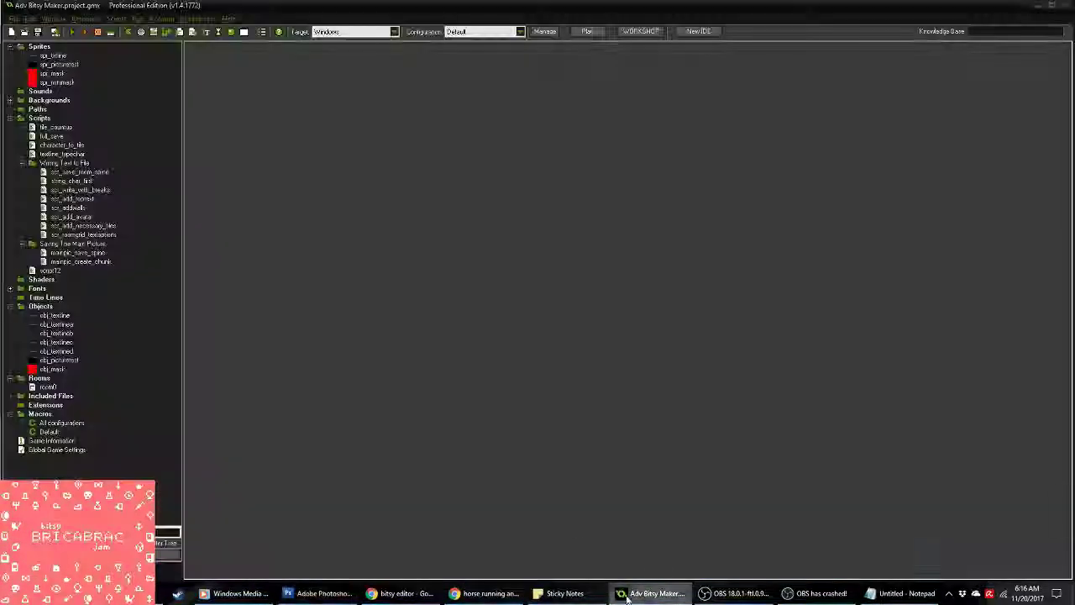
{"action": "double_click", "coordinate": [58, 64]}
{"action": "left_click", "coordinate": [491, 189]}
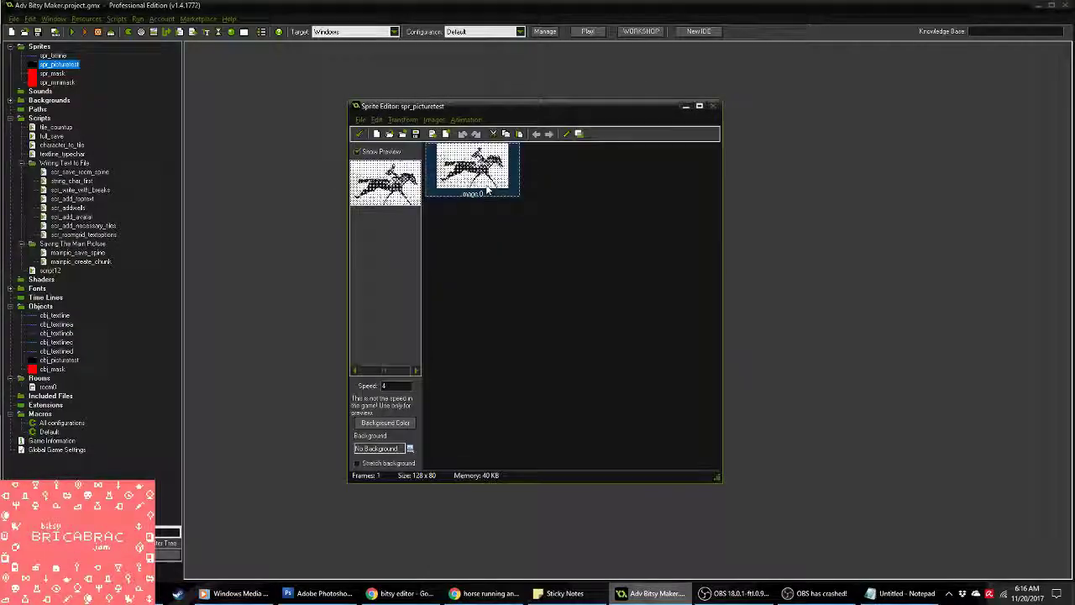
{"action": "left_click", "coordinate": [566, 168]}
{"action": "key", "text": "Delete"}
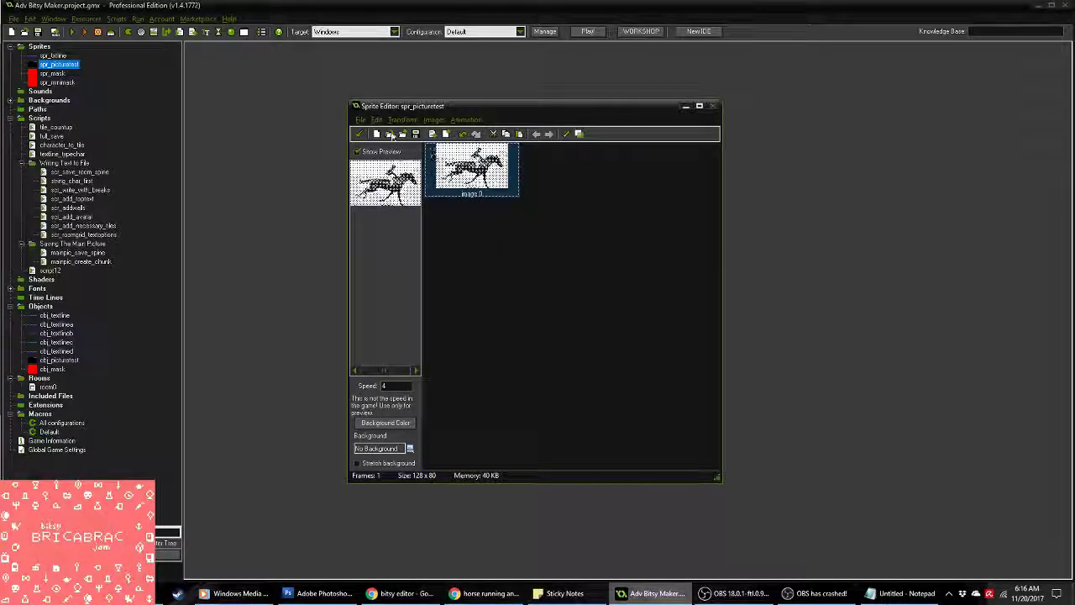
{"action": "left_click", "coordinate": [361, 135]}
{"action": "left_click", "coordinate": [466, 319]}
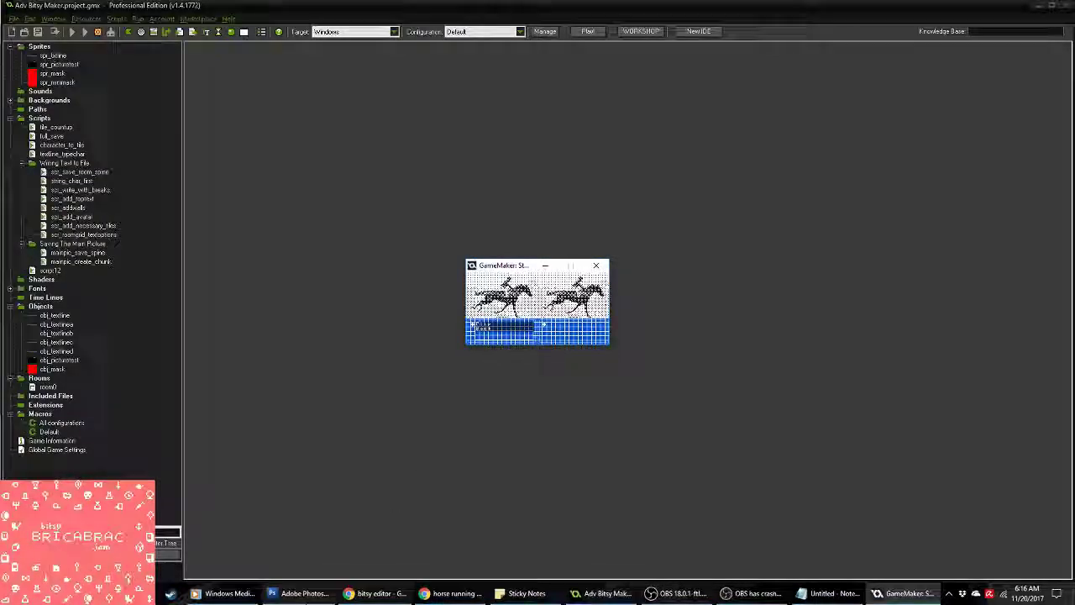
Step: Return to Photoshop and paste the next horse frame into Untitled-1 above Layer 12
{"action": "key", "text": "alt+Tab"}
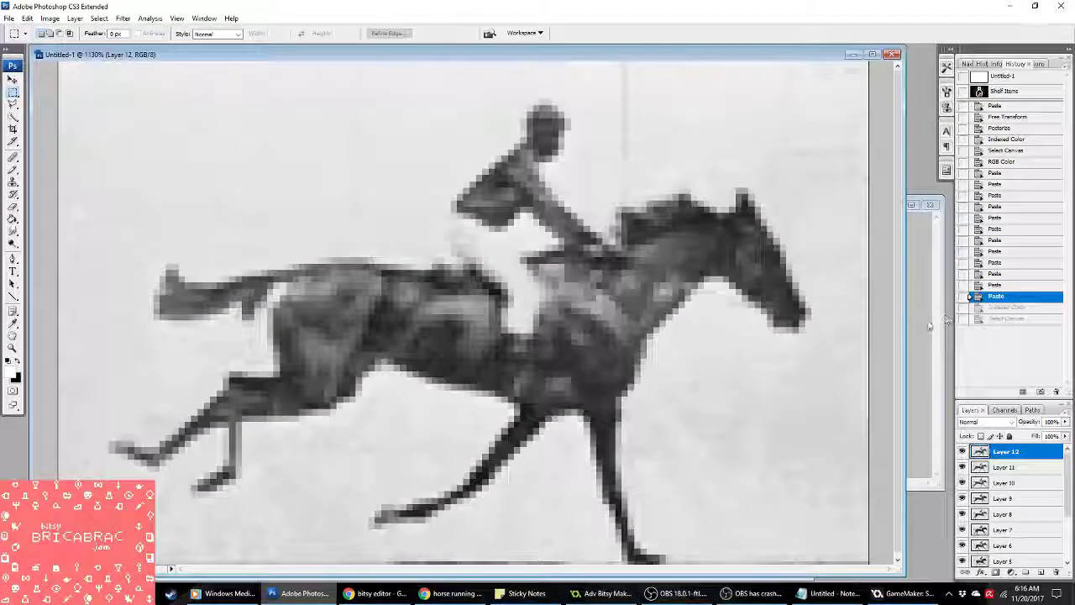
{"action": "left_click", "coordinate": [561, 64]}
{"action": "key", "text": "ctrl+v"}
Step: Flatten the document with the Layer 13 frame into Indexed Color using the Local (Perceptual) palette
{"action": "left_click", "coordinate": [50, 18]}
{"action": "mouse_move", "coordinate": [75, 31]}
{"action": "left_click", "coordinate": [199, 66]}
{"action": "left_click", "coordinate": [495, 224]}
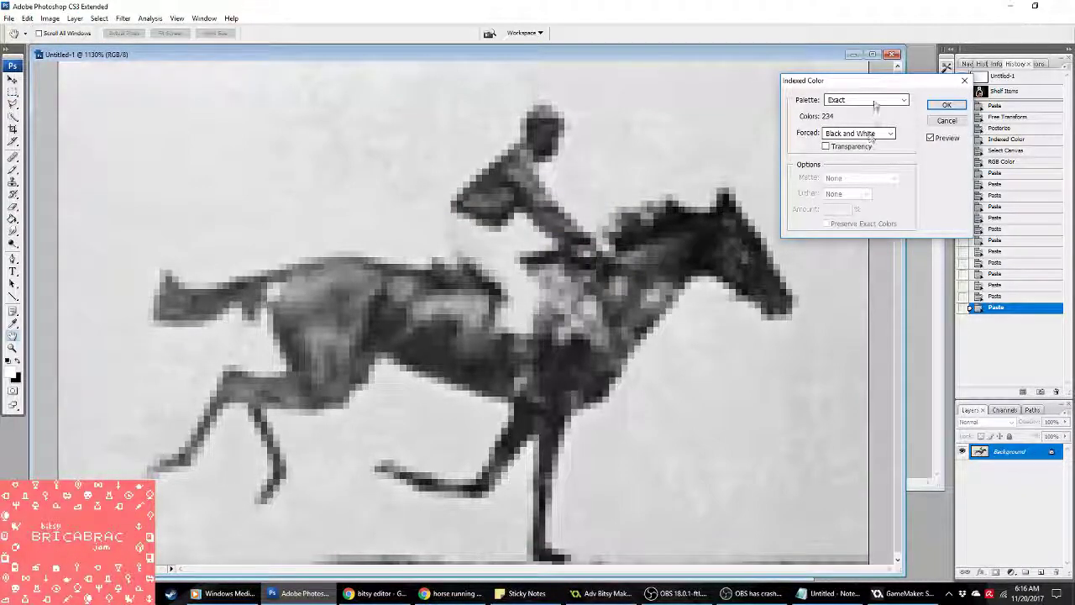
{"action": "left_click", "coordinate": [876, 103]}
{"action": "left_click", "coordinate": [873, 160]}
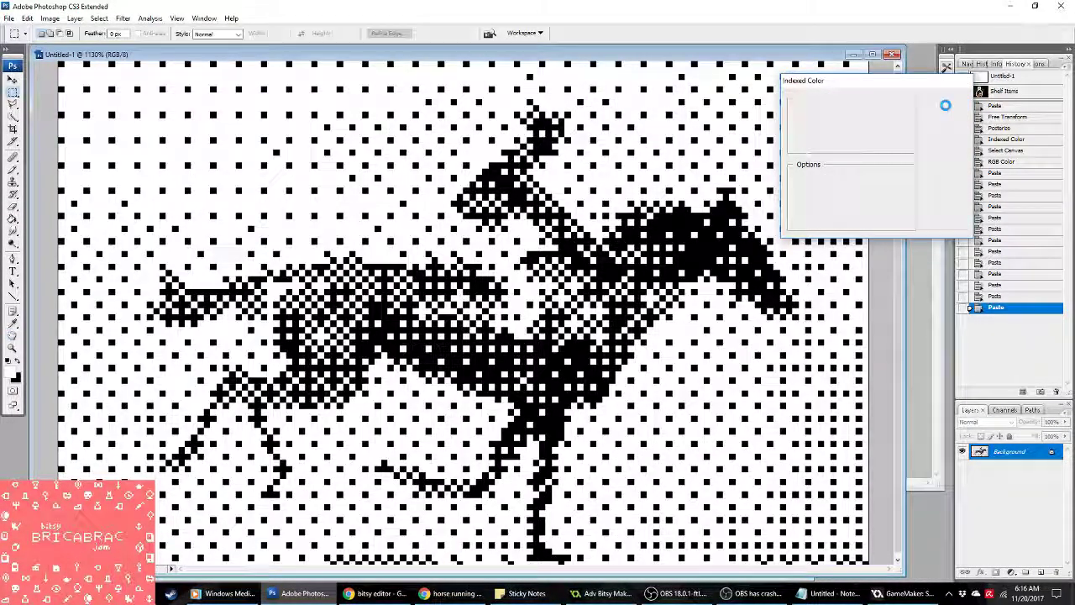
{"action": "left_click", "coordinate": [947, 105]}
Step: In GameMaker, swap the spr_picturetest image for the newly dithered frame, then run the game and close it
{"action": "key", "text": "alt+Tab"}
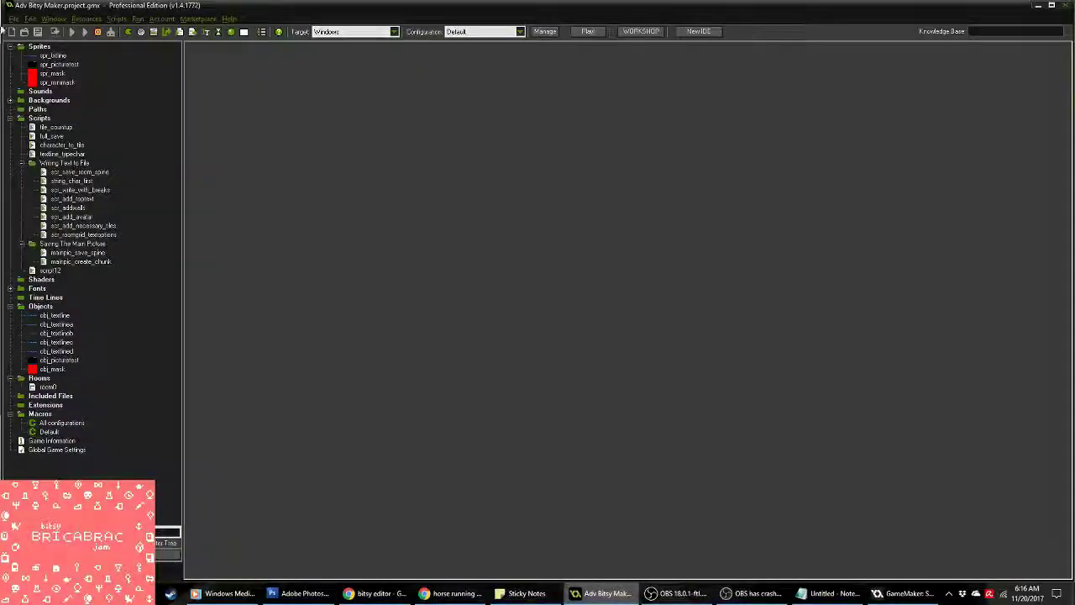
{"action": "double_click", "coordinate": [52, 66]}
{"action": "left_click", "coordinate": [456, 178]}
{"action": "key", "text": "ctrl+v"}
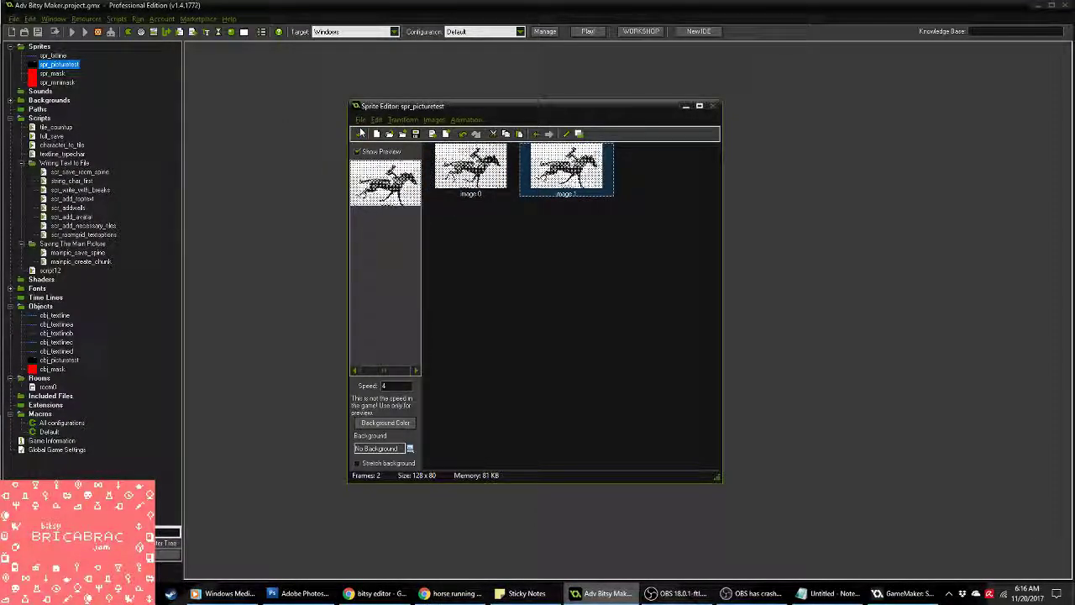
{"action": "left_click", "coordinate": [361, 133]}
{"action": "left_click", "coordinate": [458, 178]}
{"action": "key", "text": "Delete"}
{"action": "left_click", "coordinate": [358, 134]}
{"action": "left_click", "coordinate": [472, 304]}
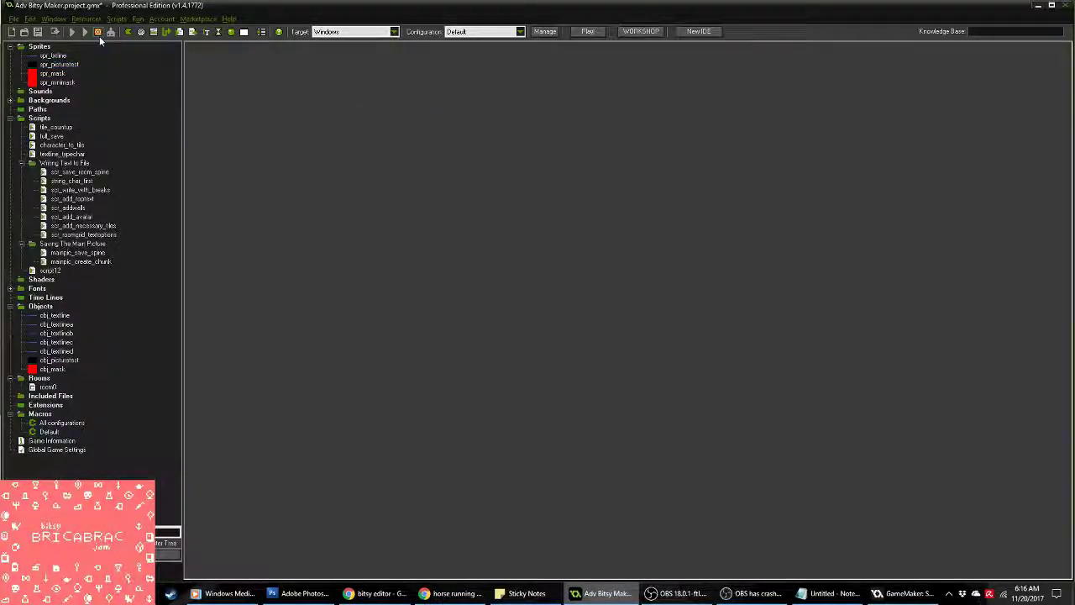
{"action": "left_click", "coordinate": [84, 32]}
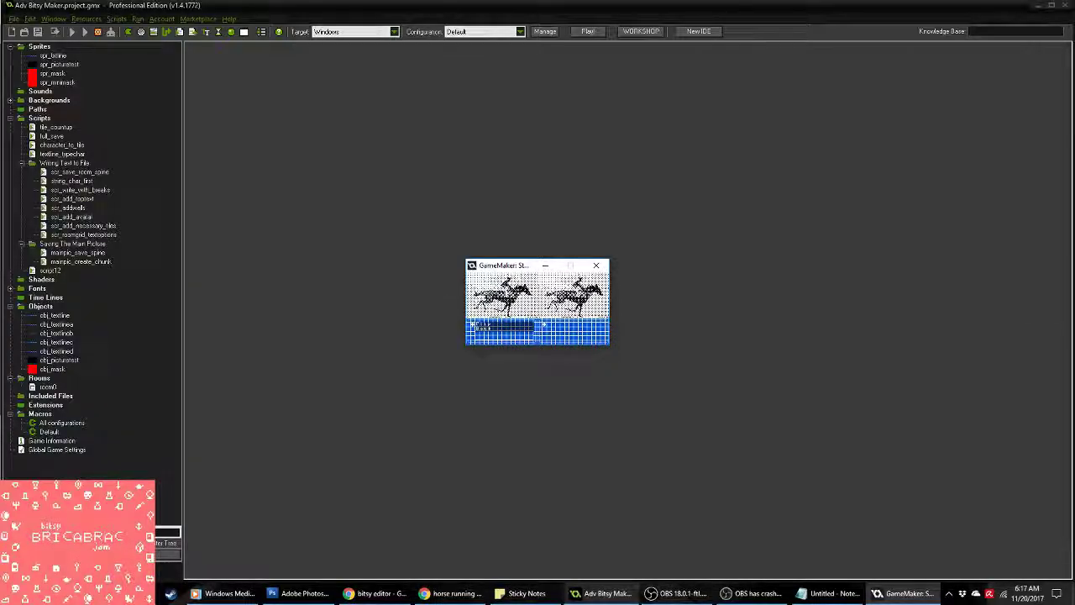
{"action": "left_click", "coordinate": [599, 267]}
Step: Back in Photoshop, revert the indexed conversion and paste Frame 13 of Muybridge_race_horse_animated into Untitled-1
{"action": "left_click", "coordinate": [315, 593]}
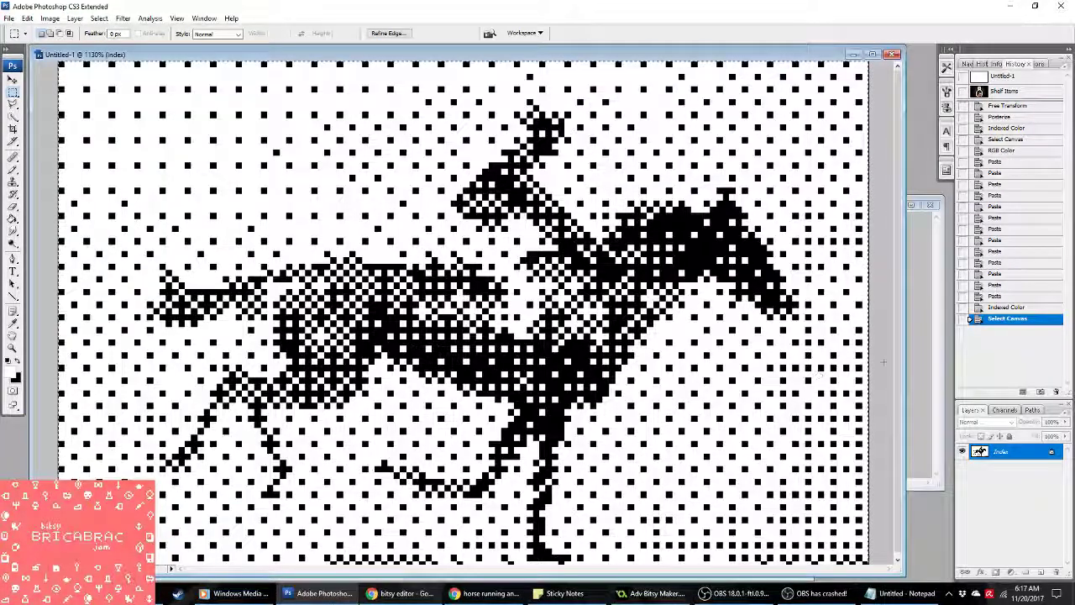
{"action": "left_click", "coordinate": [996, 297]}
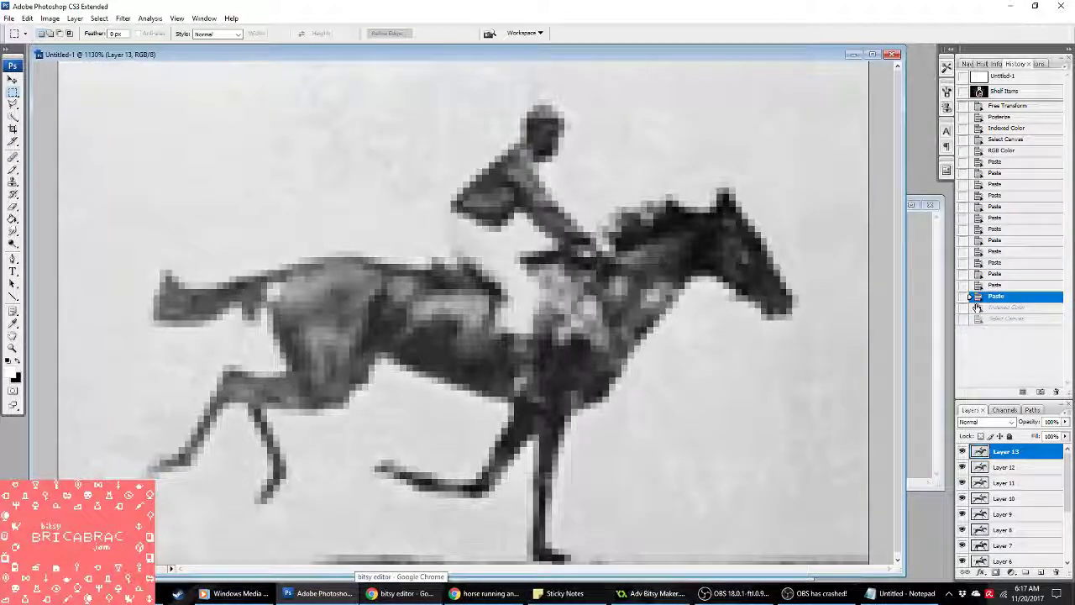
{"action": "key", "text": "ctrl+Tab"}
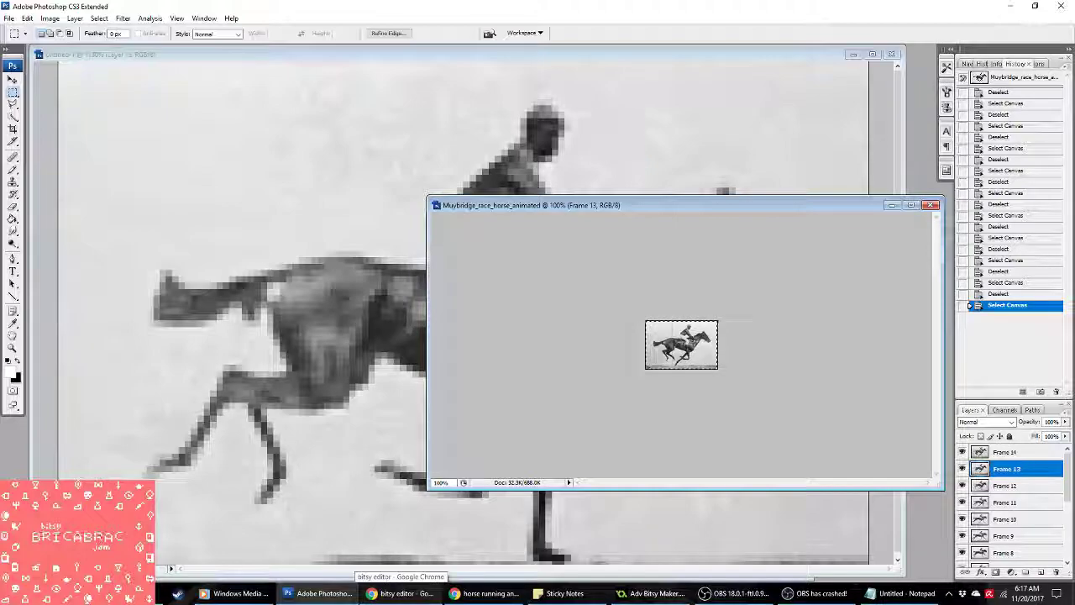
{"action": "key", "text": "ctrl+Tab"}
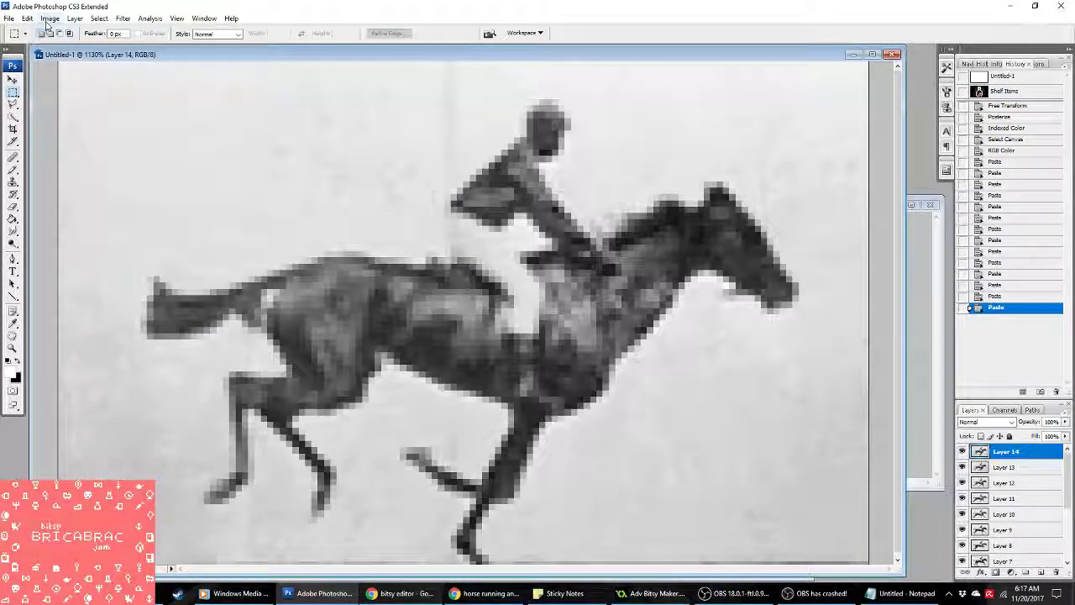
{"action": "left_click", "coordinate": [49, 18]}
{"action": "mouse_move", "coordinate": [59, 31]}
{"action": "left_click", "coordinate": [202, 66]}
{"action": "left_click", "coordinate": [500, 222]}
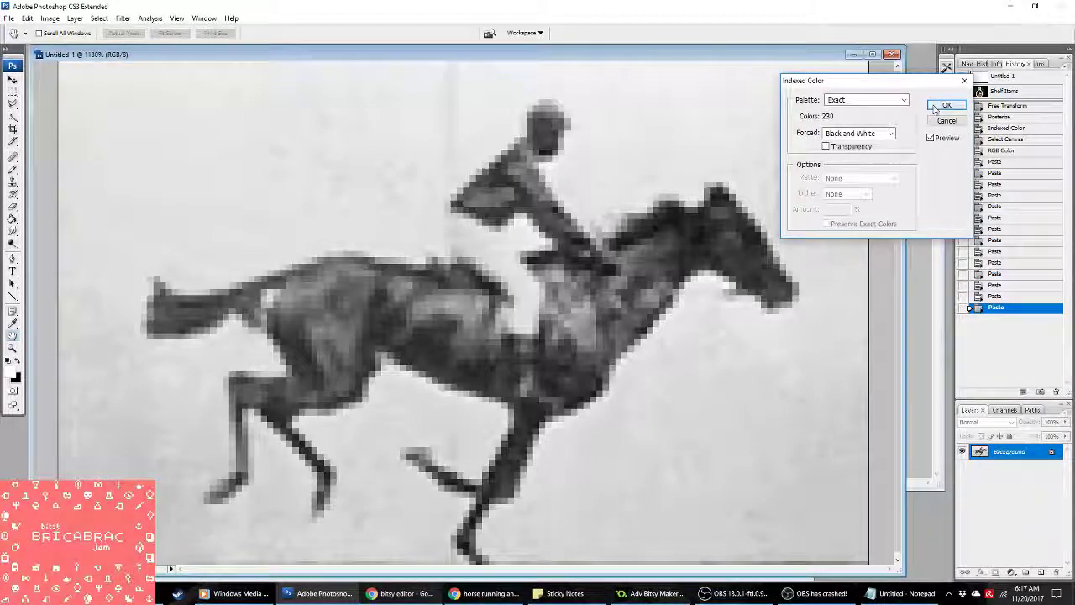
{"action": "left_click", "coordinate": [934, 107]}
{"action": "left_click", "coordinate": [995, 308]}
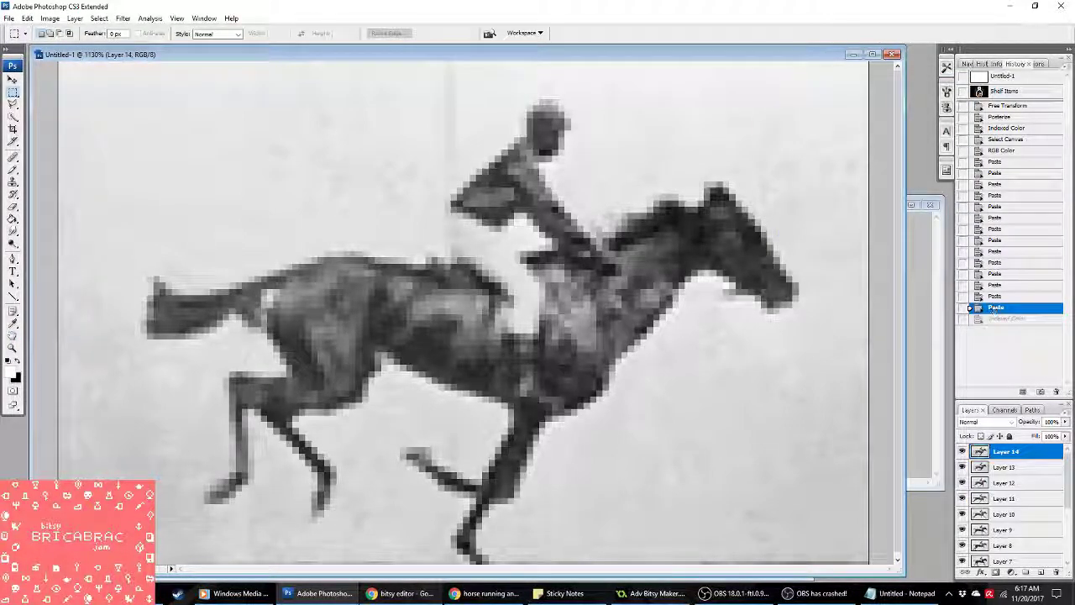
Step: Convert the Layer 14 horse frame to Indexed Color, flattening the layers and choosing the Local (Perceptual) palette
{"action": "left_click", "coordinate": [50, 18]}
{"action": "mouse_move", "coordinate": [59, 31]}
{"action": "left_click", "coordinate": [185, 61]}
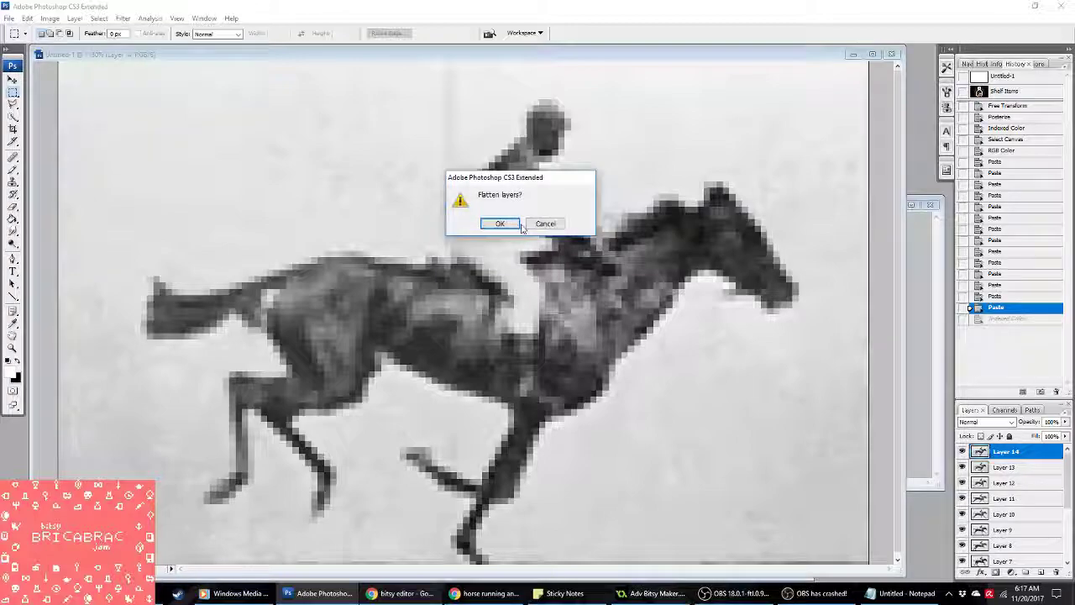
{"action": "left_click", "coordinate": [500, 222]}
{"action": "left_click", "coordinate": [852, 100]}
{"action": "left_click", "coordinate": [851, 164]}
{"action": "left_click", "coordinate": [943, 106]}
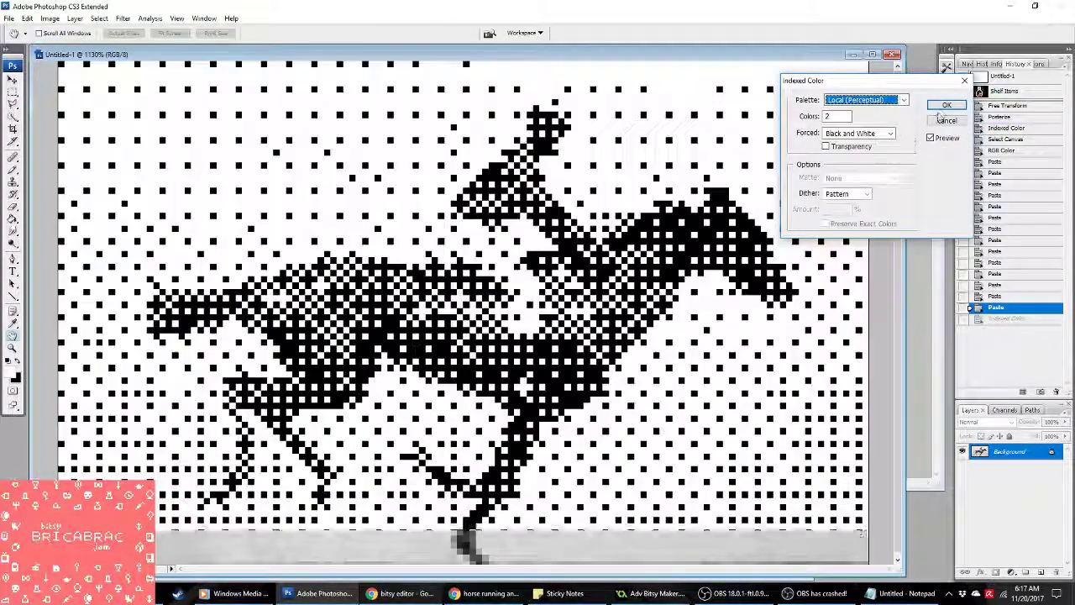
Step: Switch to GameMaker, replace the old spr_picturetest image with the dithered Layer 14 frame, and run the game
{"action": "key", "text": "alt+Tab"}
{"action": "double_click", "coordinate": [59, 64]}
{"action": "left_click", "coordinate": [481, 202]}
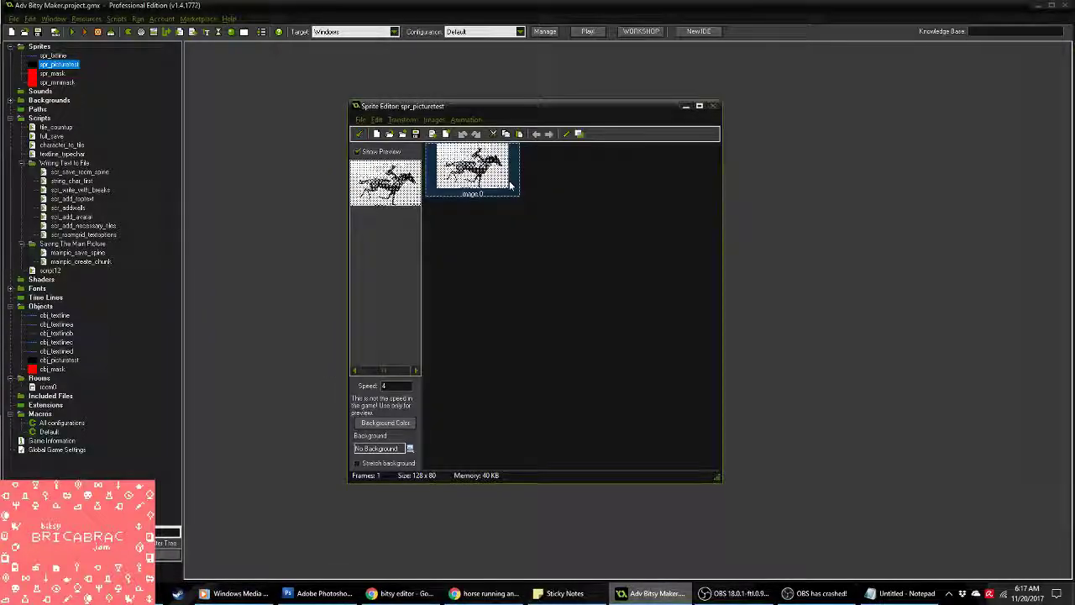
{"action": "key", "text": "ctrl+v"}
{"action": "key", "text": "Delete"}
{"action": "left_click", "coordinate": [359, 134]}
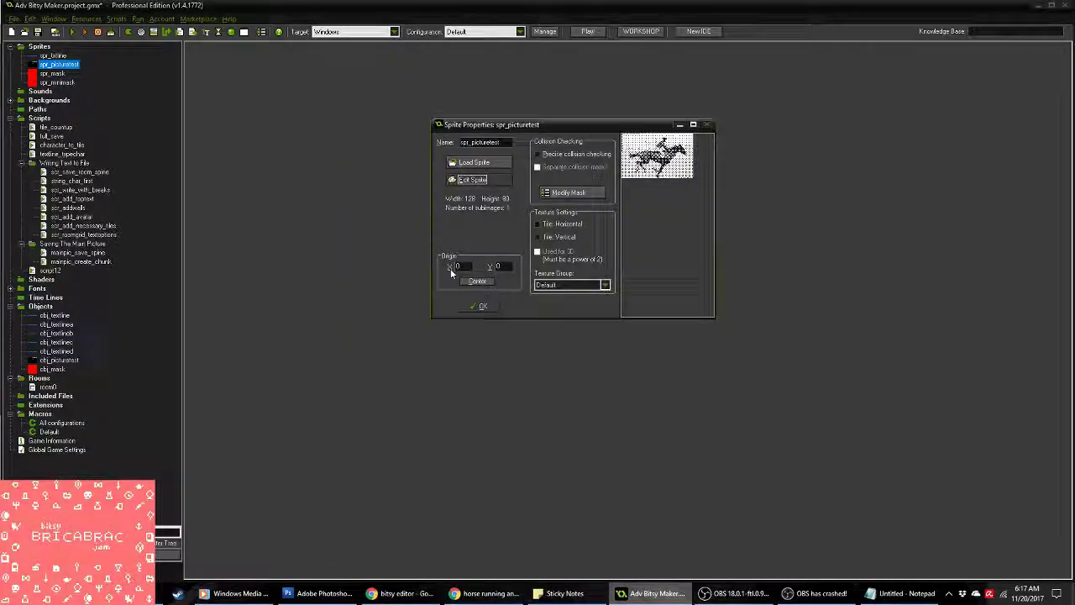
{"action": "left_click", "coordinate": [478, 305]}
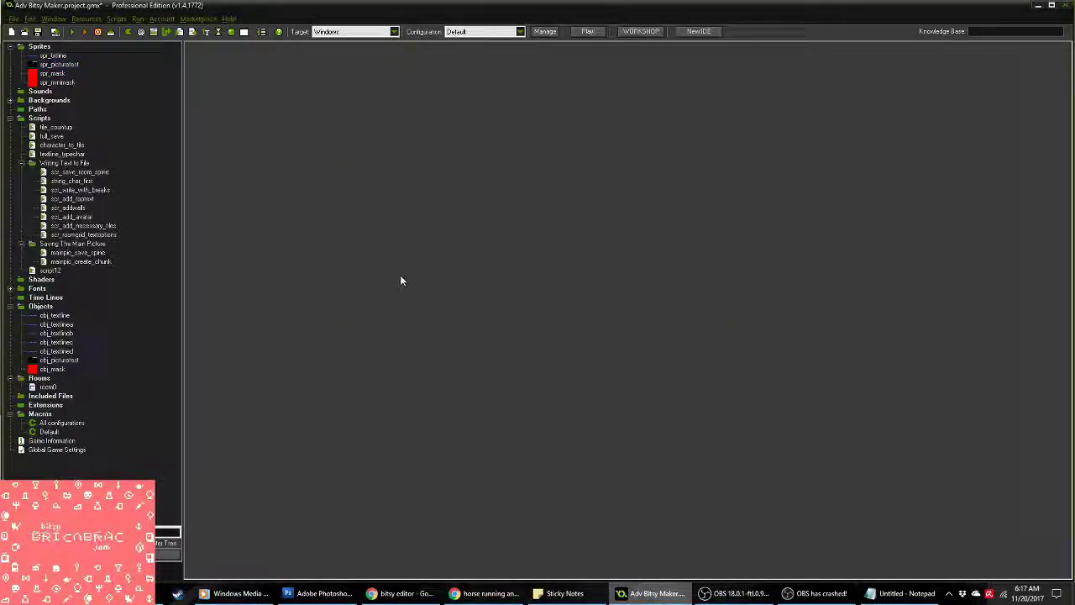
{"action": "left_click", "coordinate": [74, 32]}
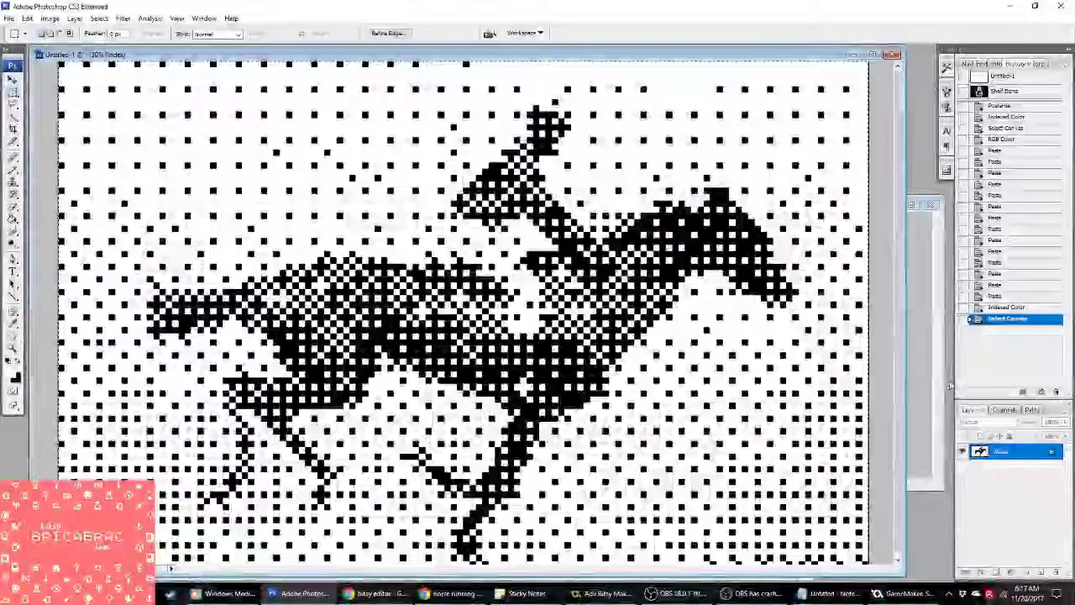
Step: In Photoshop, step back to before the indexed conversion and paste Frame 14 of the horse animation into Untitled-1
{"action": "key", "text": "ctrl+alt+z"}
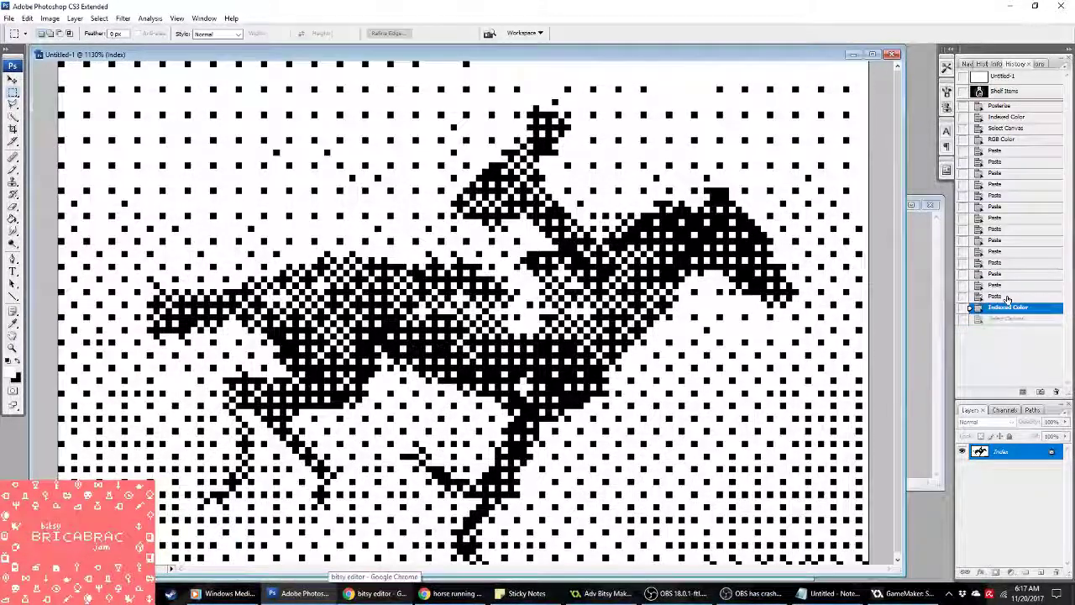
{"action": "key", "text": "ctrl+alt+z"}
{"action": "key", "text": "ctrl+Tab"}
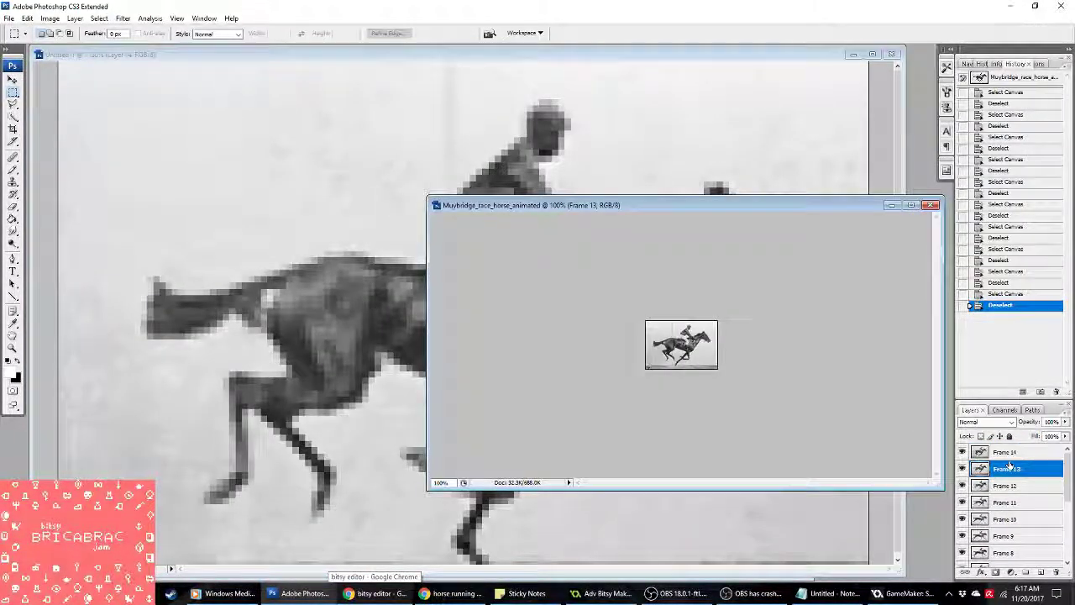
{"action": "left_click", "coordinate": [550, 58]}
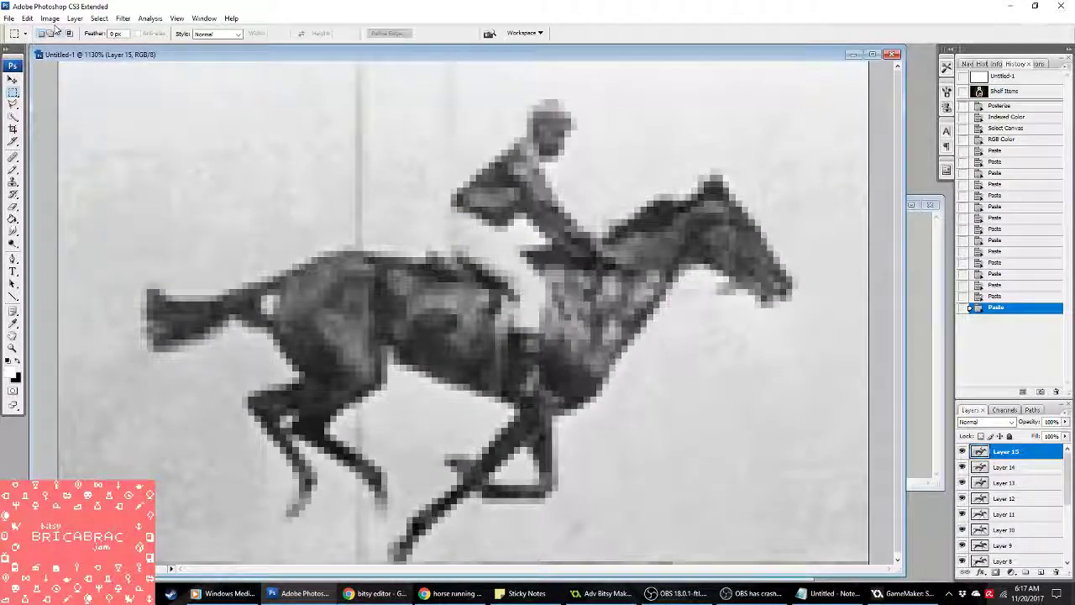
Step: Convert the Layer 15 horse frame to Indexed Color with flattened layers and the Local (Perceptual) palette
{"action": "left_click", "coordinate": [50, 17]}
{"action": "mouse_move", "coordinate": [84, 29]}
{"action": "left_click", "coordinate": [193, 64]}
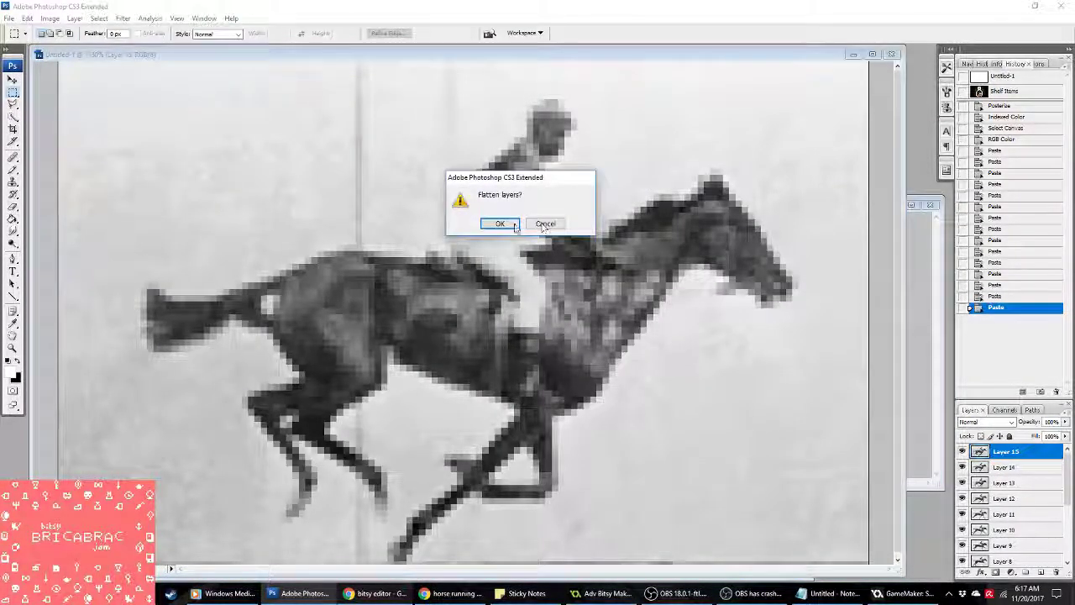
{"action": "key", "text": "Return"}
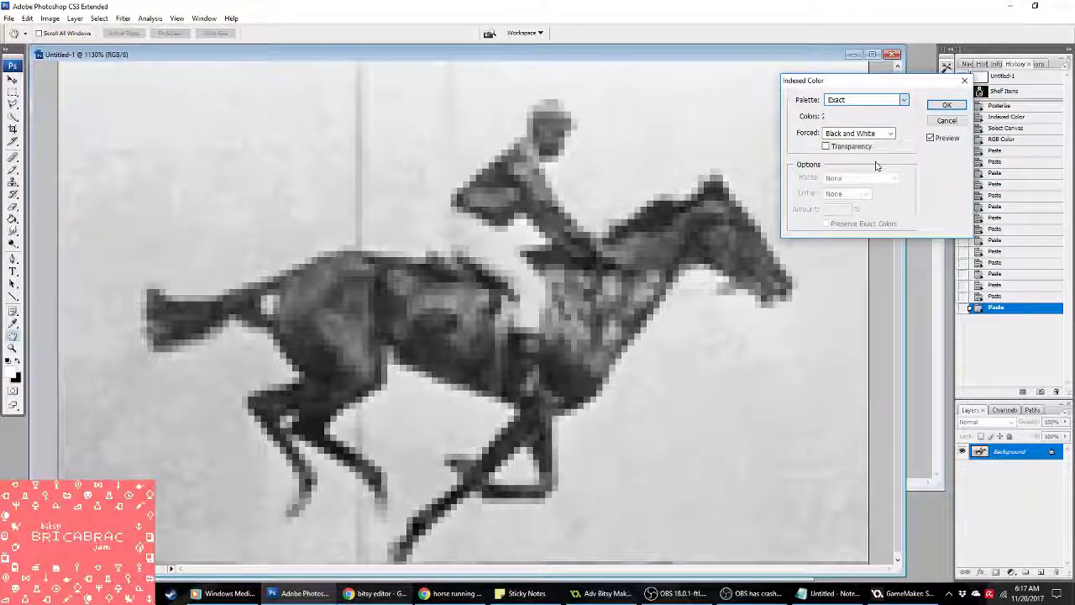
{"action": "left_click", "coordinate": [854, 164]}
{"action": "left_click", "coordinate": [941, 104]}
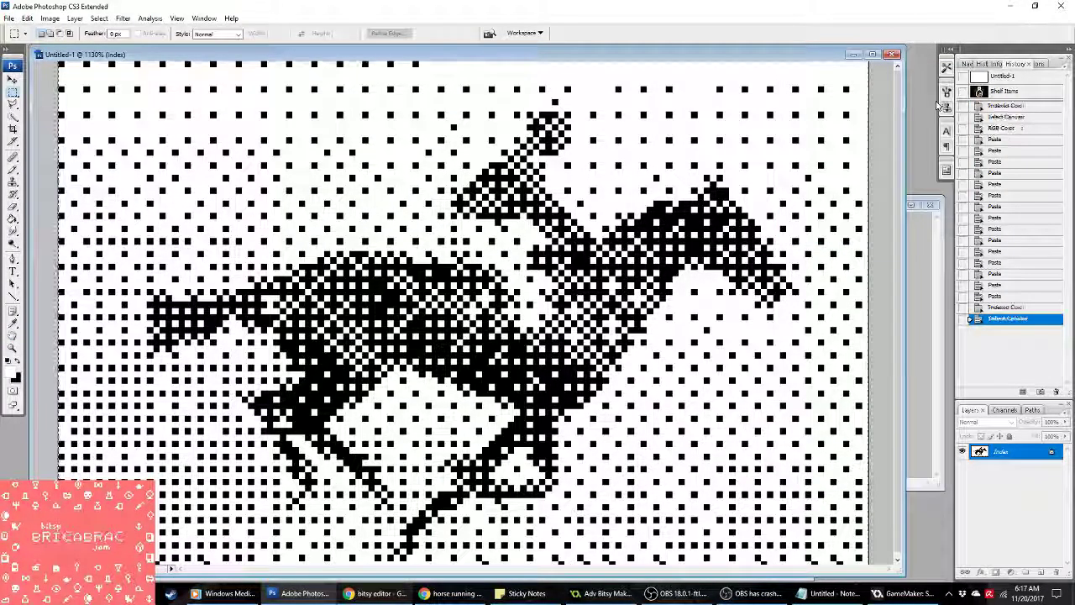
Step: In GameMaker, replace the spr_picturetest image with the dithered Layer 15 frame and accept the sprite properties
{"action": "left_click", "coordinate": [601, 593]}
{"action": "double_click", "coordinate": [59, 64]}
{"action": "left_click", "coordinate": [396, 179]}
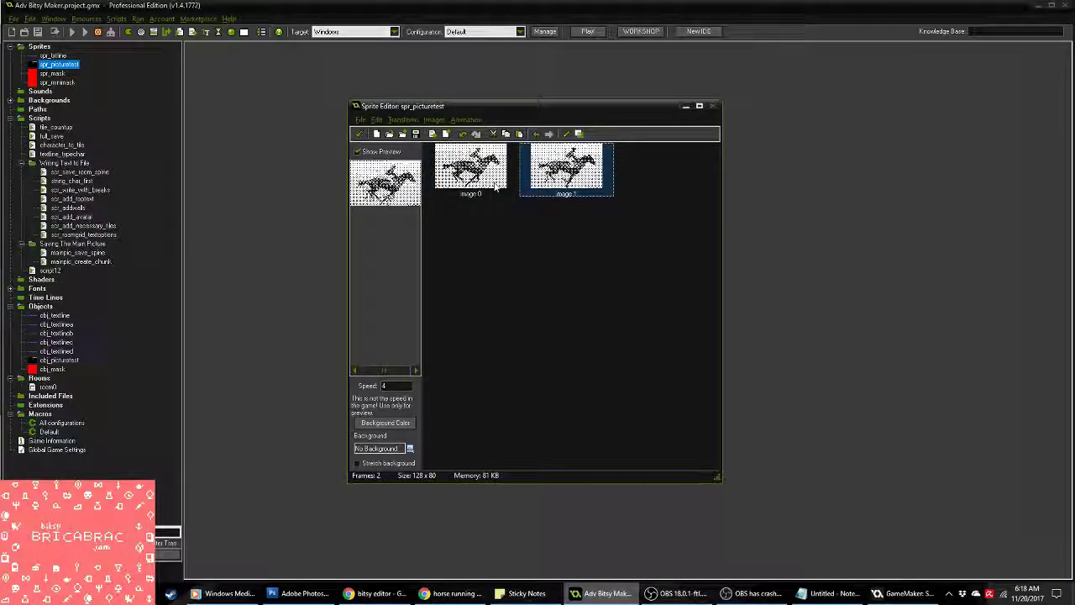
{"action": "left_click", "coordinate": [359, 134]}
{"action": "left_click", "coordinate": [471, 304]}
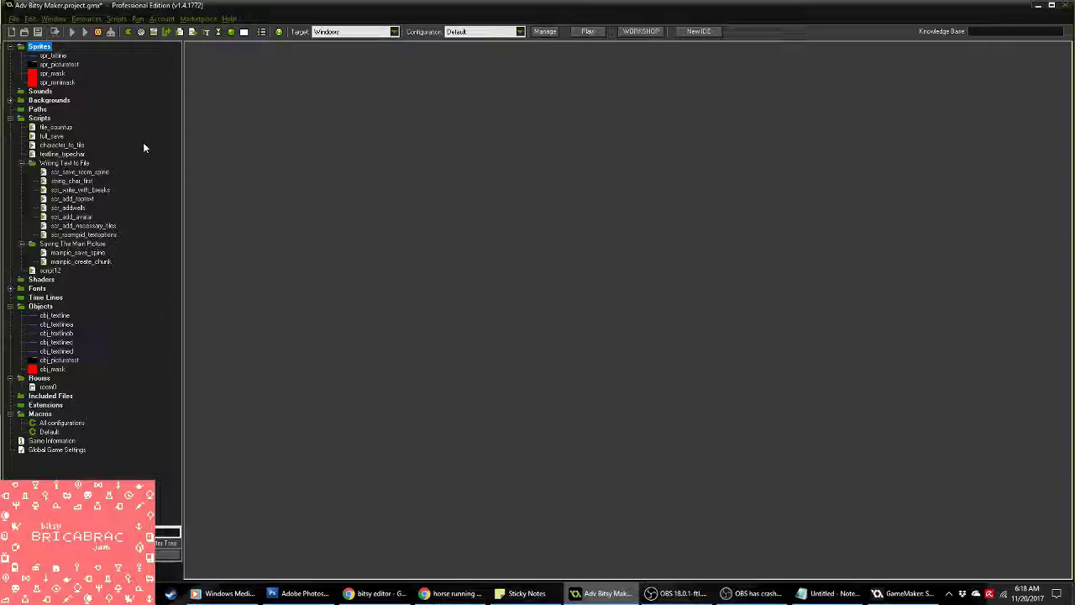
Step: Replace the image in the spr_picturetest sprite with the copied dithered horse frame, accept the sprite, and run the game
{"action": "double_click", "coordinate": [59, 64]}
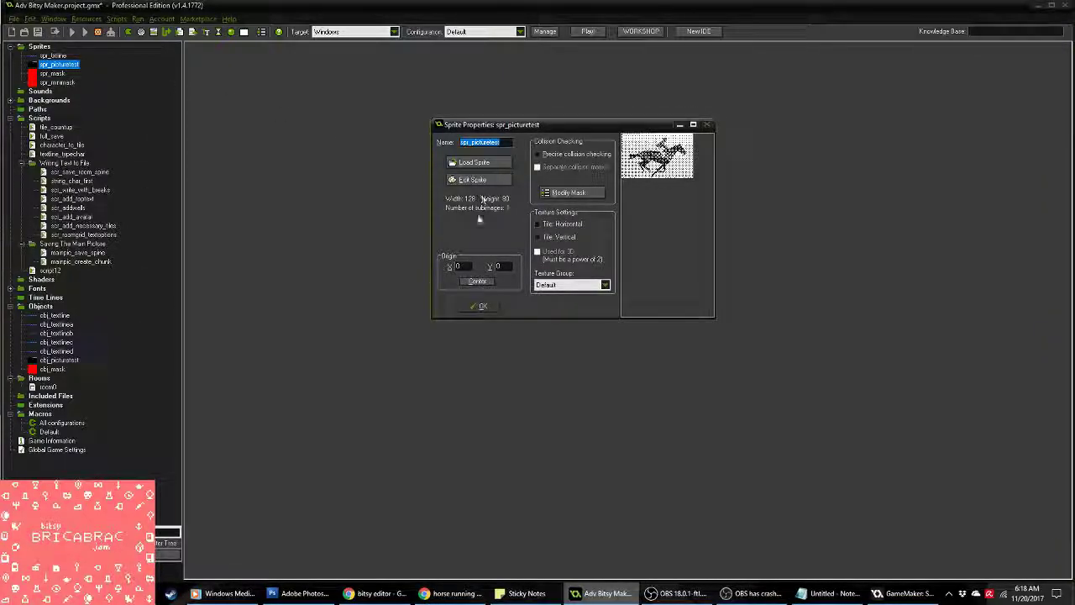
{"action": "left_click", "coordinate": [474, 180]}
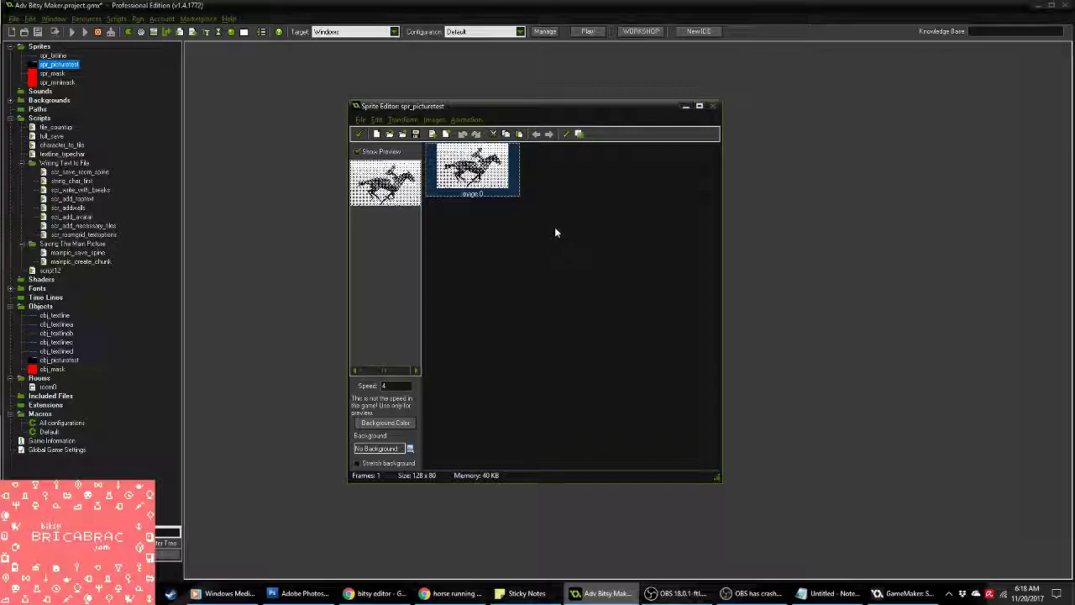
{"action": "key", "text": "ctrl+v"}
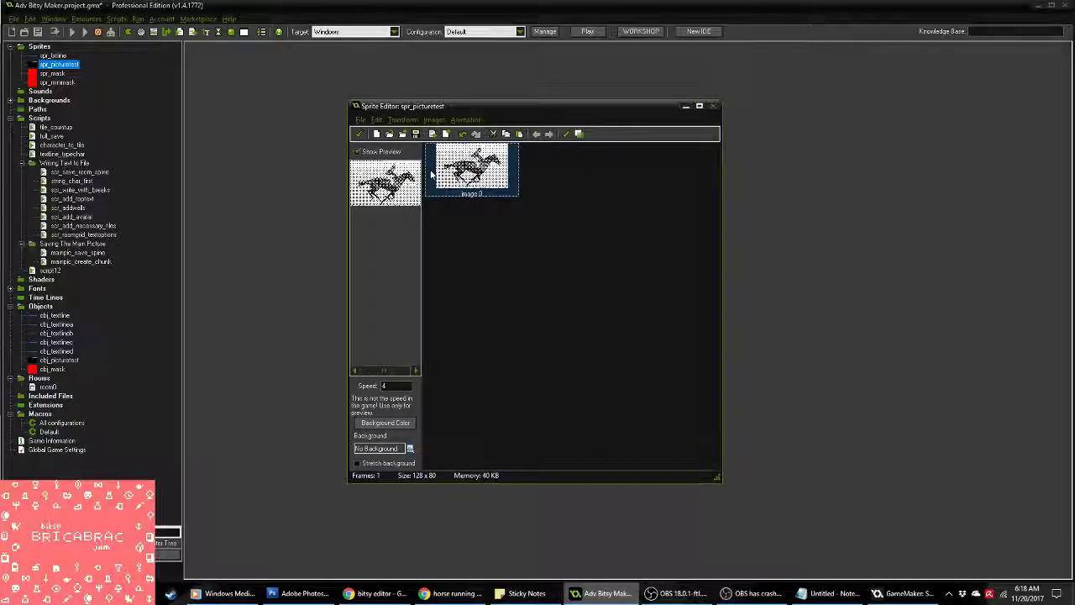
{"action": "left_click", "coordinate": [358, 134]}
{"action": "left_click", "coordinate": [478, 311]}
{"action": "key", "text": "F5"}
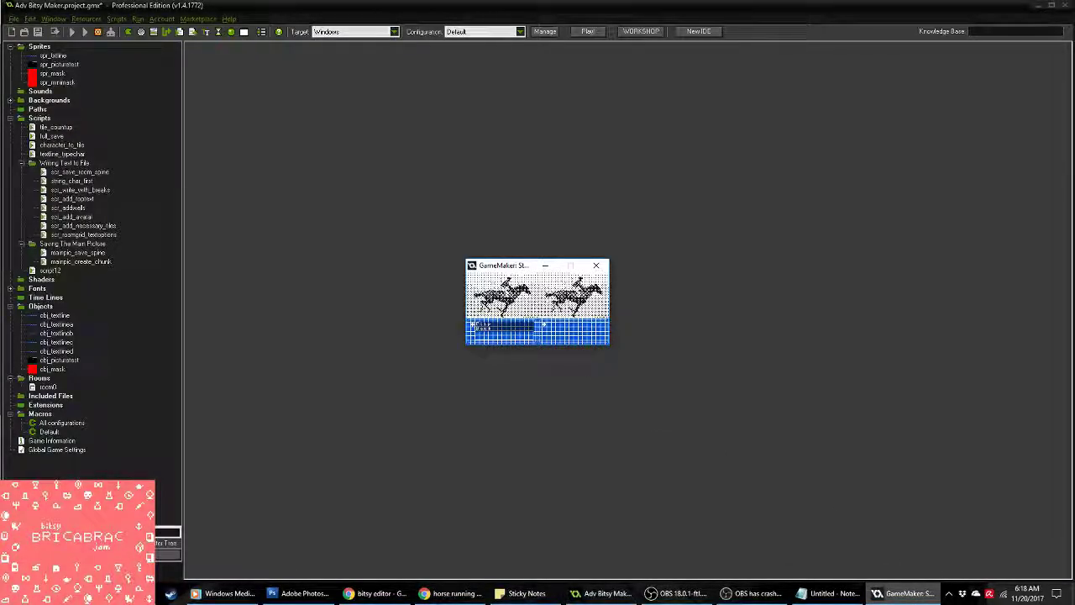
Step: Close the running game, reopen and accept the spr_picturetest properties, and run the game once more before closing it
{"action": "double_click", "coordinate": [59, 64]}
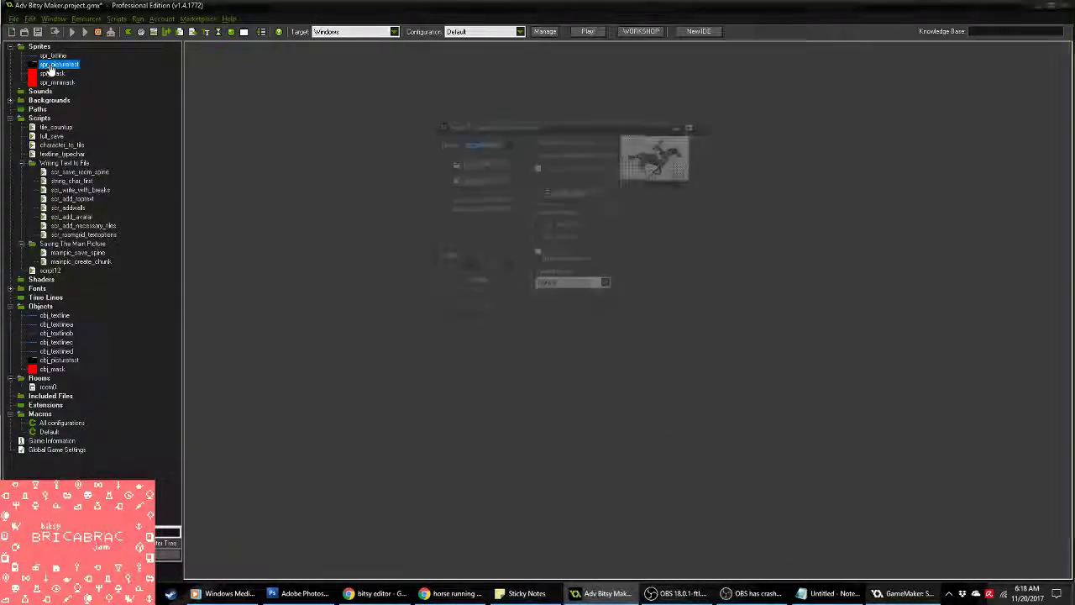
{"action": "key", "text": "F5"}
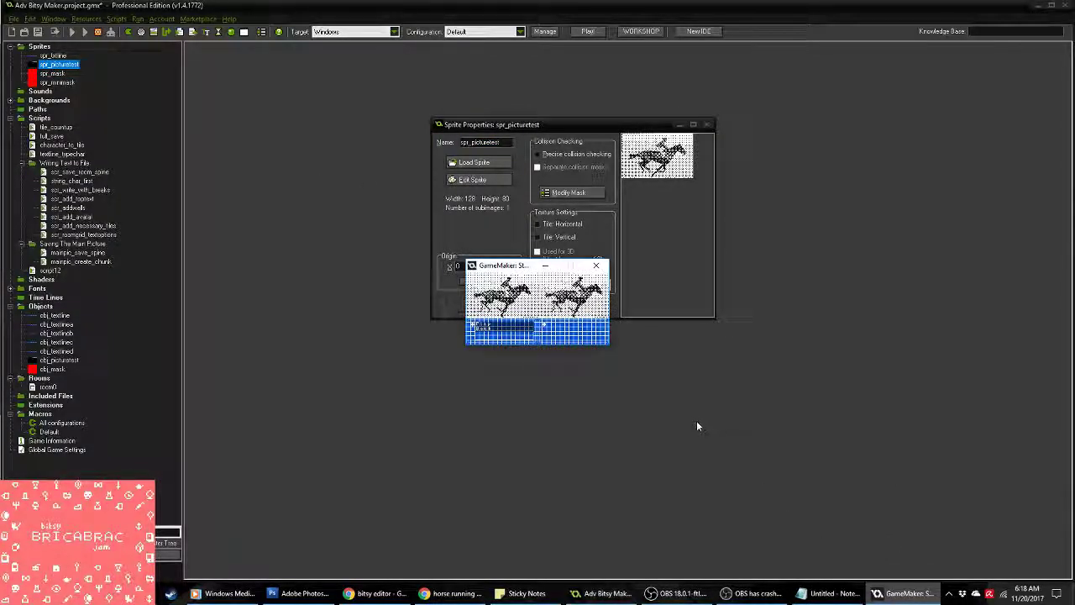
{"action": "left_click", "coordinate": [596, 266]}
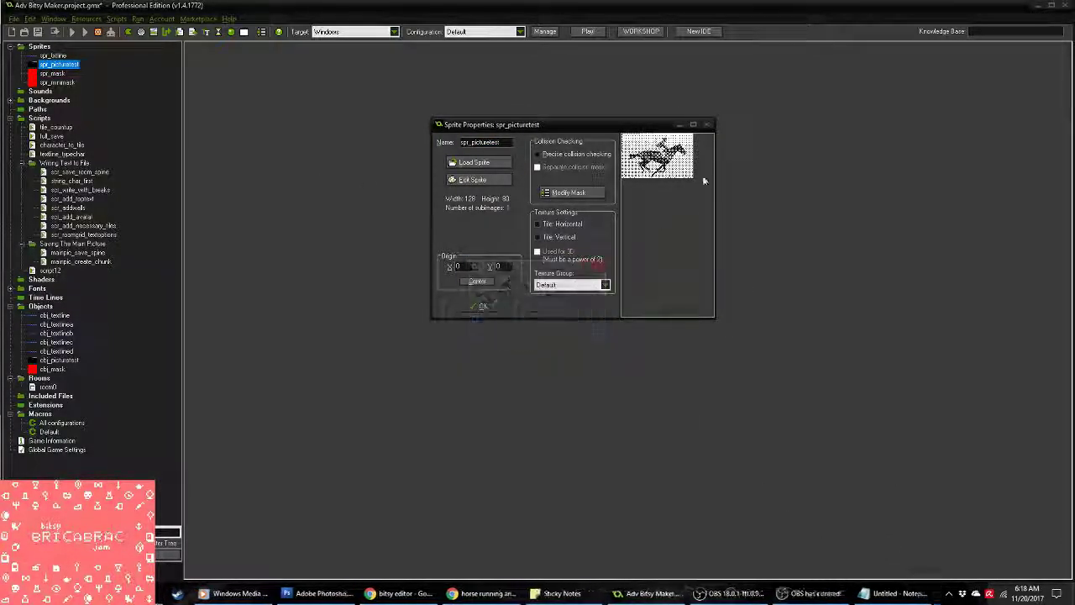
{"action": "left_click", "coordinate": [476, 304]}
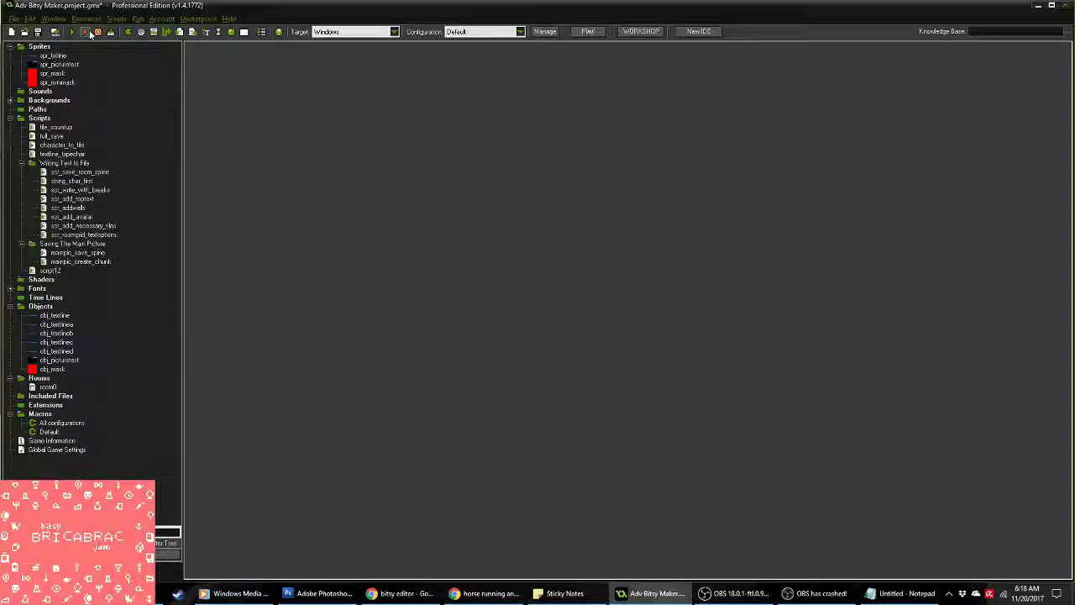
{"action": "left_click", "coordinate": [72, 34]}
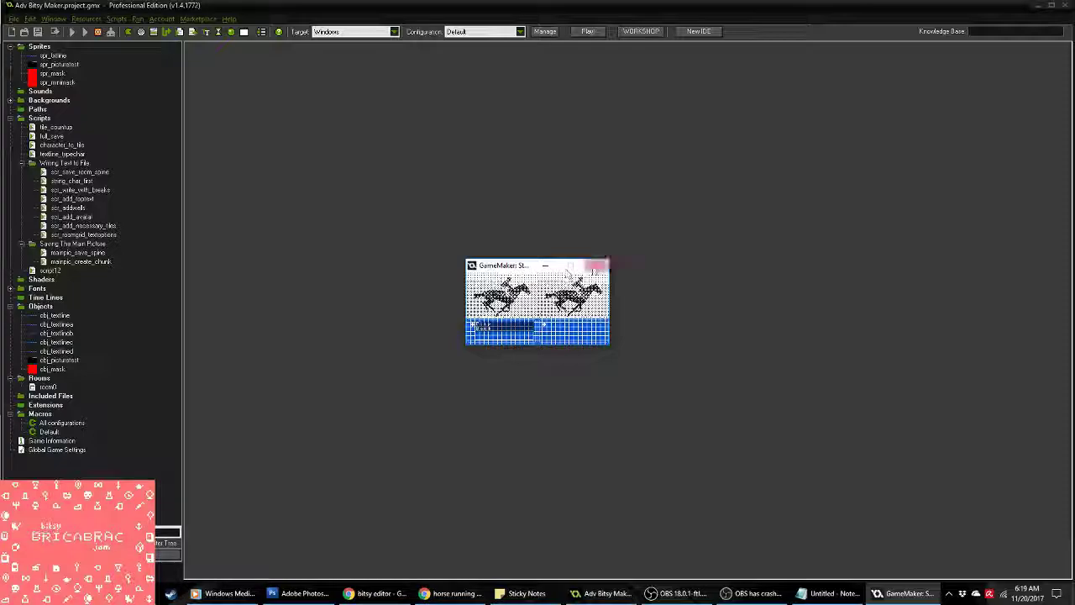
{"action": "left_click", "coordinate": [596, 265]}
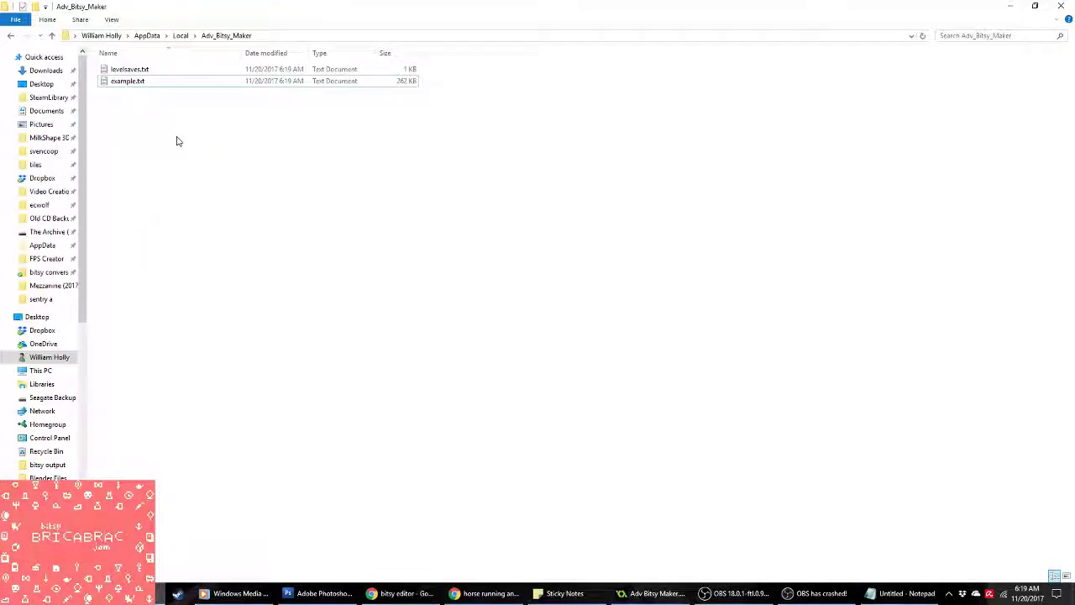
Step: Copy the entire contents of example.txt in the Adv_Bitsy_Maker folder and replace the Bitsy editor's game data with it
{"action": "double_click", "coordinate": [192, 82]}
{"action": "key", "text": "ctrl+a"}
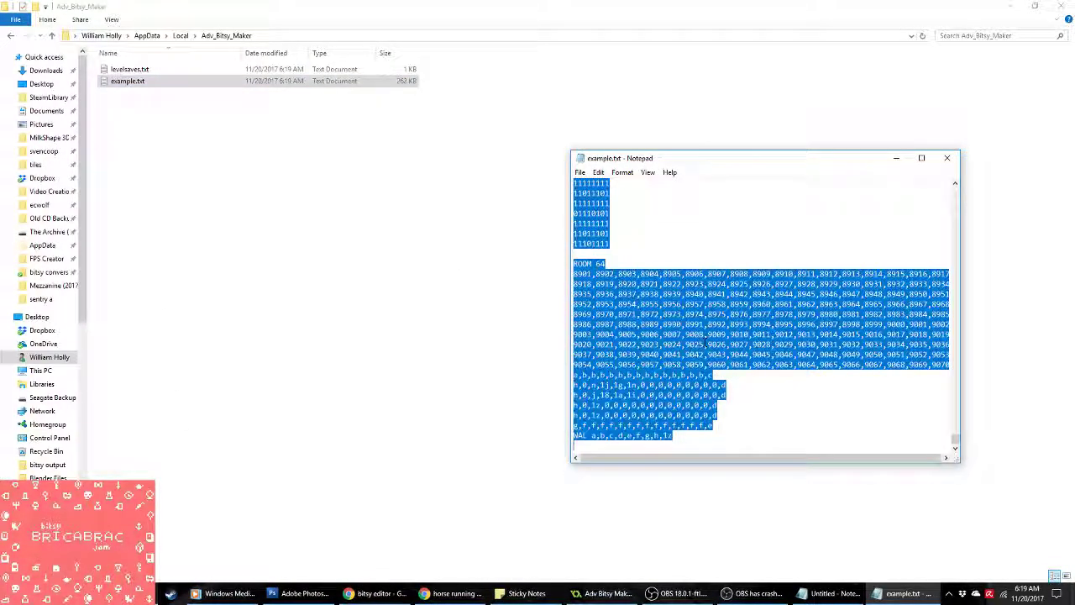
{"action": "left_click", "coordinate": [363, 593]}
{"action": "left_click", "coordinate": [163, 294]}
{"action": "key", "text": "ctrl+a"}
{"action": "key", "text": "ctrl+v"}
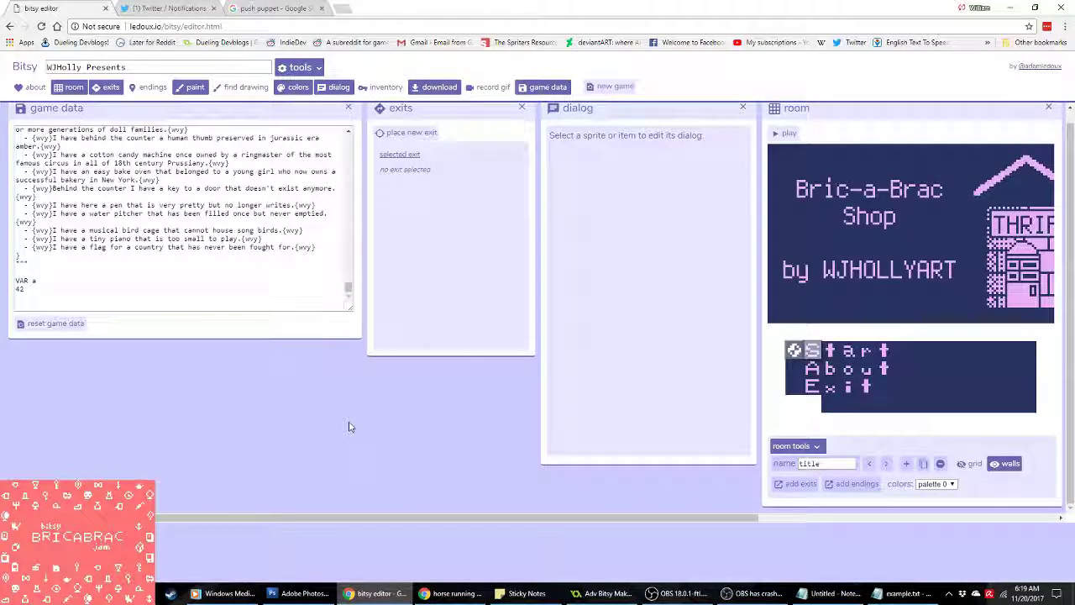
Step: Browse the rooms to illusions_a and close the game data panel
{"action": "left_click_drag", "start_coordinate": [597, 518], "coordinate": [687, 526]}
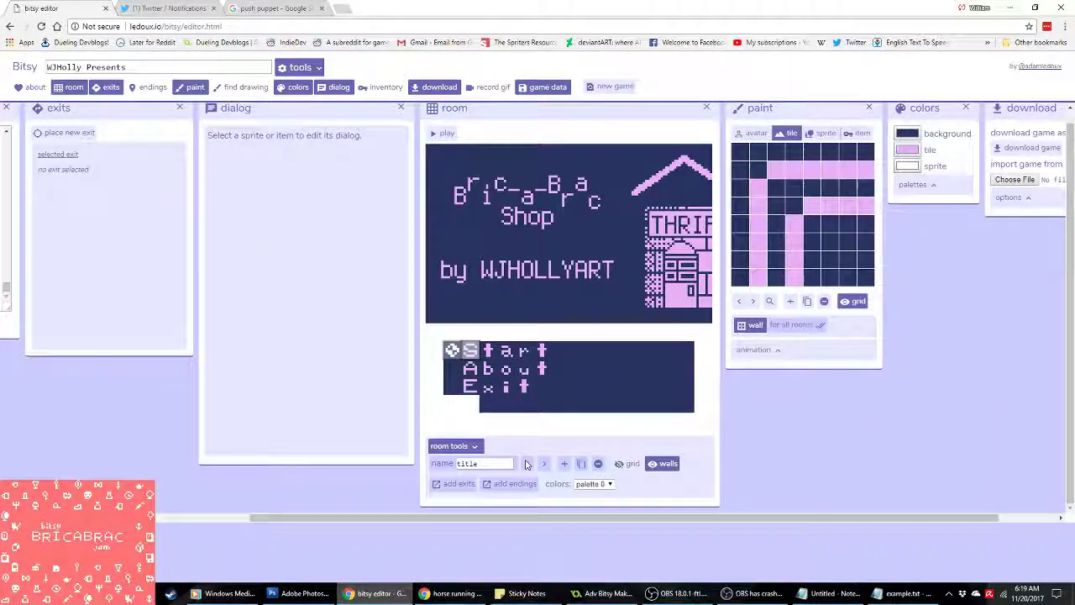
{"action": "left_click", "coordinate": [543, 465]}
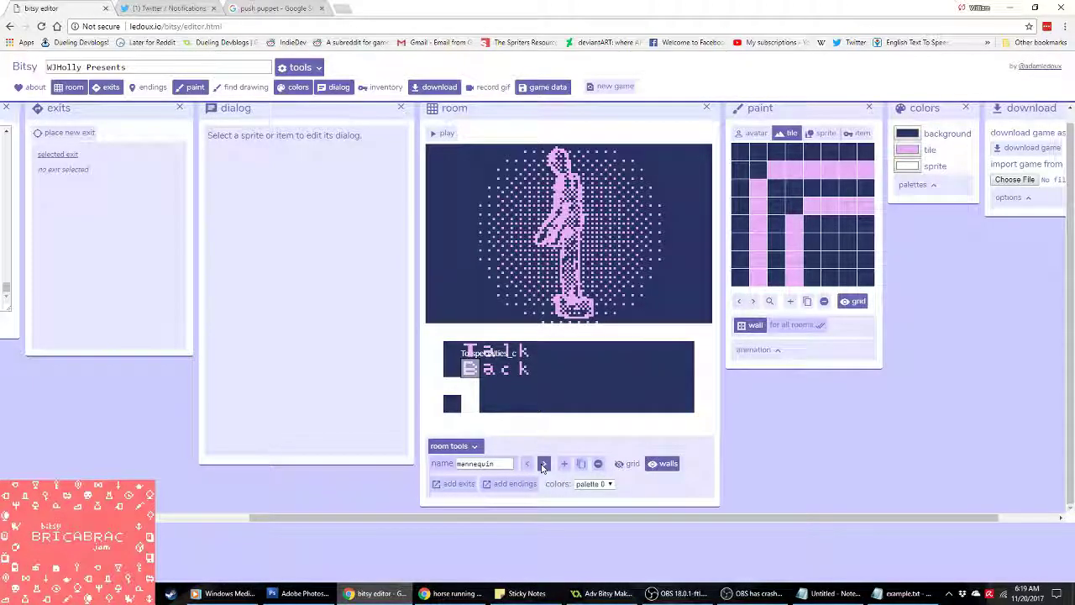
{"action": "left_click", "coordinate": [543, 465]}
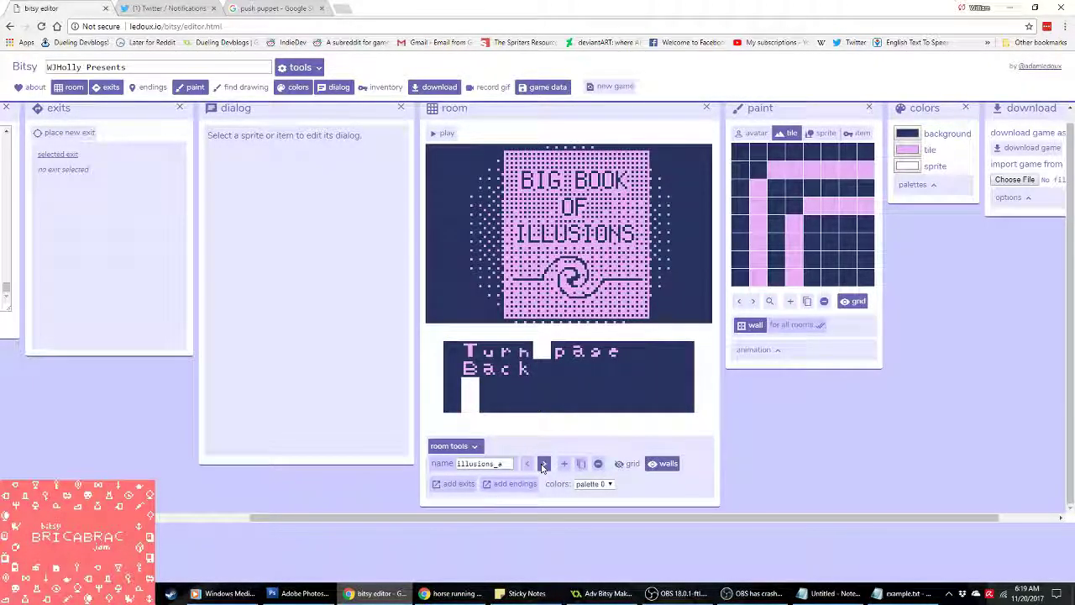
{"action": "left_click", "coordinate": [543, 465]}
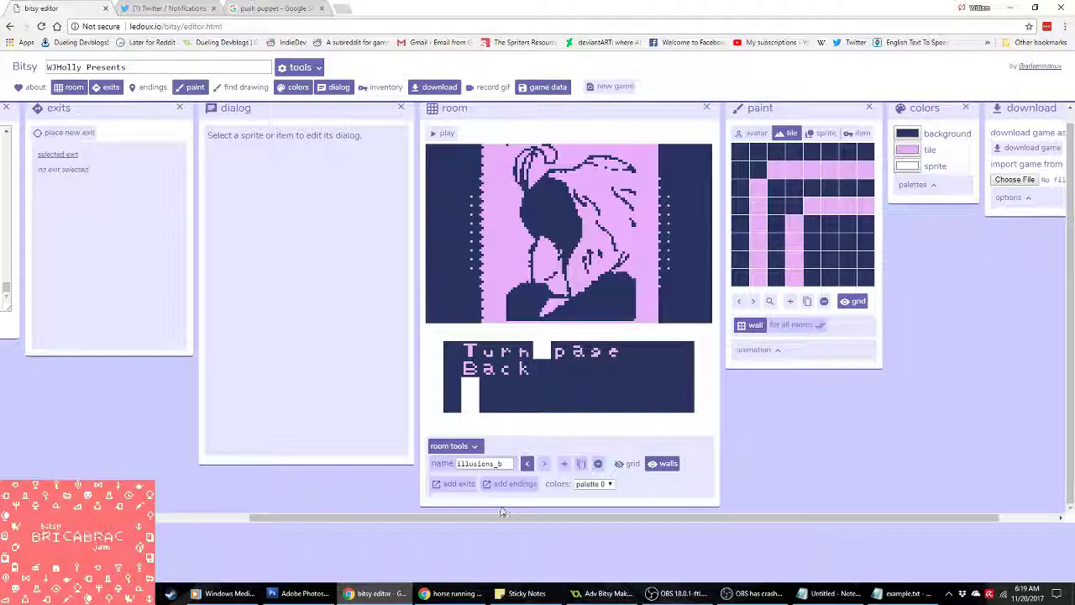
{"action": "scroll", "coordinate": [496, 518], "scroll_direction": "left", "scroll_amount": 3}
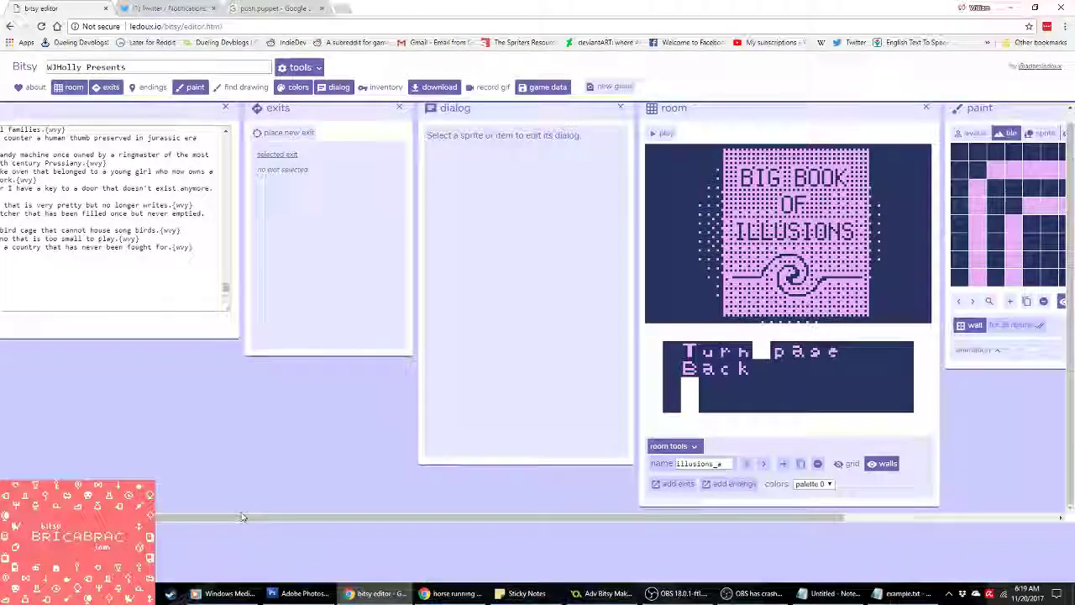
{"action": "scroll", "coordinate": [242, 514], "scroll_direction": "left", "scroll_amount": 3}
{"action": "scroll", "coordinate": [285, 519], "scroll_direction": "right", "scroll_amount": 8}
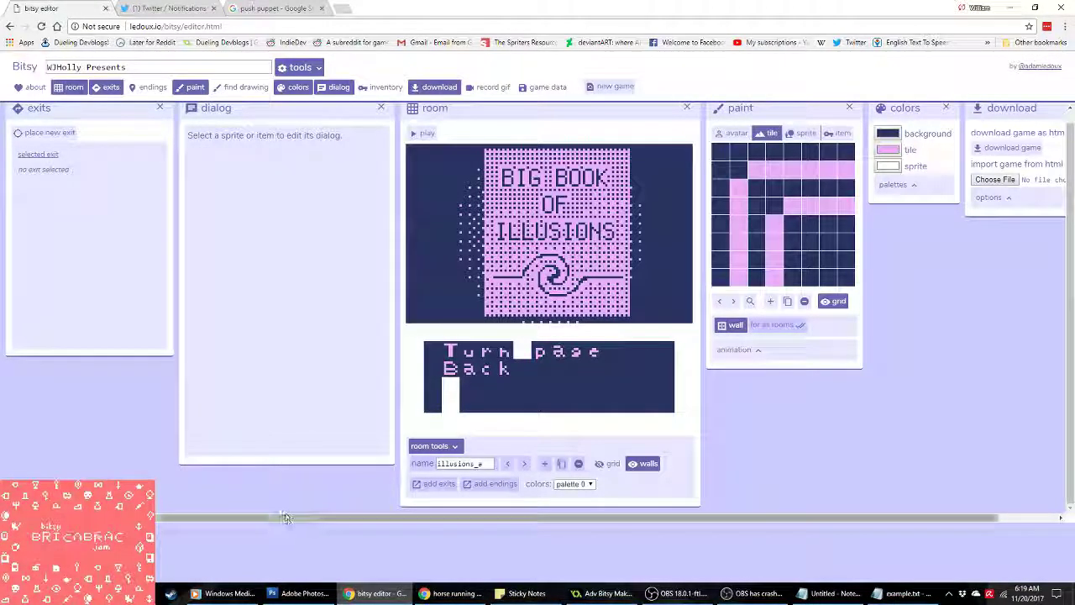
{"action": "scroll", "coordinate": [285, 519], "scroll_direction": "right", "scroll_amount": 2}
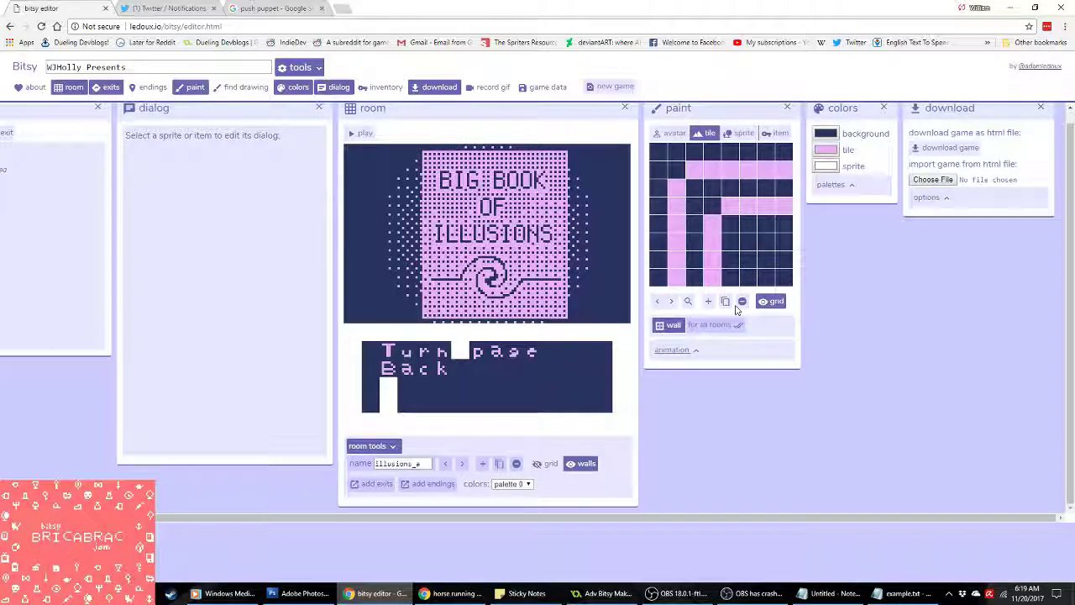
Step: Select the blank wall tile directly after the last S tile among the existing tile drawings and close the drawing finder
{"action": "left_click", "coordinate": [687, 301]}
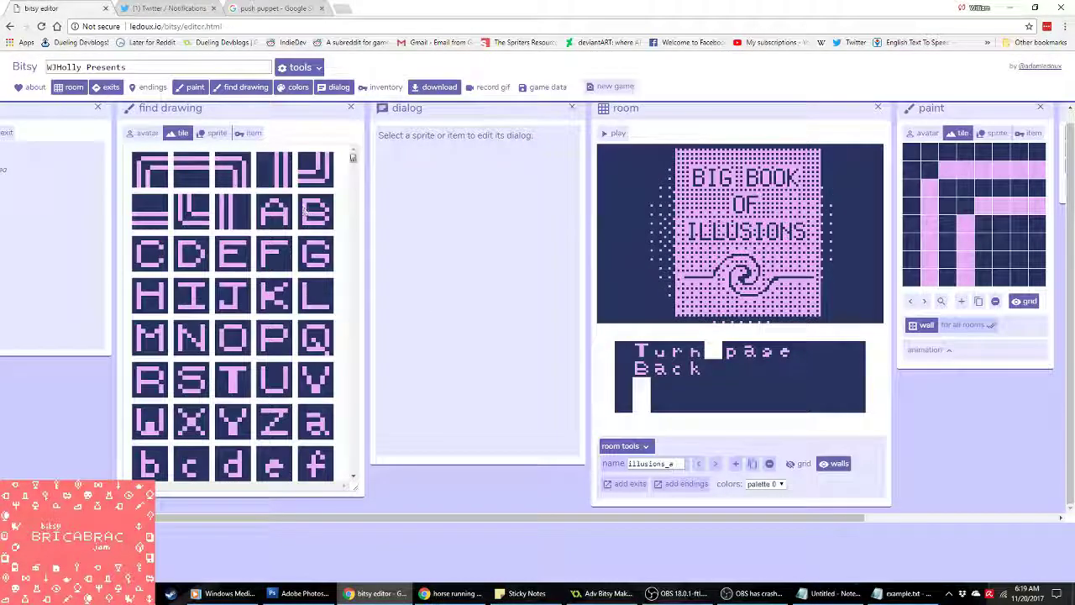
{"action": "scroll", "coordinate": [350, 201], "scroll_direction": "down", "scroll_amount": 10}
{"action": "scroll", "coordinate": [350, 220], "scroll_direction": "up", "scroll_amount": 8}
{"action": "left_click", "coordinate": [191, 319]}
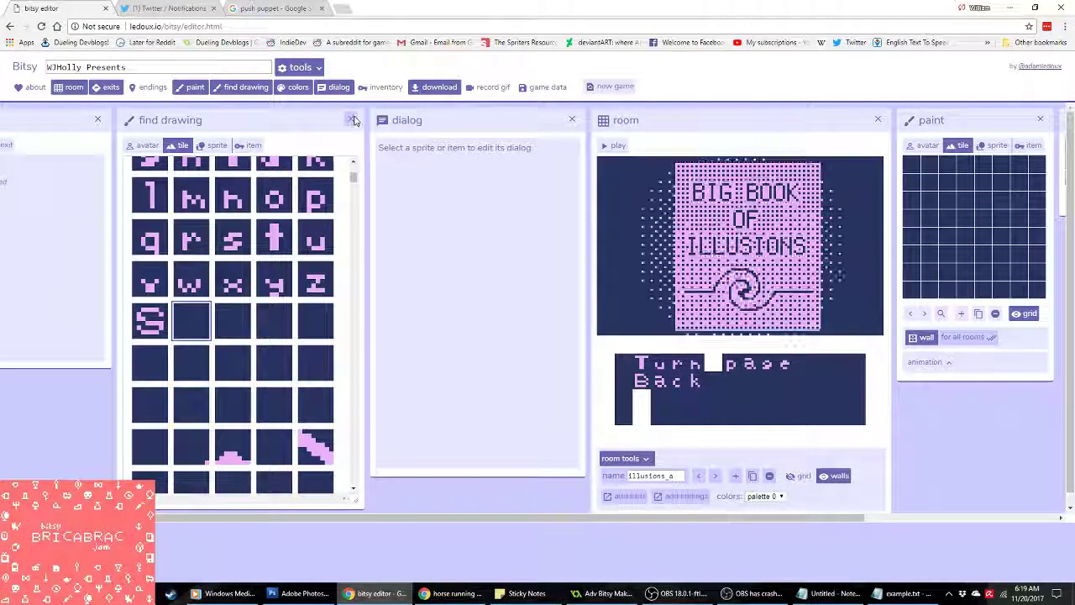
{"action": "left_click", "coordinate": [351, 119]}
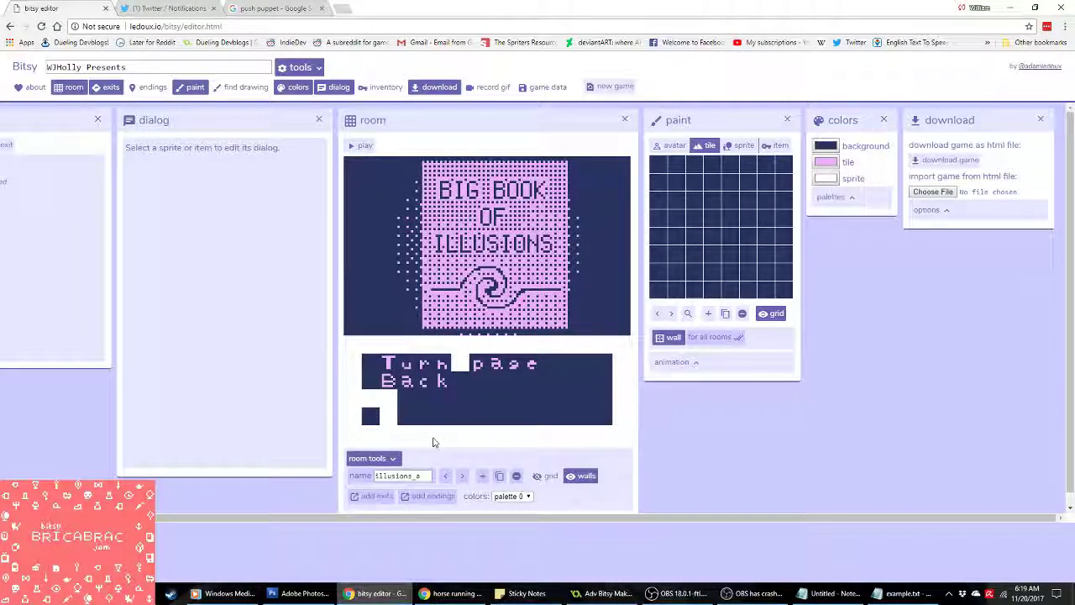
Step: Place the blank wall tile one row below and left of the word Back in rooms illusions_a through illusions_d
{"action": "left_click", "coordinate": [373, 408]}
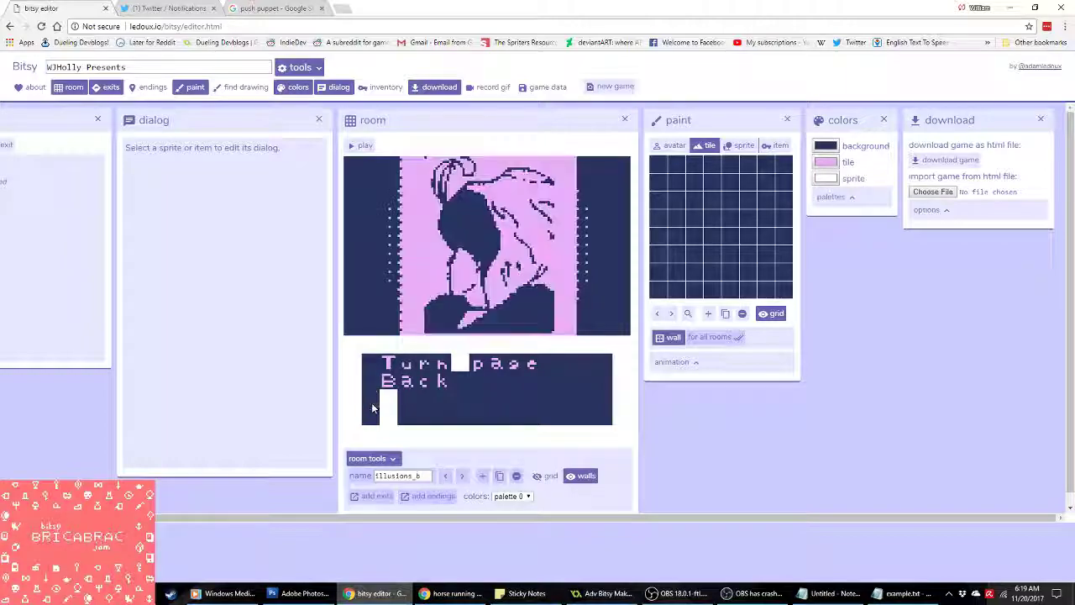
{"action": "left_click", "coordinate": [371, 402]}
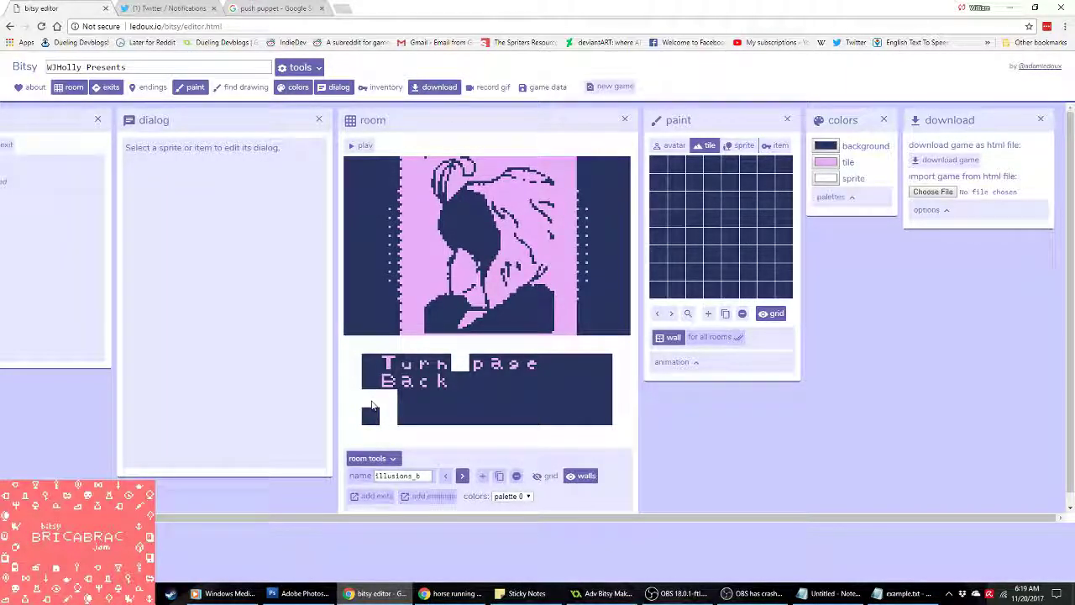
{"action": "left_click", "coordinate": [375, 406]}
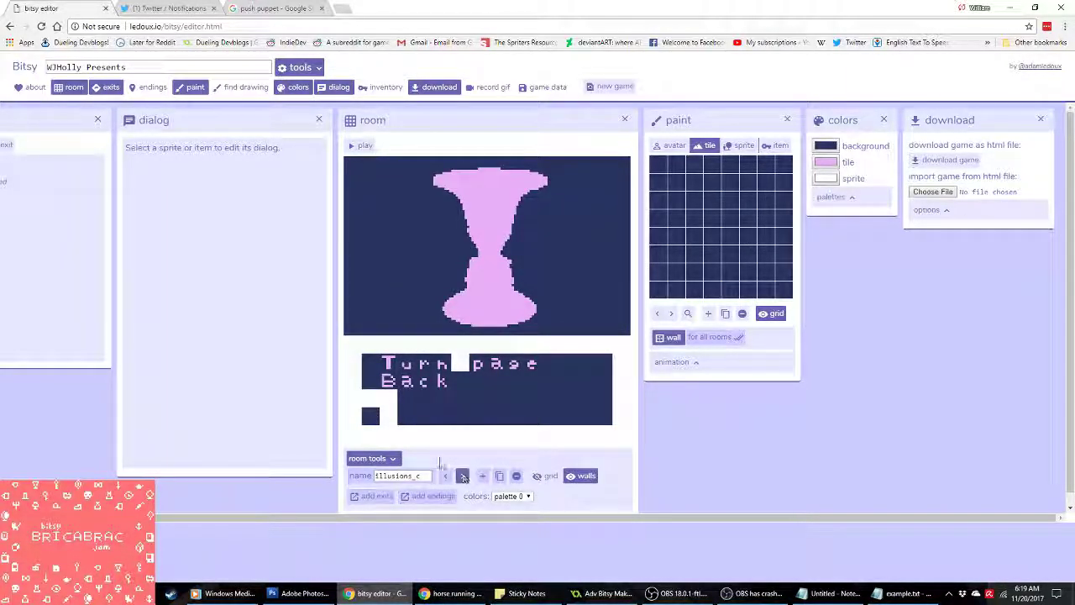
{"action": "left_click", "coordinate": [370, 405]}
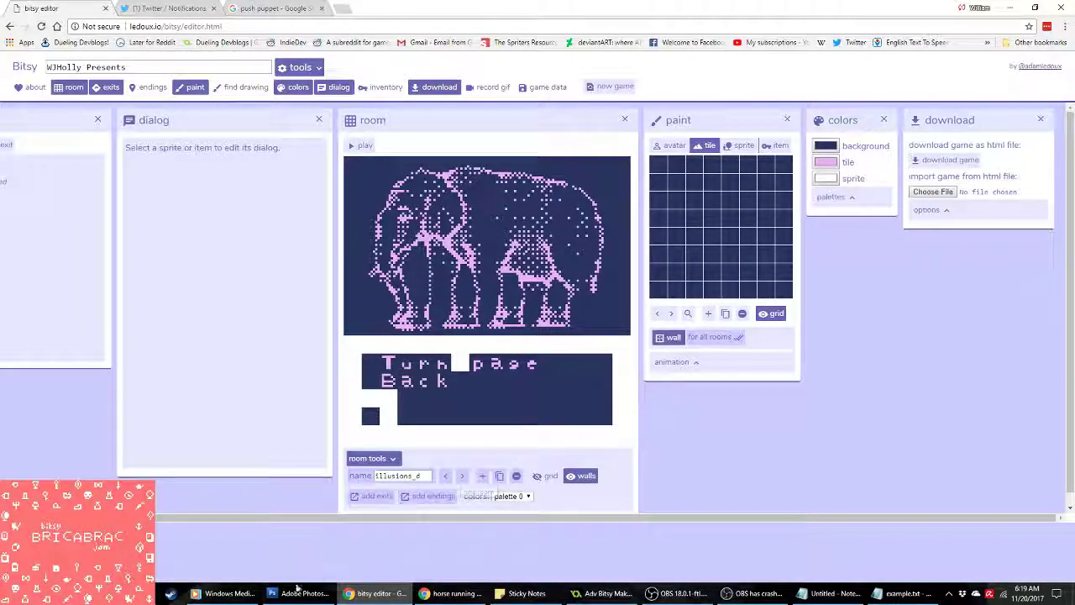
{"action": "left_click", "coordinate": [223, 593]}
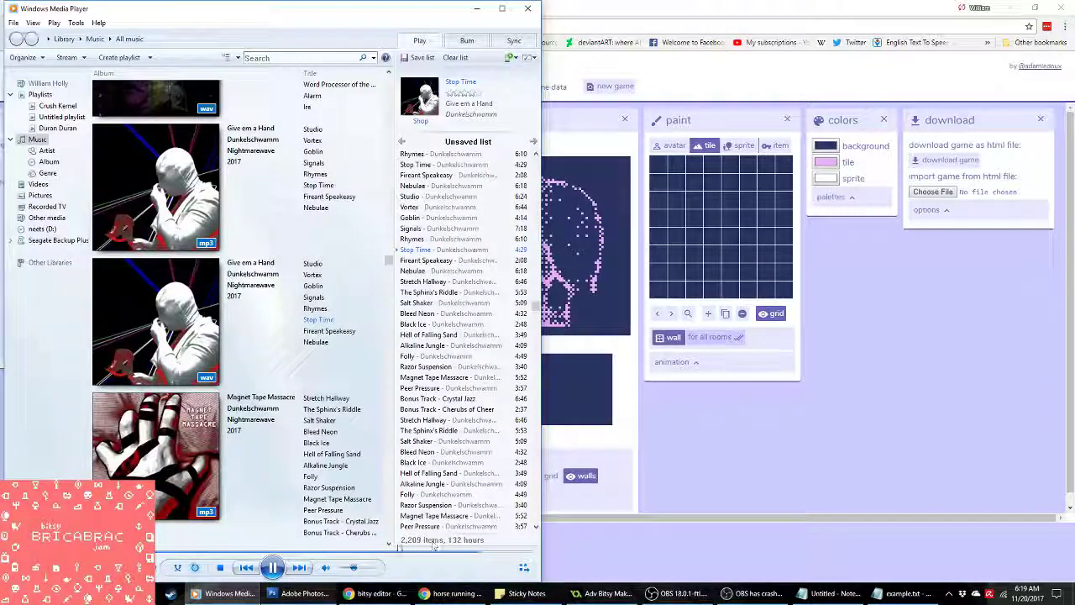
{"action": "left_click", "coordinate": [729, 488]}
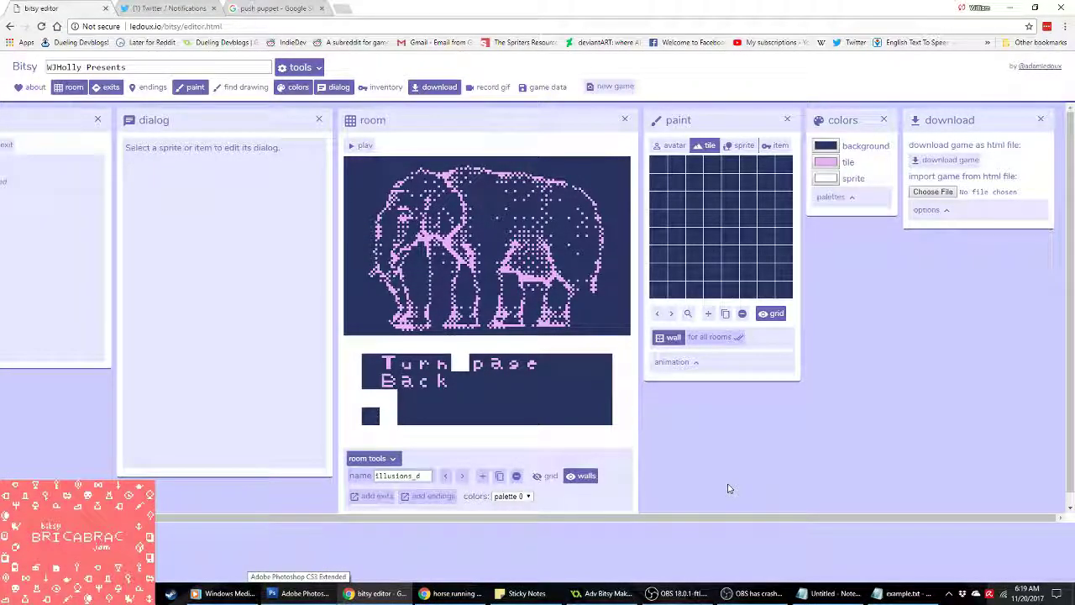
Step: Add the same blank wall tile below and left of Back in rooms illusions_e through illusions_h
{"action": "left_click", "coordinate": [461, 477]}
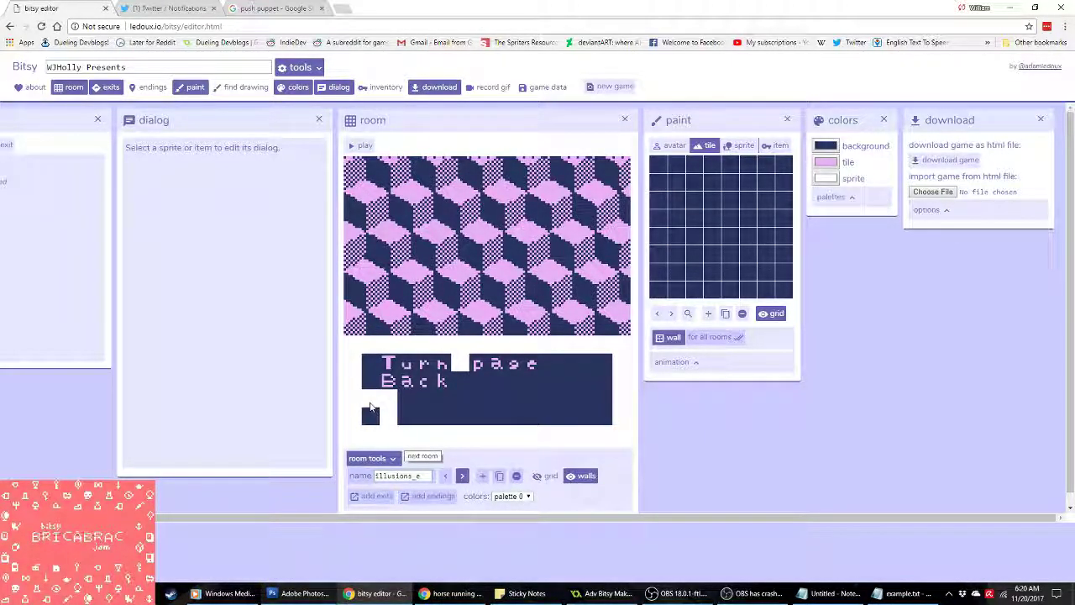
{"action": "left_click", "coordinate": [461, 476]}
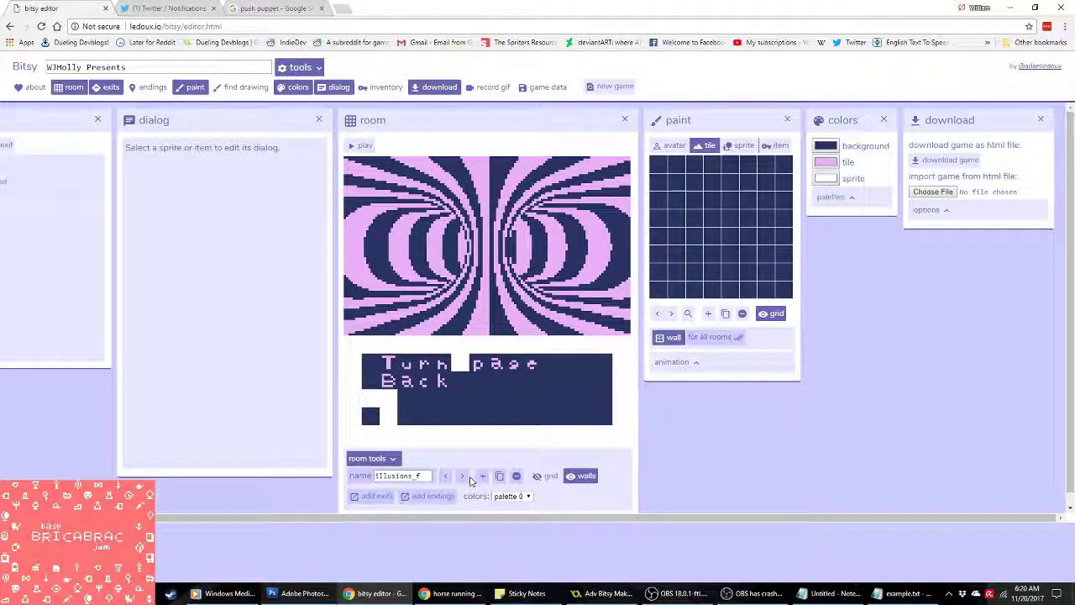
{"action": "left_click", "coordinate": [461, 475]}
{"action": "left_click", "coordinate": [368, 399]}
{"action": "left_click", "coordinate": [460, 474]}
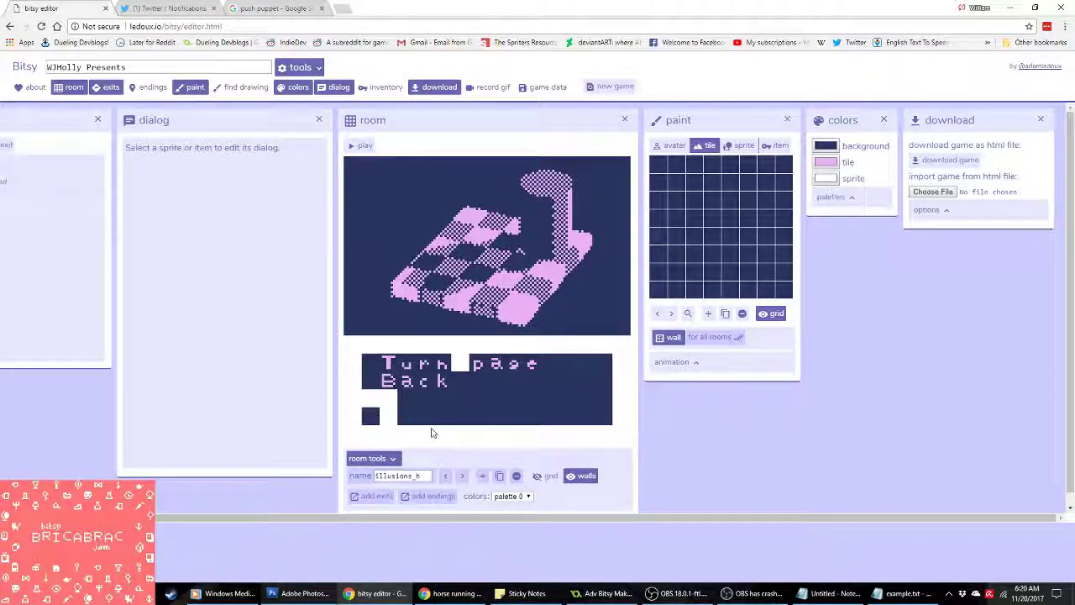
Step: Place the blank wall tile below and left of Back in the horse flipbook rooms 49 through 52
{"action": "left_click", "coordinate": [462, 476]}
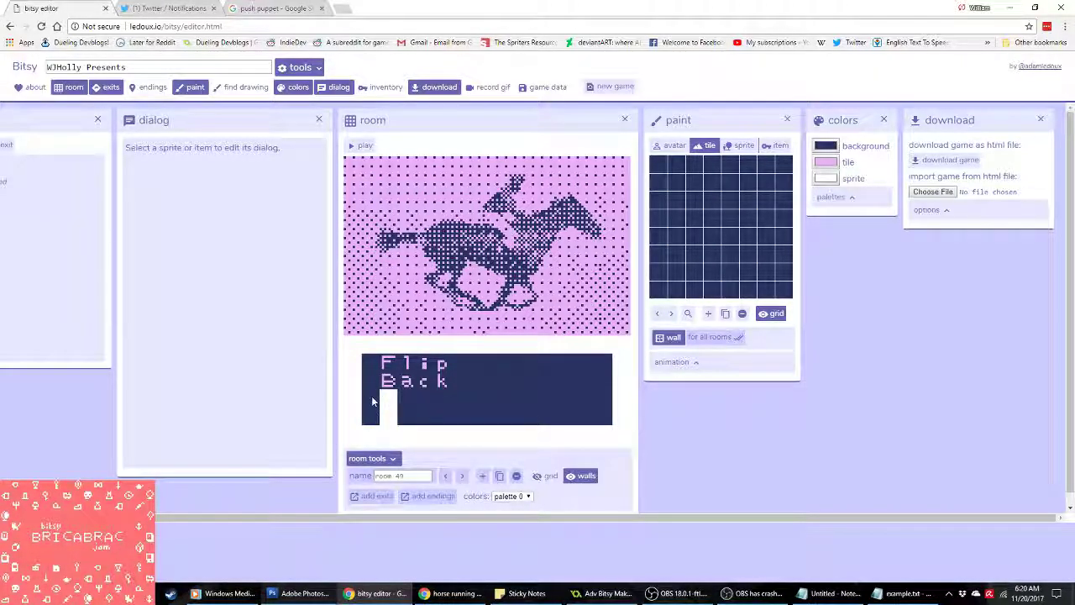
{"action": "left_click", "coordinate": [462, 477]}
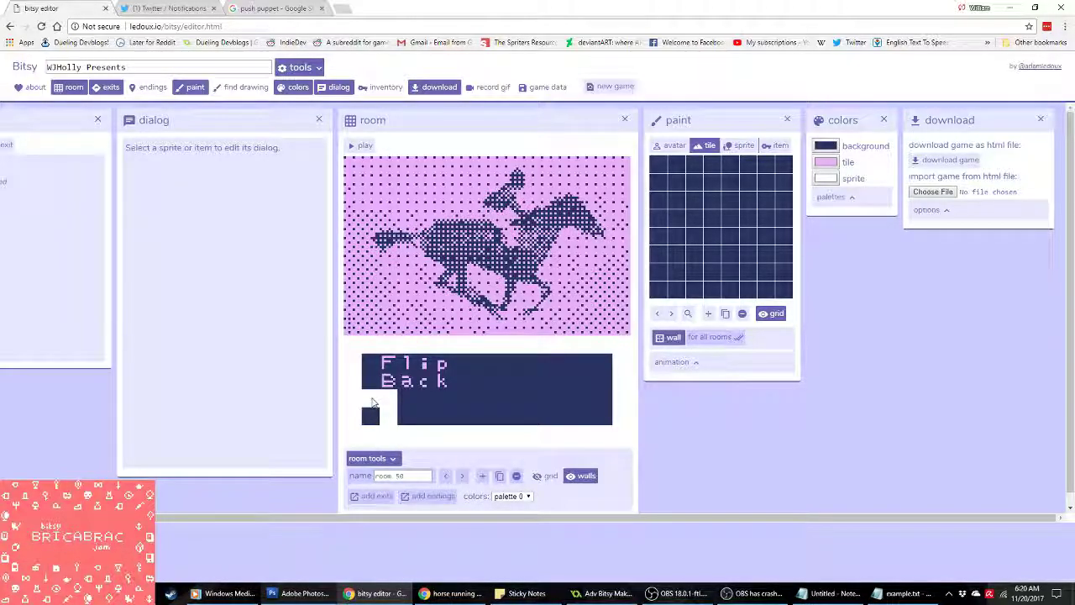
{"action": "left_click", "coordinate": [462, 481]}
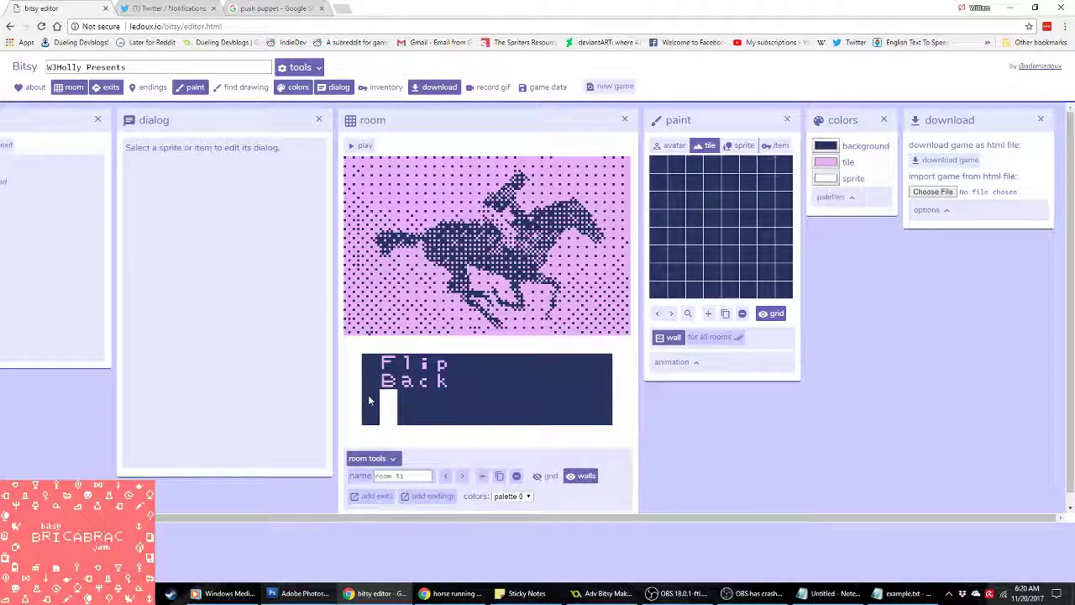
{"action": "left_click", "coordinate": [462, 476]}
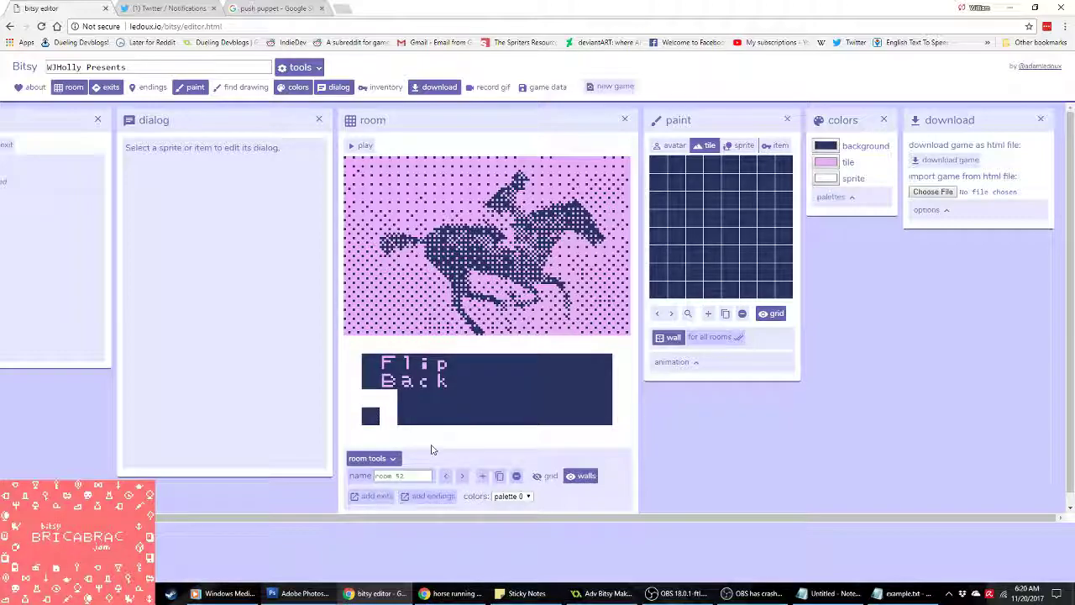
Step: Place the blank wall tile one row below and left of Back in horse flipbook rooms 53 through 57
{"action": "left_click", "coordinate": [462, 477]}
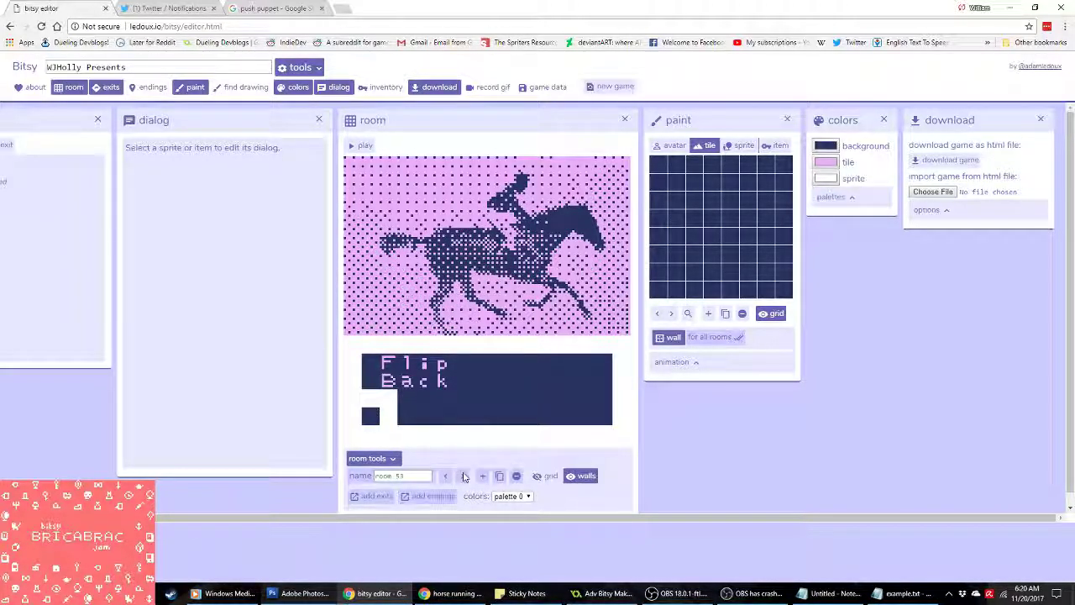
{"action": "left_click", "coordinate": [462, 477]}
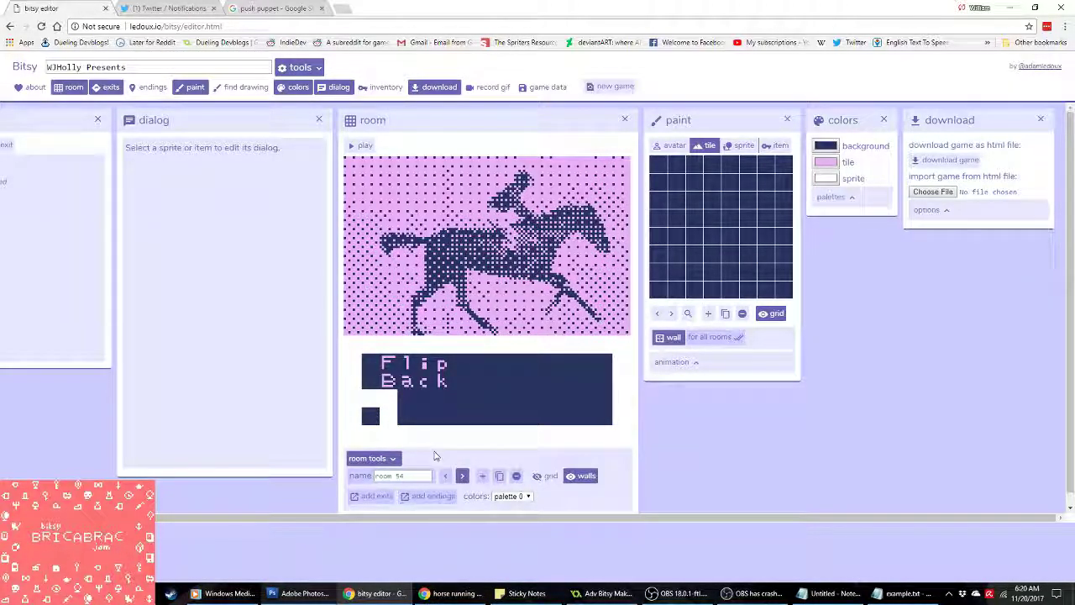
{"action": "left_click", "coordinate": [463, 477]}
{"action": "left_click", "coordinate": [462, 477]}
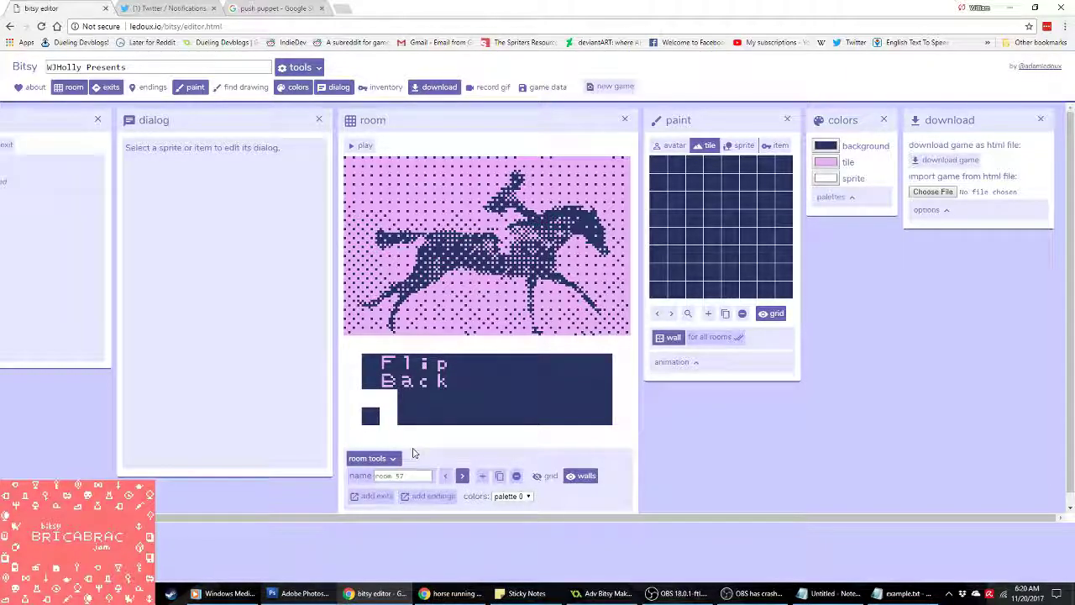
Step: Add the blank wall tile below and left of Back in horse flipbook rooms 58 through 62
{"action": "left_click", "coordinate": [462, 476]}
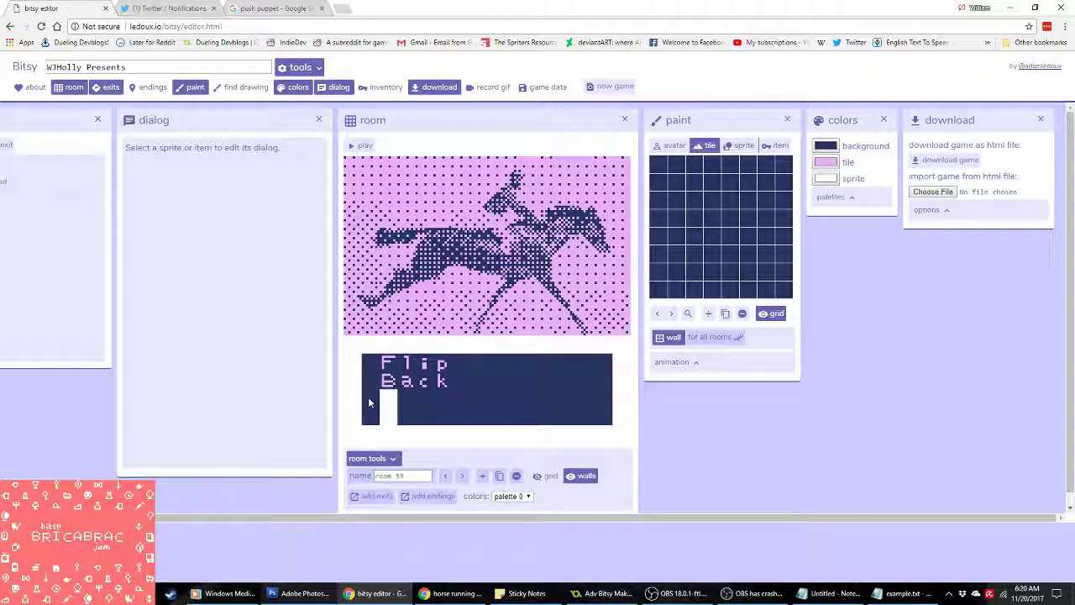
{"action": "left_click", "coordinate": [462, 476]}
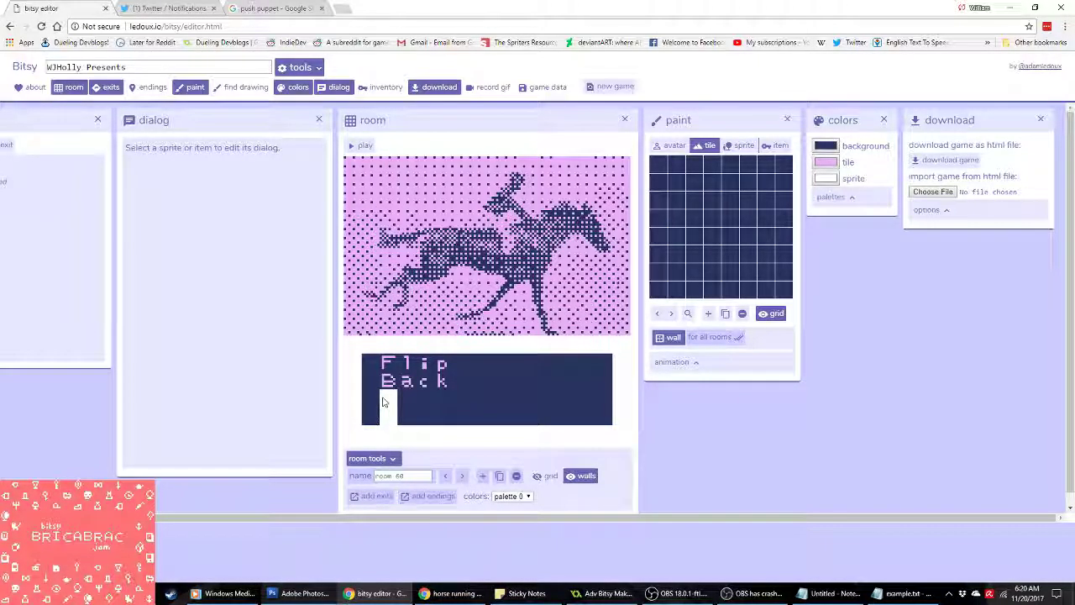
{"action": "left_click", "coordinate": [462, 476]}
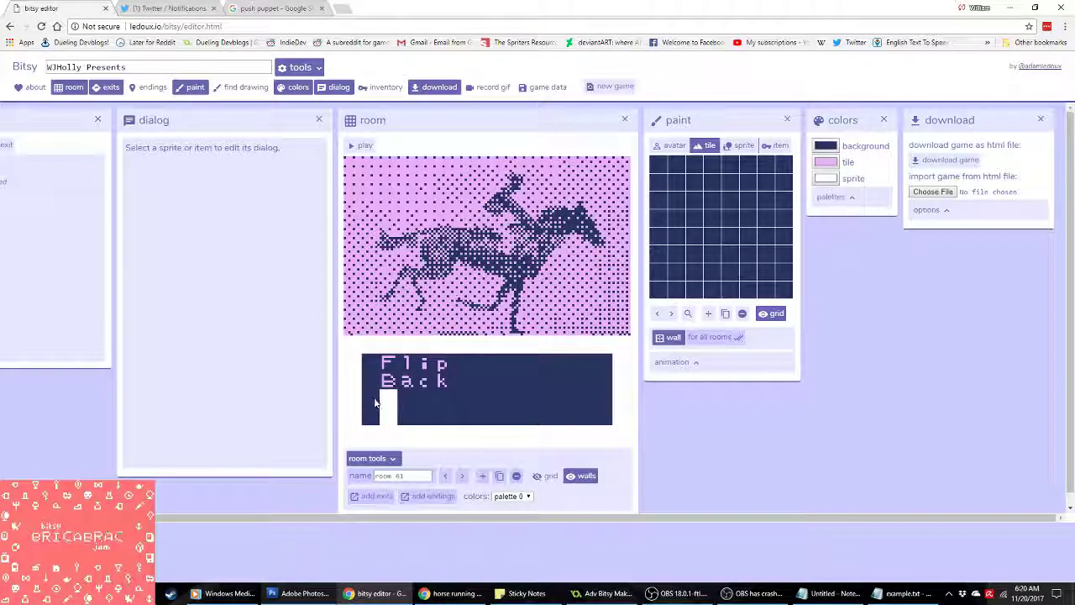
{"action": "left_click", "coordinate": [462, 476]}
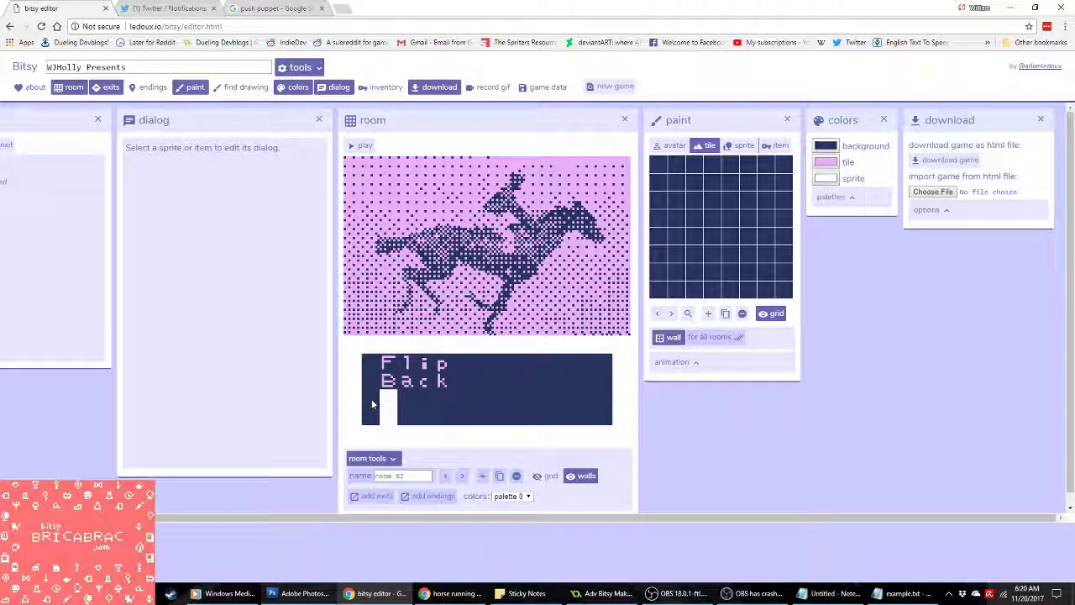
Step: Delete room 63, which duplicates the horse frame of room 62, and confirm the deletion
{"action": "key", "text": "Right"}
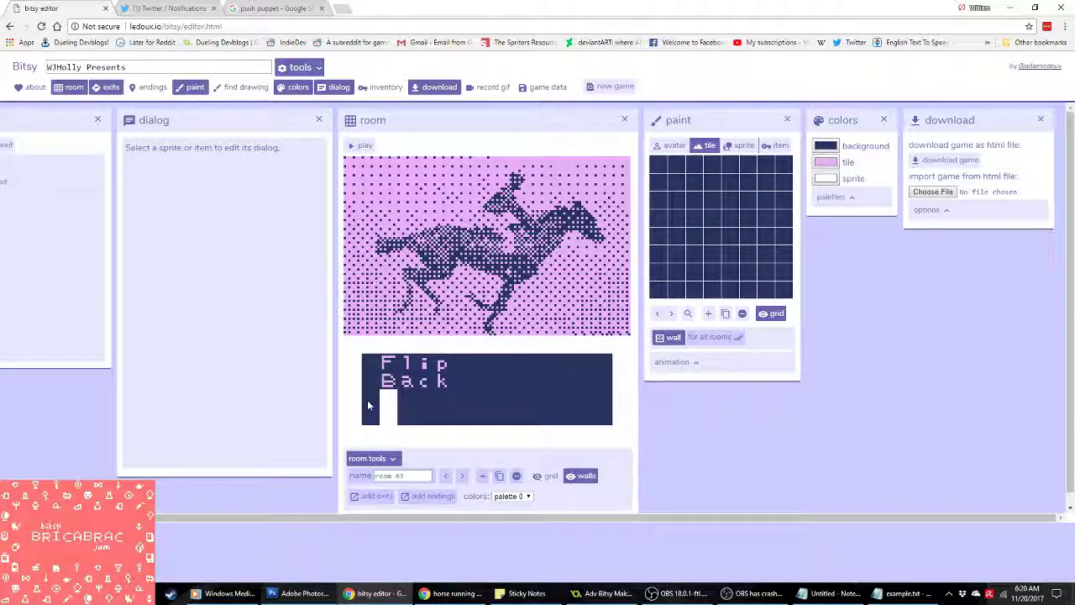
{"action": "left_click", "coordinate": [461, 477]}
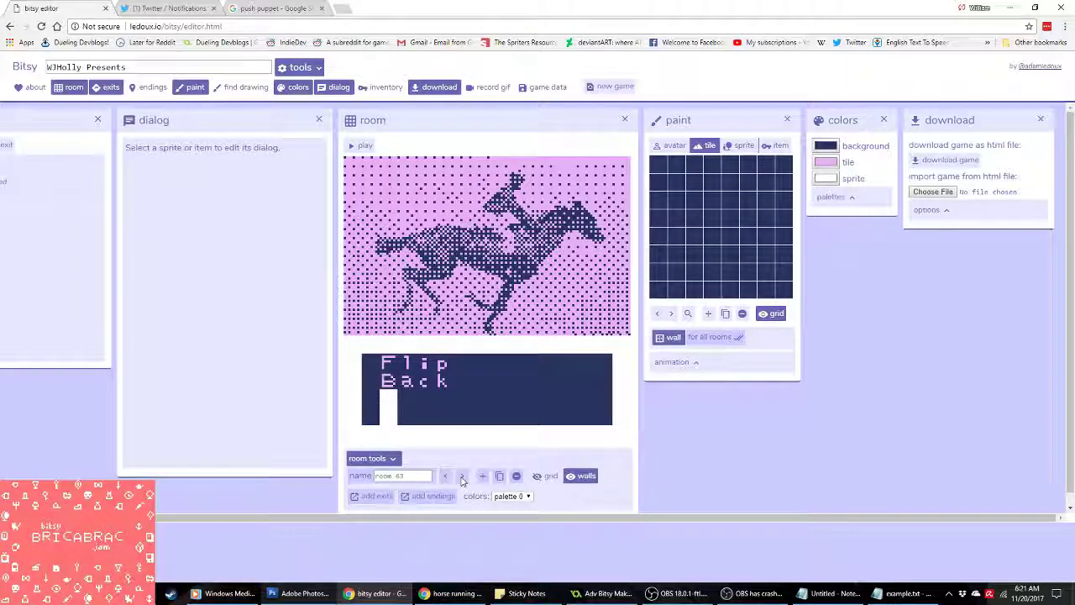
{"action": "left_click", "coordinate": [516, 475]}
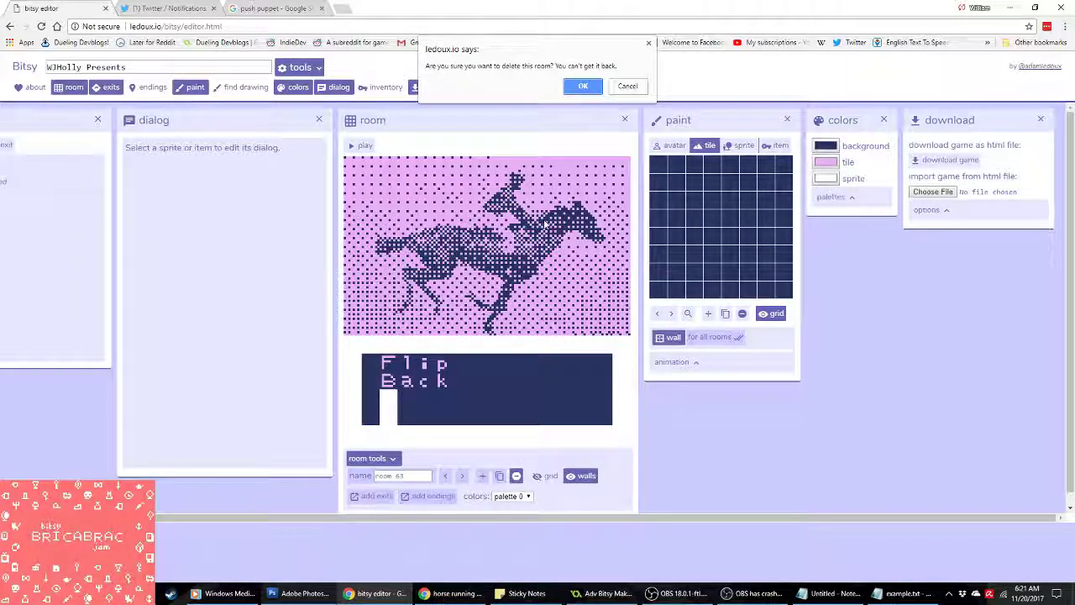
{"action": "left_click", "coordinate": [588, 87]}
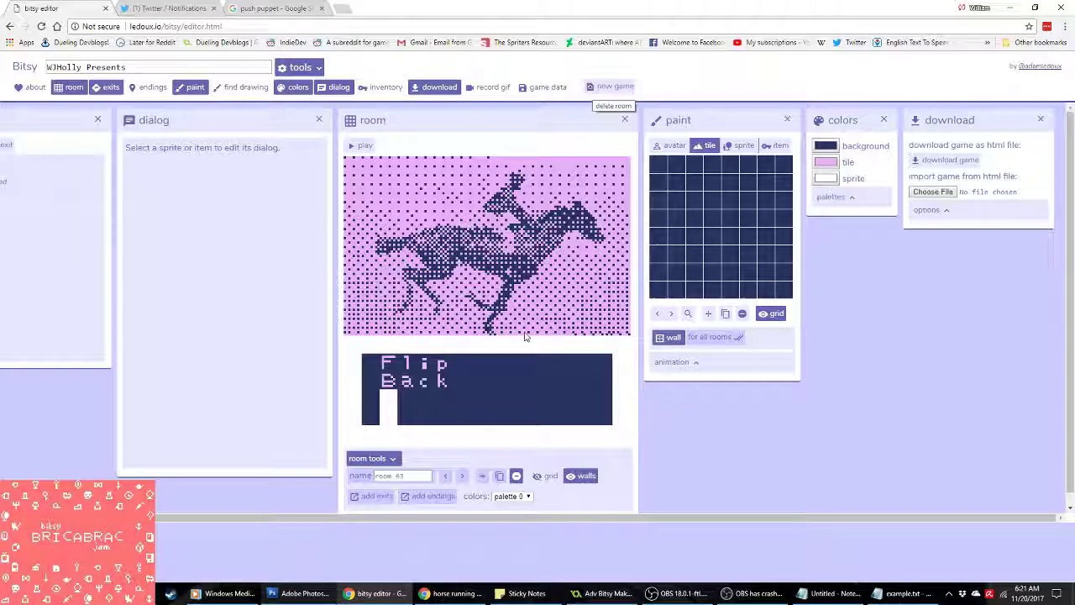
Step: Return to room 64, the last horse frame, and place the blank wall tile below and left of Back
{"action": "left_click", "coordinate": [462, 477]}
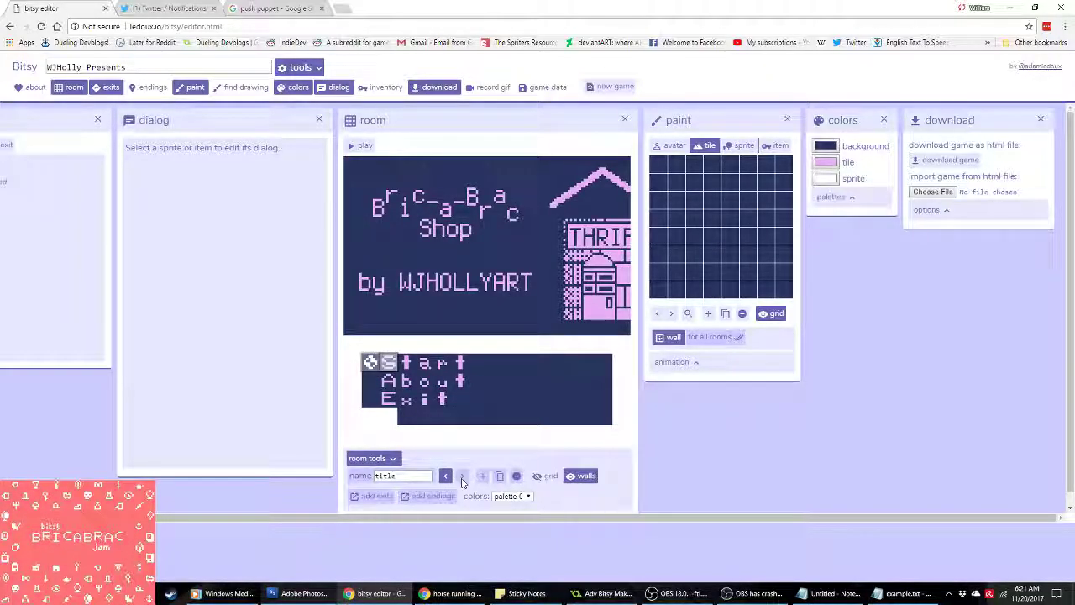
{"action": "left_click", "coordinate": [462, 479]}
{"action": "left_click", "coordinate": [462, 477]}
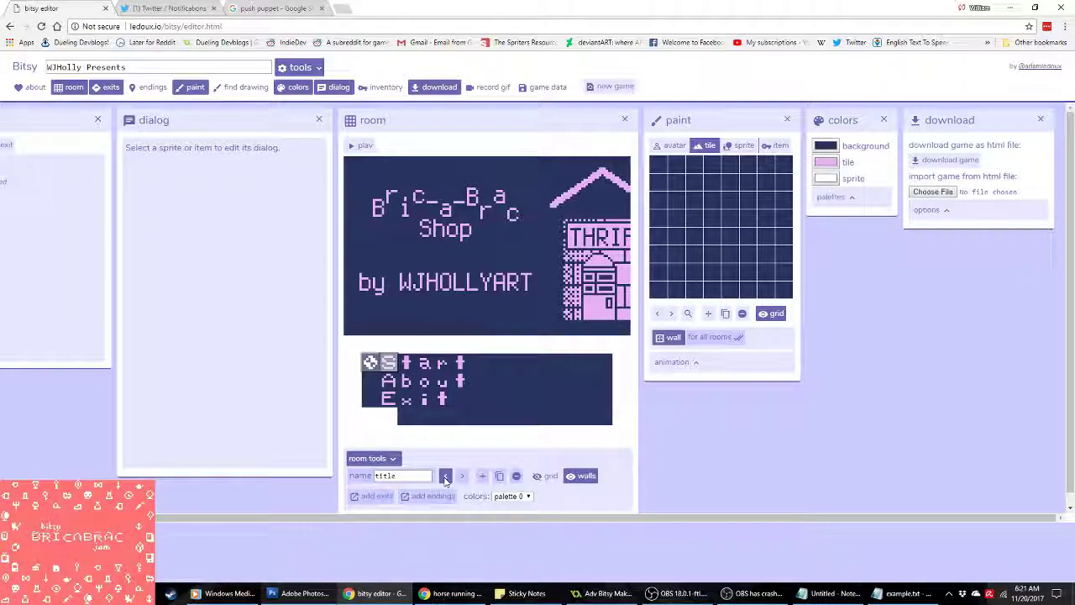
{"action": "left_click", "coordinate": [446, 477]}
{"action": "left_click", "coordinate": [445, 476]}
{"action": "left_click", "coordinate": [445, 476]}
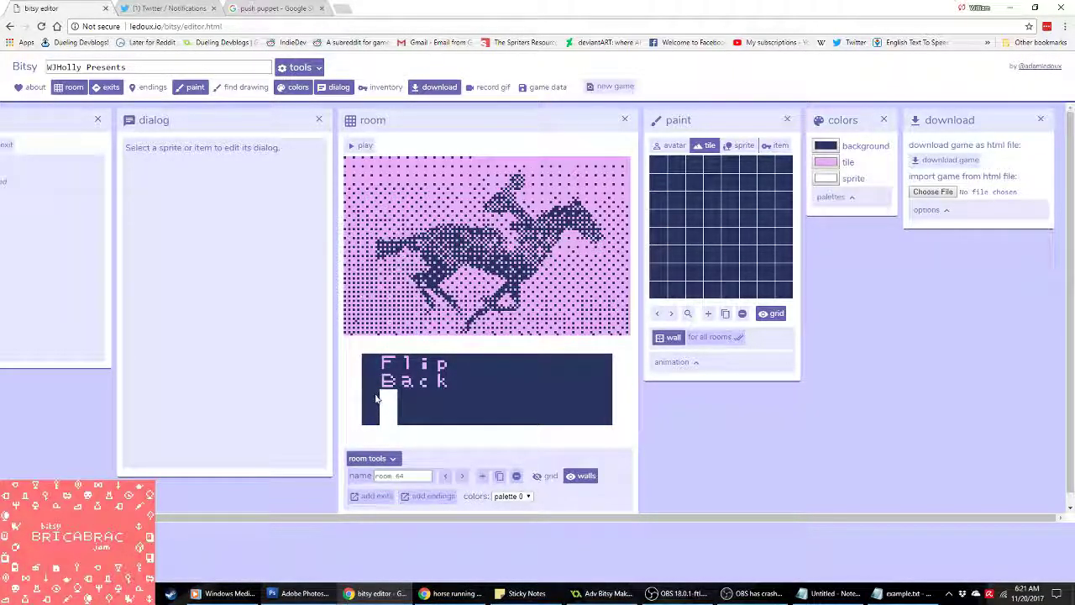
{"action": "left_click", "coordinate": [446, 476]}
{"action": "left_click", "coordinate": [446, 477]}
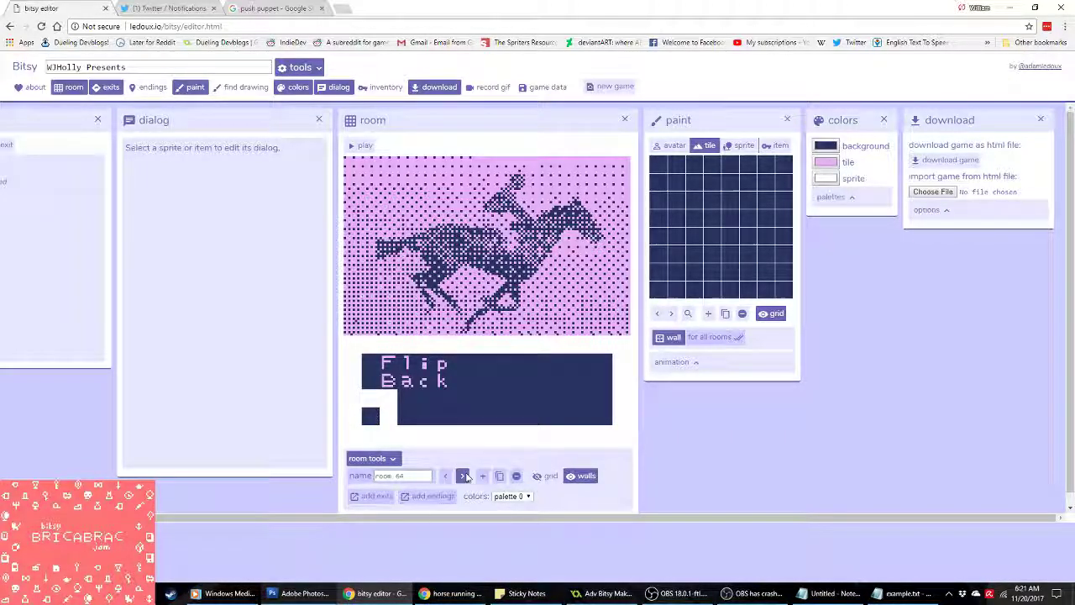
Step: In room shelf_a, add an exit on the L of Last Item leading to shelf_m, arriving just left of Inspect
{"action": "left_click", "coordinate": [464, 476]}
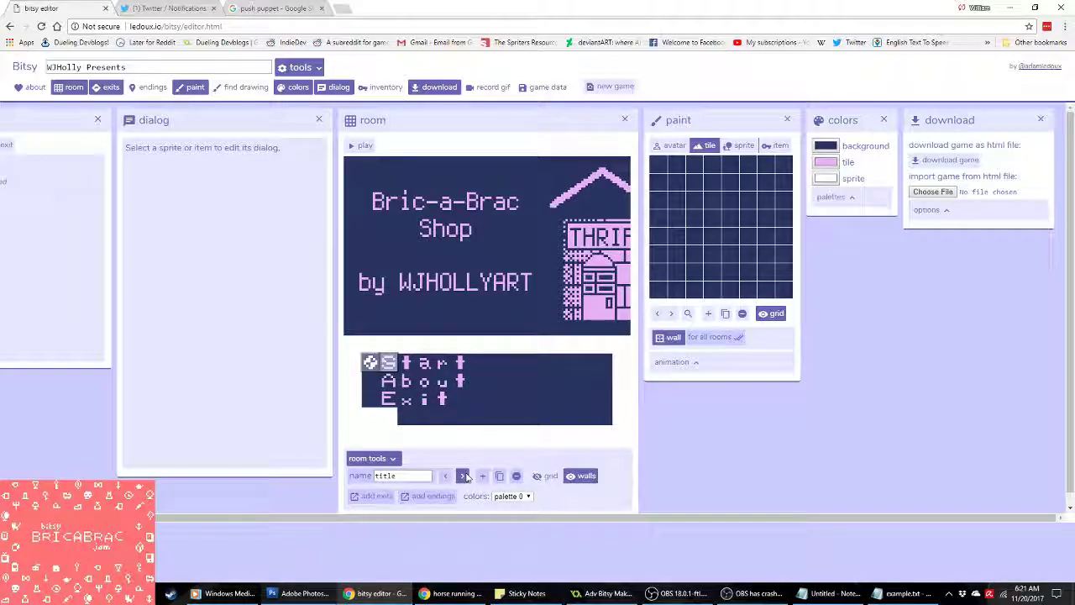
{"action": "left_click", "coordinate": [465, 477]}
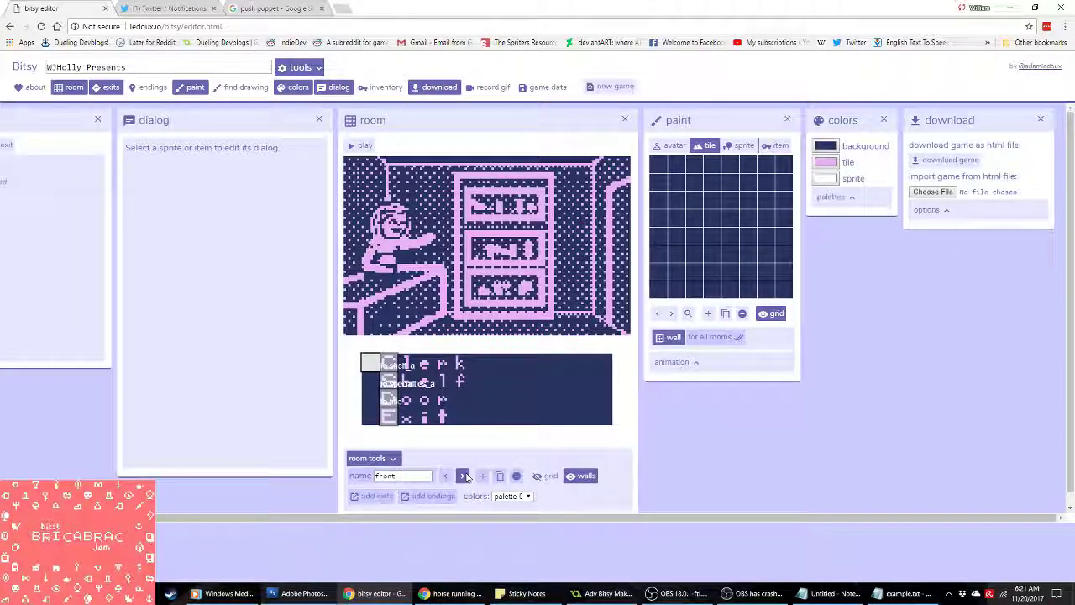
{"action": "left_click", "coordinate": [464, 476]}
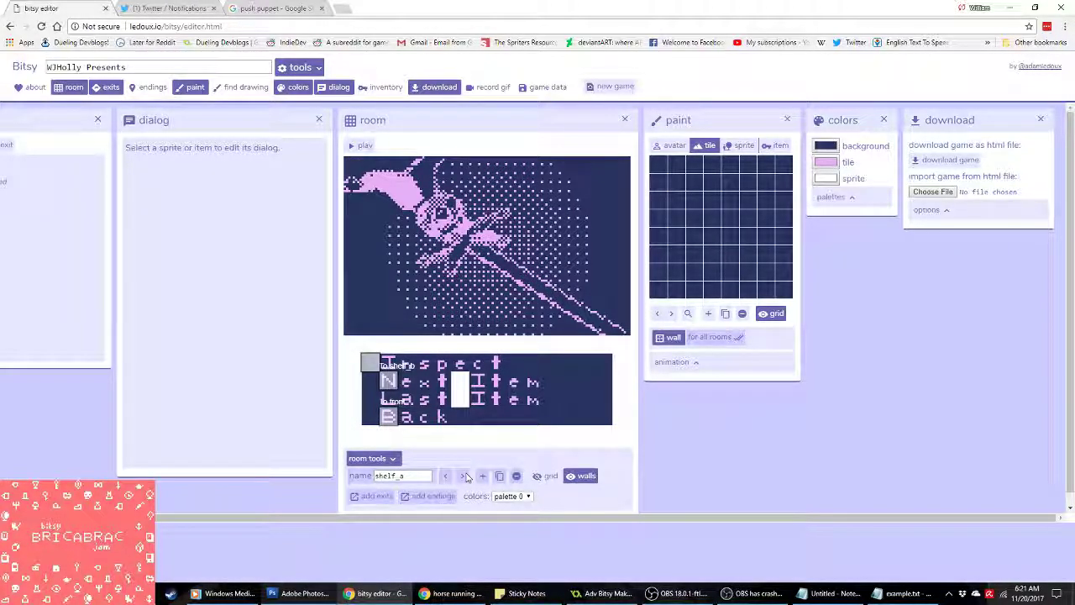
{"action": "left_click_drag", "start_coordinate": [422, 520], "coordinate": [361, 521]}
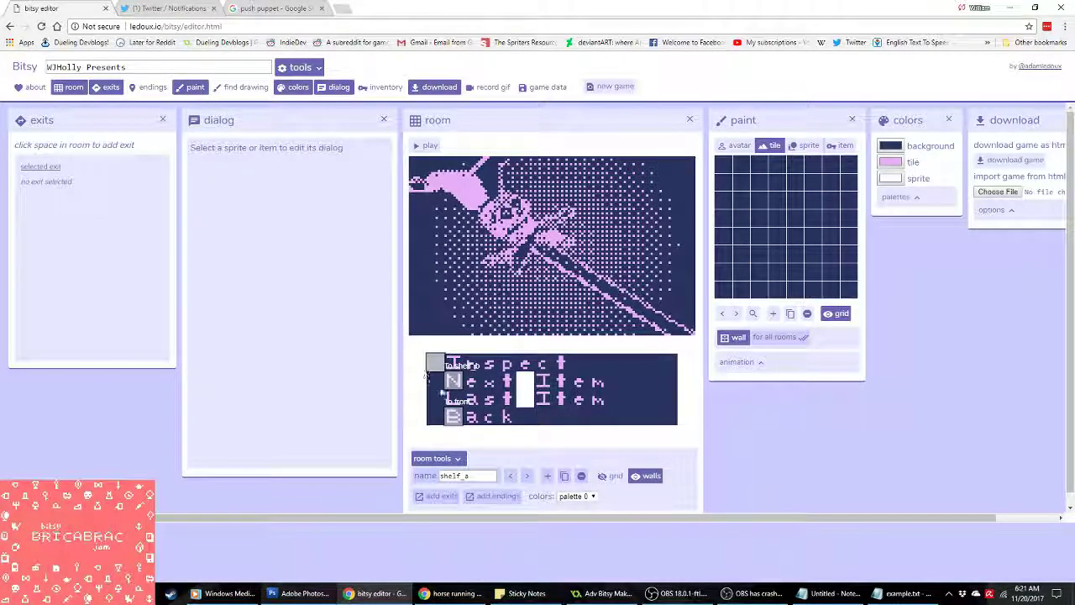
{"action": "left_click", "coordinate": [454, 398]}
{"action": "left_click", "coordinate": [104, 181]}
{"action": "scroll", "coordinate": [104, 328], "scroll_direction": "down", "scroll_amount": 3}
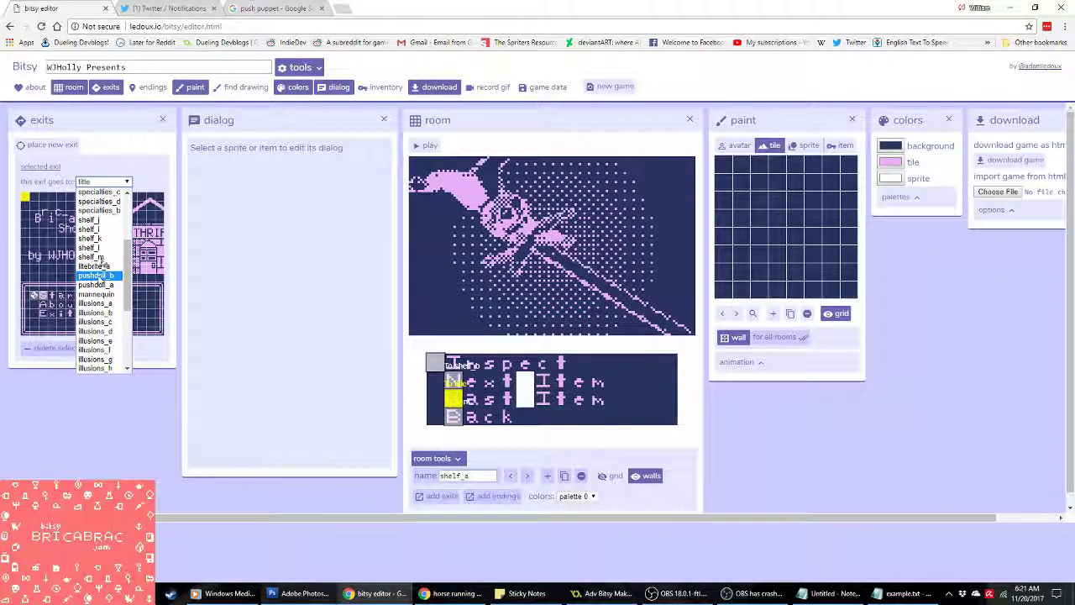
{"action": "left_click", "coordinate": [90, 256]}
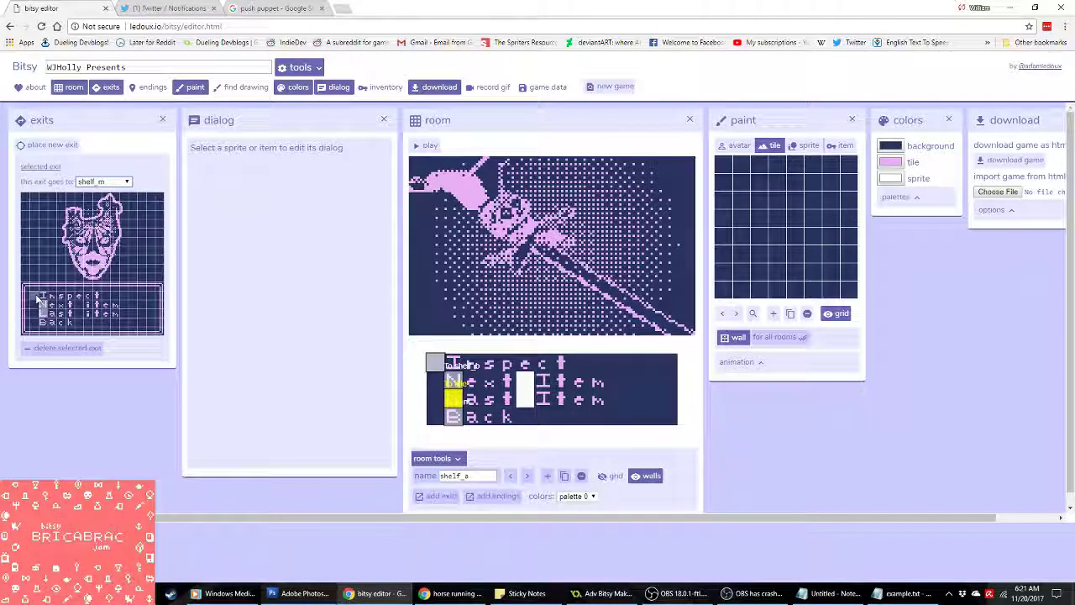
Step: In room shelf_c, add an exit on the B of Back leading to front, arriving just left of Clerk
{"action": "left_click", "coordinate": [526, 476]}
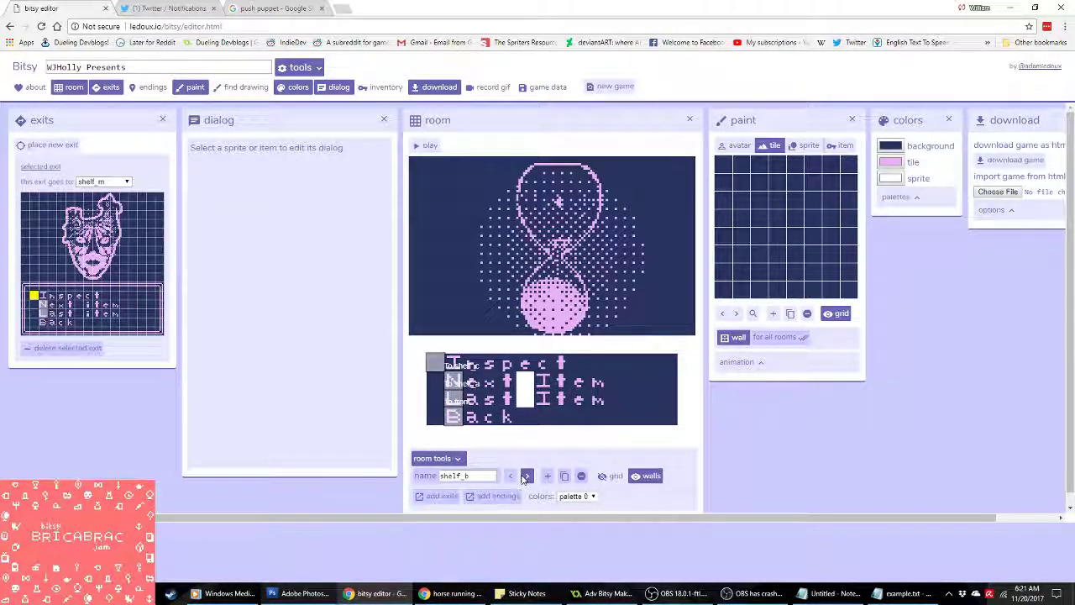
{"action": "left_click", "coordinate": [525, 476]}
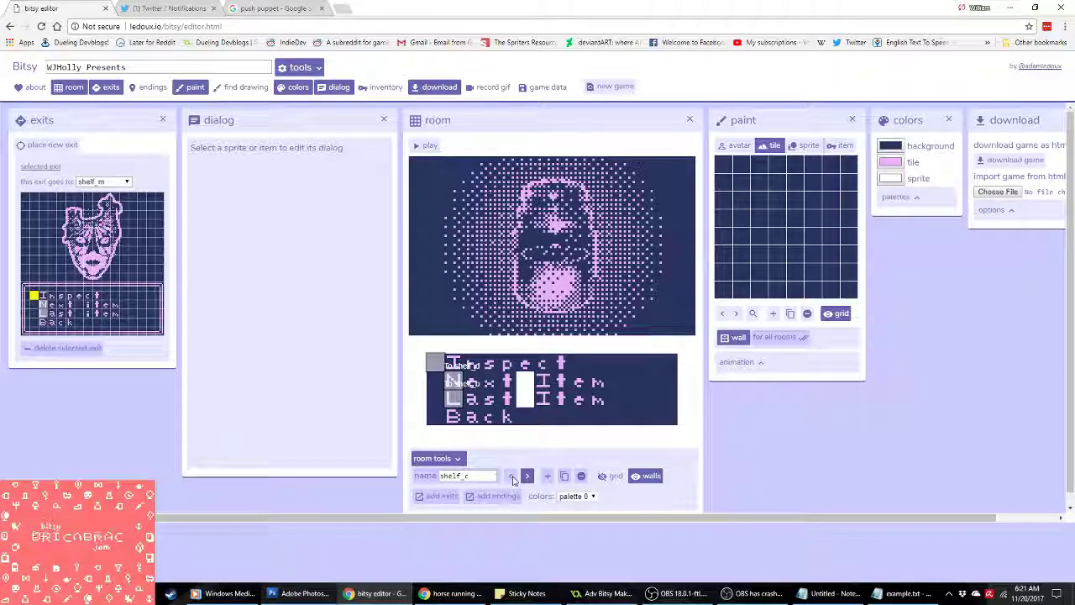
{"action": "left_click", "coordinate": [525, 476]}
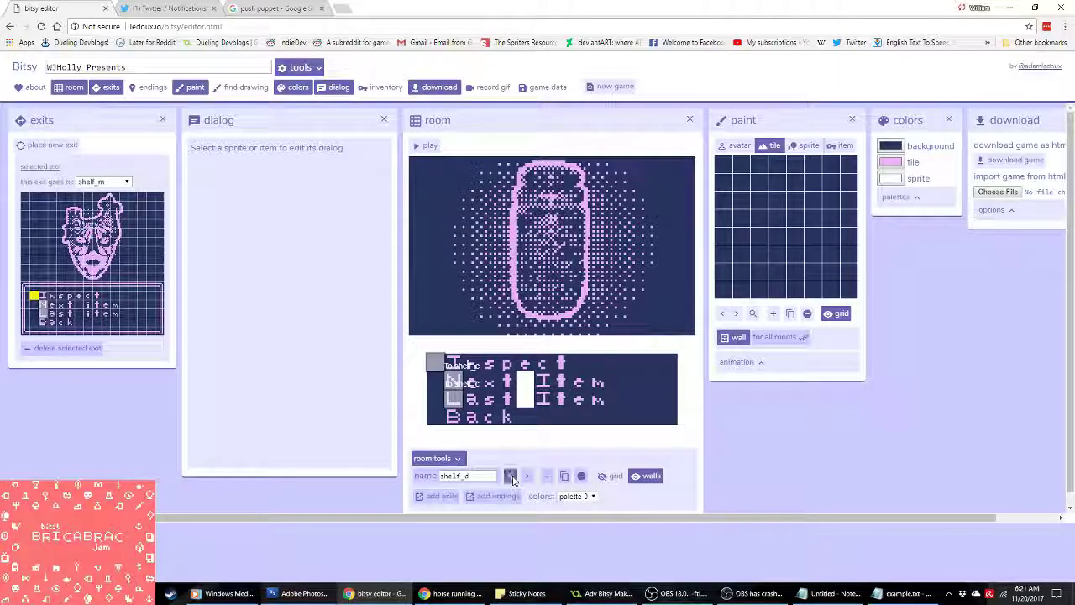
{"action": "left_click", "coordinate": [52, 144]}
{"action": "left_click", "coordinate": [453, 416]}
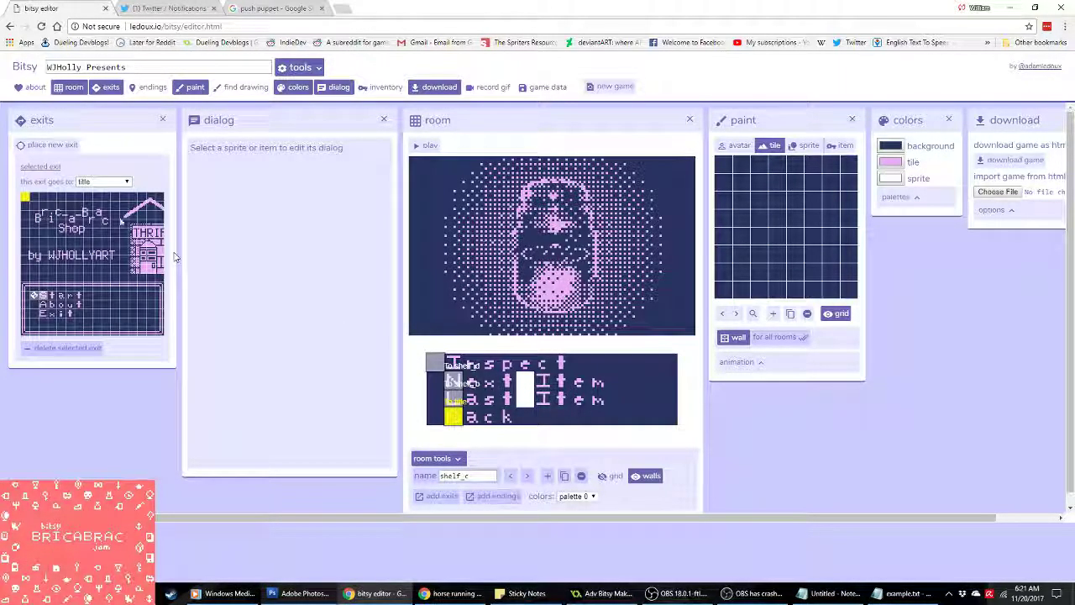
{"action": "left_click", "coordinate": [103, 181]}
{"action": "scroll", "coordinate": [107, 300], "scroll_direction": "down", "scroll_amount": 5}
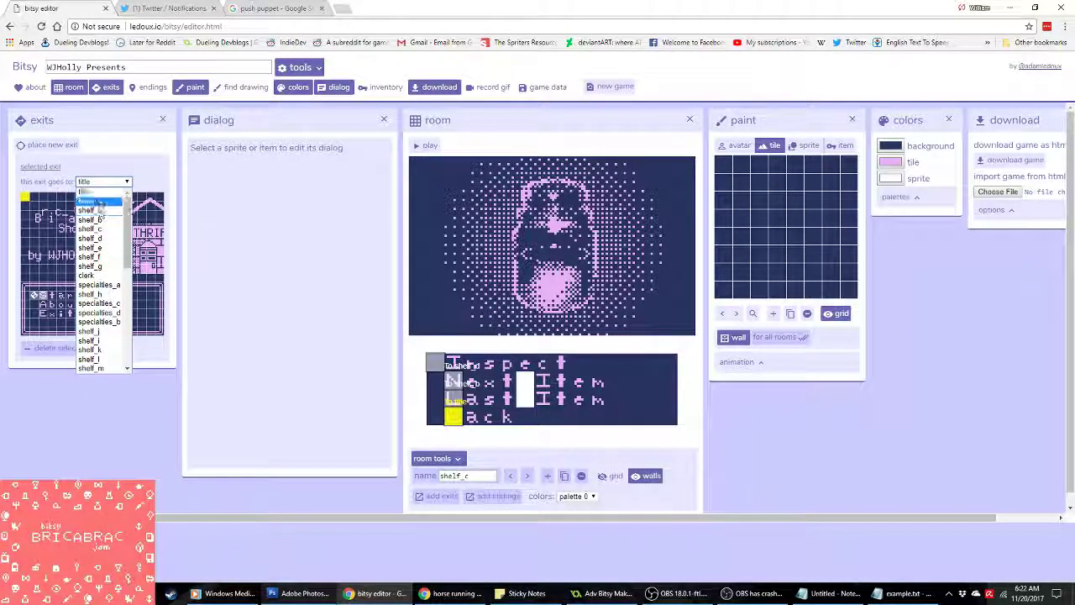
{"action": "left_click", "coordinate": [100, 208]}
{"action": "left_click", "coordinate": [32, 294]}
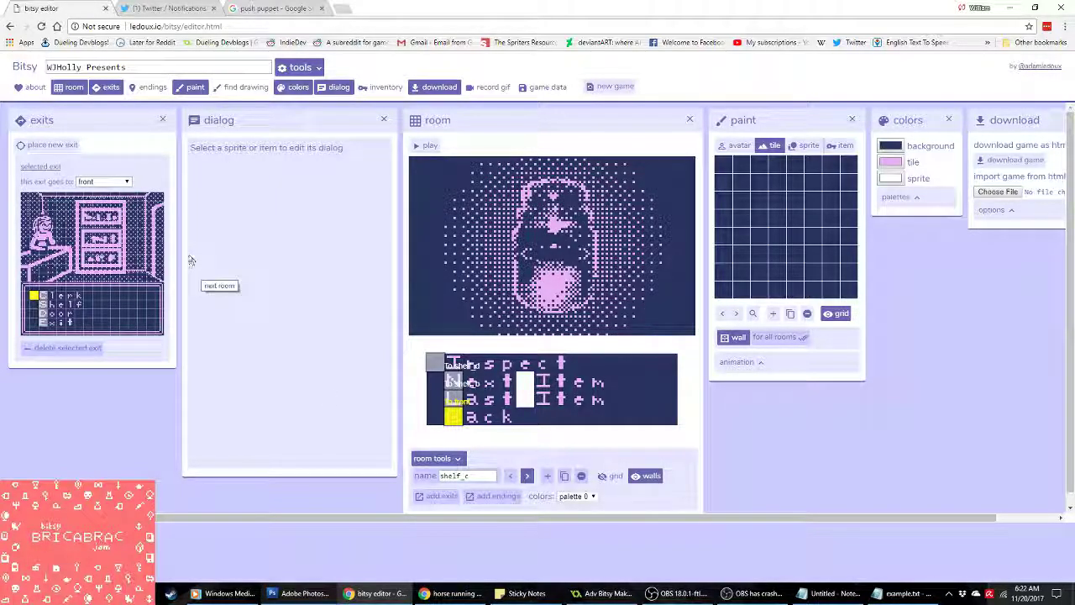
Step: In room shelf_d, place an exit on the B of Back to front, with arrival just left of Clerk
{"action": "left_click", "coordinate": [528, 476]}
{"action": "left_click", "coordinate": [50, 144]}
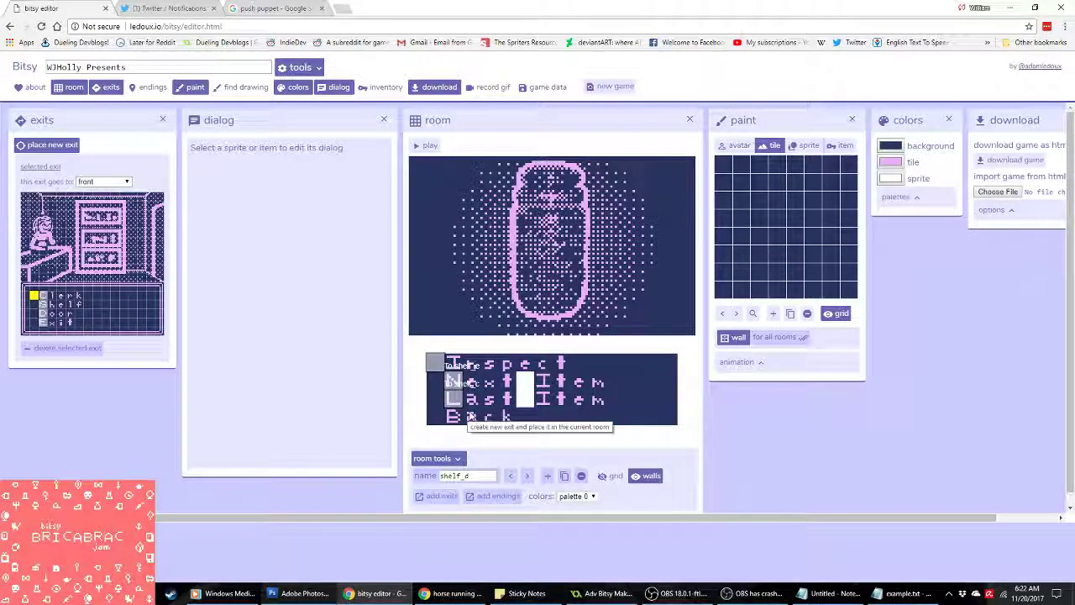
{"action": "left_click", "coordinate": [455, 418]}
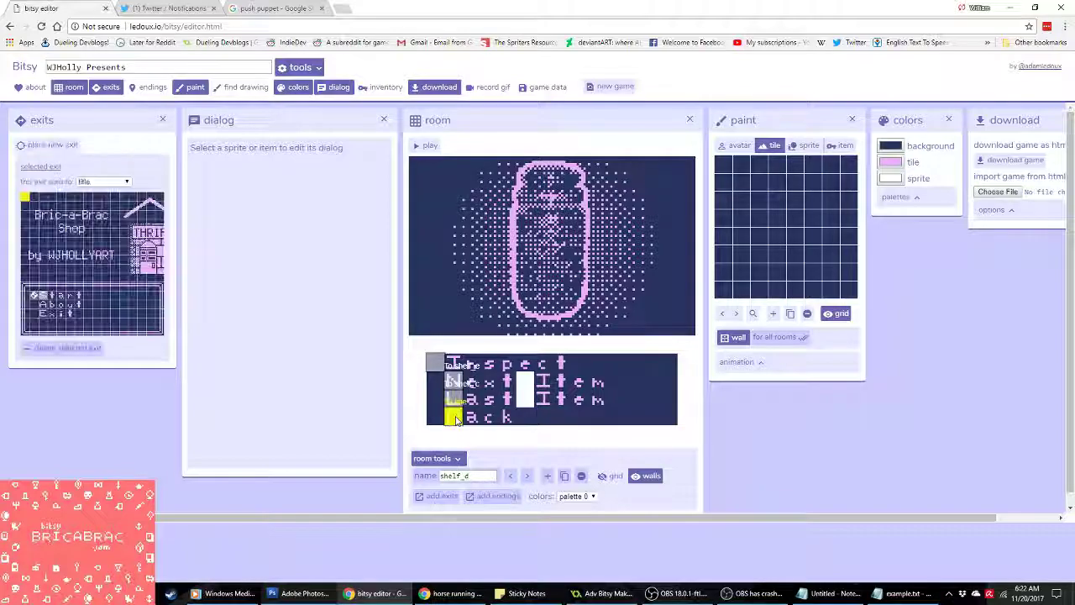
{"action": "left_click", "coordinate": [103, 182]}
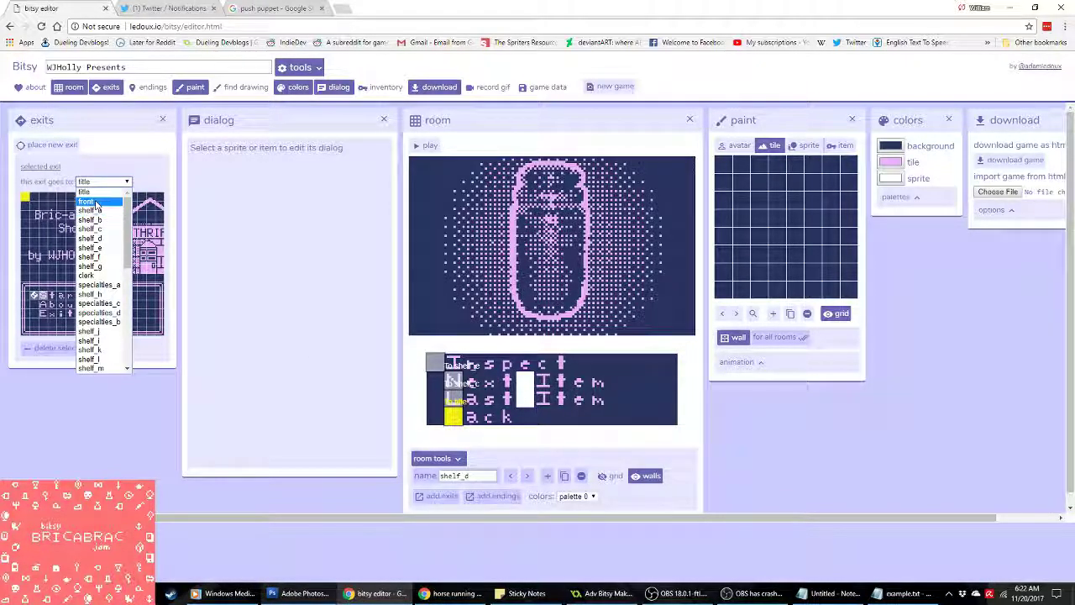
{"action": "left_click", "coordinate": [95, 203]}
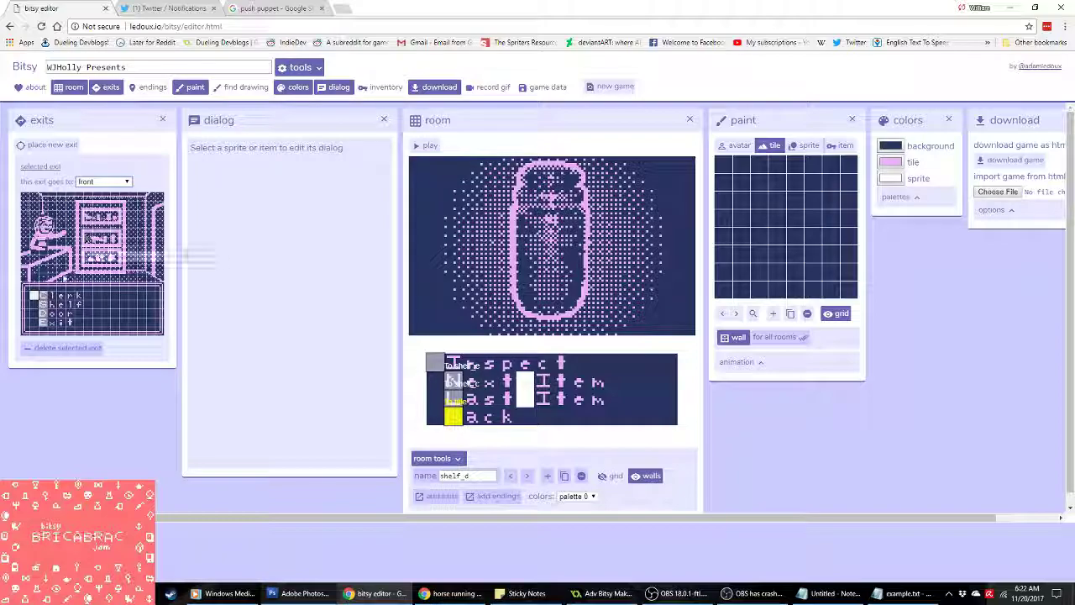
{"action": "left_click", "coordinate": [34, 296]}
Step: In room shelf_e, create an exit from the B of Back to front, arriving just left of Clerk
{"action": "left_click_drag", "start_coordinate": [403, 516], "coordinate": [204, 487]}
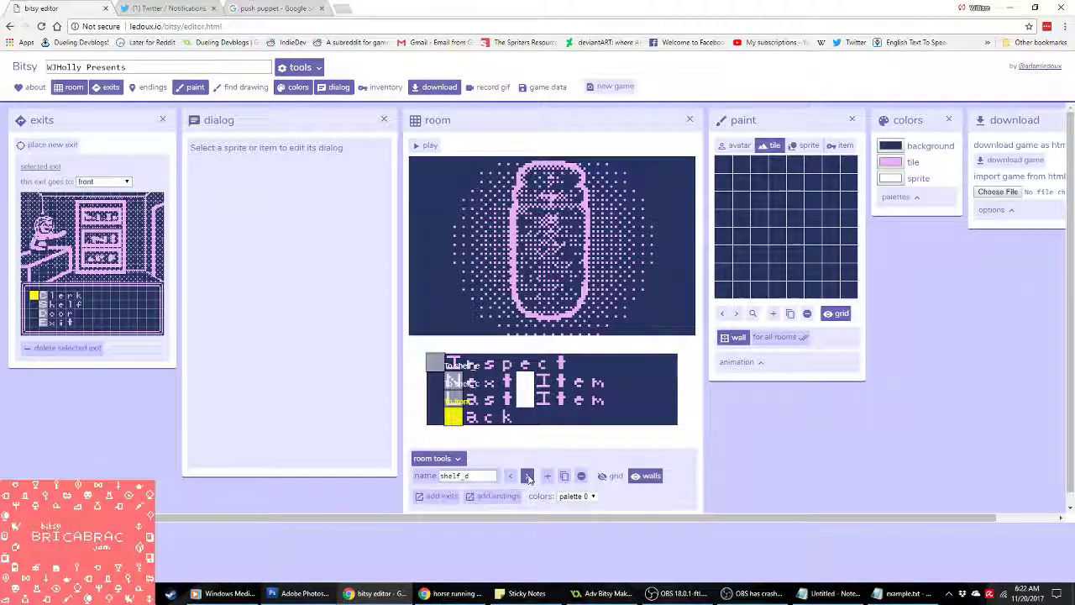
{"action": "left_click", "coordinate": [54, 145]}
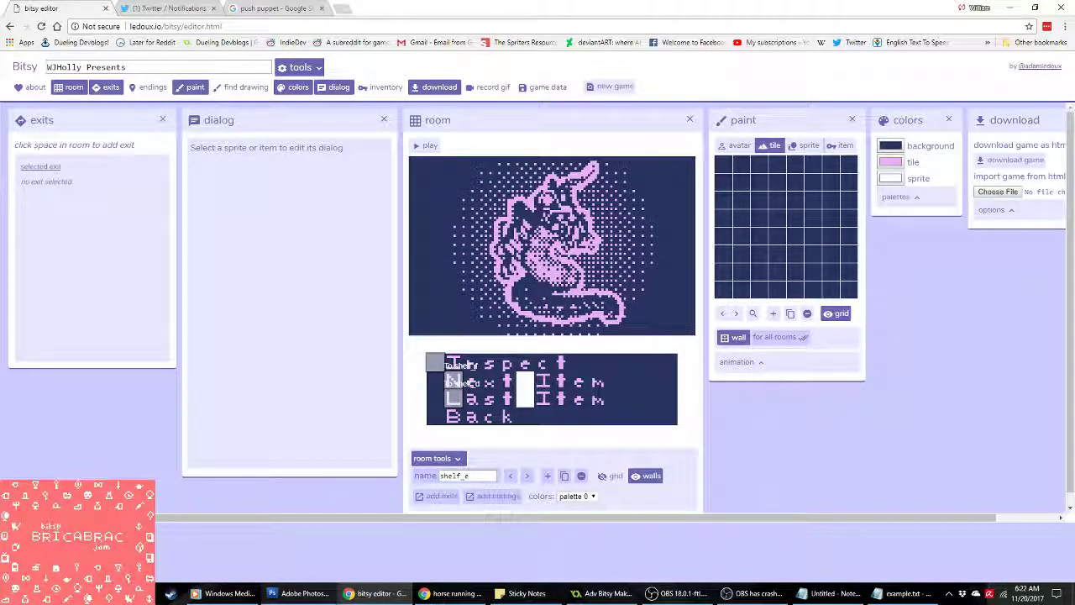
{"action": "left_click", "coordinate": [452, 415]}
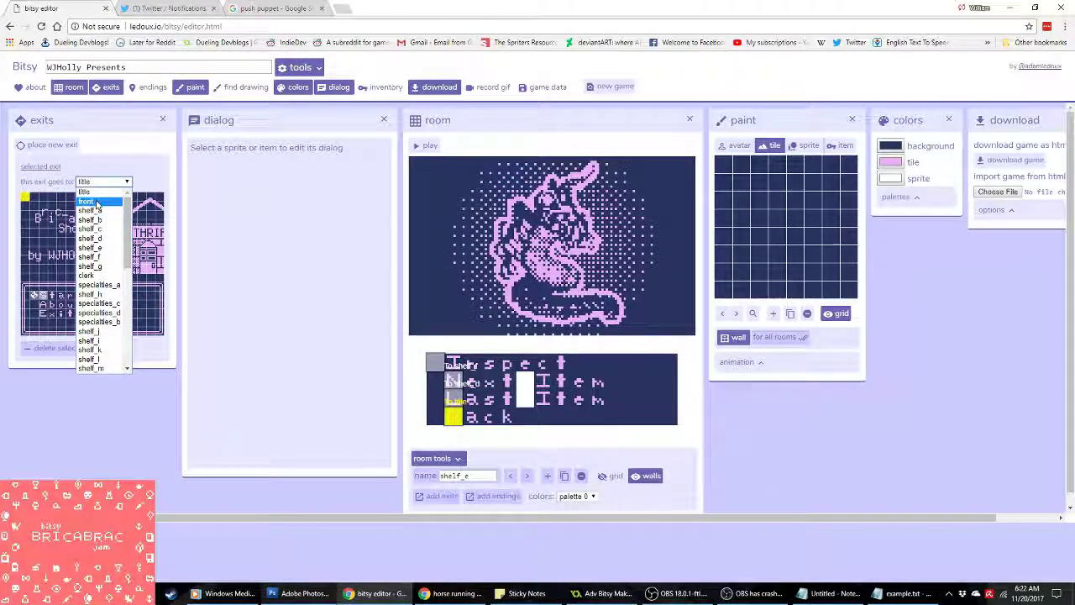
{"action": "left_click", "coordinate": [93, 202]}
{"action": "left_click", "coordinate": [32, 298]}
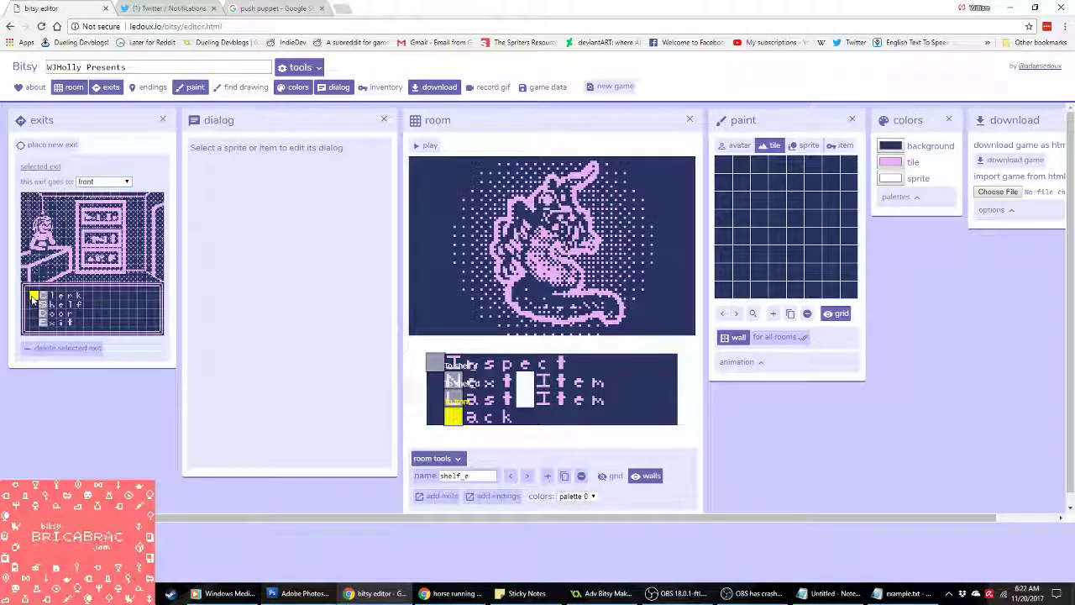
Step: In room shelf_f, add an exit on the B of Back leading to front, arriving just left of Clerk
{"action": "left_click", "coordinate": [526, 476]}
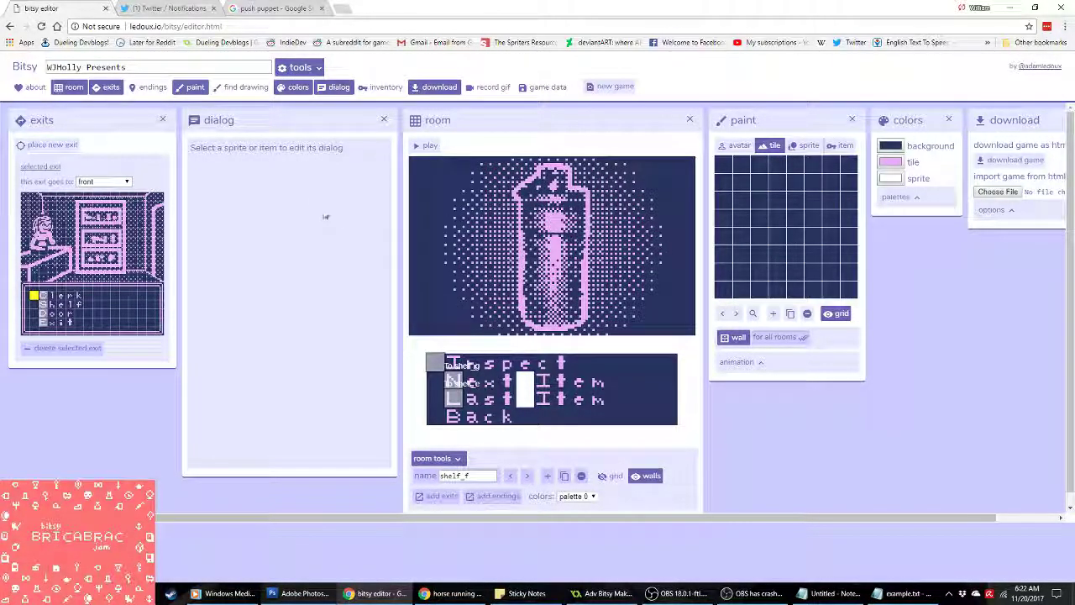
{"action": "left_click", "coordinate": [51, 146]}
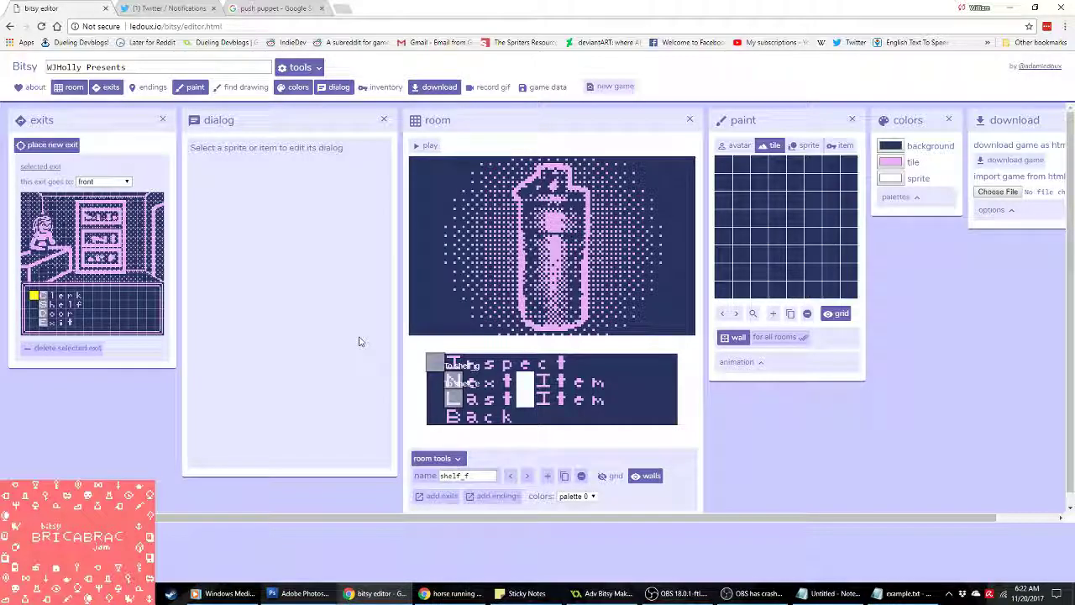
{"action": "left_click", "coordinate": [452, 415]}
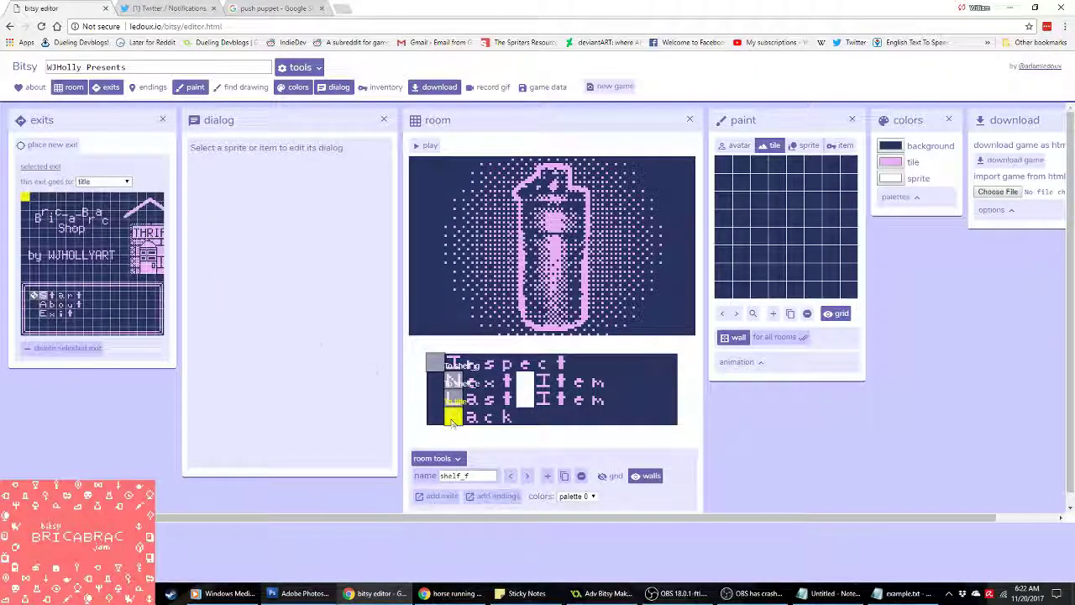
{"action": "left_click", "coordinate": [90, 183]}
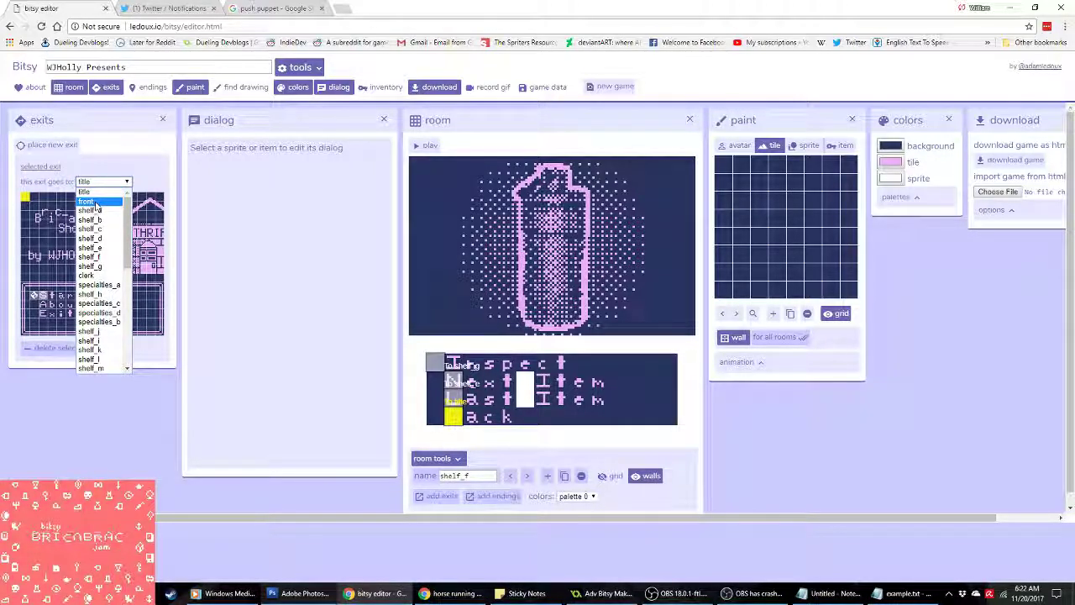
{"action": "left_click", "coordinate": [92, 203]}
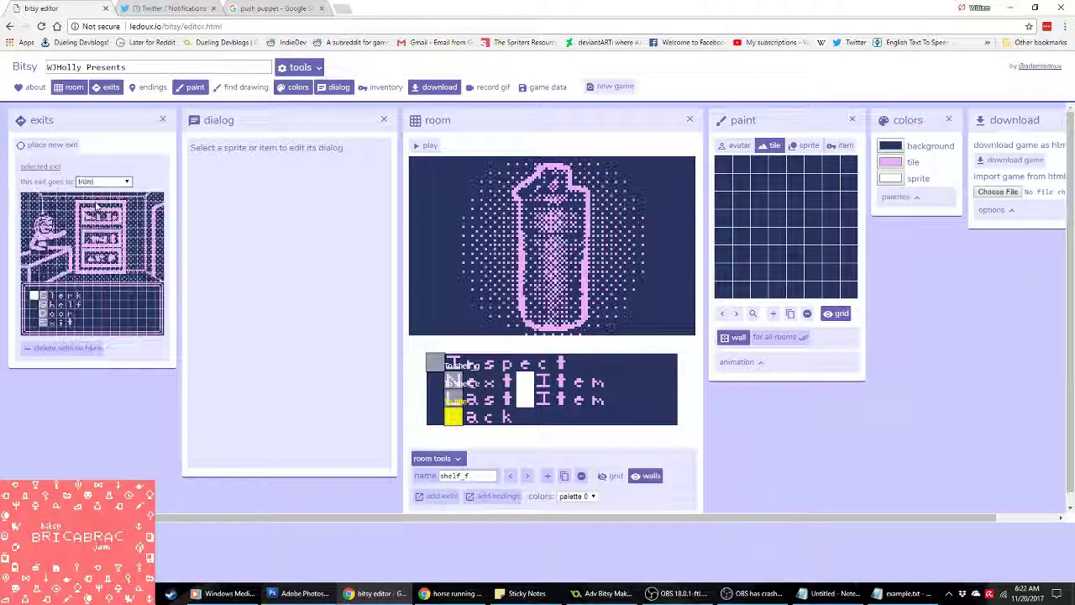
{"action": "left_click", "coordinate": [35, 298]}
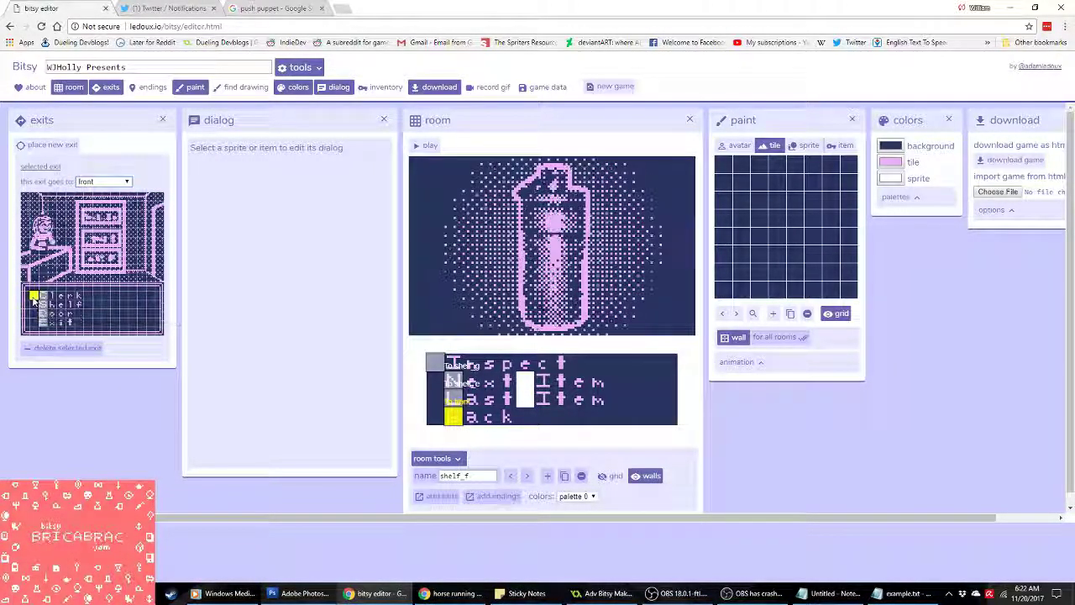
Step: In room shelf_g, place an exit on the B of Back to front, with arrival just left of Clerk
{"action": "left_click", "coordinate": [528, 475]}
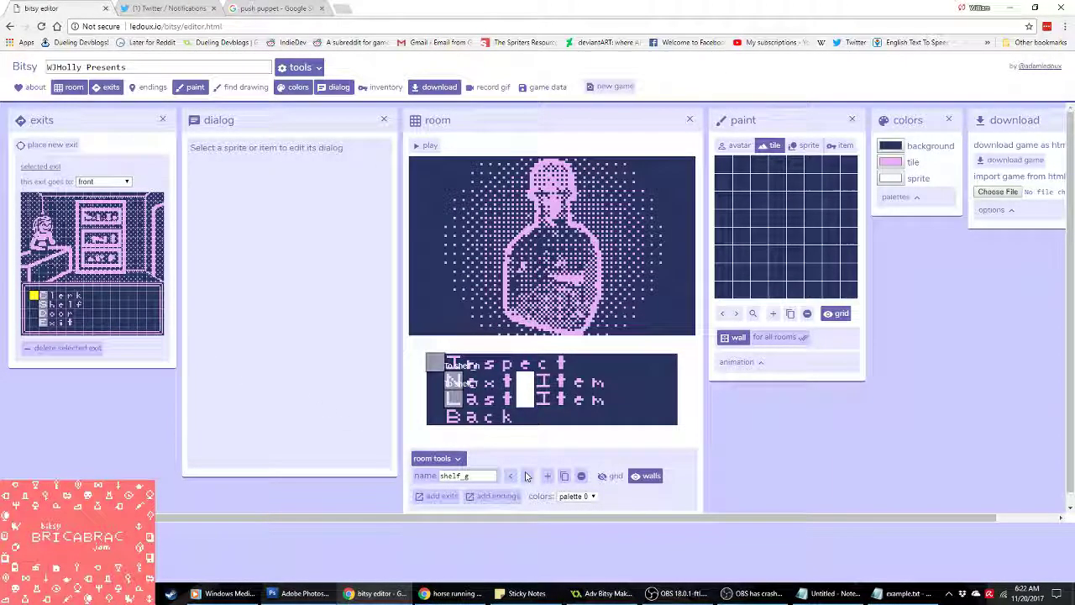
{"action": "left_click", "coordinate": [47, 145]}
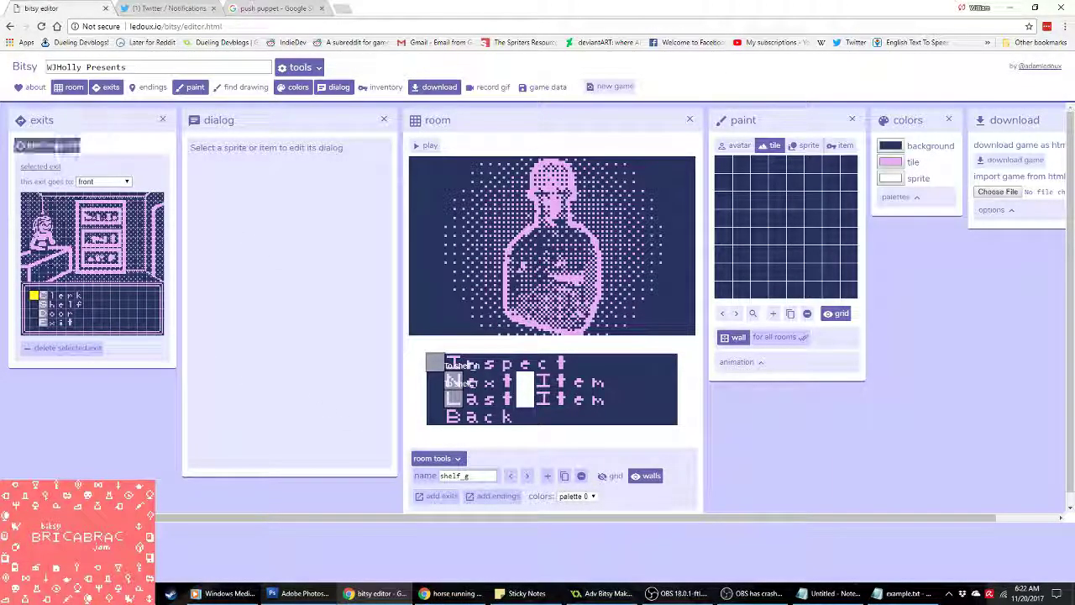
{"action": "left_click", "coordinate": [451, 417]}
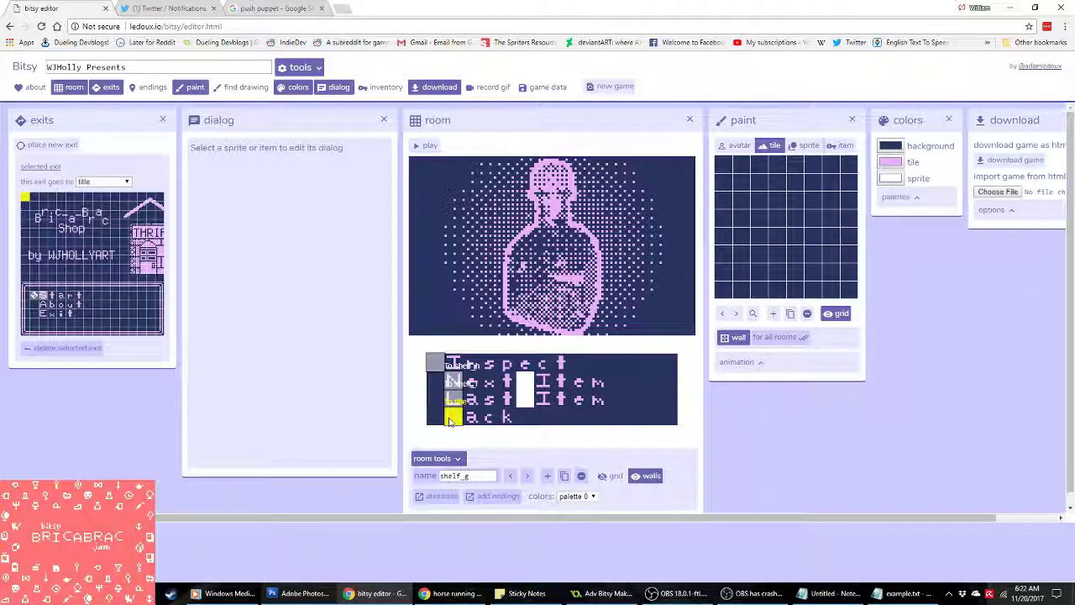
{"action": "left_click", "coordinate": [102, 181]}
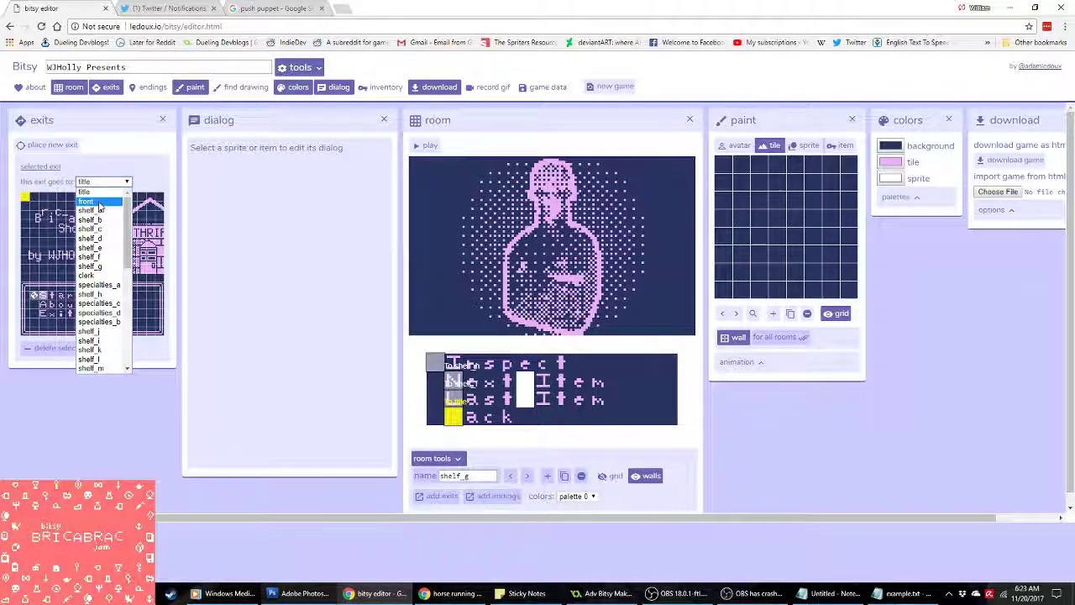
{"action": "left_click", "coordinate": [98, 204]}
{"action": "left_click", "coordinate": [33, 296]}
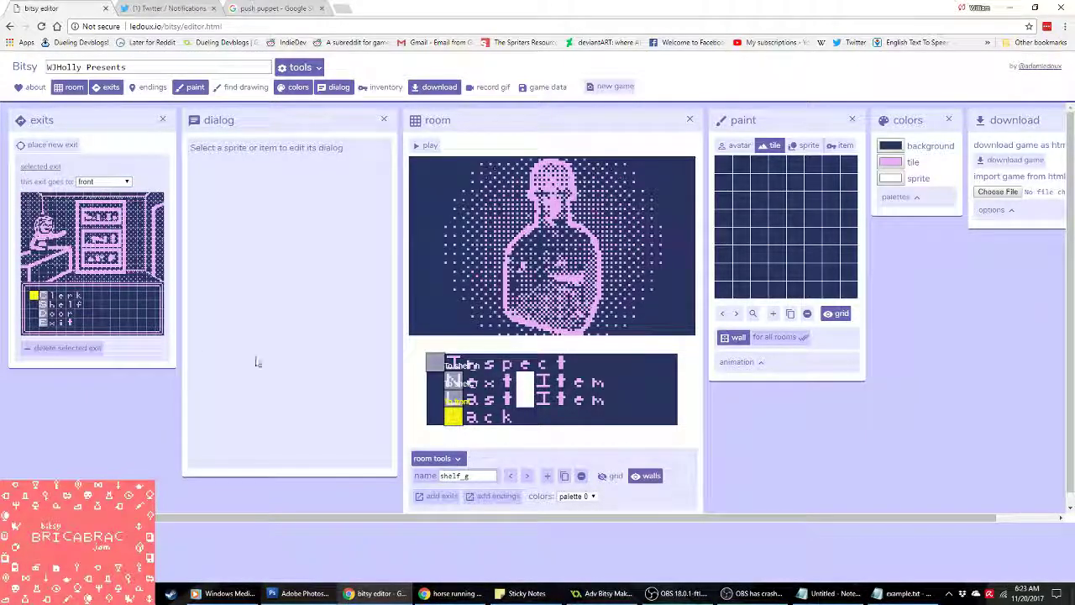
Step: In room specialties_c, add an exit on the I of Illusion Book to illusions_a, arriving just left of Turn page, and hide the wall overlay
{"action": "left_click", "coordinate": [527, 477]}
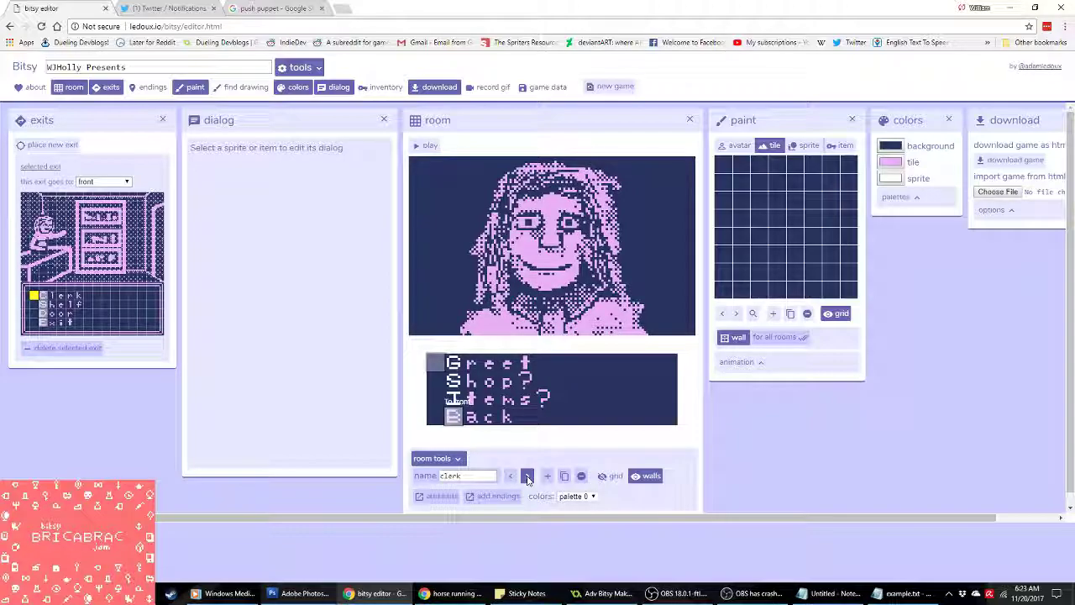
{"action": "left_click", "coordinate": [527, 476]}
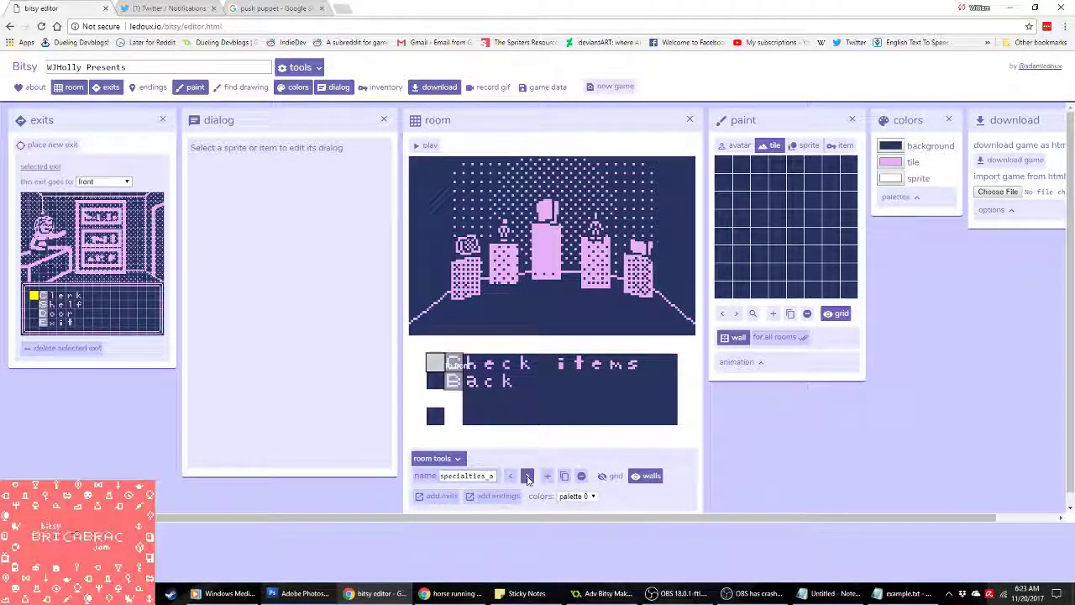
{"action": "left_click", "coordinate": [528, 476]}
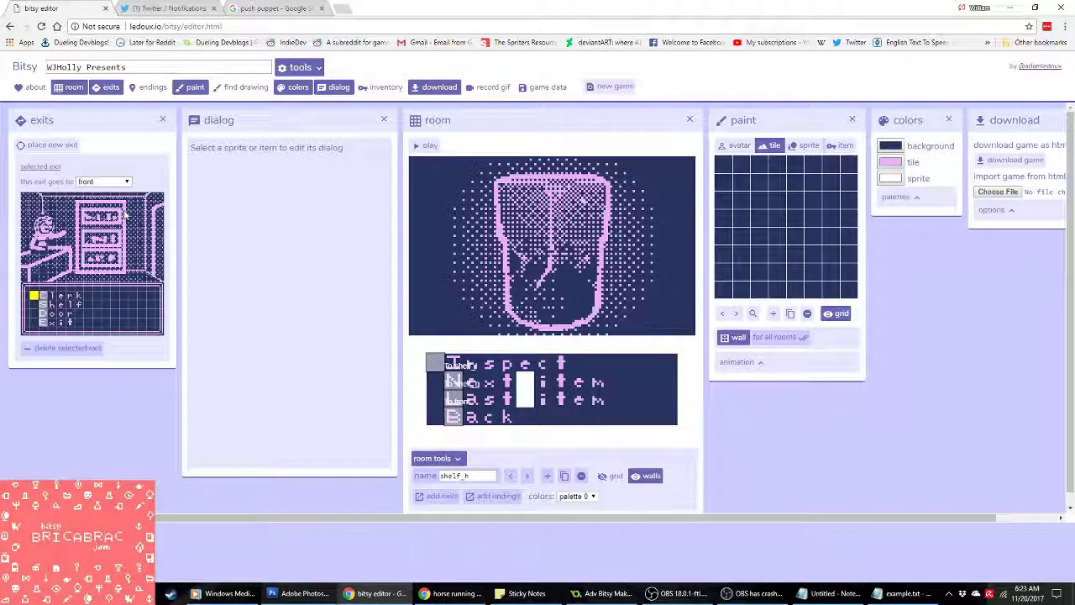
{"action": "left_click", "coordinate": [528, 477]}
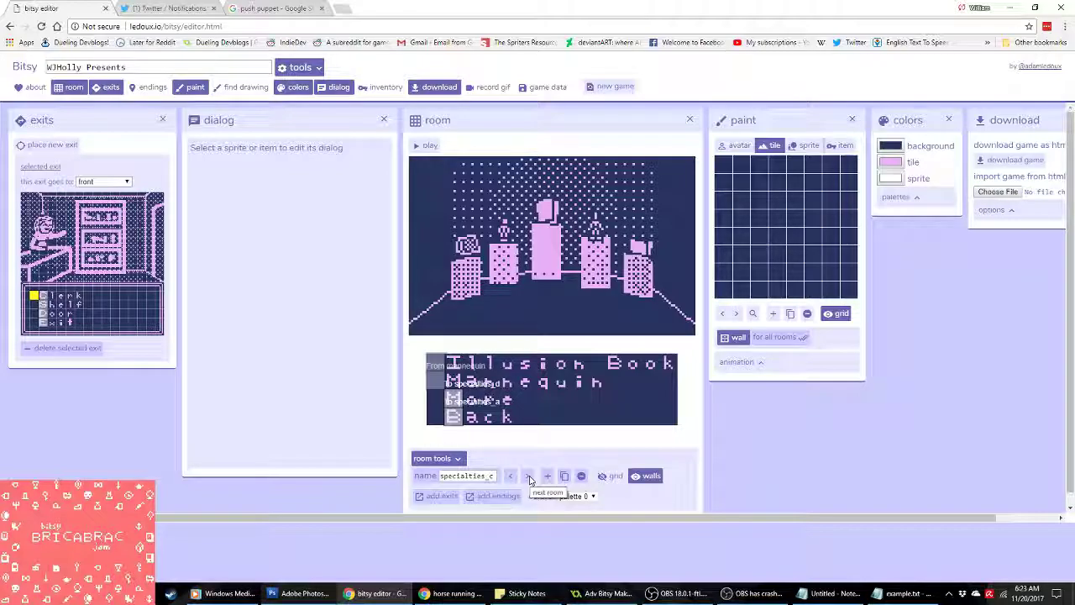
{"action": "left_click", "coordinate": [528, 478]}
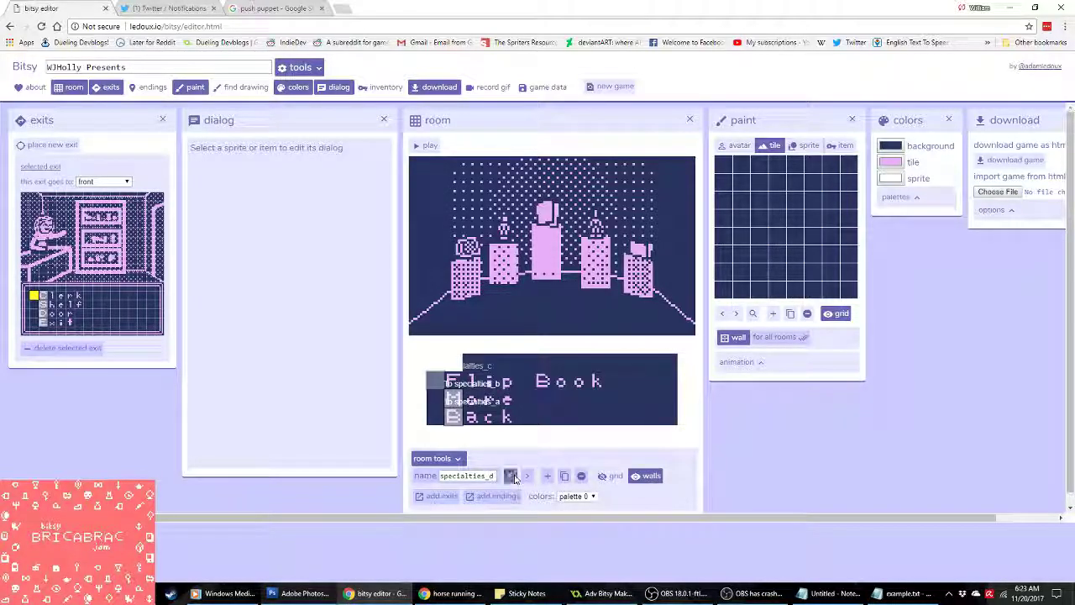
{"action": "left_click", "coordinate": [510, 475]}
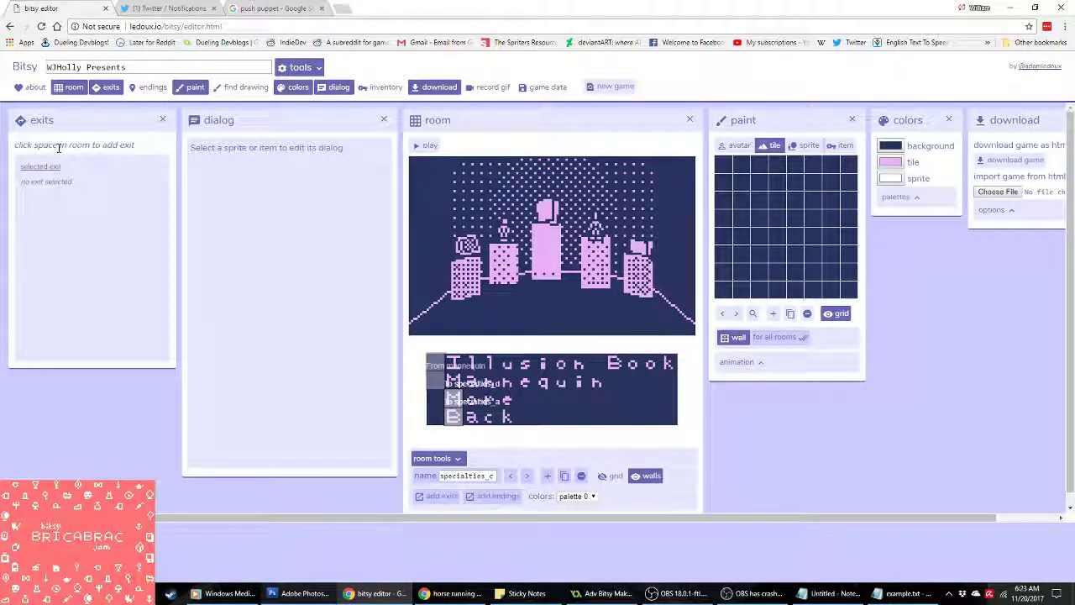
{"action": "left_click", "coordinate": [455, 363]}
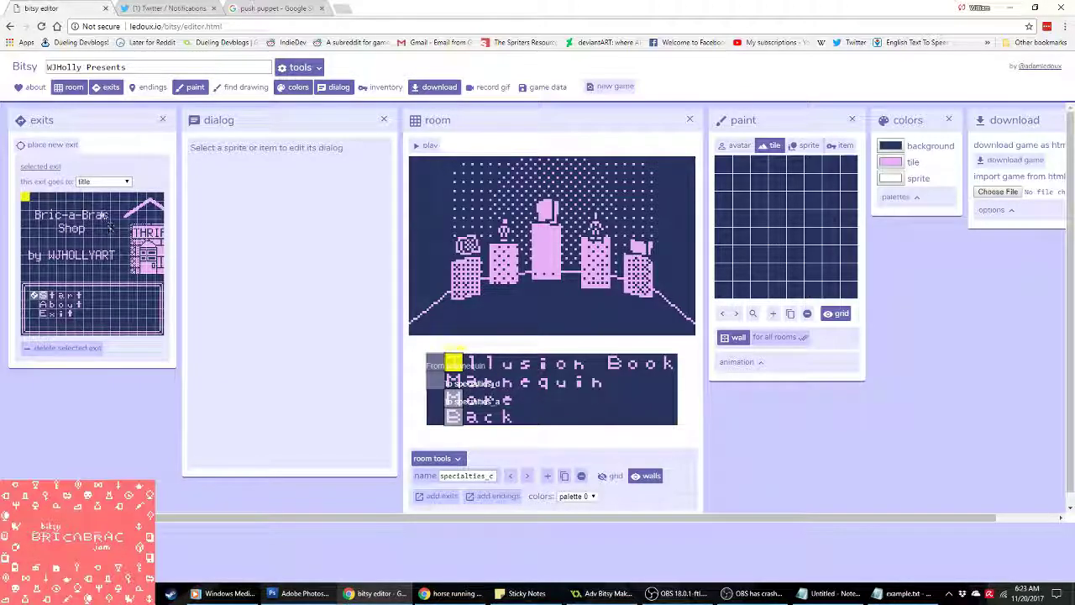
{"action": "left_click", "coordinate": [101, 181]}
{"action": "scroll", "coordinate": [109, 323], "scroll_direction": "down", "scroll_amount": 10}
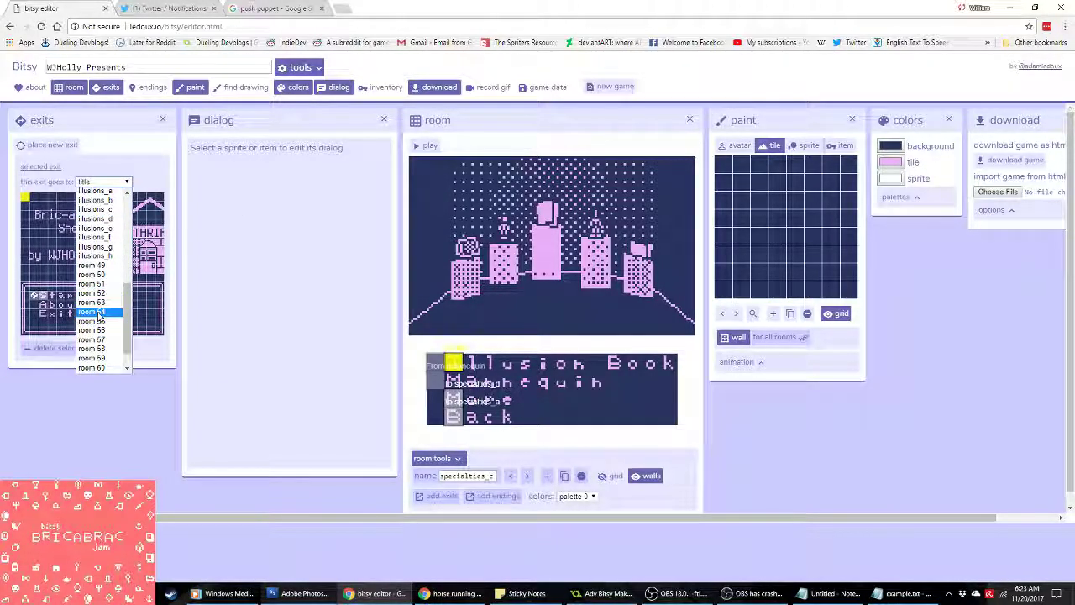
{"action": "scroll", "coordinate": [103, 274], "scroll_direction": "up", "scroll_amount": 3}
{"action": "left_click", "coordinate": [105, 304]}
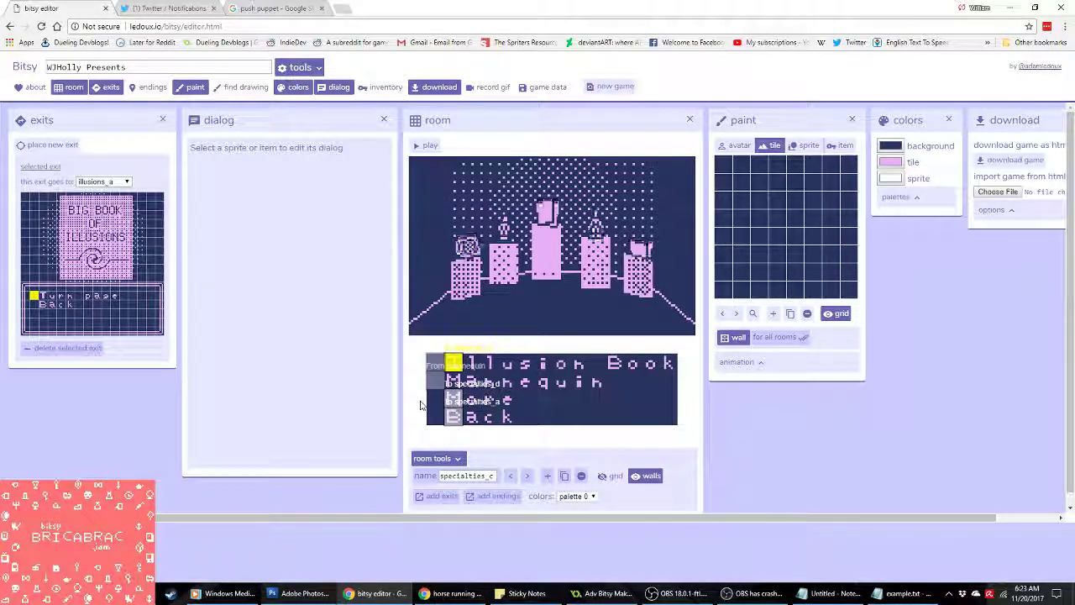
{"action": "left_click", "coordinate": [647, 477]}
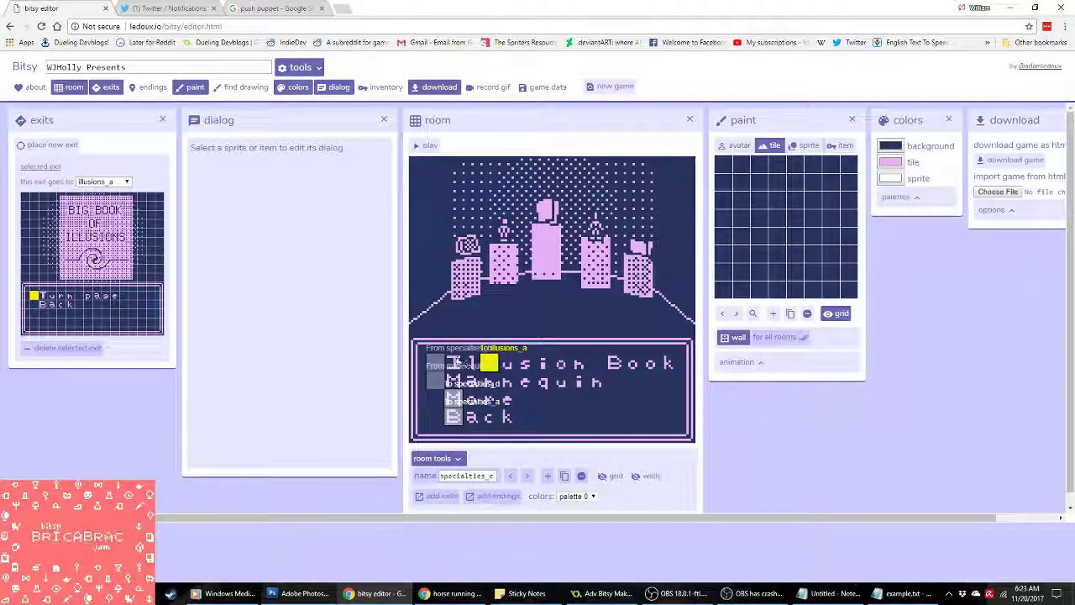
Step: In room specialties_c, add an exit on the M of Mannequin leading to the mannequin room
{"action": "left_click", "coordinate": [47, 147]}
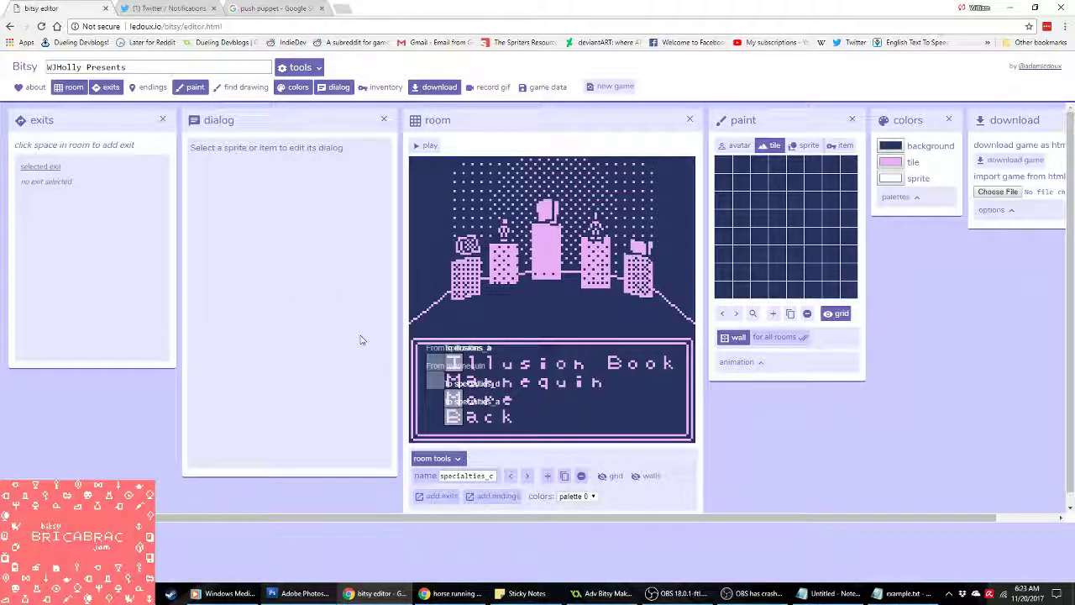
{"action": "left_click", "coordinate": [453, 382]}
{"action": "scroll", "coordinate": [98, 285], "scroll_direction": "down", "scroll_amount": 5}
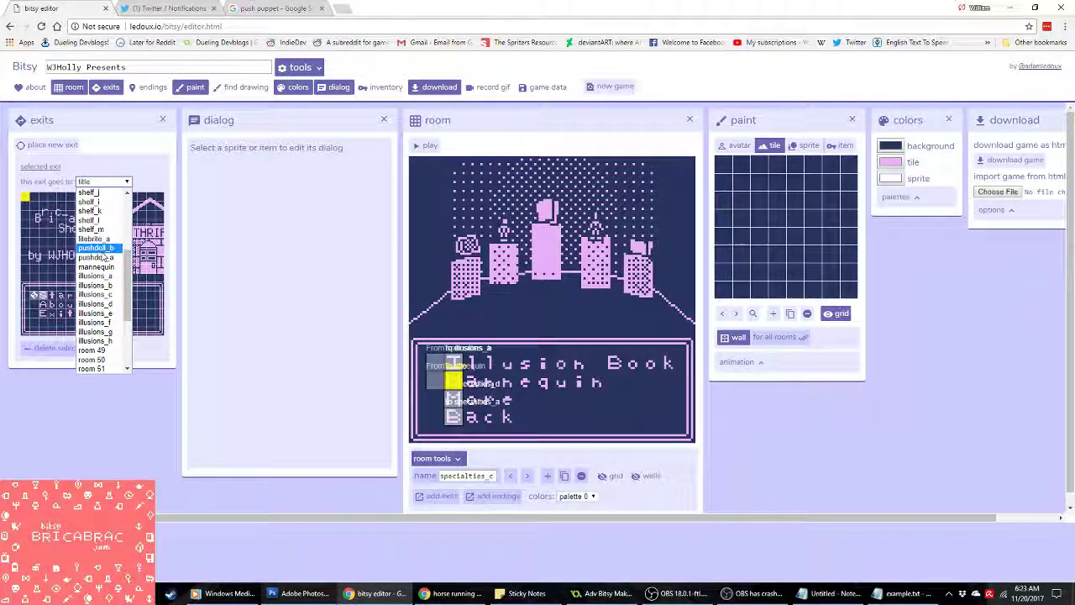
{"action": "left_click", "coordinate": [96, 266]}
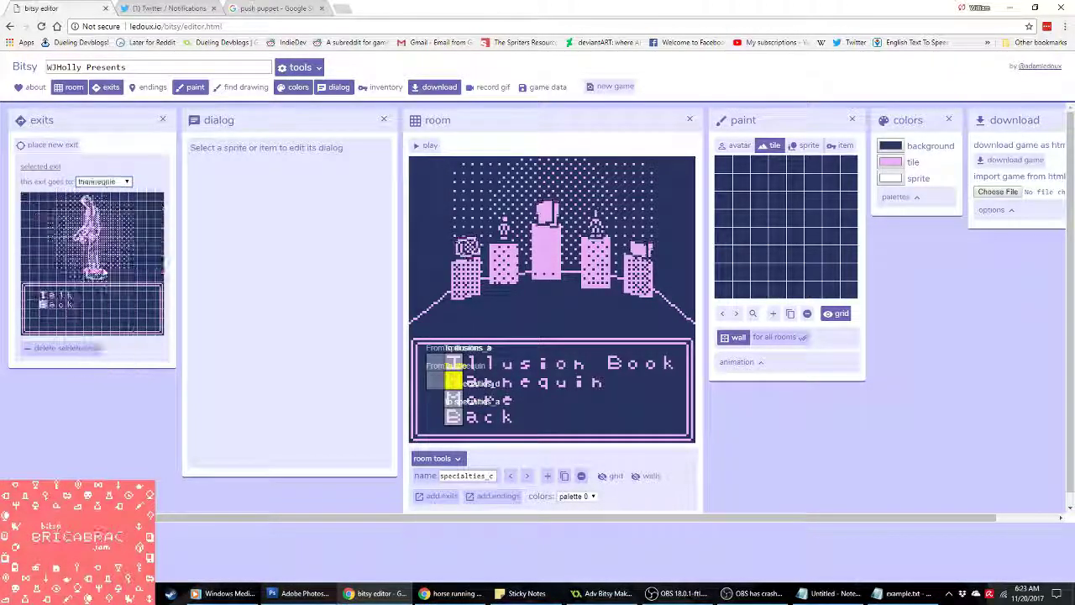
Step: In room specialties_d, add an exit on the F of Flip Book leading to room 49, arriving just left of Flip
{"action": "left_click", "coordinate": [527, 476]}
{"action": "left_click", "coordinate": [51, 145]}
{"action": "left_click", "coordinate": [454, 382]}
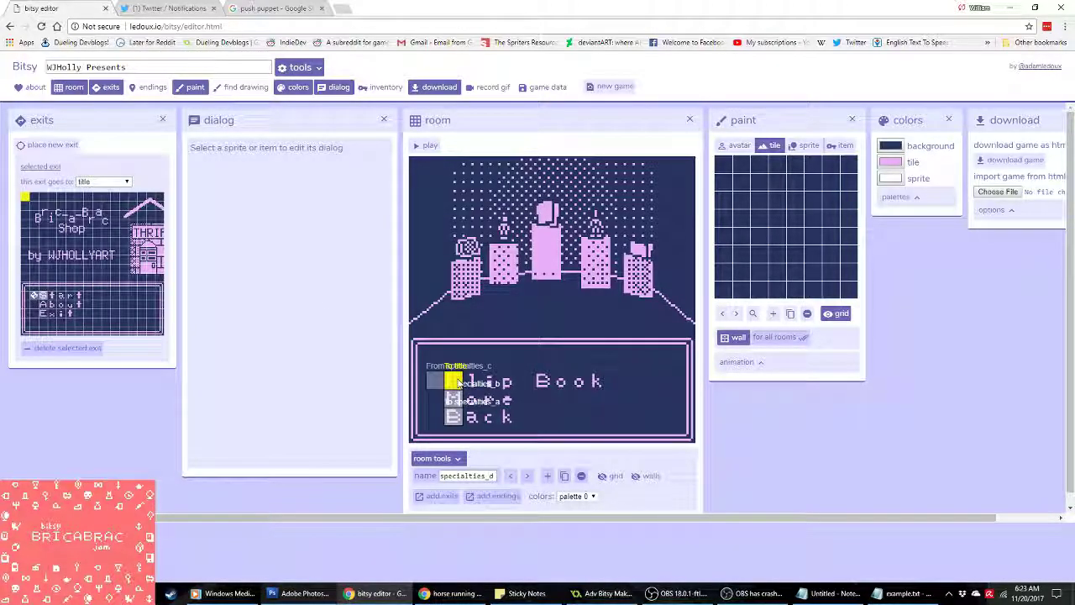
{"action": "left_click", "coordinate": [100, 181]}
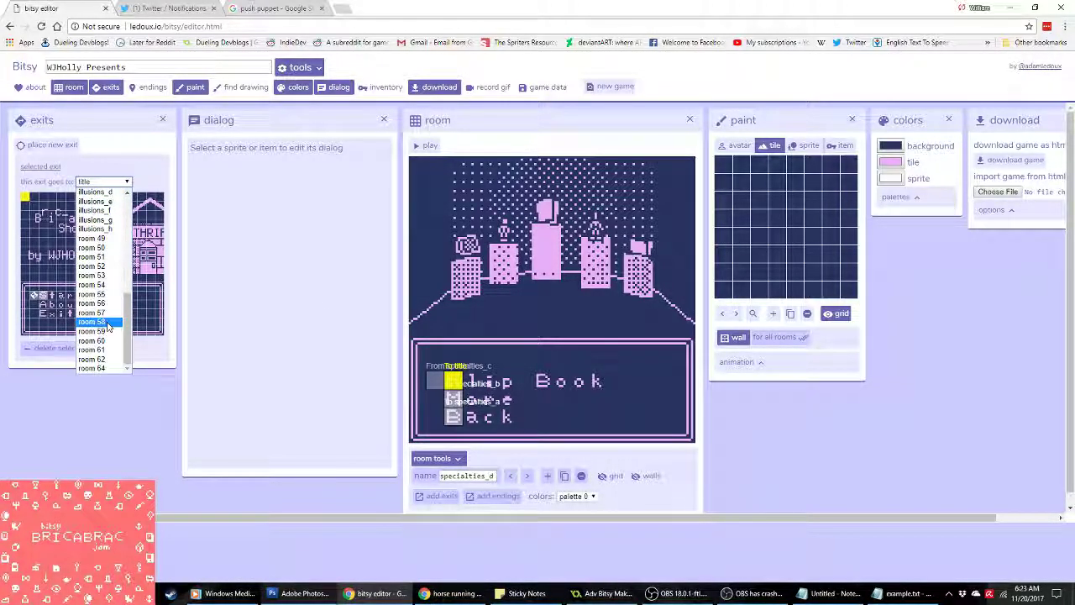
{"action": "left_click", "coordinate": [104, 239]}
{"action": "left_click", "coordinate": [34, 296]}
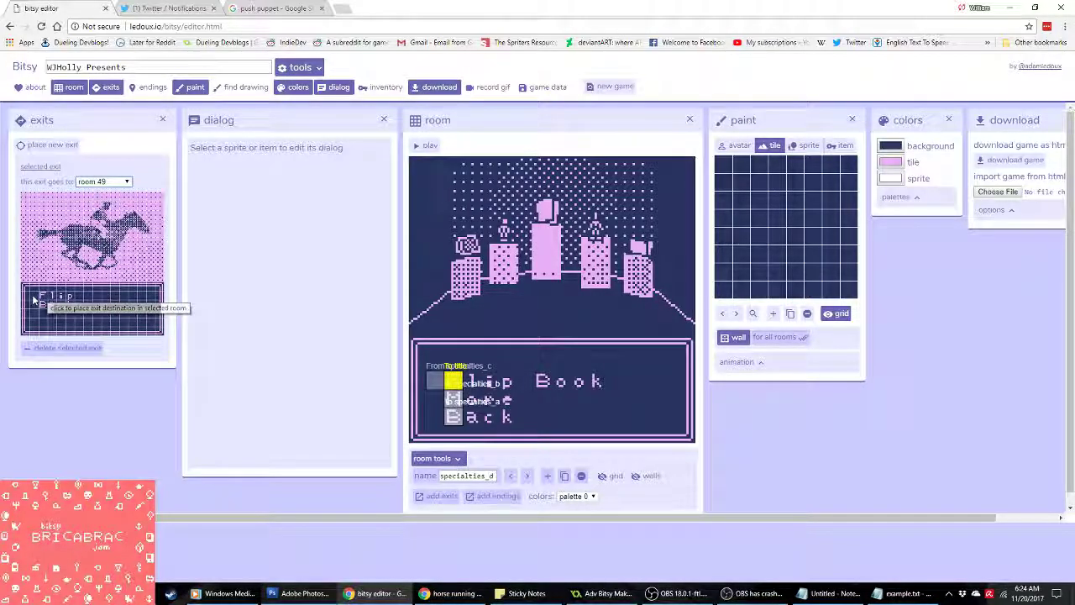
Step: In room shelf_j, add an exit on the B of Back leading to front
{"action": "left_click", "coordinate": [527, 475]}
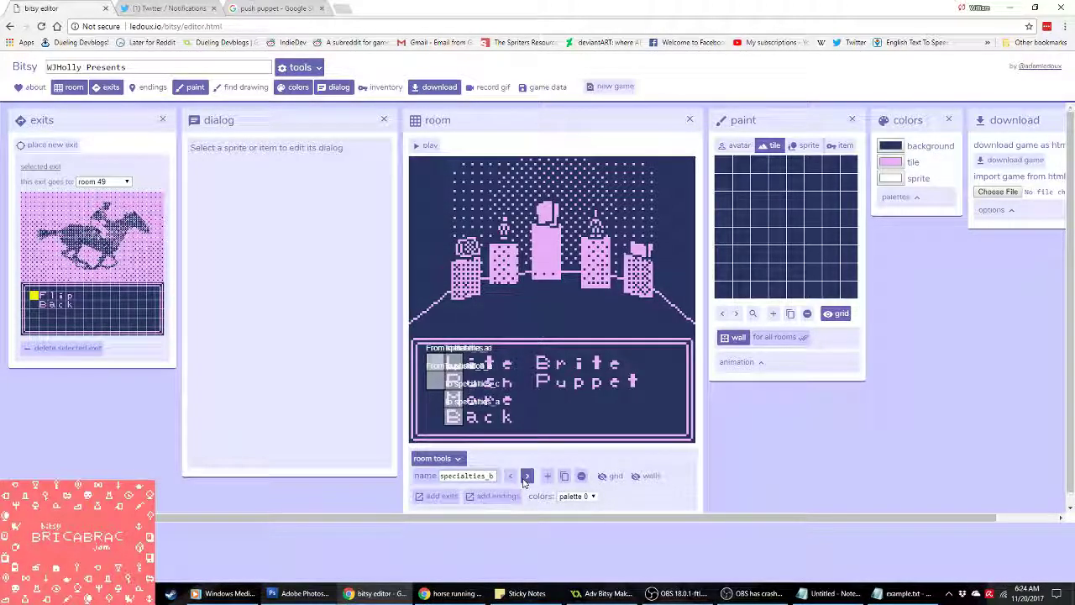
{"action": "left_click", "coordinate": [526, 475]}
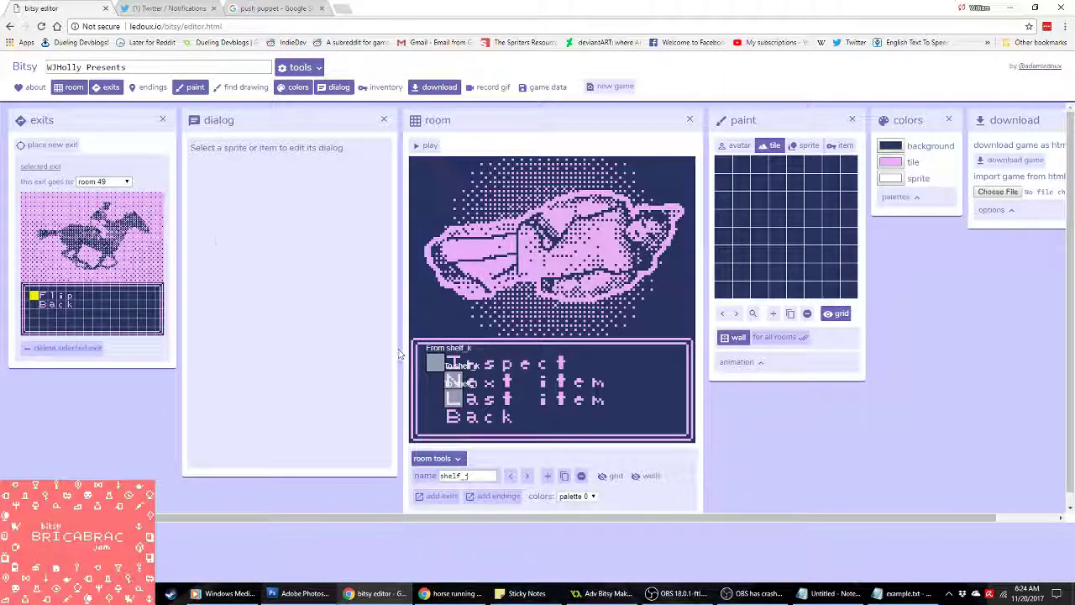
{"action": "left_click", "coordinate": [46, 145]}
{"action": "left_click", "coordinate": [454, 417]}
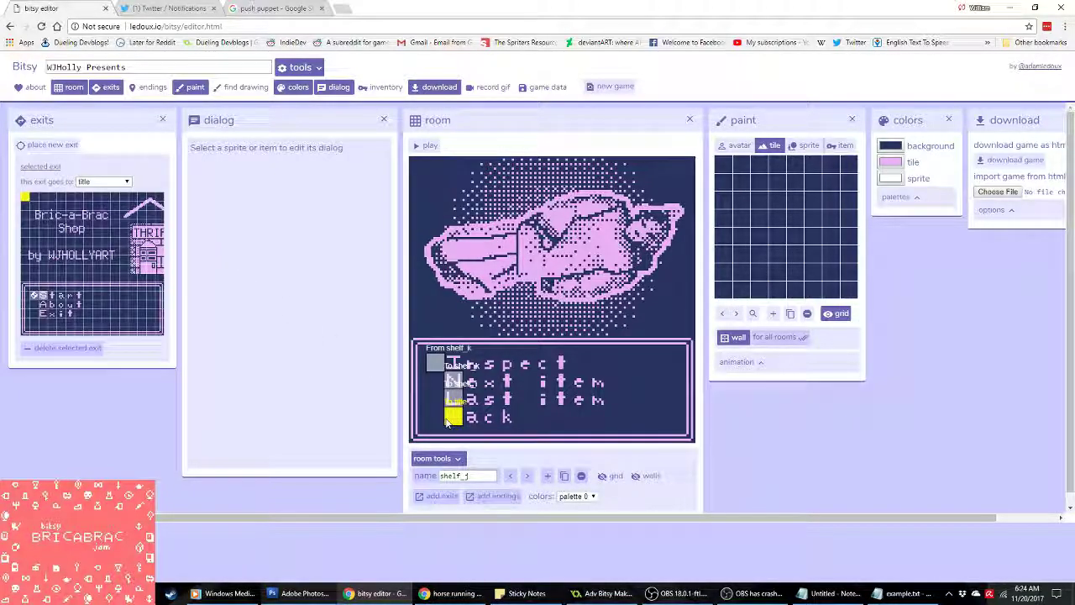
{"action": "left_click", "coordinate": [102, 181]}
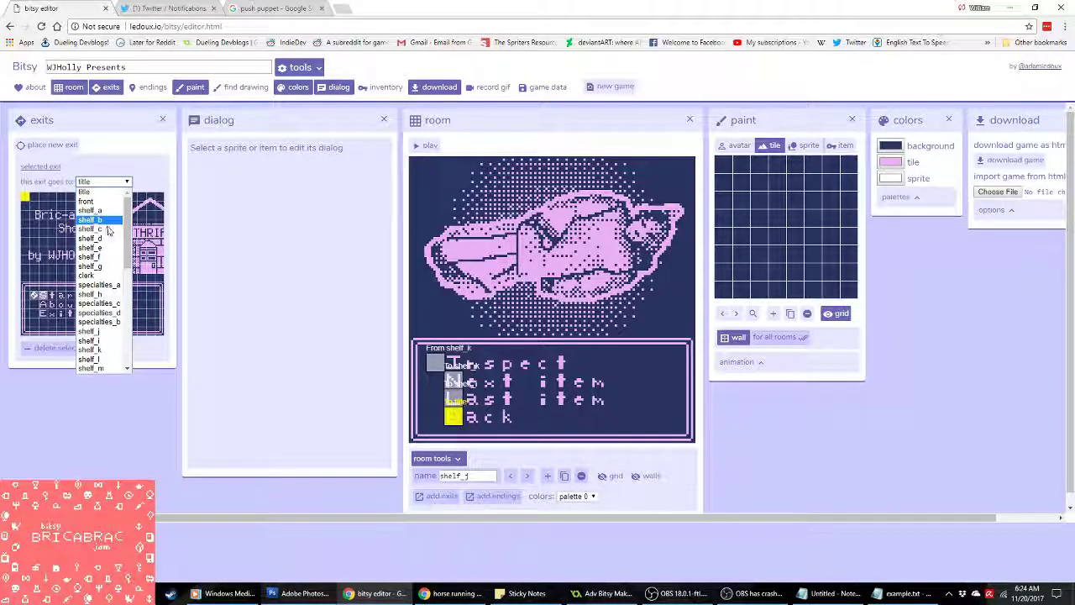
{"action": "left_click", "coordinate": [106, 205]}
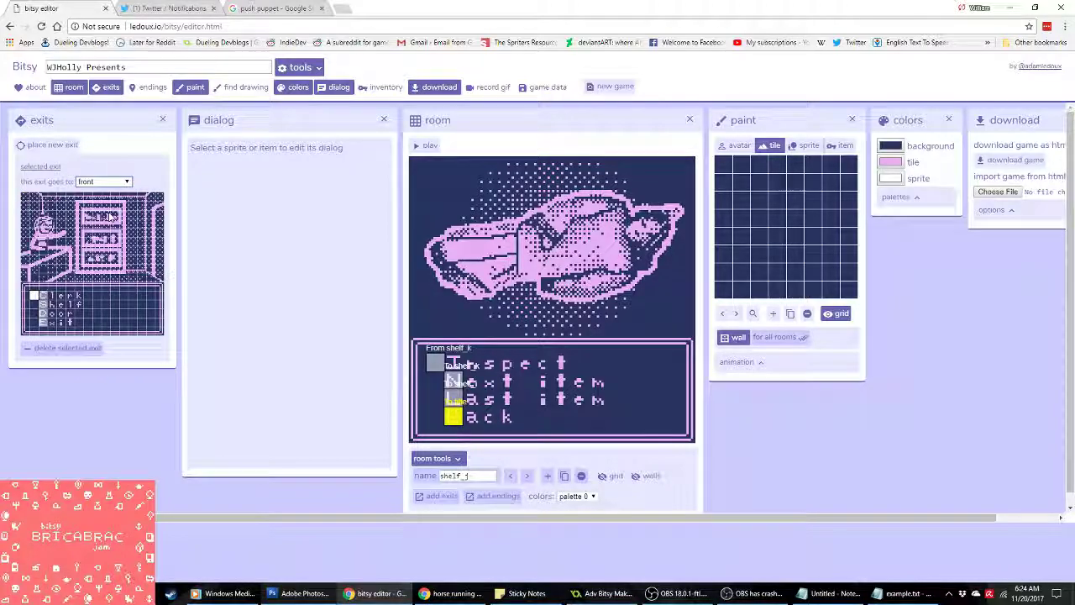
Step: In room shelf_i, create an exit from the B of Back to front, arriving just left of Clerk
{"action": "left_click", "coordinate": [527, 476]}
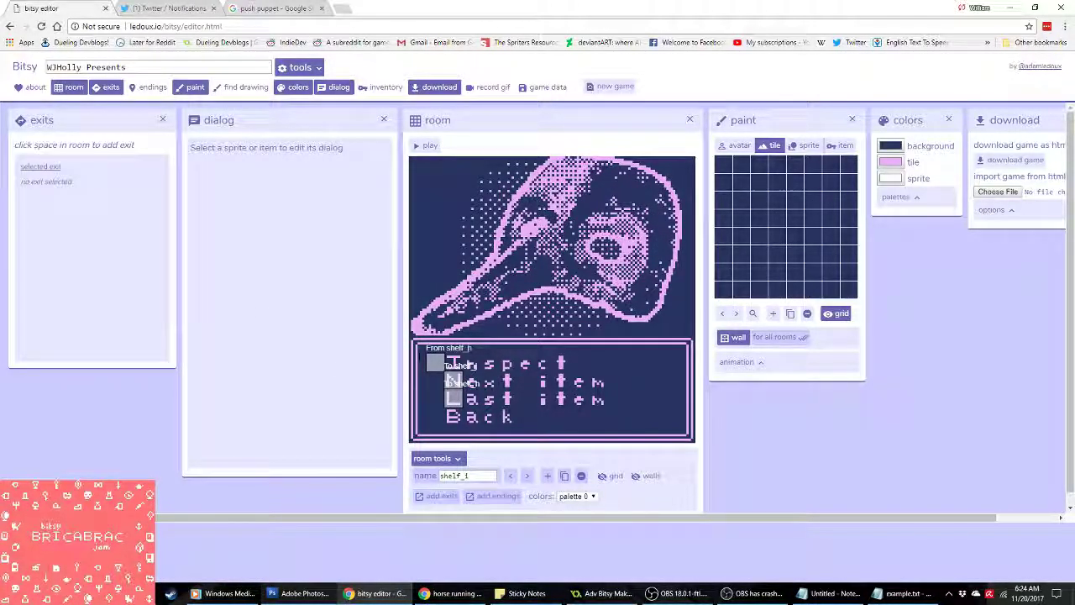
{"action": "left_click", "coordinate": [453, 415]}
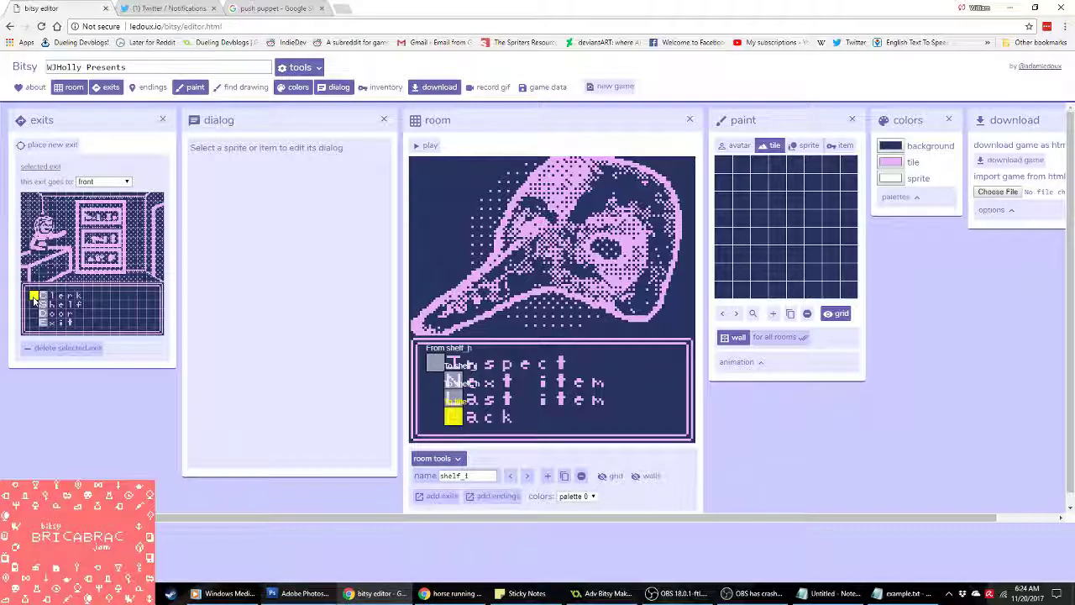
Step: In room shelf_k, add an exit on the B of Back leading to front, arriving just left of Clerk
{"action": "left_click", "coordinate": [527, 476]}
{"action": "left_click", "coordinate": [46, 144]}
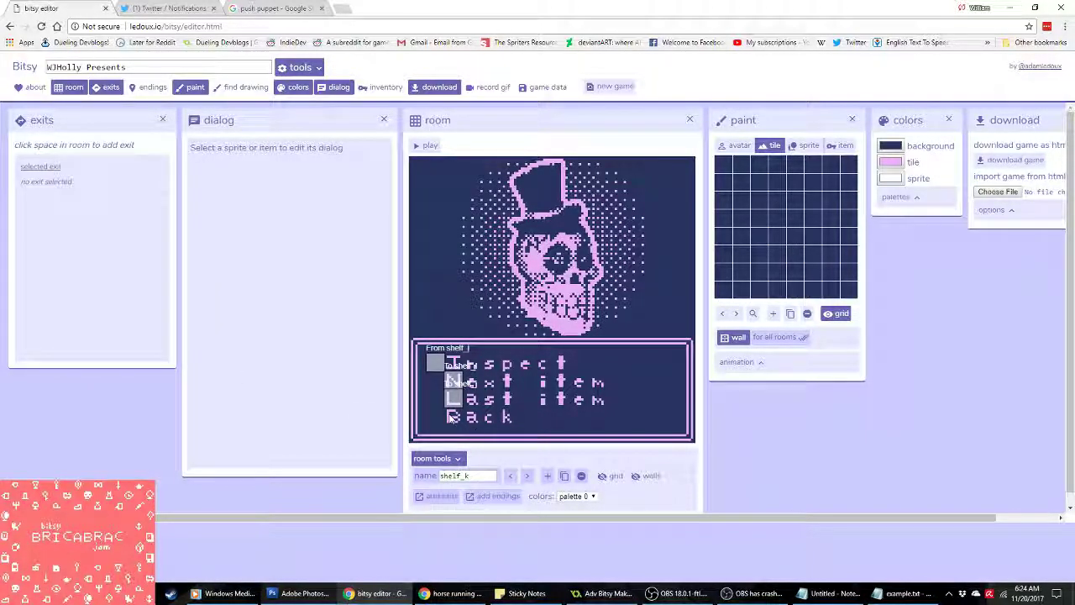
{"action": "left_click", "coordinate": [452, 415]}
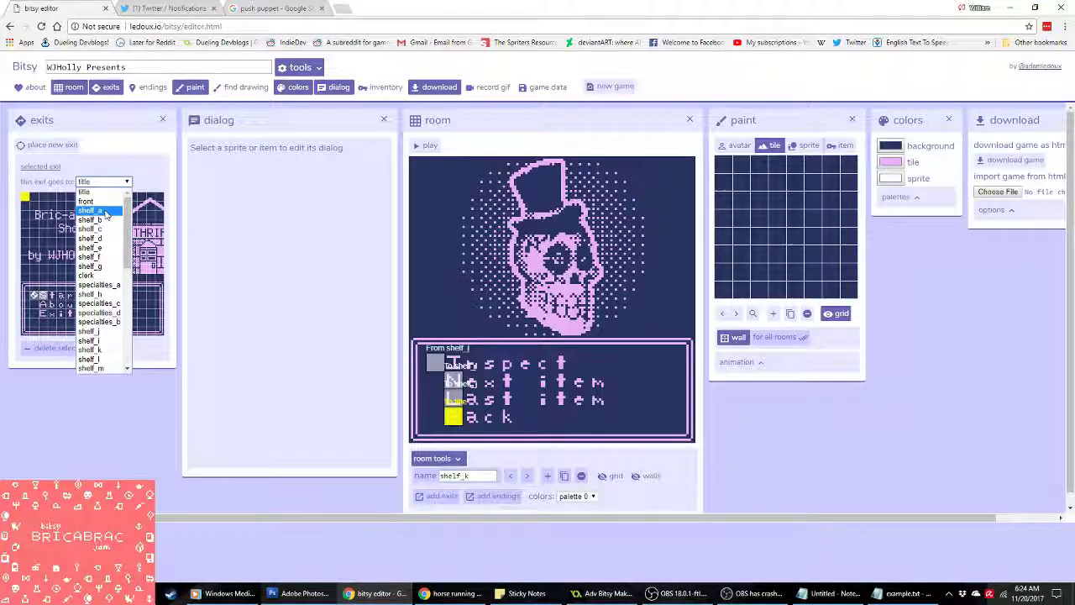
{"action": "left_click", "coordinate": [105, 211]}
{"action": "left_click", "coordinate": [97, 181]}
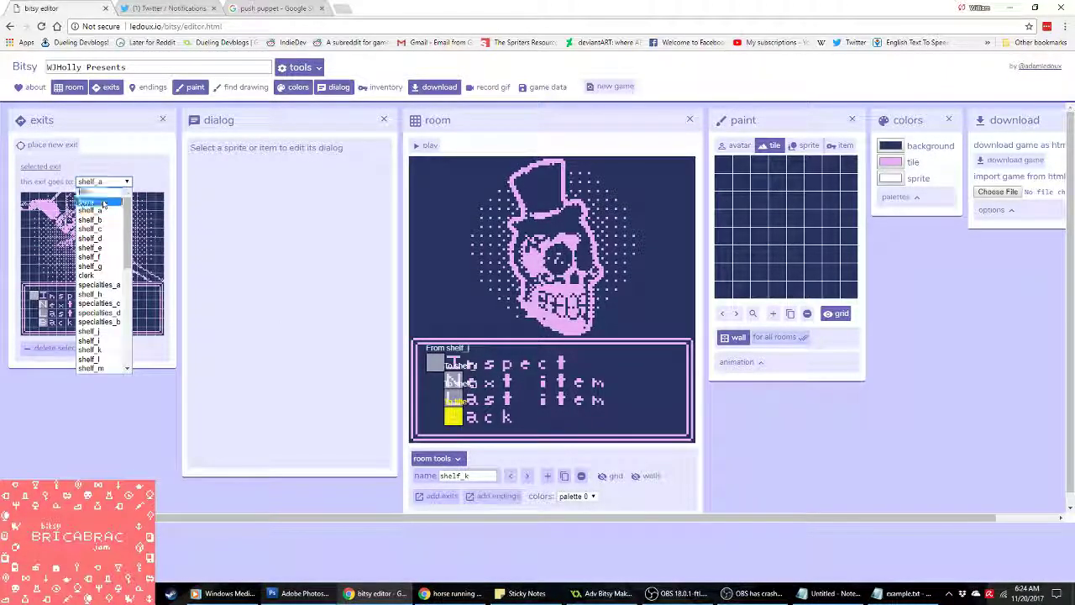
{"action": "left_click", "coordinate": [104, 204]}
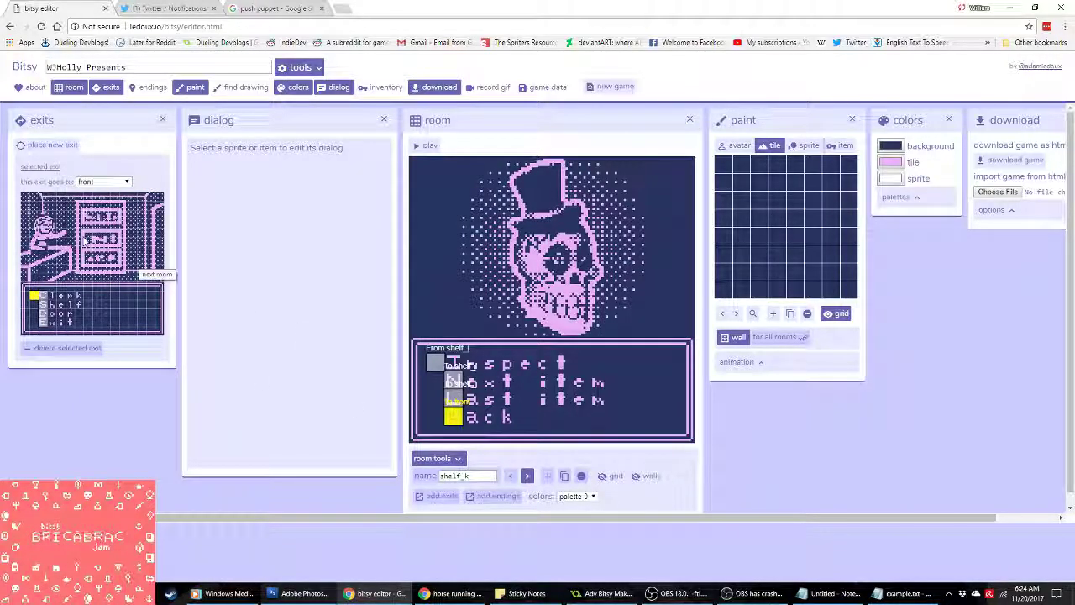
Step: In room shelf_l, add an exit on the B of Back leading to front, arriving just left of Clerk
{"action": "left_click", "coordinate": [527, 475]}
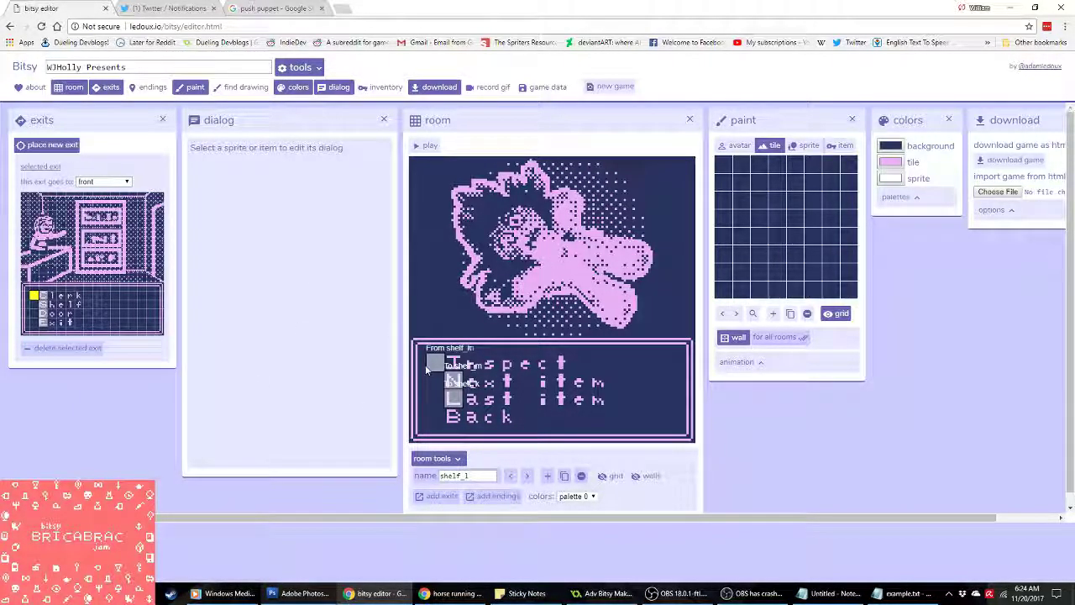
{"action": "left_click", "coordinate": [453, 417]}
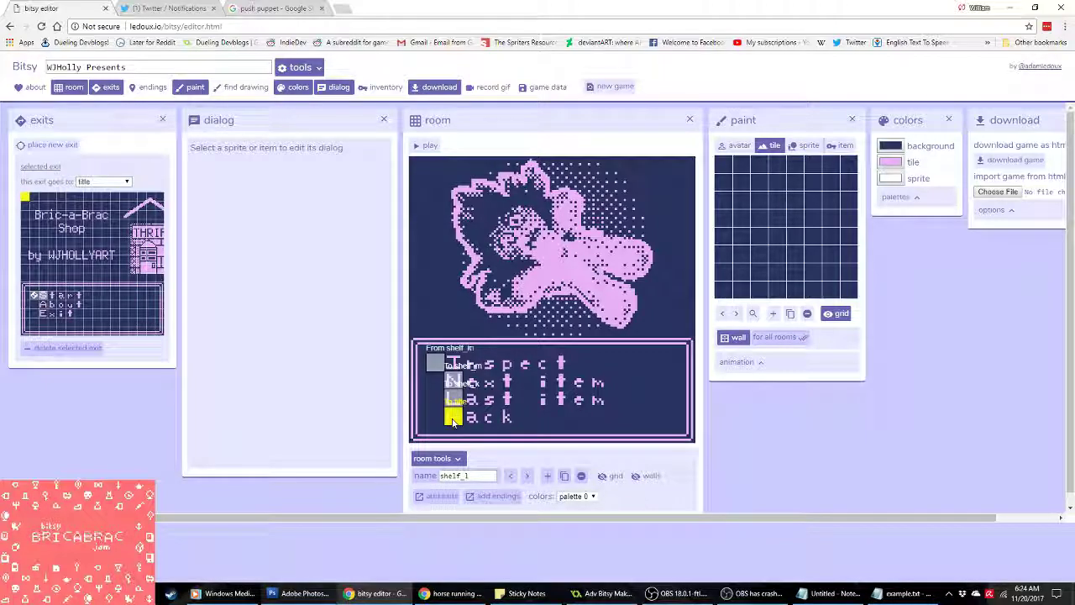
{"action": "left_click", "coordinate": [79, 182]}
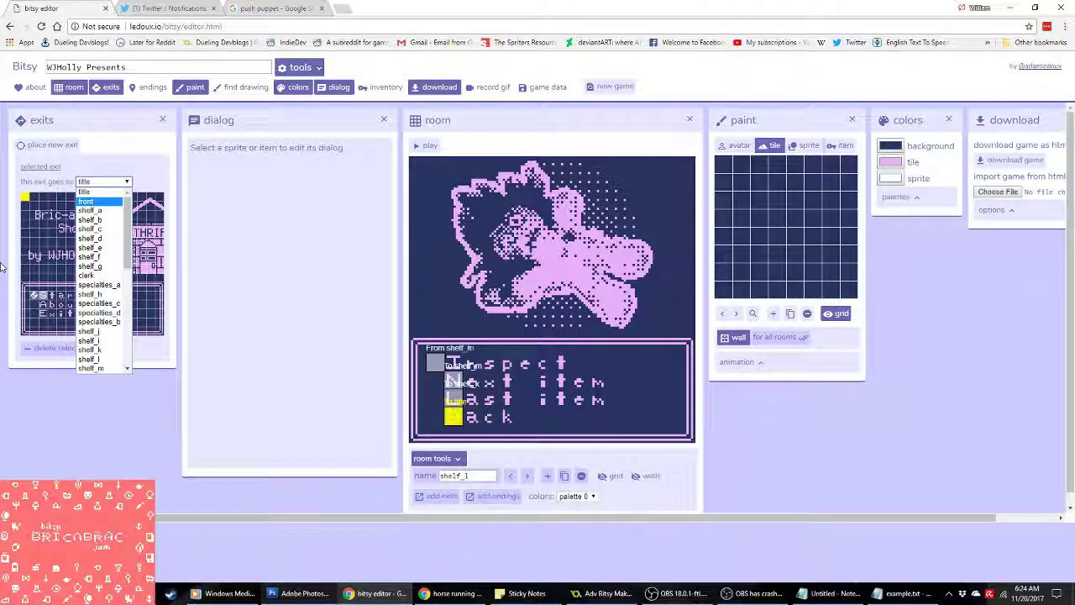
{"action": "left_click", "coordinate": [87, 201]}
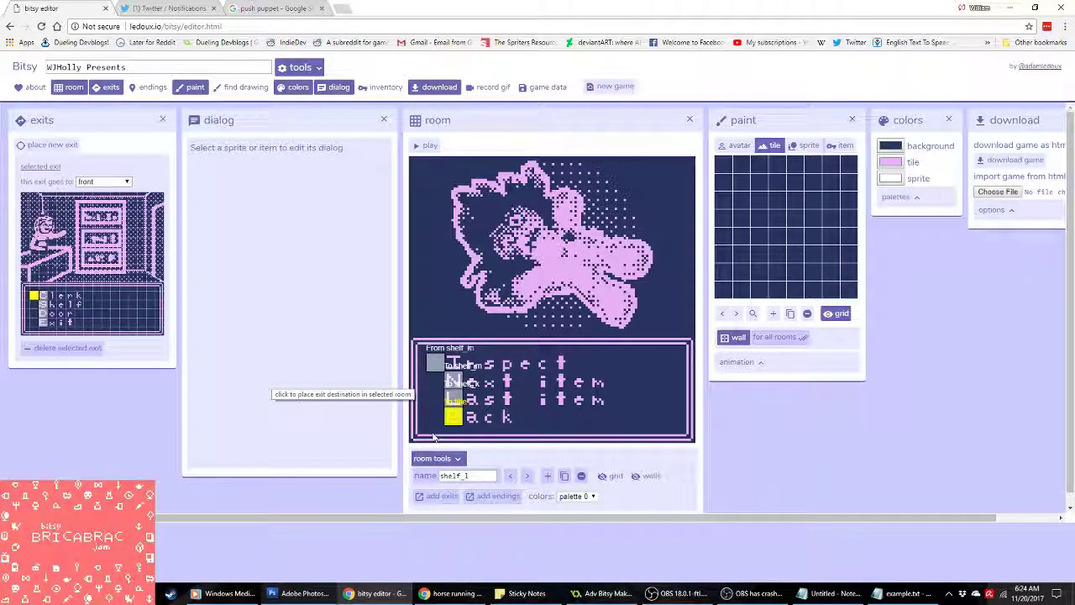
Step: In room shelf_m, add an exit on the B of Back leading to front, arriving just left of Clerk
{"action": "left_click", "coordinate": [528, 476]}
{"action": "left_click", "coordinate": [72, 146]}
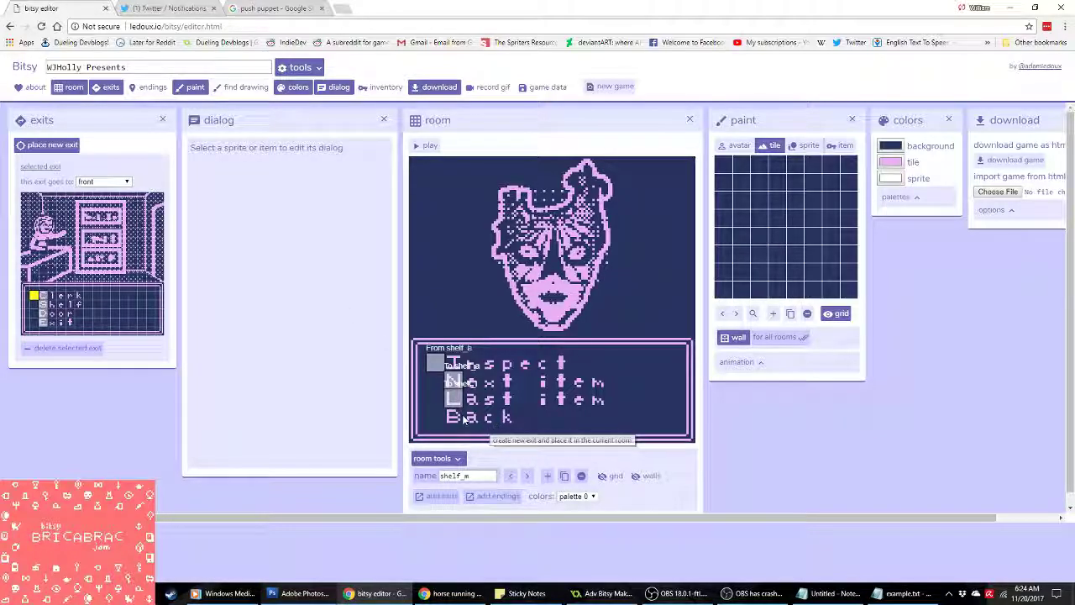
{"action": "left_click", "coordinate": [454, 418]}
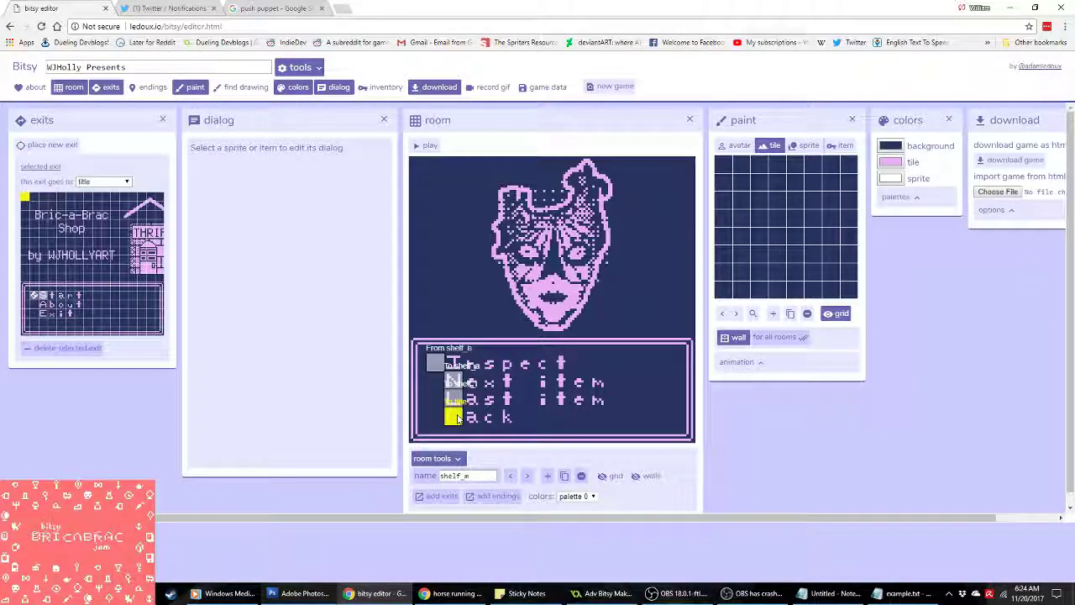
{"action": "left_click", "coordinate": [118, 183]}
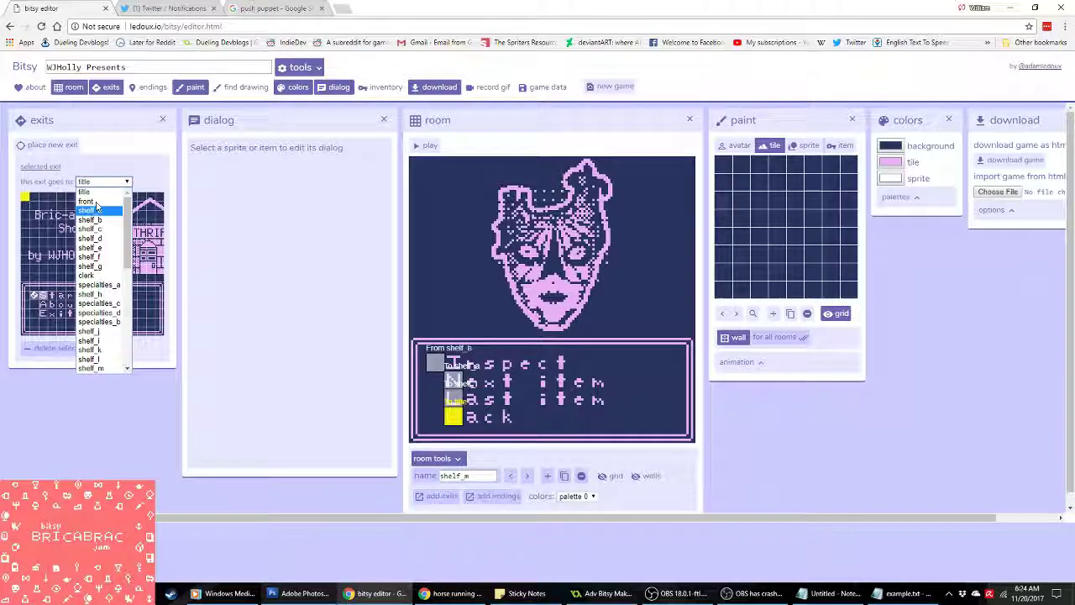
{"action": "left_click", "coordinate": [91, 202]}
{"action": "left_click", "coordinate": [38, 297]}
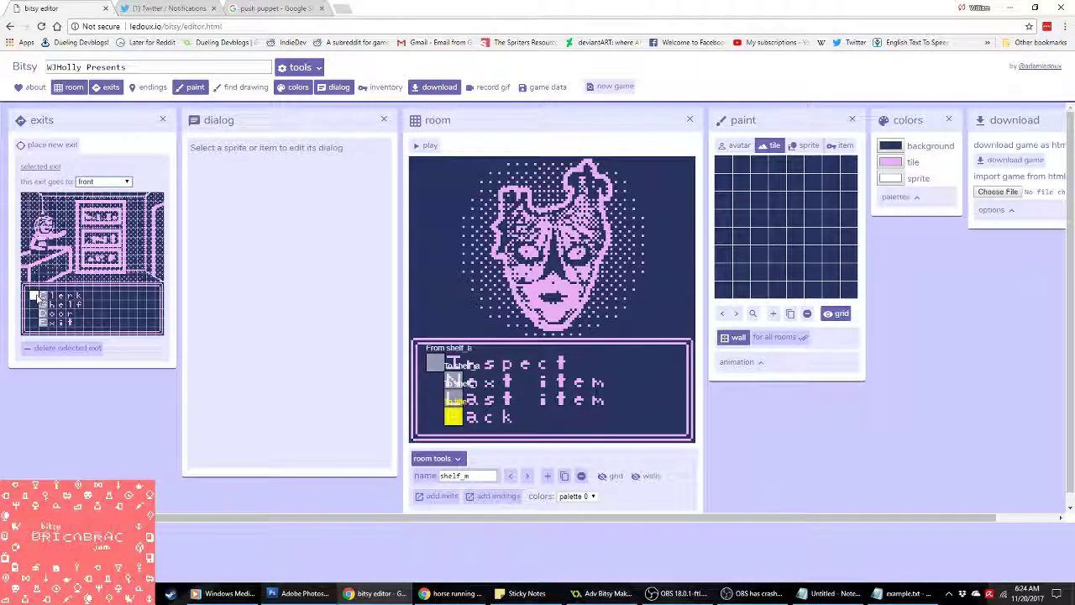
Step: Review the exits in the litebrite, pushdoll and mannequin rooms and show the walls in the room view
{"action": "left_click", "coordinate": [527, 476]}
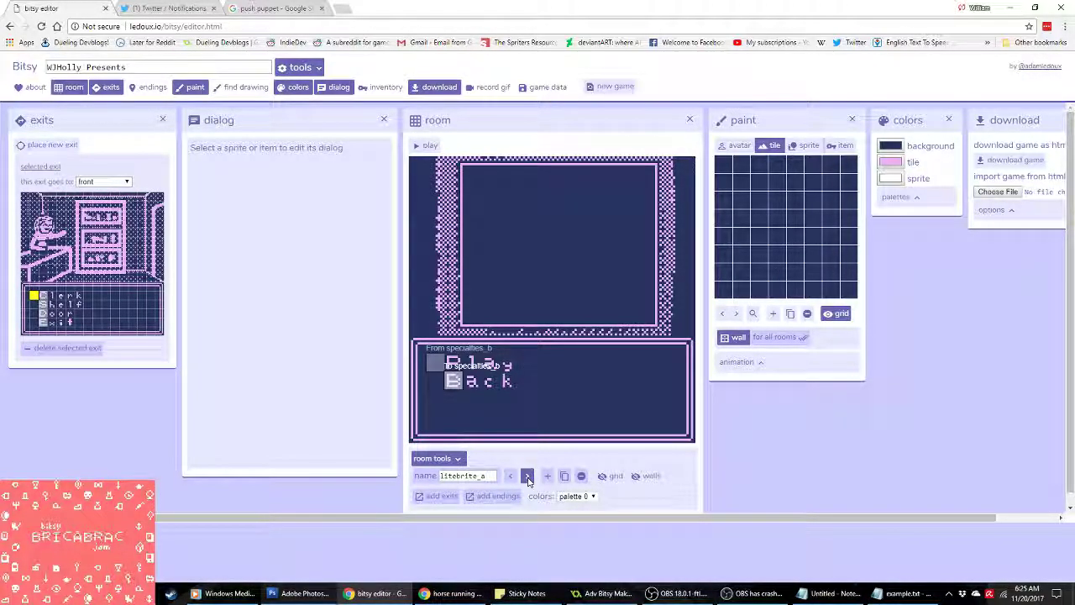
{"action": "left_click", "coordinate": [527, 476]}
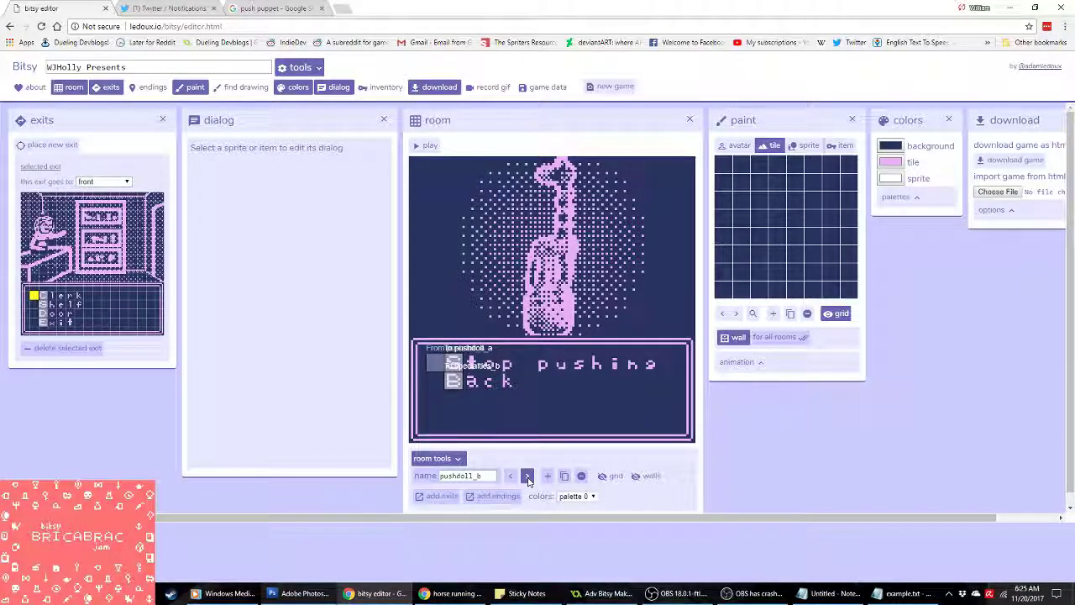
{"action": "left_click", "coordinate": [527, 476]}
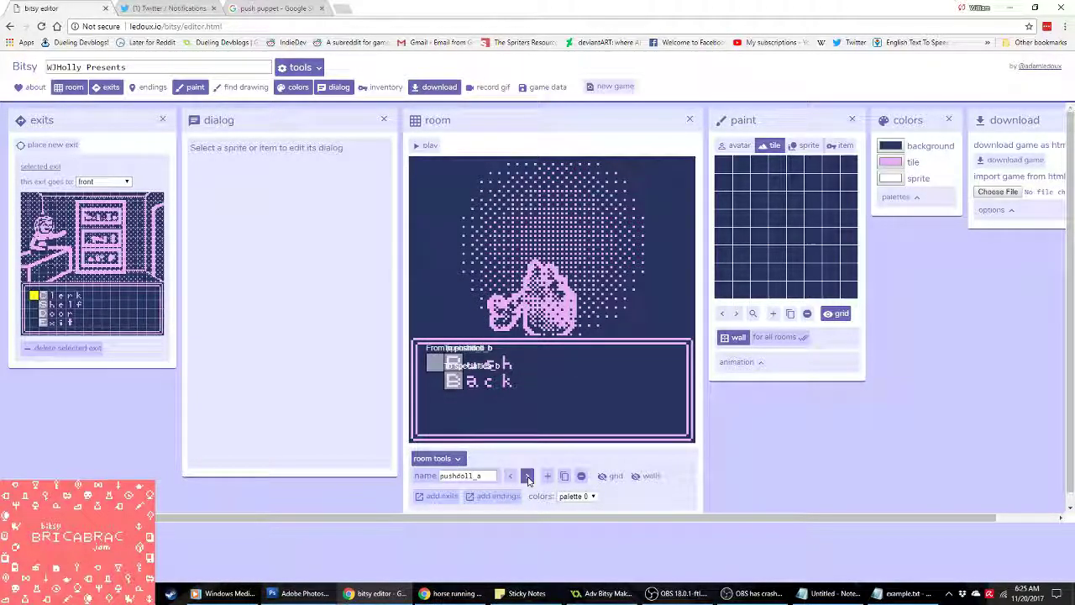
{"action": "left_click", "coordinate": [527, 476]}
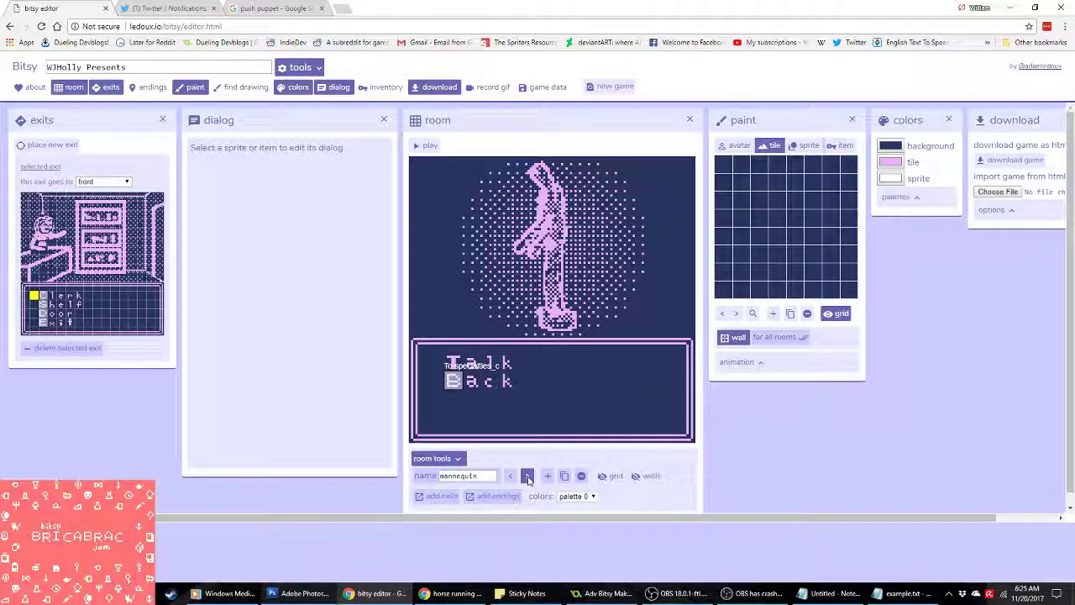
{"action": "left_click", "coordinate": [527, 476]}
{"action": "left_click", "coordinate": [511, 476]}
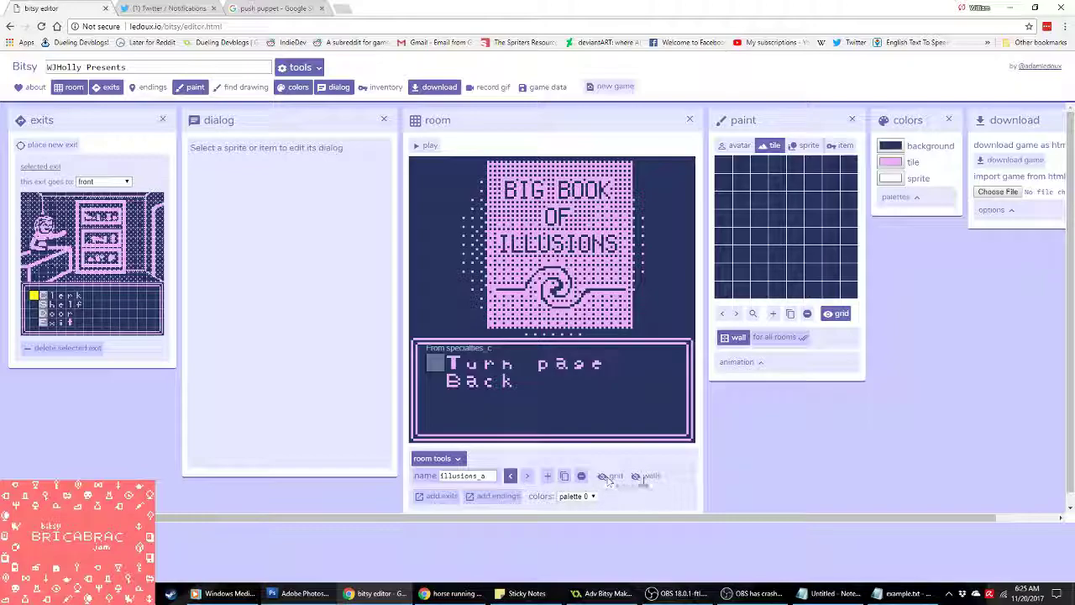
{"action": "left_click", "coordinate": [651, 477]}
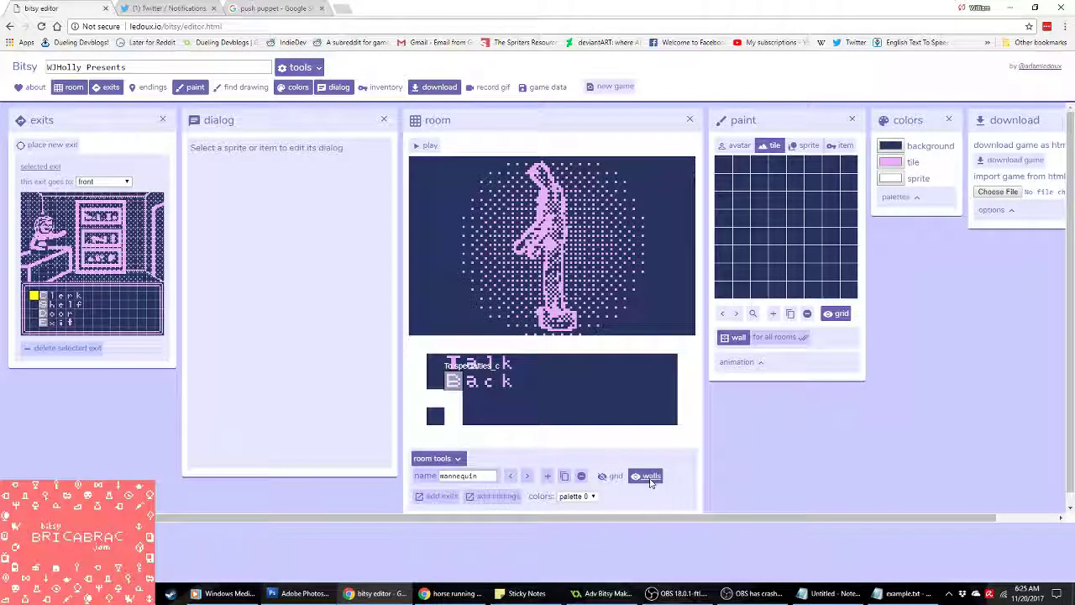
Step: In room illusions_a, add an exit on the B of Back leading to specialties_c, arriving just left of Illusion Book
{"action": "left_click", "coordinate": [527, 476]}
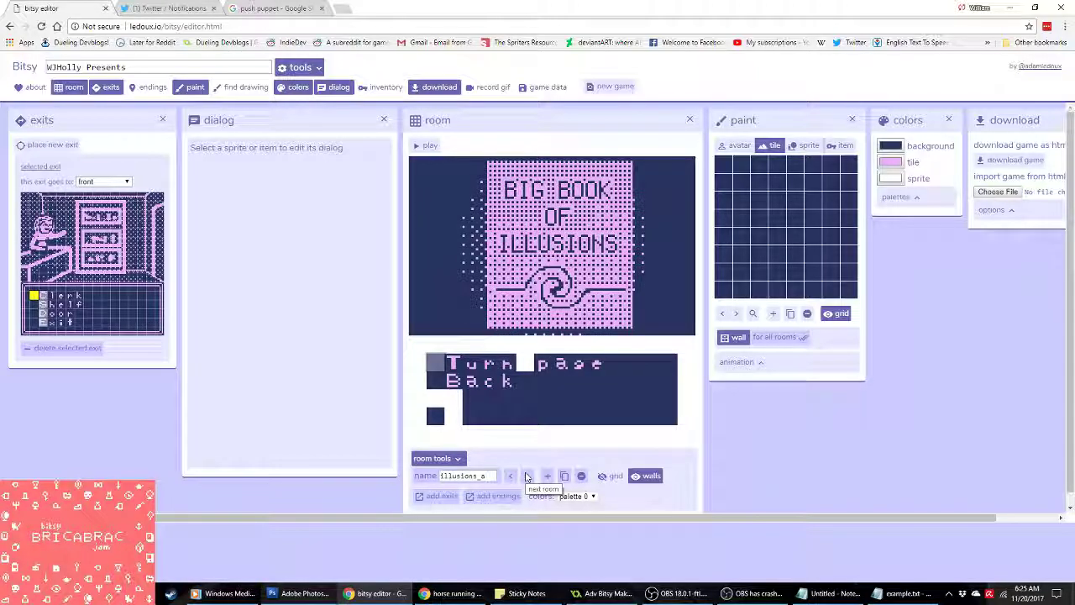
{"action": "left_click", "coordinate": [57, 145]}
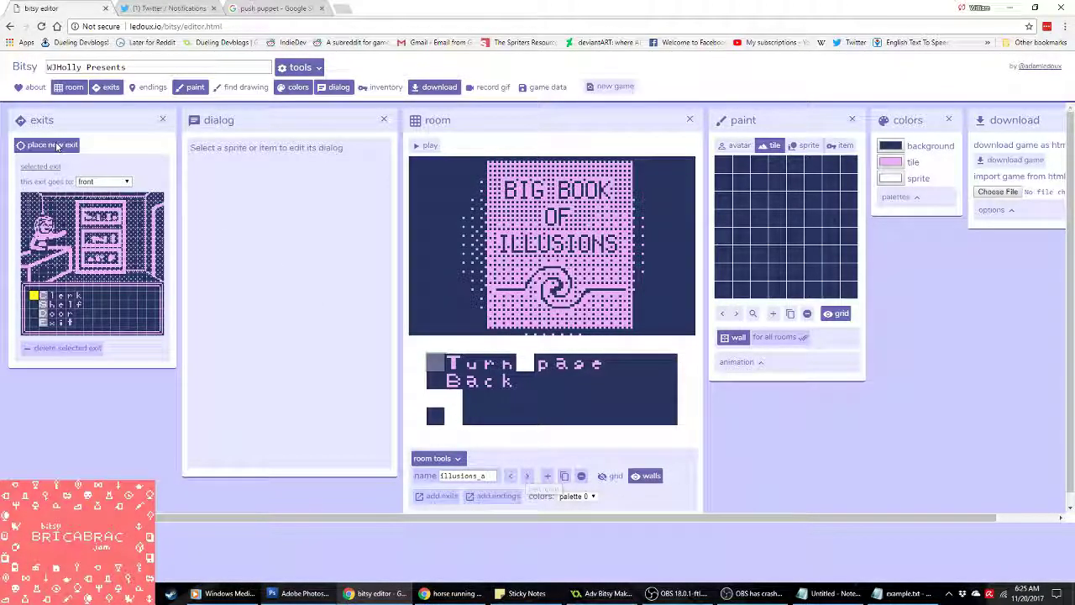
{"action": "left_click", "coordinate": [454, 382]}
{"action": "left_click", "coordinate": [102, 181]}
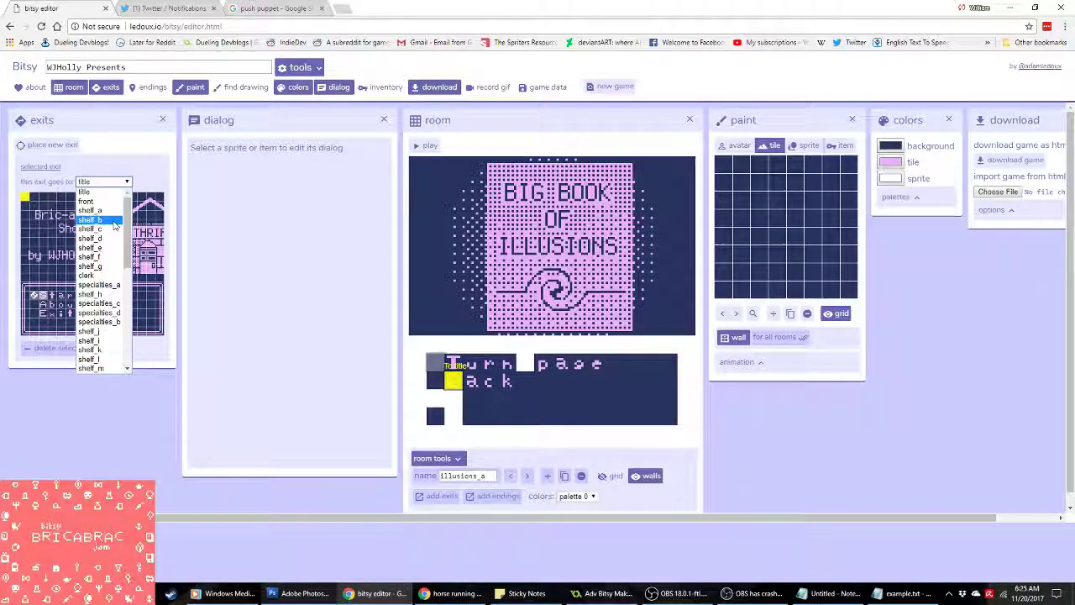
{"action": "left_click", "coordinate": [110, 312]}
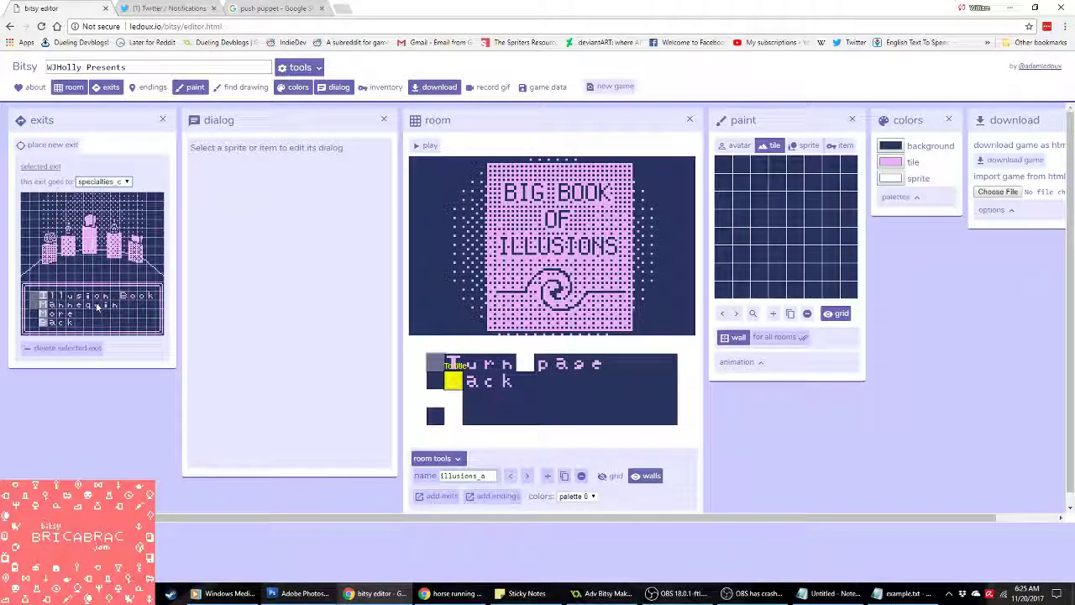
{"action": "left_click", "coordinate": [34, 295]}
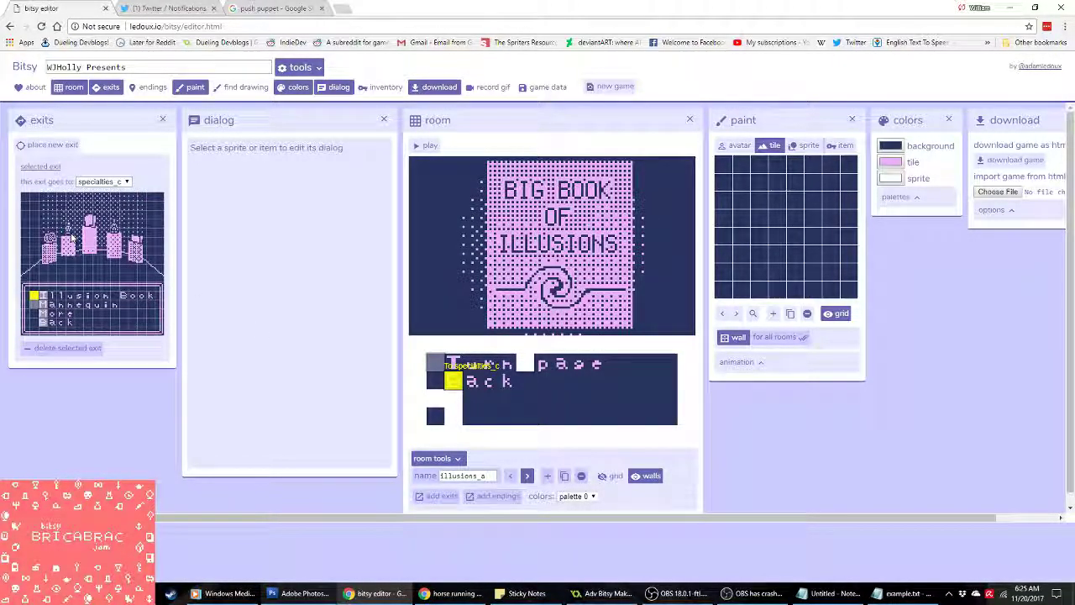
Step: In room illusions_b, add an exit on the B of Back leading to specialties_c, arriving just left of Illusion Book
{"action": "left_click", "coordinate": [50, 147]}
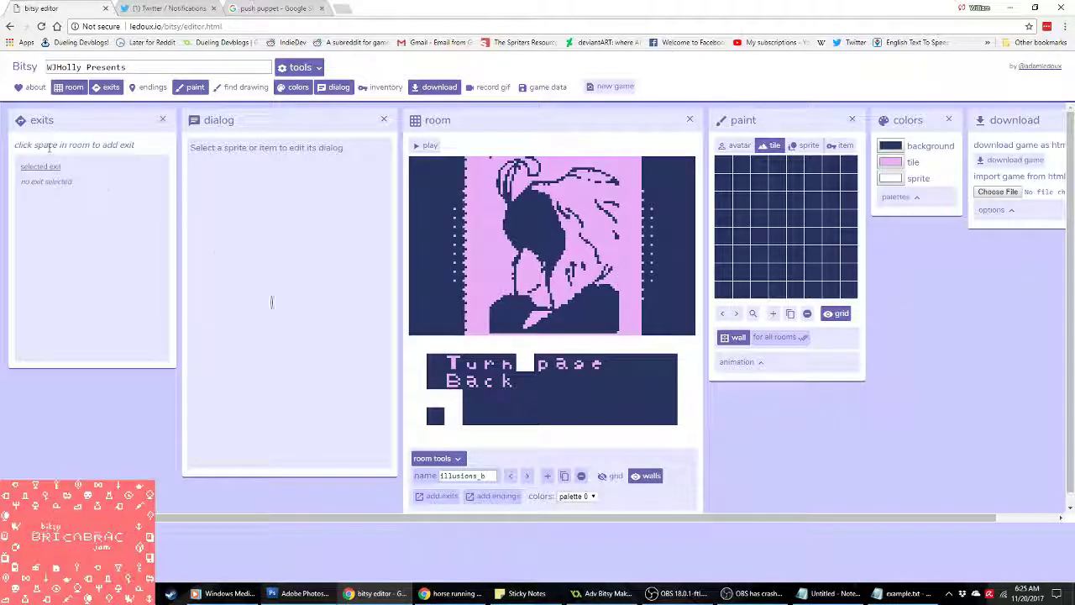
{"action": "left_click", "coordinate": [454, 383]}
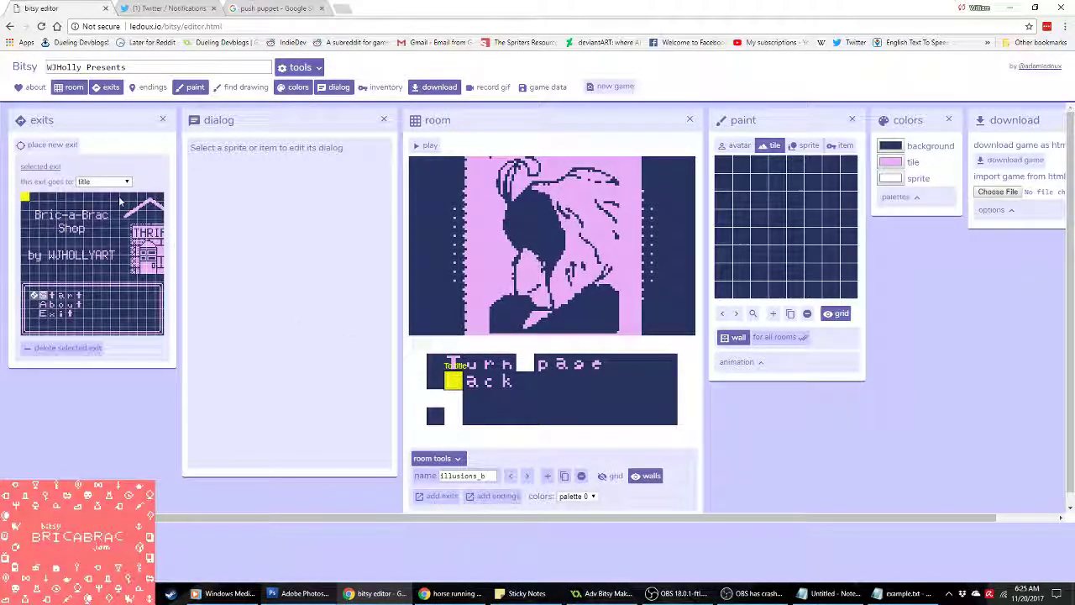
{"action": "left_click", "coordinate": [92, 182]}
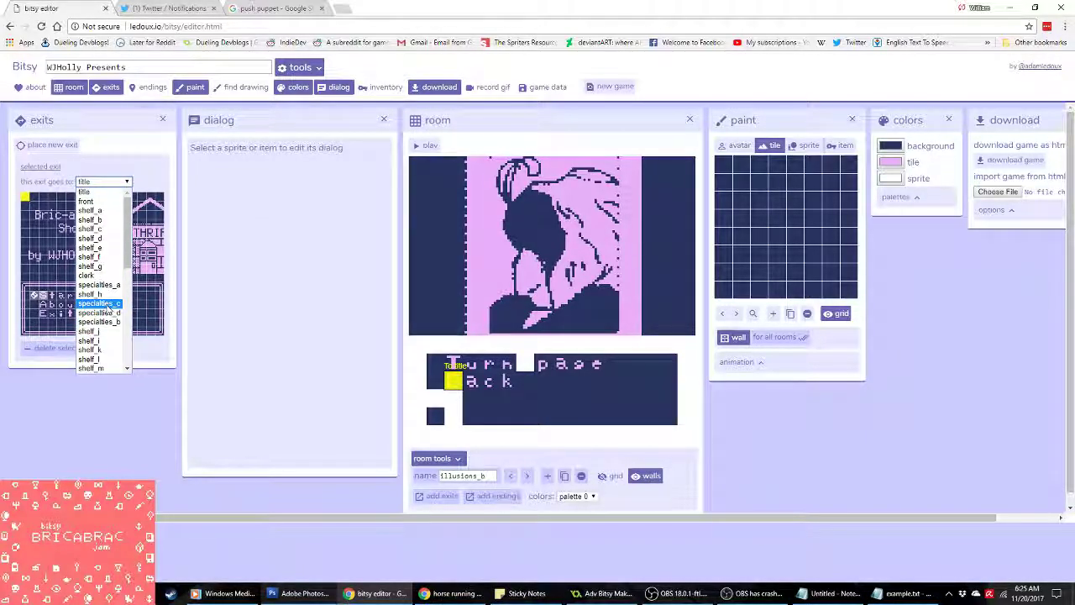
{"action": "left_click", "coordinate": [32, 296]}
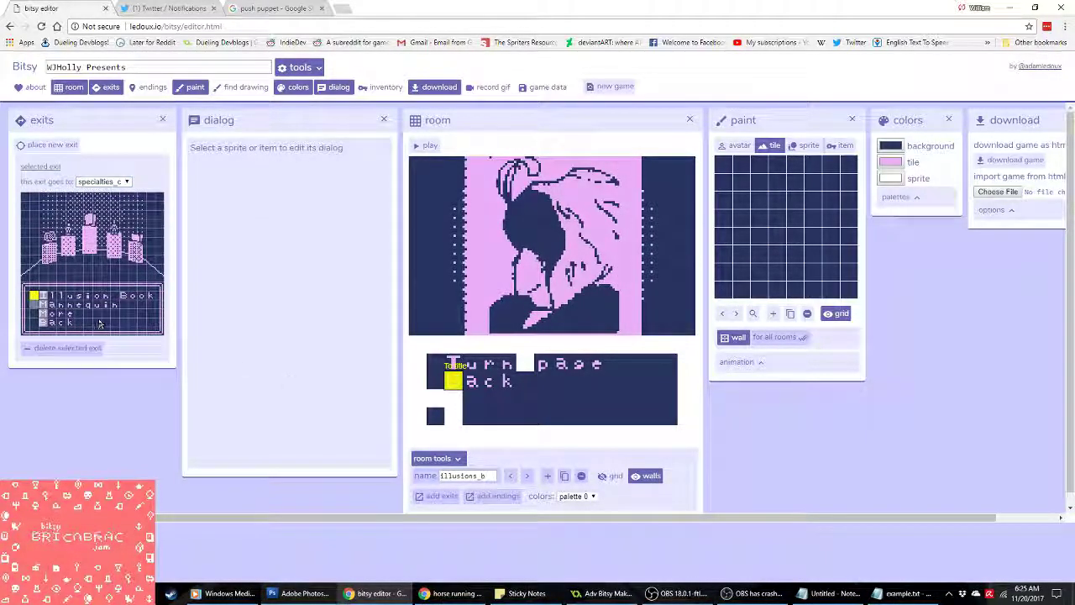
Step: In room illusions_c, add an exit on the B of Back leading to specialties_c, arriving just left of Illusion Book
{"action": "left_click", "coordinate": [528, 475]}
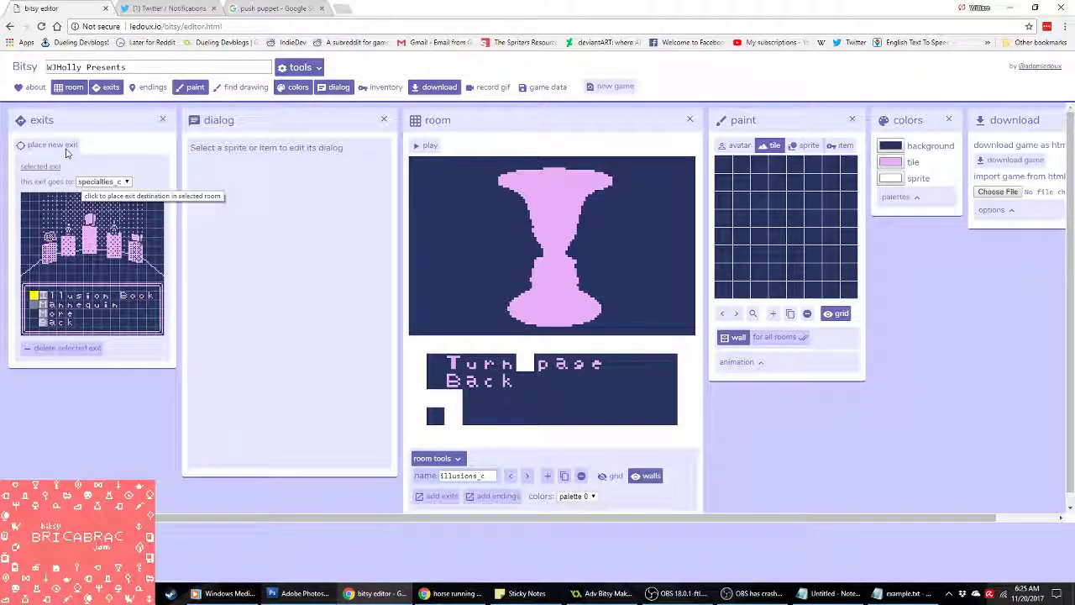
{"action": "left_click", "coordinate": [66, 149]}
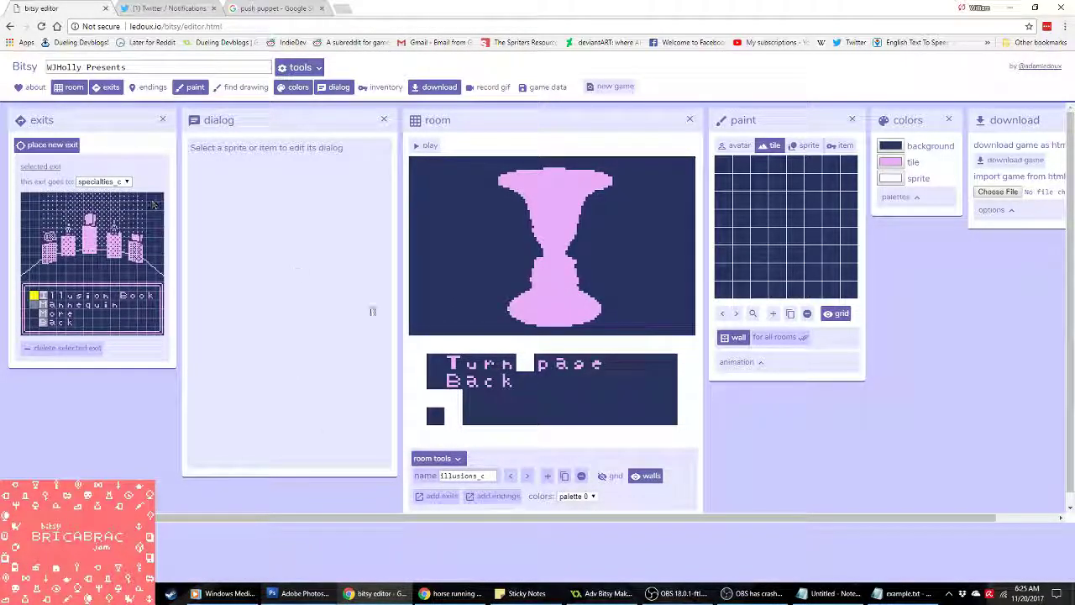
{"action": "left_click", "coordinate": [452, 381]}
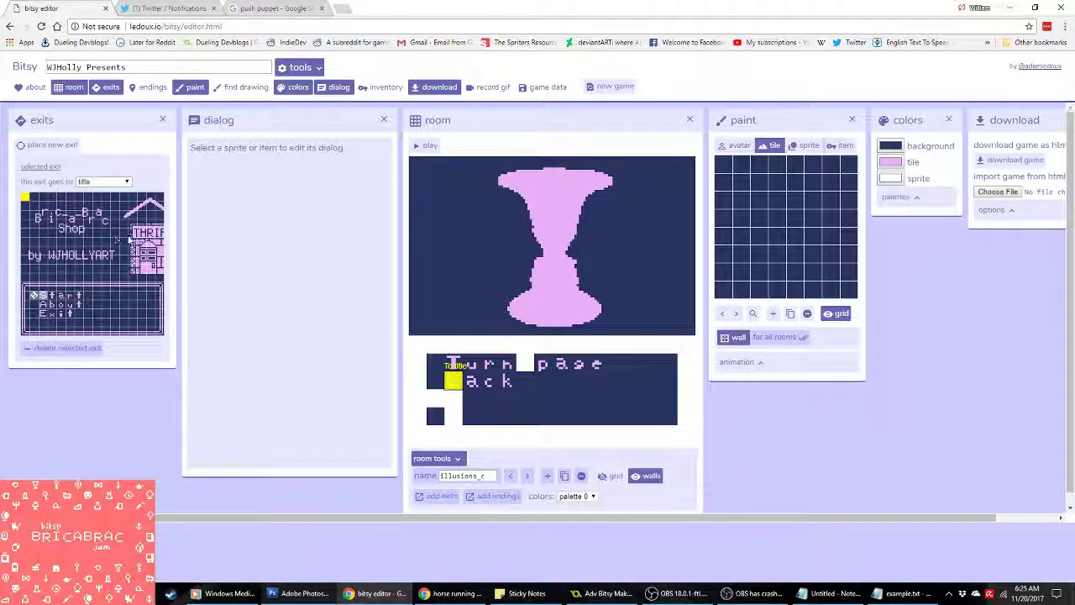
{"action": "left_click", "coordinate": [106, 182]}
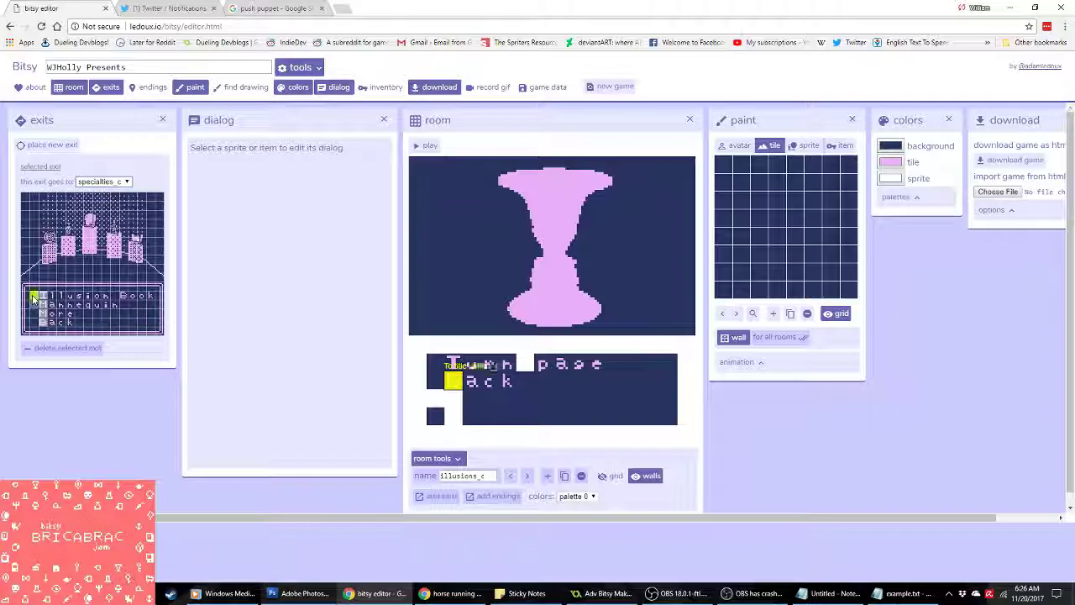
Step: In room illusions_d, add an exit on the B of Back leading to specialties_c, arriving just left of Illusion Book
{"action": "left_click", "coordinate": [527, 477]}
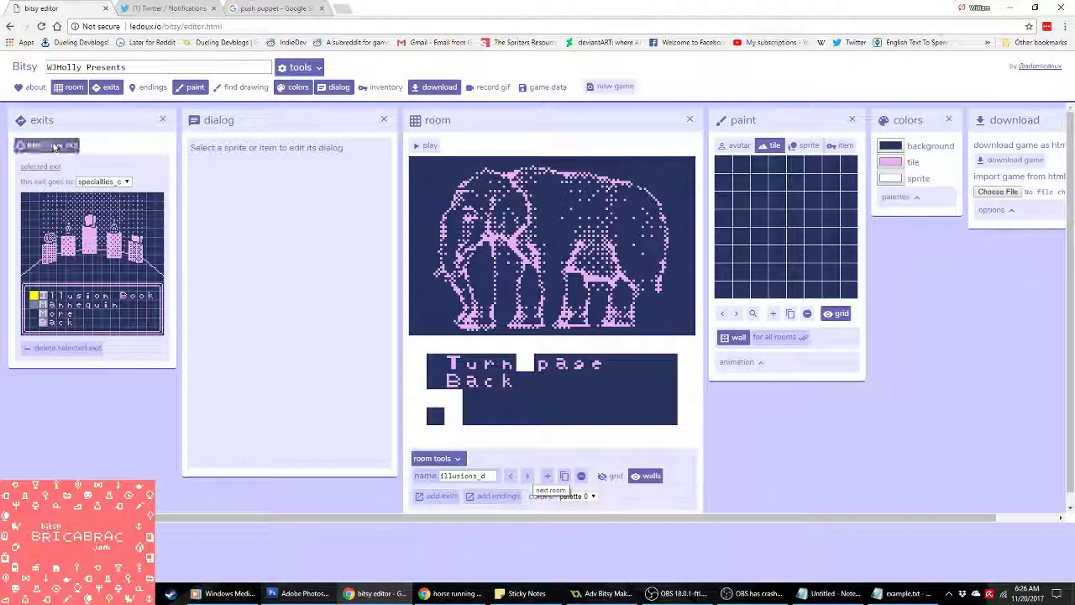
{"action": "left_click", "coordinate": [454, 383]}
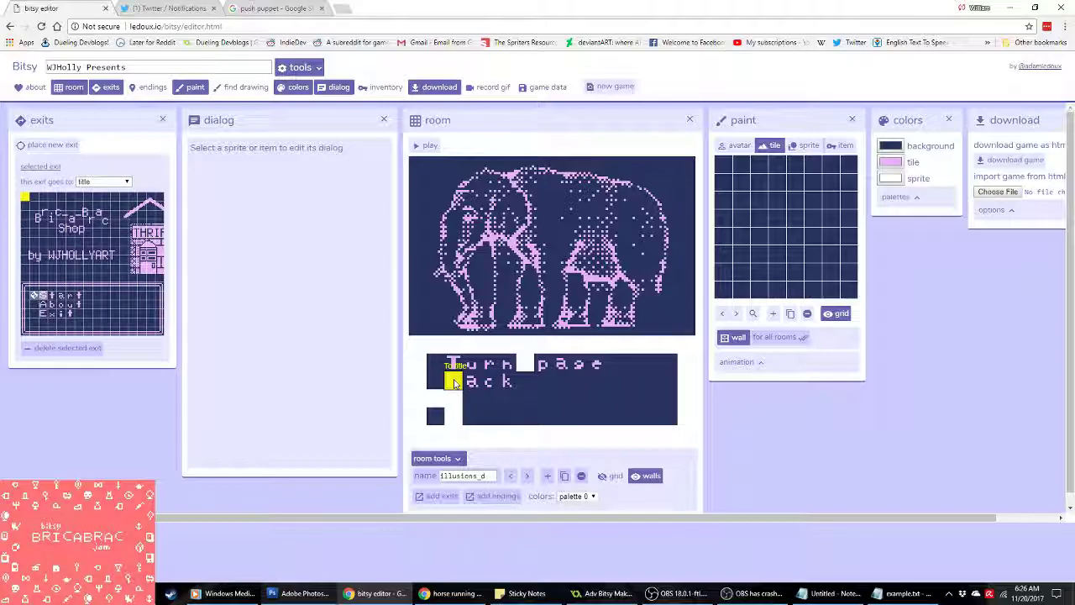
{"action": "left_click", "coordinate": [104, 181]}
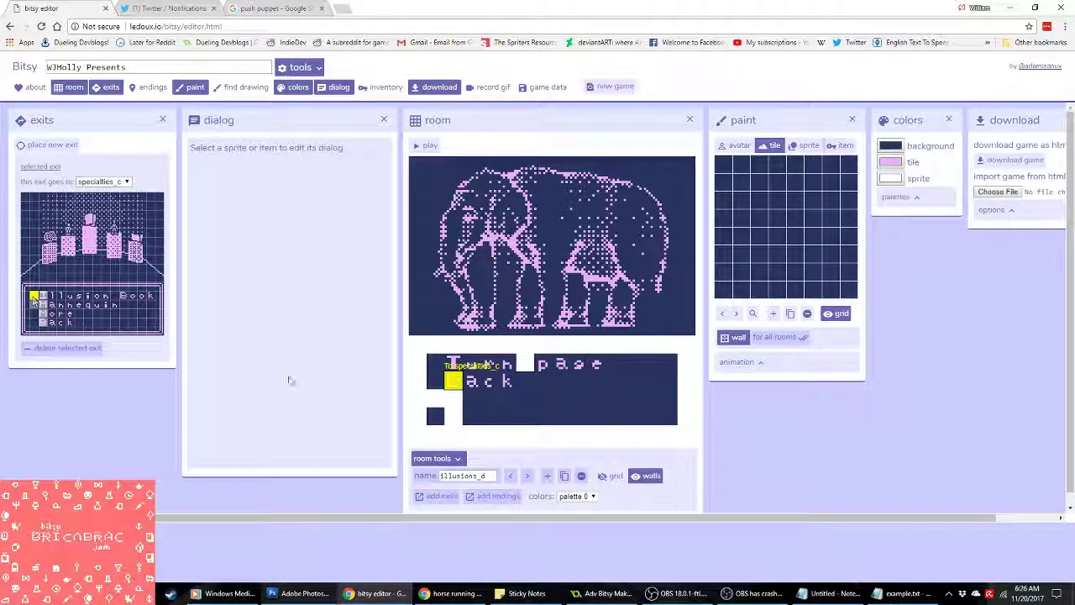
Step: In room illusions_e, add an exit on the B of Back leading to specialties_c, arriving just left of Illusion Book
{"action": "left_click", "coordinate": [527, 477]}
{"action": "left_click", "coordinate": [50, 144]}
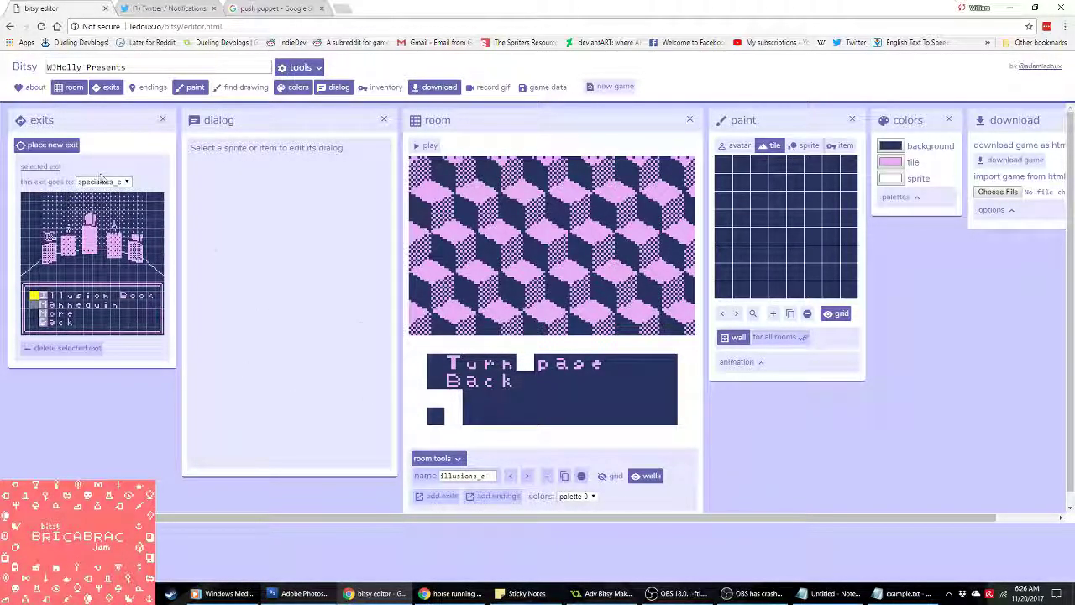
{"action": "left_click", "coordinate": [453, 381]}
{"action": "left_click", "coordinate": [99, 182]}
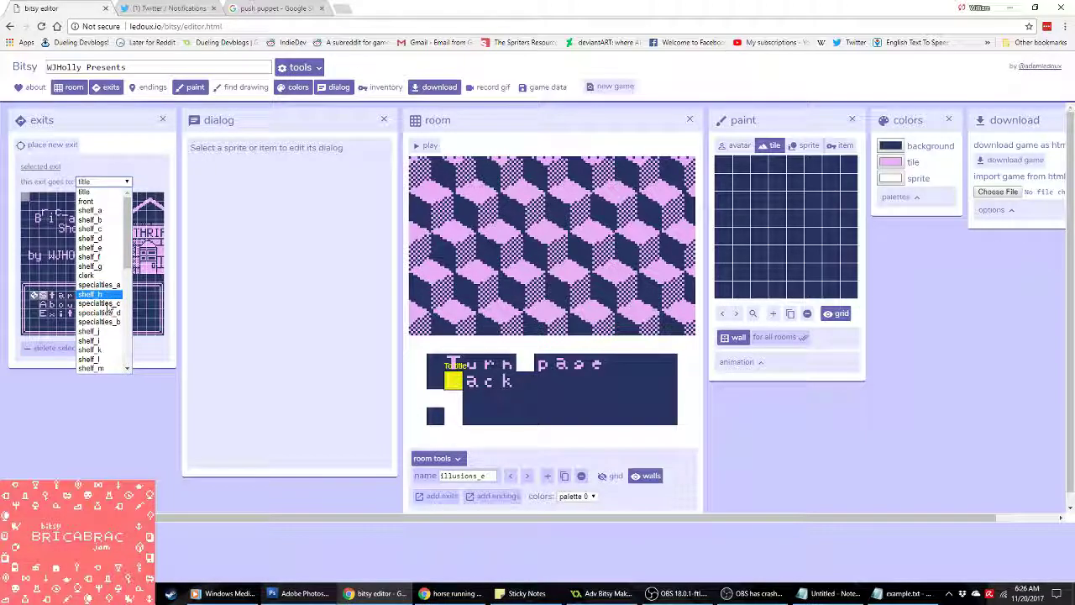
{"action": "left_click", "coordinate": [101, 303]}
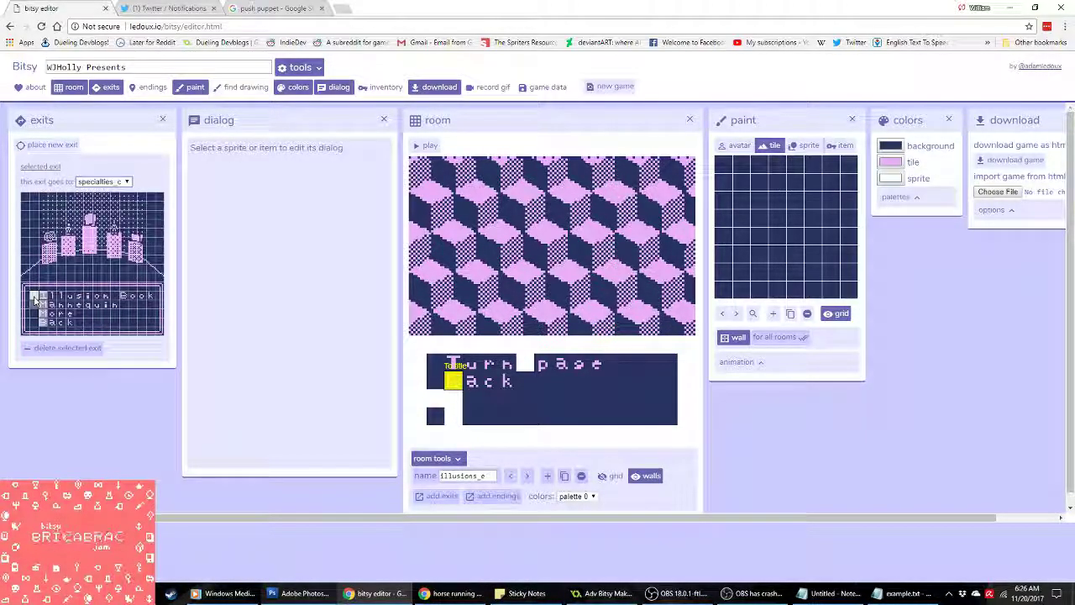
Step: In room illusions_f, add an exit on the B of Back leading to specialties_c, arriving just left of Illusion Book
{"action": "left_click", "coordinate": [526, 477]}
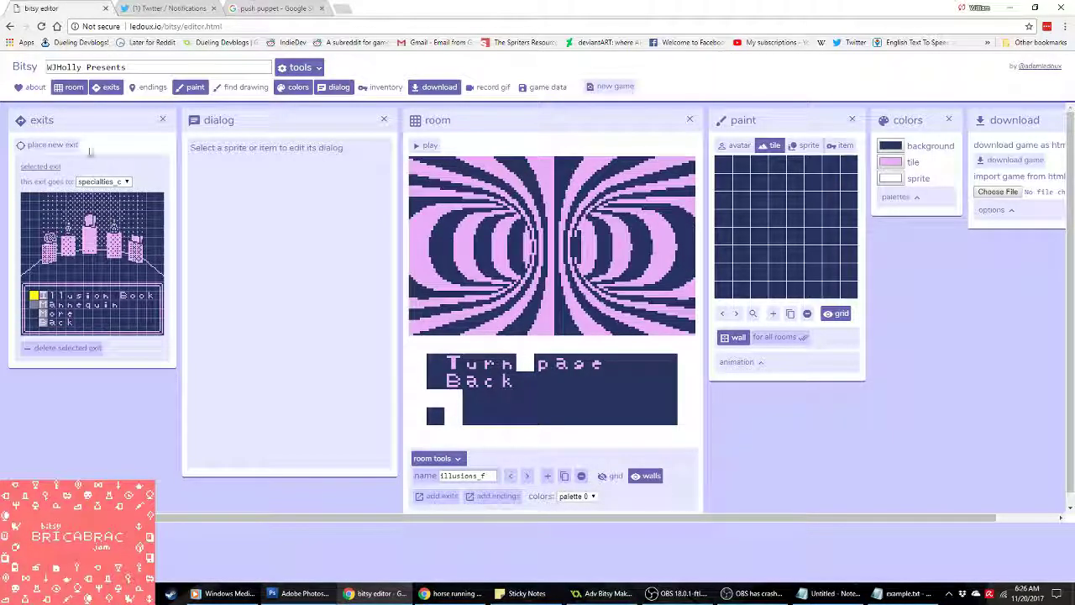
{"action": "left_click", "coordinate": [52, 145]}
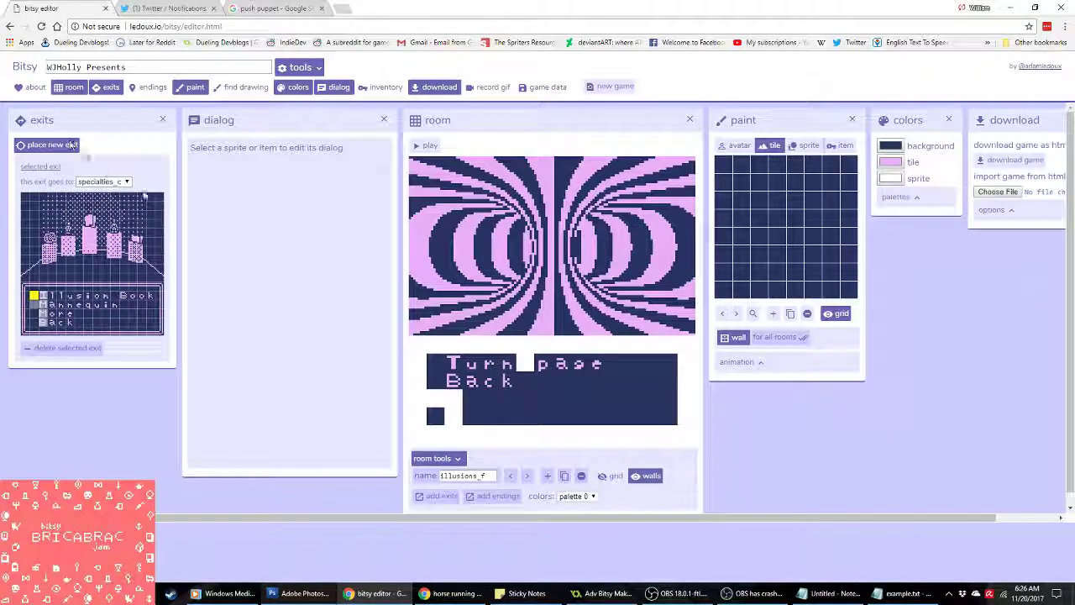
{"action": "left_click", "coordinate": [453, 386]}
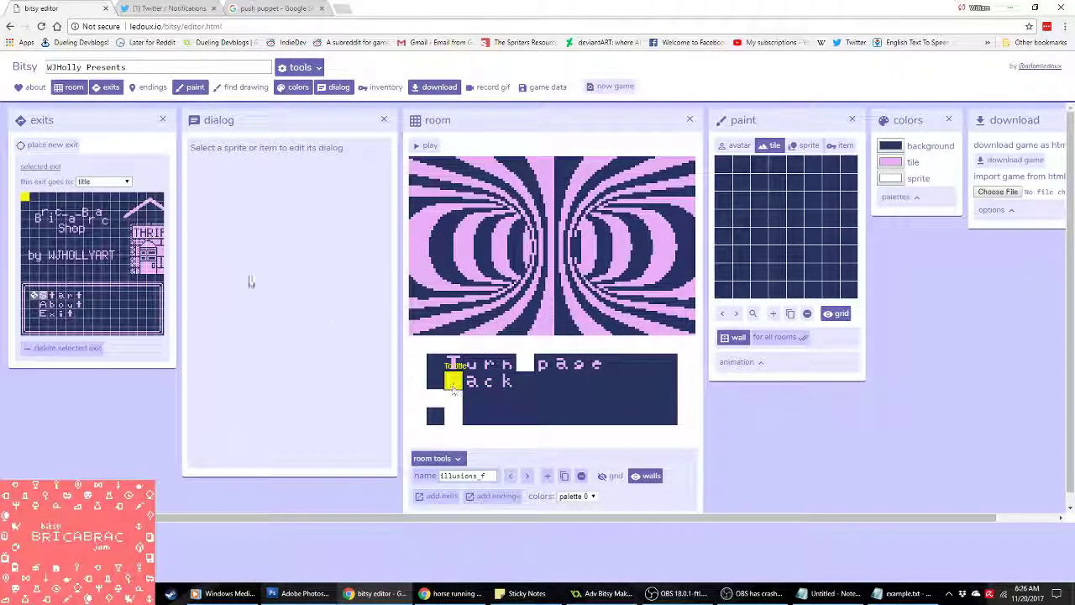
{"action": "left_click", "coordinate": [103, 182]}
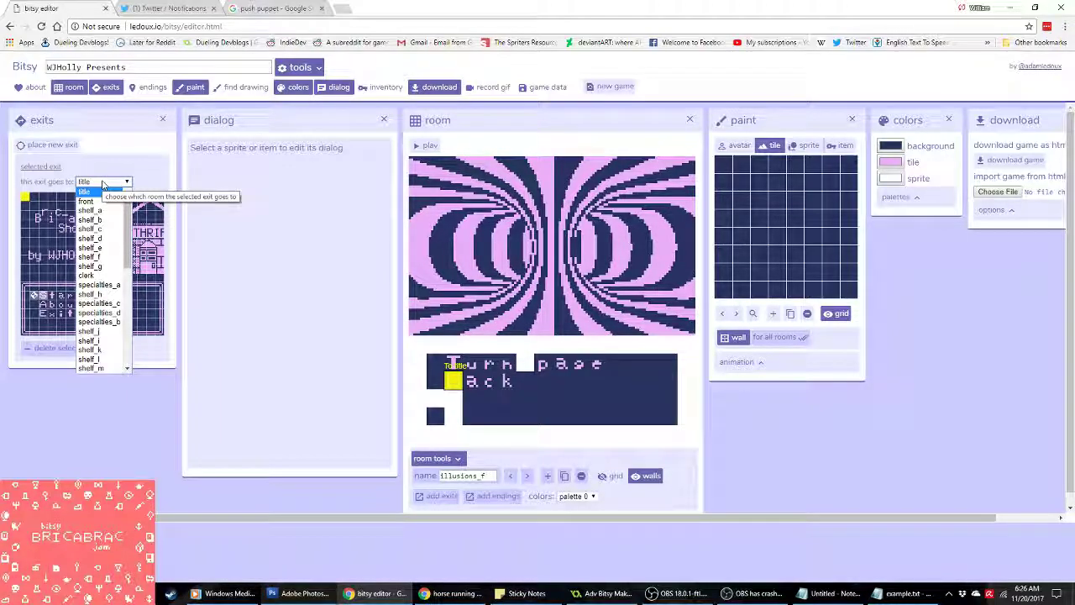
{"action": "left_click", "coordinate": [98, 309]}
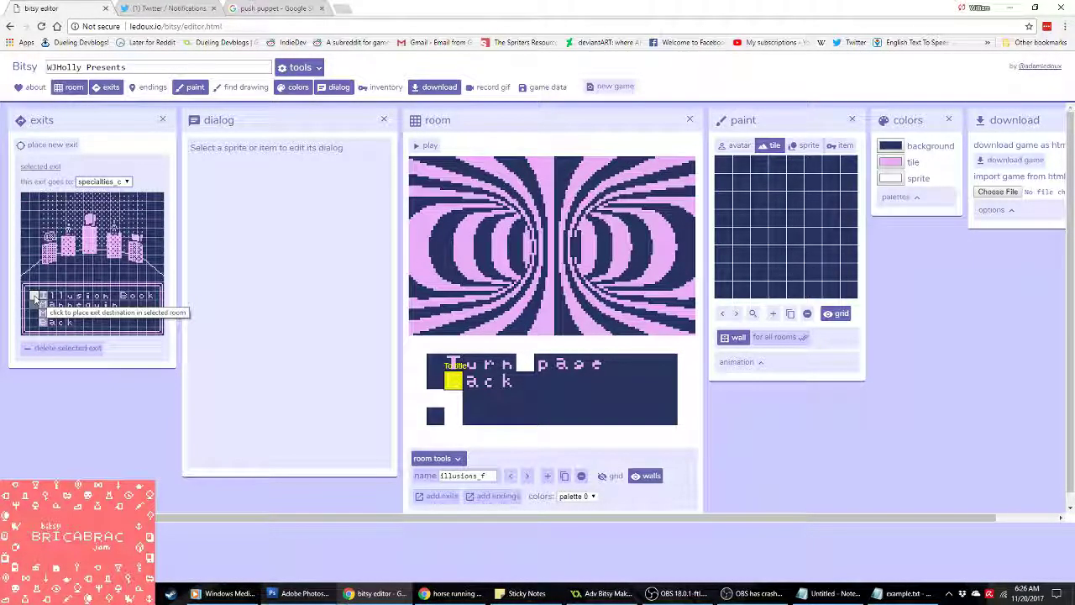
Step: In room illusions_g, add an exit on the B of Back leading to specialties_c, arriving just left of Illusion Book
{"action": "left_click", "coordinate": [526, 475]}
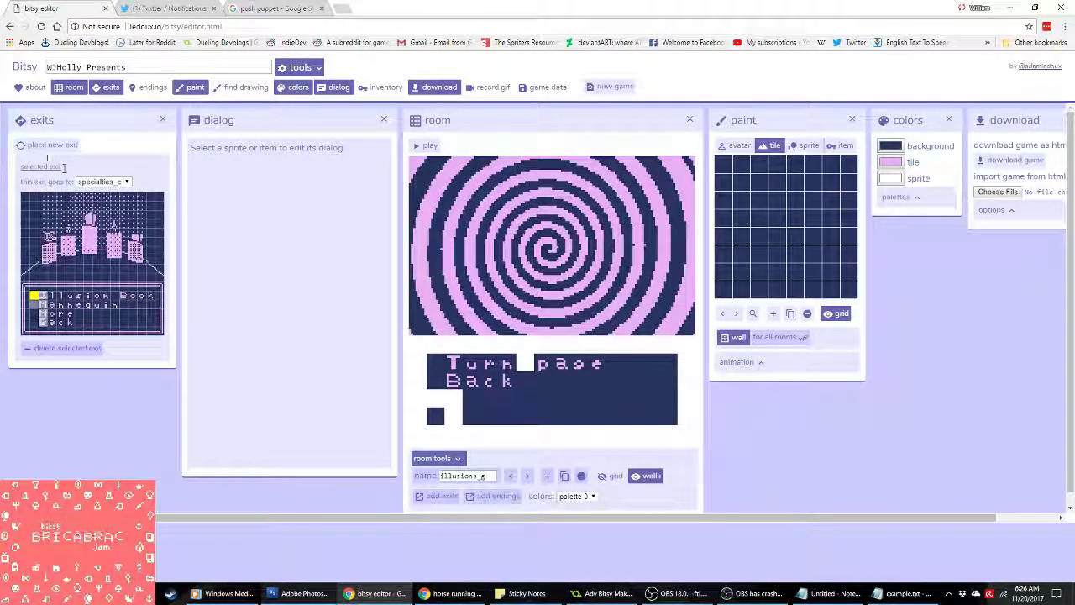
{"action": "left_click", "coordinate": [42, 144]}
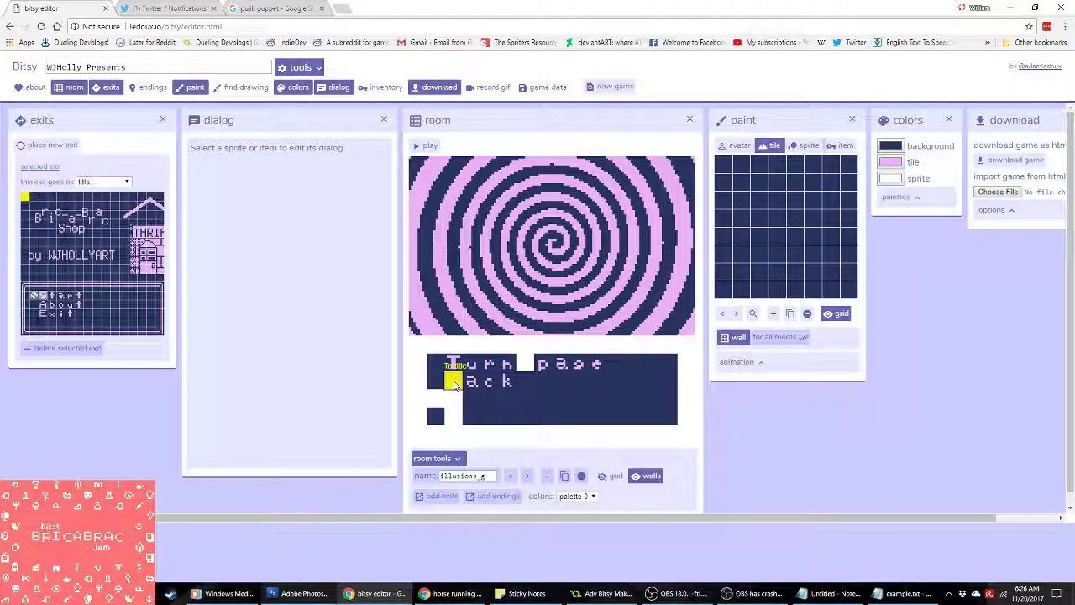
{"action": "left_click", "coordinate": [110, 183]}
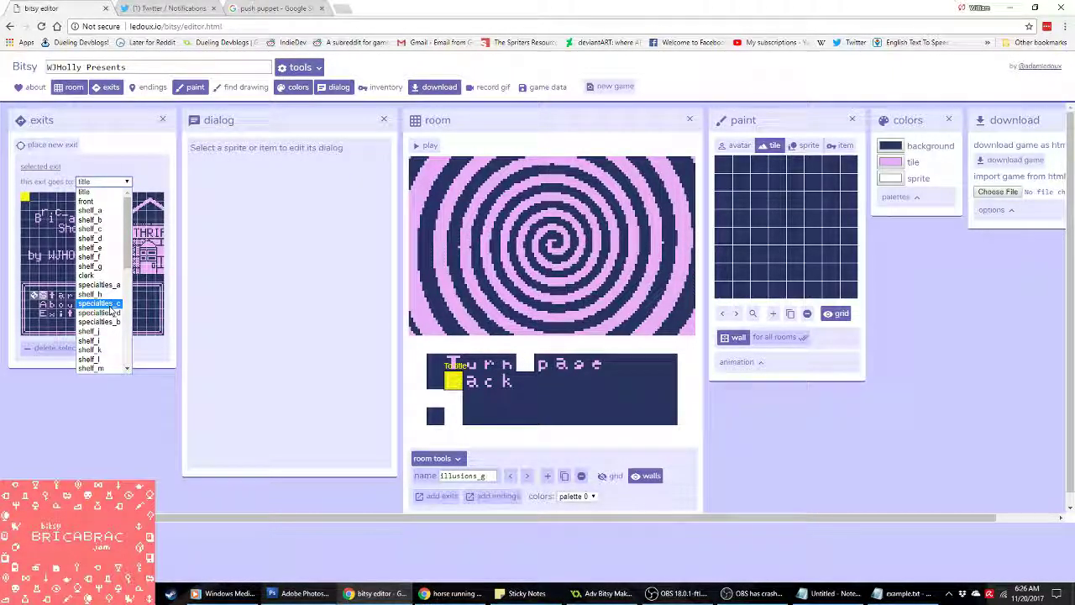
{"action": "left_click", "coordinate": [108, 304]}
{"action": "left_click", "coordinate": [33, 296]}
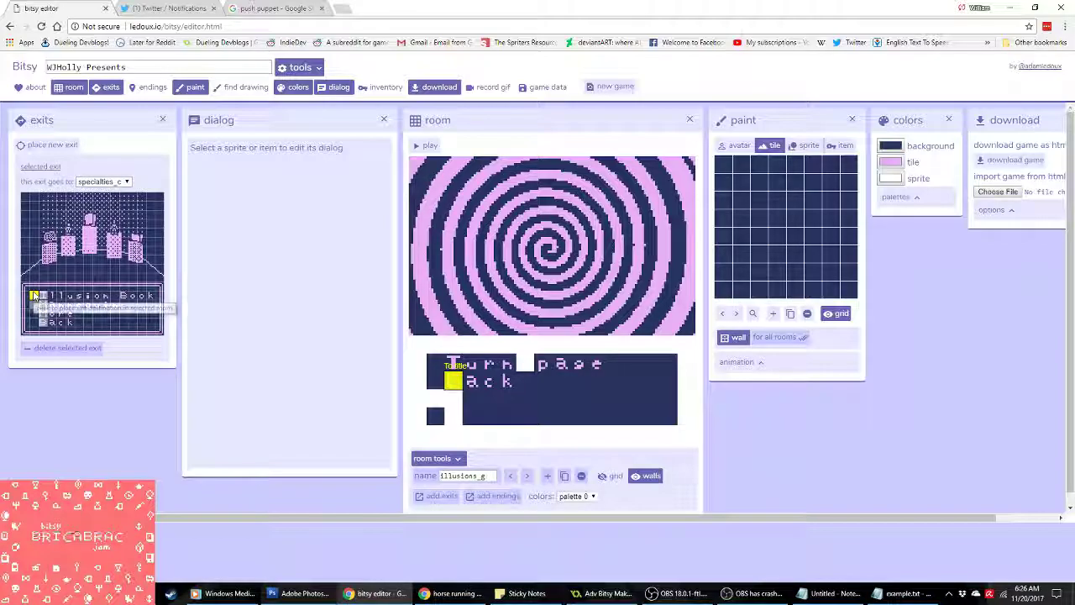
Step: In room illusions_h, add an exit on the B of Back leading to specialties_c, arriving just left of Illusion Book
{"action": "left_click", "coordinate": [526, 476]}
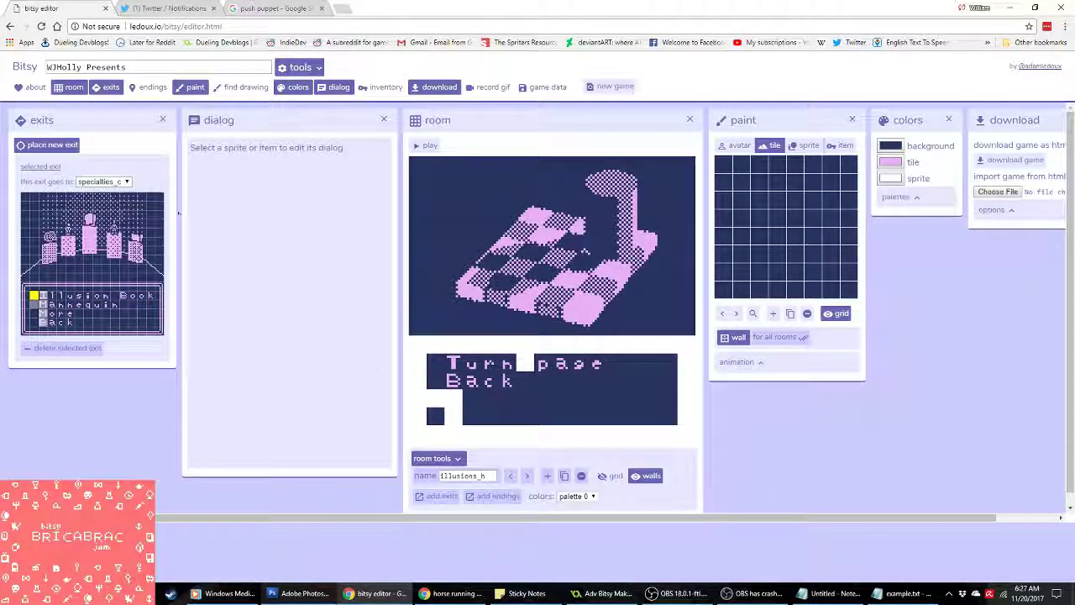
{"action": "left_click", "coordinate": [452, 381]}
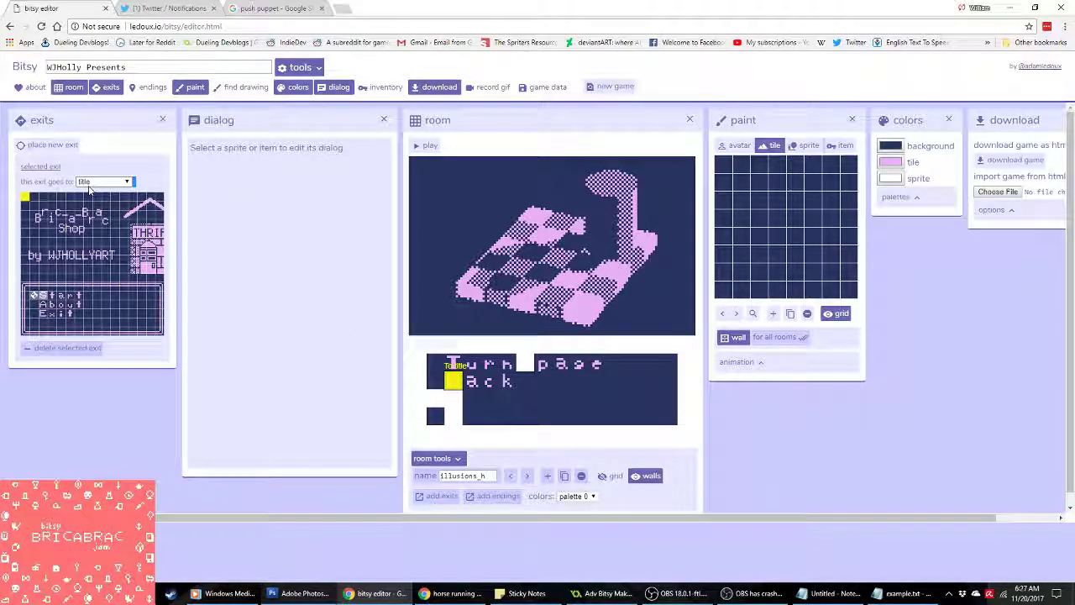
{"action": "left_click", "coordinate": [92, 182]}
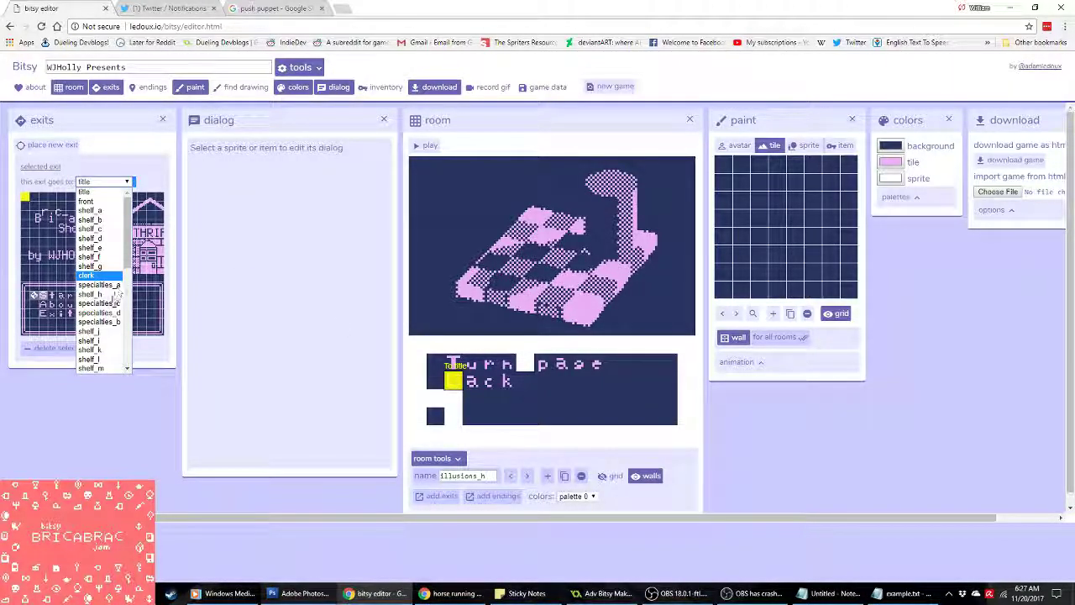
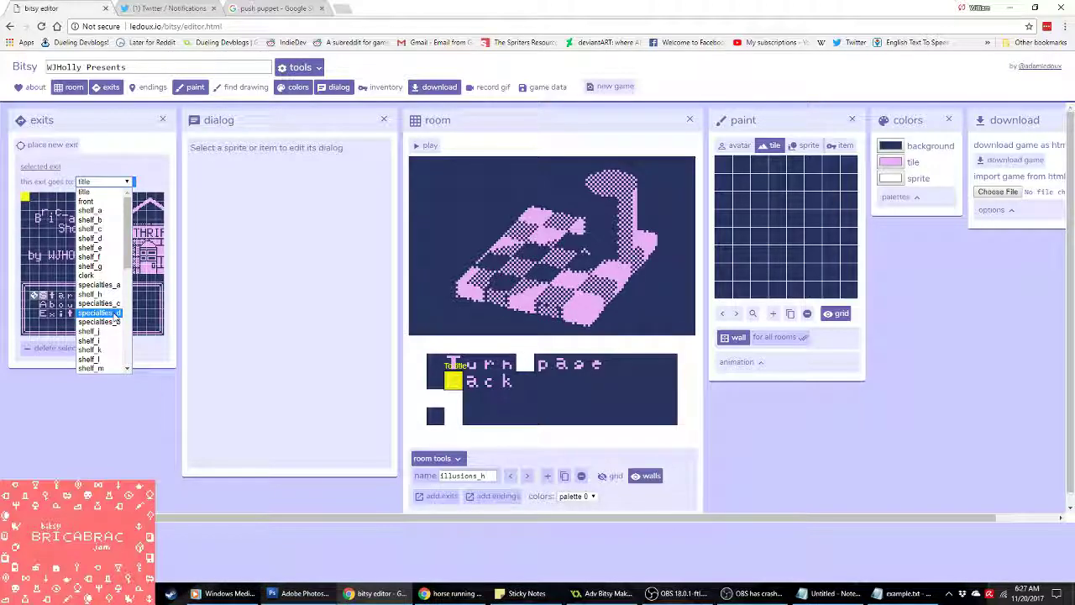
{"action": "left_click", "coordinate": [115, 314]}
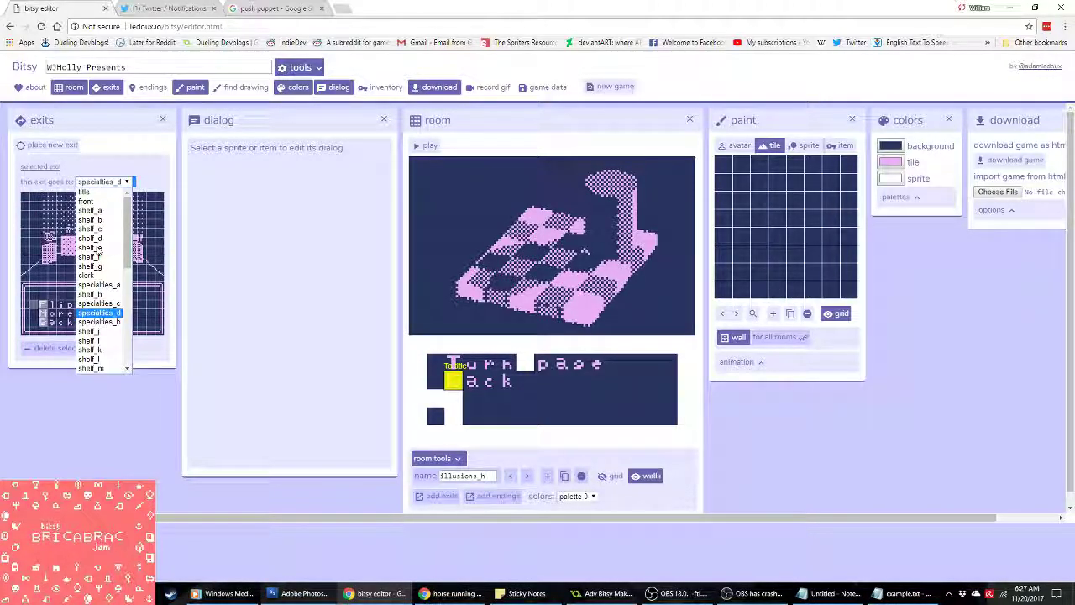
{"action": "left_click", "coordinate": [33, 295]}
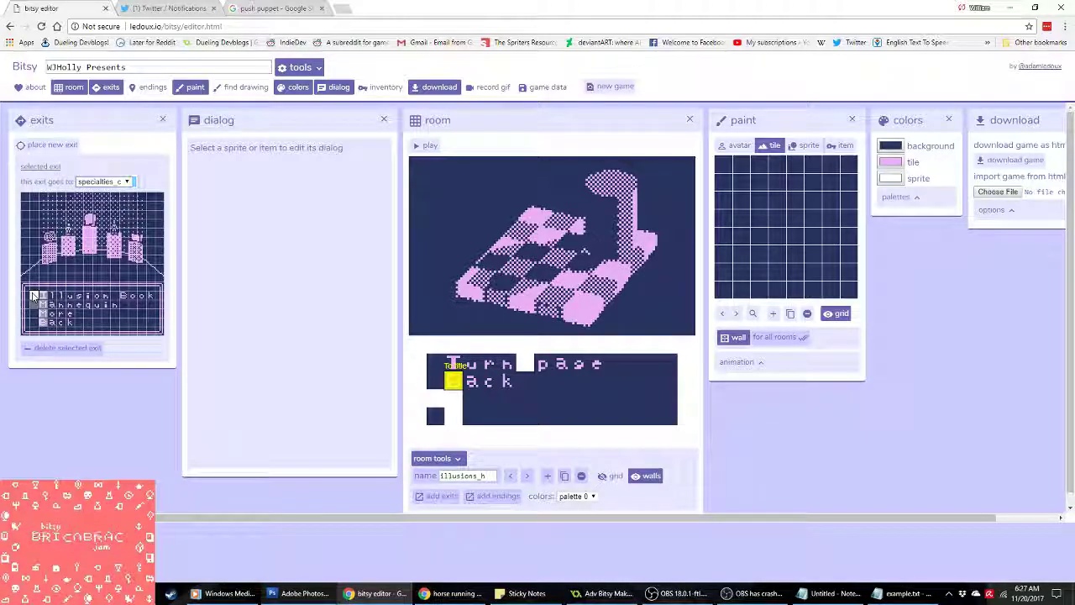
Step: Return to room illusions_a and add an exit on the T of Turn page leading to illusions_b, arriving just left of Turn page
{"action": "left_click", "coordinate": [527, 476]}
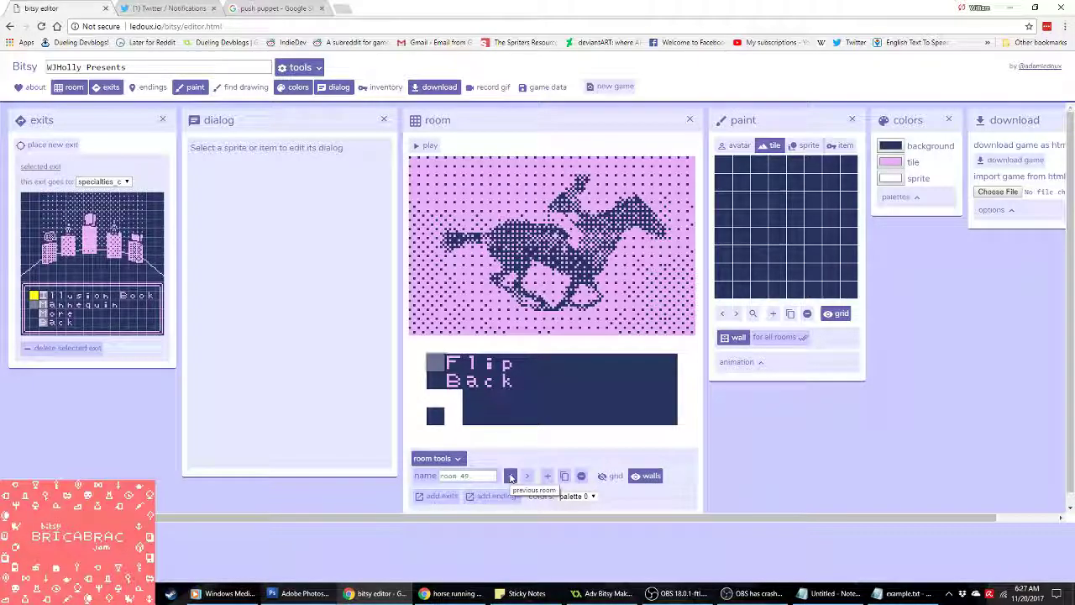
{"action": "left_click", "coordinate": [511, 477]}
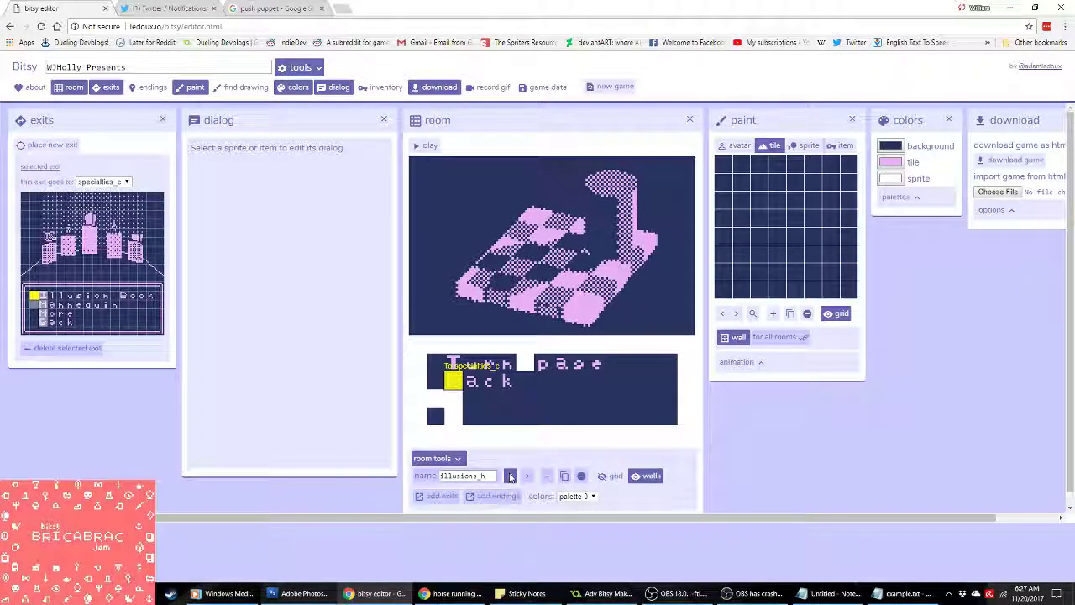
{"action": "left_click", "coordinate": [510, 476]}
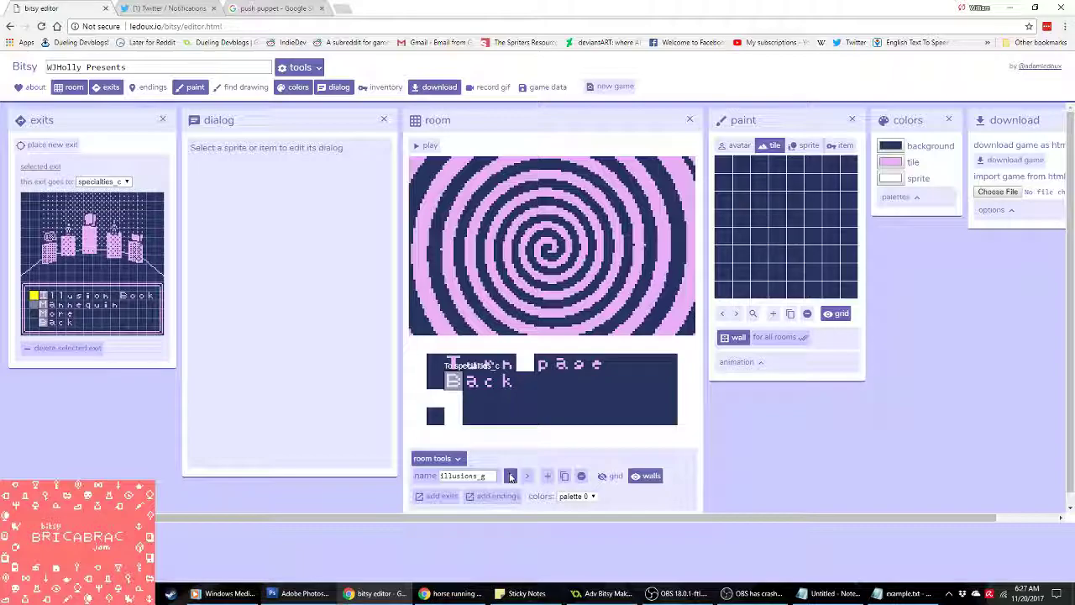
{"action": "left_click", "coordinate": [510, 476]}
{"action": "left_click", "coordinate": [510, 476]}
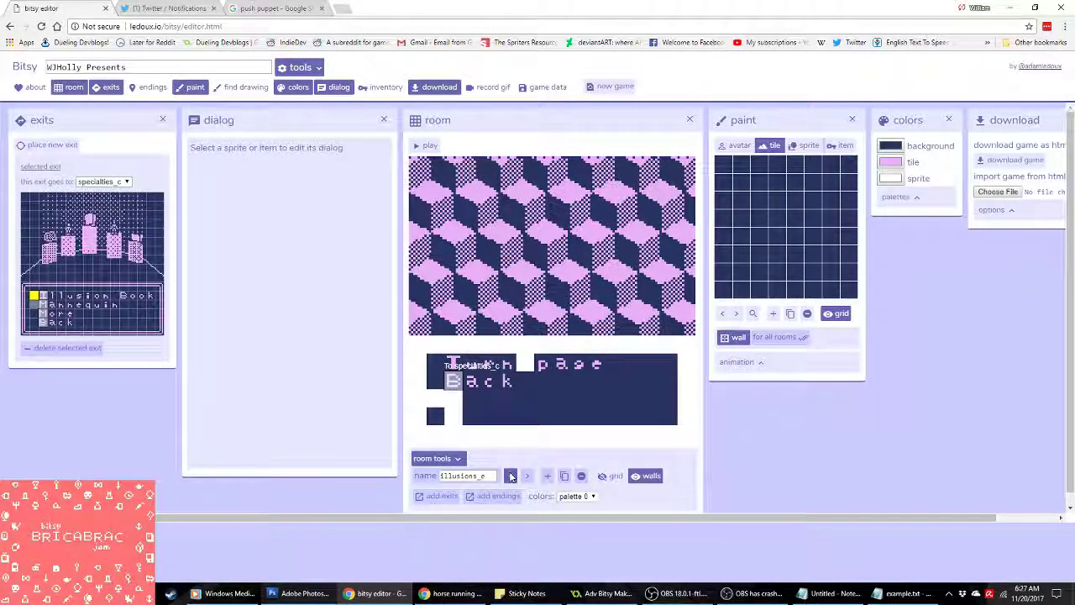
{"action": "left_click", "coordinate": [511, 476]}
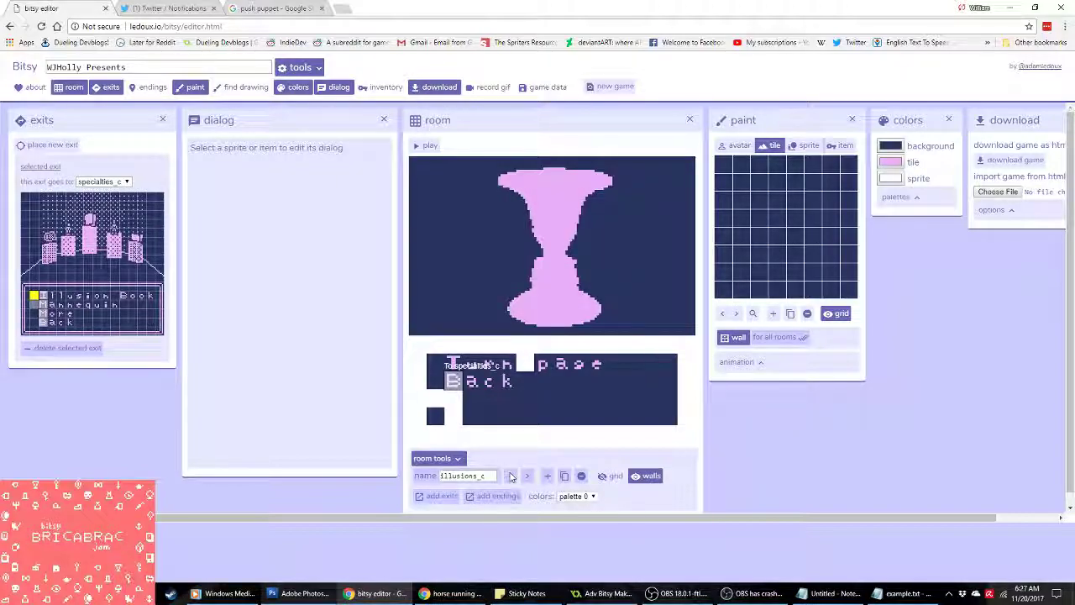
{"action": "left_click", "coordinate": [511, 476]}
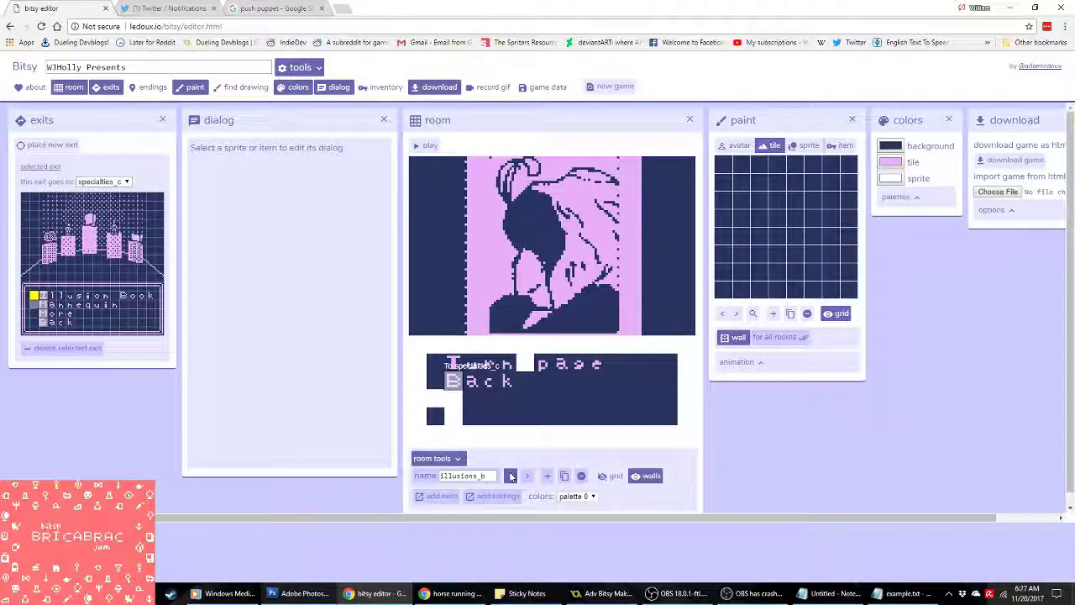
{"action": "left_click", "coordinate": [510, 476]}
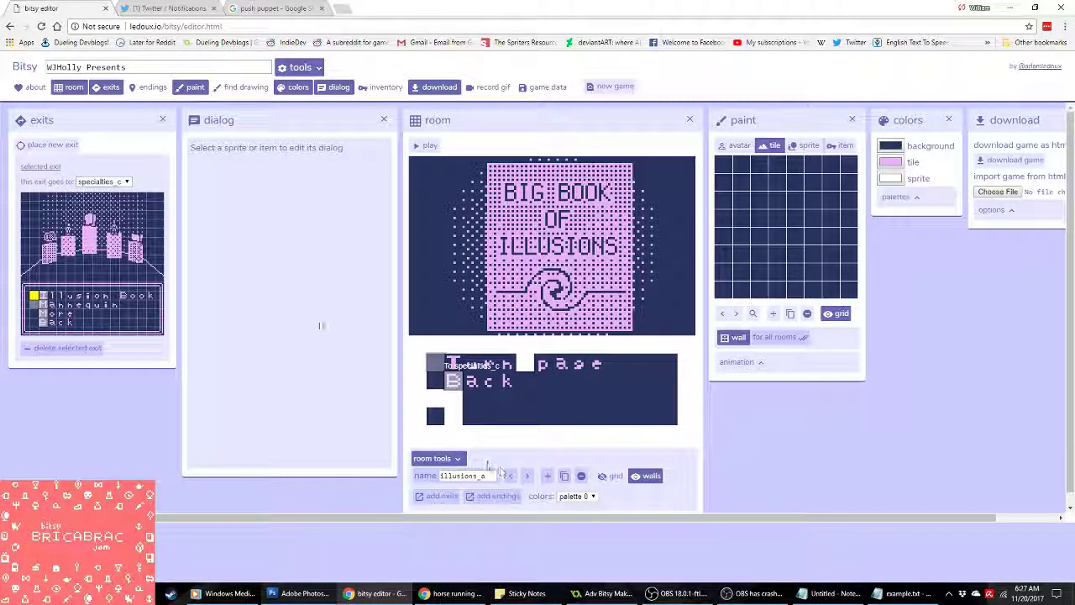
{"action": "left_click", "coordinate": [51, 144]}
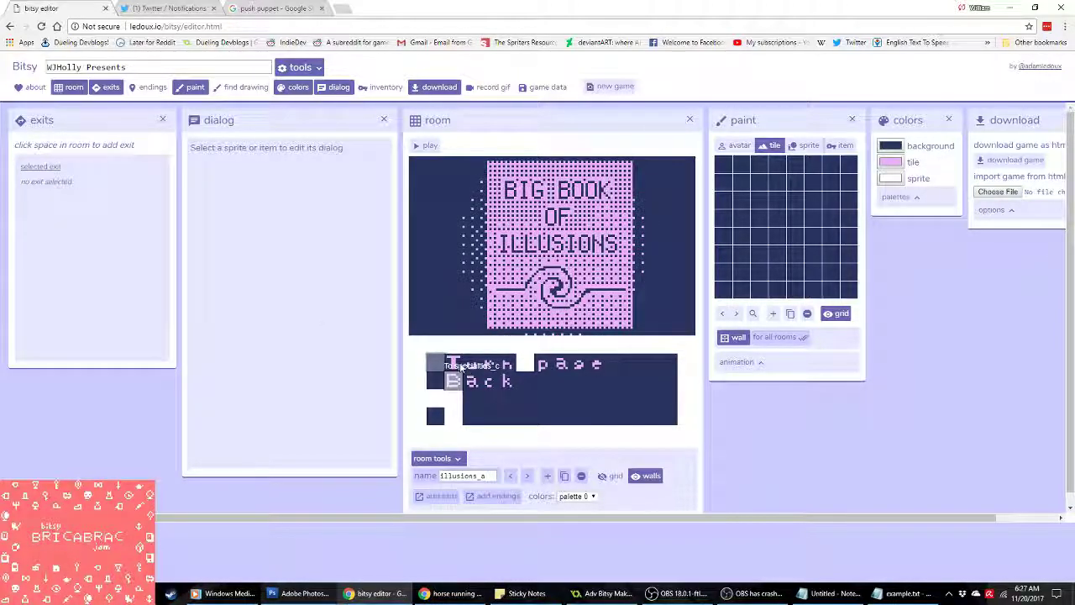
{"action": "left_click", "coordinate": [461, 367]}
{"action": "left_click", "coordinate": [102, 181]}
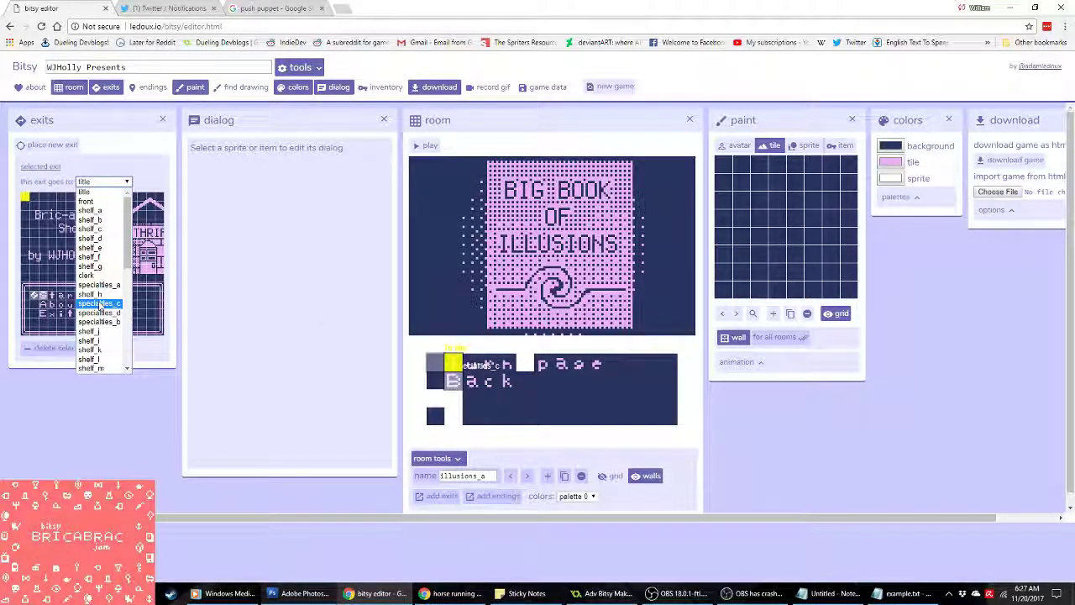
{"action": "scroll", "coordinate": [101, 262], "scroll_direction": "up", "scroll_amount": 2}
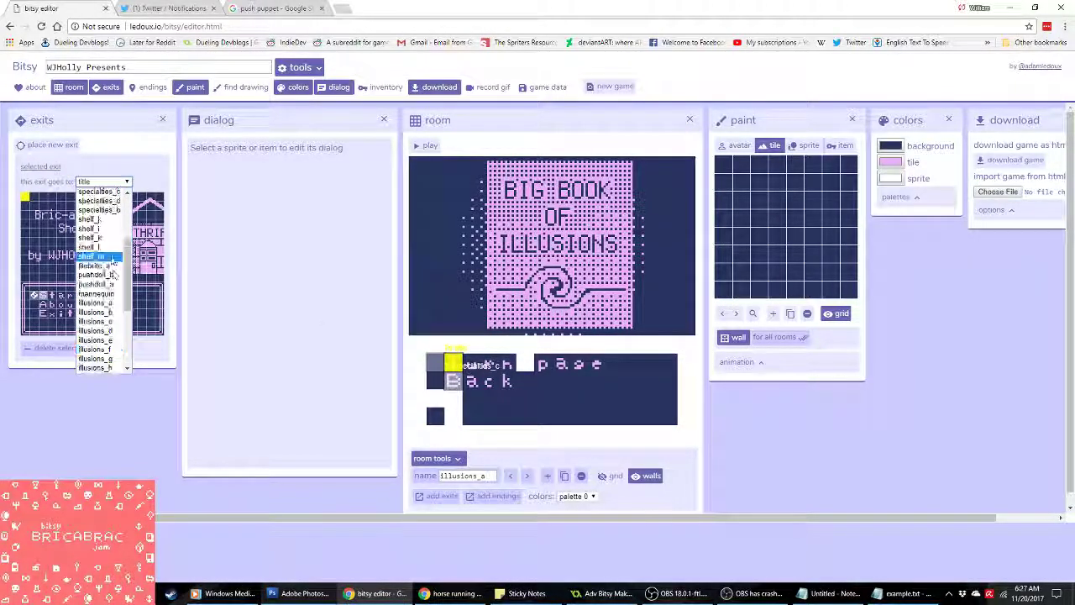
{"action": "left_click", "coordinate": [110, 311]}
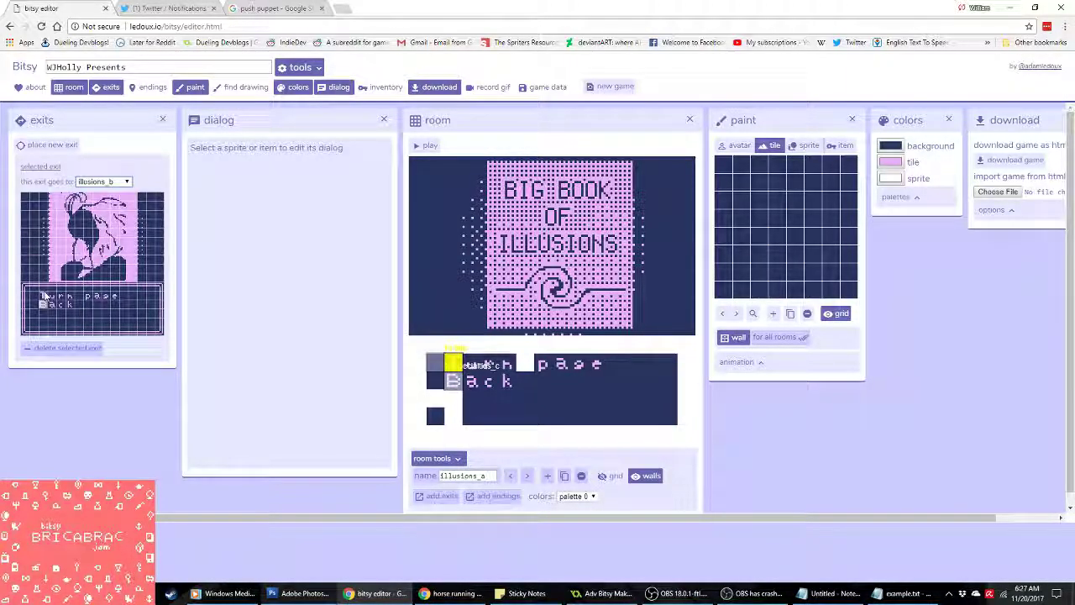
Step: In room illusions_b, add an exit on the T of Turn page leading to illusions_c, arriving just left of Turn page
{"action": "left_click", "coordinate": [528, 476]}
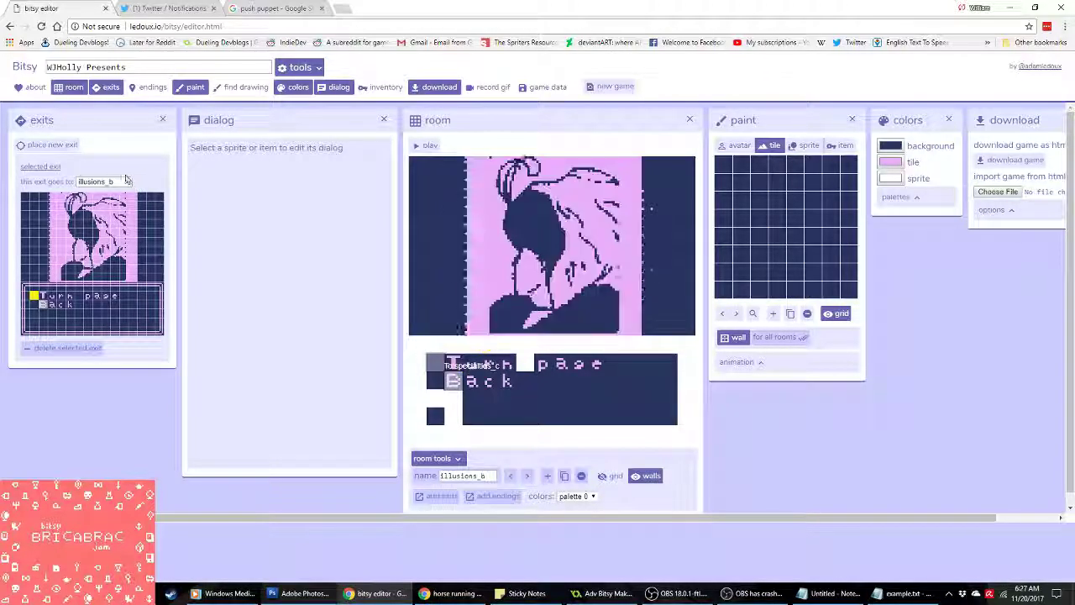
{"action": "left_click", "coordinate": [500, 385]}
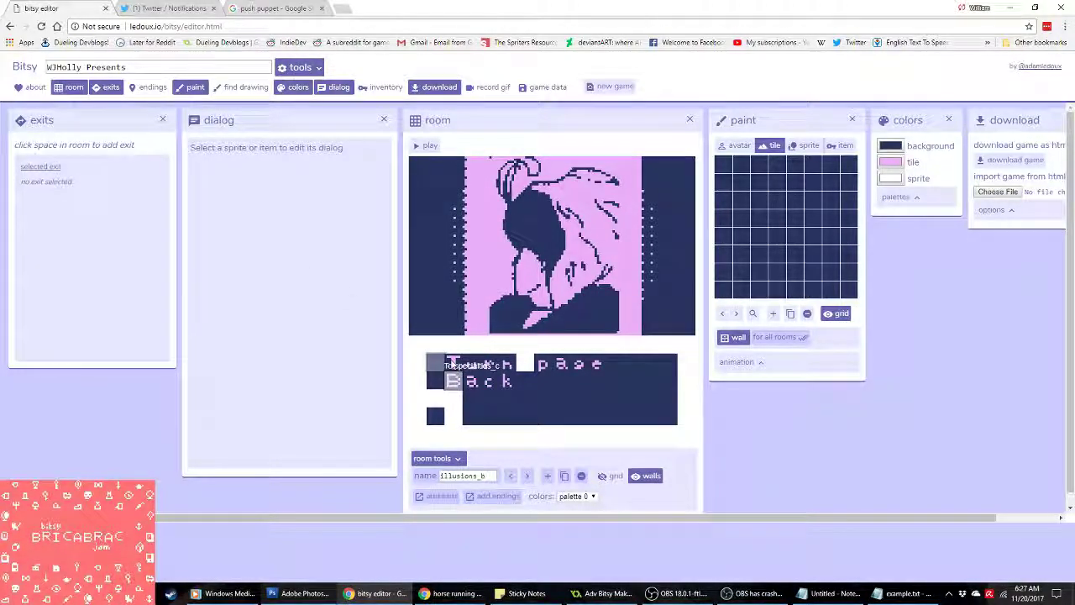
{"action": "left_click", "coordinate": [458, 367]}
{"action": "left_click", "coordinate": [103, 181]}
{"action": "scroll", "coordinate": [99, 336], "scroll_direction": "down", "scroll_amount": 3}
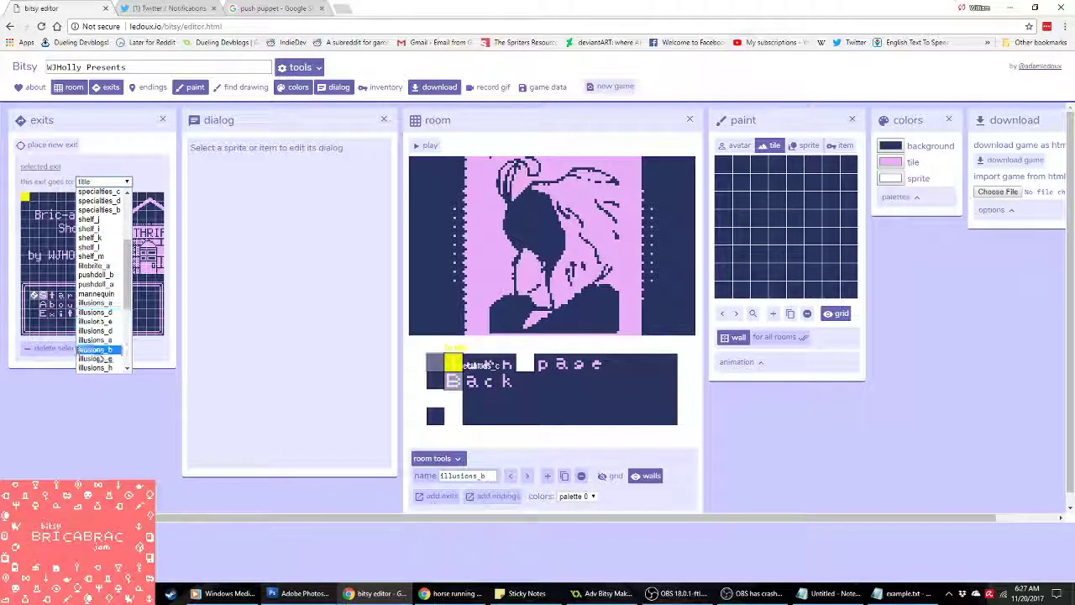
{"action": "left_click", "coordinate": [97, 357]}
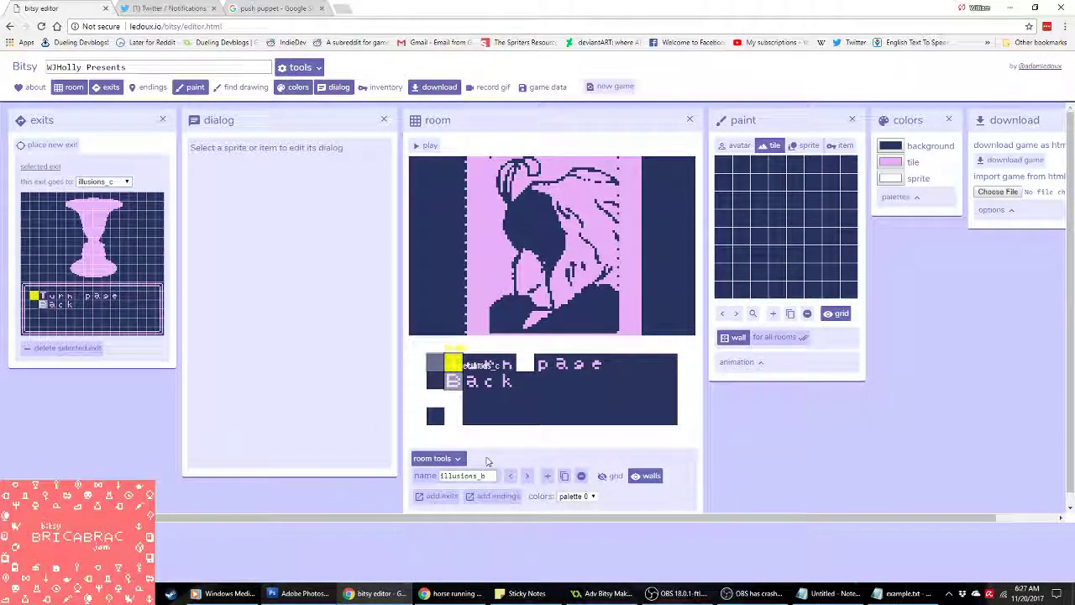
Step: In room illusions_c, add an exit on the T of Turn page leading to illusions_d, arriving just left of Turn page
{"action": "left_click", "coordinate": [107, 172]}
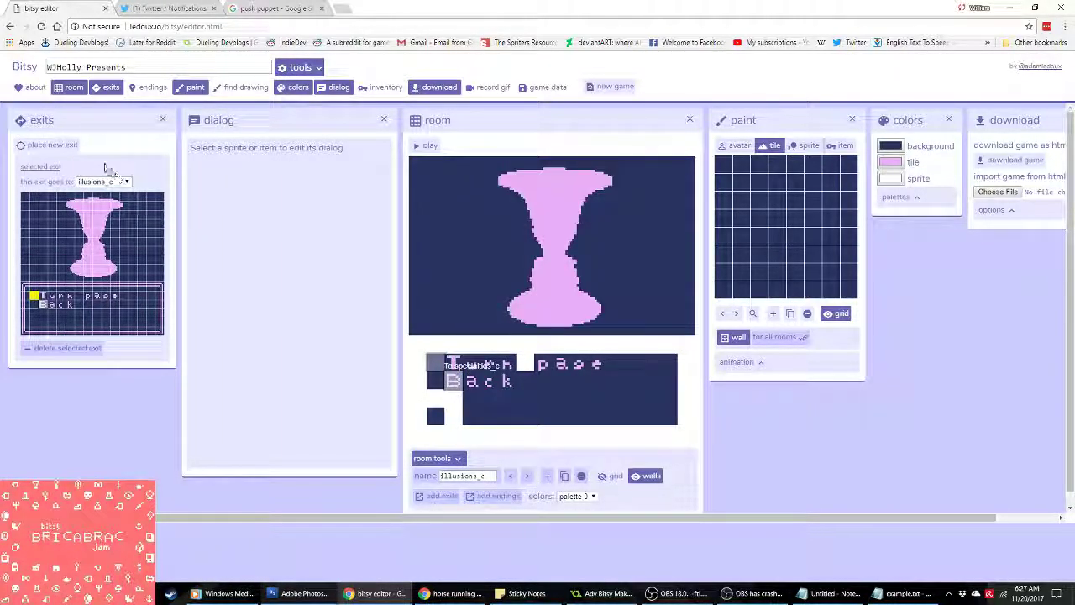
{"action": "left_click", "coordinate": [44, 144]}
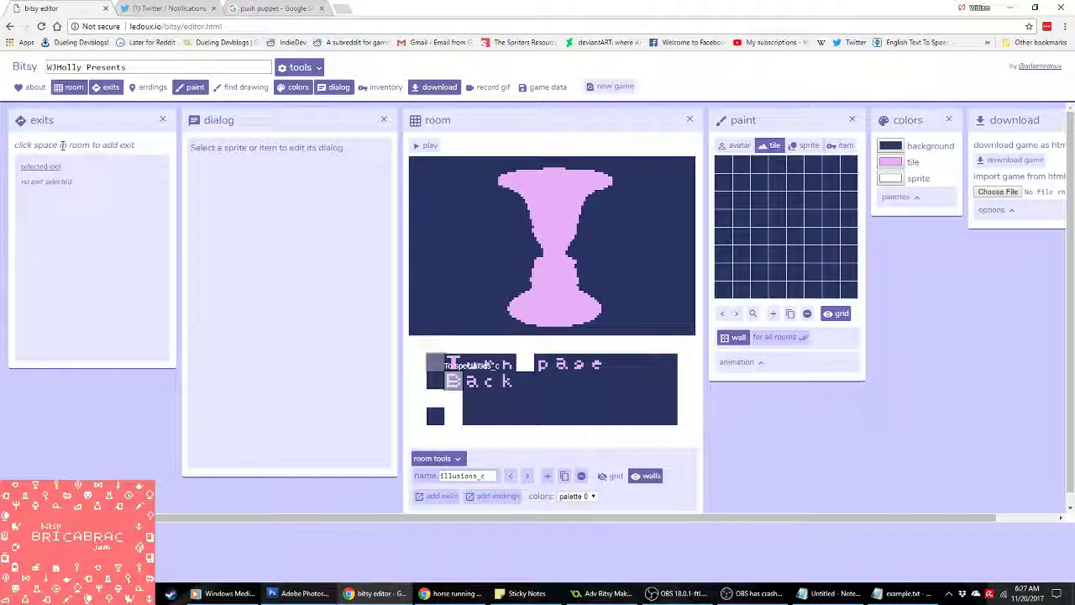
{"action": "left_click", "coordinate": [453, 364]}
{"action": "scroll", "coordinate": [107, 252], "scroll_direction": "down", "scroll_amount": 4}
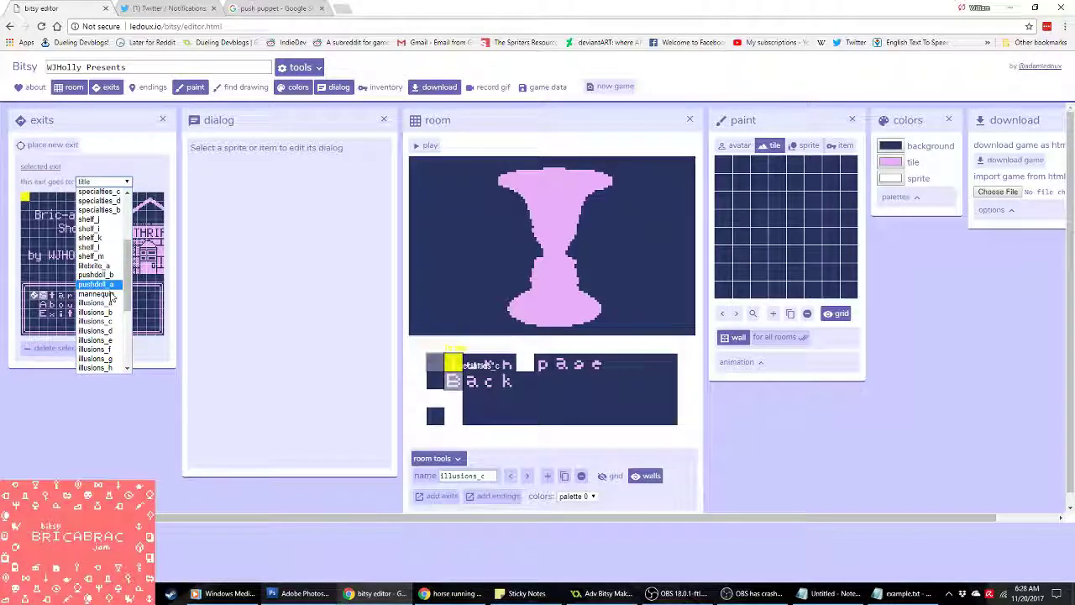
{"action": "left_click", "coordinate": [95, 330]}
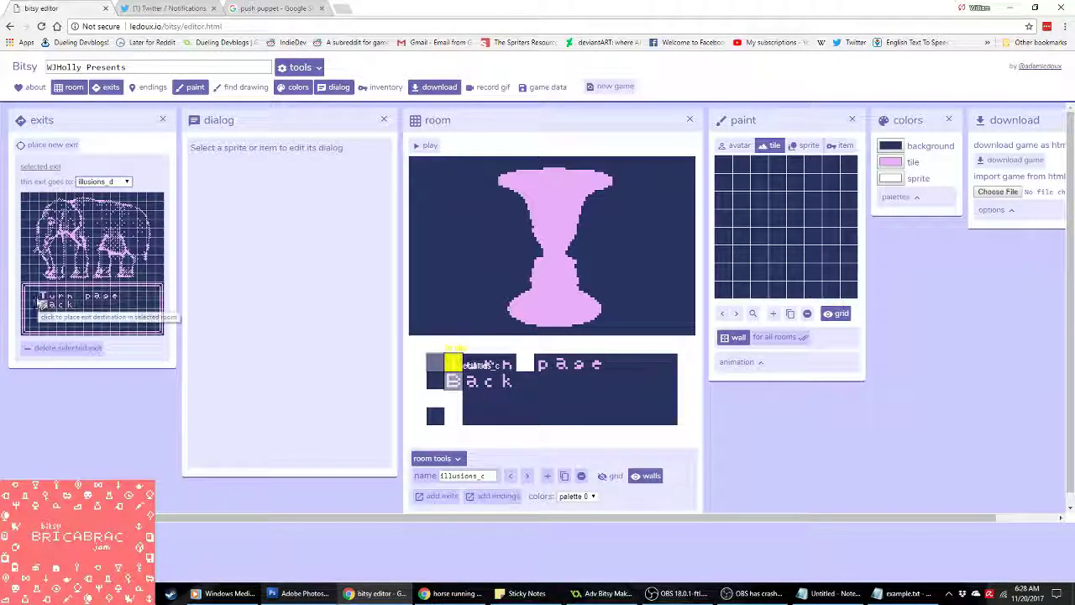
{"action": "left_click", "coordinate": [33, 294]}
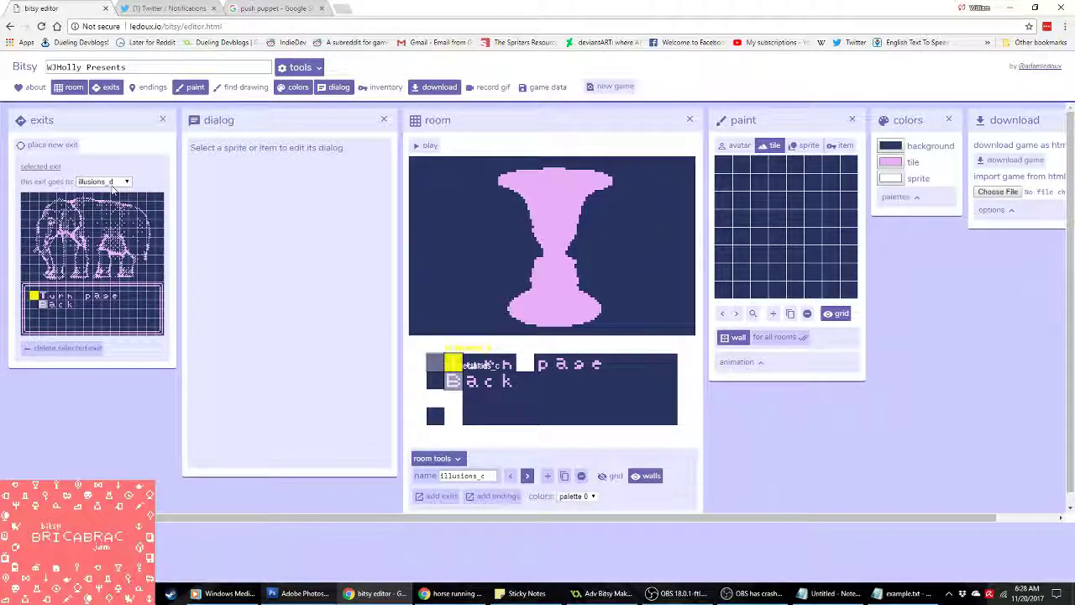
Step: In room illusions_d, add an exit on the T of Turn page leading to illusions_e, arriving just left of Turn page
{"action": "left_click", "coordinate": [528, 476]}
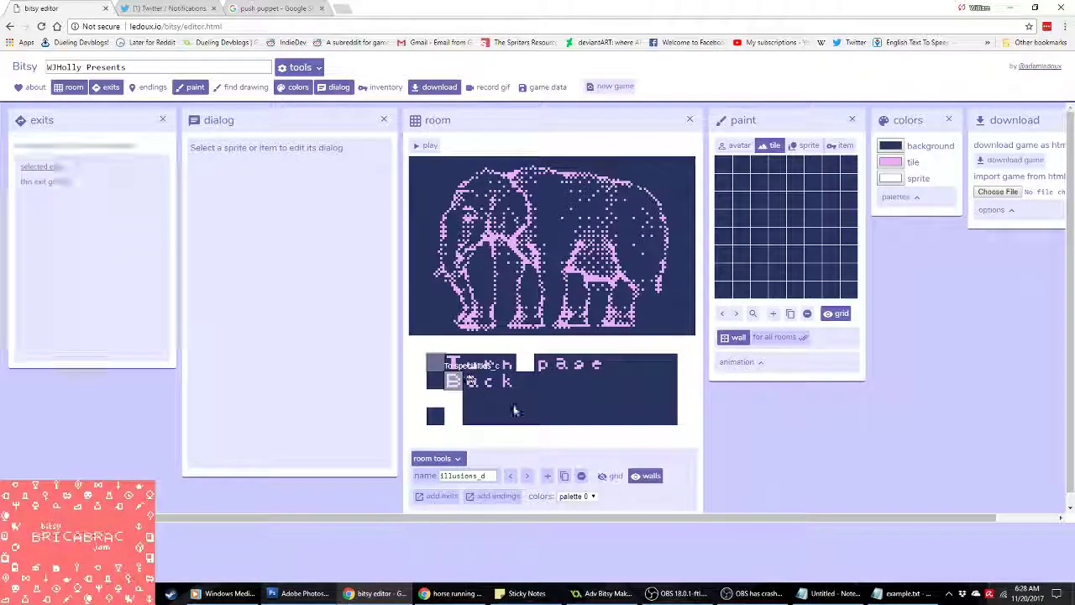
{"action": "left_click", "coordinate": [453, 362]}
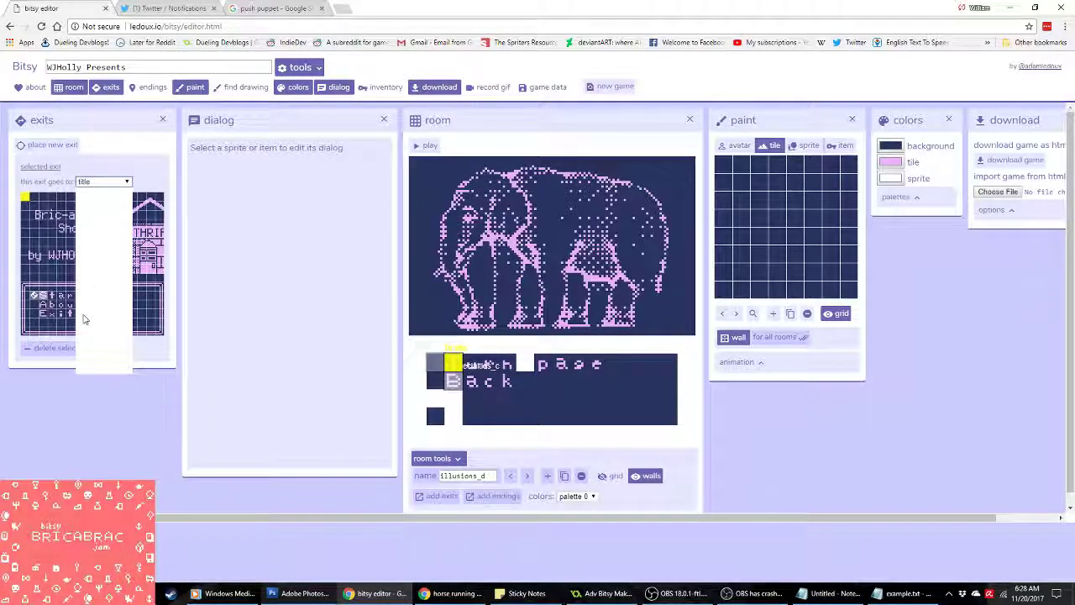
{"action": "scroll", "coordinate": [107, 319], "scroll_direction": "down", "scroll_amount": 3}
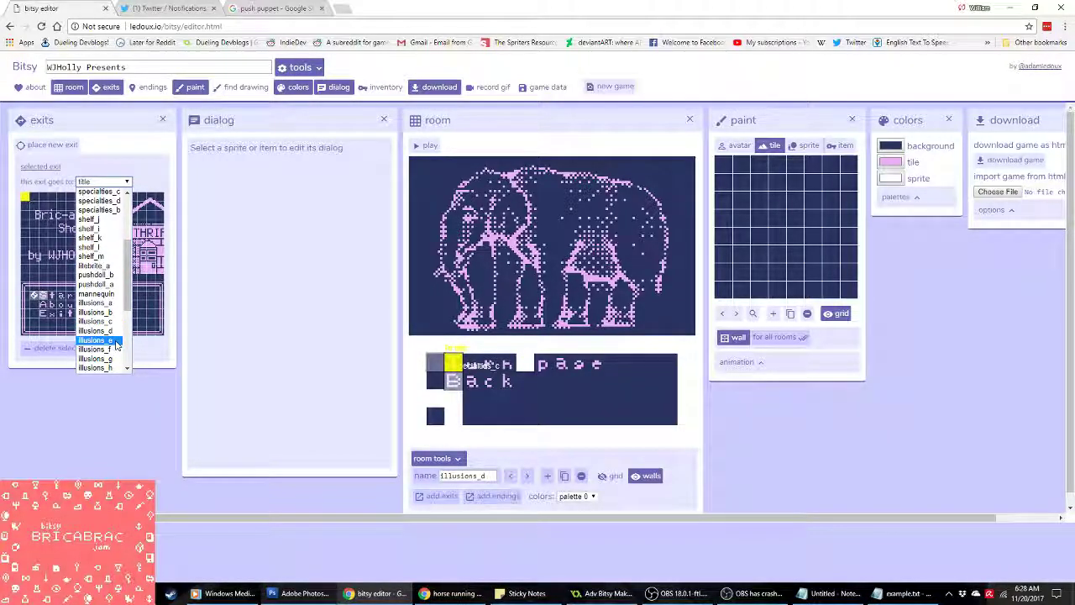
{"action": "left_click", "coordinate": [95, 339]}
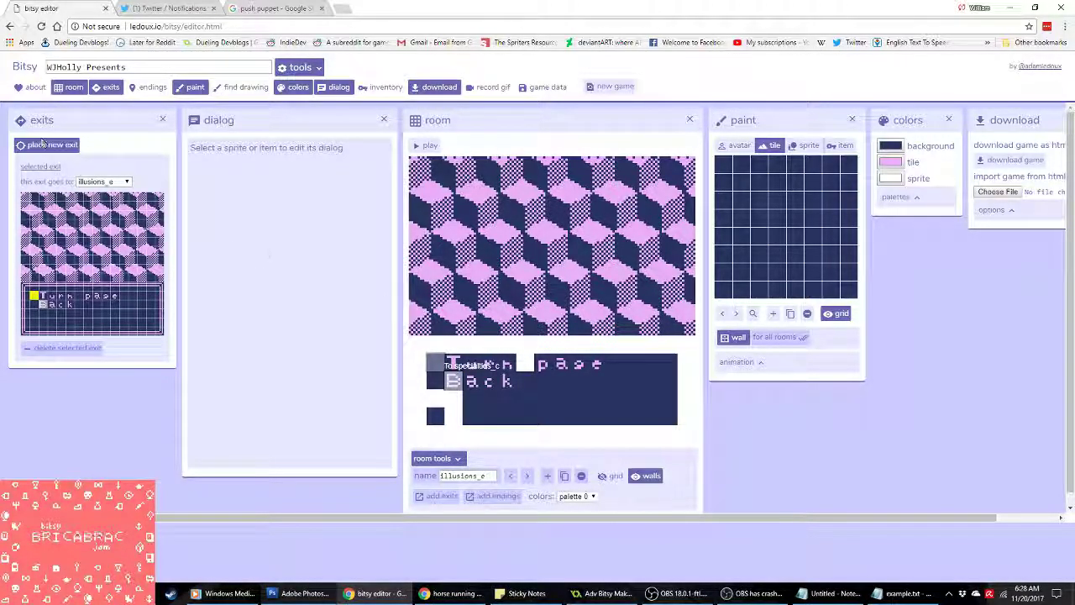
Step: In room illusions_e, add an exit on the T of Turn page leading to illusions_f, arriving just left of Turn page
{"action": "left_click", "coordinate": [452, 364]}
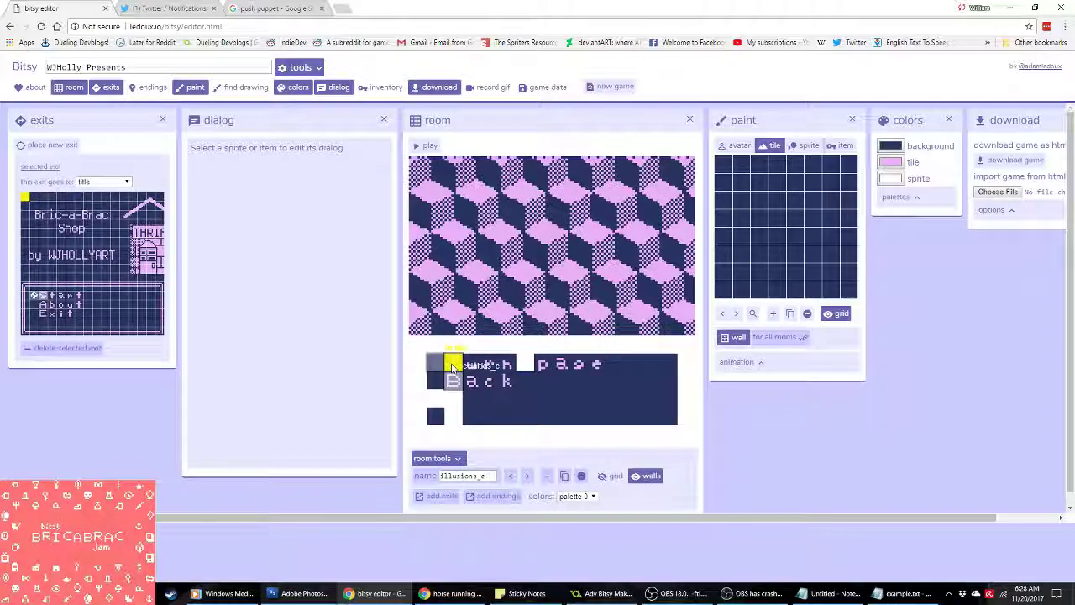
{"action": "left_click", "coordinate": [94, 181]}
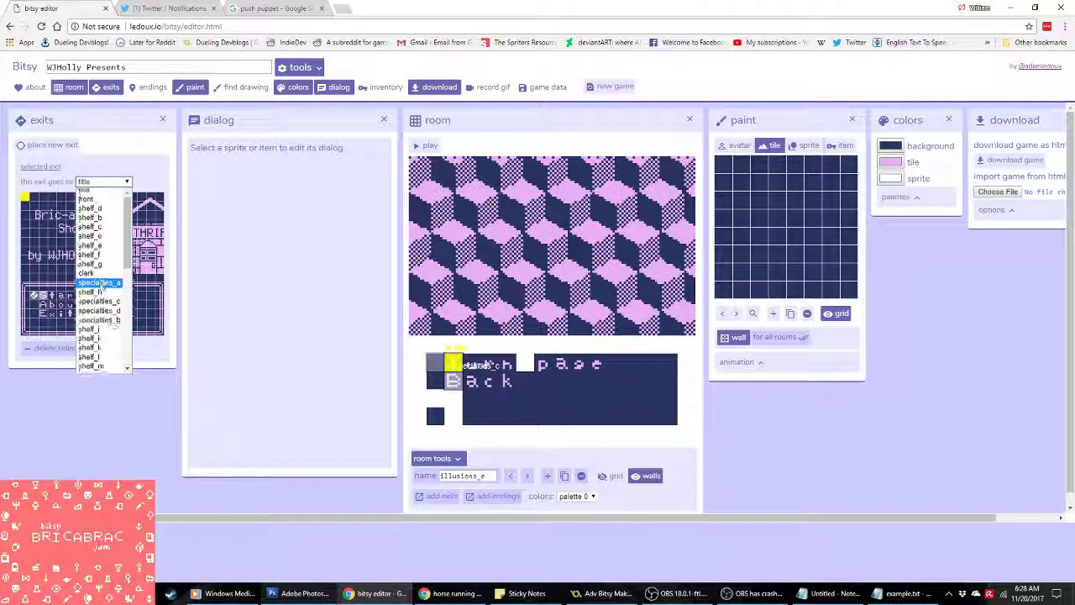
{"action": "scroll", "coordinate": [101, 288], "scroll_direction": "up", "scroll_amount": 1}
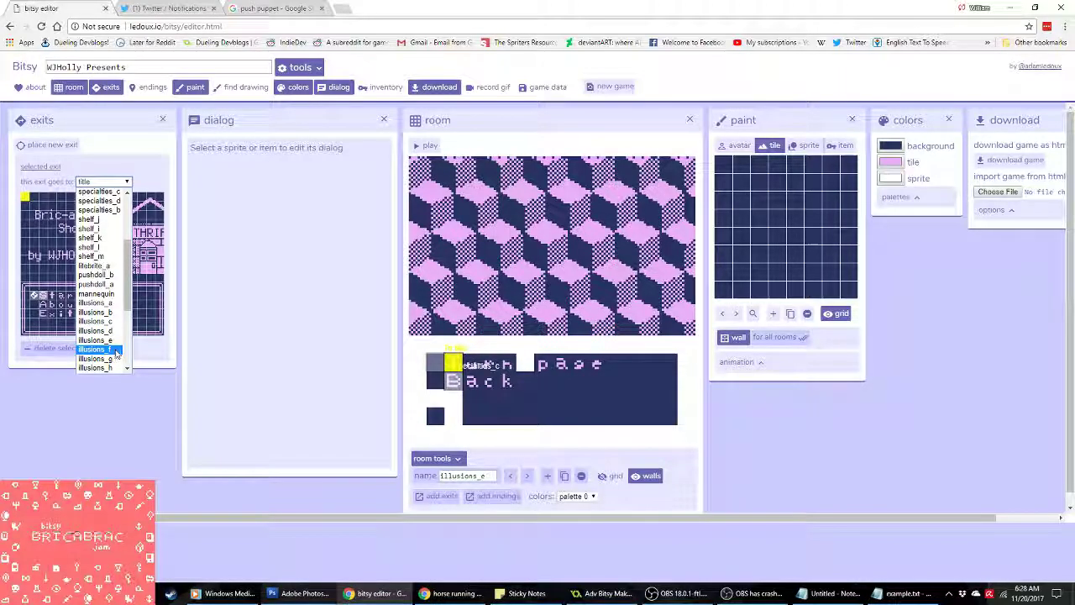
{"action": "left_click", "coordinate": [116, 350]}
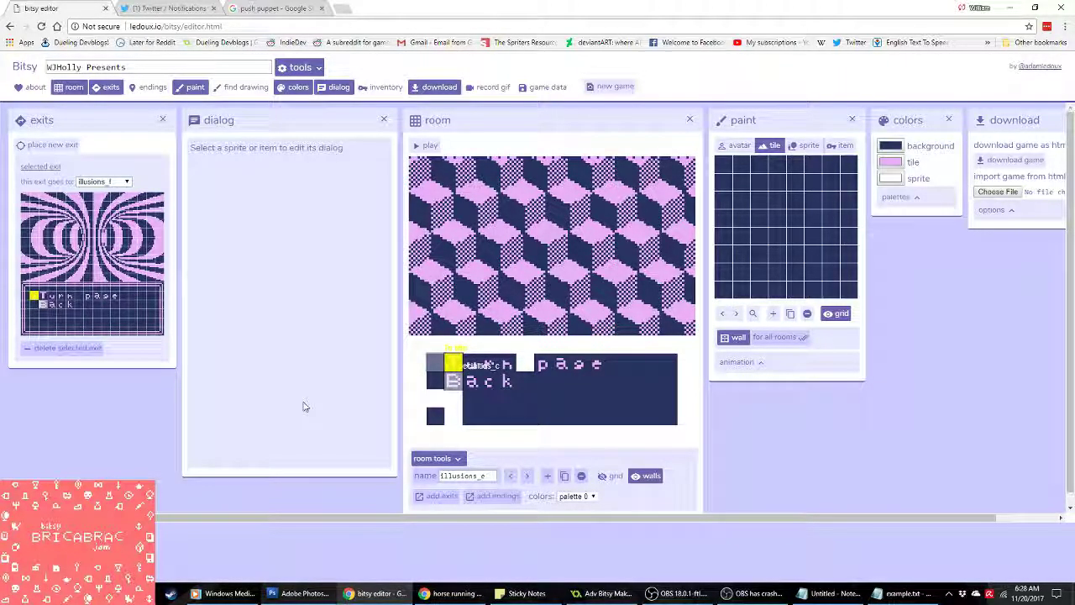
Step: In room illusions_f, add an exit on the T of Turn page leading to illusions_g, arriving just left of Turn page
{"action": "left_click", "coordinate": [107, 202]}
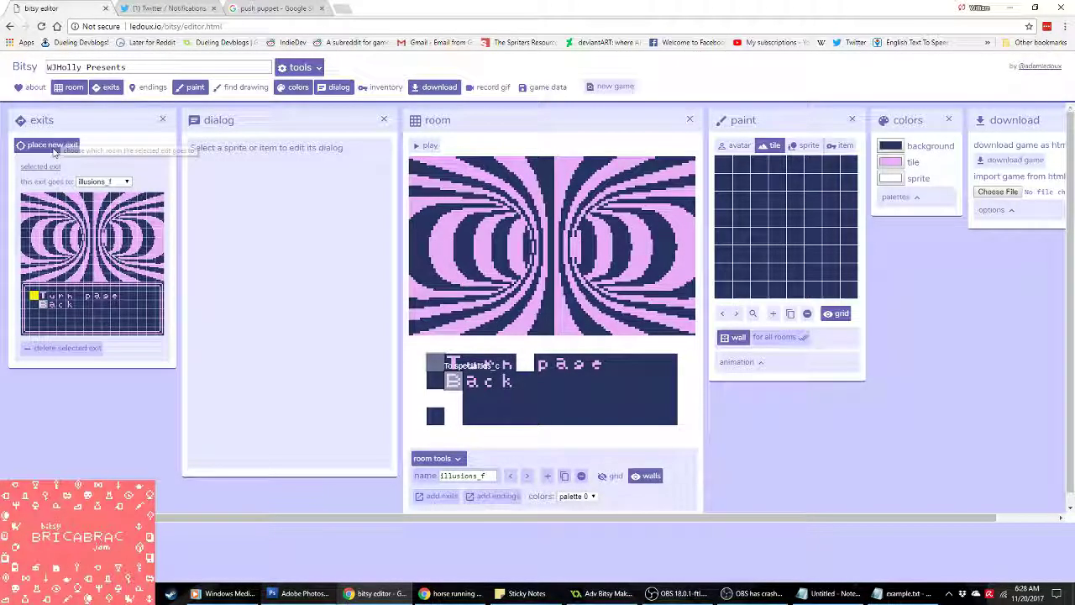
{"action": "left_click", "coordinate": [449, 363]}
{"action": "left_click", "coordinate": [109, 182]}
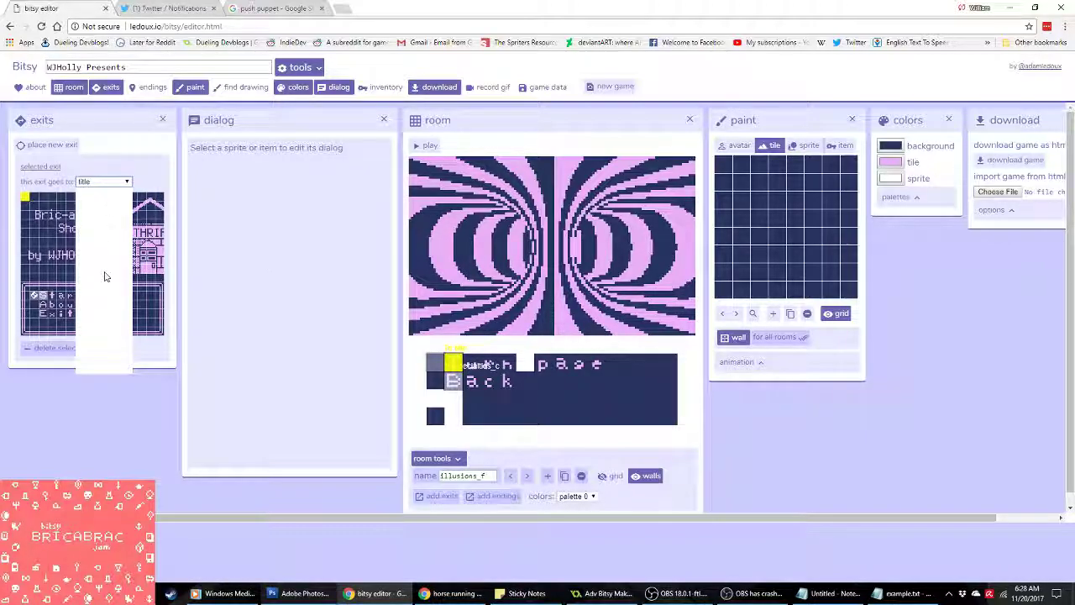
{"action": "scroll", "coordinate": [104, 311], "scroll_direction": "down", "scroll_amount": 2}
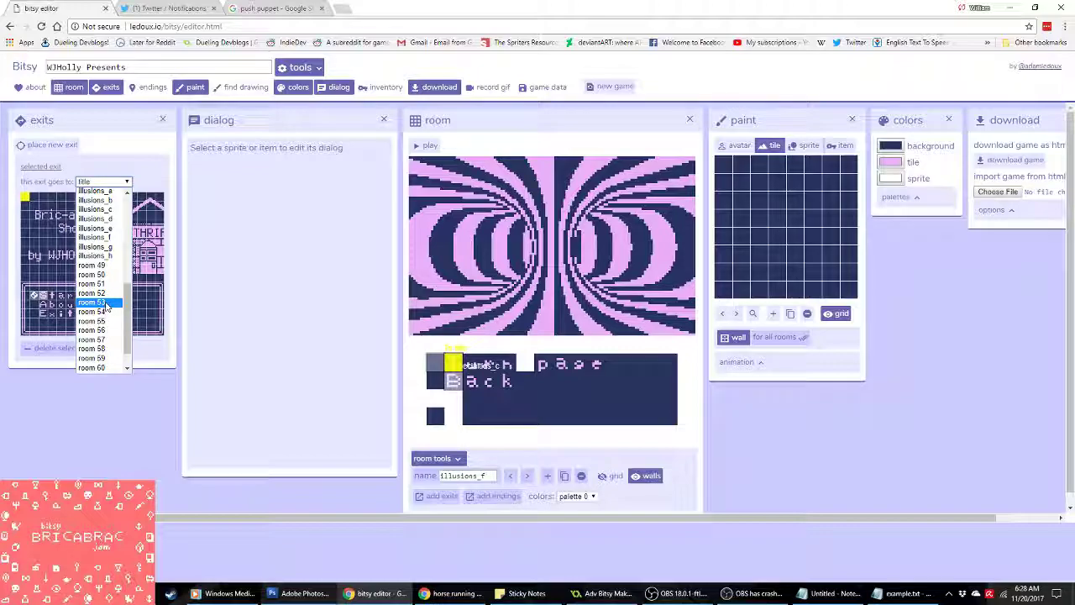
{"action": "left_click", "coordinate": [99, 246]}
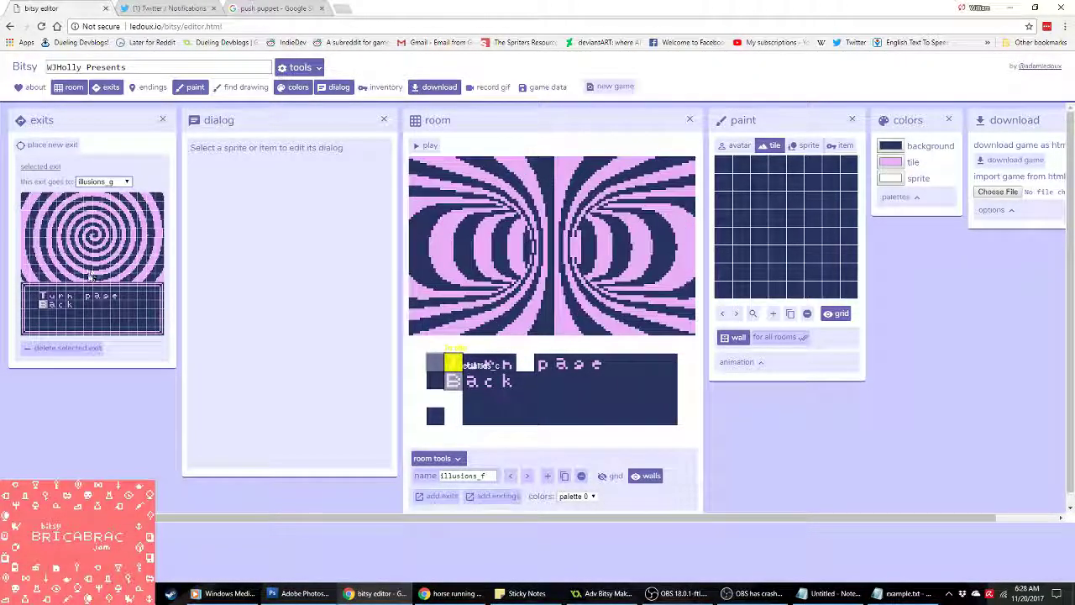
{"action": "left_click", "coordinate": [32, 297]}
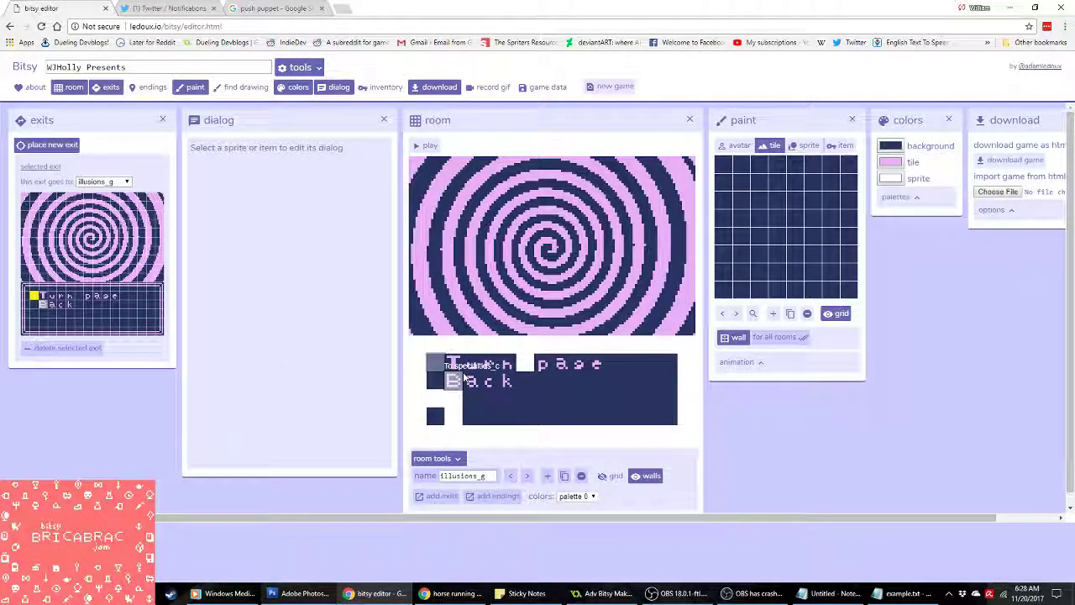
Step: In room illusions_g, add an exit on the T of Turn page leading to illusions_h, arriving just left of Turn page
{"action": "left_click", "coordinate": [527, 477]}
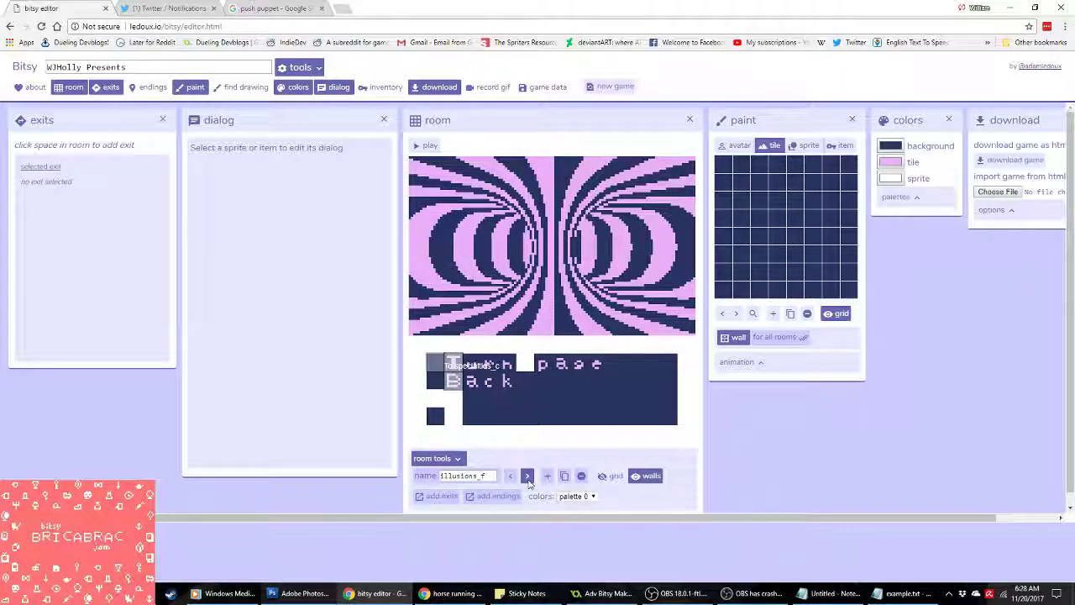
{"action": "left_click", "coordinate": [452, 363]}
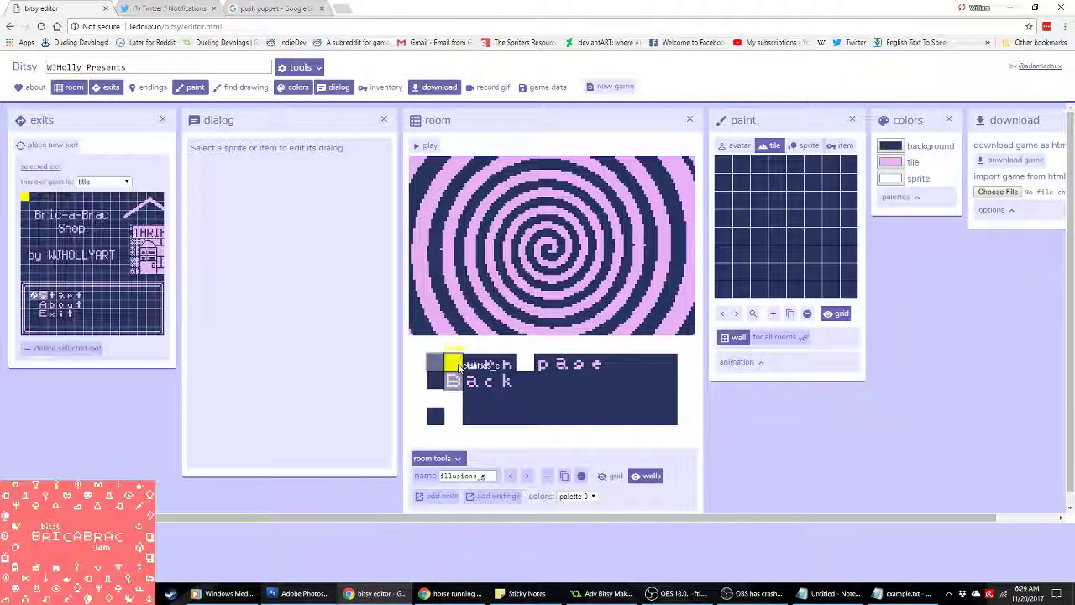
{"action": "left_click", "coordinate": [99, 182]}
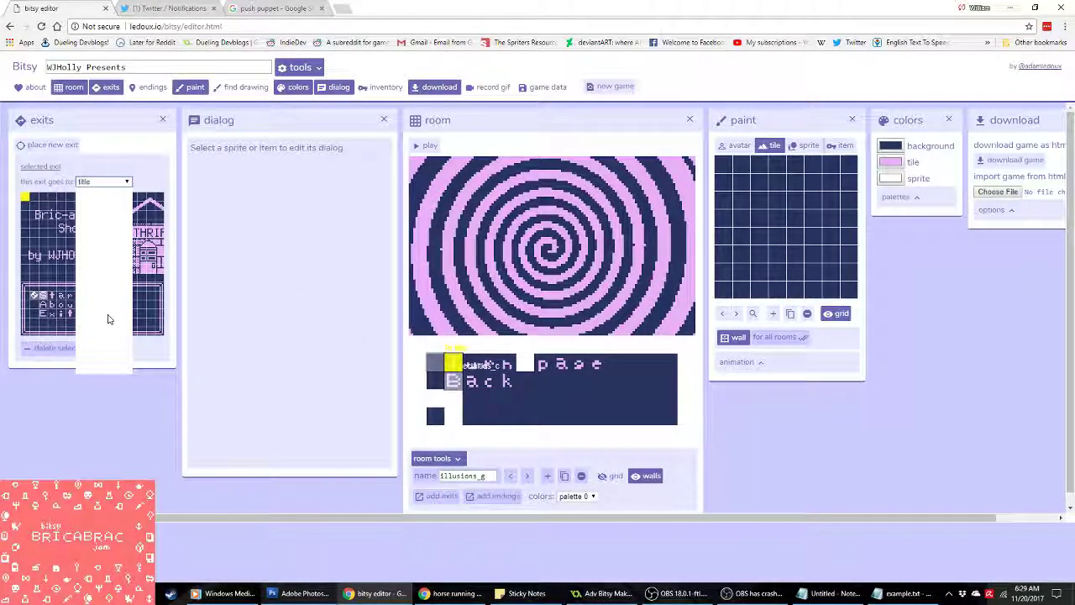
{"action": "scroll", "coordinate": [107, 319], "scroll_direction": "down", "scroll_amount": 3}
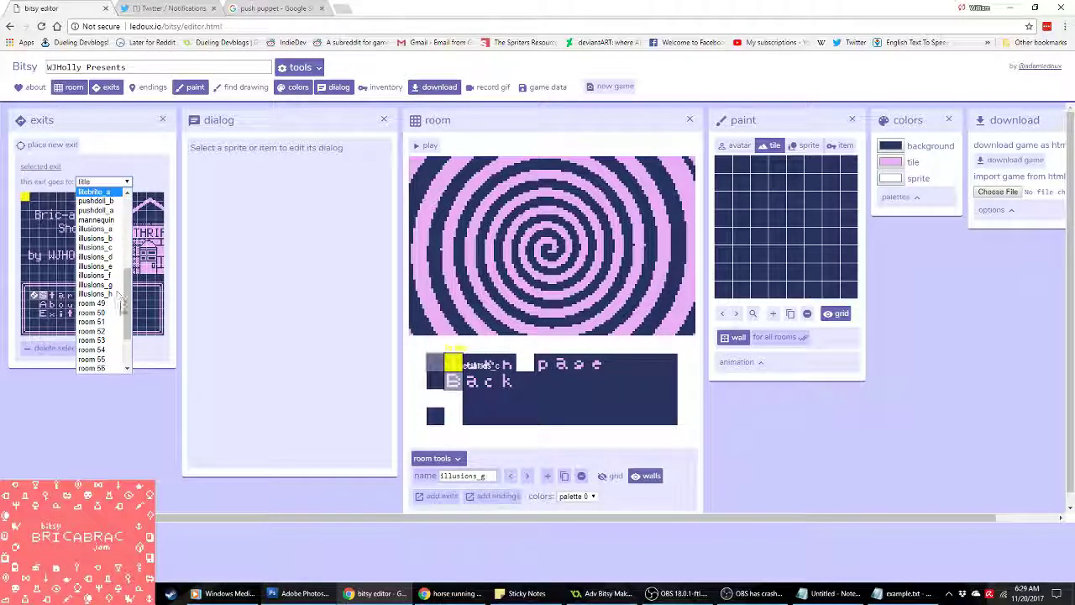
{"action": "left_click", "coordinate": [95, 294]}
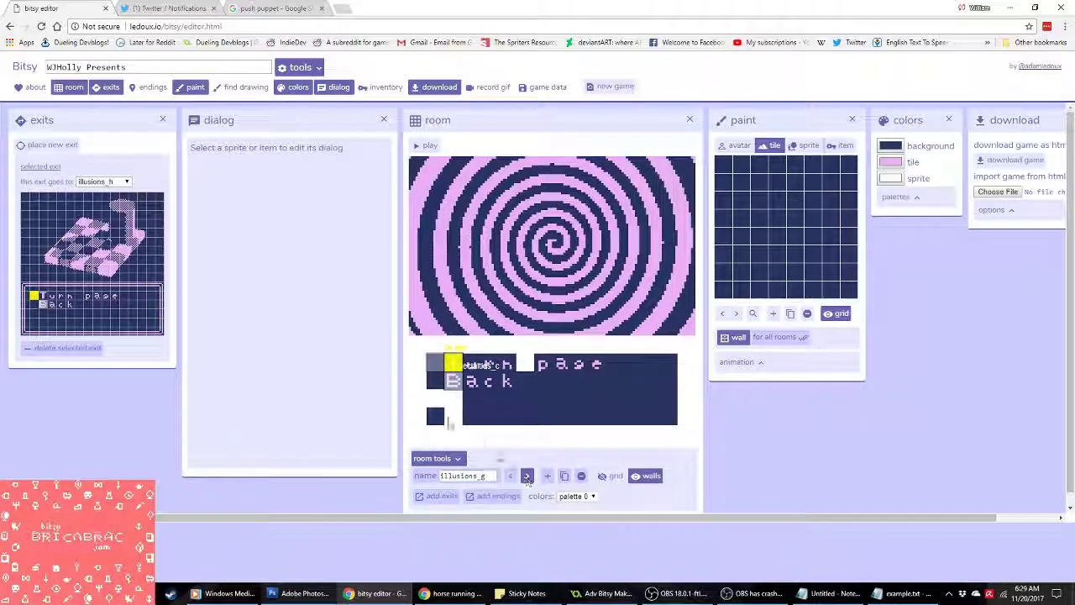
Step: In room illusions_h, add an exit on the T of Turn page leading to illusions_a, arriving just left of Turn page
{"action": "left_click", "coordinate": [126, 202]}
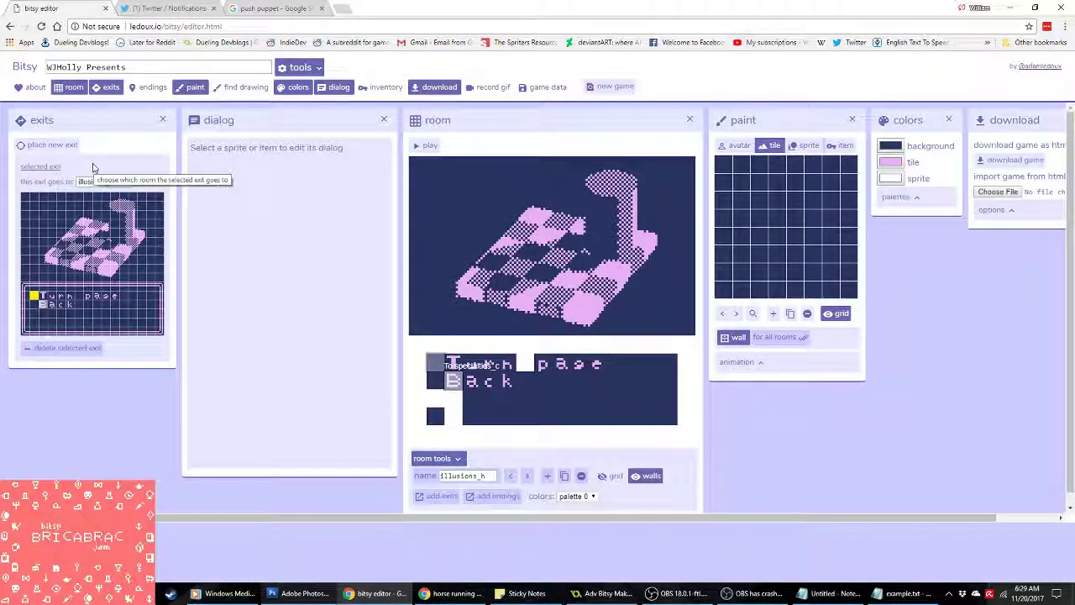
{"action": "left_click", "coordinate": [438, 370]}
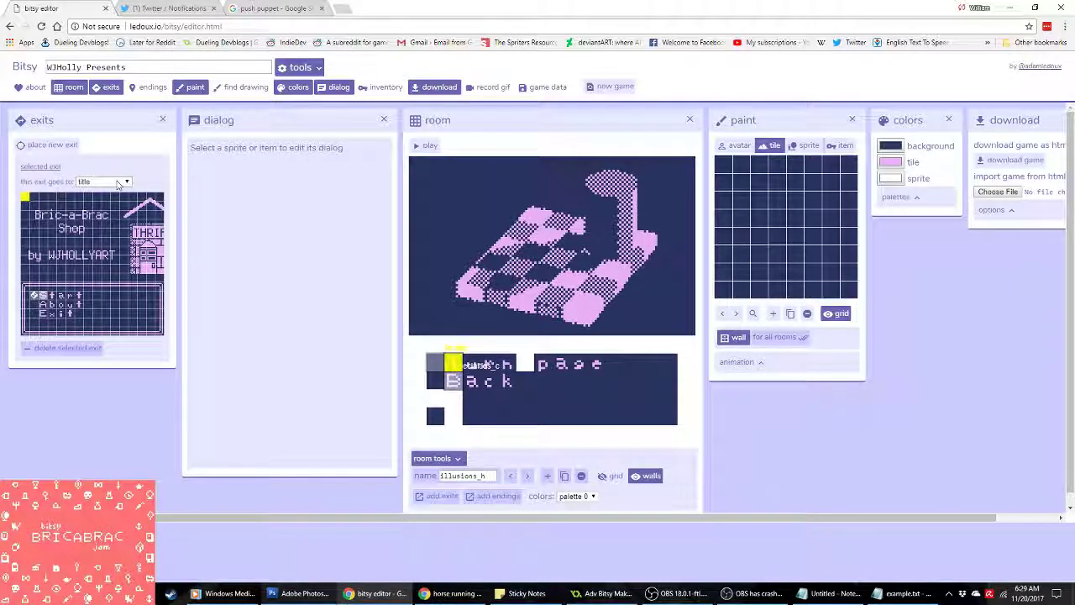
{"action": "left_click", "coordinate": [119, 181]}
{"action": "scroll", "coordinate": [106, 312], "scroll_direction": "down", "scroll_amount": 2}
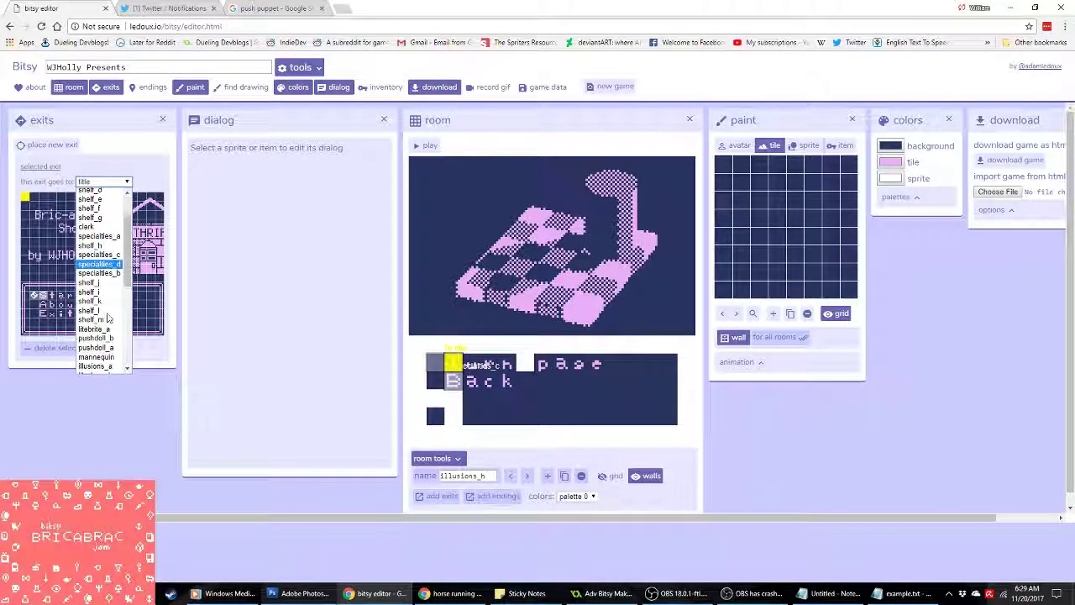
{"action": "scroll", "coordinate": [107, 318], "scroll_direction": "down", "scroll_amount": 2}
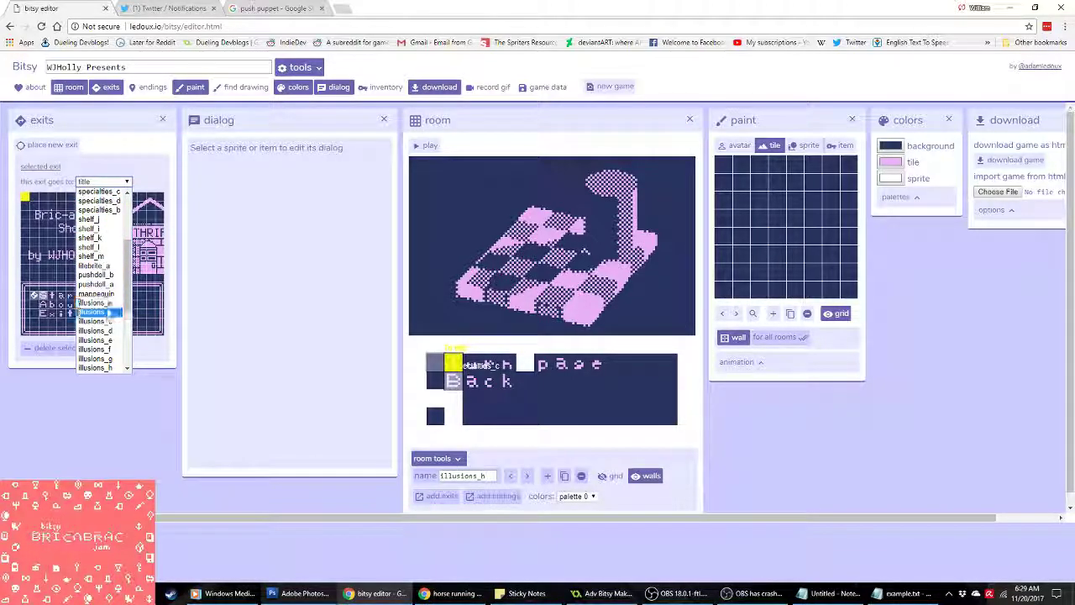
{"action": "left_click", "coordinate": [94, 303]}
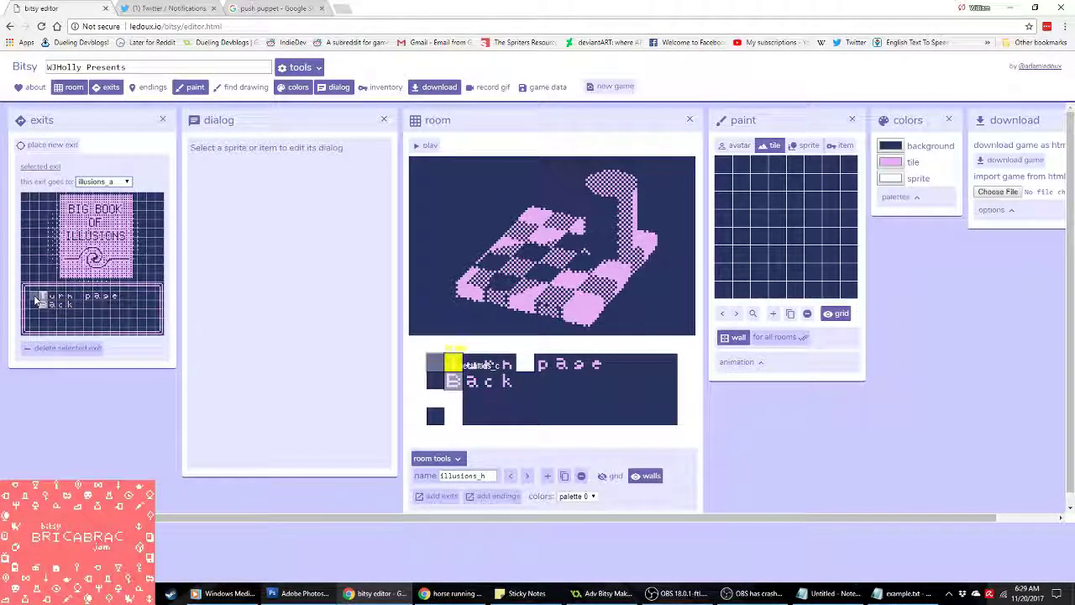
Step: Hide the wall overlay and move on to room 49, the running-horse page with the Flip and Back options
{"action": "left_click", "coordinate": [645, 476]}
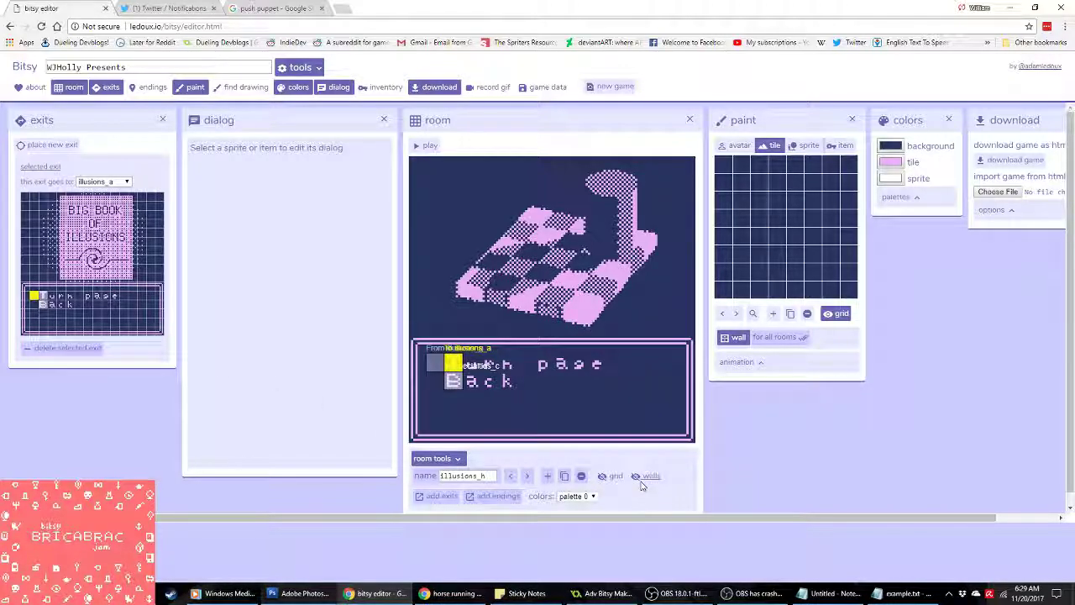
{"action": "left_click", "coordinate": [509, 476]}
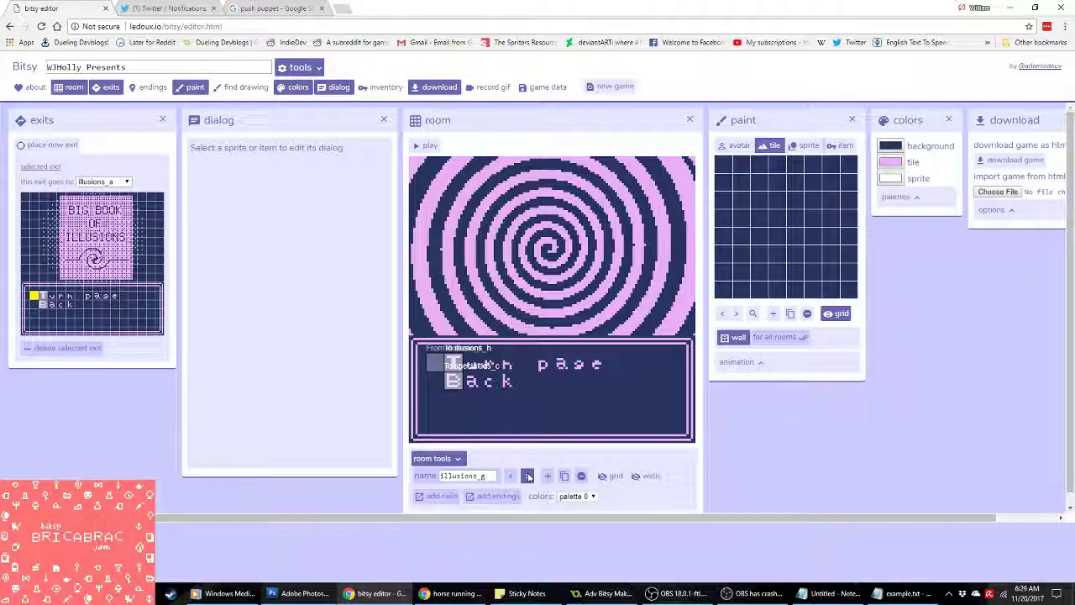
{"action": "left_click", "coordinate": [528, 476]}
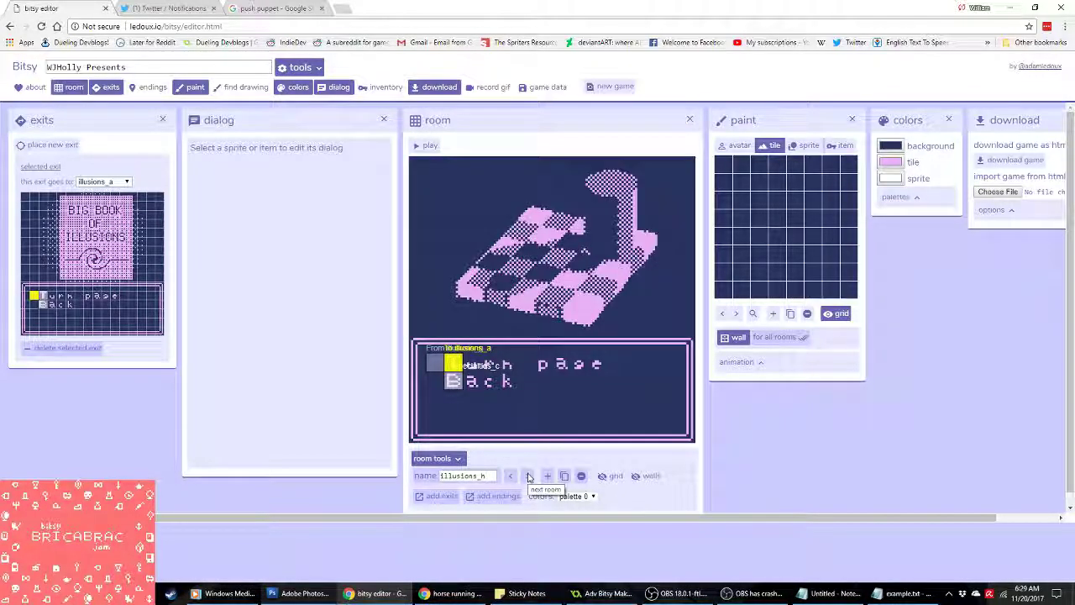
{"action": "left_click", "coordinate": [529, 476]}
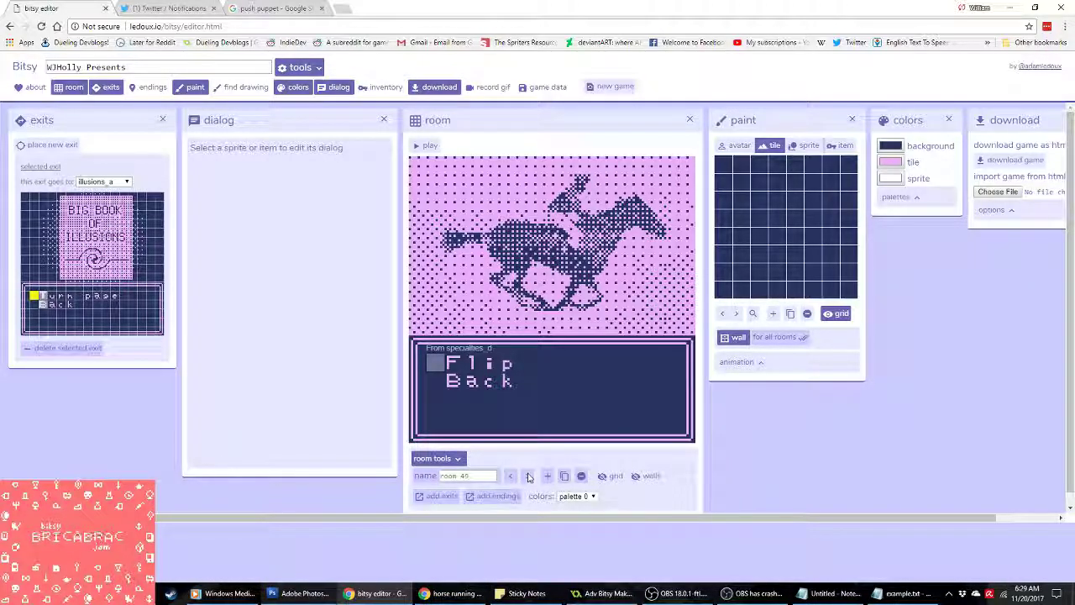
{"action": "left_click_drag", "start_coordinate": [511, 520], "coordinate": [326, 526]}
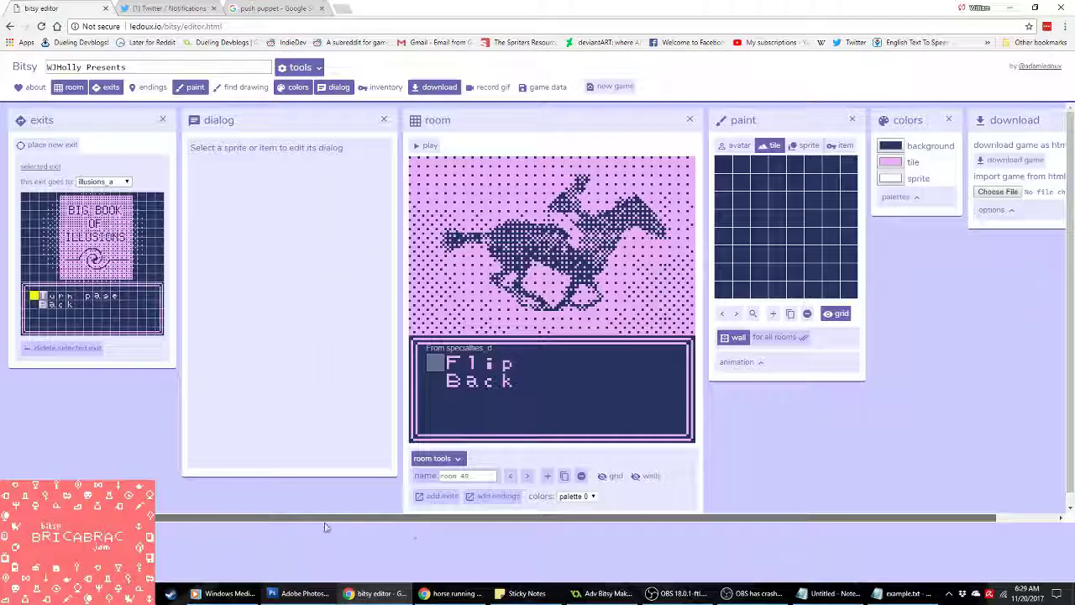
Step: Show the game data and, in room 49, add an exit on the B of Back leading to specialties_d, arriving just left of Flip Book
{"action": "left_click", "coordinate": [545, 88]}
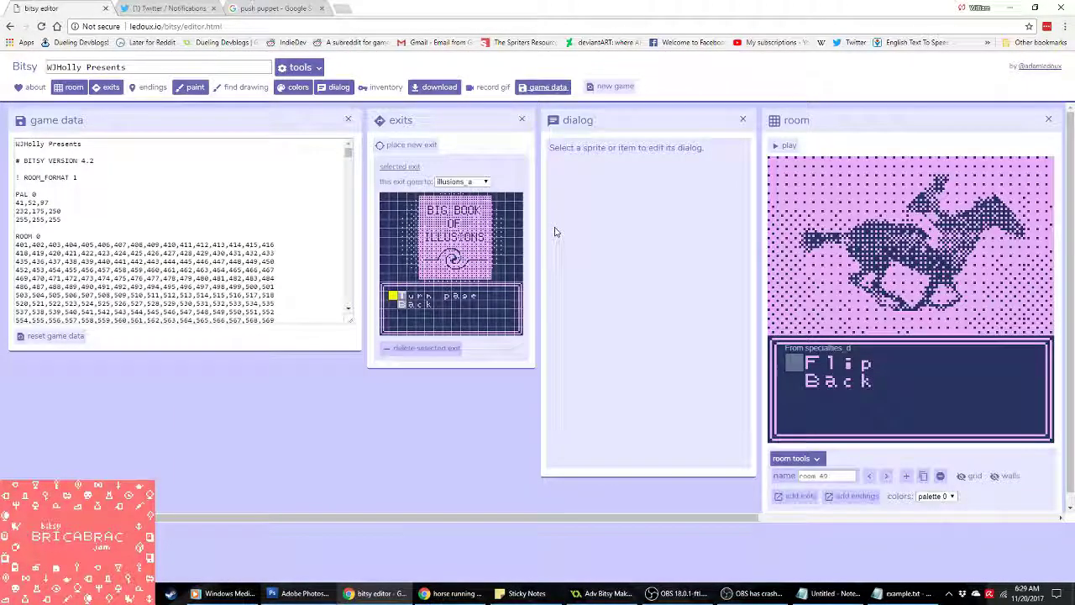
{"action": "scroll", "coordinate": [242, 237], "scroll_direction": "down", "scroll_amount": 10}
{"action": "scroll", "coordinate": [241, 237], "scroll_direction": "down", "scroll_amount": 10}
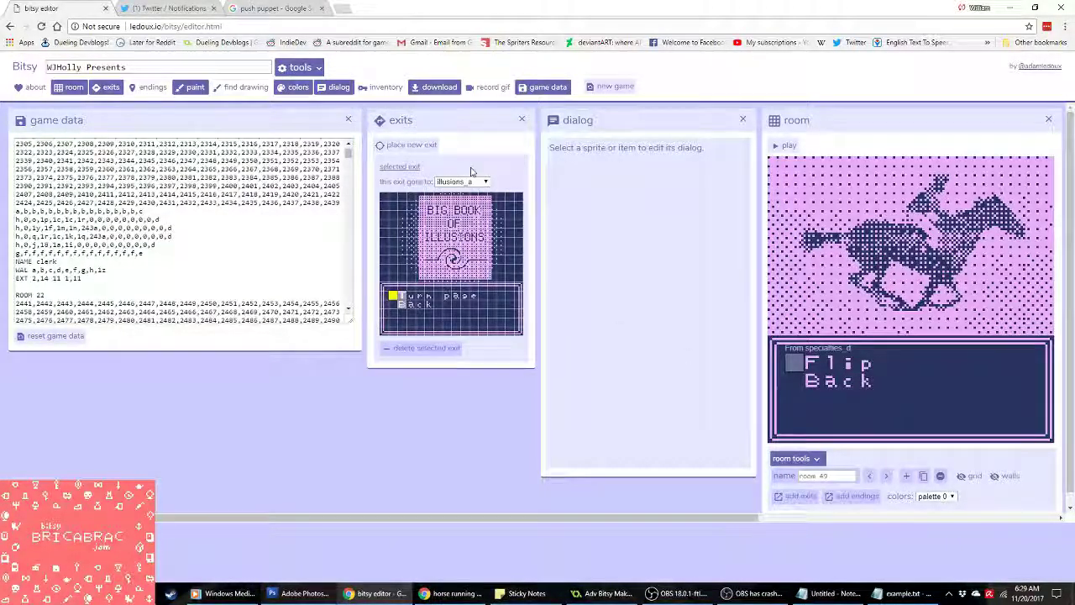
{"action": "left_click", "coordinate": [395, 145]}
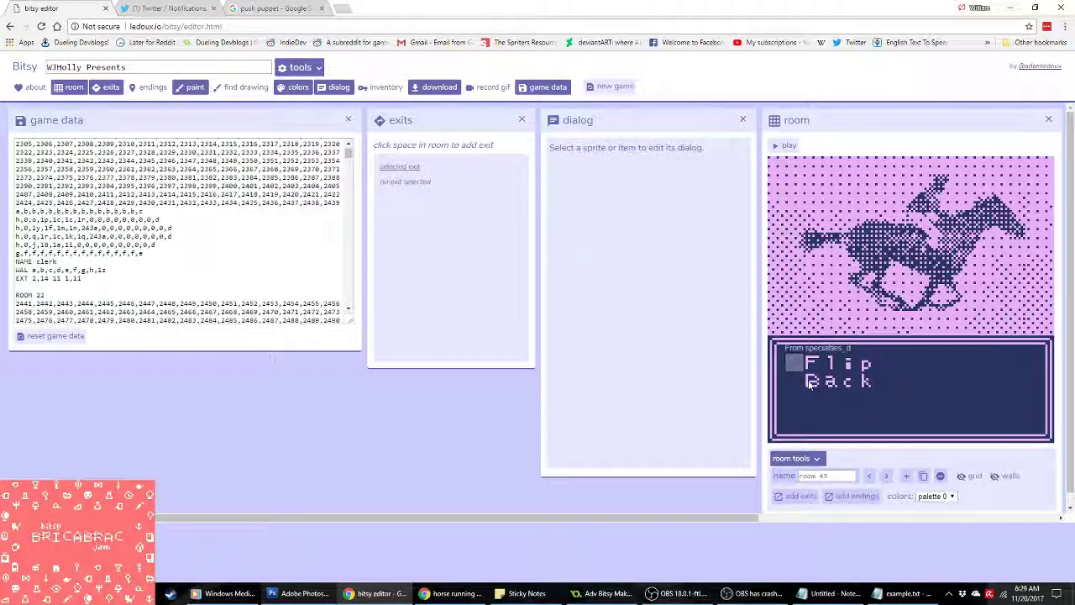
{"action": "left_click", "coordinate": [811, 382]}
{"action": "scroll", "coordinate": [464, 269], "scroll_direction": "down", "scroll_amount": 4}
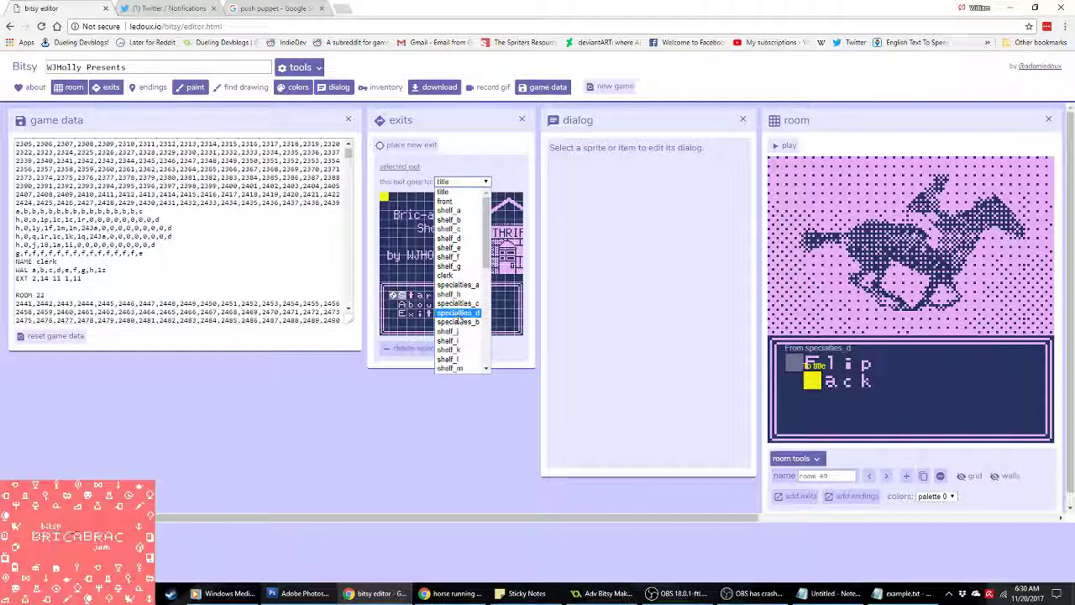
{"action": "left_click", "coordinate": [458, 312]}
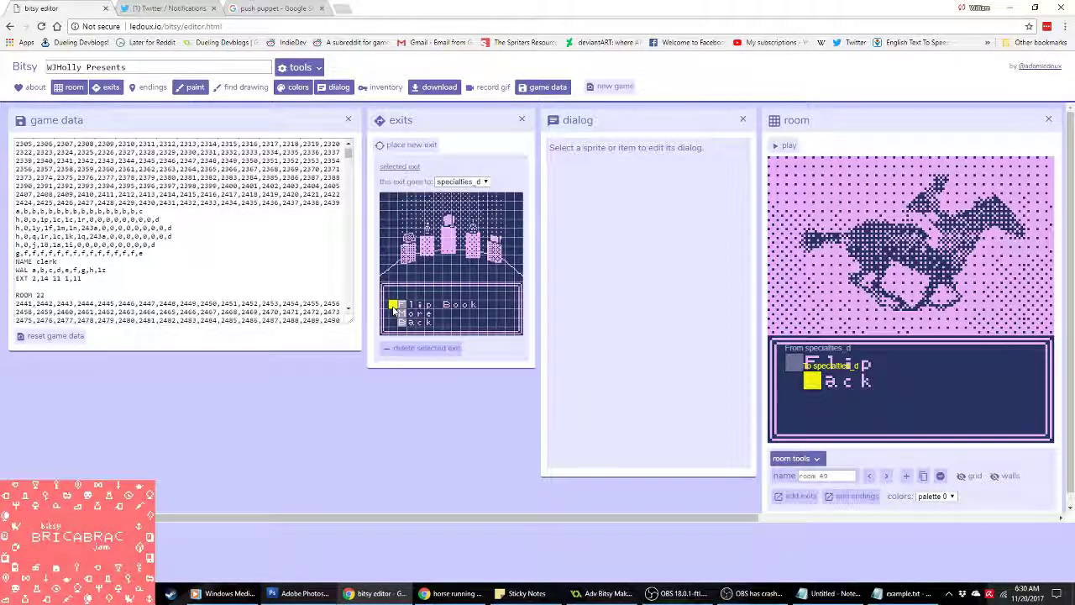
Step: In room 49, add an exit on the F of Flip leading to room 50, arriving just left of Flip
{"action": "left_click", "coordinate": [410, 144]}
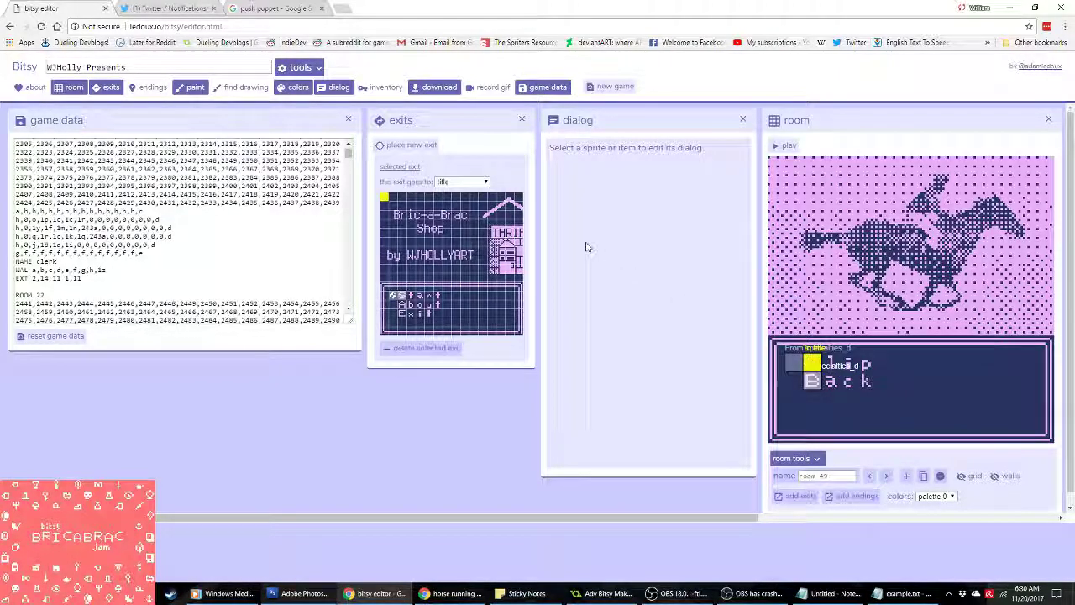
{"action": "scroll", "coordinate": [449, 311], "scroll_direction": "down", "scroll_amount": 4}
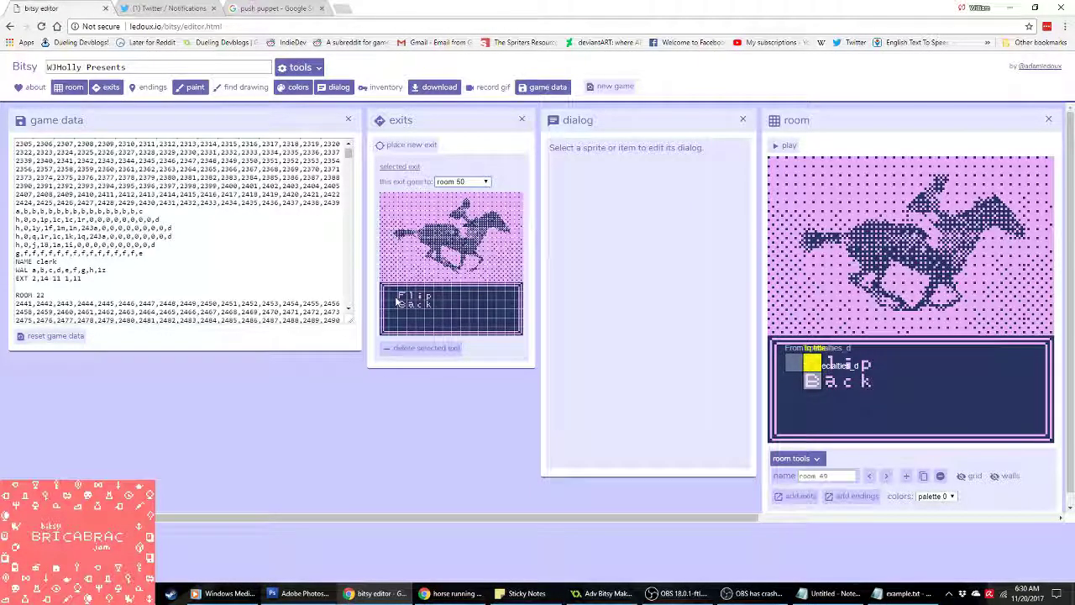
Step: Find room 49 in the game data and copy its exit lines "EXT 2,12 25 1,12" and "EXT 2,11 50 1,11"
{"action": "scroll", "coordinate": [243, 270], "scroll_direction": "down", "scroll_amount": 3}
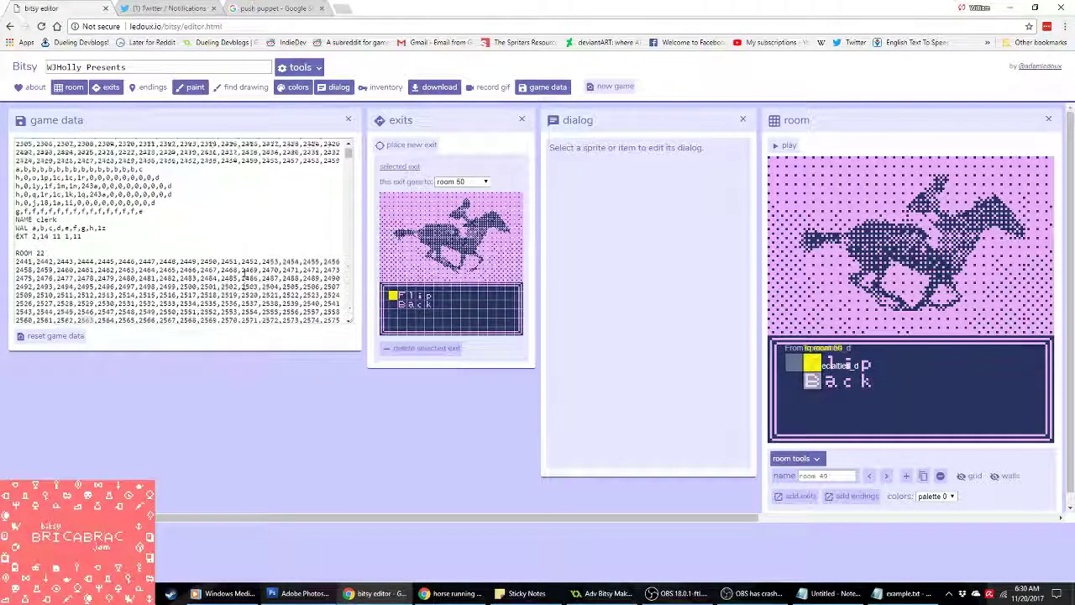
{"action": "scroll", "coordinate": [243, 270], "scroll_direction": "down", "scroll_amount": 20}
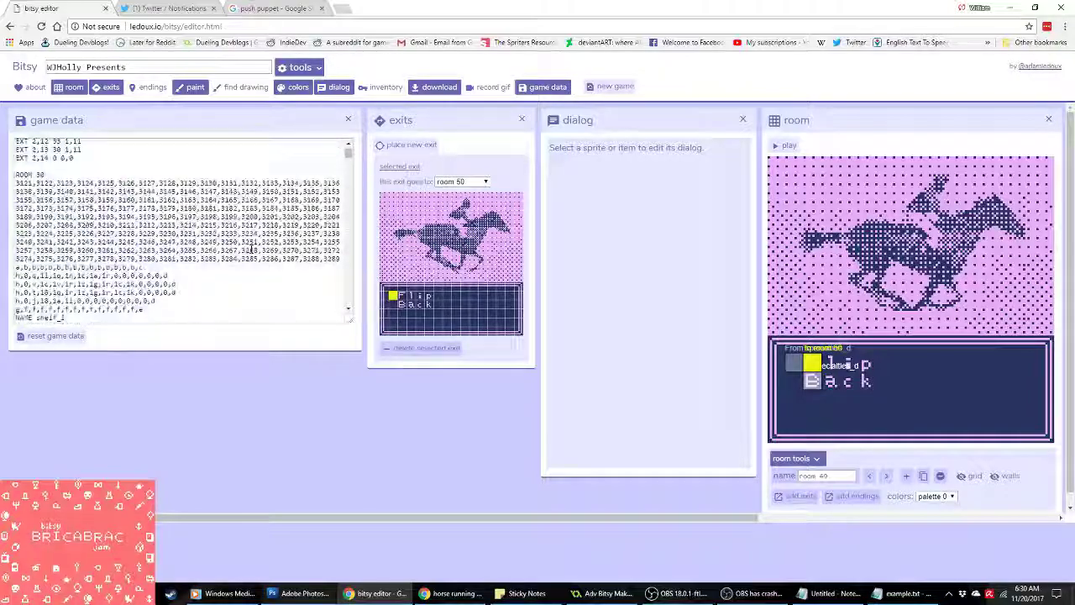
{"action": "scroll", "coordinate": [251, 249], "scroll_direction": "down", "scroll_amount": 12}
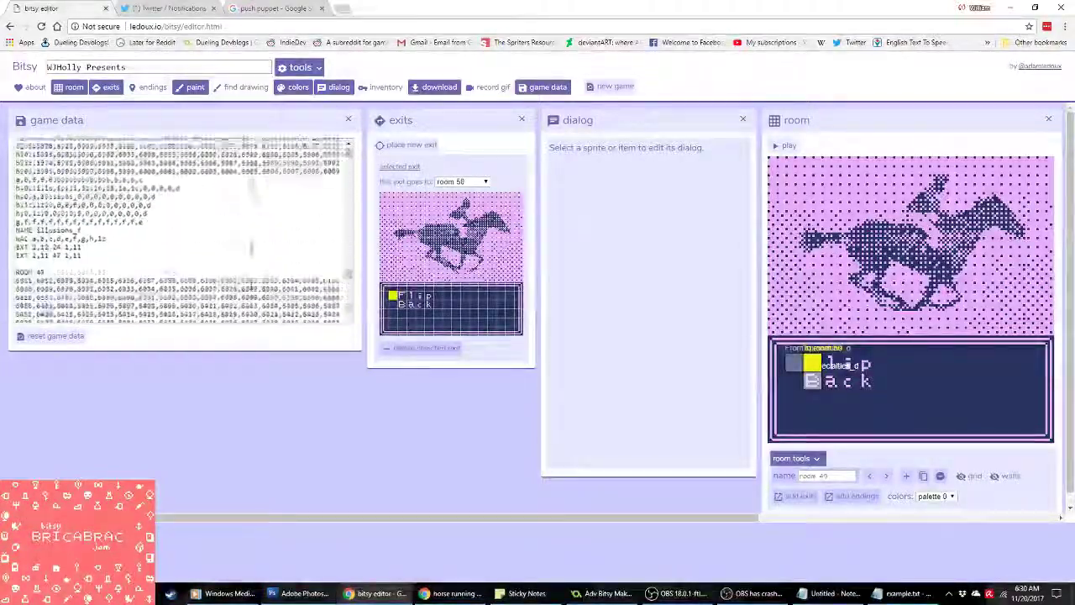
{"action": "scroll", "coordinate": [251, 249], "scroll_direction": "up", "scroll_amount": 4}
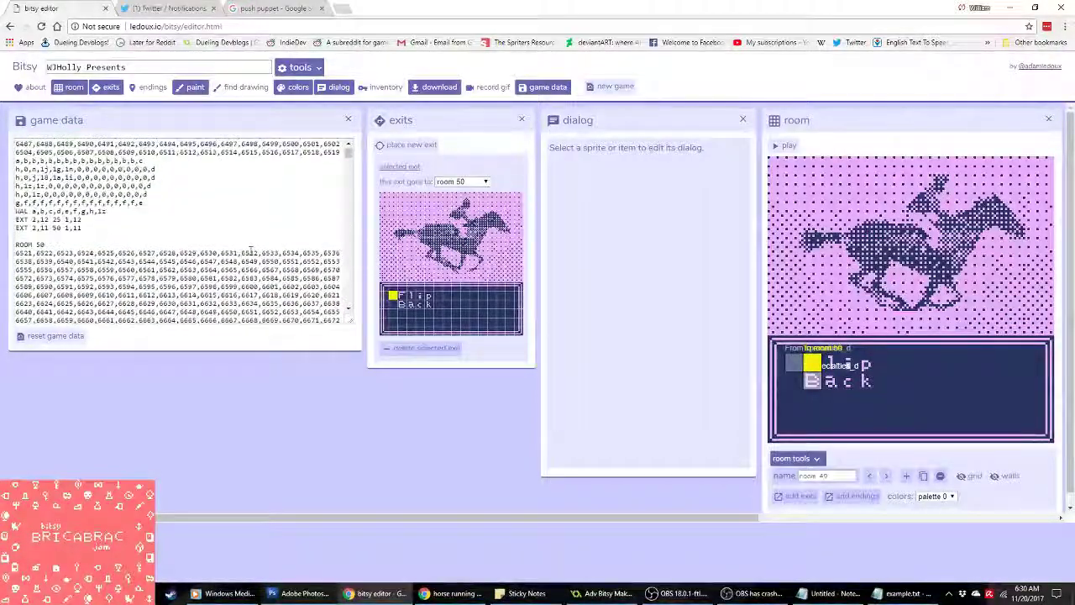
{"action": "scroll", "coordinate": [248, 243], "scroll_direction": "down", "scroll_amount": 2}
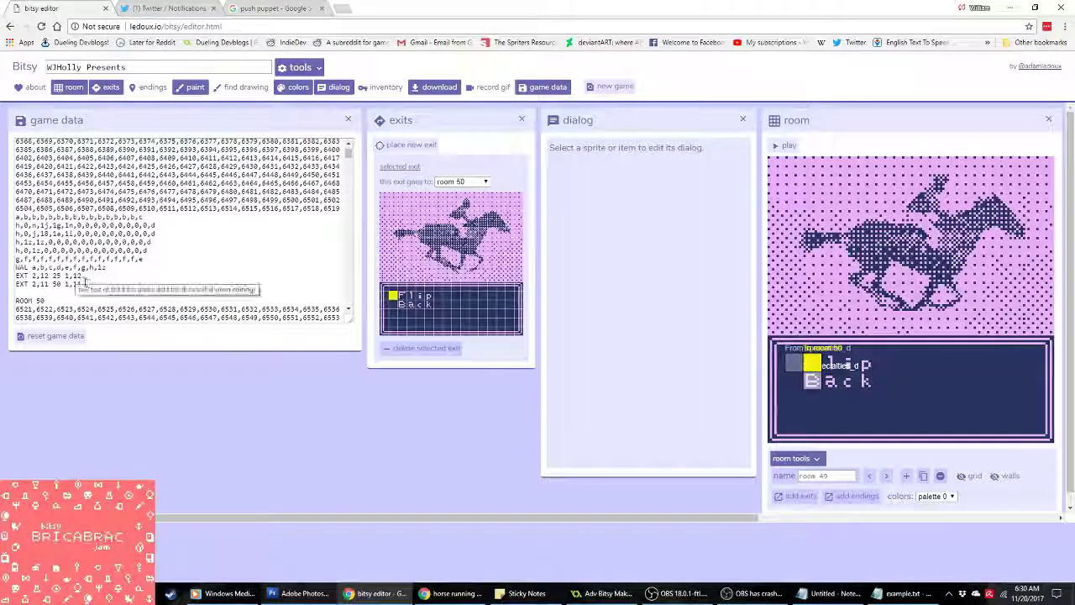
{"action": "left_click_drag", "start_coordinate": [82, 284], "coordinate": [12, 278]}
{"action": "right_click", "coordinate": [72, 281]}
{"action": "left_click", "coordinate": [96, 300]}
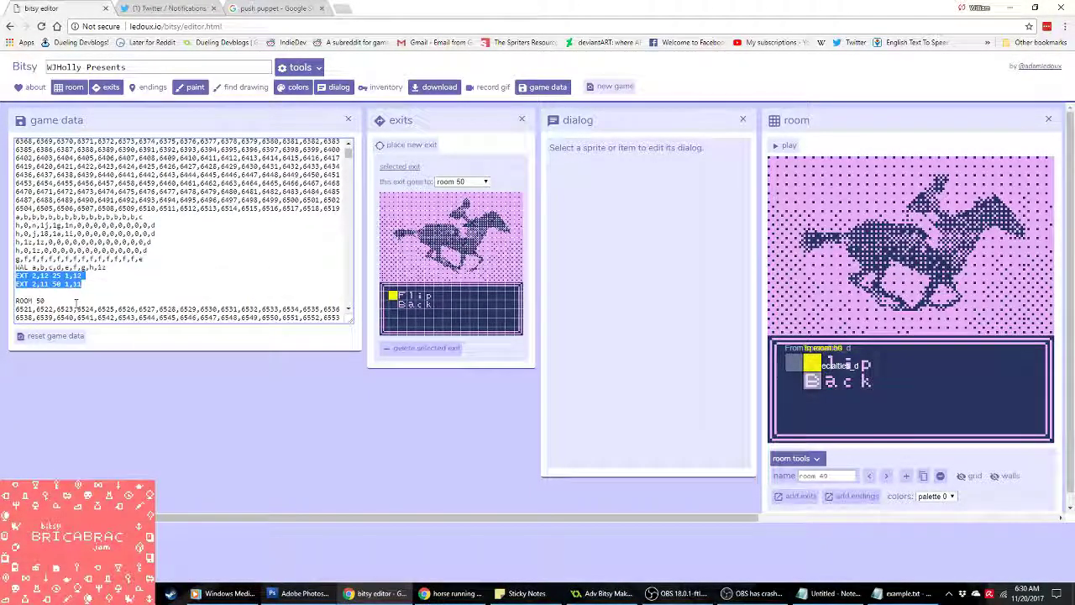
Step: Paste the two exit lines below the WAL lines of rooms 50 and 51, pointing each Flip exit to the following room, 52 for room 51
{"action": "scroll", "coordinate": [107, 285], "scroll_direction": "down", "scroll_amount": 4}
{"action": "scroll", "coordinate": [108, 285], "scroll_direction": "down", "scroll_amount": 2}
{"action": "left_click", "coordinate": [131, 277]}
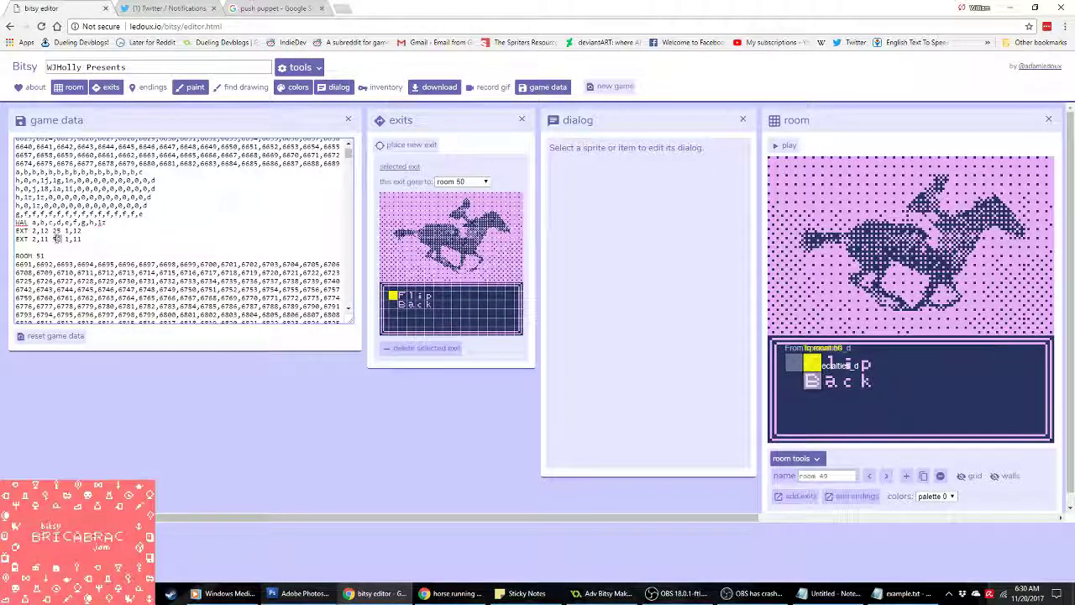
{"action": "type", "text": "52 1,11"}
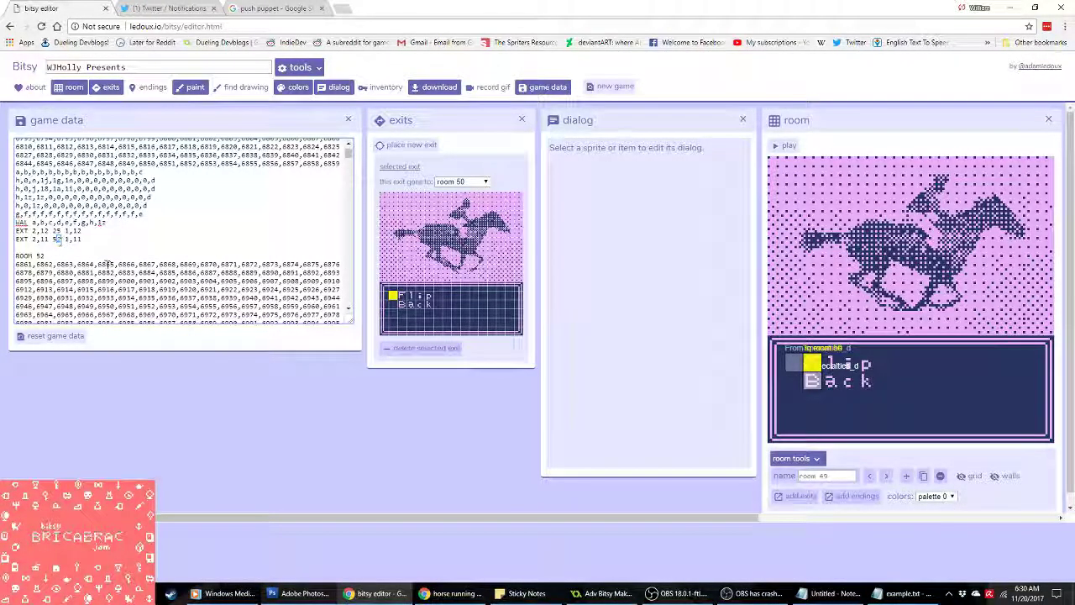
Step: Paste the two exit lines into the data of rooms 52, 53 and 54, pointing each Flip exit to the following room
{"action": "scroll", "coordinate": [108, 264], "scroll_direction": "down", "scroll_amount": 5}
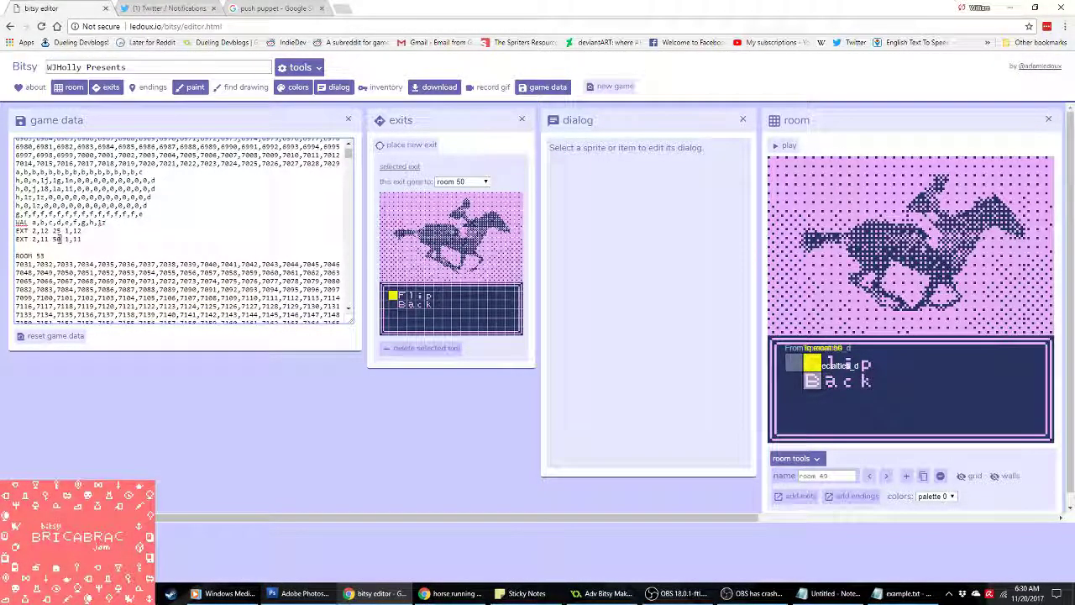
{"action": "scroll", "coordinate": [58, 238], "scroll_direction": "down", "scroll_amount": 5}
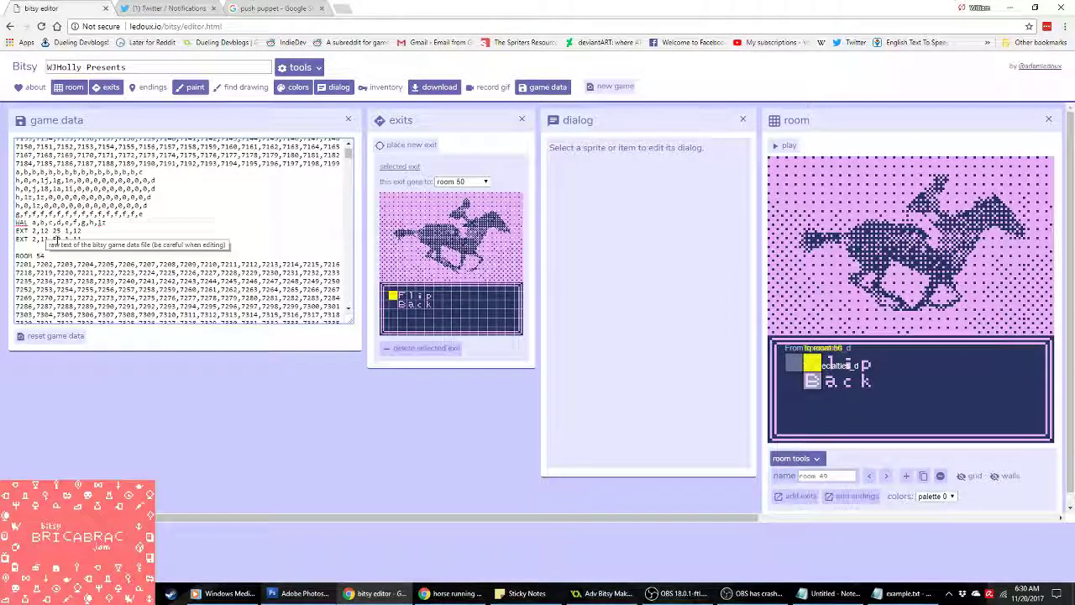
{"action": "scroll", "coordinate": [100, 246], "scroll_direction": "down", "scroll_amount": 5}
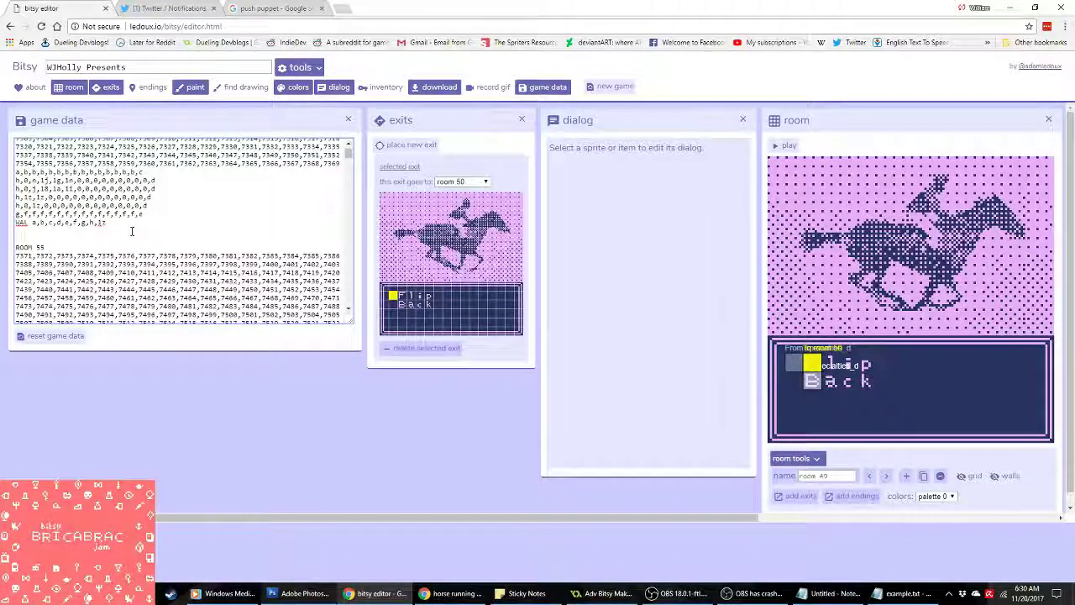
{"action": "double_click", "coordinate": [56, 238]}
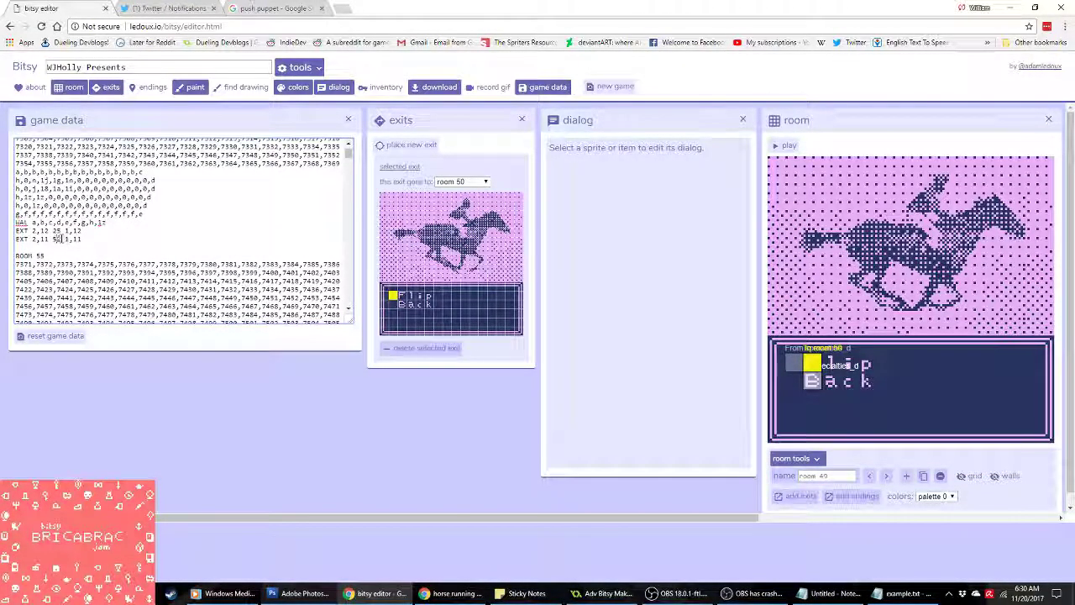
Step: Add the copied exit lines to the data of rooms 55 and 56, directing each Flip exit to the following room
{"action": "scroll", "coordinate": [130, 254], "scroll_direction": "down", "scroll_amount": 5}
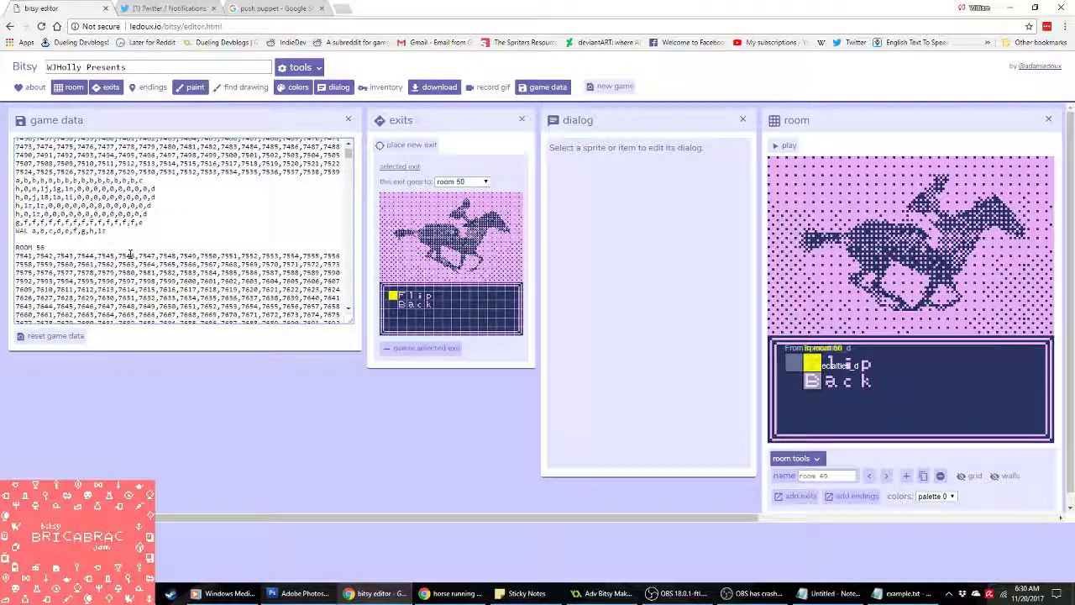
{"action": "key", "text": "ctrl+z"}
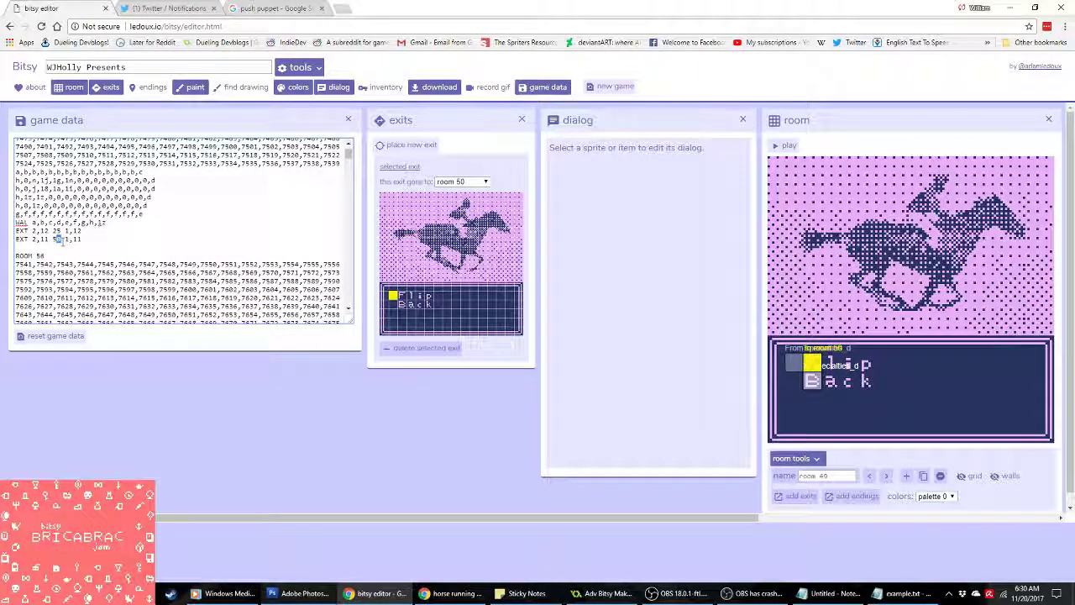
{"action": "scroll", "coordinate": [127, 291], "scroll_direction": "down", "scroll_amount": 4}
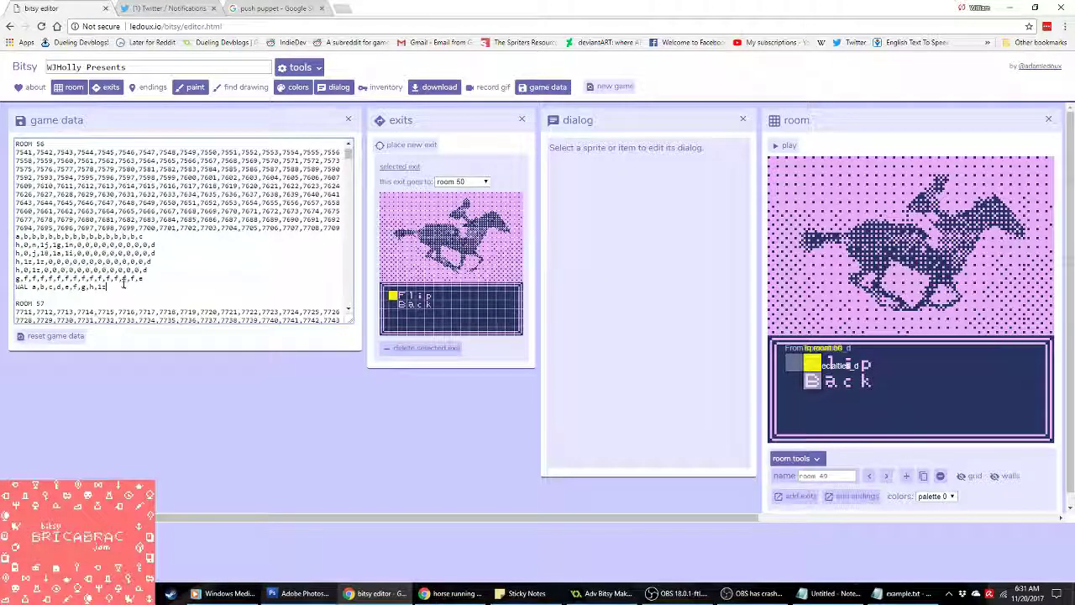
{"action": "key", "text": "ctrl+v"}
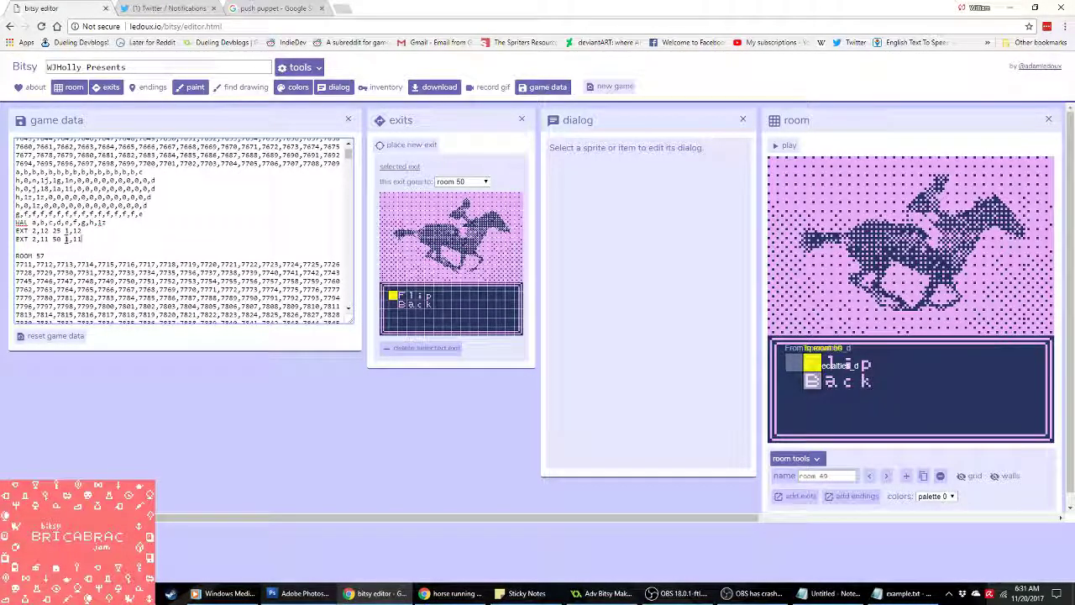
Step: Paste the exit lines below room 57's WAL line and set its Flip exit destination to 58
{"action": "scroll", "coordinate": [92, 237], "scroll_direction": "down", "scroll_amount": 4}
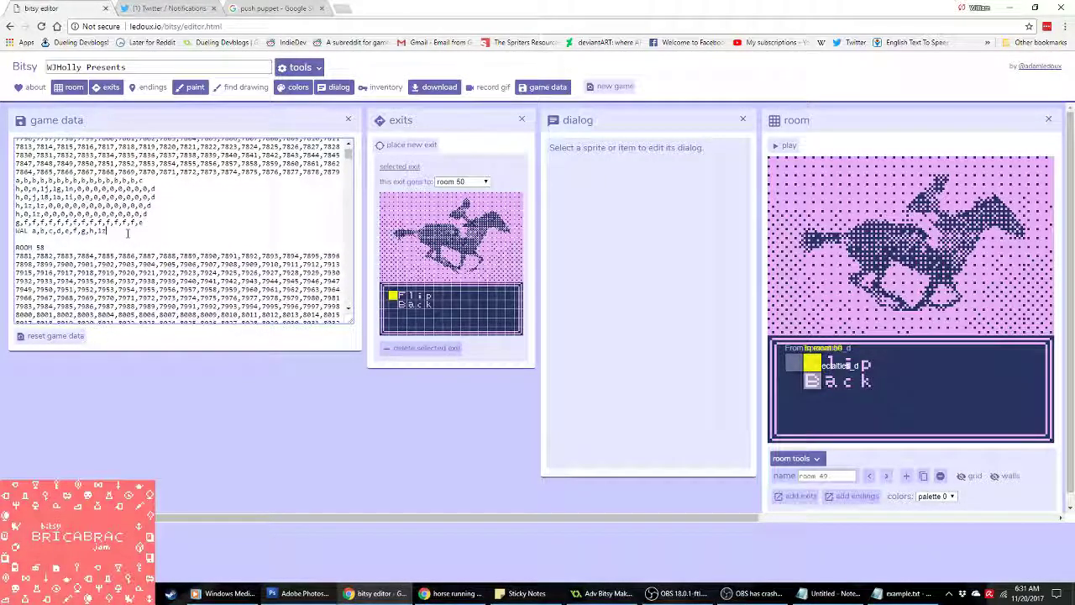
{"action": "left_click", "coordinate": [127, 233]}
{"action": "type", "text": "EXT 2,12 25 1,12 EXT 2,11 50 1,11"}
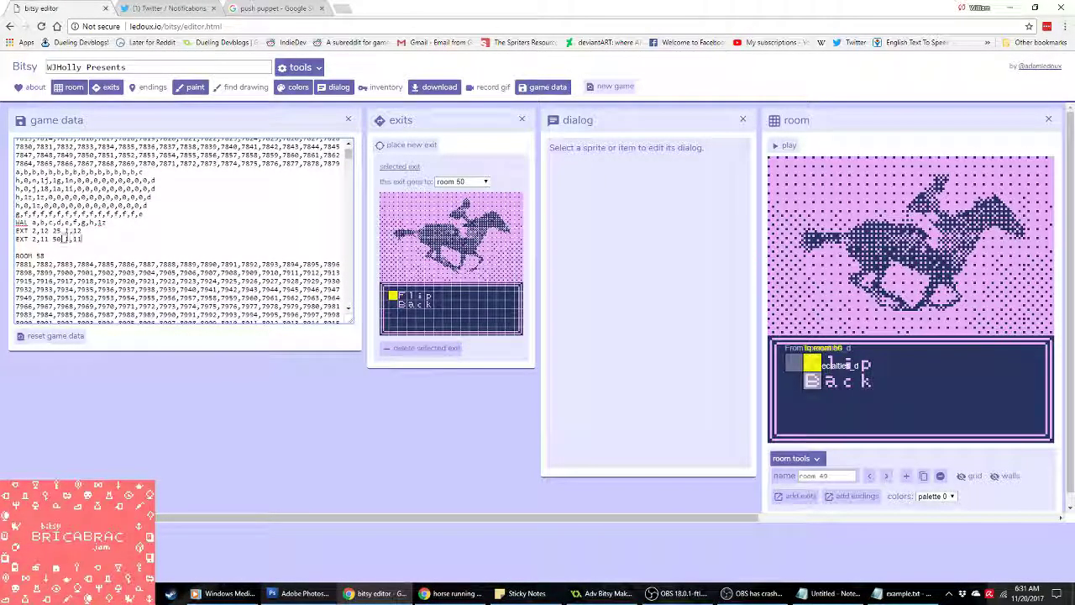
{"action": "double_click", "coordinate": [57, 238]}
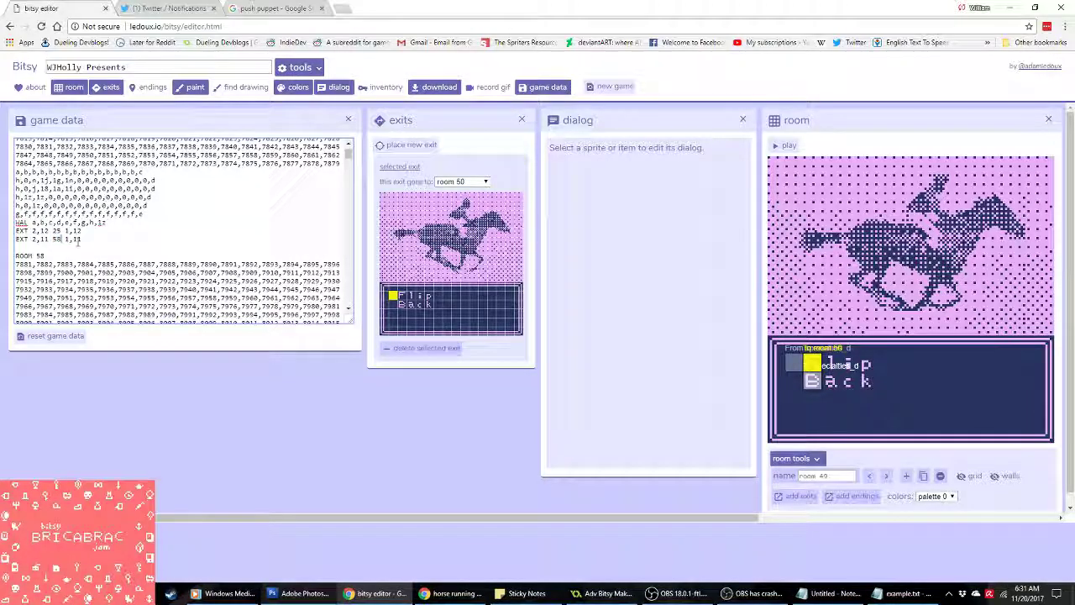
Step: Paste the two exit lines into the data of rooms 58 and 59, pointing each Flip exit to the following room
{"action": "scroll", "coordinate": [134, 267], "scroll_direction": "down", "scroll_amount": 3}
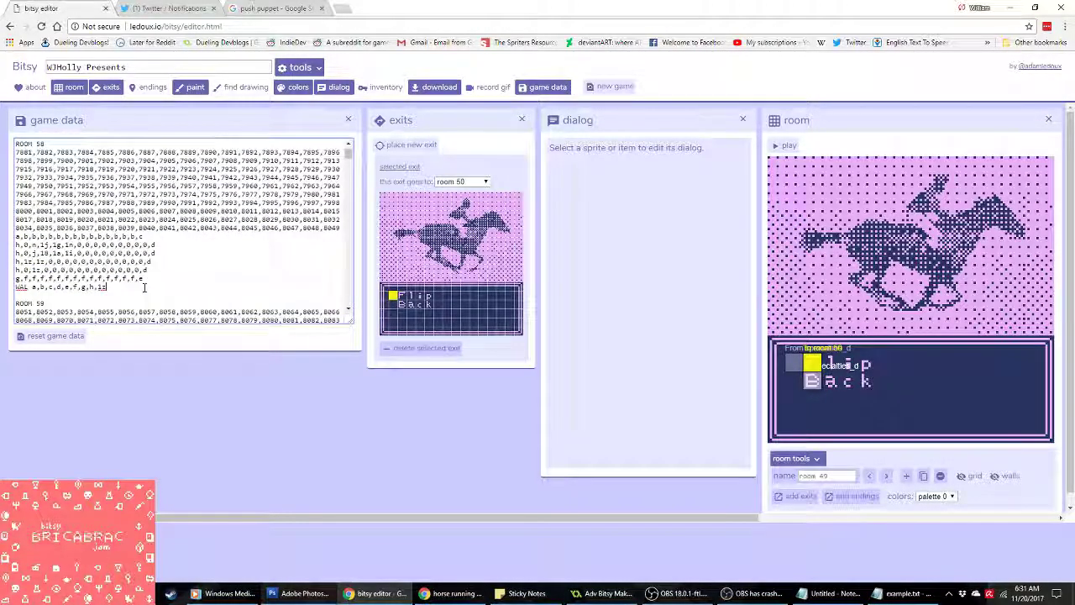
{"action": "key", "text": "Return"}
{"action": "scroll", "coordinate": [144, 287], "scroll_direction": "down", "scroll_amount": 3}
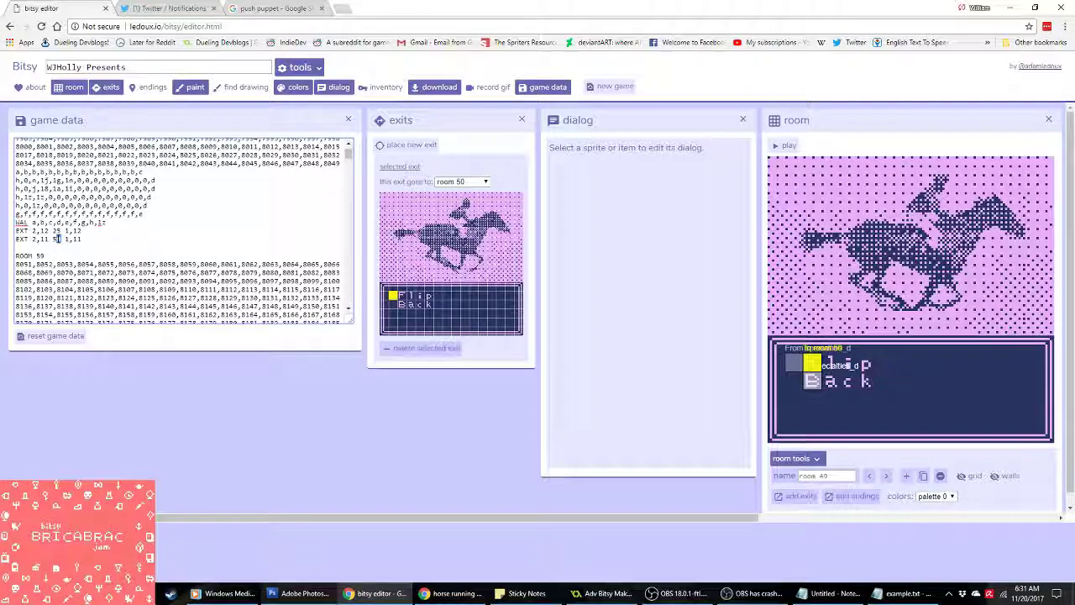
{"action": "scroll", "coordinate": [126, 234], "scroll_direction": "down", "scroll_amount": 5}
{"action": "key", "text": "Return"}
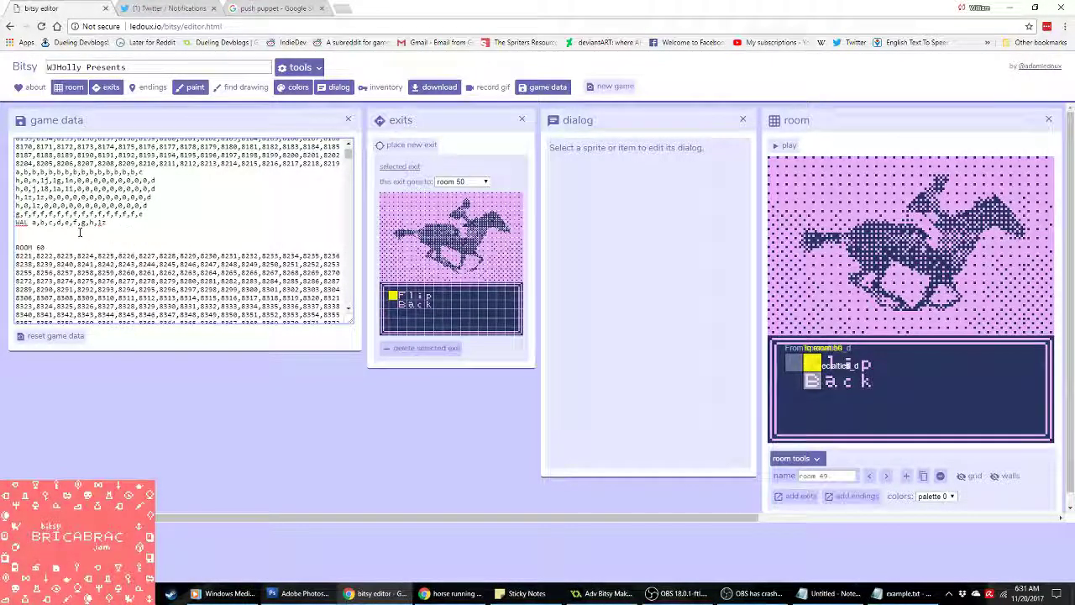
Step: Paste the two exit lines into the data of rooms 60 and 61, pointing each Flip exit to the following room
{"action": "scroll", "coordinate": [116, 239], "scroll_direction": "down", "scroll_amount": 2}
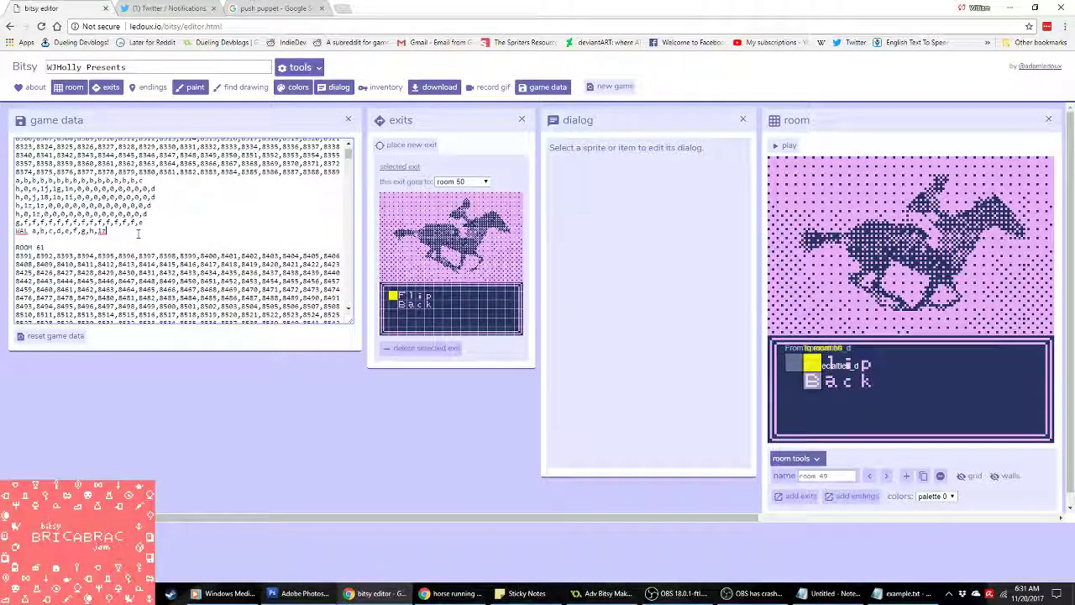
{"action": "scroll", "coordinate": [113, 244], "scroll_direction": "down", "scroll_amount": 4}
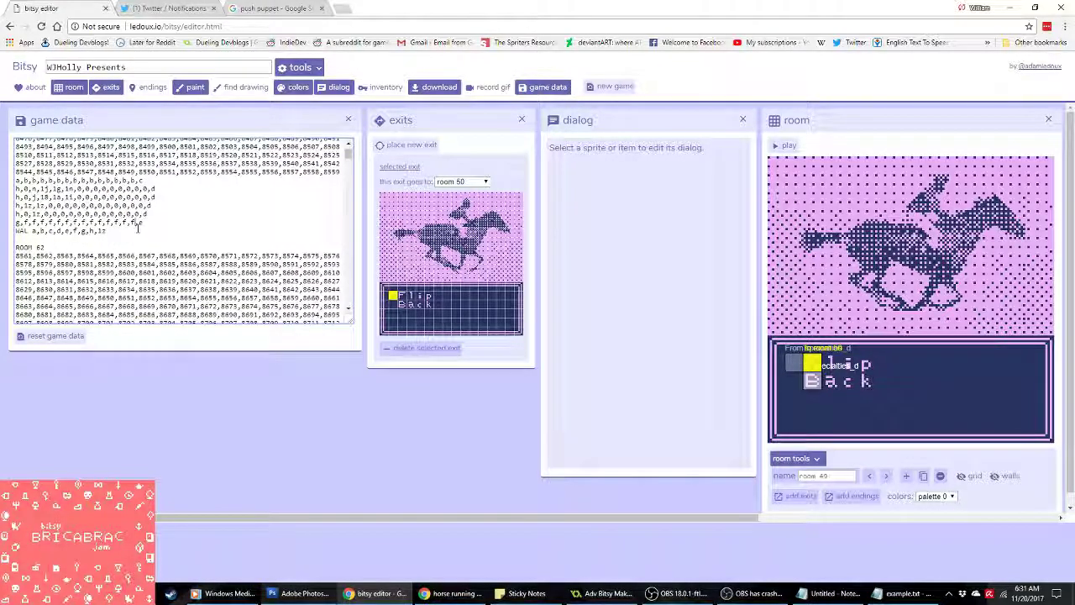
{"action": "key", "text": "Return"}
{"action": "double_click", "coordinate": [57, 238]}
Step: Paste the two exit lines into the room data just above room 64 and set its Flip exit destination to 54
{"action": "scroll", "coordinate": [84, 236], "scroll_direction": "down", "scroll_amount": 9}
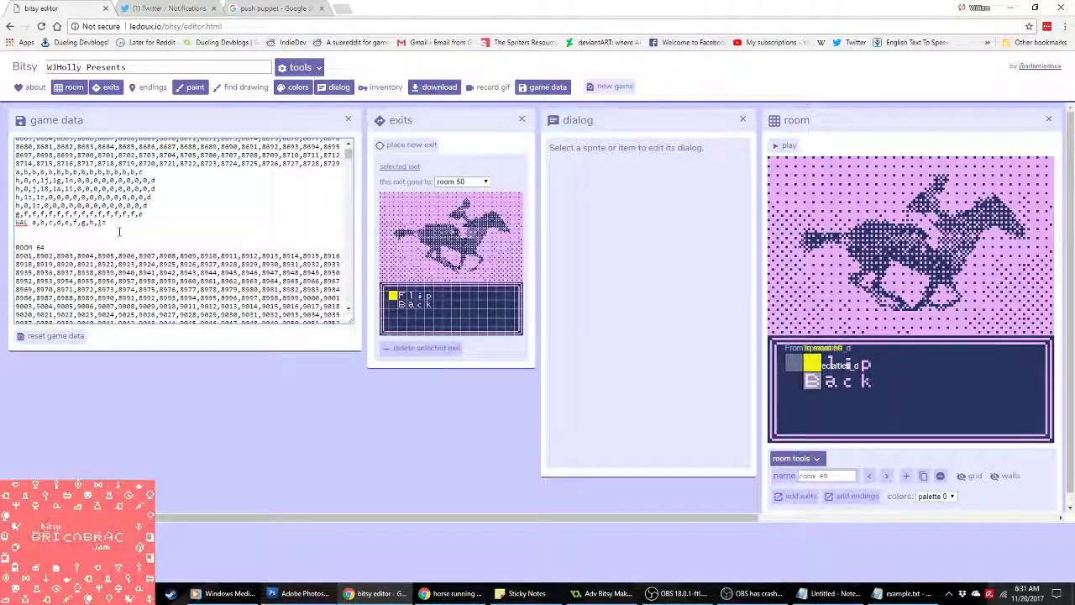
{"action": "scroll", "coordinate": [60, 242], "scroll_direction": "up", "scroll_amount": 5}
{"action": "scroll", "coordinate": [60, 241], "scroll_direction": "down", "scroll_amount": 5}
{"action": "double_click", "coordinate": [56, 240]}
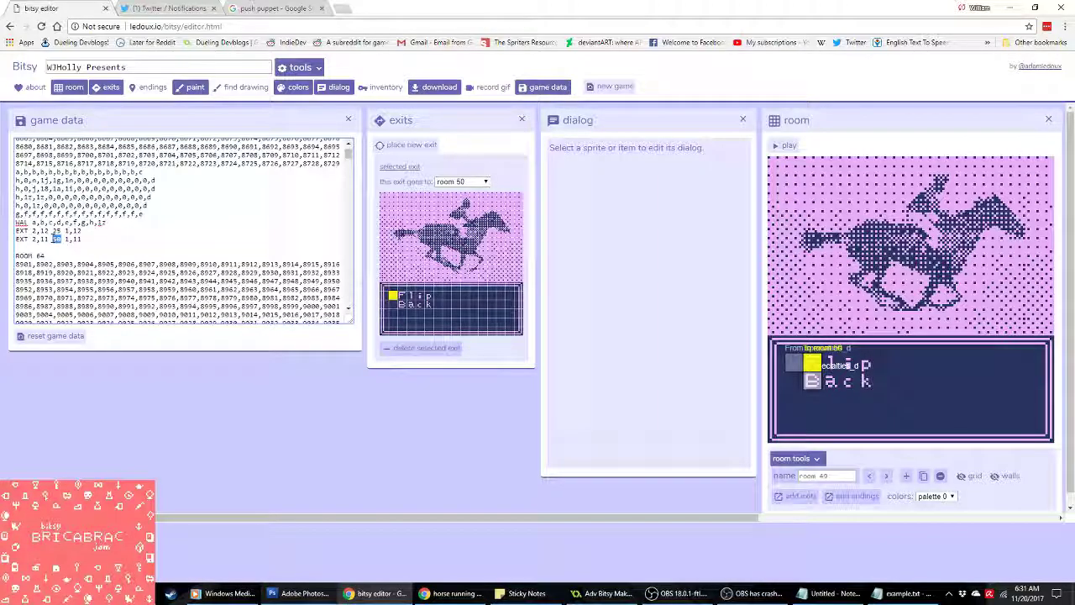
Step: Paste the two exit lines into room 64's data, loop its Flip exit back to room 49, and apply the edited data
{"action": "scroll", "coordinate": [108, 247], "scroll_direction": "down", "scroll_amount": 4}
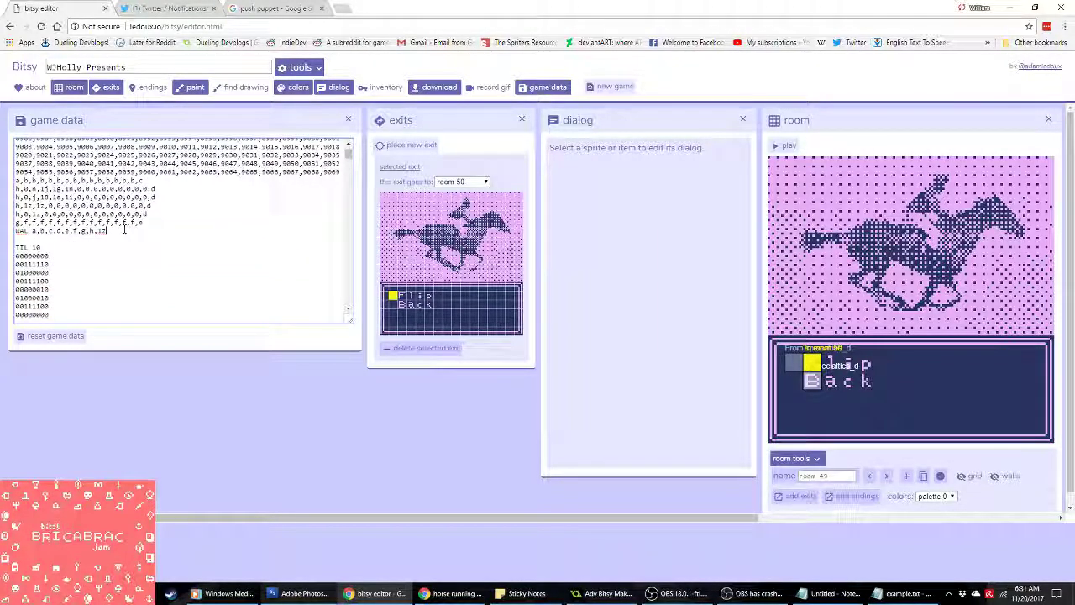
{"action": "key", "text": "ctrl+z"}
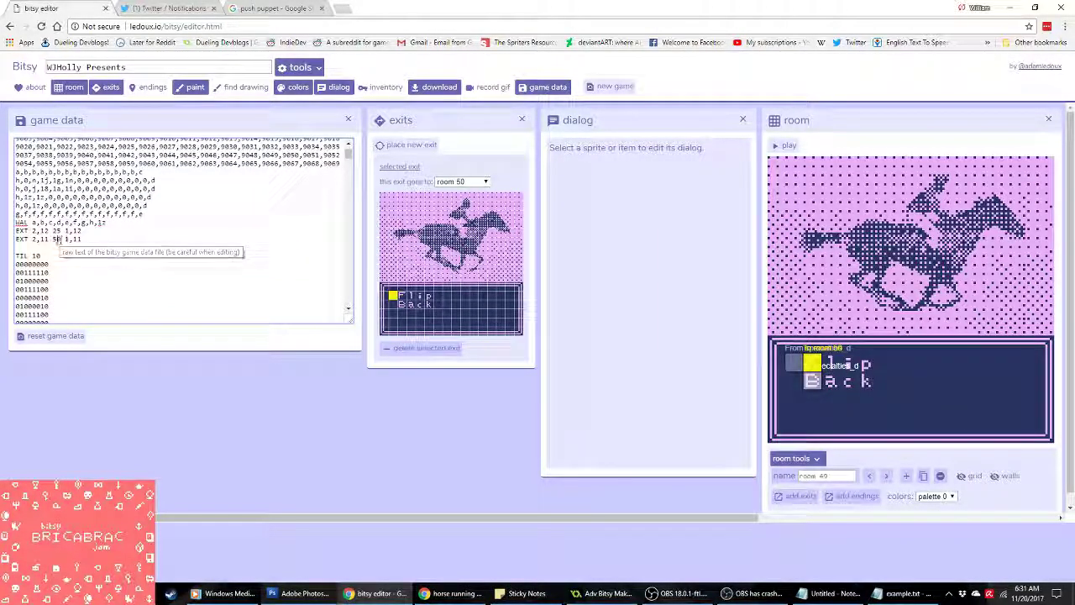
{"action": "type", "text": "49"}
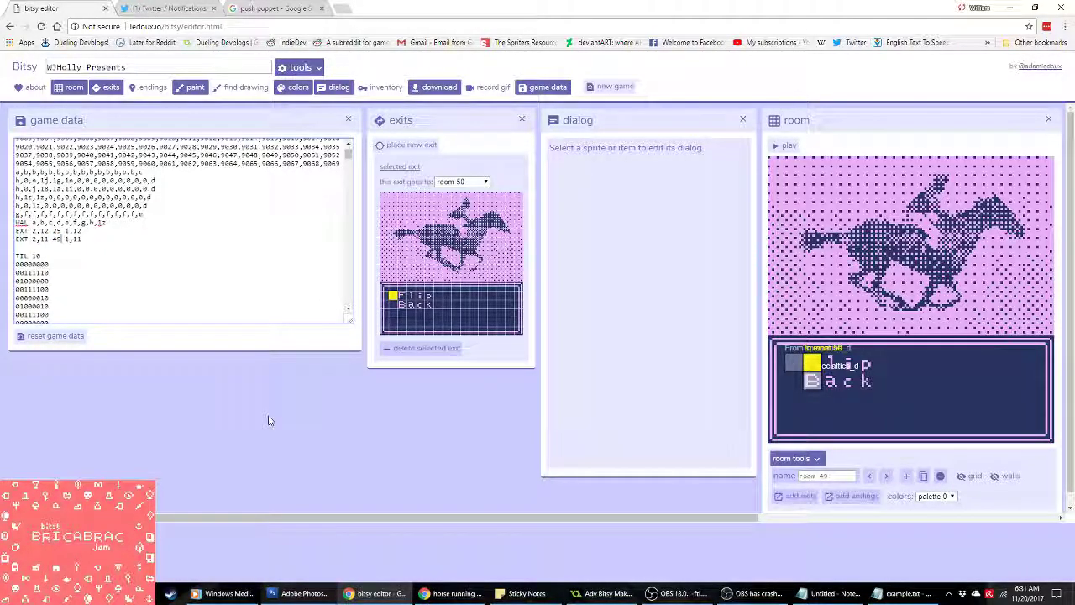
{"action": "left_click", "coordinate": [269, 420]}
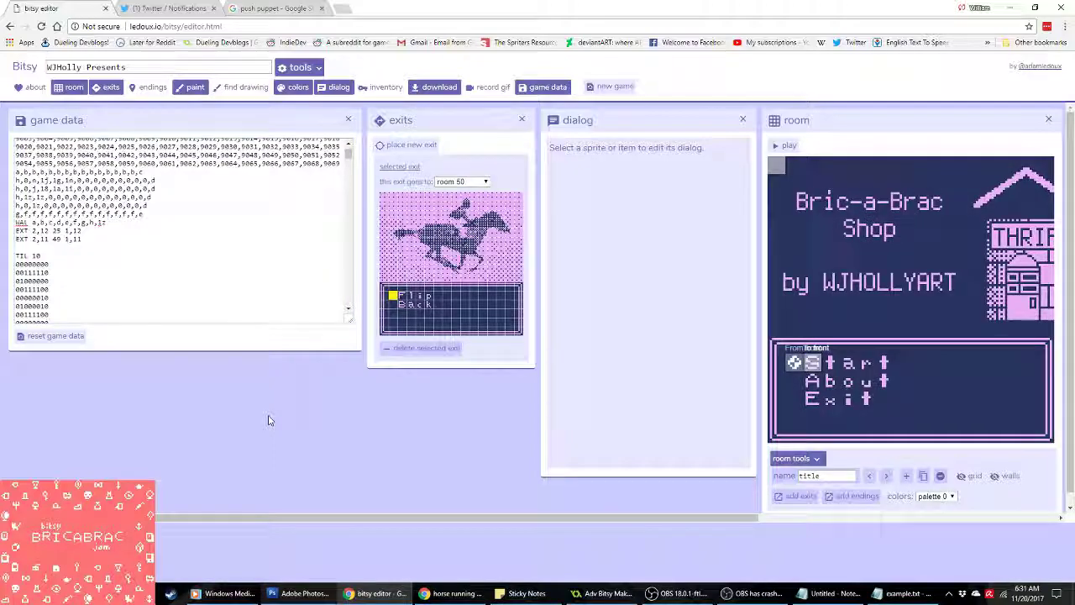
Step: Step through the flipbook rooms, then correct the Flip exit destination in the room data just above room 64 to 64
{"action": "left_click", "coordinate": [886, 477]}
{"action": "left_click", "coordinate": [886, 476]}
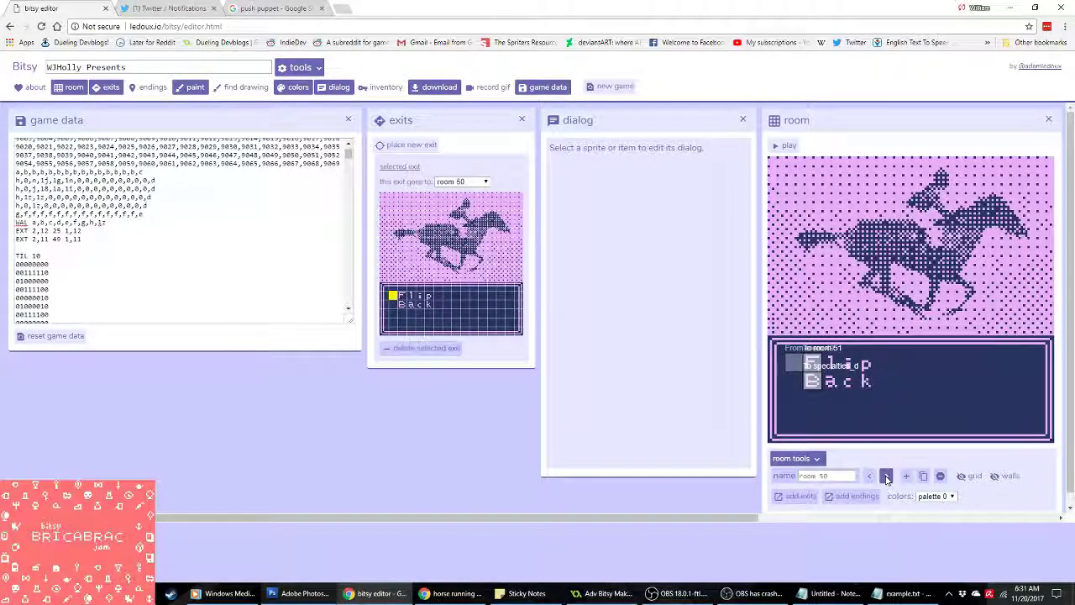
{"action": "left_click", "coordinate": [887, 476]}
{"action": "left_click", "coordinate": [886, 476]}
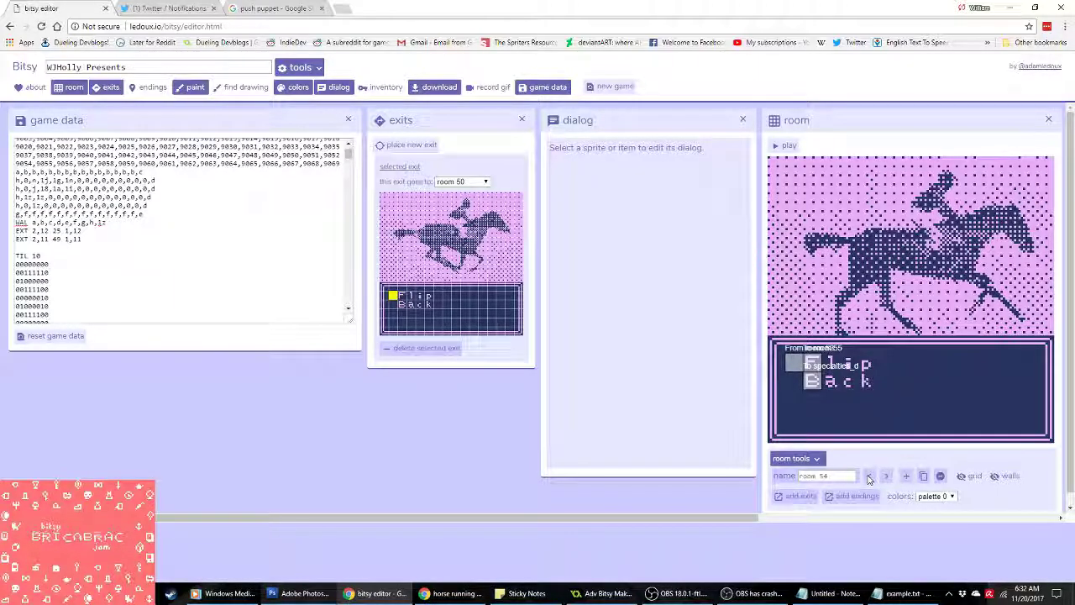
{"action": "scroll", "coordinate": [273, 276], "scroll_direction": "up", "scroll_amount": 10}
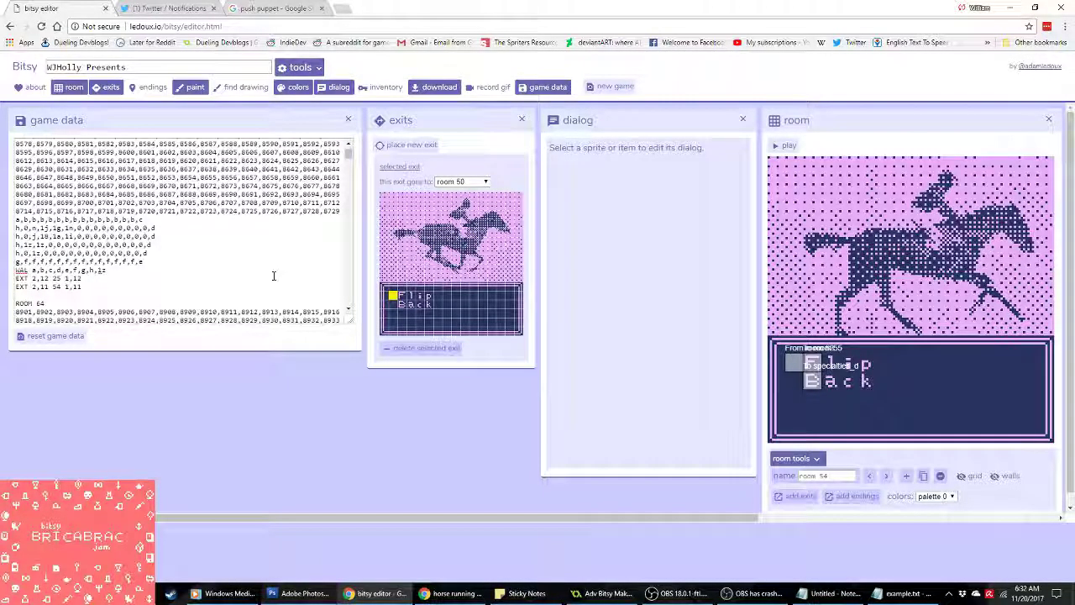
{"action": "scroll", "coordinate": [273, 276], "scroll_direction": "down", "scroll_amount": 3}
{"action": "scroll", "coordinate": [87, 229], "scroll_direction": "up", "scroll_amount": 1}
{"action": "double_click", "coordinate": [57, 230]}
{"action": "type", "text": "64"}
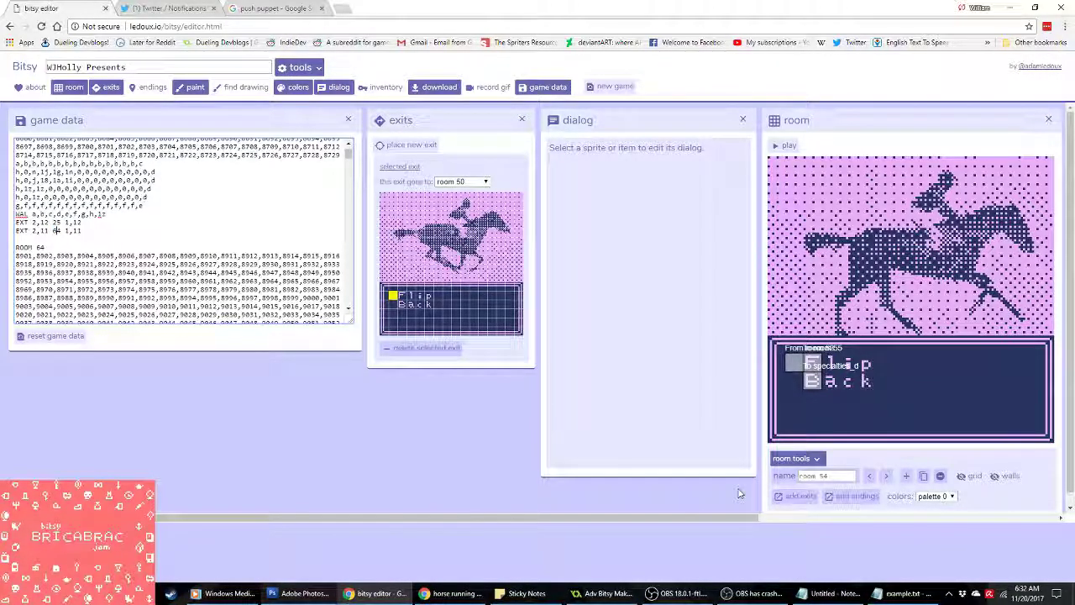
Step: Step through the remaining horse rooms up to room 64 and check the destinations of their Flip and Back exits
{"action": "left_click", "coordinate": [888, 476]}
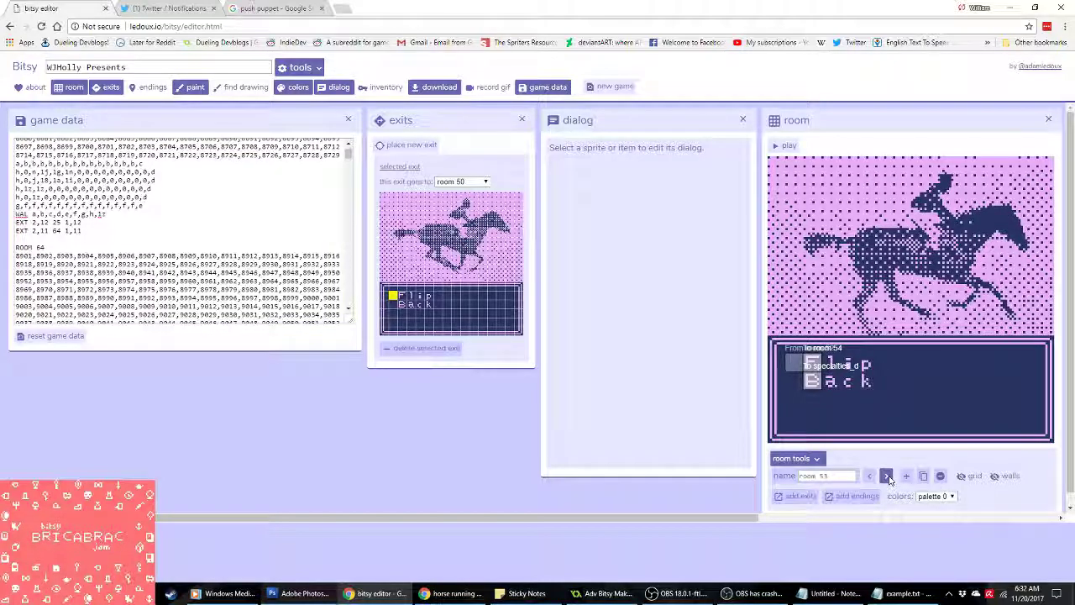
{"action": "left_click", "coordinate": [887, 476]}
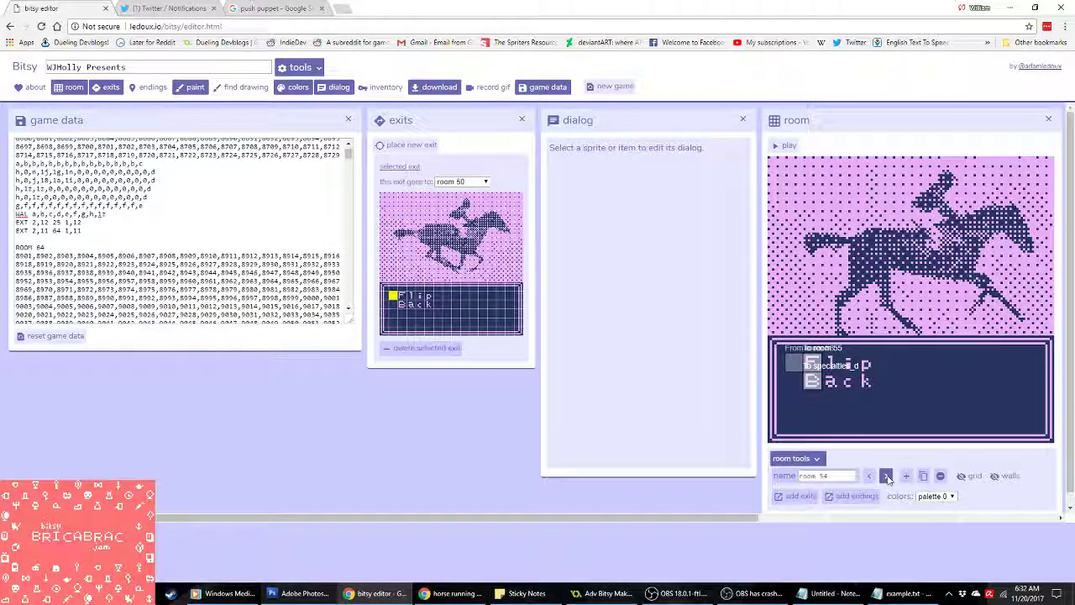
{"action": "left_click", "coordinate": [886, 476]}
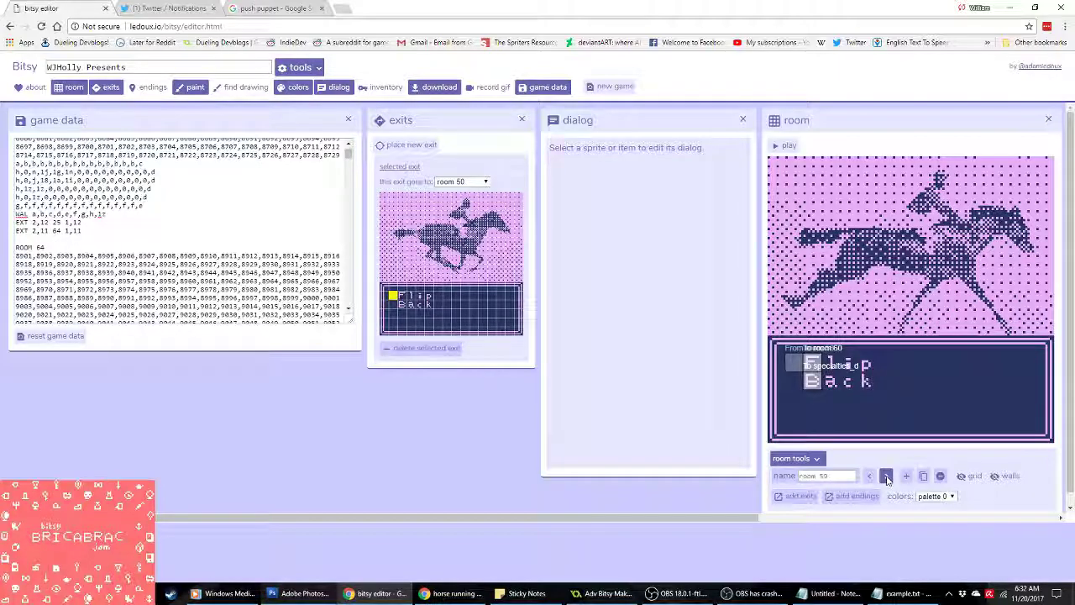
{"action": "left_click", "coordinate": [887, 476]}
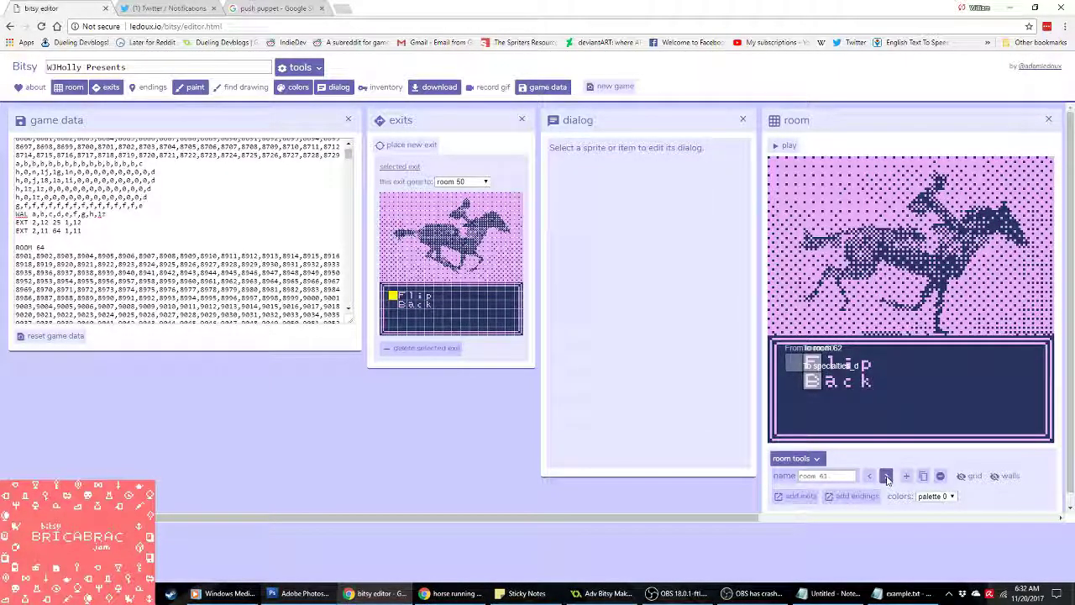
{"action": "left_click", "coordinate": [887, 476]}
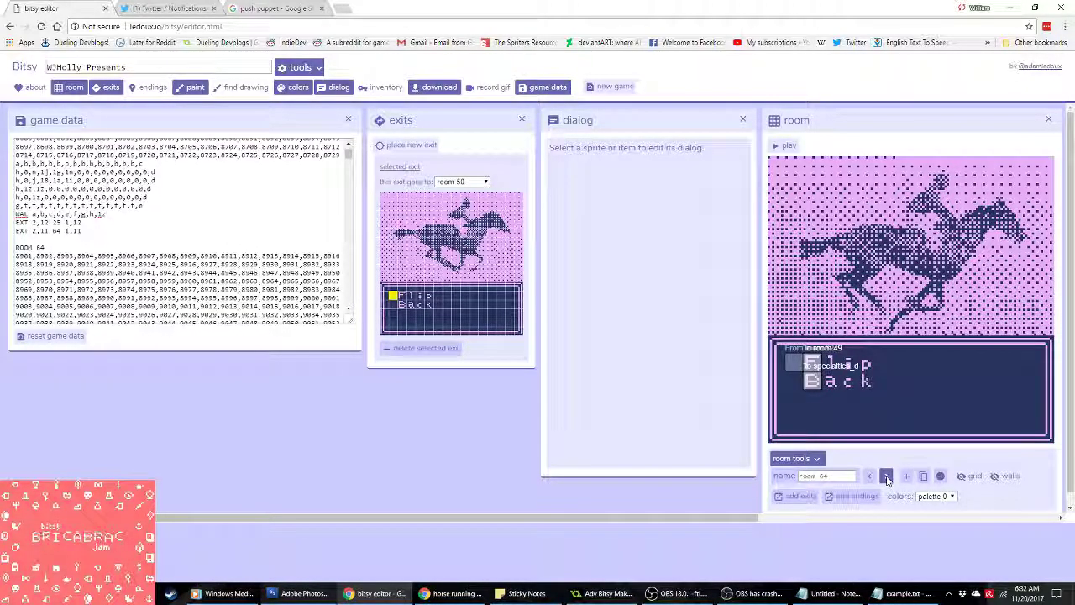
{"action": "left_click", "coordinate": [887, 476]}
{"action": "left_click_drag", "start_coordinate": [660, 518], "coordinate": [842, 520]}
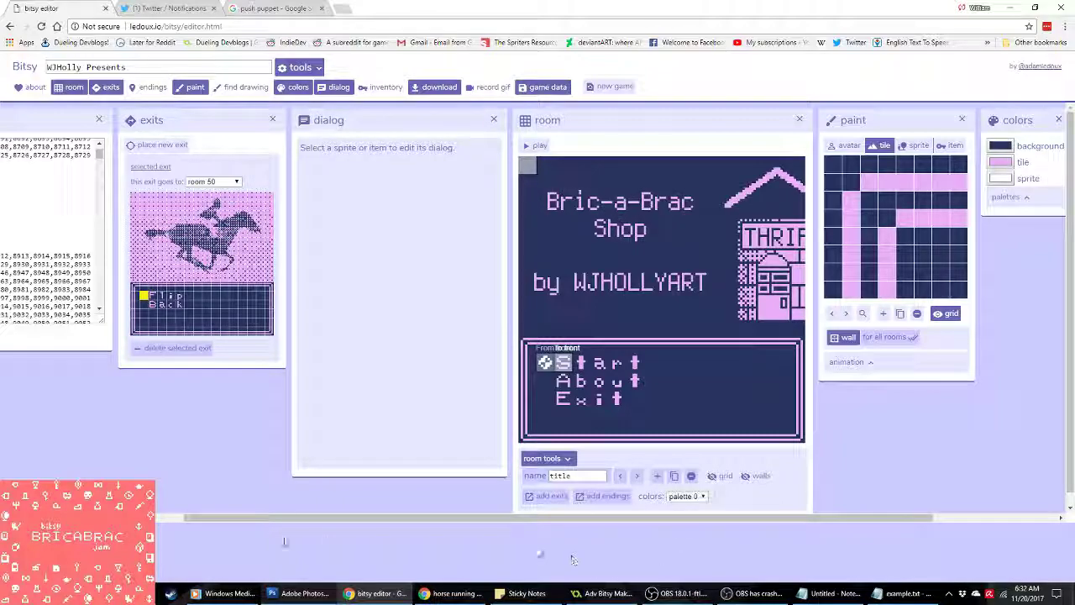
Step: Switch to Photoshop, clear the horse picture to a plain black canvas, and deselect
{"action": "left_click", "coordinate": [298, 593]}
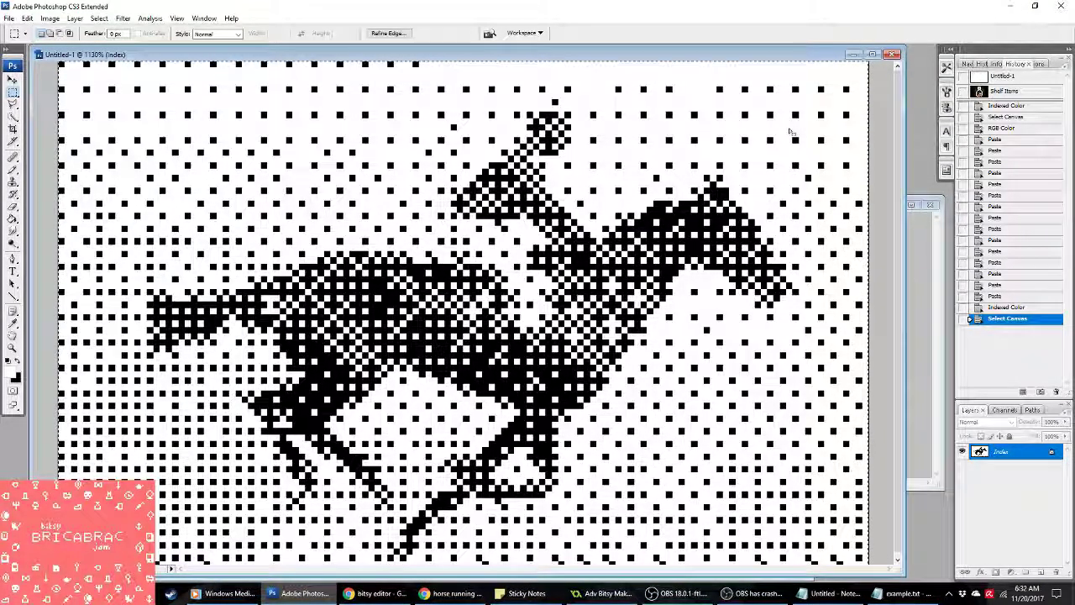
{"action": "key", "text": "Delete"}
{"action": "key", "text": "ctrl+d"}
{"action": "left_click", "coordinate": [13, 271]}
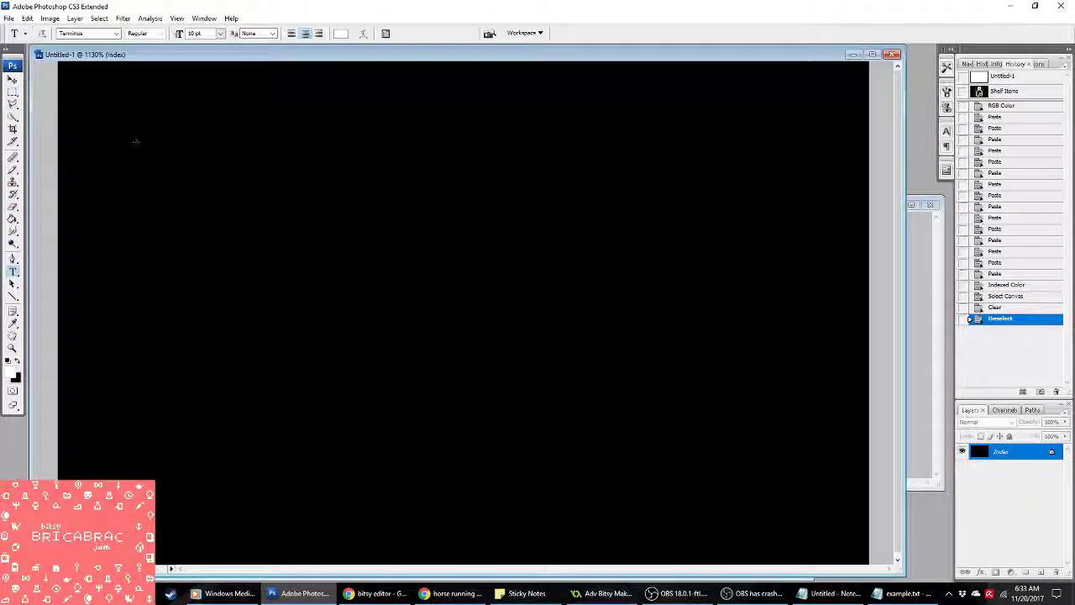
{"action": "left_click", "coordinate": [126, 121]}
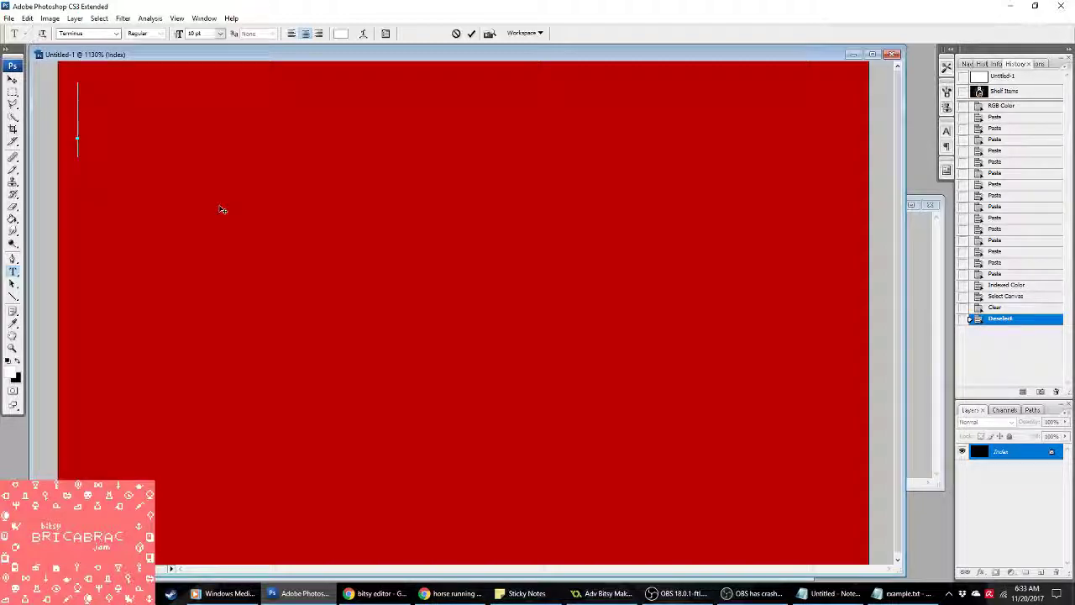
{"action": "left_click", "coordinate": [13, 91]}
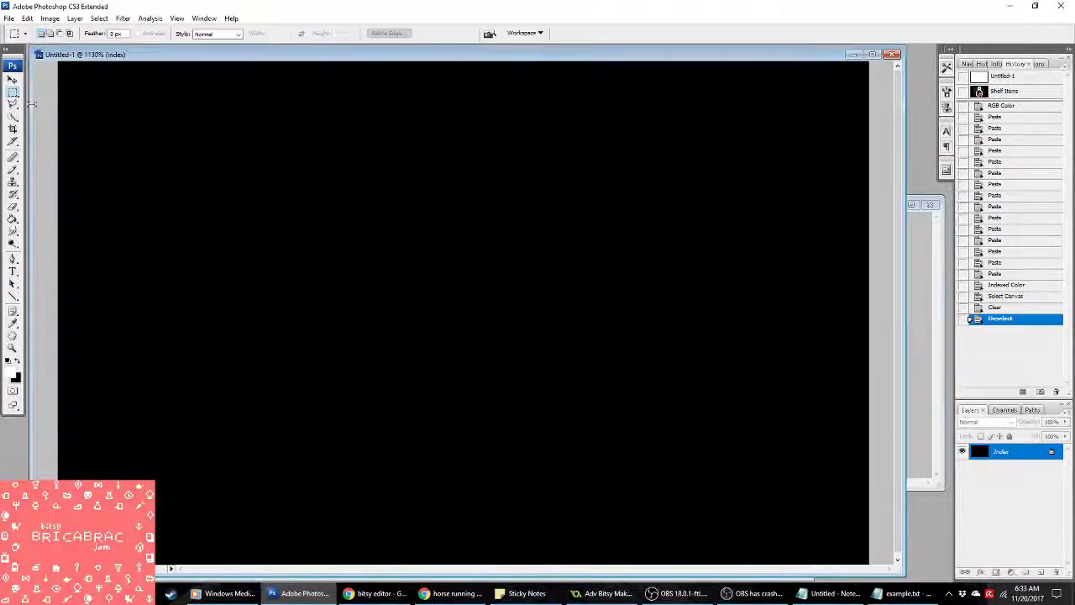
Step: Convert the blank image from indexed colour to RGB Color mode
{"action": "left_click", "coordinate": [50, 18]}
{"action": "mouse_move", "coordinate": [59, 31]}
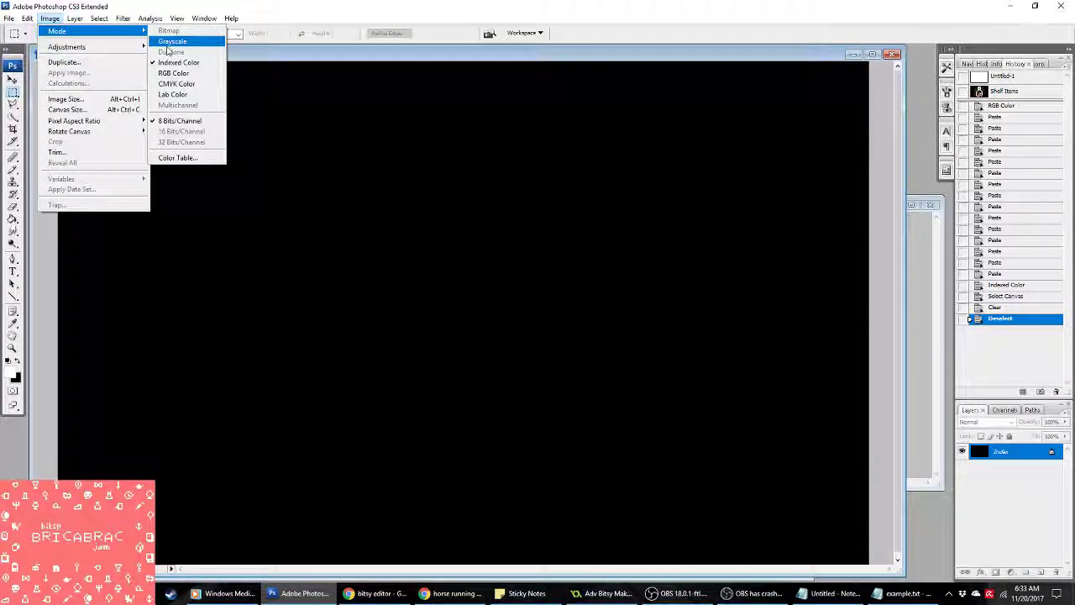
{"action": "left_click", "coordinate": [173, 73]}
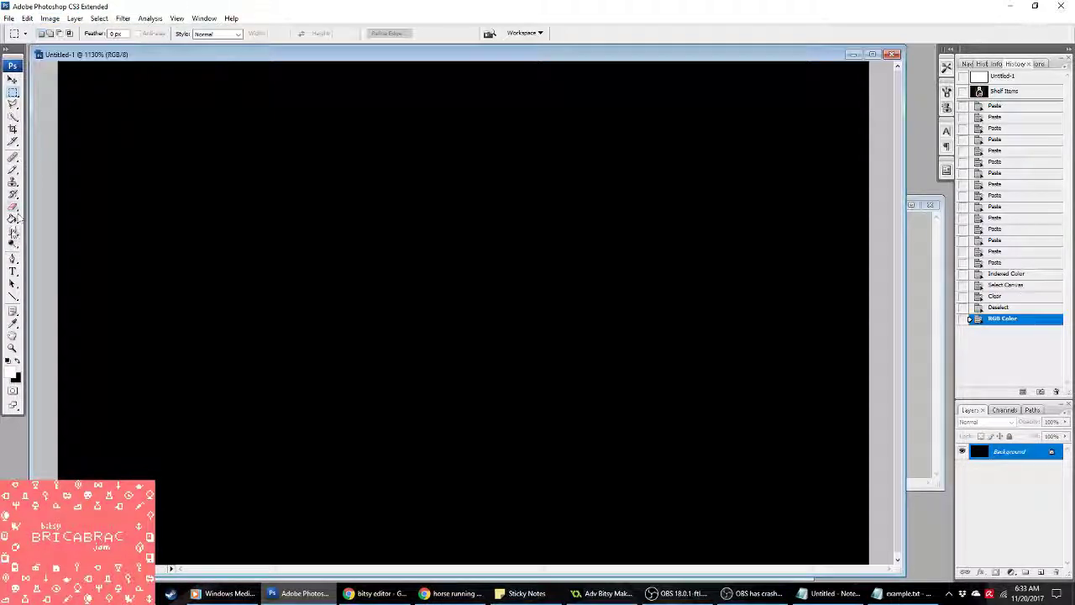
Step: Add a white text layer reading "This game was made" with "for" on a second line
{"action": "left_click", "coordinate": [12, 271]}
{"action": "left_click", "coordinate": [185, 165]}
{"action": "type", "text": "bitsy"}
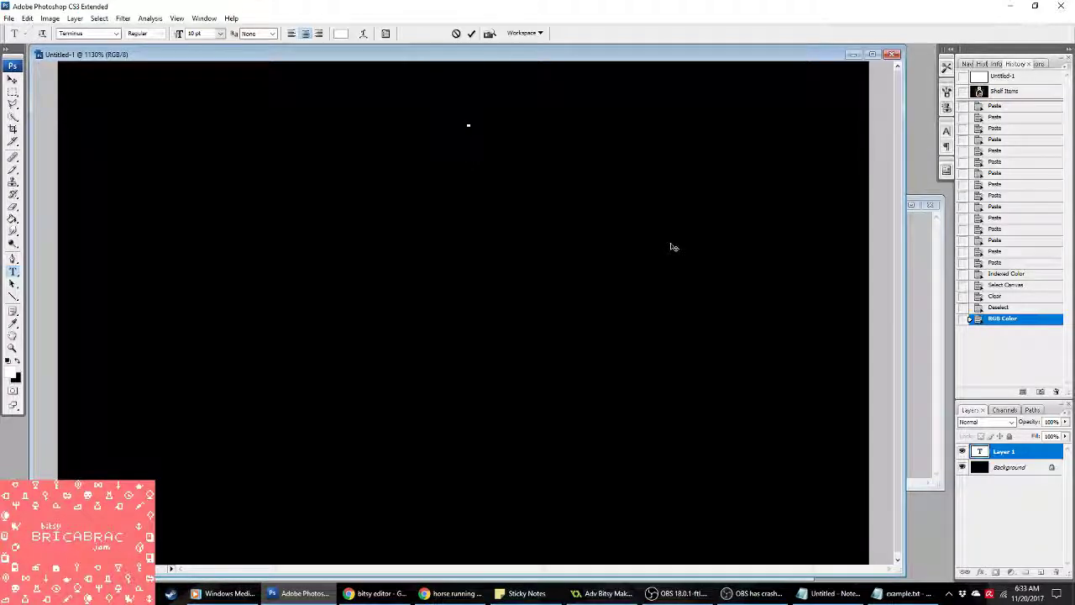
{"action": "type", "text": "Th"}
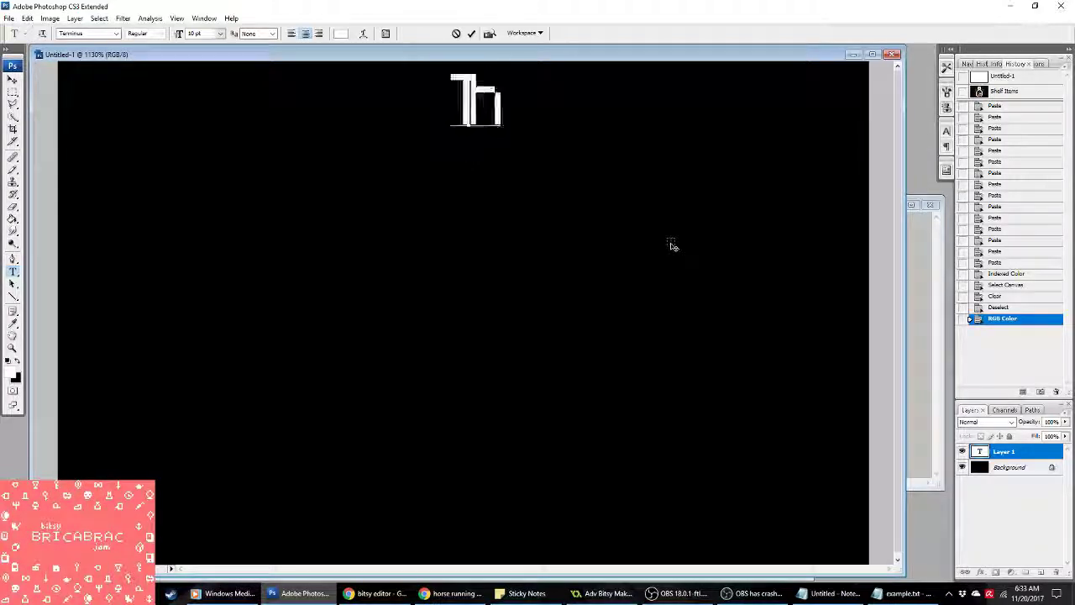
{"action": "type", "text": "is game was made"}
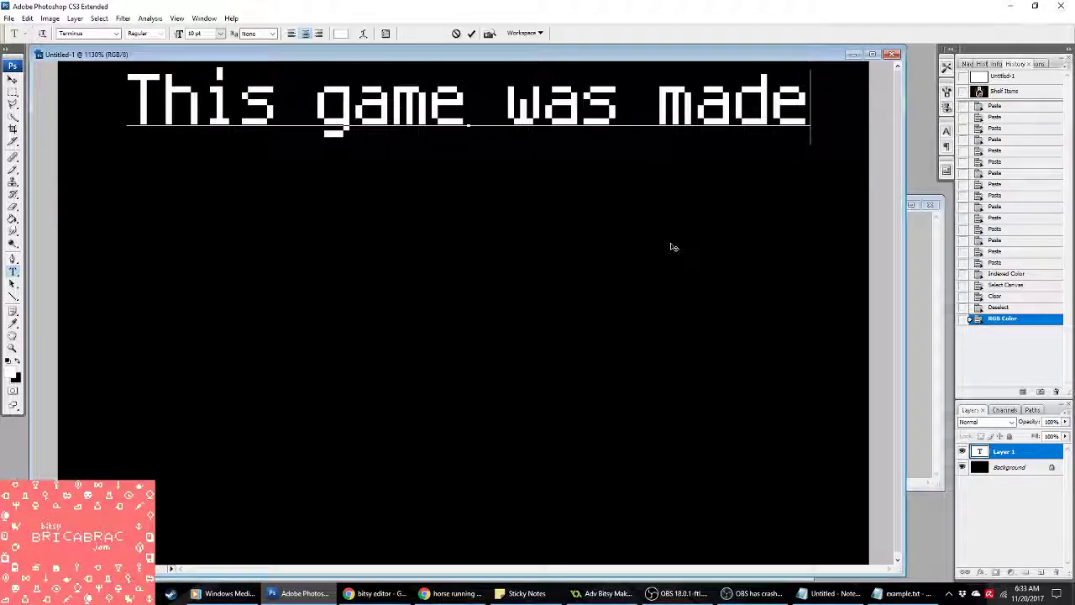
{"action": "key", "text": "Return"}
{"action": "type", "text": "for"}
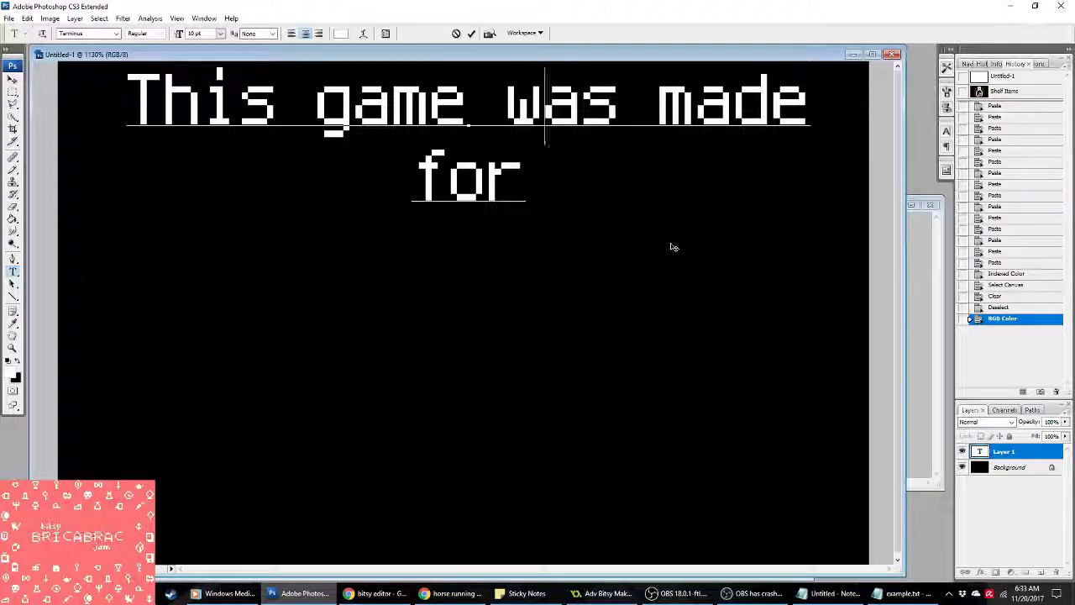
Step: Insert the word "Bitsy" before "game" in the first line of the text
{"action": "key", "text": "Left"}
{"action": "key", "text": "Left"}
{"action": "key", "text": "Left"}
{"action": "key", "text": "Left"}
{"action": "key", "text": "Right"}
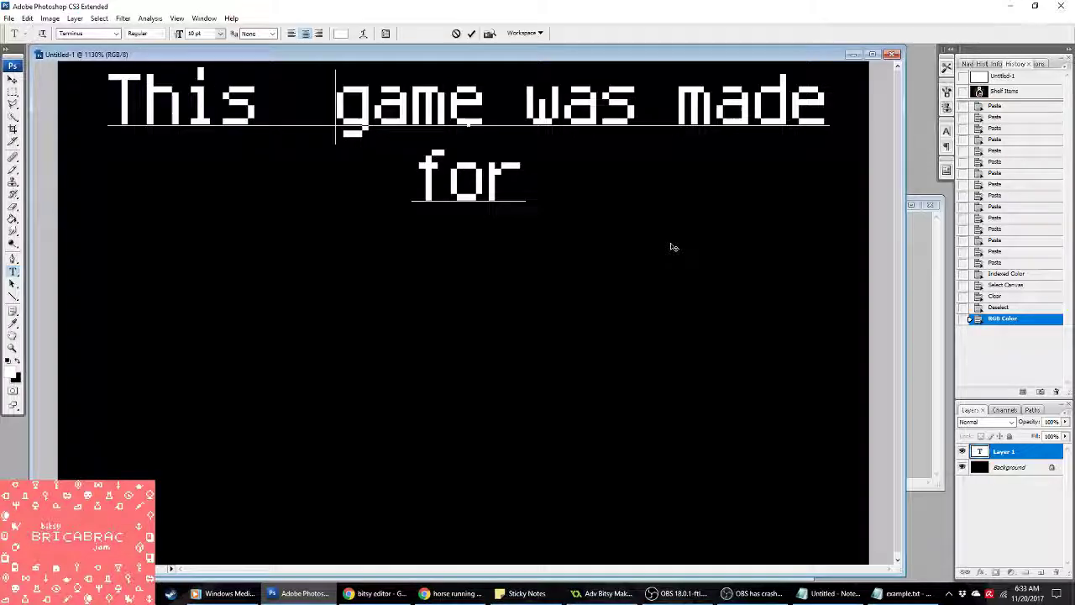
{"action": "key", "text": "BackSpace"}
{"action": "type", "text": "b"}
{"action": "key", "text": "BackSpace"}
{"action": "type", "text": "Bitsy"}
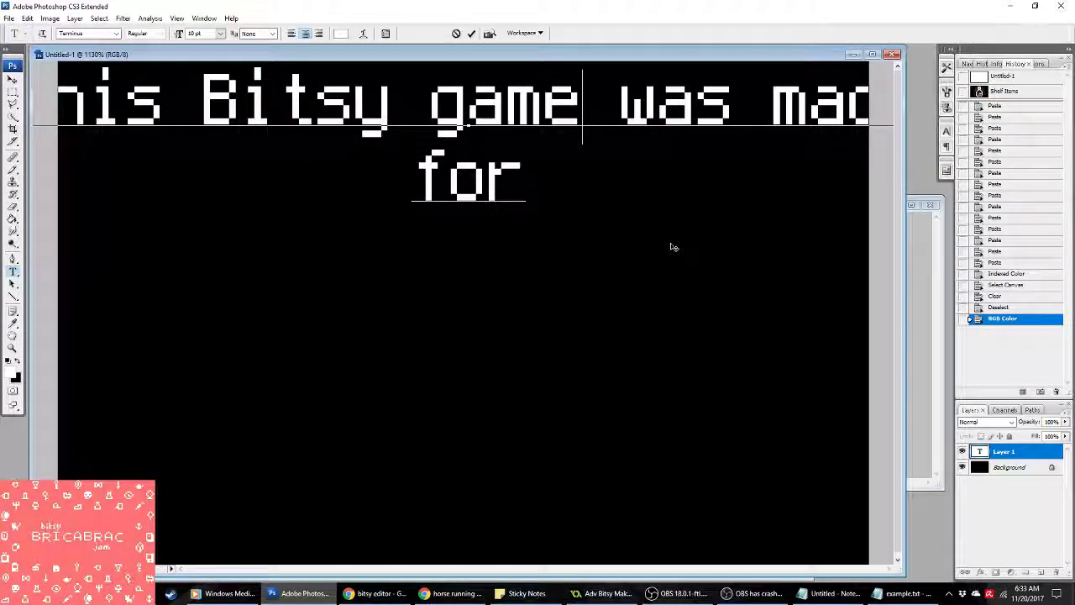
Step: Rewrap the text so "made" starts the second line, and extend that line to "made for the"
{"action": "key", "text": "Left"}
{"action": "key", "text": "BackSpace"}
{"action": "key", "text": "Return"}
{"action": "key", "text": "Right"}
{"action": "key", "text": "Right"}
{"action": "key", "text": "Right"}
{"action": "key", "text": "Right"}
{"action": "key", "text": "Delete"}
{"action": "key", "text": "Right"}
{"action": "key", "text": "Right"}
{"action": "key", "text": "Right"}
{"action": "type", "text": "the "}
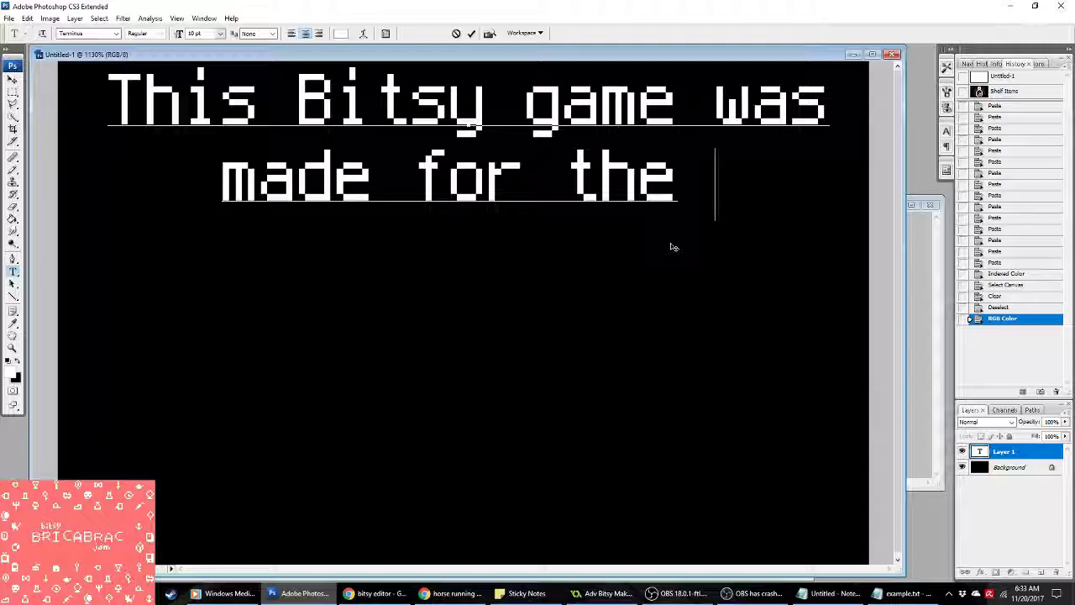
{"action": "type", "text": "Bitsy"}
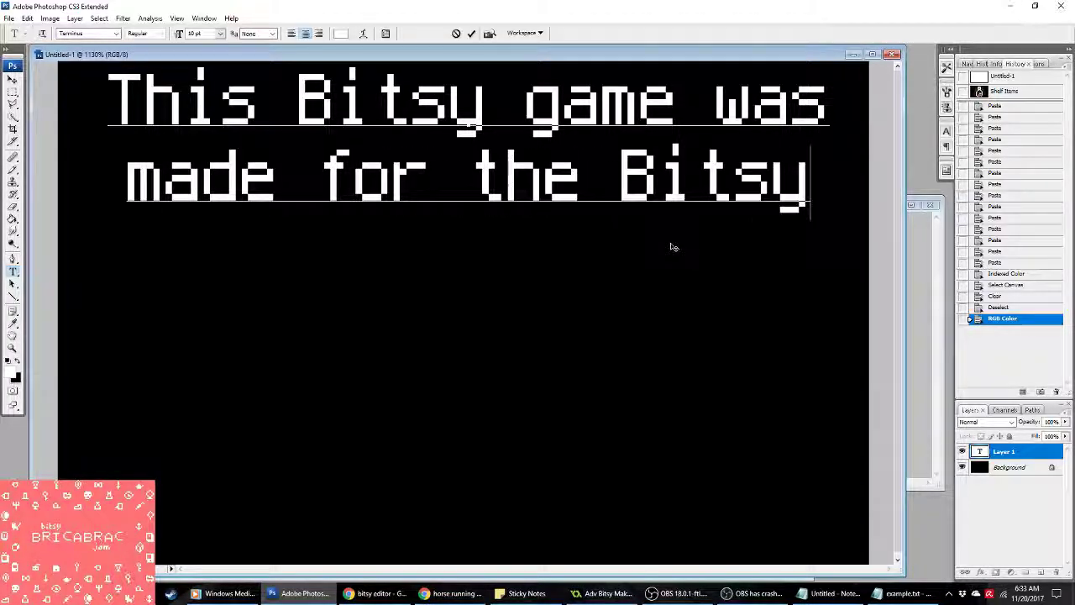
{"action": "key", "text": "BackSpace"}
{"action": "key", "text": "BackSpace"}
{"action": "key", "text": "BackSpace"}
{"action": "key", "text": "BackSpace"}
{"action": "key", "text": "BackSpace"}
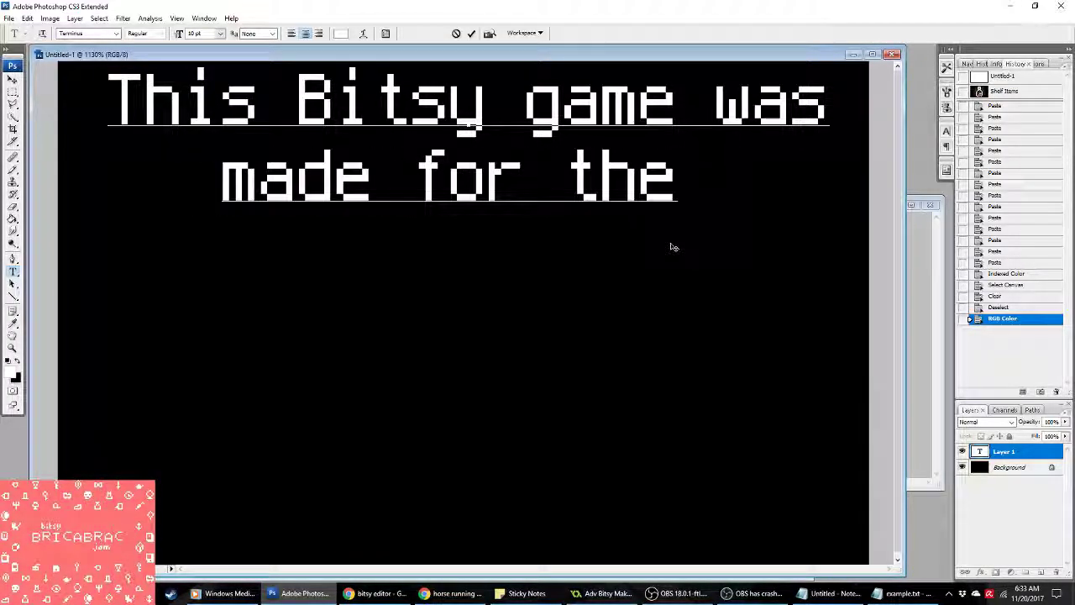
Step: Complete the second line of the text with "11/2017" after "made for the"
{"action": "type", "text": "11/"}
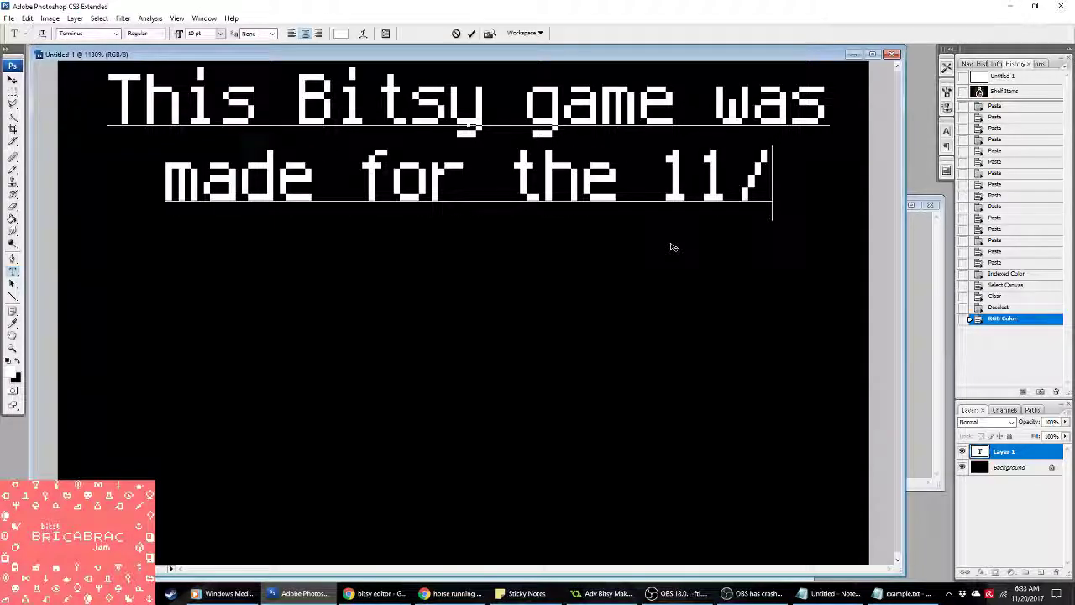
{"action": "type", "text": "2017"}
{"action": "key", "text": "BackSpace"}
{"action": "key", "text": "BackSpace"}
{"action": "type", "text": "2017"}
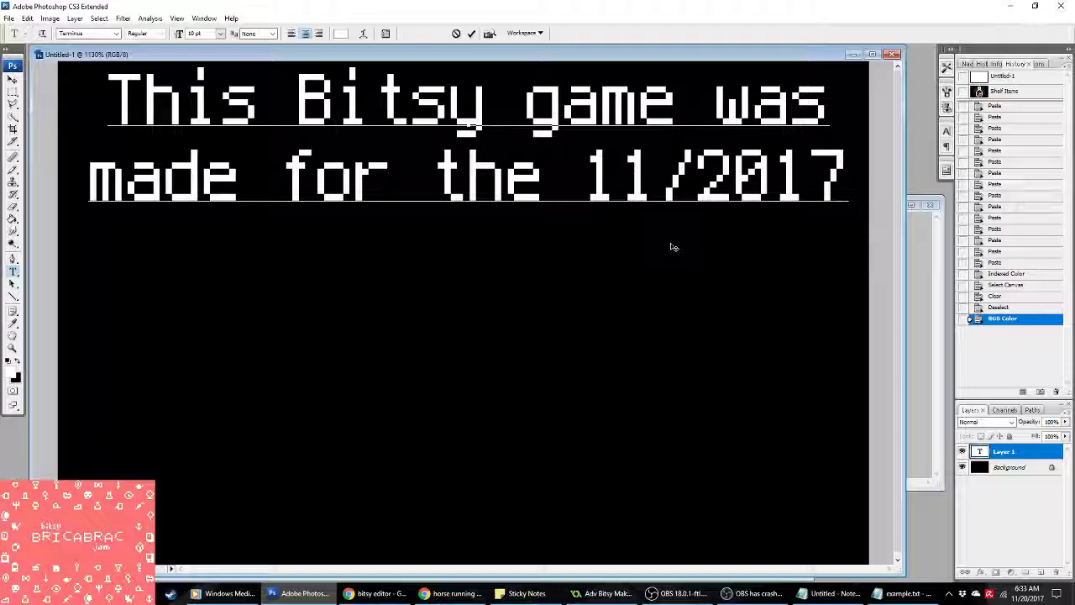
Step: Add a third line reading "Bitsy Jam: Bric-a-Brac" to the text
{"action": "key", "text": "Return"}
{"action": "type", "text": "Bit"}
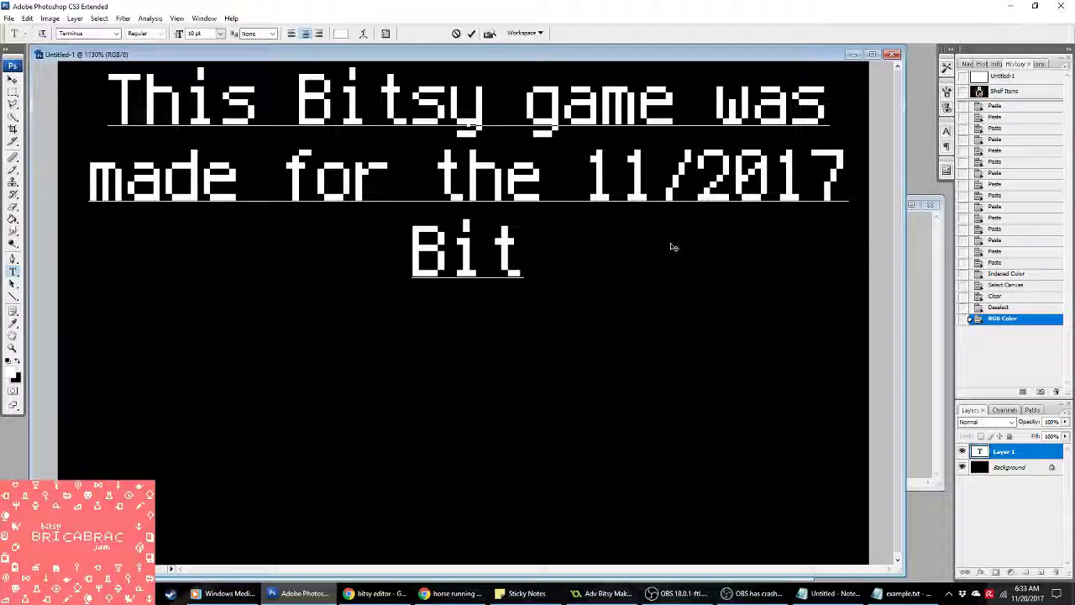
{"action": "type", "text": "sy Jam: Bric-A"}
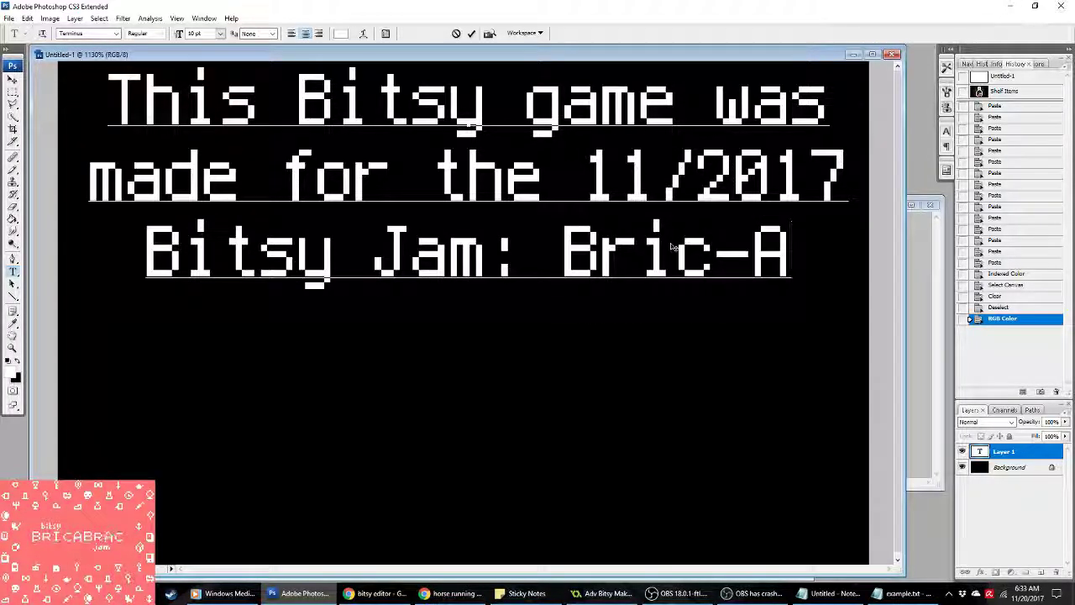
{"action": "key", "text": "BackSpace"}
{"action": "type", "text": "a-Brac"}
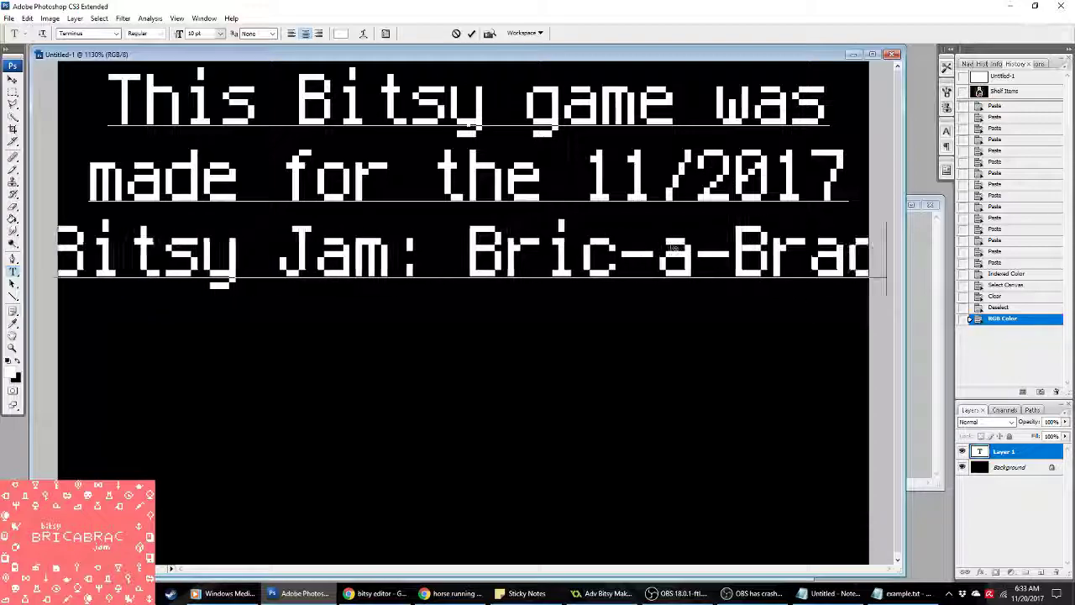
Step: Break the third line before "Bric-a-Brac" so it sits on its own fourth line
{"action": "key", "text": "Left"}
{"action": "key", "text": "Left"}
{"action": "key", "text": "Left"}
{"action": "key", "text": "Left"}
{"action": "key", "text": "Left"}
{"action": "key", "text": "Left"}
{"action": "key", "text": "Left"}
{"action": "key", "text": "Left"}
{"action": "key", "text": "Left"}
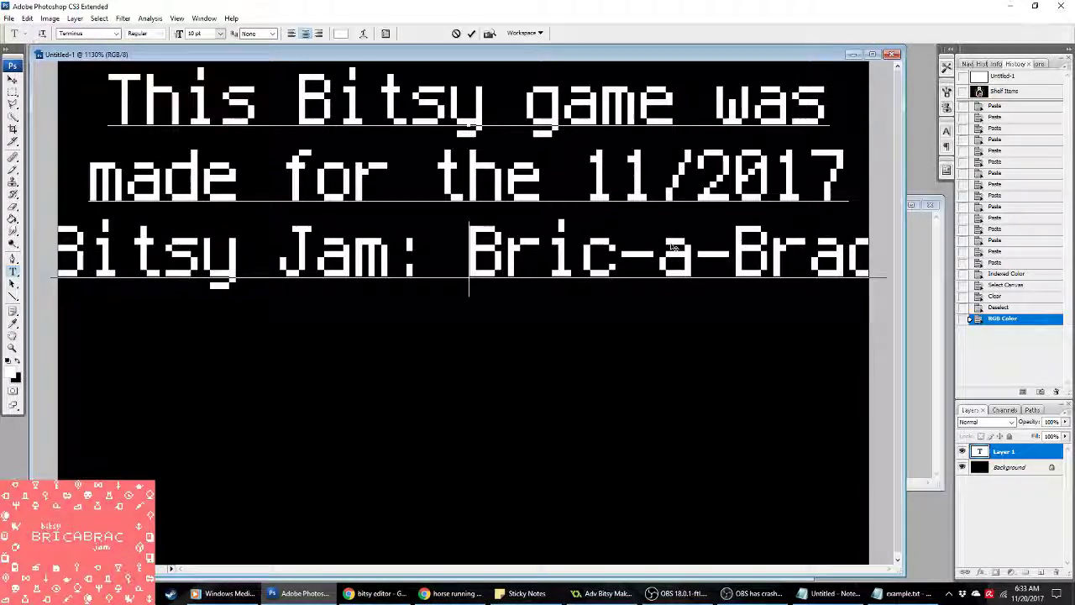
{"action": "key", "text": "Return"}
Step: Add a "By" line with the author's name and a "Bitsy by" line with the Bitsy creator's handle below "Bric-a-Brac"
{"action": "key", "text": "Return"}
{"action": "key", "text": "Return"}
{"action": "key", "text": "Return"}
{"action": "type", "text": "By "}
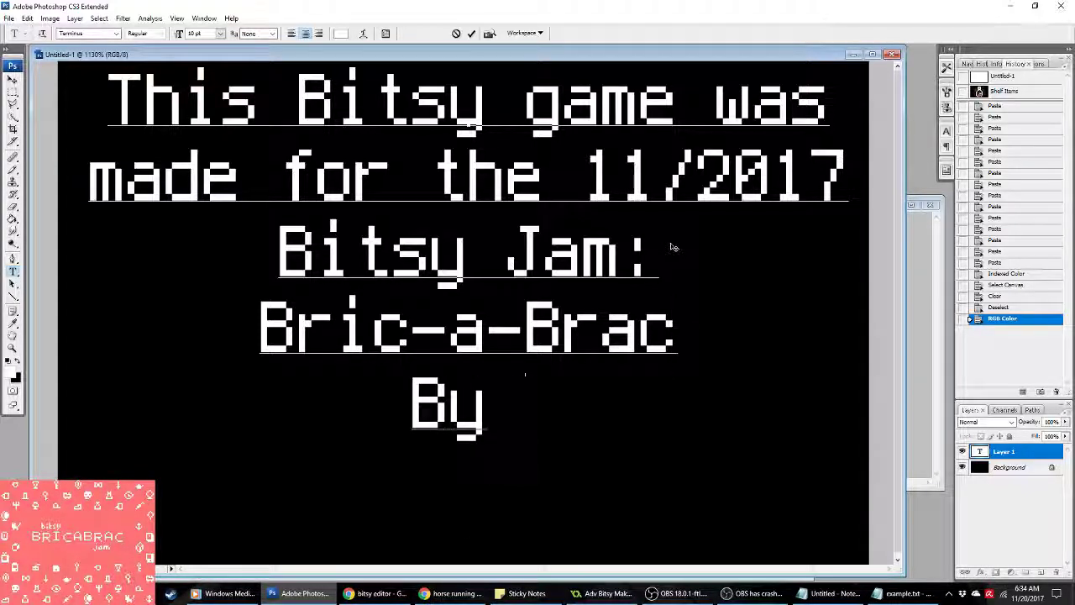
{"action": "type", "text": "WJHO"}
{"action": "key", "text": "BackSpace"}
{"action": "type", "text": "olly"}
{"action": "key", "text": "Return"}
{"action": "type", "text": "Bitsy by @"}
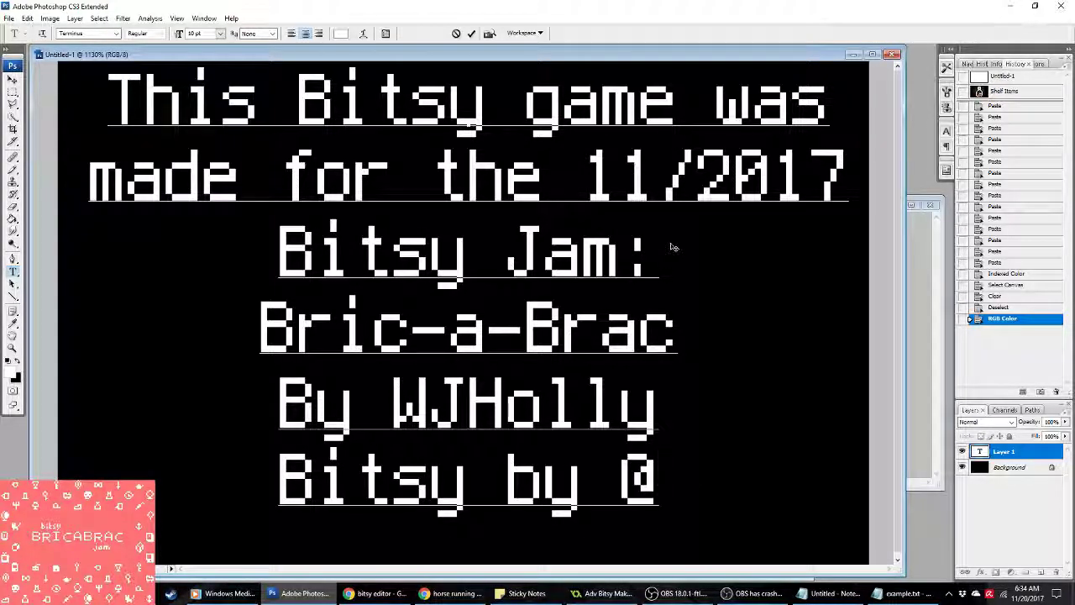
{"action": "type", "text": "ledoux"}
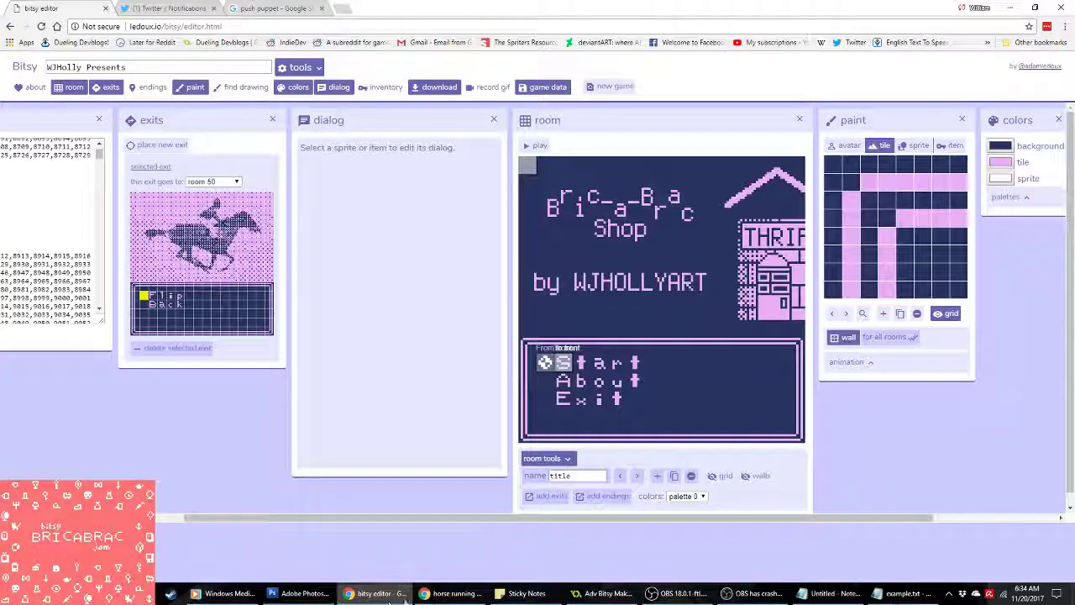
Step: Look up the Bitsy creator's exact handle on Twitter in the browser
{"action": "left_click", "coordinate": [377, 593]}
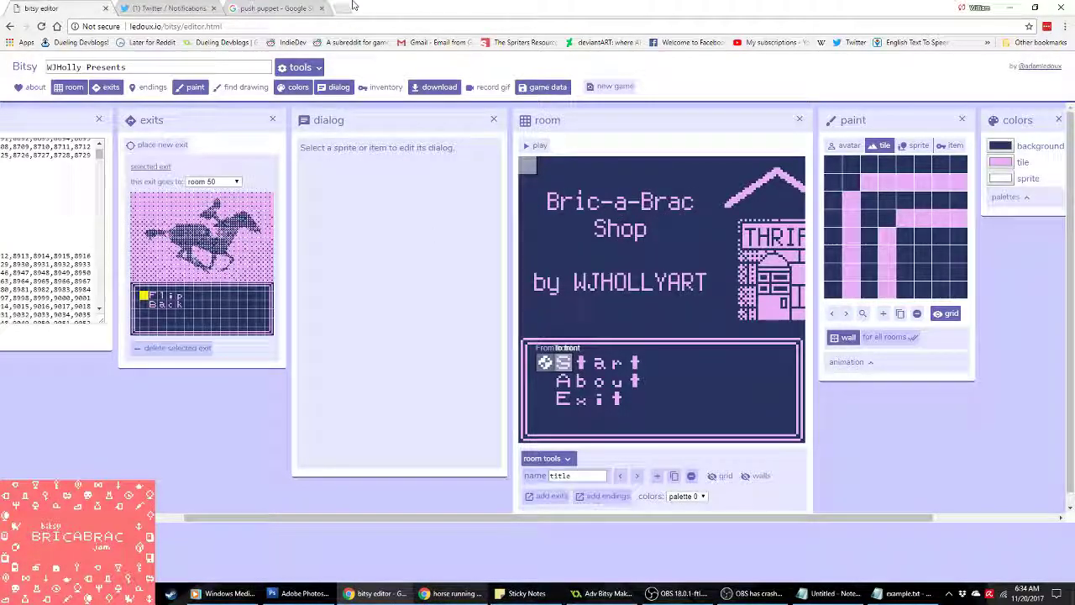
{"action": "key", "text": "ctrl+Tab"}
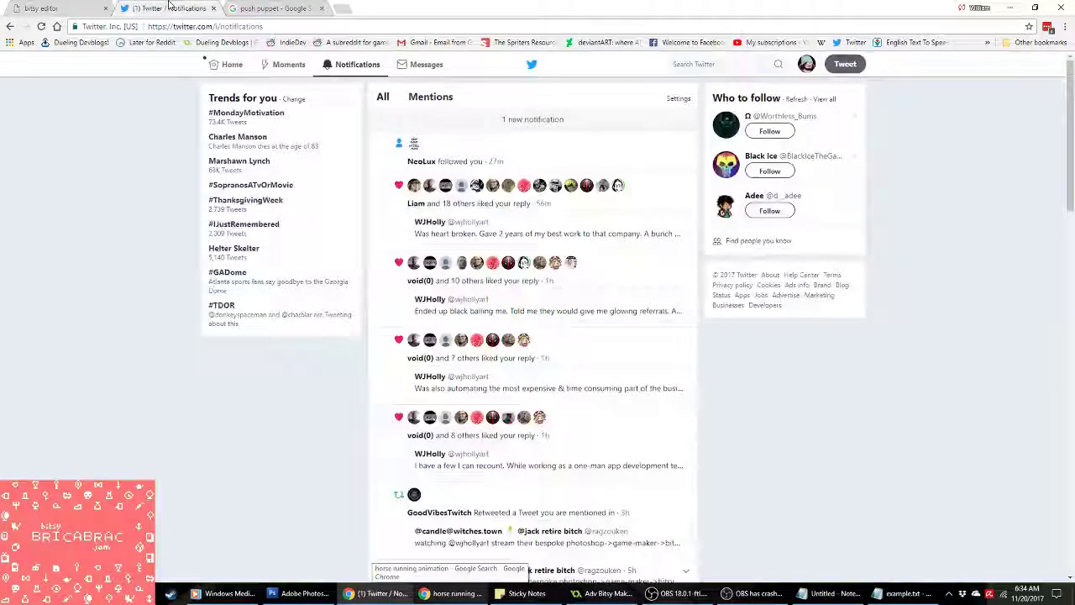
{"action": "left_click", "coordinate": [738, 61]}
{"action": "type", "text": "led"}
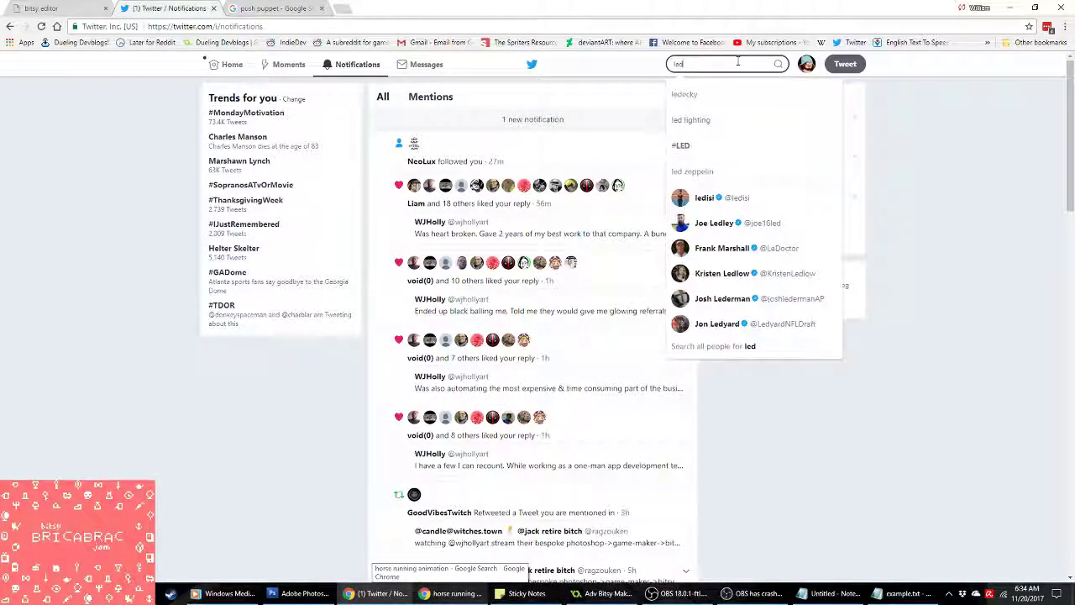
{"action": "key", "text": "BackSpace"}
{"action": "key", "text": "BackSpace"}
{"action": "key", "text": "BackSpace"}
{"action": "type", "text": "ada"}
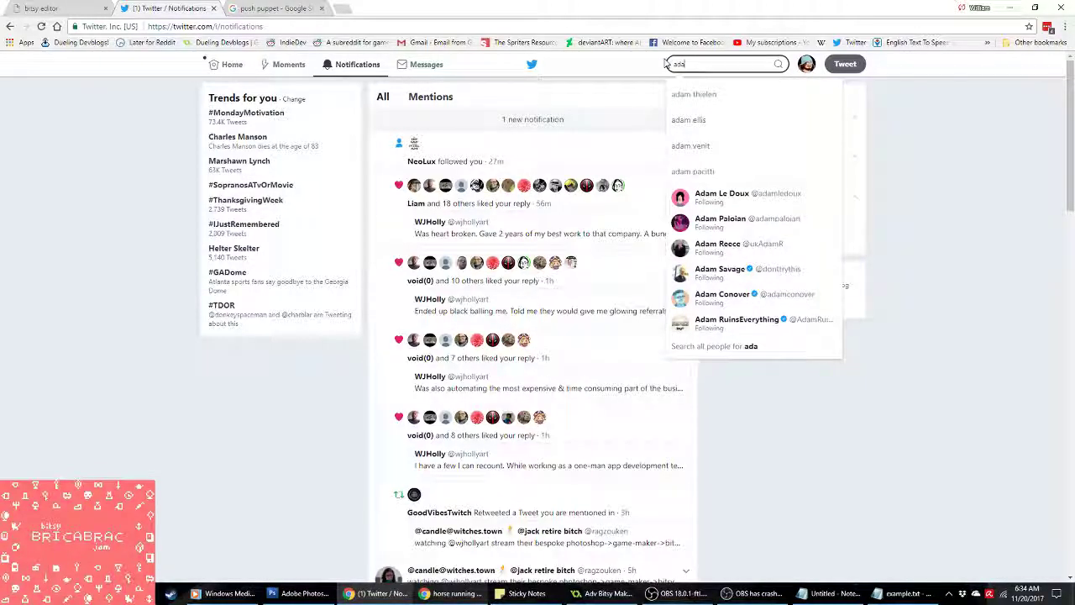
Step: Return to Photoshop, insert the missing first name after the @ in the last line's handle, and commit the text
{"action": "left_click", "coordinate": [300, 593]}
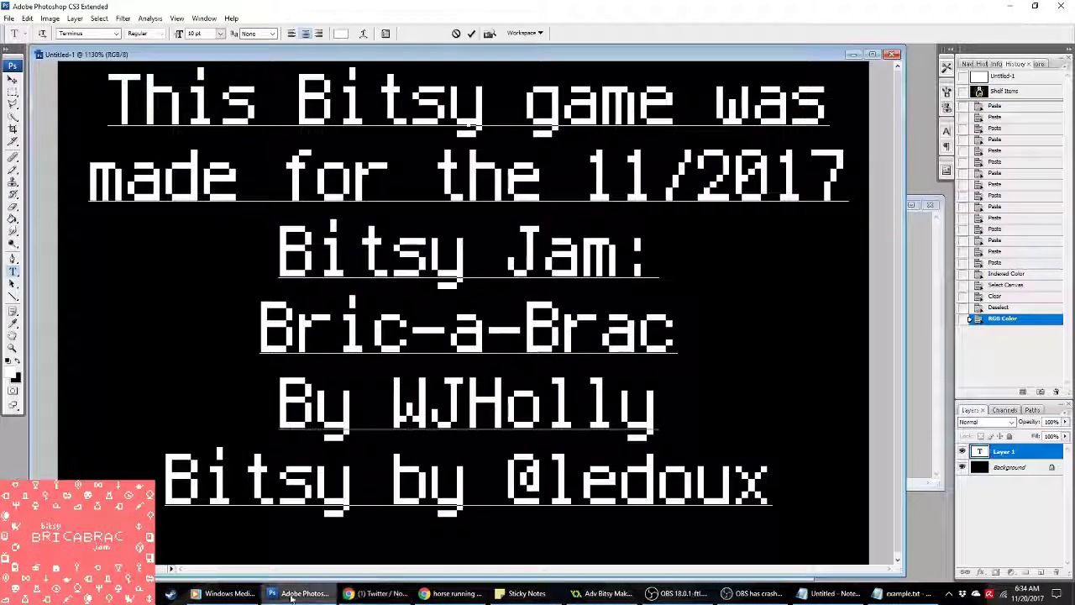
{"action": "left_click", "coordinate": [546, 480]}
{"action": "type", "text": "adam"}
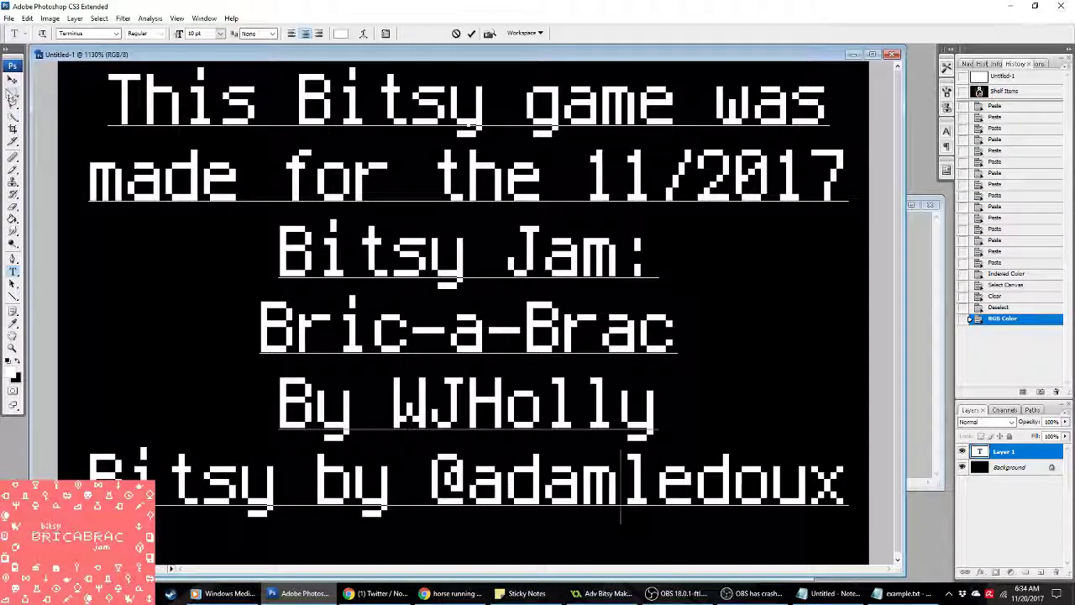
{"action": "left_click", "coordinate": [11, 93]}
Step: Apply a drop shadow to the text layer with 100% opacity, 46% spread and an enlarged size
{"action": "key", "text": "ctrl+a"}
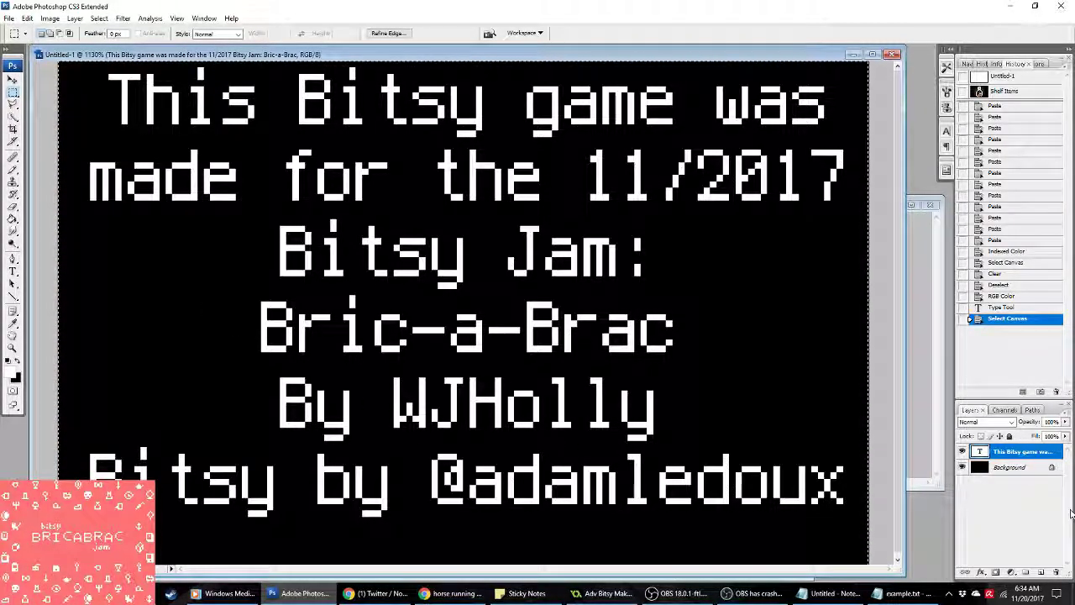
{"action": "right_click", "coordinate": [1033, 452]}
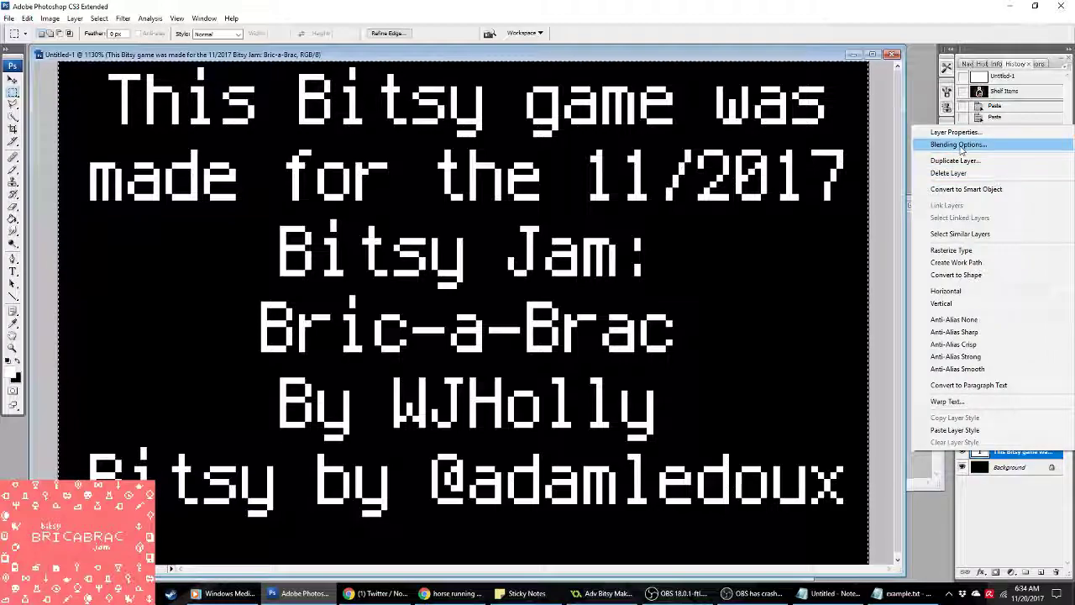
{"action": "left_click", "coordinate": [959, 146]}
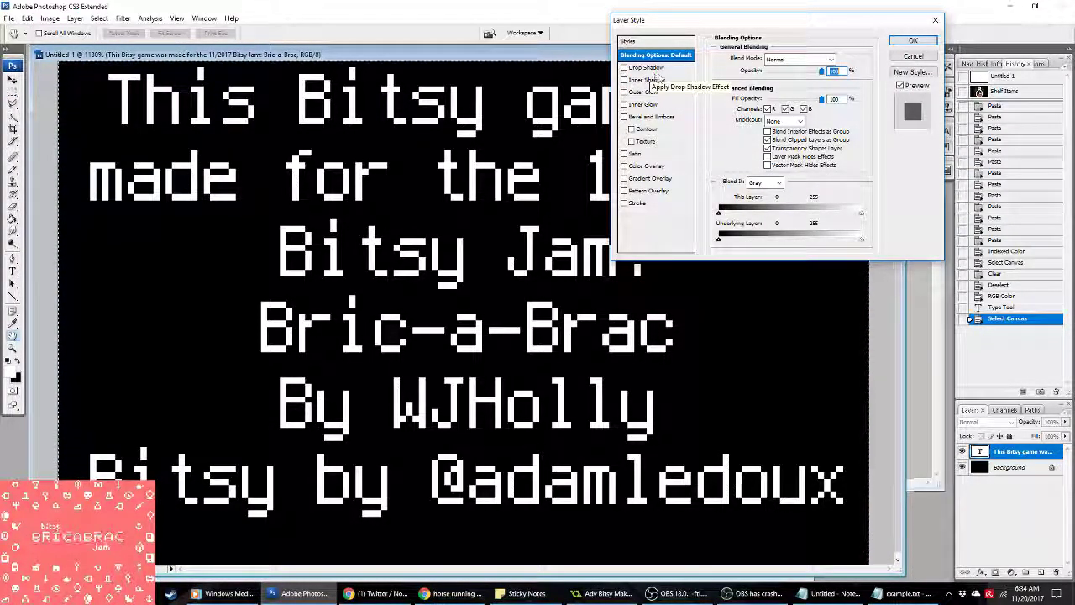
{"action": "left_click", "coordinate": [650, 68]}
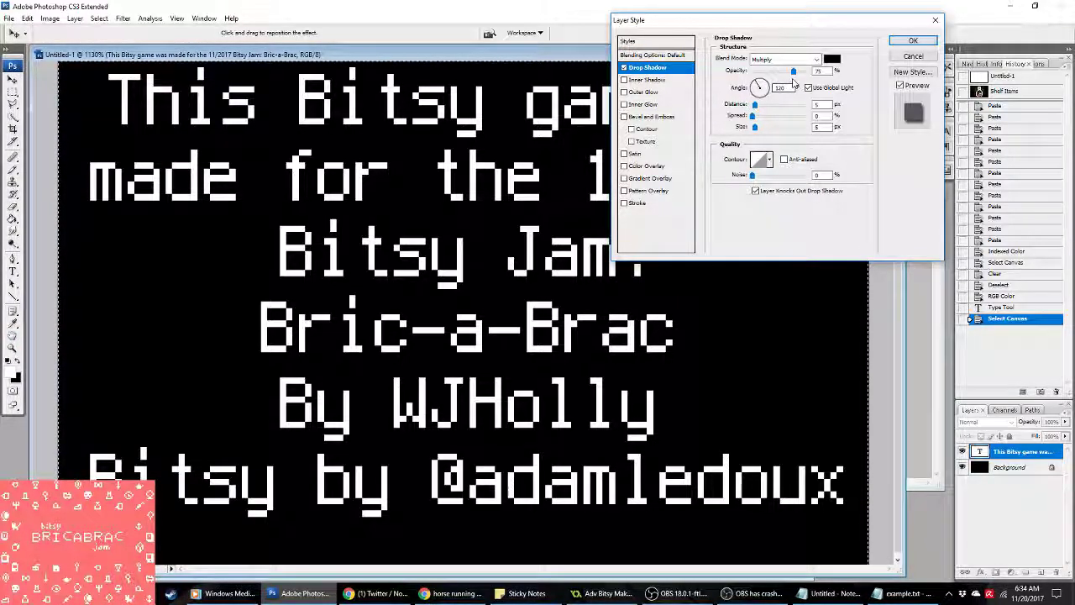
{"action": "left_click_drag", "start_coordinate": [755, 127], "coordinate": [789, 131]}
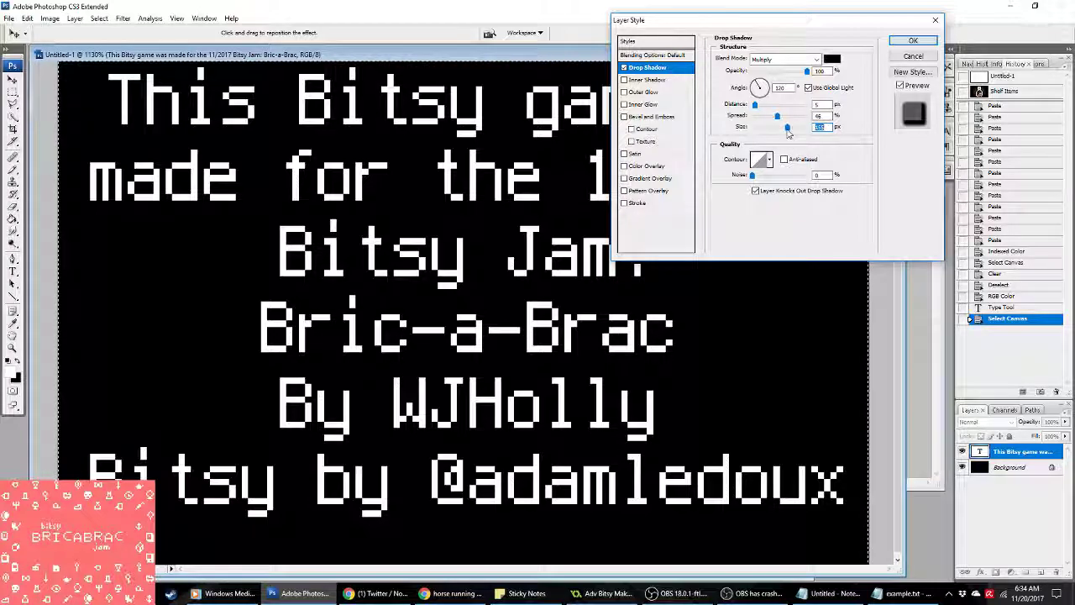
{"action": "left_click", "coordinate": [913, 40]}
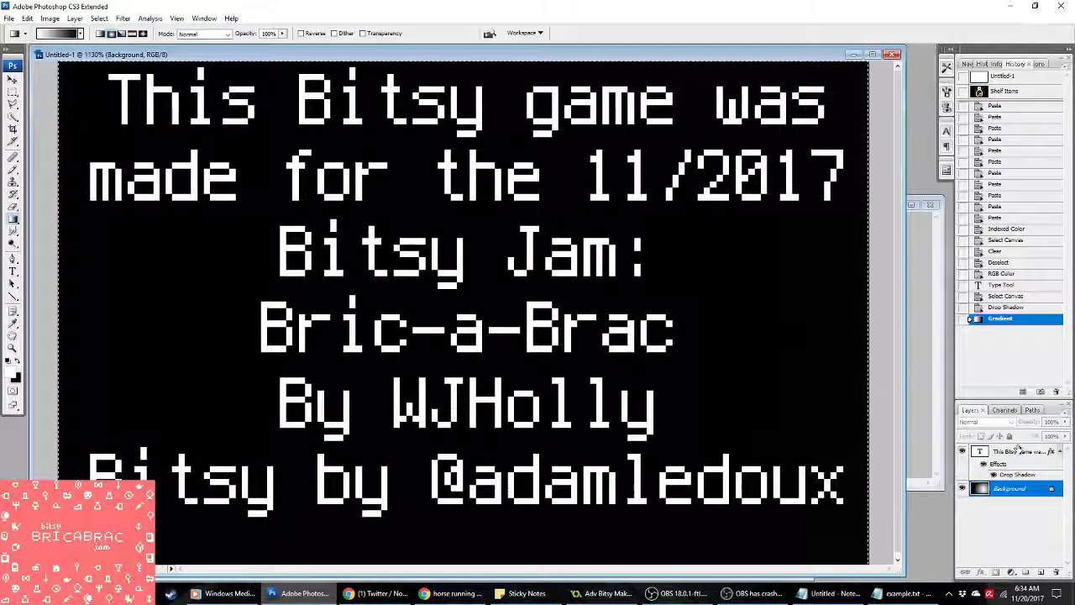
Step: Tighten the text's drop shadow into a narrow outline with high spread, a small size and a distance of 1 px
{"action": "right_click", "coordinate": [1019, 451]}
{"action": "left_click", "coordinate": [957, 89]}
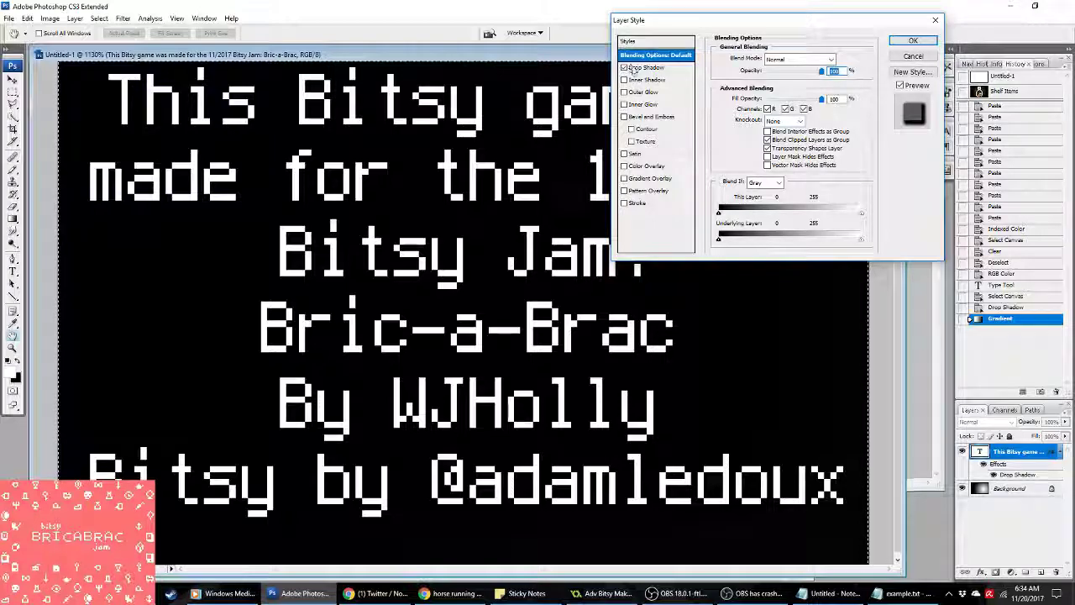
{"action": "left_click", "coordinate": [636, 68]}
{"action": "left_click_drag", "start_coordinate": [776, 116], "coordinate": [754, 107]}
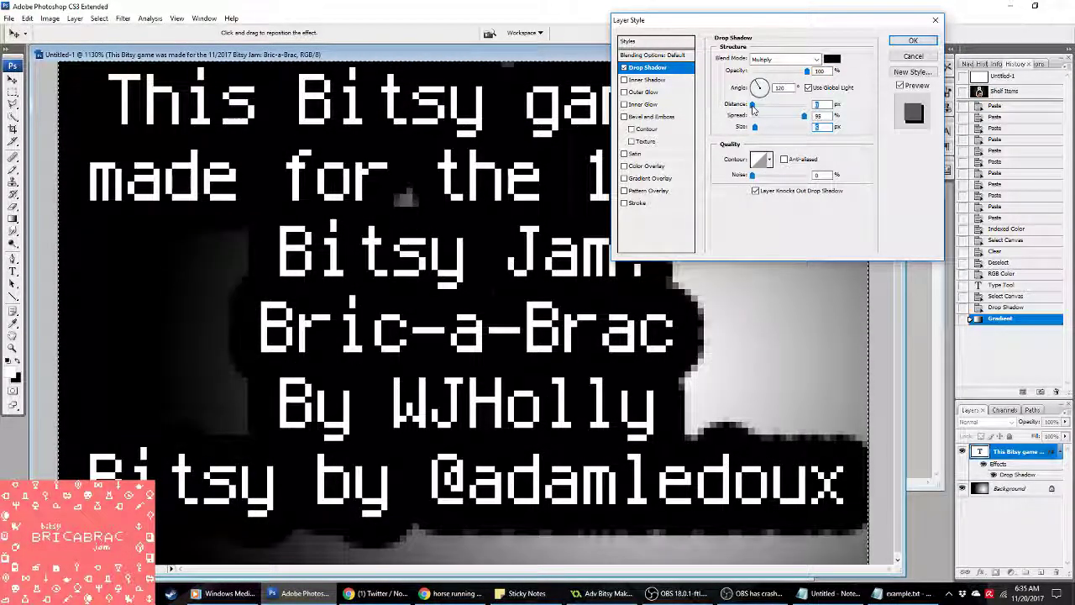
{"action": "double_click", "coordinate": [820, 127]}
{"action": "type", "text": "1"}
{"action": "type", "text": "3"}
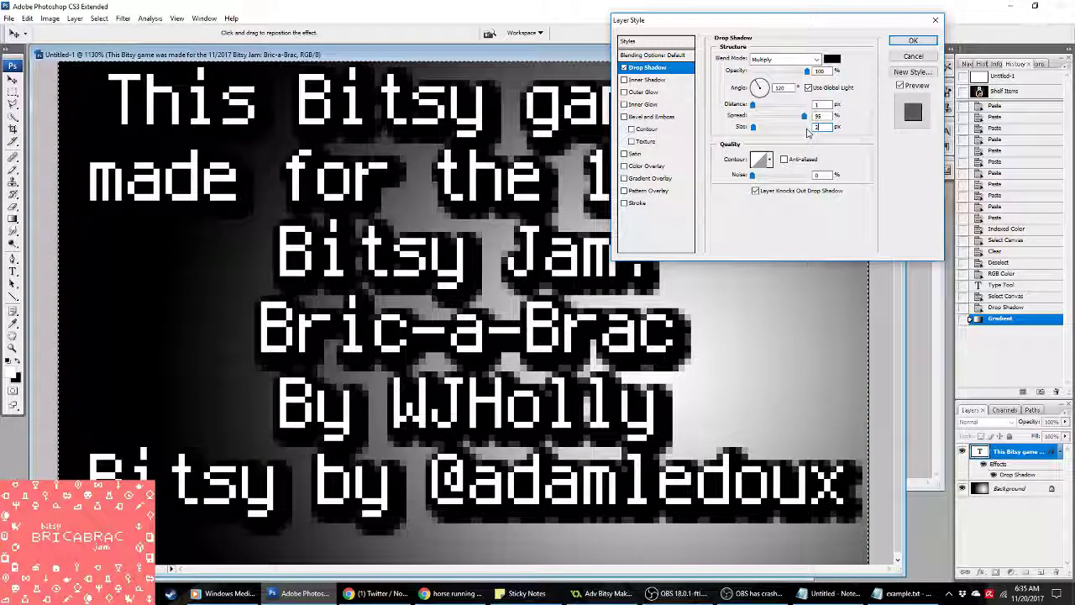
{"action": "left_click", "coordinate": [914, 39]}
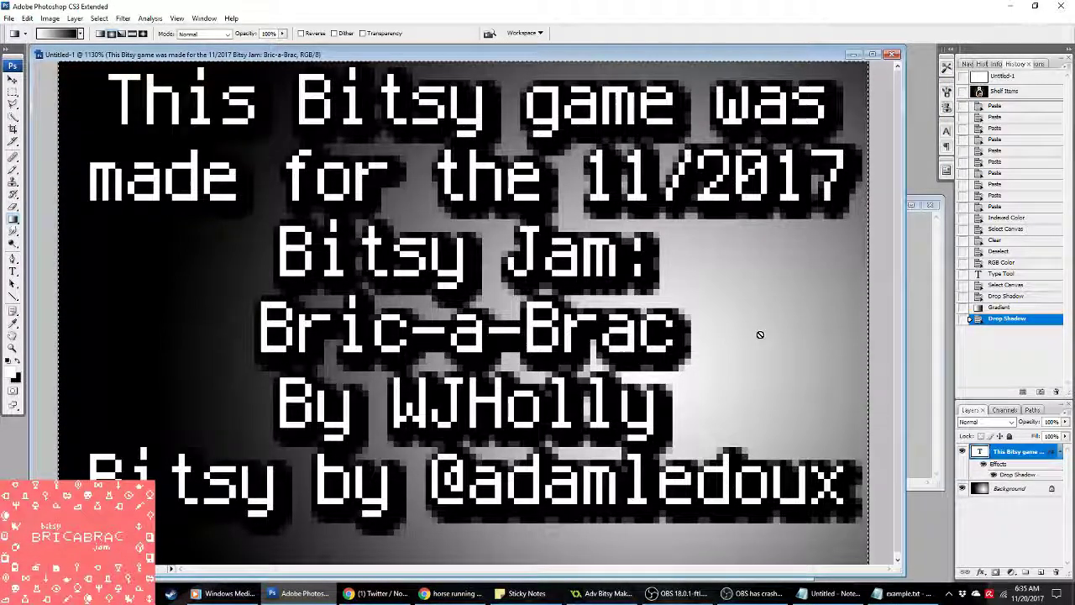
Step: Nudge the text slightly down and replace the name in the "By" line with the author's lowercase handle
{"action": "left_click_drag", "start_coordinate": [149, 120], "coordinate": [151, 127]}
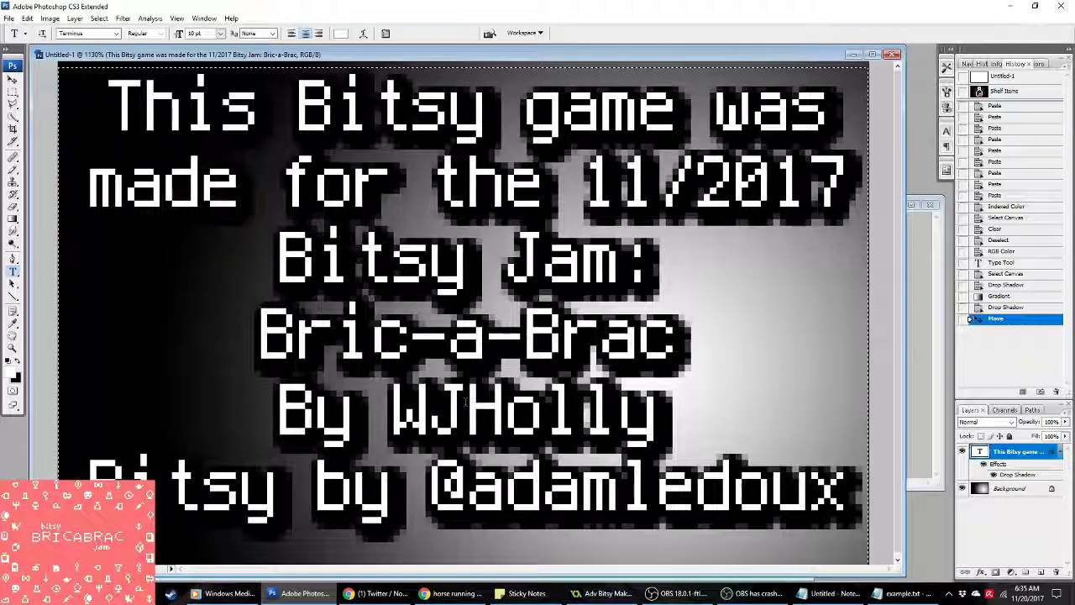
{"action": "left_click_drag", "start_coordinate": [491, 405], "coordinate": [391, 406]}
{"action": "type", "text": "@"}
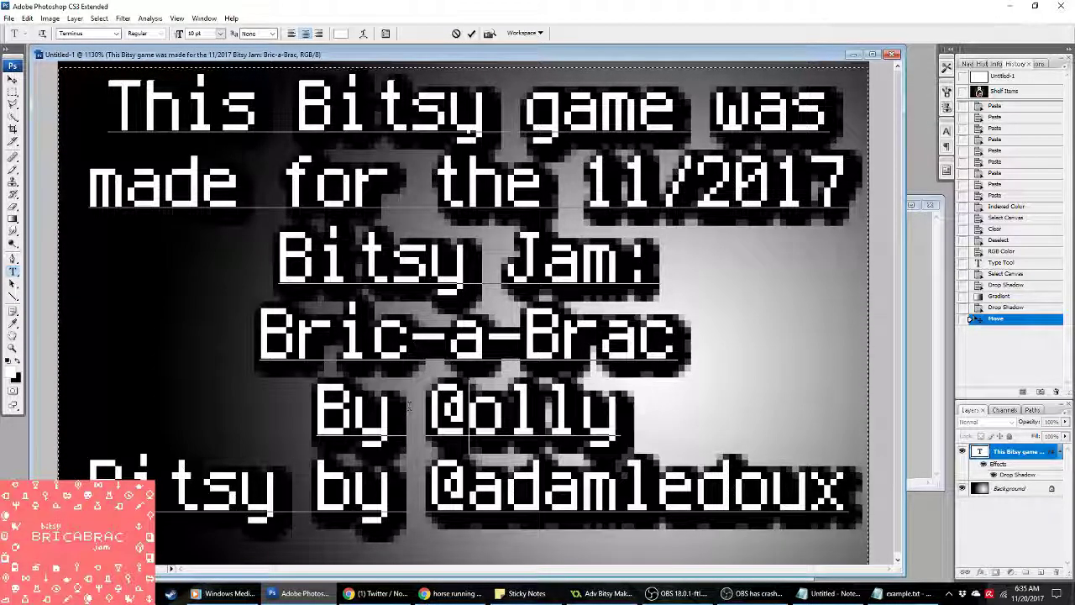
{"action": "type", "text": "wj"}
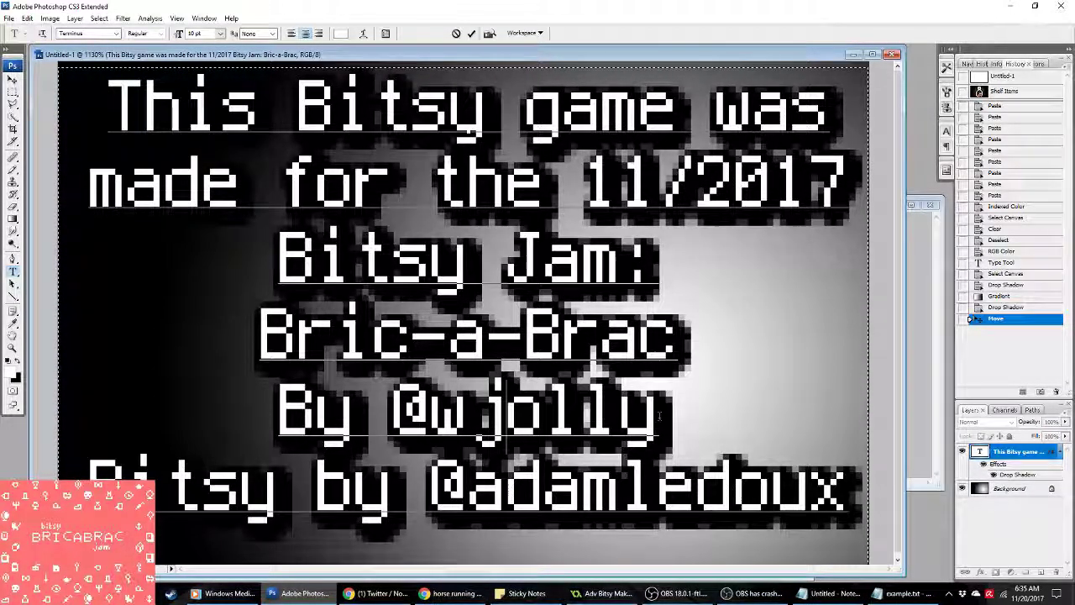
{"action": "type", "text": "h"}
{"action": "left_click", "coordinate": [680, 418]}
{"action": "type", "text": "art"}
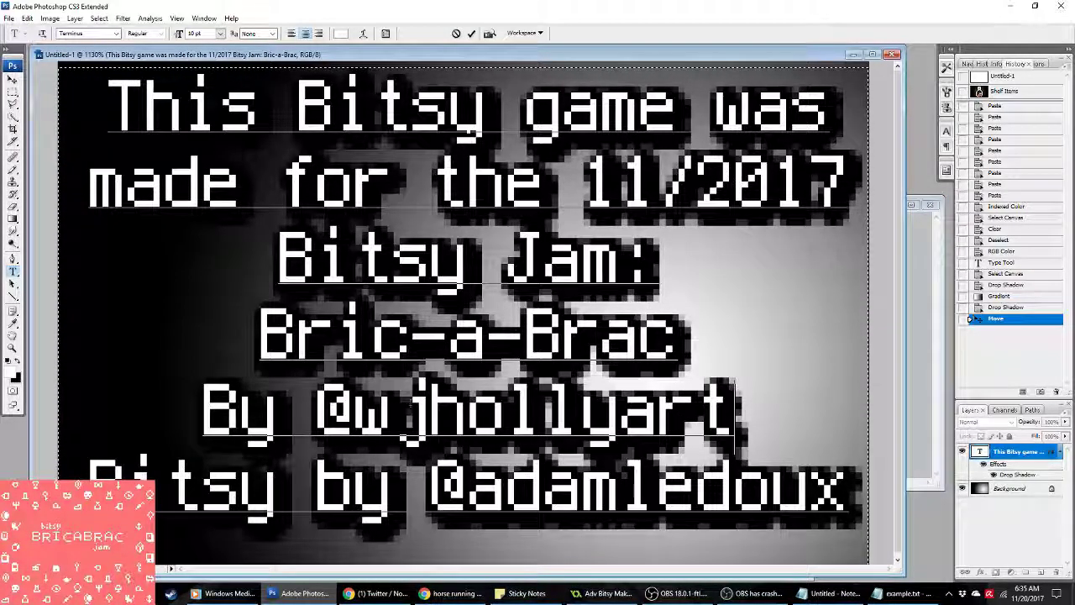
Step: Move the author credit up to follow "made" on the second line, and start a new line at "for the 11/2017"
{"action": "triple_click", "coordinate": [195, 409]}
{"action": "key", "text": "ctrl+c"}
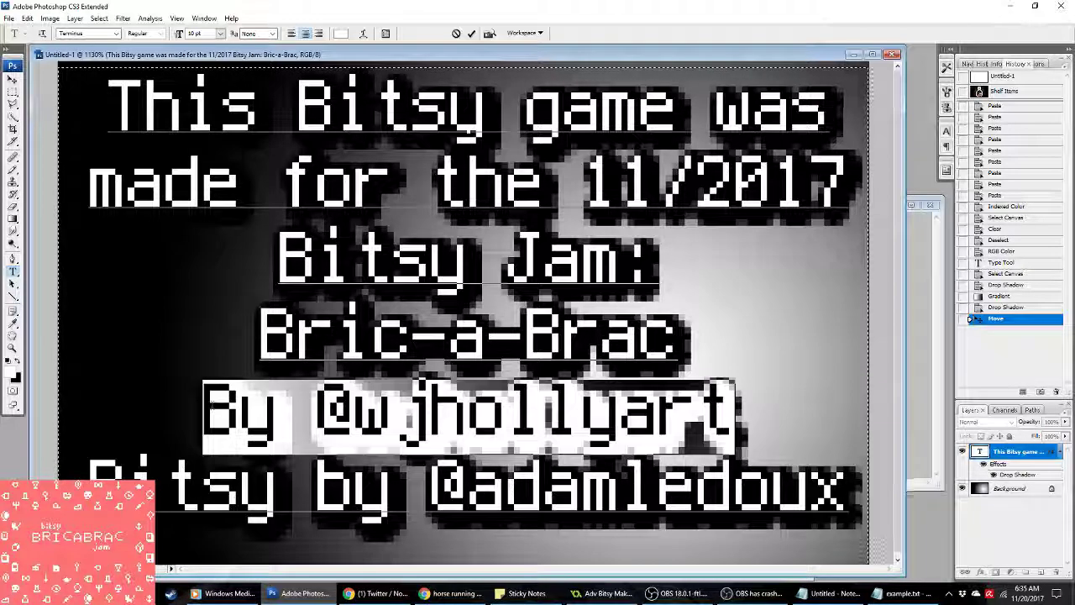
{"action": "key", "text": "BackSpace"}
{"action": "key", "text": "ctrl+v"}
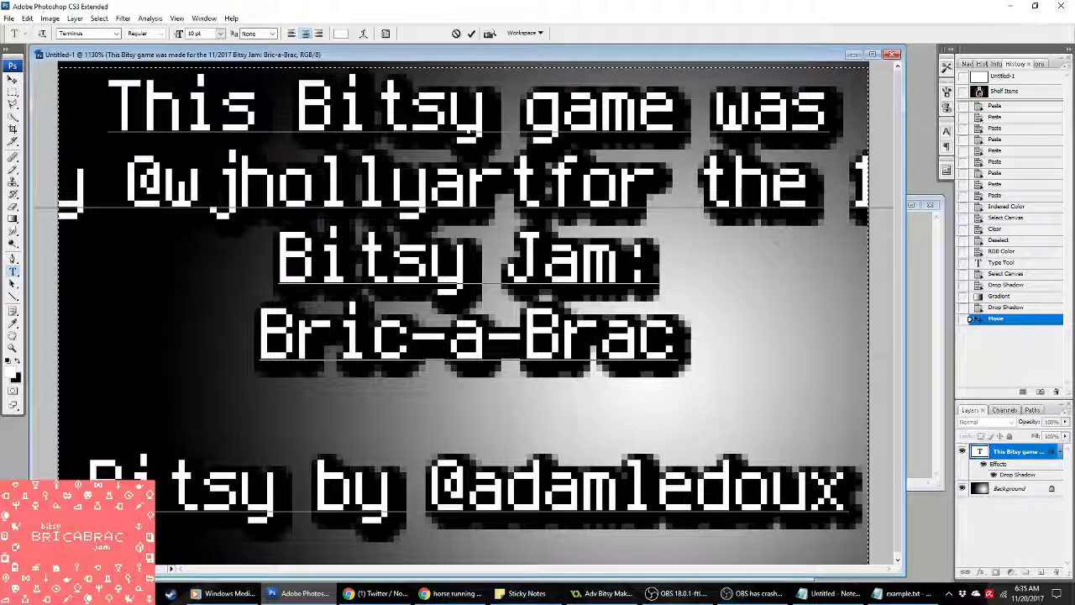
{"action": "key", "text": "Return"}
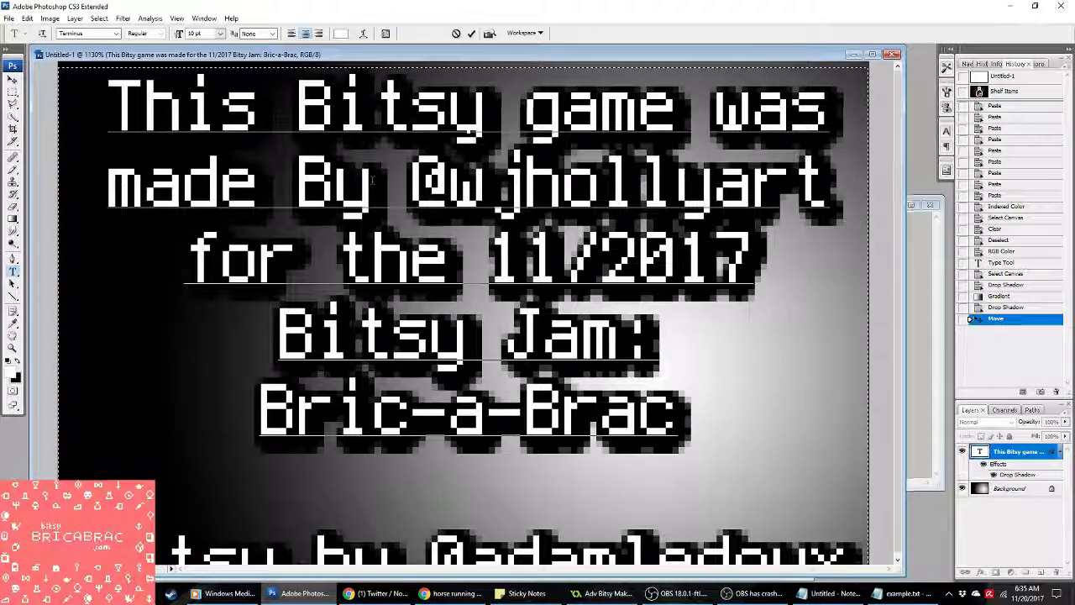
Step: Change "By" to lowercase "by" on the second line and remove the empty line above "Bitsy by"
{"action": "key", "text": "BackSpace"}
{"action": "type", "text": "b"}
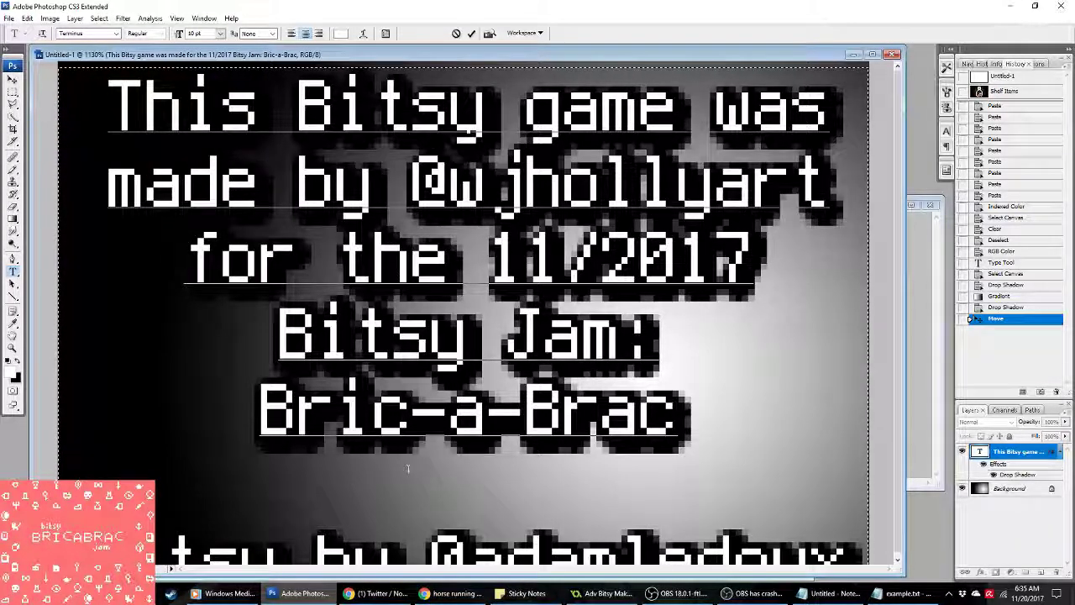
{"action": "key", "text": "BackSpace"}
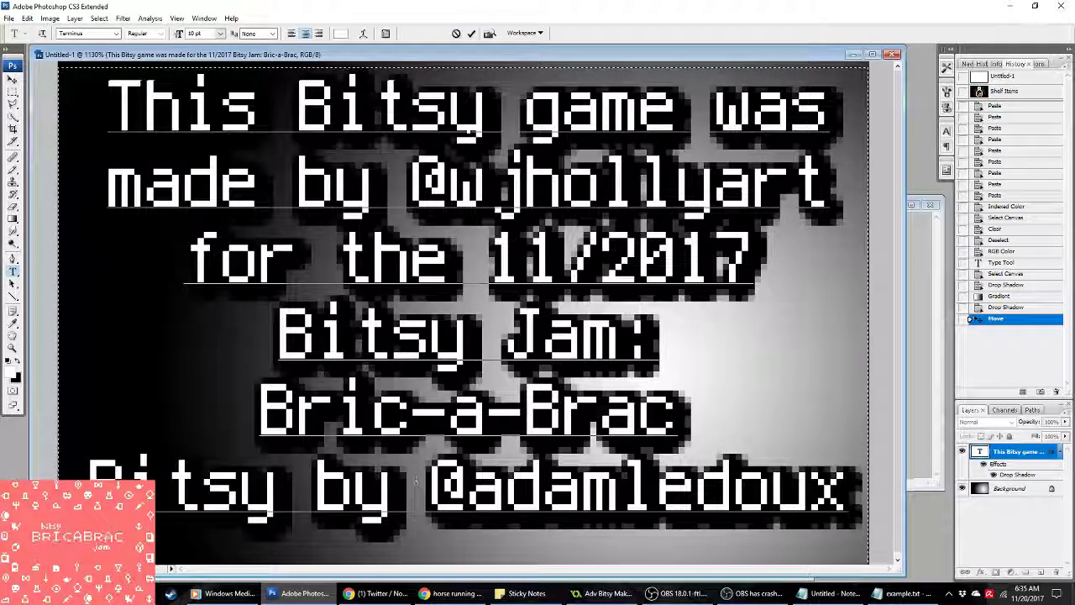
Step: Rasterize the text layer and shift its last line, "Bitsy by" with the handle, slightly down to leave a gap
{"action": "left_click", "coordinate": [12, 95]}
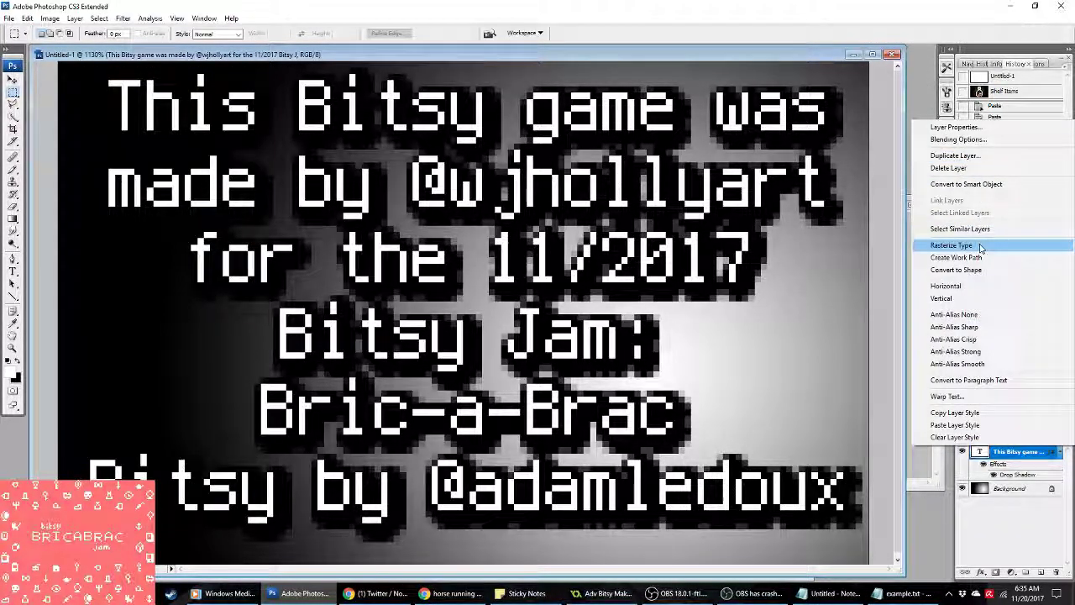
{"action": "left_click_drag", "start_coordinate": [888, 535], "coordinate": [6, 454]}
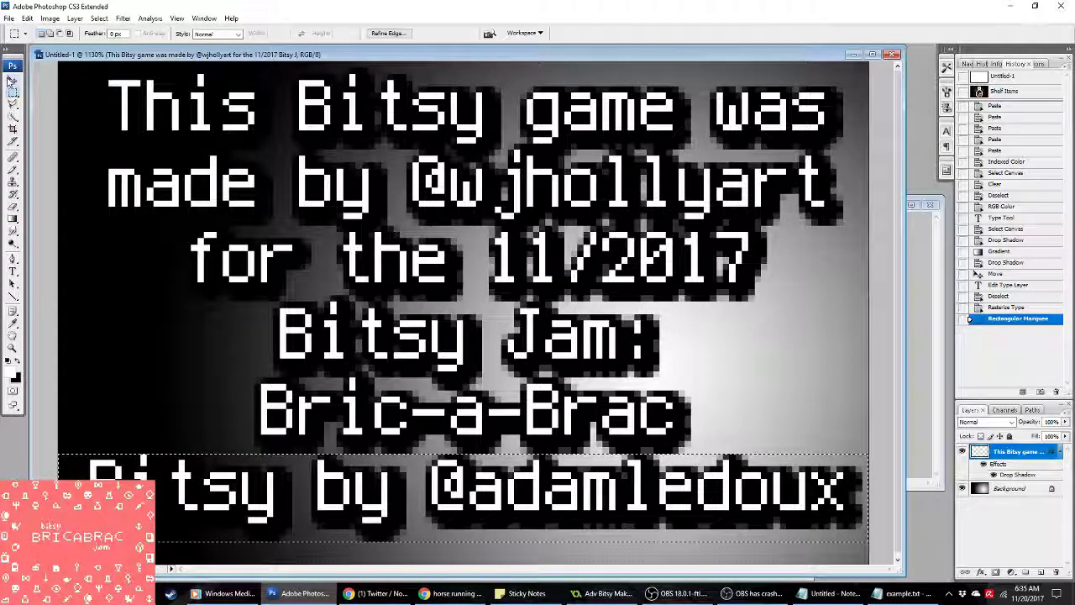
{"action": "key", "text": "v"}
{"action": "left_click_drag", "start_coordinate": [143, 458], "coordinate": [144, 485]}
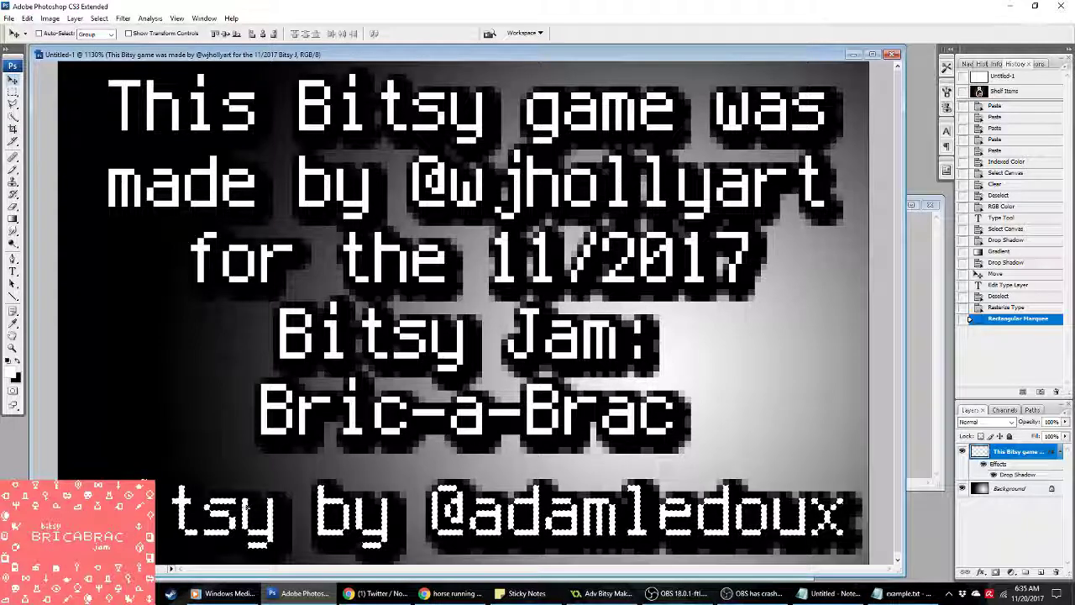
Step: Deselect the shifted last line, flatten the image and convert it to Indexed Color with the Local (Perceptual) palette
{"action": "left_click", "coordinate": [12, 91]}
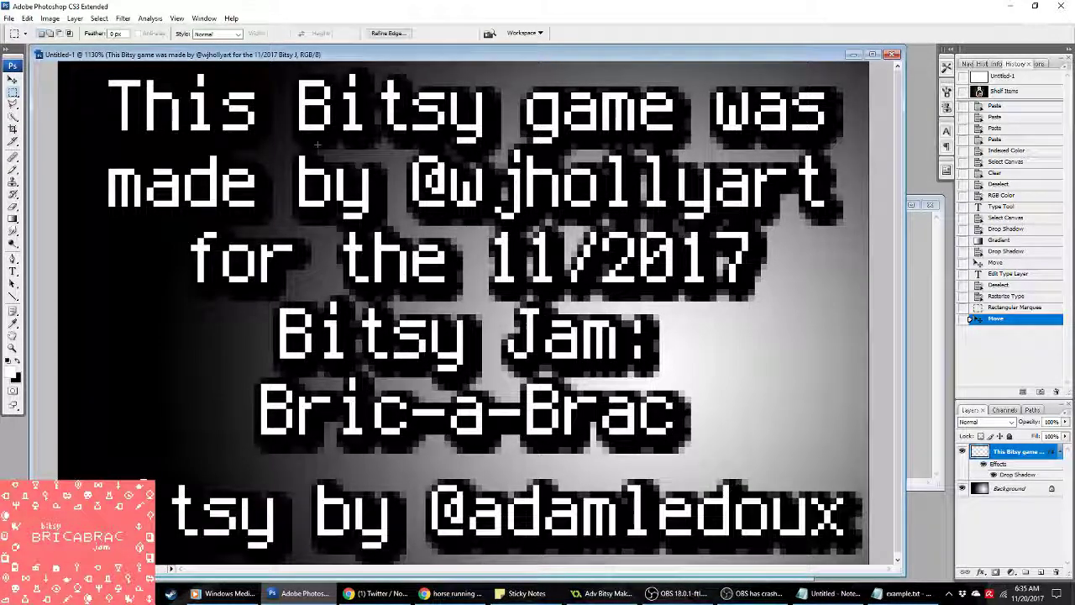
{"action": "left_click", "coordinate": [318, 144]}
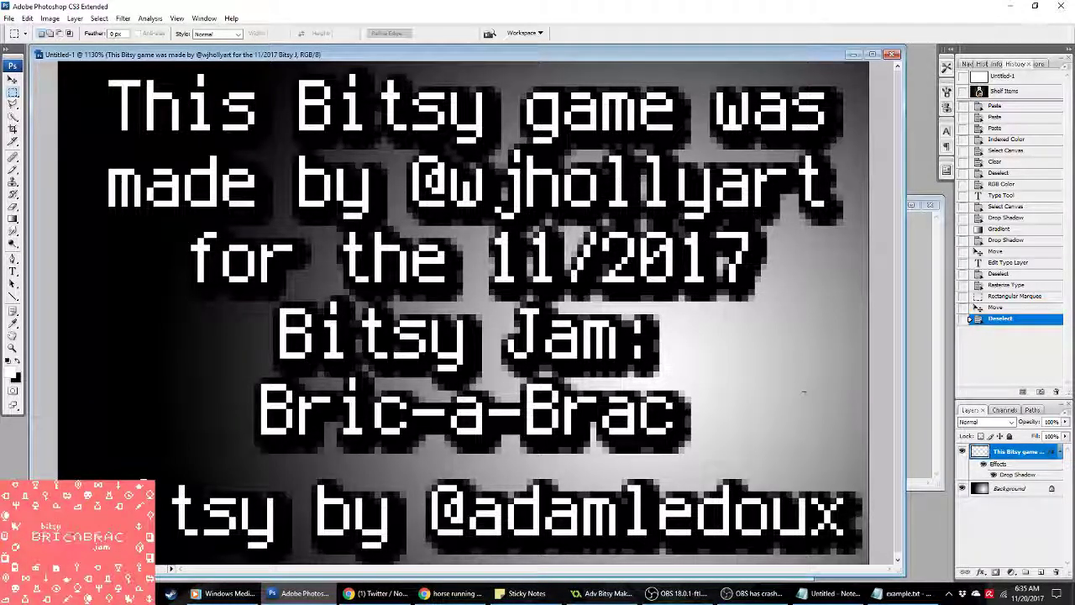
{"action": "left_click", "coordinate": [49, 17]}
{"action": "mouse_move", "coordinate": [56, 31]}
{"action": "left_click", "coordinate": [181, 64]}
{"action": "left_click", "coordinate": [507, 222]}
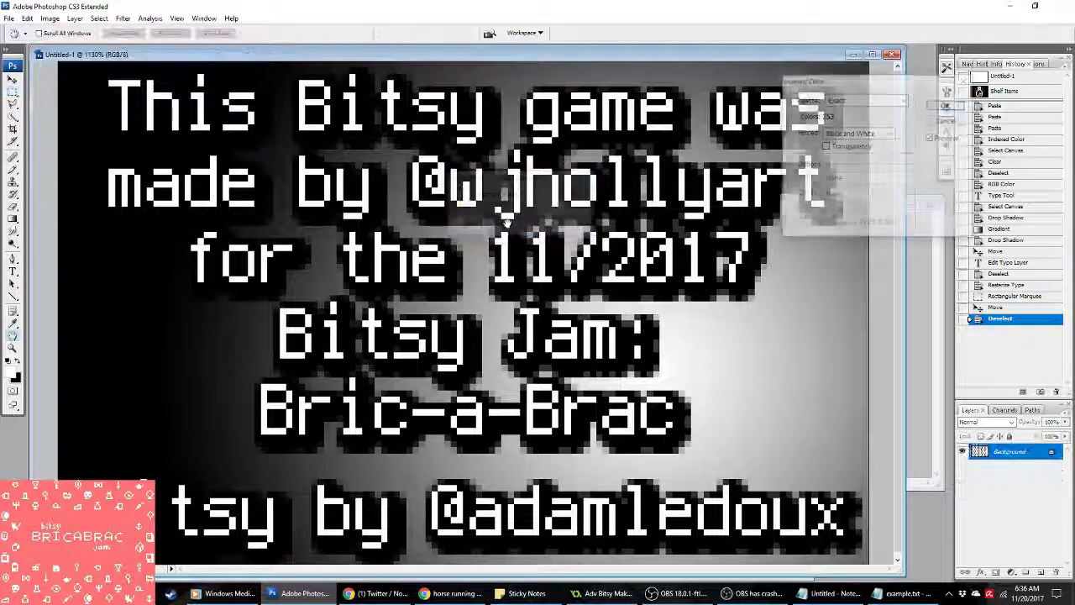
{"action": "left_click", "coordinate": [865, 100]}
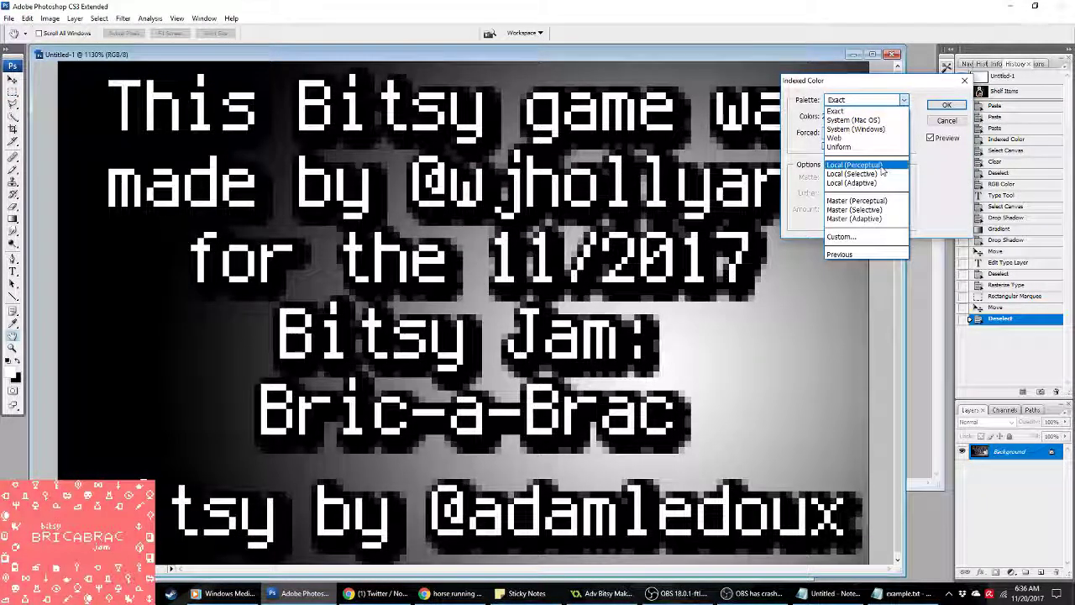
{"action": "left_click", "coordinate": [882, 167]}
{"action": "left_click", "coordinate": [946, 105]}
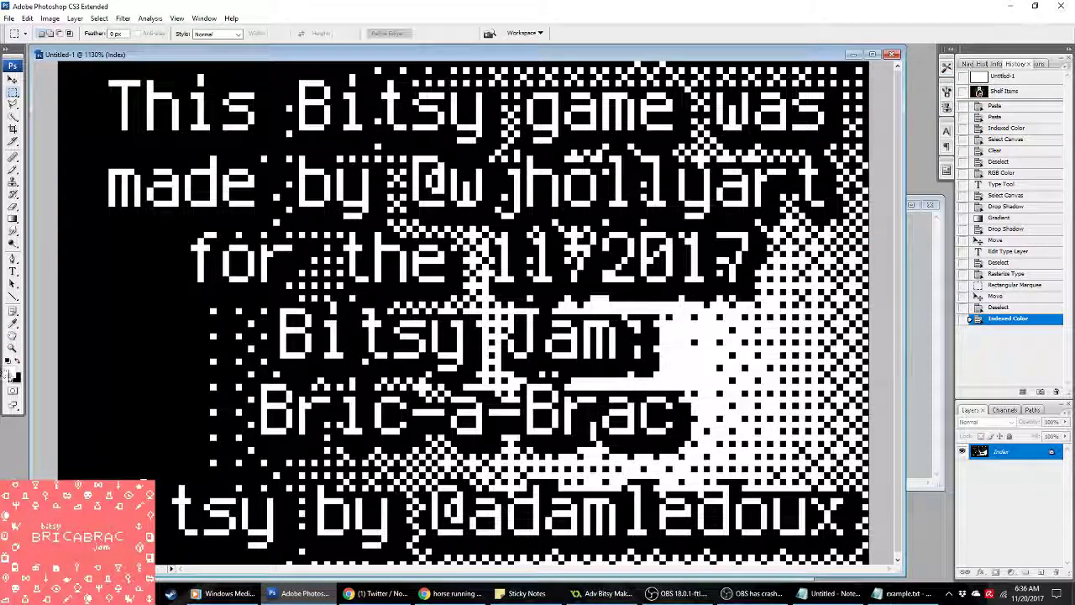
Step: Check the dithered credits image at fit-to-screen and actual size, and copy the entire canvas
{"action": "left_click", "coordinate": [13, 347]}
{"action": "left_click", "coordinate": [216, 33]}
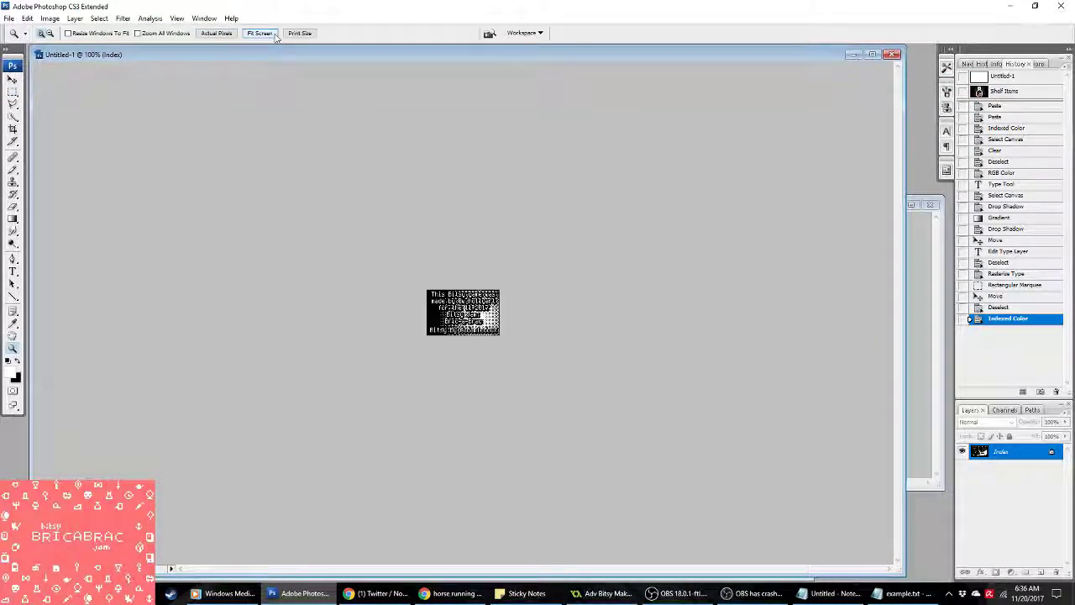
{"action": "left_click", "coordinate": [274, 35]}
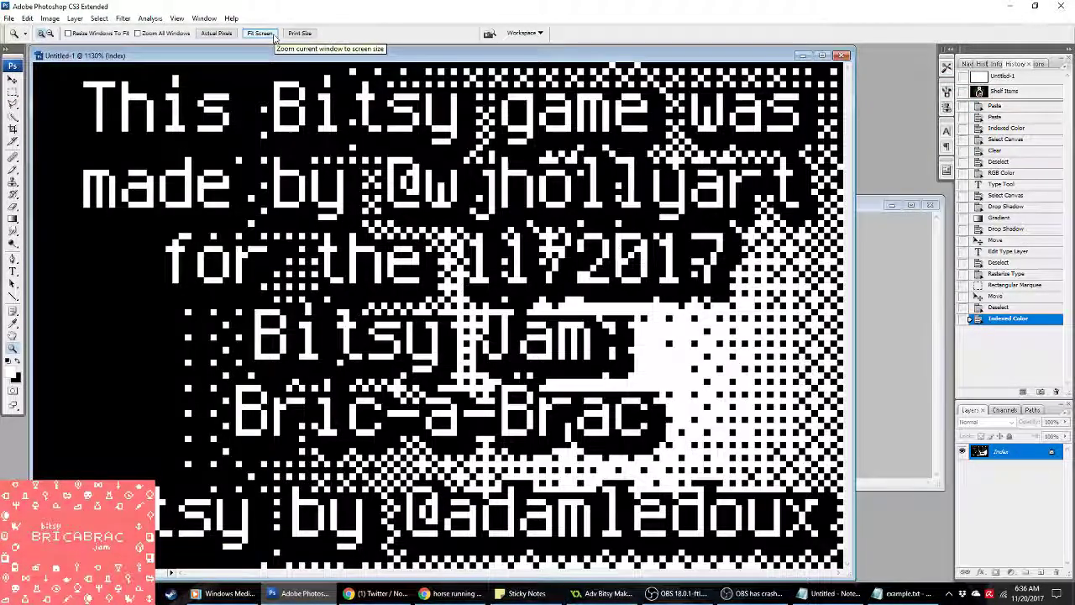
{"action": "left_click", "coordinate": [225, 34]}
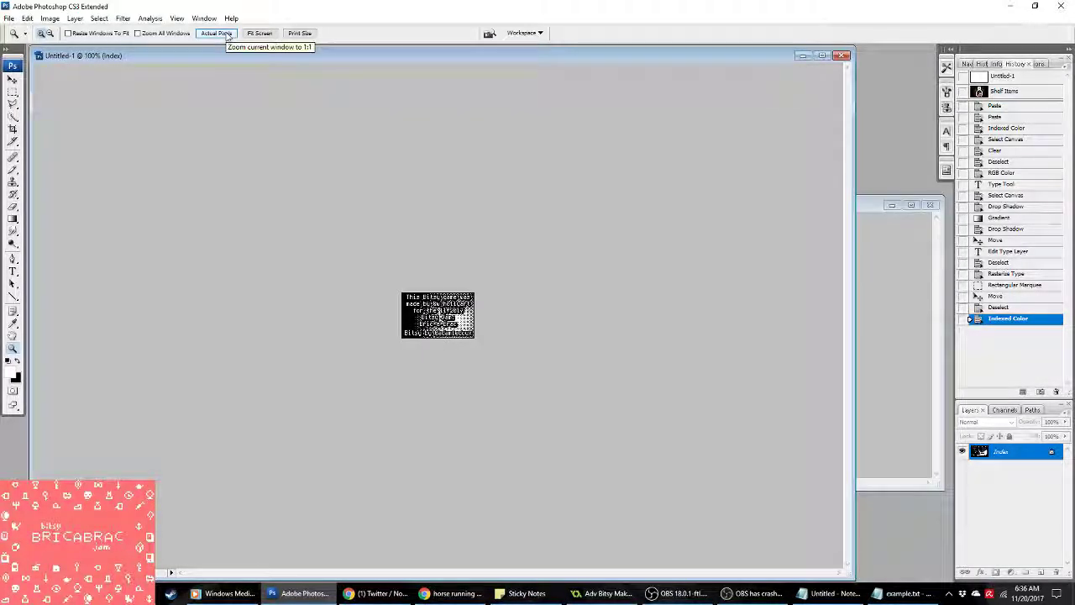
{"action": "key", "text": "ctrl+a"}
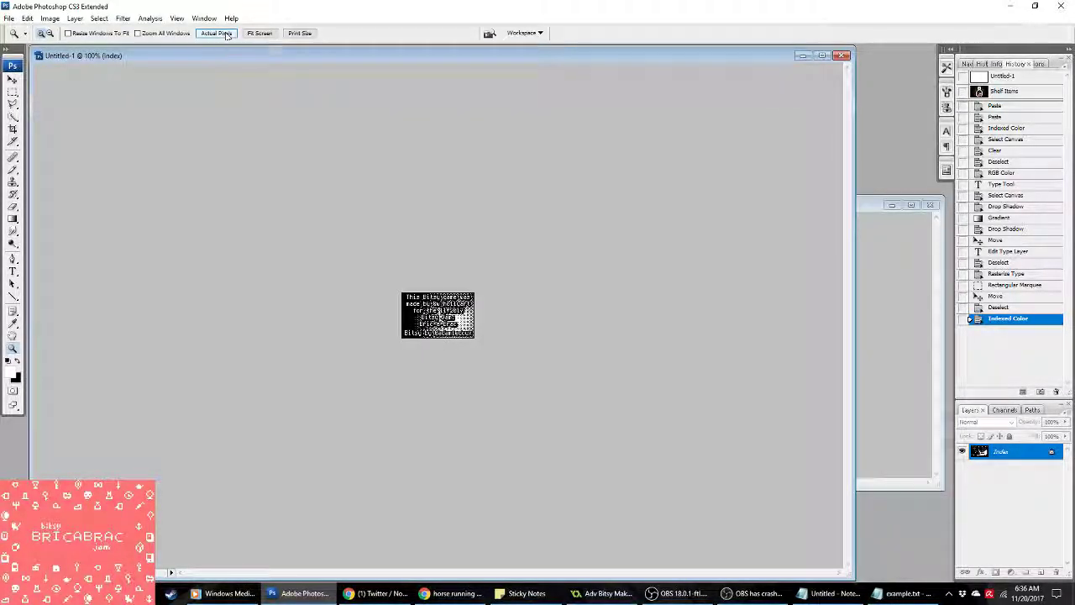
Step: Switch to GameMaker, paste the copied image into the spr_picturetest sprite and delete its old frames
{"action": "key", "text": "alt+Tab"}
{"action": "double_click", "coordinate": [60, 66]}
{"action": "left_click", "coordinate": [473, 180]}
{"action": "key", "text": "ctrl+v"}
{"action": "key", "text": "Delete"}
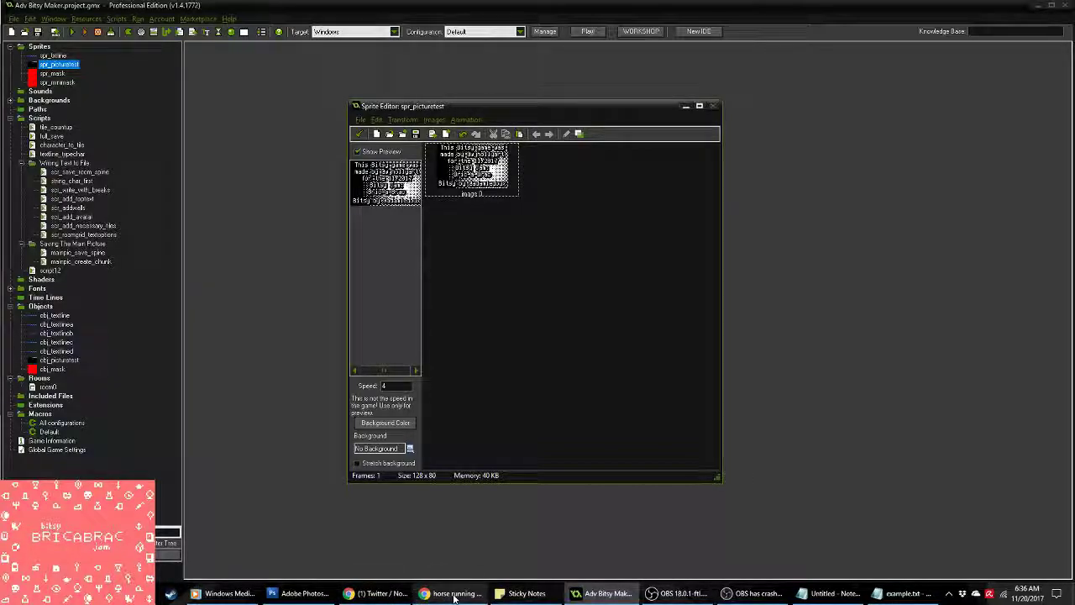
Step: Back in Photoshop, restore the layered RGB version and darken the Background layer with Levels, midtones 0.55 and output white 135
{"action": "left_click", "coordinate": [298, 593]}
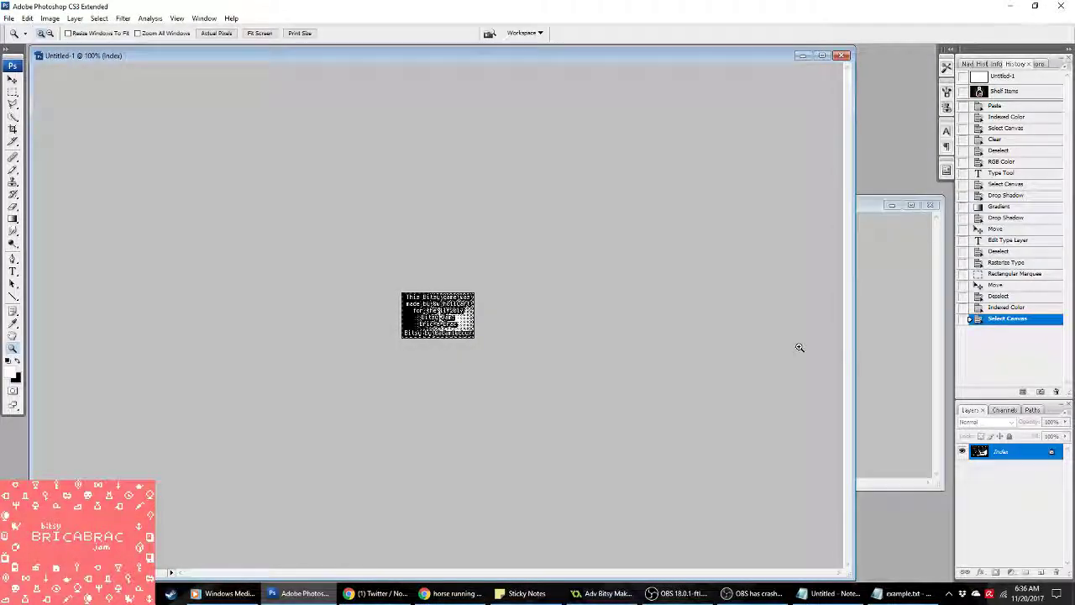
{"action": "left_click", "coordinate": [1008, 488]}
{"action": "left_click", "coordinate": [50, 18]}
{"action": "mouse_move", "coordinate": [64, 48]}
{"action": "left_click", "coordinate": [170, 46]}
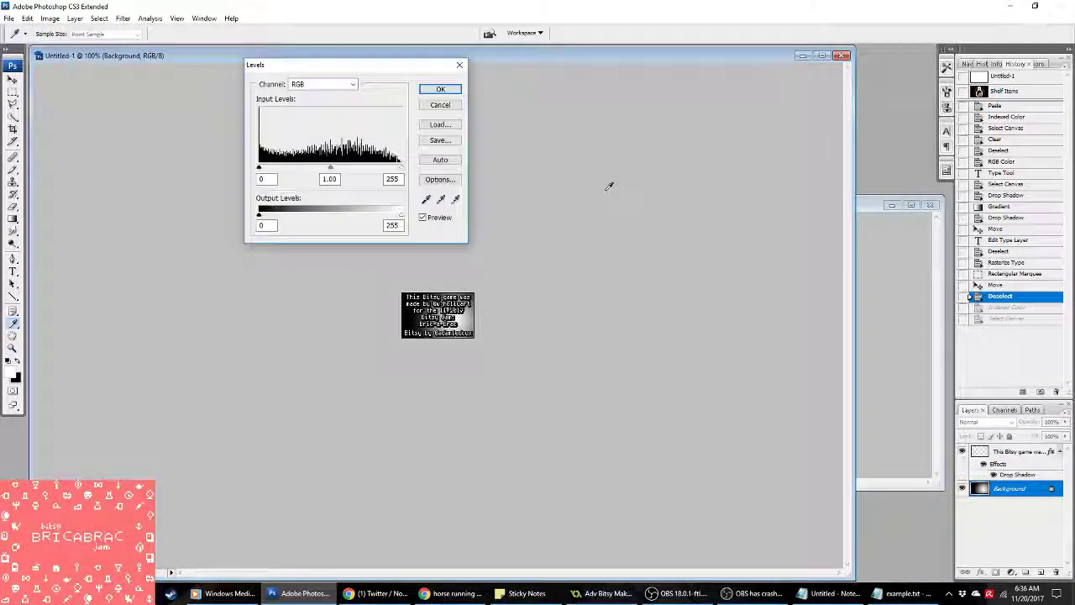
{"action": "left_click_drag", "start_coordinate": [330, 167], "coordinate": [356, 168]}
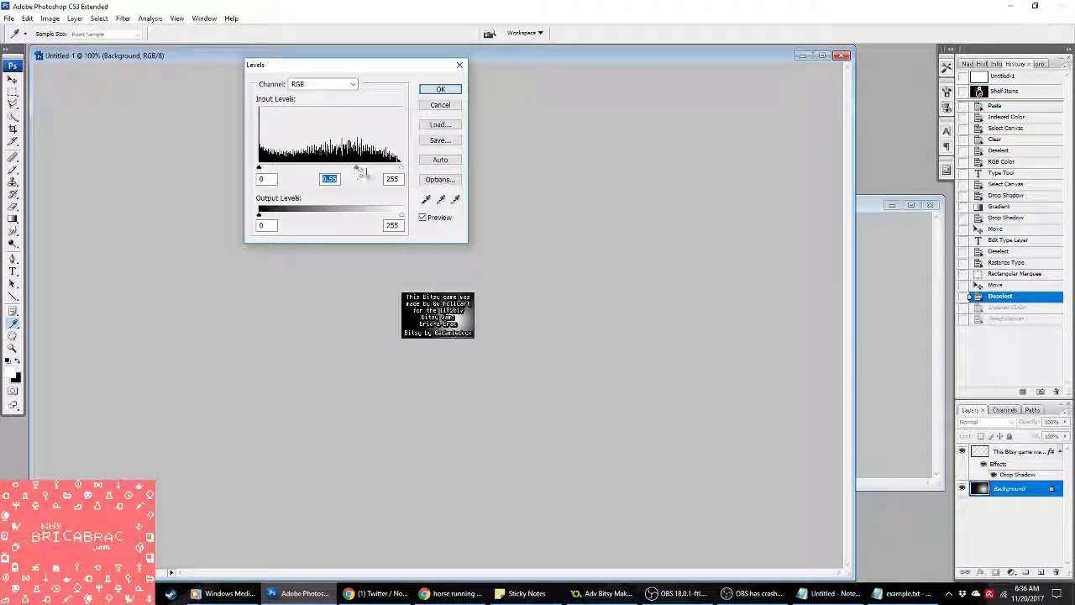
{"action": "left_click_drag", "start_coordinate": [401, 215], "coordinate": [378, 217]}
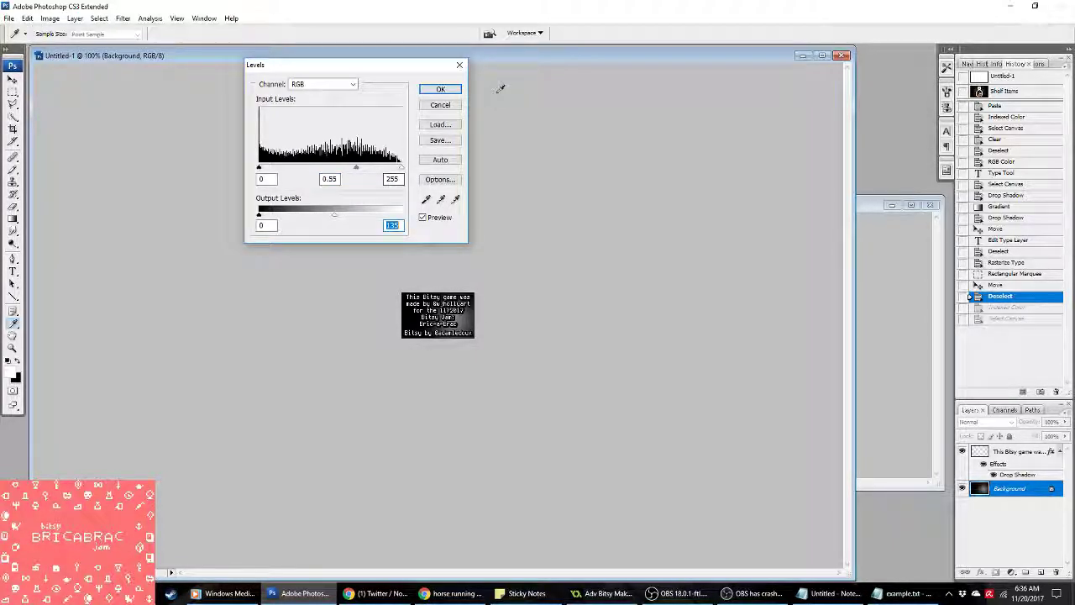
{"action": "left_click", "coordinate": [440, 90]}
{"action": "left_click", "coordinate": [49, 17]}
{"action": "mouse_move", "coordinate": [67, 45]}
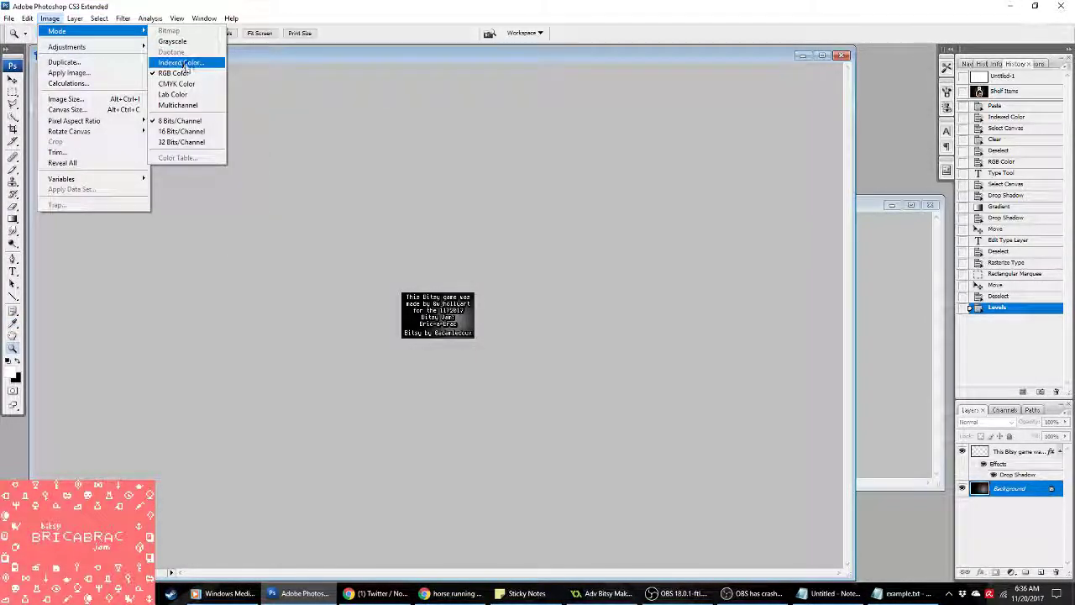
{"action": "left_click", "coordinate": [185, 58]}
{"action": "left_click", "coordinate": [502, 221]}
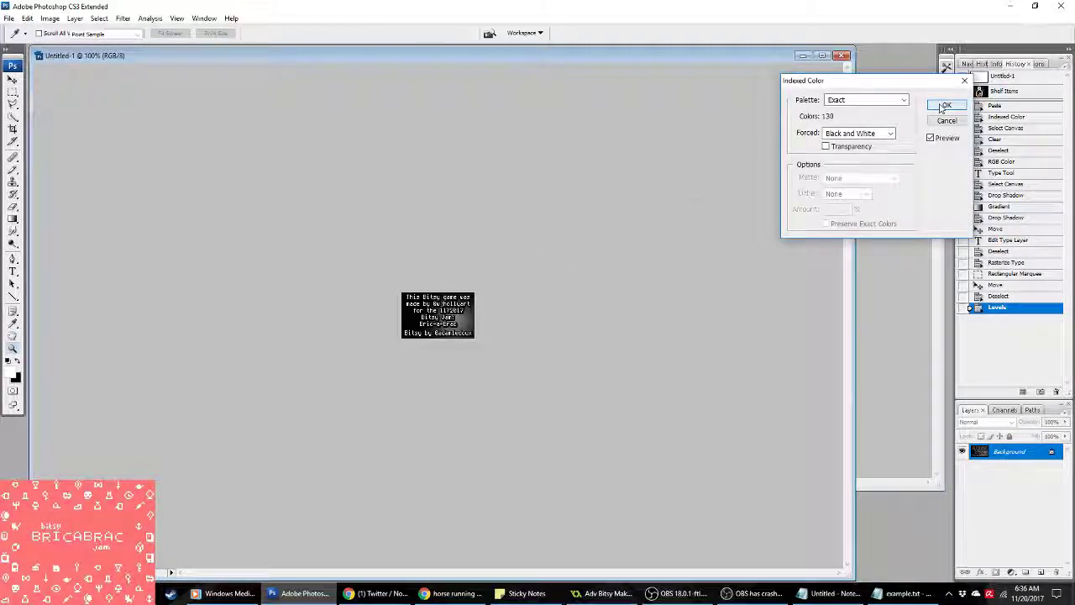
{"action": "left_click", "coordinate": [941, 102]}
{"action": "key", "text": "ctrl+z"}
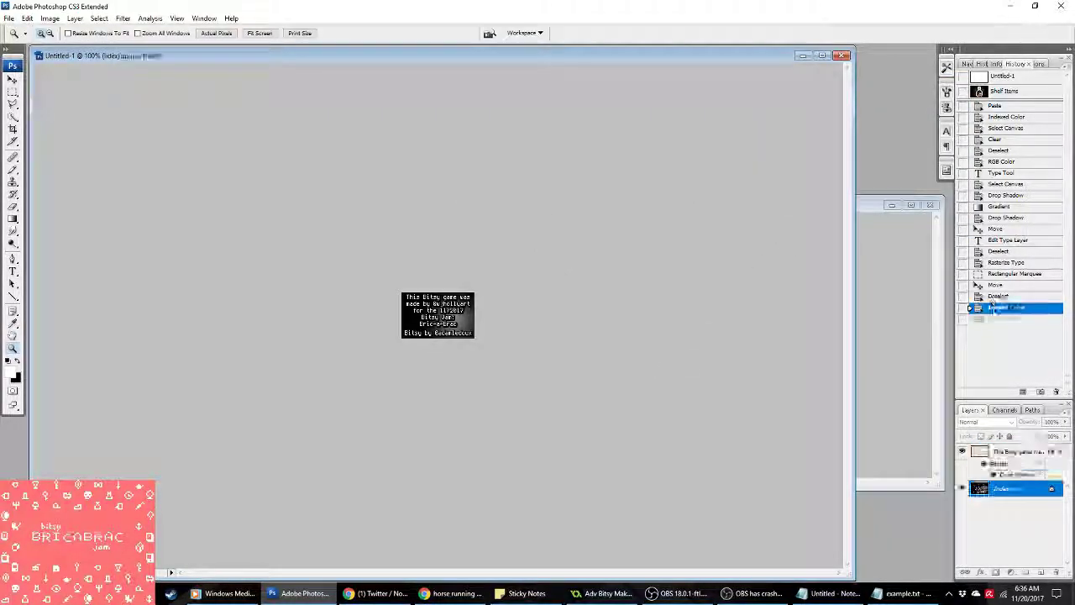
Step: Flatten the darkened image, convert it to Indexed Color with the Local (Adaptive) palette, and copy the whole canvas
{"action": "left_click", "coordinate": [50, 18]}
{"action": "mouse_move", "coordinate": [57, 31]}
{"action": "left_click", "coordinate": [182, 63]}
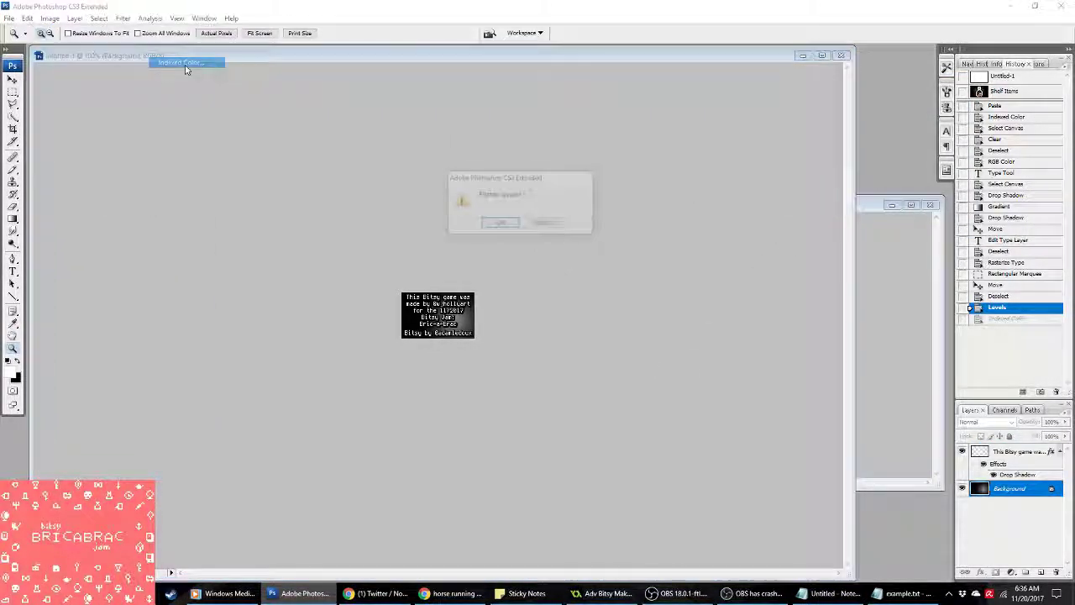
{"action": "left_click", "coordinate": [496, 221]}
{"action": "left_click", "coordinate": [865, 100]}
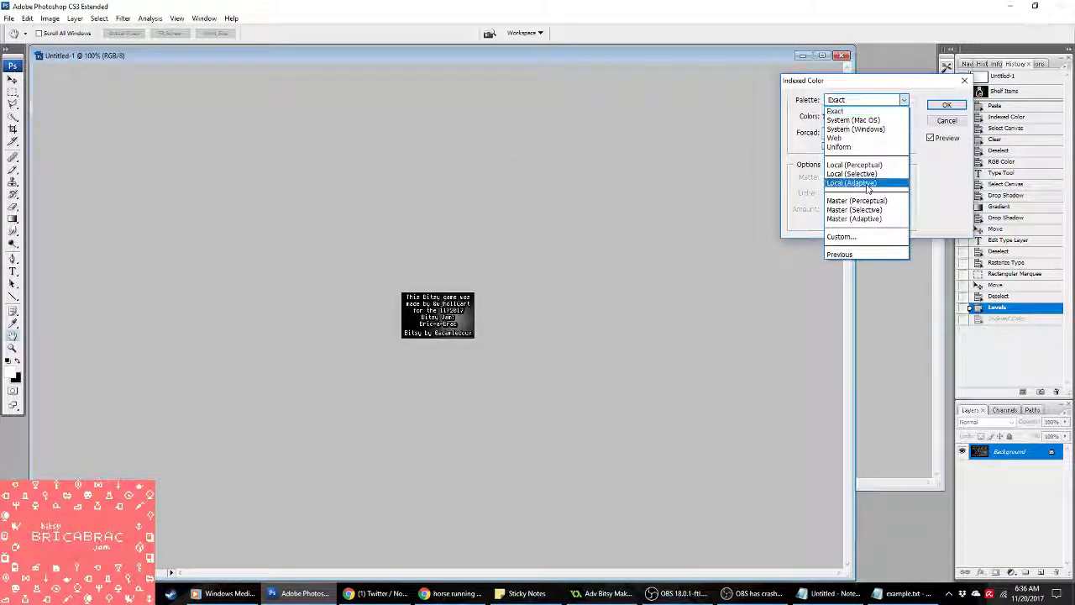
{"action": "left_click", "coordinate": [854, 180]}
{"action": "left_click", "coordinate": [946, 105]}
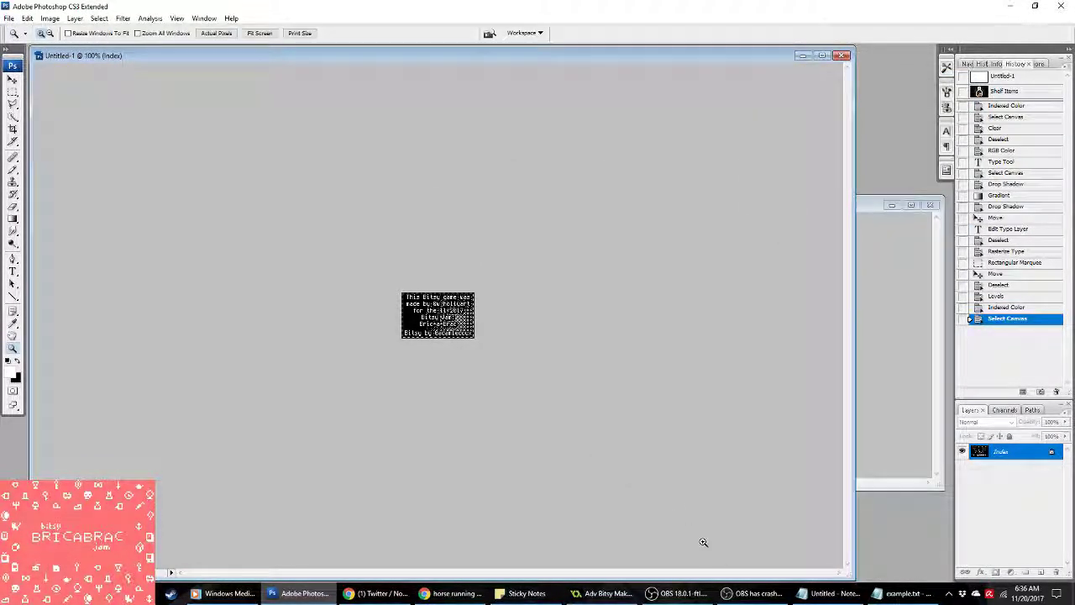
Step: Paste the darker image into spr_picturetest in GameMaker as a second frame and accept the sprite changes
{"action": "left_click", "coordinate": [603, 593]}
{"action": "key", "text": "ctrl+v"}
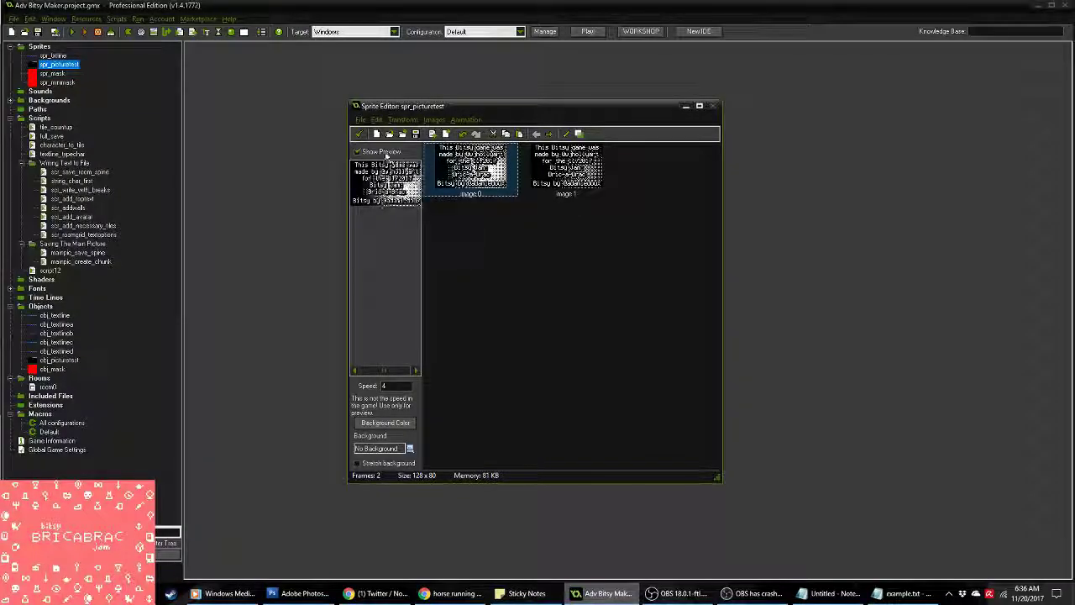
{"action": "left_click", "coordinate": [356, 133]}
{"action": "left_click", "coordinate": [477, 317]}
{"action": "left_click", "coordinate": [25, 32]}
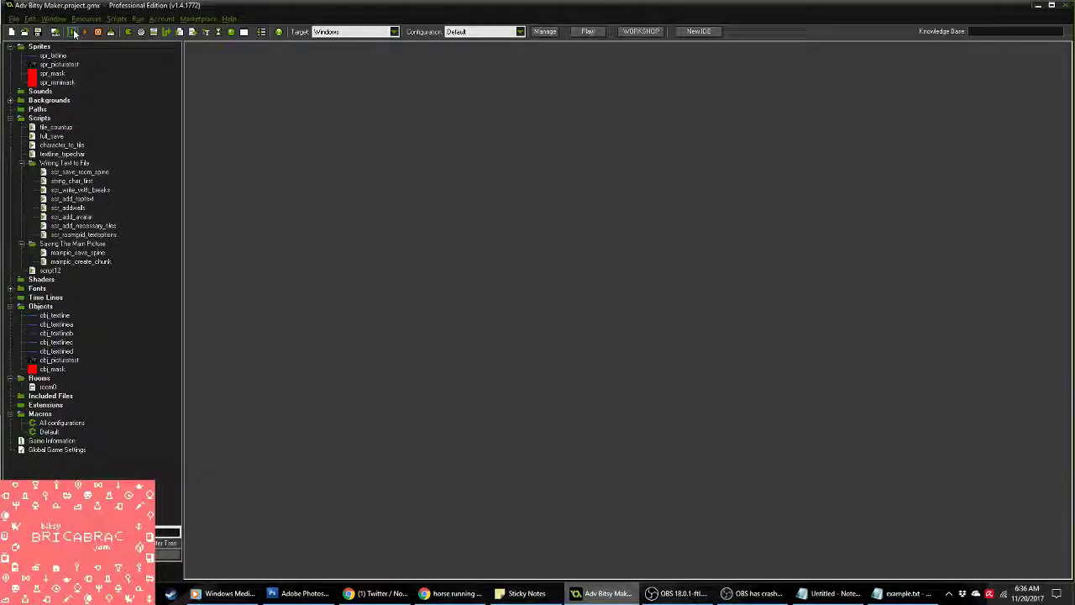
Step: Run the GameMaker project, delete the old example.txt from the Adv_Bitsy_Maker folder and close its open Notepad window
{"action": "left_click", "coordinate": [74, 32]}
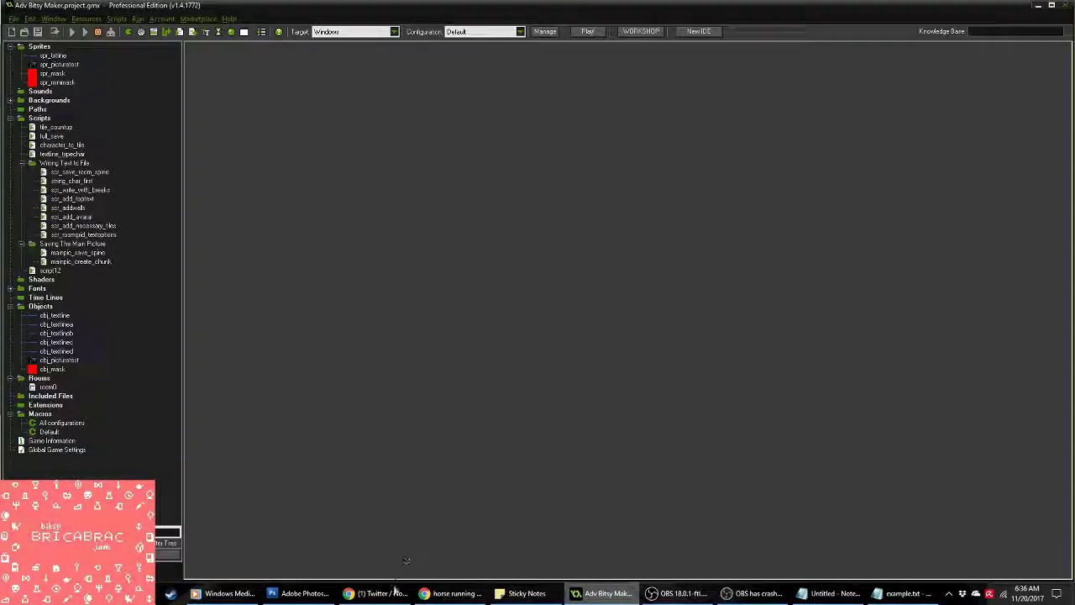
{"action": "left_click", "coordinate": [376, 593]}
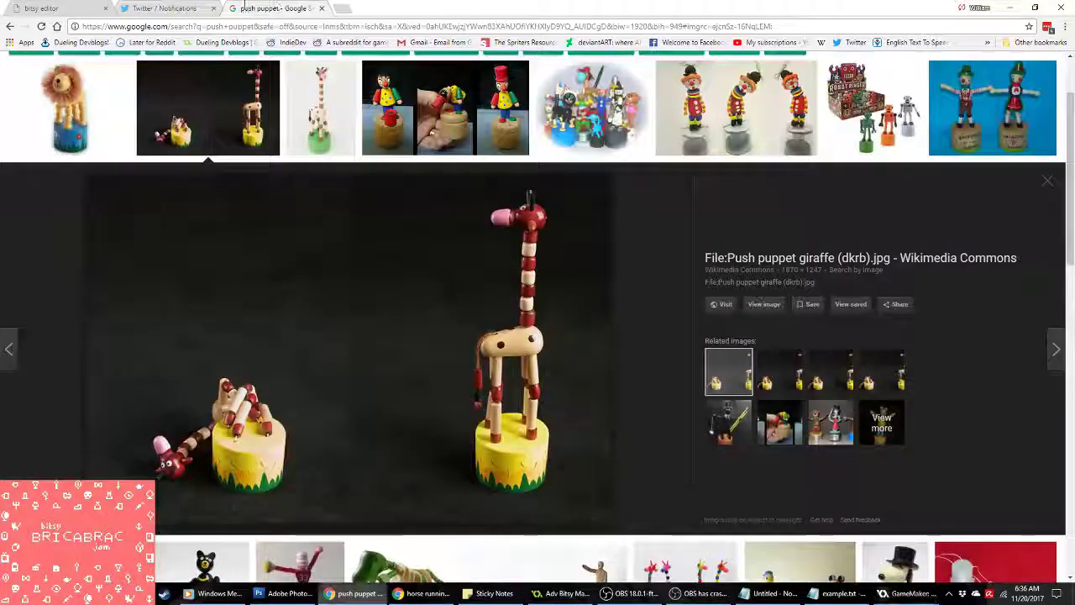
{"action": "key", "text": "ctrl+Tab"}
{"action": "left_click", "coordinate": [531, 593]}
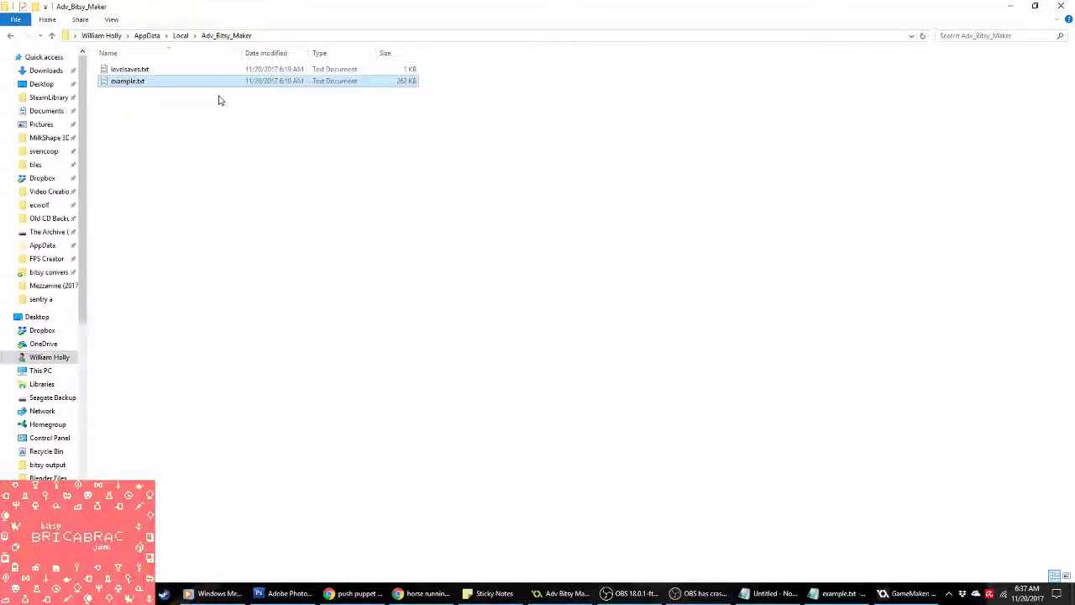
{"action": "key", "text": "Delete"}
{"action": "key", "text": "Return"}
{"action": "left_click", "coordinate": [839, 593]}
{"action": "left_click", "coordinate": [950, 157]}
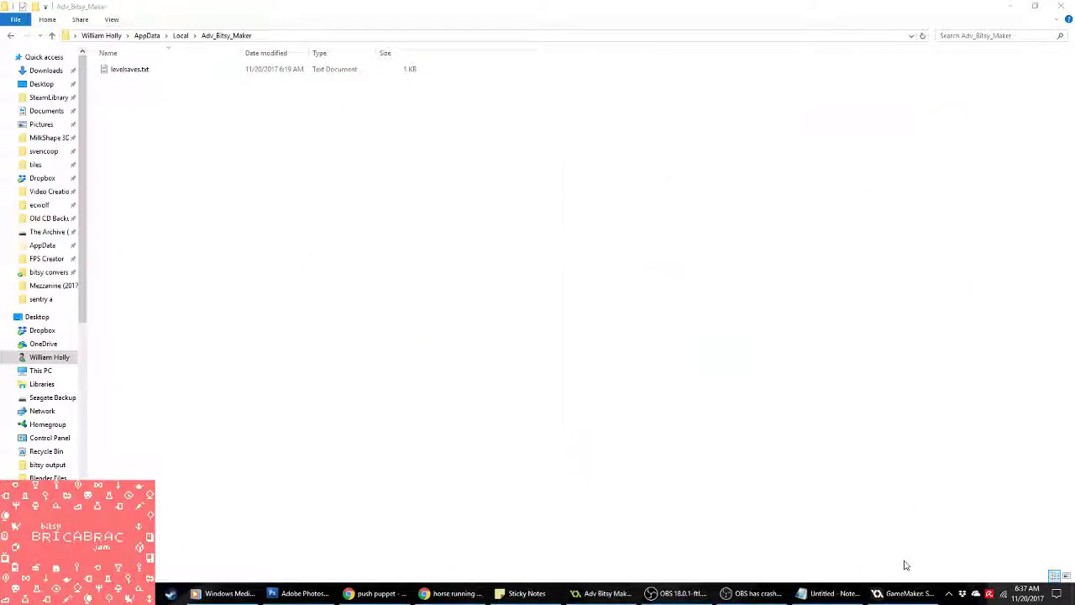
Step: Check and close the running converter window, then open the newly exported example.txt and copy all its text
{"action": "left_click", "coordinate": [903, 592]}
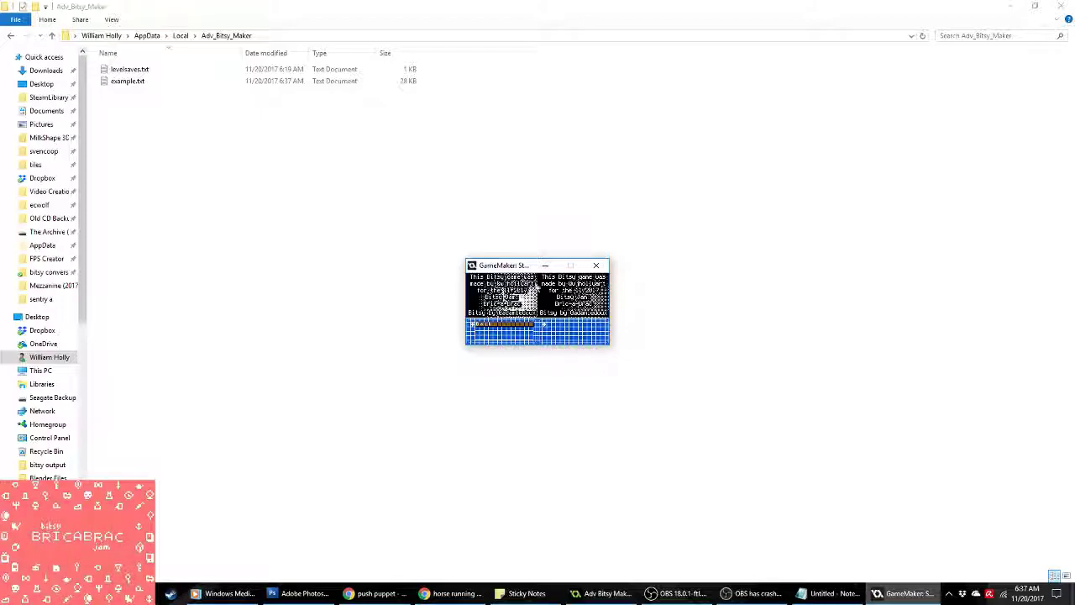
{"action": "left_click", "coordinate": [596, 266]}
{"action": "double_click", "coordinate": [148, 84]}
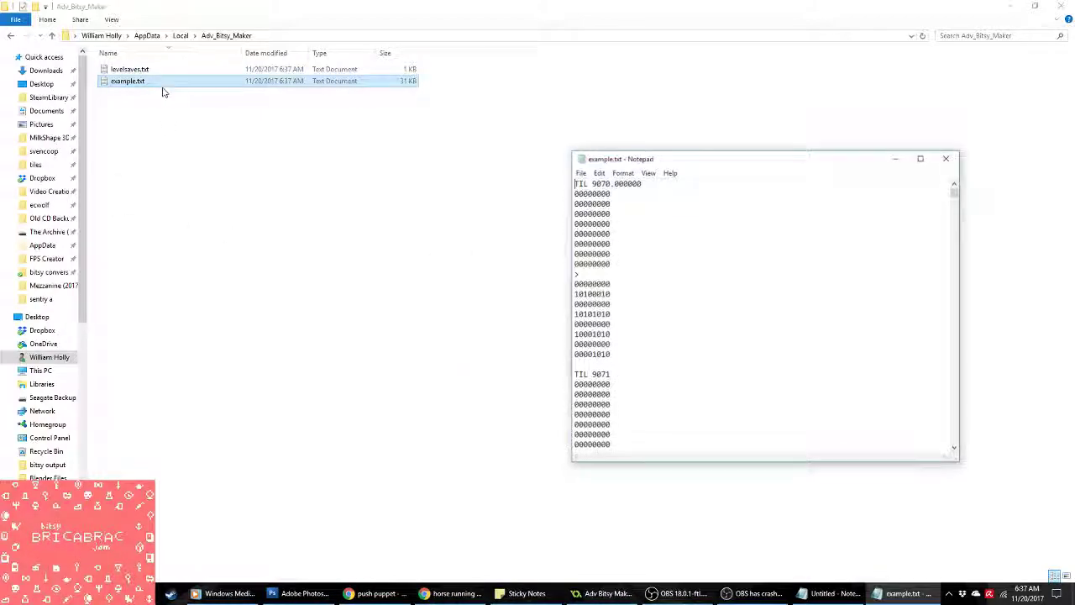
{"action": "key", "text": "ctrl+a"}
Step: Switch to the bitsy editor in the browser and paste the exported tile and room data at the end of the game data
{"action": "left_click", "coordinate": [375, 593]}
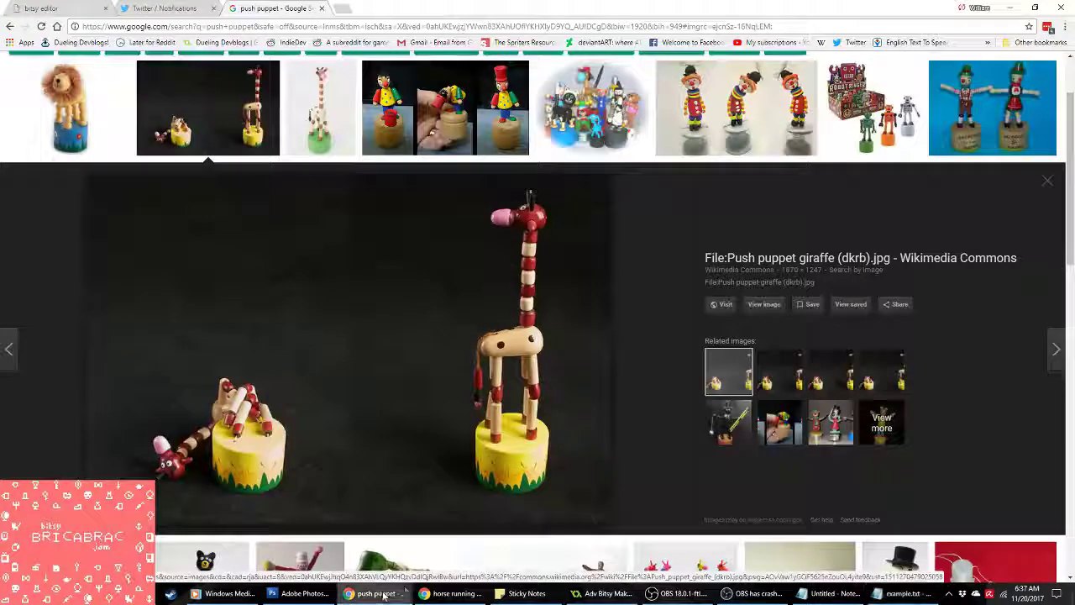
{"action": "left_click", "coordinate": [81, 7]}
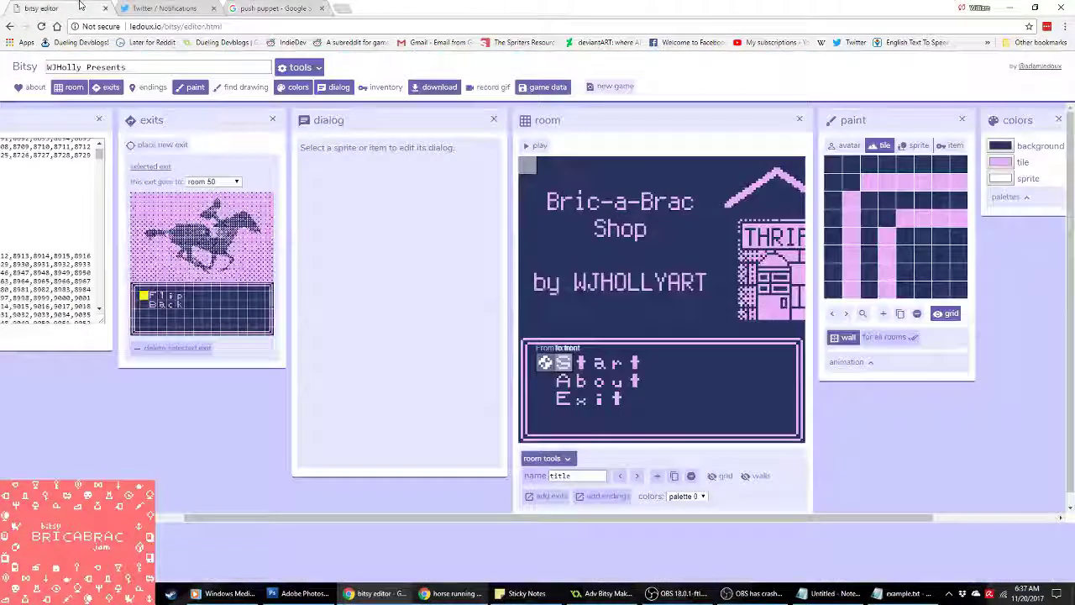
{"action": "left_click_drag", "start_coordinate": [271, 517], "coordinate": [95, 517]}
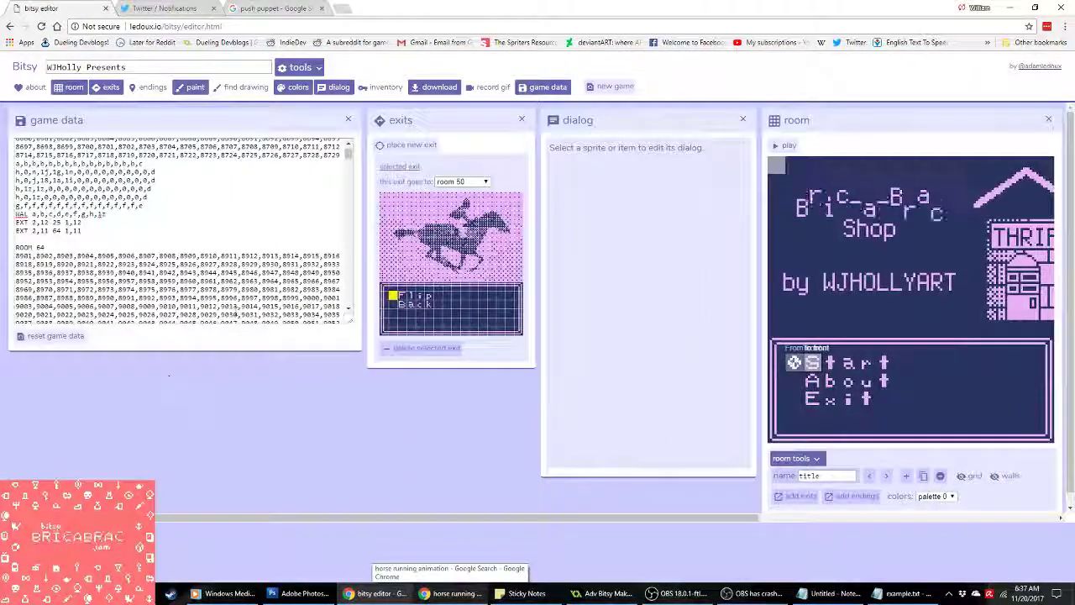
{"action": "scroll", "coordinate": [280, 209], "scroll_direction": "down", "scroll_amount": 20}
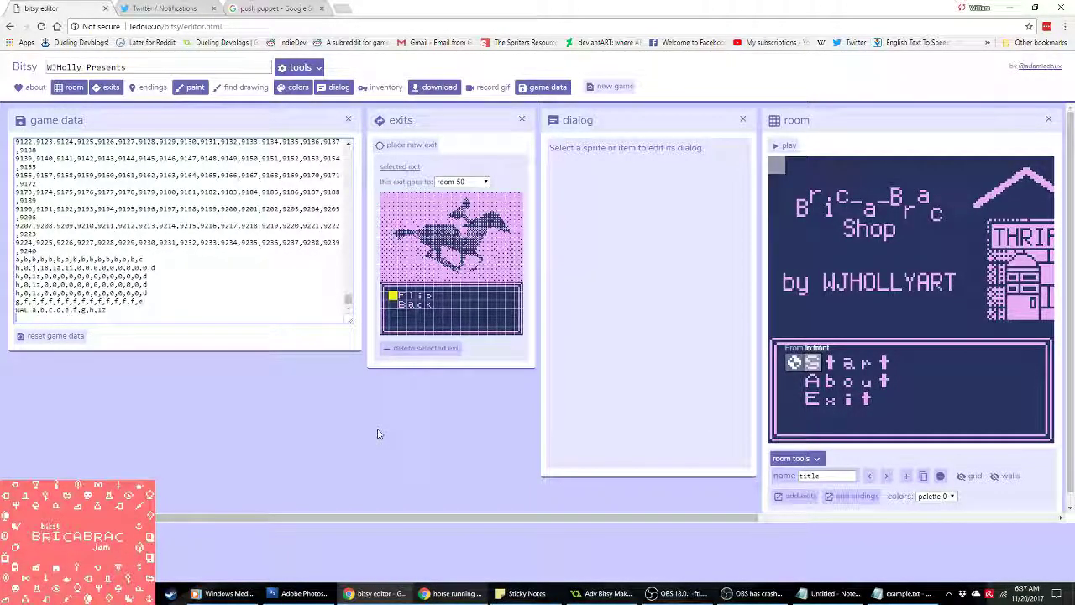
Step: Go from the title room back to the newly added credits room and name it "about"
{"action": "left_click", "coordinate": [870, 476]}
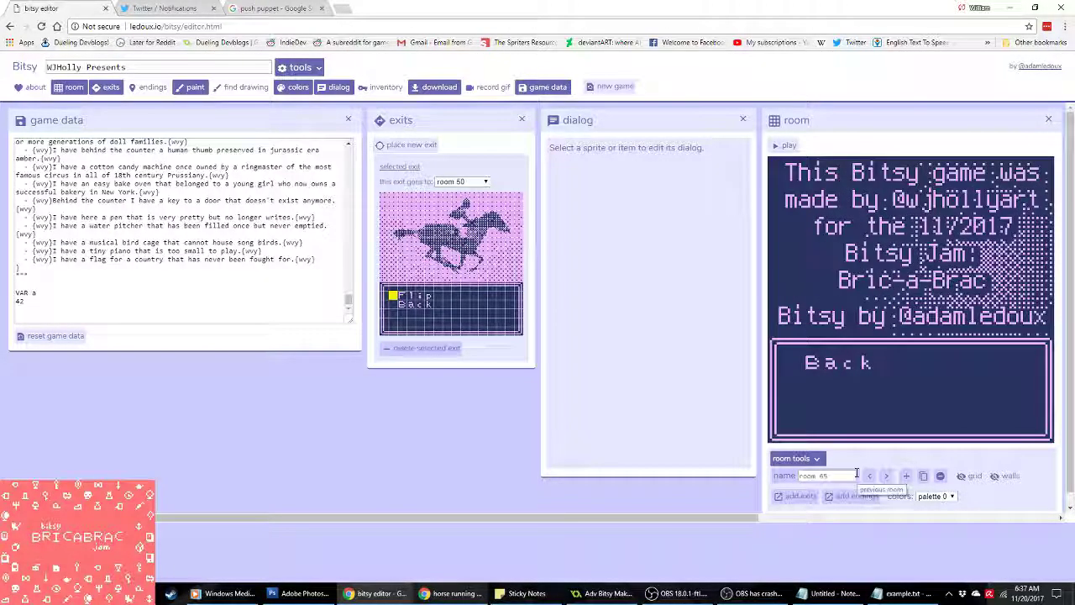
{"action": "left_click", "coordinate": [851, 475]}
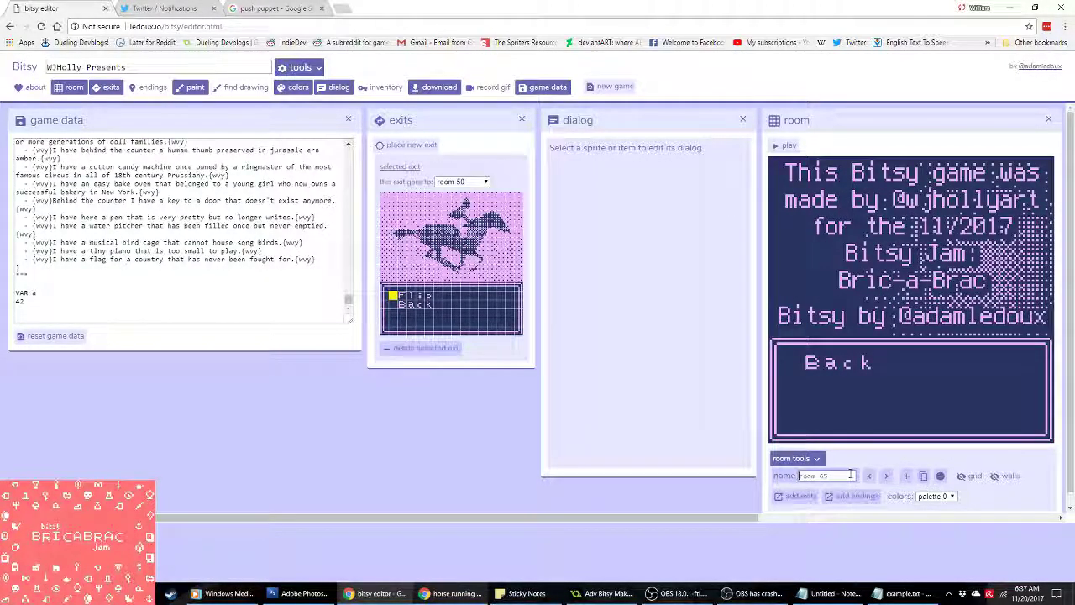
{"action": "type", "text": "about"}
{"action": "left_click_drag", "start_coordinate": [701, 517], "coordinate": [840, 518]}
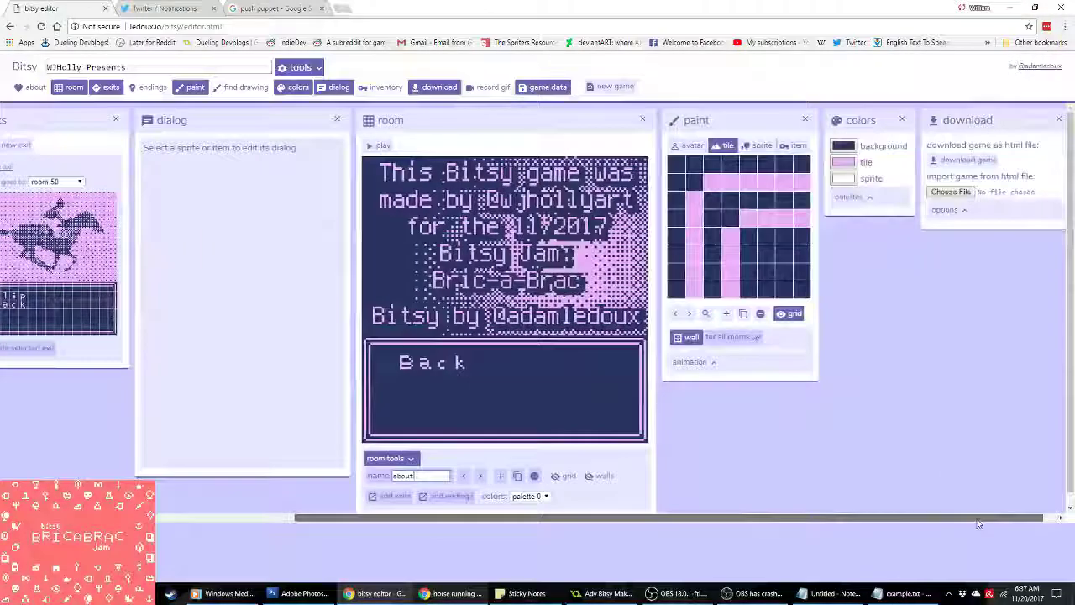
Step: Select the blank wall tile, place it directly below the Back option's cursor space in the about room, and show the walls
{"action": "left_click", "coordinate": [677, 314]}
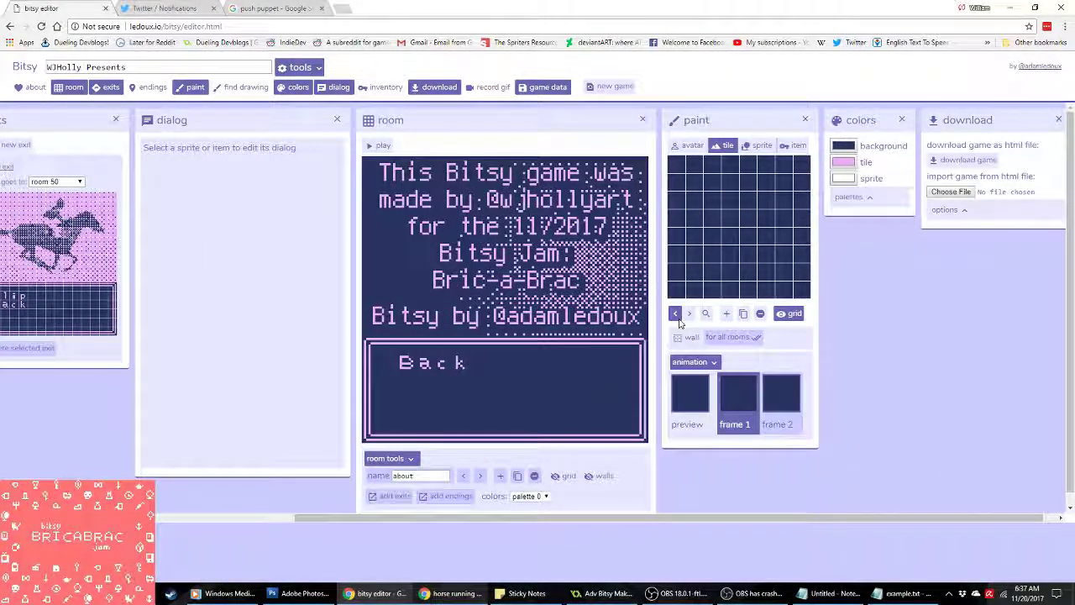
{"action": "left_click", "coordinate": [679, 318]}
{"action": "left_click", "coordinate": [680, 318]}
{"action": "left_click", "coordinate": [680, 318]}
{"action": "left_click", "coordinate": [389, 377]}
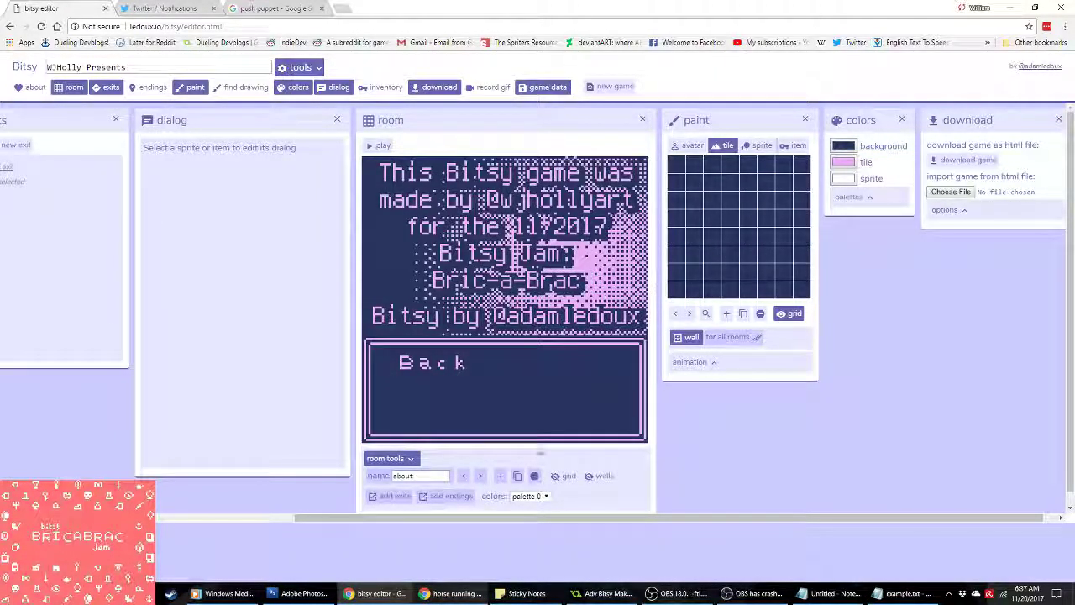
{"action": "left_click", "coordinate": [598, 476]}
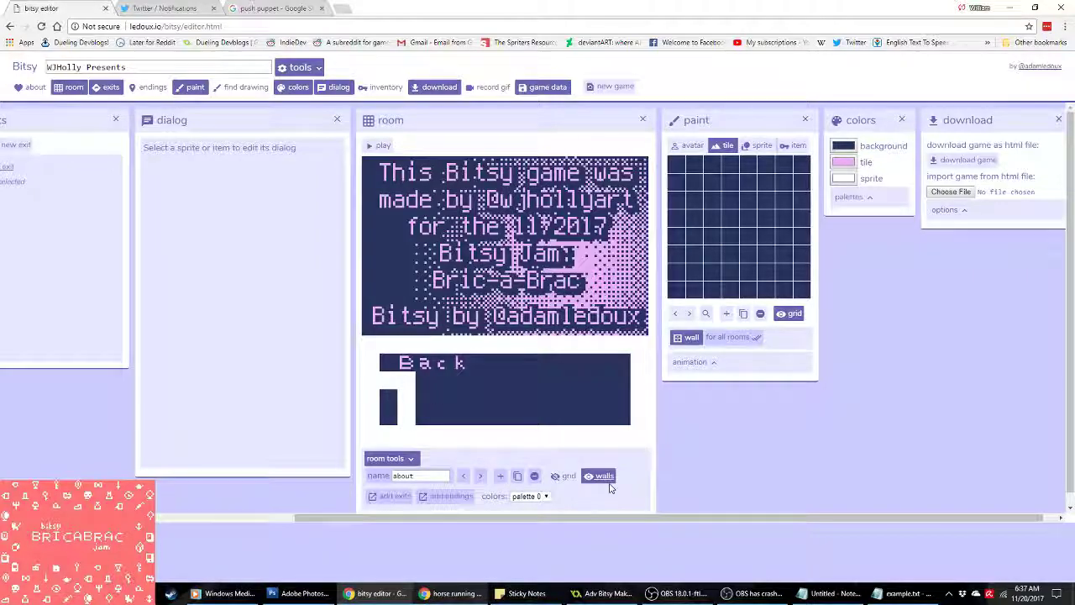
Step: Place an exit on the B of Back in the about room, leading to the title room at the space beside Start
{"action": "left_click_drag", "start_coordinate": [403, 517], "coordinate": [294, 517]}
{"action": "left_click", "coordinate": [176, 150]}
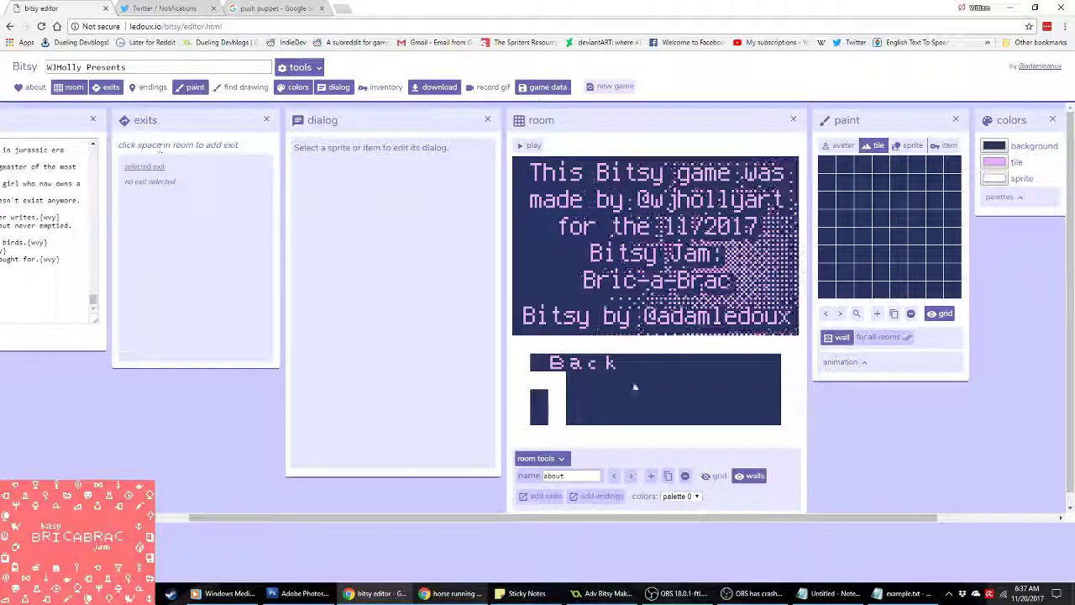
{"action": "left_click", "coordinate": [556, 364]}
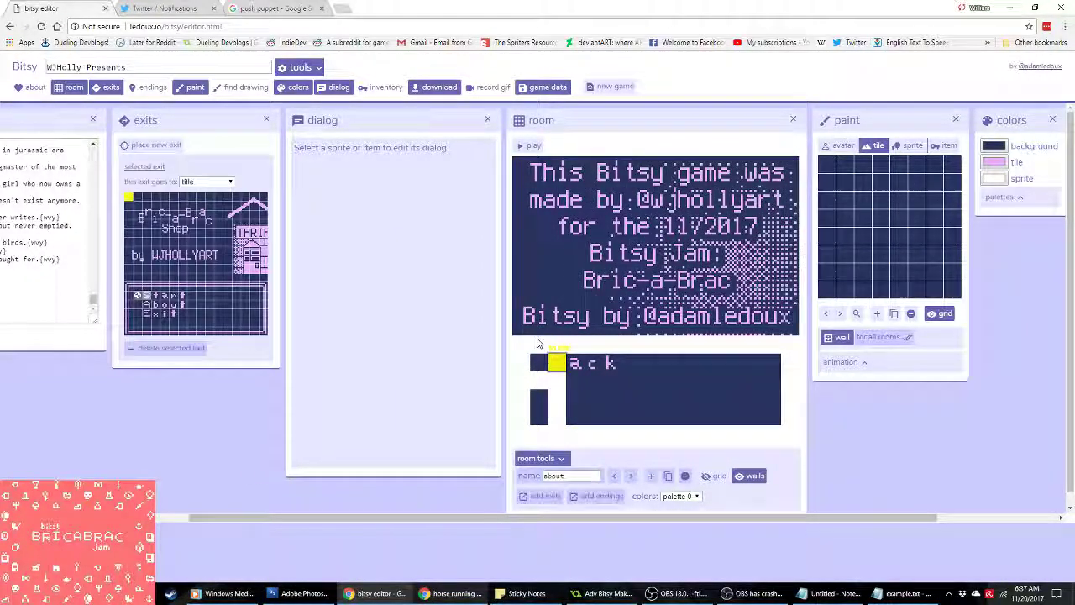
{"action": "left_click", "coordinate": [206, 181]}
{"action": "left_click", "coordinate": [211, 199]}
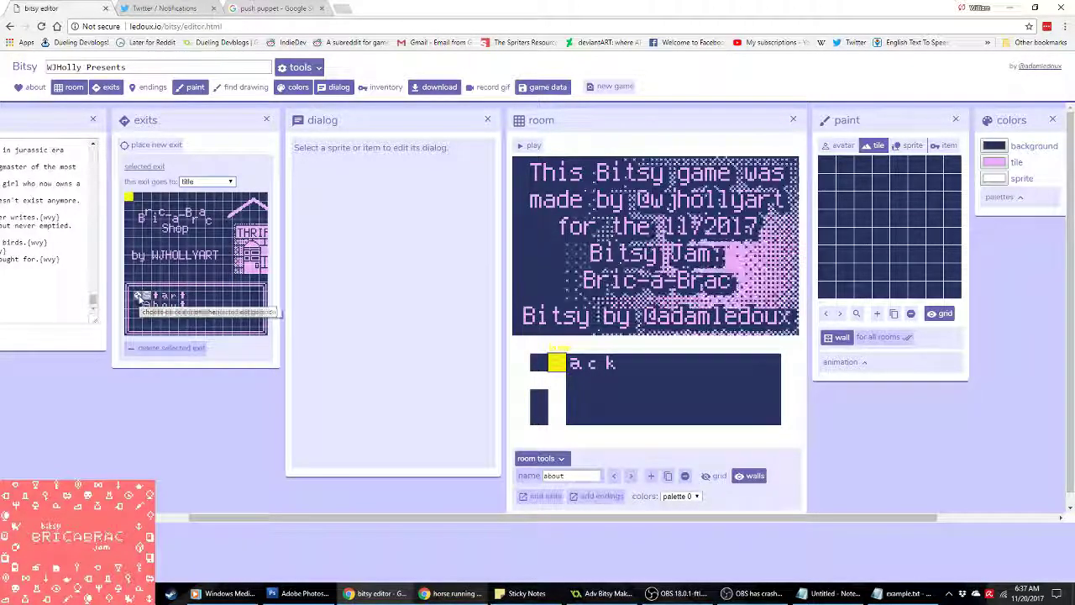
{"action": "left_click", "coordinate": [138, 295]}
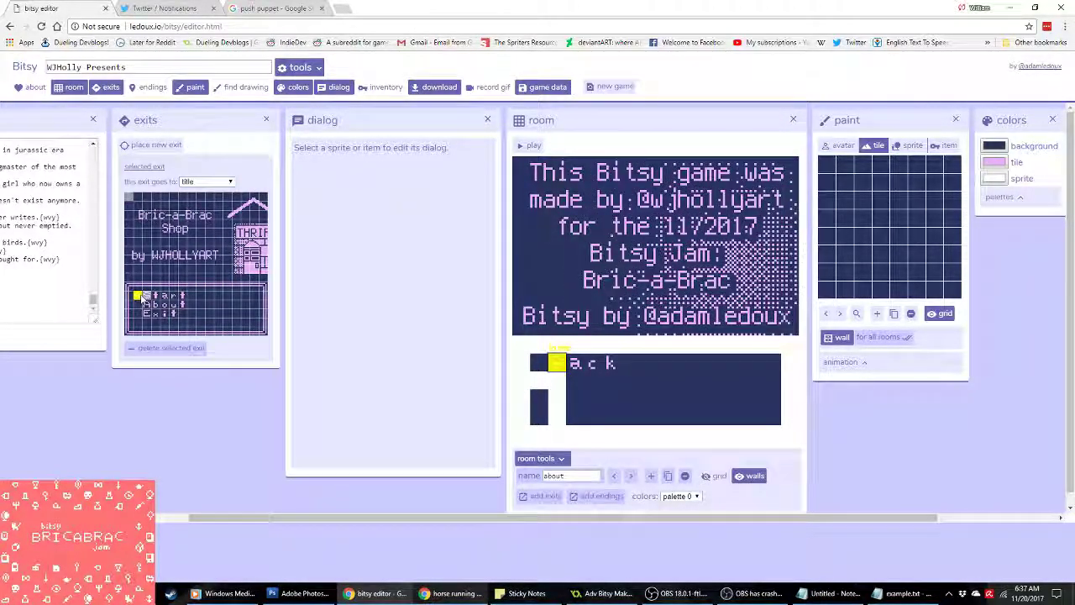
Step: Go to the title room and place an exit on the A of About that leads to the about room
{"action": "left_click", "coordinate": [631, 475]}
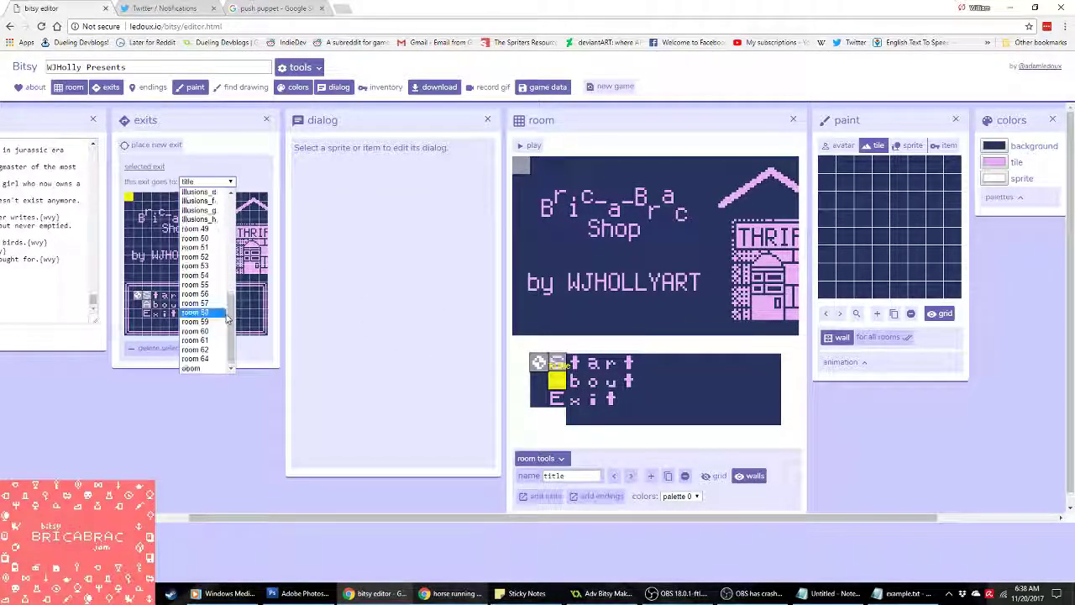
{"action": "left_click", "coordinate": [198, 367]}
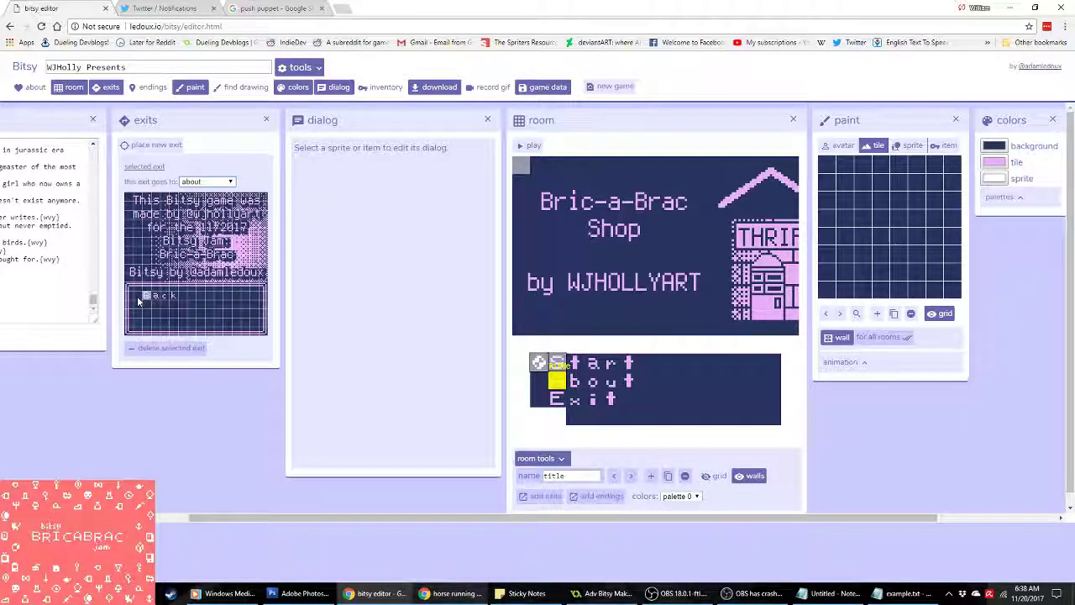